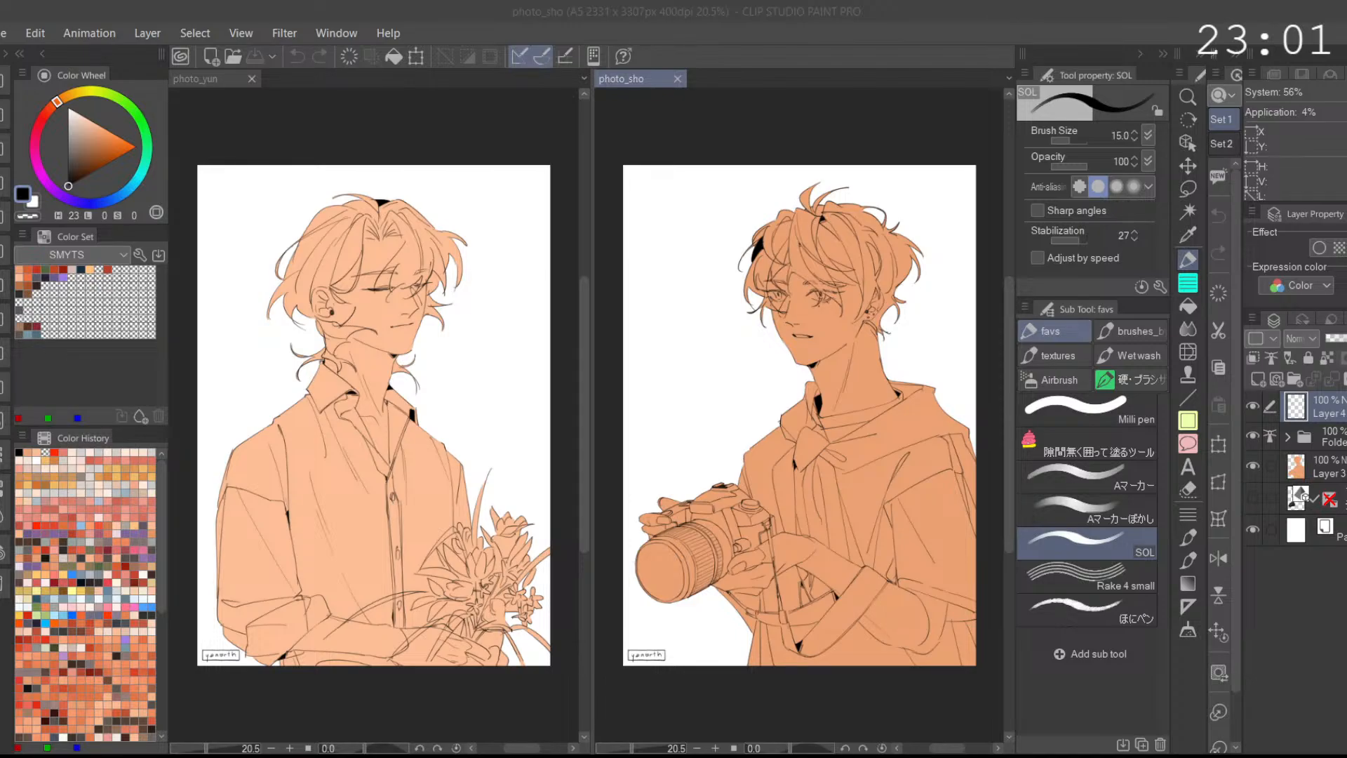
Step: Fit the photo_yun and photo_sho illustrations fully inside their side-by-side canvas windows
left_click(856, 47)
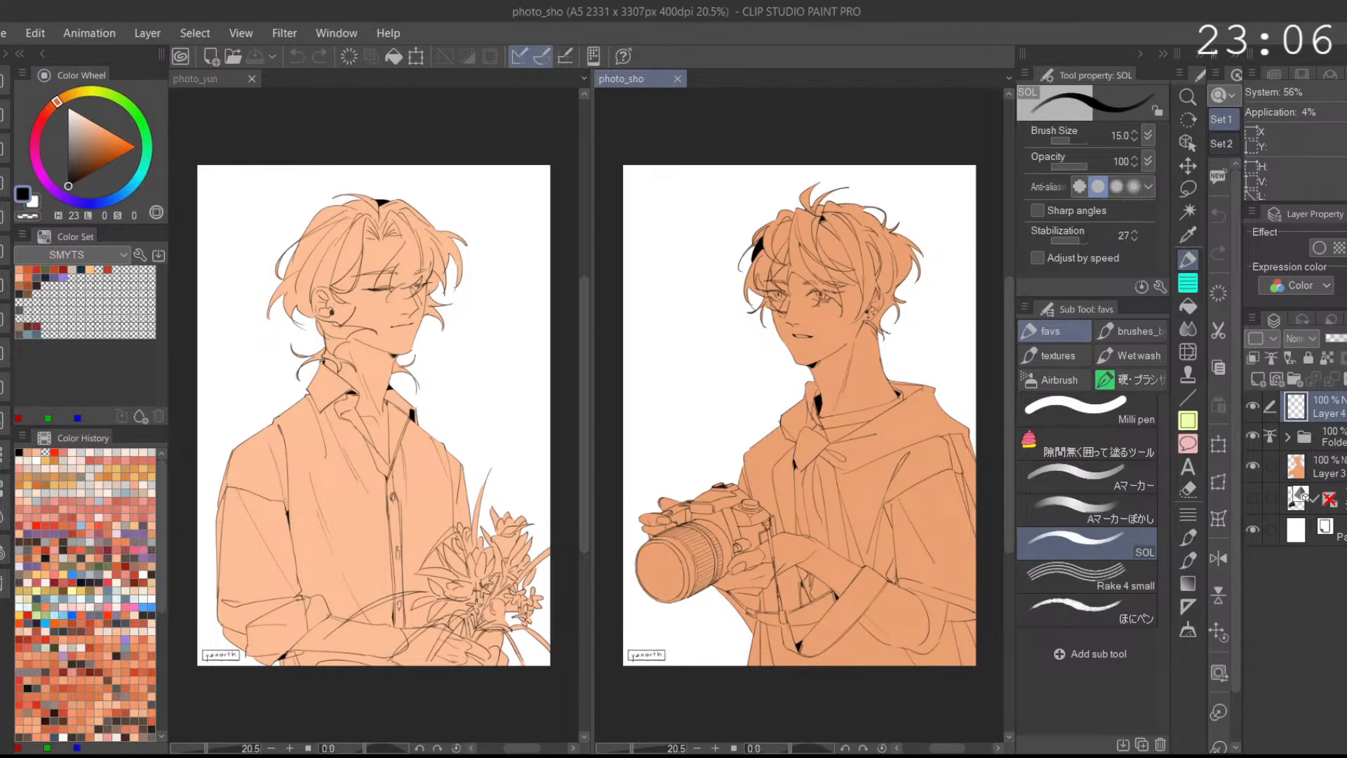
left_click(243, 136)
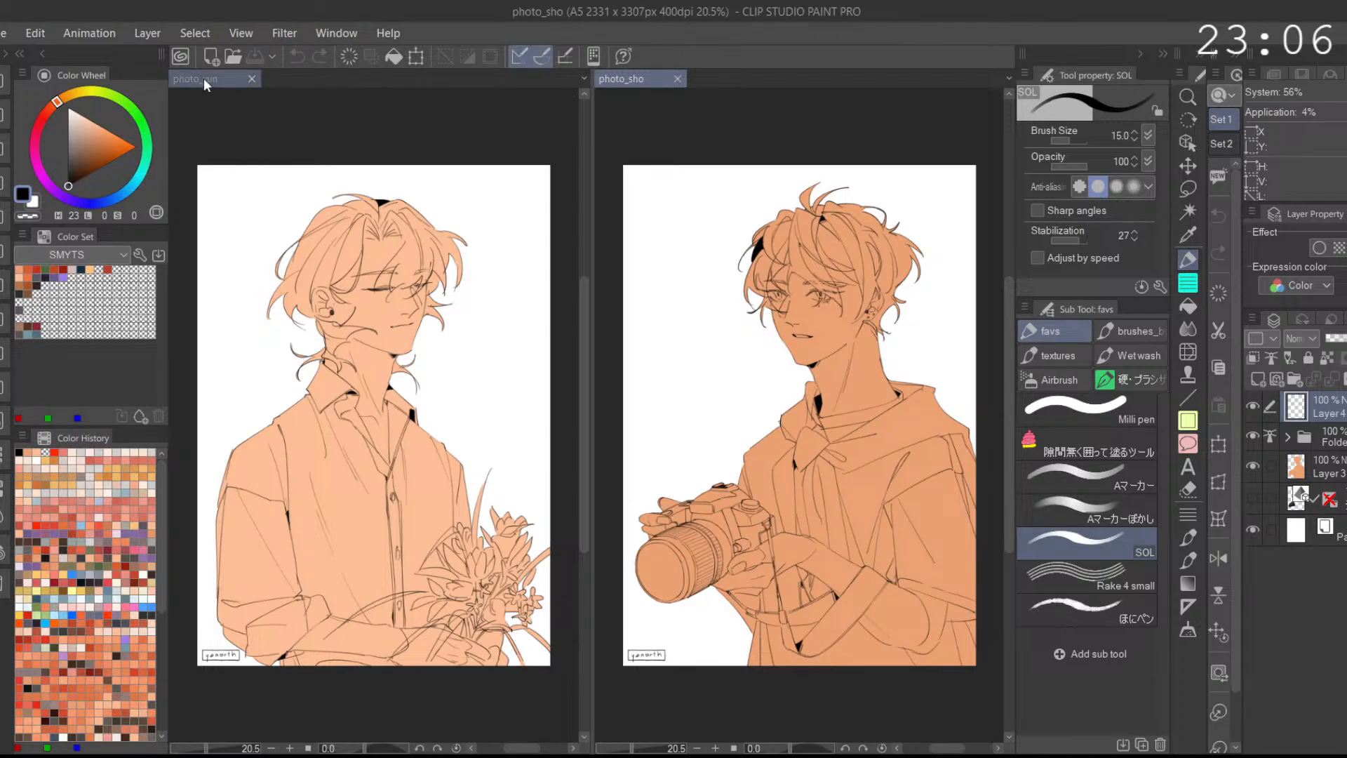
mouse_move(352, 635)
left_mouse_down()
mouse_move(334, 633)
mouse_move(368, 625)
mouse_move(331, 630)
left_mouse_up()
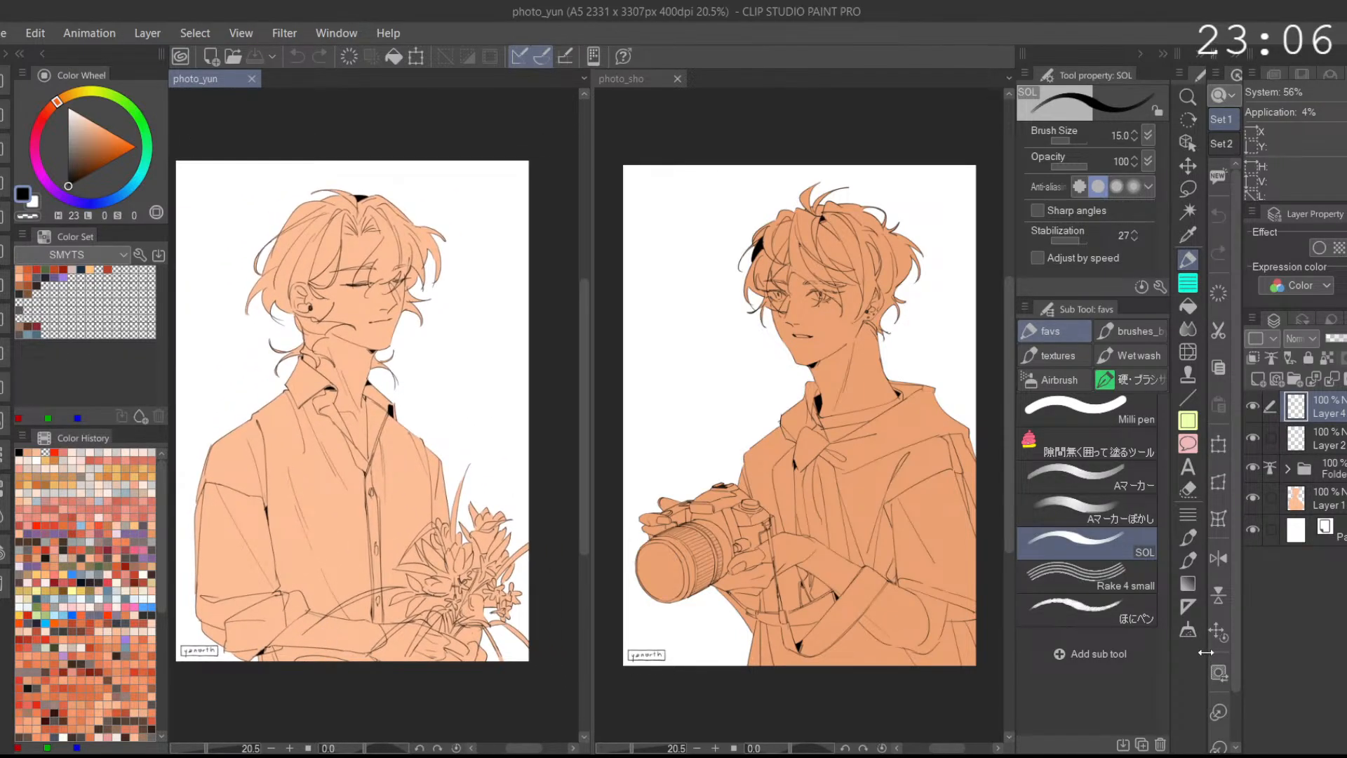
key("ctrl+0")
key("ctrl+Tab")
key("ctrl+0")
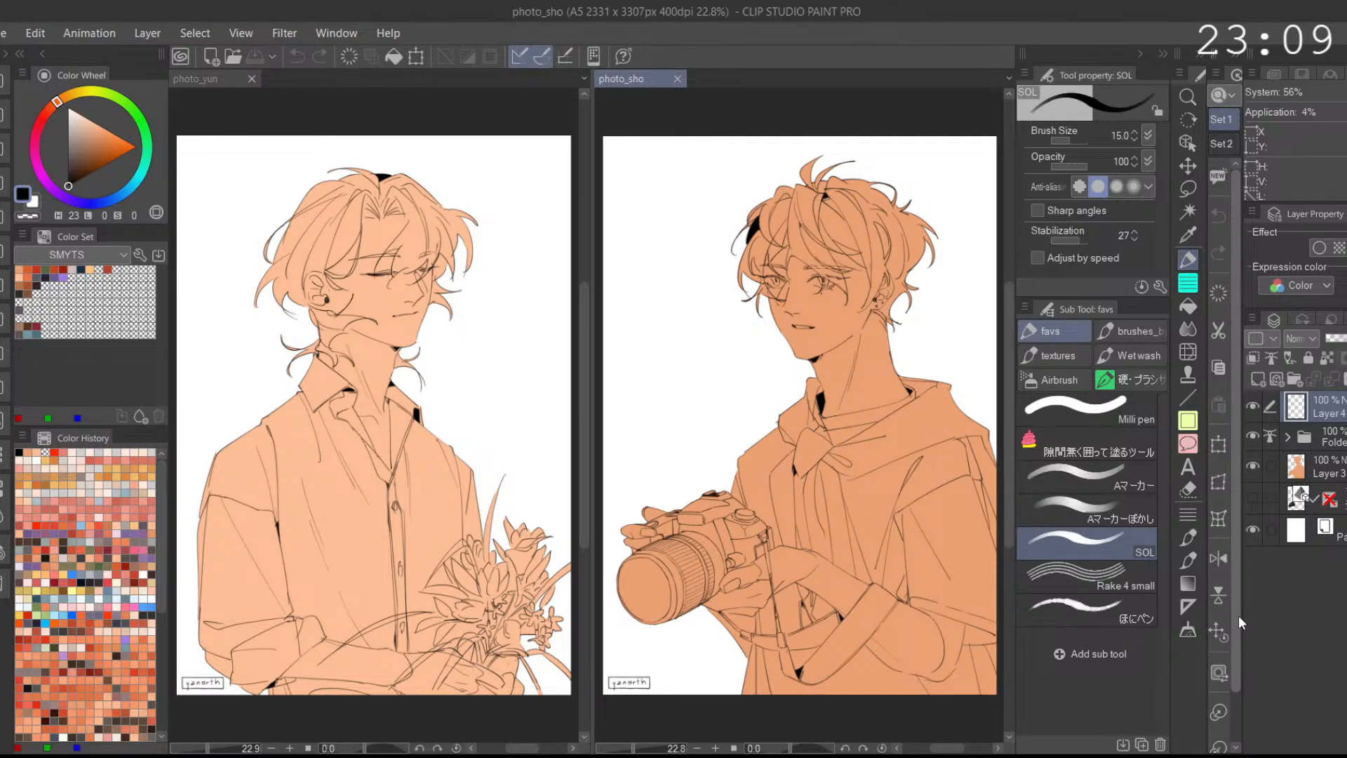
Step: Open the vampire_au comic file, hide folder 10 and show folder 1 to view its hallway and door panels
left_click(572, 200)
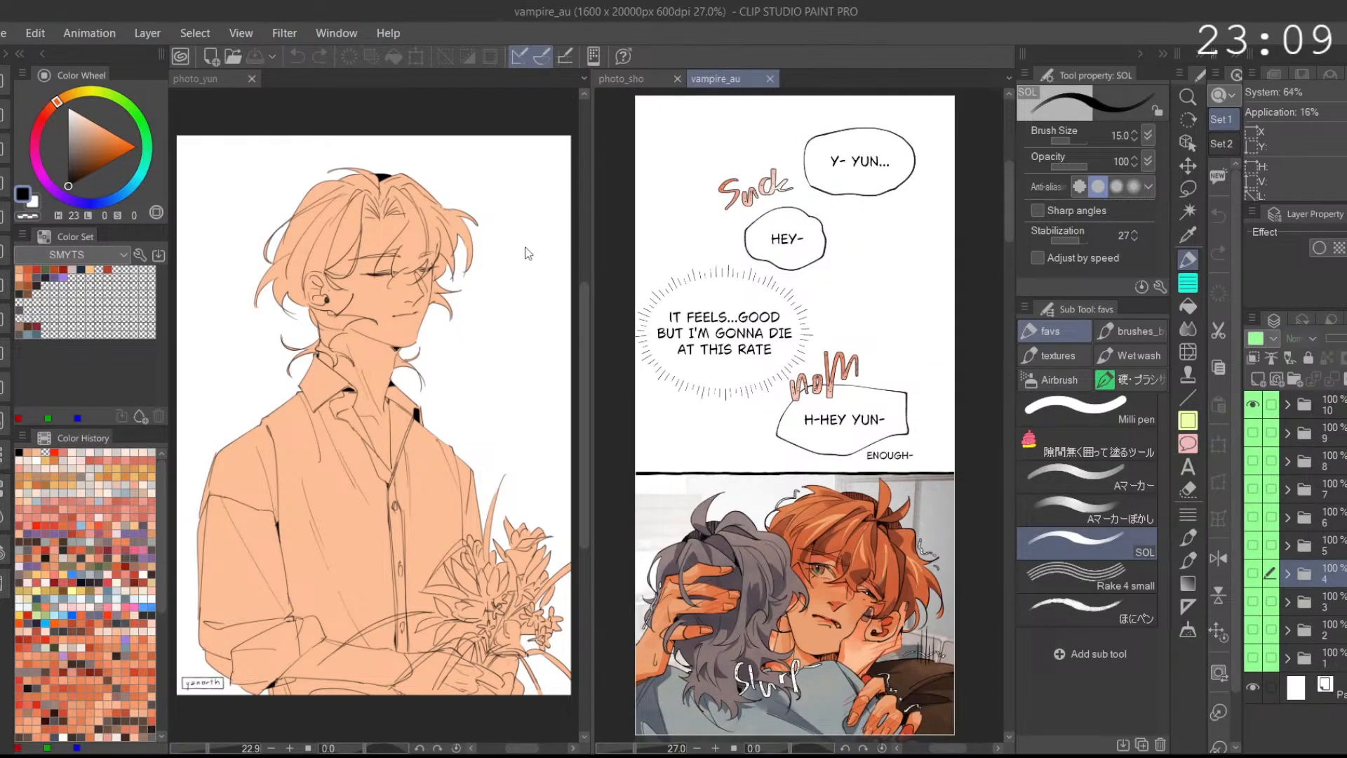
left_click(1252, 404)
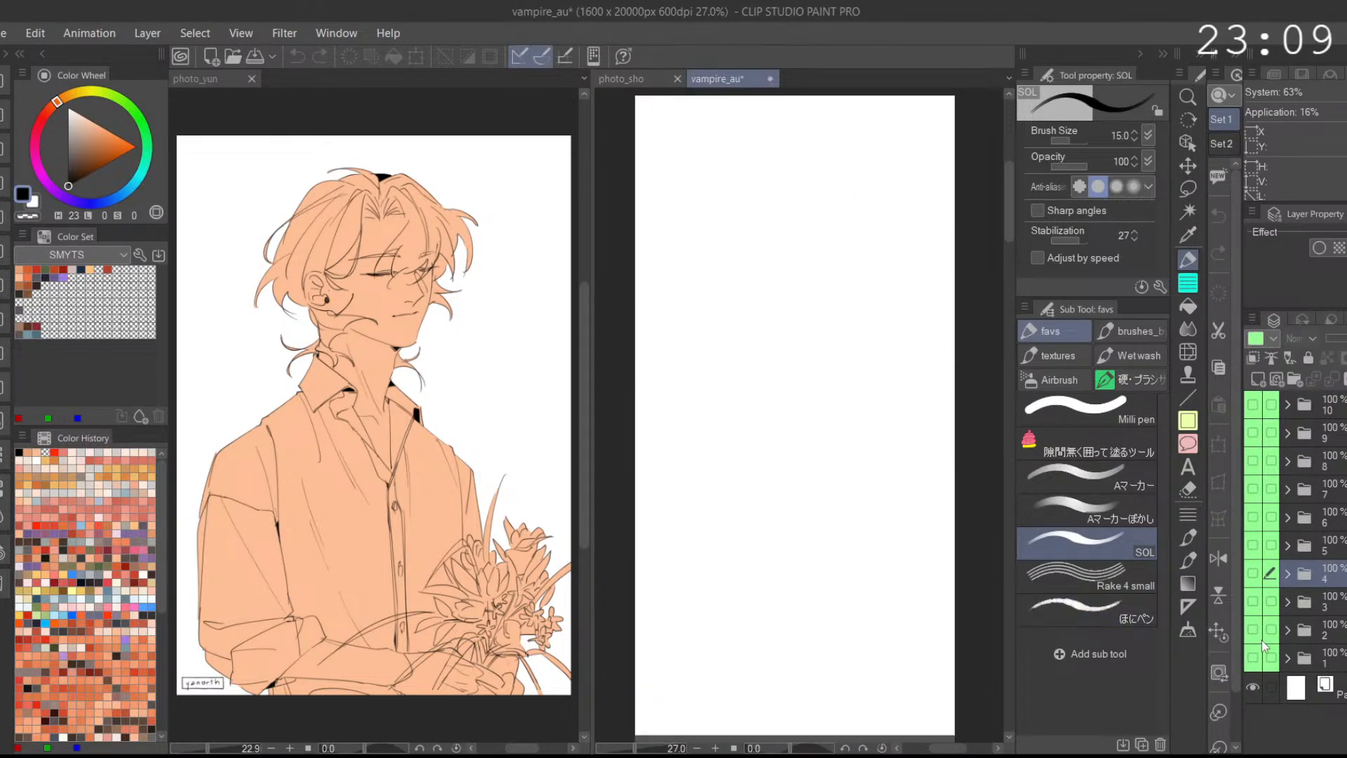
left_click(1252, 657)
mouse_move(1011, 242)
left_mouse_down()
mouse_move(1016, 147)
mouse_move(1025, 529)
mouse_move(999, 641)
mouse_move(987, 301)
mouse_move(999, 217)
mouse_move(1000, 235)
left_mouse_up()
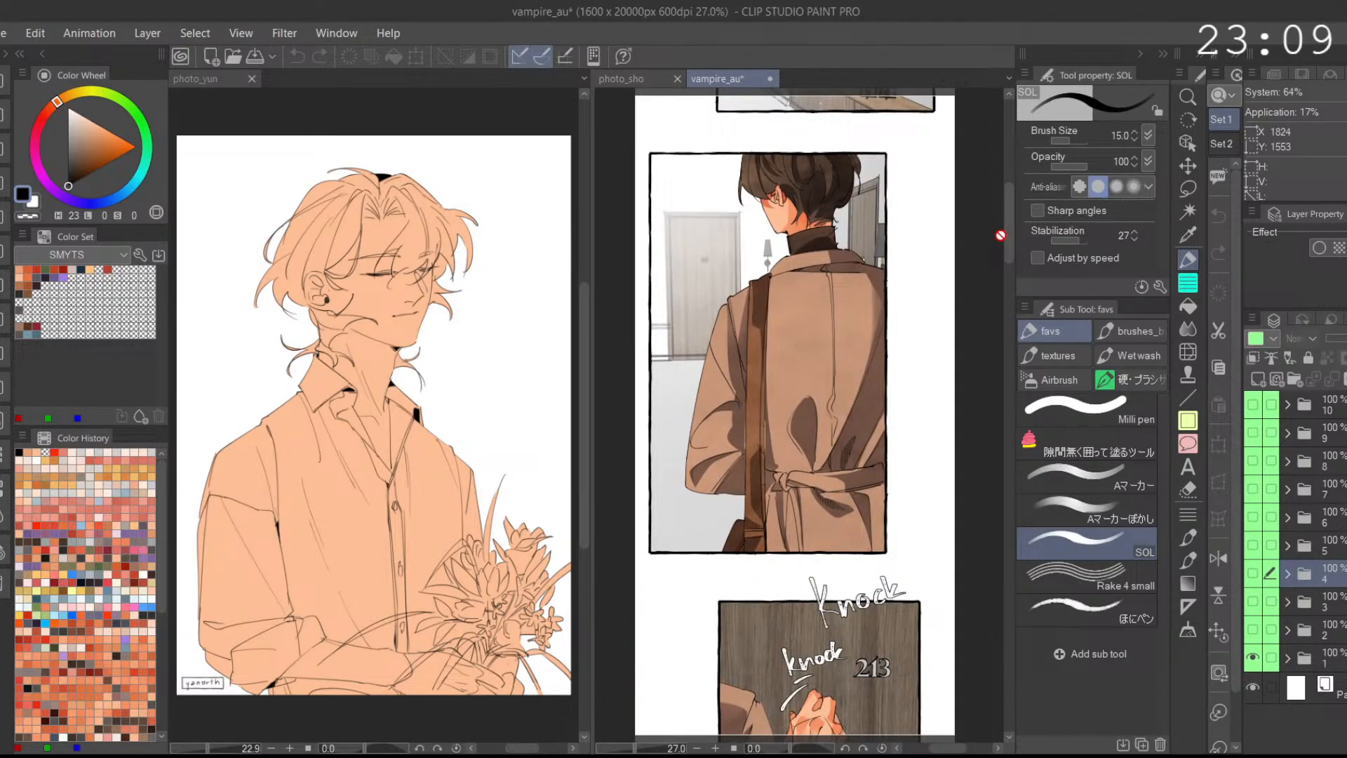
Step: Hide folder 1 and briefly preview folders 2, 3 and 4, leaving all comic folders hidden
left_click(1252, 657)
left_click(1252, 629)
left_click(1252, 629)
left_click(1252, 601)
left_click(1254, 573)
left_click(1252, 601)
left_click(1253, 573)
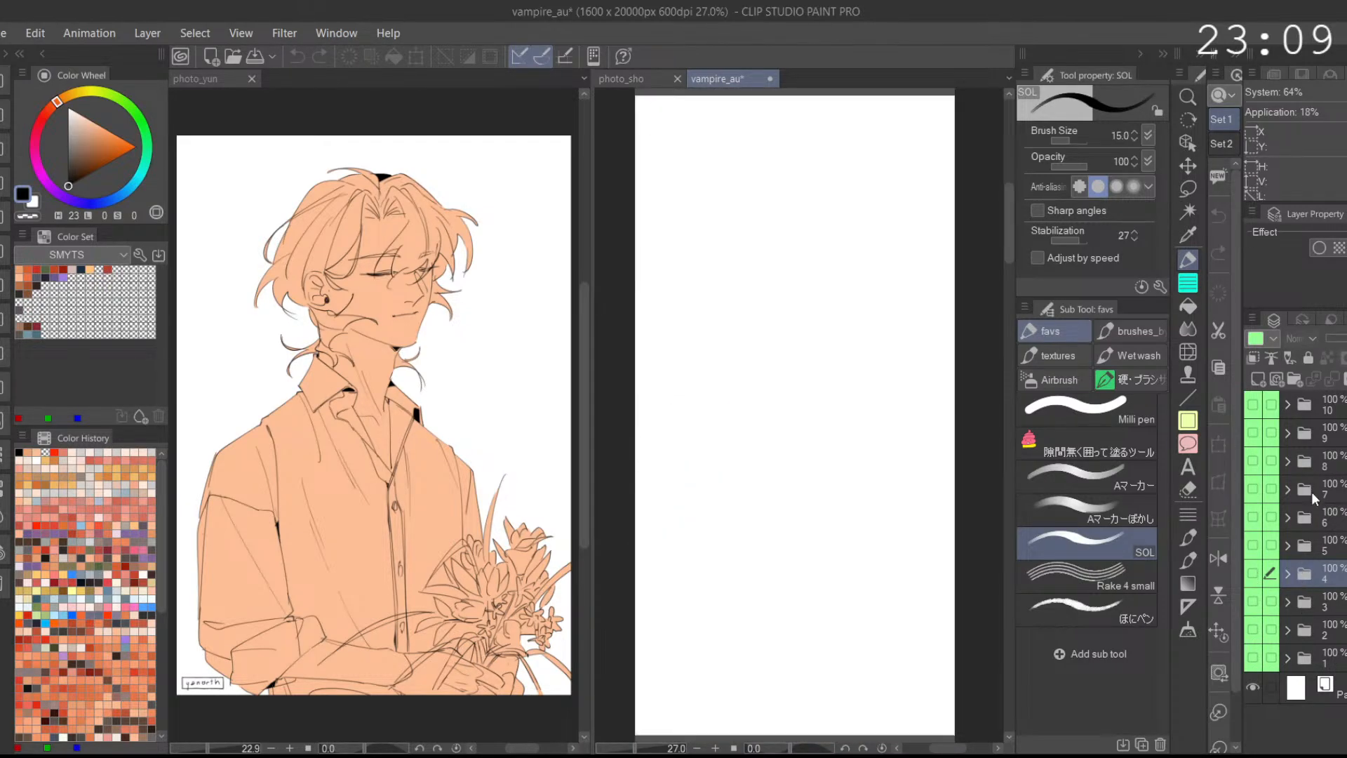
left_click(1328, 418)
left_click(1341, 449)
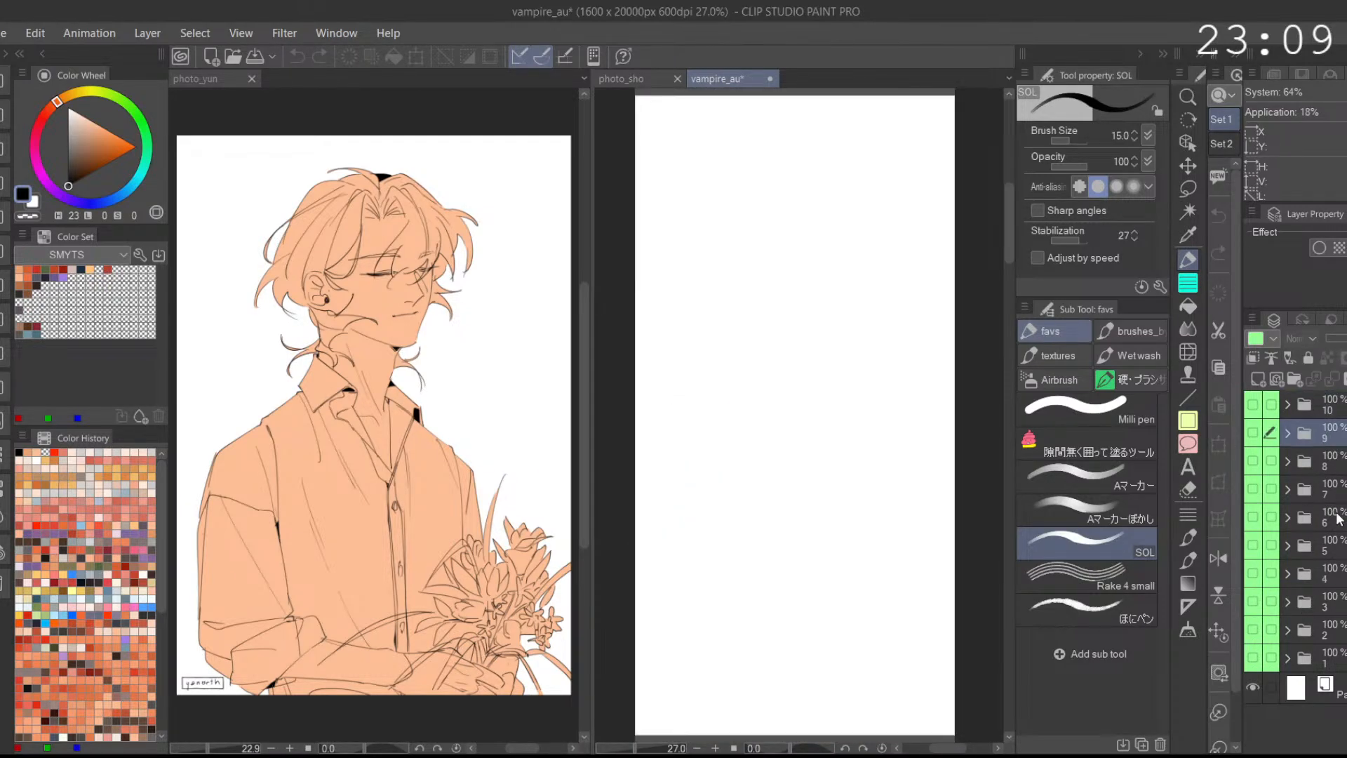
left_click(1330, 607)
left_click(1343, 623)
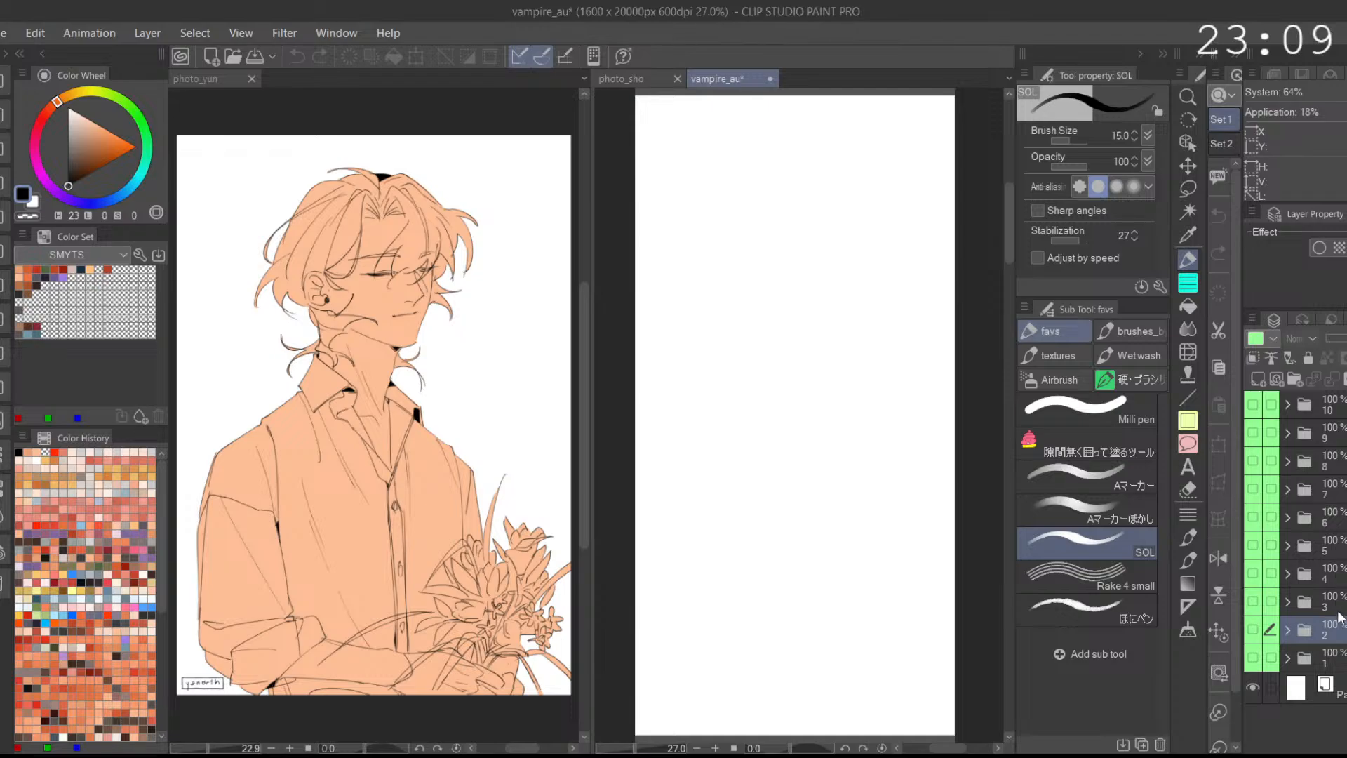
left_click(1330, 656)
left_click(1320, 604)
left_click(1330, 629)
left_click(1331, 657)
left_click(1329, 604)
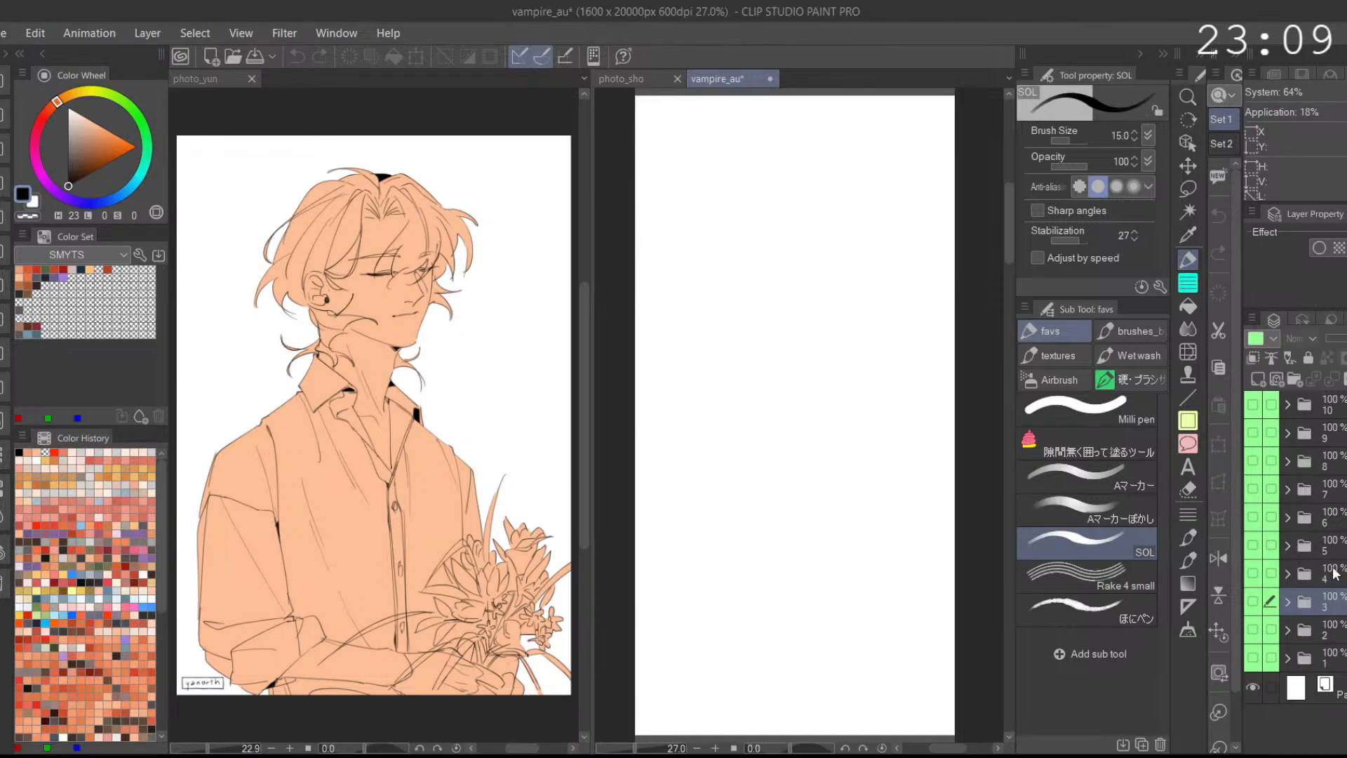
left_click(1329, 573)
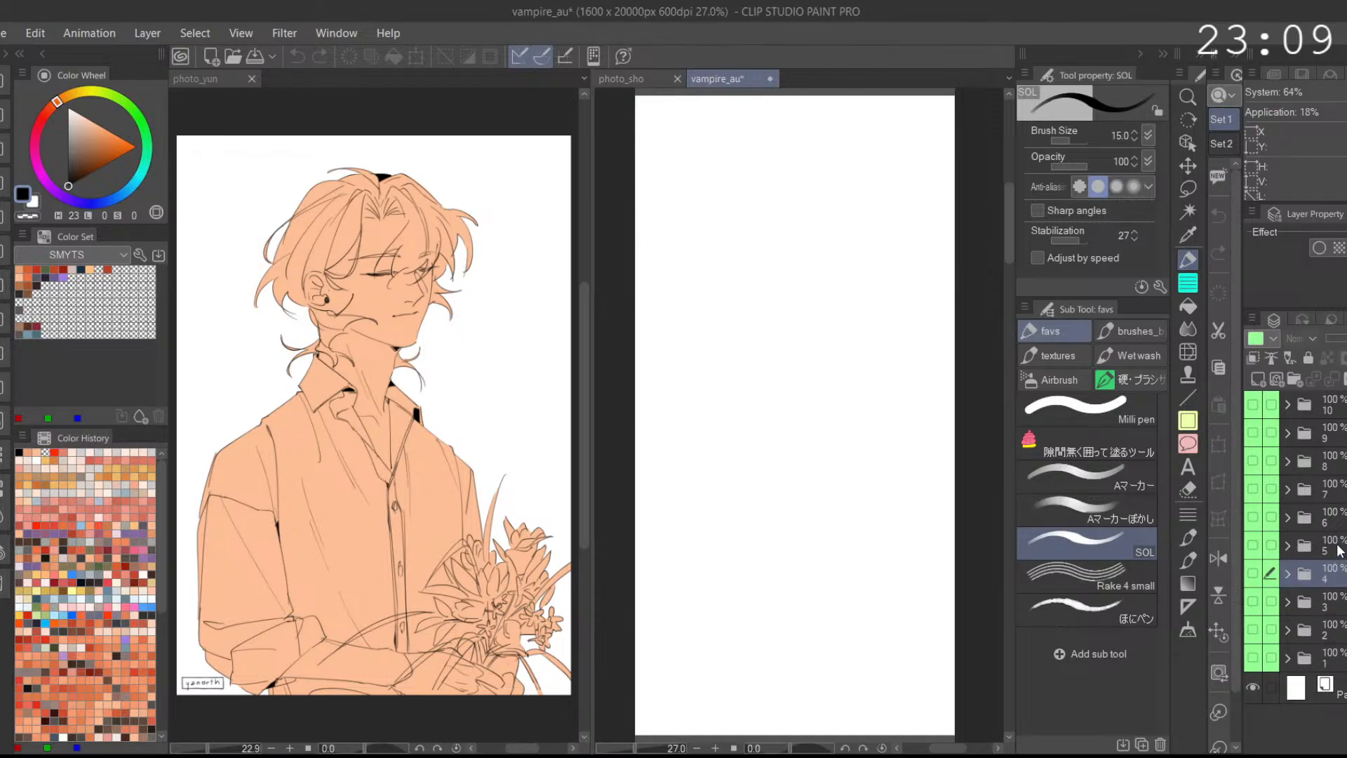
Step: Show folder 1, examine its comic strip up close and at full length, and hide the folder again
left_click(1252, 657)
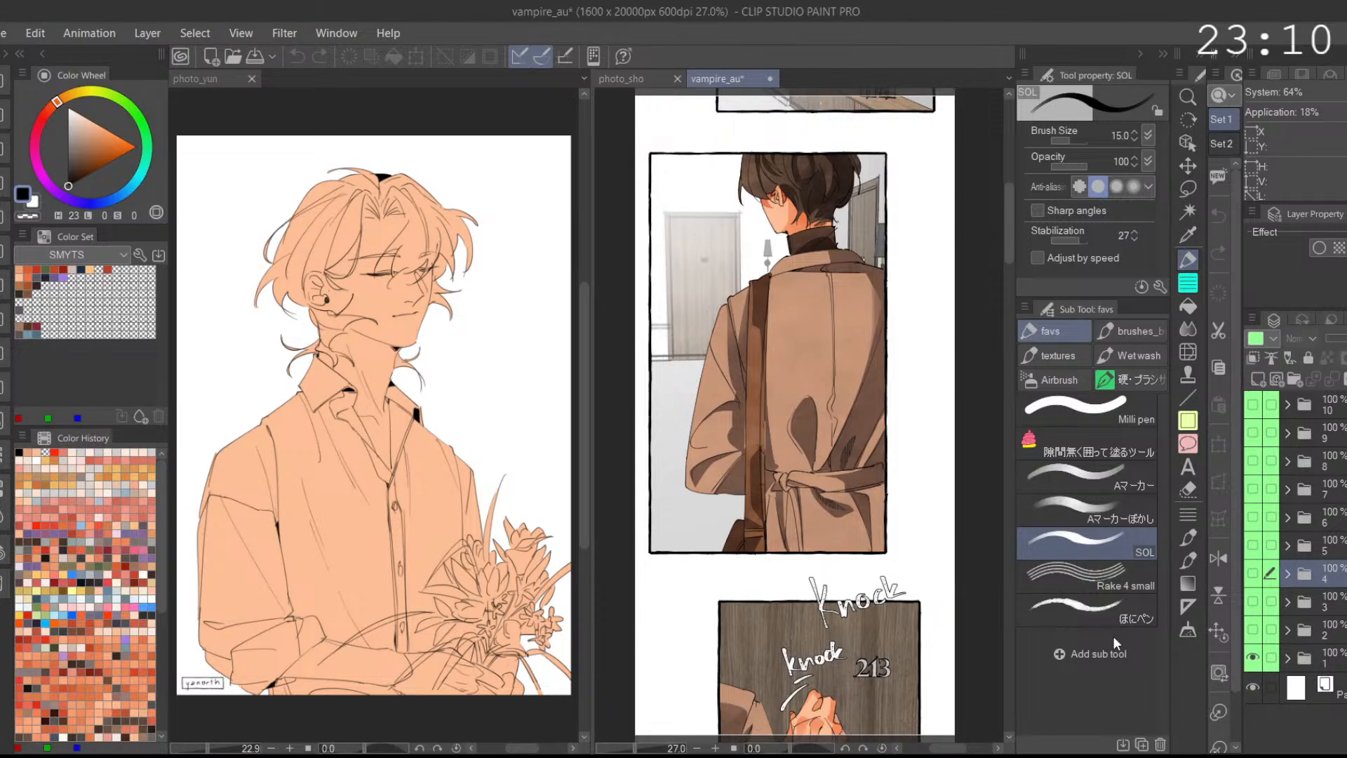
mouse_move(1008, 220)
left_mouse_down()
mouse_move(1010, 273)
mouse_move(1013, 199)
mouse_move(1011, 239)
left_mouse_up()
left_click(1251, 660)
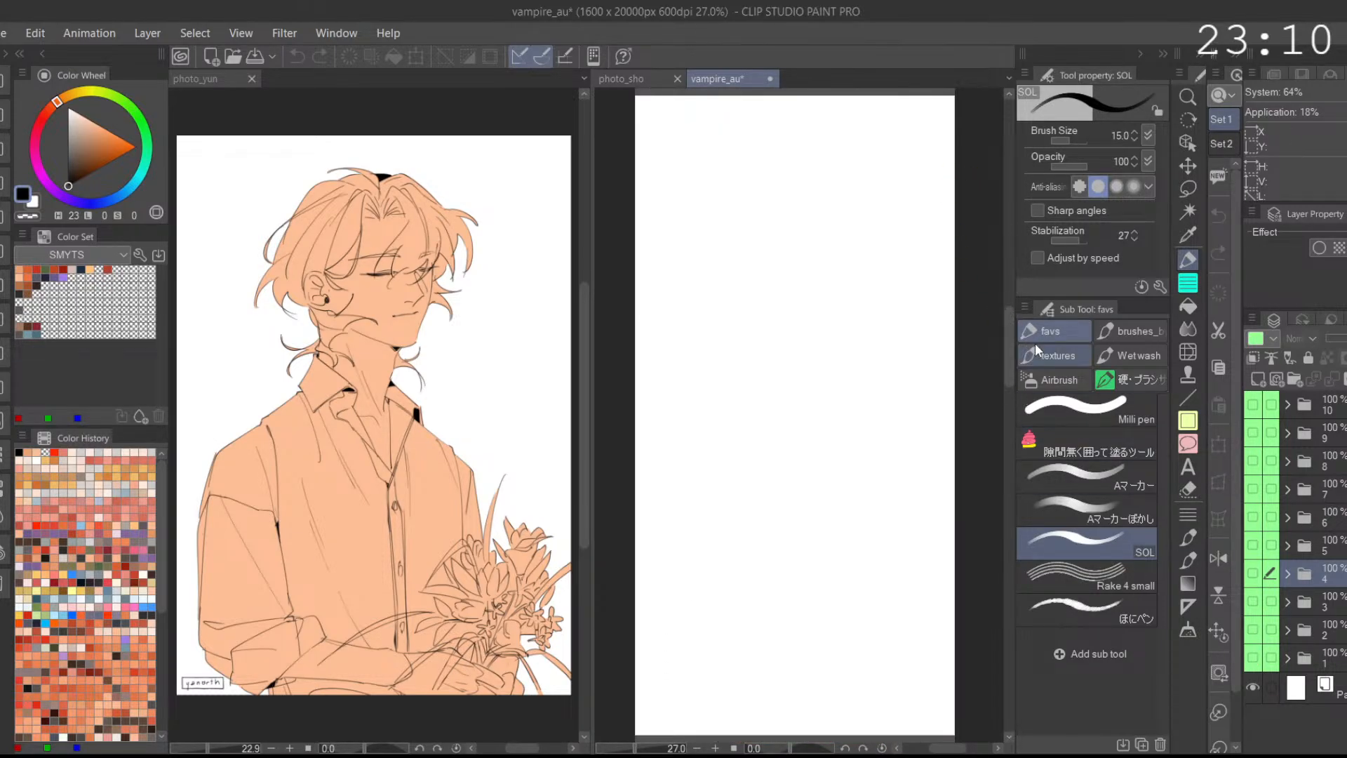
left_click_drag(914, 606, 882, 603)
left_click_drag(927, 578, 902, 605)
left_click_drag(986, 644, 944, 466)
left_click(1252, 657)
left_click_drag(947, 592, 951, 536)
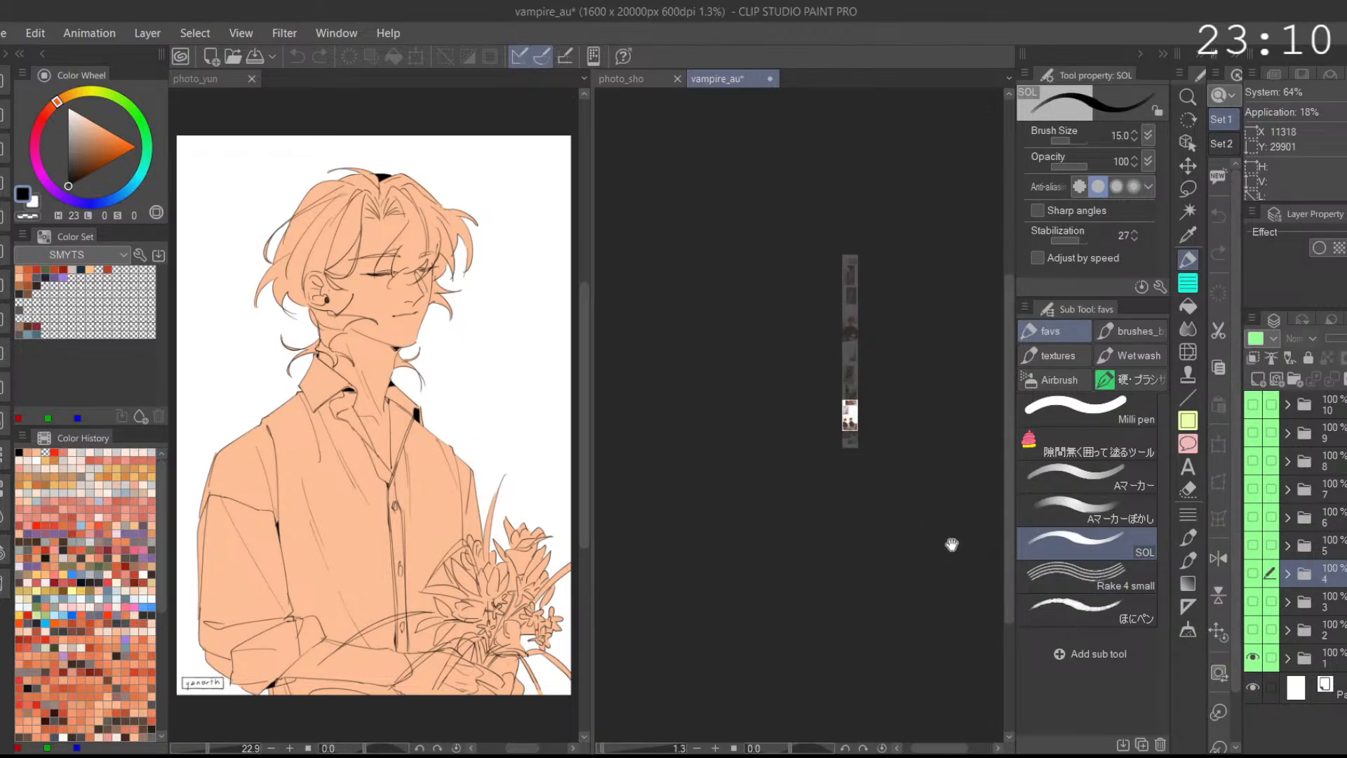
left_click(1252, 657)
Step: Show folder 2, examine the panel with the dark-haired character in a turtleneck, and hide the folder again
left_click(1252, 629)
left_click_drag(951, 569, 881, 629)
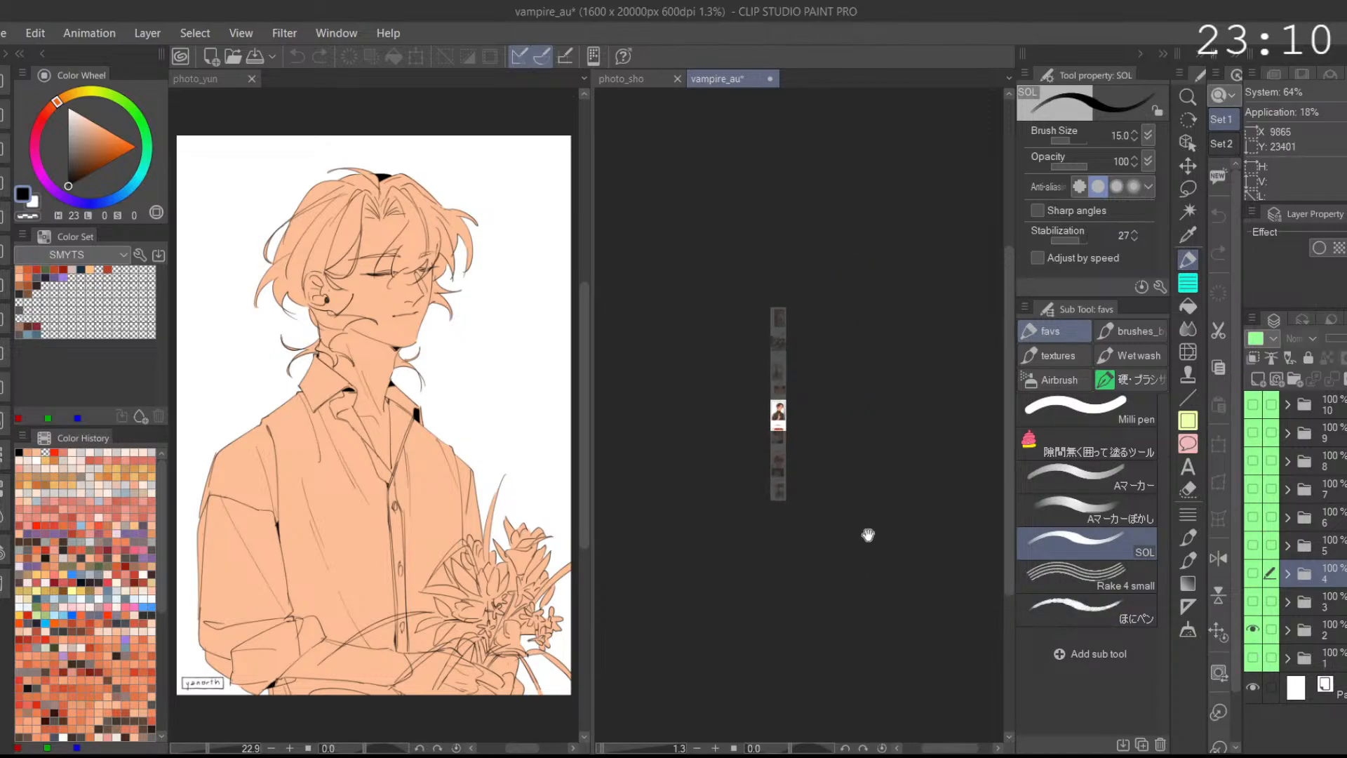
left_click_drag(868, 535, 884, 547)
left_click_drag(821, 409, 692, 554)
left_click_drag(910, 470, 893, 512)
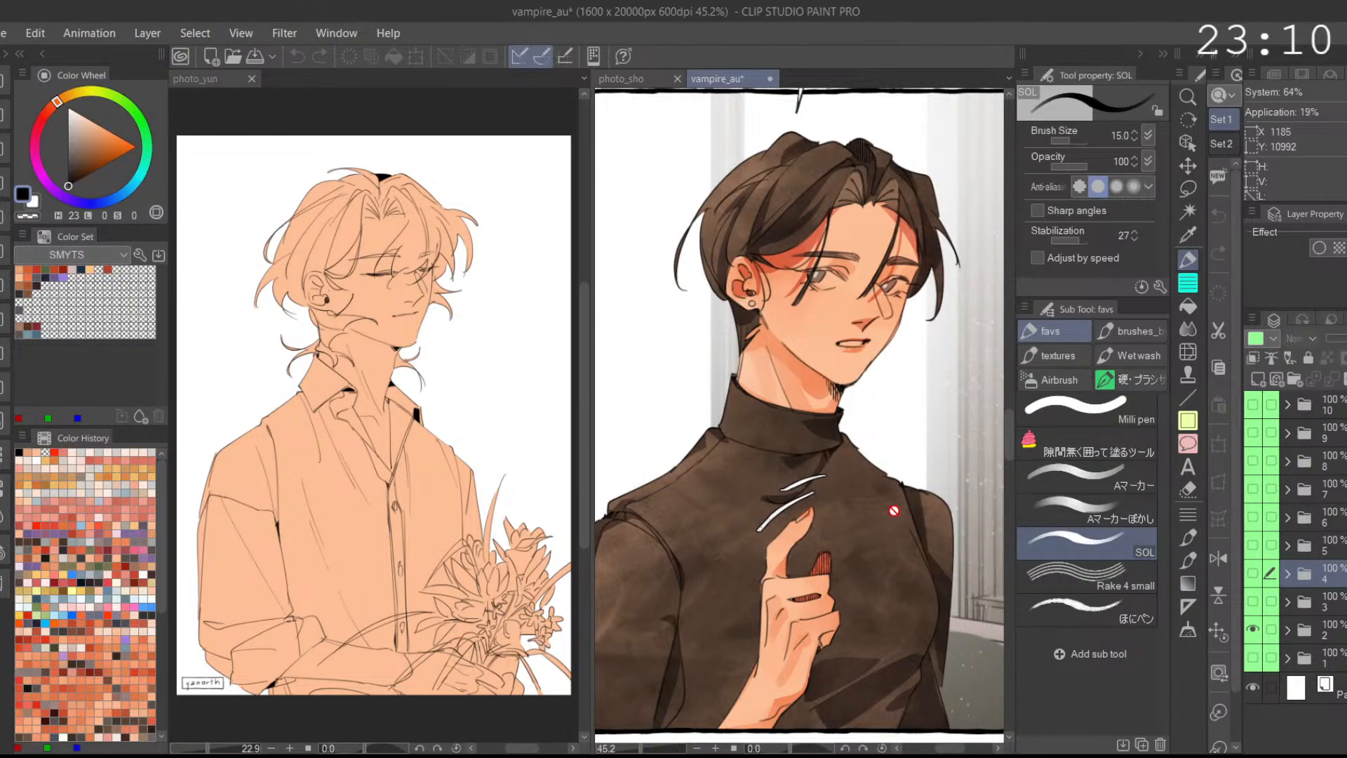
left_click(1252, 627)
Step: Show folder 1 again, examine its living-room and sofa laptop panels, and hide the folder
left_click(1252, 657)
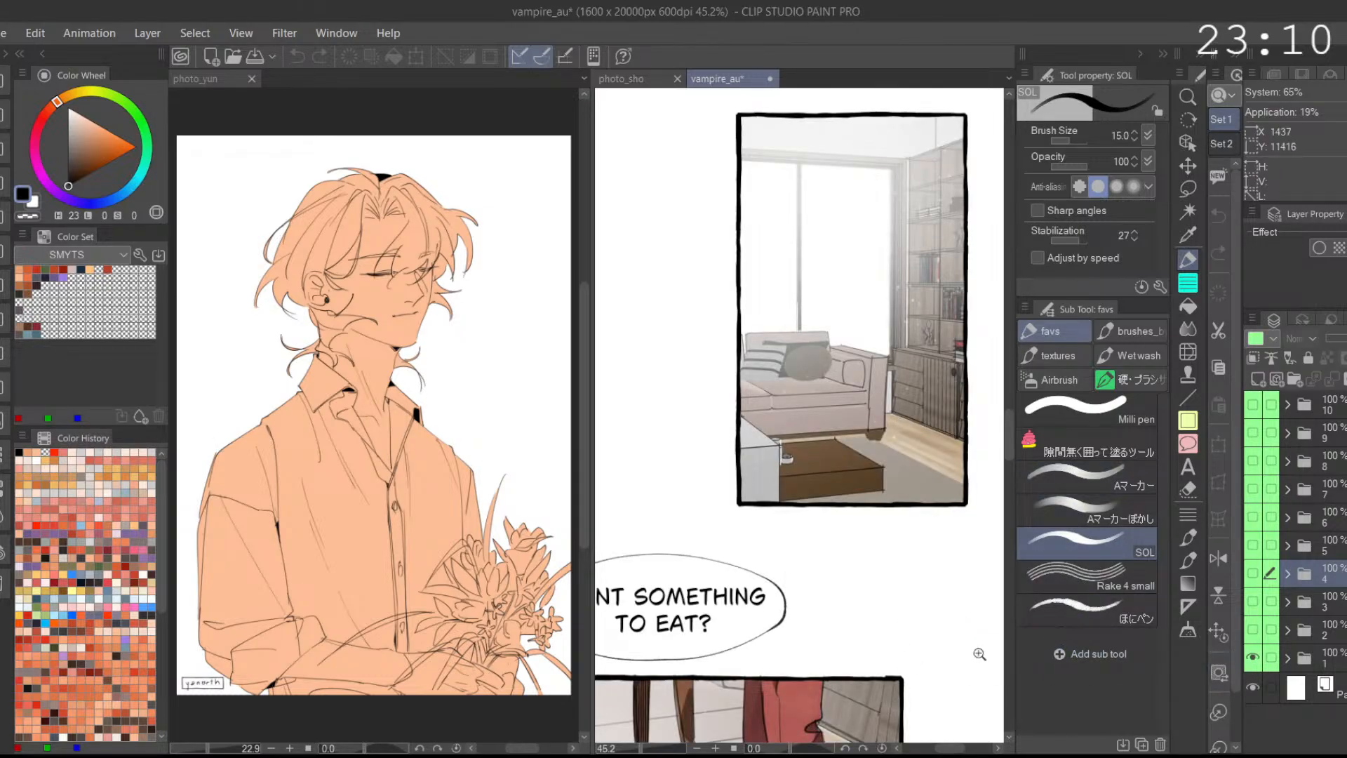
left_click(1252, 657)
scroll(932, 436, "down", 8)
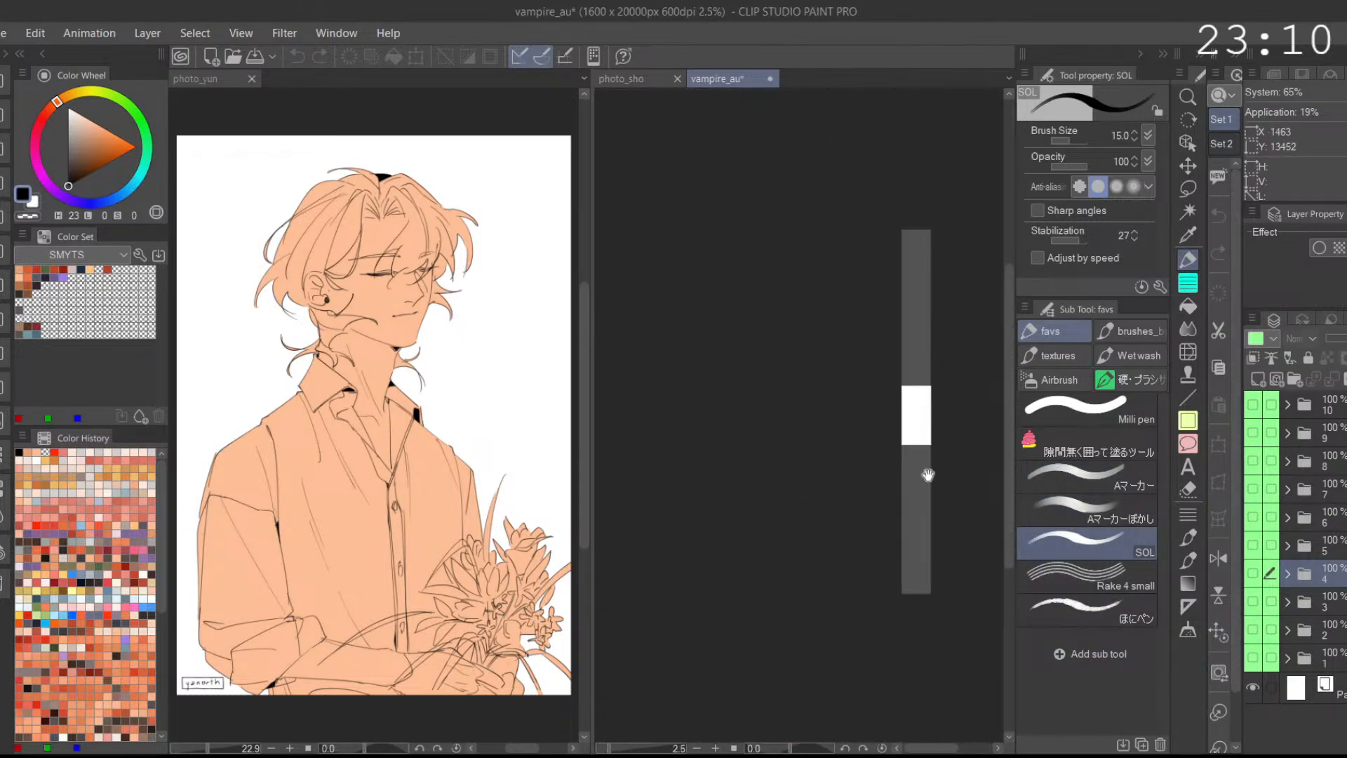
left_click(1252, 657)
scroll(918, 372, "up", 4)
scroll(918, 372, "up", 5)
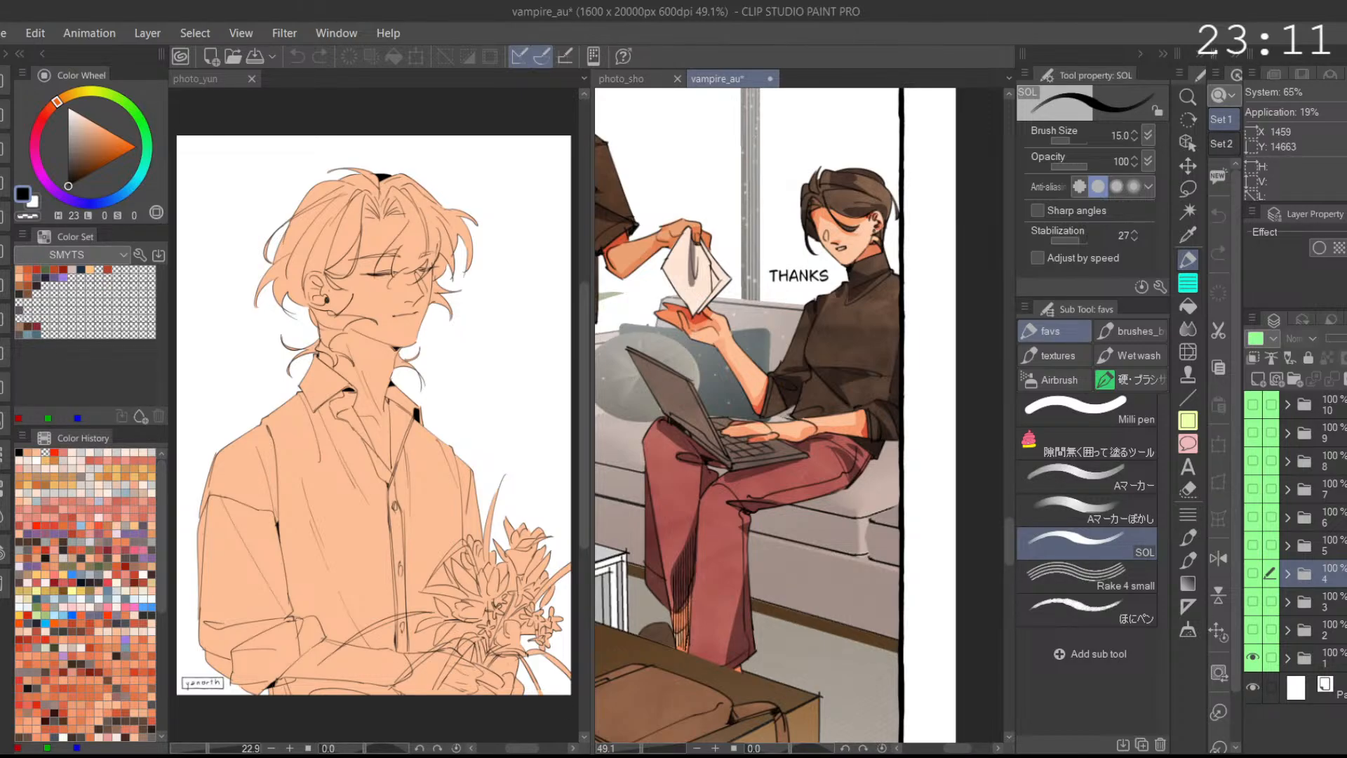
left_click(1253, 659)
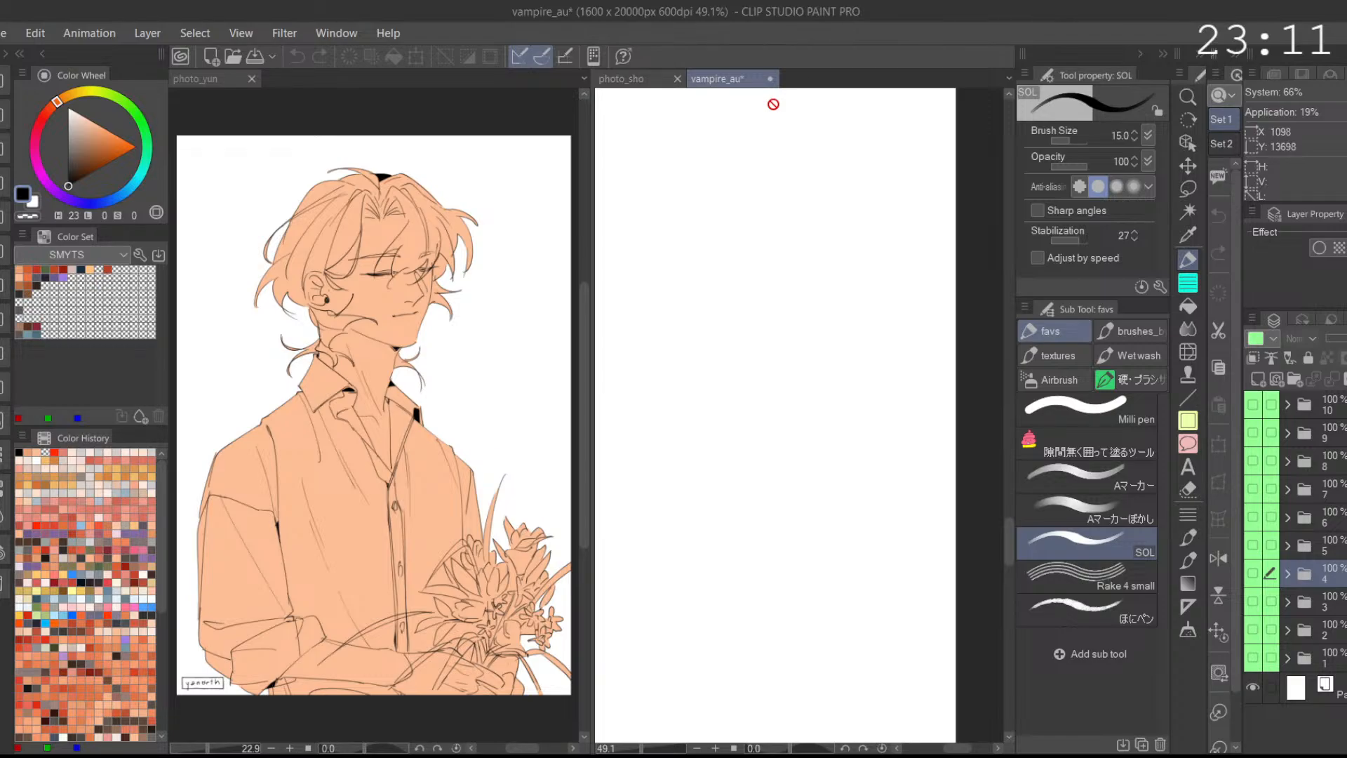
Step: Preview the whole comic strips in folders 7, 8, 6, 5 and 4 one at a time, hiding each again
scroll(818, 676, "down", 8)
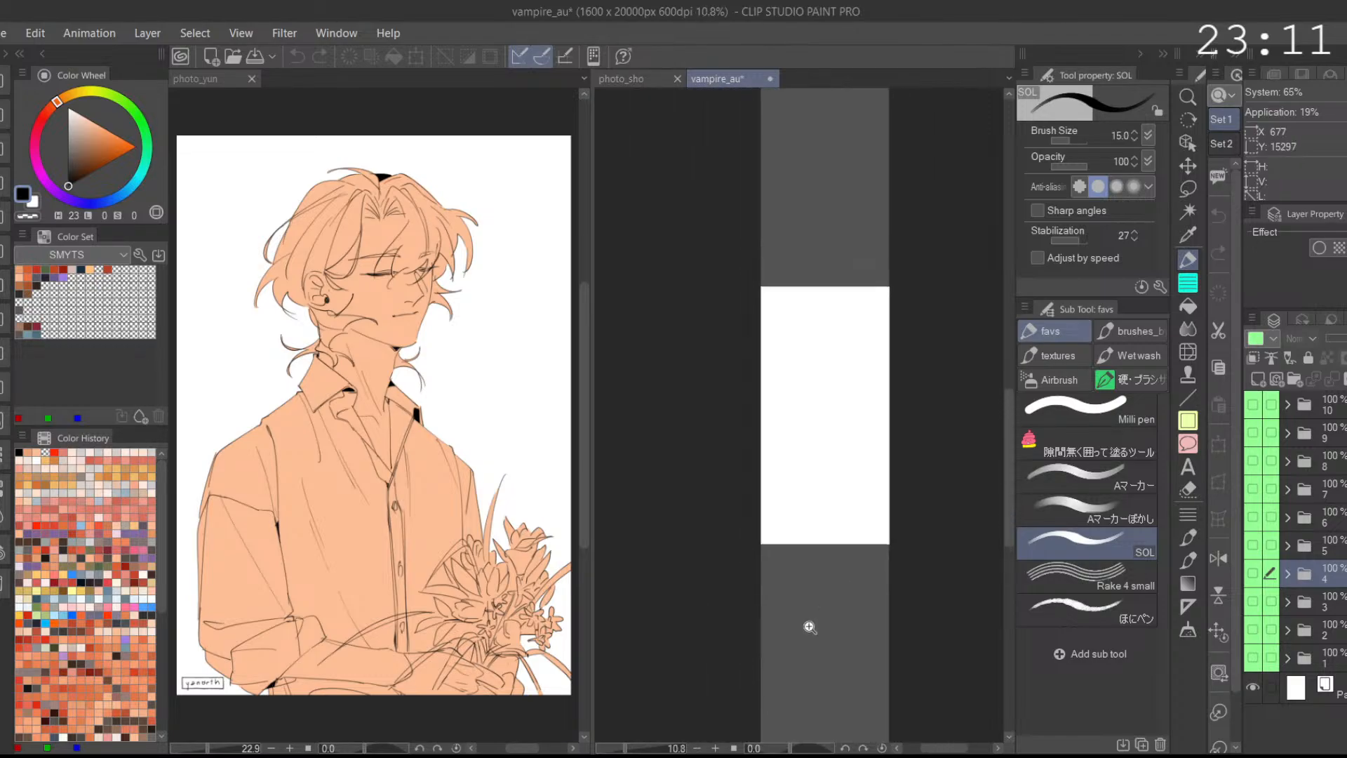
scroll(887, 613, "down", 6)
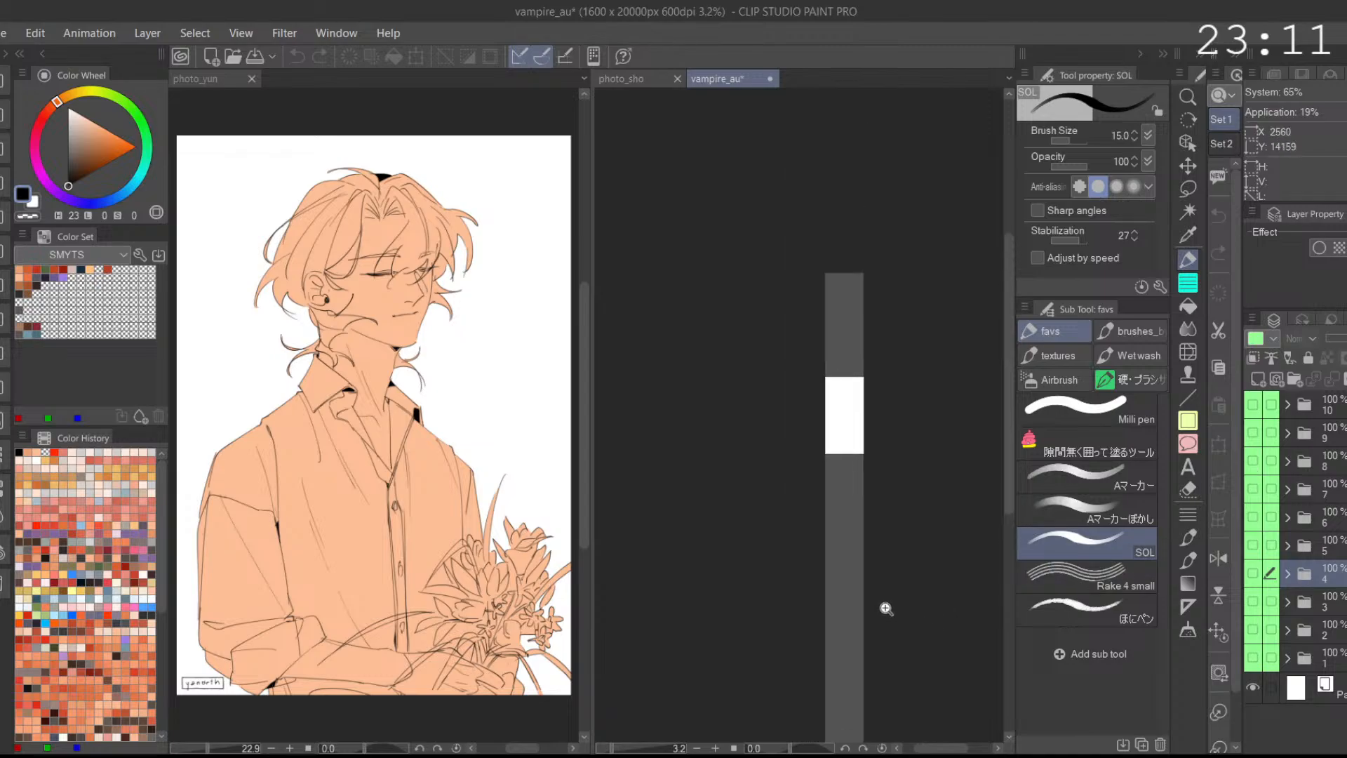
left_click(1253, 490)
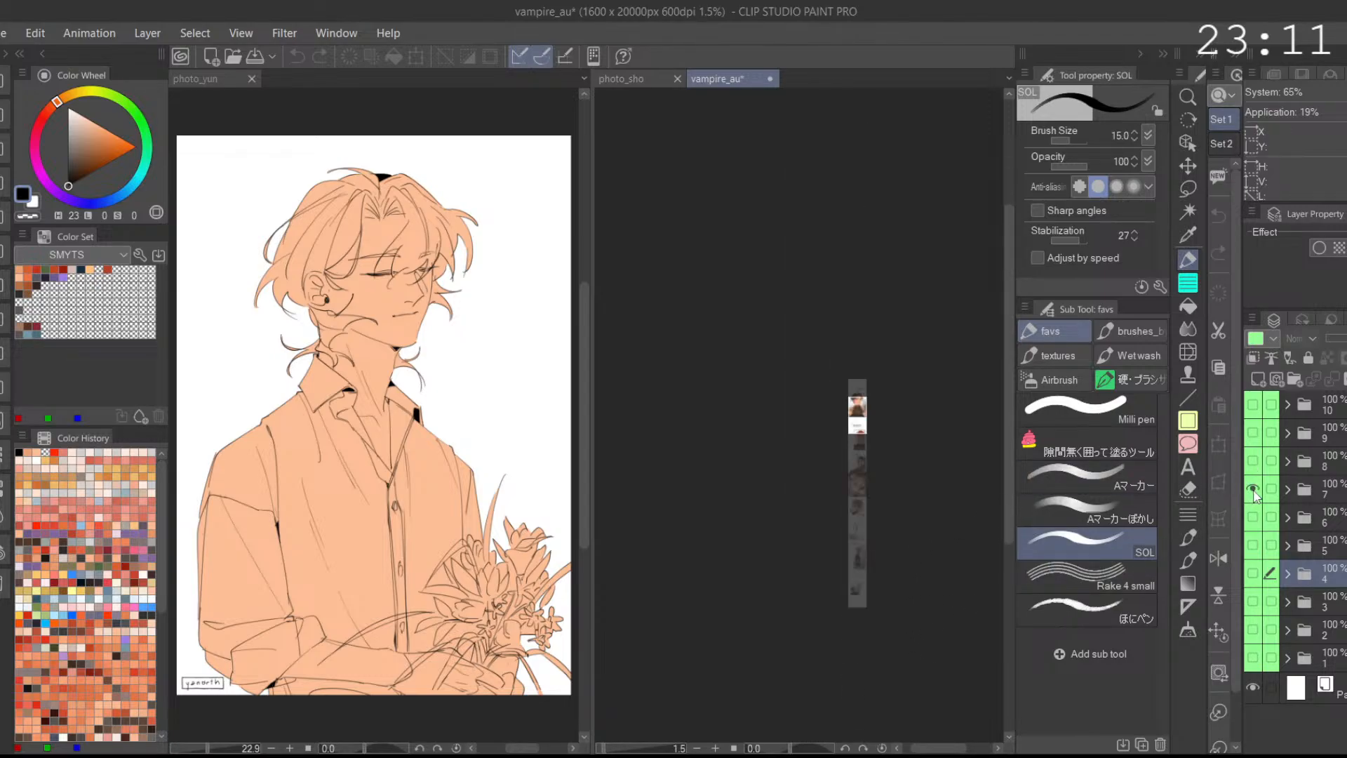
left_click(1256, 495)
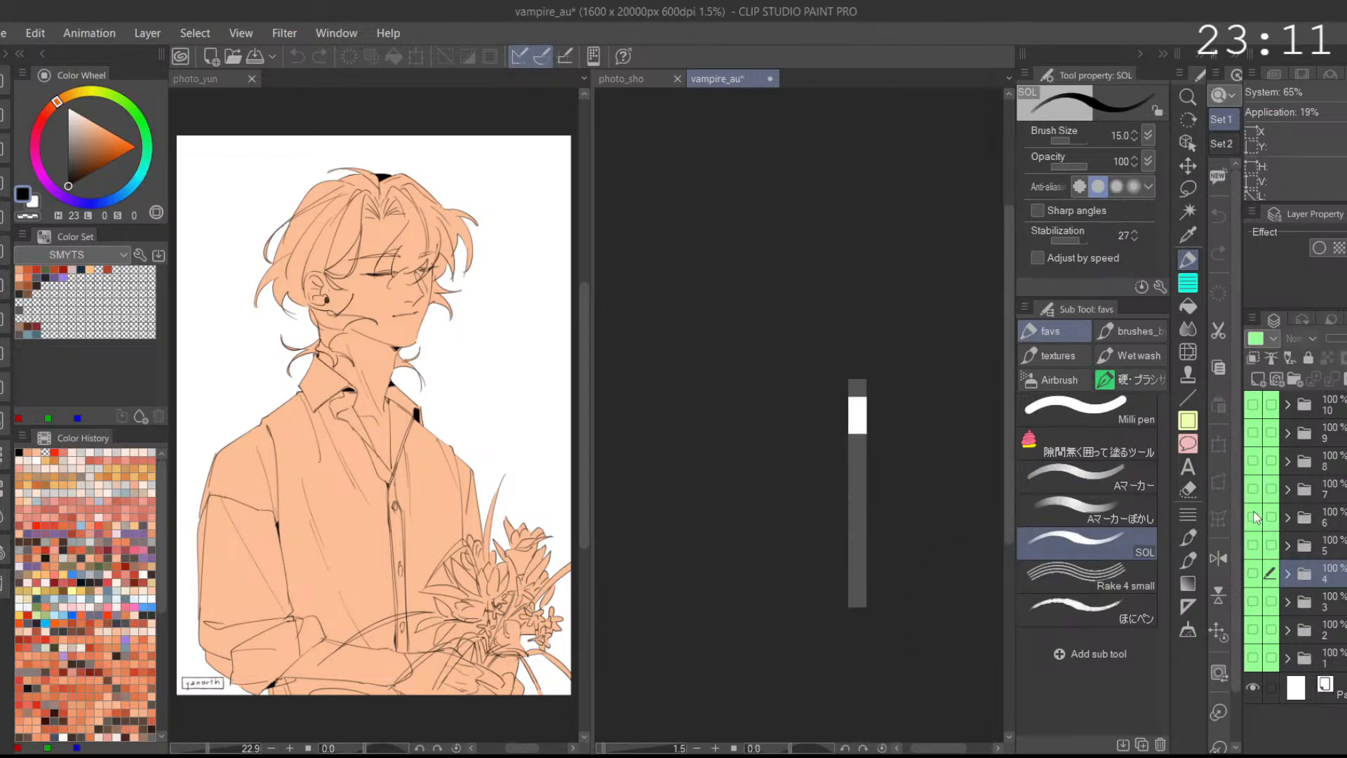
left_click(1253, 473)
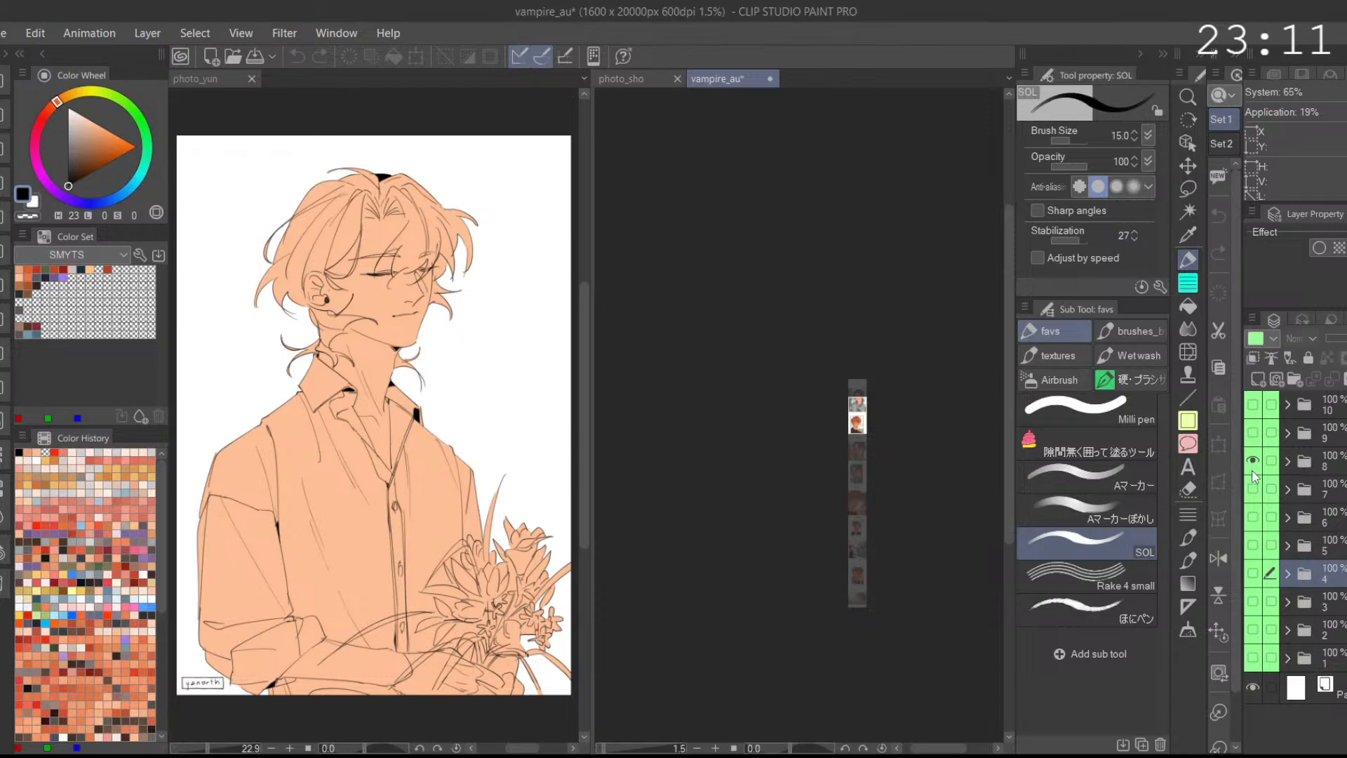
left_click(1253, 470)
left_click(1253, 484)
left_click(1254, 486)
left_click(1254, 517)
left_click(1253, 517)
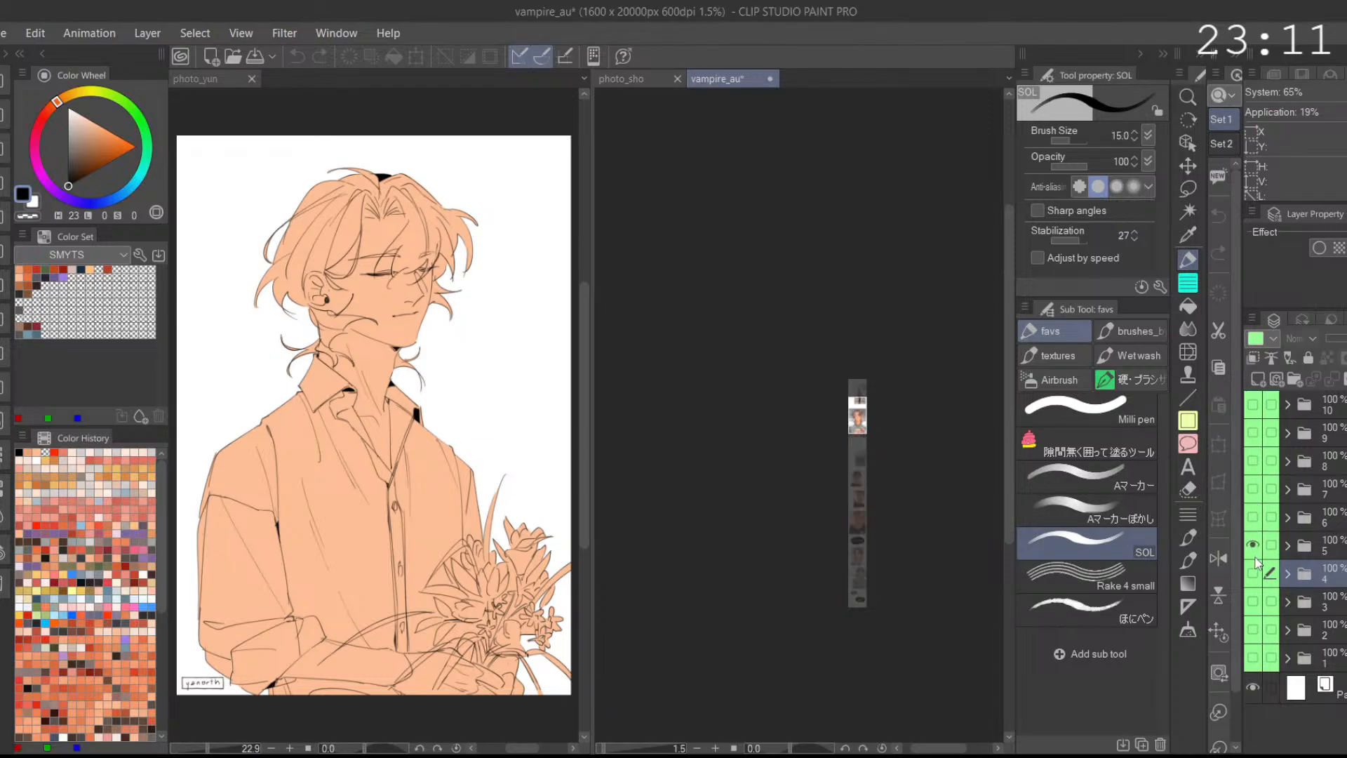
left_click(1253, 573)
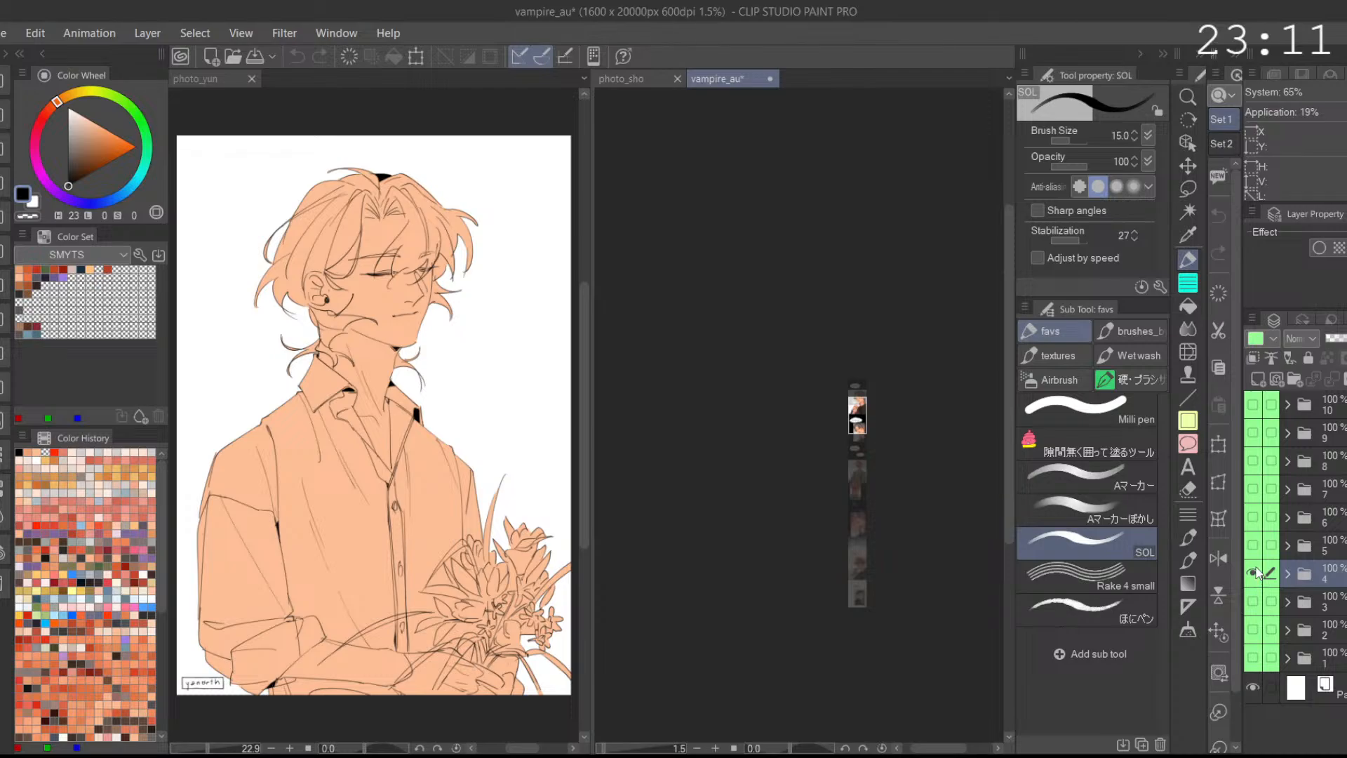
left_click(1254, 571)
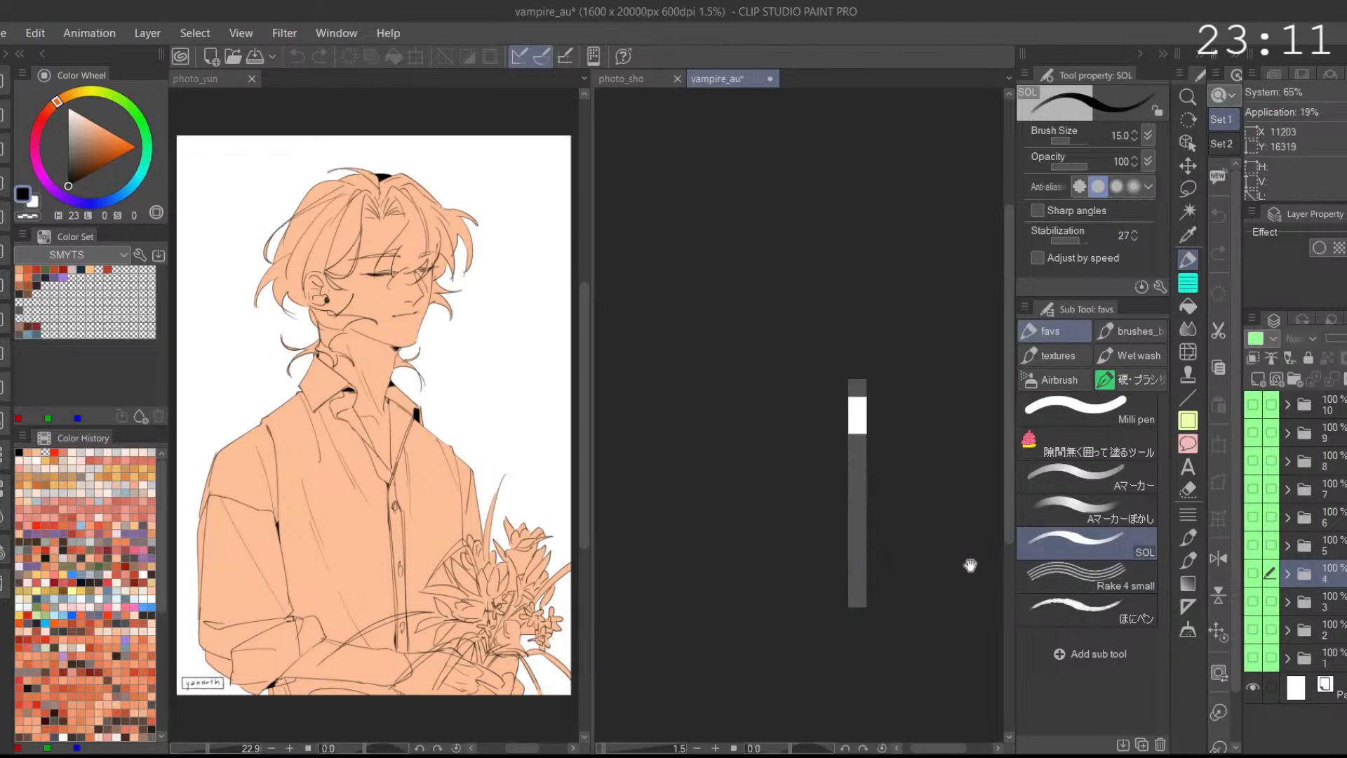
Step: Show folder 4, examine the panel of the grey-haired character up close, and hide the folder again
scroll(947, 517, "up", 8)
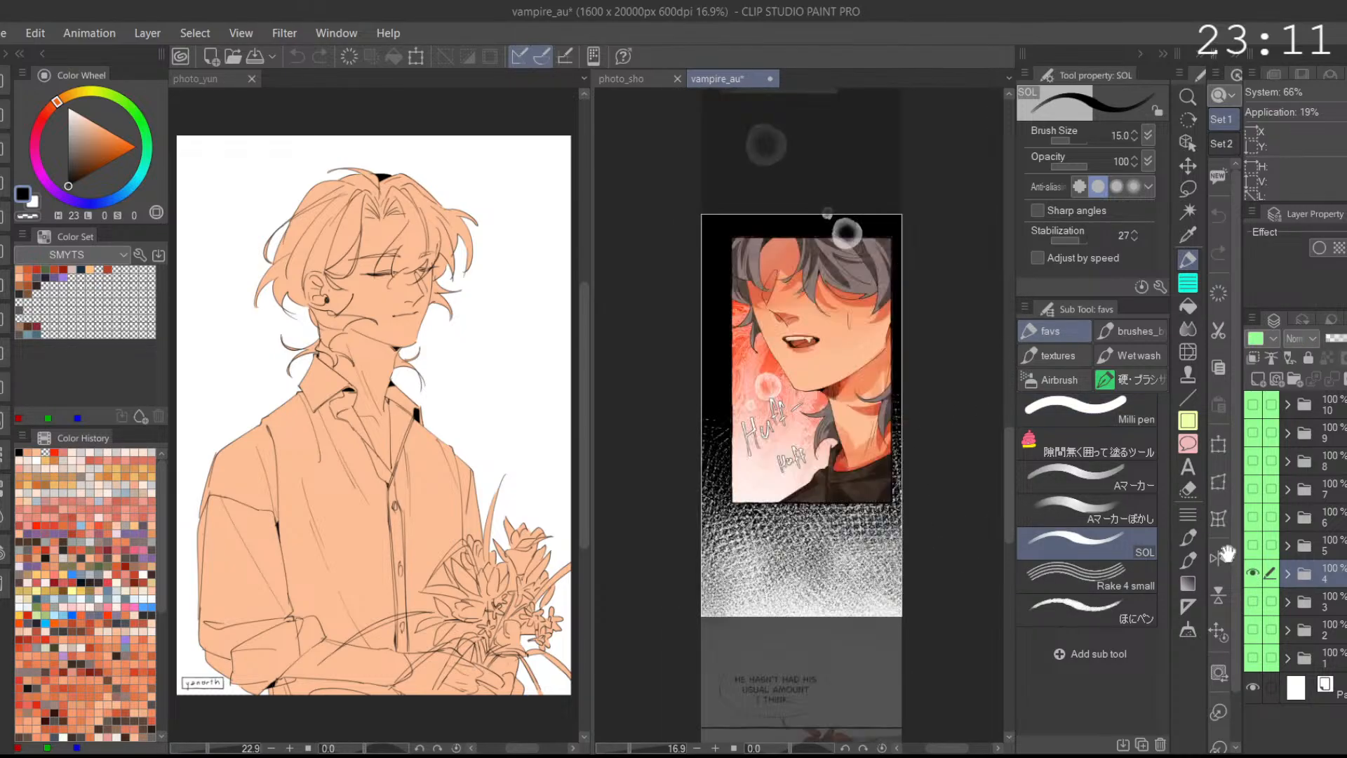
scroll(852, 437, "up", 3)
mouse_move(852, 437)
left_mouse_down()
mouse_move(961, 436)
mouse_move(848, 442)
left_mouse_up()
left_click_drag(899, 566, 938, 553)
left_click(1252, 573)
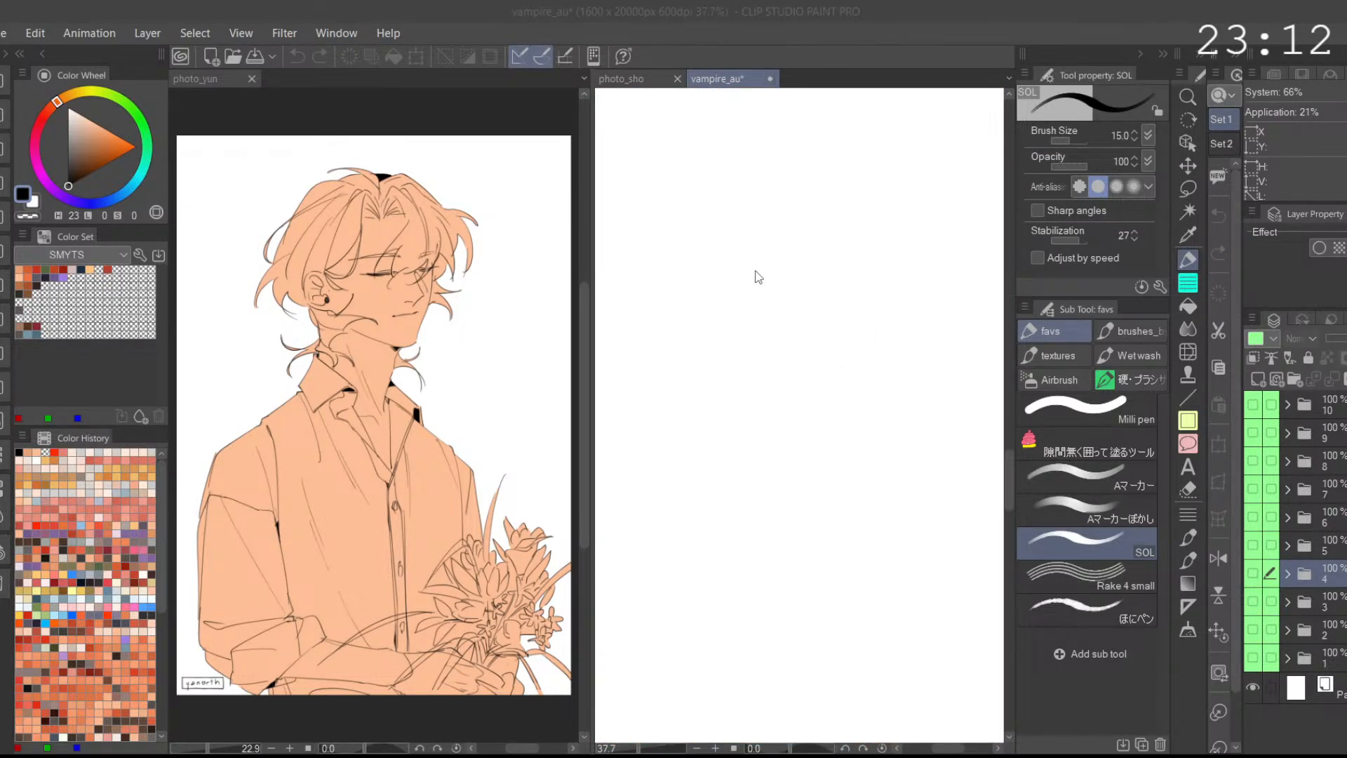
Step: Switch back to photo_sho and isolate the camera reference by showing its layer and hiding Layer 3, Layer 4 and the folder
left_click(754, 270)
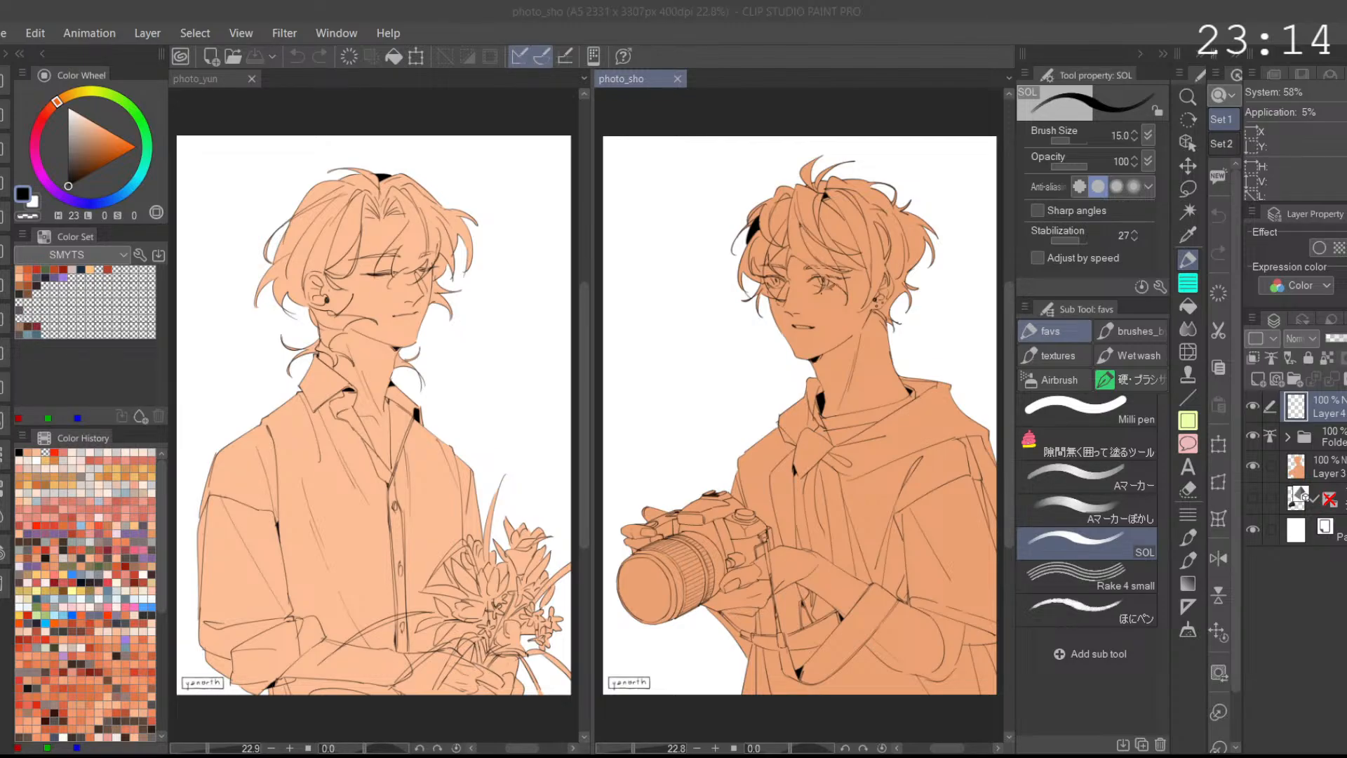
left_click(1253, 466)
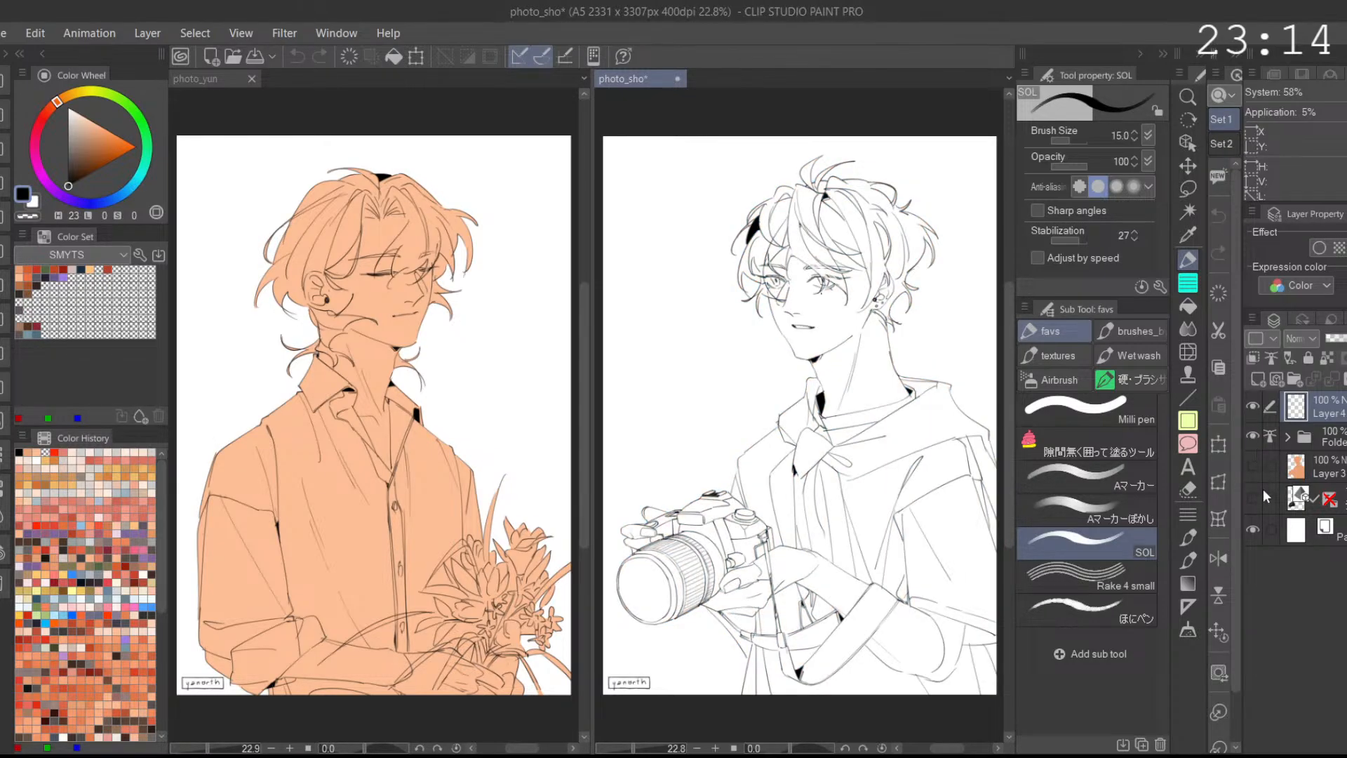
left_click(1252, 499)
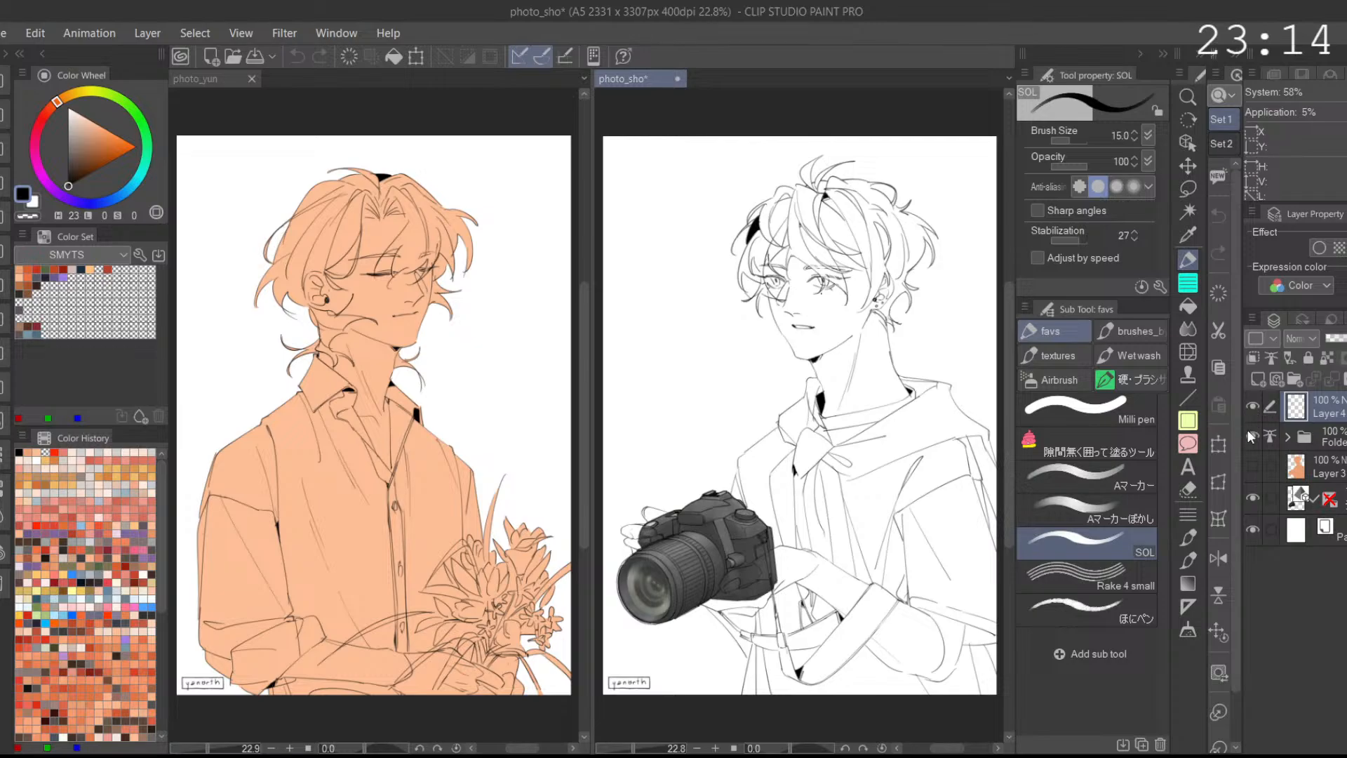
left_click_drag(1253, 406, 1256, 431)
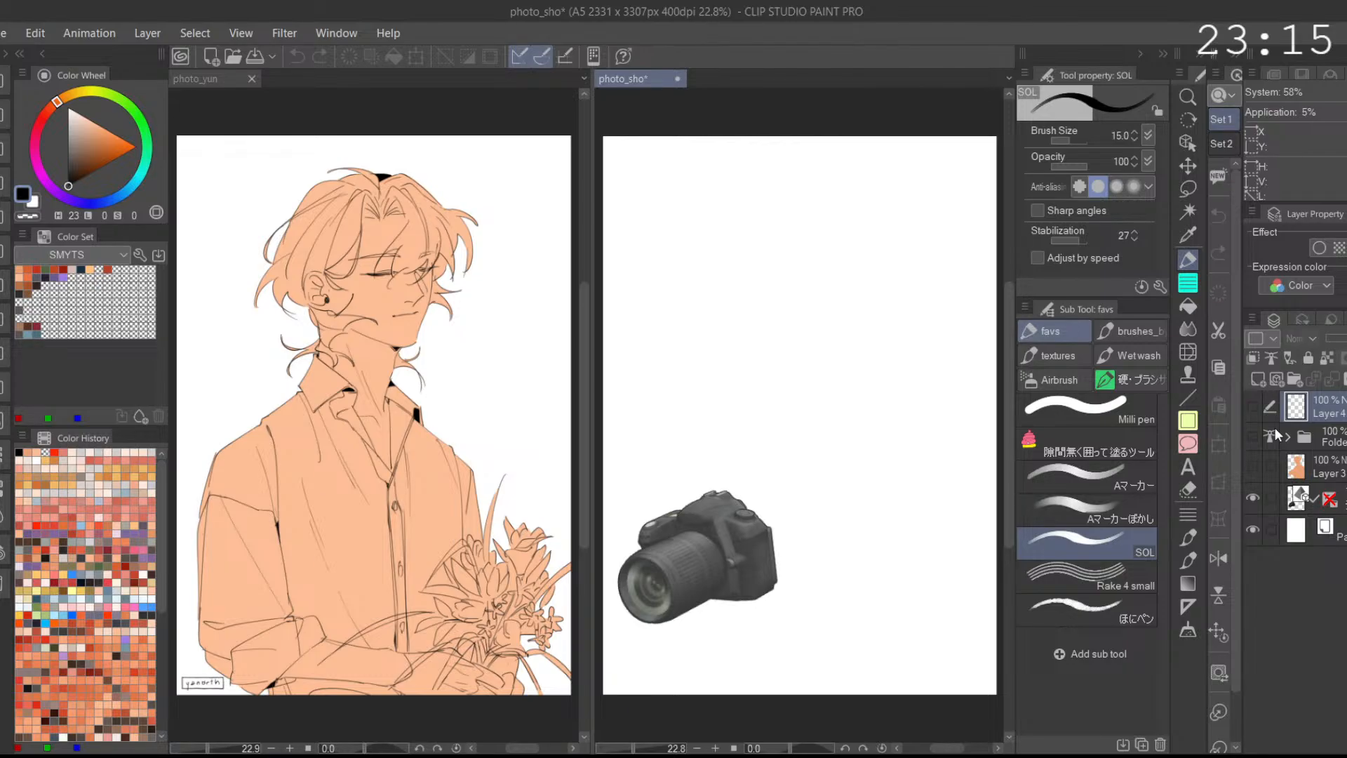
Step: Show Layer 4, the folder and Layer 3 in photo_sho again, and hide the camera reference layer
left_click_drag(1252, 403, 1262, 465)
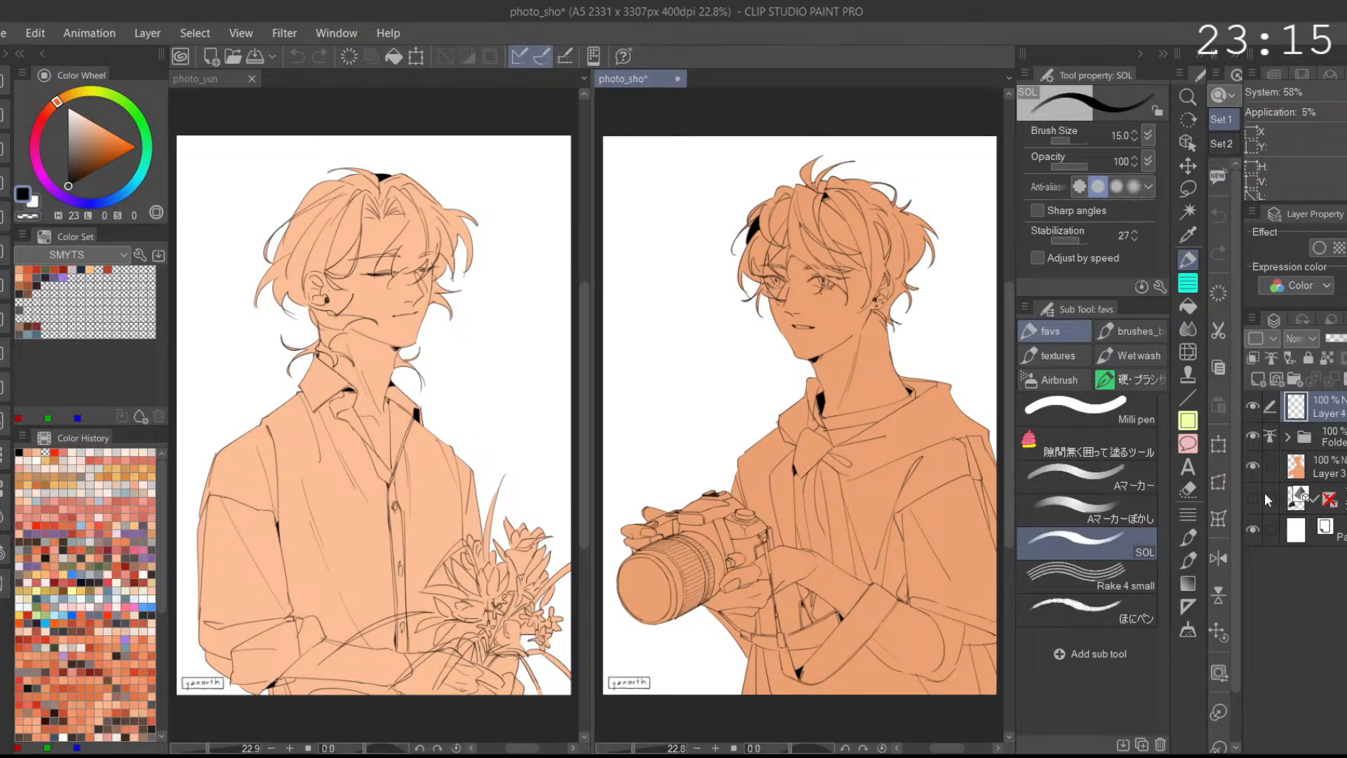
Step: Sketch loose blue circles over the character's face on a new layer in photo_sho, and clear them
left_click(1257, 379)
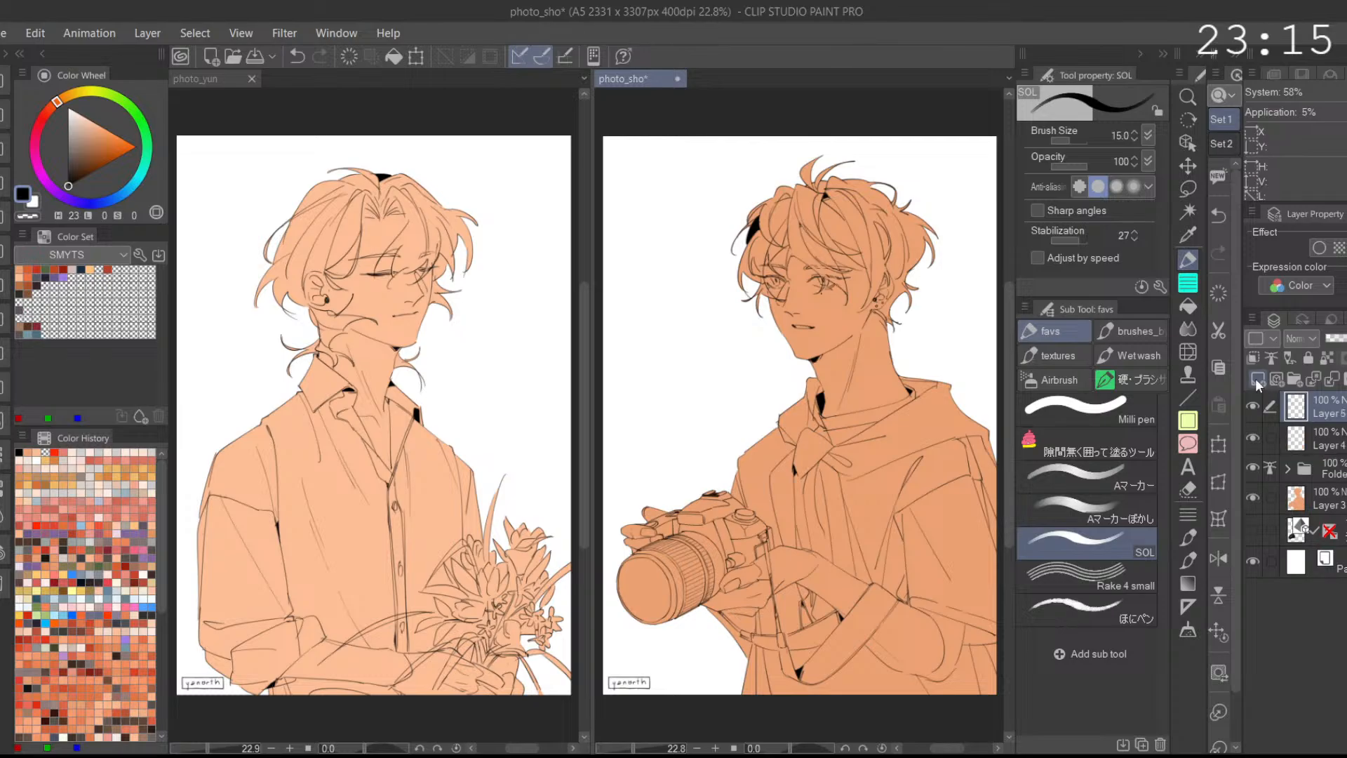
left_click_drag(127, 145, 161, 151)
left_click_drag(56, 107, 54, 134)
left_click(95, 202)
mouse_move(746, 243)
left_mouse_down()
mouse_move(784, 379)
mouse_move(846, 351)
mouse_move(738, 344)
mouse_move(767, 359)
mouse_move(767, 340)
left_mouse_up()
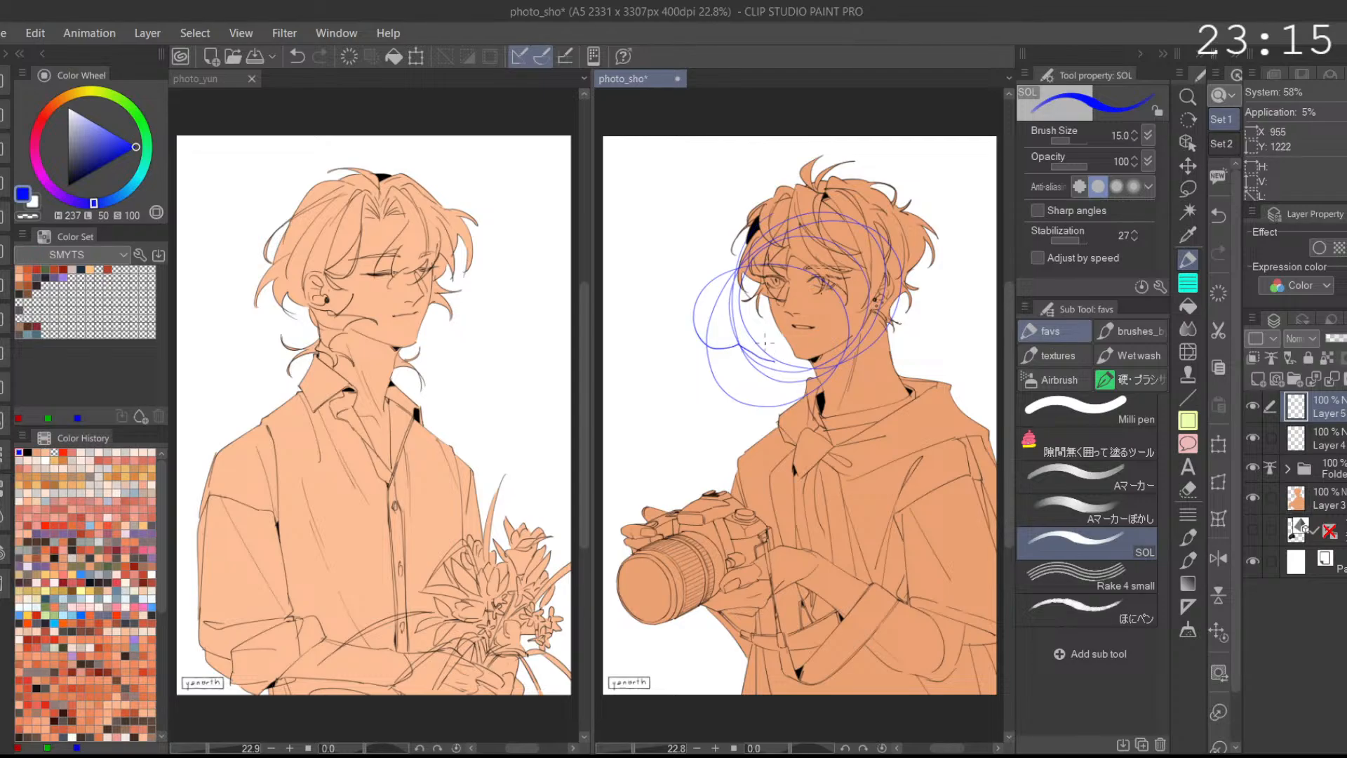
left_click(349, 56)
Step: In photo_yun, sketch loose blue circles over the face on a new layer, clear them, and merge the blank layer down
left_click(464, 127)
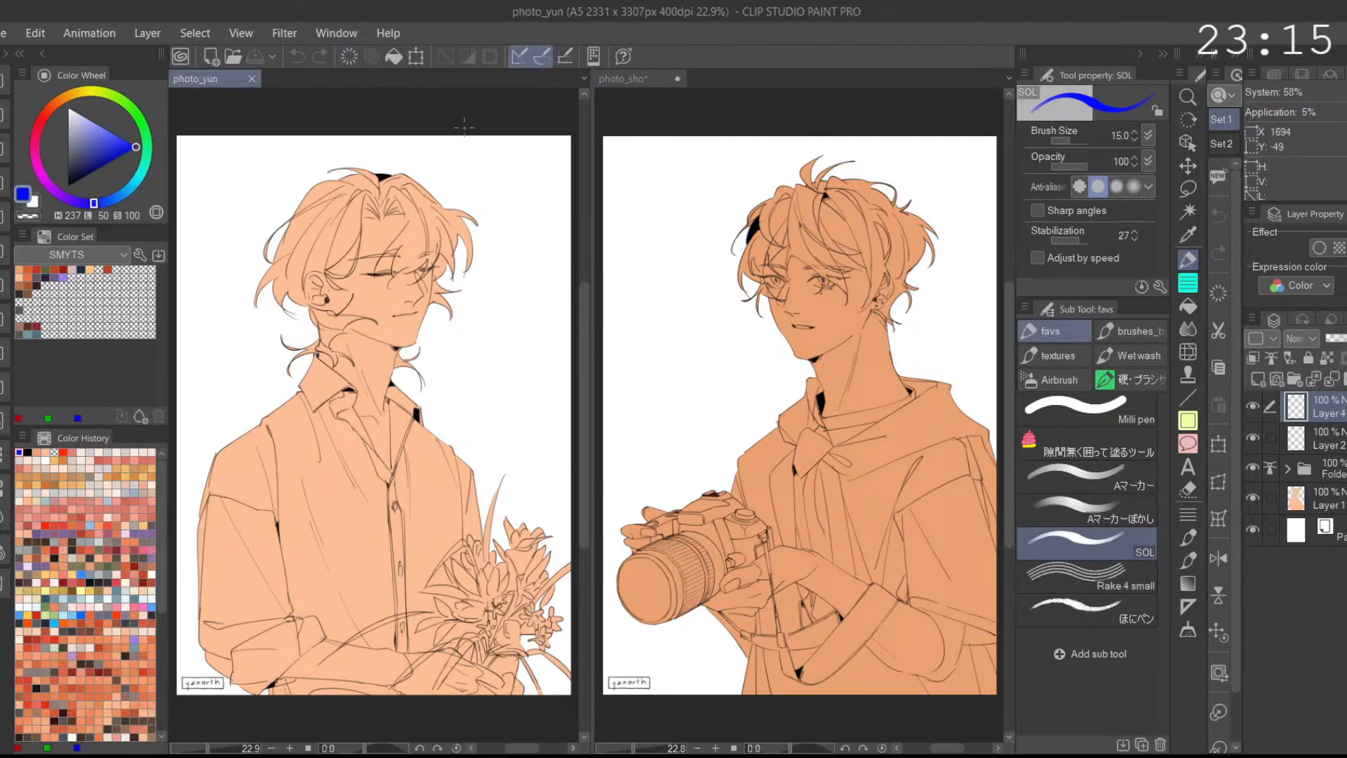
left_click(1257, 379)
mouse_move(372, 174)
left_mouse_down()
mouse_move(281, 253)
mouse_move(407, 346)
mouse_move(299, 357)
mouse_move(349, 377)
left_mouse_up()
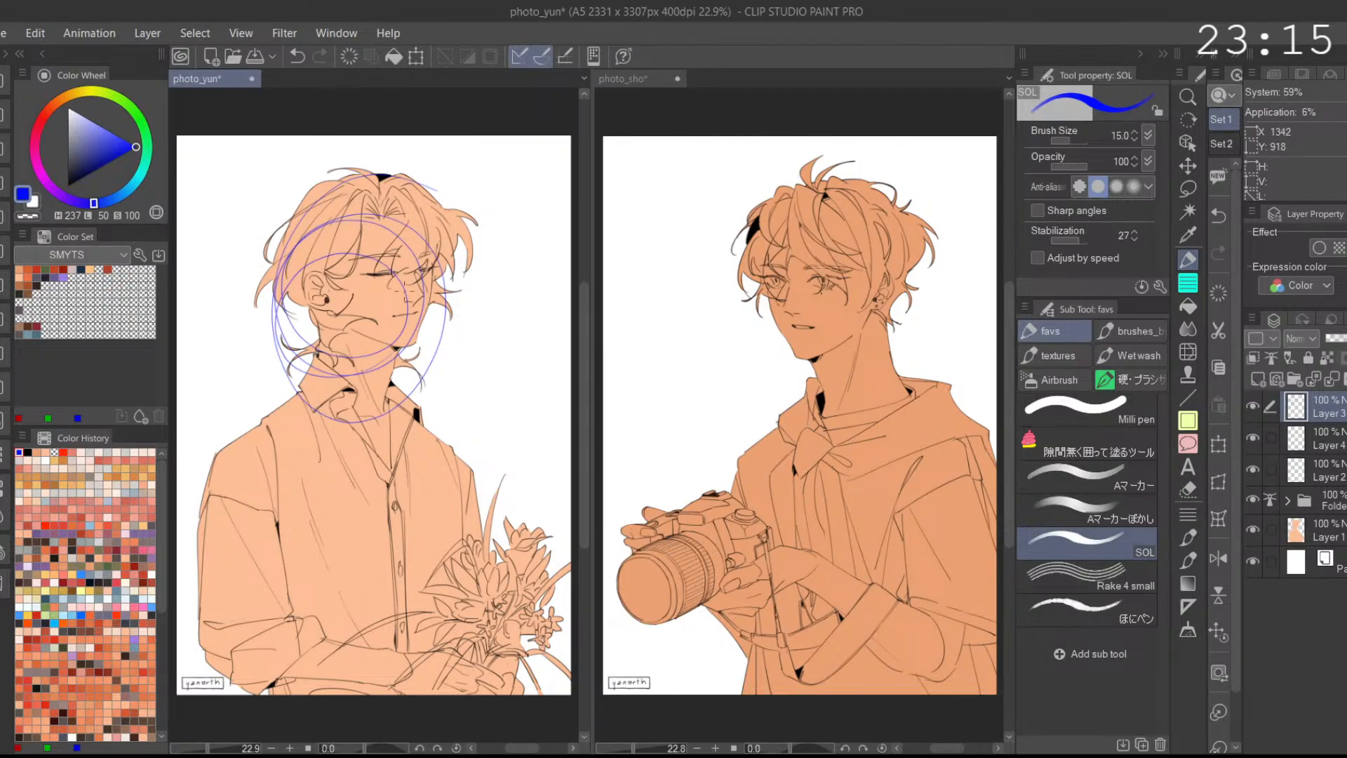
left_click(348, 55)
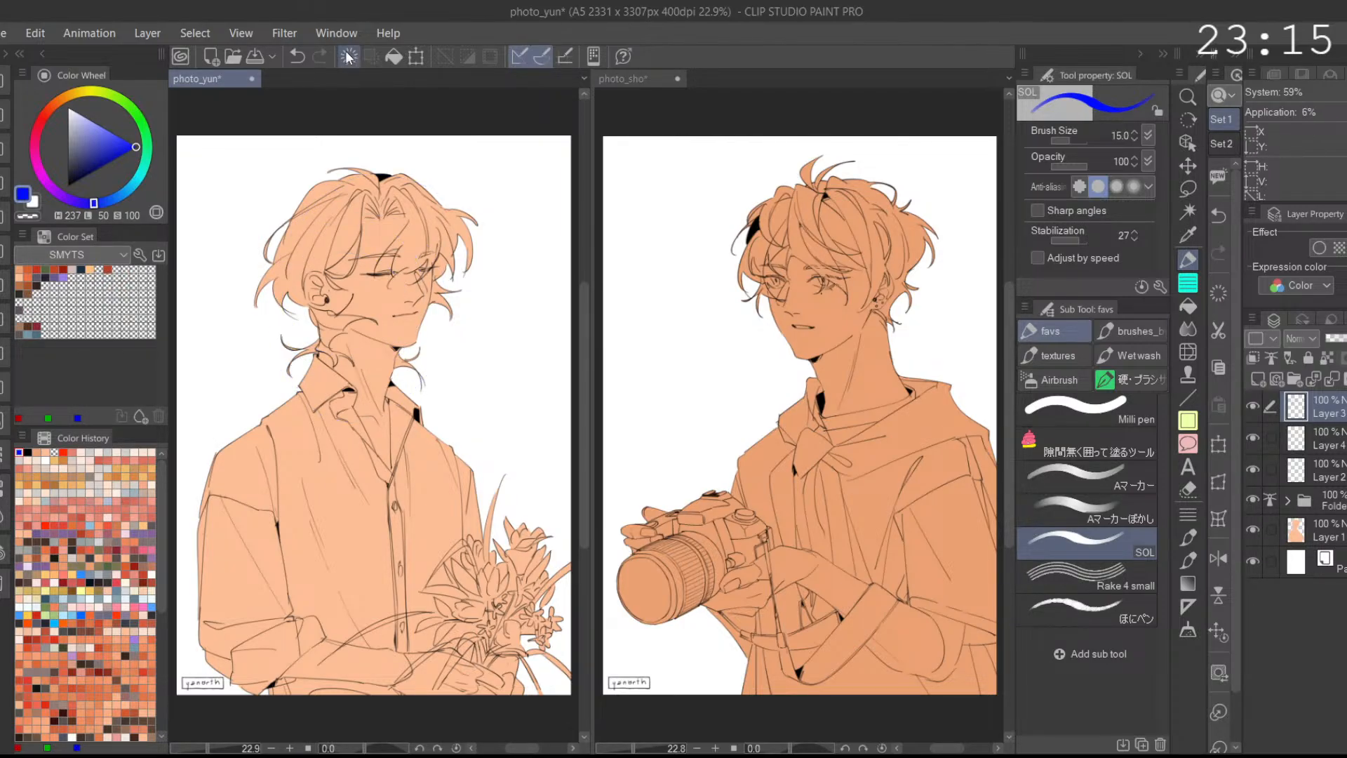
key("ctrl+e")
Step: Switch back to photo_sho and merge its blank top layer into the layer below
left_click(945, 711)
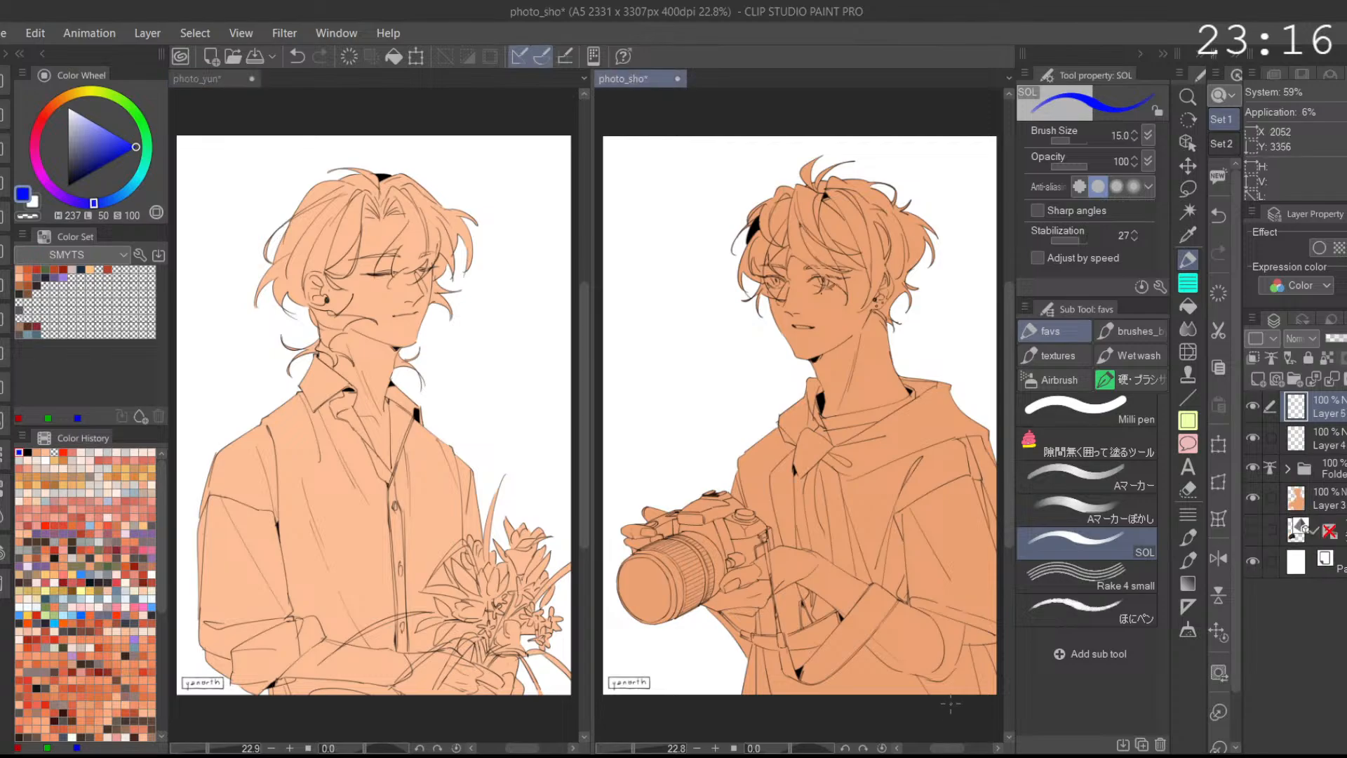
left_click(1252, 407)
key("ctrl+e")
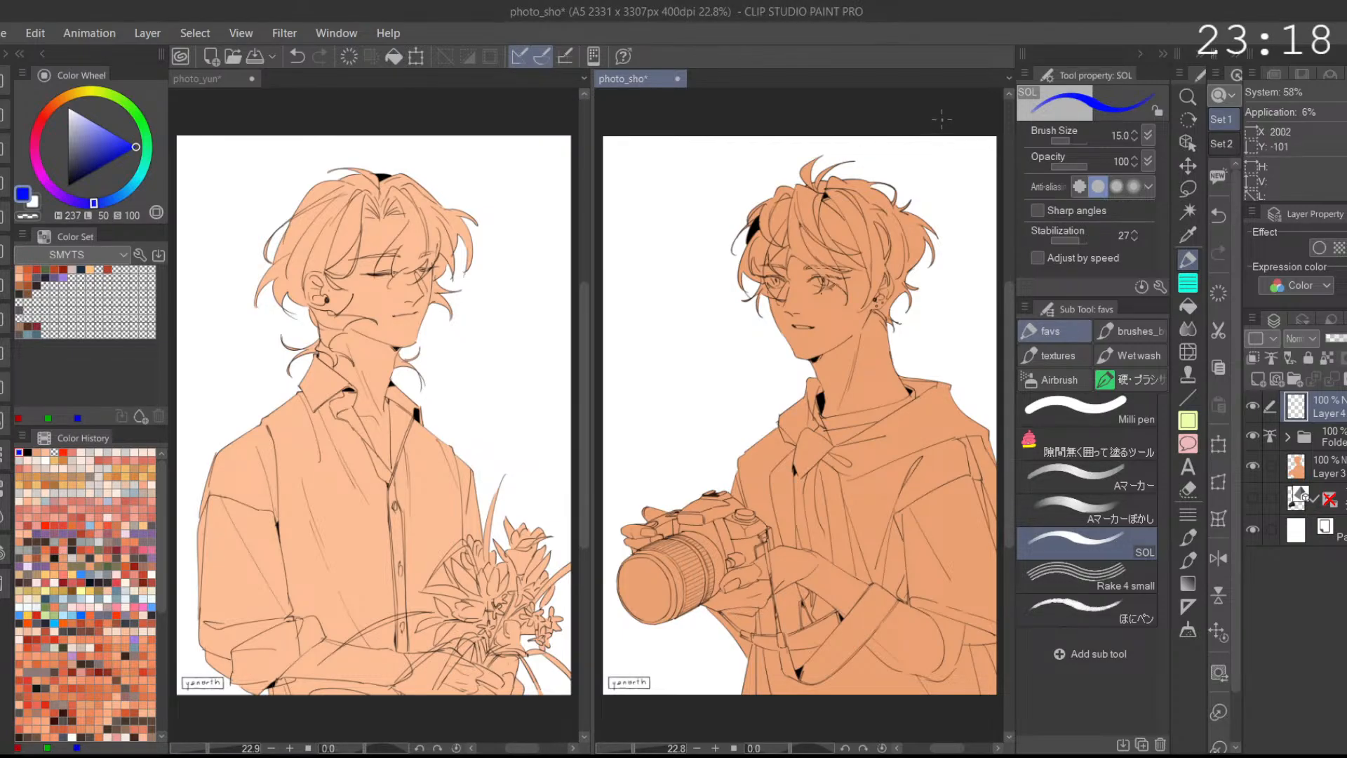
Step: Select the flat orange Layer 3, preview the drawing without it, and lock its transparent pixels
left_click(1303, 466)
left_click(1253, 464)
left_click(1253, 464)
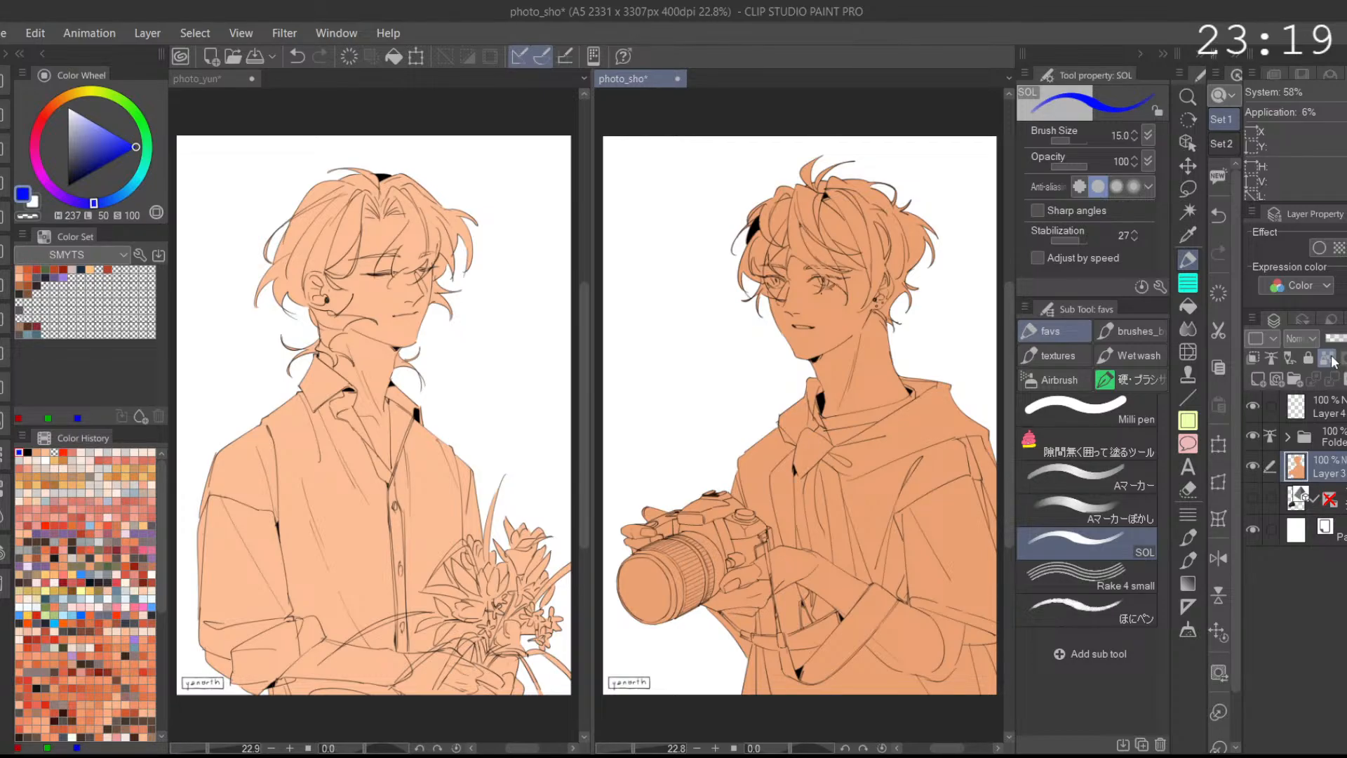
Step: Set up the Aマーカー brush at size 78.8 and choose an orange from the SMYTS colour set
left_click(68, 186)
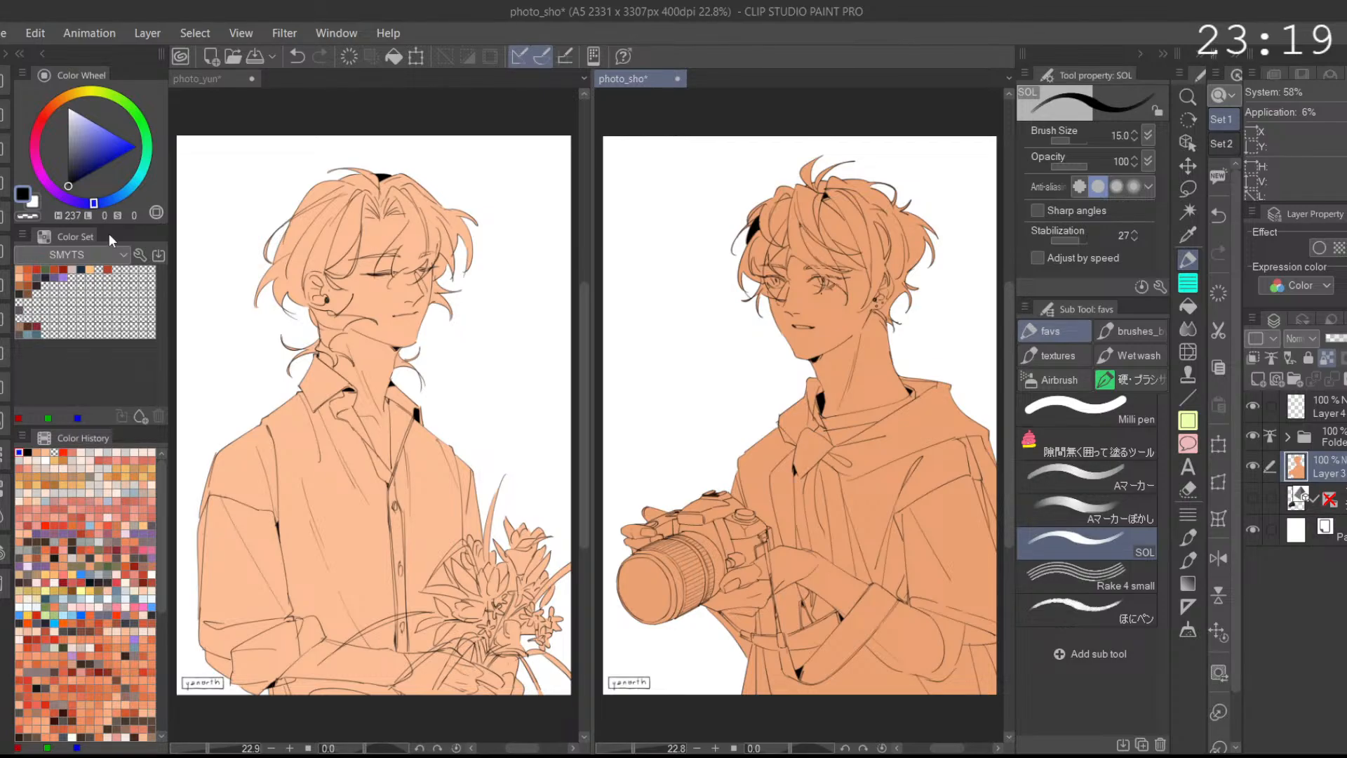
left_click(1106, 479)
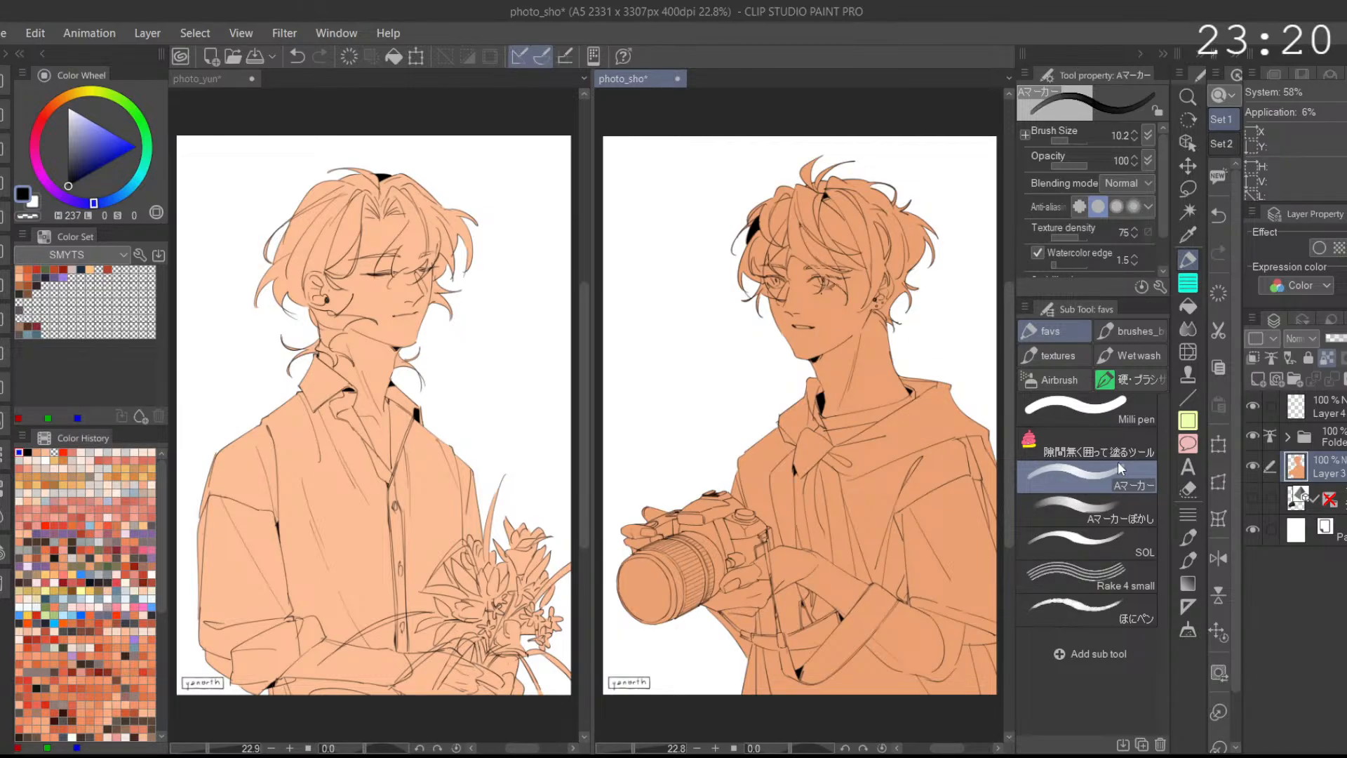
left_click(1076, 141)
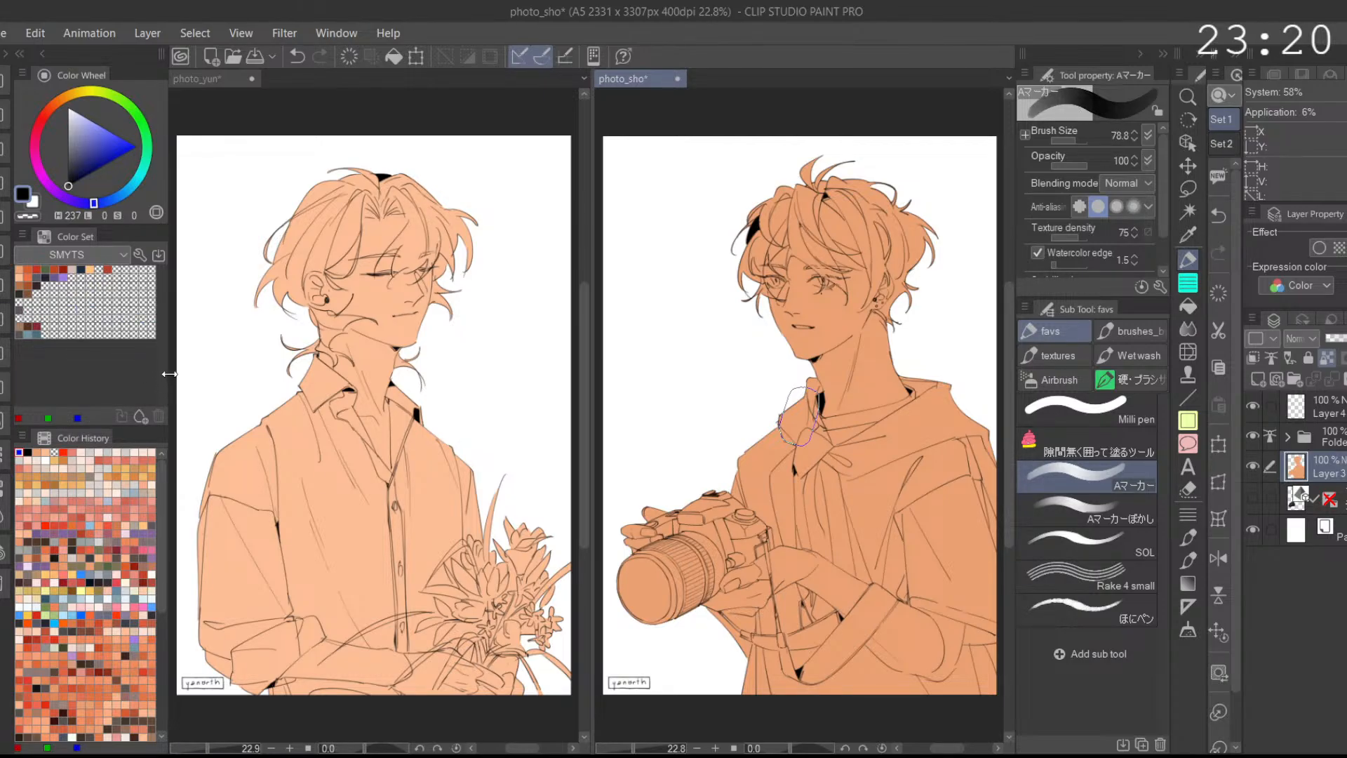
left_click(28, 270)
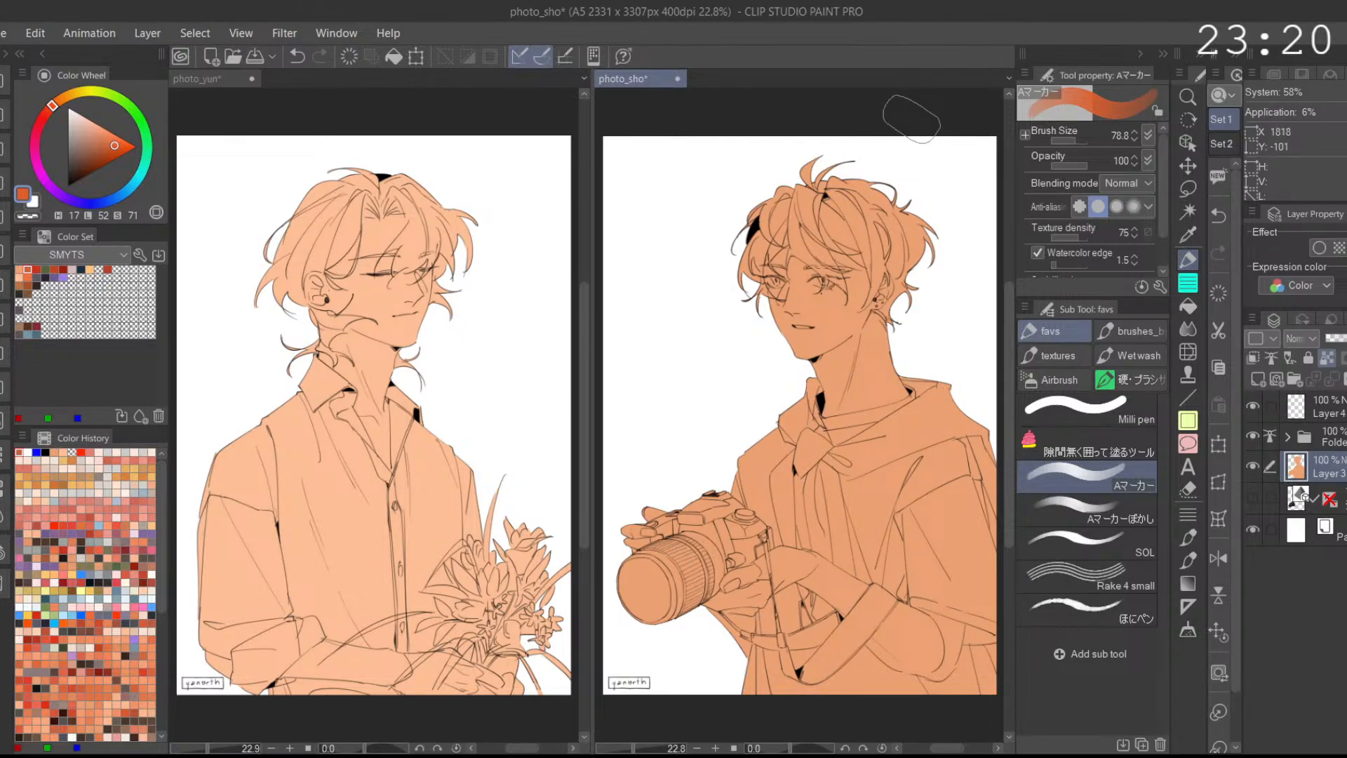
Step: Widen the layer list, hide Layer 3, and view the 3D camera reference beneath the line art
left_click_drag(1238, 599, 1209, 629)
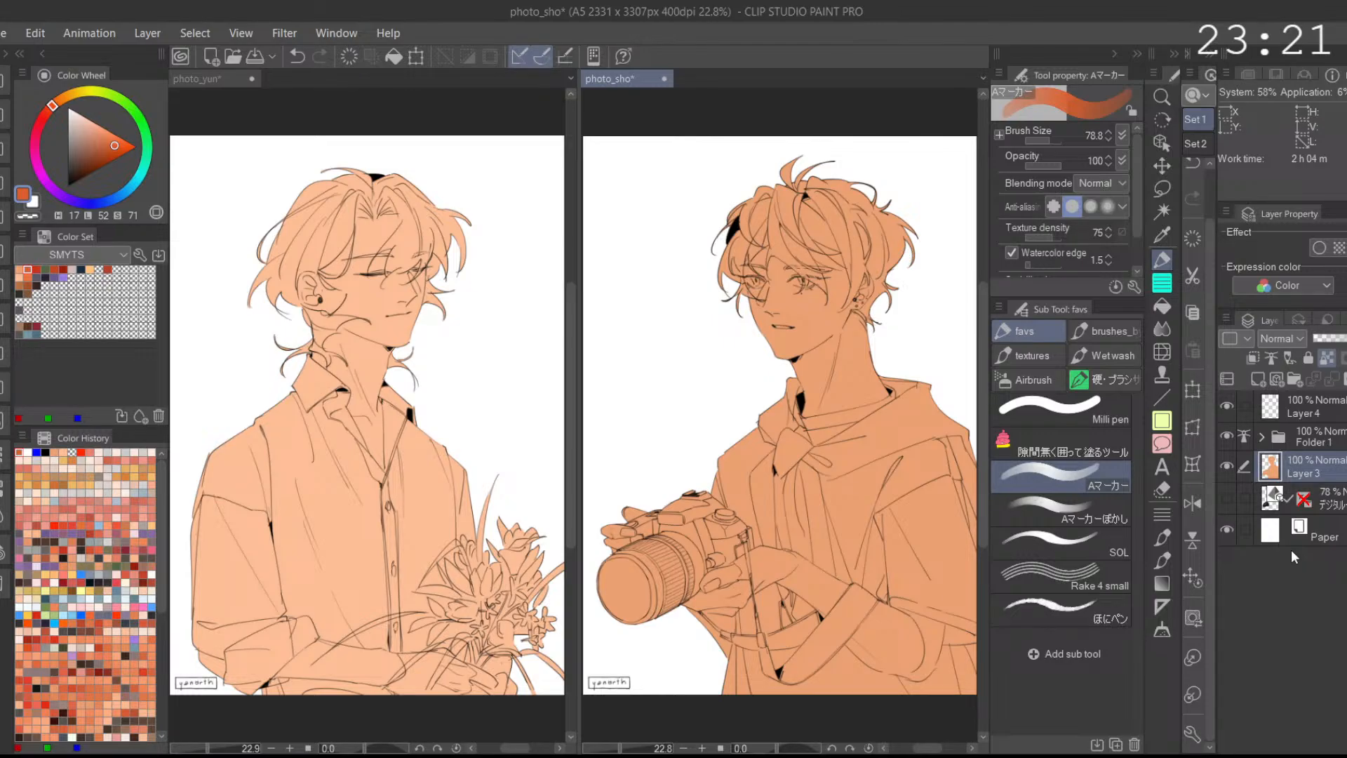
left_click(1247, 500)
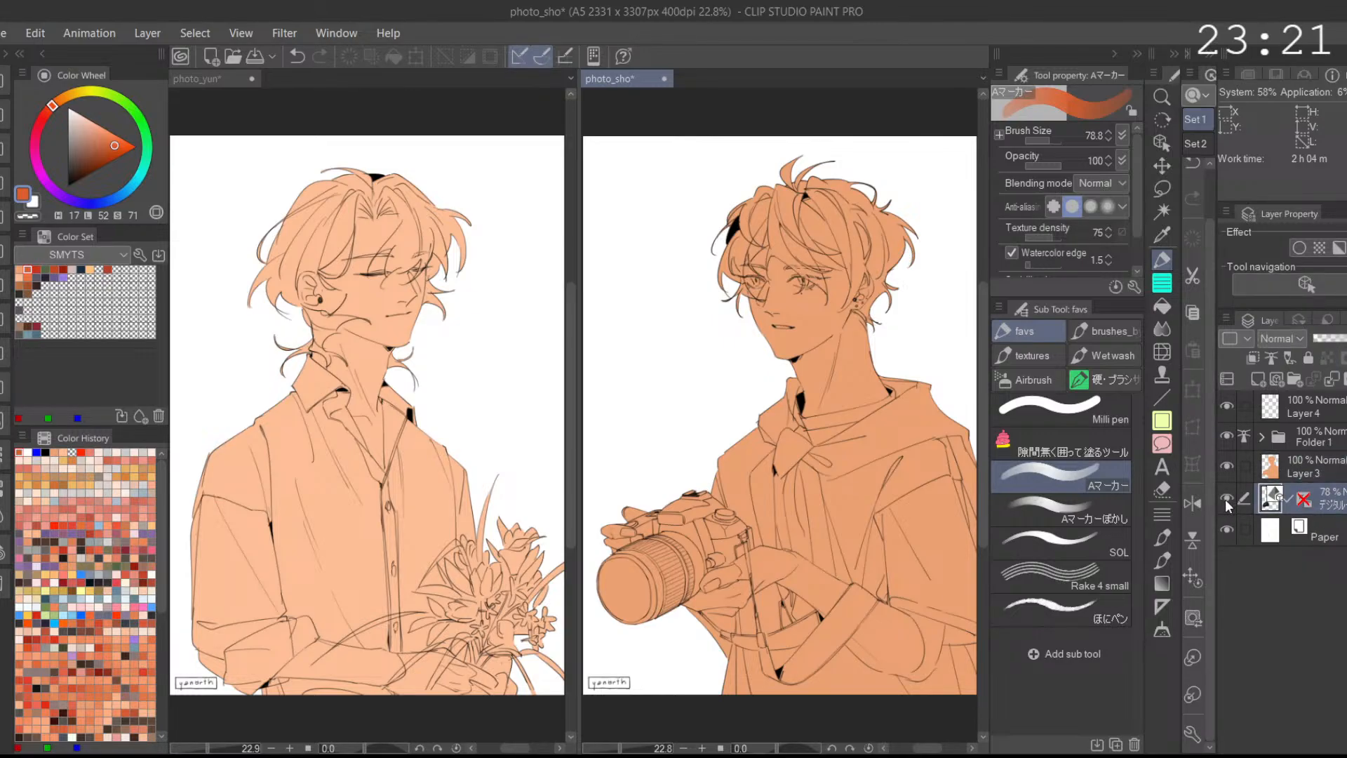
left_click(1226, 466)
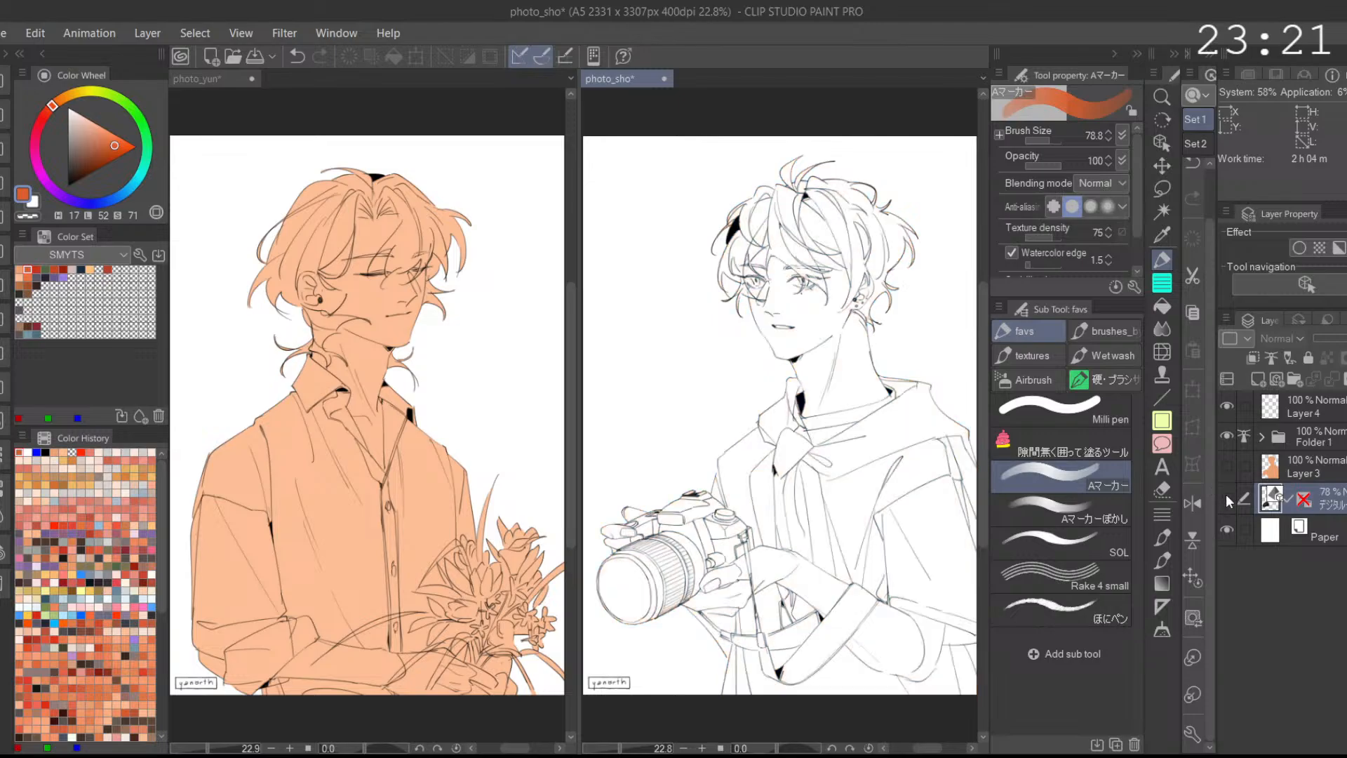
left_click(1226, 498)
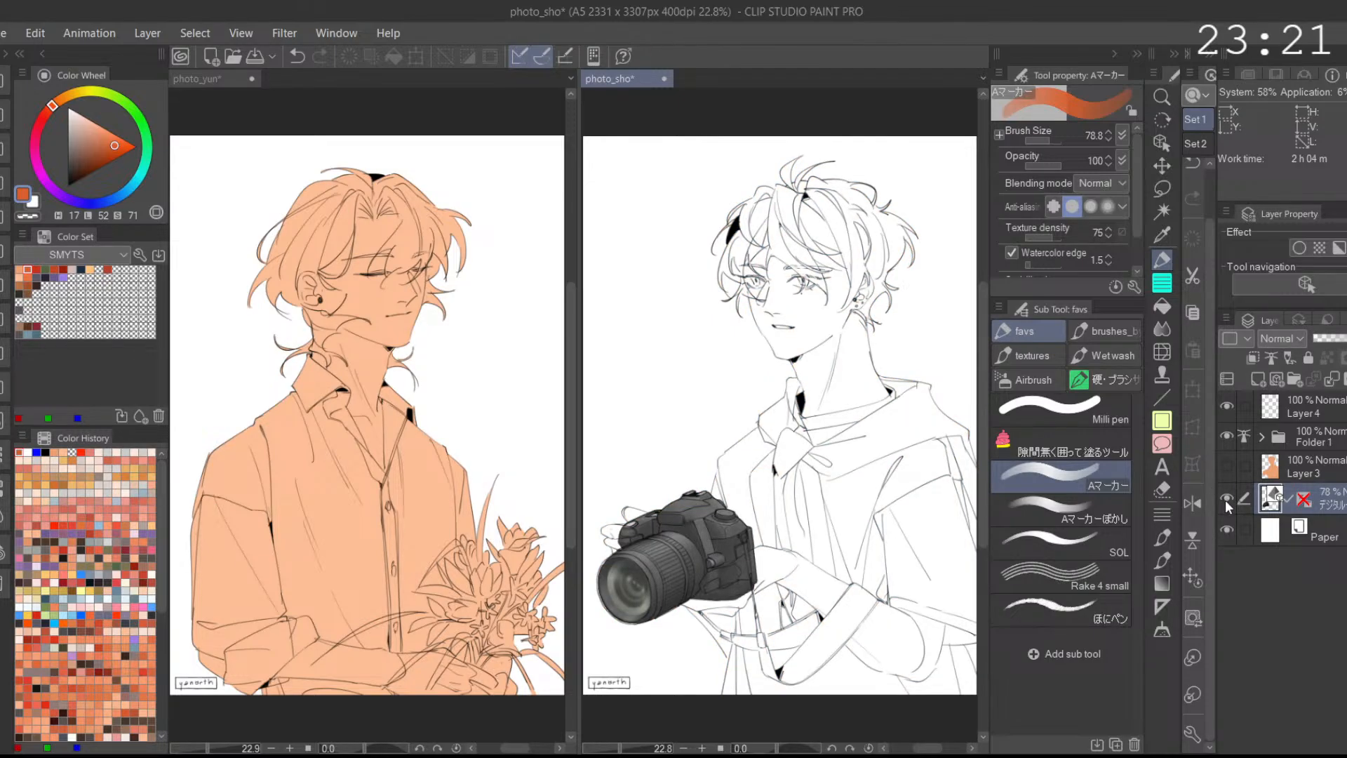
left_click(1226, 502)
left_click(1227, 504)
Step: Try adjusting the 3D camera model with the Object tool, and hide its layer again
left_click(1162, 148)
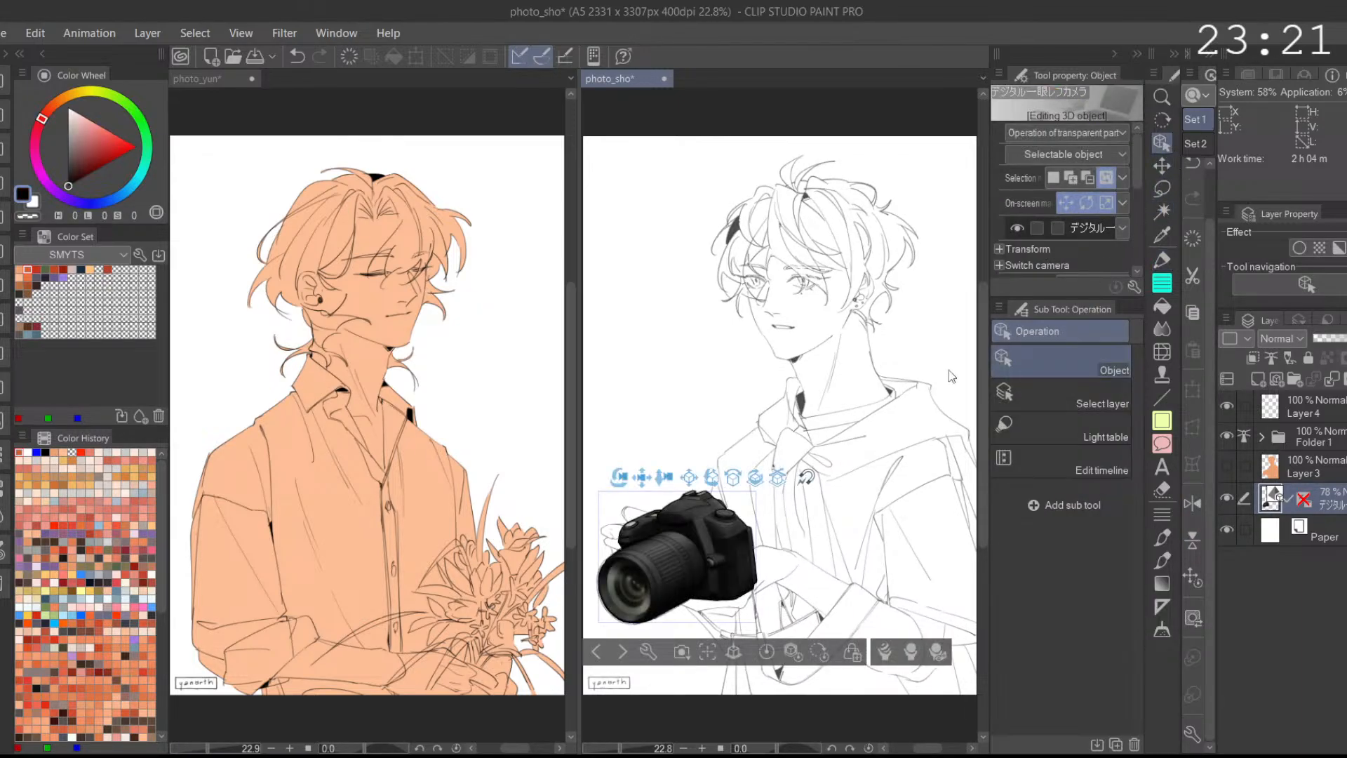
left_click_drag(731, 485, 849, 429)
left_click(1227, 497)
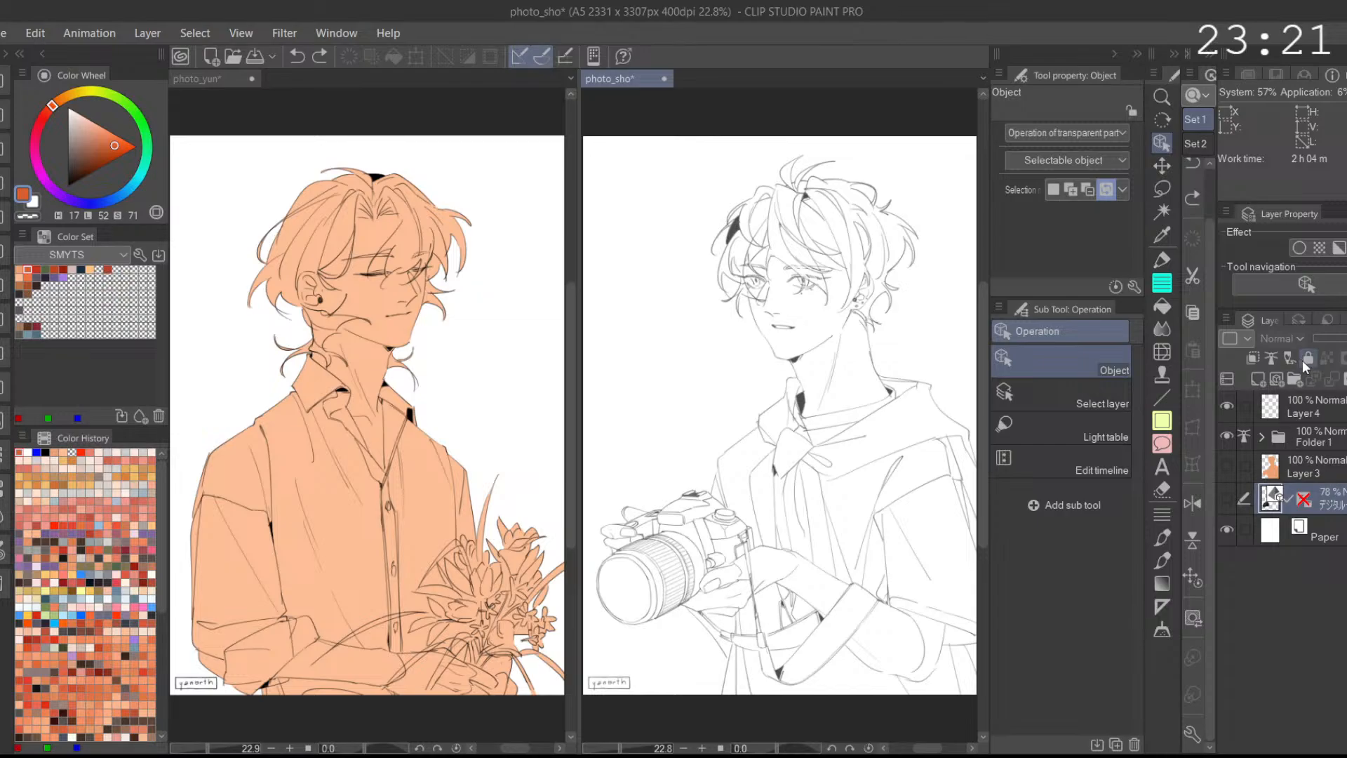
Step: Preview the photo_sho line art with Layer 4 hidden, show it again, and select Layer 3
left_click(1314, 468)
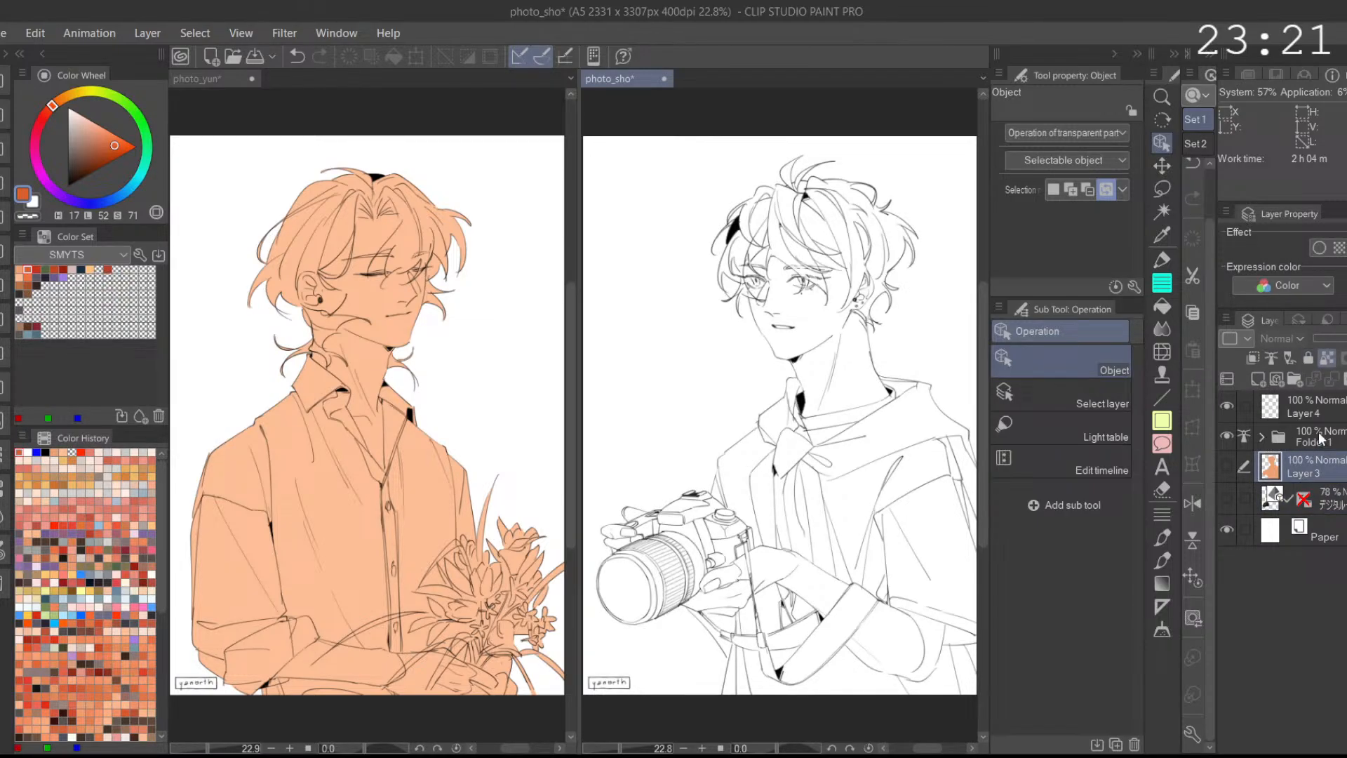
left_click(1277, 414)
left_click(1226, 407)
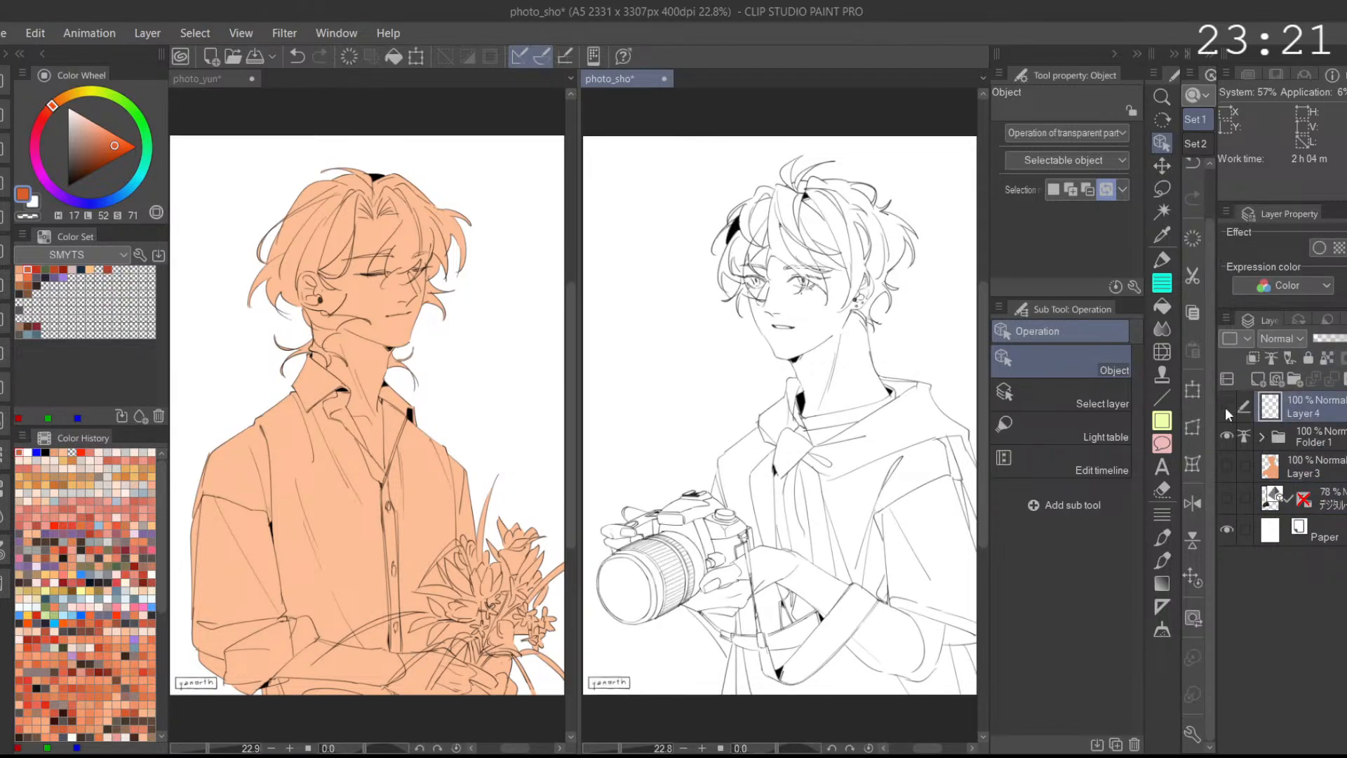
left_click(1225, 408)
left_click(1273, 482)
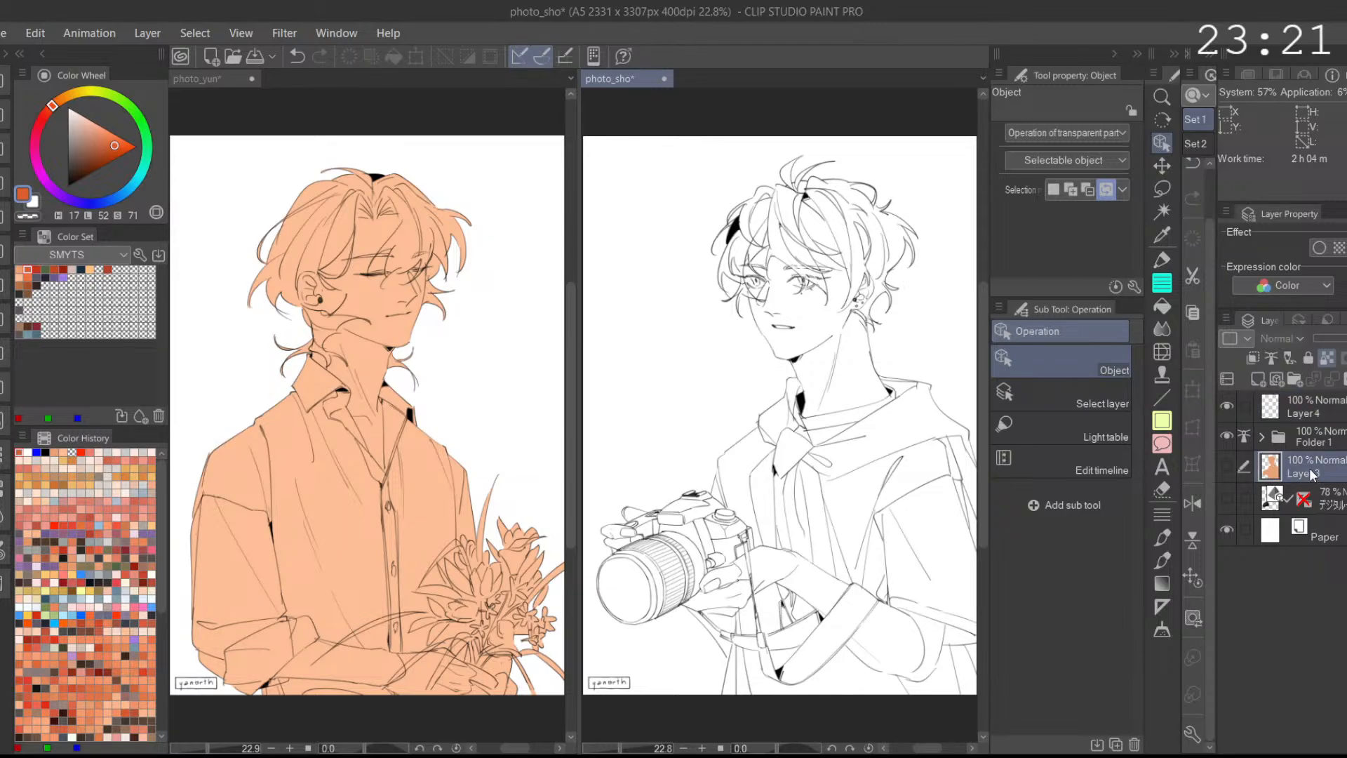
Step: Expand Folder 1 and compare the line art with and without Layer 2, leaving the layer visible
left_click(1260, 436)
left_click(1329, 450)
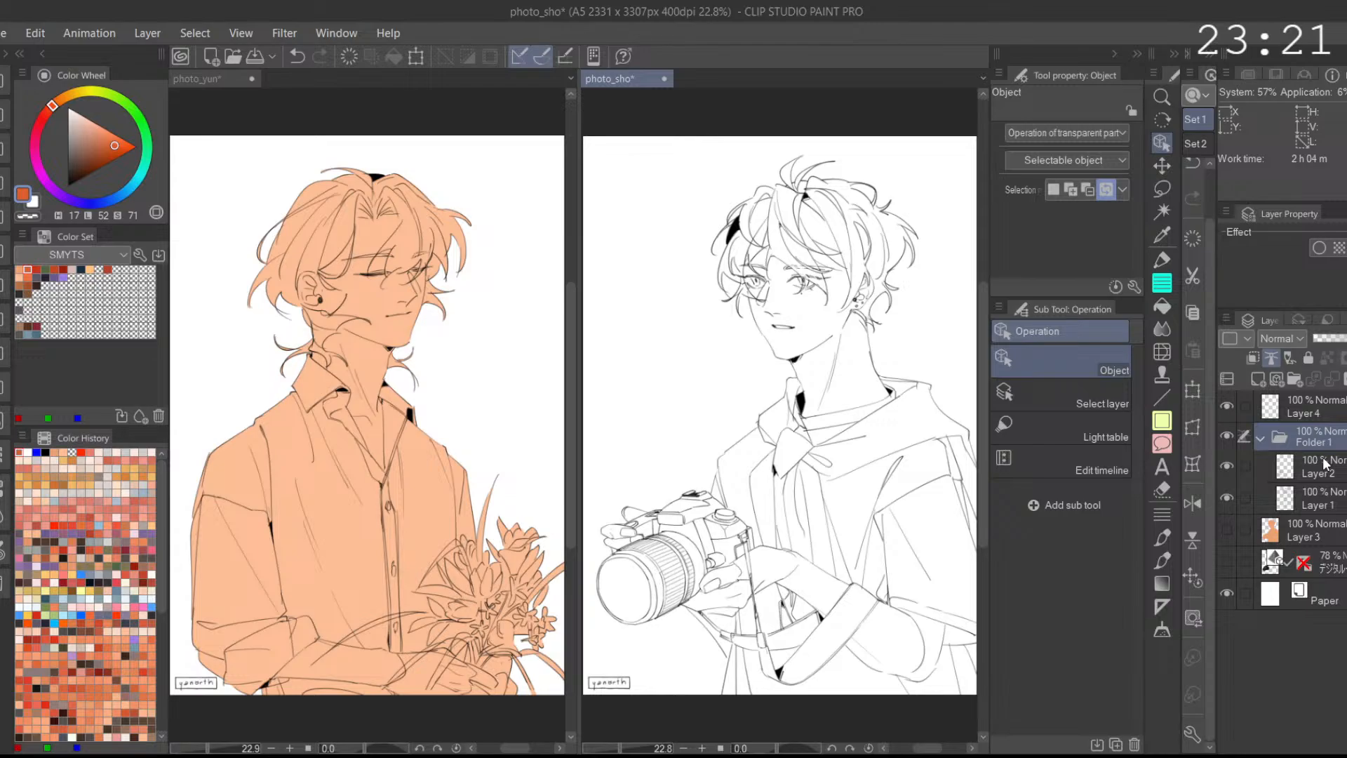
left_click(1228, 467)
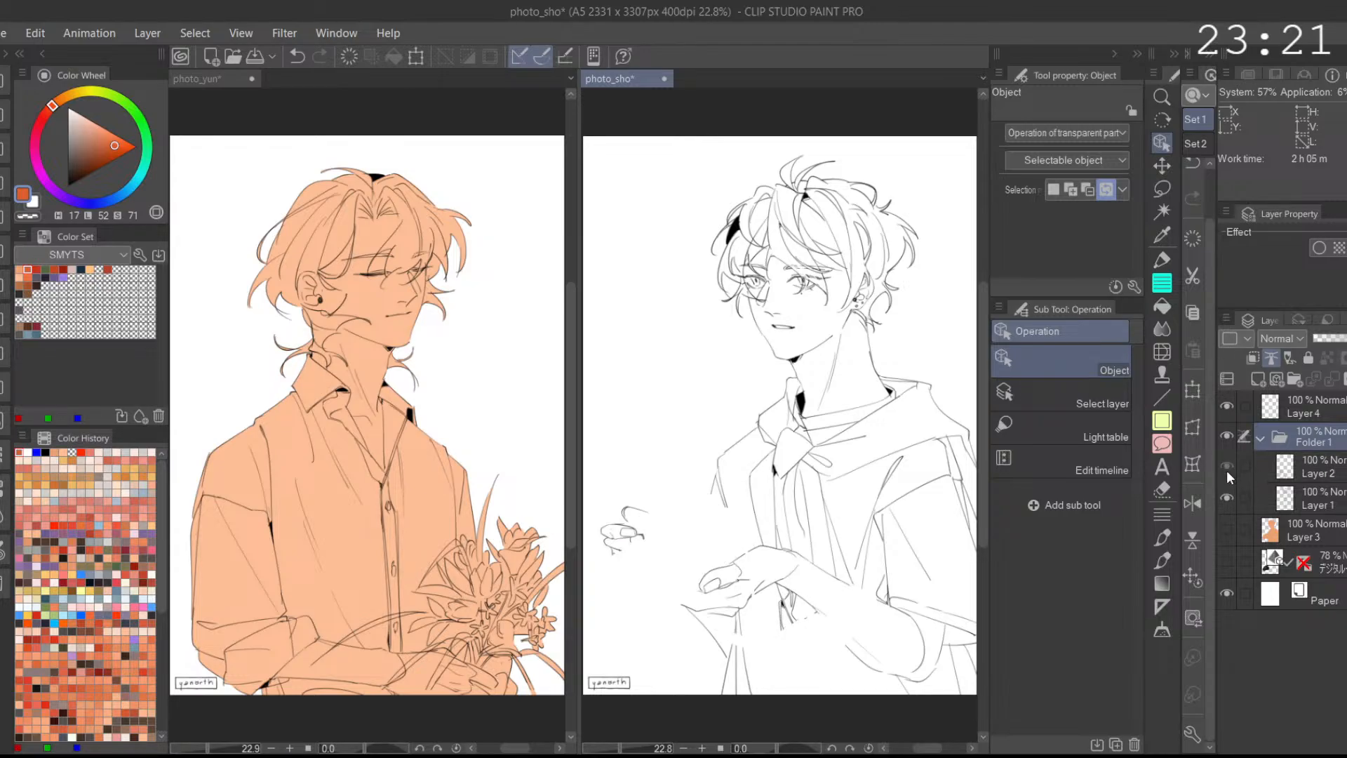
left_click(1226, 467)
left_click(1226, 467)
left_click(1226, 469)
Step: Compare the line art with and without Layer 1 in Folder 1, leaving the layer visible
left_click(1228, 495)
left_click(1226, 496)
left_click(1226, 497)
left_click(1226, 497)
left_click(1227, 497)
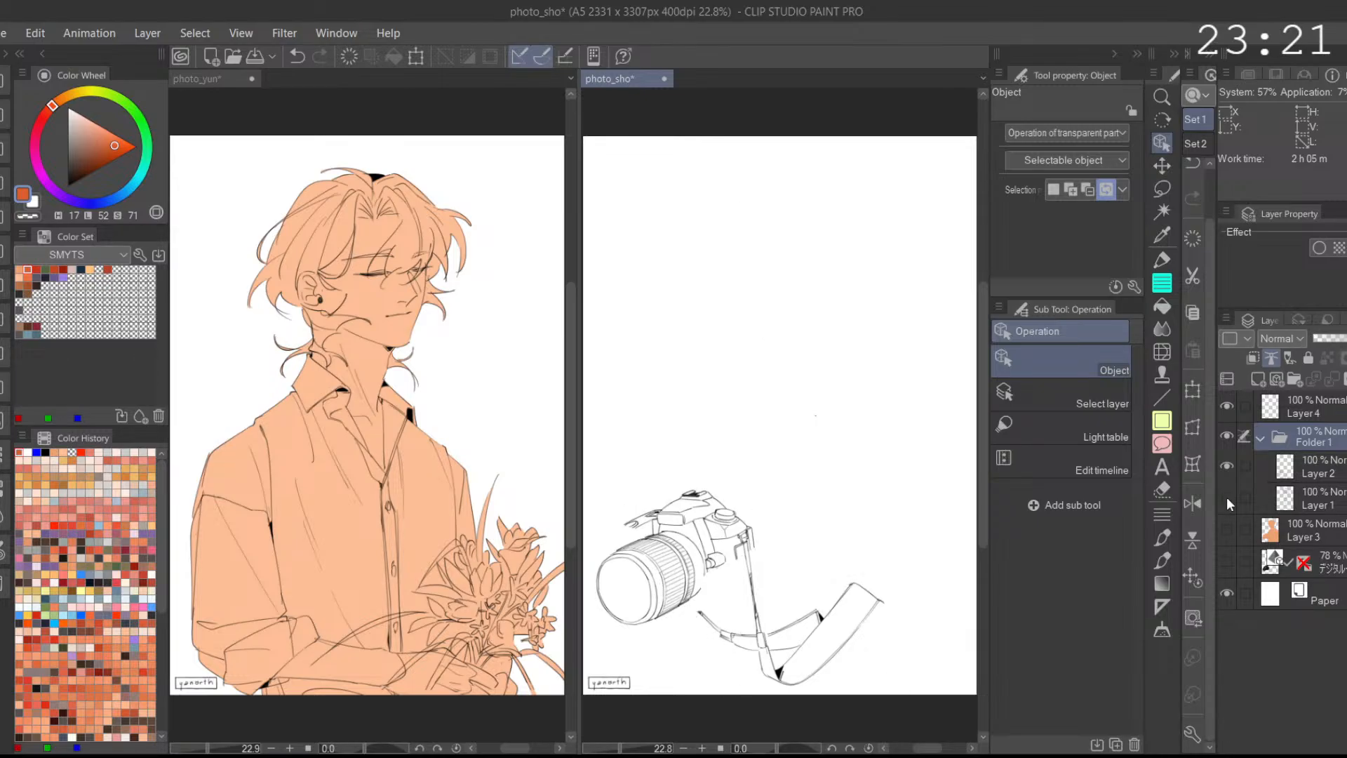
left_click(1226, 497)
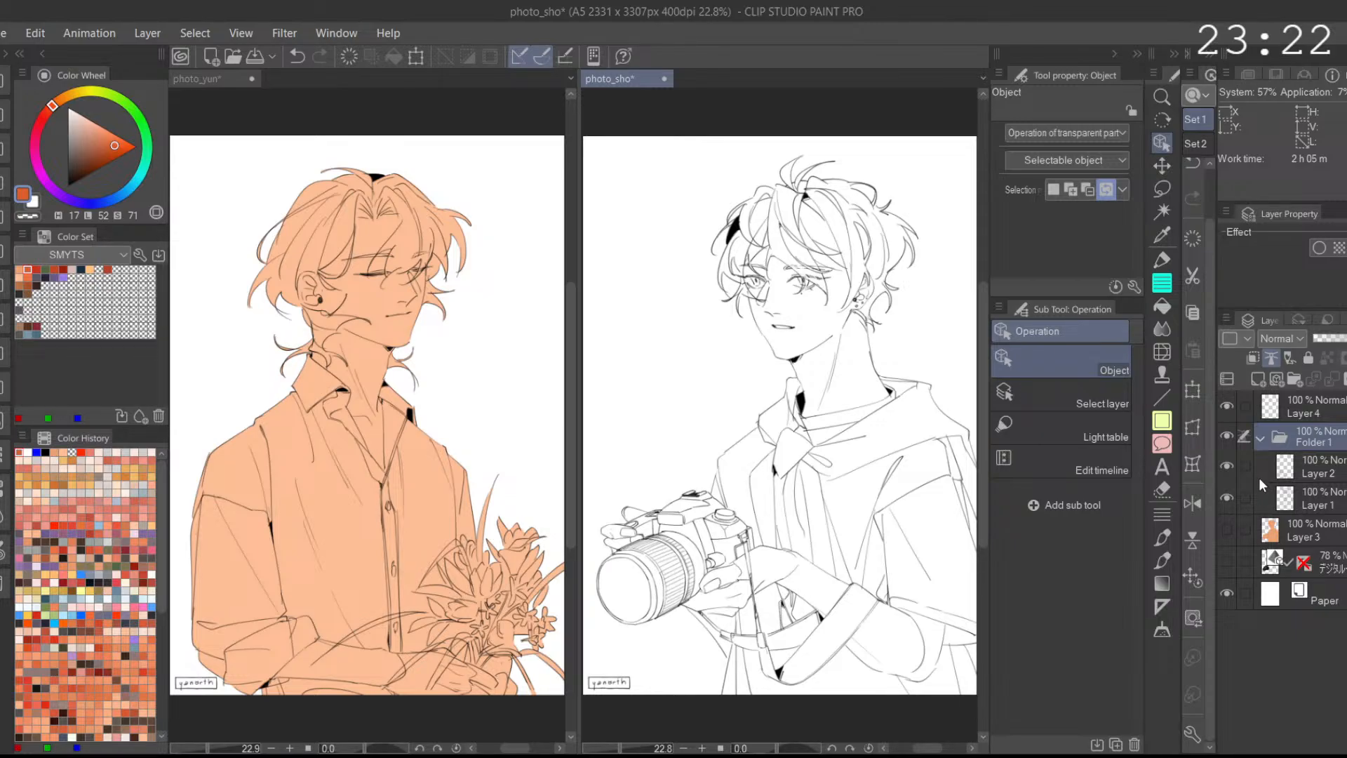
Step: Collapse Folder 1 and compare the drawing with the whole folder hidden and shown, leaving it visible
left_click(1261, 436)
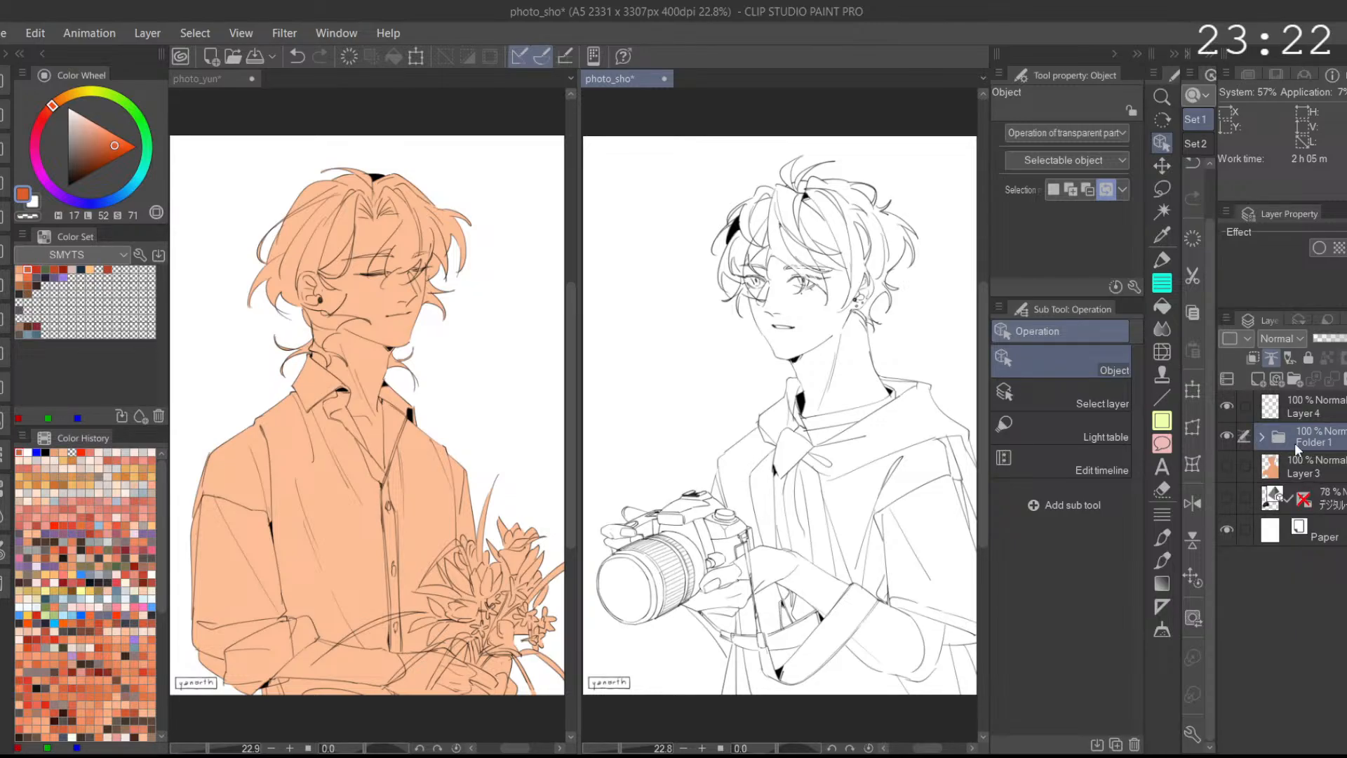
left_click(1225, 440)
left_click(1225, 440)
left_click(1223, 442)
left_click(1223, 440)
Step: Switch to photo_yun, expand its line-art folder, and compare the drawing with and without the top Layer 4 Copy
left_click(521, 141)
left_click(1261, 468)
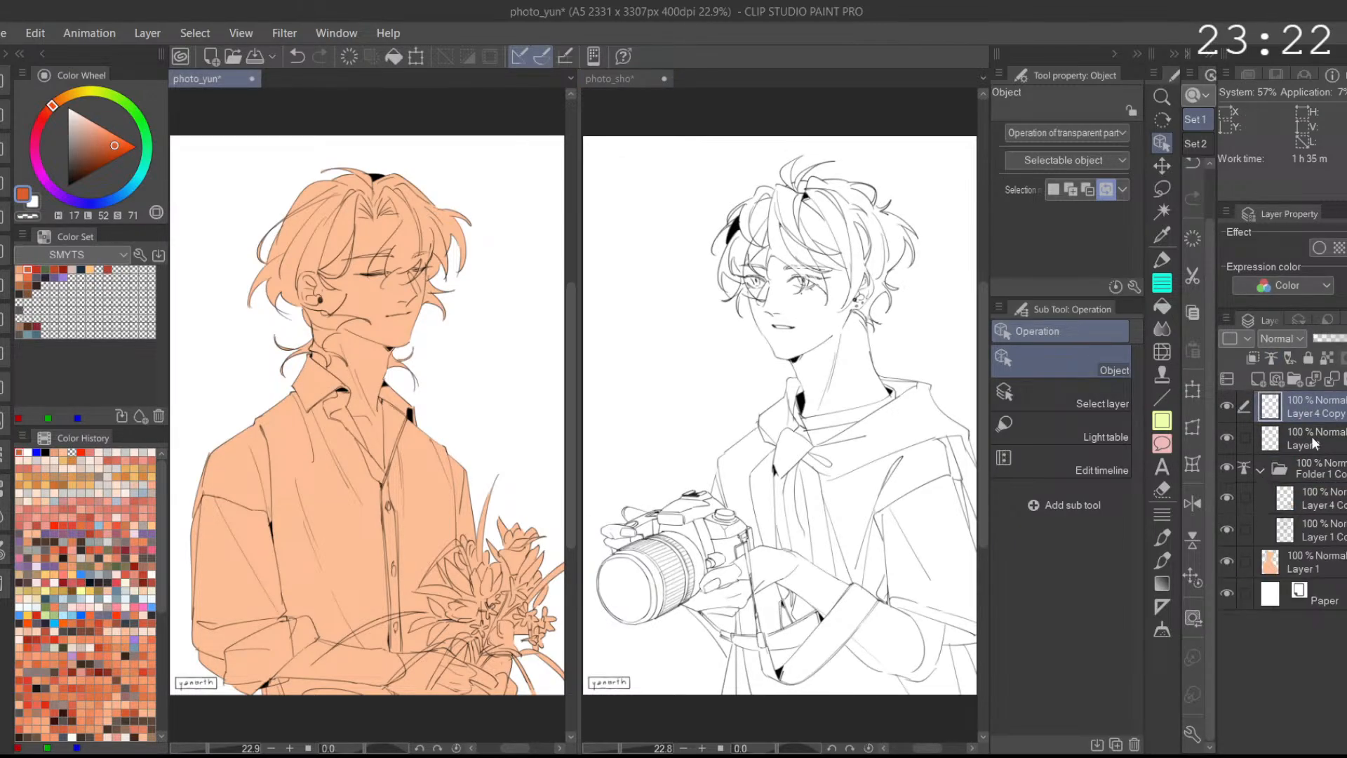
left_click(1226, 407)
left_click(1227, 407)
left_click(1226, 409)
left_click(1227, 408)
Step: Delete Layer 2 from photo_yun
left_click(1242, 440)
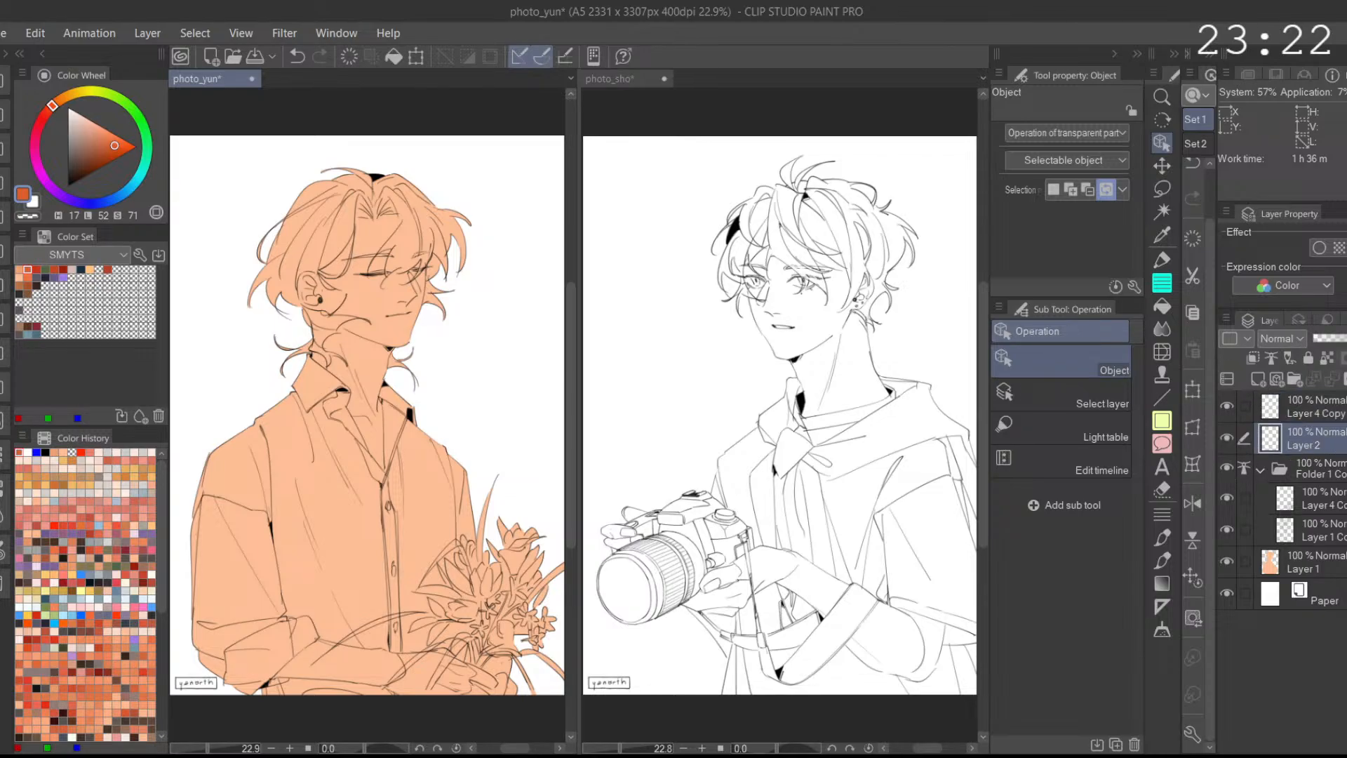
left_click(1345, 379)
Step: Compare the photo_yun drawing with and without the folder's Layer 1 copy, leaving the layer visible
left_click(1338, 479)
left_click(1336, 504)
left_click(1227, 500)
left_click(1226, 501)
left_click(1227, 499)
left_click(1228, 497)
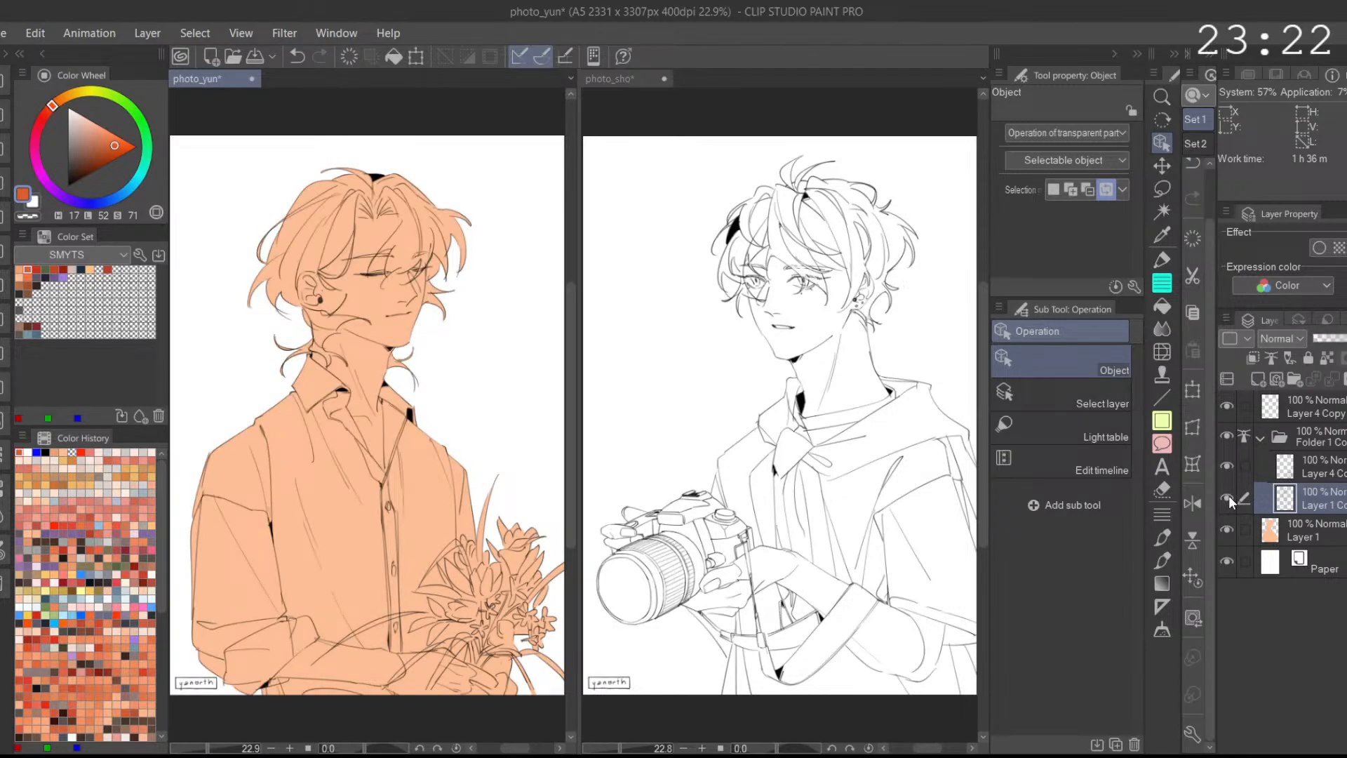
Step: Preview photo_yun without the Layer 4 copy inside the folder, collapse the folder, and select Layer 1
left_click(1228, 460)
left_click(1231, 461)
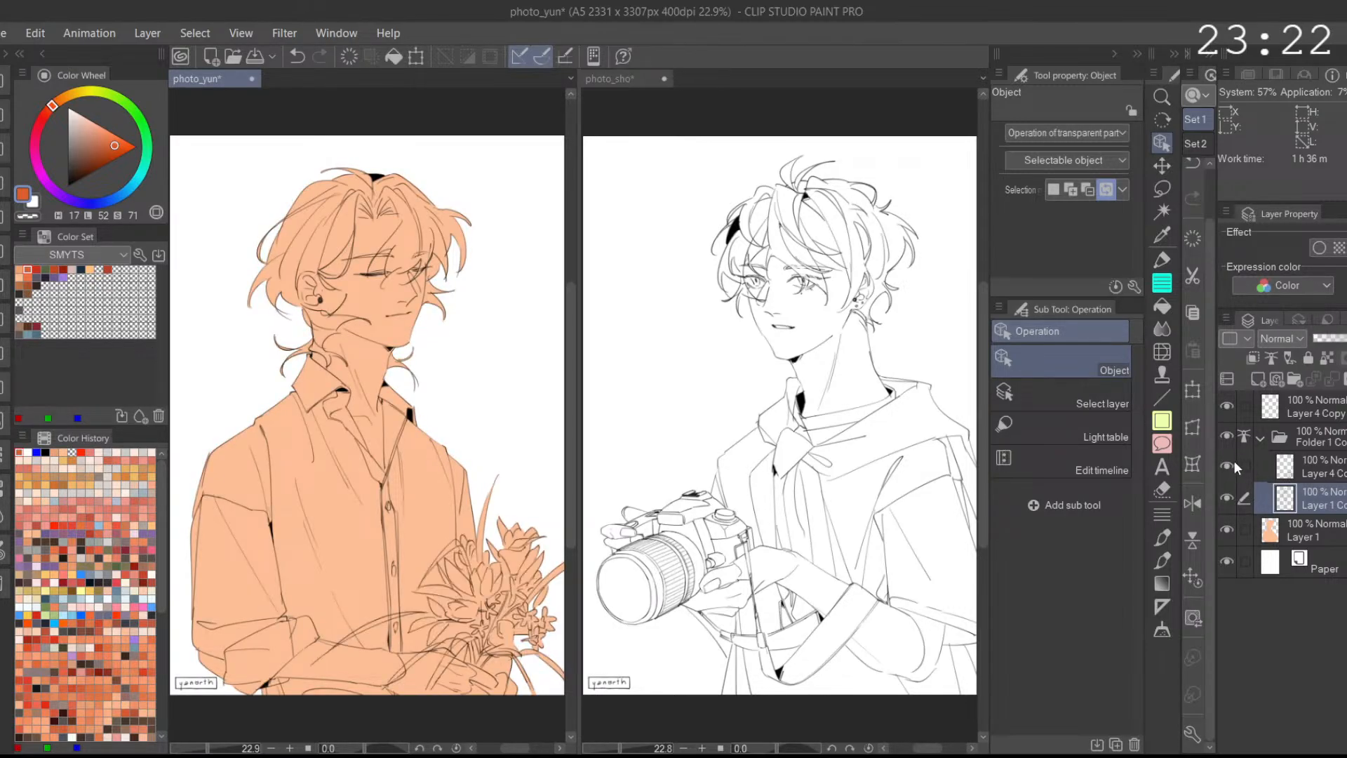
left_click(1262, 437)
left_click(1275, 469)
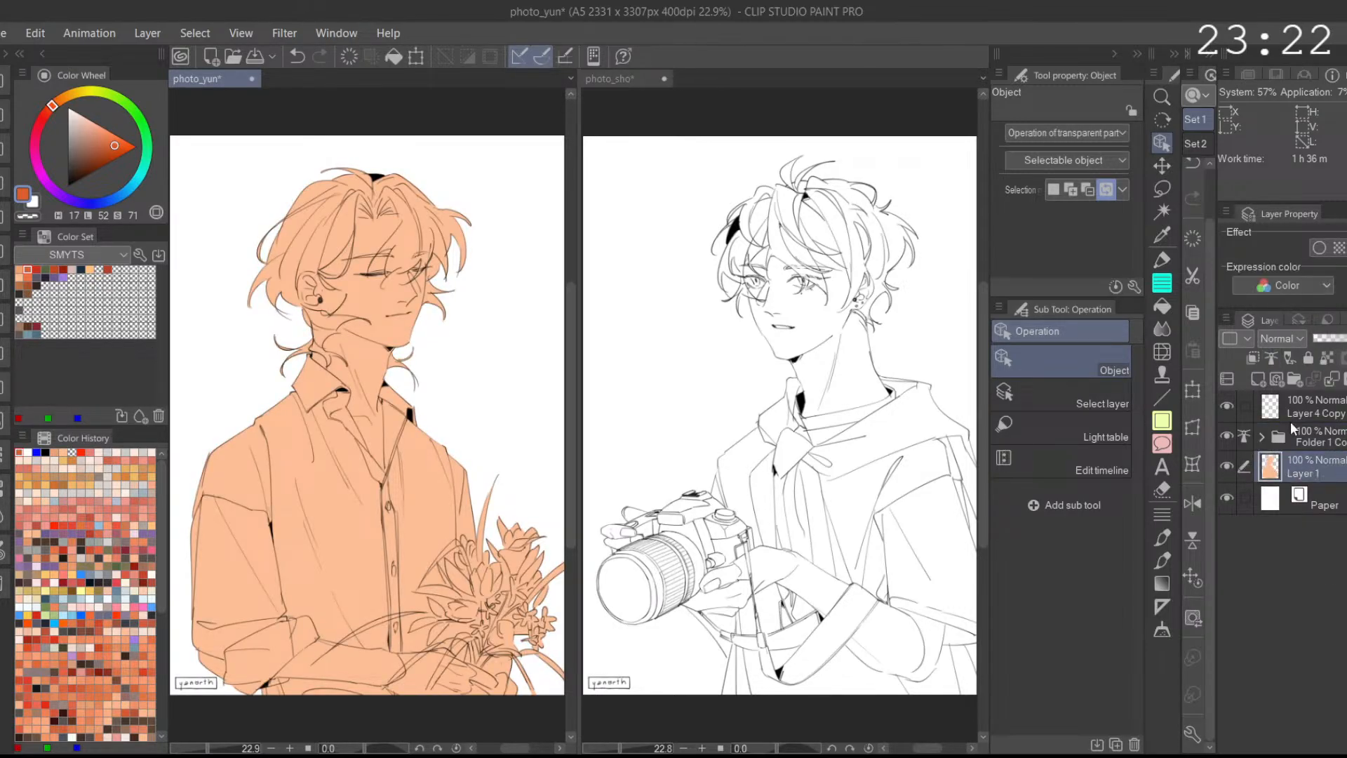
Step: Return to photo_sho, show the flat orange Layer 3 again, and make it the active layer
left_click(902, 710)
left_click(1228, 465)
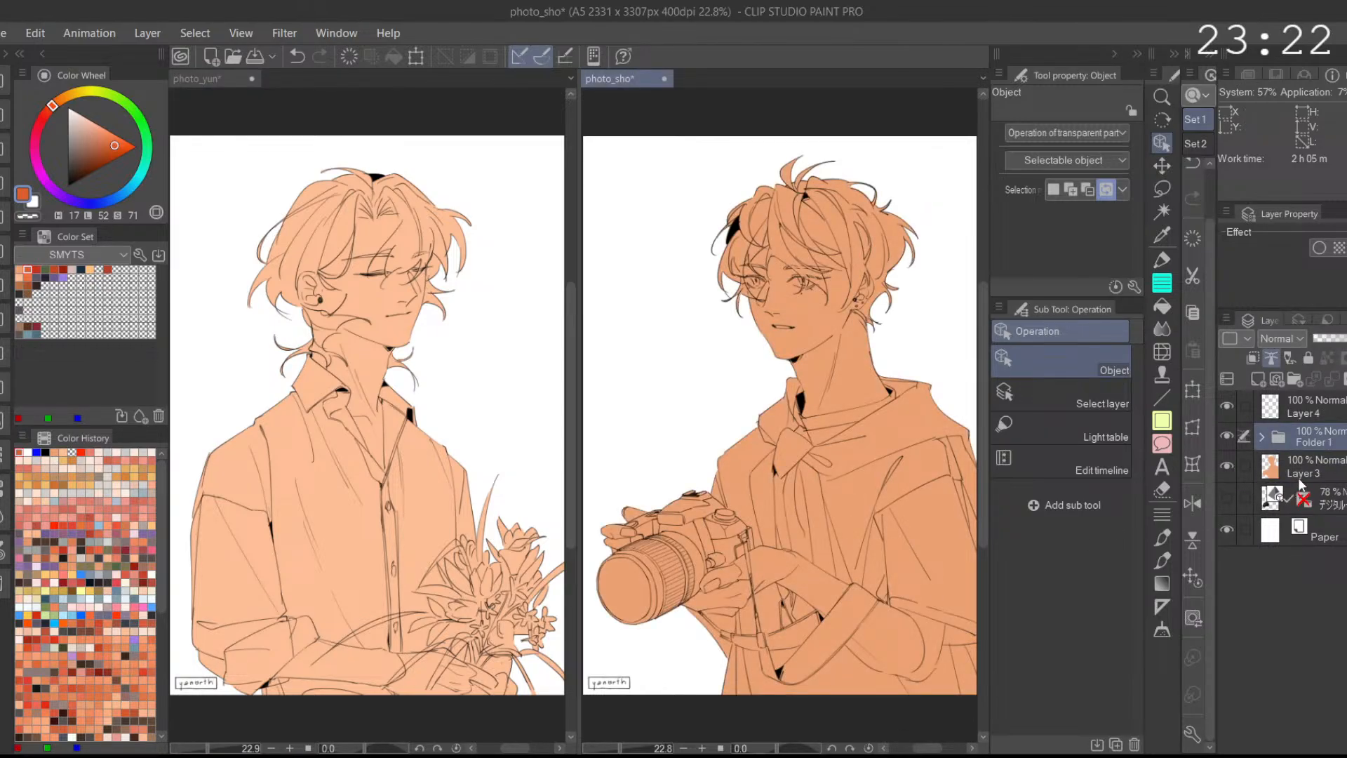
left_click(1301, 474)
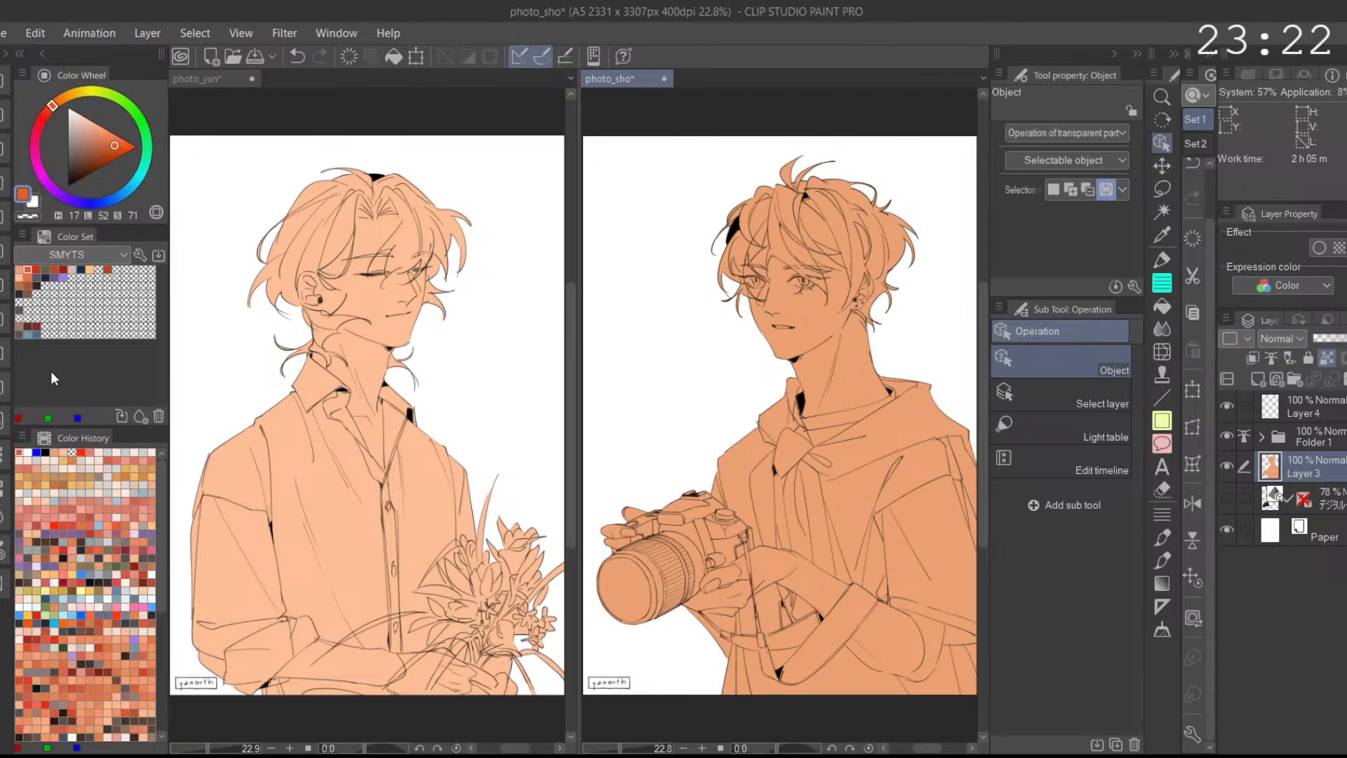
Step: Go through the swatches in the first row of the SMYTS colour set one by one
left_click(37, 269)
left_click(46, 269)
left_click(64, 268)
left_click(72, 269)
left_click(90, 269)
left_click(99, 268)
left_click(108, 269)
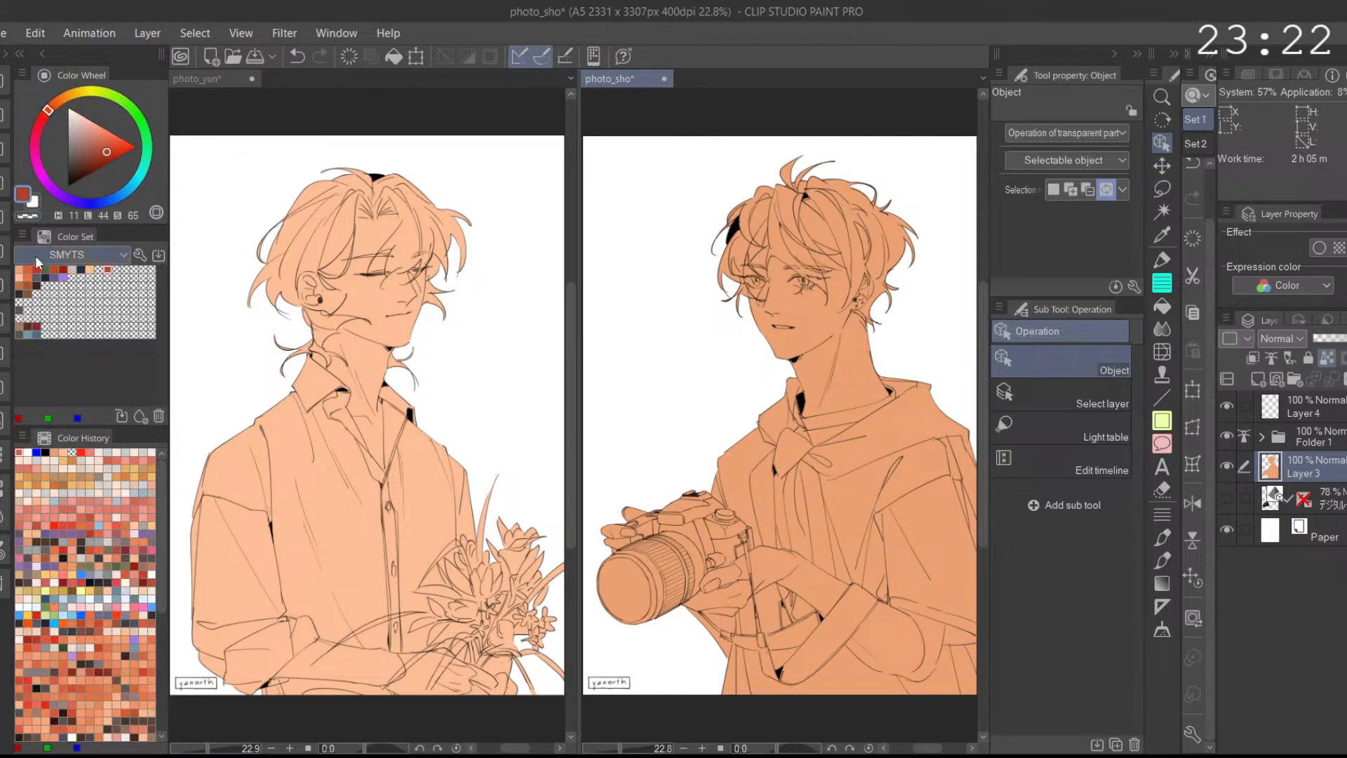
Step: Sample the light orange, dark brown and muted blue swatches of the SMYTS colour set
left_click(19, 269)
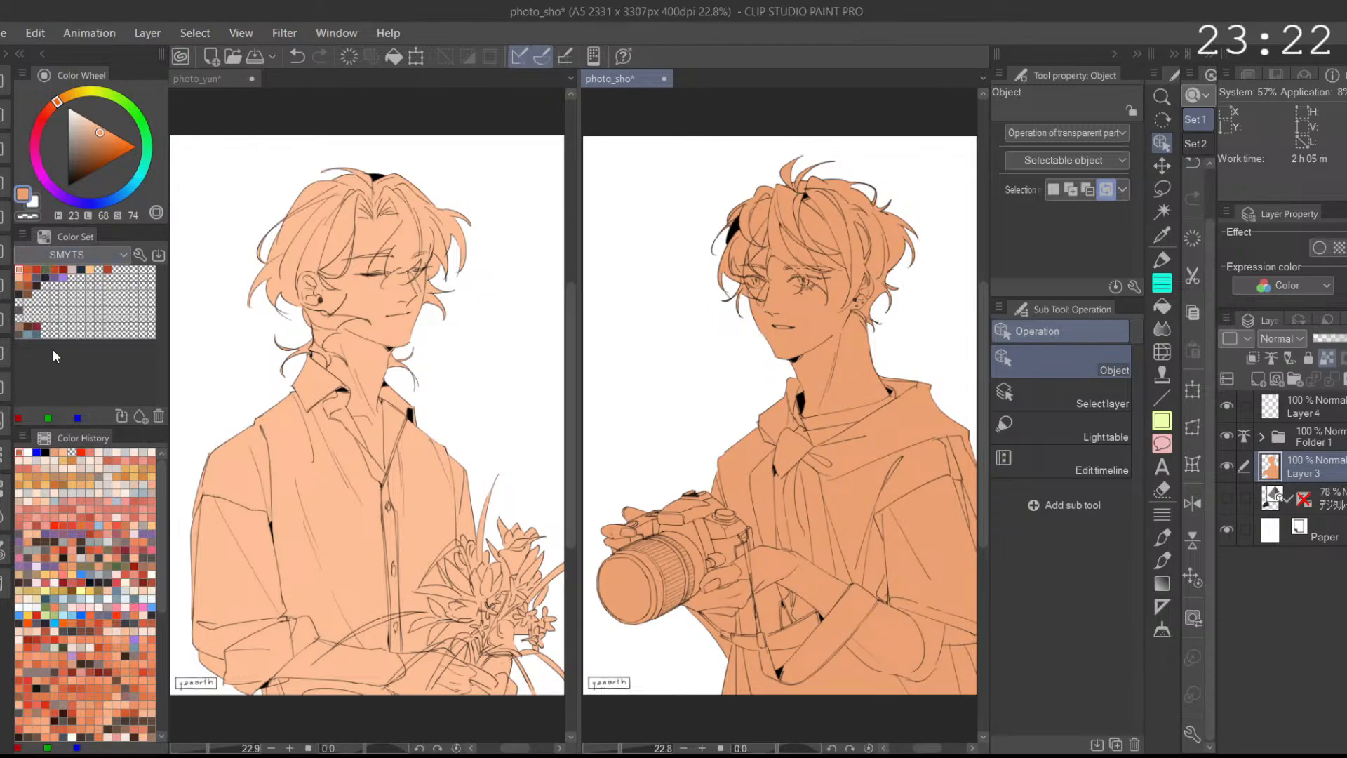
left_click(37, 325)
left_click(28, 334)
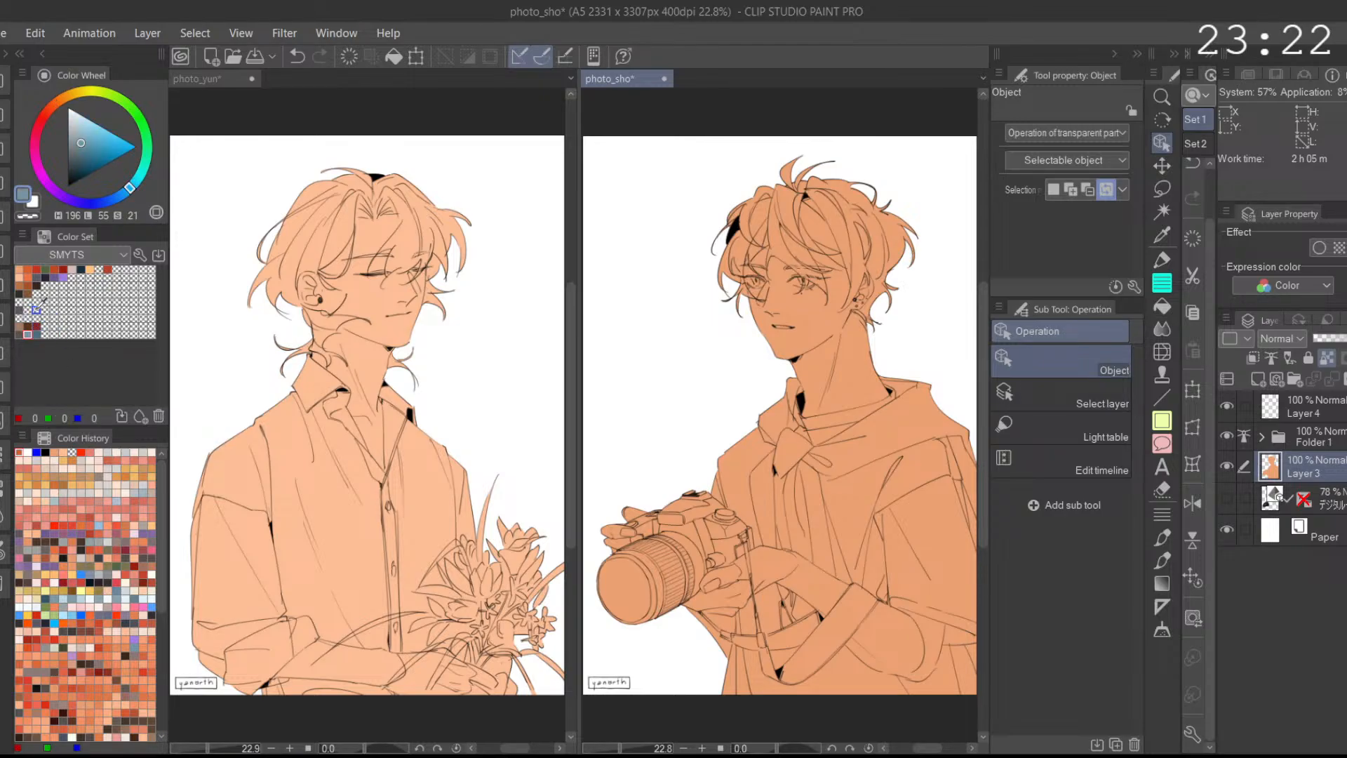
Step: Paint red-orange blush across the cheek and ear and around the far eye with the Aマーカー brush at size 78.8
left_click(26, 270)
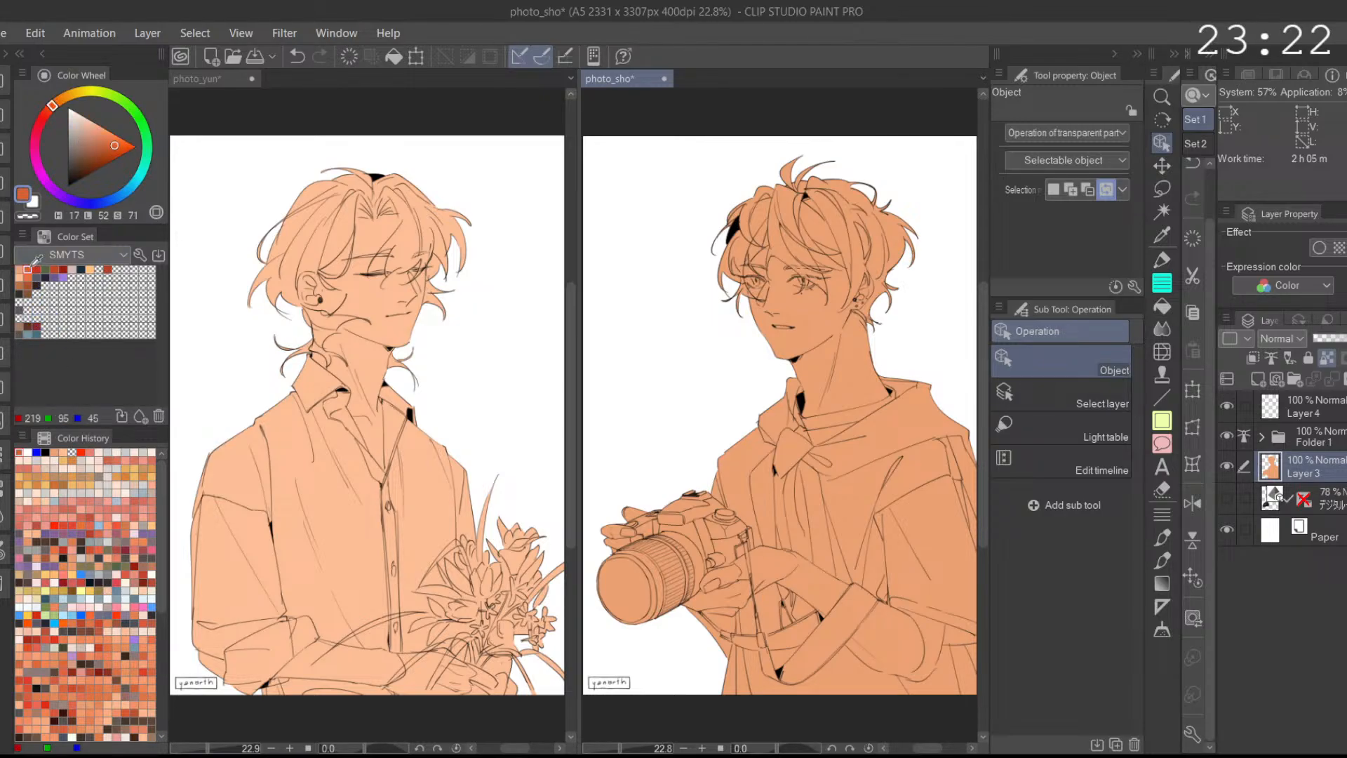
left_click_drag(877, 395, 852, 499)
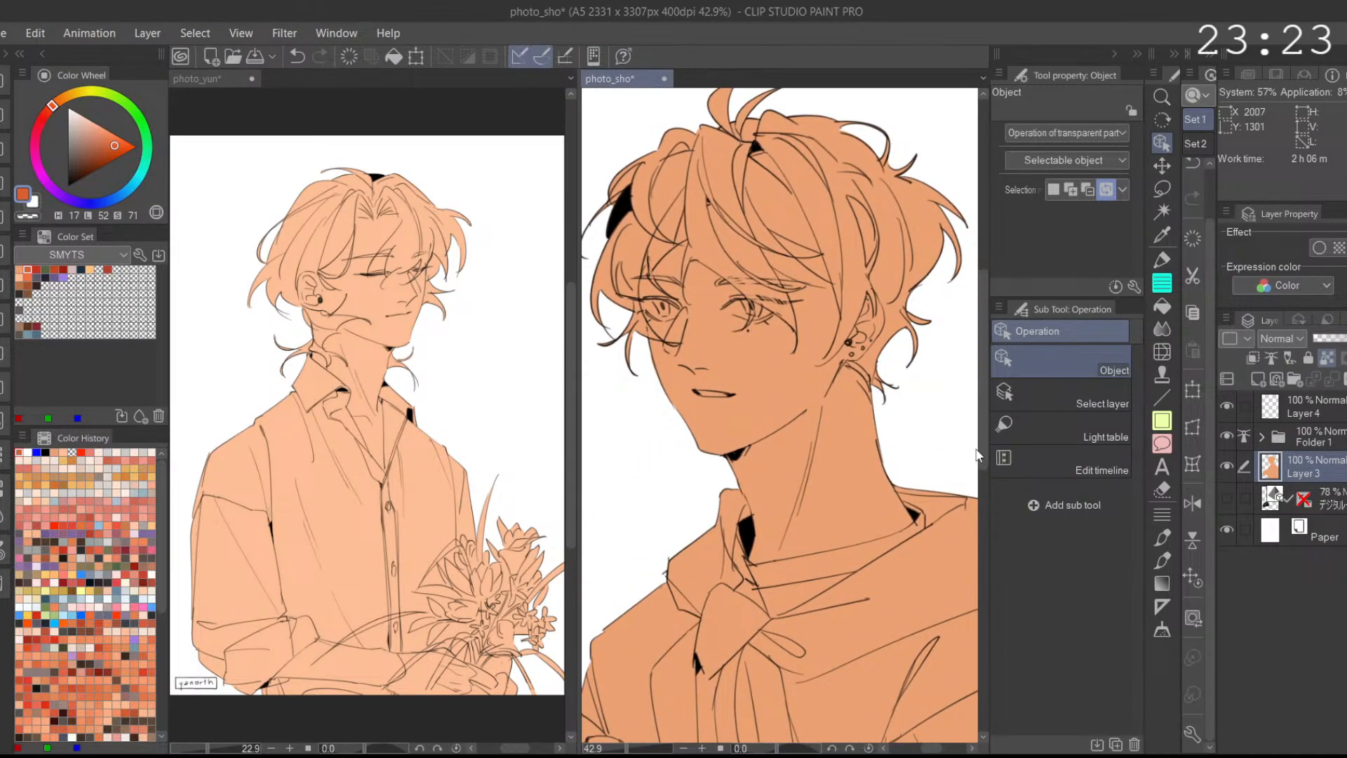
left_click(1162, 259)
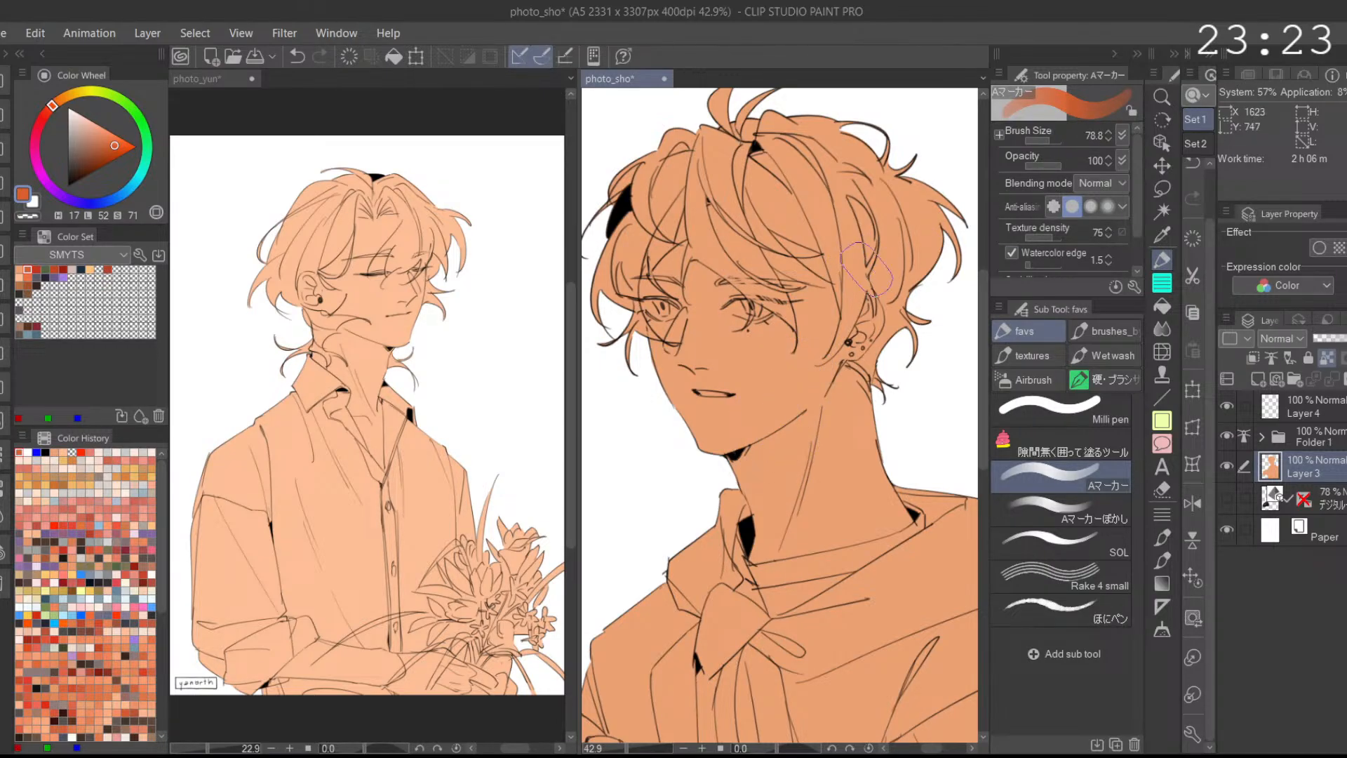
mouse_move(775, 324)
left_mouse_down()
mouse_move(830, 334)
mouse_move(878, 298)
left_mouse_up()
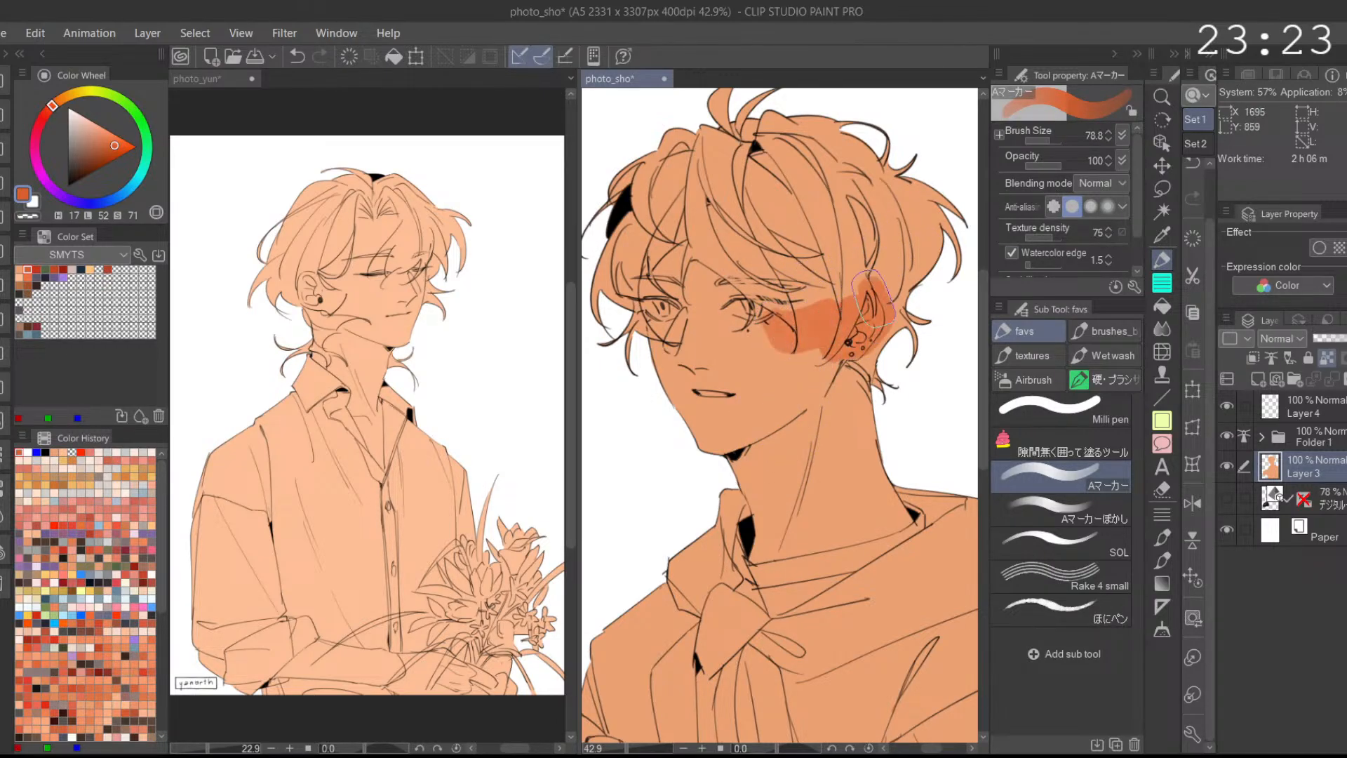
left_click_drag(659, 340, 691, 341)
Step: Blend the blush over the cheek and ear into the skin with the Aマーカーぼかし brush, enlarged to 118.1
left_click(1075, 525)
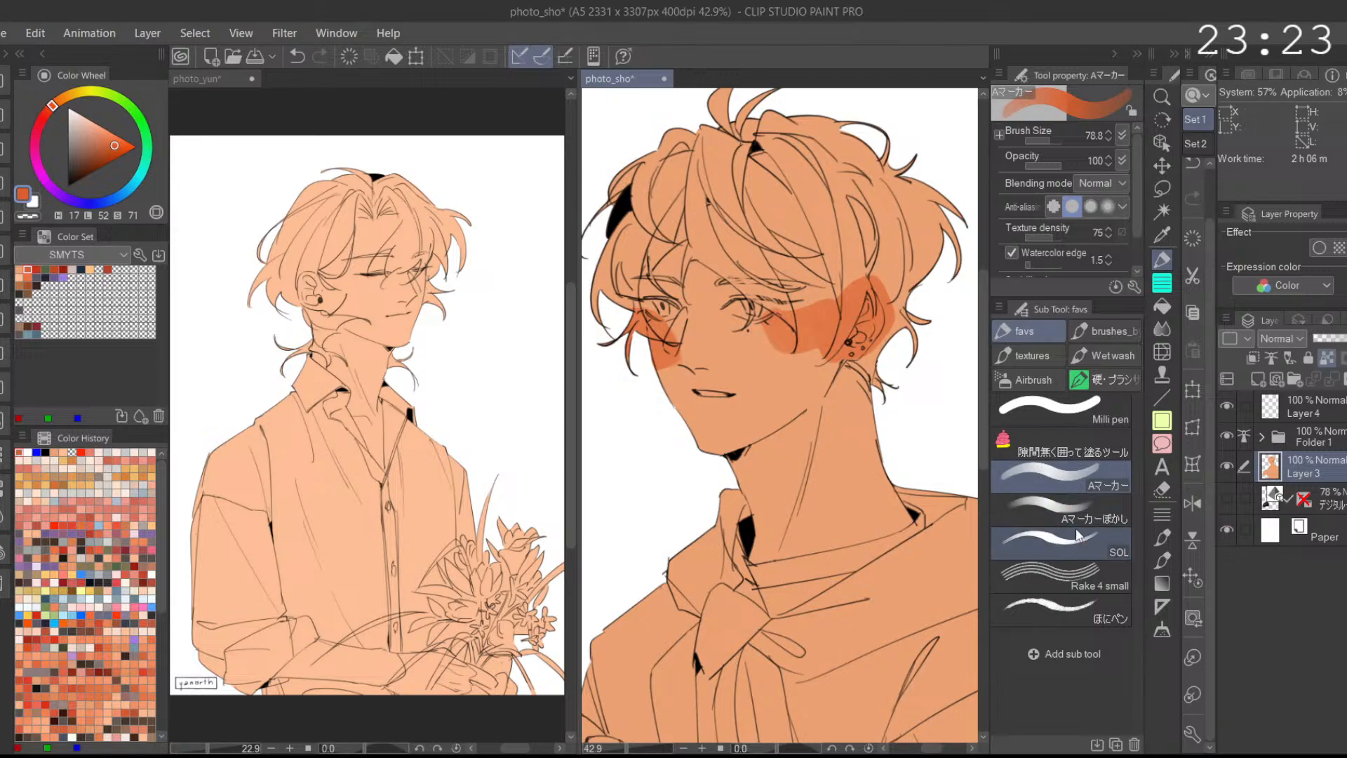
left_click(1076, 519)
left_click(1053, 475)
left_click(1103, 516)
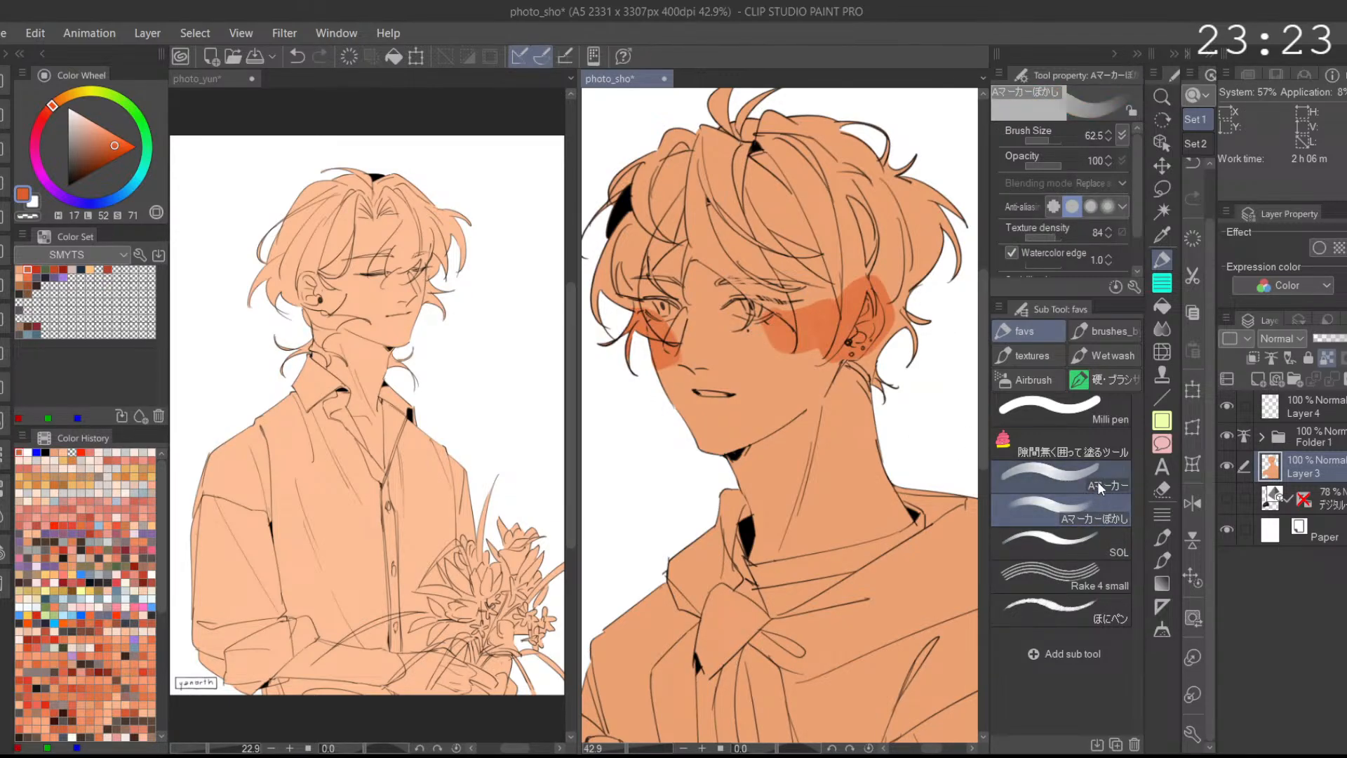
mouse_move(806, 354)
left_mouse_down()
mouse_move(780, 328)
mouse_move(750, 359)
mouse_move(806, 355)
mouse_move(860, 319)
mouse_move(848, 281)
mouse_move(745, 293)
left_mouse_up()
left_click(1050, 141)
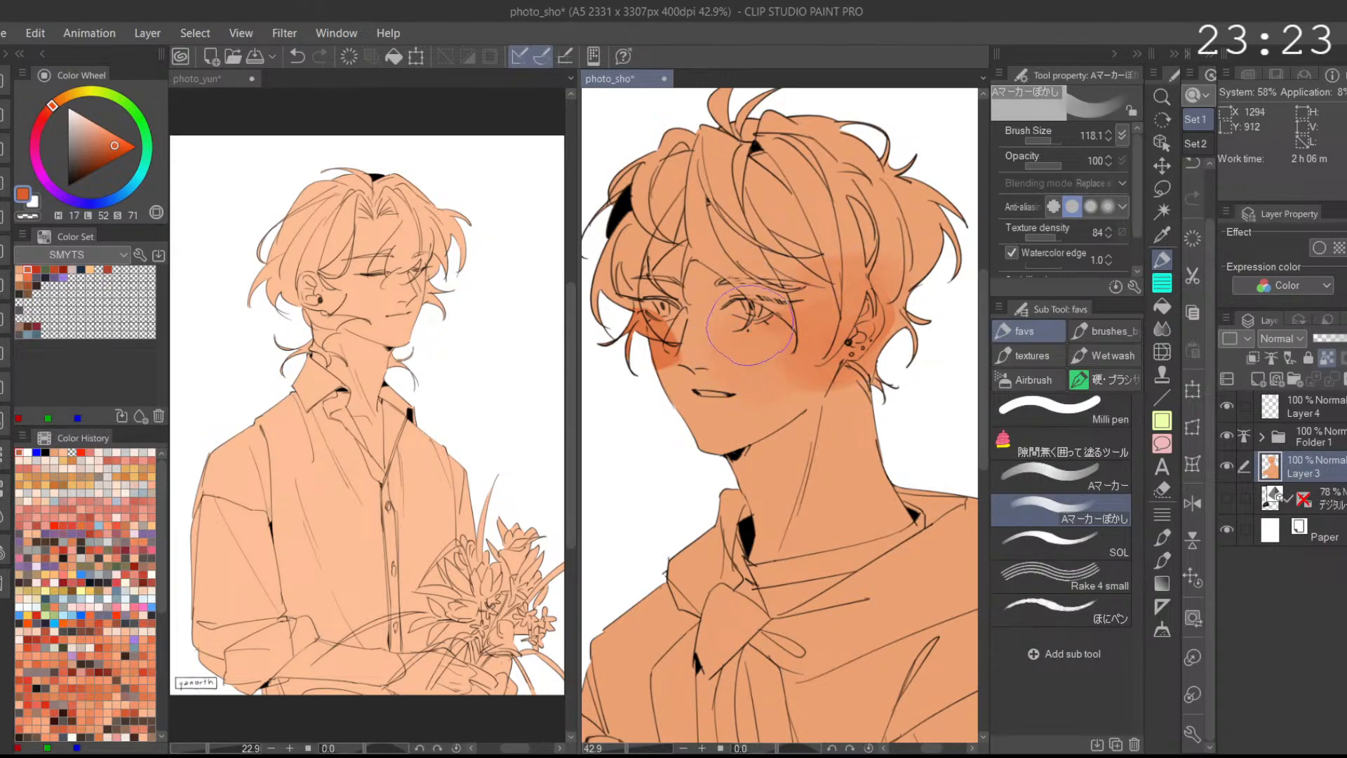
Step: Soften the blush around the far eye and across the face with the blending brush reduced to 64.4
left_click_drag(655, 337, 690, 283)
left_click(1044, 140)
mouse_move(668, 338)
left_mouse_down()
mouse_move(704, 345)
mouse_move(660, 365)
mouse_move(678, 374)
mouse_move(716, 311)
mouse_move(689, 297)
left_mouse_up()
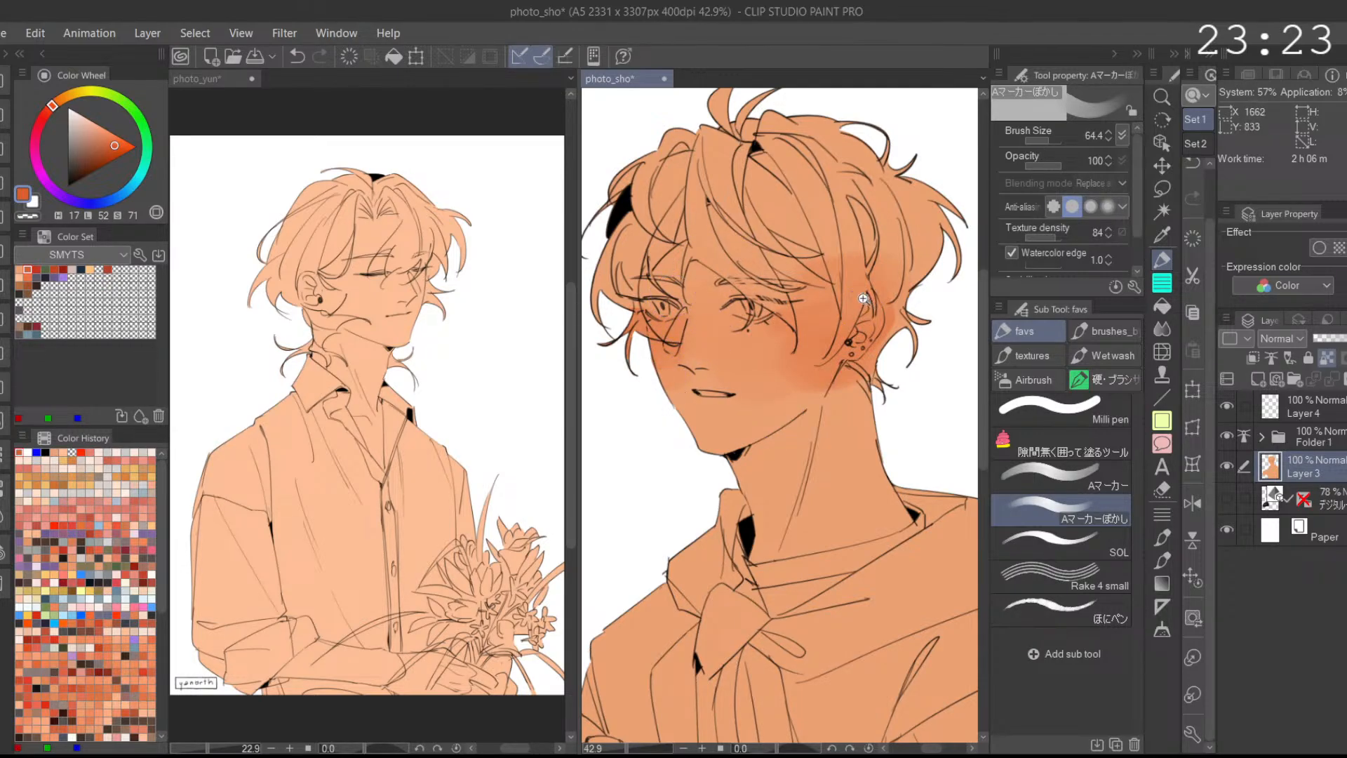
scroll(855, 305, "down", 2)
mouse_move(823, 373)
left_mouse_down()
mouse_move(868, 357)
mouse_move(826, 345)
left_mouse_up()
mouse_move(710, 363)
left_mouse_down()
mouse_move(738, 321)
mouse_move(889, 378)
mouse_move(804, 353)
mouse_move(785, 334)
mouse_move(818, 362)
mouse_move(795, 347)
left_mouse_up()
Step: Add fine strokes near the outer corner of the eye with the Rake 4 small brush in the sampled skin orange
left_click(1096, 572)
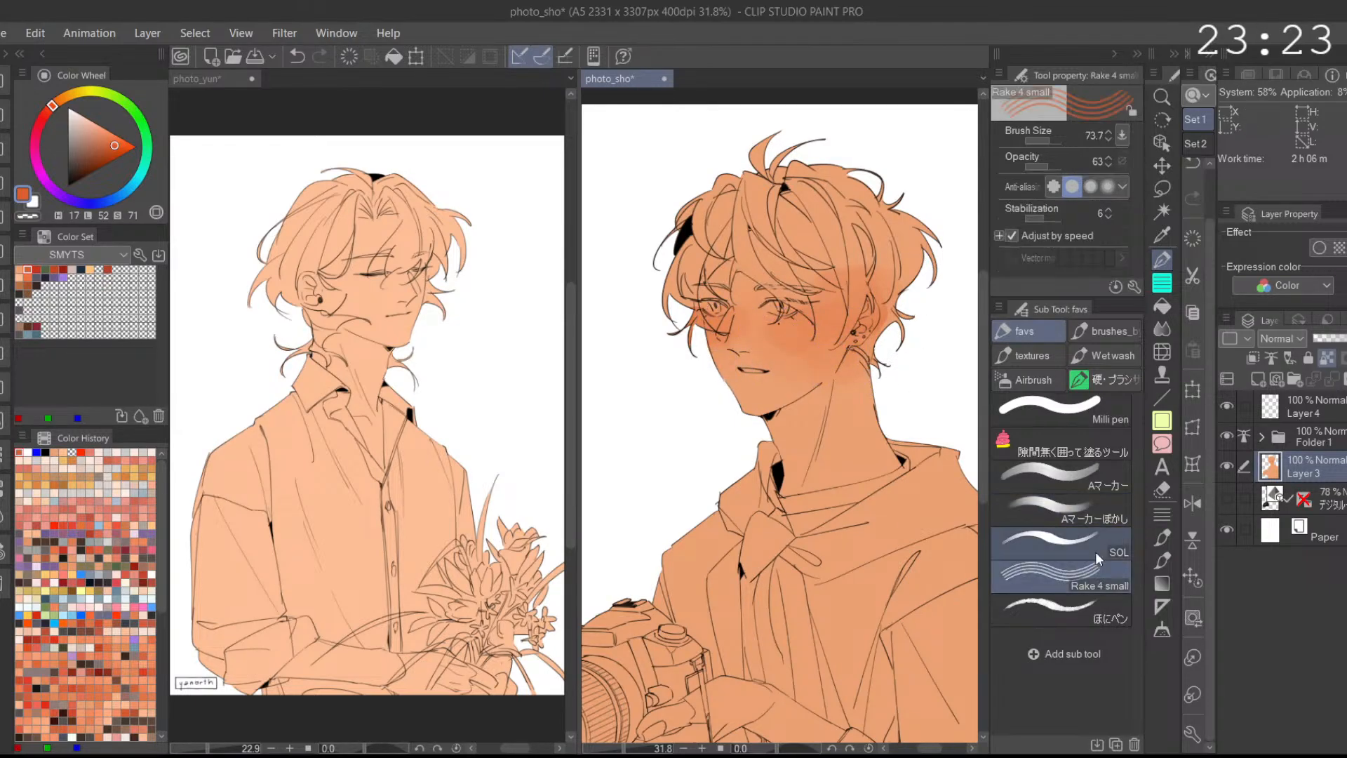
scroll(771, 333, "up", 1)
left_click(758, 344, "alt")
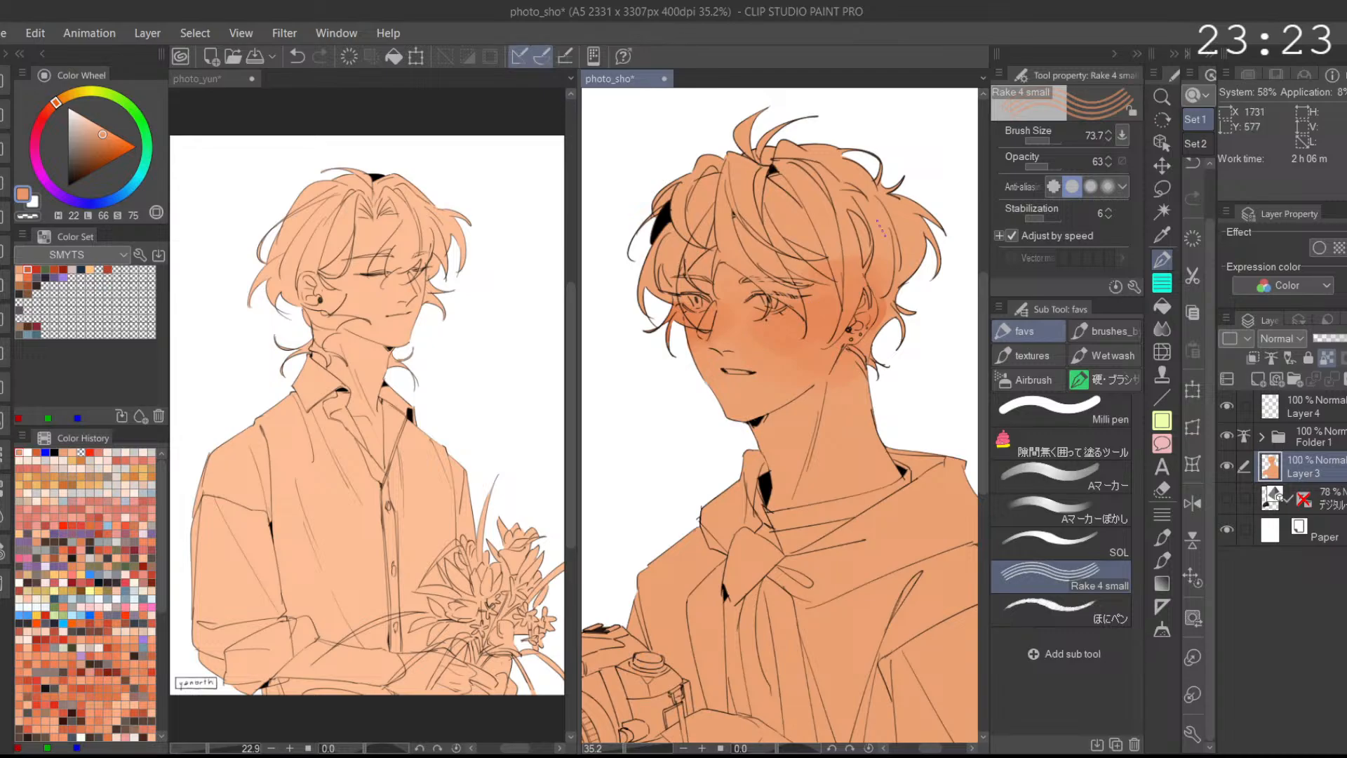
left_click_drag(813, 313, 822, 325)
Step: Refine the blush around the eyes and nose bridge using the Aマーカー brush at size 19.2 in a sampled blush tone
left_click(1080, 479)
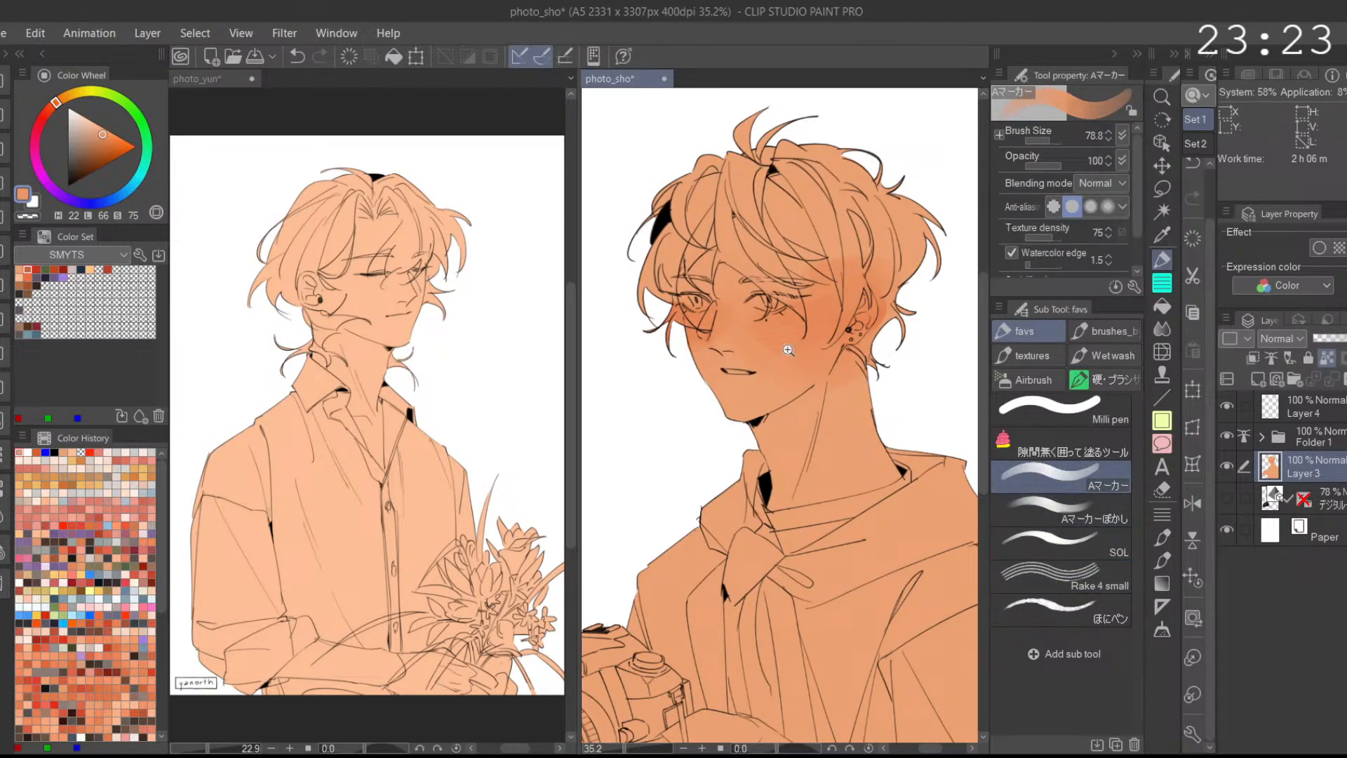
scroll(718, 321, "up", 1)
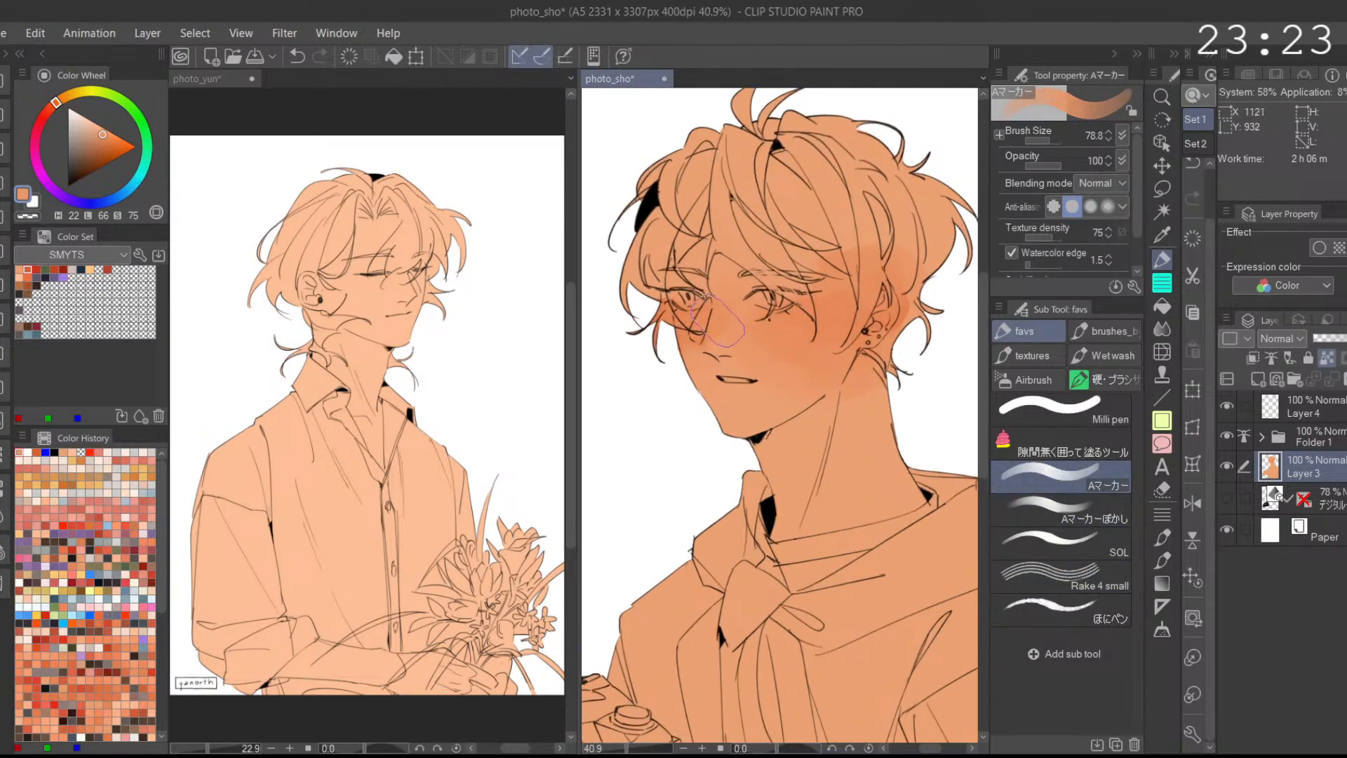
left_click(1045, 142)
left_click(822, 309, "alt")
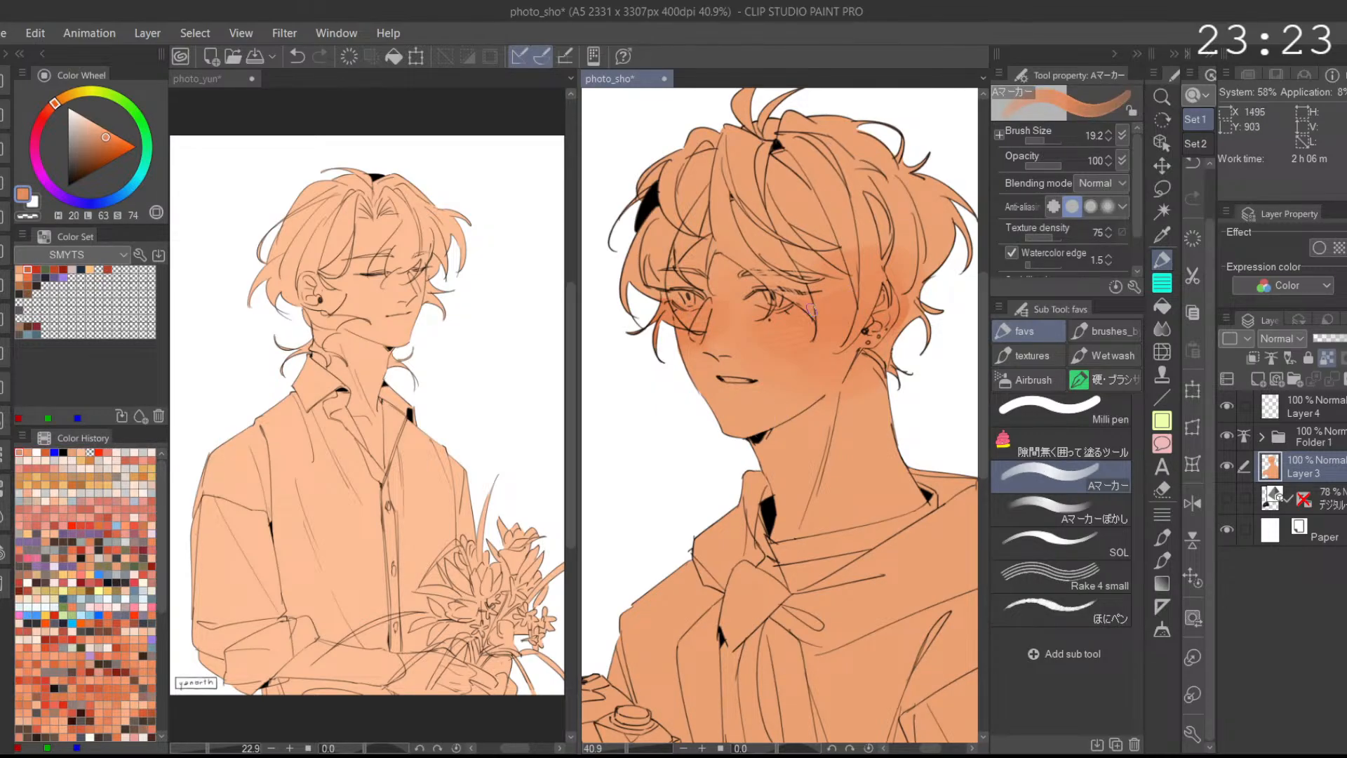
key("ctrl+z")
left_click_drag(717, 320, 742, 278)
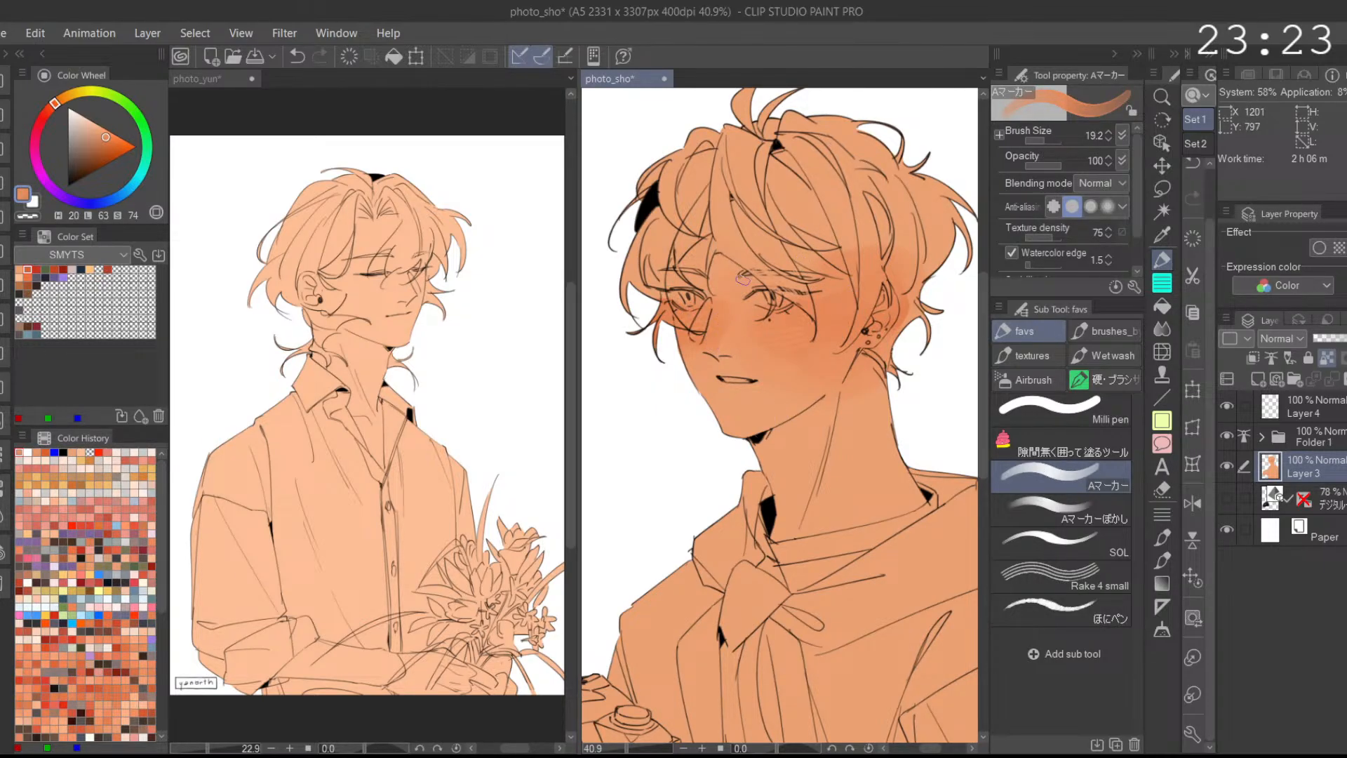
Step: Add small red-orange accents around the eyes and compare the face with and without them, keeping the accents
left_click(28, 269)
scroll(792, 280, "up", 3)
left_click_drag(759, 359, 800, 345)
scroll(853, 316, "down", 2)
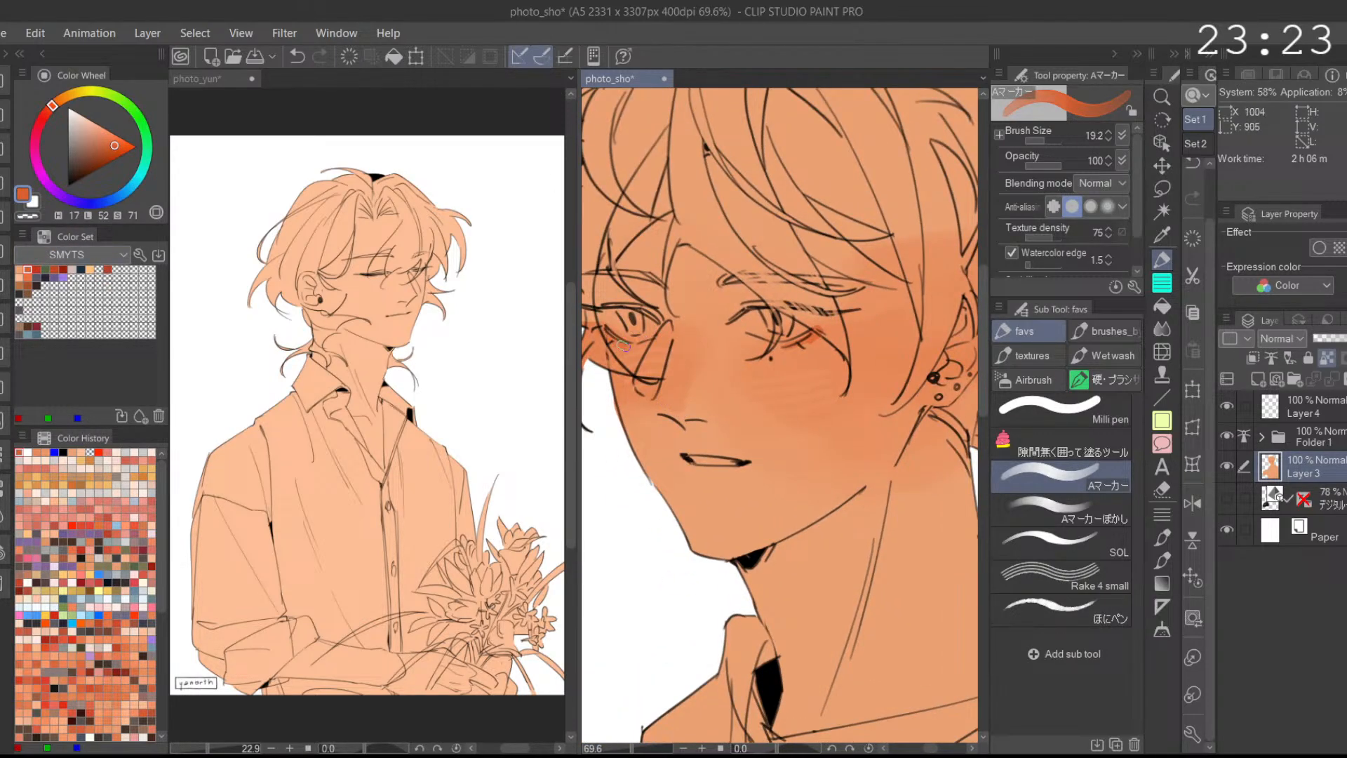
key("ctrl+z")
scroll(828, 282, "down", 1)
key("ctrl+y")
key("ctrl+z")
key("ctrl+y")
Step: Sample the light skin orange and tidy the blush around the far eye and nose with the marker brush
left_click(725, 295, "alt")
left_click_drag(651, 296, 676, 319)
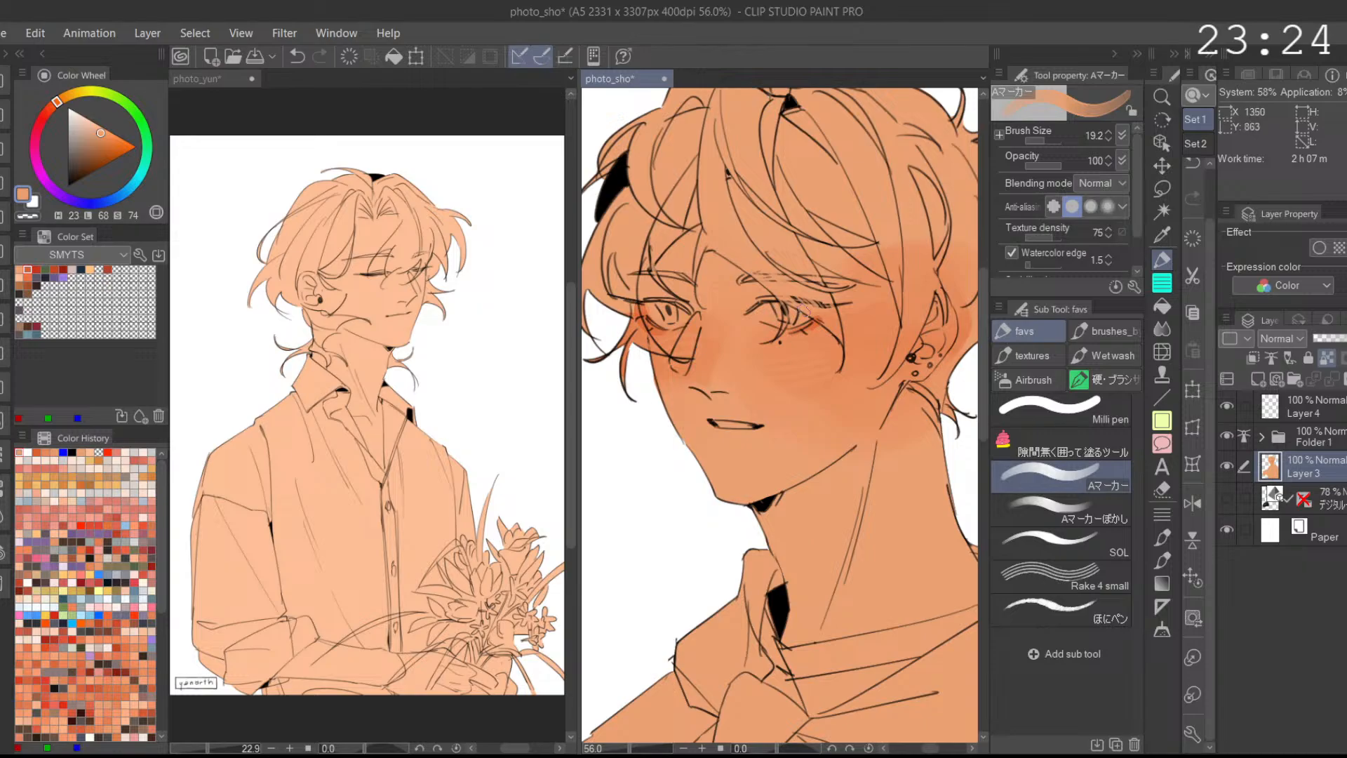
scroll(824, 300, "down", 1)
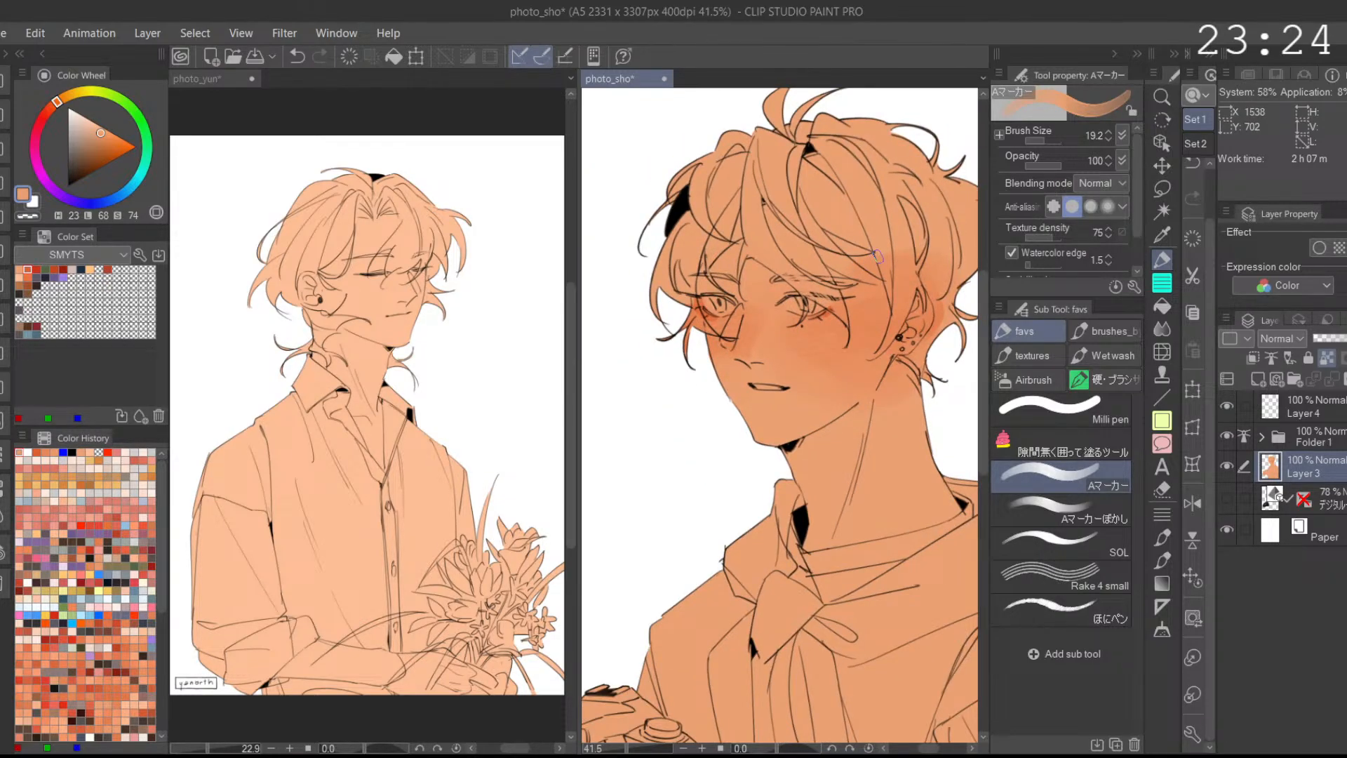
left_click_drag(877, 256, 726, 301)
Step: Paint a red-orange shadow under the jaw and trim its edge with the sampled light skin orange
left_click(40, 267)
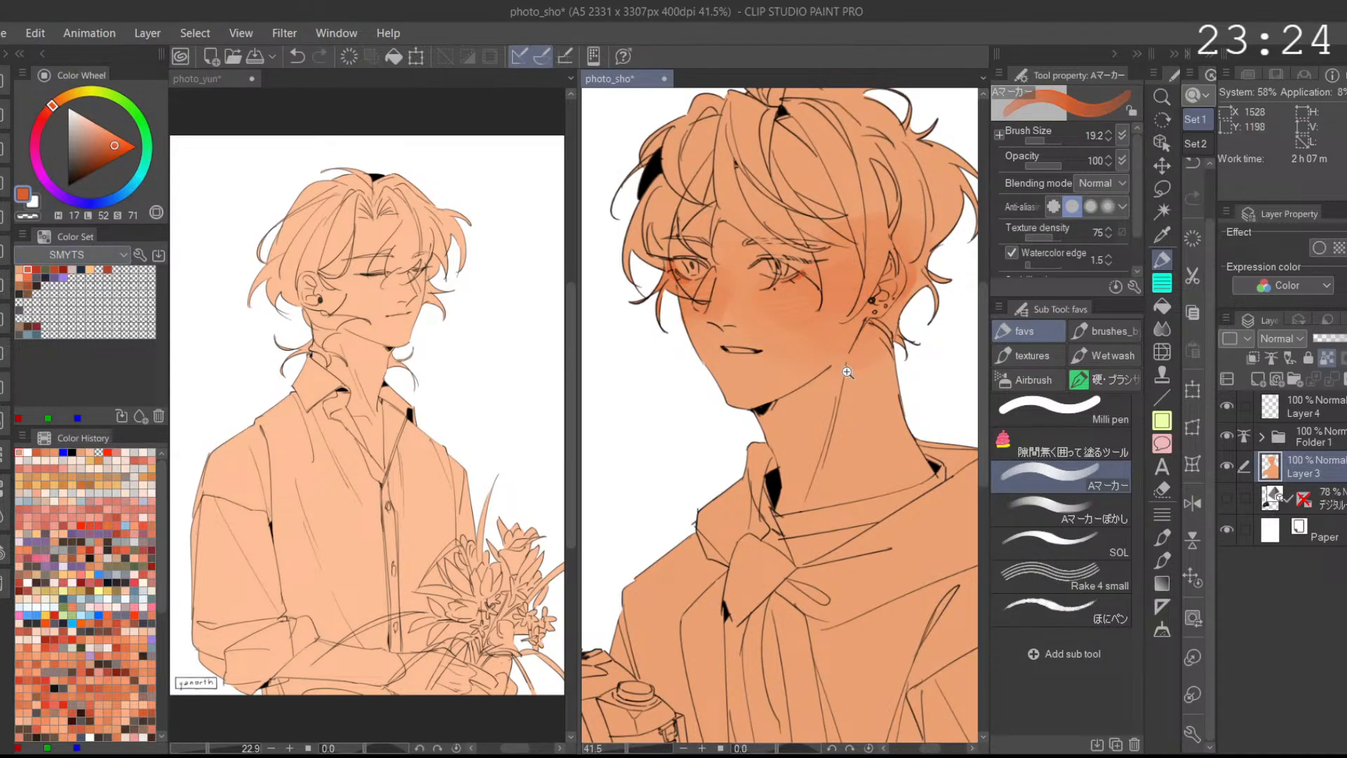
scroll(849, 372, "down", 1)
mouse_move(835, 366)
left_mouse_down()
mouse_move(790, 409)
mouse_move(835, 359)
left_mouse_up()
scroll(758, 400, "up", 1)
left_click(758, 401, "alt")
left_click_drag(760, 402, 780, 387)
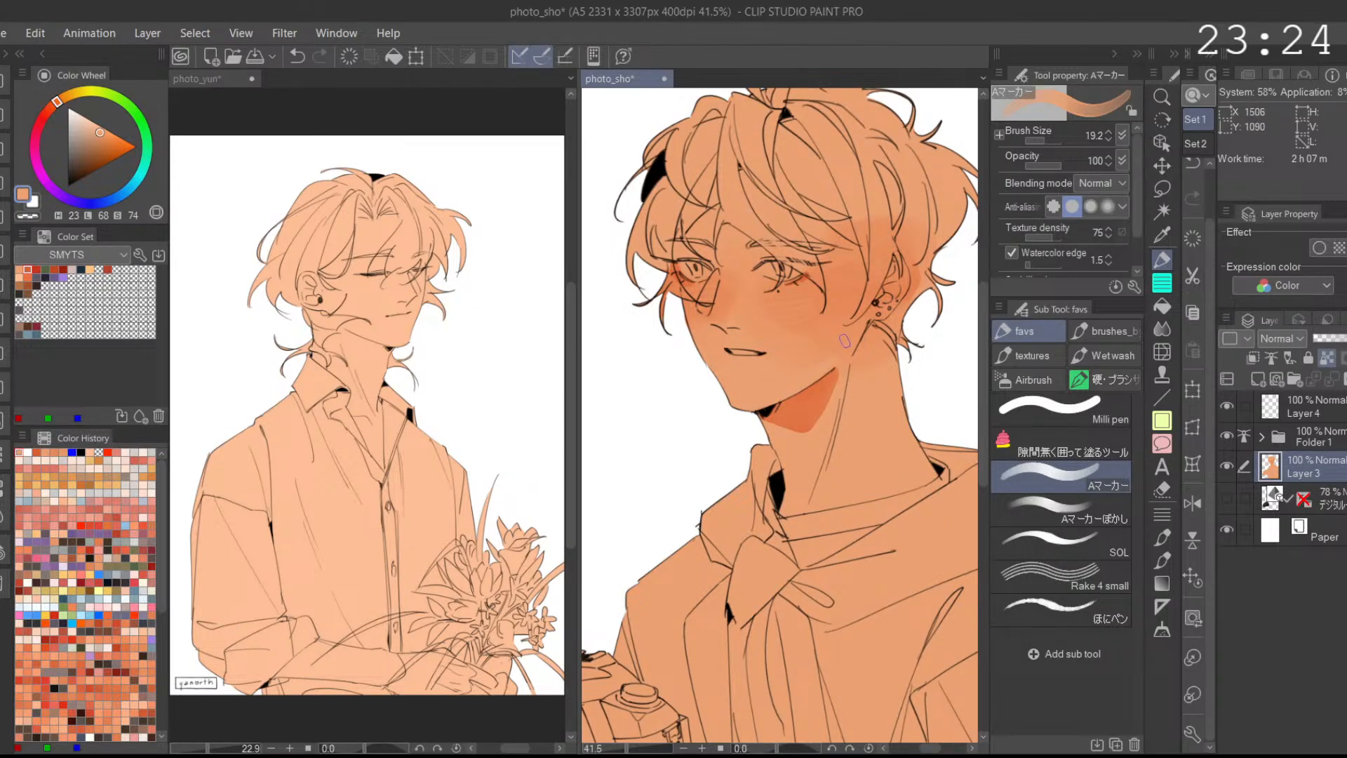
Step: Blend the shadow under the jaw into the neck with the Aマーカーぼかし brush at size 64.4
left_click(1061, 511)
scroll(851, 421, "down", 1)
mouse_move(796, 421)
left_mouse_down()
mouse_move(850, 408)
mouse_move(832, 408)
mouse_move(876, 366)
mouse_move(889, 397)
left_mouse_up()
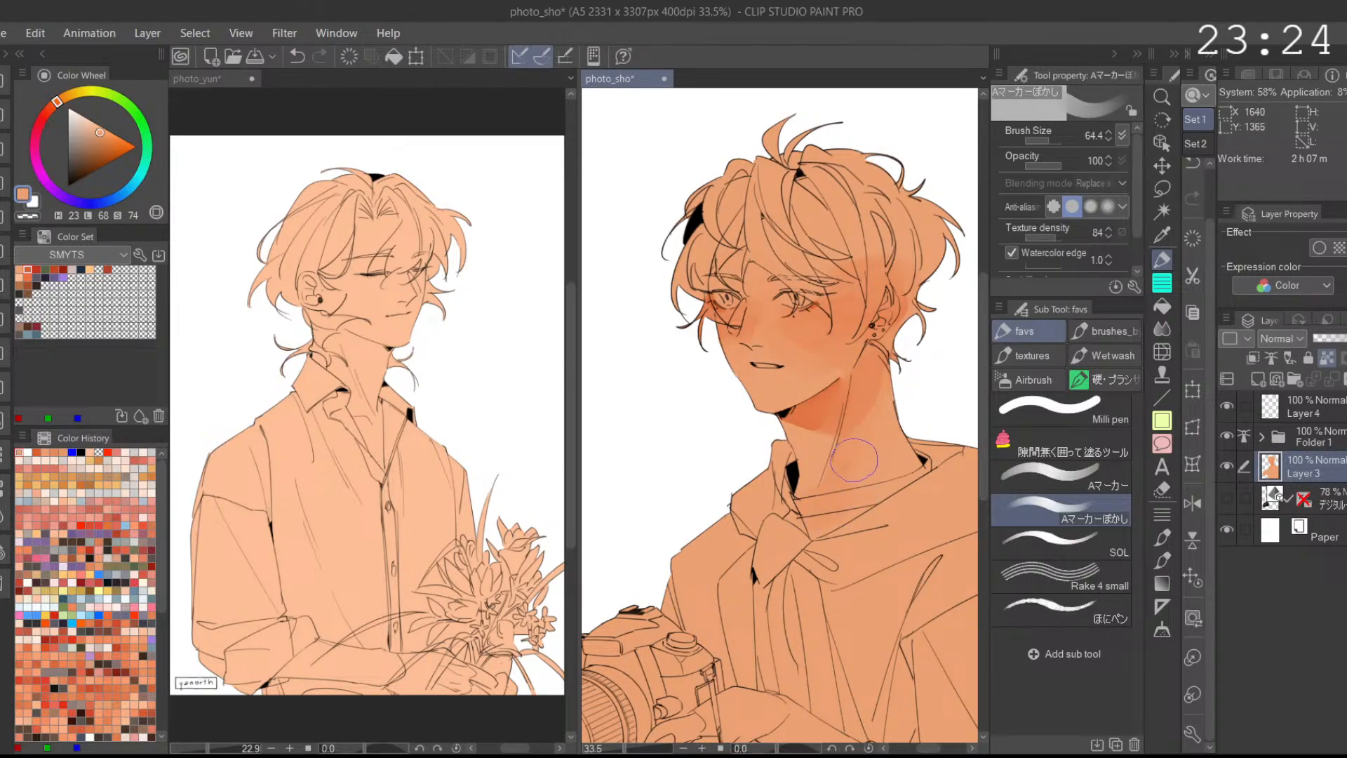
Step: Shade the neck down to the collar with sampled oranges using the Aマーカー brush at size 64.4, and reduce the brush to 23.4
left_click(1068, 489)
left_click(867, 409, "alt")
mouse_move(825, 498)
left_mouse_down()
mouse_move(913, 476)
mouse_move(924, 449)
left_mouse_up()
left_click(1045, 140)
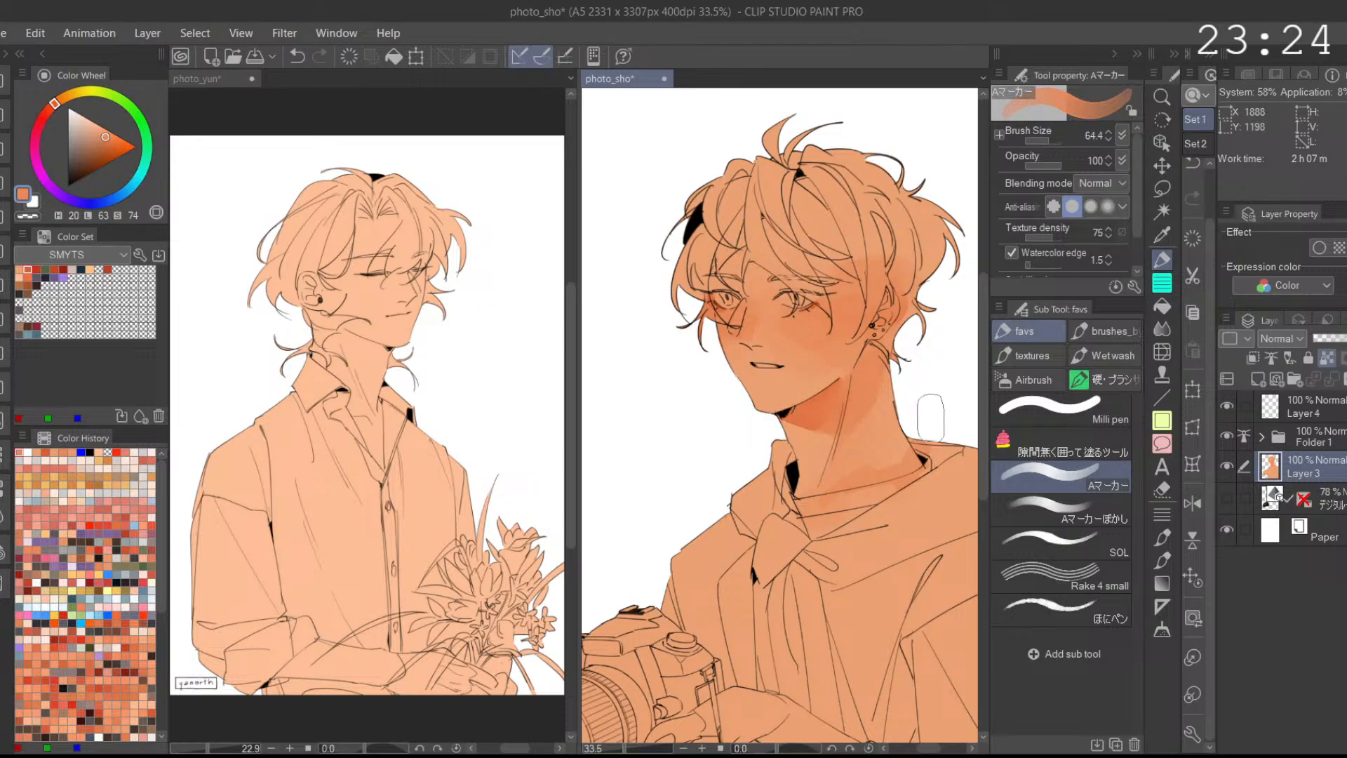
left_click(814, 421, "alt")
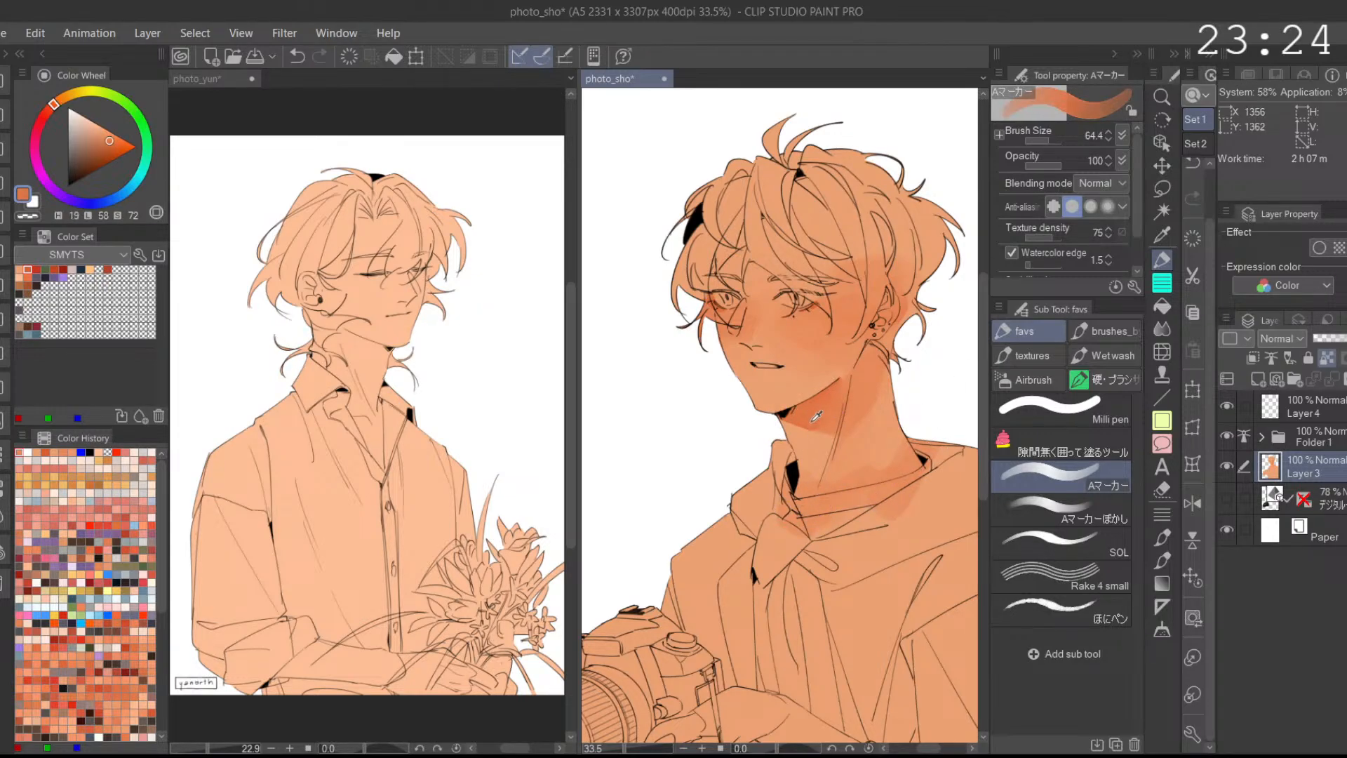
left_click(1192, 503)
left_click(1194, 502)
left_click(838, 414, "alt")
left_click(828, 411, "alt")
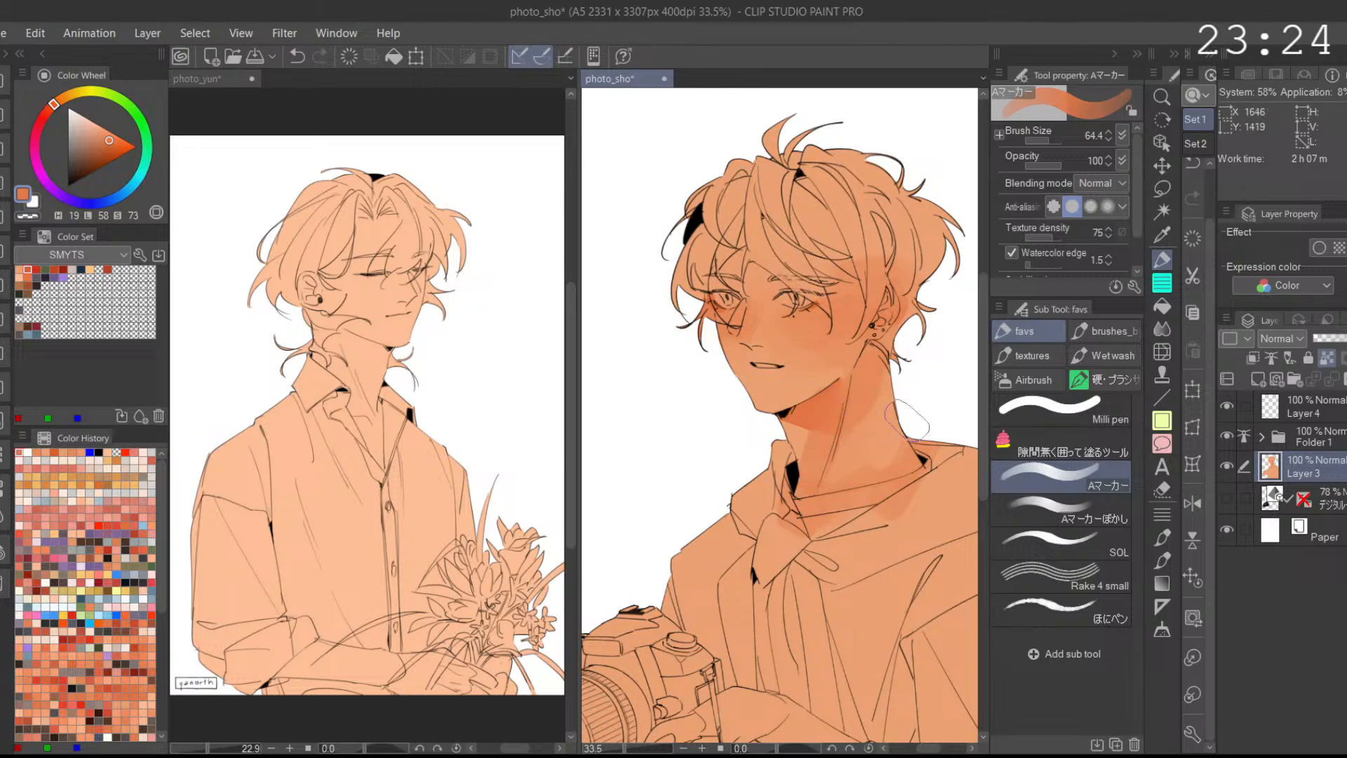
left_click(1045, 141)
left_click_drag(823, 431, 814, 485)
key("ctrl+z")
left_click(828, 429, "alt")
mouse_move(828, 437)
left_mouse_down()
mouse_move(814, 477)
mouse_move(847, 368)
mouse_move(817, 466)
left_mouse_up()
key("ctrl+z")
key("ctrl+z")
Step: Extend the jaw shadow toward the ear and touch up the neck shading with sampled oranges
left_click(835, 400, "alt")
left_click_drag(831, 397, 879, 342)
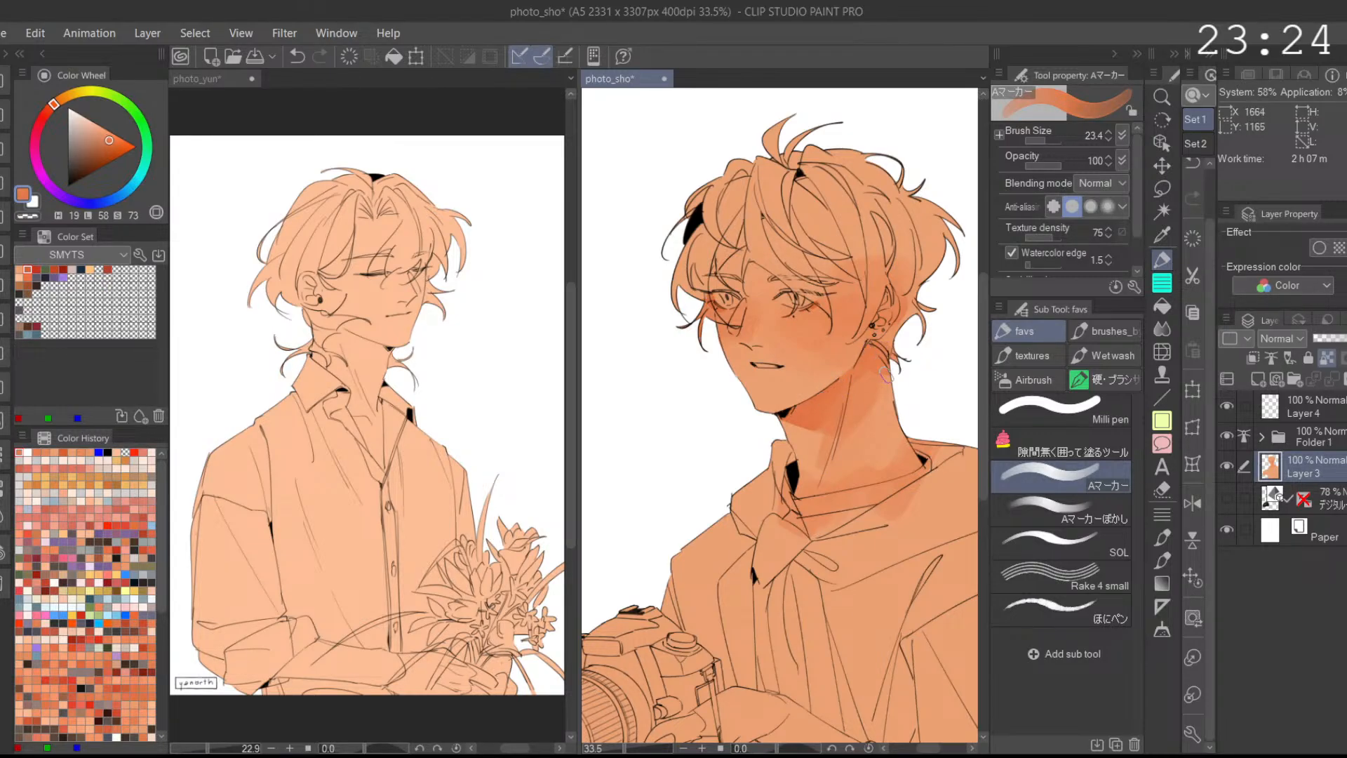
left_click(870, 420, "alt")
left_click_drag(854, 394, 845, 435)
key("ctrl+z")
left_click(846, 451, "alt")
left_click_drag(814, 483, 821, 493)
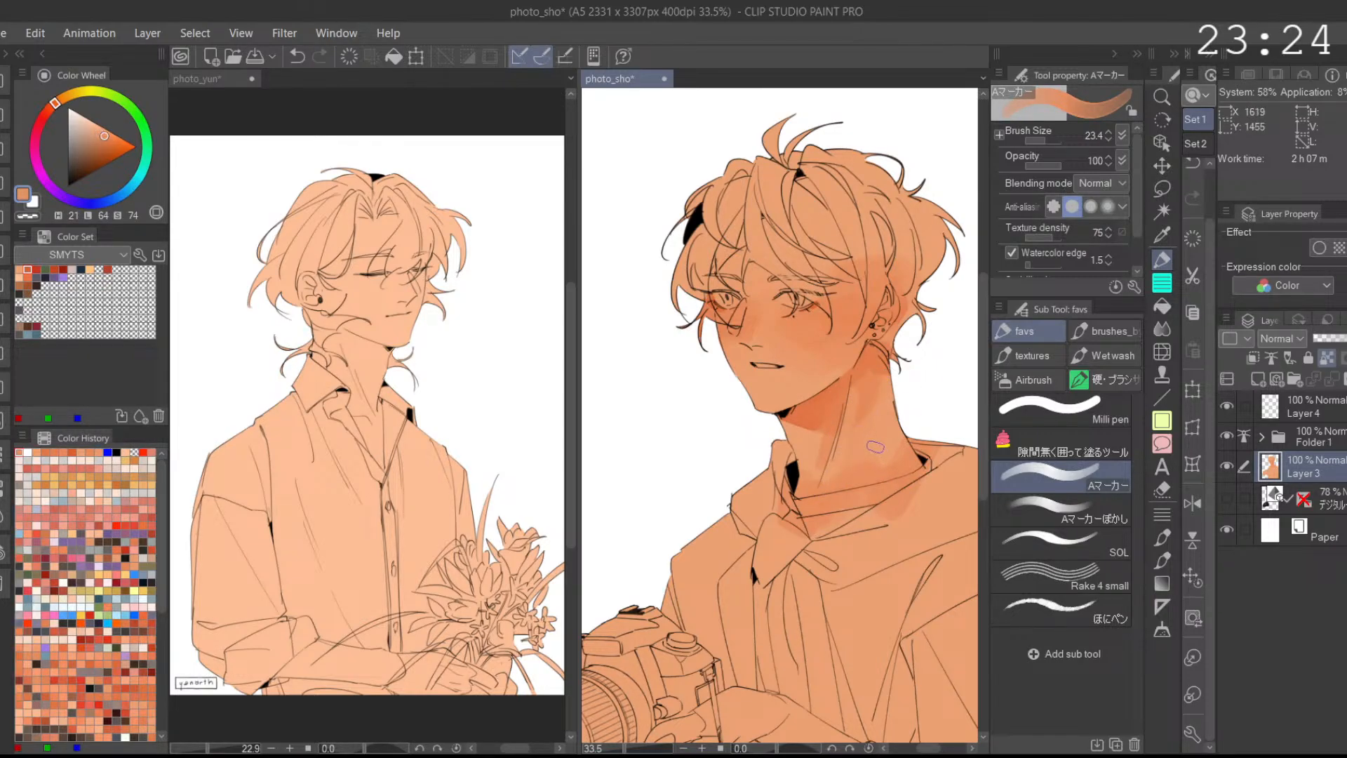
key("ctrl+z")
left_click_drag(842, 486, 845, 499)
Step: Sample the neck shadow colour and soften the shading below the ear with the Aマーカーぼかし brush
mouse_move(910, 428)
left_mouse_down()
mouse_move(901, 404)
mouse_move(856, 432)
mouse_move(874, 373)
mouse_move(806, 391)
left_mouse_up()
left_click(849, 365, "alt")
left_click(846, 360, "alt")
left_click(1068, 516)
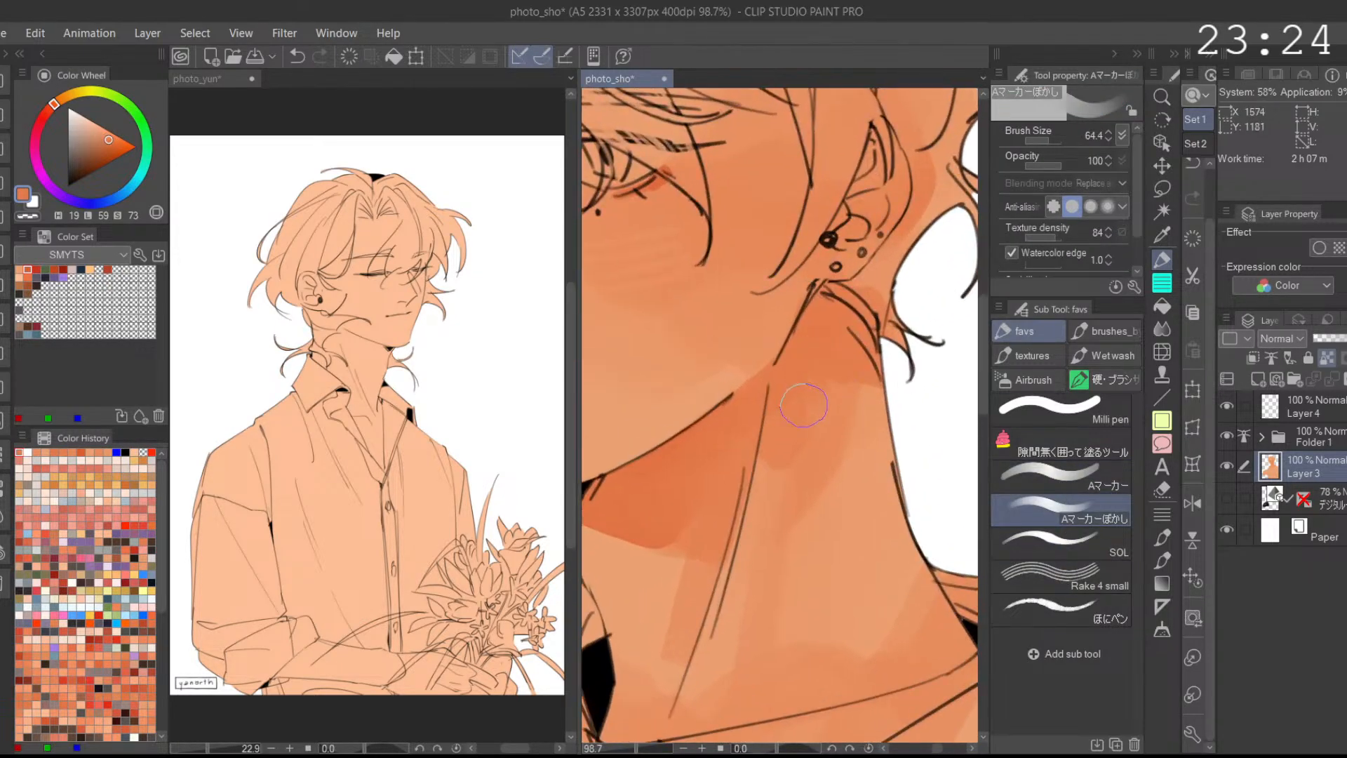
left_click_drag(912, 357, 886, 345)
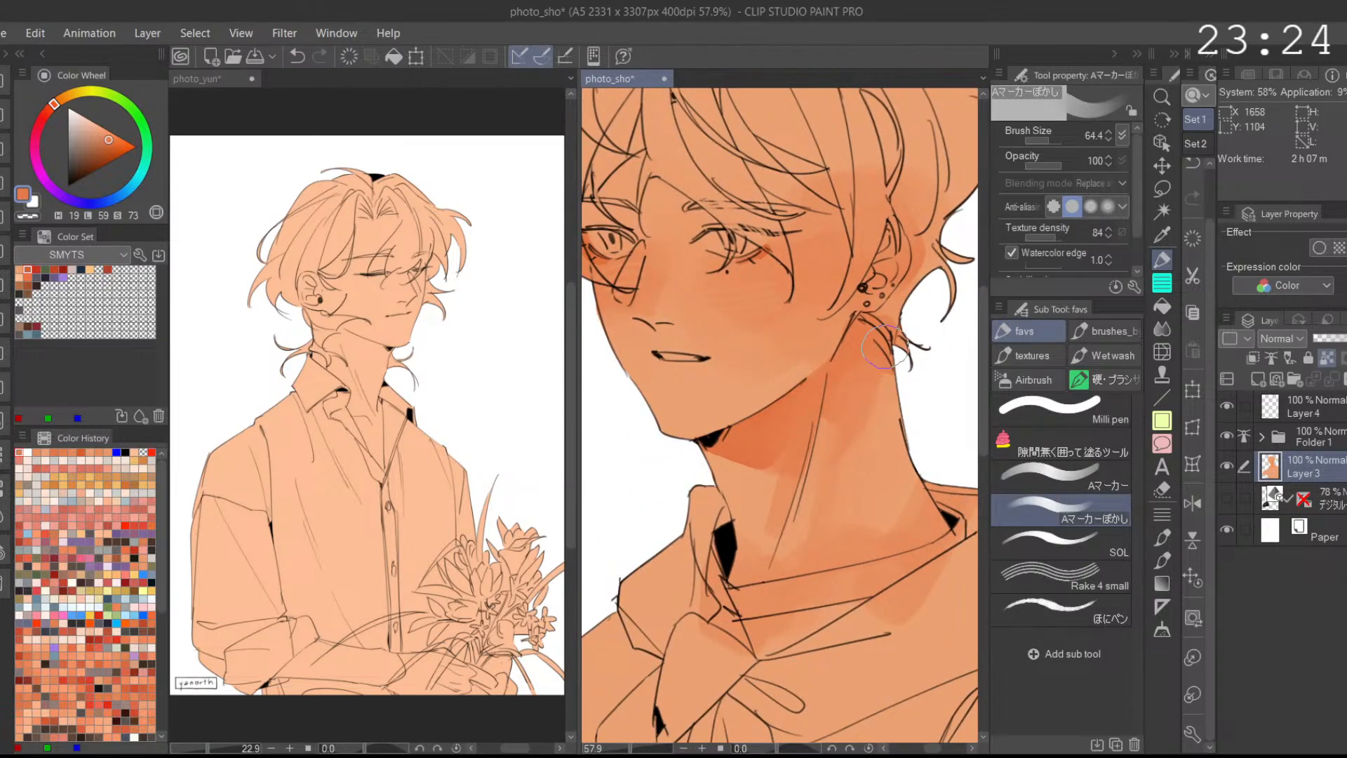
left_click(1089, 465)
scroll(893, 503, "down", 2)
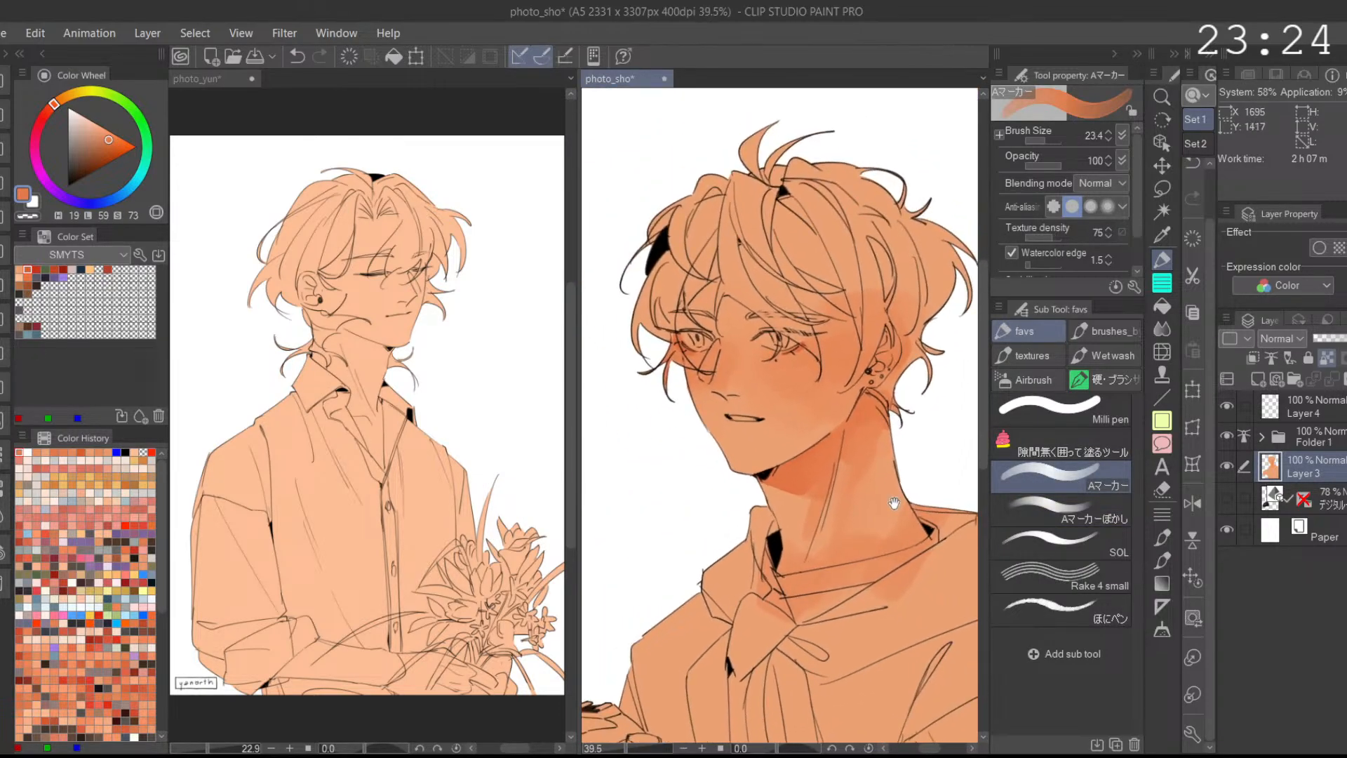
scroll(894, 503, "down", 2)
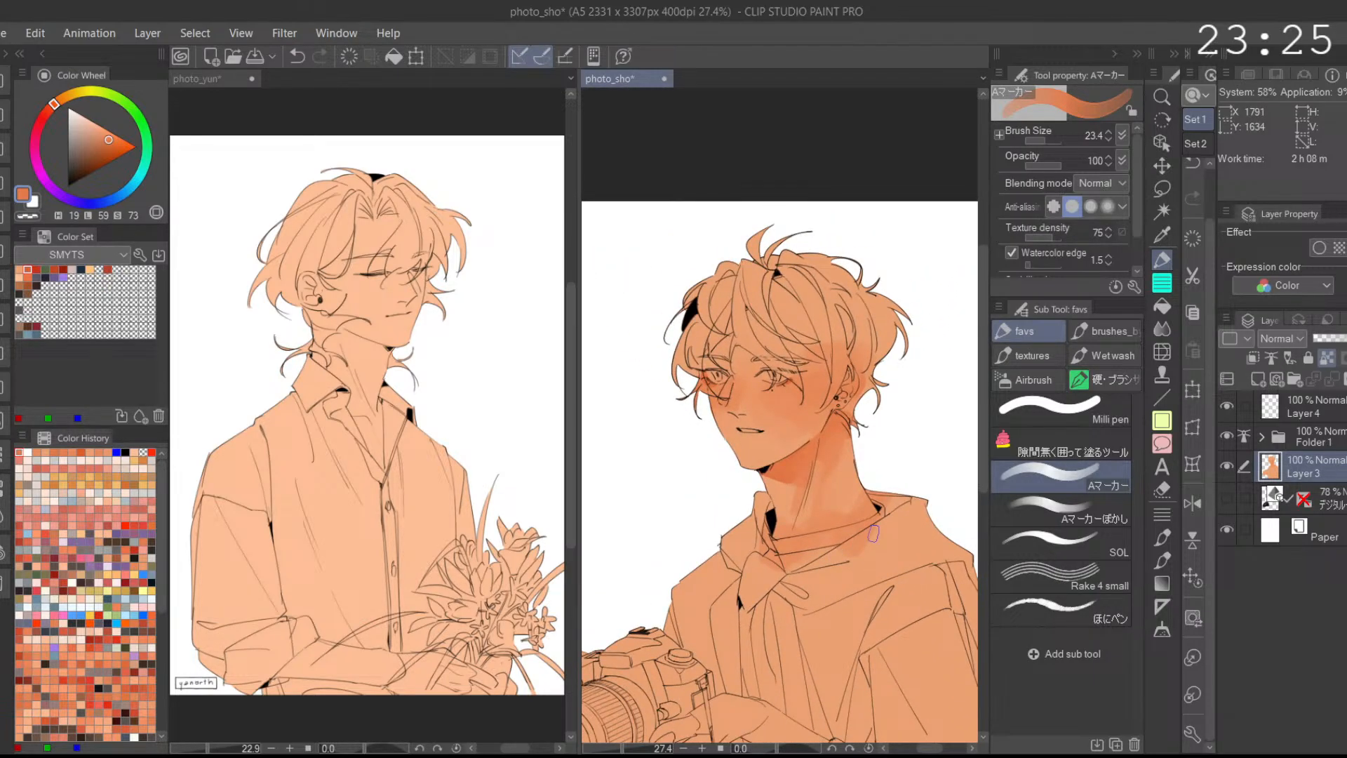
scroll(873, 533, "up", 3)
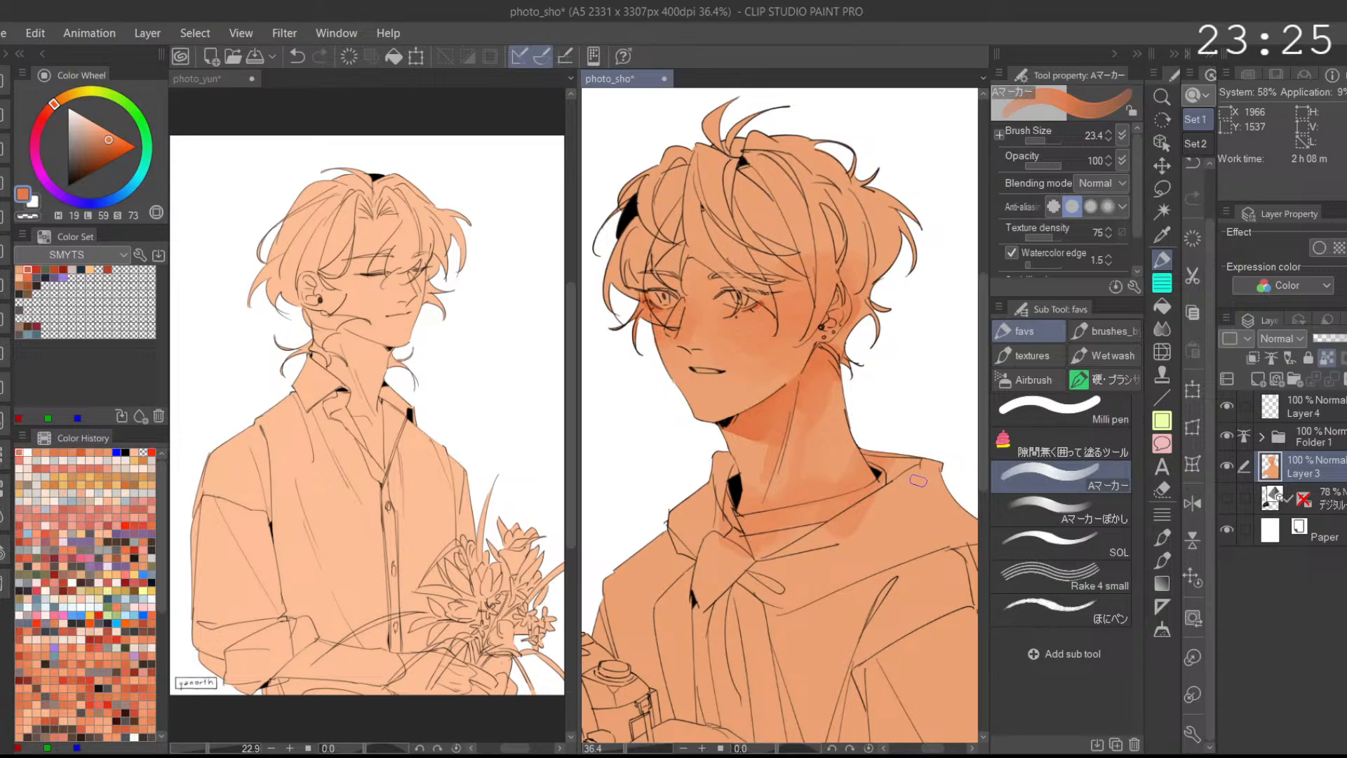
scroll(918, 481, "down", 3)
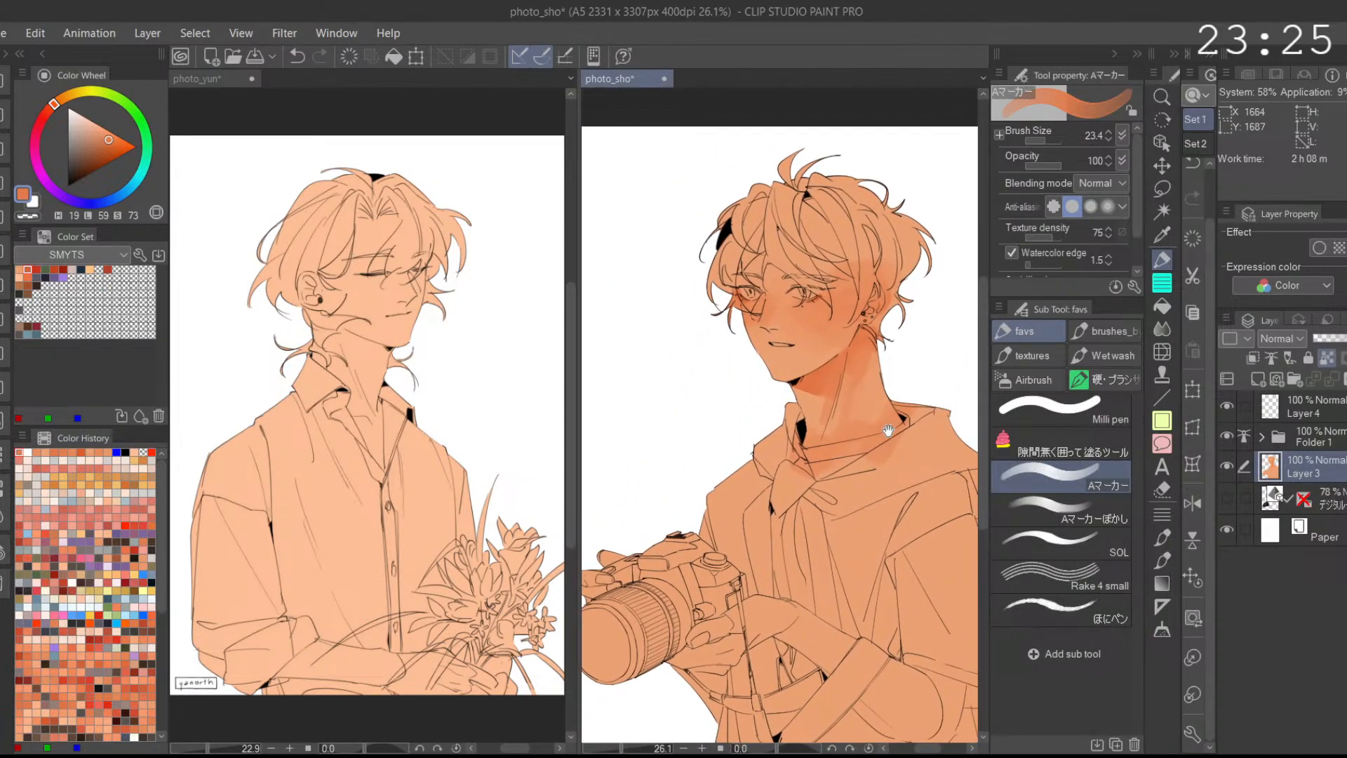
Step: Lasso the fringe shadow above the left-hand eye and, in add-to-selection mode, add the small shadow patch beneath that eye
left_click(1161, 188)
left_click_drag(802, 398, 754, 420)
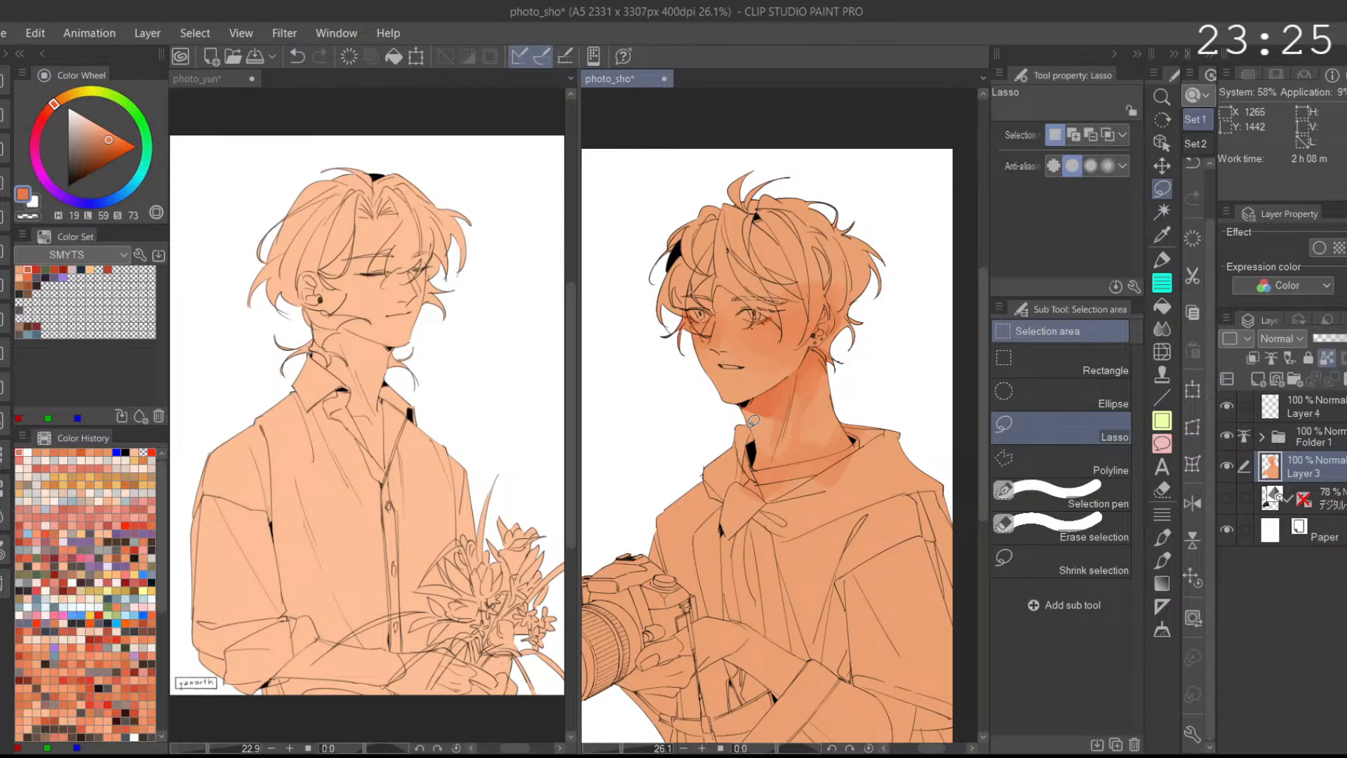
scroll(753, 420, "up", 4)
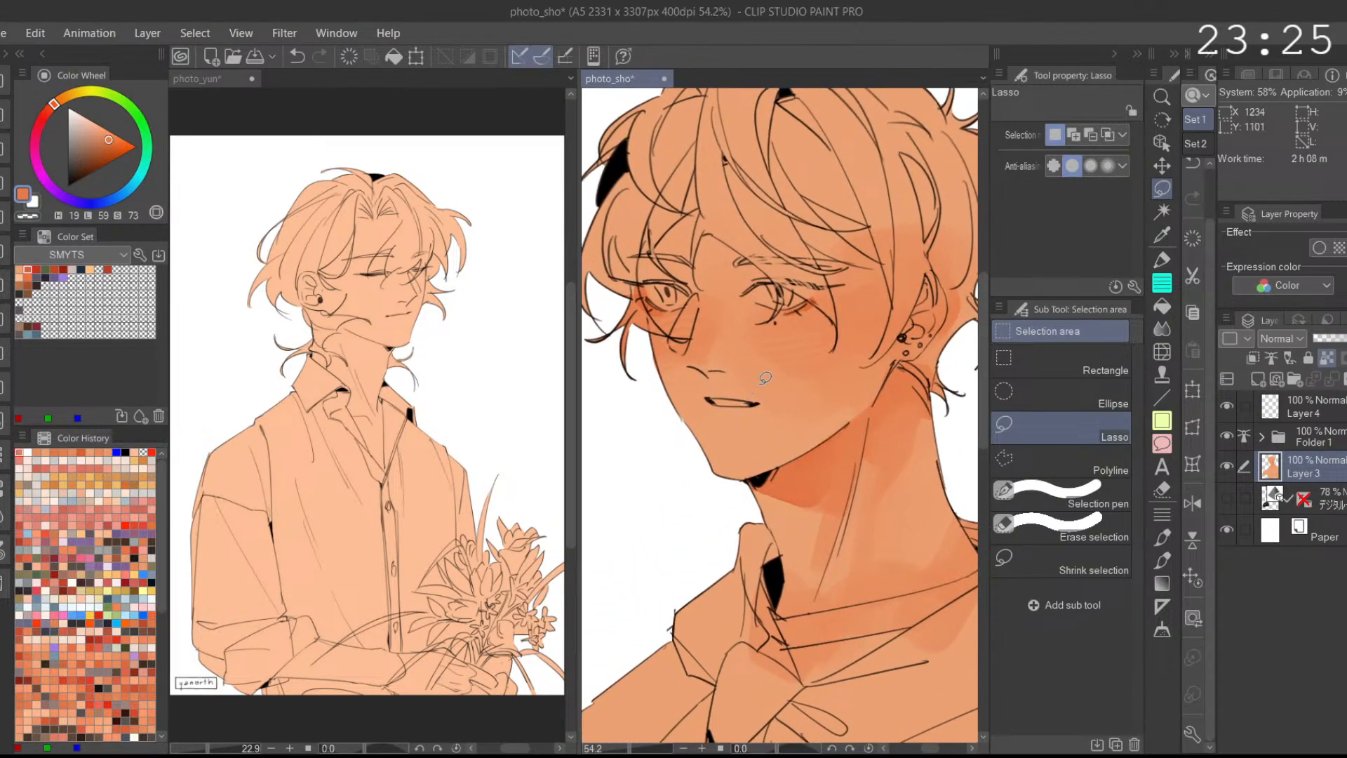
mouse_move(735, 187)
left_mouse_down()
mouse_move(680, 350)
mouse_move(774, 146)
left_mouse_up()
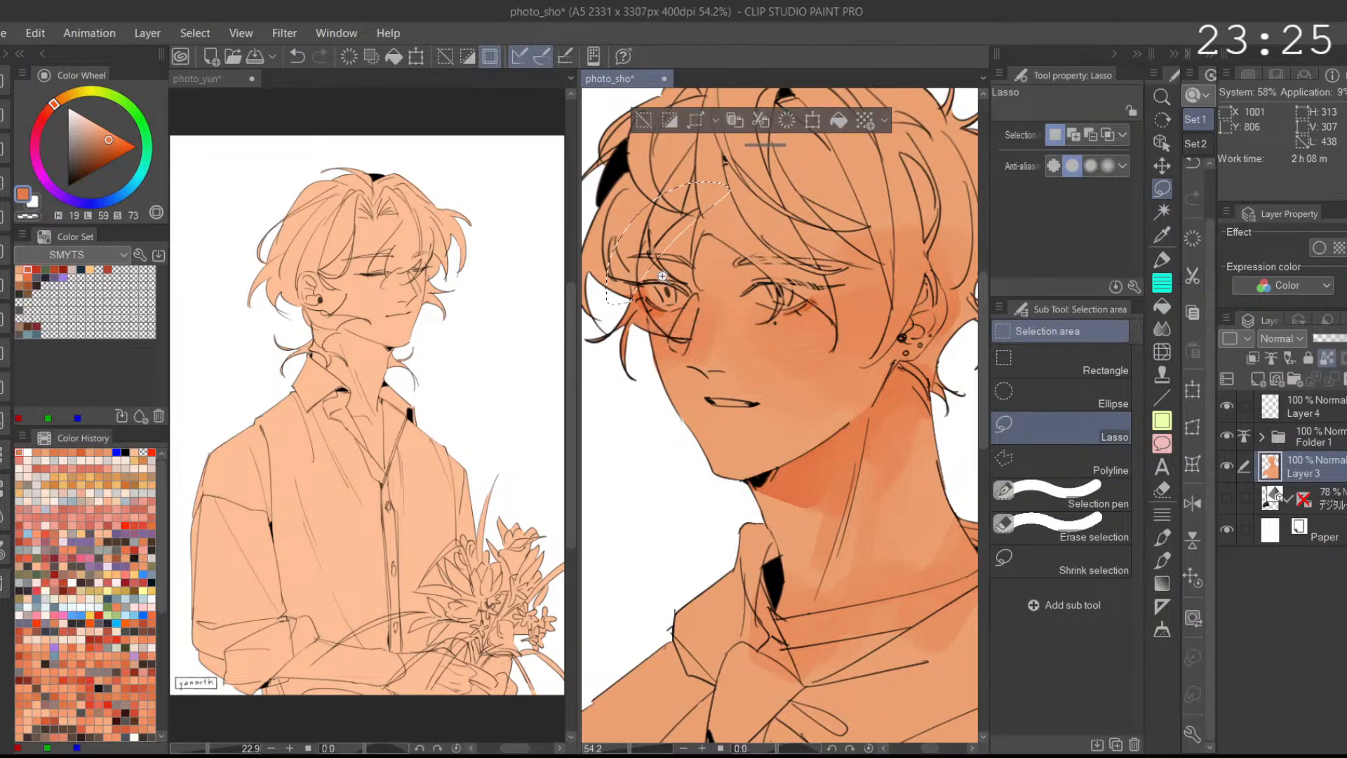
scroll(665, 272, "up", 1)
key("ctrl+z")
left_click_drag(642, 322, 700, 349)
key("ctrl+z")
left_click(1072, 135)
left_click_drag(628, 327, 624, 324)
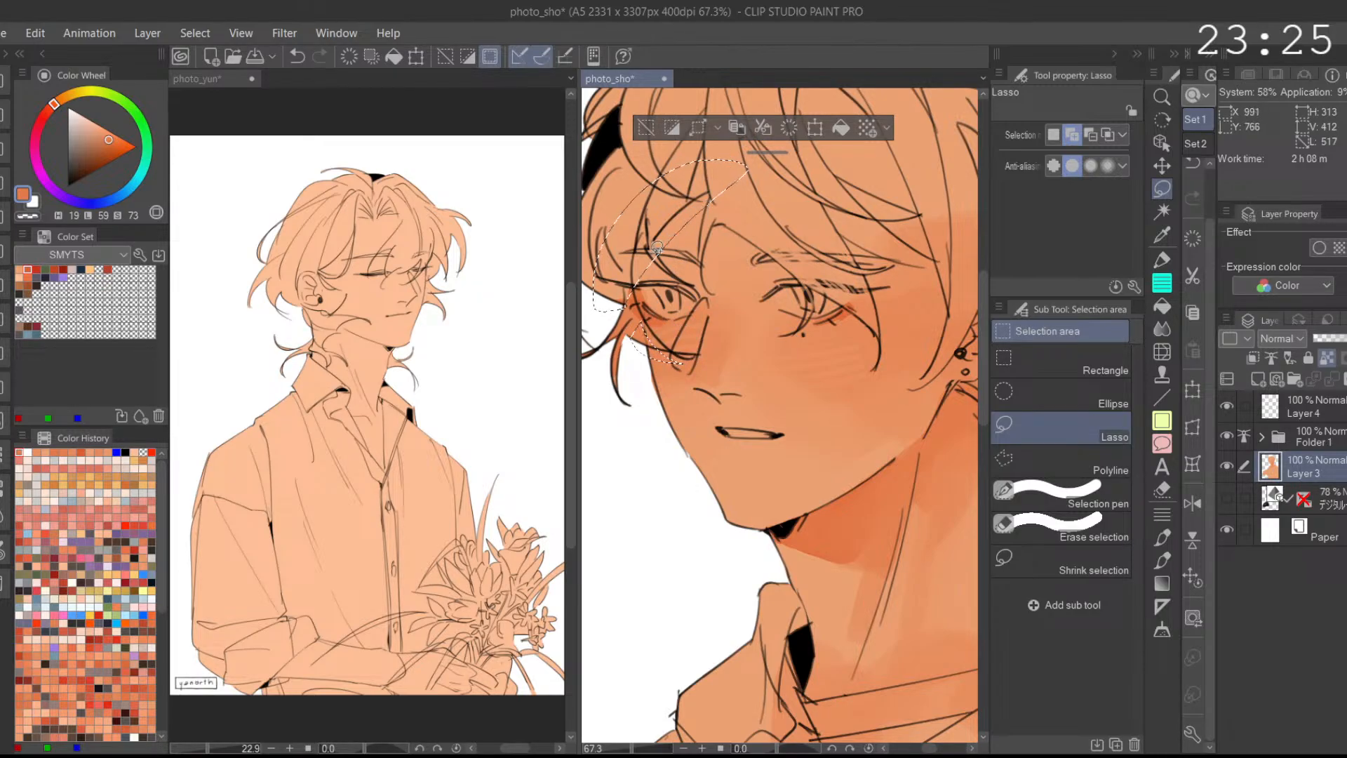
Step: Add the angular fringe shadows across the forehead and over the right-hand eye to the lasso selection
key("ctrl+z")
mouse_move(665, 234)
left_mouse_down()
mouse_move(650, 267)
mouse_move(741, 204)
mouse_move(815, 301)
mouse_move(824, 285)
mouse_move(798, 217)
left_mouse_up()
key("ctrl+z")
key("ctrl+z")
key("ctrl+z")
left_click_drag(813, 292, 825, 295)
mouse_move(827, 202)
left_mouse_down()
mouse_move(895, 352)
mouse_move(836, 201)
left_mouse_up()
left_click_drag(843, 275, 935, 278)
key("ctrl+z")
mouse_move(842, 276)
left_mouse_down()
mouse_move(935, 270)
mouse_move(850, 256)
left_mouse_up()
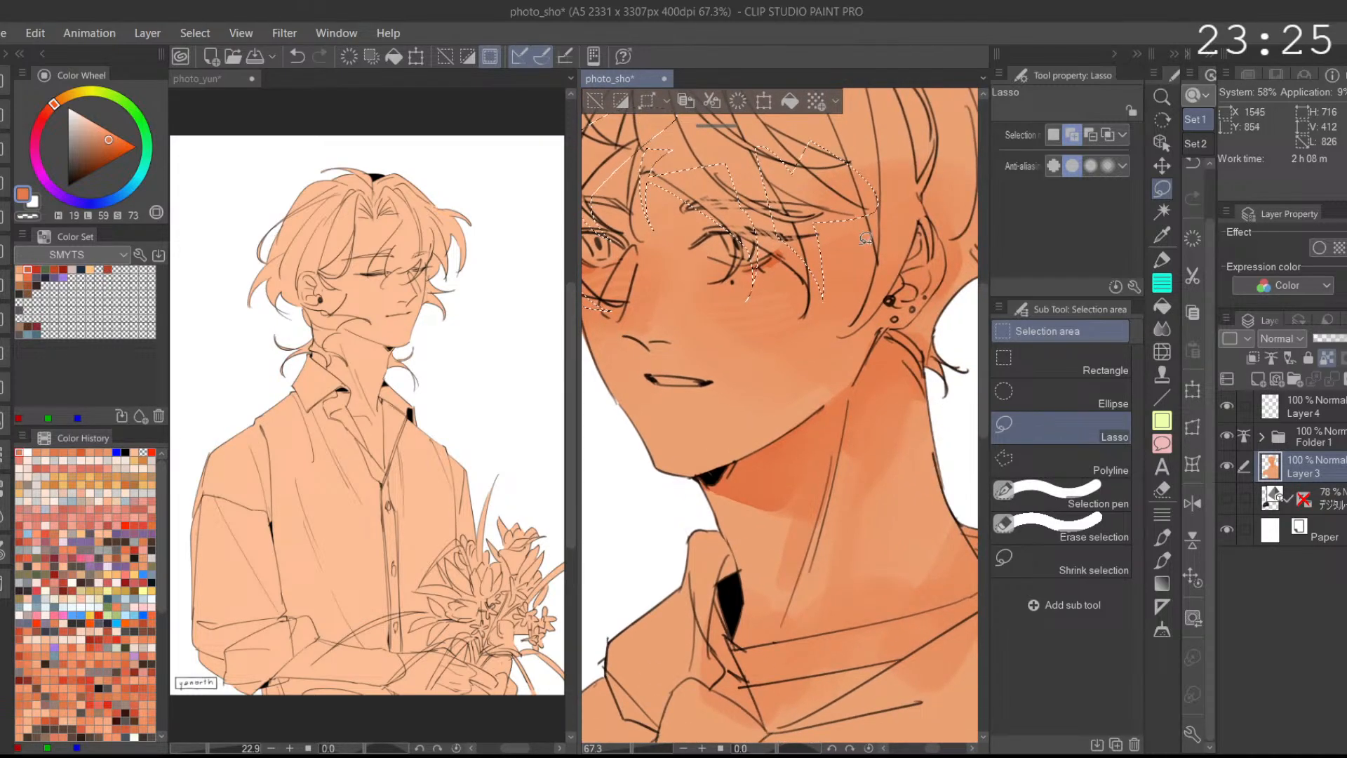
Step: Add the hair shadow in front of the ear and the shadow under the nose to the lasso selection
mouse_move(885, 170)
left_mouse_down()
mouse_move(870, 235)
mouse_move(875, 164)
left_mouse_up()
left_click_drag(910, 289, 933, 243)
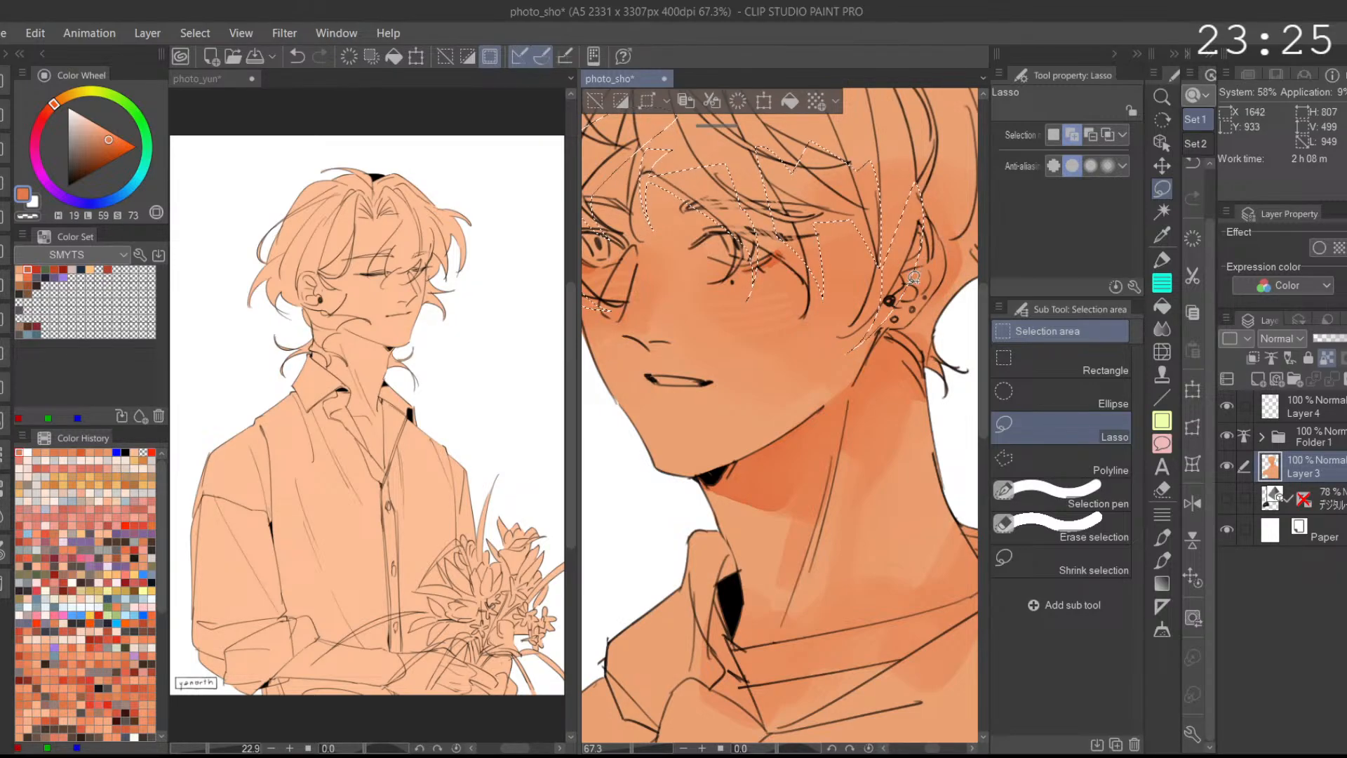
key("ctrl+z")
left_click_drag(921, 214, 926, 224)
left_click_drag(906, 298, 908, 302)
mouse_move(620, 337)
left_mouse_down()
mouse_move(657, 344)
mouse_move(678, 339)
mouse_move(662, 328)
mouse_move(681, 333)
mouse_move(657, 346)
mouse_move(651, 327)
mouse_move(674, 338)
mouse_move(627, 335)
left_mouse_up()
key("ctrl+z")
key("ctrl+z")
key("ctrl+z")
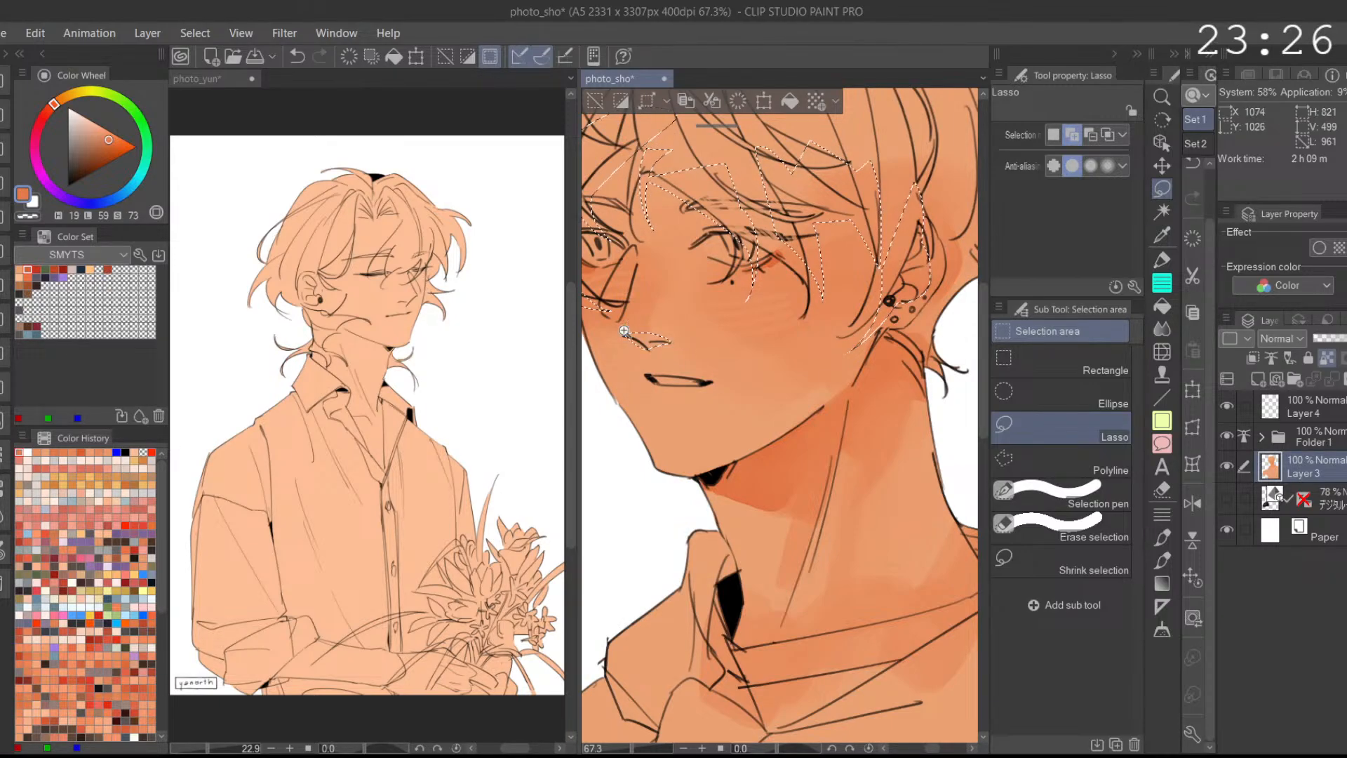
Step: Fill the selected face shadows with dark red (H 8, L 45, S 75) using the Aマーカー brush at size 144.5
scroll(624, 331, "down", 3)
left_click(1162, 260)
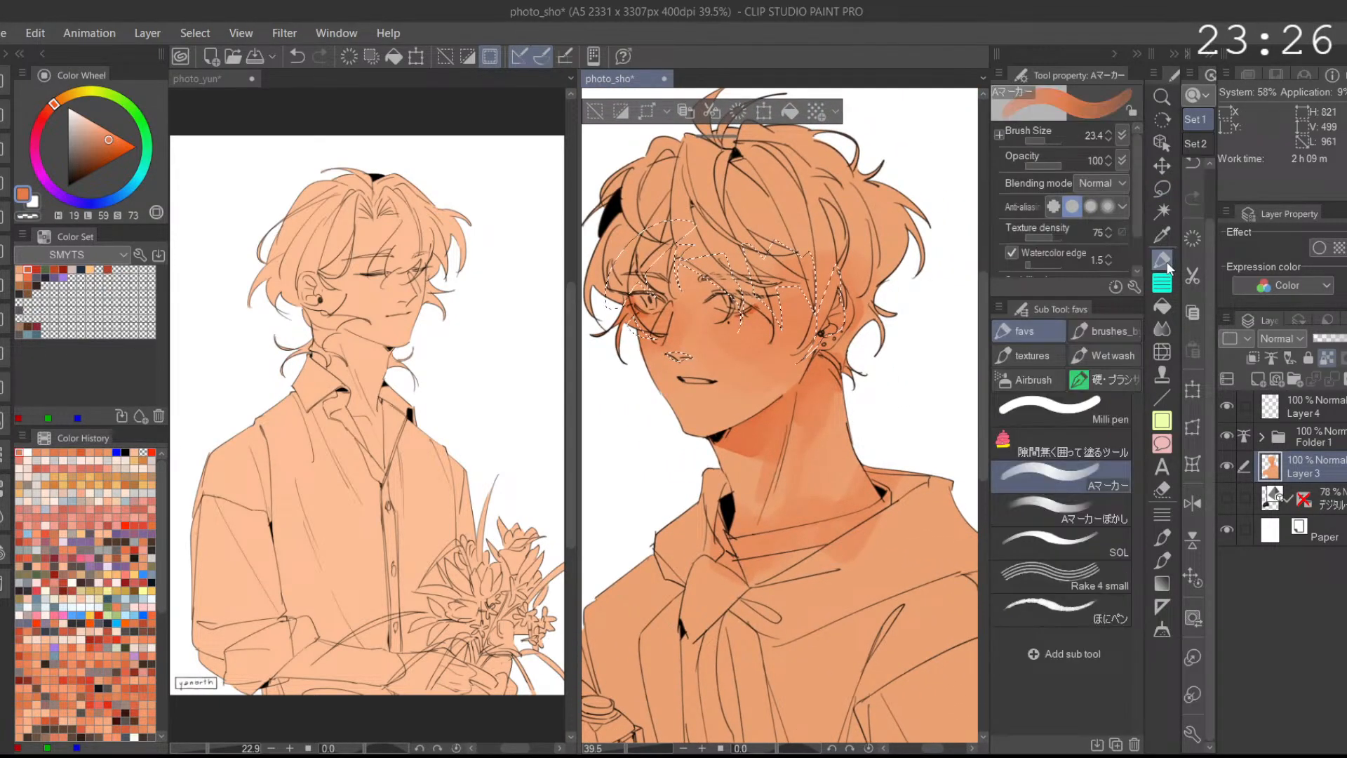
left_click(37, 269)
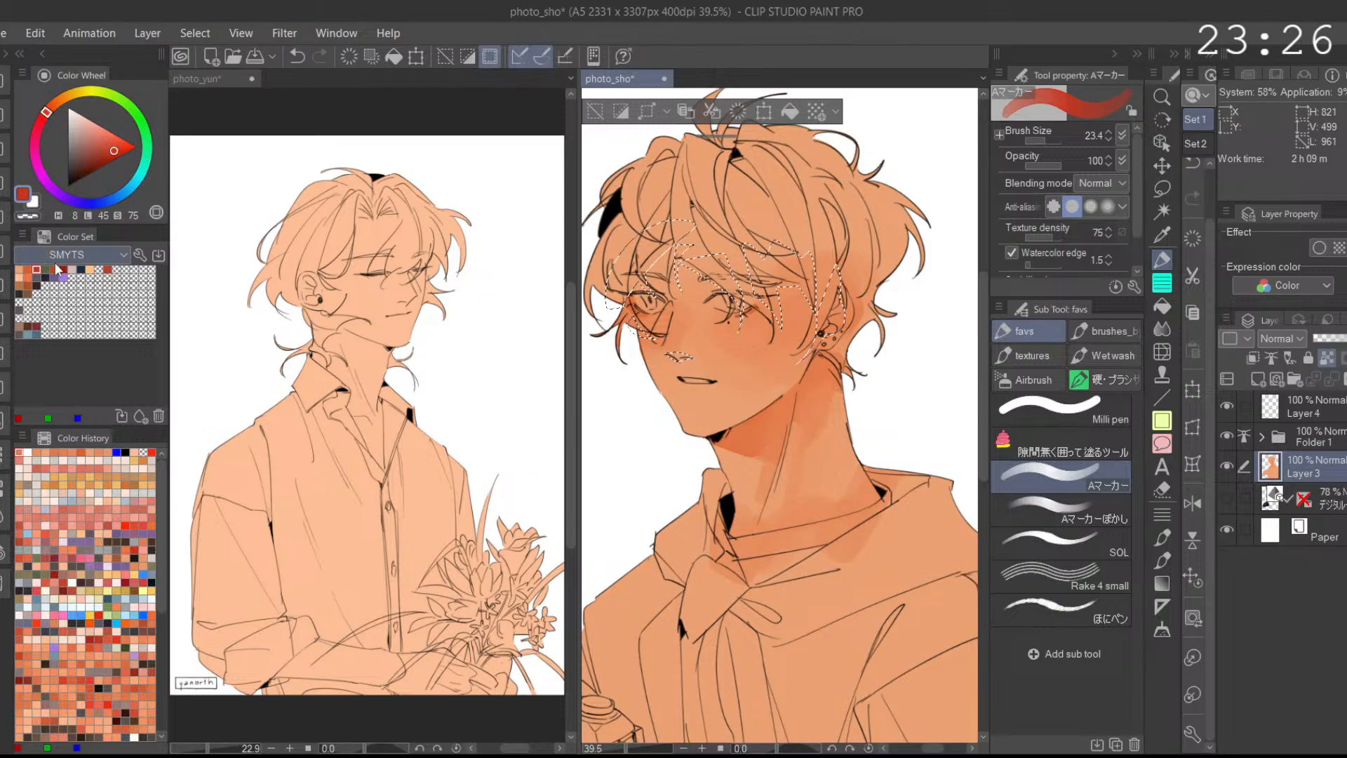
left_click_drag(1048, 142, 1052, 142)
mouse_move(666, 249)
left_mouse_down()
mouse_move(669, 364)
mouse_move(886, 355)
mouse_move(835, 210)
left_mouse_up()
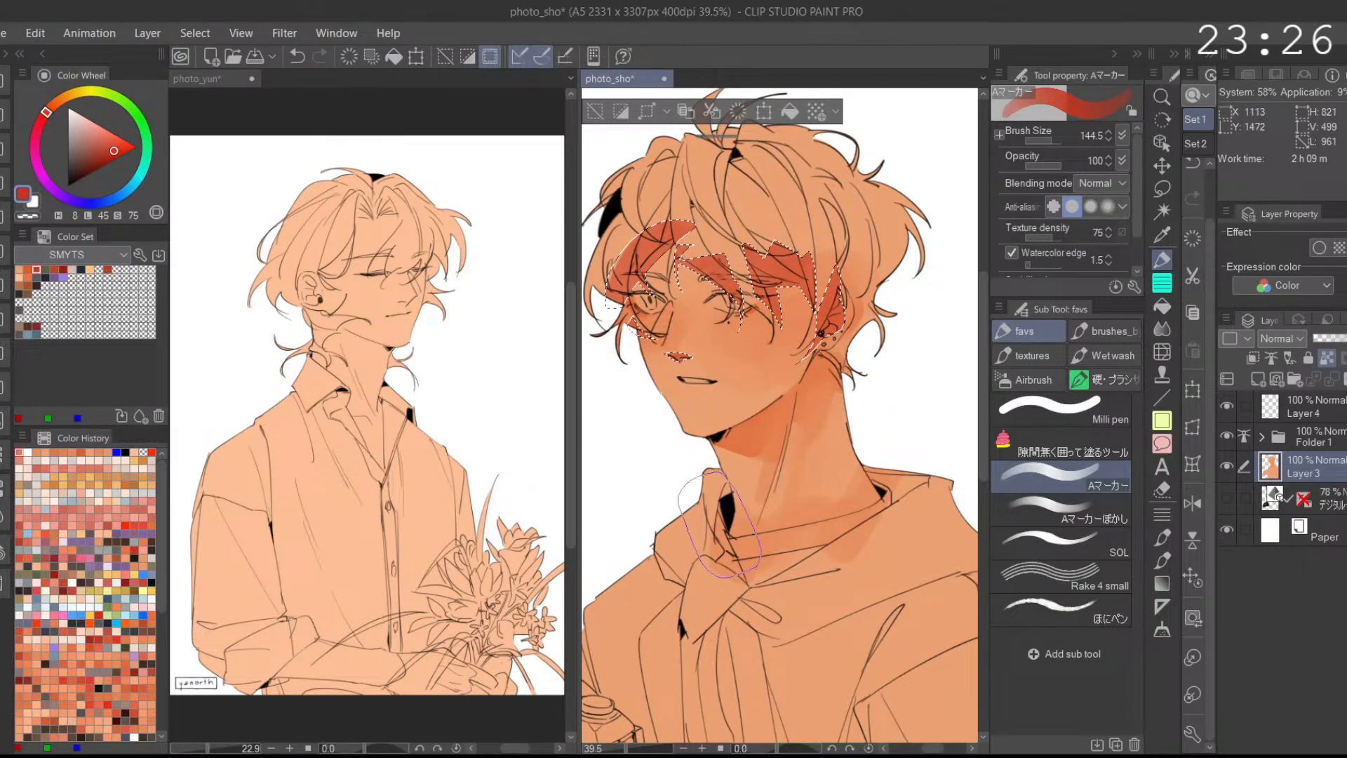
Step: Mix a blue-grey (H 212, L 64, S 14) and brush it over the upper parts of the red fringe shadows
left_click(75, 136)
left_click_drag(117, 197, 137, 174)
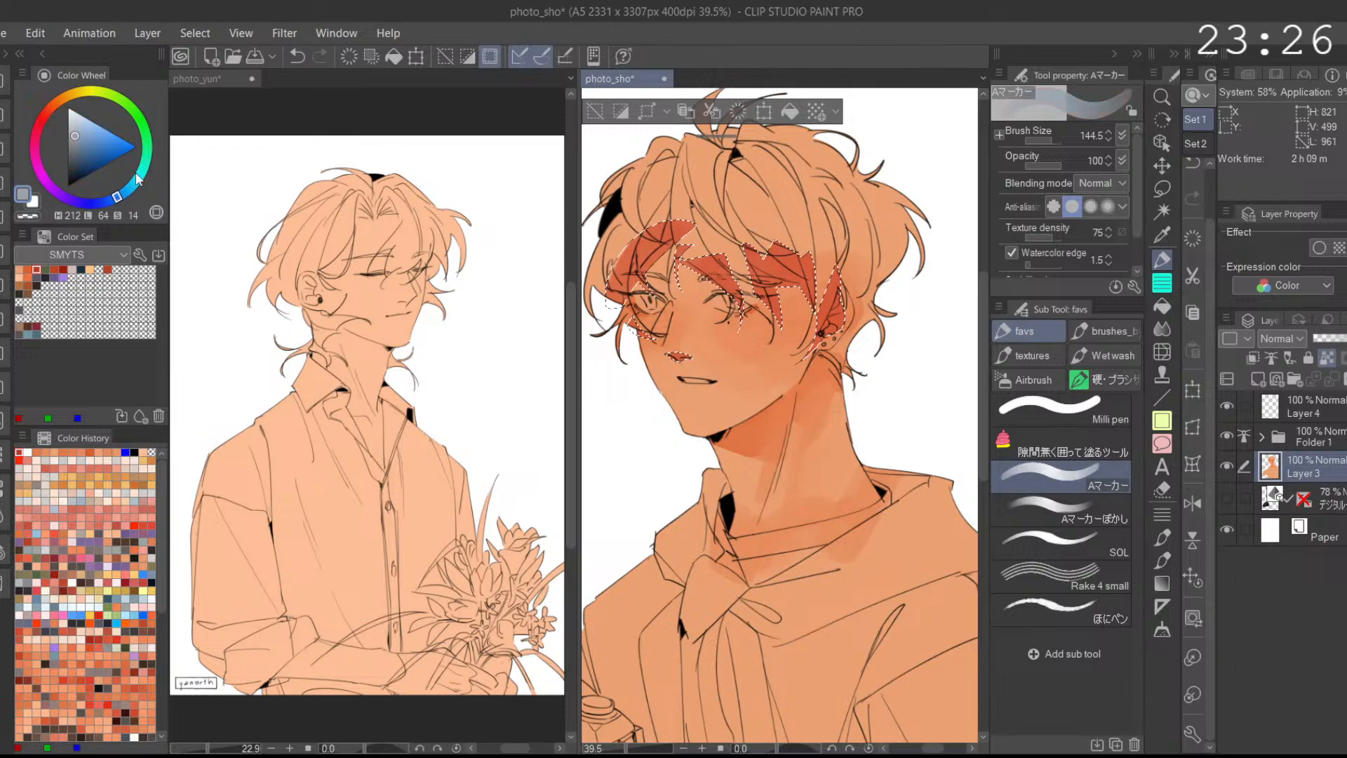
left_click_drag(683, 270, 694, 270)
mouse_move(633, 232)
left_mouse_down()
mouse_move(739, 198)
mouse_move(774, 259)
mouse_move(785, 210)
mouse_move(807, 253)
left_mouse_up()
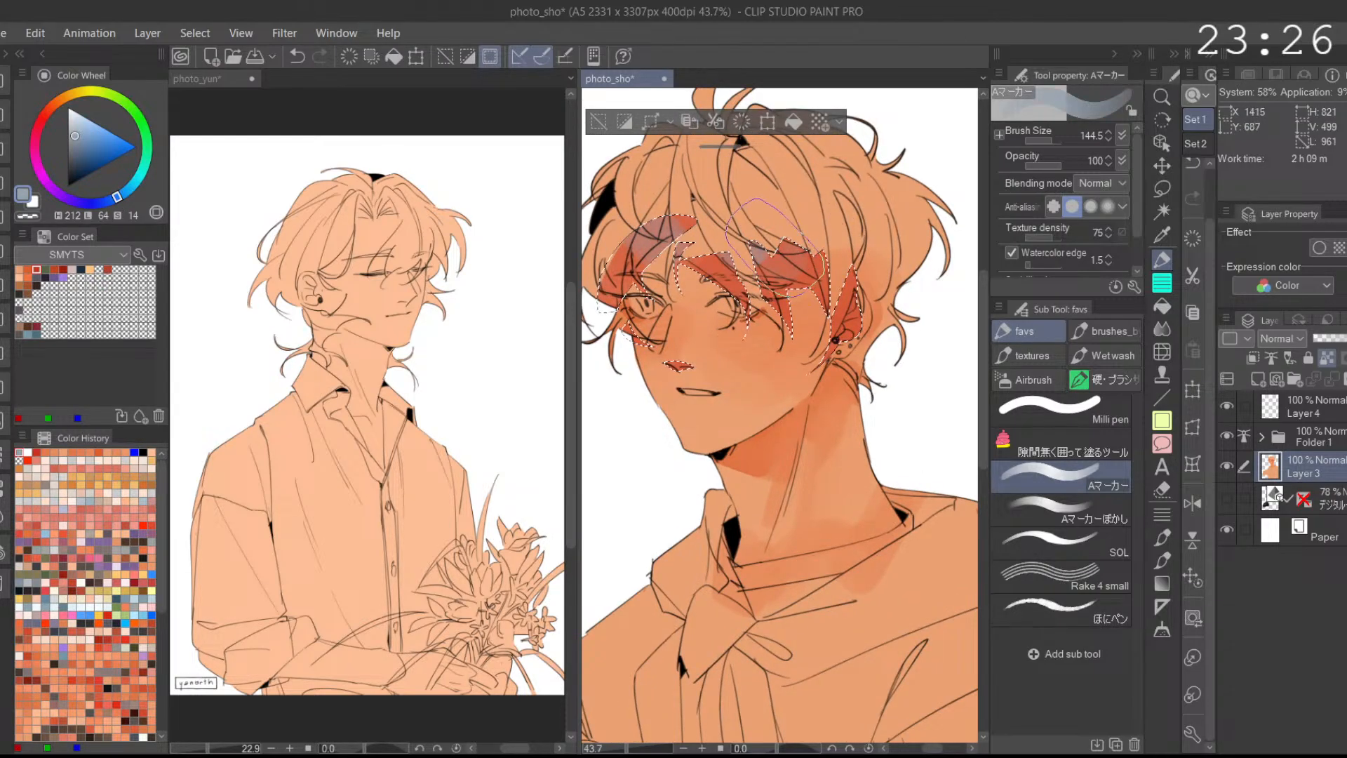
Step: Soften the blue-grey patches into the red forehead shadows with the Aマーカーぼかし brush at size 64.4, trying extra Aマーカー strokes
left_click(1080, 508)
scroll(638, 243, "up", 2)
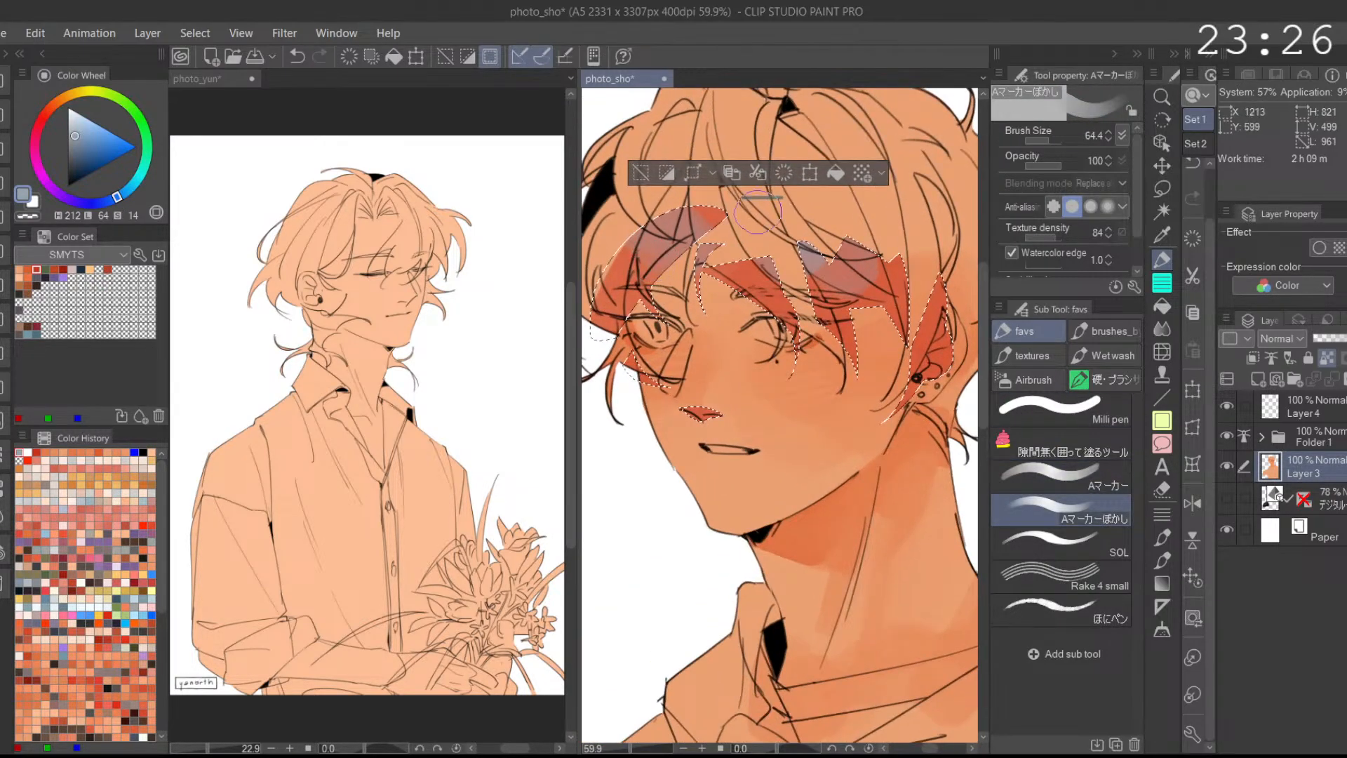
key("ctrl+z")
left_click_drag(849, 289, 827, 289)
left_click(1077, 485)
key("ctrl+z")
mouse_move(828, 263)
left_mouse_down()
mouse_move(775, 235)
mouse_move(817, 258)
left_mouse_up()
key("ctrl+z")
key("ctrl+z")
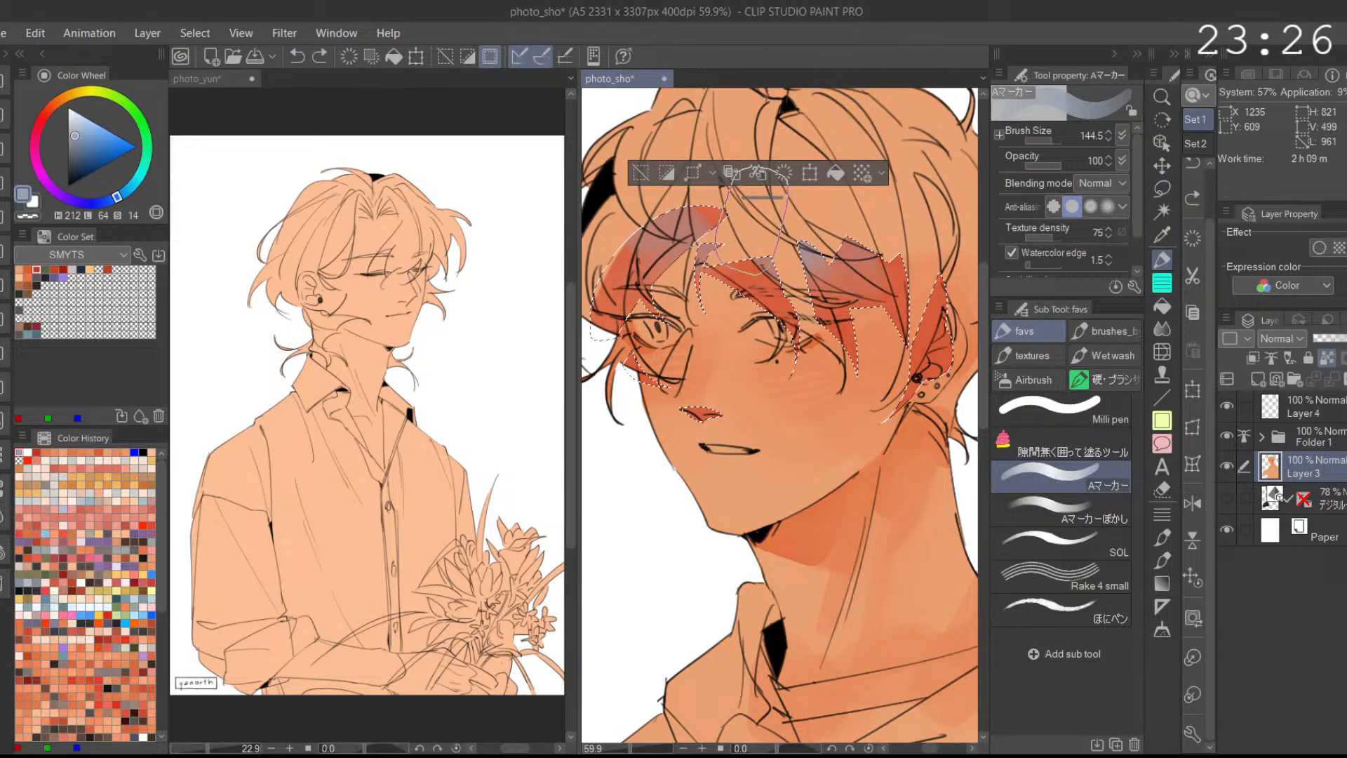
Step: Paint blue-grey over the shadow beside the ear and the outer left-hand fringe shadow with the Aマーカー brush at size 144.5
left_click_drag(926, 263, 944, 282)
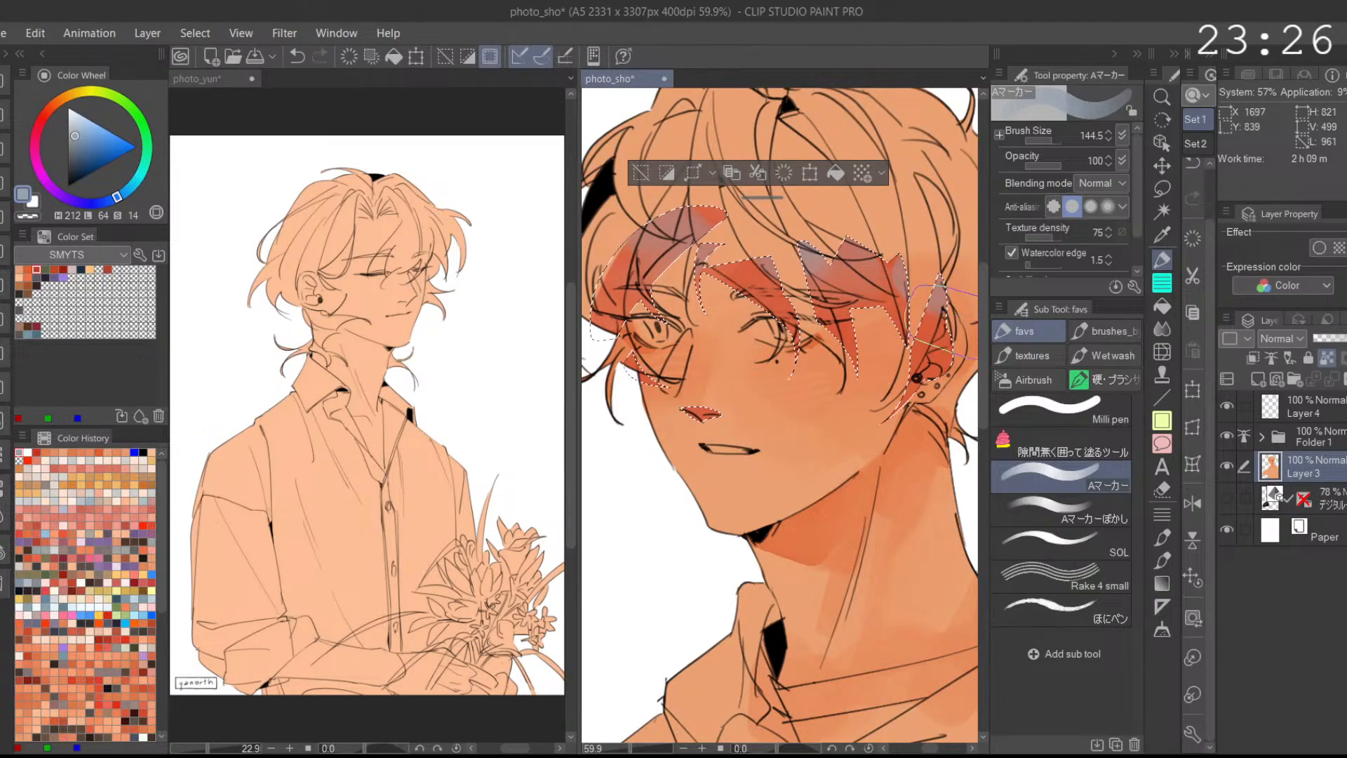
left_click(1077, 508)
left_click(1076, 486)
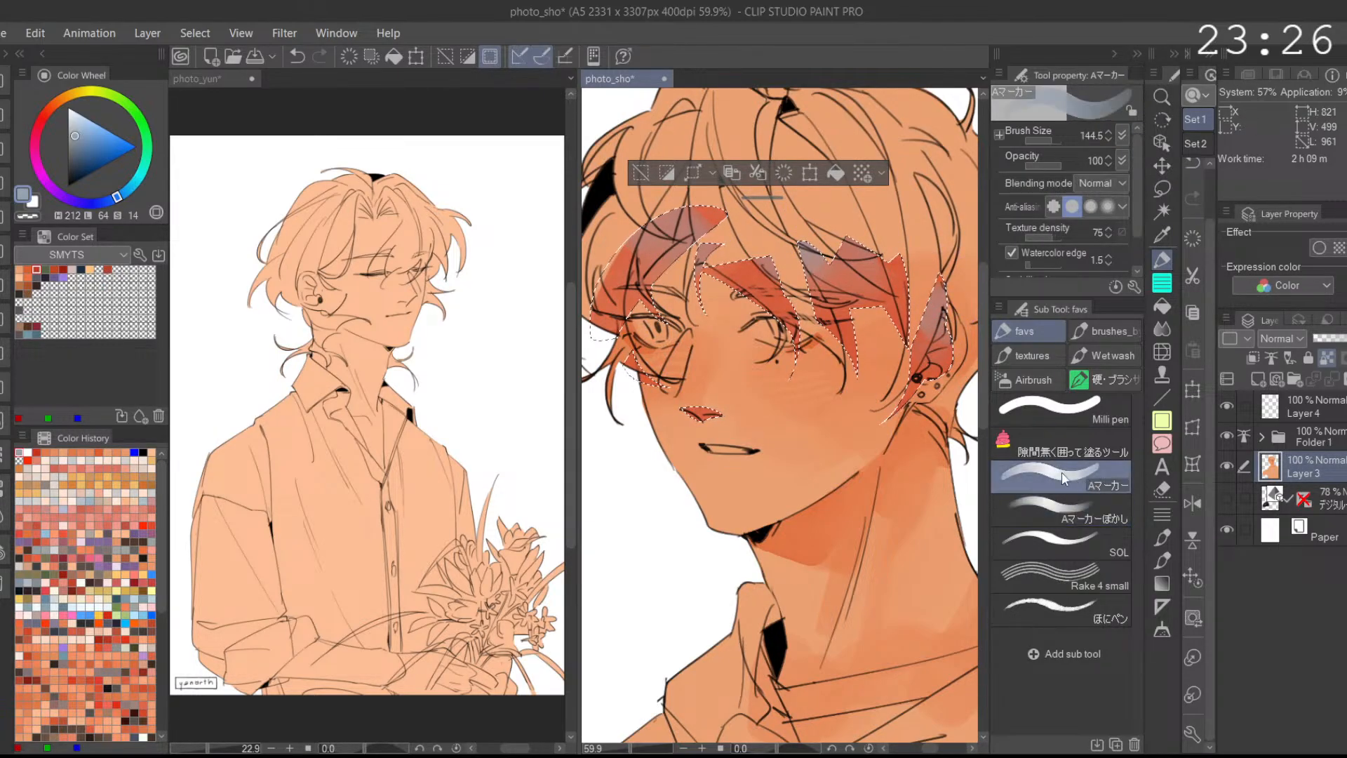
left_click_drag(628, 356, 685, 380)
left_click_drag(684, 288, 670, 326)
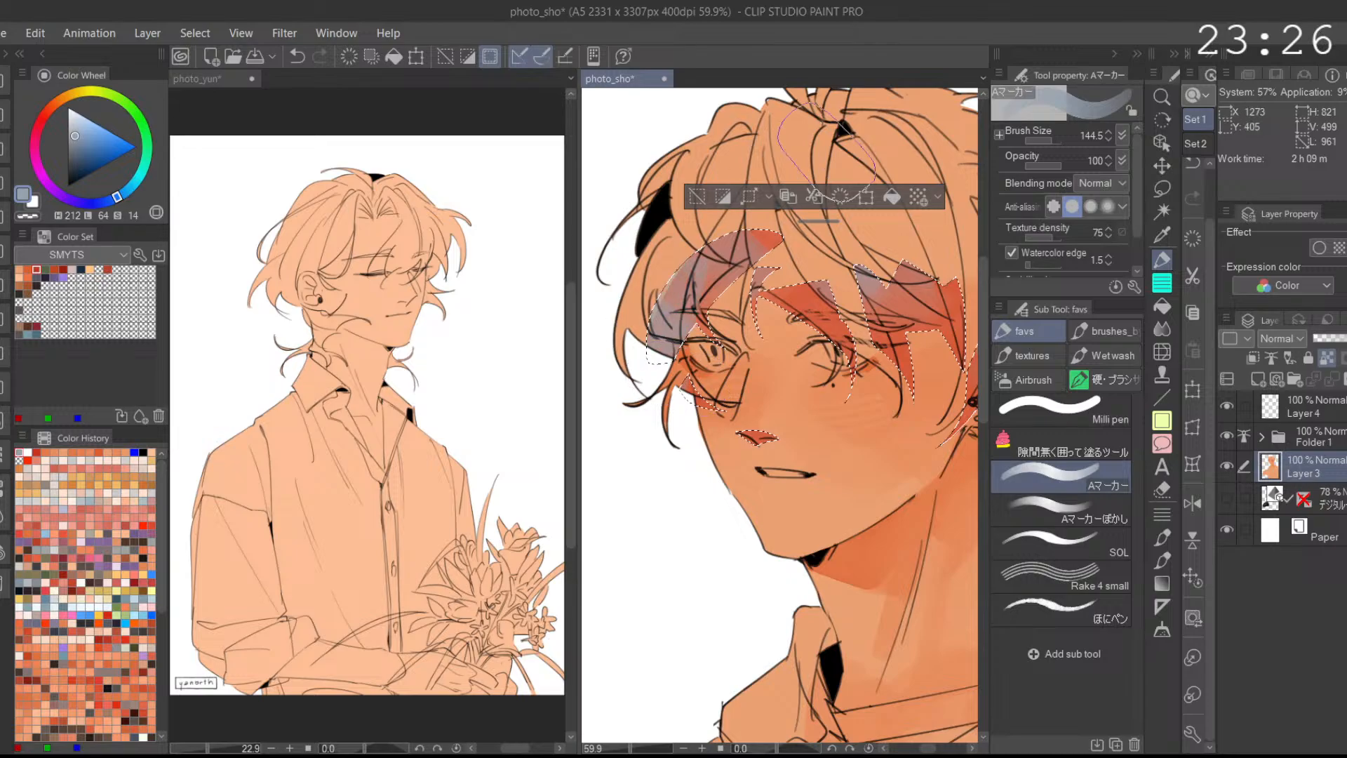
Step: Tint the nose shadow blue-grey and blend the cool and red tones with the Aマーカーぼかし brush at size 64.4
left_click(1077, 517)
left_click(1076, 477)
left_click(1076, 518)
scroll(790, 439, "up", 2)
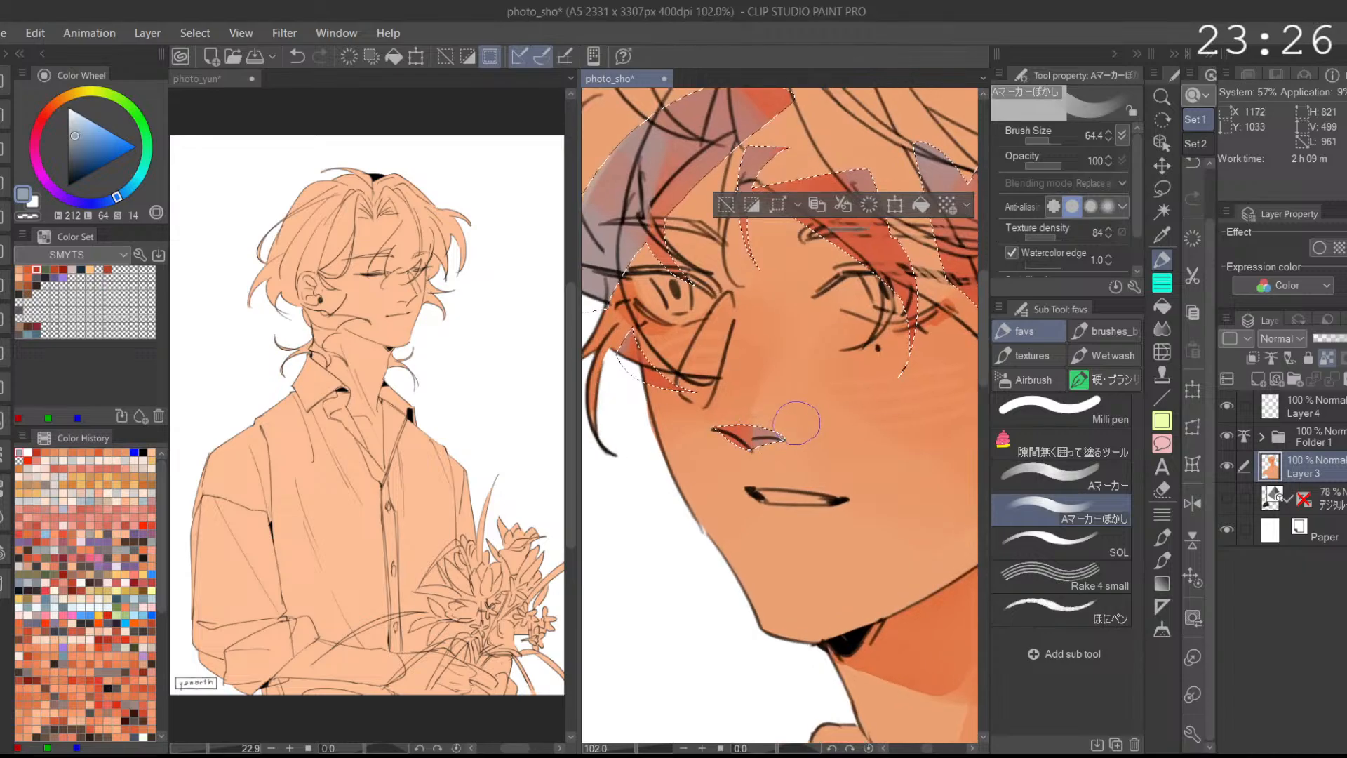
scroll(800, 385, "down", 2)
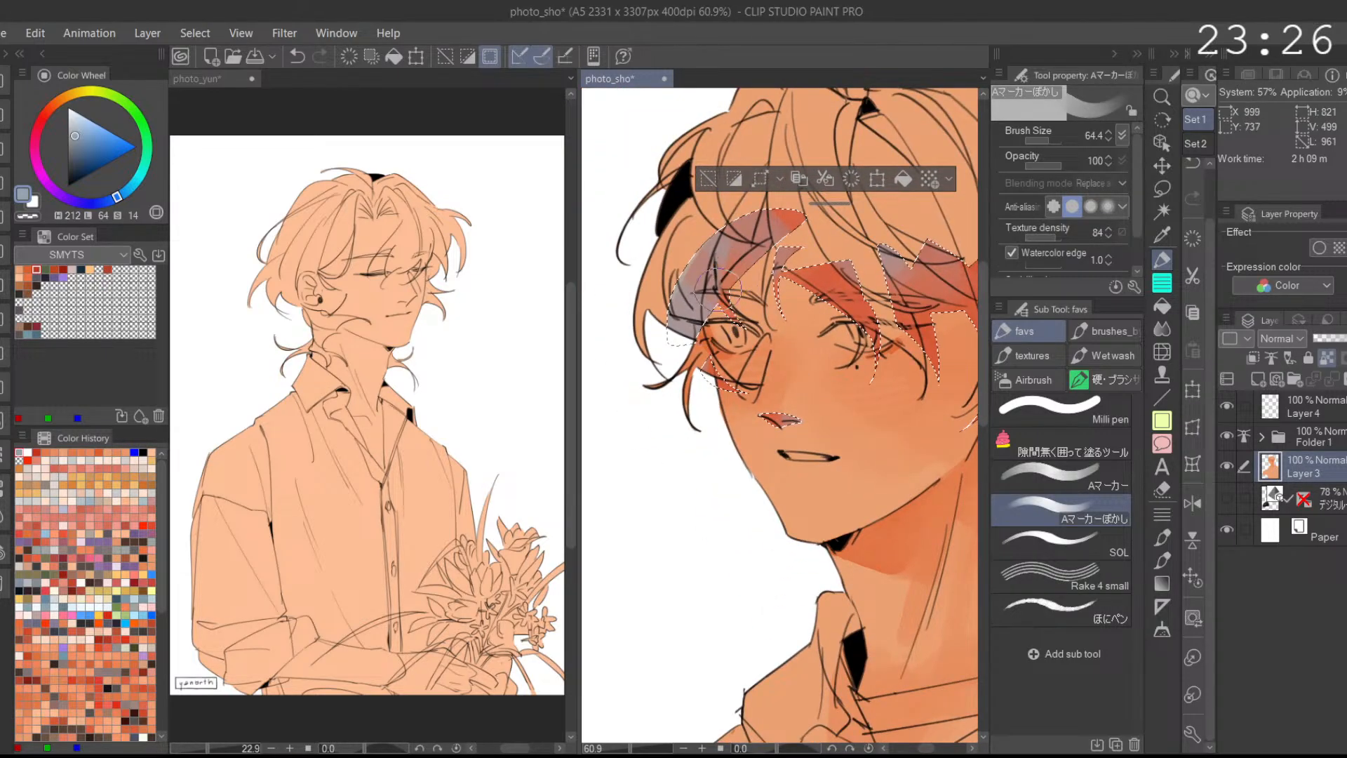
scroll(868, 329, "down", 1)
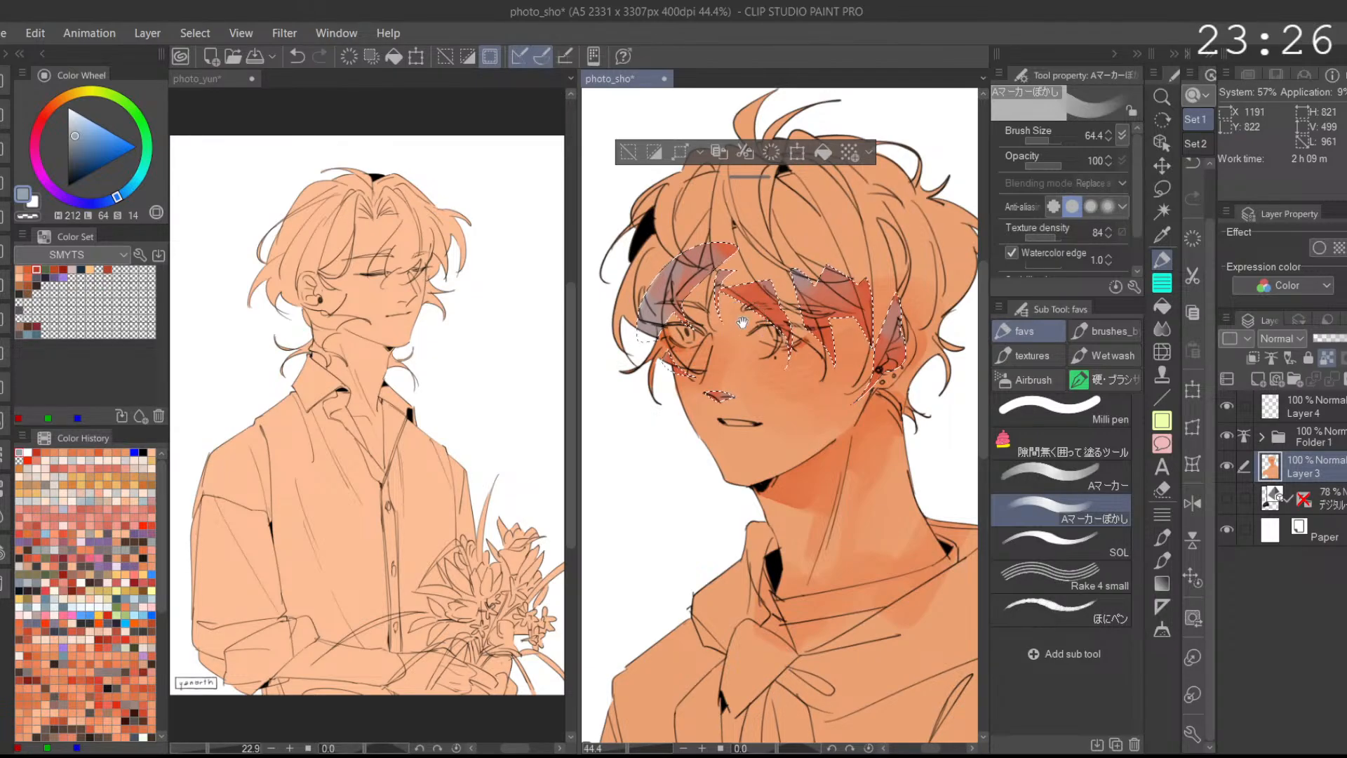
Step: Extend and blend the blue-grey along the right-hand fringe and ear shadows, and clear the selection
left_click_drag(817, 440, 803, 400)
left_click(1050, 474)
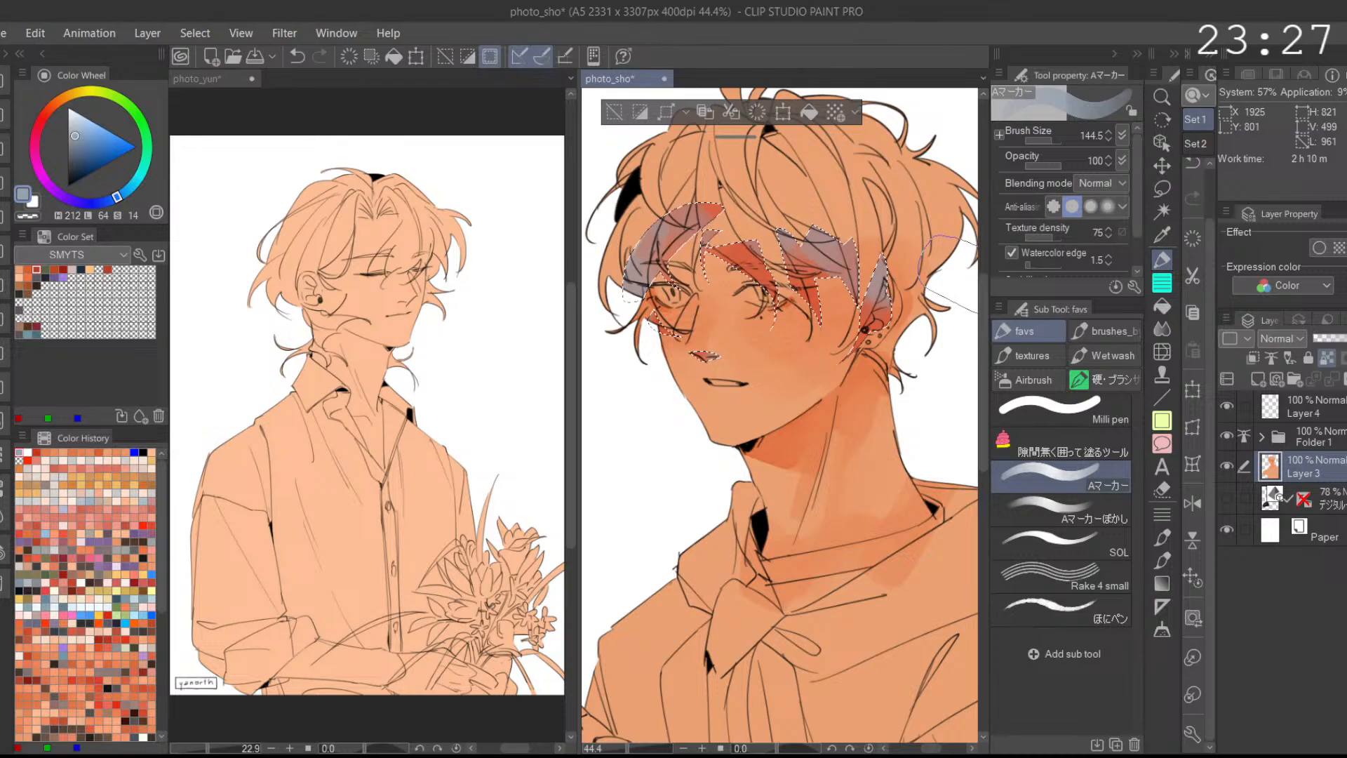
left_click(1050, 507)
mouse_move(868, 261)
left_mouse_down()
mouse_move(913, 260)
mouse_move(793, 245)
left_mouse_up()
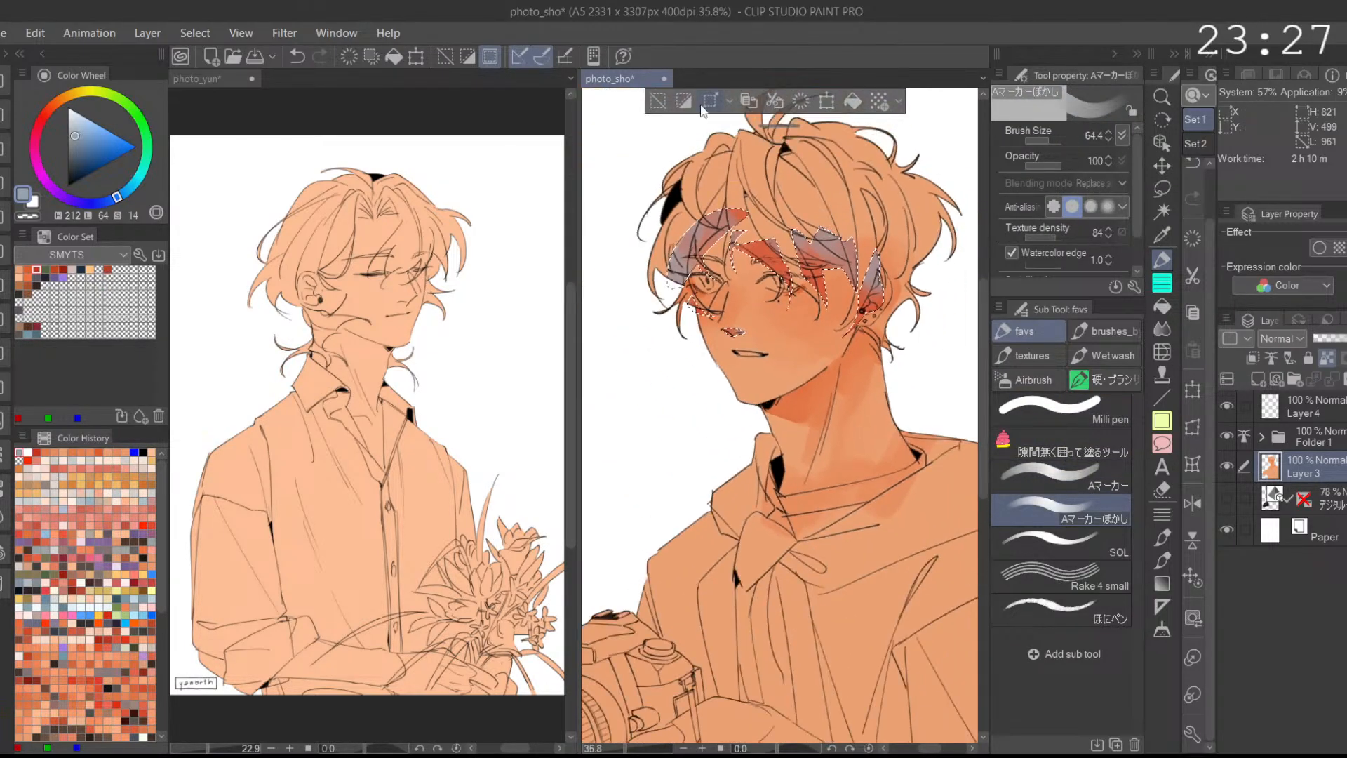
left_click(657, 100)
Step: Paint dark red shadows inside the ear with the Aマーカー brush at size 35.1
scroll(897, 301, "up", 2)
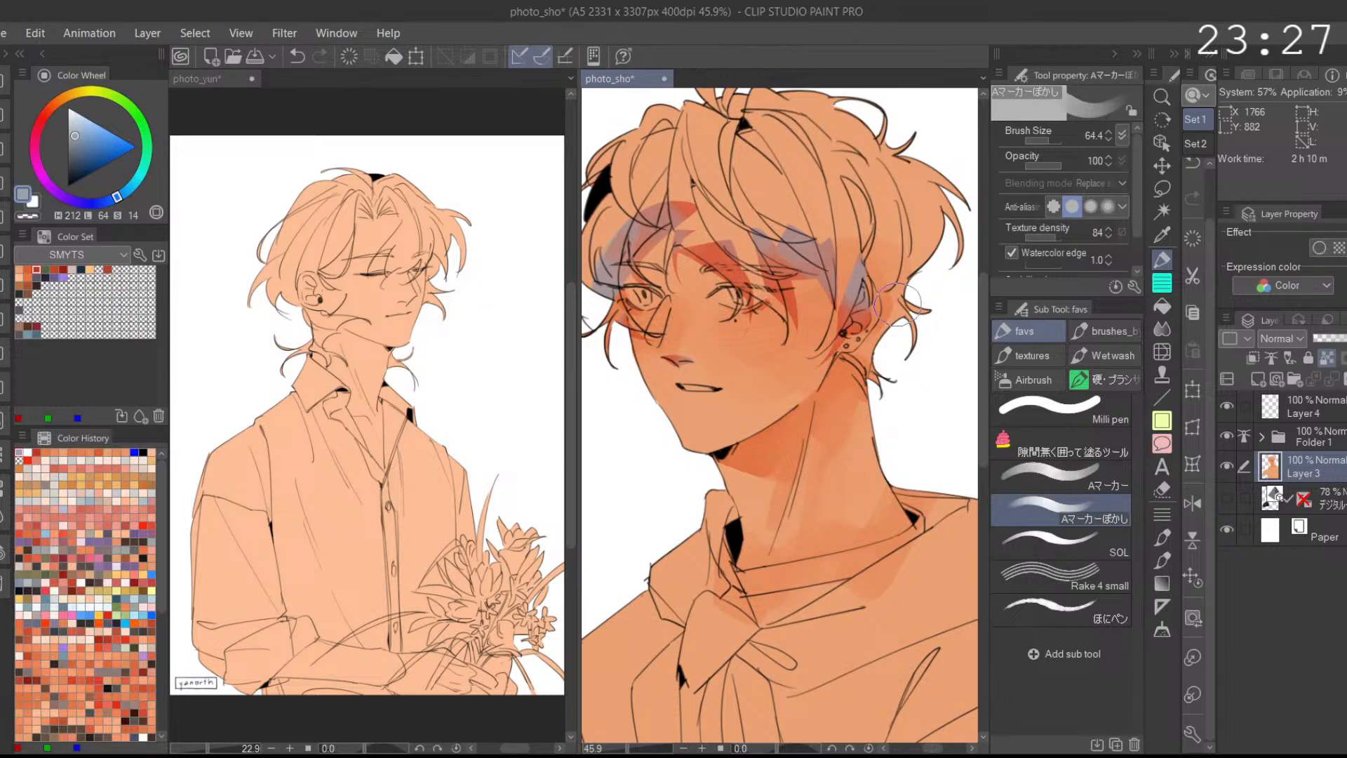
mouse_move(896, 304)
left_mouse_down()
mouse_move(895, 319)
mouse_move(907, 276)
left_mouse_up()
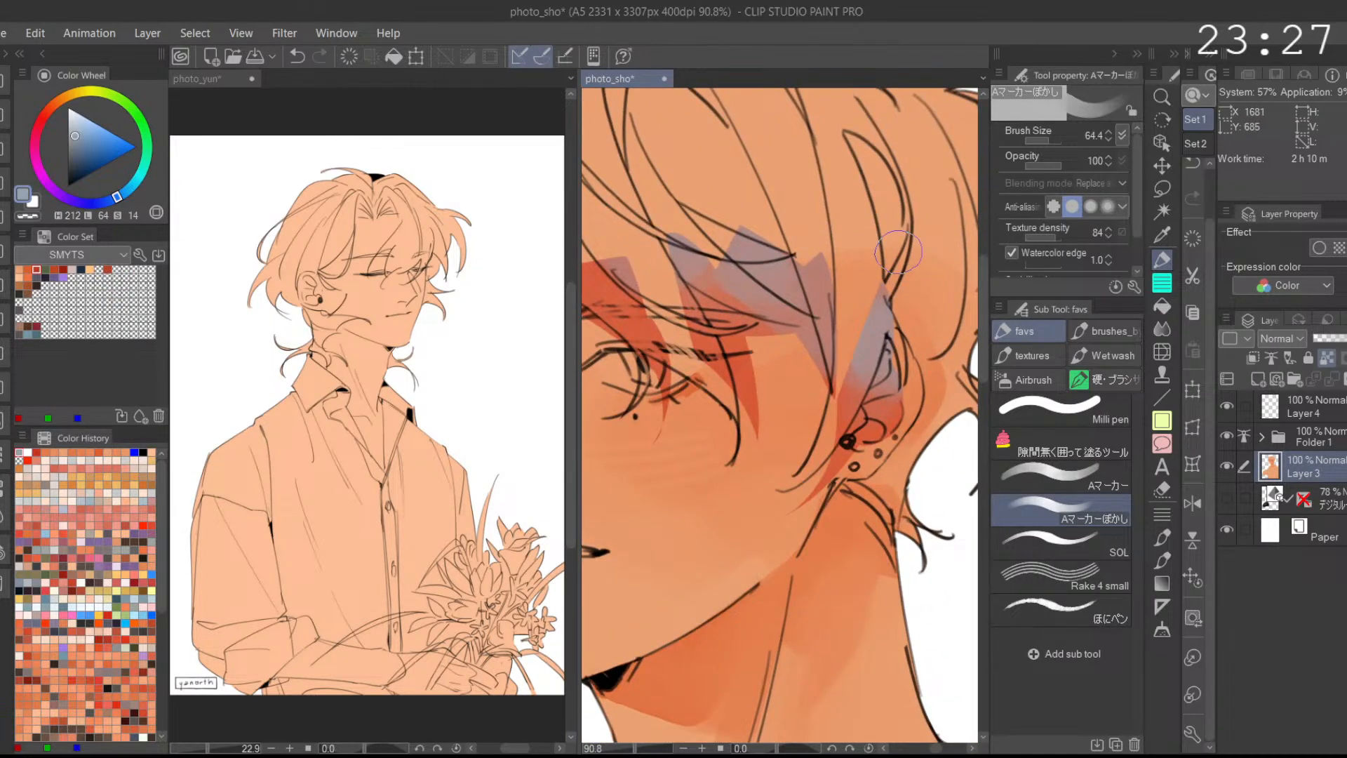
scroll(898, 253, "up", 4)
left_click(1073, 477)
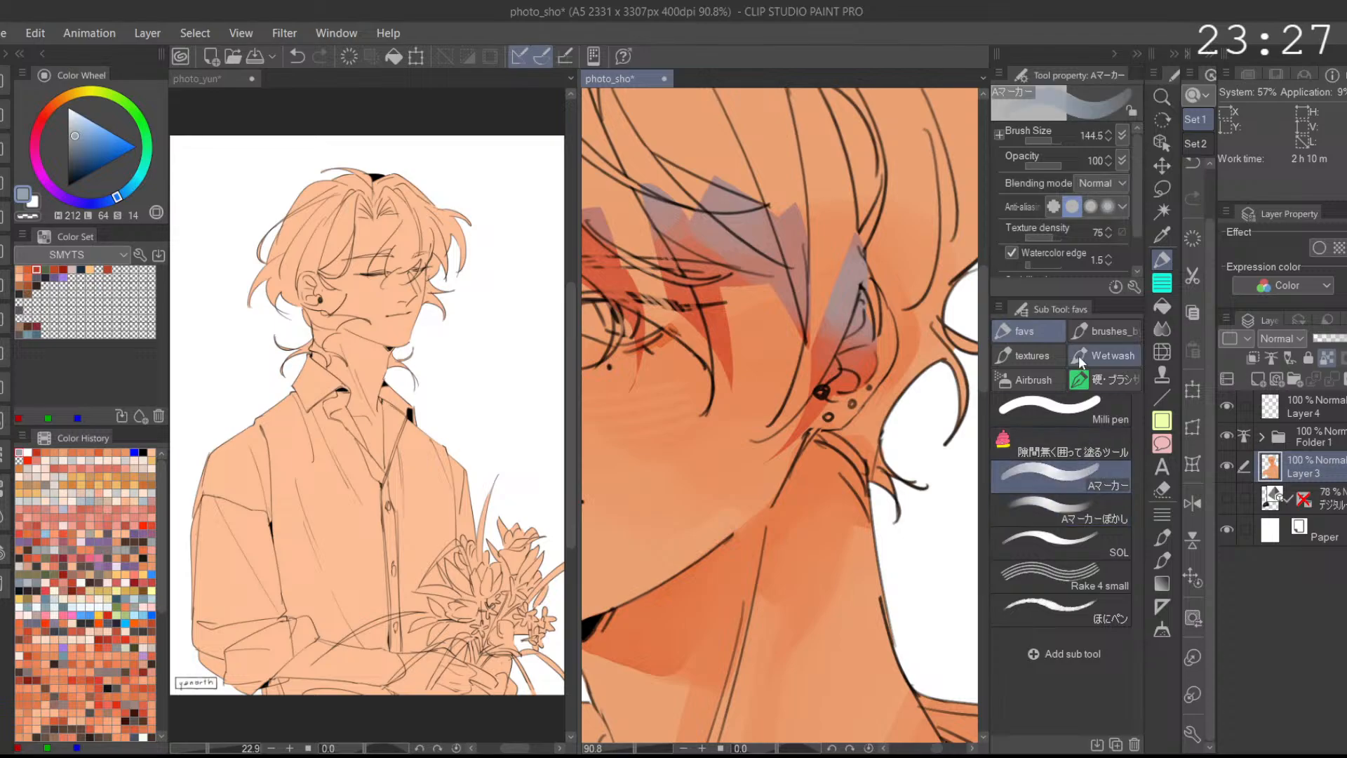
left_click(867, 372, "alt")
left_click_drag(867, 372, 825, 398)
left_click(36, 269)
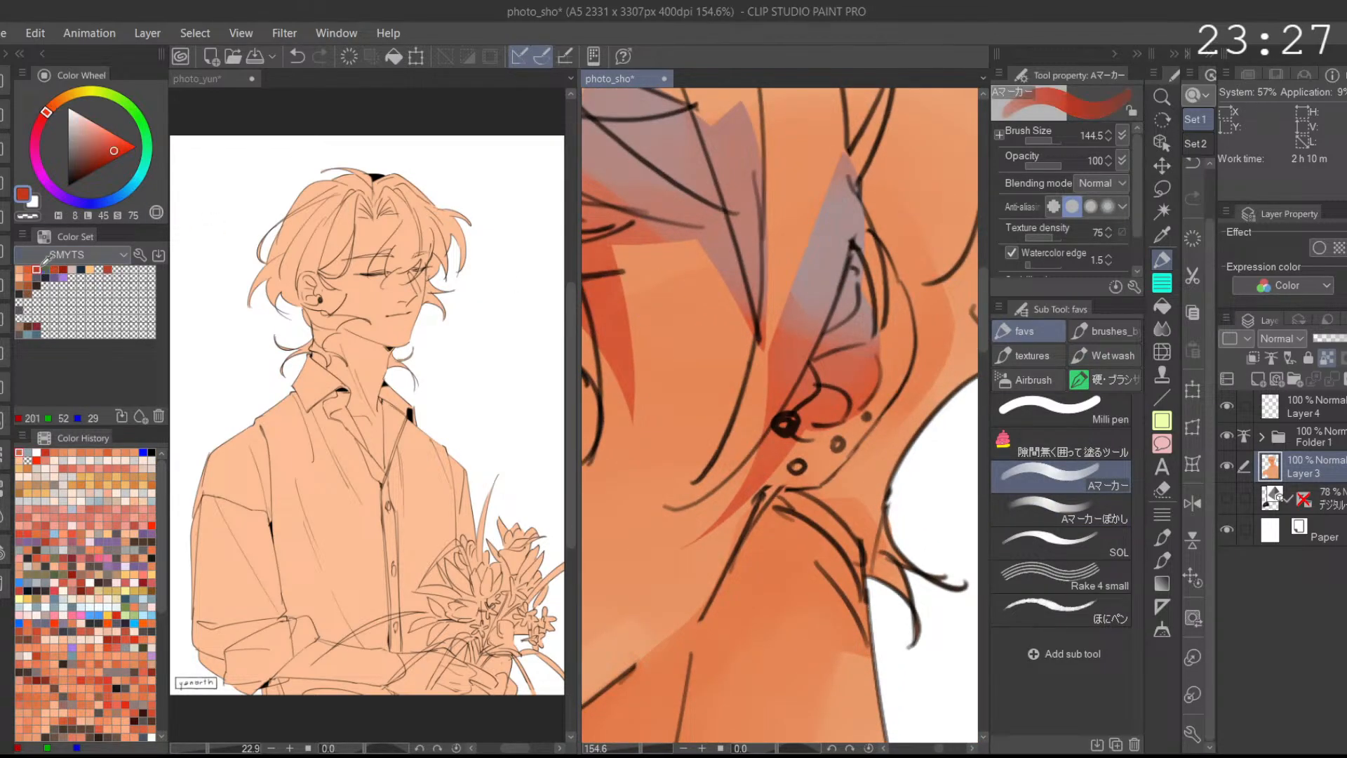
left_click(1046, 142)
mouse_move(817, 402)
left_mouse_down()
mouse_move(805, 434)
mouse_move(834, 400)
left_mouse_up()
mouse_move(827, 329)
left_mouse_down()
mouse_move(846, 272)
mouse_move(846, 301)
left_mouse_up()
left_click_drag(911, 245, 876, 215)
left_click_drag(877, 274, 947, 252)
left_click_drag(948, 251, 909, 231)
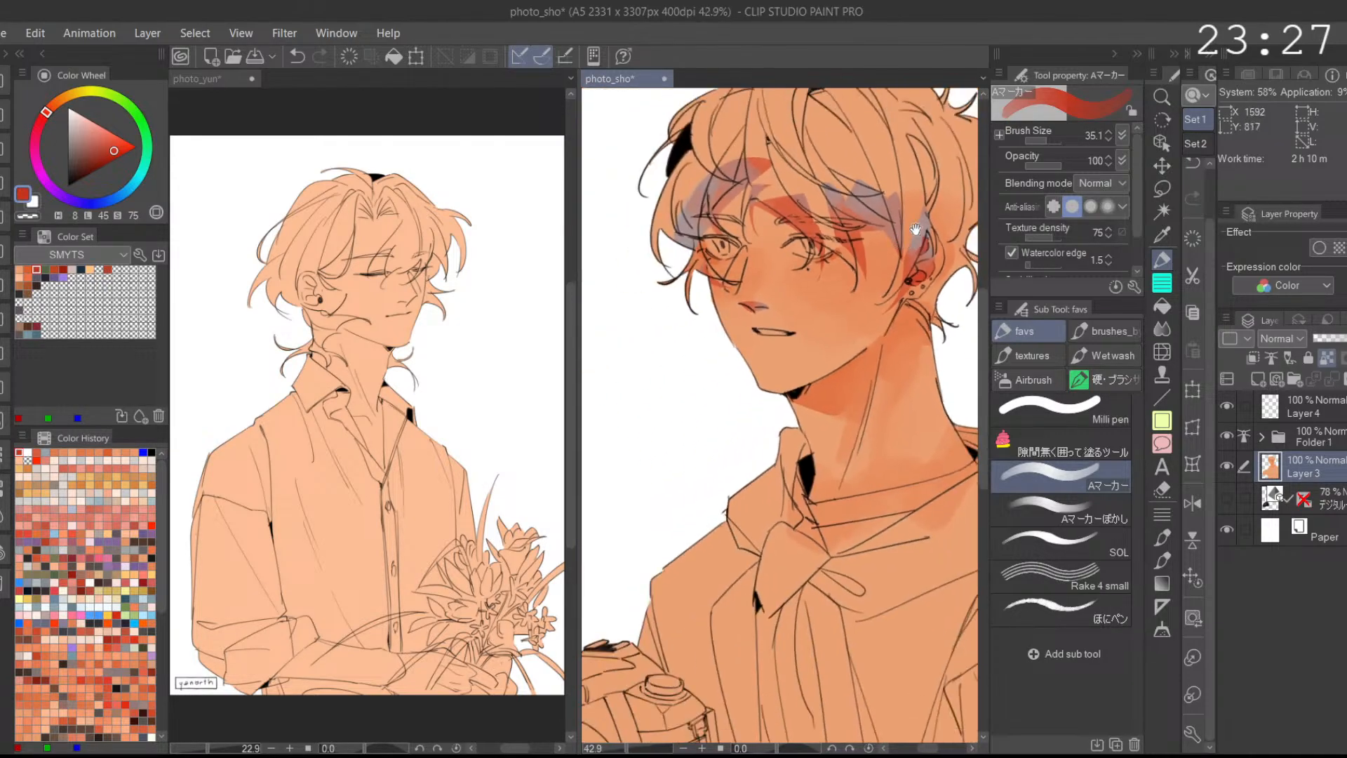
Step: Paint dark red shadows on the hair tuft below the ear and inside both sides of the collar
mouse_move(928, 299)
left_mouse_down()
mouse_move(897, 333)
mouse_move(869, 307)
mouse_move(884, 409)
mouse_move(860, 348)
left_mouse_up()
left_click_drag(888, 404, 861, 321)
left_click_drag(870, 382, 831, 432)
mouse_move(730, 418)
left_mouse_down()
mouse_move(704, 439)
mouse_move(726, 449)
left_mouse_up()
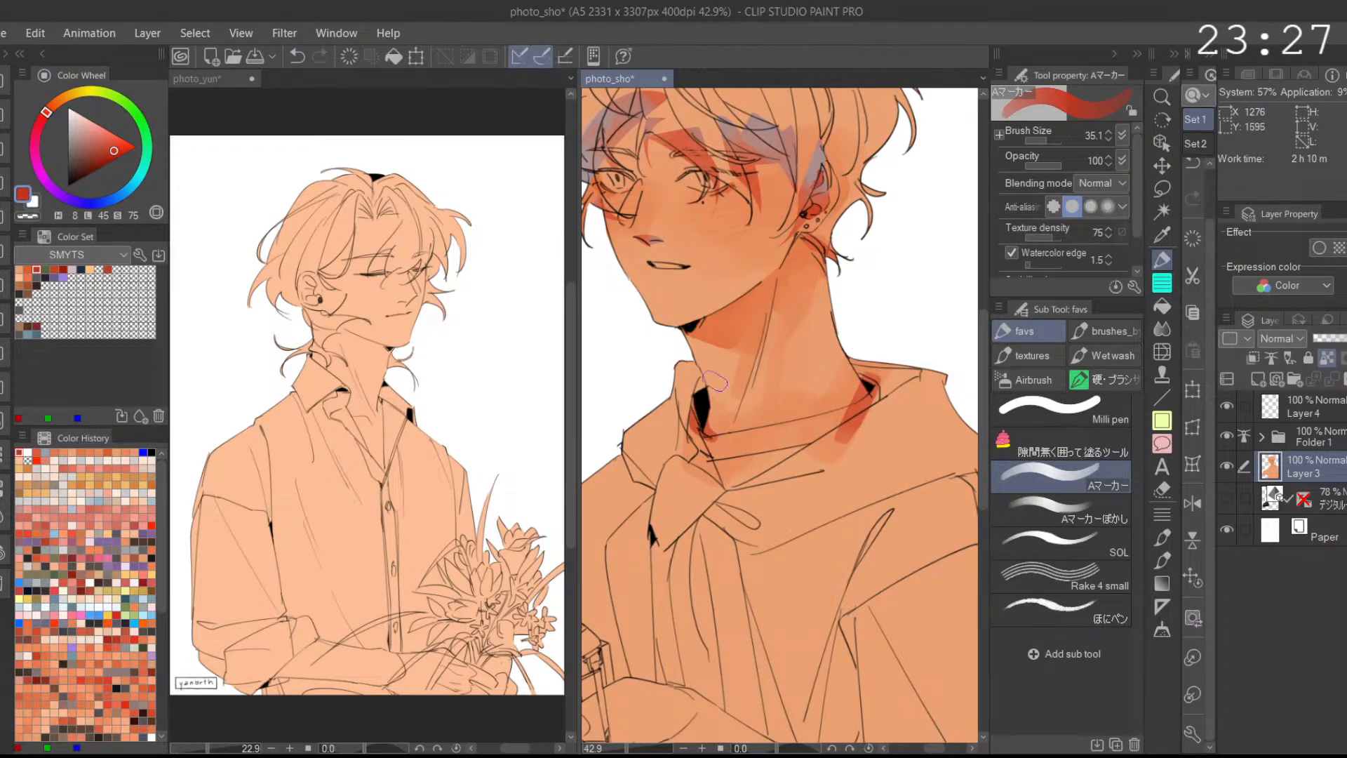
scroll(886, 361, "down", 1)
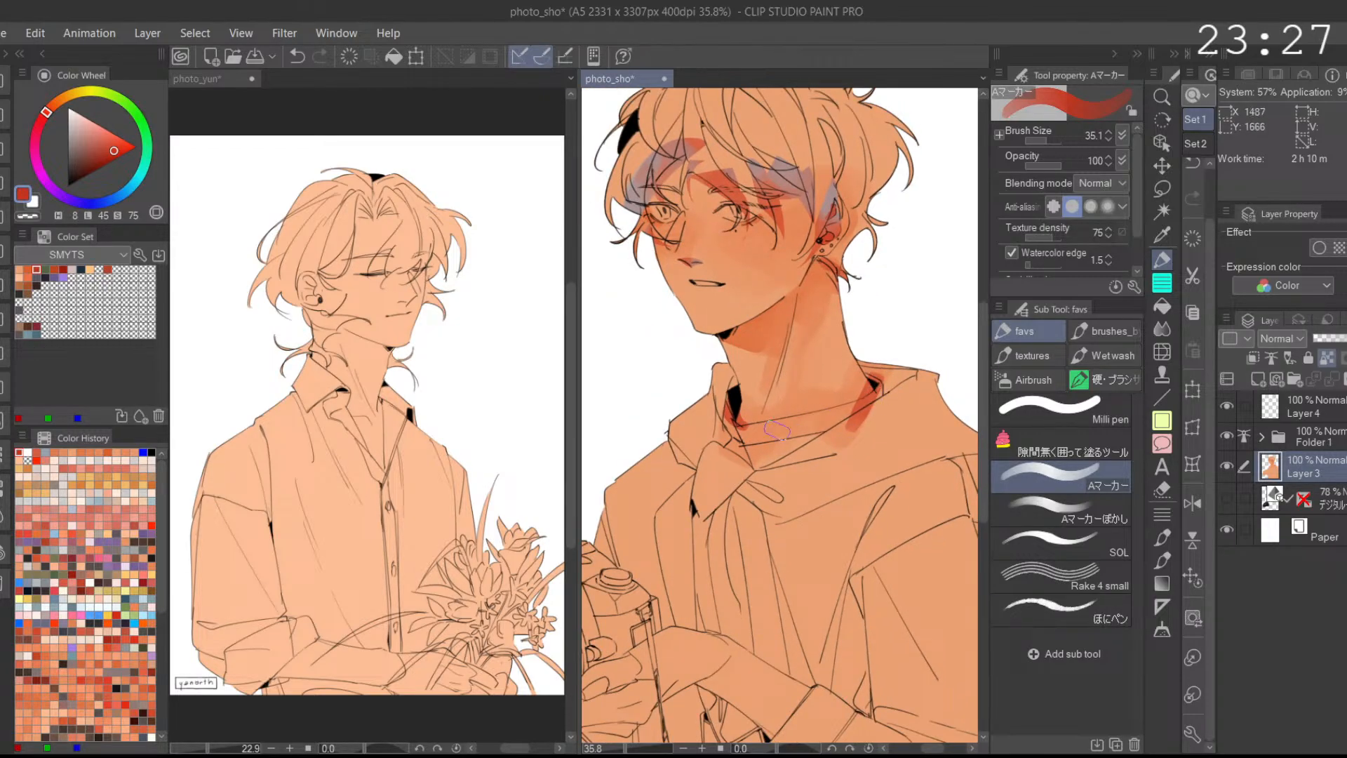
Step: Touch up the shading below the ear with oranges sampled from the jaw and neck, undoing the last stroke
scroll(818, 265, "up", 6)
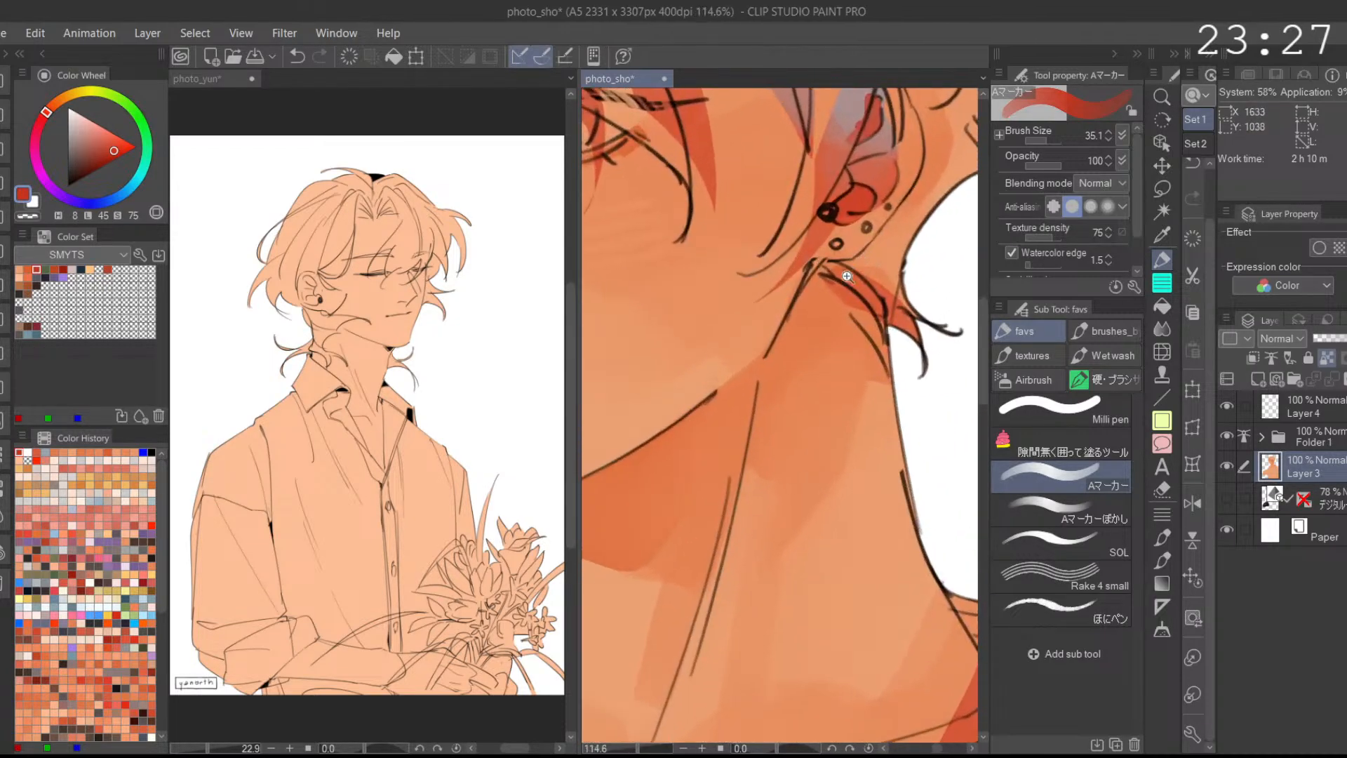
left_click(808, 293, "alt")
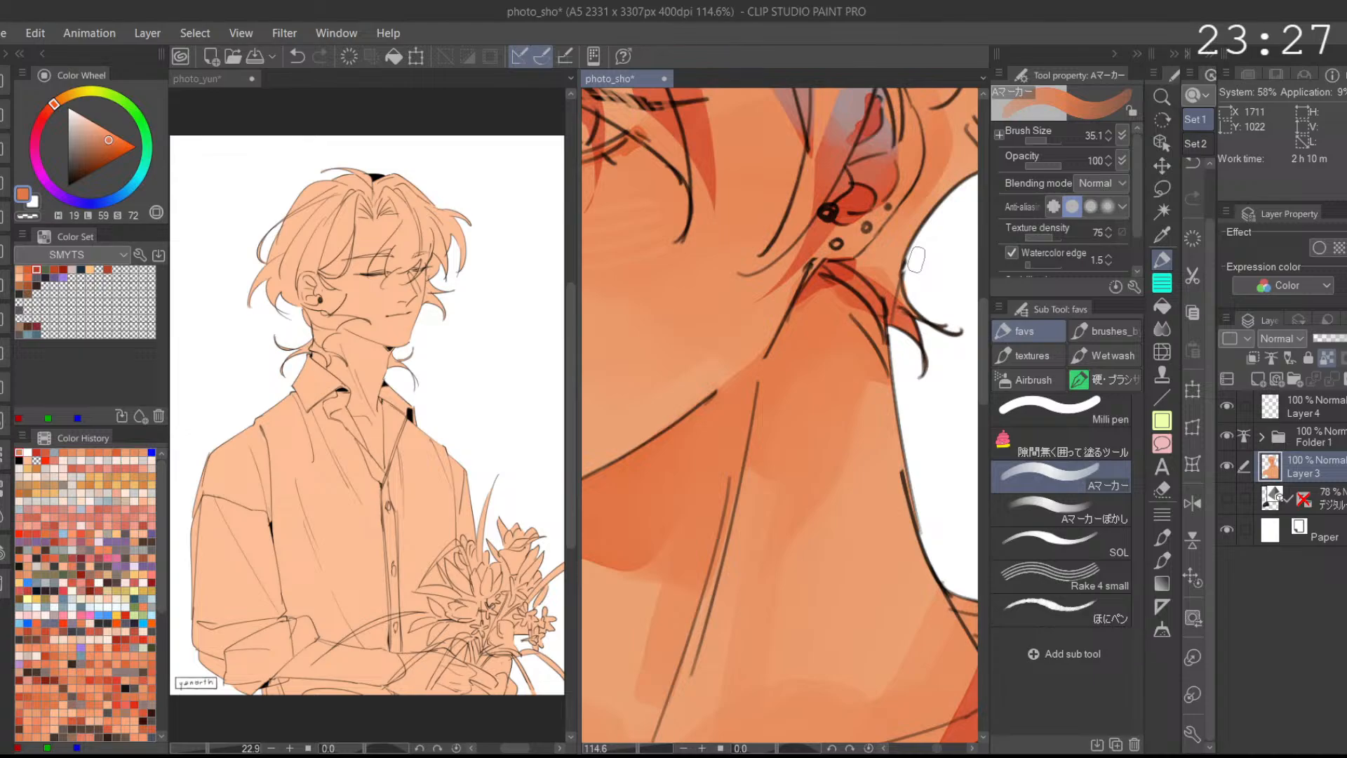
mouse_move(867, 359)
left_mouse_down()
mouse_move(836, 352)
mouse_move(866, 358)
left_mouse_up()
left_click(780, 313, "alt")
left_click_drag(782, 303, 771, 318)
key("ctrl+z")
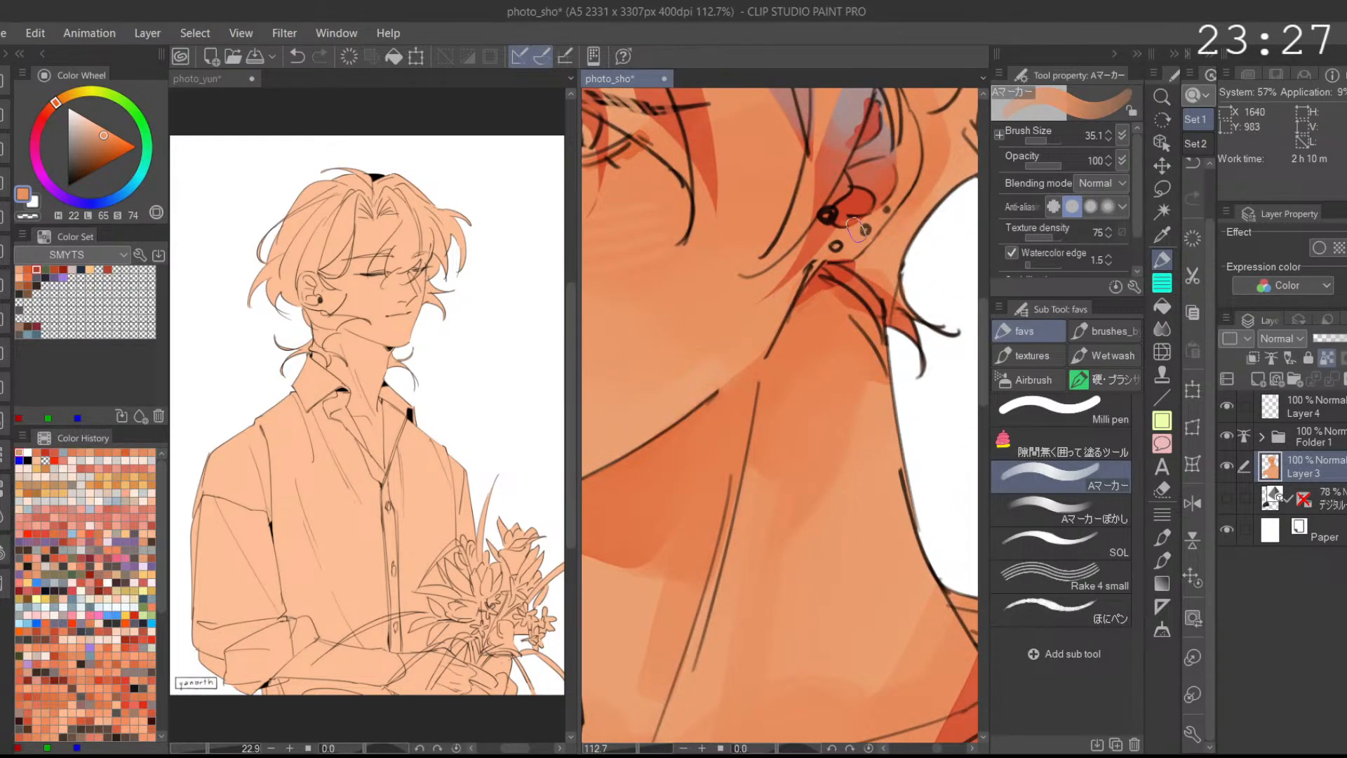
scroll(877, 245, "down", 4)
scroll(750, 275, "up", 4)
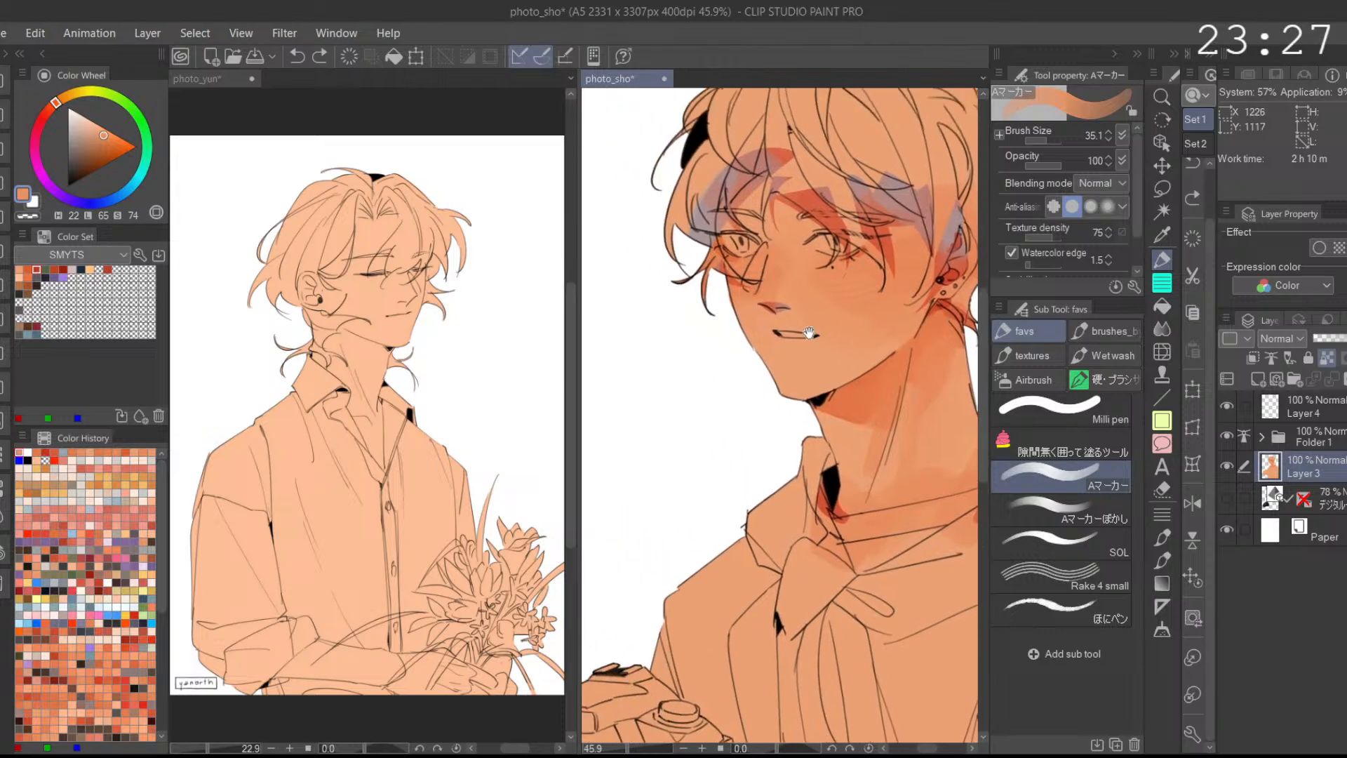
Step: Paint the upper lip dark red with the Aマーカー brush at size 19.2
left_click(771, 326, "alt")
scroll(772, 327, "down", 3)
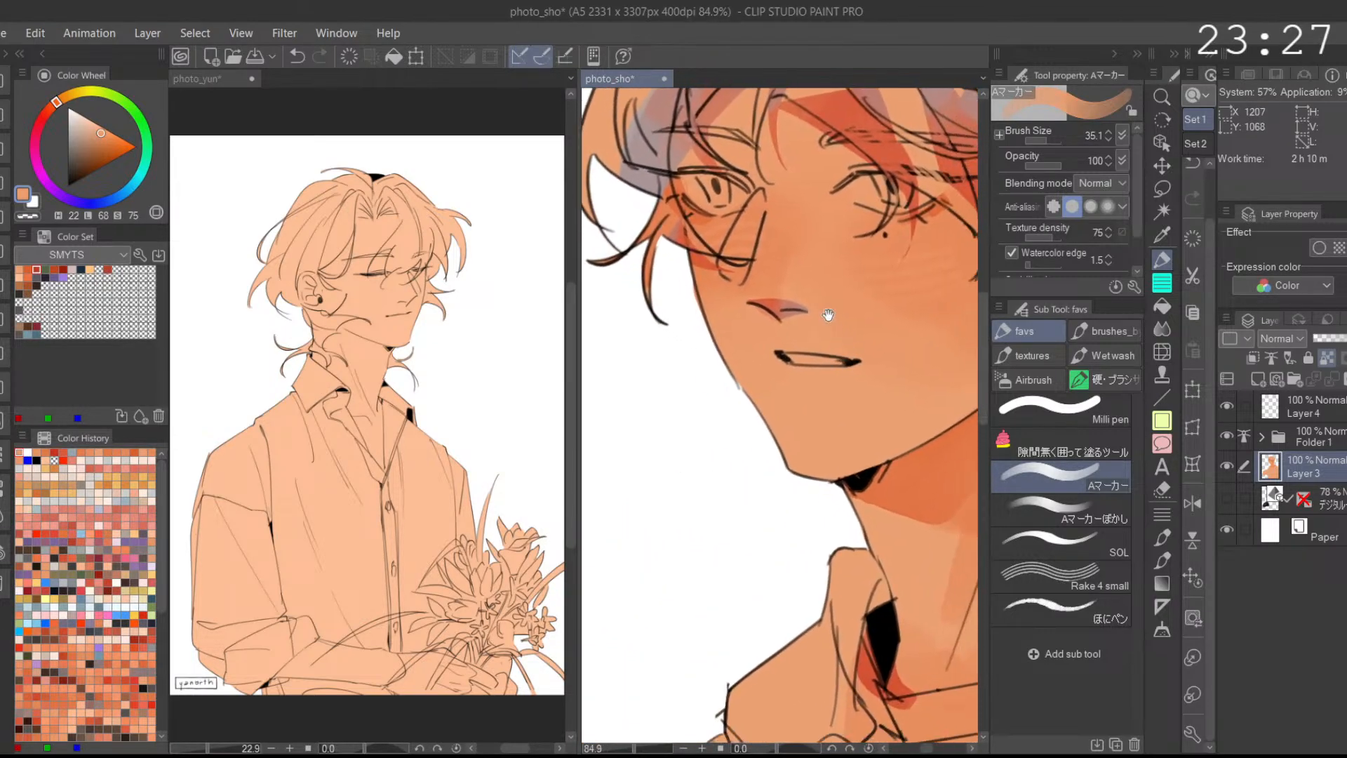
left_click(37, 268)
left_click_drag(1041, 143, 1038, 141)
left_click_drag(845, 266, 778, 318)
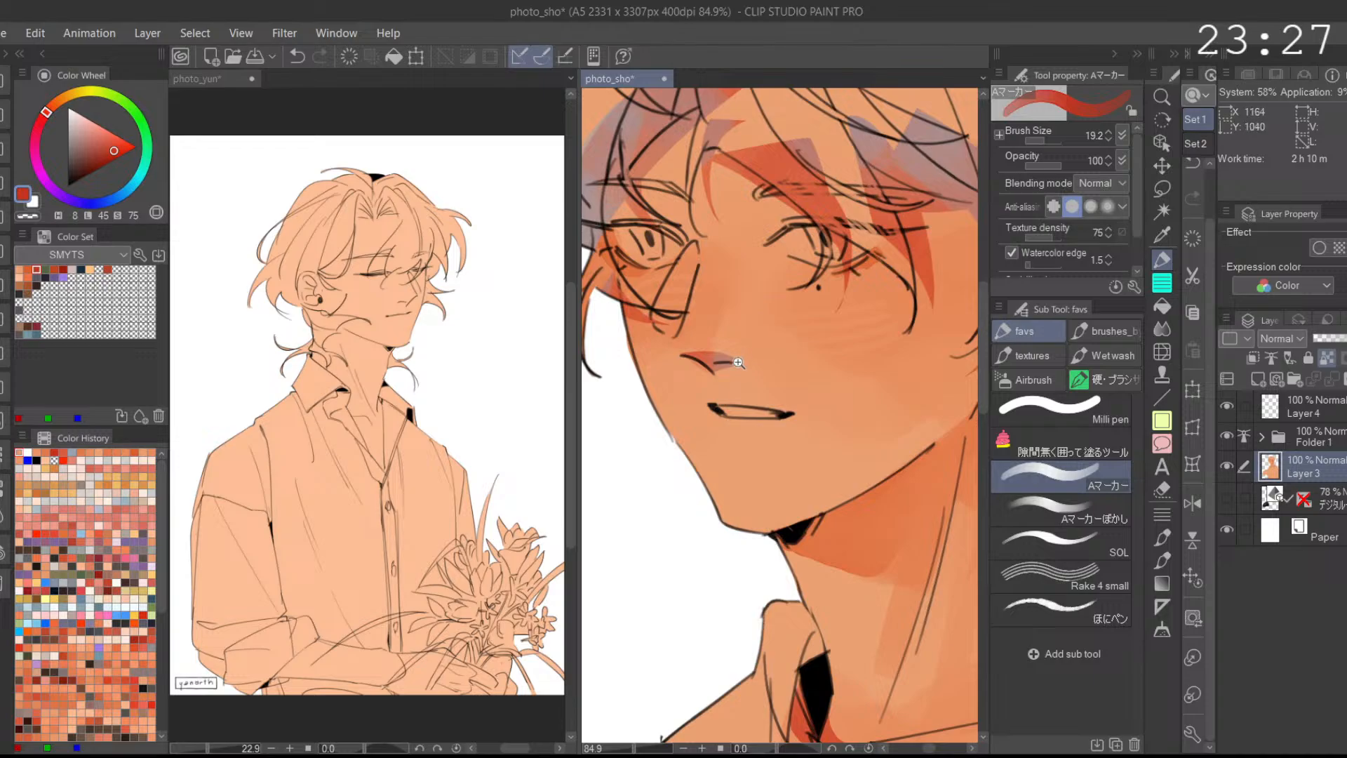
left_click_drag(739, 359, 808, 370)
mouse_move(679, 438)
left_mouse_down()
mouse_move(827, 457)
mouse_move(824, 419)
left_mouse_up()
key("ctrl+z")
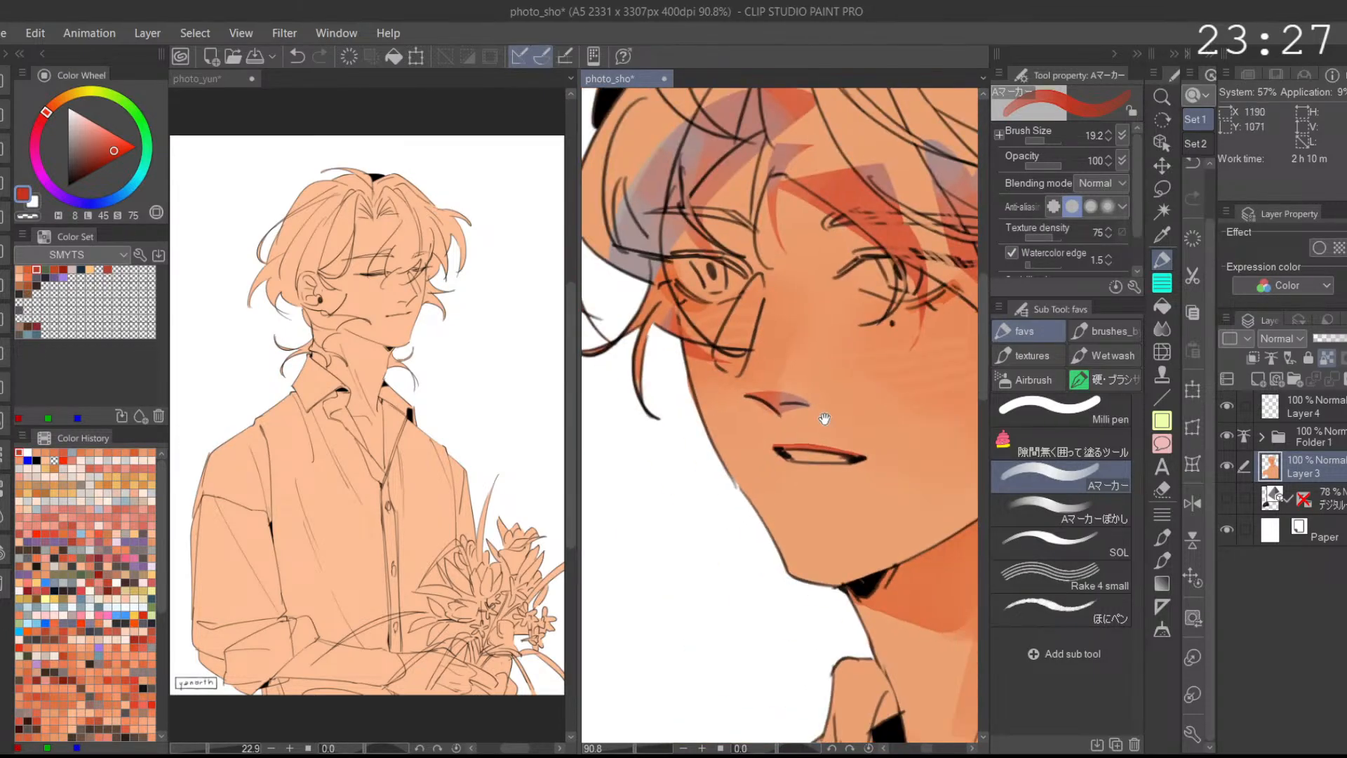
scroll(842, 460, "up", 2)
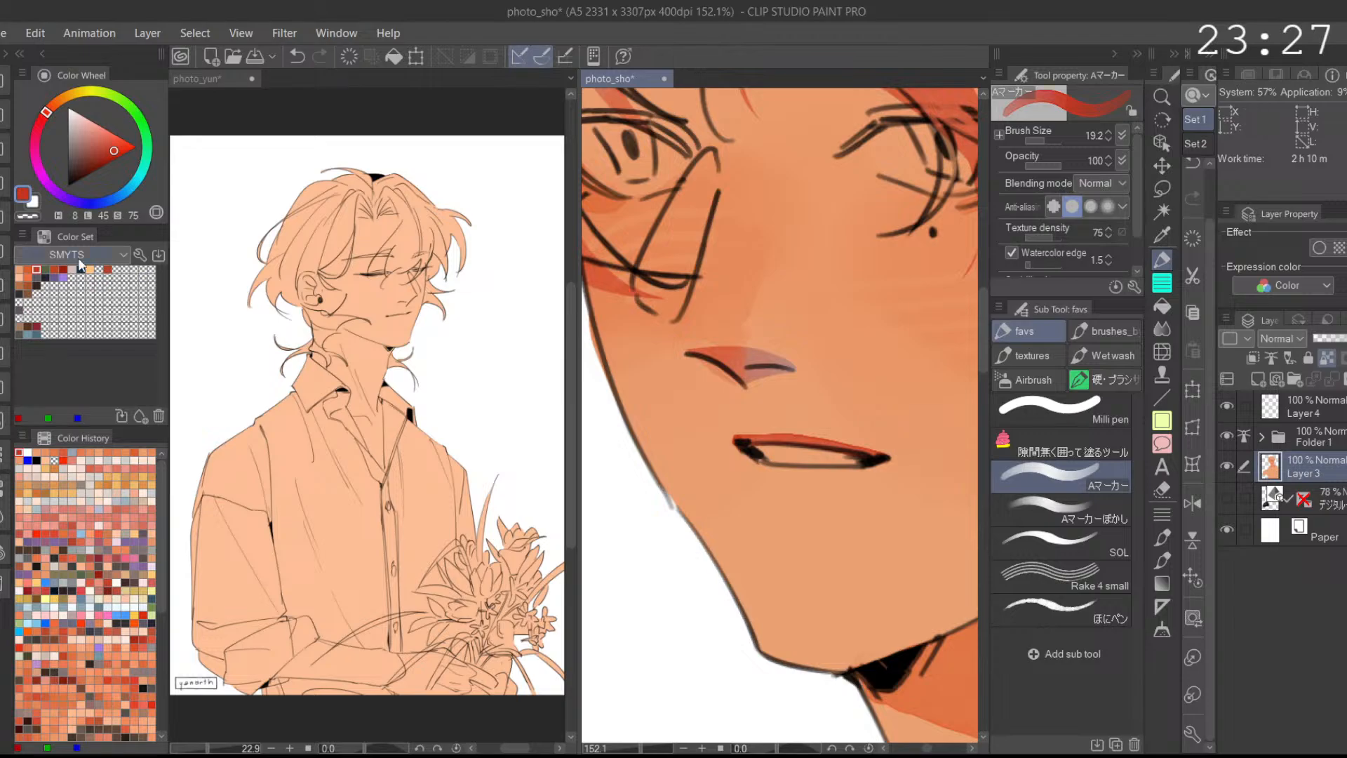
Step: Paint an orange shadow on the lower lip and sample the skin tone beside it, undoing the last stroke
left_click(28, 269)
mouse_move(764, 471)
left_mouse_down()
mouse_move(830, 490)
mouse_move(879, 477)
left_mouse_up()
scroll(897, 470, "down", 2)
left_click(868, 486, "alt")
key("ctrl+z")
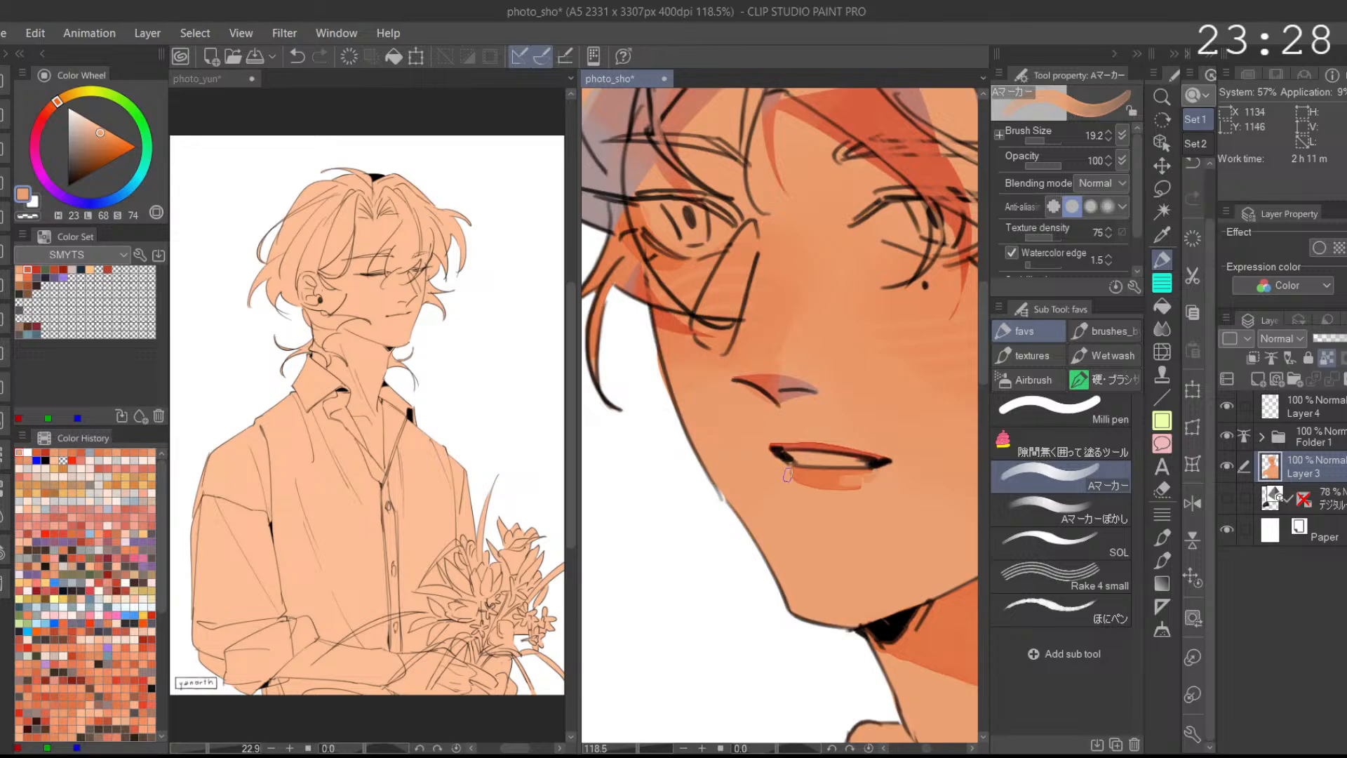
Step: Soften the lower lip's shading with oranges sampled around it, mirroring the canvas for the touch-up and restoring its orientation
left_click(1193, 503)
left_click(810, 476, "alt")
mouse_move(810, 476)
left_mouse_down()
mouse_move(838, 469)
mouse_move(835, 485)
mouse_move(828, 469)
mouse_move(843, 469)
mouse_move(761, 352)
left_mouse_up()
key("ctrl+z")
mouse_move(812, 477)
left_mouse_down()
mouse_move(905, 473)
mouse_move(850, 474)
left_mouse_up()
left_click(845, 466, "alt")
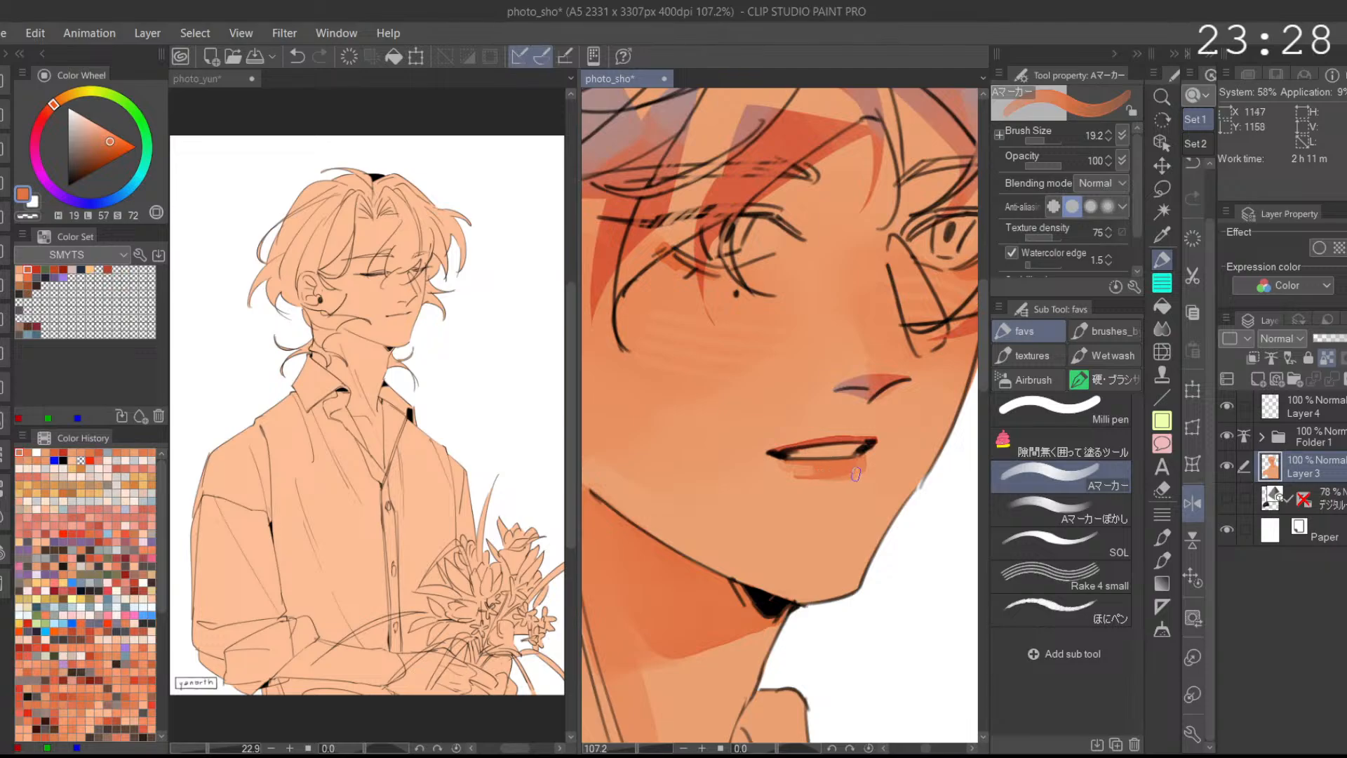
left_click(1192, 503)
left_click(767, 472, "alt")
left_click(758, 477, "alt")
left_click_drag(866, 480, 822, 491)
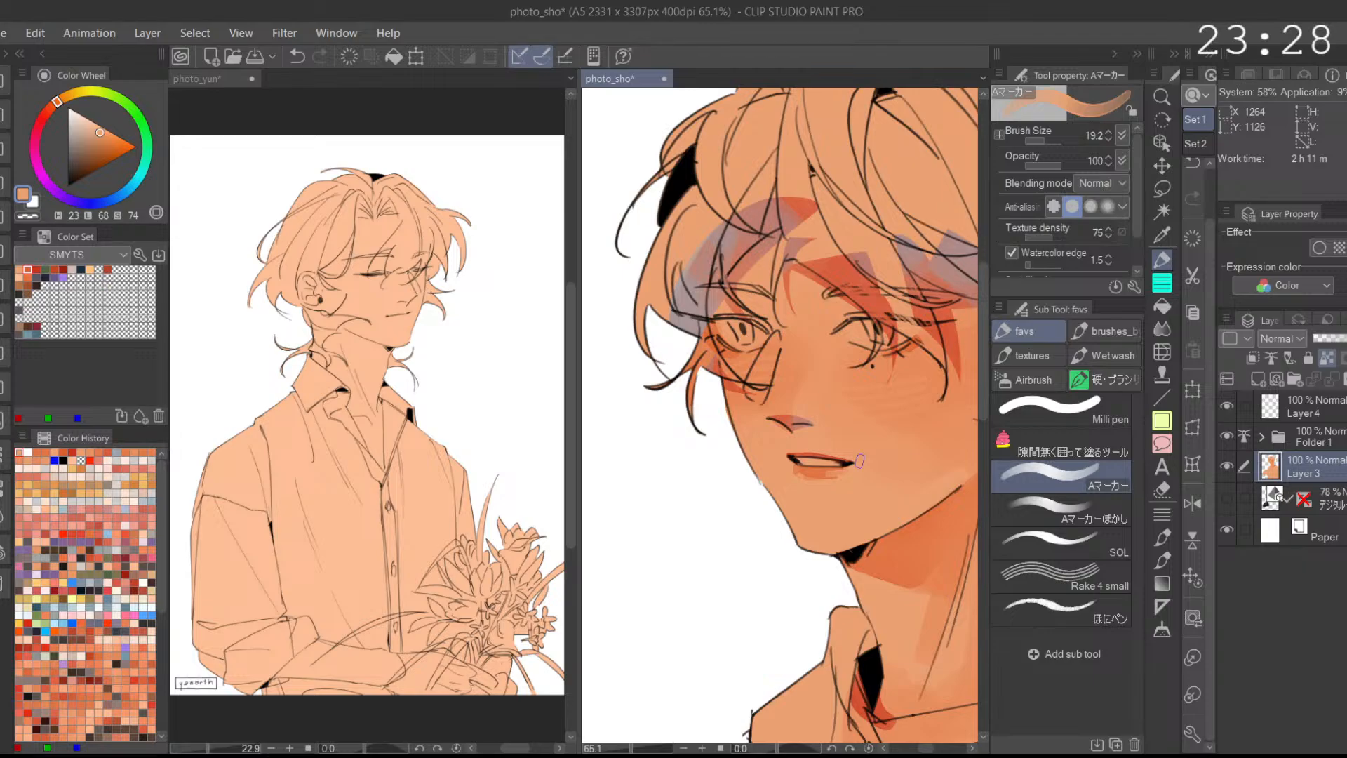
Step: Paint both irises muted green with the Aマーカー brush at size 19.2
left_click(21, 303)
left_click_drag(825, 557, 800, 559)
left_click_drag(907, 560, 893, 512)
left_click(55, 269)
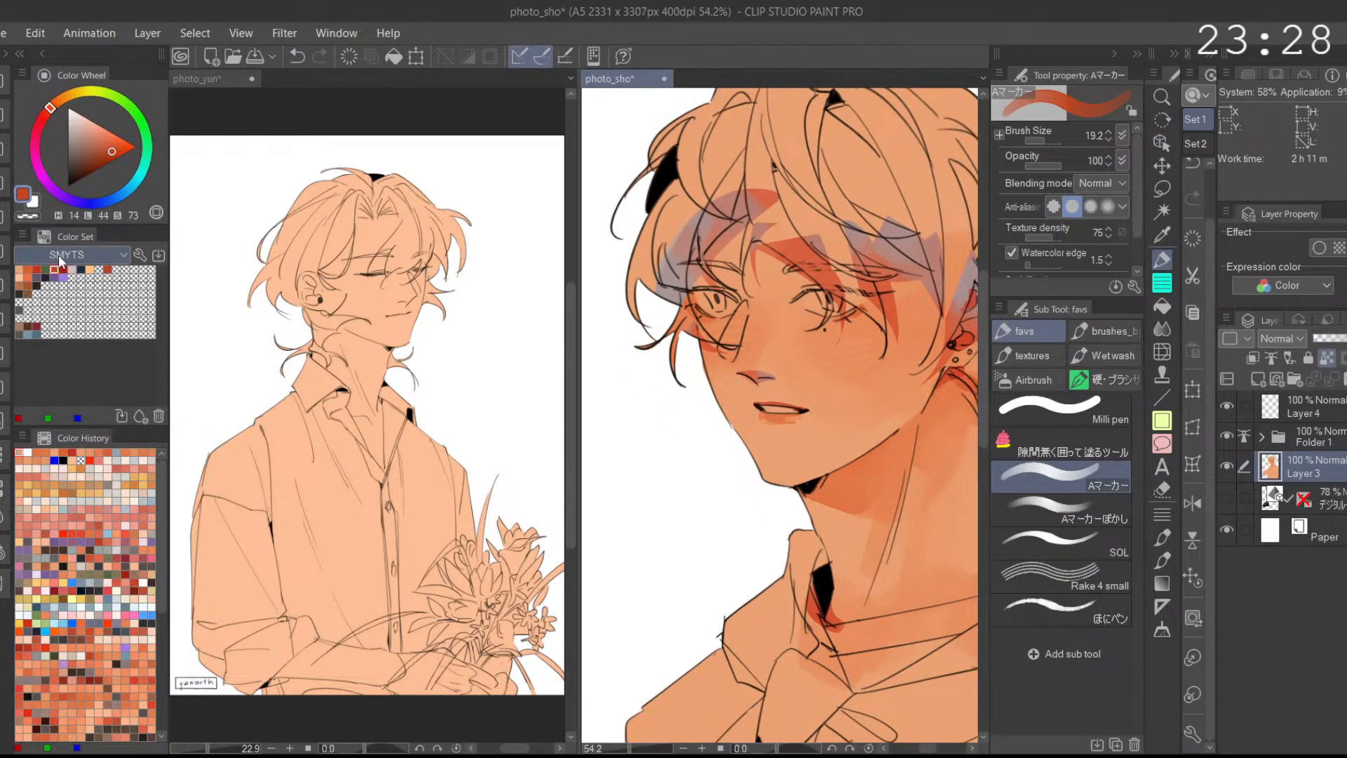
left_click(63, 270)
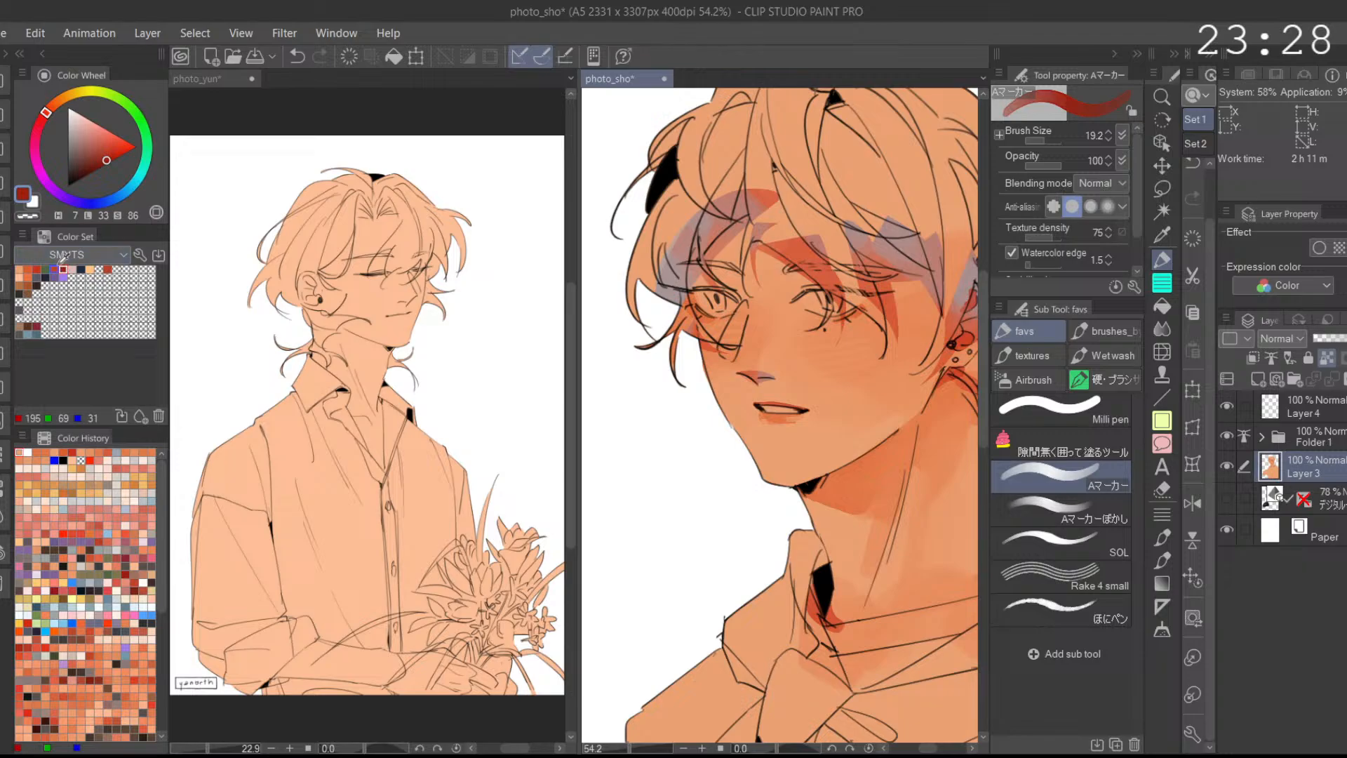
left_click(46, 270)
left_click_drag(772, 357, 773, 276)
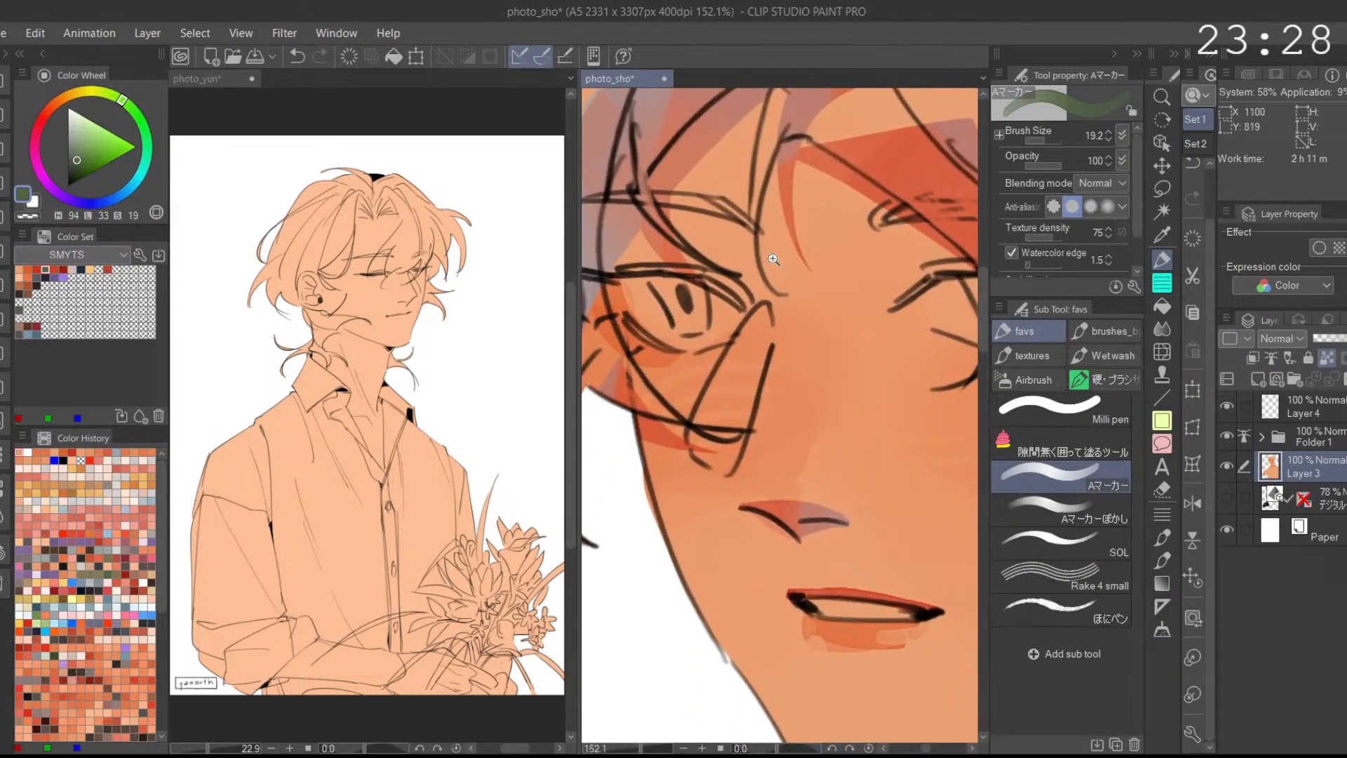
mouse_move(628, 253)
left_mouse_down()
mouse_move(663, 301)
mouse_move(649, 261)
mouse_move(665, 299)
mouse_move(679, 282)
mouse_move(664, 257)
mouse_move(742, 297)
left_mouse_up()
left_click_drag(892, 282, 778, 260)
mouse_move(778, 259)
left_mouse_down()
mouse_move(733, 248)
mouse_move(728, 220)
mouse_move(739, 264)
mouse_move(733, 234)
mouse_move(765, 271)
mouse_move(752, 235)
mouse_move(764, 274)
mouse_move(777, 250)
mouse_move(744, 225)
mouse_move(828, 212)
left_mouse_up()
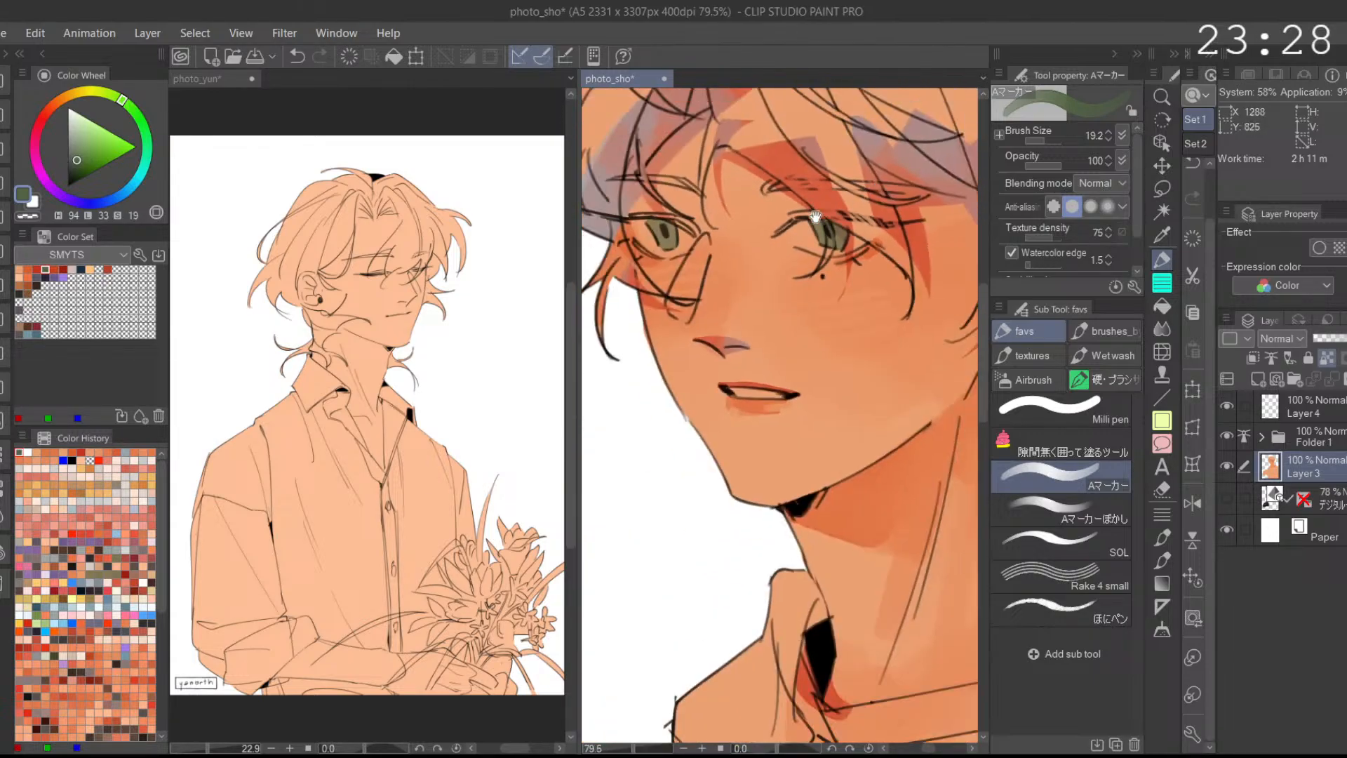
Step: Shade the upper part of the iris behind the glasses on the far side of the face in red-orange, undoing unwanted strokes
left_click(54, 269)
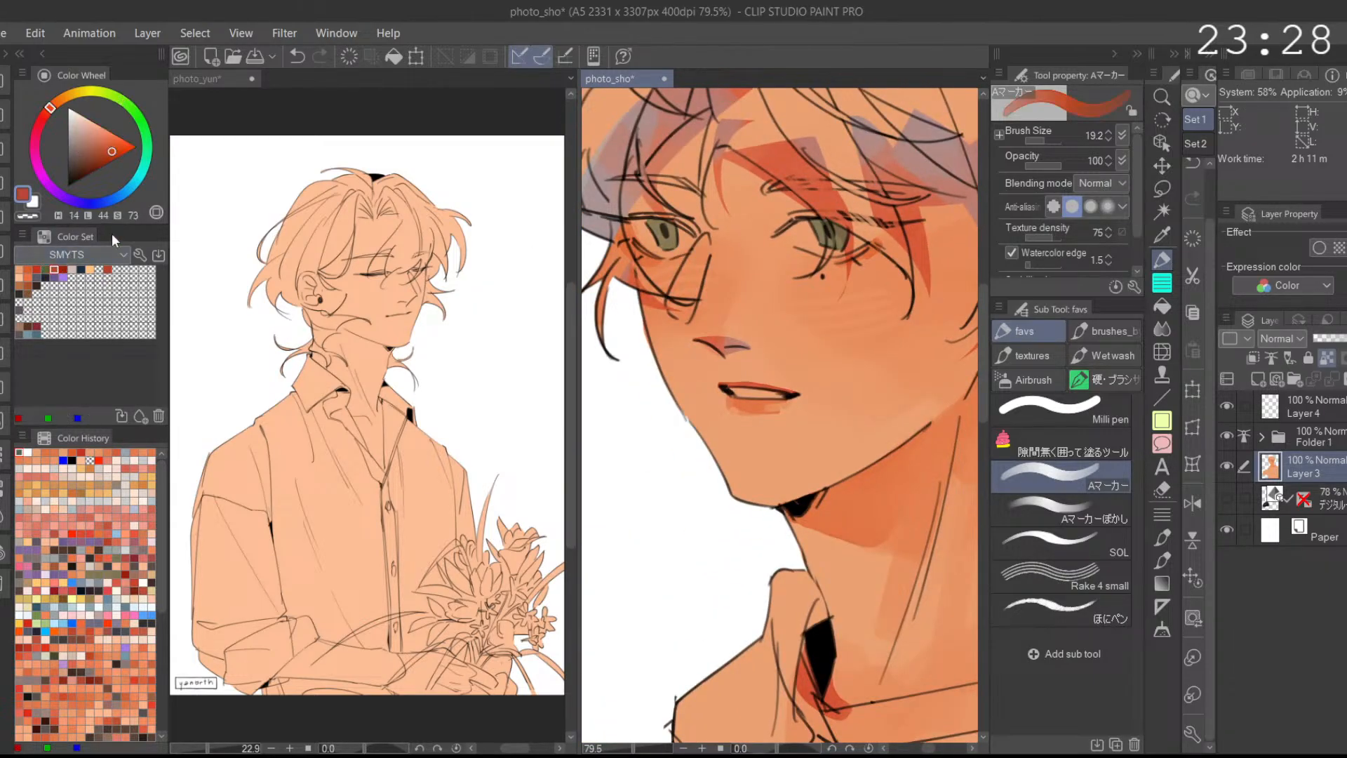
scroll(649, 214, "up", 3)
mouse_move(688, 218)
left_mouse_down()
mouse_move(695, 239)
mouse_move(730, 246)
left_mouse_up()
scroll(875, 250, "down", 1)
key("ctrl+z")
key("ctrl+z")
scroll(726, 226, "up", 5)
mouse_move(724, 307)
left_mouse_down()
mouse_move(735, 267)
mouse_move(719, 319)
mouse_move(739, 220)
mouse_move(732, 289)
mouse_move(731, 240)
left_mouse_up()
key("ctrl+z")
scroll(737, 218, "down", 3)
key("ctrl+z")
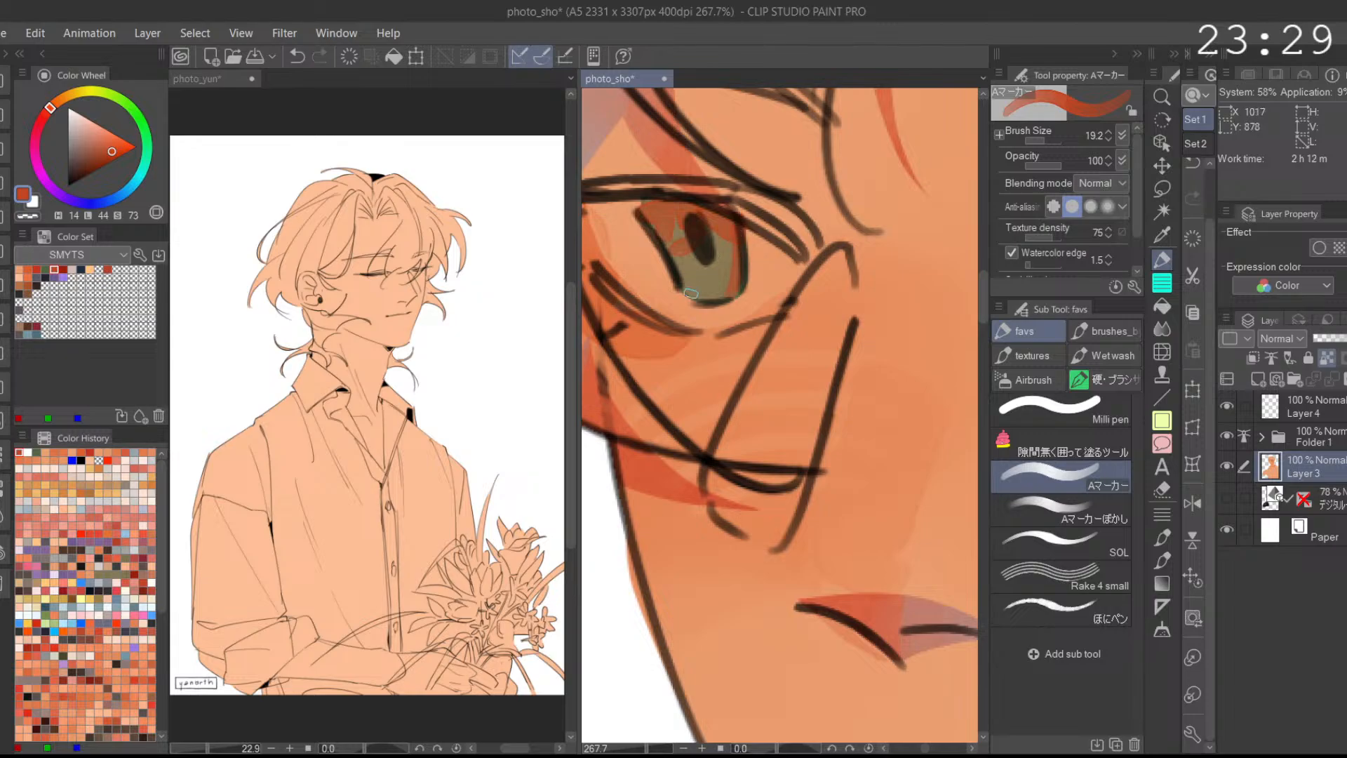
scroll(730, 199, "down", 3)
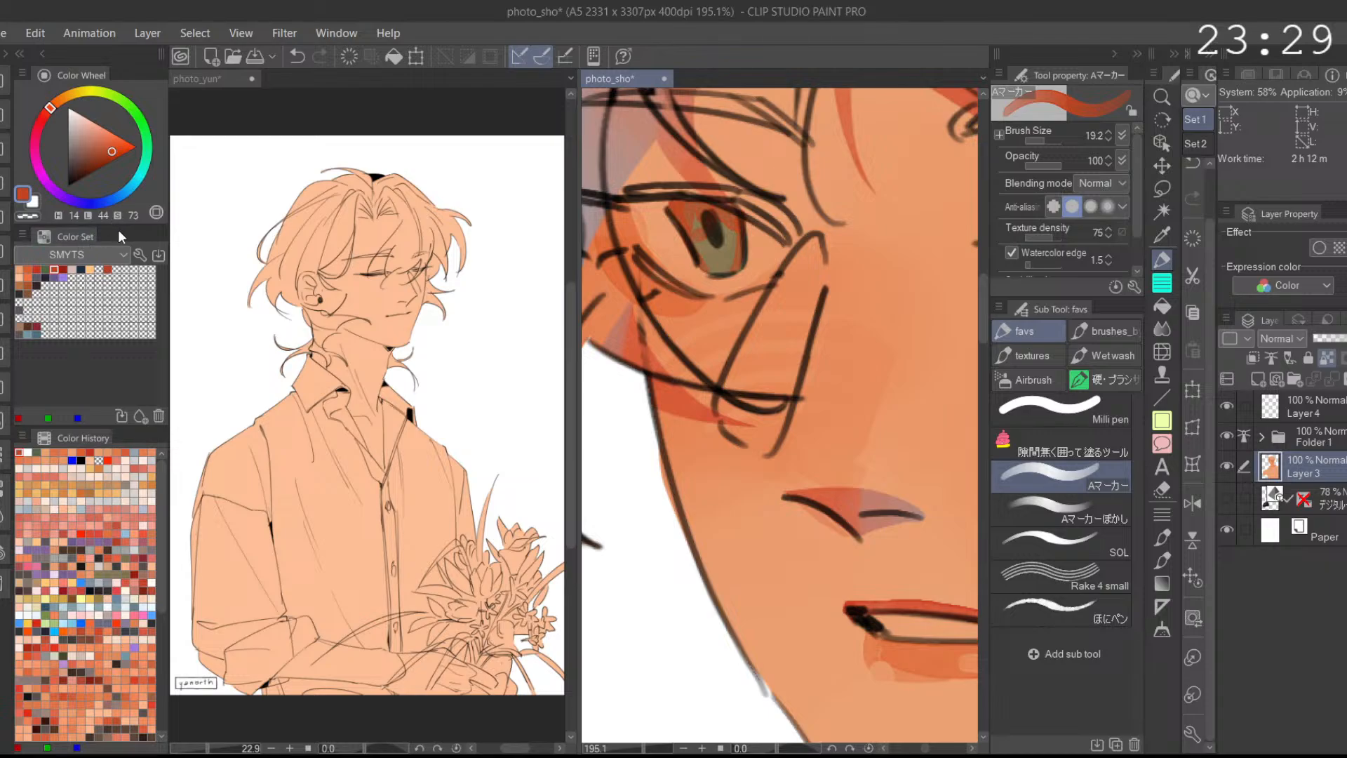
Step: Show the Standard color set and return to the SMYTS color set
left_click(117, 250)
left_click(113, 287)
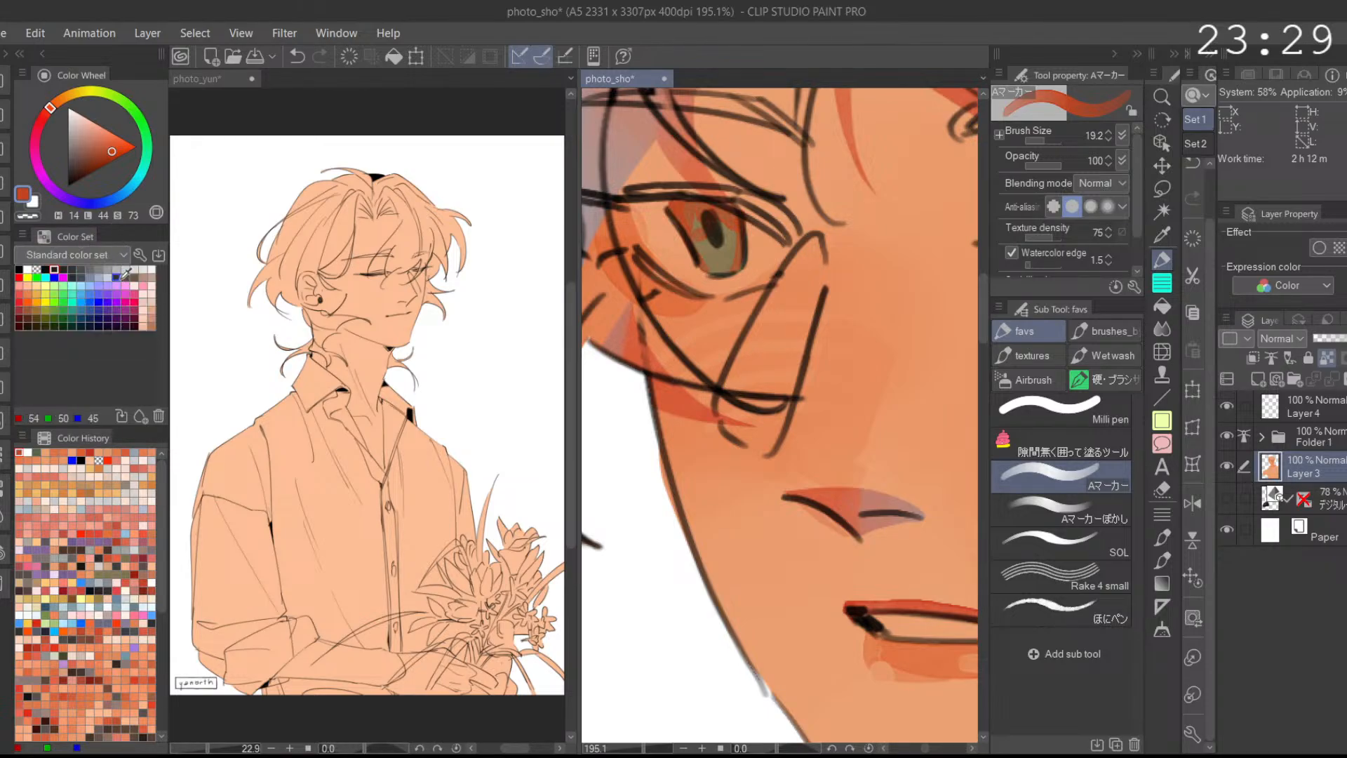
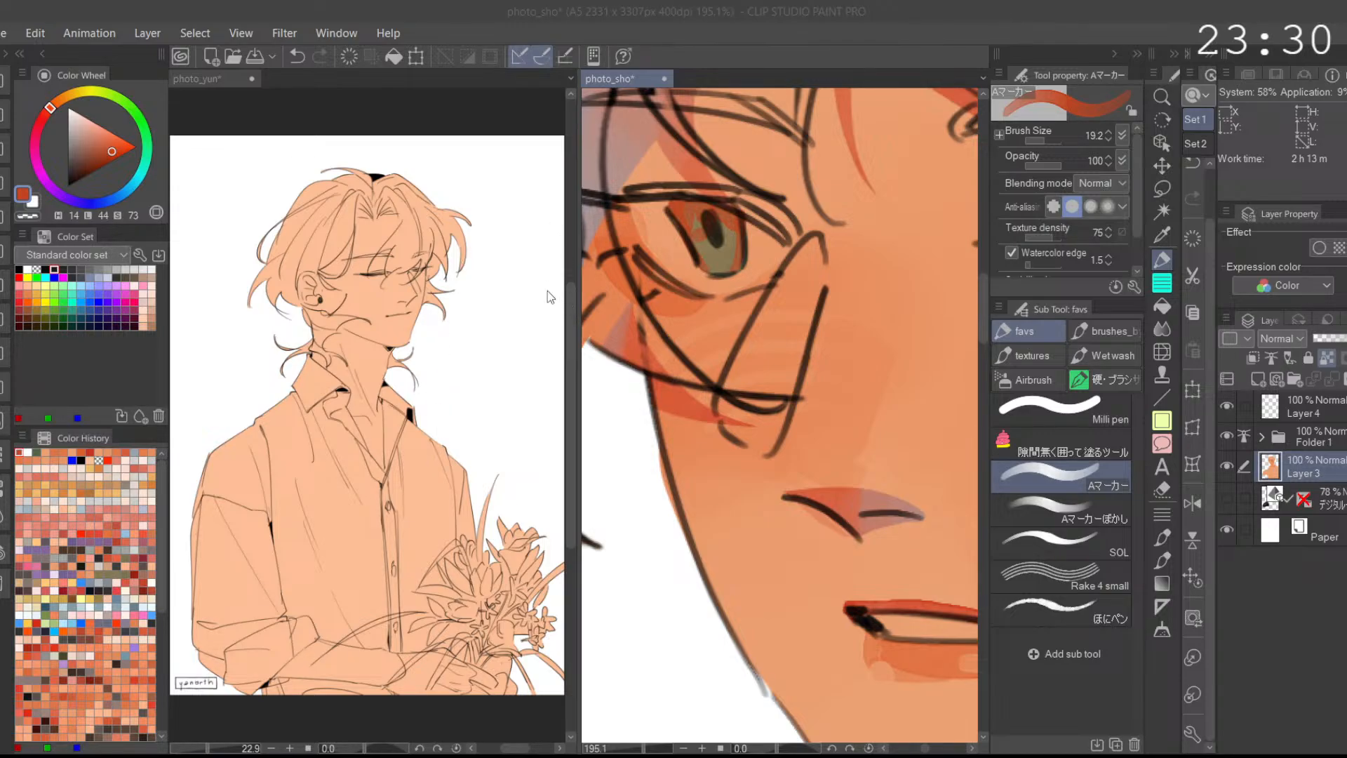
left_click(577, 216)
left_click(123, 248)
left_click(89, 280)
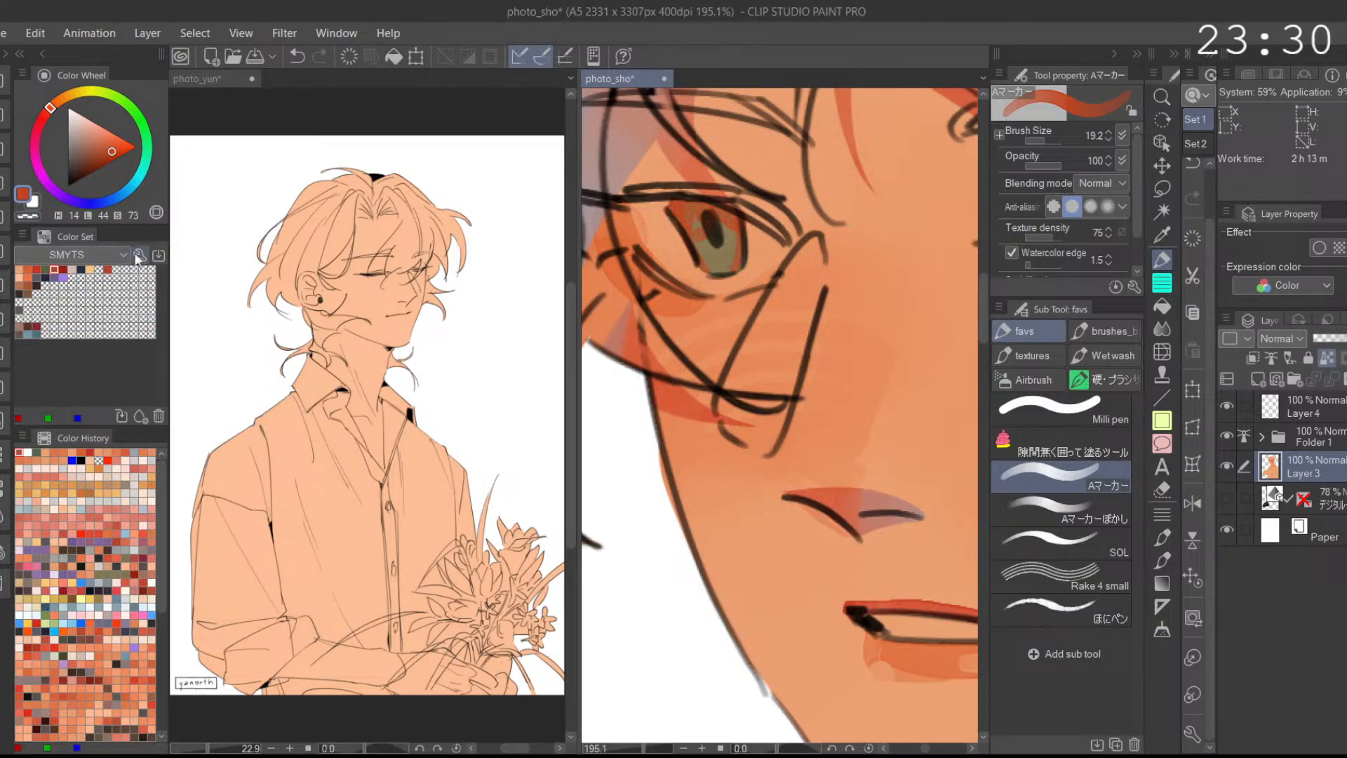
Step: Store a bright green in an empty SMYTS color set slot and delete that swatch
left_click(99, 309)
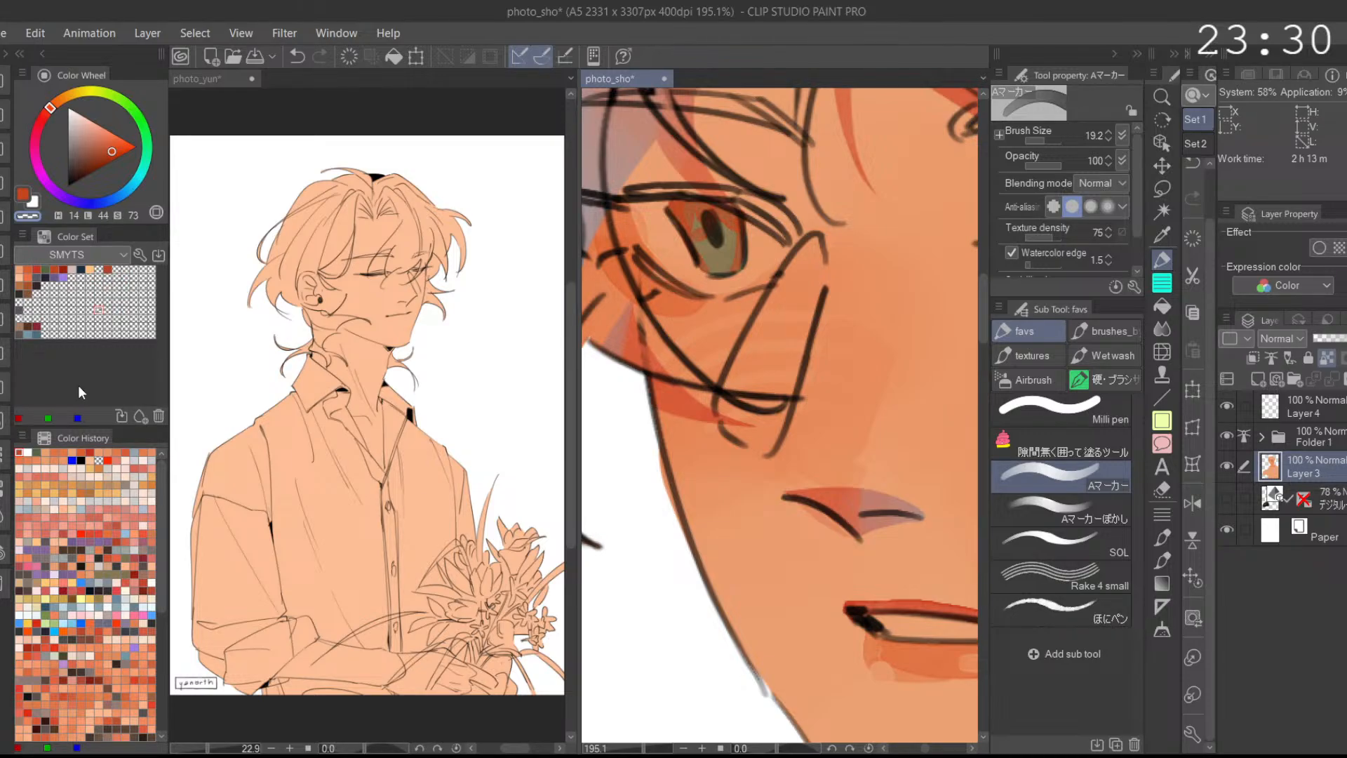
left_click(142, 124)
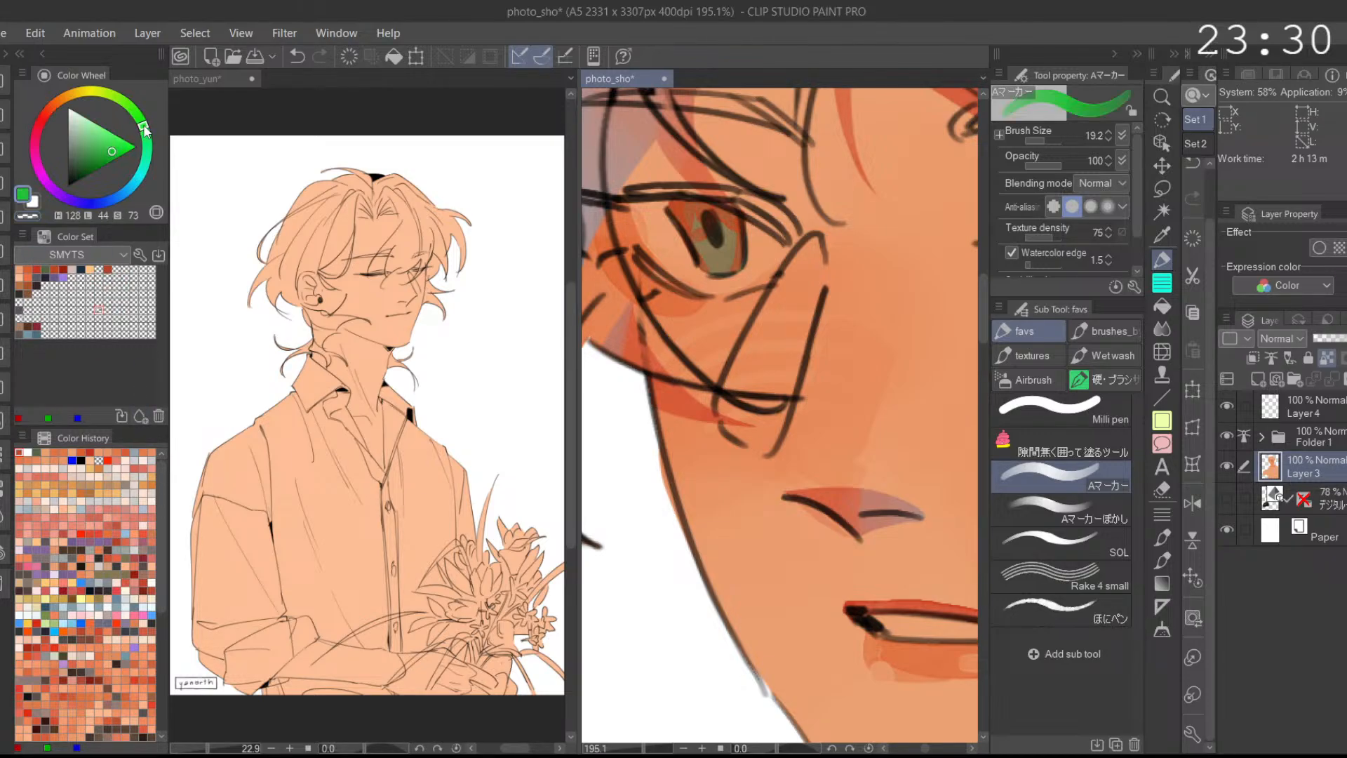
left_click(140, 415)
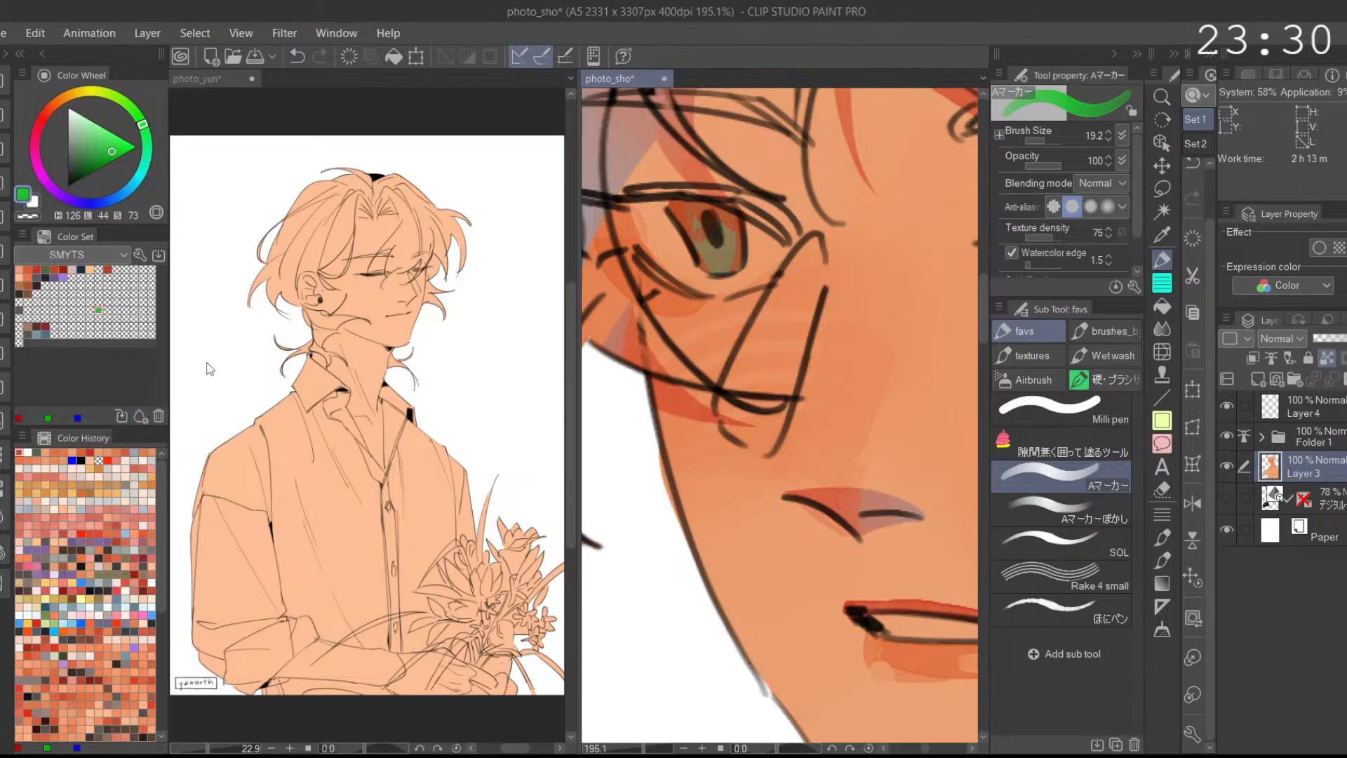
left_click(152, 417)
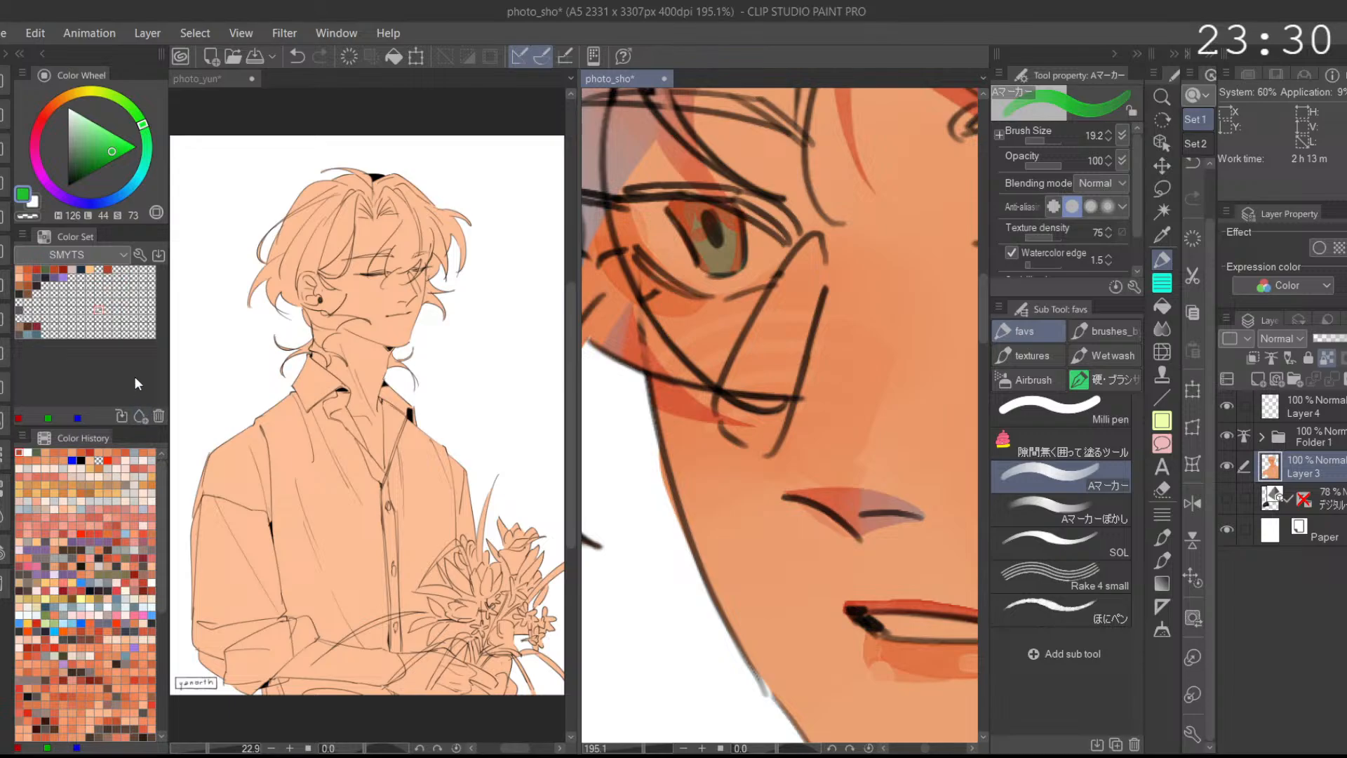
Step: Try adding and replacing swatches in the SMYTS color set with green and transparent color, and delete the trial swatch
left_click(120, 415)
left_click(158, 417)
left_click(142, 412)
left_click(36, 216)
left_click(129, 411)
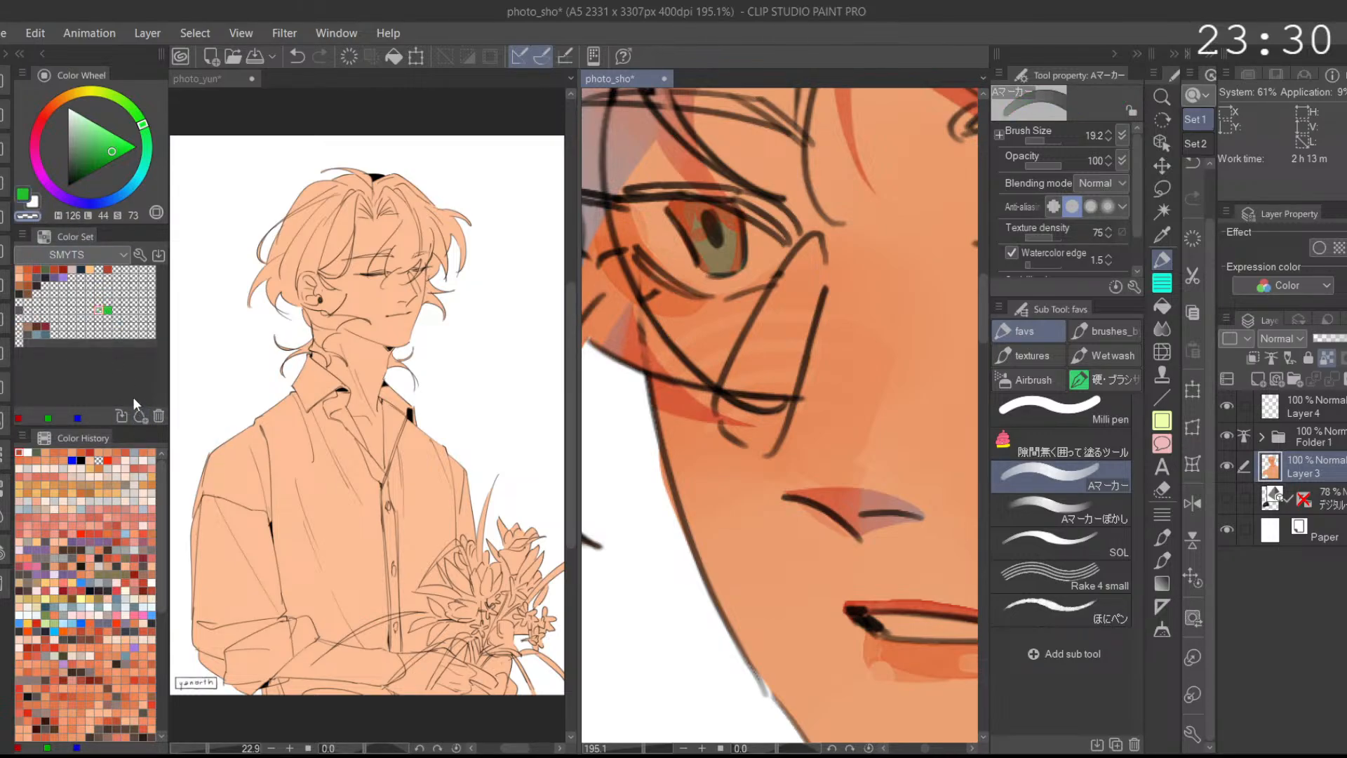
key("c")
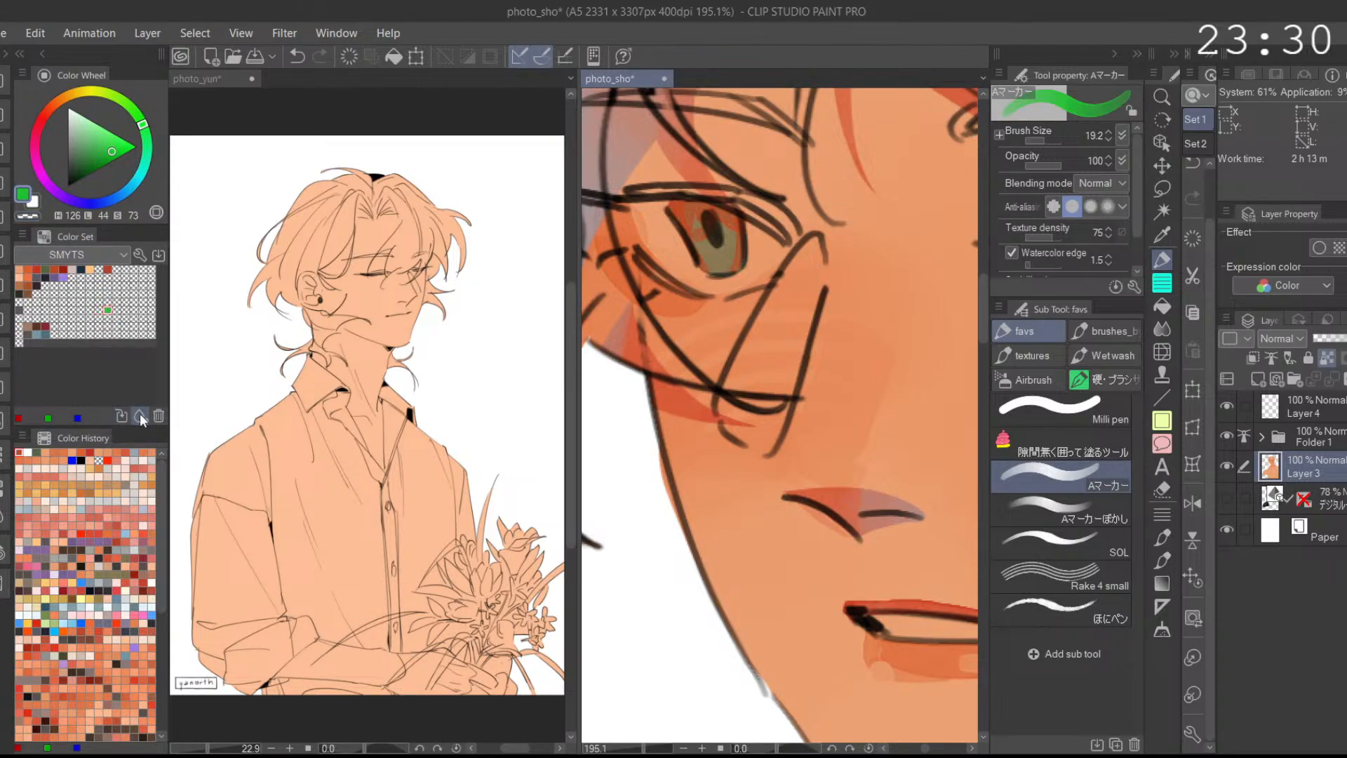
left_click(158, 417)
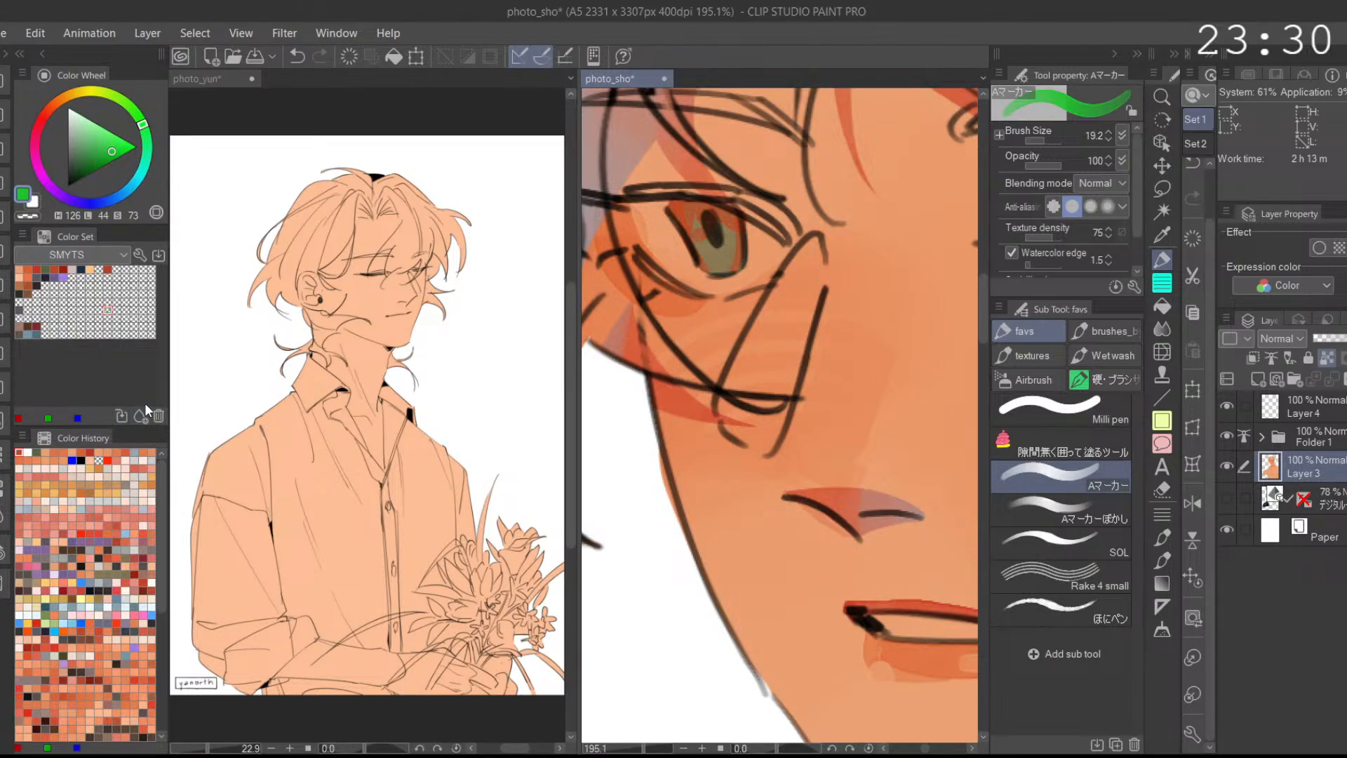
Step: Shade the iris of the near eye in red-orange from the SMYTS color set
scroll(742, 571, "down", 2)
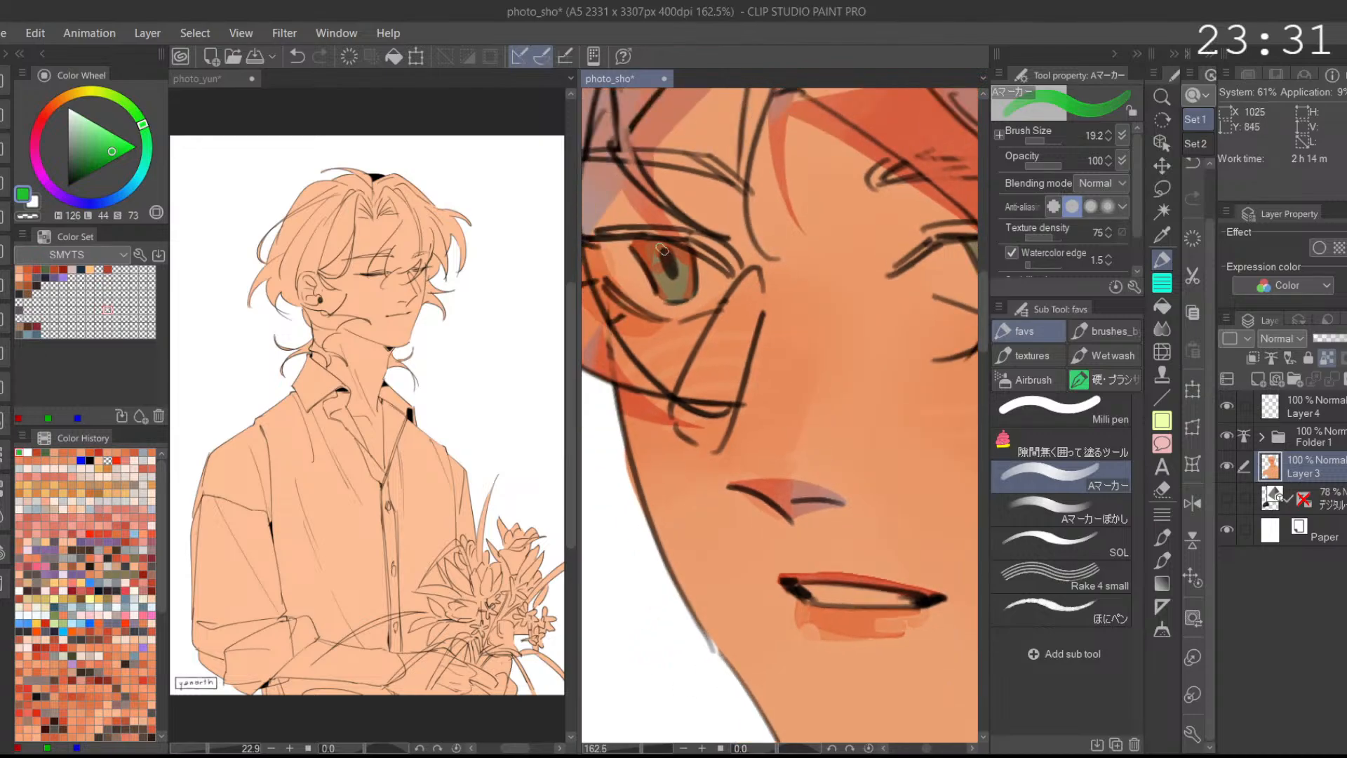
left_click(54, 268)
left_click_drag(826, 326, 691, 324)
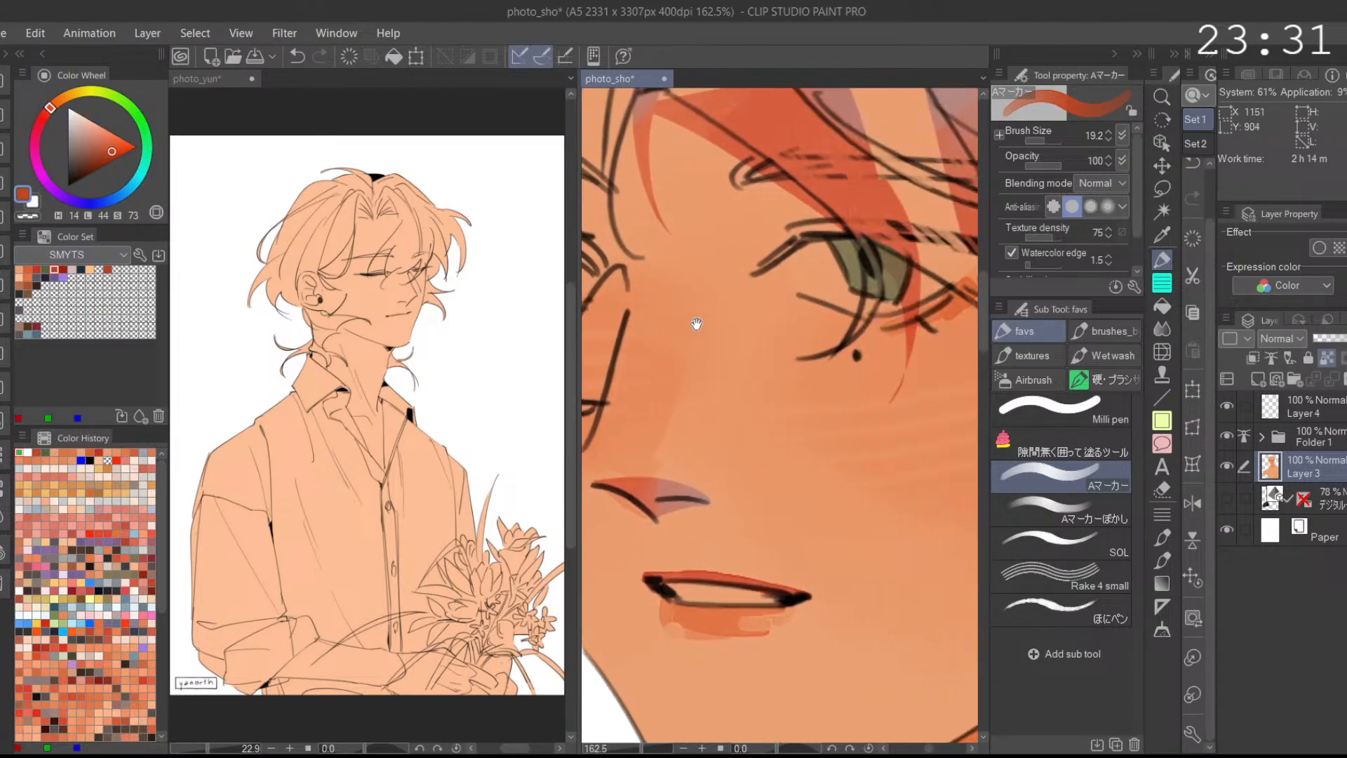
mouse_move(845, 284)
left_mouse_down()
mouse_move(842, 246)
mouse_move(850, 269)
mouse_move(873, 251)
mouse_move(893, 291)
mouse_move(888, 221)
left_mouse_up()
left_click_drag(927, 342, 840, 337)
left_click_drag(931, 289, 901, 289)
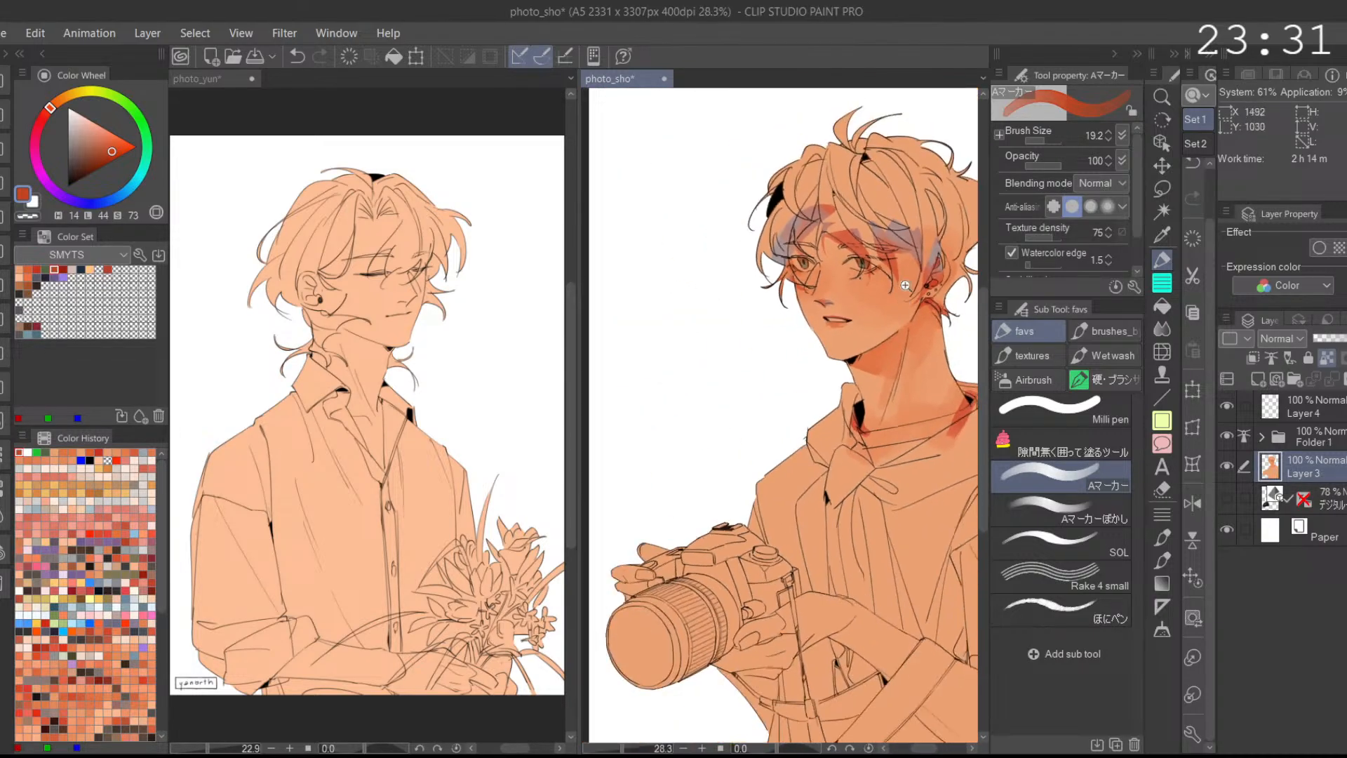
Step: Block in orange shading on both hands around the camera lens, using the Aマーカー brush at size 78.8
left_click_drag(855, 448, 754, 426)
mouse_move(910, 458)
left_mouse_down()
mouse_move(898, 457)
mouse_move(894, 391)
left_mouse_up()
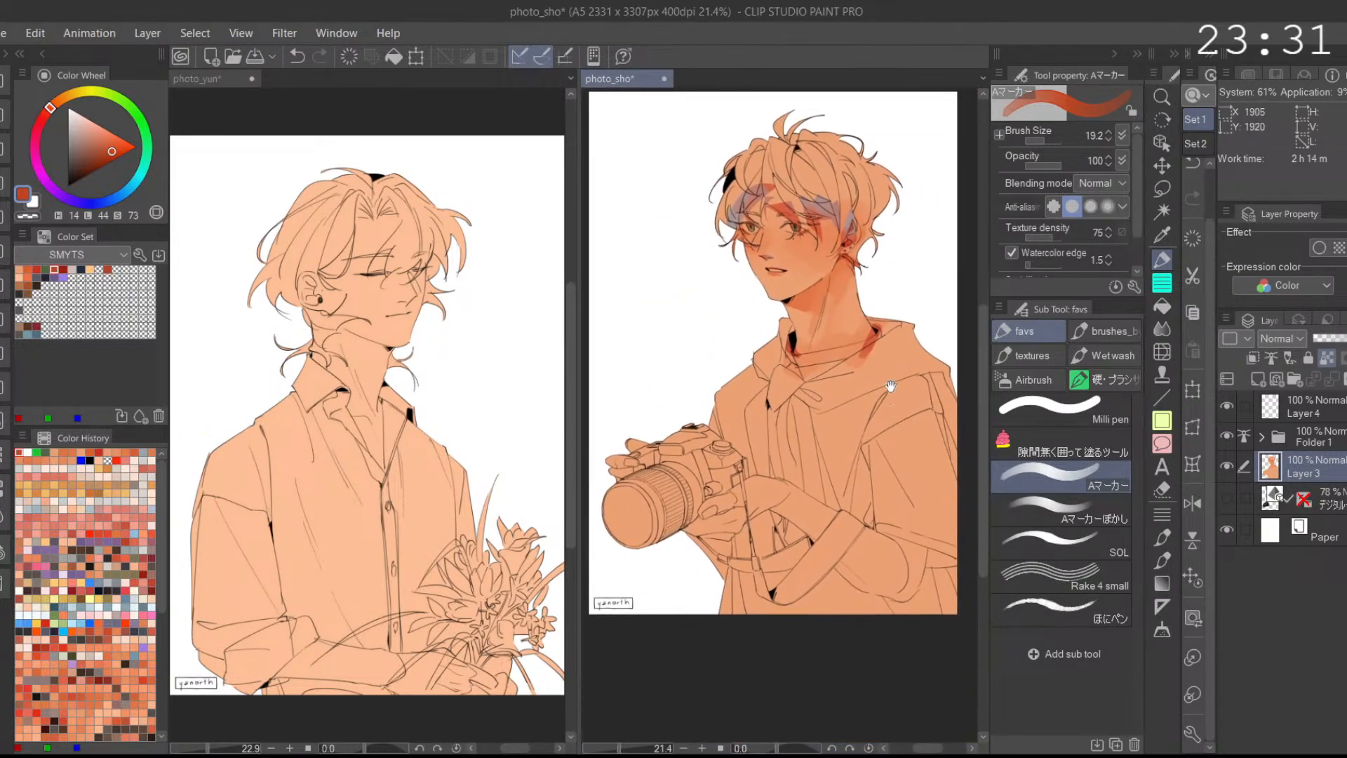
left_click(28, 269)
mouse_move(677, 573)
left_mouse_down()
mouse_move(691, 482)
mouse_move(722, 417)
left_mouse_up()
left_click_drag(724, 417, 763, 426)
left_click_drag(688, 459, 747, 521)
left_click_drag(740, 451, 762, 511)
left_click(1049, 143)
mouse_move(723, 325)
left_mouse_down()
mouse_move(721, 345)
mouse_move(695, 356)
left_mouse_up()
mouse_move(857, 386)
left_mouse_down()
mouse_move(768, 340)
mouse_move(750, 406)
left_mouse_up()
left_click_drag(677, 386, 771, 452)
Step: Blend the orange shading on both hands with the Aマーカーぼかし brush at size 64.4
left_click(1080, 510)
mouse_move(743, 400)
left_mouse_down()
mouse_move(801, 442)
mouse_move(808, 366)
mouse_move(793, 348)
mouse_move(797, 369)
mouse_move(777, 395)
left_mouse_up()
left_click_drag(846, 350, 884, 345)
left_click_drag(690, 286, 779, 337)
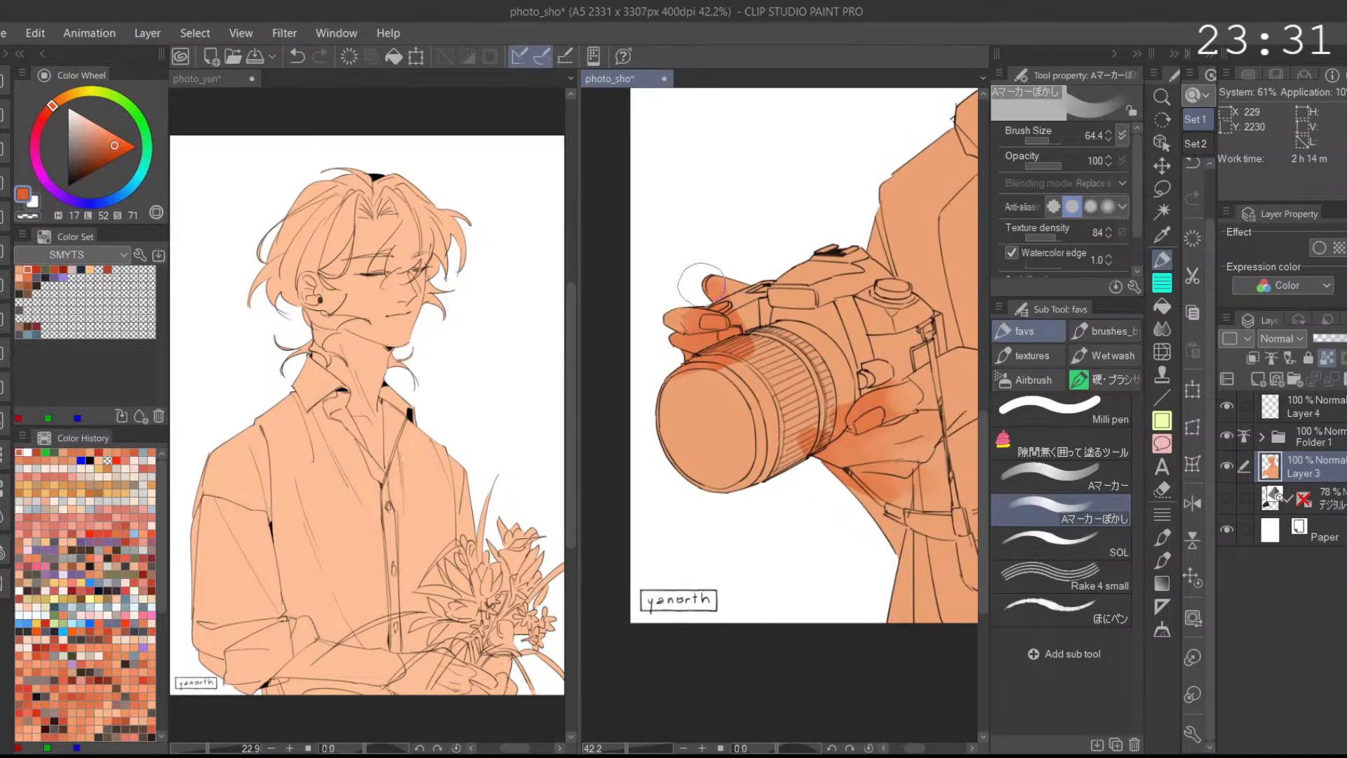
Step: Deepen the orange shadows on the fingers with the Aマーカー brush at size 28.7, undoing unwanted strokes
left_click(1008, 462)
left_click_drag(877, 435, 806, 308)
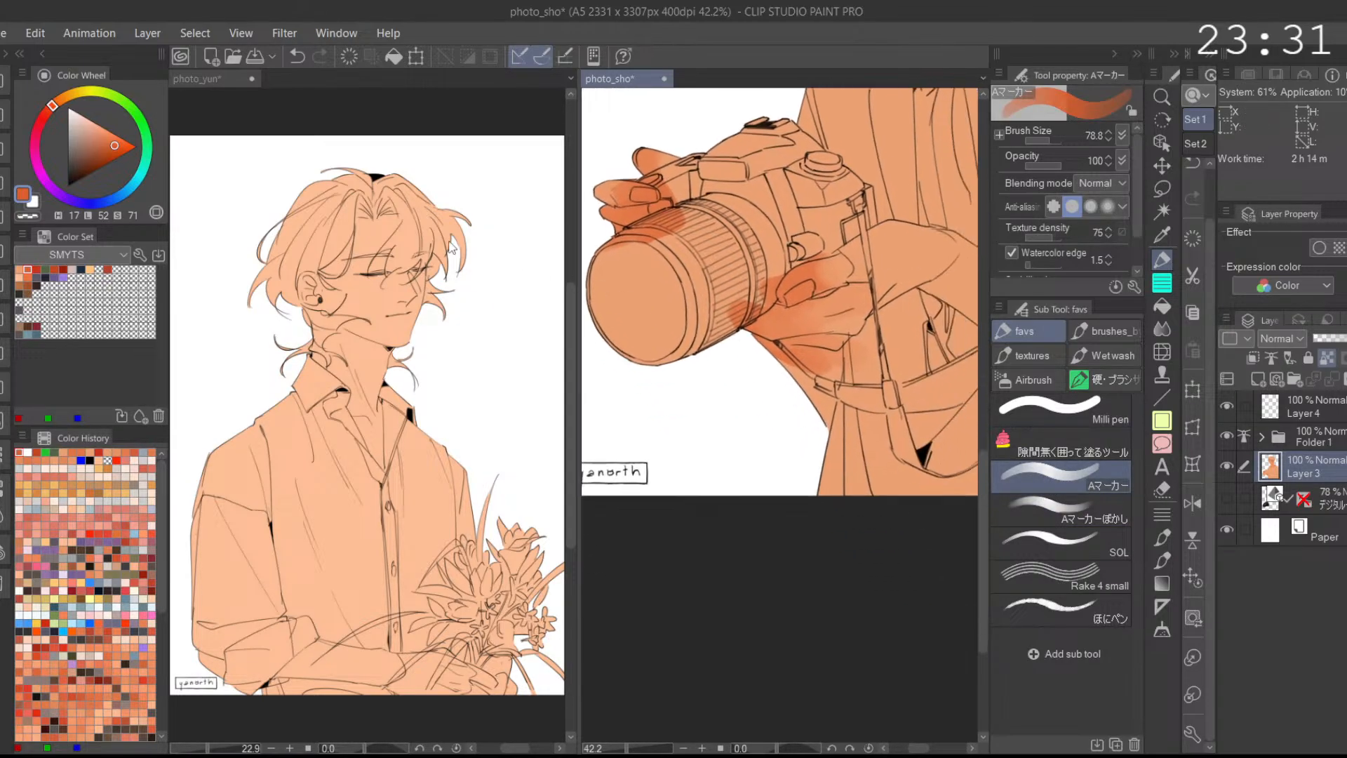
left_click(28, 278)
left_click(27, 270)
left_click_drag(1045, 141, 1050, 141)
mouse_move(760, 317)
left_mouse_down()
mouse_move(712, 347)
mouse_move(751, 309)
mouse_move(754, 270)
mouse_move(789, 251)
left_mouse_up()
key("ctrl+z")
mouse_move(744, 341)
left_mouse_down()
mouse_move(712, 351)
mouse_move(745, 301)
left_mouse_up()
left_click_drag(750, 357, 789, 383)
key("ctrl+z")
key("ctrl+z")
mouse_move(901, 368)
left_mouse_down()
mouse_move(793, 367)
mouse_move(898, 415)
left_mouse_up()
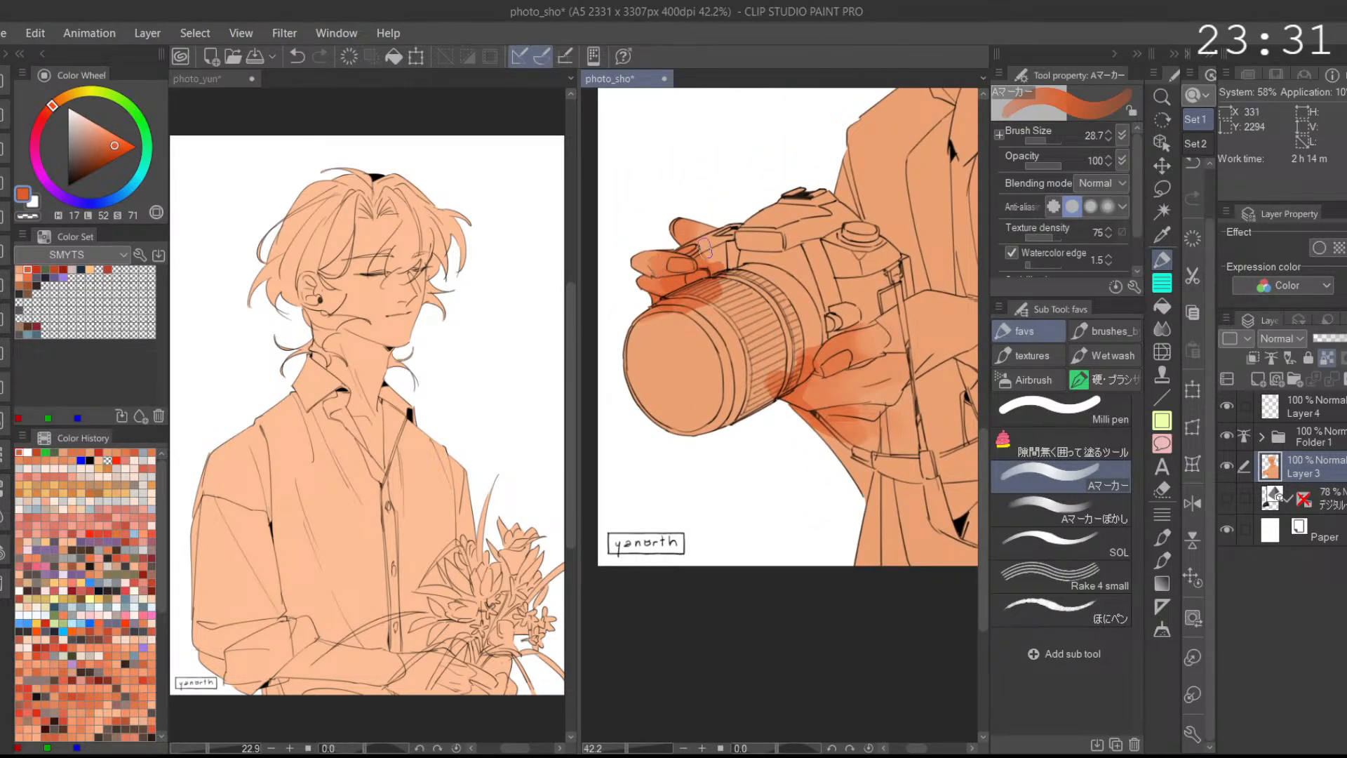
Step: Shade the upper edge of the hand beneath the camera, using the Aマーカー brush at size 28.7 and oranges sampled from the drawing
mouse_move(906, 407)
left_mouse_down()
mouse_move(845, 340)
mouse_move(785, 349)
left_mouse_up()
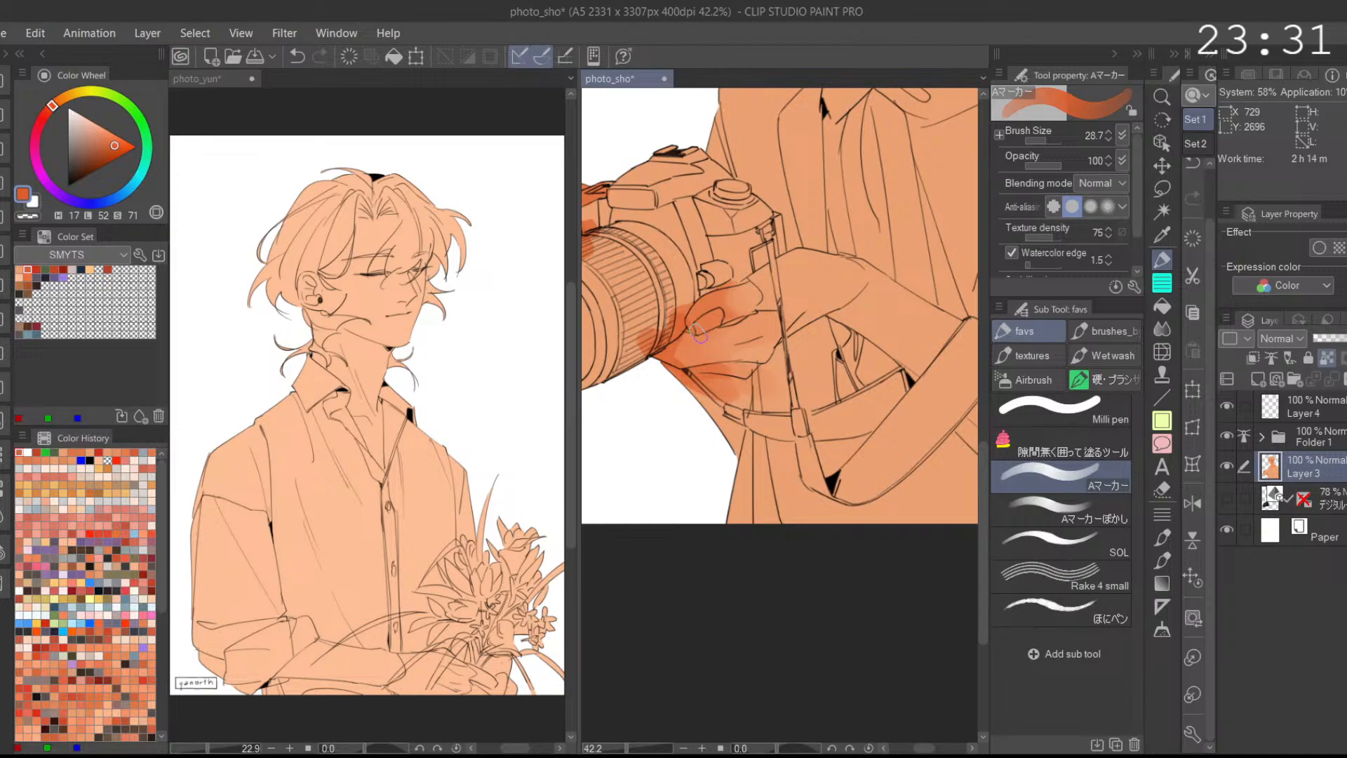
left_click_drag(710, 295, 845, 228)
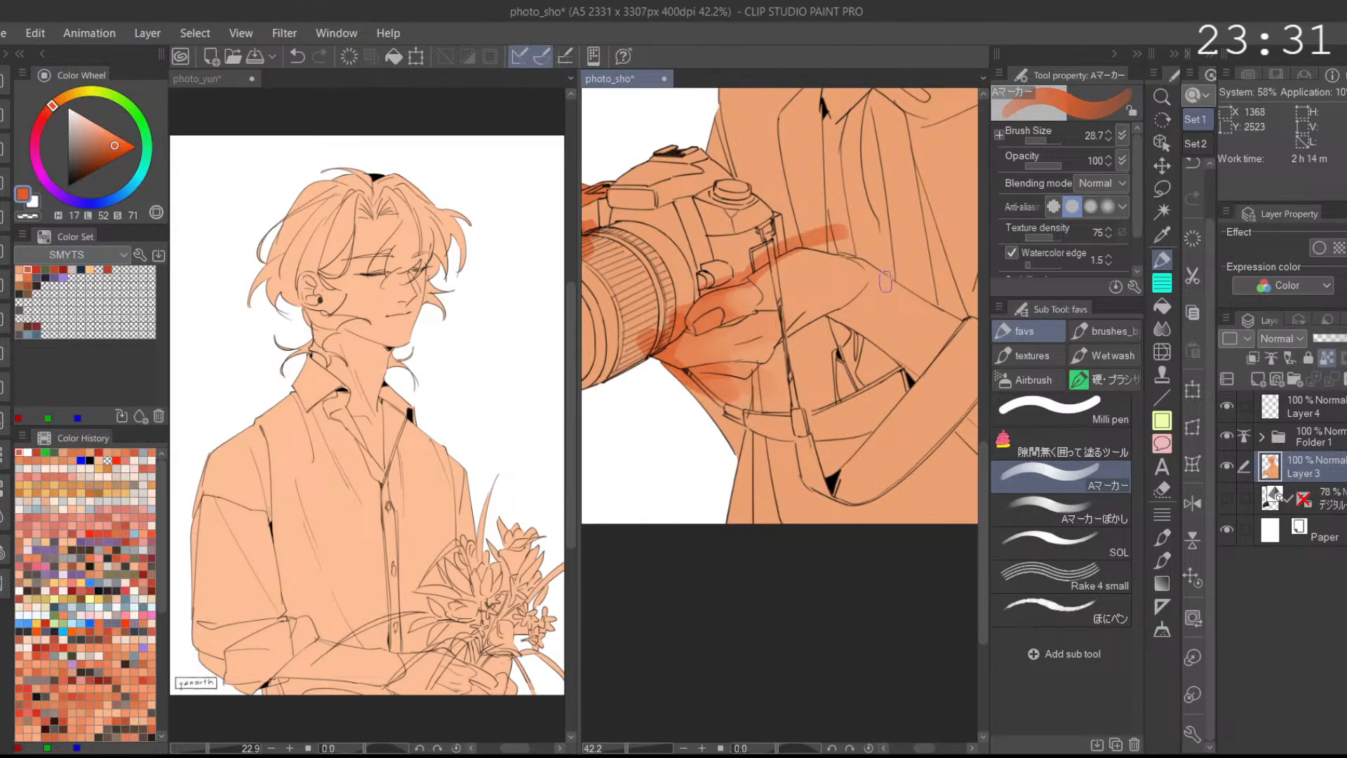
left_click(751, 296, "alt")
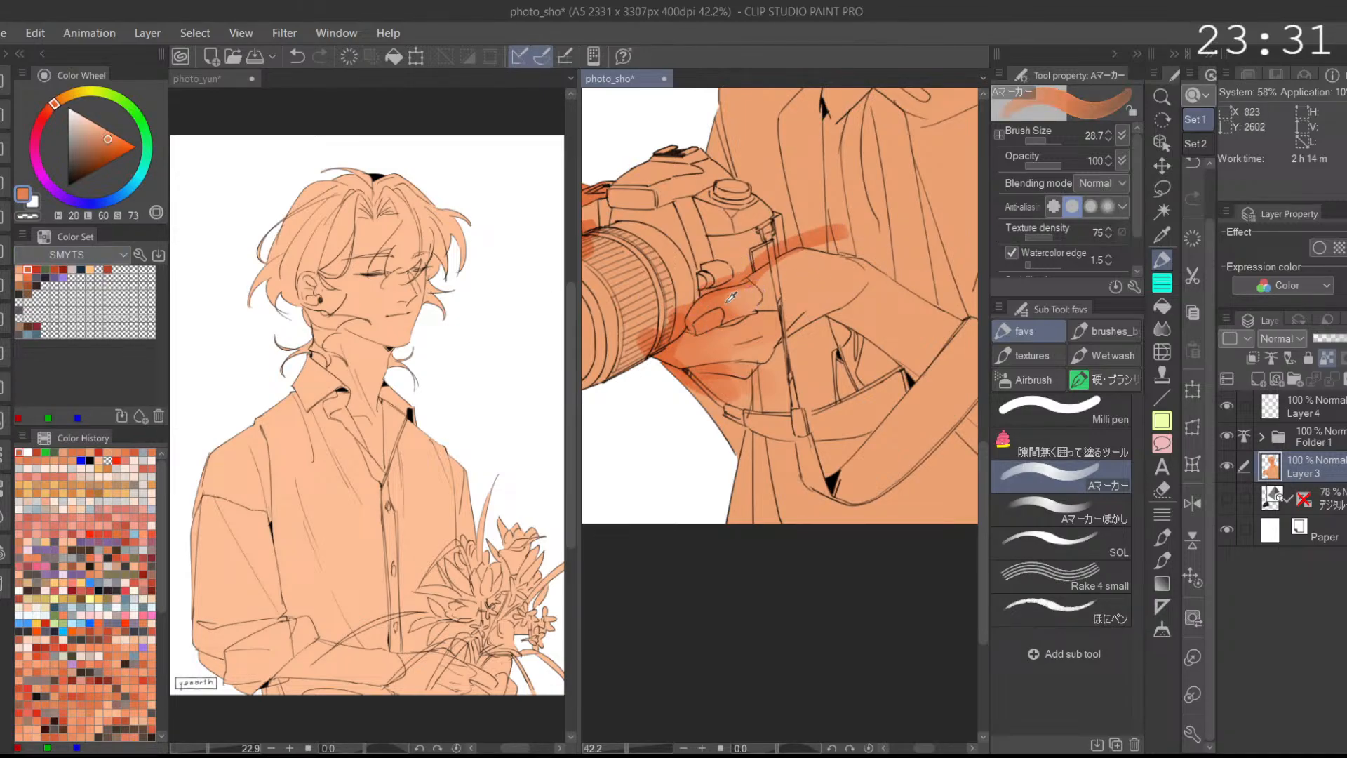
left_click(769, 299, "alt")
left_click(798, 236, "alt")
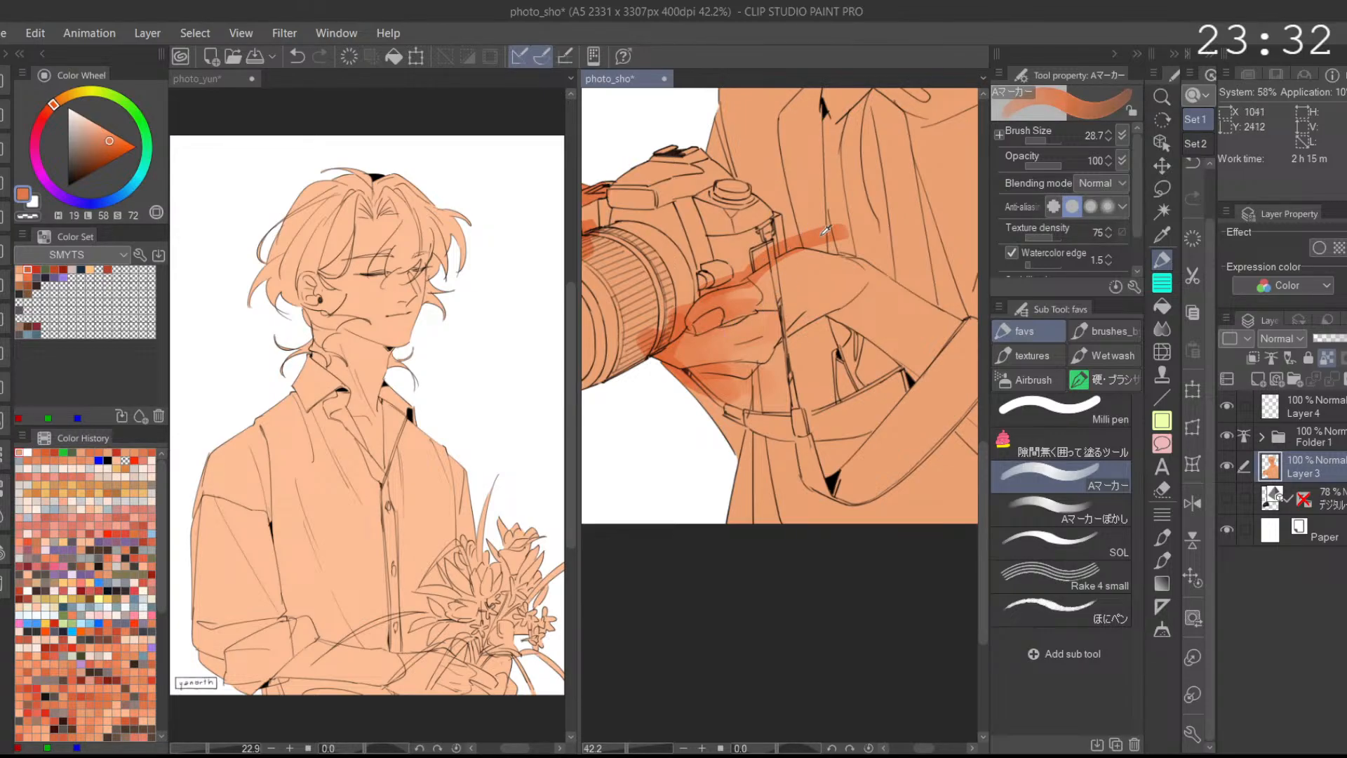
left_click(819, 232, "alt")
Step: Try further sampled orange tones on the back of the hand beside the camera strap, undoing unwanted strokes
scroll(755, 331, "up", 3)
mouse_move(725, 340)
left_mouse_down()
mouse_move(779, 319)
mouse_move(770, 340)
mouse_move(764, 330)
left_mouse_up()
scroll(830, 293, "down", 2)
key("ctrl+z")
left_click(798, 316, "alt")
left_click(739, 274, "alt")
mouse_move(749, 278)
left_mouse_down()
mouse_move(826, 289)
mouse_move(782, 322)
left_mouse_up()
key("ctrl+z")
Step: Block in orange shadows along the underside of the wrist and at the sleeve cuff, undoing the stray upper stroke
mouse_move(694, 334)
left_mouse_down()
mouse_move(662, 326)
mouse_move(662, 341)
mouse_move(798, 328)
mouse_move(743, 339)
mouse_move(752, 327)
left_mouse_up()
left_click(679, 320, "alt")
left_click(775, 333, "alt")
mouse_move(876, 337)
left_mouse_down()
mouse_move(939, 336)
mouse_move(703, 320)
left_mouse_up()
left_click(723, 283, "alt")
mouse_move(745, 274)
left_mouse_down()
mouse_move(835, 325)
mouse_move(788, 297)
mouse_move(834, 311)
mouse_move(824, 316)
mouse_move(874, 270)
left_mouse_up()
key("ctrl+z")
scroll(873, 277, "down", 2)
Step: Mirror the canvas and refine the wrist and forearm shading with sampled oranges, using the Aマーカー brush, then restore the orientation
left_click(1061, 506)
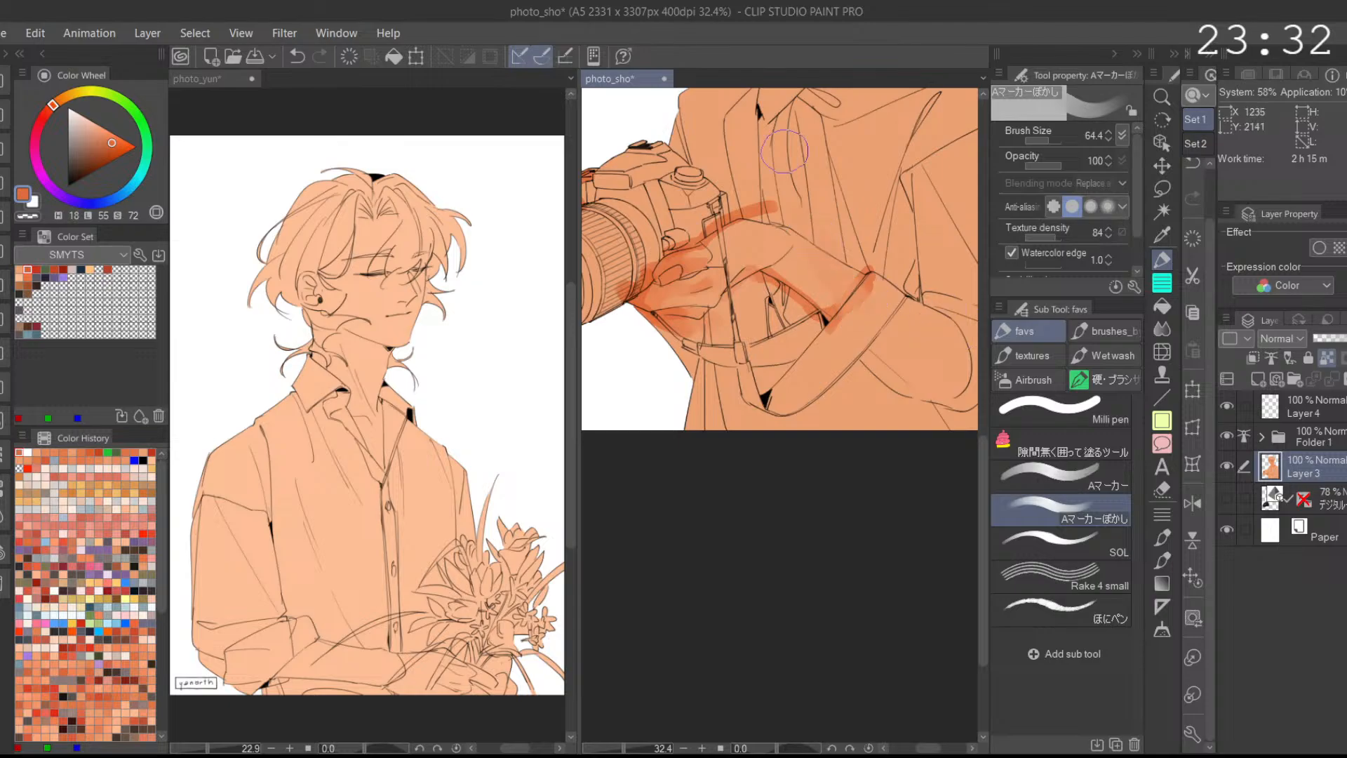
left_click(1192, 502)
left_click(1060, 484)
left_click_drag(855, 295, 849, 350)
left_click(814, 305, "alt")
left_click(708, 345, "alt")
mouse_move(722, 355)
left_mouse_down()
mouse_move(775, 262)
mouse_move(806, 279)
mouse_move(796, 315)
mouse_move(724, 321)
mouse_move(766, 279)
left_mouse_up()
left_click(805, 310, "alt")
left_click(1192, 502)
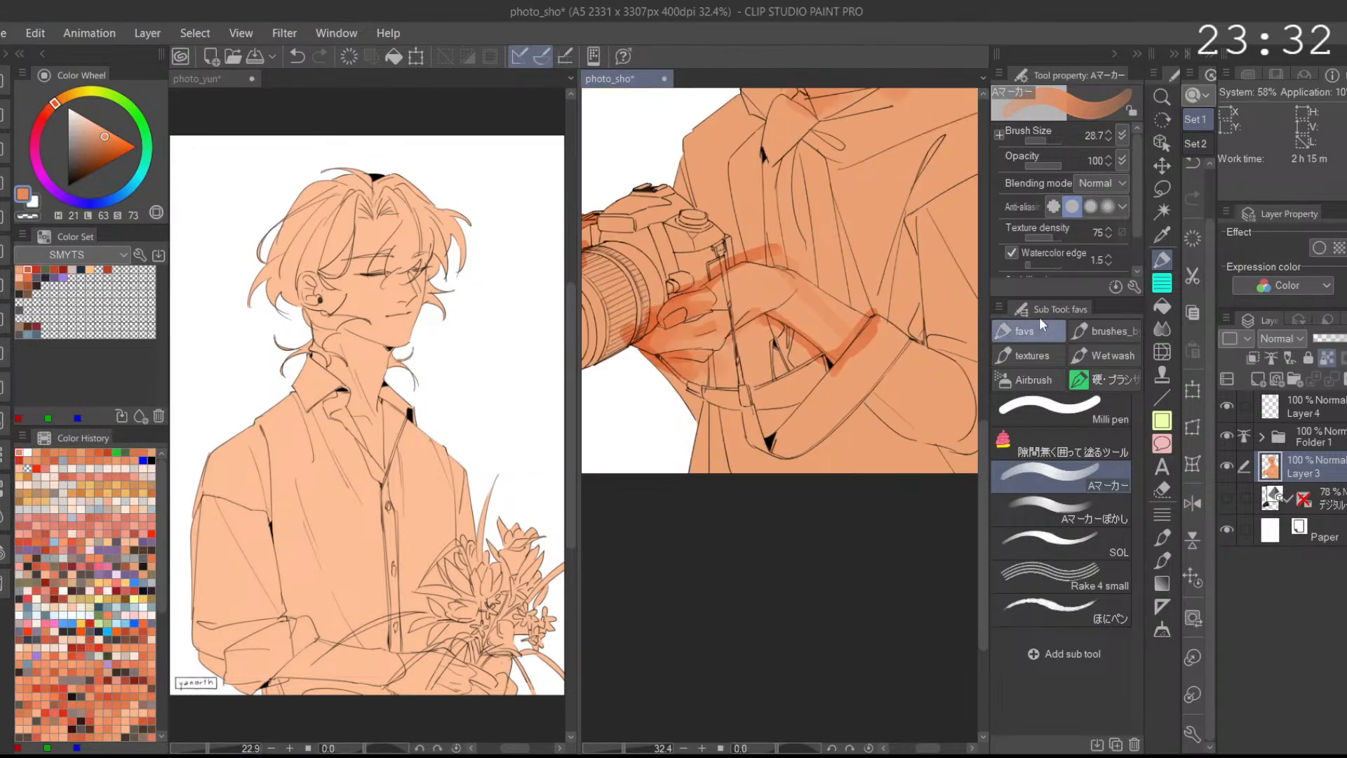
Step: Shade along the upper edge of the forearm from the hand towards the cuff, undoing and repainting the stroke
left_click_drag(850, 320, 832, 298)
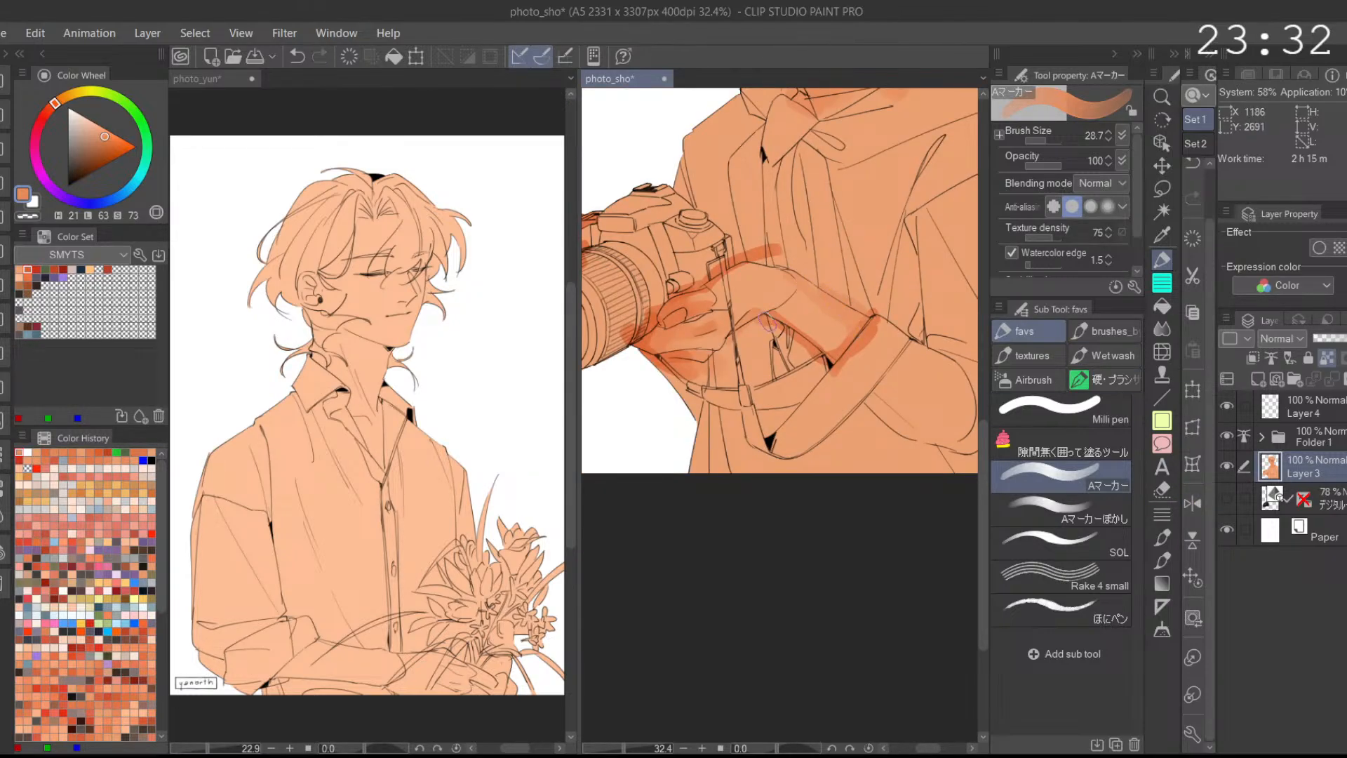
left_click(1059, 509)
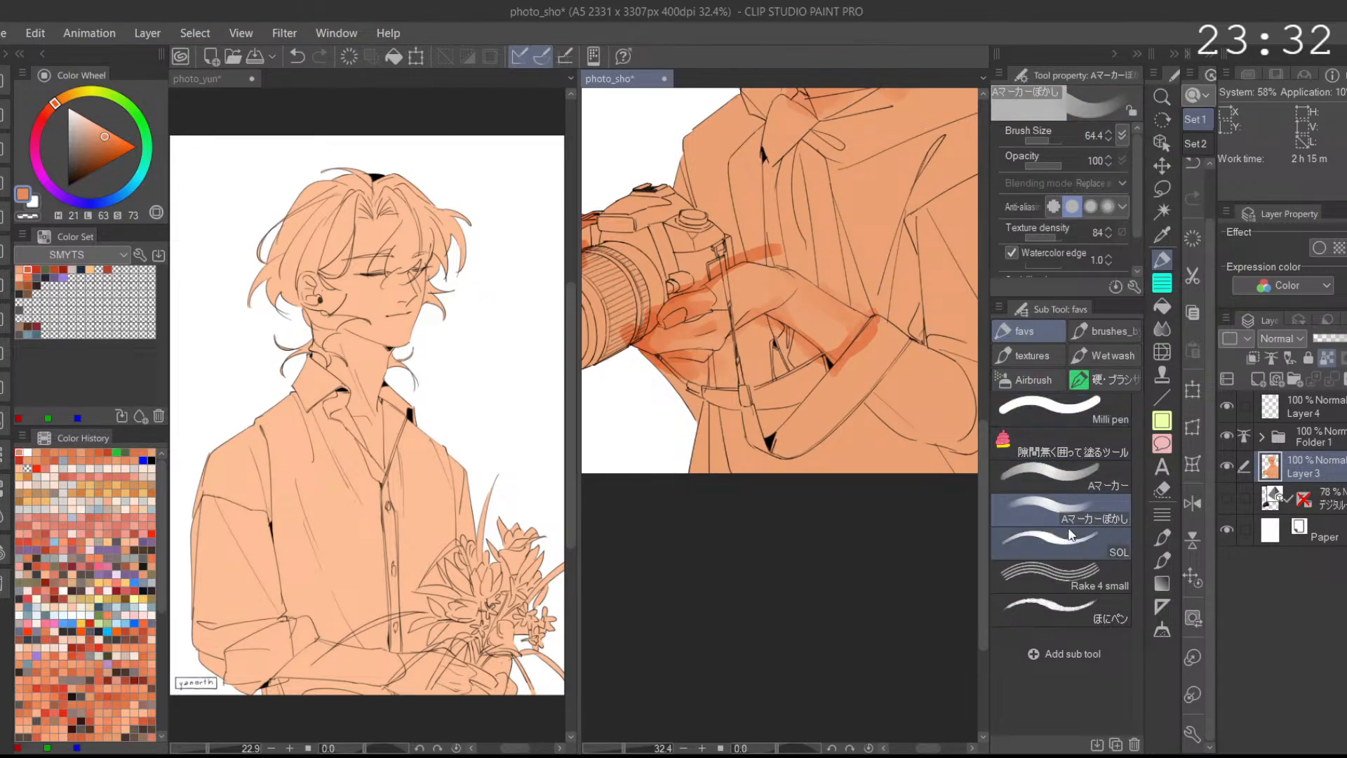
left_click(1052, 476)
left_click(857, 332, "alt")
mouse_move(803, 281)
left_mouse_down()
mouse_move(776, 265)
mouse_move(894, 327)
mouse_move(857, 304)
mouse_move(832, 346)
mouse_move(788, 266)
mouse_move(866, 307)
left_mouse_up()
key("ctrl+z")
left_click(836, 342, "alt")
key("ctrl+z")
left_click_drag(776, 265, 869, 309)
left_click_drag(878, 363, 937, 405)
scroll(863, 348, "down", 1)
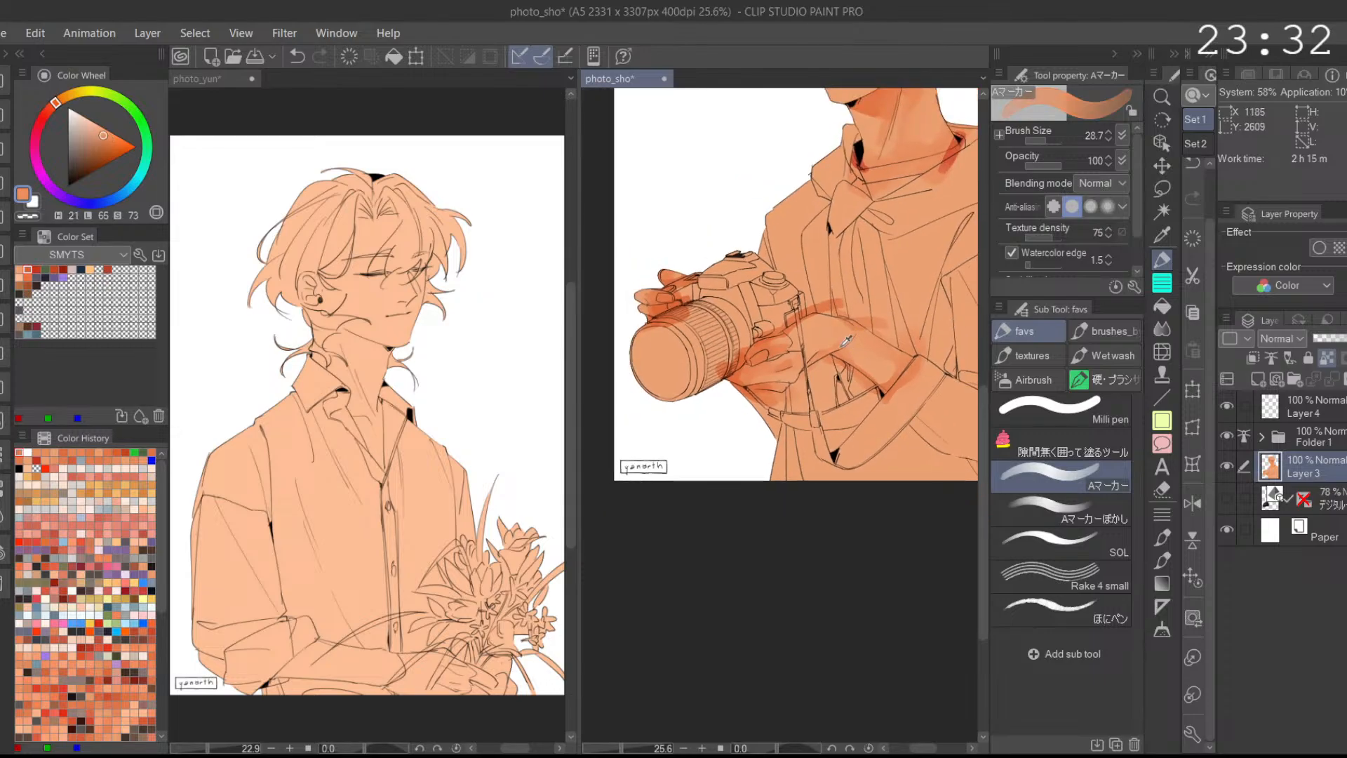
Step: Touch up the wrist and block in orange shadows around the sleeve cuff and the elbow fold with the Aマーカー brush
left_click(838, 337, "alt")
scroll(876, 335, "up", 3)
scroll(878, 336, "down", 2)
left_click_drag(894, 393, 843, 365)
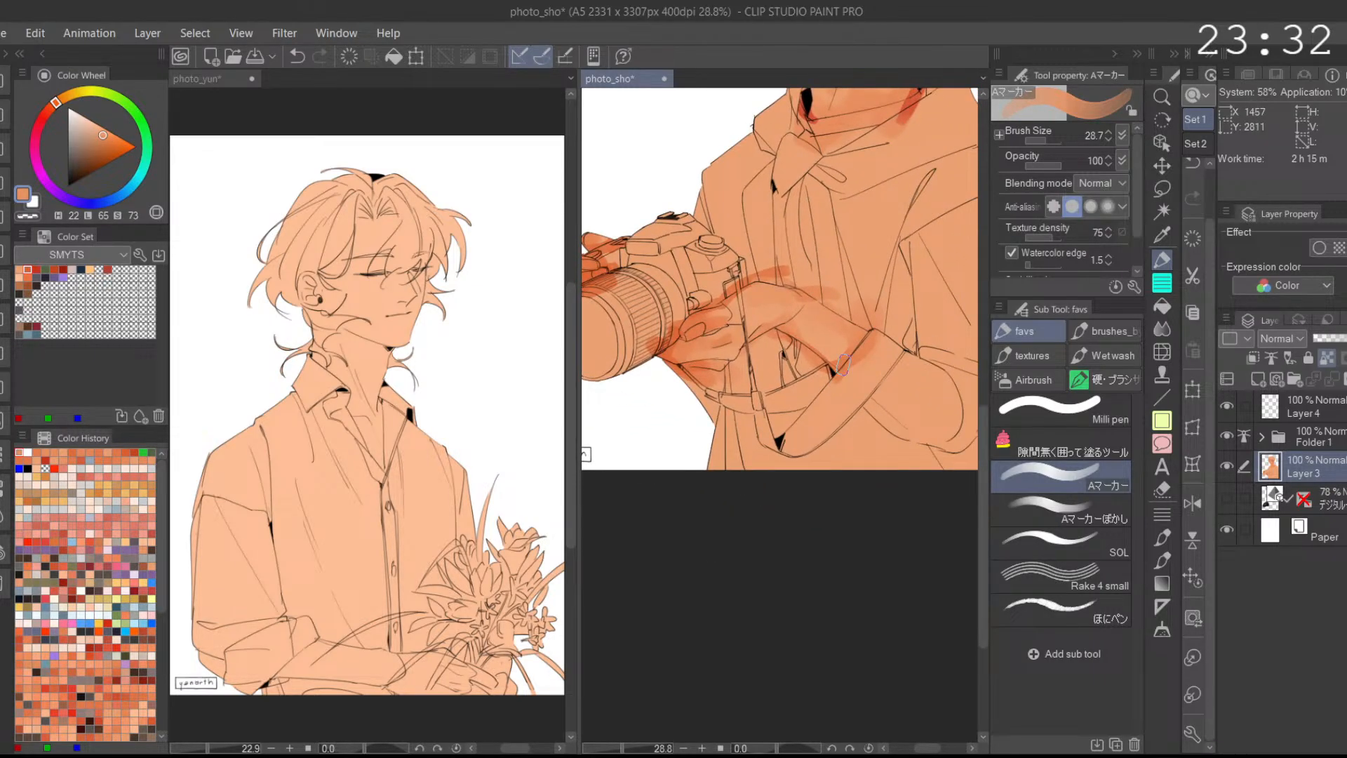
left_click_drag(869, 503, 842, 552)
scroll(866, 495, "down", 2)
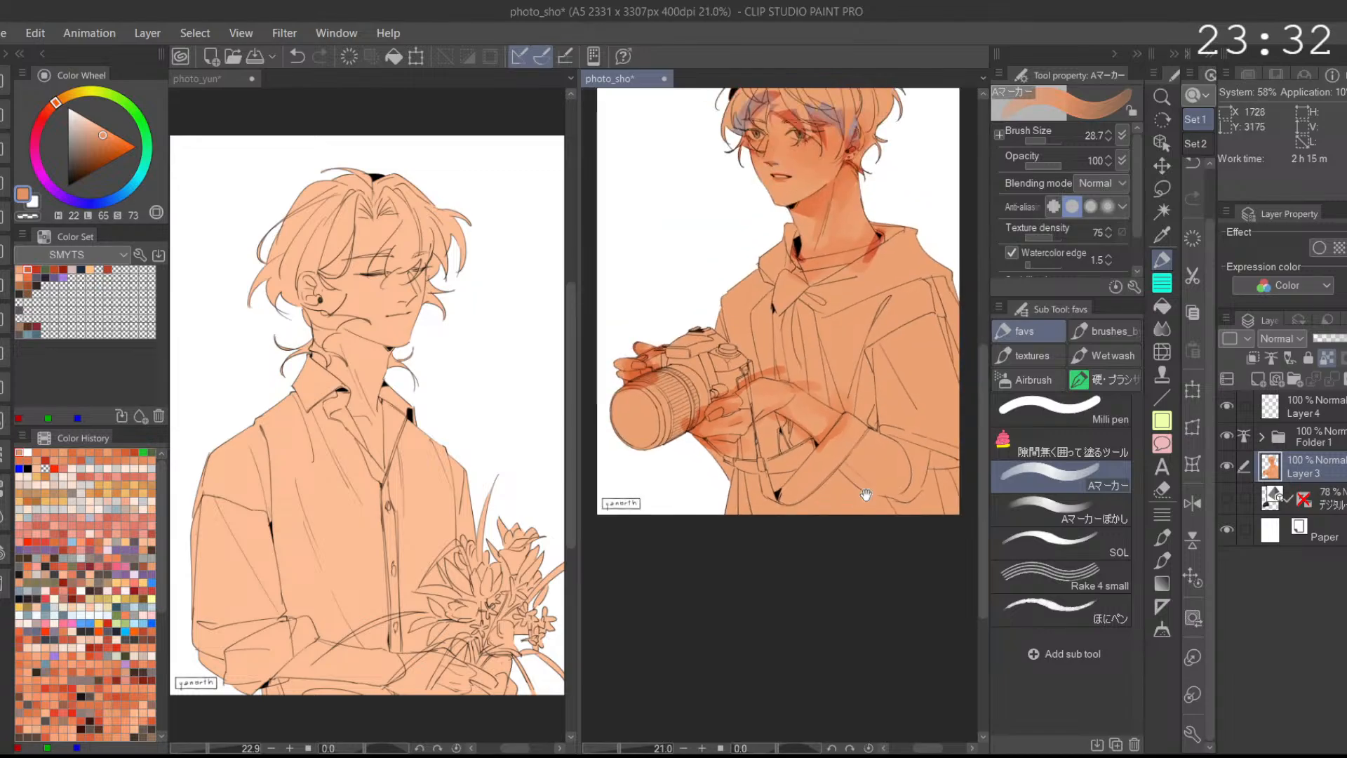
left_click_drag(866, 496, 822, 440)
scroll(812, 437, "up", 2)
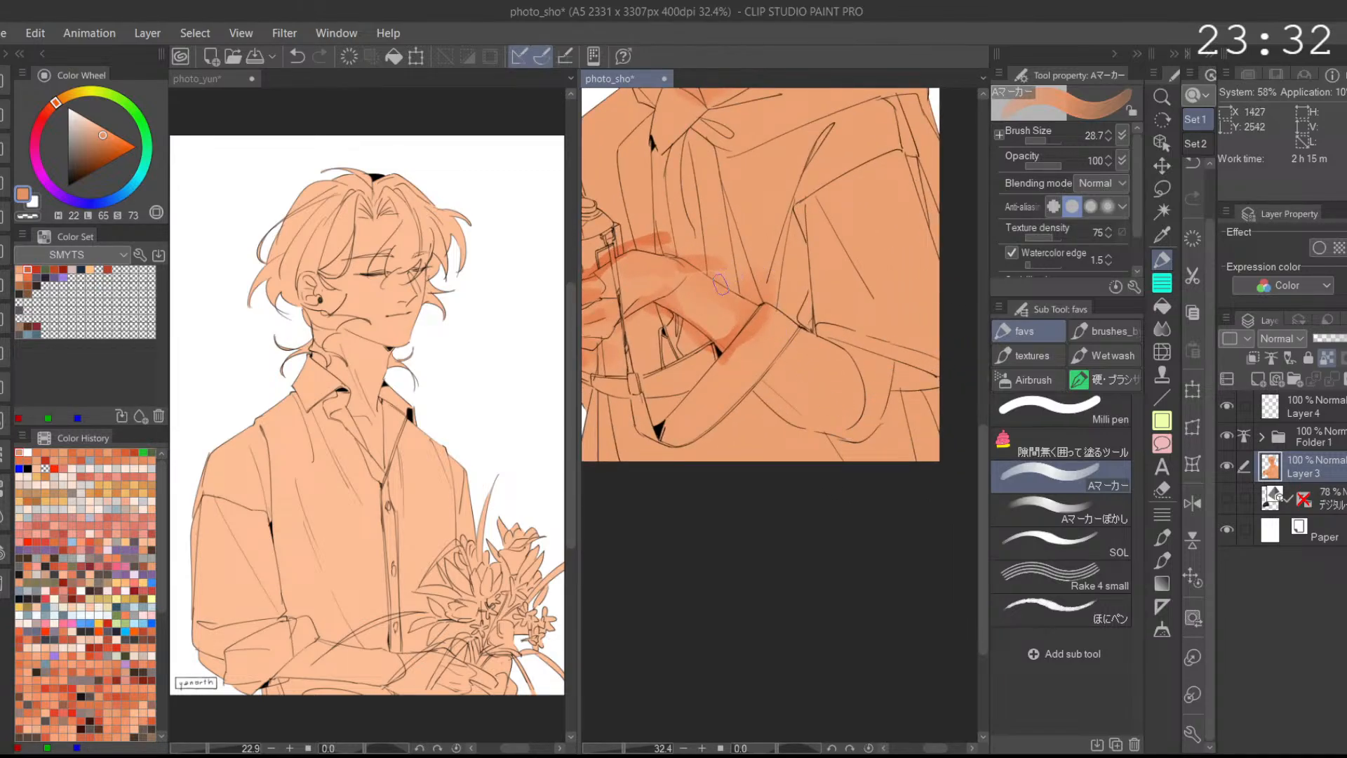
left_click(745, 338, "alt")
mouse_move(765, 348)
left_mouse_down()
mouse_move(758, 400)
mouse_move(787, 333)
mouse_move(779, 406)
mouse_move(755, 383)
mouse_move(843, 443)
mouse_move(816, 430)
mouse_move(875, 435)
mouse_move(900, 339)
mouse_move(898, 358)
mouse_move(825, 333)
mouse_move(887, 373)
left_mouse_up()
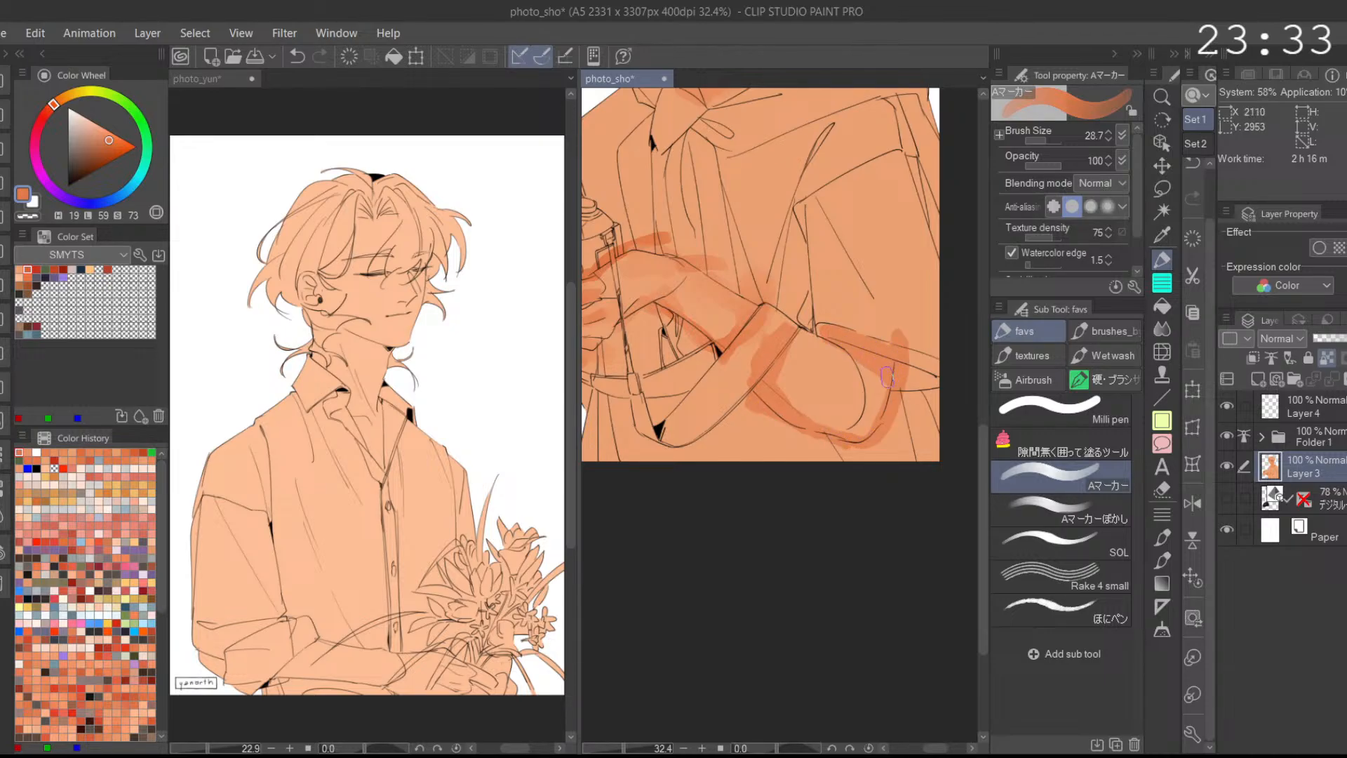
left_click(794, 355, "alt")
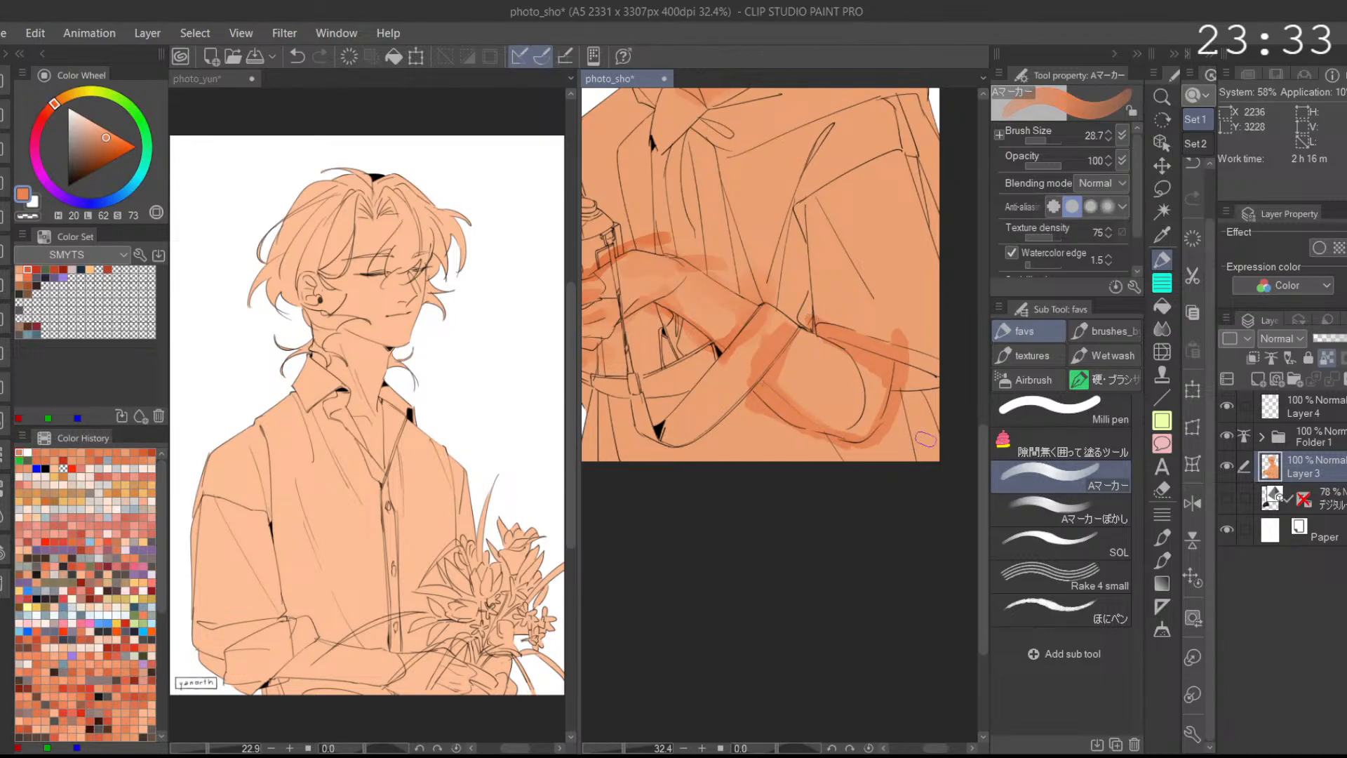
Step: Mirror the canvas and deepen the shadow along the elbow fold of the sleeve with a darker sampled orange, undoing unwanted strokes
left_click(1193, 503)
left_click_drag(816, 415, 773, 401)
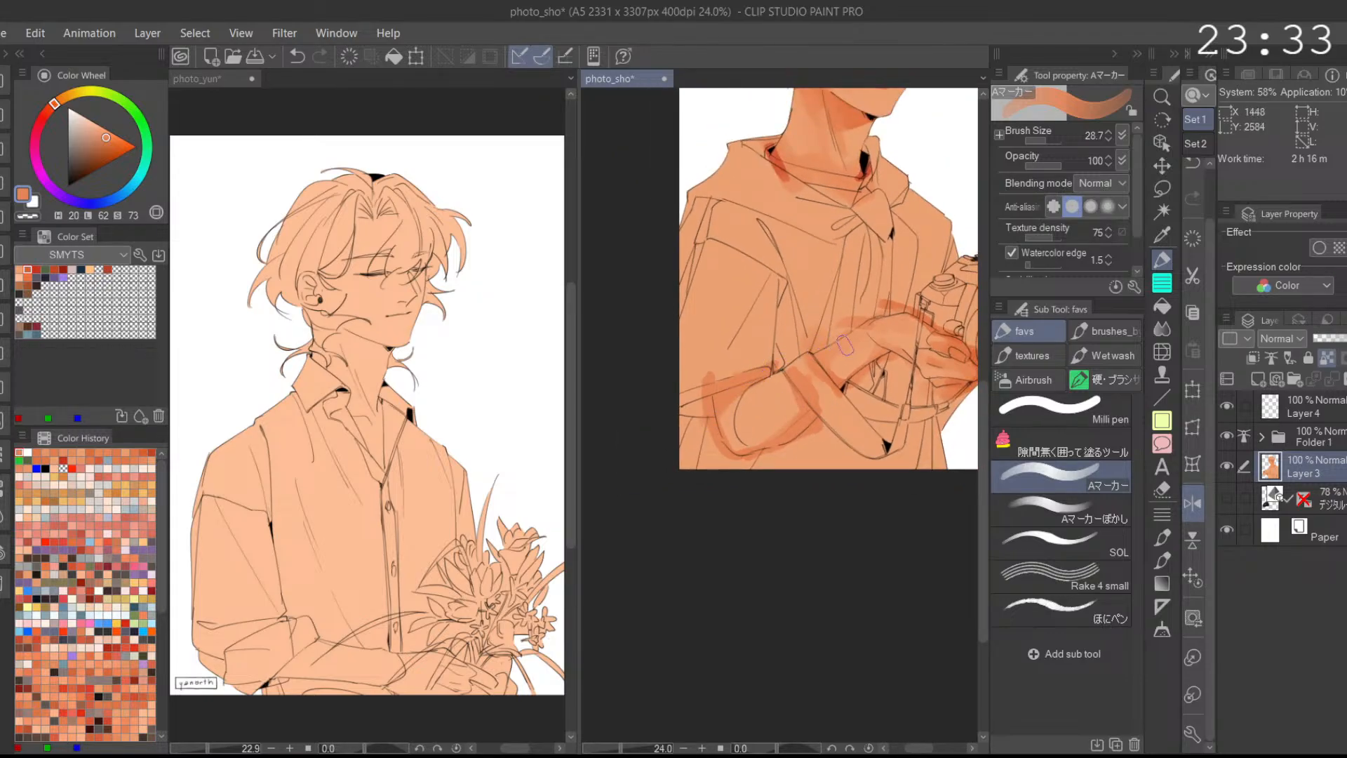
left_click(798, 330, "alt")
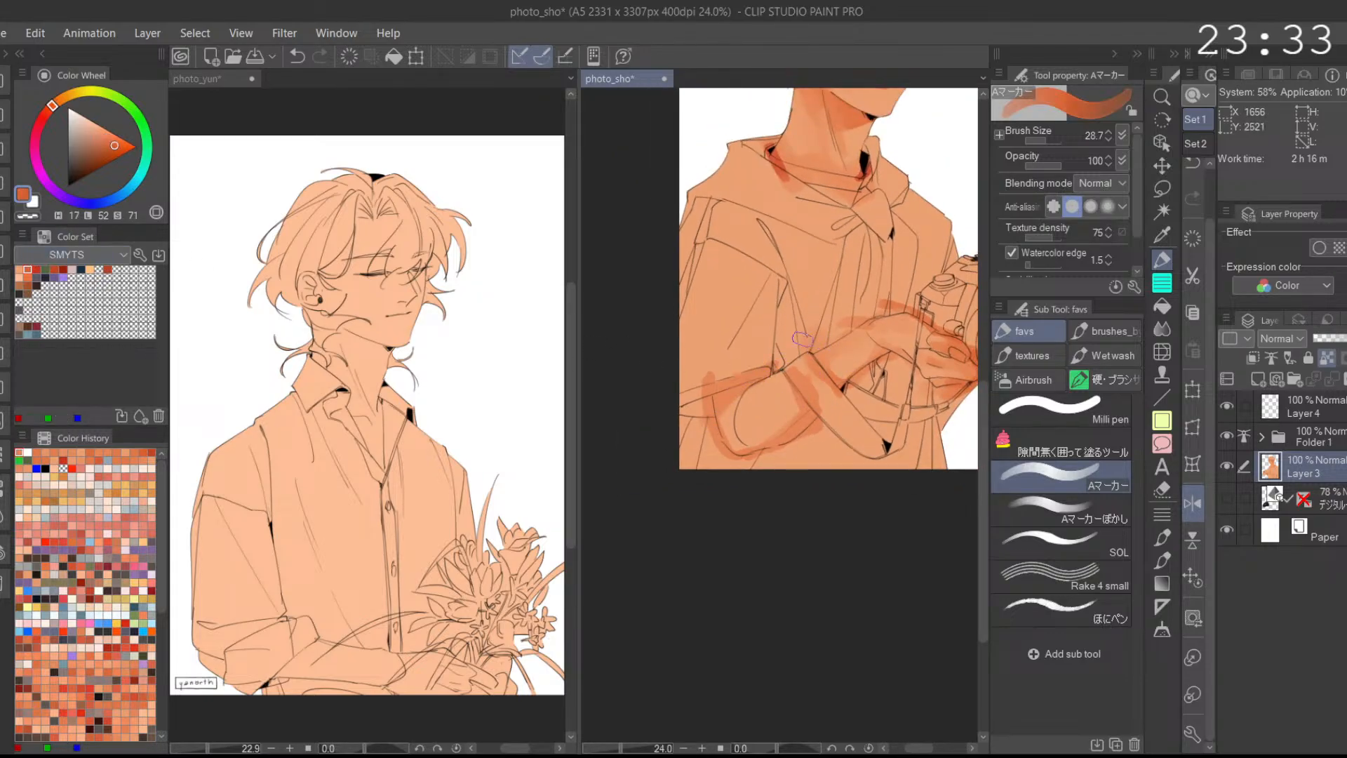
mouse_move(782, 371)
left_mouse_down()
mouse_move(824, 426)
mouse_move(816, 398)
mouse_move(789, 451)
mouse_move(777, 457)
mouse_move(800, 427)
mouse_move(766, 459)
left_mouse_up()
key("ctrl+z")
key("ctrl+z")
mouse_move(707, 397)
left_mouse_down()
mouse_move(708, 425)
mouse_move(716, 391)
mouse_move(766, 368)
mouse_move(735, 393)
mouse_move(730, 424)
mouse_move(723, 403)
mouse_move(740, 448)
left_mouse_up()
Step: Tone the lower sleeve inside the elbow fold with lighter sampled oranges and return the canvas to its normal orientation
left_click(730, 421, "alt")
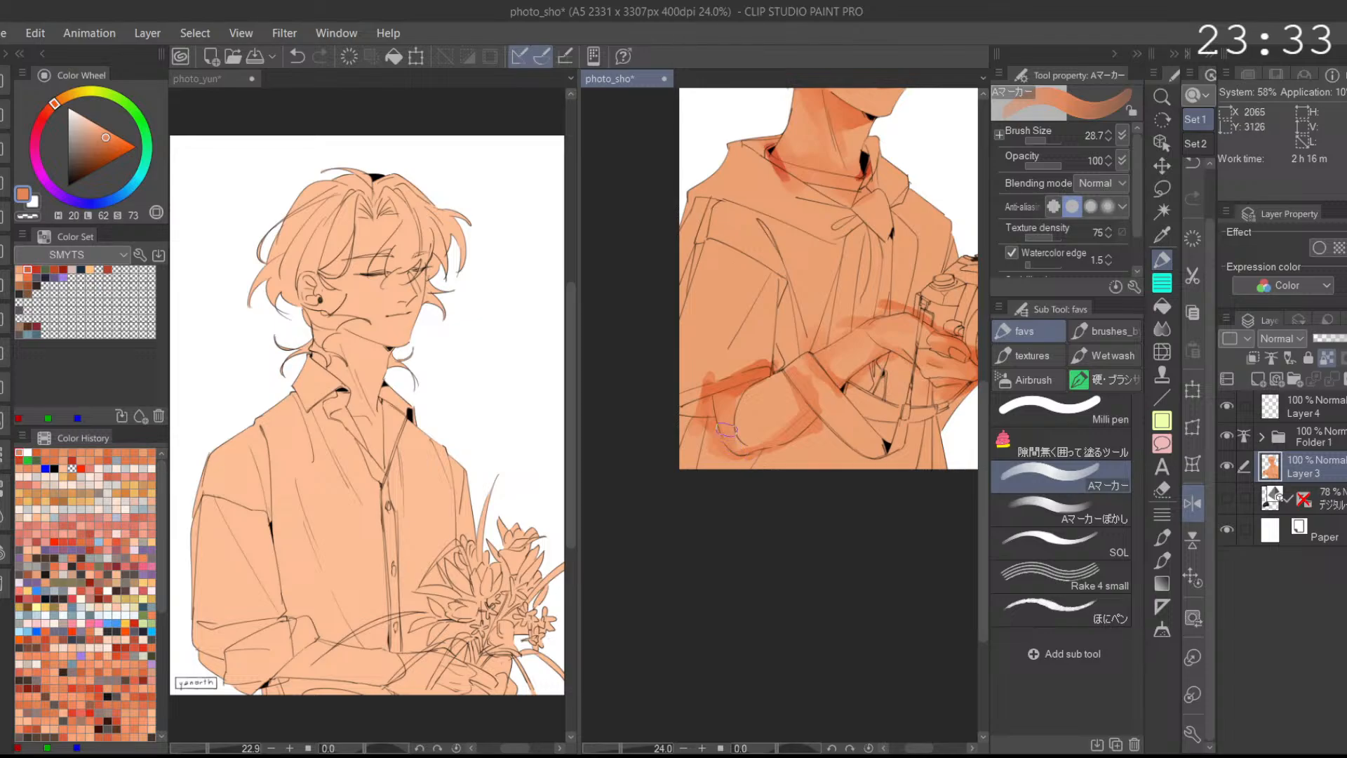
left_click_drag(745, 440, 784, 387)
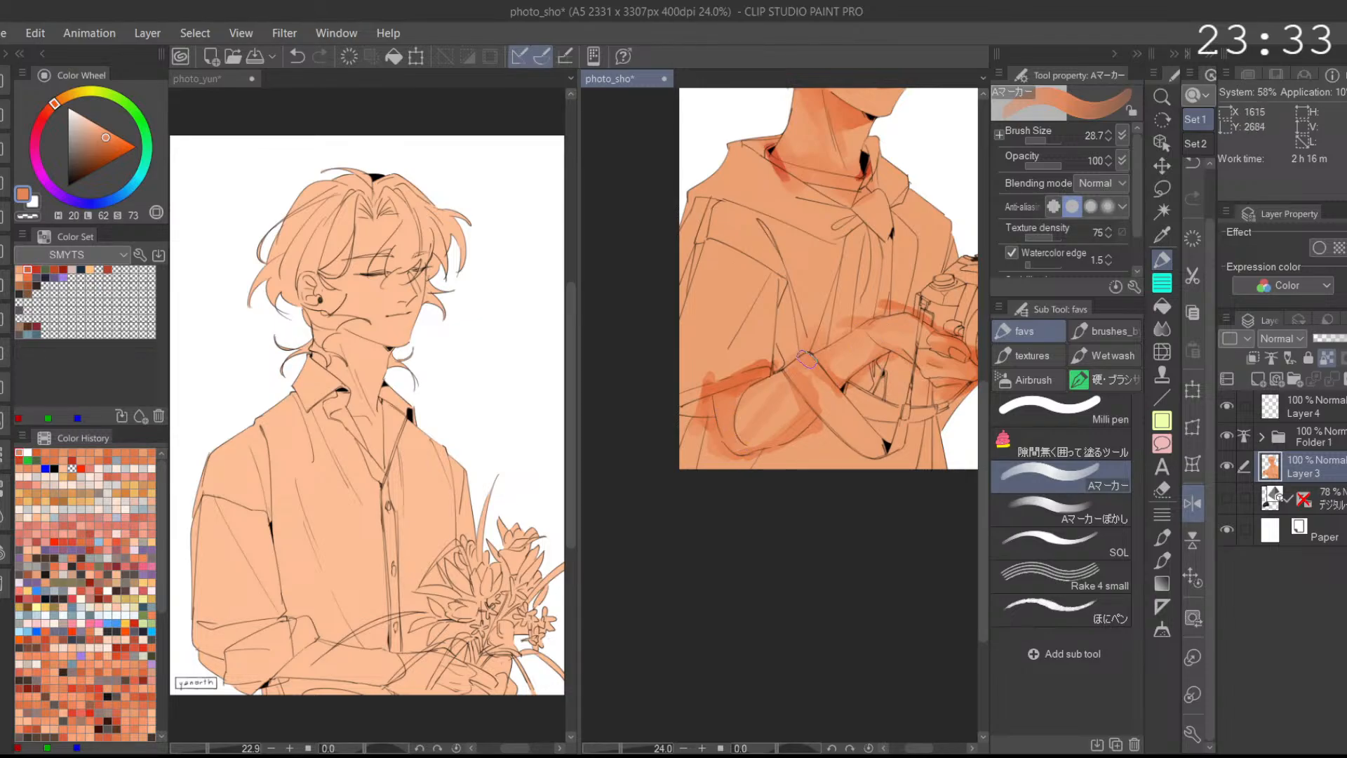
left_click(766, 384, "alt")
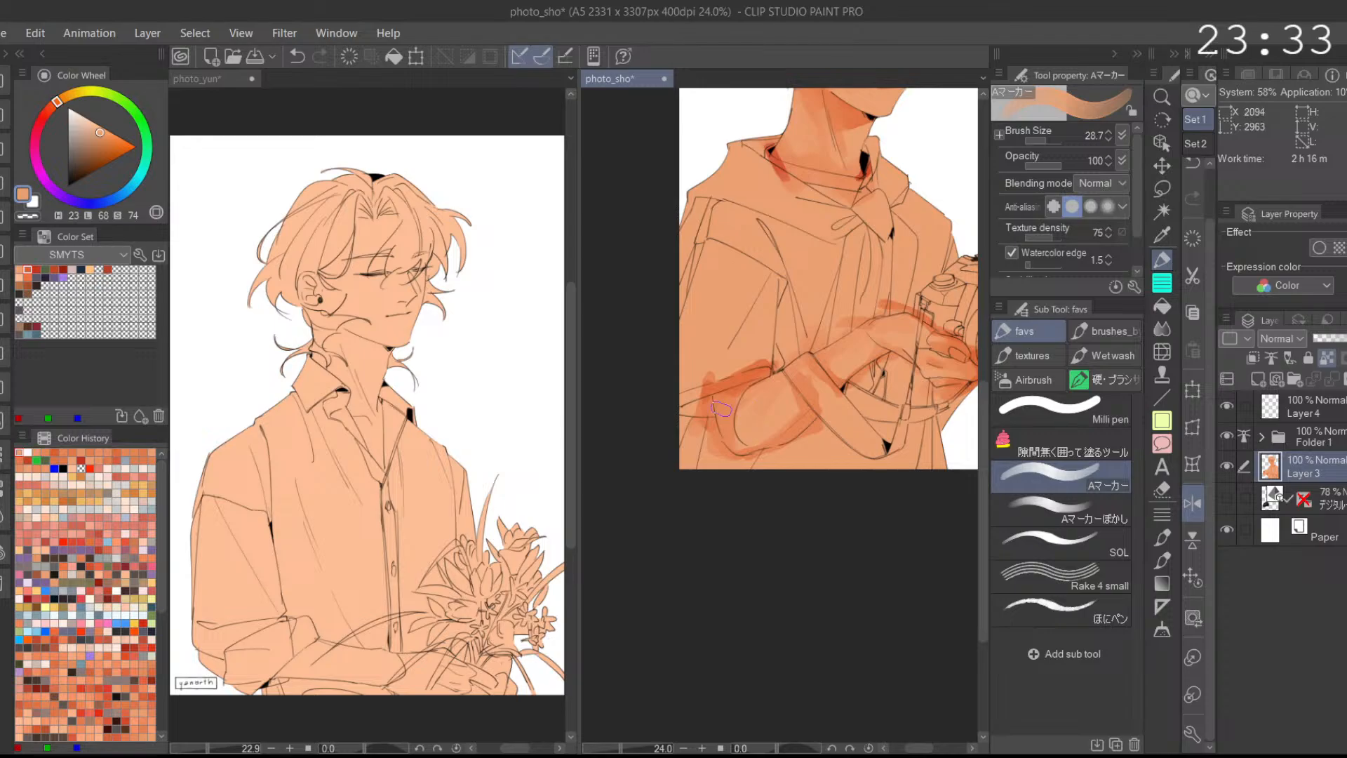
left_click(731, 395, "alt")
key("h")
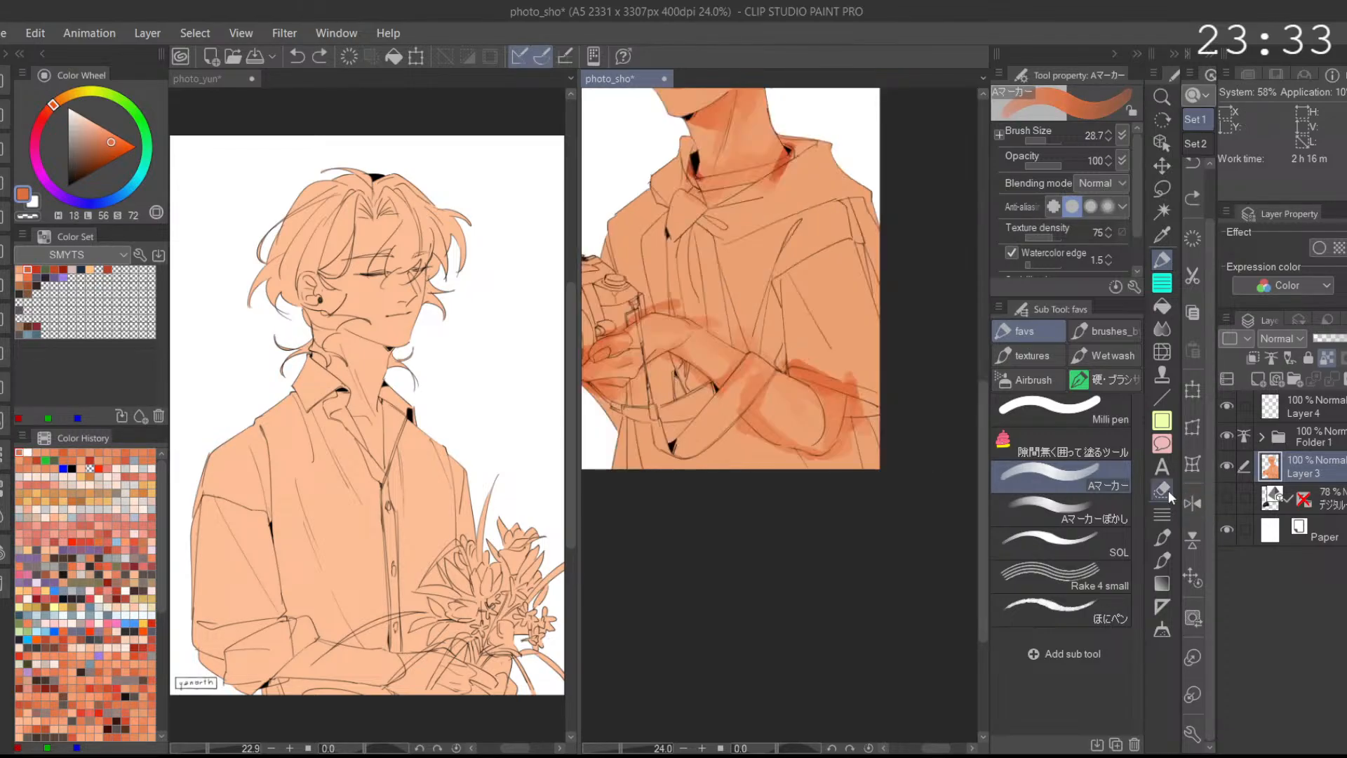
left_click(835, 396, "alt")
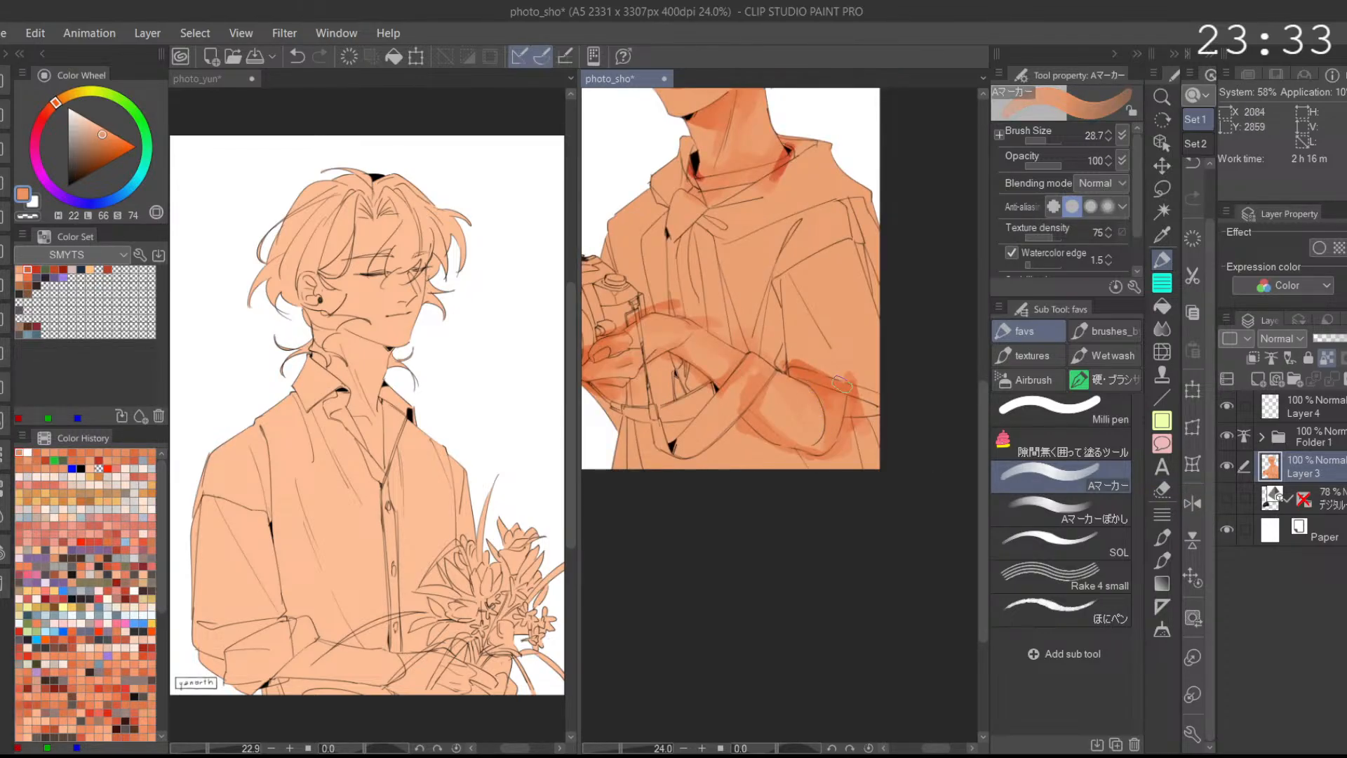
Step: Choose a pale greyish blue and paint a small reflected-light accent under the elbow fold, undoing unwanted strokes
left_click(84, 119)
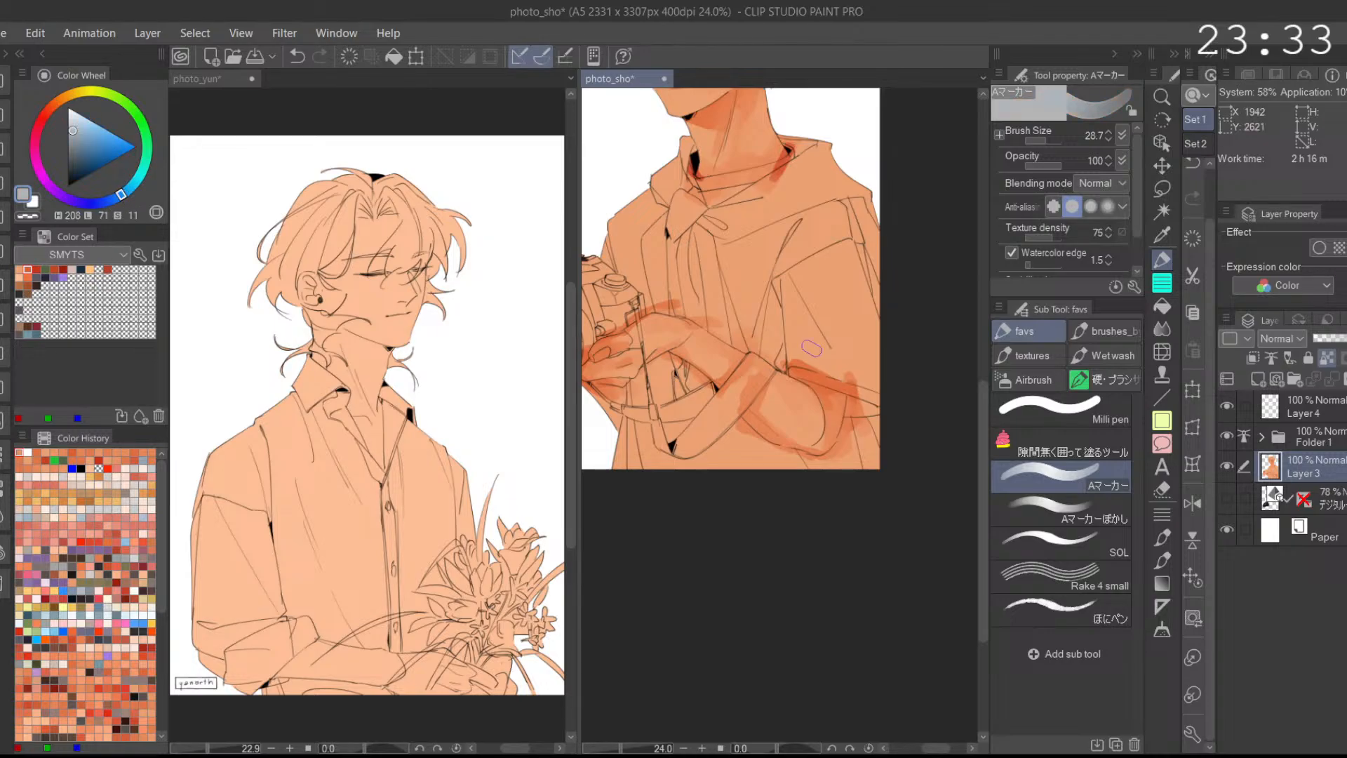
left_click_drag(798, 376, 833, 393)
key("ctrl+z")
scroll(807, 371, "up", 5)
left_click_drag(767, 353, 811, 374)
key("ctrl+z")
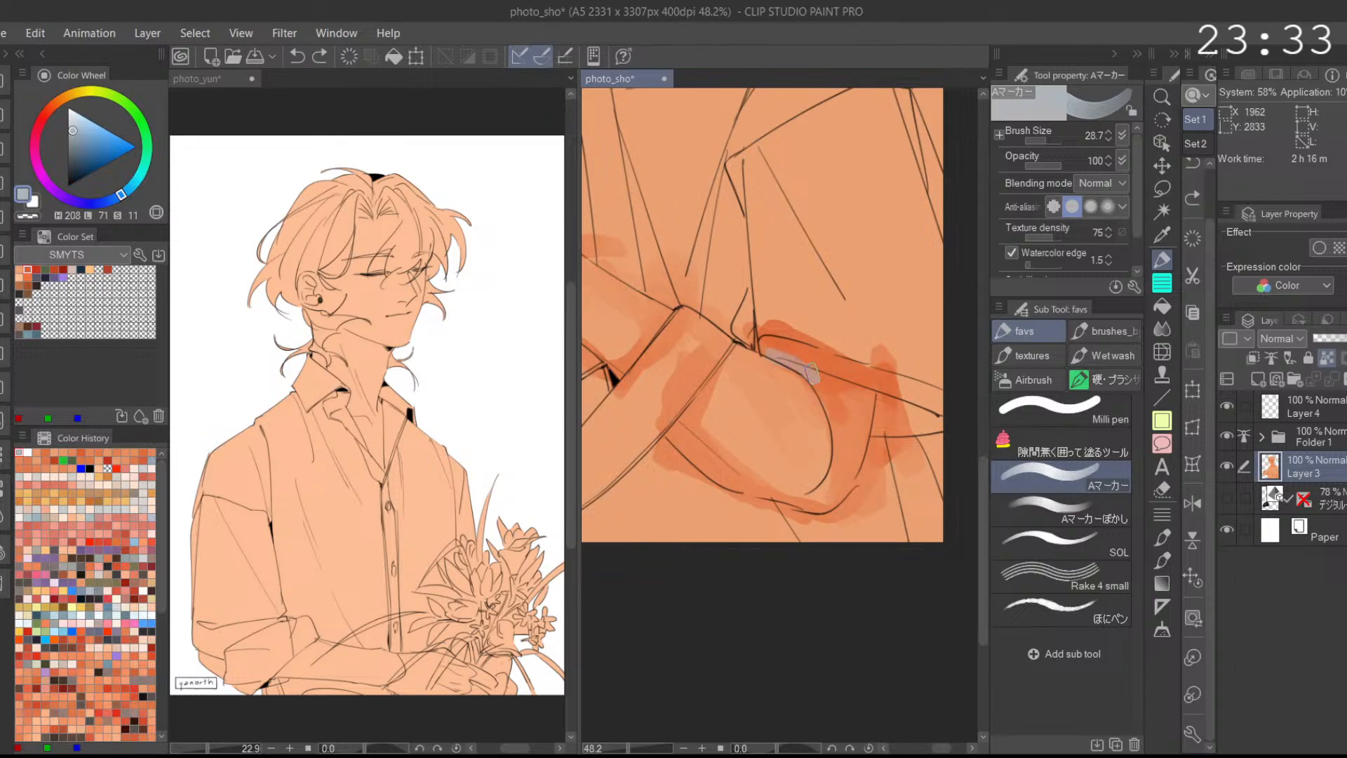
Step: Blend the greyish-blue accent into the orange elbow shadow with the Aマーカーぼかし brush at size 64.4
left_click(1059, 507)
scroll(841, 394, "up", 1)
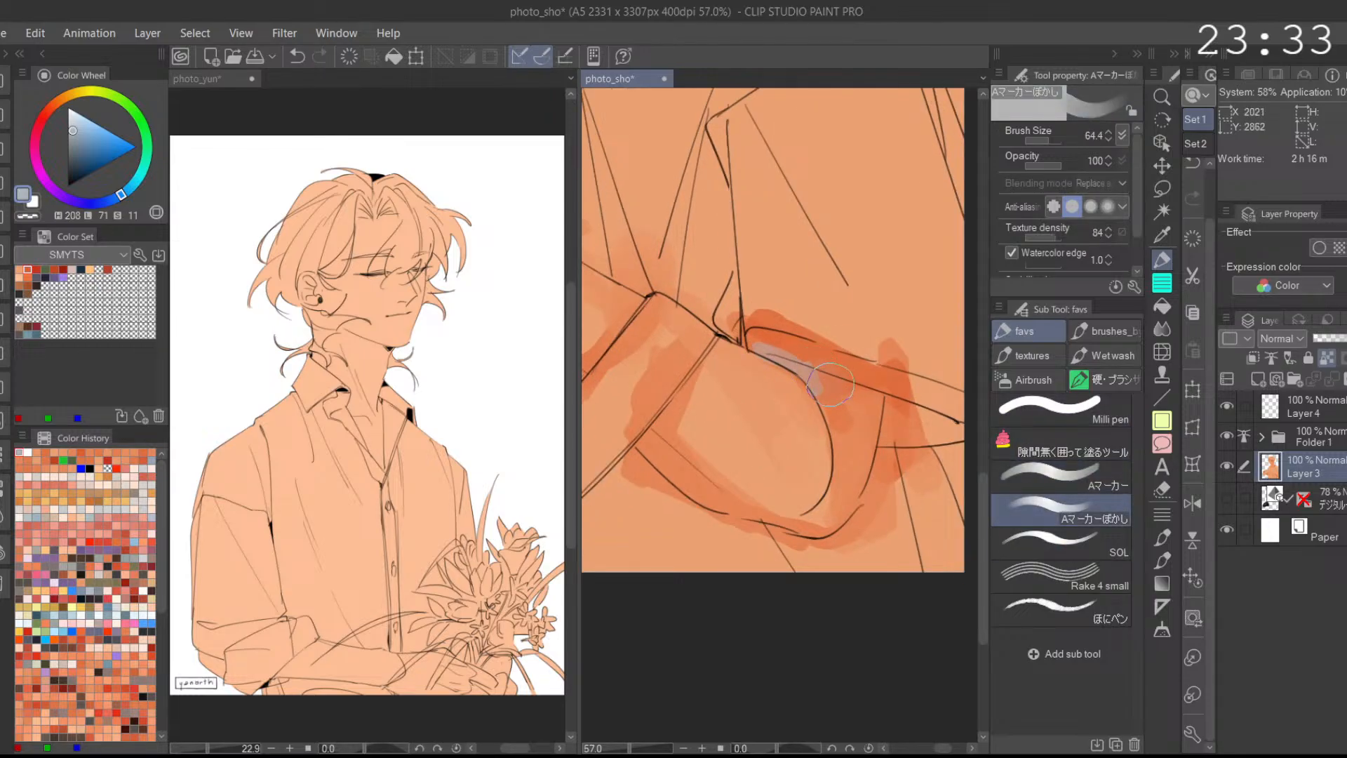
left_click_drag(818, 383, 829, 393)
scroll(856, 368, "down", 3)
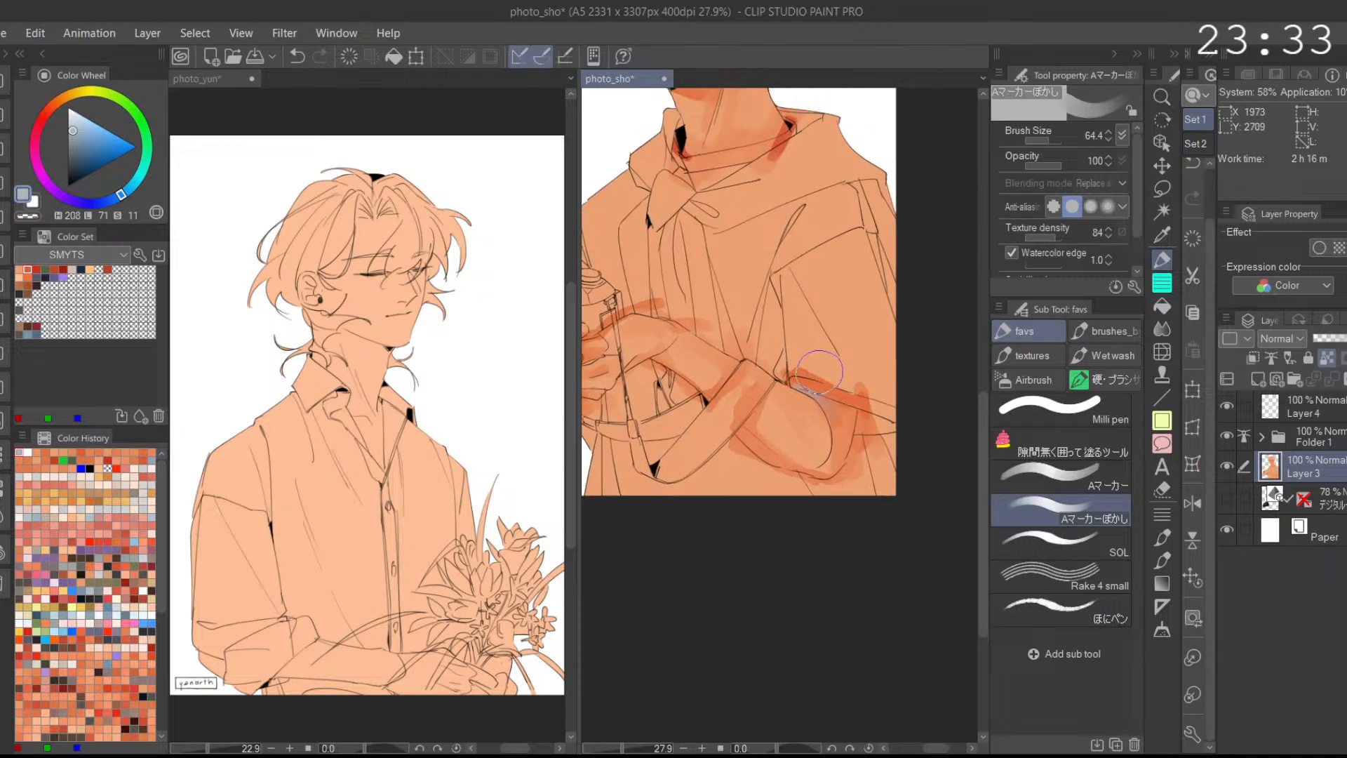
Step: Rework the orange shadow around the blue accent with the Aマーカー brush at size 28.7 and sampled colors
left_click(1060, 479)
scroll(864, 425, "up", 4)
left_click(830, 380, "alt")
left_click_drag(830, 381, 846, 361)
scroll(846, 359, "down", 2)
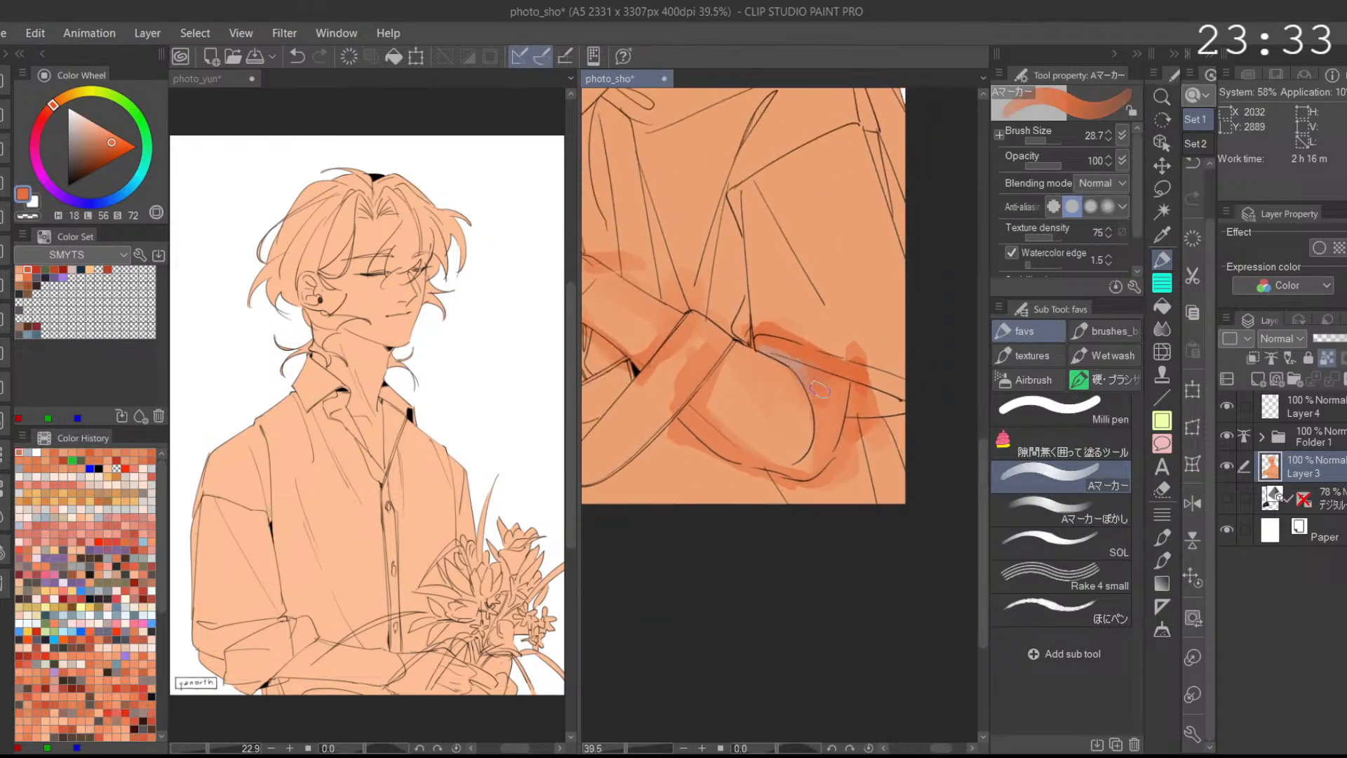
left_click(801, 368, "alt")
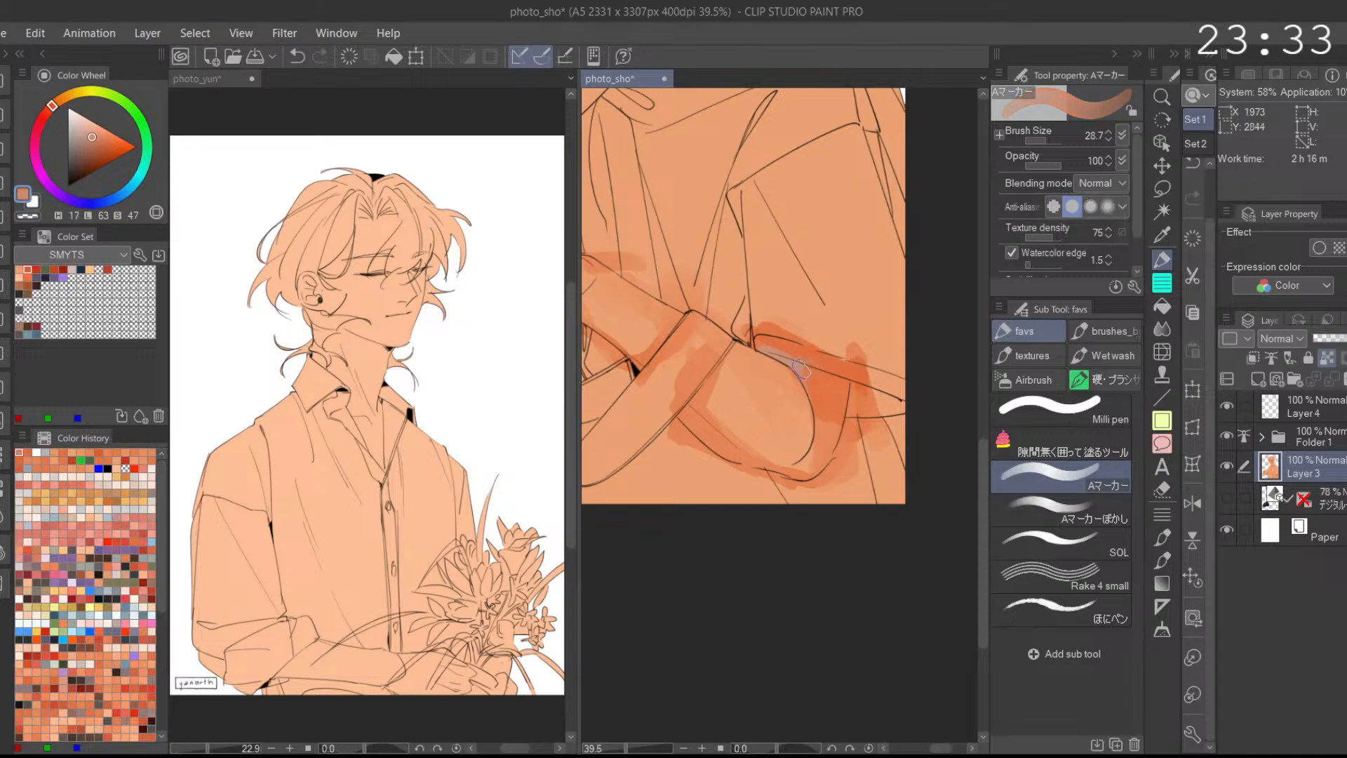
Step: Refine the shading at the elbow and lower sleeve edge with sampled oranges, undoing strokes that do not fit
scroll(857, 390, "down", 1)
left_click(838, 403, "alt")
key("ctrl+z")
left_click(830, 451)
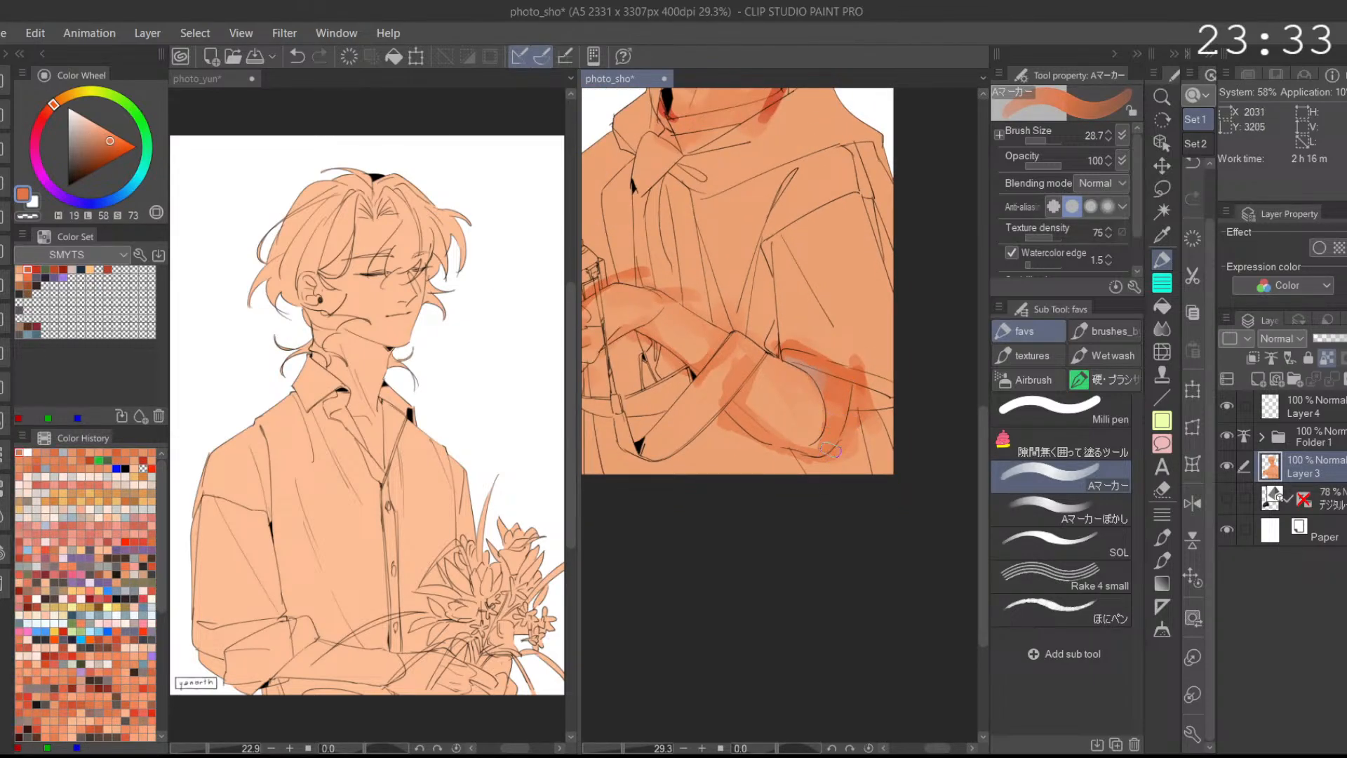
scroll(870, 398, "down", 1)
key("ctrl+z")
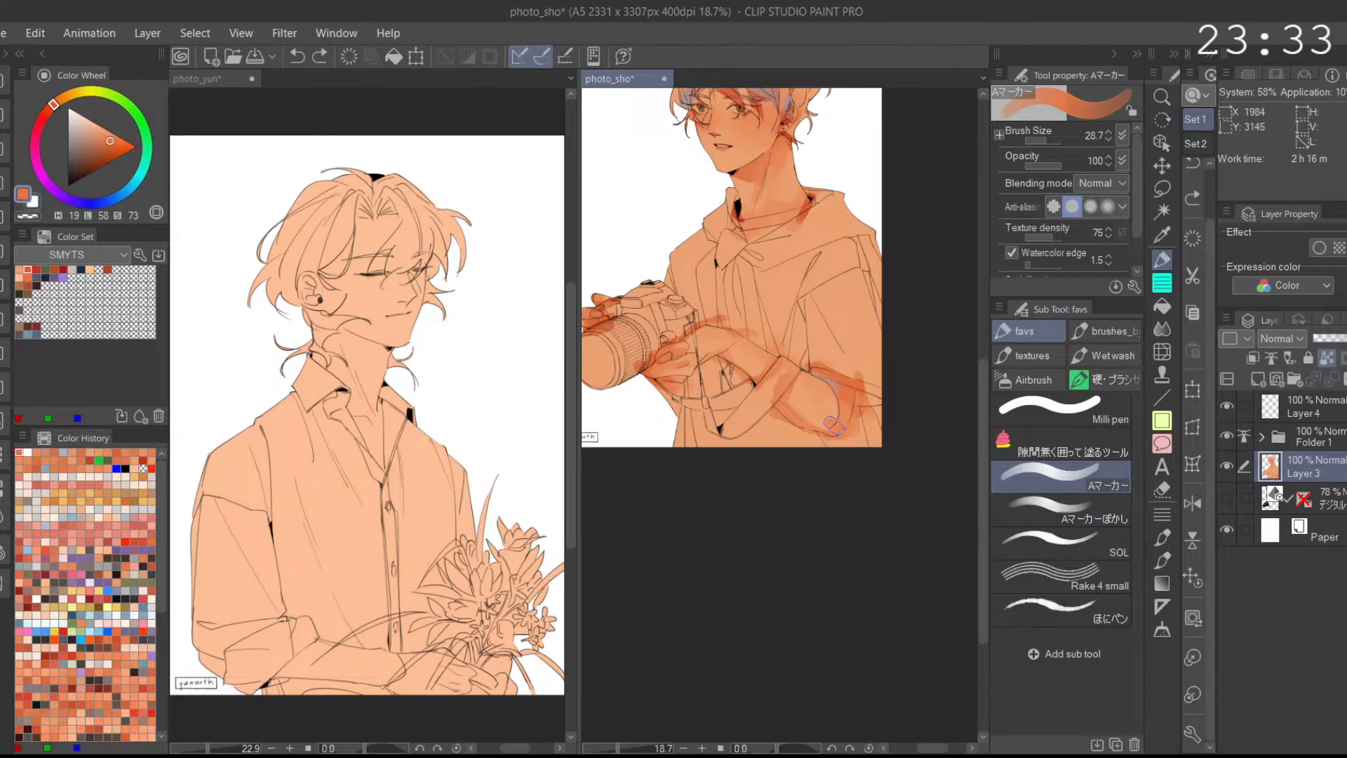
left_click(811, 418, "alt")
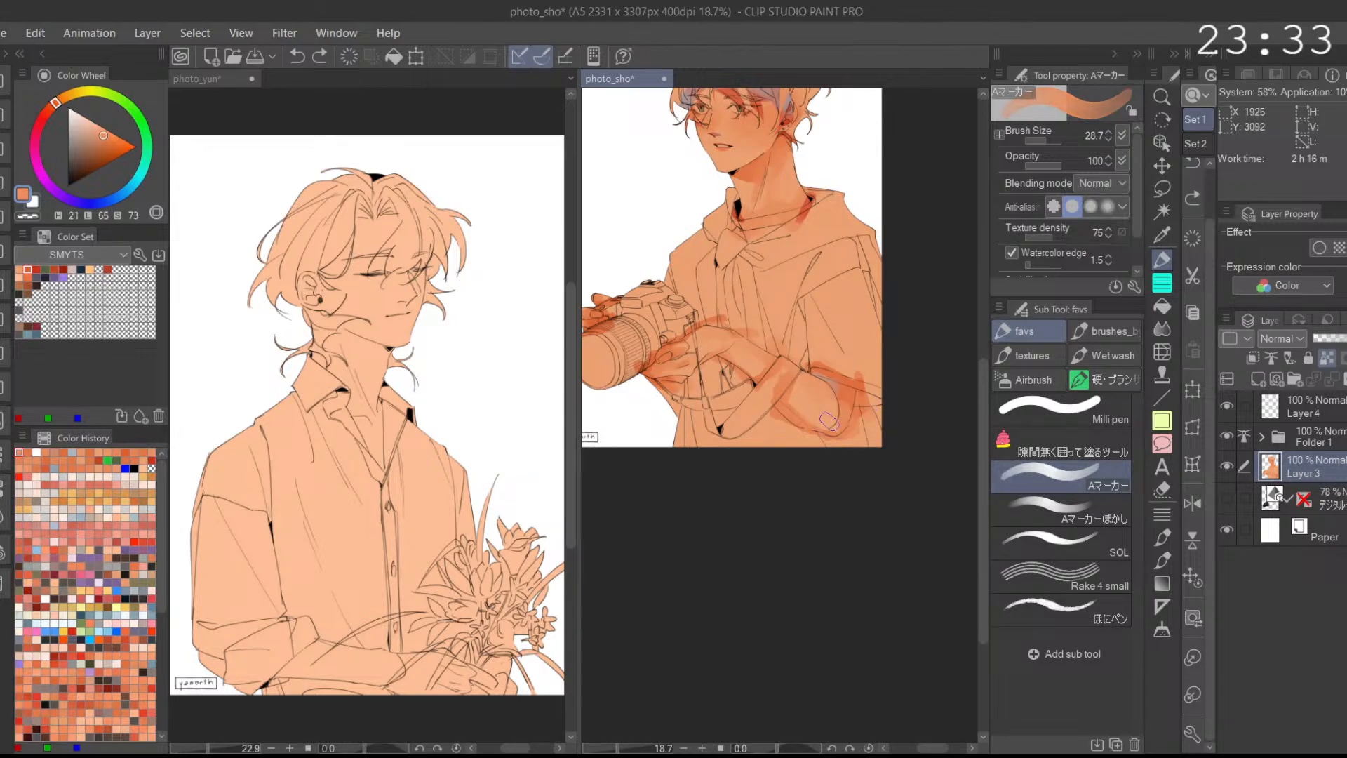
left_click(853, 379, "alt")
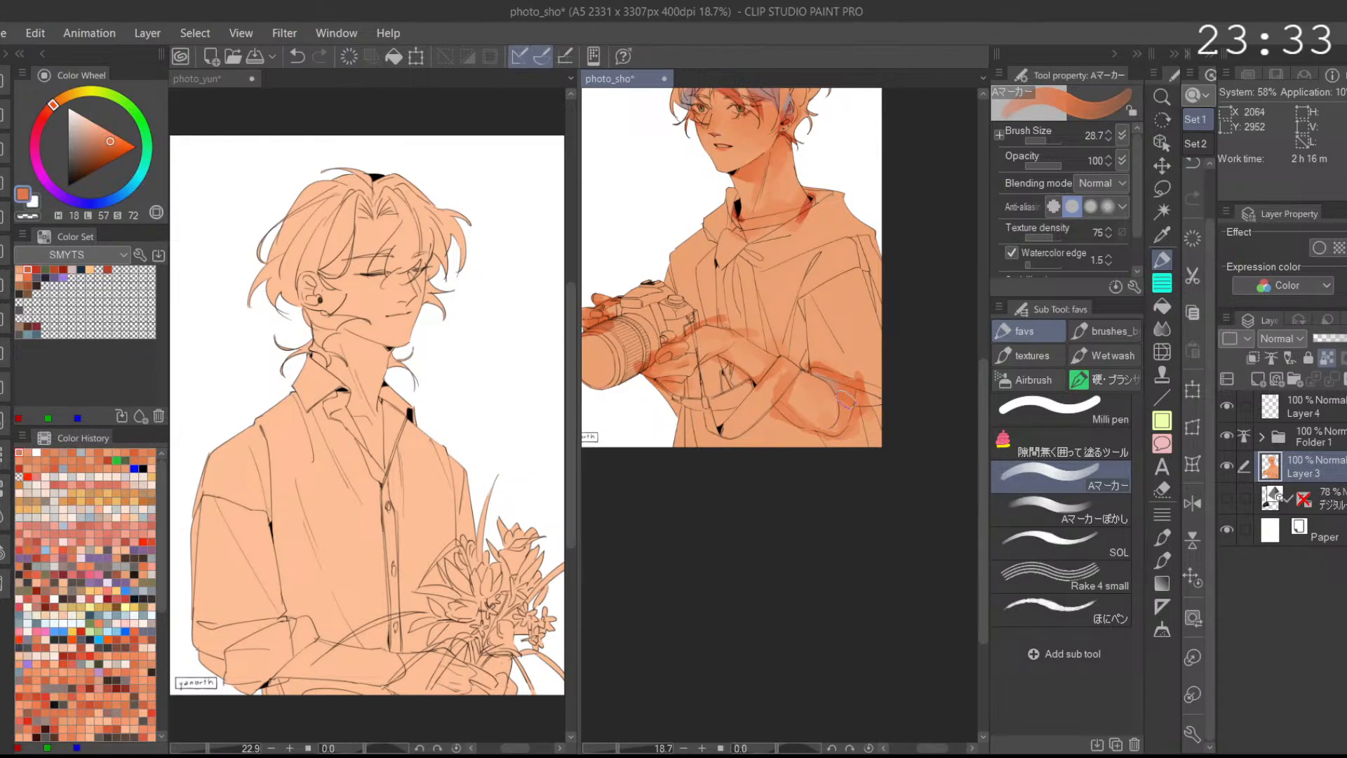
scroll(873, 333, "down", 1)
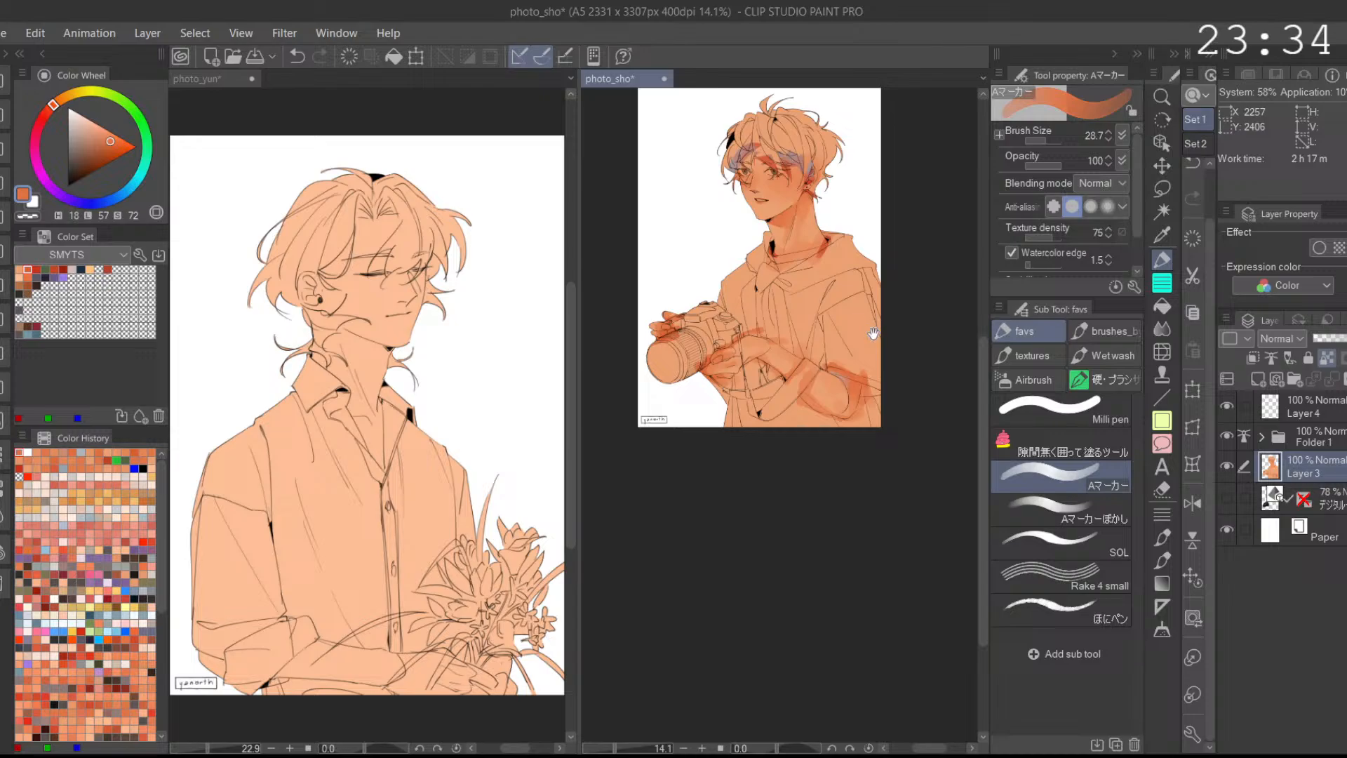
scroll(872, 333, "up", 2)
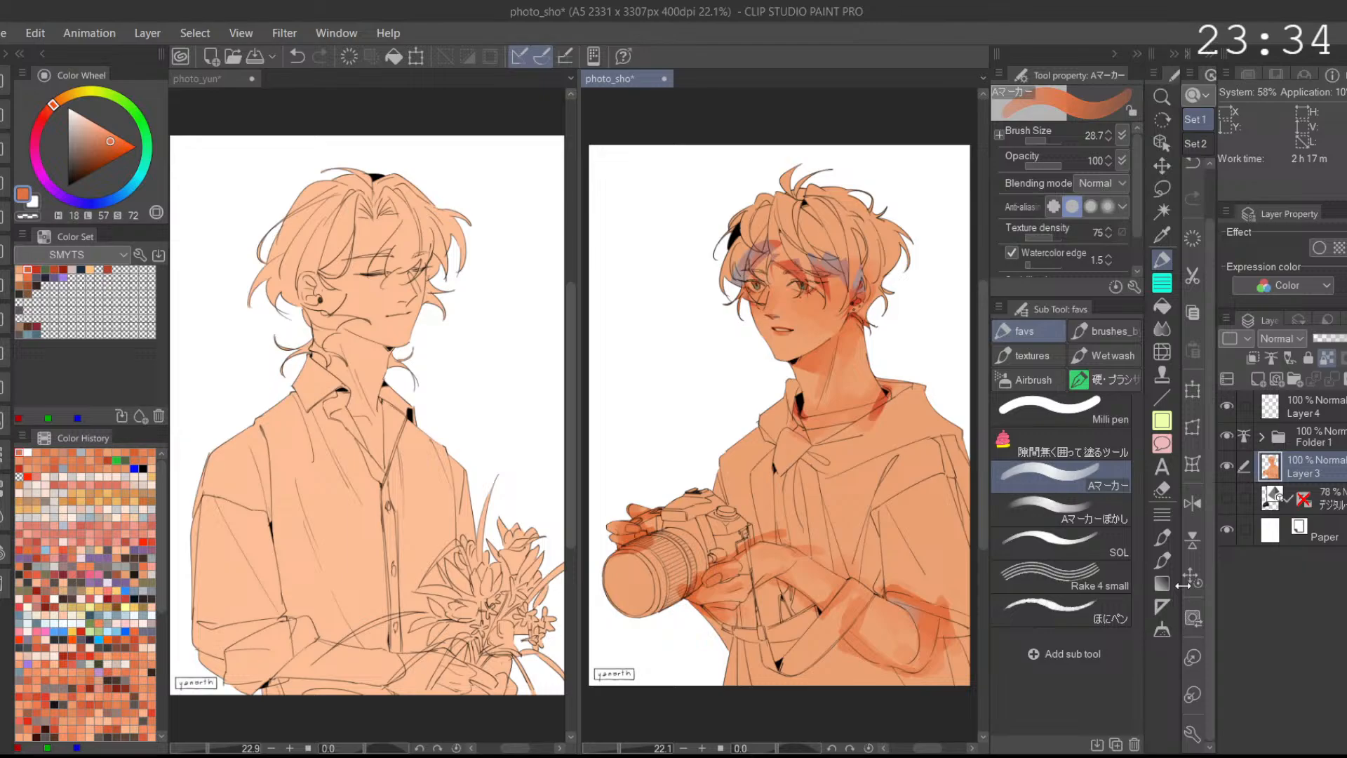
Step: Switch to photo_yun and shade the face orange from the SMYTS color set, blending it with the Aマーカーぼかし brush at size 64.4
left_click(540, 467)
left_click(1190, 579)
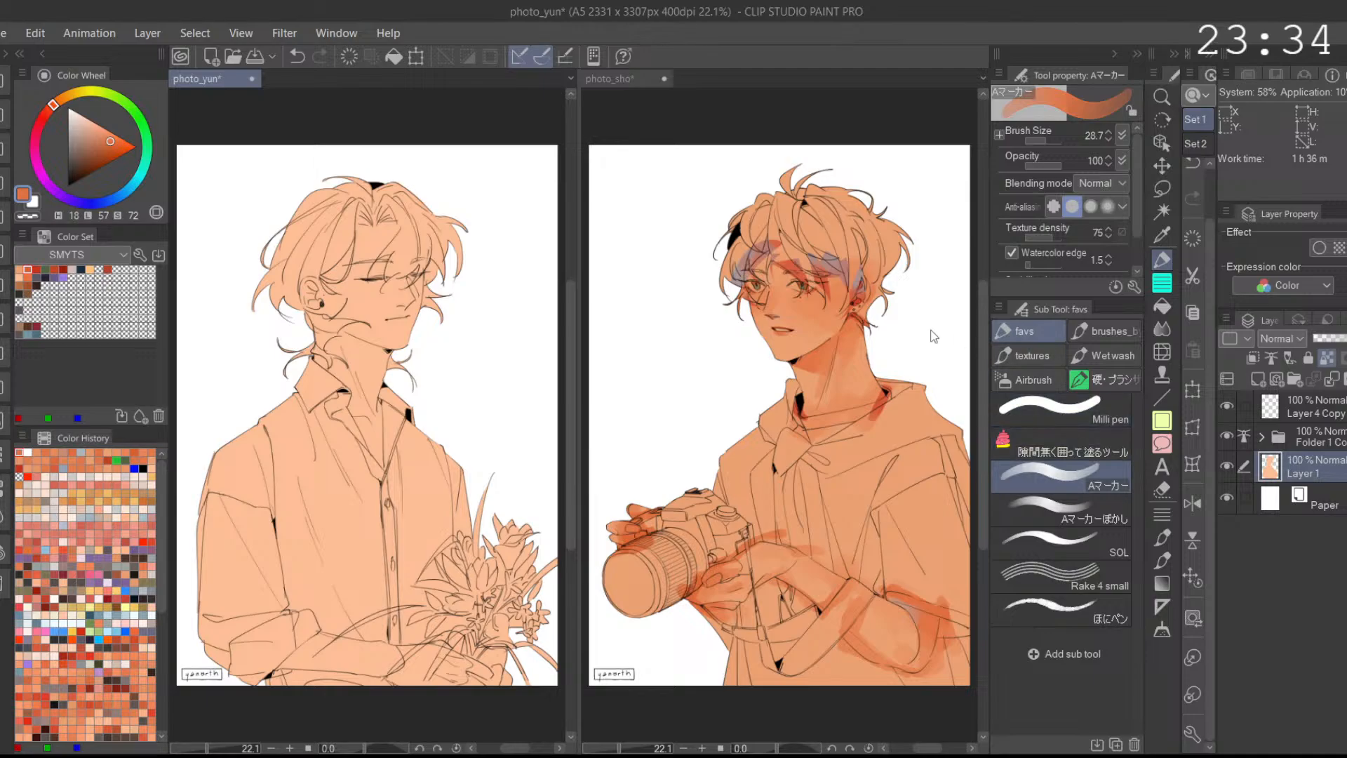
left_click(373, 235, "alt")
left_click(27, 278)
mouse_move(385, 280)
left_mouse_down()
mouse_move(394, 305)
mouse_move(468, 295)
mouse_move(487, 321)
mouse_move(483, 309)
mouse_move(354, 314)
mouse_move(393, 332)
mouse_move(293, 338)
mouse_move(358, 296)
mouse_move(414, 335)
mouse_move(396, 319)
mouse_move(456, 330)
mouse_move(438, 350)
mouse_move(382, 336)
mouse_move(498, 309)
mouse_move(442, 329)
mouse_move(440, 360)
mouse_move(436, 328)
left_mouse_up()
key("ctrl+z")
left_click(1034, 506)
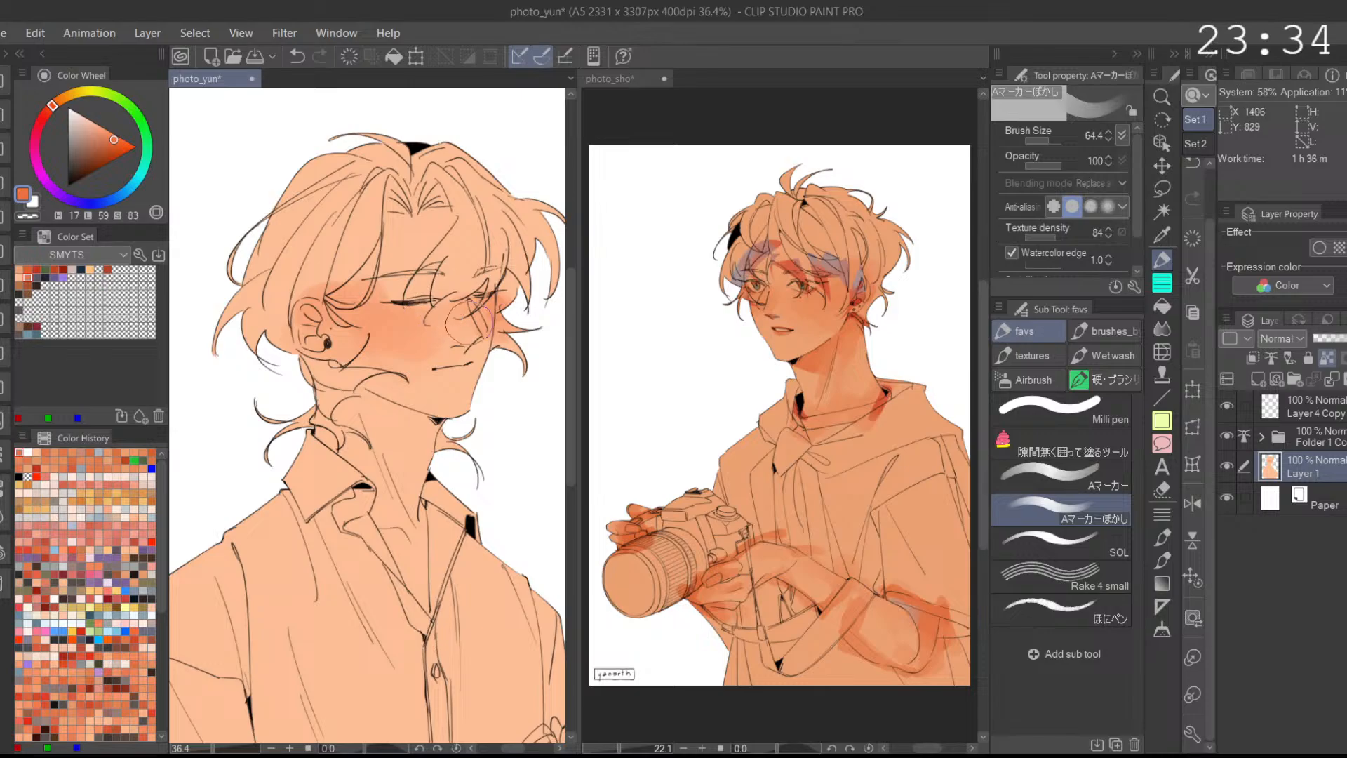
Step: Finish blending the cheek orange and soften it with the Rake 4 small brush at size 73.7 in a sampled skin tone
mouse_move(379, 356)
left_mouse_down()
mouse_move(354, 346)
mouse_move(419, 343)
left_mouse_up()
left_click(1059, 577)
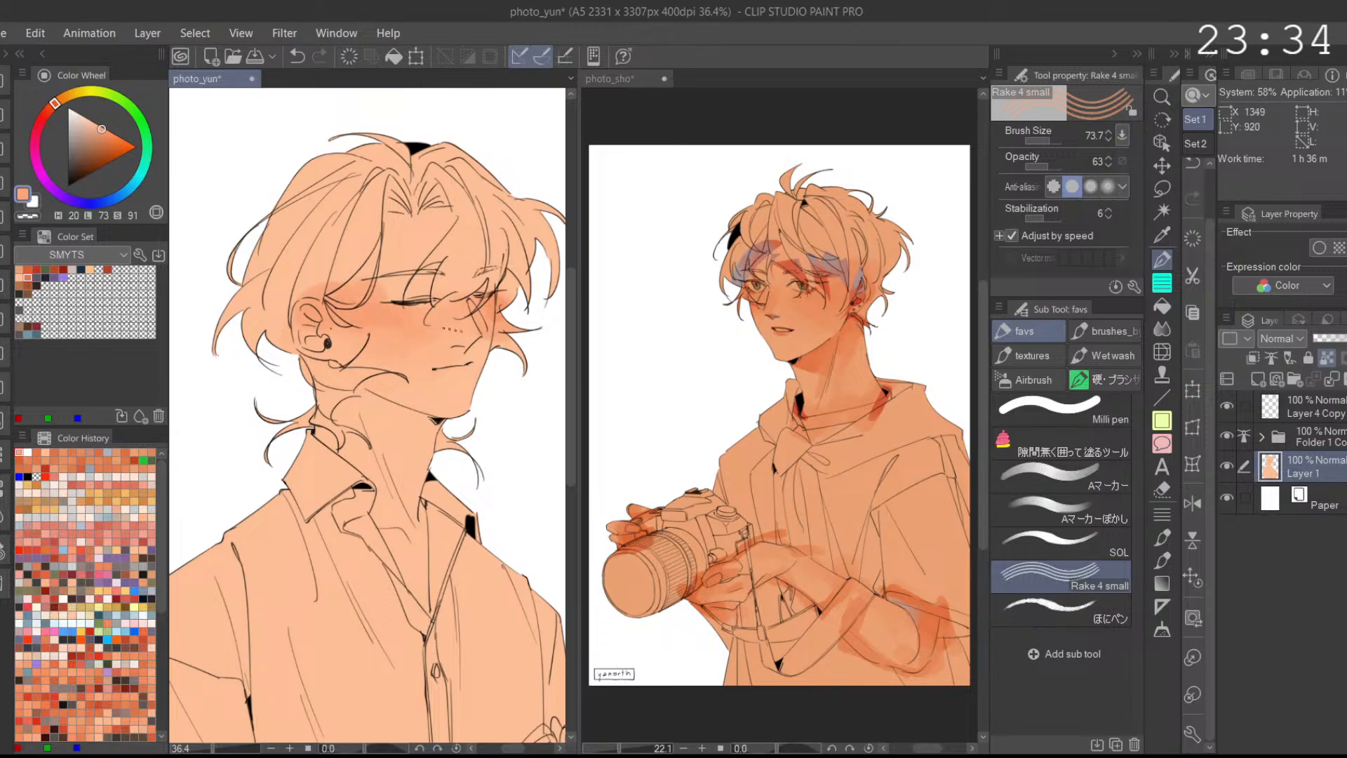
left_click(392, 313, "alt")
left_click_drag(390, 321, 380, 331)
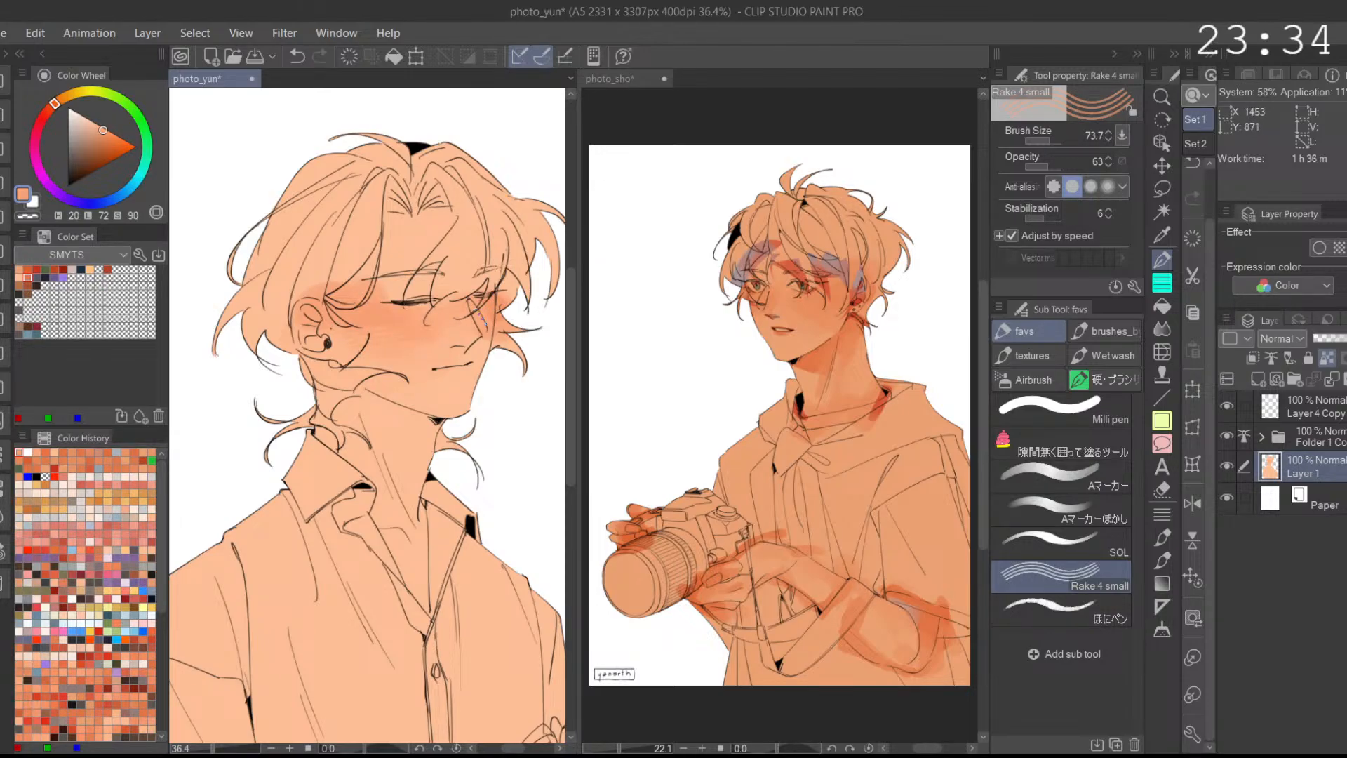
Step: Shade around the closed eyelids with an SMYTS orange using the Aマーカー brush at size 28.7
left_click(1080, 479)
left_click(48, 268)
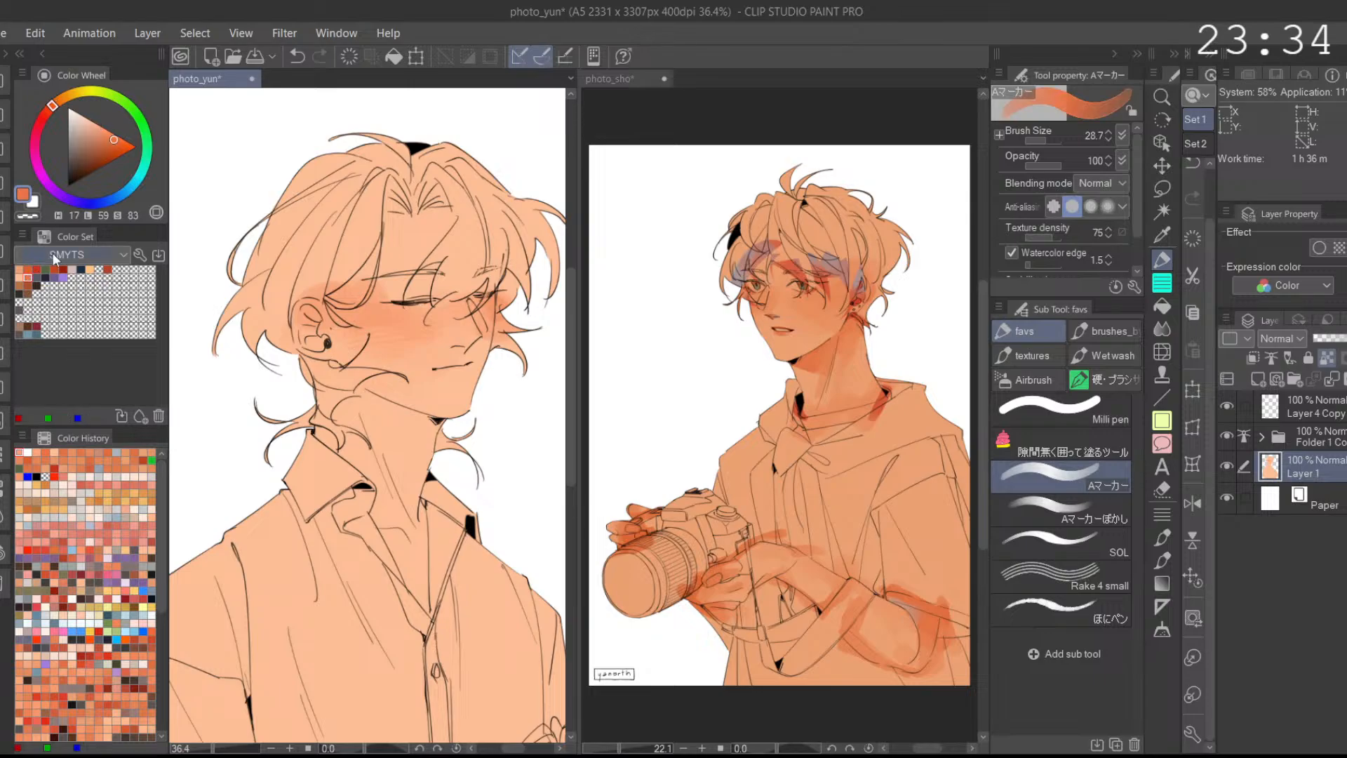
left_click_drag(438, 279, 488, 287)
Step: Lay an orange cast shadow on the neck beneath the jaw with sampled tones, undoing strokes that do not fit
left_click_drag(531, 359, 513, 274)
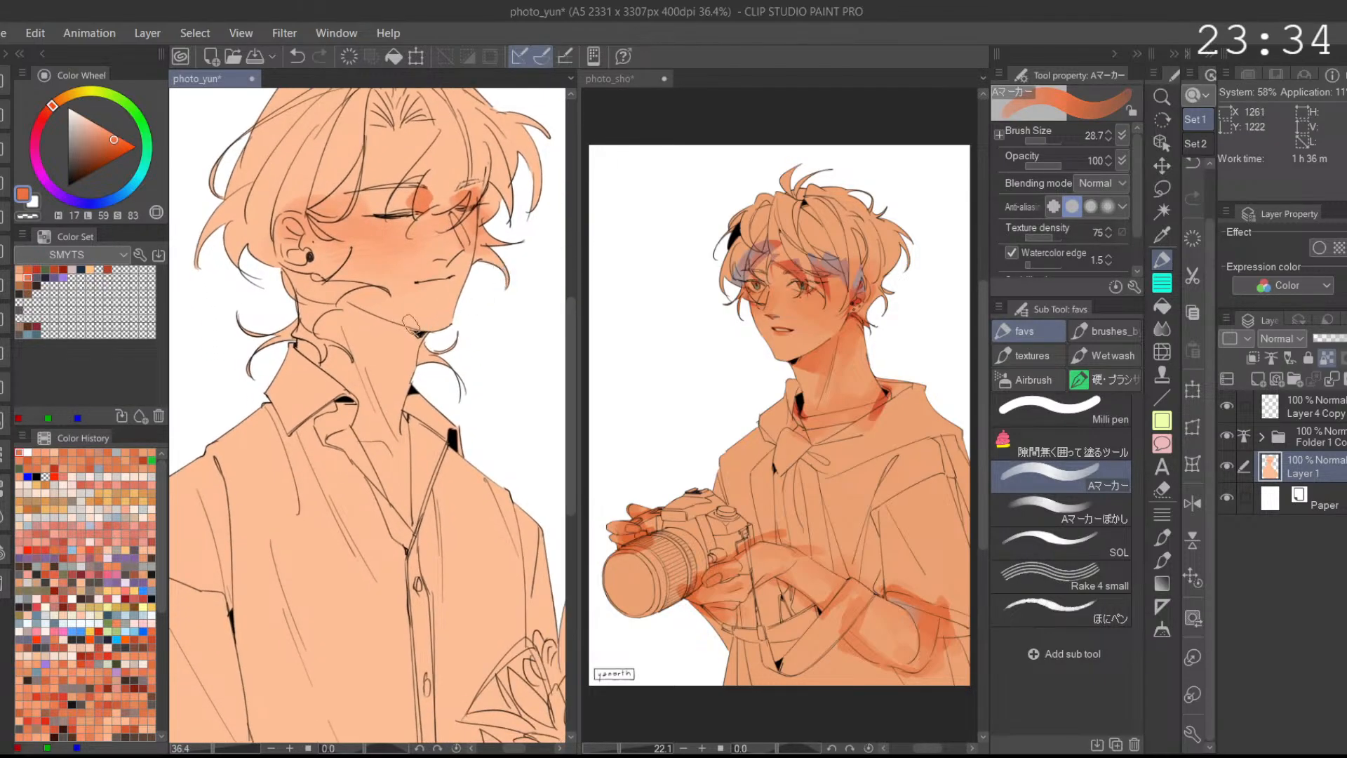
mouse_move(381, 320)
left_mouse_down()
mouse_move(402, 333)
mouse_move(354, 316)
mouse_move(316, 330)
mouse_move(358, 354)
mouse_move(336, 298)
mouse_move(355, 327)
left_mouse_up()
left_click(391, 309, "alt")
left_click(410, 338, "alt")
left_click(402, 377, "alt")
key("ctrl+z")
key("ctrl+z")
Step: Extend the orange shading down the throat and into the open collar, resampling skin tones and undoing poor strokes
left_click_drag(407, 424, 415, 446)
mouse_move(347, 344)
left_mouse_down()
mouse_move(382, 470)
mouse_move(365, 474)
left_mouse_up()
key("ctrl+z")
mouse_move(354, 396)
left_mouse_down()
mouse_move(369, 436)
mouse_move(357, 434)
mouse_move(396, 509)
left_mouse_up()
left_click(399, 462, "alt")
mouse_move(398, 461)
left_mouse_down()
mouse_move(400, 509)
mouse_move(371, 460)
mouse_move(410, 504)
mouse_move(400, 529)
left_mouse_up()
left_click(371, 417, "alt")
key("ctrl+z")
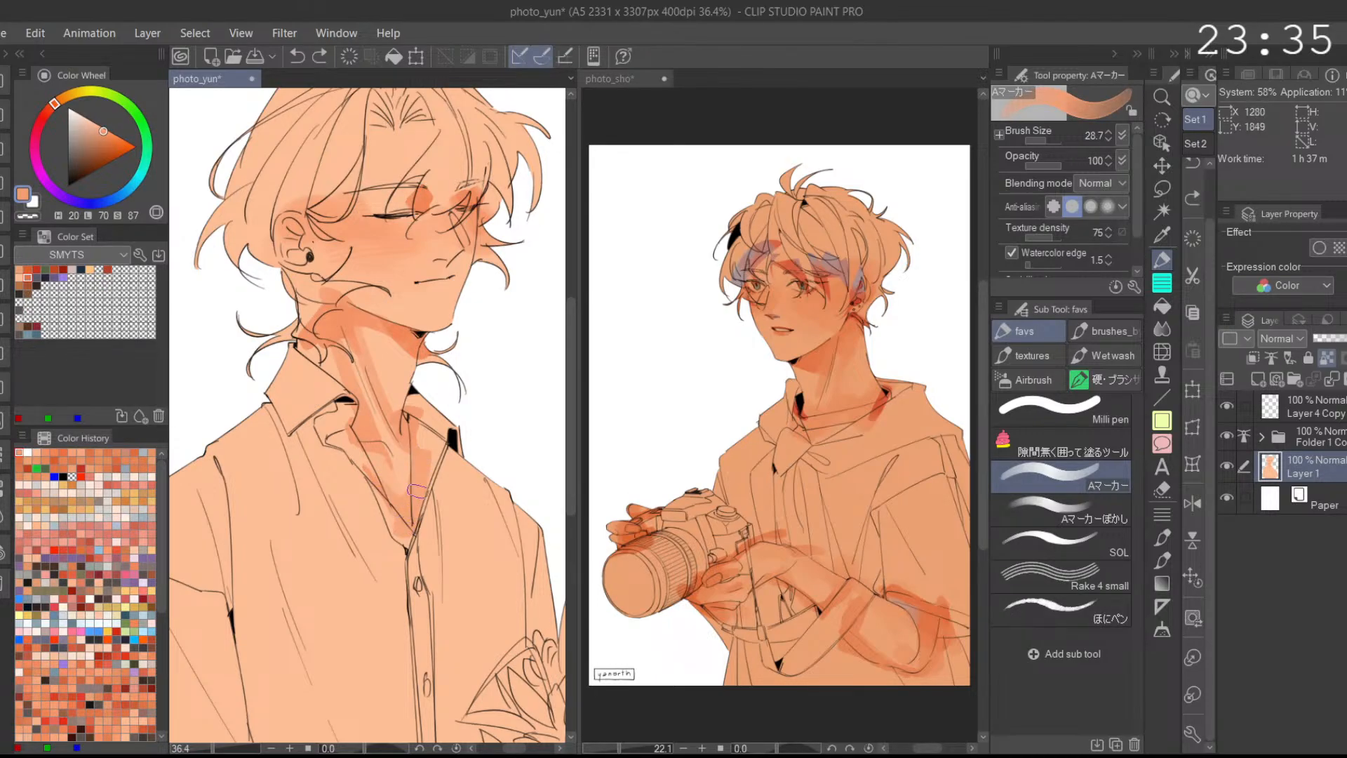
Step: Shade the inner collar behind the neck and blend the neck shadow with the Aマーカーぼかし brush at size 64.4
left_click_drag(300, 343, 340, 386)
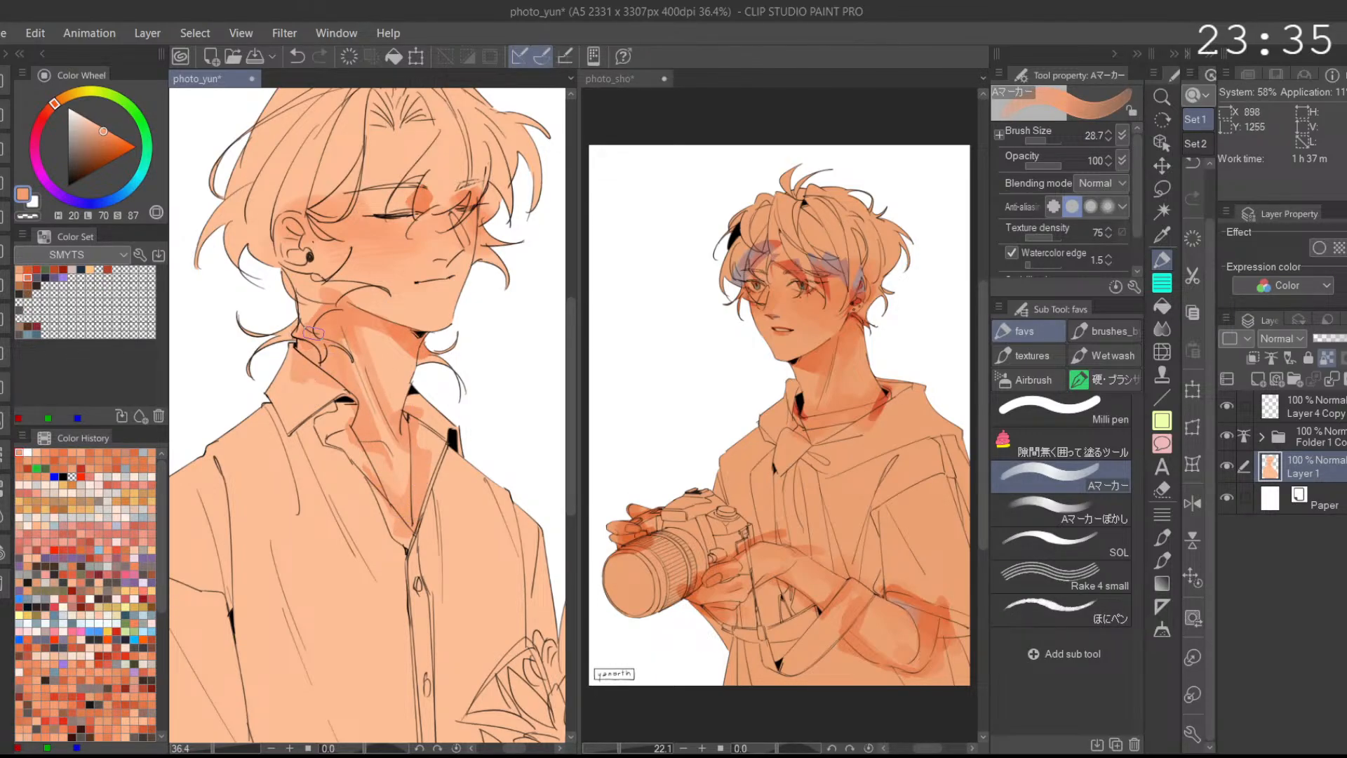
scroll(437, 348, "up", 3)
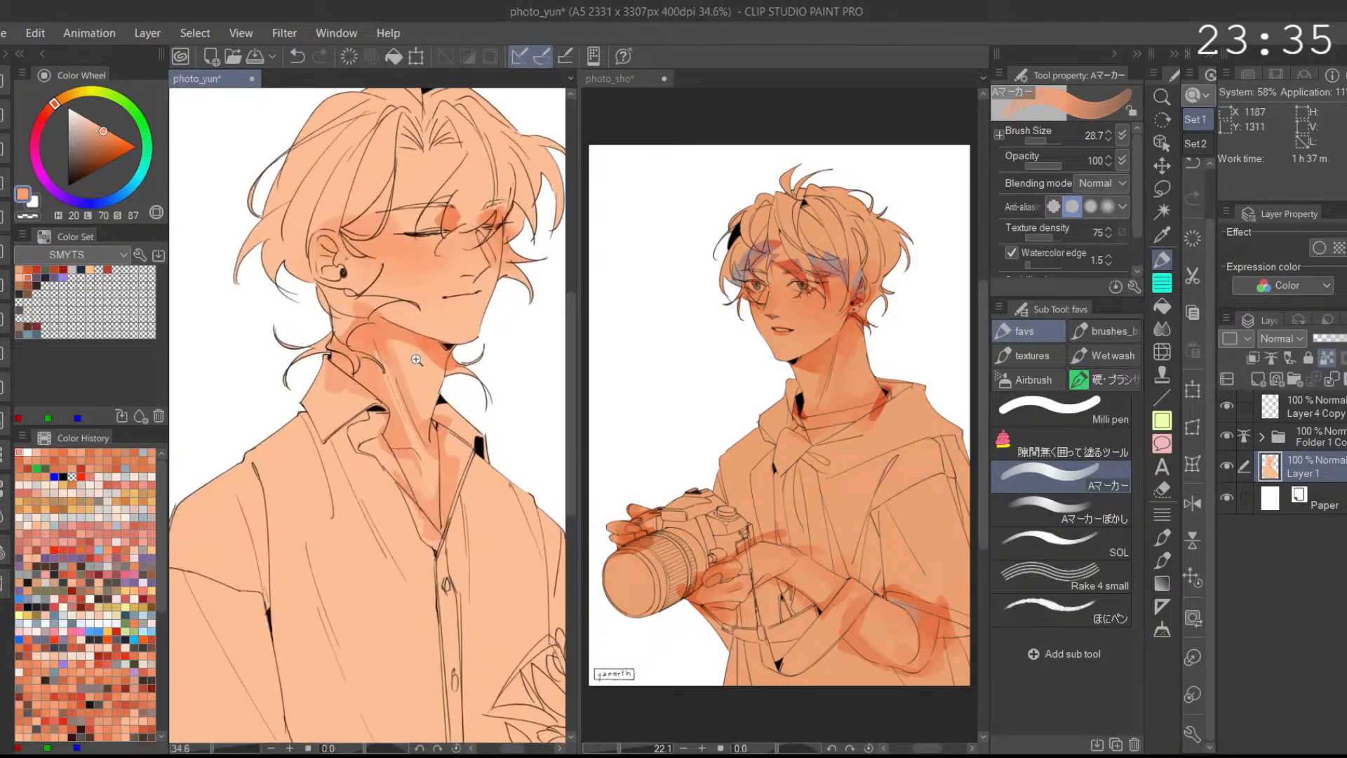
left_click(390, 344, "alt")
left_click(1058, 505)
scroll(404, 377, "up", 2)
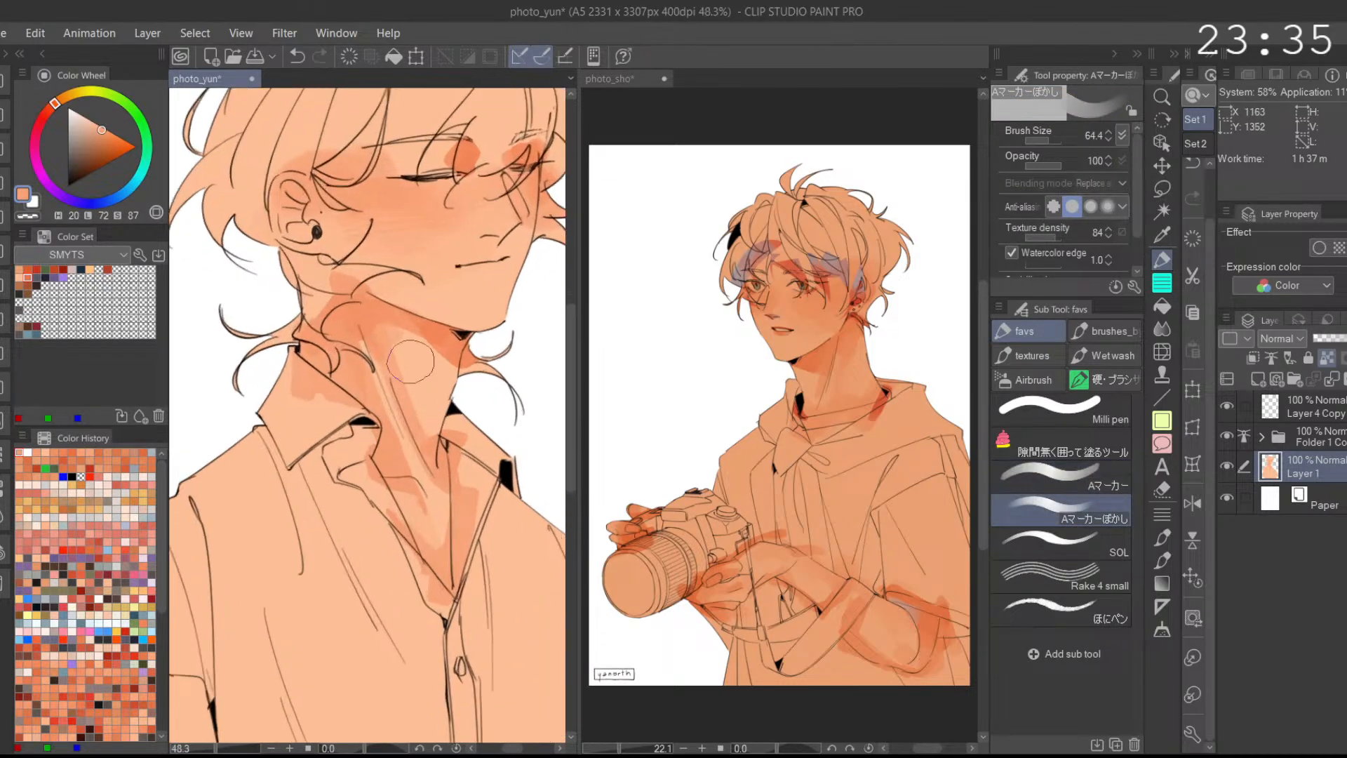
scroll(385, 327, "down", 2)
scroll(486, 427, "down", 2)
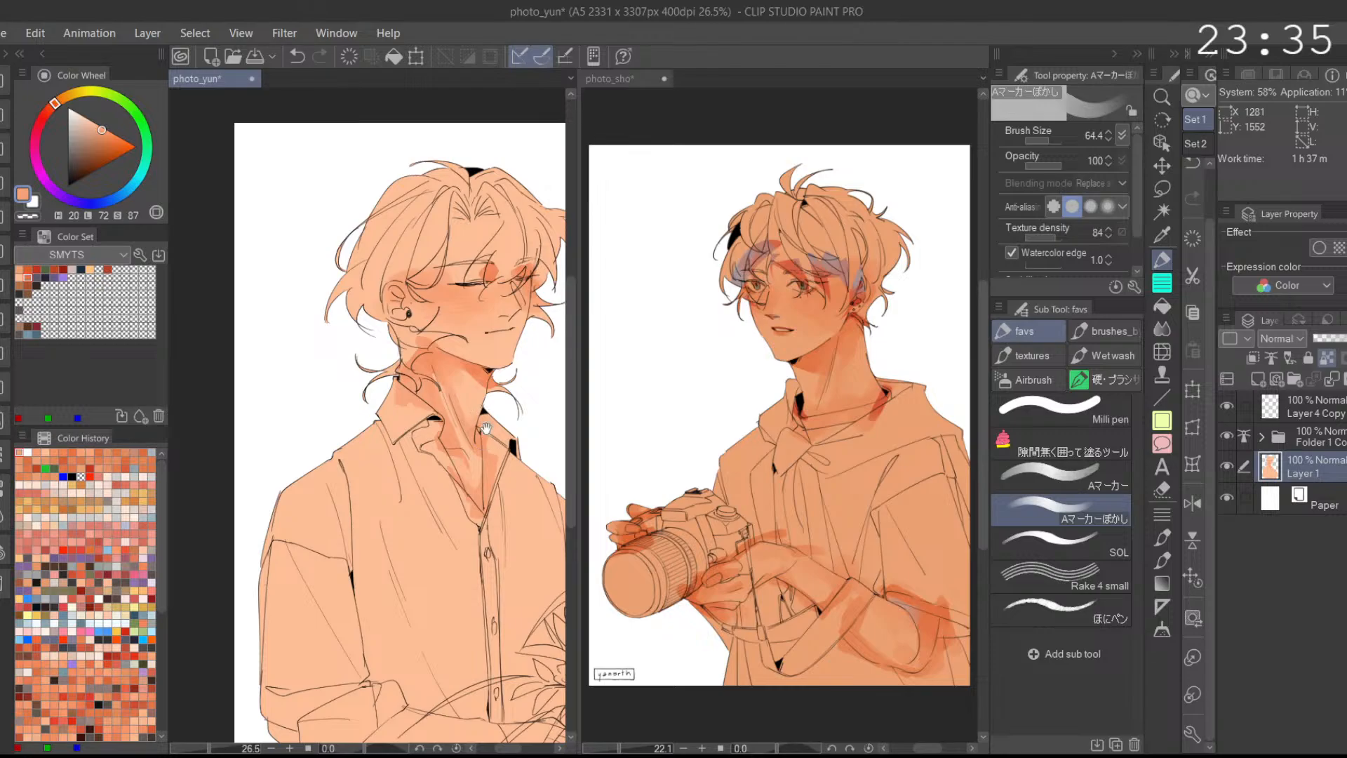
left_click_drag(486, 427, 469, 425)
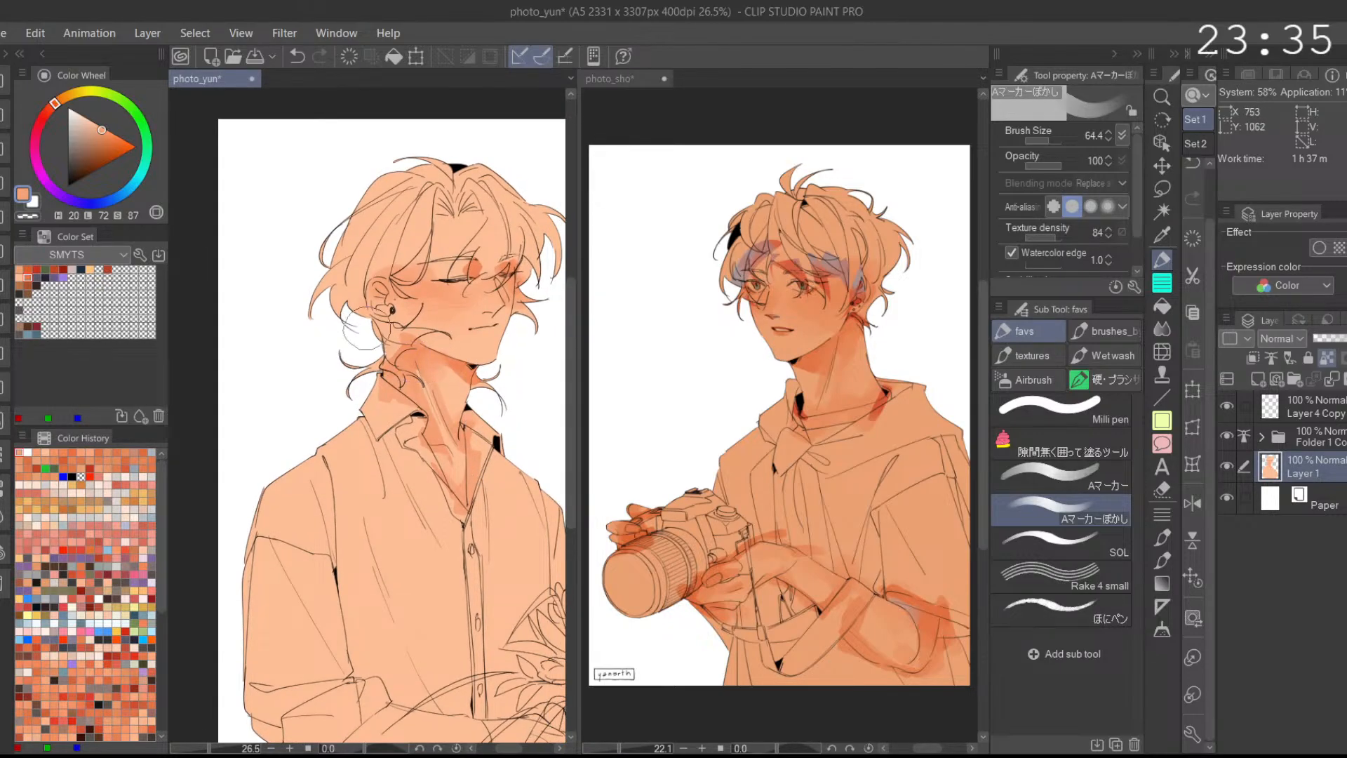
Step: Fill the inner ear with an SMYTS orange using the Aマーカー brush at size 28.7 and sample the surrounding skin tone
left_click(1066, 477)
scroll(428, 303, "up", 5)
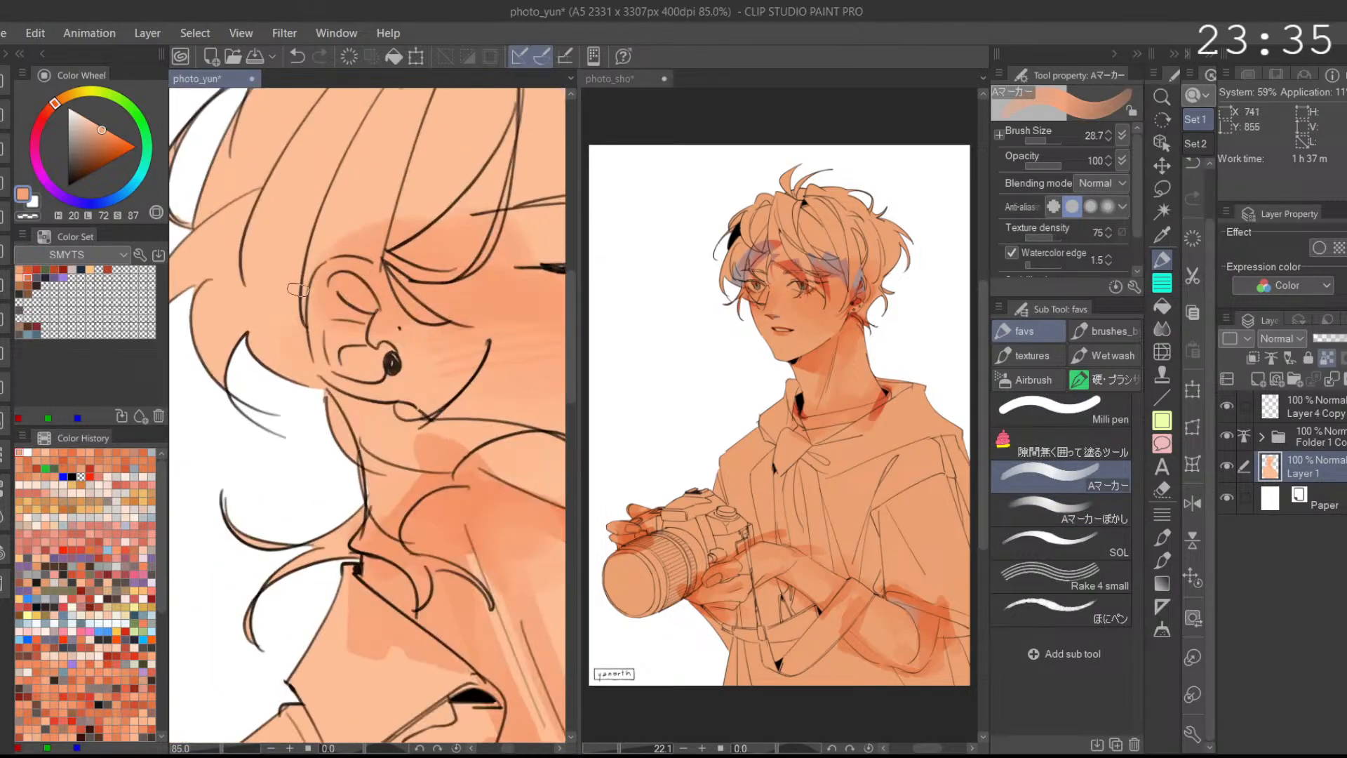
left_click(25, 276)
mouse_move(348, 302)
left_mouse_down()
mouse_move(335, 353)
mouse_move(341, 286)
mouse_move(362, 301)
mouse_move(335, 305)
mouse_move(339, 281)
mouse_move(366, 299)
mouse_move(355, 364)
mouse_move(391, 355)
left_mouse_up()
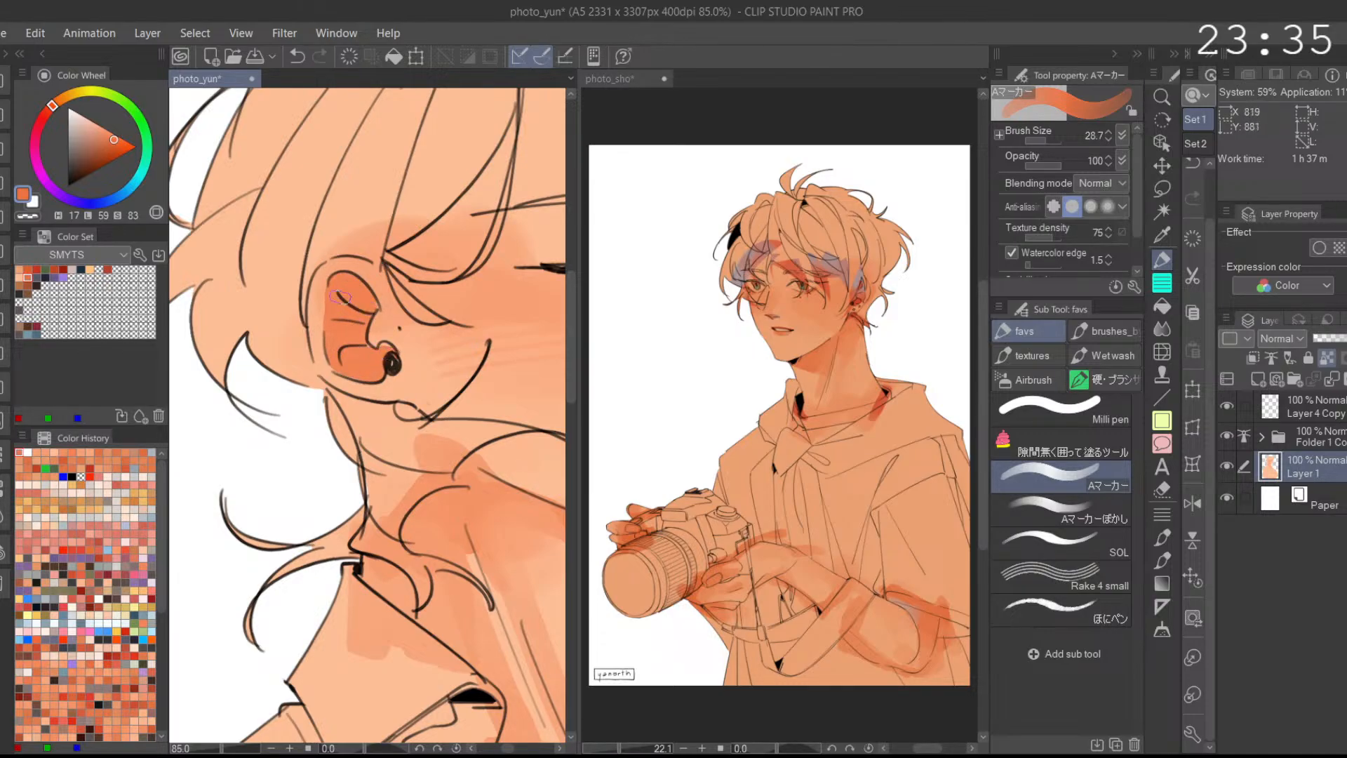
left_click(315, 294, "alt")
Step: Deepen the ear shadow beside the earring with a darker SMYTS orange, undoing the last stroke
scroll(355, 274, "down", 1)
left_click(38, 278)
left_click(27, 269)
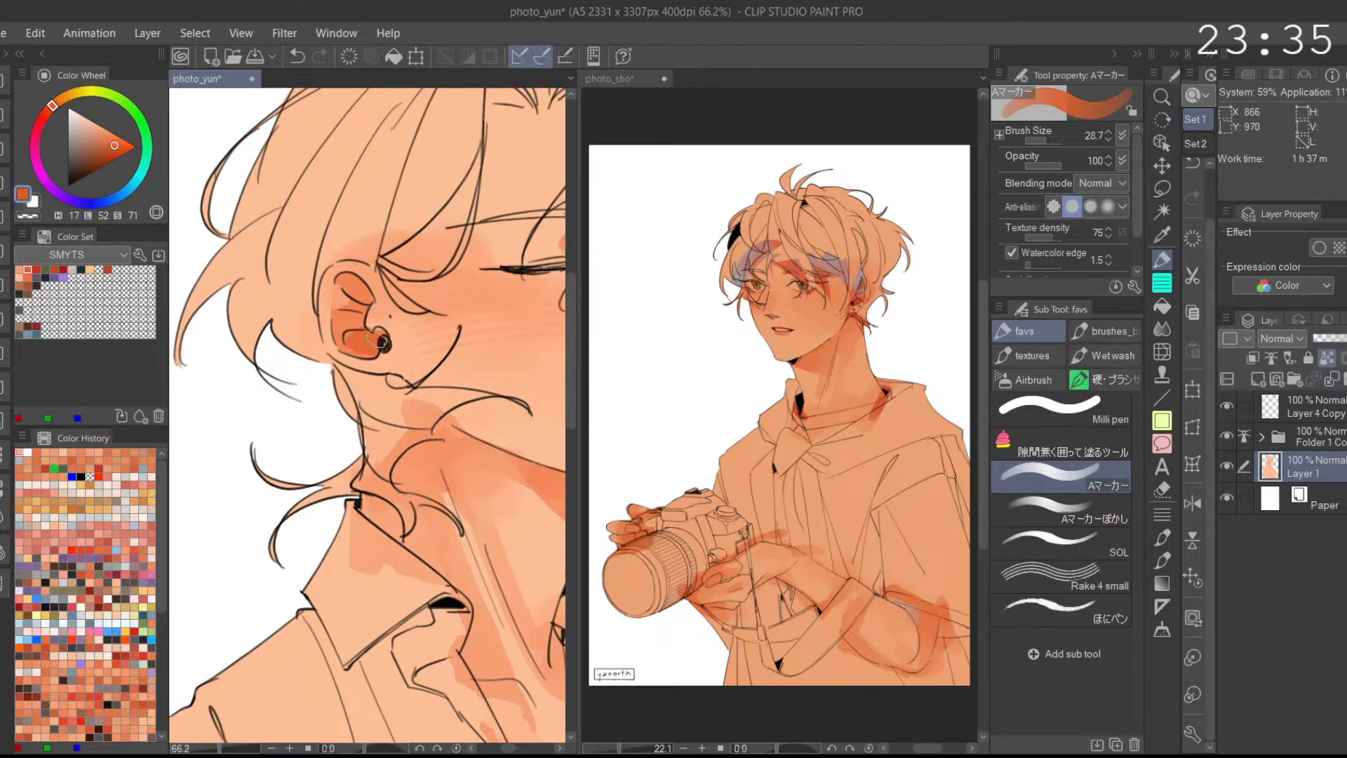
mouse_move(357, 348)
left_mouse_down()
mouse_move(385, 331)
mouse_move(375, 341)
left_mouse_up()
scroll(436, 274, "down", 2)
scroll(423, 289, "up", 3)
key("ctrl+z")
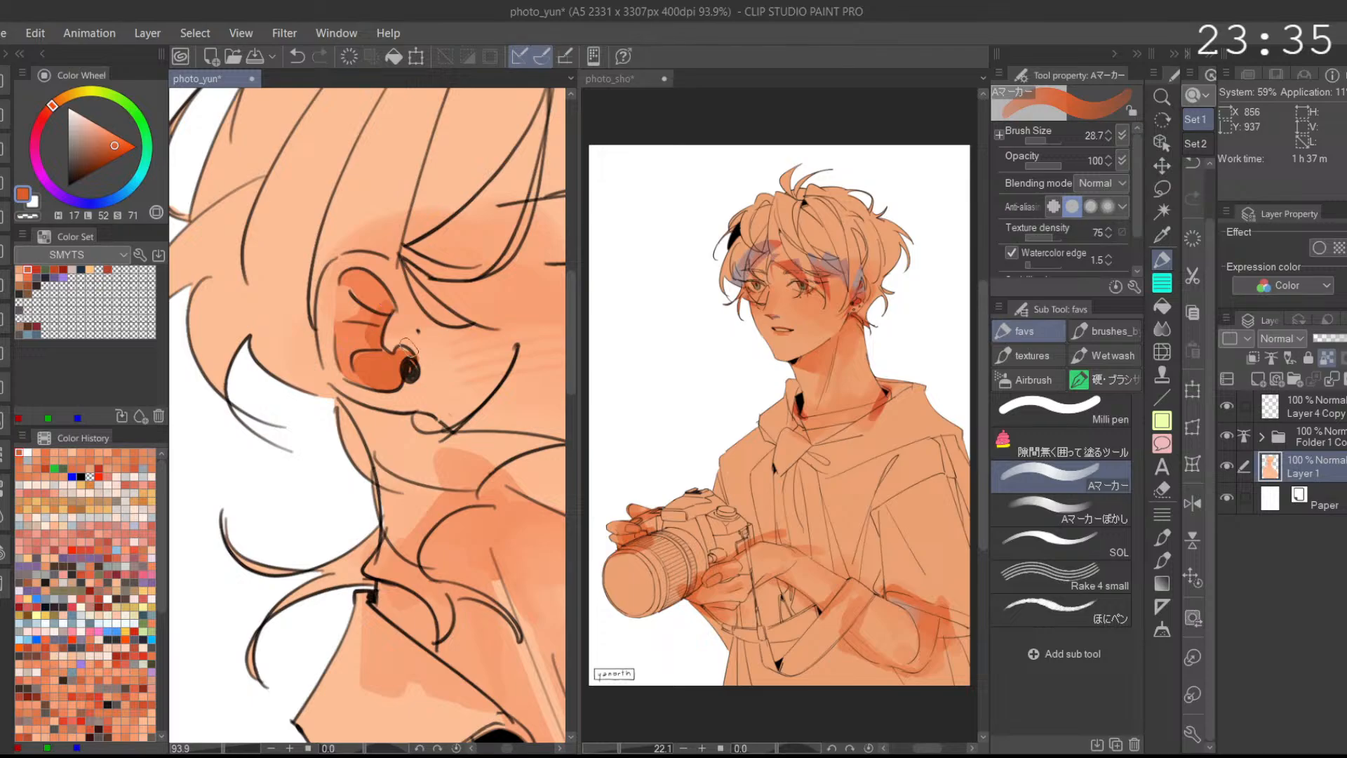
Step: Try a pale greyish-blue accent inside the ear and switch to the Aマーカーぼかし brush at size 64.4 for blending
scroll(455, 306, "down", 2)
left_click_drag(416, 284, 409, 305)
mouse_move(89, 136)
left_mouse_down()
mouse_move(79, 121)
mouse_move(73, 133)
left_mouse_up()
left_click_drag(125, 187, 117, 197)
left_click(81, 126)
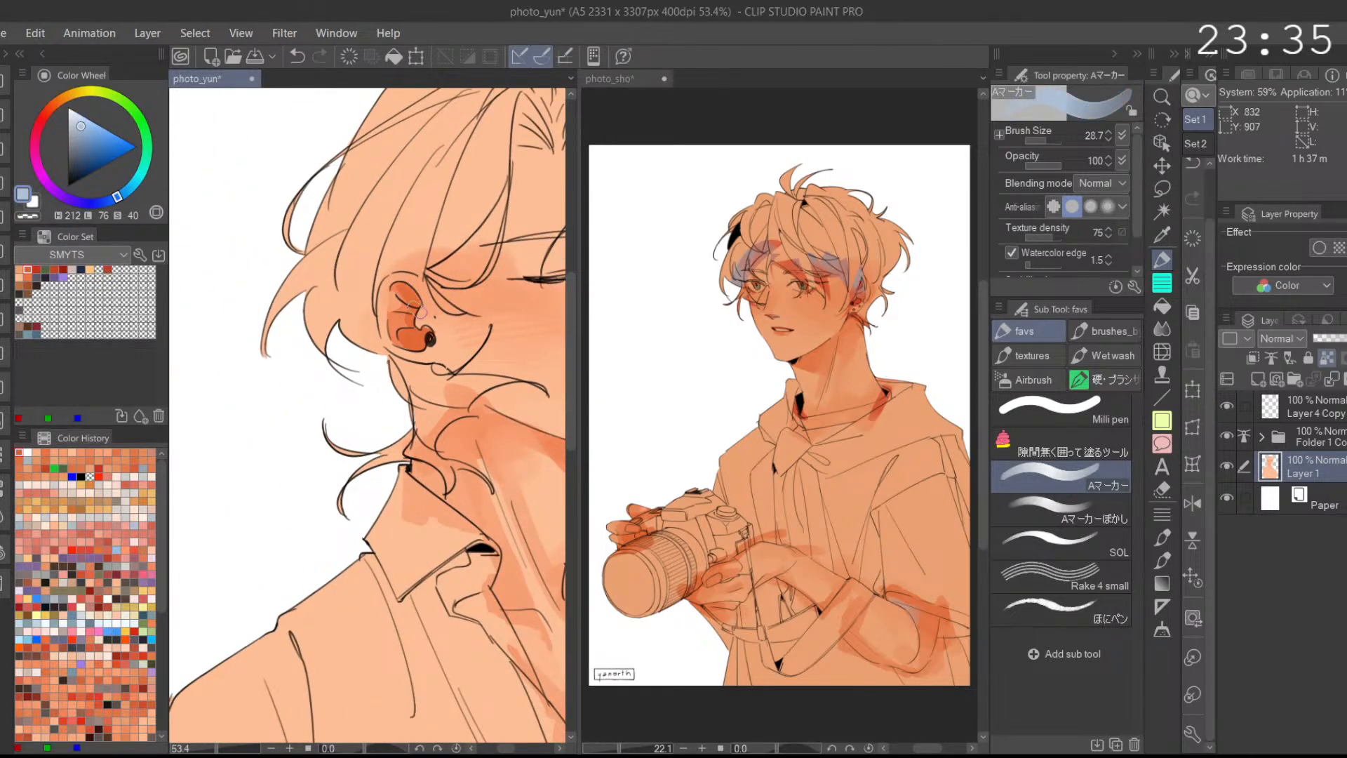
left_click_drag(411, 305, 419, 285)
scroll(419, 286, "up", 2)
left_click(1052, 508)
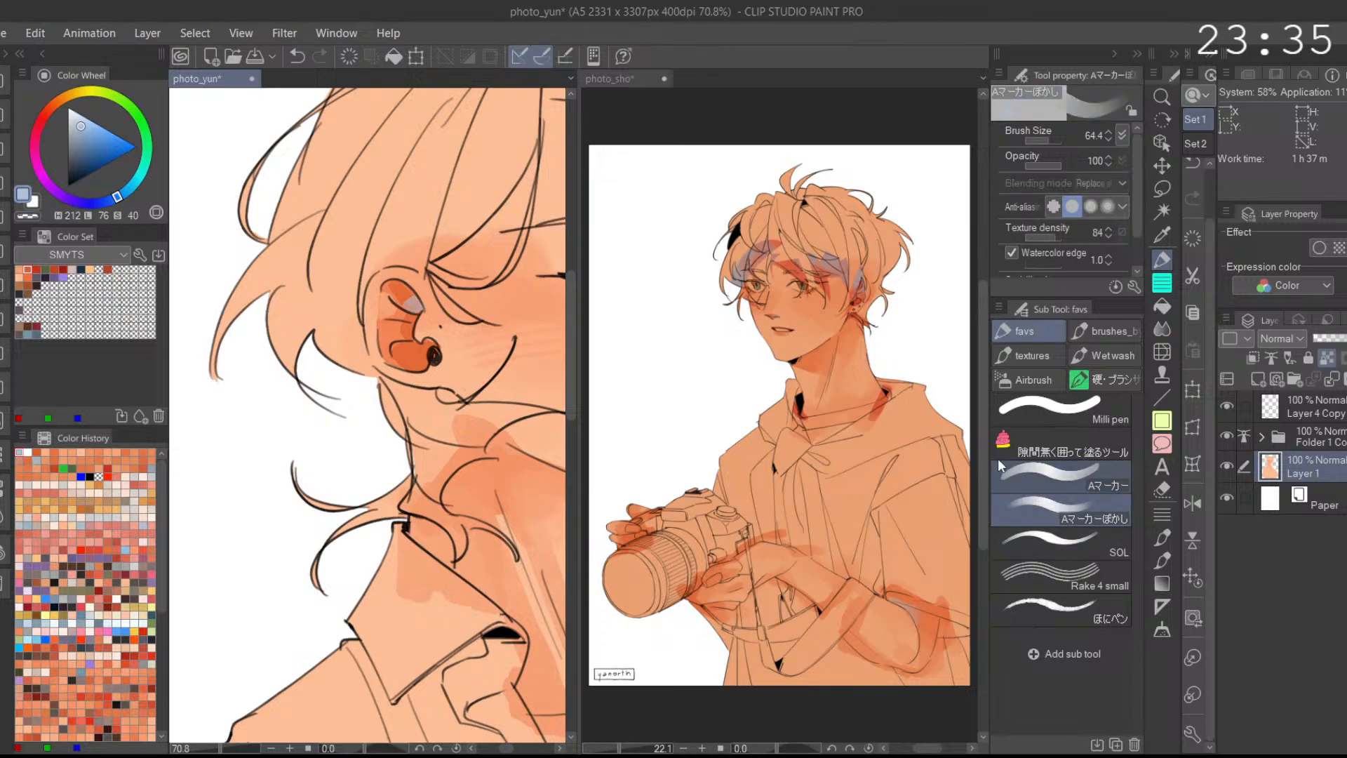
scroll(440, 313, "up", 1)
scroll(390, 287, "down", 4)
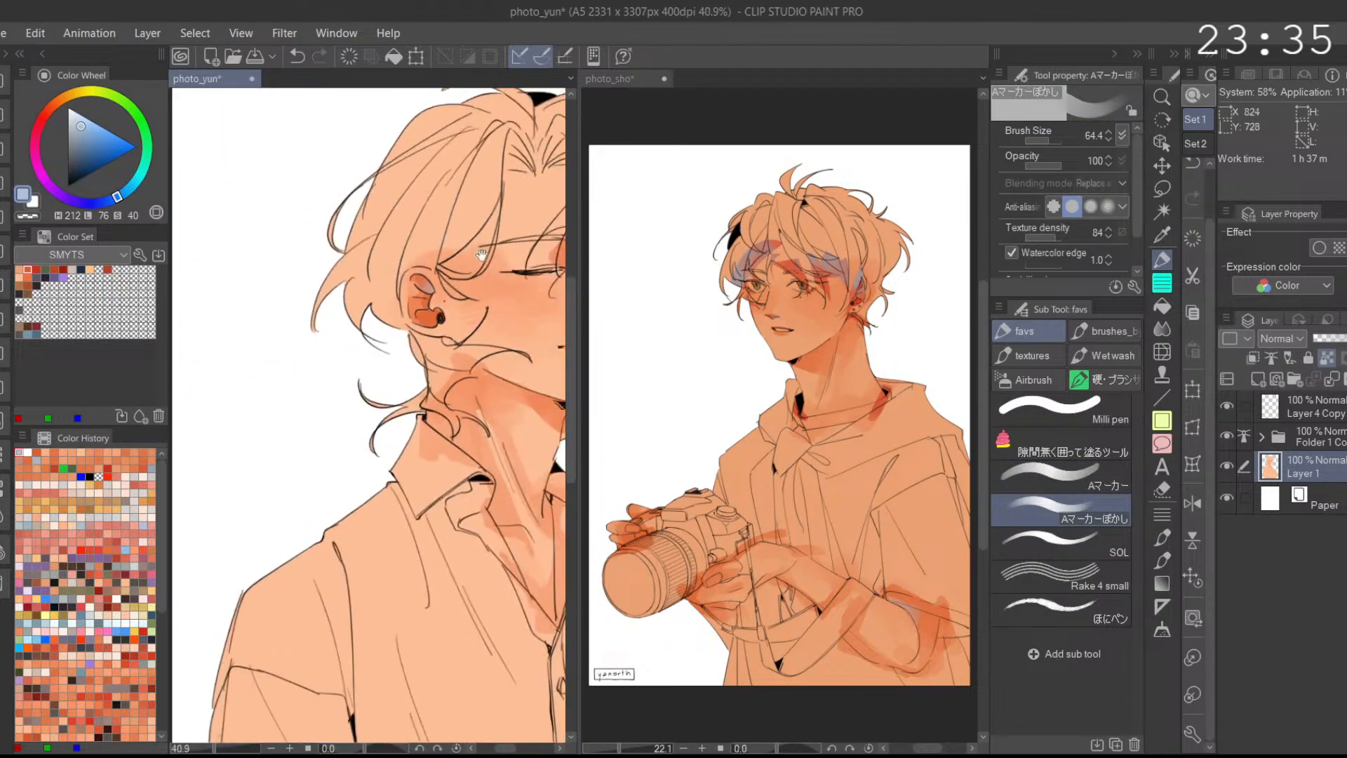
Step: Undo the blue ear accent and abandon a trial lasso selection, returning to the Aマーカーぼかし brush
key("ctrl+z")
left_click(1162, 188)
left_click_drag(439, 424, 401, 478)
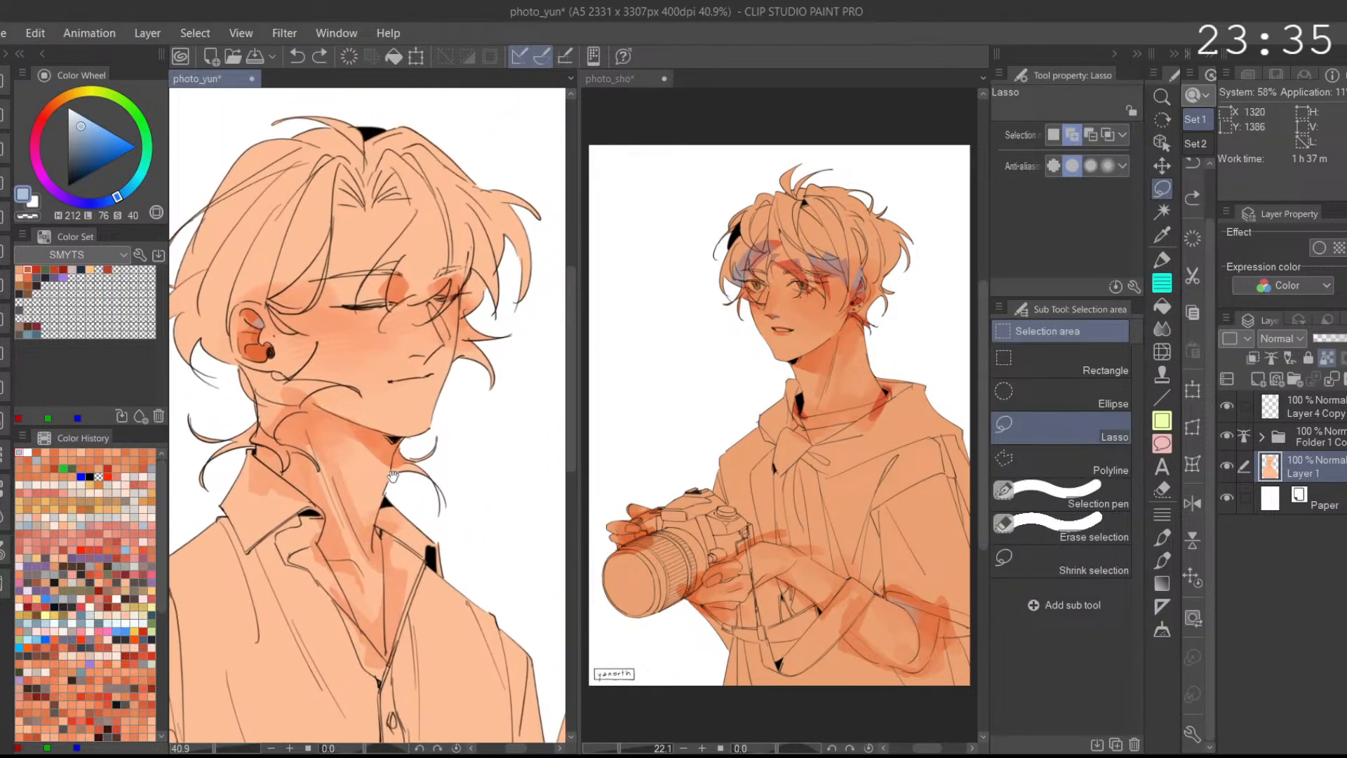
key("ctrl+z")
left_click(1161, 308)
left_click(1161, 260)
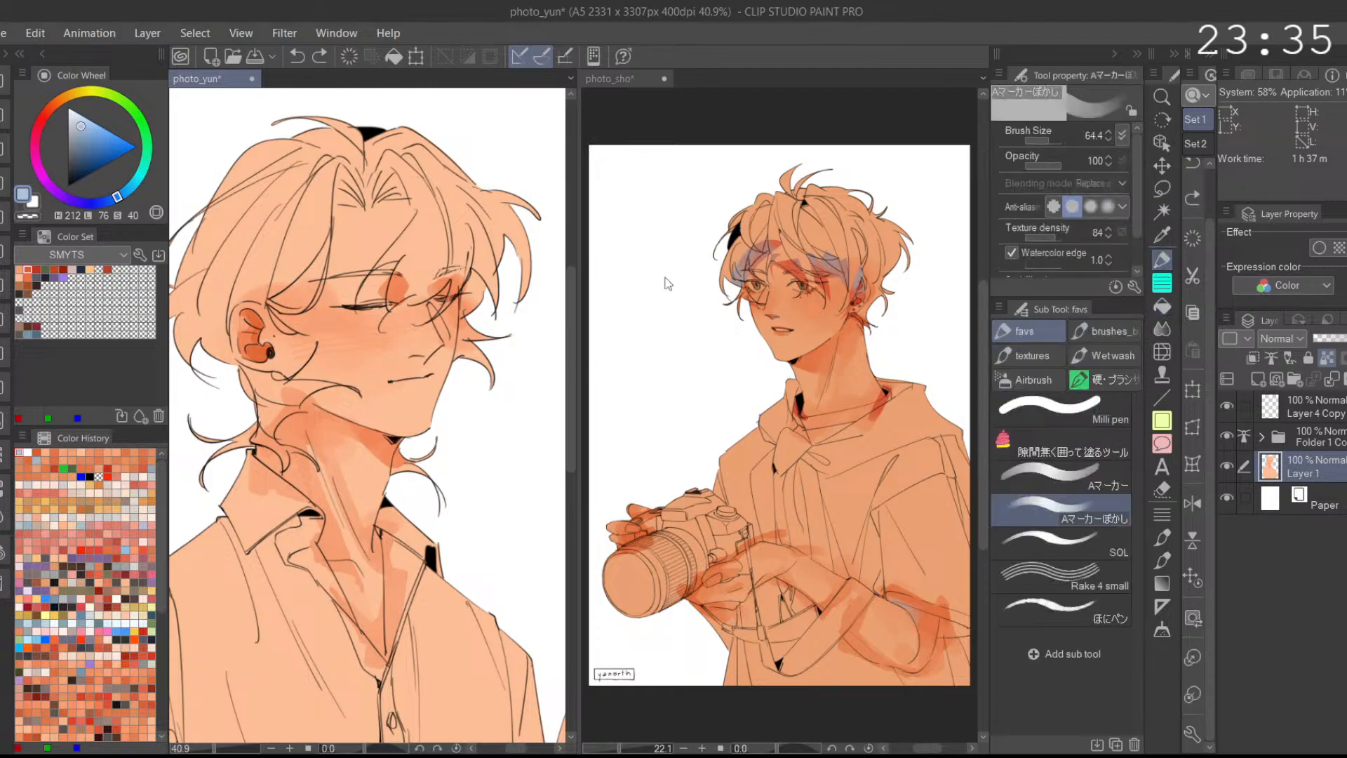
Step: Shift the pale blue's hue to 223 and paint it in the upper ear with the Aマーカー brush, undoing unsuitable attempts
left_click_drag(367, 366, 415, 329)
scroll(414, 329, "up", 2)
left_click(1069, 474)
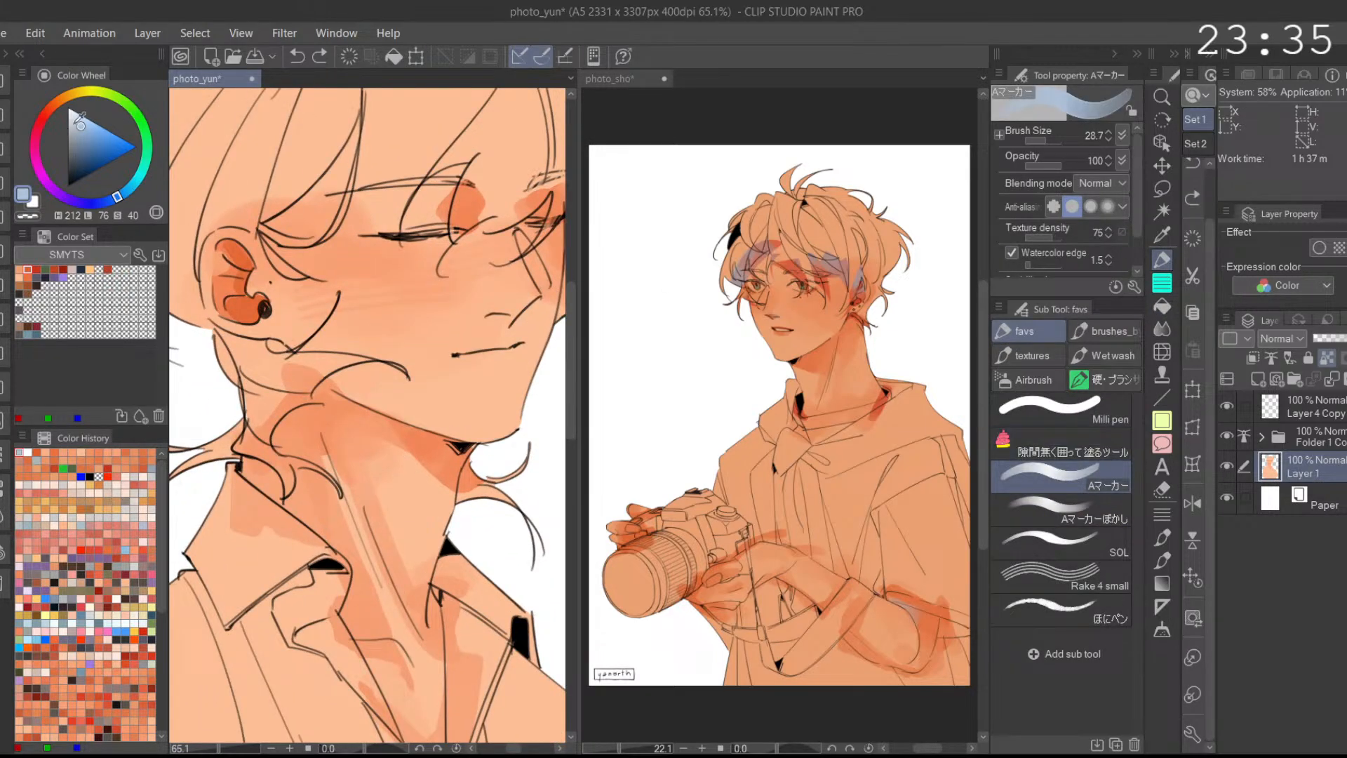
left_click(47, 110)
mouse_move(234, 263)
left_mouse_down()
mouse_move(250, 257)
mouse_move(263, 314)
left_mouse_up()
key("ctrl+z")
key("ctrl+z")
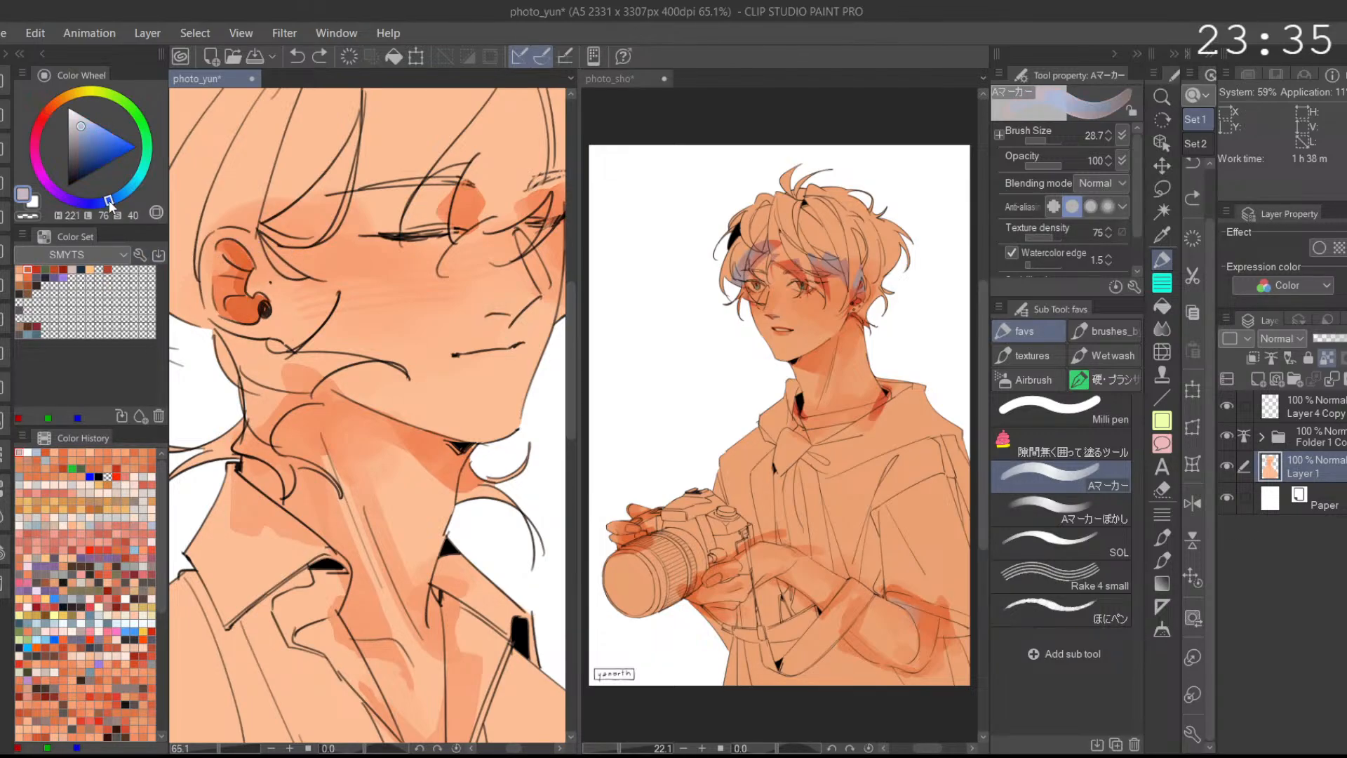
mouse_move(238, 255)
left_mouse_down()
mouse_move(251, 266)
mouse_move(235, 278)
mouse_move(222, 250)
mouse_move(242, 247)
left_mouse_up()
key("ctrl+z")
key("ctrl+z")
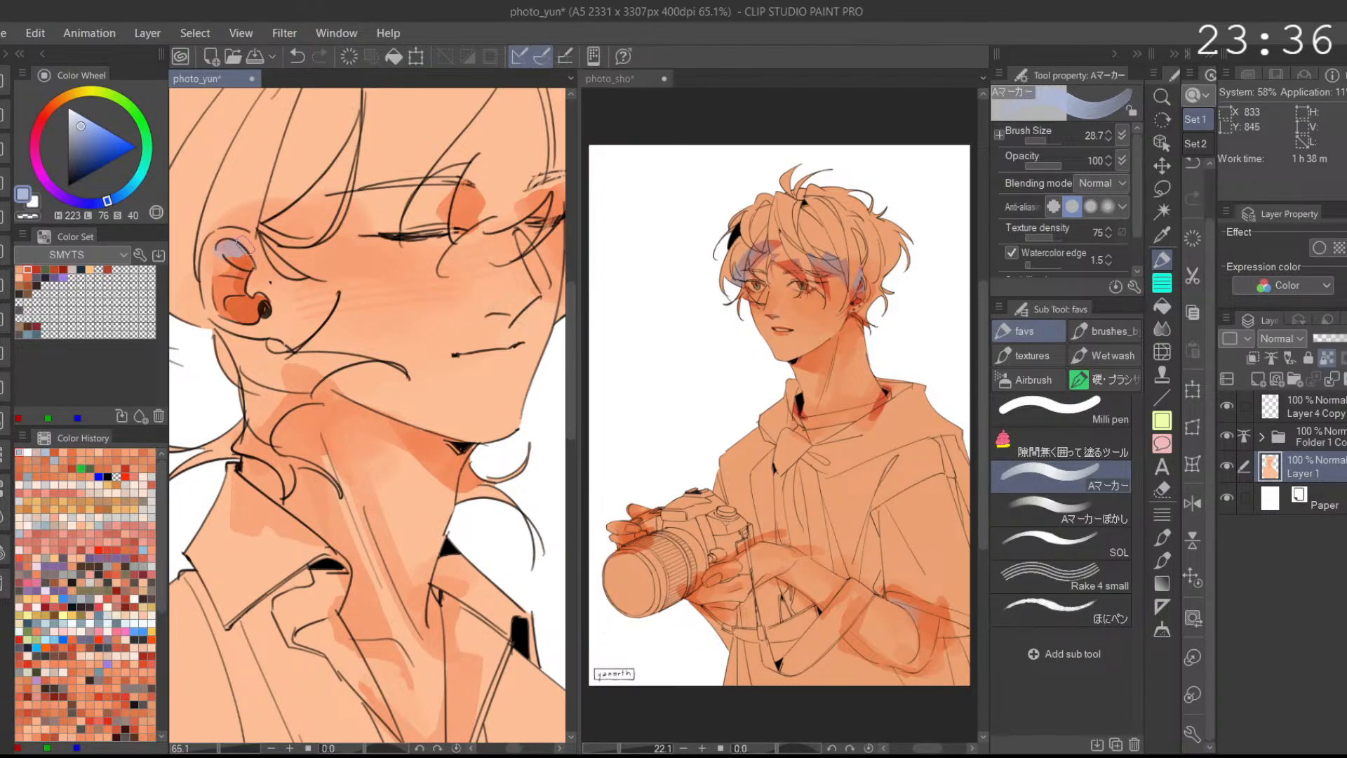
Step: Rework the blue accent across the upper inner ear and soften it with the Aマーカーぼかし brush at size 64.4
left_click_drag(395, 371, 461, 398)
left_click_drag(368, 287, 383, 265)
key("ctrl+z")
mouse_move(228, 273)
left_mouse_down()
mouse_move(247, 261)
mouse_move(280, 287)
mouse_move(258, 276)
left_mouse_up()
left_click(1066, 511)
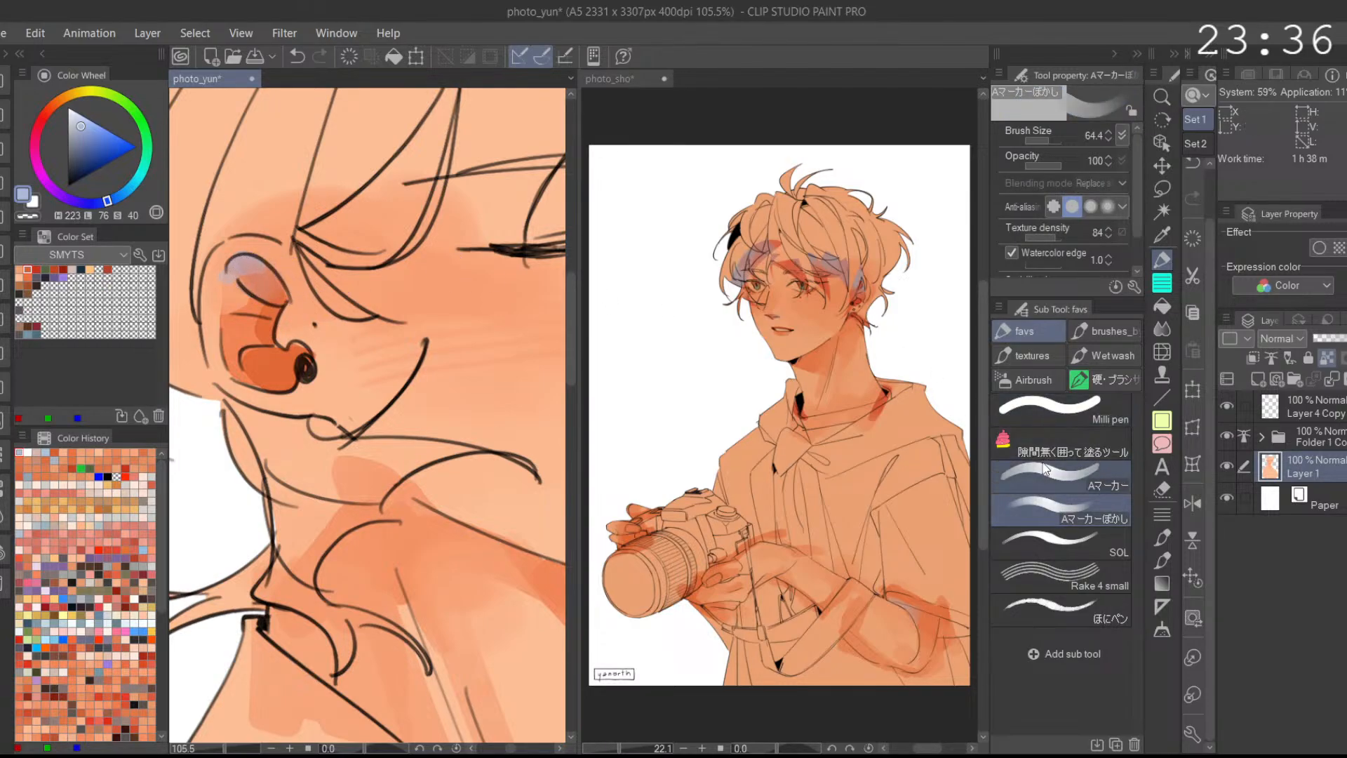
Step: Refine the ear's blue and orange shading with the Aマーカー brush at size 28.7 and sampled tones
left_click(1066, 475)
left_click(289, 215, "alt")
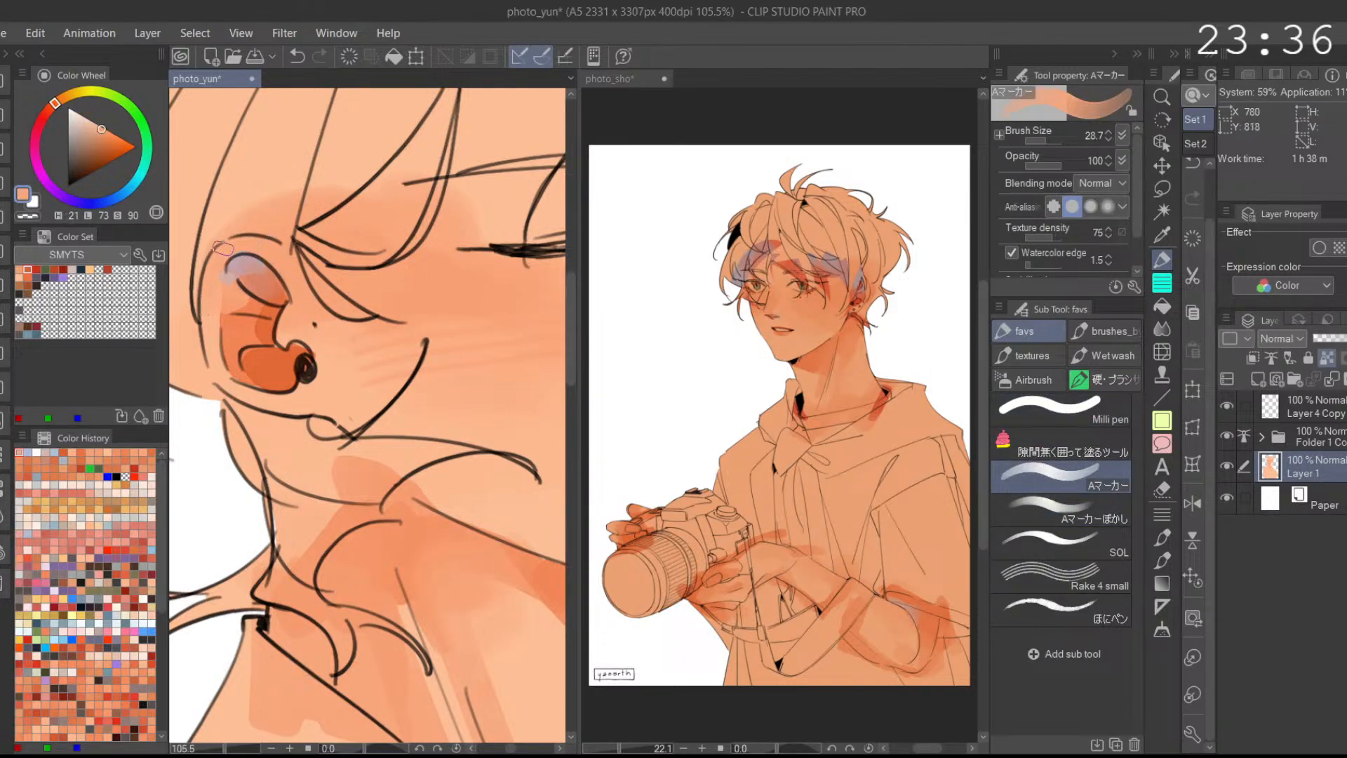
key("ctrl+z")
mouse_move(227, 255)
left_mouse_down()
mouse_move(288, 240)
mouse_move(286, 278)
left_mouse_up()
scroll(345, 206, "down", 4)
left_click(290, 243, "alt")
scroll(478, 335, "down", 4)
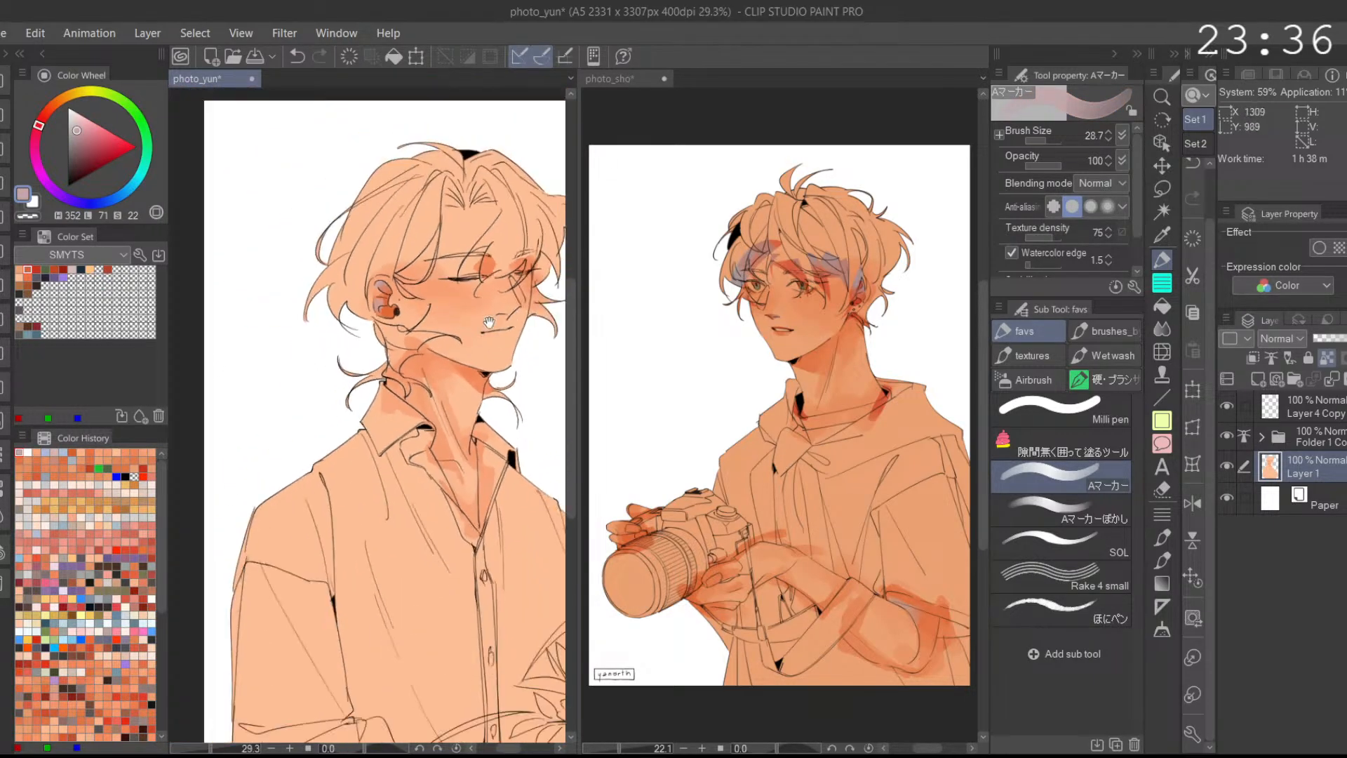
Step: Lasso a hair-shadow area from the forehead fringe down to the temple beside the ear, discarding unsuitable outlines
left_click(1162, 211)
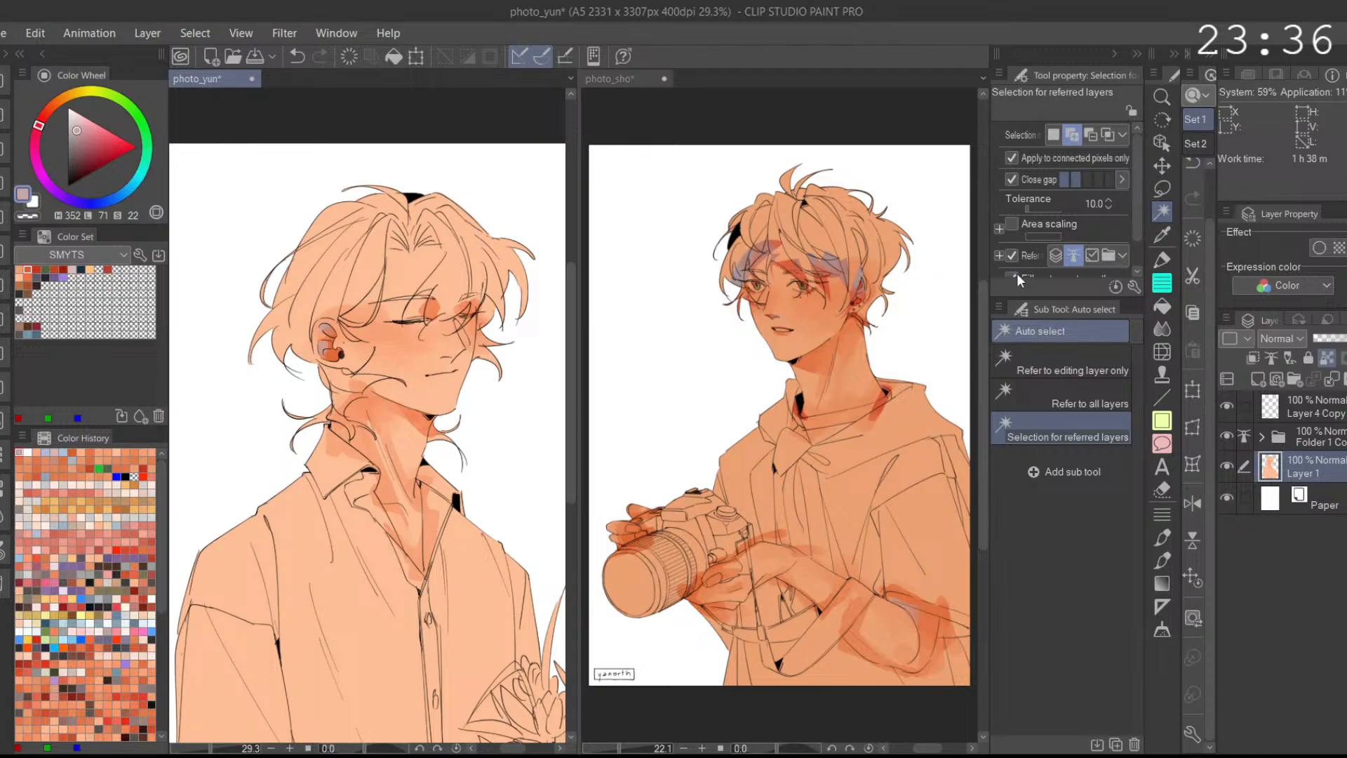
left_click(1161, 190)
left_click_drag(528, 432, 550, 400)
scroll(501, 356, "up", 2)
mouse_move(415, 172)
left_mouse_down()
mouse_move(458, 143)
mouse_move(352, 203)
mouse_move(355, 250)
mouse_move(303, 255)
mouse_move(362, 252)
mouse_move(309, 249)
left_mouse_up()
key("ctrl+z")
key("ctrl+z")
mouse_move(358, 305)
left_mouse_down()
mouse_move(342, 245)
mouse_move(329, 256)
mouse_move(359, 296)
mouse_move(322, 268)
left_mouse_up()
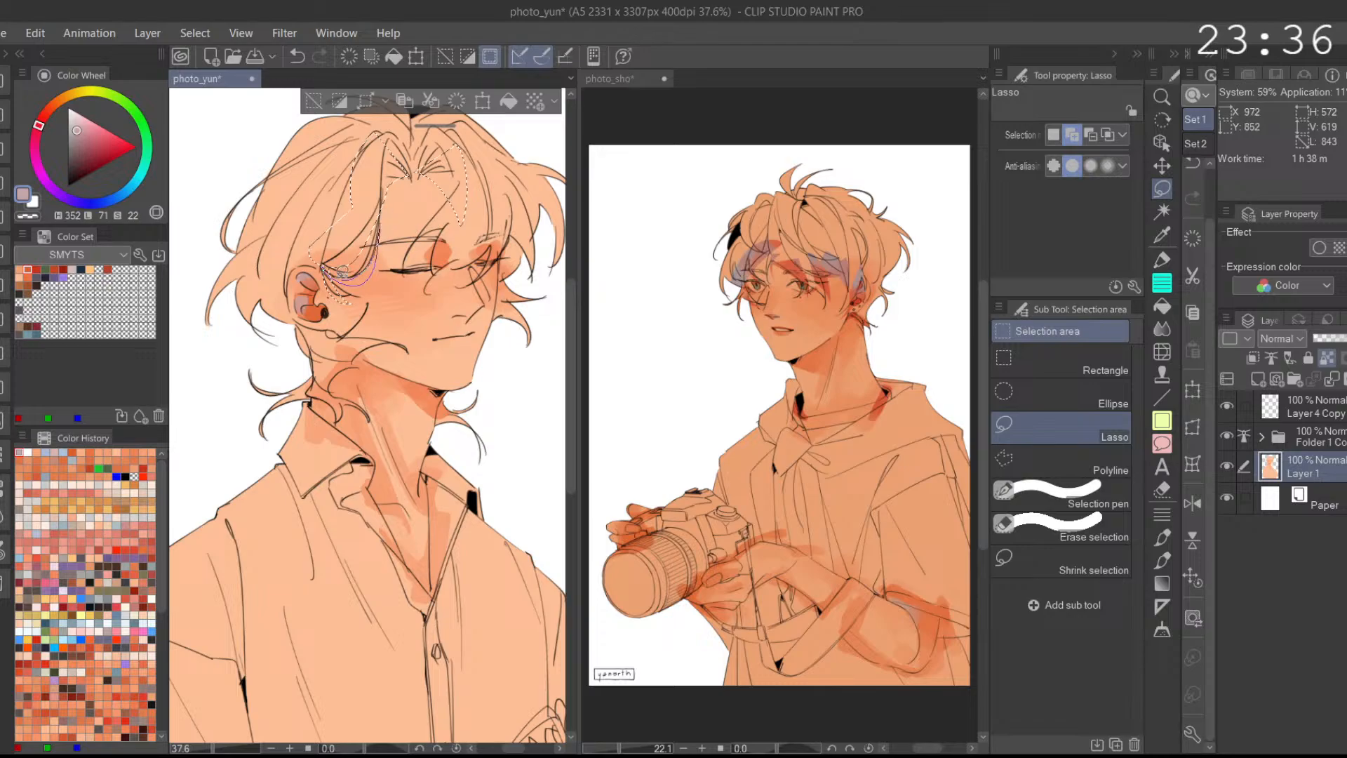
Step: Refine the lasso selection's edge along the long fringe strand between the forehead and temple
scroll(397, 236, "up", 2)
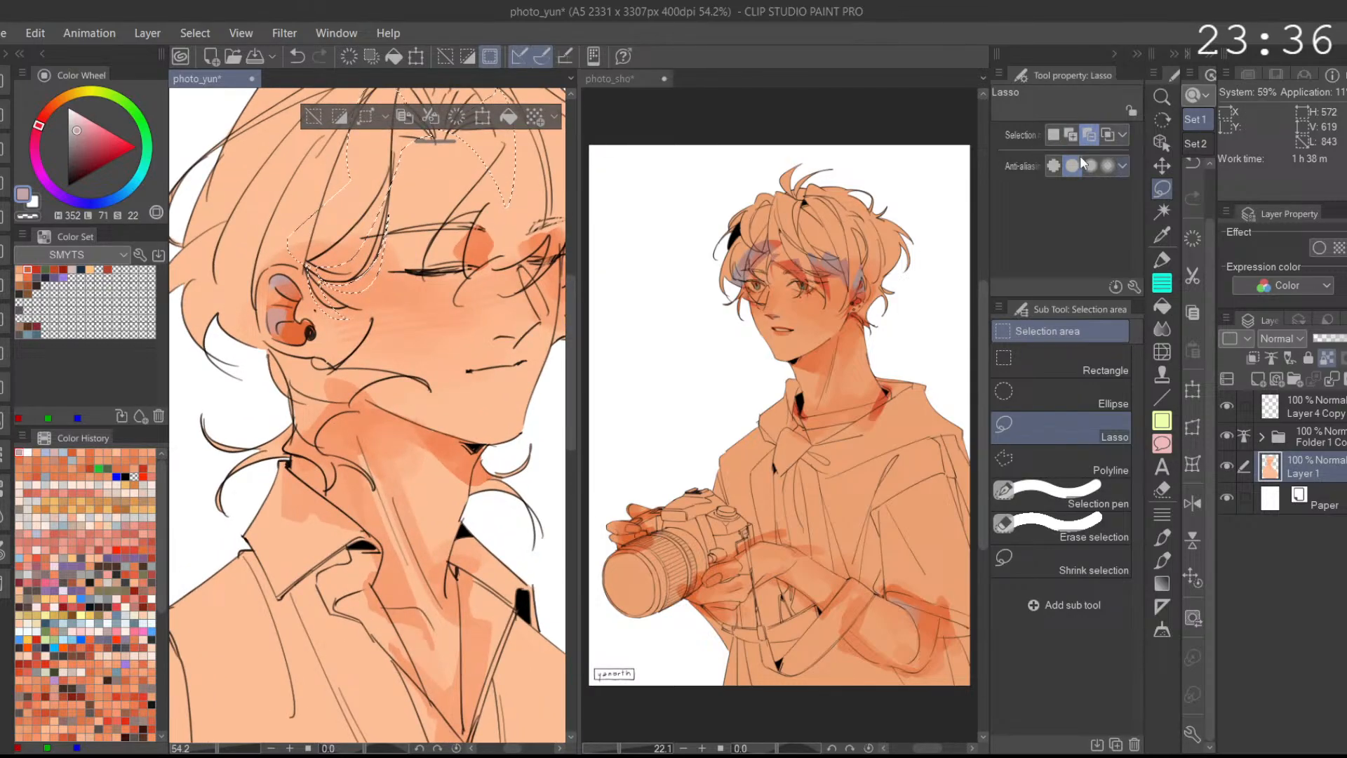
scroll(391, 293, "up", 2)
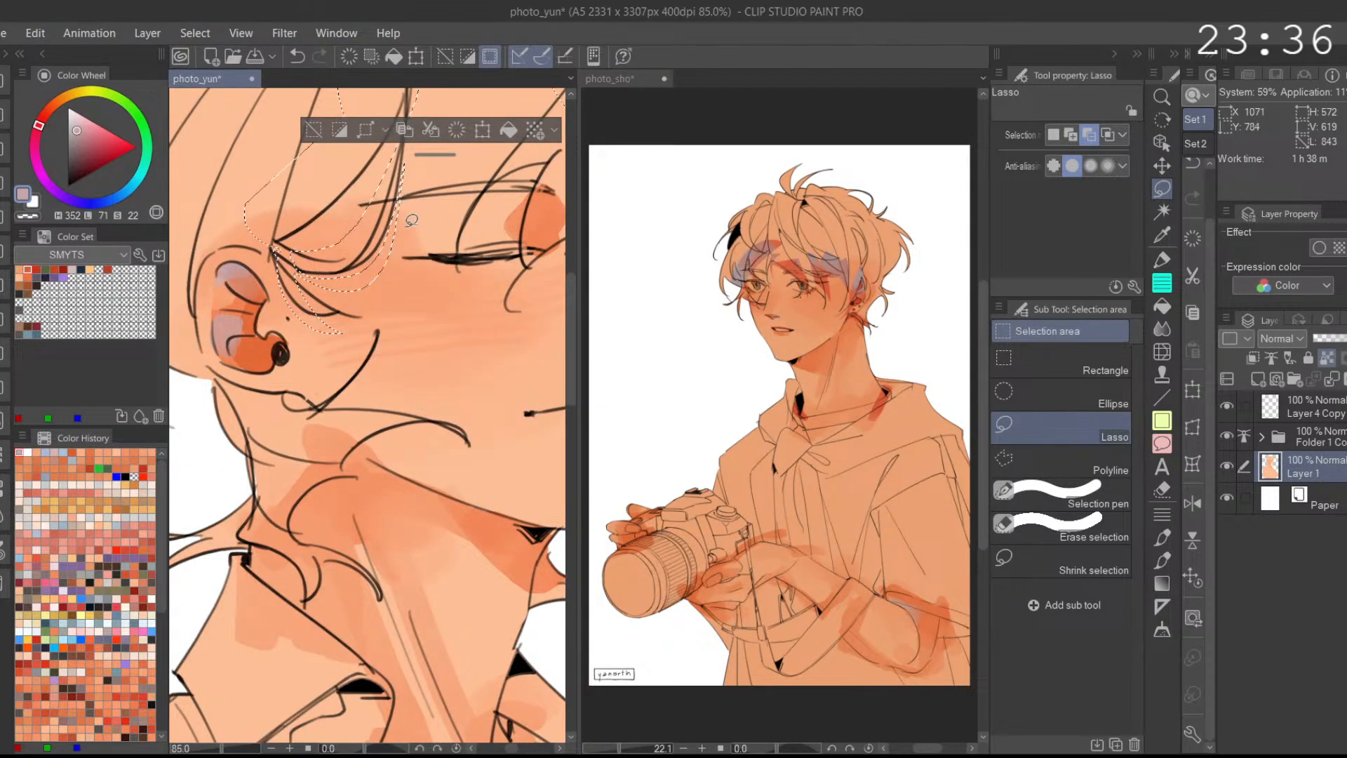
scroll(406, 224, "down", 1)
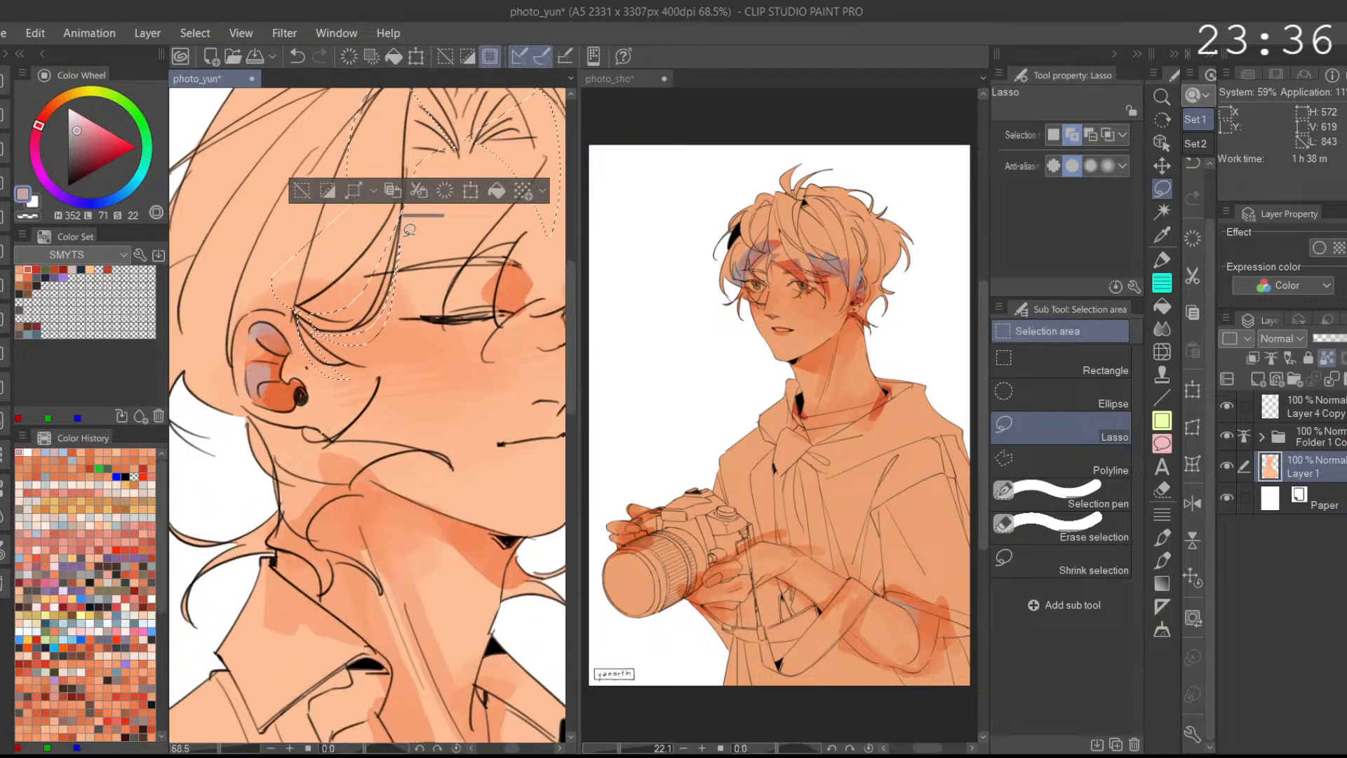
key("ctrl+z")
left_click_drag(419, 155, 432, 156)
key("ctrl+z")
left_click_drag(423, 215, 434, 125)
left_click_drag(403, 268, 390, 313)
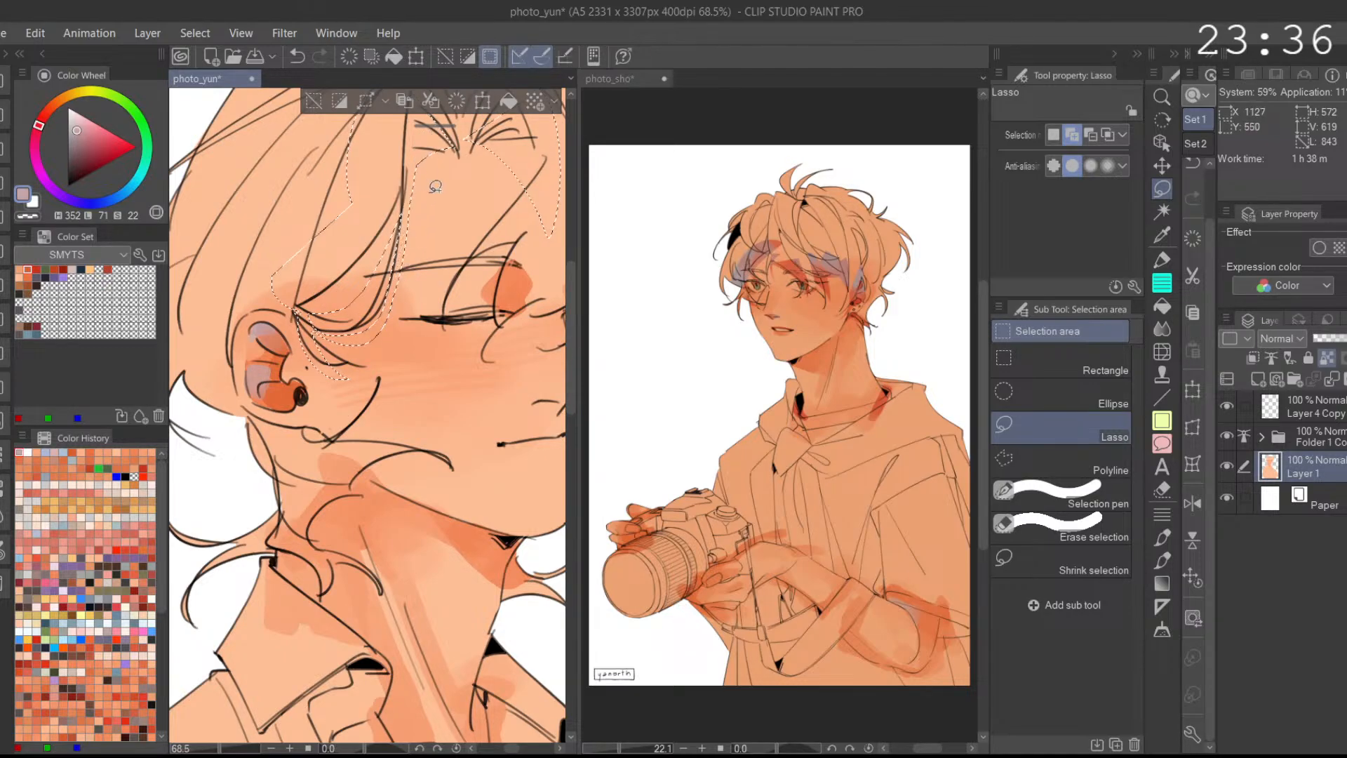
Step: Extend the lasso selection down the central fringe strand toward the nearer eye, undoing outlines that do not fit
left_click_drag(471, 205, 438, 203)
left_click_drag(502, 179, 425, 185)
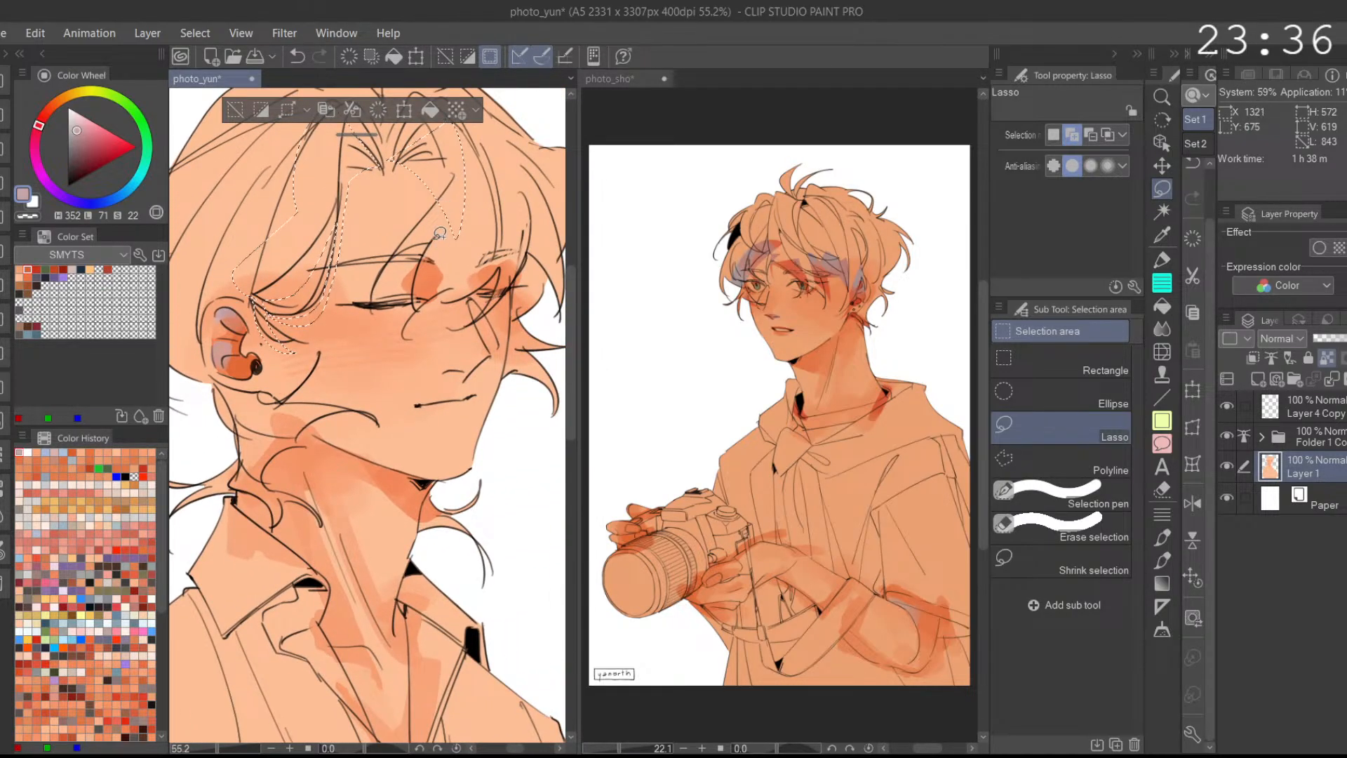
key("ctrl+z")
mouse_move(453, 244)
left_mouse_down()
mouse_move(435, 284)
mouse_move(466, 282)
mouse_move(441, 287)
mouse_move(449, 307)
mouse_move(446, 272)
mouse_move(423, 321)
mouse_move(478, 277)
mouse_move(442, 293)
mouse_move(437, 269)
mouse_move(432, 313)
mouse_move(449, 277)
left_mouse_up()
key("ctrl+z")
key("ctrl+z")
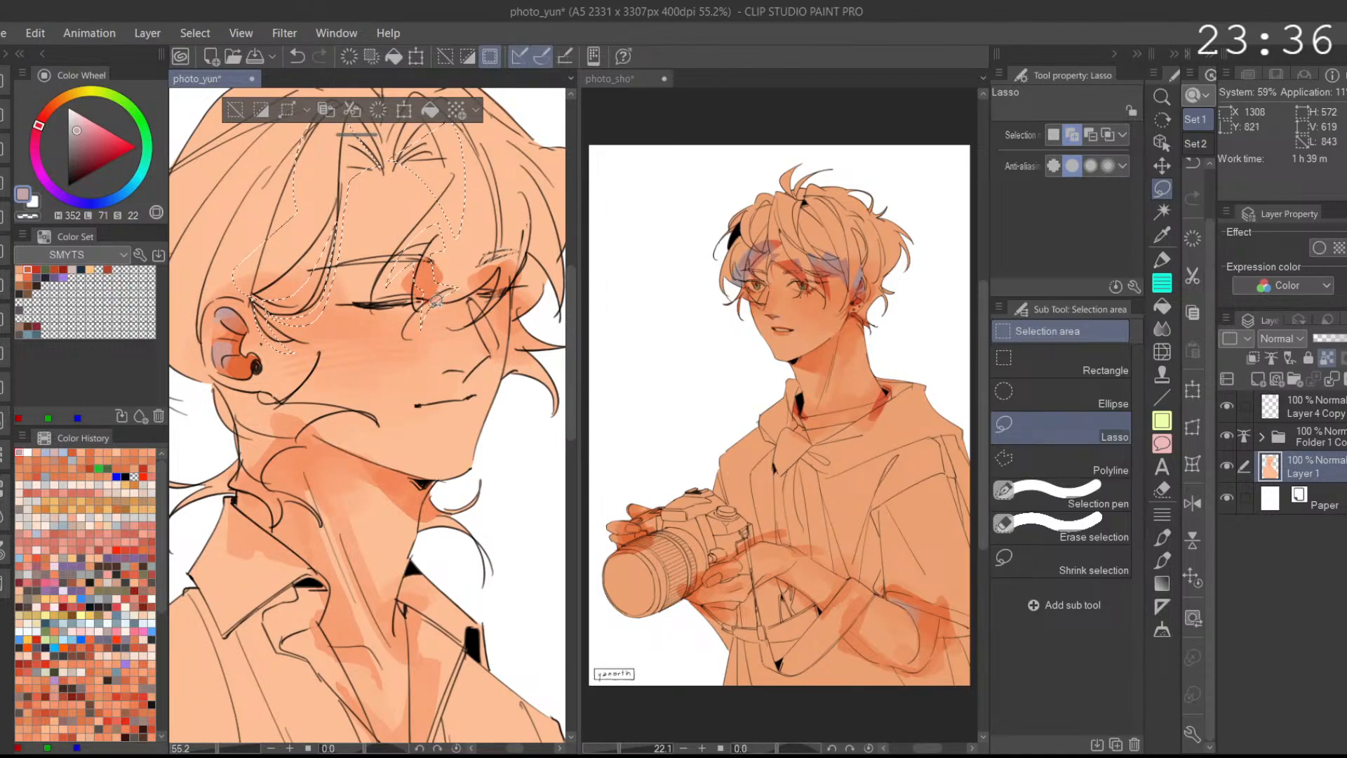
Step: Extend the lasso selection across the fringe strands toward the far eye and nose, undoing outlines that do not fit
key("ctrl+z")
mouse_move(450, 293)
left_mouse_down()
mouse_move(520, 255)
mouse_move(435, 299)
mouse_move(518, 265)
mouse_move(509, 275)
mouse_move(498, 278)
mouse_move(498, 249)
mouse_move(486, 327)
mouse_move(532, 261)
mouse_move(460, 336)
mouse_move(531, 258)
mouse_move(459, 336)
mouse_move(521, 270)
left_mouse_up()
key("ctrl+z")
key("ctrl+z")
key("ctrl+z")
key("ctrl+z")
key("ctrl+z")
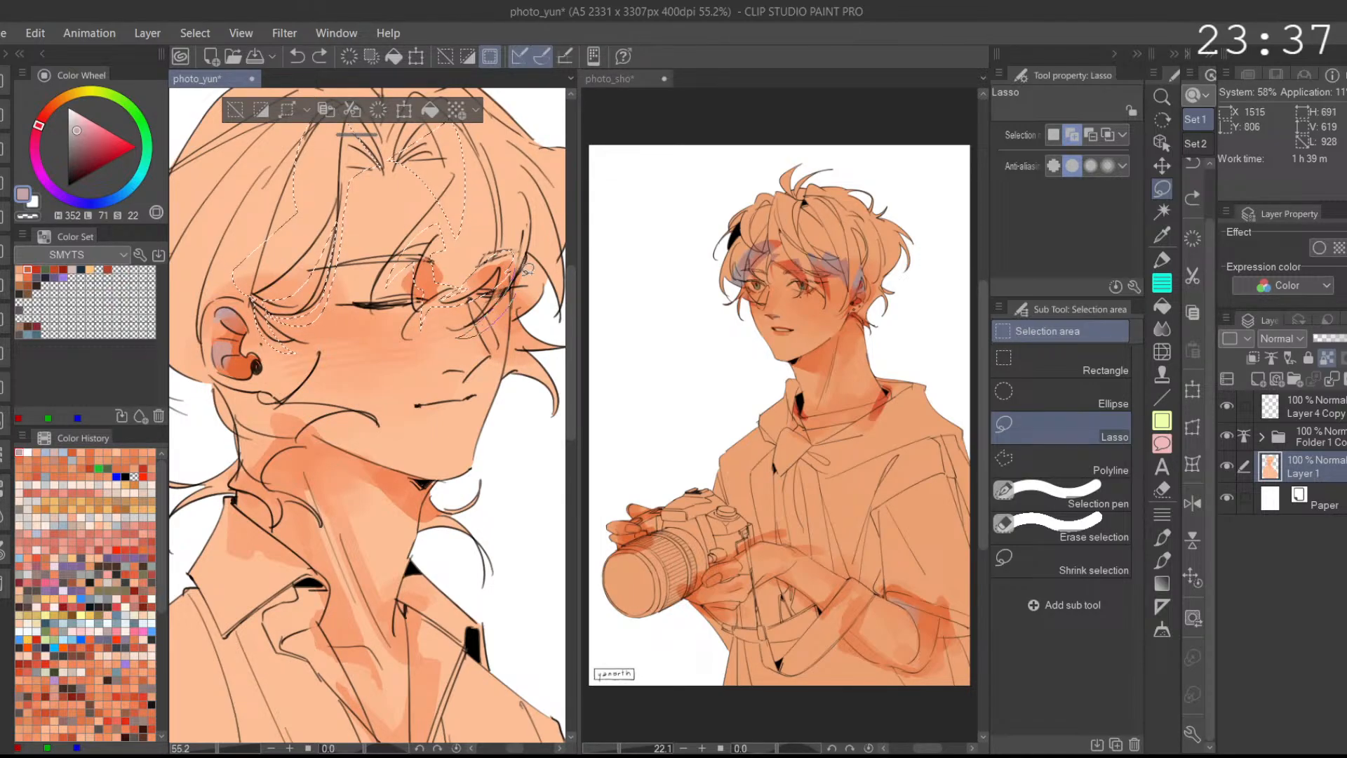
mouse_move(494, 314)
left_mouse_down()
mouse_move(497, 355)
mouse_move(490, 318)
mouse_move(452, 326)
mouse_move(473, 340)
mouse_move(491, 319)
left_mouse_up()
scroll(482, 321, "down", 2)
key("ctrl+z")
key("ctrl+y")
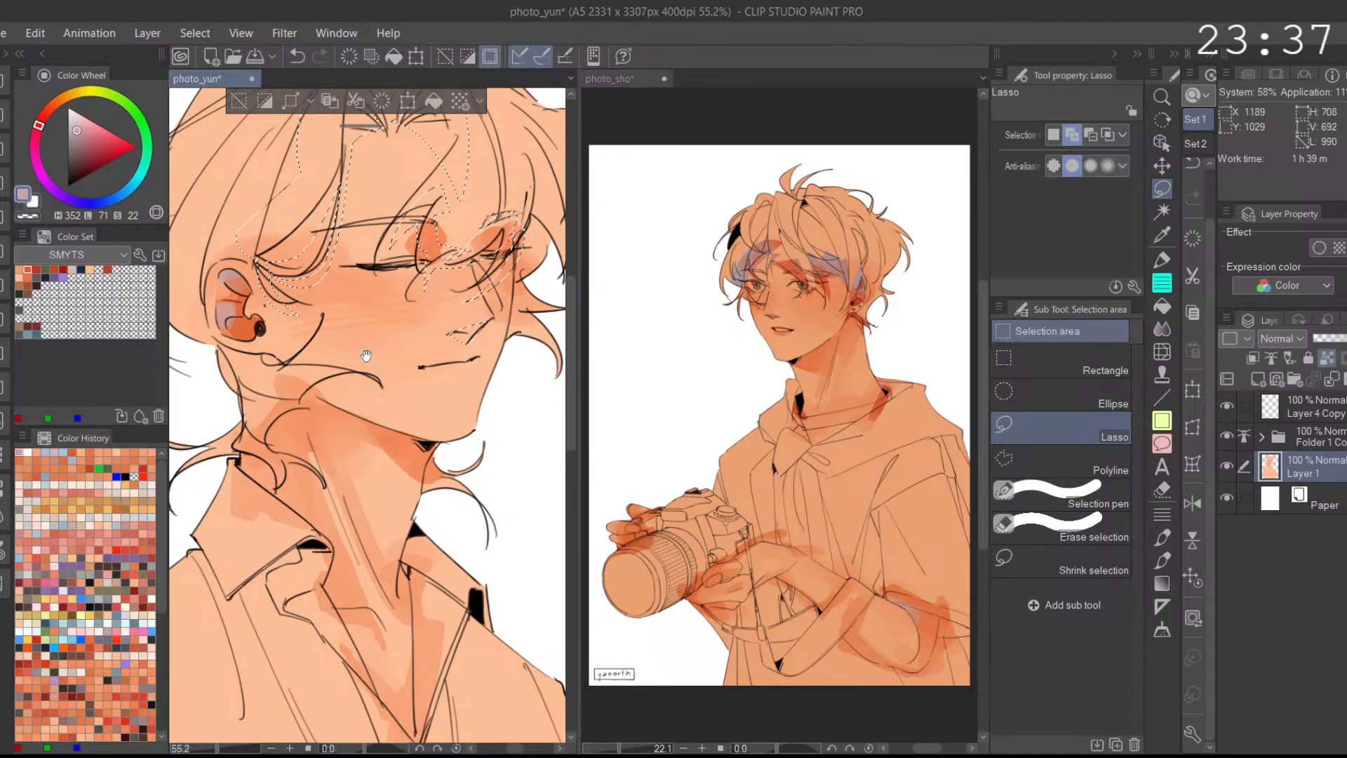
Step: Add the cast shadows of the hair strands below the ear and along the neck to the lasso selection, redoing ill-fitting outlines
mouse_move(290, 360)
left_mouse_down()
mouse_move(330, 329)
mouse_move(305, 358)
left_mouse_up()
key("ctrl+z")
mouse_move(387, 367)
left_mouse_down()
mouse_move(411, 320)
mouse_move(366, 364)
left_mouse_up()
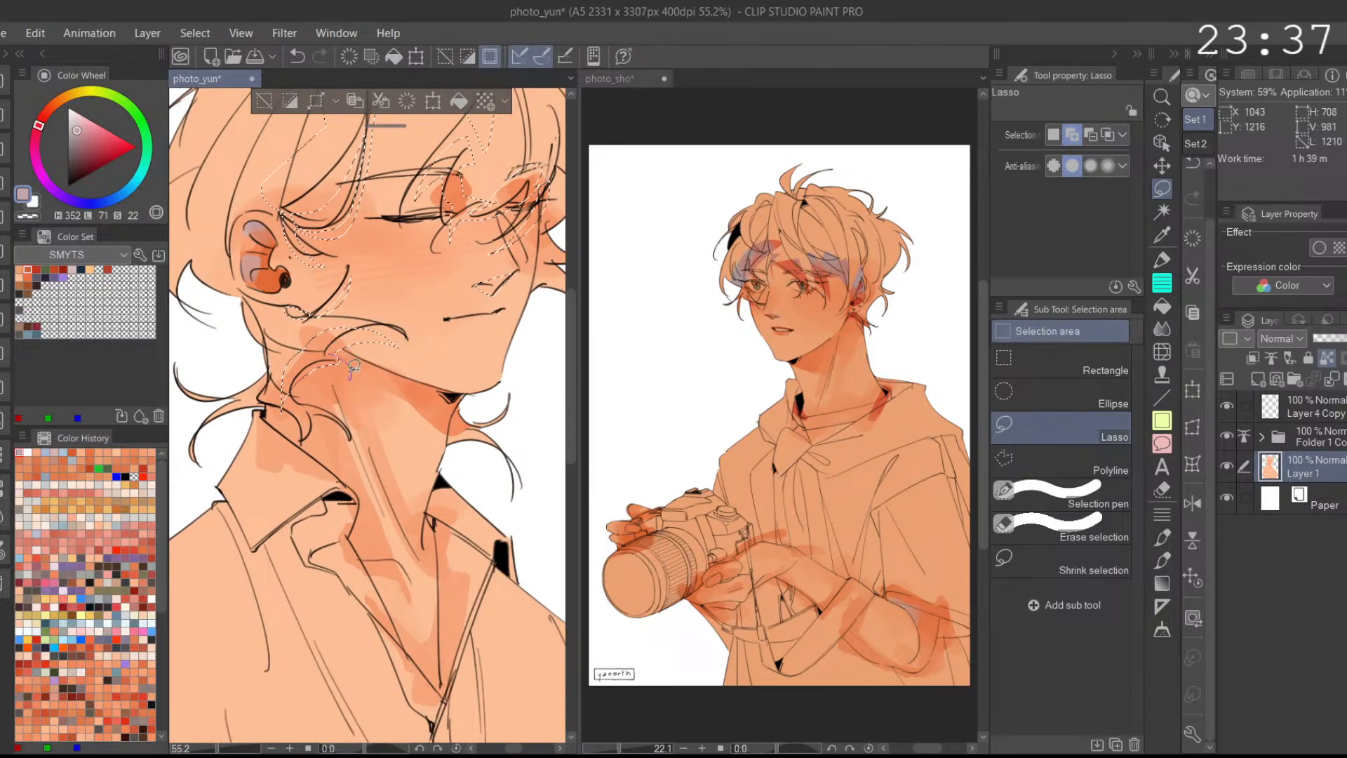
key("ctrl+z")
left_click_drag(362, 372, 349, 415)
key("ctrl+z")
mouse_move(324, 417)
left_mouse_down()
mouse_move(258, 402)
mouse_move(294, 347)
left_mouse_up()
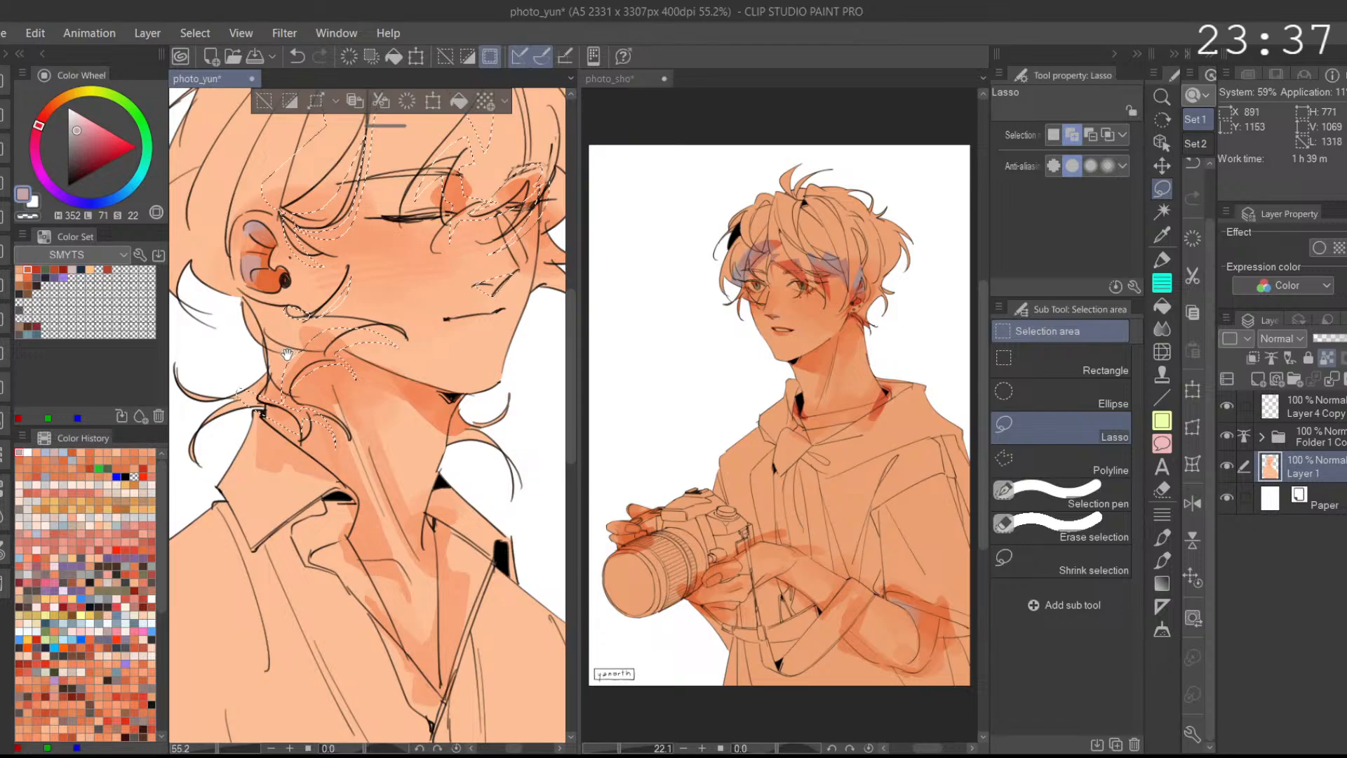
Step: Add the shadow areas inside the shirt collar and down the V-shaped neckline to the lasso selection
scroll(287, 353, "down", 2)
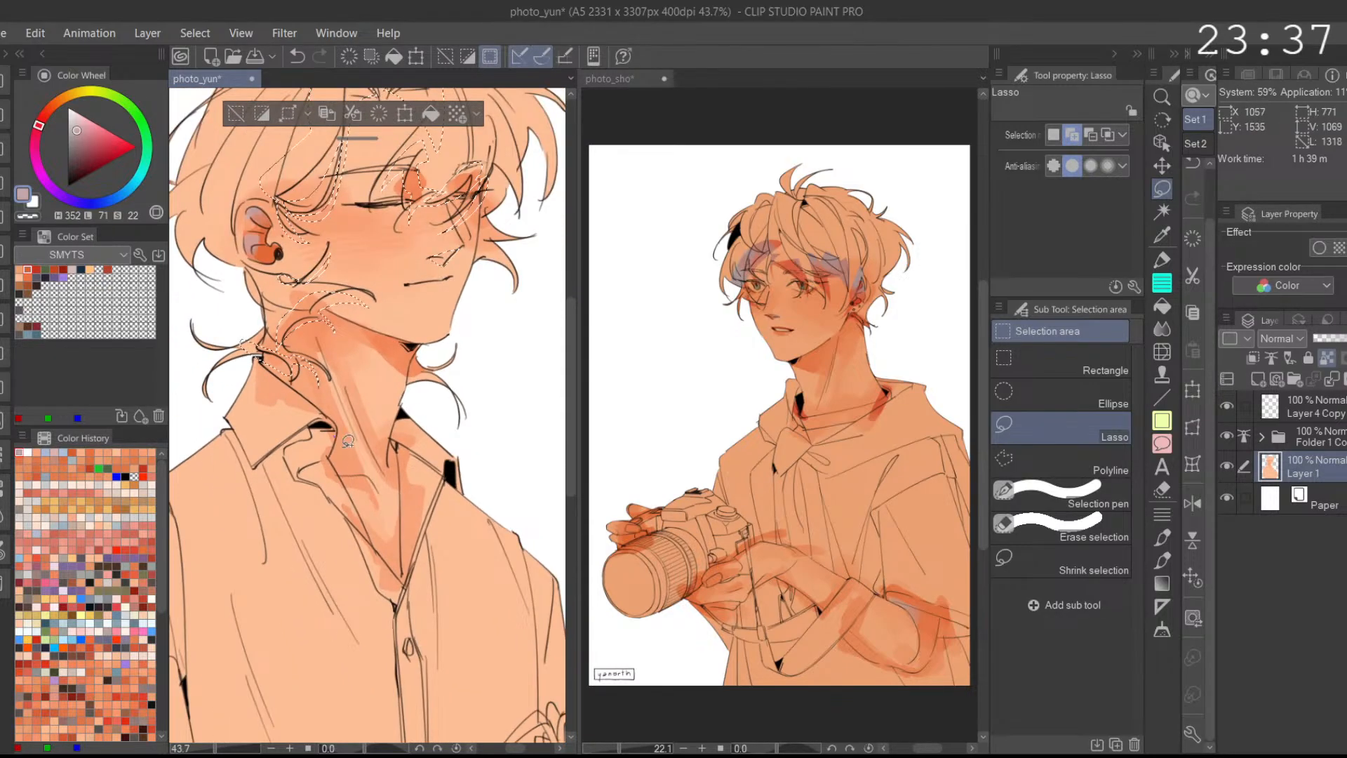
key("ctrl+z")
left_click_drag(347, 433, 351, 439)
scroll(399, 398, "down", 2)
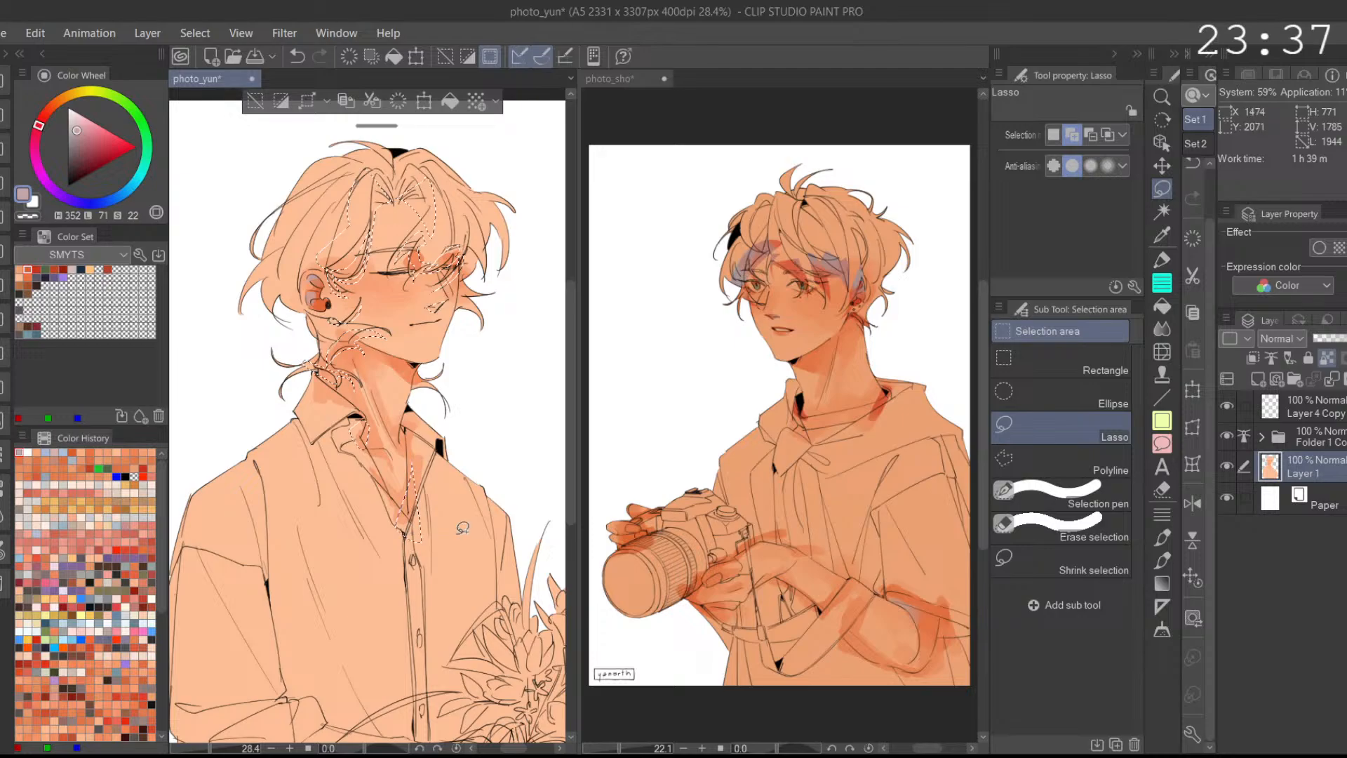
Step: Fill the lassoed hair, neck and collar shadows with the deep orange swatch using the Aマーカー brush at size 486
left_click(1164, 259)
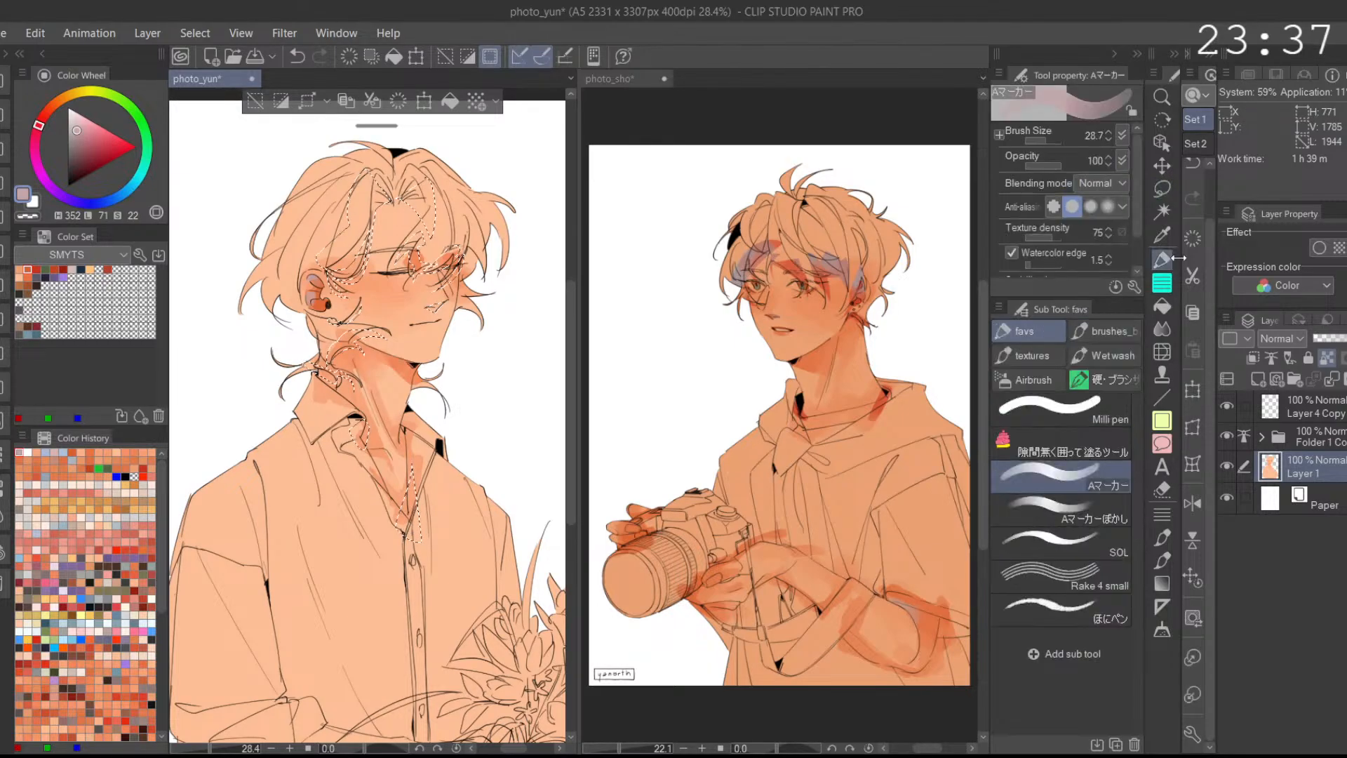
left_click(28, 270)
left_click(1048, 142)
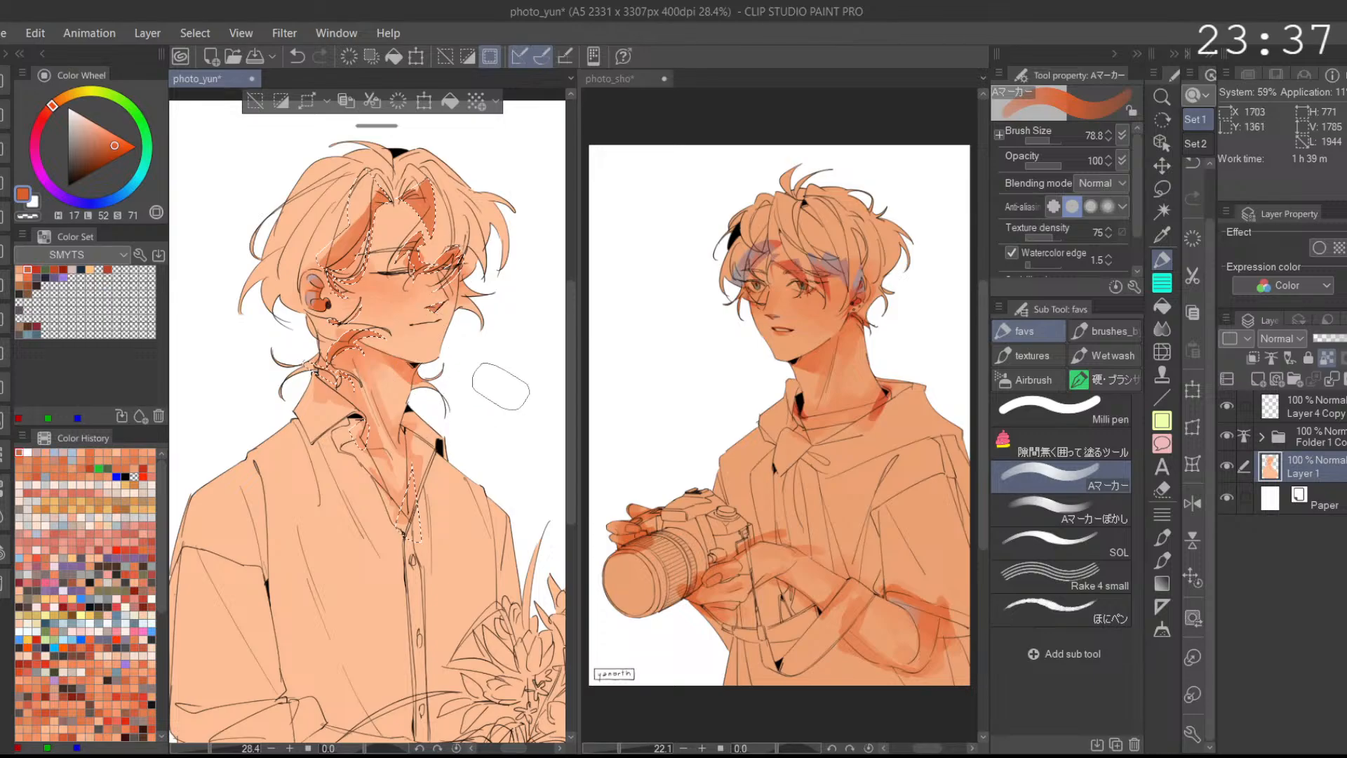
left_click_drag(452, 254, 415, 238)
key("ctrl+d")
left_click_drag(416, 143, 430, 210)
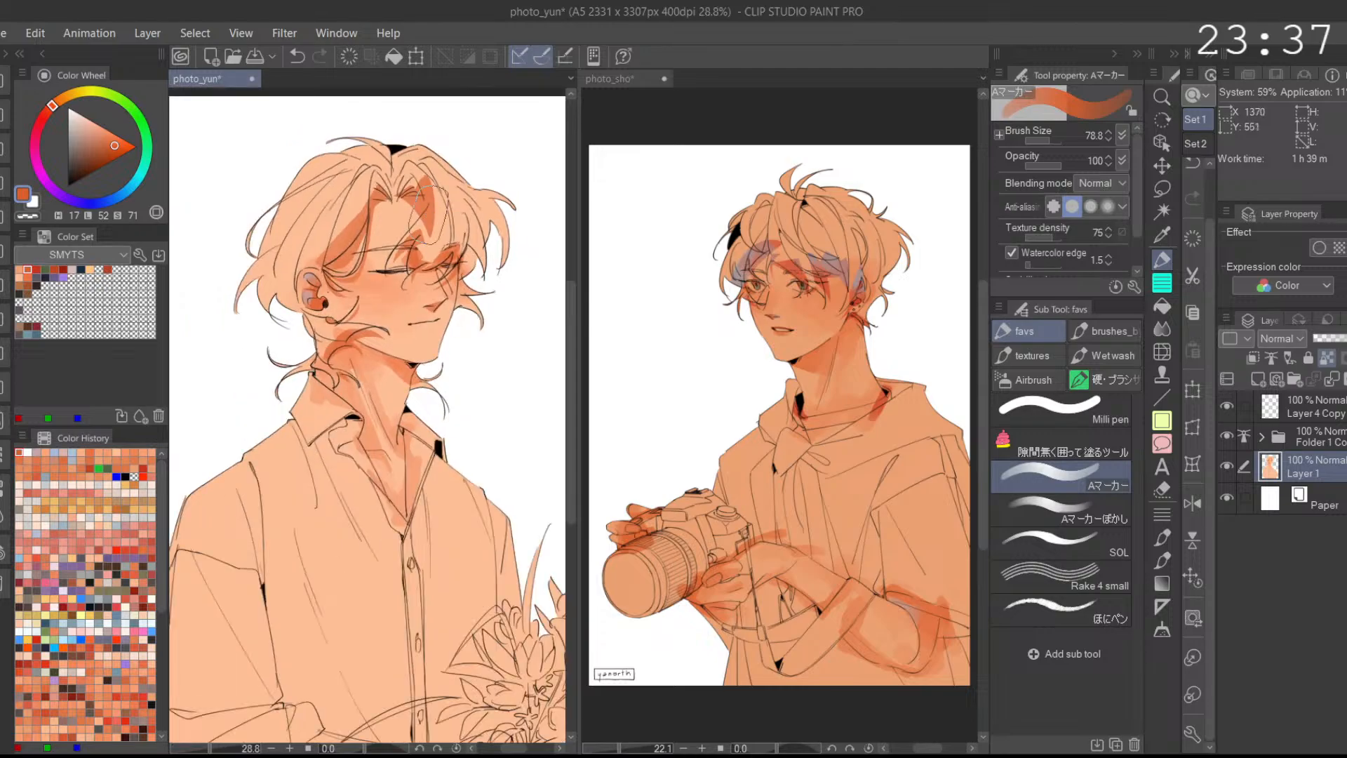
key("ctrl+z")
key("ctrl+z")
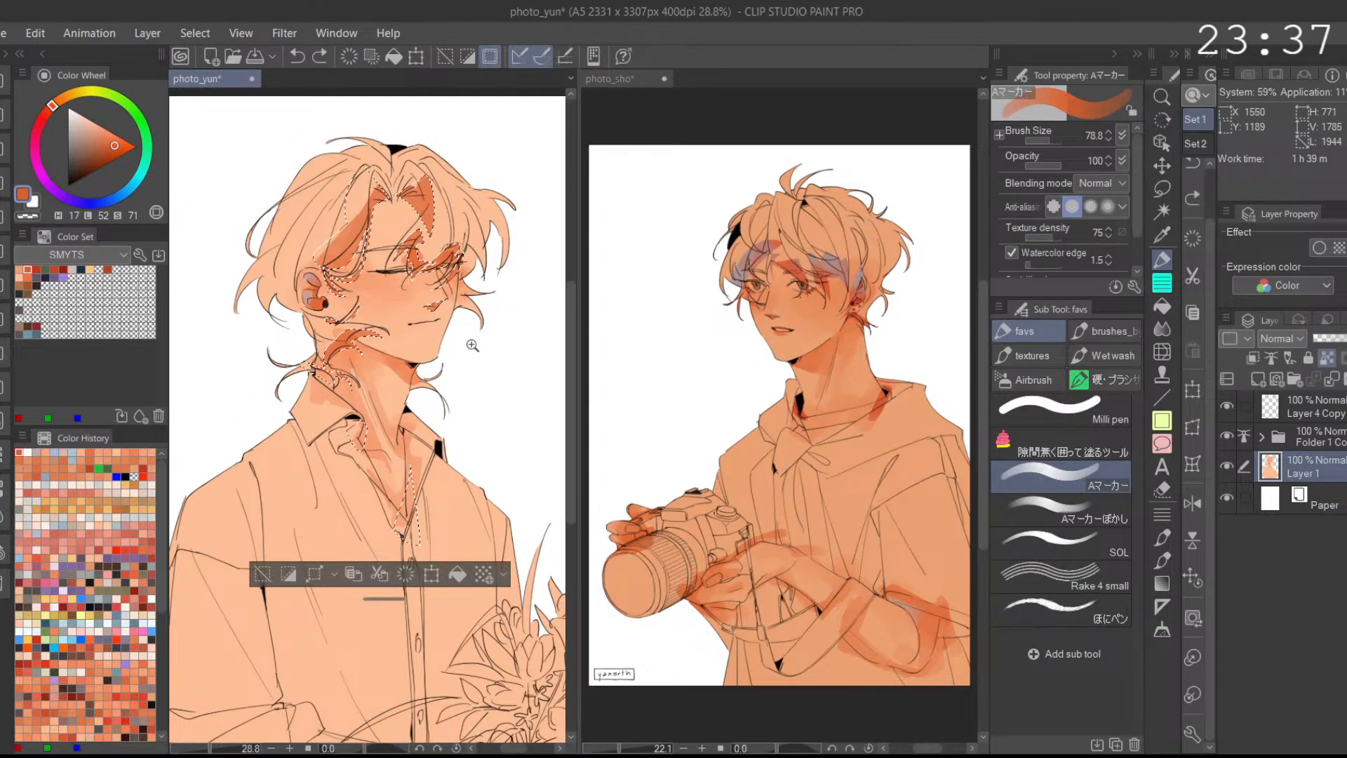
left_click_drag(468, 343, 460, 343)
left_click_drag(1059, 143, 1056, 138)
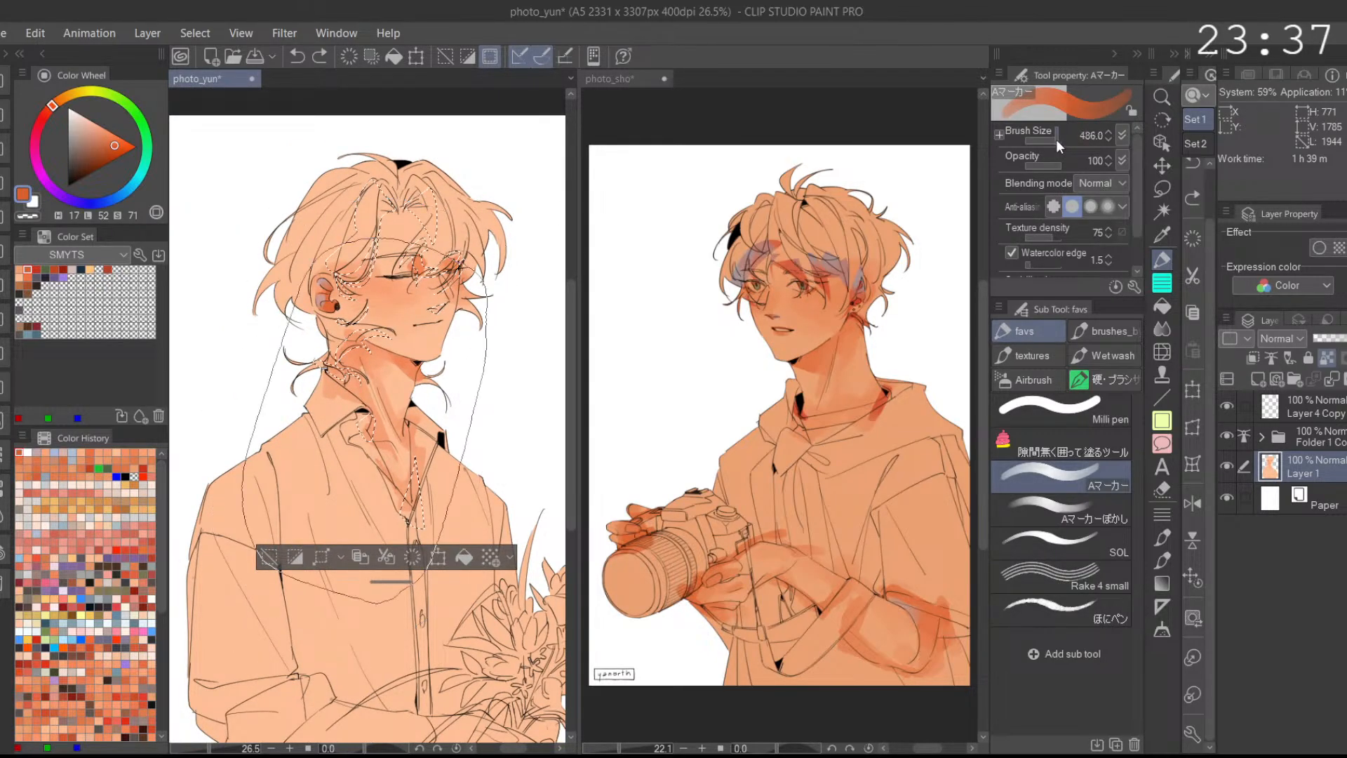
mouse_move(347, 394)
left_mouse_down()
mouse_move(464, 251)
mouse_move(421, 530)
left_mouse_up()
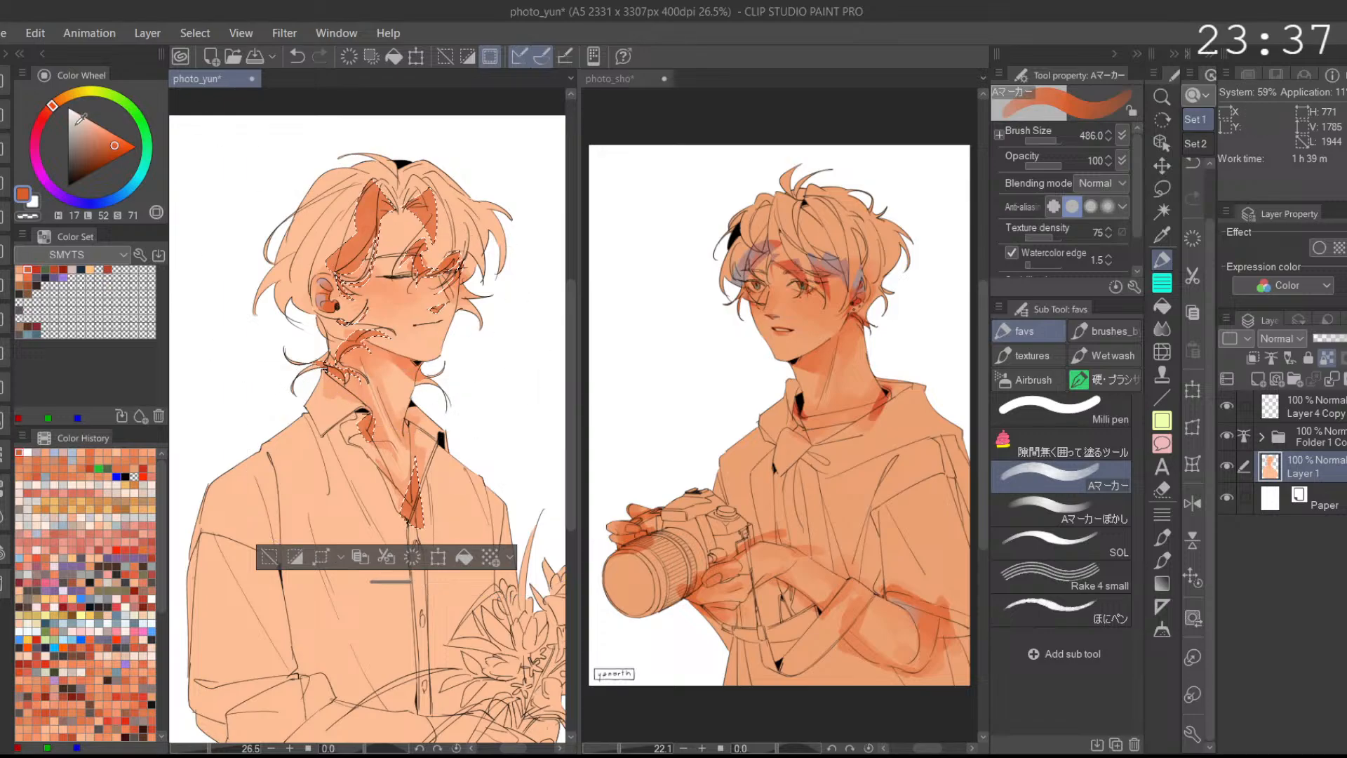
left_click(76, 132)
scroll(452, 196, "up", 2)
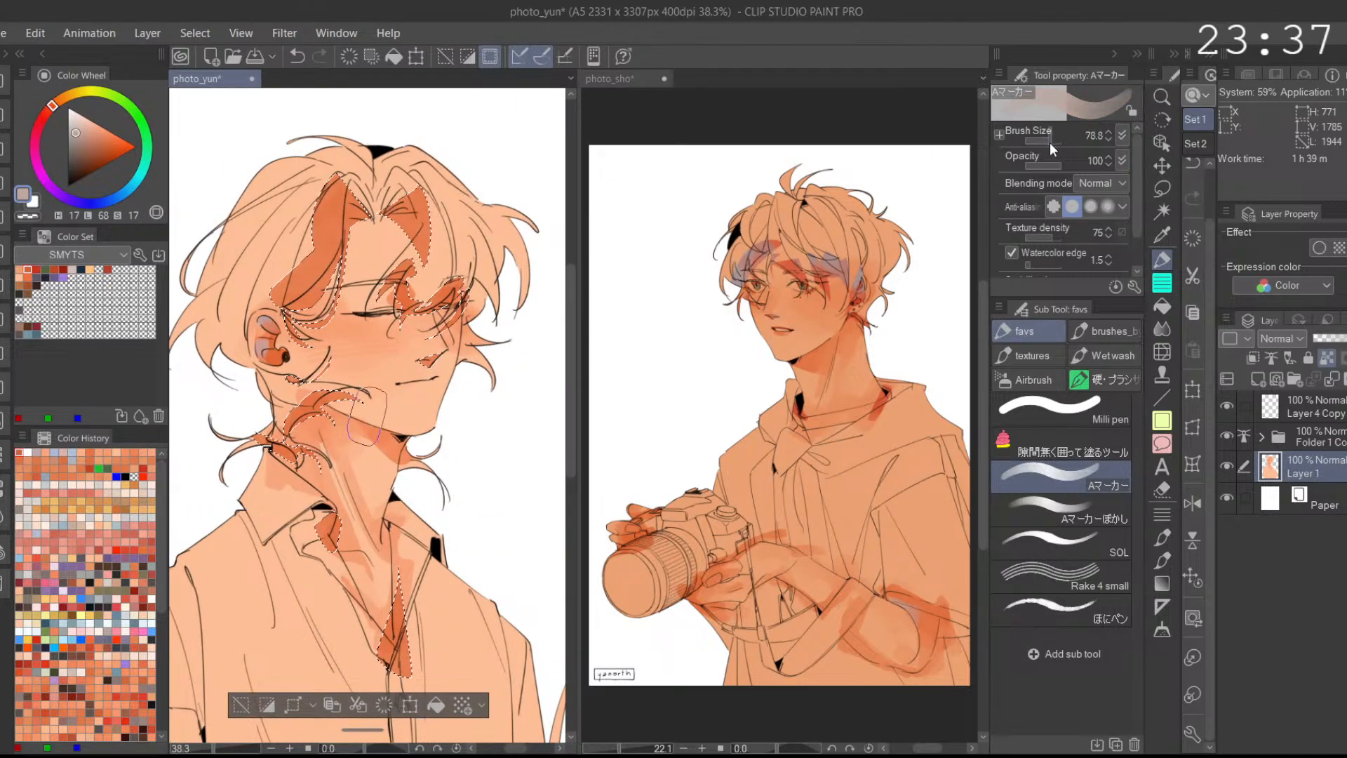
left_click(1090, 497)
key("ctrl+z")
key("ctrl+z")
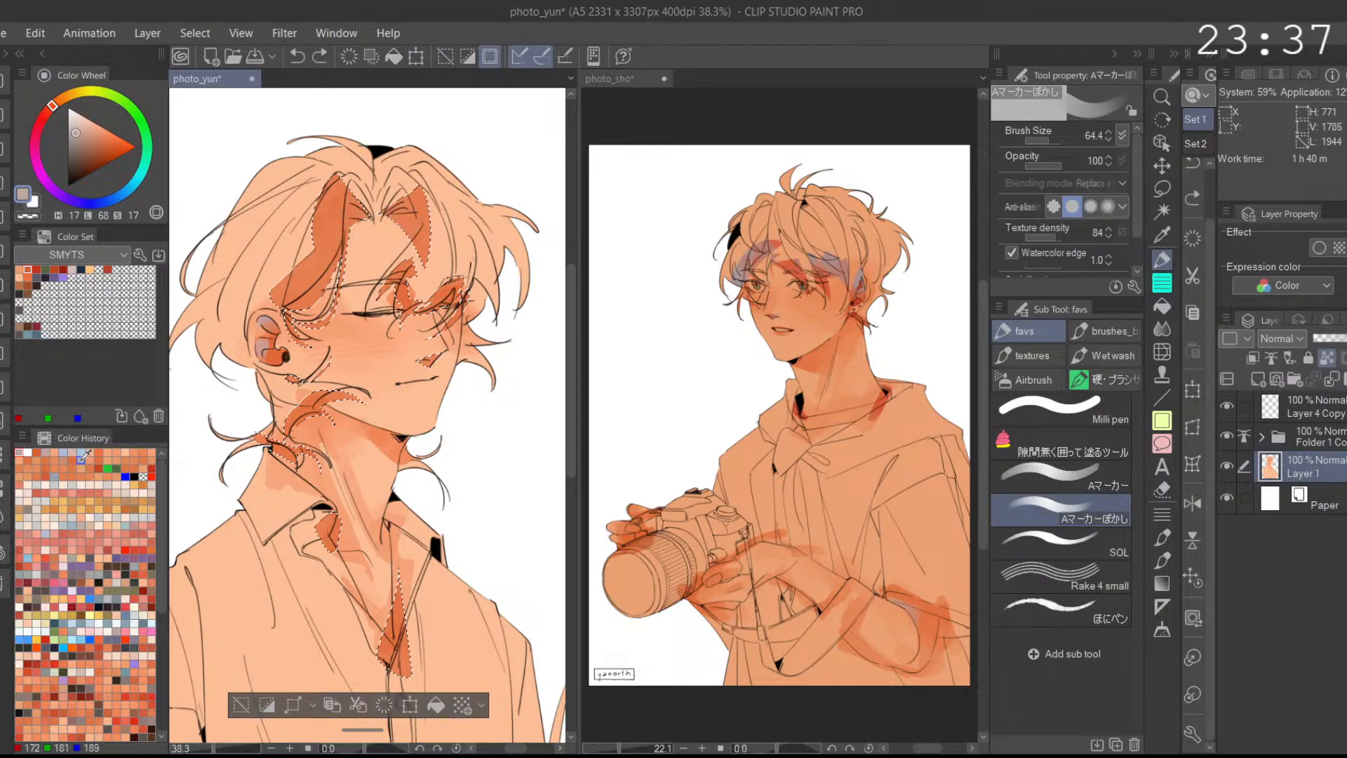
Step: Paint muted blue over parts of the selected fringe and nape shadows with the Aマーカー brush at size 78.8
left_click(63, 452)
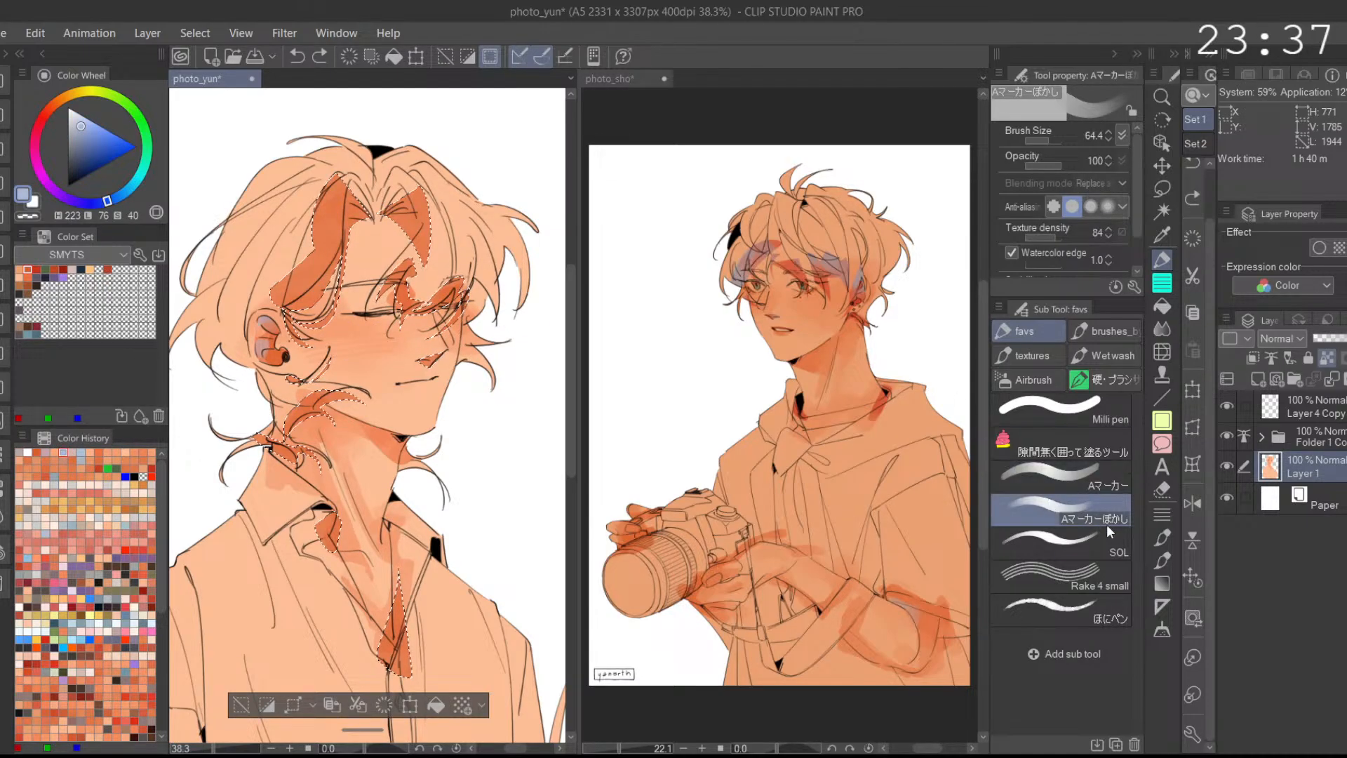
left_click(1097, 484)
left_click_drag(351, 193, 324, 228)
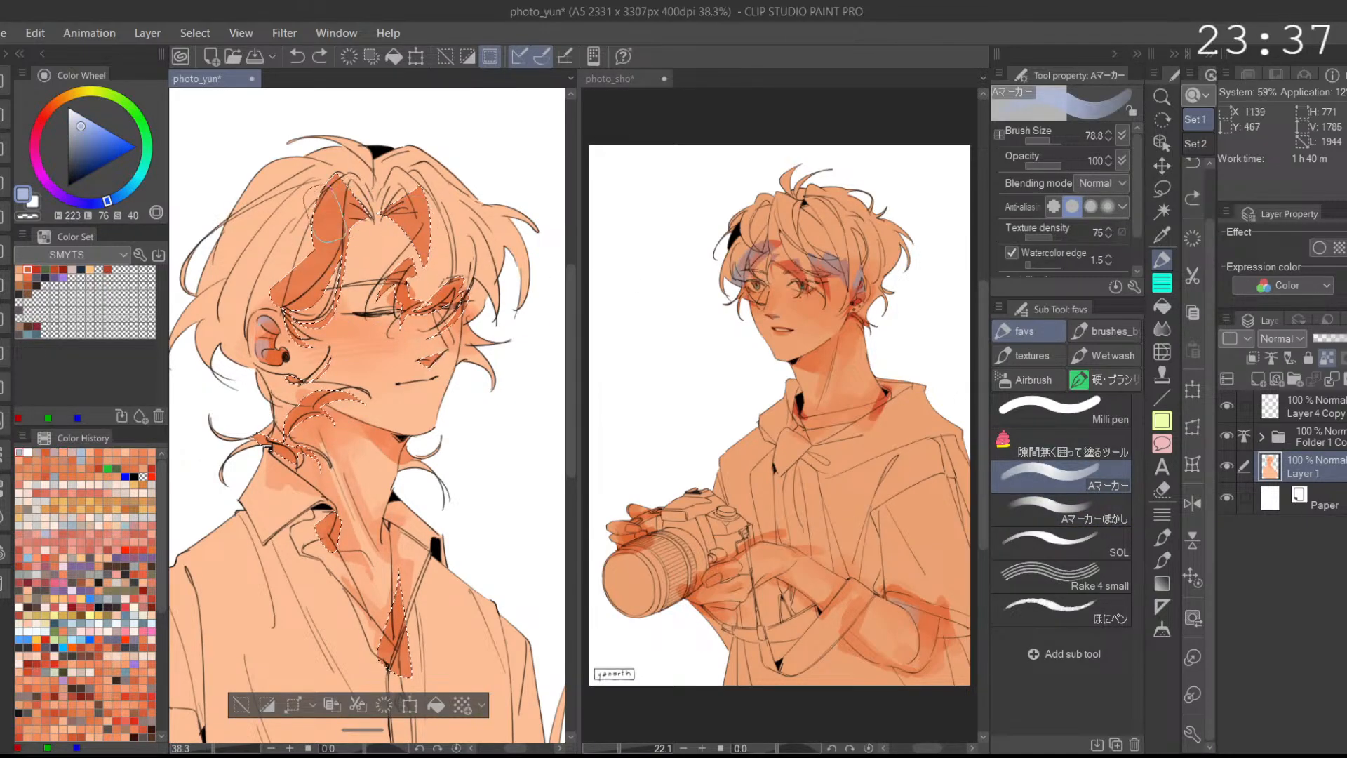
mouse_move(419, 188)
left_mouse_down()
mouse_move(425, 217)
mouse_move(421, 199)
left_mouse_up()
key("ctrl+z")
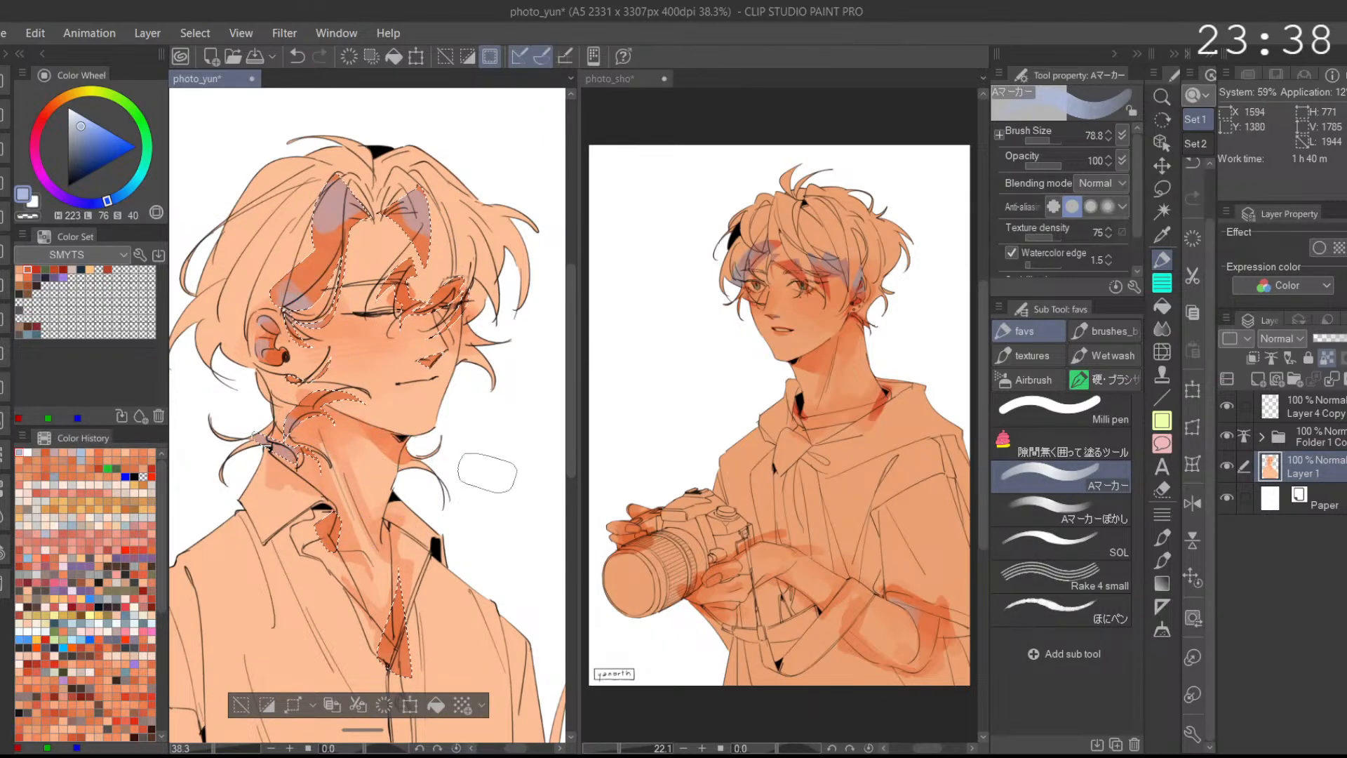
Step: Blend the blue into the orange shadows with the Aマーカーぼかし brush at size 64.4, and clear the selection
left_click(1085, 509)
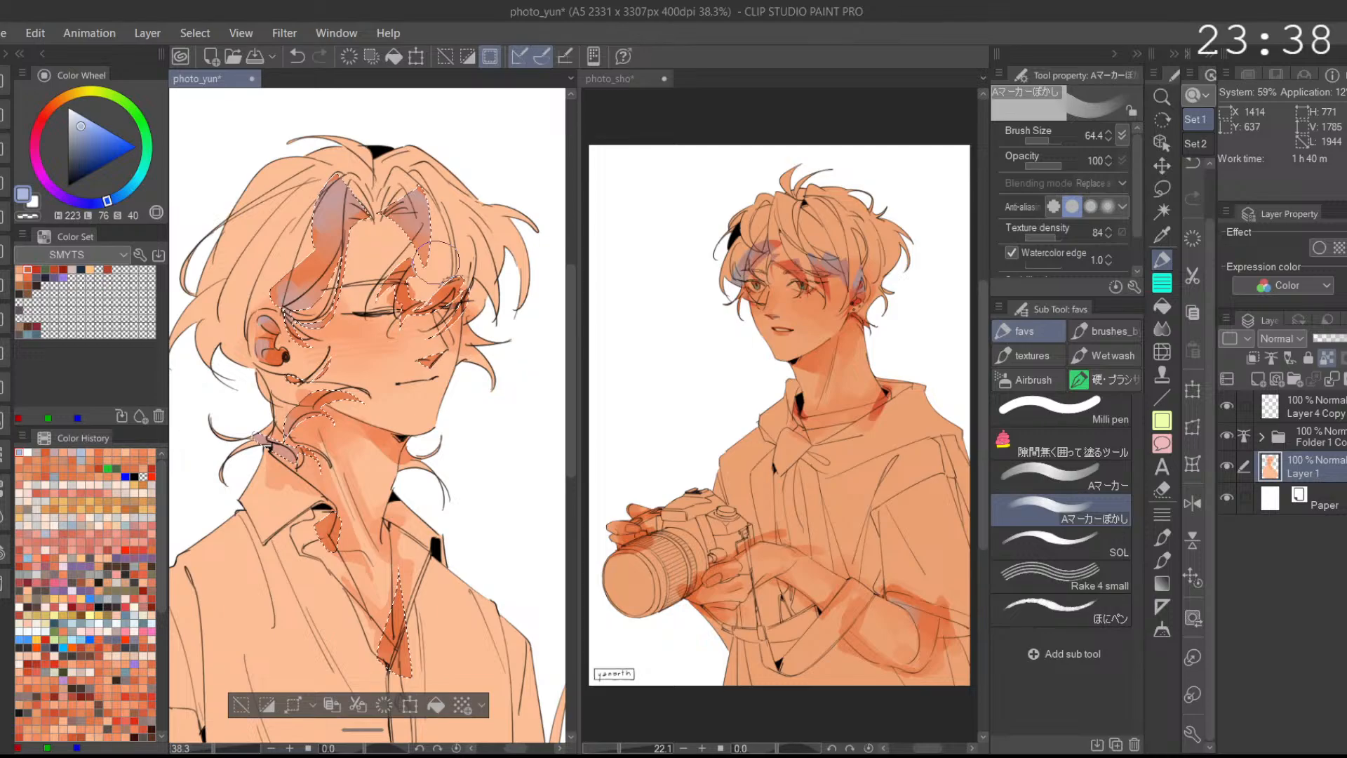
key("ctrl+z")
key("ctrl+y")
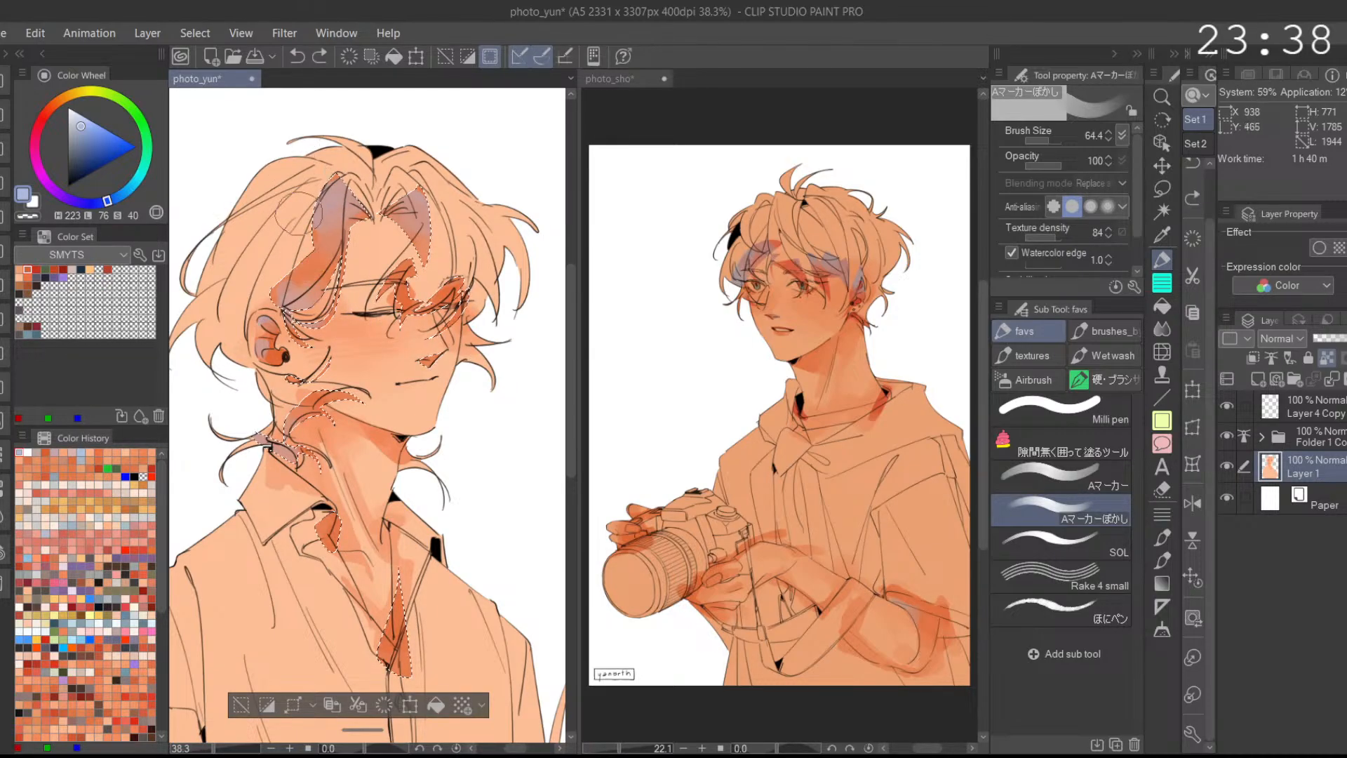
key("ctrl+y")
key("ctrl+y")
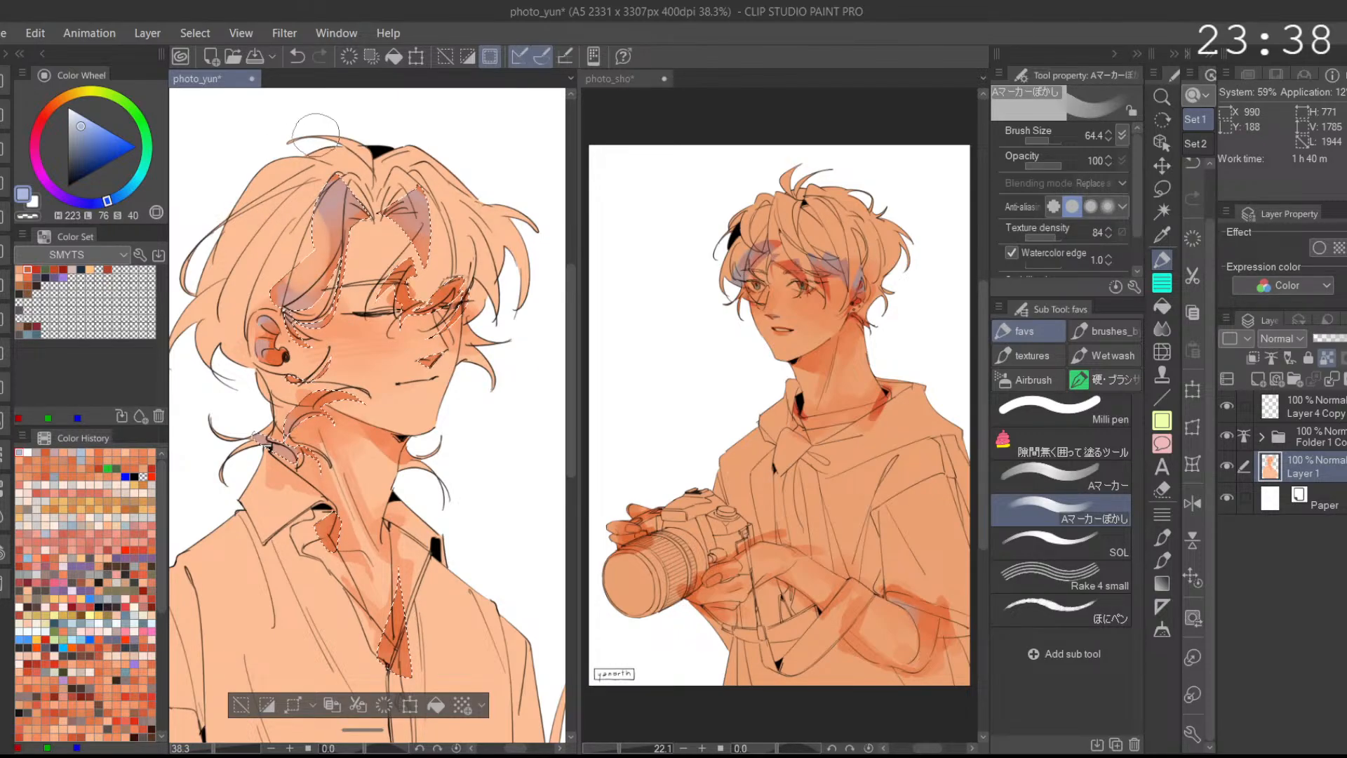
key("ctrl+z")
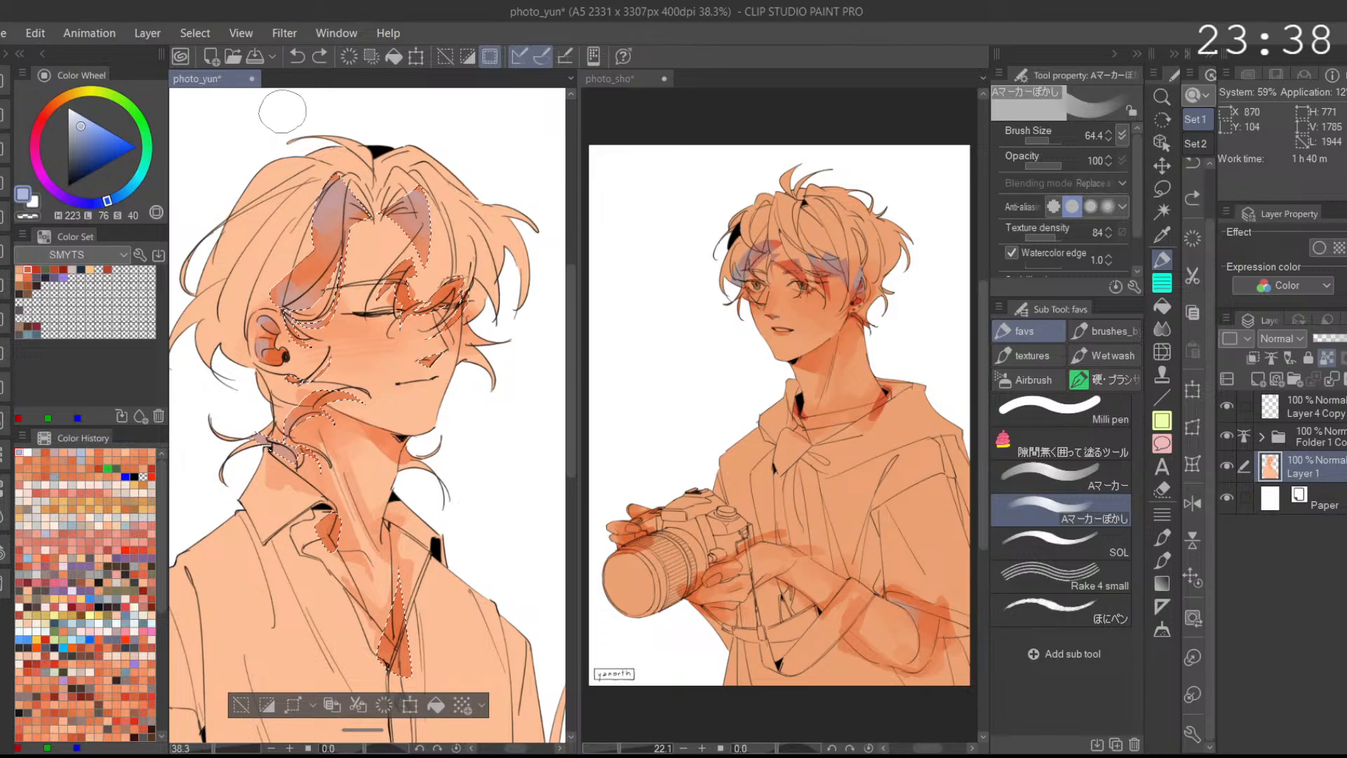
left_click(297, 57)
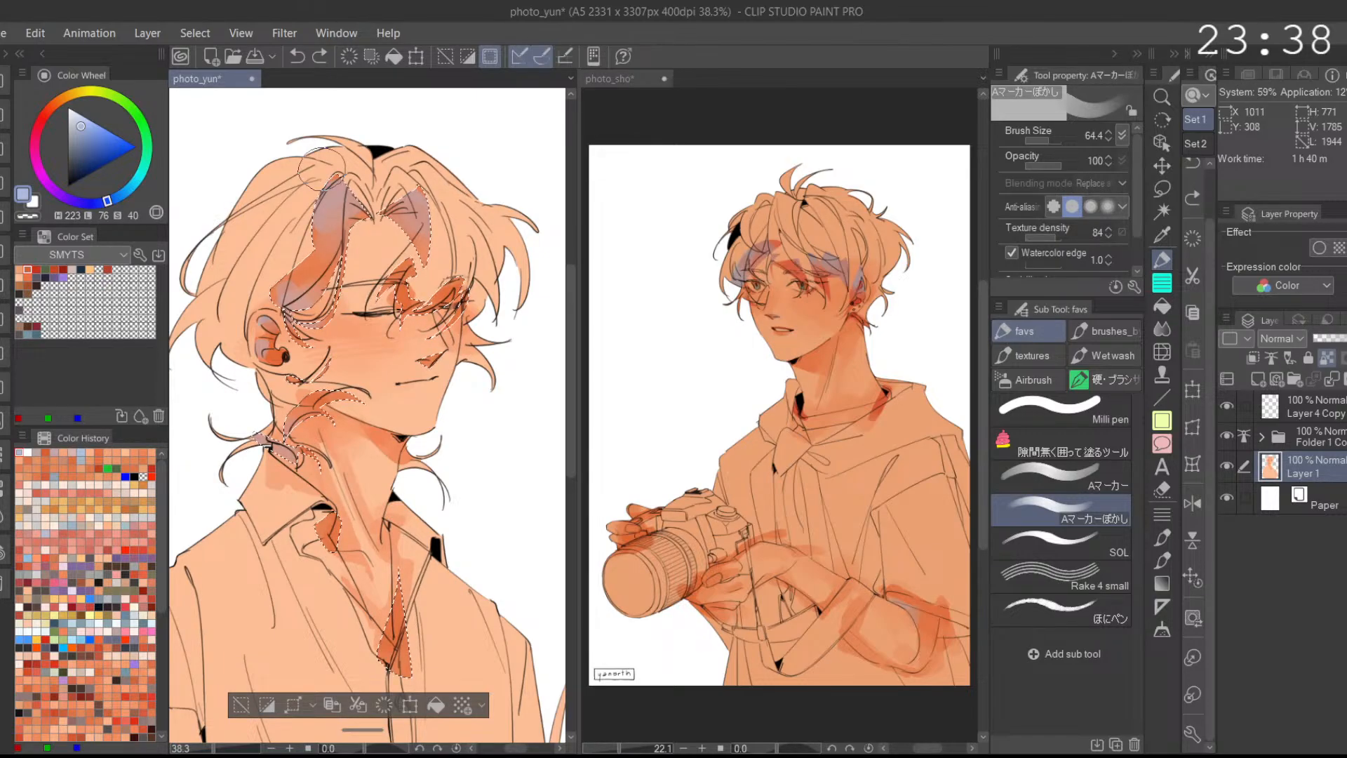
left_click(241, 703)
left_click(1192, 580)
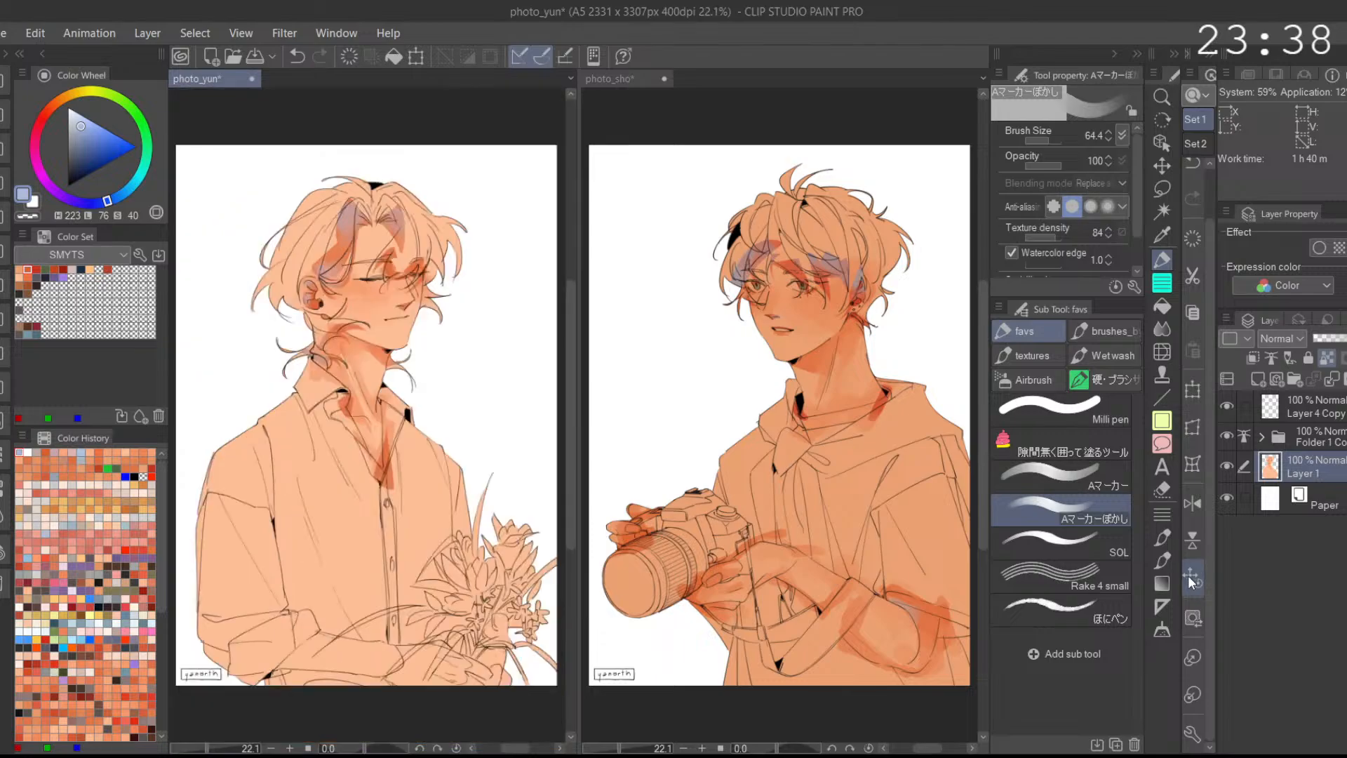
Step: Shade the lower arms and the hand around the flower stems with the Aマーカー brush at size 78.8, sampling tones from the drawing
left_click_drag(435, 666, 418, 458)
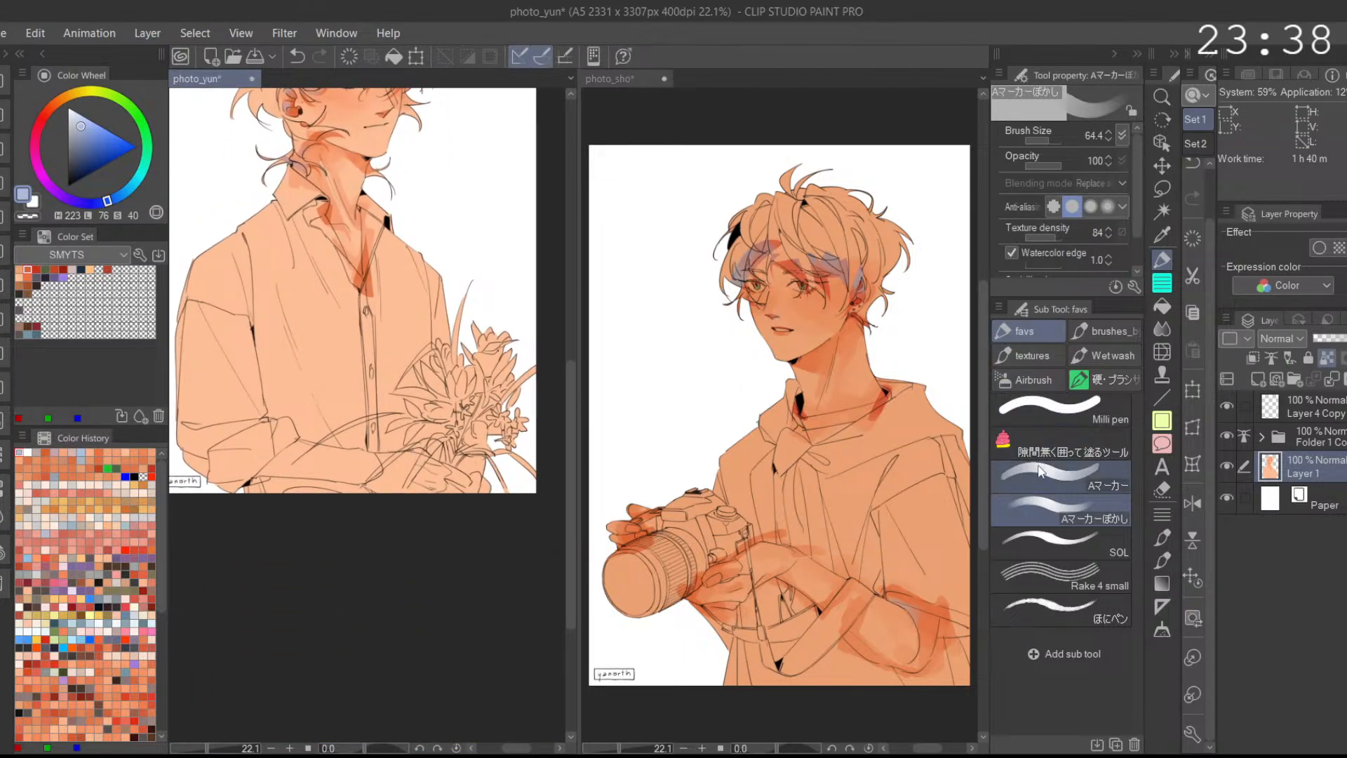
left_click(1061, 477)
left_click_drag(378, 253, 403, 426)
left_click_drag(352, 241, 408, 253)
left_click(394, 272, "alt")
mouse_move(391, 312)
left_mouse_down()
mouse_move(380, 315)
mouse_move(401, 273)
mouse_move(457, 316)
left_mouse_up()
left_click_drag(559, 425, 505, 325)
left_click_drag(569, 360, 442, 405)
left_click_drag(423, 491, 406, 487)
Step: Shade the elbow folds and forearm underside with the orange swatch and a sampled tone, and undo a trial blend
left_click(30, 268)
mouse_move(300, 419)
left_mouse_down()
mouse_move(240, 497)
mouse_move(277, 491)
mouse_move(383, 519)
mouse_move(391, 546)
mouse_move(457, 547)
mouse_move(499, 527)
mouse_move(506, 456)
mouse_move(490, 449)
mouse_move(493, 464)
left_mouse_up()
left_click(356, 492, "alt")
mouse_move(268, 489)
left_mouse_down()
mouse_move(292, 510)
mouse_move(419, 485)
mouse_move(293, 488)
mouse_move(331, 482)
mouse_move(292, 471)
mouse_move(305, 466)
mouse_move(426, 463)
mouse_move(296, 448)
mouse_move(387, 445)
mouse_move(334, 464)
mouse_move(294, 453)
mouse_move(434, 446)
left_mouse_up()
left_click(1059, 510)
key("ctrl+z")
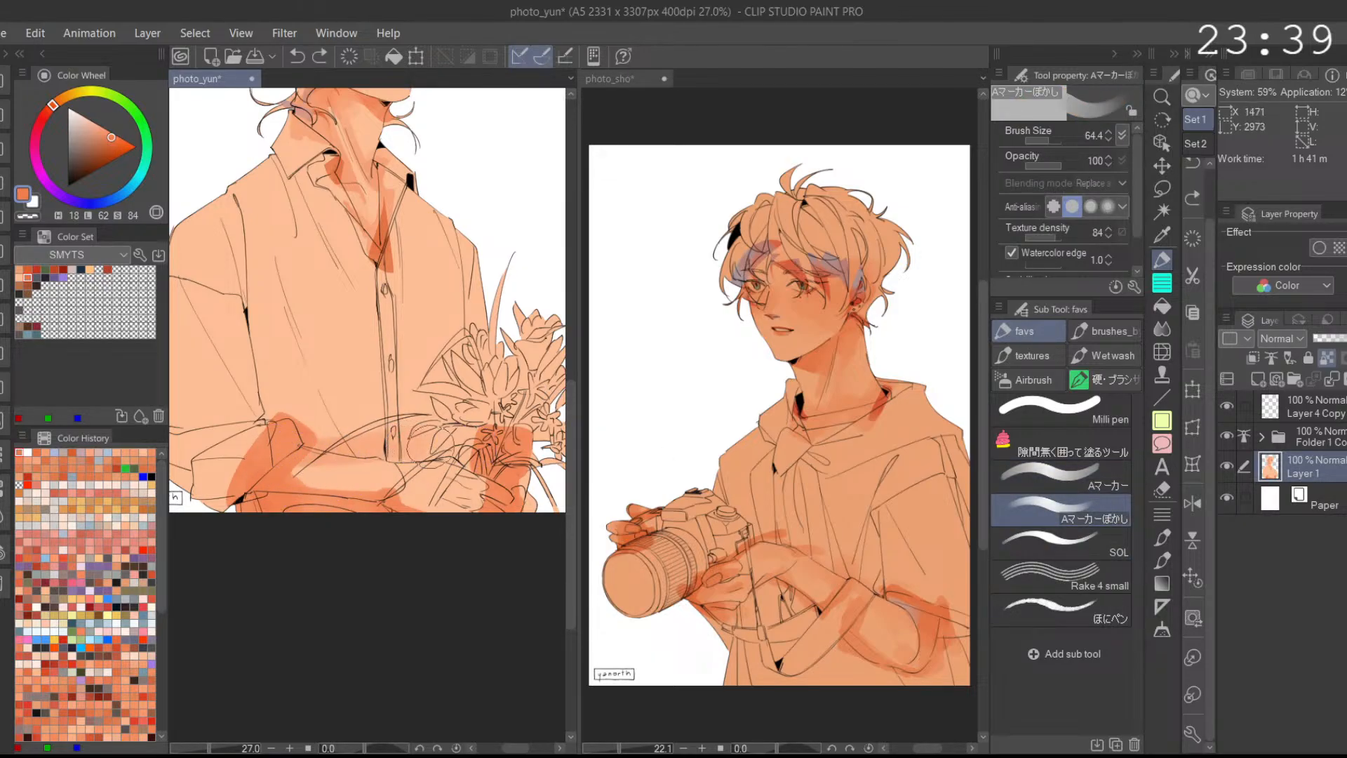
Step: Refine the shading on the front hand's fingers and wrist with the Aマーカー brush at size 43 and a sampled light peach
left_click(1074, 479)
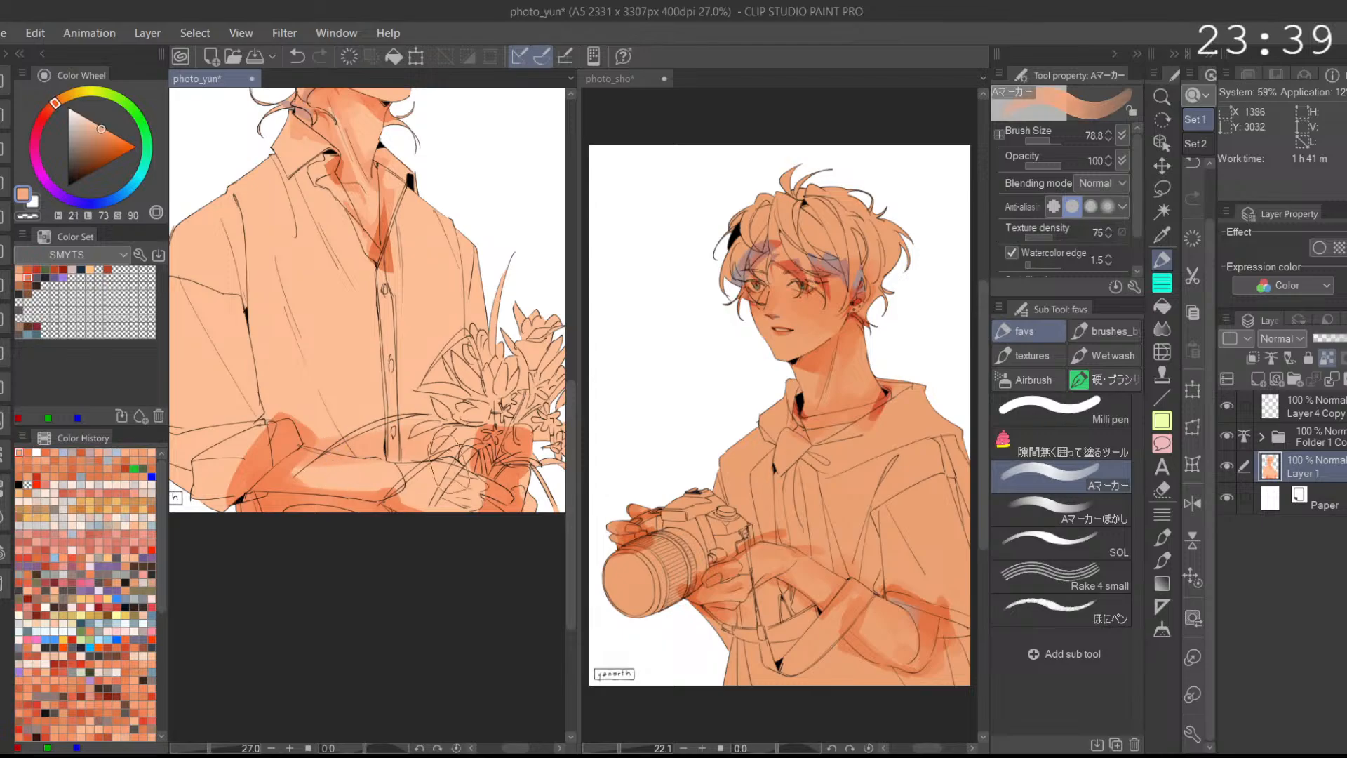
scroll(477, 477, "up", 2)
left_click(1047, 141)
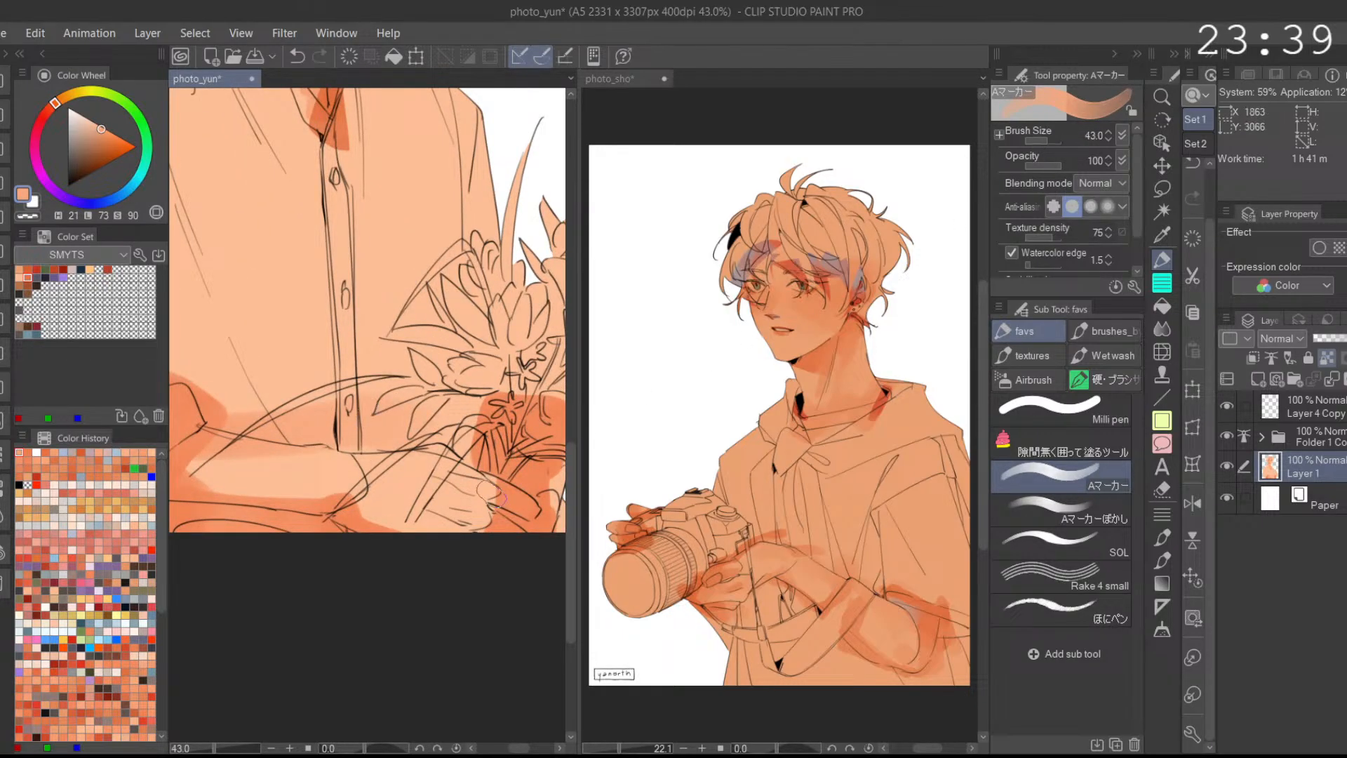
left_click_drag(507, 498, 494, 422)
key("ctrl+z")
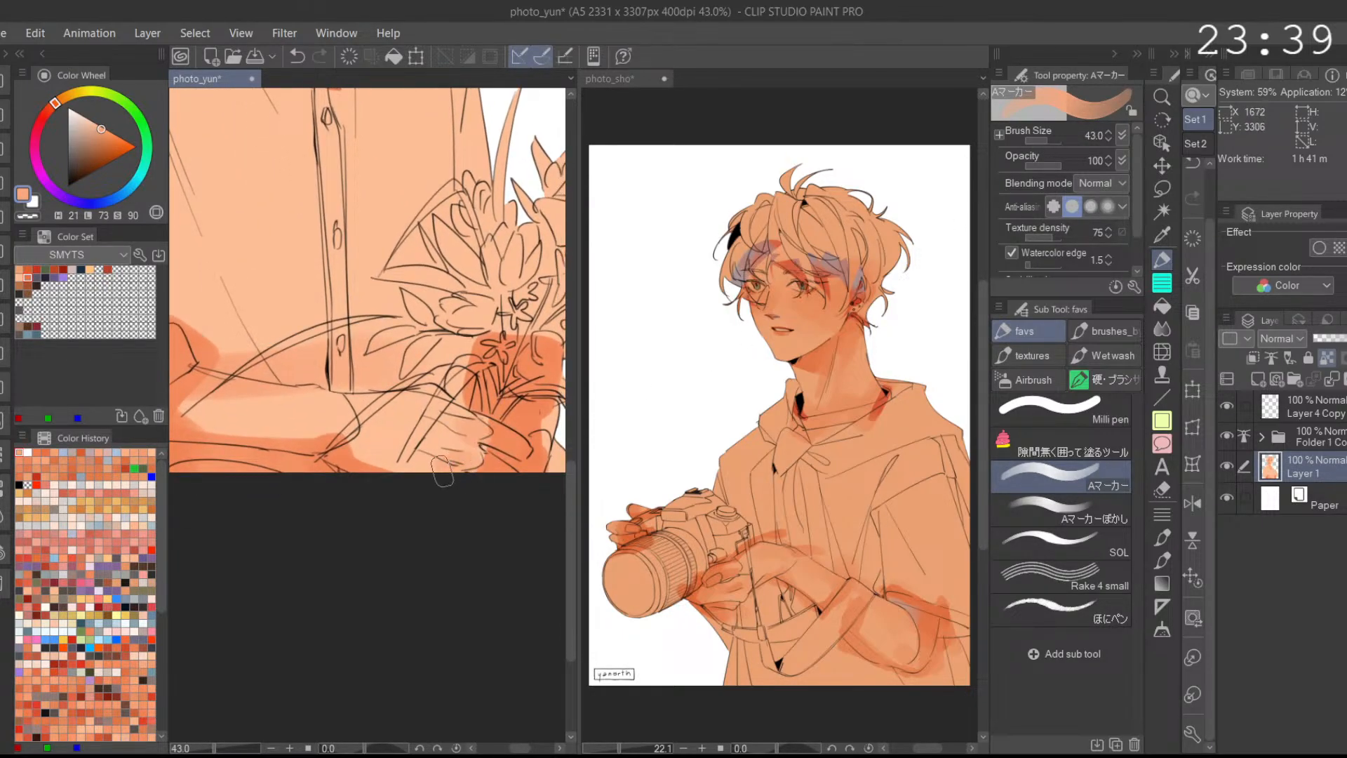
left_click(379, 419, "alt")
left_click_drag(379, 420, 414, 415)
Step: Mirror the canvas view and touch up the shading of both hands around the bouquet with sampled orange and peach tones
left_click(1193, 503)
key("ctrl+z")
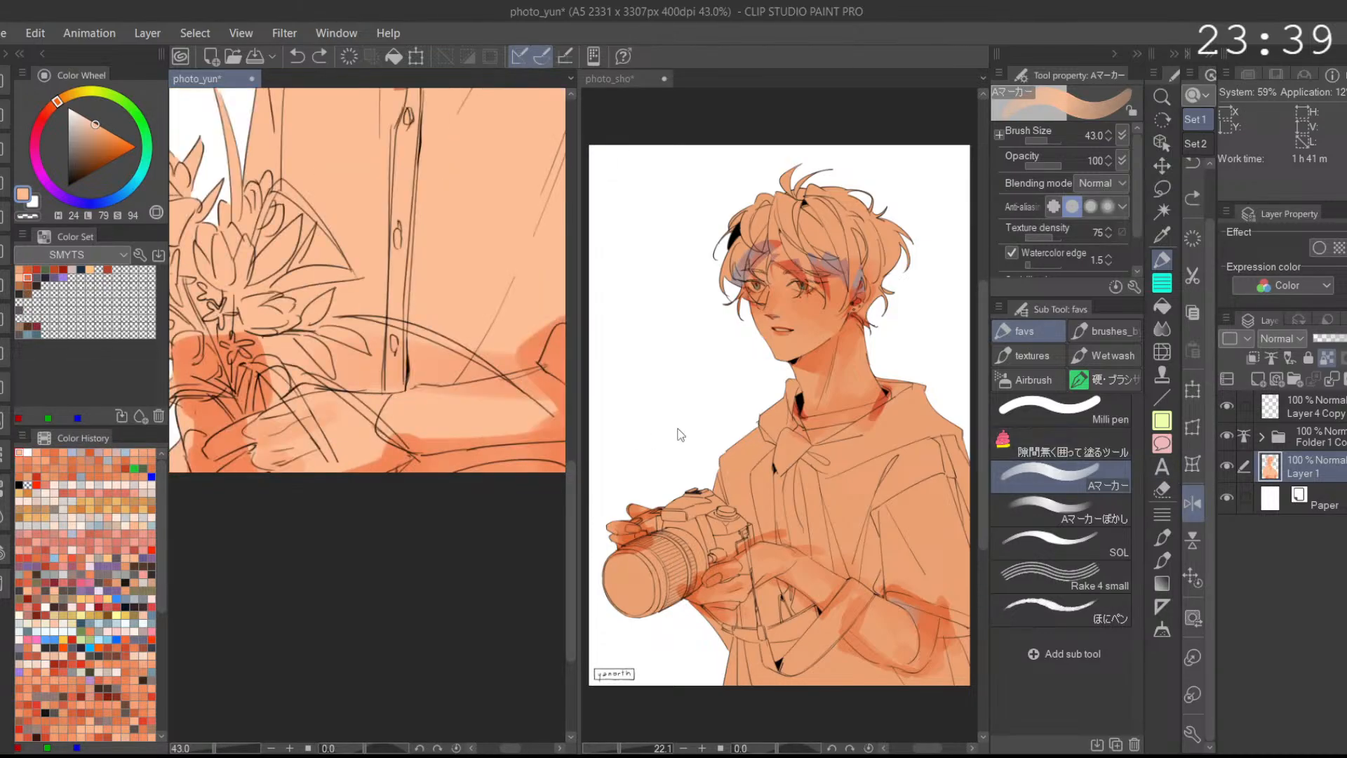
left_click_drag(297, 397, 300, 413)
scroll(269, 409, "down", 3)
left_click(269, 409, "alt")
left_click_drag(275, 414, 304, 389)
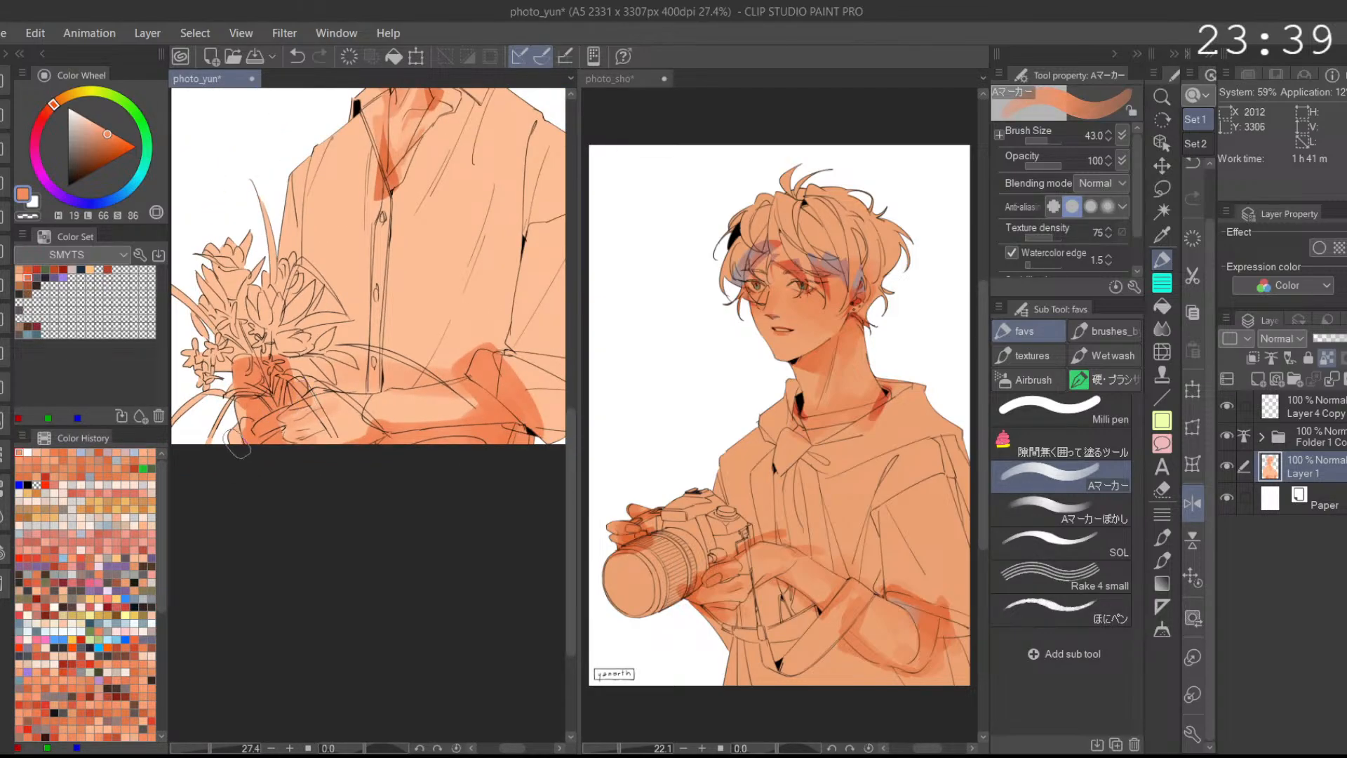
left_click_drag(239, 446, 249, 417)
left_click(249, 419, "alt")
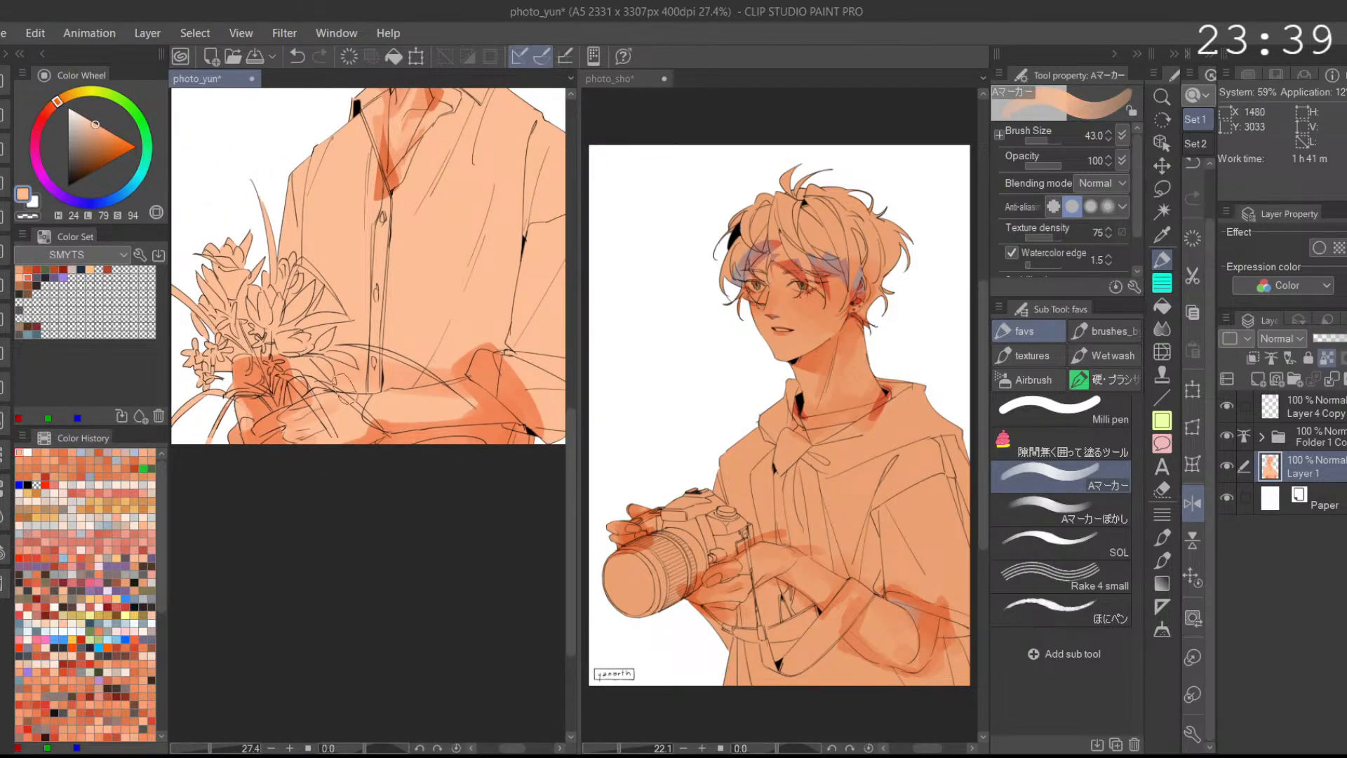
Step: Define the front hand's lower edge and wrist with sampled darker orange and light peach tones
left_click(335, 437, "alt")
left_click(283, 436, "alt")
mouse_move(287, 438)
left_mouse_down()
mouse_move(275, 449)
mouse_move(321, 416)
left_mouse_up()
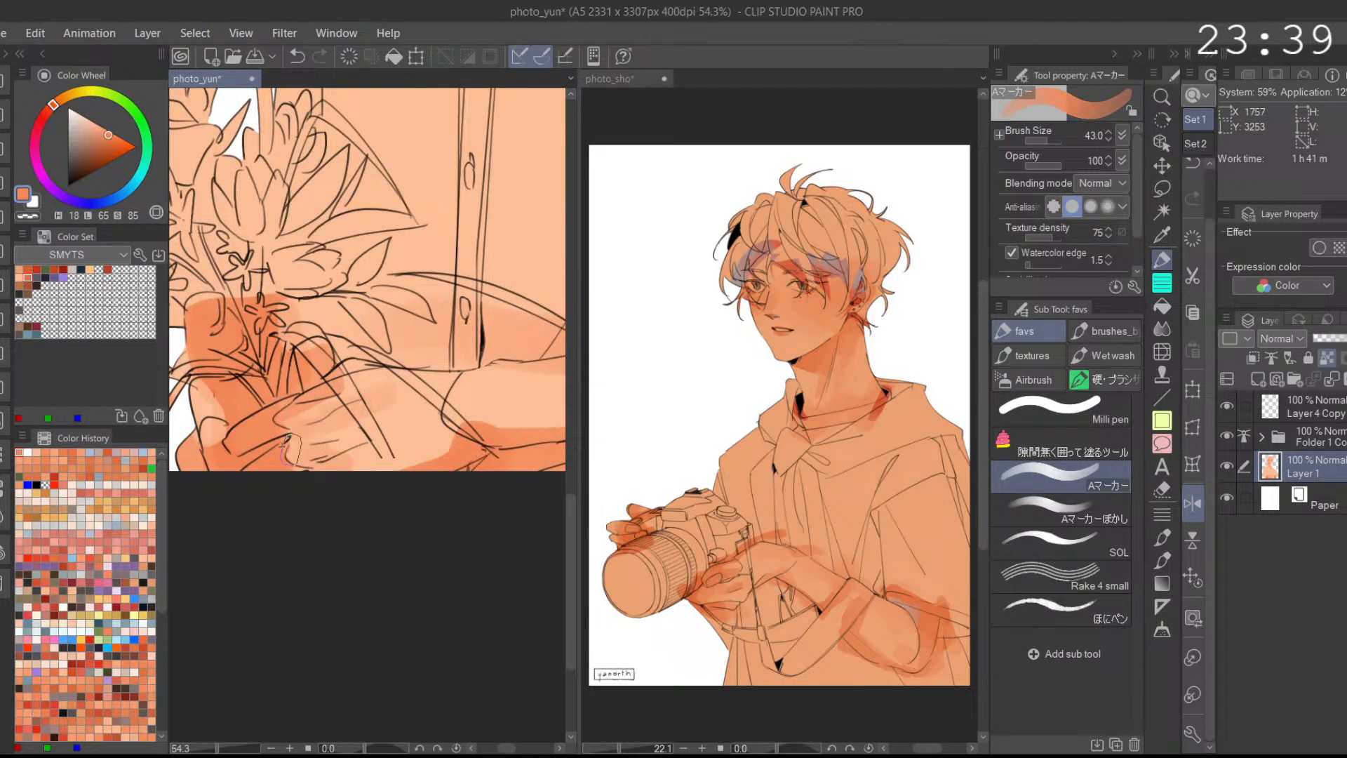
left_click_drag(341, 480, 400, 445)
left_click_drag(543, 422, 519, 423)
left_click(484, 425, "alt")
left_click(478, 428, "alt")
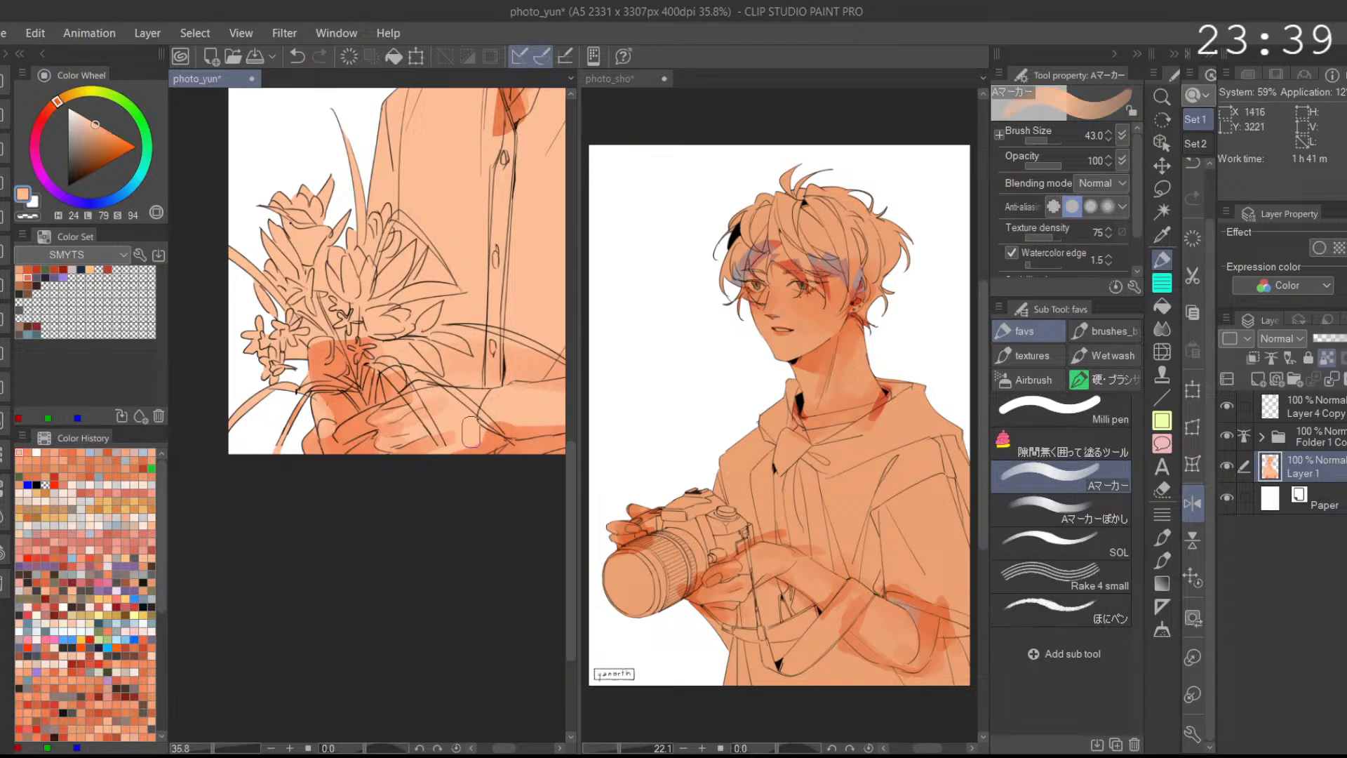
Step: Flip the canvas view back and refine the forearm shading near the wrist with a sampled orange
left_click(1195, 508)
left_click(258, 405, "alt")
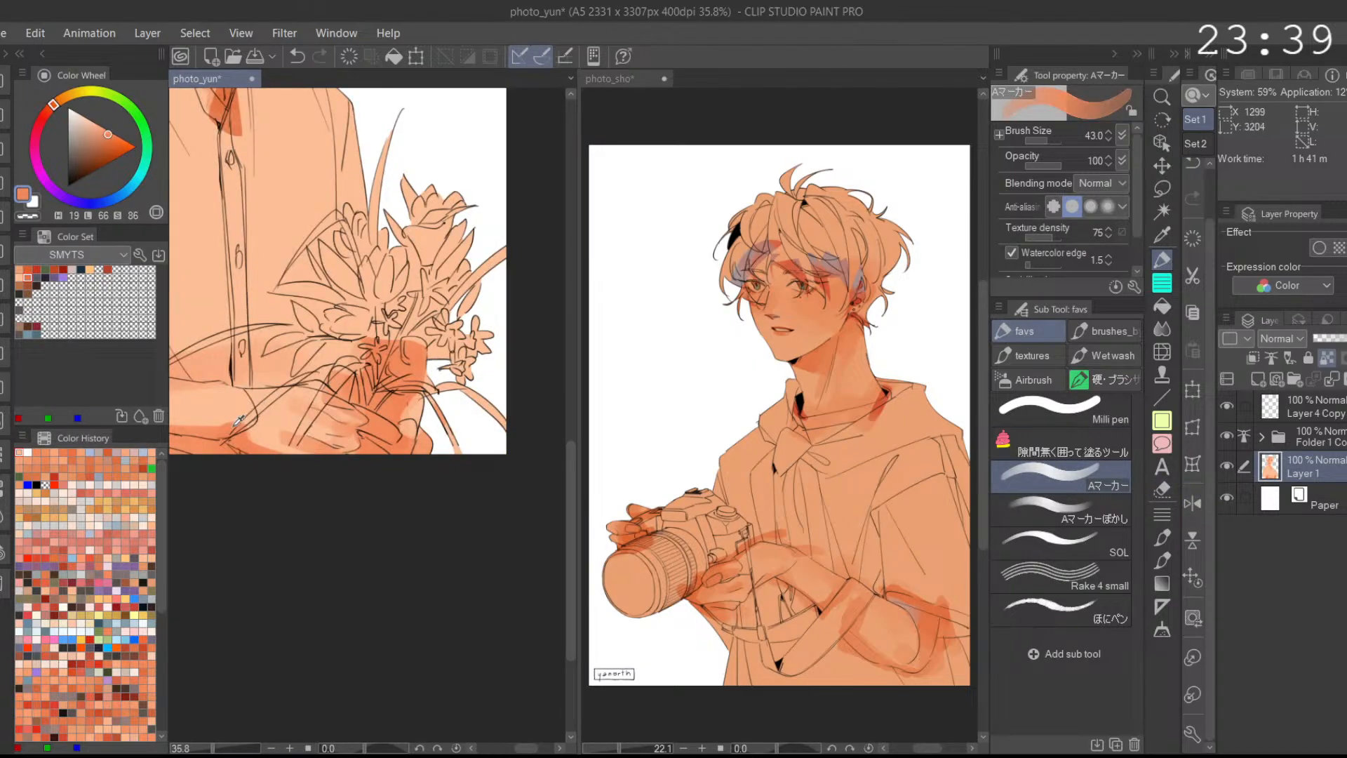
left_click_drag(249, 401, 225, 389)
left_click_drag(315, 363, 503, 388)
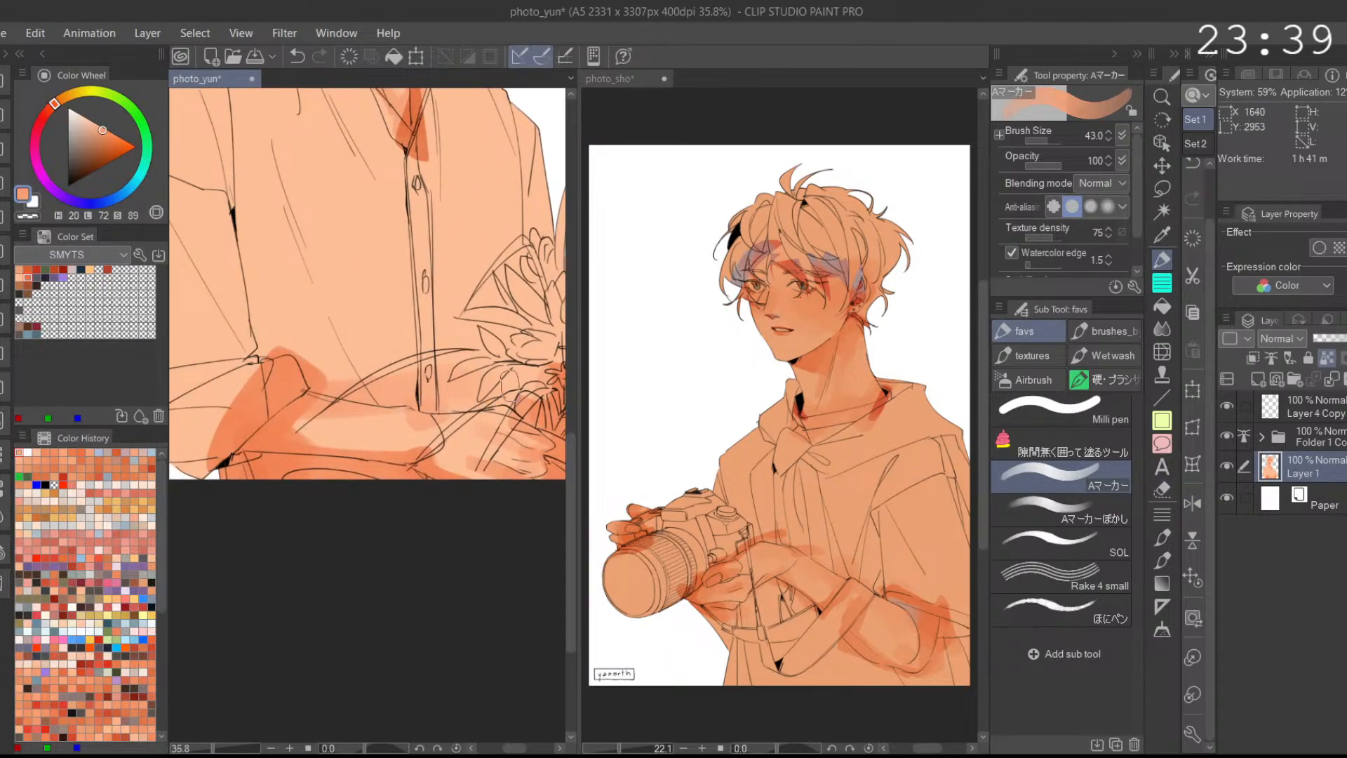
Step: Switch to photo_sho and begin lasso-selecting the hair strands behind the ear and at the nape
scroll(472, 448, "down", 2)
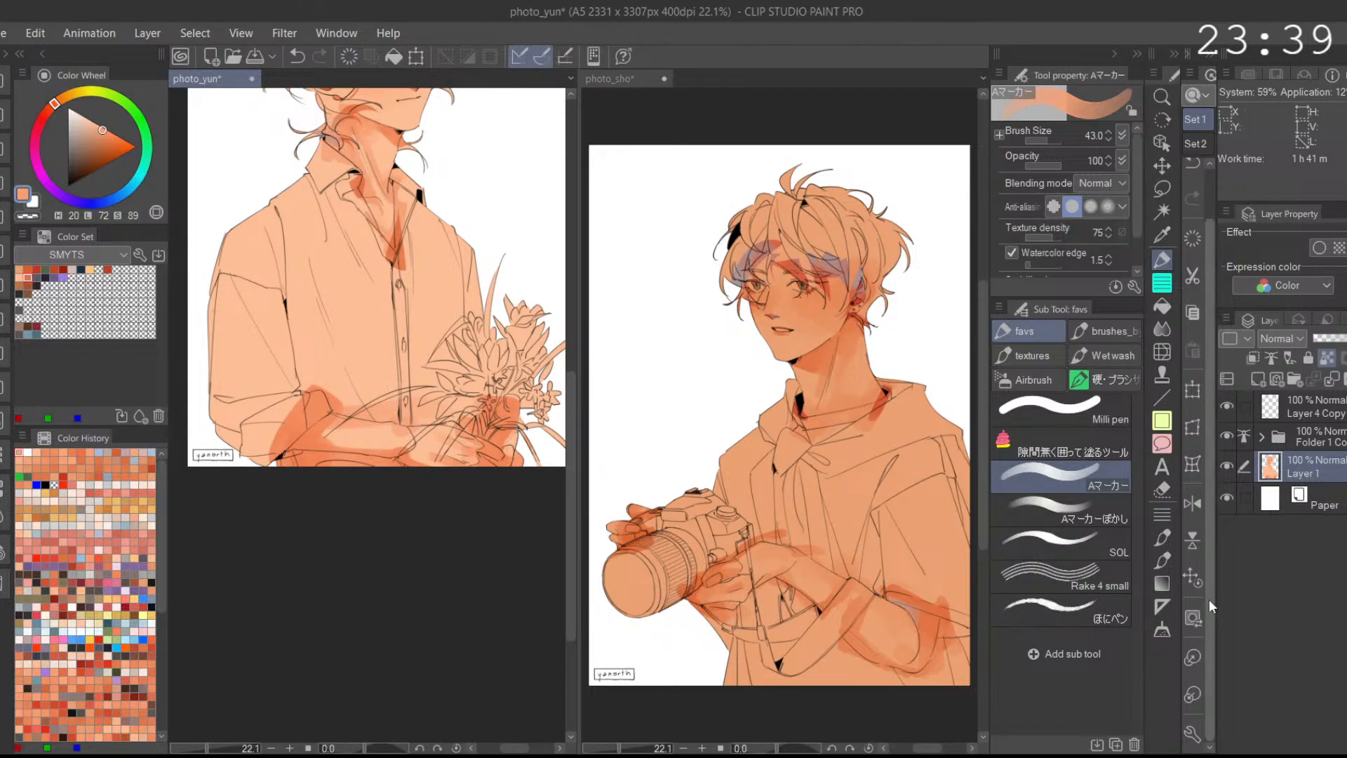
left_click(1196, 575)
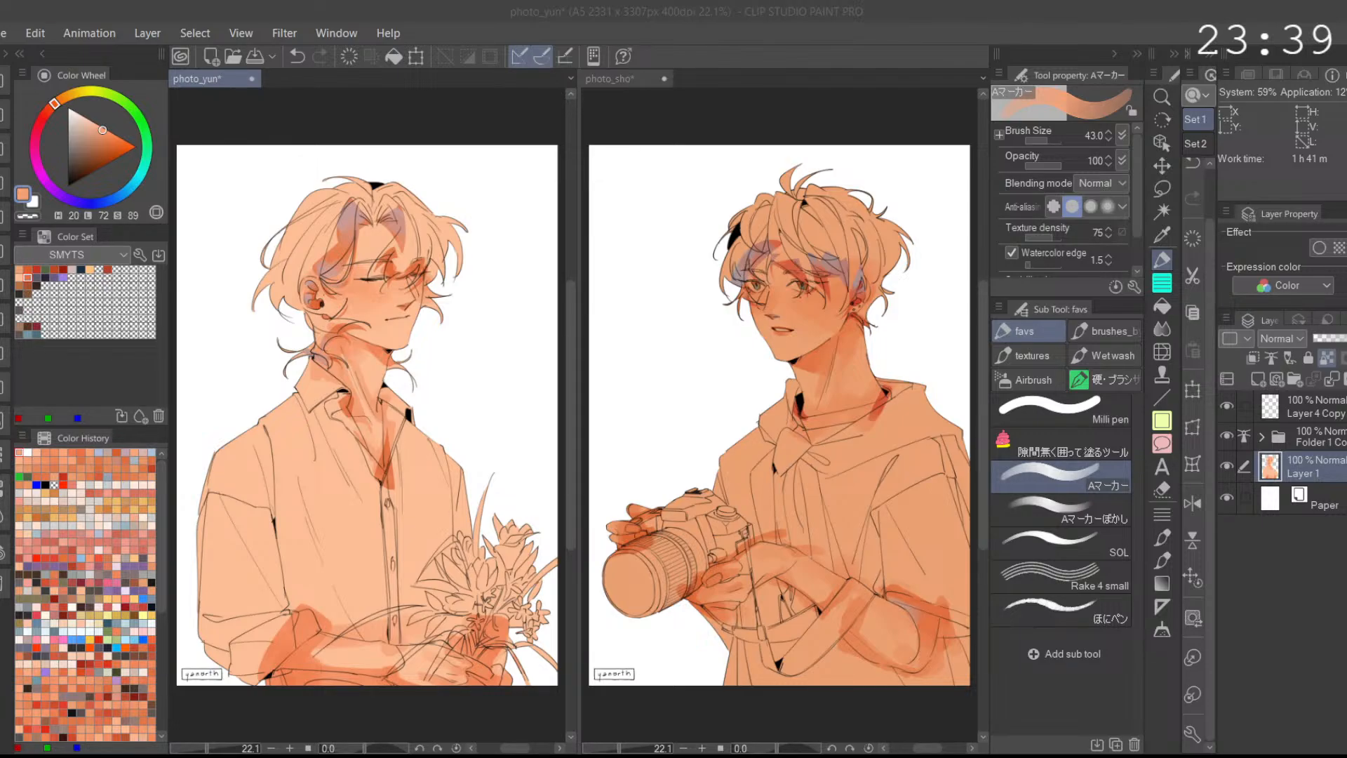
left_click(950, 705)
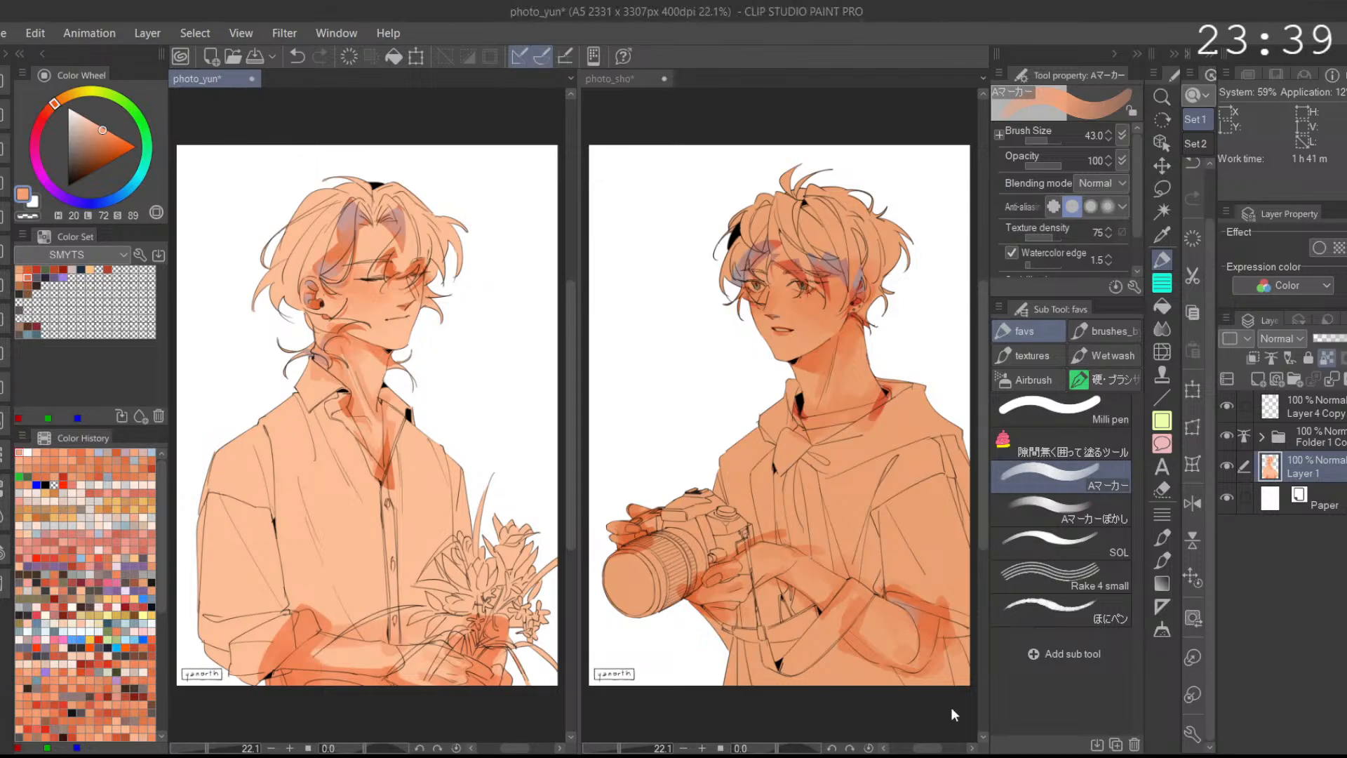
left_click(1160, 187)
left_click_drag(842, 488, 829, 487)
left_click_drag(830, 398, 910, 303)
left_click_drag(852, 223, 901, 245)
mouse_move(784, 237)
left_mouse_down()
mouse_move(881, 335)
mouse_move(861, 220)
left_mouse_up()
mouse_move(869, 331)
left_mouse_down()
mouse_move(822, 284)
mouse_move(869, 324)
left_mouse_up()
key("ctrl+z")
Step: Trim the lasso selection around the earlobe and nape strands by subtracting the neck and ear areas
mouse_move(809, 280)
left_mouse_down()
mouse_move(859, 334)
mouse_move(811, 275)
left_mouse_up()
mouse_move(796, 220)
left_mouse_down()
mouse_move(803, 249)
mouse_move(829, 219)
mouse_move(787, 218)
mouse_move(894, 169)
mouse_move(909, 291)
mouse_move(880, 348)
left_mouse_up()
left_click_drag(902, 248, 898, 349)
scroll(904, 323, "up", 2)
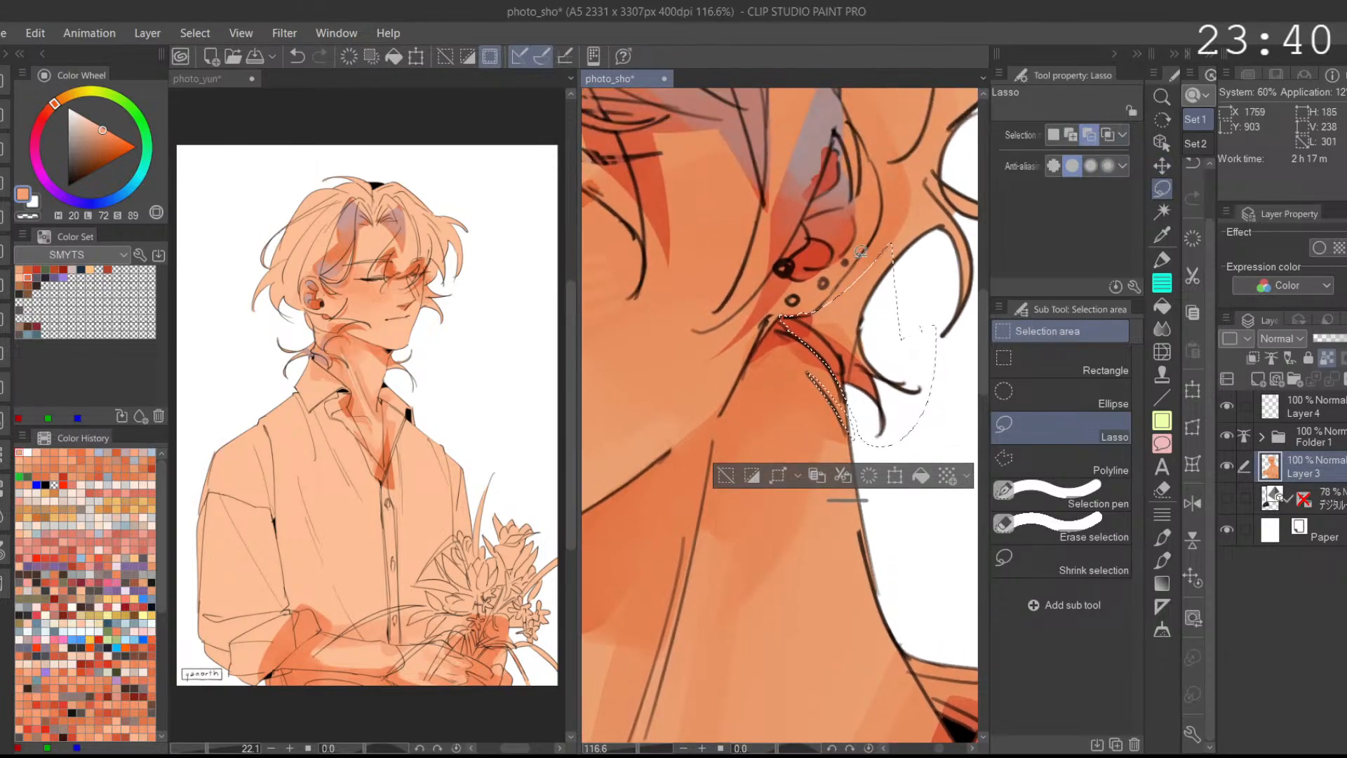
scroll(807, 287, "up", 3)
left_click_drag(834, 298, 772, 319)
left_click_drag(950, 261, 878, 305)
Step: Add the nape strands and the hair bordering the back of the ear to the selection
left_click(1071, 135)
mouse_move(742, 367)
left_mouse_down()
mouse_move(905, 205)
mouse_move(885, 404)
left_mouse_up()
left_click_drag(875, 313, 818, 398)
mouse_move(726, 411)
left_mouse_down()
mouse_move(854, 248)
mouse_move(974, 345)
mouse_move(852, 534)
left_mouse_up()
mouse_move(804, 300)
left_mouse_down()
mouse_move(842, 162)
mouse_move(961, 225)
mouse_move(768, 231)
mouse_move(750, 158)
mouse_move(772, 232)
left_mouse_up()
scroll(818, 265, "down", 5)
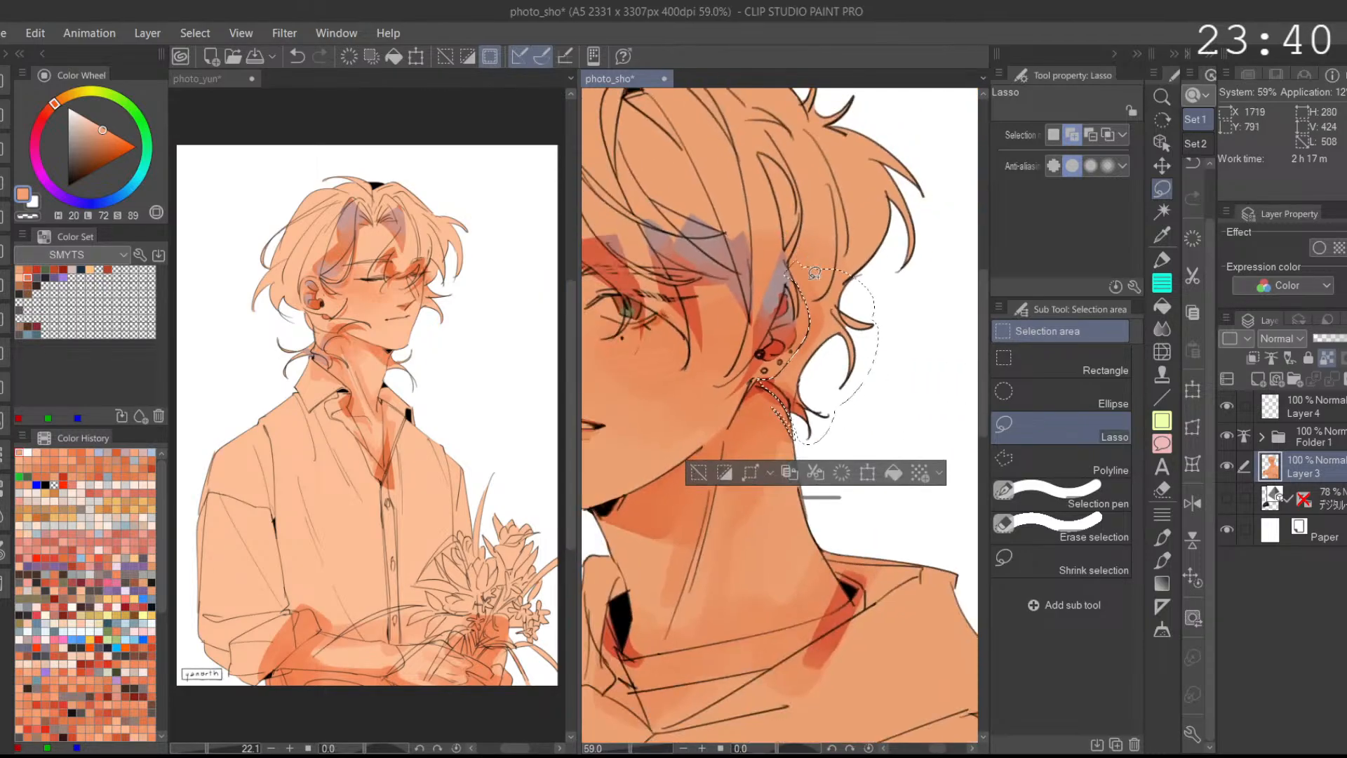
Step: Add the hair crown and the fringe above the far eye to the lasso selection
left_click_drag(849, 185, 884, 348)
scroll(734, 404, "up", 1)
scroll(734, 404, "up", 2)
key("ctrl+z")
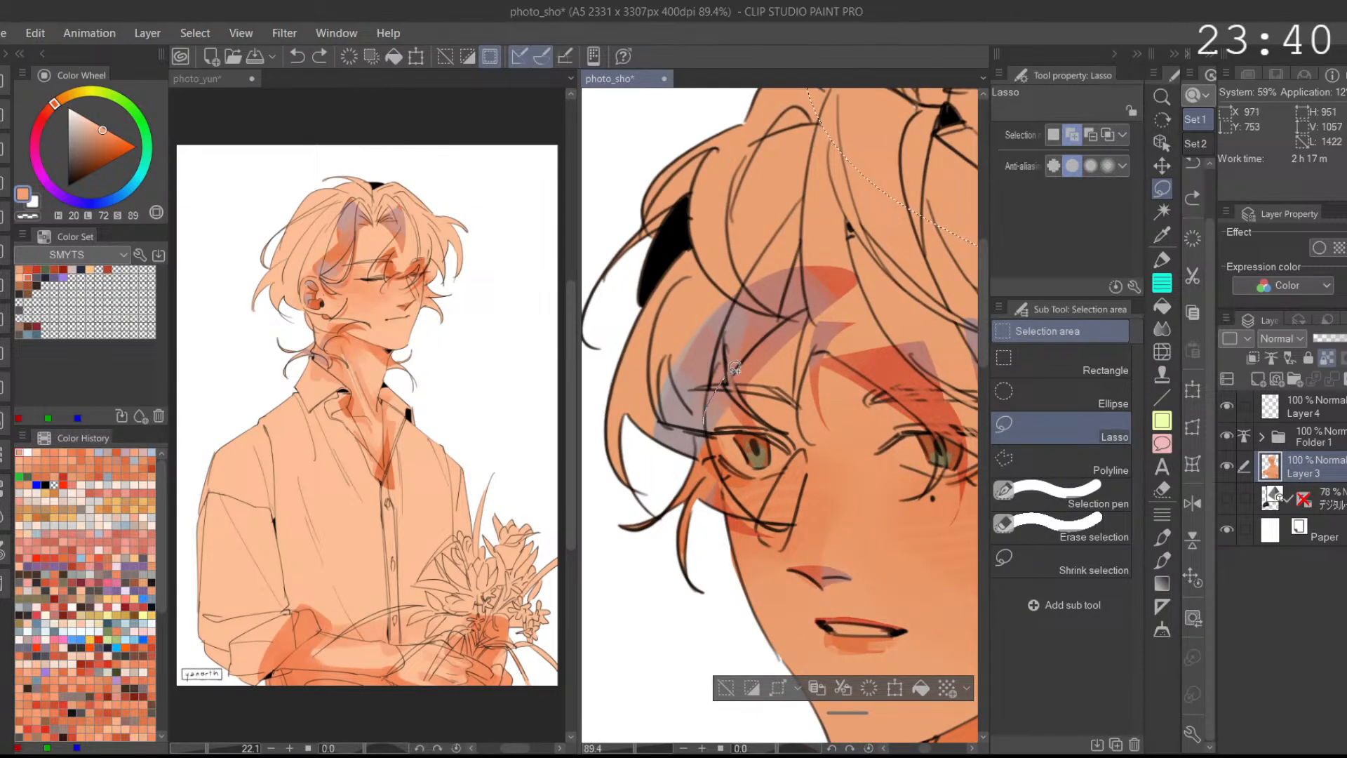
left_click_drag(873, 247, 701, 423)
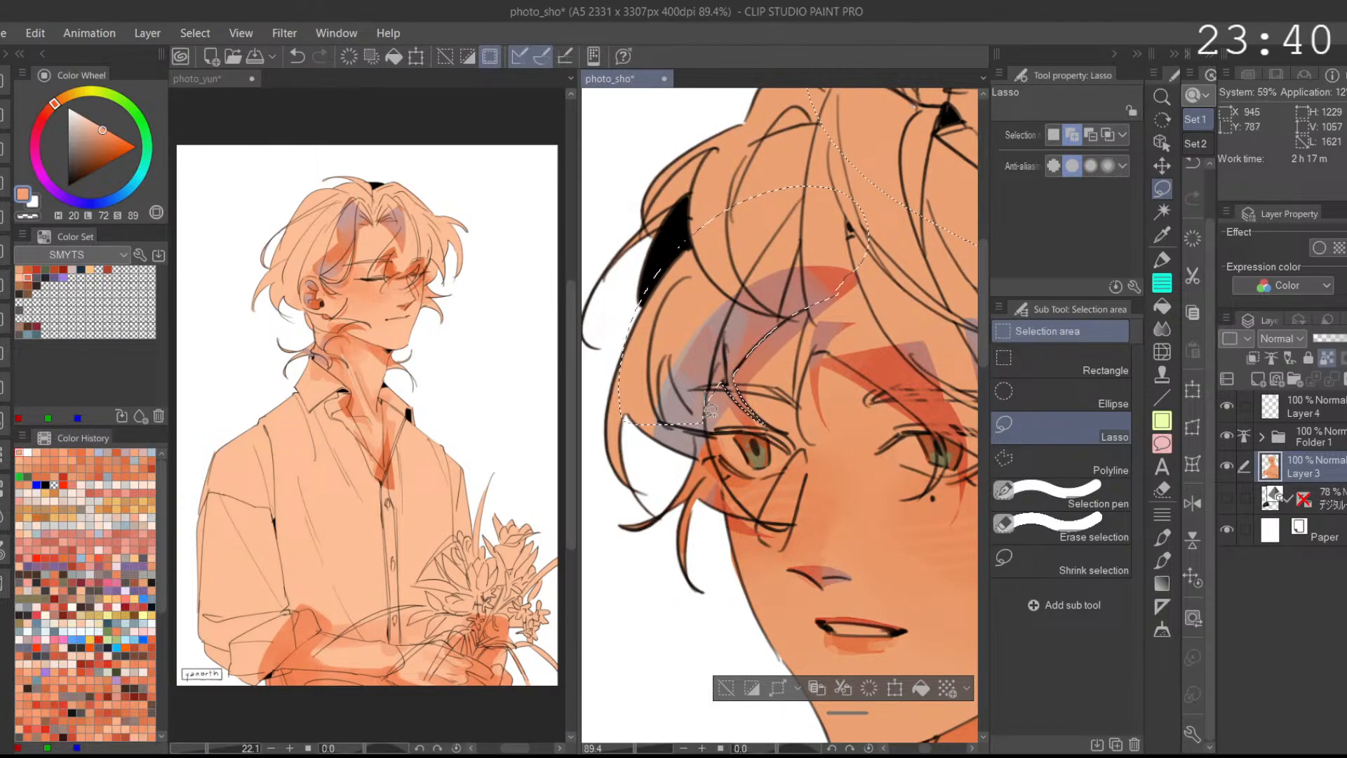
Step: Extend the selection over the side locks and outer hair edge on the far side of the face
mouse_move(721, 456)
left_mouse_down()
mouse_move(726, 519)
mouse_move(596, 491)
left_mouse_up()
scroll(745, 266, "down", 3)
scroll(744, 266, "up", 1)
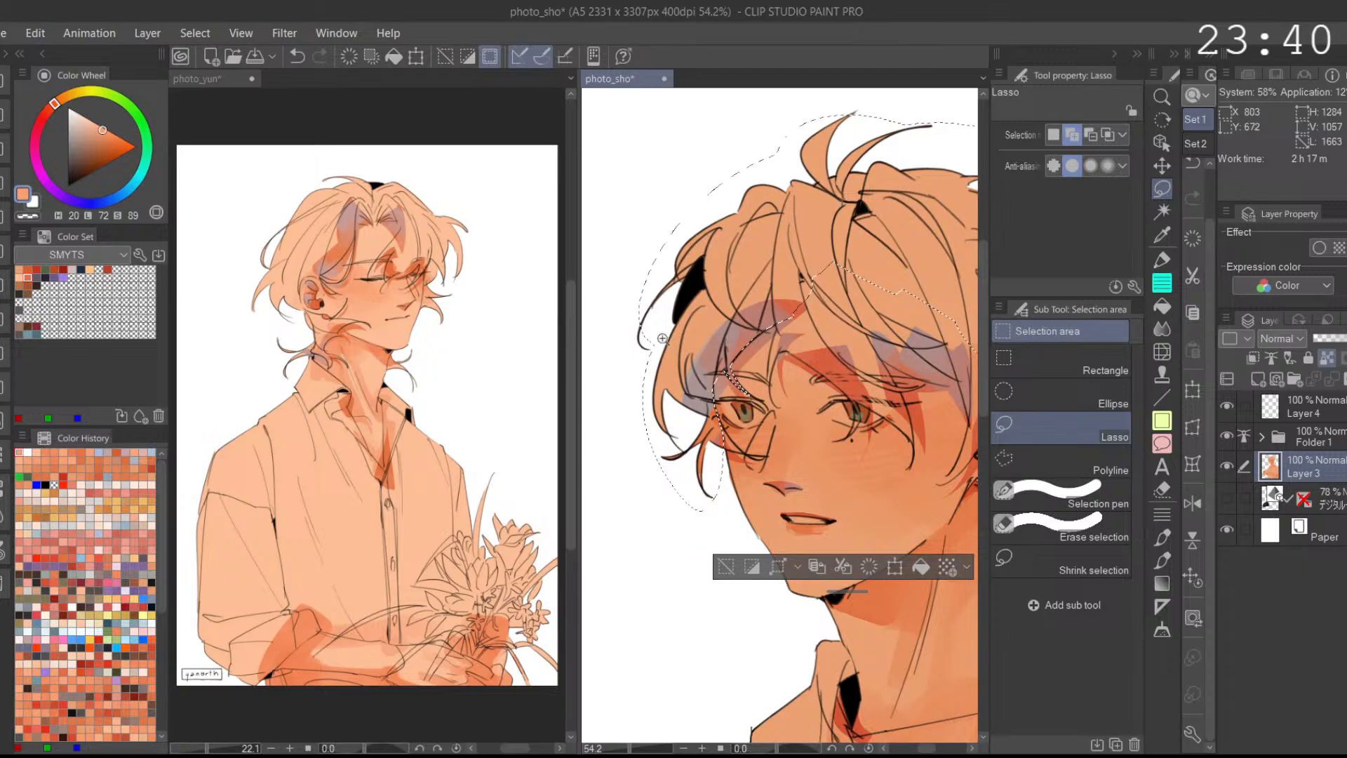
scroll(658, 338, "up", 5)
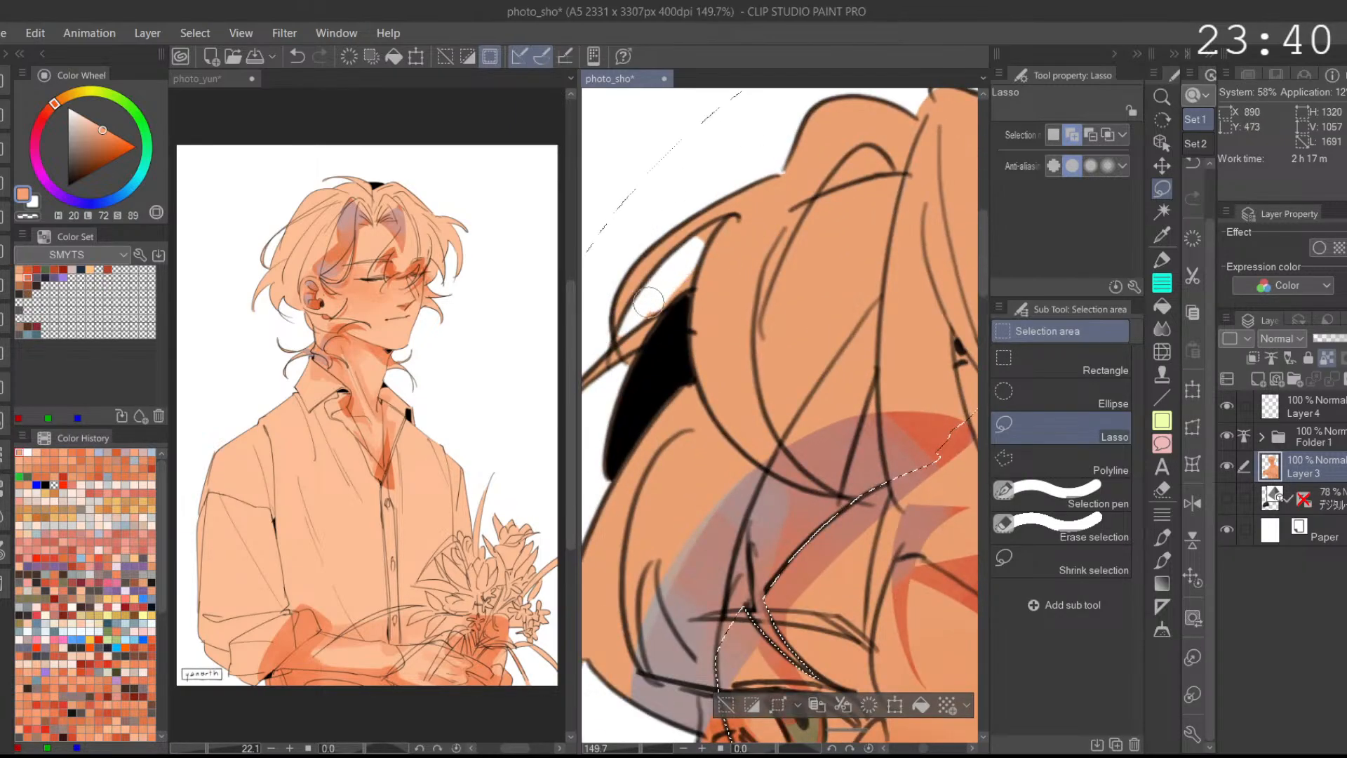
scroll(683, 272, "down", 5)
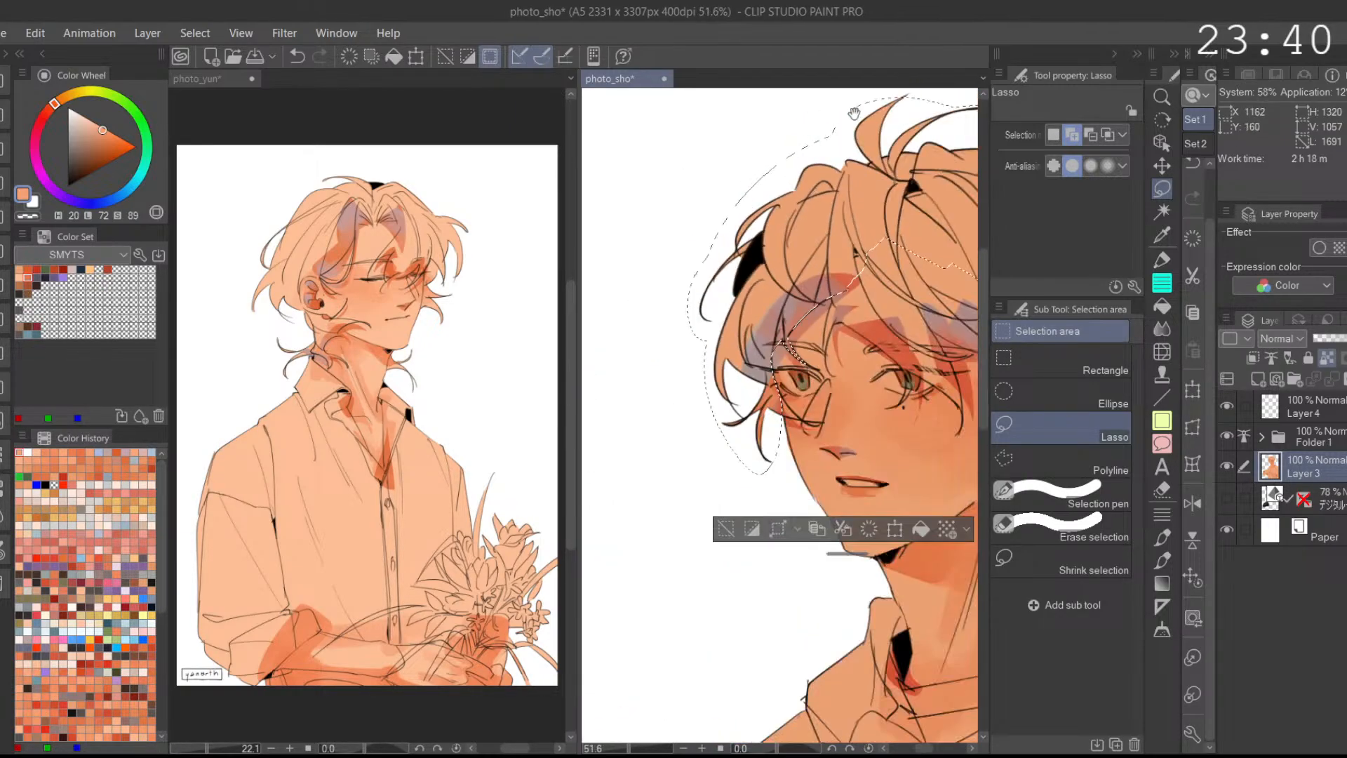
Step: Mirror the canvas view and add the hair around the ear and temple to the selection
left_click(1193, 502)
left_click_drag(705, 412, 867, 464)
left_click_drag(773, 449, 761, 433)
scroll(761, 433, "up", 3)
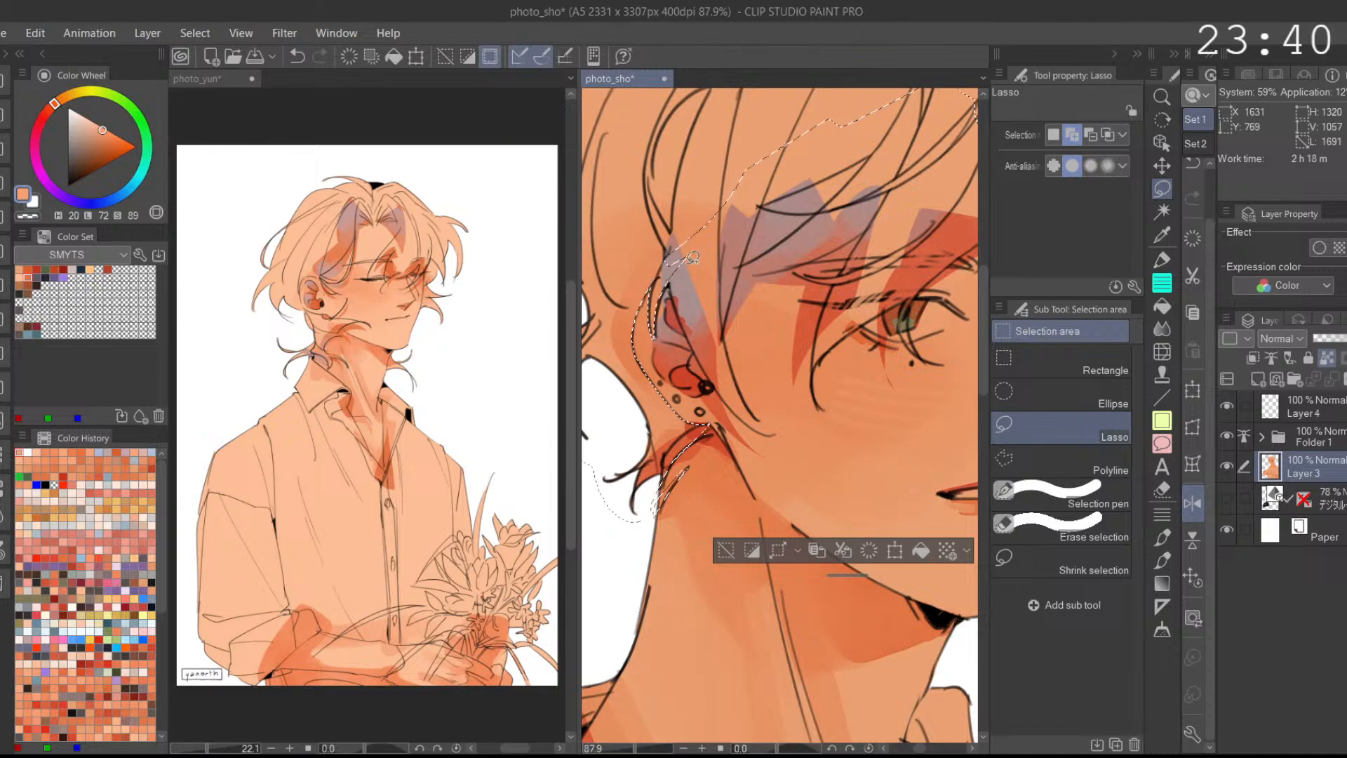
mouse_move(724, 204)
left_mouse_down()
mouse_move(715, 280)
mouse_move(744, 196)
mouse_move(785, 141)
mouse_move(710, 307)
mouse_move(636, 405)
left_mouse_up()
left_click_drag(778, 288, 775, 148)
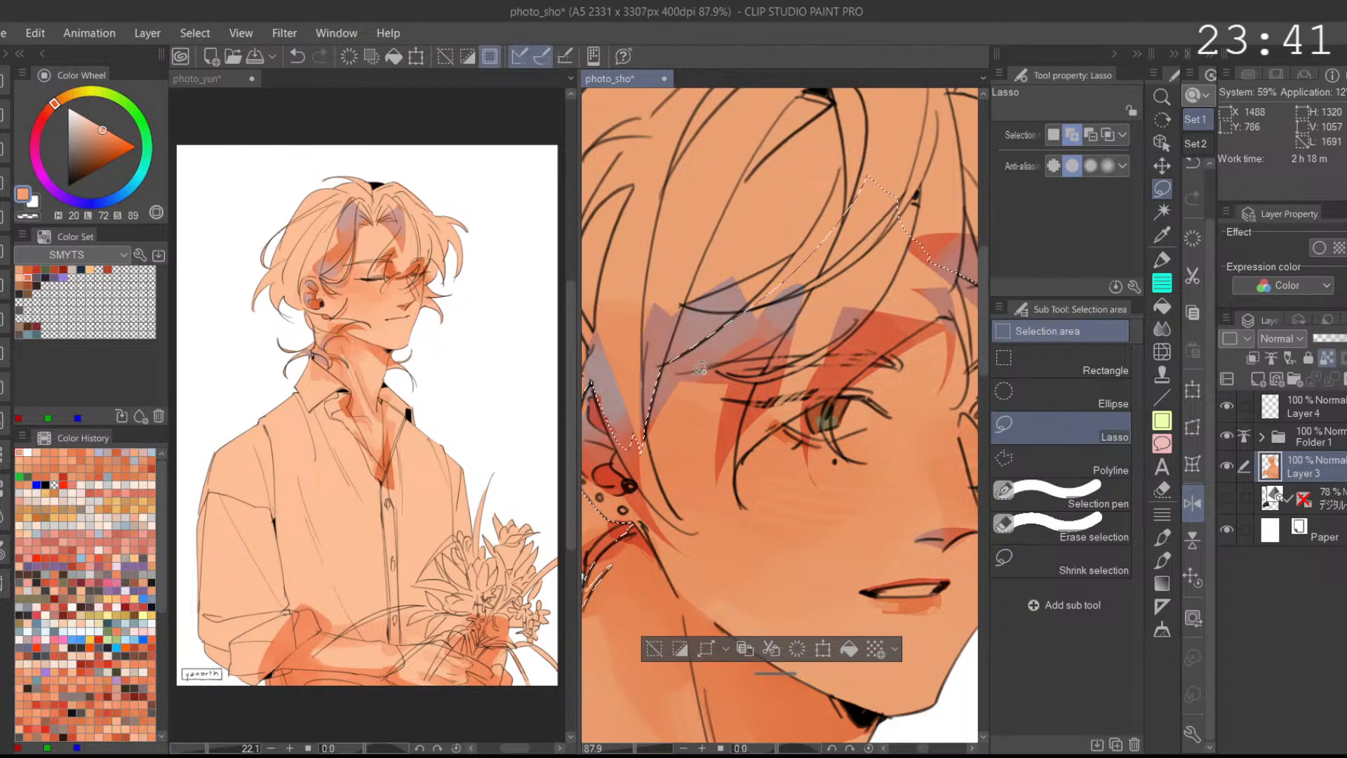
Step: Add the fringe strands over the forehead and the near eye's outer corner to the selection
left_click_drag(885, 211, 889, 149)
mouse_move(778, 340)
left_mouse_down()
mouse_move(747, 422)
mouse_move(921, 263)
left_mouse_up()
mouse_move(767, 381)
left_mouse_down()
mouse_move(733, 349)
mouse_move(814, 322)
mouse_move(722, 359)
mouse_move(707, 427)
left_mouse_up()
key("ctrl+z")
left_click_drag(844, 273, 740, 399)
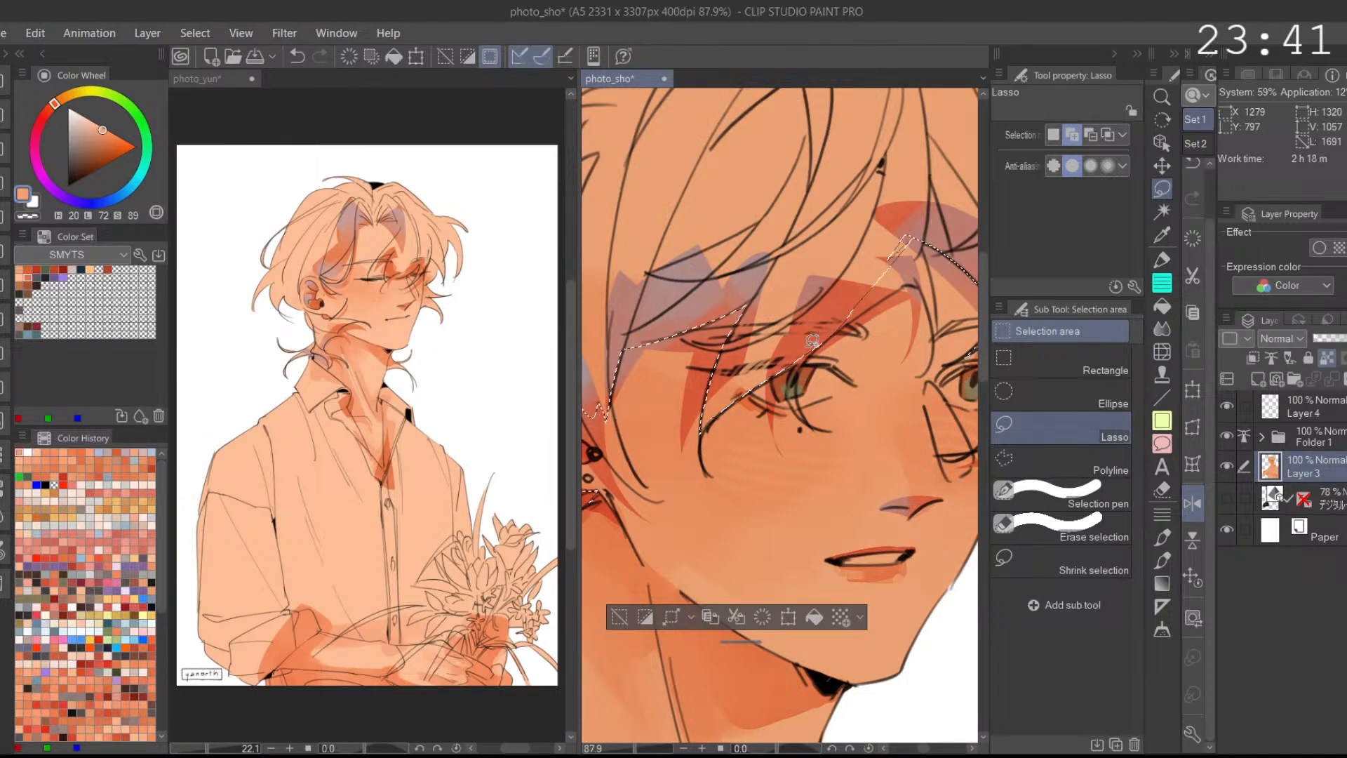
left_click_drag(938, 235, 808, 355)
Step: Flip the canvas view back and refine the selection where the fringe parts above the nose bridge
left_click(1199, 489)
left_click(1089, 134)
left_click_drag(654, 240, 732, 242)
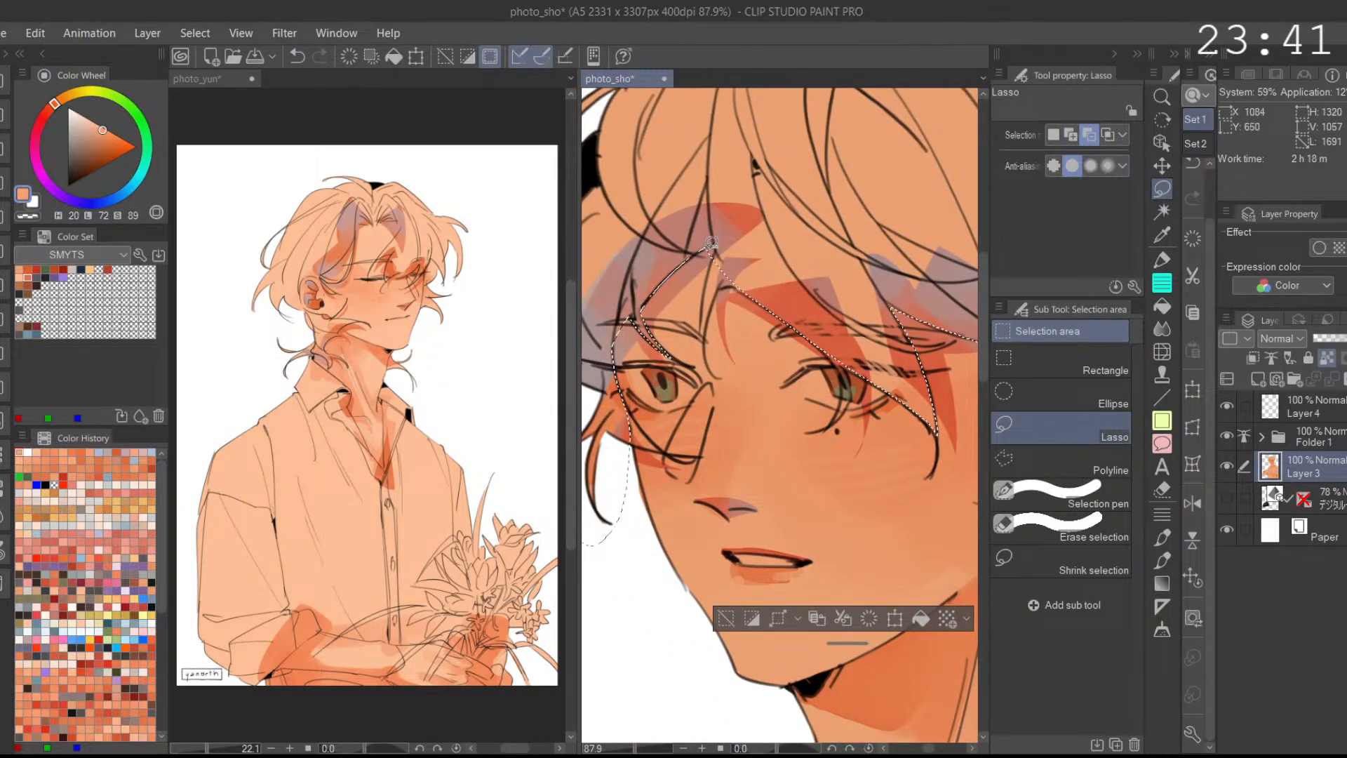
scroll(704, 250, "up", 3)
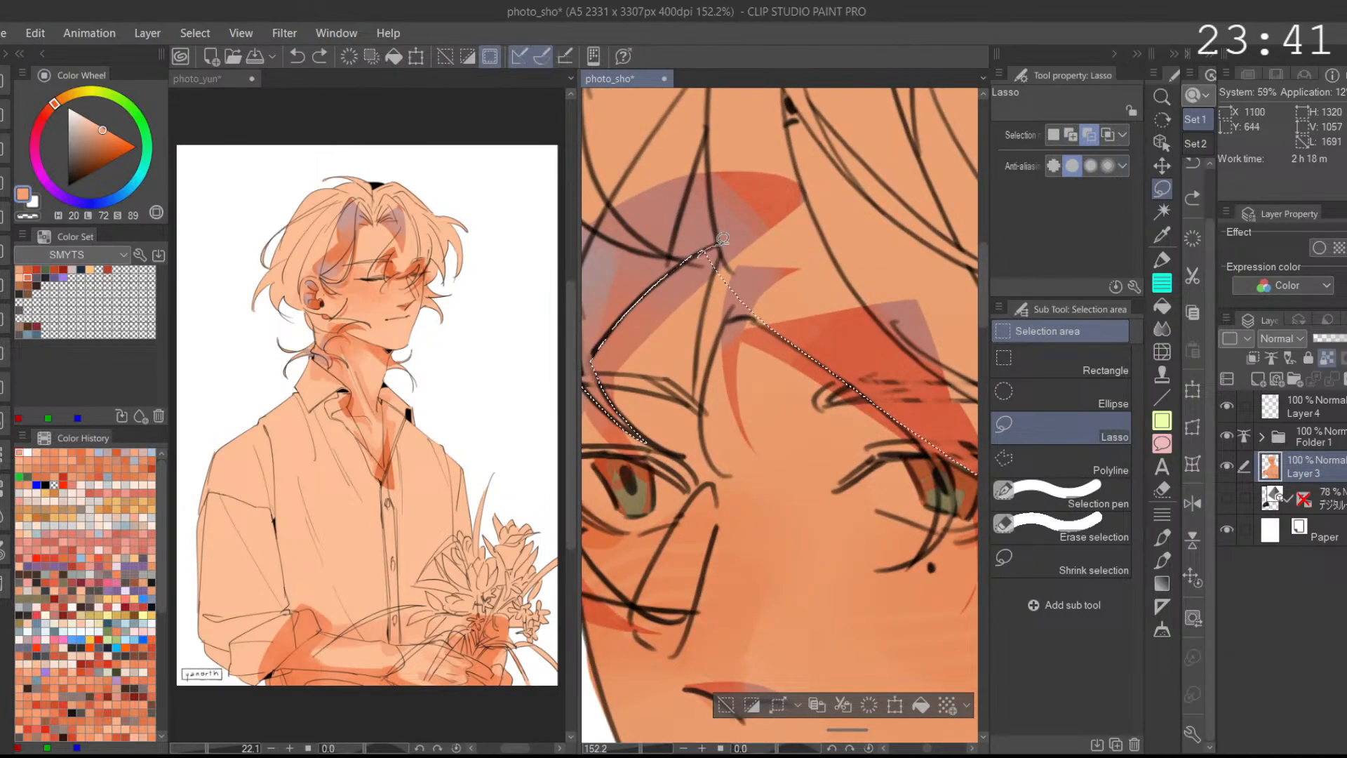
left_click(1070, 136)
mouse_move(729, 258)
left_mouse_down()
mouse_move(696, 410)
mouse_move(733, 301)
mouse_move(747, 313)
left_mouse_up()
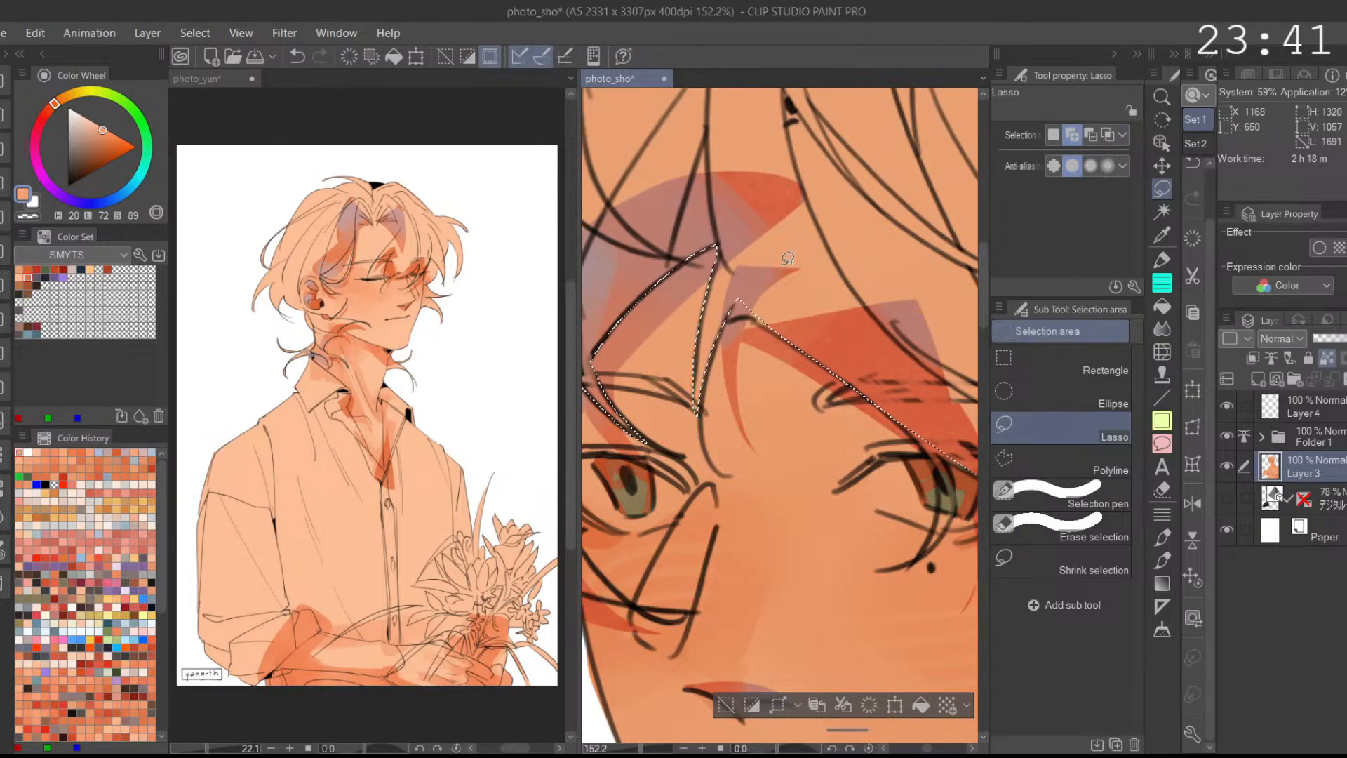
Step: Extend the selection along the thin fringe strands between the brows and across the near eye
scroll(844, 328, "down", 1)
scroll(844, 328, "down", 1)
mouse_move(747, 361)
left_mouse_down()
mouse_move(742, 399)
mouse_move(767, 428)
mouse_move(743, 394)
left_mouse_up()
left_click_drag(886, 350, 809, 261)
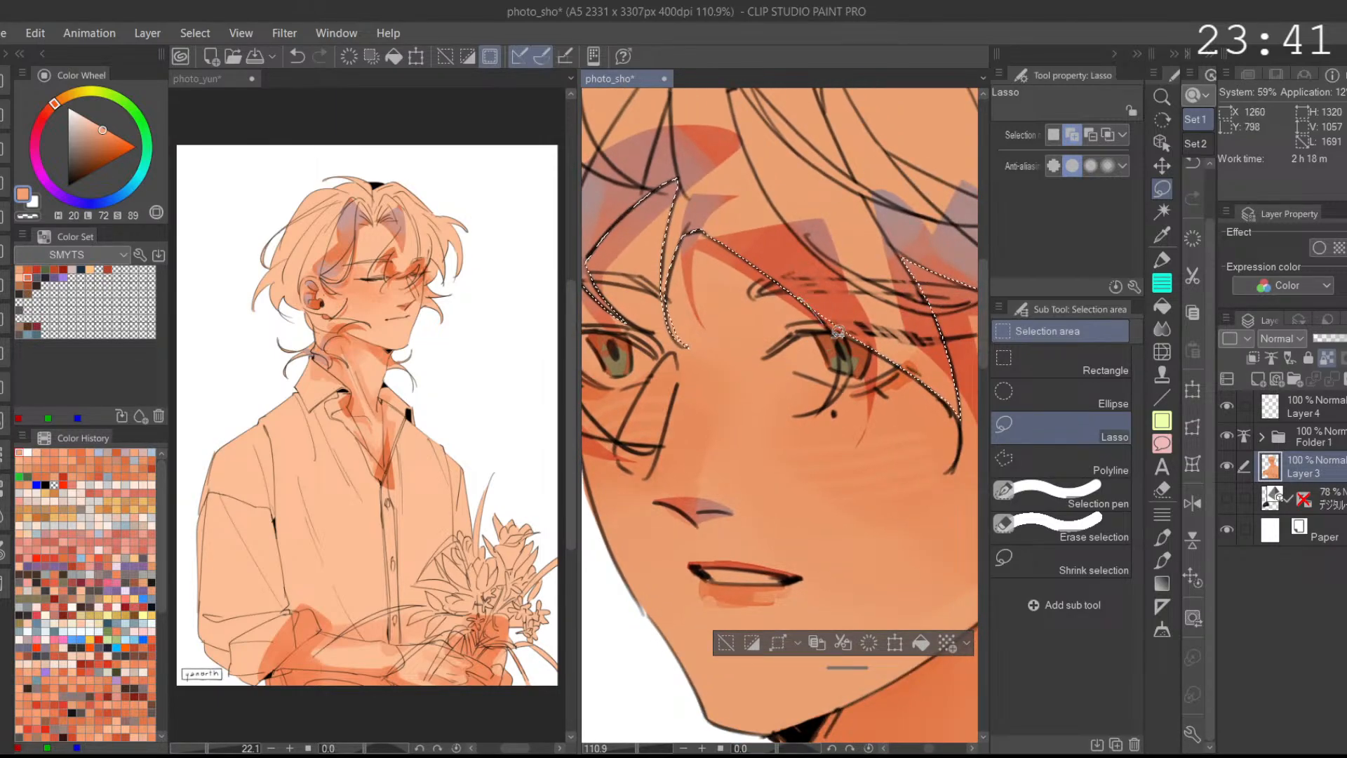
mouse_move(827, 319)
left_mouse_down()
mouse_move(844, 375)
mouse_move(855, 350)
left_mouse_up()
left_click_drag(830, 401, 856, 342)
Step: Subtract the excess area beside the fringe strand that crosses the near eye from the selection
left_click(1089, 133)
scroll(847, 393, "up", 3)
key("ctrl+z")
left_click_drag(885, 387, 865, 320)
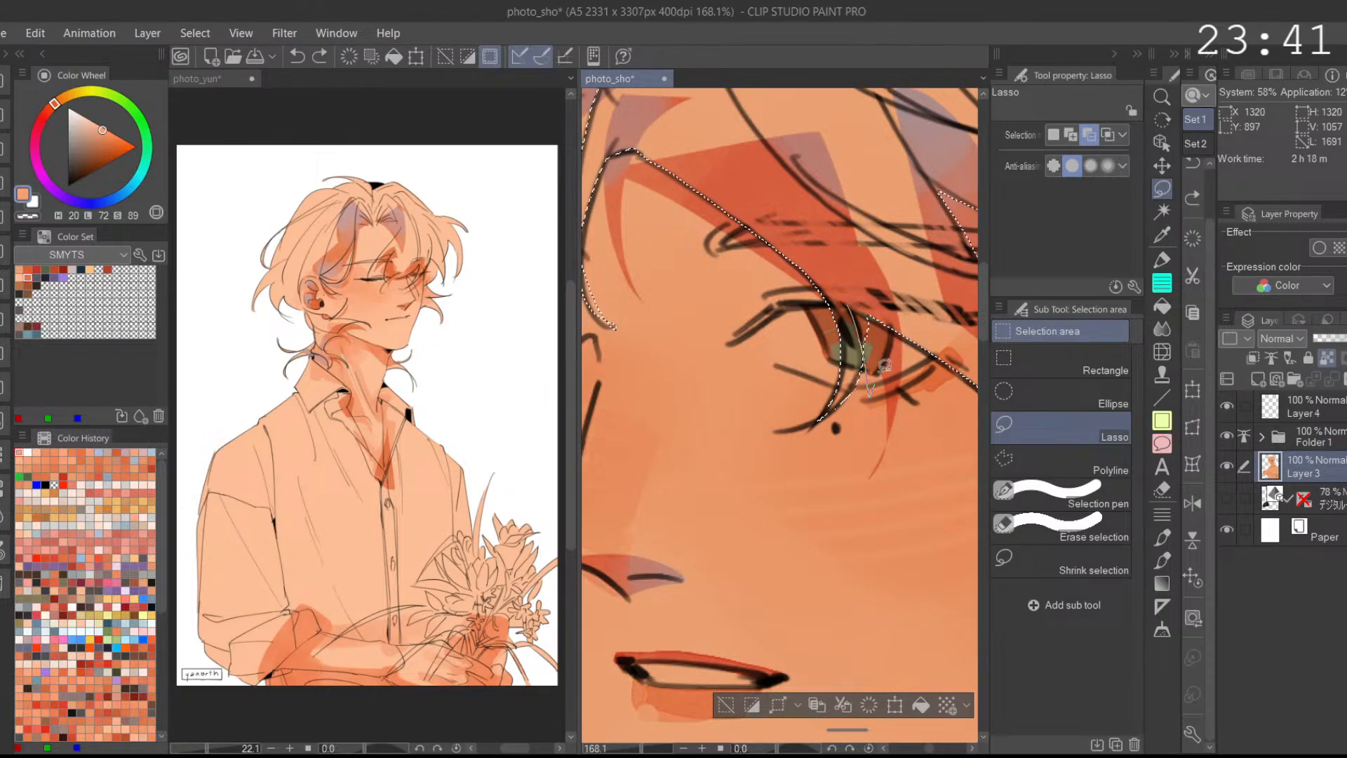
scroll(910, 343, "down", 3)
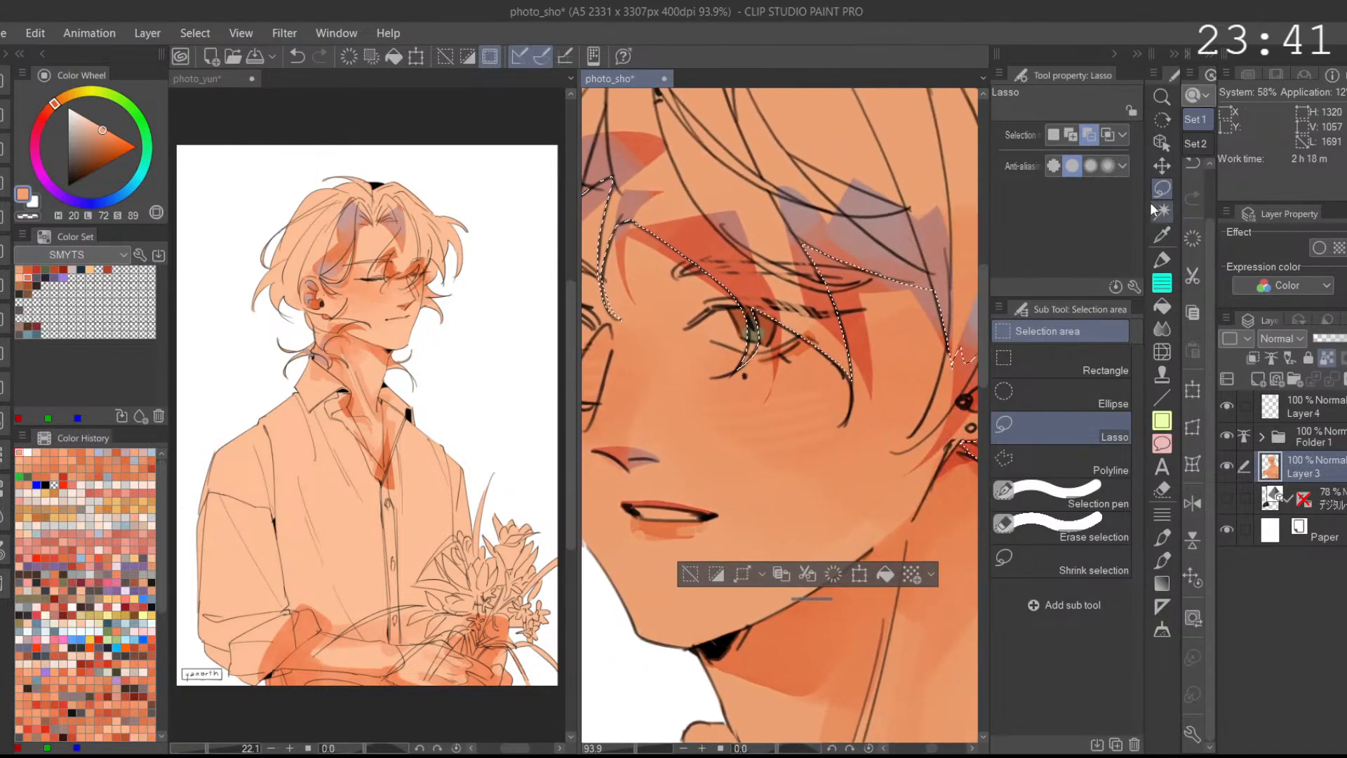
Step: Mirror the canvas view and refine the selection of the fringe strands near the outer eyebrow
left_click(1192, 503)
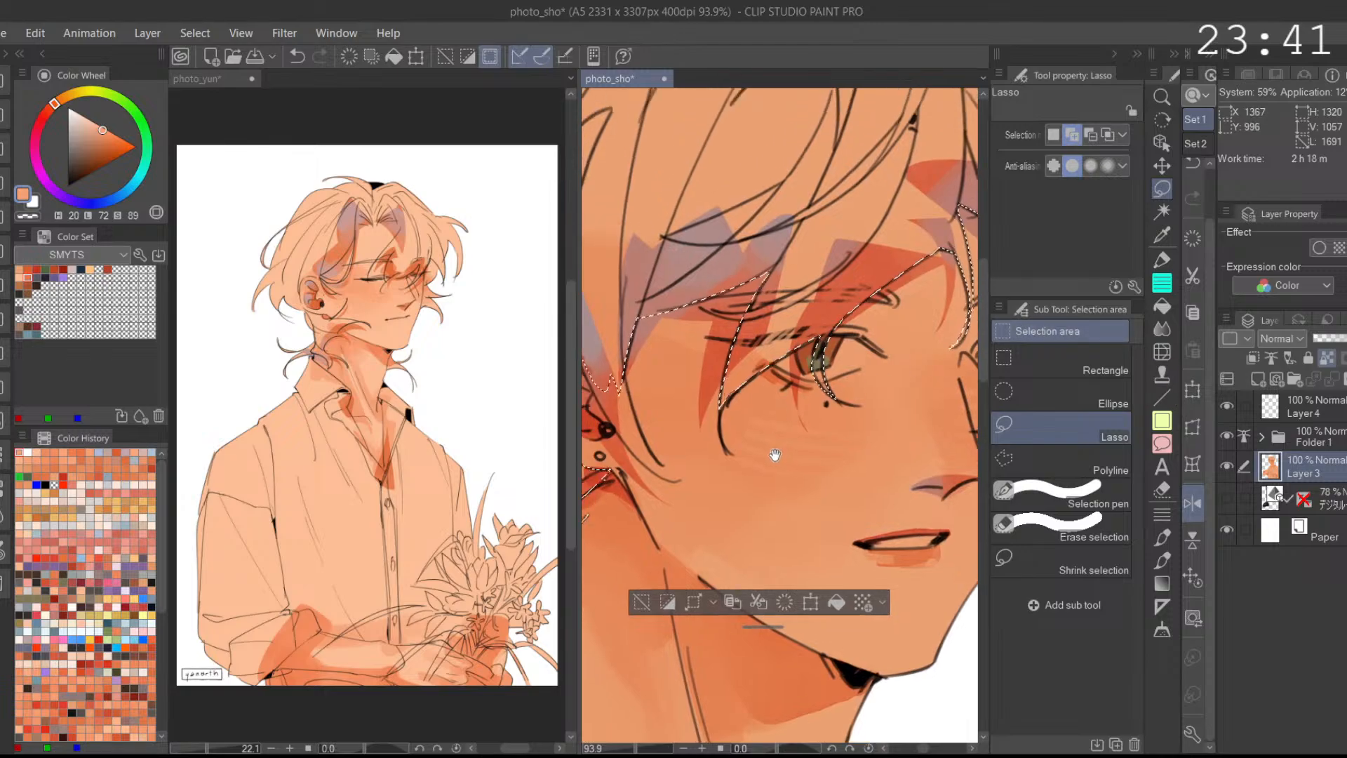
scroll(762, 357, "up", 2)
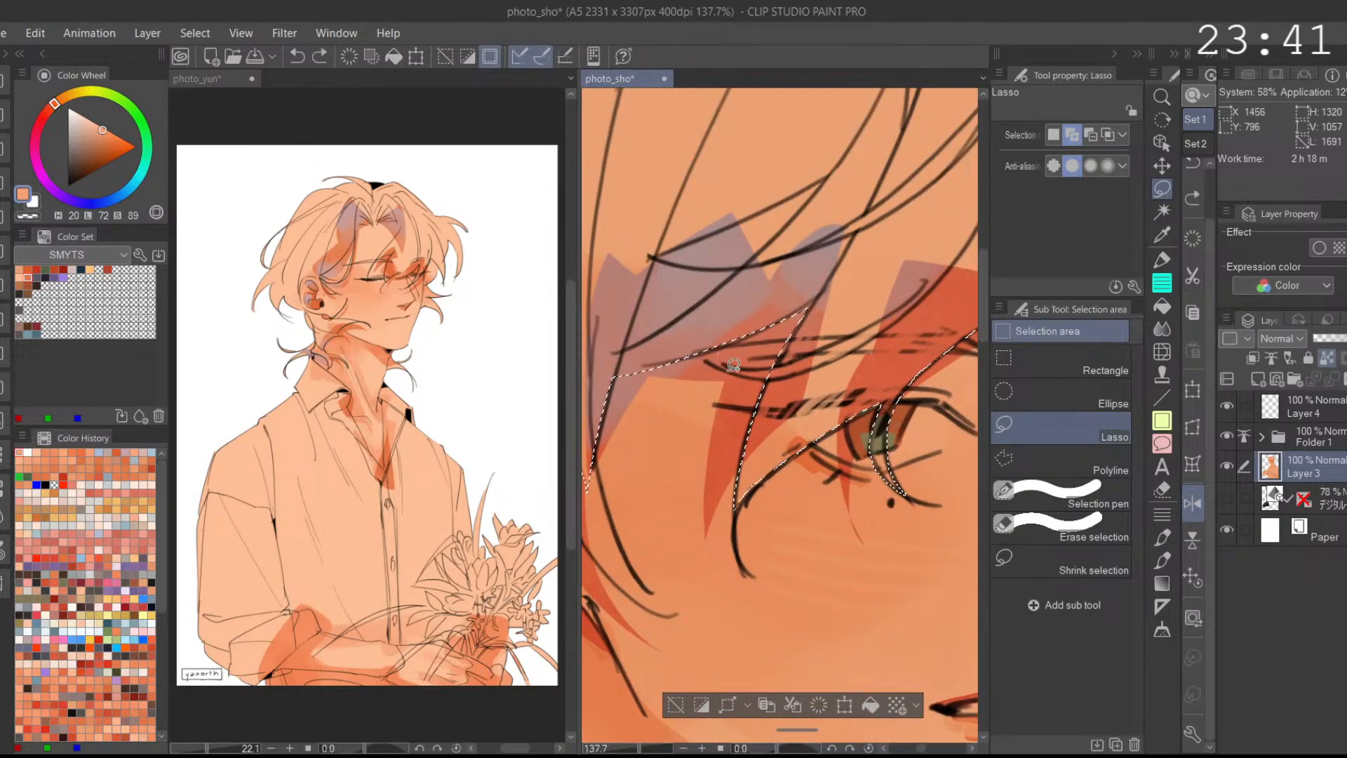
left_click_drag(803, 367, 776, 355)
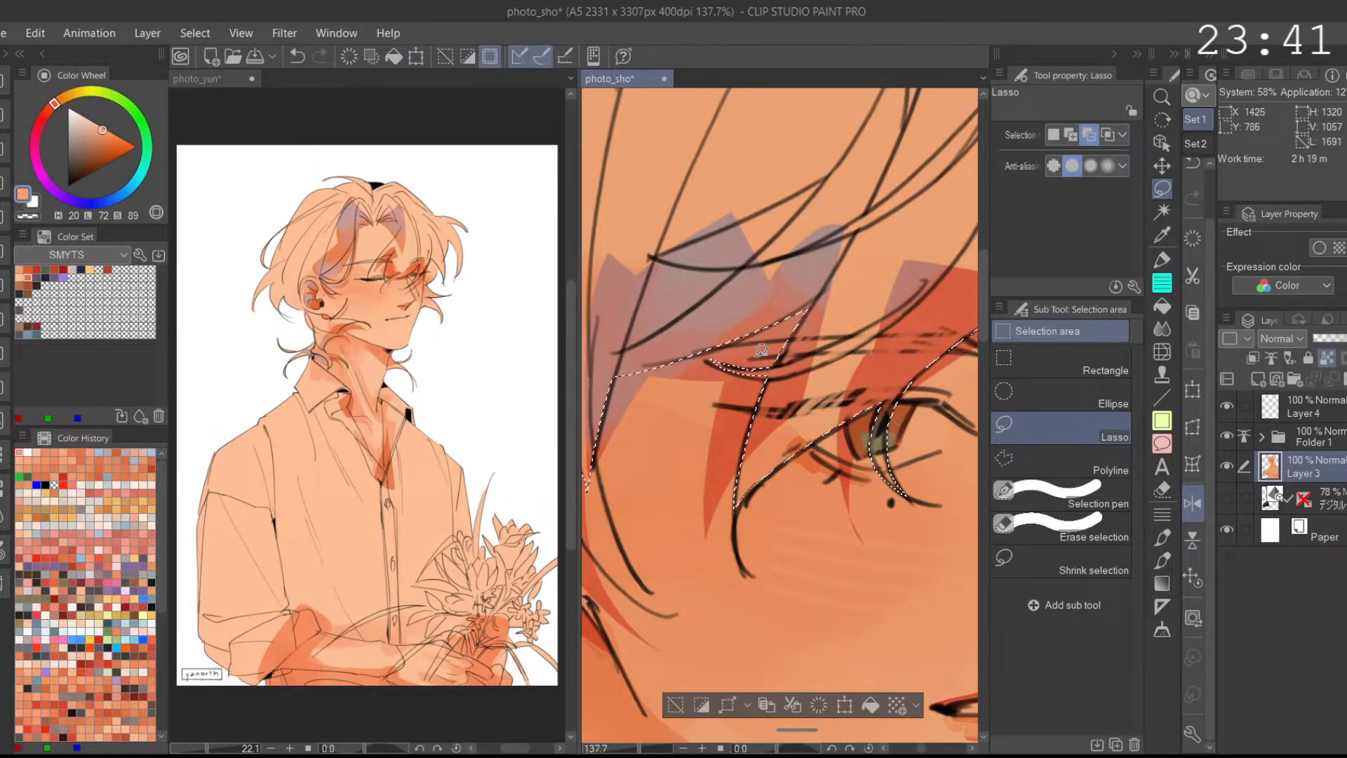
left_click(1068, 135)
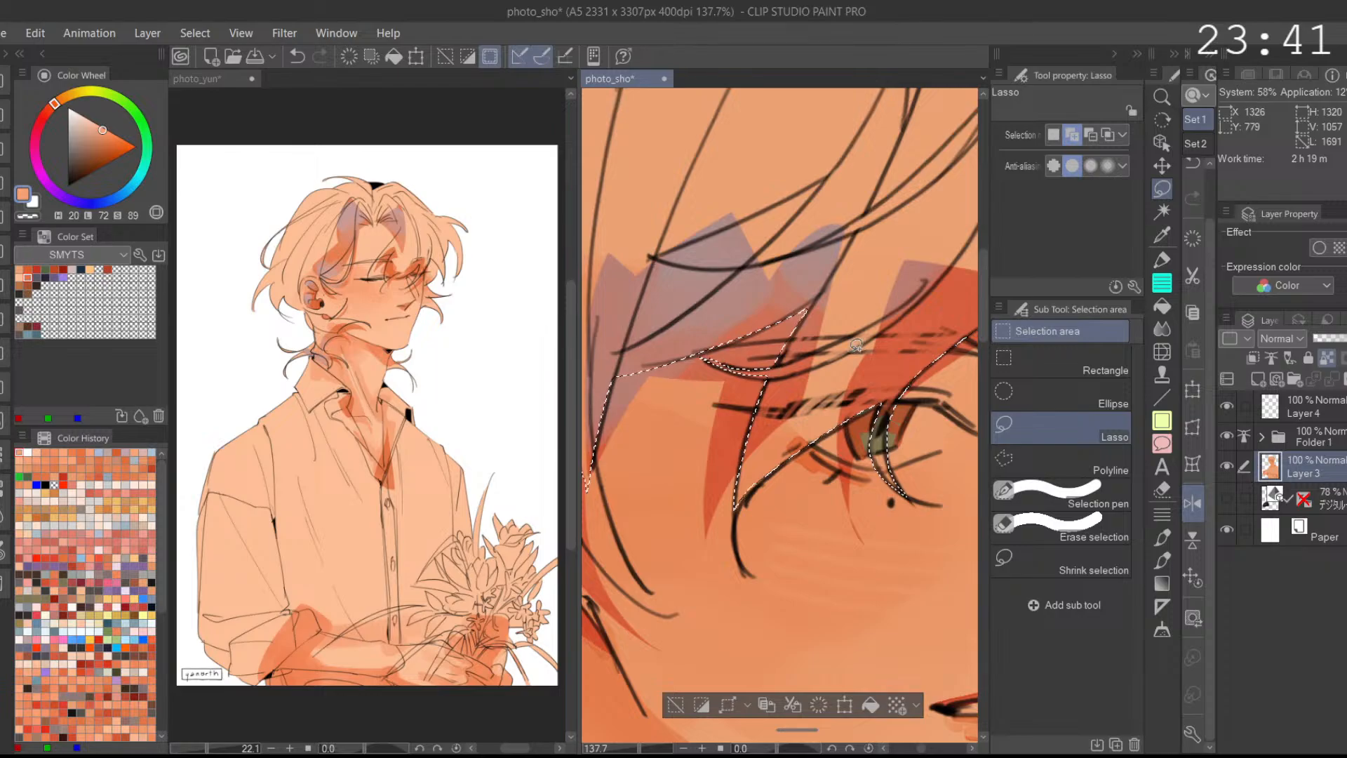
left_click_drag(756, 365, 761, 368)
Step: Flip the canvas view back and redo the selection edge along the curved strand at the outer eyebrow
left_click(1192, 500)
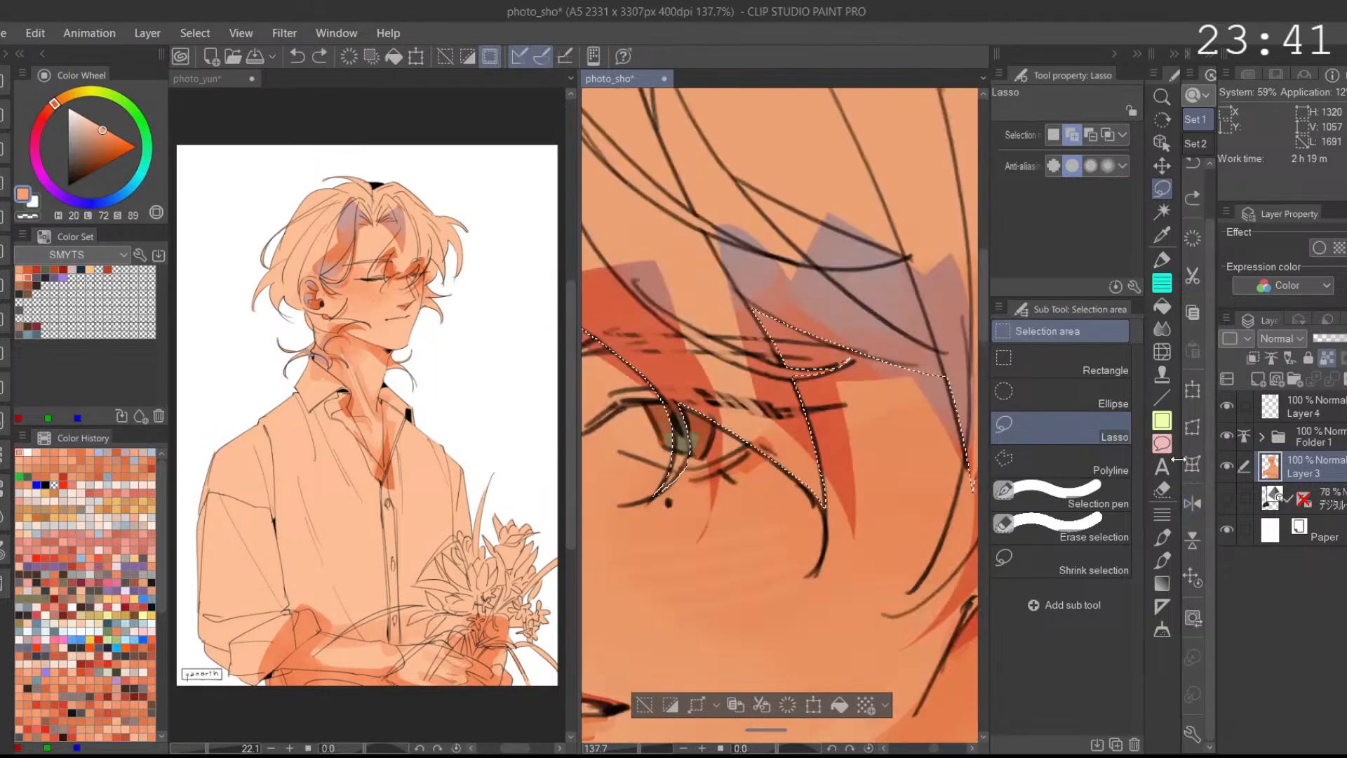
scroll(831, 362, "up", 2)
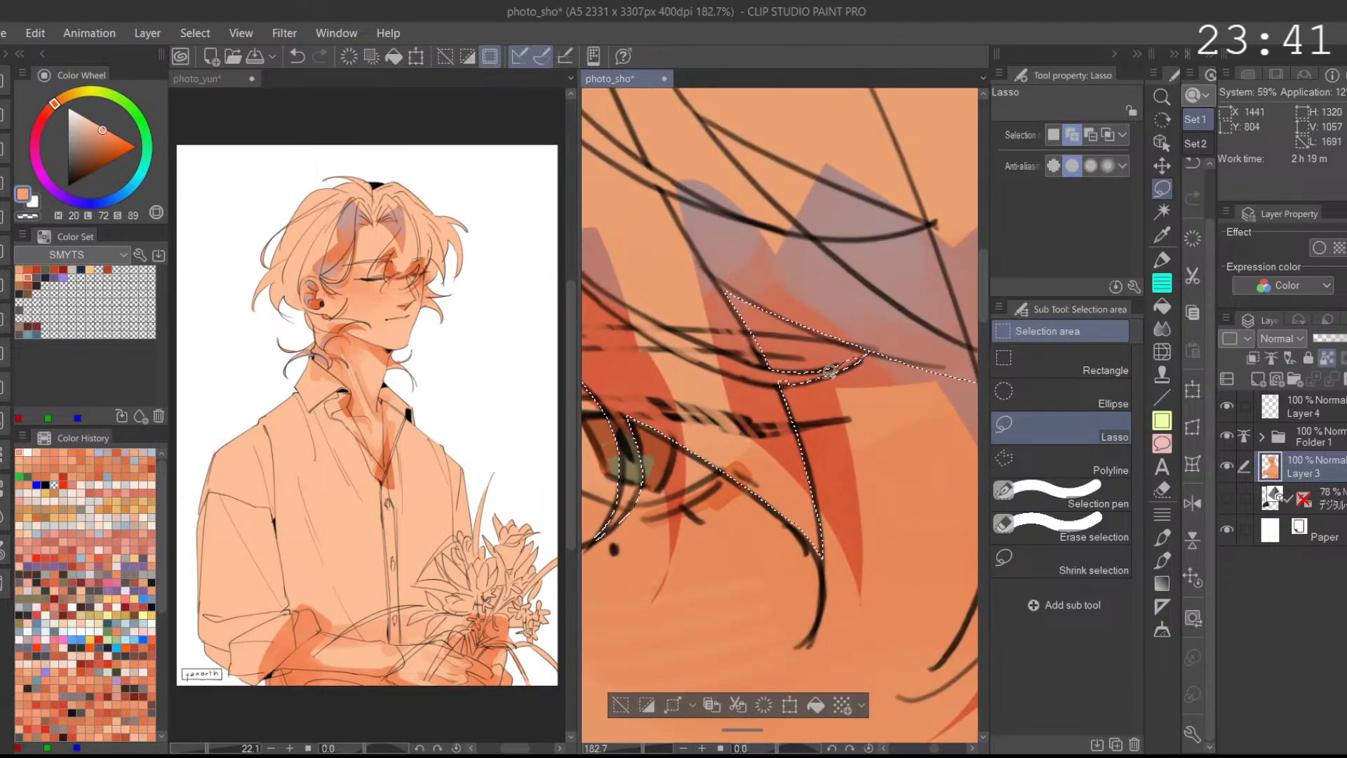
key("ctrl+z")
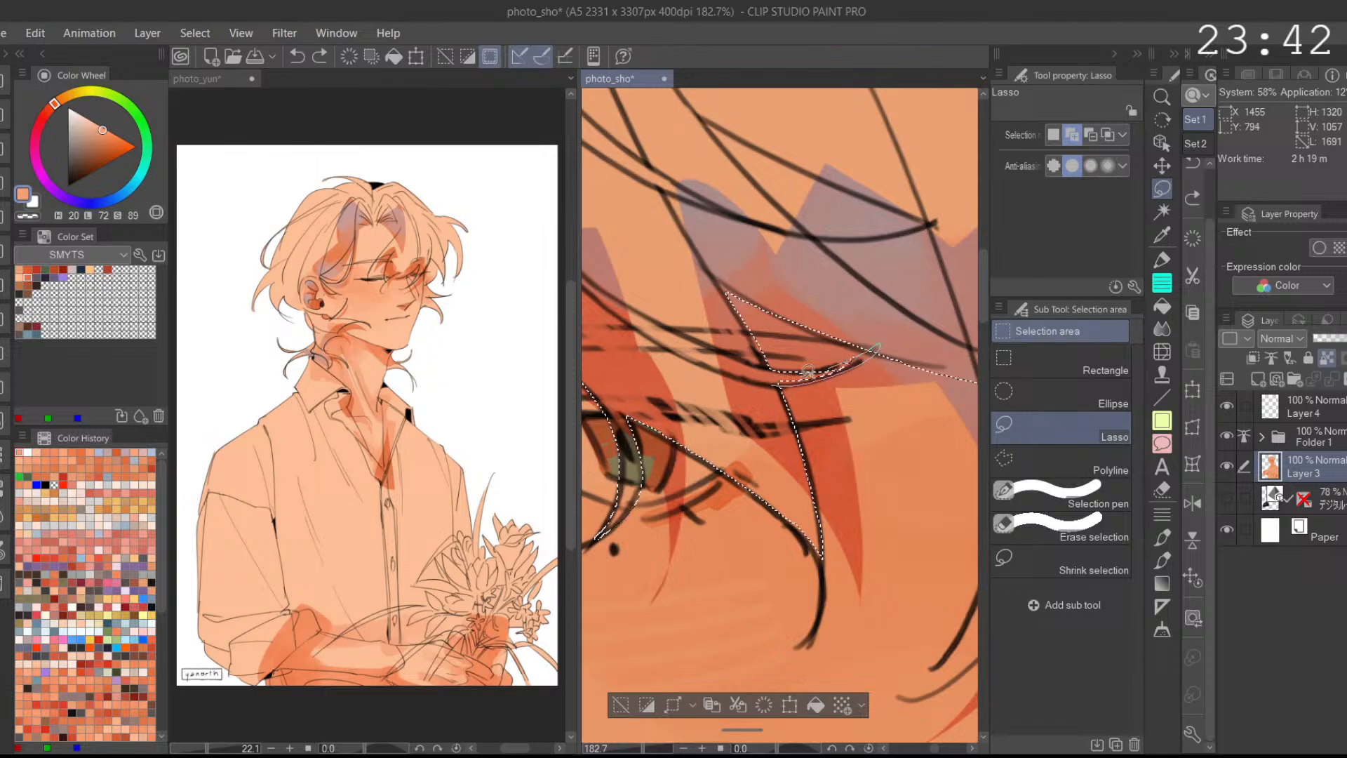
left_click_drag(761, 384, 869, 342)
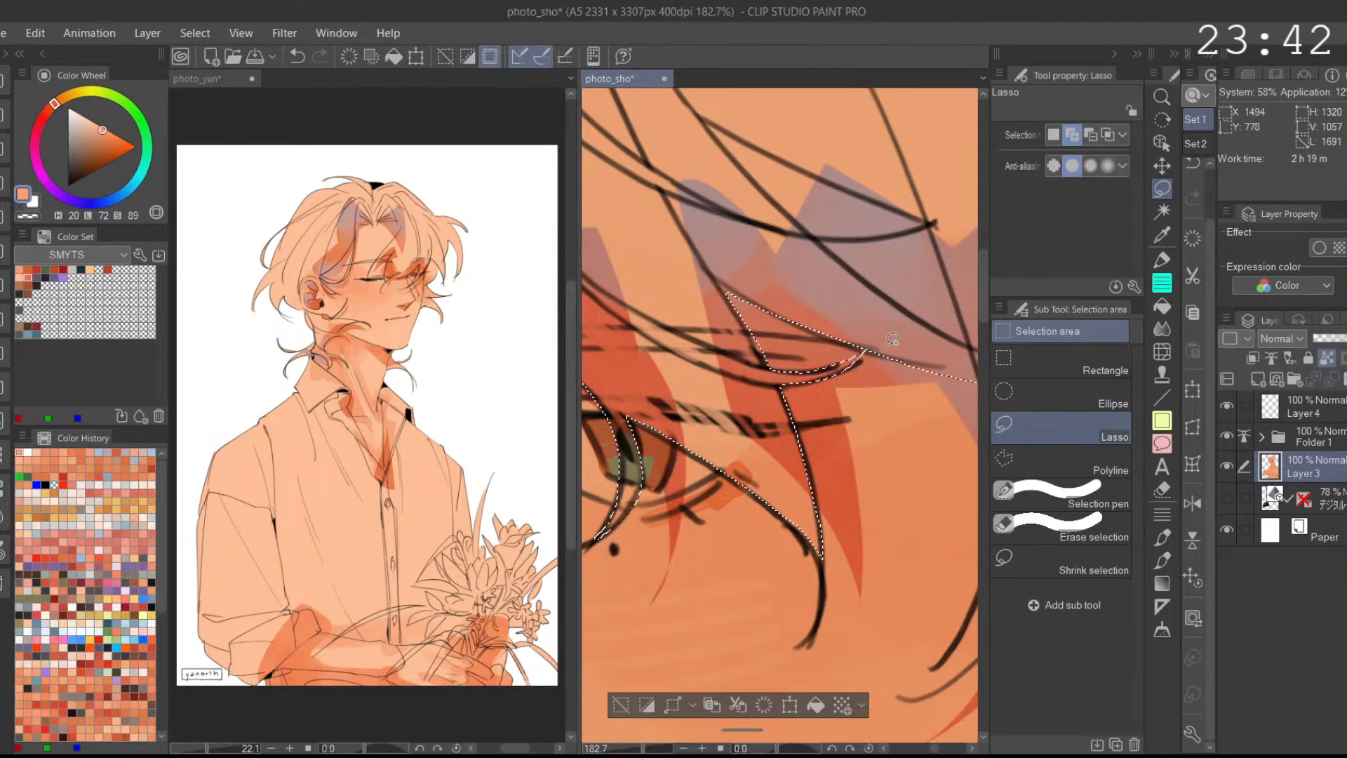
scroll(868, 386, "down", 4)
Step: Add the long strand in front of the ear to the selection, mirroring the view to shape its tip
left_click_drag(963, 484, 893, 395)
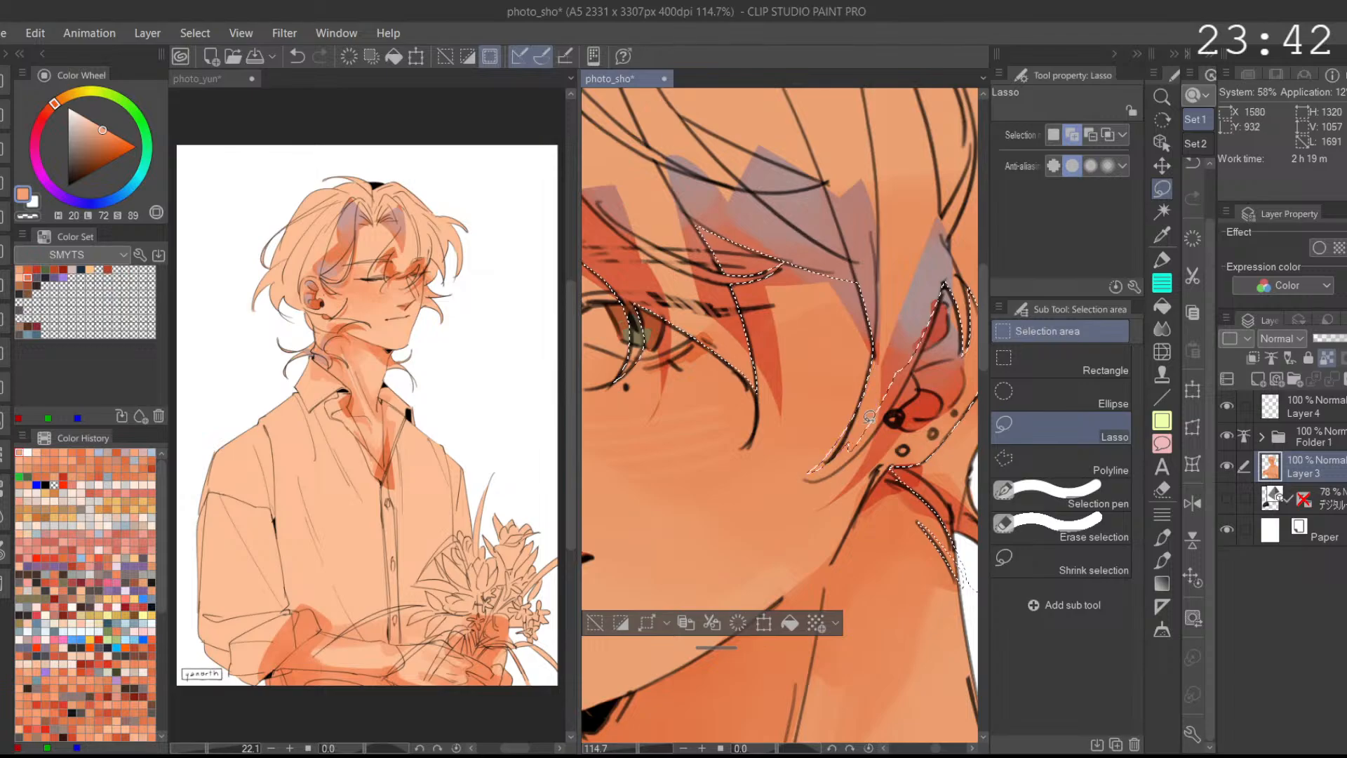
mouse_move(828, 457)
left_mouse_down()
mouse_move(861, 406)
mouse_move(812, 473)
left_mouse_up()
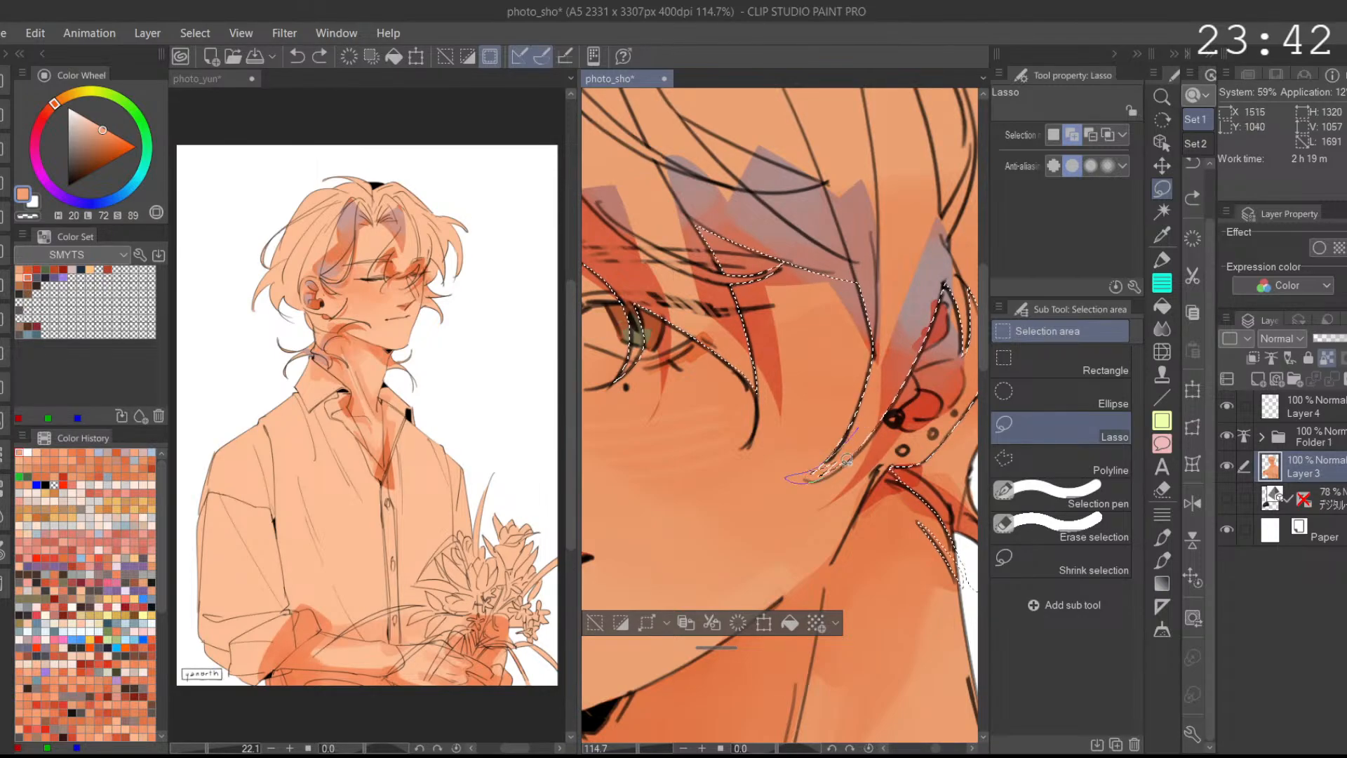
left_click(1192, 502)
mouse_move(707, 433)
left_mouse_down()
mouse_move(763, 477)
mouse_move(714, 440)
left_mouse_up()
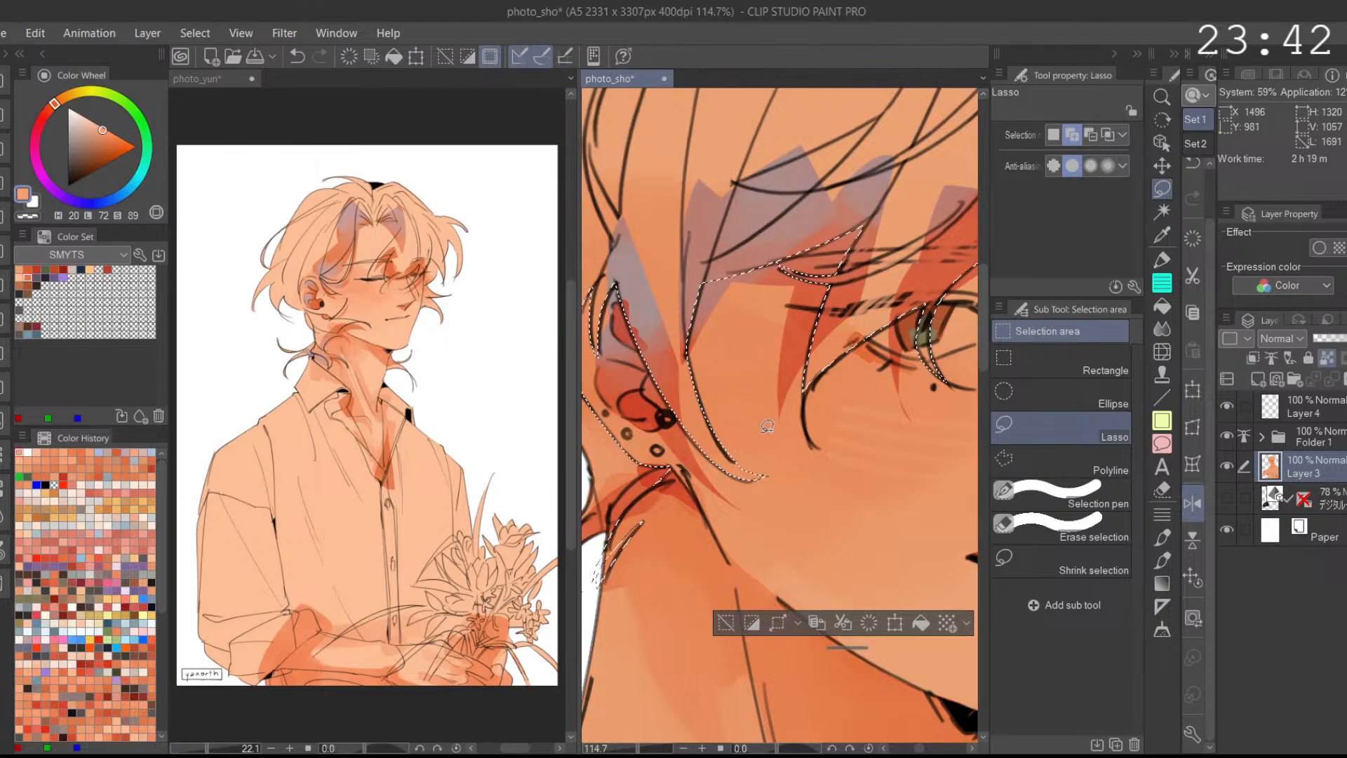
left_click_drag(803, 476, 738, 446)
mouse_move(828, 453)
left_mouse_down()
mouse_move(802, 448)
mouse_move(809, 466)
mouse_move(829, 433)
left_mouse_up()
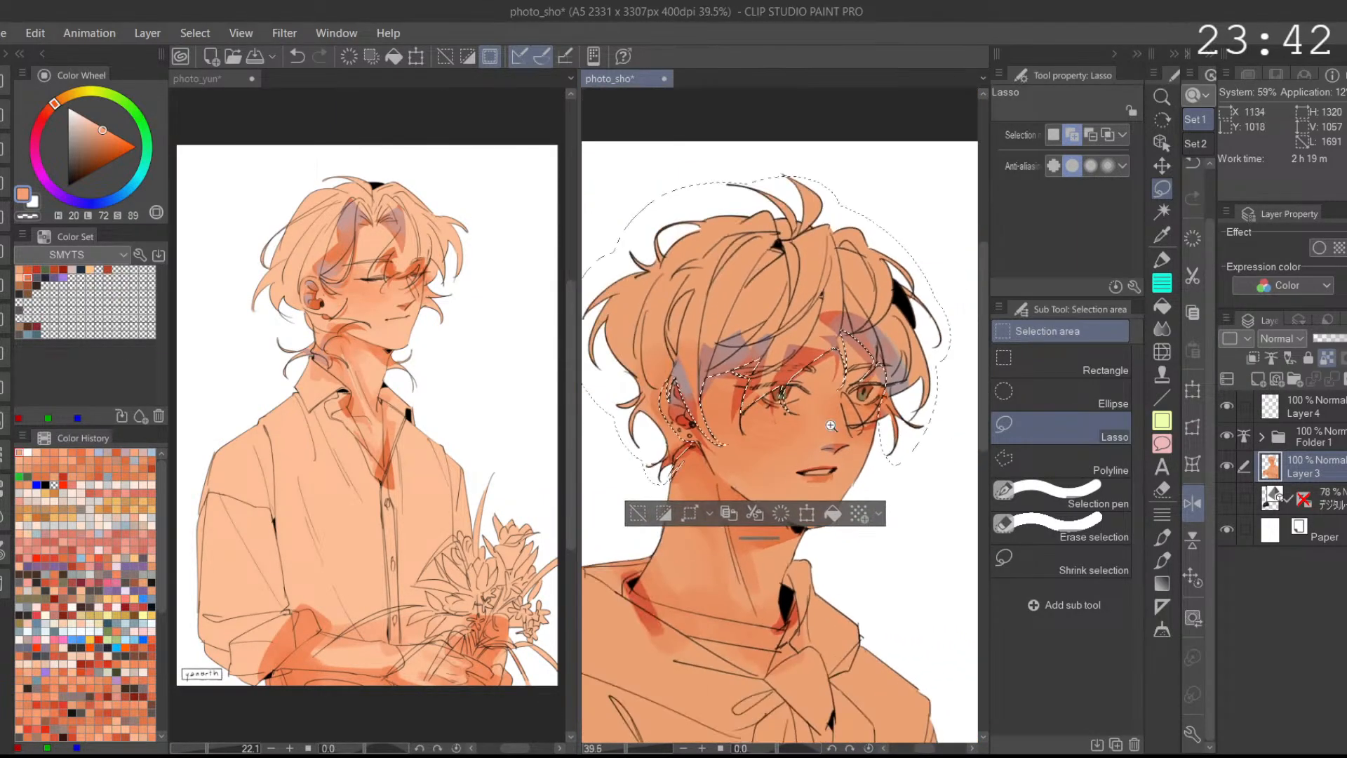
Step: Flip the canvas view back, fill the selected hair with a sampled light orange, and choose the Aマーカー brush
left_click(912, 334, "alt")
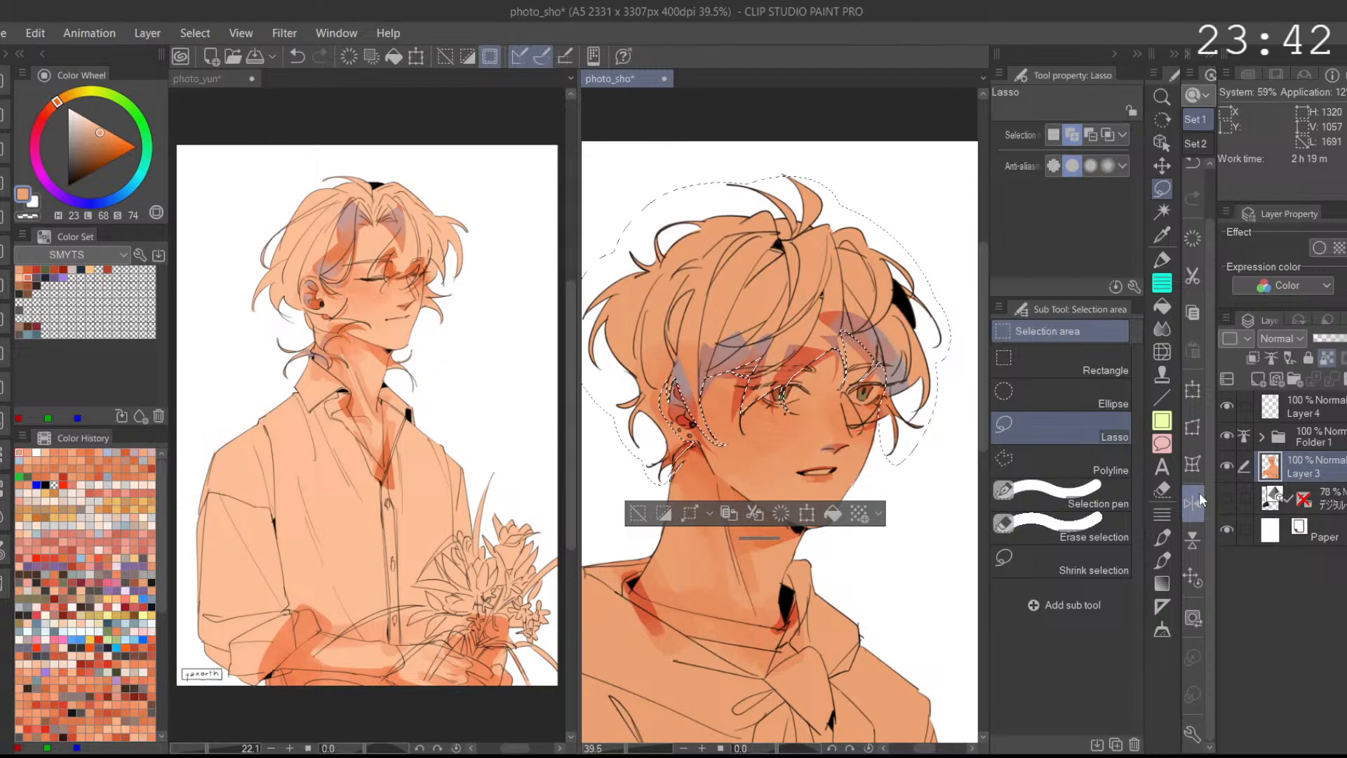
left_click(1193, 503)
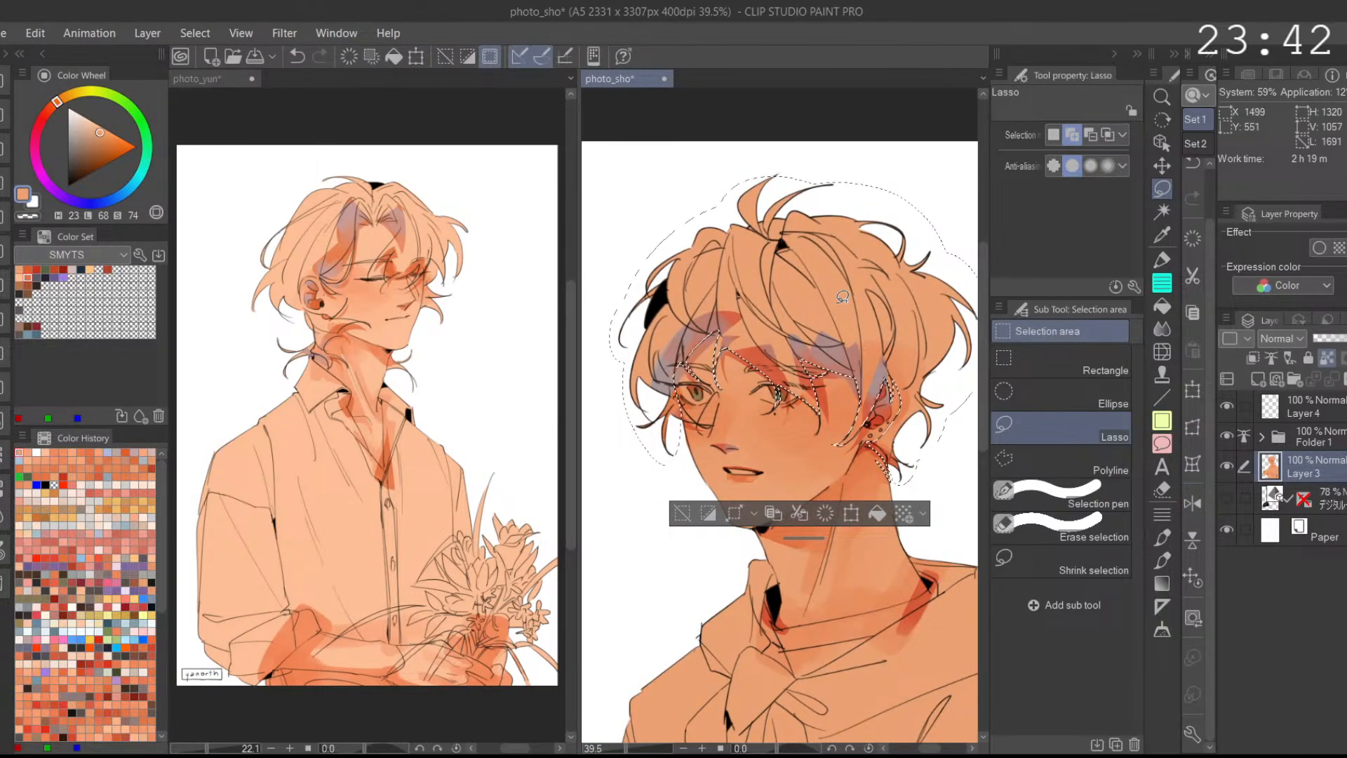
left_click(878, 512)
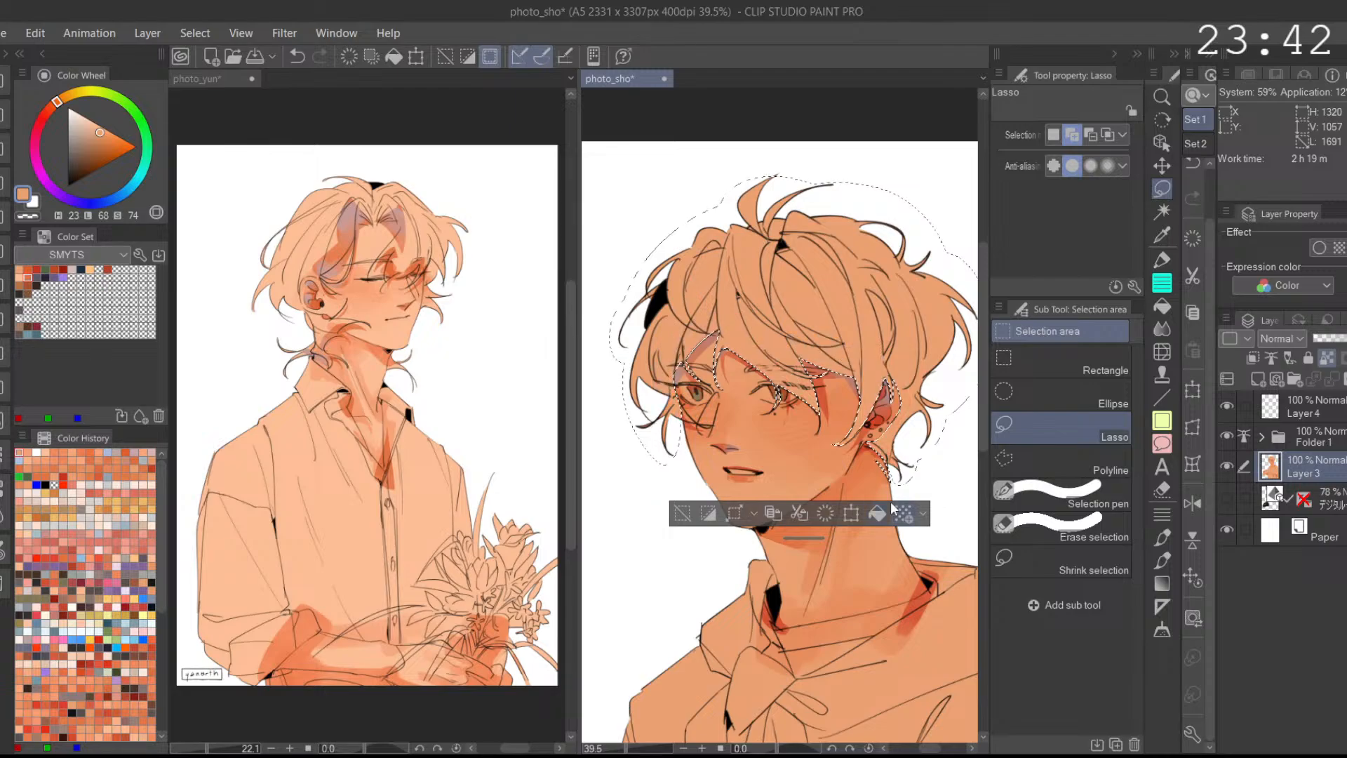
left_click(1161, 259)
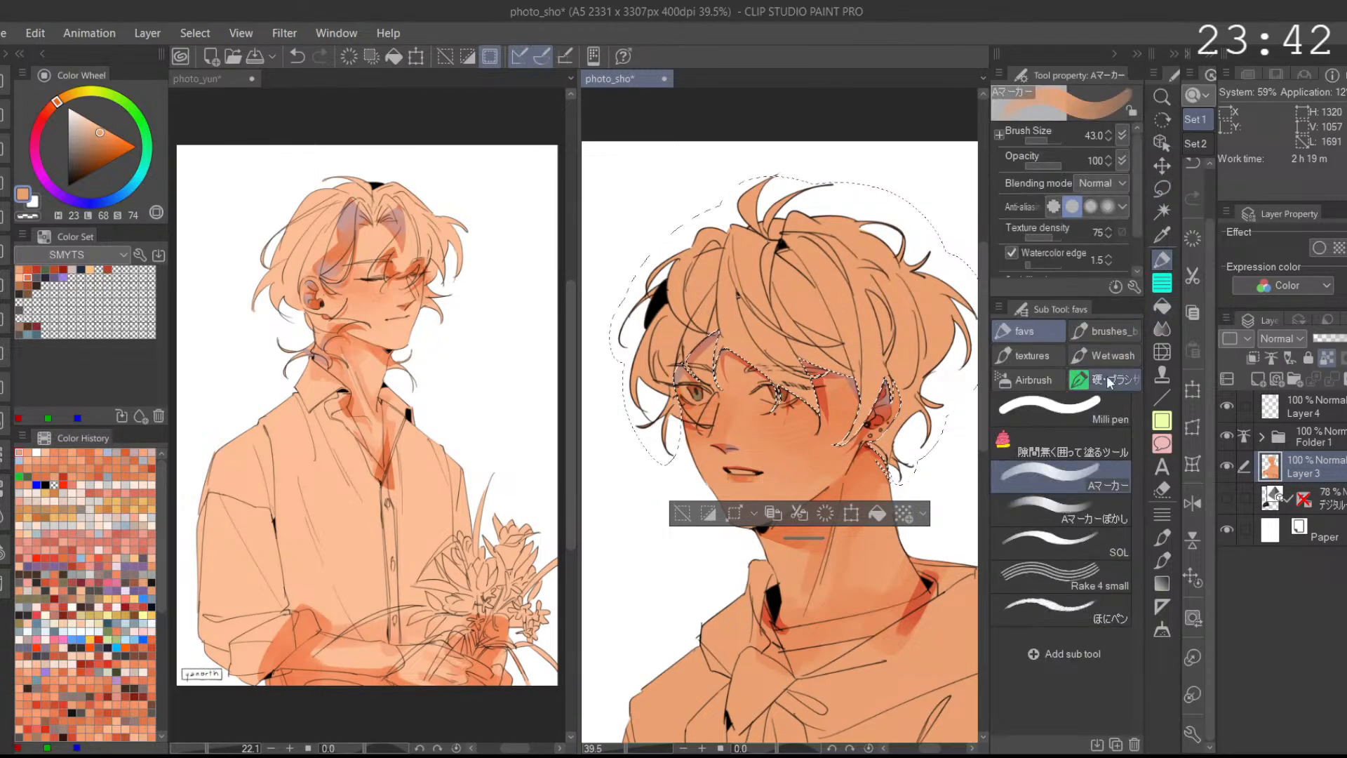
Step: Try painting the selected hair reddish orange from the SMYTS color set with the marker brush at size 265
left_click(55, 268)
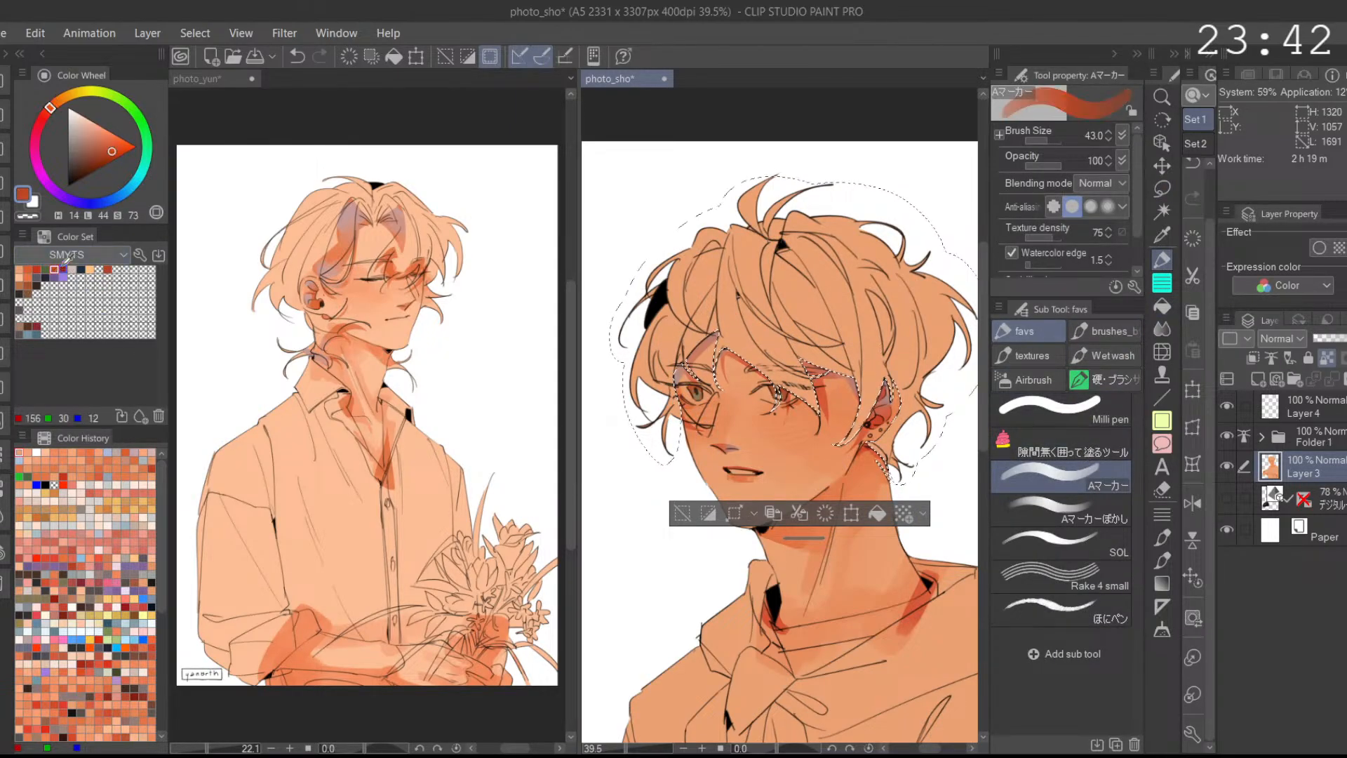
left_click(1052, 140)
mouse_move(876, 328)
left_mouse_down()
mouse_move(820, 288)
mouse_move(873, 263)
left_mouse_up()
scroll(848, 303, "down", 1)
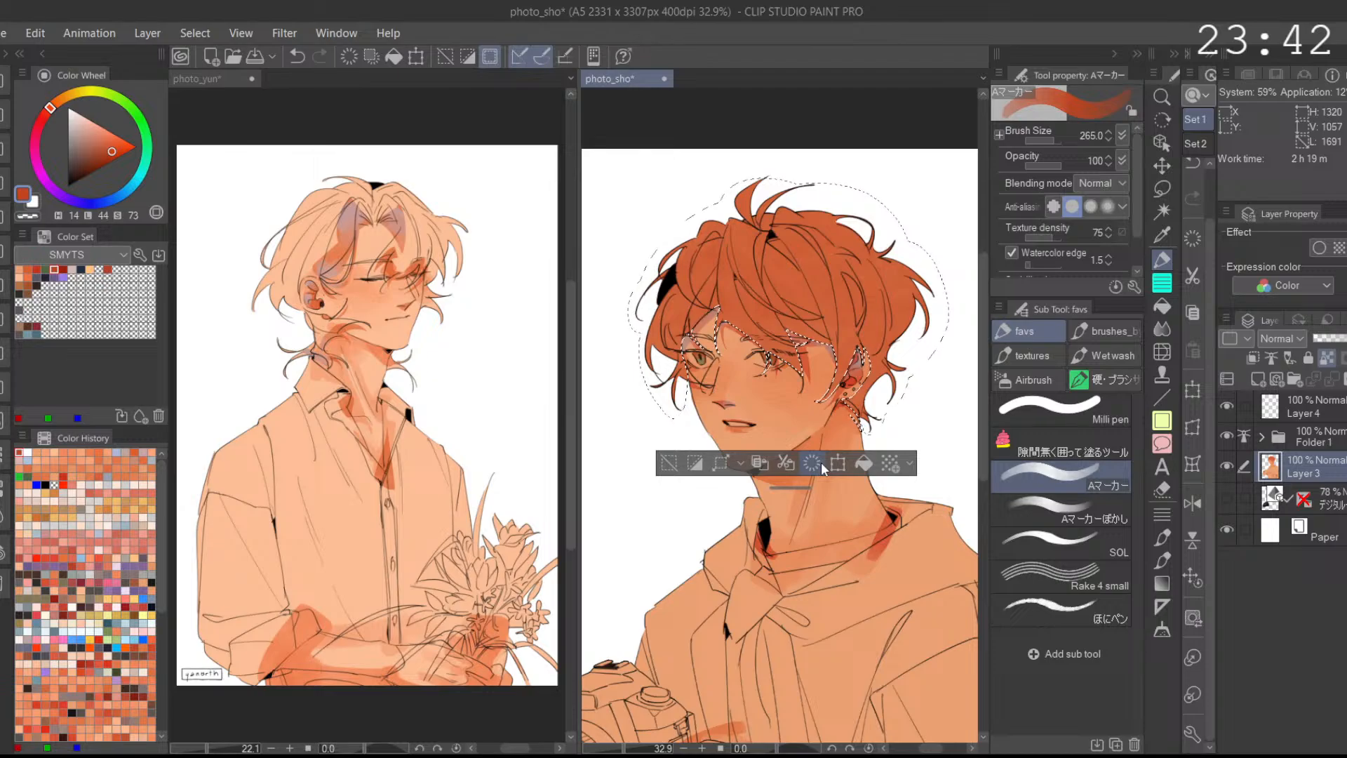
key("ctrl+z")
mouse_move(710, 340)
left_mouse_down()
mouse_move(714, 270)
mouse_move(747, 272)
mouse_move(704, 280)
left_mouse_up()
mouse_move(653, 417)
left_mouse_down()
mouse_move(859, 294)
mouse_move(877, 365)
left_mouse_up()
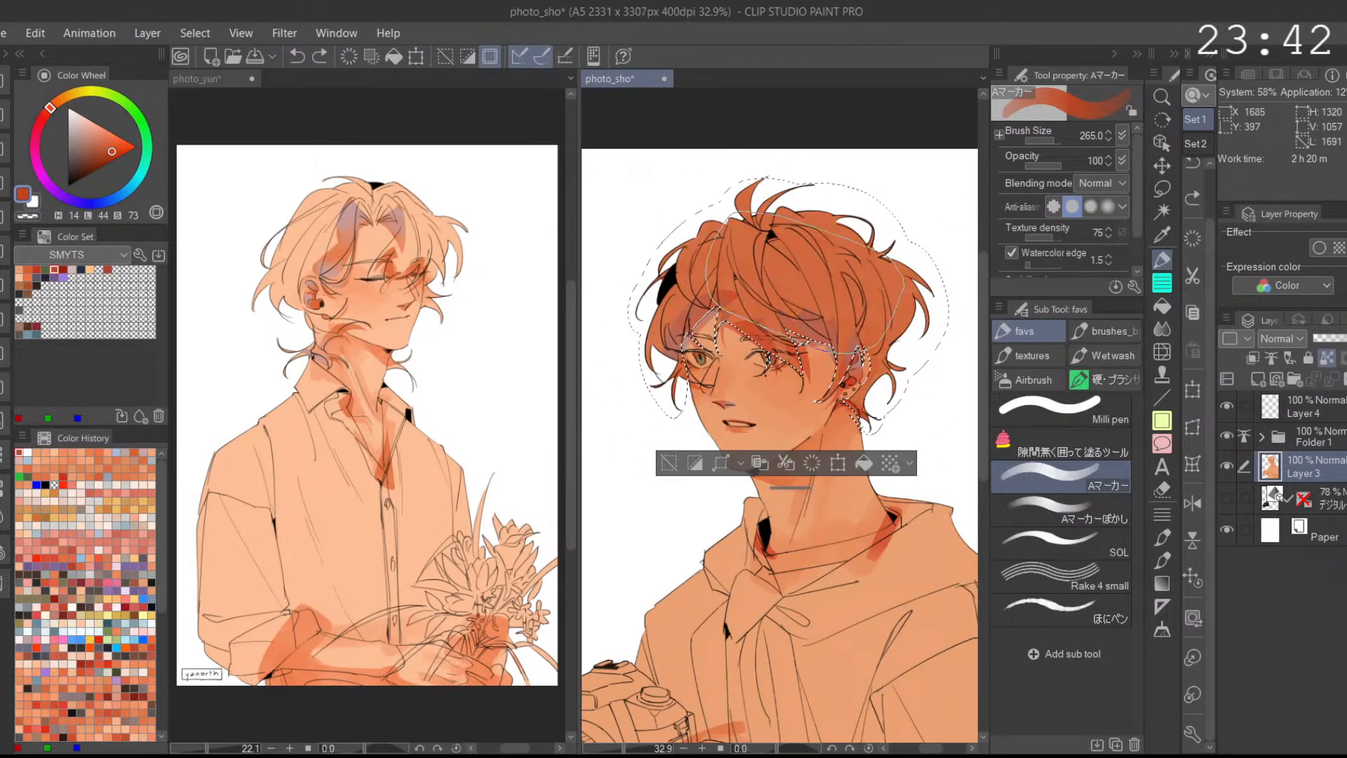
left_click_drag(801, 295, 824, 345)
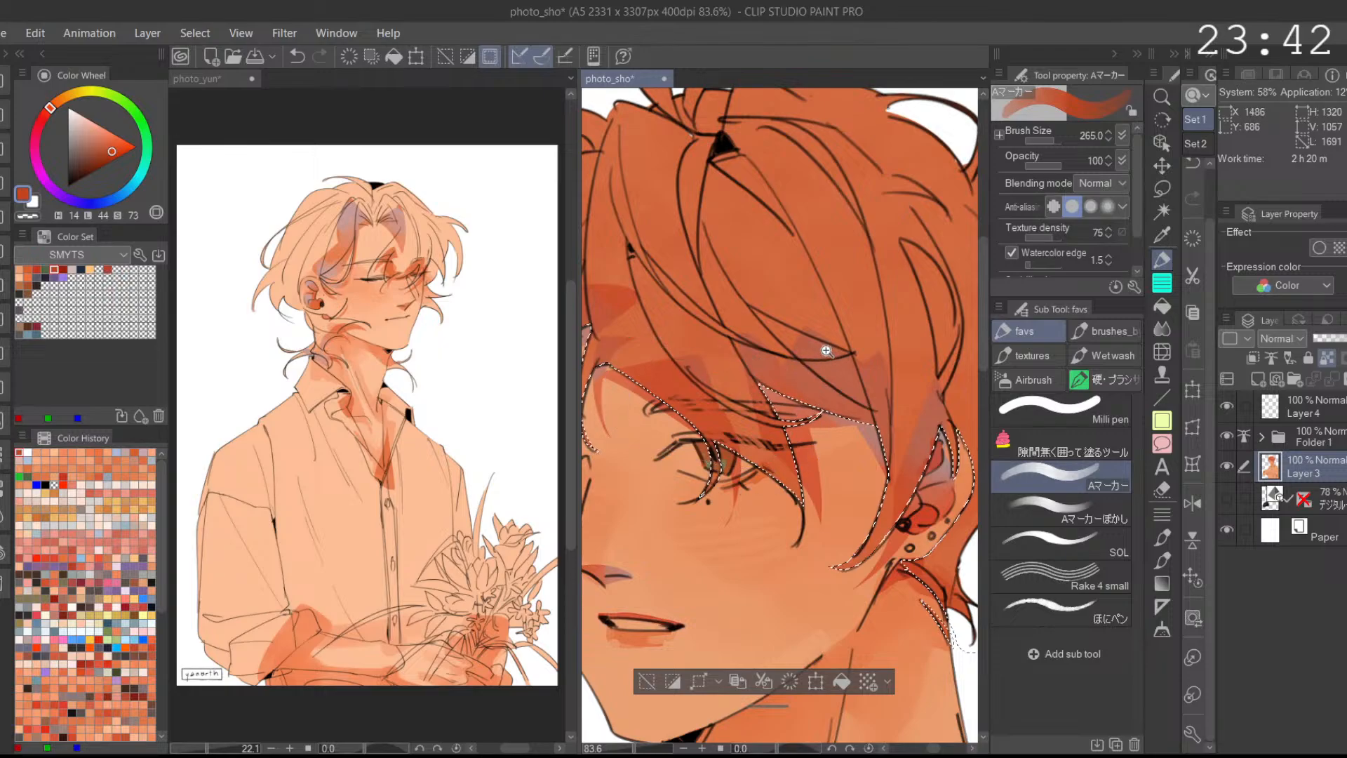
scroll(824, 346, "down", 3)
key("ctrl+z")
Step: Cover the purple patches on the fringe with sampled light orange, and paint the whole selected hair in the reddish-orange swatch
left_click(807, 301, "alt")
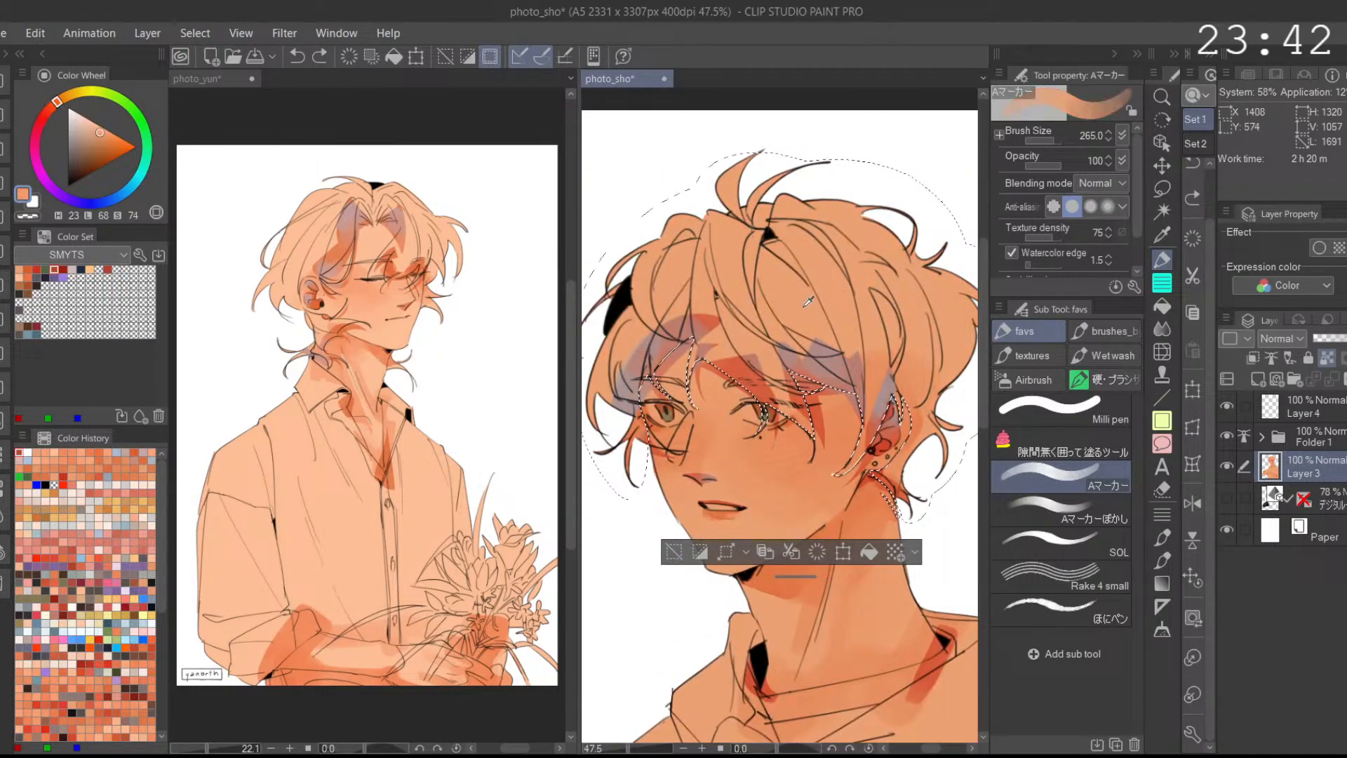
left_click(869, 554)
left_click_drag(886, 438, 873, 386)
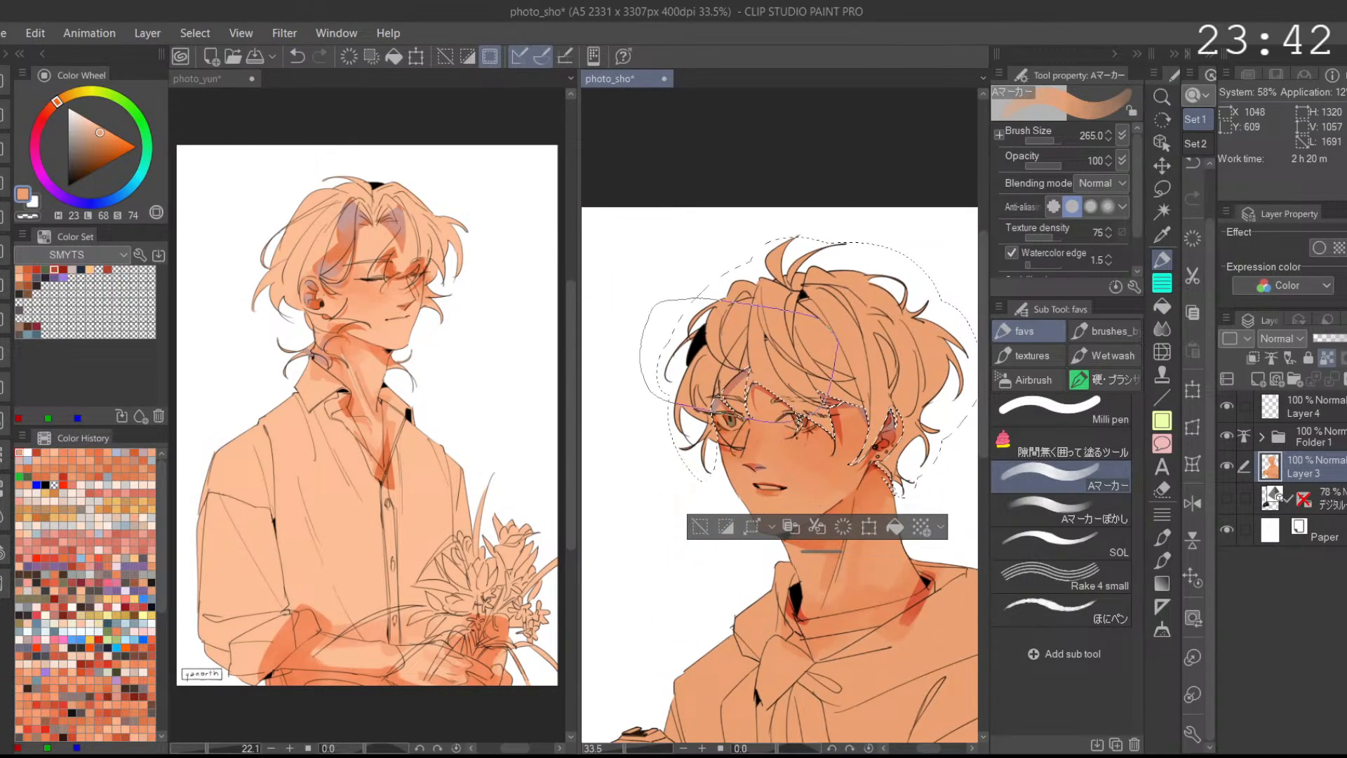
left_click(54, 269)
mouse_move(757, 309)
left_mouse_down()
mouse_move(691, 470)
mouse_move(912, 421)
mouse_move(842, 361)
left_mouse_up()
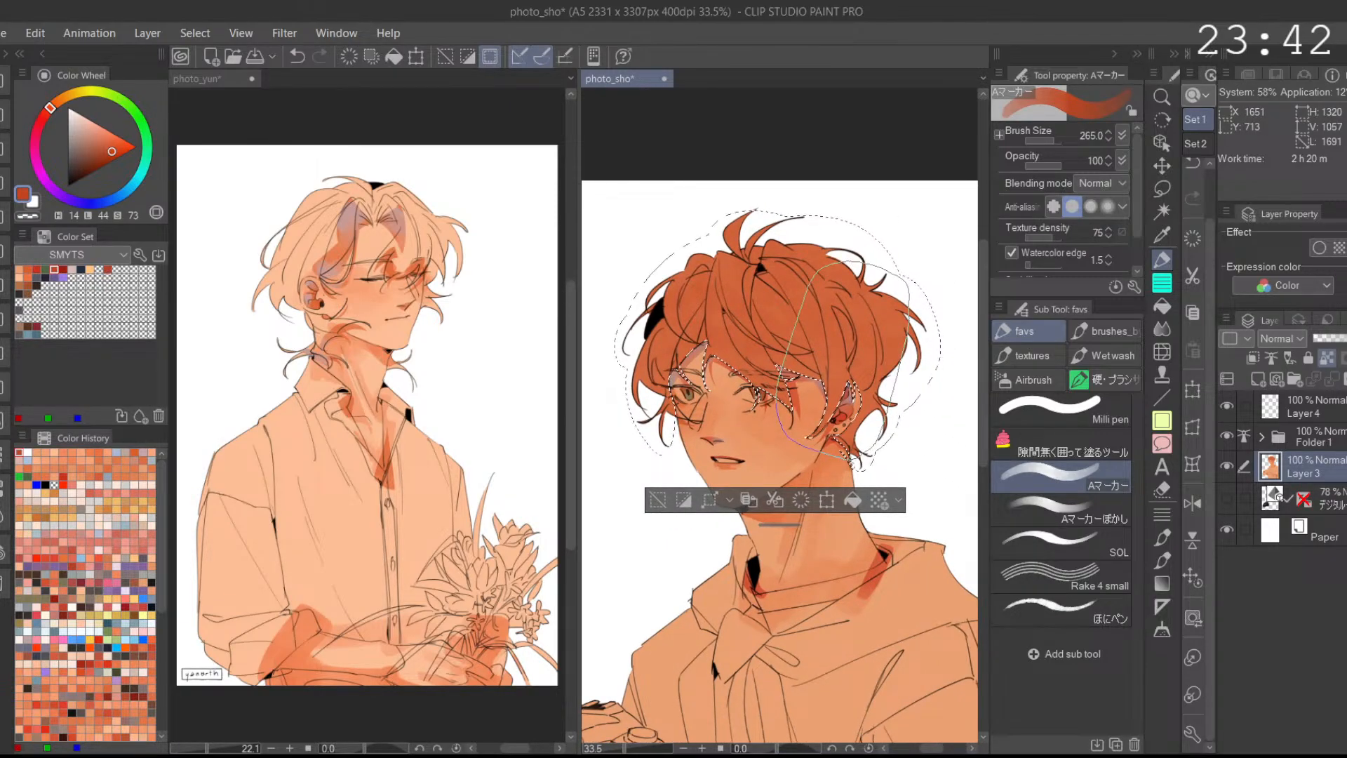
Step: Set the brush size to 35.1 and paint highlights across the fringe and crown in a paler orange (H 14, L 62, S 68)
left_click(1045, 141)
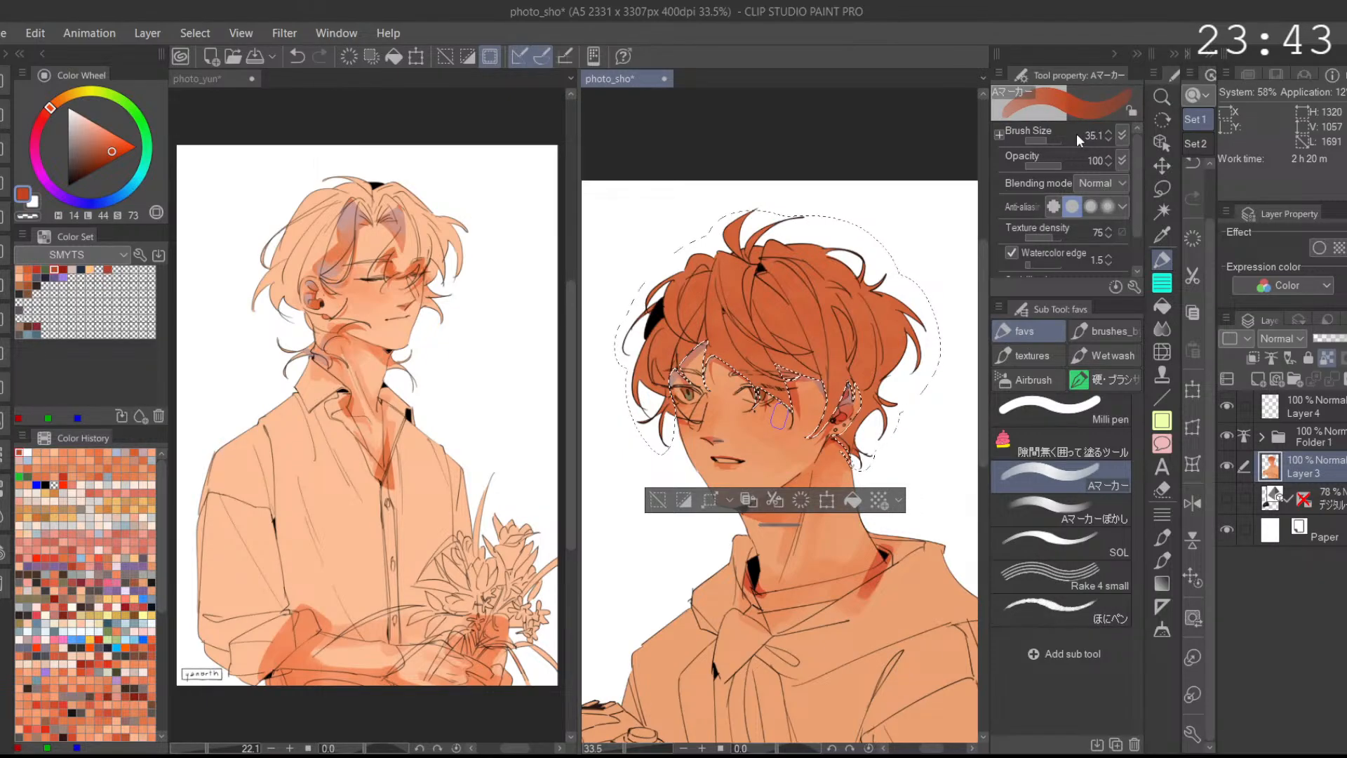
left_click(103, 136)
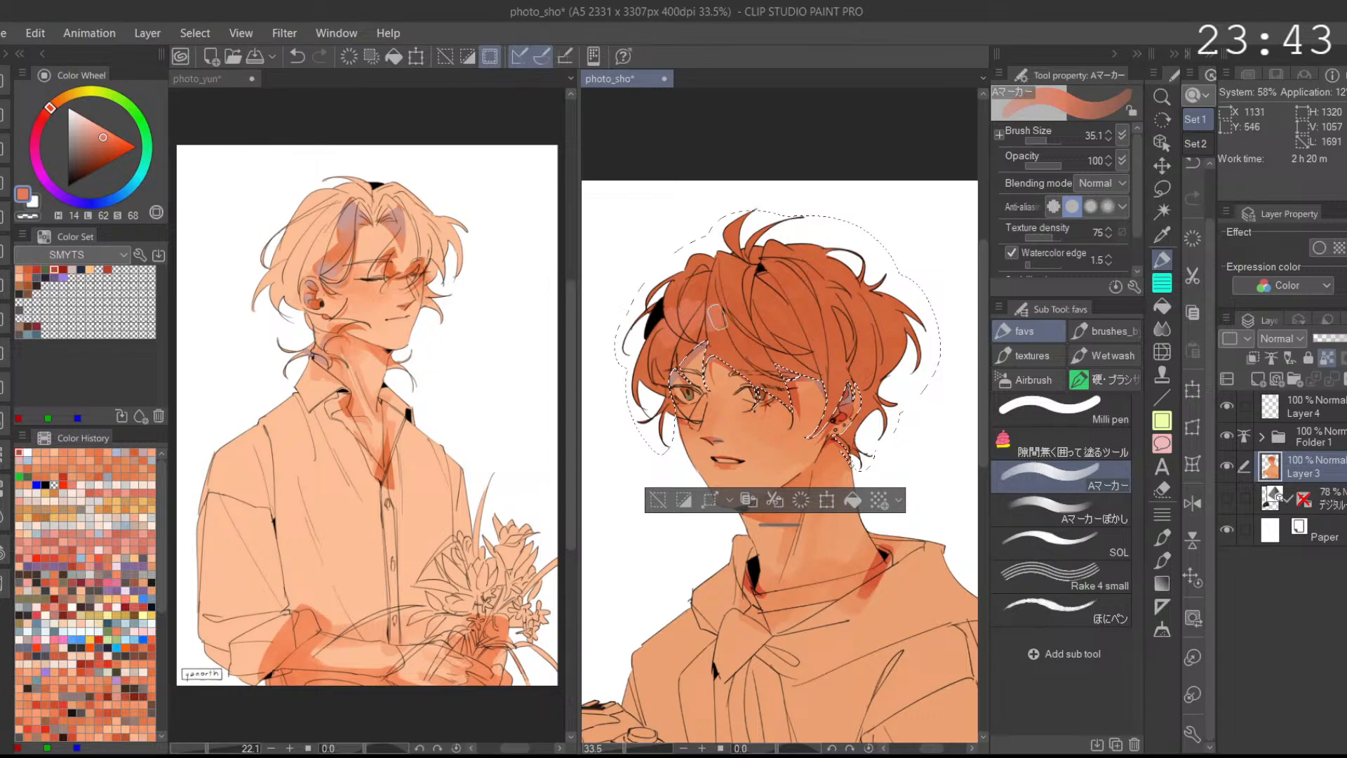
left_click_drag(832, 309, 848, 308)
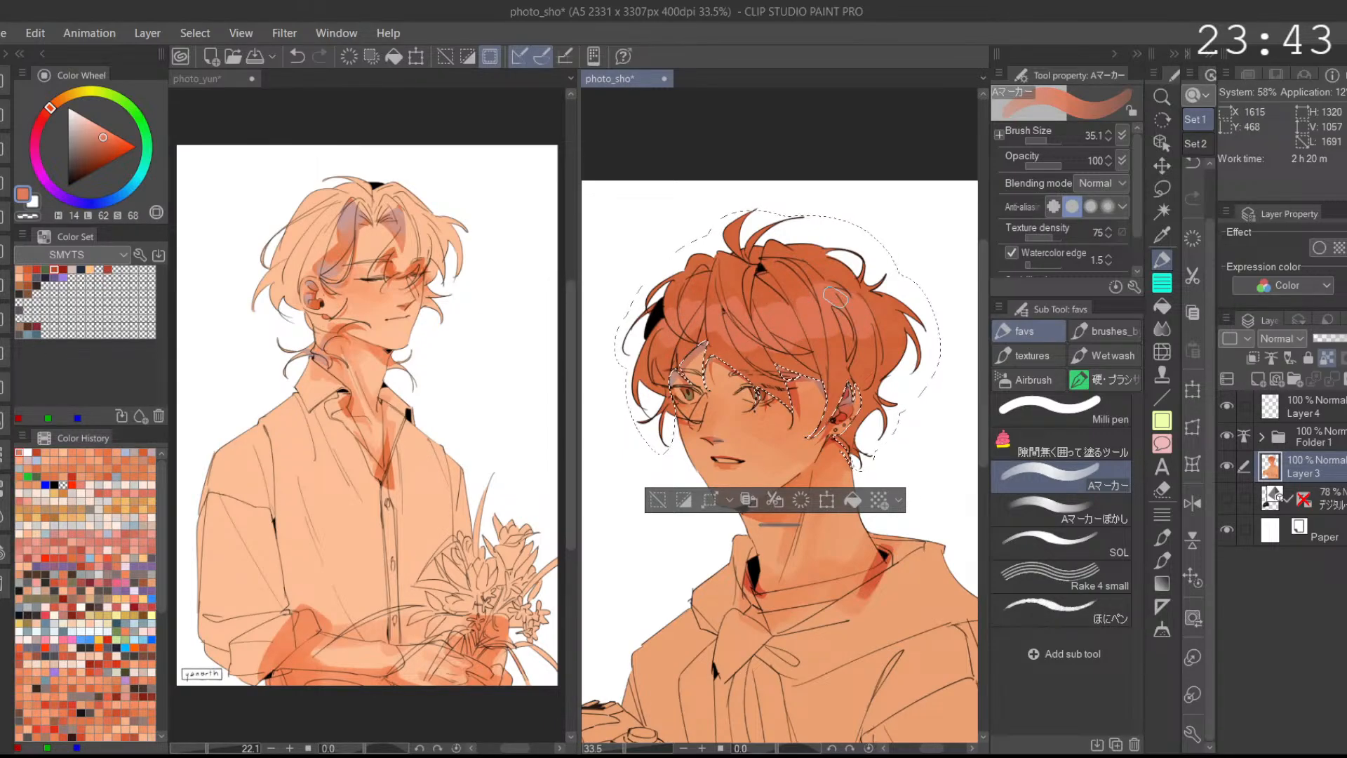
Step: Set the brush size to 64.4 and blend the highlight edges using oranges sampled from the hair
left_click(1045, 140)
left_click(891, 325, "alt")
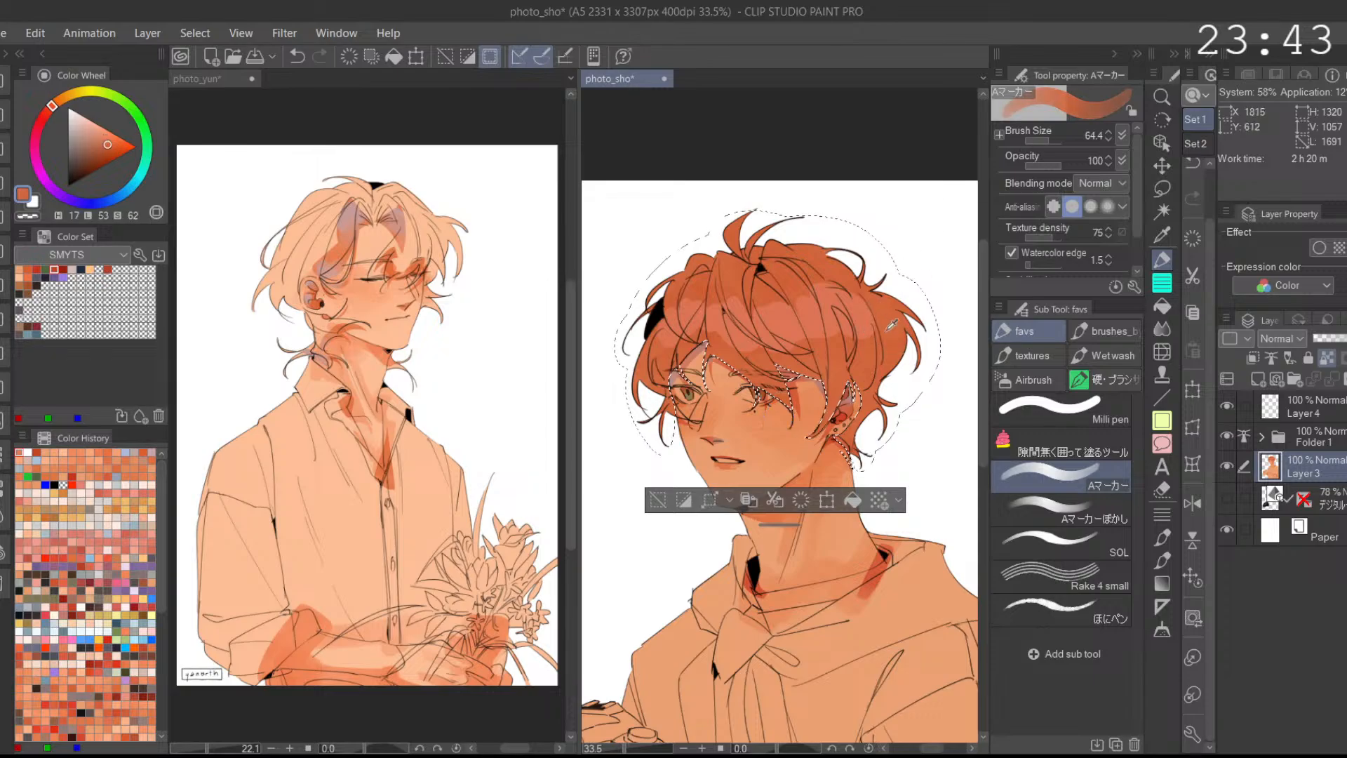
left_click_drag(885, 327, 863, 335)
mouse_move(731, 282)
left_mouse_down()
mouse_move(730, 297)
mouse_move(778, 315)
mouse_move(745, 322)
mouse_move(751, 286)
left_mouse_up()
left_click(791, 330, "alt")
left_click(695, 303, "alt")
mouse_move(829, 333)
left_mouse_down()
mouse_move(804, 311)
mouse_move(826, 302)
mouse_move(880, 331)
mouse_move(865, 332)
mouse_move(864, 304)
left_mouse_up()
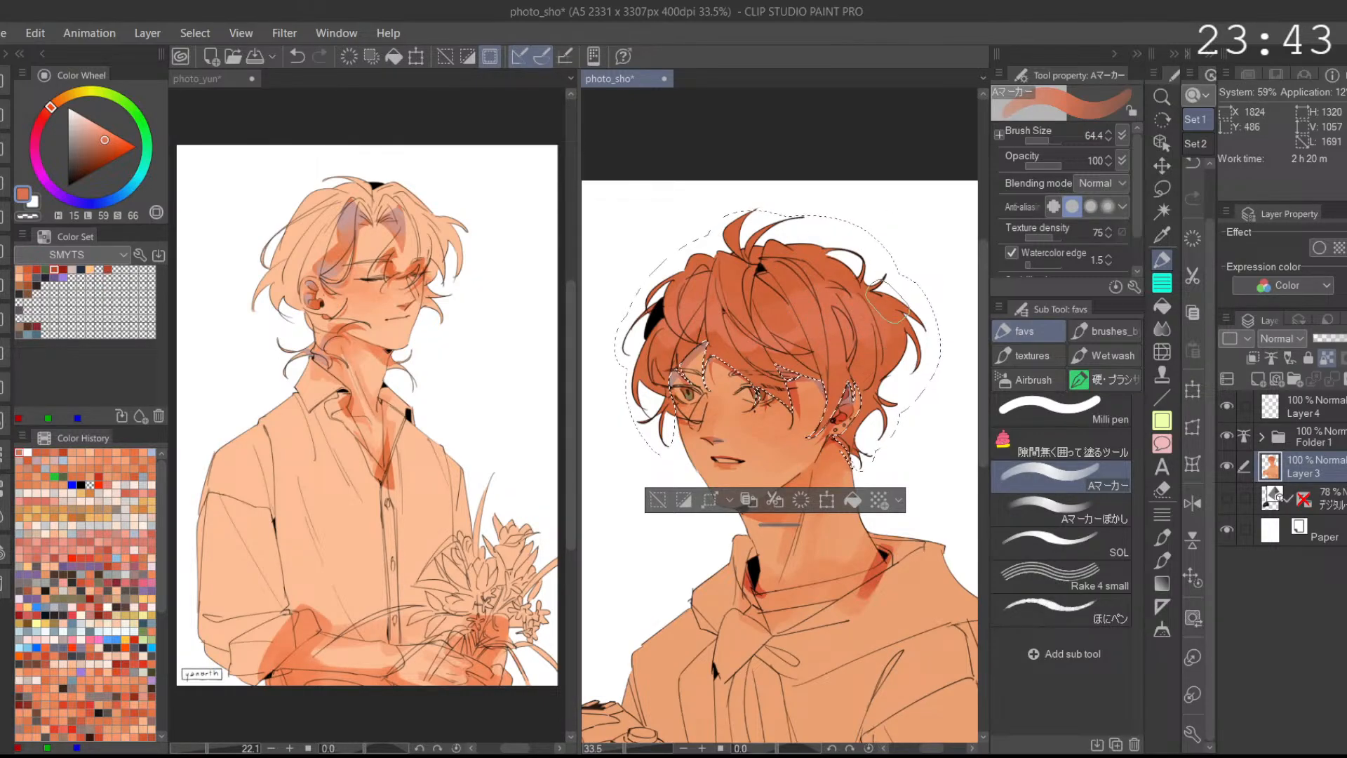
Step: Undo the last highlight strokes and paint a highlight band across the hair in light orange (H 26, L 72, S 81)
left_click(54, 270)
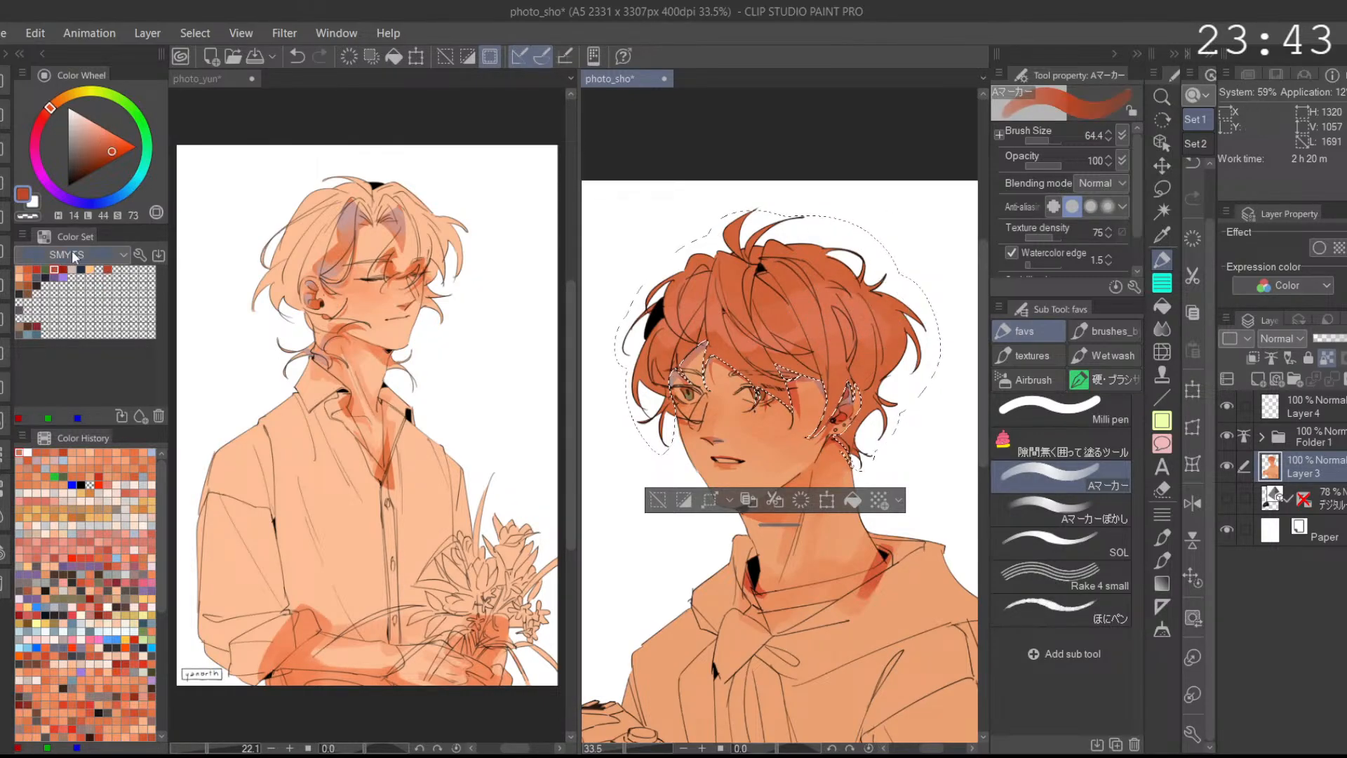
left_click(99, 130)
left_click(59, 101)
key("ctrl+z")
key("ctrl+z")
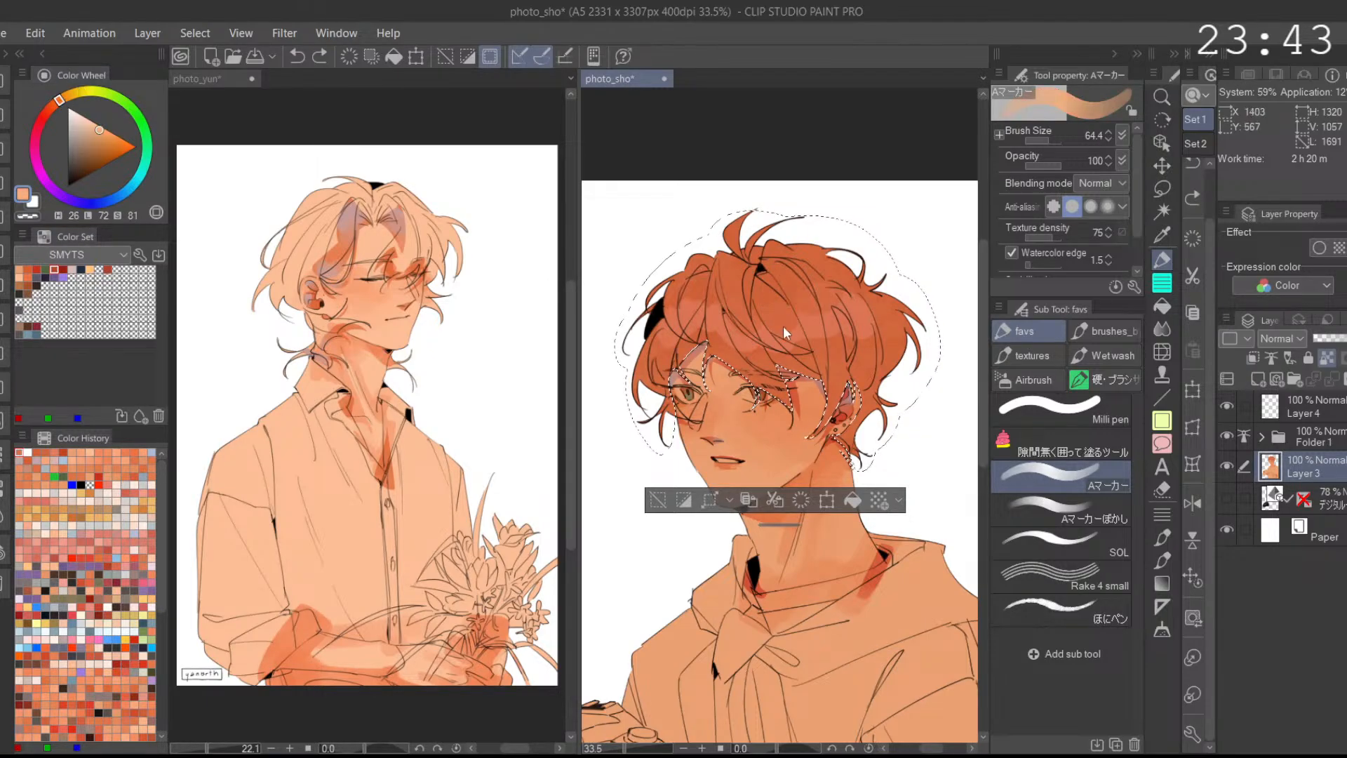
key("ctrl+z")
mouse_move(680, 323)
left_mouse_down()
mouse_move(720, 317)
mouse_move(730, 330)
left_mouse_up()
mouse_move(761, 319)
left_mouse_down()
mouse_move(770, 332)
mouse_move(845, 309)
left_mouse_up()
Step: Shape the highlight band over the fringe, crown and side hair with oranges sampled from the hair
left_click(775, 277, "alt")
mouse_move(761, 270)
left_mouse_down()
mouse_move(817, 291)
mouse_move(776, 314)
mouse_move(820, 294)
left_mouse_up()
key("ctrl+z")
left_click_drag(700, 287, 721, 282)
left_click(670, 342, "alt")
left_click_drag(669, 342, 667, 337)
mouse_move(764, 348)
left_mouse_down()
mouse_move(726, 343)
mouse_move(740, 341)
left_mouse_up()
left_click_drag(828, 358, 891, 302)
Step: Mirror the canvas view and soften the highlight band across the hair with the Aマーカーぼかし blending brush
left_click(1193, 502)
left_click(1083, 520)
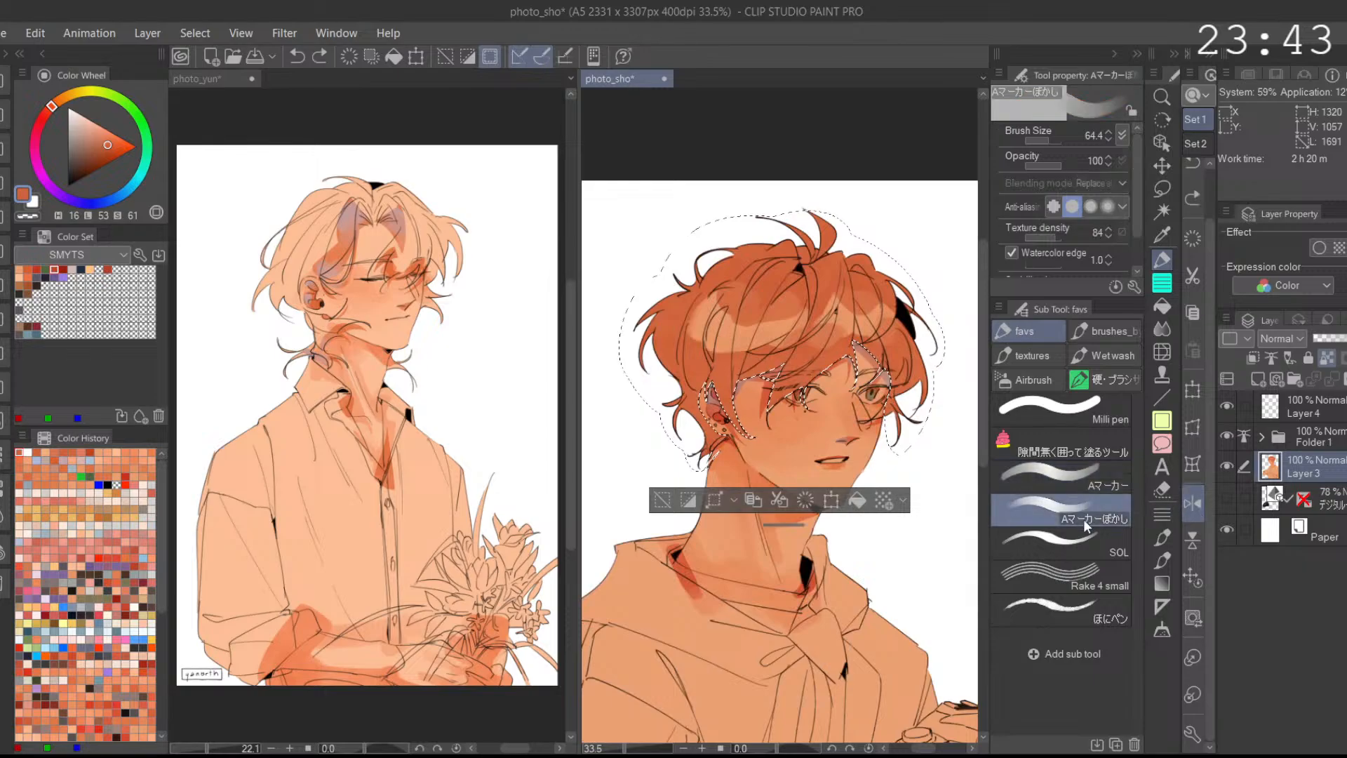
mouse_move(691, 340)
left_mouse_down()
mouse_move(716, 300)
mouse_move(759, 323)
mouse_move(830, 312)
mouse_move(816, 298)
mouse_move(800, 340)
mouse_move(789, 270)
mouse_move(792, 294)
mouse_move(752, 282)
mouse_move(725, 368)
mouse_move(758, 350)
mouse_move(769, 364)
mouse_move(724, 371)
mouse_move(829, 325)
left_mouse_up()
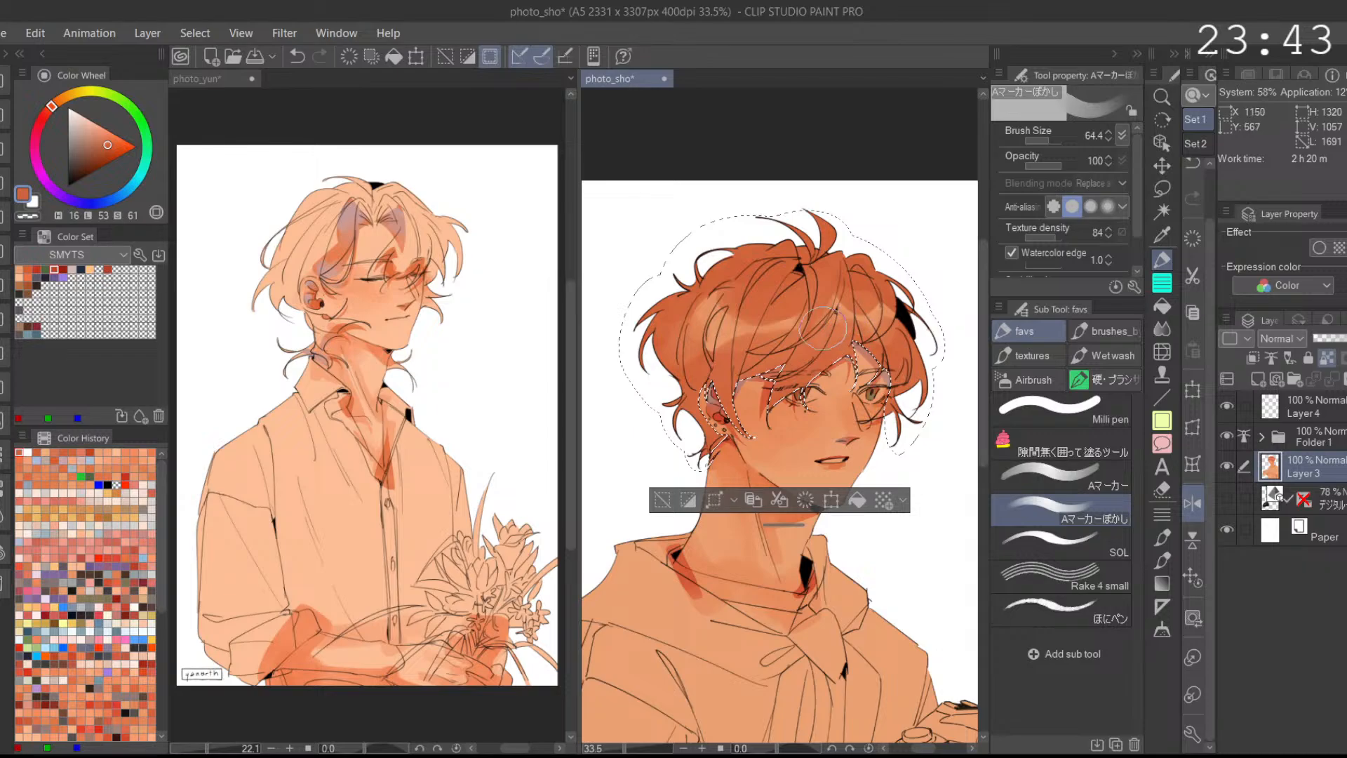
key("ctrl+z")
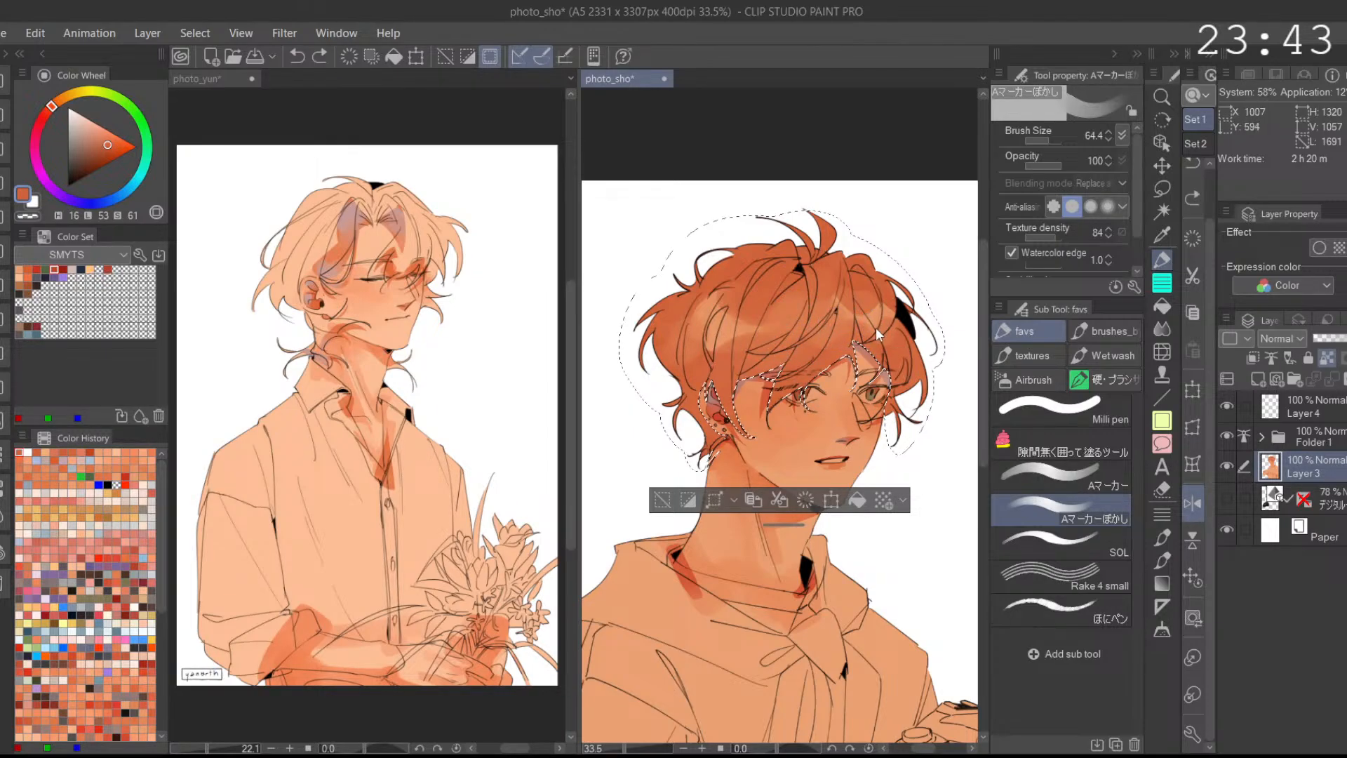
mouse_move(837, 322)
left_mouse_down()
mouse_move(788, 330)
mouse_move(791, 315)
mouse_move(830, 313)
mouse_move(778, 335)
mouse_move(736, 329)
mouse_move(901, 259)
mouse_move(887, 322)
left_mouse_up()
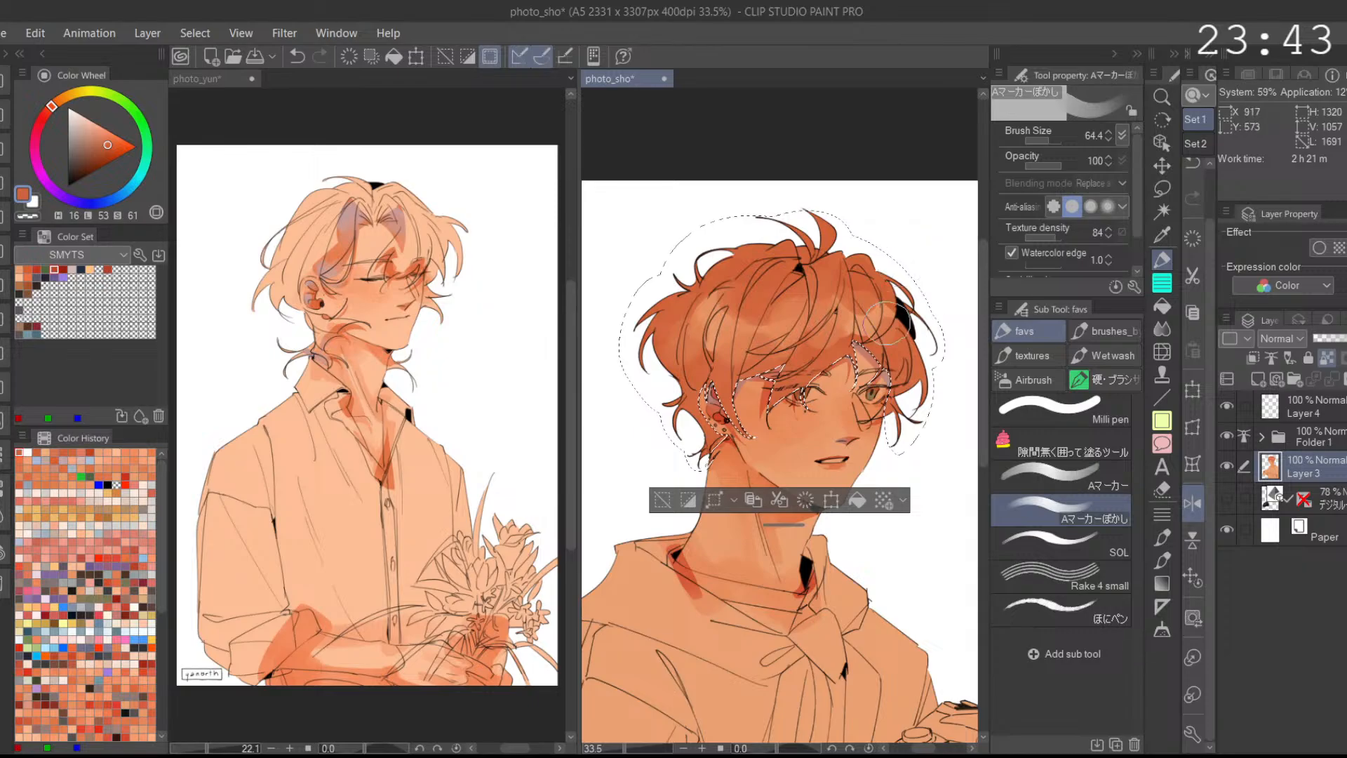
Step: Flip the canvas view back, return to the Aマーカー brush and clear the hair selection
left_click(1192, 513)
left_click(1056, 481)
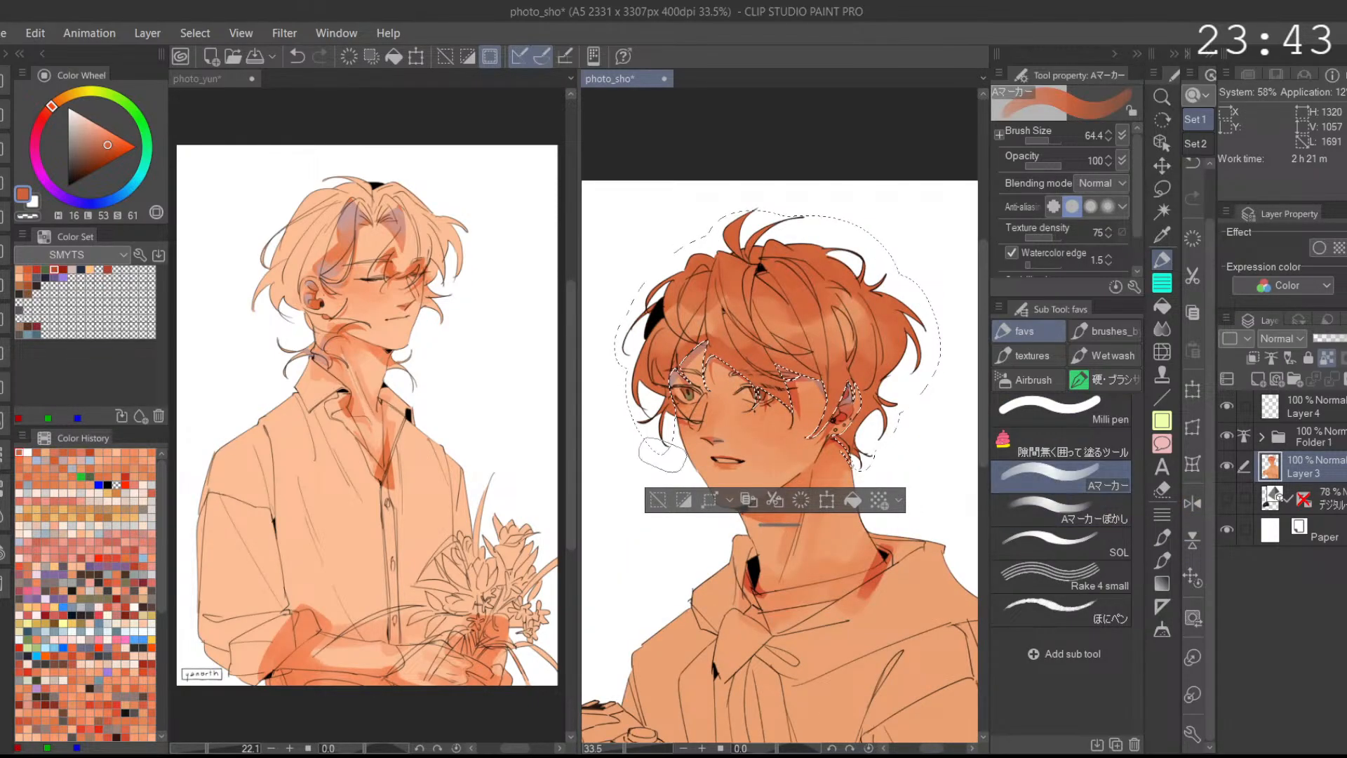
left_click(658, 499)
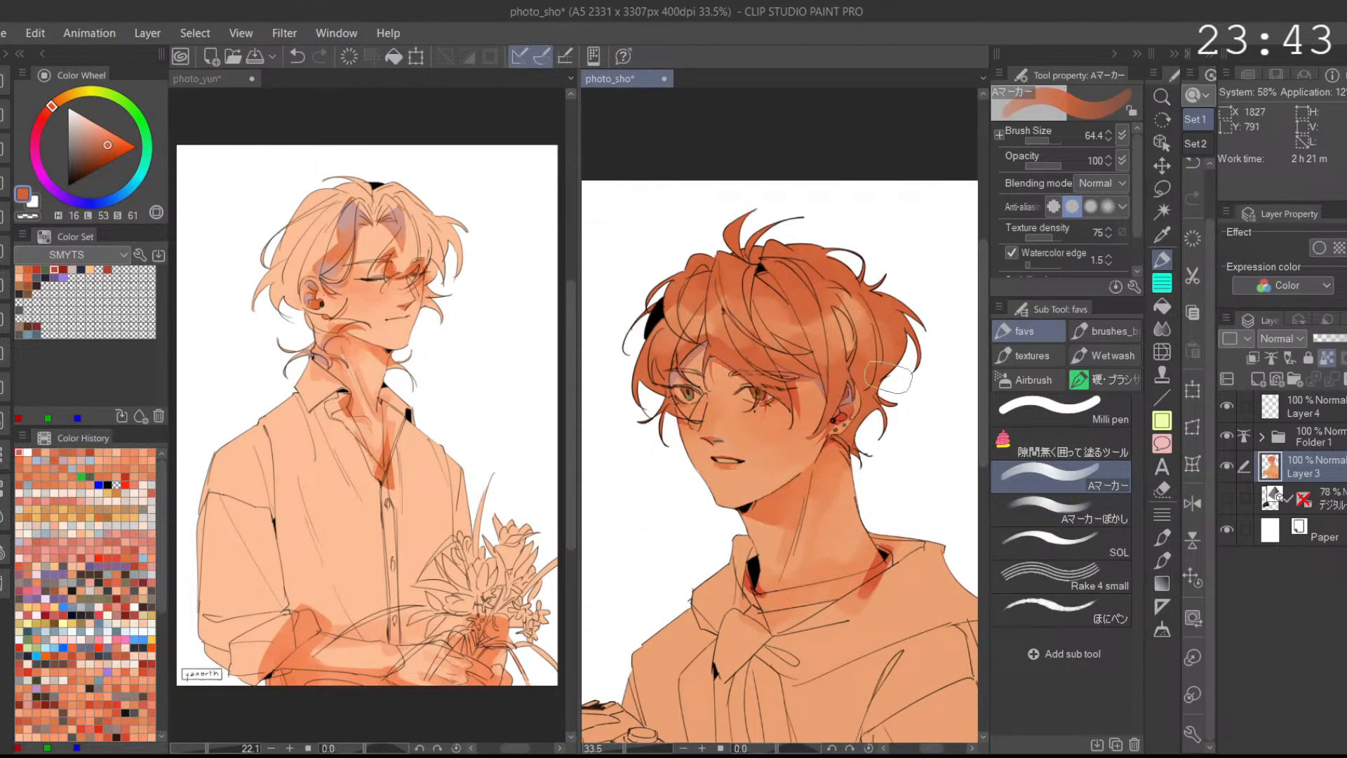
Step: Lasso the hair strands behind and below the pierced ear, down to the tips at the nape
left_click(1159, 195)
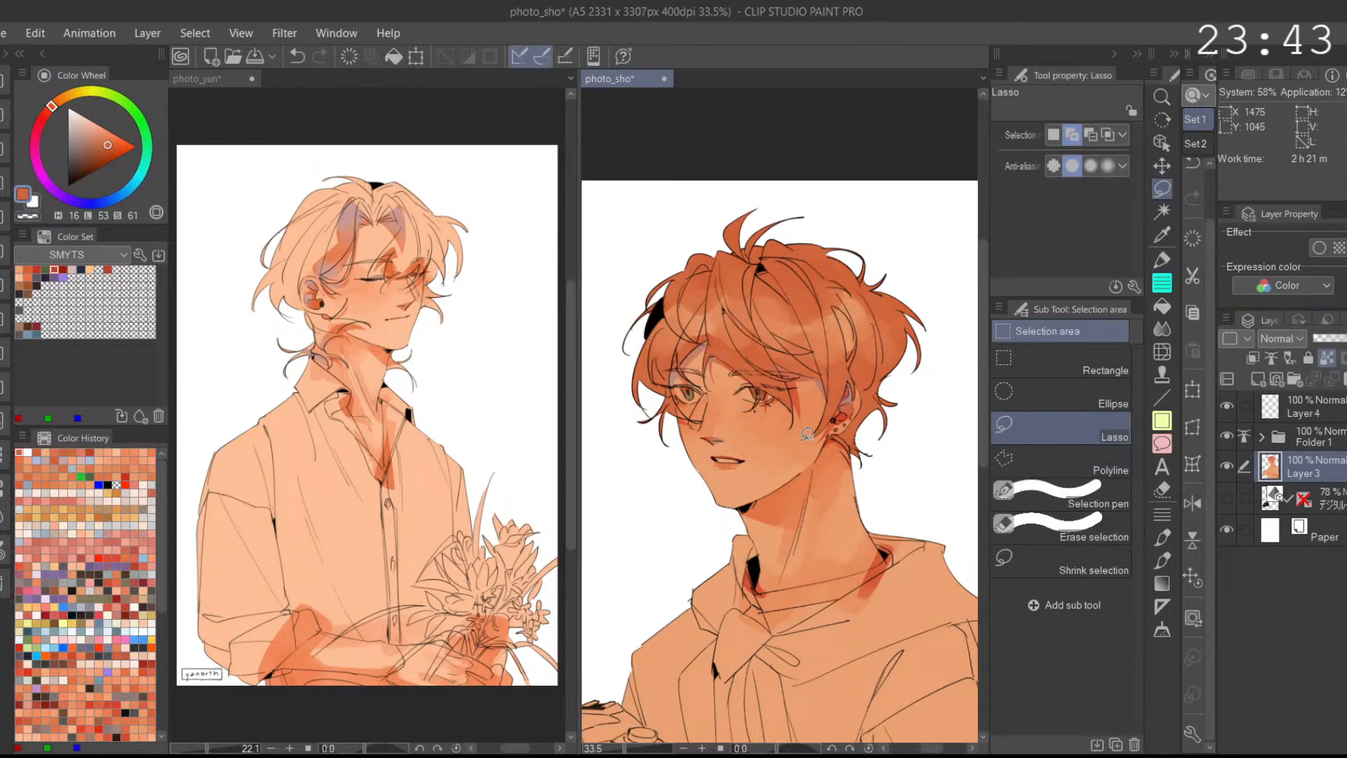
scroll(808, 434, "up", 5)
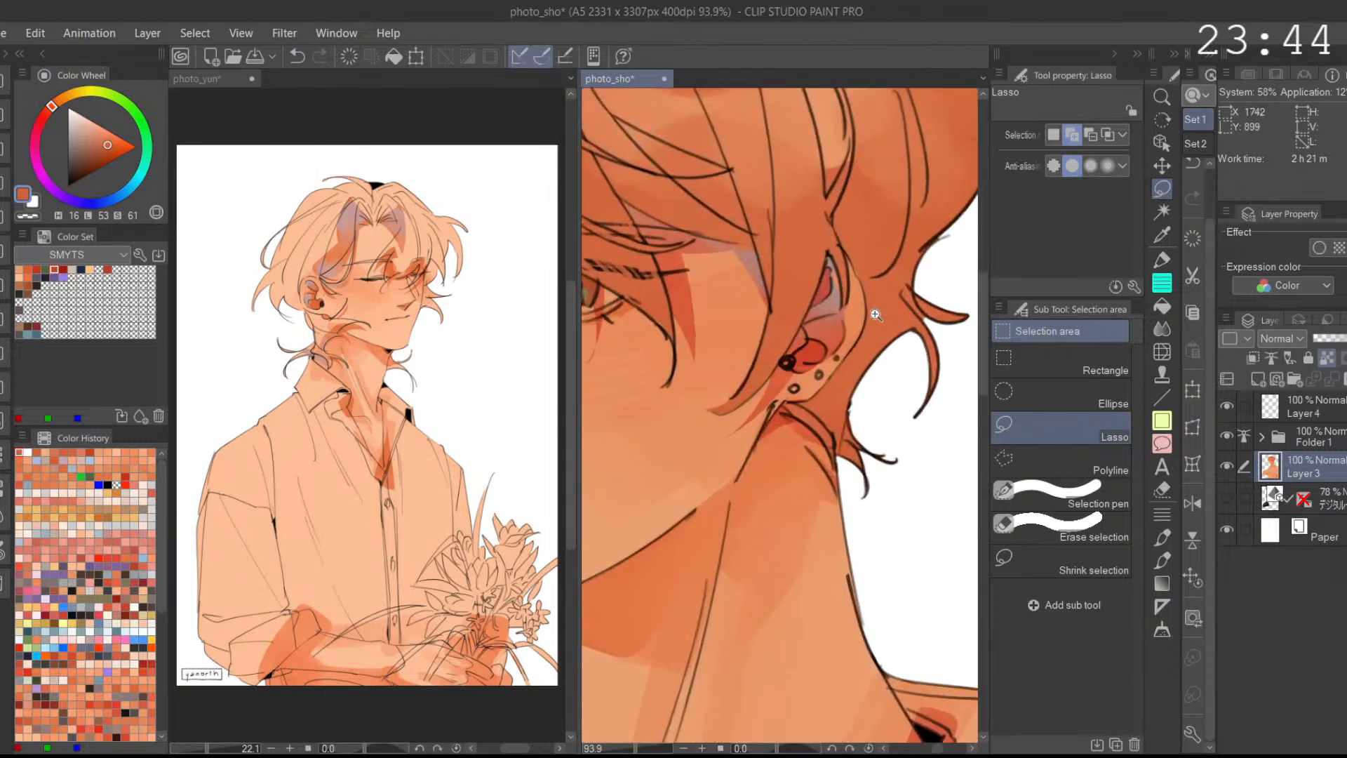
mouse_move(790, 397)
left_mouse_down()
mouse_move(873, 499)
mouse_move(787, 406)
left_mouse_up()
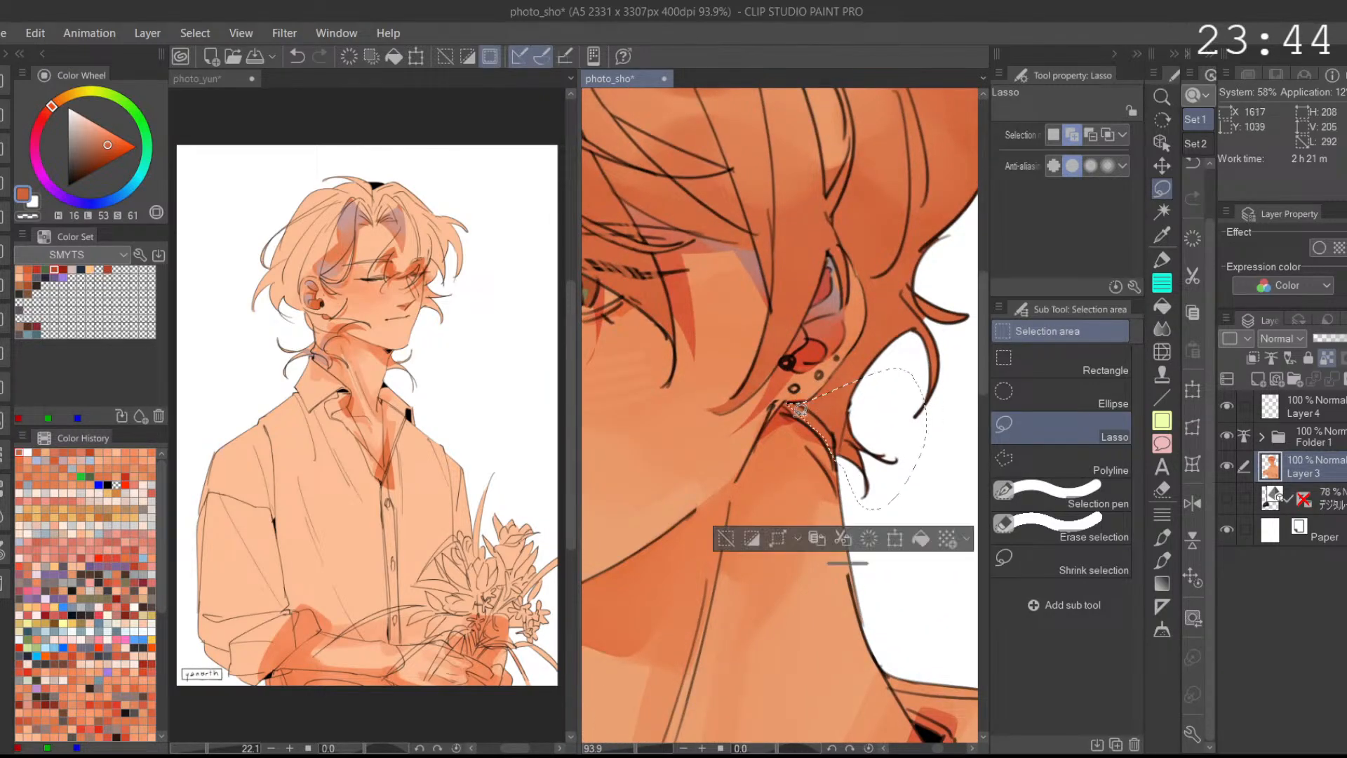
scroll(821, 390, "down", 1)
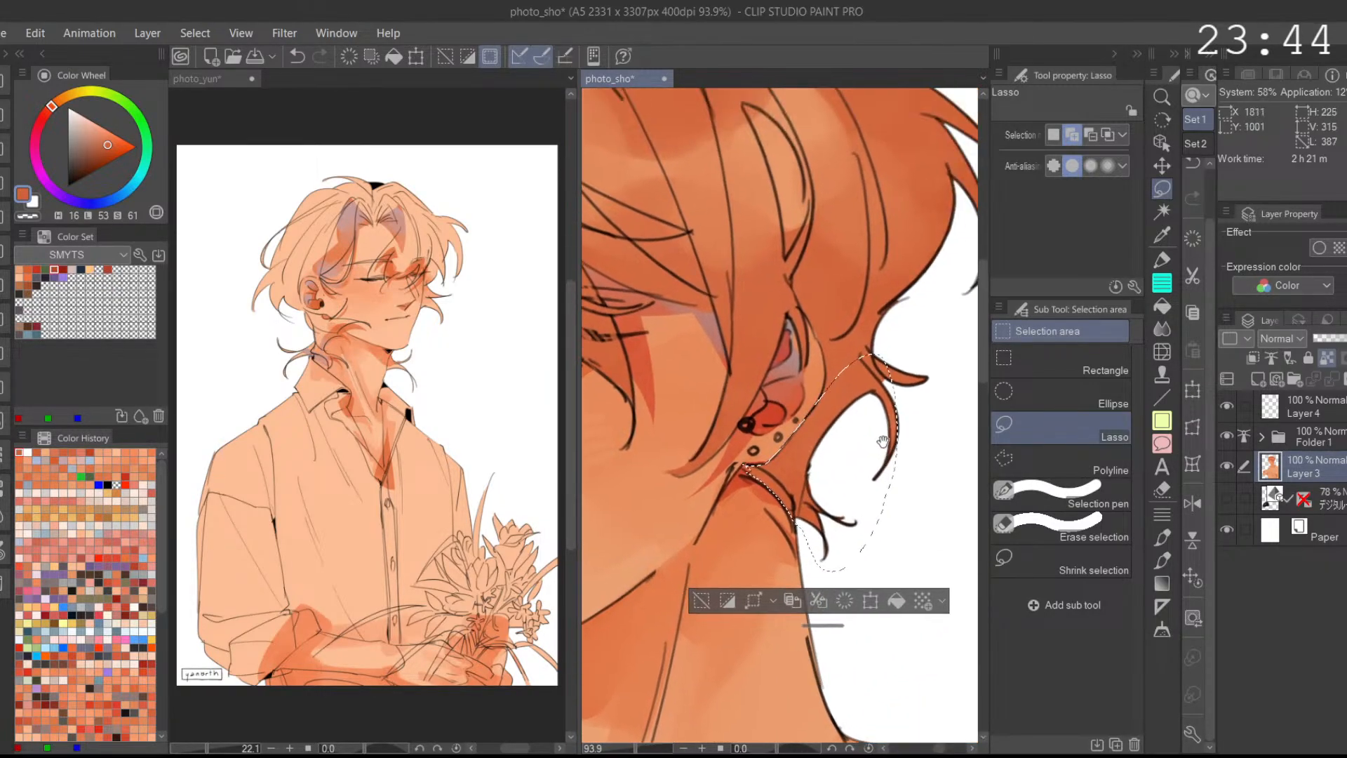
scroll(876, 311, "down", 1)
scroll(737, 193, "up", 3)
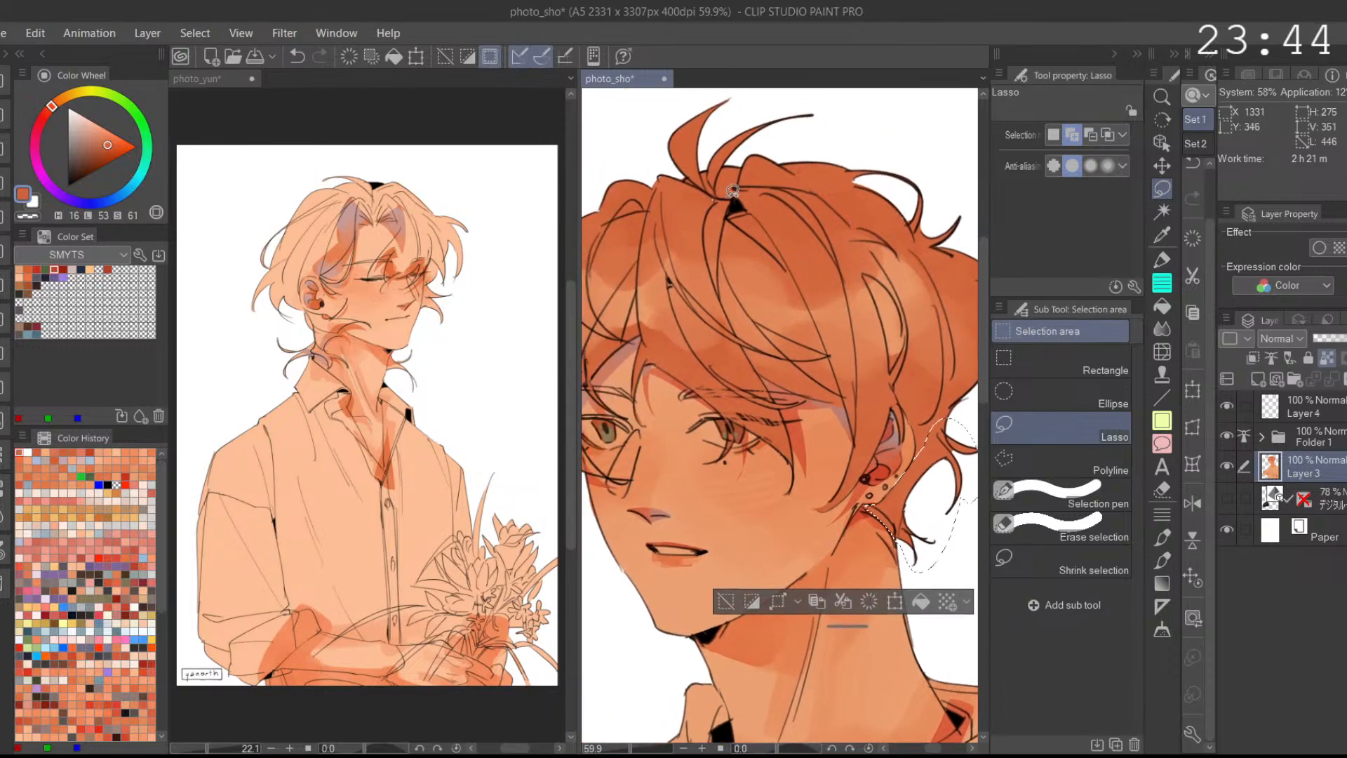
Step: Mirror the canvas view and add the narrow strand running down from the dark parting gap at the crown to the selection
scroll(780, 197, "up", 3)
scroll(799, 214, "down", 2)
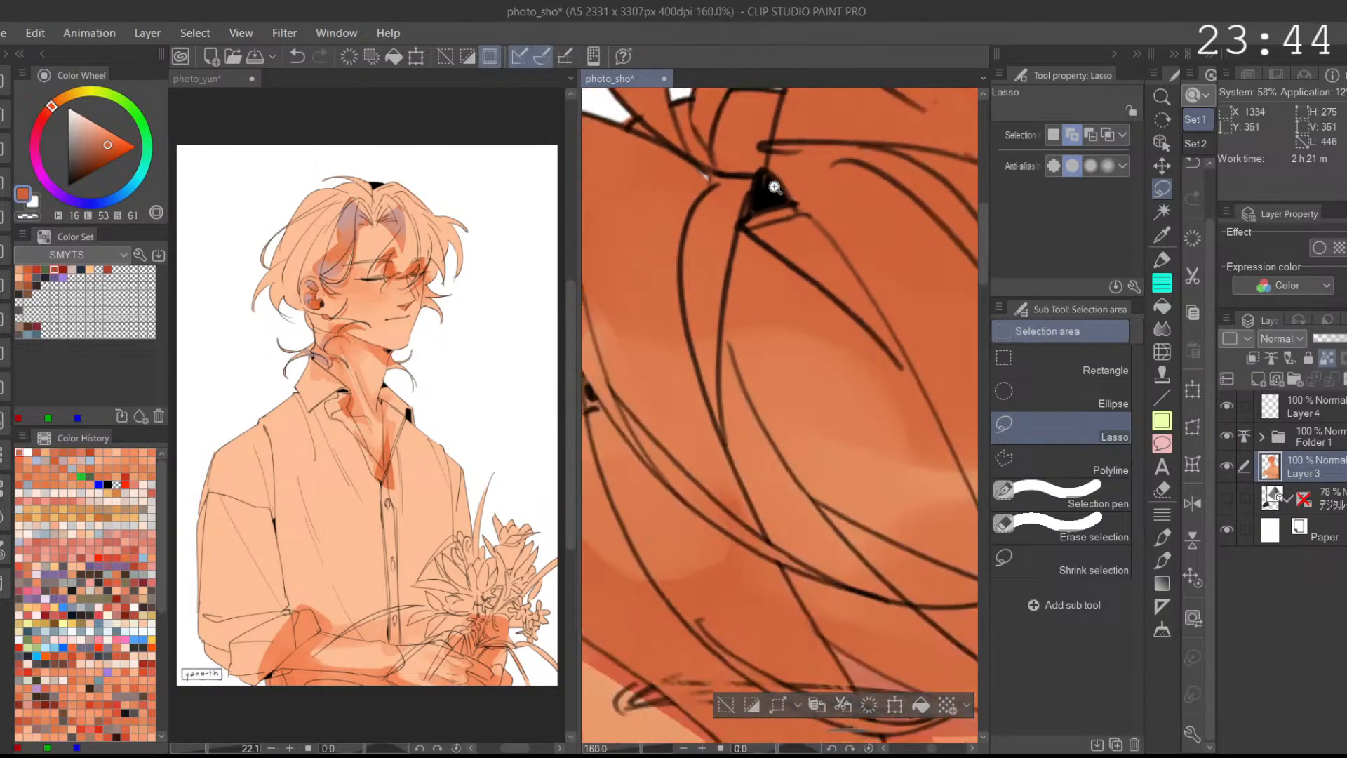
left_click(1192, 503)
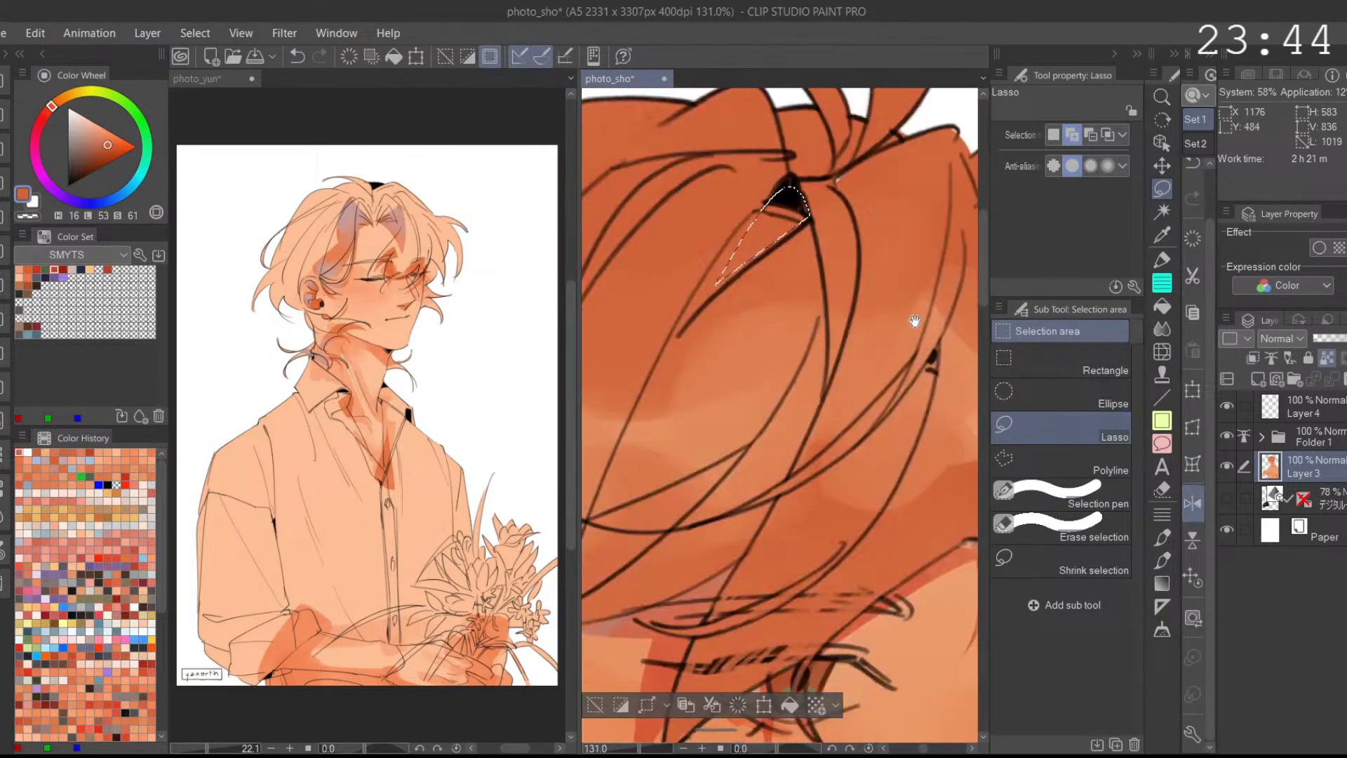
mouse_move(647, 385)
left_mouse_down()
mouse_move(687, 320)
mouse_move(653, 379)
mouse_move(778, 244)
left_mouse_up()
key("ctrl+z")
scroll(792, 184, "down", 3)
key("ctrl+z")
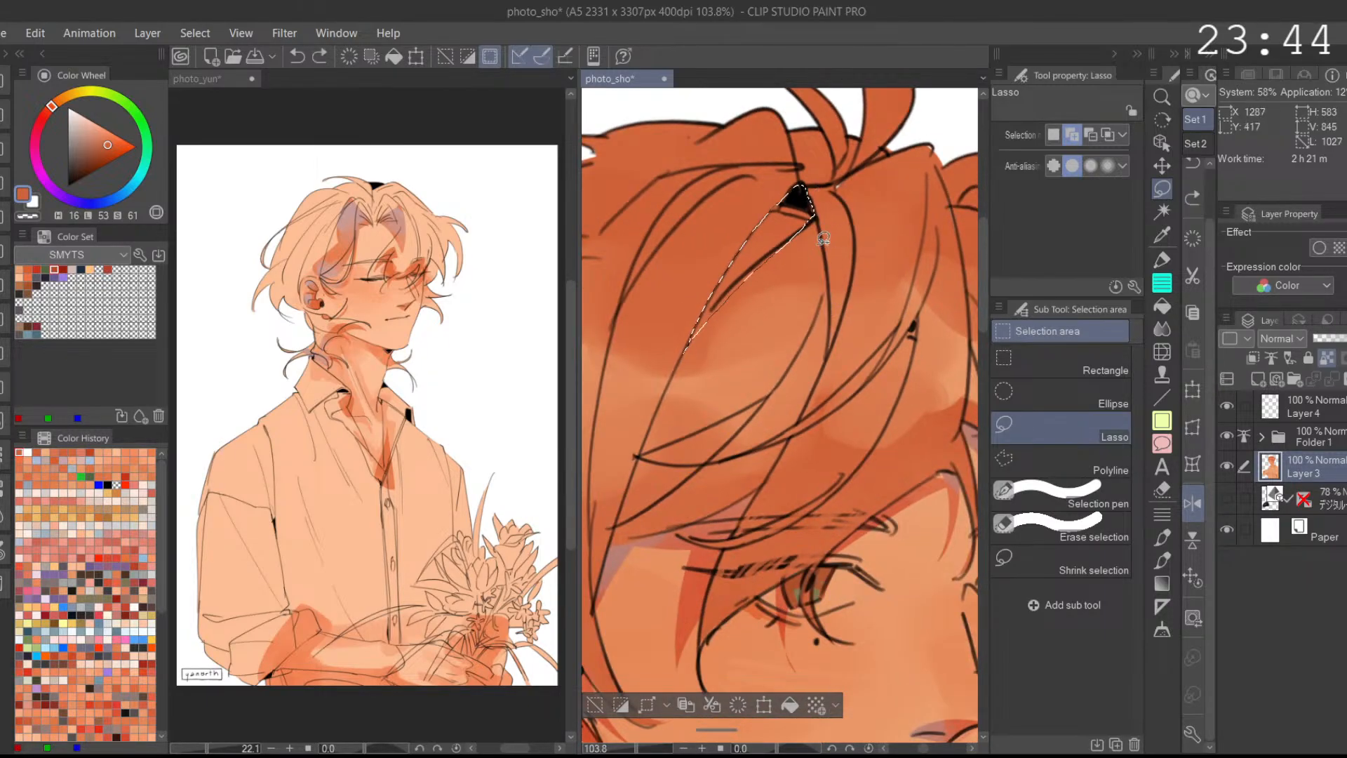
Step: Add the thin curved sliver on the fringe beneath the parting gap to the selection, and flip the canvas view back
left_click_drag(831, 344, 827, 347)
key("ctrl+z")
left_click_drag(830, 294, 831, 280)
left_click(1192, 502)
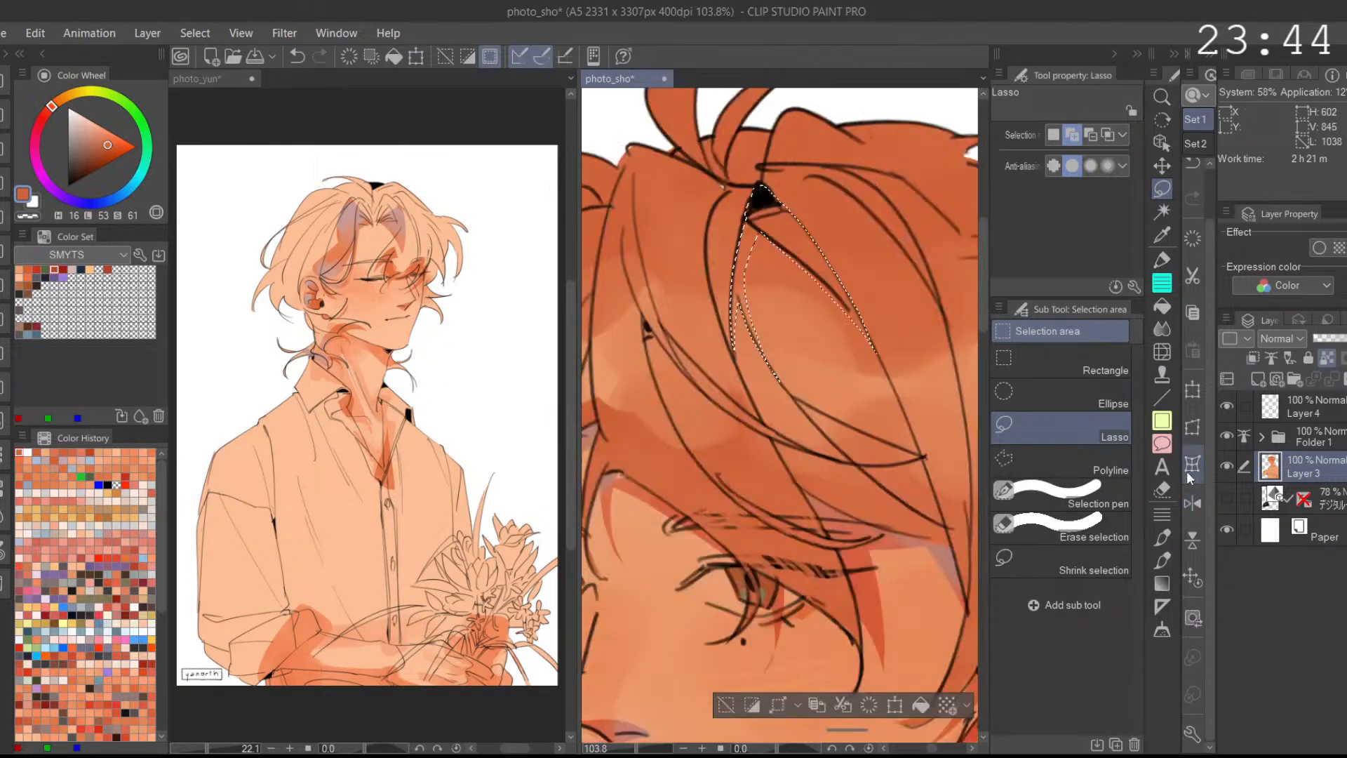
Step: Add the lower part of the upright tufts at the crown to the selection, undoing the stray outlines
left_click_drag(835, 487, 845, 456)
left_click_drag(779, 161, 731, 119)
mouse_move(731, 119)
left_mouse_down()
mouse_move(735, 198)
mouse_move(691, 198)
mouse_move(722, 220)
mouse_move(692, 194)
left_mouse_up()
key("ctrl+z")
key("ctrl+z")
key("ctrl+z")
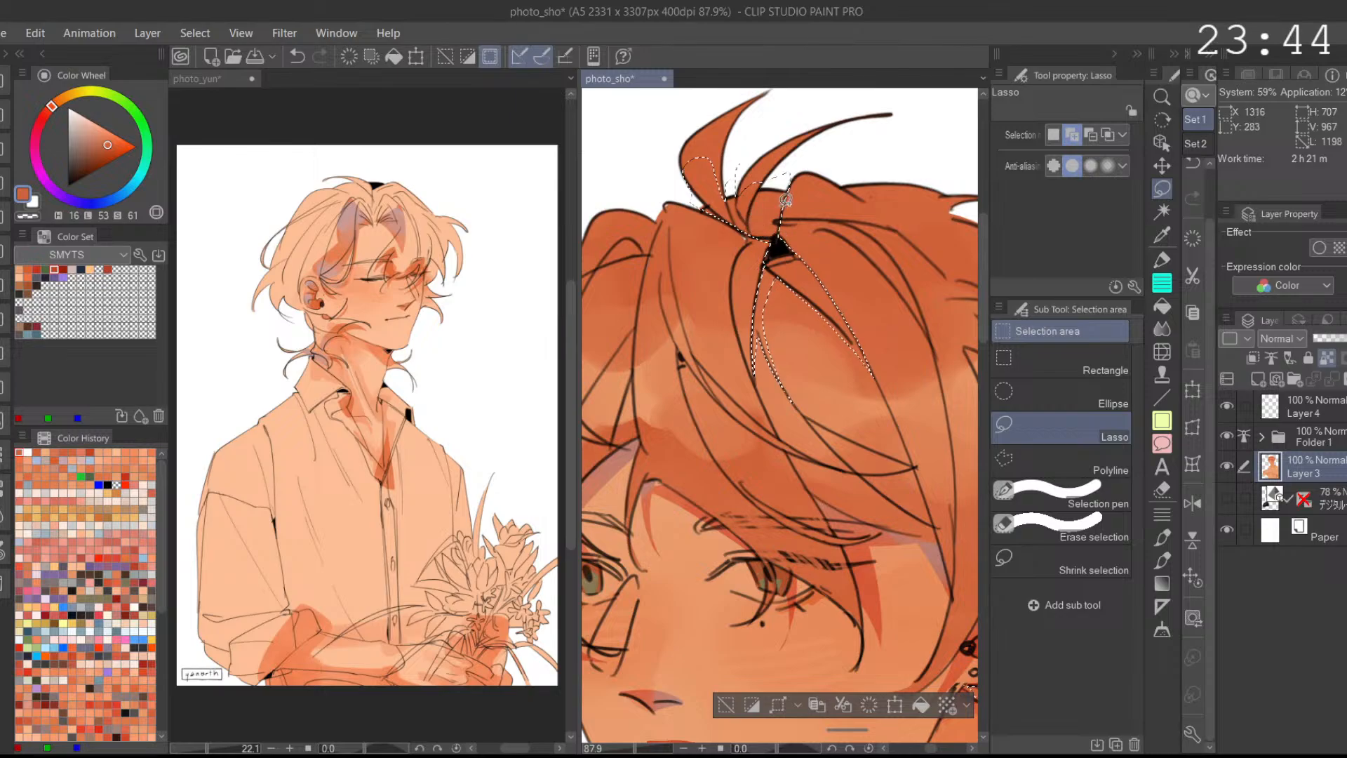
Step: Add the slim curved fringe strands just beside the dark parting gap to the selection
left_click_drag(746, 265, 746, 217)
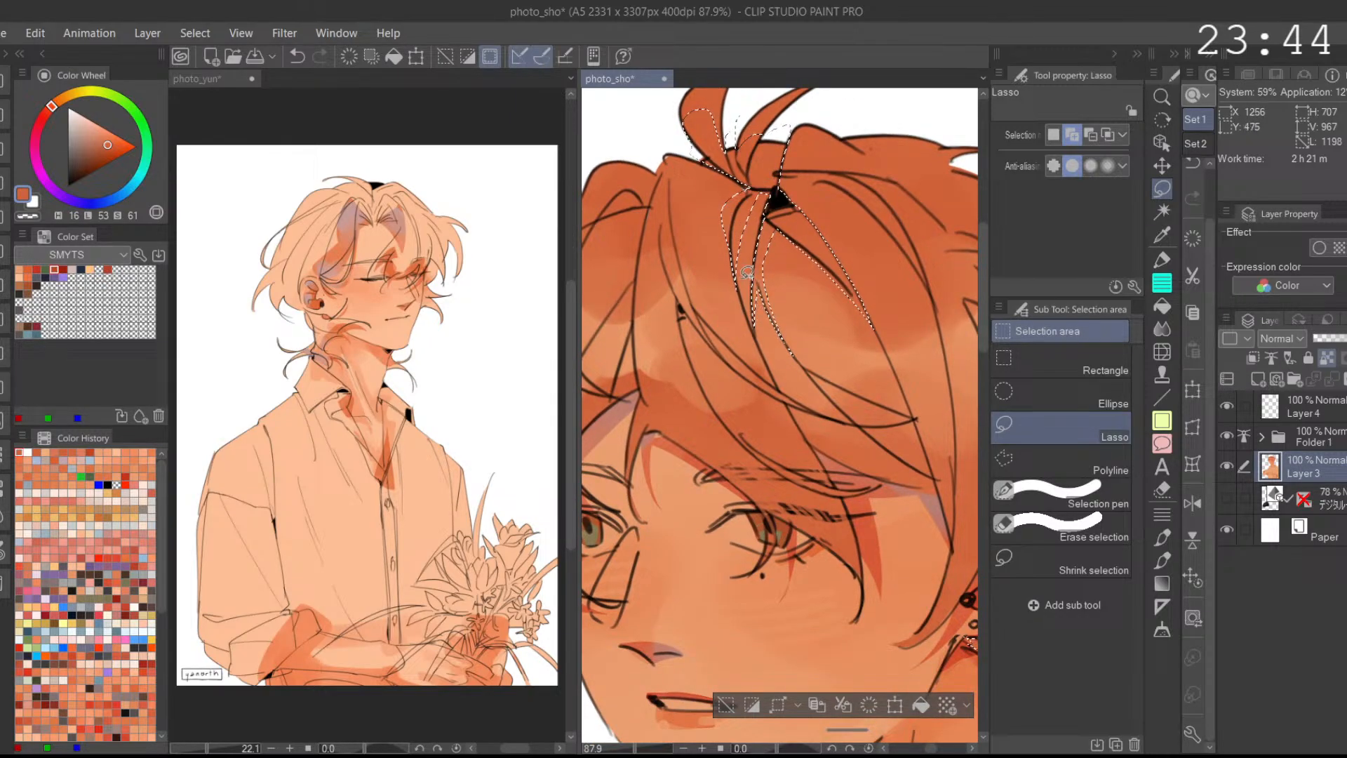
left_click_drag(755, 302, 752, 309)
left_click_drag(767, 180, 773, 320)
scroll(797, 226, "down", 3)
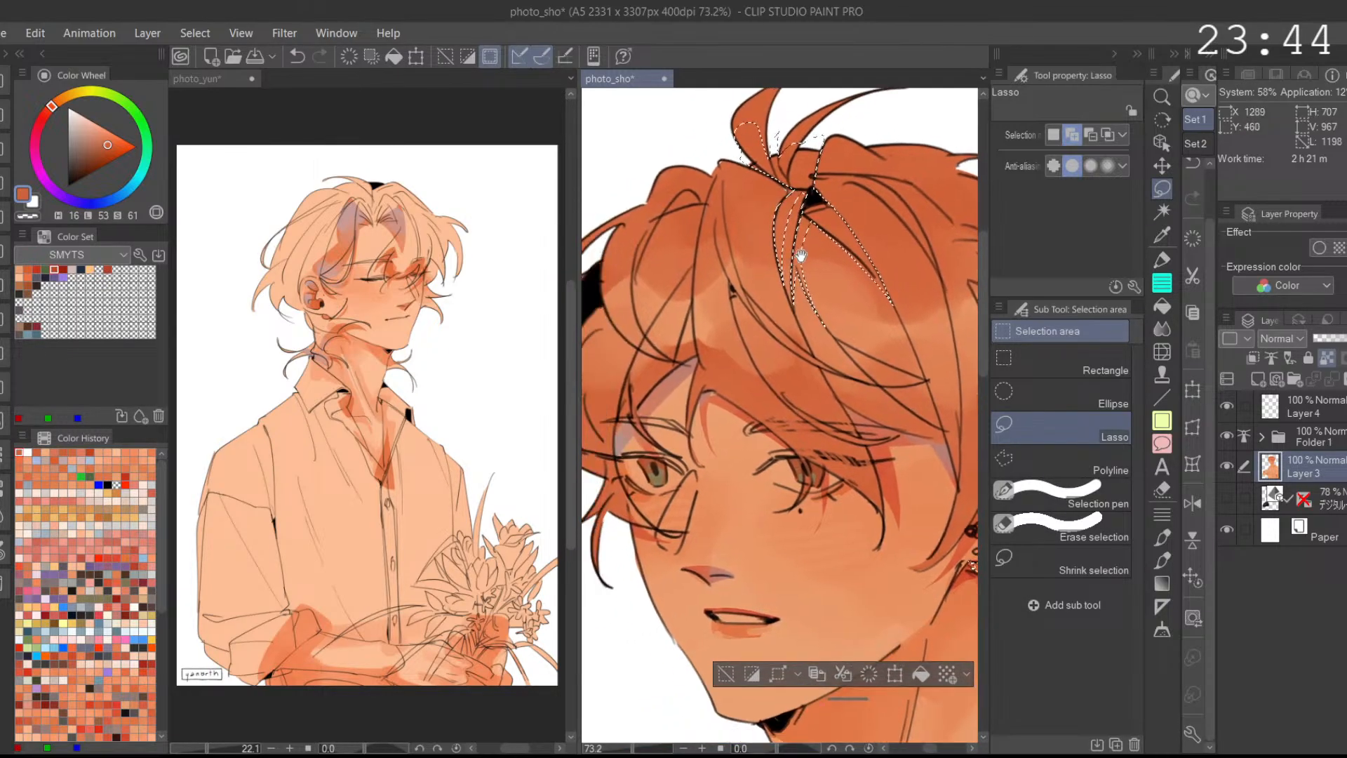
Step: Add the curved strands on the side of the crown near the black hair gap, and switch the lasso to subtract mode
left_click_drag(778, 239, 806, 228)
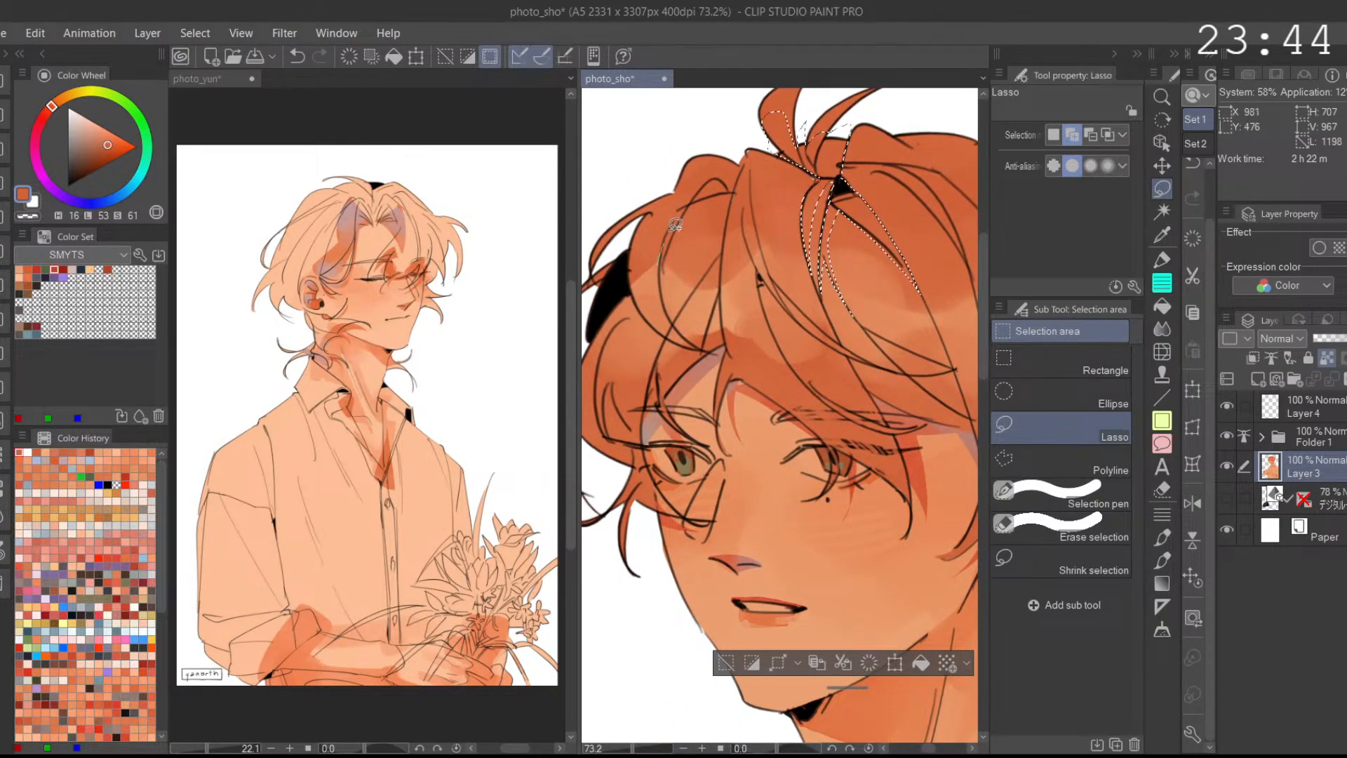
key("ctrl+z")
left_click_drag(682, 223, 720, 212)
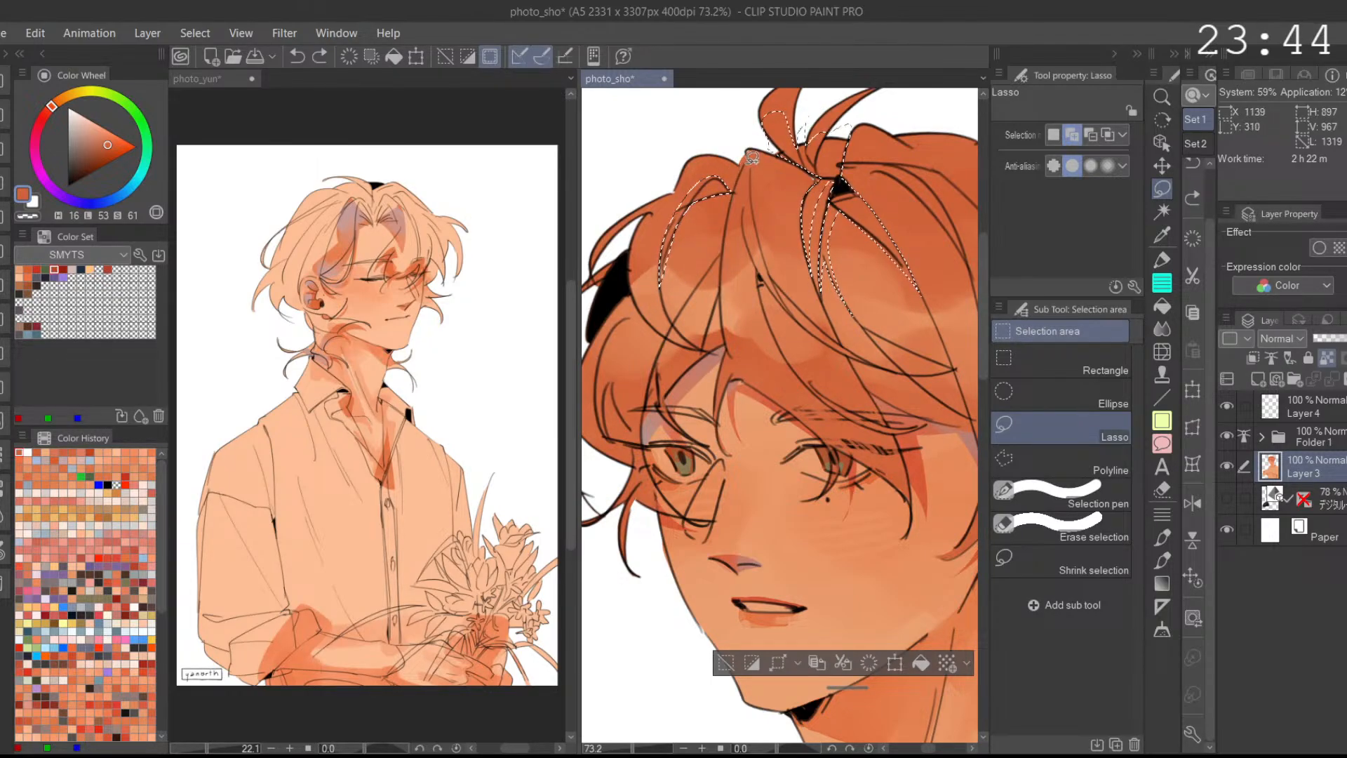
left_click_drag(751, 163, 745, 186)
left_click(1089, 136)
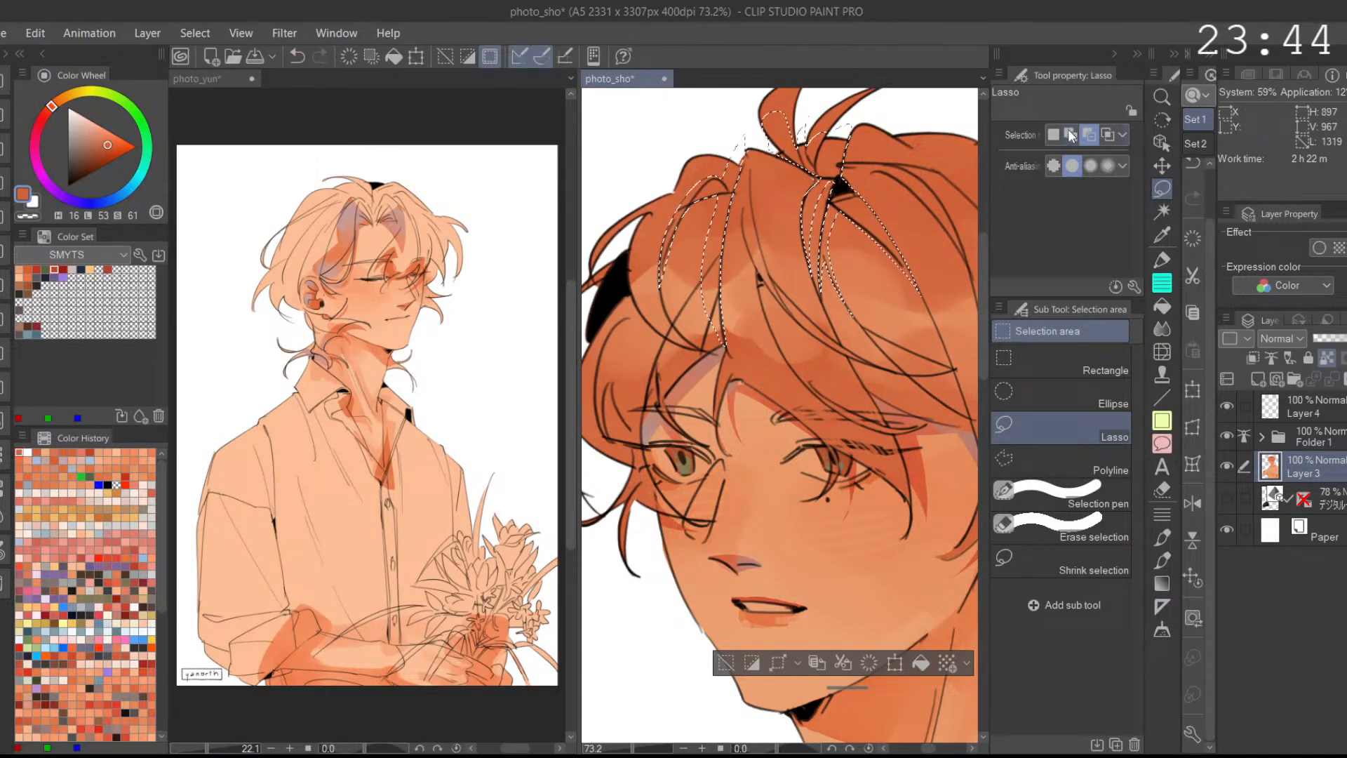
Step: Add the curved temple strands beside the black hair gap to the selection and trim their overlap with the subtracting lasso
mouse_move(785, 257)
left_mouse_down()
mouse_move(733, 208)
mouse_move(784, 296)
mouse_move(755, 317)
left_mouse_up()
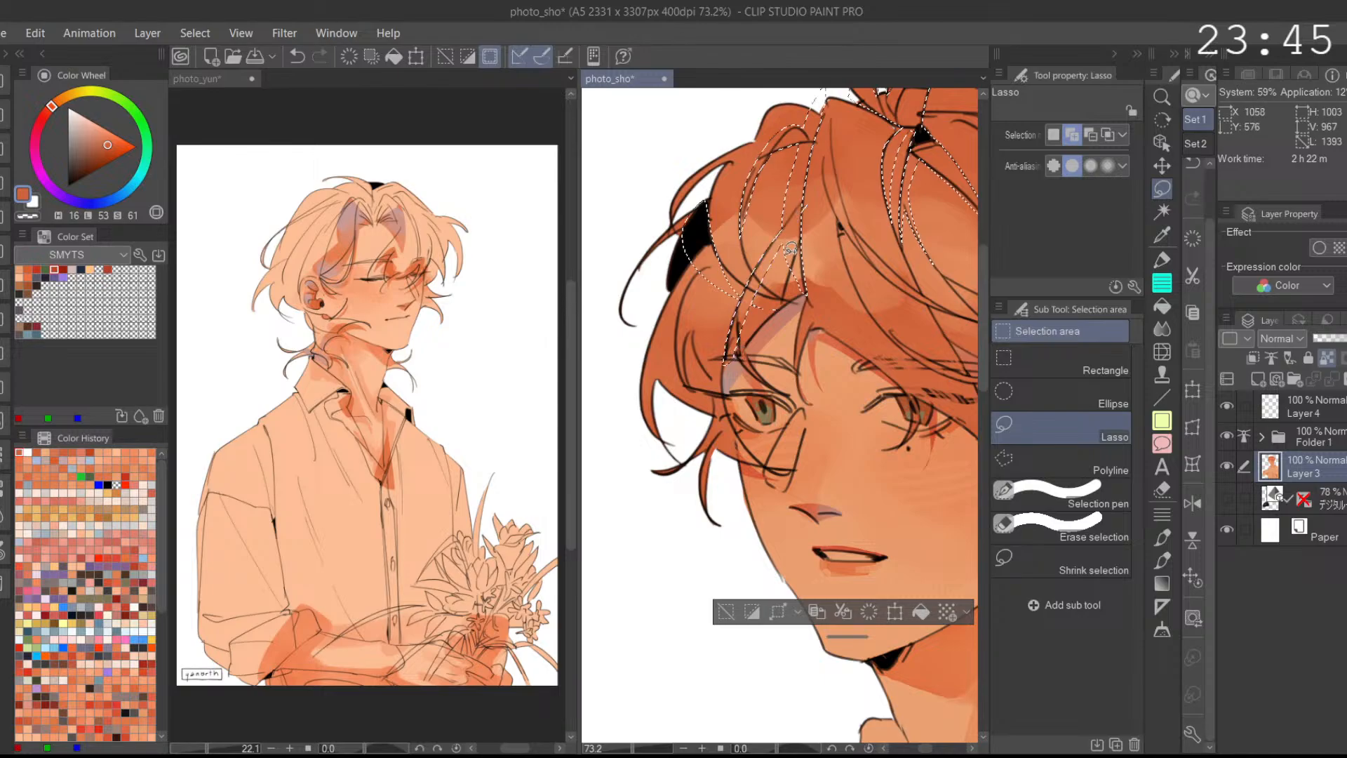
key("ctrl+z")
scroll(794, 277, "up", 2)
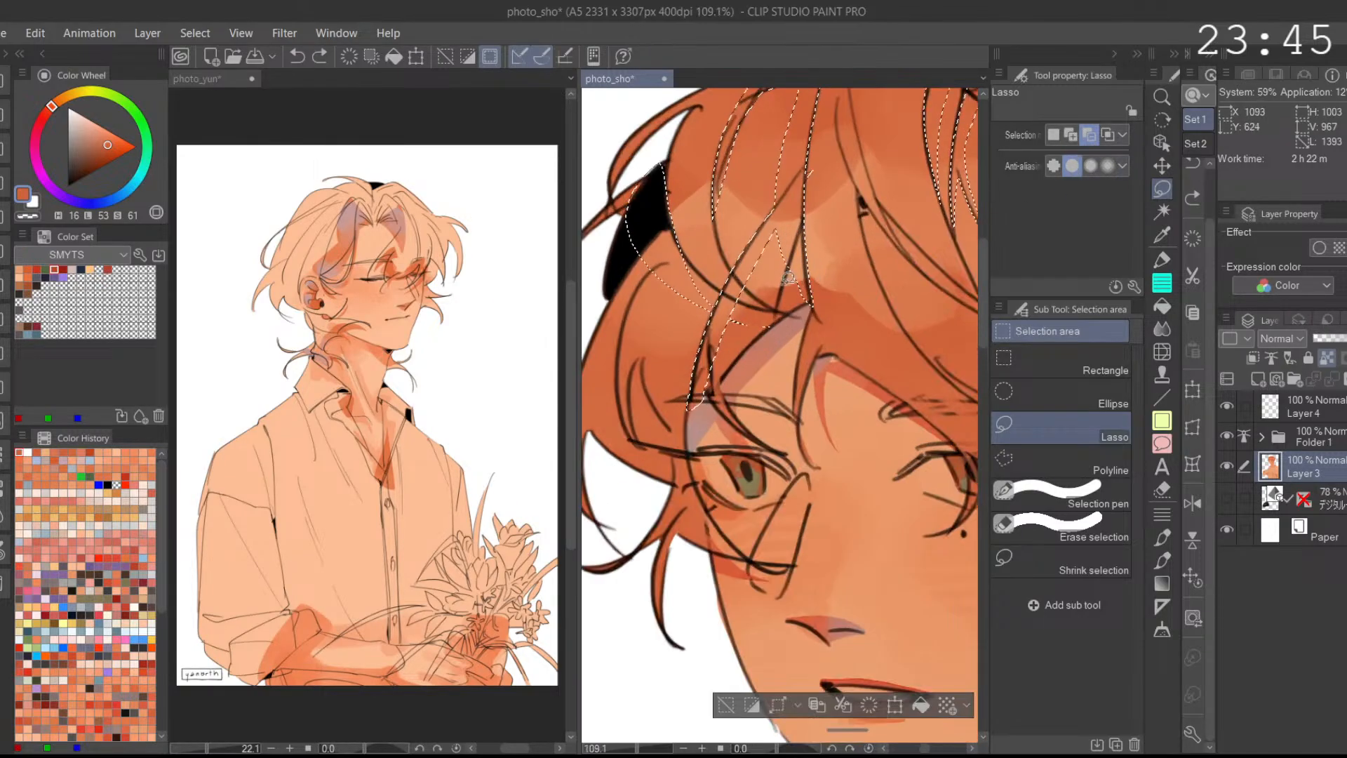
left_click_drag(742, 291, 806, 259)
left_click(1070, 137)
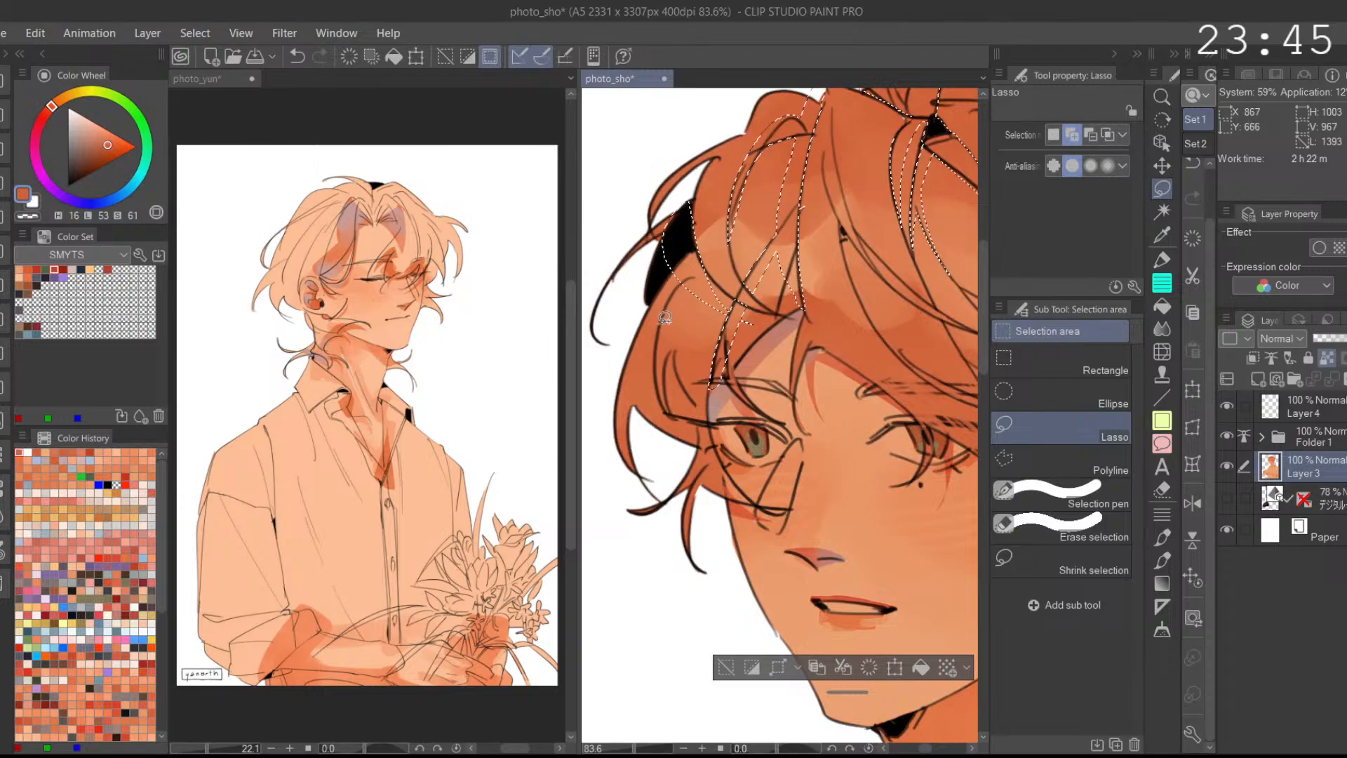
Step: Add the curved strands of the lower side lock beside the eye to the selection and trim their inner edge
left_click_drag(705, 425, 714, 427)
left_click_drag(685, 358, 693, 299)
left_click(1090, 134)
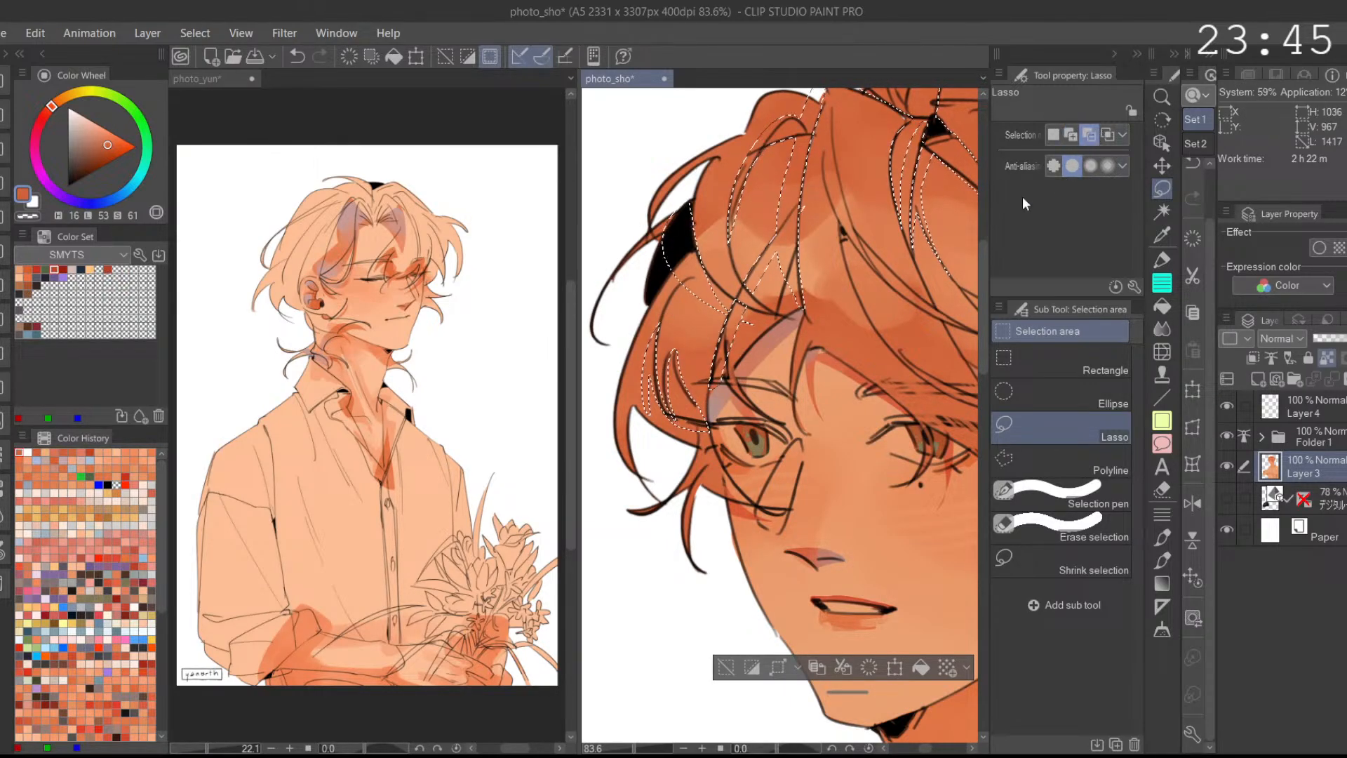
left_click_drag(681, 372, 728, 407)
mouse_move(793, 228)
left_mouse_down()
mouse_move(672, 371)
mouse_move(678, 404)
left_mouse_up()
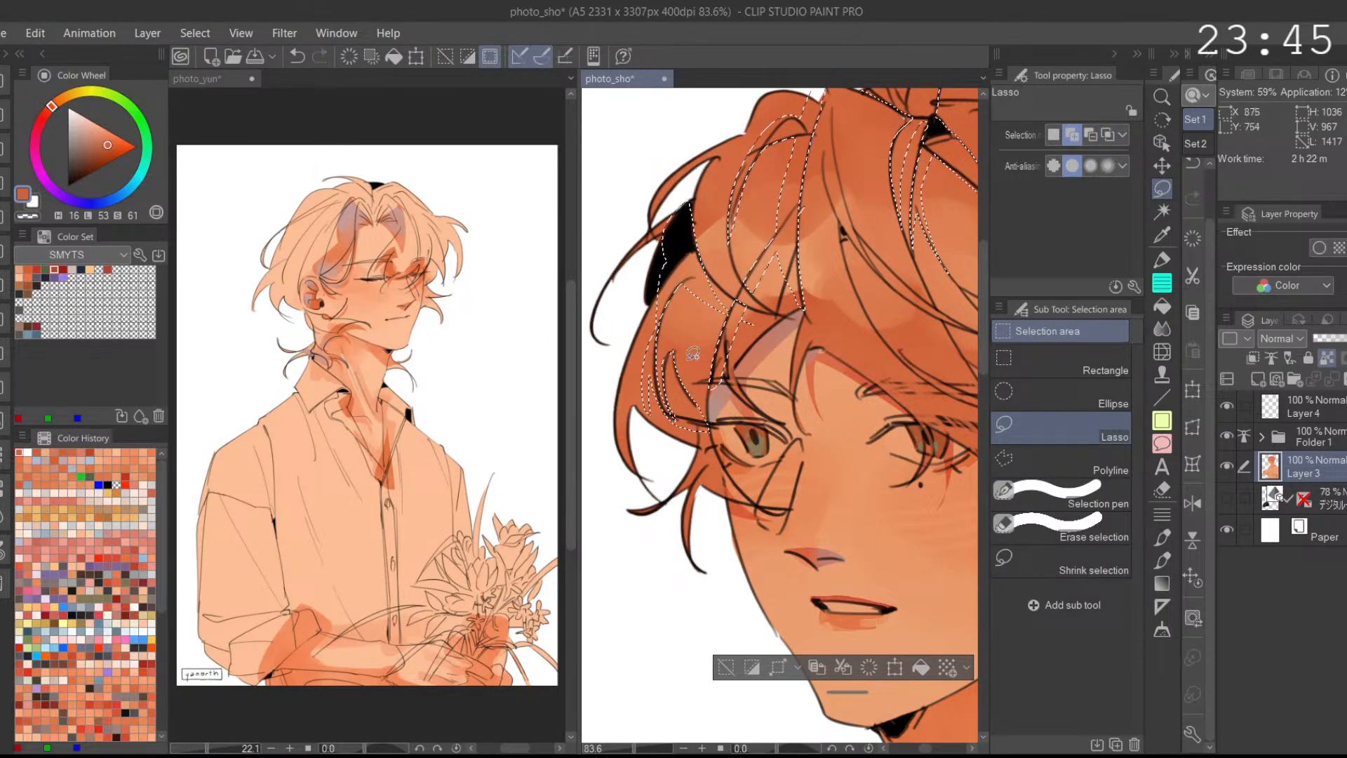
scroll(728, 297, "down", 1)
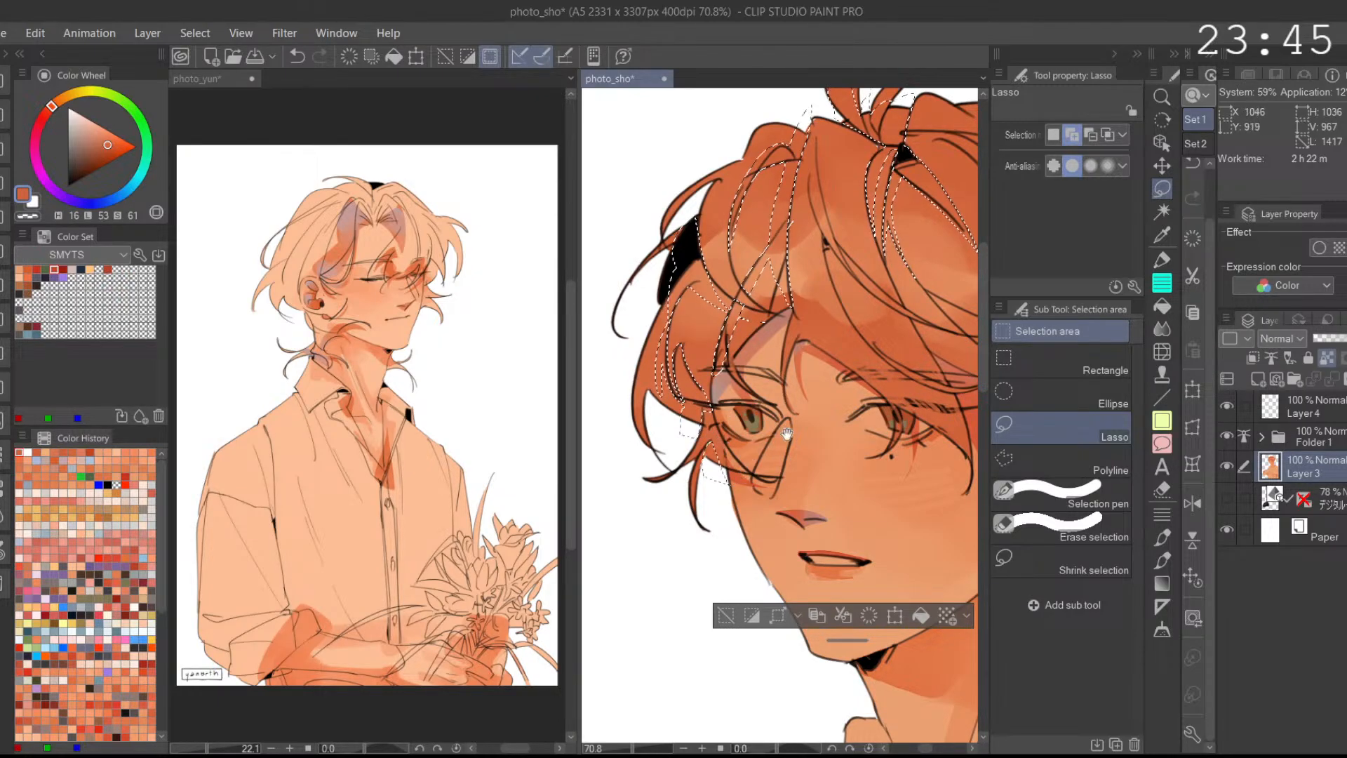
Step: Add the small fringe tip above the forehead to the selection, undoing the stray outlines
left_click_drag(854, 402, 707, 424)
key("ctrl+z")
left_click_drag(679, 360, 657, 381)
left_click_drag(730, 318, 686, 278)
left_click_drag(646, 218, 714, 353)
key("ctrl+z")
left_click_drag(646, 223, 697, 337)
key("ctrl+z")
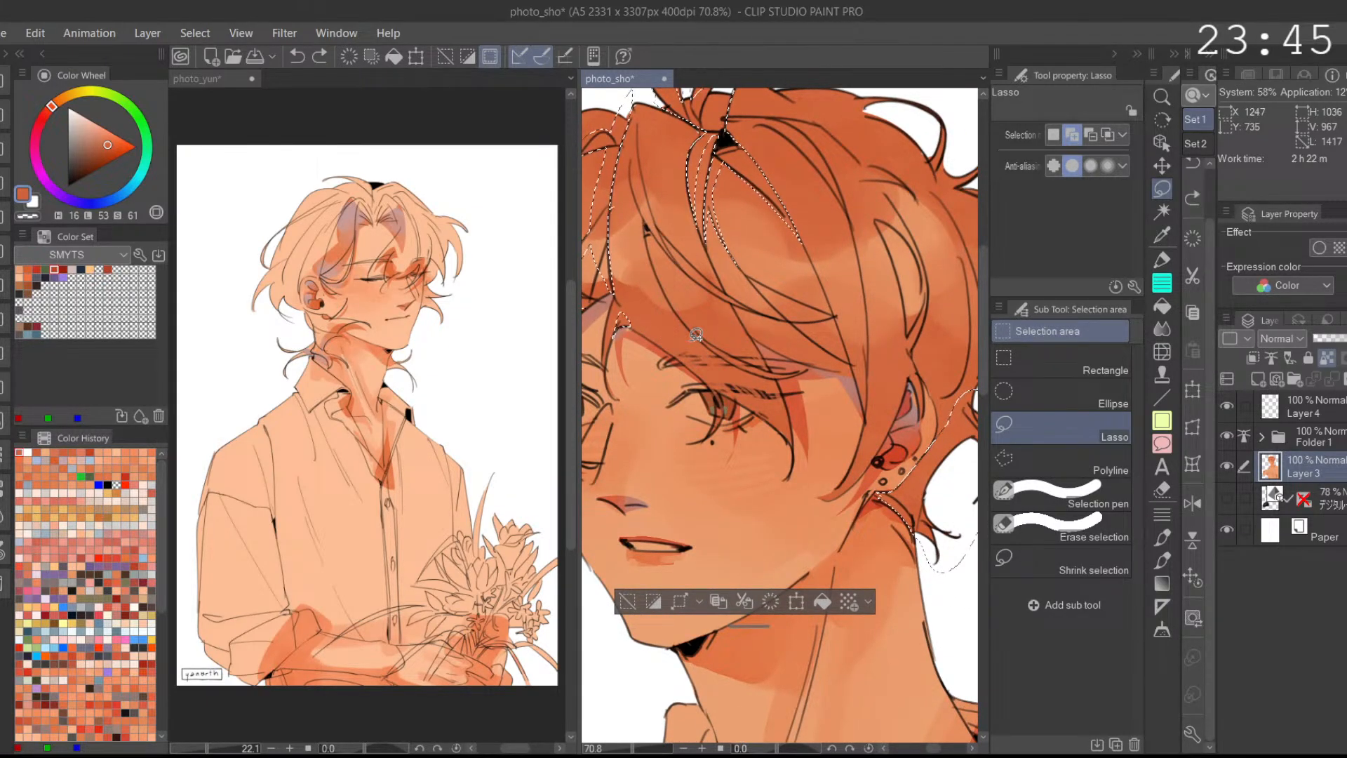
Step: Flip the canvas view horizontally and add the thin strands along the lower edge of the swept fringe to the selection
mouse_move(630, 161)
left_mouse_down()
mouse_move(634, 208)
mouse_move(736, 312)
mouse_move(642, 203)
mouse_move(659, 137)
left_mouse_up()
left_click(1193, 503)
mouse_move(850, 295)
left_mouse_down()
mouse_move(839, 334)
mouse_move(856, 320)
mouse_move(757, 377)
left_mouse_up()
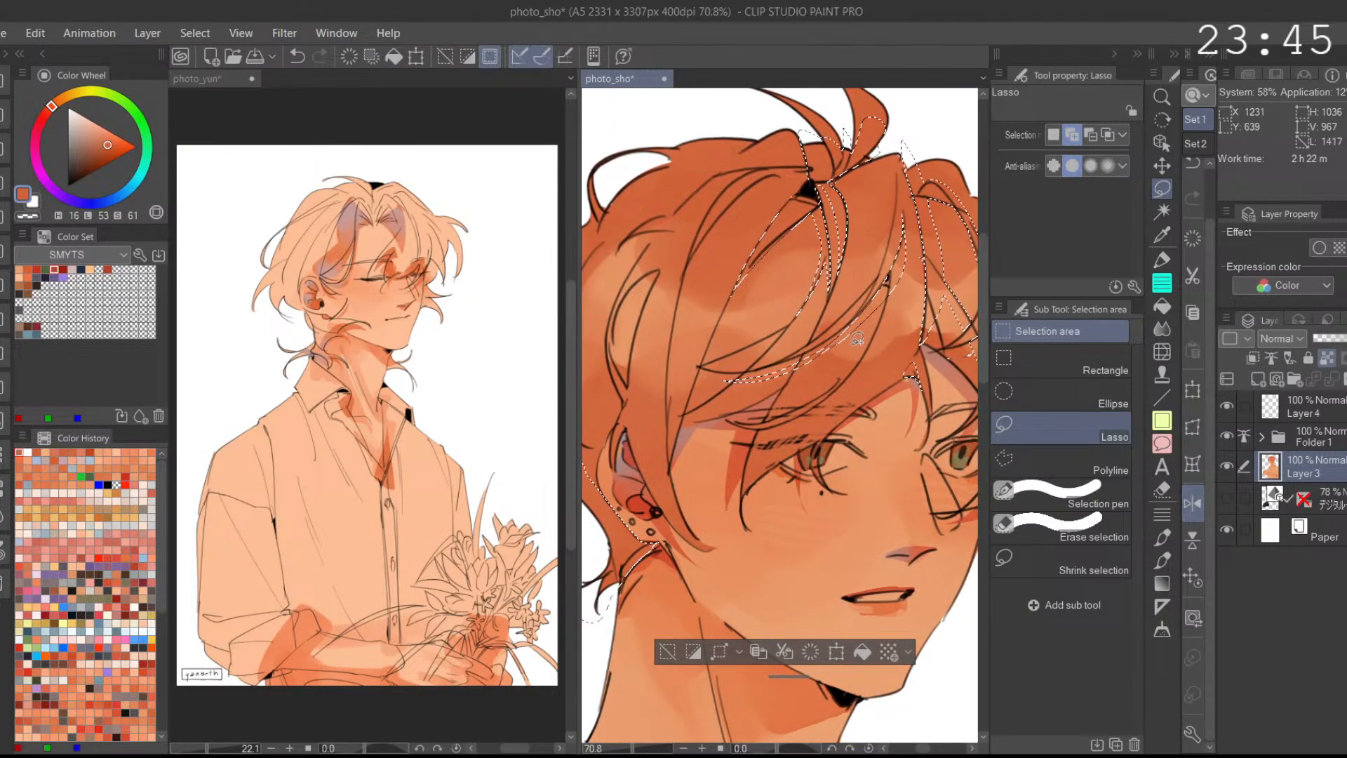
left_click_drag(848, 379, 819, 383)
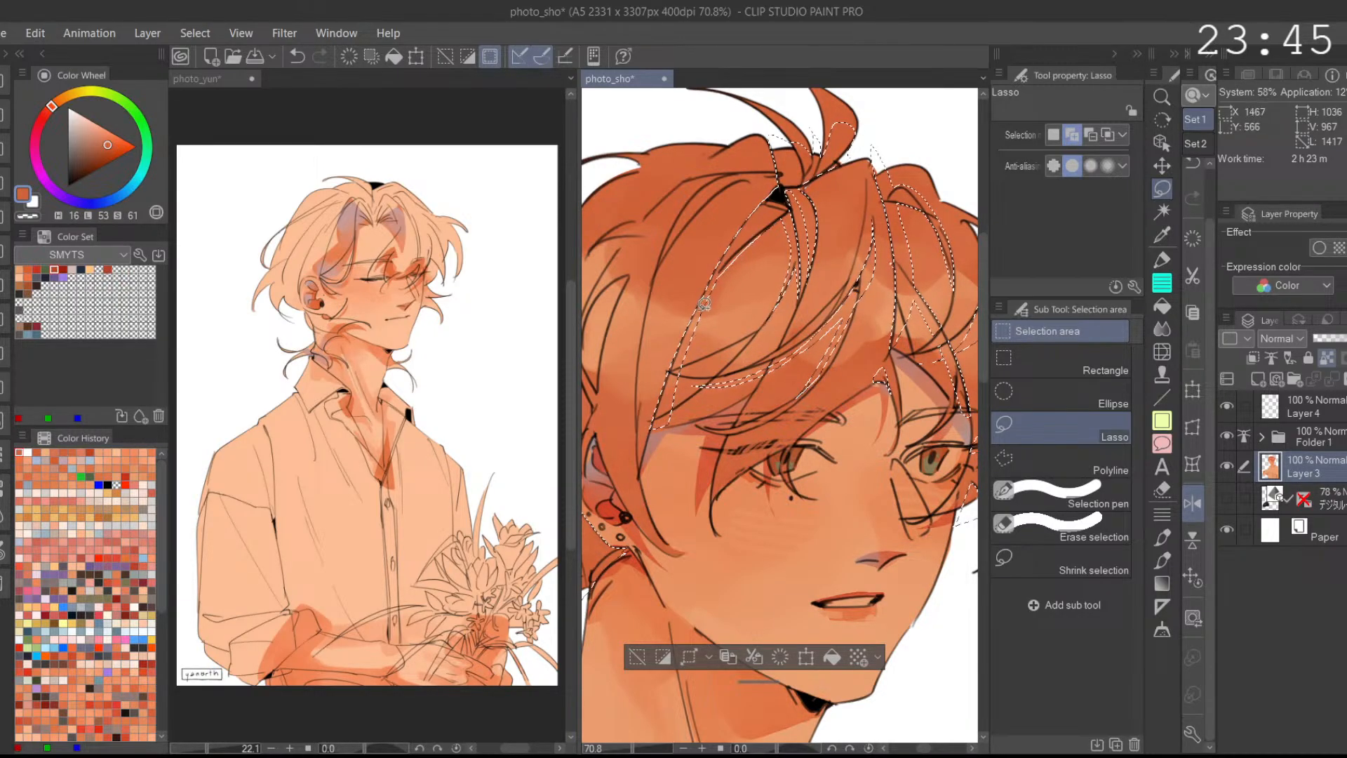
key("ctrl+z")
key("ctrl+y")
left_click_drag(823, 402, 884, 465)
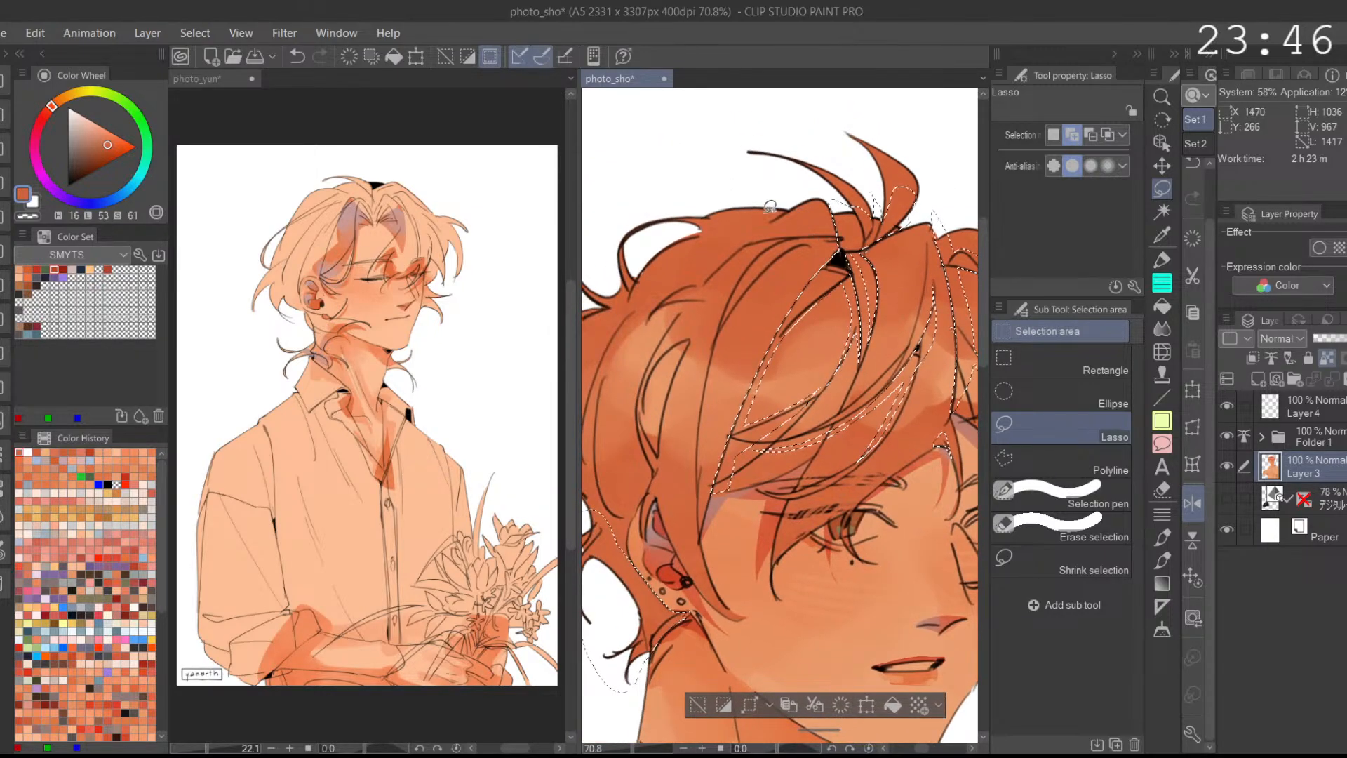
Step: Add a short curved strand on the upper side of the head, over the light highlight, to the selection
mouse_move(727, 282)
left_mouse_down()
mouse_move(776, 213)
mouse_move(679, 288)
left_mouse_up()
key("ctrl+z")
left_click_drag(734, 250, 731, 251)
left_click(1088, 135)
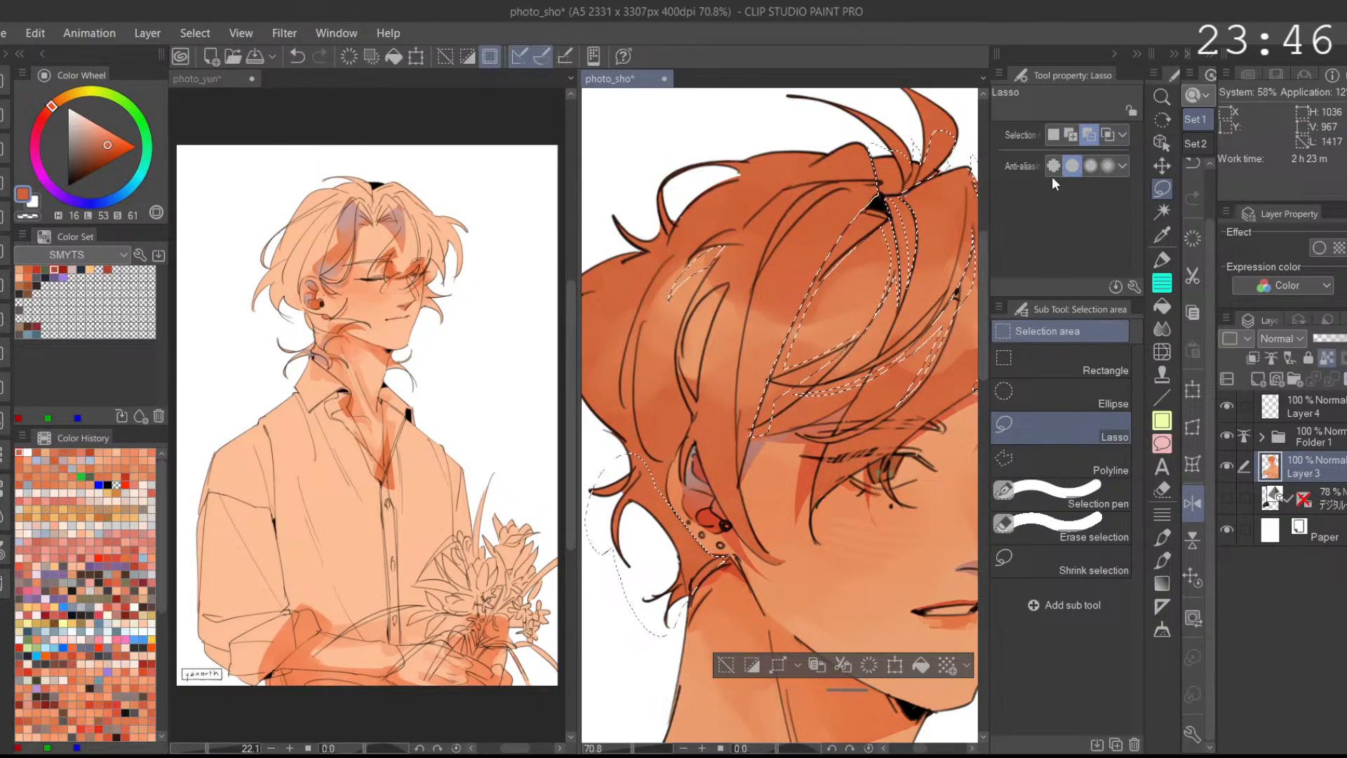
Step: Add the slim curved strands above the ear to the selection and trim the excess between their dark lines
left_click(1071, 135)
left_click_drag(721, 278, 708, 383)
left_click(1088, 135)
mouse_move(731, 275)
left_mouse_down()
mouse_move(702, 393)
mouse_move(733, 280)
left_mouse_up()
key("ctrl+z")
left_click_drag(713, 391, 727, 336)
left_click(1071, 135)
mouse_move(694, 274)
left_mouse_down()
mouse_move(677, 354)
mouse_move(702, 364)
left_mouse_up()
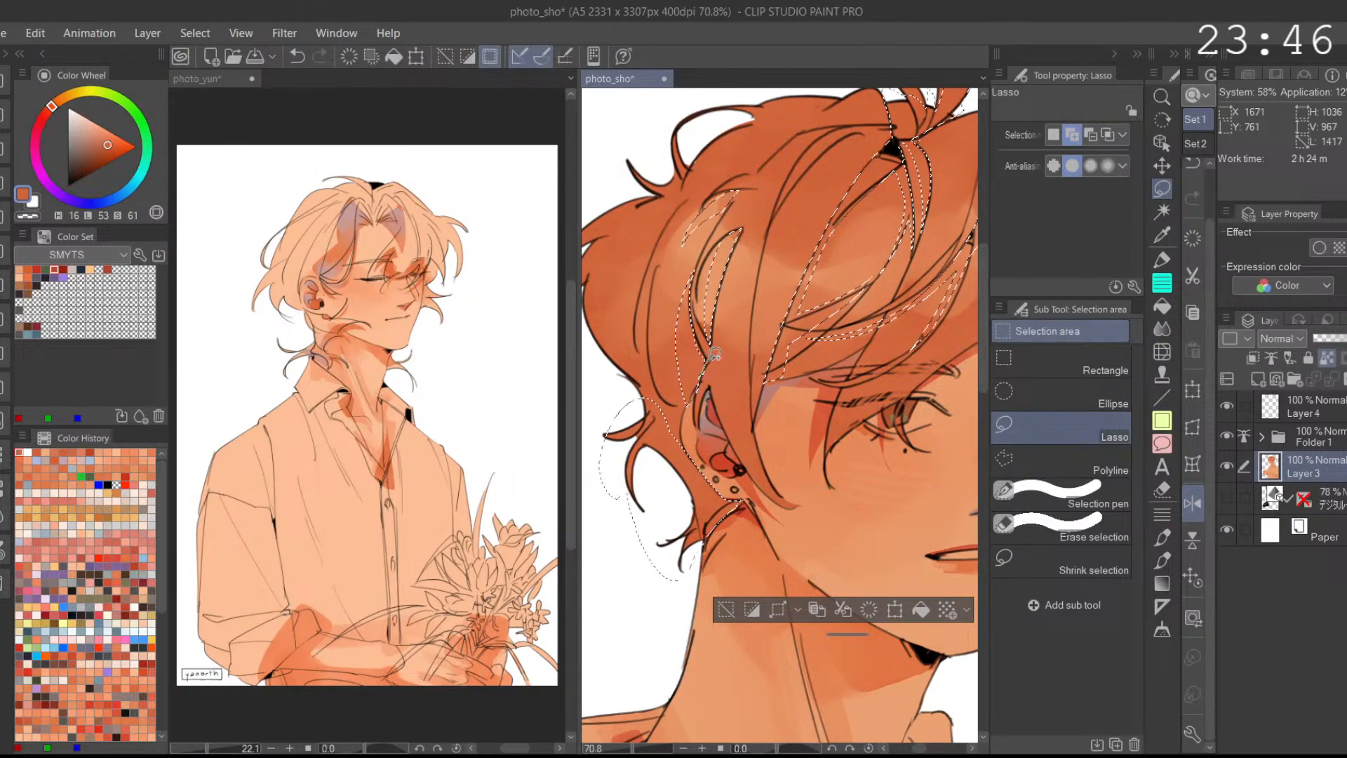
Step: Undo the last lasso outline and refine the selected strands where they meet the top of the ear
key("ctrl+z")
scroll(715, 372, "up", 3)
left_click_drag(723, 396, 703, 436)
key("alt")
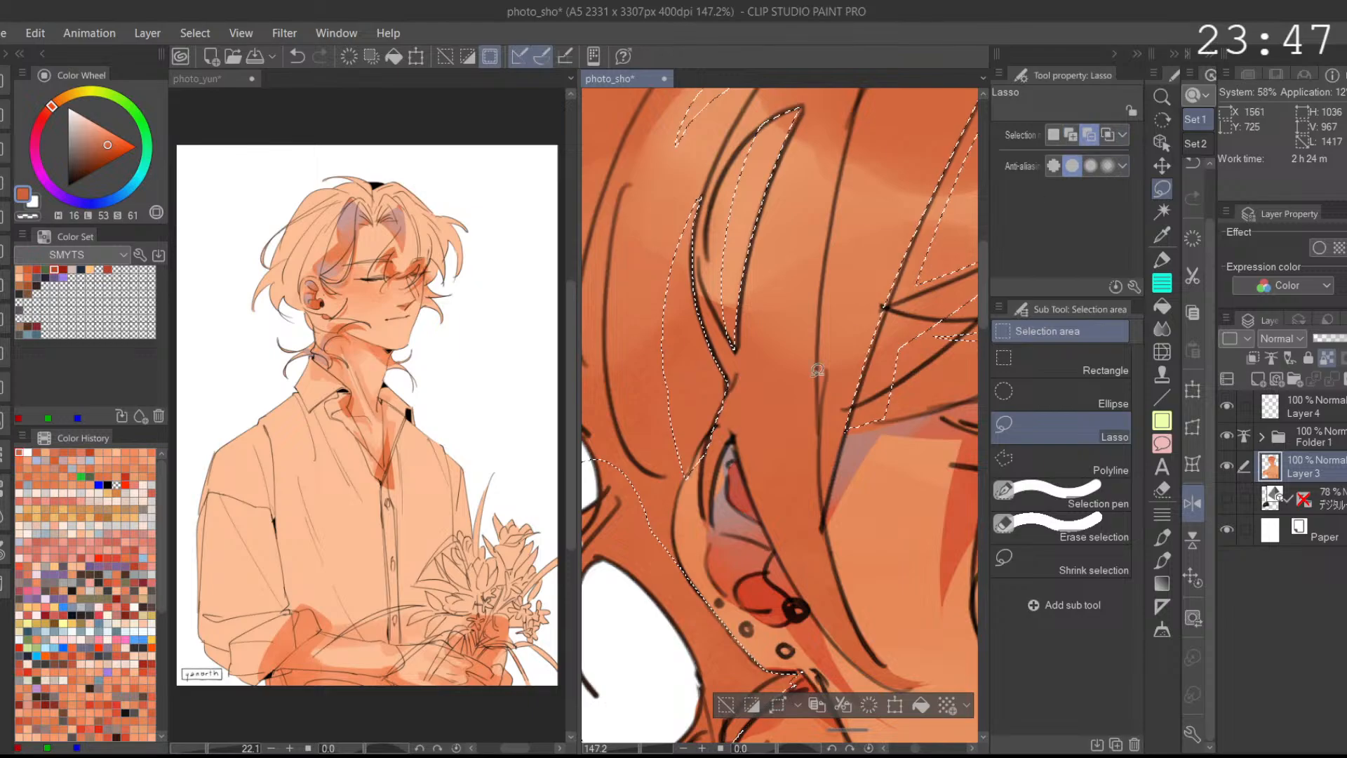
scroll(784, 408, "down", 2)
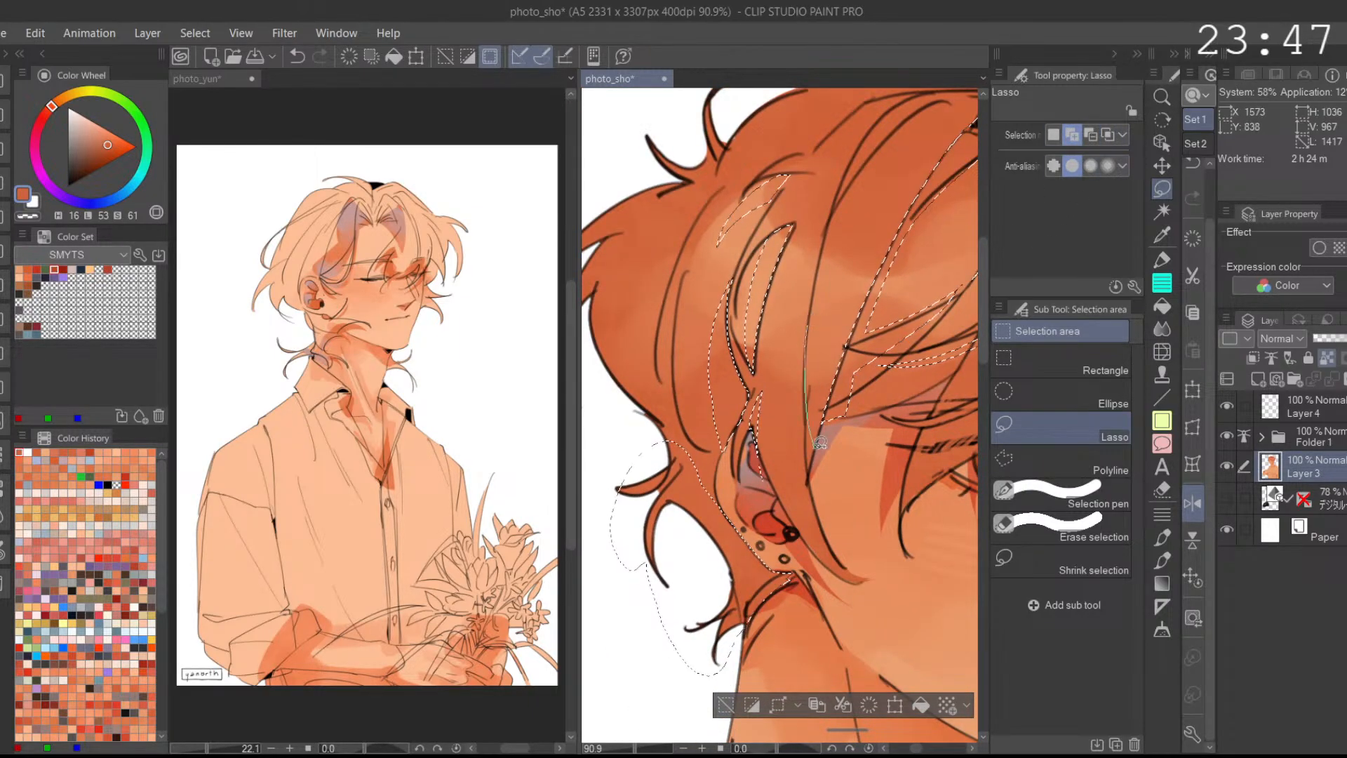
Step: Add the long strand falling from the crown to the front of the ear to the selection, replacing the previous outline
key("ctrl+z")
left_click_drag(813, 302, 823, 436)
mouse_move(810, 381)
left_mouse_down()
mouse_move(813, 302)
mouse_move(793, 372)
mouse_move(797, 313)
mouse_move(878, 245)
mouse_move(793, 357)
left_mouse_up()
scroll(845, 268, "down", 1)
key("ctrl+z")
key("ctrl+y")
key("ctrl+z")
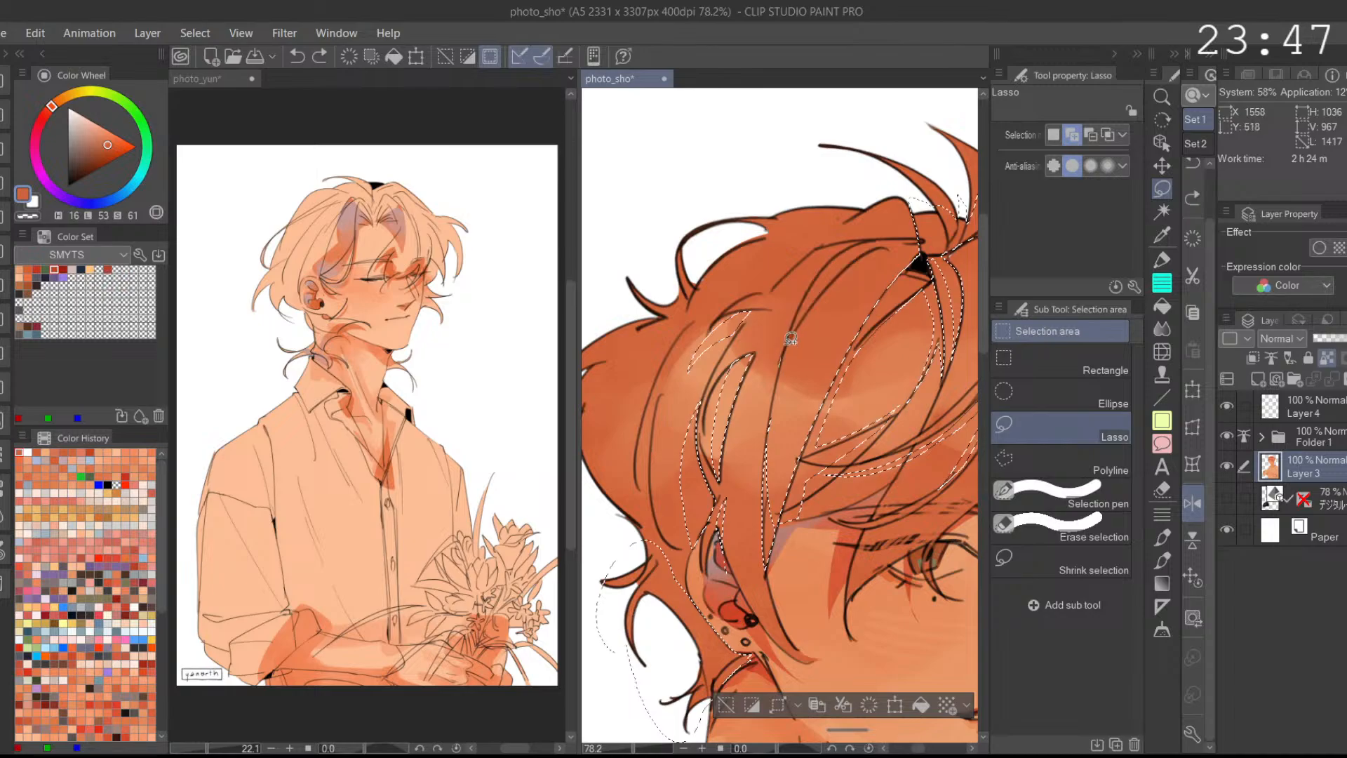
key("ctrl+y")
scroll(789, 346, "down", 1)
Step: Add the strands at the back of the head and along the top of the crown to the selection, undoing stray outlines
mouse_move(714, 325)
left_mouse_down()
mouse_move(663, 389)
mouse_move(677, 385)
mouse_move(705, 460)
mouse_move(712, 328)
left_mouse_up()
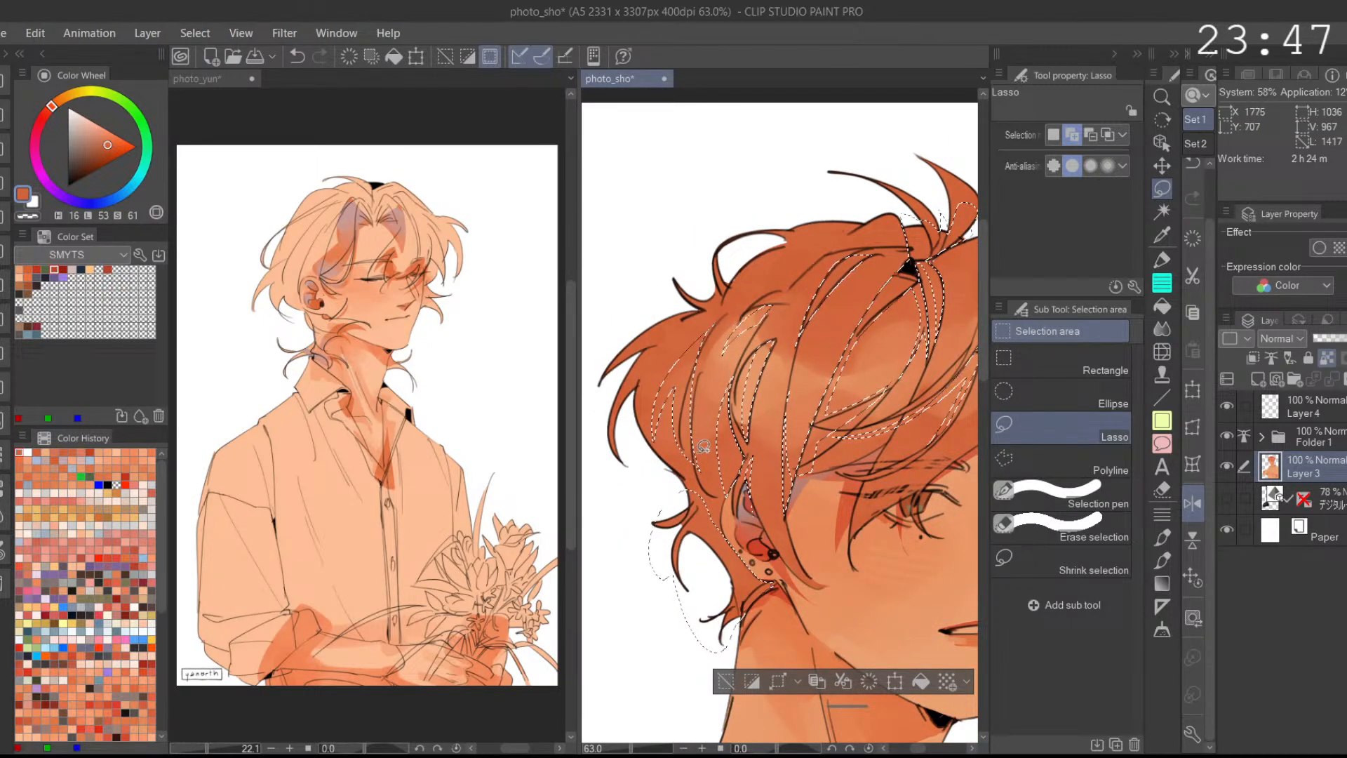
scroll(721, 297, "down", 1)
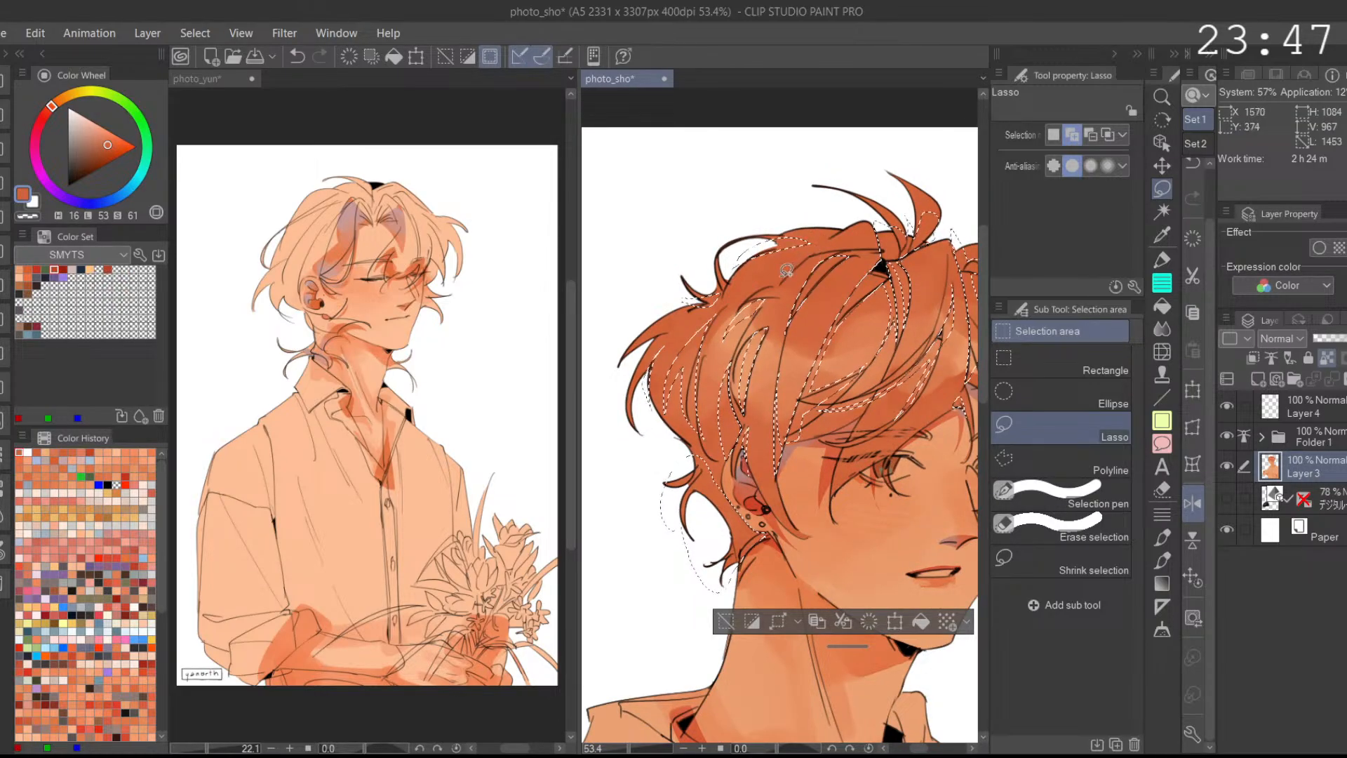
mouse_move(798, 240)
left_mouse_down()
mouse_move(842, 229)
mouse_move(776, 272)
mouse_move(849, 233)
mouse_move(834, 225)
mouse_move(869, 240)
mouse_move(801, 267)
left_mouse_up()
key("ctrl+z")
key("ctrl+z")
scroll(831, 233, "down", 3)
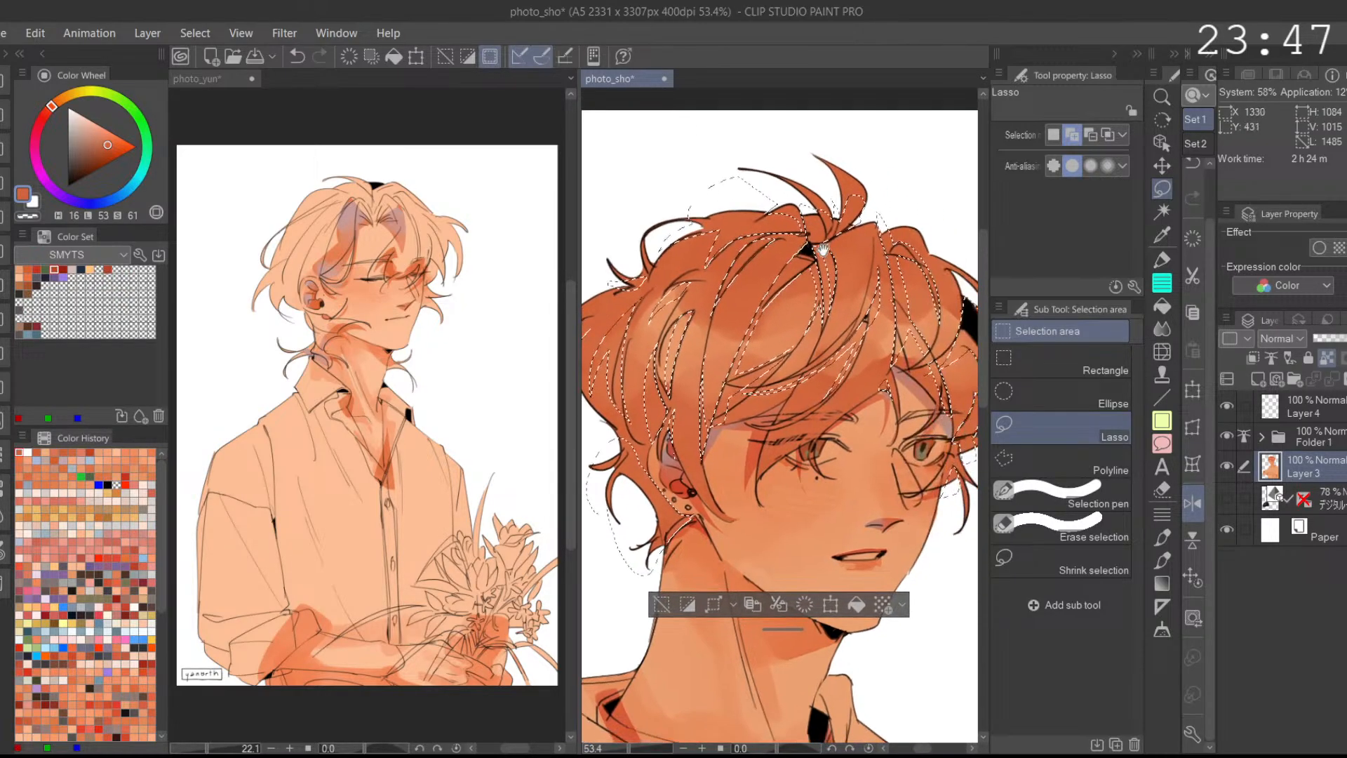
left_click_drag(767, 197, 752, 216)
left_click_drag(838, 276, 773, 248)
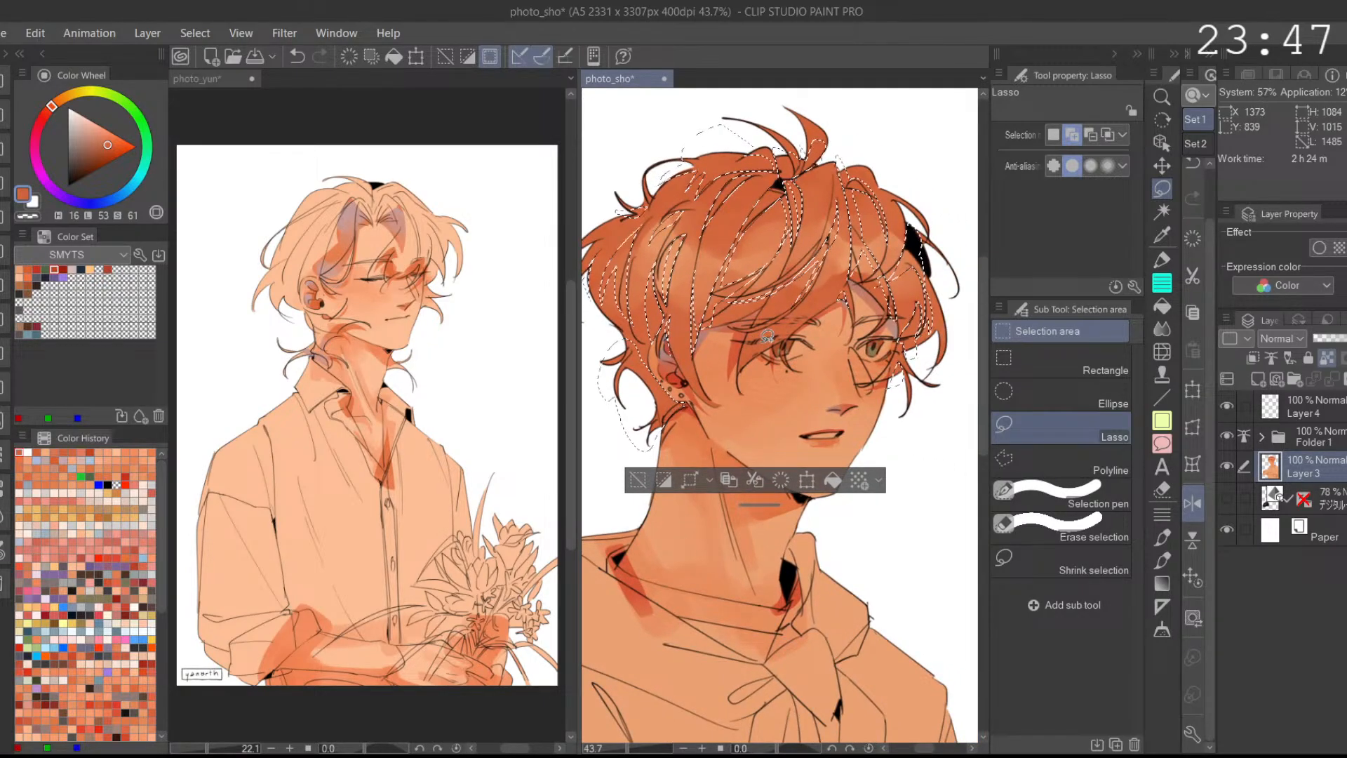
Step: Subtract the excess area from the selection along the swept fringe strand above the brow
scroll(702, 296, "up", 3)
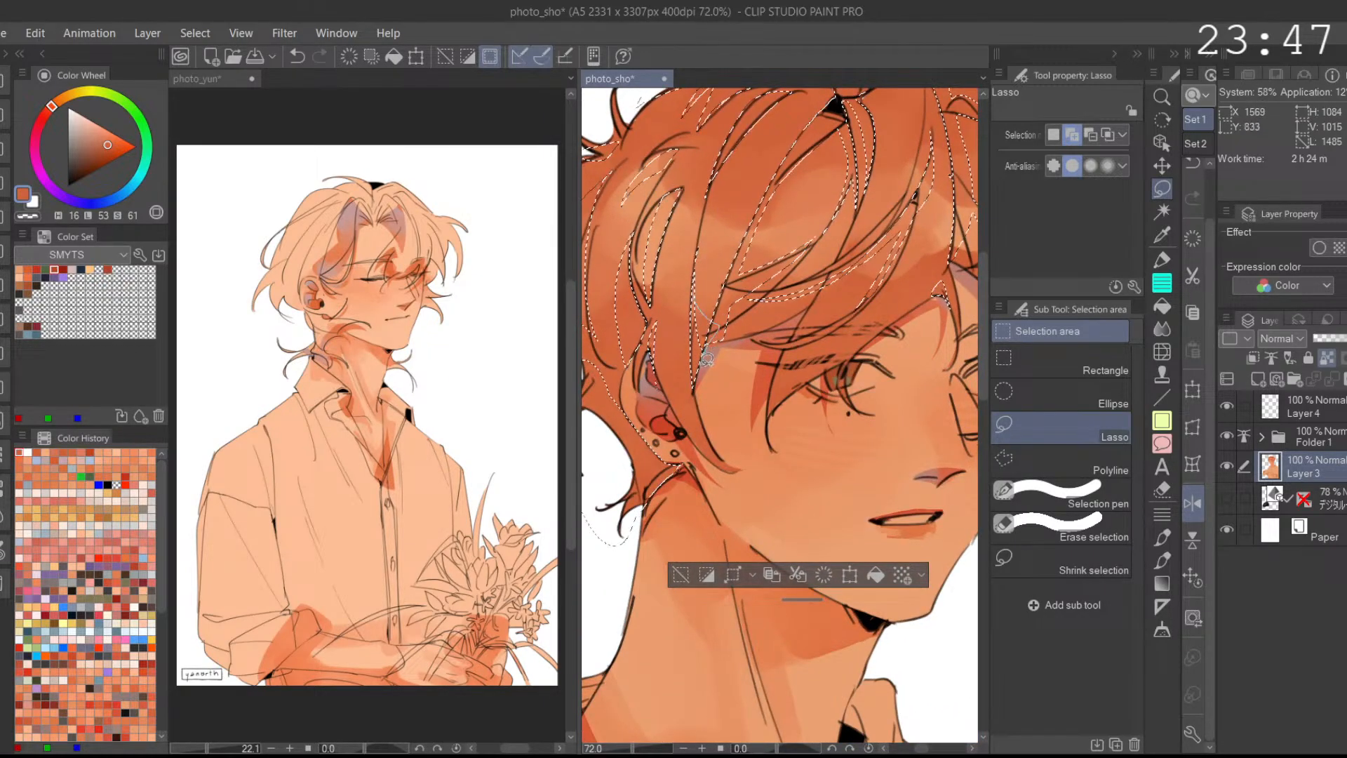
scroll(717, 316, "up", 2)
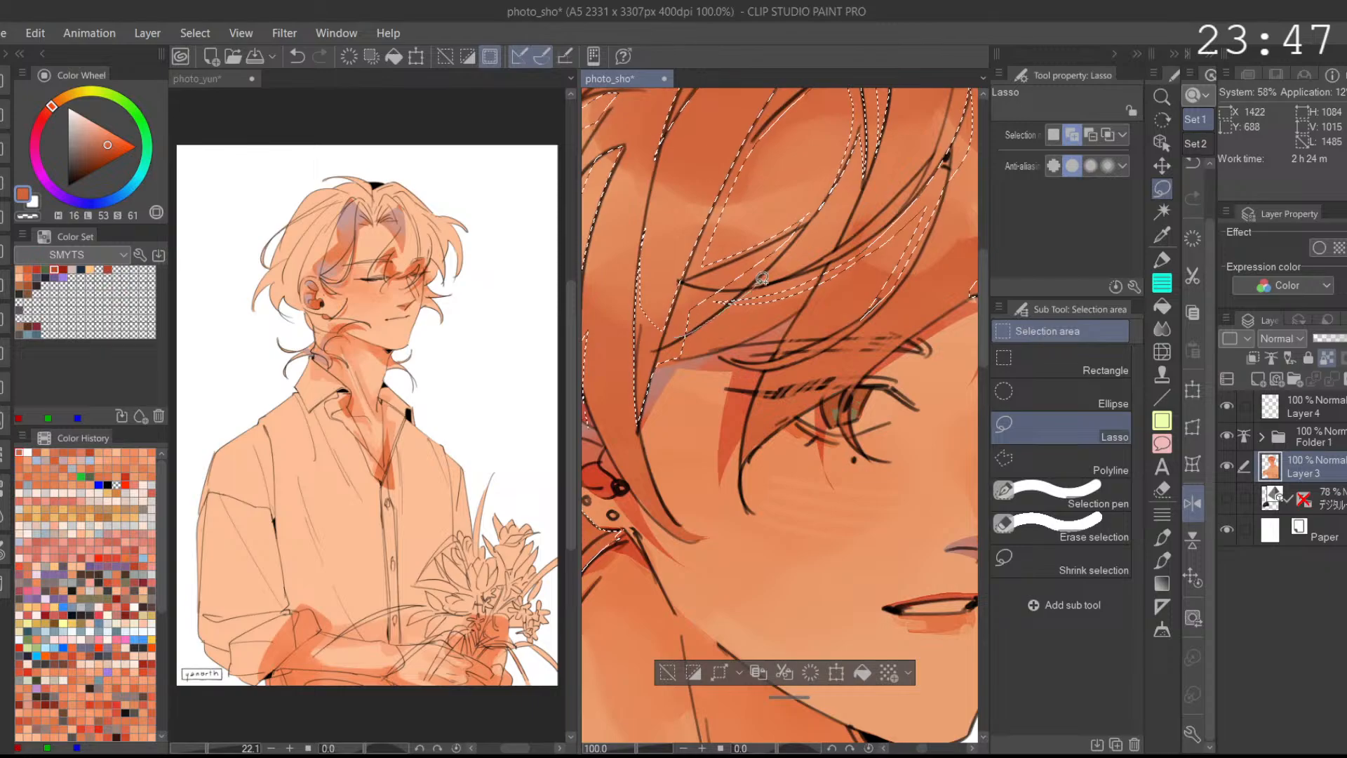
scroll(831, 289, "down", 2)
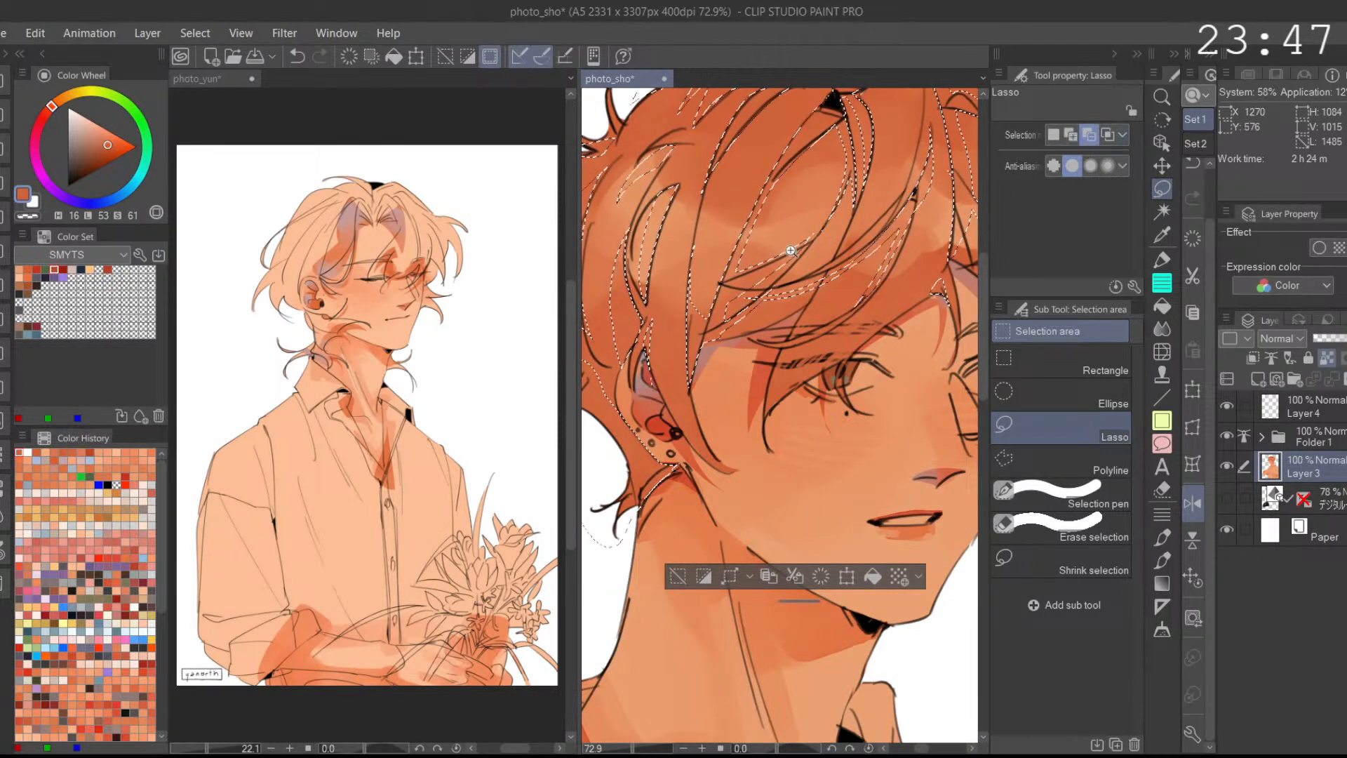
scroll(729, 272, "up", 2)
left_click_drag(846, 217, 733, 265)
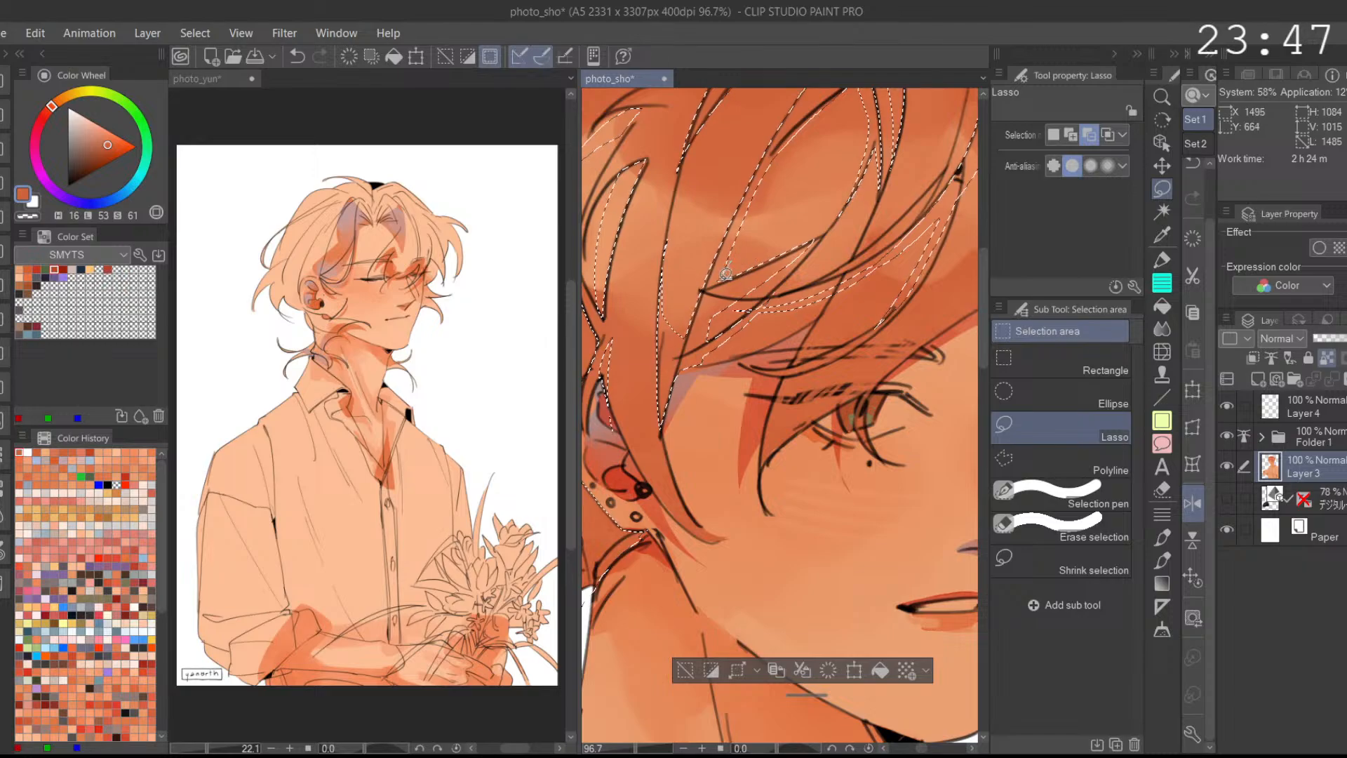
key("ctrl+z")
key("ctrl+y")
scroll(829, 229, "down", 4)
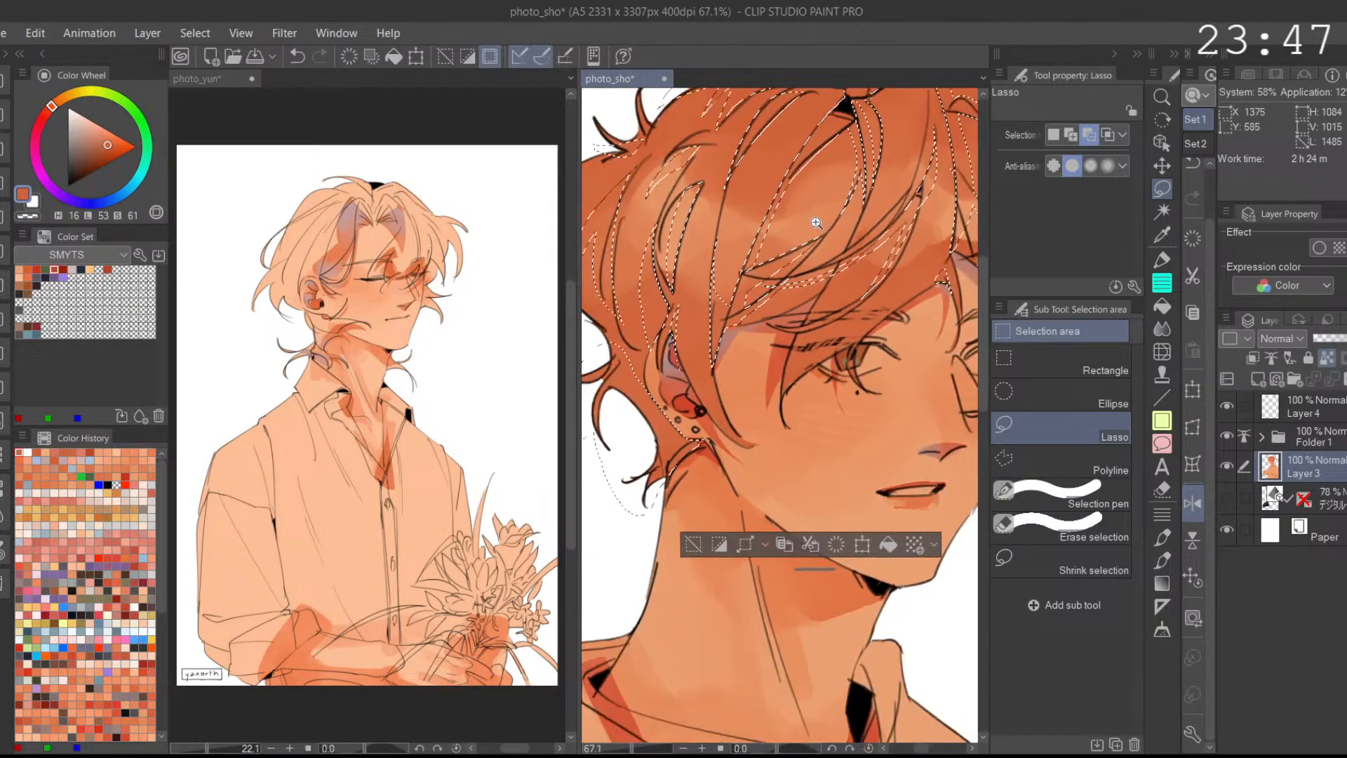
Step: Add the thin fringe strand falling over the eye to the selection with the lasso in adding mode
left_click(1071, 135)
scroll(723, 351, "up", 2)
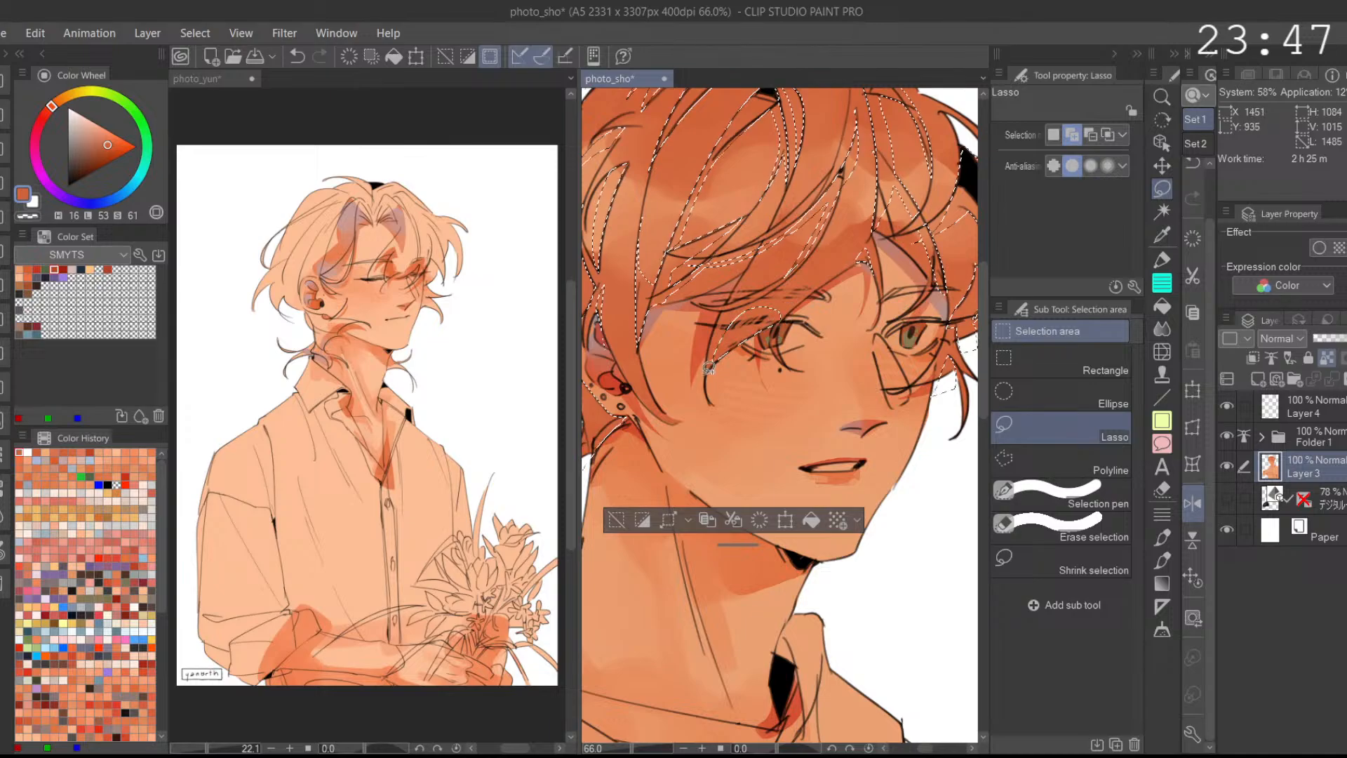
mouse_move(737, 321)
left_mouse_down()
mouse_move(802, 273)
mouse_move(743, 325)
left_mouse_up()
Step: Compare the selection with and without the strand over the eye by repeatedly undoing and redoing it, keeping it selected
key("ctrl+z")
key("ctrl+y")
key("ctrl+z")
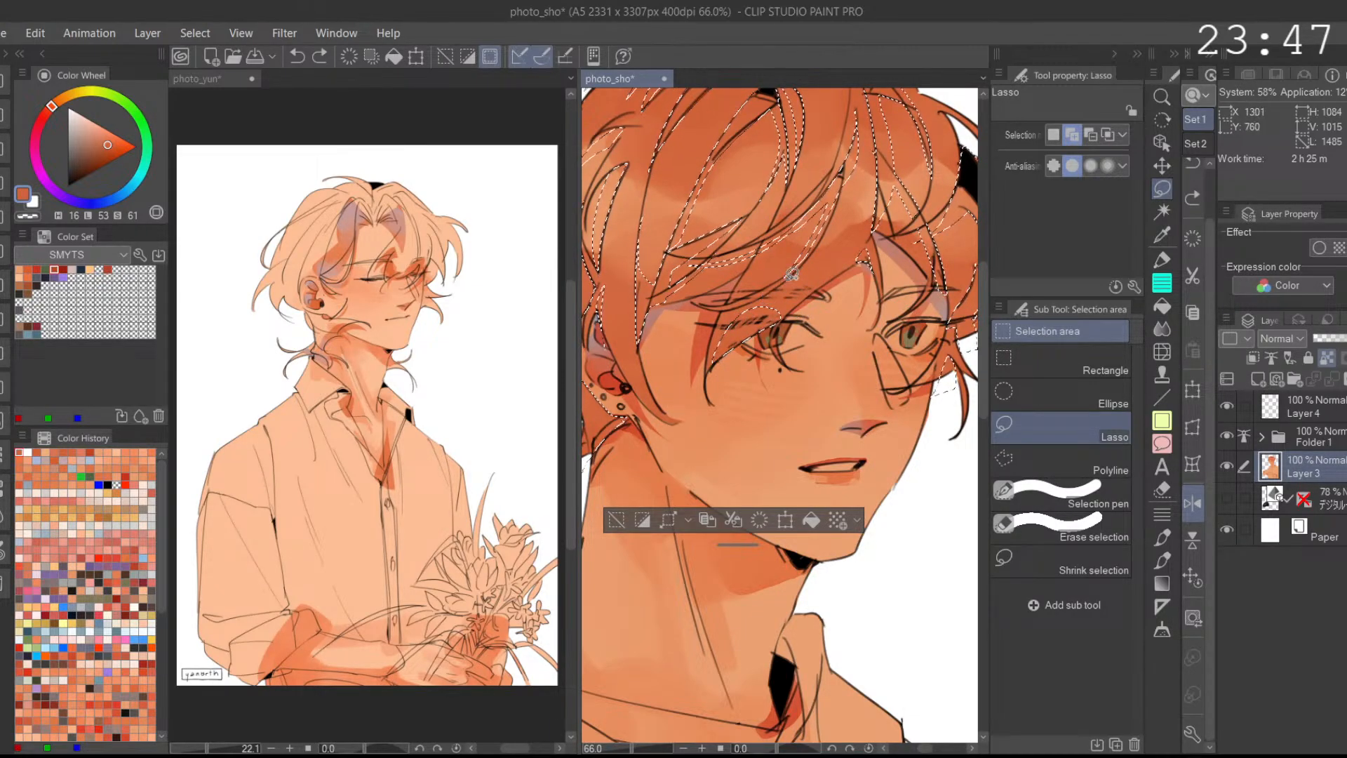
key("ctrl+y")
key("ctrl+z")
key("ctrl+y")
scroll(847, 241, "down", 2)
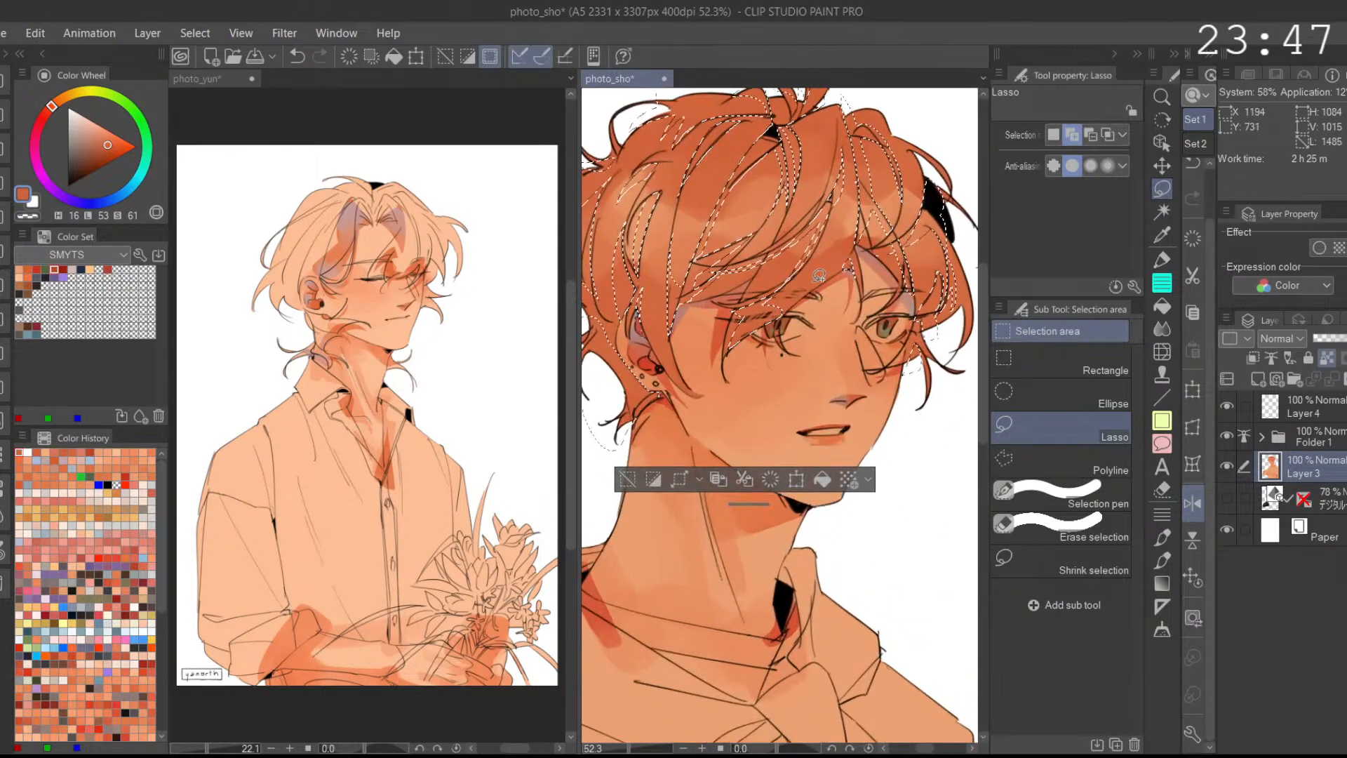
key("ctrl+z")
key("ctrl+y")
scroll(858, 251, "up", 2)
key("ctrl+z")
key("ctrl+y")
scroll(849, 273, "down", 3)
scroll(868, 260, "up", 2)
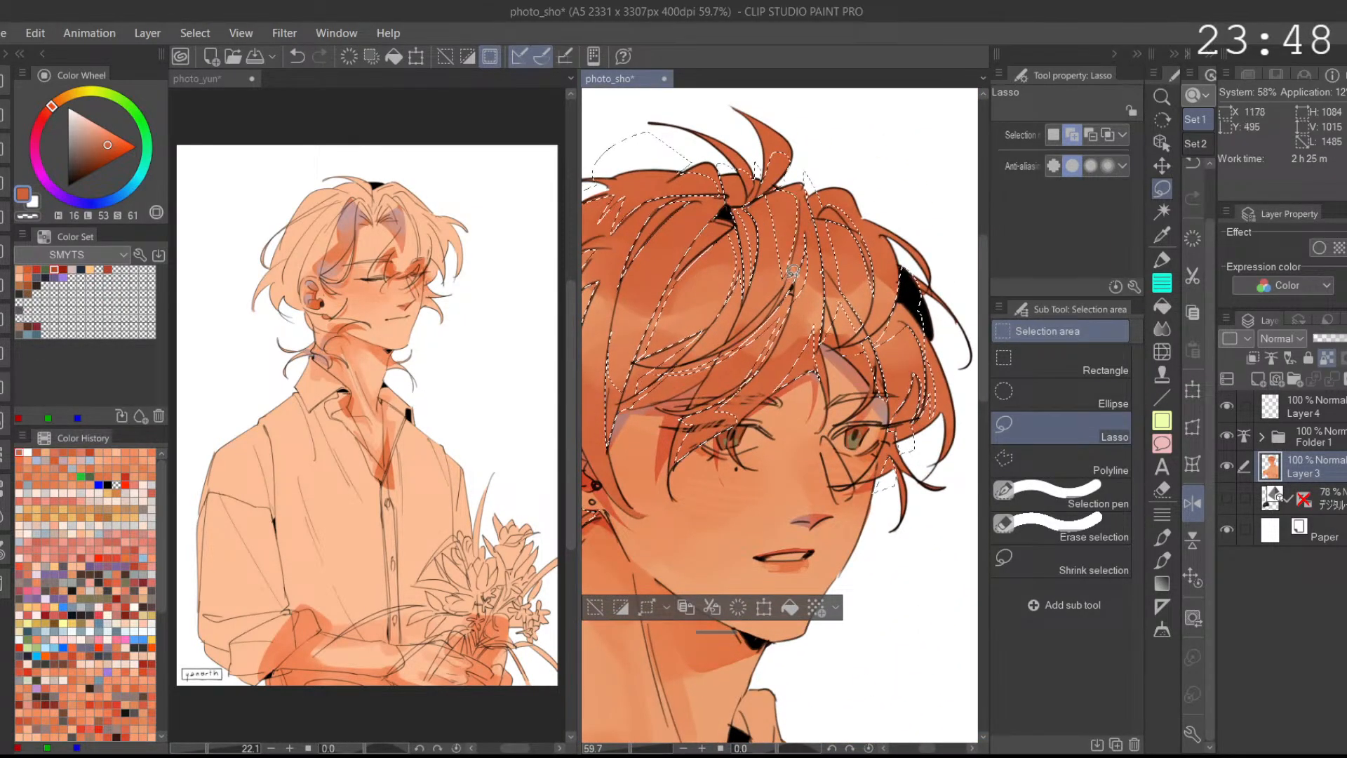
key("ctrl+z")
left_click_drag(784, 280, 778, 293)
key("ctrl+z")
mouse_move(786, 196)
left_mouse_down()
mouse_move(823, 234)
mouse_move(804, 191)
mouse_move(785, 291)
mouse_move(811, 215)
mouse_move(772, 308)
mouse_move(803, 209)
left_mouse_up()
key("ctrl+z")
key("ctrl+z")
key("ctrl+z")
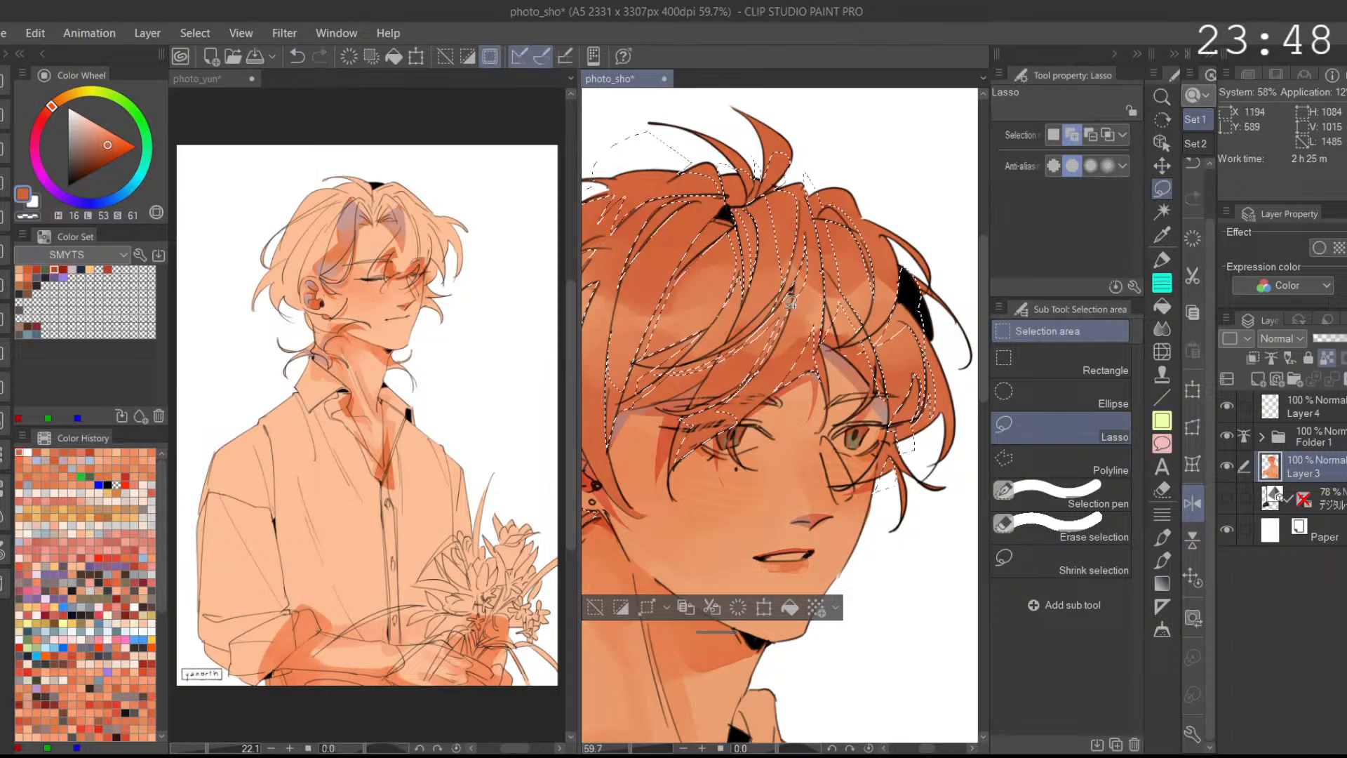
scroll(878, 200, "down", 2)
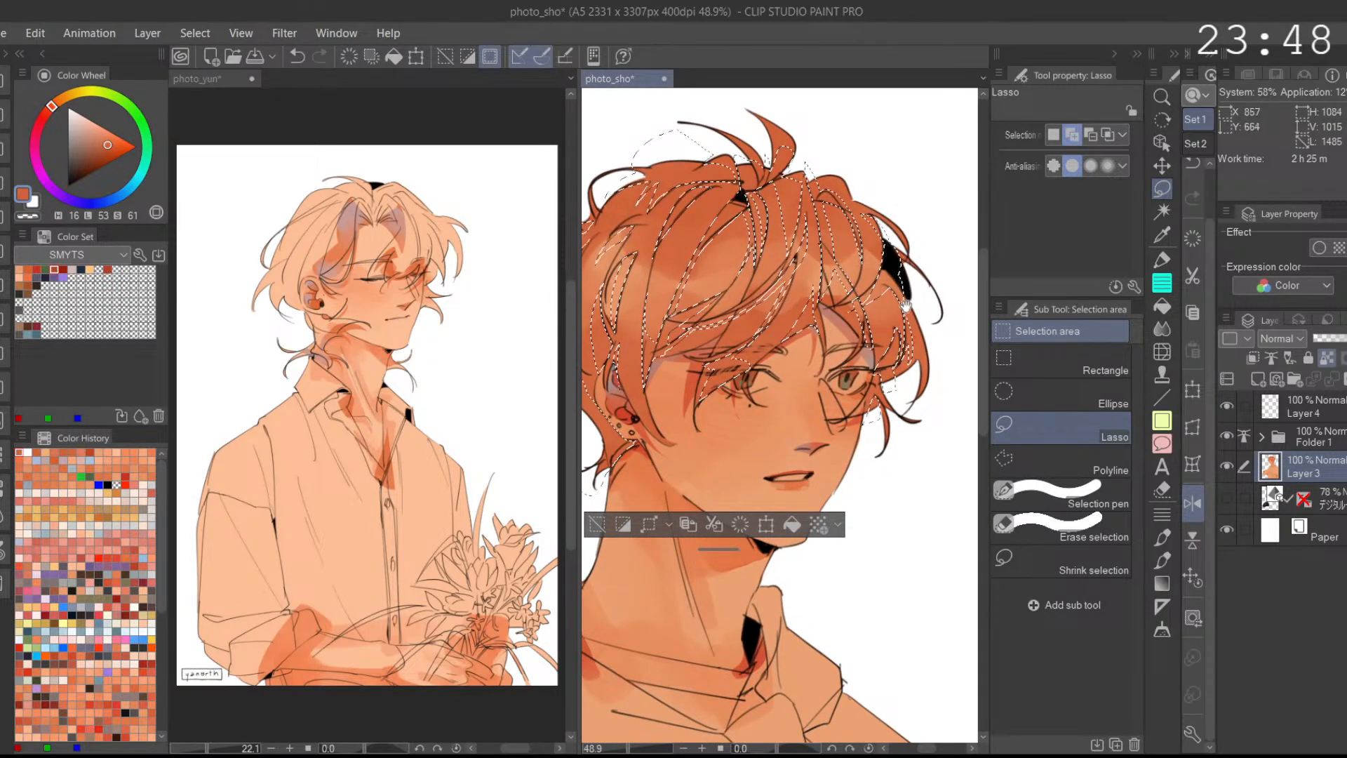
Step: Add hair strands around the black-filled gap to the lasso selection and flip the canvas view horizontally
left_click_drag(906, 309, 909, 265)
scroll(914, 297, "up", 1)
scroll(914, 297, "down", 1)
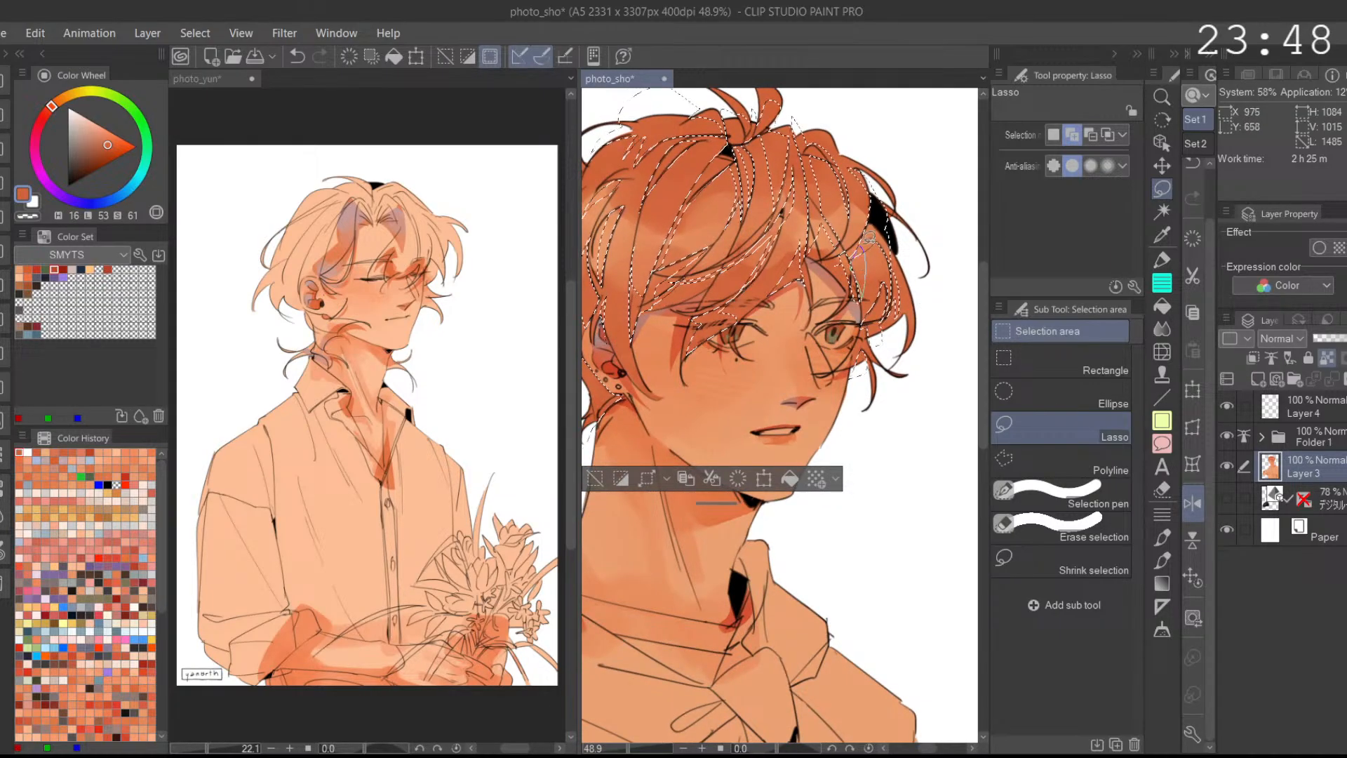
scroll(872, 256, "up", 3)
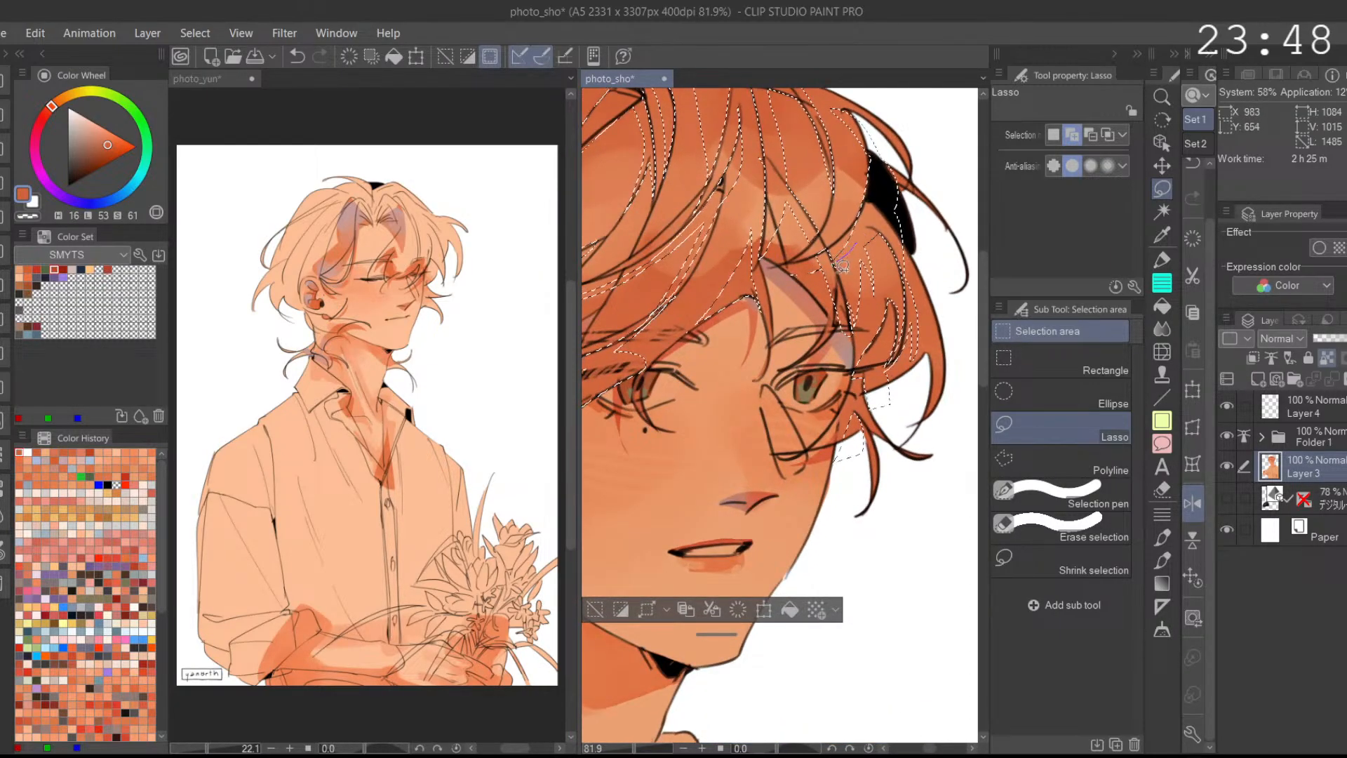
scroll(868, 228, "down", 1)
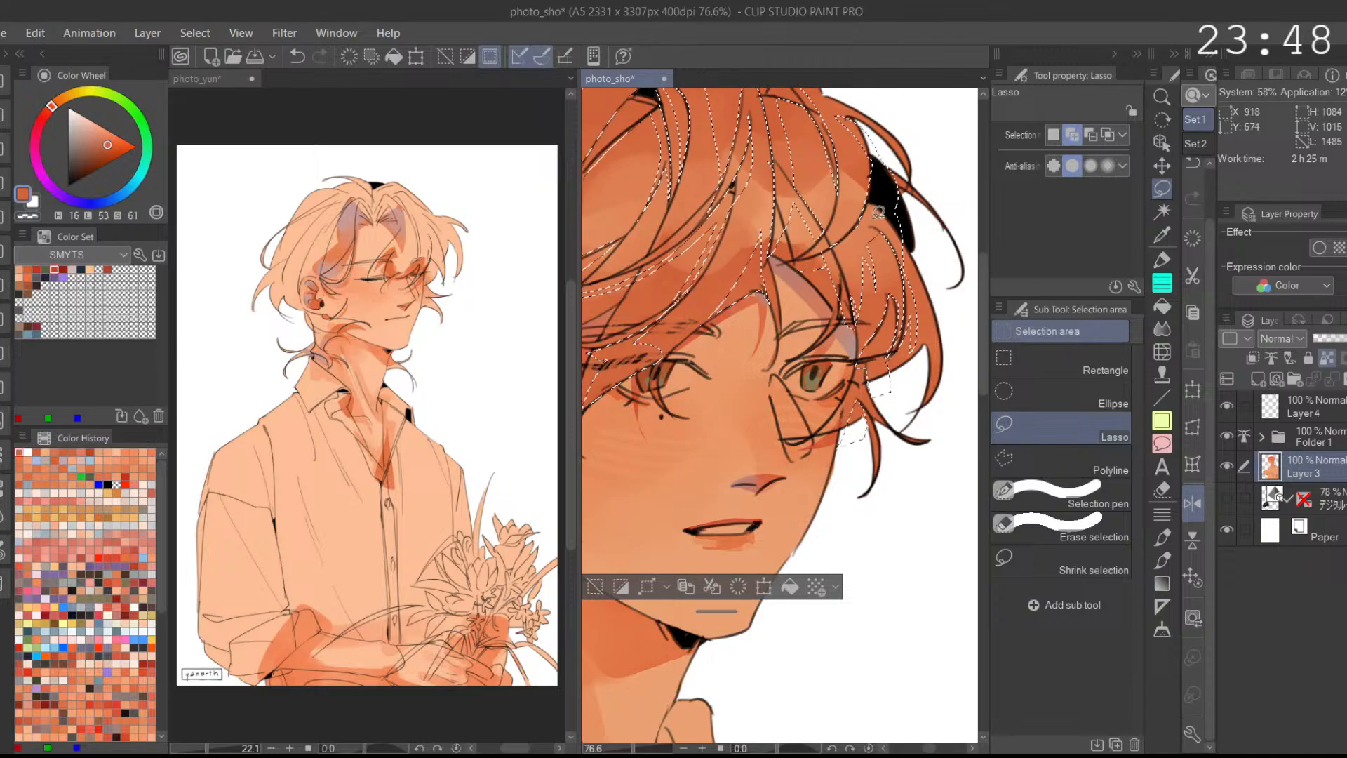
left_click(1193, 503)
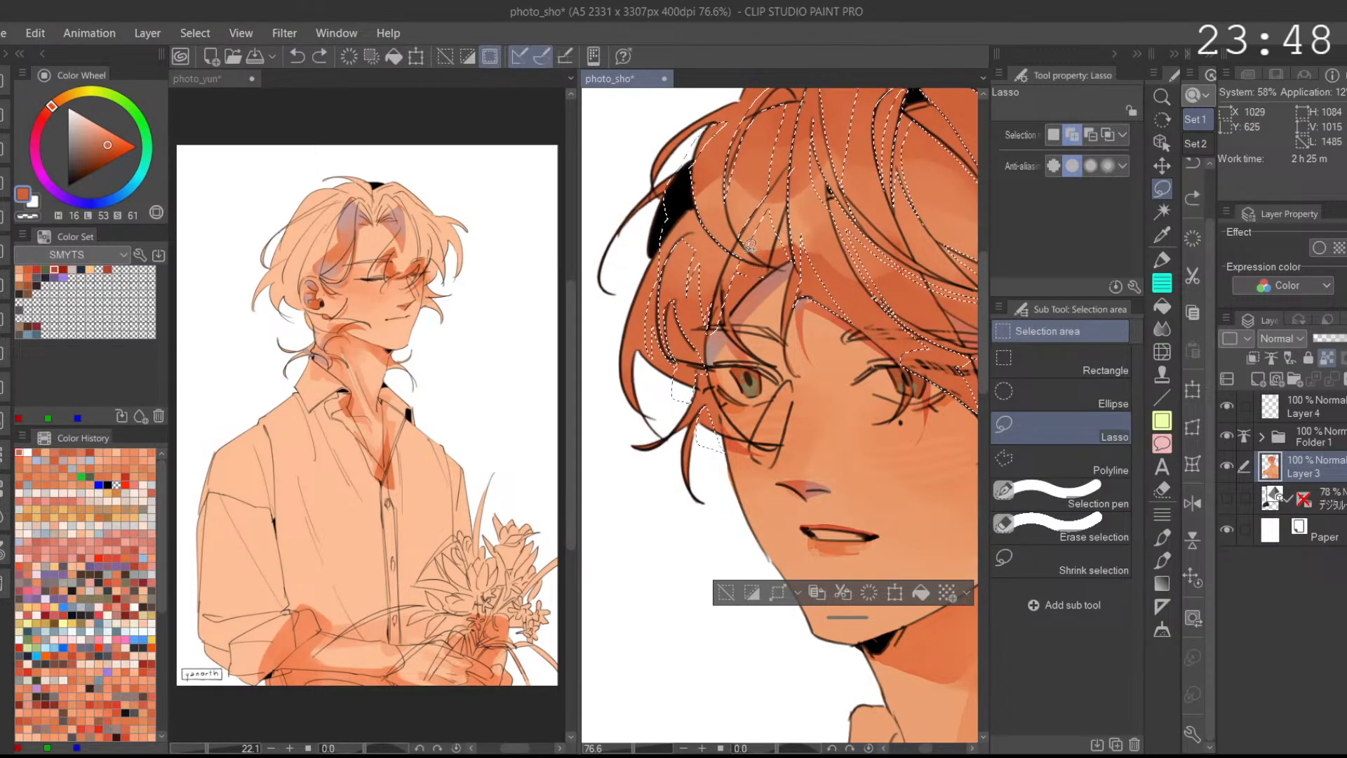
scroll(827, 229, "down", 6)
left_click_drag(827, 305, 785, 324)
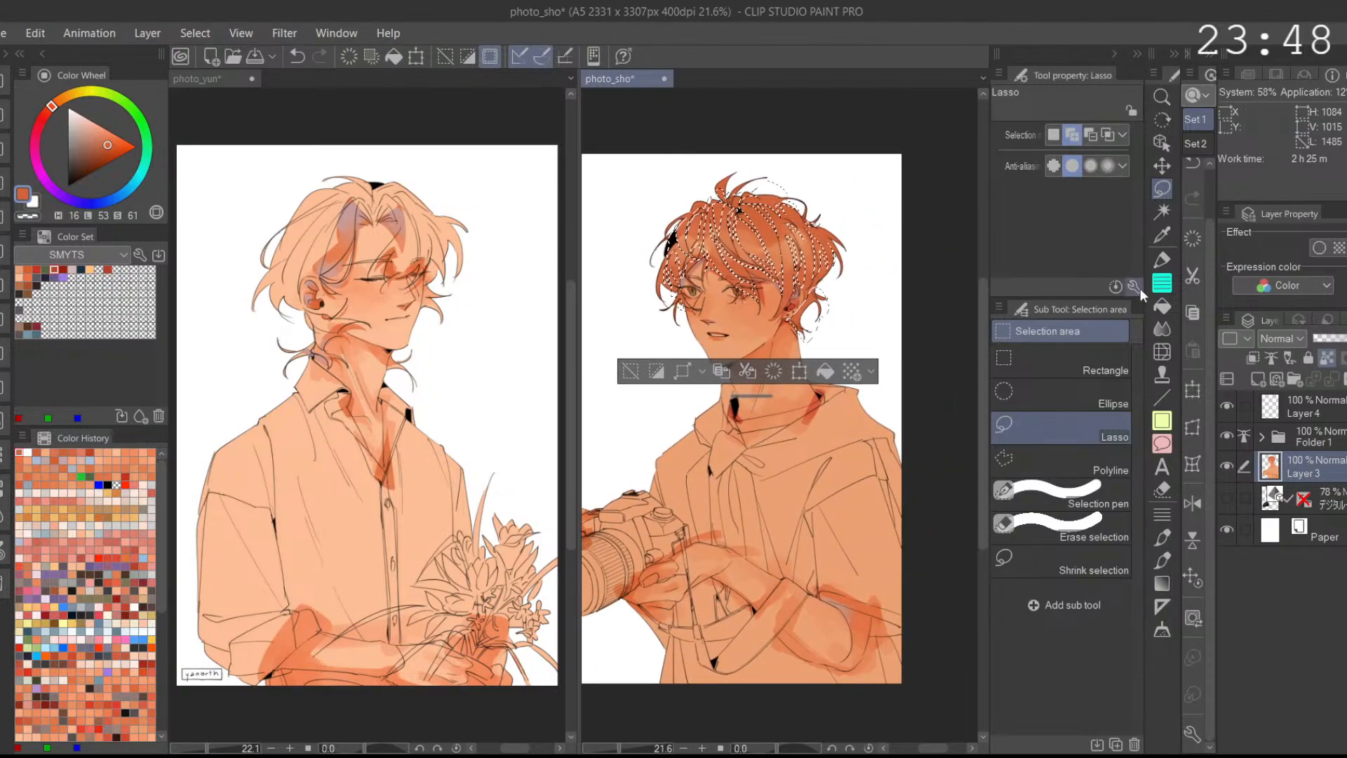
Step: Paint the selected hair strands dark red with the Aマーカー brush, enlarging it to 144.5, and clear the selection
left_click(1161, 260)
left_click(64, 269)
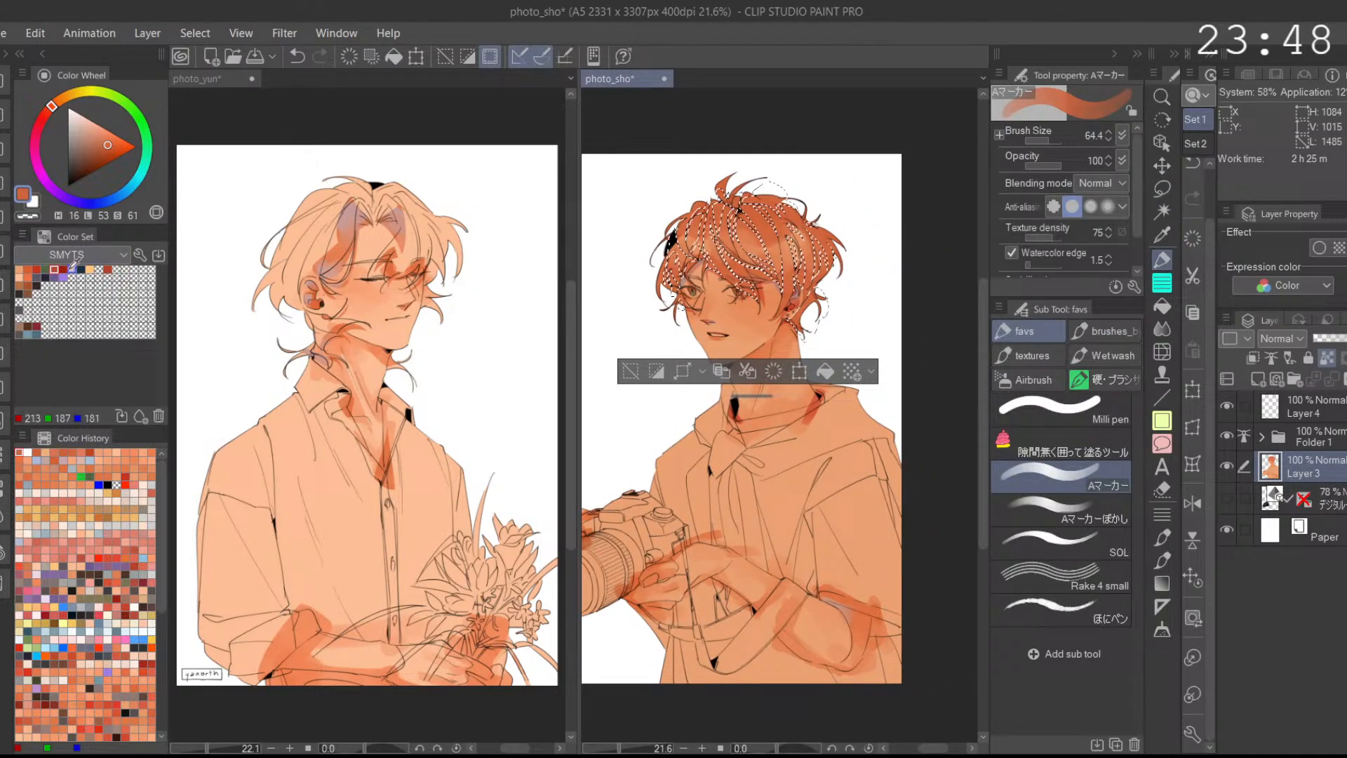
left_click_drag(843, 222, 831, 236)
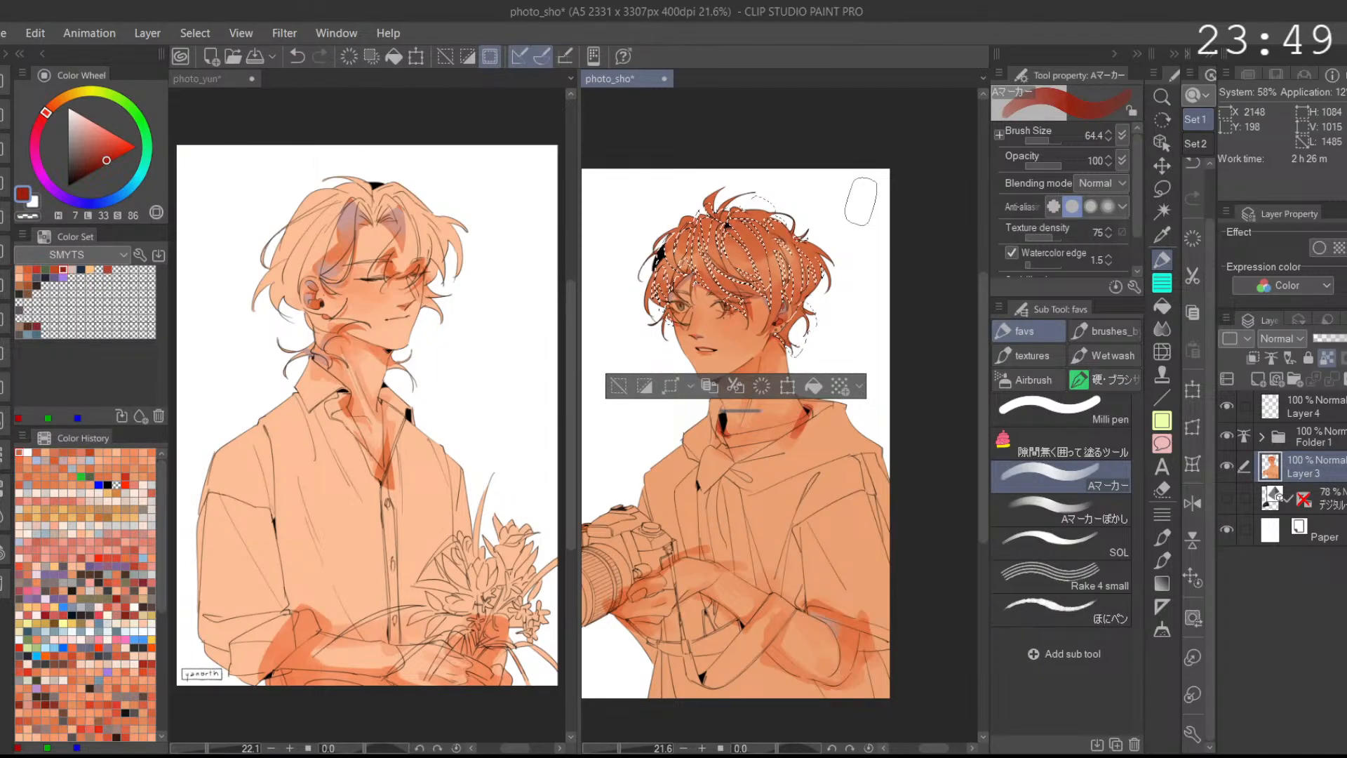
left_click(1052, 140)
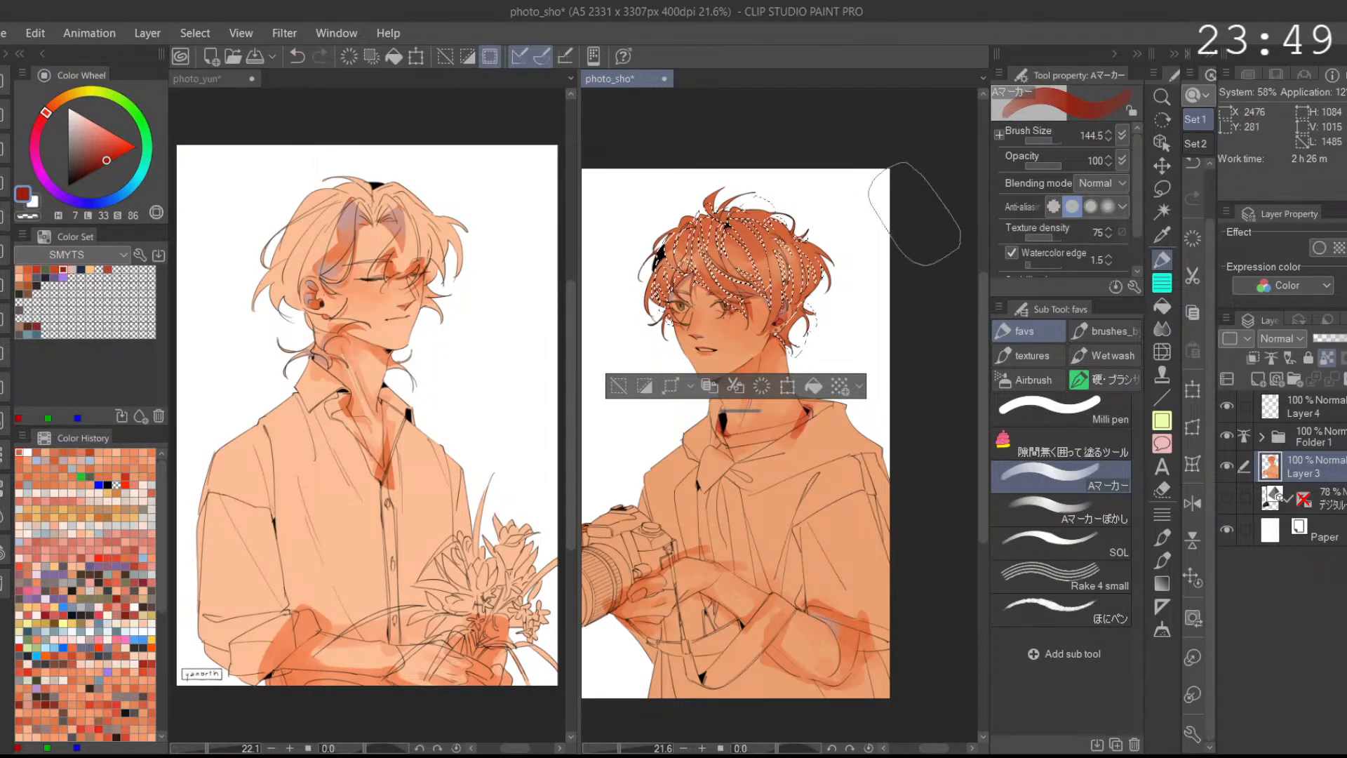
scroll(800, 253, "up", 1)
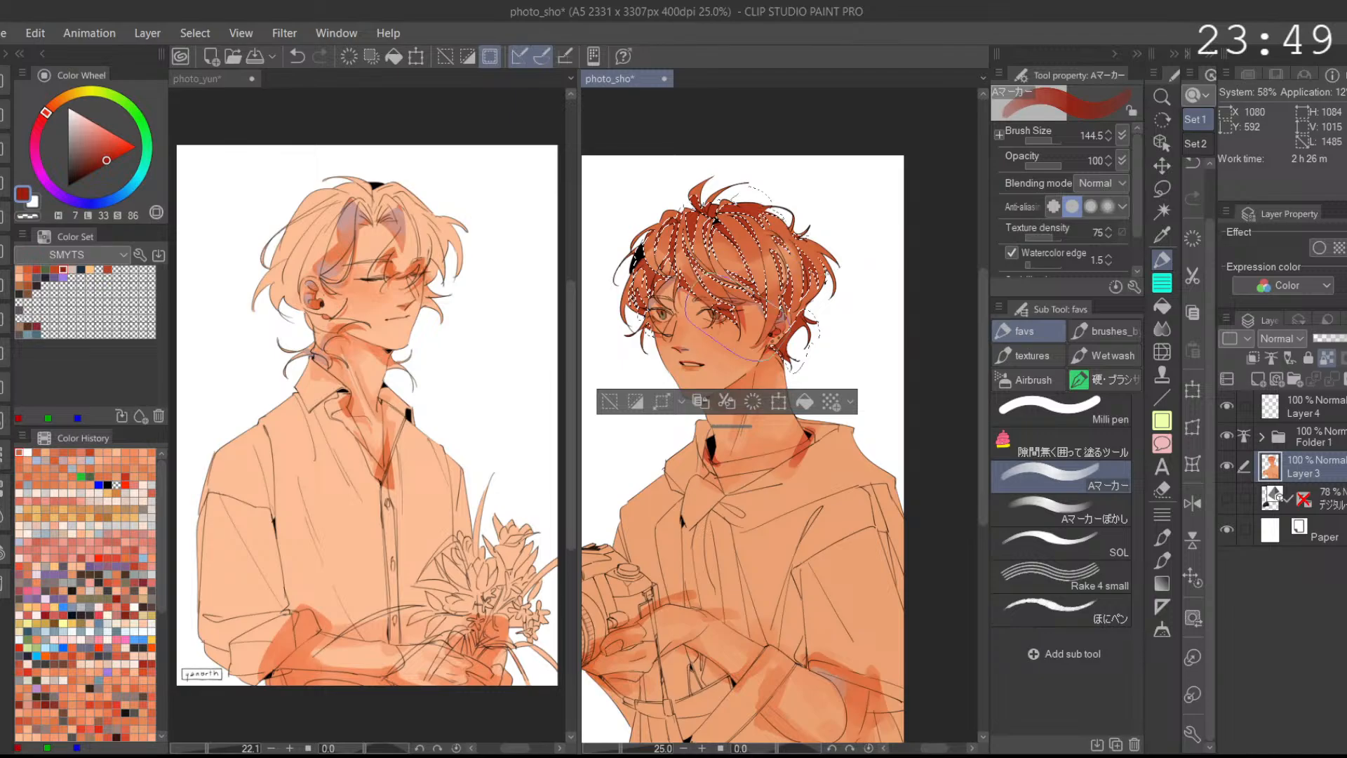
left_click_drag(693, 257, 897, 327)
key("ctrl+d")
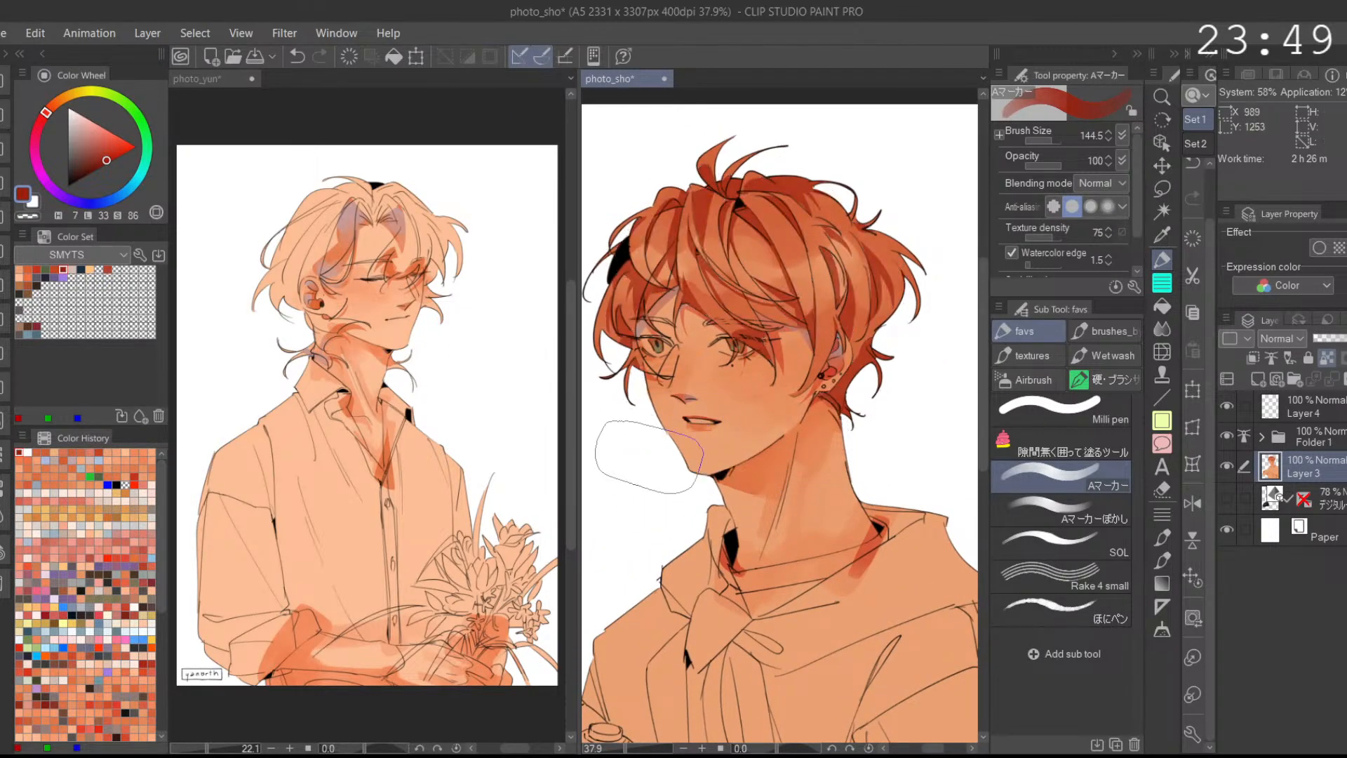
Step: Restore the strand selection and paint the crown and nape strands greyish blue with the Aマーカー brush
left_click_drag(827, 609, 869, 602)
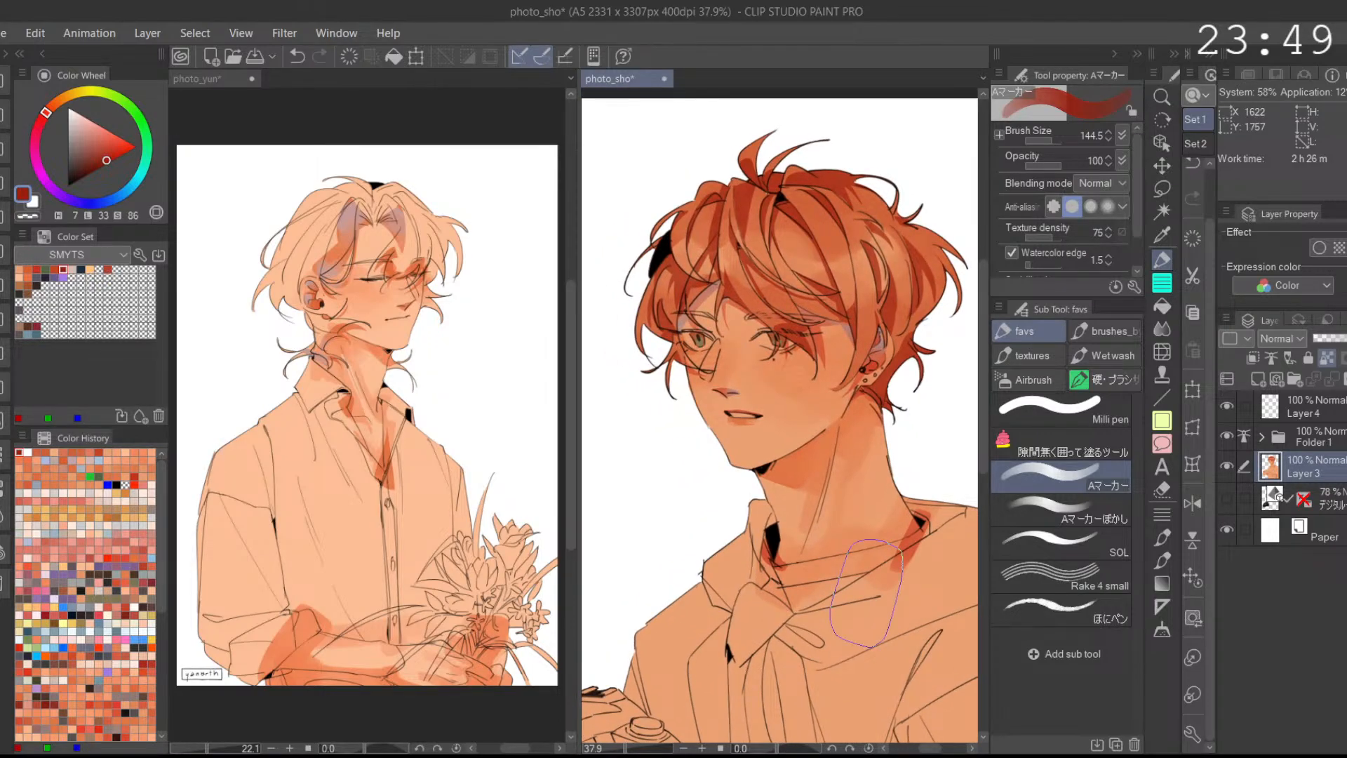
key("ctrl+z")
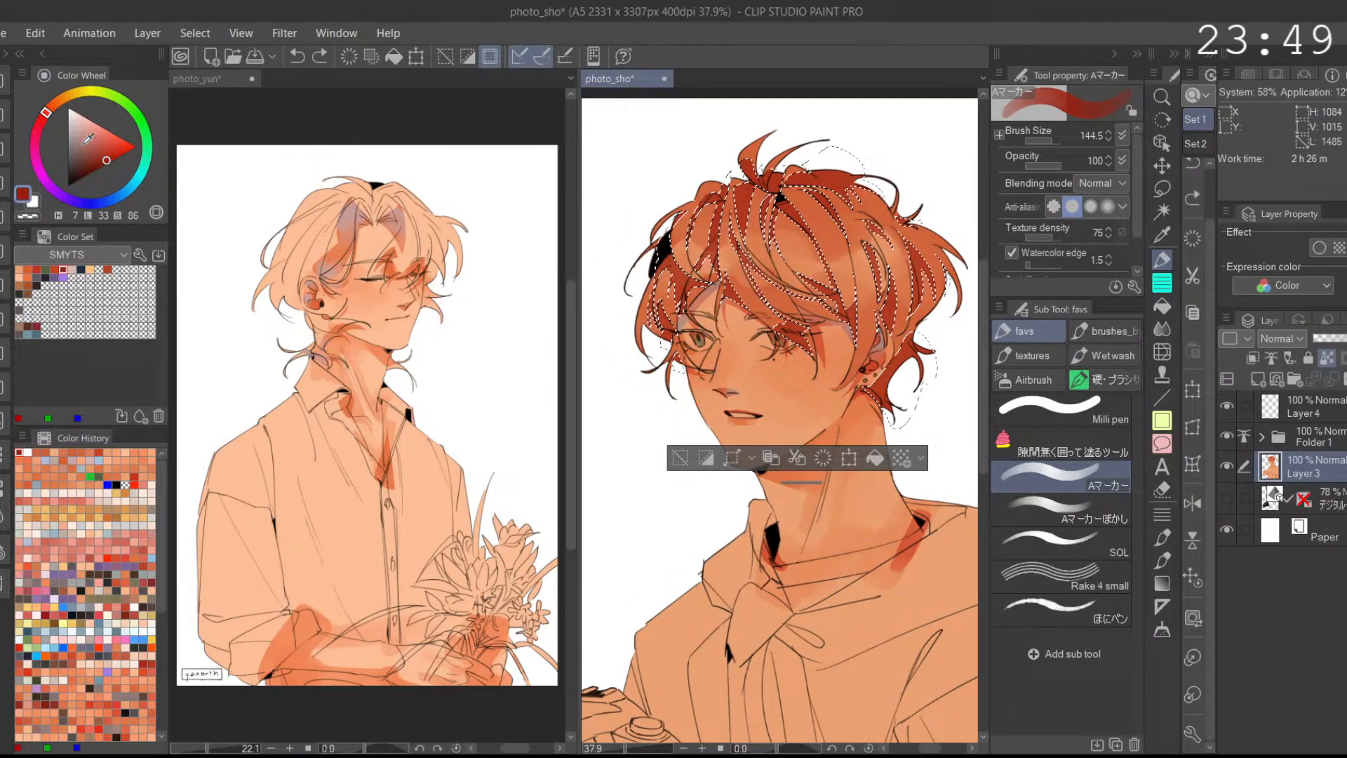
left_click(76, 139)
mouse_move(774, 173)
left_mouse_down()
mouse_move(785, 178)
mouse_move(751, 181)
mouse_move(780, 186)
mouse_move(771, 203)
left_mouse_up()
left_click(113, 199)
mouse_move(901, 441)
left_mouse_down()
mouse_move(912, 415)
mouse_move(905, 449)
mouse_move(917, 436)
left_mouse_up()
Step: Blend the greyish-blue crown and nape strands with the Aマーカーぼかし brush and check the hair briefly without the selection
left_click(1088, 502)
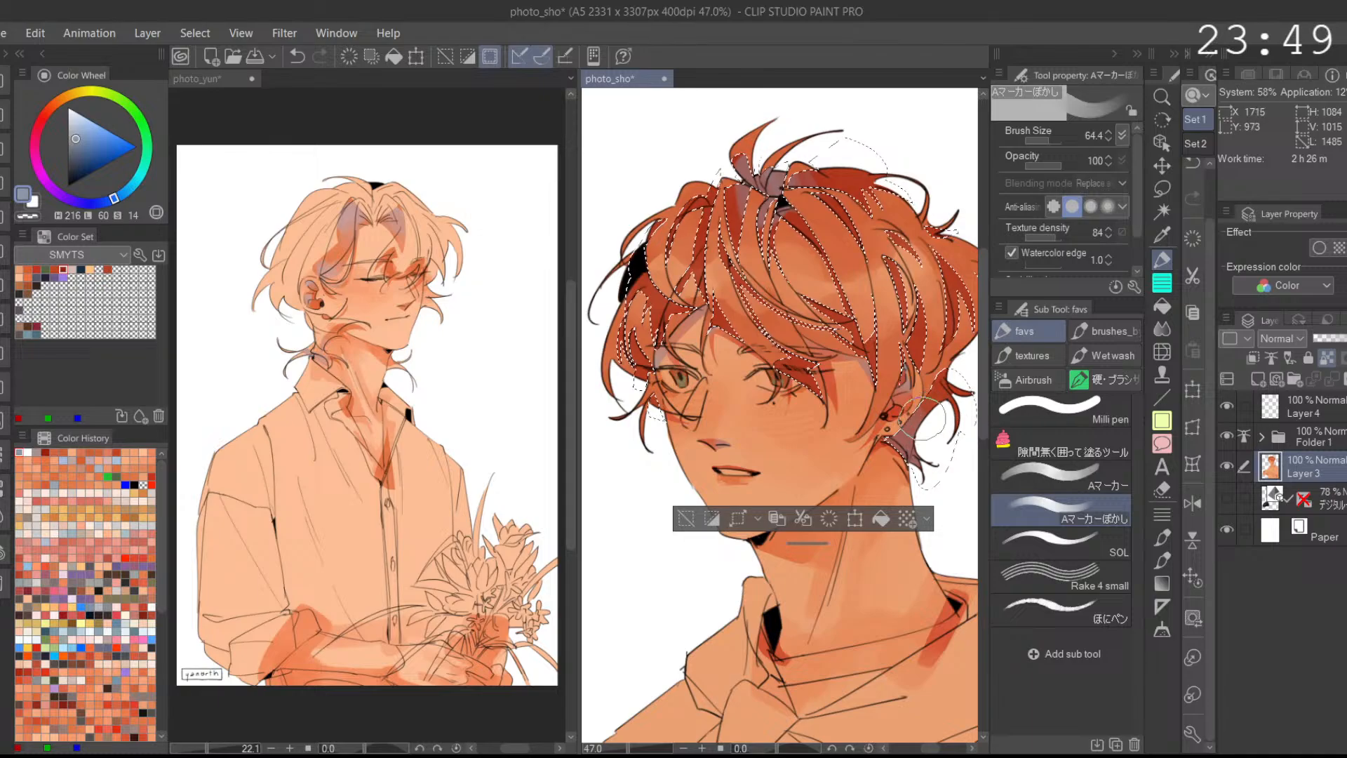
mouse_move(770, 223)
left_mouse_down()
mouse_move(761, 203)
mouse_move(737, 205)
left_mouse_up()
left_click_drag(943, 398, 869, 440)
key("ctrl+d")
key("ctrl+z")
Step: Paint greyish blue on the strands above the glasses and check them briefly with the selection cleared
left_click(1060, 478)
left_click_drag(715, 357, 702, 354)
left_click(703, 510)
key("ctrl+z")
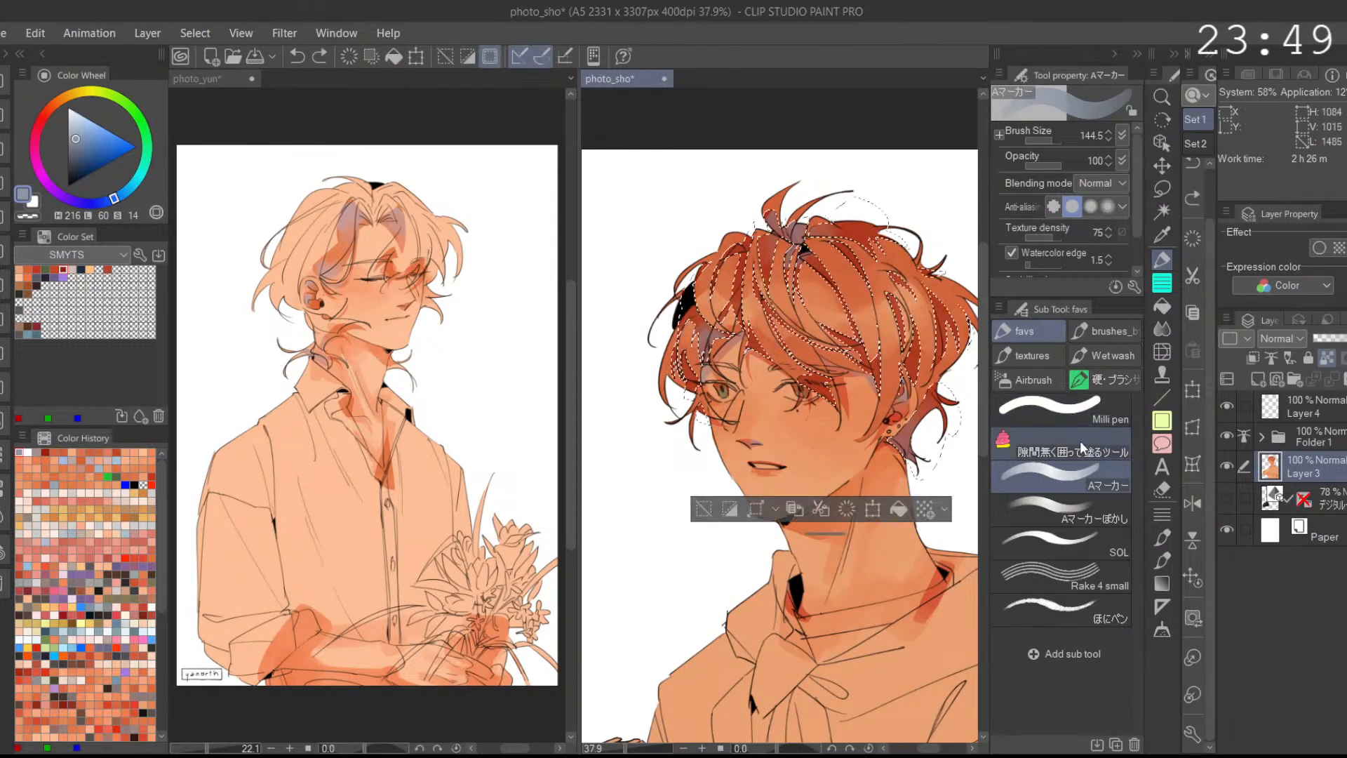
Step: Build up greyish blue on the fringe strands above the forehead and blend it with the Aマーカーぼかし brush
left_click(1070, 501)
scroll(776, 327, "up", 1)
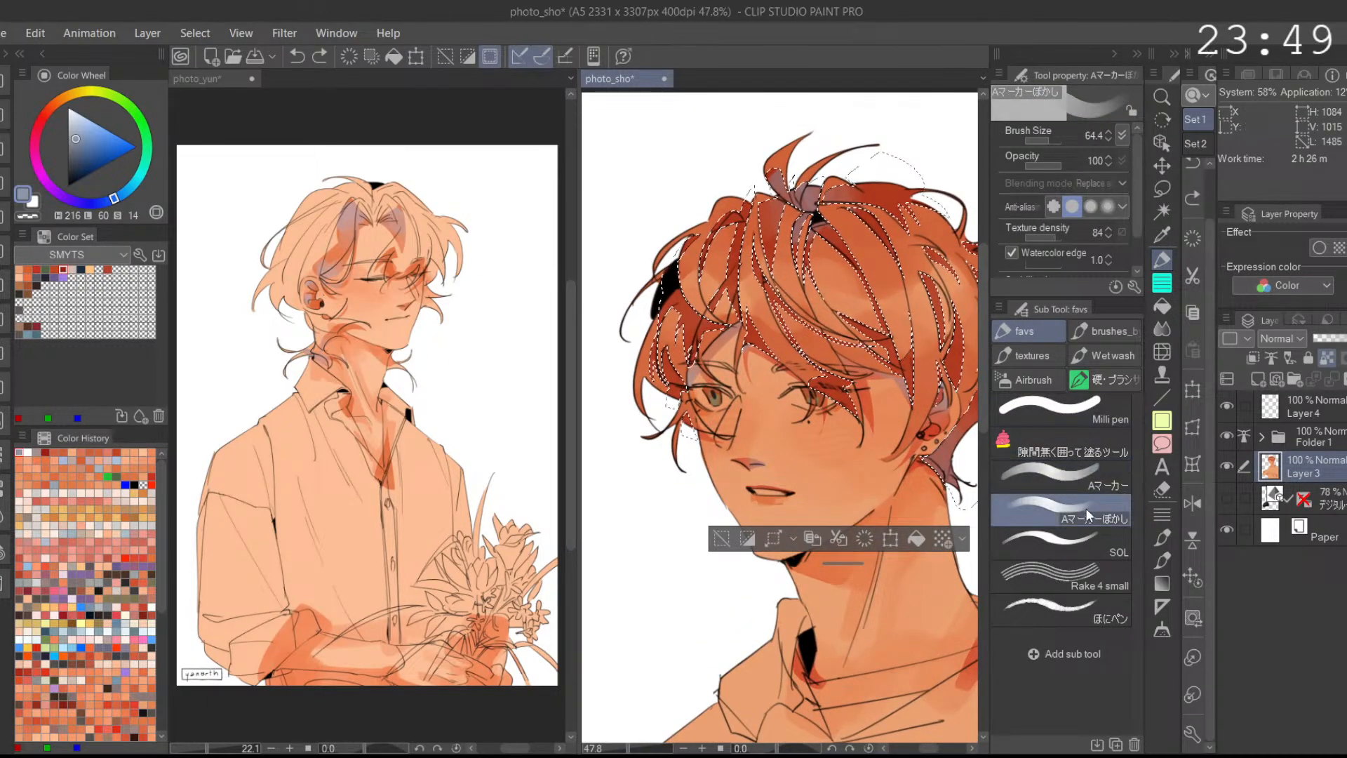
left_click(1062, 482)
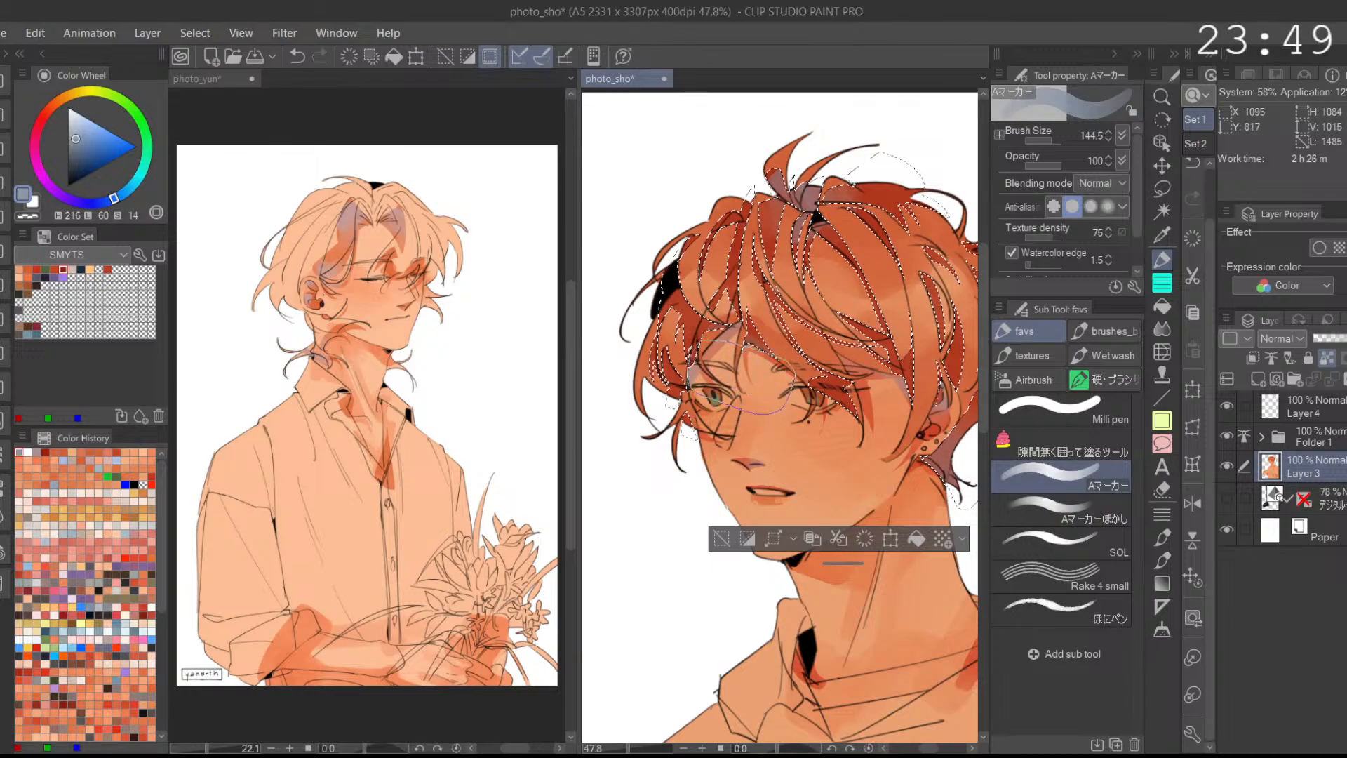
left_click(1066, 508)
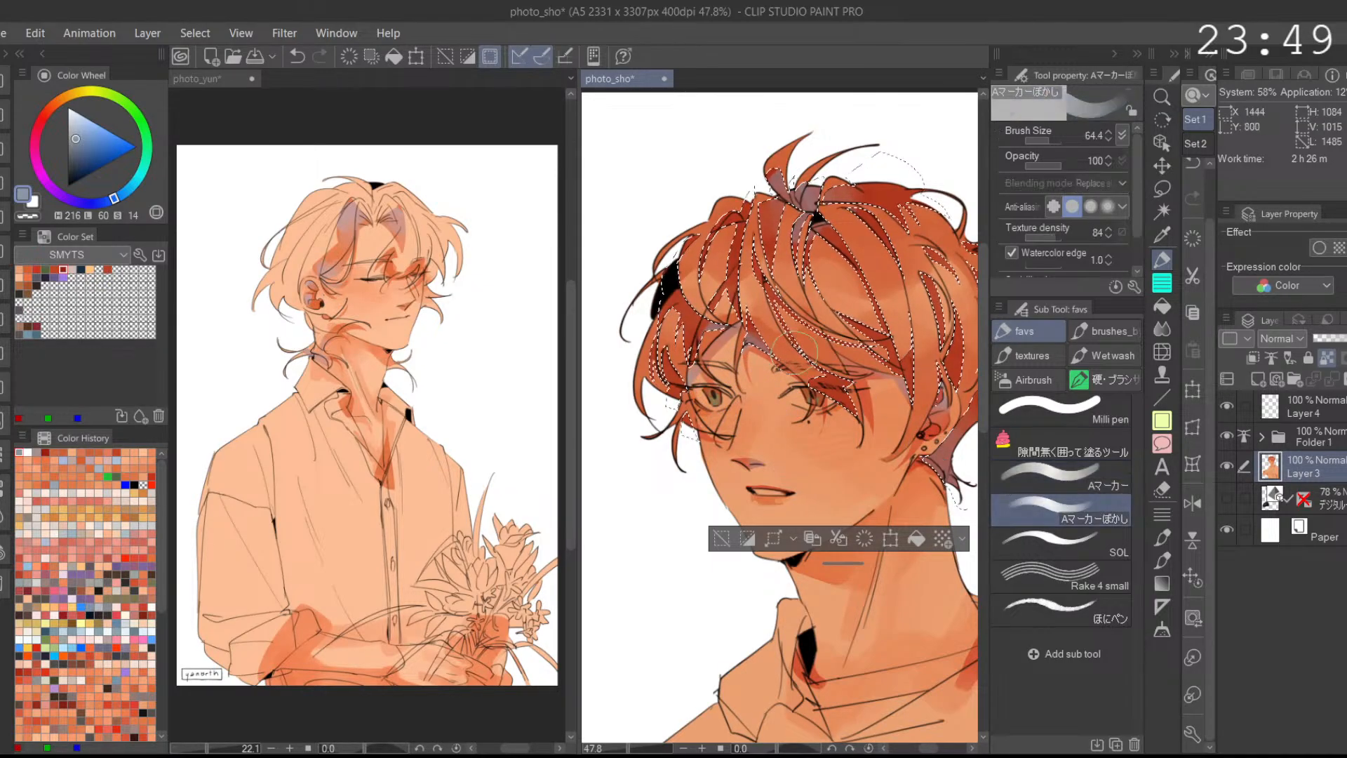
mouse_move(719, 338)
left_mouse_down()
mouse_move(738, 305)
mouse_move(762, 341)
mouse_move(770, 333)
left_mouse_up()
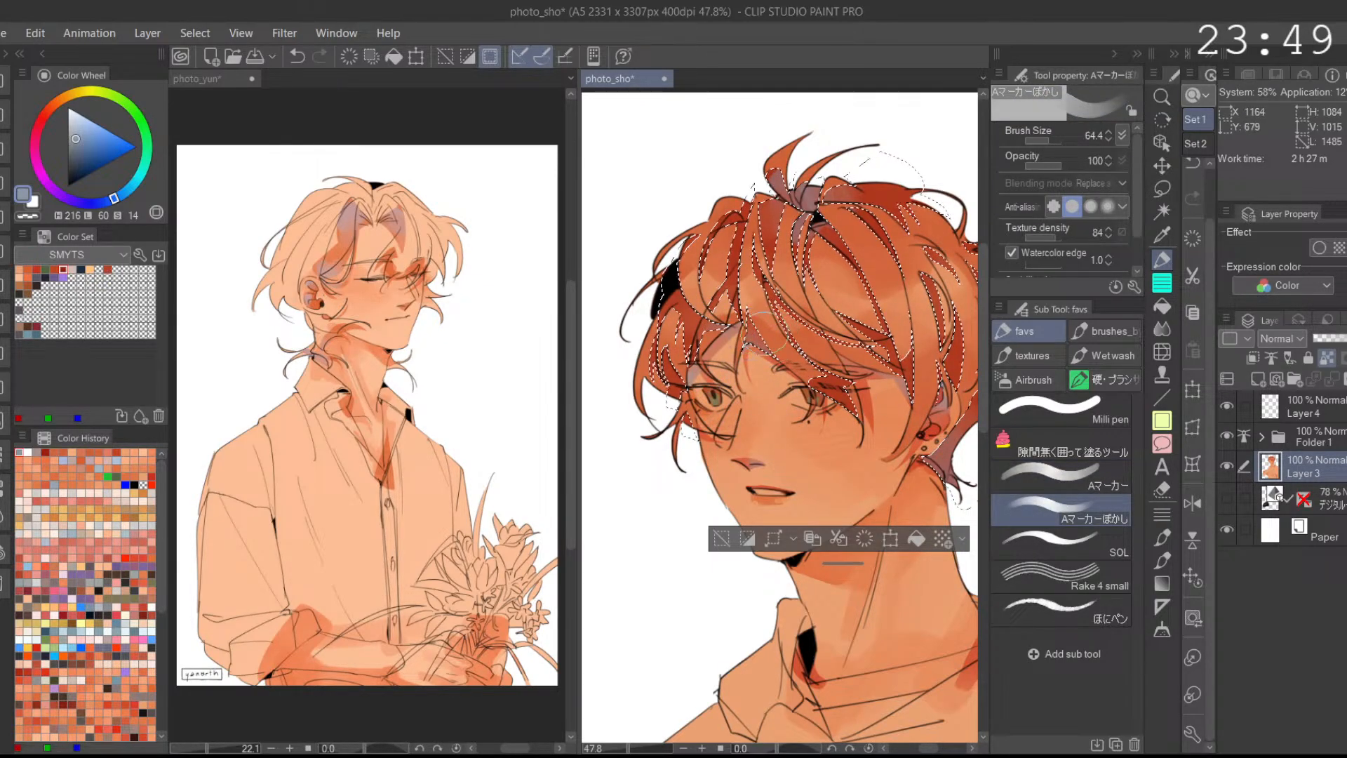
key("ctrl+d")
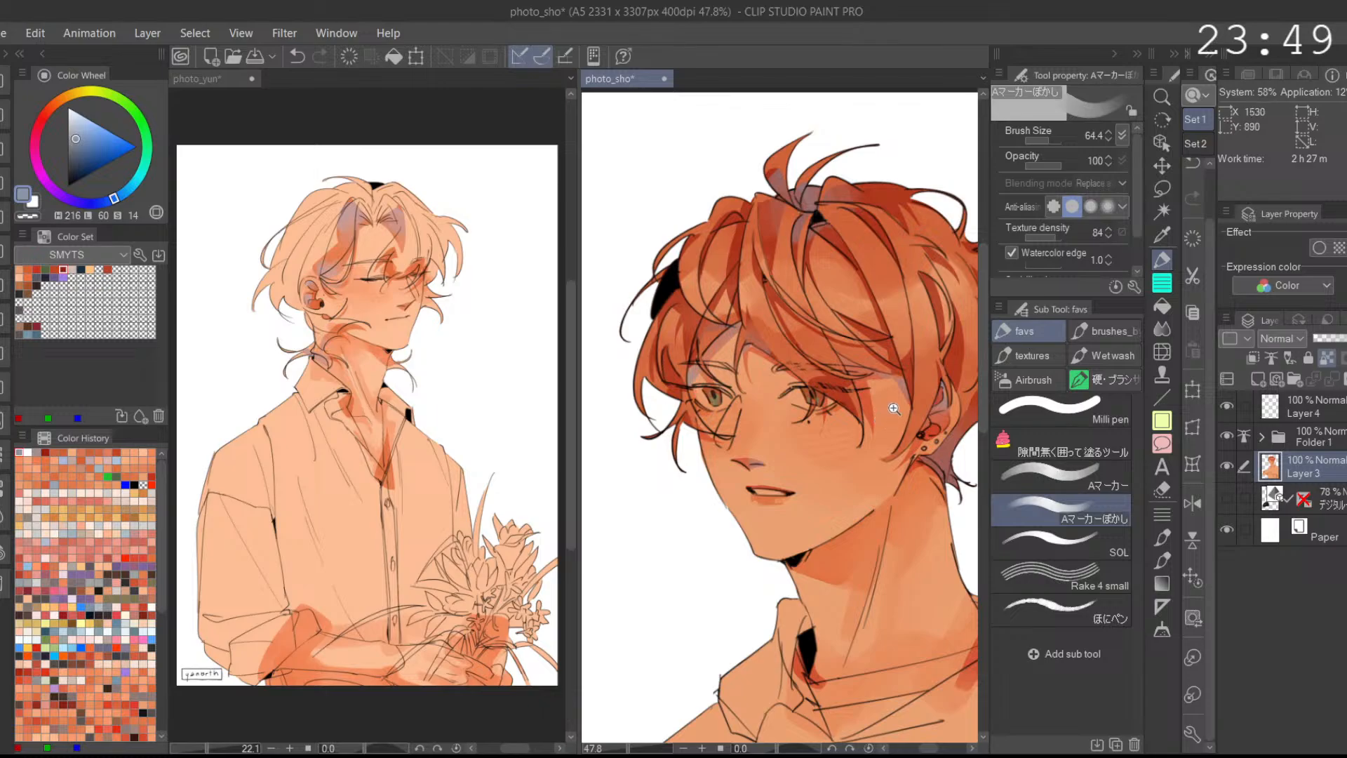
key("ctrl+z")
Step: Paint greyish blue on the selected side strands beside the black gap and up through the fringe
left_click(1067, 484)
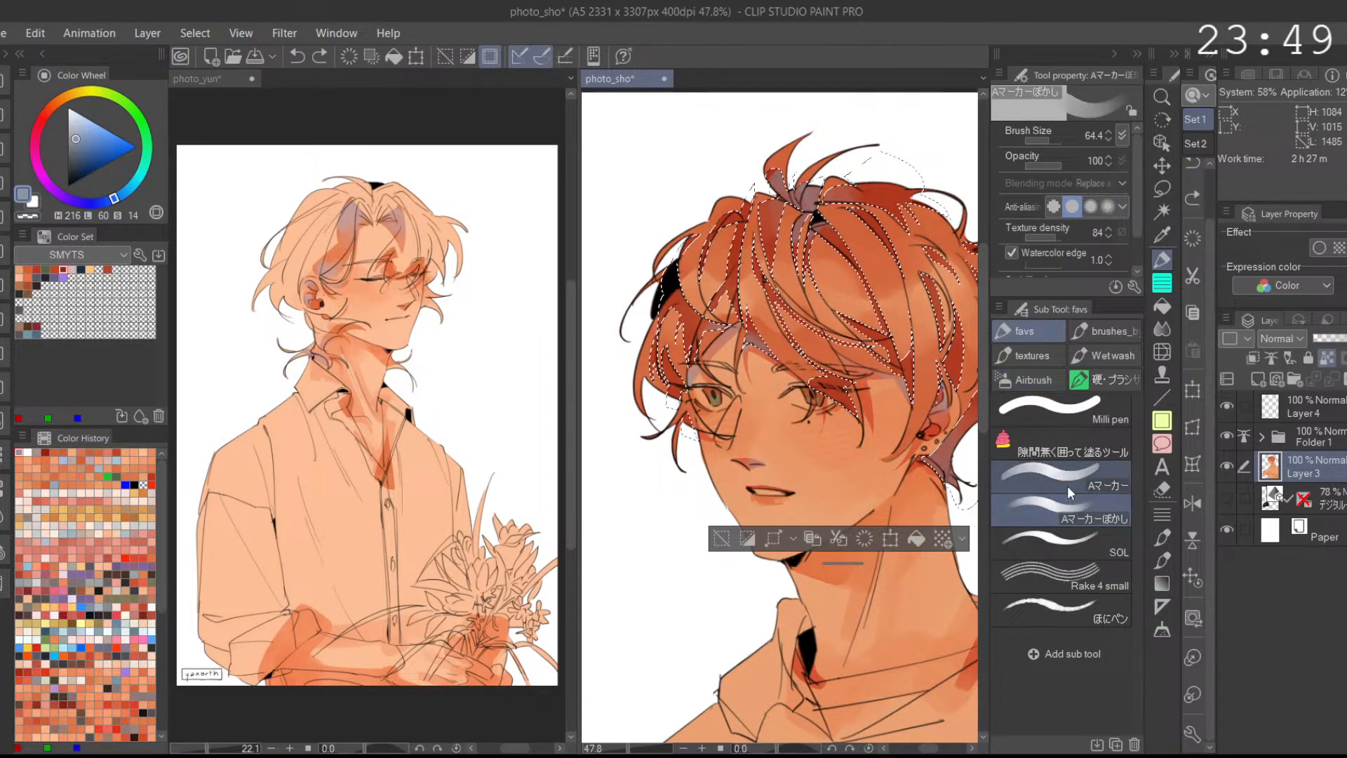
left_click_drag(781, 309, 814, 309)
left_click_drag(617, 270, 651, 319)
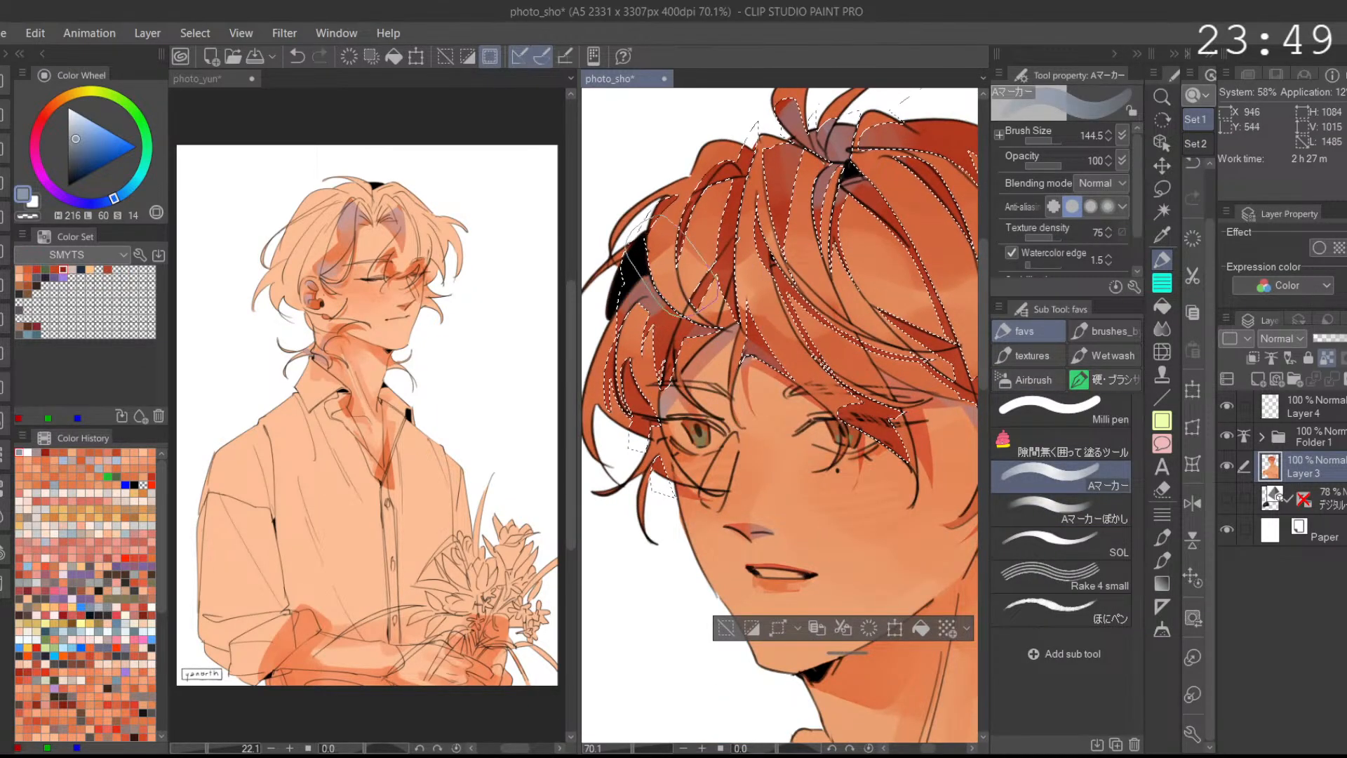
left_click_drag(765, 251, 724, 250)
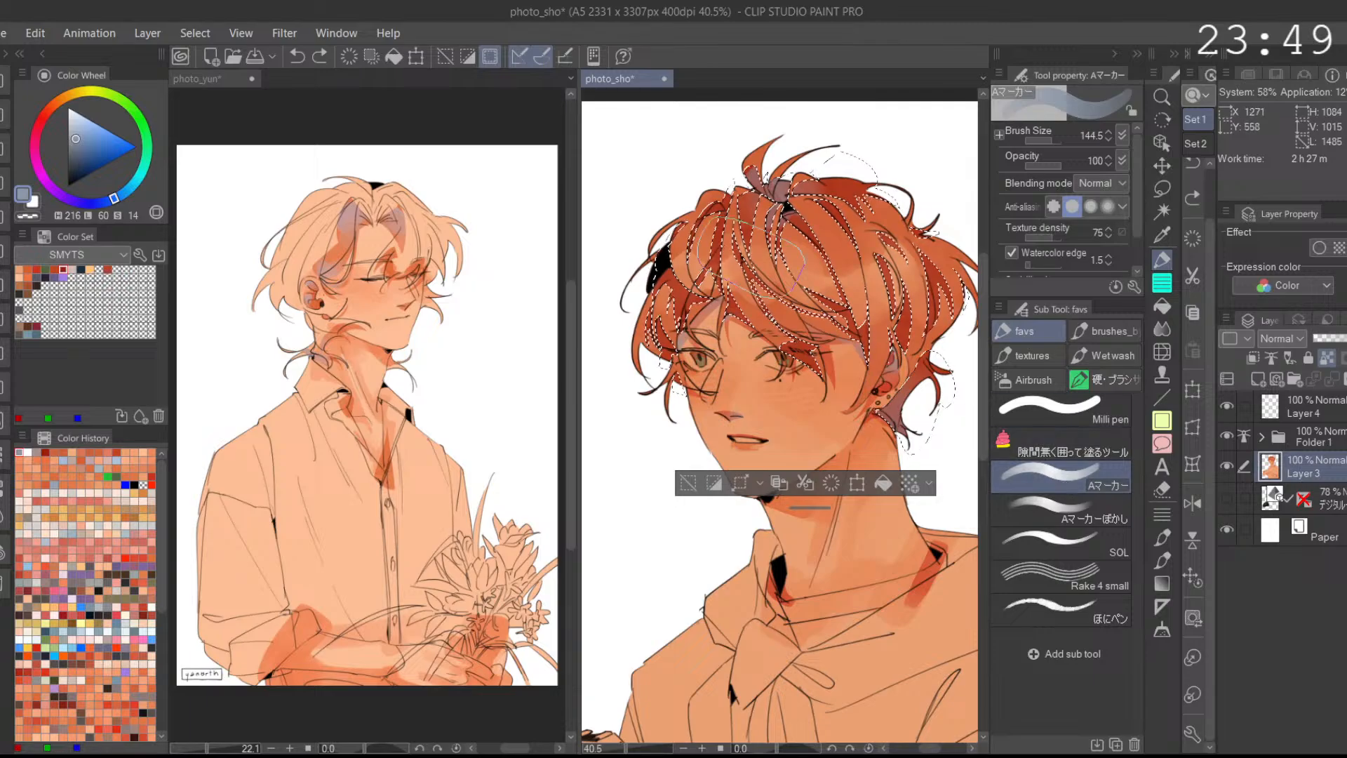
Step: Blend the greyish-blue side strands with the Aマーカーぼかし brush, clear the selection, and undo the strand shading
left_click(1038, 509)
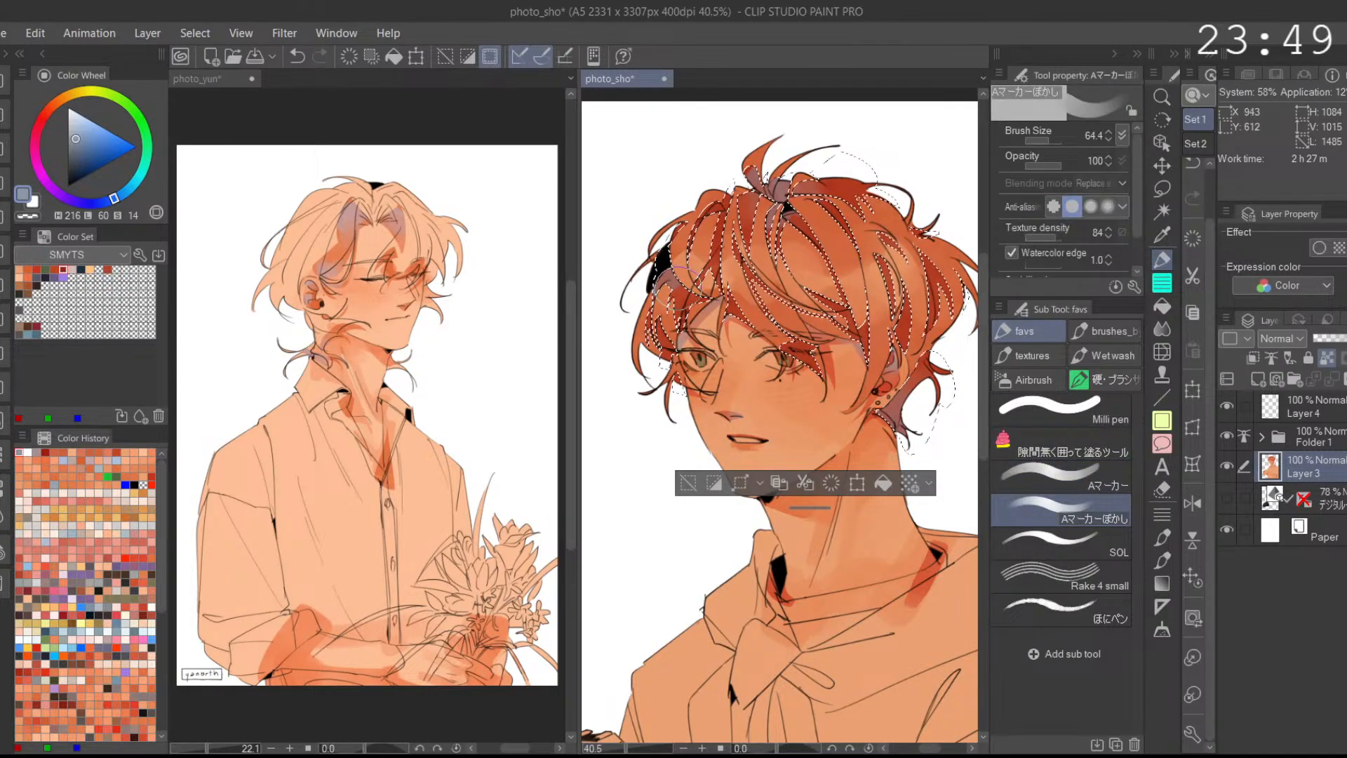
left_click_drag(686, 303, 712, 305)
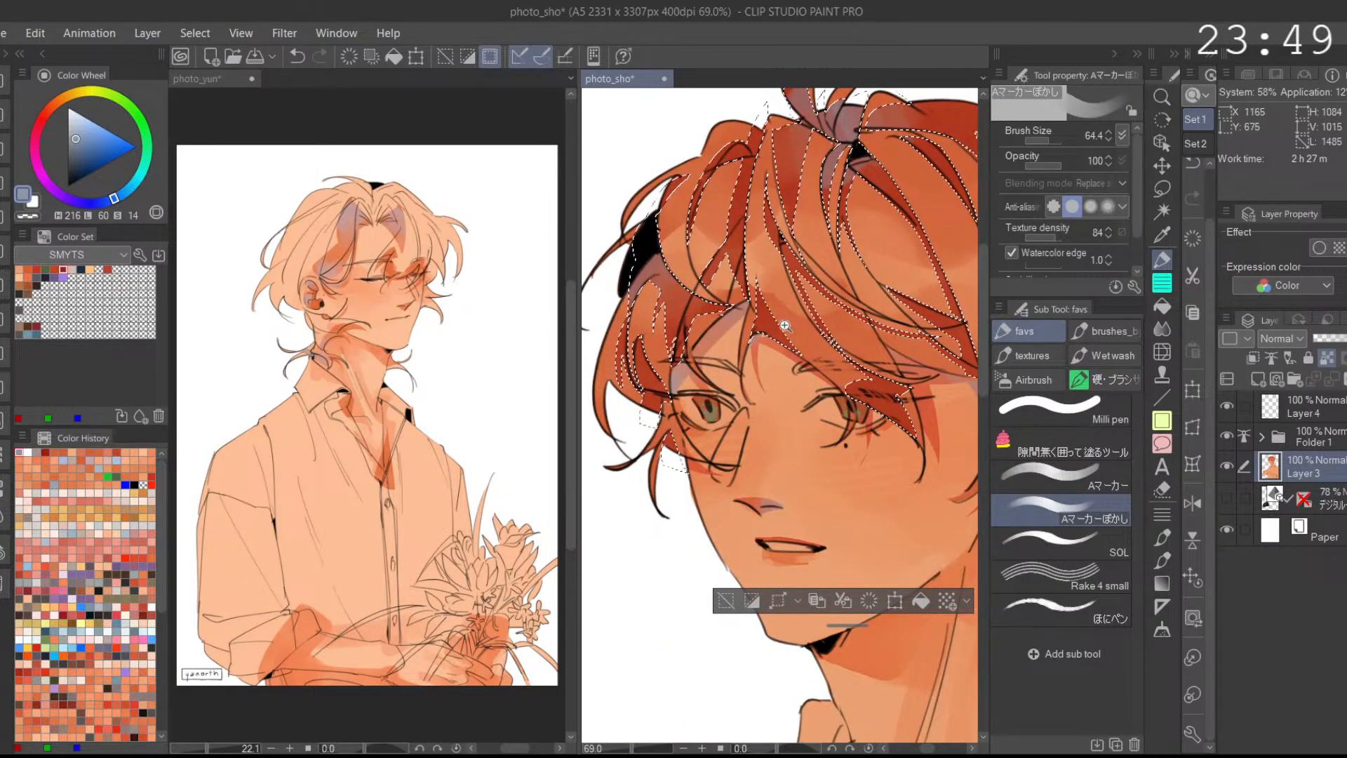
left_click(723, 602)
left_click_drag(926, 484, 854, 440)
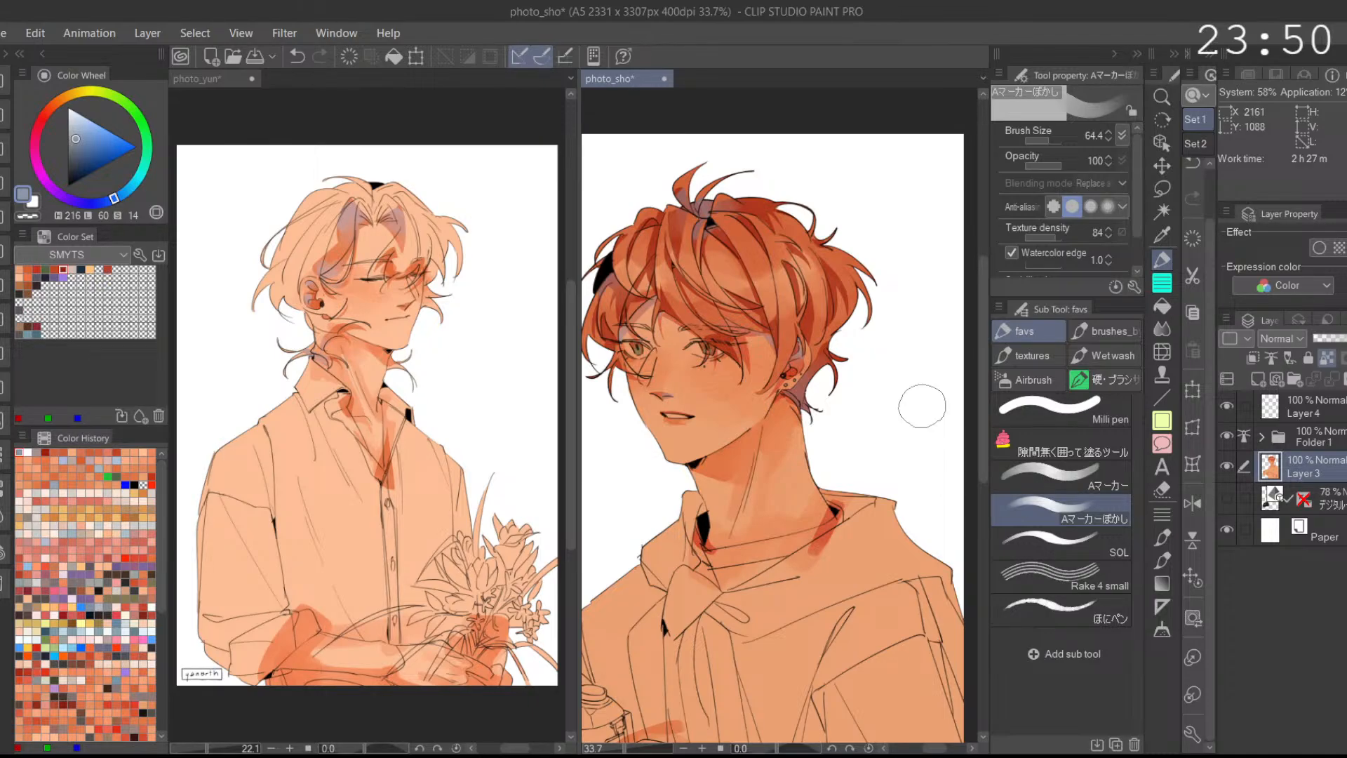
left_click_drag(774, 569, 775, 544)
key("ctrl+z")
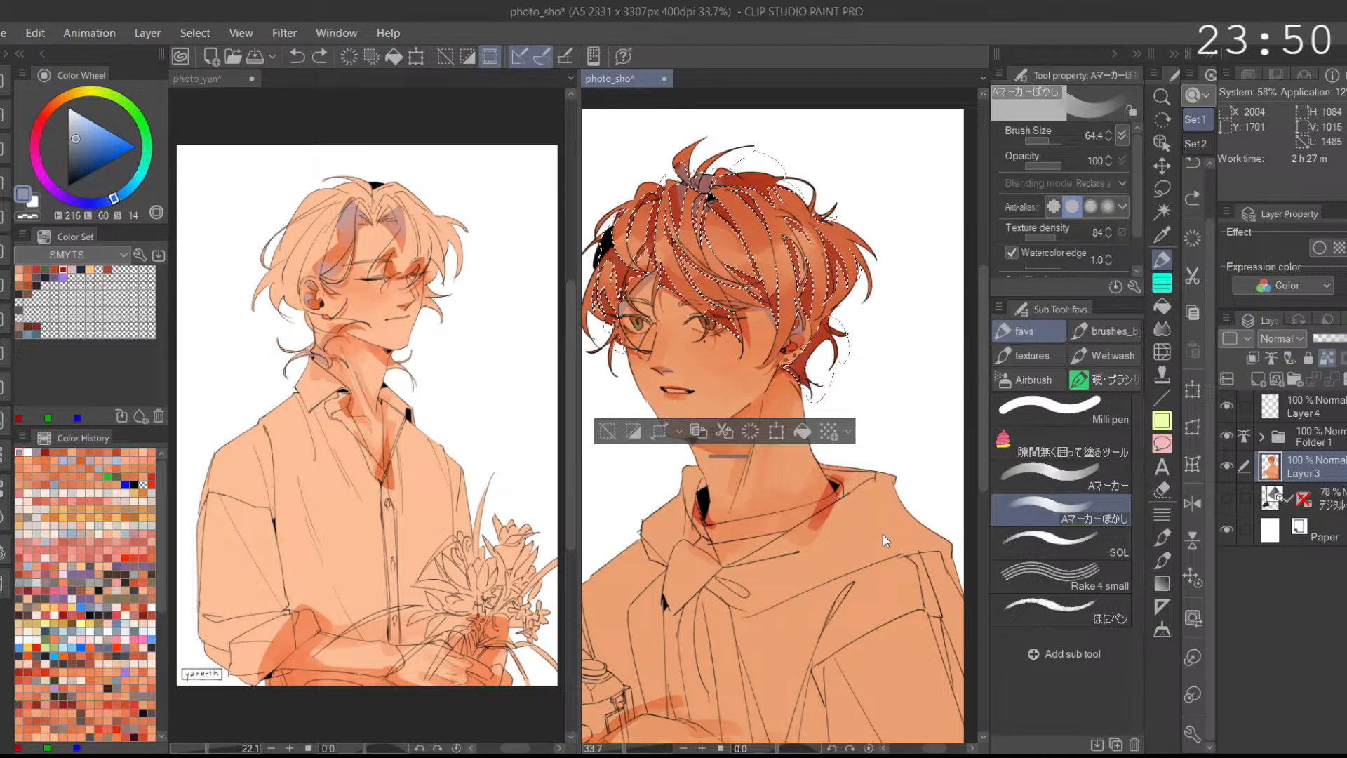
Step: Clear the selection and shade the crown of the hair dark red with the Aマーカー brush at size 144.5
key("ctrl+d")
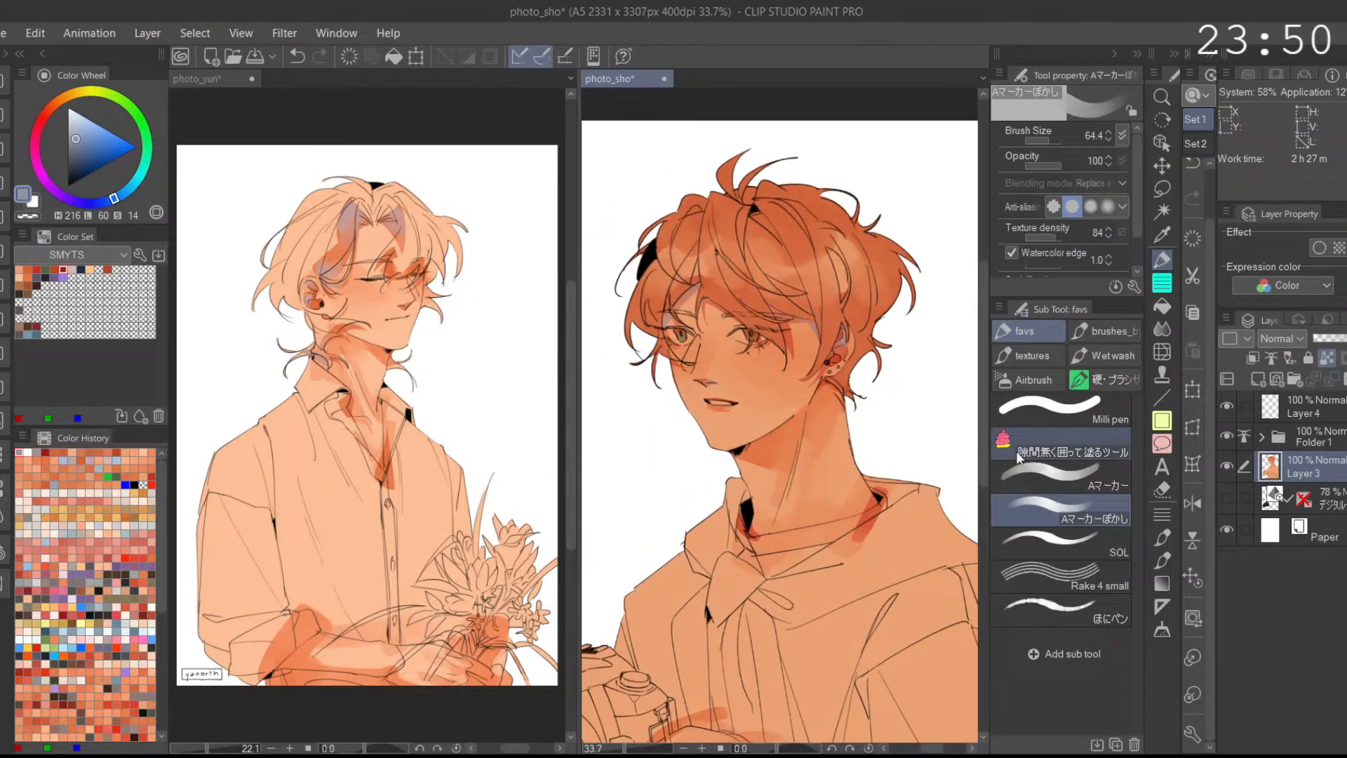
left_click(1038, 479)
left_click_drag(614, 194, 778, 196)
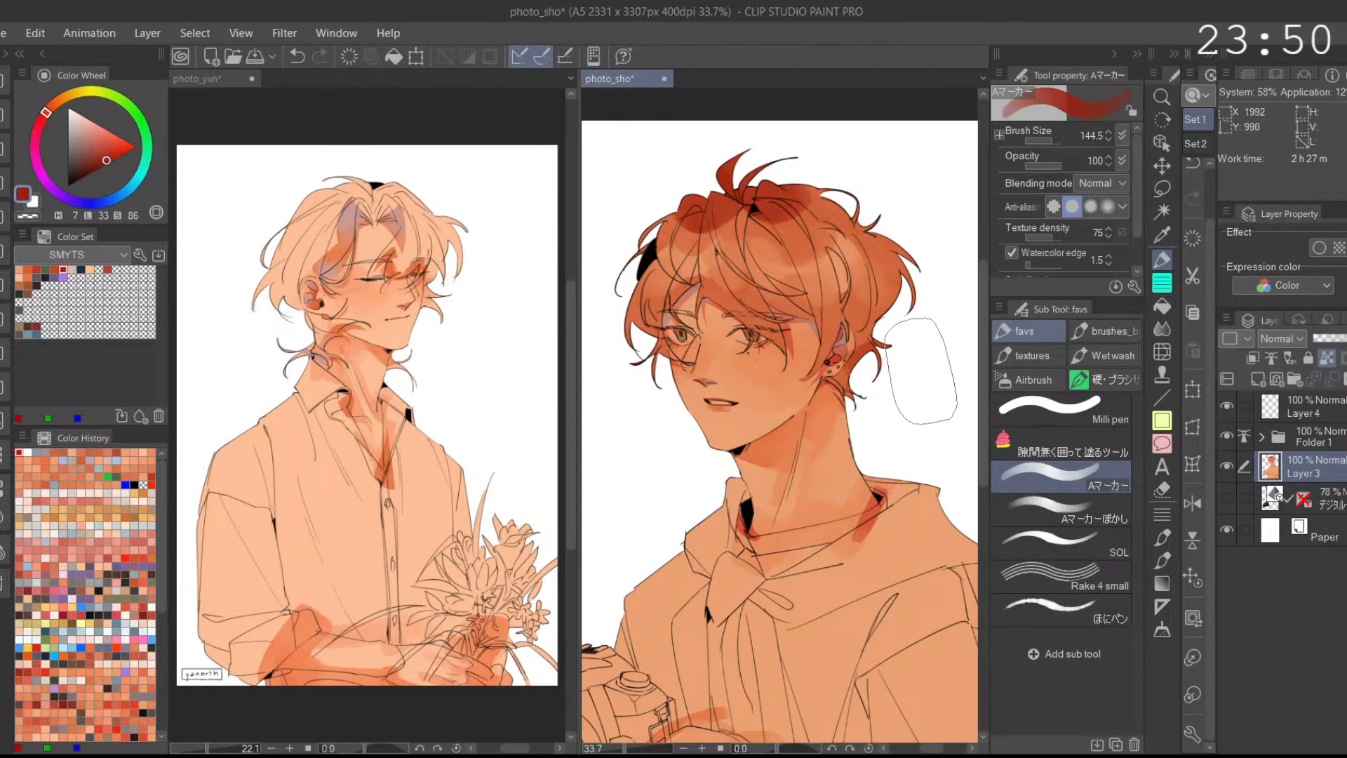
scroll(885, 376, "up", 2)
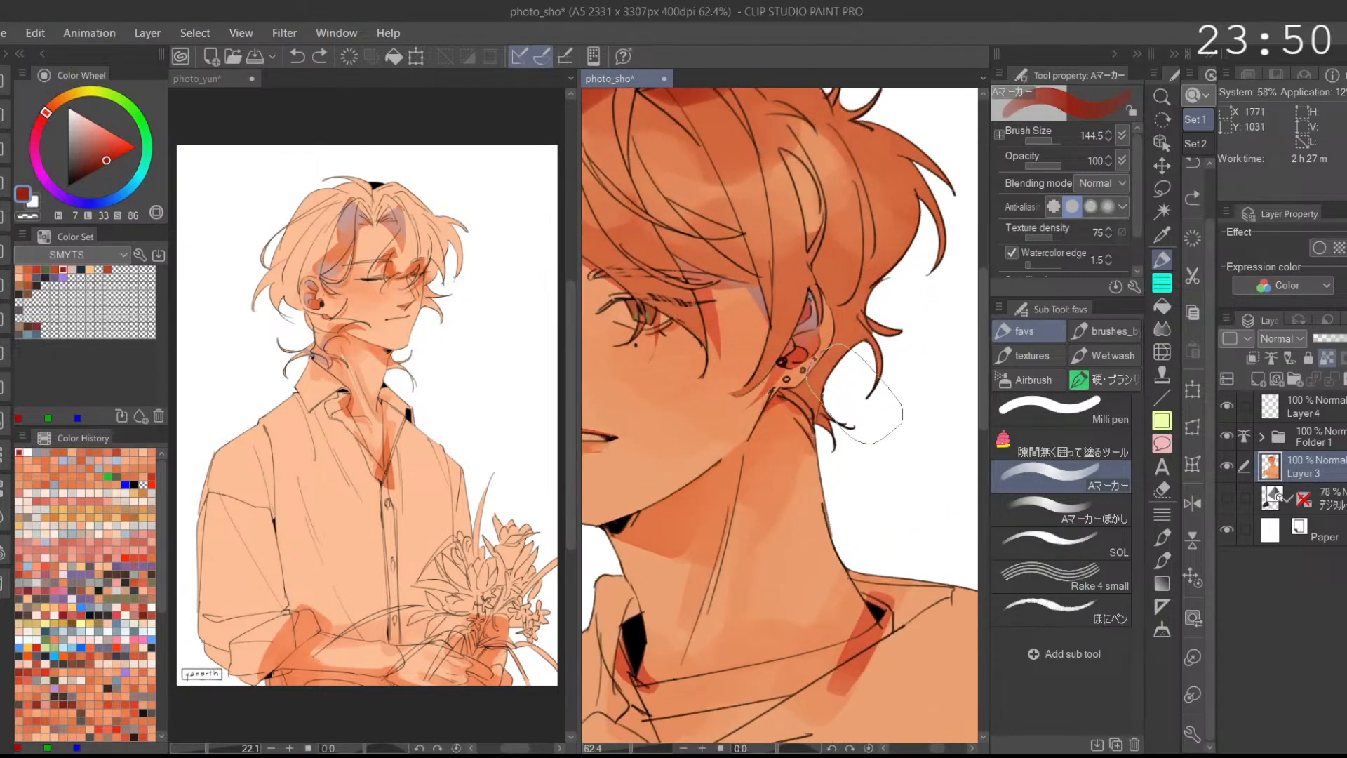
scroll(890, 358, "down", 1)
scroll(889, 358, "down", 1)
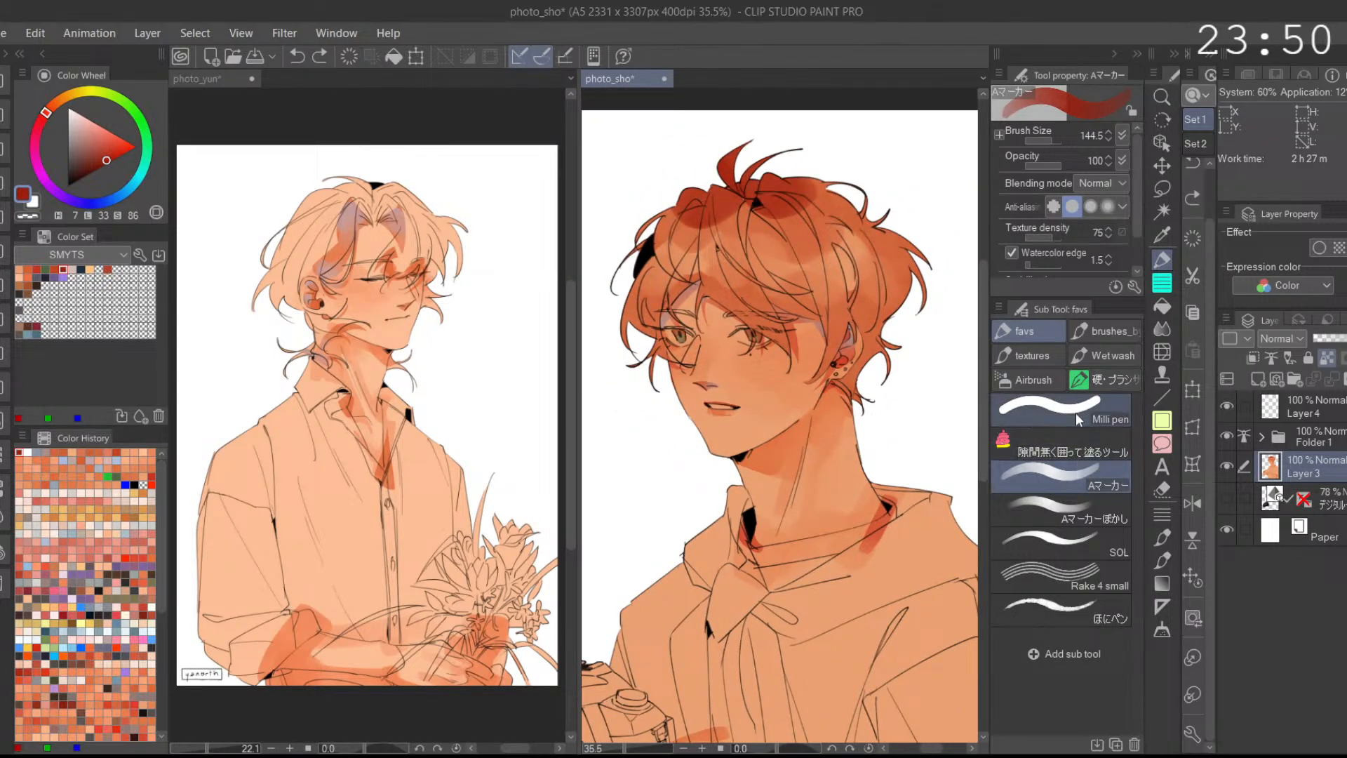
Step: Soften the dark red crown shading into the hair with the Aマーカーぼかし brush at size 64.4
left_click(1073, 509)
scroll(705, 156, "up", 2)
scroll(705, 155, "down", 2)
mouse_move(706, 155)
left_mouse_down()
mouse_move(700, 189)
mouse_move(670, 162)
left_mouse_up()
left_click_drag(771, 169, 833, 154)
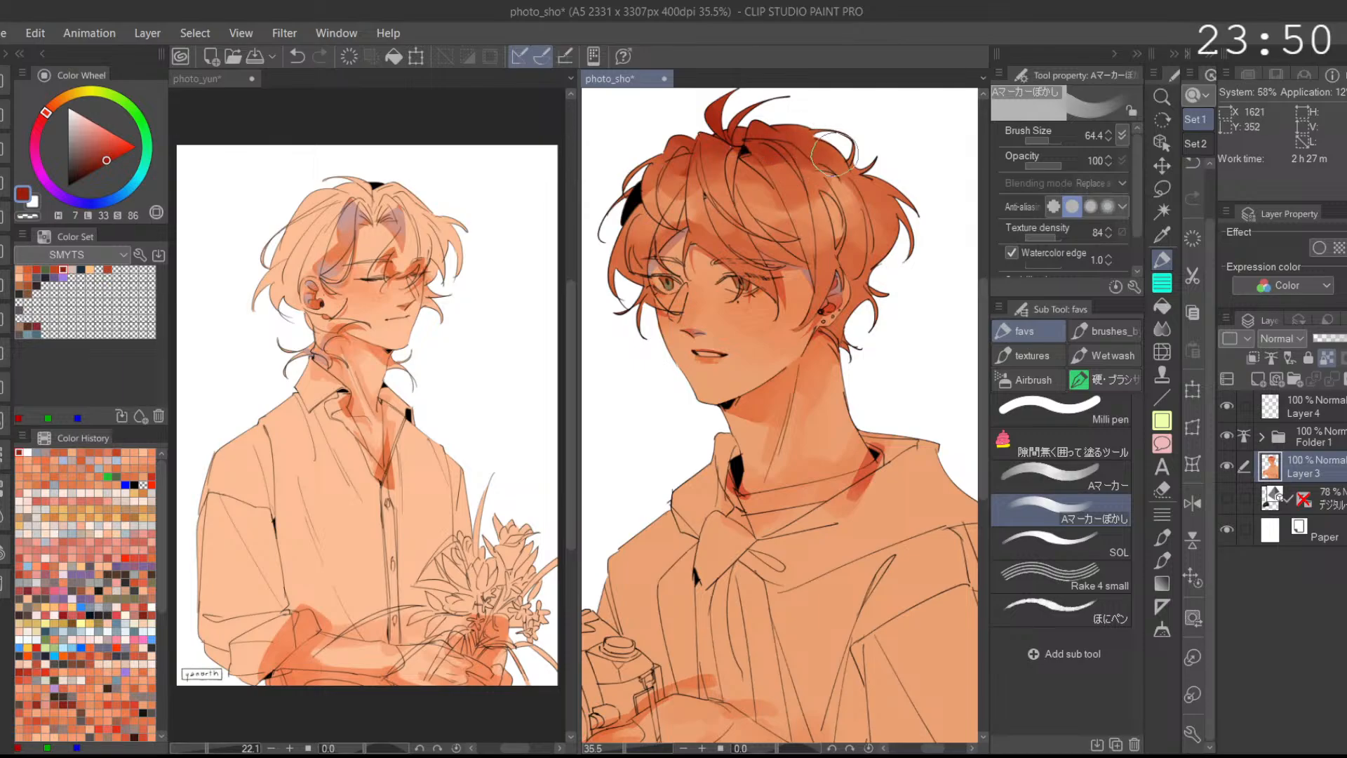
Step: Shade the hair at the back of the head behind the ear dark red and blend the shading
left_click(1056, 477)
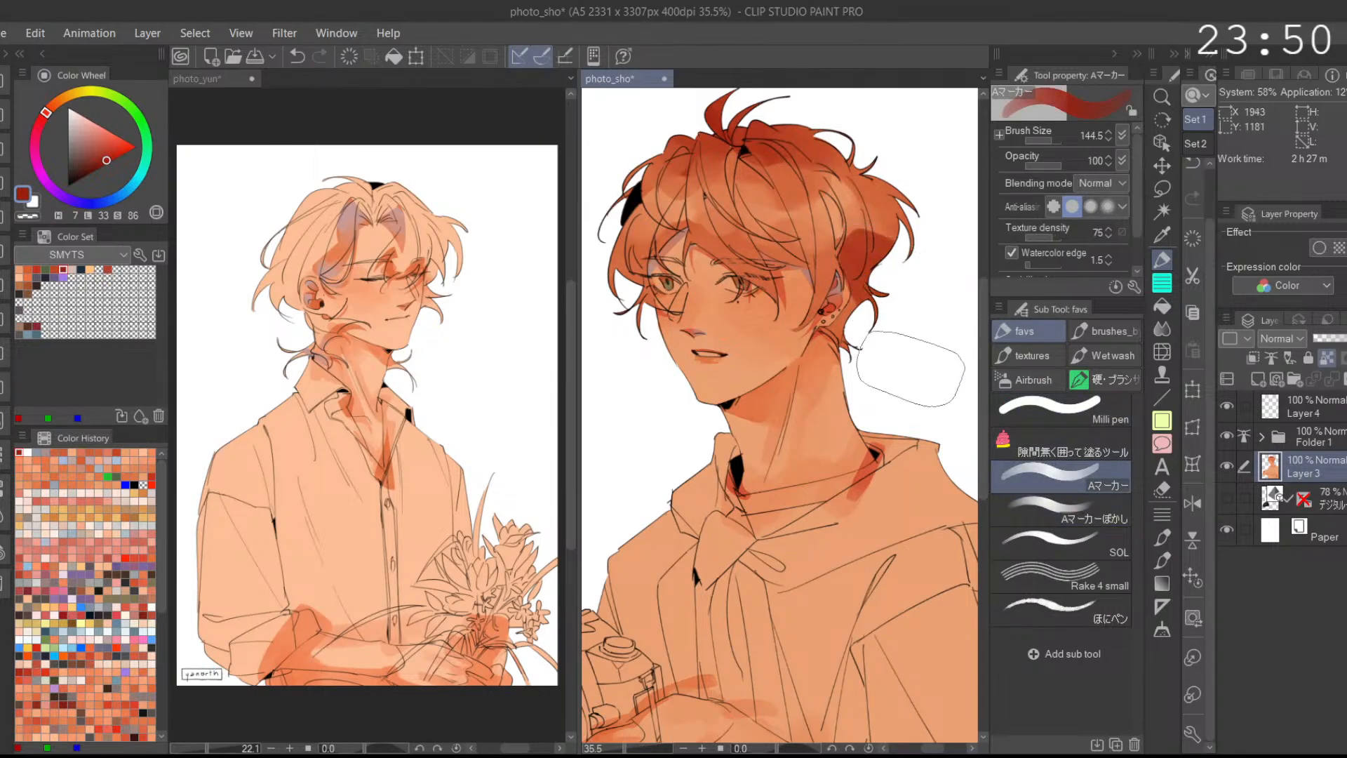
left_click(1073, 508)
mouse_move(878, 218)
left_mouse_down()
mouse_move(853, 205)
mouse_move(854, 243)
mouse_move(864, 268)
mouse_move(886, 225)
mouse_move(882, 196)
mouse_move(890, 273)
left_mouse_up()
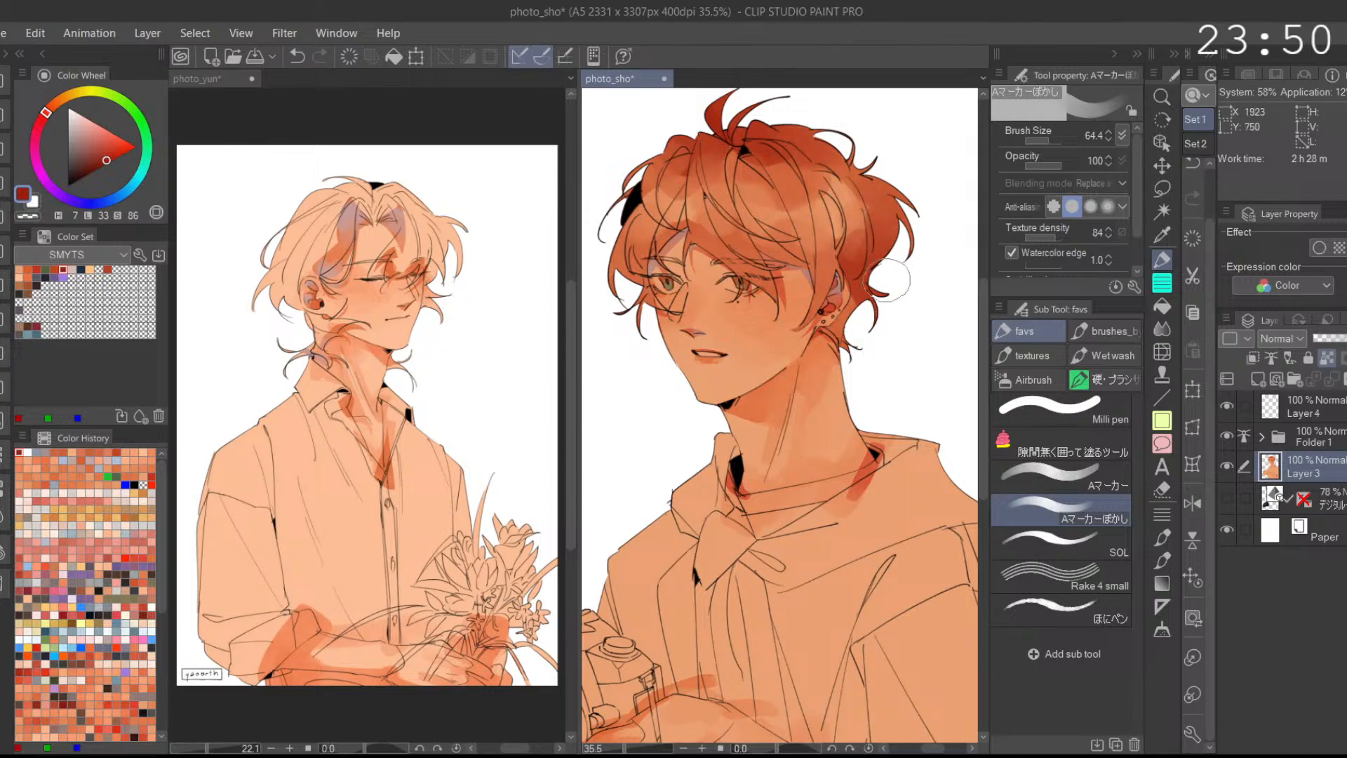
Step: Shade the fringe above the far eye dark red with the Aマーカー brush at size 144.5 and blend it with Aマーカーぼかし
left_click(1052, 474)
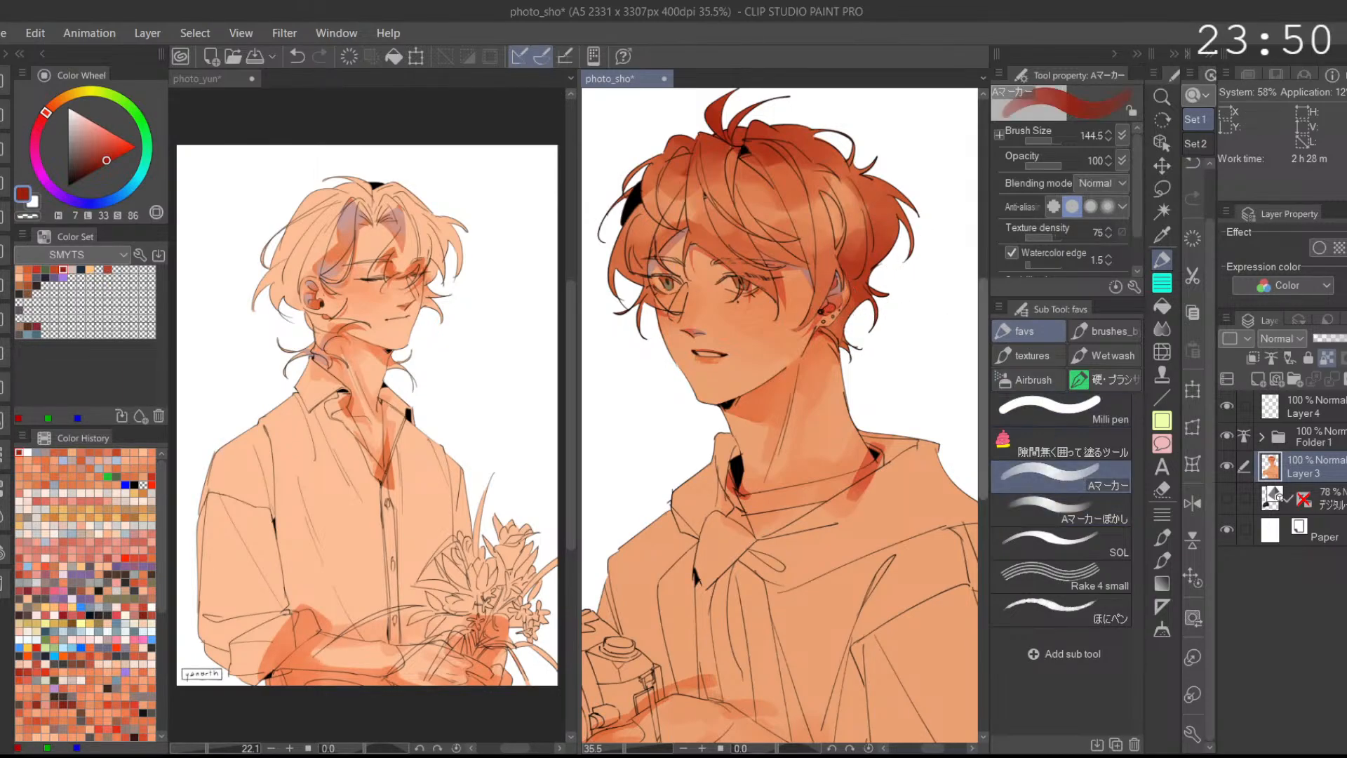
left_click(1076, 504)
left_click_drag(653, 208, 688, 206)
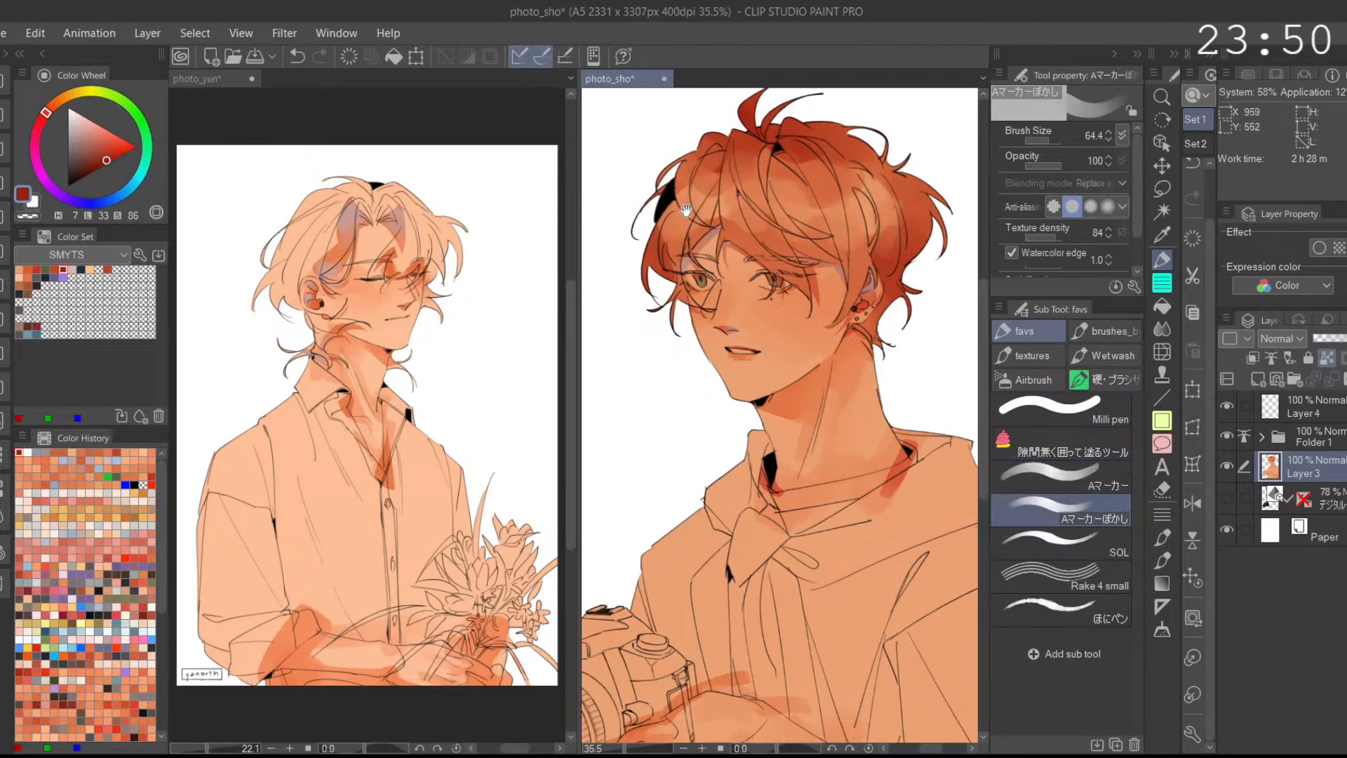
scroll(688, 205, "up", 1)
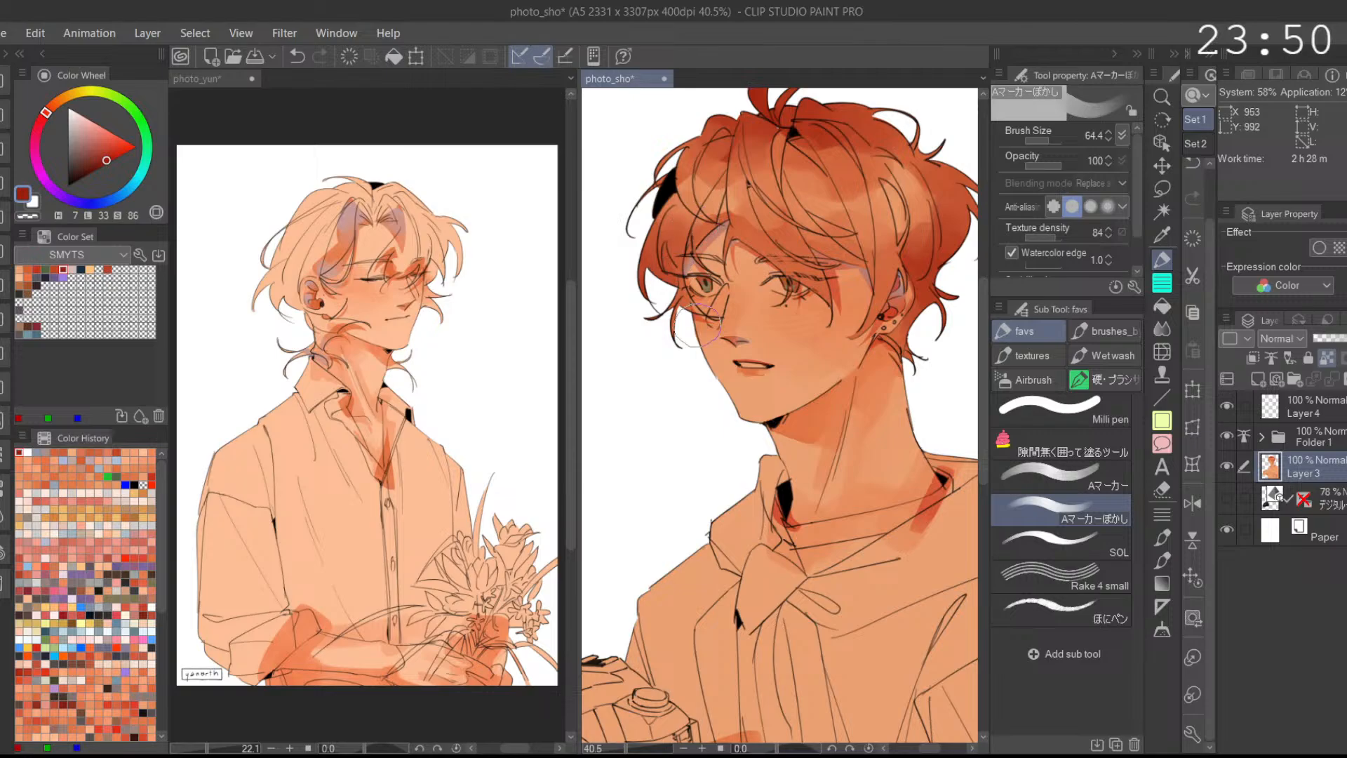
scroll(859, 230, "down", 2)
left_click(1076, 480)
scroll(818, 244, "up", 6)
left_click_drag(767, 262, 759, 228)
key("ctrl+z")
left_click_drag(784, 272, 777, 238)
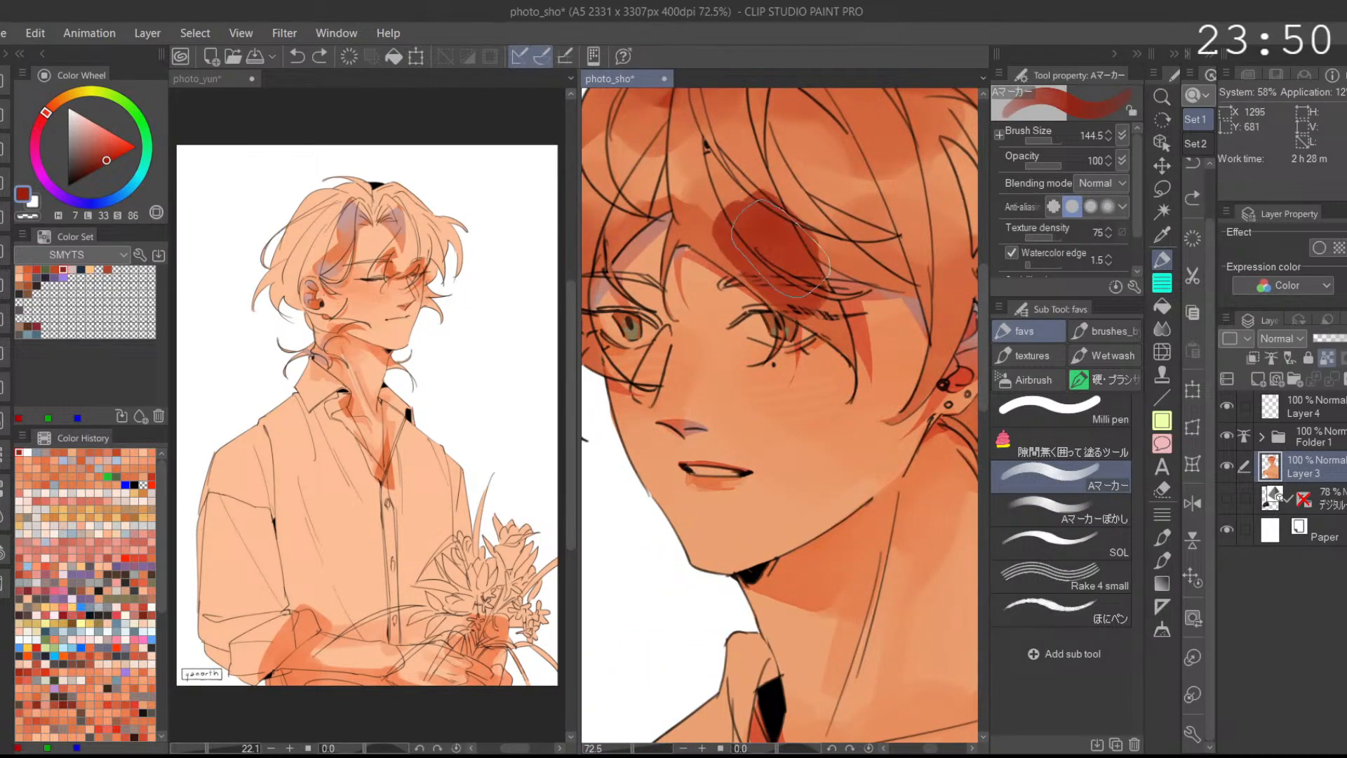
left_click(1076, 512)
scroll(850, 270, "down", 4)
mouse_move(804, 296)
left_mouse_down()
mouse_move(858, 309)
mouse_move(814, 245)
mouse_move(860, 283)
mouse_move(805, 304)
mouse_move(899, 231)
mouse_move(955, 249)
mouse_move(795, 329)
left_mouse_up()
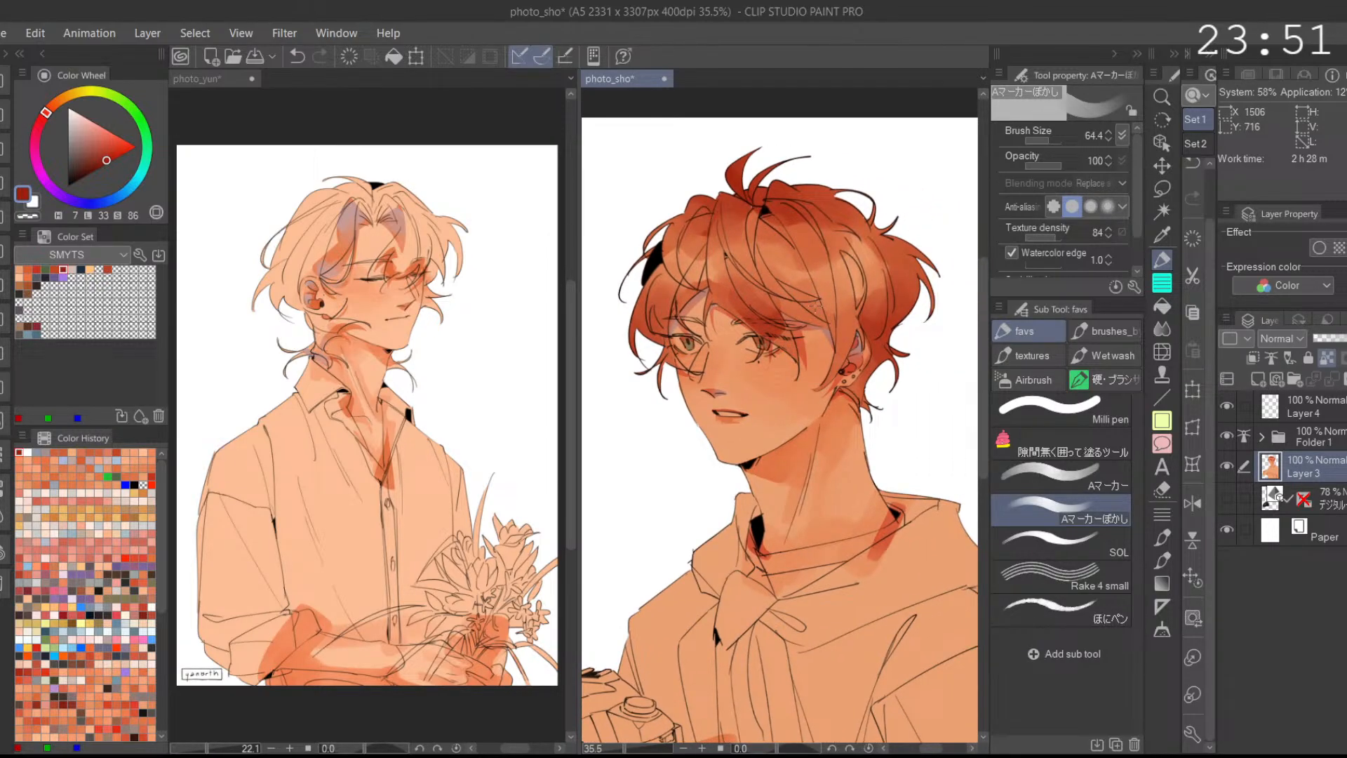
Step: Restore the previous hair strand selection, deepen those strands in dark red with the Aマーカー brush, and clear the selection
key("ctrl+shift+d")
left_click(1085, 477)
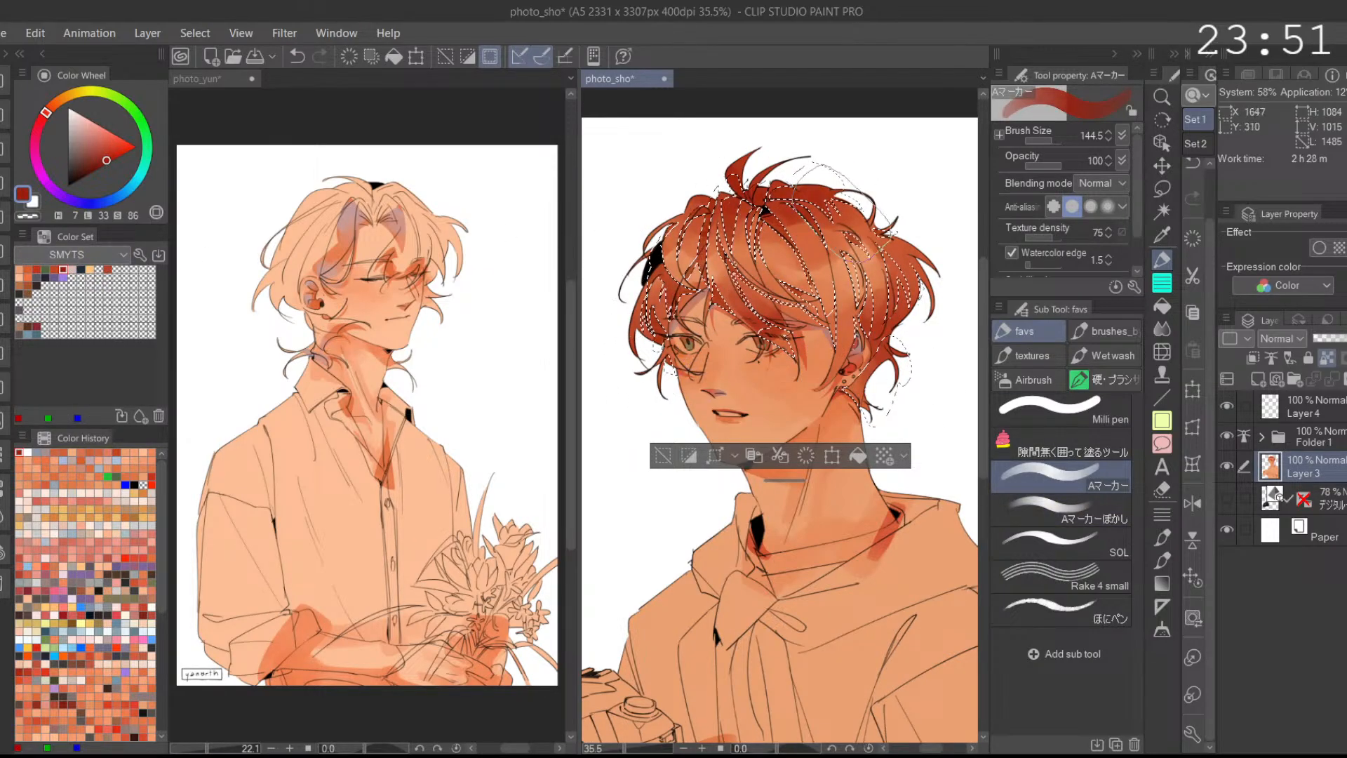
left_click(662, 456)
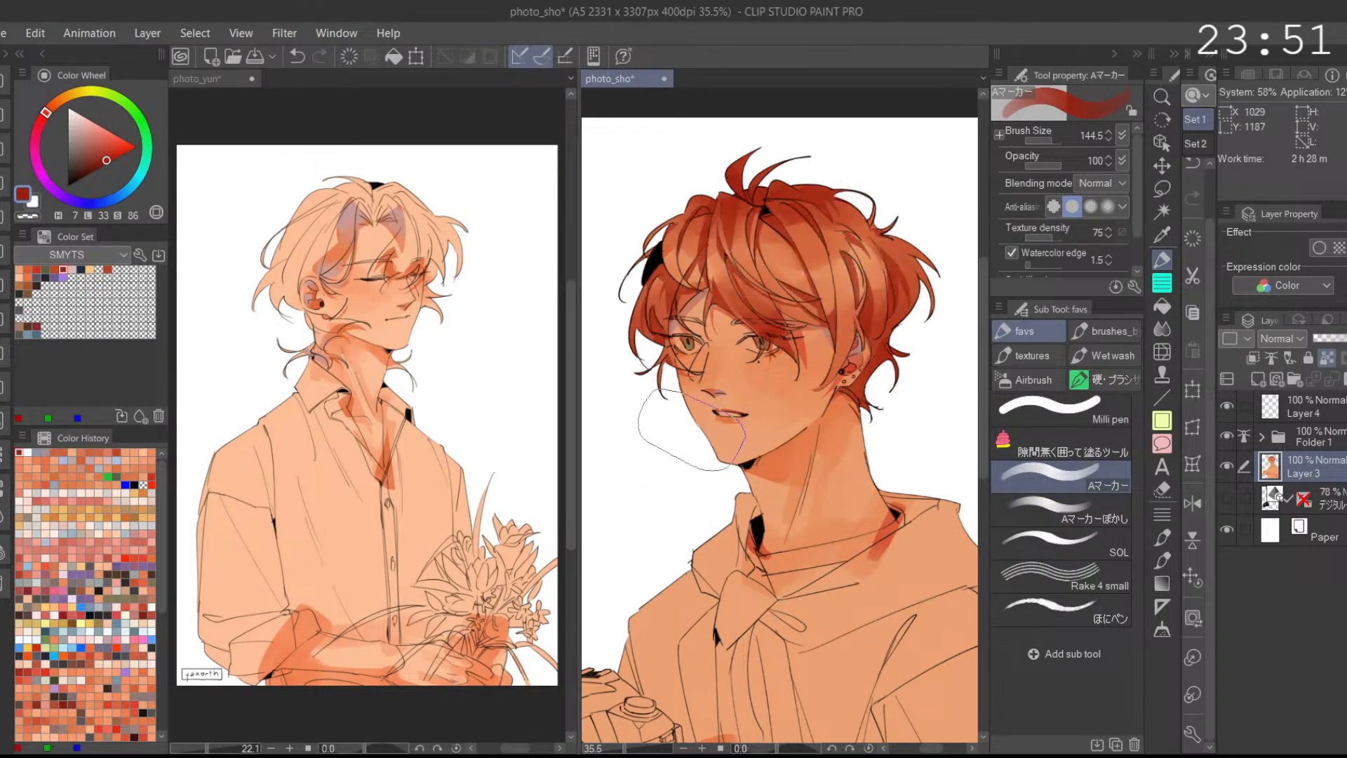
left_click_drag(882, 415, 864, 392)
left_click(882, 369, "ctrl")
scroll(881, 369, "down", 3)
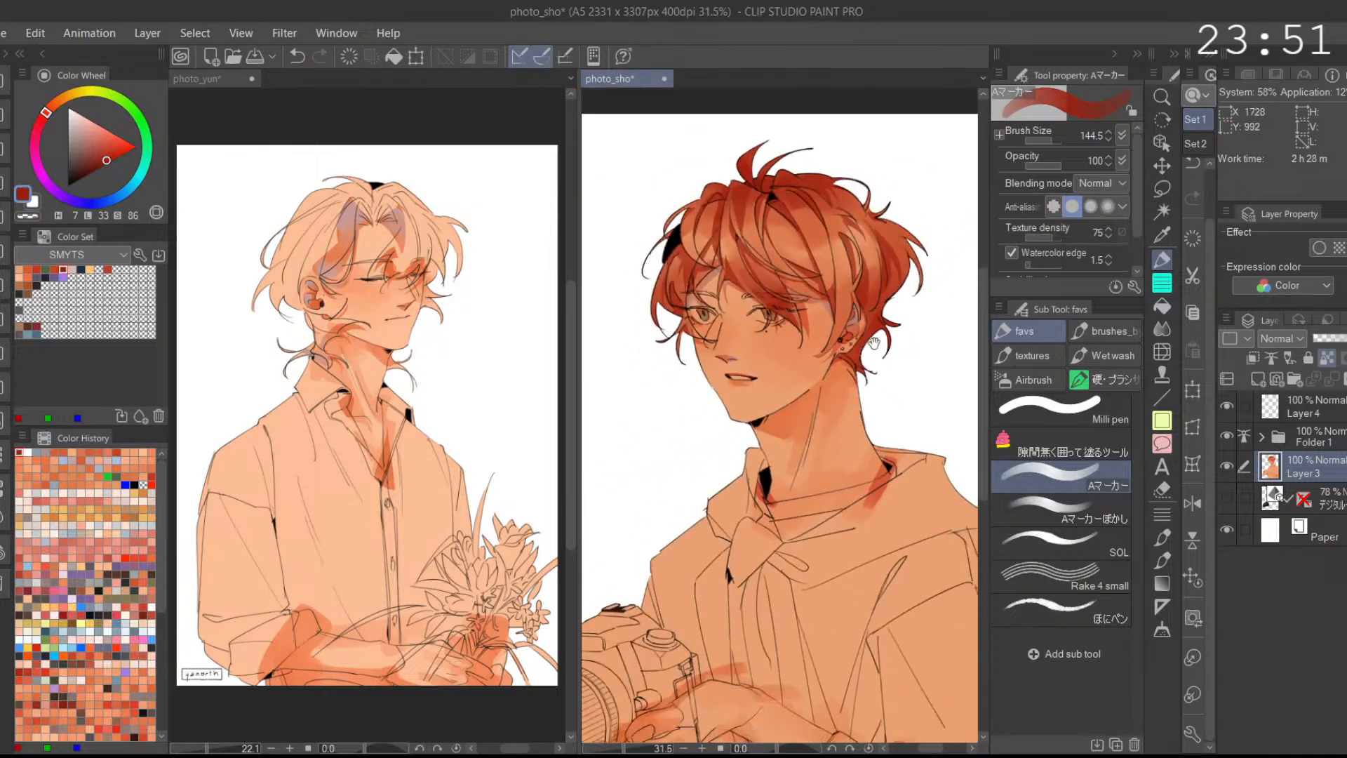
left_click_drag(848, 405, 814, 386)
Step: Reselect the hair strands, shade the crown and nape greyish-blue, blend the shading with Aマーカーぼかし, and clear the selection
key("ctrl+shift+d")
left_click_drag(830, 306, 852, 302)
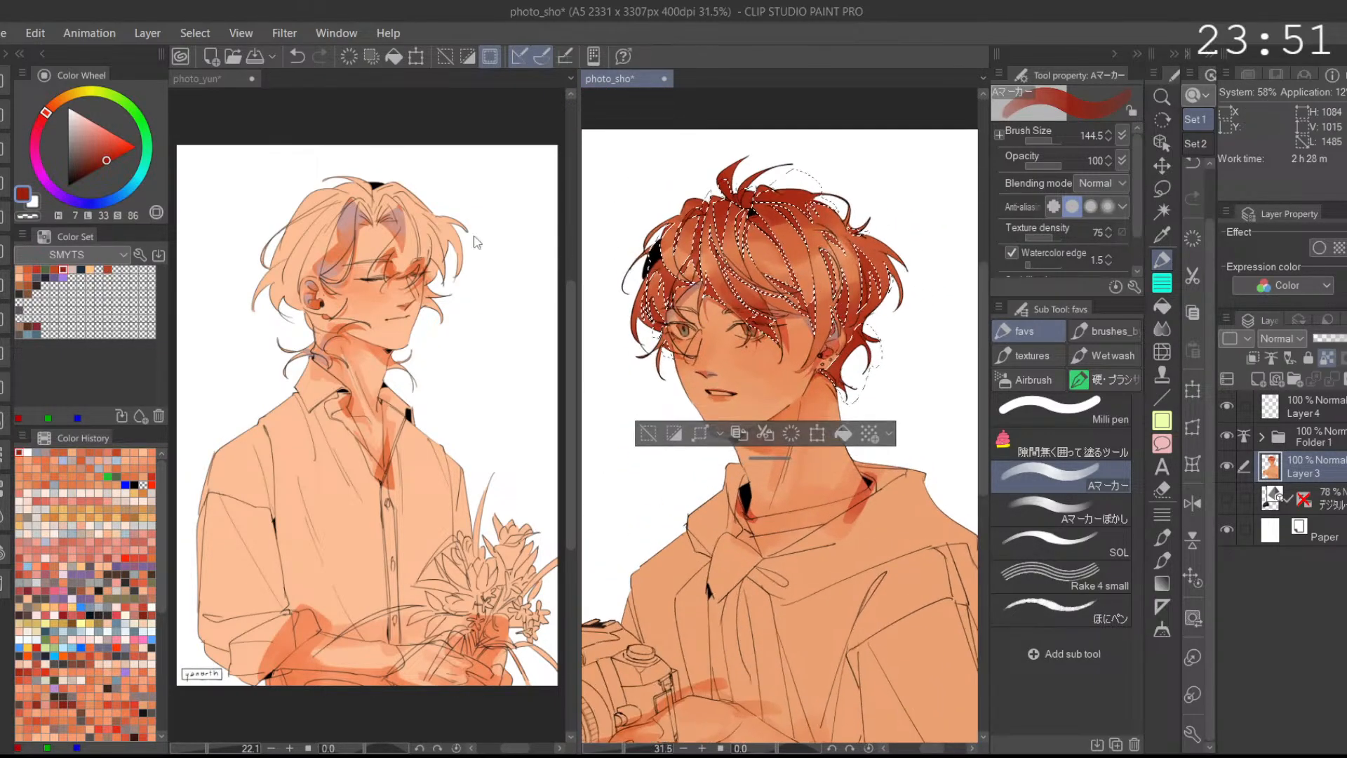
key("x")
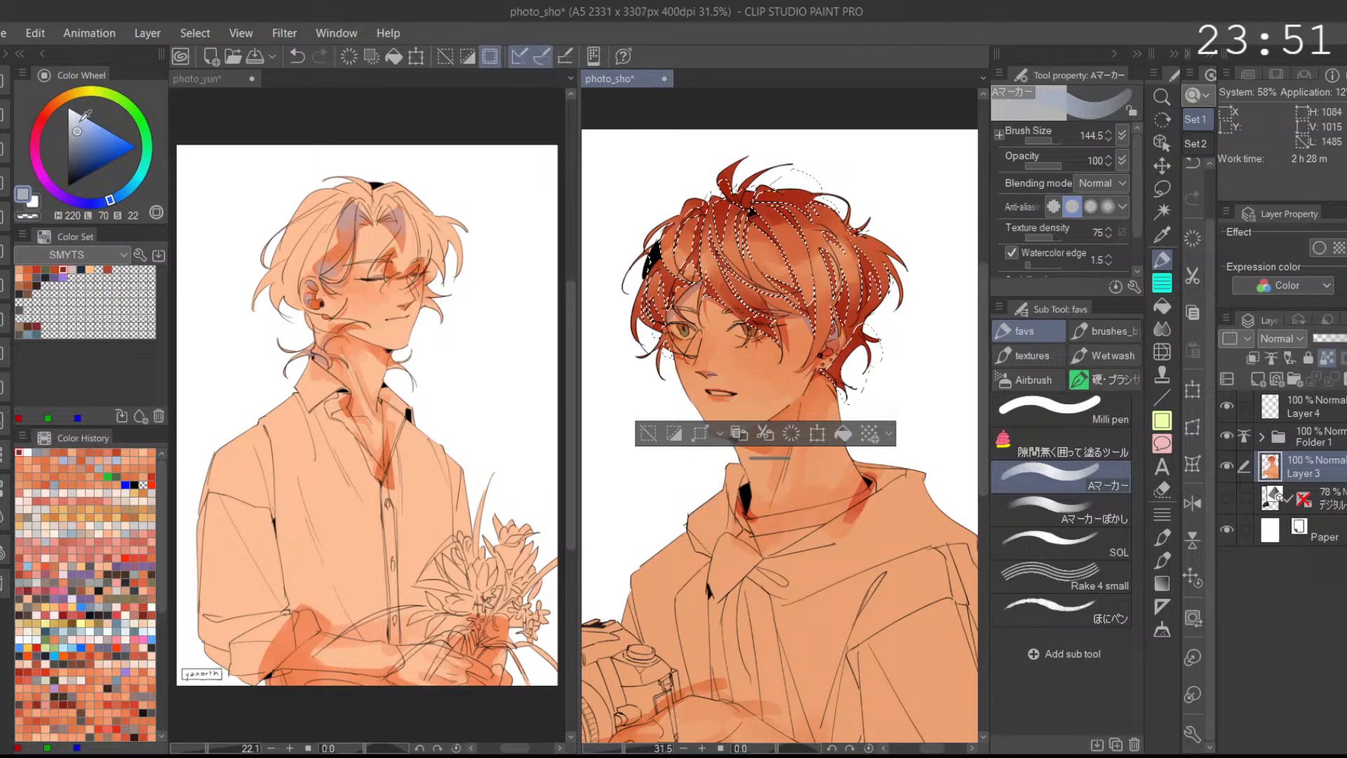
left_click_drag(736, 207, 754, 190)
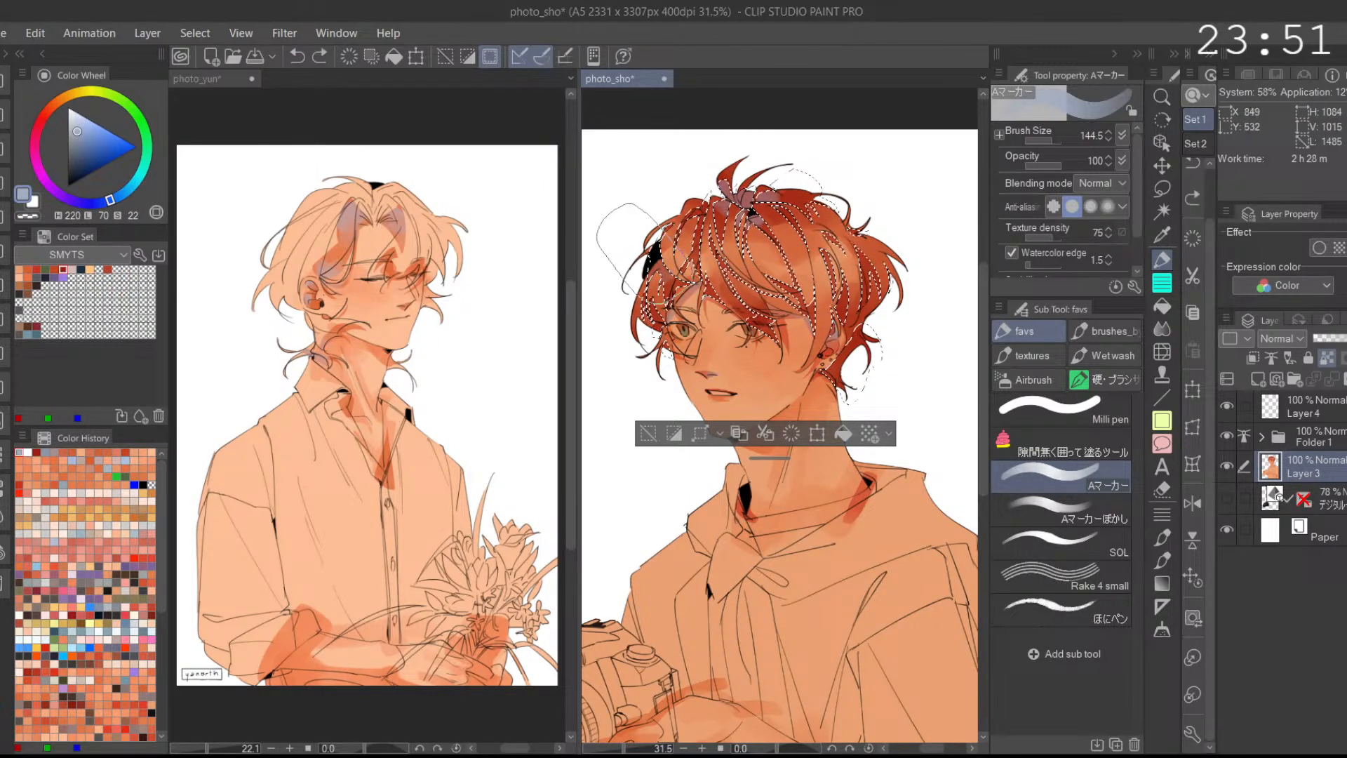
key("ctrl+z")
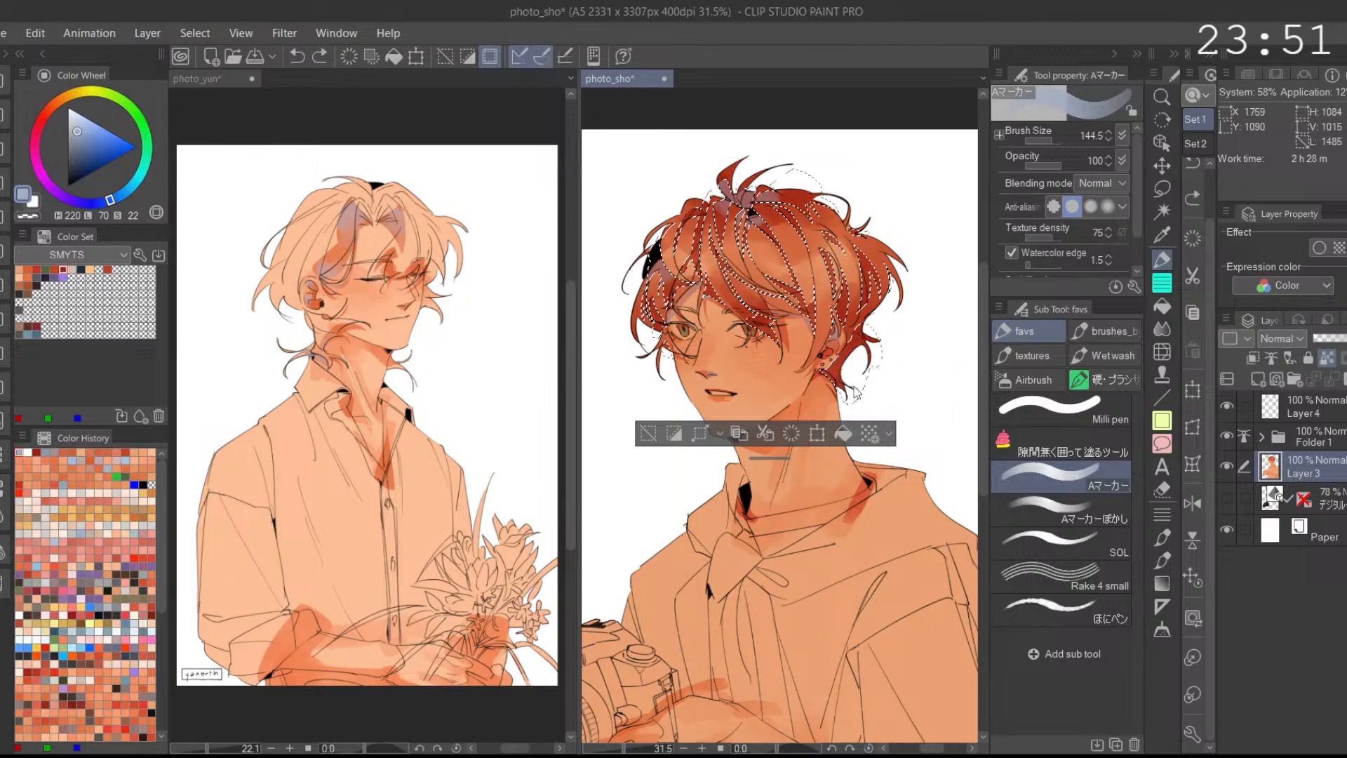
left_click(1060, 507)
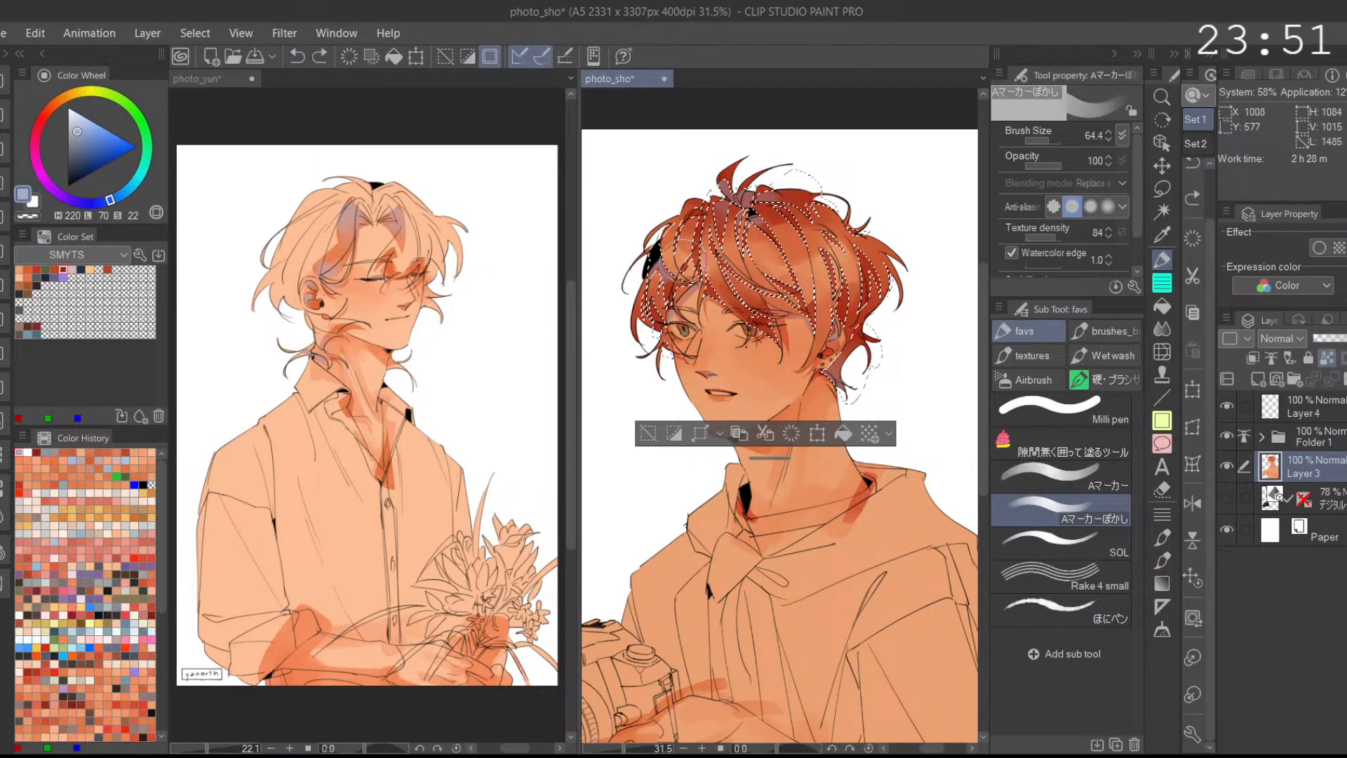
left_click(646, 435)
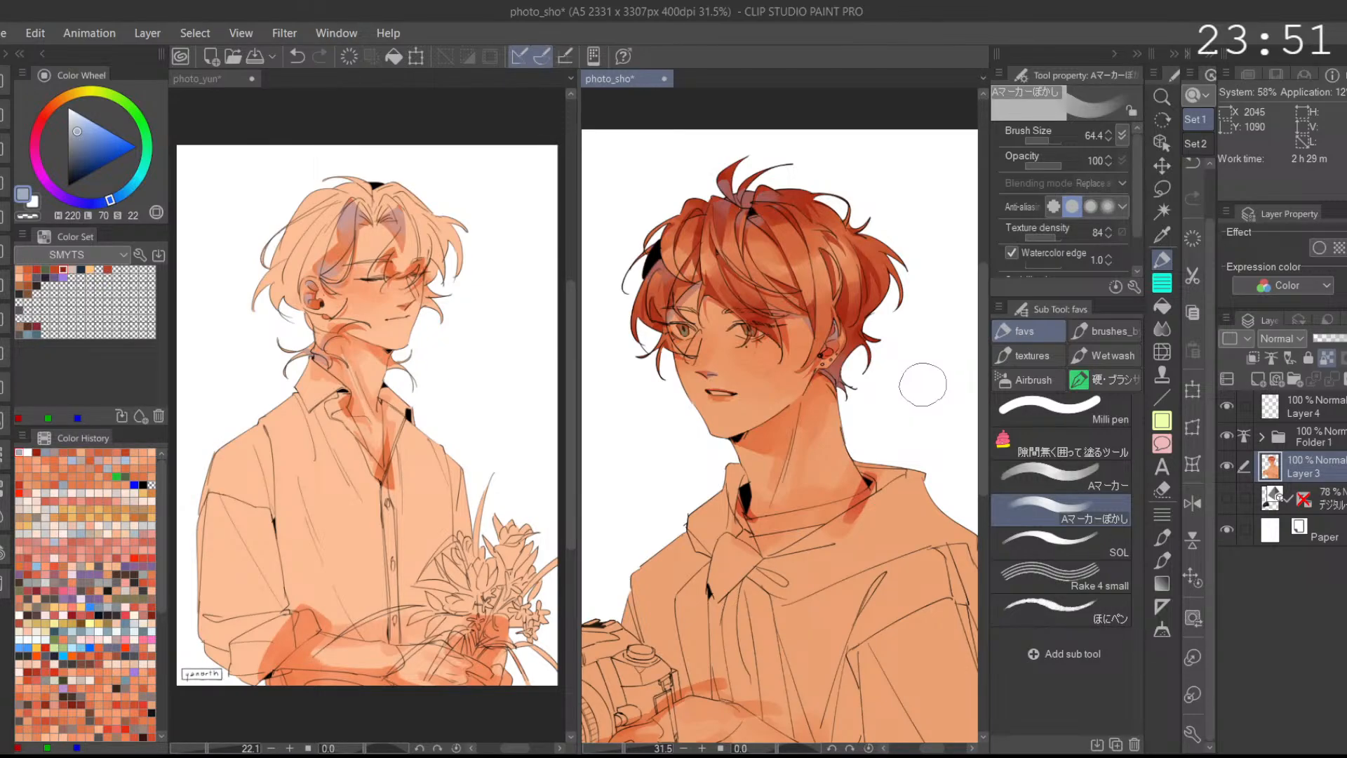
Step: Lasso a narrow strand on the ear side of the fringe, shade it with a sampled dark red, and clear the selection
left_click(1161, 189)
scroll(933, 370, "up", 4)
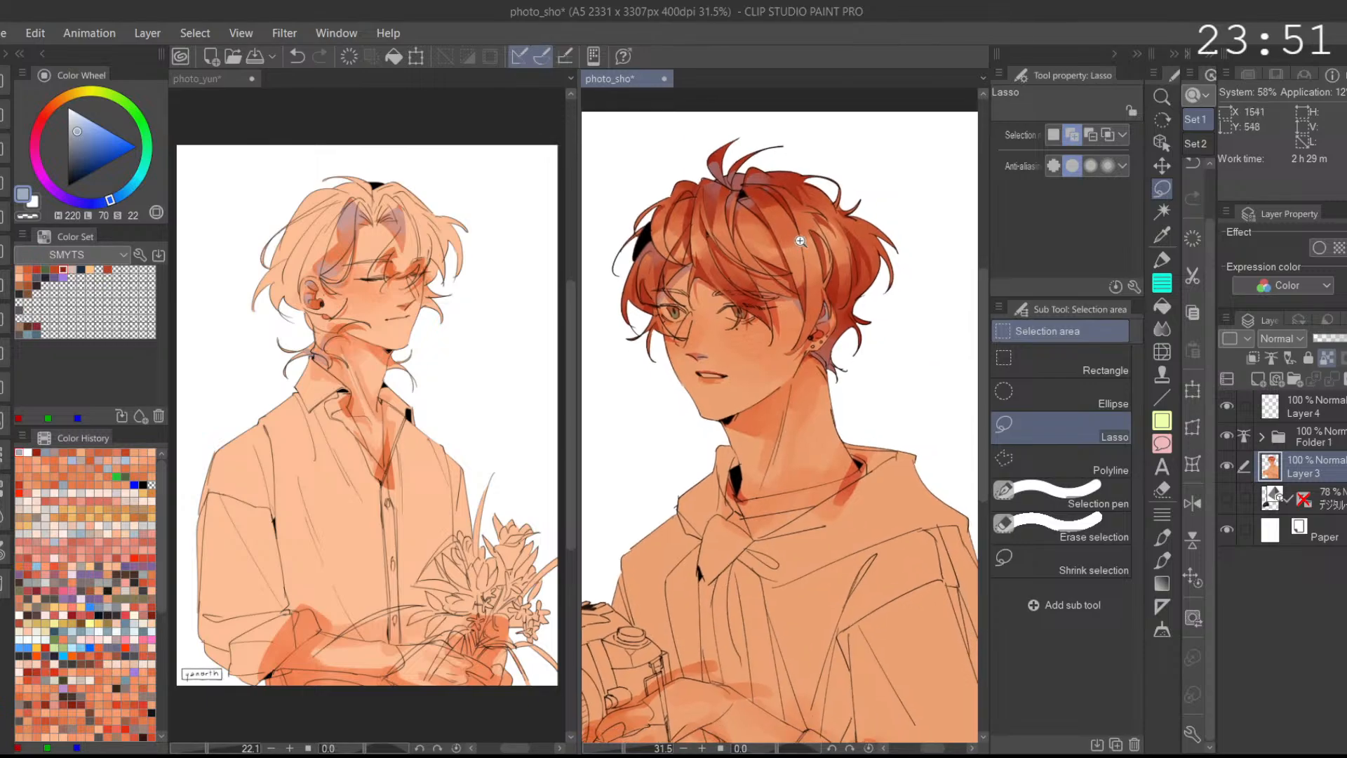
mouse_move(792, 191)
left_mouse_down()
mouse_move(809, 341)
mouse_move(799, 196)
left_mouse_up()
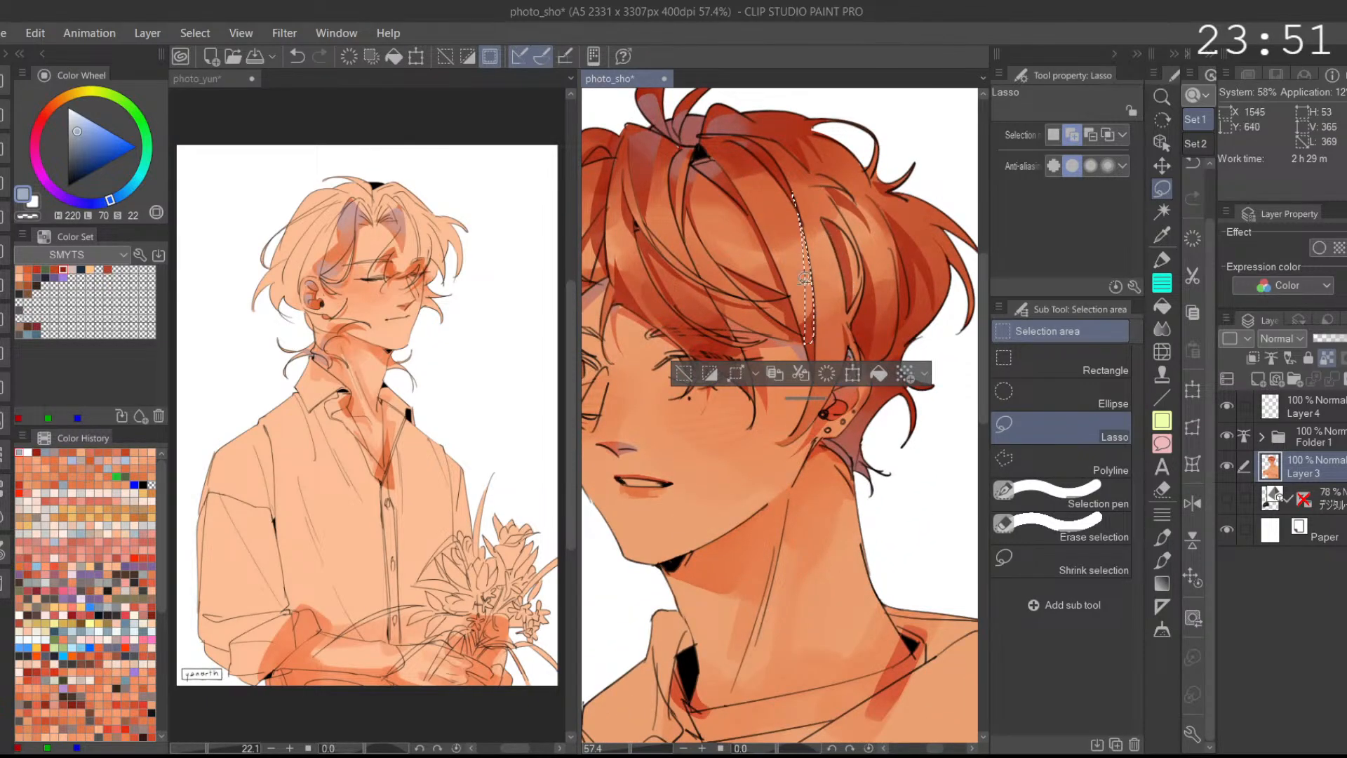
left_click(979, 254, "alt")
left_click(1161, 259)
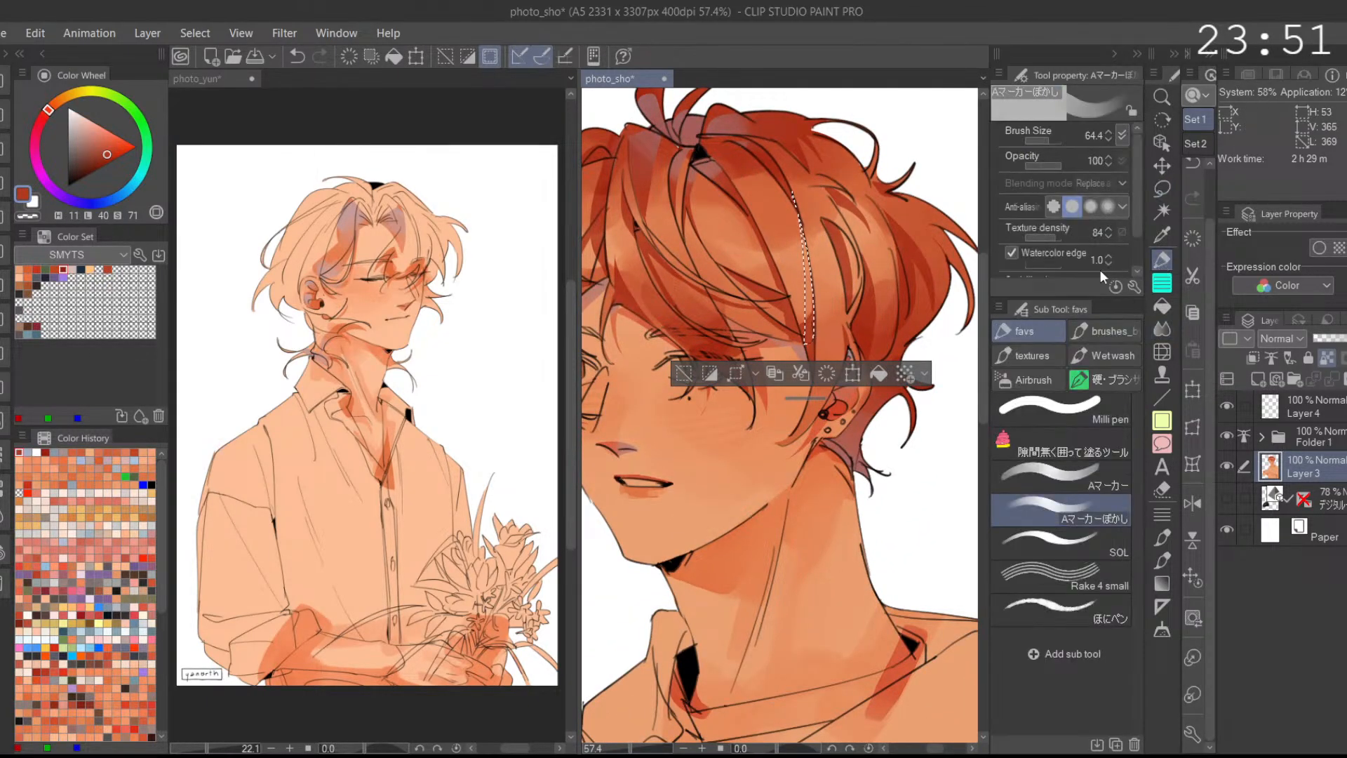
left_click(1052, 476)
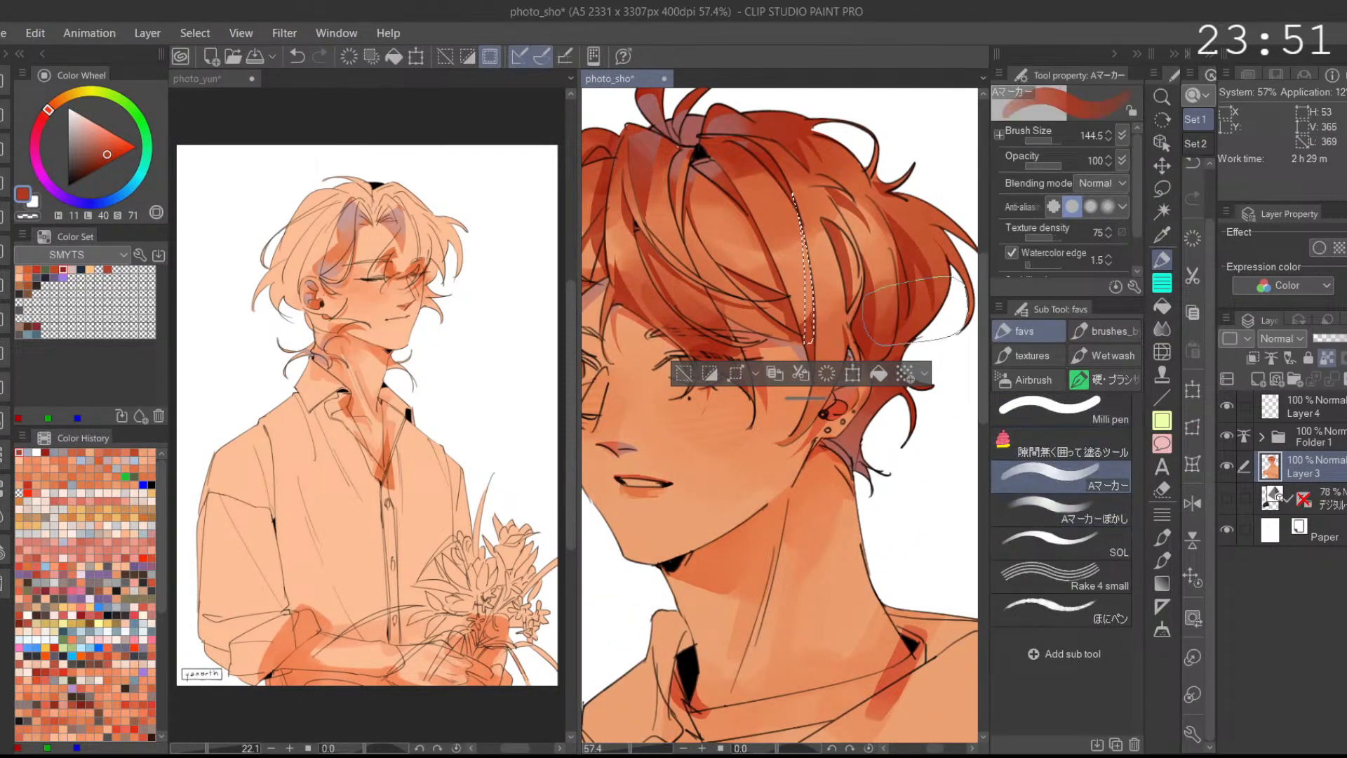
left_click(684, 373)
scroll(887, 312, "down", 2)
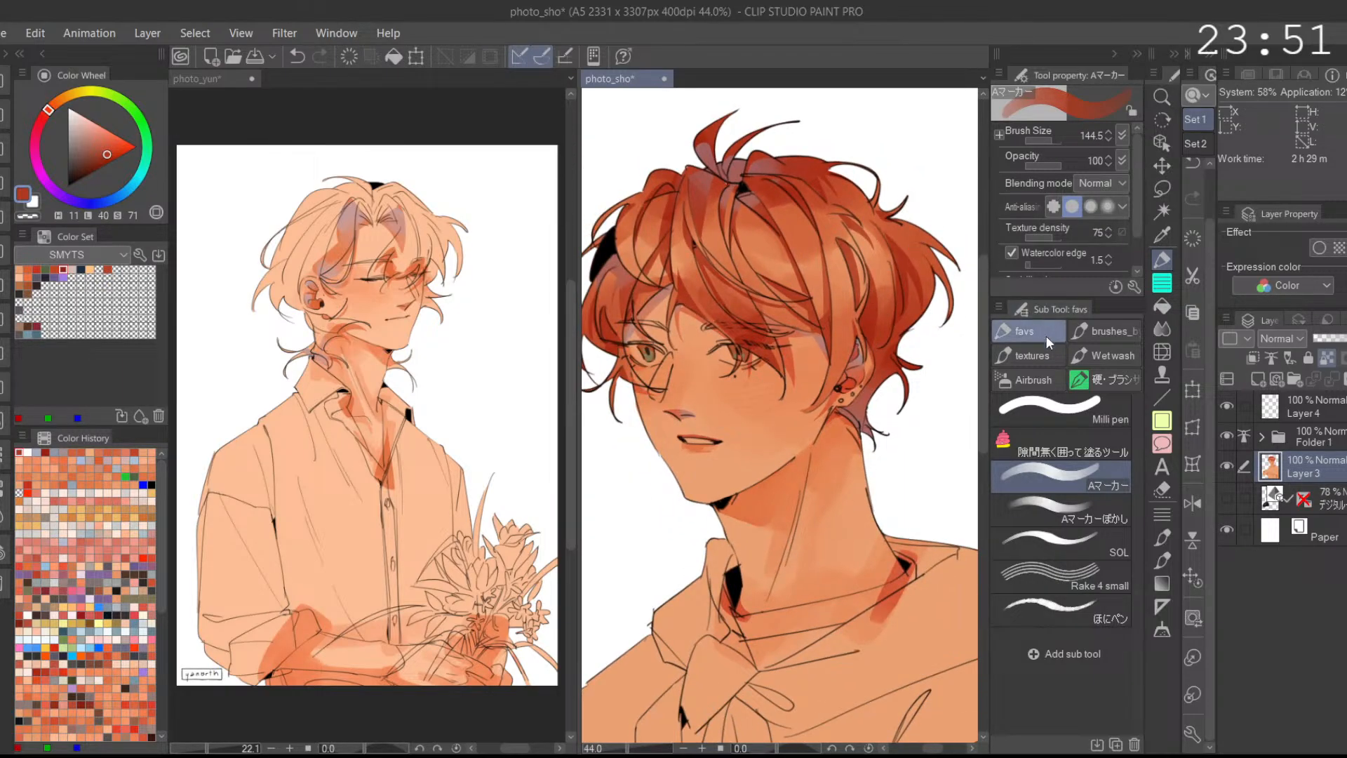
Step: Lasso the hair edge beside the black patch near the temple, colour it with a sampled orange-red, and clear the selection
left_click(1161, 189)
left_click_drag(834, 358, 867, 373)
mouse_move(689, 212)
left_mouse_down()
mouse_move(689, 257)
mouse_move(711, 233)
left_mouse_up()
key("ctrl+z")
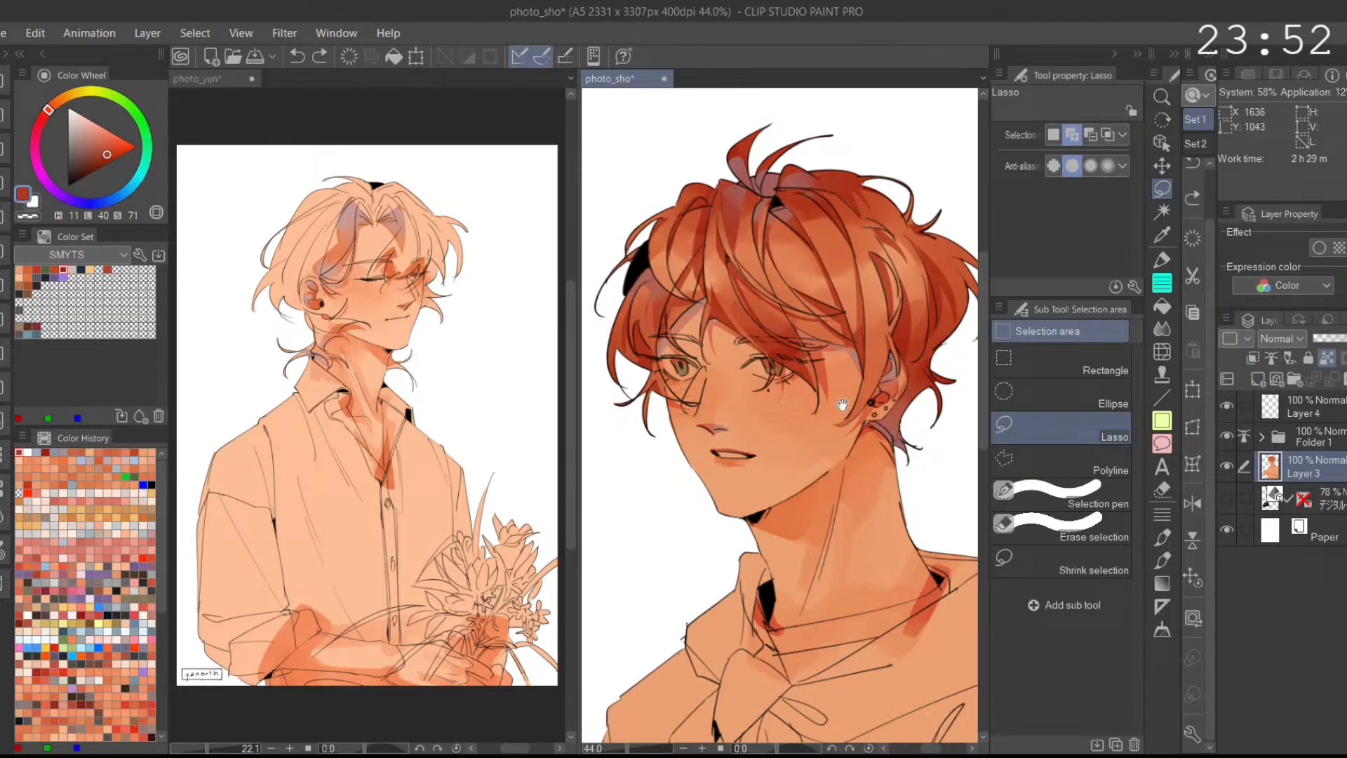
left_click_drag(665, 272, 653, 237)
key("ctrl+z")
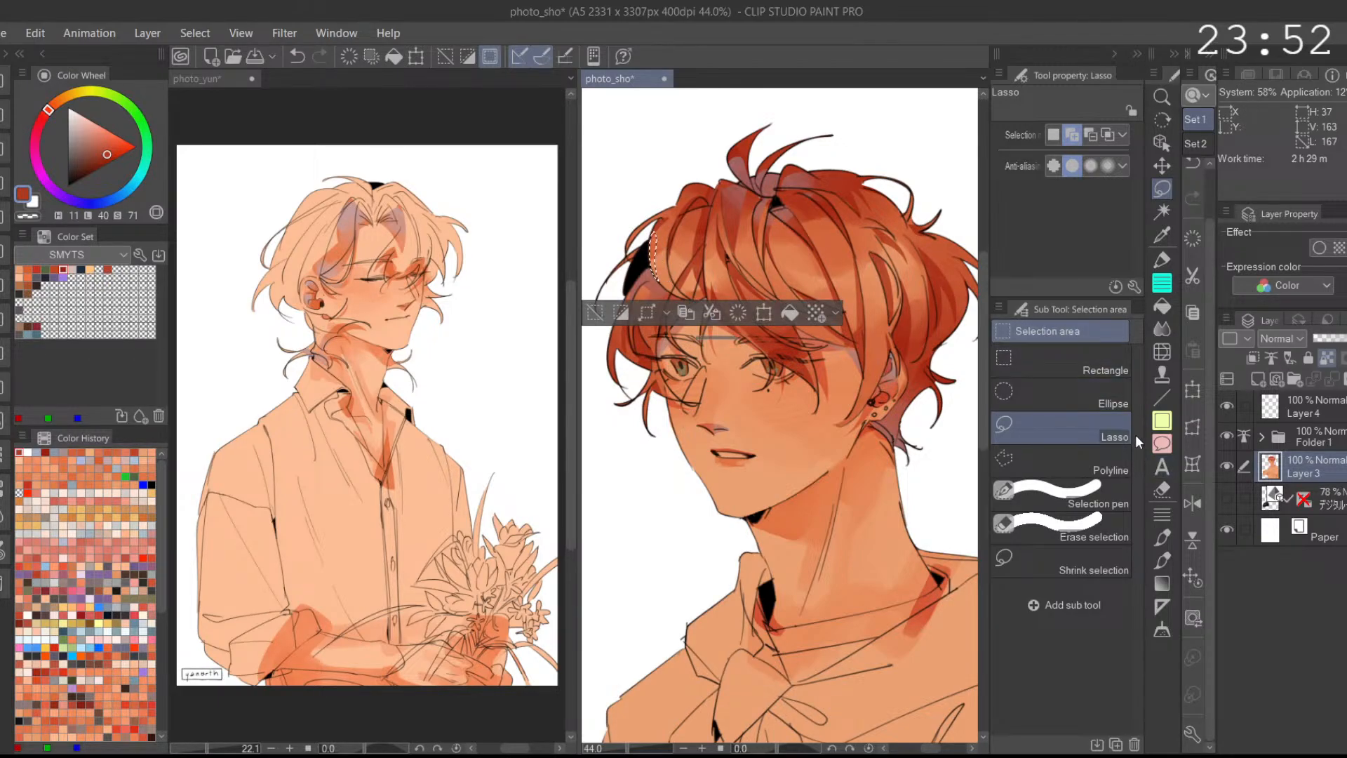
left_click(1161, 261)
left_click(644, 232, "alt")
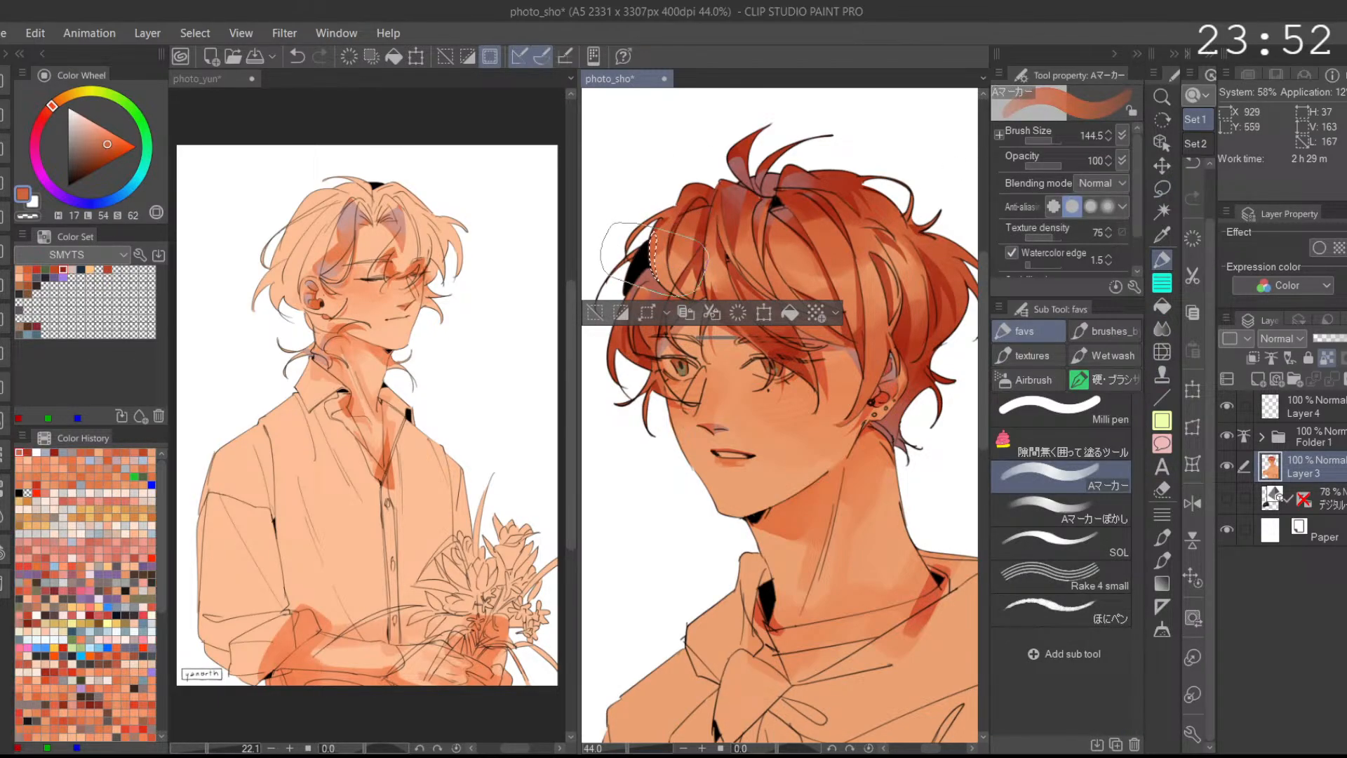
left_click(596, 315)
left_click_drag(833, 439, 834, 475)
scroll(834, 470, "down", 1)
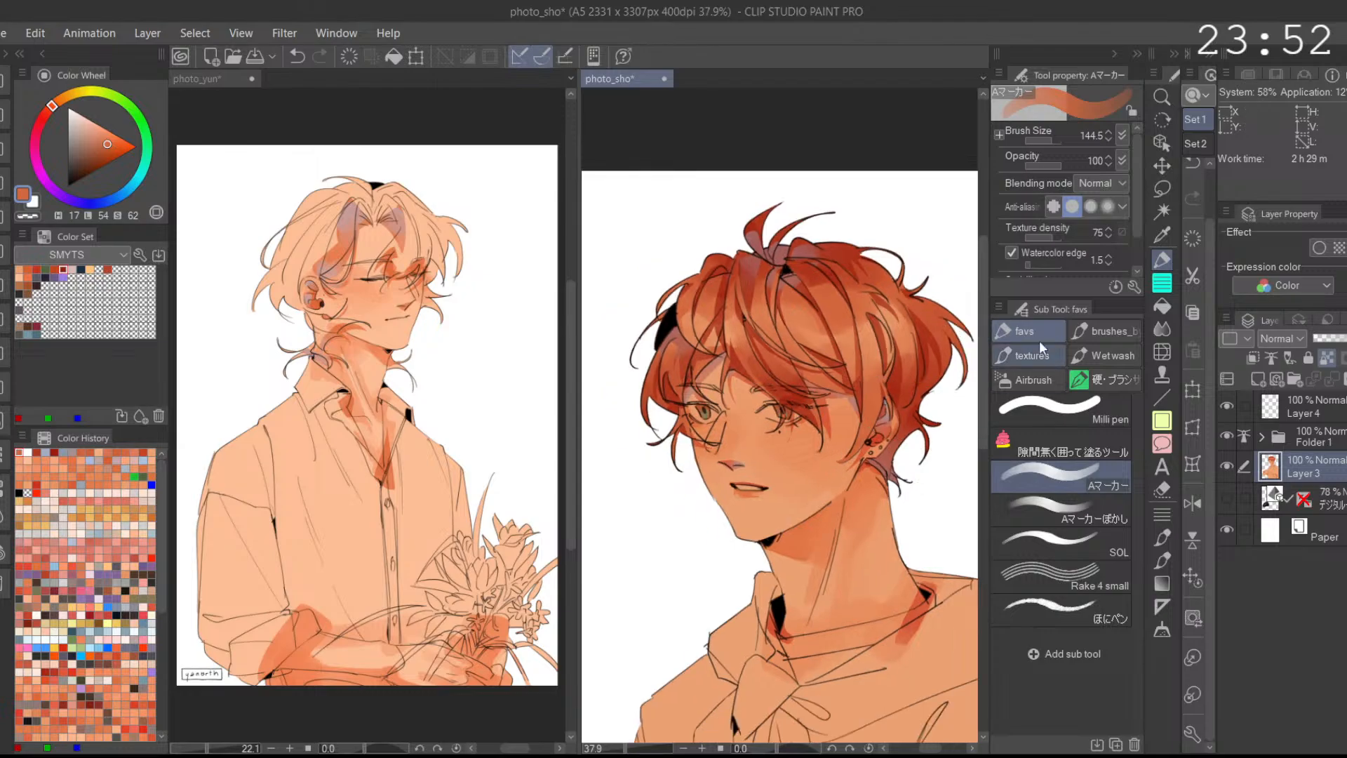
Step: Set the Aマーカー brush size to 8.5, flip the canvas view horizontally, and sample a light orange from the hair
left_click_drag(1038, 135, 1028, 136)
left_click(1195, 490)
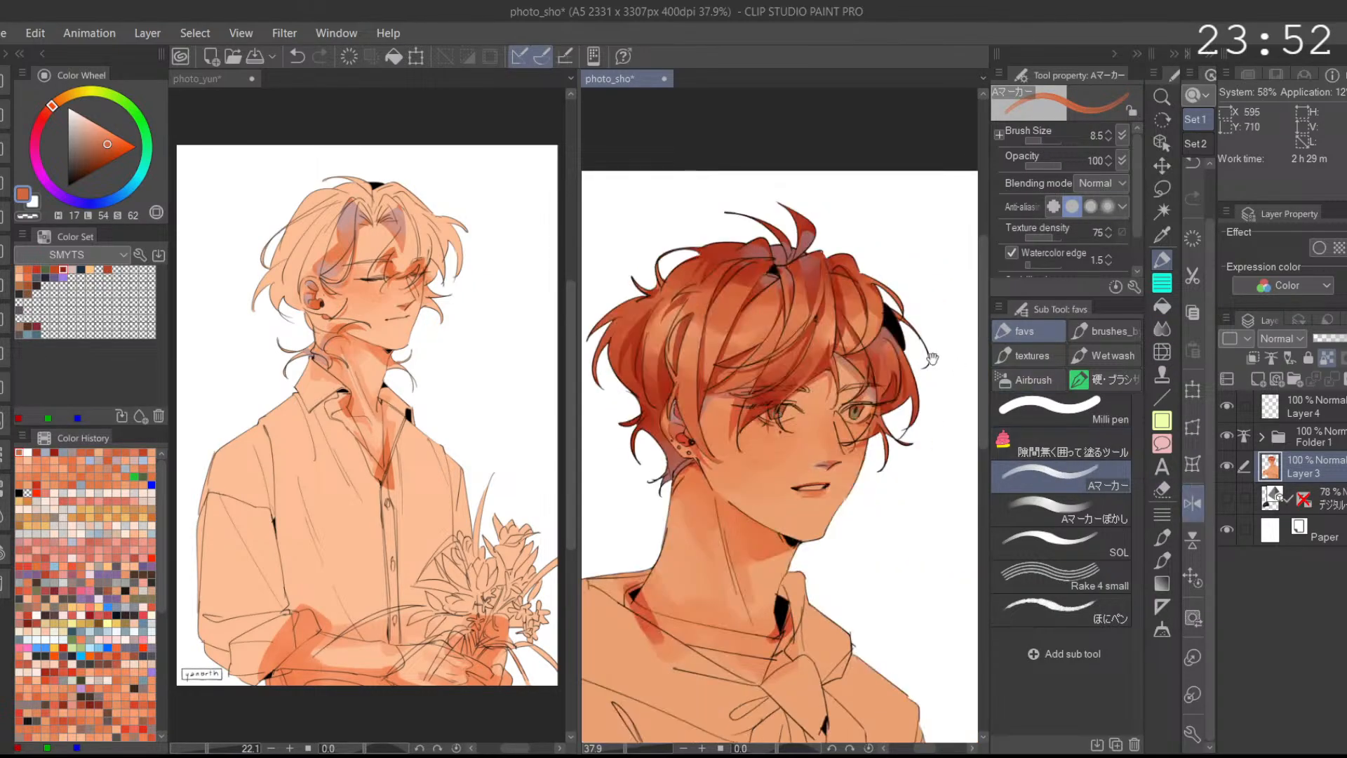
left_click_drag(739, 349, 786, 348)
left_click(741, 414, "alt")
mouse_move(735, 423)
left_mouse_down()
mouse_move(762, 370)
mouse_move(715, 453)
mouse_move(798, 319)
left_mouse_up()
key("ctrl+z")
key("ctrl+z")
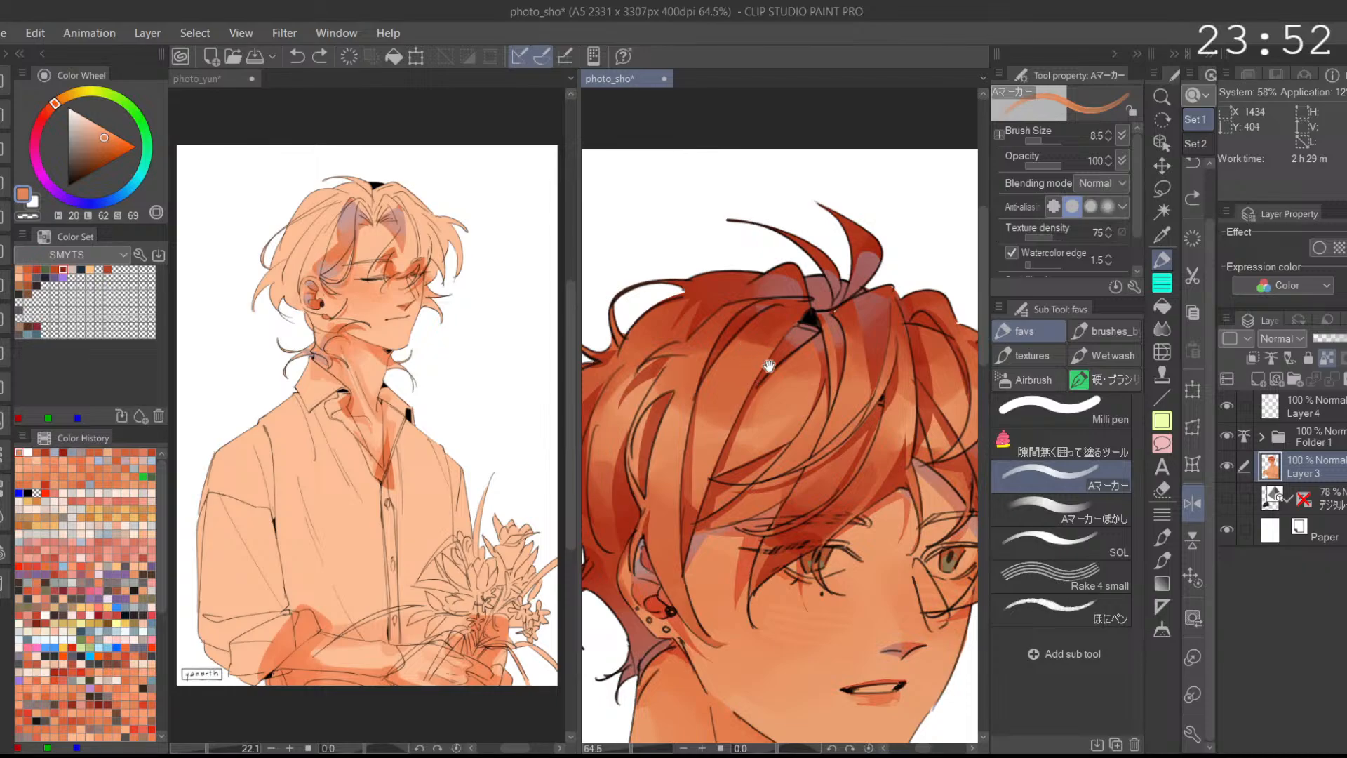
left_click_drag(765, 362, 743, 341)
left_click_drag(707, 404, 775, 299)
key("ctrl+z")
key("ctrl+z")
key("ctrl+z")
left_click_drag(709, 399, 760, 316)
key("ctrl+z")
left_click_drag(836, 340, 799, 284)
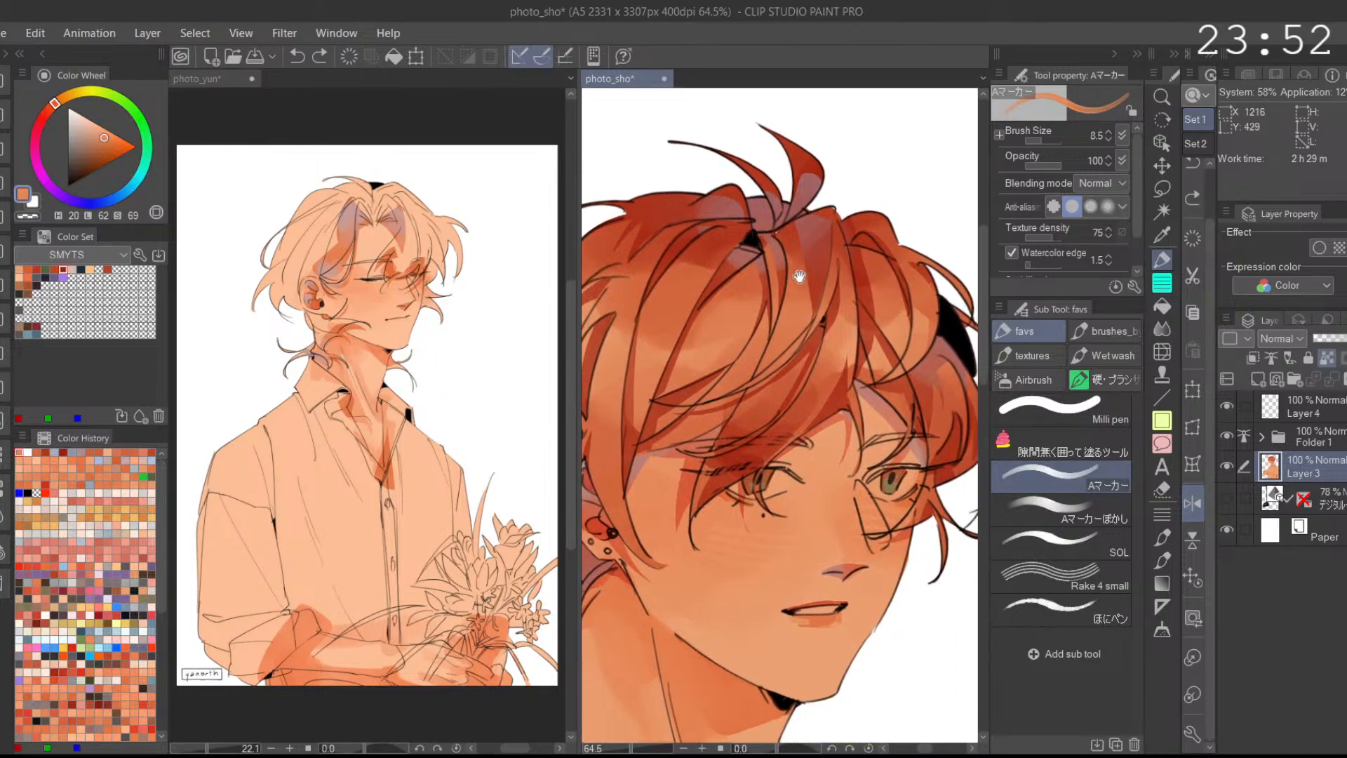
Step: Toggle the layer's transparent pixel lock around a small touch-up at the crown painted in a sampled hair colour
left_click(1325, 359)
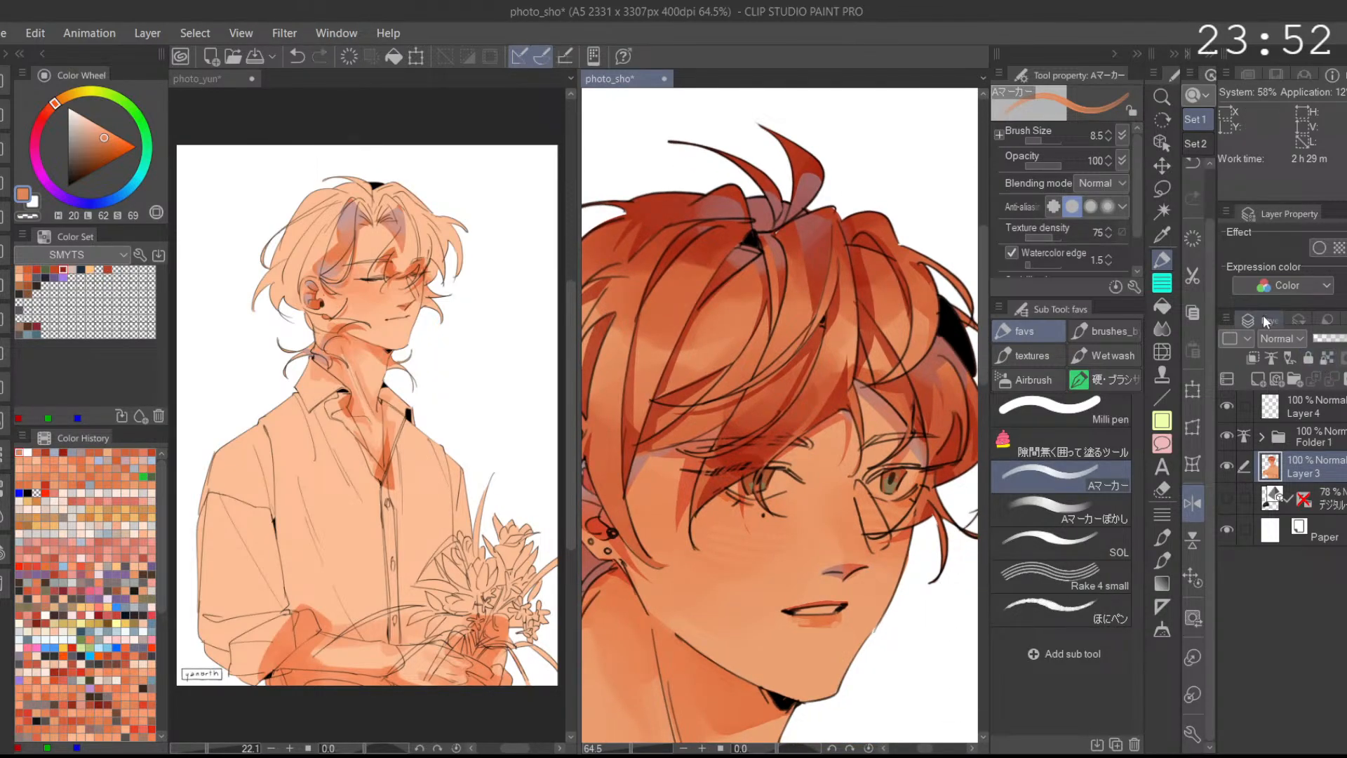
left_click(780, 242, "alt")
left_click_drag(770, 233, 777, 235)
left_click(1326, 358)
Step: Paint fine light orange strands running down from the black gap at the crown, and flip the canvas view back
left_click(677, 312, "alt")
left_click_drag(716, 276, 676, 333)
key("ctrl+z")
left_click_drag(731, 250, 677, 334)
key("ctrl+z")
left_click_drag(744, 231, 670, 354)
left_click_drag(700, 294, 750, 227)
key("ctrl+z")
left_click_drag(679, 341, 749, 229)
left_click(786, 258, "alt")
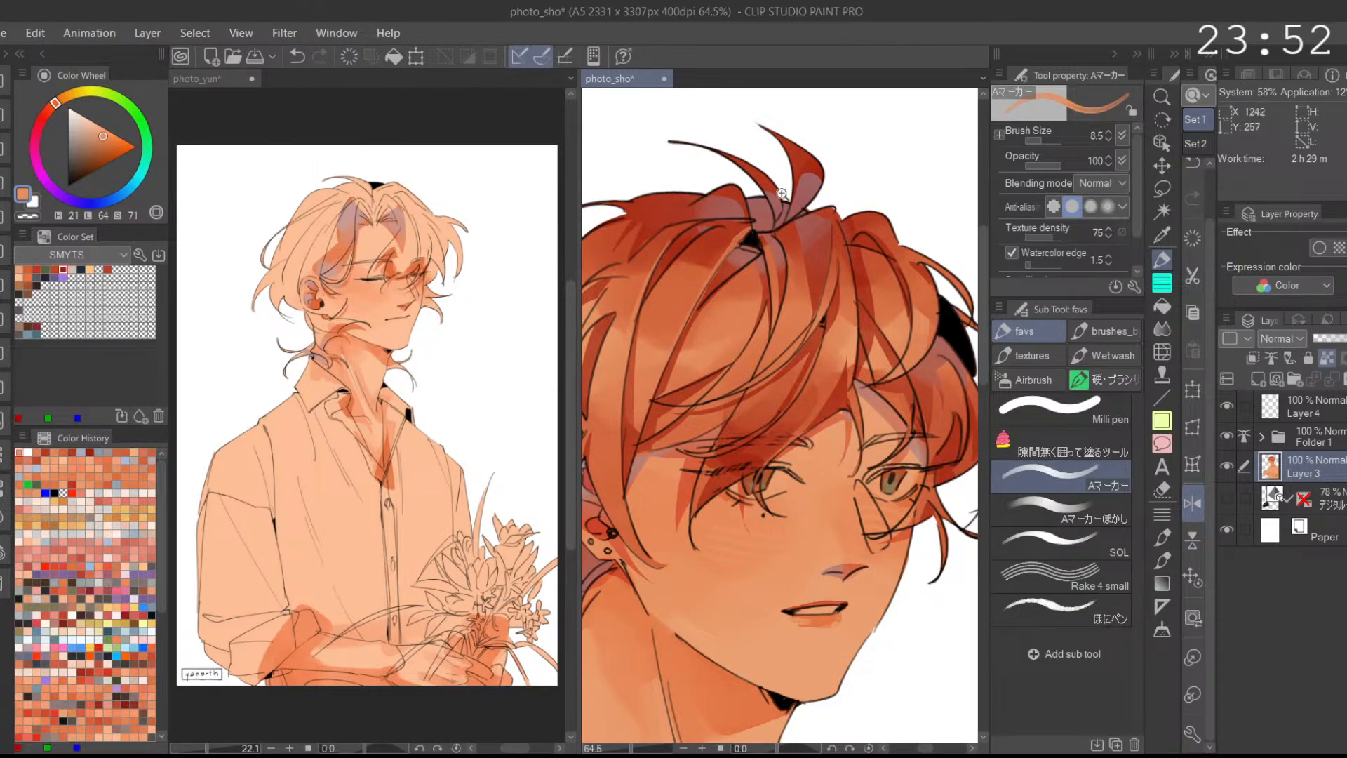
scroll(785, 194, "down", 2)
left_click(1194, 505)
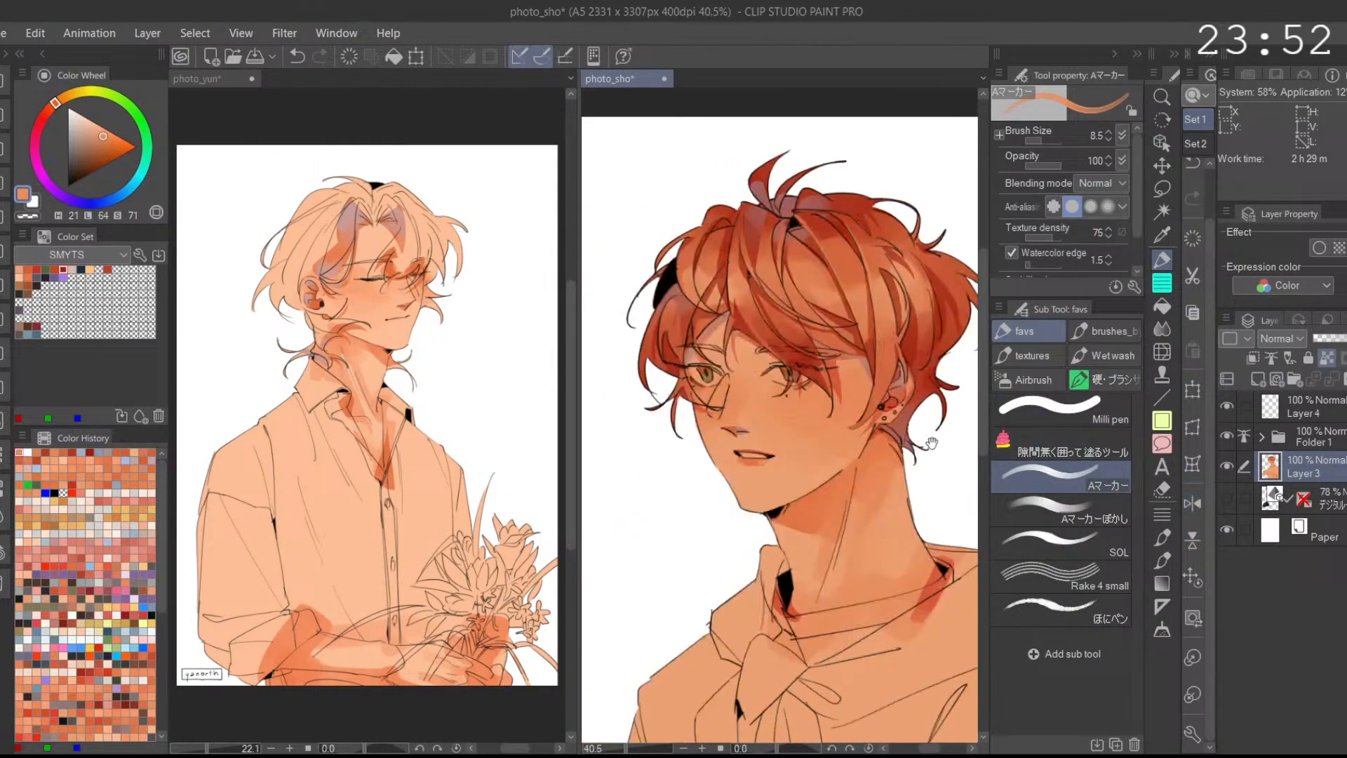
Step: Paint fine strands around the fringe's parting in sampled orange hair colours with the Aマーカー brush at size 8.5
left_click_drag(959, 435, 953, 486)
scroll(745, 347, "up", 4)
left_click(650, 310, "alt")
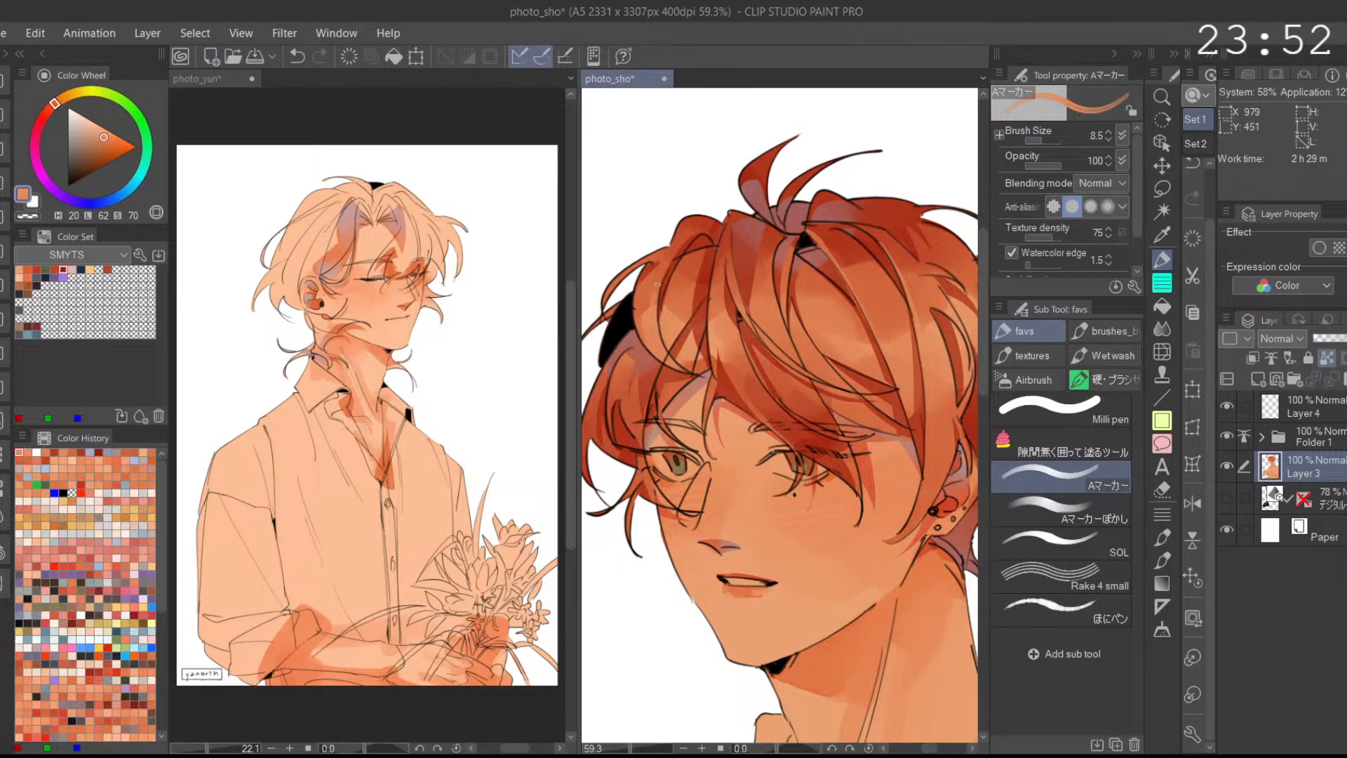
scroll(677, 246, "up", 2)
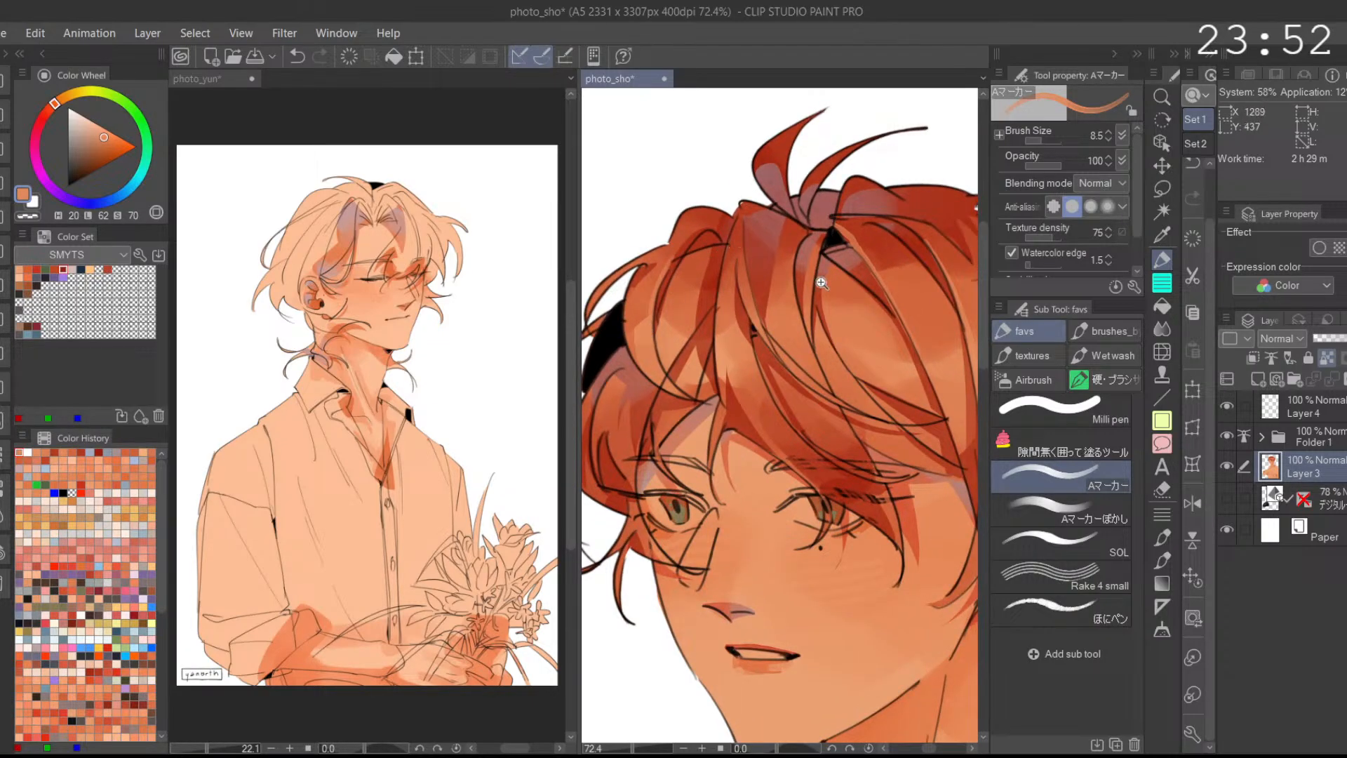
scroll(818, 284, "down", 1)
left_click(763, 280, "alt")
left_click(759, 275, "alt")
scroll(748, 263, "up", 4)
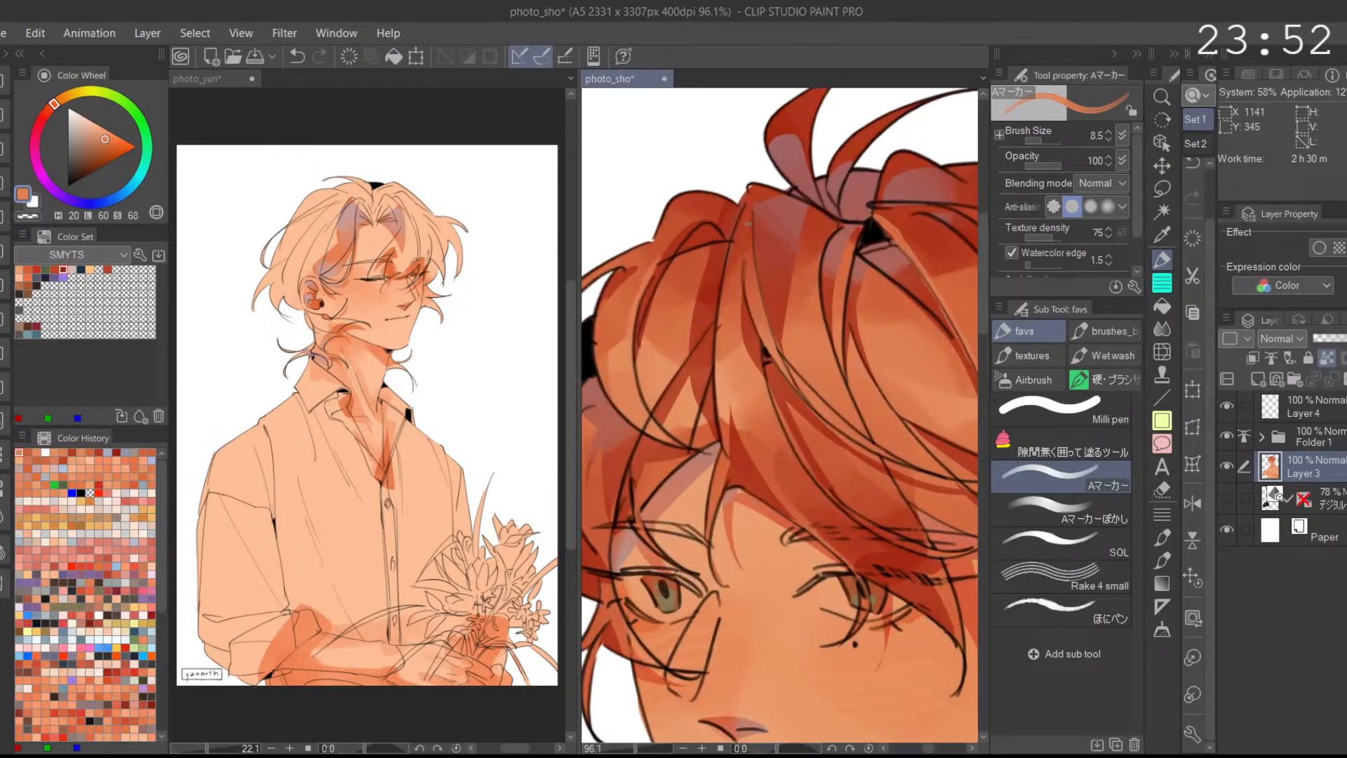
scroll(885, 292, "down", 5)
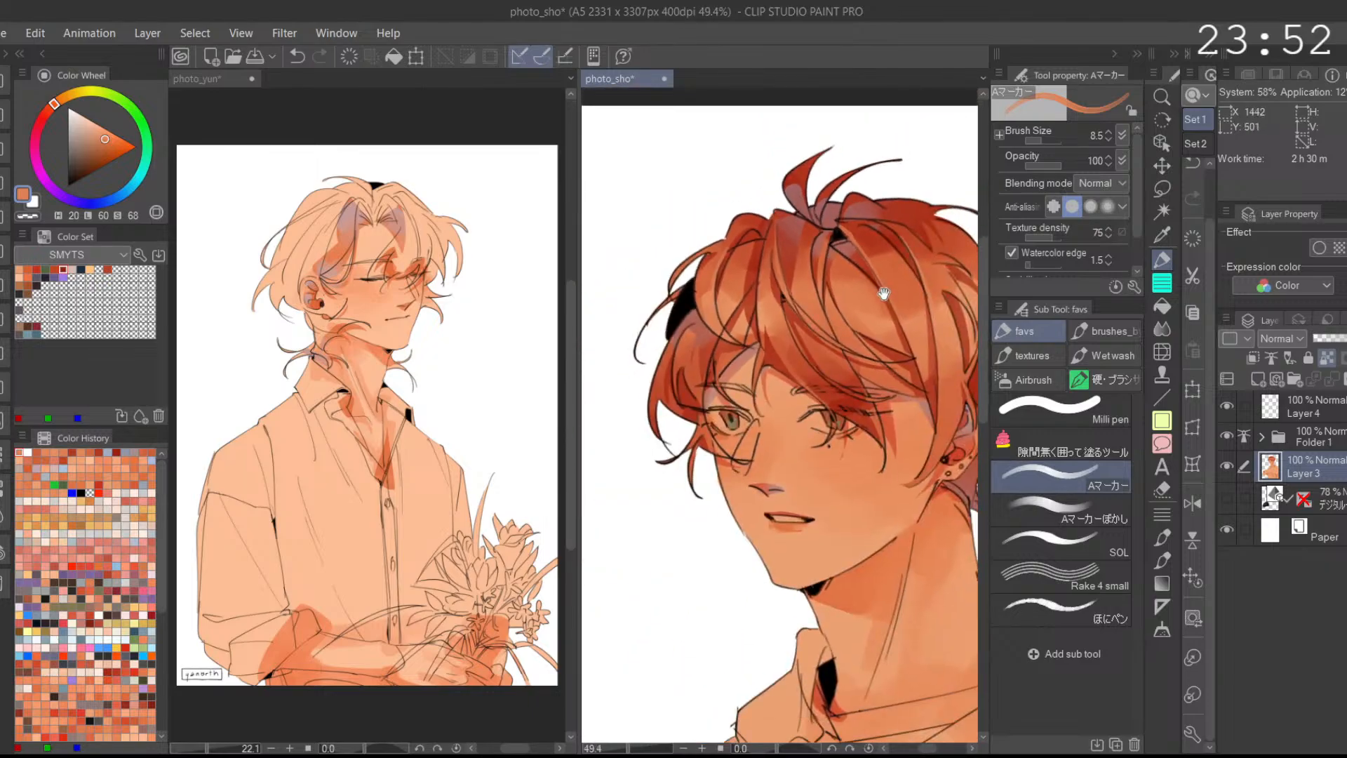
Step: Add fine strands to the ear side of the fringe with sampled orange hair colours, and undo the last stroke
left_click_drag(887, 288, 808, 301)
scroll(847, 264, "up", 3)
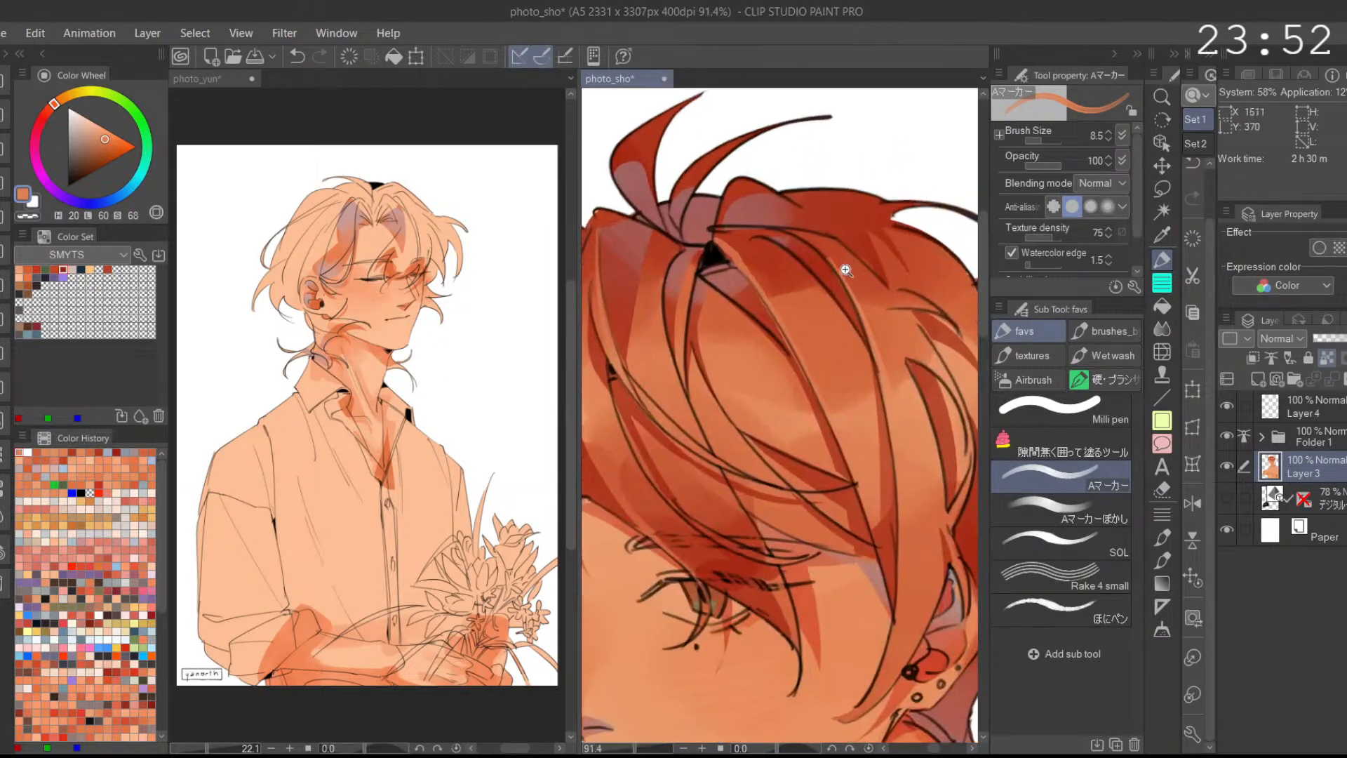
left_click(825, 251, "alt")
scroll(873, 250, "down", 3)
scroll(798, 197, "up", 3)
left_click(743, 428, "alt")
key("ctrl+z")
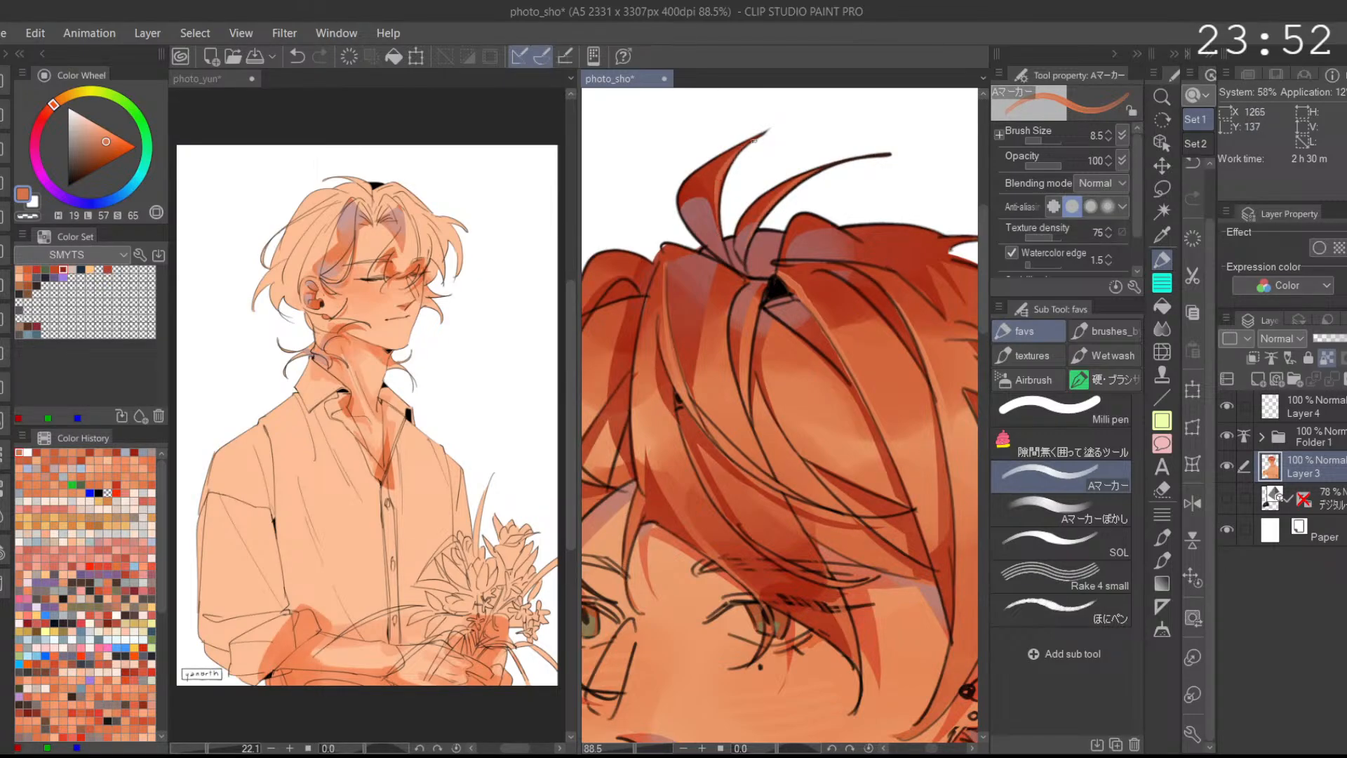
Step: Flip the canvas view horizontally, try a fine strand over the fringe in a sampled dark red, and undo it
scroll(798, 125, "down", 3)
scroll(835, 360, "up", 3)
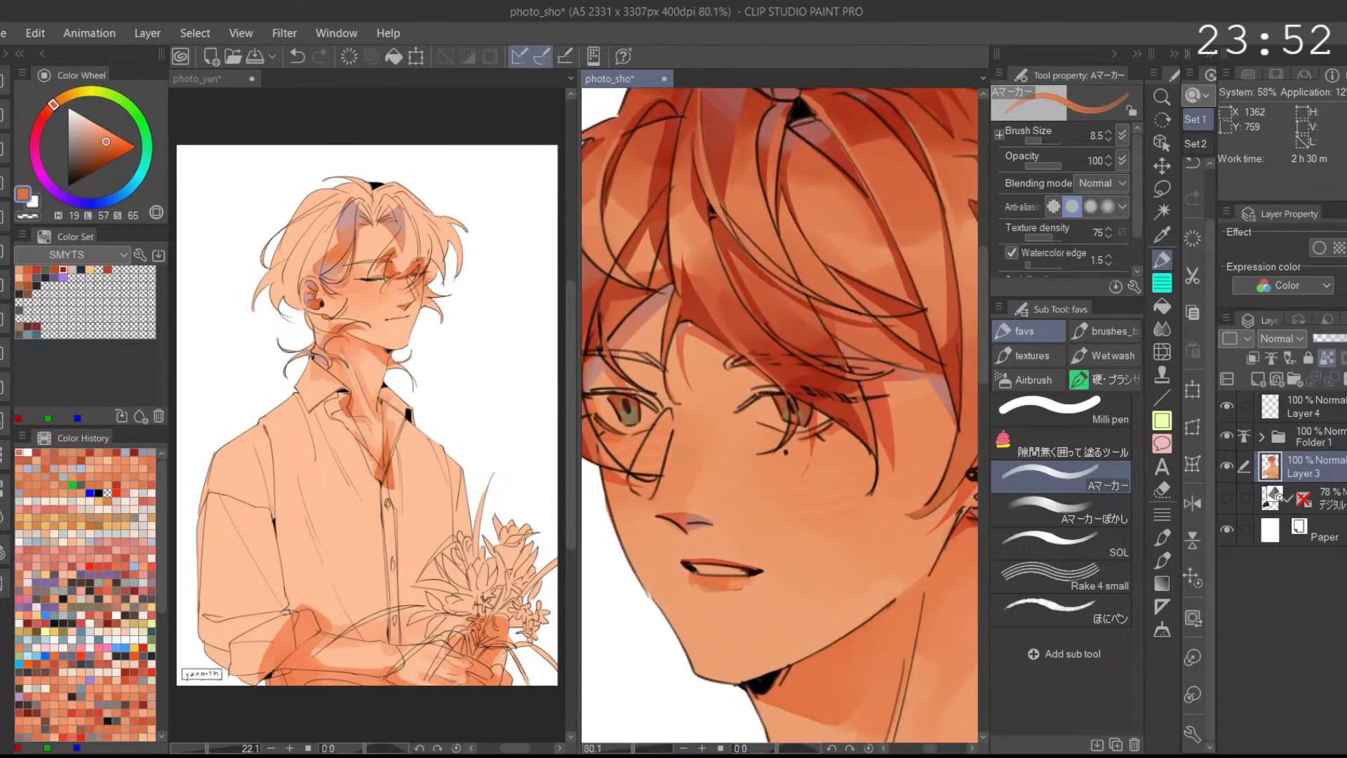
left_click_drag(786, 391, 855, 402)
left_click(1194, 502)
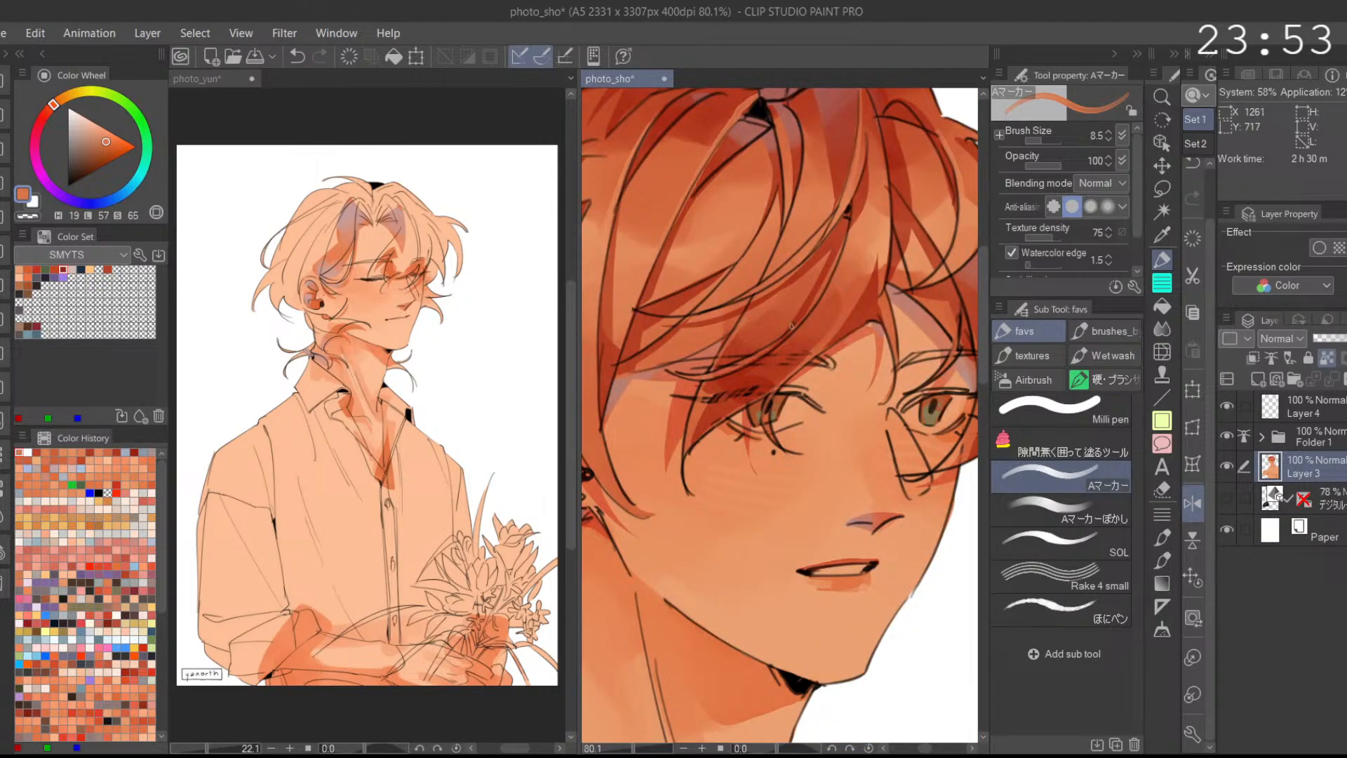
left_click_drag(888, 404, 790, 462)
left_click(729, 356, "alt")
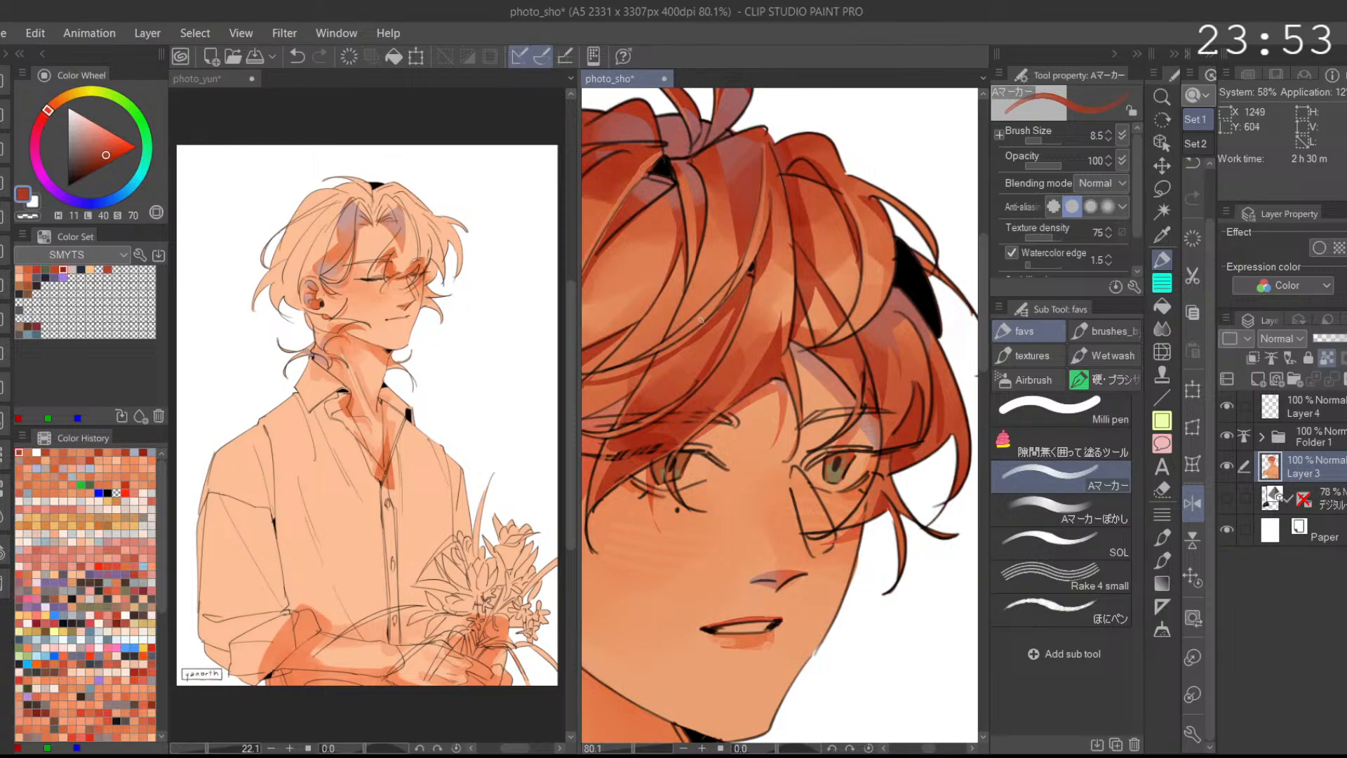
key("ctrl+z")
Step: Try fine strands near the fringe's parting in sampled light orange hair colours, and undo them
scroll(842, 297, "down", 2)
left_click(797, 350, "alt")
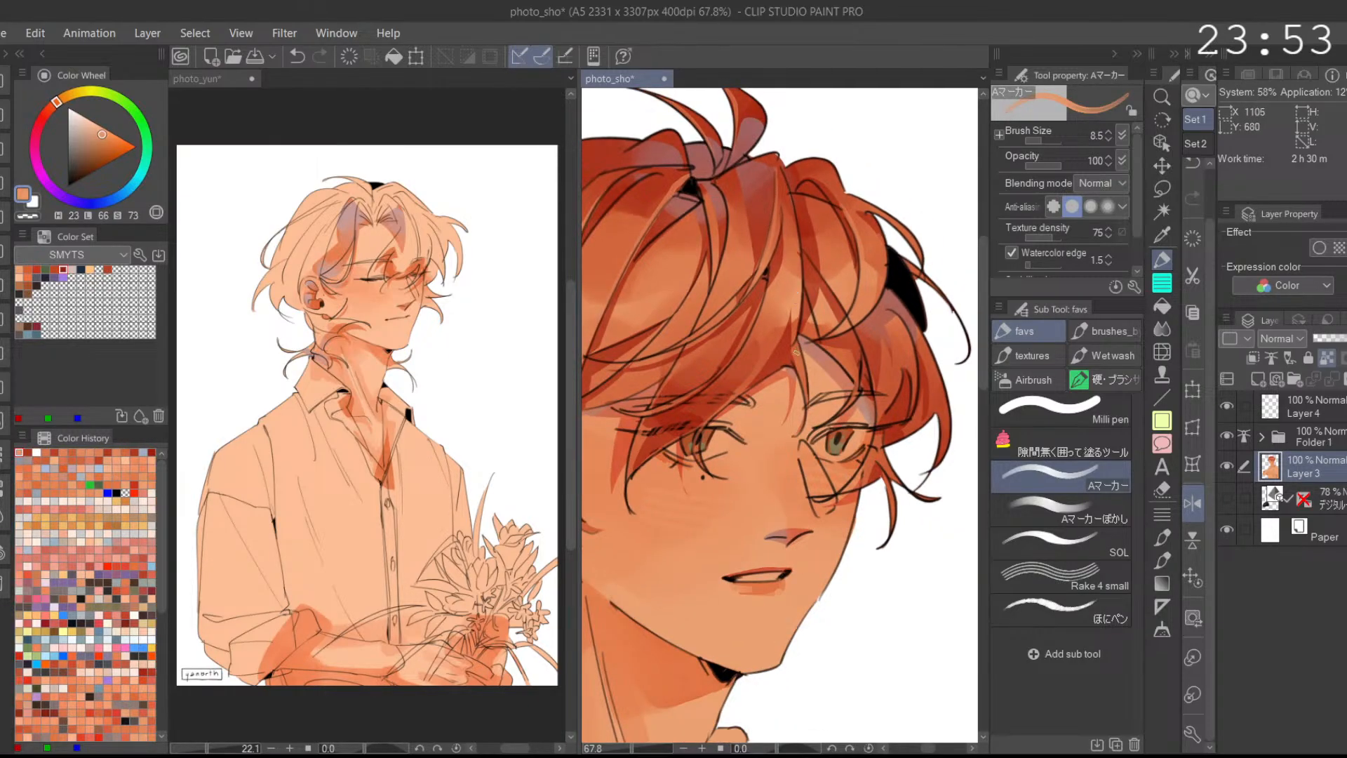
key("ctrl+z")
left_click(799, 267, "alt")
left_click_drag(794, 219, 796, 311)
key("ctrl+z")
scroll(875, 284, "down", 3)
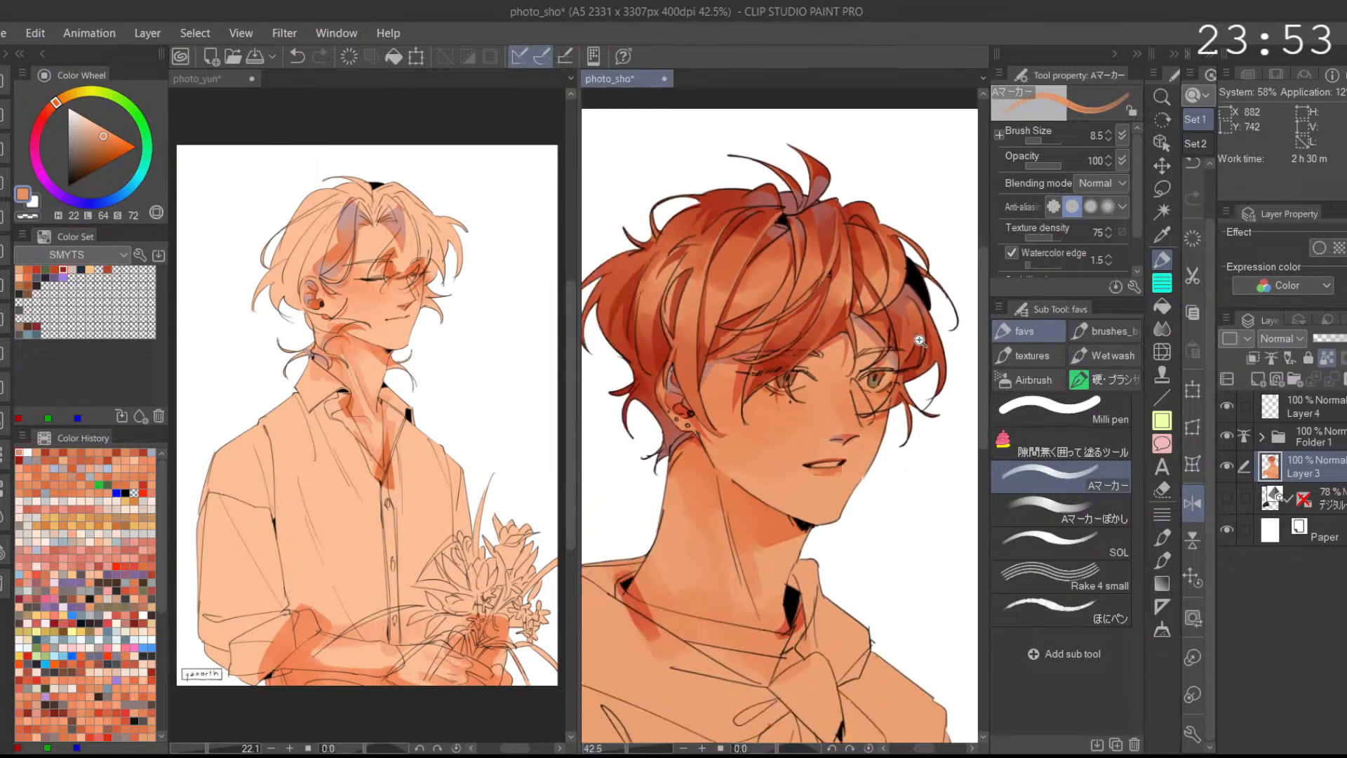
Step: Add a fine light orange strand to the hair above the ear, and undo the last stroke
left_click_drag(921, 318, 989, 315)
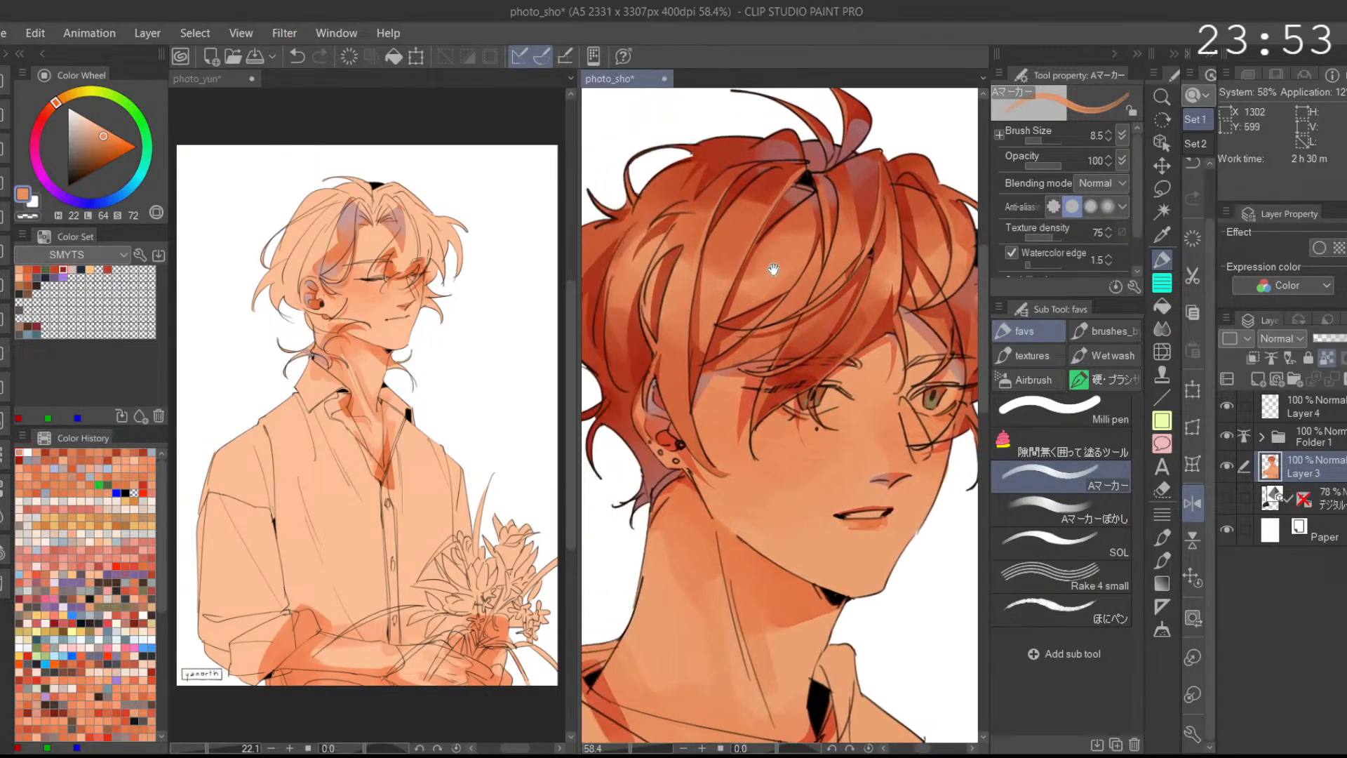
left_click_drag(698, 274, 768, 273)
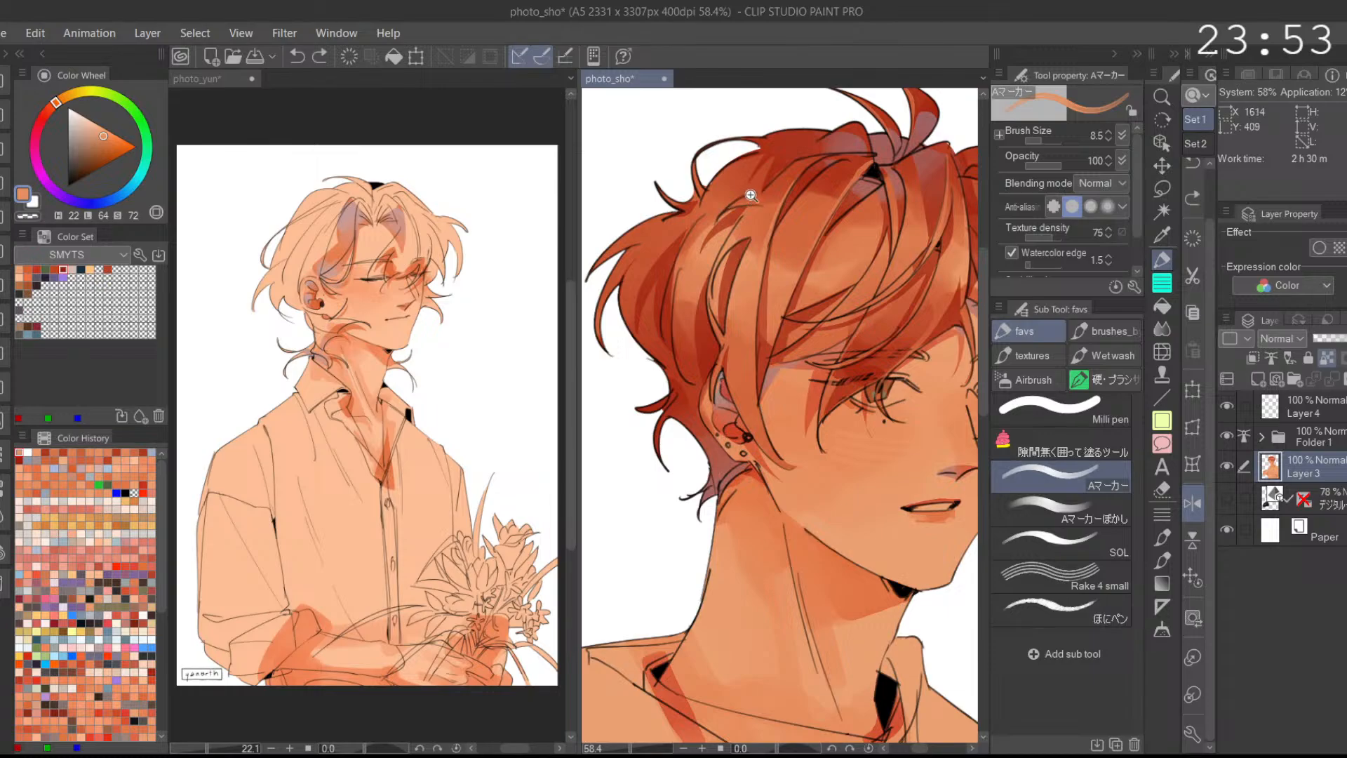
scroll(750, 207, "up", 3)
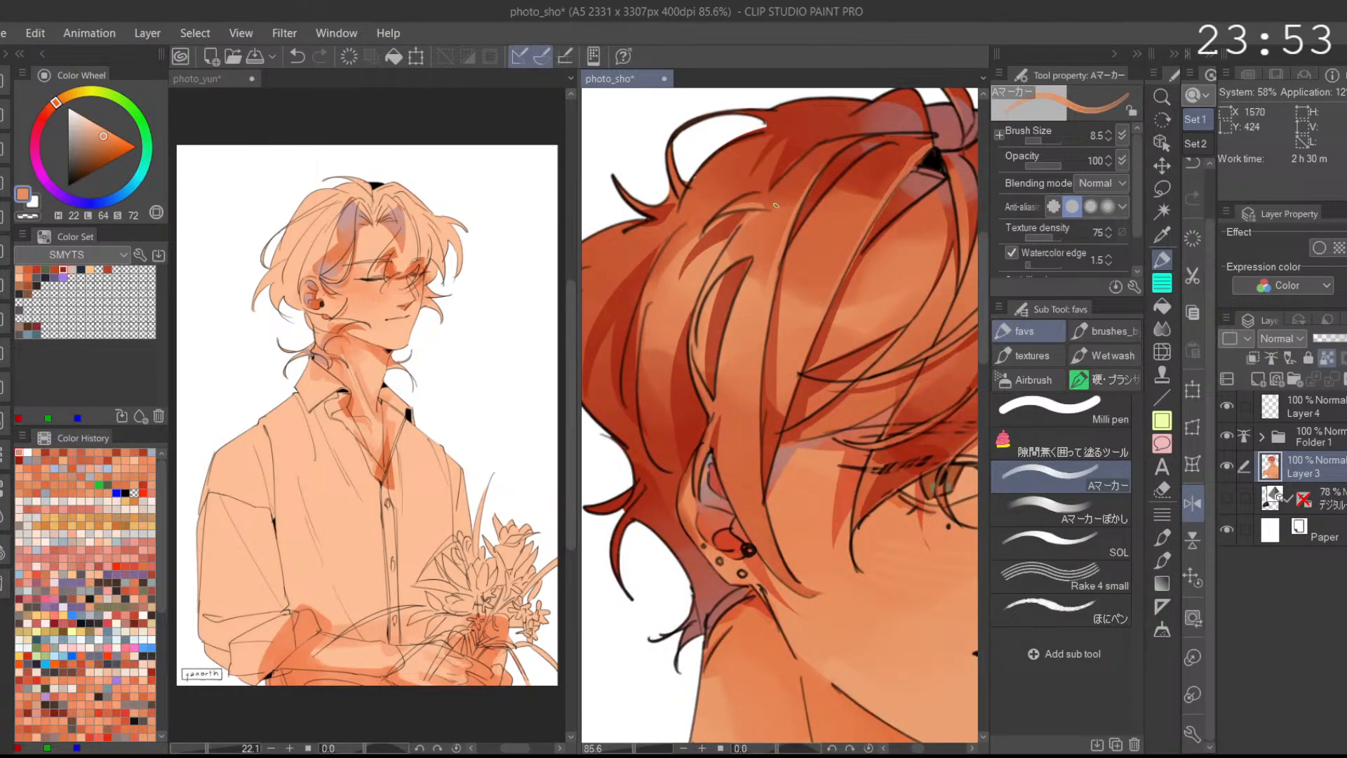
scroll(792, 196, "down", 2)
scroll(642, 216, "down", 2)
left_click_drag(608, 259, 669, 216)
key("ctrl+z")
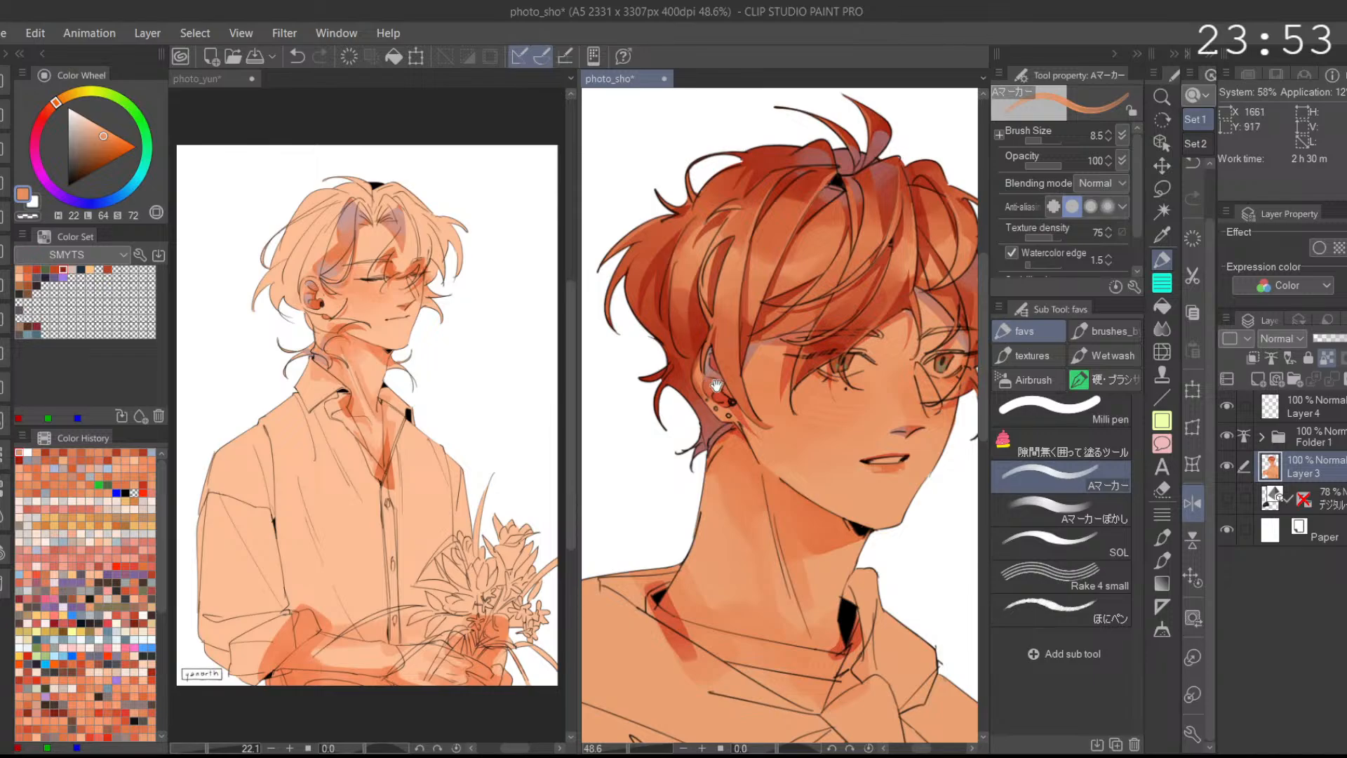
Step: Flip the canvas view back and check the hair in the whole illustration, fitted to the window
left_click_drag(713, 384, 719, 385)
scroll(851, 372, "down", 2)
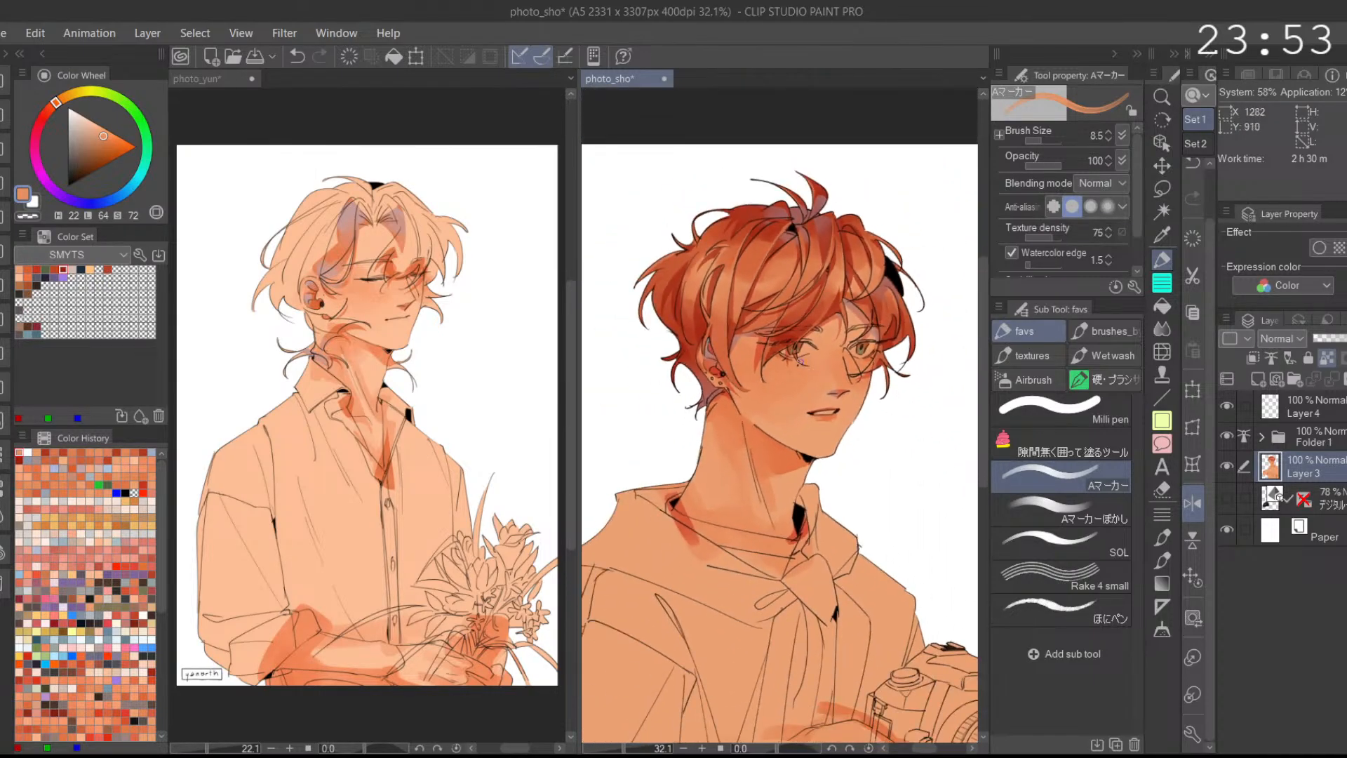
left_click(1192, 503)
left_click(1194, 577)
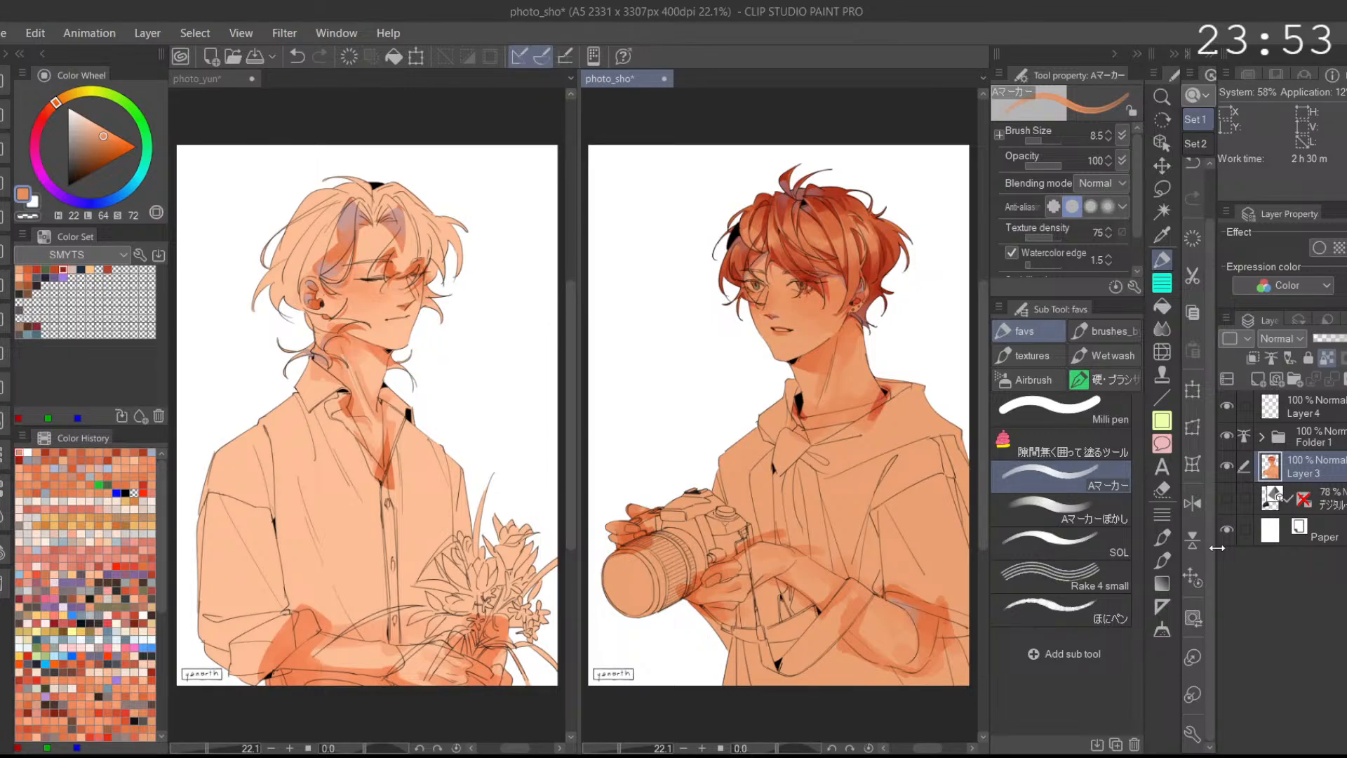
scroll(846, 289, "up", 2)
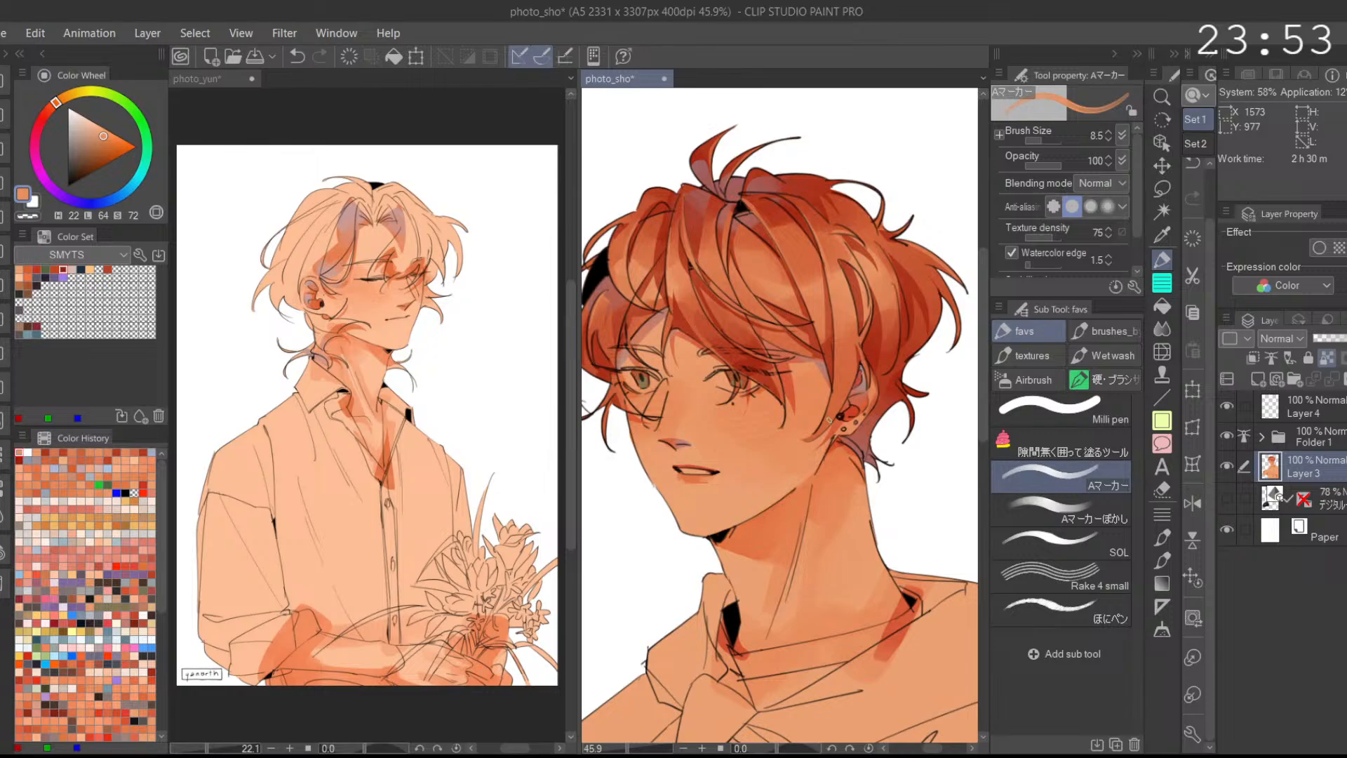
Step: Try to outline highlight shapes on the fringe with the Lasso tool in the flipped view, and undo the outlines
left_click(1161, 188)
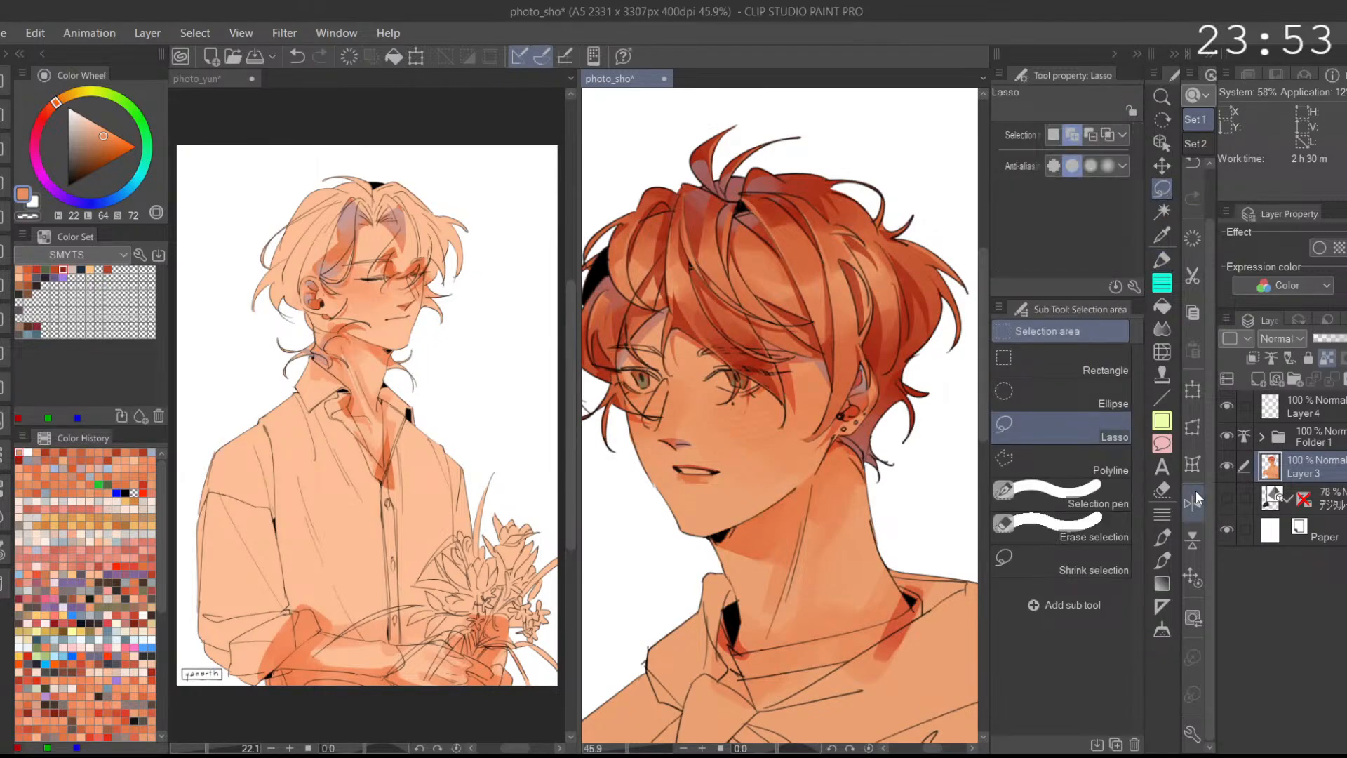
left_click(1192, 503)
left_click_drag(825, 394, 772, 436)
mouse_move(685, 291)
left_mouse_down()
mouse_move(674, 419)
mouse_move(675, 331)
mouse_move(660, 353)
mouse_move(679, 400)
mouse_move(667, 343)
mouse_move(663, 412)
mouse_move(676, 318)
mouse_move(676, 387)
left_mouse_up()
key("ctrl+z")
key("ctrl+z")
key("ctrl+z")
key("ctrl+z")
key("ctrl+z")
key("ctrl+z")
key("ctrl+z")
key("ctrl+z")
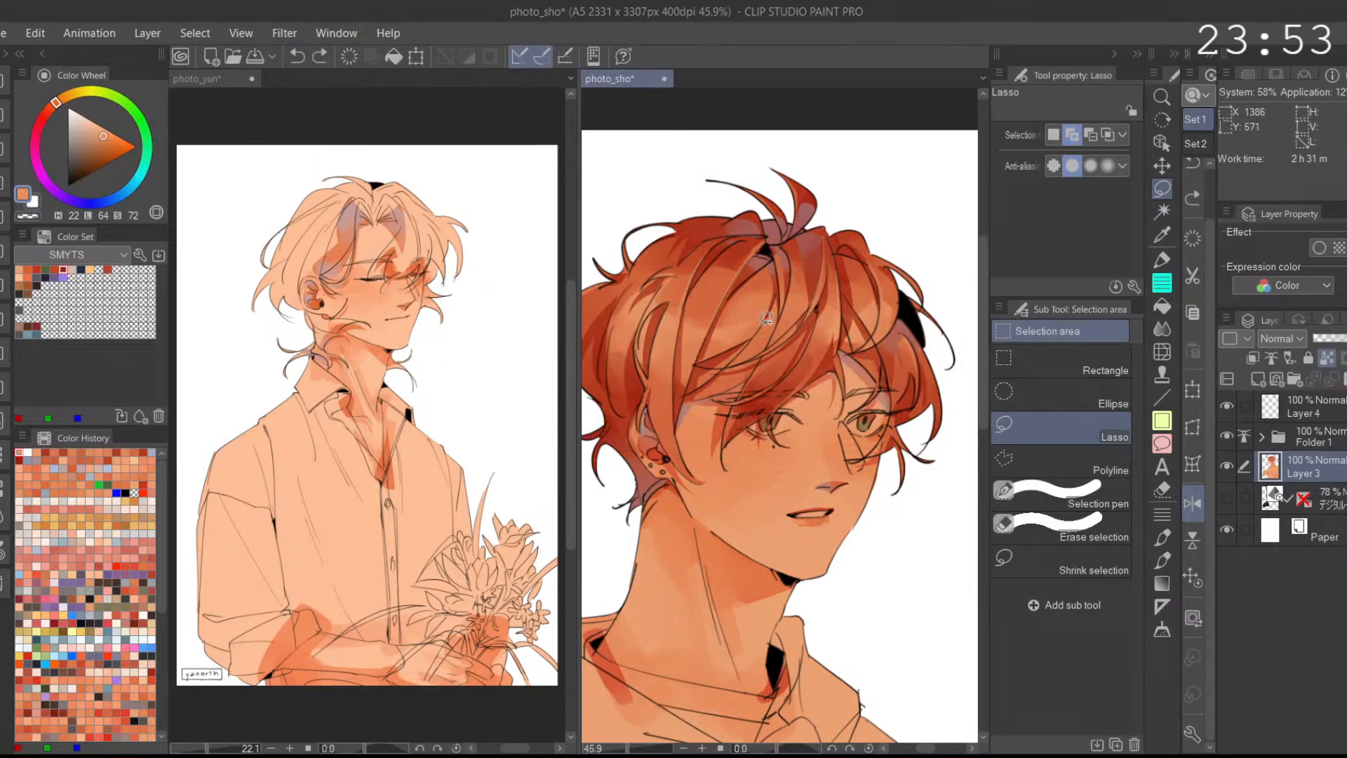
Step: Lasso a narrow highlight strip along the lock above the ear, undoing the stray outlines on the fringe
left_click_drag(786, 302, 827, 298)
mouse_move(771, 262)
left_mouse_down()
mouse_move(739, 317)
mouse_move(780, 264)
mouse_move(763, 266)
left_mouse_up()
key("ctrl+z")
scroll(772, 270, "up", 1)
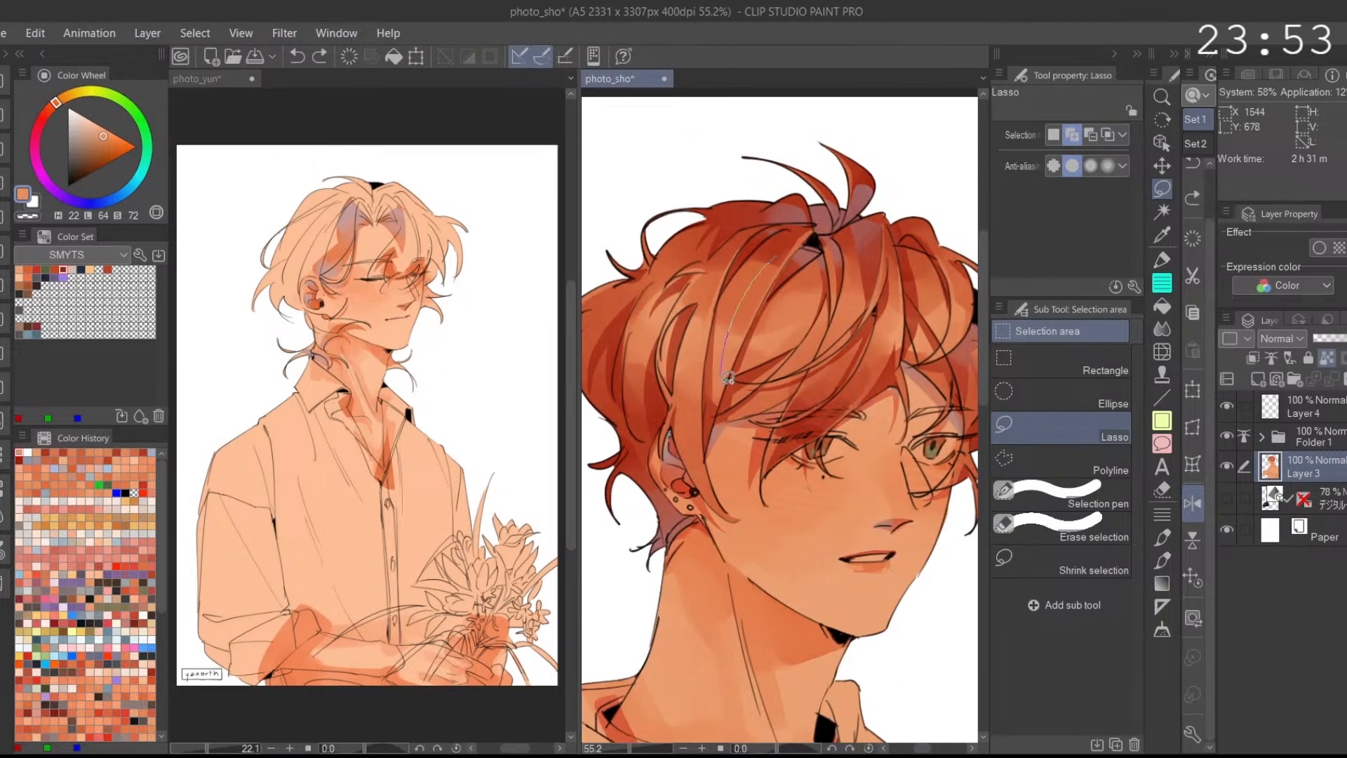
key("ctrl+z")
mouse_move(713, 295)
left_mouse_down()
mouse_move(706, 432)
mouse_move(693, 431)
mouse_move(762, 301)
left_mouse_up()
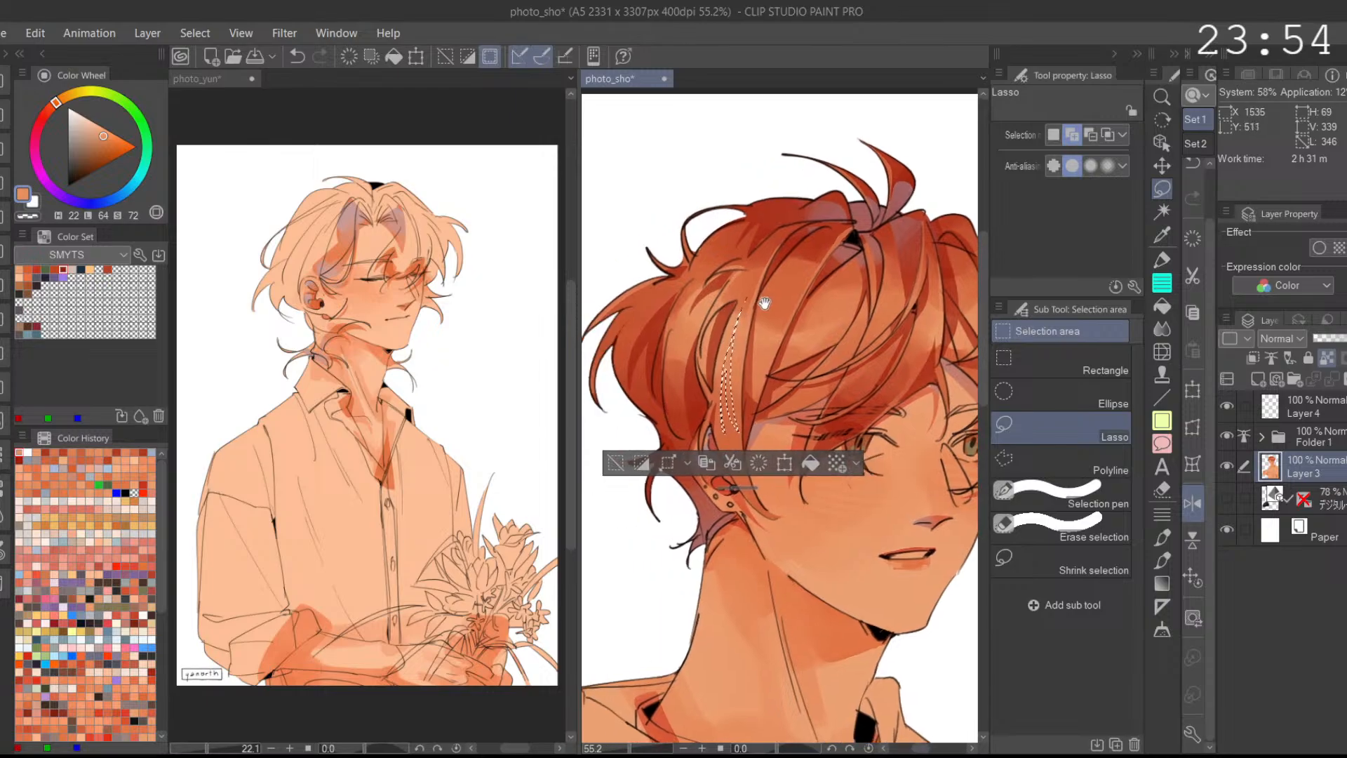
Step: Add a narrow strip on the hair behind the ear to the lasso selection, and undo the extra outlines
mouse_move(674, 301)
left_mouse_down()
mouse_move(693, 409)
mouse_move(678, 296)
mouse_move(695, 292)
mouse_move(676, 295)
left_mouse_up()
key("ctrl+z")
key("ctrl+z")
left_click_drag(799, 345, 730, 299)
mouse_move(823, 287)
left_mouse_down("ctrl")
mouse_move(729, 306)
mouse_move(755, 288)
mouse_move(724, 307)
mouse_move(733, 296)
left_mouse_up("ctrl")
key("ctrl+z")
key("ctrl+z")
key("ctrl+z")
key("ctrl+z")
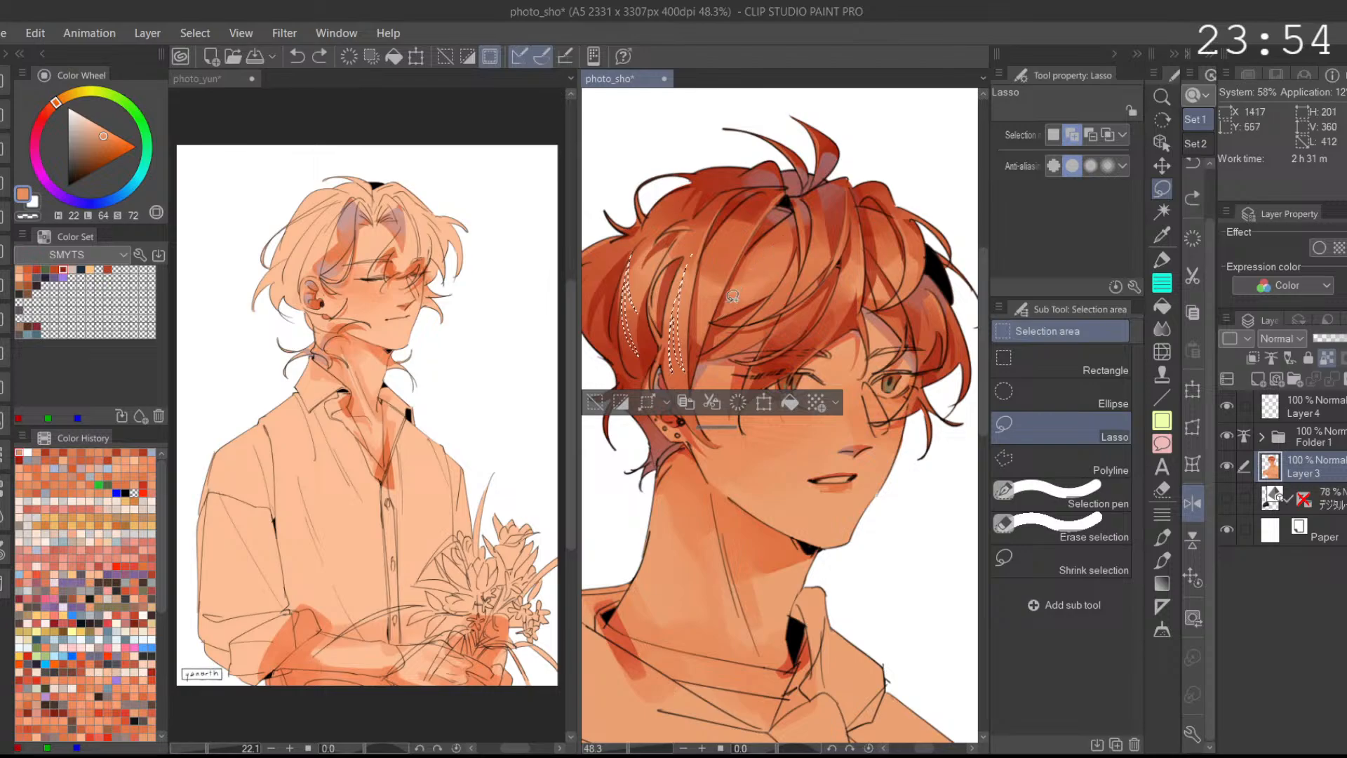
Step: Flip the view back and add highlight strips on the fringe and the far side of the head to the selection
left_click_drag(795, 228, 792, 229)
left_click(1192, 502)
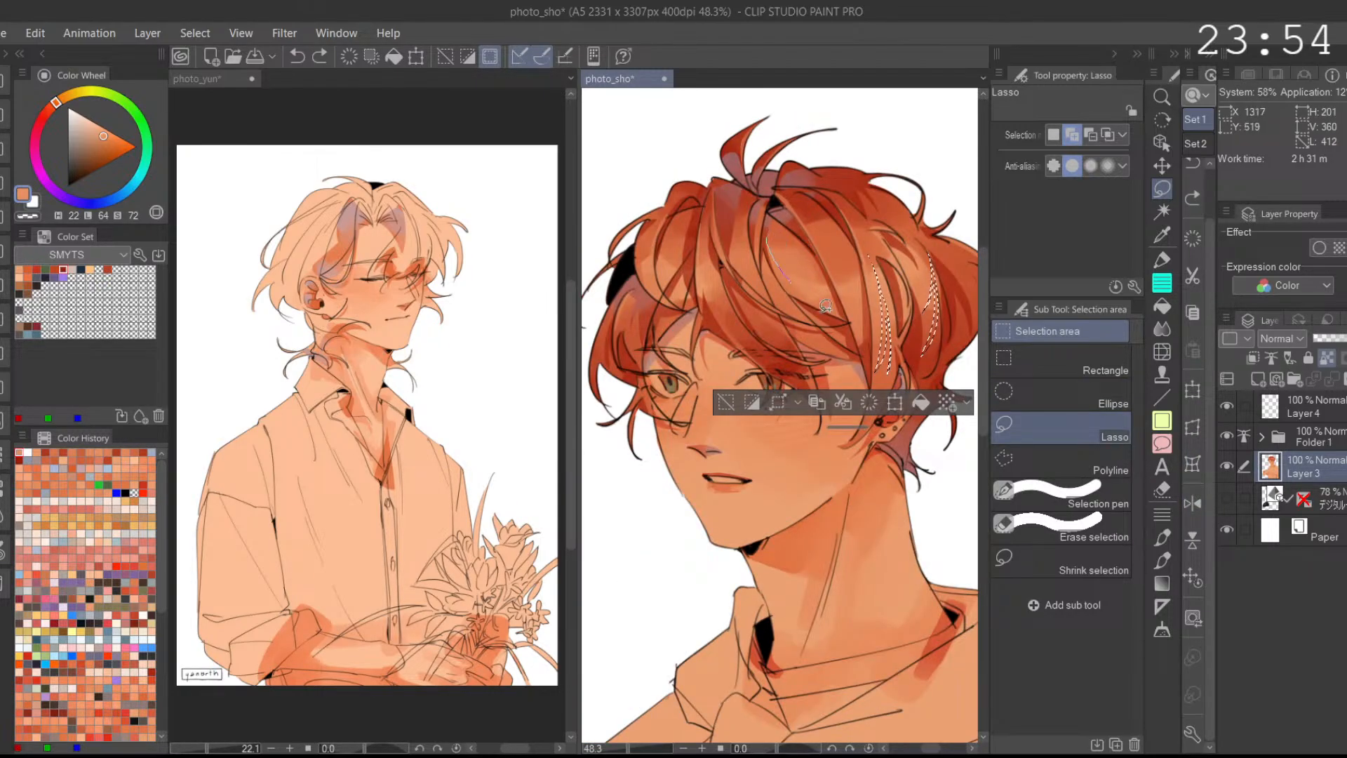
key("ctrl+z")
mouse_move(766, 237)
left_mouse_down()
mouse_move(785, 268)
mouse_move(787, 232)
mouse_move(812, 220)
left_mouse_up()
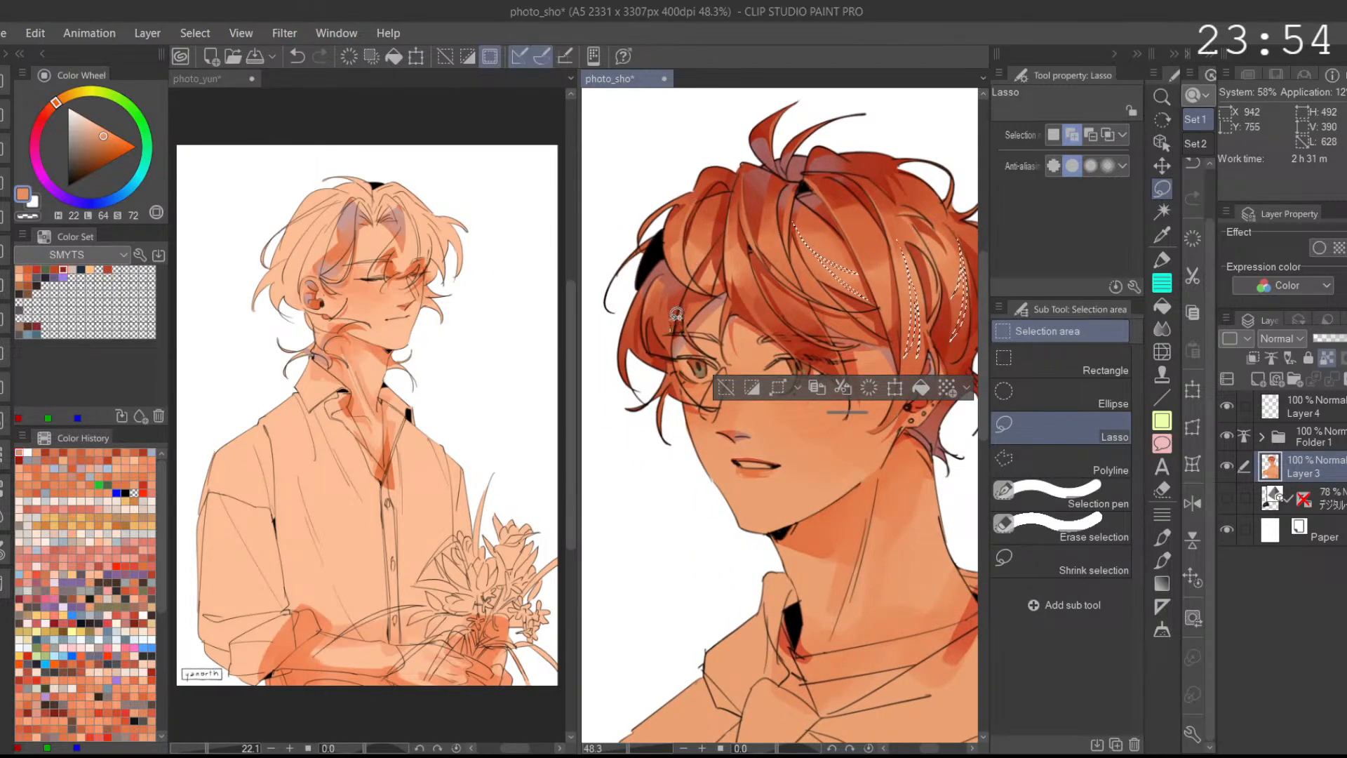
left_click_drag(707, 236, 679, 334)
left_click_drag(673, 284, 662, 329)
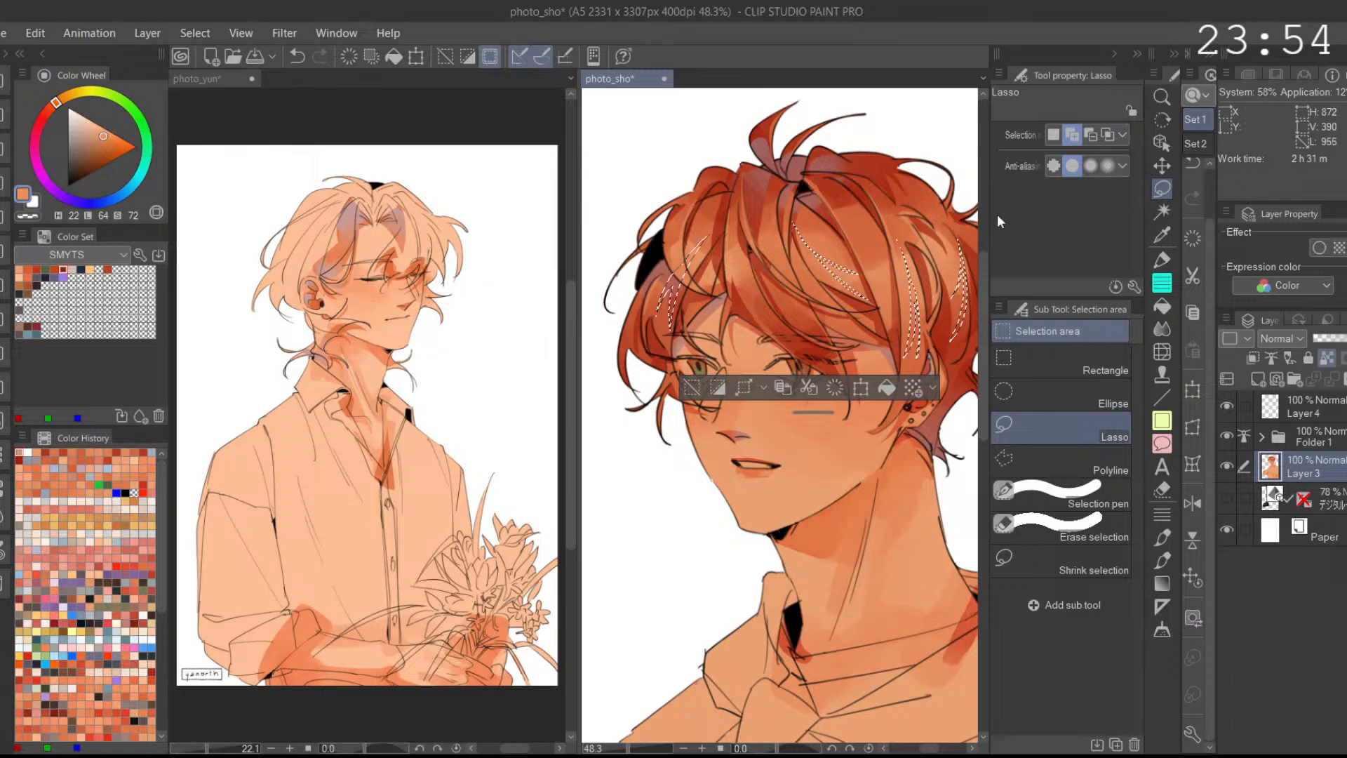
Step: Subtract part of the strip on the far side of the head, and return the Lasso to adding to the selection
left_click(1089, 134)
scroll(714, 296, "up", 3)
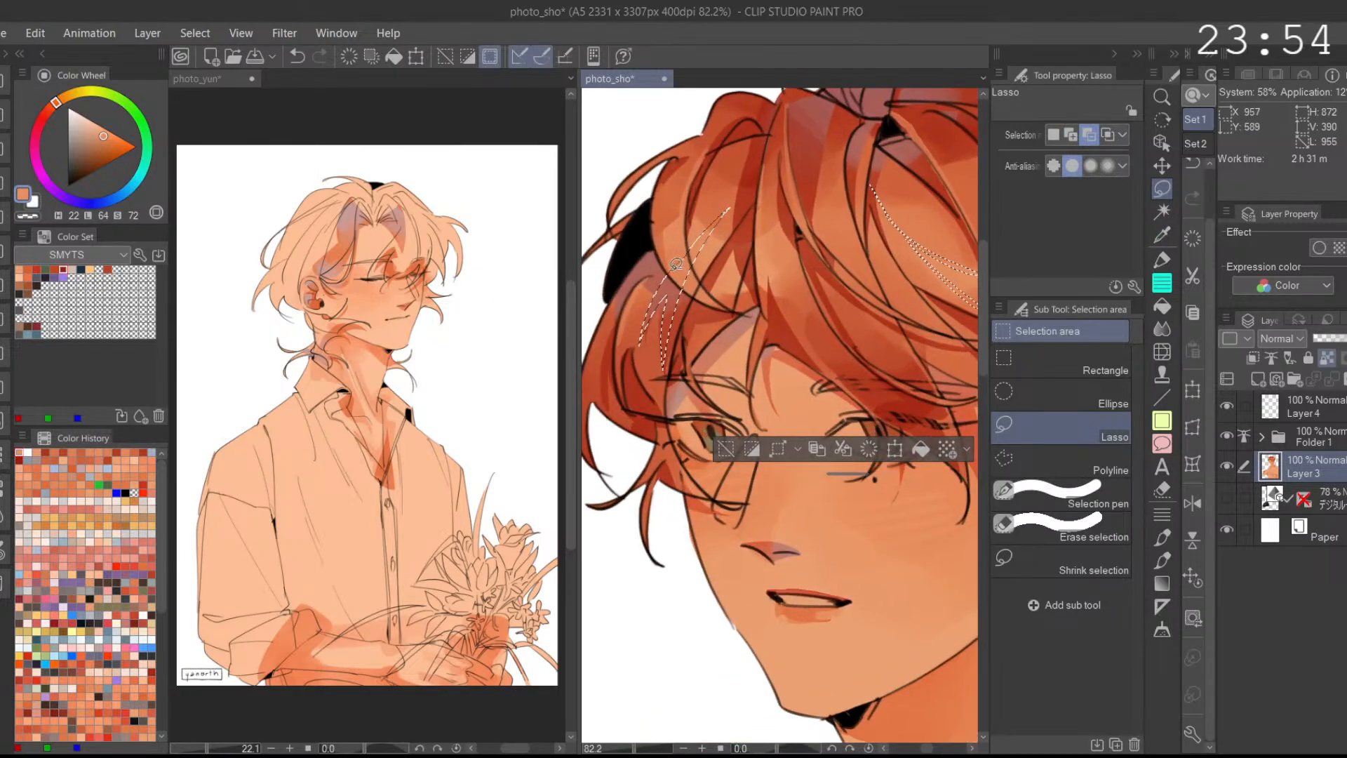
left_click_drag(676, 251, 708, 284)
scroll(708, 288, "down", 3)
left_click(1071, 135)
scroll(747, 202, "down", 2)
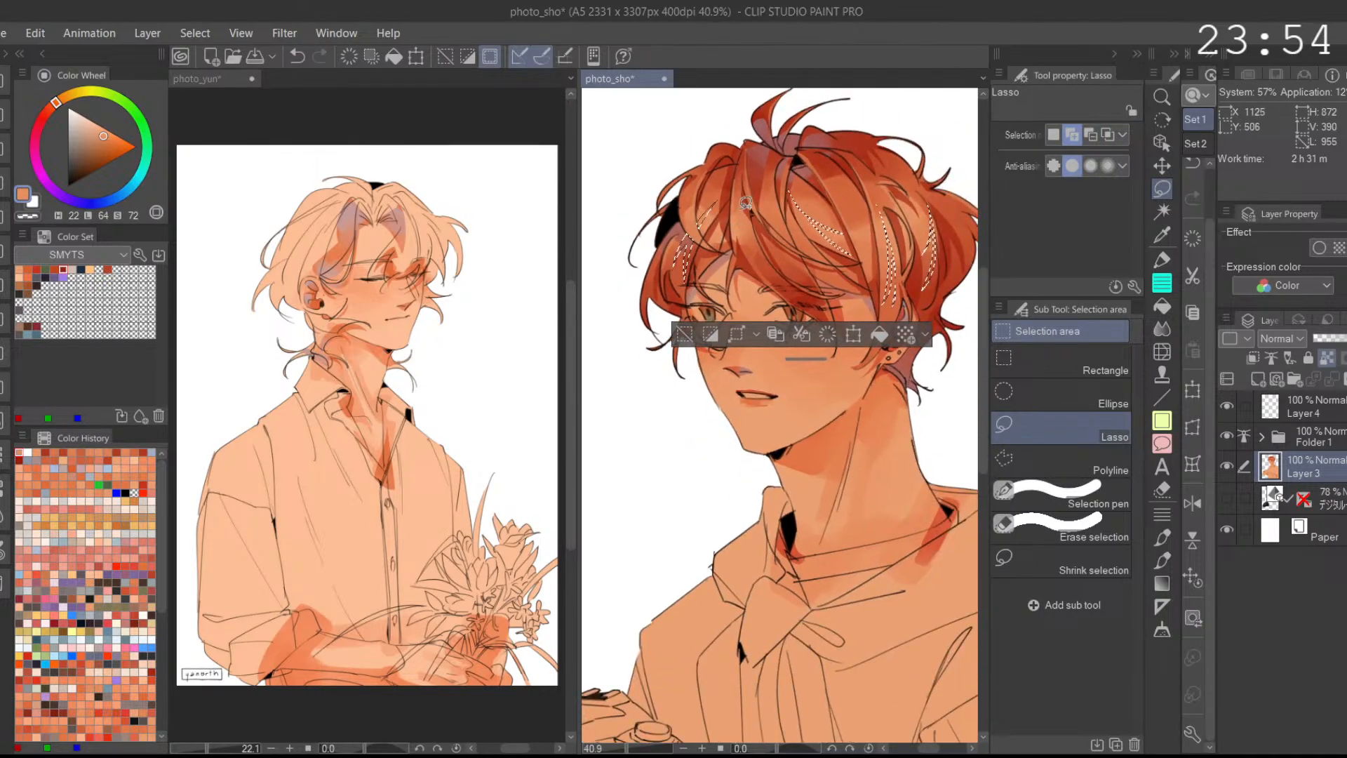
Step: Add a highlight strip beside the fringe's parting to the selection, and subtract the strip on the hair behind the ear
left_click_drag(744, 195, 755, 182)
left_click_drag(829, 218, 731, 226)
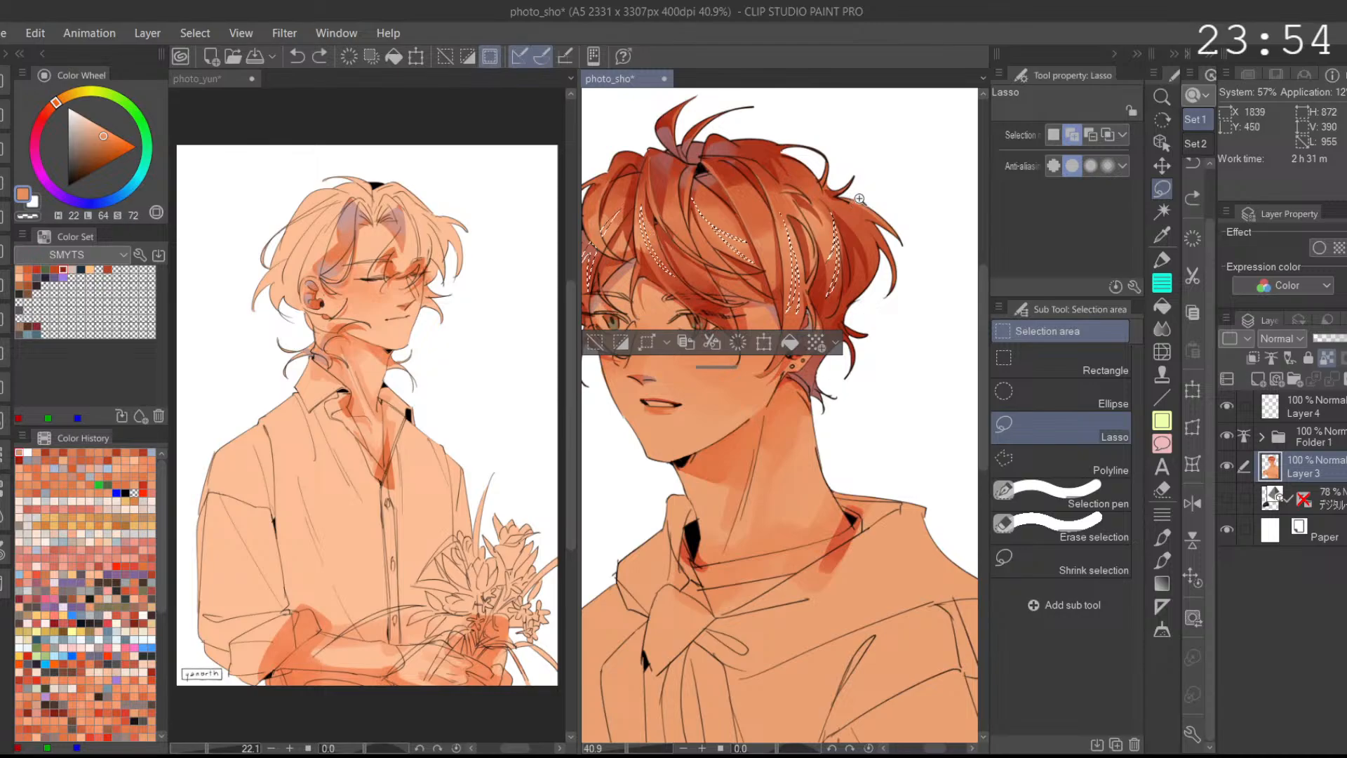
scroll(864, 235, "up", 2)
left_click(1090, 135)
left_click_drag(870, 157, 867, 350)
left_click(1073, 136)
scroll(838, 247, "down", 1)
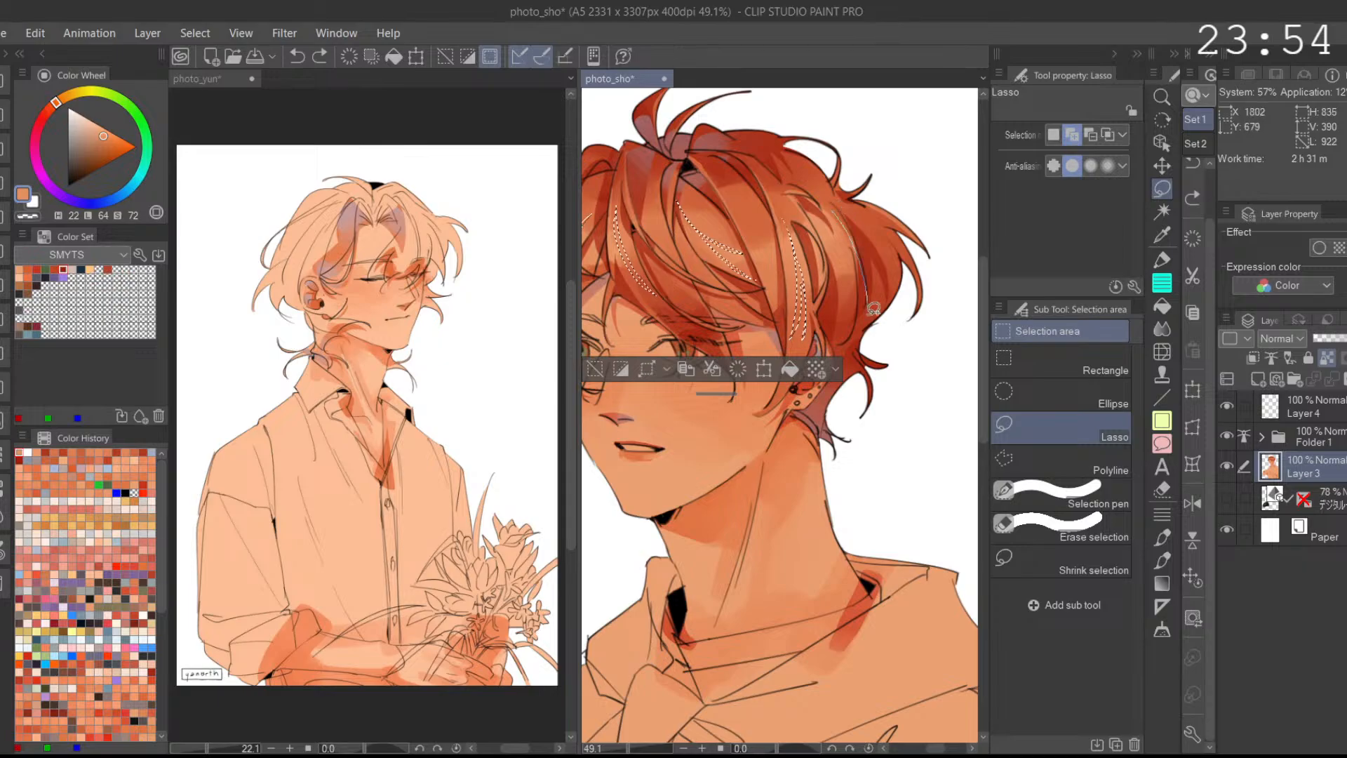
Step: Flip the canvas view and outline the highlight strip behind the ear again within the lasso selection
key("ctrl+z")
mouse_move(831, 199)
left_mouse_down()
mouse_move(850, 319)
mouse_move(817, 179)
mouse_move(844, 289)
mouse_move(837, 219)
mouse_move(845, 283)
mouse_move(819, 186)
left_mouse_up()
key("ctrl+z")
left_click(1192, 503)
left_click_drag(721, 310, 720, 228)
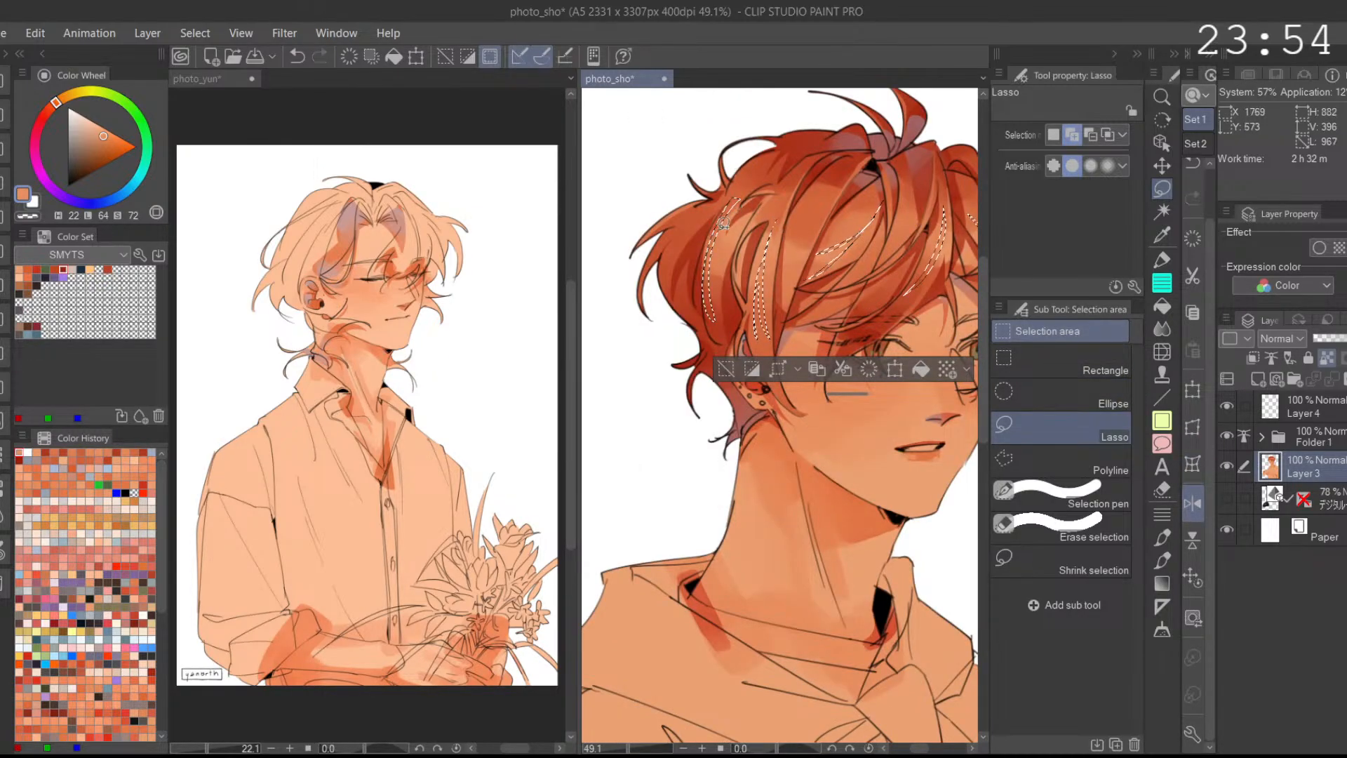
key("ctrl+y")
key("ctrl+z")
Step: Paint the selected strips light yellow with the Aマーカー brush at size 176.9, clear the selection, and flip the view back
scroll(701, 218, "down", 2)
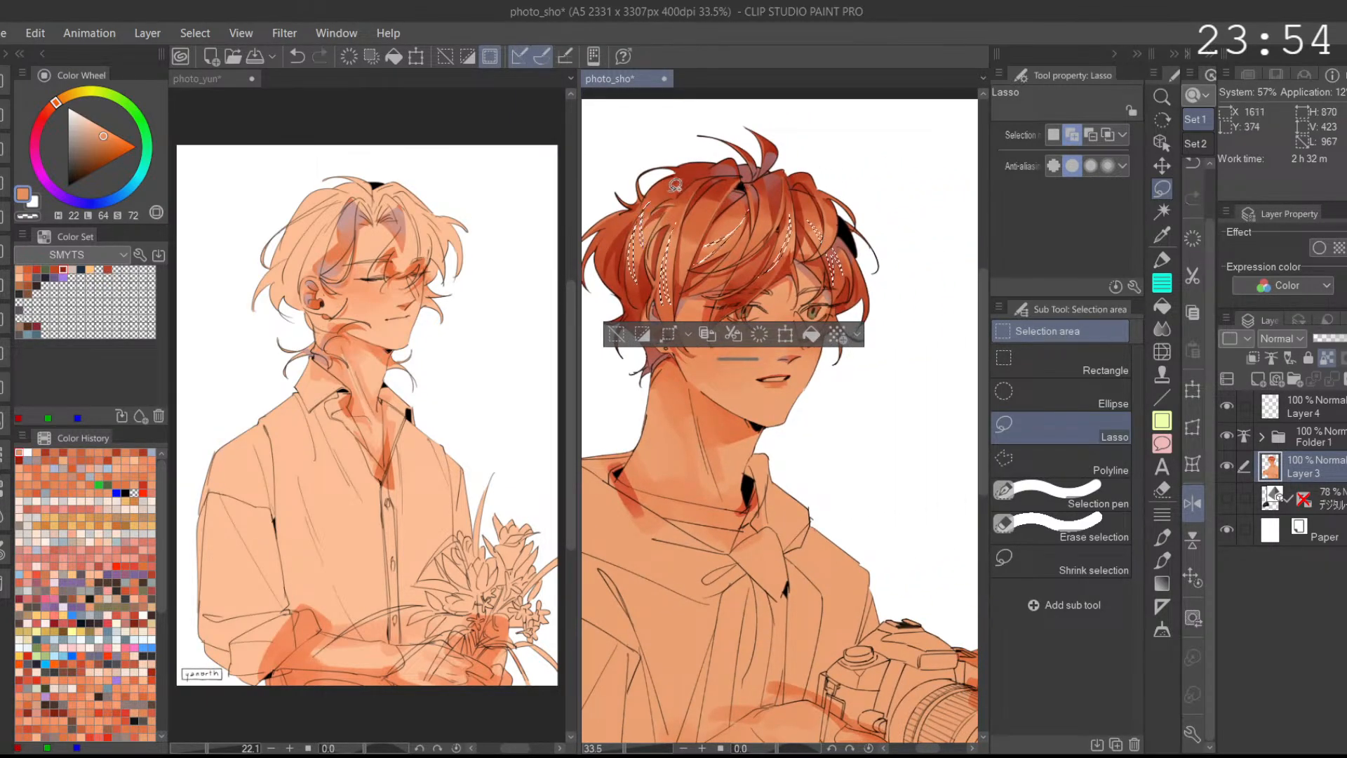
scroll(684, 194, "up", 2)
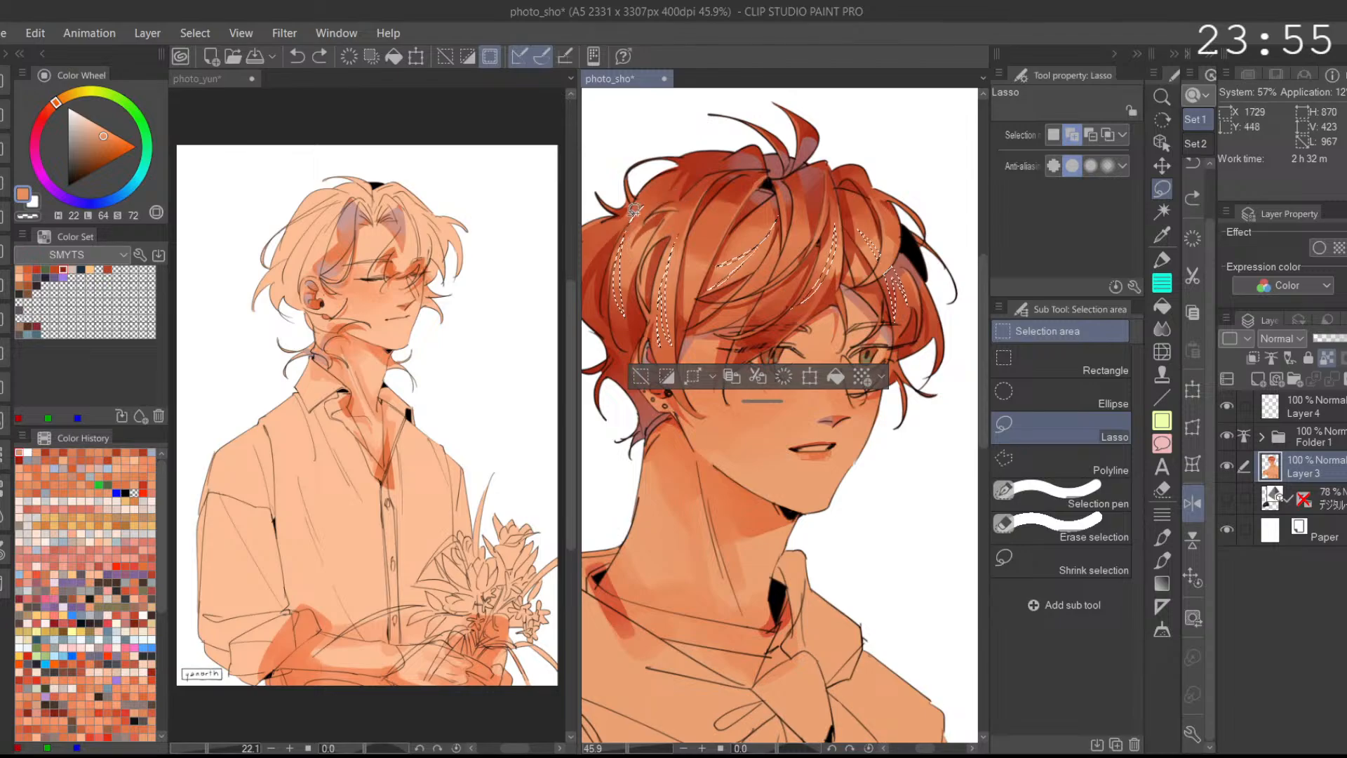
scroll(720, 194, "down", 2)
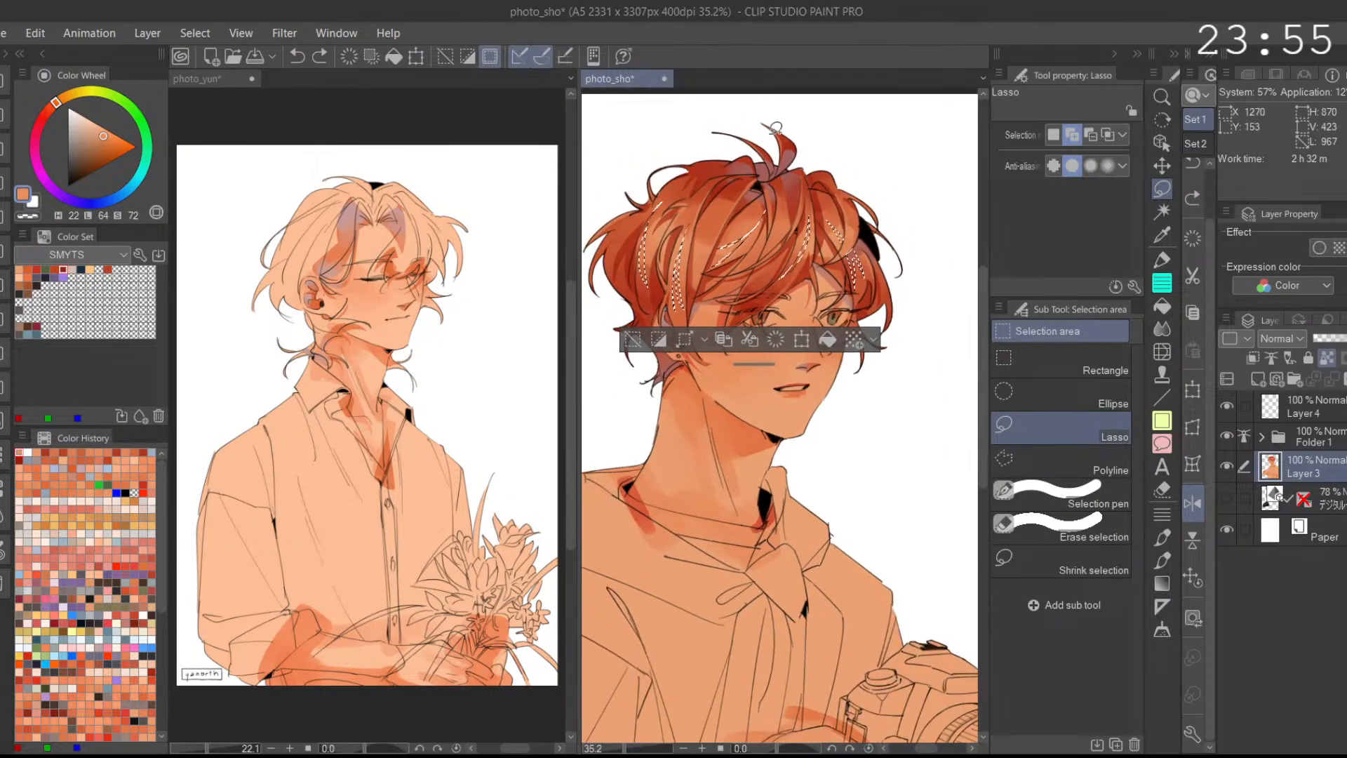
left_click(1161, 259)
left_click_drag(83, 90, 71, 93)
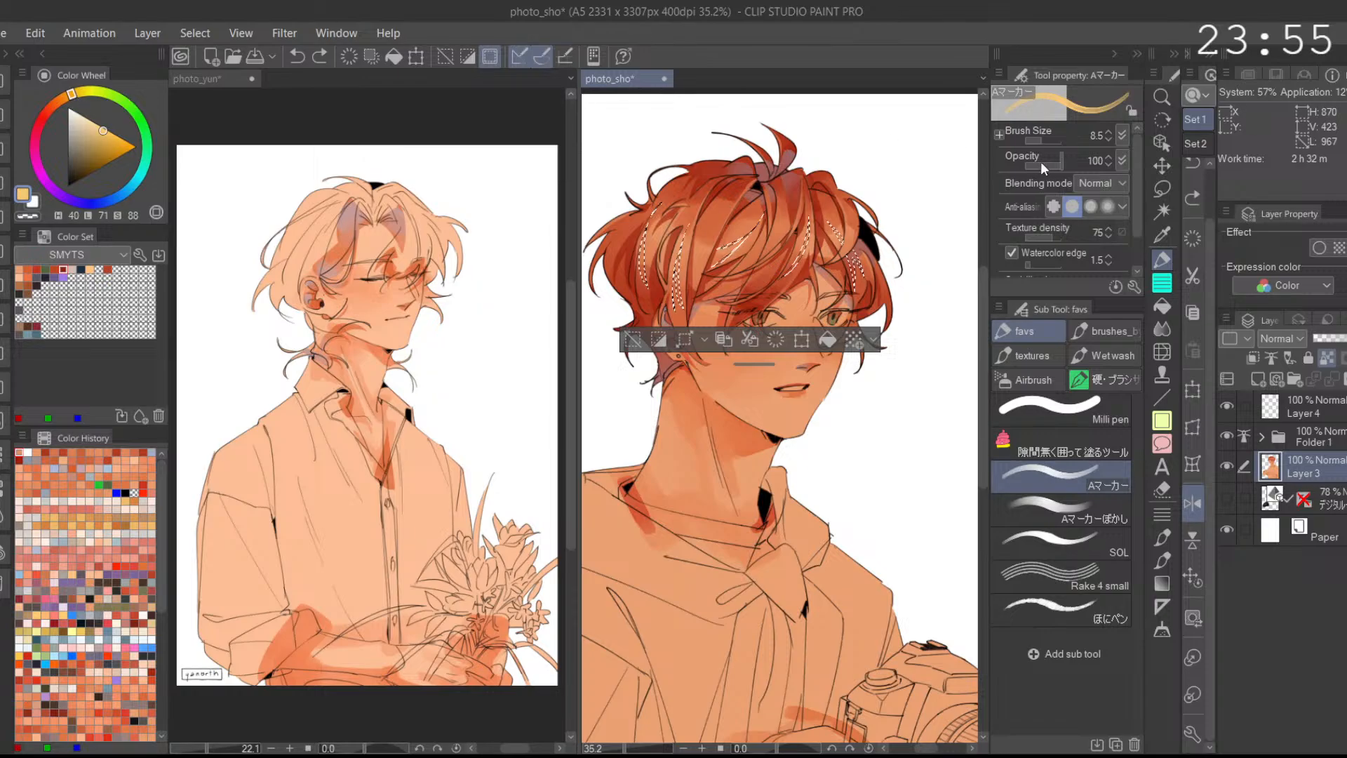
left_click(1050, 139)
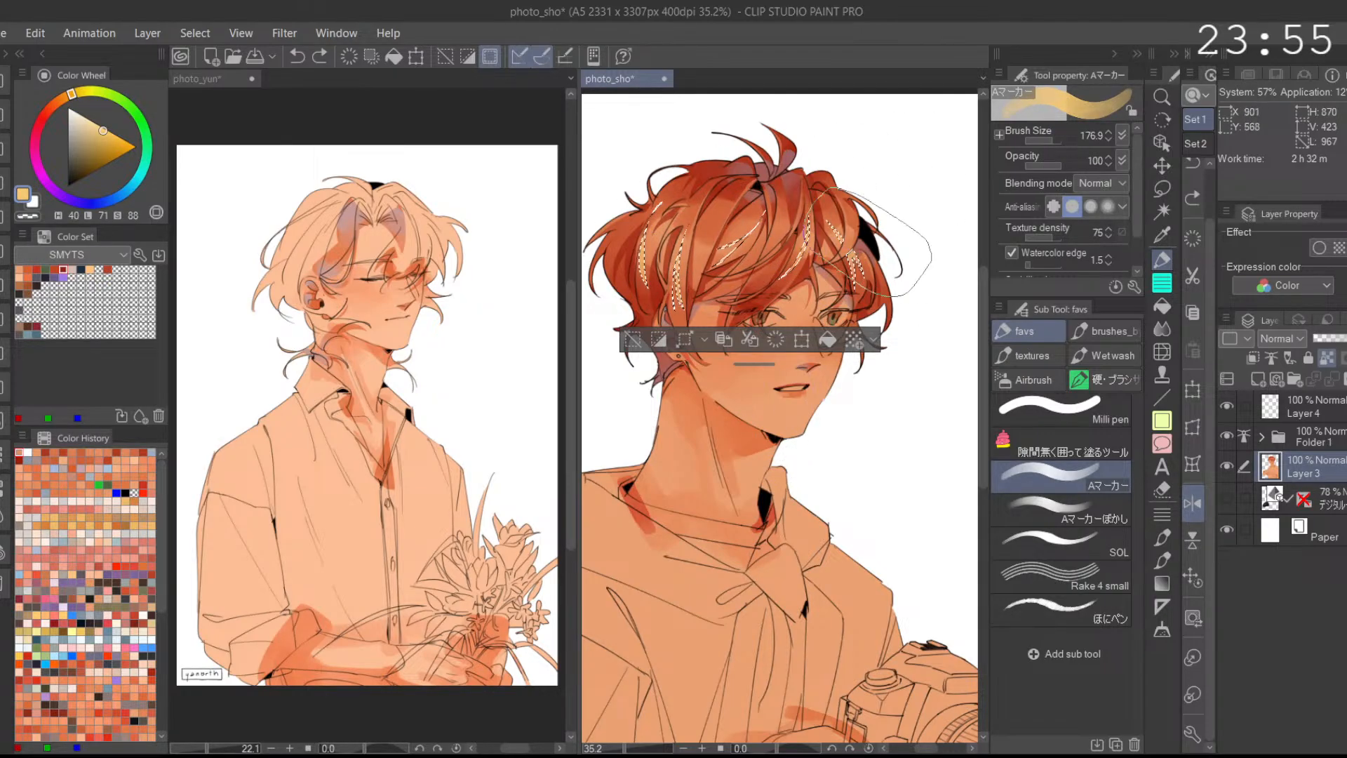
left_click_drag(883, 242, 639, 266)
key("ctrl+d")
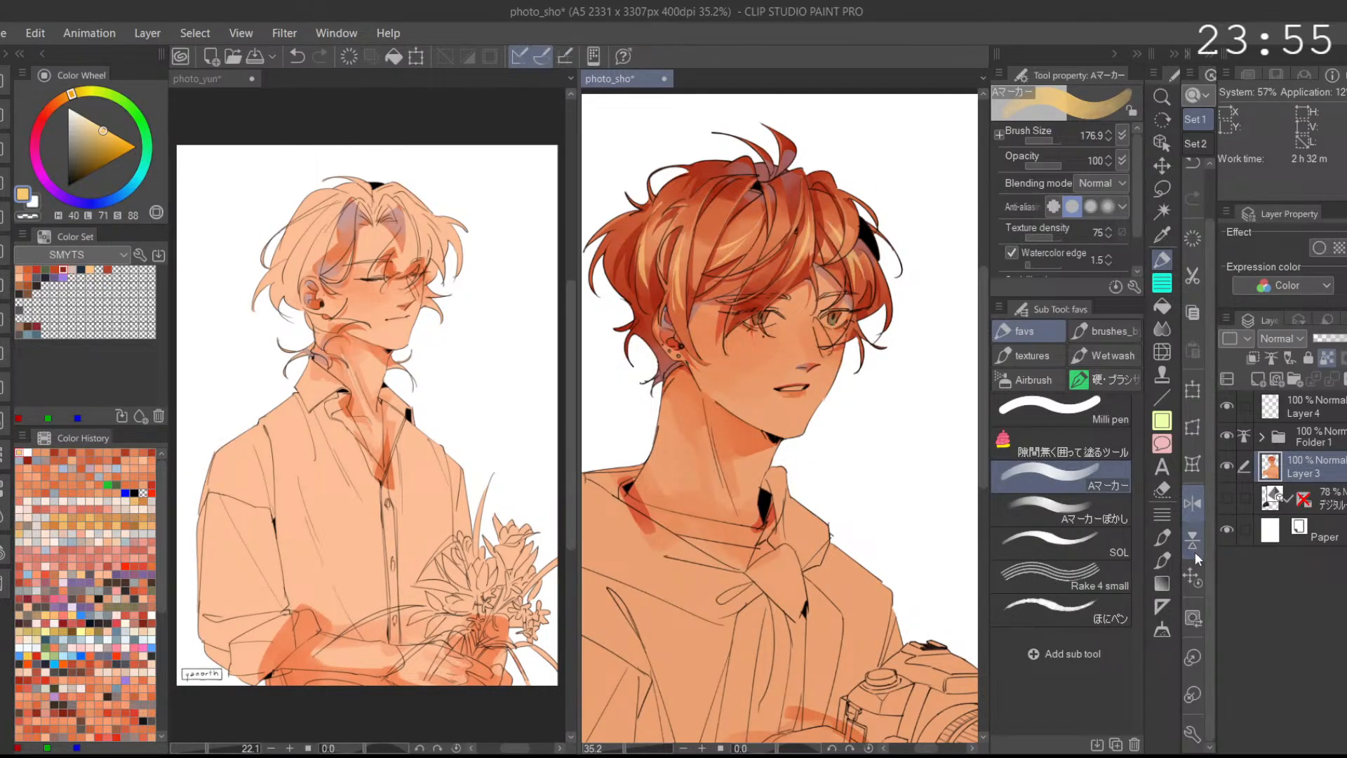
left_click(1194, 545)
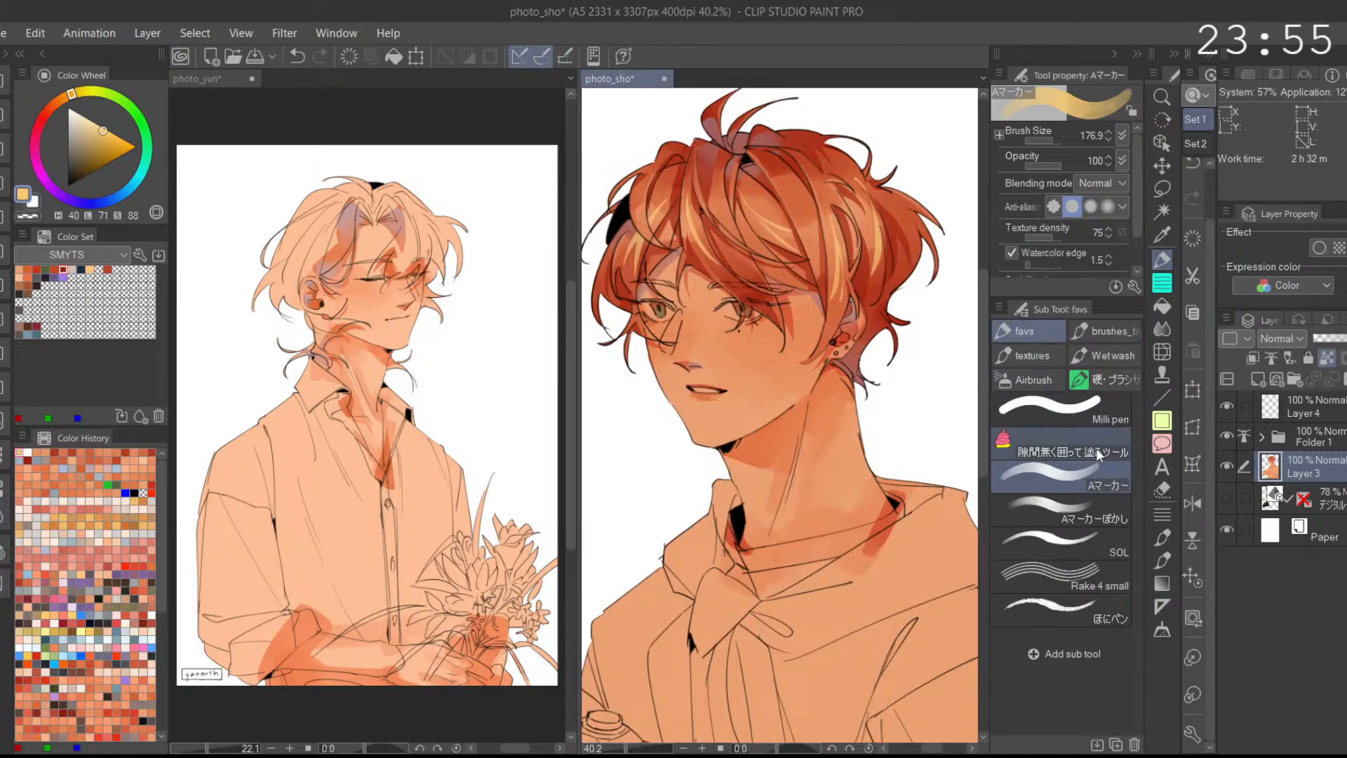
Step: Restore the selection, soften the yellow highlights inside it with Aマーカーぼかし at size 216.5, and deselect
key("ctrl+z")
left_click(1098, 515)
mouse_move(868, 230)
left_mouse_down()
mouse_move(876, 291)
mouse_move(764, 205)
mouse_move(635, 267)
left_mouse_up()
left_click(1053, 141)
left_click(635, 331)
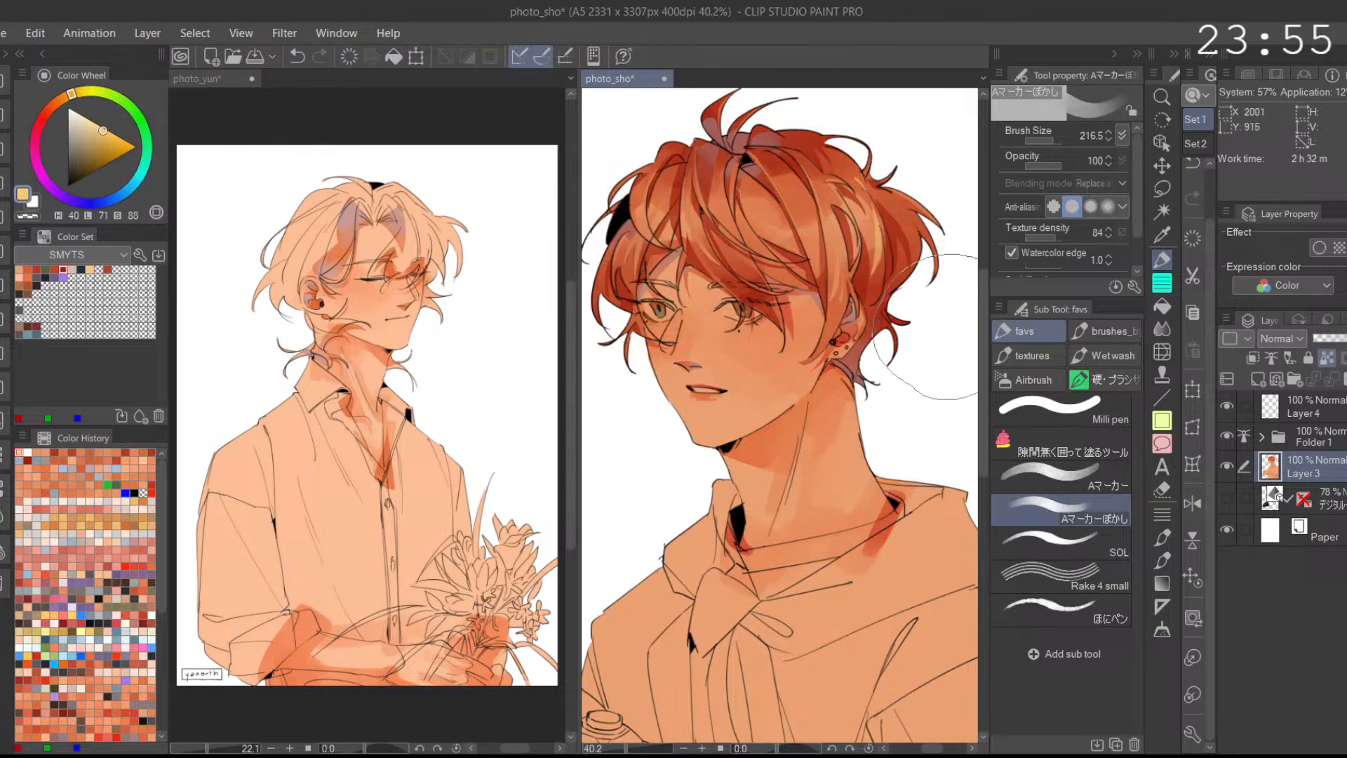
key("ctrl+z")
mouse_move(904, 247)
left_mouse_down()
mouse_move(860, 227)
mouse_move(813, 181)
mouse_move(704, 176)
mouse_move(854, 206)
mouse_move(861, 172)
mouse_move(696, 193)
mouse_move(667, 277)
left_mouse_up()
key("ctrl+d")
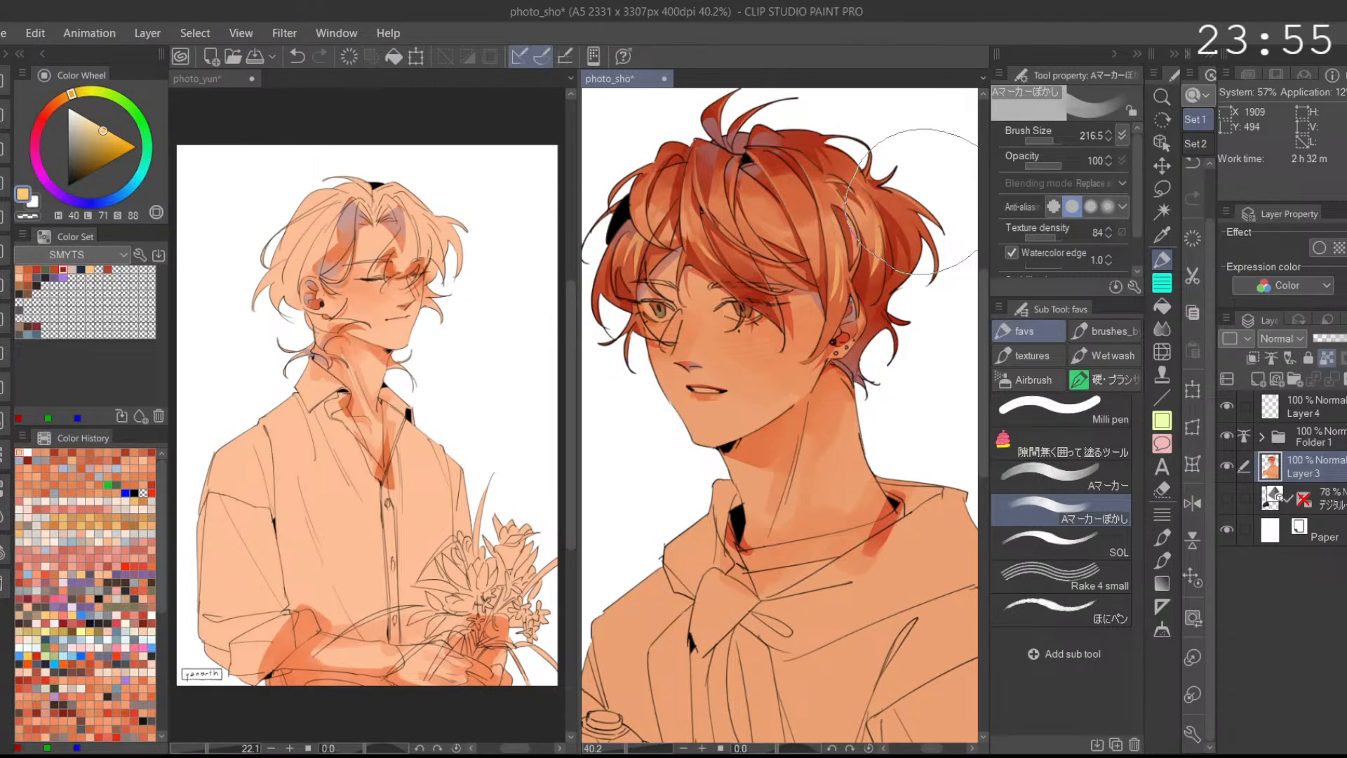
Step: Soften the yellow highlights on the strands above the ear and over the fringe with the Aマーカーぼかし brush at size 64.4
left_click(1048, 141)
left_click_drag(832, 242, 876, 253)
left_click_drag(889, 207, 848, 228)
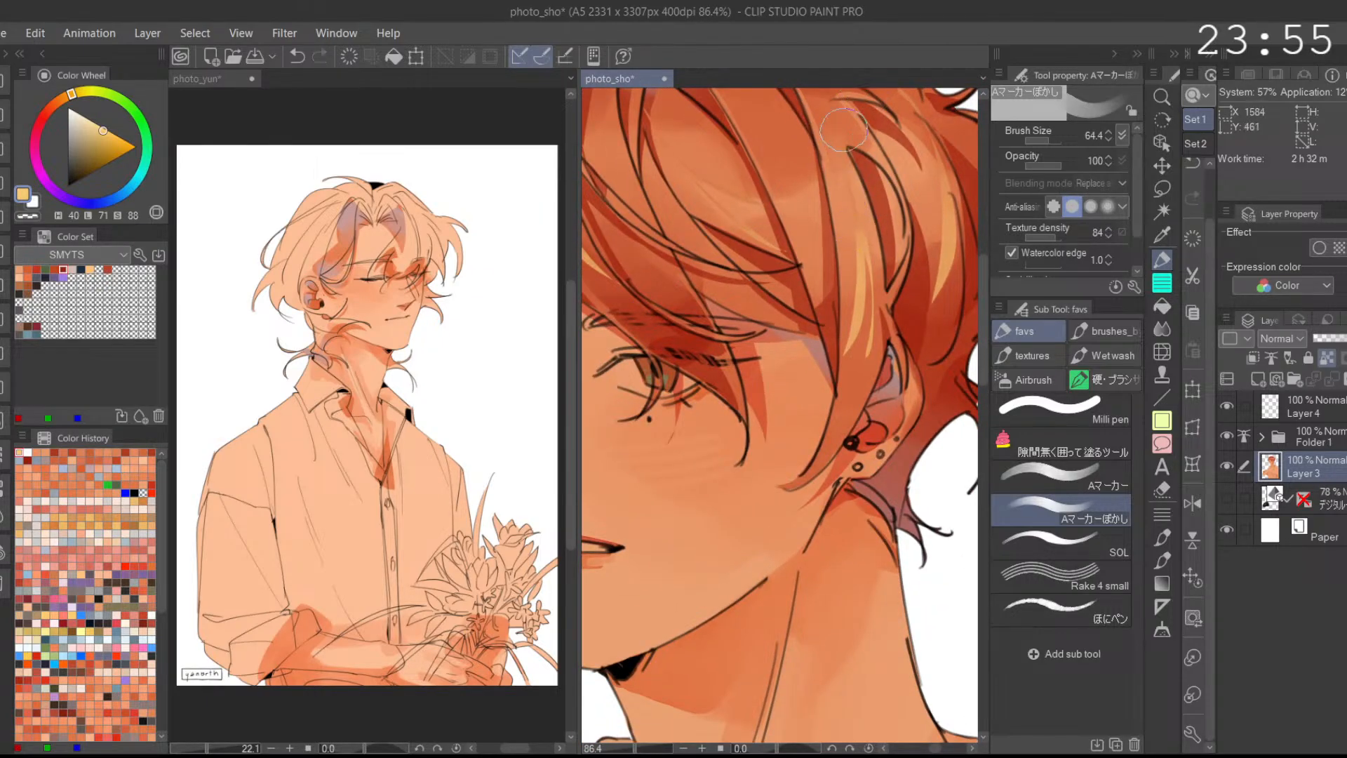
scroll(870, 176, "up", 2)
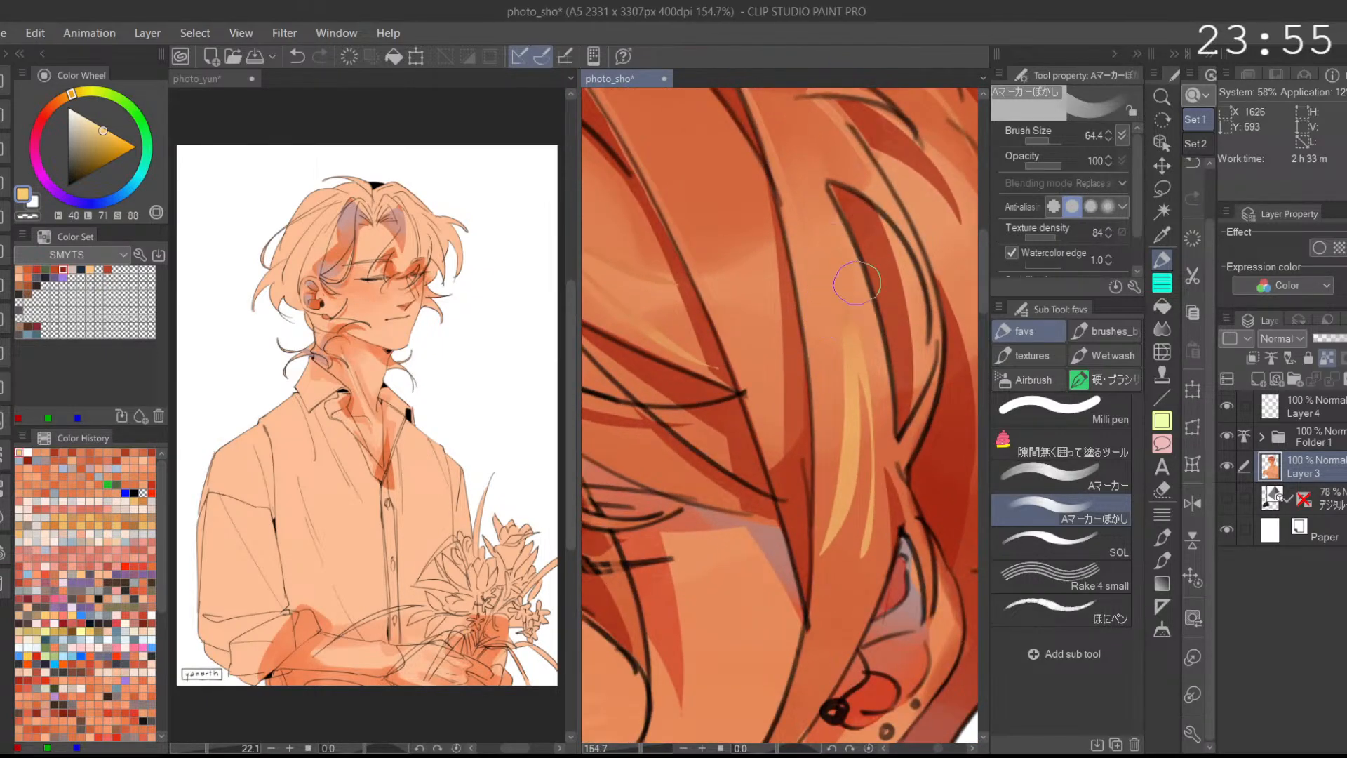
scroll(831, 210, "down", 2)
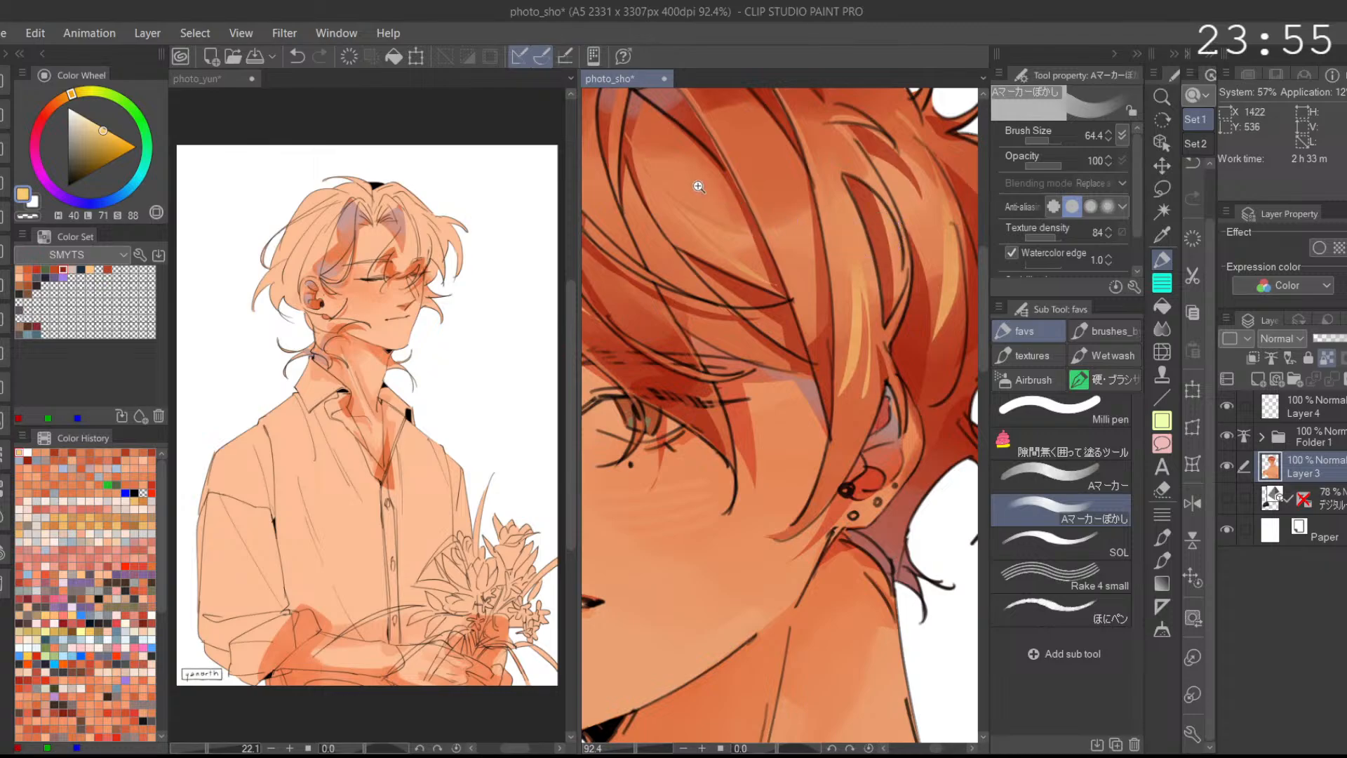
scroll(644, 140, "up", 4)
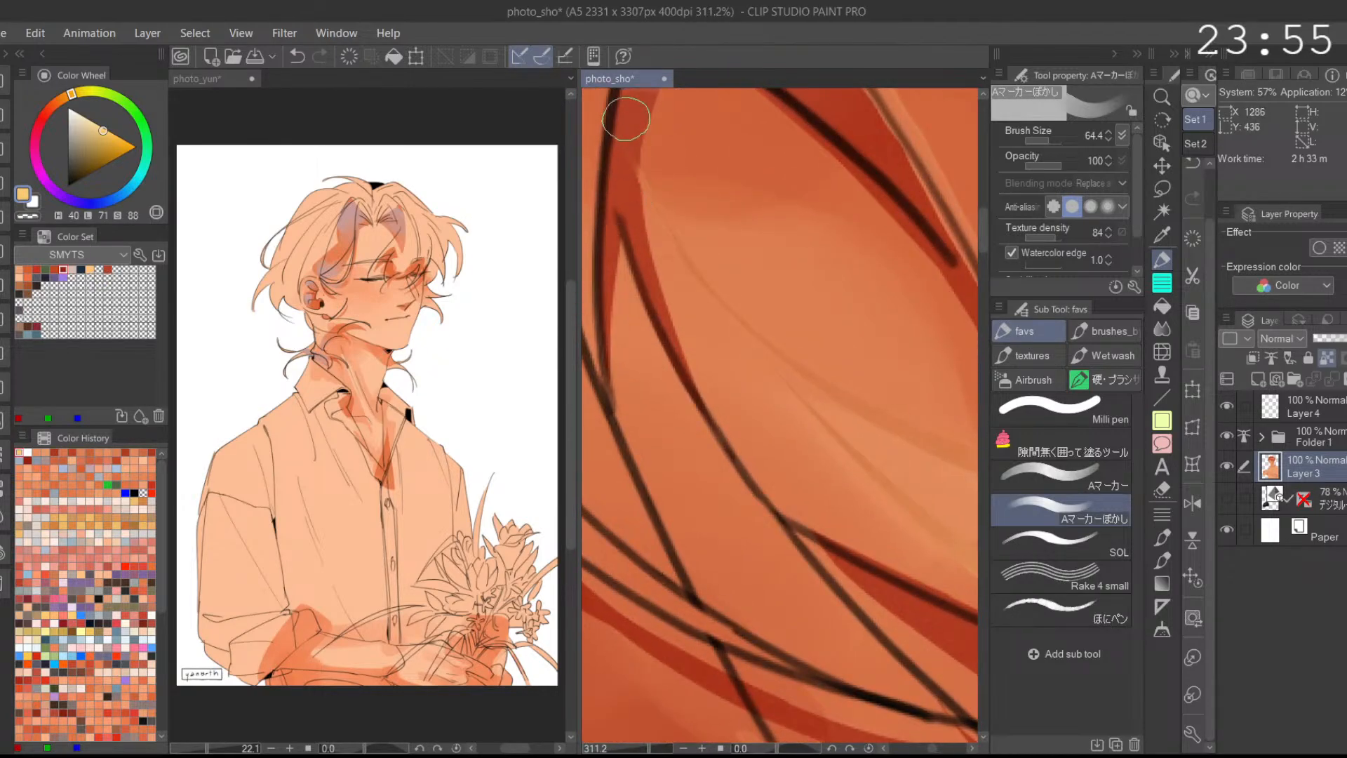
scroll(692, 114, "down", 4)
scroll(830, 191, "down", 1)
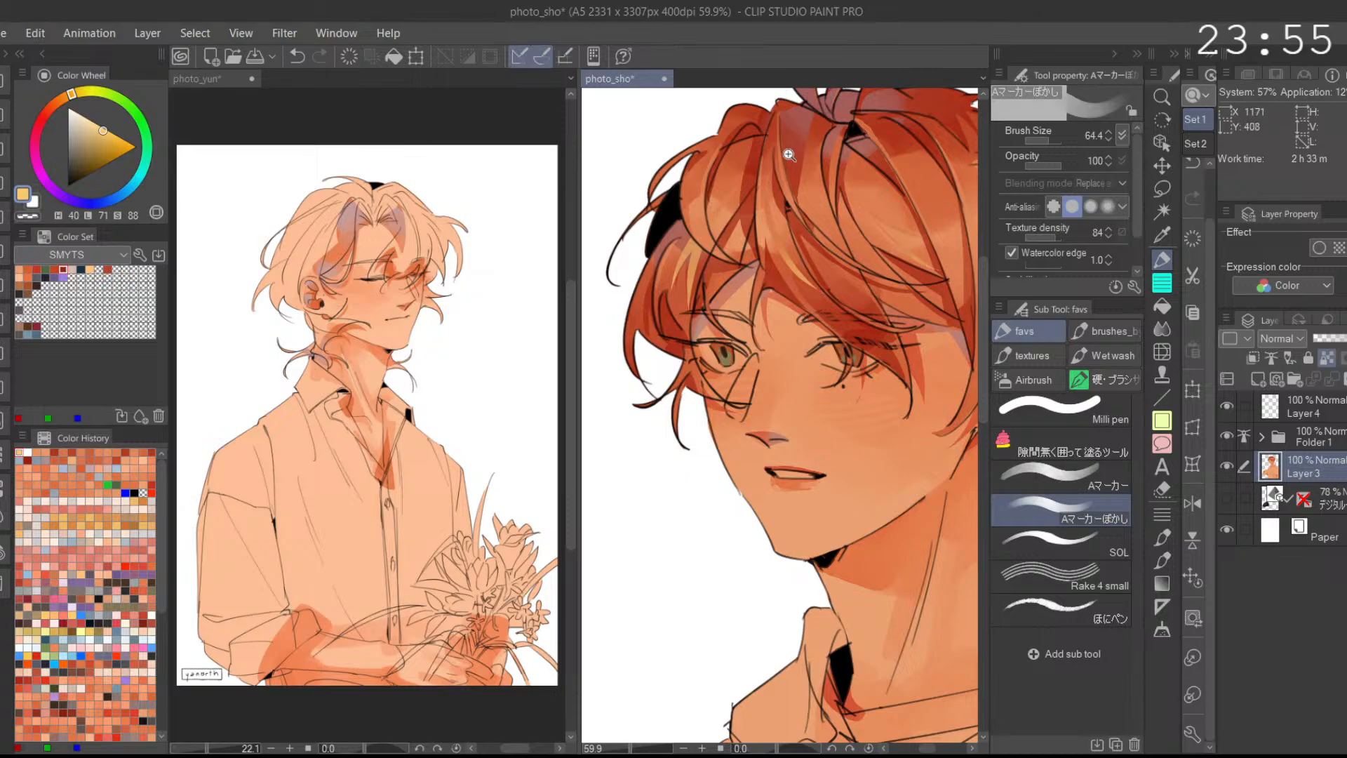
Step: Blend the highlights and shading on the fringe strands above the glasses with the same blur brush, and save the illustration
scroll(791, 155, "up", 3)
left_click_drag(718, 230, 735, 234)
left_click_drag(723, 283, 752, 112)
left_click_drag(755, 118, 734, 142)
left_click_drag(673, 186, 742, 191)
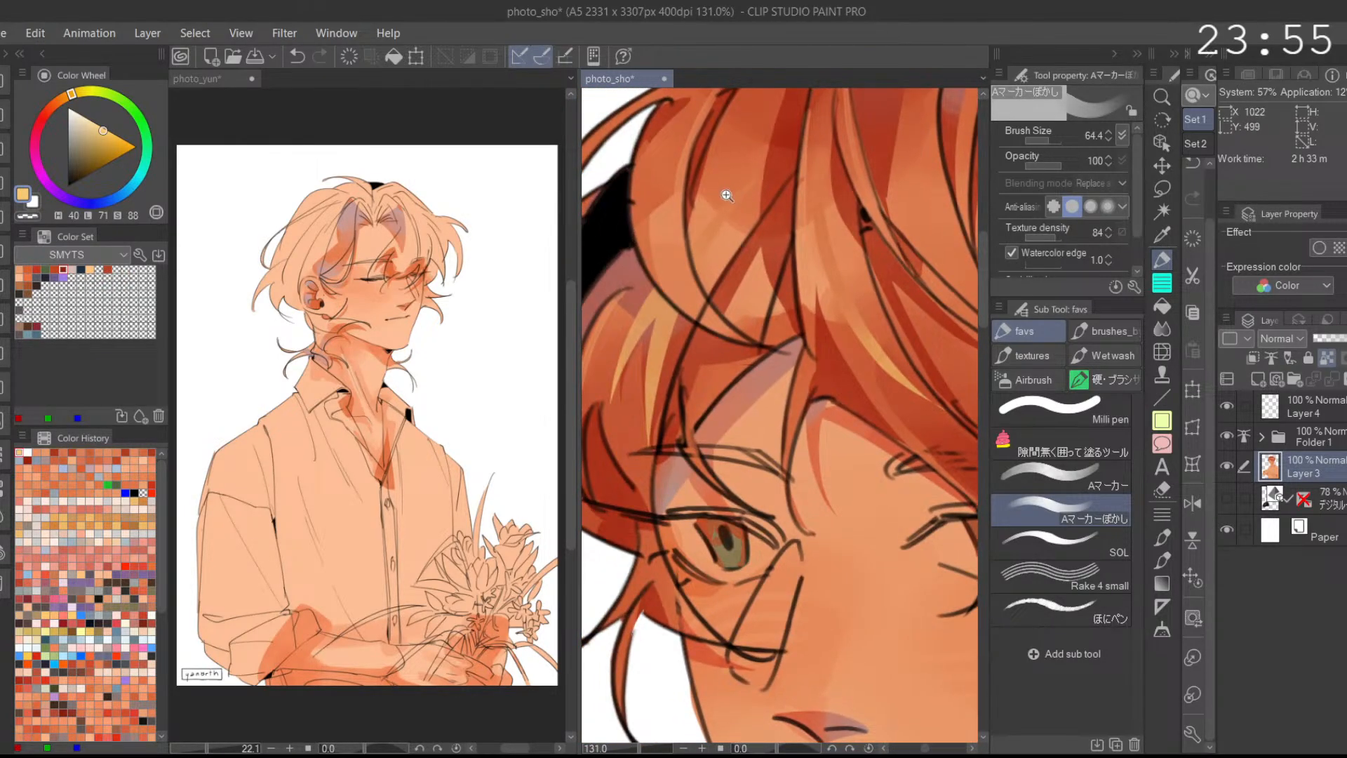
scroll(726, 183, "up", 1)
scroll(806, 226, "down", 4)
scroll(805, 227, "down", 2)
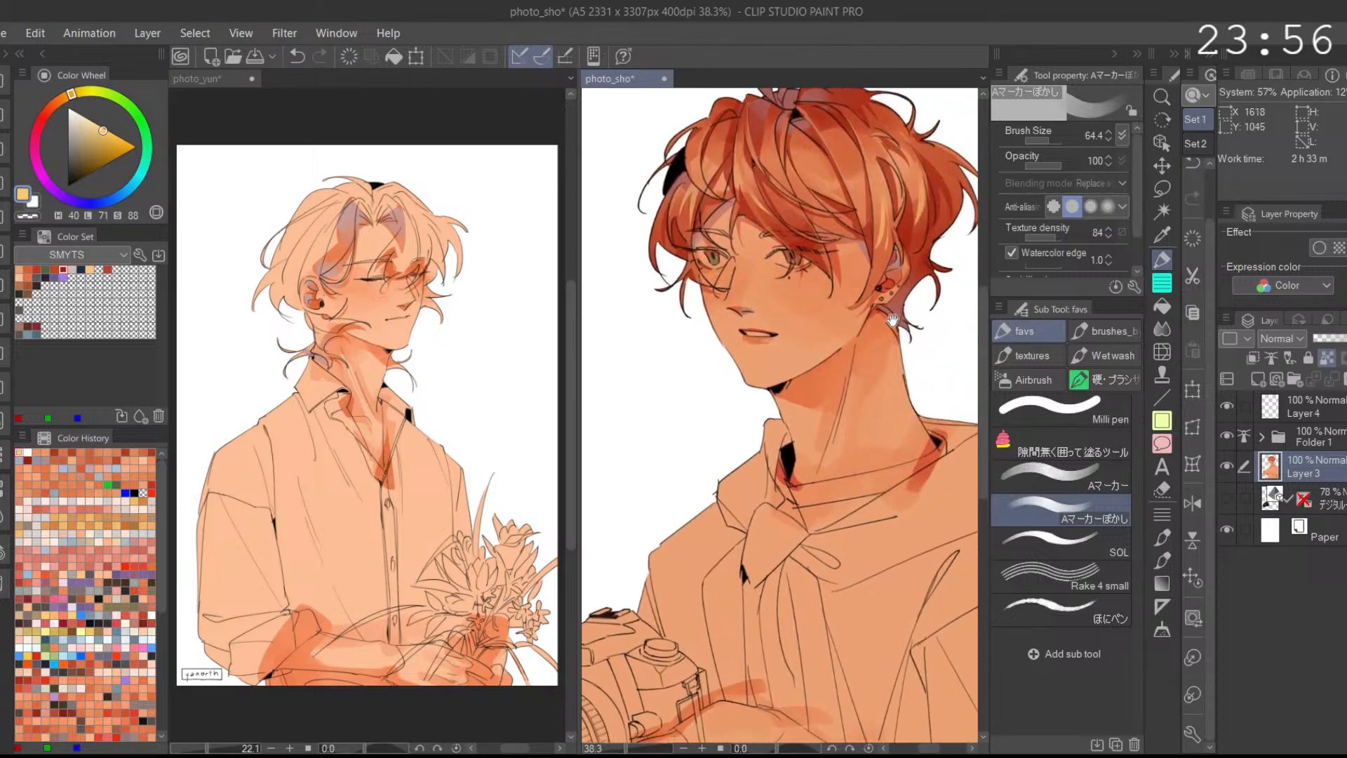
left_click_drag(896, 372, 897, 339)
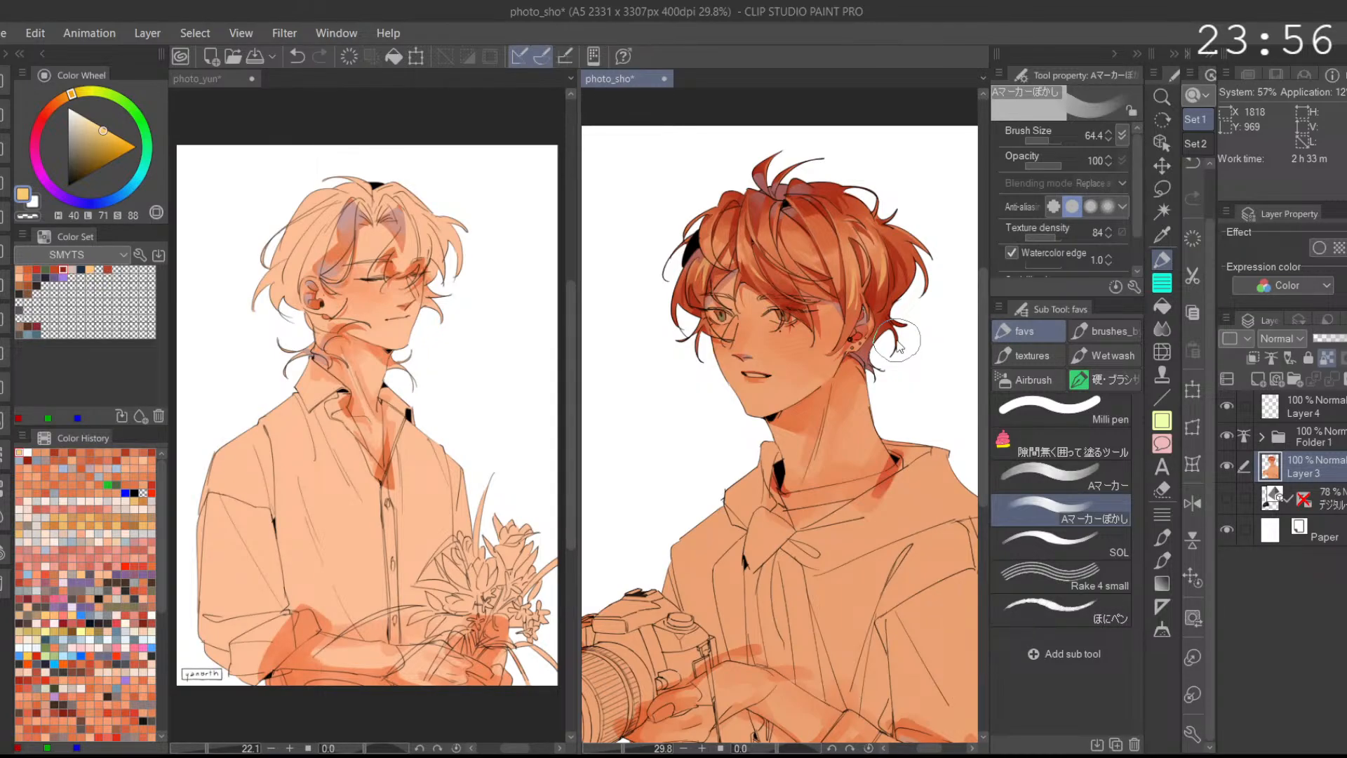
key("ctrl+s")
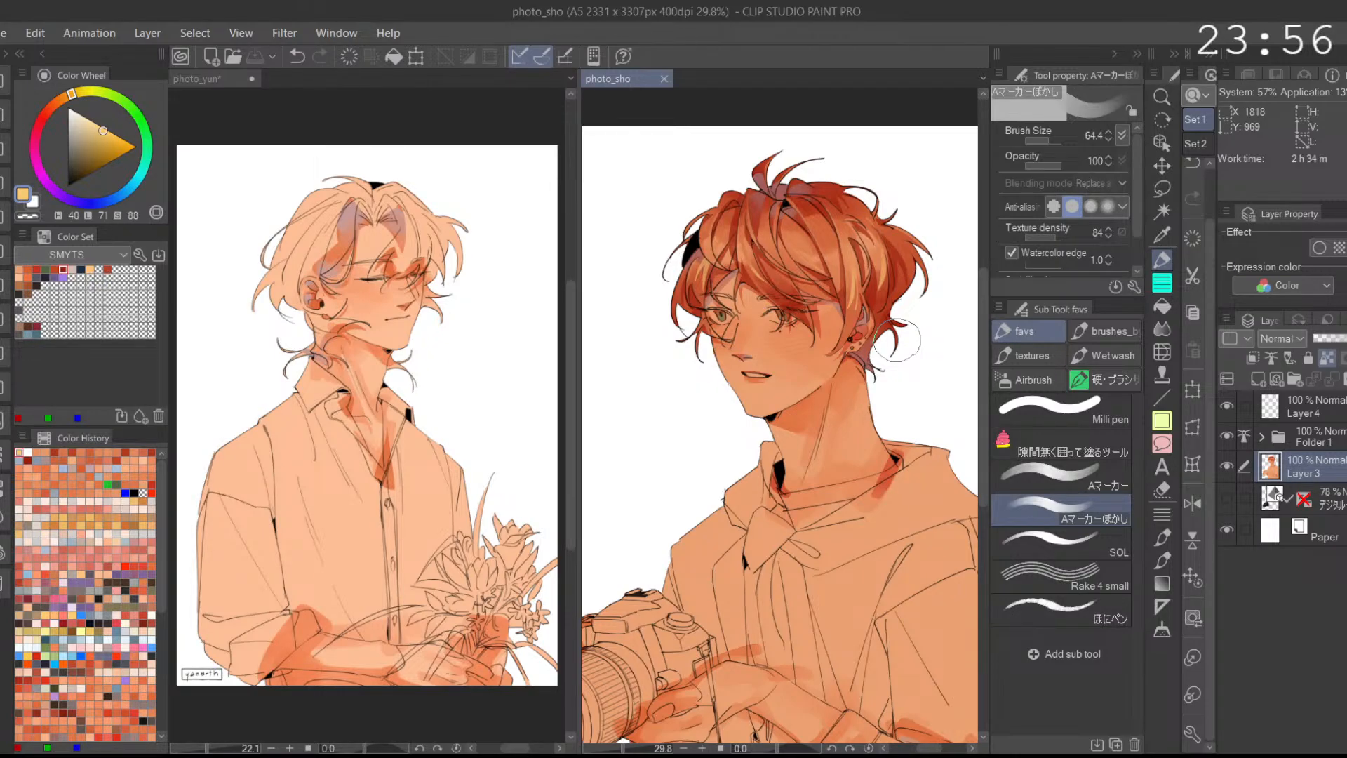
Step: Paint thin orange-red touches where the fringe overlaps the eyebrow near the ear side, using the Aマーカー brush at size 19.2
left_click(896, 96)
left_click_drag(848, 513, 819, 465)
left_click_drag(805, 290, 835, 291)
left_click_drag(743, 322, 857, 424)
left_click(1105, 476)
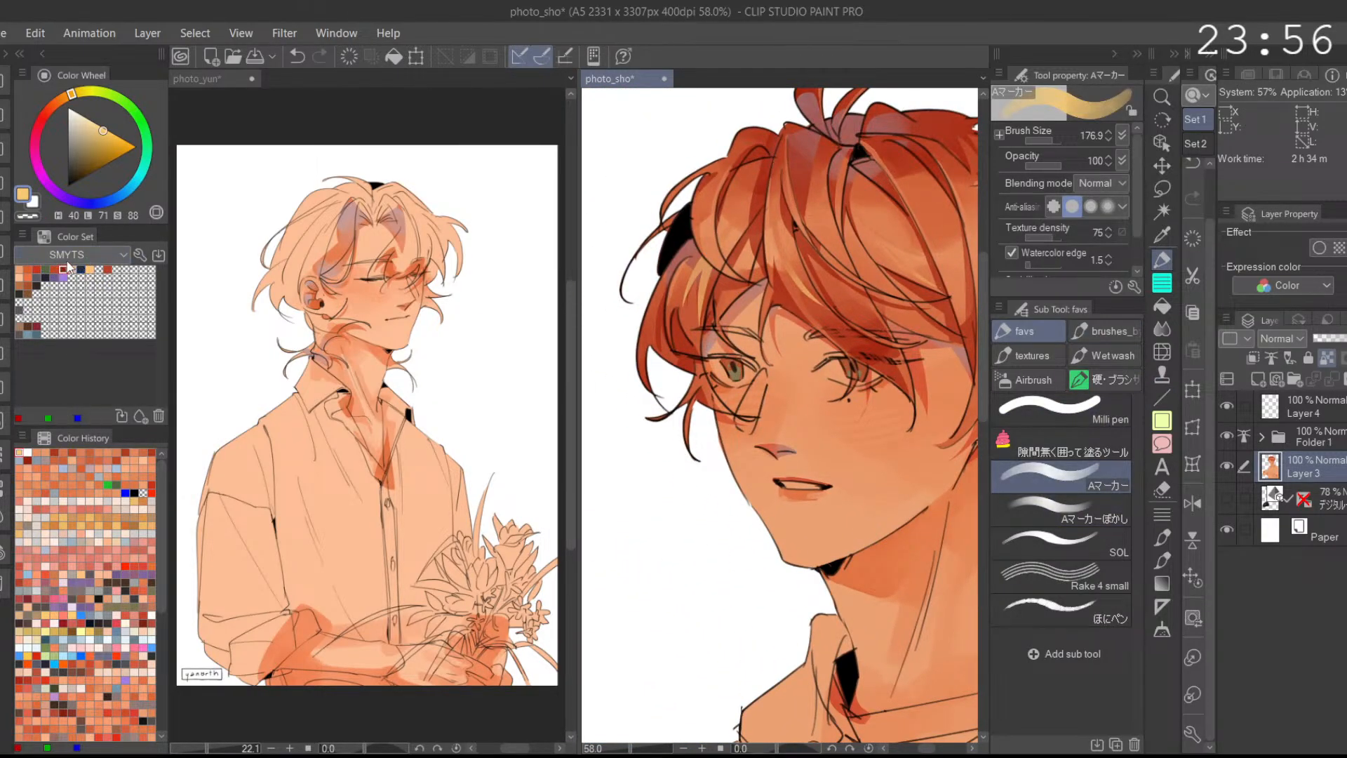
left_click(56, 268)
key("bracketleft")
key("bracketleft")
key("bracketleft")
key("bracketleft")
mouse_move(806, 315)
left_mouse_down()
mouse_move(718, 355)
mouse_move(798, 372)
mouse_move(746, 368)
left_mouse_up()
mouse_move(752, 354)
left_mouse_down()
mouse_move(708, 377)
mouse_move(752, 361)
left_mouse_up()
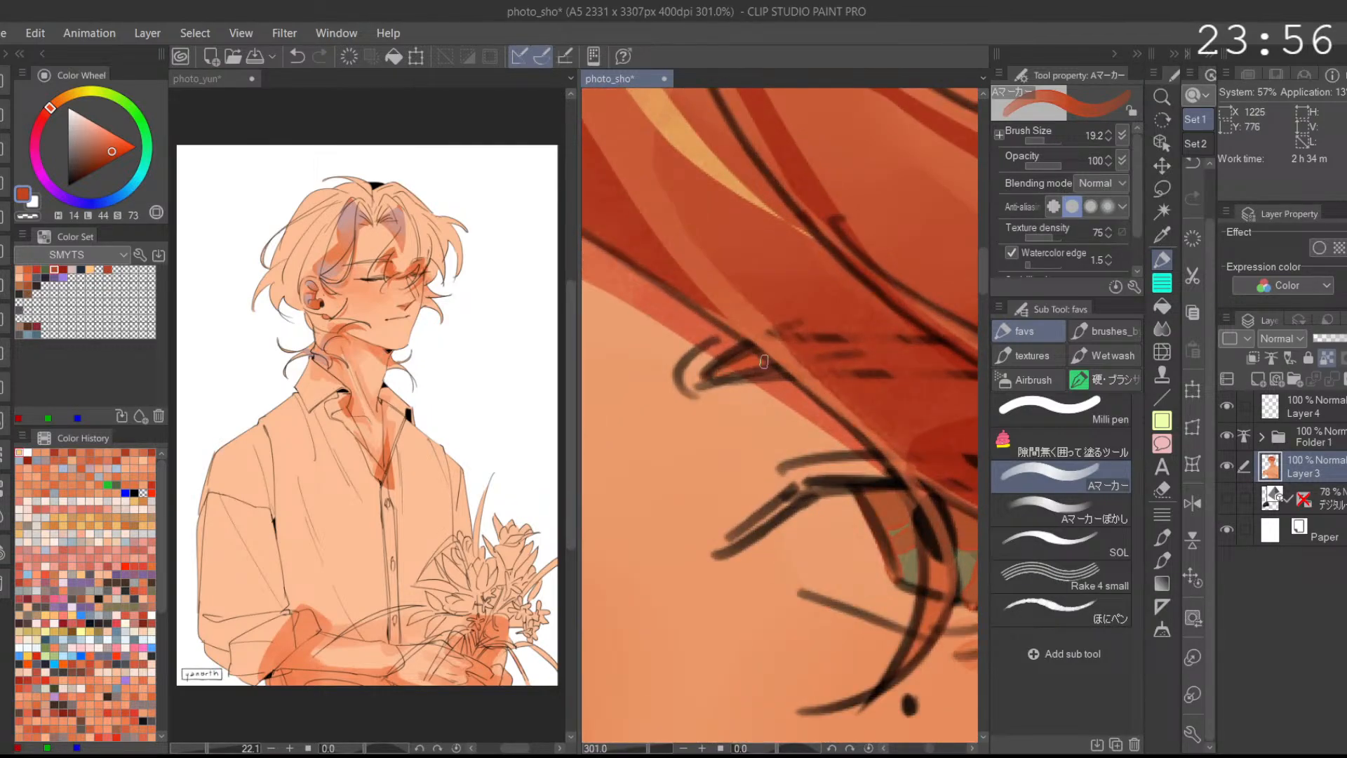
scroll(837, 342, "down", 3)
left_click_drag(886, 376, 808, 375)
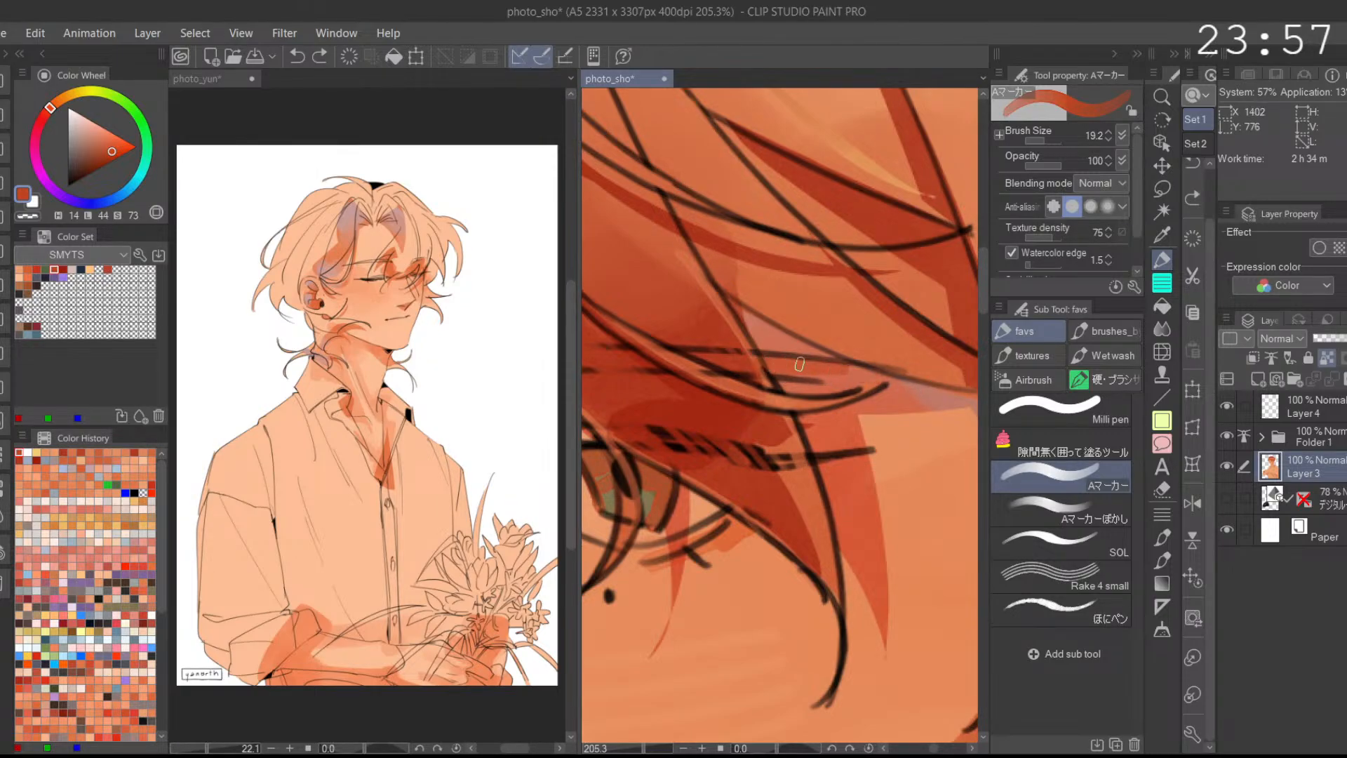
scroll(915, 374, "down", 5)
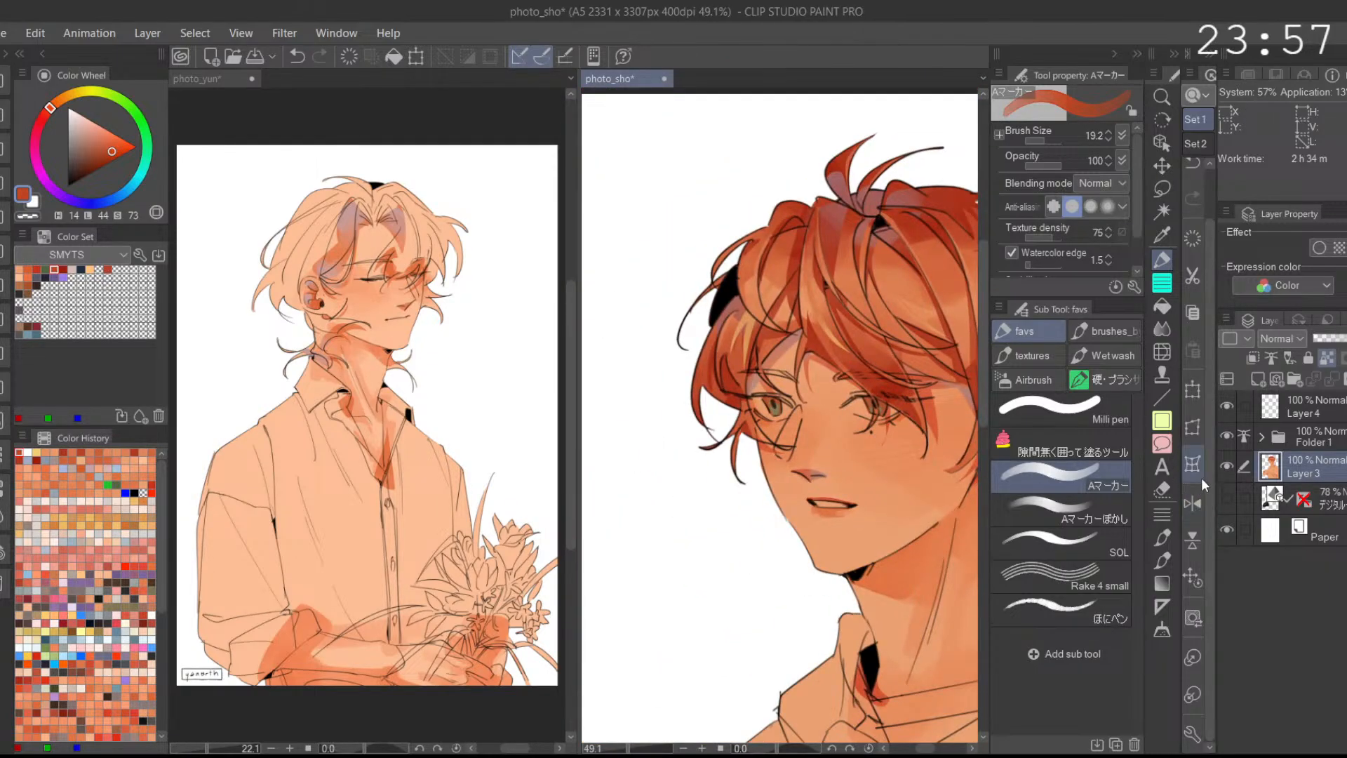
Step: Touch up the other eyebrow area in a mirrored view, restore the full canvas view, and save the illustration
left_click(1192, 503)
scroll(836, 480, "up", 5)
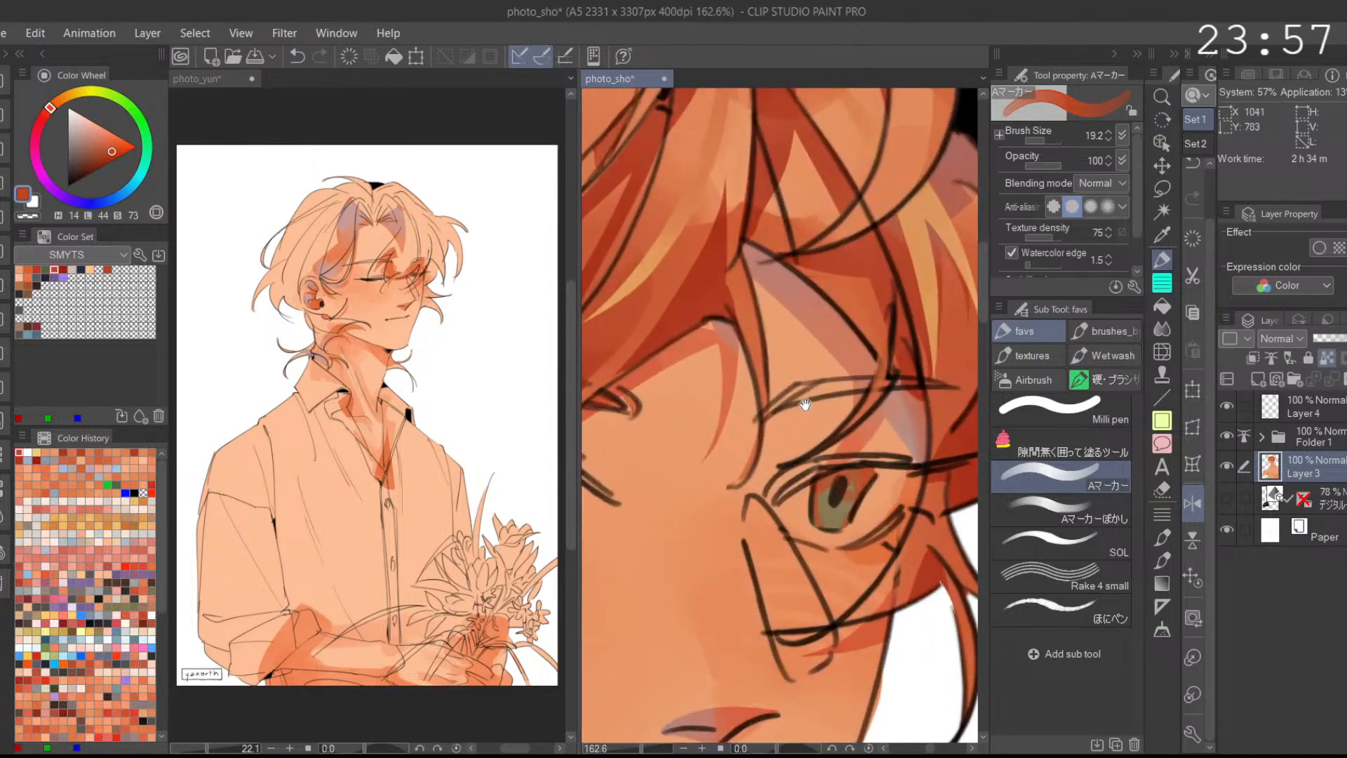
left_click_drag(890, 379, 814, 390)
scroll(938, 378, "down", 5)
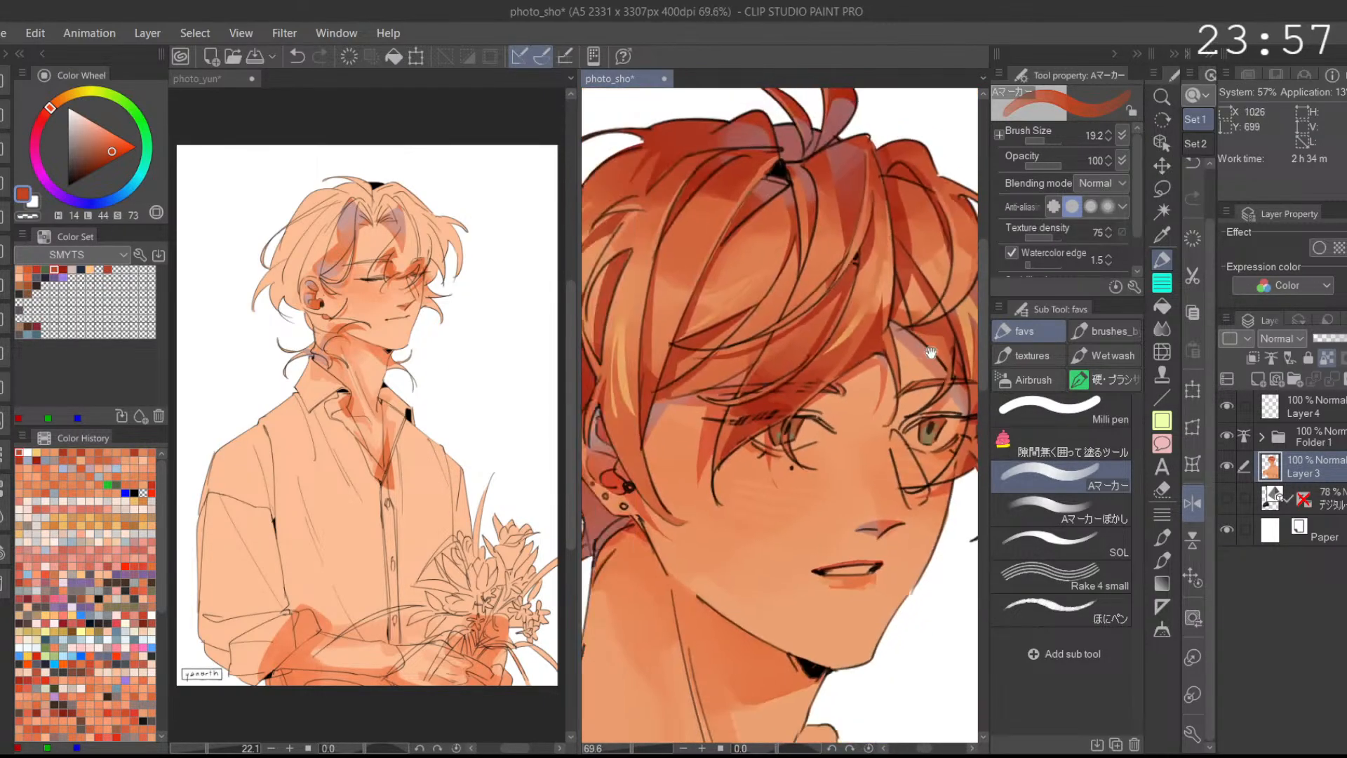
left_click(1195, 586)
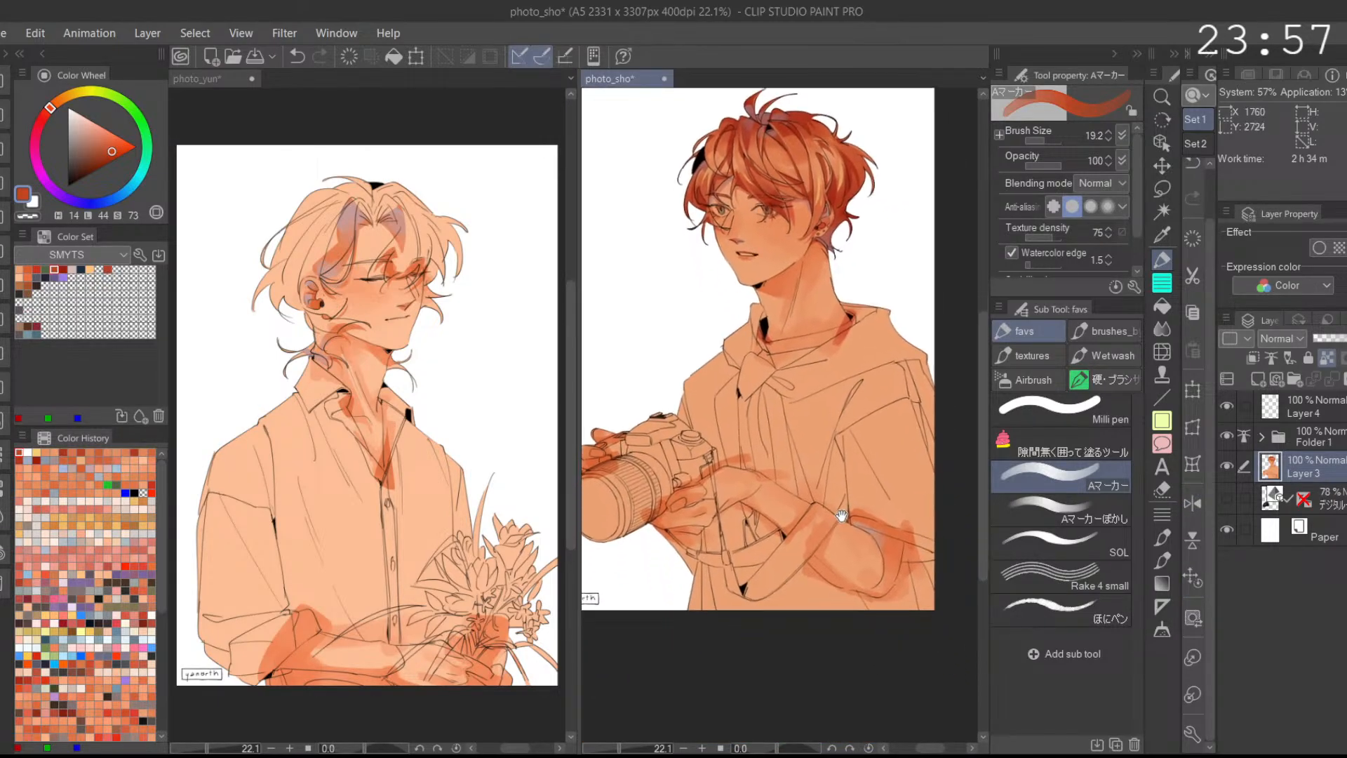
left_click(1193, 578)
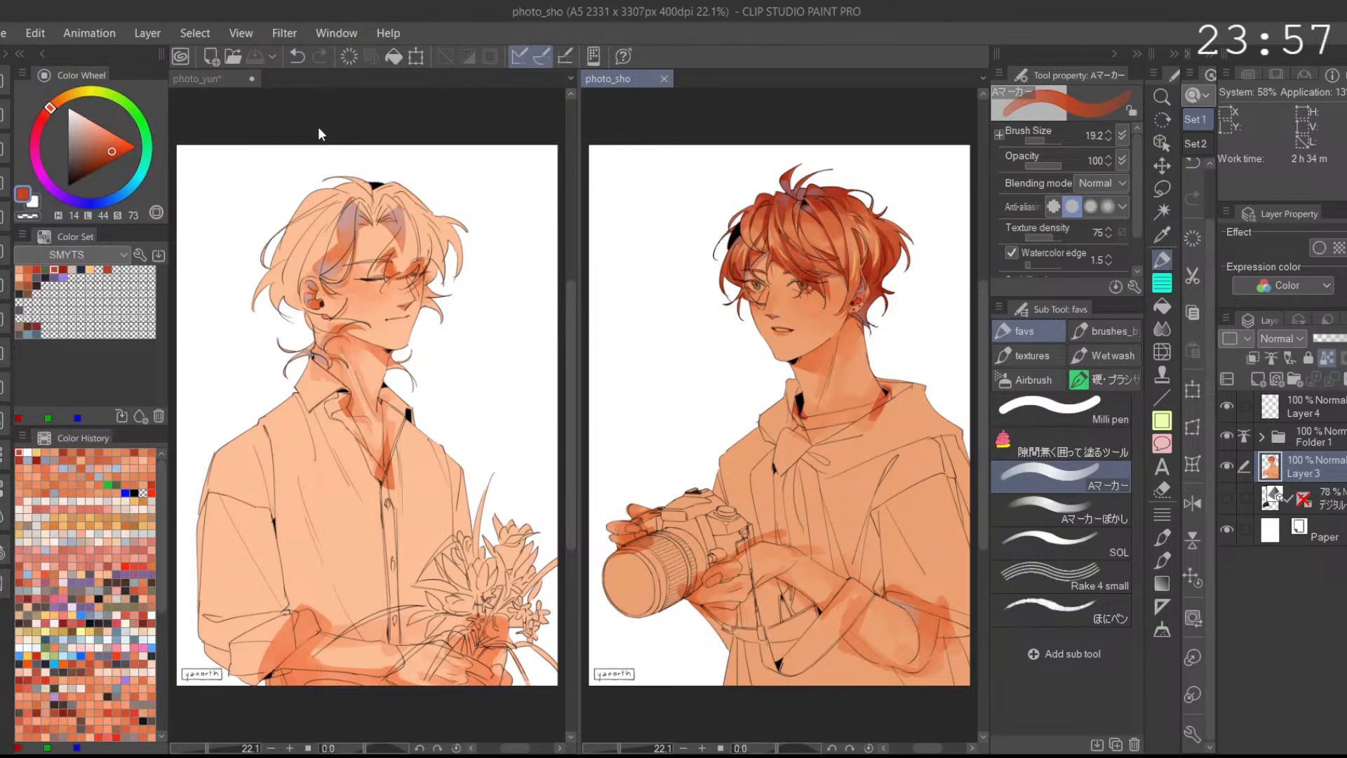
Step: Switch to the photo_yun illustration and lasso the hair strands curling out in front of the neck
left_click(492, 121)
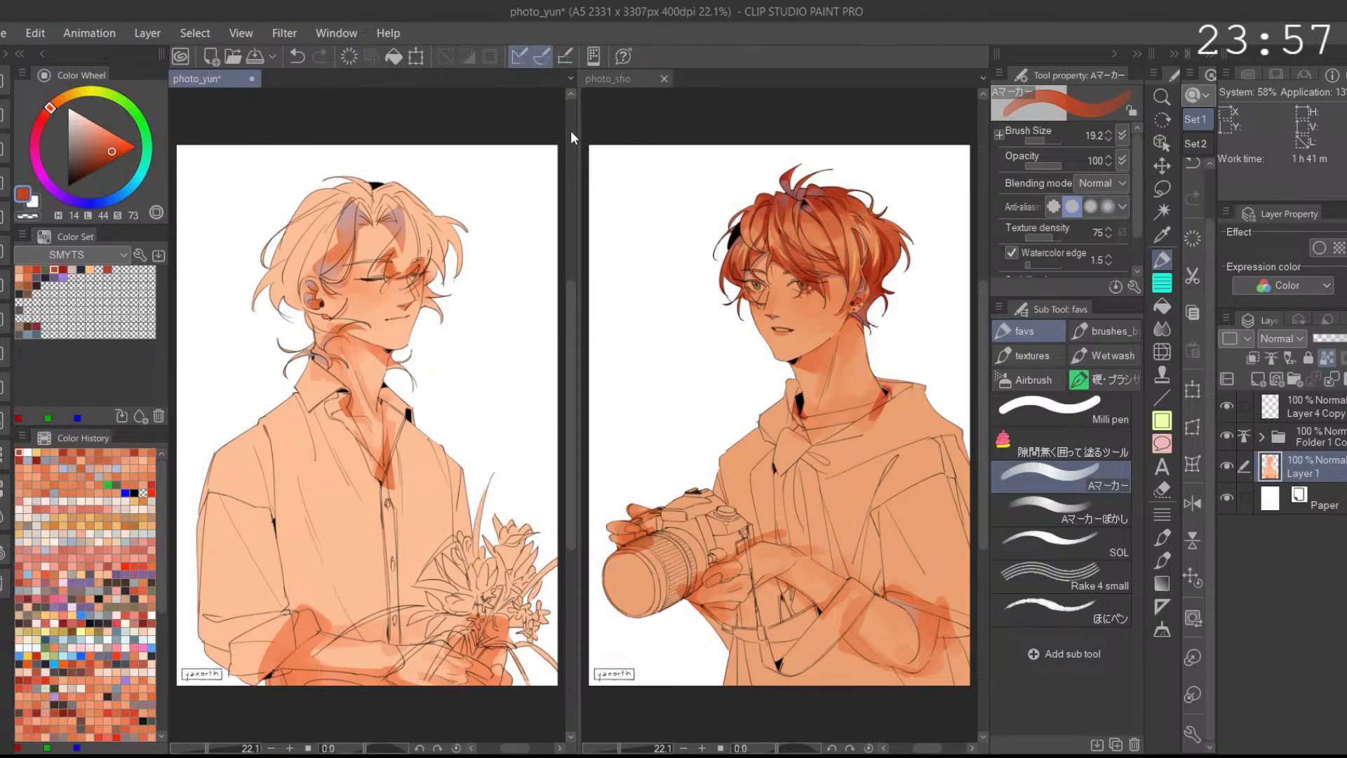
left_click(1162, 188)
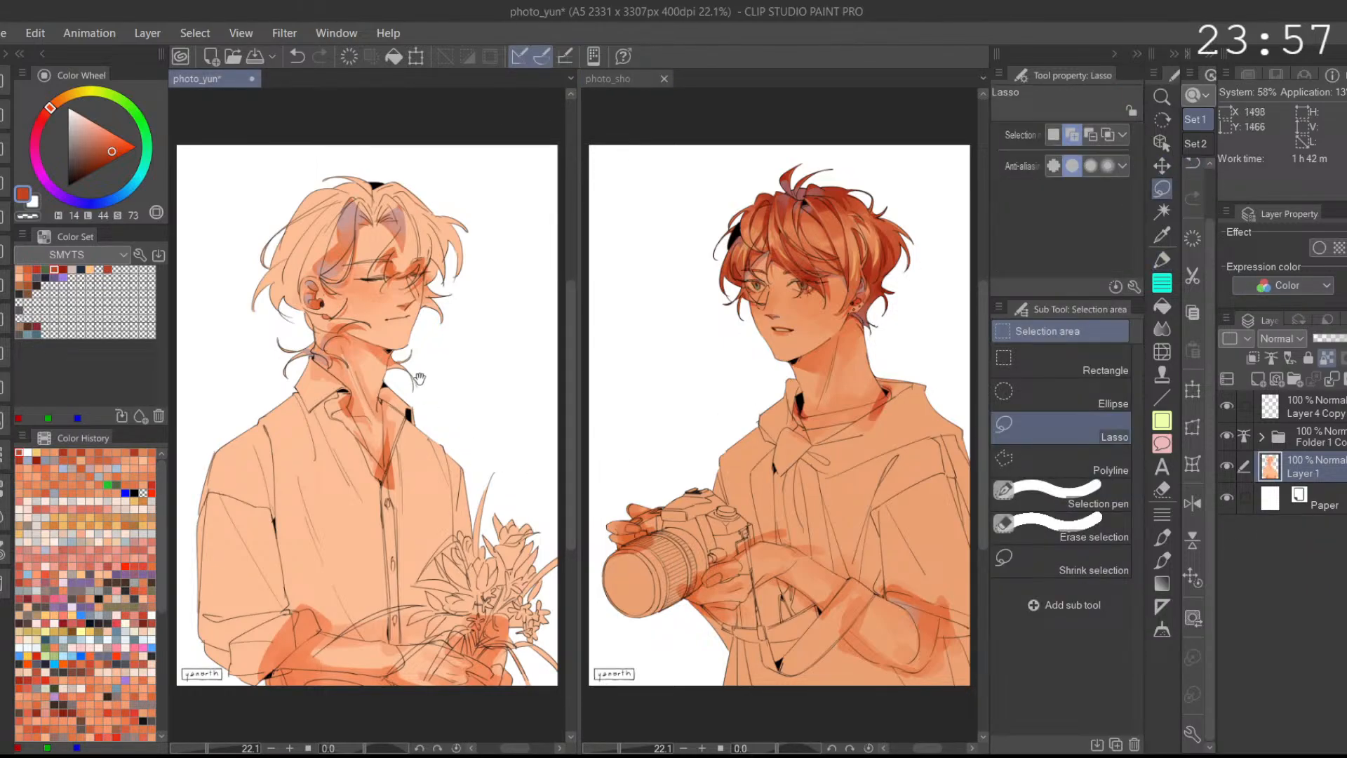
scroll(424, 389, "up", 5)
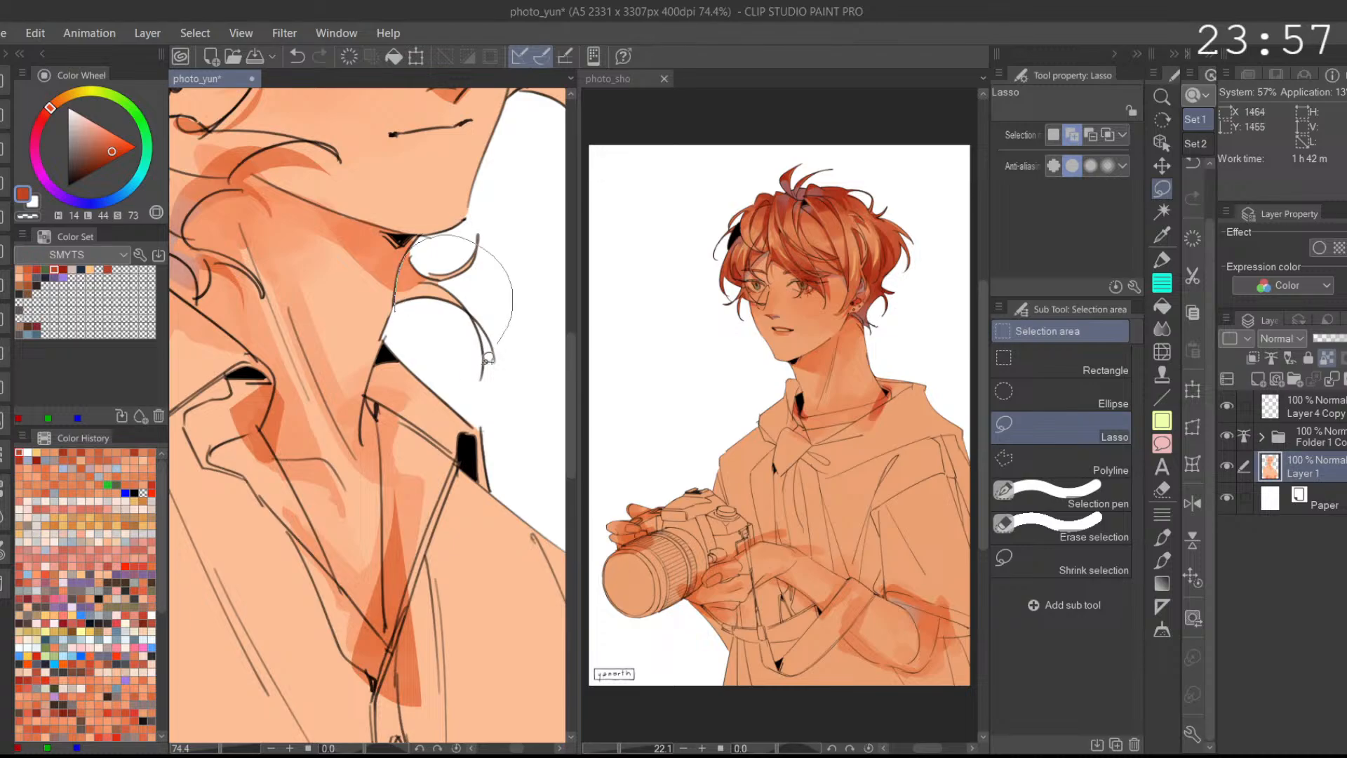
left_click_drag(495, 349, 394, 305)
scroll(405, 250, "up", 2)
left_click_drag(517, 199, 542, 361)
scroll(432, 269, "down", 3)
Step: Add the loose hair strands beside the cheek to the lasso selection, undoing the misdrawn outlines
left_click_drag(449, 231, 365, 396)
scroll(389, 267, "up", 3)
mouse_move(434, 333)
left_mouse_down()
mouse_move(482, 166)
mouse_move(530, 372)
left_mouse_up()
key("ctrl+z")
mouse_move(472, 318)
left_mouse_down()
mouse_move(420, 354)
mouse_move(417, 249)
mouse_move(468, 473)
mouse_move(458, 475)
left_mouse_up()
left_click_drag(406, 295, 391, 358)
mouse_move(372, 425)
left_mouse_down()
mouse_move(388, 337)
mouse_move(407, 365)
mouse_move(384, 382)
mouse_move(471, 348)
mouse_move(449, 371)
left_mouse_up()
key("ctrl+z")
Step: Extend the lasso selection along the face edge and glasses, up over the far-side hair to the crown
mouse_move(373, 422)
left_mouse_down()
mouse_move(393, 292)
mouse_move(513, 159)
mouse_move(513, 195)
left_mouse_up()
left_click_drag(468, 200, 457, 257)
left_click_drag(376, 402, 388, 316)
left_click_drag(502, 243, 433, 331)
scroll(503, 201, "down", 4)
left_click_drag(505, 210, 468, 310)
mouse_move(425, 272)
left_mouse_down()
mouse_move(454, 119)
mouse_move(360, 91)
mouse_move(299, 111)
mouse_move(305, 158)
left_mouse_up()
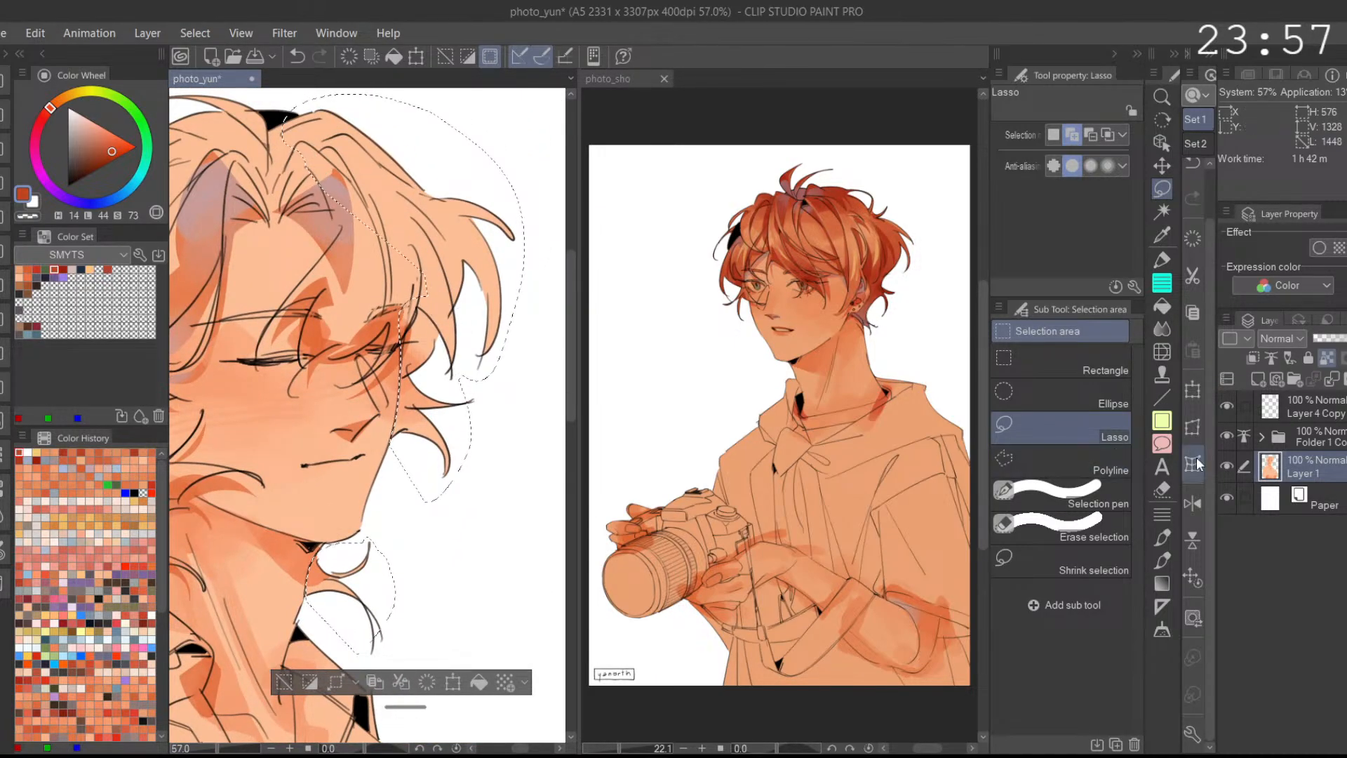
Step: Flip the canvas view and refine the selection edge along the far-side fringe and its centre parting
left_click(1192, 503)
left_click_drag(436, 238, 346, 223)
scroll(397, 181, "up", 4)
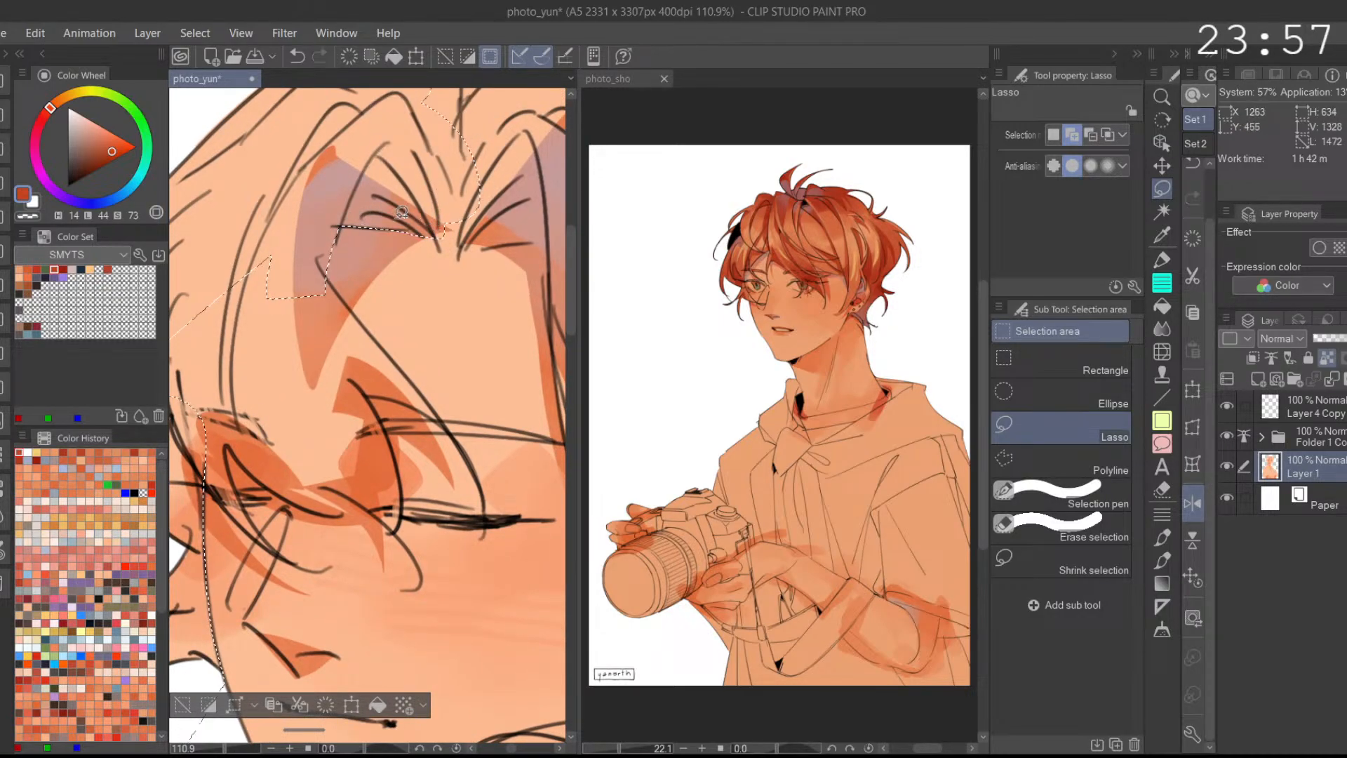
mouse_move(463, 222)
left_mouse_down()
mouse_move(454, 255)
mouse_move(528, 165)
mouse_move(481, 130)
mouse_move(466, 261)
mouse_move(500, 158)
mouse_move(460, 258)
left_mouse_up()
key("ctrl+z")
key("ctrl+z")
left_click_drag(451, 173, 464, 184)
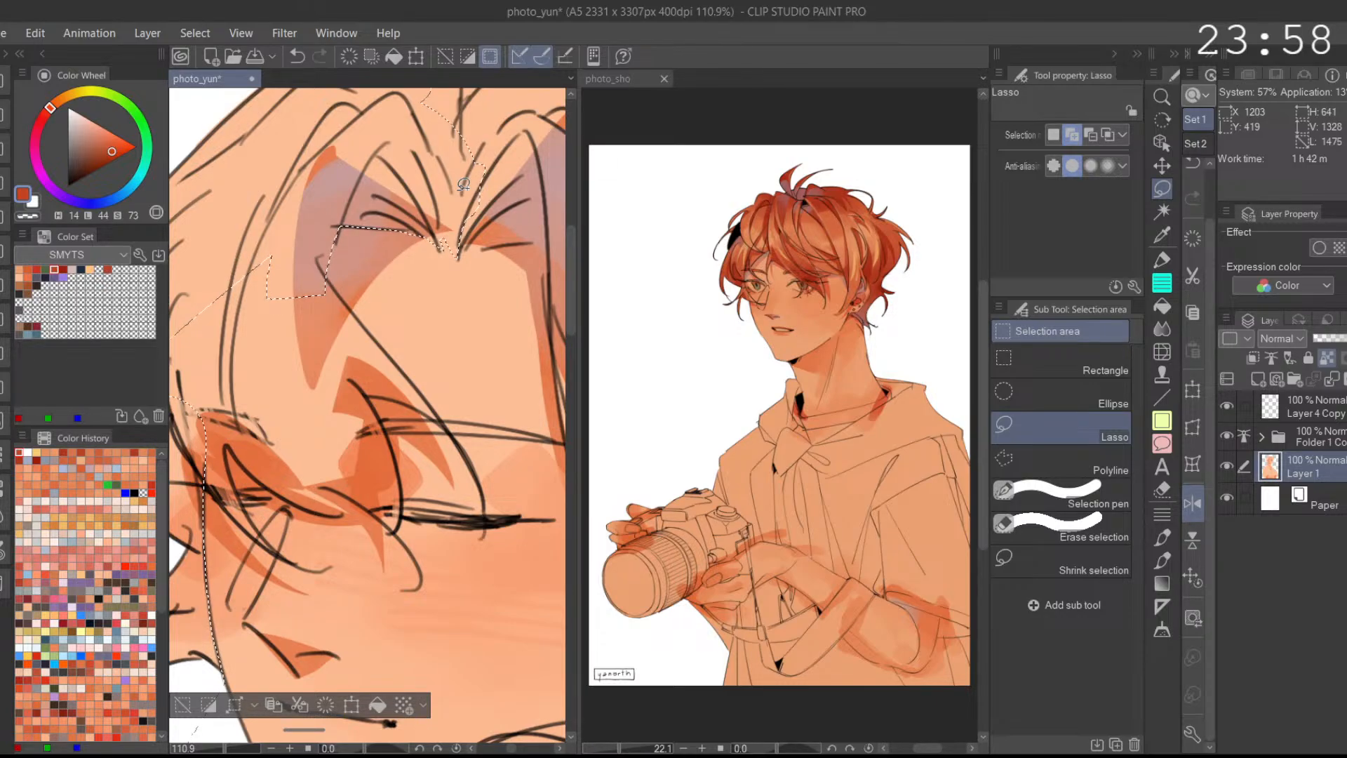
Step: Extend the selection over the top of the head and down the back hair behind the ear
left_click_drag(495, 245, 398, 329)
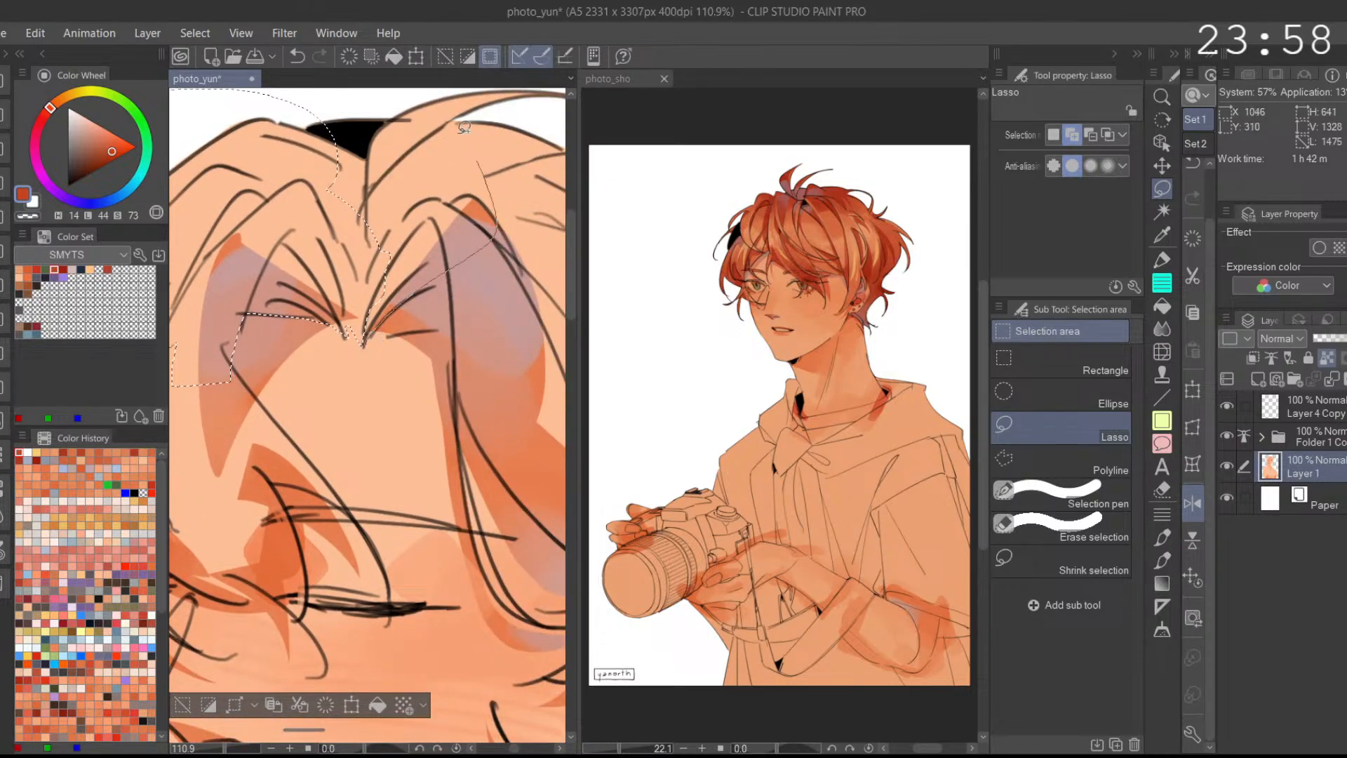
scroll(303, 140, "down", 3)
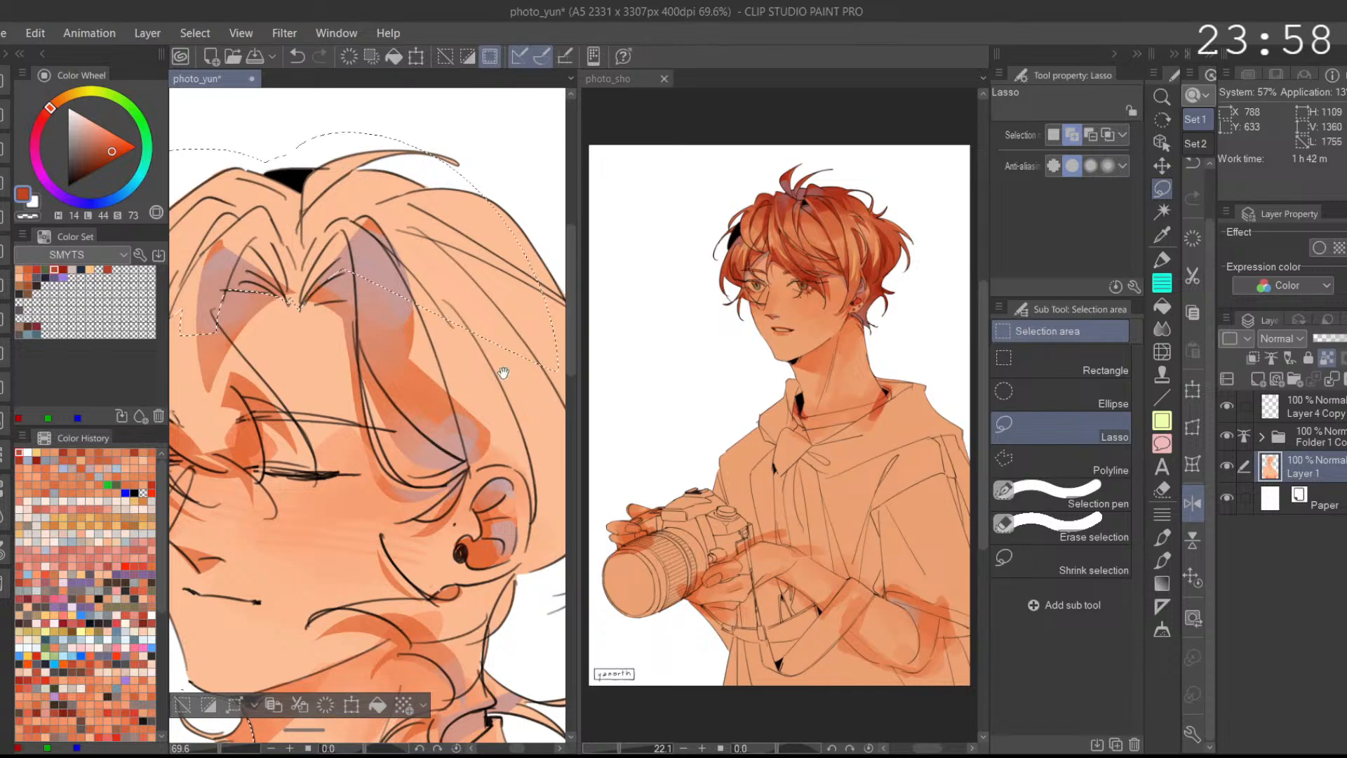
left_click_drag(315, 291, 259, 214)
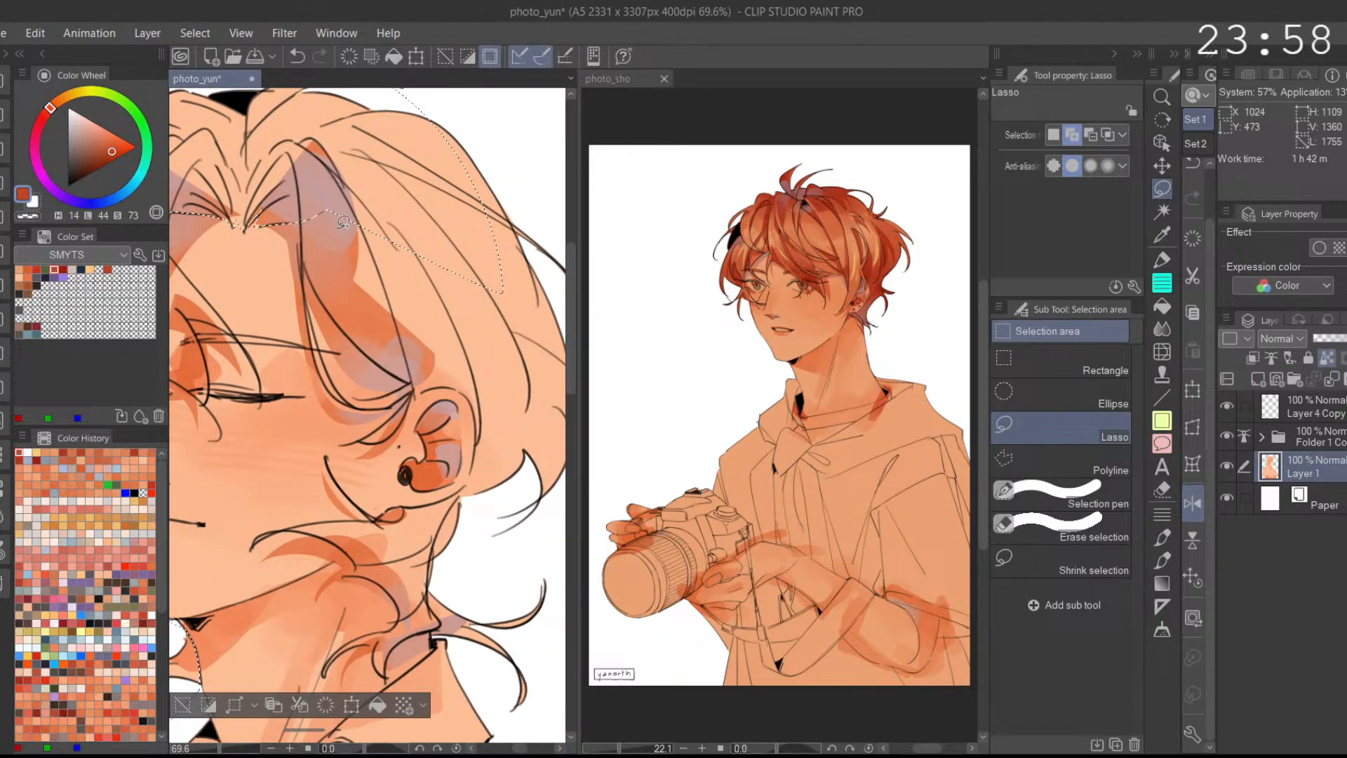
mouse_move(482, 309)
left_mouse_down()
mouse_move(425, 277)
mouse_move(415, 301)
mouse_move(436, 185)
left_mouse_up()
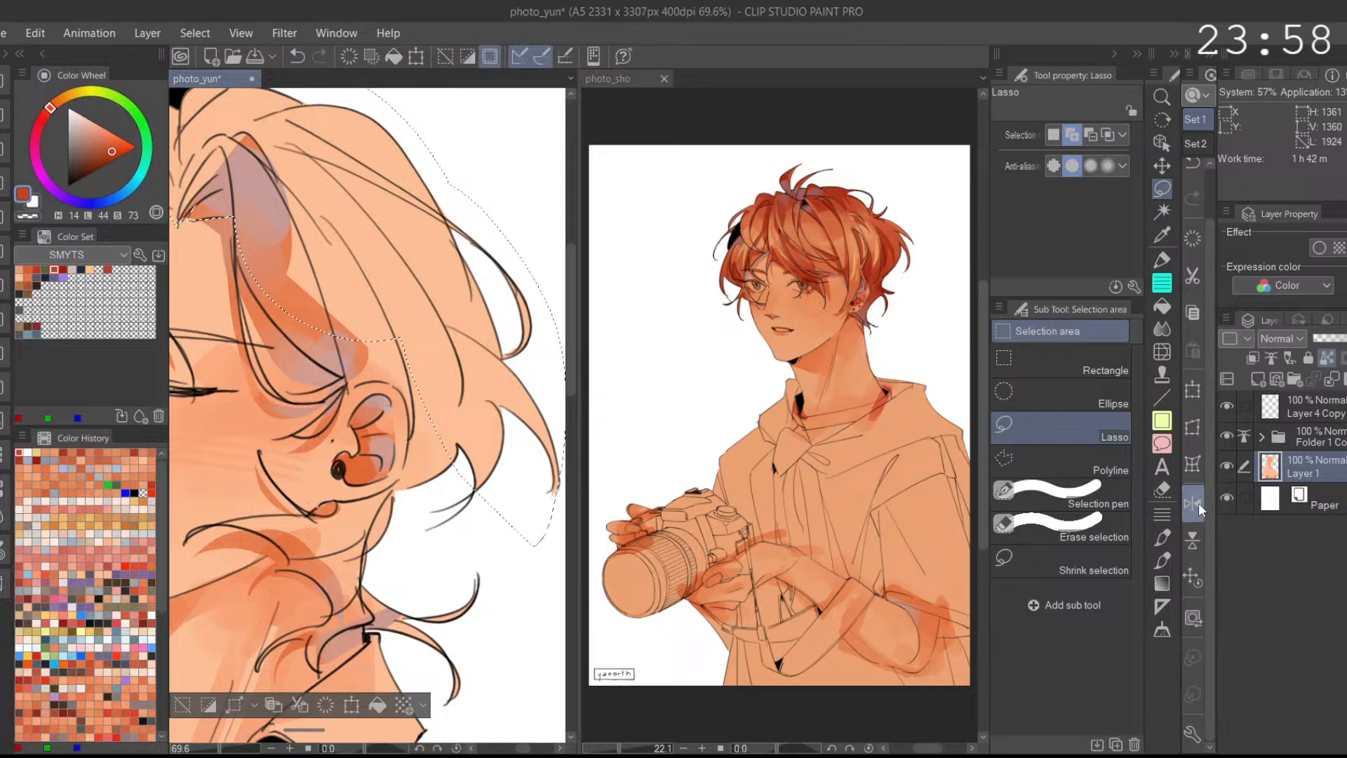
Step: Flip the view back and fit the selection edge around the ear and along the long fringe strand in front of it
left_click(1194, 501)
mouse_move(316, 423)
left_mouse_down()
mouse_move(314, 328)
mouse_move(351, 328)
left_mouse_up()
mouse_move(310, 291)
left_mouse_down()
mouse_move(345, 334)
mouse_move(391, 489)
mouse_move(234, 435)
left_mouse_up()
mouse_move(344, 417)
left_mouse_down()
mouse_move(398, 472)
mouse_move(316, 519)
left_mouse_up()
mouse_move(345, 354)
left_mouse_down()
mouse_move(342, 427)
mouse_move(382, 298)
mouse_move(345, 240)
left_mouse_up()
mouse_move(327, 358)
left_mouse_down()
mouse_move(377, 320)
mouse_move(420, 165)
mouse_move(357, 235)
left_mouse_up()
mouse_move(407, 305)
left_mouse_down()
mouse_move(496, 153)
mouse_move(449, 217)
left_mouse_up()
mouse_move(486, 302)
left_mouse_down()
mouse_move(414, 380)
mouse_move(476, 335)
mouse_move(547, 228)
left_mouse_up()
mouse_move(489, 323)
left_mouse_down()
mouse_move(432, 375)
mouse_move(518, 281)
left_mouse_up()
left_click_drag(515, 280, 430, 382)
mouse_move(355, 465)
left_mouse_down()
mouse_move(514, 169)
mouse_move(489, 242)
left_mouse_up()
left_click_drag(403, 413, 393, 427)
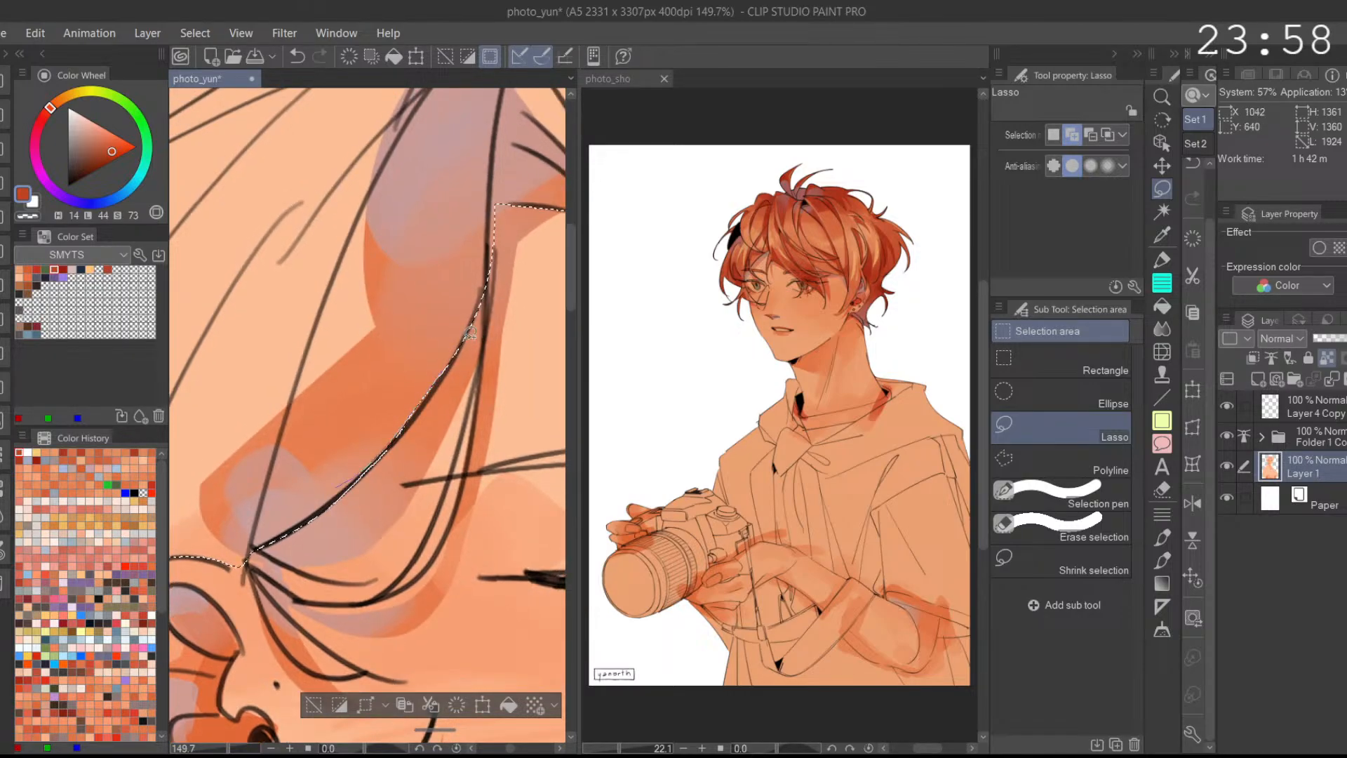
Step: Refine the selection edge where the near-side fringe strand meets the forehead beside the parting
scroll(462, 345, "down", 3)
key("ctrl+z")
key("ctrl+y")
mouse_move(488, 281)
left_mouse_down()
mouse_move(447, 351)
mouse_move(499, 288)
mouse_move(432, 314)
left_mouse_up()
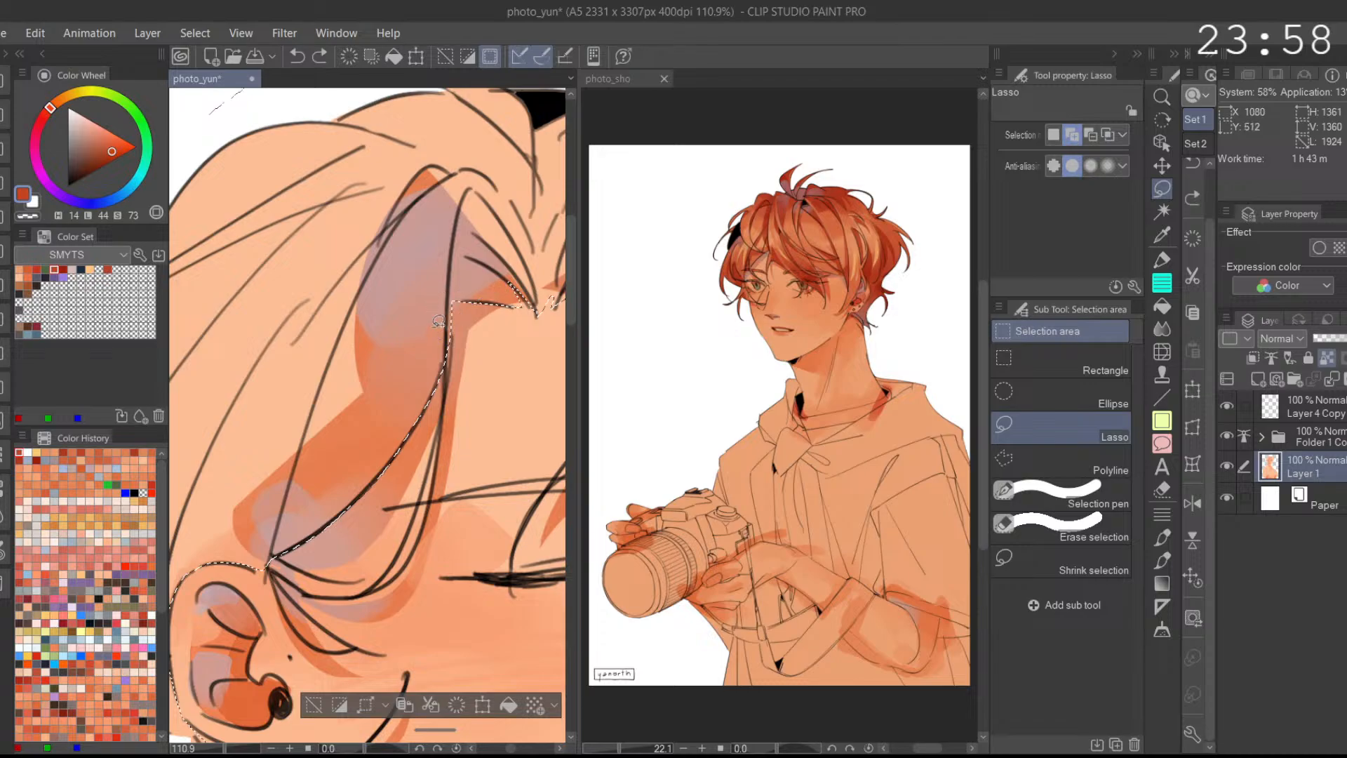
mouse_move(421, 495)
left_mouse_down()
mouse_move(450, 272)
mouse_move(442, 386)
left_mouse_up()
Step: Flip the canvas view and fit the selection to the thin strands falling in front of the ear
left_click(1192, 503)
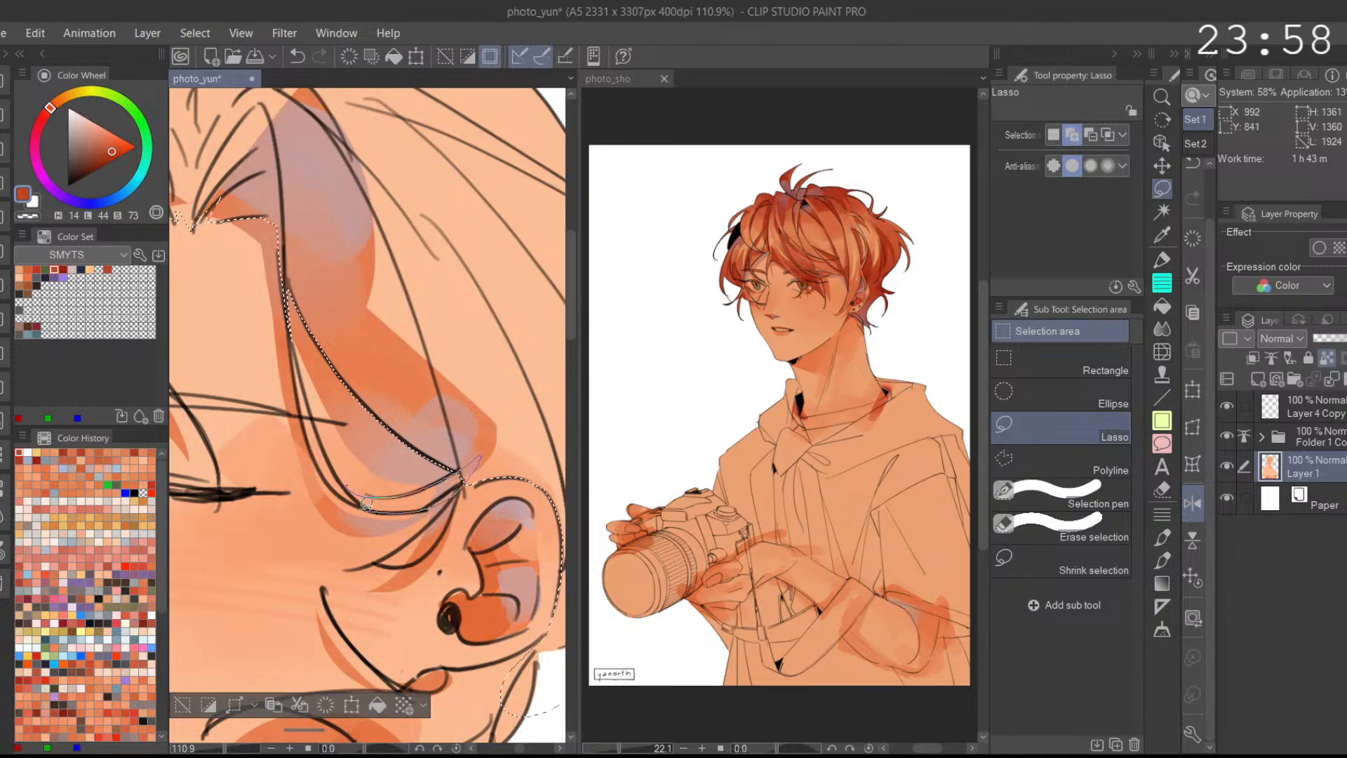
key("alt")
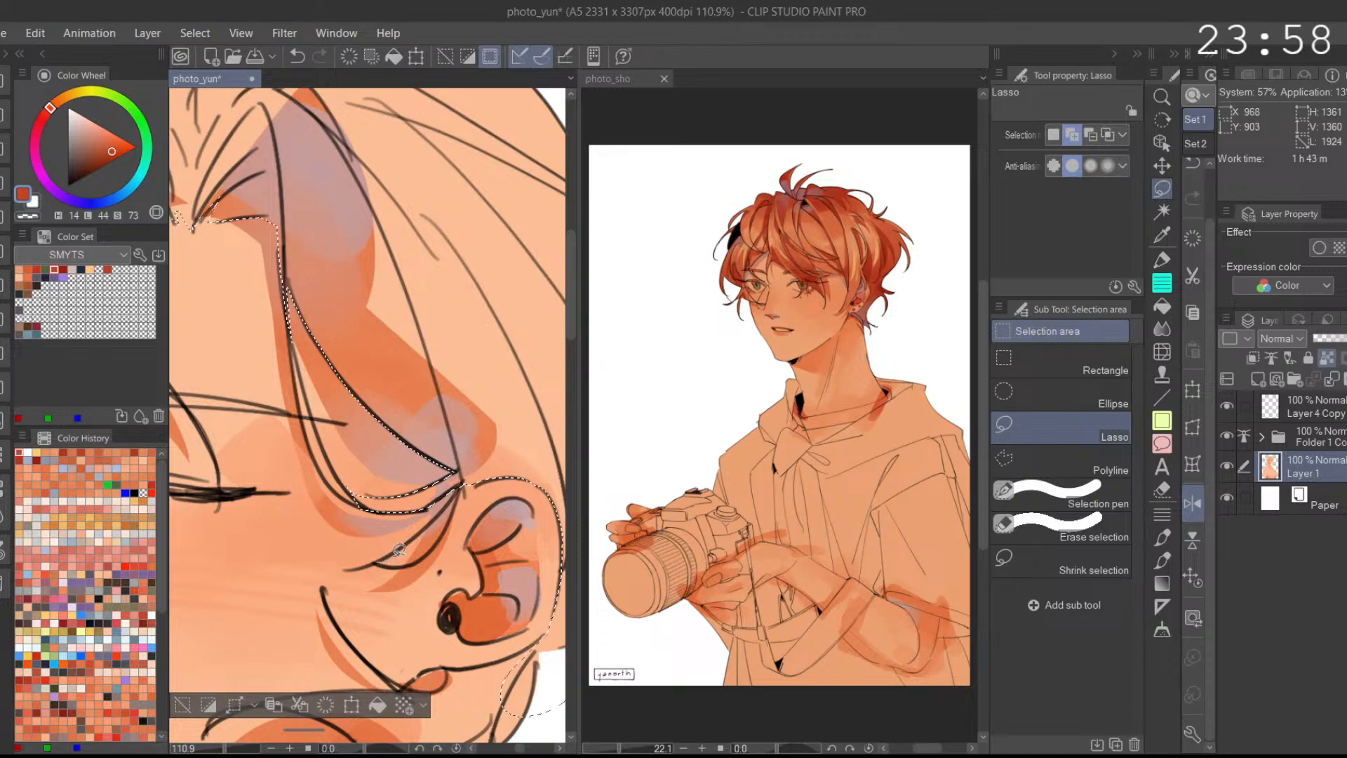
key("alt")
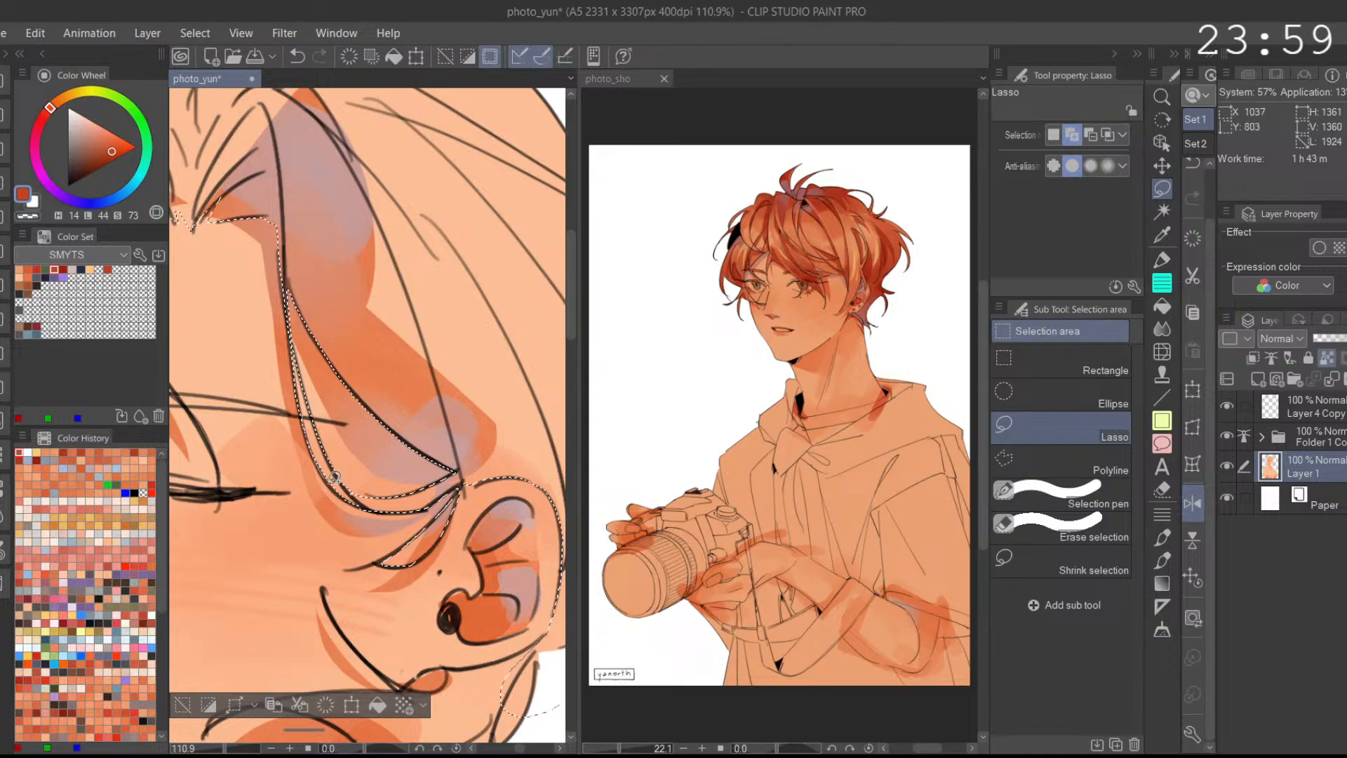
Step: Flip the canvas view and fit the lasso selection to the hair strands on the neck below the ear
scroll(365, 391, "down", 3)
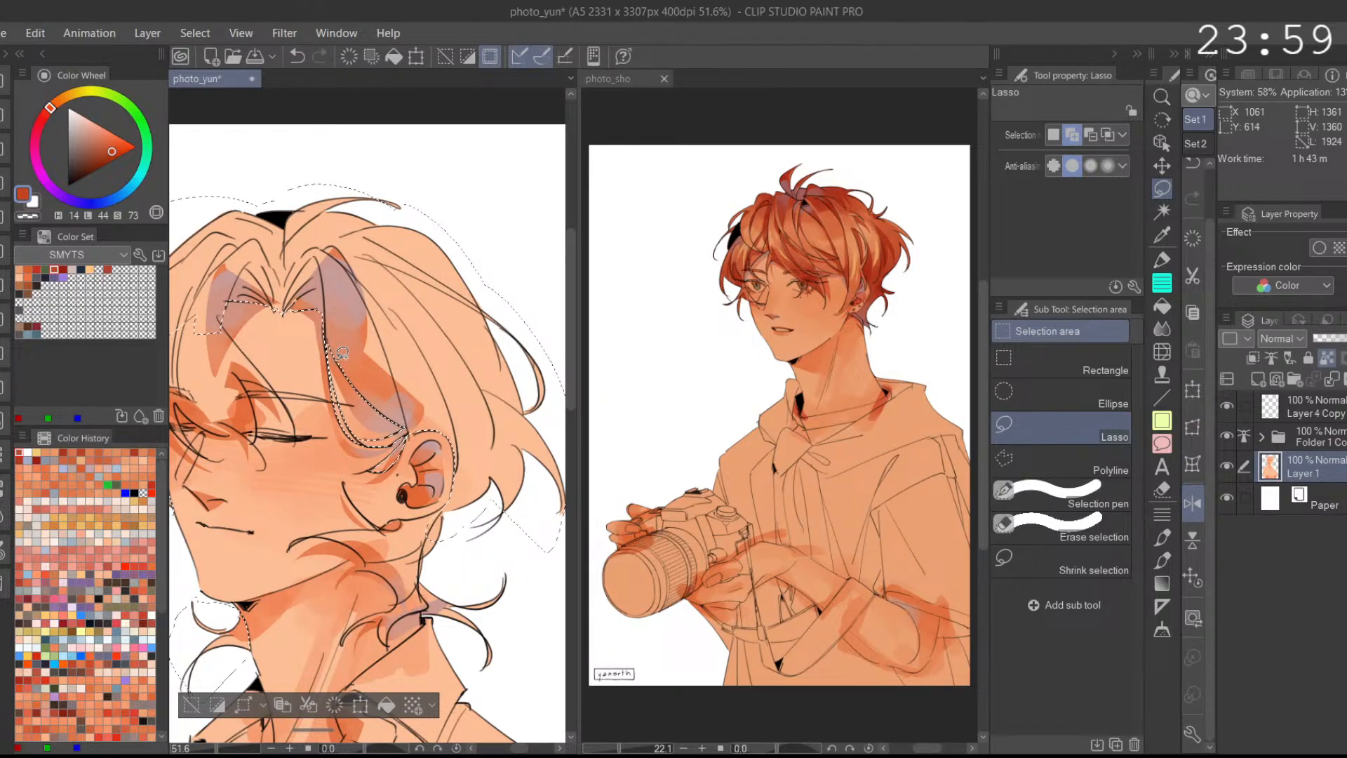
scroll(523, 544, "up", 3)
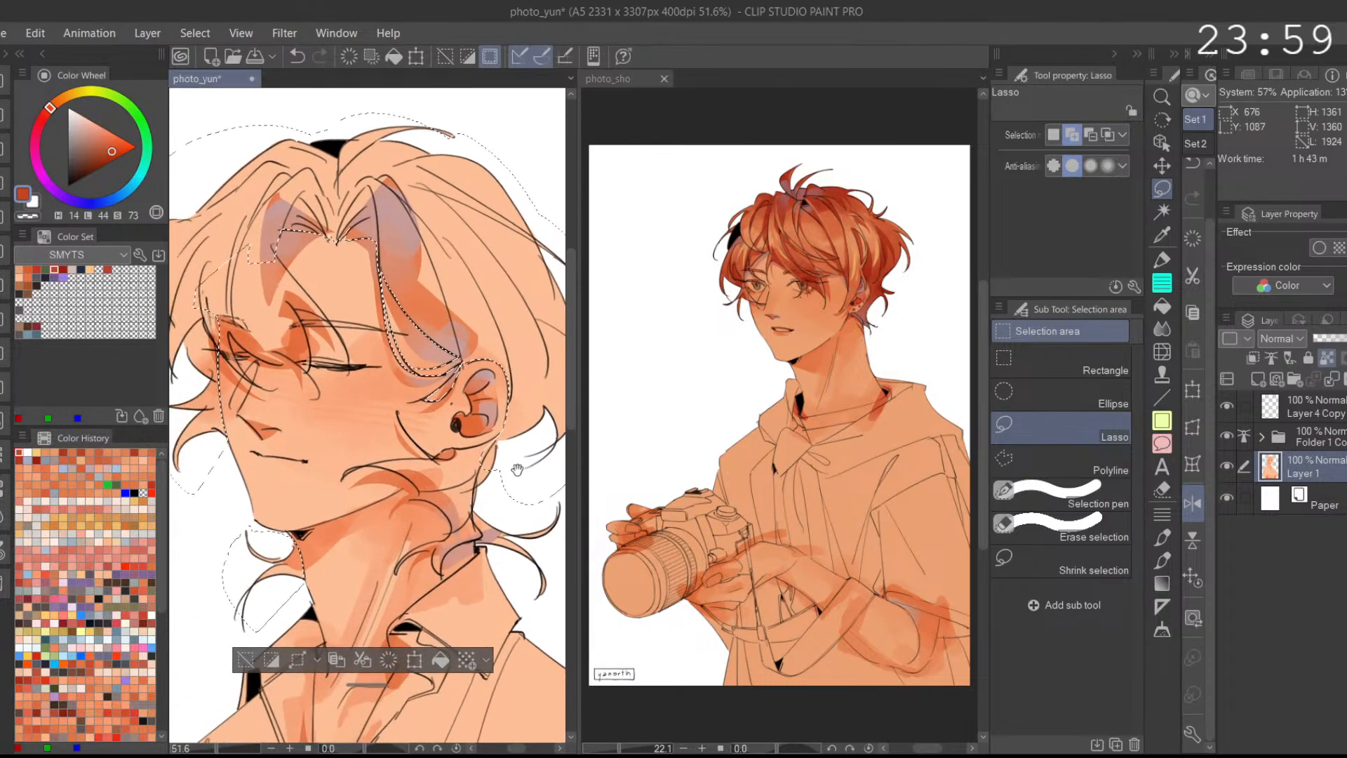
mouse_move(489, 593)
left_mouse_down()
mouse_move(540, 444)
mouse_move(567, 606)
mouse_move(470, 540)
mouse_move(559, 643)
mouse_move(518, 657)
mouse_move(581, 588)
mouse_move(554, 700)
mouse_move(549, 449)
left_mouse_up()
left_click(1194, 502)
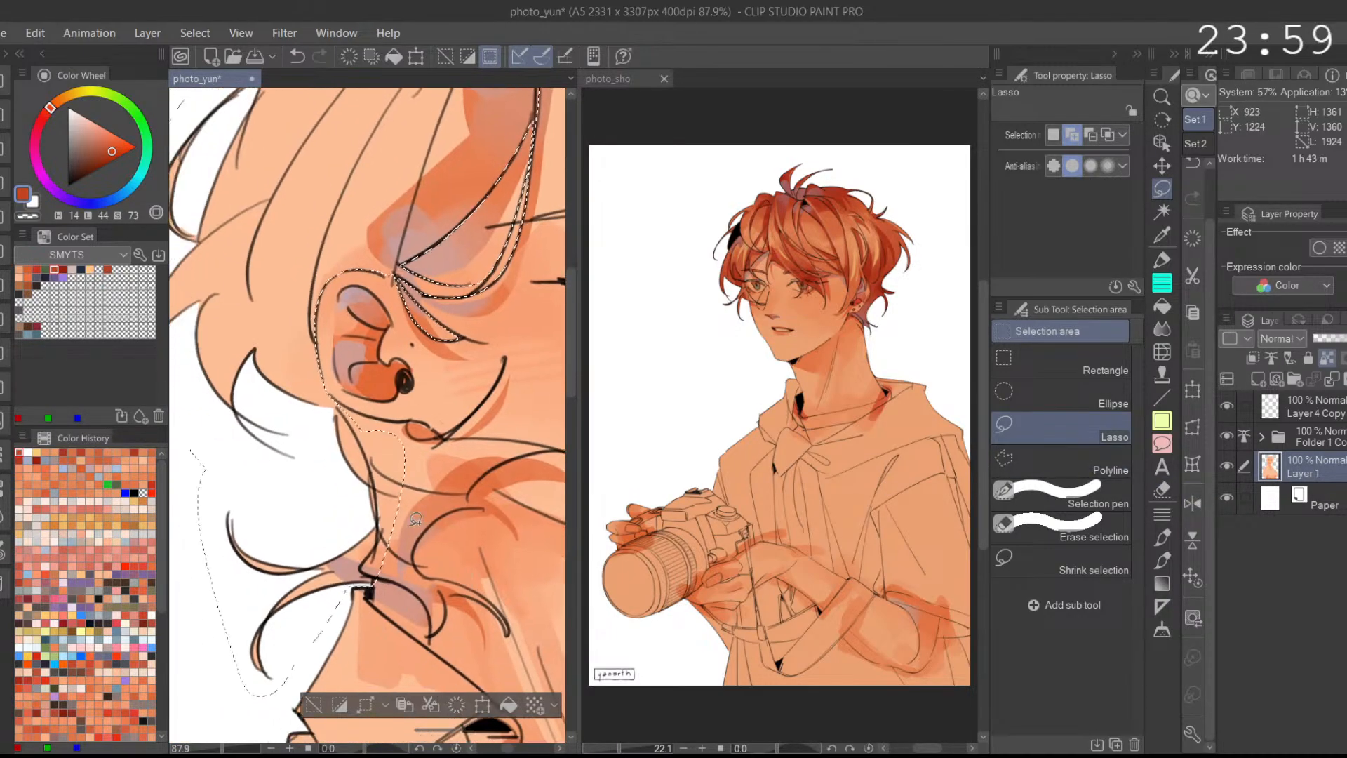
scroll(431, 553, "up", 2)
mouse_move(431, 576)
left_mouse_down()
mouse_move(368, 577)
mouse_move(399, 459)
left_mouse_up()
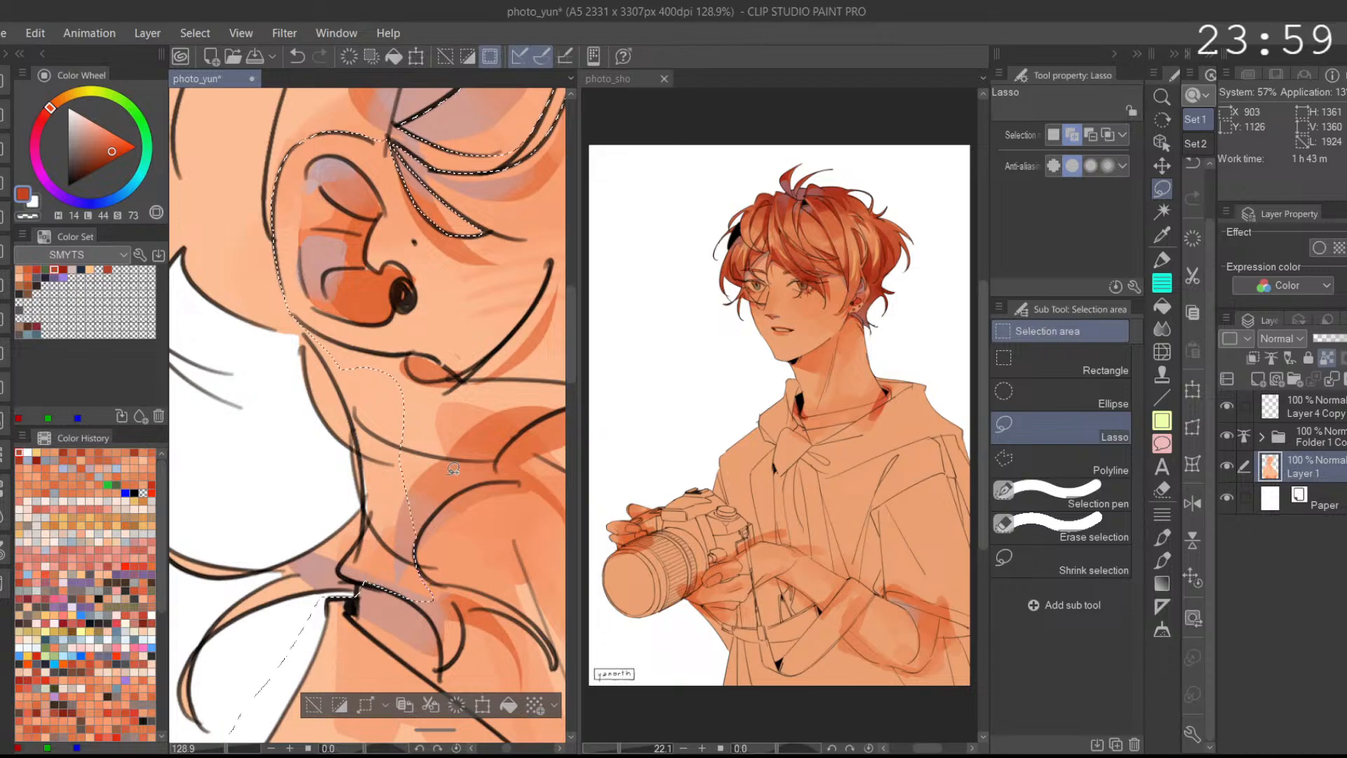
mouse_move(422, 534)
left_mouse_down()
mouse_move(465, 486)
mouse_move(451, 395)
left_mouse_up()
mouse_move(418, 543)
left_mouse_down()
mouse_move(491, 450)
mouse_move(495, 467)
mouse_move(499, 444)
mouse_move(511, 477)
mouse_move(465, 480)
mouse_move(447, 533)
left_mouse_up()
mouse_move(390, 584)
left_mouse_down()
mouse_move(490, 497)
mouse_move(327, 535)
left_mouse_up()
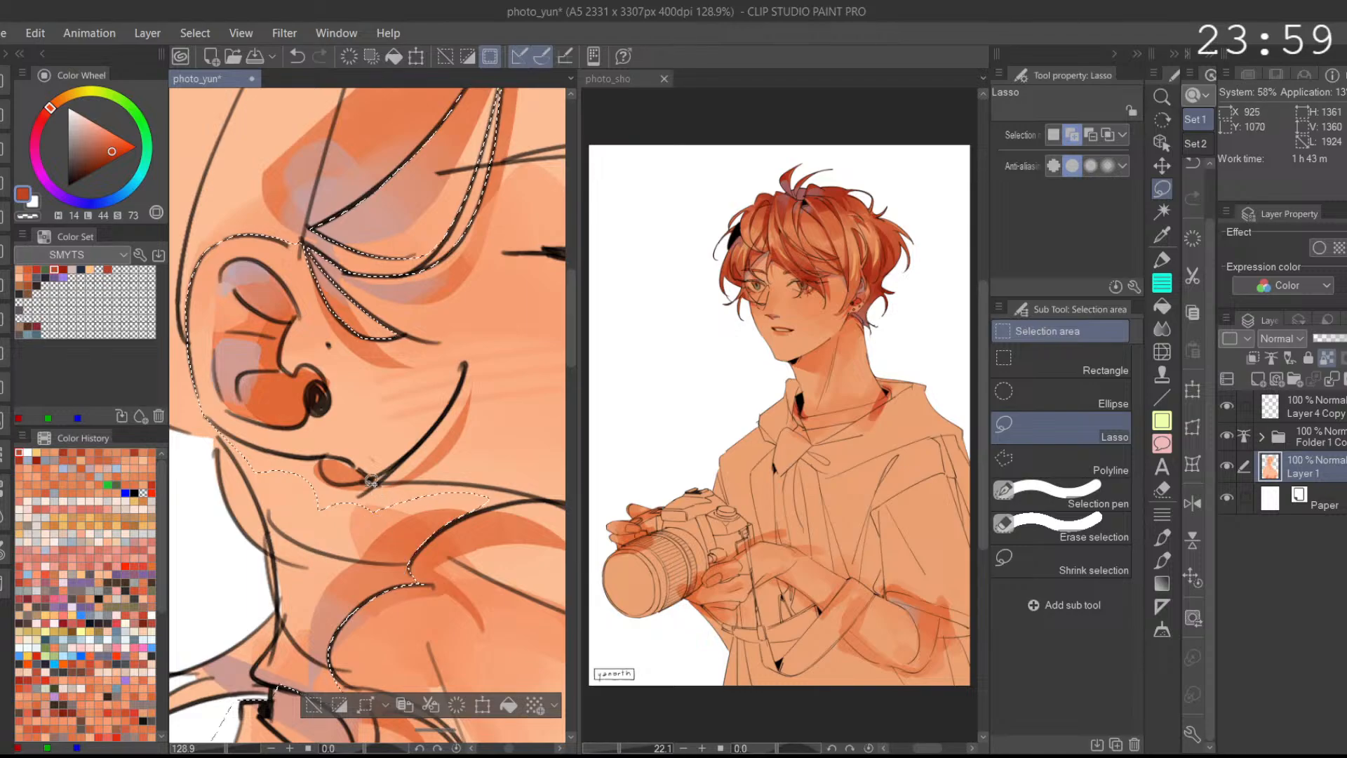
Step: Refine the selection edge around the earlobe and along the strand curving across the jaw
mouse_move(346, 484)
left_mouse_down()
mouse_move(327, 453)
mouse_move(354, 472)
left_mouse_up()
key("h")
mouse_move(385, 493)
left_mouse_down()
mouse_move(338, 455)
mouse_move(378, 486)
mouse_move(428, 487)
mouse_move(425, 472)
mouse_move(463, 463)
mouse_move(433, 504)
left_mouse_up()
key("ctrl+z")
left_click(1193, 503)
key("ctrl+z")
mouse_move(364, 475)
left_mouse_down()
mouse_move(415, 499)
mouse_move(403, 527)
left_mouse_up()
mouse_move(463, 477)
left_mouse_down()
mouse_move(408, 524)
mouse_move(535, 489)
mouse_move(435, 511)
mouse_move(527, 488)
mouse_move(435, 494)
left_mouse_up()
key("ctrl+z")
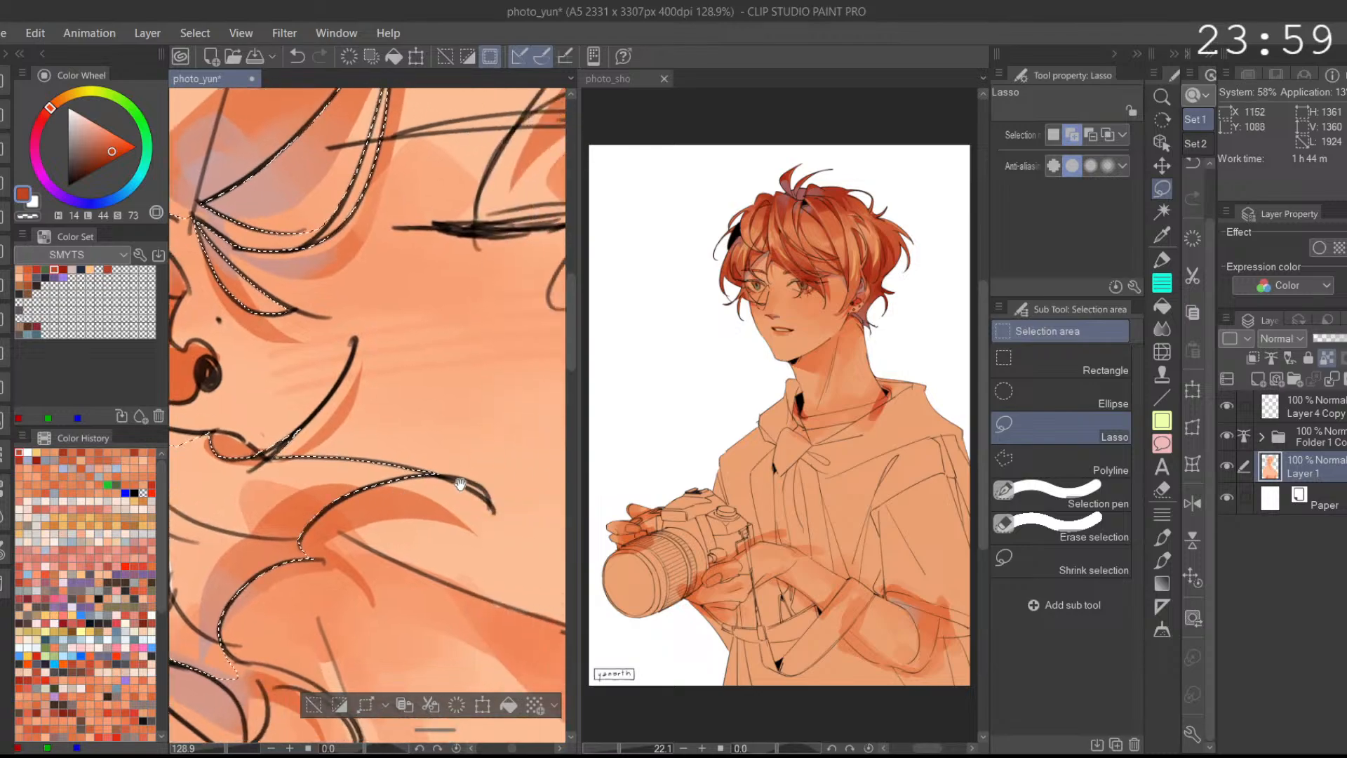
Step: Fit the selection to the curved nape strands lying over the neck and next to the collar
scroll(339, 524, "down", 5)
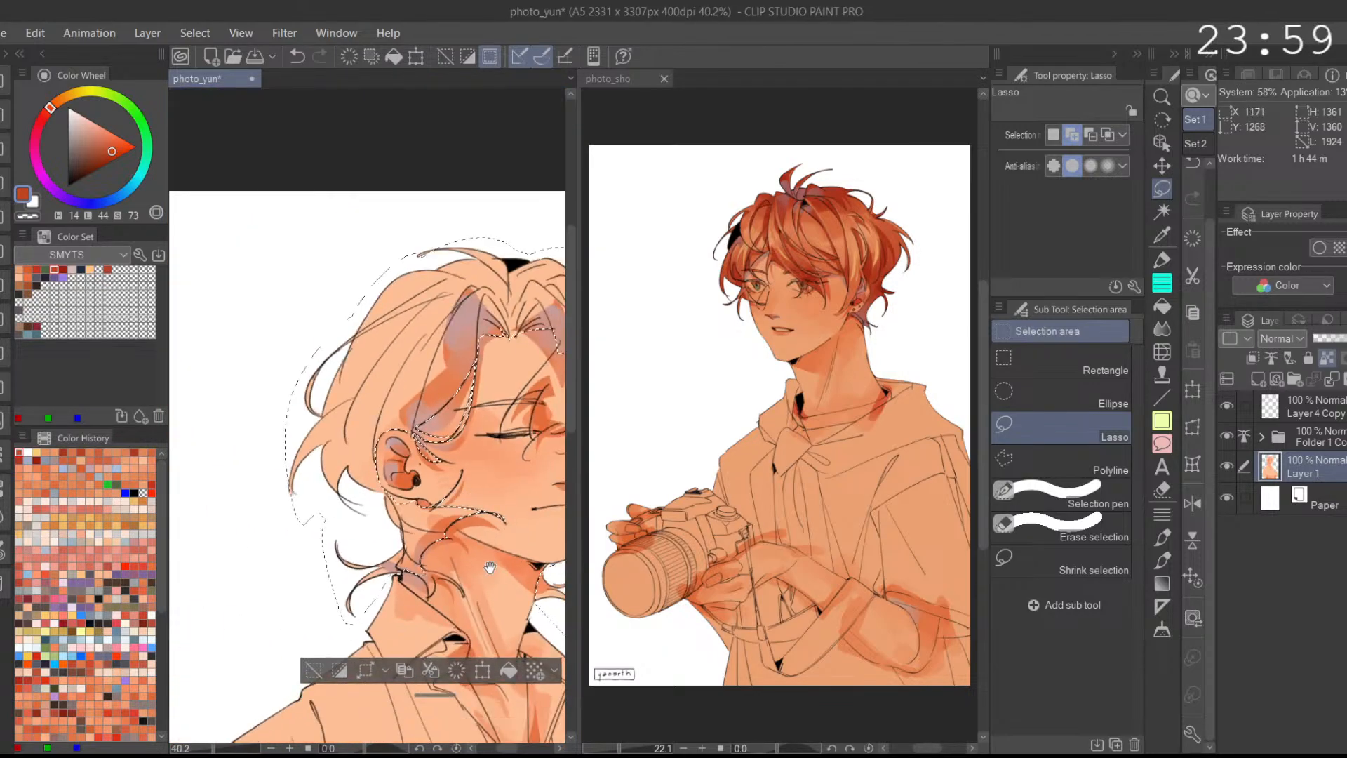
scroll(338, 524, "up", 4)
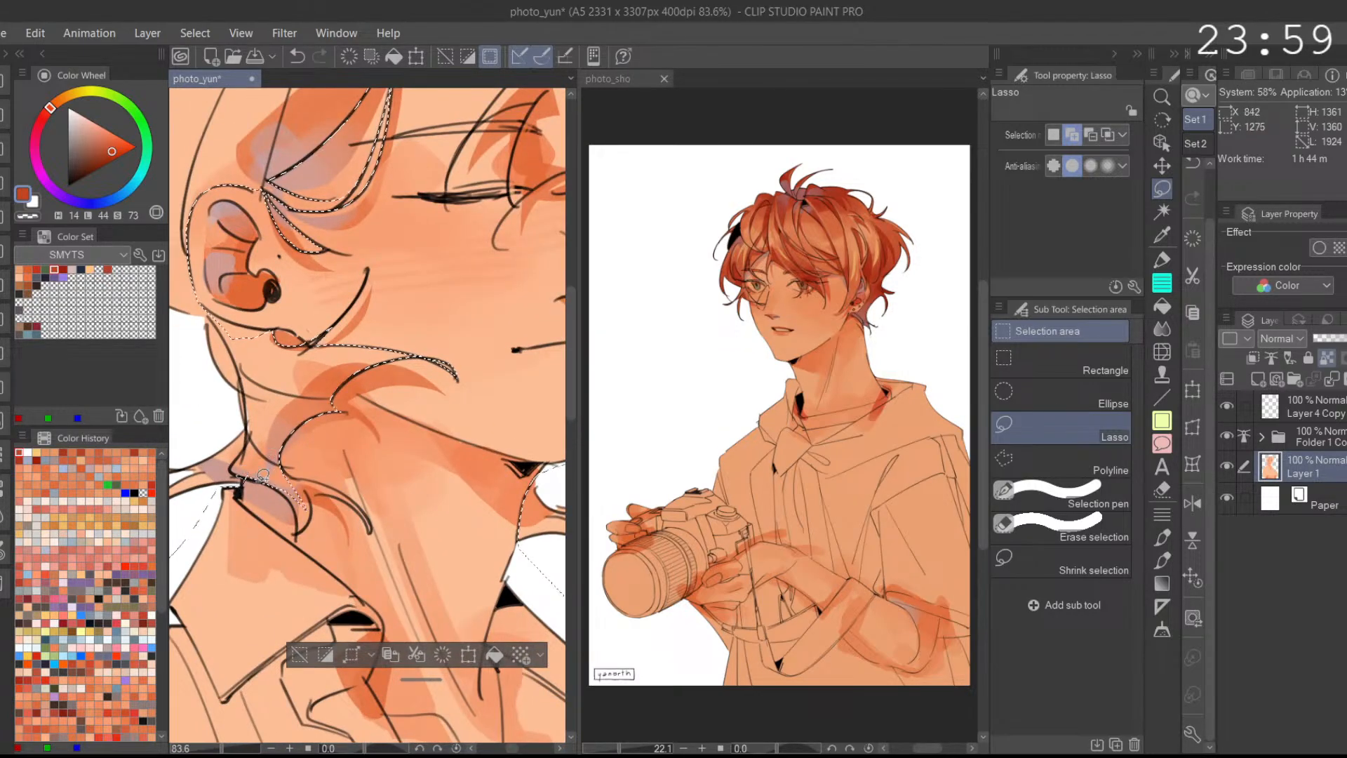
scroll(292, 482, "up", 2)
scroll(292, 482, "up", 1)
key("ctrl+z")
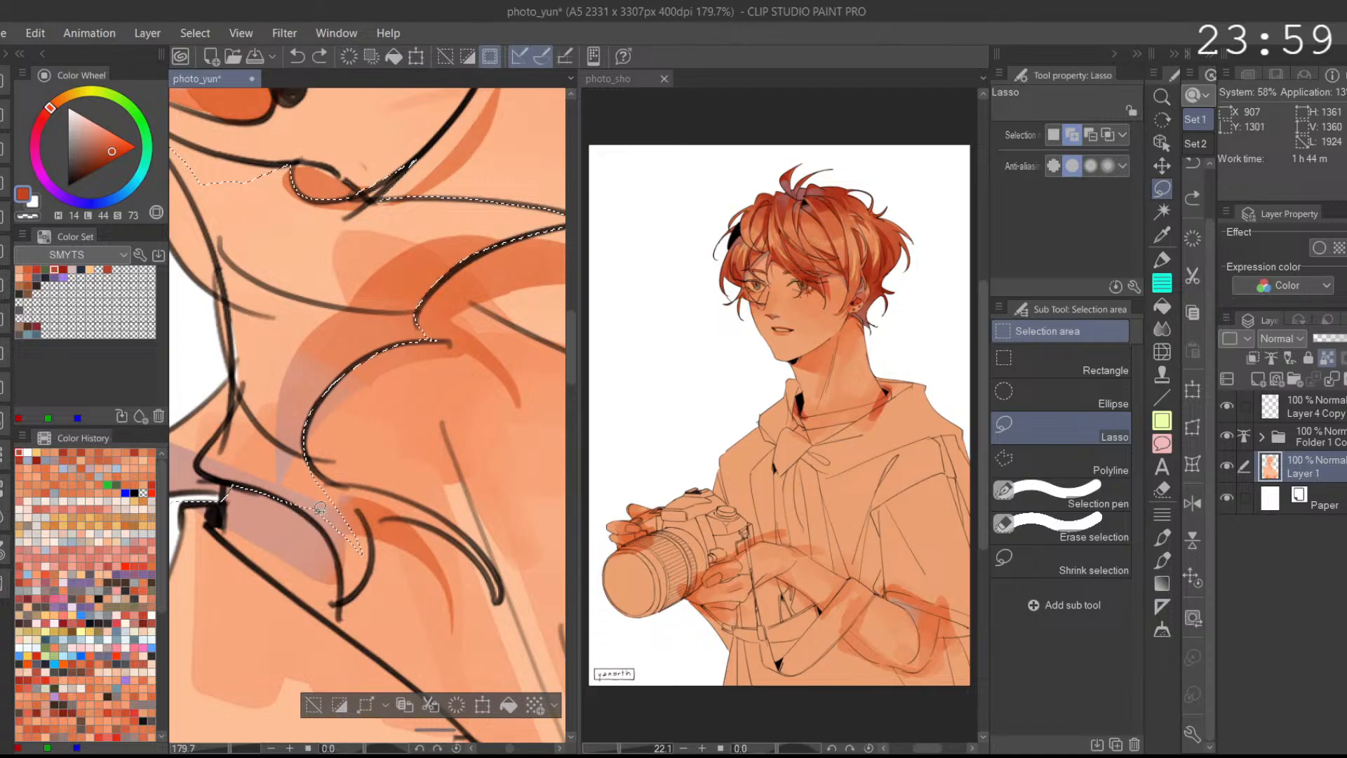
mouse_move(285, 491)
left_mouse_down()
mouse_move(350, 546)
mouse_move(331, 486)
mouse_move(312, 508)
mouse_move(341, 544)
mouse_move(354, 526)
mouse_move(344, 602)
mouse_move(359, 503)
mouse_move(364, 567)
mouse_move(351, 491)
left_mouse_up()
left_click(1193, 503)
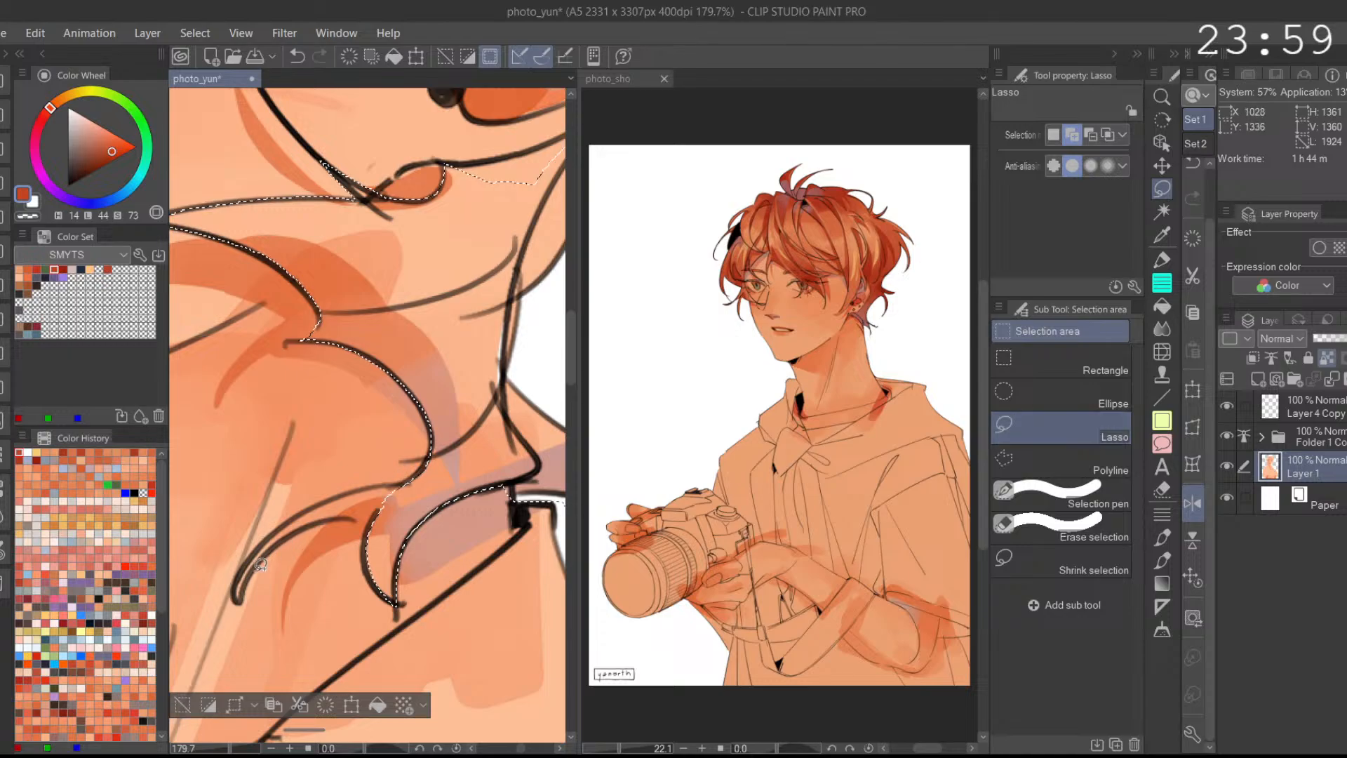
mouse_move(270, 552)
left_mouse_down()
mouse_move(343, 516)
mouse_move(424, 503)
mouse_move(385, 480)
mouse_move(250, 567)
mouse_move(335, 498)
mouse_move(273, 531)
mouse_move(237, 584)
mouse_move(244, 598)
mouse_move(367, 497)
mouse_move(413, 485)
mouse_move(274, 527)
mouse_move(314, 503)
mouse_move(440, 496)
mouse_move(404, 487)
mouse_move(430, 444)
left_mouse_up()
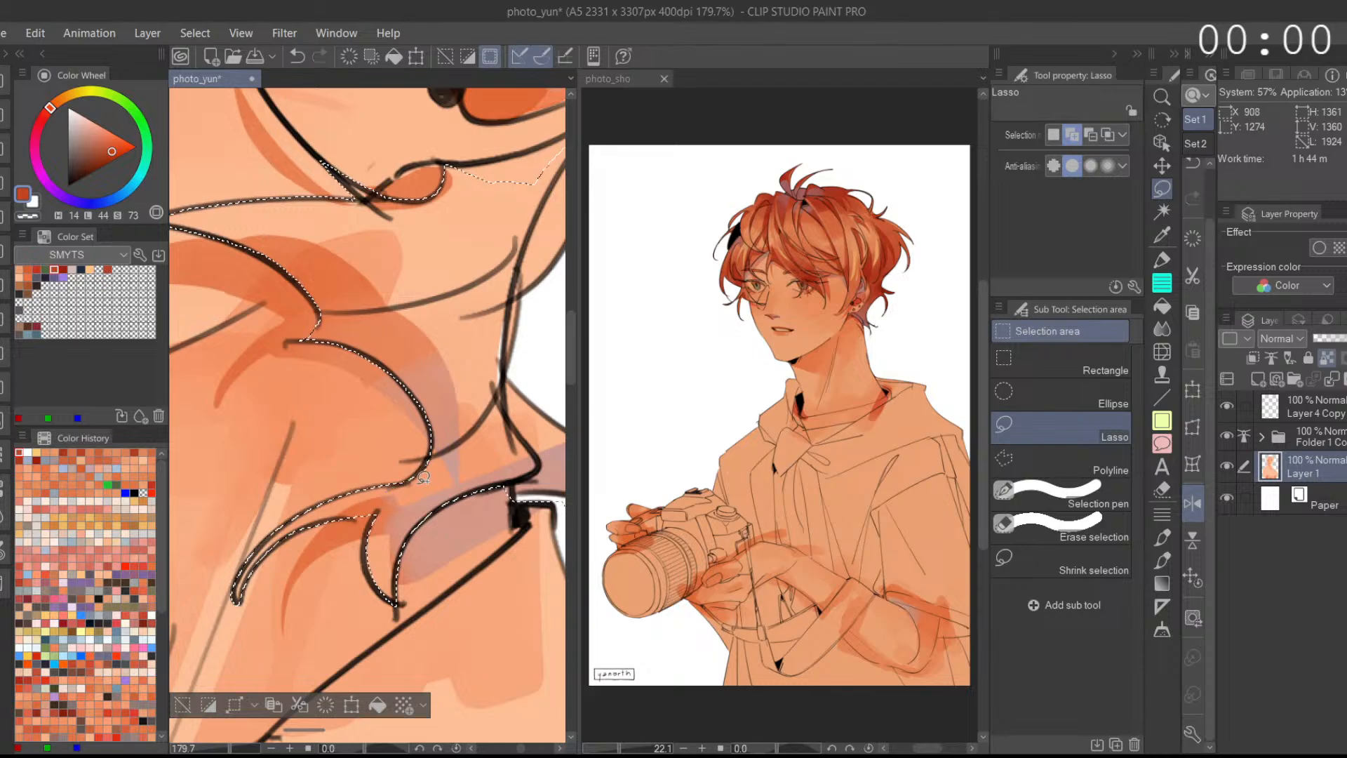
Step: Sample the light peach base colour and fill the selected hair with it
scroll(480, 453, "down", 9)
left_click(511, 285, "alt")
left_click(486, 550)
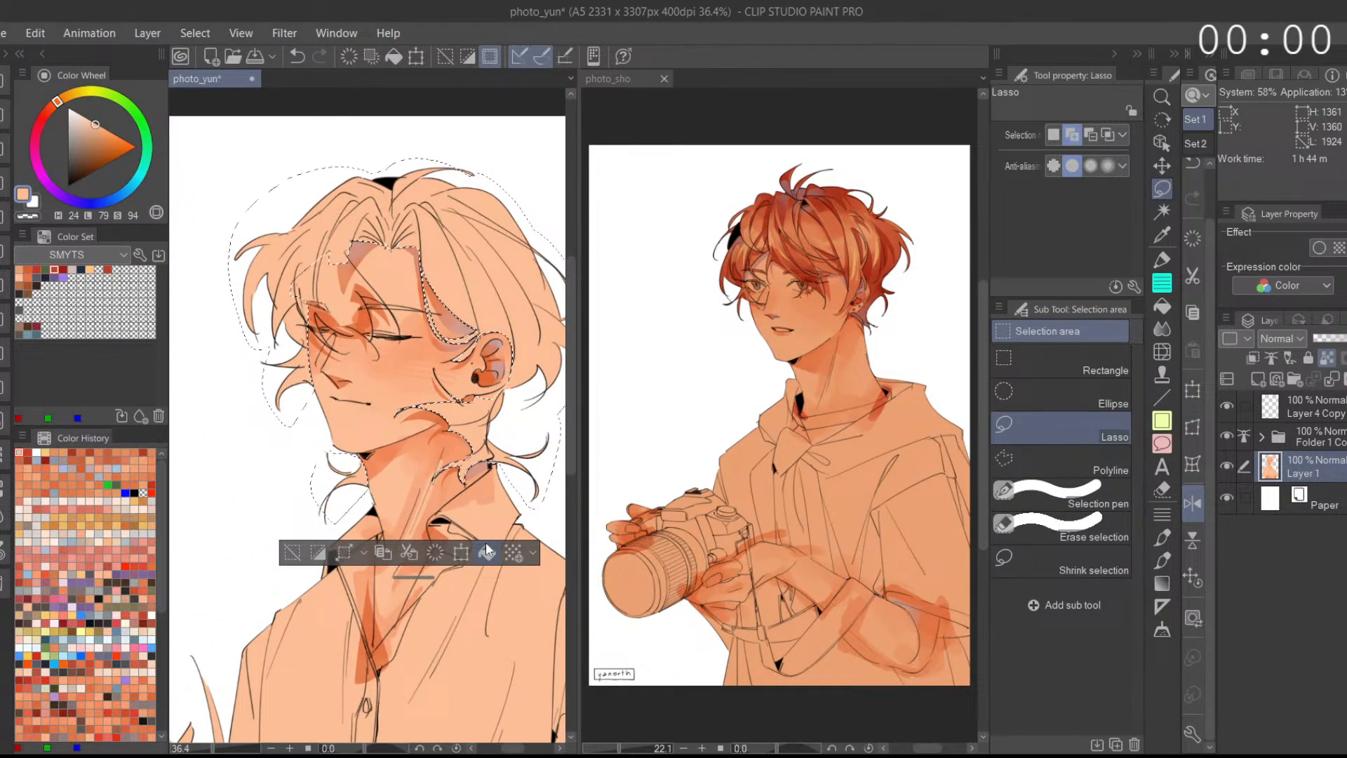
scroll(402, 352, "up", 4)
left_click_drag(402, 352, 346, 280)
mouse_move(287, 408)
left_mouse_down()
mouse_move(298, 233)
mouse_move(245, 372)
left_mouse_up()
left_click(1192, 464)
left_click(1192, 503)
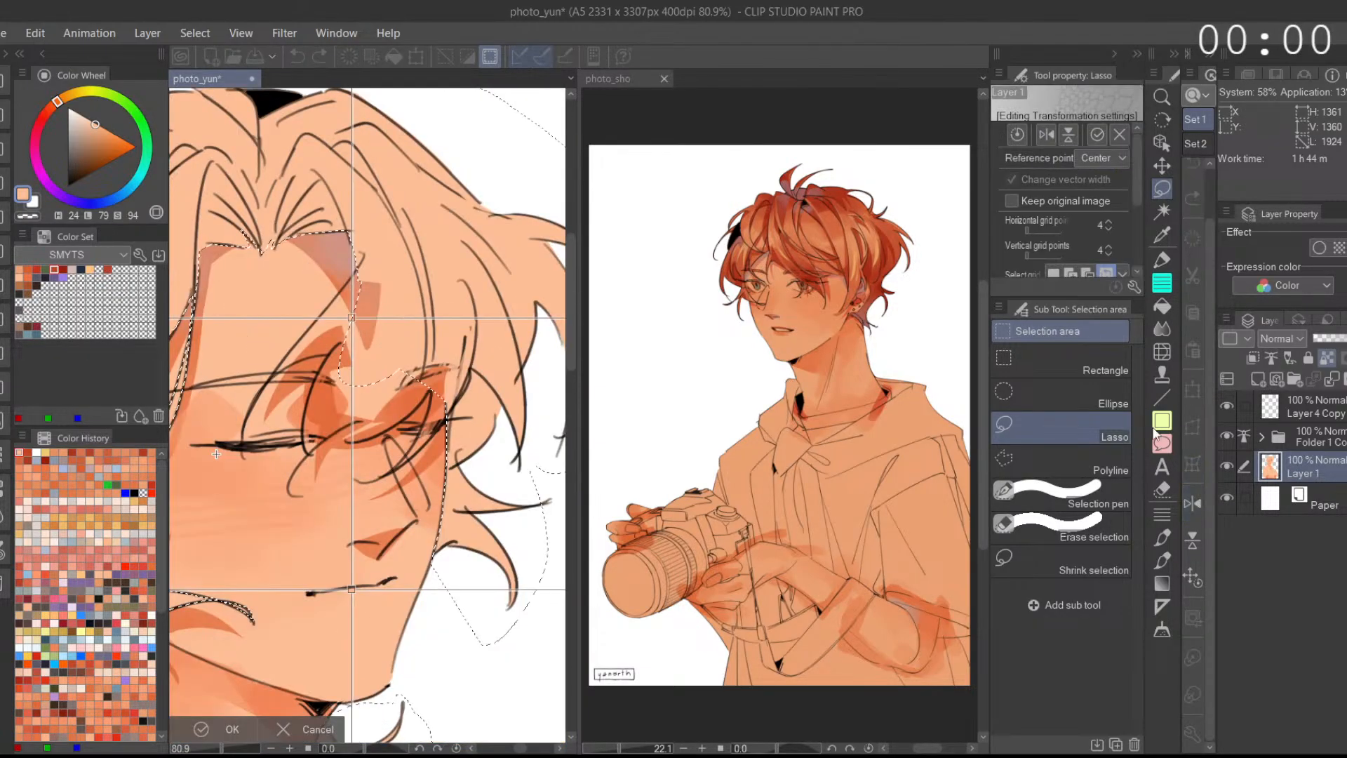
left_click(318, 729)
Step: Fit the selection to the fringe strand that crosses the forehead and curves down between the eyes
scroll(339, 394, "up", 1)
mouse_move(363, 382)
left_mouse_down()
mouse_move(302, 421)
mouse_move(406, 327)
left_mouse_up()
left_click_drag(266, 371, 353, 334)
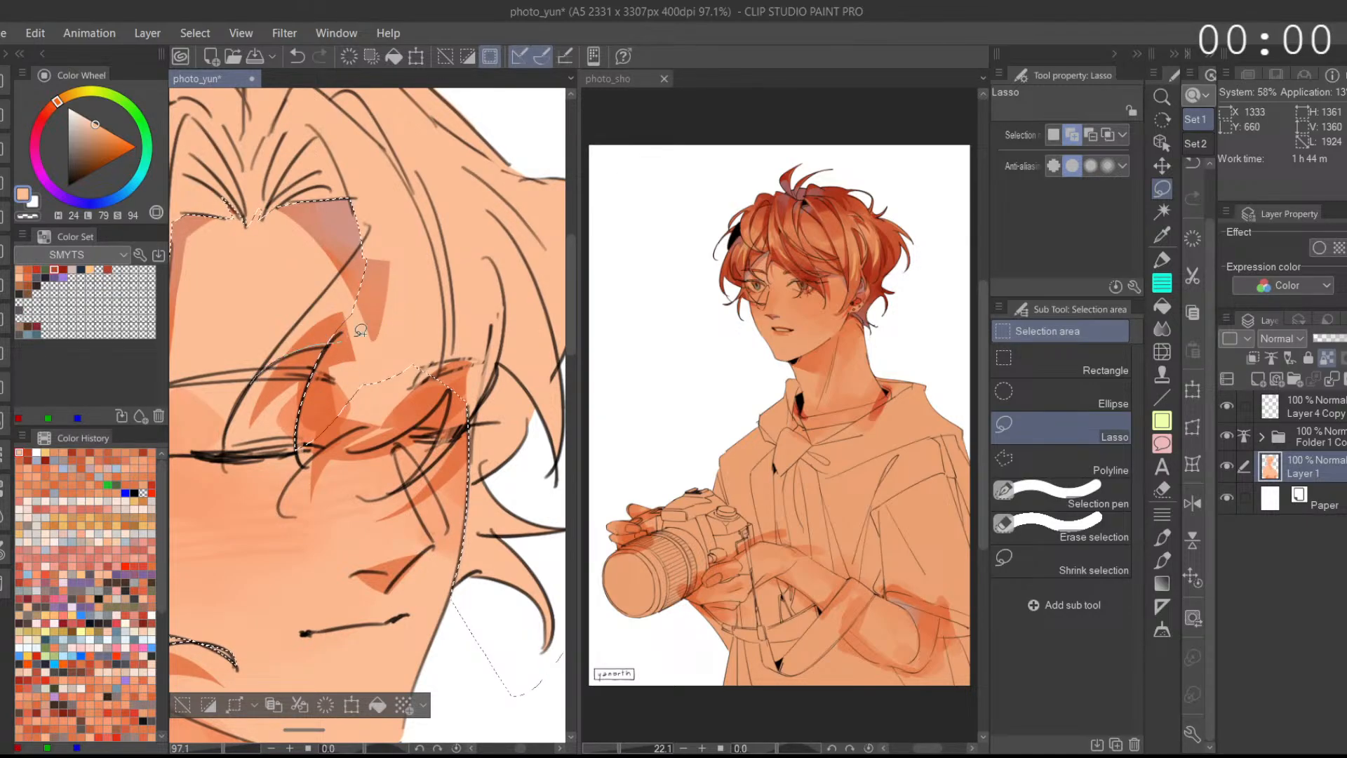
mouse_move(266, 365)
left_mouse_down()
mouse_move(340, 333)
mouse_move(345, 300)
left_mouse_up()
key("ctrl+z")
left_click_drag(385, 212, 365, 302)
key("ctrl+z")
left_click_drag(261, 370, 343, 350)
key("ctrl+z")
left_click_drag(309, 459, 304, 443)
key("ctrl+z")
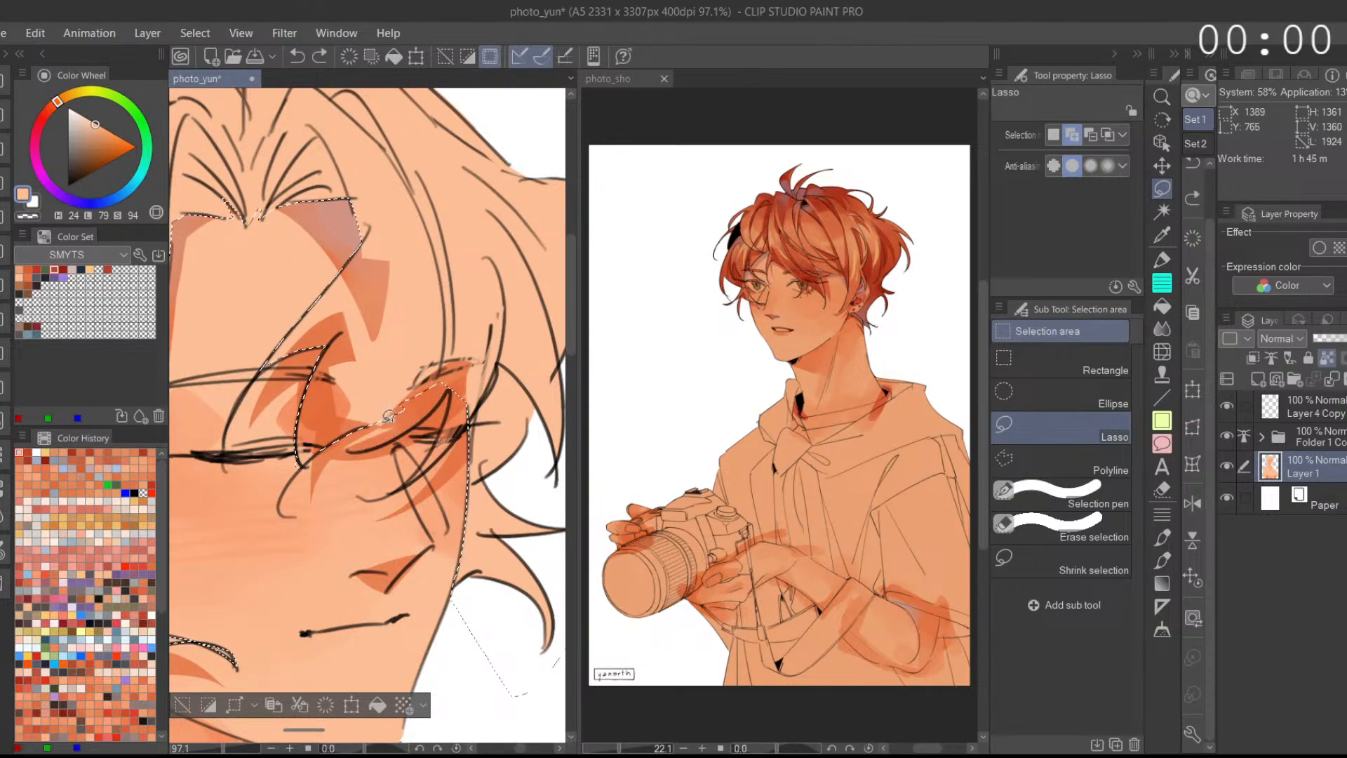
Step: Refine the selection around the thin fringe strands falling across the nose bridge and the far eye
scroll(380, 421, "up", 3)
left_click_drag(394, 409, 375, 437)
key("ctrl+z")
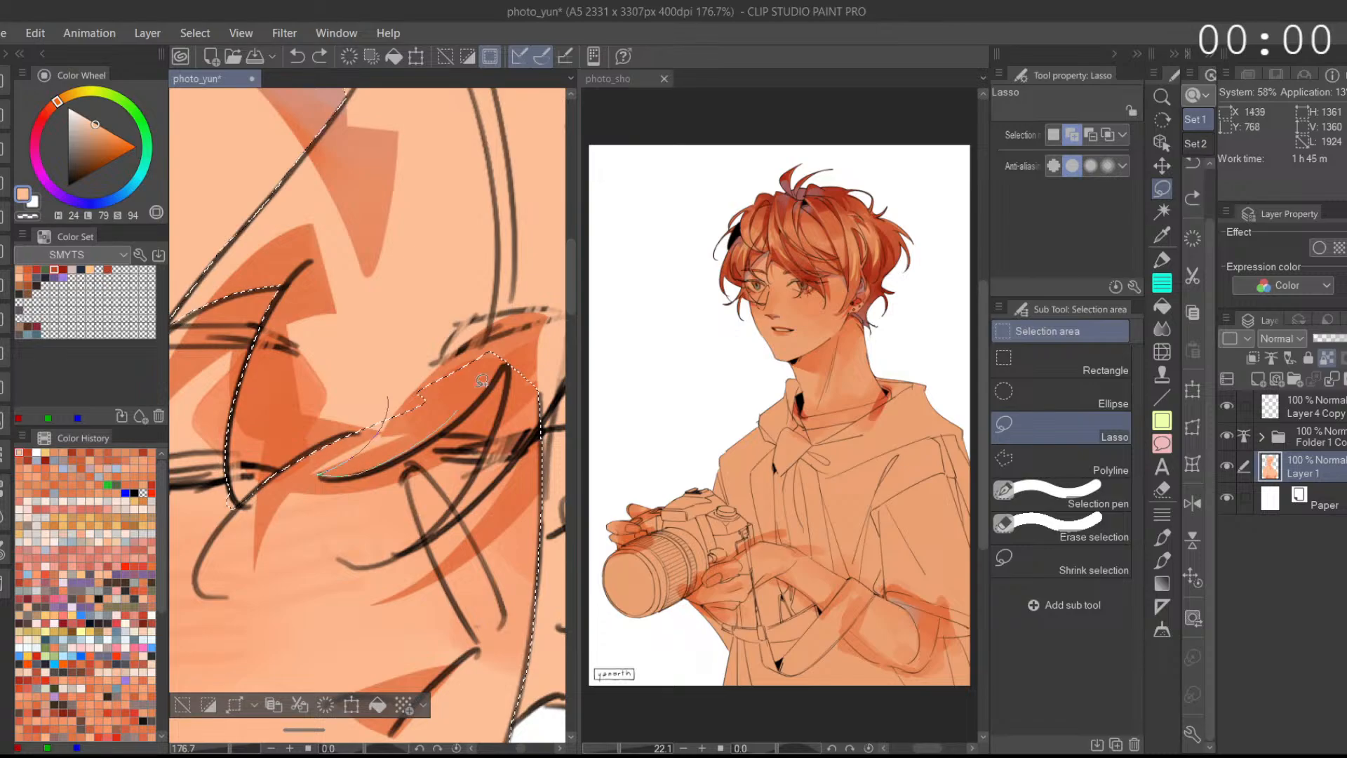
scroll(379, 441, "down", 2)
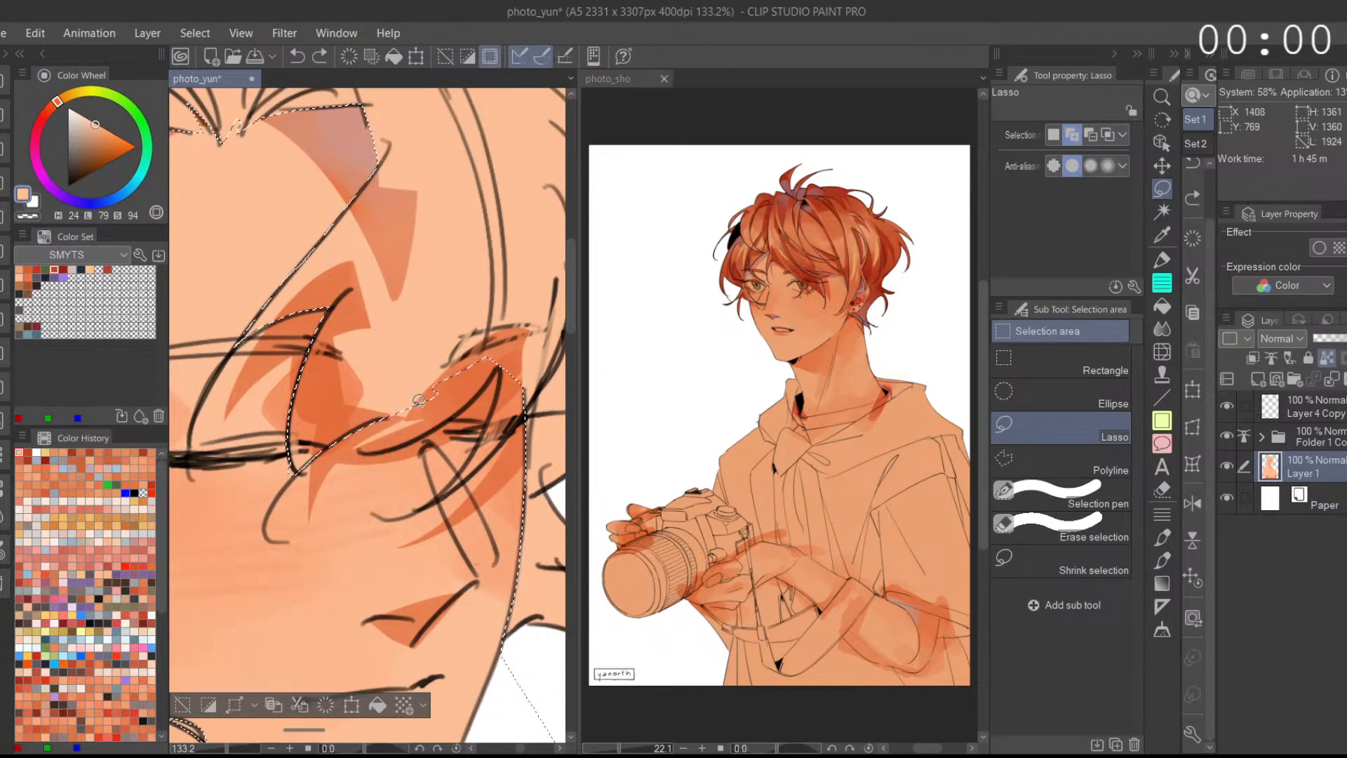
left_click_drag(366, 446, 361, 450)
left_click_drag(507, 319, 508, 316)
left_click_drag(518, 390, 488, 390)
left_click_drag(467, 359, 452, 438)
key("ctrl+z")
mouse_move(502, 381)
left_mouse_down()
mouse_move(458, 455)
mouse_move(416, 487)
left_mouse_up()
key("ctrl+z")
left_click_drag(452, 439, 436, 471)
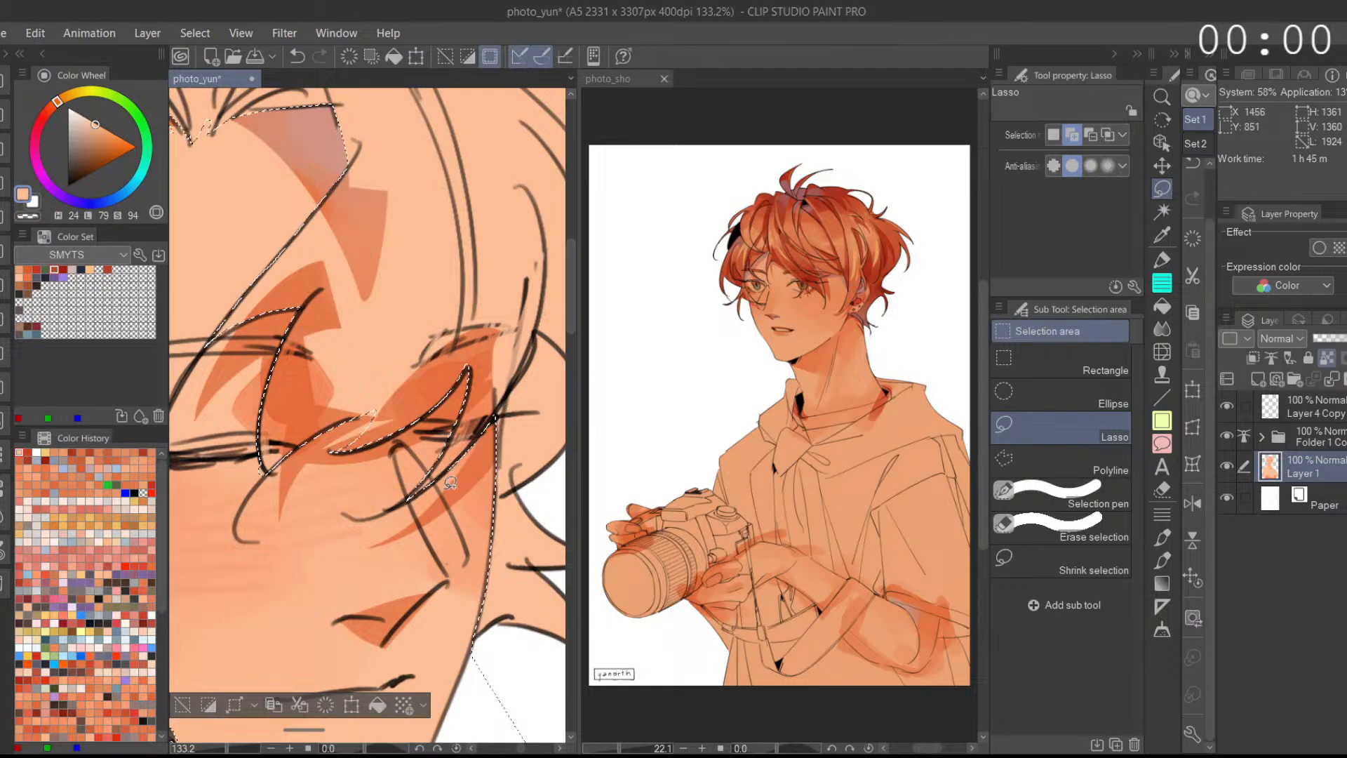
left_click_drag(372, 444, 370, 446)
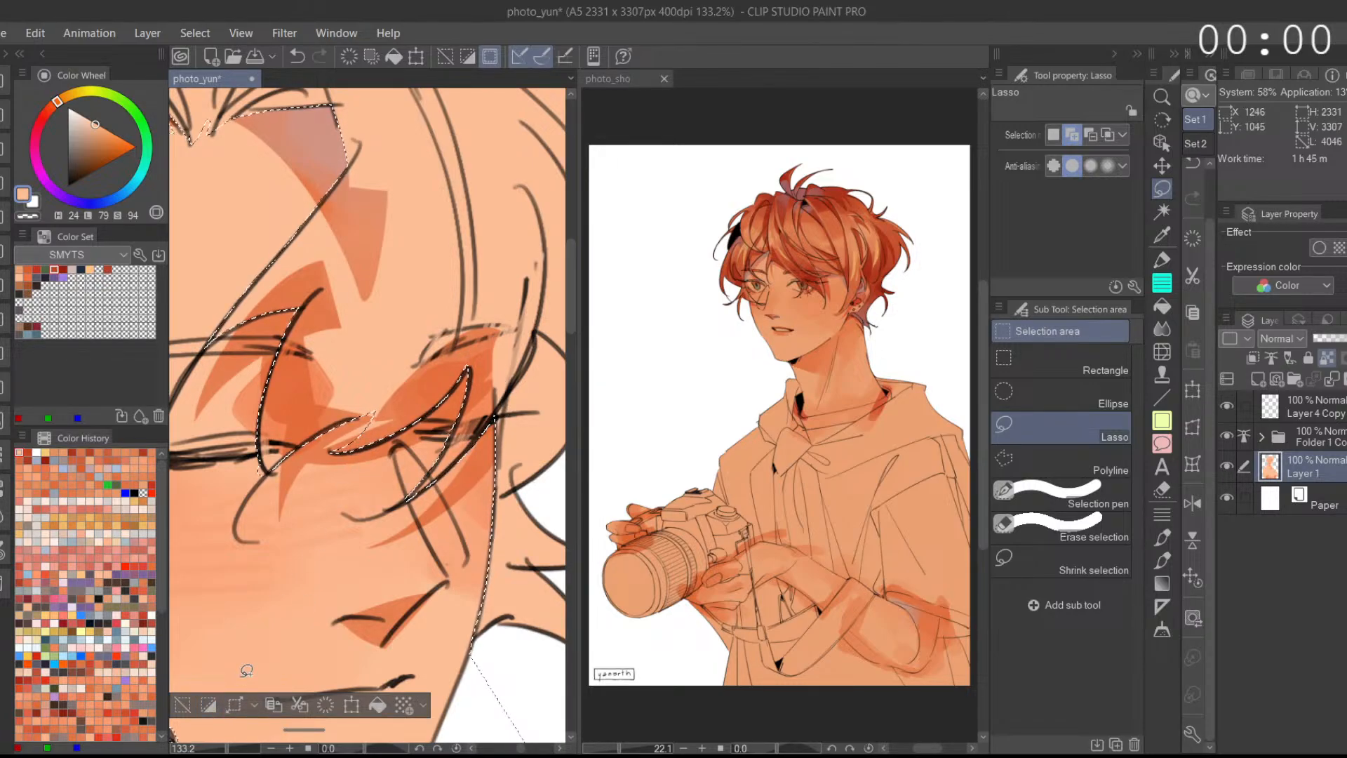
Step: Invert the selection so that it covers everything outside the hair
left_click(205, 707)
left_click_drag(365, 586, 235, 652)
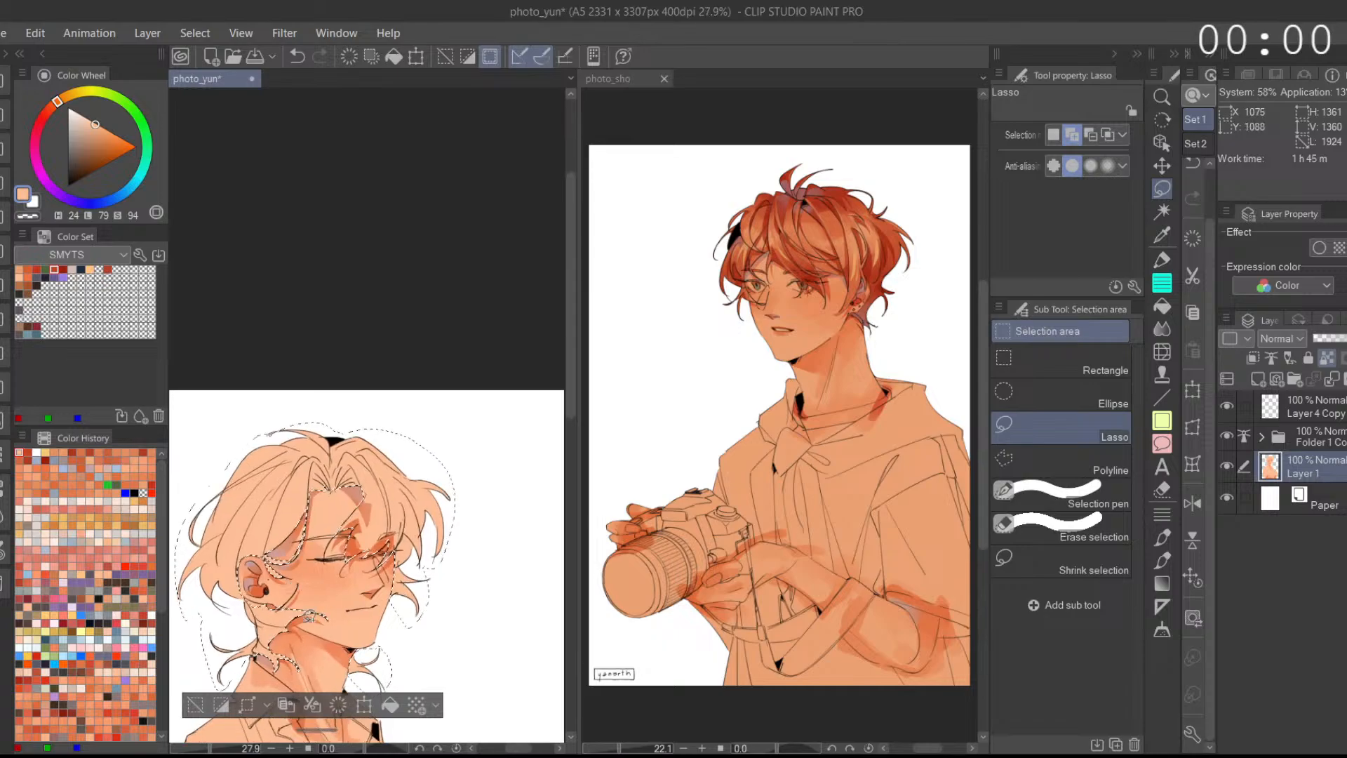
left_click(228, 705)
scroll(305, 619, "up", 2)
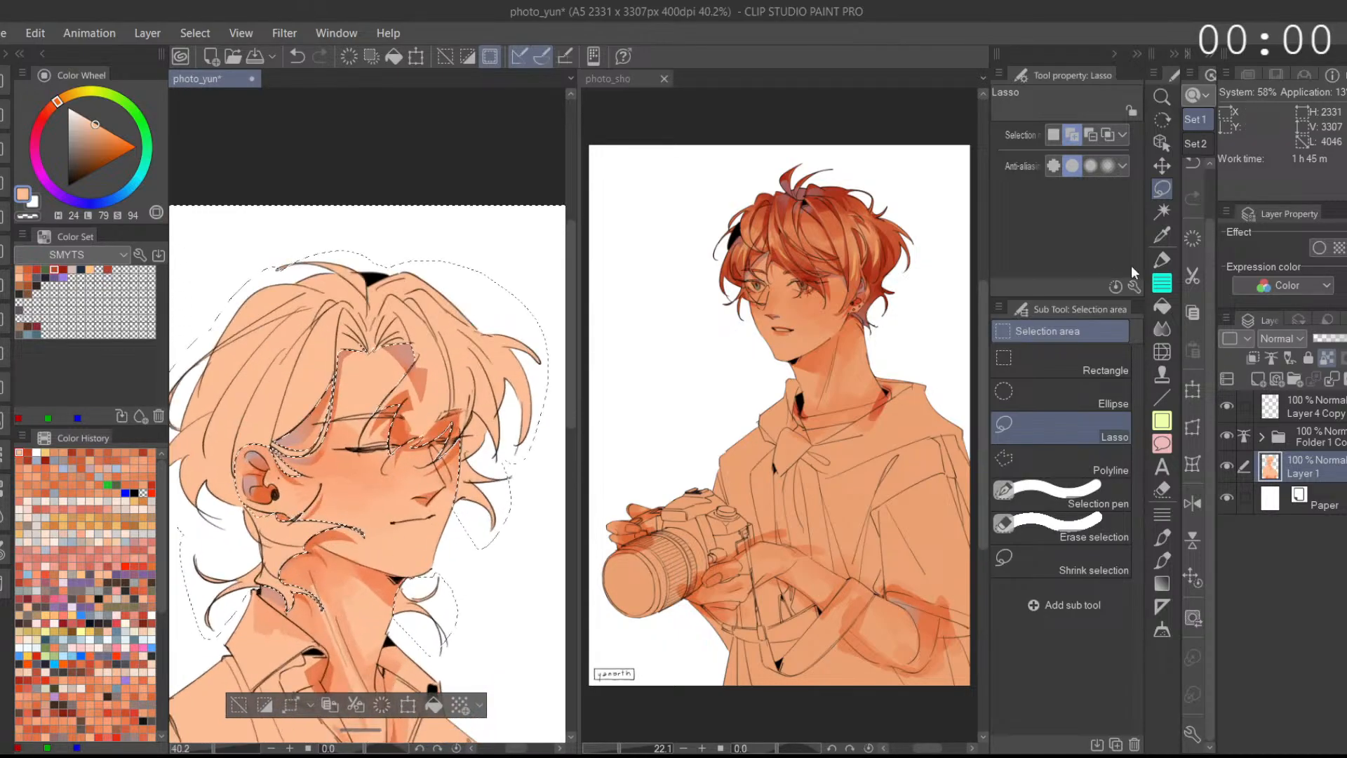
Step: Touch up the skin shading between the strands by the far eye with the Aマーカー brush and sampled orange
left_click(1161, 261)
scroll(402, 474, "up", 6)
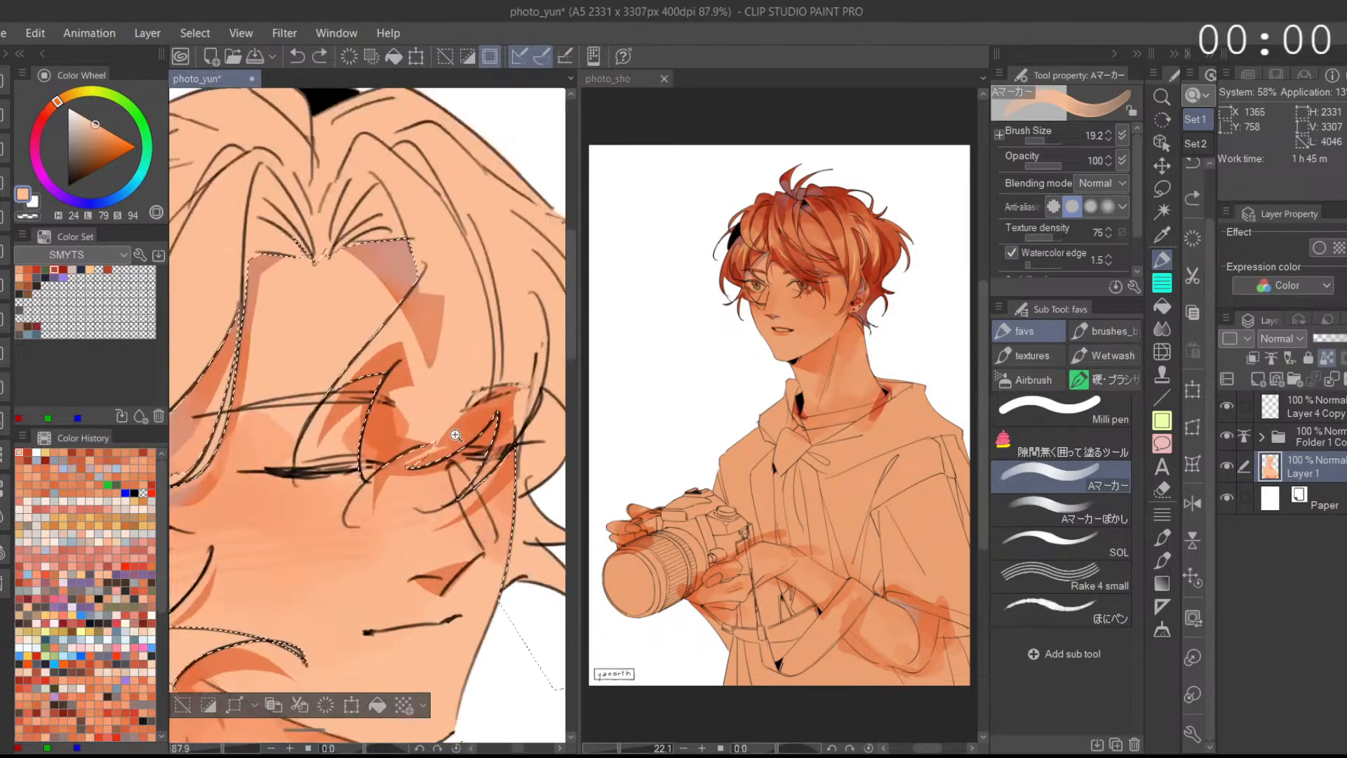
left_click(402, 473, "alt")
left_click_drag(440, 453, 382, 482)
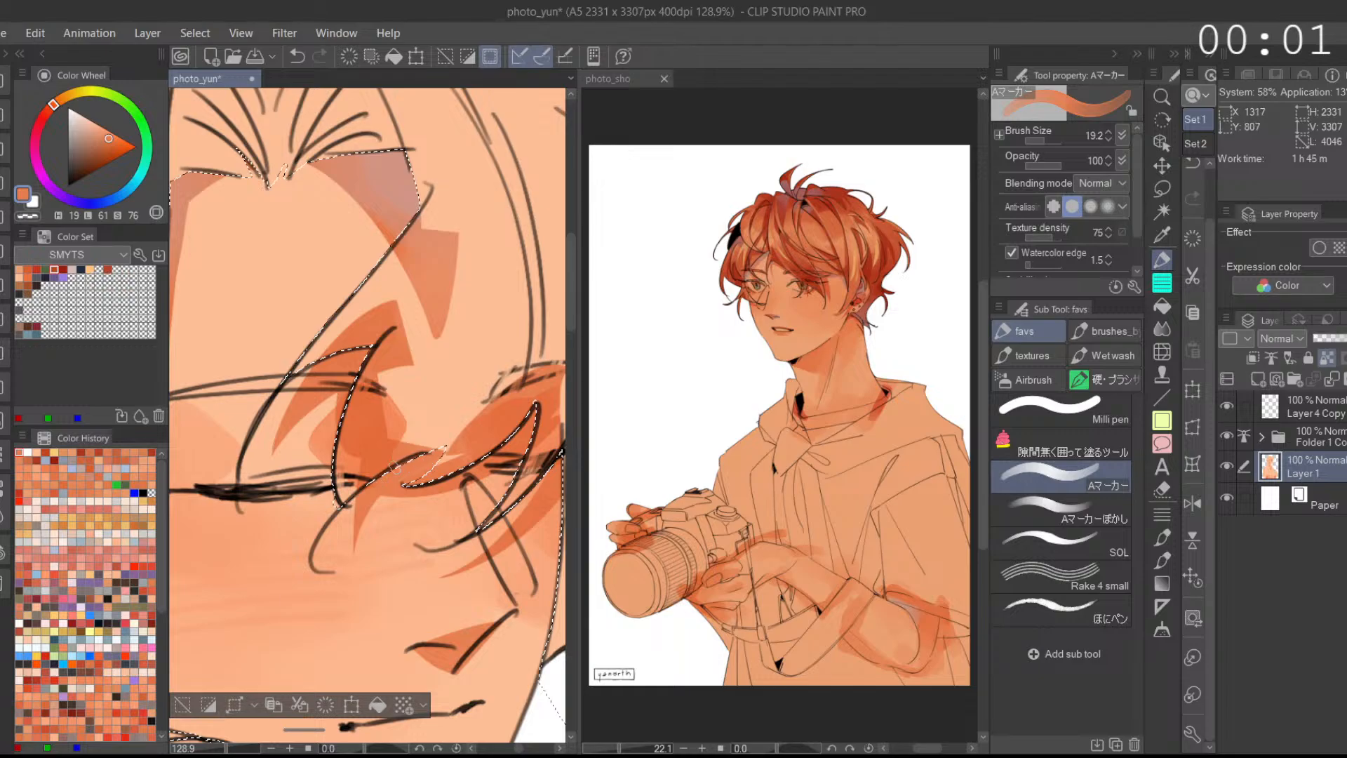
left_click(480, 428, "alt")
mouse_move(480, 425)
left_mouse_down()
mouse_move(457, 447)
mouse_move(442, 438)
left_mouse_up()
key("ctrl+z")
left_click(443, 455, "alt")
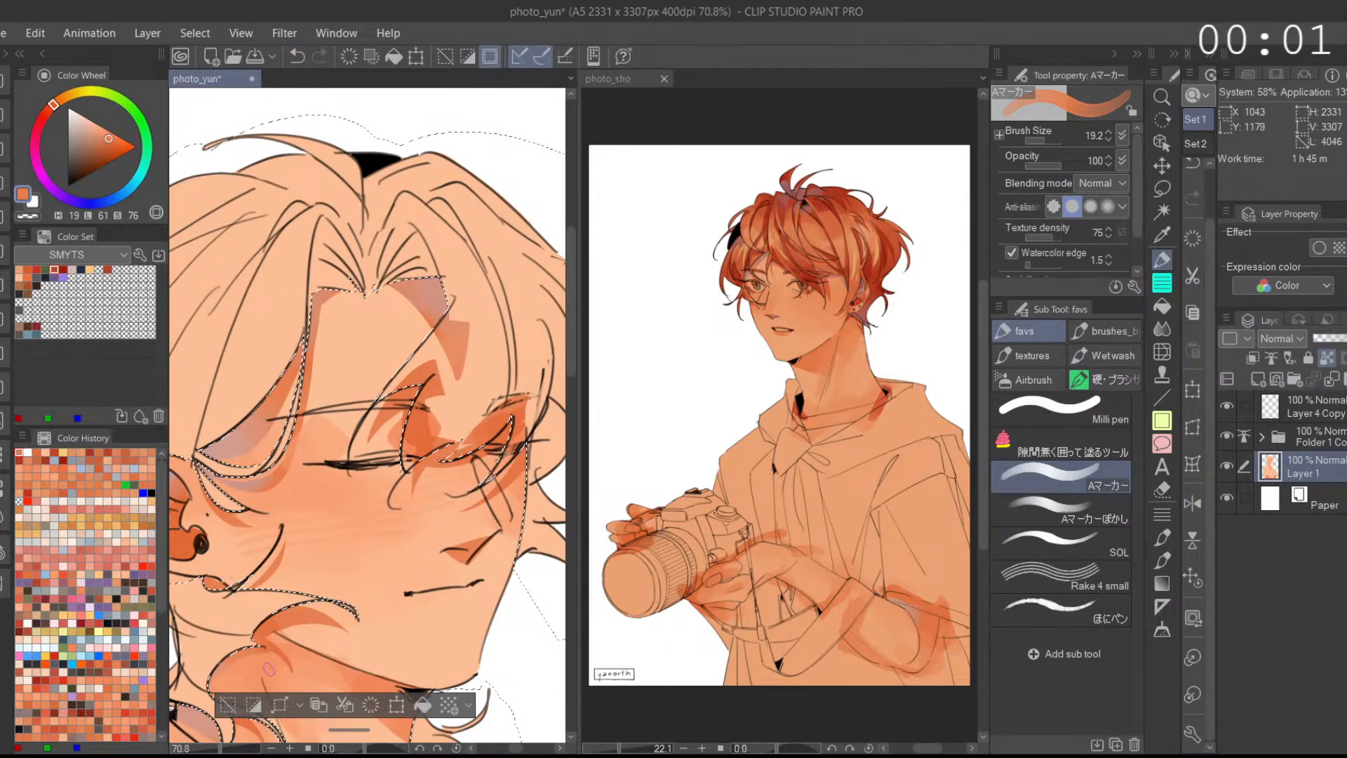
Step: Invert the selection back to the hair and fill it with the sampled light peach base colour
left_click(261, 707)
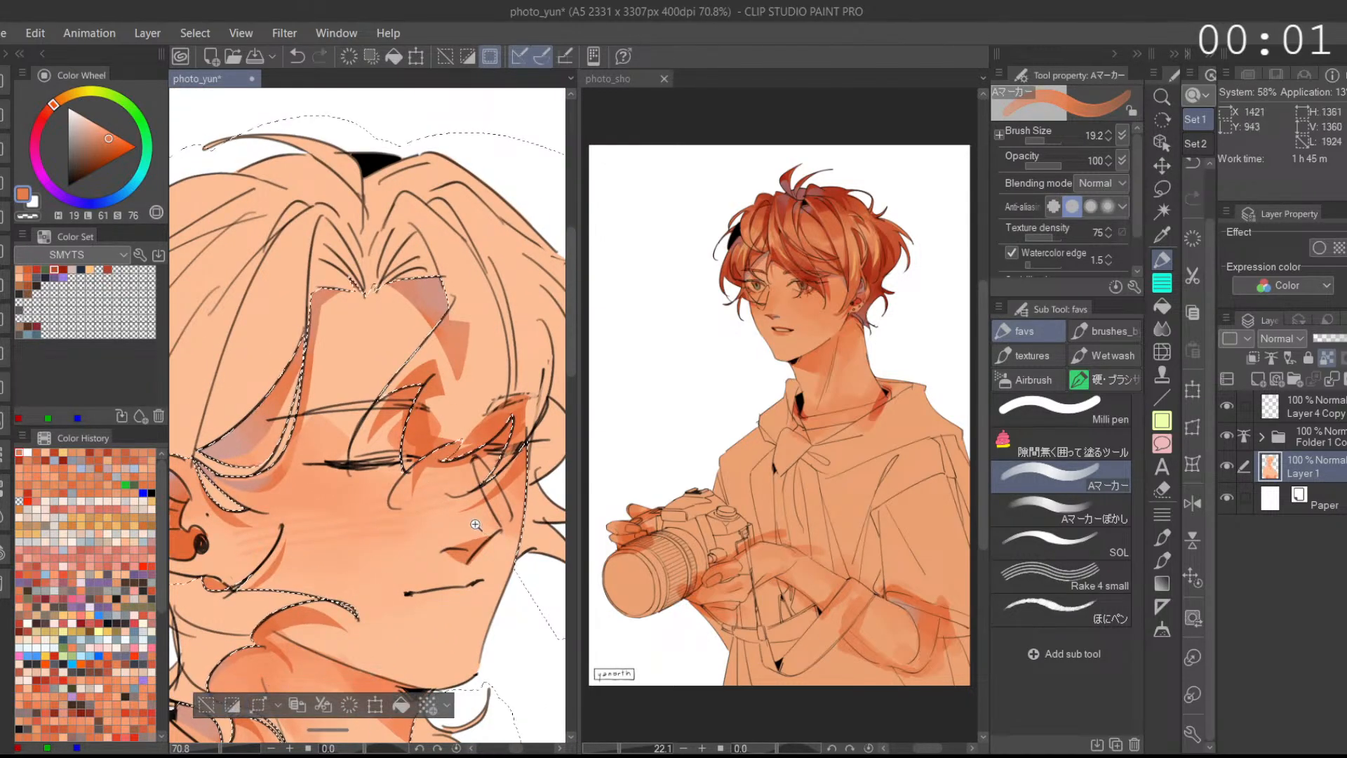
left_click_drag(479, 521, 433, 527)
left_click(488, 454, "alt")
left_click_drag(489, 459, 489, 490)
left_click(472, 700)
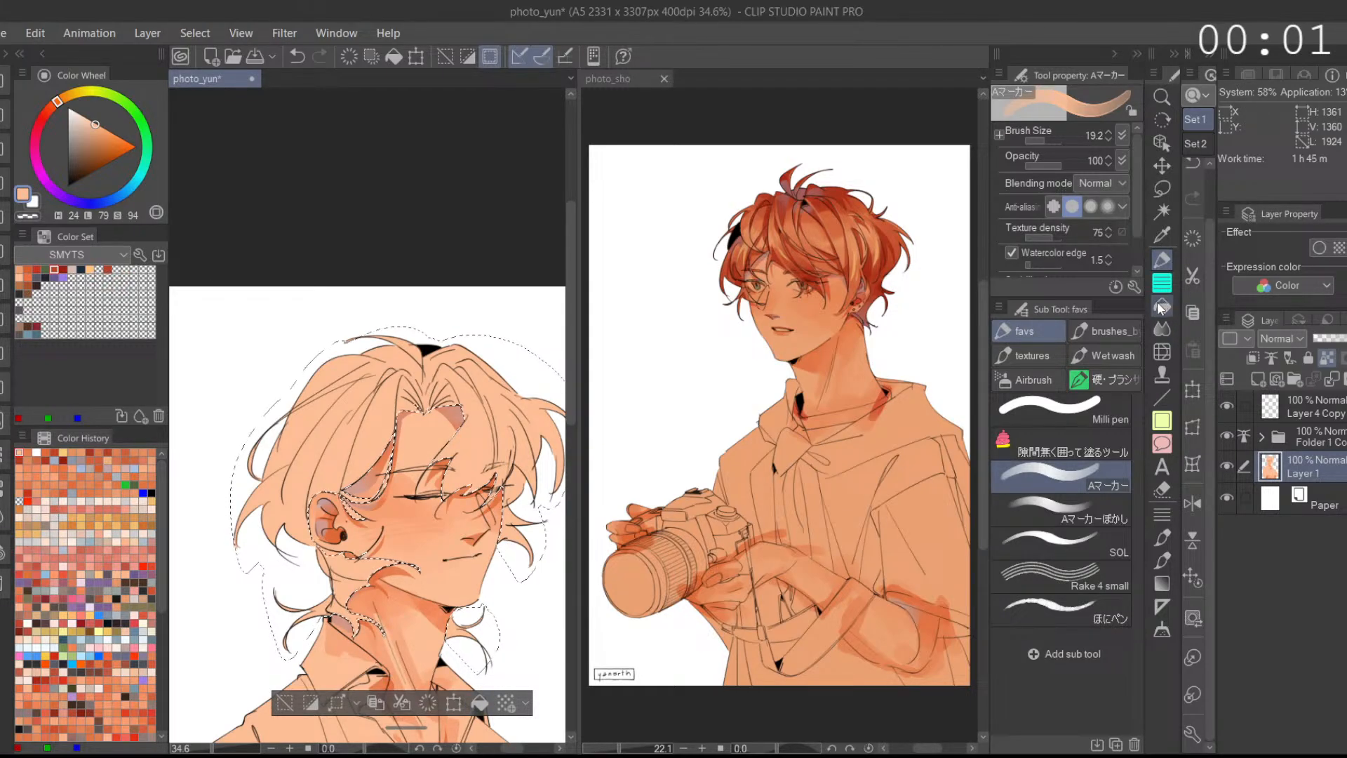
Step: Extend the lasso selection over the hair behind and below the ear and around the outer strands beside the face
left_click(1161, 189)
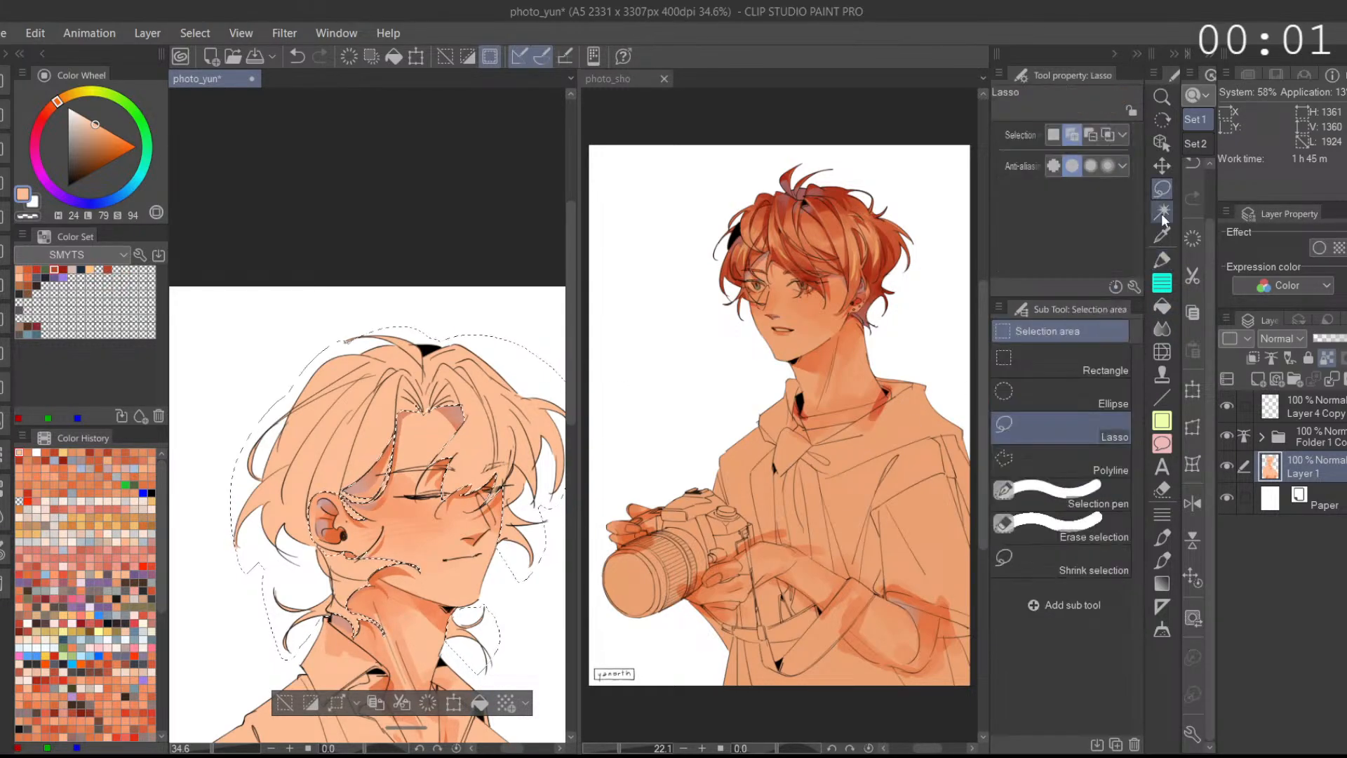
left_click(1193, 463)
left_click(1192, 503)
left_click(379, 709)
left_click_drag(384, 582, 486, 498)
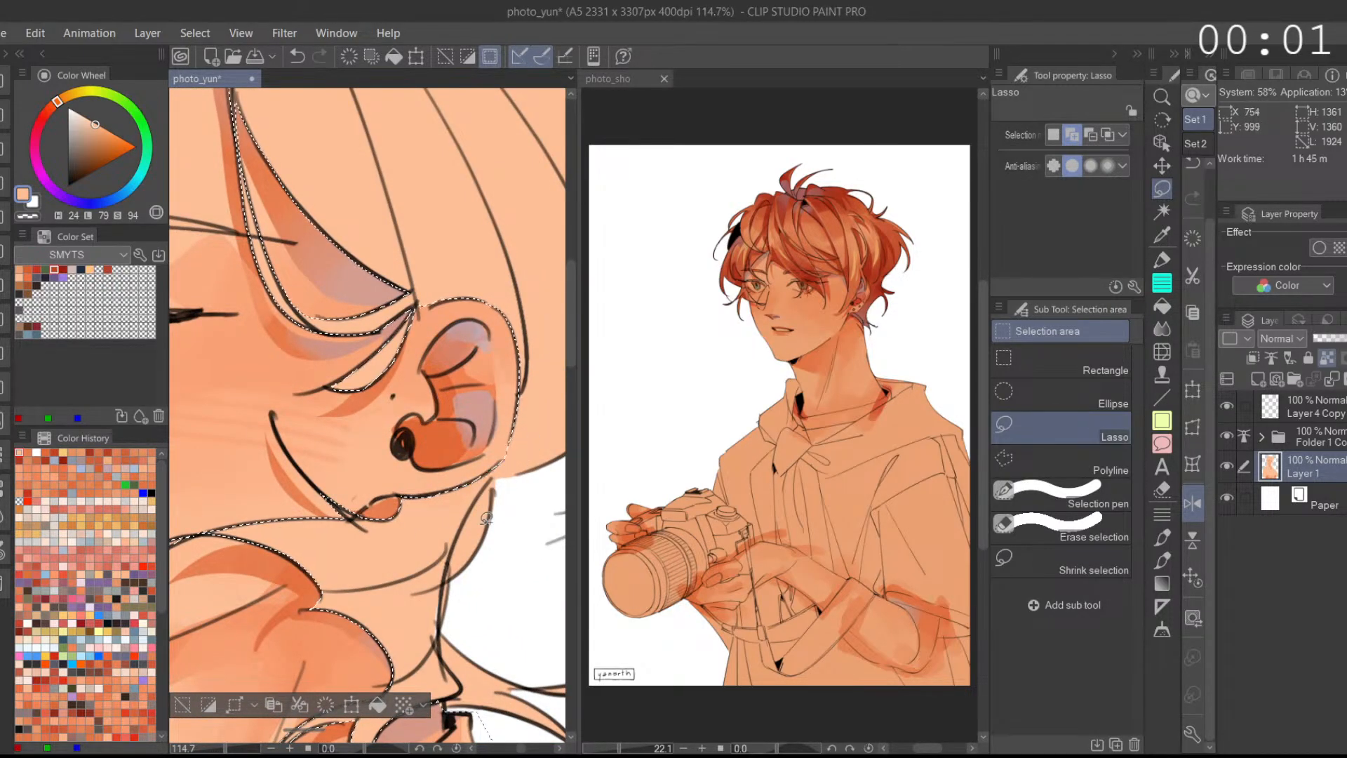
mouse_move(510, 506)
left_mouse_down()
mouse_move(404, 517)
mouse_move(392, 503)
mouse_move(431, 369)
mouse_move(301, 326)
left_mouse_up()
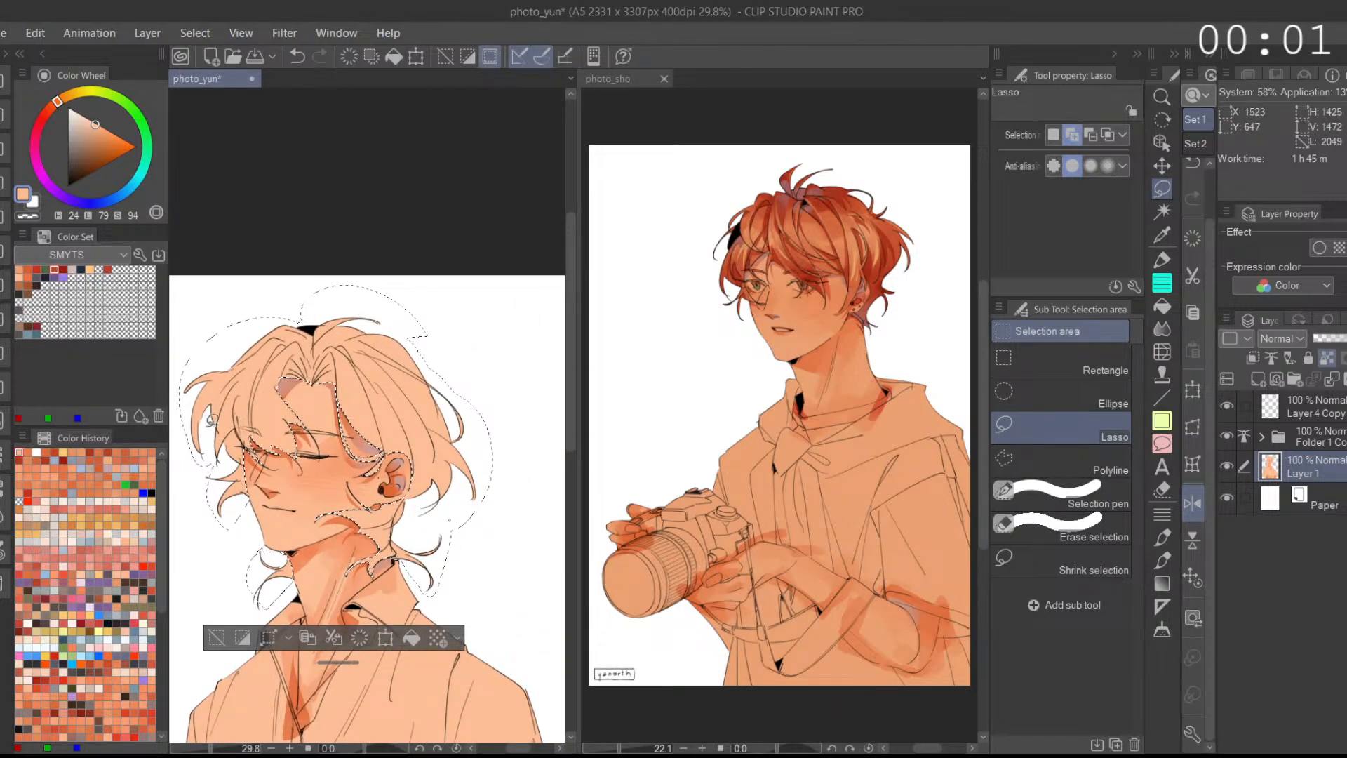
left_click_drag(218, 451, 204, 498)
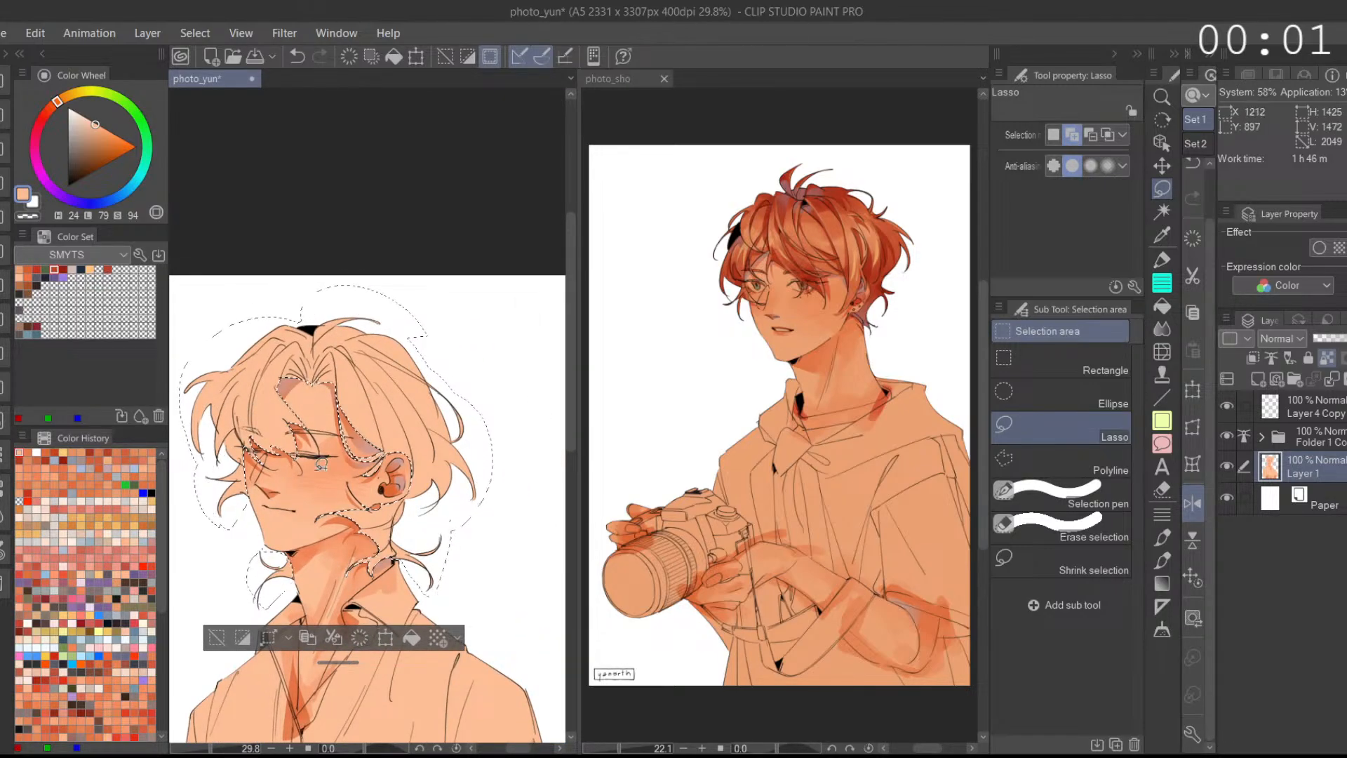
left_click(1192, 503)
Step: Paint the selected hair dark grey-violet with the Aマーカー brush at size 397
left_click(1162, 259)
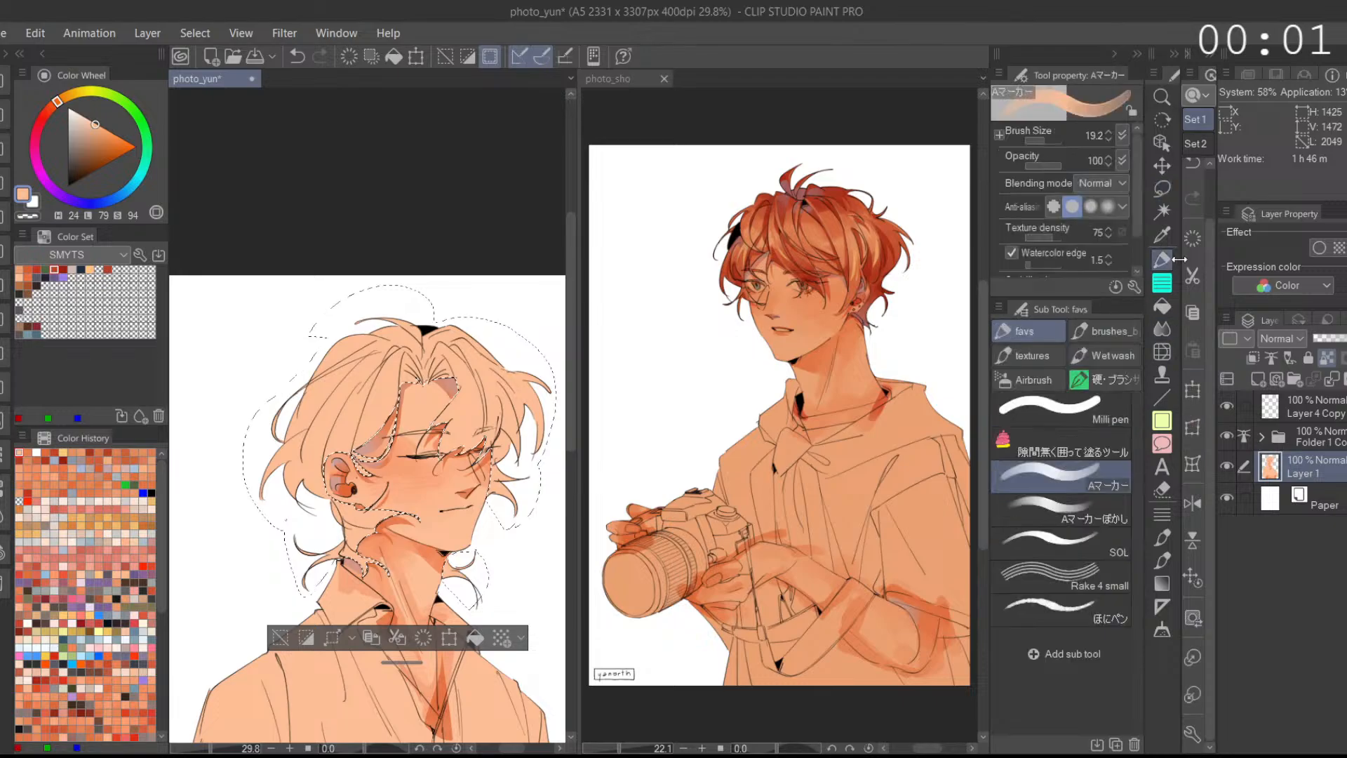
left_click_drag(421, 456, 375, 395)
left_click(36, 277)
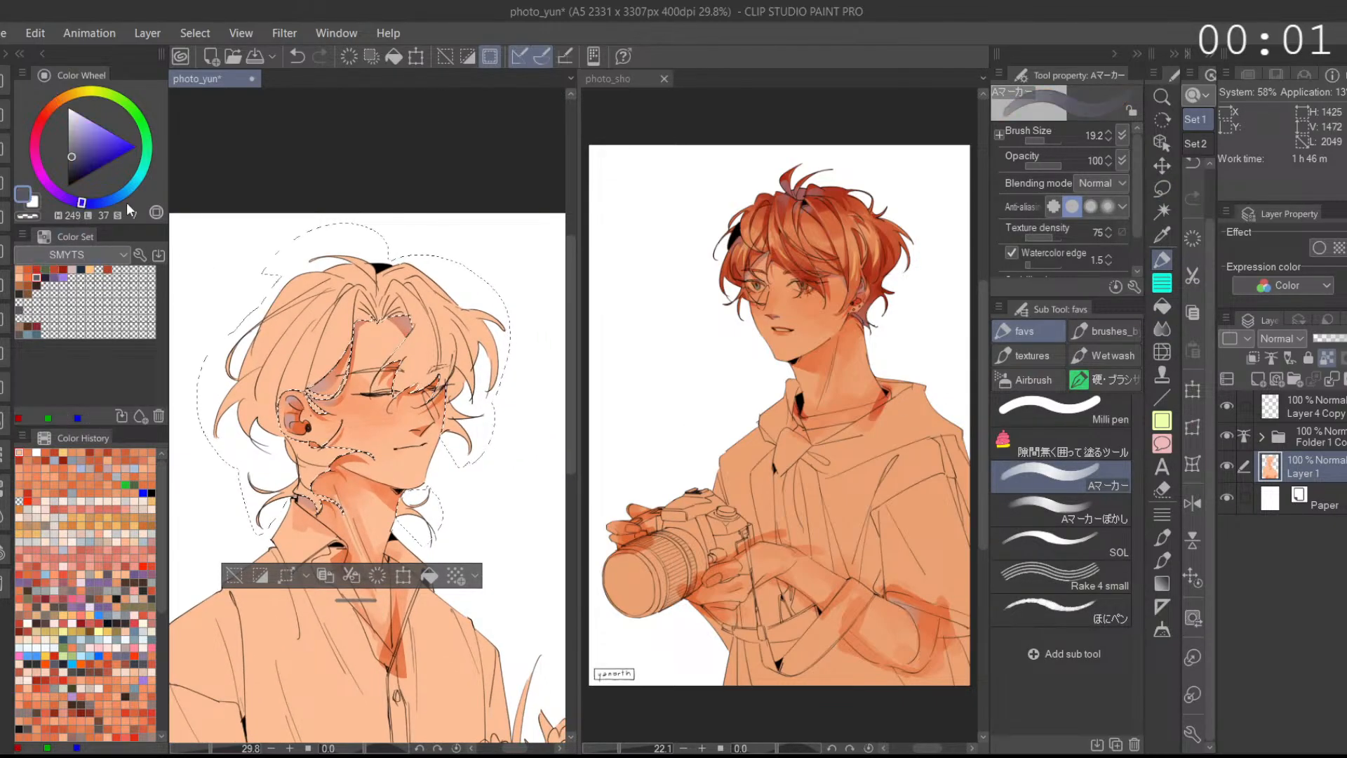
left_click(1050, 141)
mouse_move(281, 316)
left_mouse_down()
mouse_move(315, 281)
mouse_move(484, 322)
left_mouse_up()
Step: Paint lighter violet highlights across the fringe and upper hair with the Aマーカー brush at size 43
left_click(84, 132)
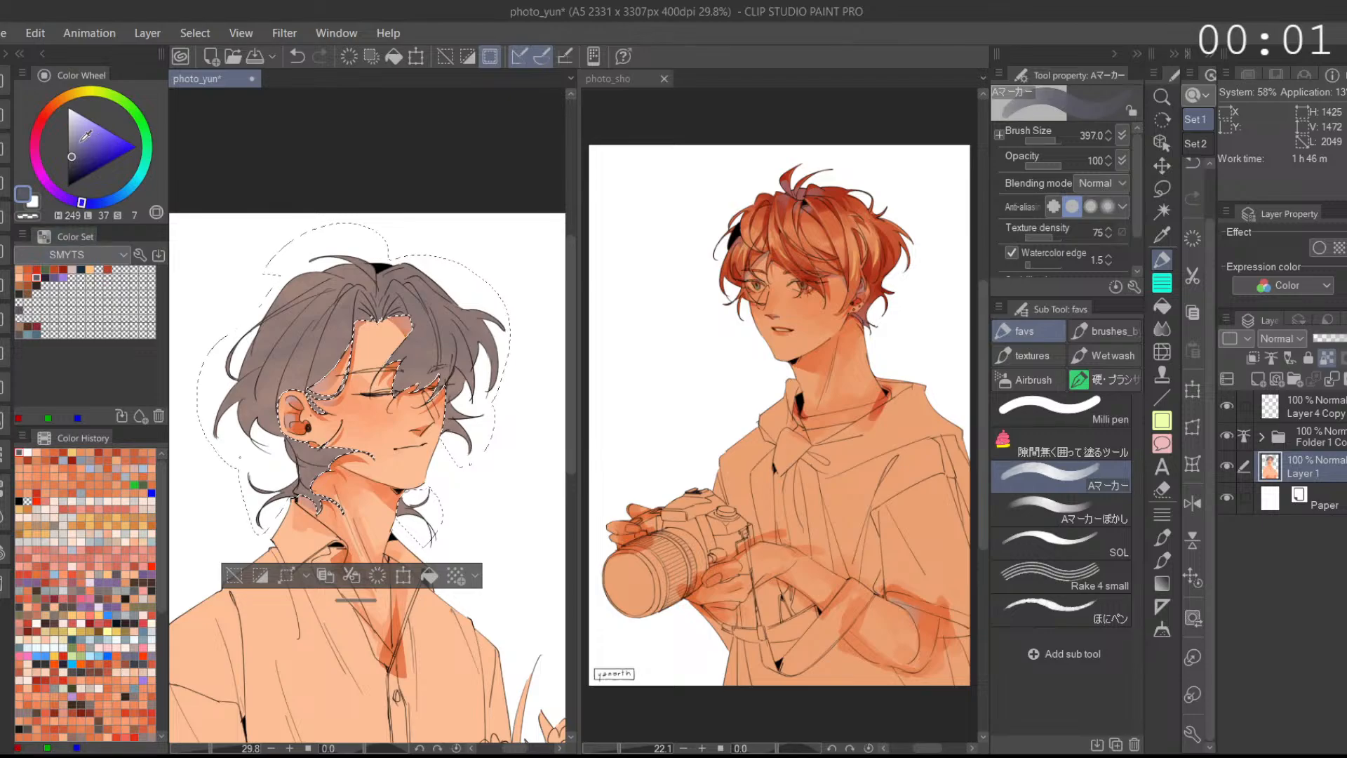
left_click(1044, 141)
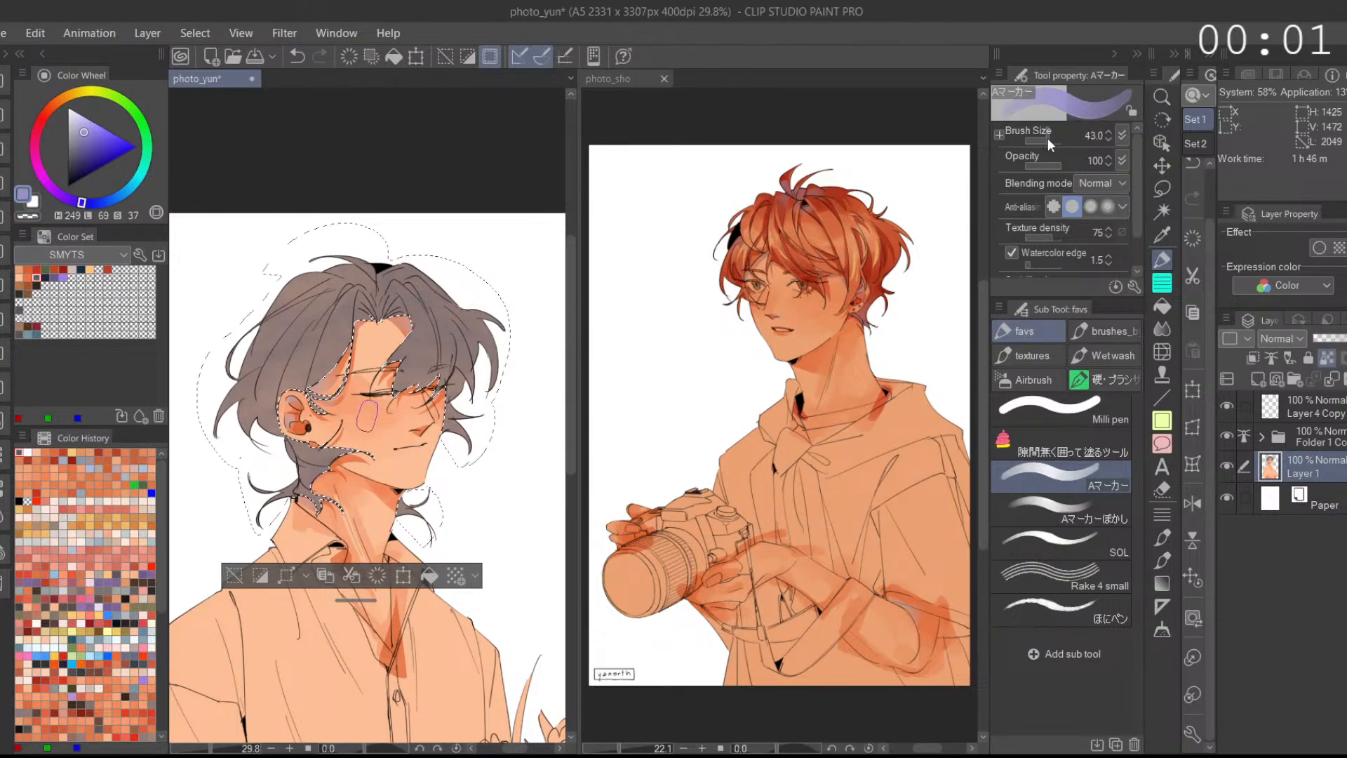
left_click_drag(314, 324, 385, 302)
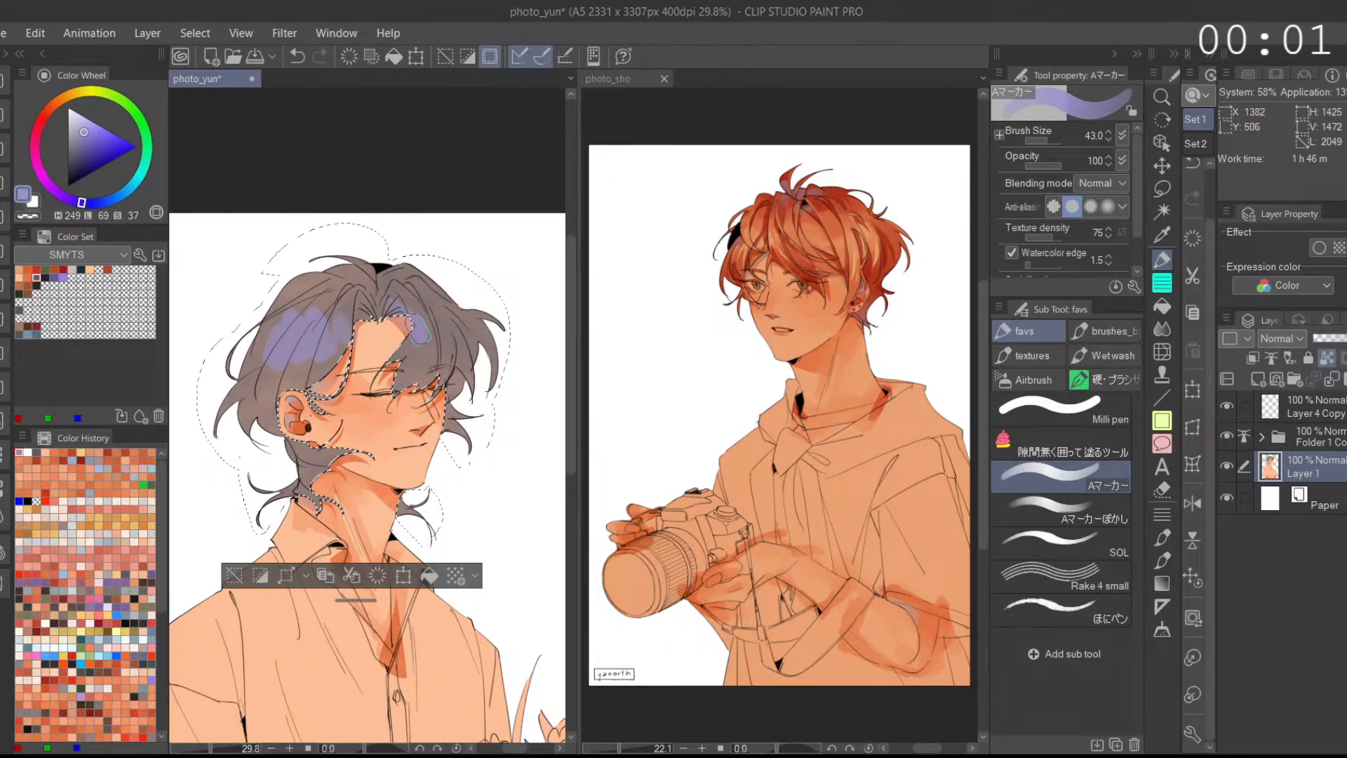
Step: Blend the violet highlights into the grey hair with the Aマーカーぼかし brush at size 64.4
left_click(406, 287, "alt")
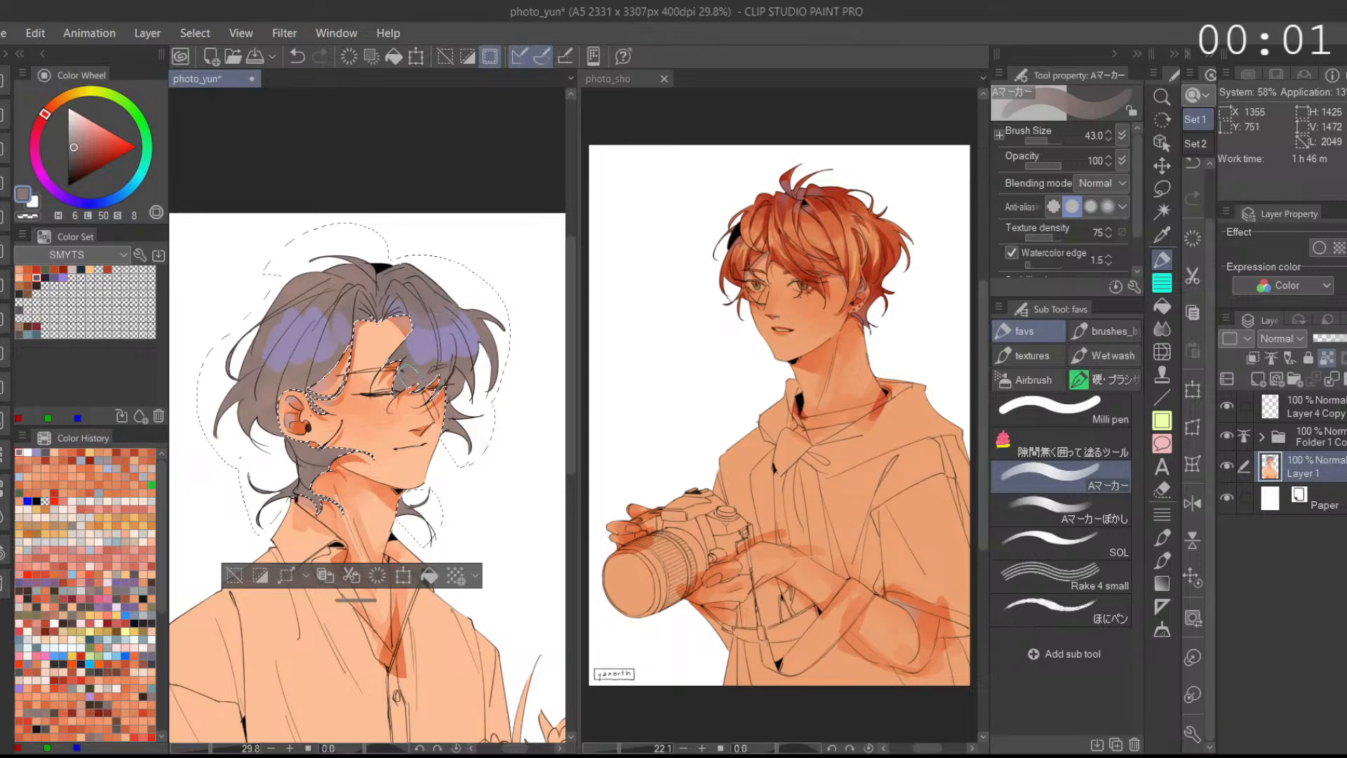
left_click(1017, 508)
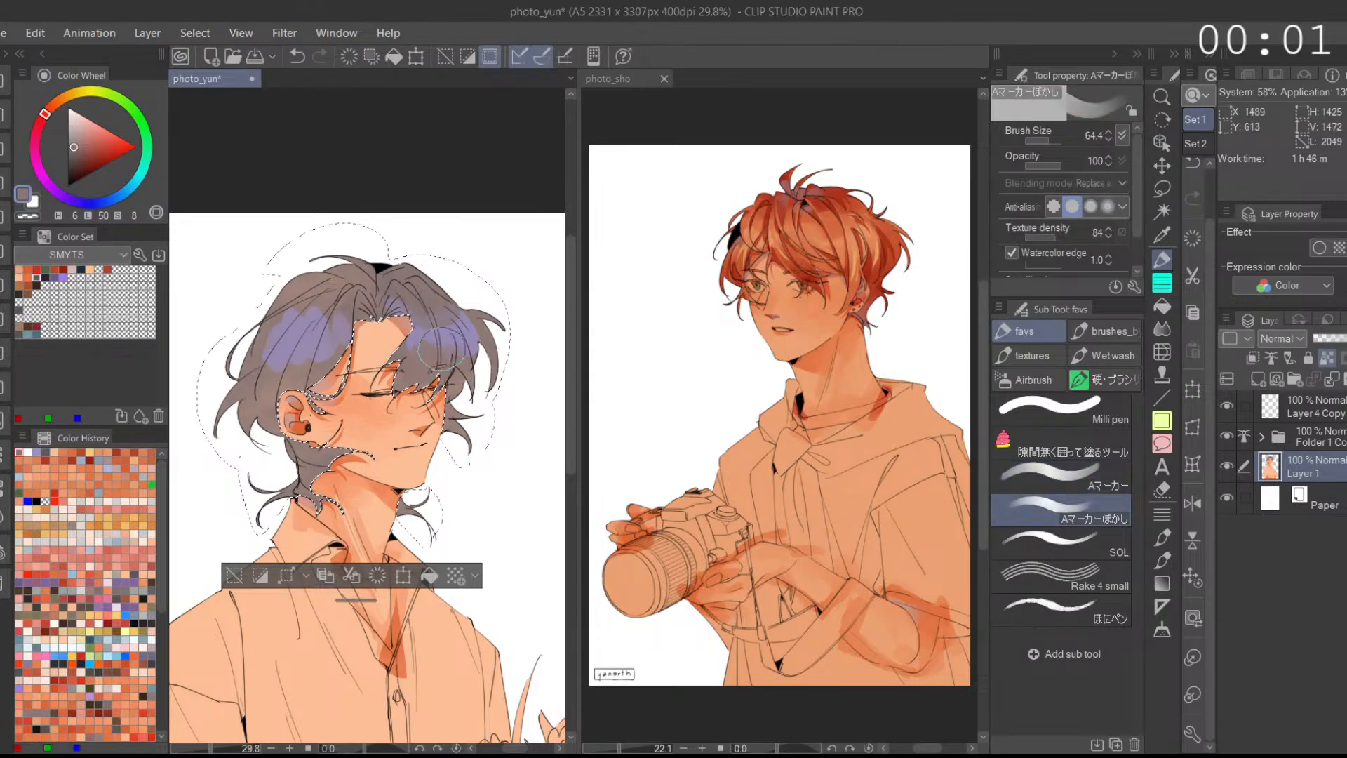
key("ctrl+z")
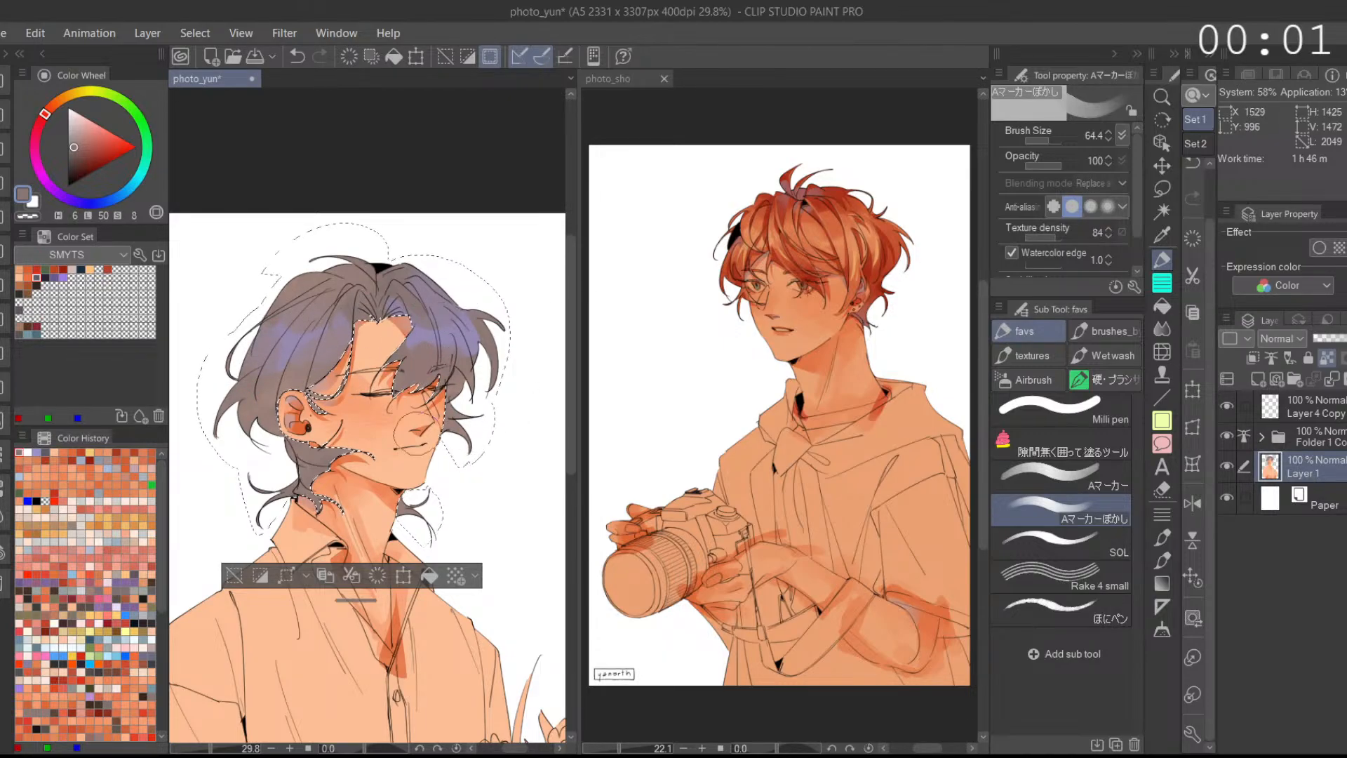
Step: Paint dark navy shading around the hair parting at the crown with the Aマーカー brush at size 43
left_click(1060, 476)
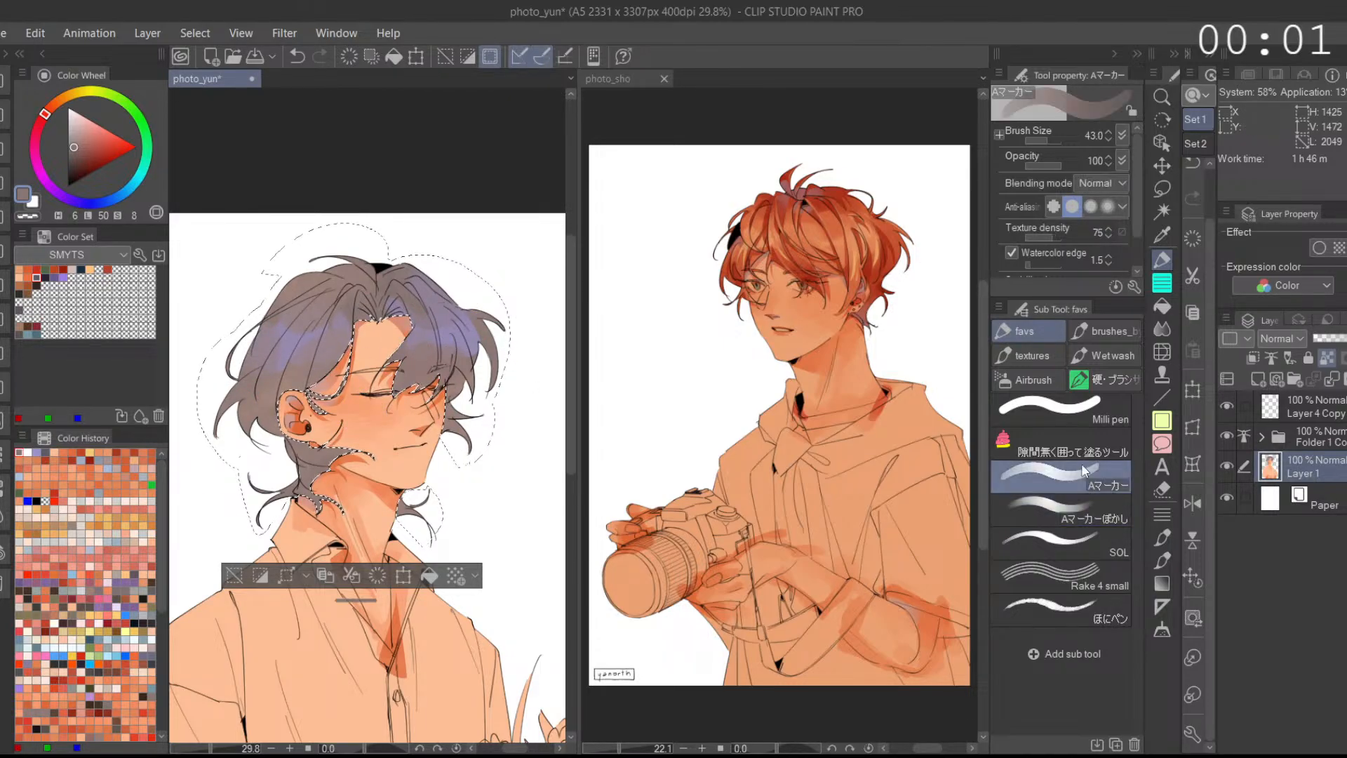
left_click(46, 277)
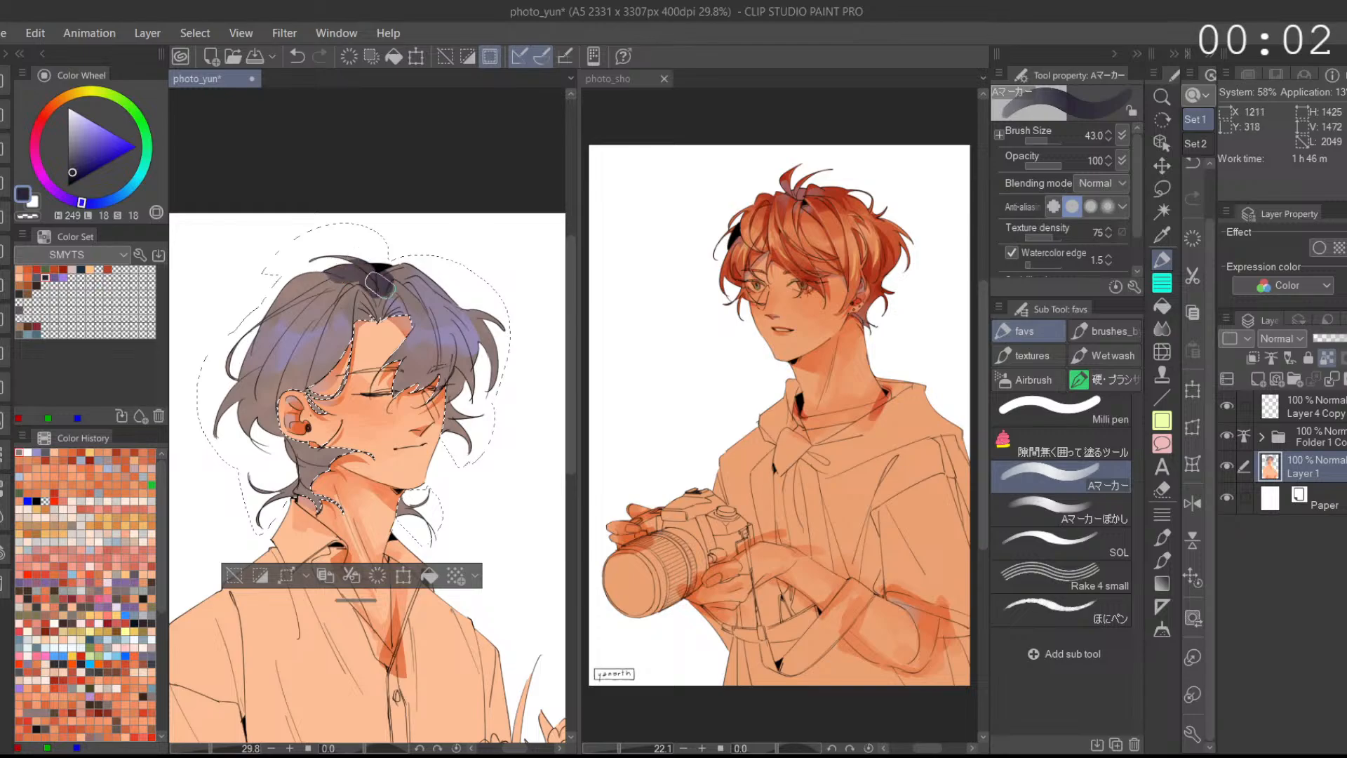
left_click_drag(380, 284, 398, 286)
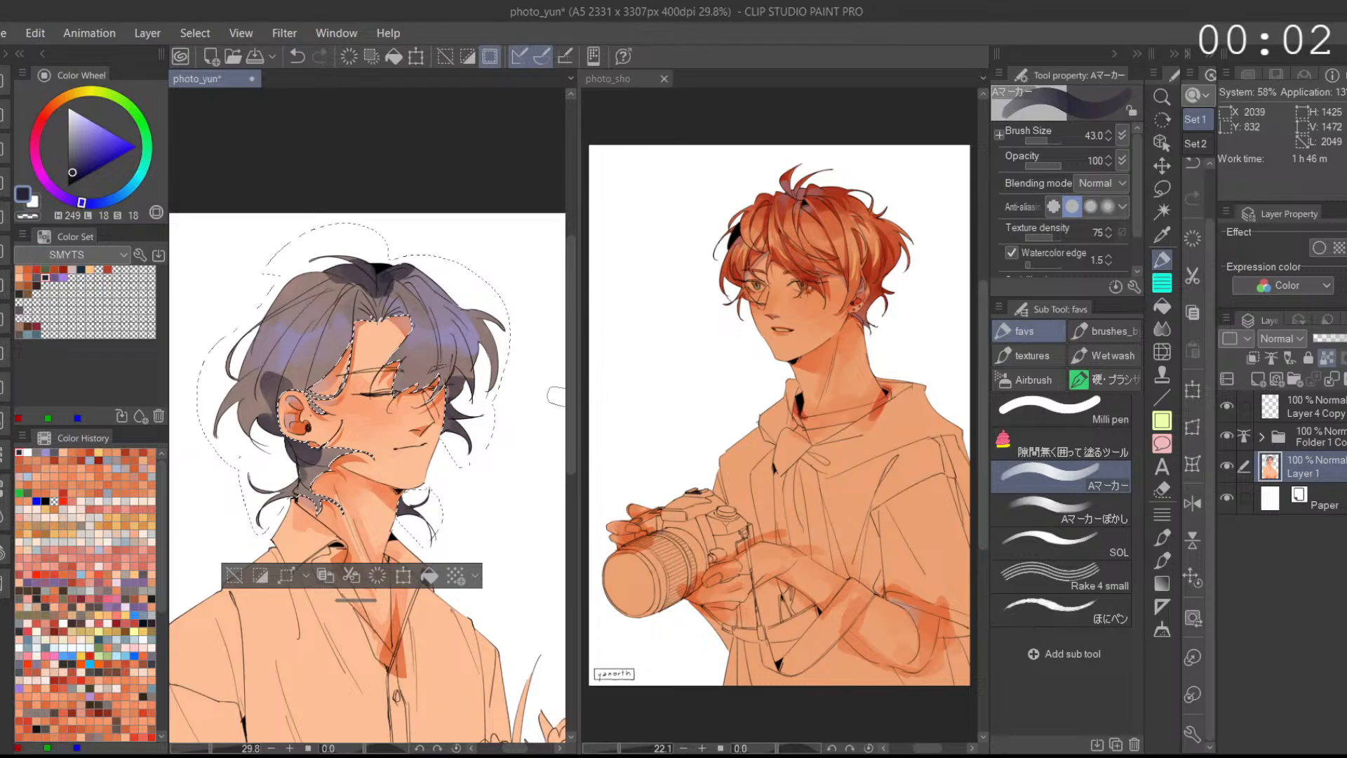
Step: Soften the dark shading at the hair parting into the surrounding hair with the Aマーカーぼかし brush
left_click(1060, 510)
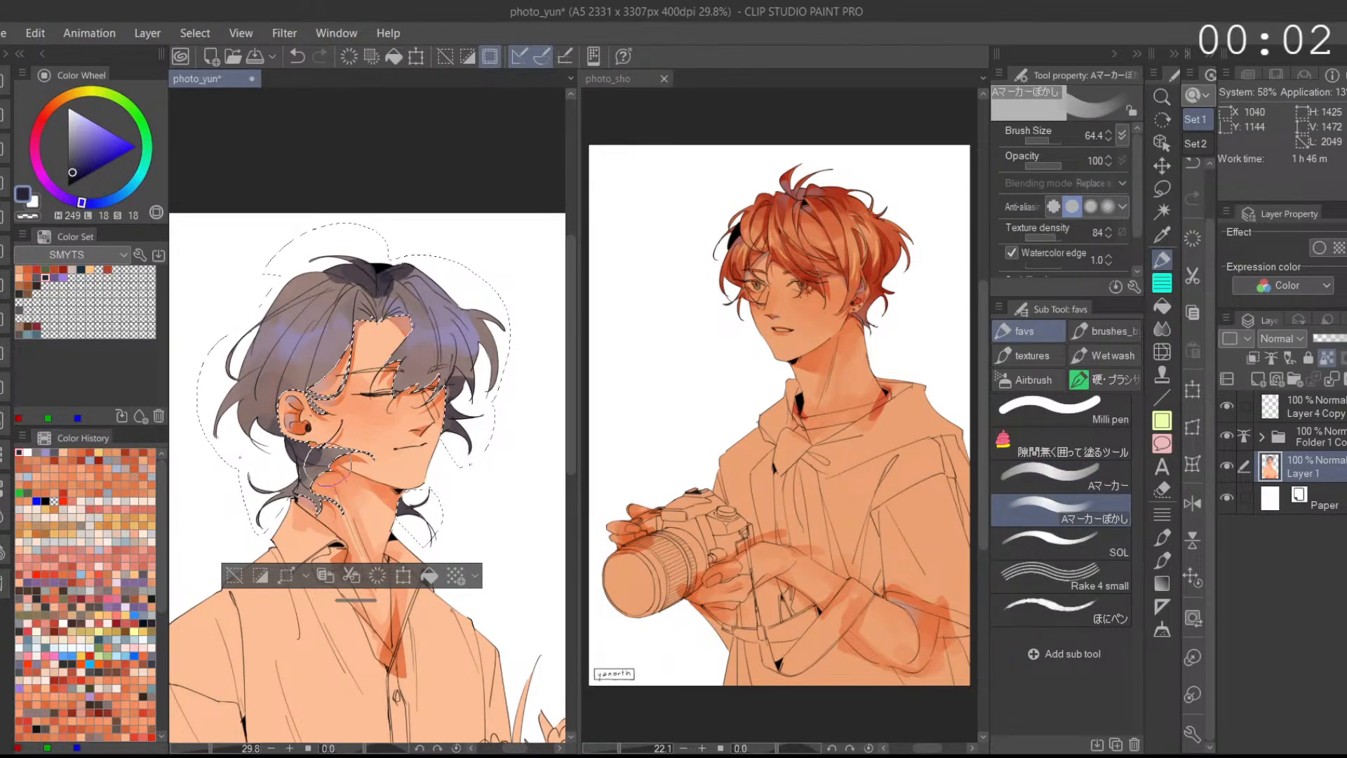
scroll(351, 452, "up", 3)
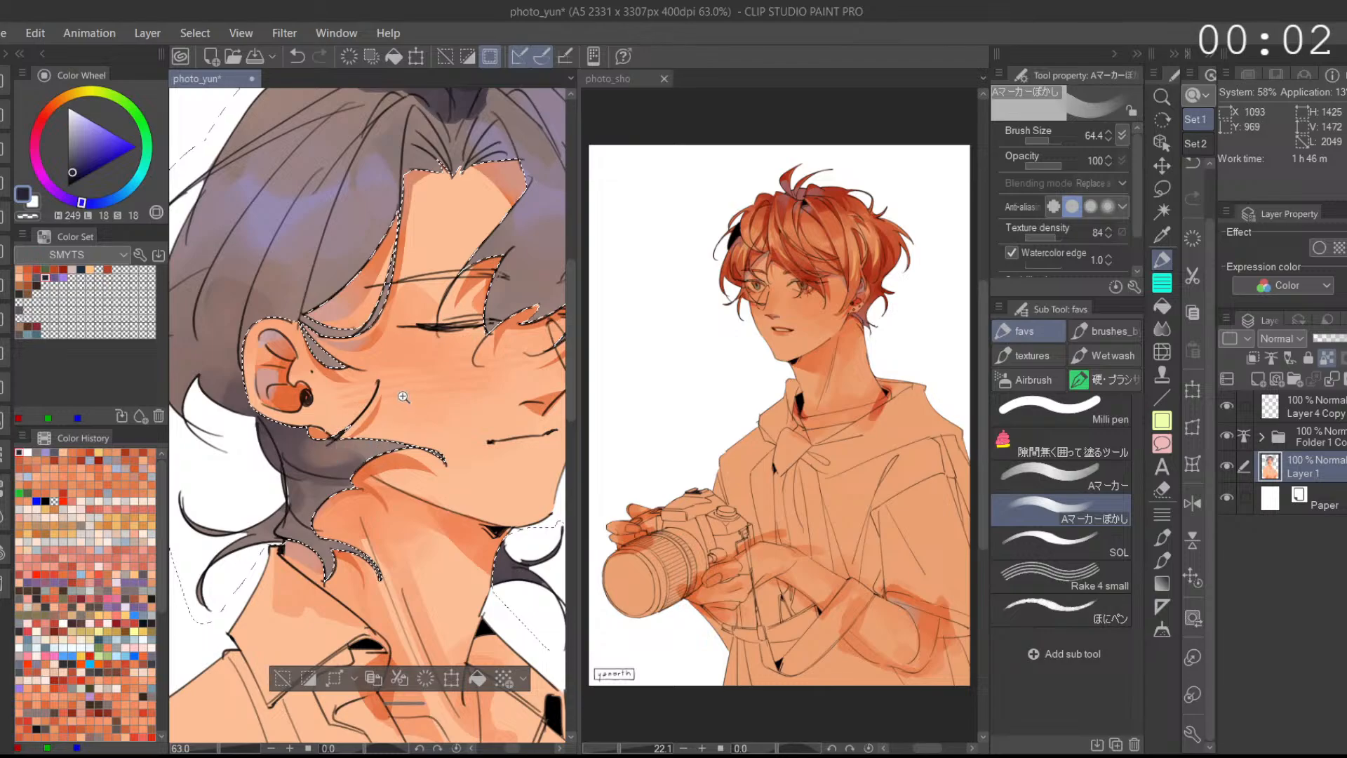
scroll(336, 453, "down", 3)
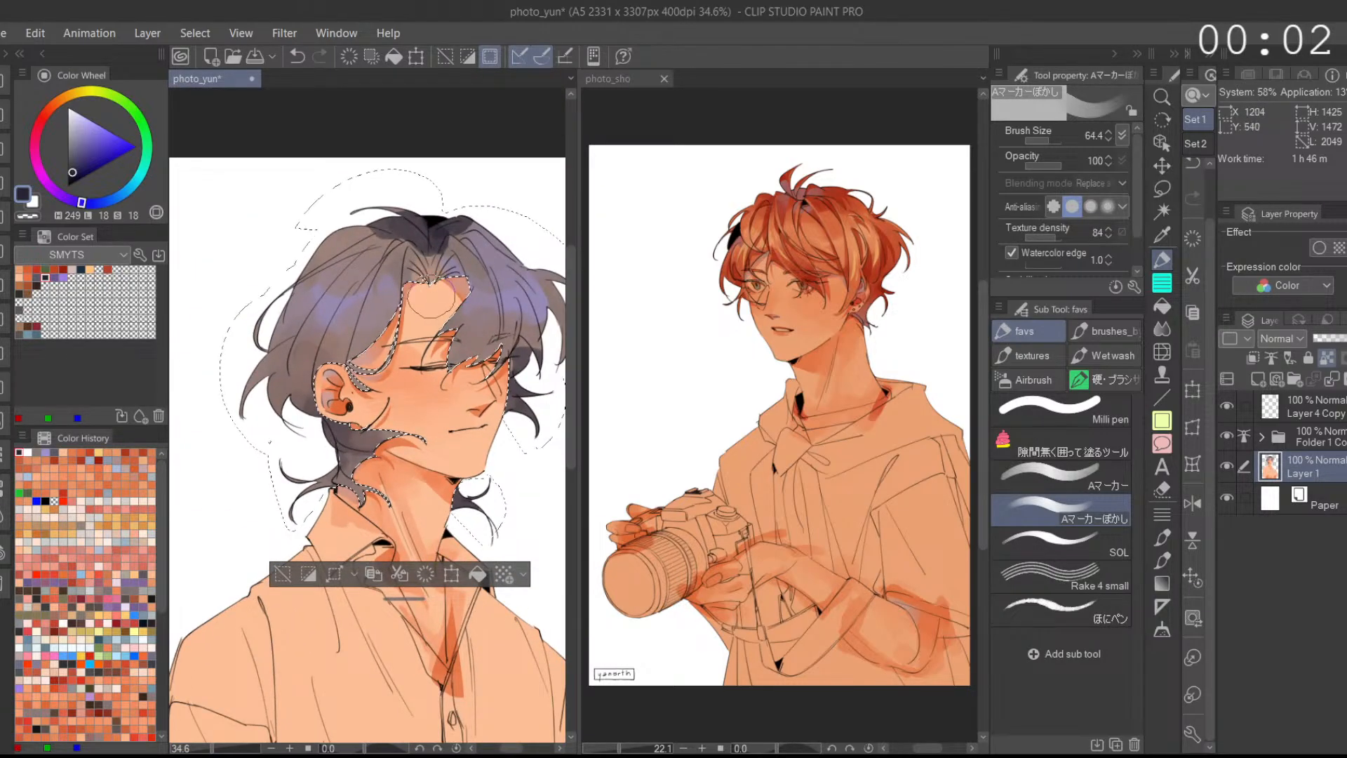
mouse_move(402, 226)
left_mouse_down()
mouse_move(351, 274)
mouse_move(445, 208)
mouse_move(340, 271)
mouse_move(426, 229)
mouse_move(479, 246)
mouse_move(441, 229)
mouse_move(470, 221)
mouse_move(496, 244)
left_mouse_up()
scroll(444, 252, "up", 3)
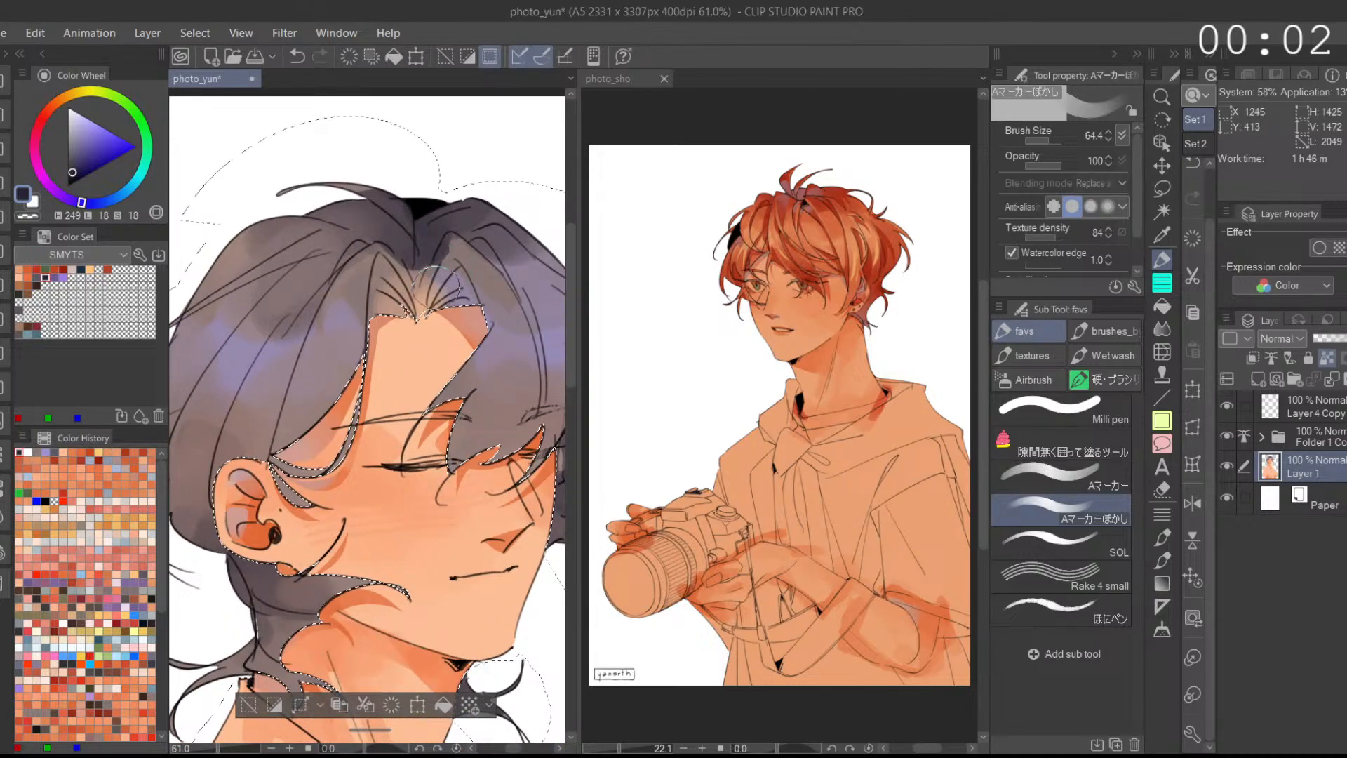
scroll(466, 214, "down", 3)
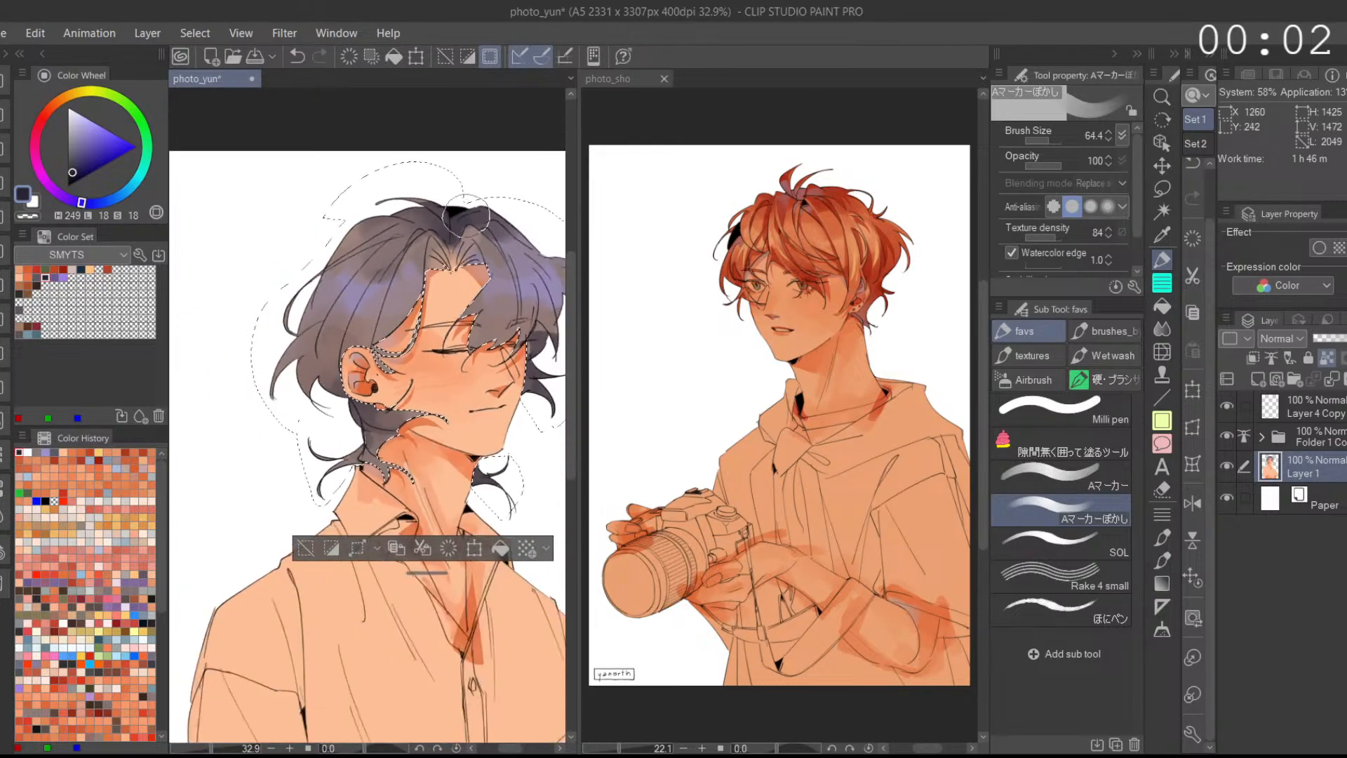
mouse_move(500, 247)
left_mouse_down()
mouse_move(439, 295)
mouse_move(420, 266)
left_mouse_up()
scroll(491, 298, "down", 1)
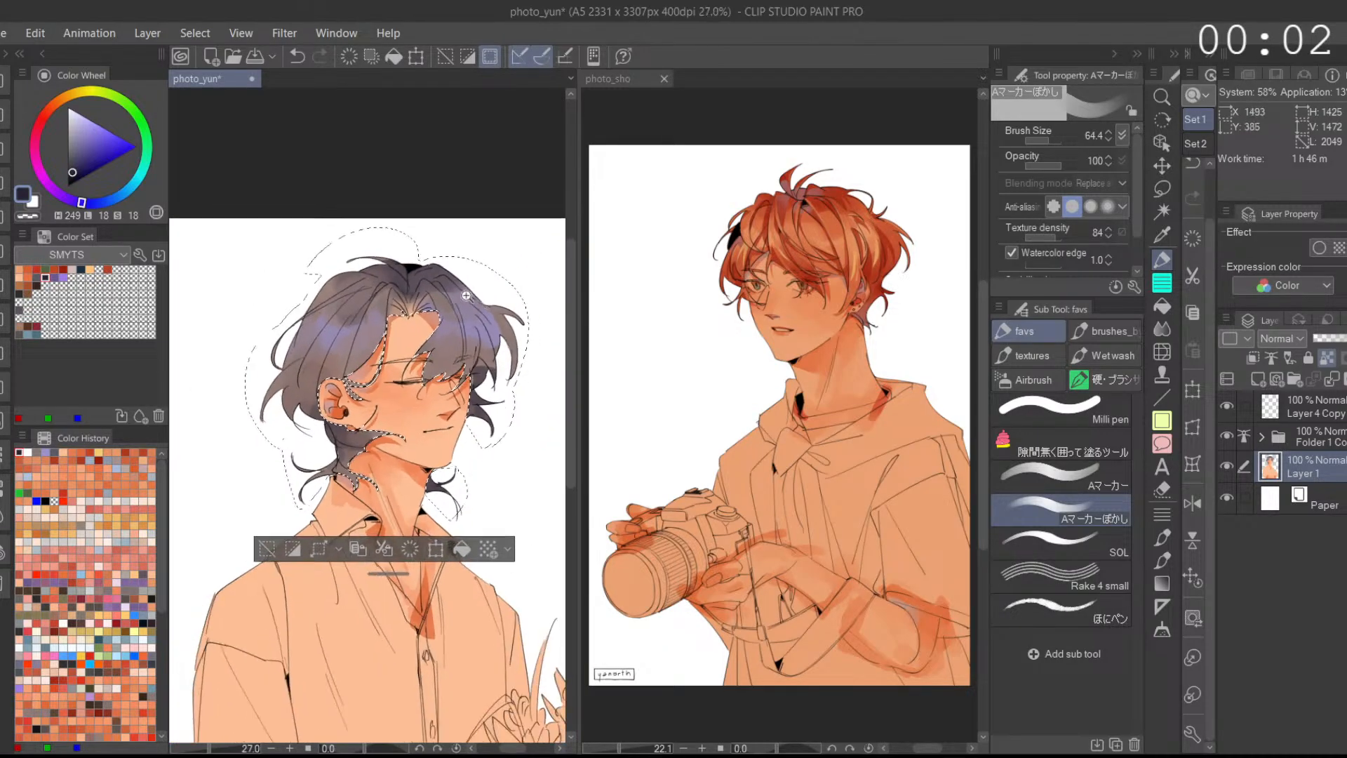
Step: Blend the tones of the outer fringe and the hair around the ear with the Aマーカーぼかし brush
key("ctrl+z")
key("ctrl+y")
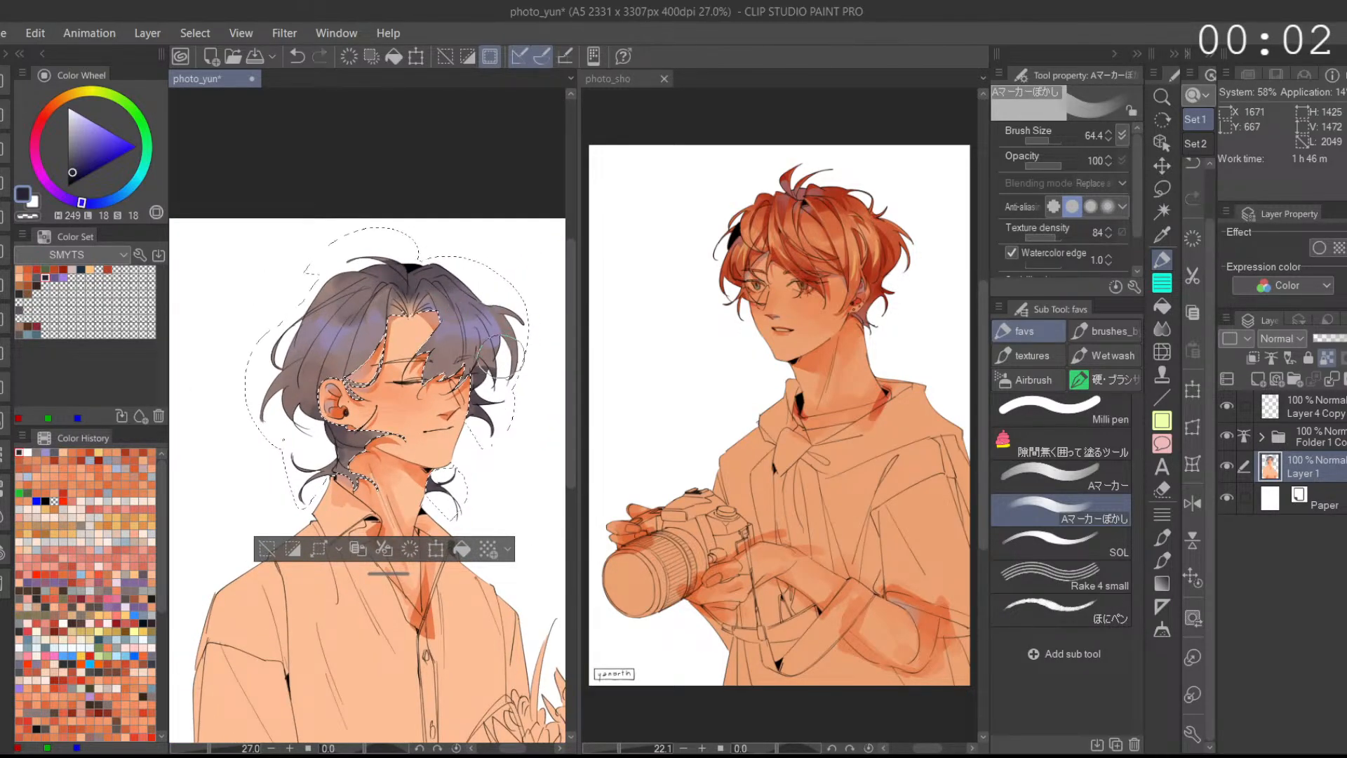
key("ctrl+z")
scroll(498, 340, "up", 5)
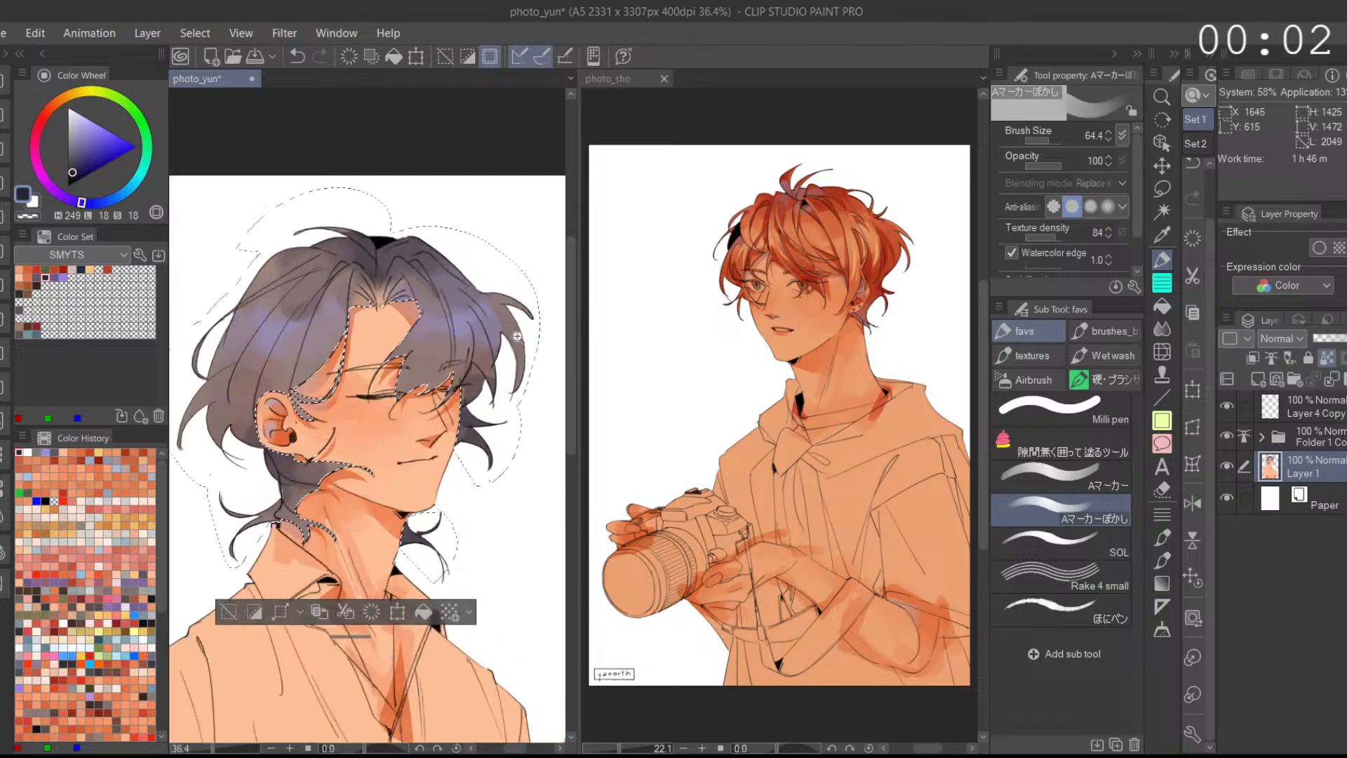
mouse_move(475, 385)
left_mouse_down()
mouse_move(495, 359)
mouse_move(482, 415)
left_mouse_up()
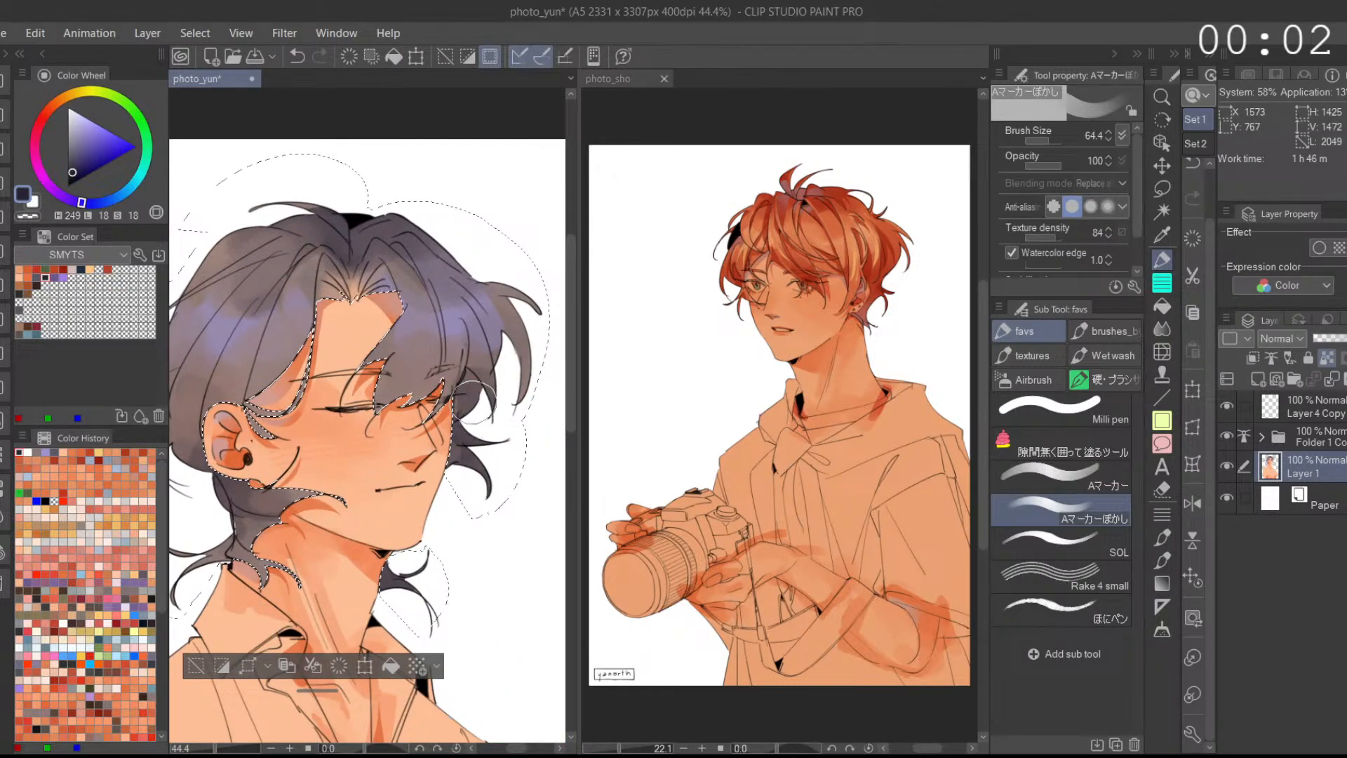
scroll(504, 348, "down", 7)
scroll(405, 407, "up", 2)
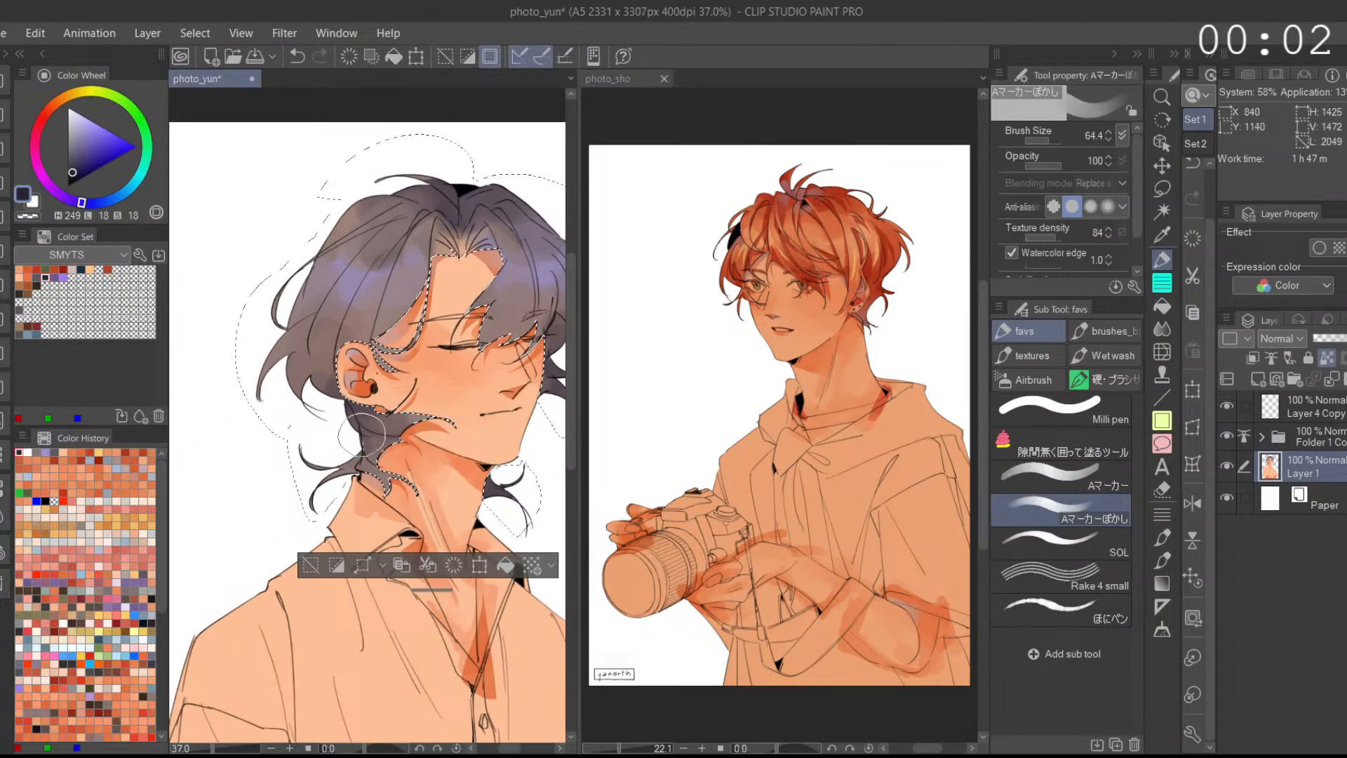
key("ctrl+z")
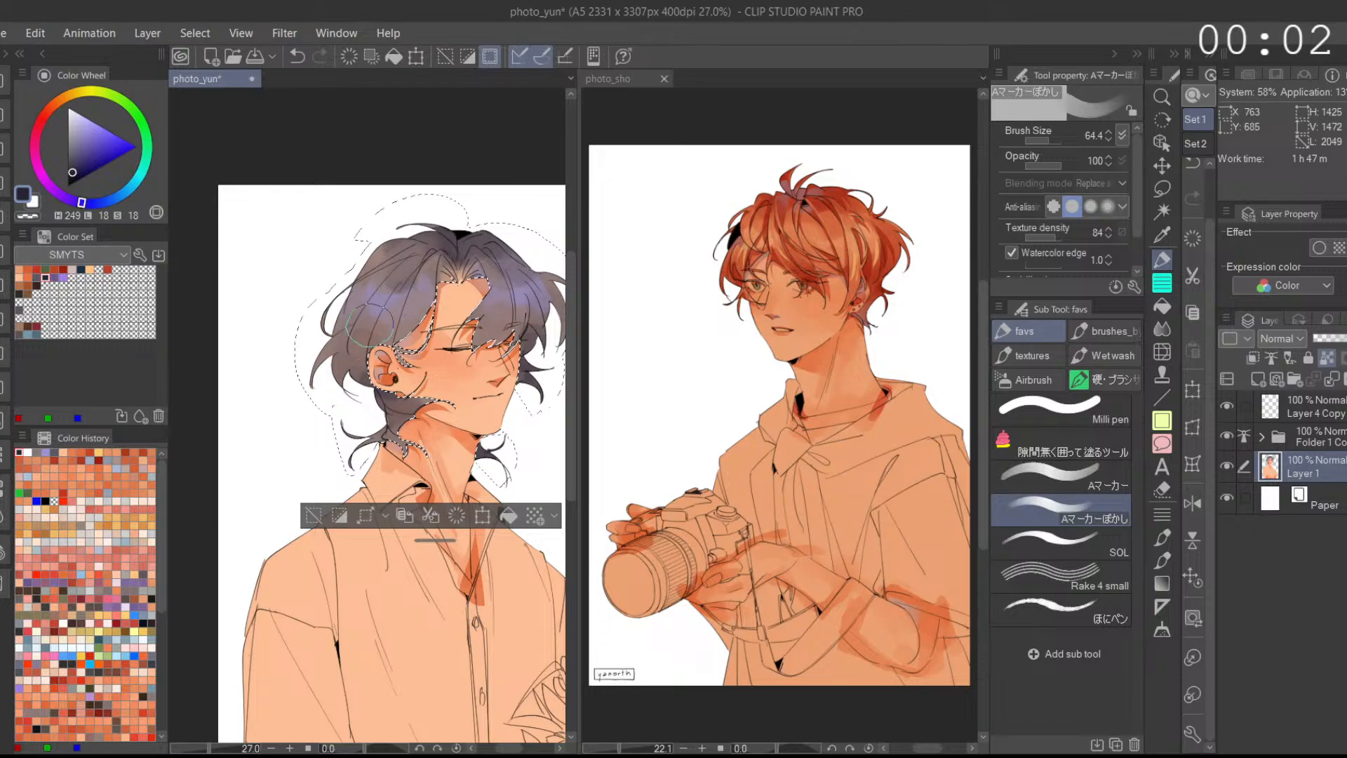
key("ctrl+y")
scroll(470, 243, "up", 3)
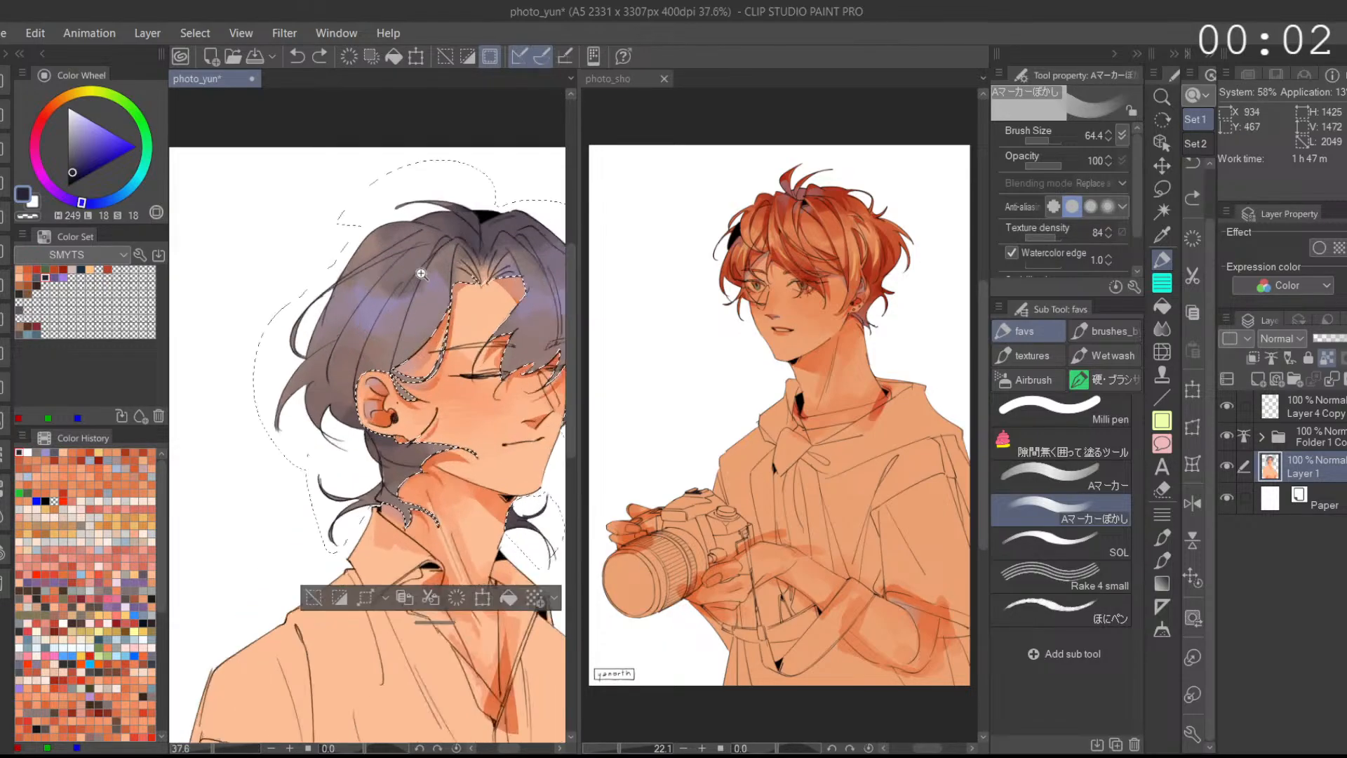
scroll(474, 245, "down", 3)
Step: Clear the hair selection and lasso a thin shadow strand running down from the top of the fringe over the closed eye
key("ctrl+d")
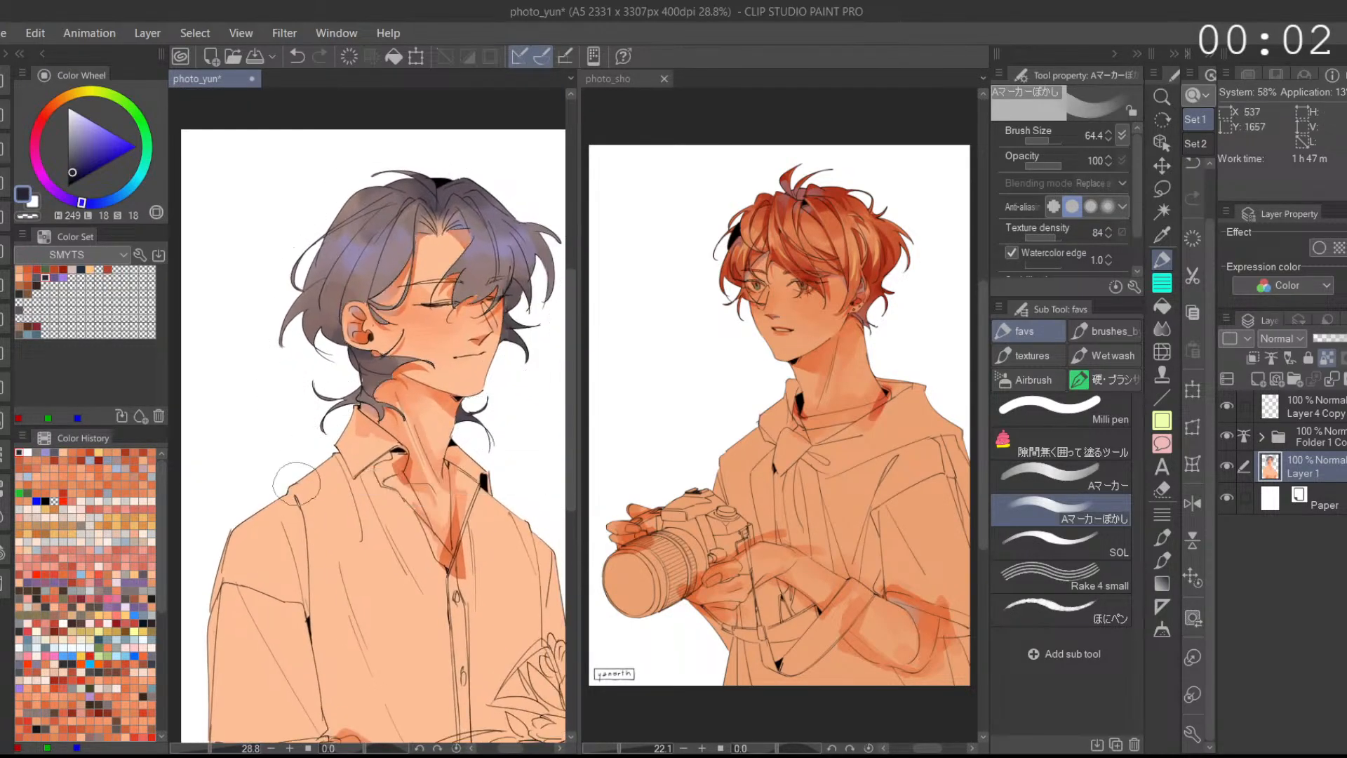
left_click(1161, 188)
scroll(461, 317, "up", 4)
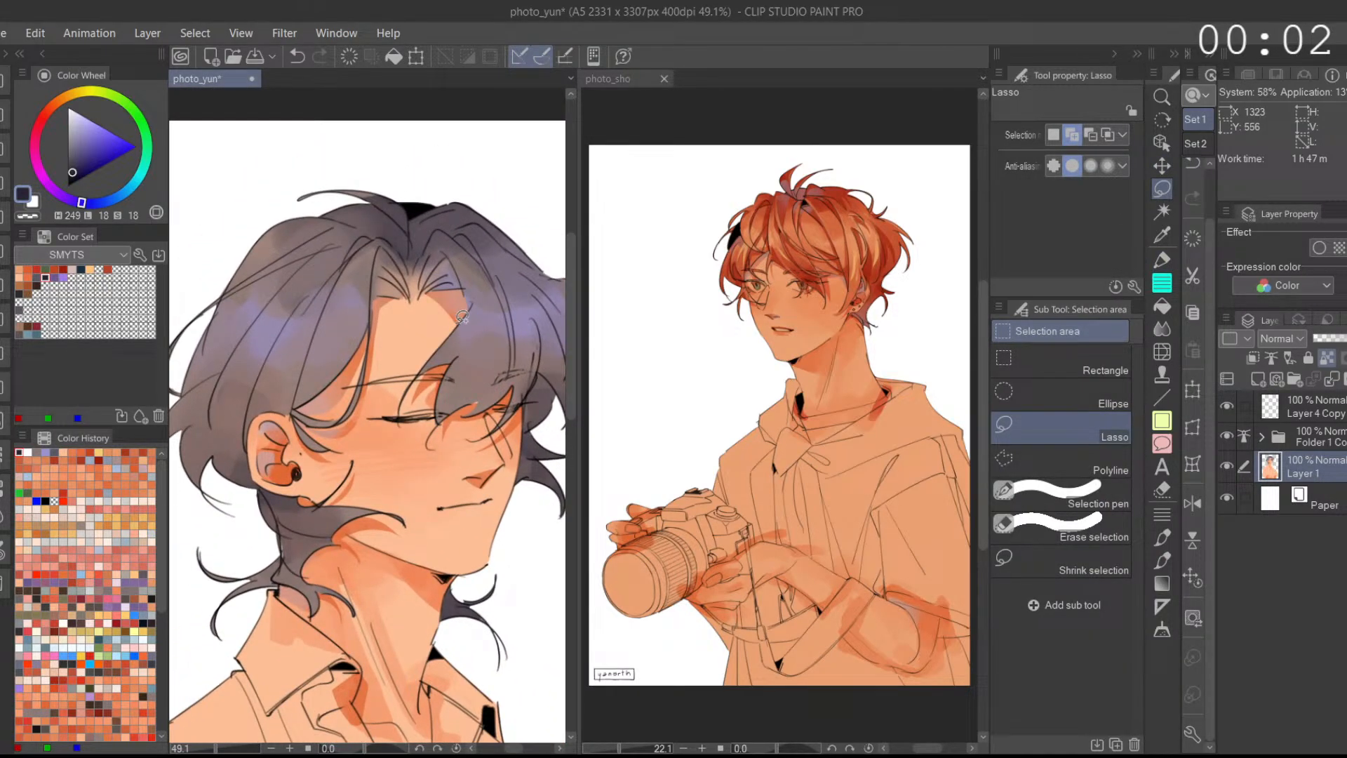
left_click_drag(462, 317, 388, 298)
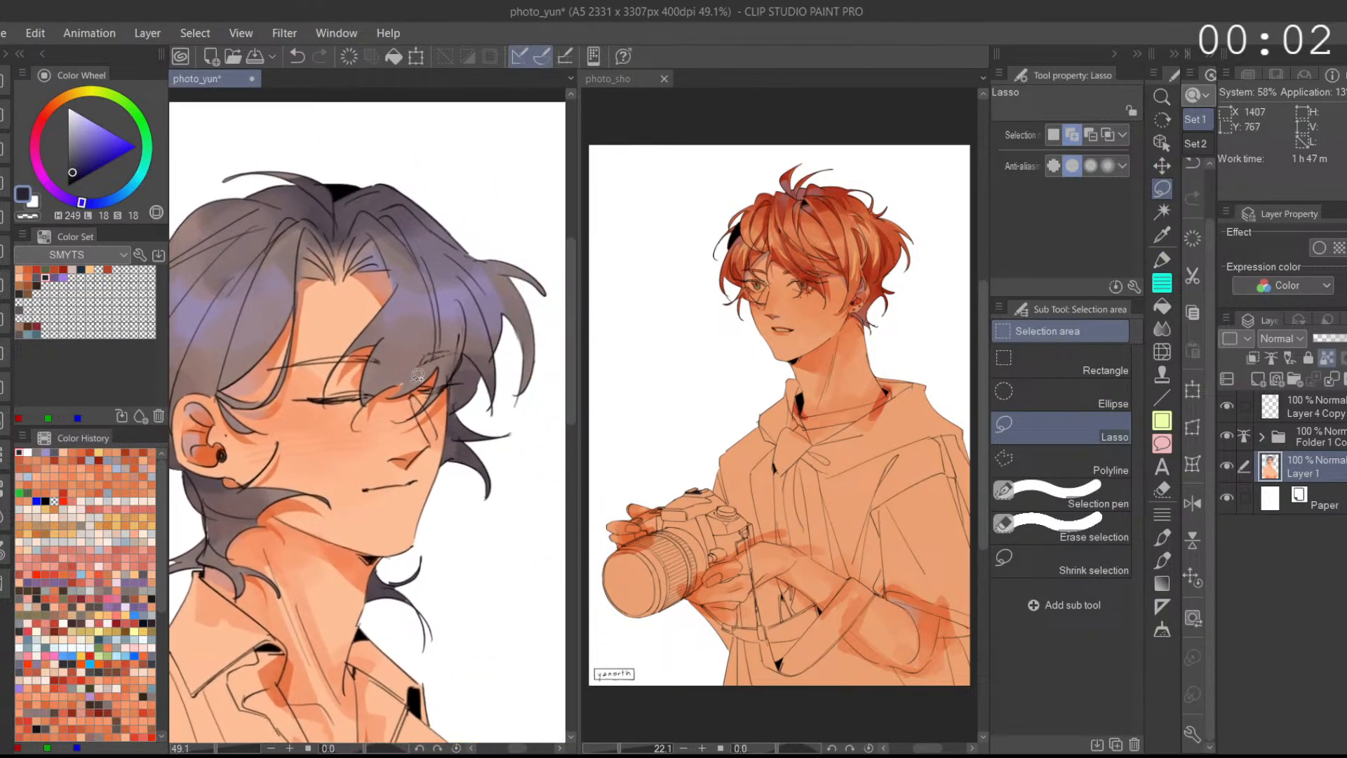
left_click(1192, 502)
scroll(302, 379, "up", 4)
mouse_move(284, 396)
left_mouse_down()
mouse_move(346, 279)
mouse_move(279, 423)
mouse_move(282, 392)
mouse_move(361, 277)
mouse_move(273, 415)
left_mouse_up()
key("ctrl+z")
left_click(1106, 137)
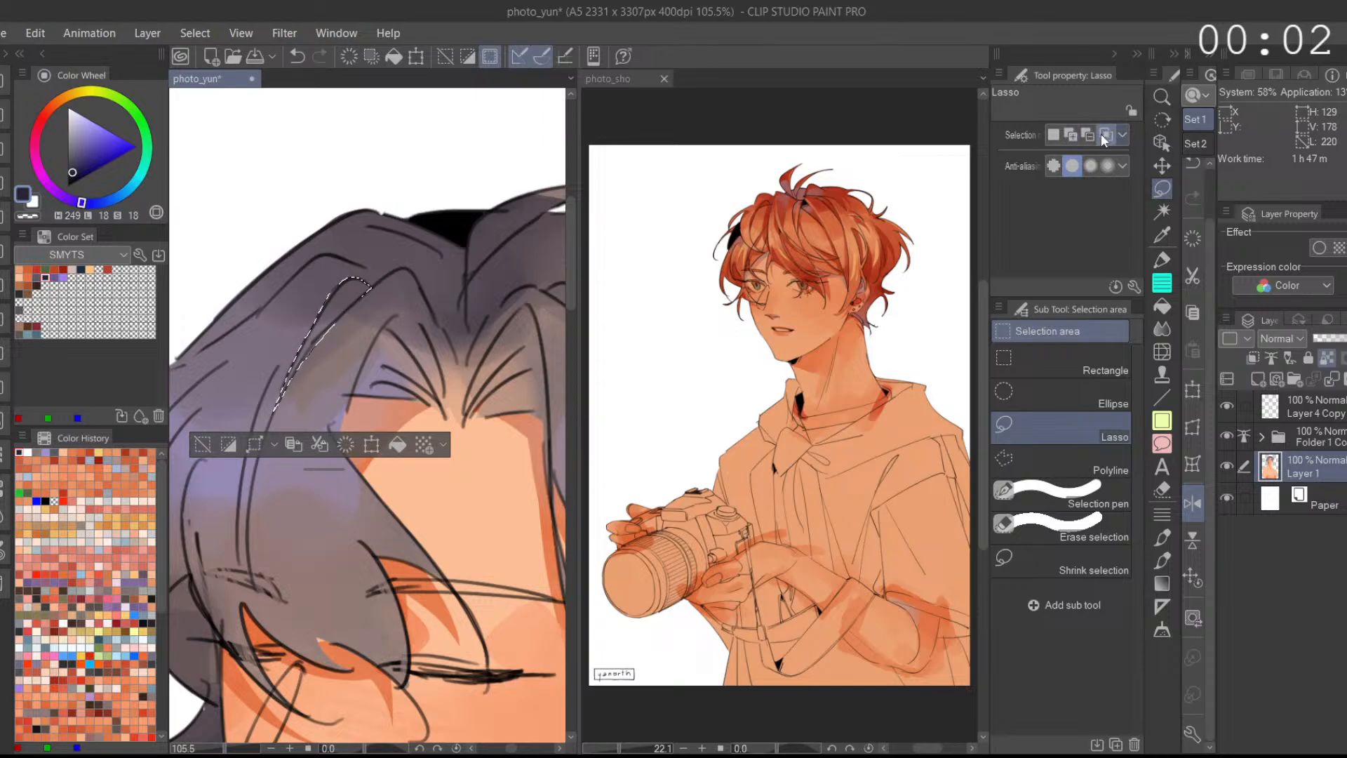
left_click(1088, 136)
mouse_move(290, 380)
left_mouse_down()
mouse_move(373, 295)
mouse_move(287, 392)
left_mouse_up()
Step: Add shadow shapes along the outer fringe locks and the hair tips beside the face to the lasso selection
left_click(1070, 136)
left_click_drag(361, 358, 463, 301)
left_click_drag(419, 414, 425, 234)
scroll(385, 360, "down", 3)
mouse_move(282, 520)
left_mouse_down()
mouse_move(297, 450)
mouse_move(317, 471)
mouse_move(311, 560)
mouse_move(340, 556)
mouse_move(293, 586)
left_mouse_up()
mouse_move(343, 610)
left_mouse_down()
mouse_move(386, 519)
mouse_move(334, 533)
mouse_move(381, 521)
left_mouse_up()
key("ctrl+z")
left_click_drag(321, 563, 381, 514)
key("ctrl+z")
mouse_move(326, 589)
left_mouse_down()
mouse_move(382, 535)
mouse_move(399, 594)
left_mouse_up()
Step: Extend the lasso selection with more thin shadow strands through the outer locks and along the edge of the hair
left_click_drag(344, 421, 360, 486)
mouse_move(286, 465)
left_mouse_down()
mouse_move(322, 355)
mouse_move(310, 442)
left_mouse_up()
mouse_move(252, 405)
left_mouse_down()
mouse_move(340, 320)
mouse_move(271, 374)
left_mouse_up()
left_click_drag(367, 357, 320, 486)
key("ctrl+z")
mouse_move(298, 485)
left_mouse_down()
mouse_move(374, 349)
mouse_move(343, 399)
mouse_move(369, 383)
mouse_move(337, 403)
mouse_move(375, 352)
mouse_move(345, 403)
mouse_move(357, 398)
mouse_move(311, 391)
mouse_move(316, 352)
left_mouse_up()
left_click_drag(421, 354, 392, 371)
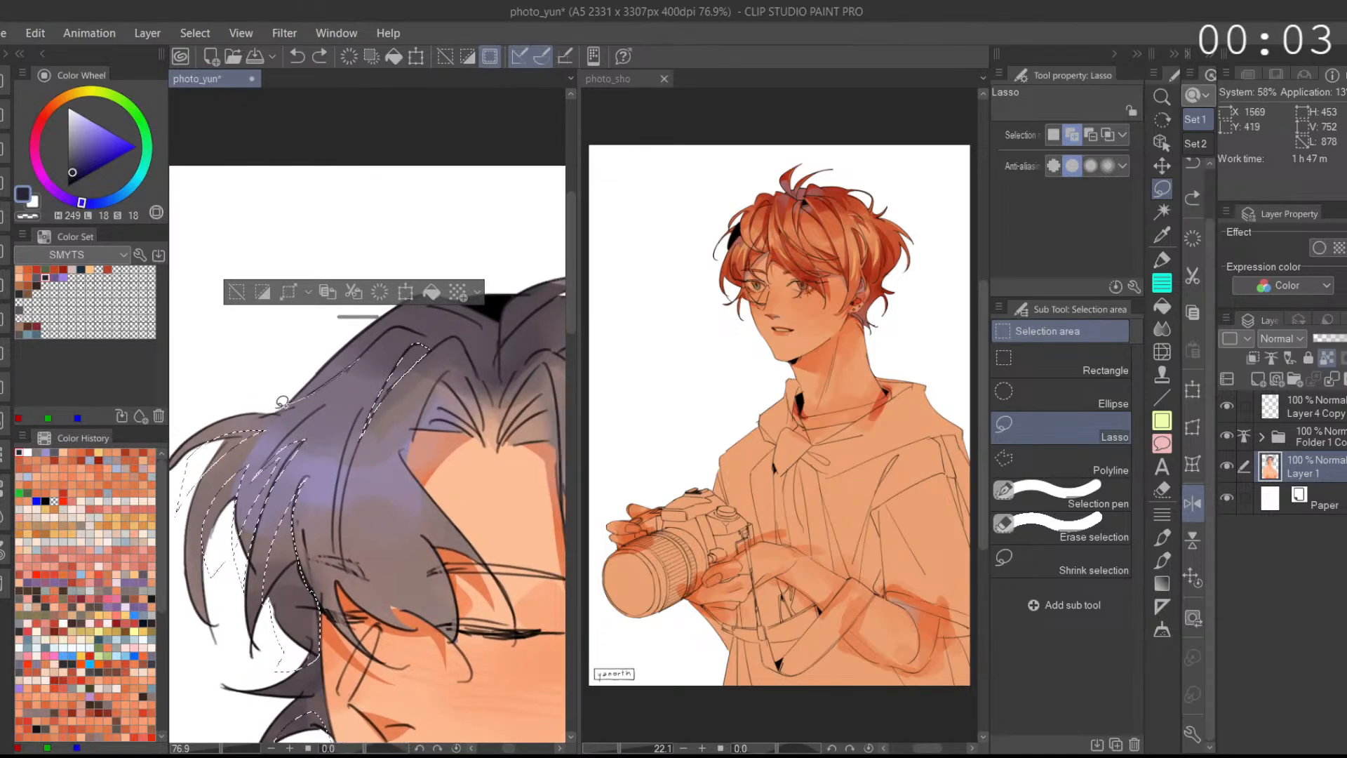
mouse_move(275, 408)
left_mouse_down()
mouse_move(366, 345)
mouse_move(390, 162)
left_mouse_up()
Step: Add the shadow shapes on both sides of the crown parting to the lasso selection
left_click(1192, 502)
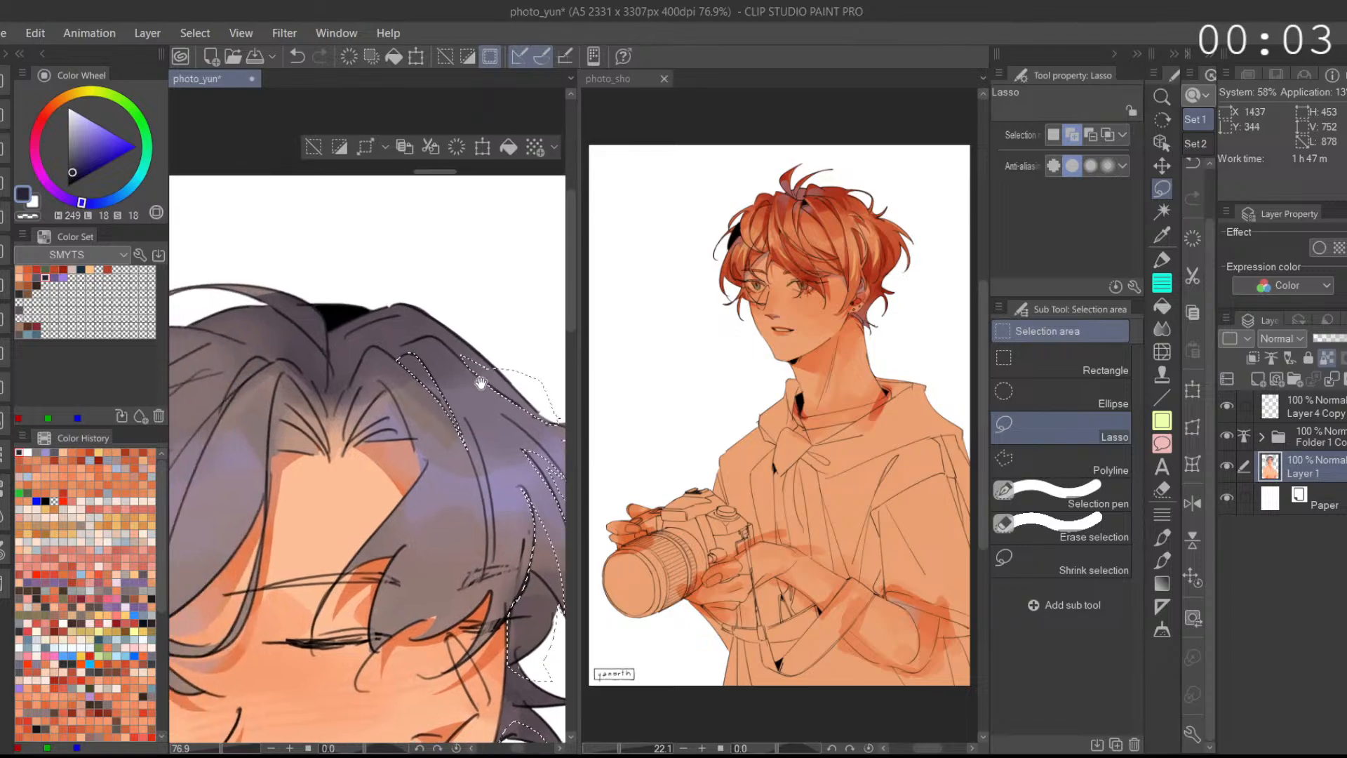
left_click_drag(348, 366, 359, 356)
key("ctrl+z")
mouse_move(325, 308)
left_mouse_down()
mouse_move(416, 321)
mouse_move(328, 305)
left_mouse_up()
mouse_move(359, 355)
left_mouse_down()
mouse_move(377, 329)
mouse_move(341, 402)
mouse_move(373, 348)
left_mouse_up()
key("ctrl+z")
mouse_move(328, 340)
left_mouse_down()
mouse_move(403, 330)
mouse_move(261, 312)
mouse_move(407, 339)
left_mouse_up()
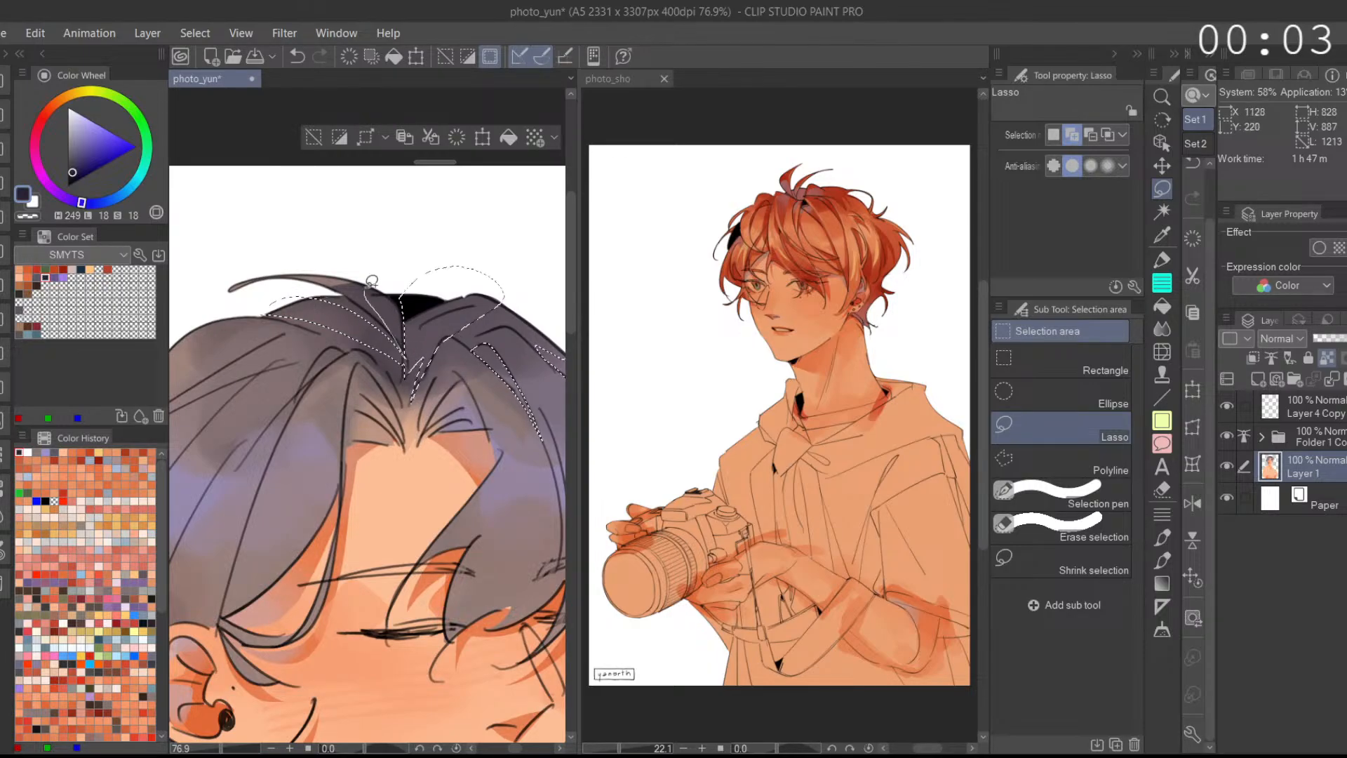
Step: Add a long shadow strand running from the parting down to the front of the ear to the lasso selection
scroll(370, 355, "down", 2)
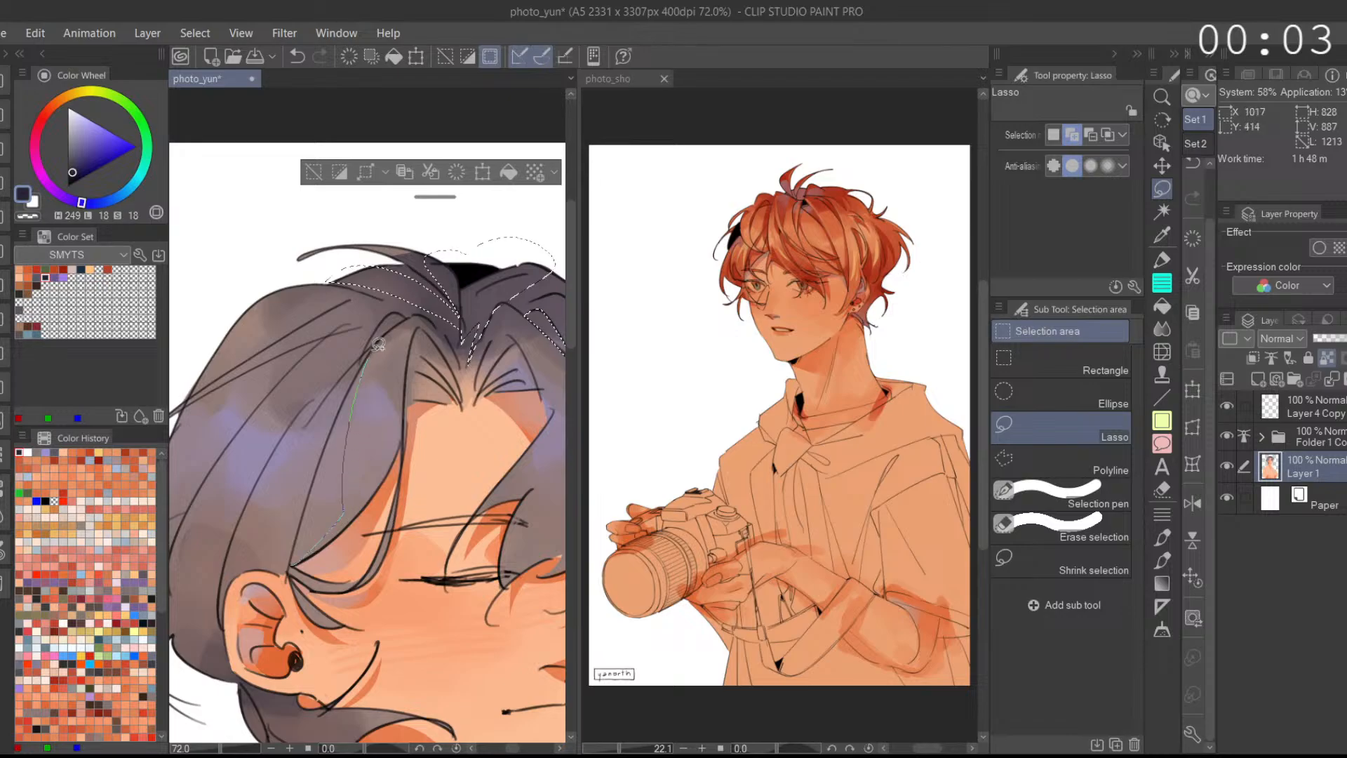
mouse_move(311, 503)
left_mouse_down()
mouse_move(294, 562)
mouse_move(318, 527)
left_mouse_up()
left_click_drag(327, 457, 369, 347)
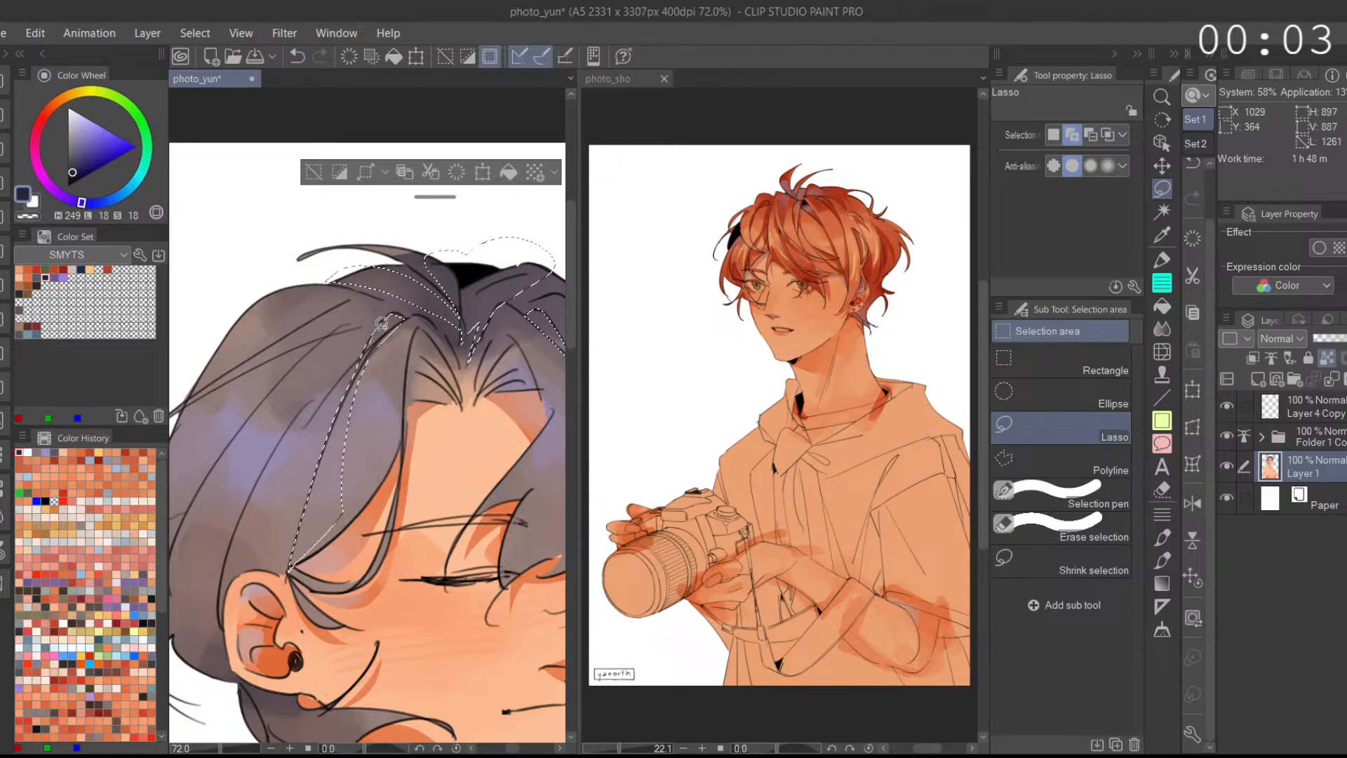
key("ctrl+z")
mouse_move(389, 289)
left_mouse_down()
mouse_move(412, 294)
mouse_move(350, 277)
left_mouse_up()
Step: Add the fine shadow wedges at the fringe roots above the forehead to the lasso selection
left_click(1192, 503)
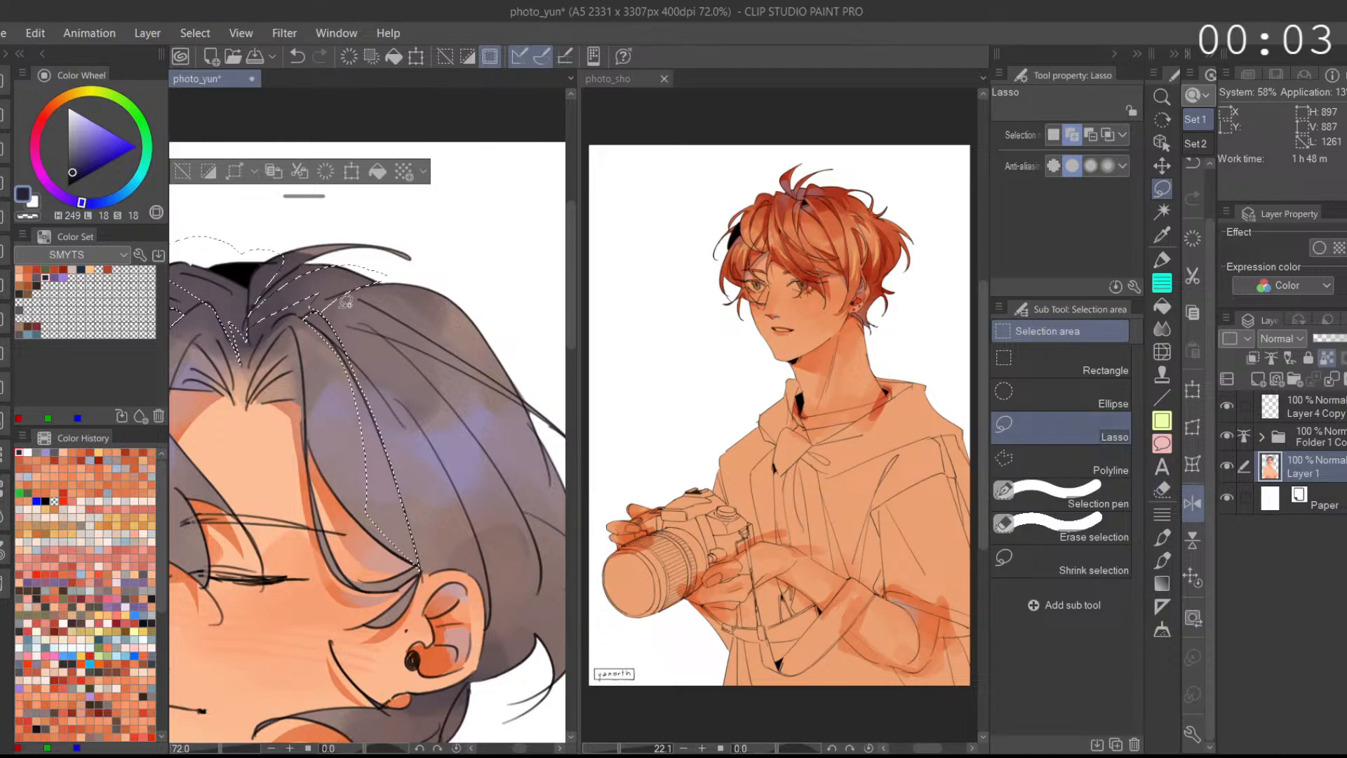
key("ctrl+z")
mouse_move(314, 289)
left_mouse_down()
mouse_move(304, 307)
mouse_move(377, 282)
mouse_move(308, 300)
left_mouse_up()
key("ctrl+z")
mouse_move(373, 287)
left_mouse_down()
mouse_move(338, 319)
mouse_move(418, 277)
mouse_move(380, 298)
mouse_move(401, 297)
mouse_move(325, 281)
mouse_move(359, 290)
mouse_move(373, 320)
mouse_move(359, 298)
mouse_move(349, 373)
left_mouse_up()
key("ctrl+z")
mouse_move(350, 305)
left_mouse_down()
mouse_move(357, 351)
mouse_move(348, 305)
mouse_move(233, 369)
left_mouse_up()
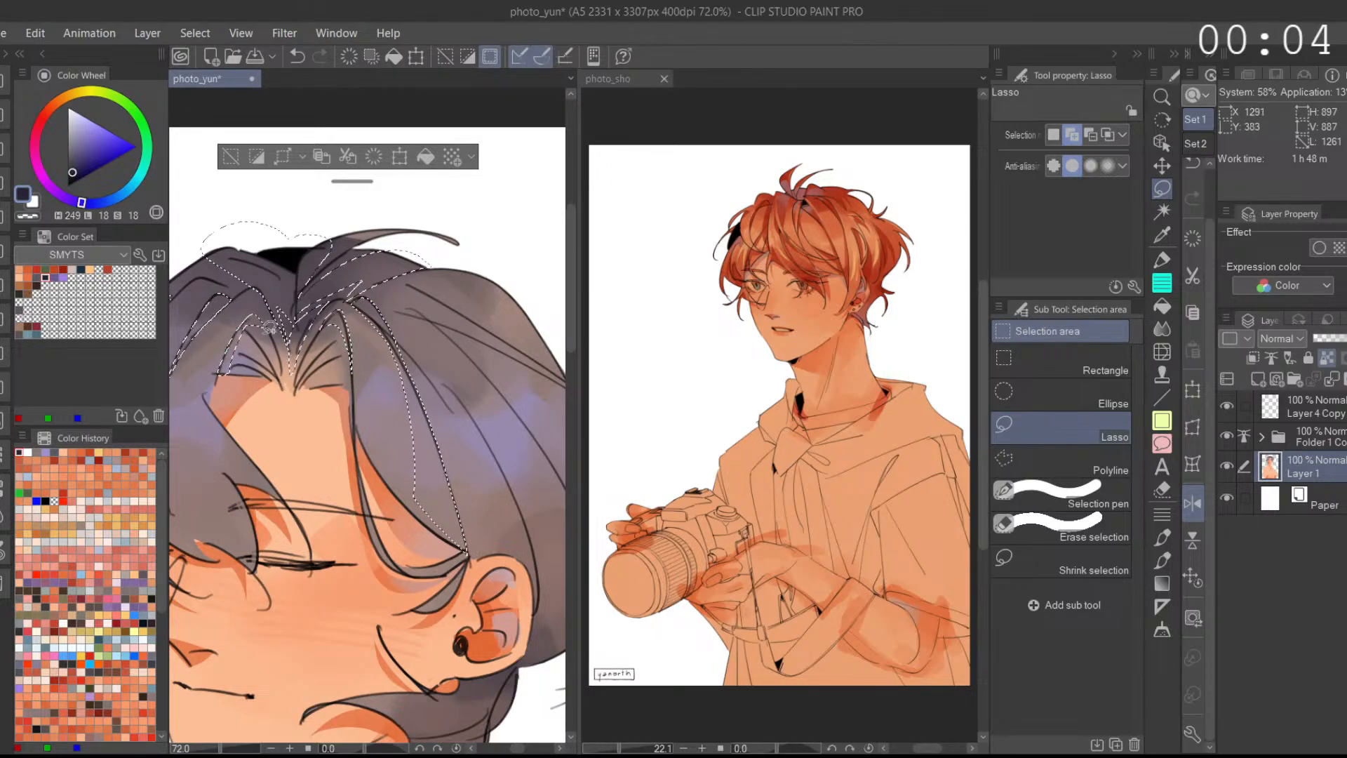
Step: Add narrow shadow strands within the fringe falling over the far eye to the lasso selection
scroll(241, 326, "down", 3)
key("h")
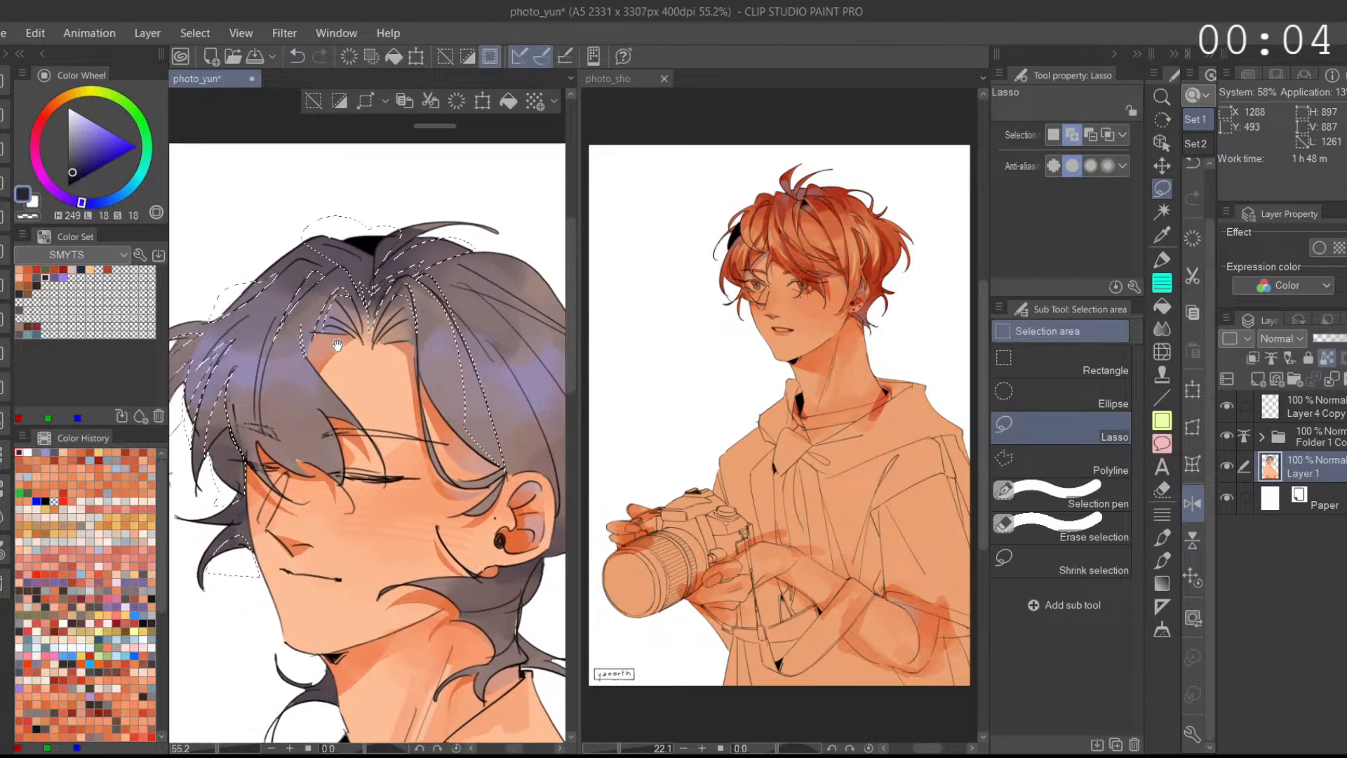
left_click_drag(544, 436, 541, 412)
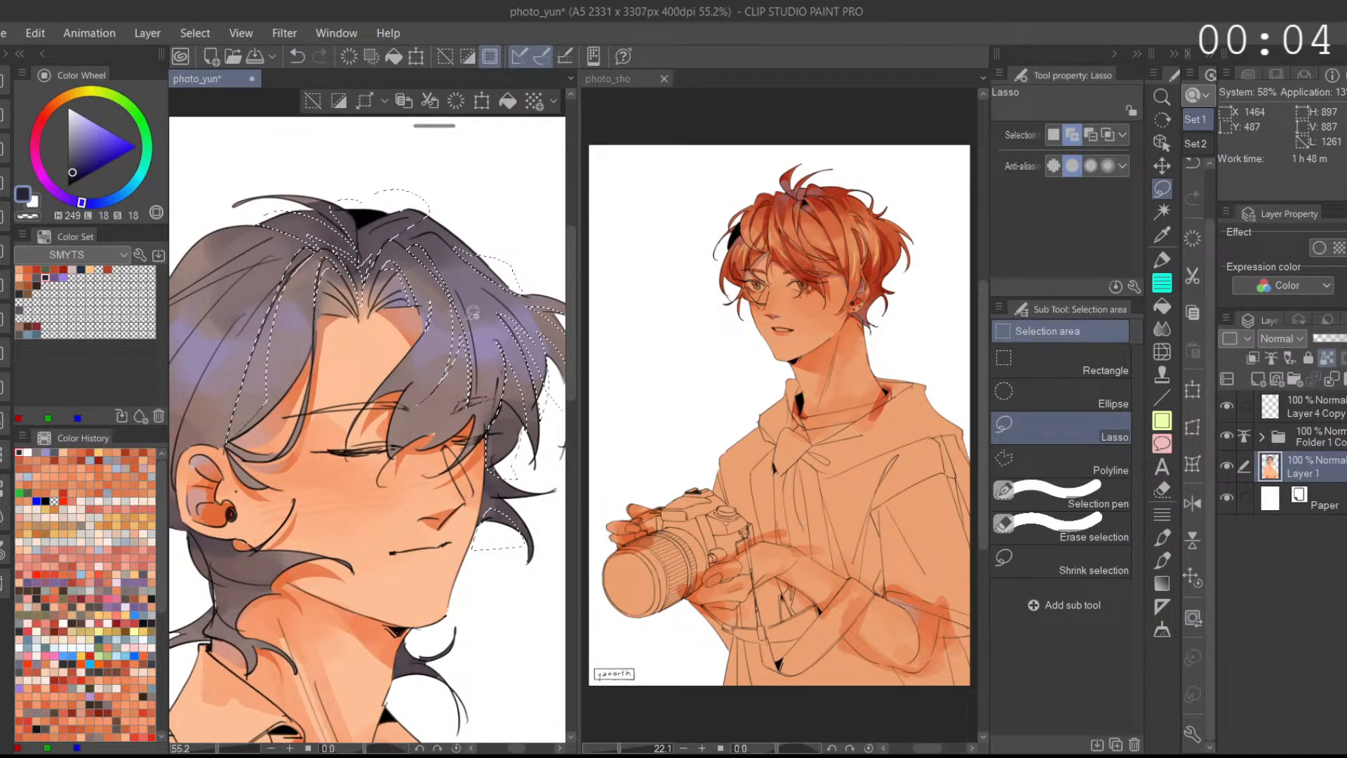
left_click_drag(483, 373, 525, 345)
key("ctrl+z")
mouse_move(516, 421)
left_mouse_down()
mouse_move(529, 379)
mouse_move(494, 466)
left_mouse_up()
key("ctrl+z")
scroll(526, 385, "up", 3)
key("ctrl+z")
mouse_move(515, 394)
left_mouse_down()
mouse_move(504, 451)
mouse_move(523, 399)
left_mouse_up()
Step: Refine the selected shadow strands at the fringe tips over the eye and through the outer fringe
scroll(536, 377, "down", 3)
scroll(486, 472, "up", 4)
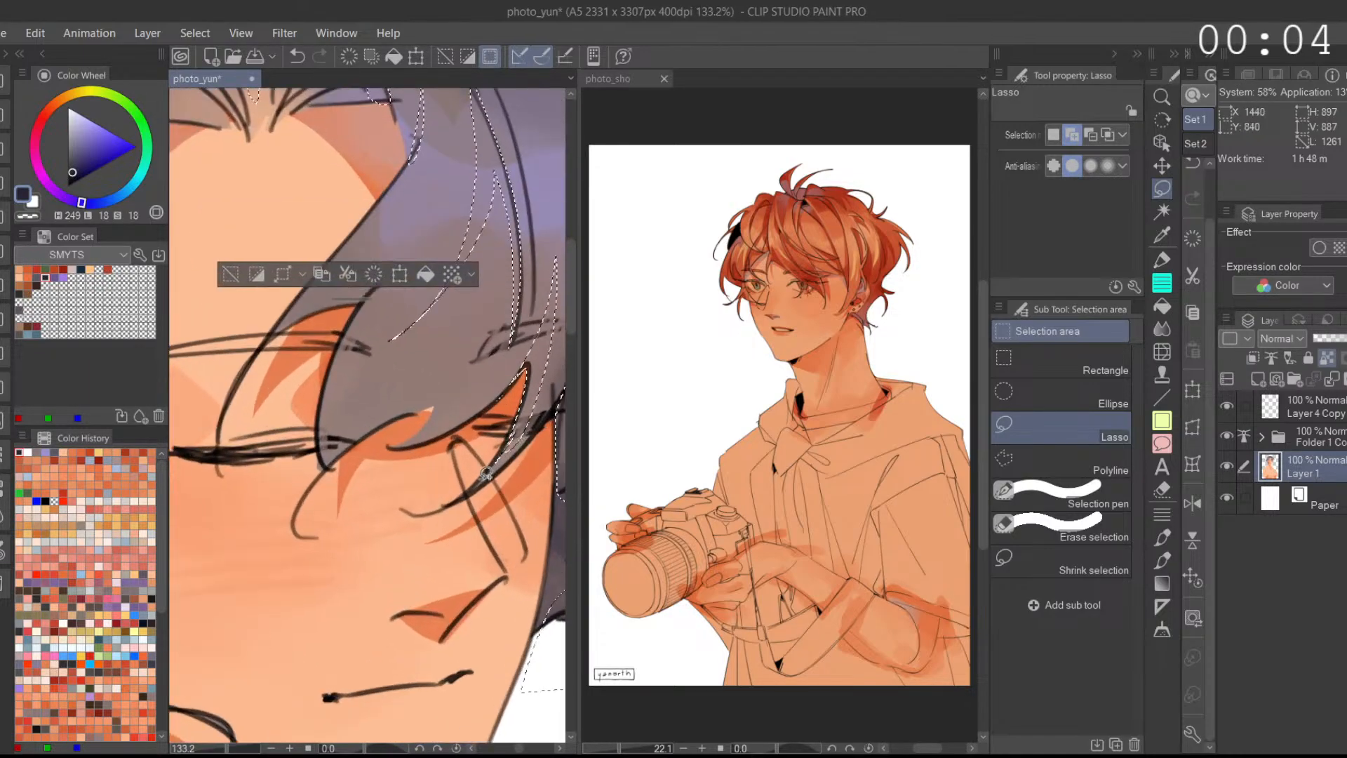
scroll(500, 465, "down", 4)
left_click_drag(547, 273, 487, 353)
scroll(488, 352, "down", 3)
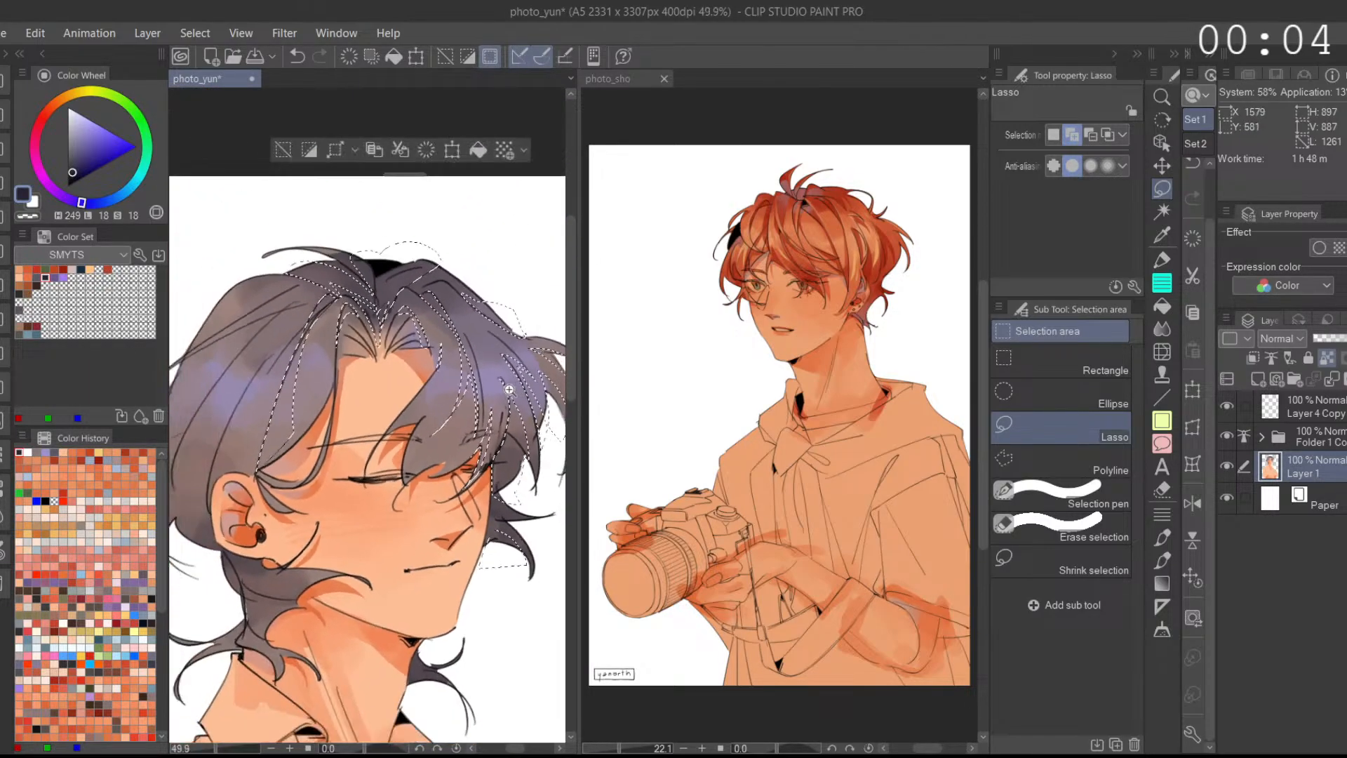
left_click_drag(494, 425, 481, 366)
Step: Add a curved shadow strand rising from the ear through the side hair to the lasso selection
mouse_move(313, 352)
left_mouse_down()
mouse_move(366, 362)
mouse_move(313, 423)
left_mouse_up()
key("ctrl+z")
key("ctrl+z")
scroll(314, 455, "up", 2)
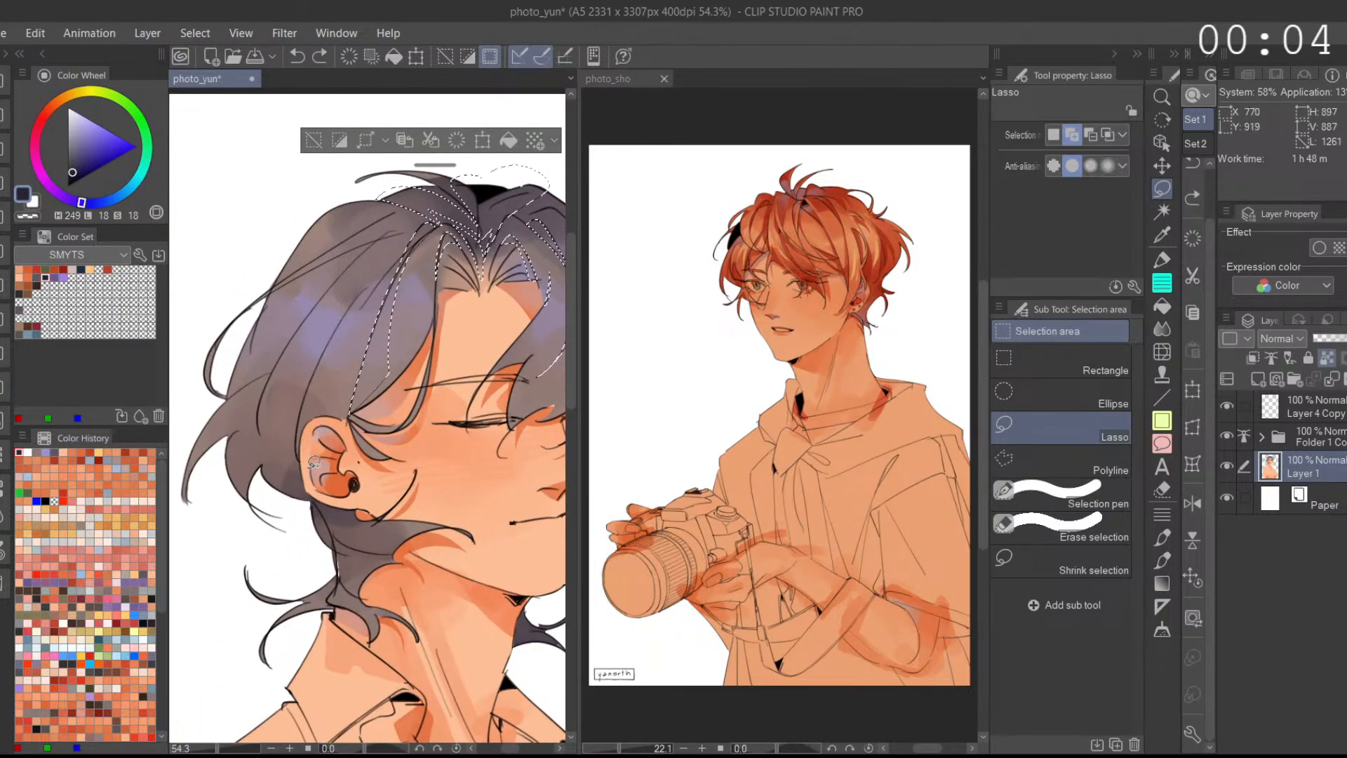
left_click_drag(364, 287, 503, 345)
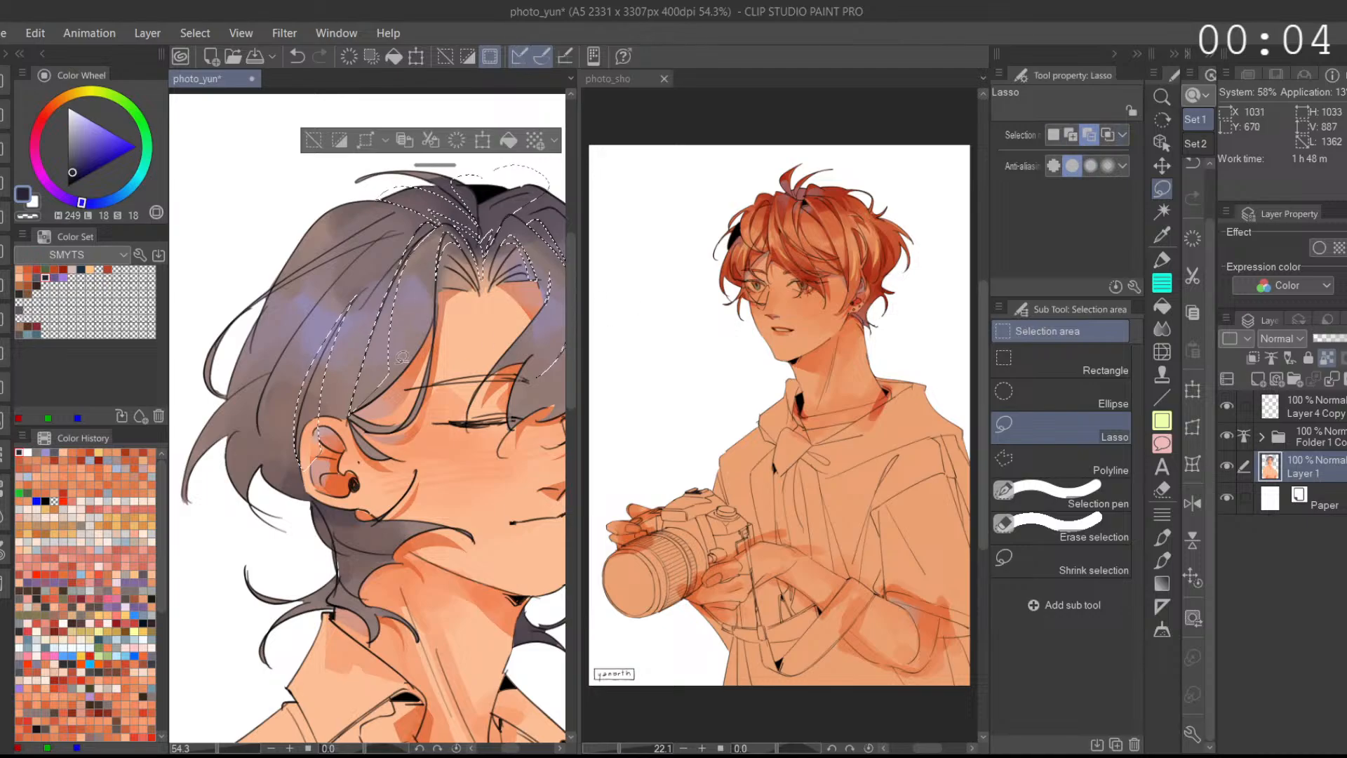
Step: Refine the selected shadow strand where it meets the ear, trimming it along the ear's upper edge
key("ctrl+z")
left_click_drag(294, 387, 306, 465)
scroll(319, 421, "up", 4)
key("ctrl+z")
left_click_drag(319, 405, 341, 397)
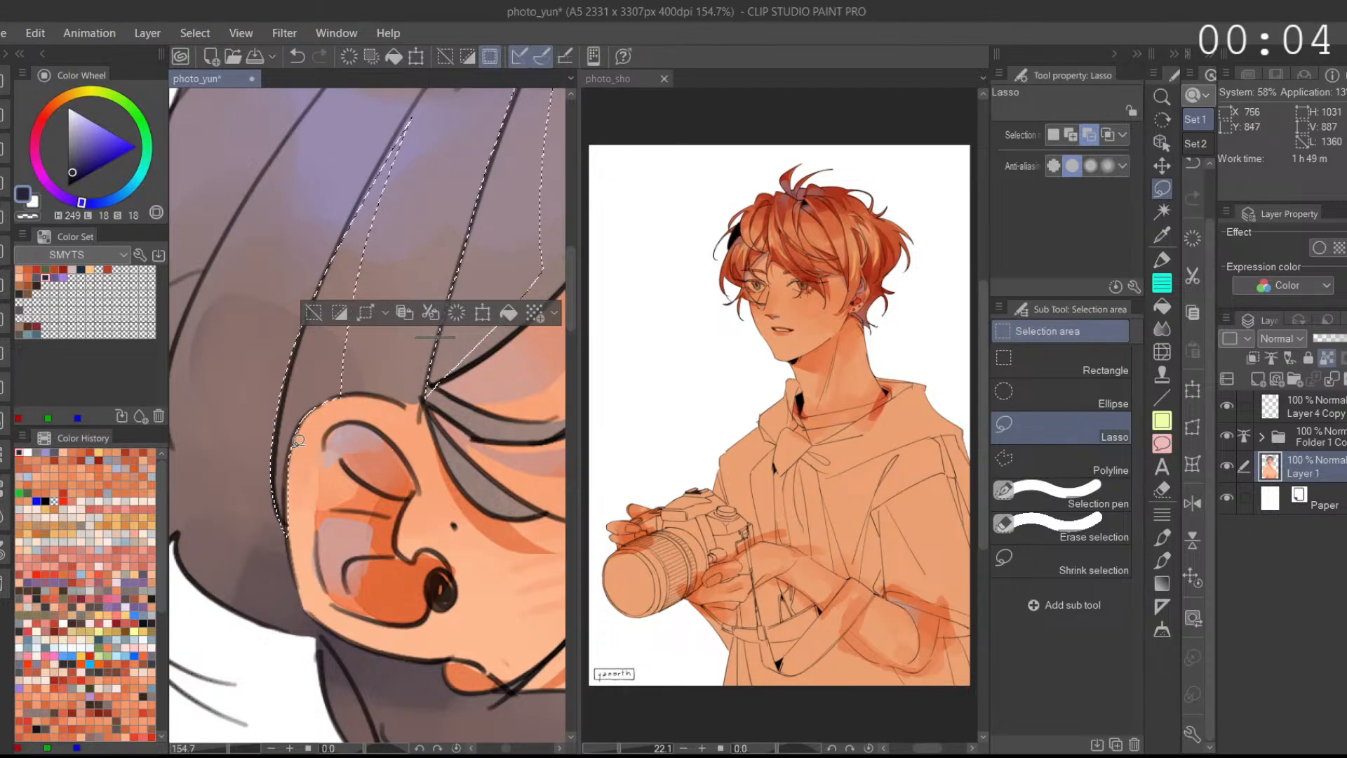
scroll(349, 425, "down", 3)
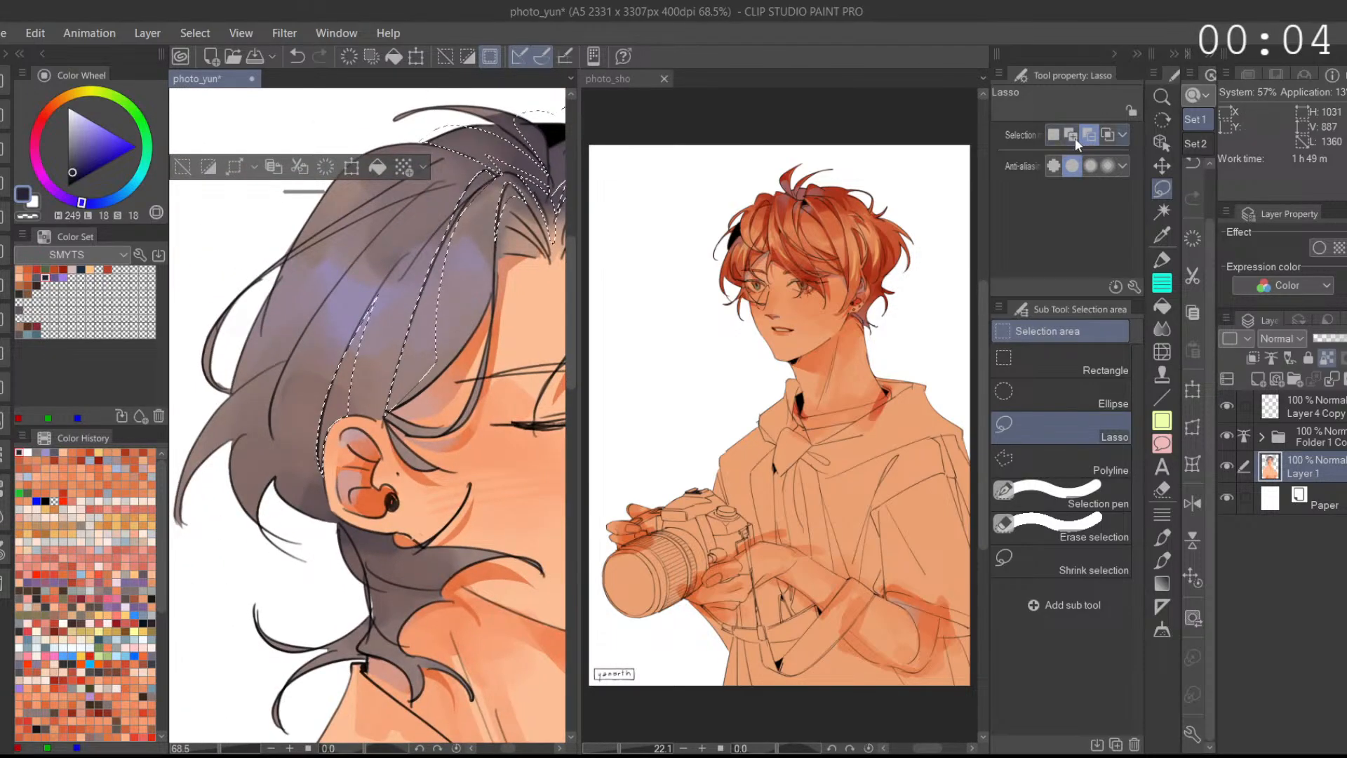
Step: Add thin shadow strands through the middle and outer side hair above the ear to the lasso selection
left_click_drag(465, 221, 382, 298)
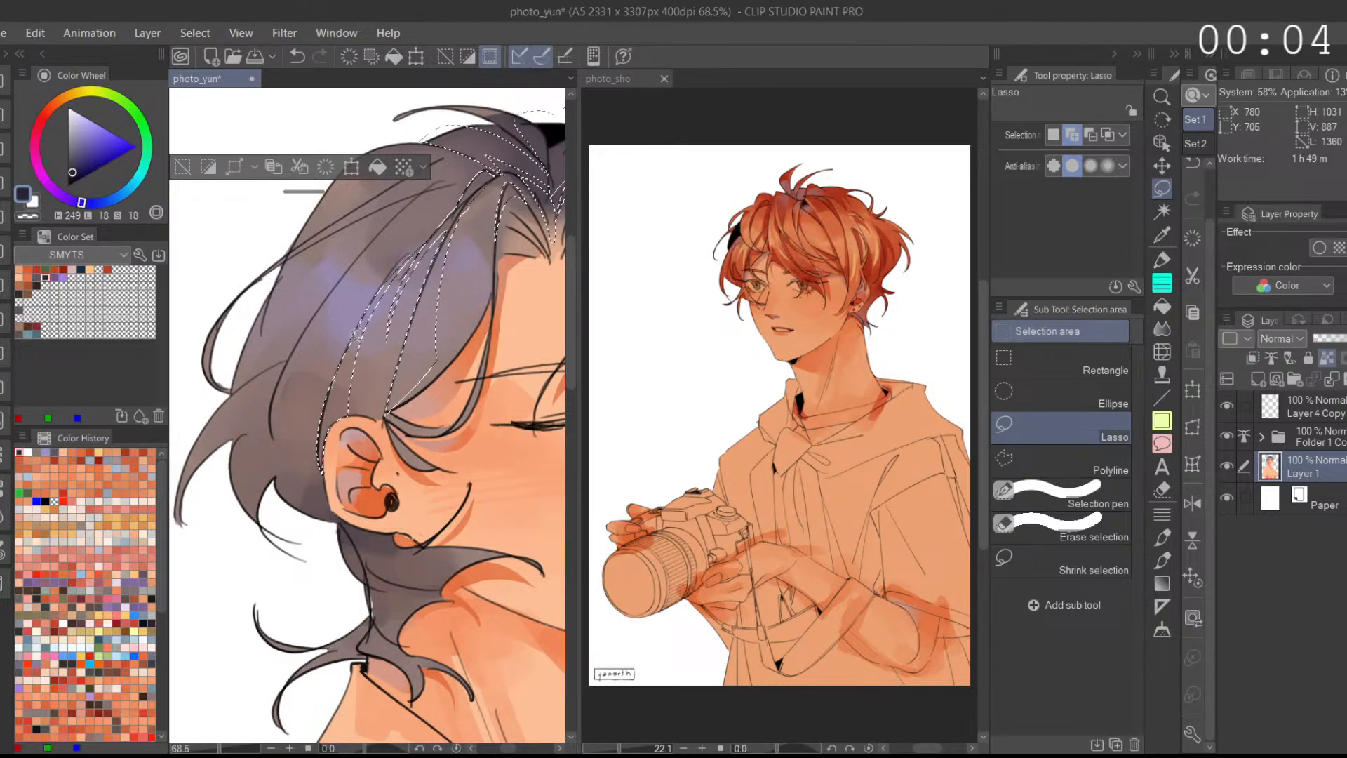
key("ctrl+z")
mouse_move(433, 237)
left_mouse_down()
mouse_move(394, 281)
mouse_move(412, 276)
left_mouse_up()
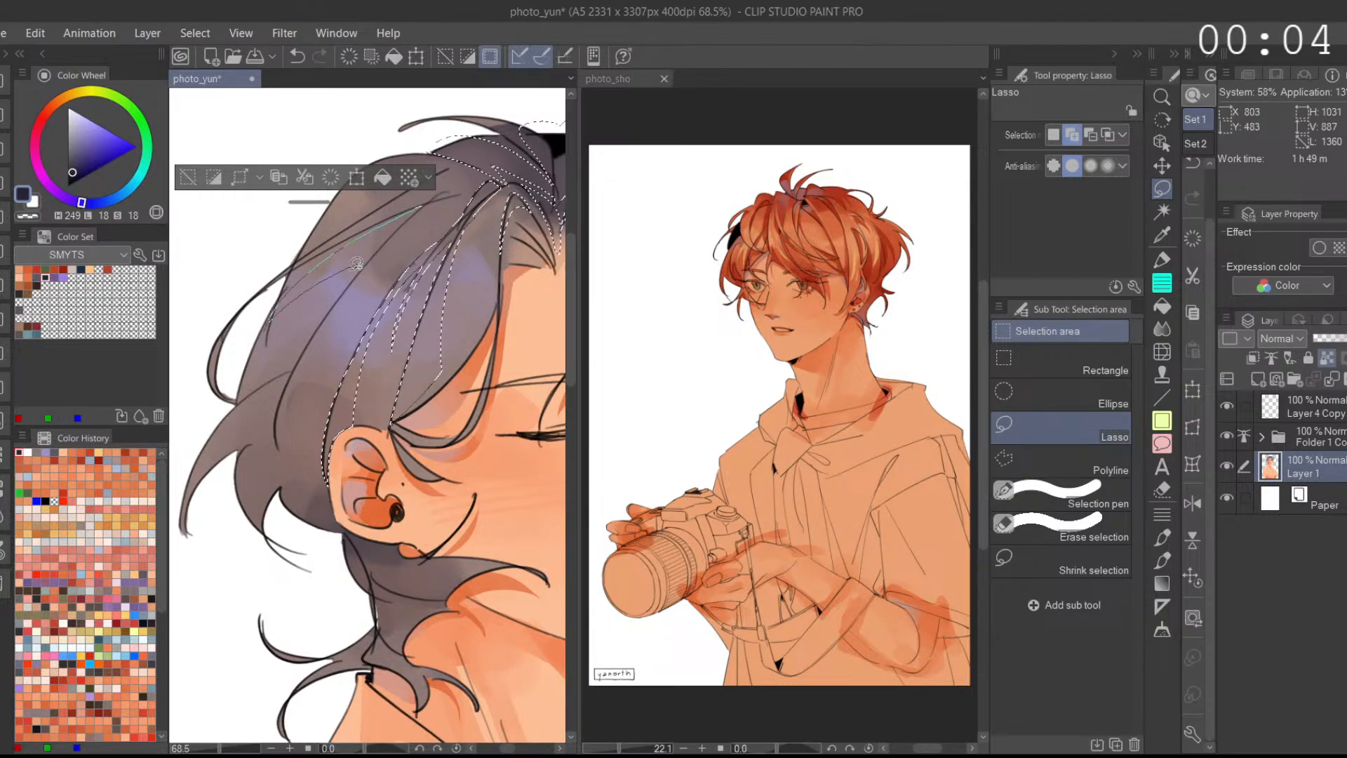
left_click_drag(420, 218, 331, 310)
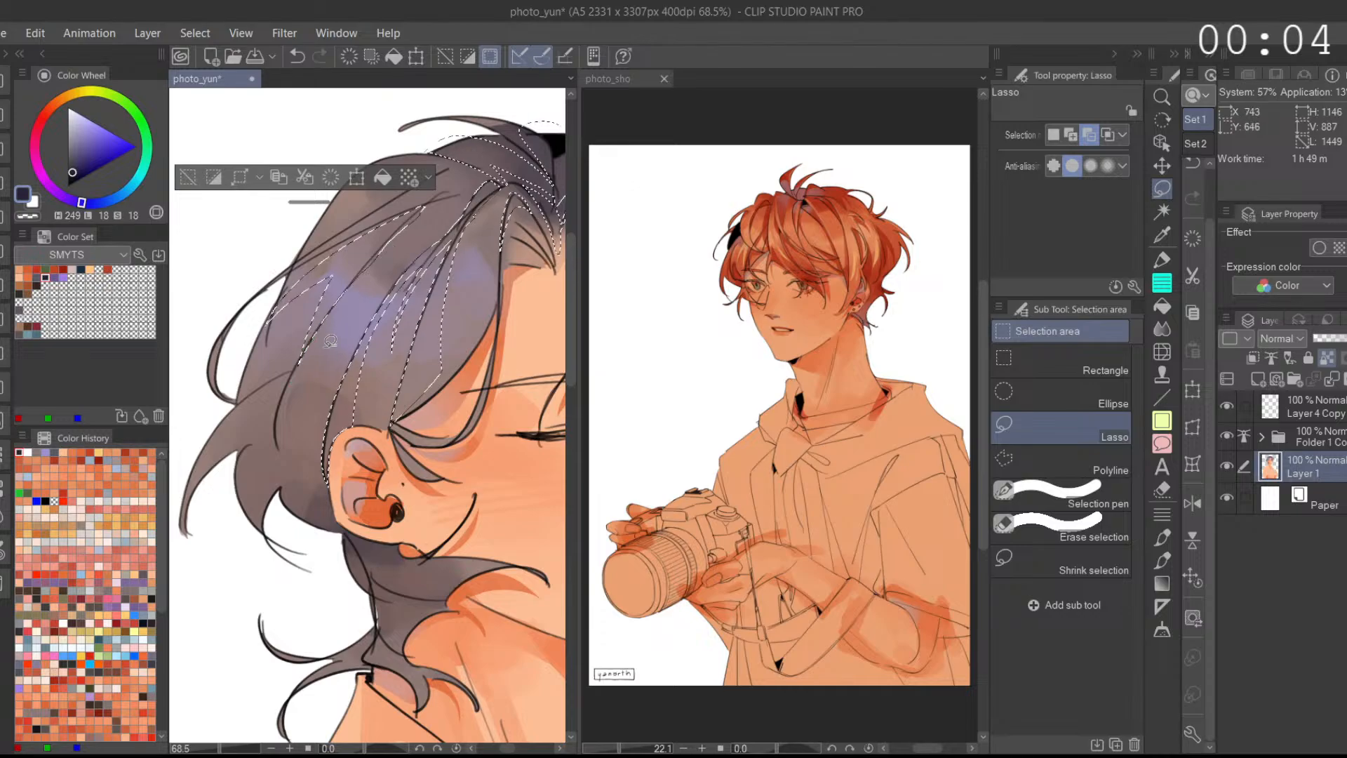
key("ctrl+z")
key("ctrl+y")
Step: Add the hair shadows behind and beneath the ear to the selection, checking them in mirrored view and trimming along the ear's edge
mouse_move(411, 487)
left_mouse_down()
mouse_move(434, 455)
mouse_move(374, 500)
left_mouse_up()
mouse_move(393, 545)
left_mouse_down()
mouse_move(382, 482)
mouse_move(414, 472)
left_mouse_up()
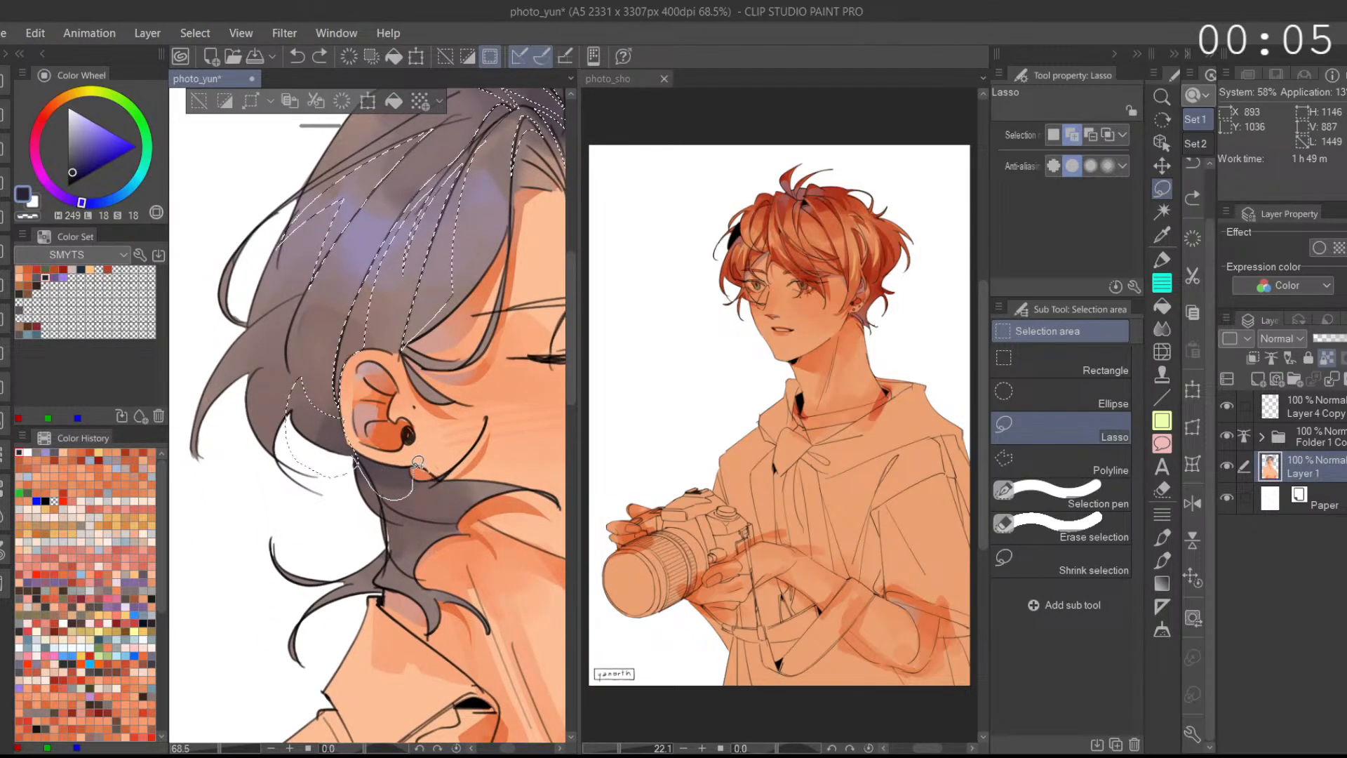
left_click(1195, 502)
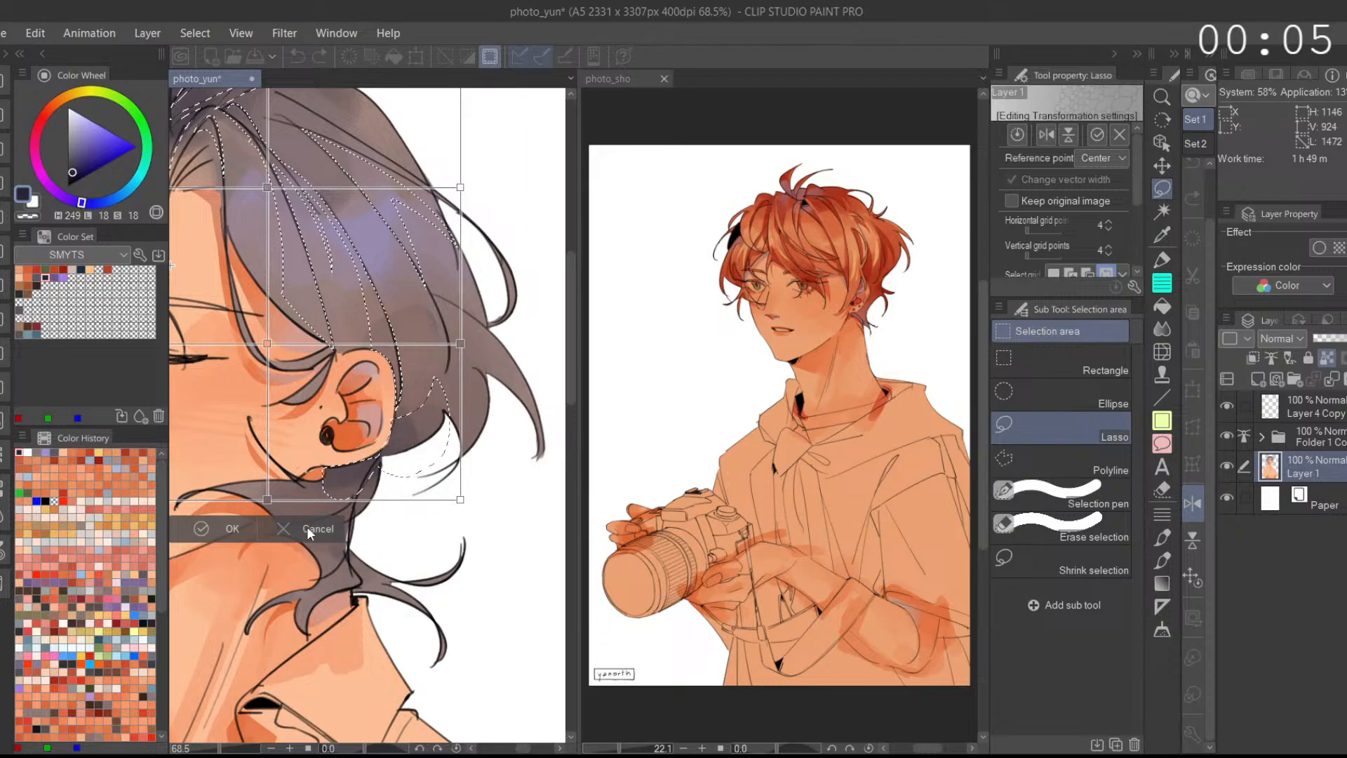
left_click_drag(390, 423, 506, 375)
left_click(1090, 135)
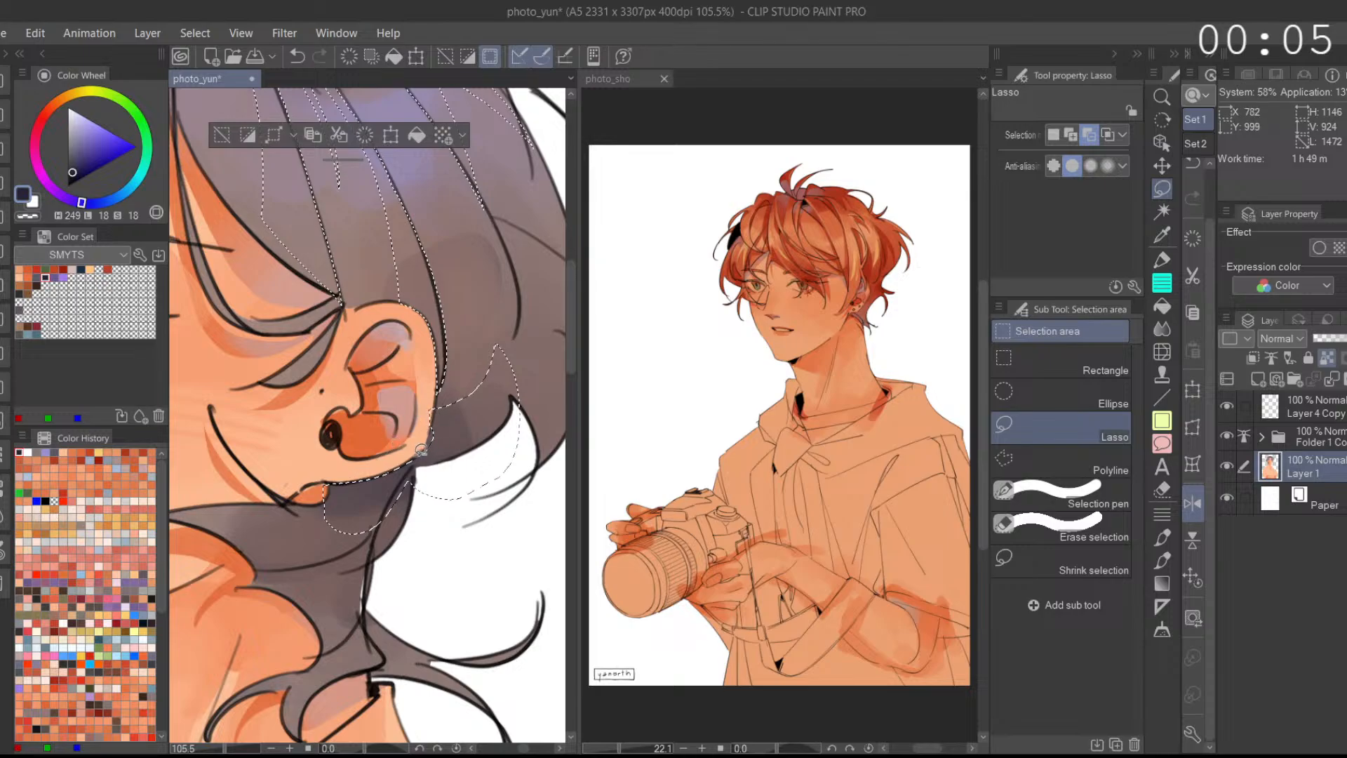
left_click(1071, 135)
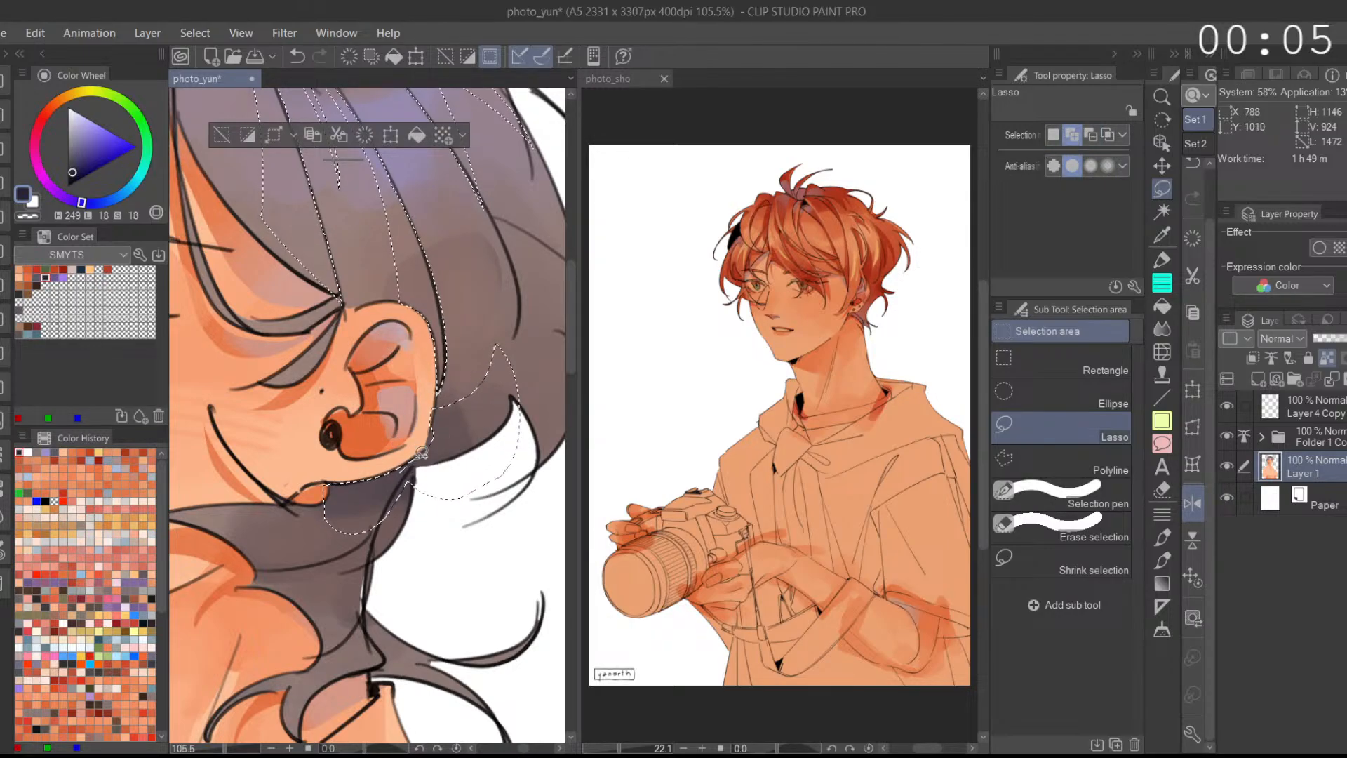
left_click(1089, 135)
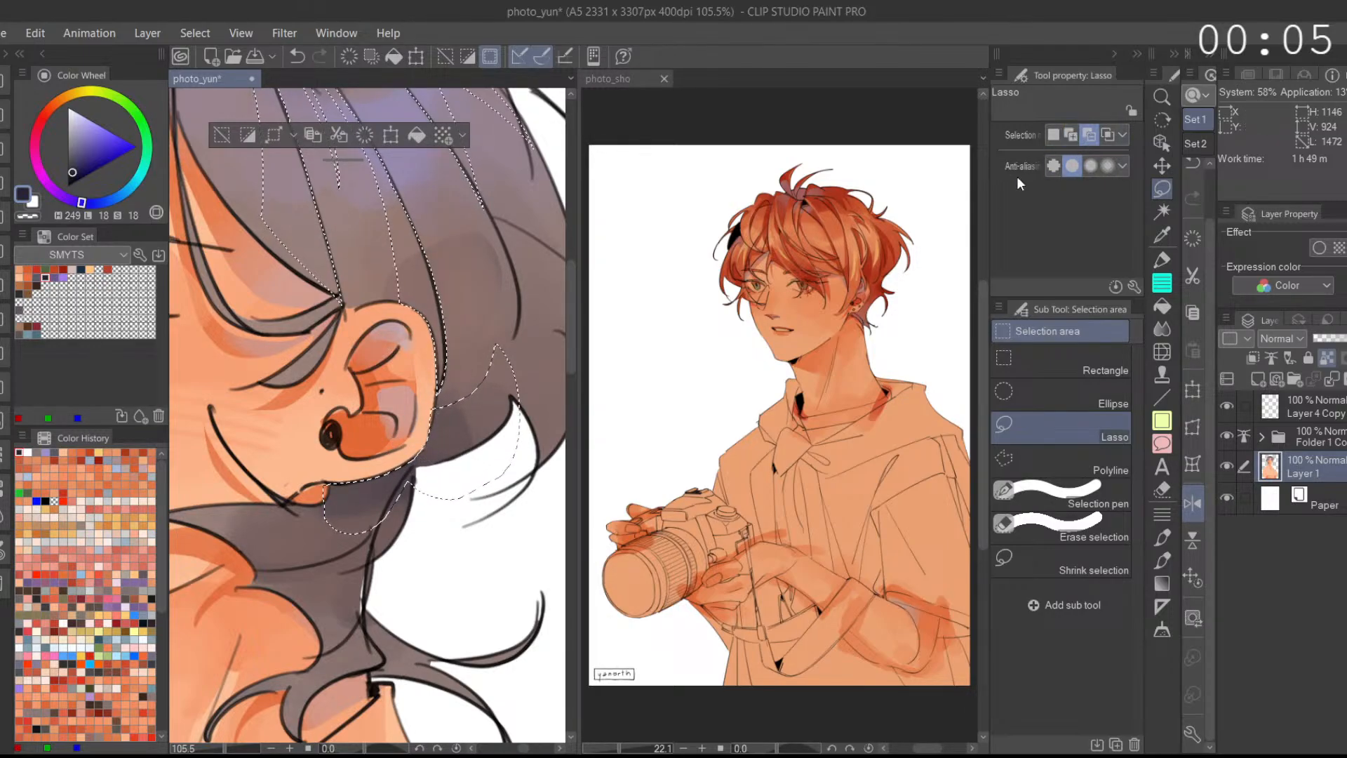
left_click_drag(466, 395, 407, 396)
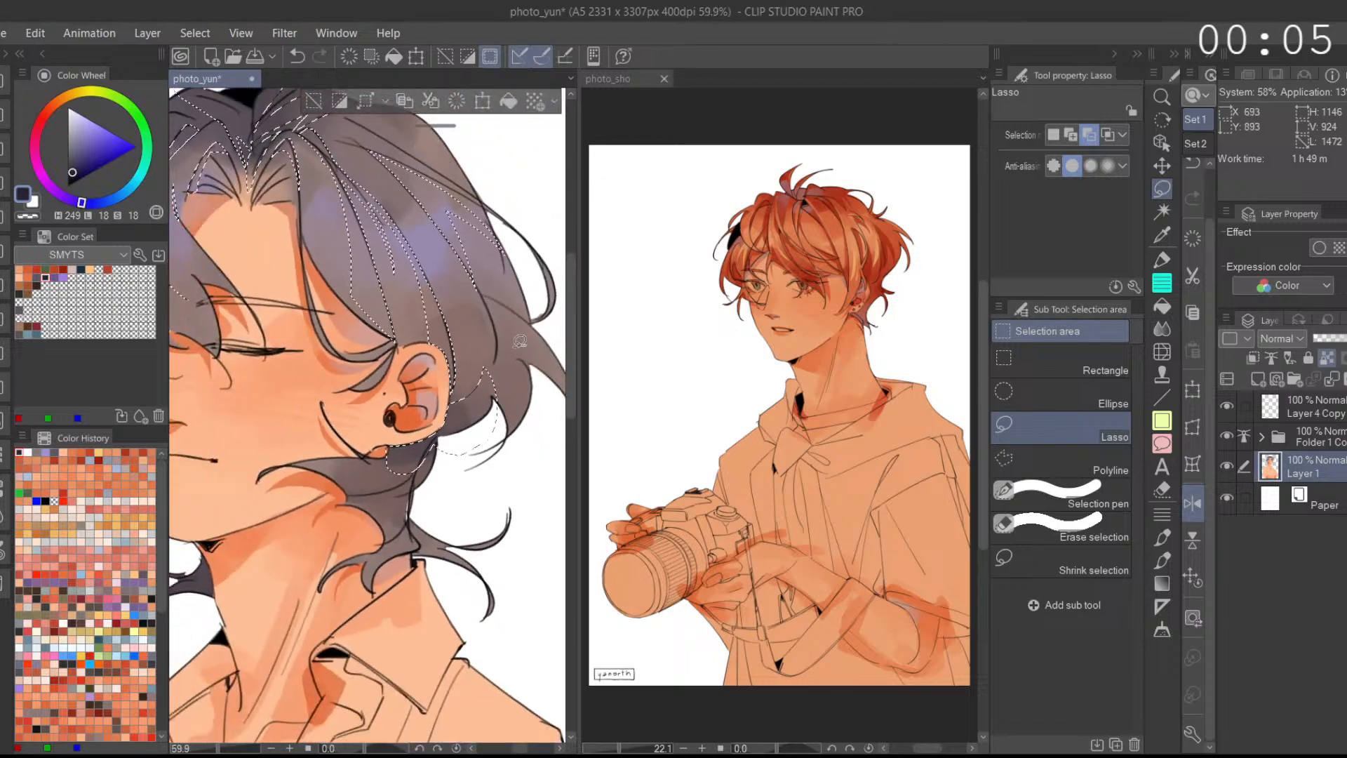
Step: Add the nape hair shadows from below the earlobe down to the collar to the lasso selection
left_click(1071, 135)
key("ctrl+z")
mouse_move(401, 481)
left_mouse_down()
mouse_move(428, 445)
mouse_move(360, 489)
mouse_move(419, 457)
left_mouse_up()
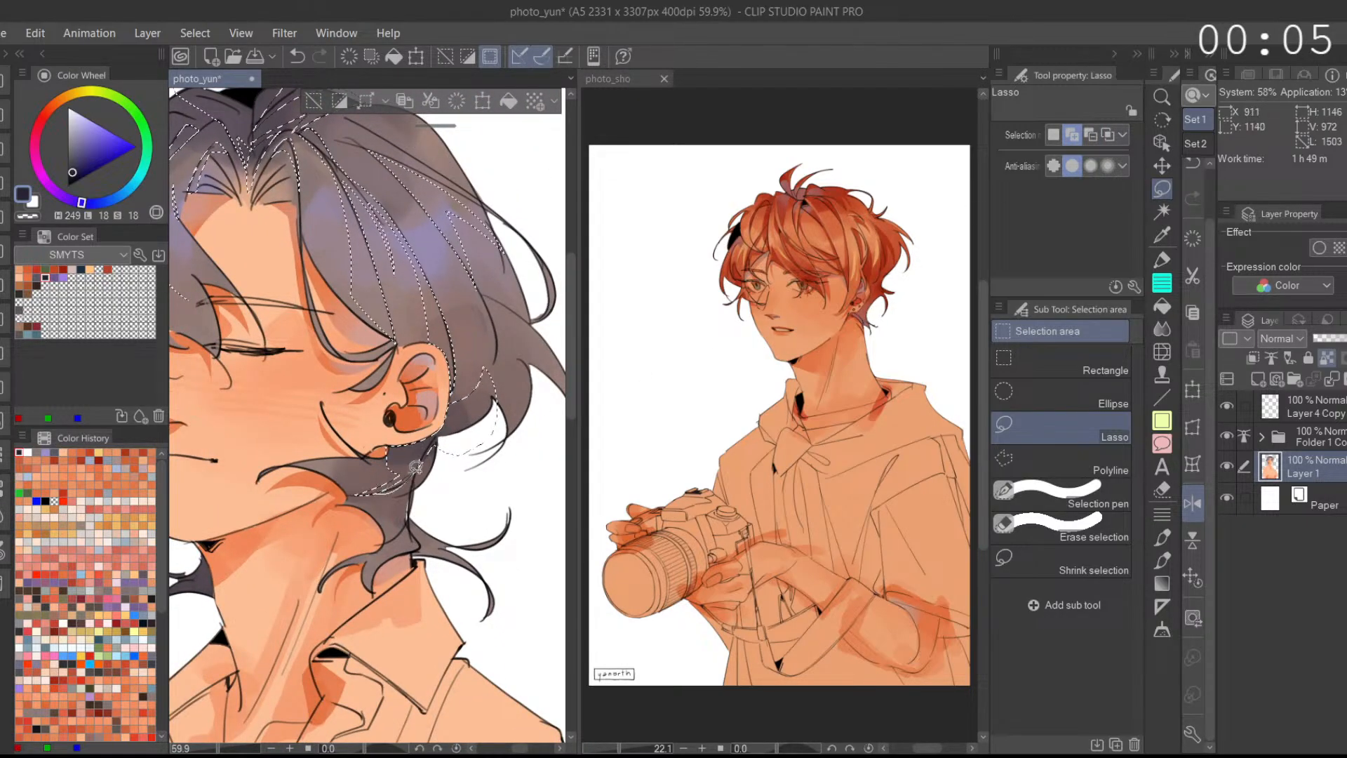
left_click(1187, 501)
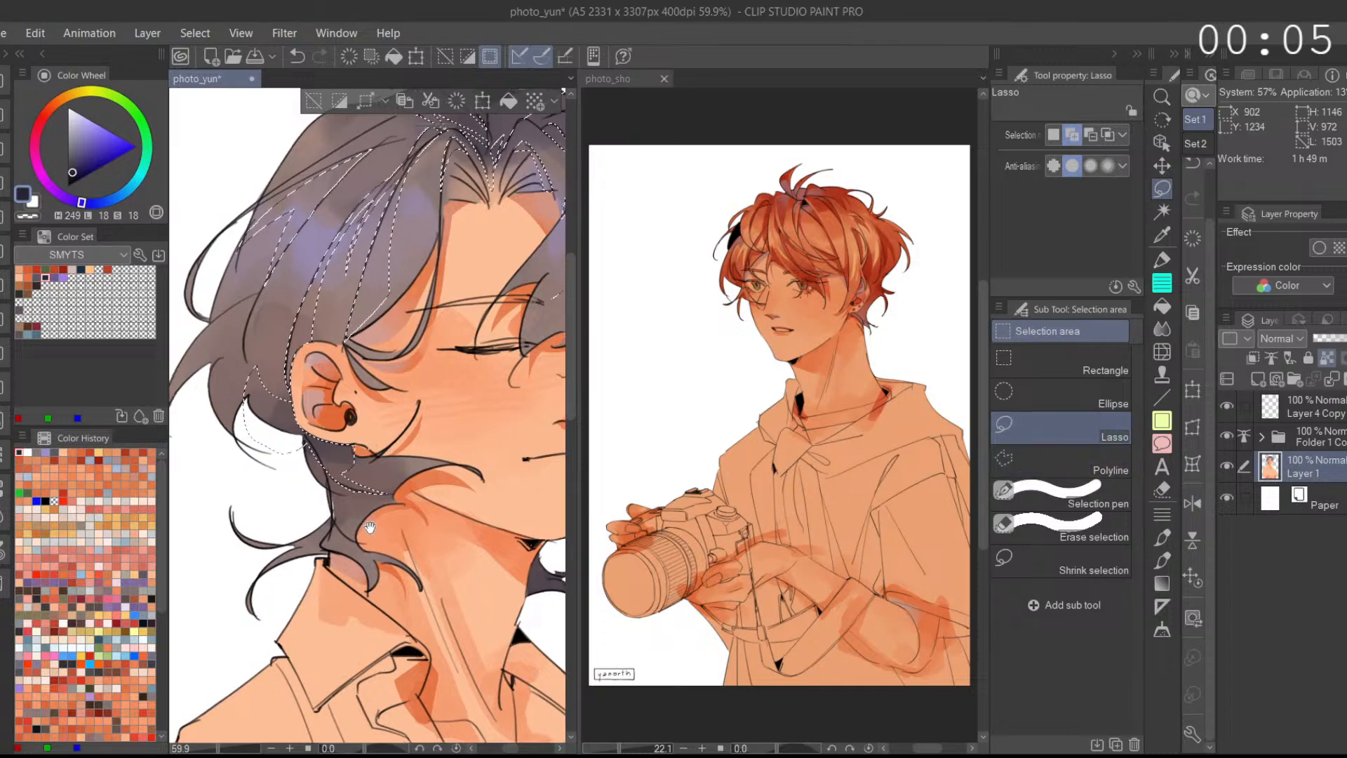
left_click_drag(399, 487, 416, 486)
left_click_drag(403, 500, 416, 476)
left_click_drag(363, 526, 347, 520)
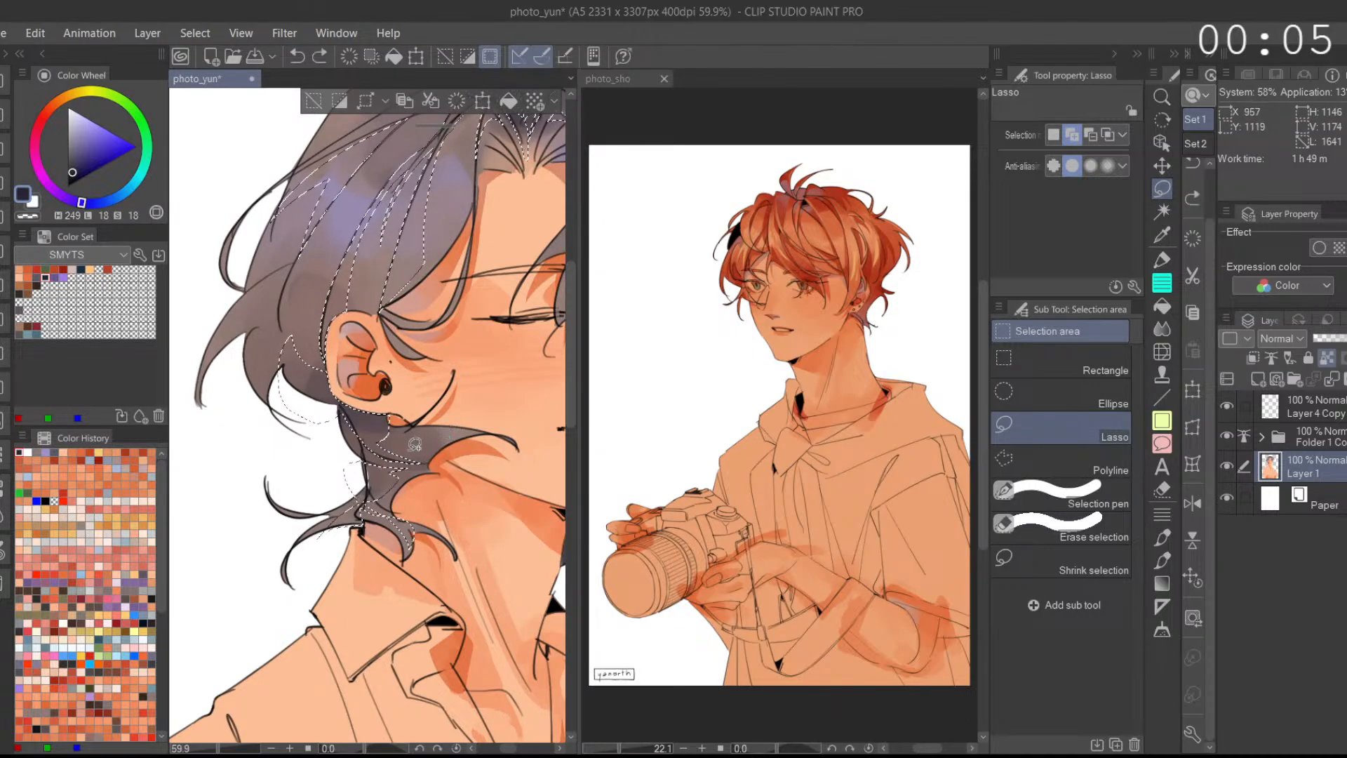
Step: Add a shadow strand along the nape lock sweeping forward under the jaw to the lasso selection
left_click_drag(400, 439, 384, 443)
mouse_move(401, 444)
left_mouse_down()
mouse_move(309, 482)
mouse_move(373, 468)
mouse_move(314, 483)
left_mouse_up()
key("ctrl+z")
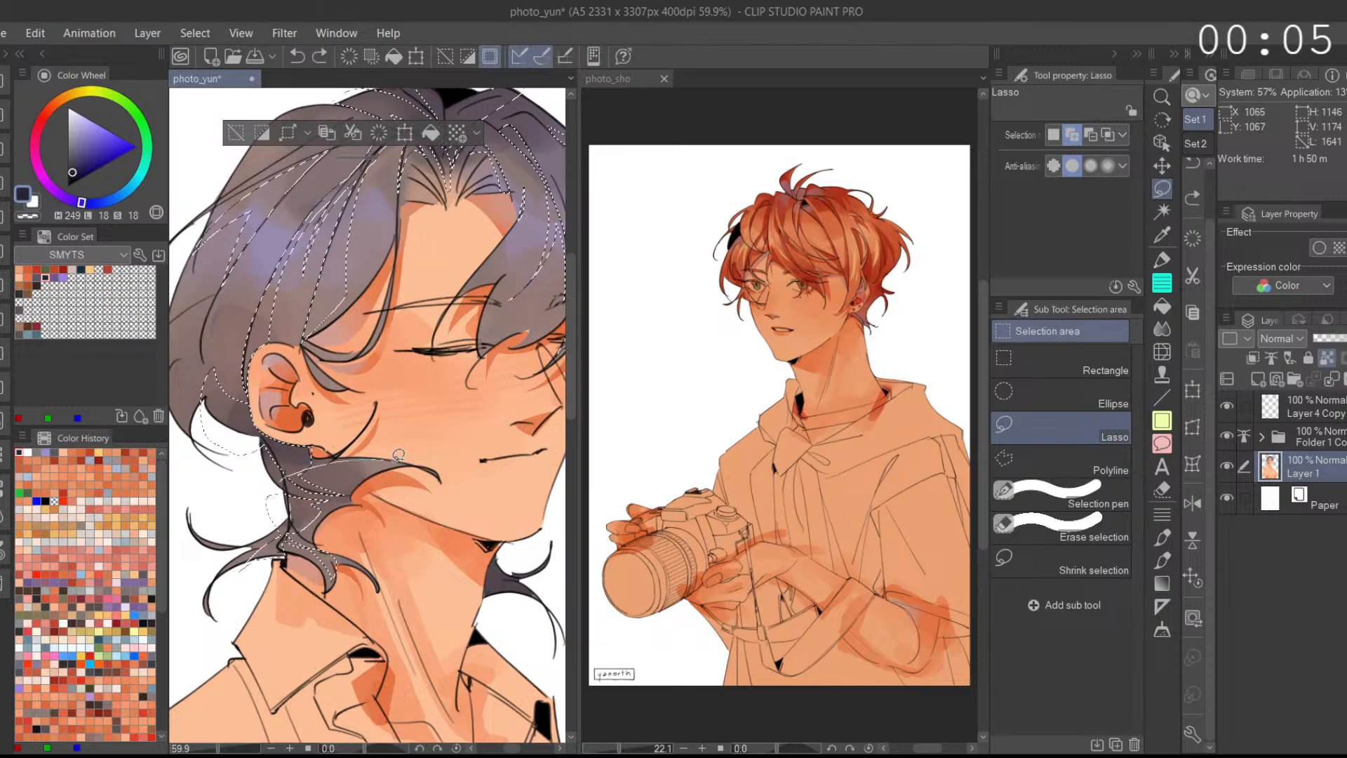
key("ctrl+z")
left_click_drag(412, 488, 308, 609)
key("ctrl+y")
left_click_drag(386, 536, 410, 529)
key("ctrl+z")
Step: Subtract narrow gaps from the selected nape hair beneath the earlobe to separate its strands
scroll(281, 491, "up", 4)
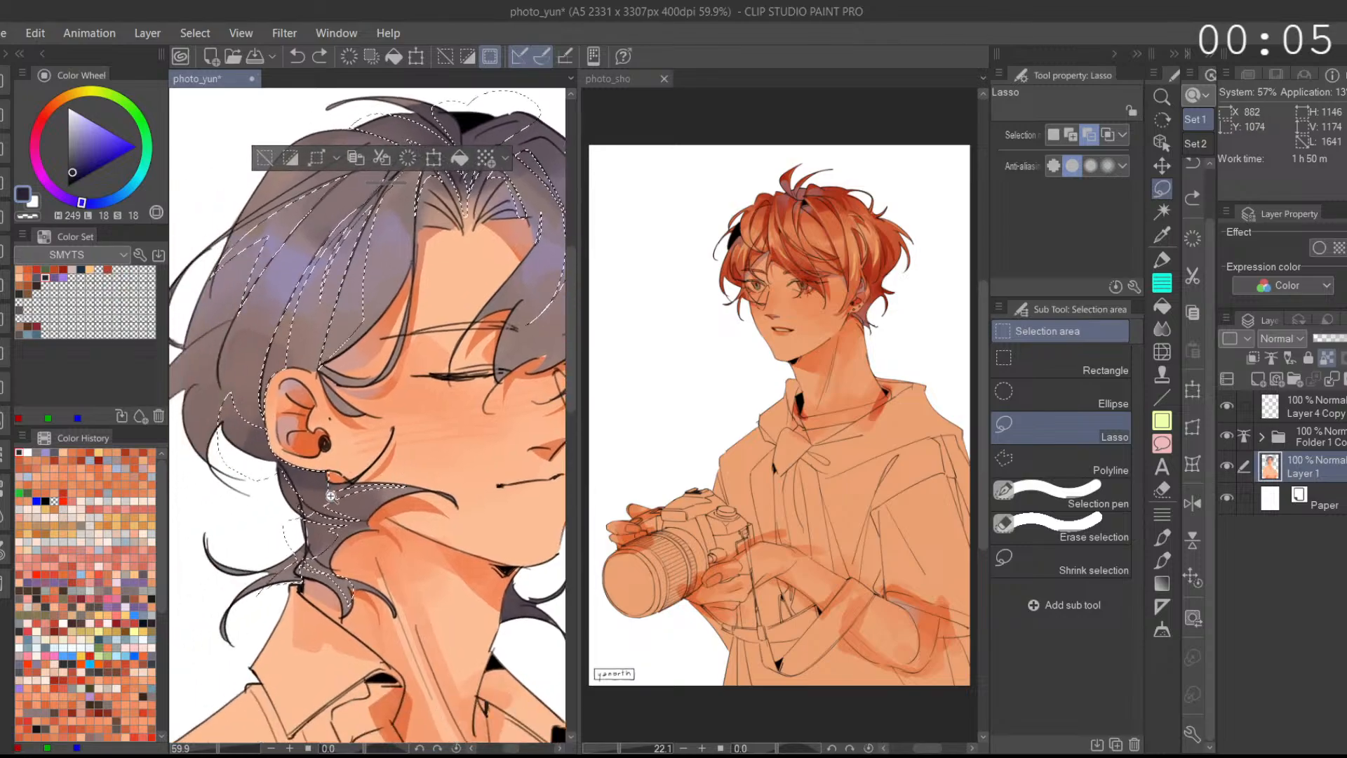
mouse_move(326, 565)
left_mouse_down()
mouse_move(263, 554)
mouse_move(270, 449)
left_mouse_up()
key("ctrl+z")
left_click_drag(326, 565, 243, 475)
key("ctrl+z")
key("ctrl+y")
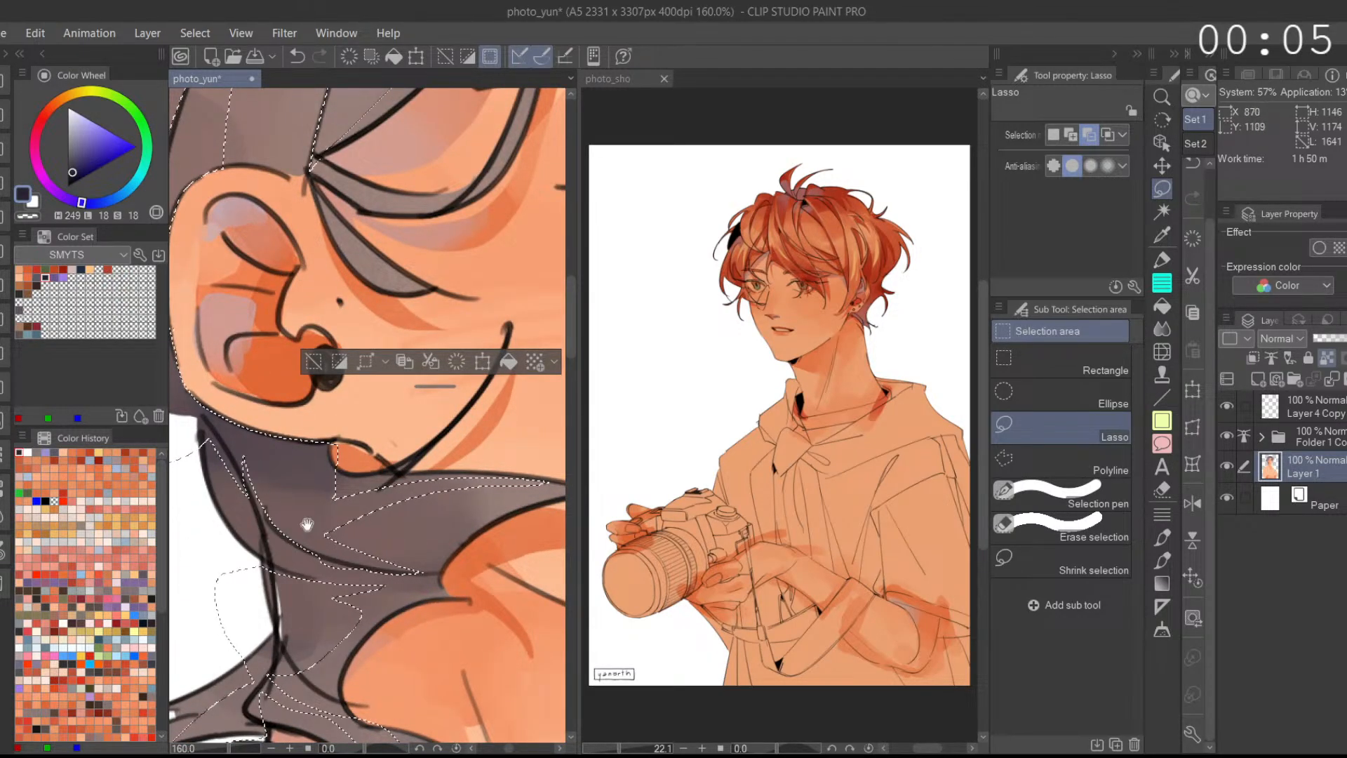
scroll(288, 373, "down", 5)
scroll(387, 379, "up", 3)
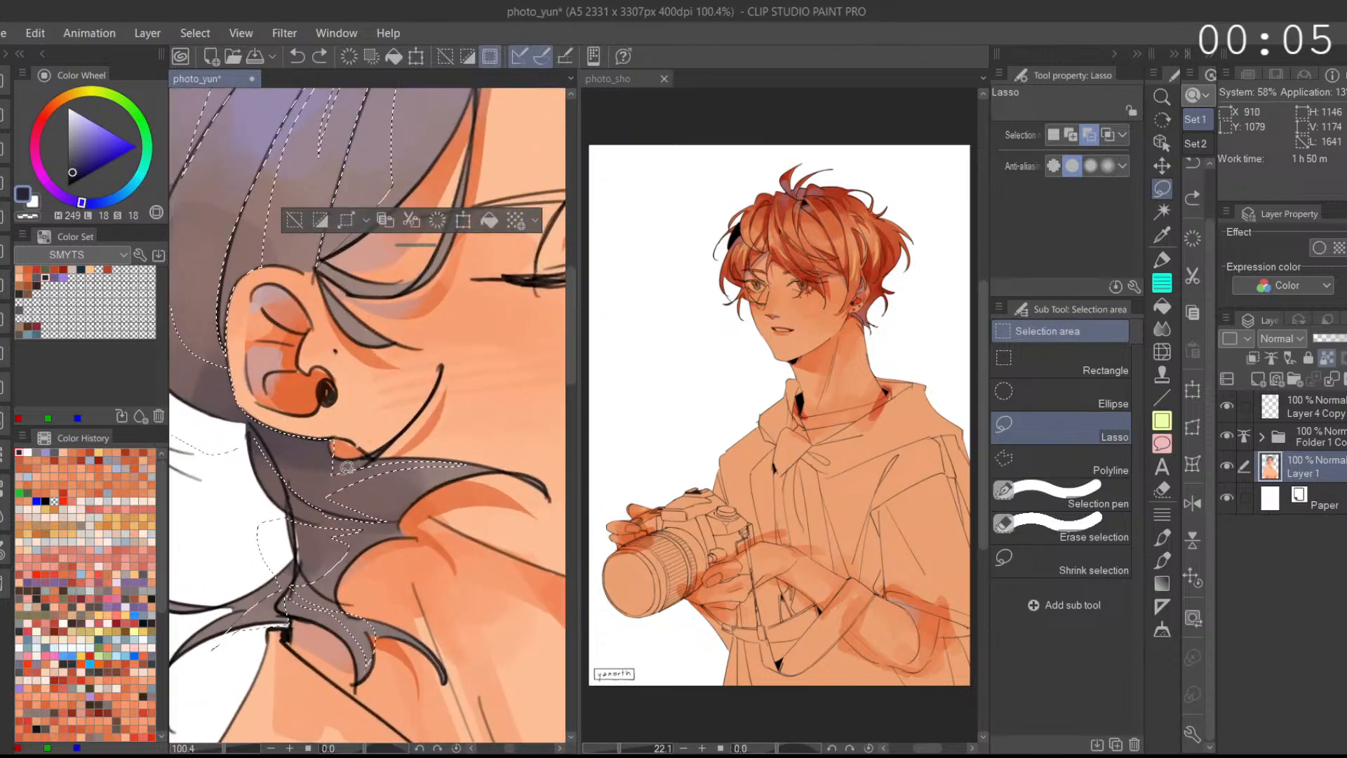
scroll(402, 391, "down", 3)
key("shift")
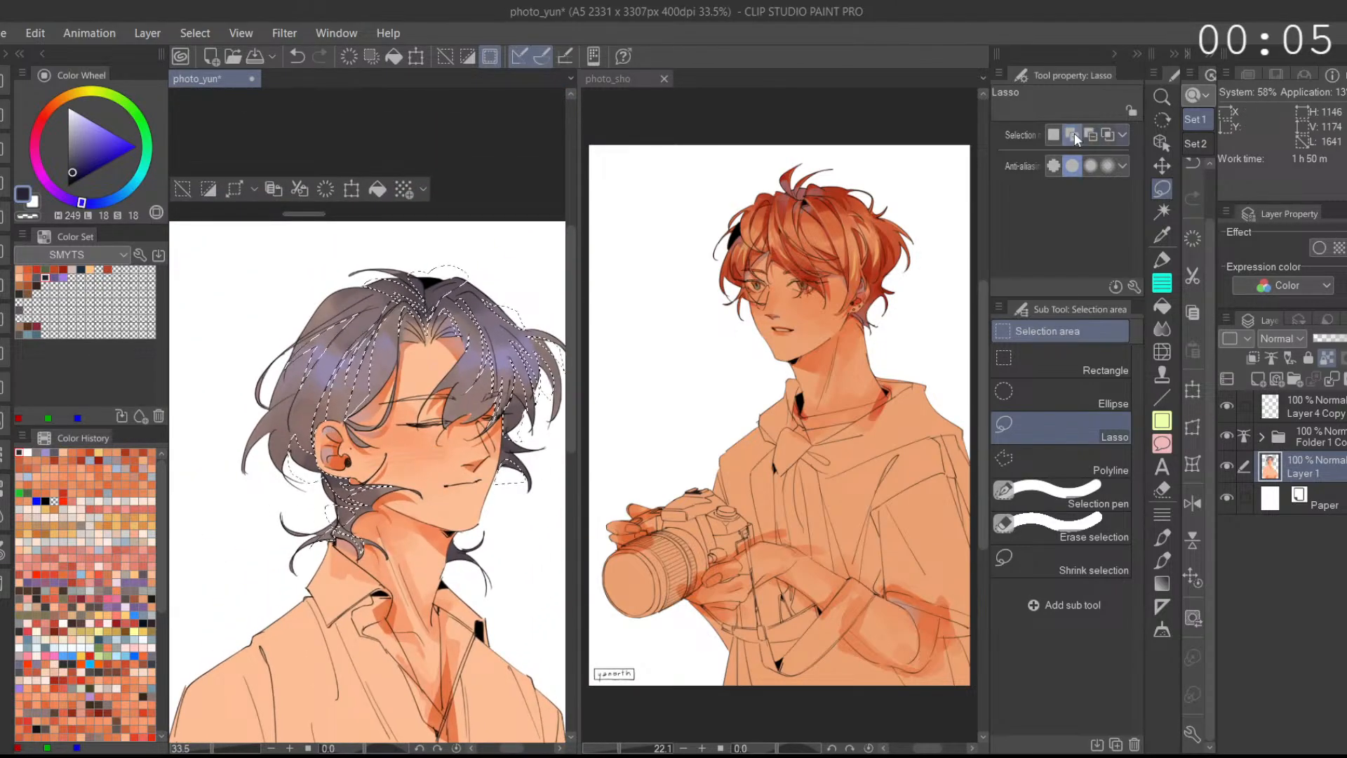
Step: Refine the selected shadow at the fringe tips over the far eye, adding a small strand along its lower edge
scroll(486, 439, "up", 2)
left_click_drag(467, 379, 468, 369)
scroll(442, 382, "up", 3)
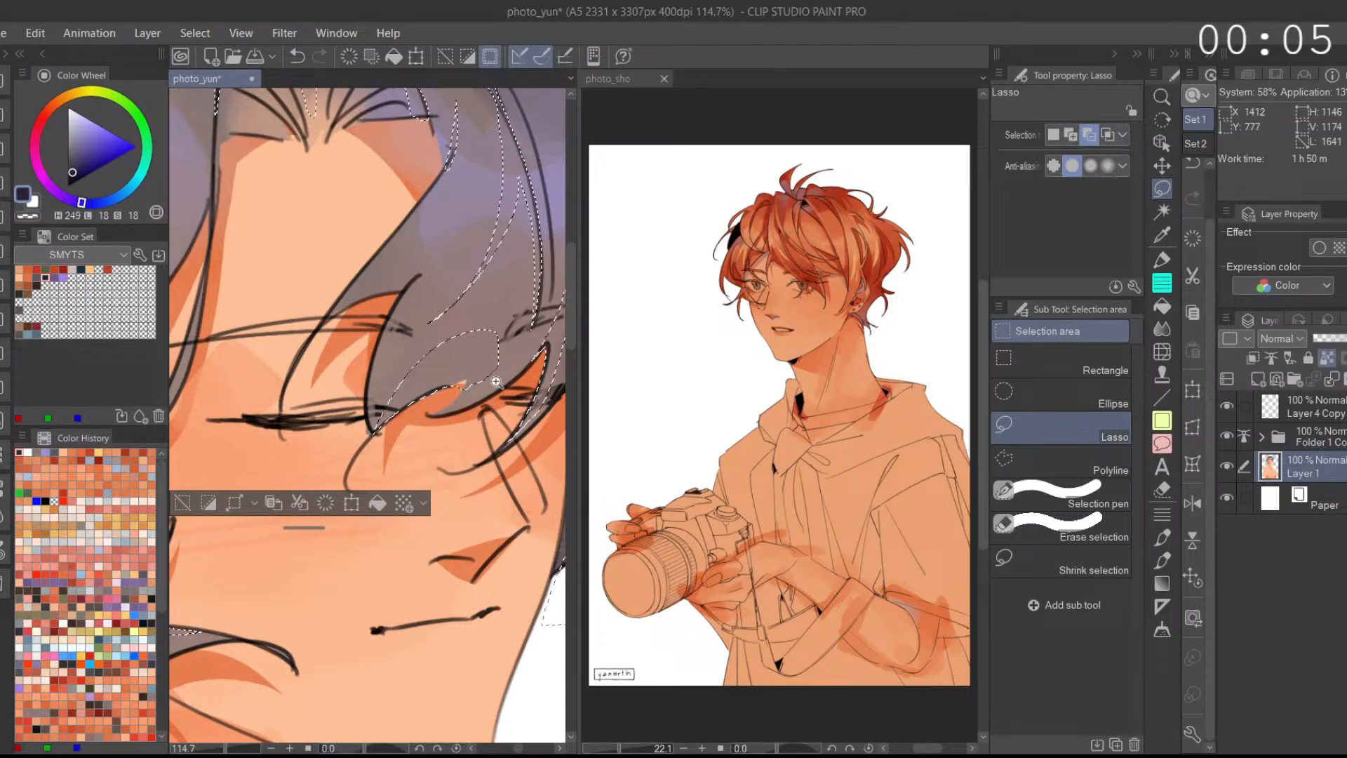
scroll(494, 381, "down", 2)
key("ctrl+z")
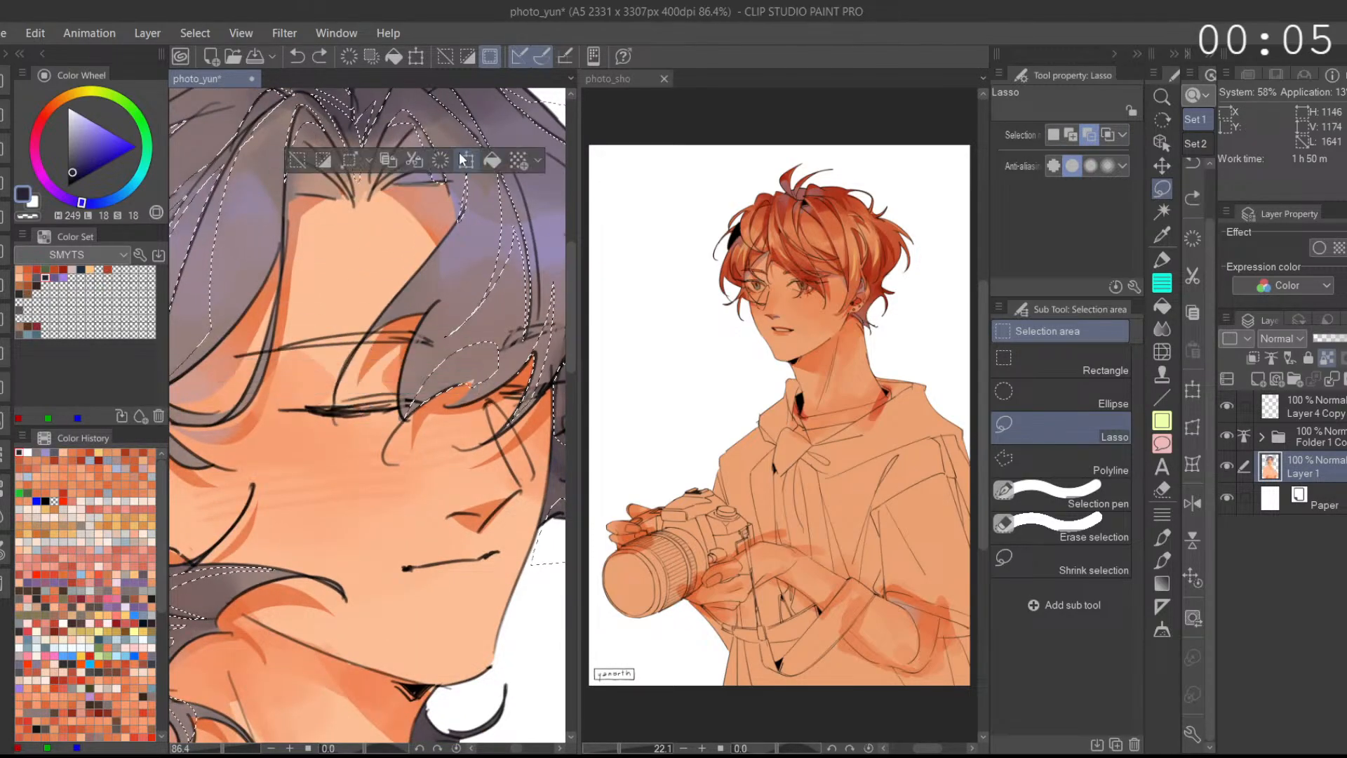
left_click(1071, 135)
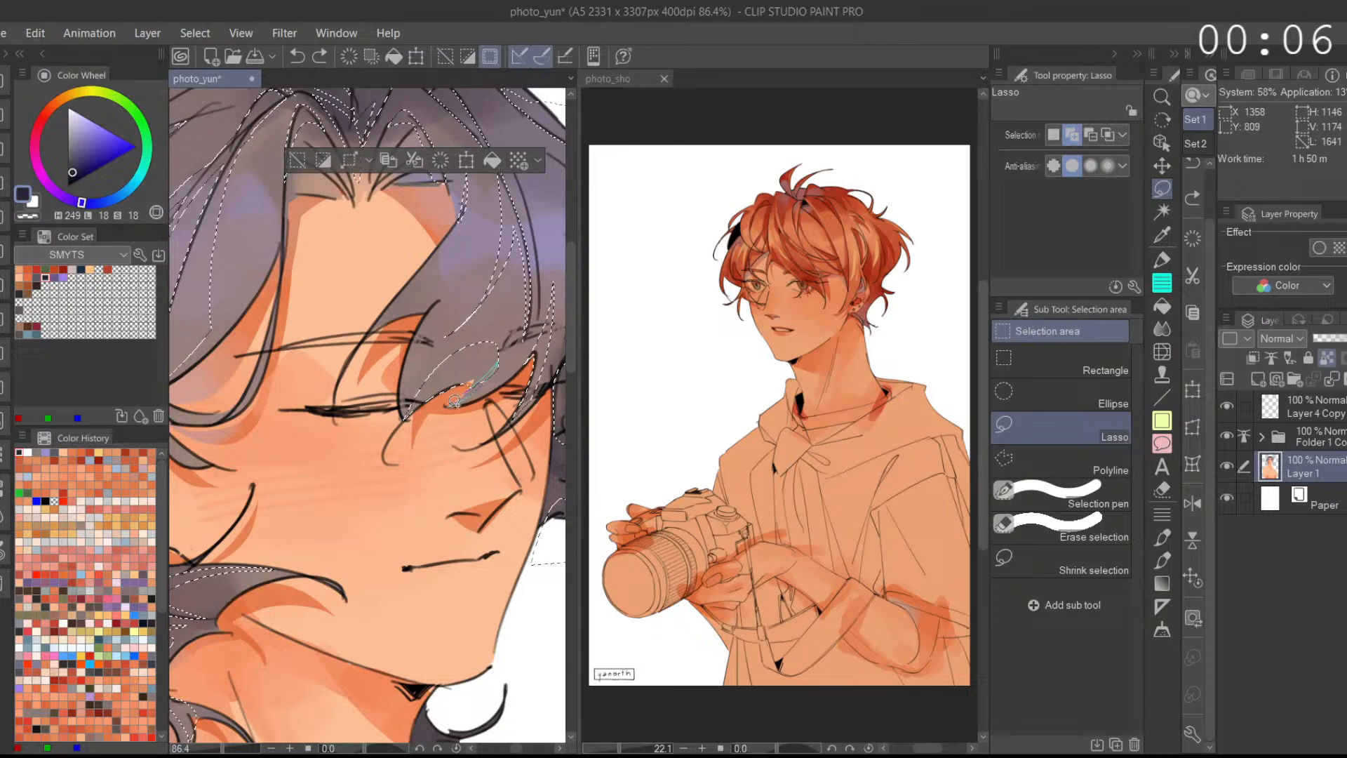
left_click_drag(496, 370, 480, 380)
Step: Add a shadow wedge along the fringe's inner edge above the eyebrow to the lasso selection
left_click_drag(429, 323, 419, 353)
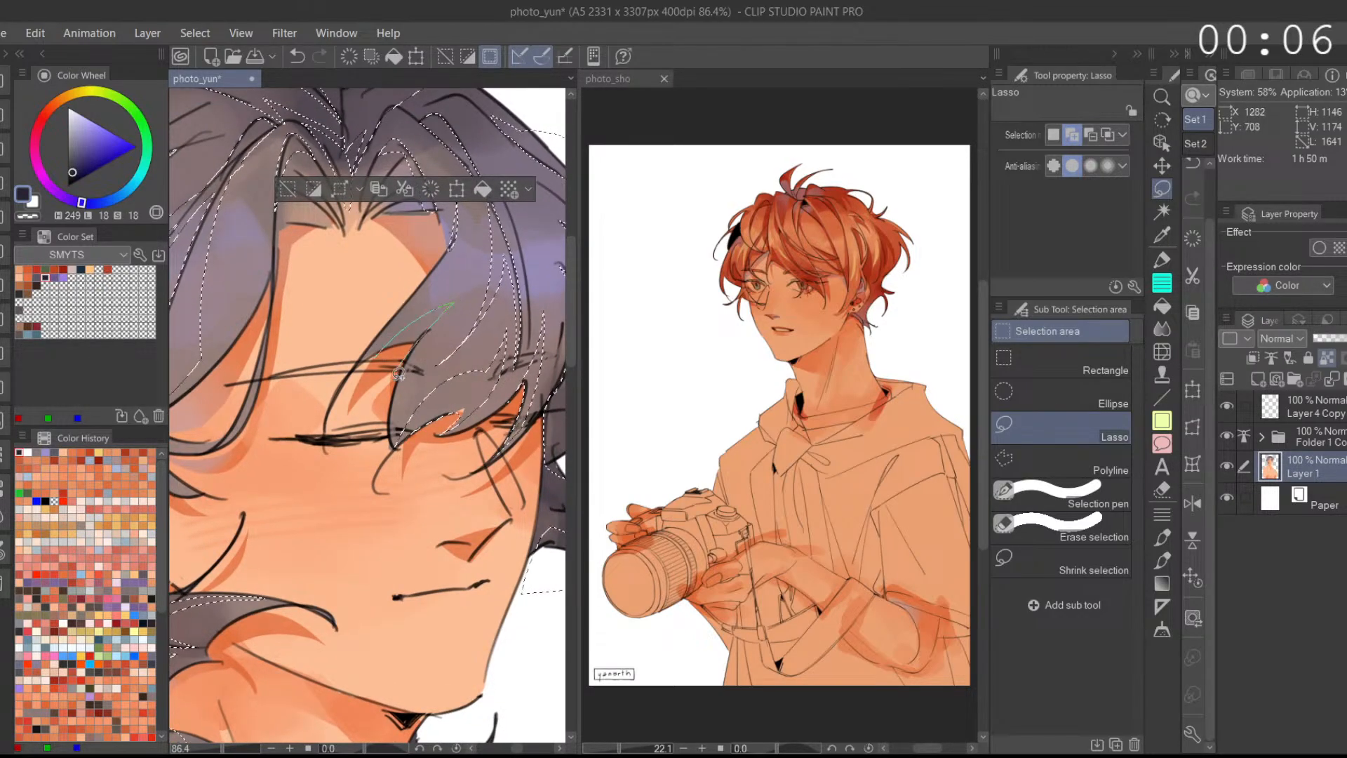
left_click(1089, 134)
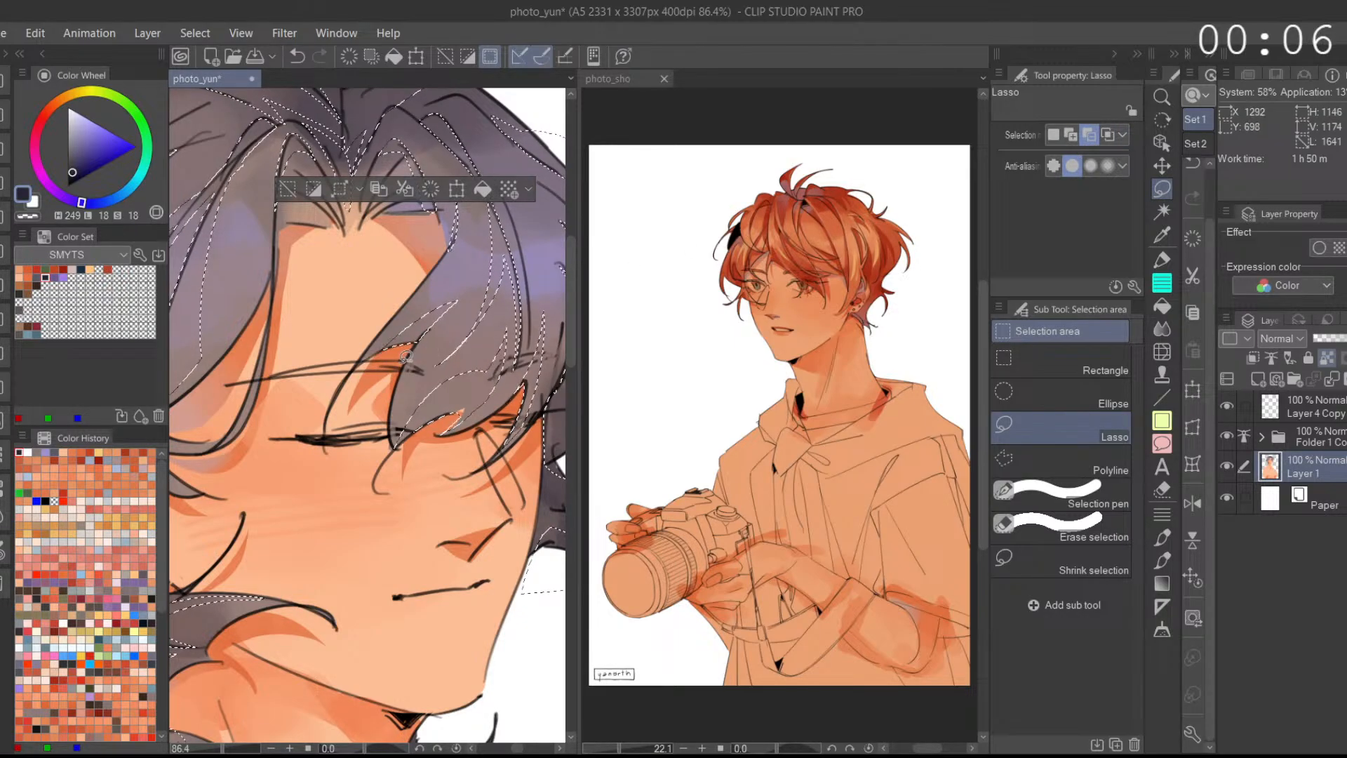
scroll(407, 356, "down", 3)
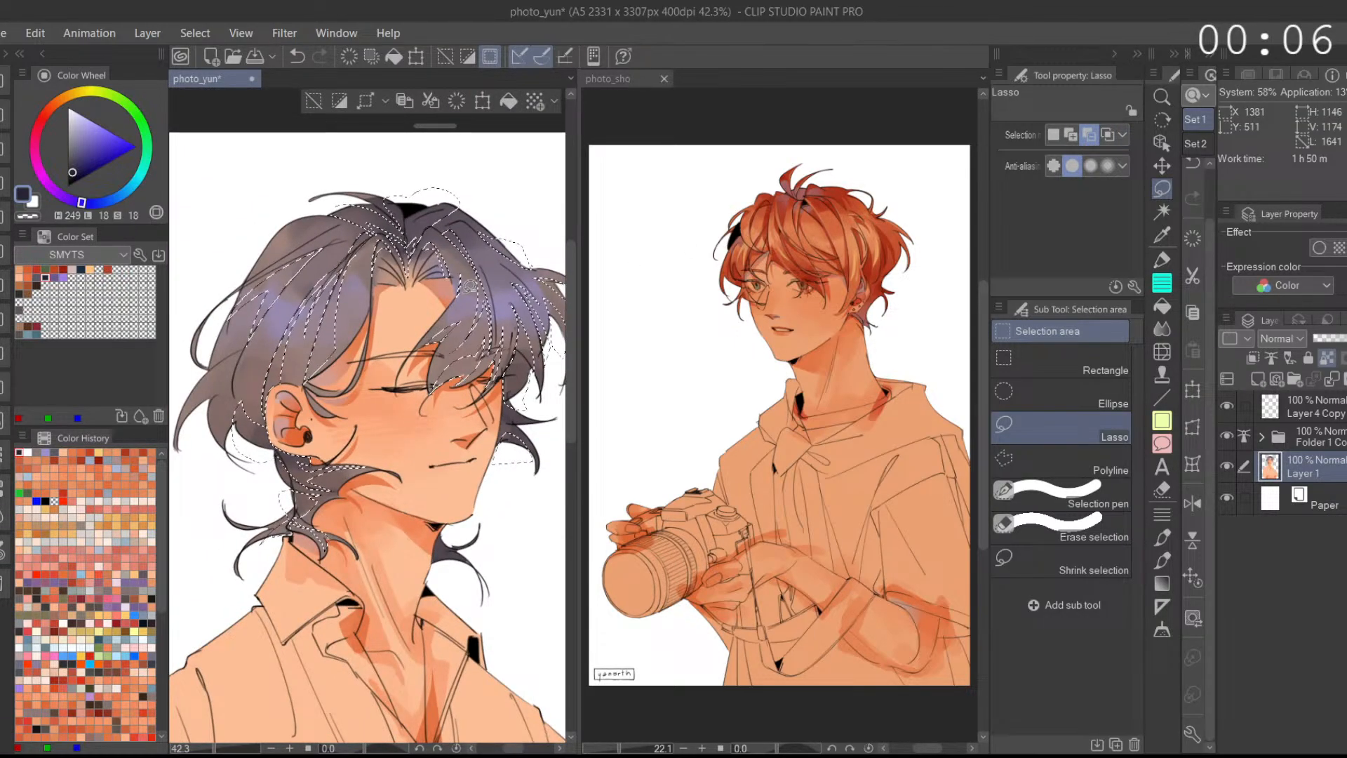
left_click_drag(449, 498, 472, 524)
Step: Add shadows along the face-framing locks in front of the ear to the selection and trim their edge beside the face
left_click(1073, 136)
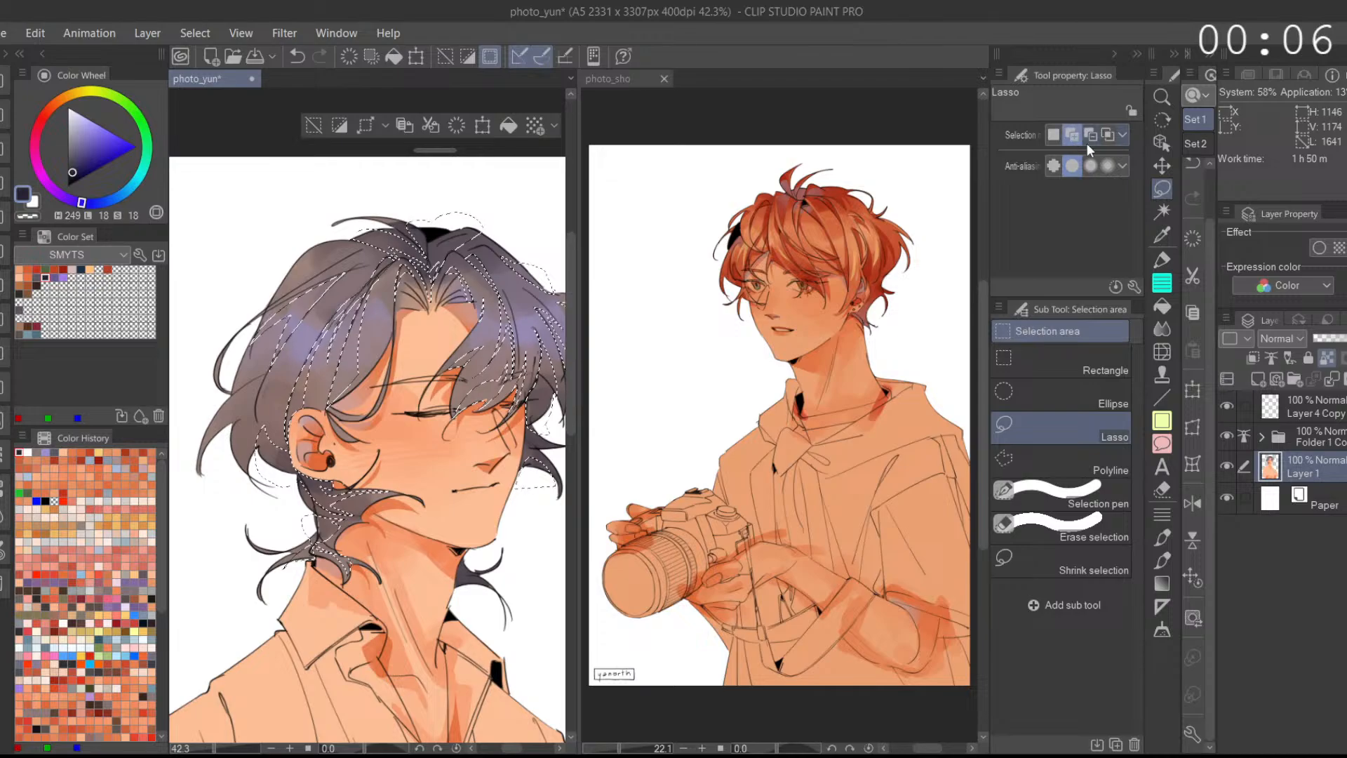
scroll(363, 421, "up", 3)
key("ctrl+z")
key("ctrl+y")
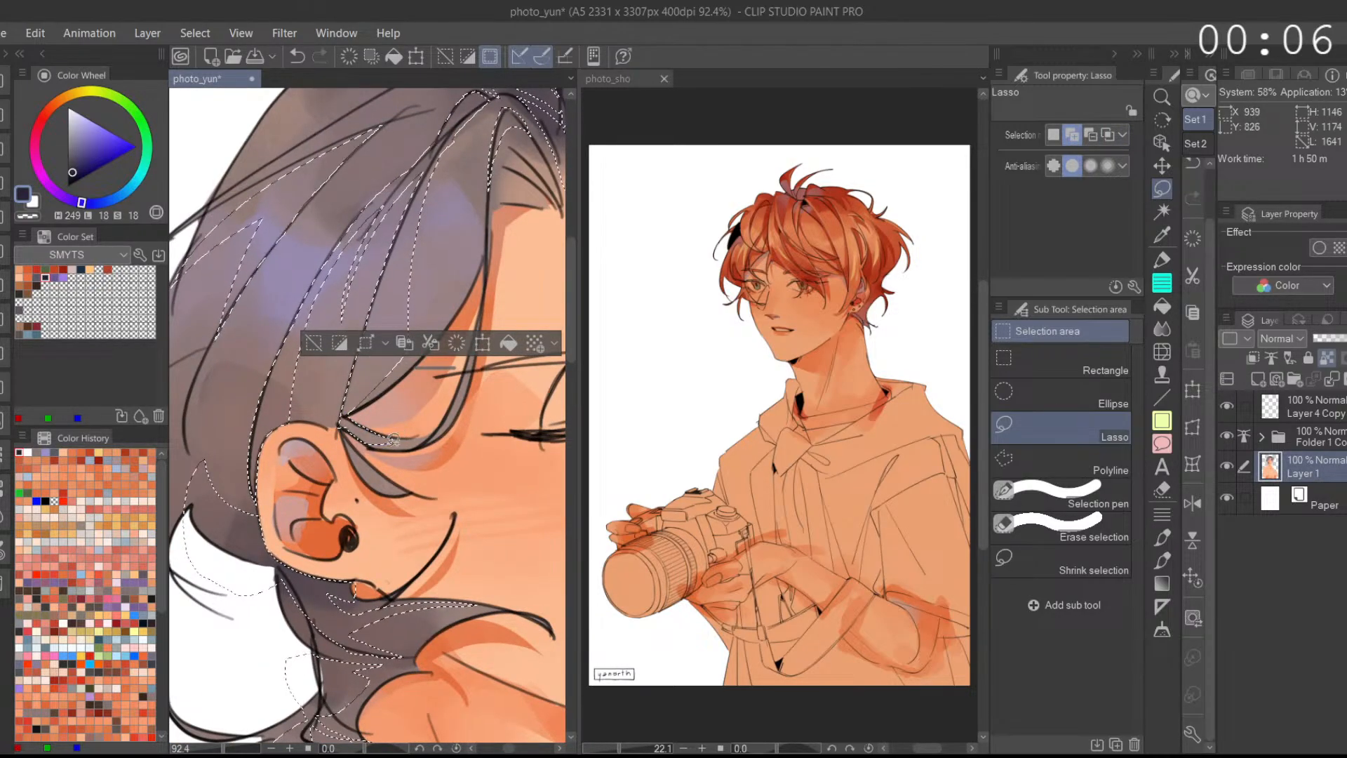
left_click_drag(372, 391, 394, 381)
mouse_move(467, 310)
left_mouse_down()
mouse_move(413, 343)
mouse_move(422, 446)
mouse_move(442, 251)
left_mouse_up()
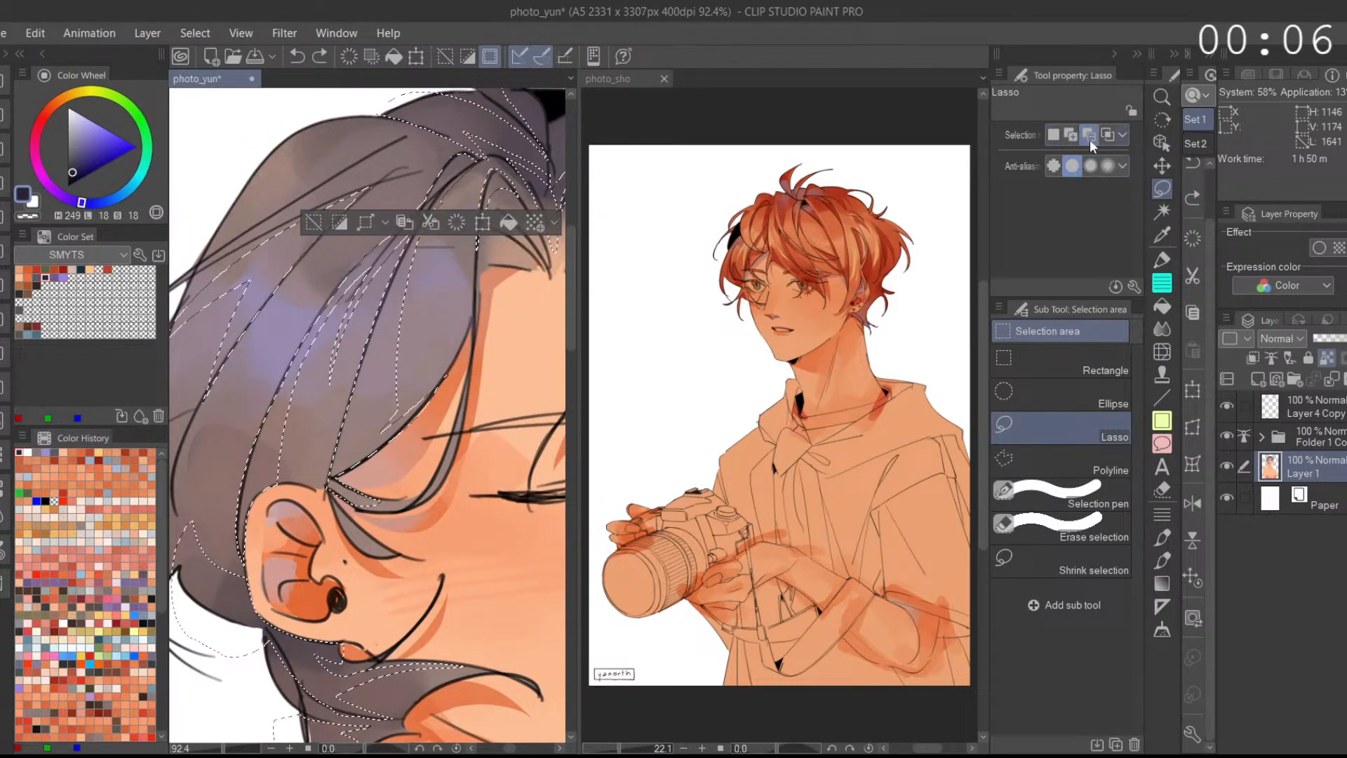
left_click_drag(462, 354, 468, 343)
scroll(494, 378, "down", 2)
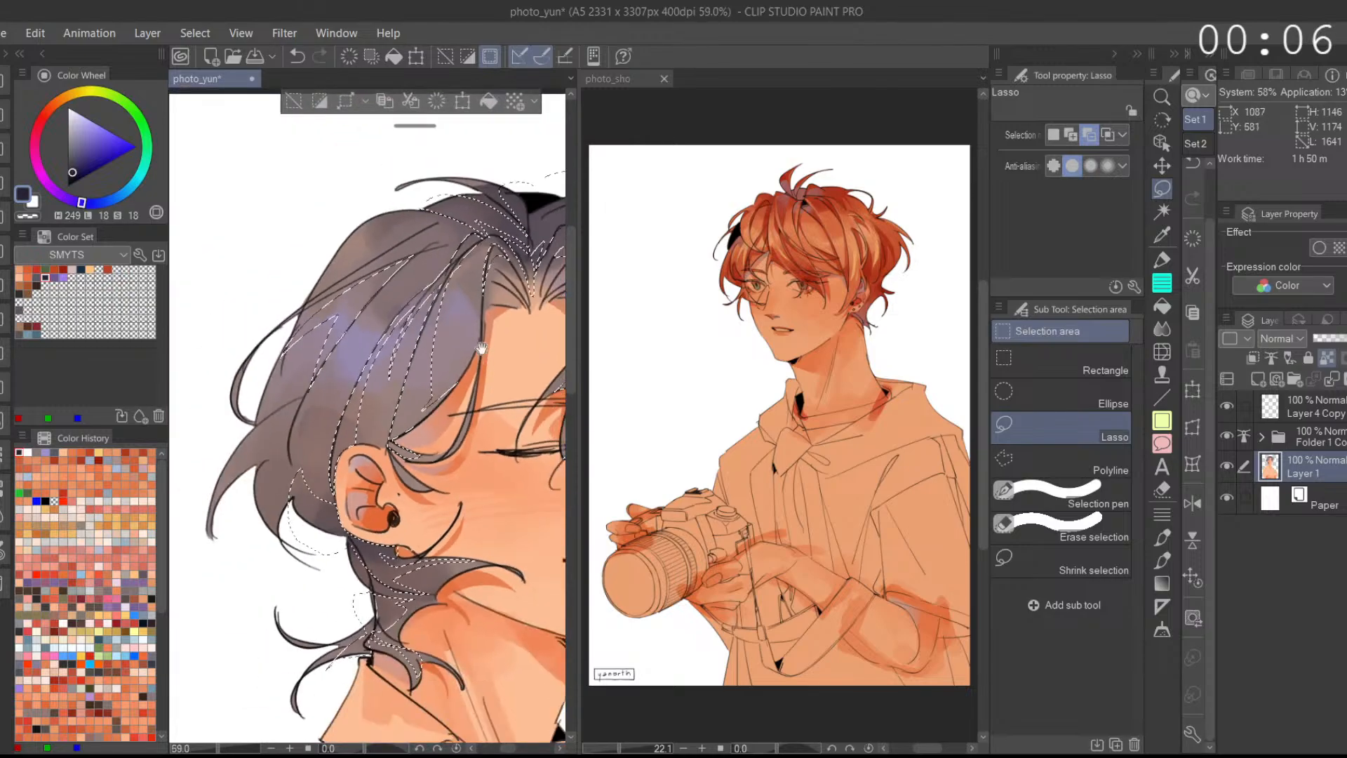
left_click_drag(453, 507, 458, 519)
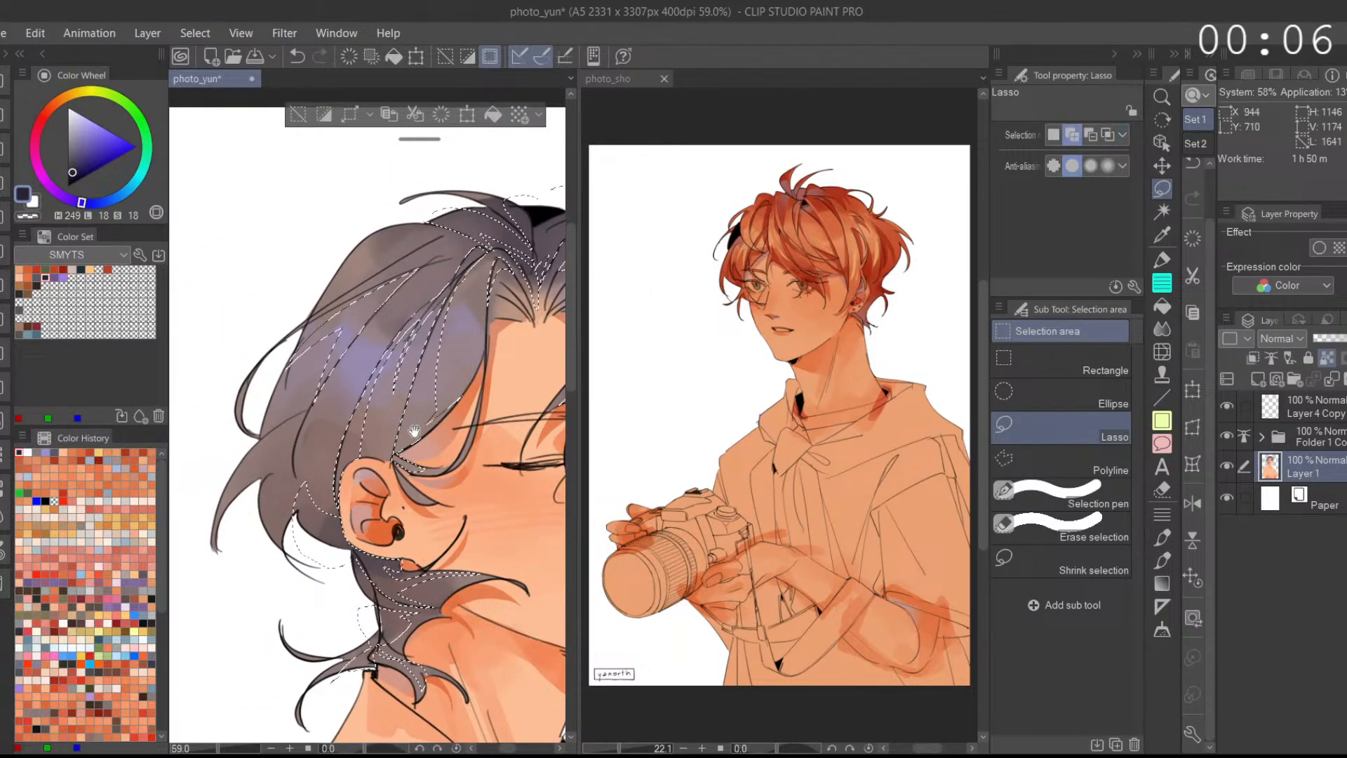
Step: Mirror the canvas view and add shadow strands at the crown of the side hair to the lasso selection
left_click_drag(419, 428, 412, 445)
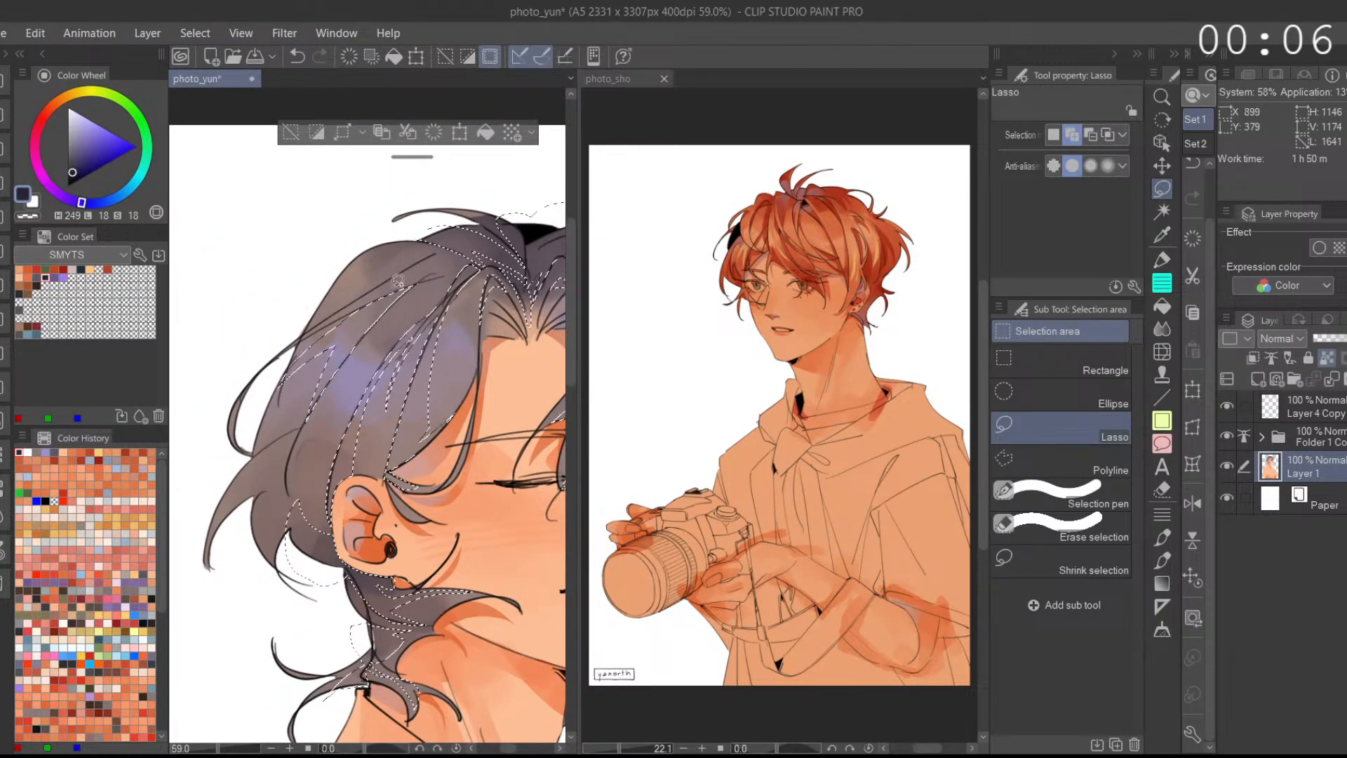
key("h")
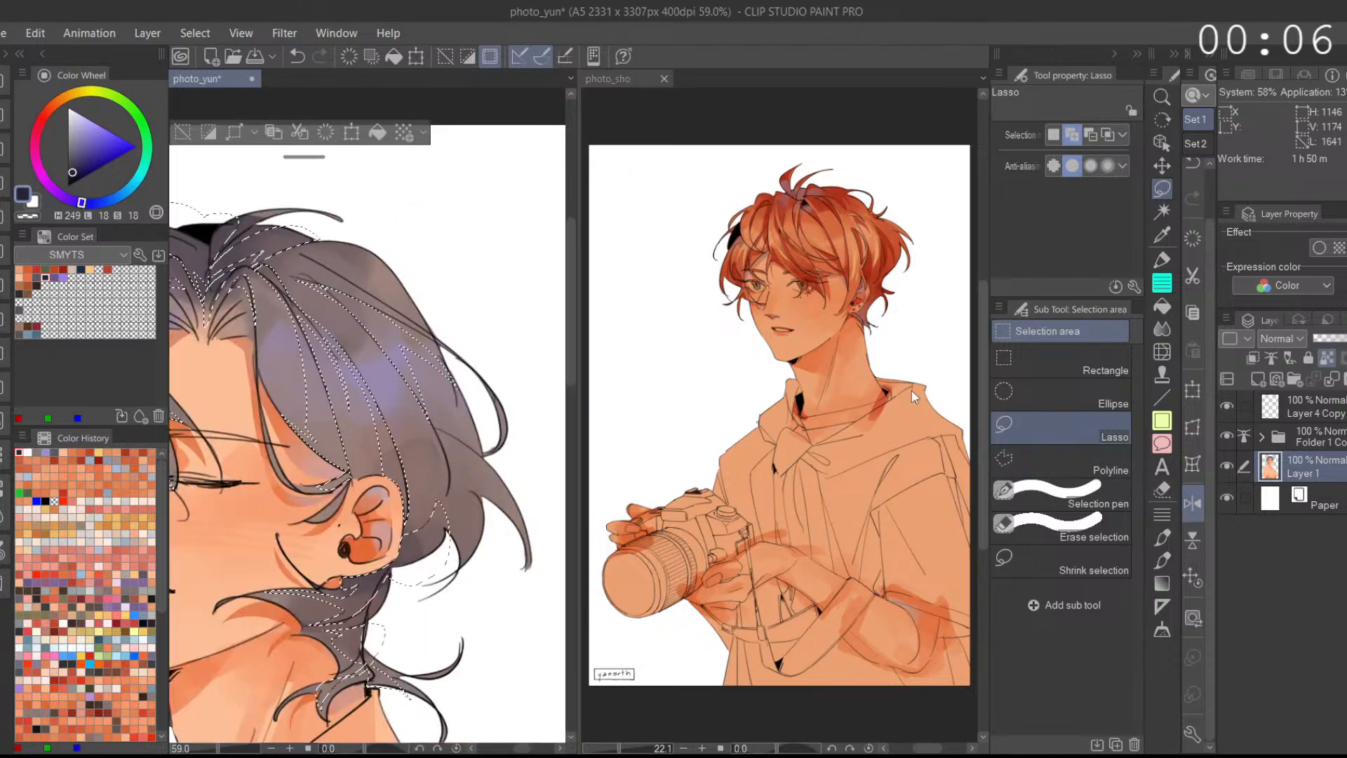
left_click_drag(421, 379, 472, 343)
scroll(472, 330, "down", 2)
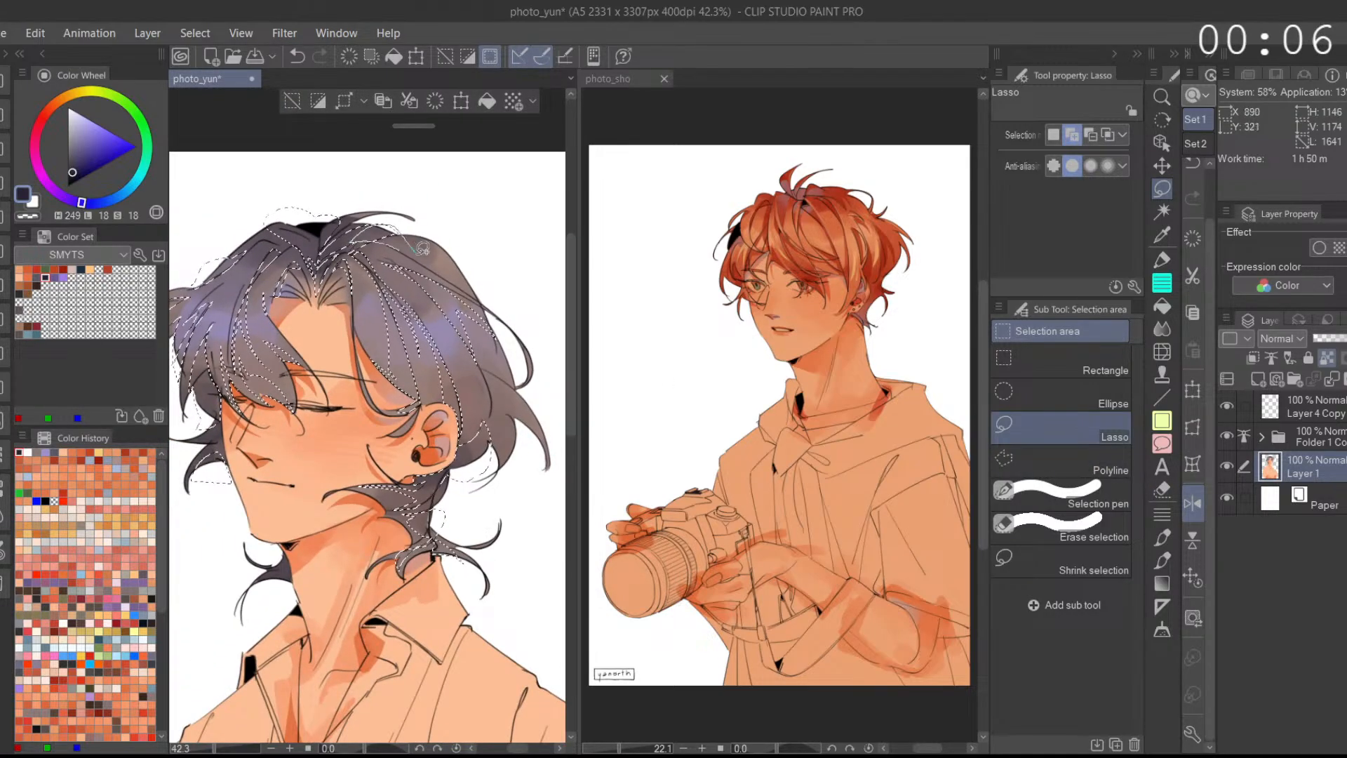
left_click_drag(464, 264, 492, 232)
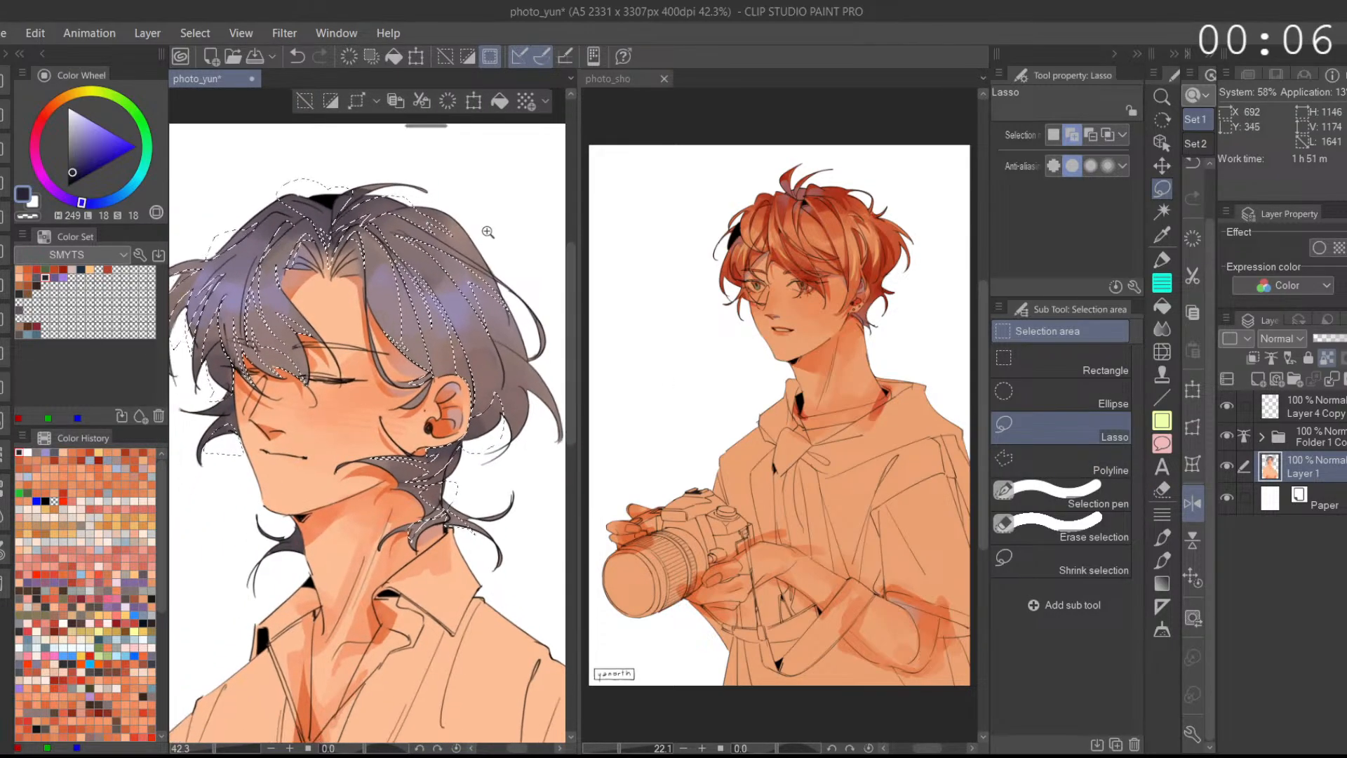
scroll(493, 232, "down", 2)
scroll(486, 277, "up", 1)
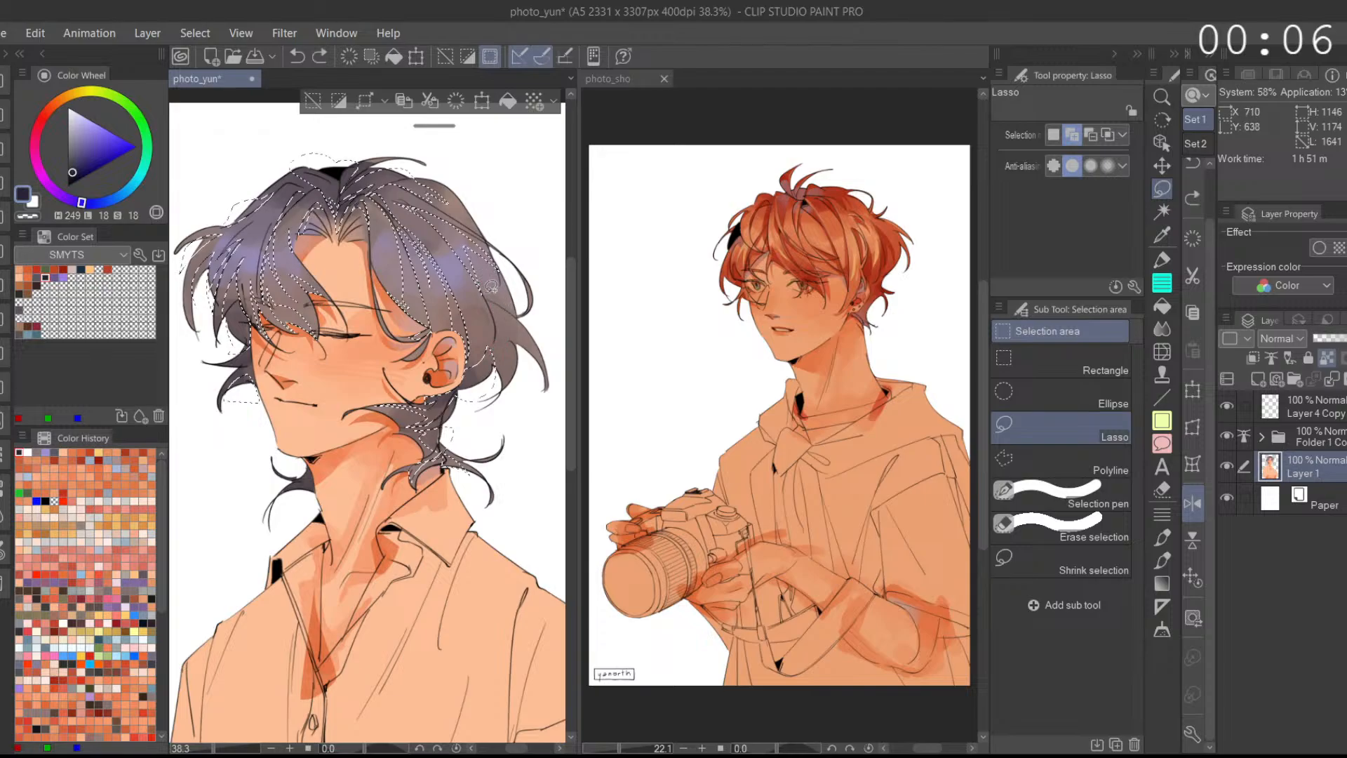
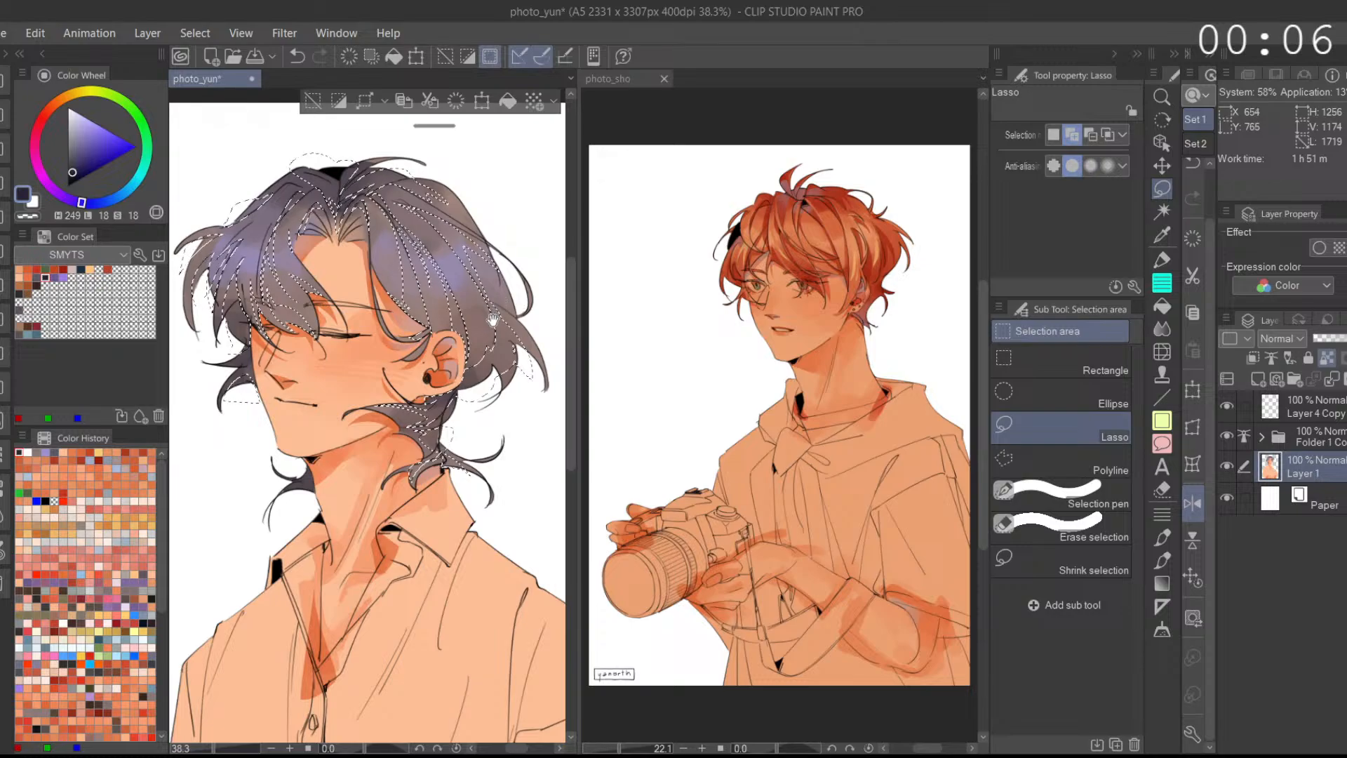
Step: Fill the selected hair shadow strands with dark violet using the Aマーカー brush at size 324.4
left_click_drag(494, 320, 481, 385)
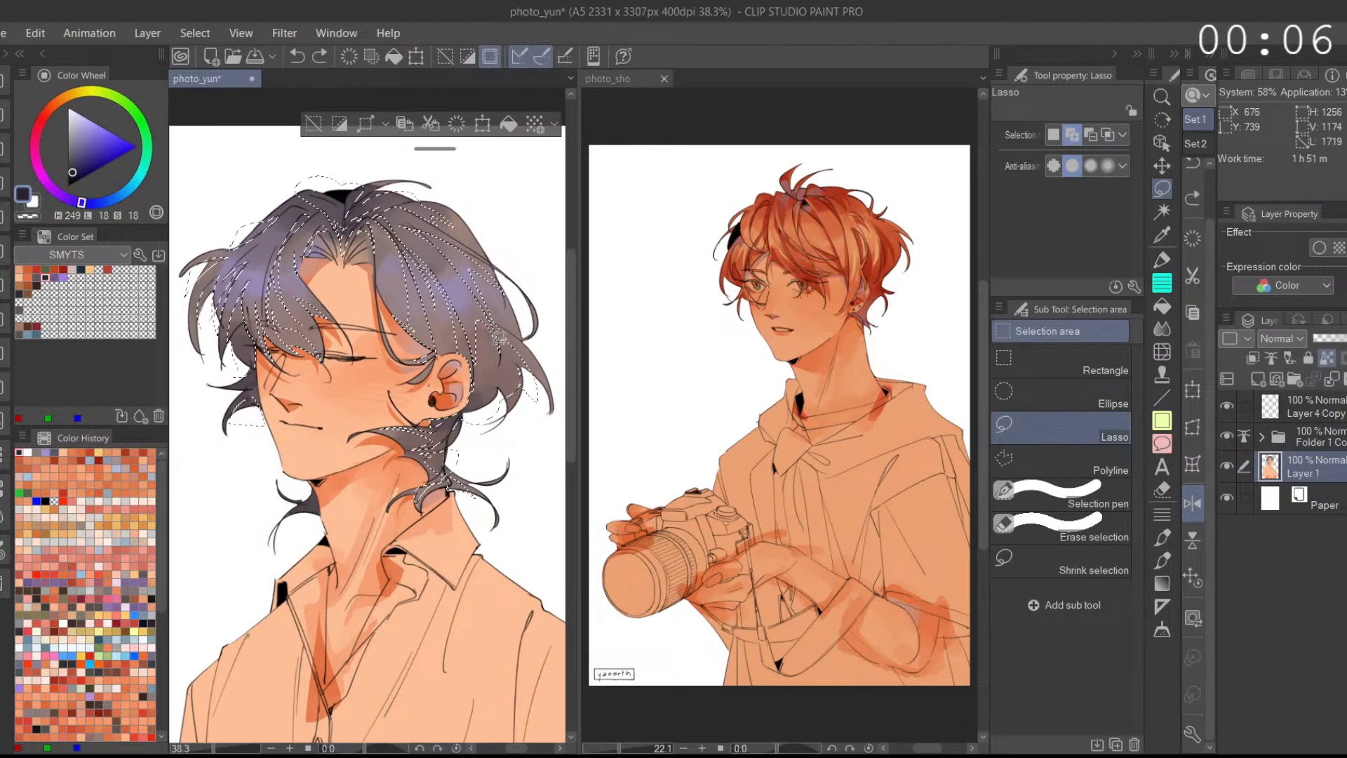
left_click_drag(511, 356, 517, 384)
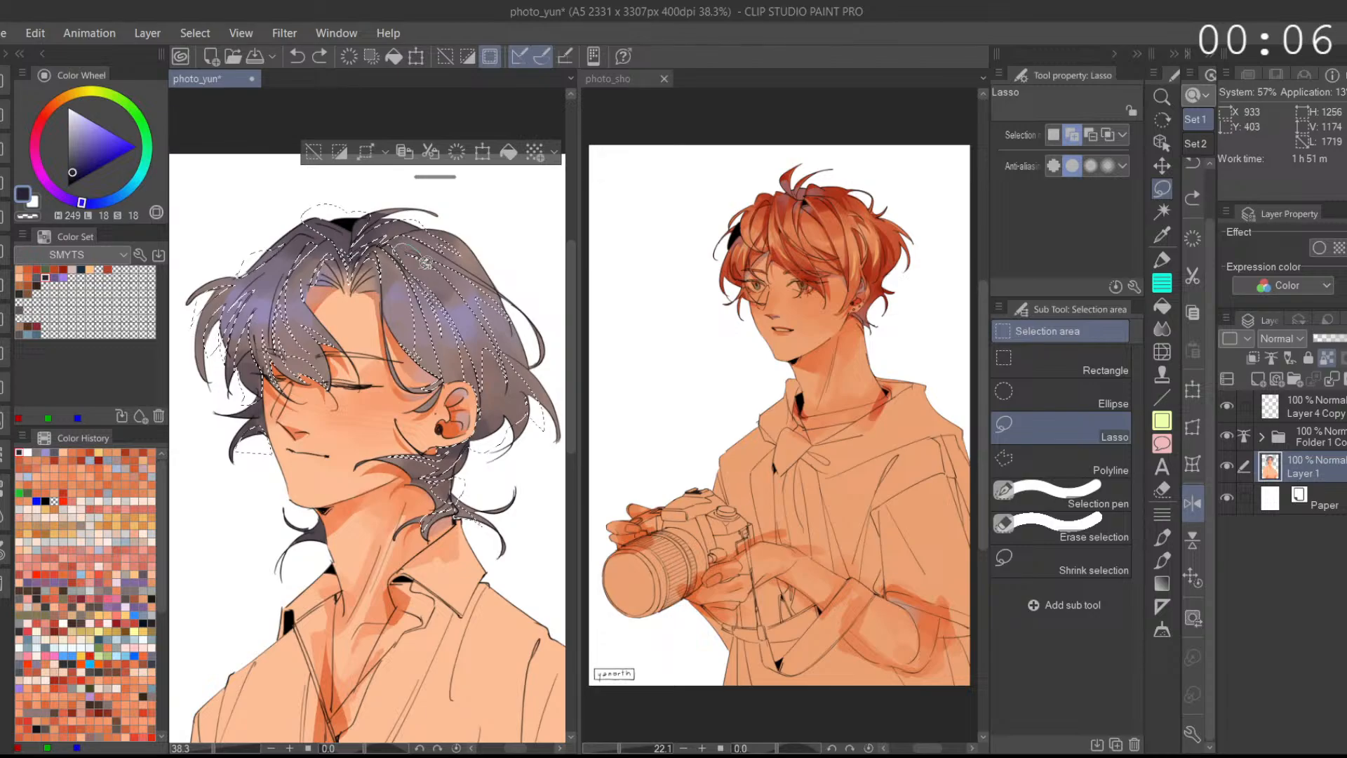
scroll(412, 110, "down", 2)
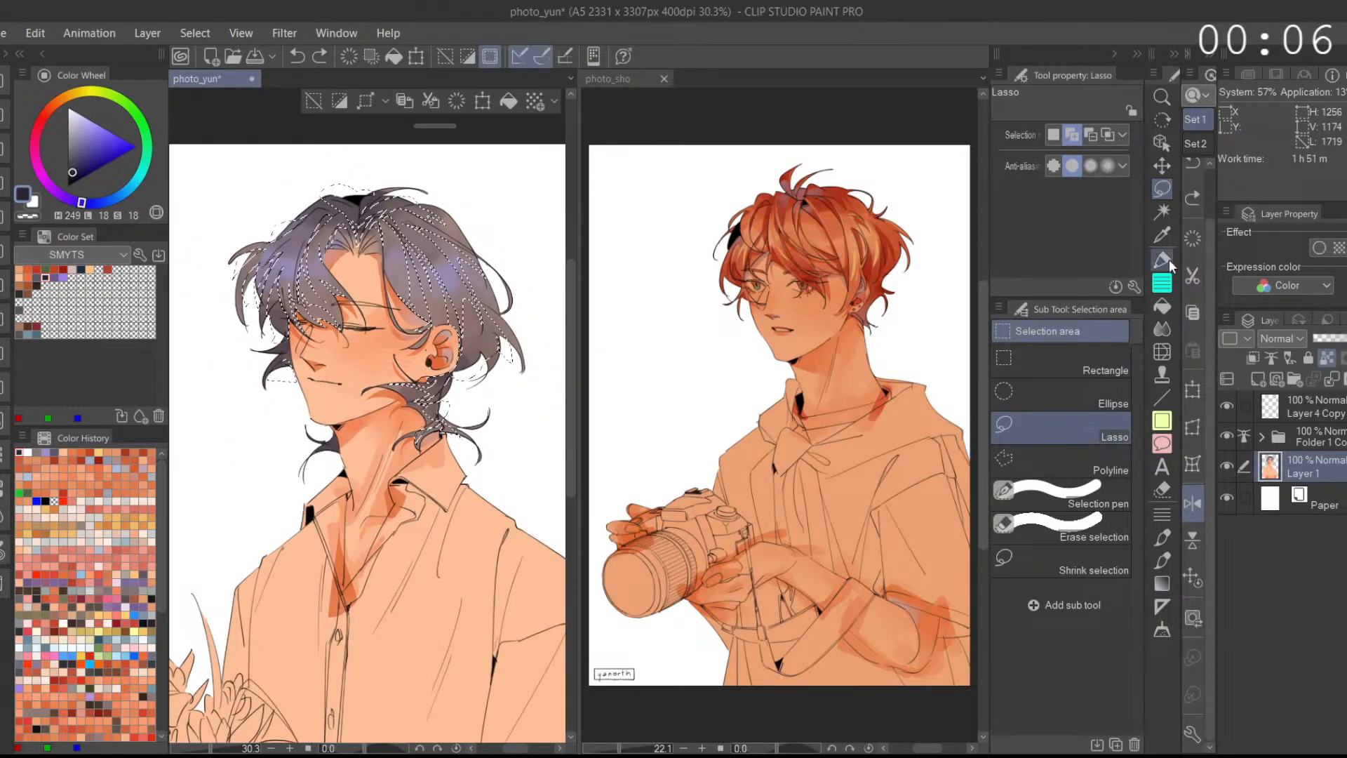
left_click(1167, 255)
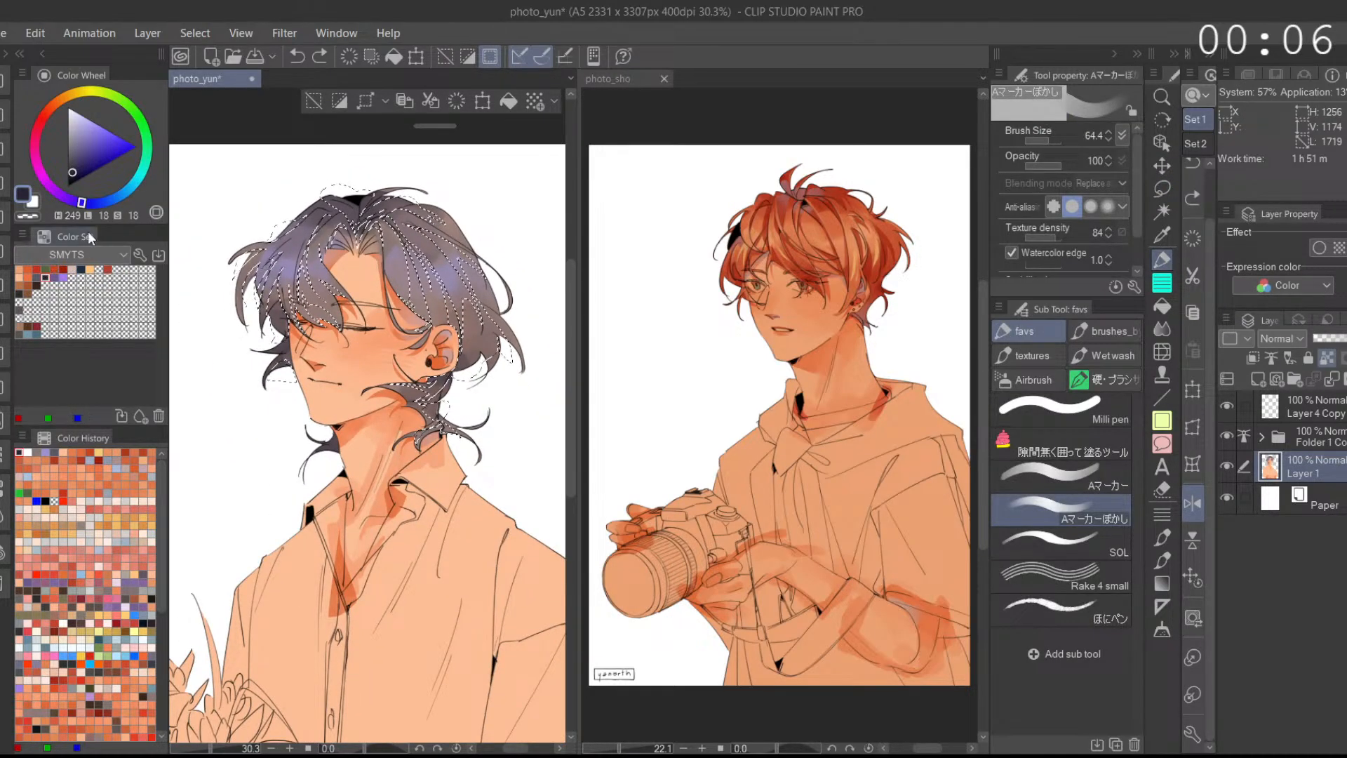
left_click(1080, 484)
left_click(1055, 141)
mouse_move(431, 404)
left_mouse_down()
mouse_move(333, 414)
mouse_move(493, 265)
left_mouse_up()
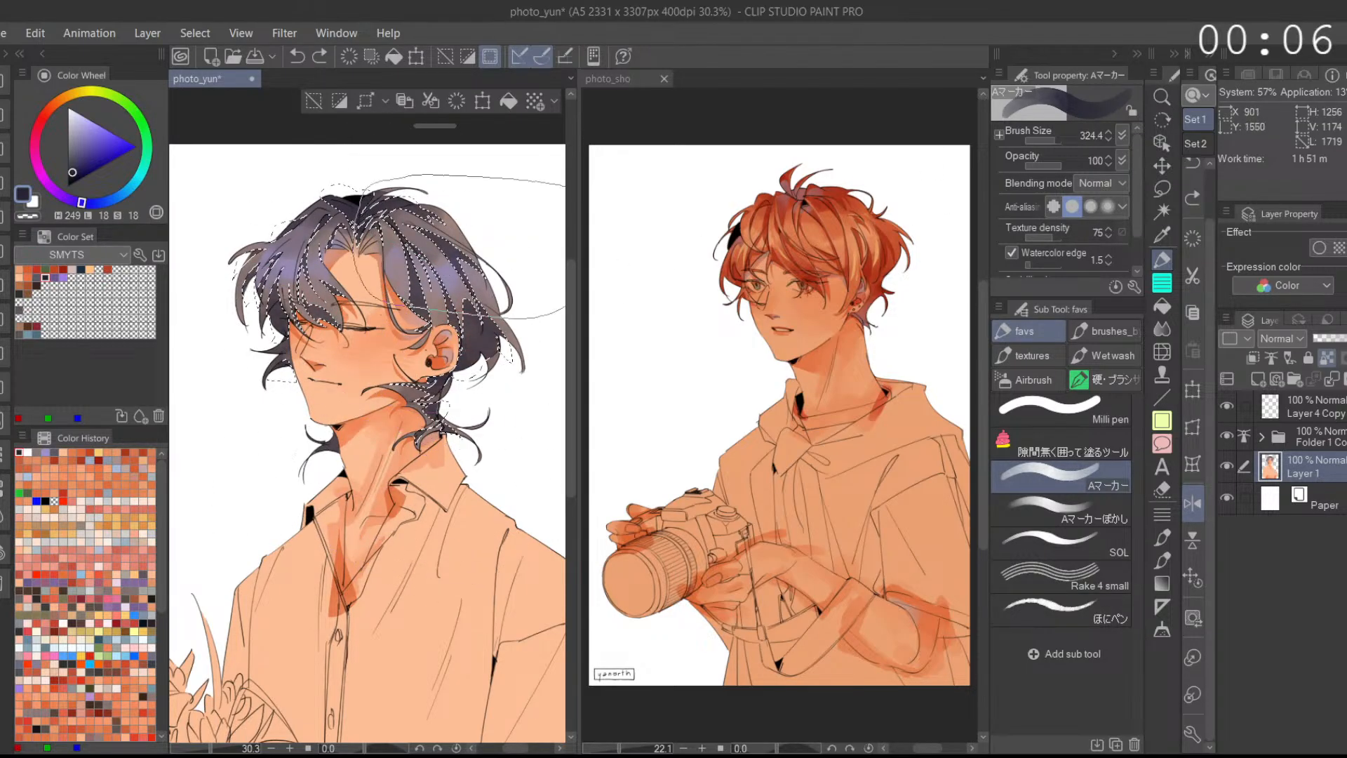
Step: Review the shaded hair without the selection outline in a mirrored canvas view, and restore the selection
left_click(315, 101)
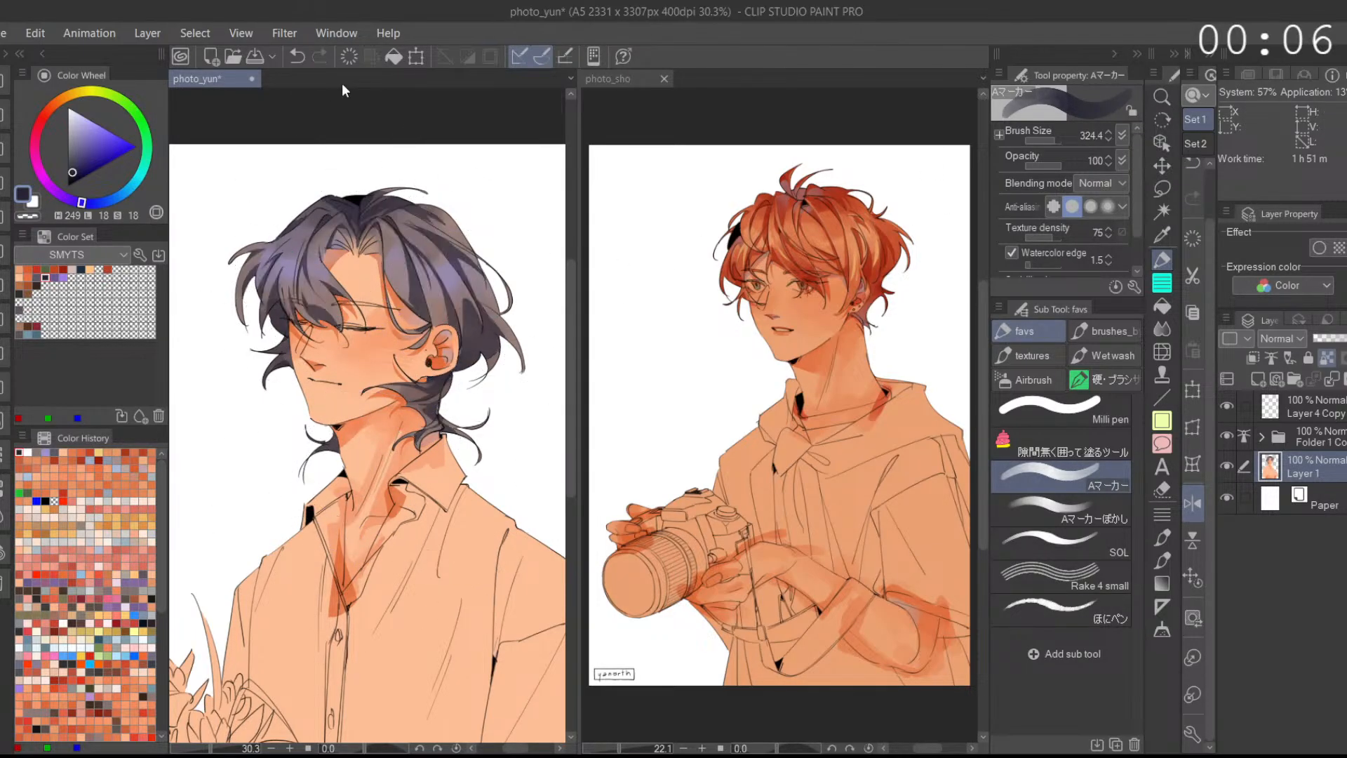
left_click(1194, 535)
left_click(1193, 506)
left_click(1193, 535)
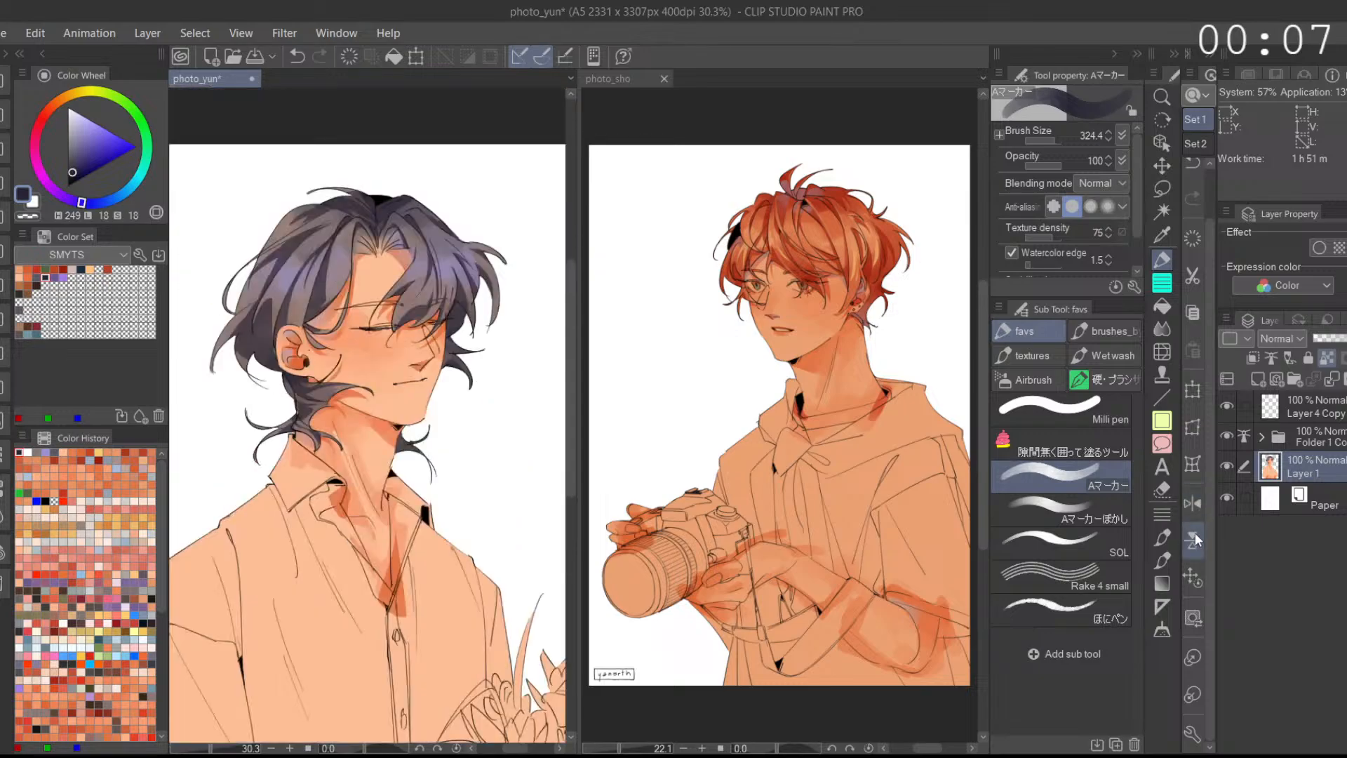
key("ctrl+z")
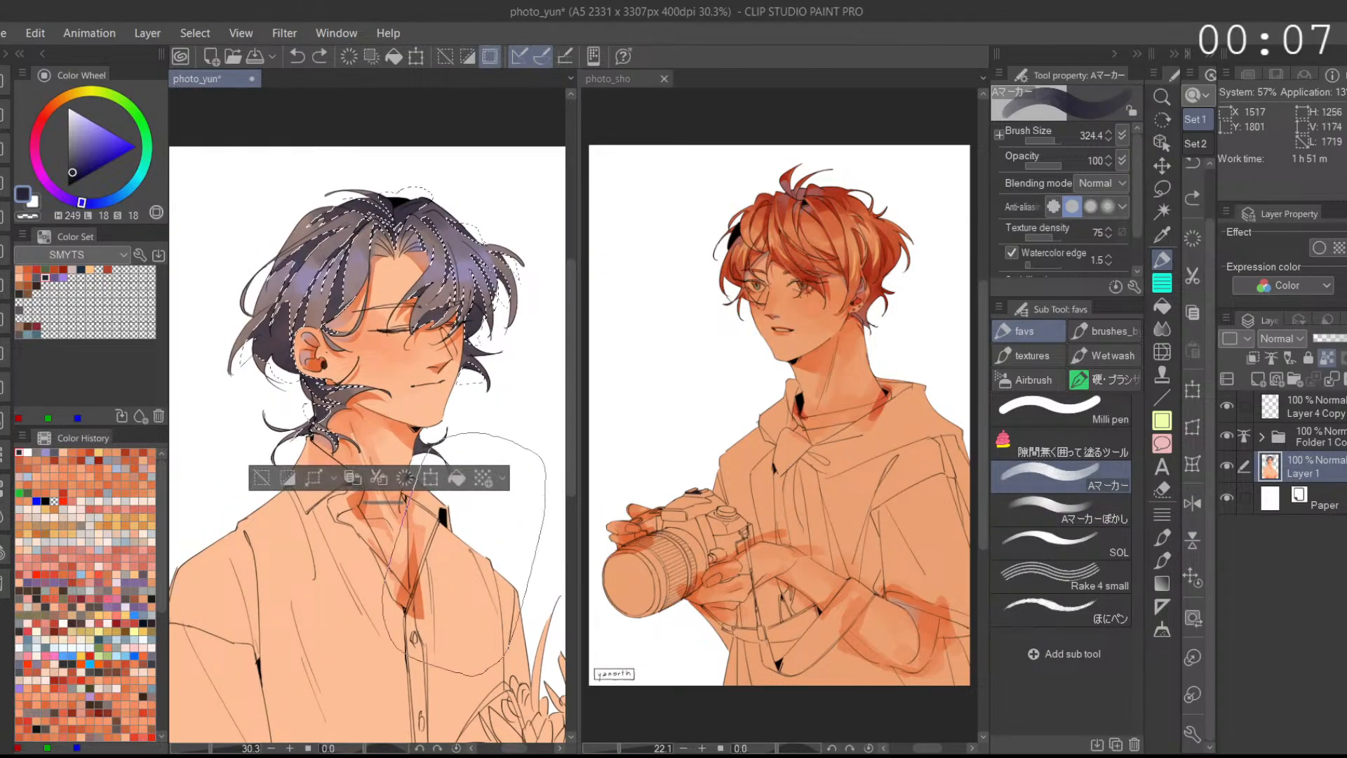
Step: Lighten the selected shadow at the crown's parting with pale grey-blue (RGB 159, 168, 192) at brush size 118.1
left_click_drag(86, 113, 84, 133)
scroll(276, 204, "up", 2)
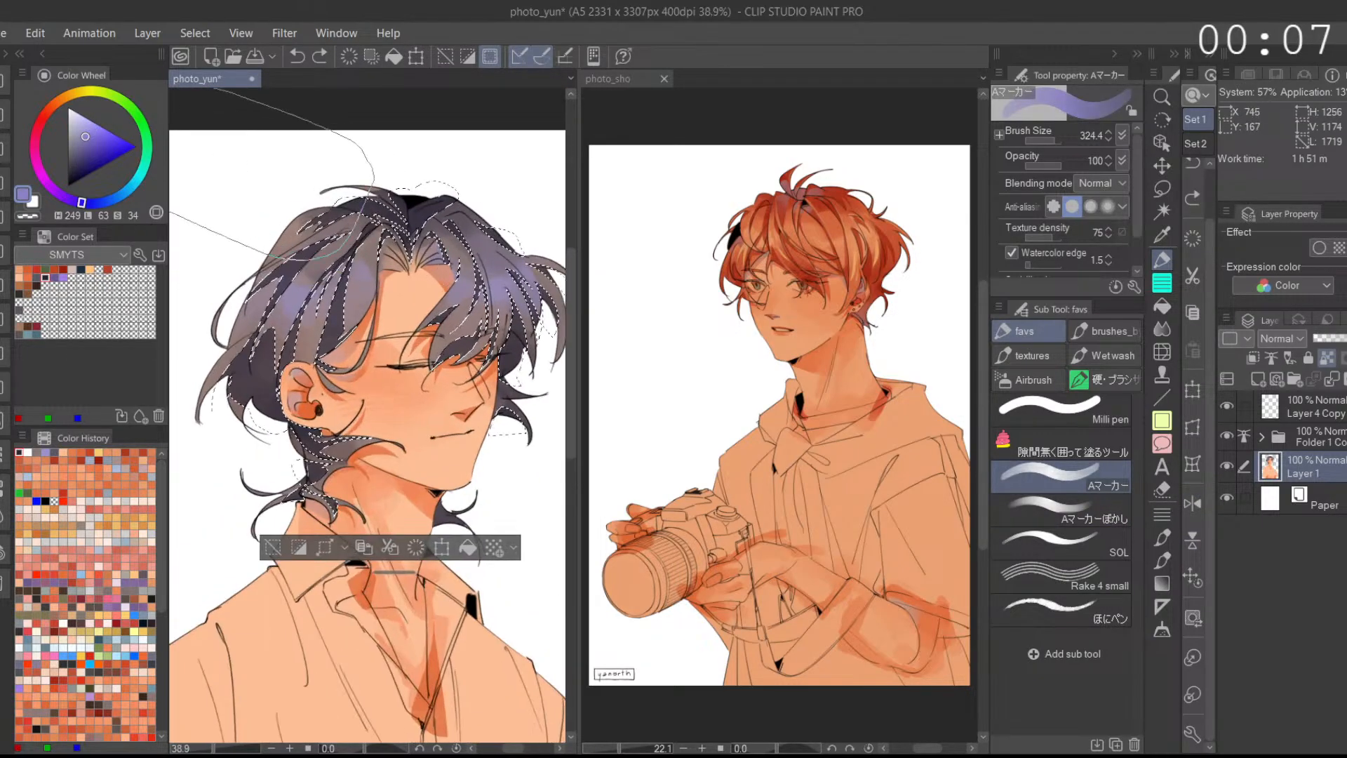
left_click(81, 128)
left_click(119, 212)
left_click_drag(459, 176, 438, 184)
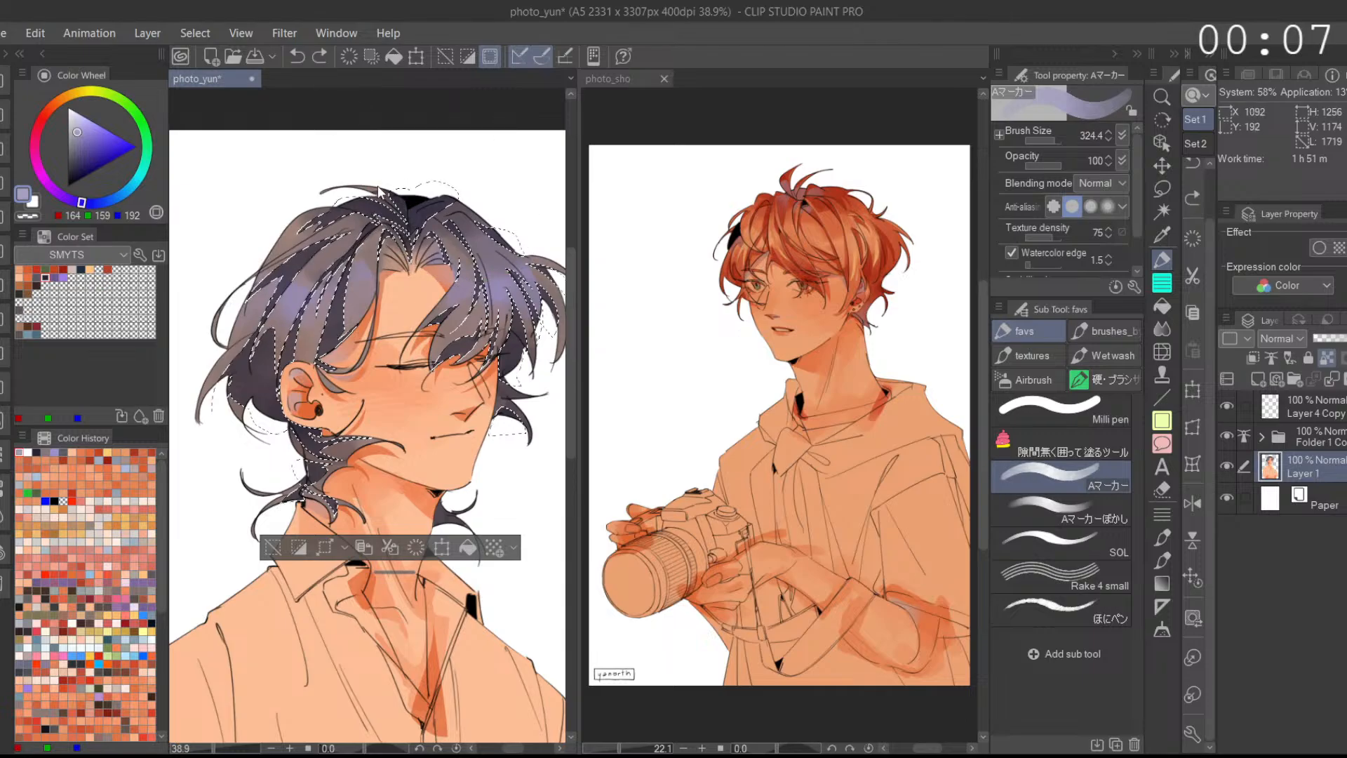
left_click_drag(1054, 142, 1050, 142)
left_click(106, 201)
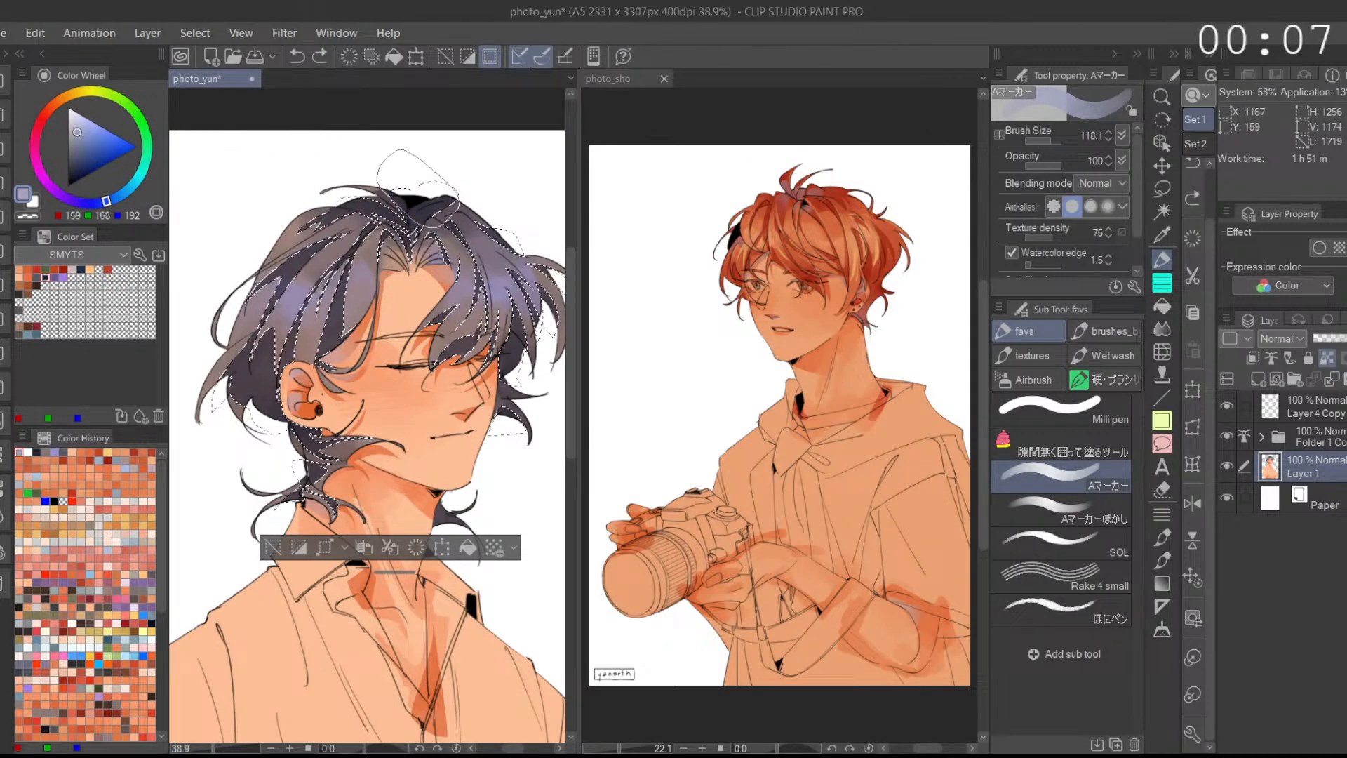
scroll(410, 209, "up", 5)
left_click_drag(421, 210, 428, 214)
scroll(435, 214, "down", 5)
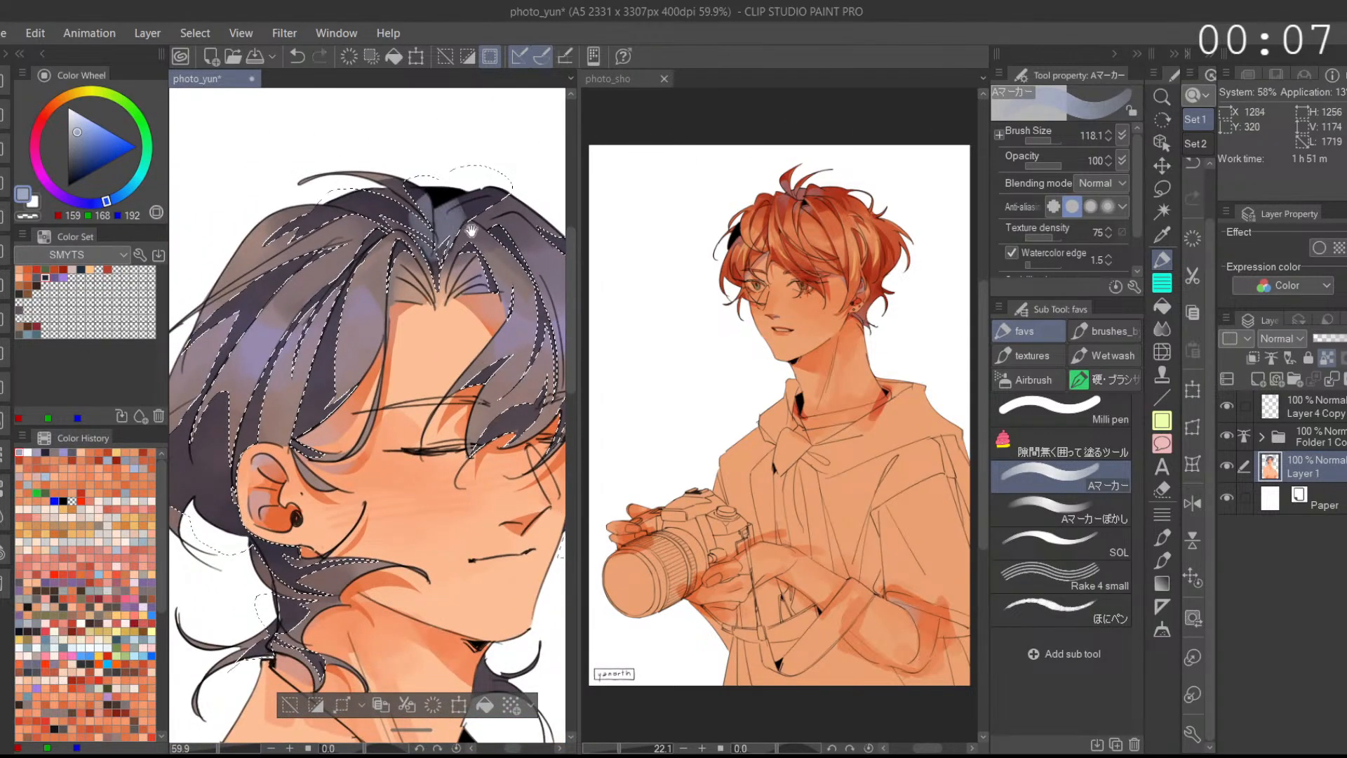
Step: Blend the grey-blue tone at the parting into the surrounding hair shadows with the Aマーカーぼかし brush
left_click(1080, 509)
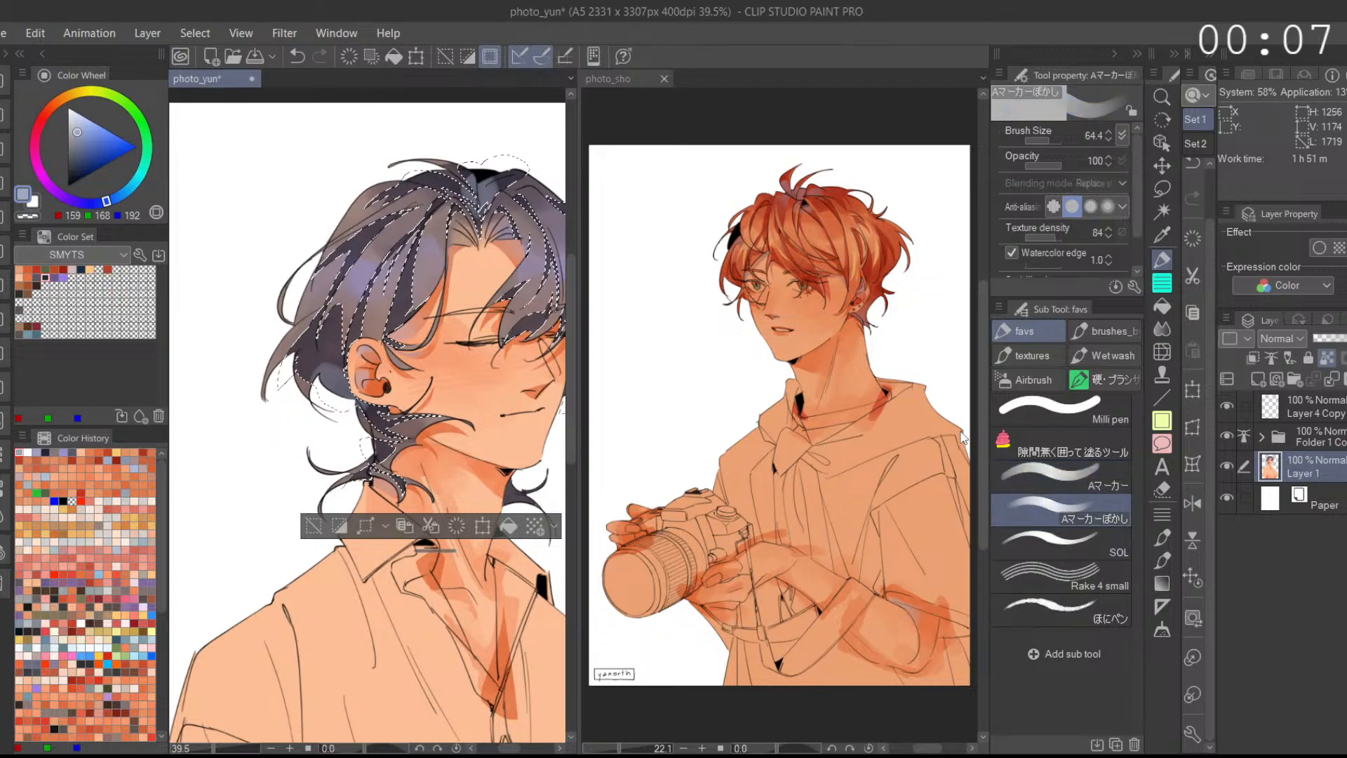
scroll(320, 379, "up", 3)
scroll(354, 389, "down", 3)
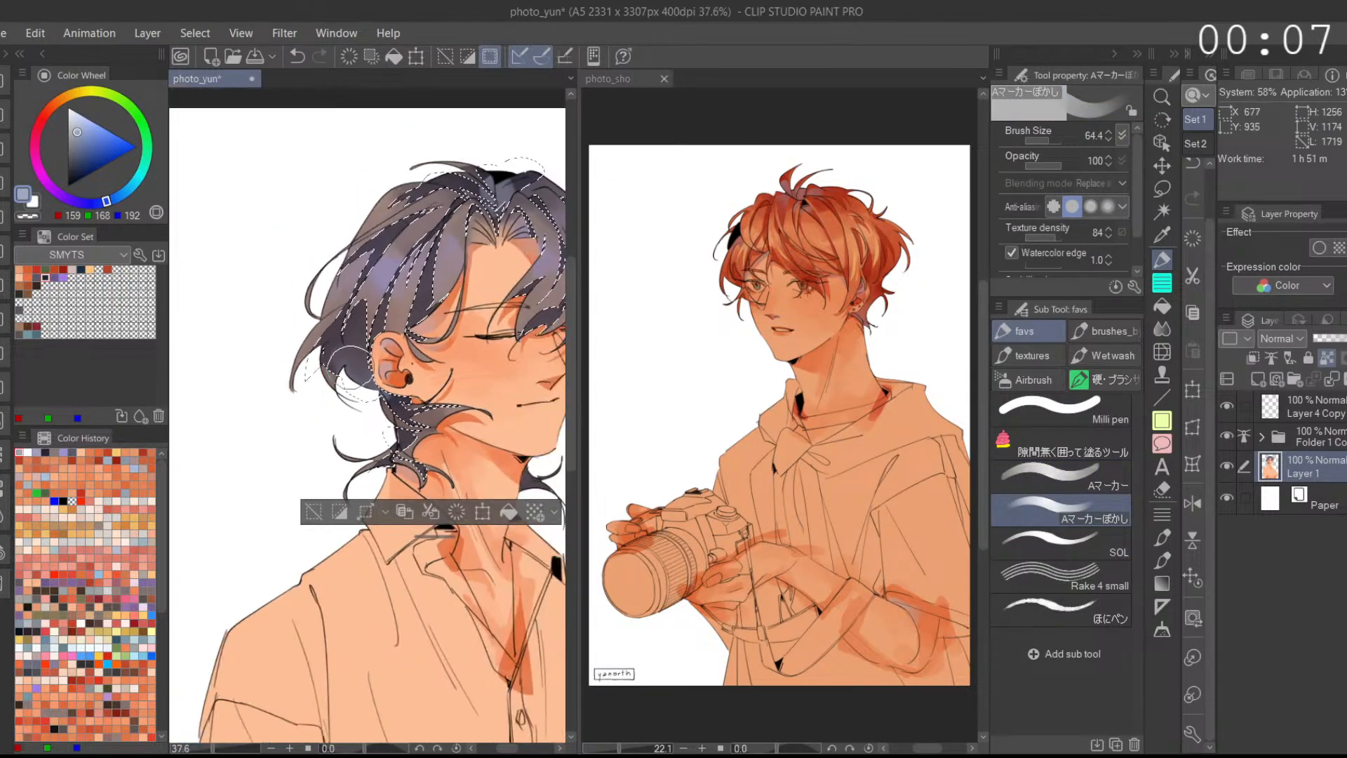
scroll(421, 414, "up", 4)
mouse_move(461, 257)
left_mouse_down()
mouse_move(436, 237)
mouse_move(467, 286)
mouse_move(424, 279)
mouse_move(517, 299)
mouse_move(475, 283)
mouse_move(526, 255)
left_mouse_up()
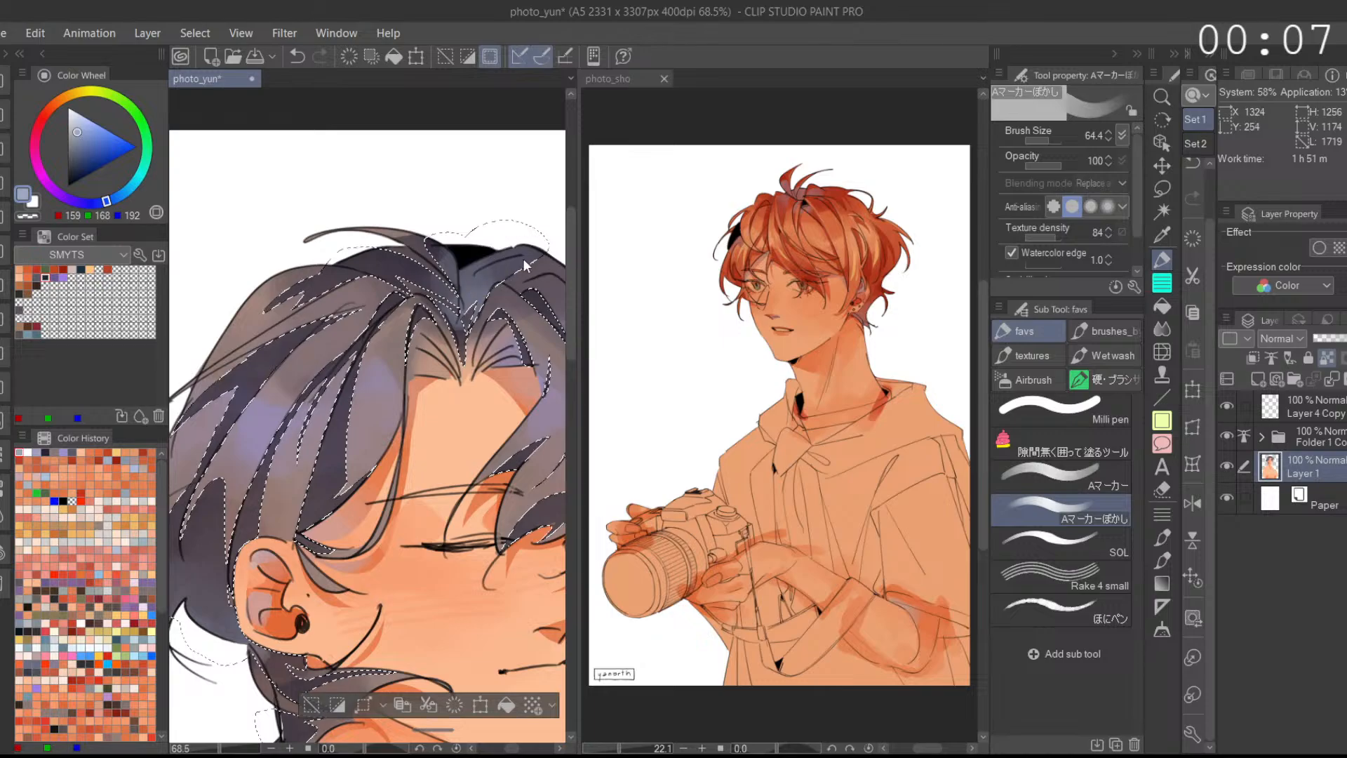
scroll(474, 240, "down", 2)
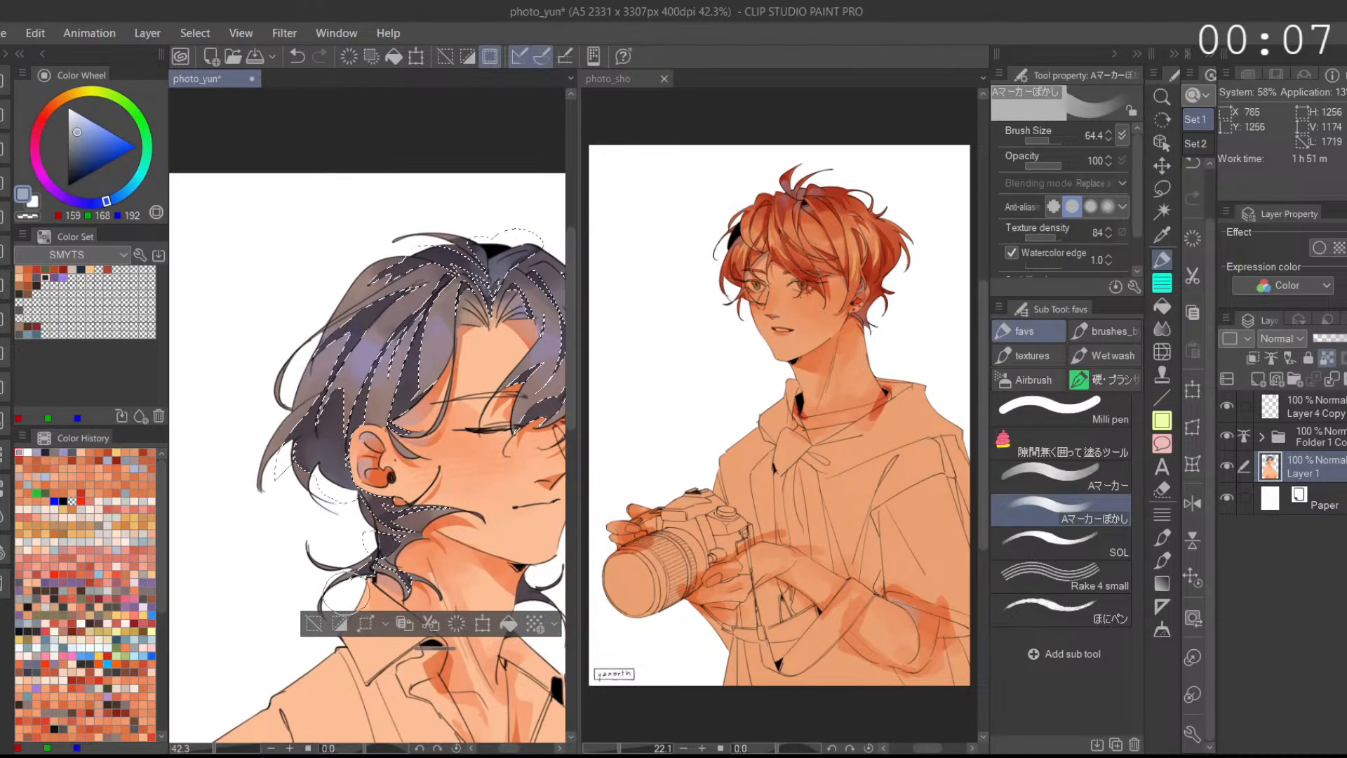
Step: Check the blended hair from farther out without the selection, and bring the selection back
key("ctrl+d")
scroll(453, 394, "down", 3)
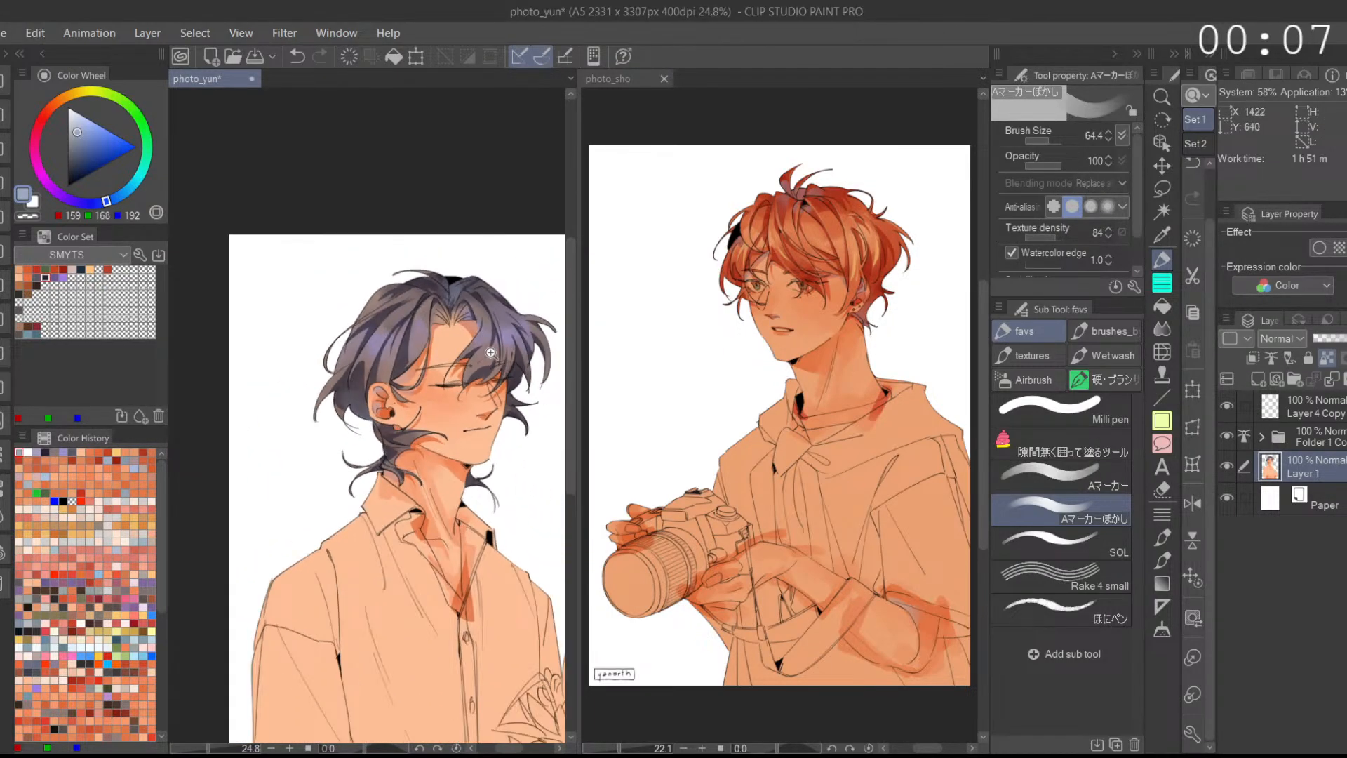
key("ctrl+z")
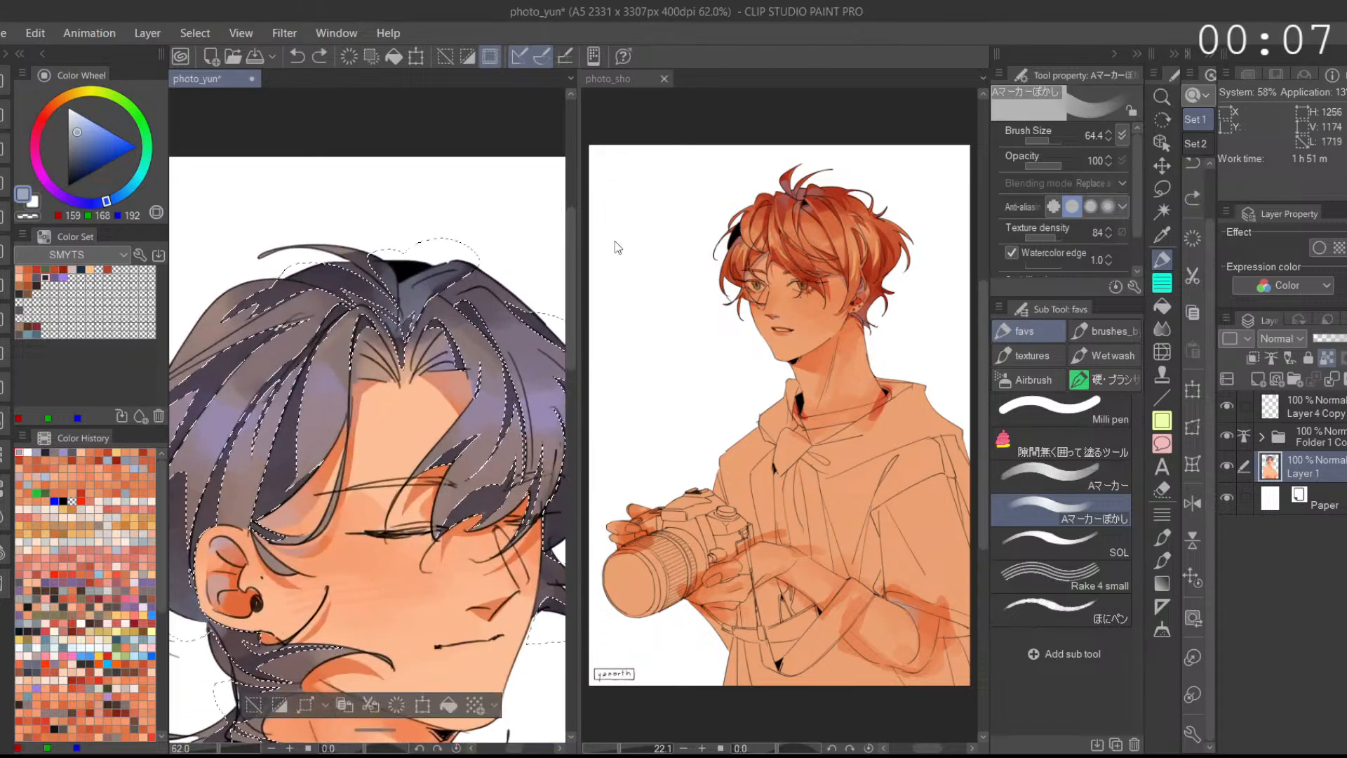
Step: Darken the selected crown shadow beside the parting with dark violet (RGB 39, 37, 53) using the Aマーカー brush
left_click(1048, 477)
left_click(56, 269)
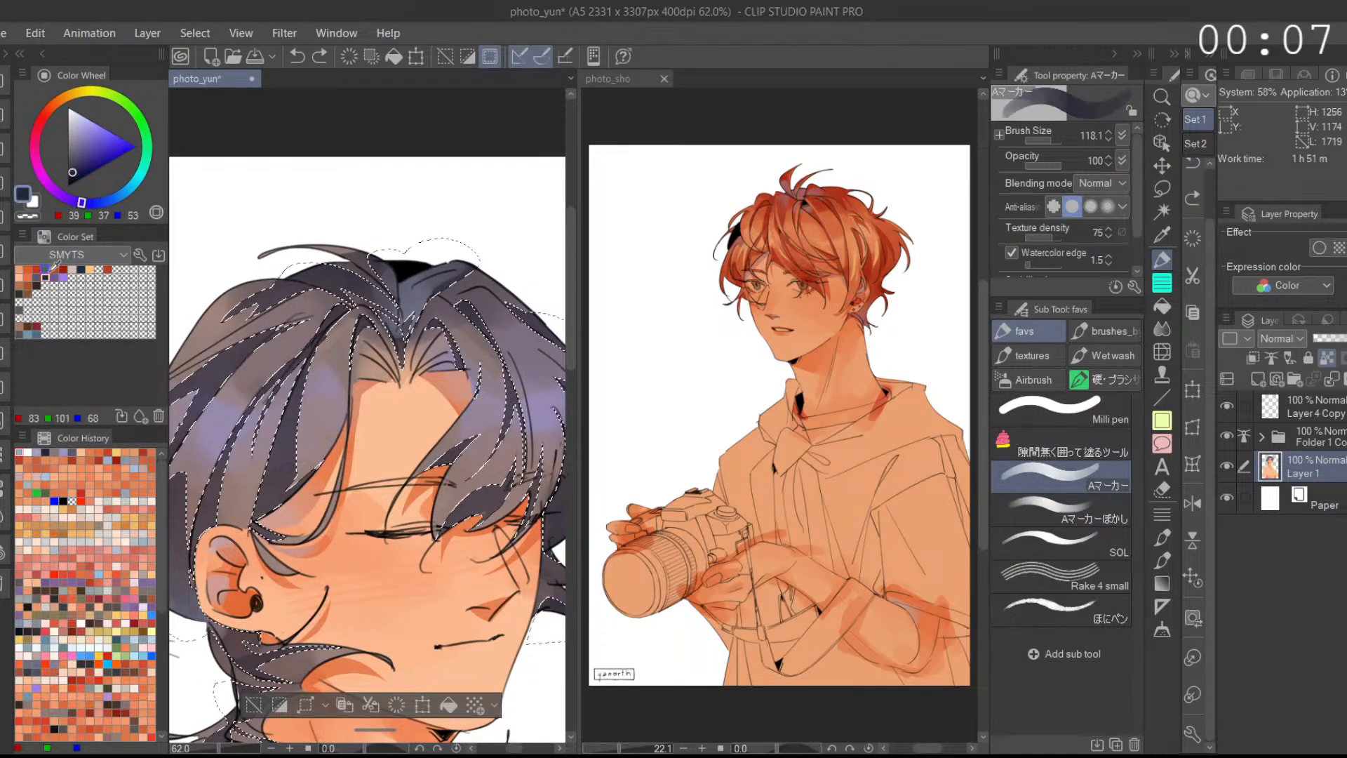
scroll(358, 256, "up", 2)
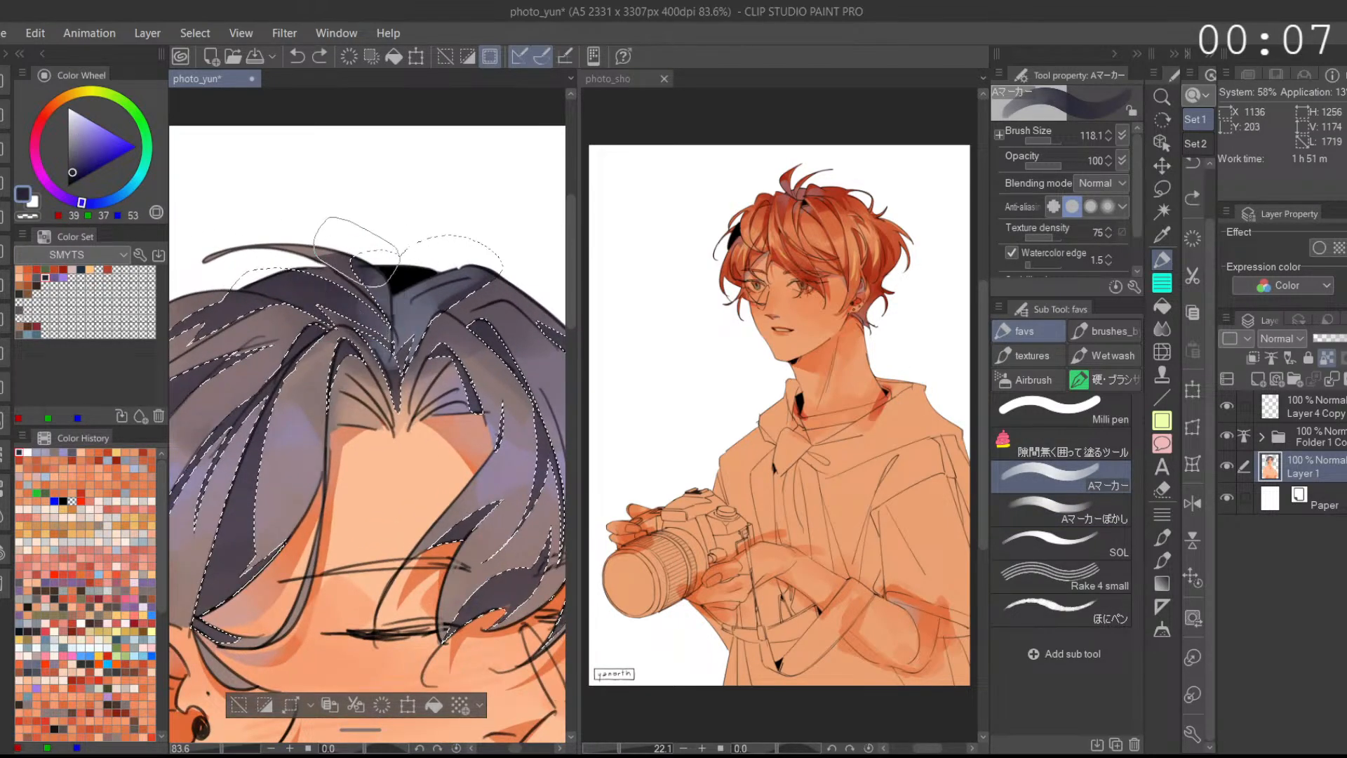
scroll(424, 204, "down", 5)
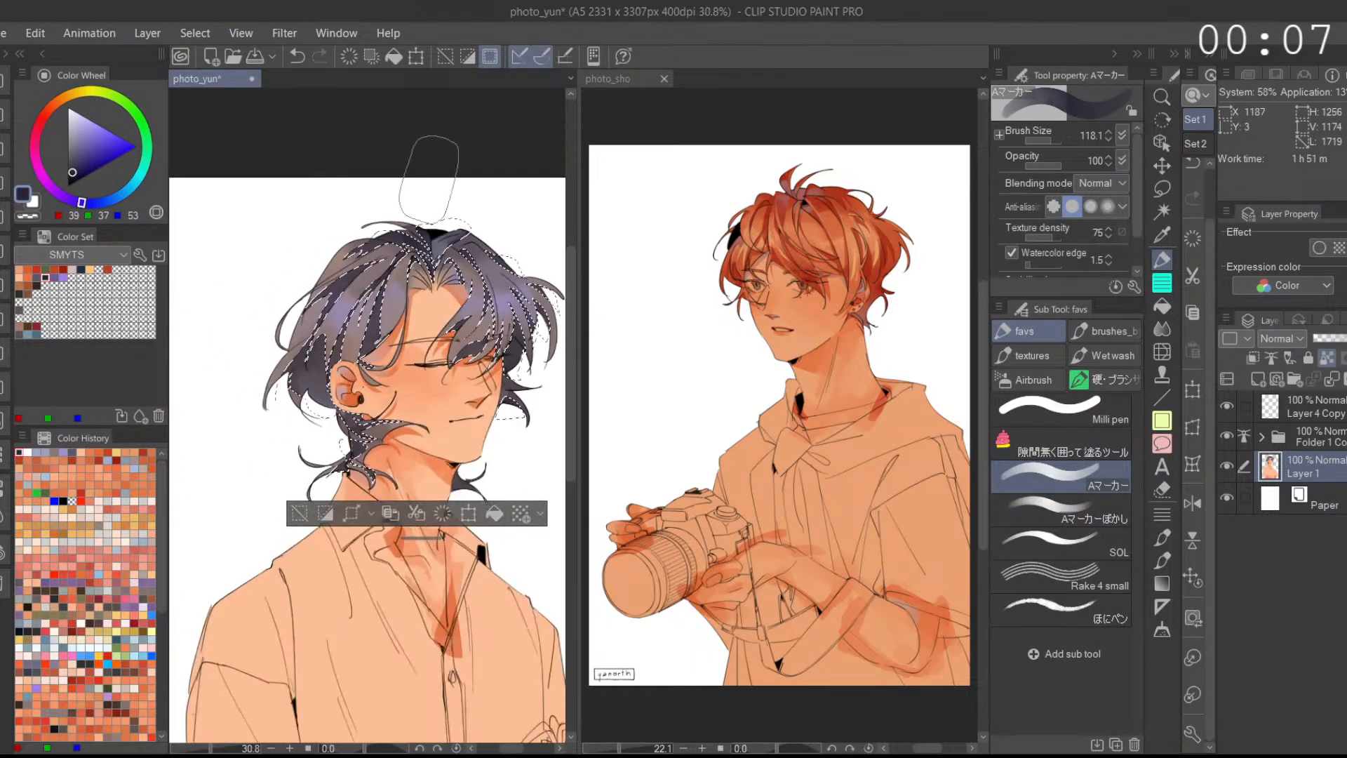
left_click(296, 513)
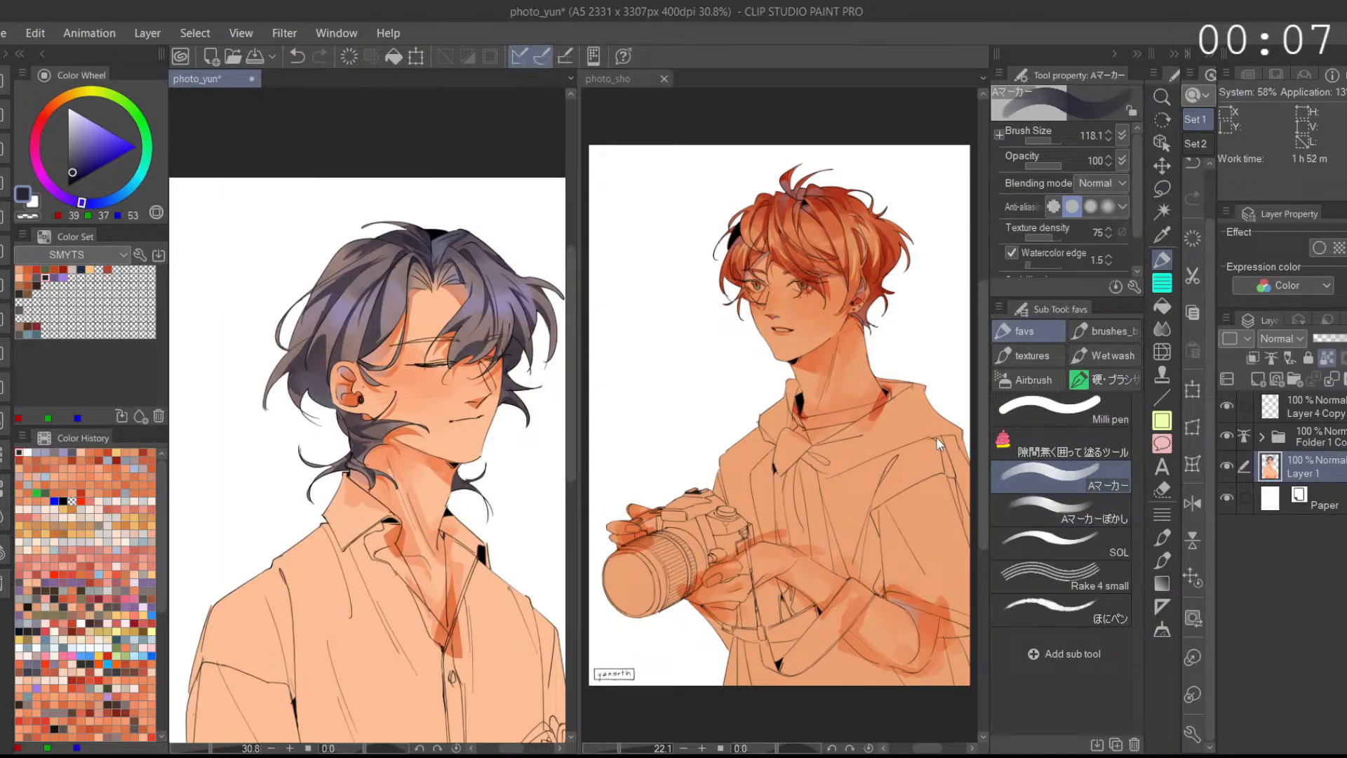
key("ctrl+z")
Step: Add a grey-blue (RGB 159, 168, 192) reflection on the shadowed crown lock, soften it with Aマーカーぼかし, and deselect
scroll(382, 235, "up", 5)
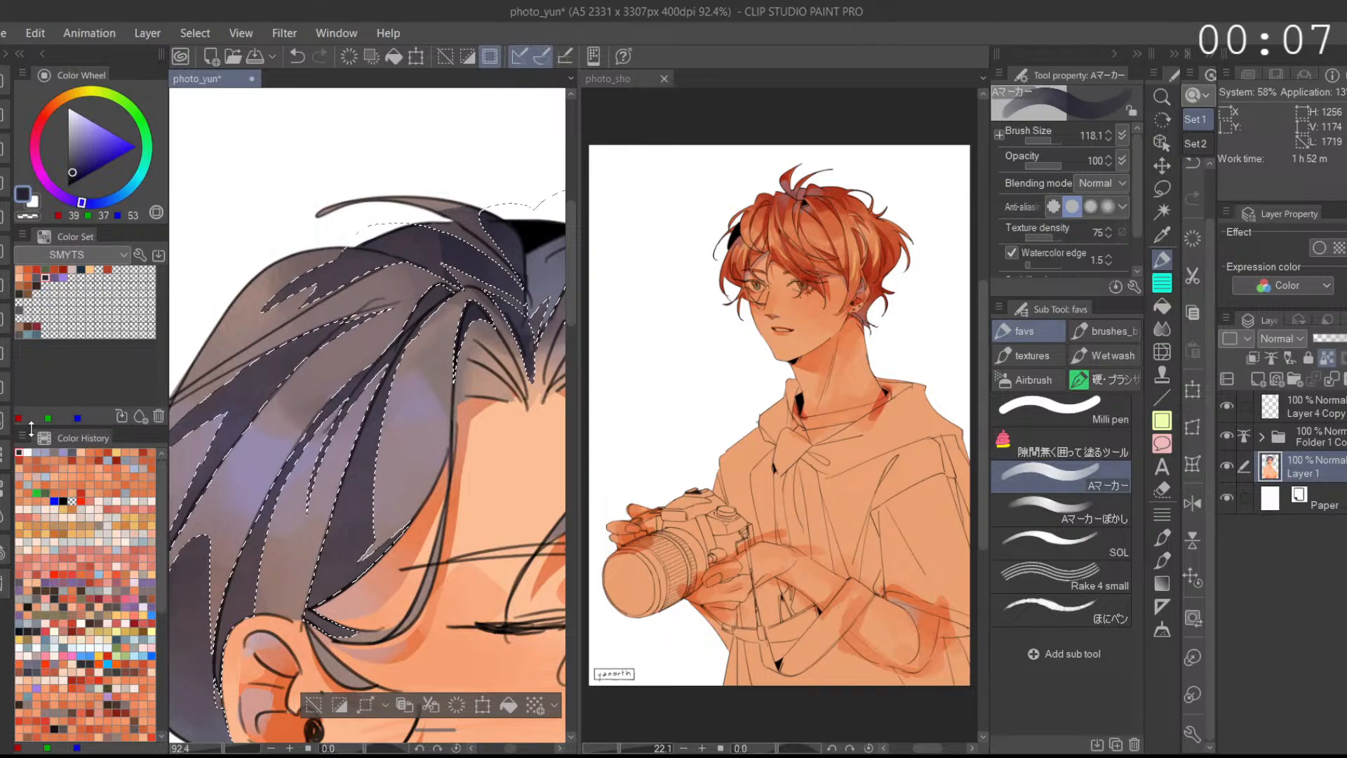
left_click(438, 242, "alt")
key("ctrl+z")
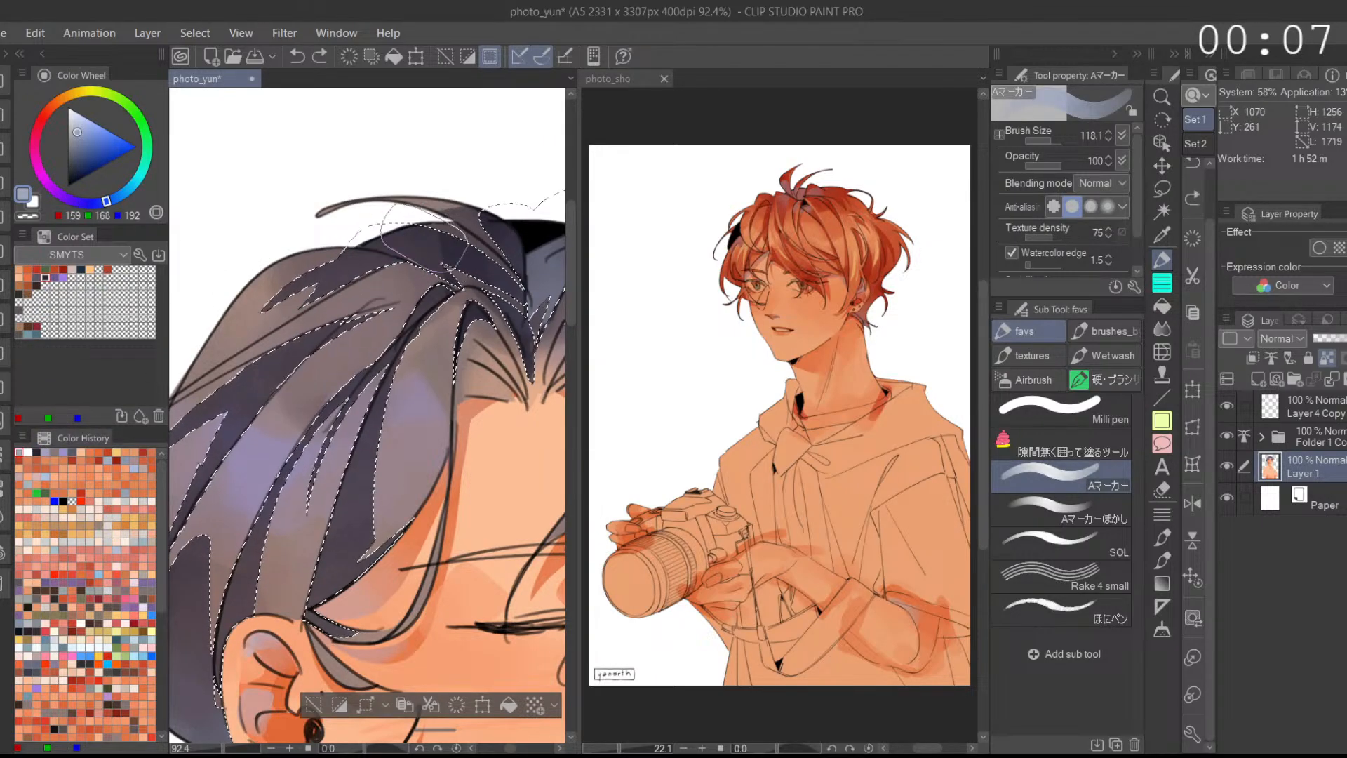
left_click_drag(353, 234, 370, 230)
left_click(1059, 511)
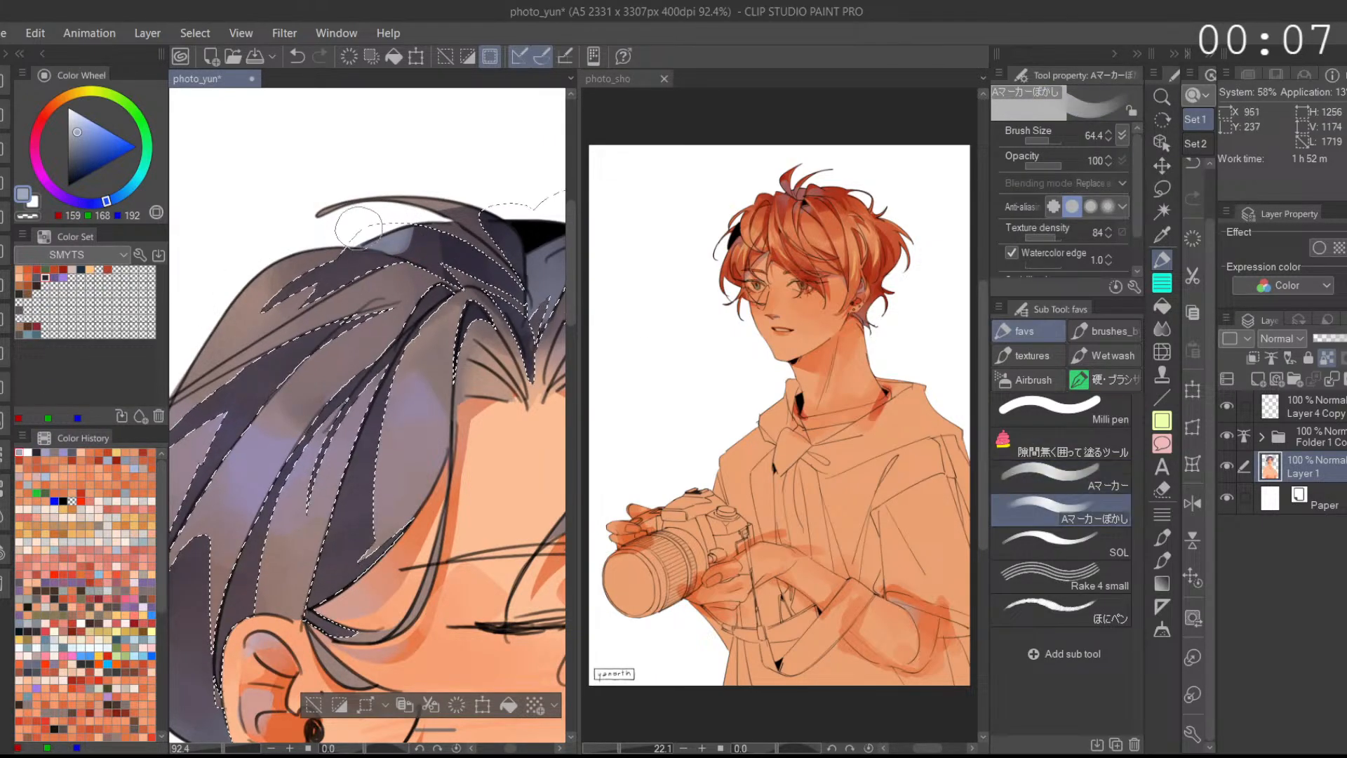
scroll(449, 238, "down", 3)
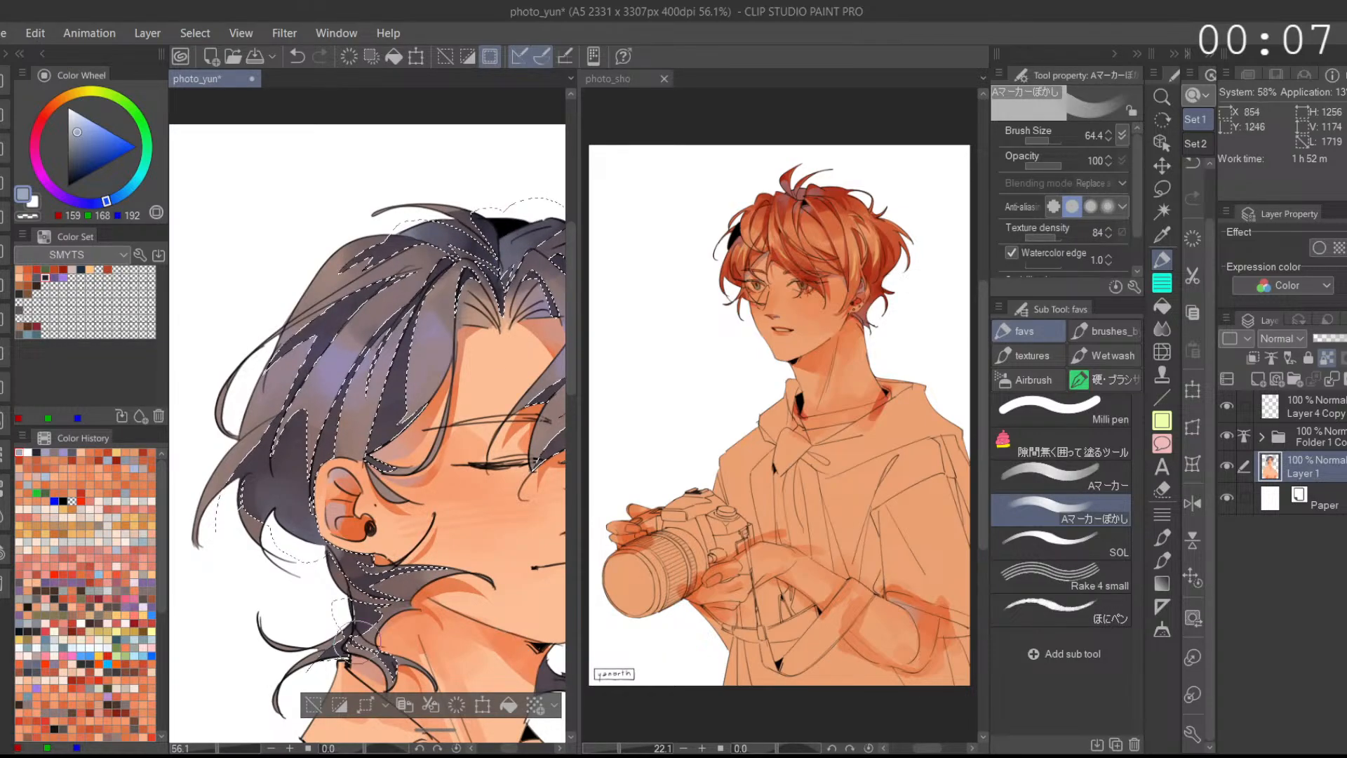
key("ctrl+d")
scroll(435, 450, "down", 3)
scroll(434, 450, "down", 2)
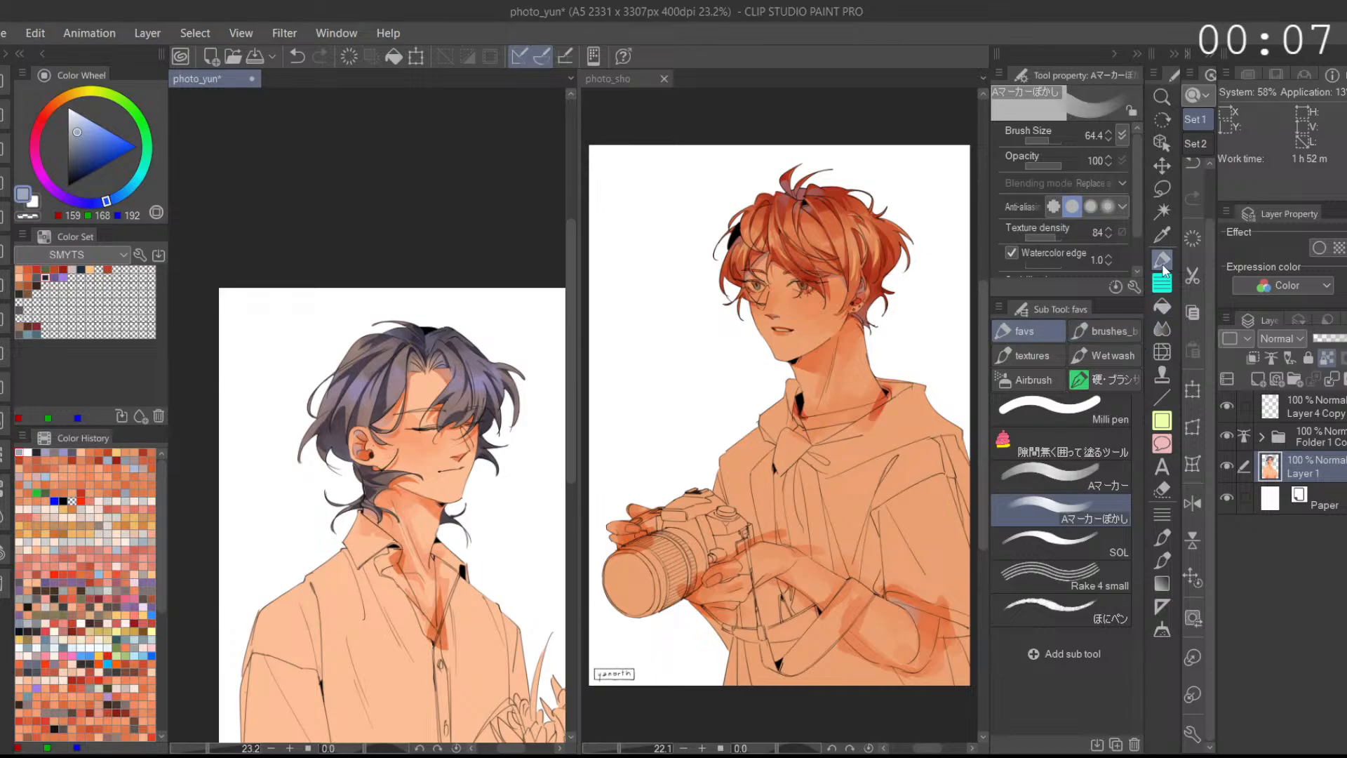
Step: Paint a lighter band across the side locks beside the forehead with the Aマーカー brush, undoing the last stroke
left_click(1083, 477)
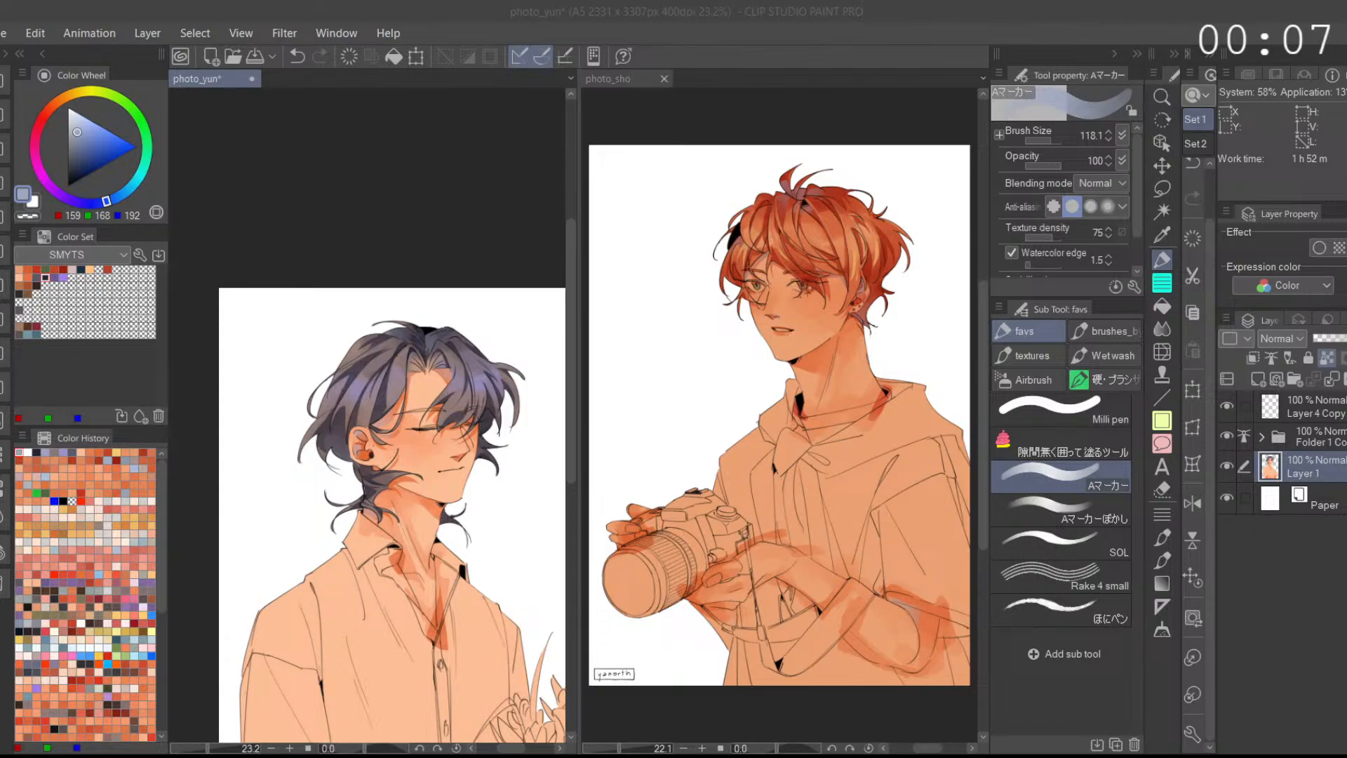
left_click(472, 179)
left_click_drag(509, 492, 439, 306)
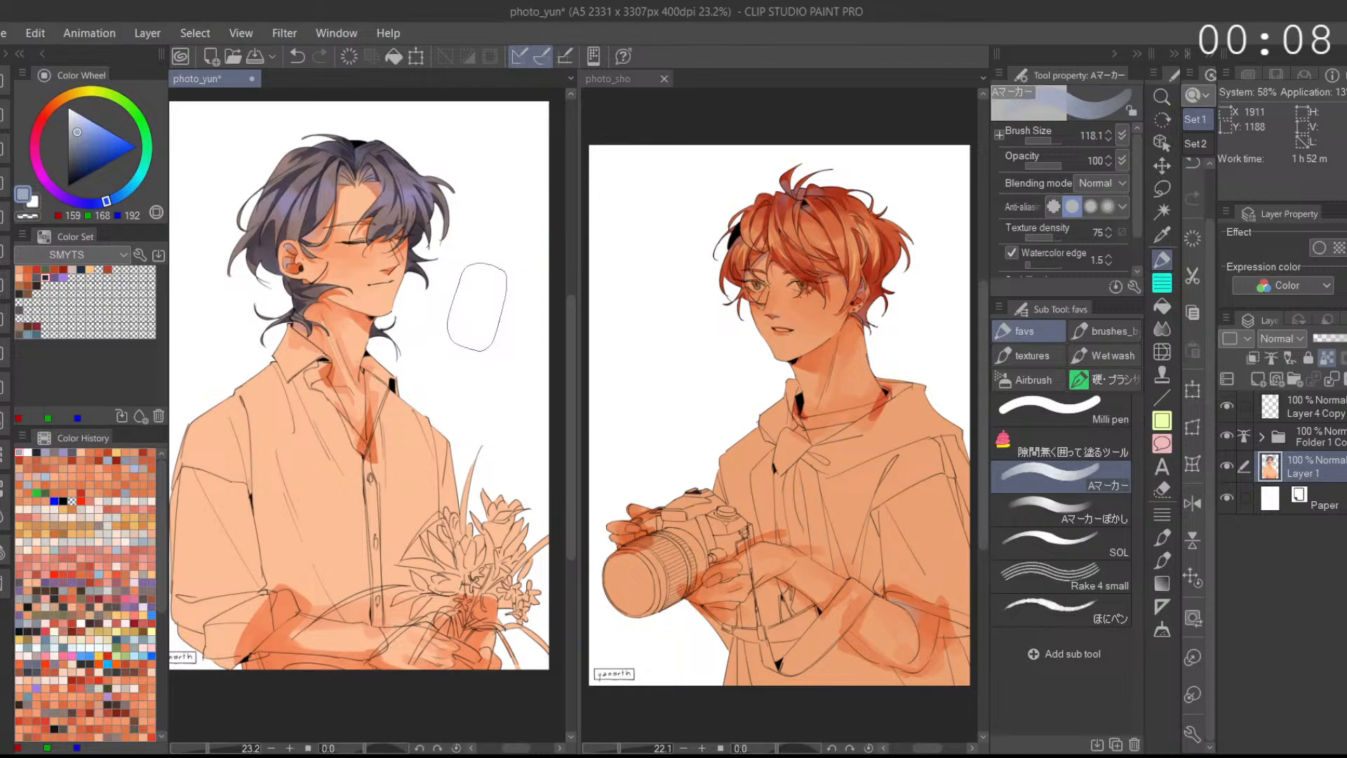
left_click_drag(314, 207, 382, 210)
left_click(302, 237, "alt")
mouse_move(303, 238)
left_mouse_down()
mouse_move(344, 254)
mouse_move(359, 176)
mouse_move(377, 290)
left_mouse_up()
key("ctrl+z")
left_click(1106, 522)
mouse_move(351, 286)
left_mouse_down()
mouse_move(377, 249)
mouse_move(366, 316)
left_mouse_up()
key("ctrl+z")
mouse_move(418, 234)
left_mouse_down()
mouse_move(382, 240)
mouse_move(391, 267)
mouse_move(397, 257)
left_mouse_up()
key("ctrl+z")
Step: Touch up the shadow on the lock above the ear with dark violet (RGB 70, 63, 79) at brush size 43
left_click(1087, 468)
left_click(395, 202, "alt")
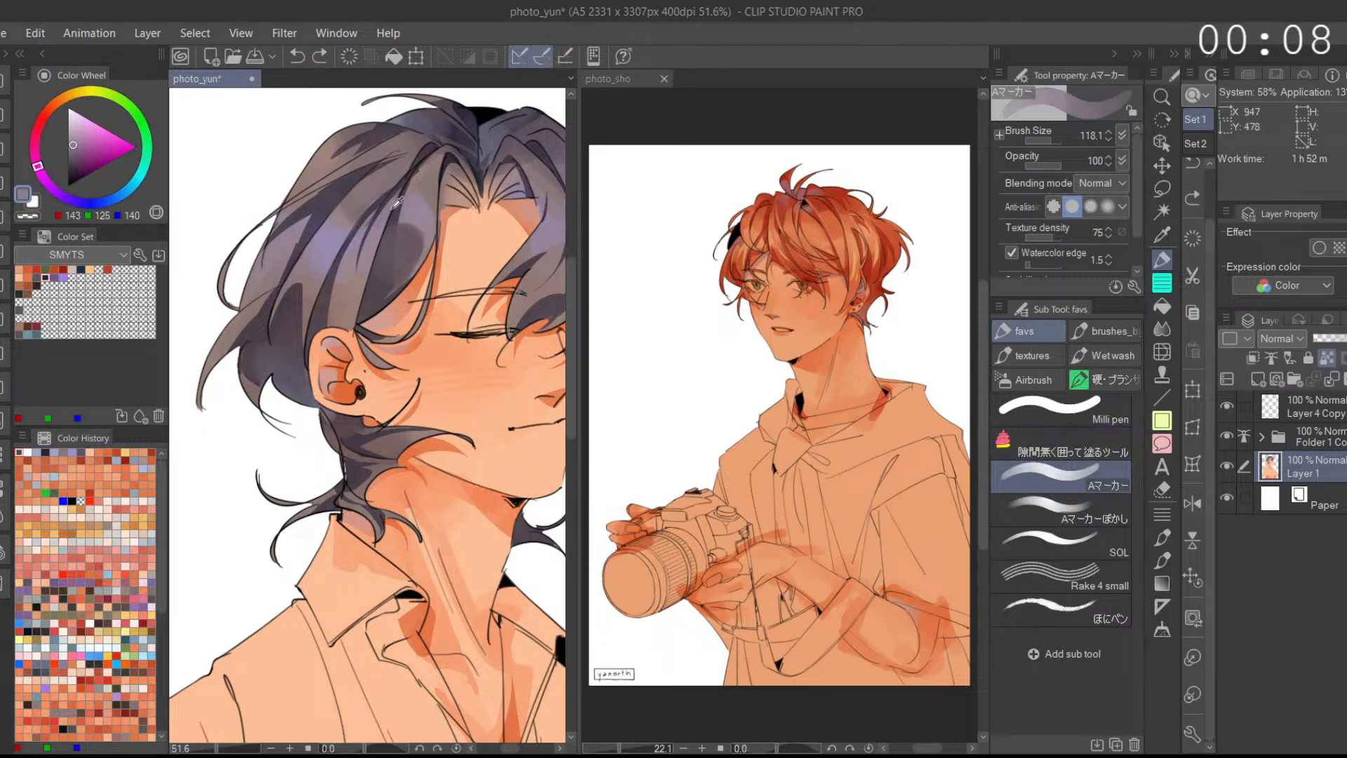
left_click(395, 202, "alt")
scroll(396, 241, "up", 3)
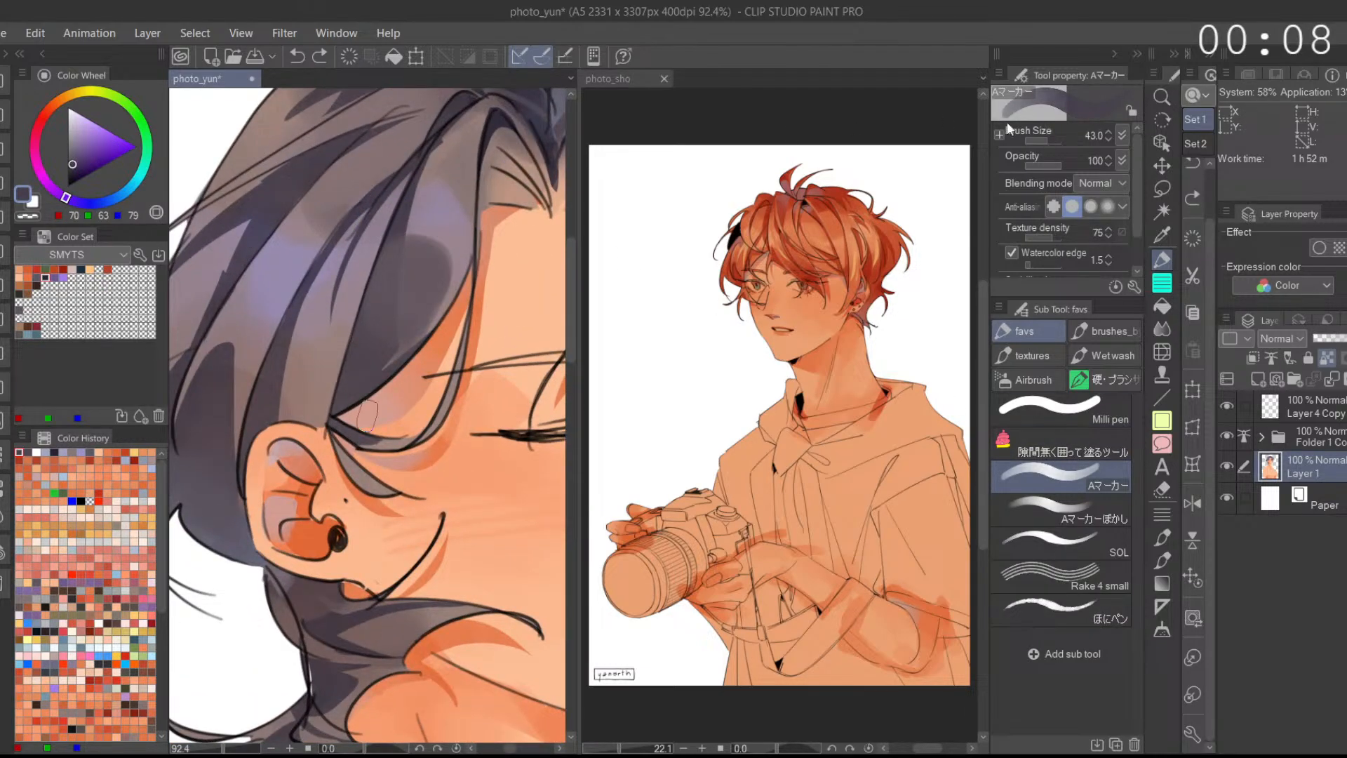
mouse_move(402, 232)
left_mouse_down()
mouse_move(386, 284)
mouse_move(399, 223)
mouse_move(372, 331)
left_mouse_up()
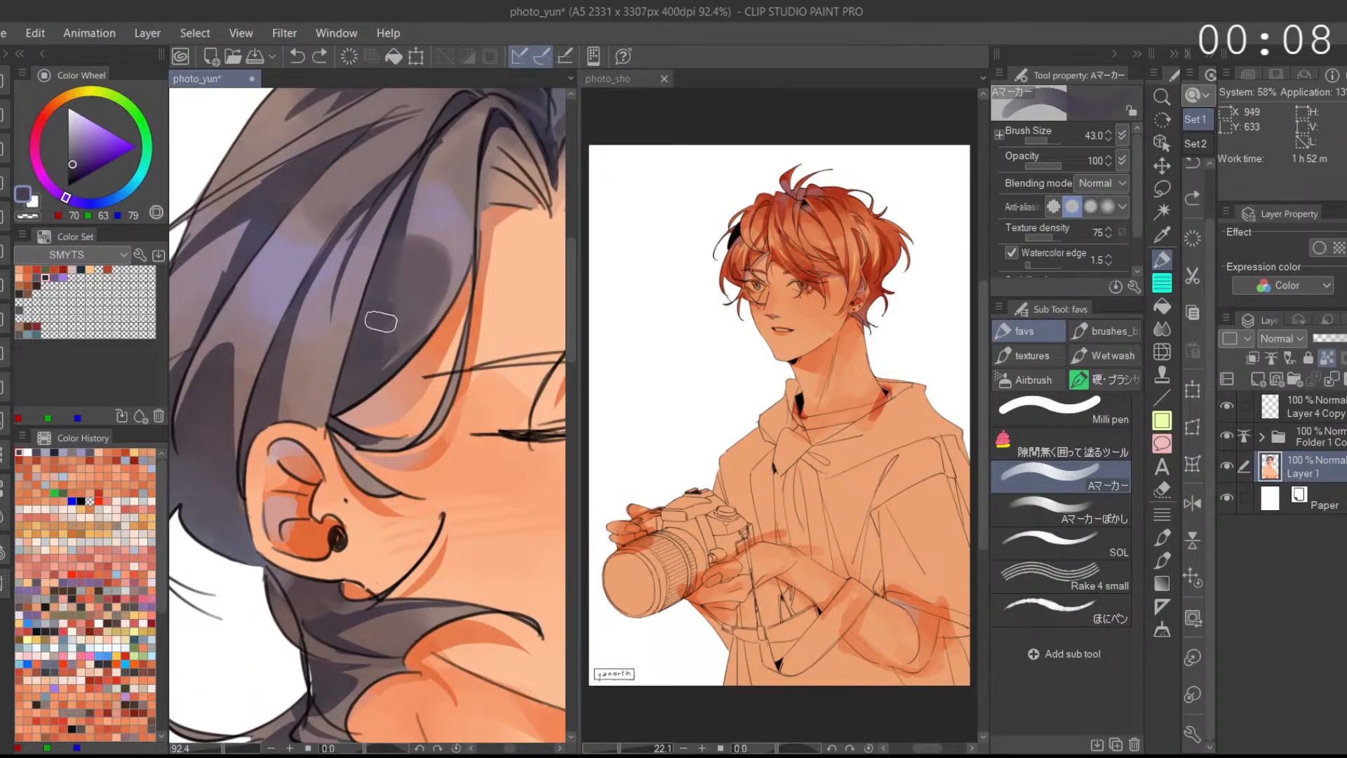
scroll(381, 312, "down", 3)
Step: Hatch light grey-violet (RGB 151, 135, 159) strands into the shadowed lock above the ear using a smaller Rake 4 small brush, undoing the oversized stroke
left_click(420, 270, "alt")
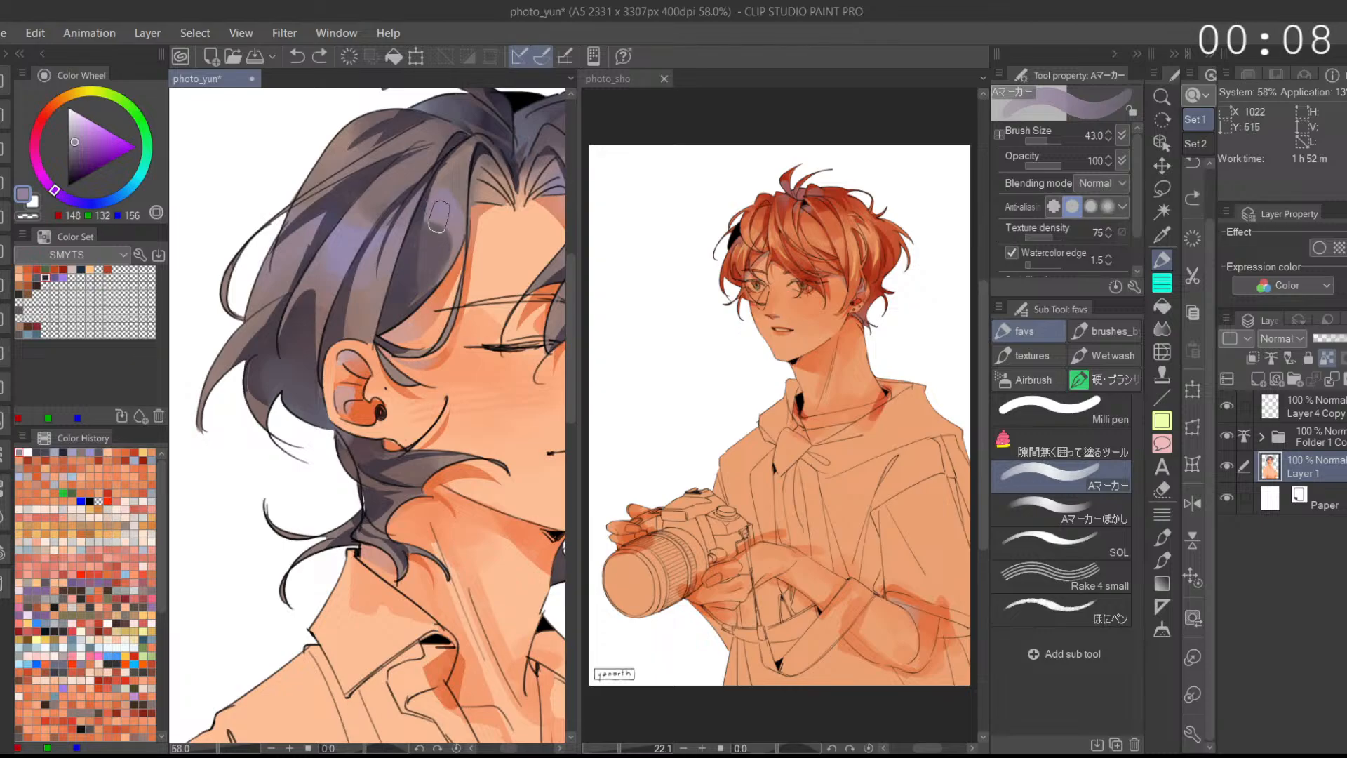
left_click(1059, 577)
left_click(436, 211, "alt")
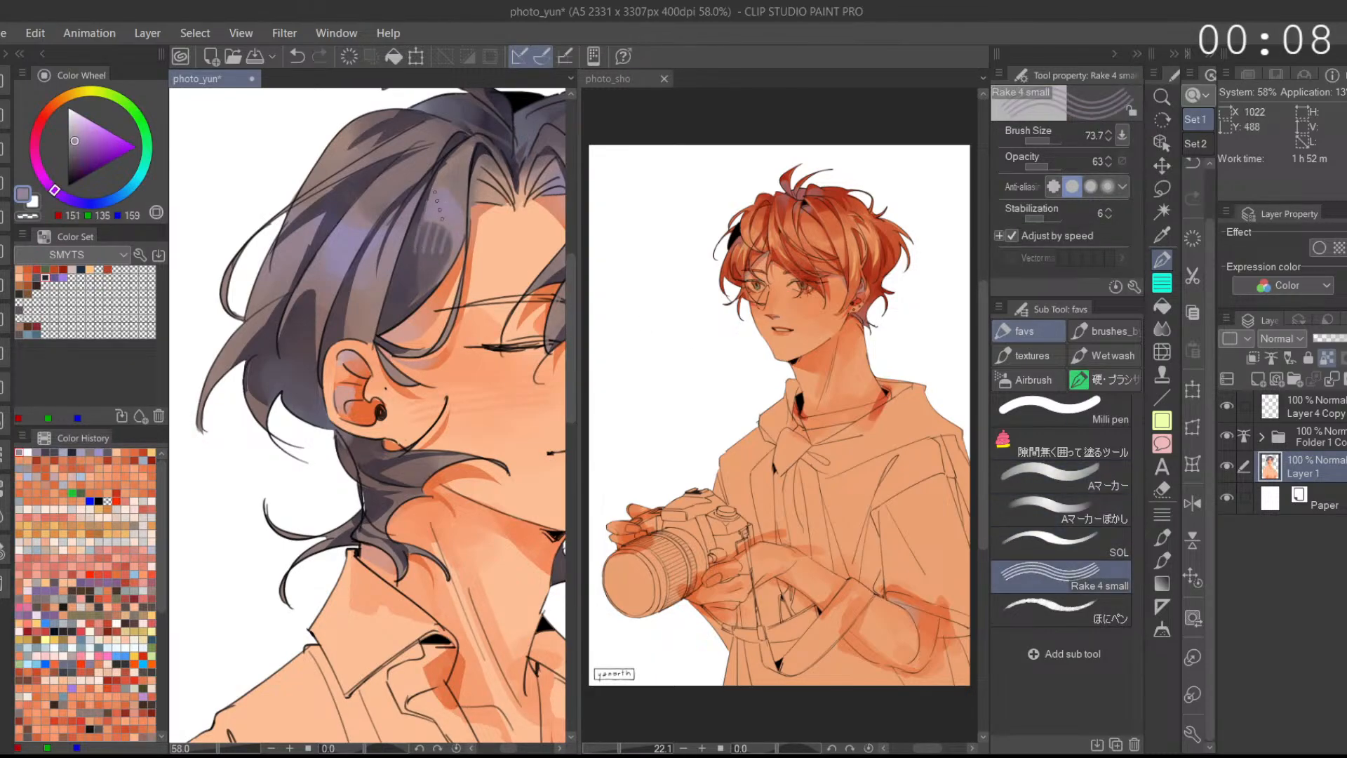
key("ctrl+z")
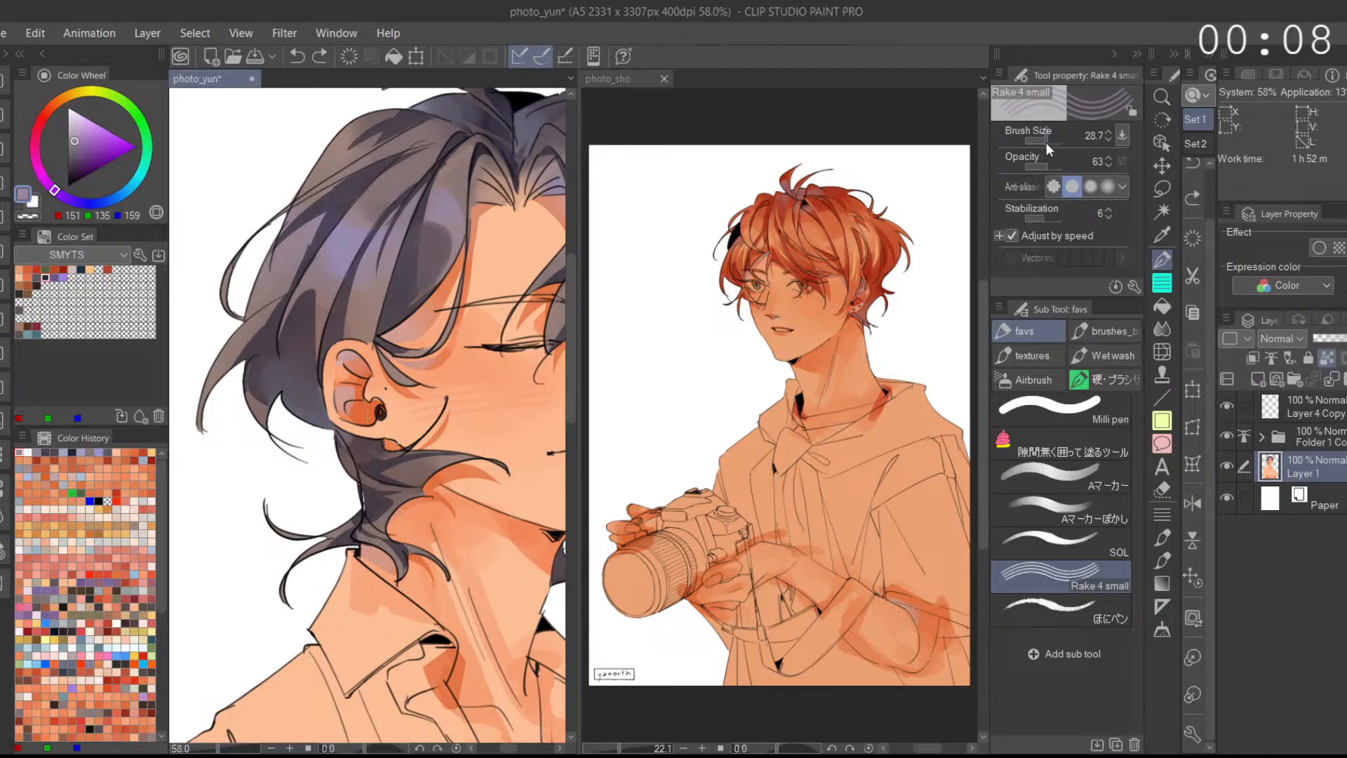
left_click_drag(419, 218, 431, 249)
Step: Hatch dark violet (RGB 71, 62, 74) strands on the crown with Rake 4 small at size 52.6, undoing the last stroke
scroll(463, 187, "down", 2)
left_click(421, 203, "alt")
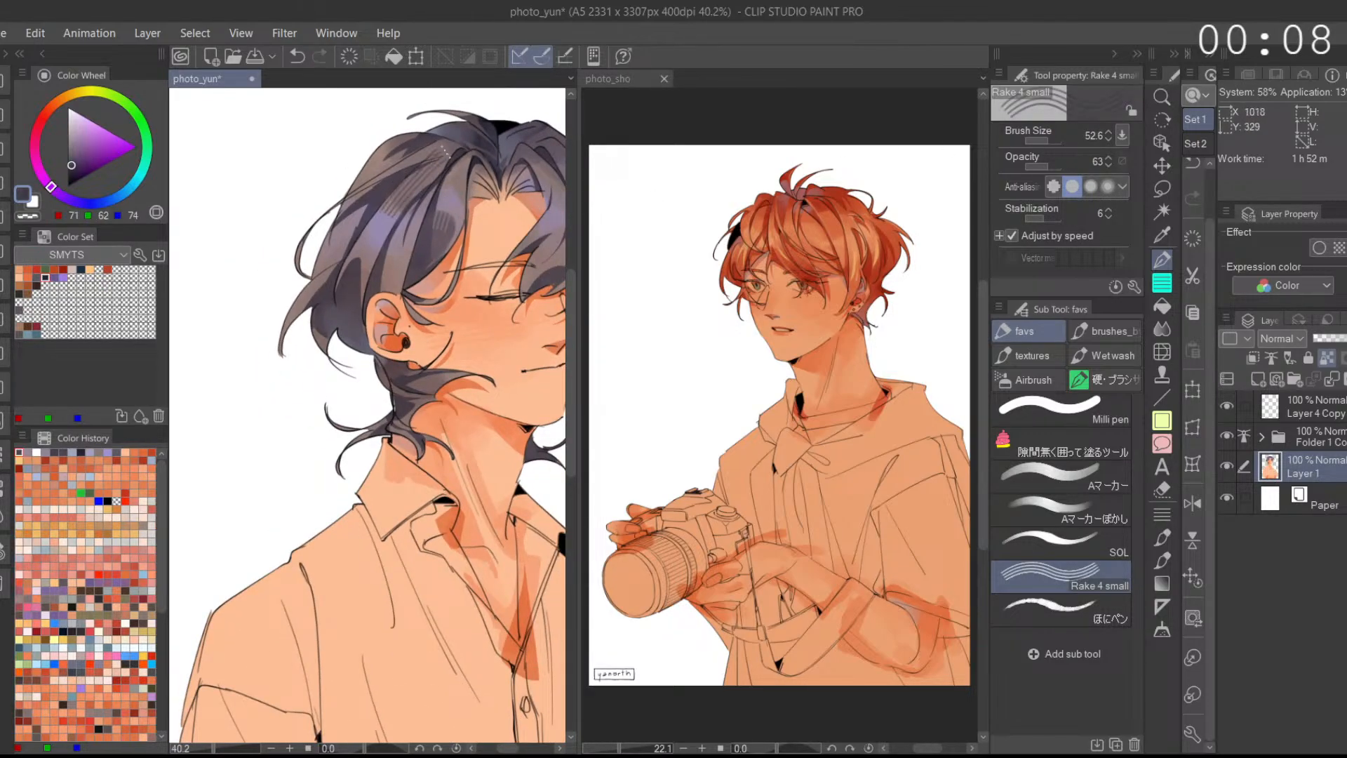
left_click_drag(467, 158, 437, 183)
left_click_drag(525, 173, 477, 147)
left_click(477, 147, "alt")
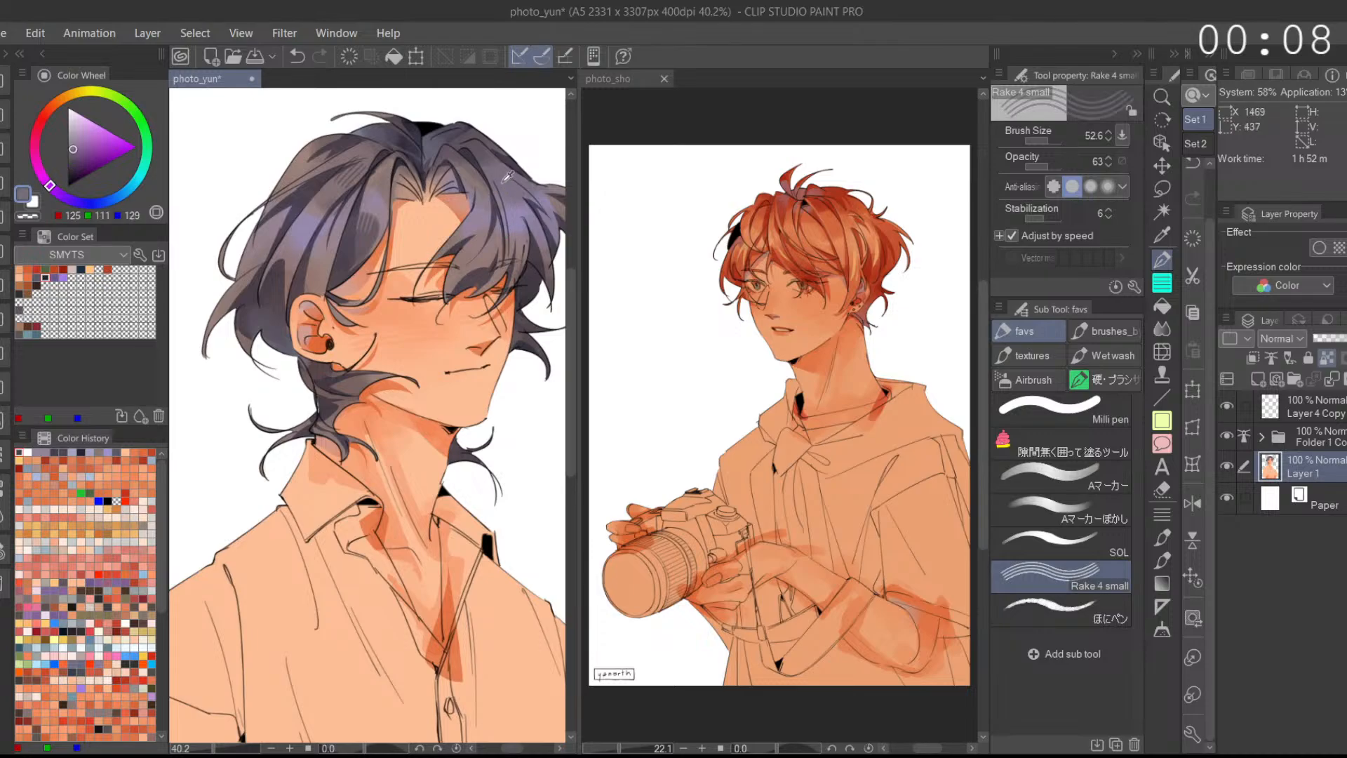
left_click_drag(390, 207, 479, 193)
key("ctrl+z")
Step: Hatch dark strands (RGB 68, 57, 66 and 91, 79, 85) into the nape hair with Rake 4 small, undoing one stroke
left_click(307, 347, "alt")
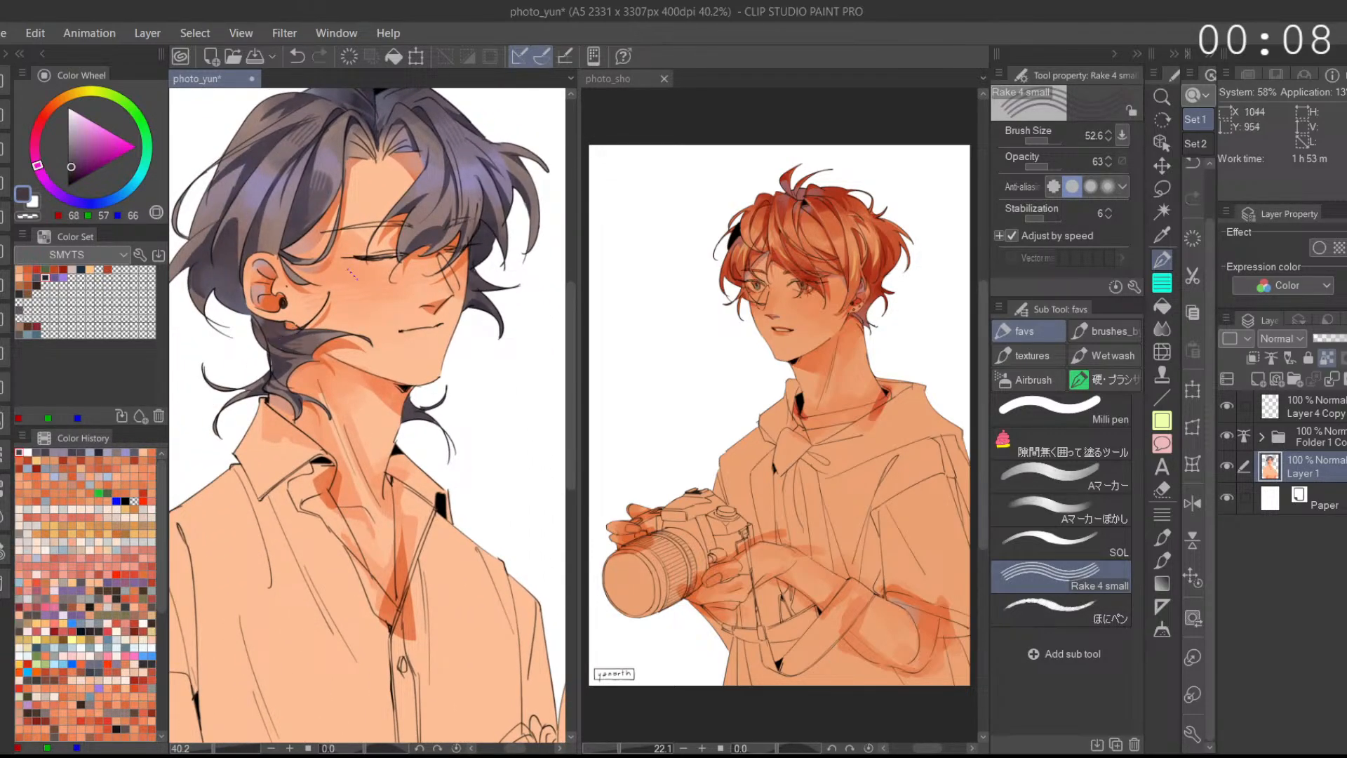
left_click_drag(372, 271, 348, 321)
mouse_move(456, 298)
left_mouse_down()
mouse_move(483, 349)
mouse_move(420, 339)
mouse_move(510, 319)
mouse_move(511, 366)
mouse_move(520, 348)
left_mouse_up()
left_click(436, 324, "alt")
key("ctrl+z")
left_click(429, 335, "alt")
left_click(505, 361, "alt")
left_click_drag(479, 439, 495, 406)
scroll(495, 406, "down", 3)
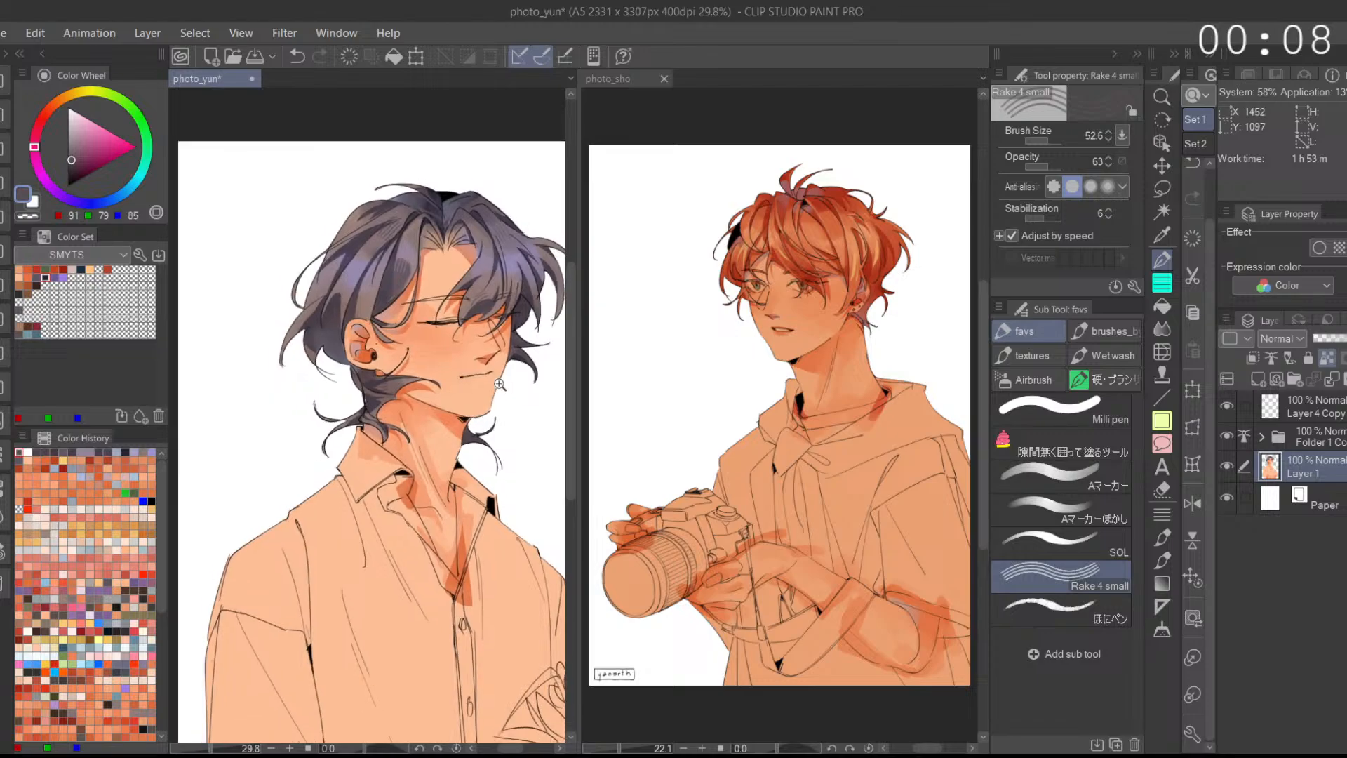
Step: Touch up the lock beside the forehead with sampled grey-brown (RGB 137, 118, 116) using the Aマーカー brush at size 43
left_click(1073, 470)
scroll(421, 252, "up", 4)
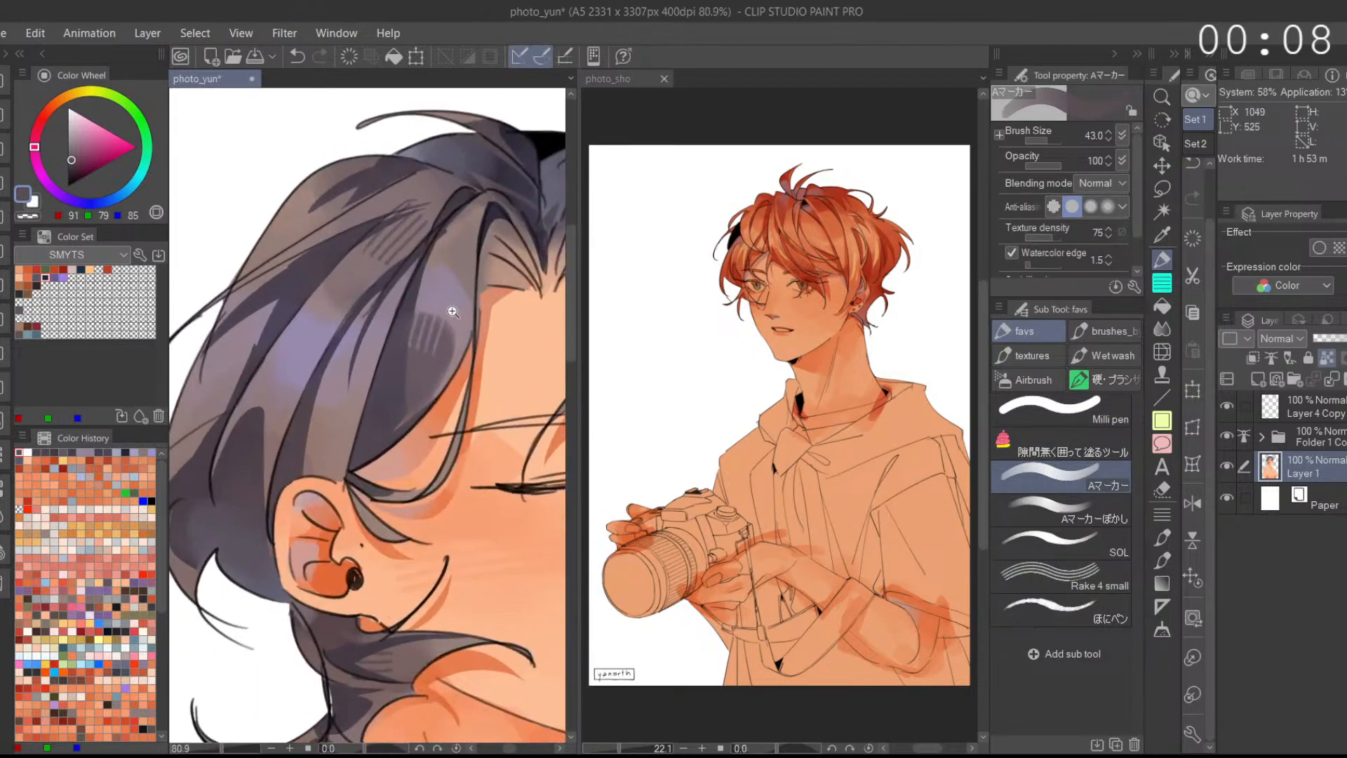
left_click(463, 284, "alt")
left_click(460, 245, "alt")
left_click_drag(455, 242, 458, 227)
left_click_drag(489, 353, 322, 451)
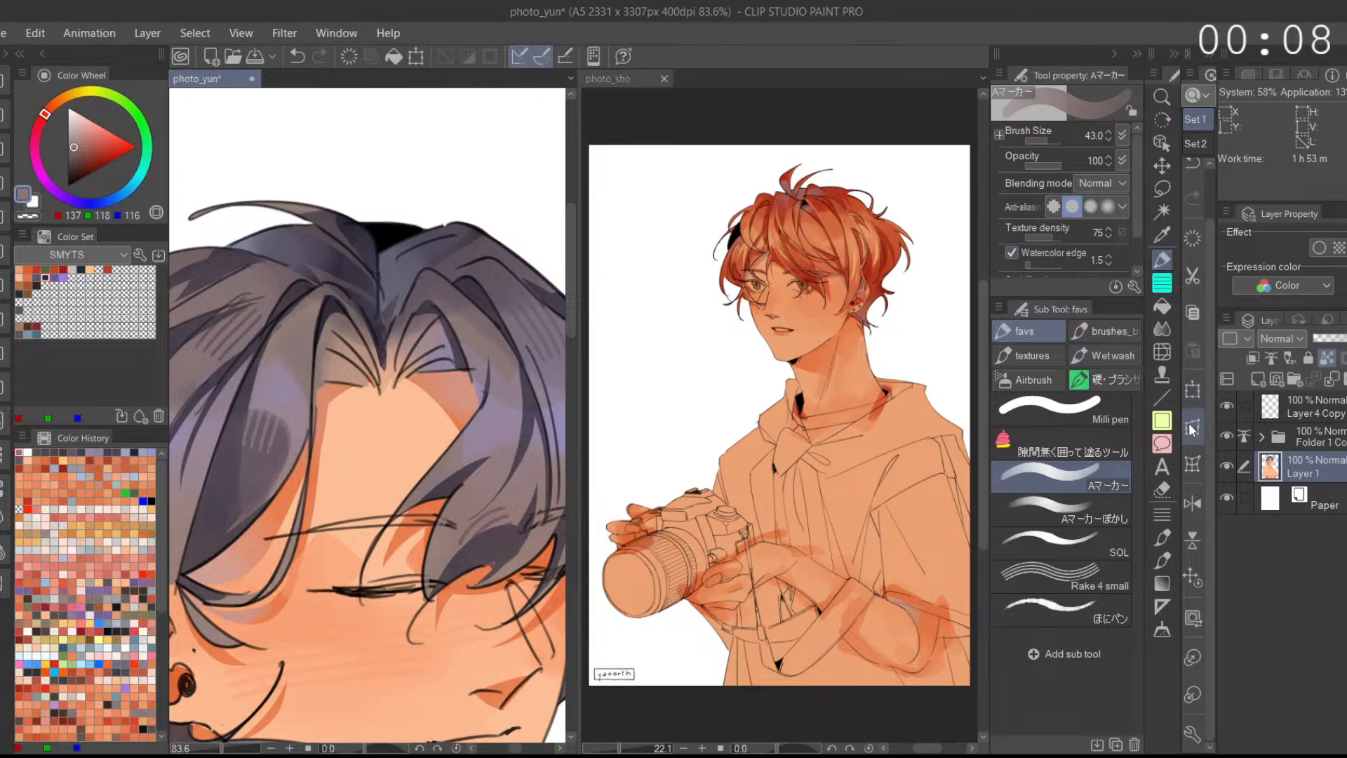
Step: Mirror the canvas view and paint thin grey-violet (RGB 123, 110, 126) strands beside the parting with Aマーカー at size 12.8
left_click(1196, 502)
left_click(1049, 139)
left_click_drag(1049, 137, 1042, 137)
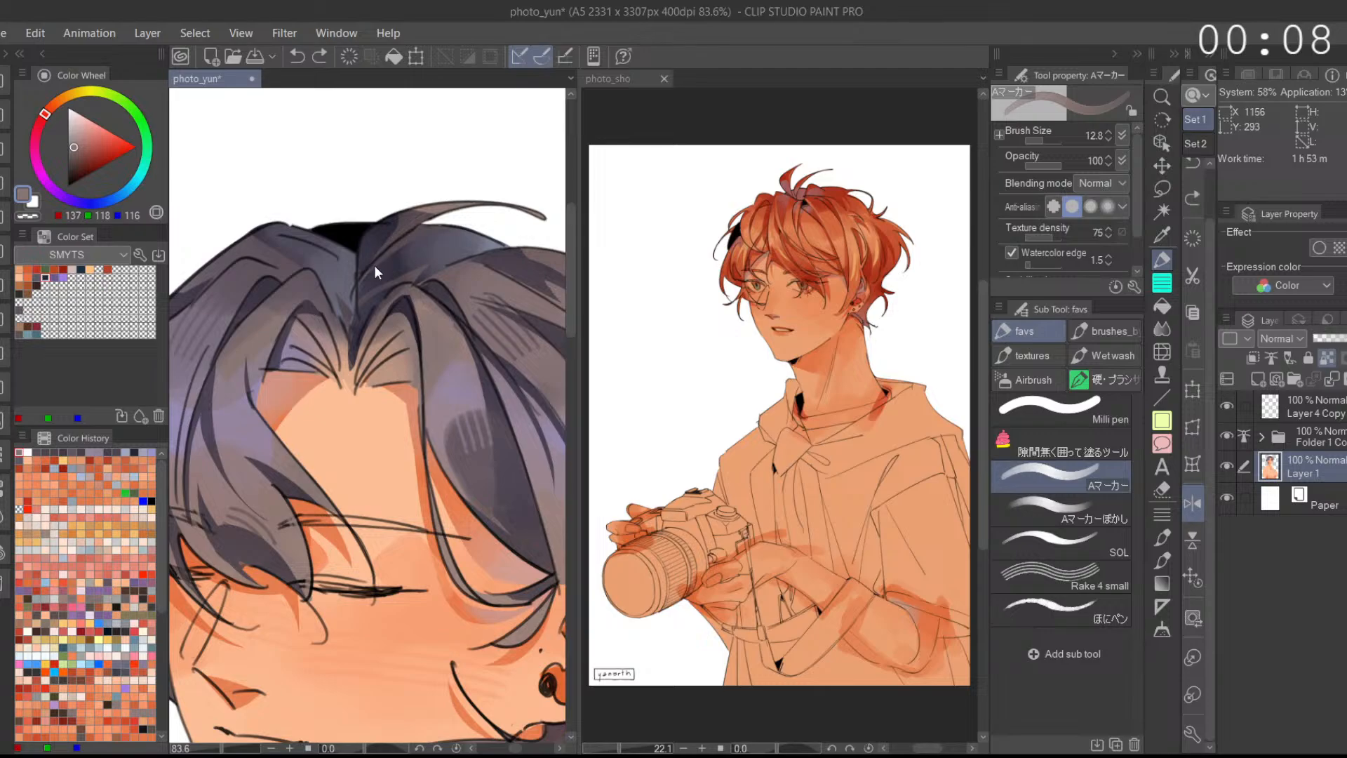
scroll(393, 242, "up", 2)
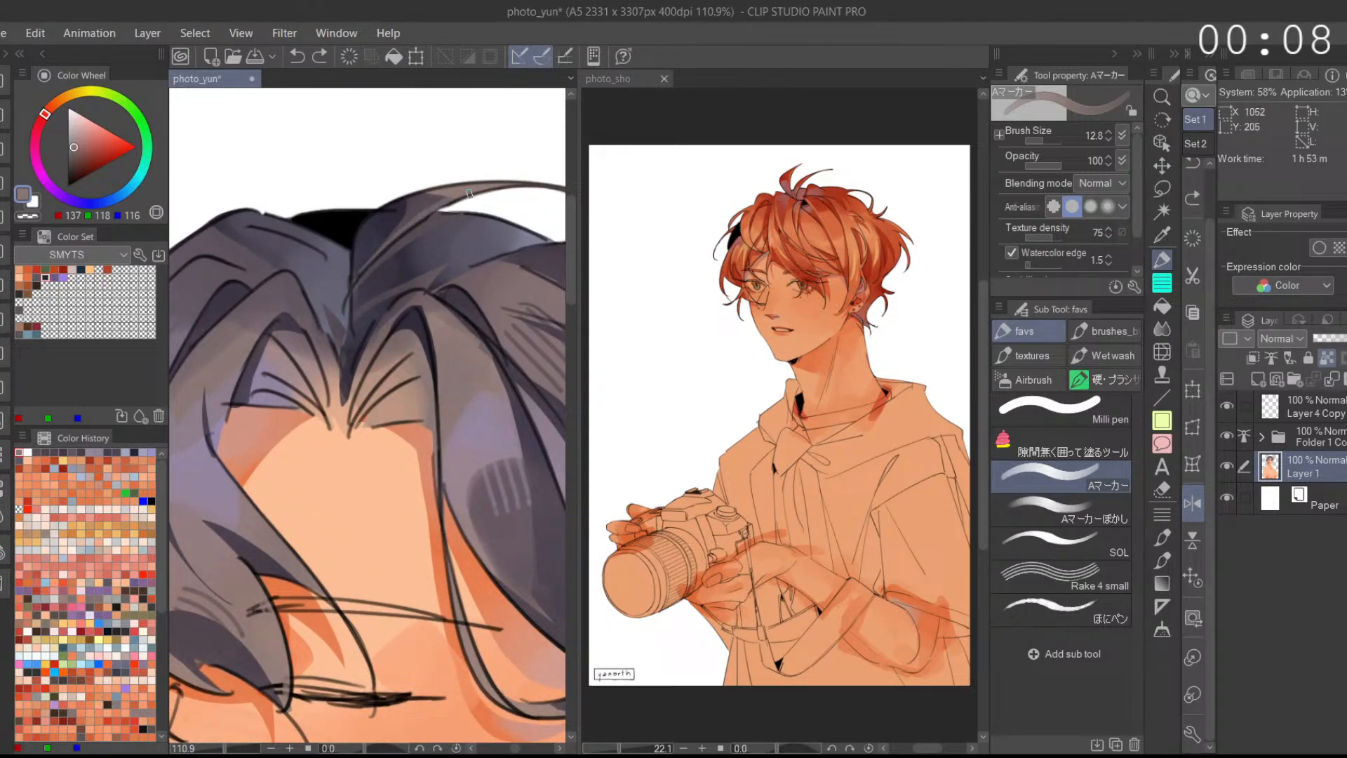
scroll(396, 291, "down", 3)
scroll(396, 291, "up", 3)
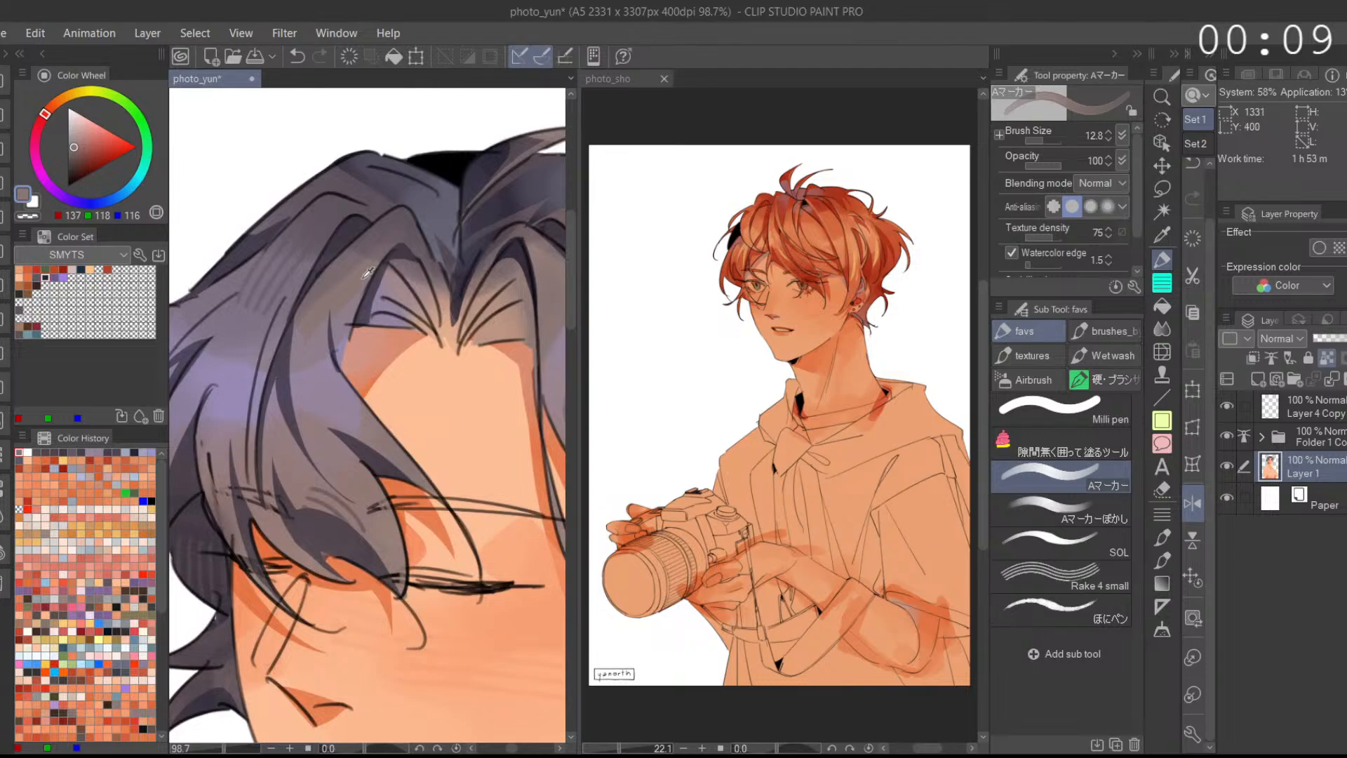
left_click(320, 244, "alt")
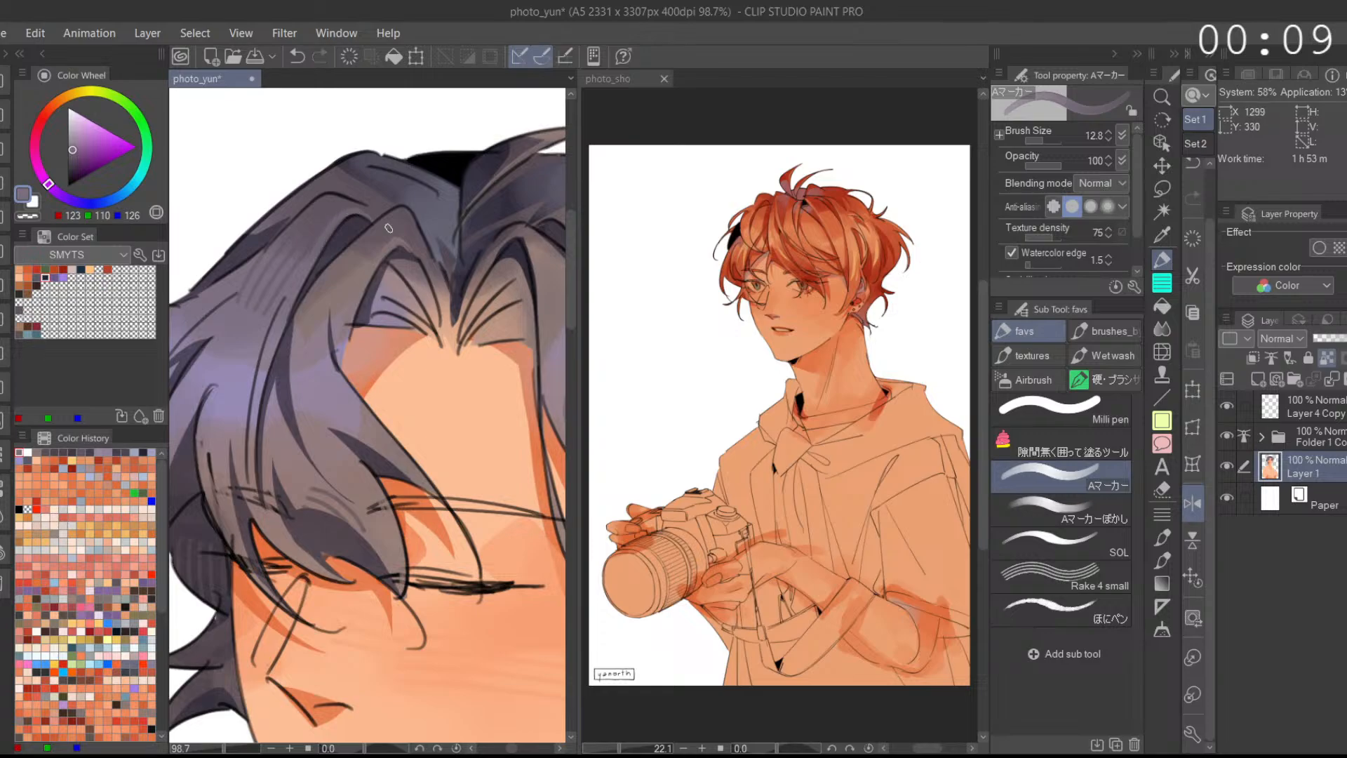
left_click_drag(414, 219, 395, 189)
Step: Add thin grey-brown (RGB 141, 120, 117) strands to the locks above the forehead with the Aマーカー brush
mouse_move(468, 255)
left_mouse_down()
mouse_move(401, 226)
mouse_move(436, 213)
mouse_move(451, 254)
left_mouse_up()
left_click(419, 219, "alt")
left_click(424, 212, "alt")
left_click(354, 221, "alt")
left_click_drag(357, 222, 332, 241)
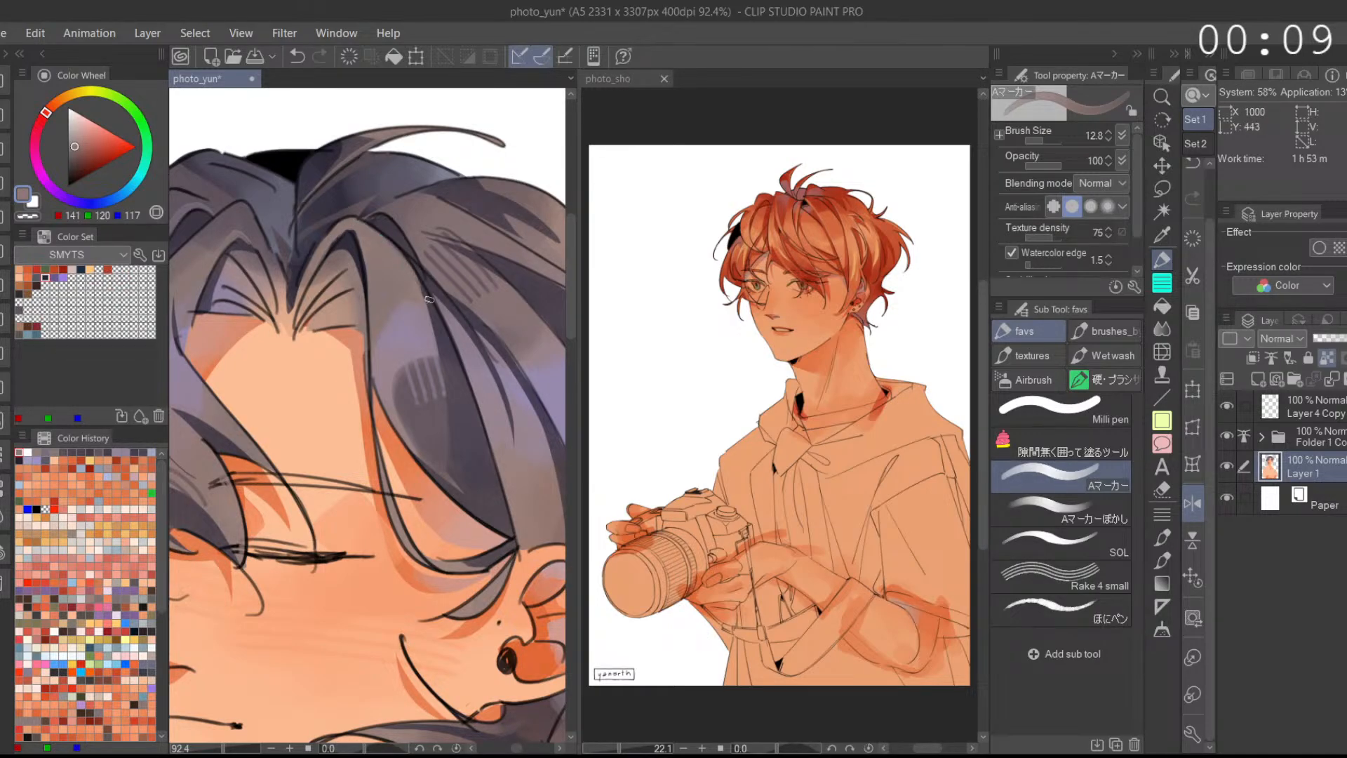
scroll(454, 273, "down", 5)
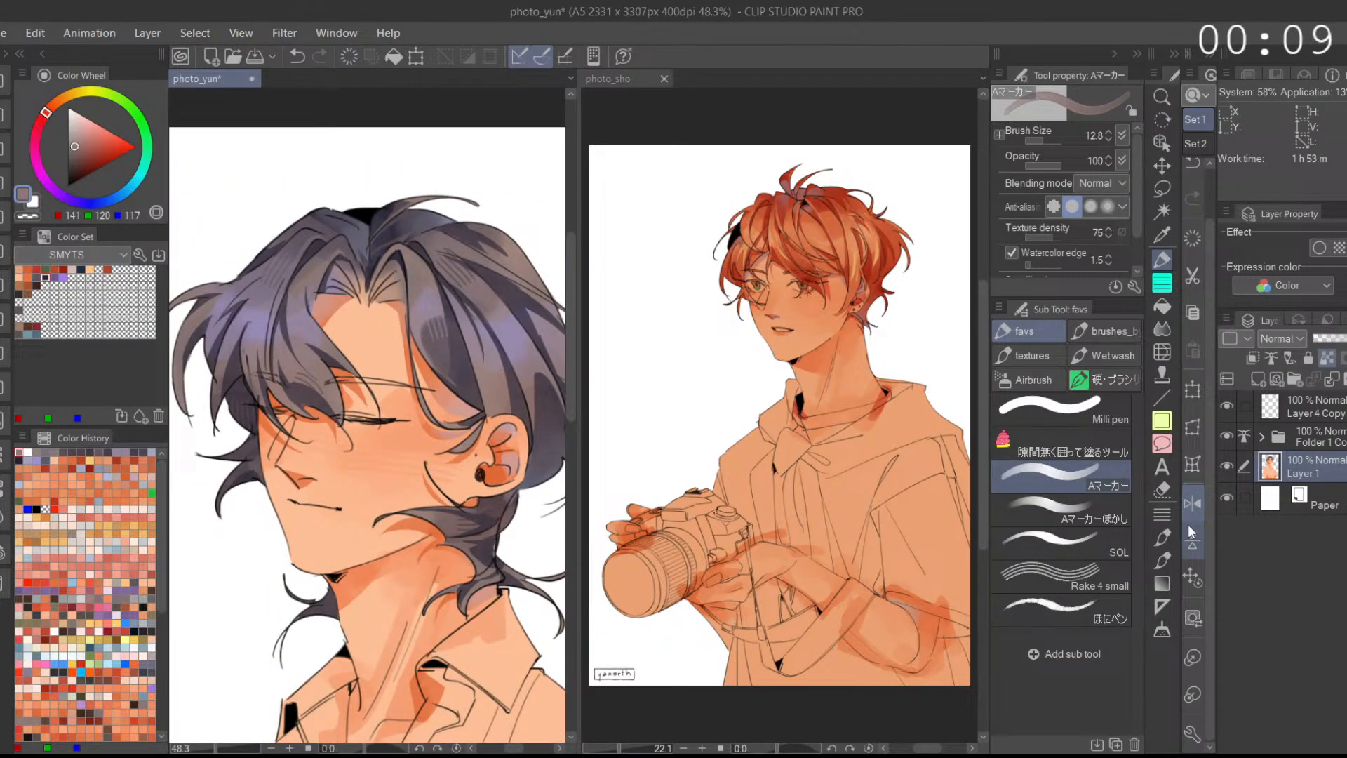
Step: Unmirror the canvas and draw a thin RGB 152, 131, 142 strand along the forehead-side lock's lower edge, undoing and redrawing it until one stroke fits
left_click(1193, 503)
left_click_drag(402, 548, 470, 499)
left_click_drag(368, 296, 421, 295)
left_click(401, 295, "alt")
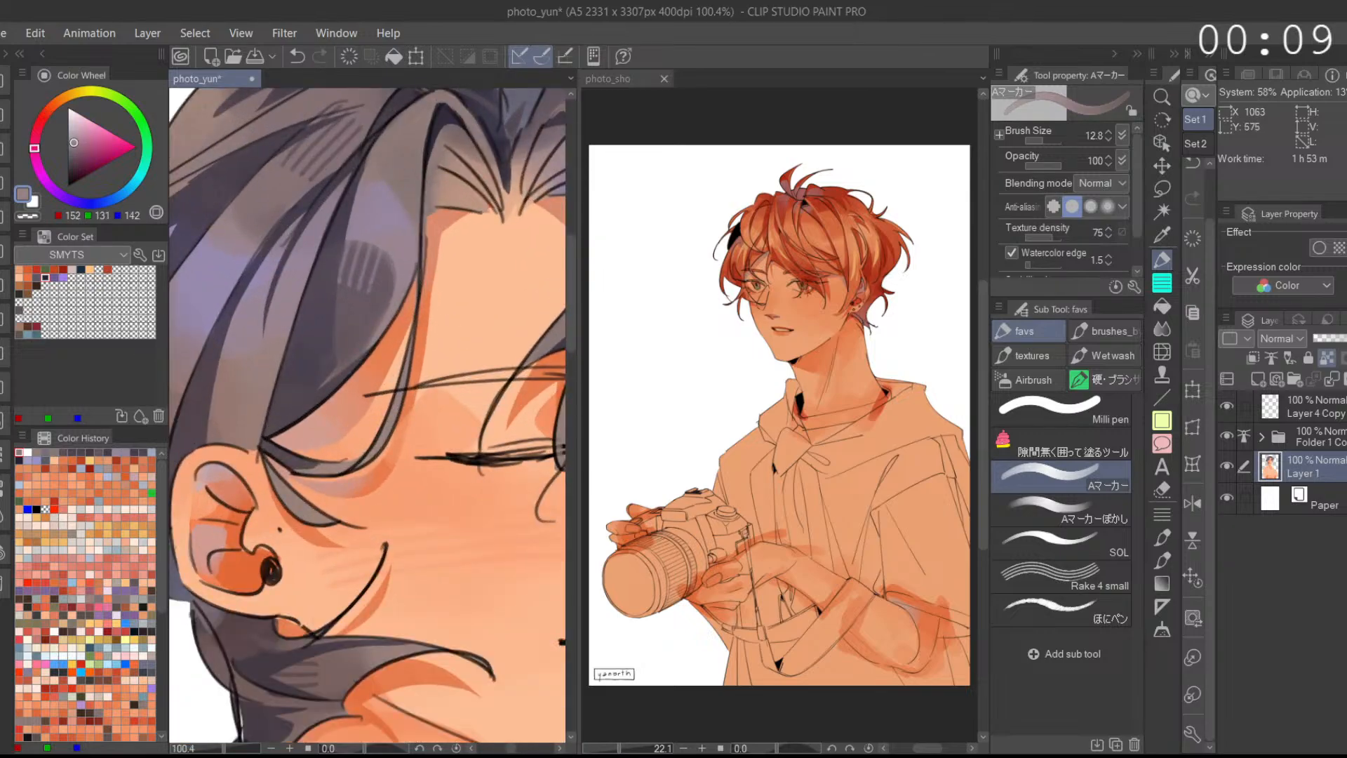
left_click_drag(283, 426, 375, 344)
key("ctrl+z")
left_click_drag(269, 434, 373, 346)
key("ctrl+z")
key("ctrl+z")
left_click_drag(278, 427, 373, 339)
key("ctrl+z")
left_click_drag(268, 438, 376, 344)
key("ctrl+z")
left_click_drag(276, 429, 375, 343)
key("ctrl+z")
mouse_move(270, 439)
left_mouse_down()
mouse_move(375, 340)
mouse_move(386, 310)
mouse_move(372, 345)
left_mouse_up()
key("ctrl+z")
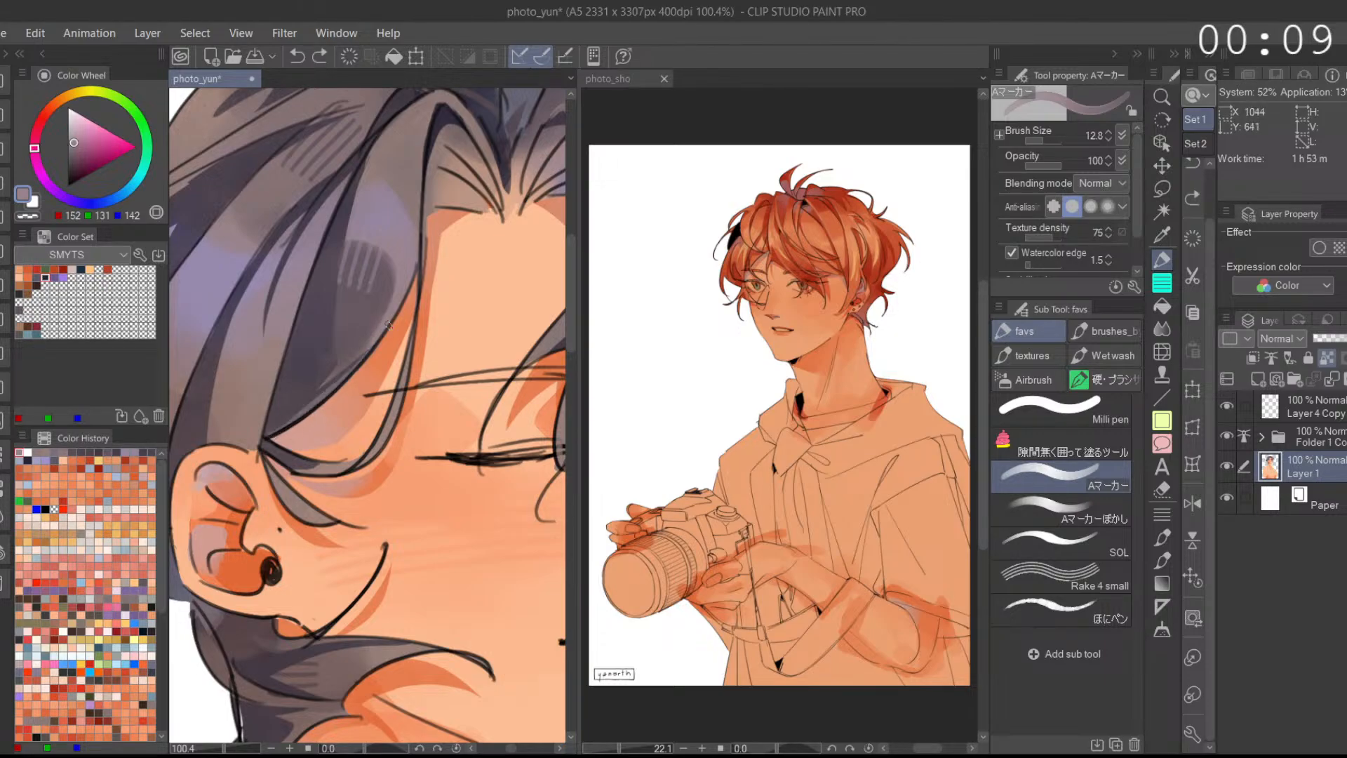
key("ctrl+z")
left_click_drag(280, 430, 376, 343)
scroll(414, 300, "down", 4)
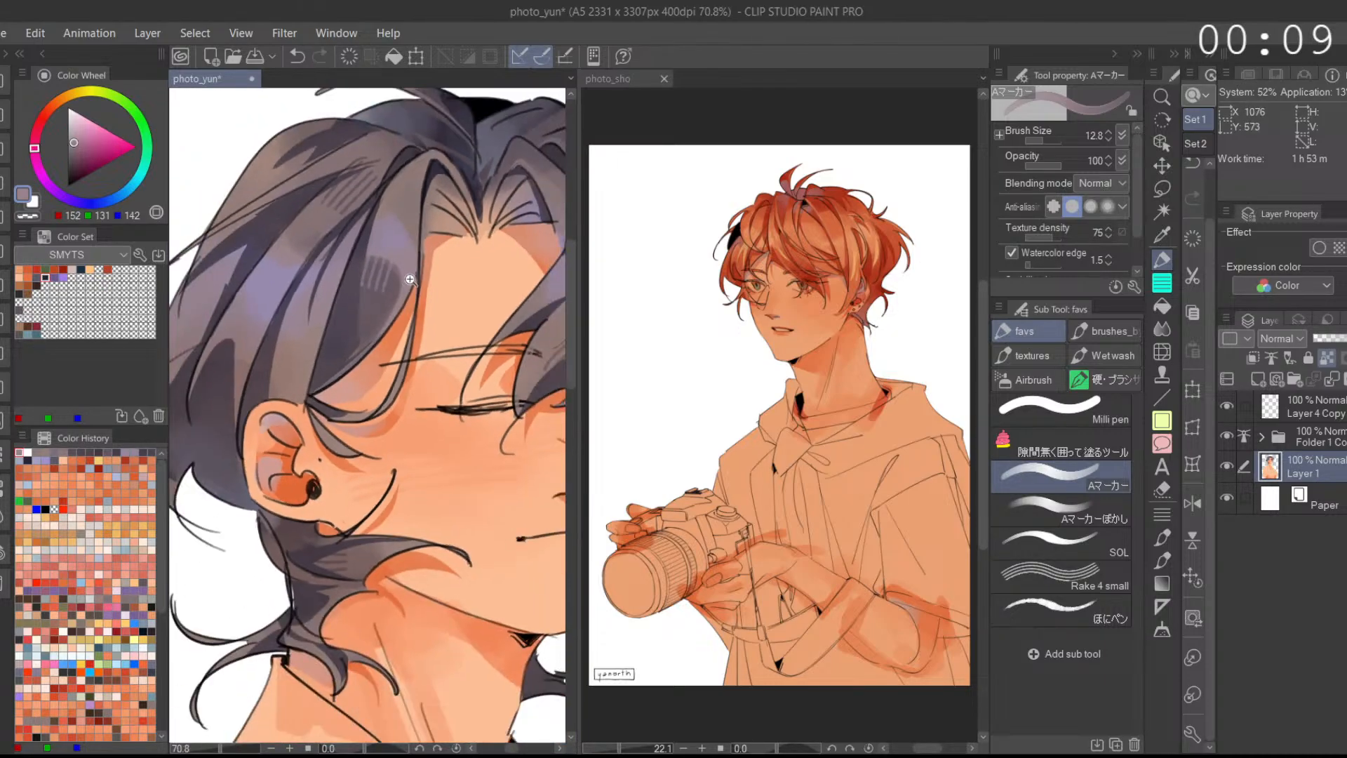
Step: Add a thin grey-mauve (RGB 145, 126, 137) strand to the side hair above the ear, undoing the last stroke
left_click(308, 295, "alt")
left_click_drag(303, 399, 302, 341)
left_click_drag(453, 449, 349, 449)
key("ctrl+z")
Step: Paint thin brown-grey (RGB 114, 95, 96) strands at the far-side fringe tips and reset the view to the whole illustration
scroll(474, 331, "up", 3)
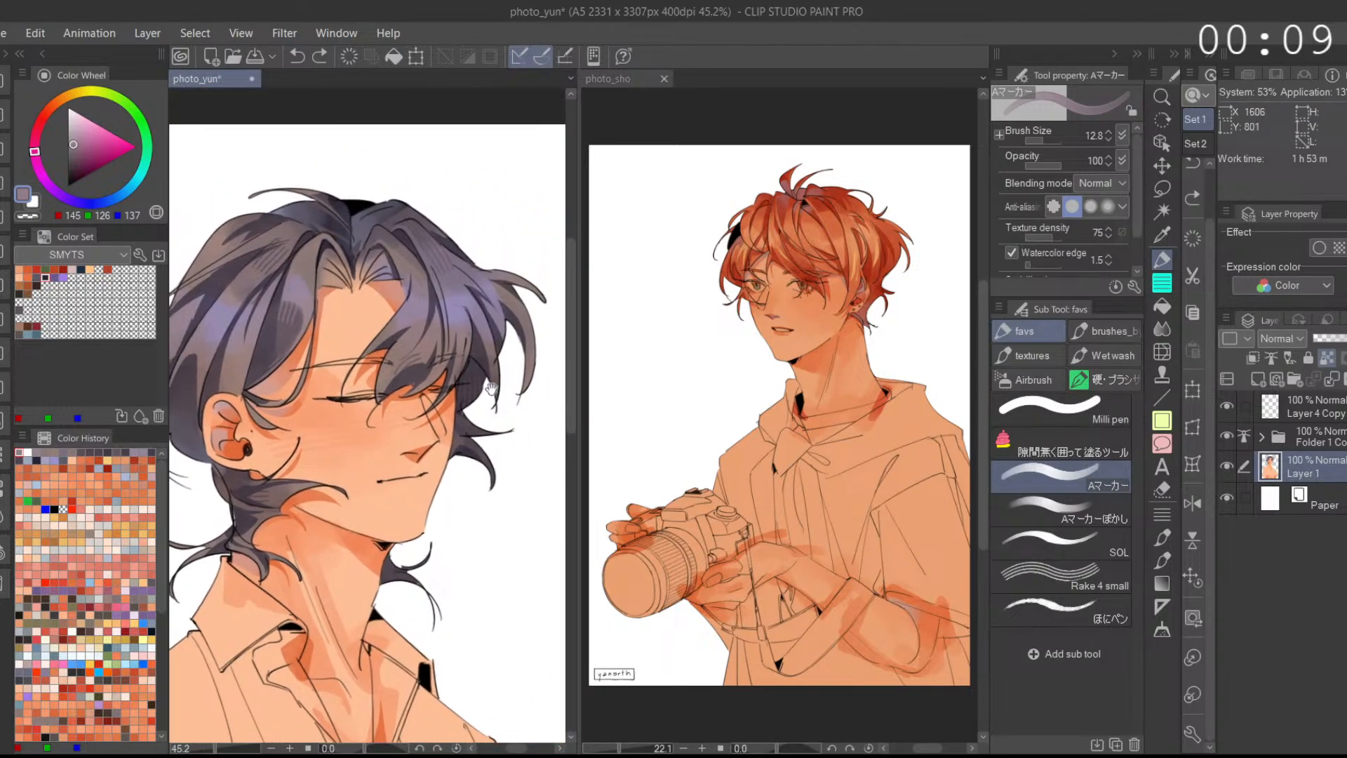
left_click(480, 362, "alt")
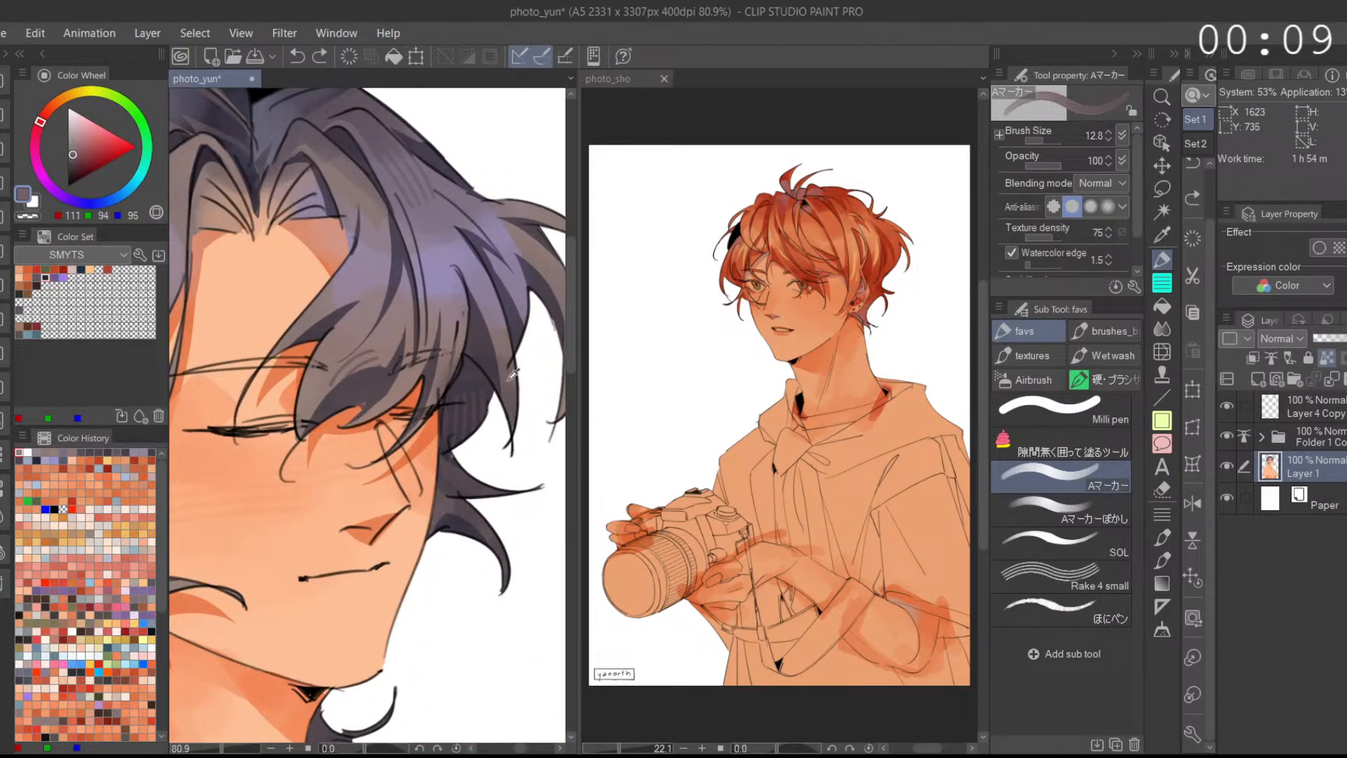
mouse_move(482, 368)
left_mouse_down()
mouse_move(499, 390)
mouse_move(461, 435)
left_mouse_up()
left_click_drag(525, 391, 467, 392)
left_click_drag(382, 587, 367, 534)
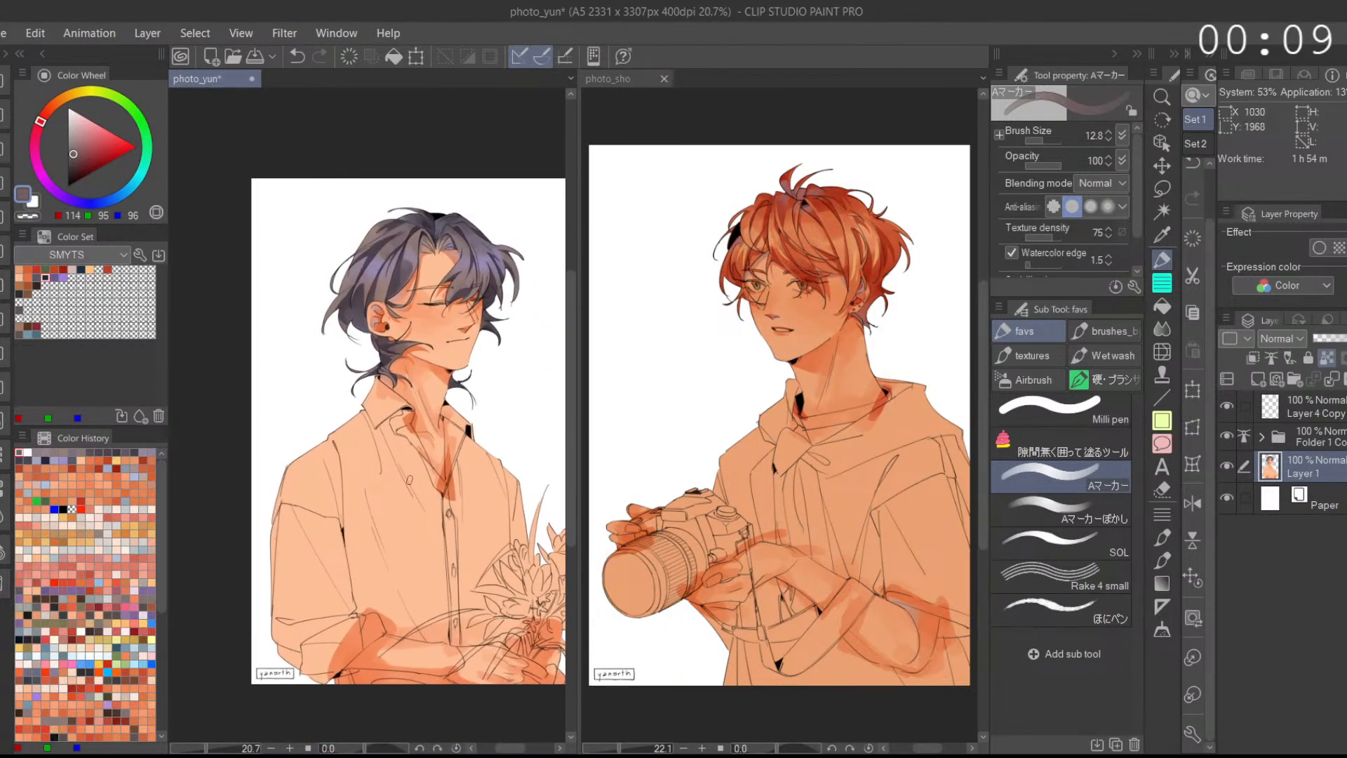
left_click(1195, 577)
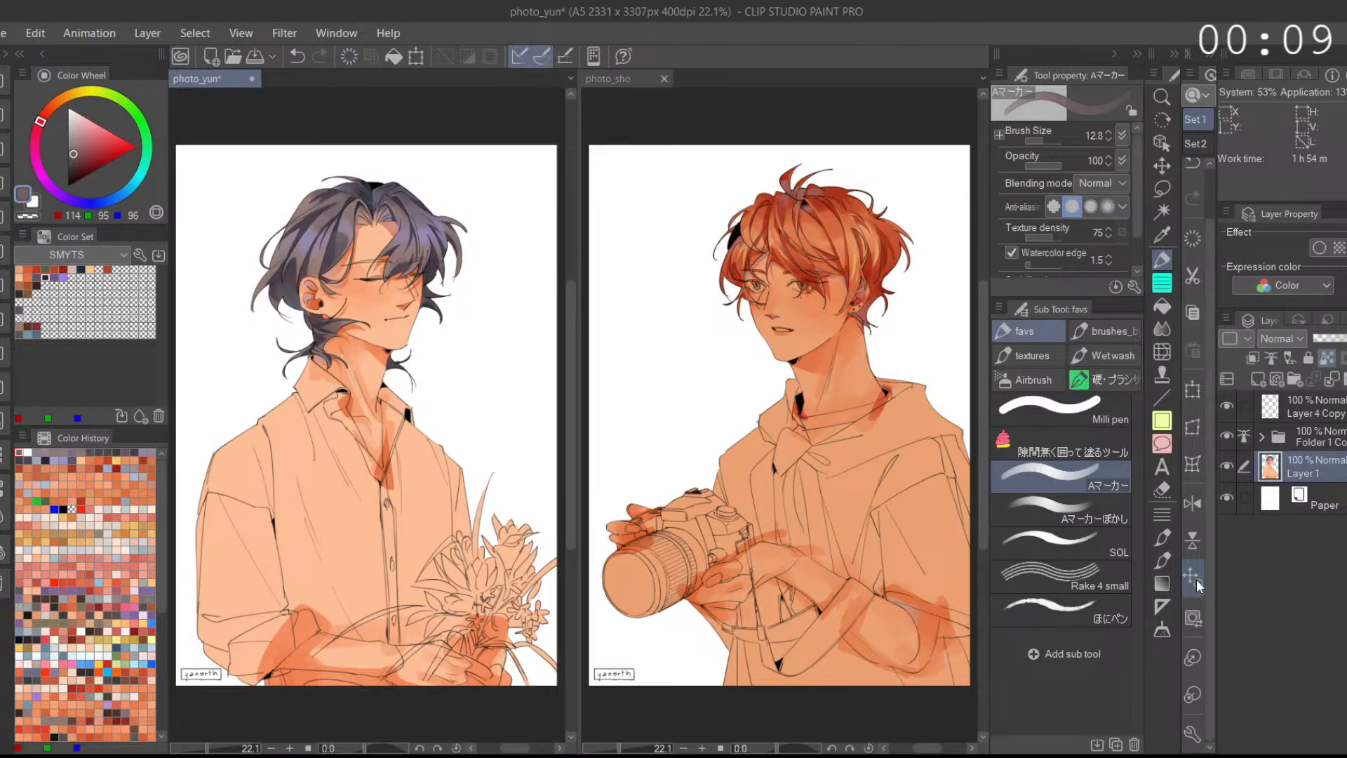
Step: Switch to photo_sho and hatch dark red (RGB 172, 51, 26) strands into the crown hair with Rake 4 small at size 52.6
left_click(926, 324)
left_click_drag(925, 331, 863, 407)
left_click_drag(814, 344, 926, 359)
left_click(1034, 576)
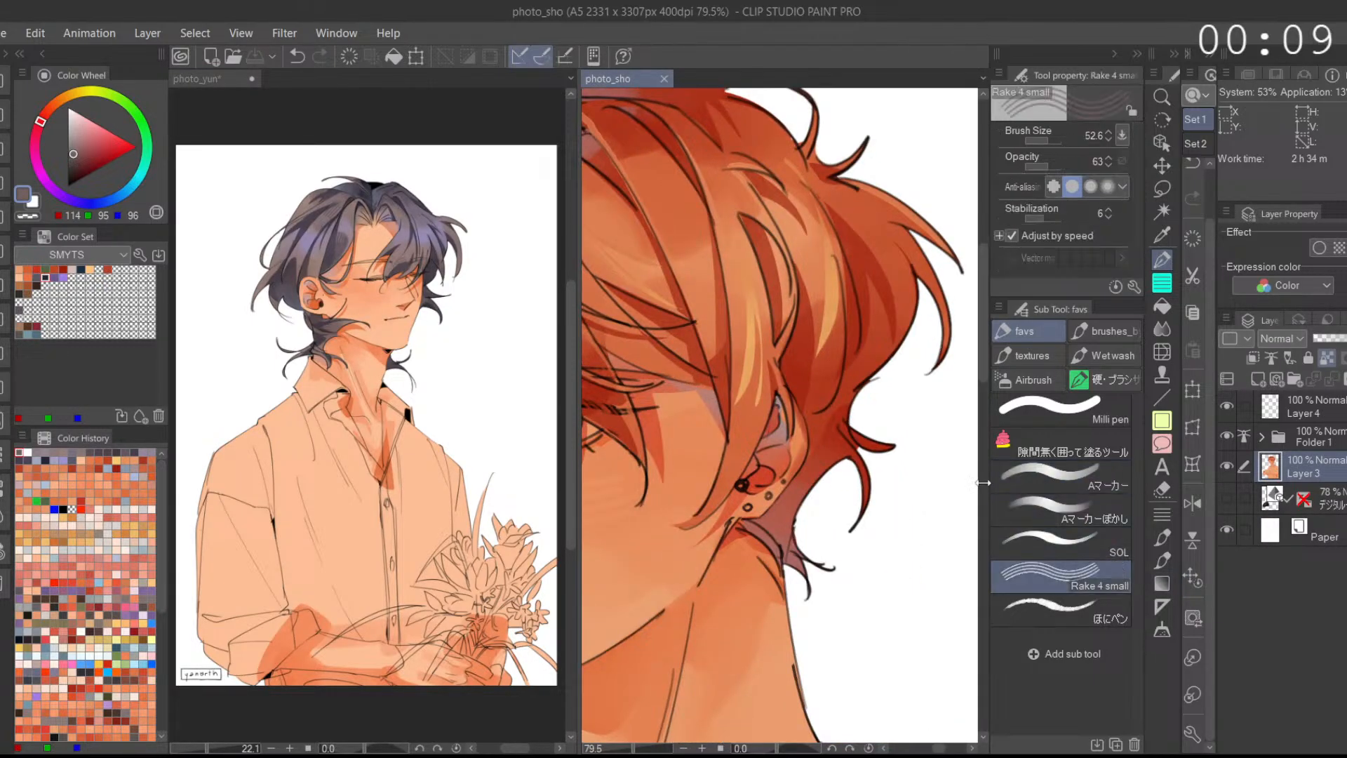
left_click_drag(709, 281, 784, 303)
left_click(738, 151, "alt")
mouse_move(721, 176)
left_mouse_down()
mouse_move(745, 228)
mouse_move(756, 203)
left_mouse_up()
scroll(766, 168, "down", 3)
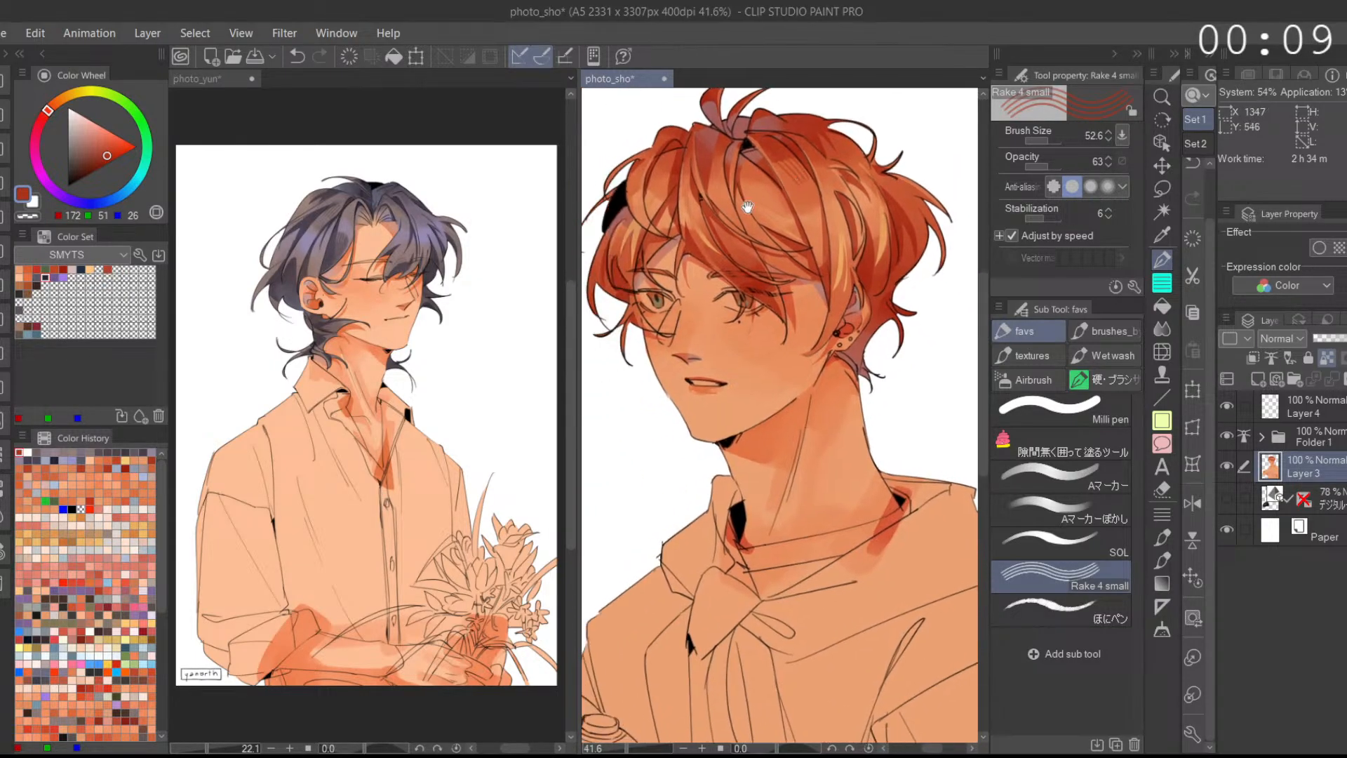
Step: Hatch light orange (RGB 218, 130, 79 and 226, 139, 92) strands into the front hair with Rake 4 small
left_click(757, 203, "alt")
scroll(667, 182, "up", 1)
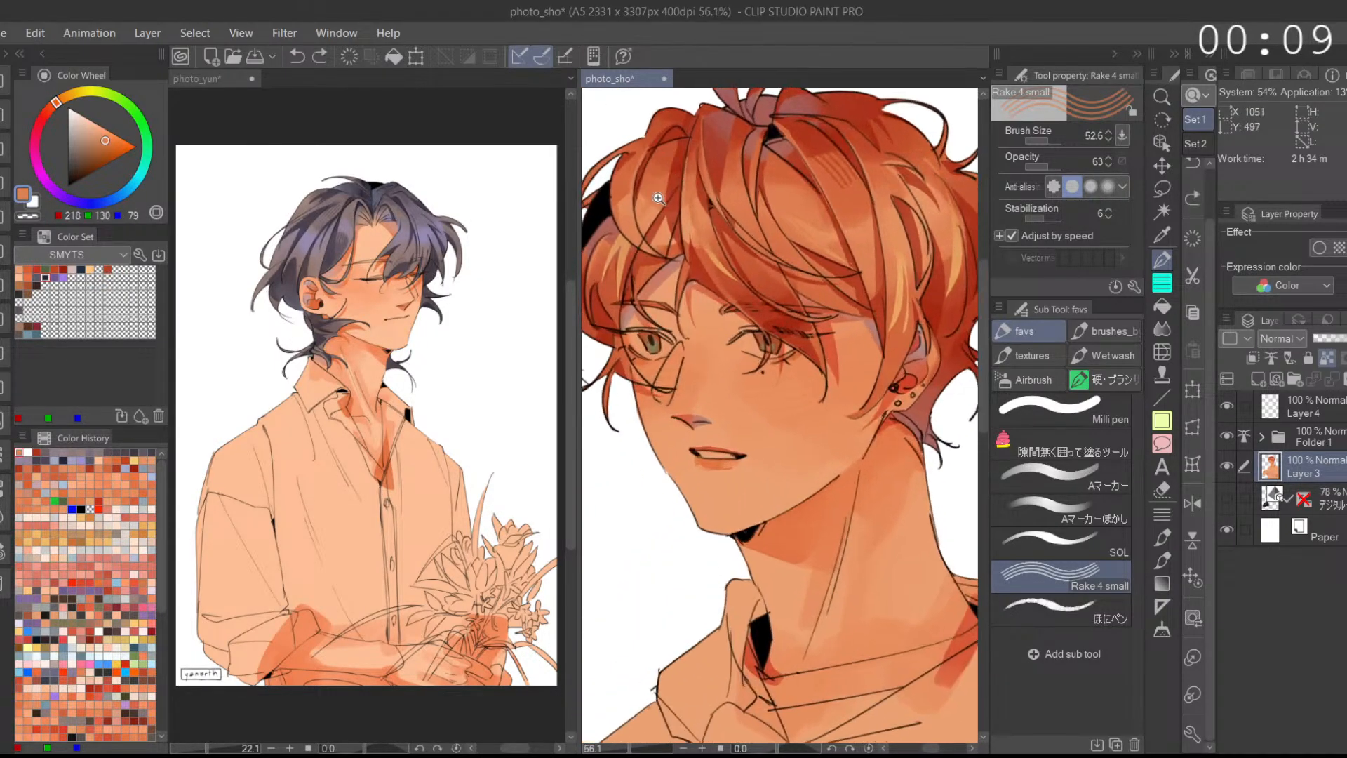
left_click(658, 198, "alt")
left_click_drag(729, 202, 720, 226)
left_click_drag(776, 277, 764, 262)
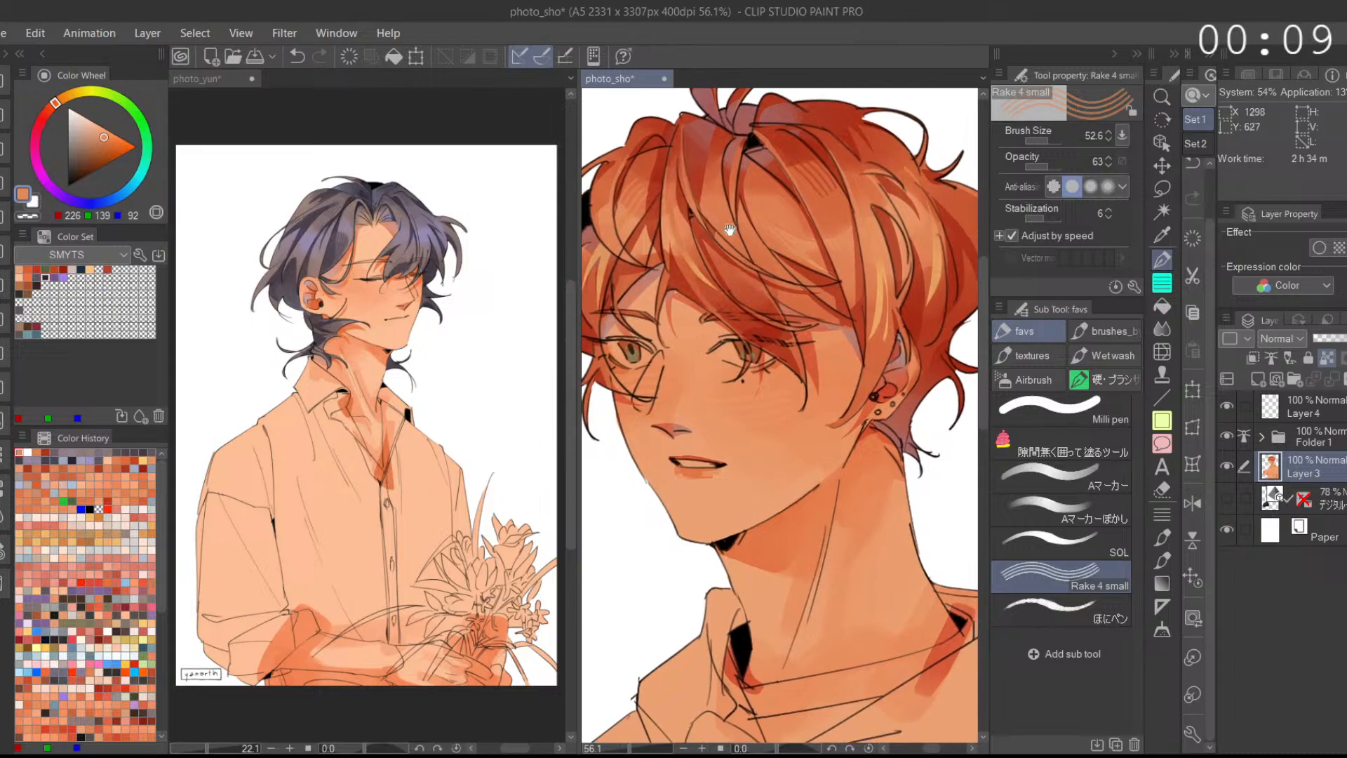
Step: Undo the last hatch stroke and hatch the front locks with red (RGB 171, 58, 37) and the fringe with RGB 198, 89, 54
left_click(704, 159, "alt")
key("ctrl+z")
left_click_drag(707, 181, 712, 204)
scroll(749, 144, "down", 2)
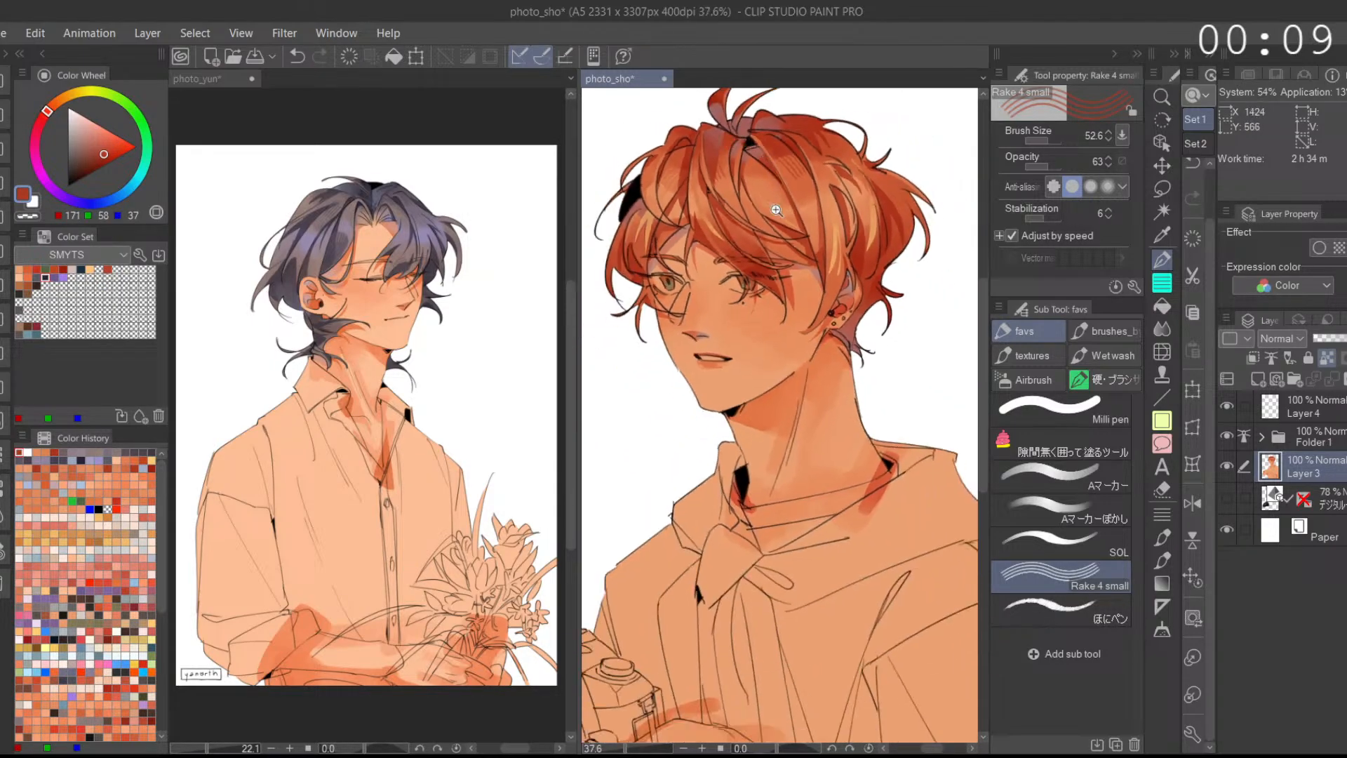
left_click(763, 251, "alt")
scroll(764, 235, "up", 1)
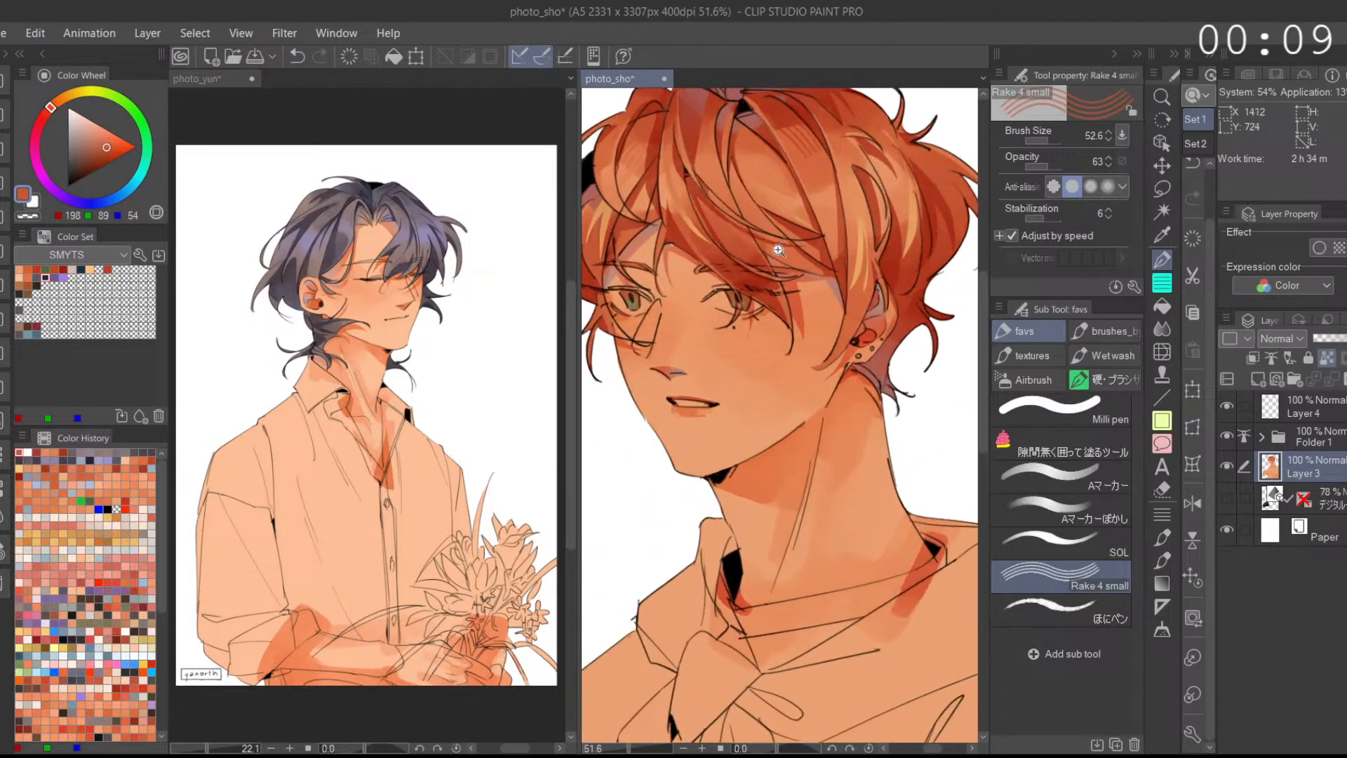
scroll(823, 310, "up", 1)
Step: Hatch the back hair with red tones (RGB 172, 52, 27 and 200, 96, 60) and reset the view to the whole illustration
left_click(877, 184, "alt")
left_click(877, 186, "alt")
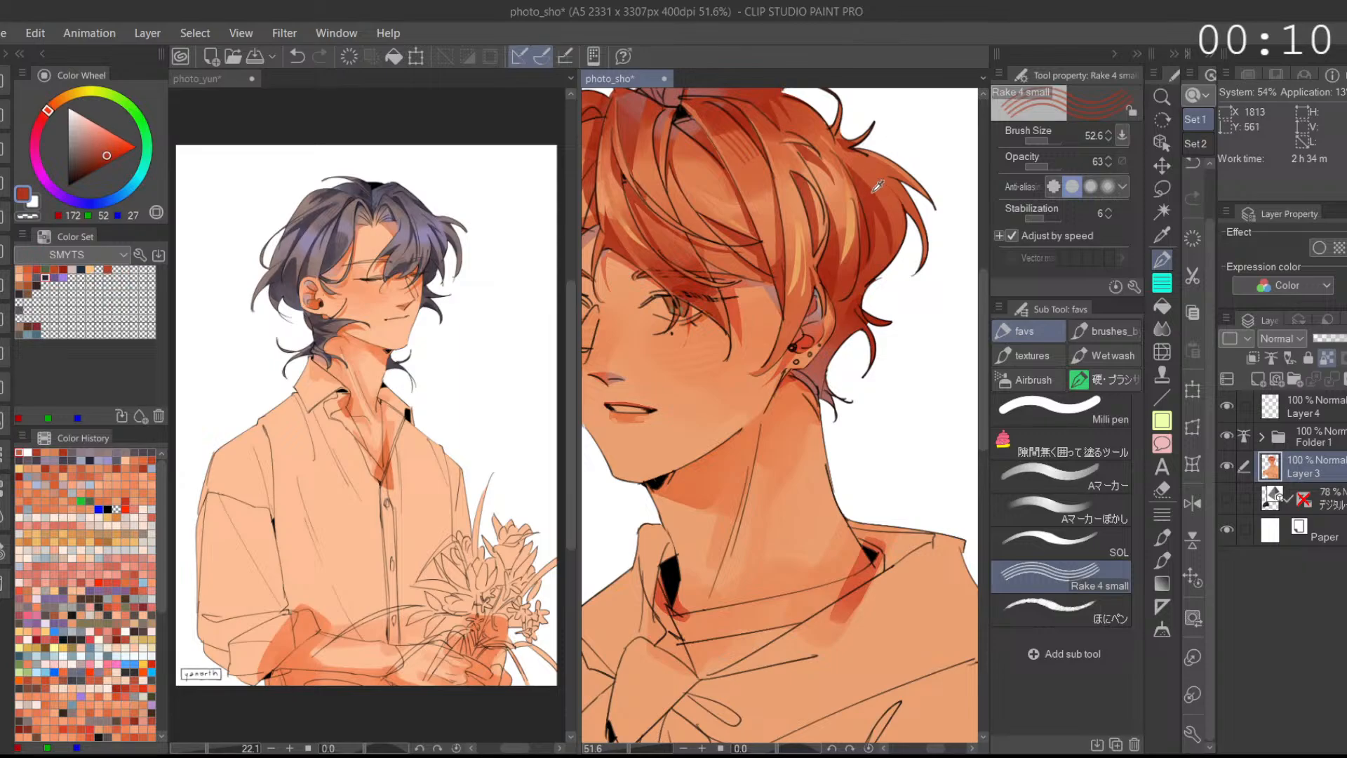
left_click(887, 255, "alt")
scroll(869, 190, "down", 1)
scroll(868, 191, "down", 1)
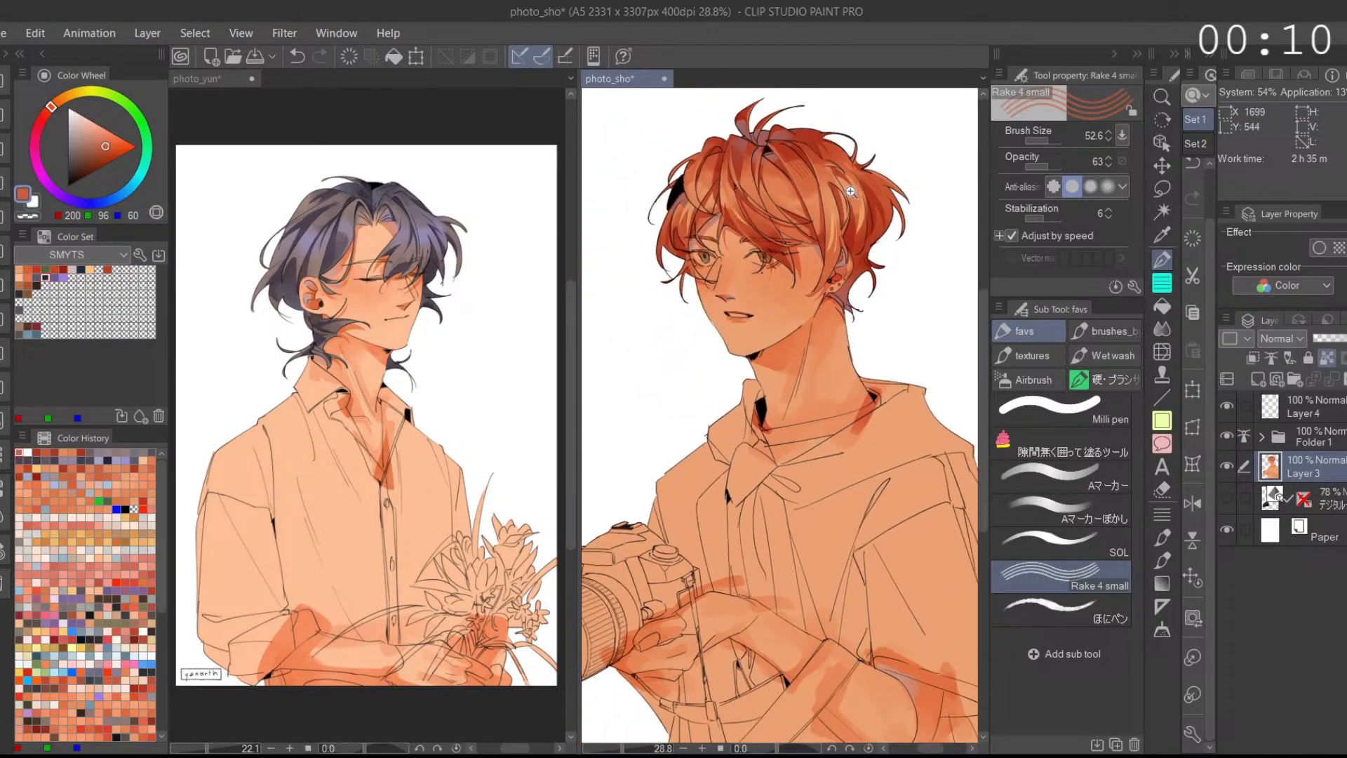
scroll(824, 220, "down", 1)
left_click(1194, 576)
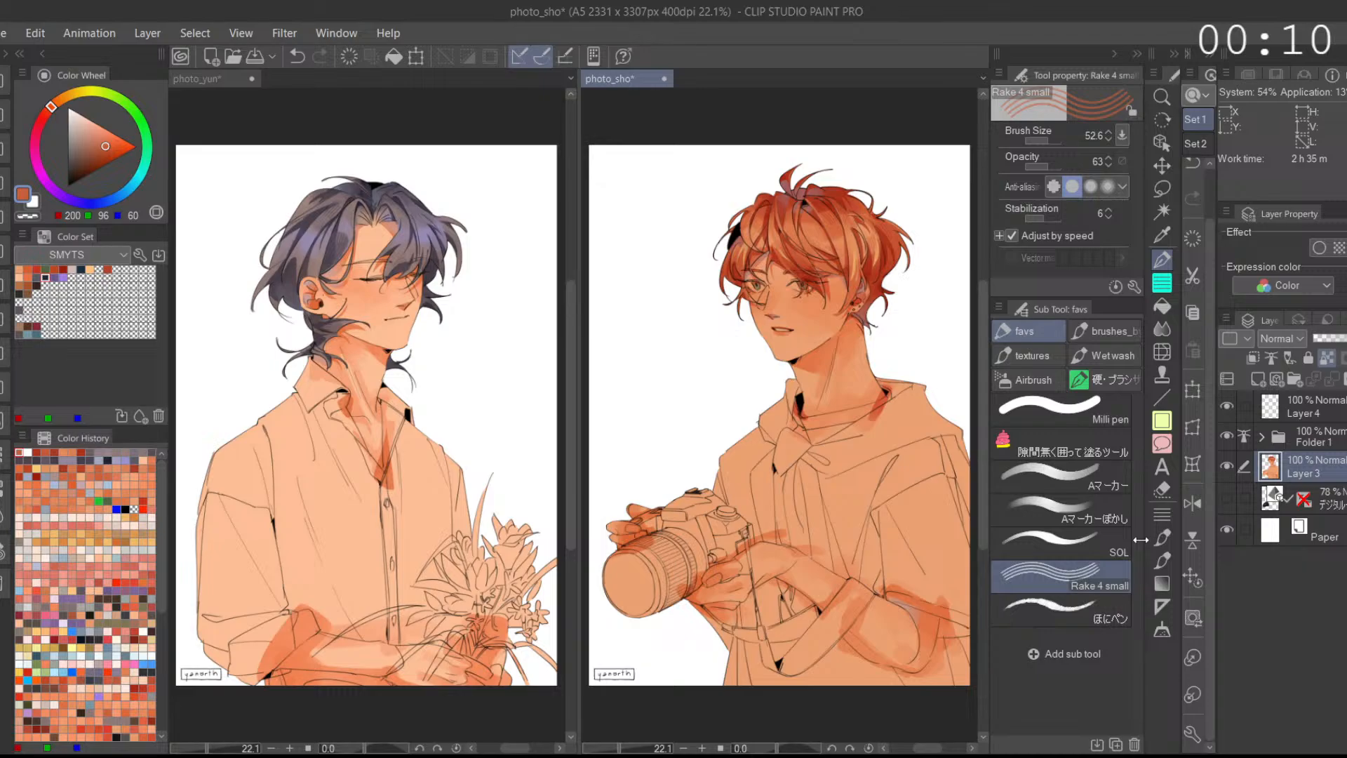
Step: Lasso-select the outer shoulder of photo_sho's clothing just above the camera
left_click(1161, 188)
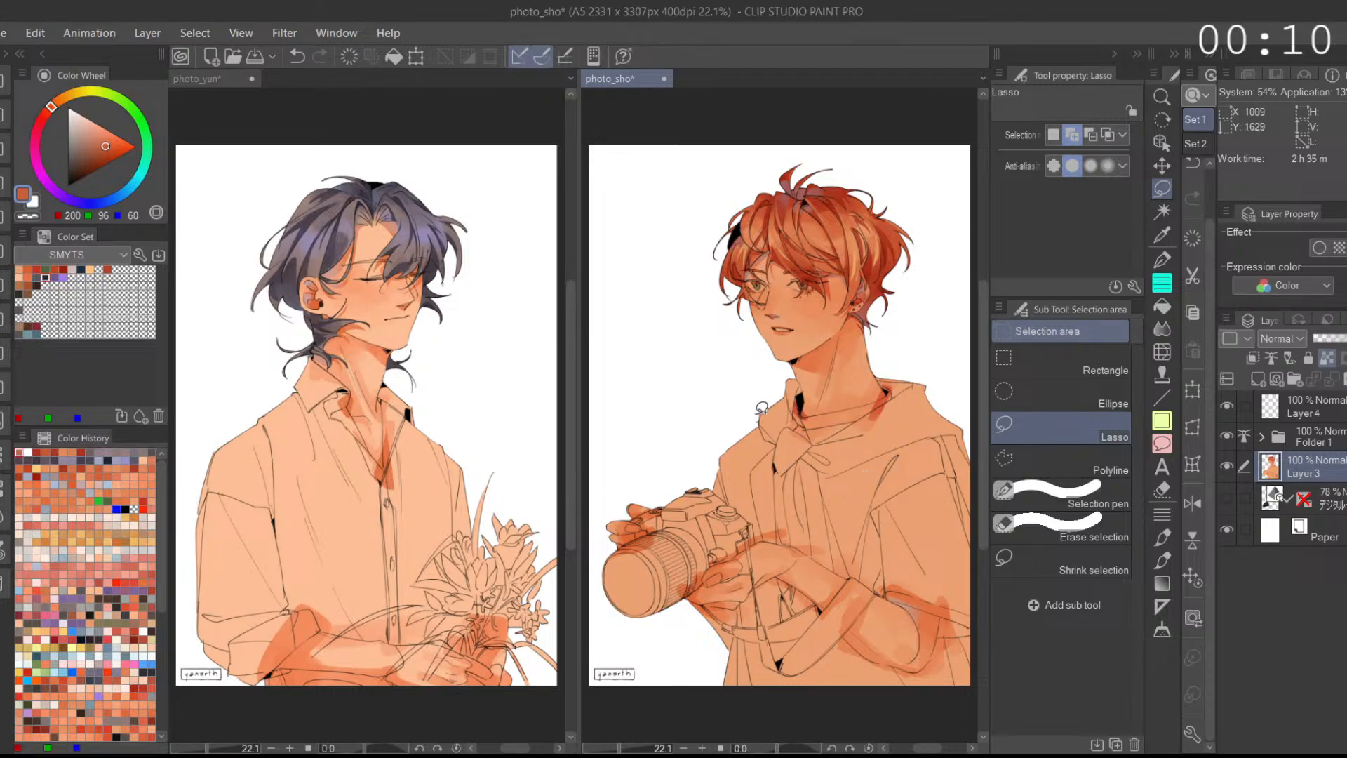
left_click_drag(826, 543, 751, 499)
left_click_drag(807, 586, 851, 498)
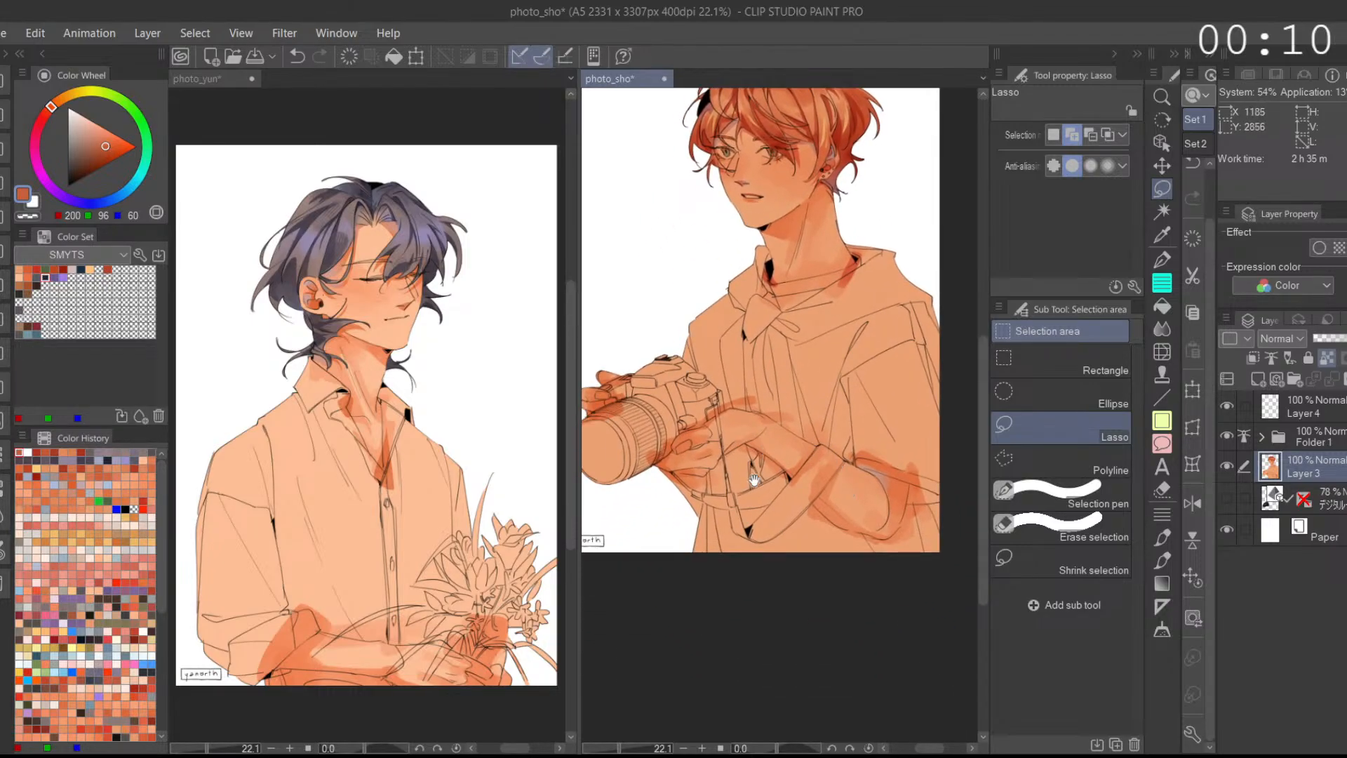
scroll(654, 391, "up", 6)
mouse_move(655, 391)
left_mouse_down()
mouse_move(635, 340)
mouse_move(758, 189)
mouse_move(760, 415)
mouse_move(676, 414)
left_mouse_up()
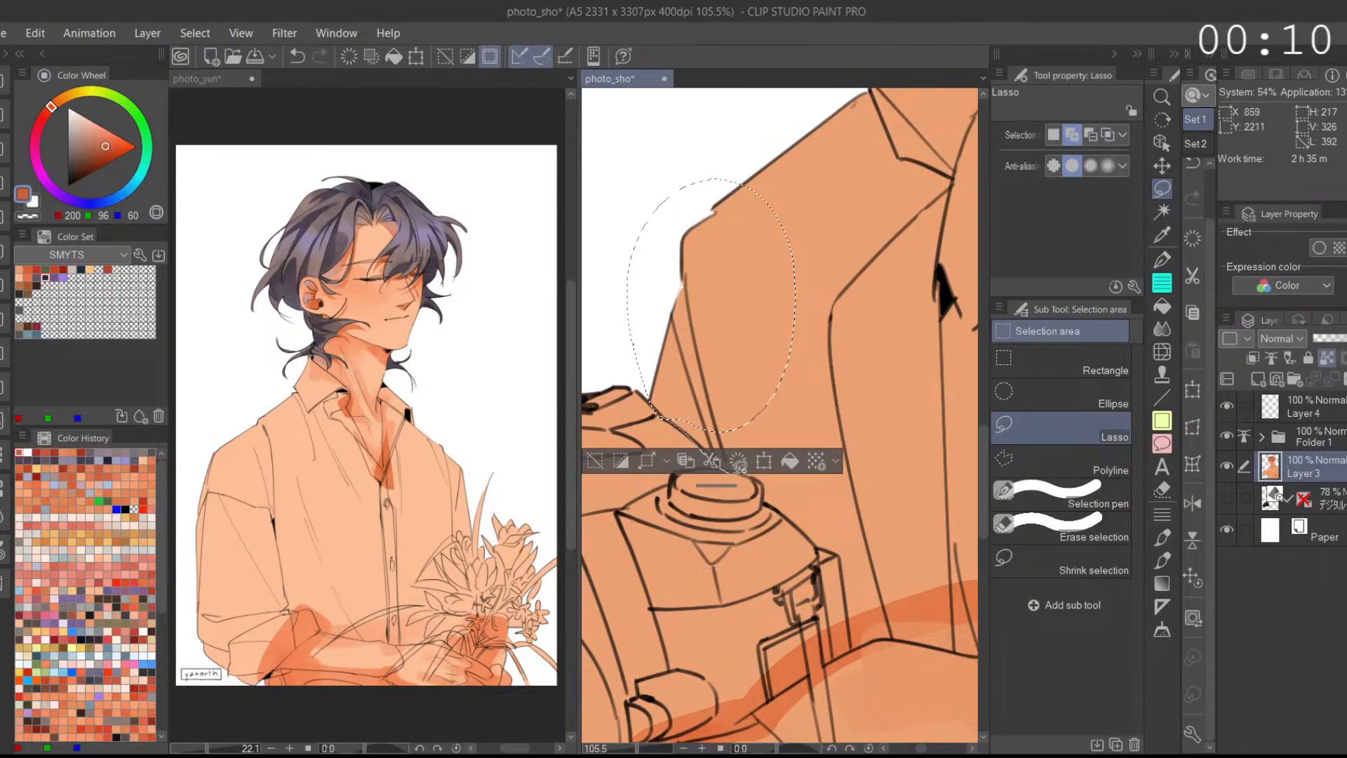
Step: Mirror the canvas view and fit the shoulder selection to the hand and the camera's upper edge, extending it down beside the camera
left_click(1192, 503)
left_click_drag(923, 375, 894, 343)
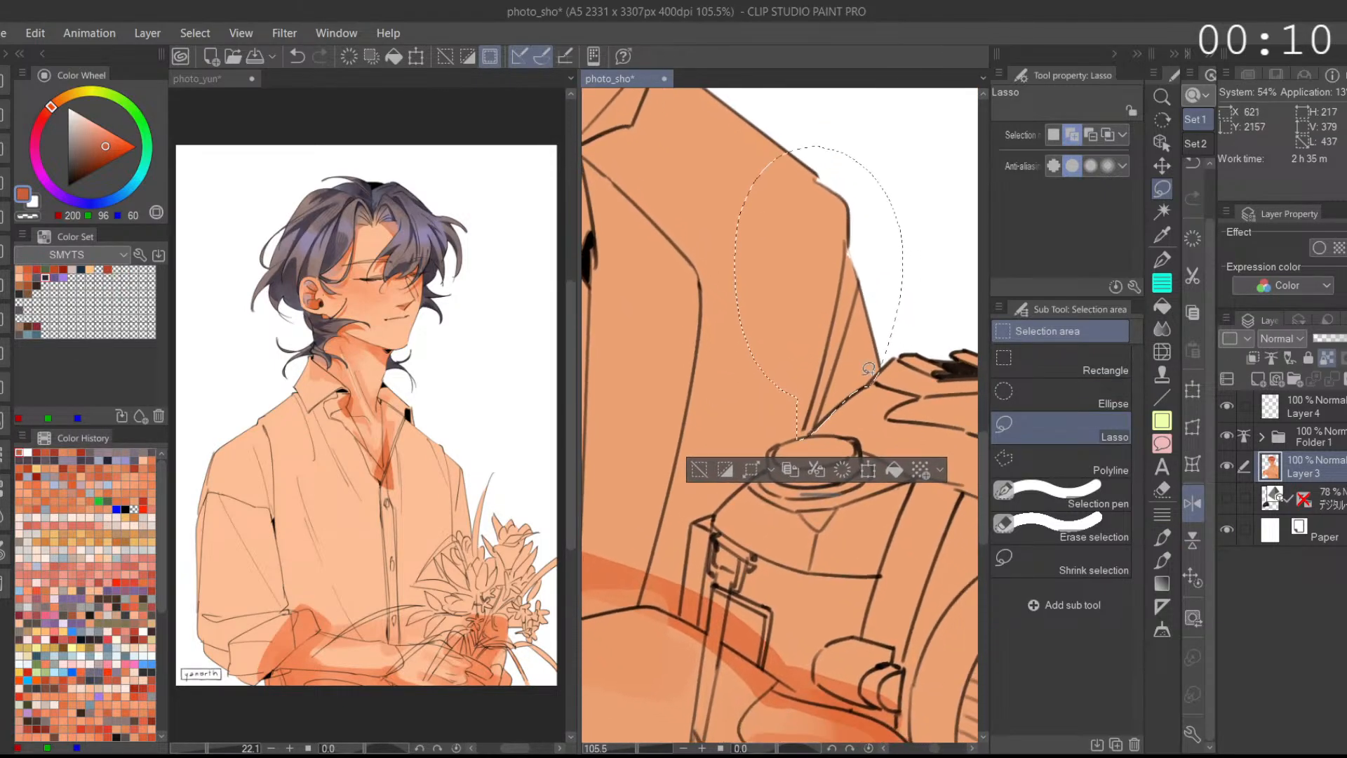
key("alt")
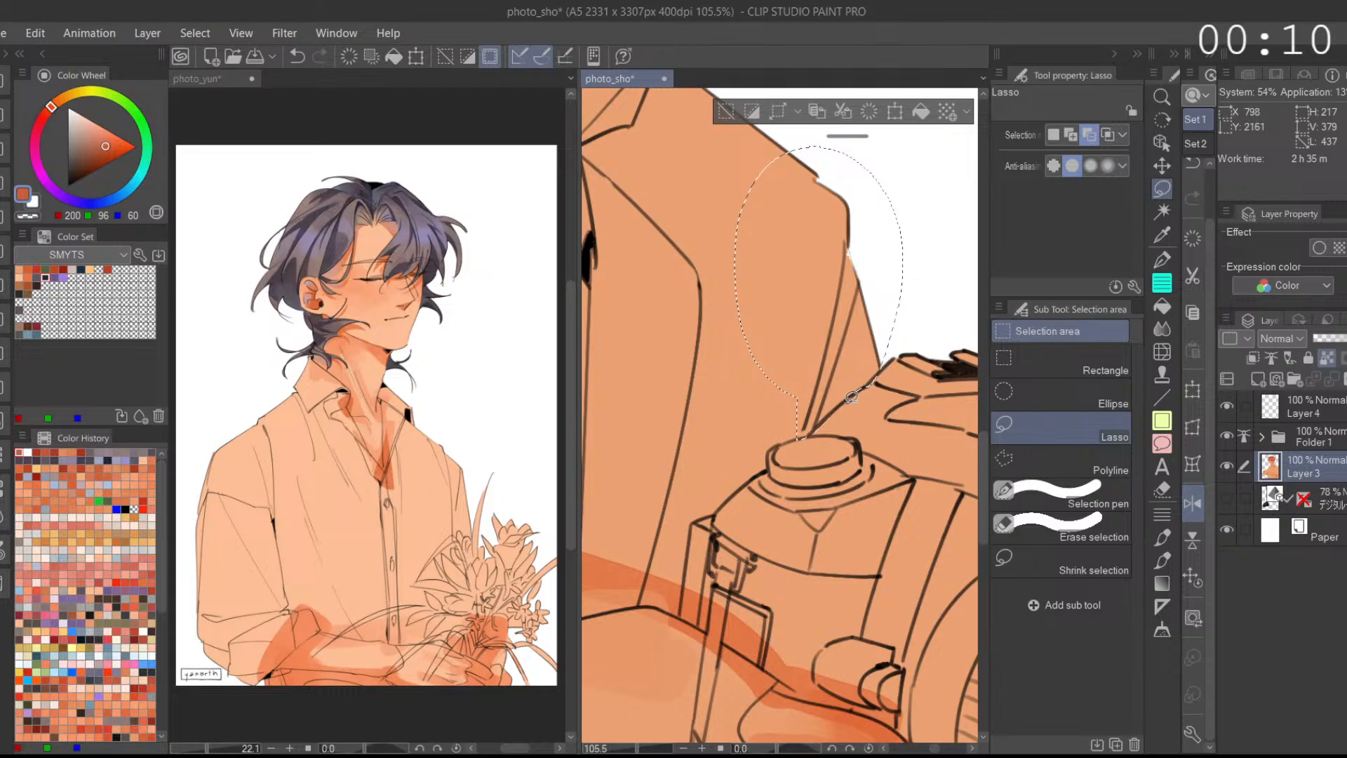
mouse_move(880, 371)
left_mouse_down()
mouse_move(826, 435)
mouse_move(848, 437)
mouse_move(882, 385)
left_mouse_up()
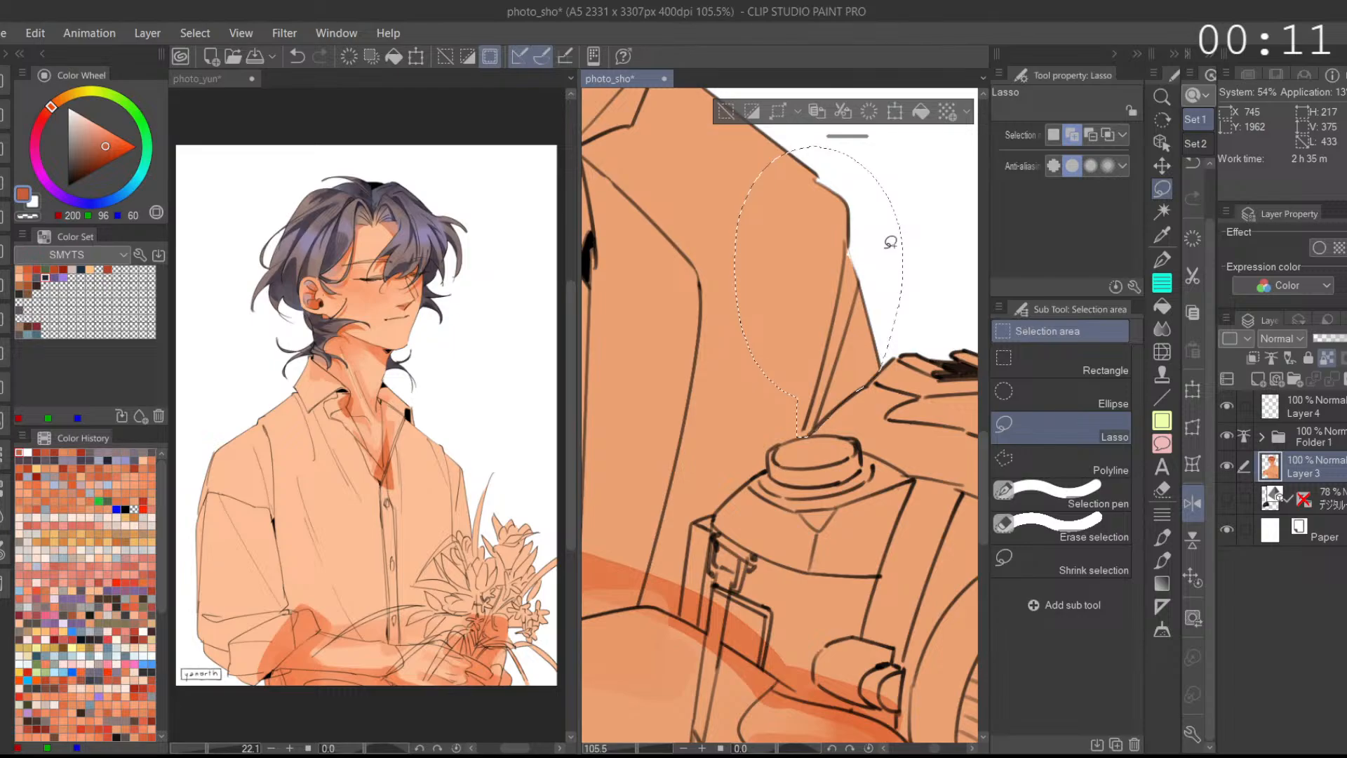
mouse_move(694, 523)
left_mouse_down()
mouse_move(669, 588)
mouse_move(680, 617)
mouse_move(680, 512)
mouse_move(722, 509)
mouse_move(770, 467)
left_mouse_up()
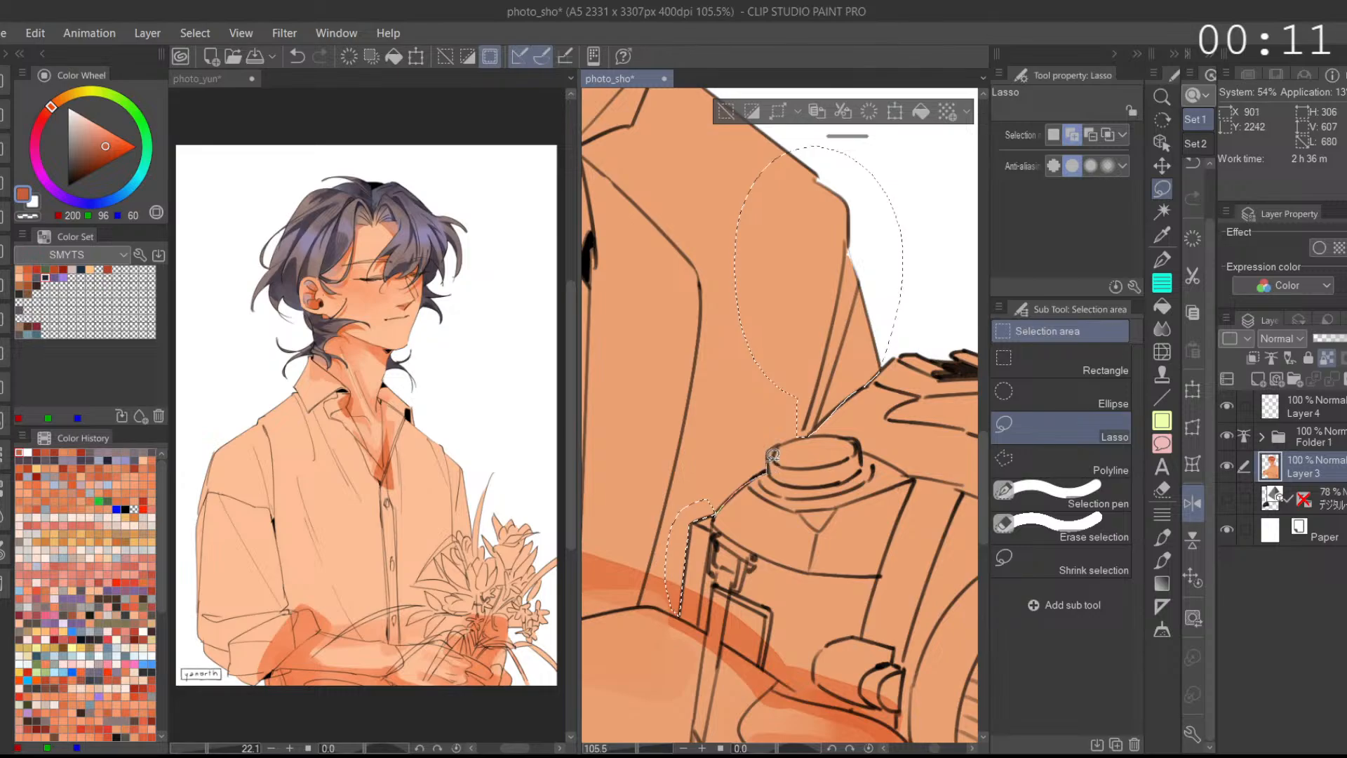
left_click_drag(826, 409, 654, 526)
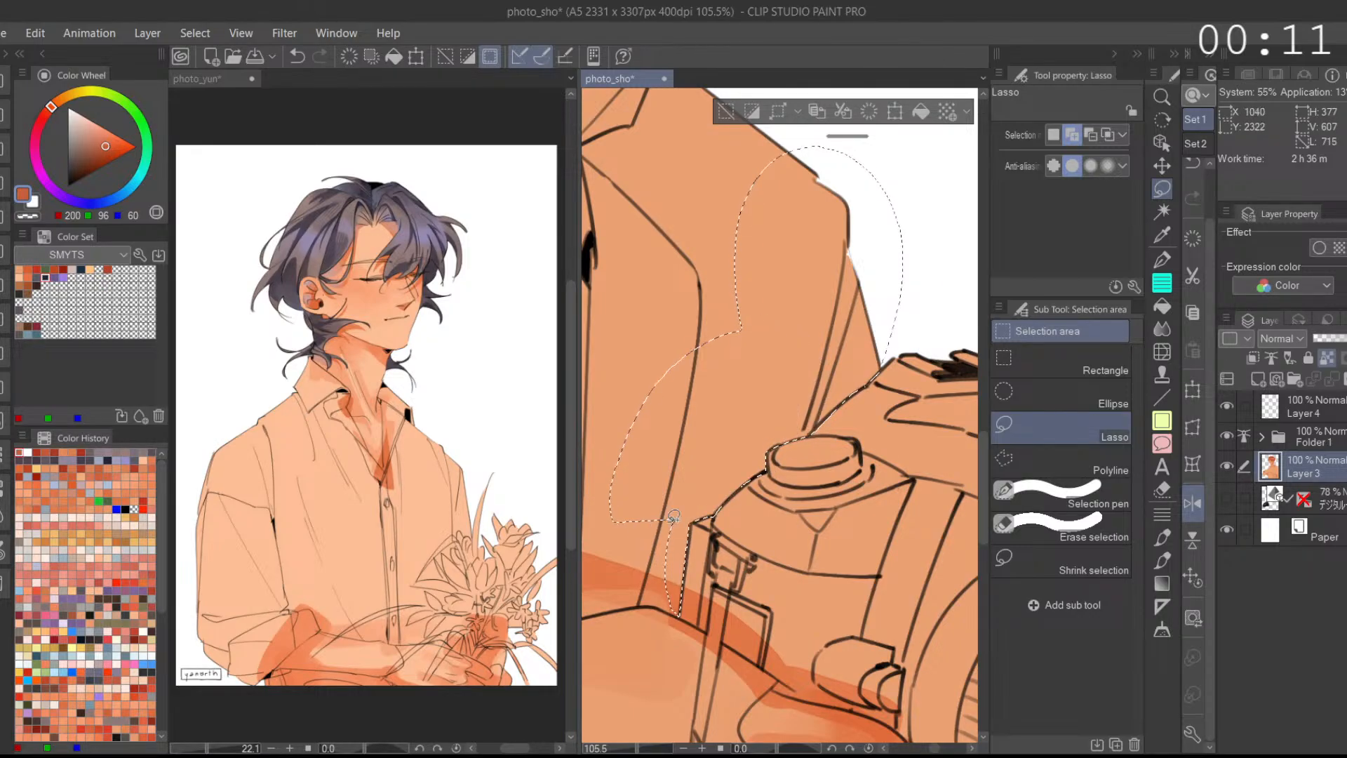
Step: Extend the selection down to the forearm beside the camera and subtract the part beyond the long vertical fold line
left_click_drag(695, 413, 756, 432)
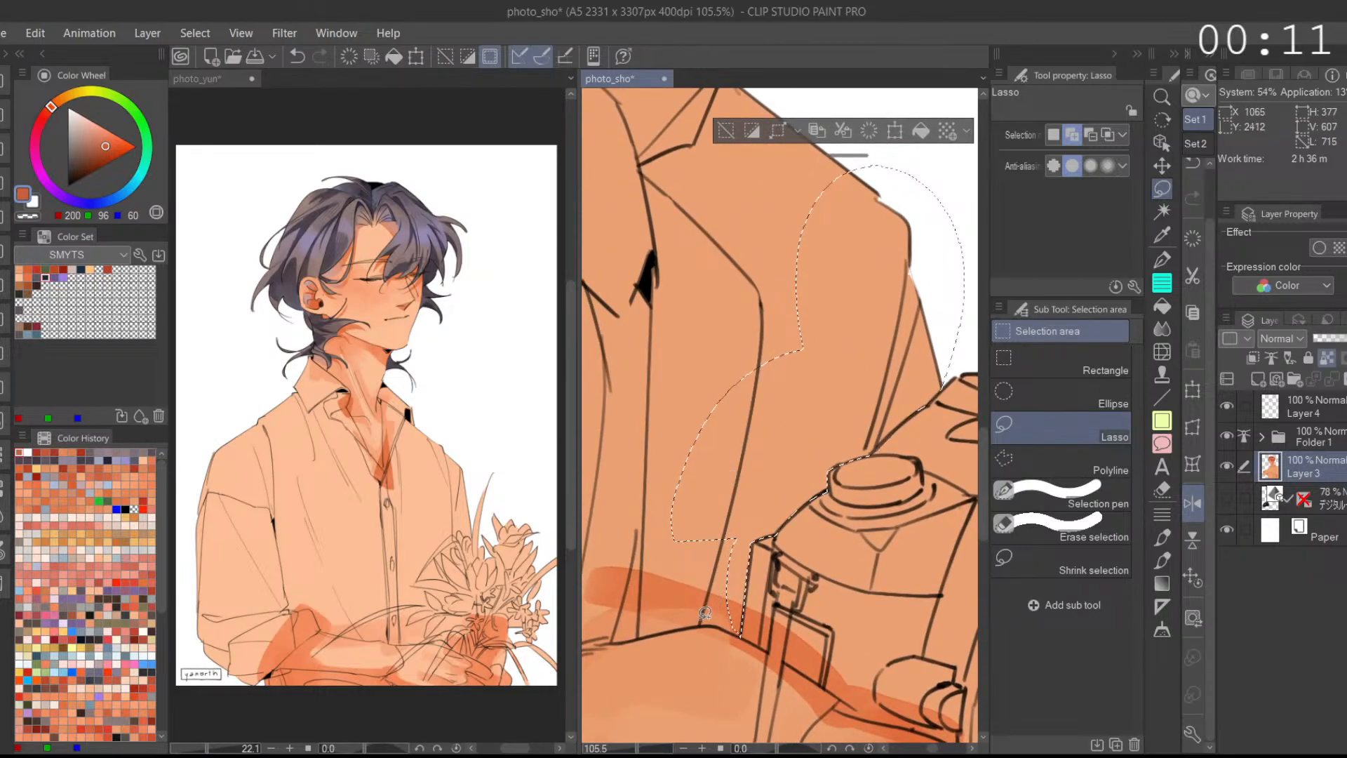
mouse_move(739, 513)
left_mouse_down()
mouse_move(700, 623)
mouse_move(718, 572)
left_mouse_up()
mouse_move(709, 621)
left_mouse_down()
mouse_move(742, 629)
mouse_move(710, 643)
left_mouse_up()
key("ctrl+z")
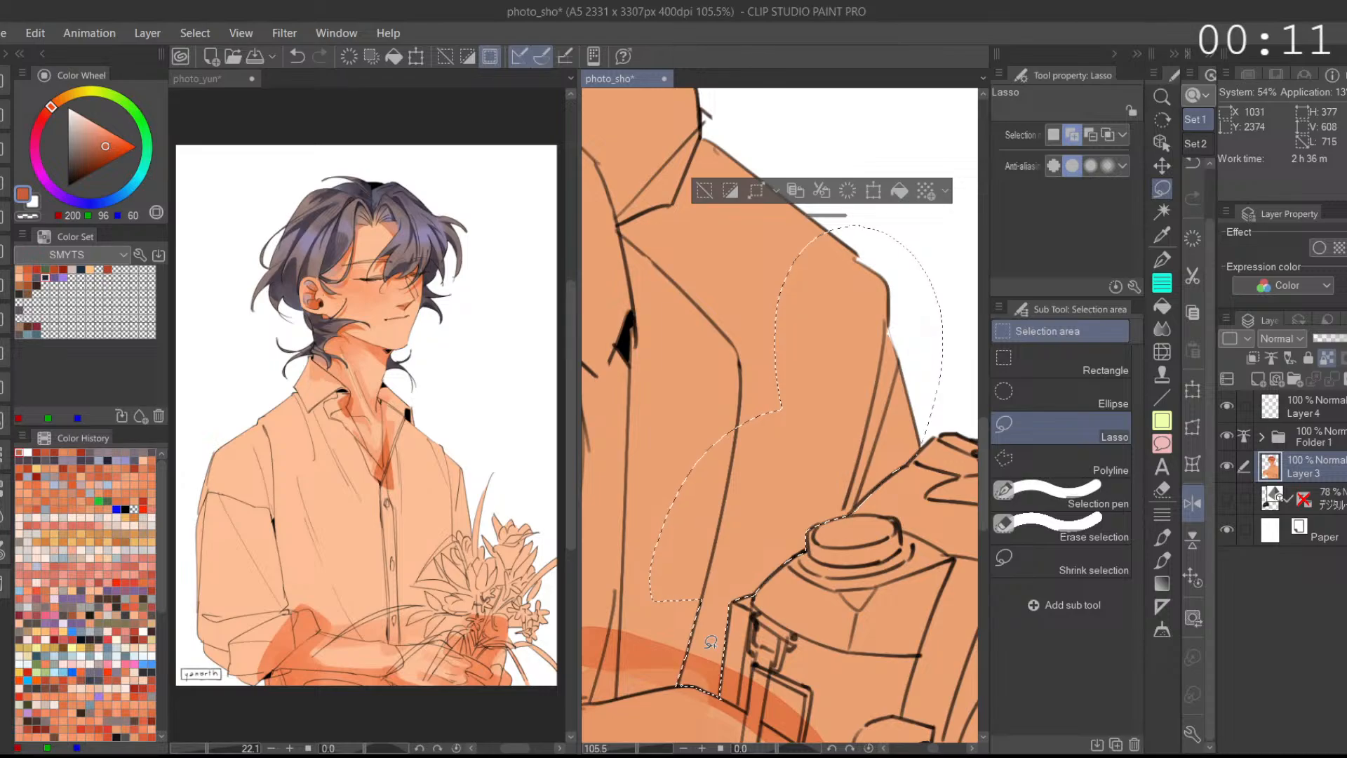
left_click(1090, 135)
mouse_move(734, 434)
left_mouse_down()
mouse_move(695, 431)
mouse_move(737, 436)
left_mouse_up()
left_click_drag(686, 641, 687, 647)
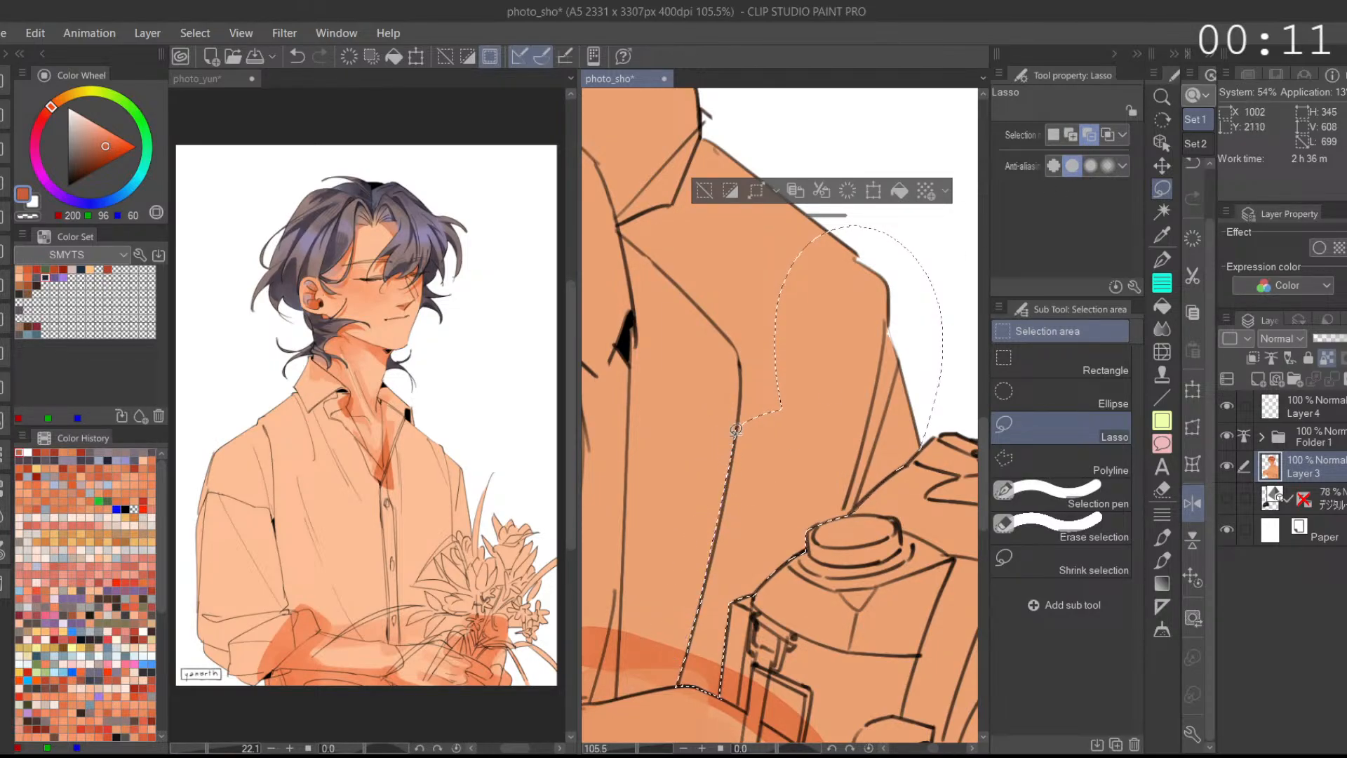
left_click_drag(728, 533, 698, 652)
Step: Add the upper shoulder area to the selection, following the fold line up to the collar's edge in the unmirrored view
left_click(1071, 135)
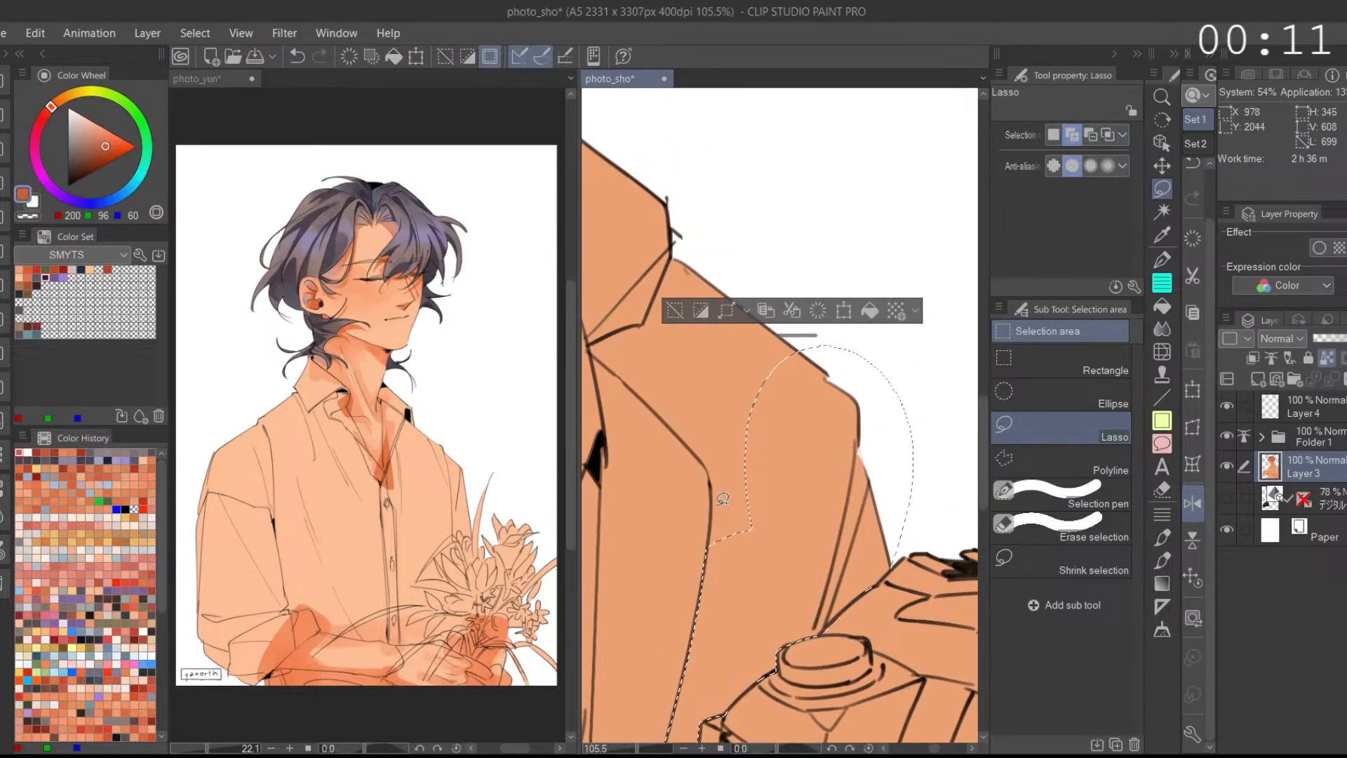
left_click_drag(711, 585, 775, 393)
left_click_drag(707, 548, 730, 456)
left_click_drag(726, 503, 718, 514)
left_click(1192, 503)
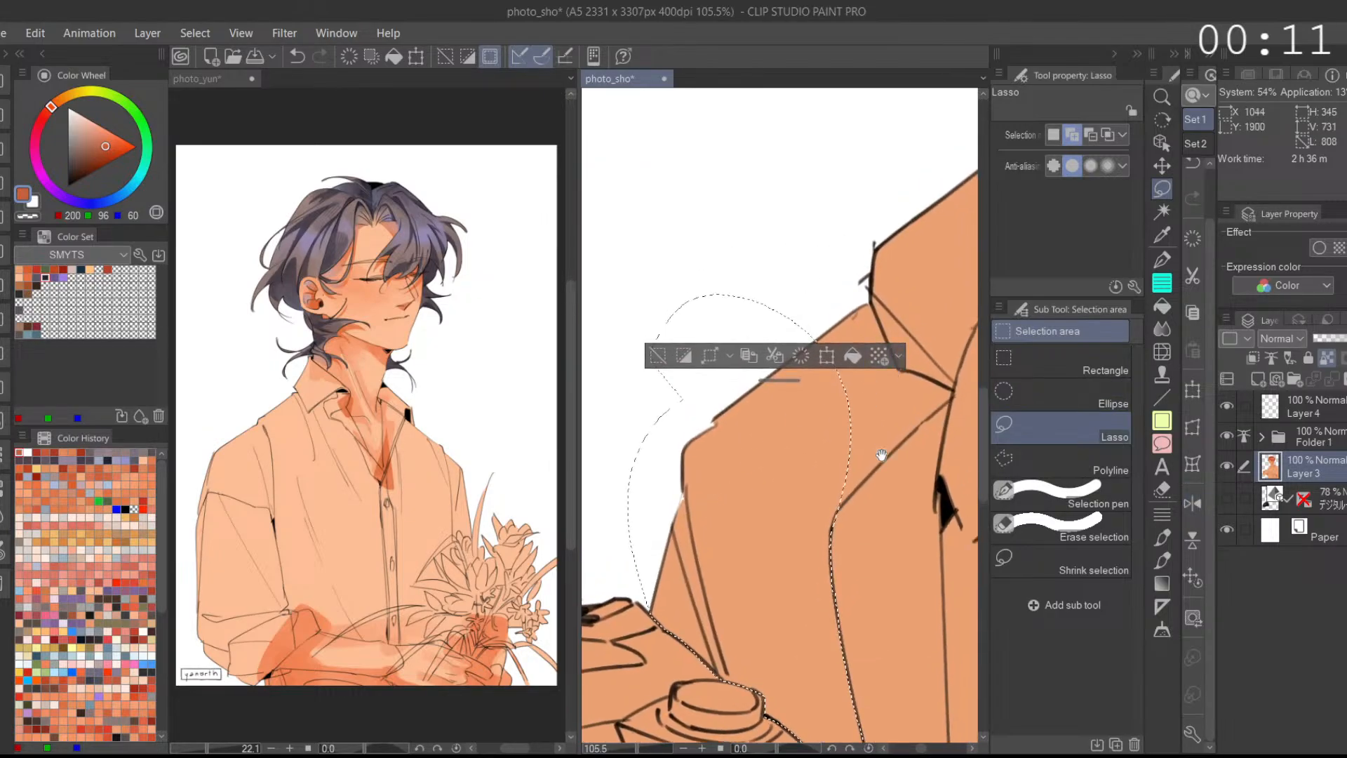
left_click_drag(880, 450, 754, 456)
left_click_drag(690, 533, 828, 400)
mouse_move(784, 439)
left_mouse_down()
mouse_move(826, 395)
mouse_move(729, 421)
mouse_move(765, 463)
left_mouse_up()
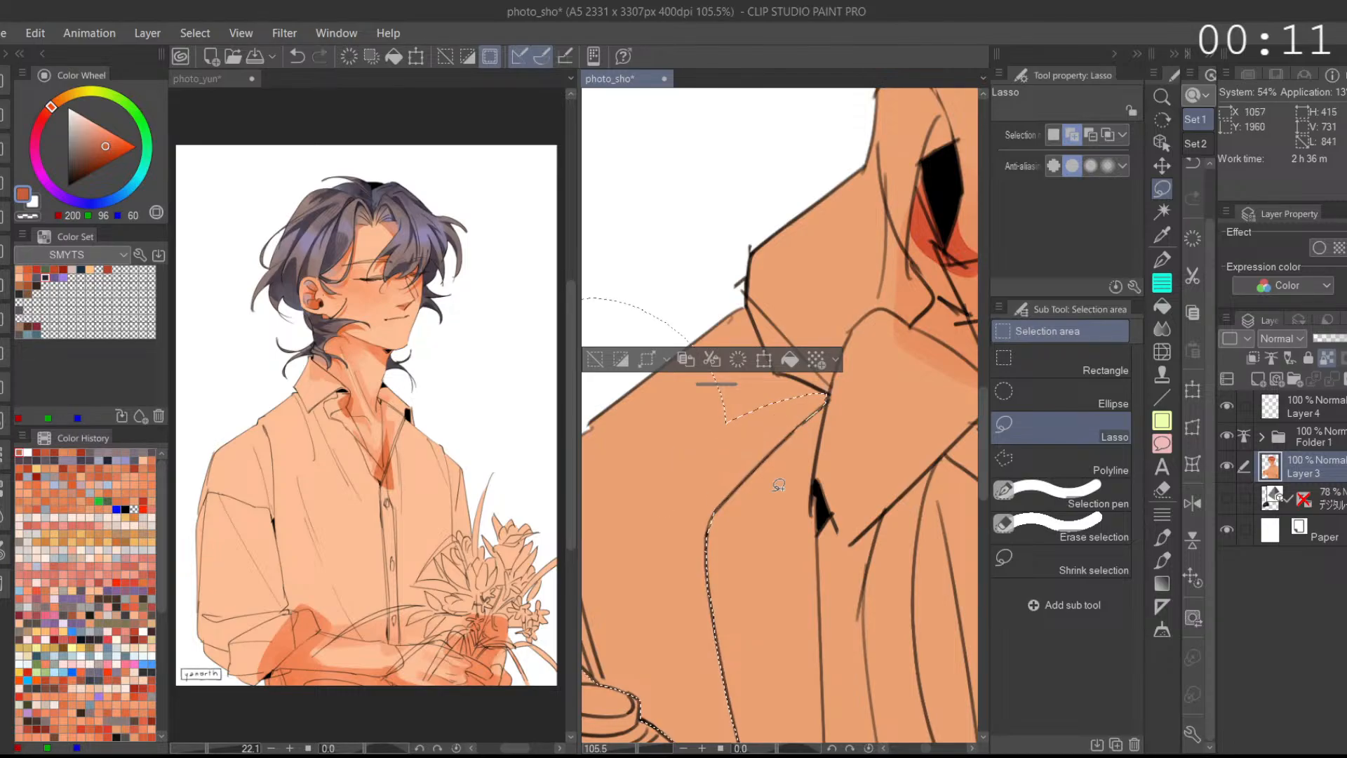
Step: Mirror the canvas view and refine the selection's boundary where the shoulder meets the collar
left_click(1197, 507)
mouse_move(785, 371)
left_mouse_down()
mouse_move(819, 436)
mouse_move(764, 421)
mouse_move(887, 283)
mouse_move(806, 421)
left_mouse_up()
key("ctrl+z")
mouse_move(823, 307)
left_mouse_down()
mouse_move(905, 309)
mouse_move(856, 407)
mouse_move(785, 372)
mouse_move(819, 321)
left_mouse_up()
Step: Add a narrow shirt strip below the collar tip down to the forearm to the selection and trim its lower end
scroll(867, 354, "down", 3)
scroll(799, 425, "up", 2)
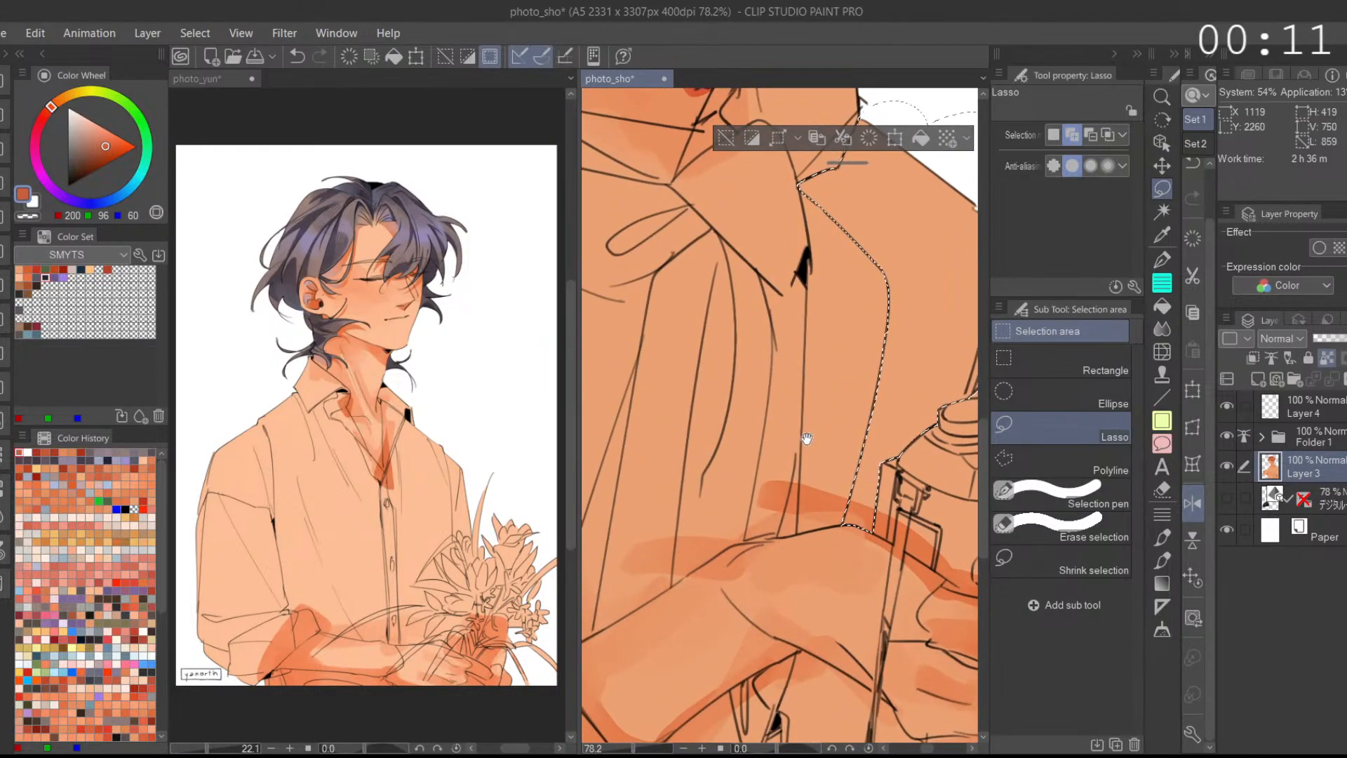
key("ctrl+z")
mouse_move(801, 423)
left_mouse_down()
mouse_move(770, 531)
mouse_move(761, 442)
mouse_move(799, 335)
left_mouse_up()
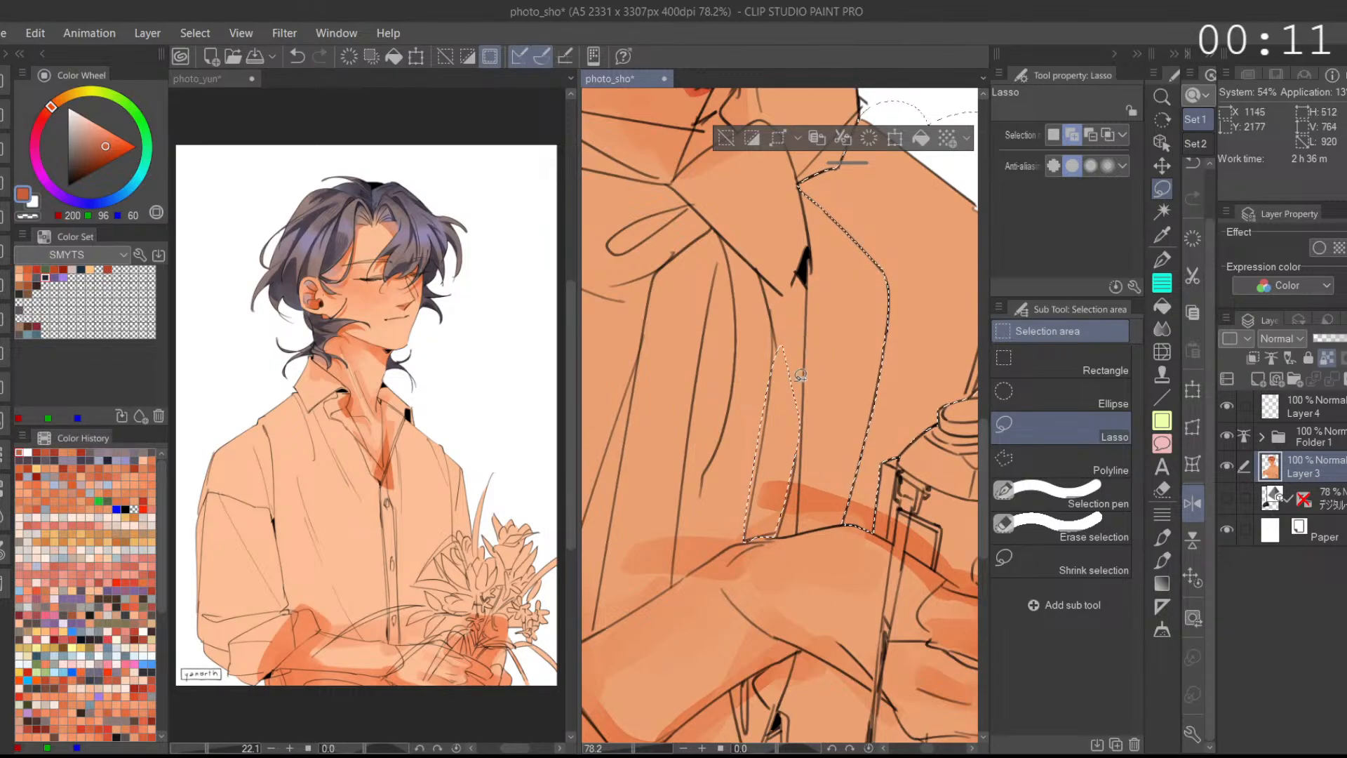
key("alt")
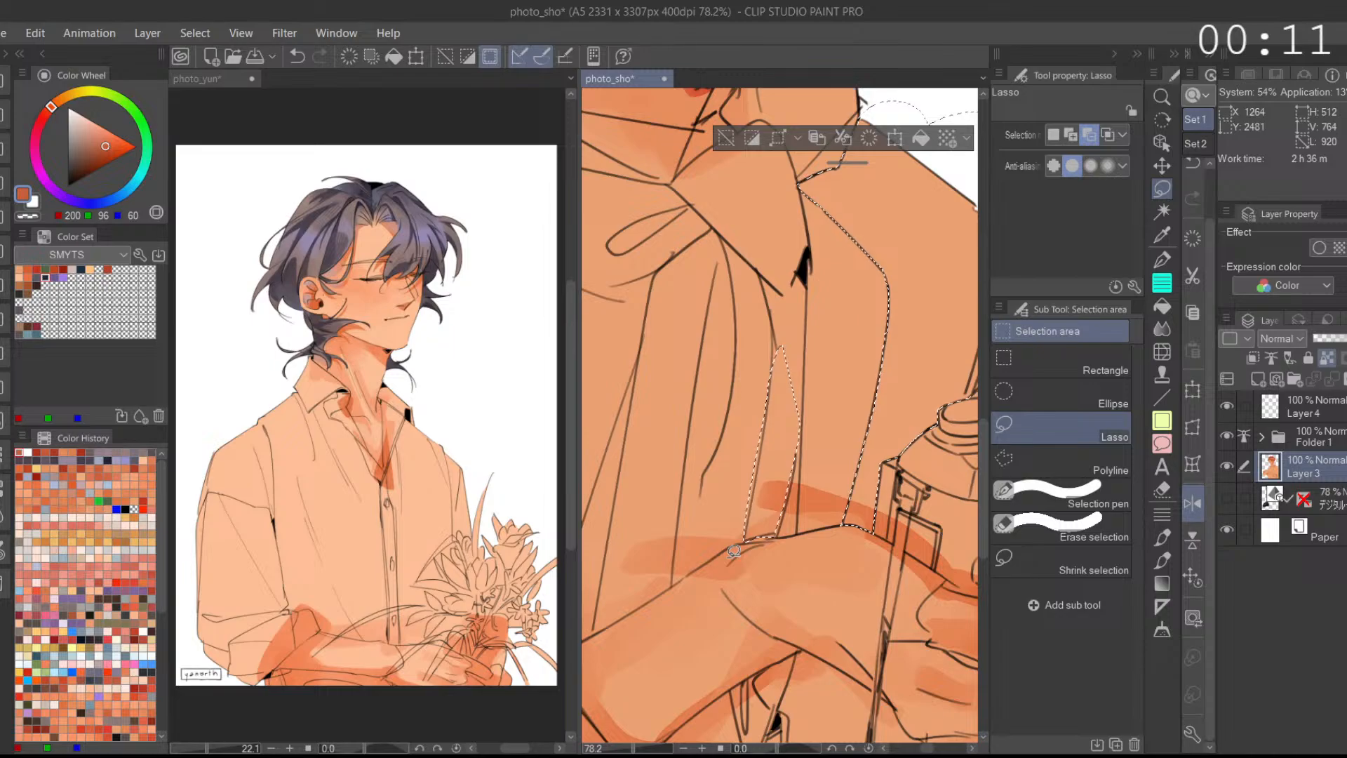
scroll(787, 383, "up", 2)
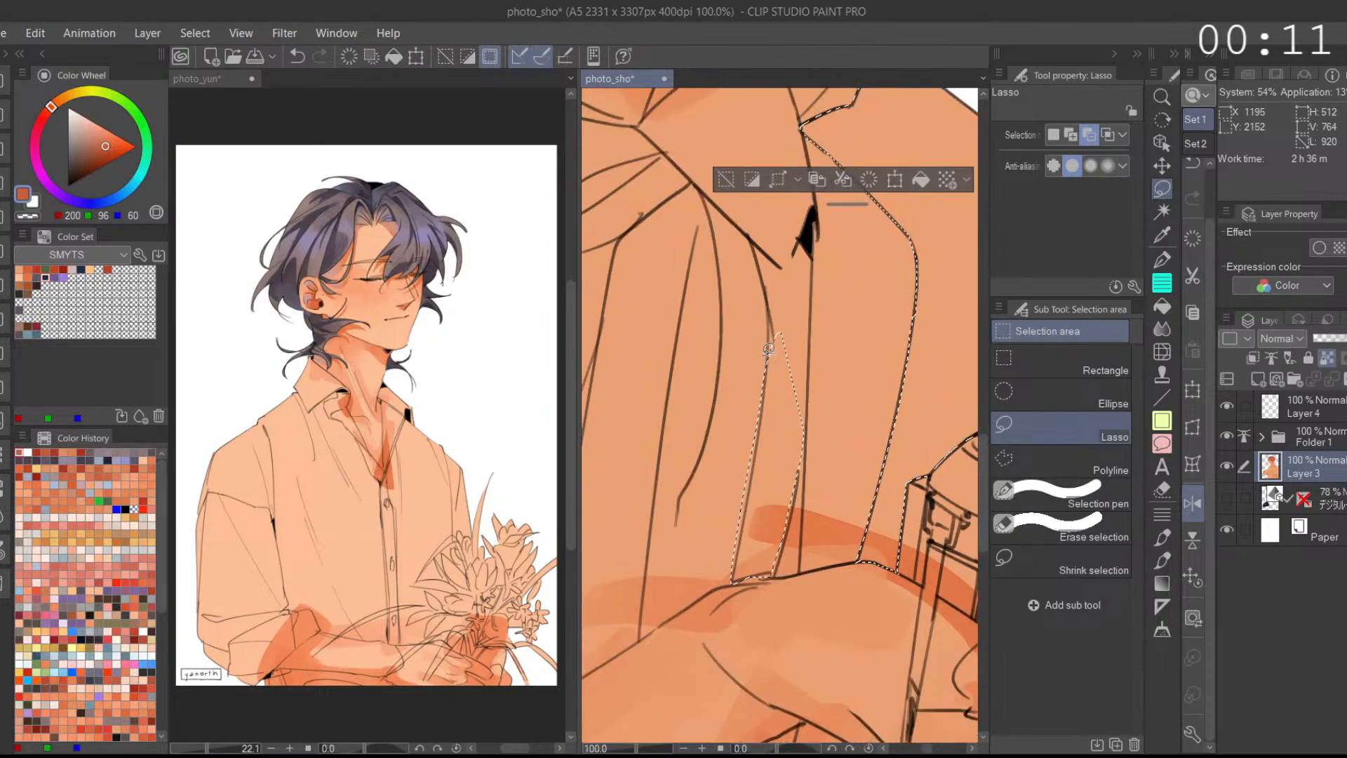
scroll(791, 442, "down", 2)
key("ctrl+z")
key("ctrl+y")
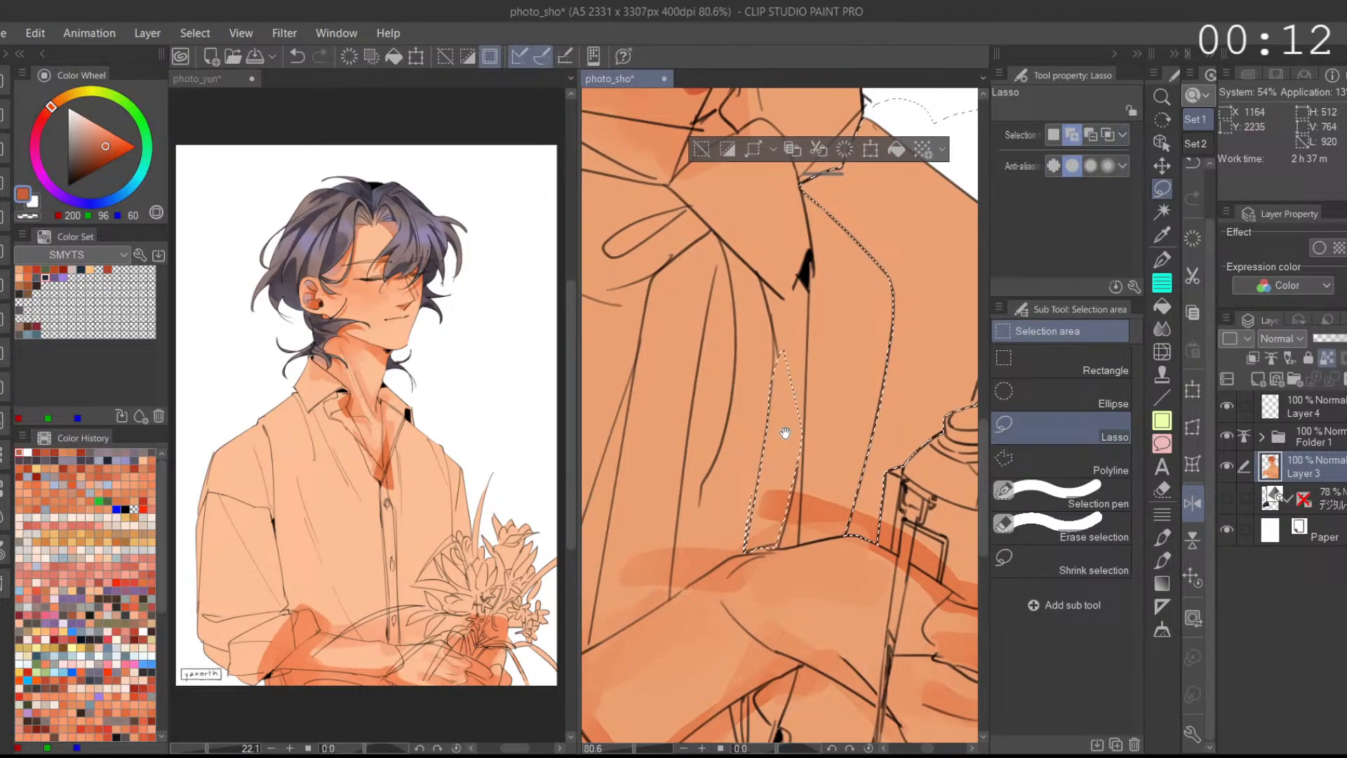
Step: Trim the strip's inner edge to the fold line, then extend the strip up to the collar tip and out to the neighbouring vertical line
scroll(770, 467, "up", 2)
key("ctrl+z")
left_click(1073, 136)
left_click(1090, 137)
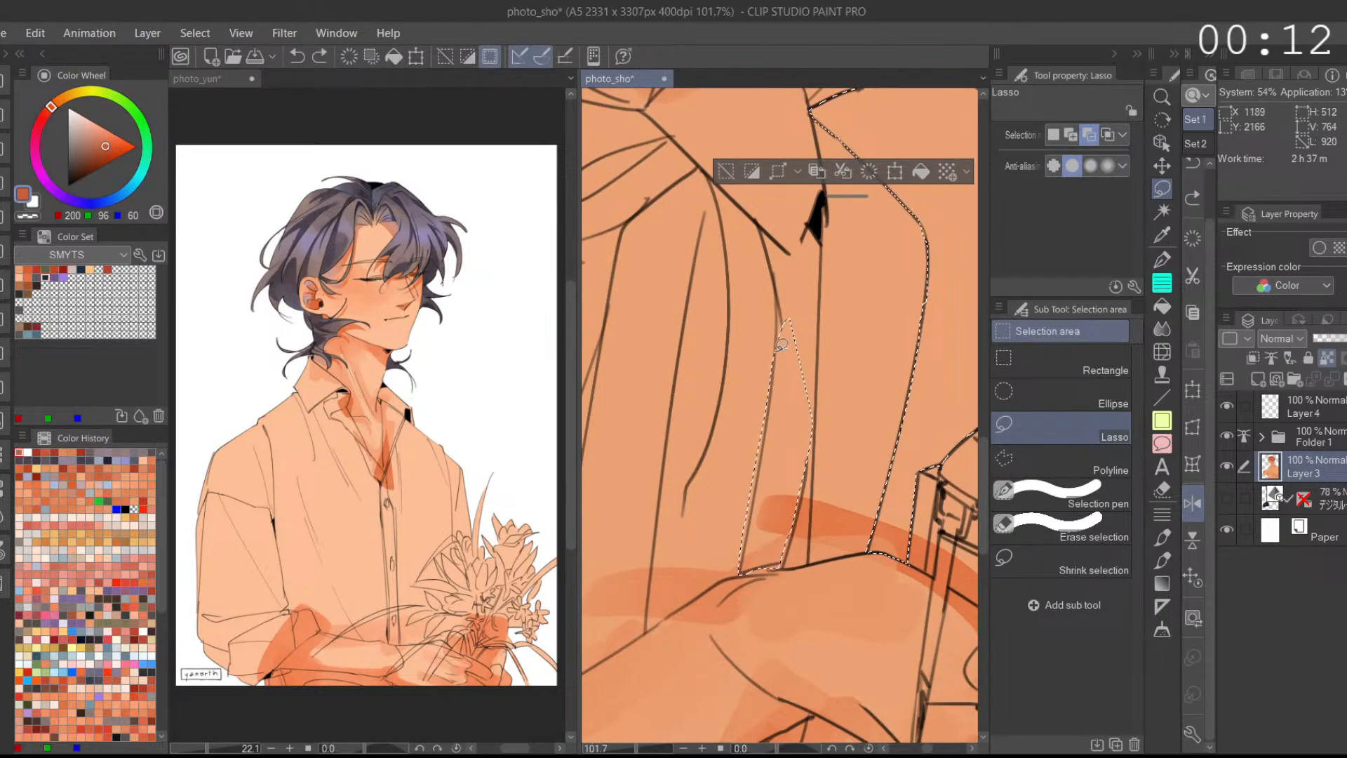
mouse_move(776, 355)
left_mouse_down()
mouse_move(731, 627)
mouse_move(775, 397)
left_mouse_up()
key("ctrl+z")
key("ctrl+z")
left_click_drag(736, 588, 733, 596)
key("ctrl+z")
left_click_drag(778, 337, 733, 605)
left_click_drag(805, 519, 804, 519)
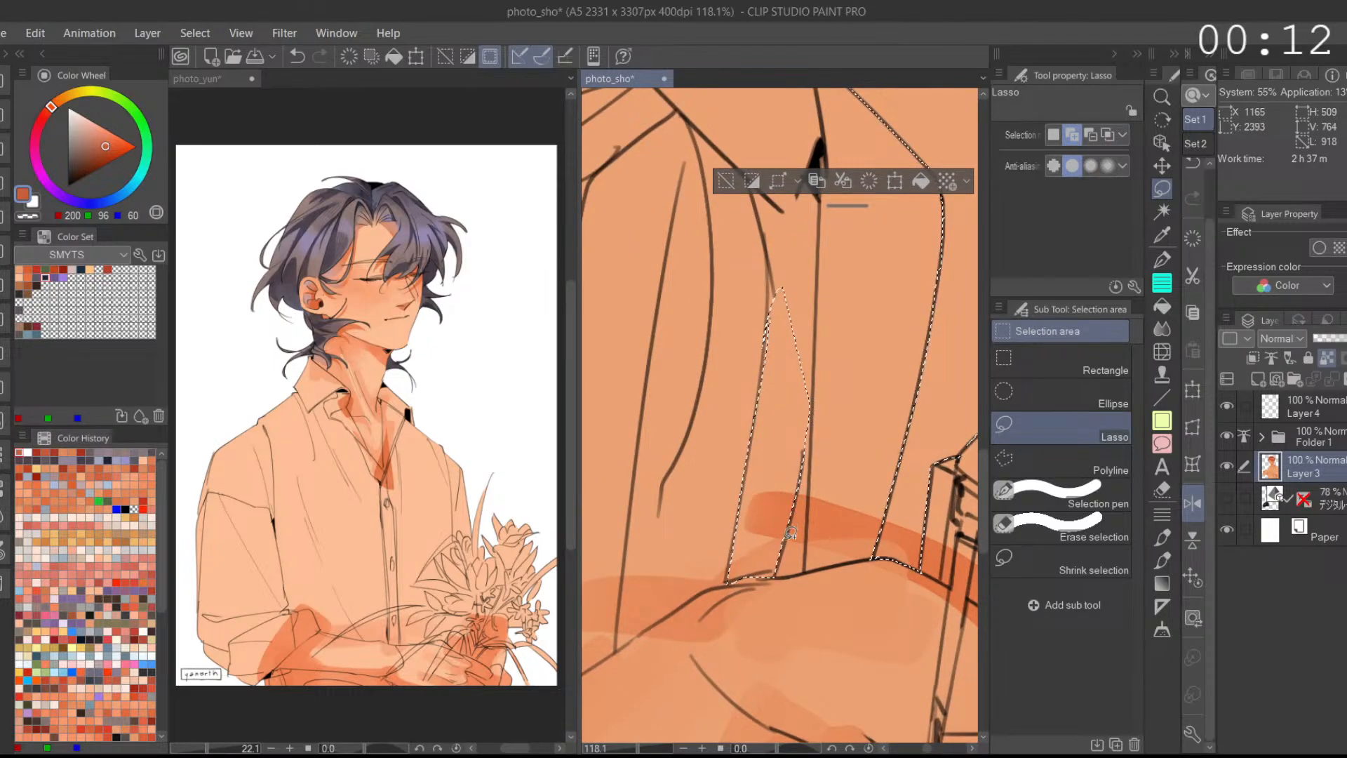
left_click_drag(825, 304, 805, 416)
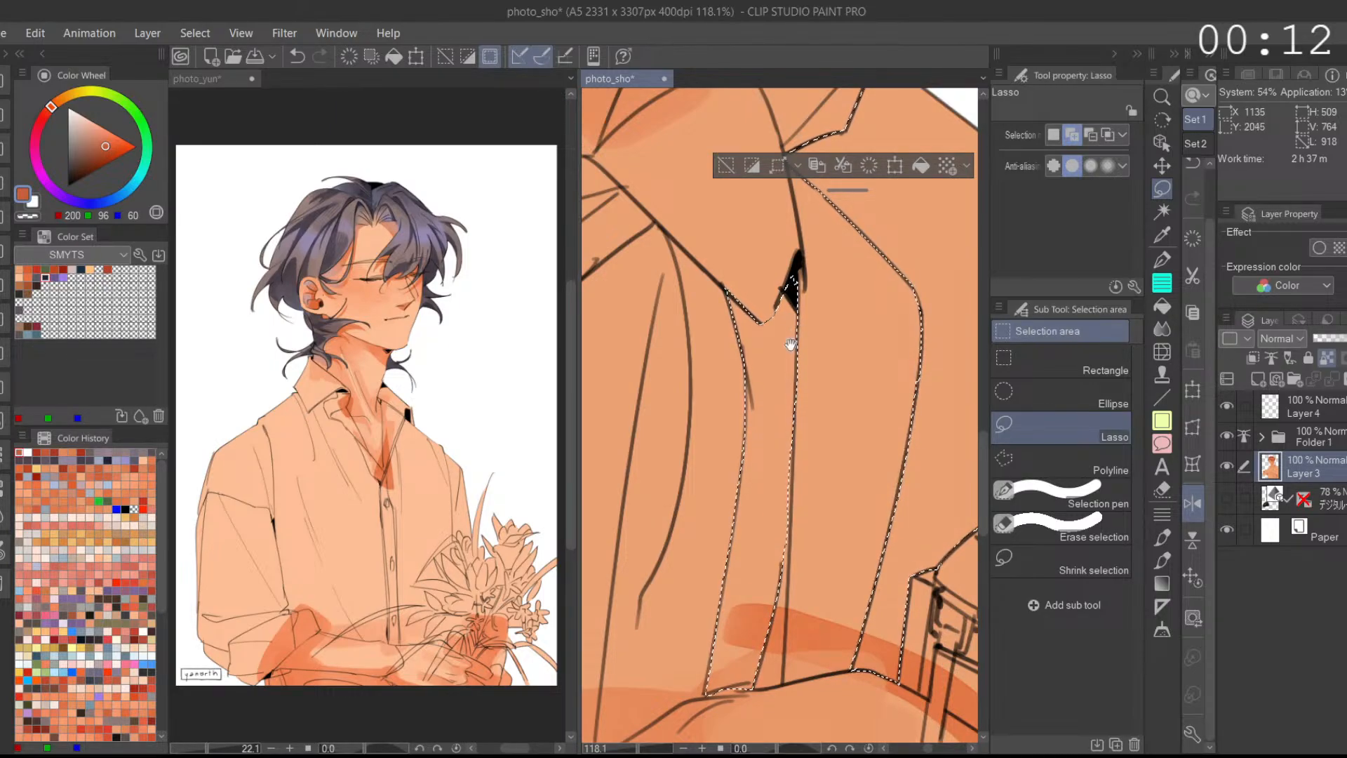
Step: Add the inner neckline band between the neck and the knotted collar to the lasso selection
scroll(796, 332, "down", 5)
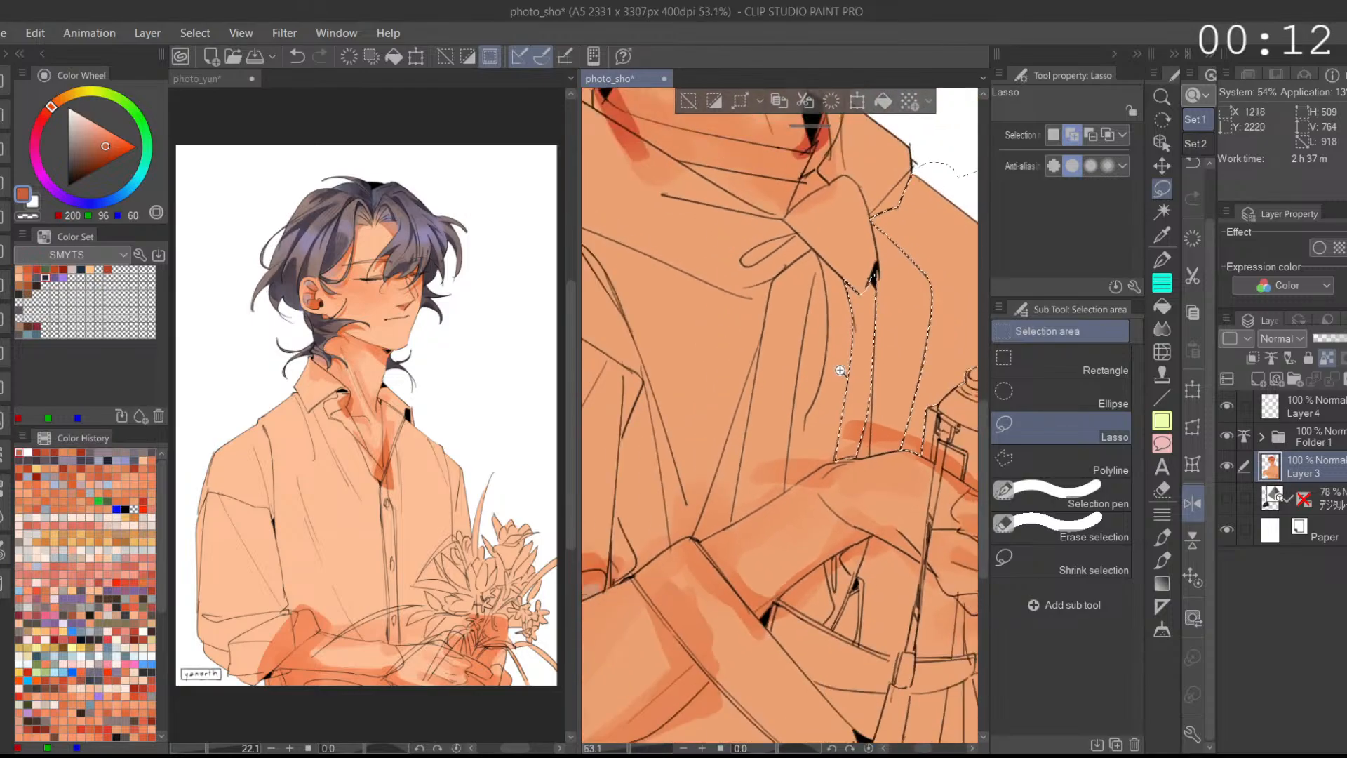
scroll(841, 369, "down", 3)
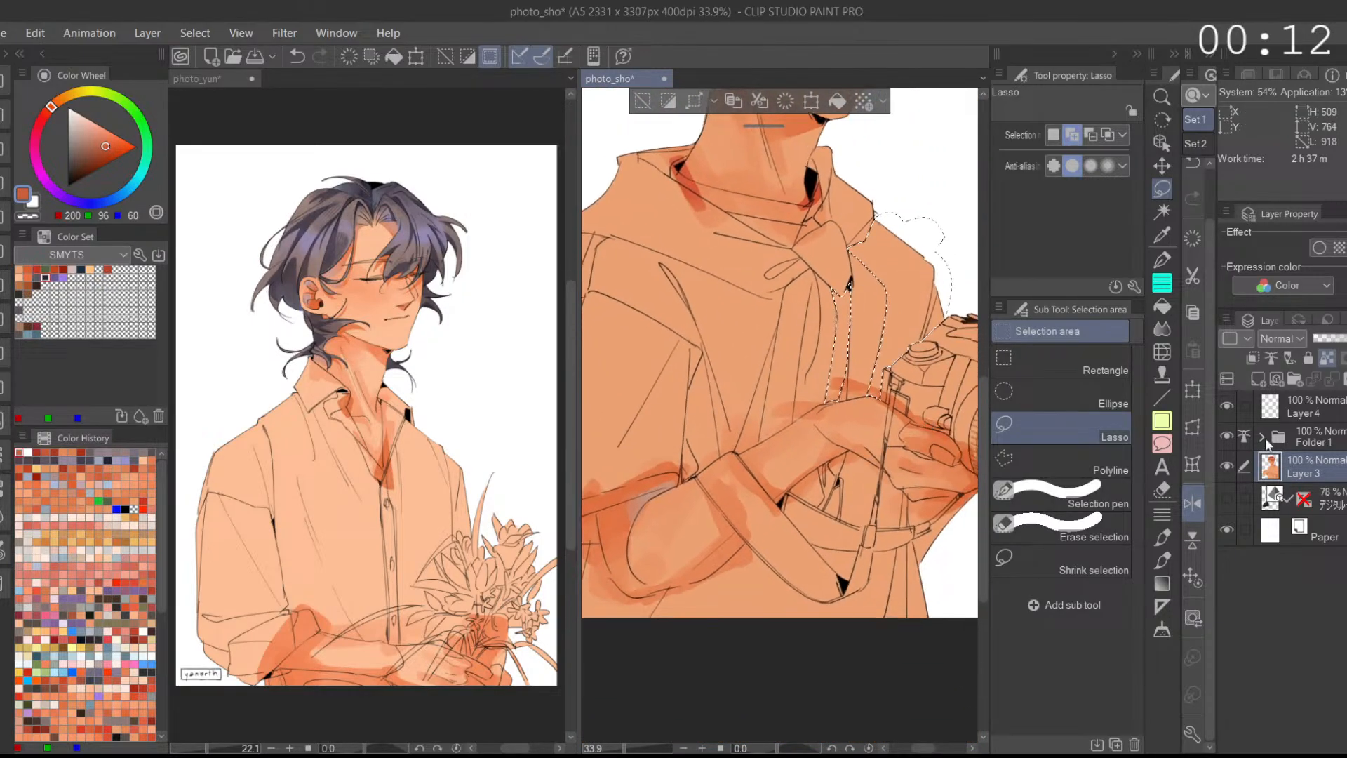
scroll(744, 392, "up", 5)
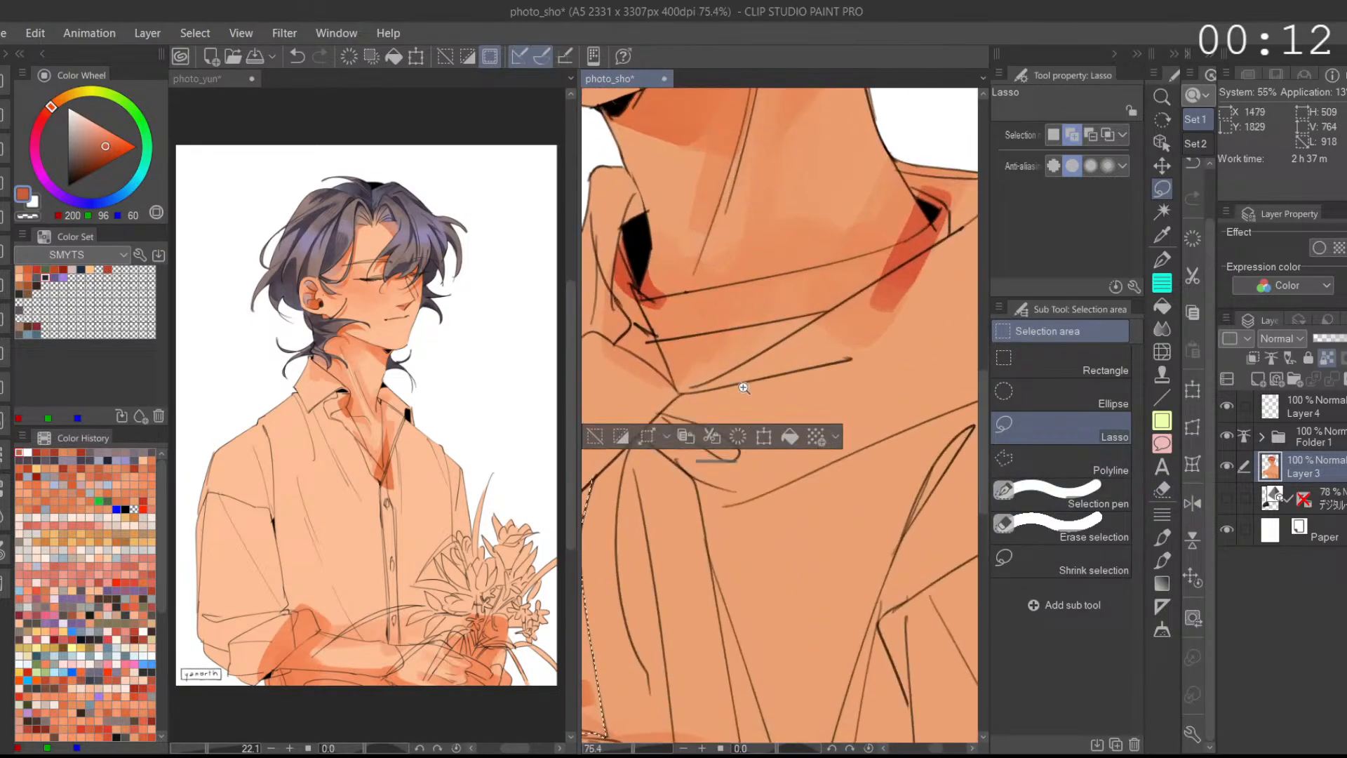
scroll(744, 392, "up", 3)
mouse_move(629, 286)
left_mouse_down()
mouse_move(666, 316)
mouse_move(731, 426)
mouse_move(688, 475)
mouse_move(766, 378)
mouse_move(706, 414)
left_mouse_up()
left_click_drag(760, 385, 701, 427)
mouse_move(628, 386)
left_mouse_down()
mouse_move(640, 433)
mouse_move(817, 398)
mouse_move(854, 346)
mouse_move(781, 352)
mouse_move(852, 348)
left_mouse_up()
mouse_move(740, 368)
left_mouse_down()
mouse_move(709, 370)
mouse_move(805, 359)
mouse_move(678, 358)
left_mouse_up()
left_click_drag(760, 425, 754, 420)
left_click_drag(768, 348, 848, 334)
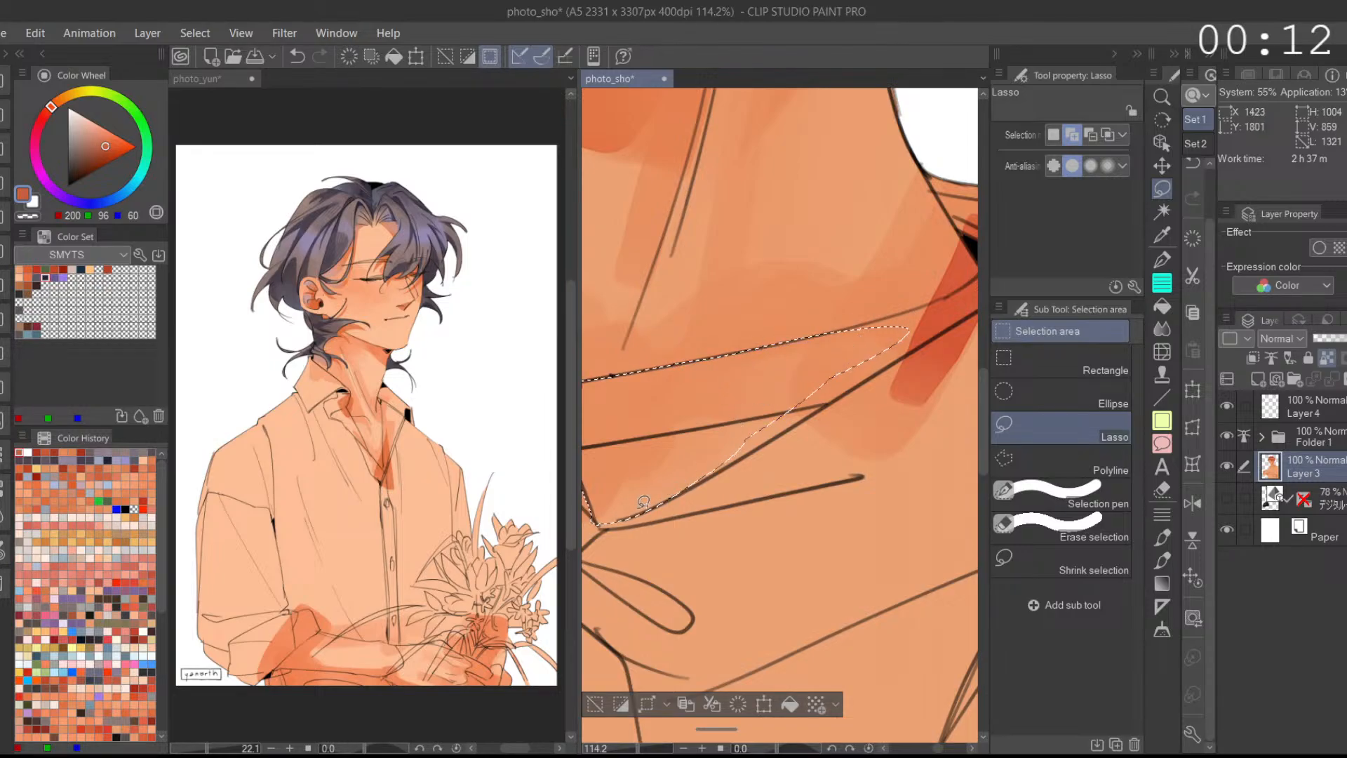
Step: Extend the neckline selection along the collar line through the red neck shadow to the corner at the black area
left_click_drag(830, 392, 768, 418)
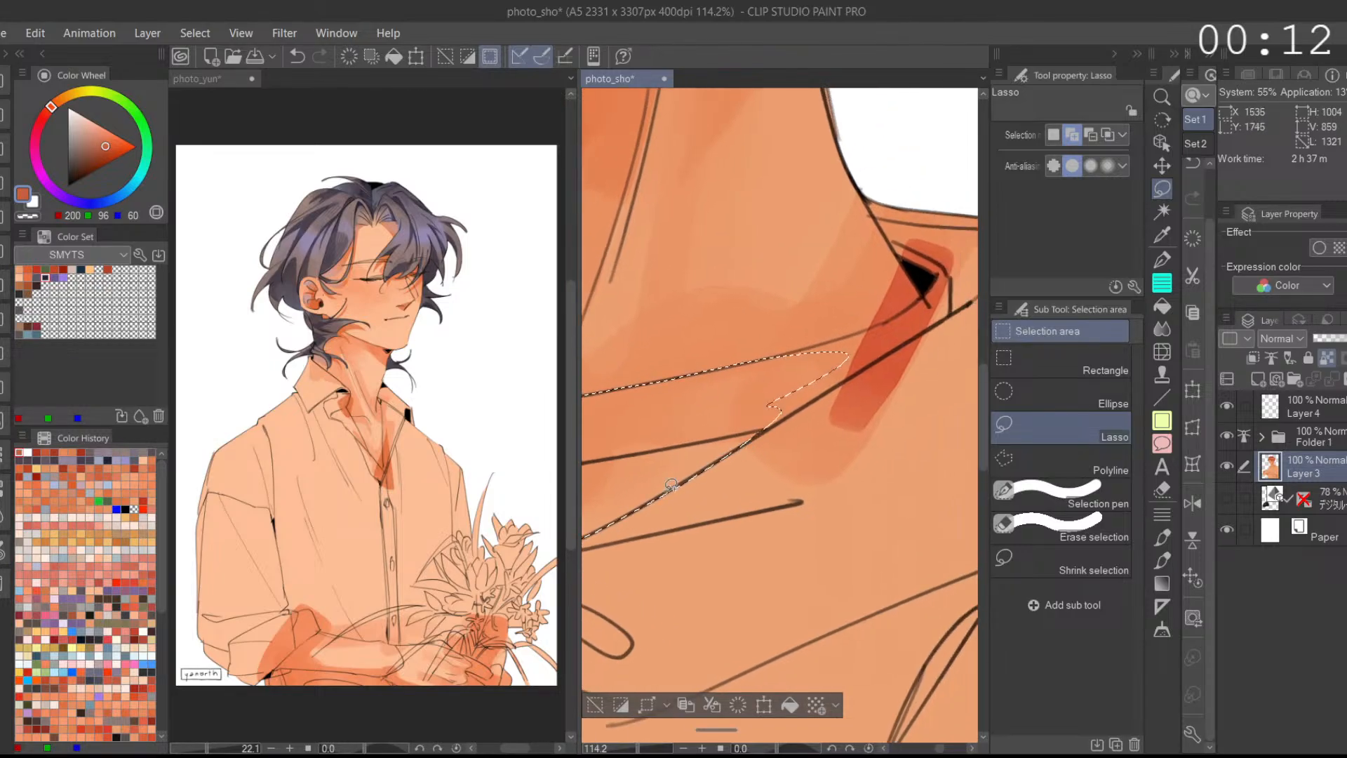
left_click_drag(815, 353, 915, 327)
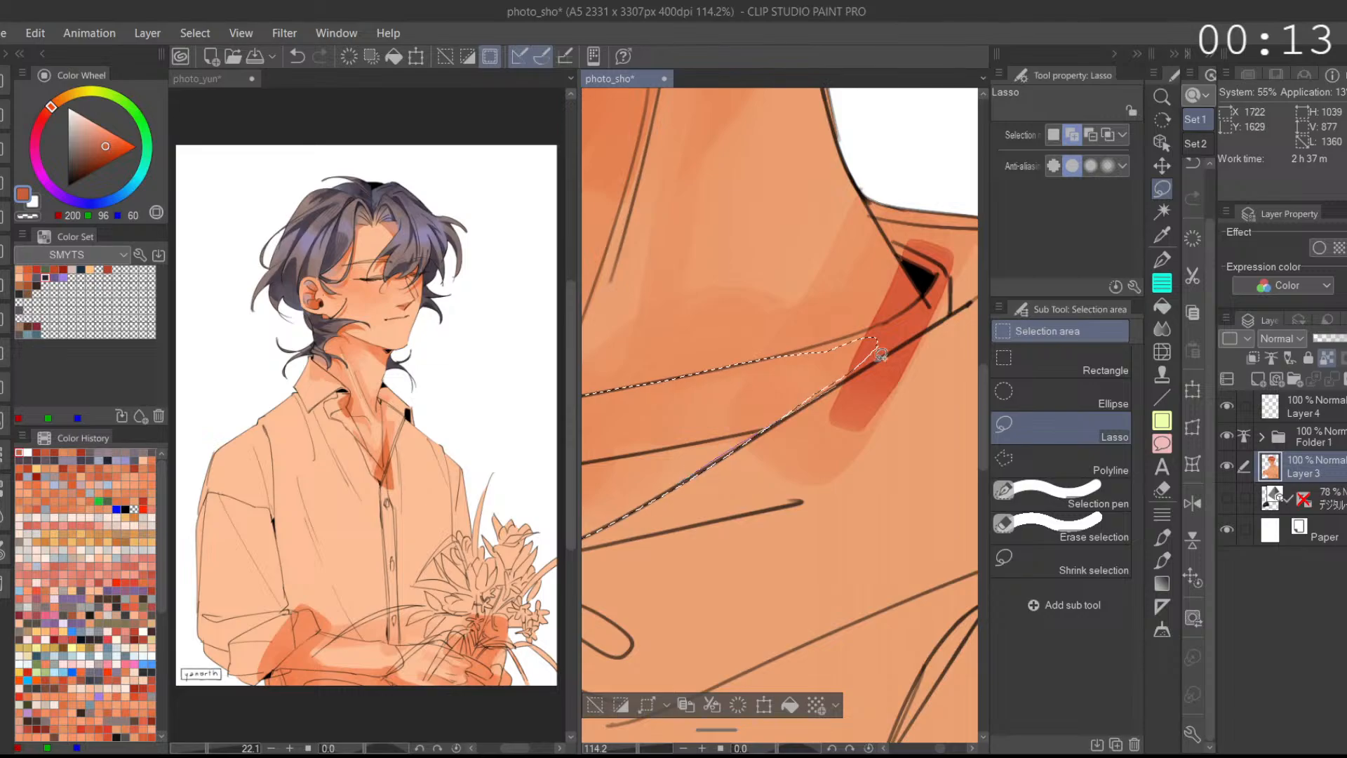
left_click_drag(906, 322, 919, 322)
key("ctrl+z")
mouse_move(746, 364)
left_mouse_down()
mouse_move(925, 310)
mouse_move(904, 327)
mouse_move(947, 276)
left_mouse_up()
key("ctrl+z")
left_click_drag(870, 339, 806, 353)
mouse_move(895, 324)
left_mouse_down()
mouse_move(912, 327)
mouse_move(947, 282)
mouse_move(887, 355)
mouse_move(867, 353)
left_mouse_up()
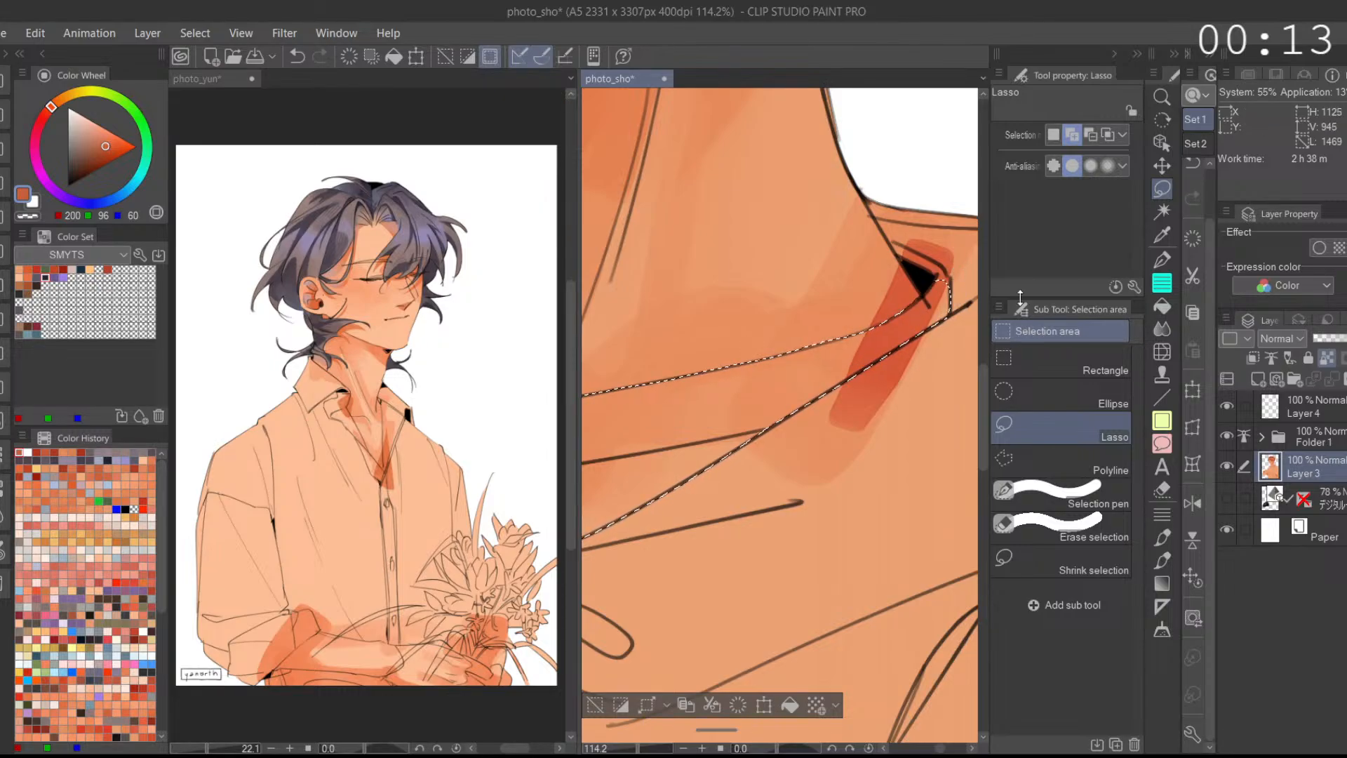
Step: Mirror the canvas view and add the neckline's end around the black shadow to the selection
left_click(1193, 502)
scroll(694, 370, "up", 3)
mouse_move(635, 428)
left_mouse_down()
mouse_move(720, 322)
mouse_move(672, 411)
left_mouse_up()
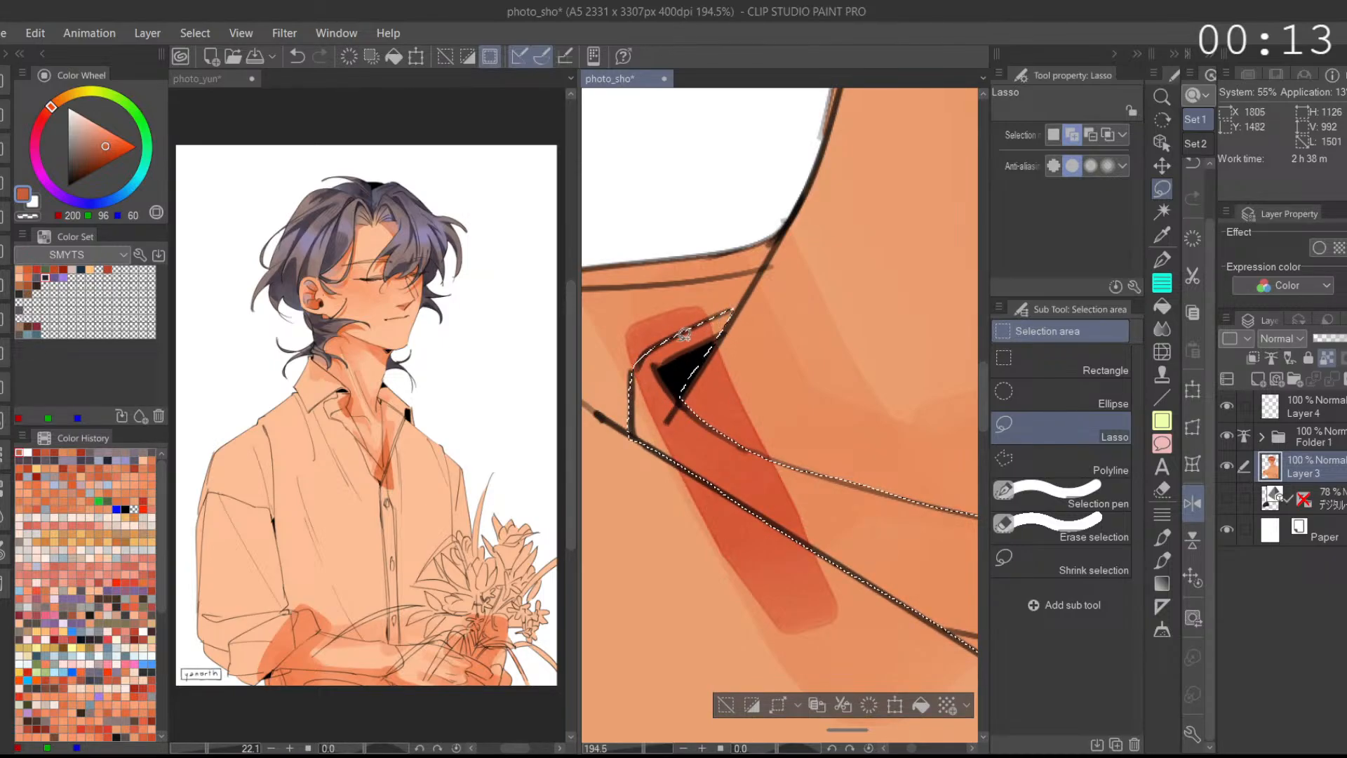
Step: Add the lower corner of the clothing at the canvas edge beside the rolled sleeve to the lasso selection
scroll(695, 330, "down", 5)
left_click_drag(777, 578, 810, 315)
left_click_drag(749, 435, 835, 379)
scroll(786, 509, "up", 1)
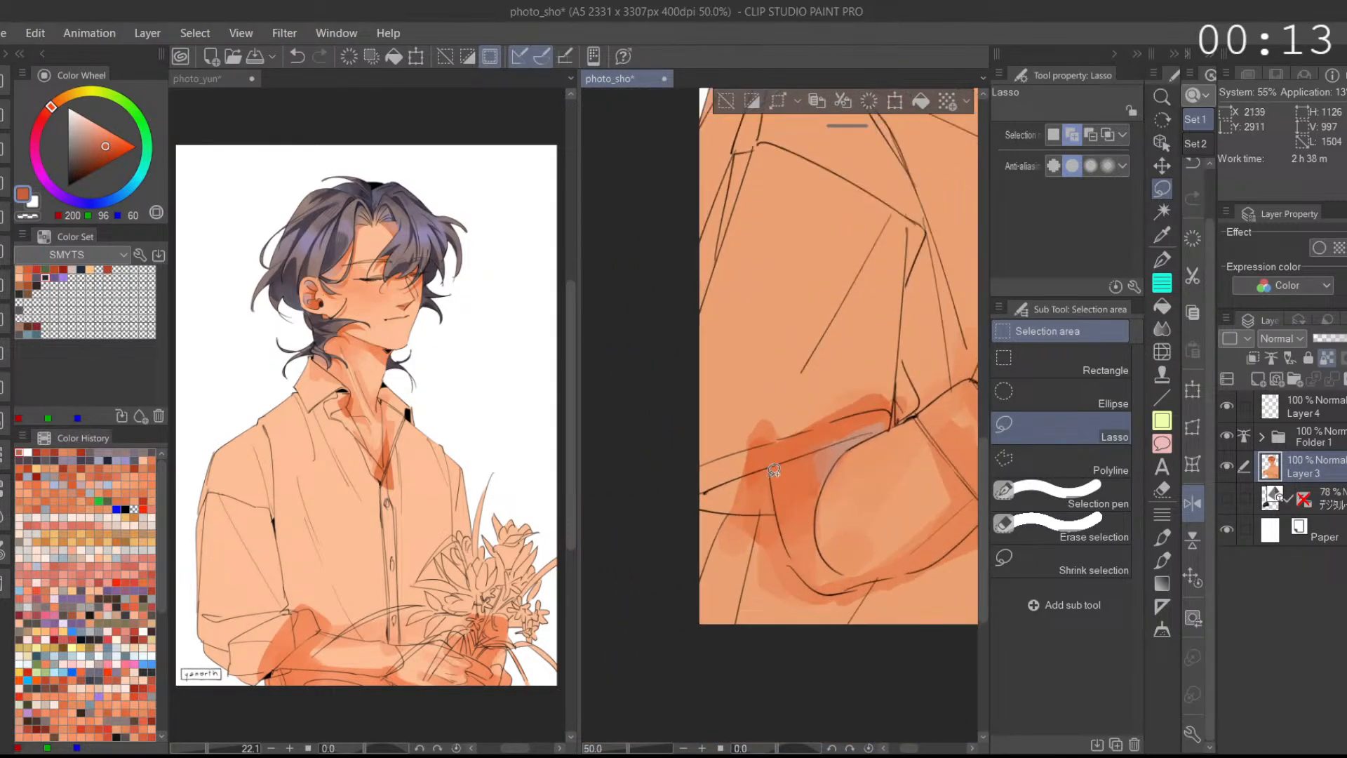
scroll(758, 400, "down", 3)
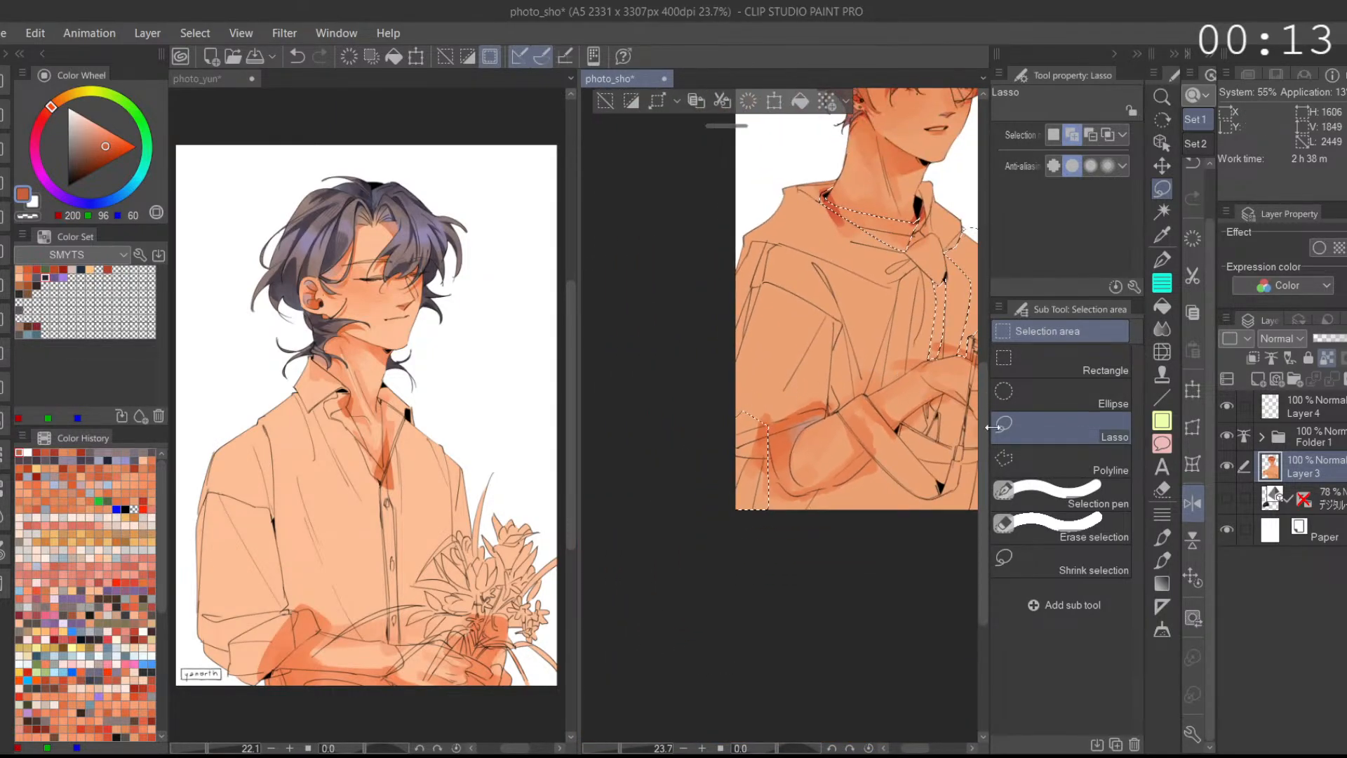
Step: Subtract the small sliver below the fold line at the canvas edge from the lasso selection, with the canvas view mirrored
scroll(848, 544, "up", 3)
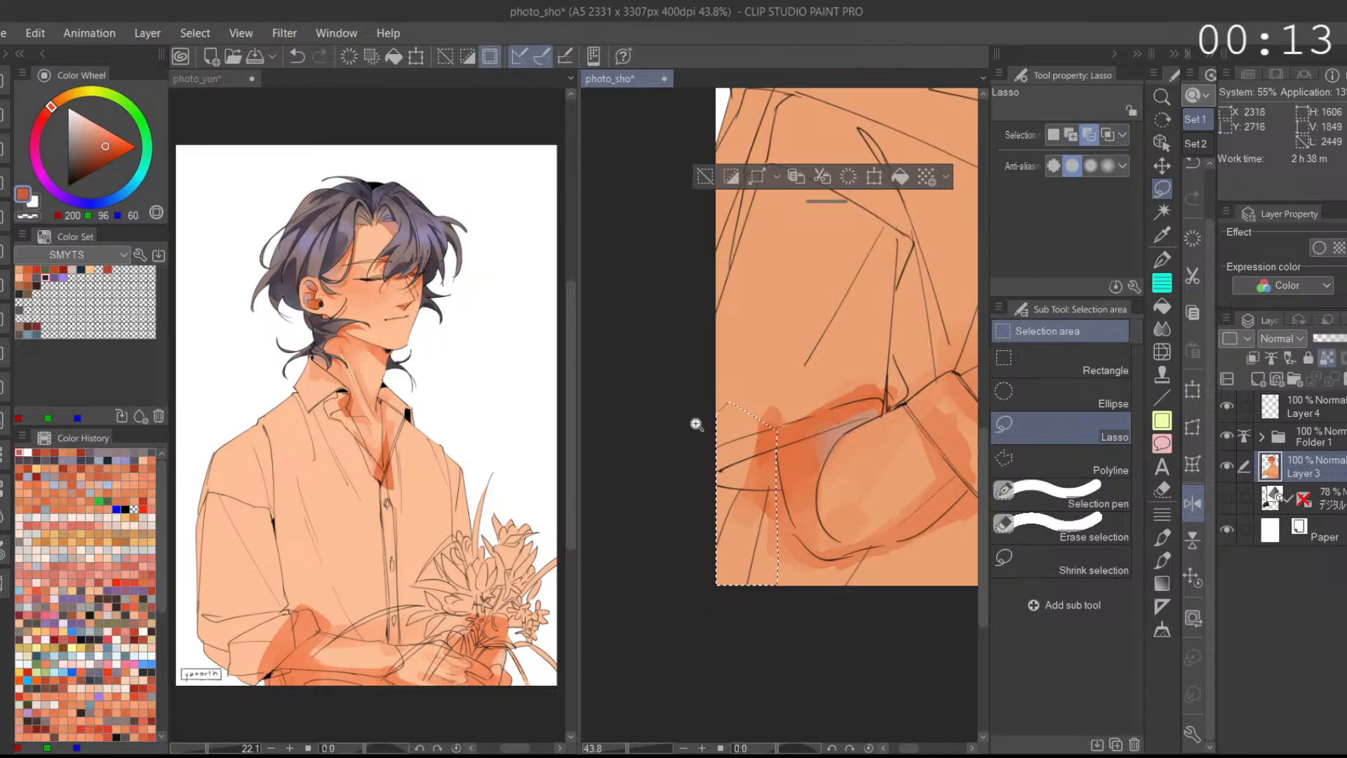
scroll(723, 477, "up", 2)
scroll(720, 504, "up", 2)
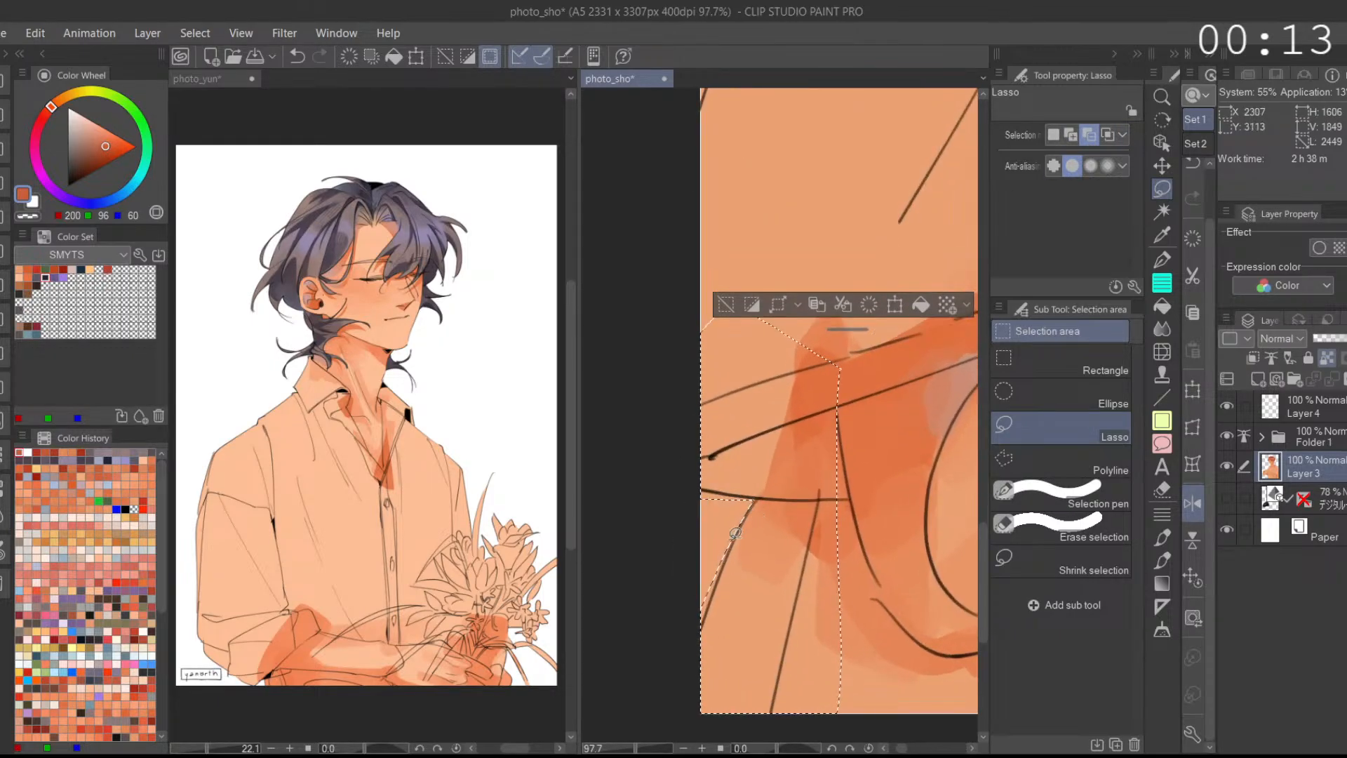
left_click(1192, 503)
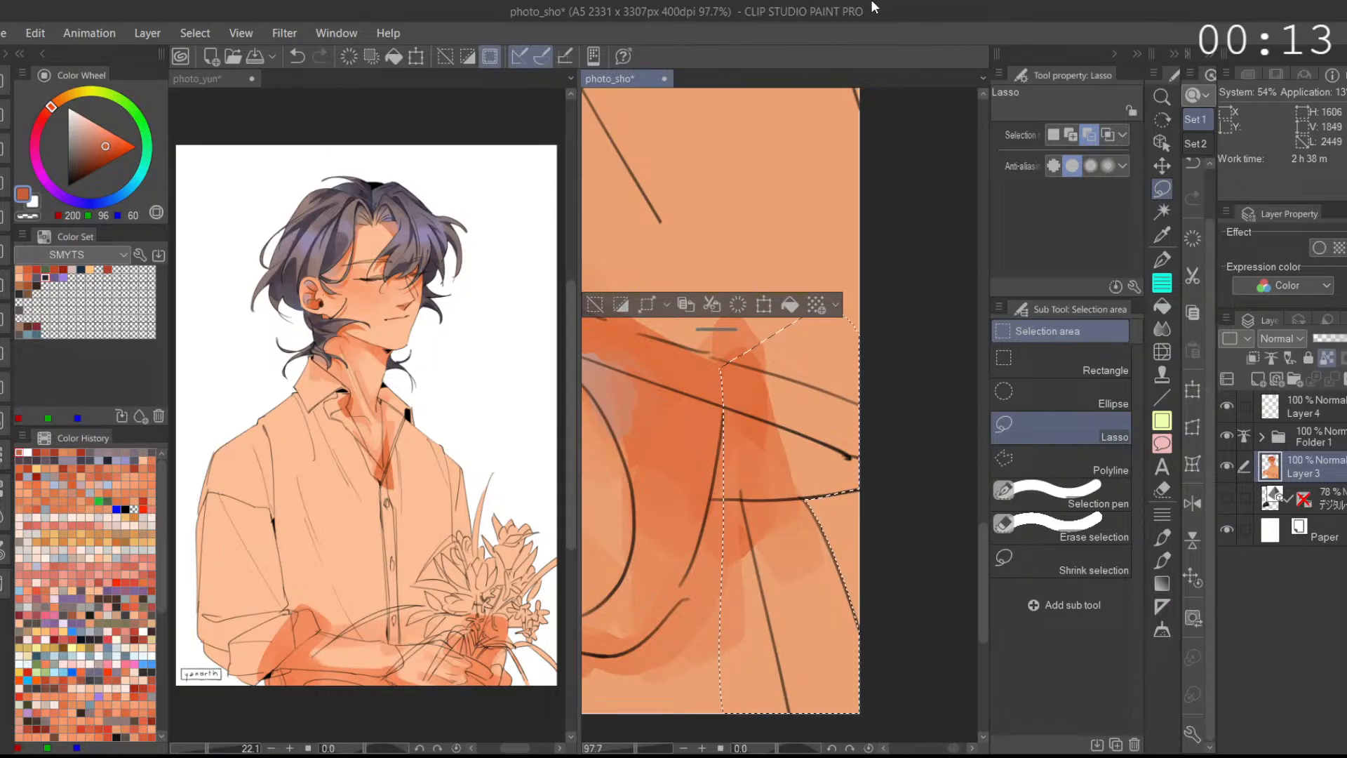
left_click_drag(712, 493, 766, 416)
left_click_drag(778, 324, 766, 460)
key("ctrl+z")
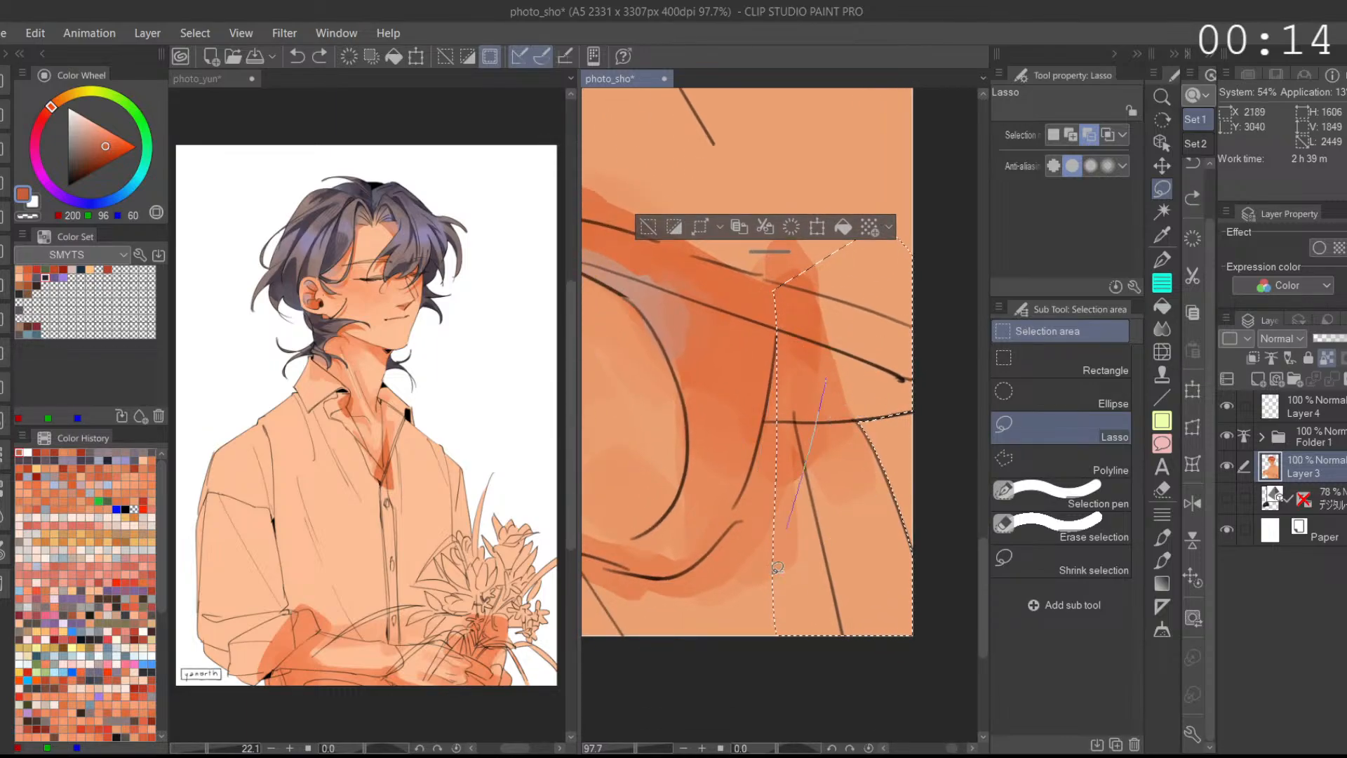
Step: Add the clothing outside the rolled sleeve's outer outline to the selection, following the line around its lower curve
left_click(1071, 135)
left_click_drag(783, 331, 777, 487)
key("ctrl+z")
left_click_drag(781, 320, 779, 483)
mouse_move(776, 395)
left_mouse_down()
mouse_move(709, 631)
mouse_move(733, 620)
left_mouse_up()
left_click(1192, 503)
mouse_move(896, 529)
left_mouse_down()
mouse_move(856, 475)
mouse_move(864, 593)
mouse_move(855, 523)
mouse_move(727, 490)
left_mouse_up()
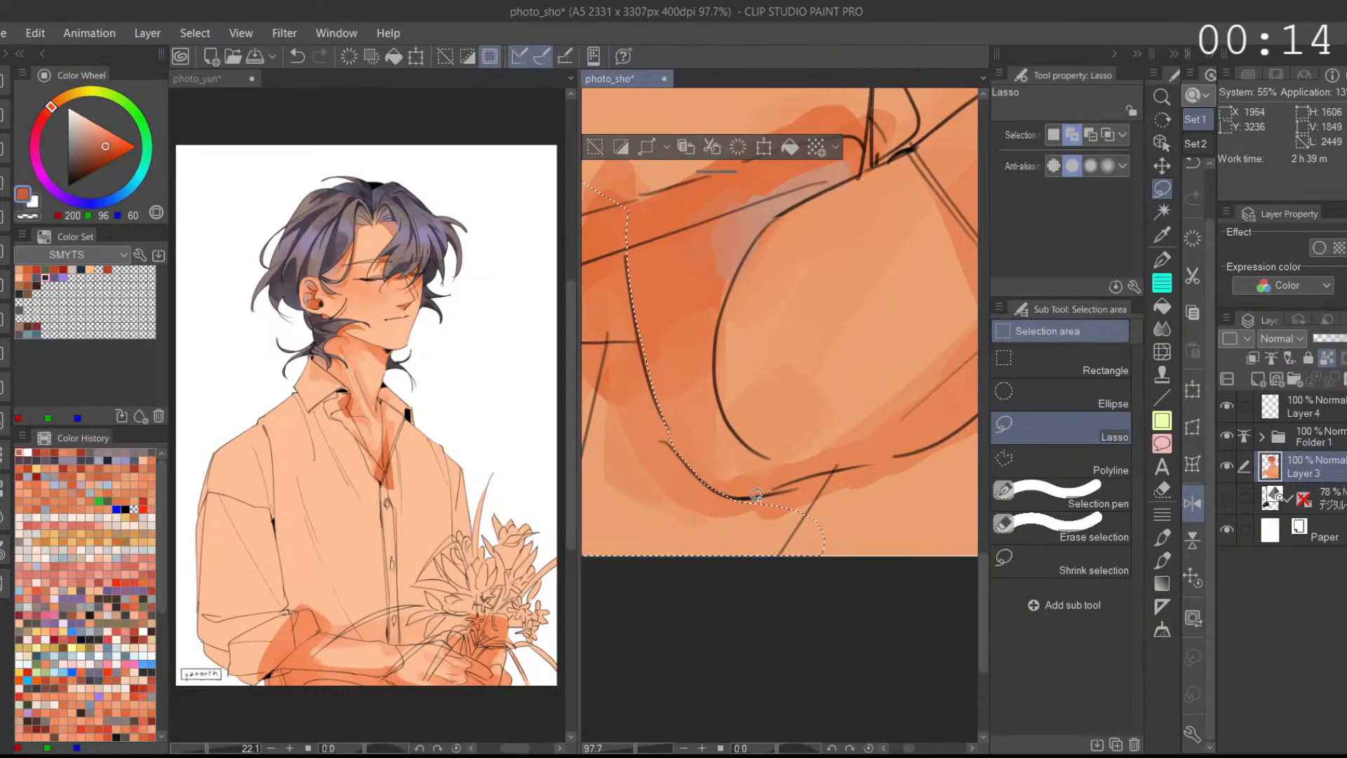
Step: Extend the selection along the underside of the rolled sleeve and forearm towards the diagonal double line
mouse_move(881, 512)
left_mouse_down()
mouse_move(842, 481)
mouse_move(721, 449)
left_mouse_up()
mouse_move(669, 491)
left_mouse_down()
mouse_move(747, 459)
mouse_move(923, 469)
mouse_move(846, 442)
mouse_move(754, 463)
left_mouse_up()
key("ctrl+z")
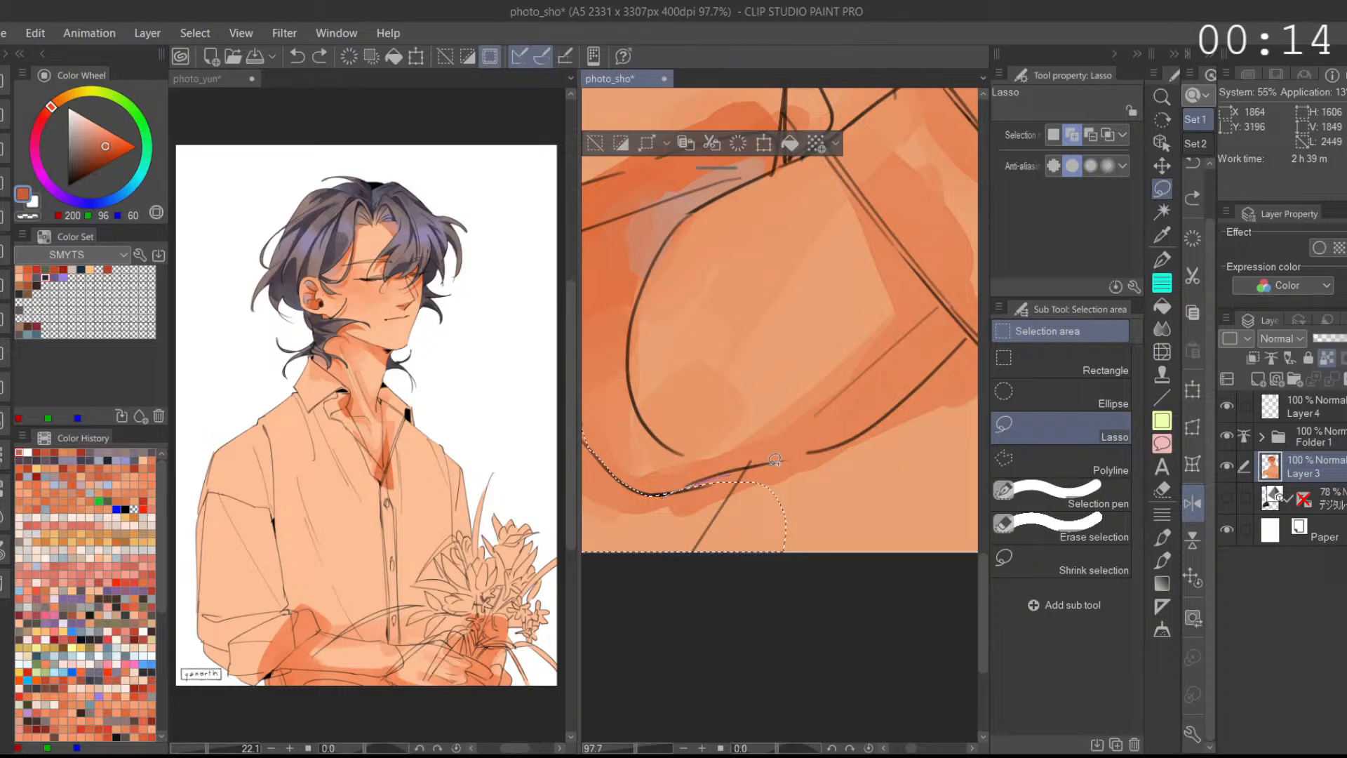
left_click_drag(724, 599, 684, 484)
mouse_move(835, 483)
left_mouse_down()
mouse_move(789, 530)
mouse_move(730, 507)
left_mouse_up()
key("ctrl+z")
left_click_drag(907, 574, 789, 502)
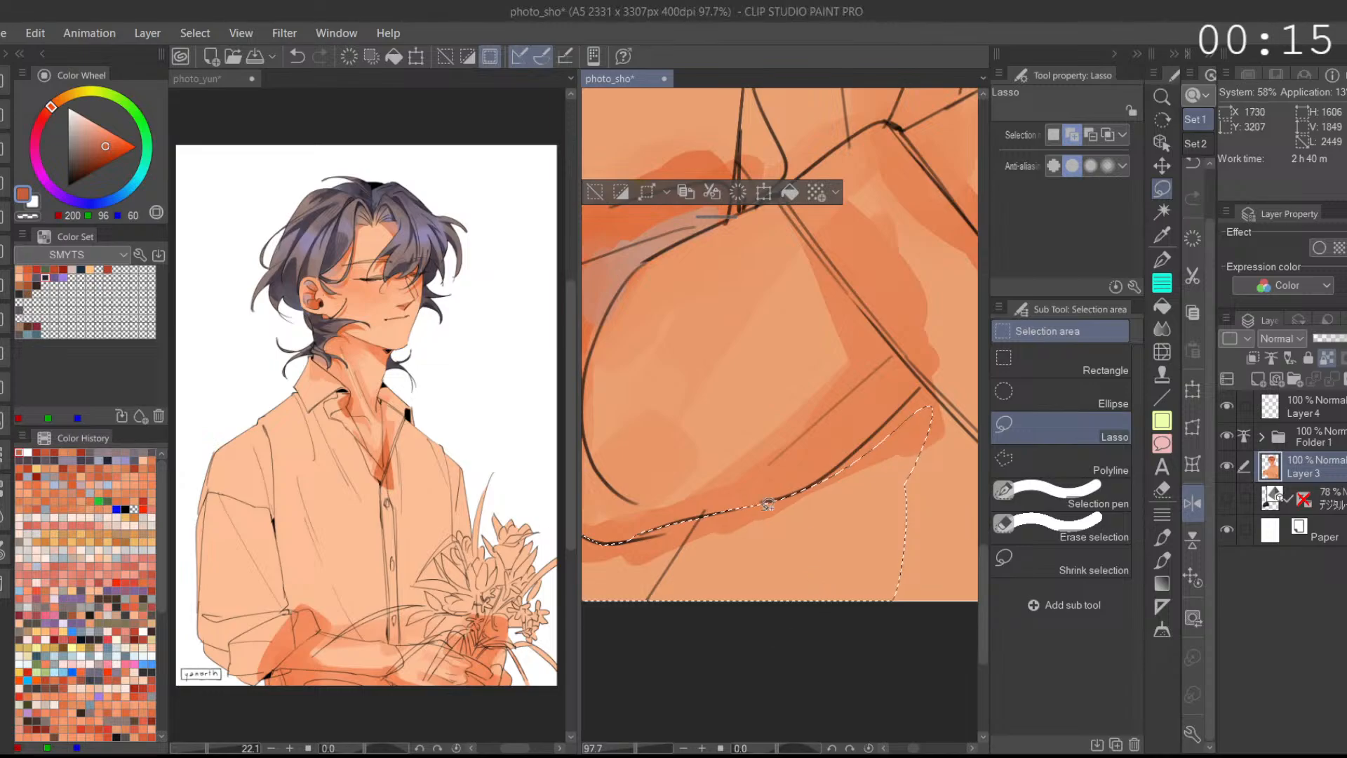
Step: Fit the selection to the forearm's lower line up to the diagonal double line and extend it down to the canvas edge
scroll(750, 501, "up", 2)
left_click_drag(694, 527, 688, 536)
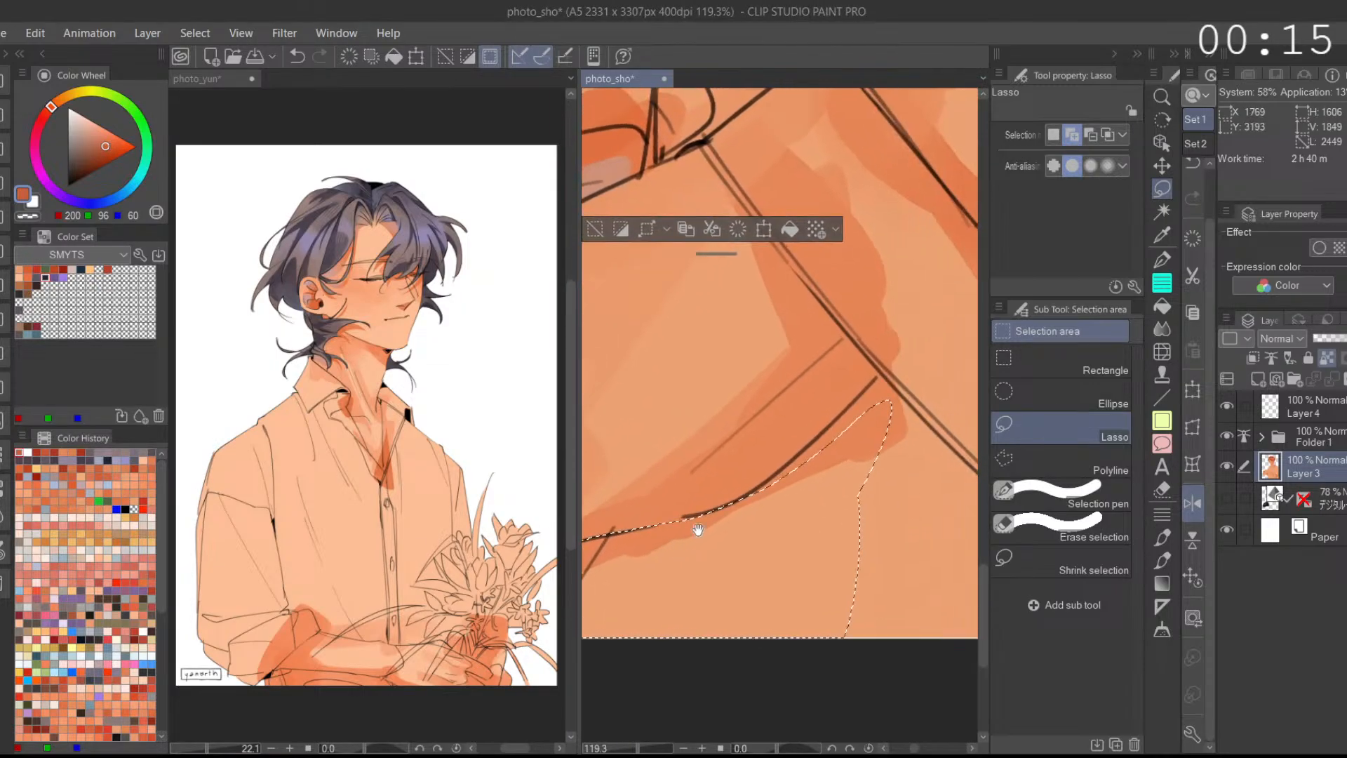
key("ctrl+z")
mouse_move(810, 449)
left_mouse_down()
mouse_move(894, 428)
mouse_move(817, 449)
left_mouse_up()
left_click_drag(744, 505, 817, 491)
left_click_drag(866, 499, 766, 496)
mouse_move(779, 372)
left_mouse_down()
mouse_move(708, 492)
mouse_move(855, 703)
mouse_move(958, 625)
left_mouse_up()
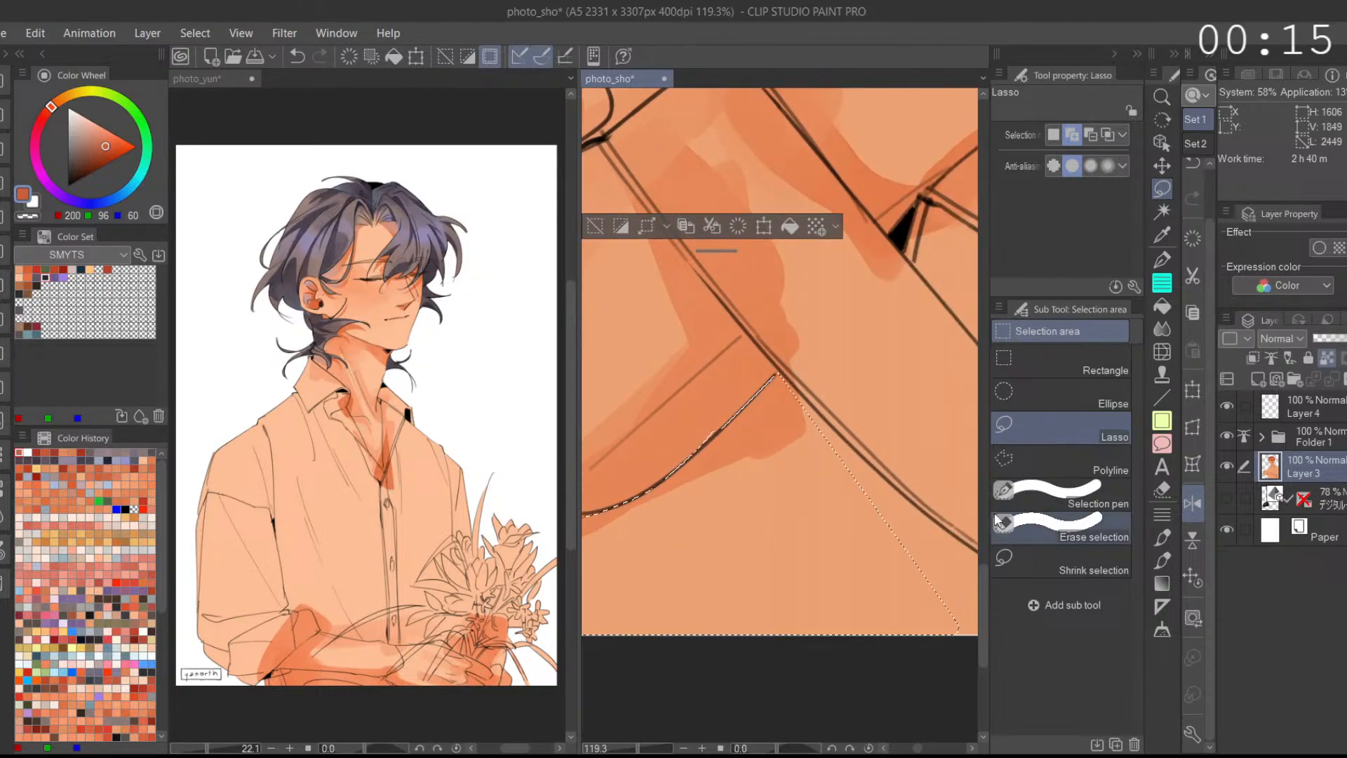
Step: Mirror the canvas view and add the clothing area beneath the diagonal double line to the selection
key("h")
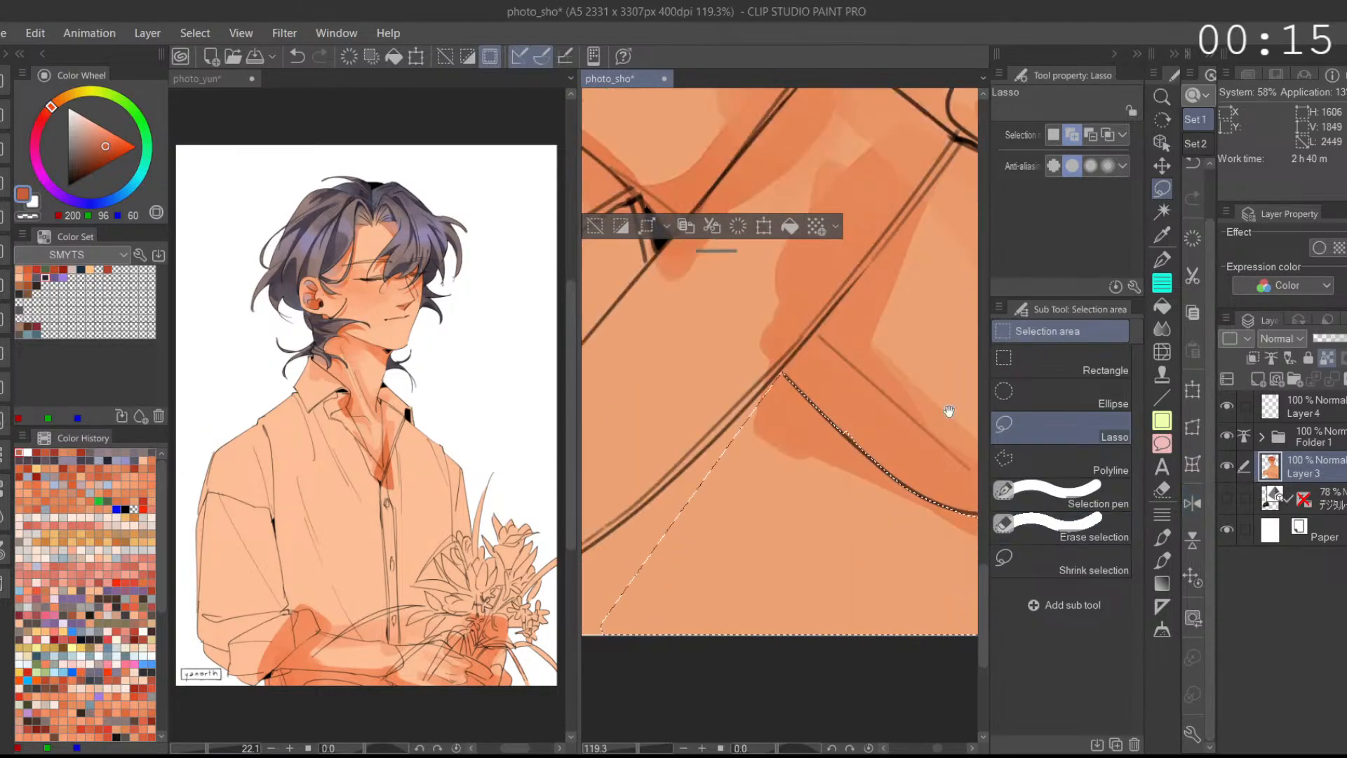
left_click_drag(779, 463, 930, 435)
mouse_move(708, 539)
left_mouse_down()
mouse_move(679, 674)
mouse_move(624, 671)
left_mouse_up()
mouse_move(745, 519)
left_mouse_down()
mouse_move(920, 392)
mouse_move(933, 351)
left_mouse_up()
key("ctrl+z")
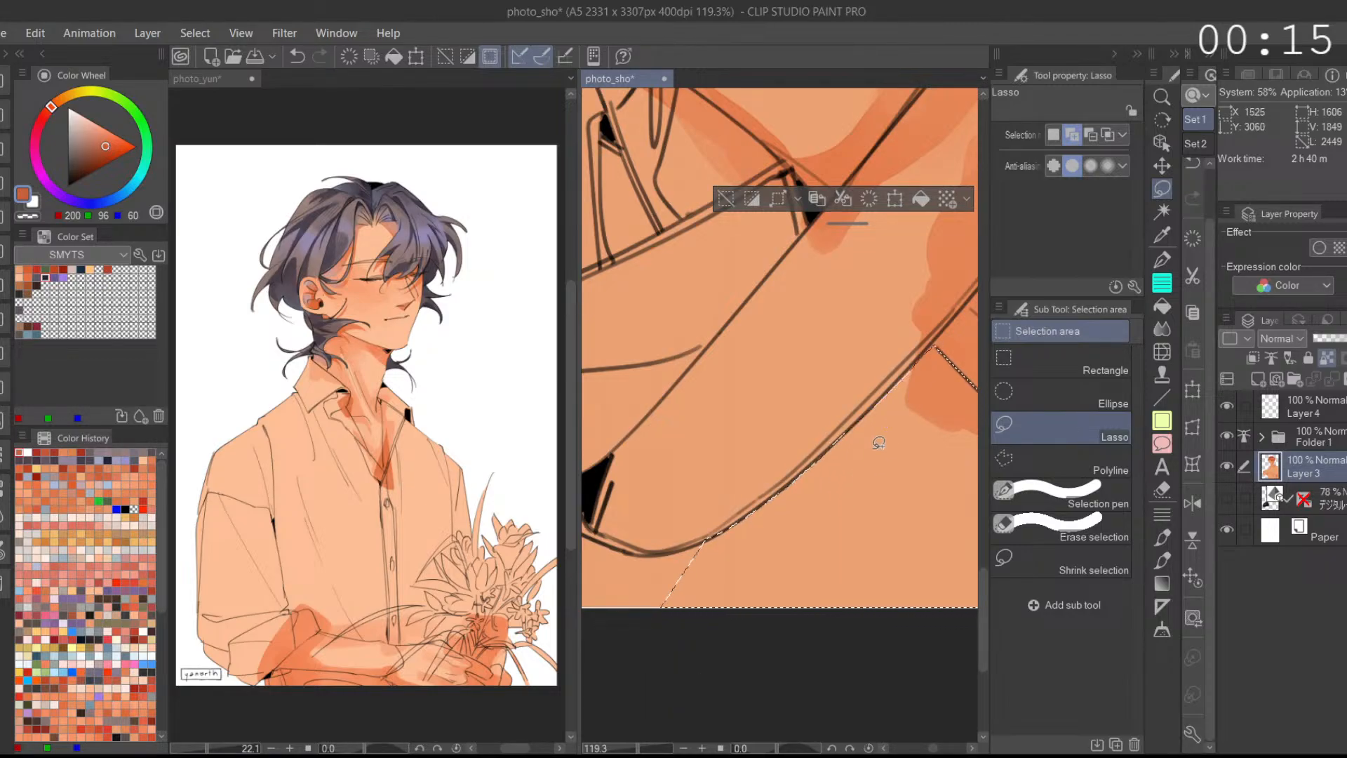
key("ctrl+z")
mouse_move(887, 398)
left_mouse_down()
mouse_move(936, 343)
mouse_move(914, 386)
mouse_move(881, 382)
left_mouse_up()
left_click_drag(779, 414, 775, 491)
Step: Add the lower clothing panel between the white background and the hanging strap to the selection, down to the canvas edge
scroll(774, 491, "up", 2)
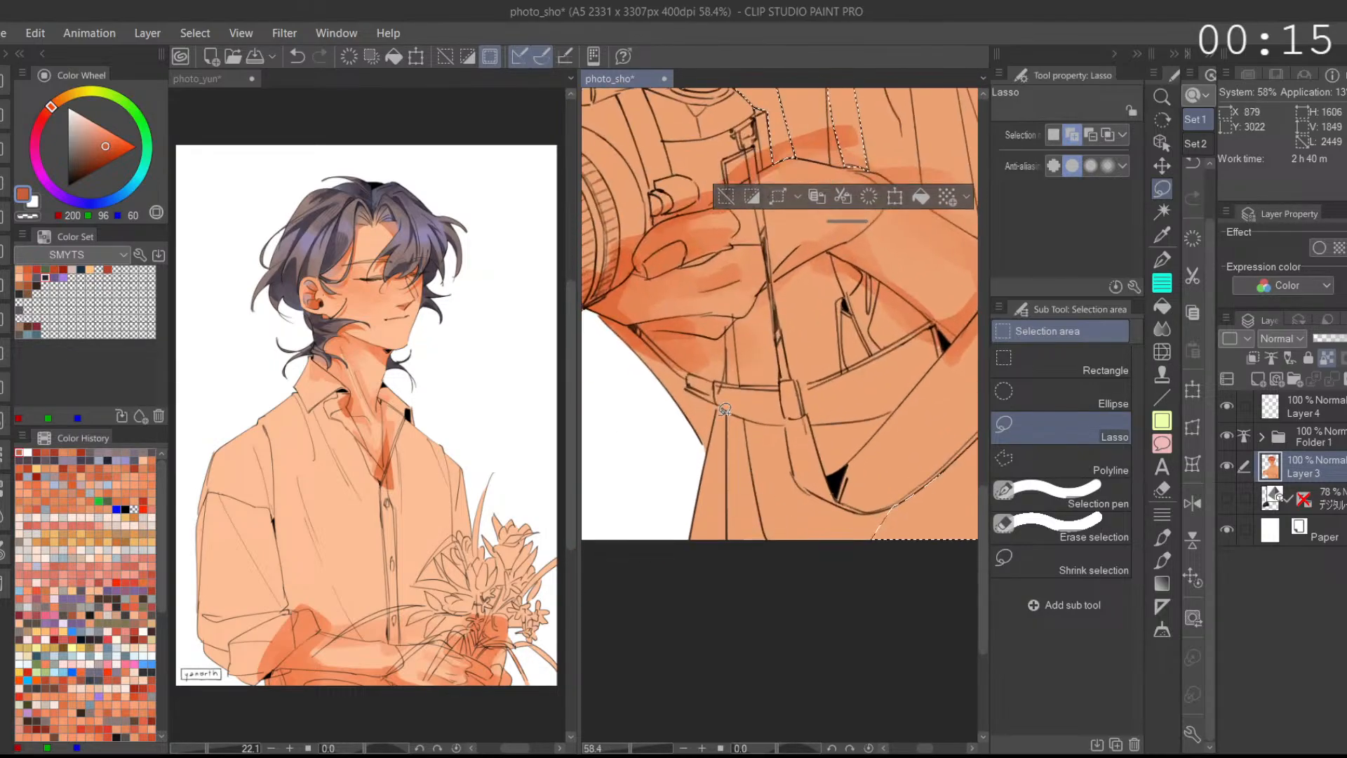
scroll(728, 414, "up", 2)
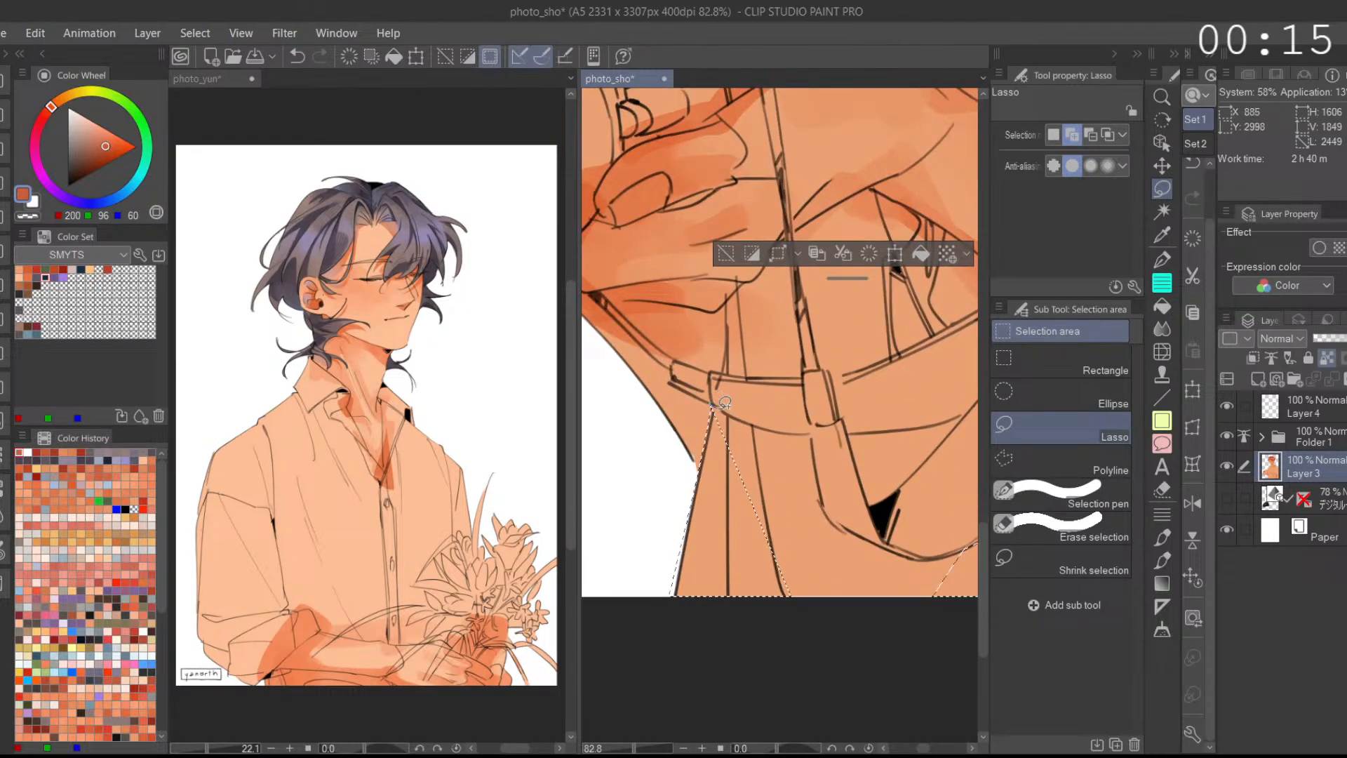
left_click_drag(814, 500, 735, 576)
left_click_drag(727, 417, 805, 451)
key("ctrl+z")
left_click_drag(800, 617, 812, 428)
left_click(1191, 502)
left_click_drag(754, 579, 763, 594)
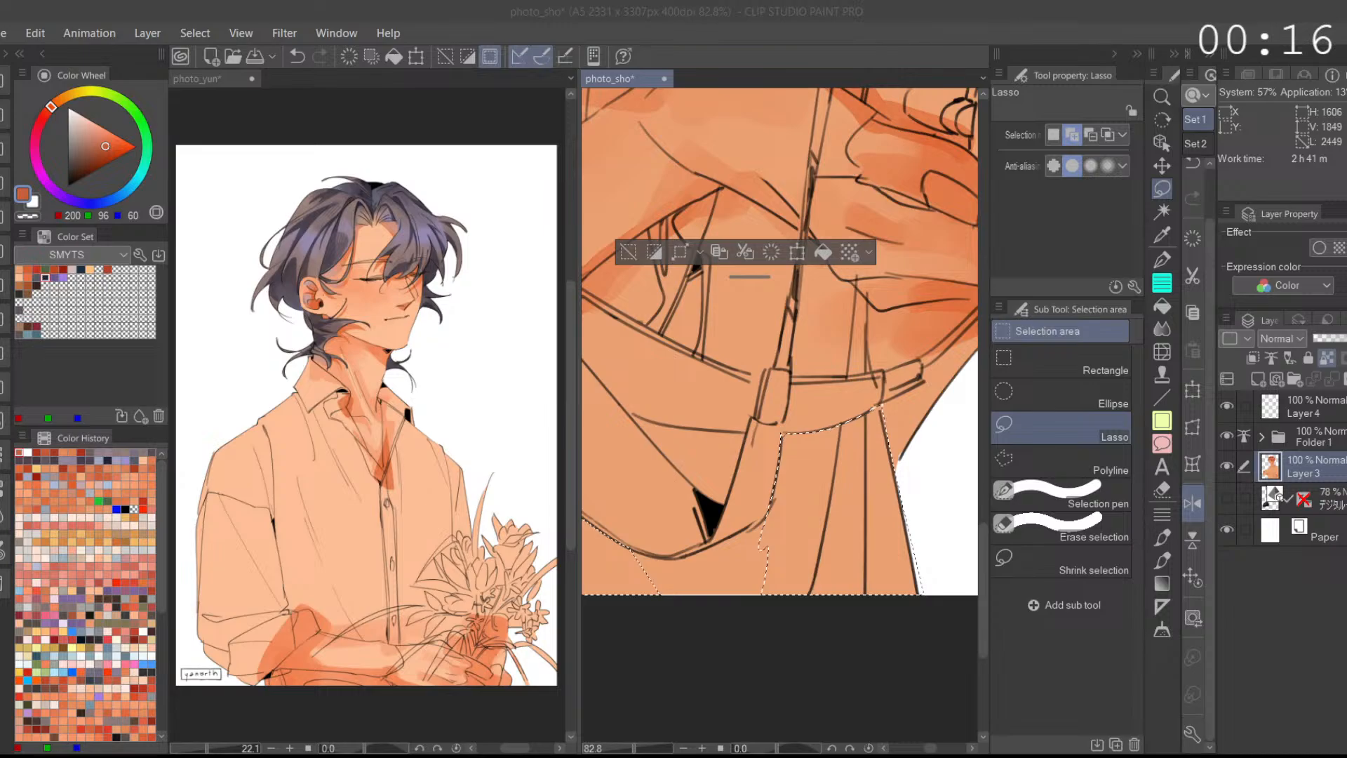
Step: Join the two lower clothing selections along the curved underside of the strap below the black shadow
left_click(798, 449)
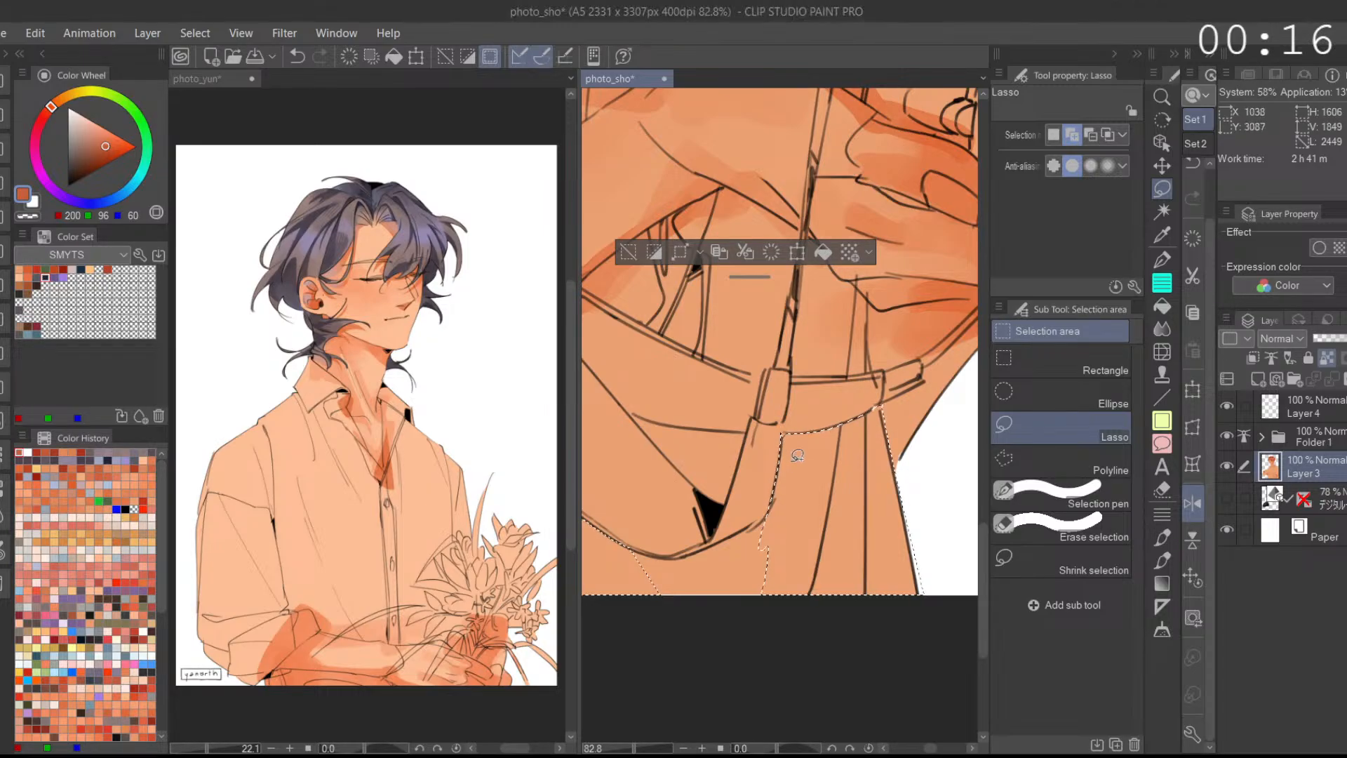
mouse_move(784, 499)
left_mouse_down()
mouse_move(675, 601)
mouse_move(830, 556)
mouse_move(755, 528)
mouse_move(780, 507)
mouse_move(674, 566)
mouse_move(735, 604)
mouse_move(790, 522)
mouse_move(739, 557)
left_mouse_up()
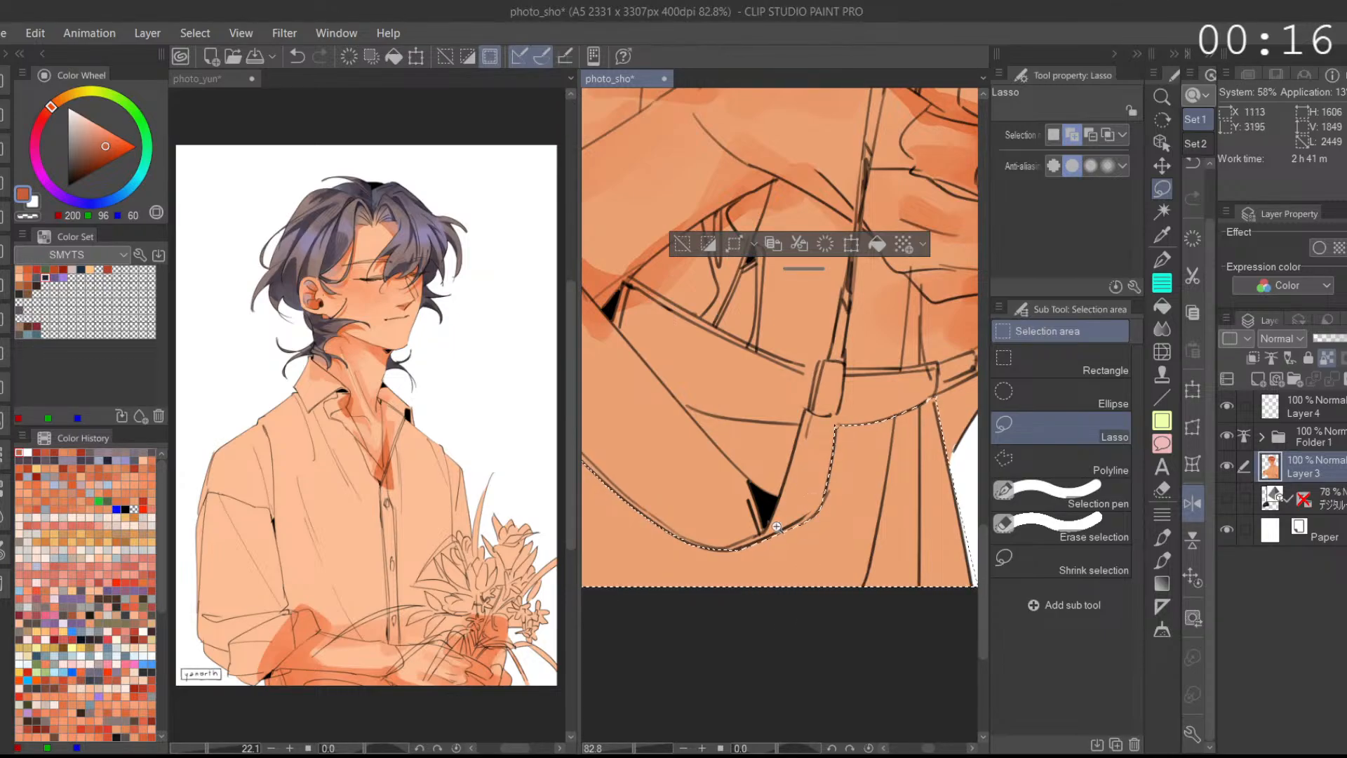
scroll(779, 529, "up", 2)
mouse_move(868, 493)
left_mouse_down()
mouse_move(829, 538)
mouse_move(721, 557)
left_mouse_up()
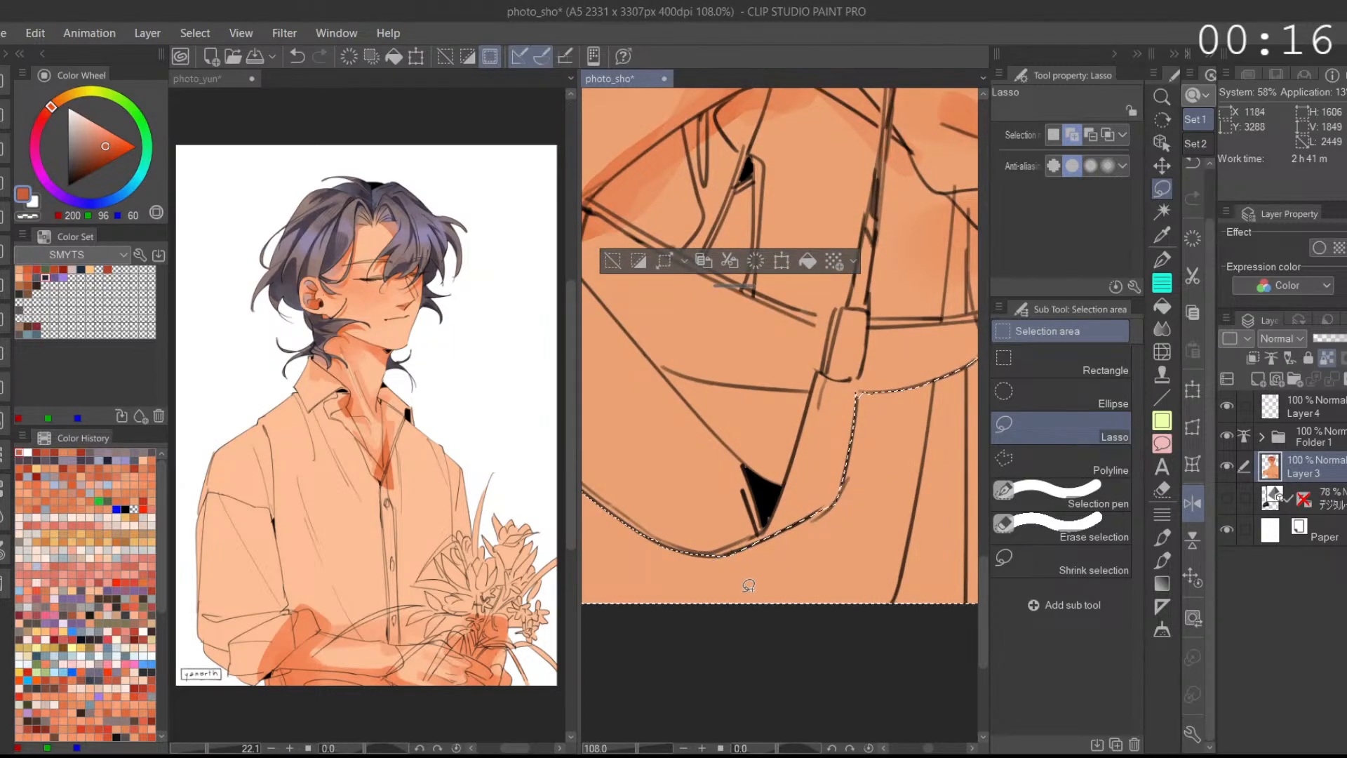
Step: With Folder 1 active, auto-select from the referred layers the enclosed areas beside the black shadow and between the thin strap and hand
left_click(1310, 440)
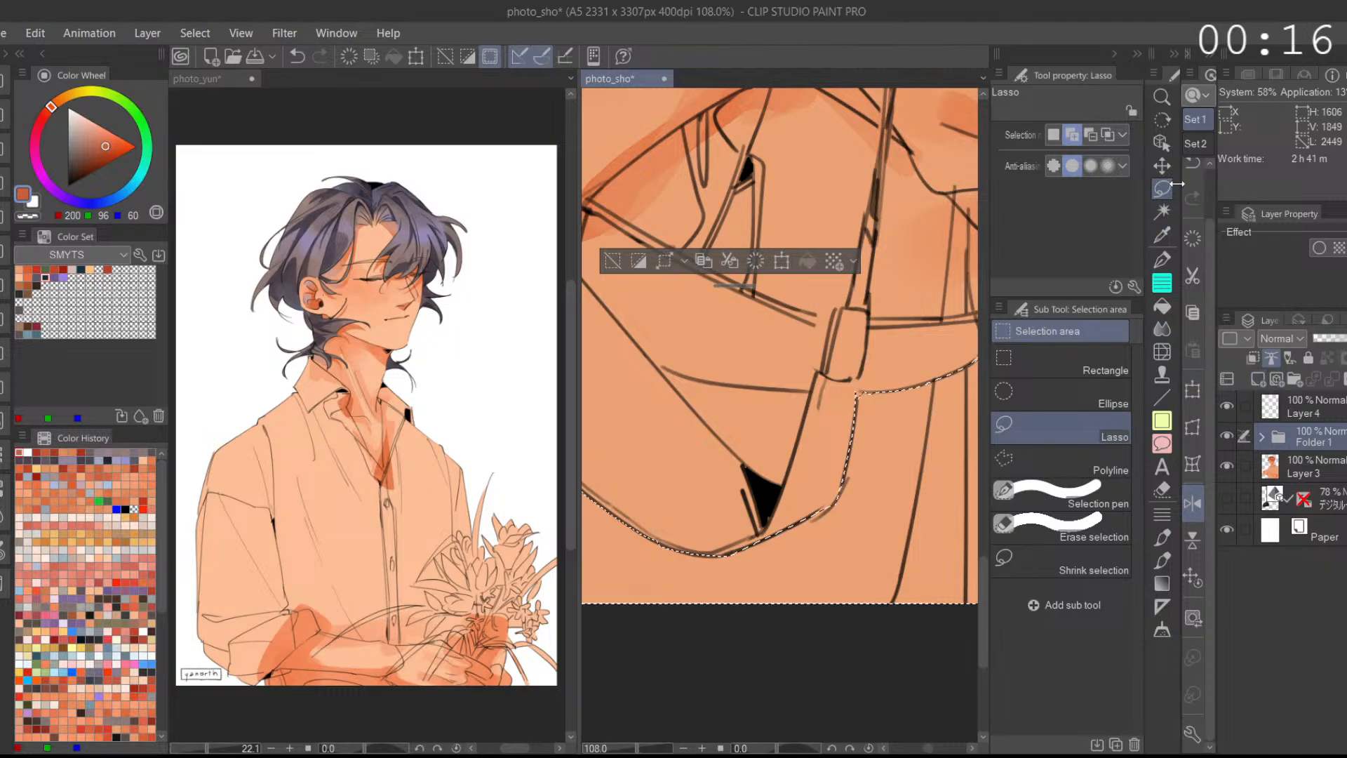
left_click(1165, 215)
scroll(792, 339, "down", 3)
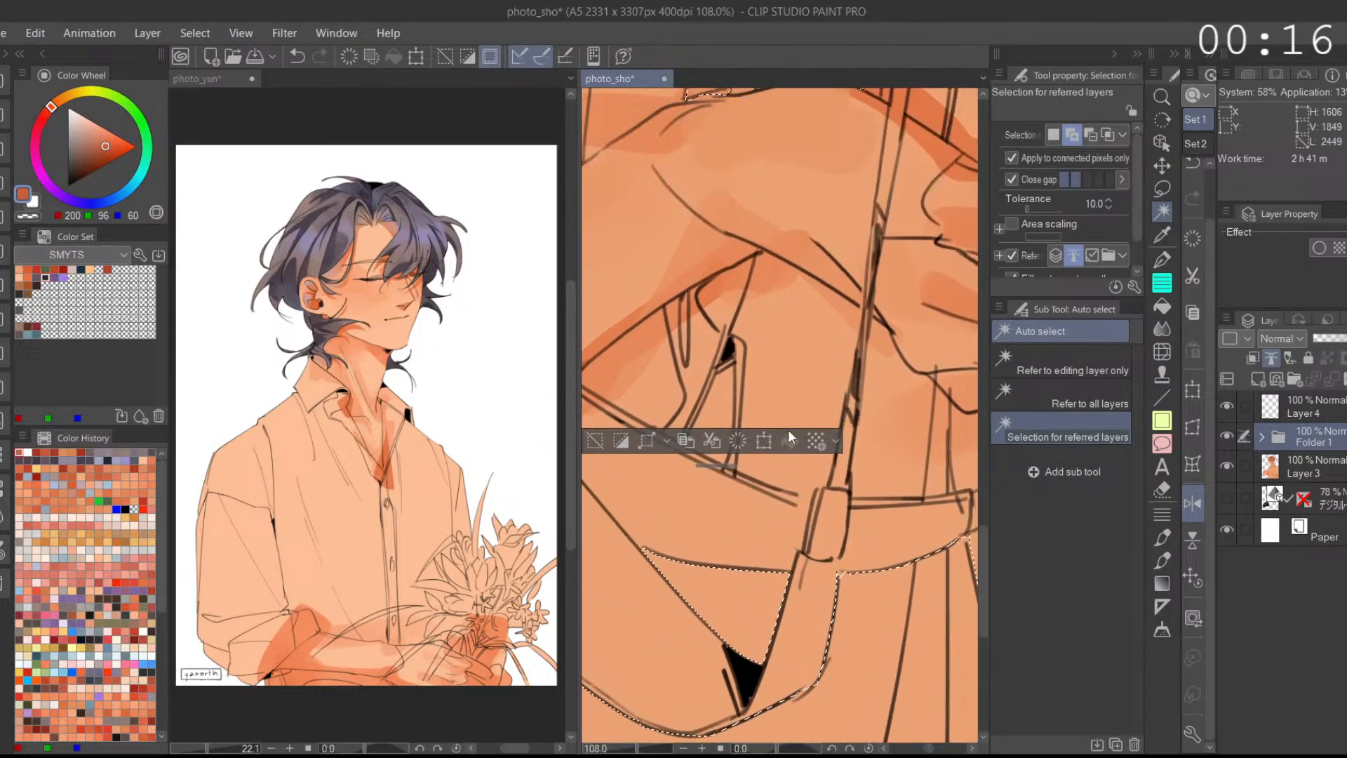
scroll(862, 393, "up", 2)
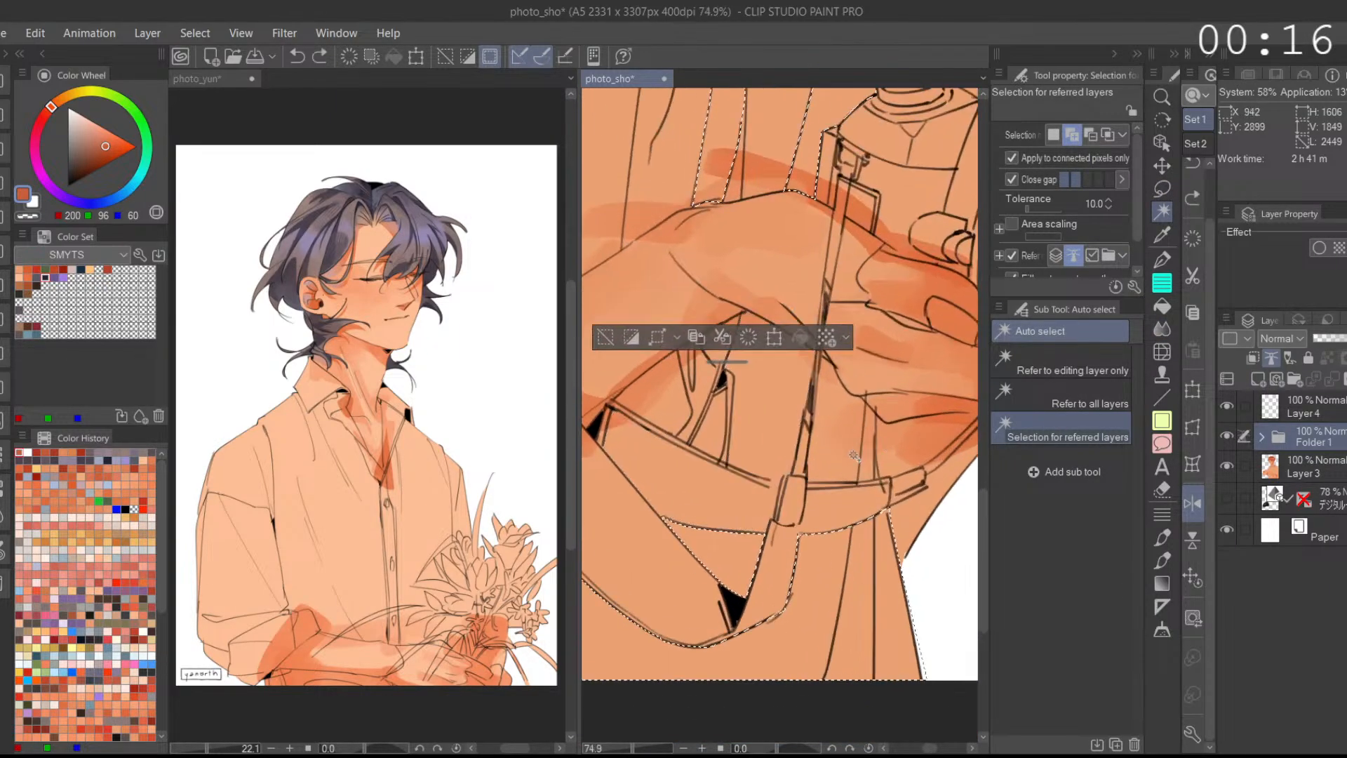
key("m")
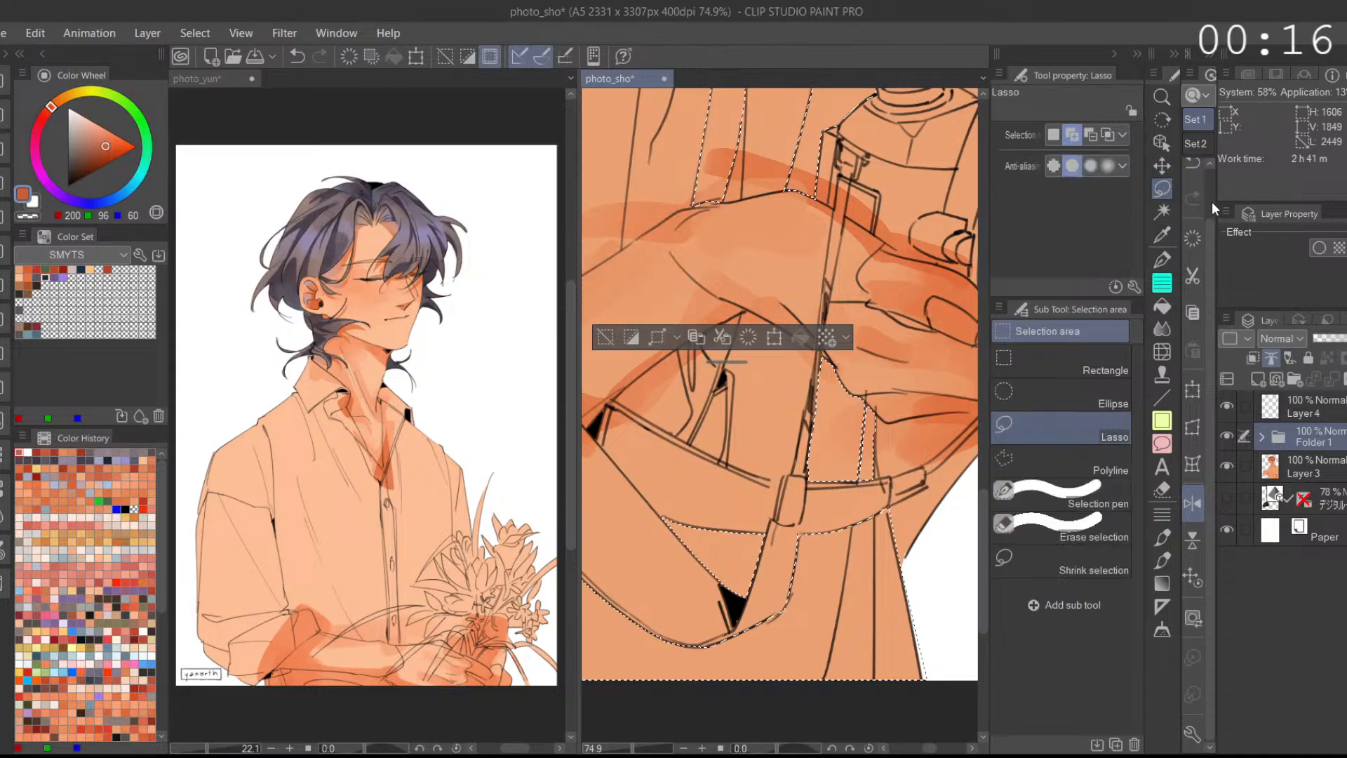
Step: Lasso the clothing area enclosed by the forearm, the thin strap and the strap band, and add it to the selection
scroll(885, 466, "up", 3)
mouse_move(876, 451)
left_mouse_down()
mouse_move(859, 489)
mouse_move(898, 452)
left_mouse_up()
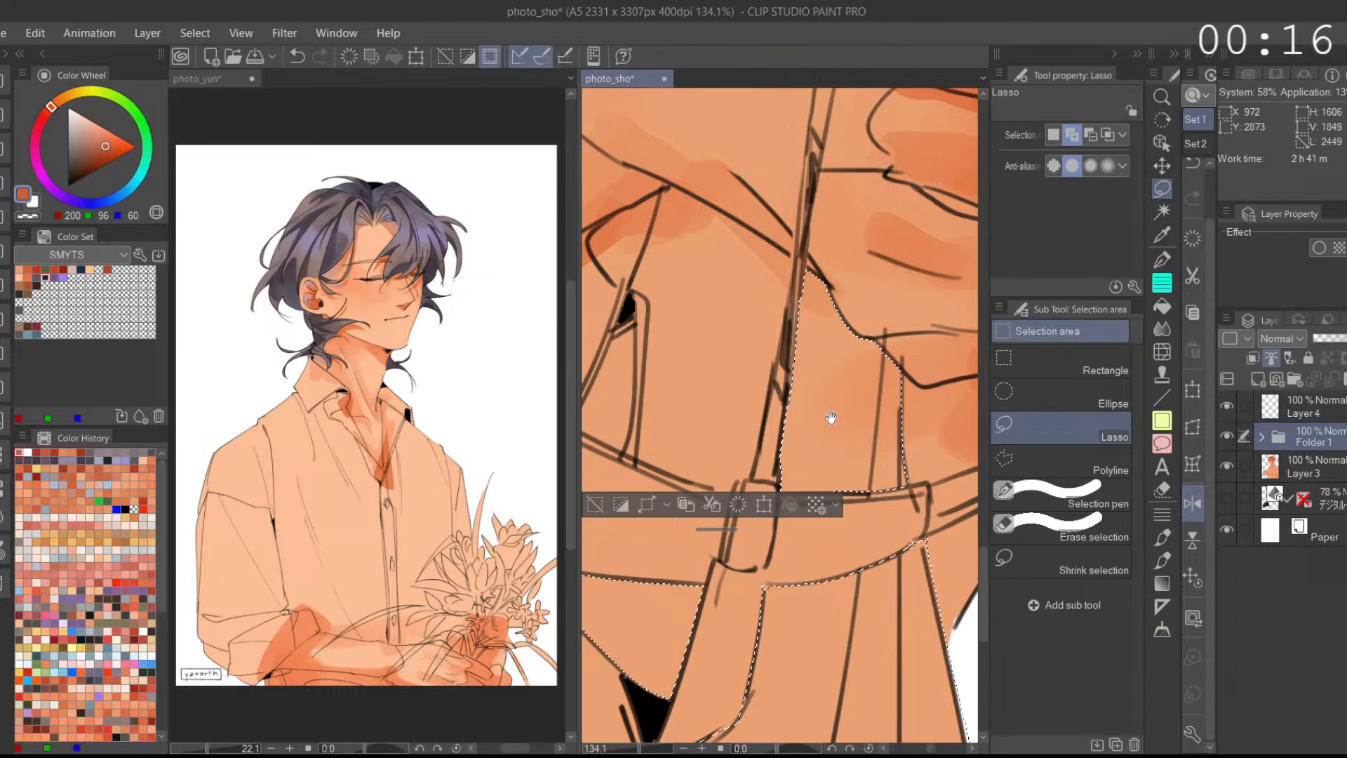
left_click_drag(833, 418, 923, 472)
left_click_drag(806, 582, 848, 216)
mouse_move(816, 538)
left_mouse_down()
mouse_move(848, 519)
mouse_move(827, 317)
mouse_move(845, 529)
mouse_move(851, 406)
mouse_move(844, 524)
left_mouse_up()
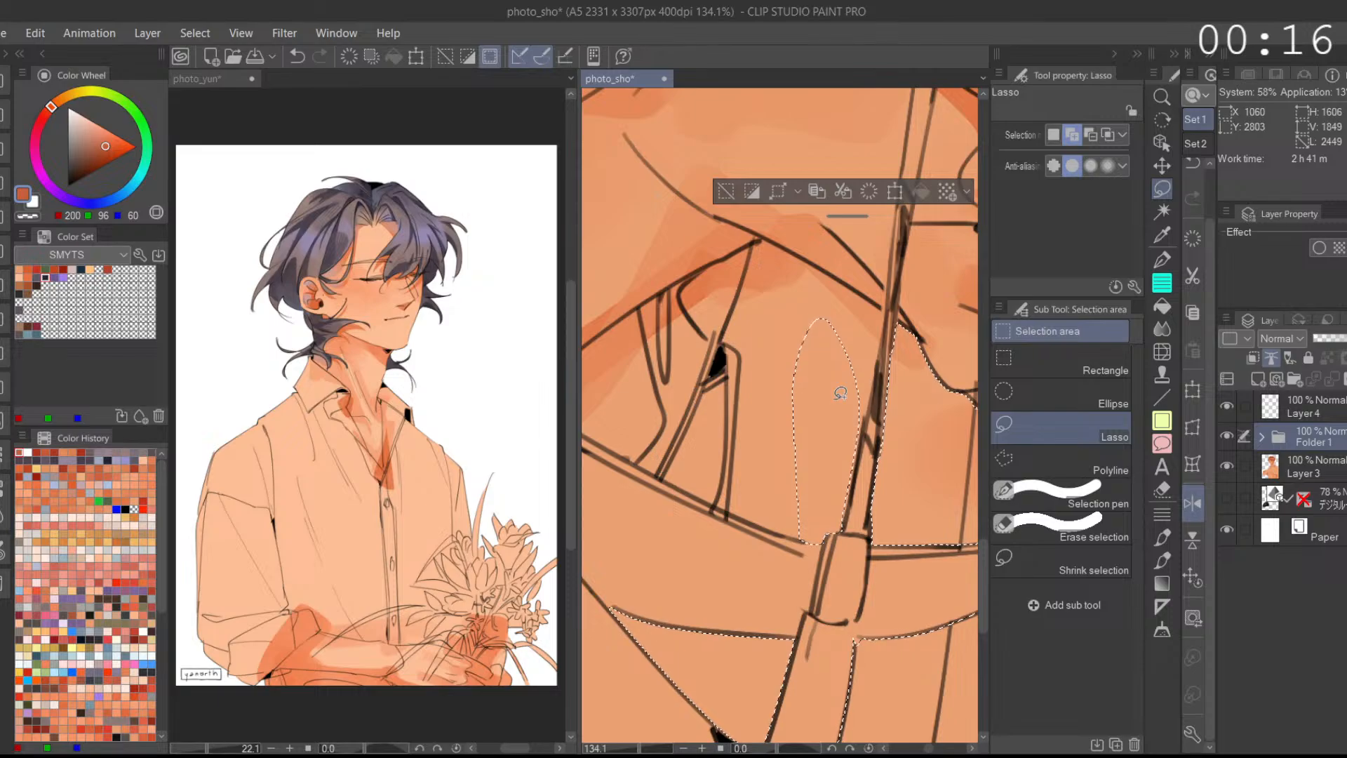
mouse_move(780, 341)
left_mouse_down()
mouse_move(768, 242)
mouse_move(724, 343)
left_mouse_up()
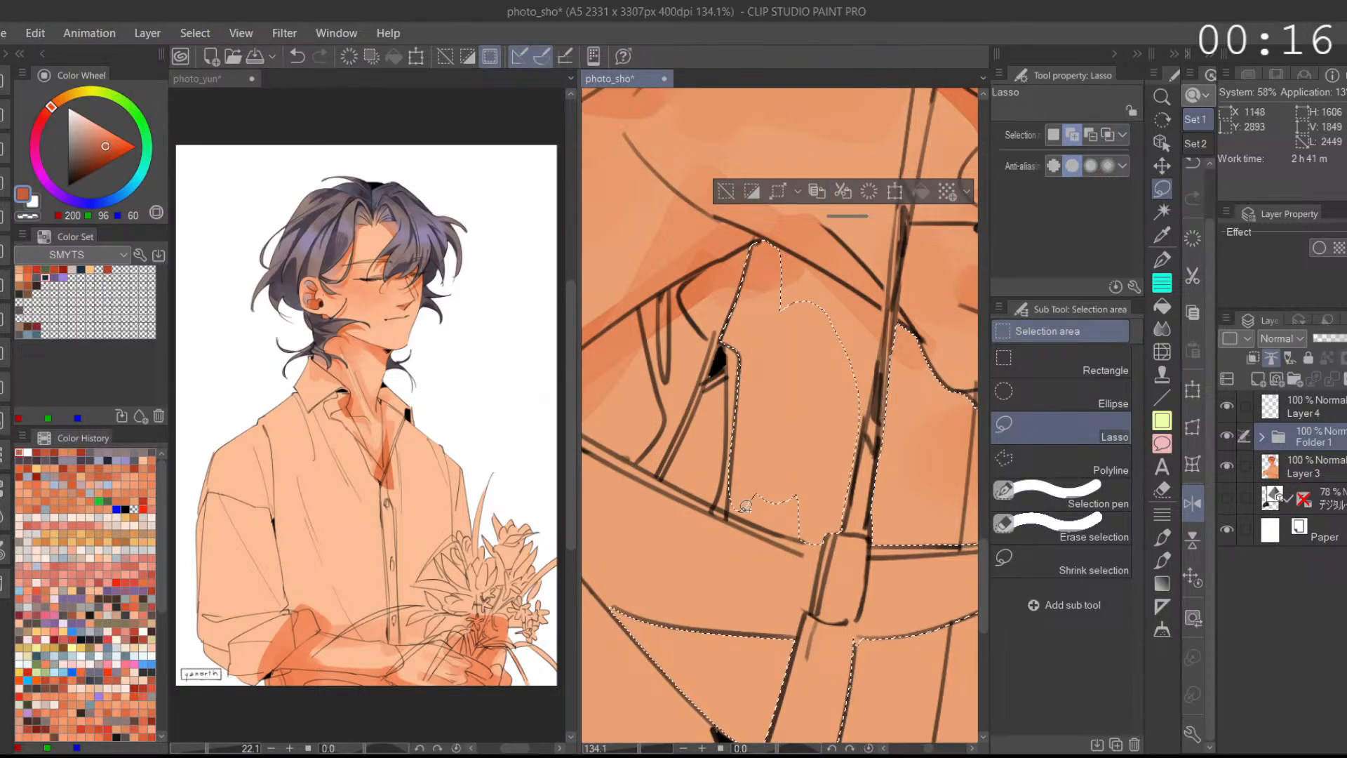
left_click_drag(732, 504, 823, 533)
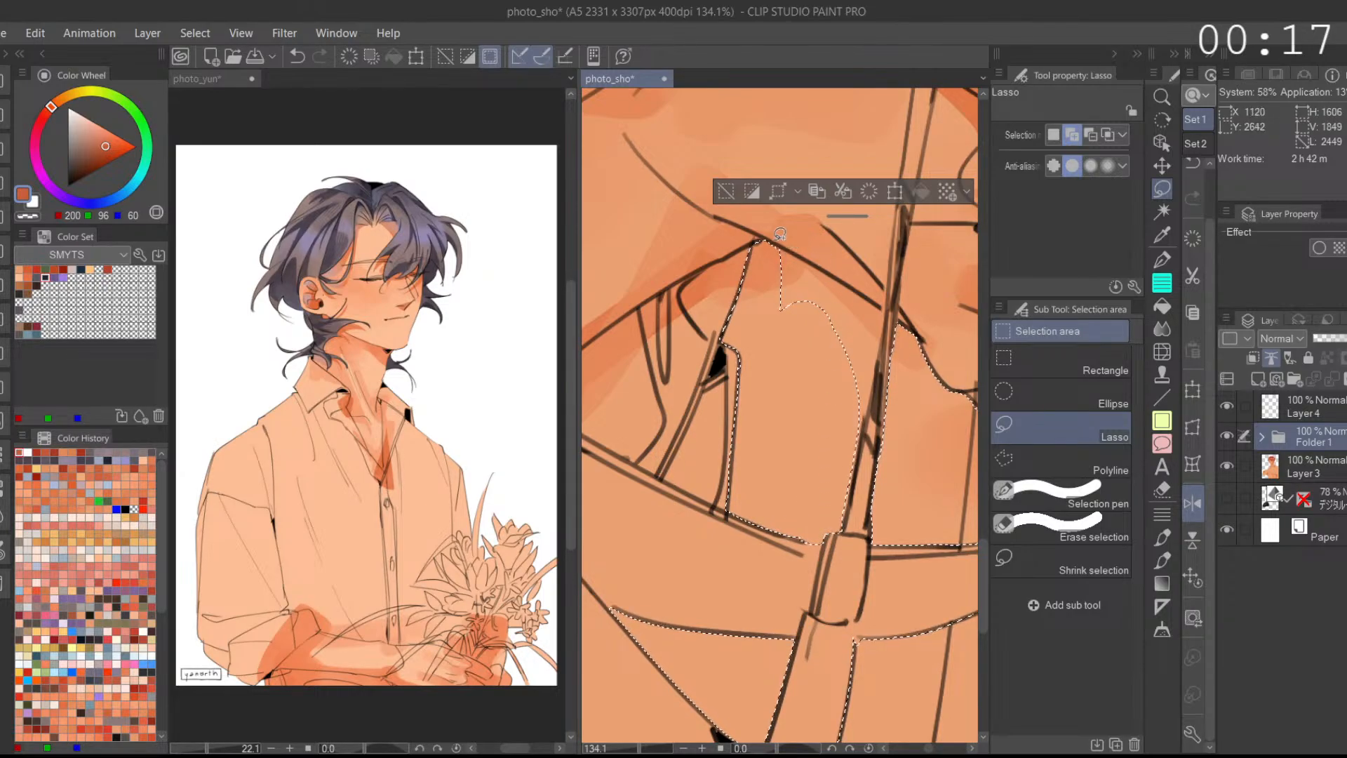
key("ctrl+z")
left_click_drag(889, 310, 889, 330)
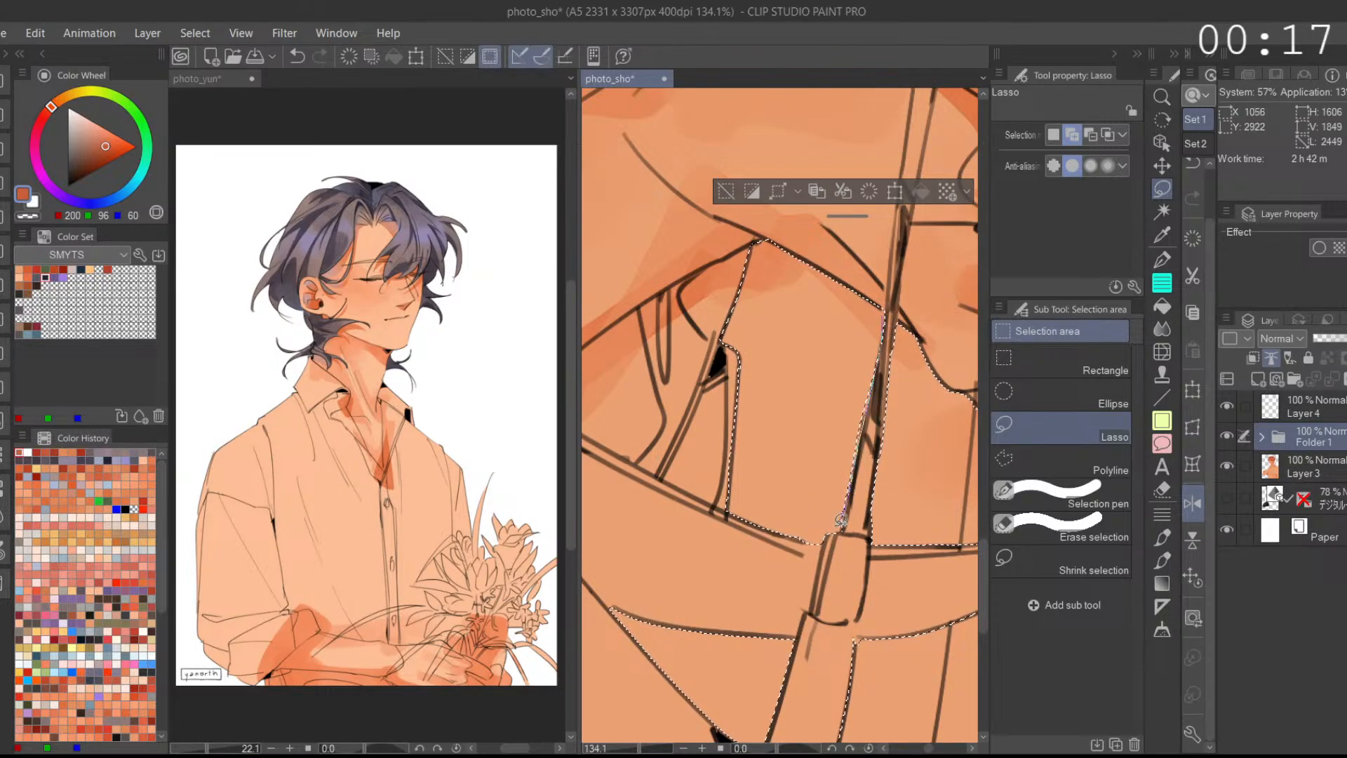
Step: Add the rolled sleeve cuff above the elbow to the selection, following its lower edge to the inner corner
scroll(912, 375, "down", 8)
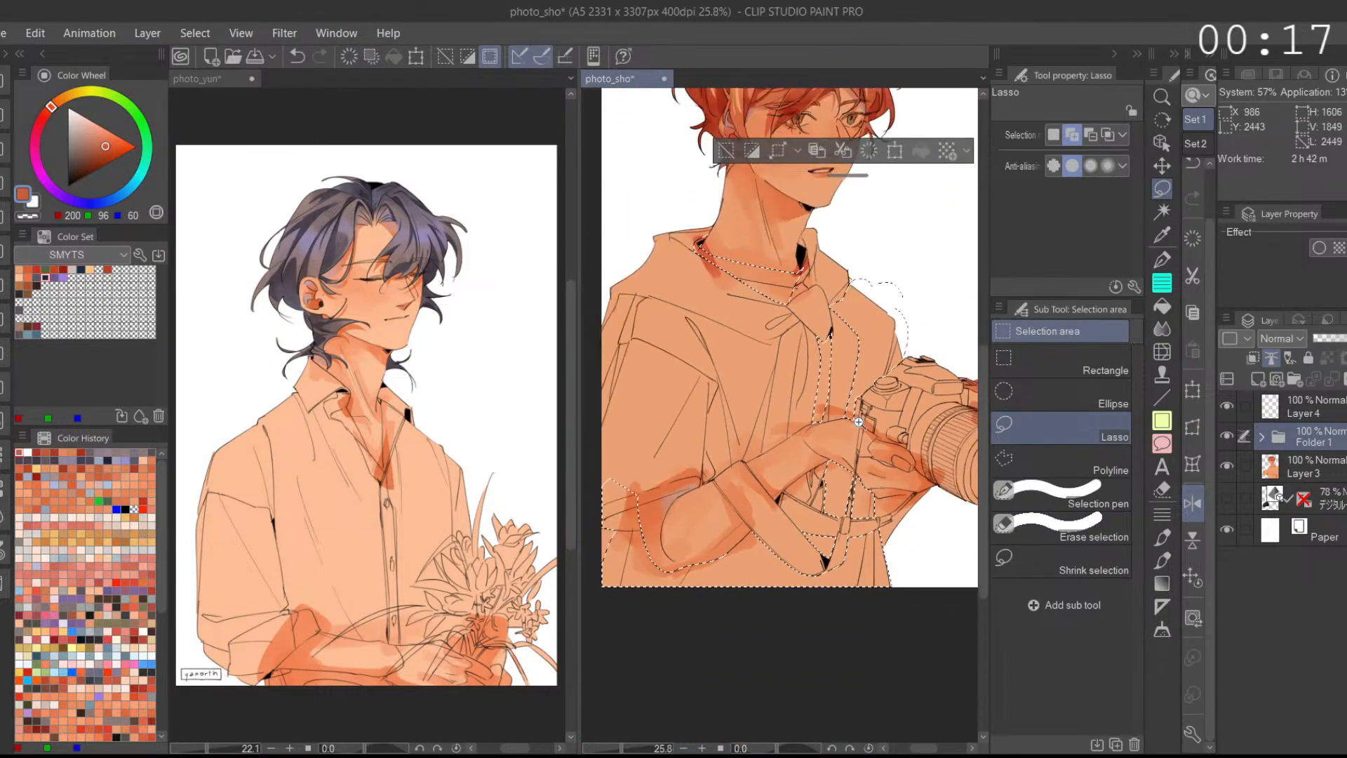
scroll(718, 443, "up", 5)
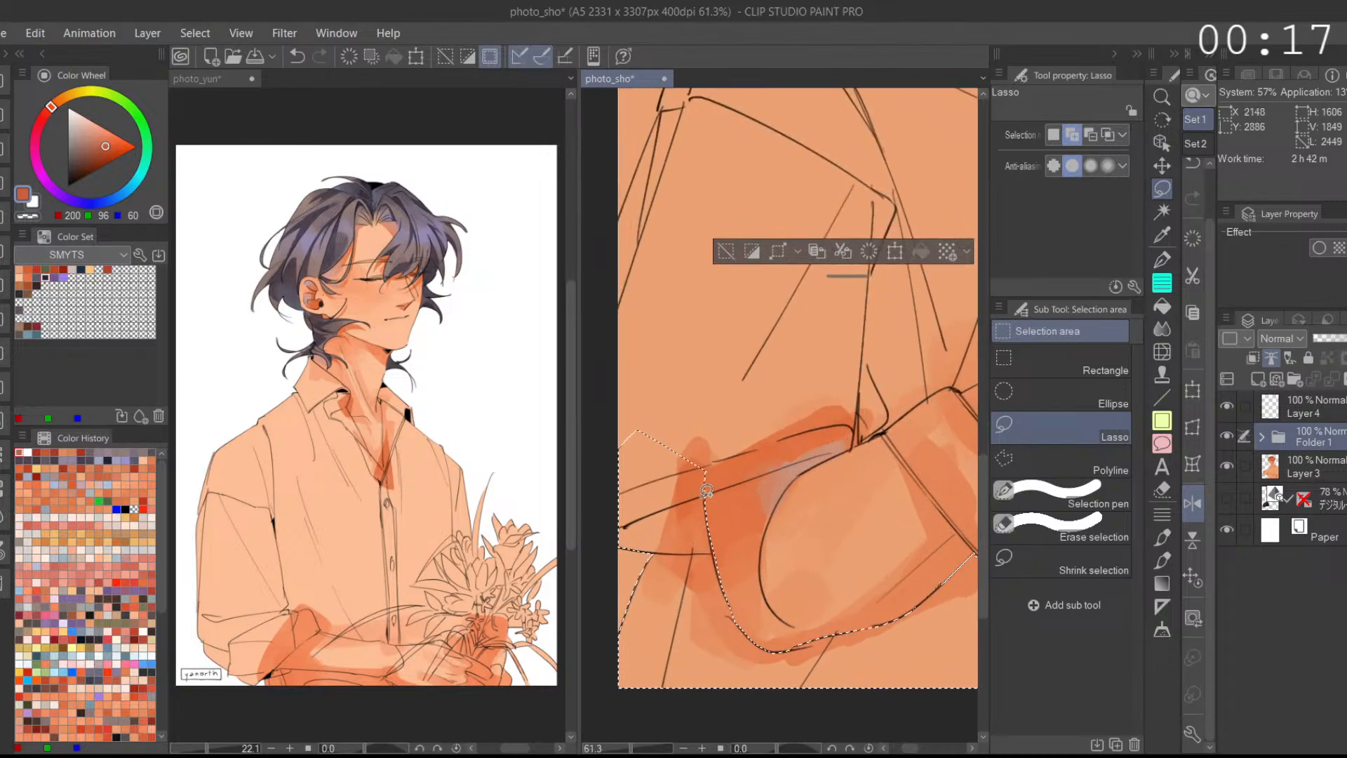
left_click_drag(849, 409, 620, 440)
scroll(880, 421, "up", 3)
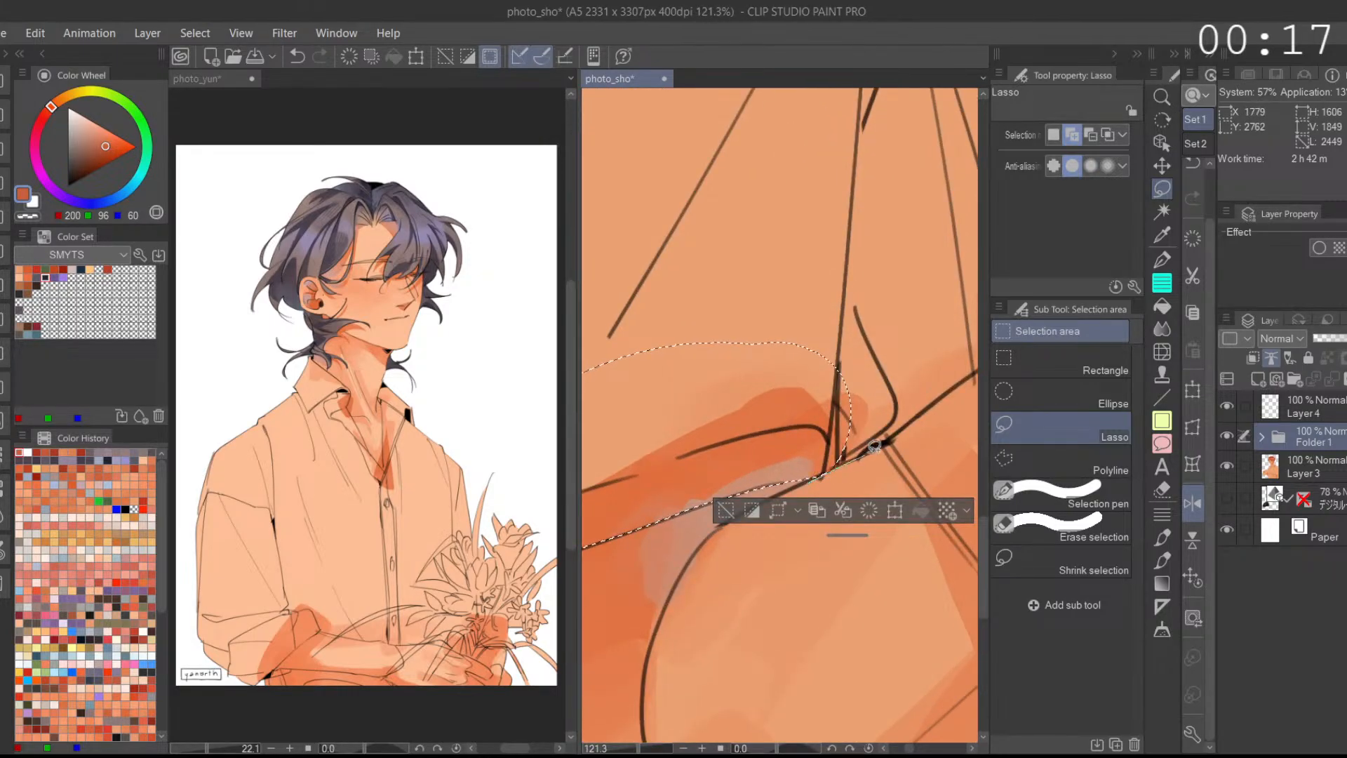
Step: Extend the selection from the cuff's inner corner along the forearm's top edge past the converging fold lines
mouse_move(849, 335)
left_mouse_down()
mouse_move(733, 479)
mouse_move(759, 340)
mouse_move(869, 338)
mouse_move(821, 398)
left_mouse_up()
key("ctrl+z")
left_click_drag(856, 308, 821, 333)
key("ctrl+z")
mouse_move(819, 399)
left_mouse_down()
mouse_move(905, 373)
mouse_move(799, 343)
left_mouse_up()
left_click_drag(884, 399, 759, 475)
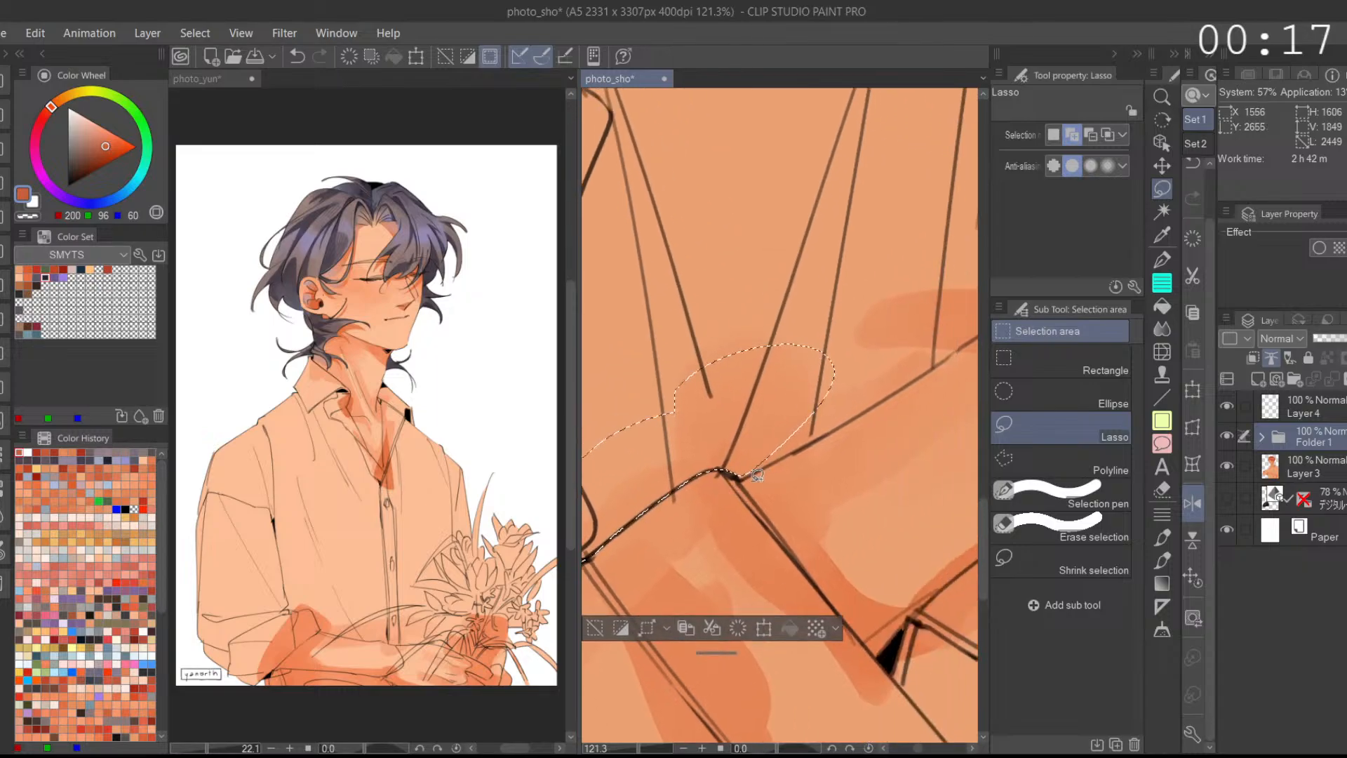
Step: Continue the selection along the forearm's top edge to the long vertical fold near the red shadow
key("ctrl+z")
left_click_drag(714, 497, 827, 421)
key("ctrl+z")
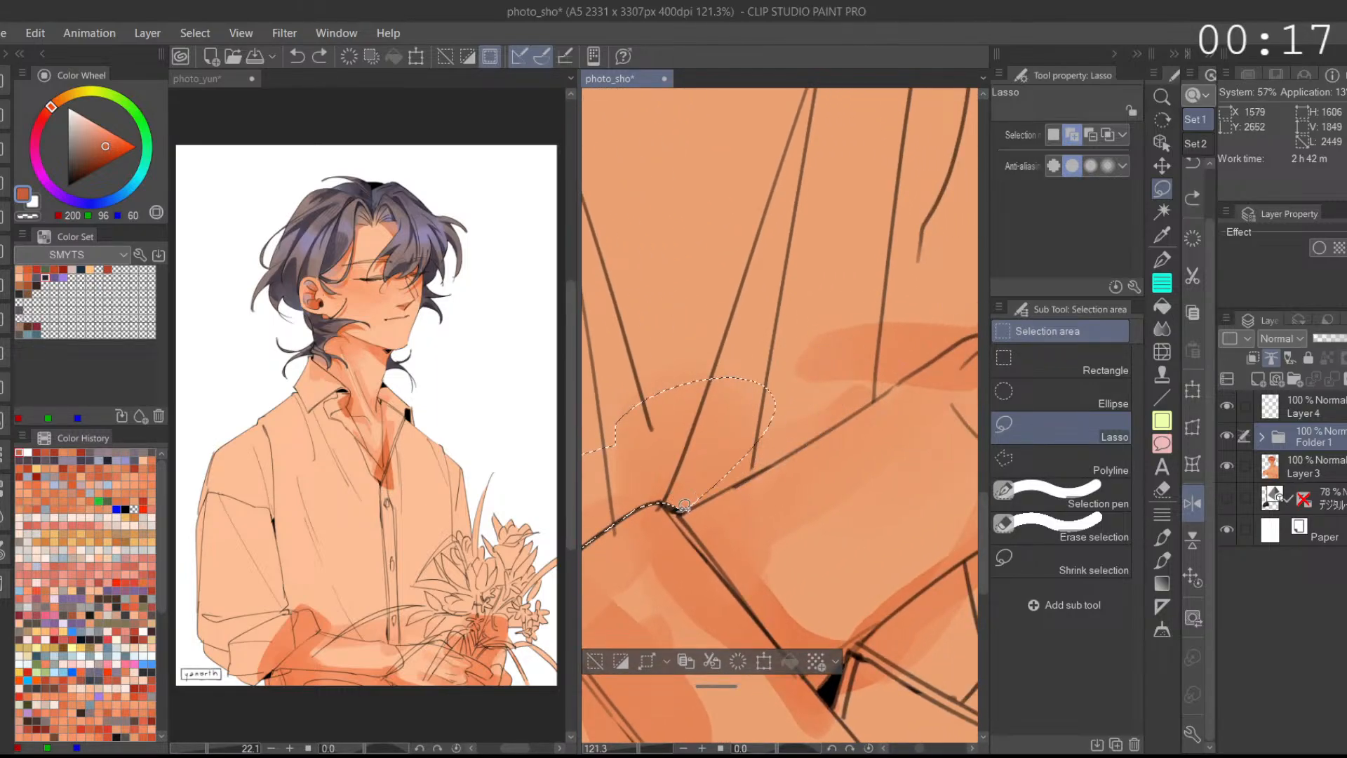
left_click_drag(716, 366, 716, 366)
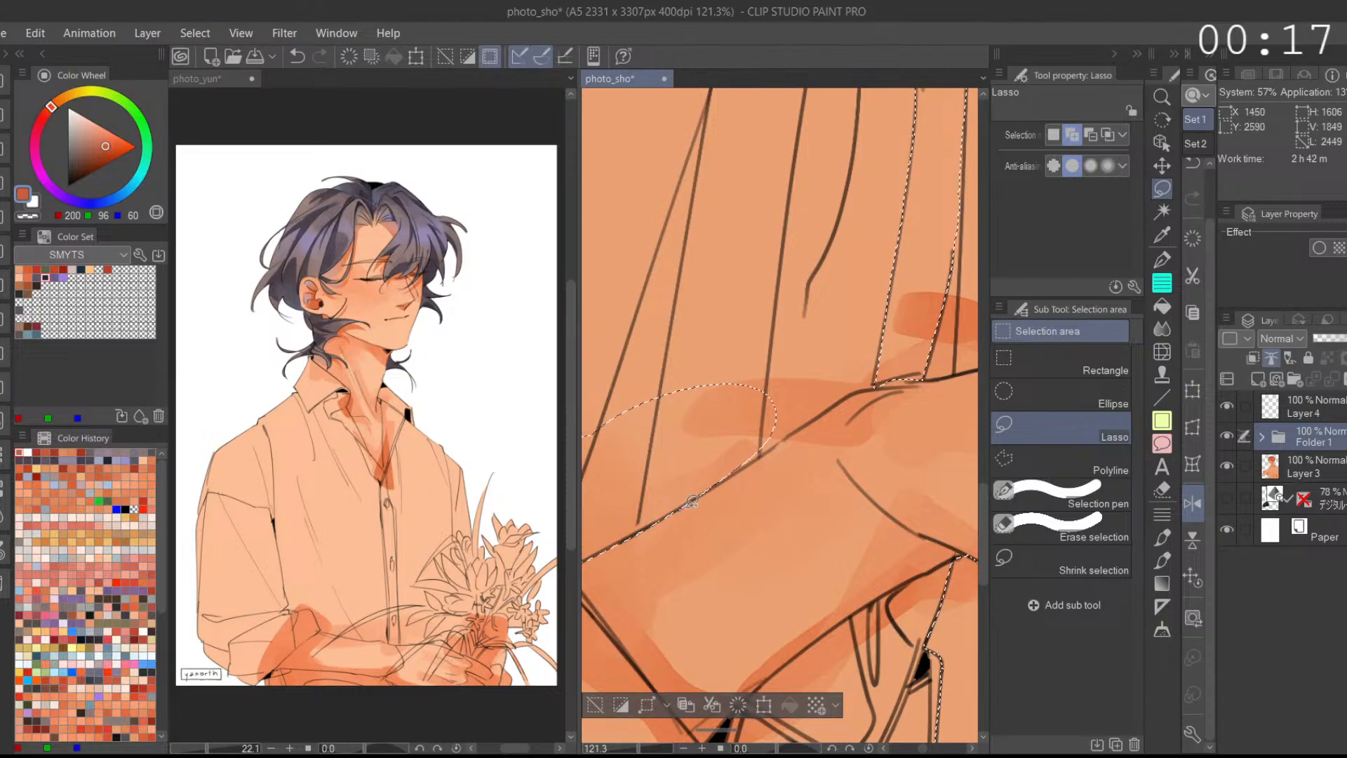
scroll(830, 414, "down", 4)
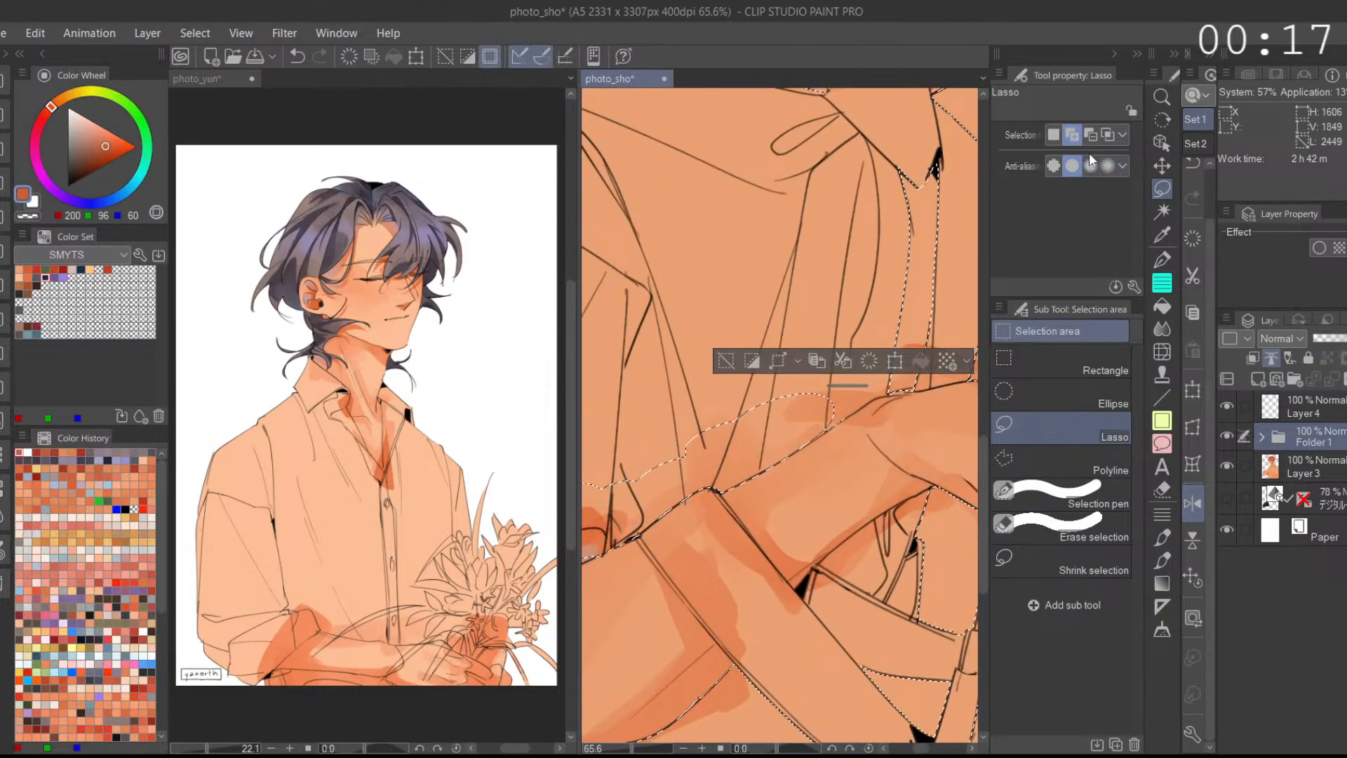
Step: Subtract the excess area above the forearm between the diagonal fold and the vertical fold from the selection
left_click(1087, 136)
mouse_move(731, 529)
left_mouse_down()
mouse_move(799, 421)
mouse_move(749, 403)
left_mouse_up()
mouse_move(761, 452)
left_mouse_down()
mouse_move(833, 394)
mouse_move(857, 232)
left_mouse_up()
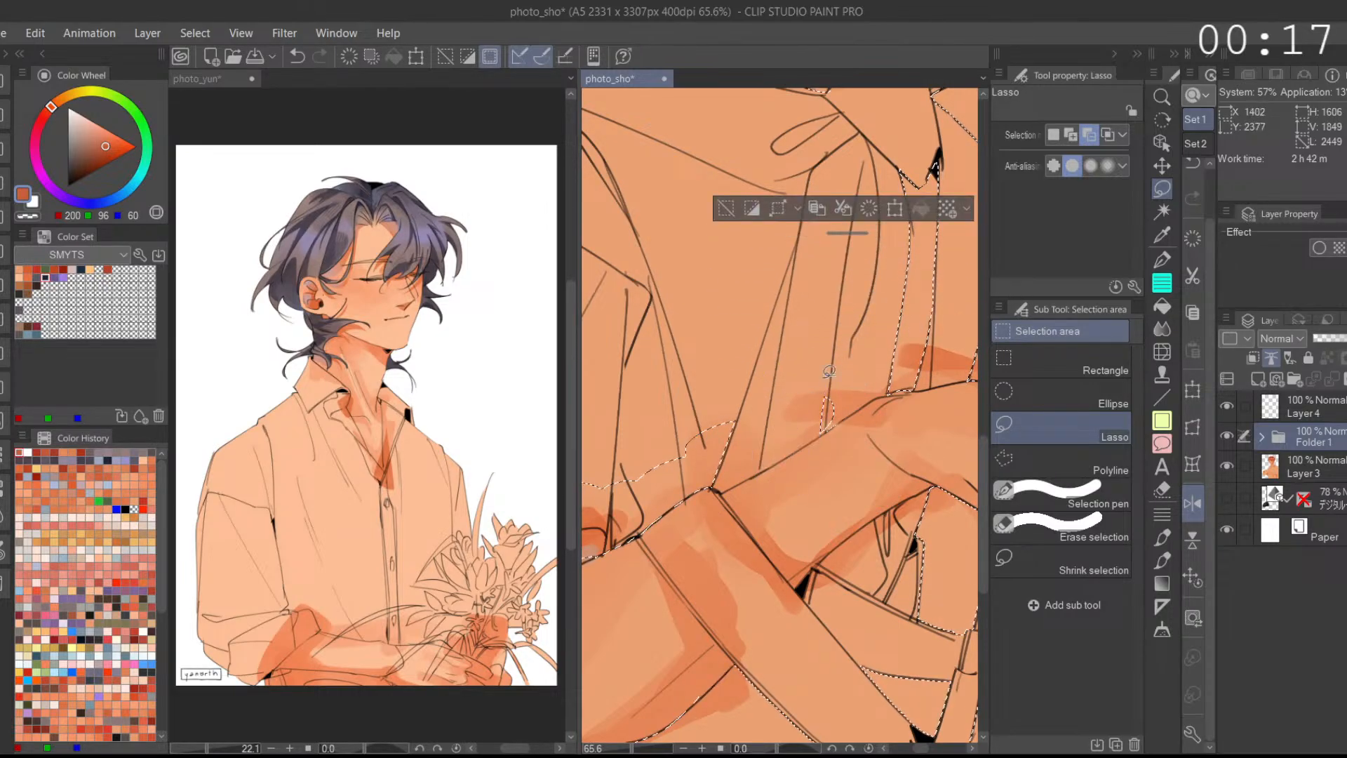
Step: Refine the lasso selection of the shirt around the hanging sweater sleeves, subtracting strips near the wrist and adding the area above the forearm
left_click_drag(812, 471, 819, 393)
mouse_move(905, 357)
left_mouse_down()
mouse_move(851, 355)
mouse_move(863, 400)
mouse_move(885, 402)
left_mouse_up()
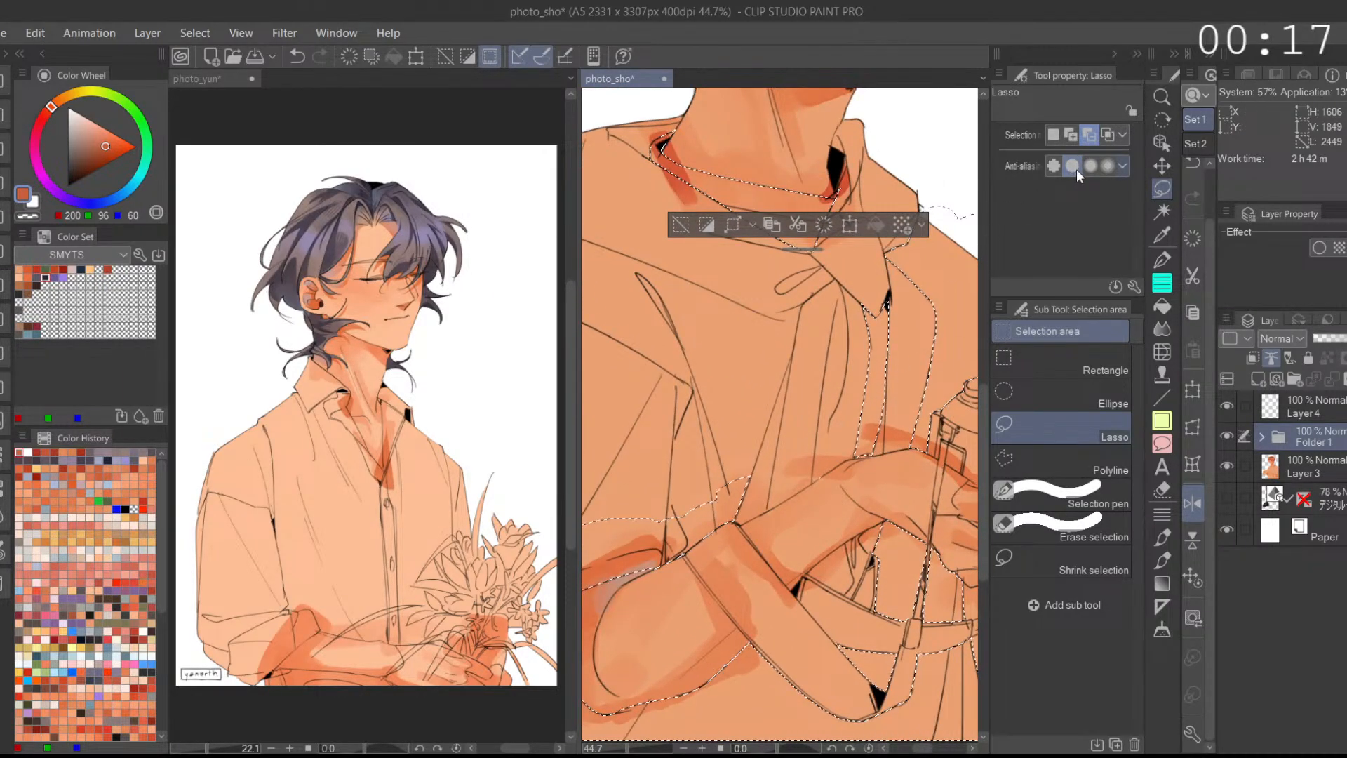
left_click(1071, 134)
mouse_move(758, 484)
left_mouse_down()
mouse_move(797, 486)
mouse_move(862, 456)
left_mouse_up()
key("ctrl+z")
mouse_move(809, 572)
left_mouse_down()
mouse_move(920, 339)
mouse_move(857, 323)
left_mouse_up()
mouse_move(758, 559)
left_mouse_down()
mouse_move(719, 533)
mouse_move(780, 517)
mouse_move(783, 539)
mouse_move(718, 515)
mouse_move(733, 531)
mouse_move(755, 318)
mouse_move(832, 250)
left_mouse_up()
key("ctrl+z")
Step: Add the shirt area beside the knot to the selection, tracing the hanging sleeve's edge up to the knot
scroll(786, 529, "down", 2)
scroll(806, 423, "up", 2)
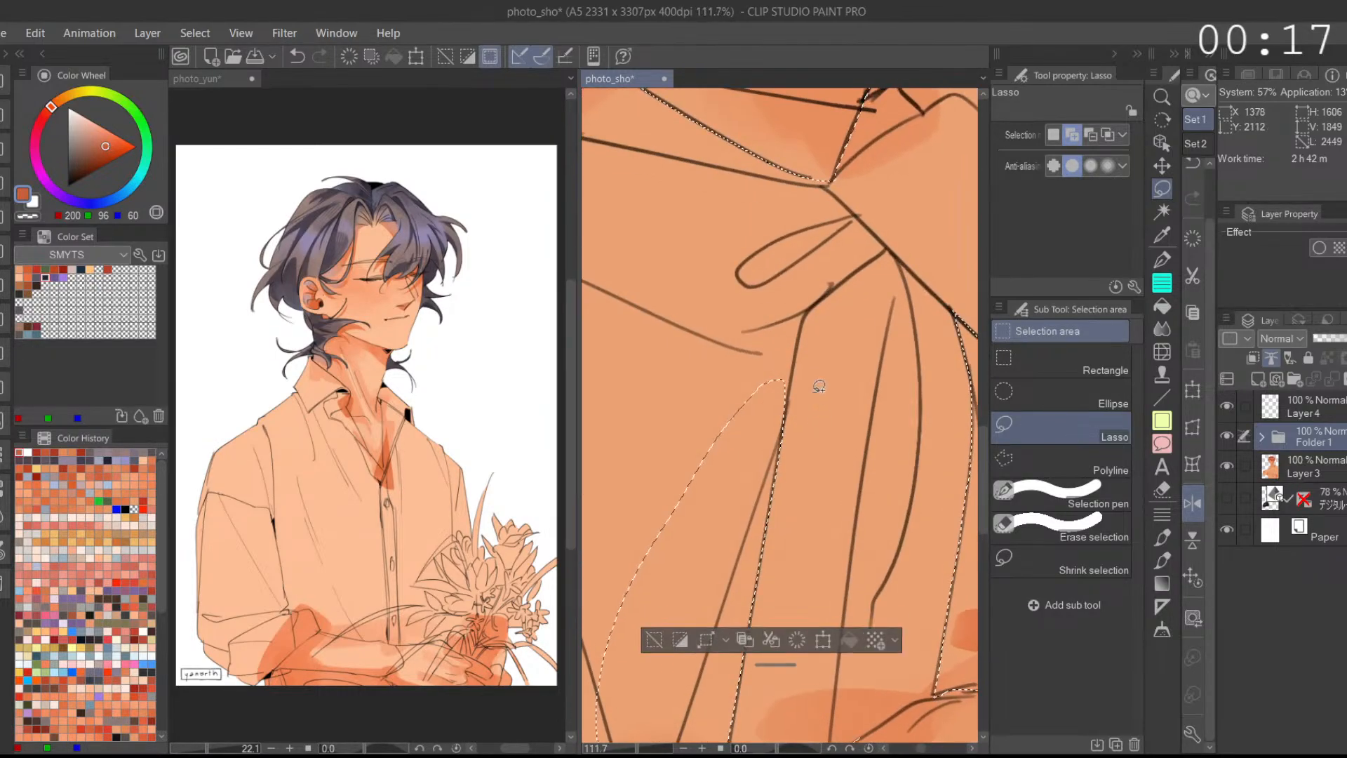
left_click_drag(800, 353, 724, 400)
left_click_drag(804, 316, 780, 460)
mouse_move(695, 338)
left_mouse_down()
mouse_move(806, 309)
mouse_move(799, 358)
left_mouse_up()
key("ctrl+z")
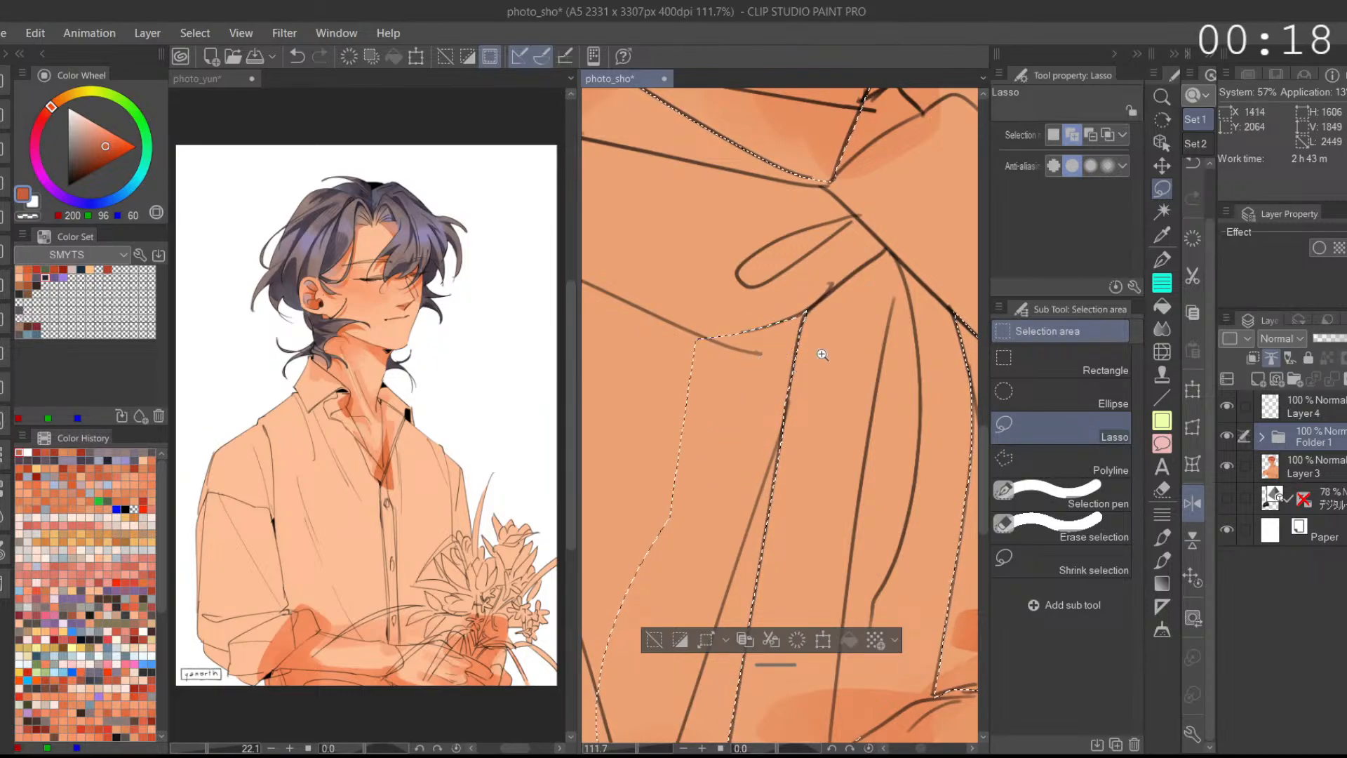
Step: Lasso the rest of the shirt's chest and sleeve into the selection, out to the shoulder
scroll(799, 358, "down", 4)
left_click_drag(786, 426, 887, 372)
mouse_move(684, 510)
left_mouse_down()
mouse_move(892, 298)
mouse_move(896, 316)
left_mouse_up()
left_click_drag(790, 411, 875, 425)
mouse_move(707, 294)
left_mouse_down()
mouse_move(664, 586)
mouse_move(870, 328)
mouse_move(737, 249)
mouse_move(712, 355)
mouse_move(650, 492)
mouse_move(700, 323)
mouse_move(720, 515)
left_mouse_up()
scroll(745, 239, "up", 3)
Step: Extend the shirt selection up to the draped sweater's lower edge, from the chest to the shoulder
left_click(1193, 503)
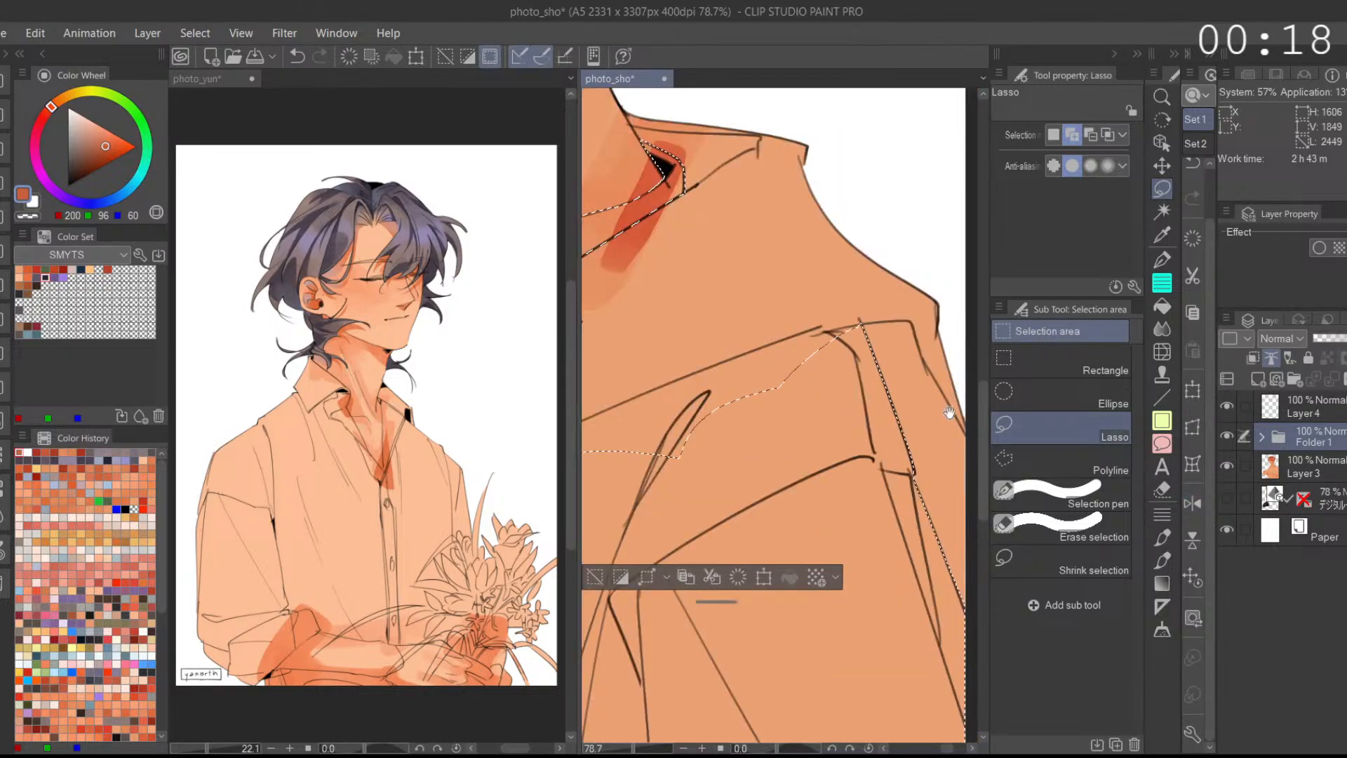
left_click_drag(586, 452, 738, 445)
mouse_move(663, 483)
left_mouse_down()
mouse_move(905, 372)
mouse_move(646, 455)
left_mouse_up()
mouse_move(929, 393)
left_mouse_down()
mouse_move(819, 443)
mouse_move(712, 428)
left_mouse_up()
key("ctrl+z")
left_click_drag(905, 372, 708, 425)
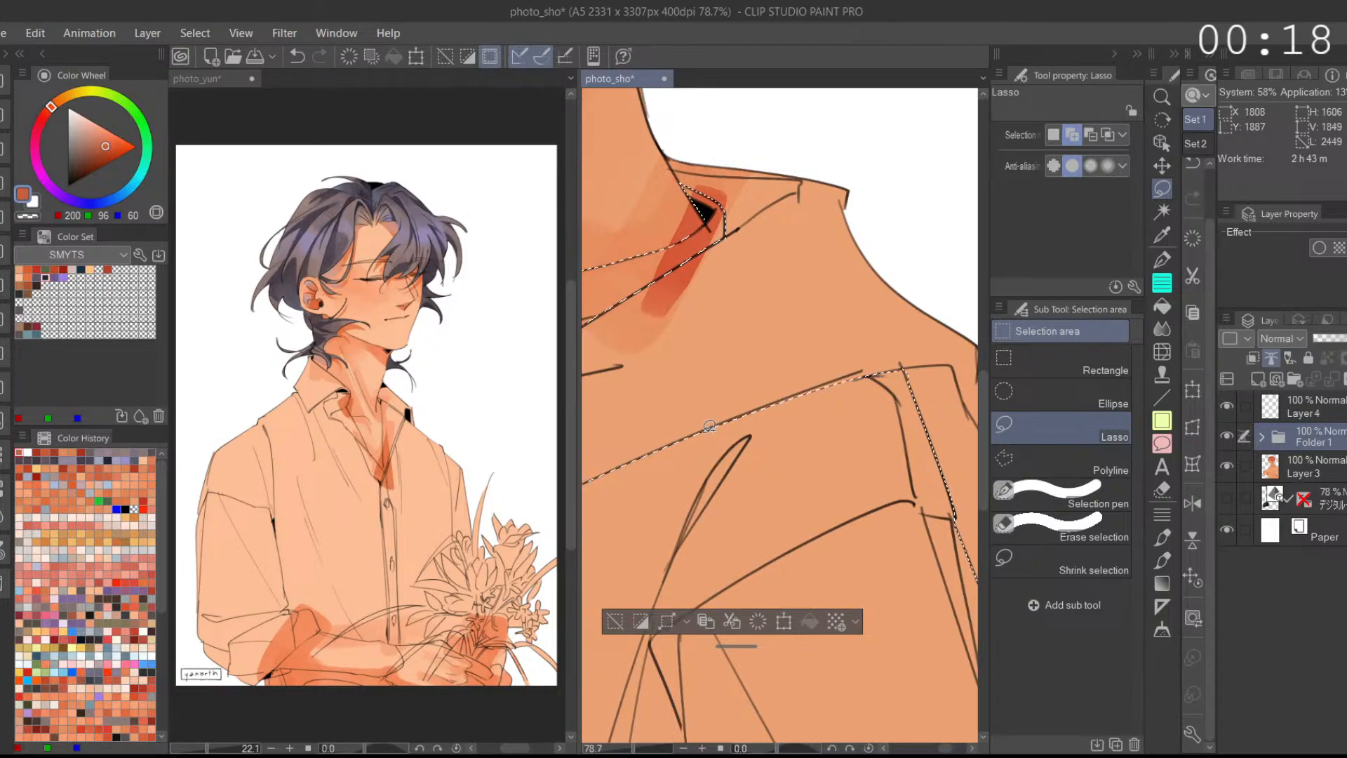
left_click_drag(893, 376, 882, 366)
scroll(888, 369, "down", 5)
Step: Make Layer 3 active and set the drawing colour to cream, RGB 236, 227, 202
left_click(836, 471, "alt")
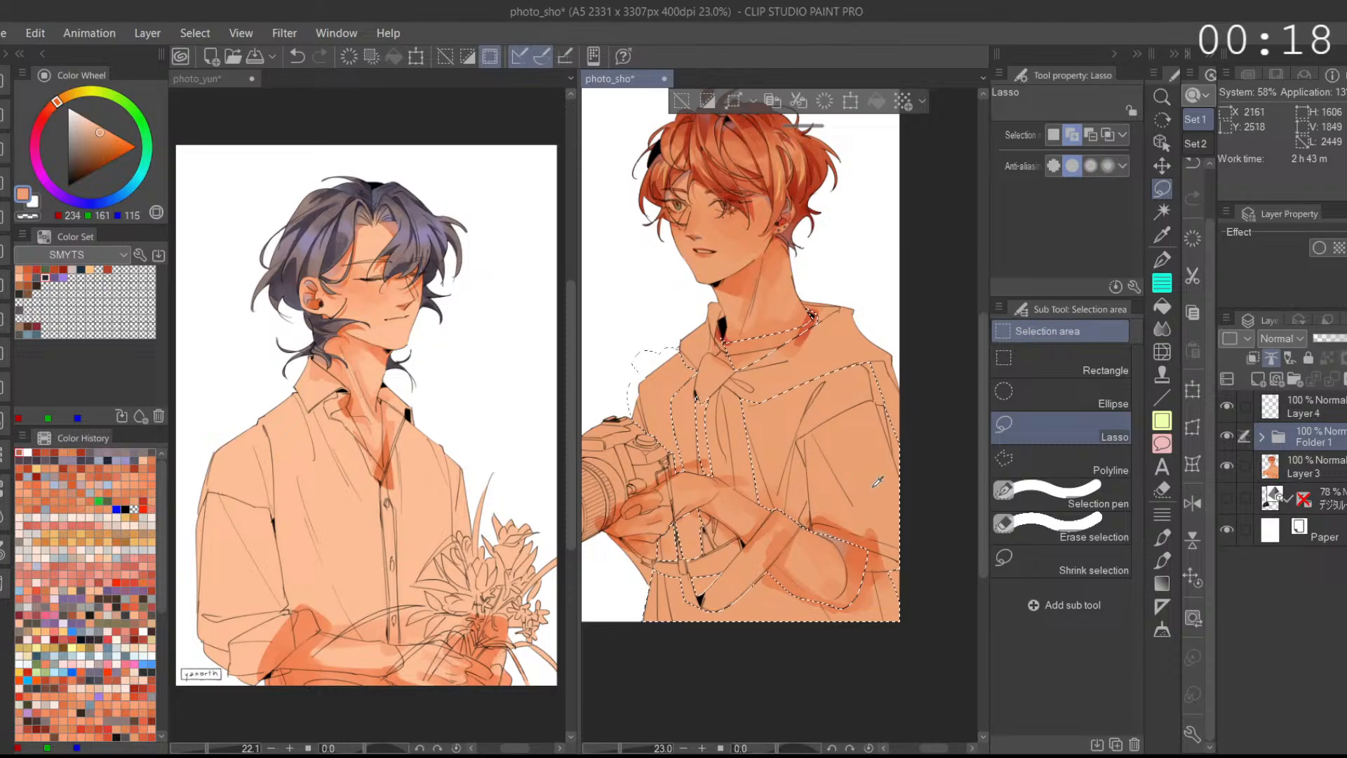
left_click(1193, 501)
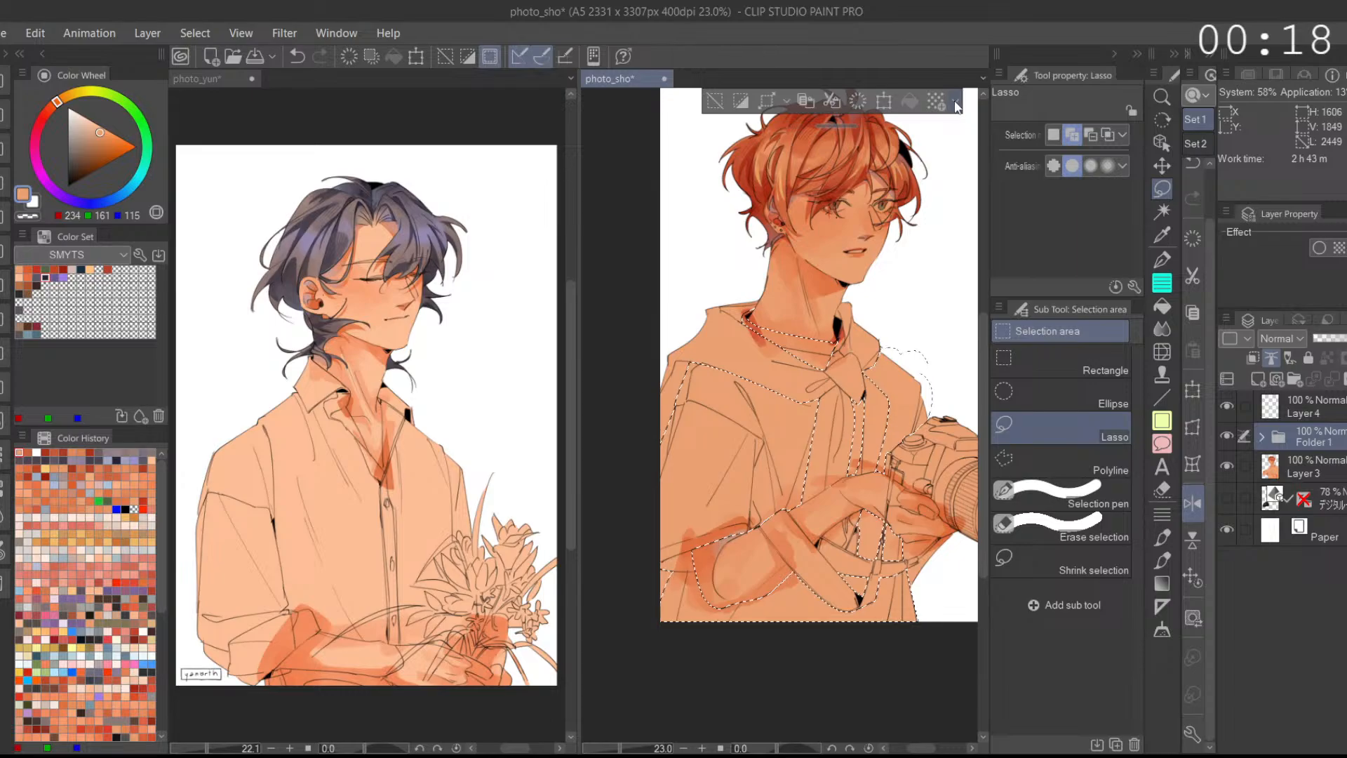
left_click_drag(869, 400, 807, 441)
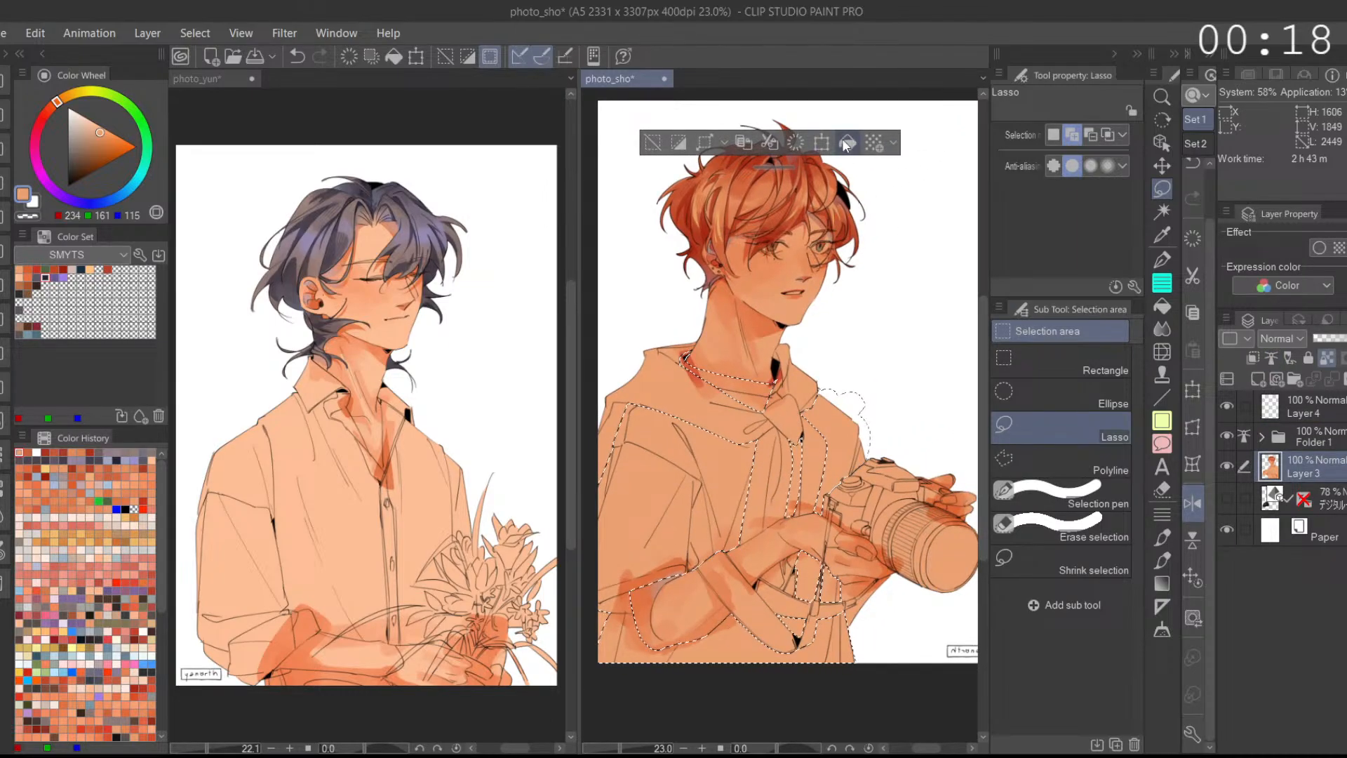
left_click_drag(904, 424, 923, 416)
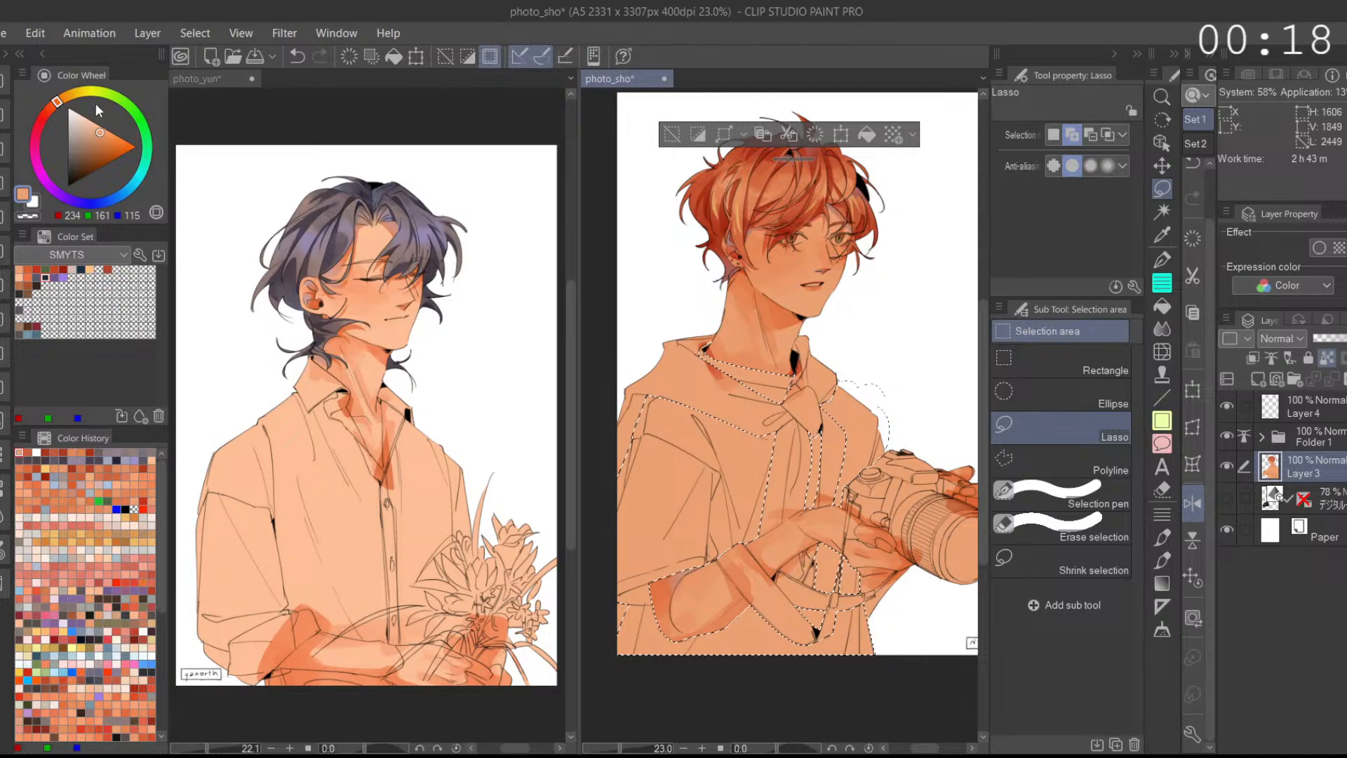
left_click(79, 125)
left_click_drag(84, 124, 77, 119)
left_click(75, 96)
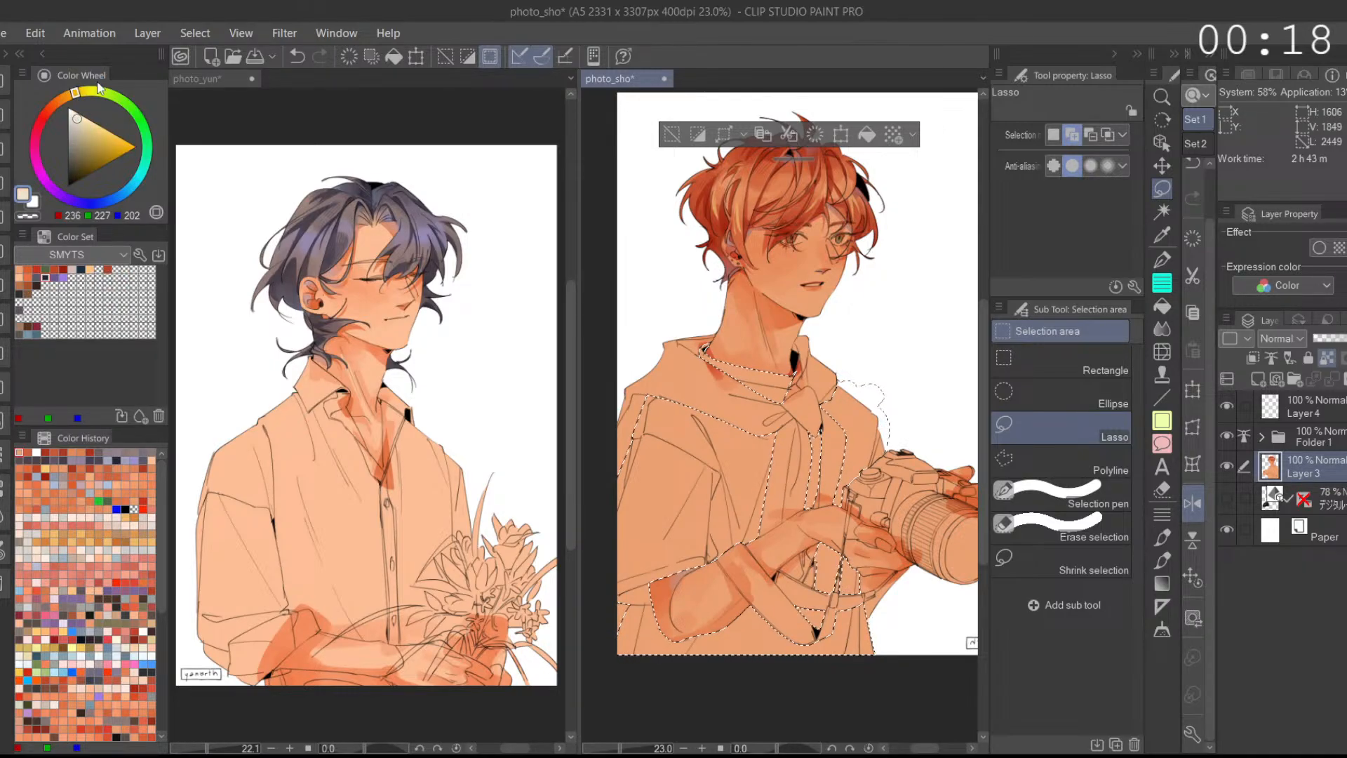
Step: Try filling the selected shirt area directly on Layer 3 with the cream colour
left_click(863, 136)
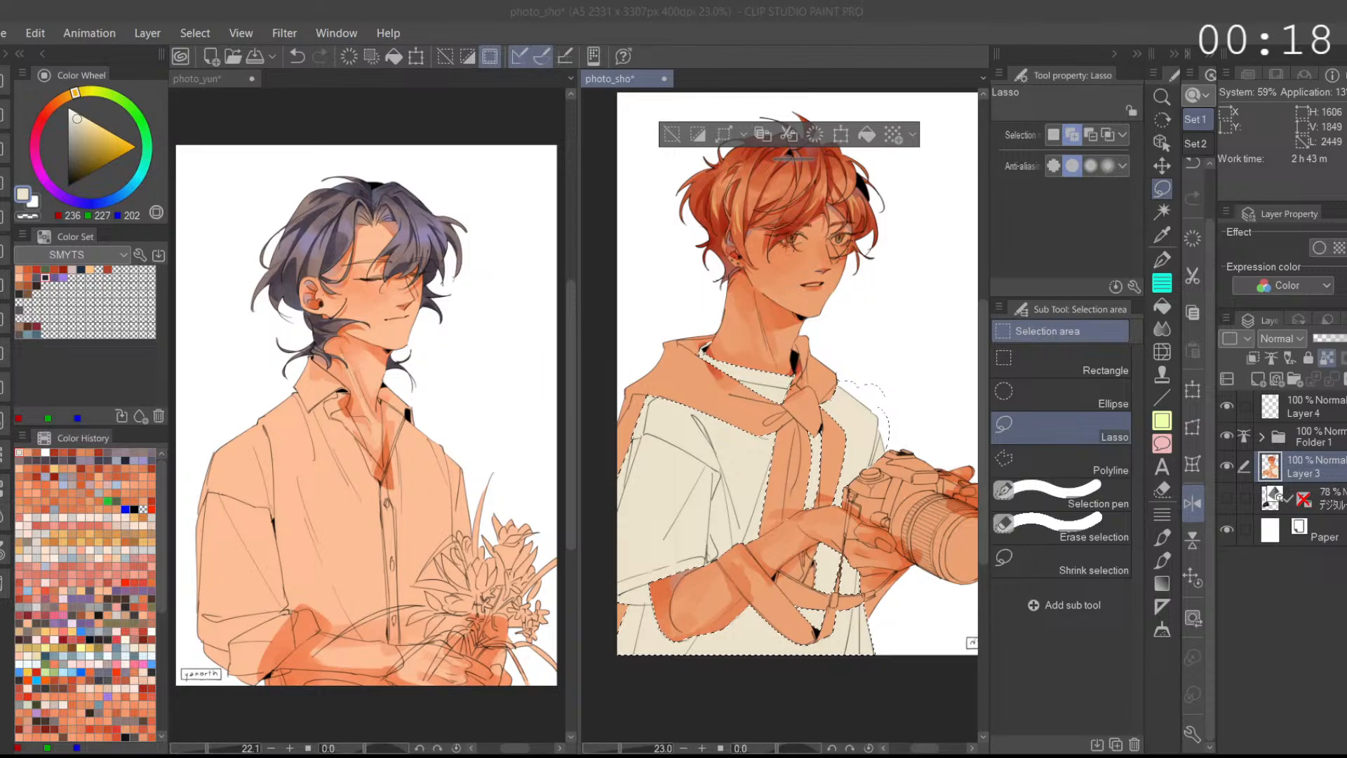
left_click(829, 662)
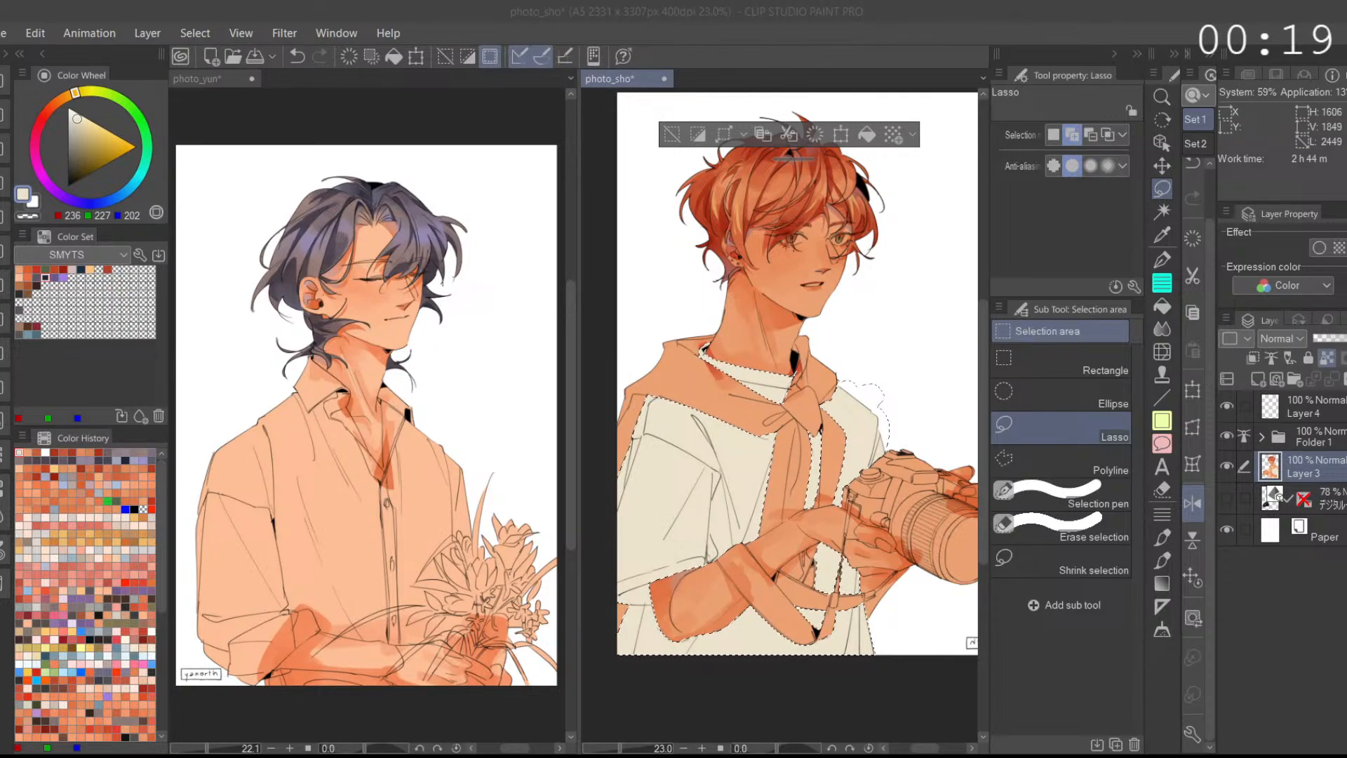
left_click(874, 651)
key("ctrl+z")
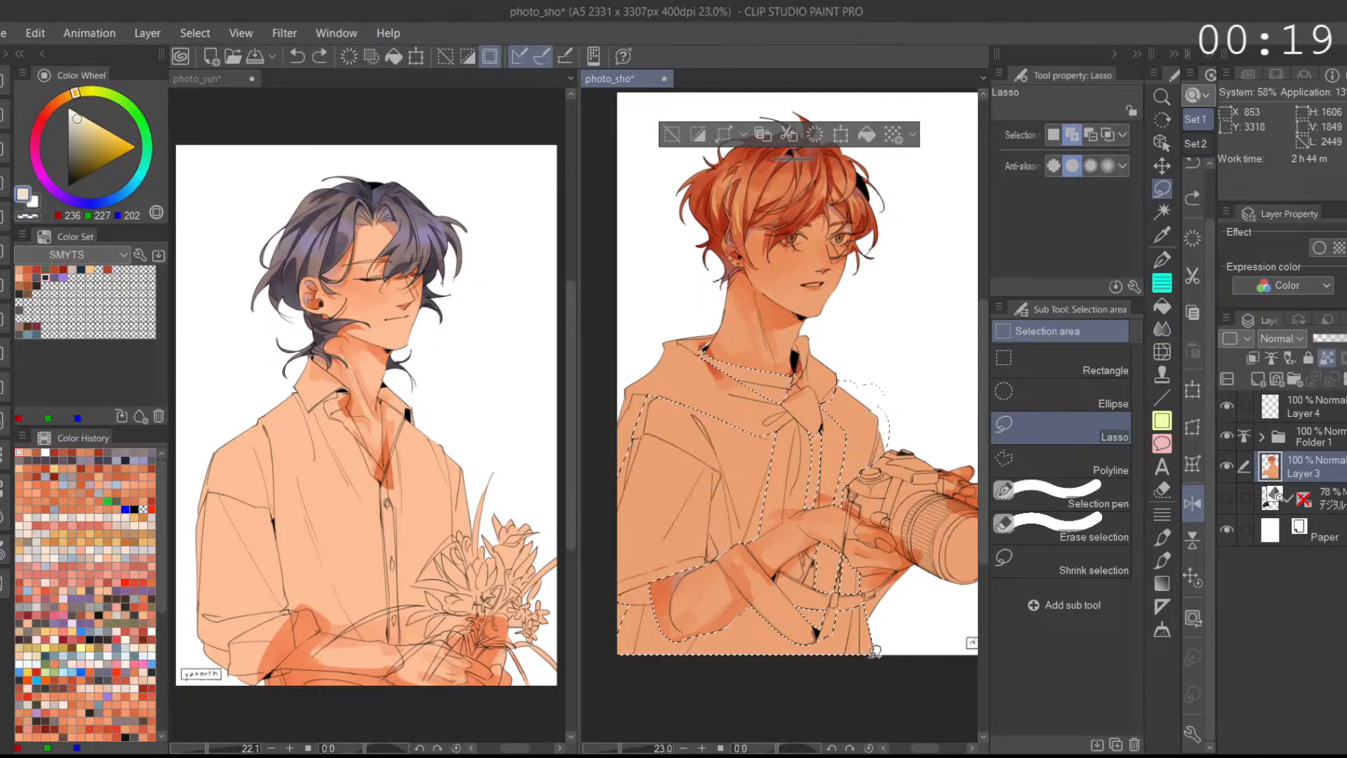
Step: Create a new layer above Layer 3, clip it to the layer below, and fill the shirt selection with cream
left_click(1257, 380)
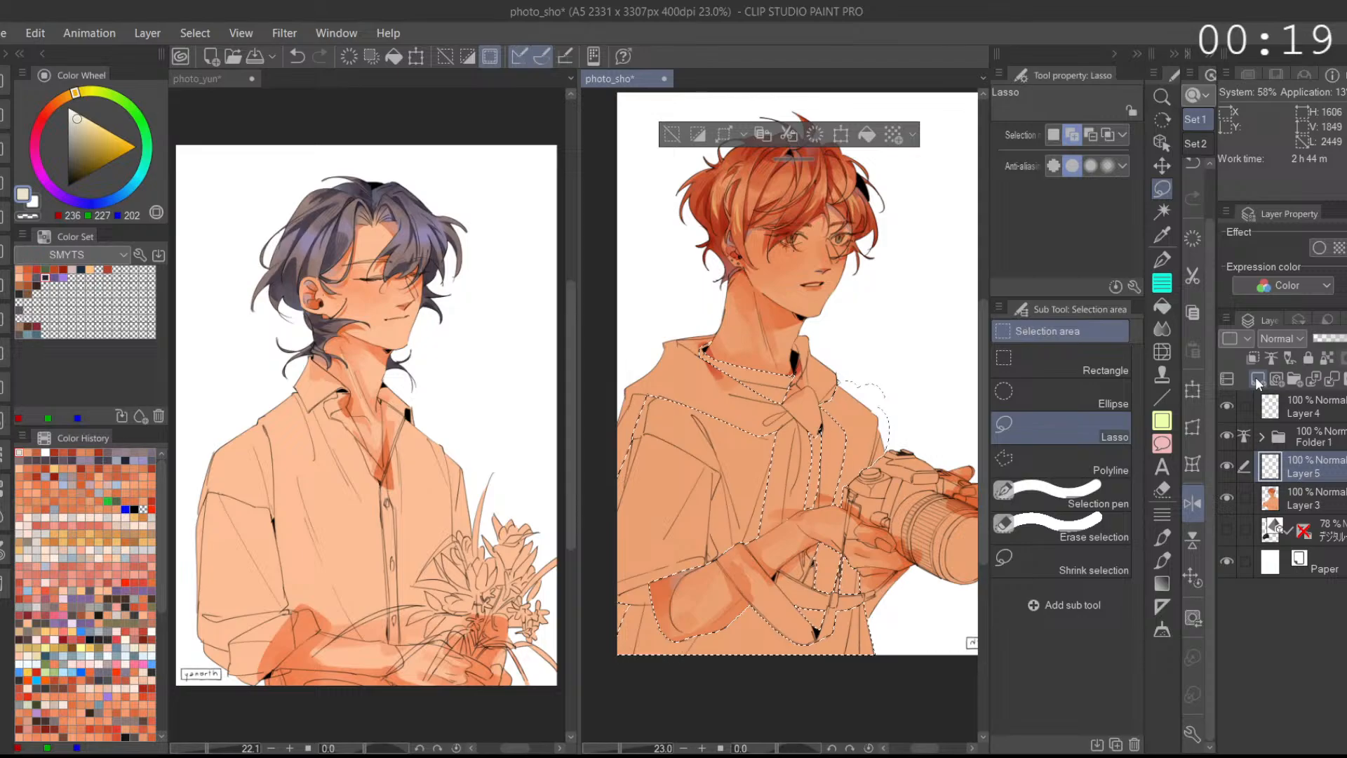
left_click(867, 134)
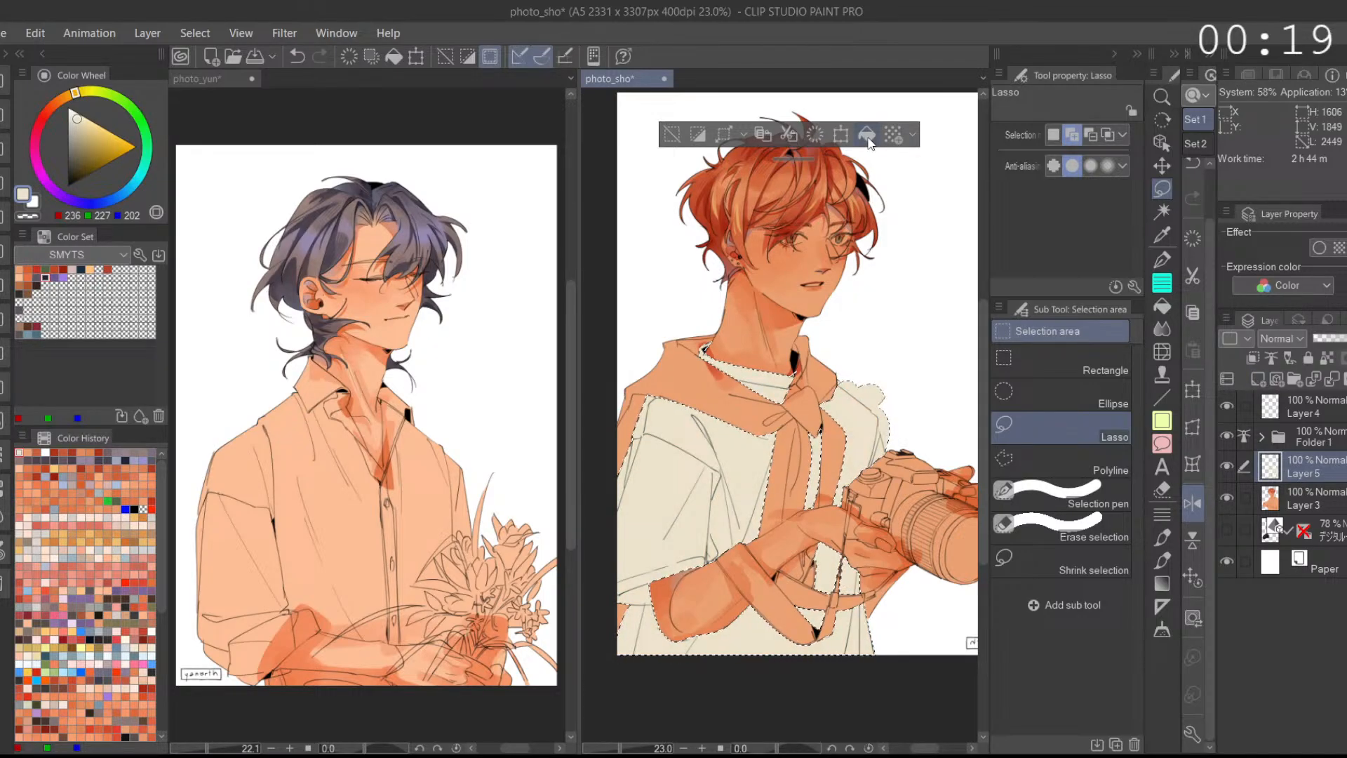
key("ctrl+z")
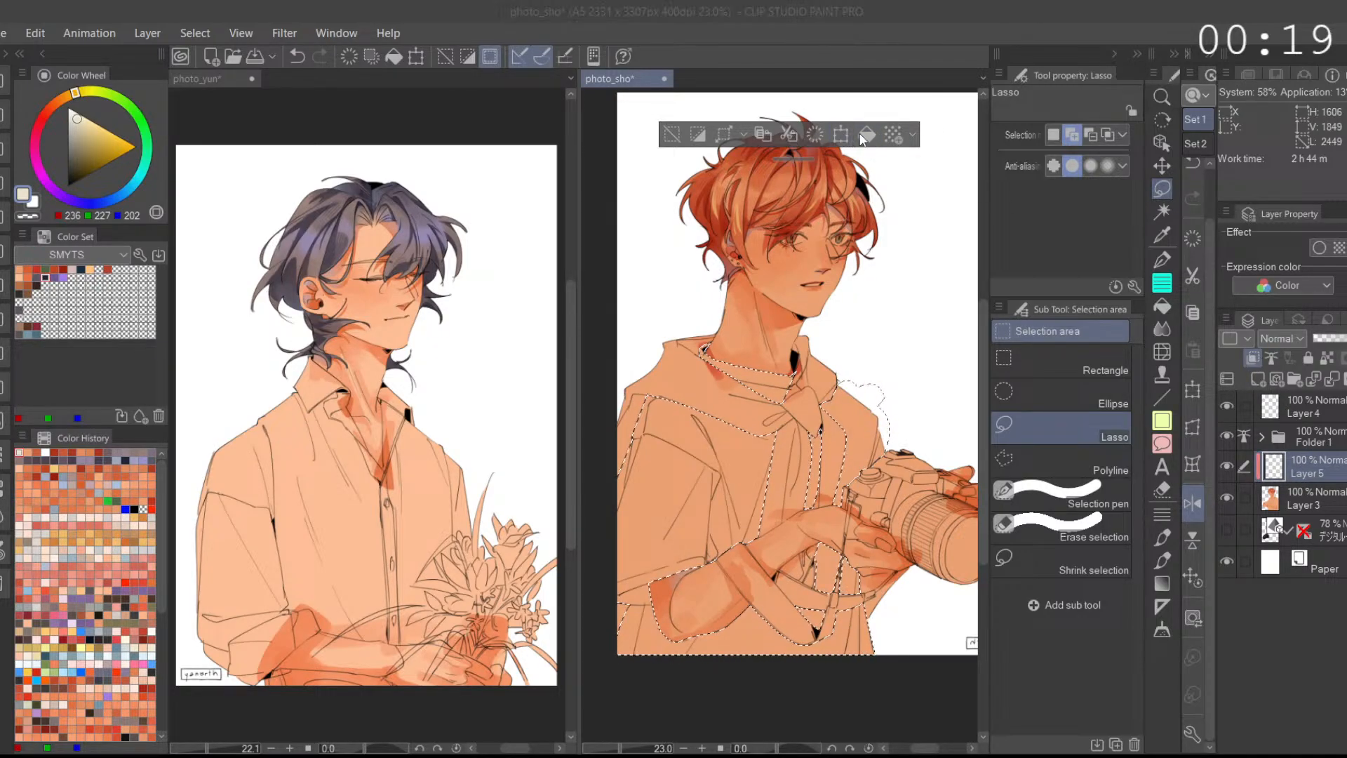
left_click(867, 135)
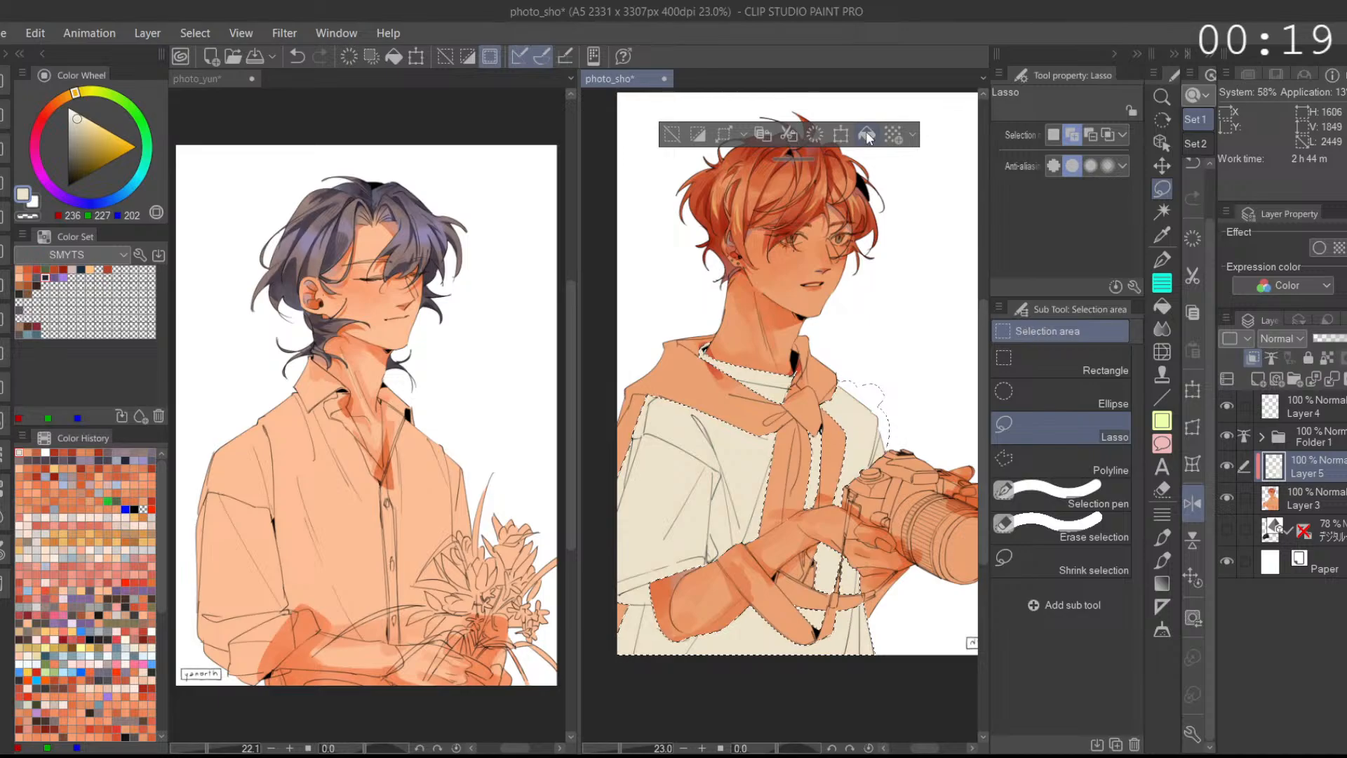
Step: Keep the shirt selection active, hide the cream Layer 5, and make Layer 3 the working layer
left_click(672, 134)
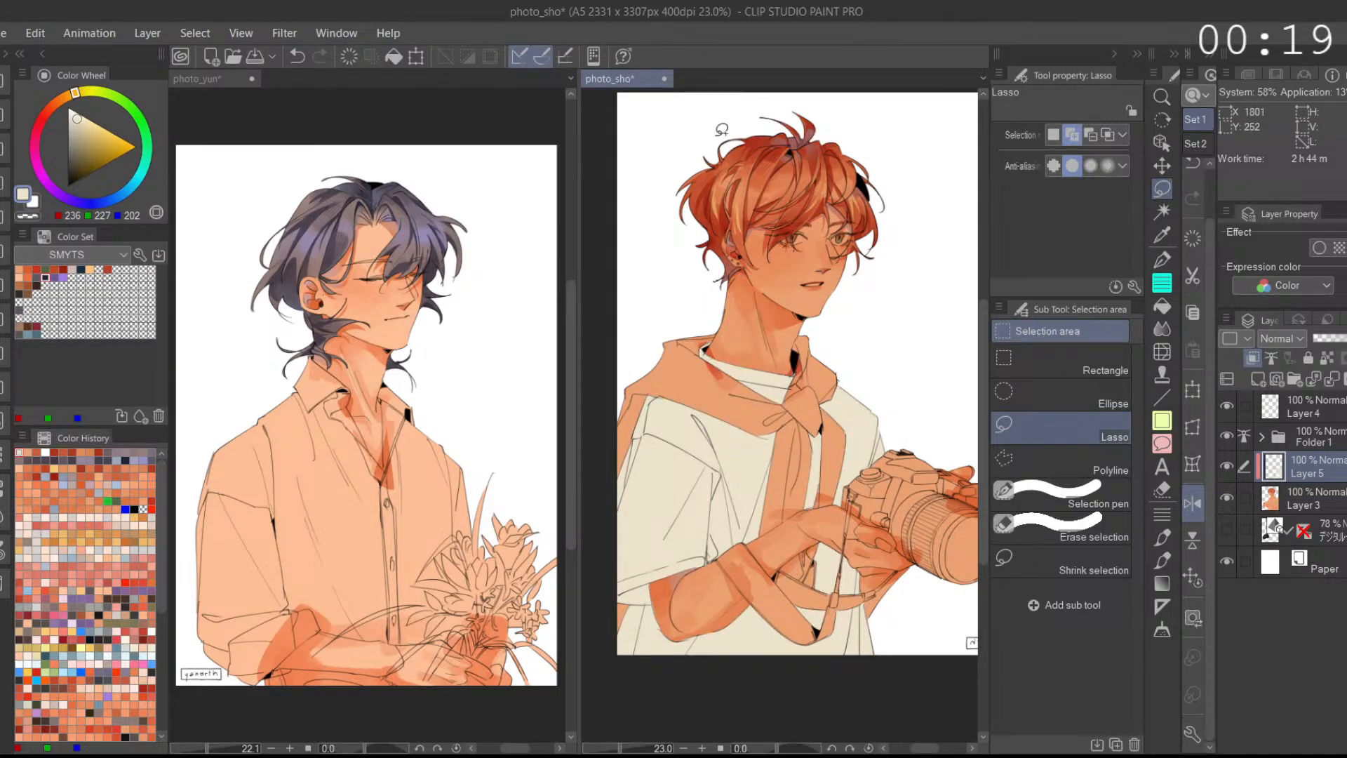
key("ctrl+z")
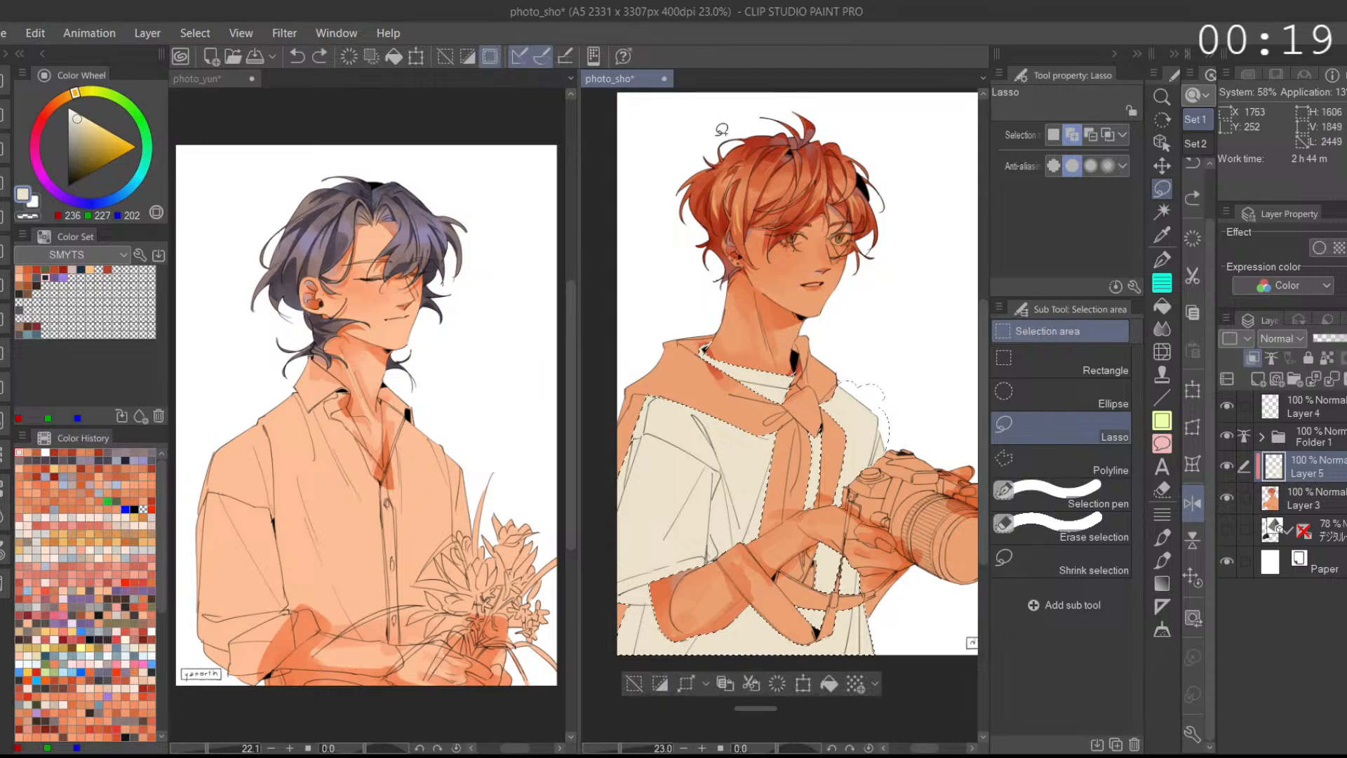
left_click(1229, 467)
left_click(1283, 497)
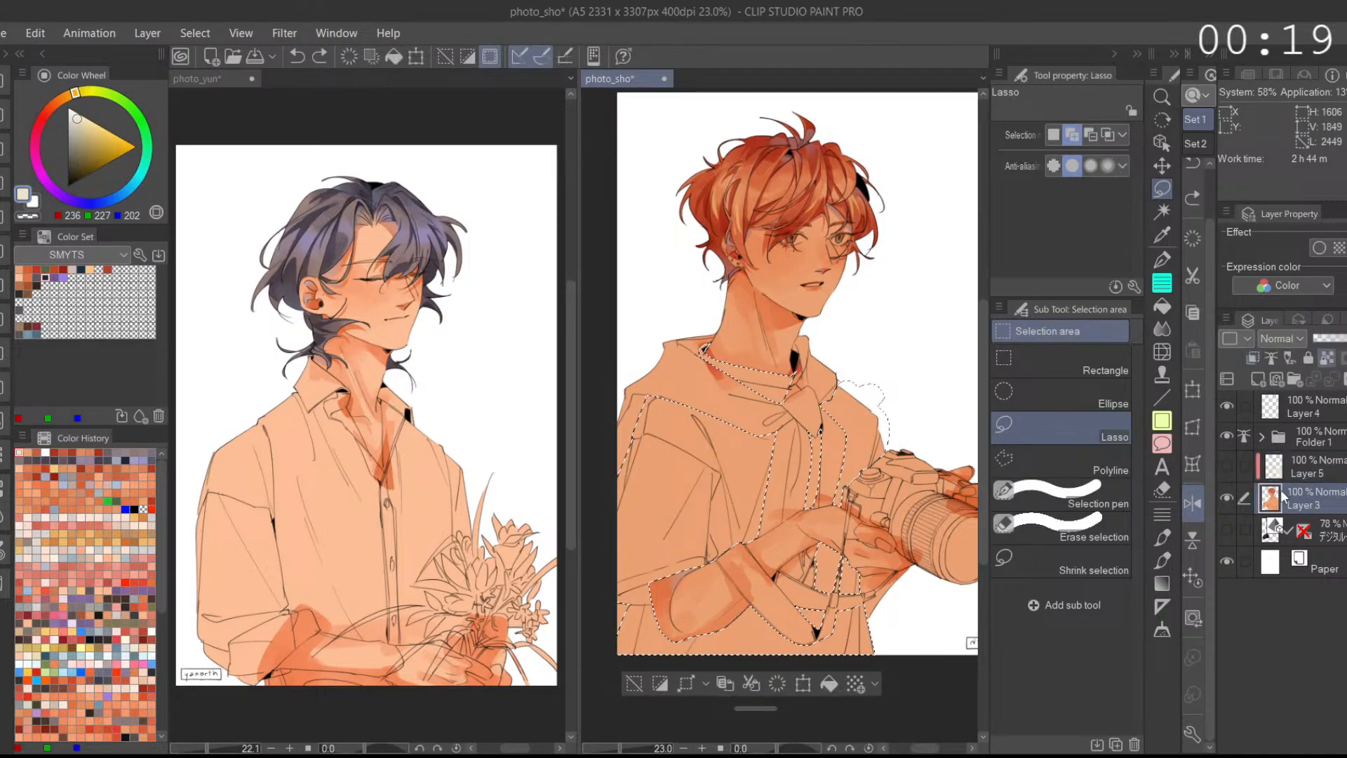
Step: Choose the Aマーカー brush and enlarge its size to 397
left_click(1162, 259)
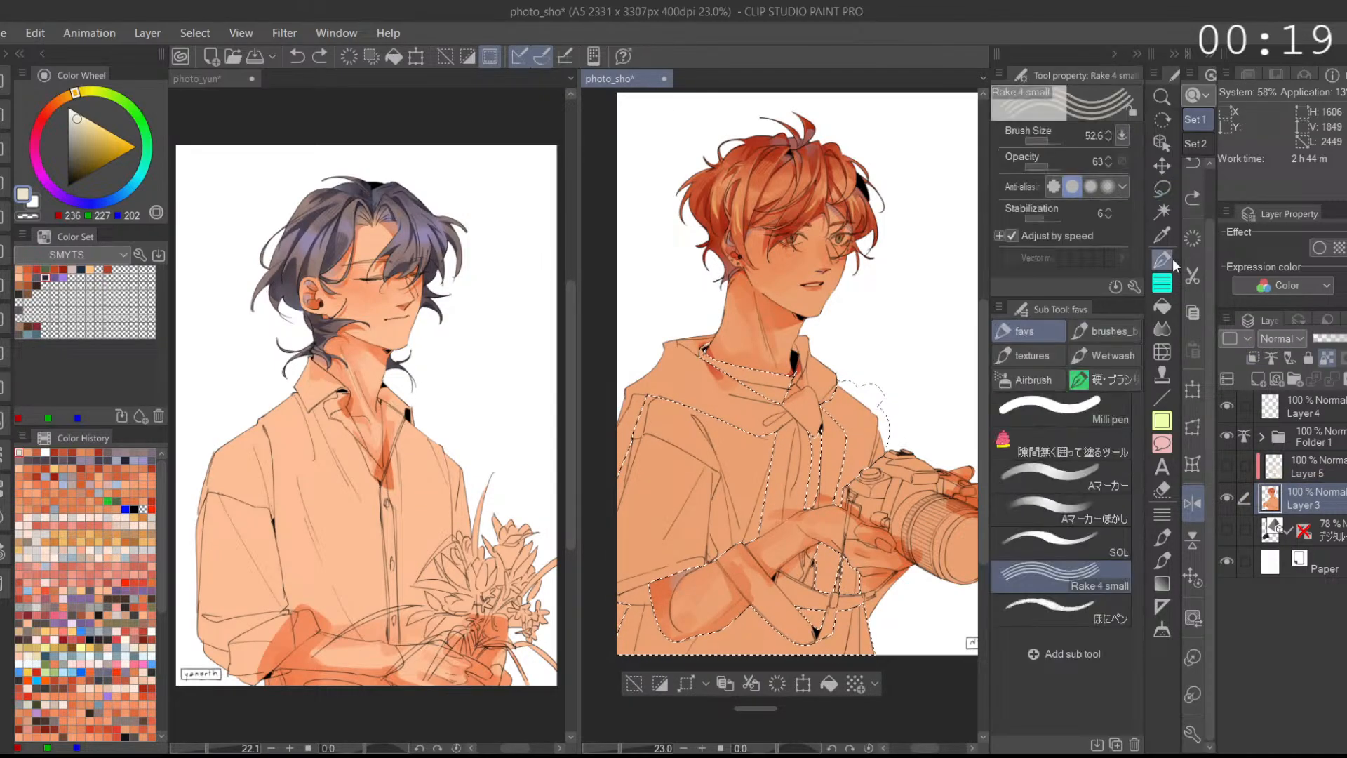
left_click(1059, 476)
key("x")
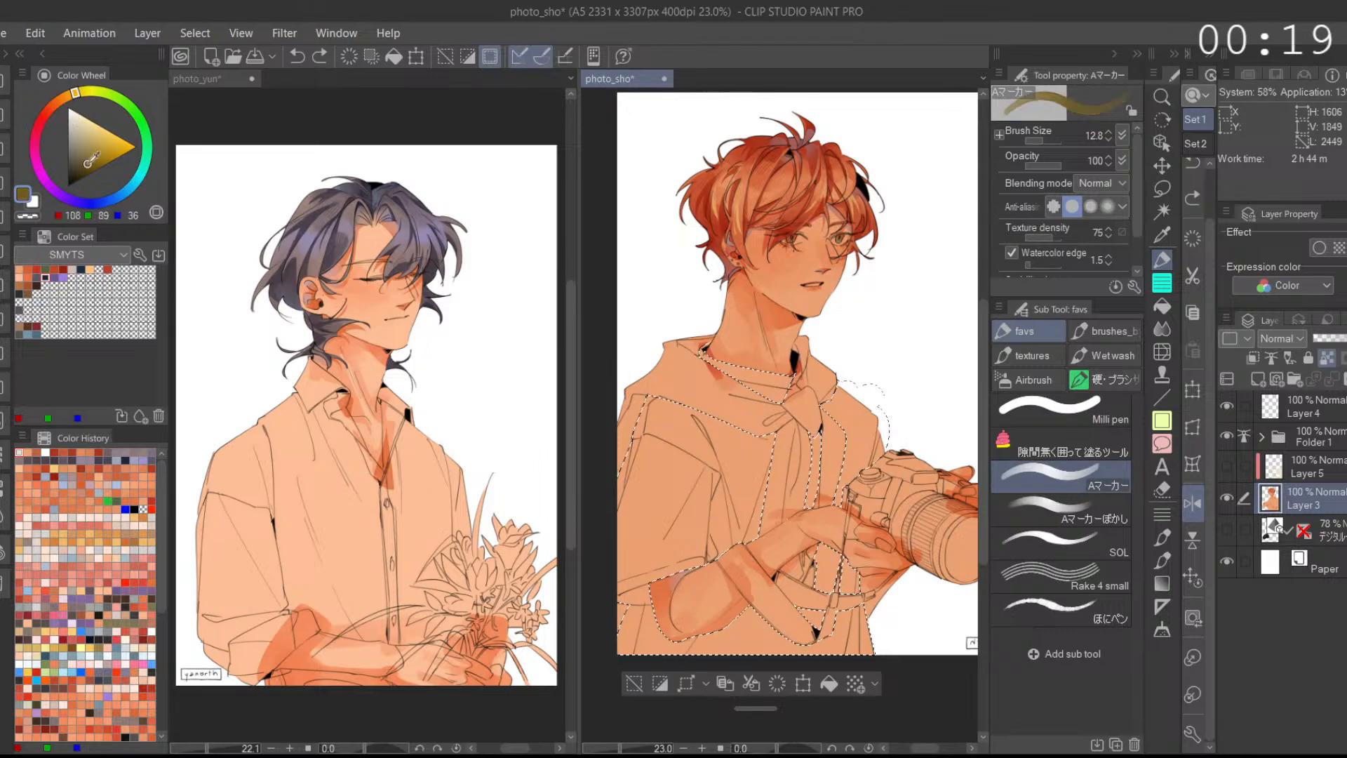
left_click(1055, 141)
Step: Try painting the selected shirt area black with the large marker brush on Layer 3
mouse_move(772, 316)
left_mouse_down()
mouse_move(631, 533)
mouse_move(835, 371)
mouse_move(653, 508)
left_mouse_up()
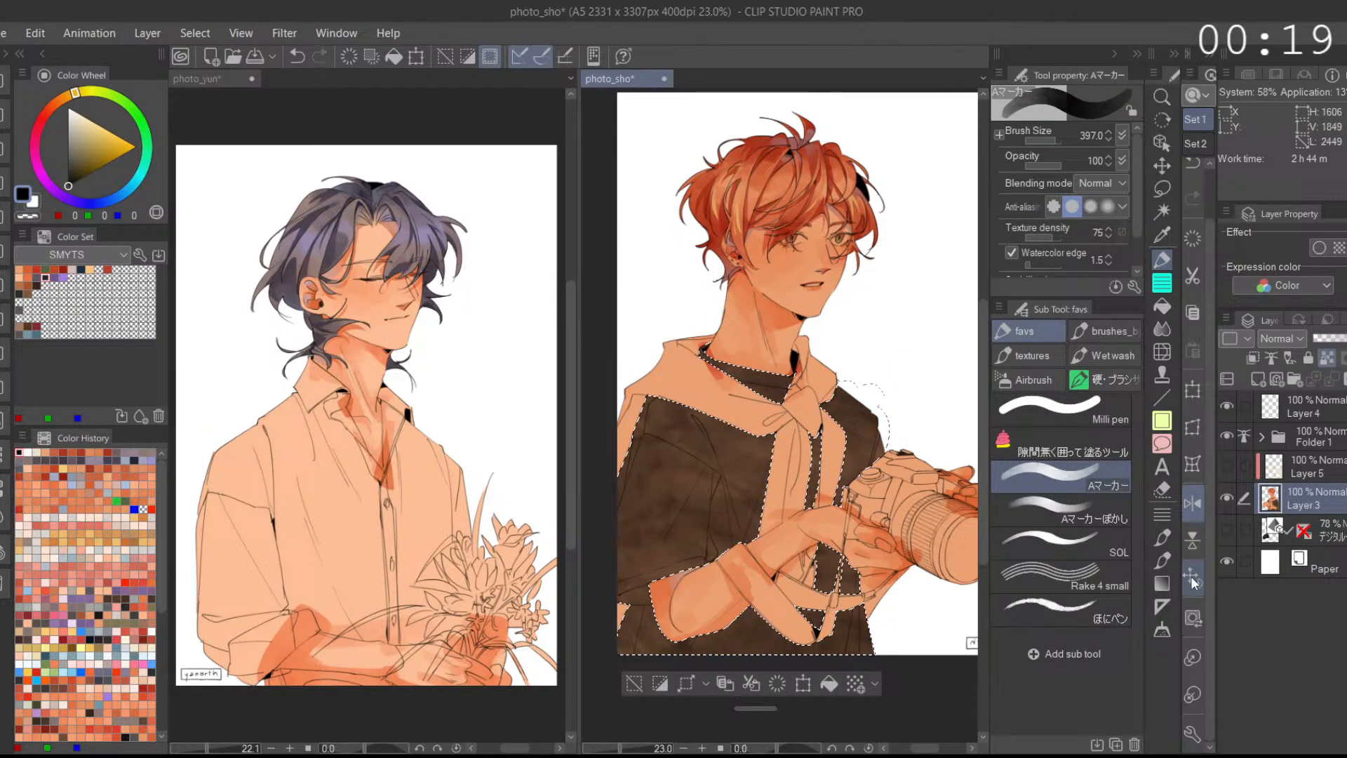
left_click(1193, 584)
mouse_move(897, 615)
left_mouse_down()
mouse_move(881, 610)
mouse_move(875, 556)
left_mouse_up()
key("ctrl+z")
Step: Paint the selected shirt area white, RGB 255, 255, 255, with the large marker, and reduce the brush size to 52.6
left_click(68, 108)
mouse_move(694, 292)
left_mouse_down()
mouse_move(773, 570)
mouse_move(929, 470)
mouse_move(776, 571)
left_mouse_up()
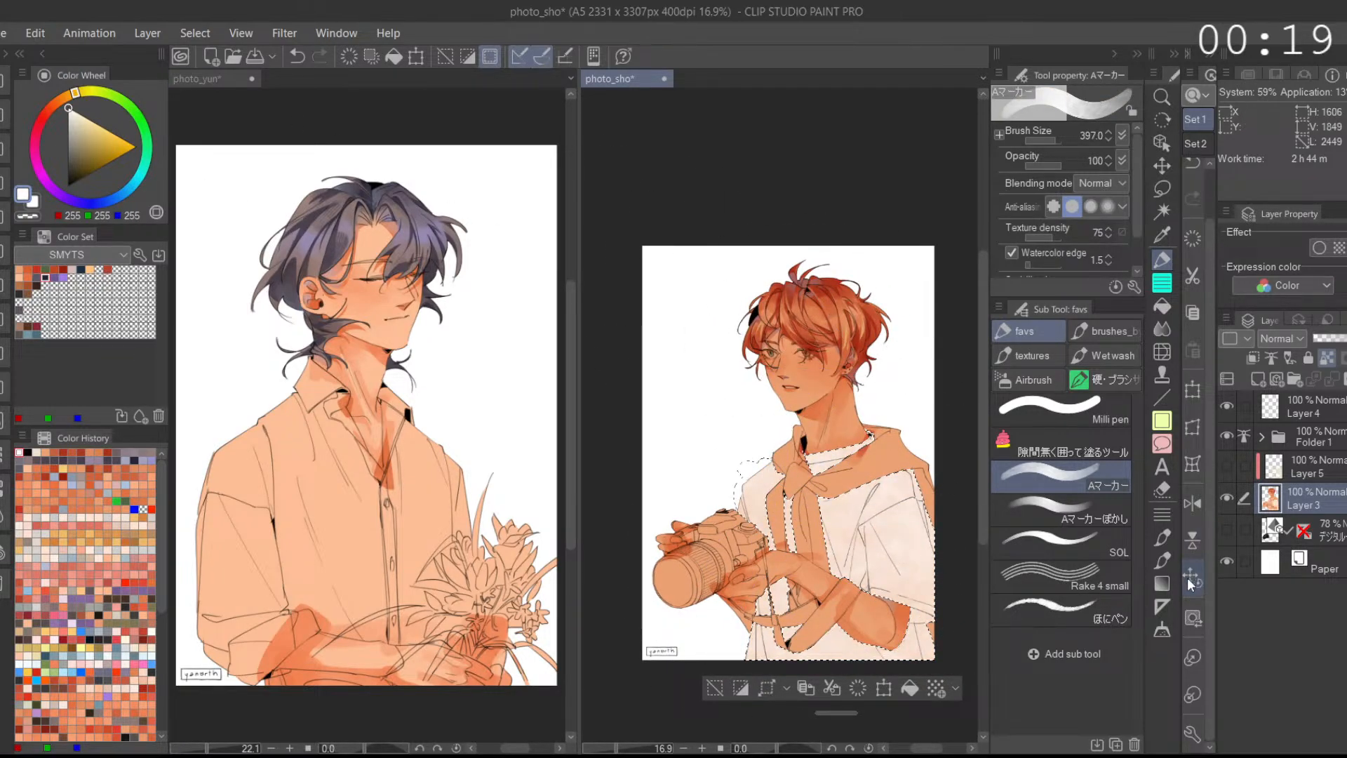
left_click(1193, 580)
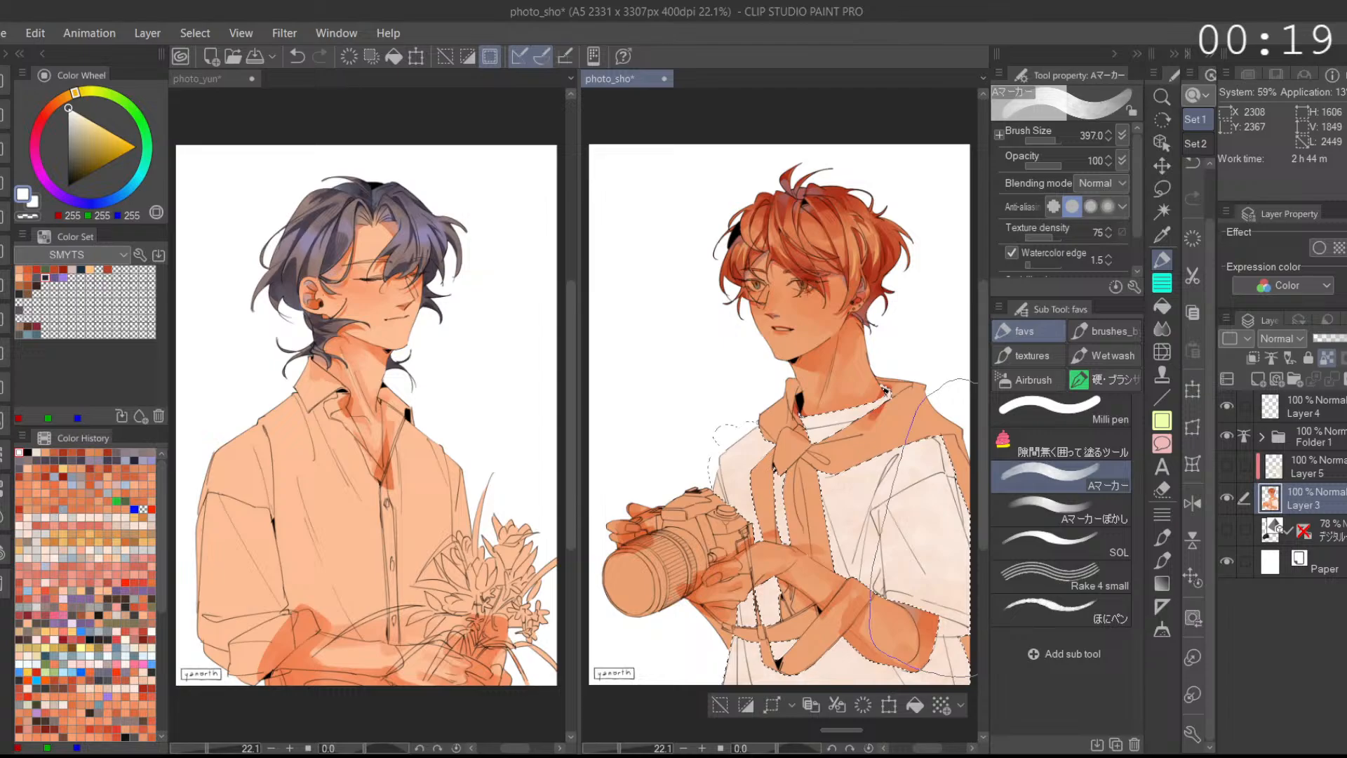
left_click_drag(1059, 141, 1046, 145)
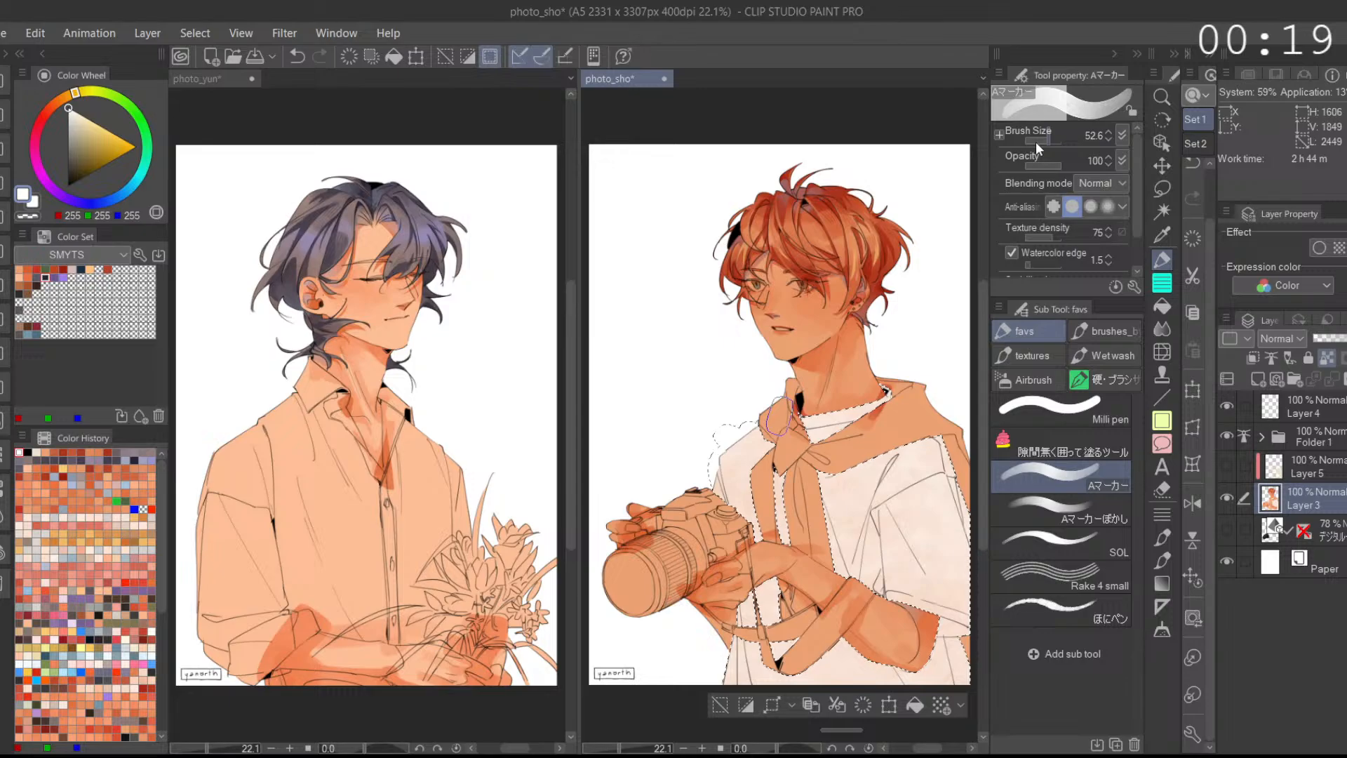
Step: Try a blue-grey shading stroke, RGB 142, 148, 161, on the shirt's shoulder above the camera
left_click(73, 117)
left_click(59, 100)
left_click_drag(79, 125, 79, 142)
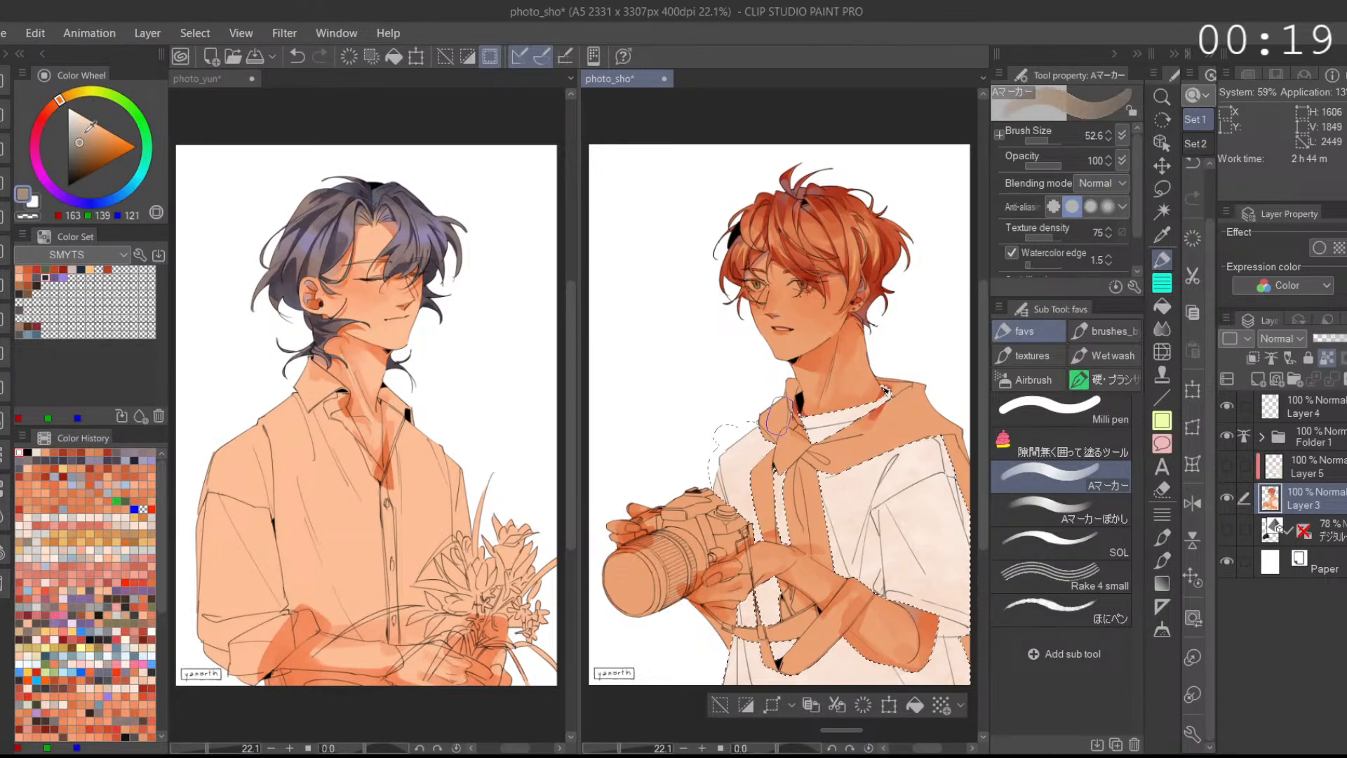
left_click(72, 139)
left_click_drag(119, 195, 110, 200)
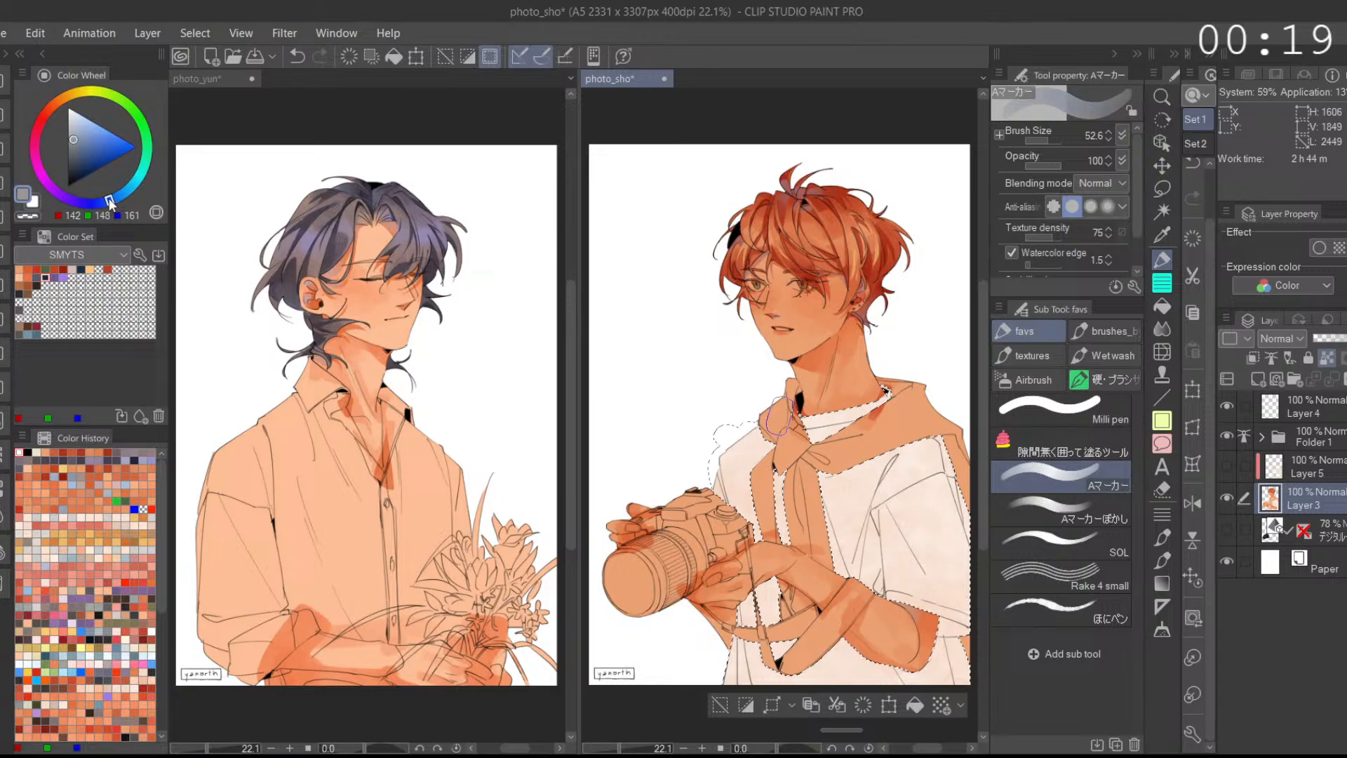
left_click_drag(754, 433, 729, 480)
key("ctrl+z")
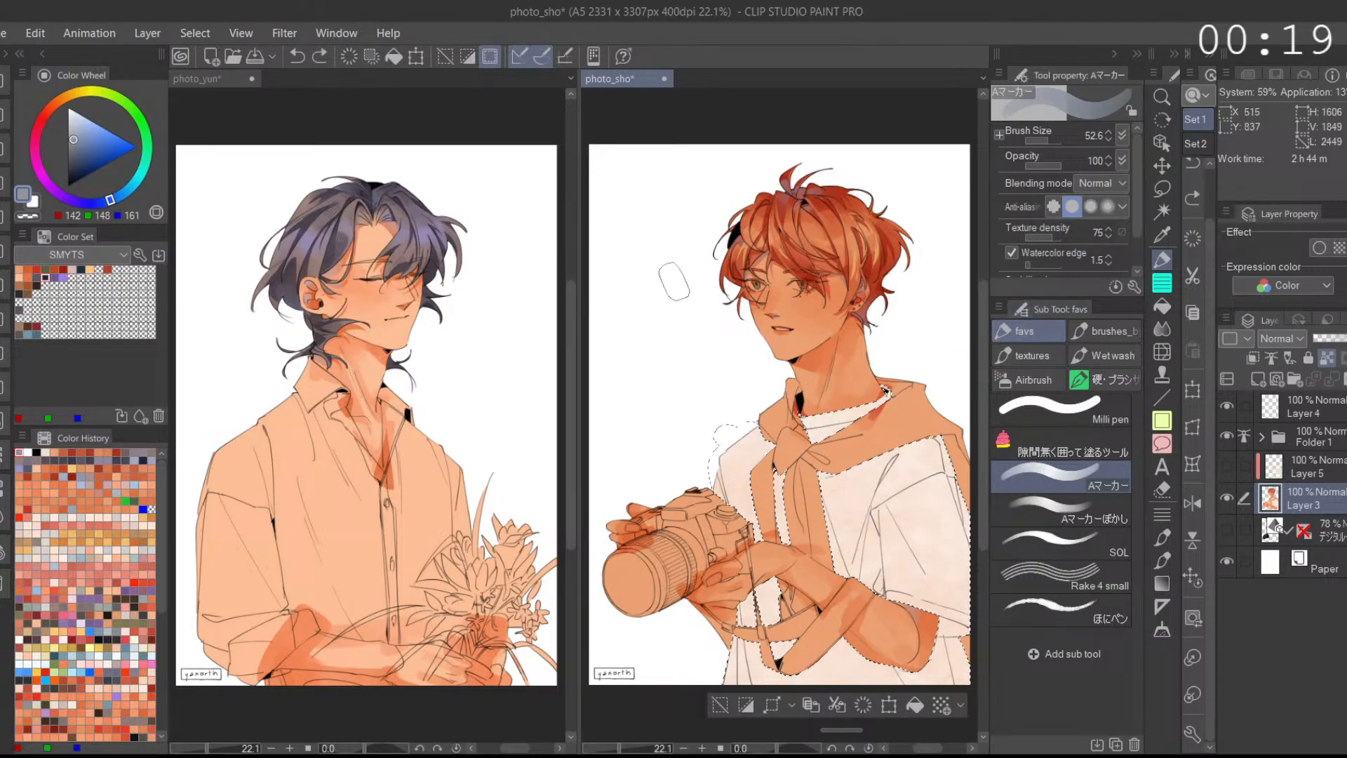
Step: Try a beige shading stroke, RGB 198, 176, 153, on the shirt below the neckline
left_click(62, 97)
left_click(80, 132)
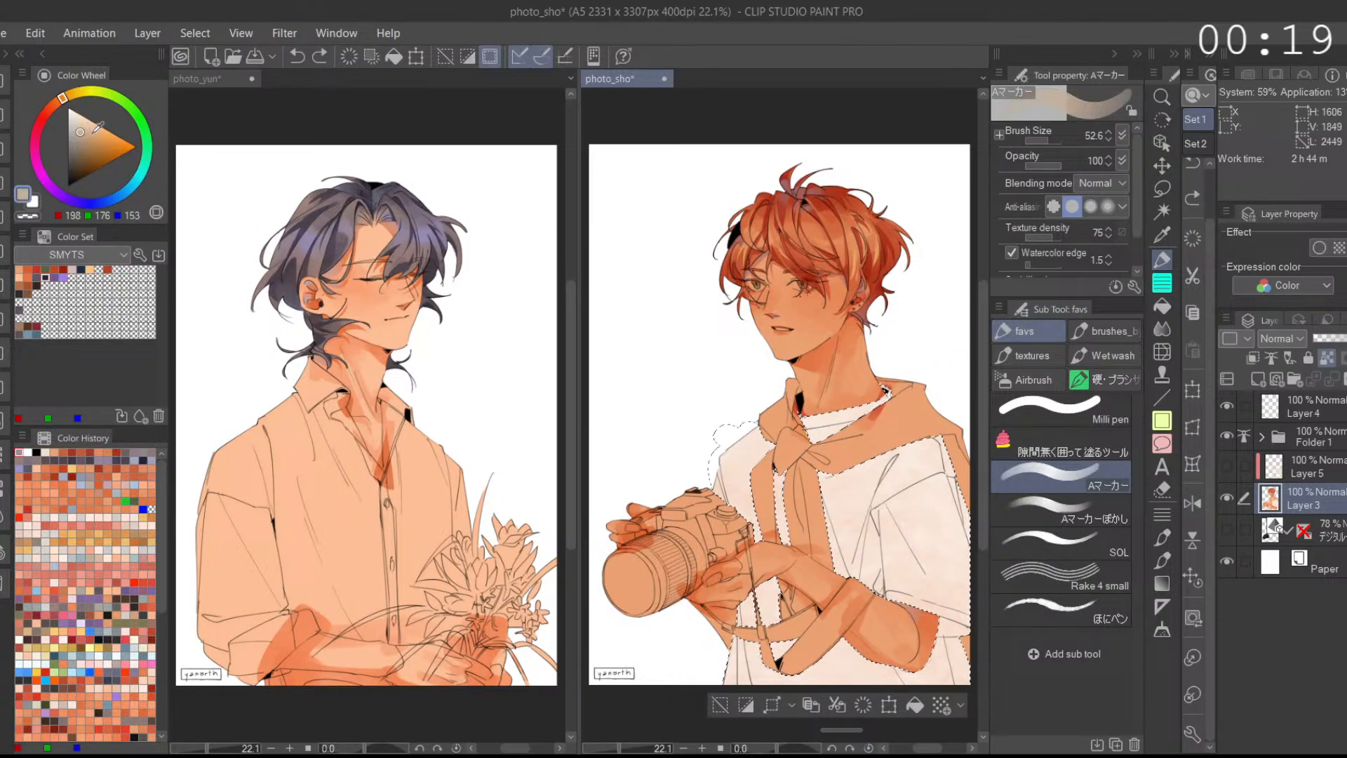
left_click_drag(898, 509, 826, 421)
scroll(825, 421, "down", 1)
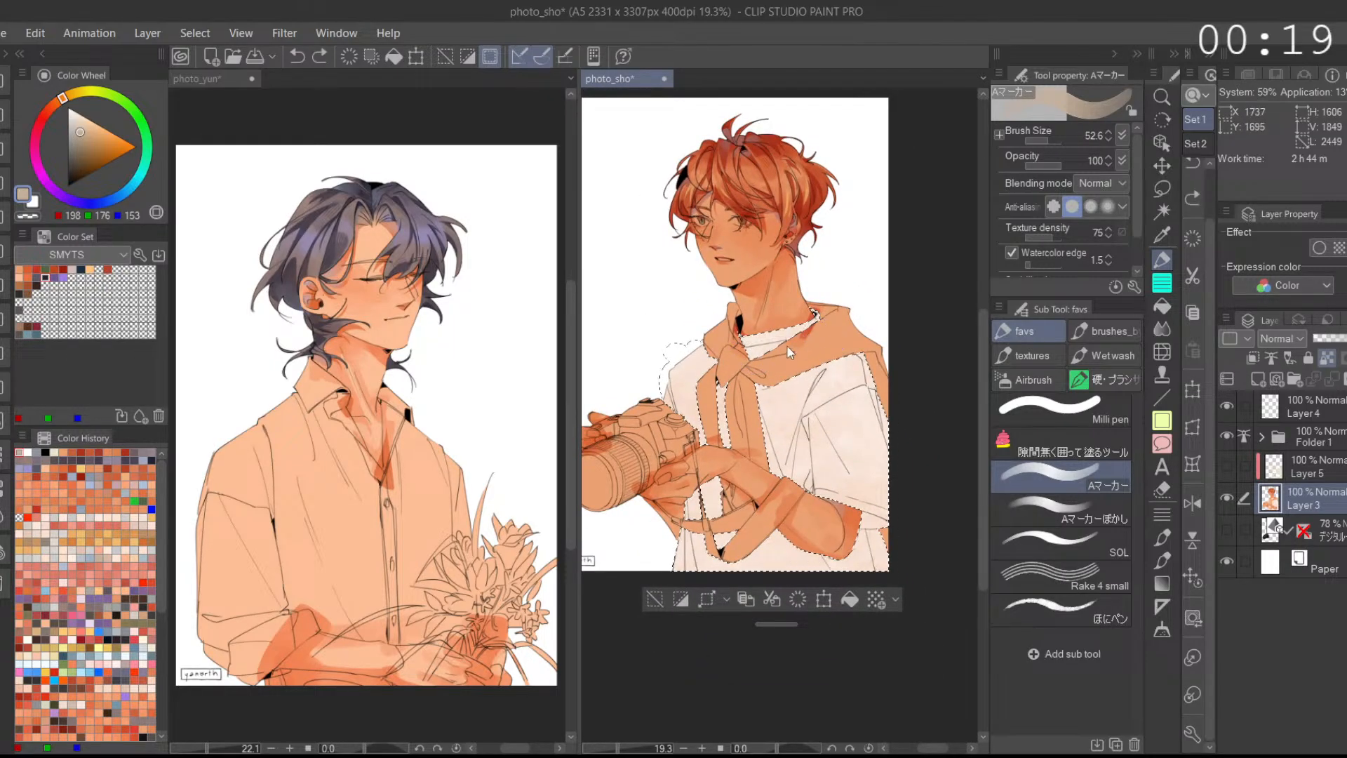
left_click_drag(806, 340, 756, 346)
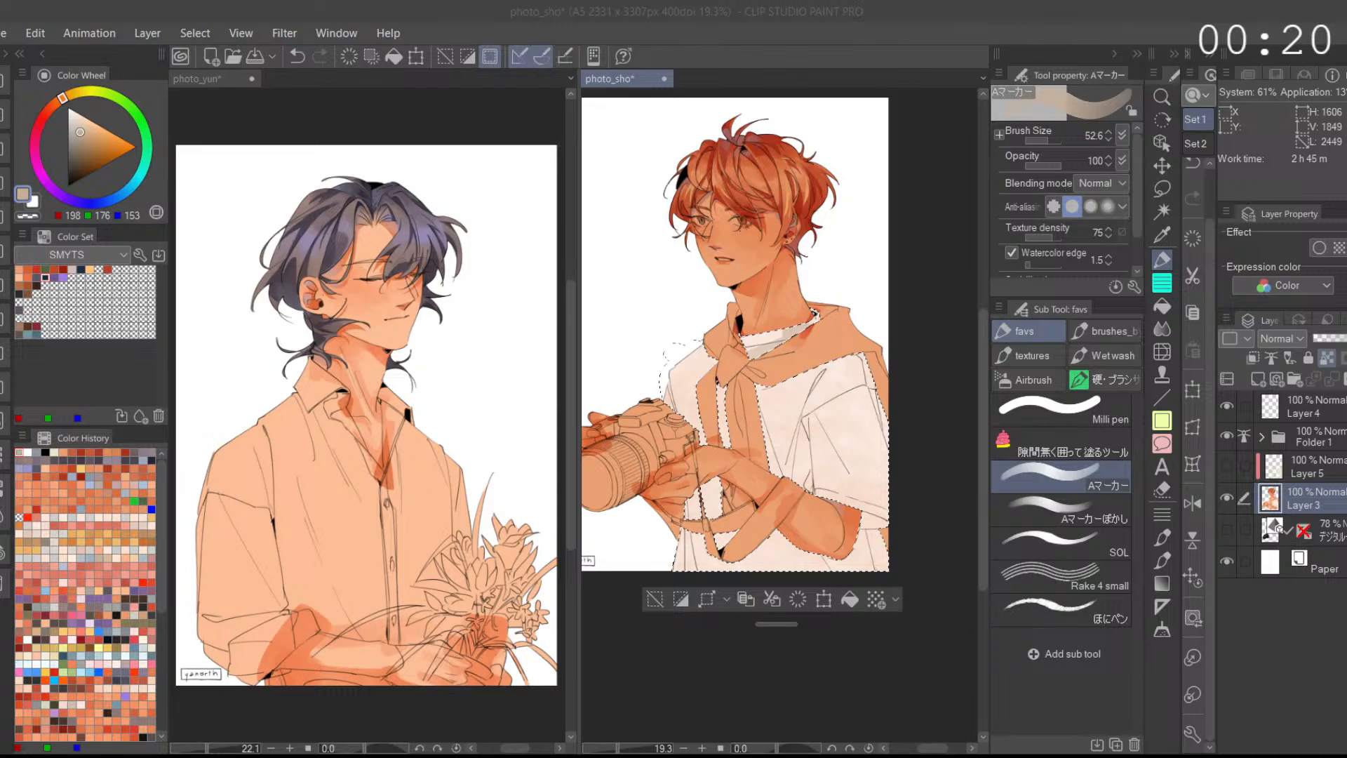
left_click(832, 669)
key("ctrl+z")
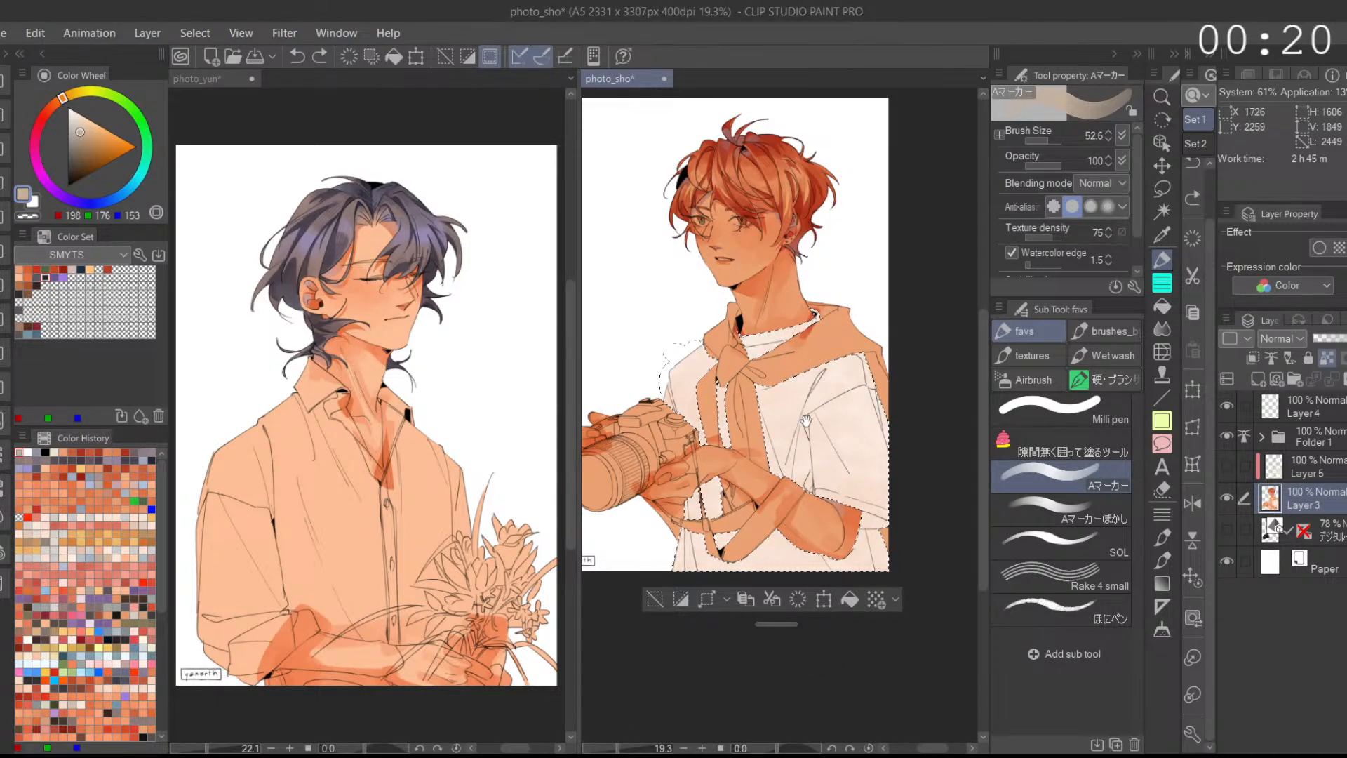
Step: Shade the outer shoulder edge of the sleeve with beige-grey, RGB 199, 185, 171, undoing the stray strokes
left_click_drag(802, 421, 821, 438)
left_click_drag(80, 130, 77, 127)
left_click_drag(731, 399, 741, 388)
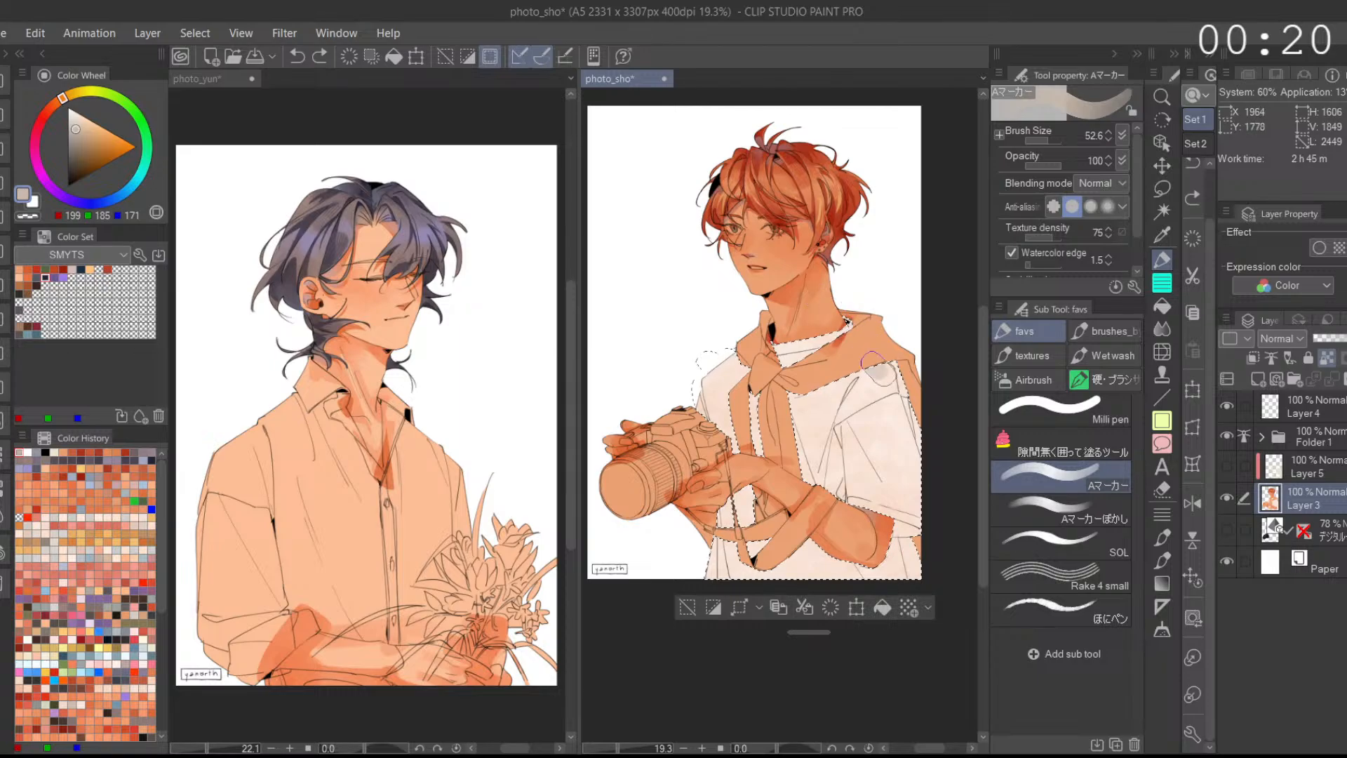
key("ctrl+z")
mouse_move(910, 380)
left_mouse_down()
mouse_move(915, 391)
mouse_move(861, 335)
left_mouse_up()
left_click(913, 392)
key("ctrl+z")
left_click_drag(835, 449, 819, 397)
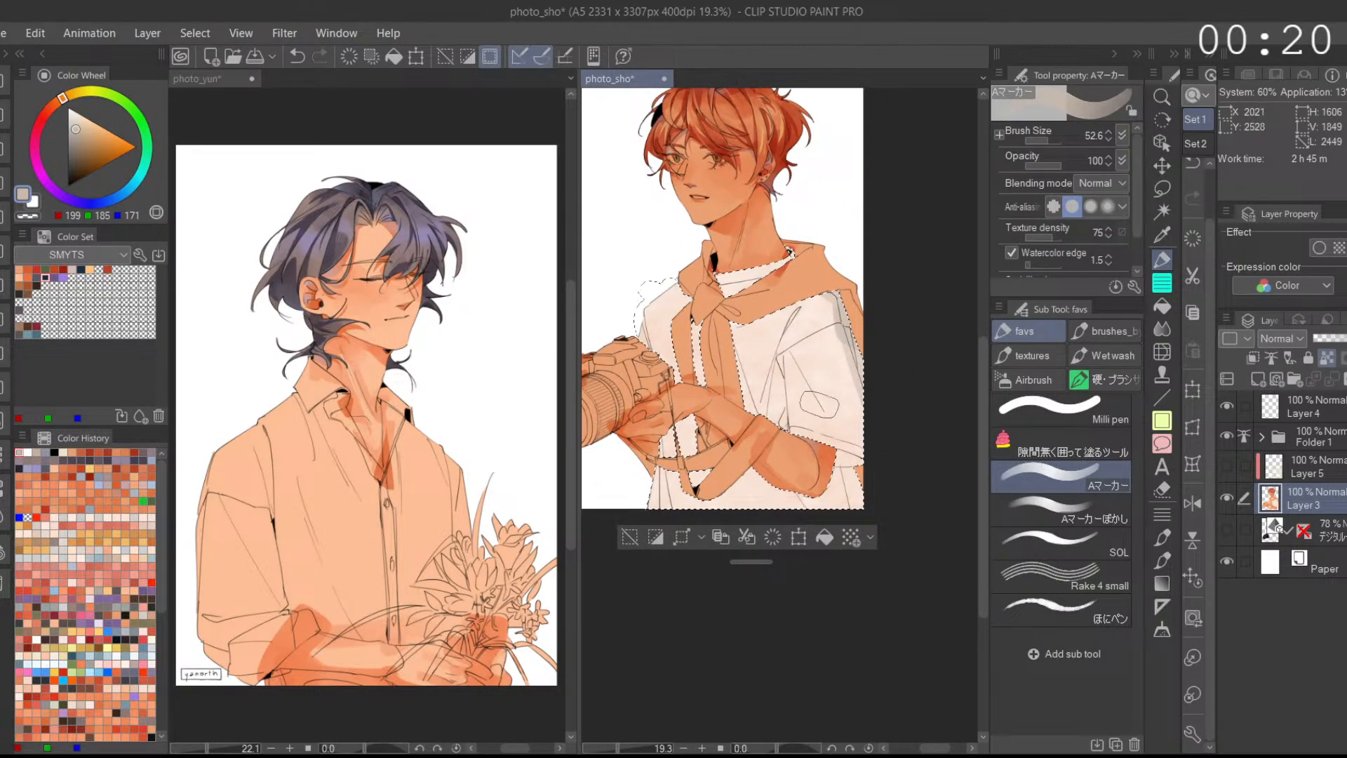
key("ctrl+z")
Step: Sample lighter shirt tones, including RGB 222, 206, 194 and 231, 214, 202, and lay broad soft shading across the sleeve
left_click(860, 437, "alt")
left_click(852, 432, "alt")
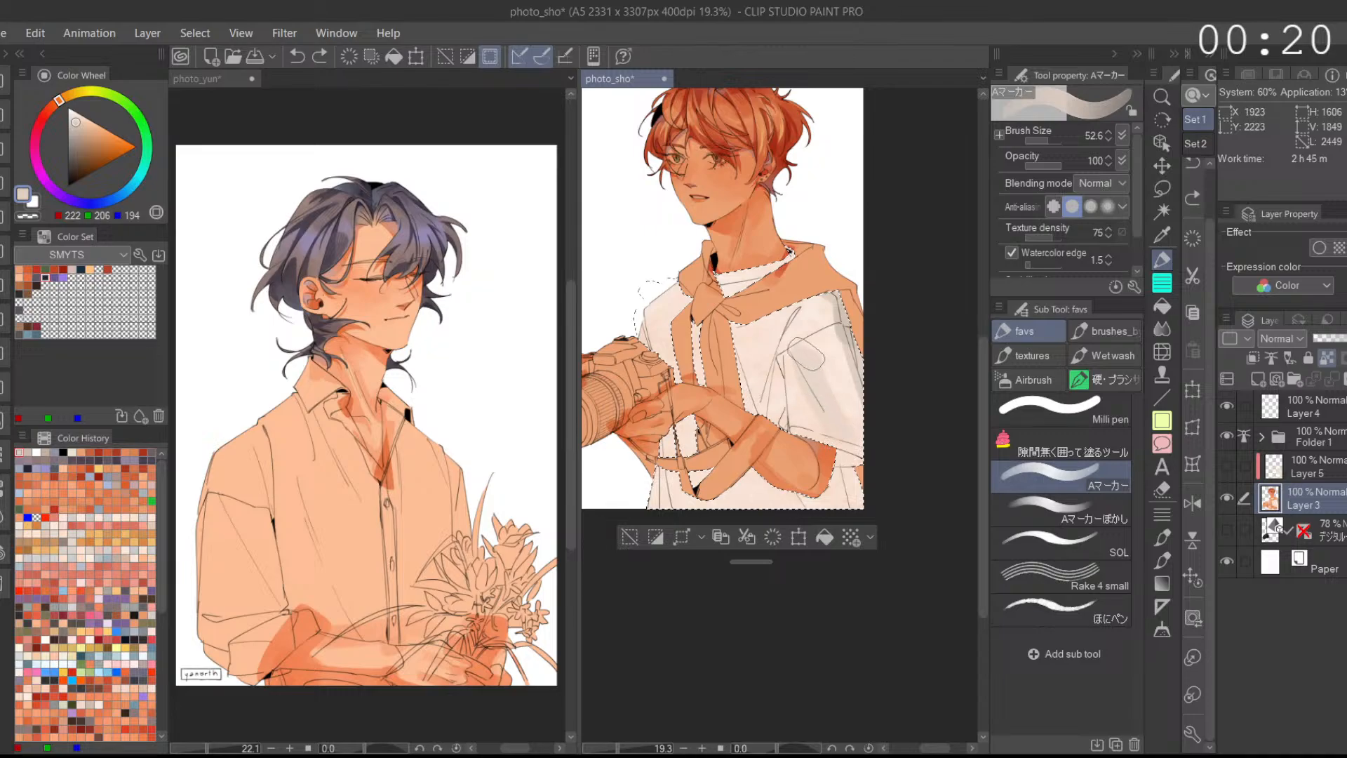
left_click(839, 343, "alt")
left_click_drag(838, 343, 749, 342)
left_click(827, 365, "alt")
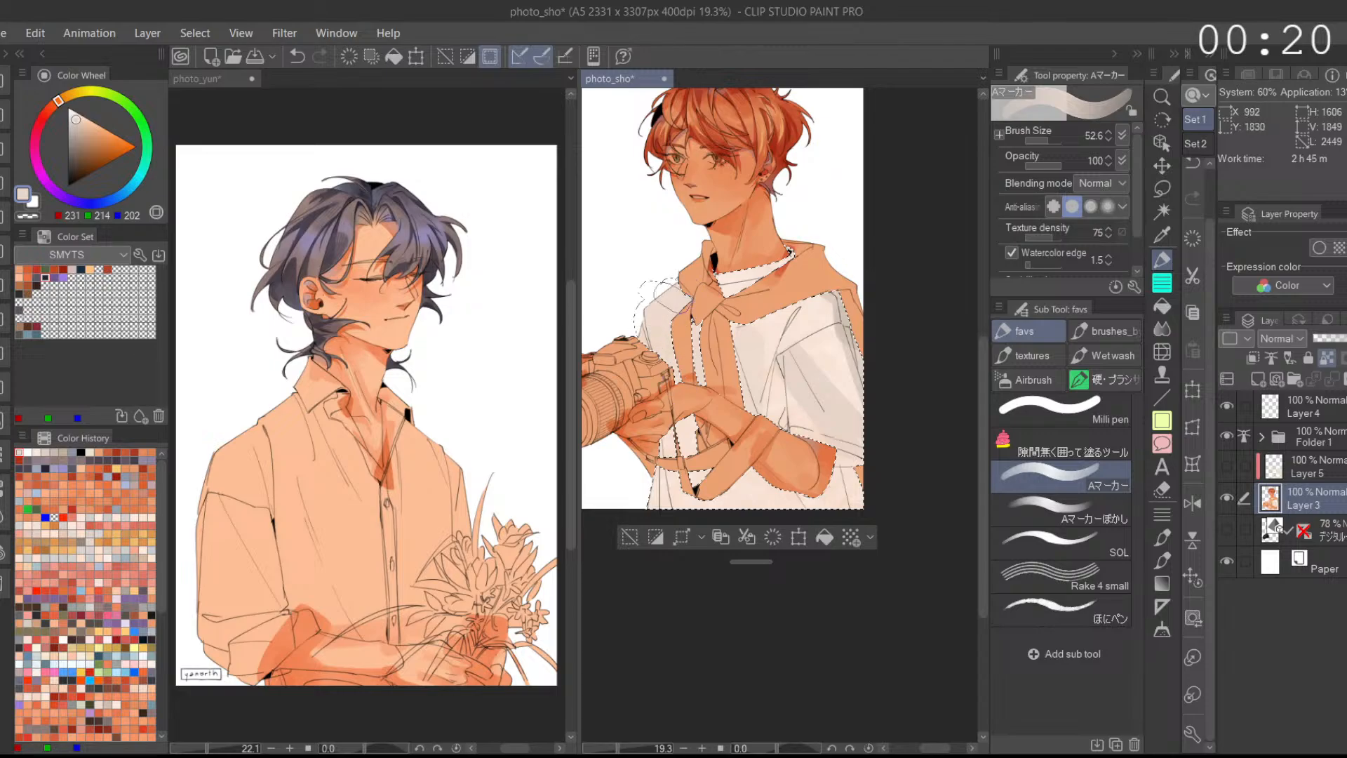
key("ctrl+z")
Step: Shade the shirt's shoulder above the camera with beige-grey, RGB 199, 185, 171
left_click_drag(698, 394, 705, 344)
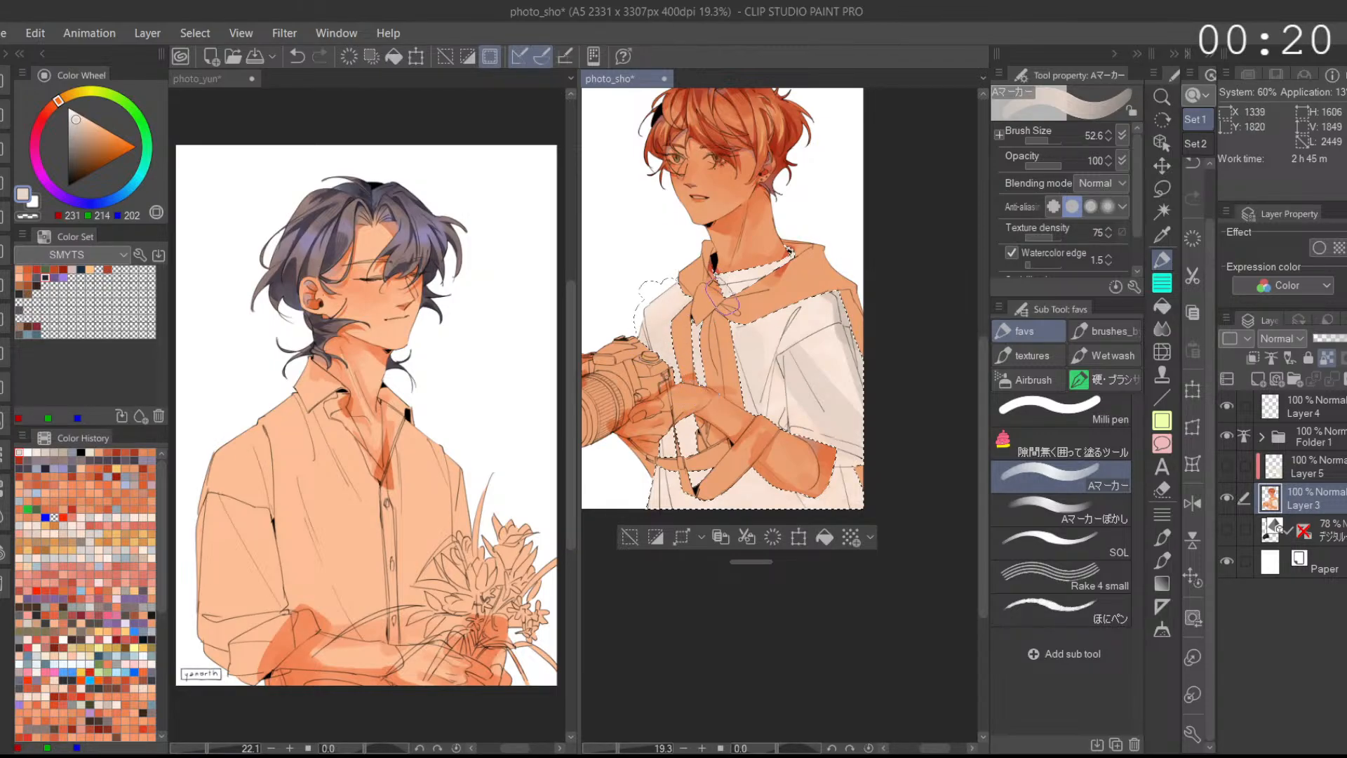
left_click_drag(809, 317, 830, 320)
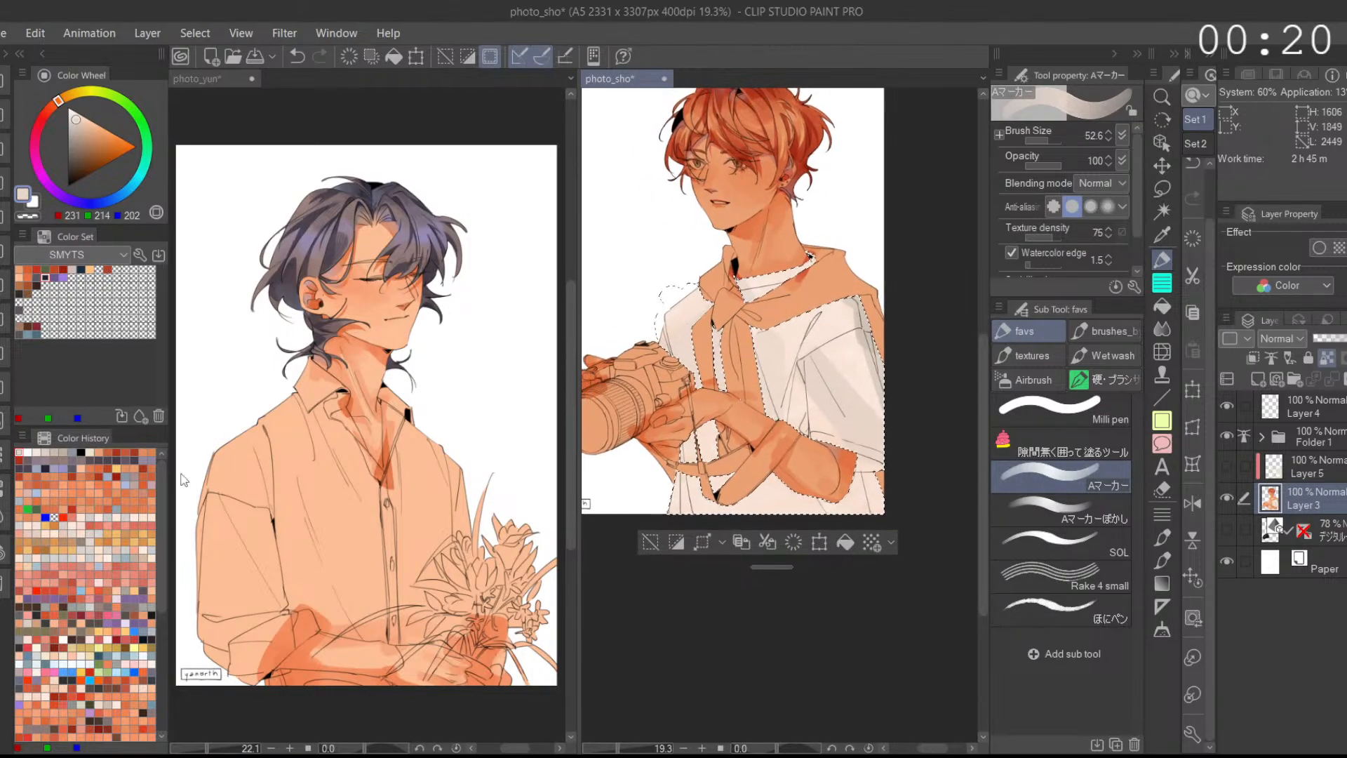
left_click(54, 452)
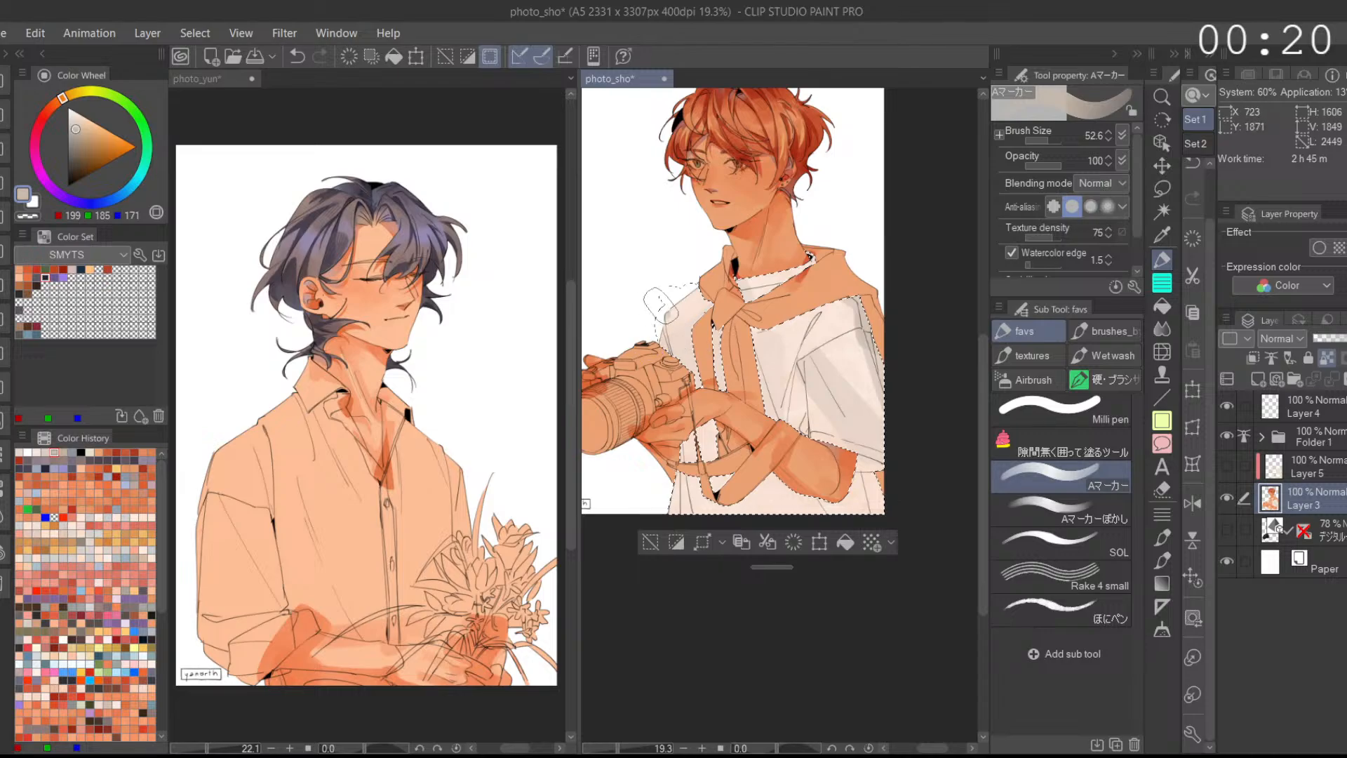
key("ctrl+z")
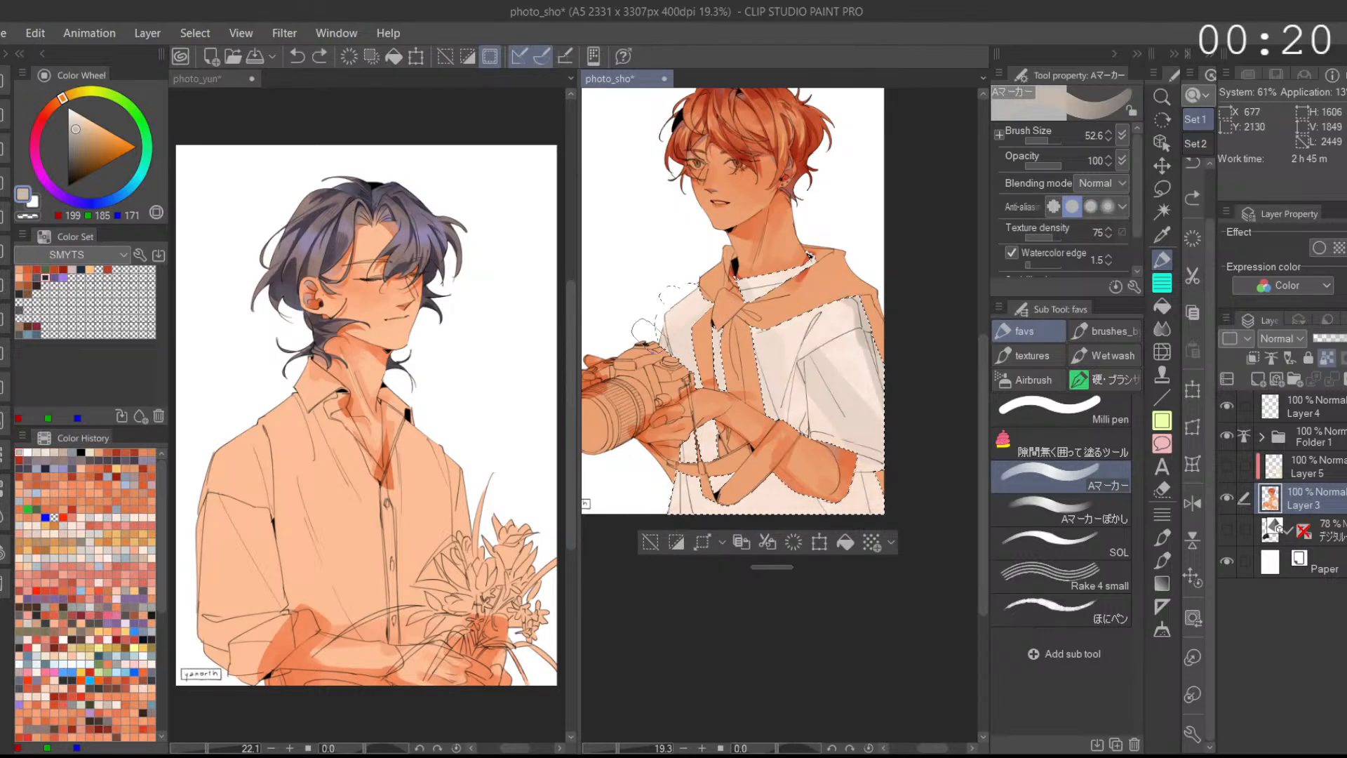
left_click_drag(711, 300, 679, 316)
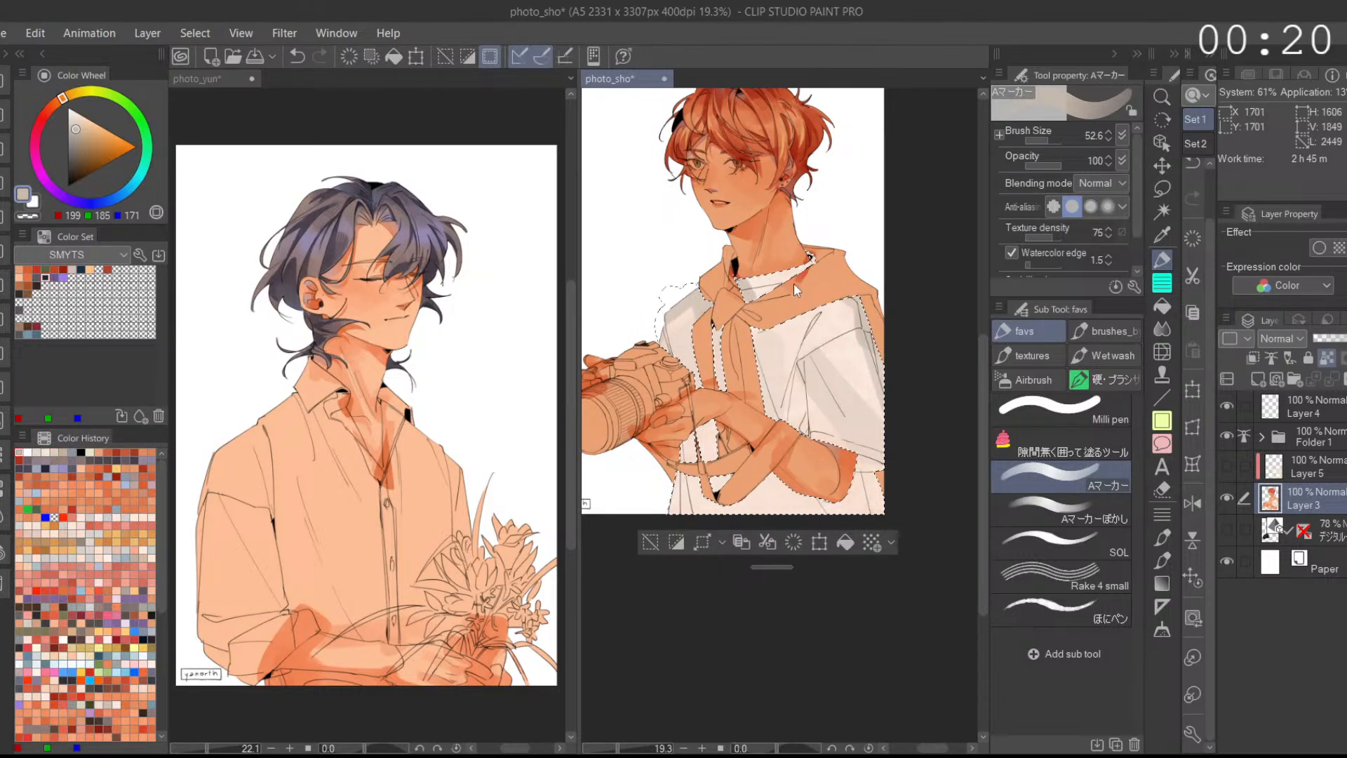
Step: Reduce the brush size to 35.1 and shade the shirt's collar just below the neck
left_click_drag(743, 278, 791, 324)
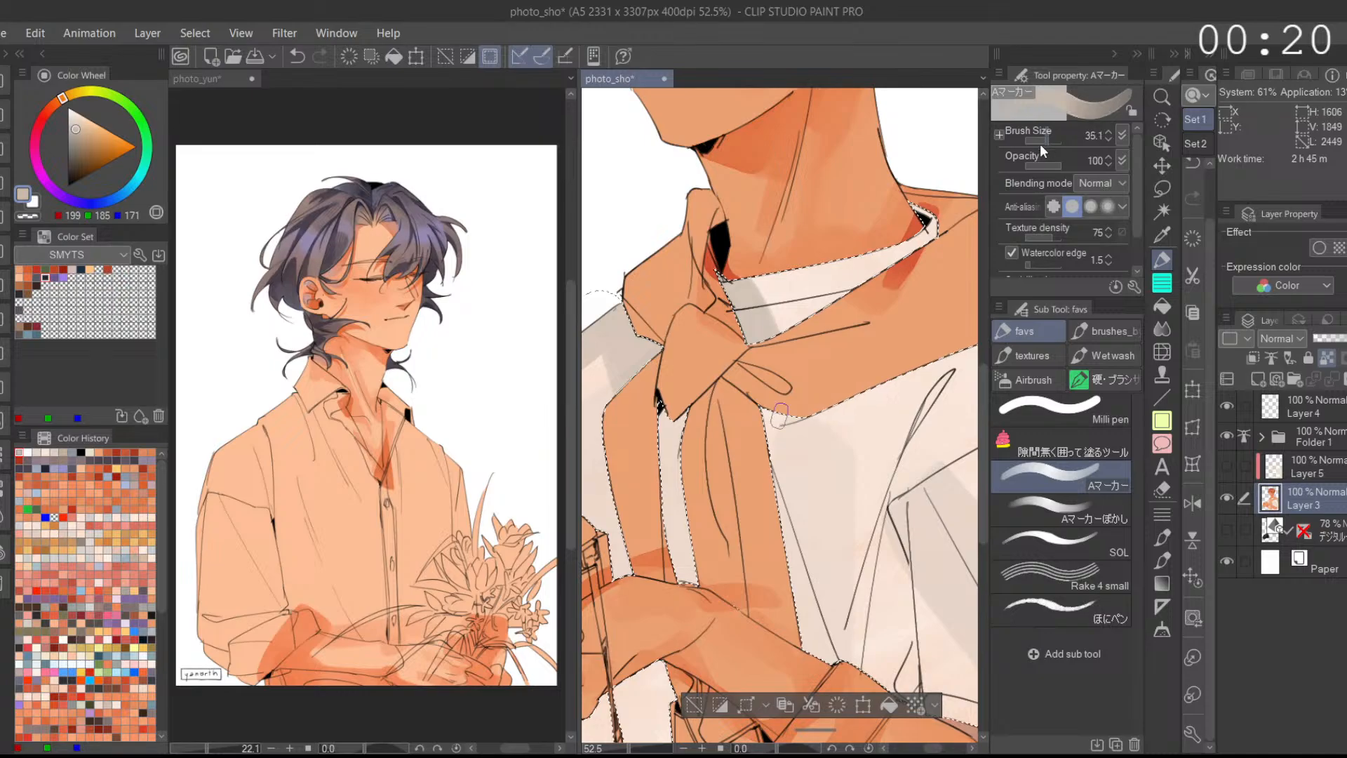
key("ctrl+z")
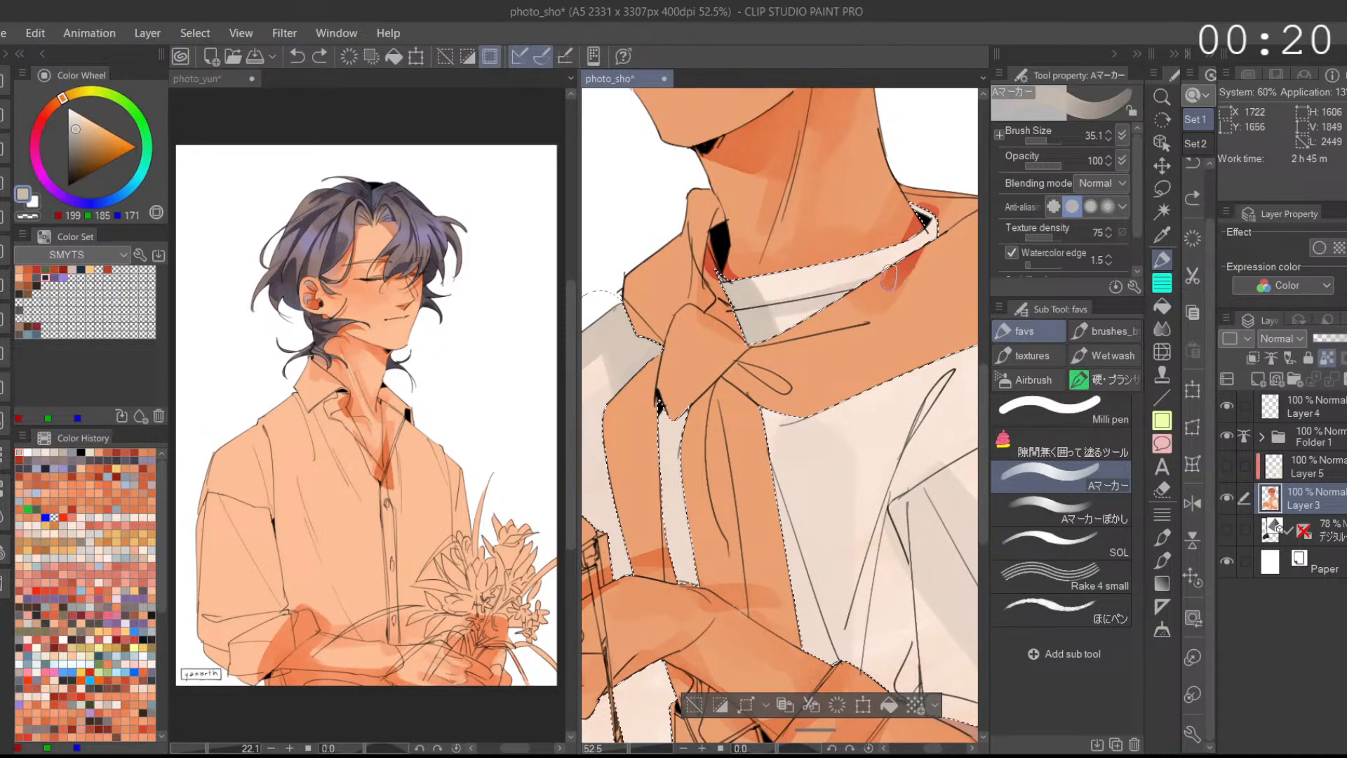
mouse_move(929, 220)
left_mouse_down()
mouse_move(924, 246)
mouse_move(899, 237)
mouse_move(911, 231)
left_mouse_up()
left_click(865, 257, "alt")
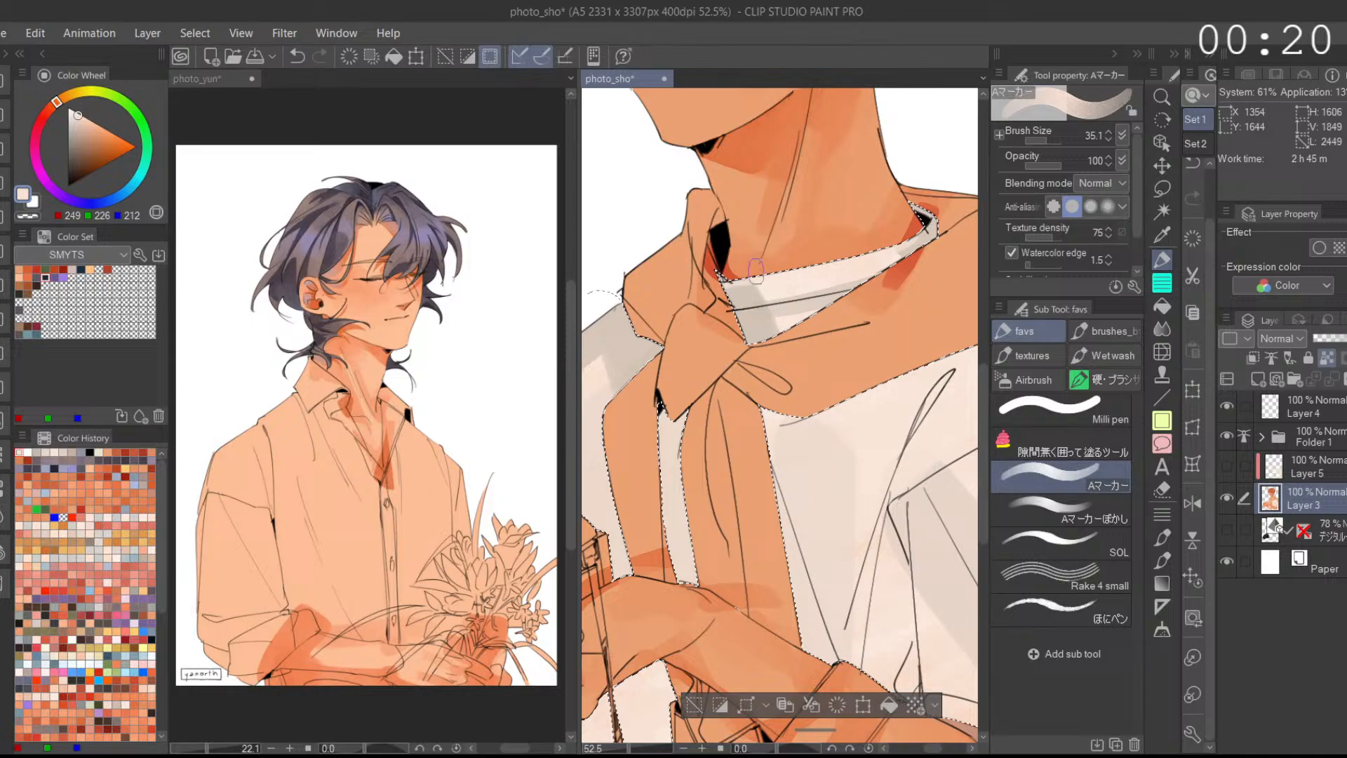
Step: Extend the sleeve's soft shading with the sampled tone RGB 230, 213, 202
scroll(873, 254, "down", 2)
scroll(881, 254, "down", 2)
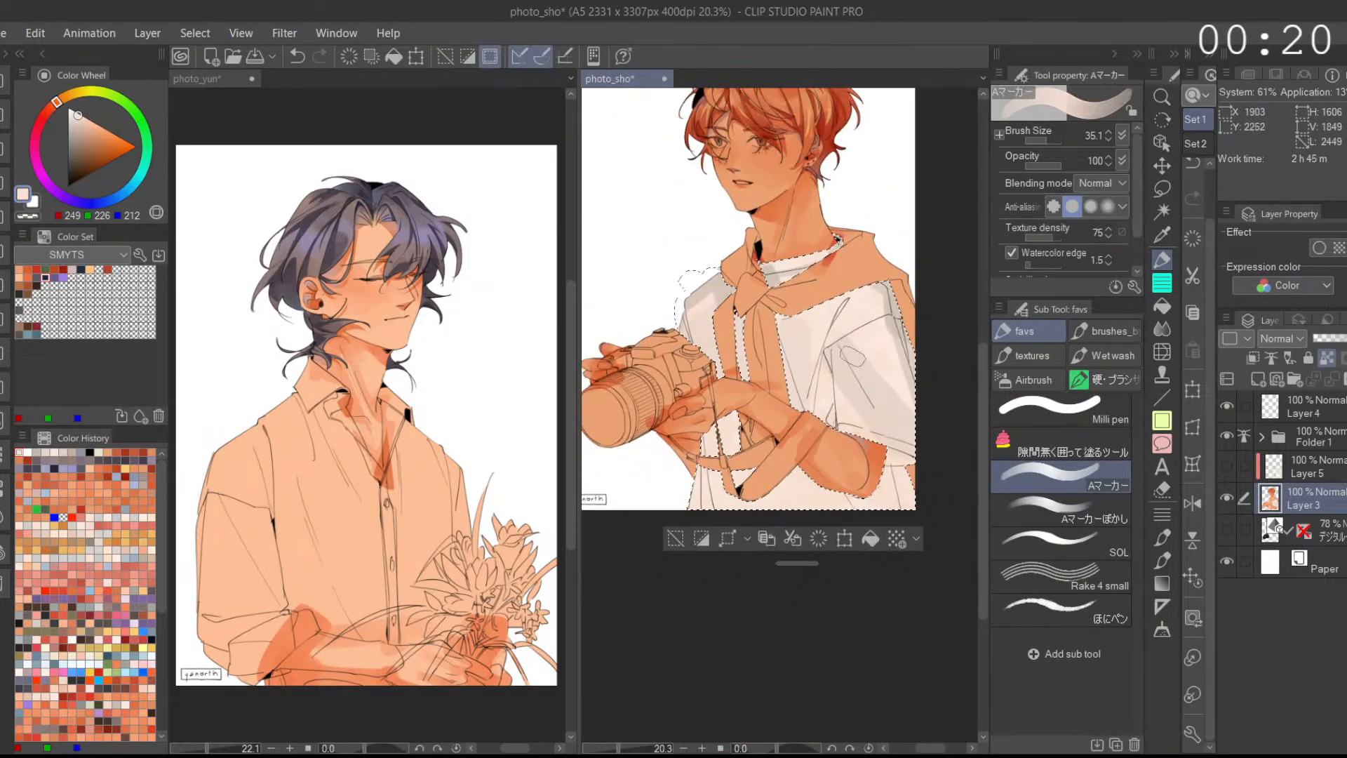
left_click(837, 240, "alt")
left_click_drag(855, 408, 836, 358)
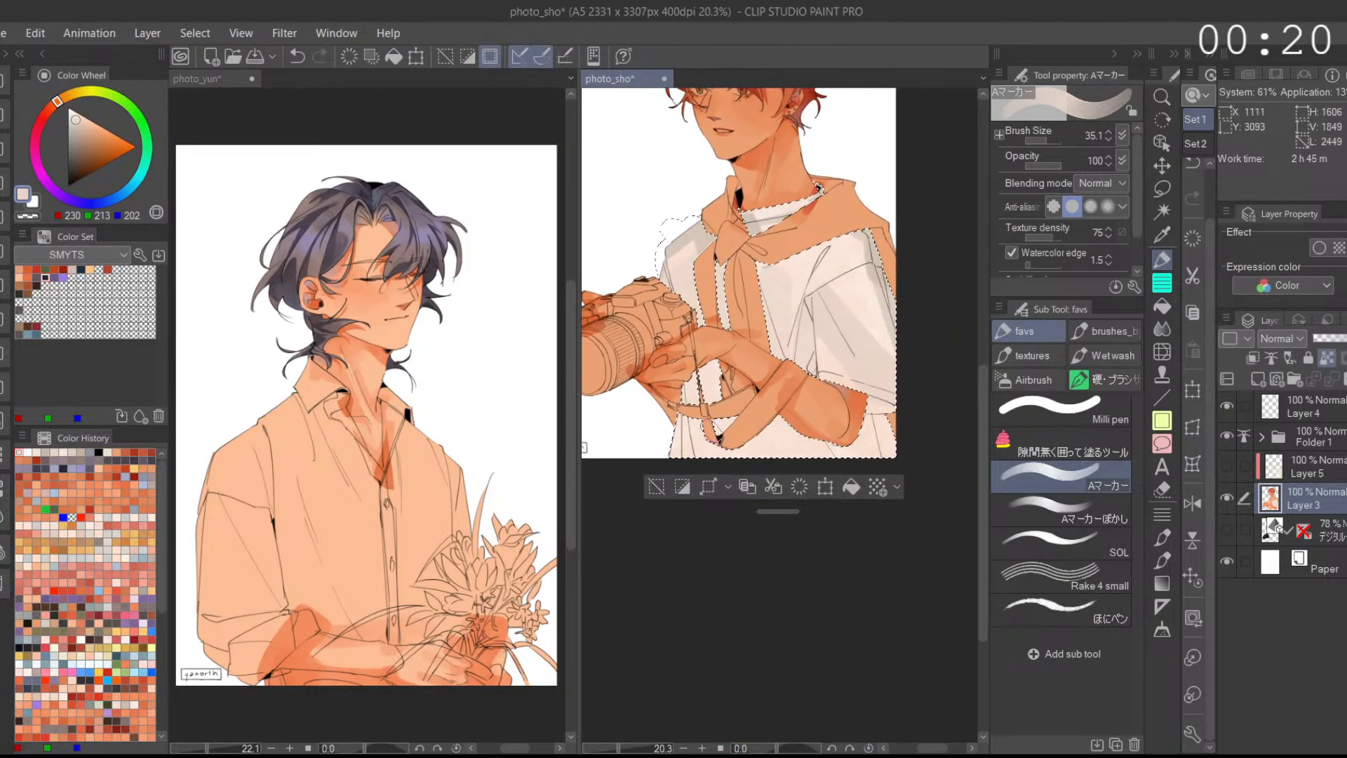
scroll(817, 345, "down", 1)
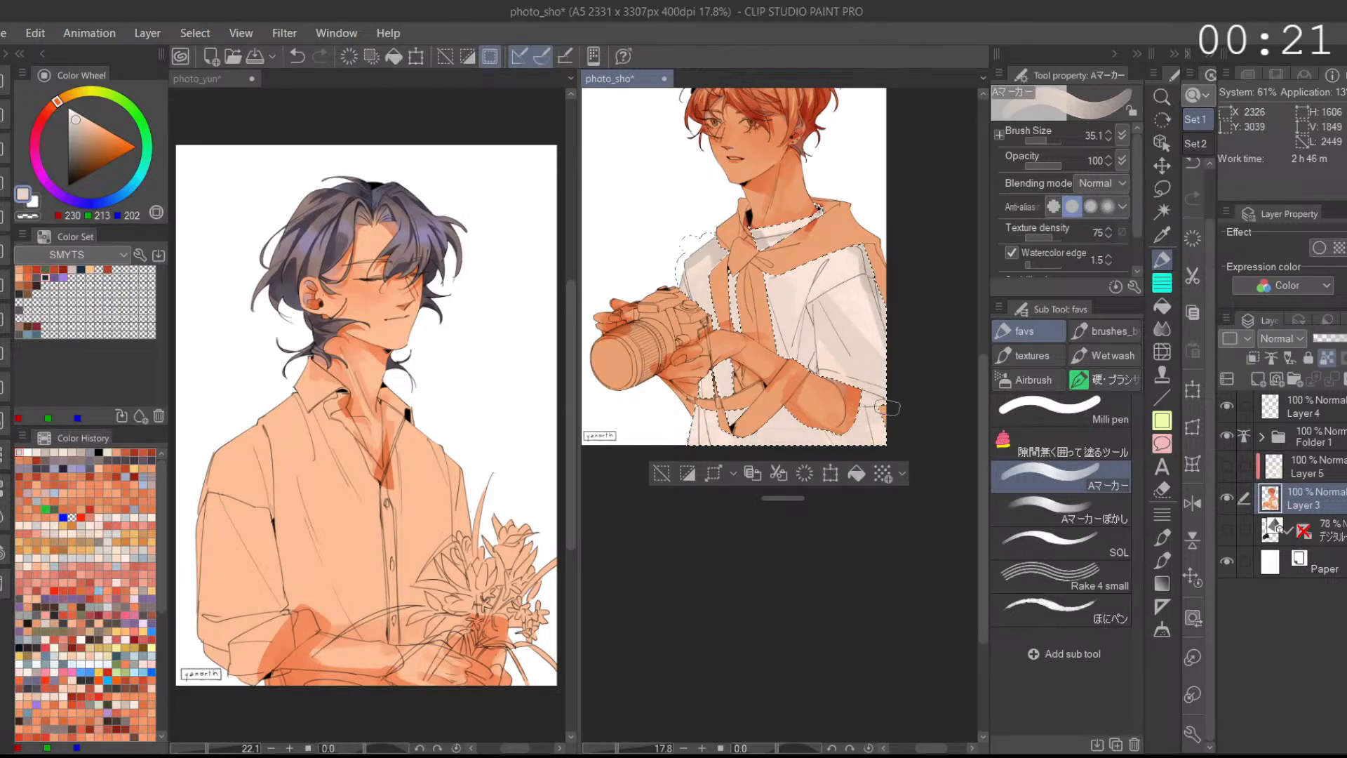
Step: Paint a darker shadow, RGB 154, 137, 126, inside the sleeve opening beneath the hem
left_click(75, 143)
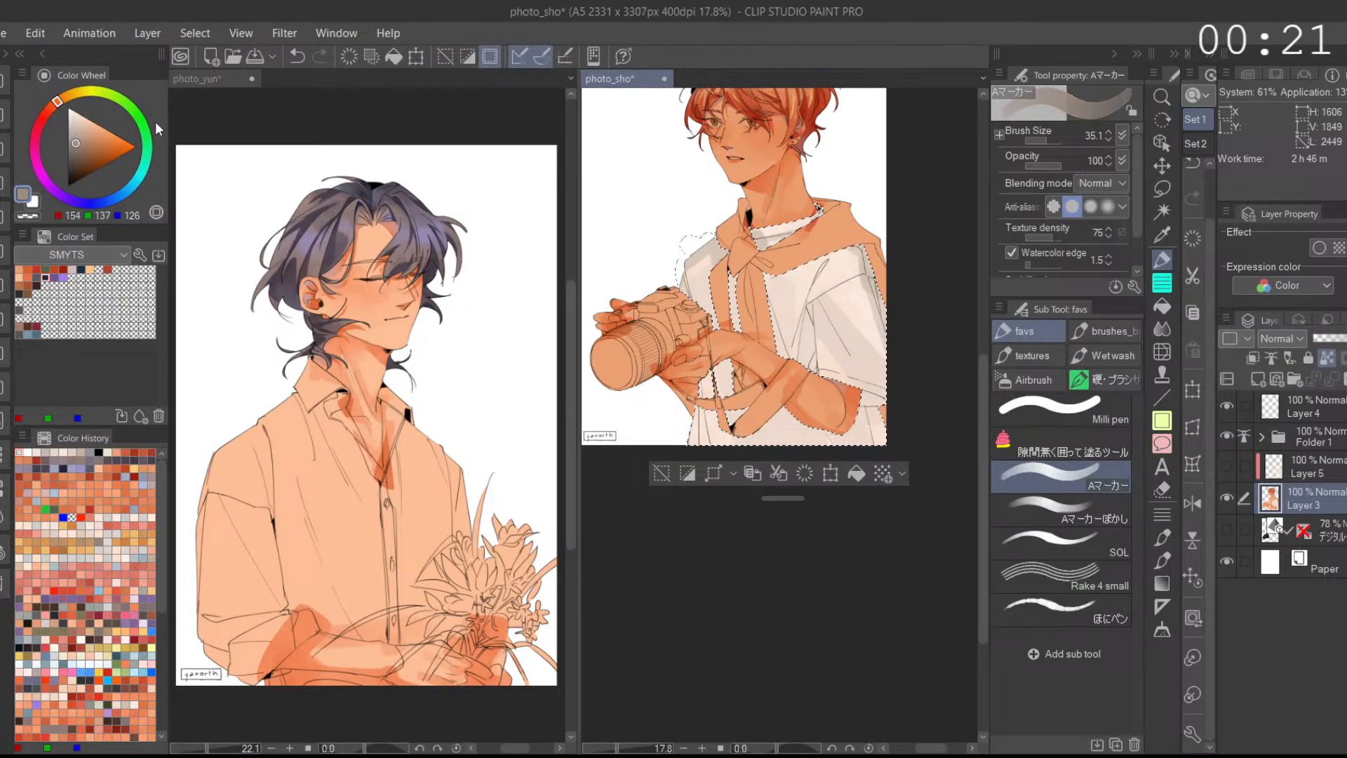
scroll(829, 398, "up", 4)
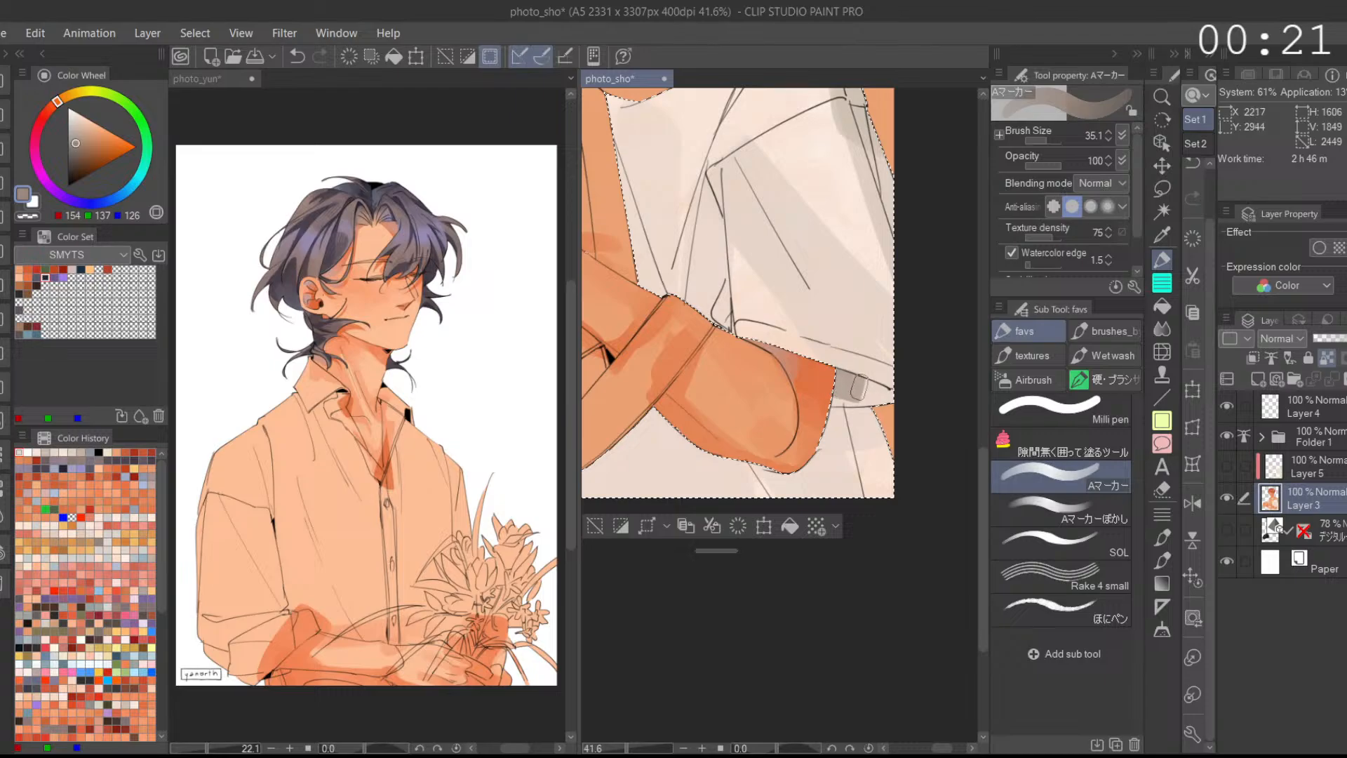
left_click(883, 393, "alt")
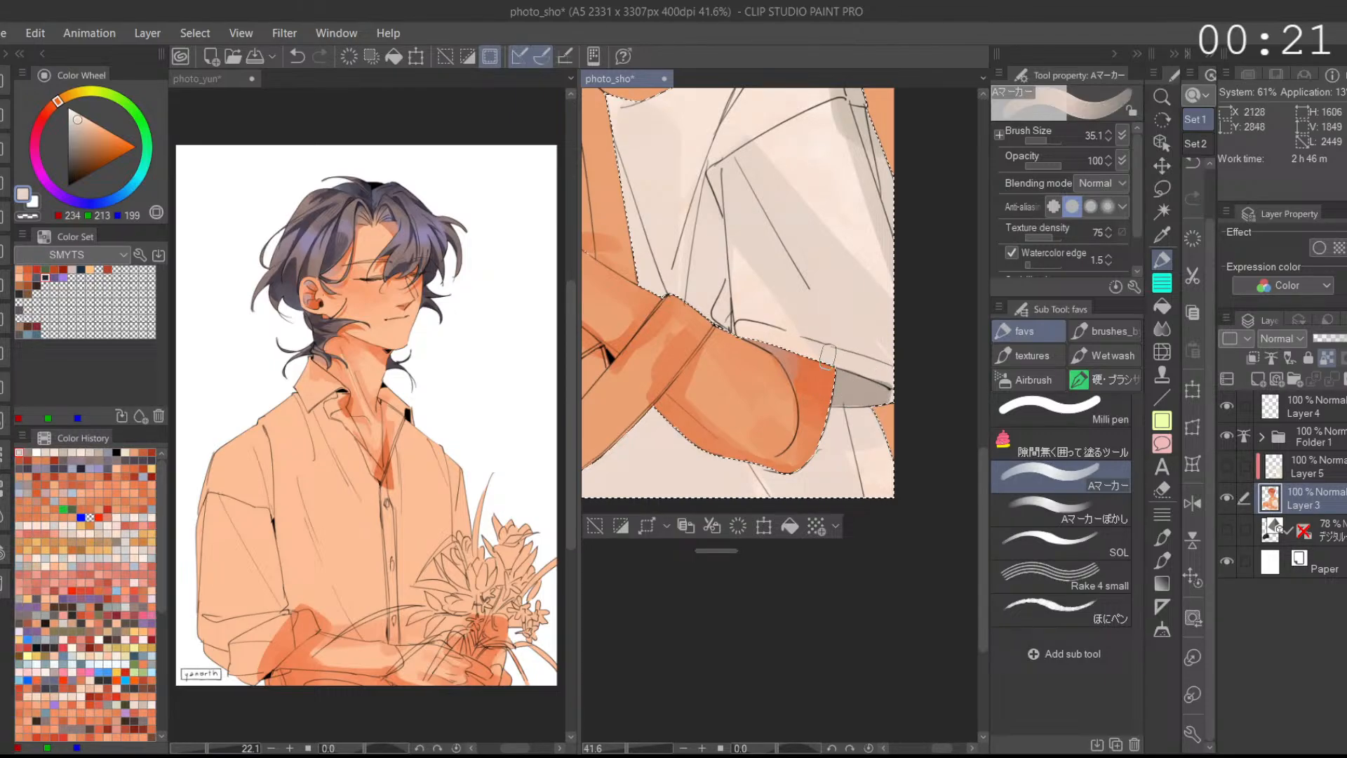
Step: Try touch-up strokes near the sleeve opening with the sampled light tone RGB 234, 213, 199
scroll(892, 379, "up", 4)
key("ctrl+z")
mouse_move(753, 425)
left_mouse_down()
mouse_move(912, 415)
mouse_move(776, 430)
mouse_move(806, 421)
left_mouse_up()
key("ctrl+z")
key("ctrl+z")
Step: Shade the underarm fold between the sleeve and the torso with RGB 184, 166, 155
scroll(923, 409, "down", 4)
scroll(923, 409, "down", 2)
left_click(841, 368, "alt")
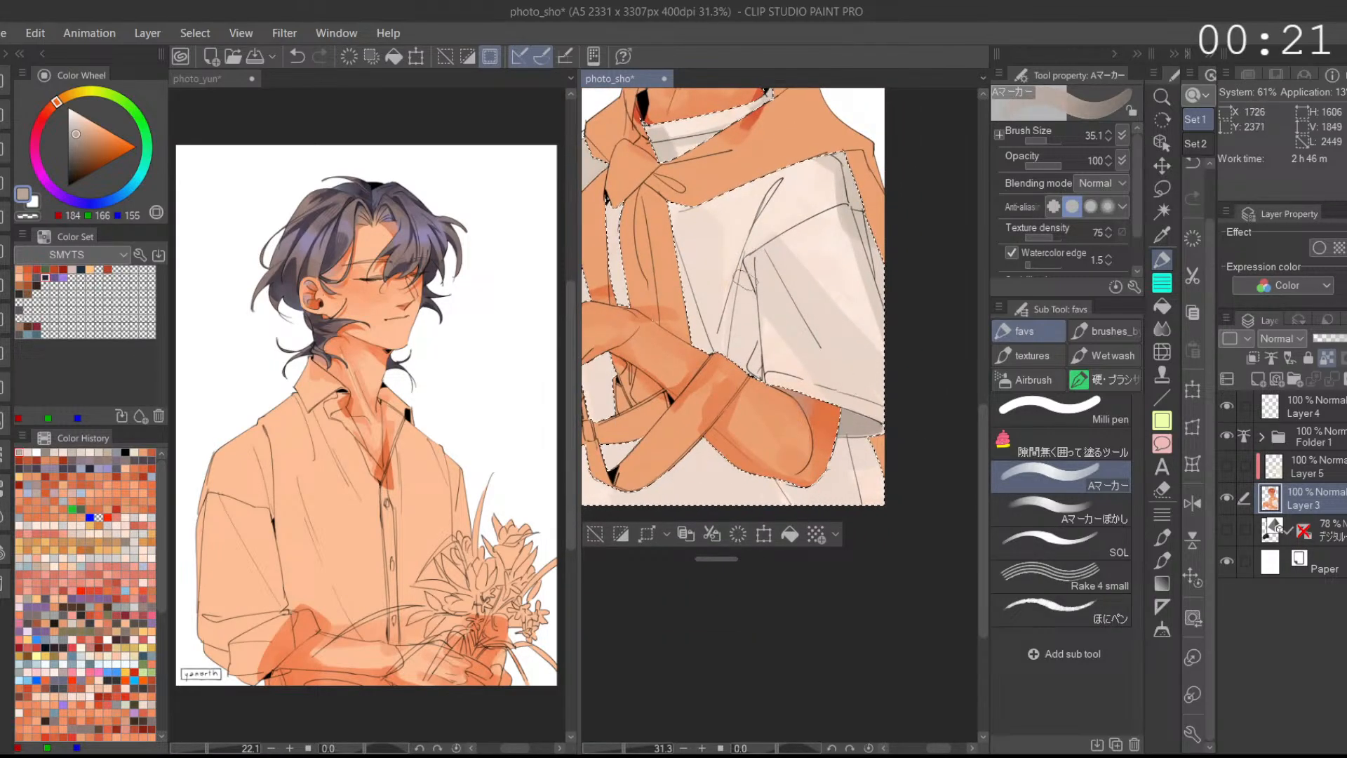
scroll(745, 289, "down", 1)
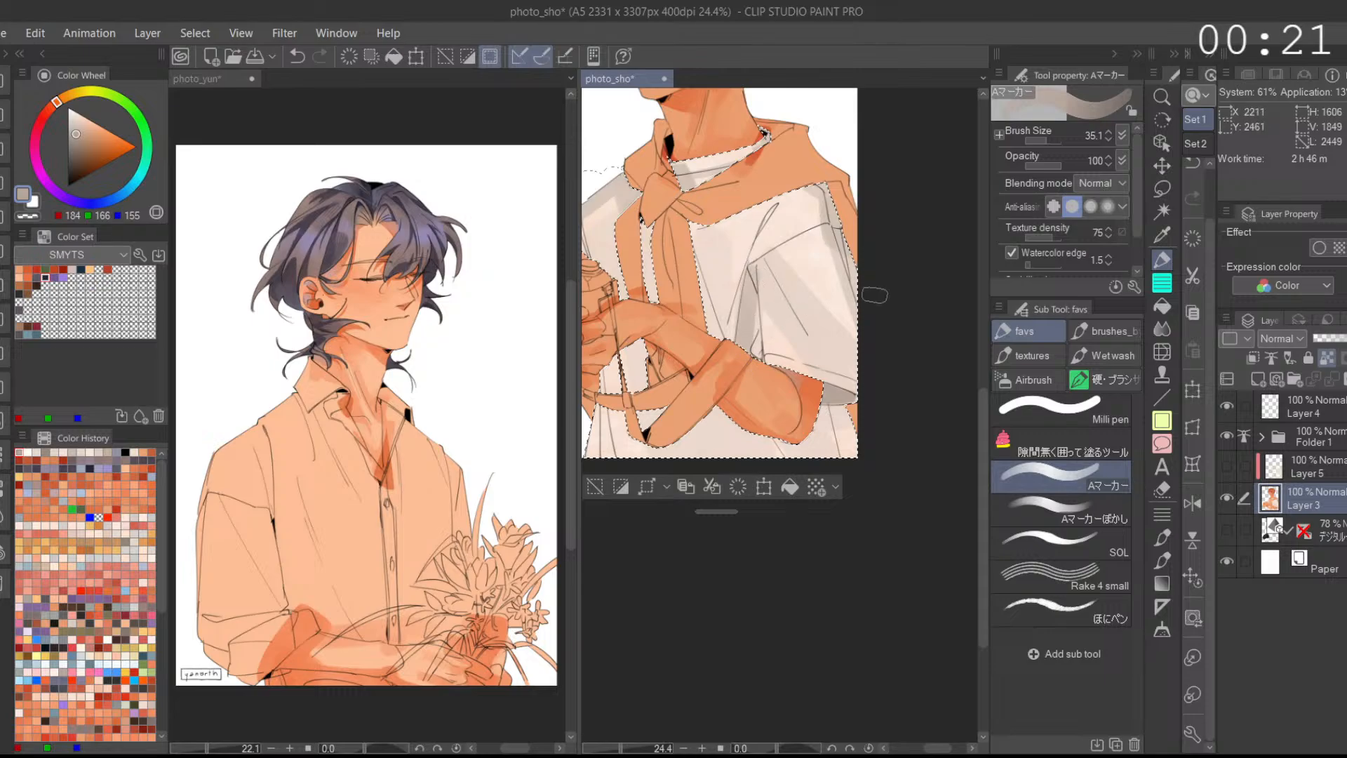
scroll(745, 286, "up", 2)
mouse_move(747, 285)
left_mouse_down()
mouse_move(733, 375)
mouse_move(751, 271)
mouse_move(762, 391)
left_mouse_up()
left_click_drag(763, 312, 765, 386)
mouse_move(752, 260)
left_mouse_down()
mouse_move(763, 232)
mouse_move(786, 247)
left_mouse_up()
Step: Refine the underarm fold's shadow and the crease above it with sampled shirt tones, including RGB 249, 230, 217, at brush size 23.4
left_click(775, 214, "alt")
left_click(742, 326, "alt")
mouse_move(742, 324)
left_mouse_down()
mouse_move(744, 270)
mouse_move(784, 198)
mouse_move(777, 235)
mouse_move(783, 216)
left_mouse_up()
left_click(783, 199, "alt")
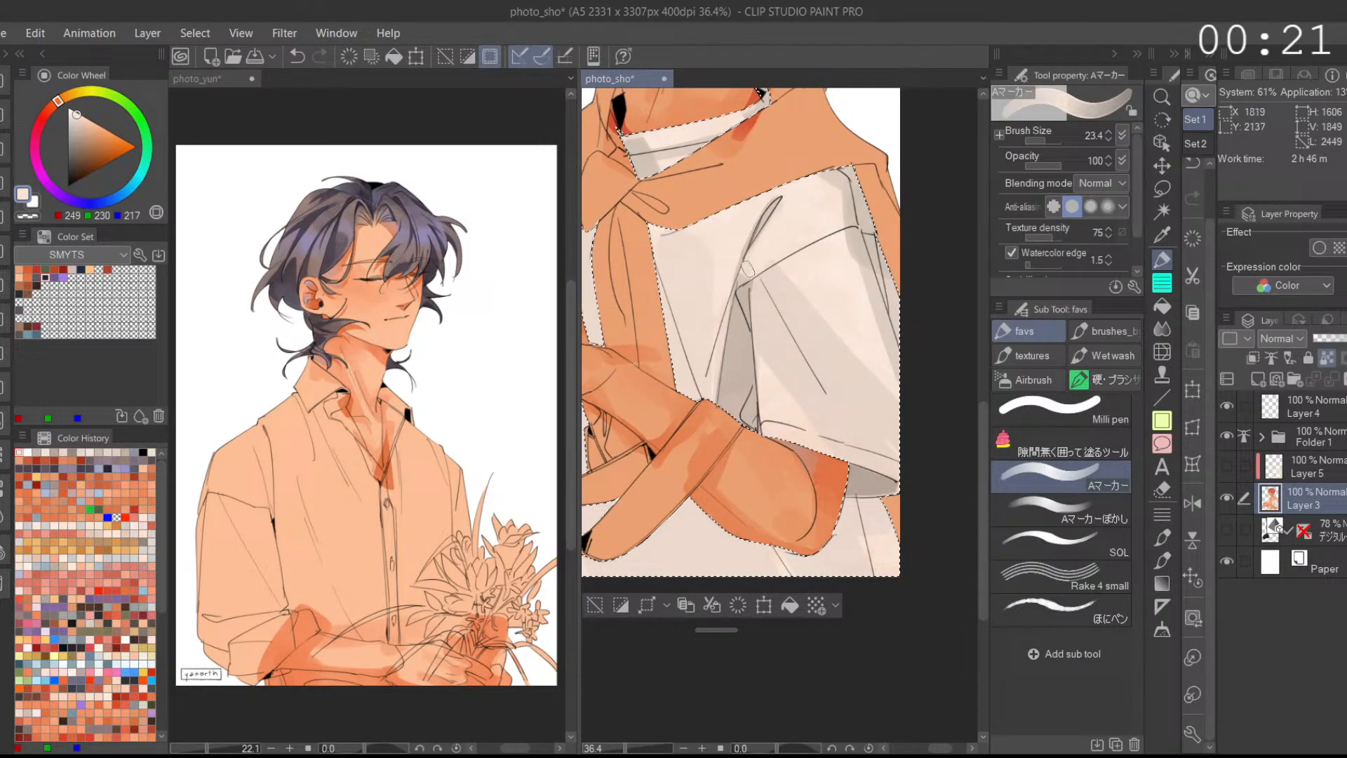
scroll(821, 201, "down", 1)
mouse_move(776, 203)
left_mouse_down()
mouse_move(787, 332)
mouse_move(765, 364)
left_mouse_up()
left_click(761, 337, "alt")
scroll(787, 316, "up", 3)
key("ctrl+z")
left_click_drag(785, 307, 762, 368)
scroll(821, 273, "down", 2)
left_click(766, 326, "alt")
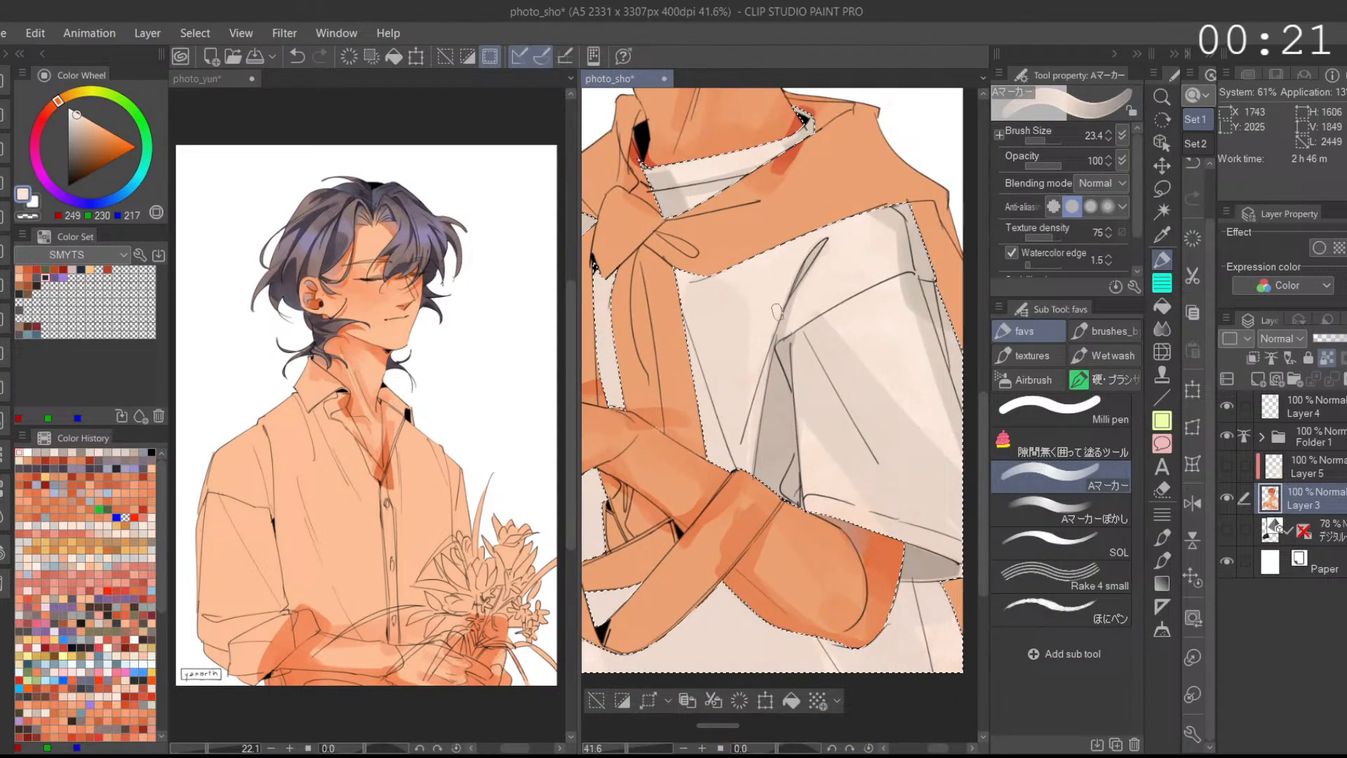
Step: Shade the shirt along the lower edge of the knotted scarf with sampled RGB 216, 200, 186
scroll(771, 302, "down", 2)
left_click(771, 296, "alt")
left_click(771, 296, "alt")
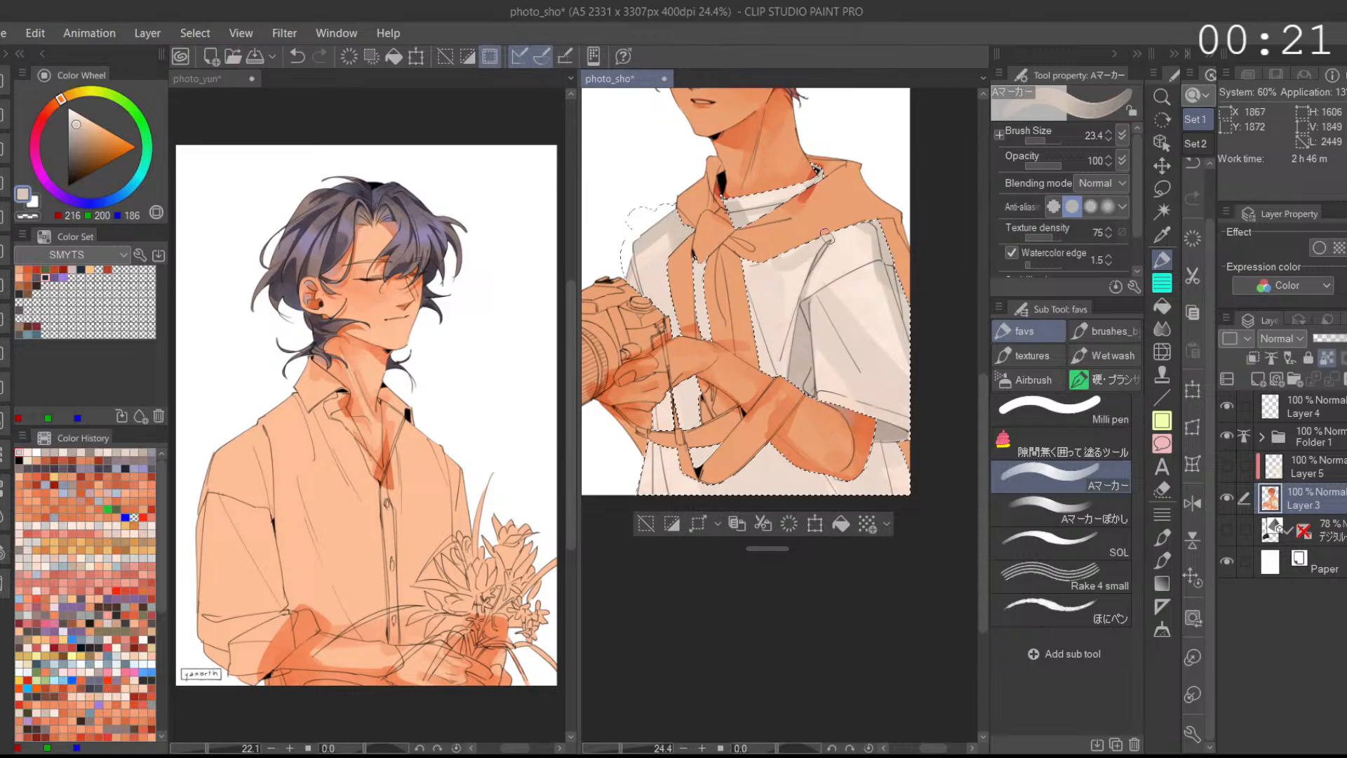
left_click_drag(846, 209, 824, 238)
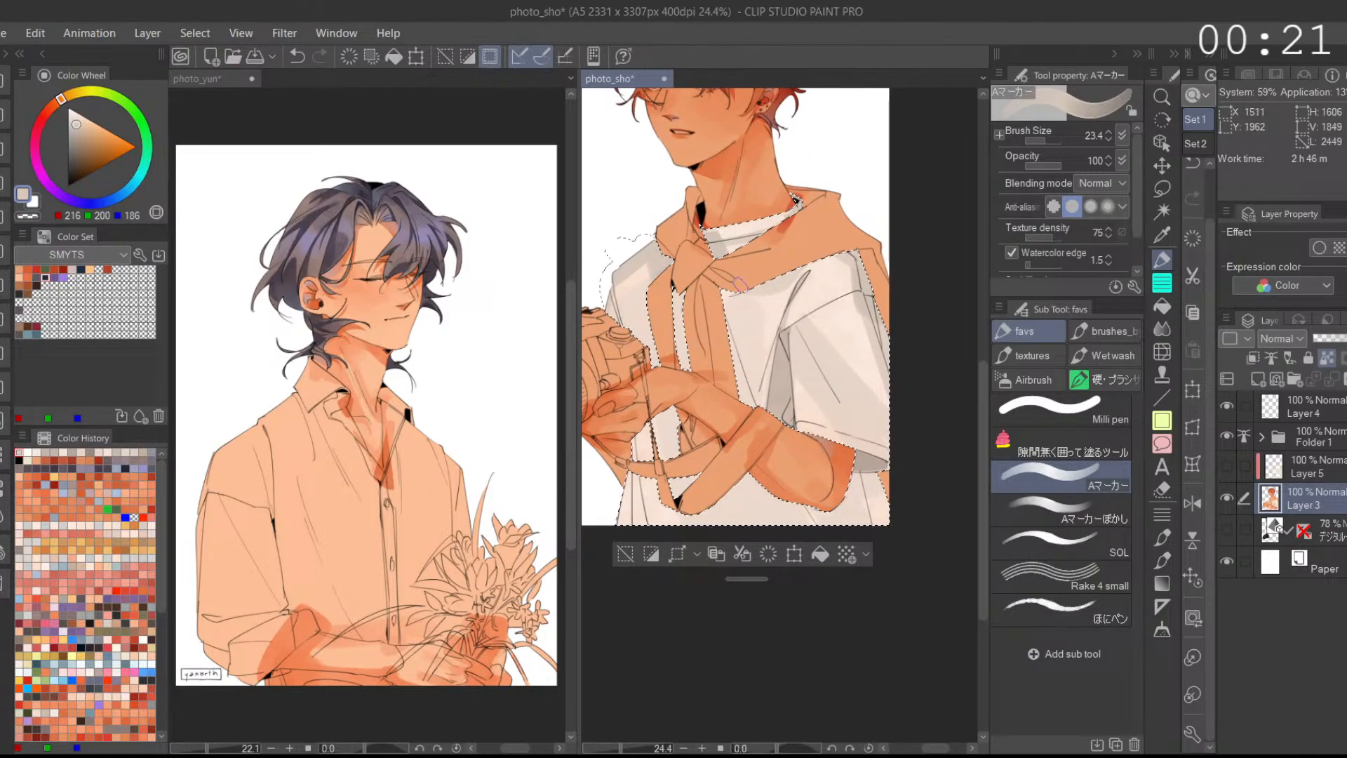
left_click_drag(751, 417, 775, 349)
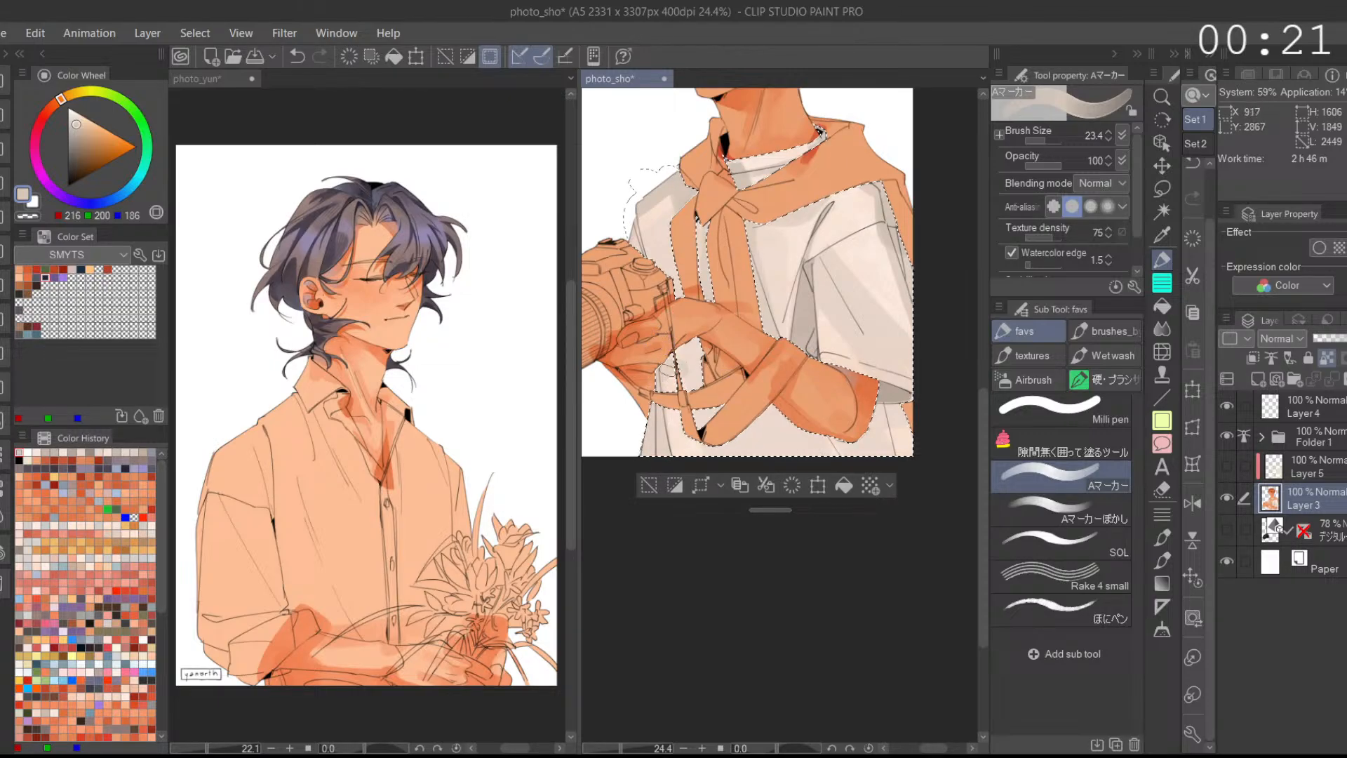
key("ctrl+z")
key("ctrl+y")
scroll(841, 393, "down", 1)
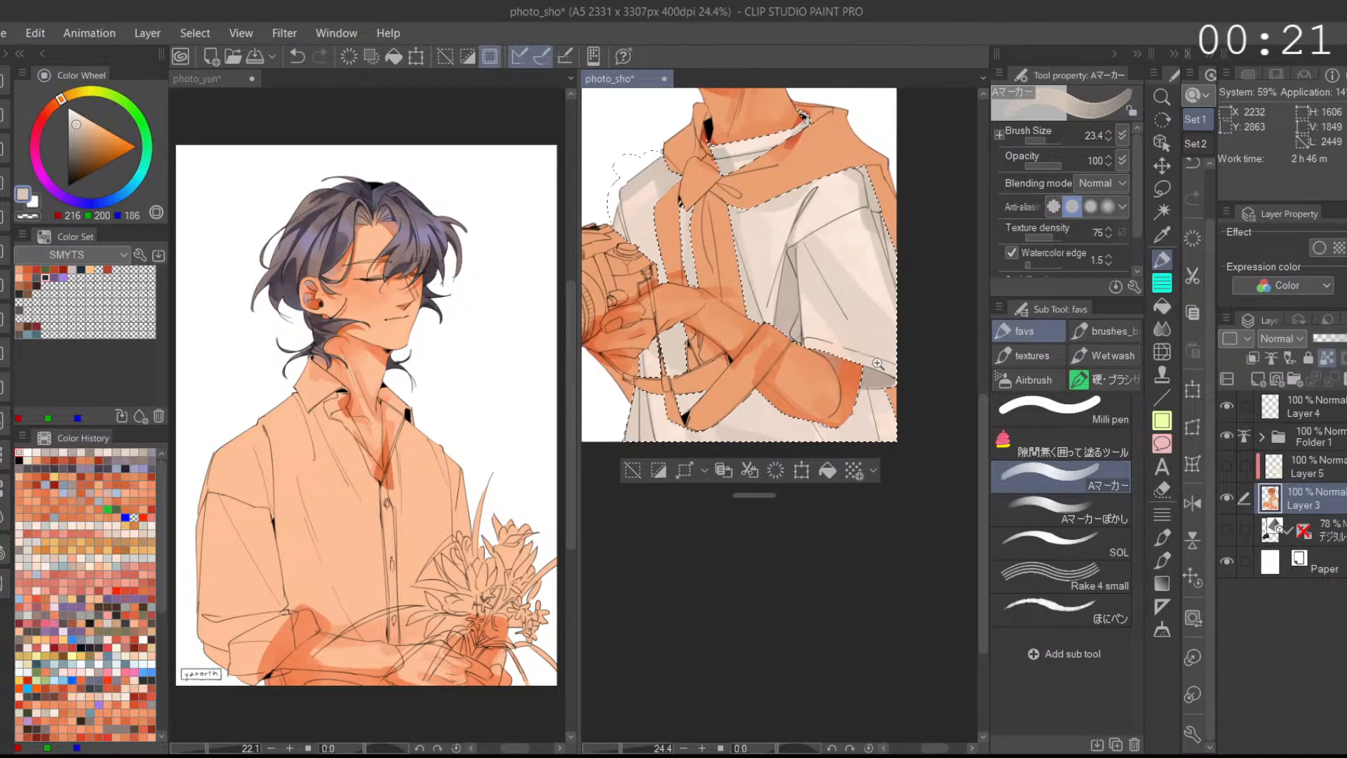
Step: Undo the last stroke, enlarge the brush to 216.5 and shade the bottom of the shirt with RGB 216, 200, 186
scroll(884, 359, "down", 1)
key("ctrl+z")
left_click_drag(1051, 140, 1072, 132)
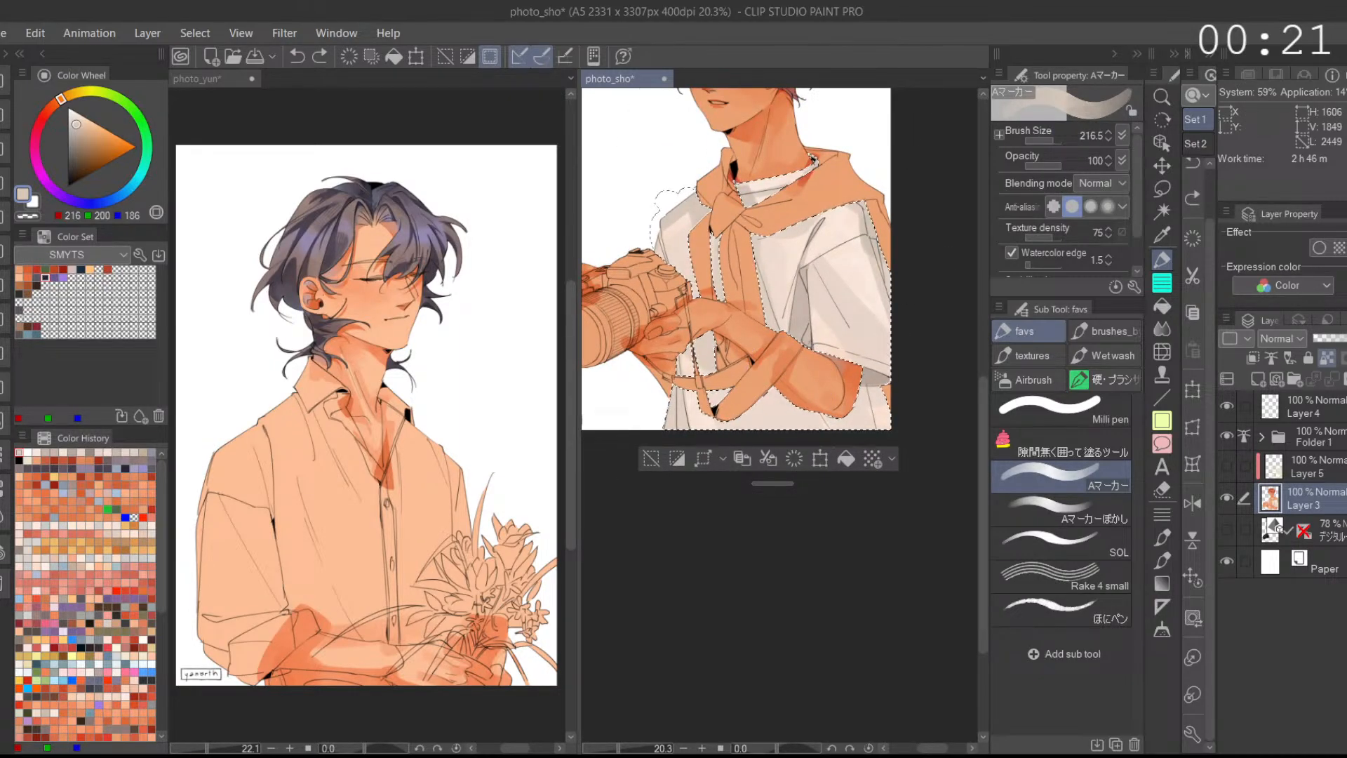
left_click(860, 493)
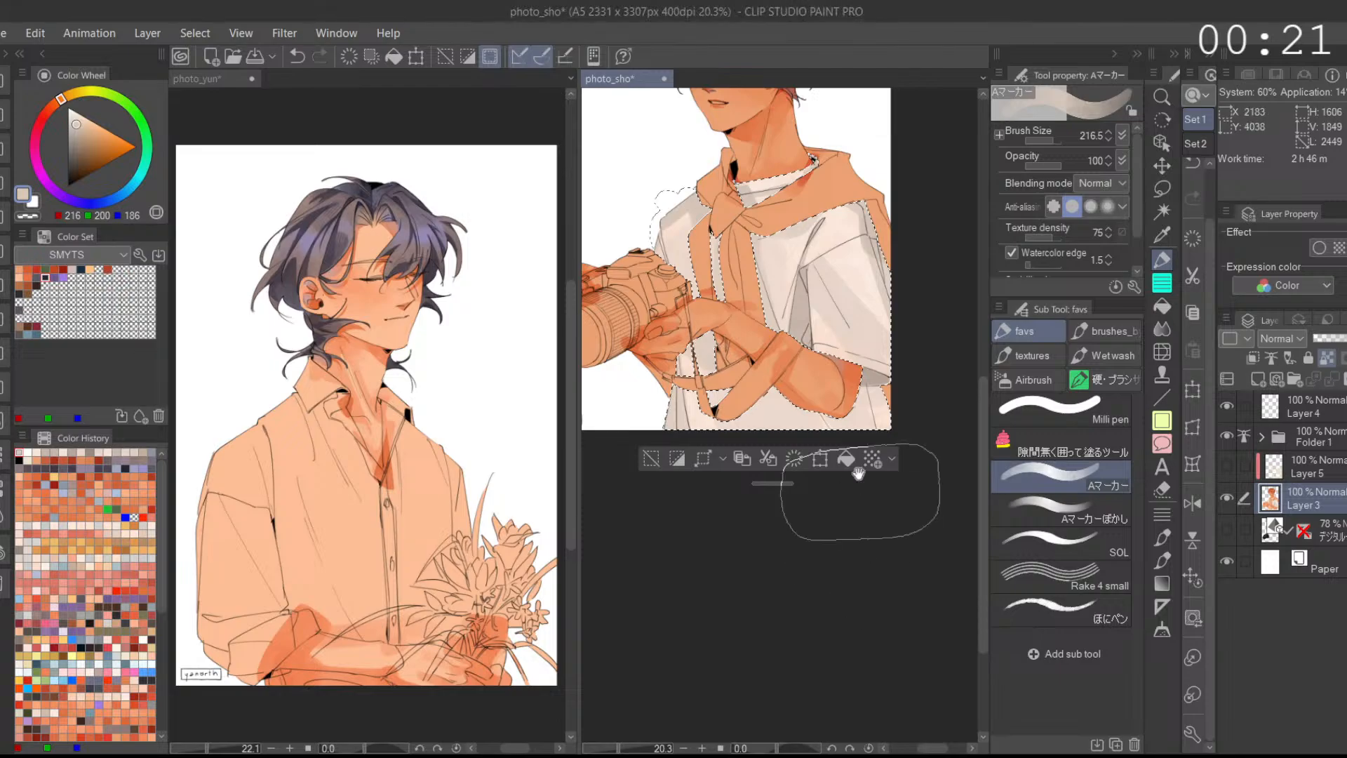
scroll(845, 449, "up", 1)
Step: Set the brush size to 78.8 and build up shadows on the lower shirt beneath the forearms, using RGB 200, 182, 171
left_click(1050, 142)
left_click_drag(772, 516, 846, 237)
left_click(873, 409, "alt")
left_click_drag(856, 413, 845, 448)
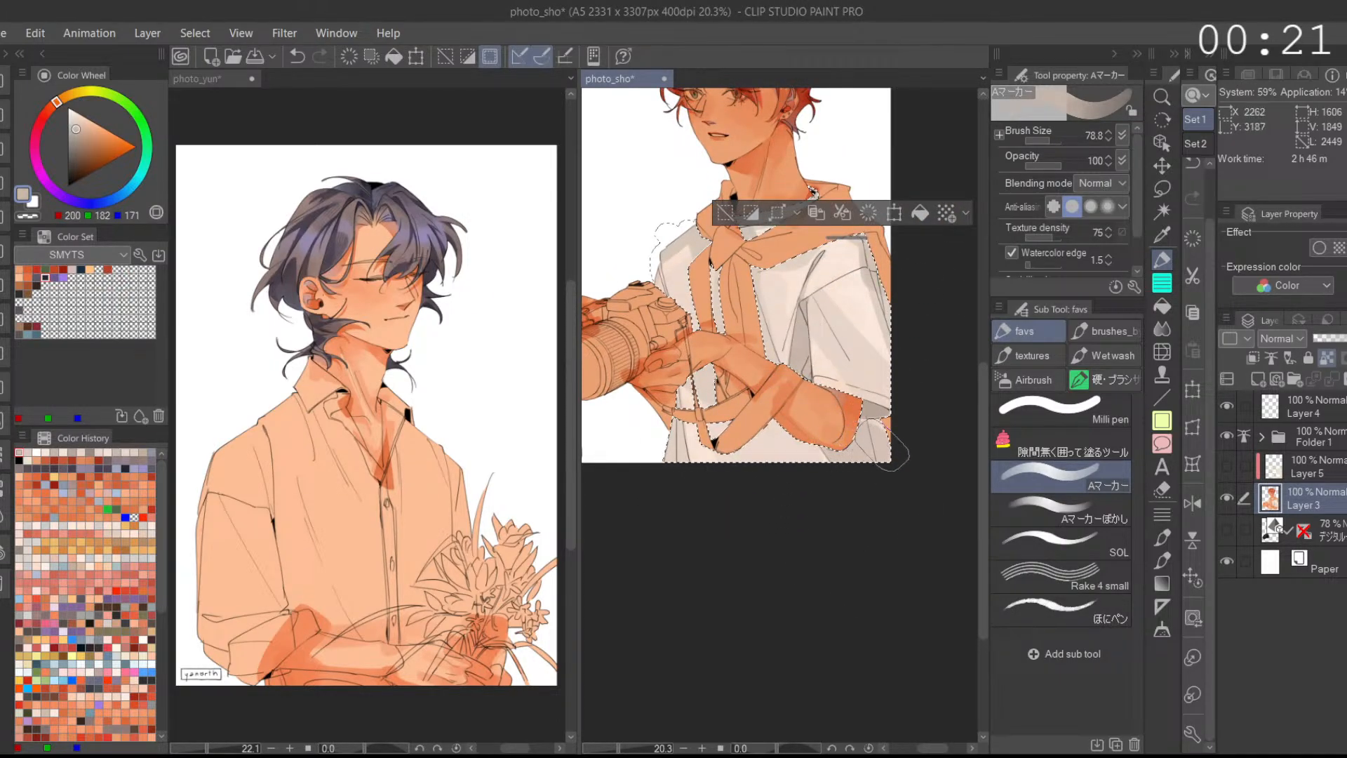
key("ctrl+z")
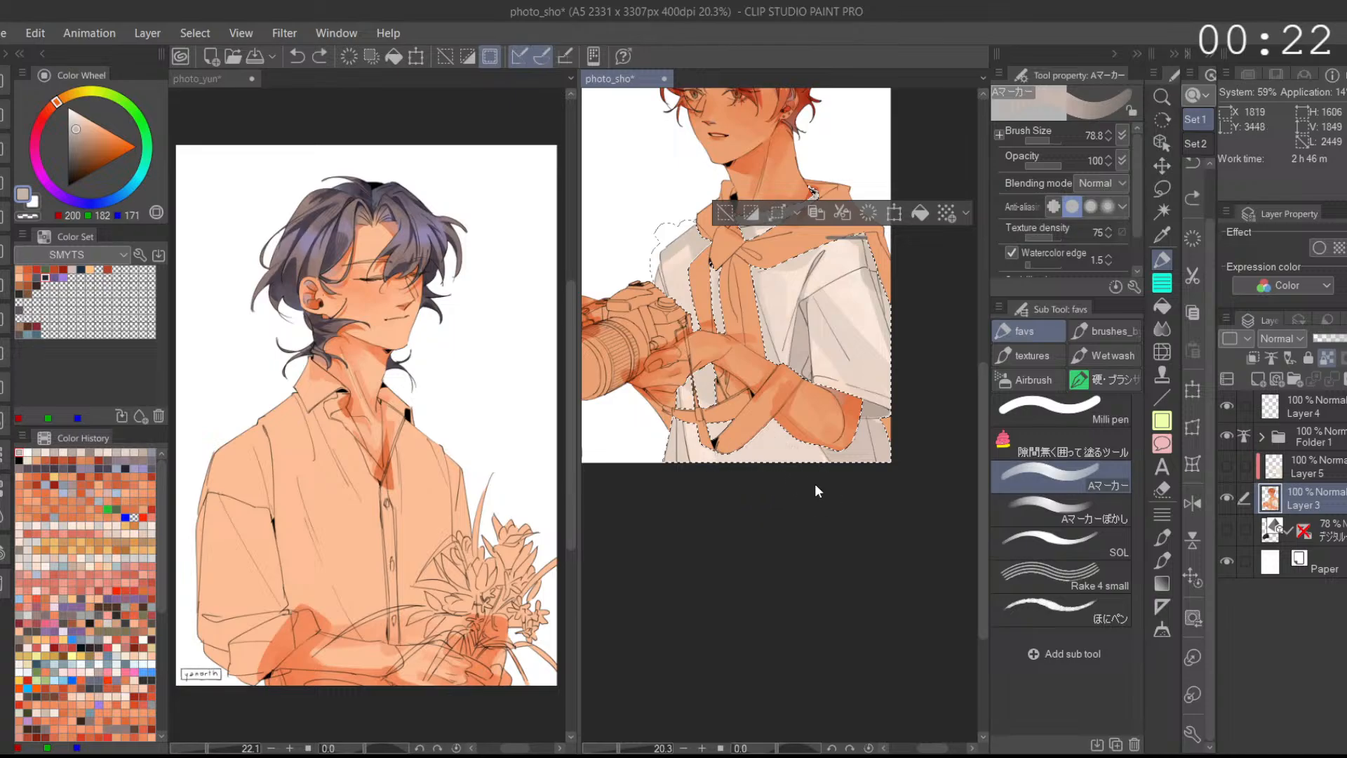
mouse_move(721, 485)
left_mouse_down()
mouse_move(814, 494)
mouse_move(754, 479)
mouse_move(749, 451)
left_mouse_up()
key("ctrl+z")
left_click(744, 448, "alt")
left_click(708, 451, "alt")
left_click(708, 450, "alt")
left_click_drag(860, 408, 856, 449)
key("ctrl+z")
Step: Try a dab of the sampled sleeve tone, RGB 231, 214, 202, on the upper sleeve
left_click(844, 351, "alt")
left_click(839, 334)
key("ctrl+z")
Step: Reduce the brush size to 12.8 and refine the shading just below the sleeve's shoulder seam with sampled shirt tones
left_click(1043, 141)
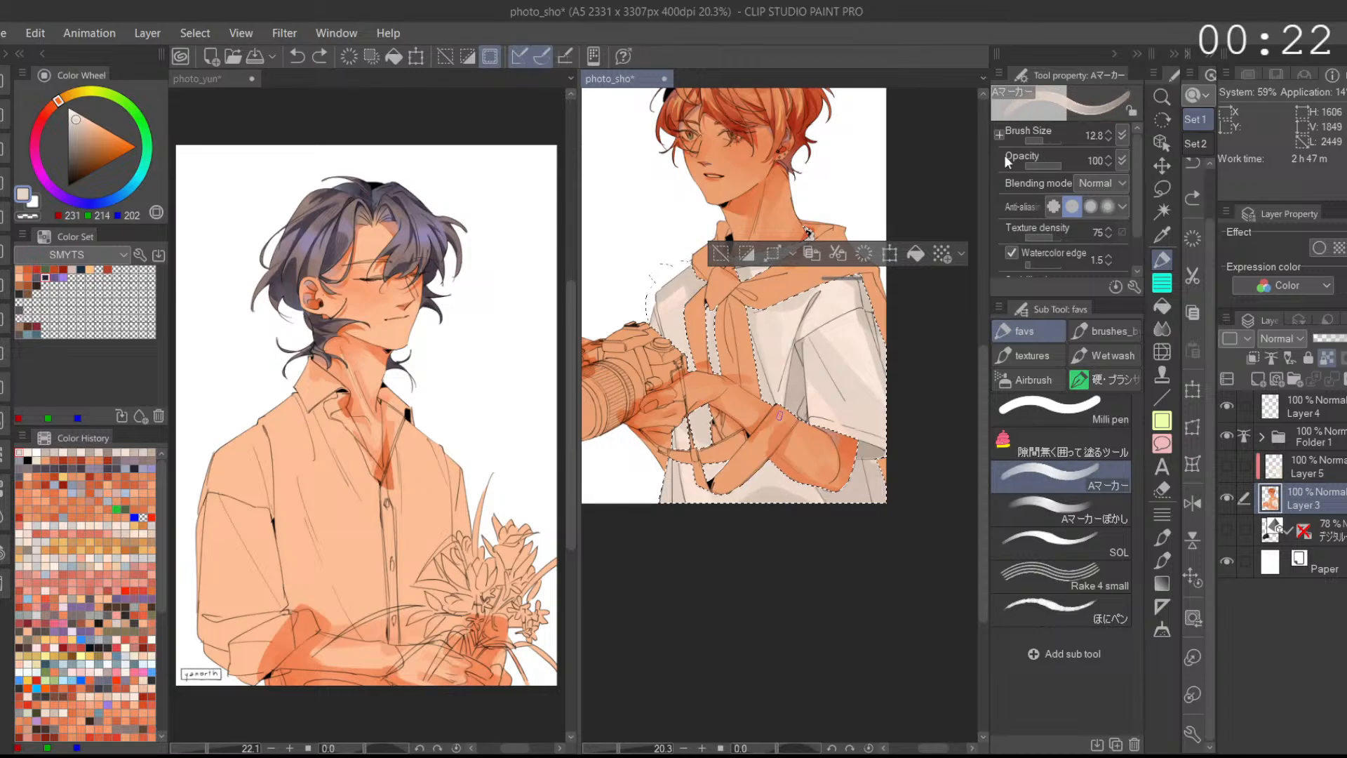
scroll(807, 340, "up", 3)
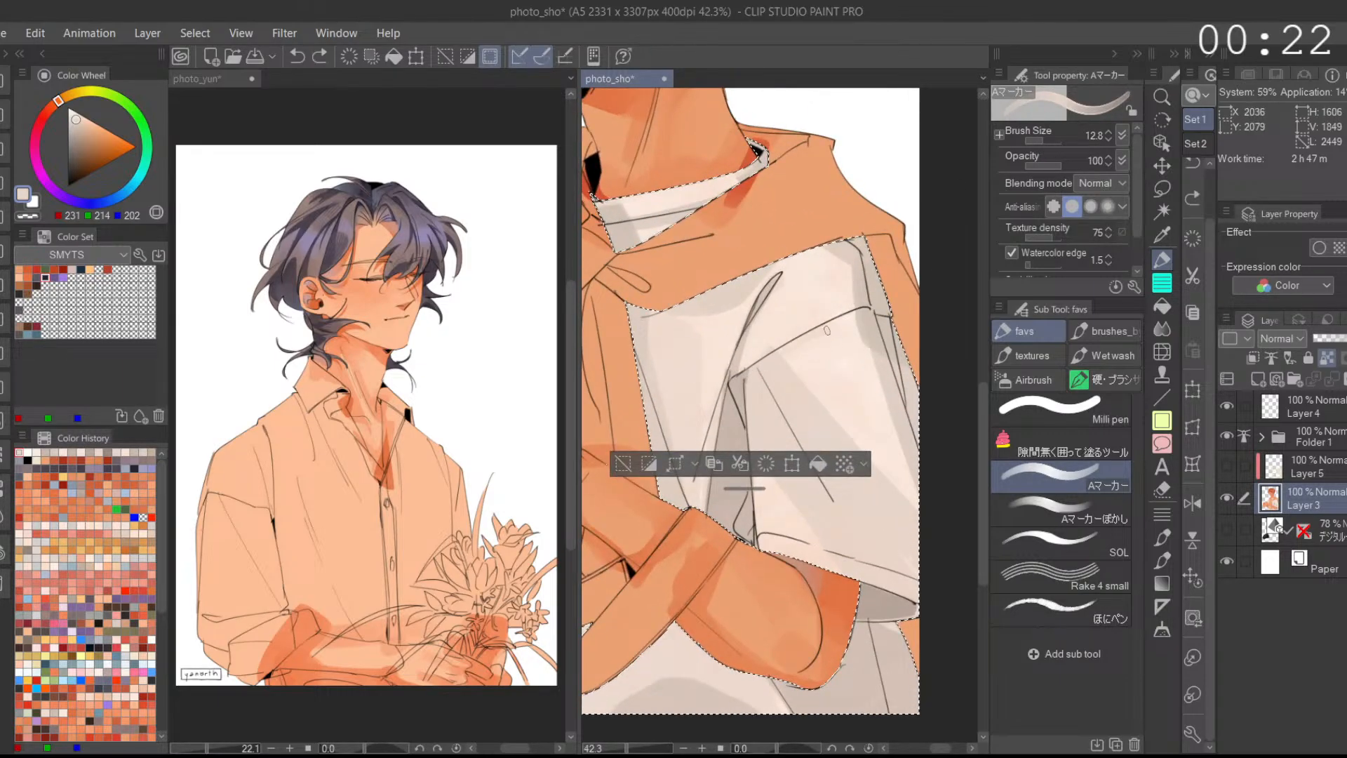
left_click(797, 329, "alt")
mouse_move(794, 334)
left_mouse_down()
mouse_move(767, 348)
mouse_move(858, 309)
mouse_move(803, 351)
mouse_move(845, 324)
left_mouse_up()
left_click(769, 349, "alt")
Step: Add a thin light edge along the outer end of the sleeve's shoulder seam with sampled RGB 249, 226, 212
left_click(829, 316, "alt")
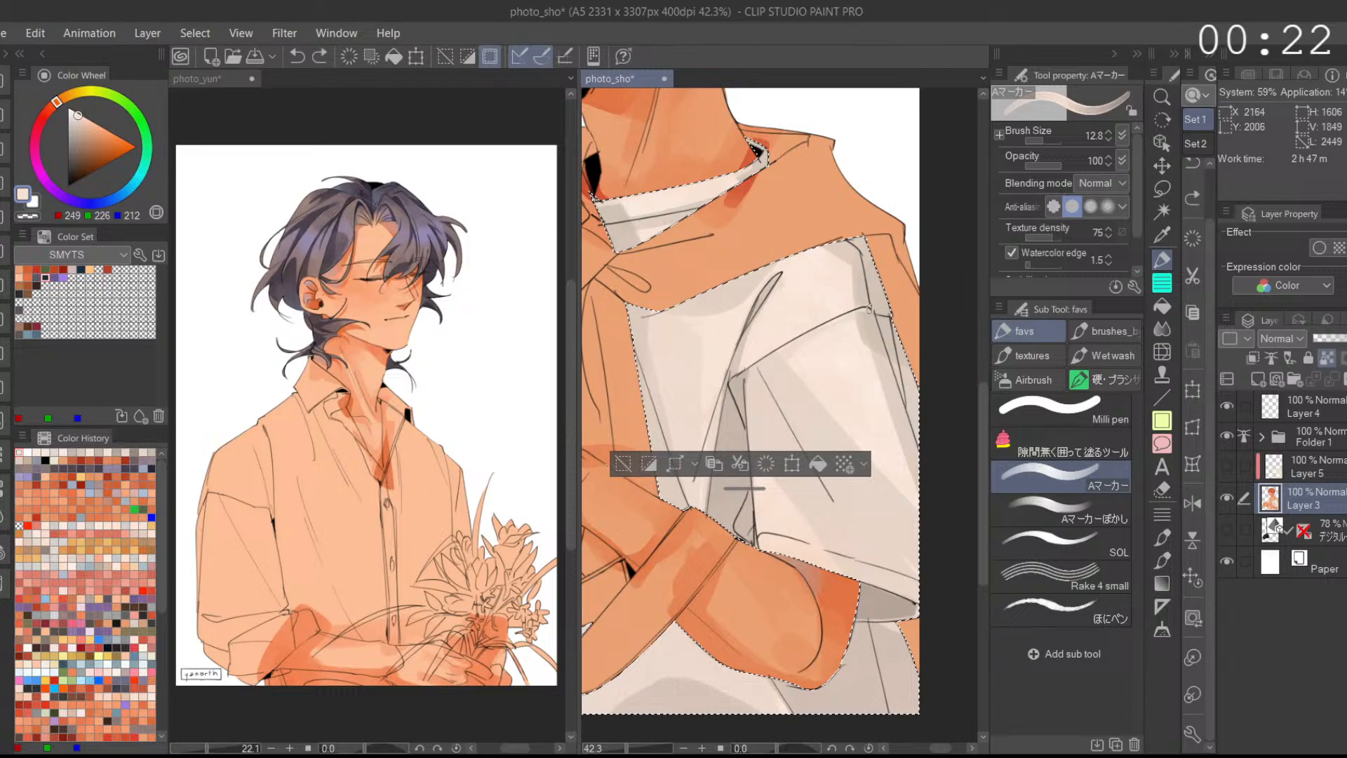
scroll(860, 309, "up", 3)
key("ctrl+z")
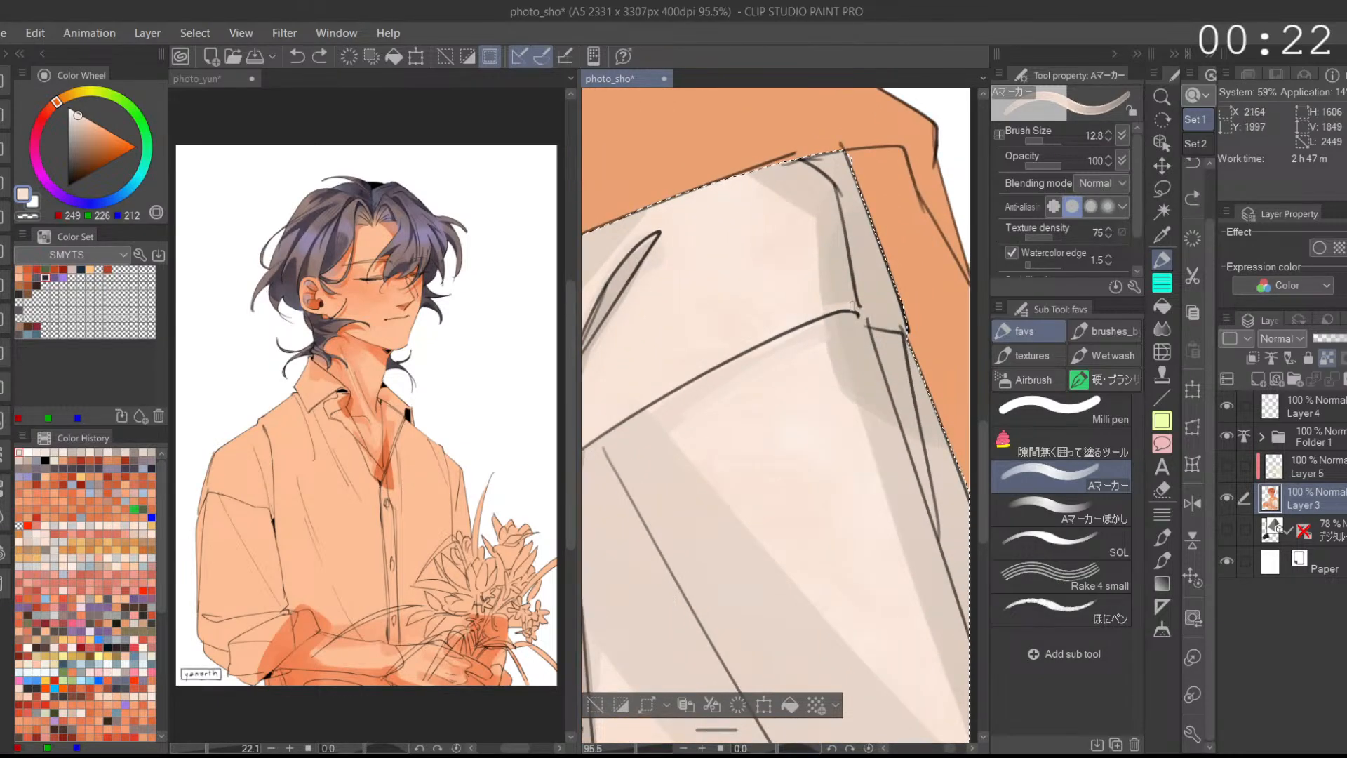
scroll(917, 316, "up", 1)
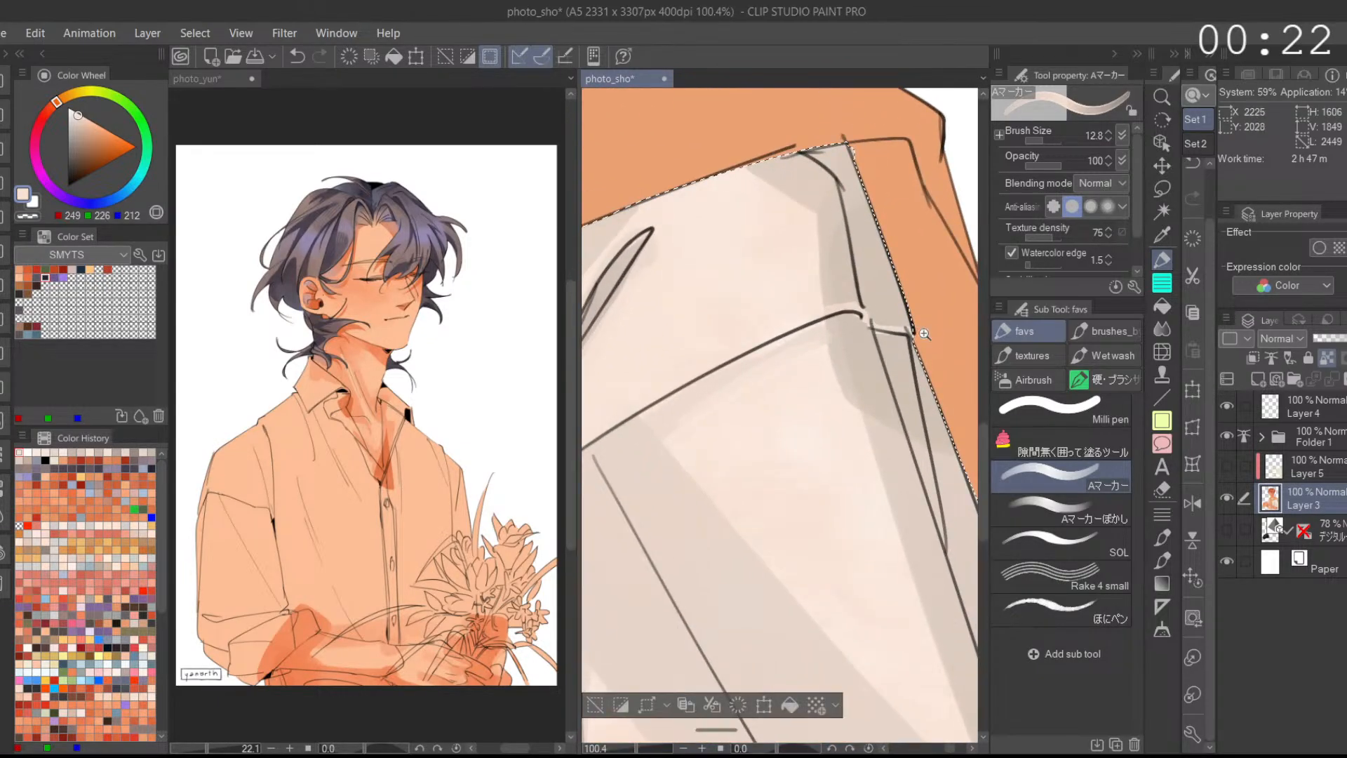
scroll(916, 332, "down", 5)
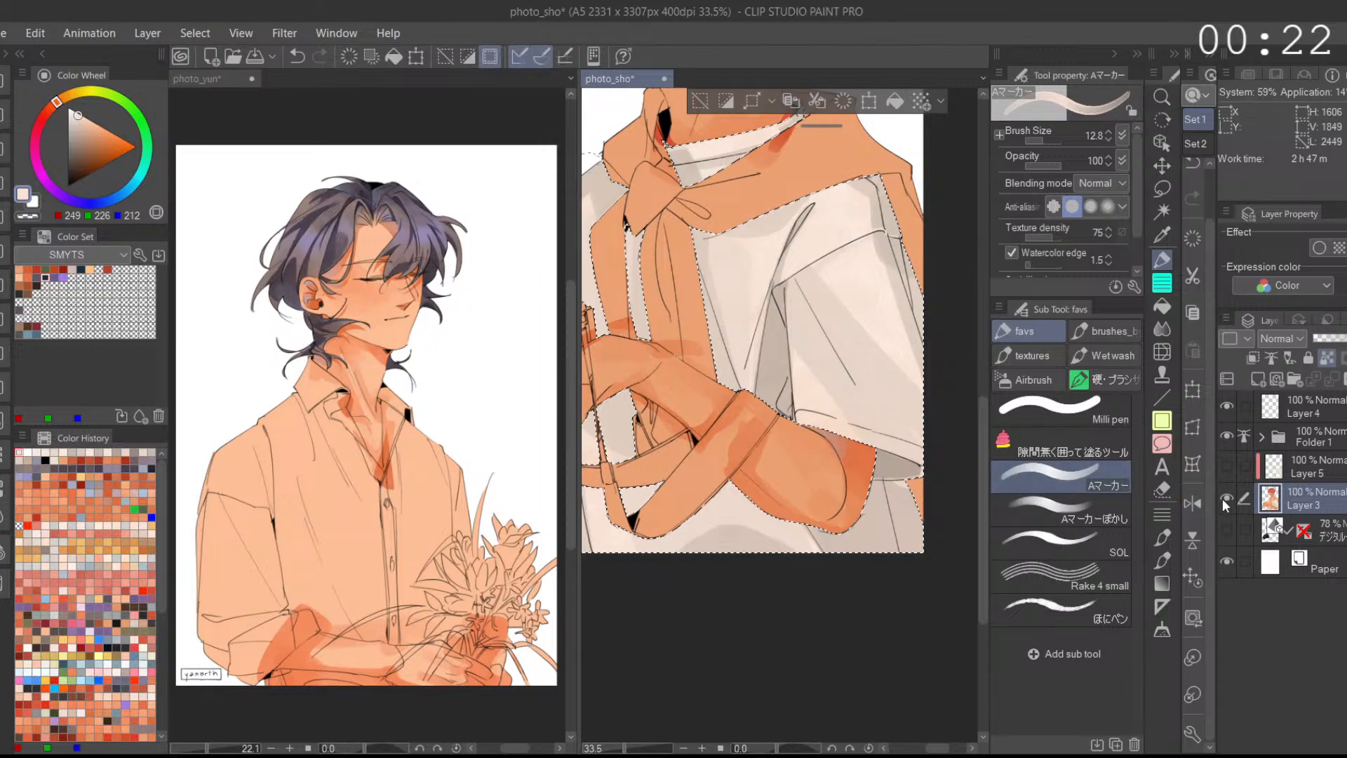
Step: Check the shirt shading in a horizontally flipped canvas view and restore the original orientation
left_click(1192, 503)
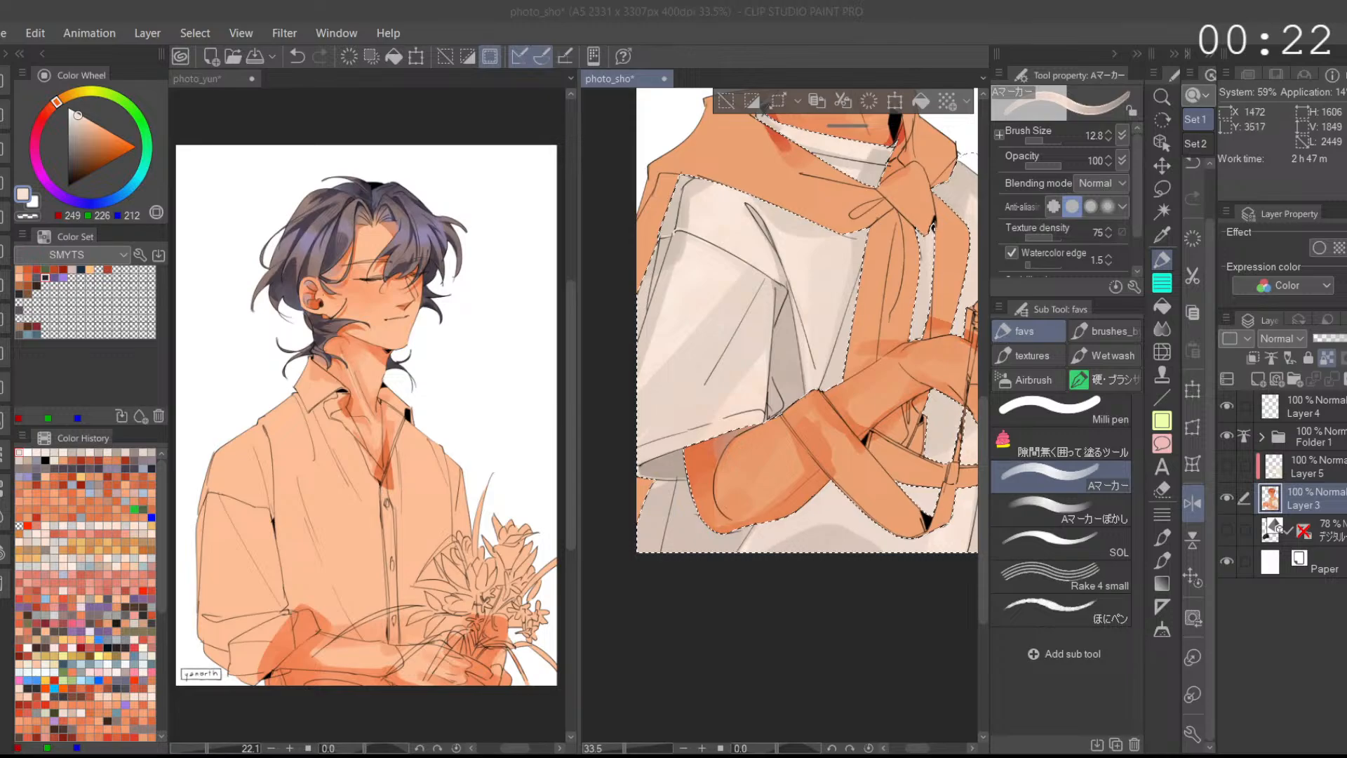
scroll(877, 507, "down", 2)
left_click(1197, 511)
Step: Try a short stroke of the sampled shadow tone, RGB 201, 182, 171, on the shirt near the sleeve fold
left_click_drag(894, 581, 848, 540)
left_click(743, 470, "alt")
left_click(710, 365, "alt")
left_click_drag(708, 367, 722, 356)
key("ctrl+z")
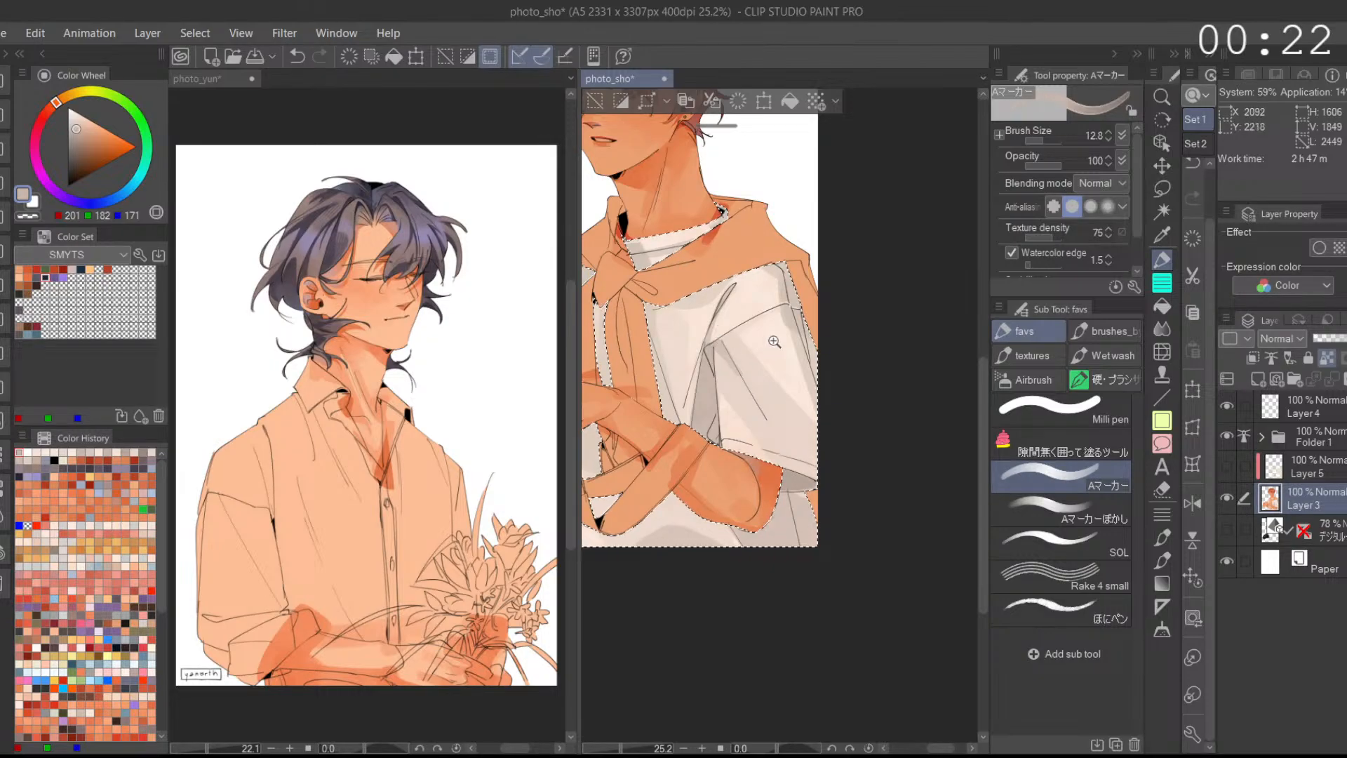
Step: Refine the light and shadow areas of the shirt collar with sampled RGB 248, 226, 211 and 209, 194, 181, undoing two stray strokes
left_click_drag(750, 308, 877, 339)
left_click_drag(849, 252, 911, 252)
left_click(752, 289, "alt")
left_click_drag(756, 285, 750, 287)
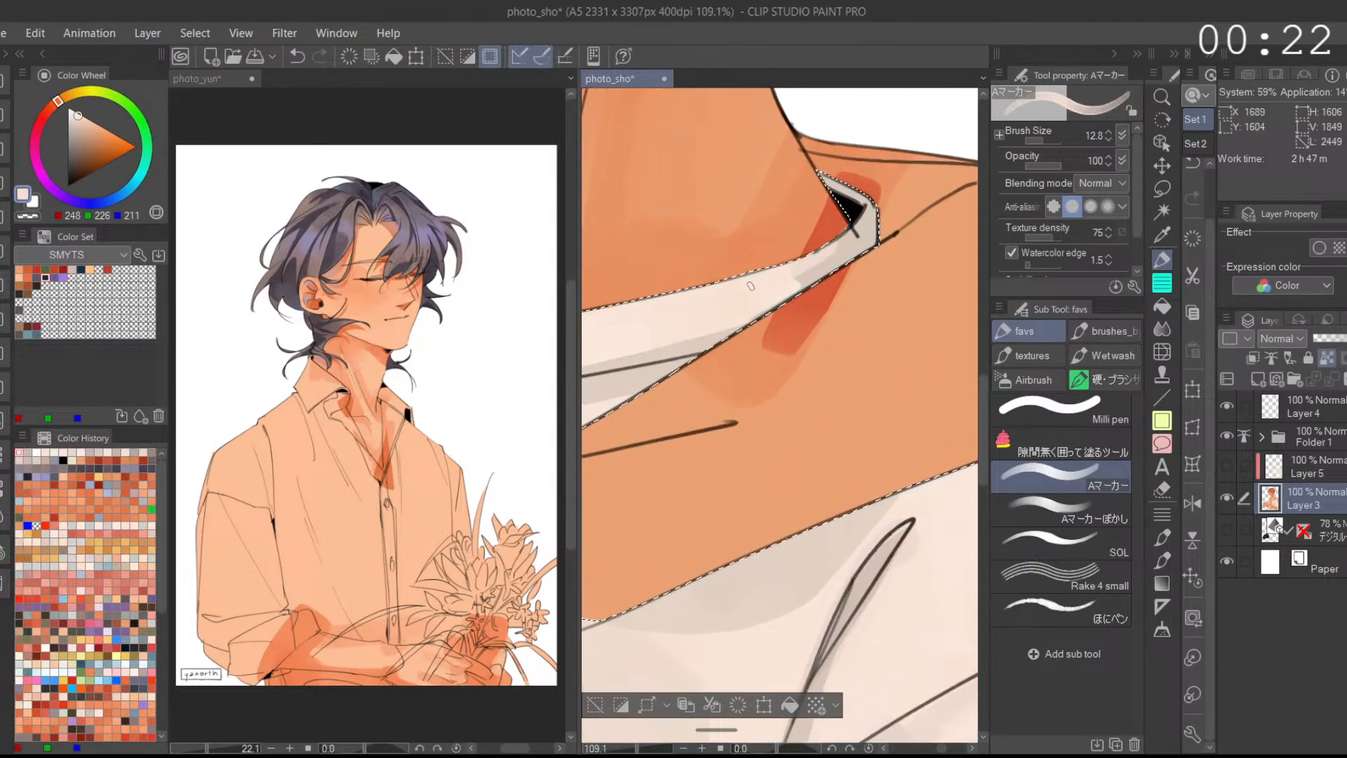
left_click(857, 238, "alt")
left_click_drag(867, 197, 866, 225)
left_click_drag(825, 264, 878, 267)
left_click(684, 308, "alt")
mouse_move(675, 307)
left_mouse_down()
mouse_move(663, 309)
mouse_move(799, 274)
left_mouse_up()
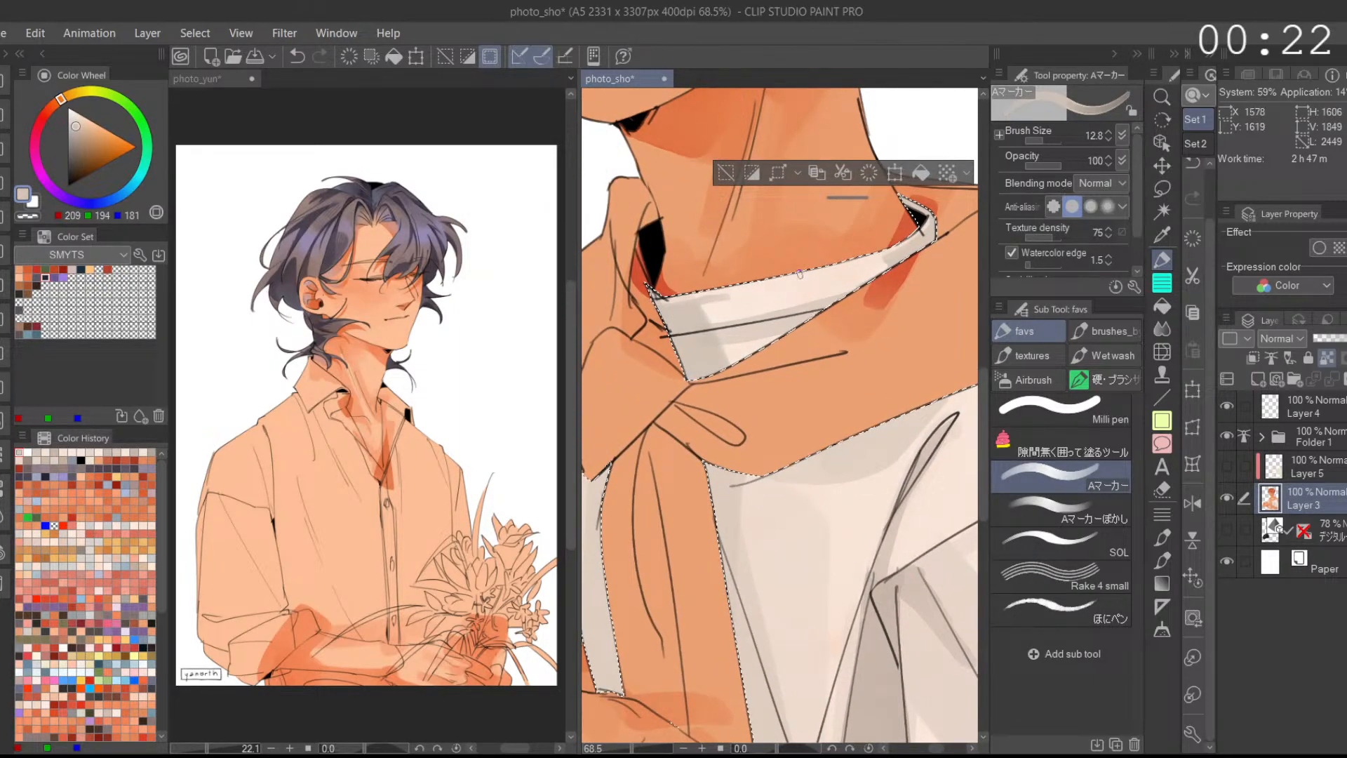
key("ctrl+z")
key("ctrl+z")
left_click_drag(684, 301, 710, 299)
Step: Touch up the sleeve hem above the elbow with the sampled light tone RGB 247, 218, 199
left_click_drag(806, 414, 785, 414)
left_click_drag(814, 547, 784, 463)
left_click_drag(617, 638, 745, 460)
mouse_move(828, 453)
left_mouse_down()
mouse_move(743, 516)
mouse_move(588, 480)
left_mouse_up()
left_click_drag(946, 575, 725, 556)
left_click_drag(693, 481, 837, 495)
left_click_drag(831, 498, 853, 498)
left_click(701, 459, "alt")
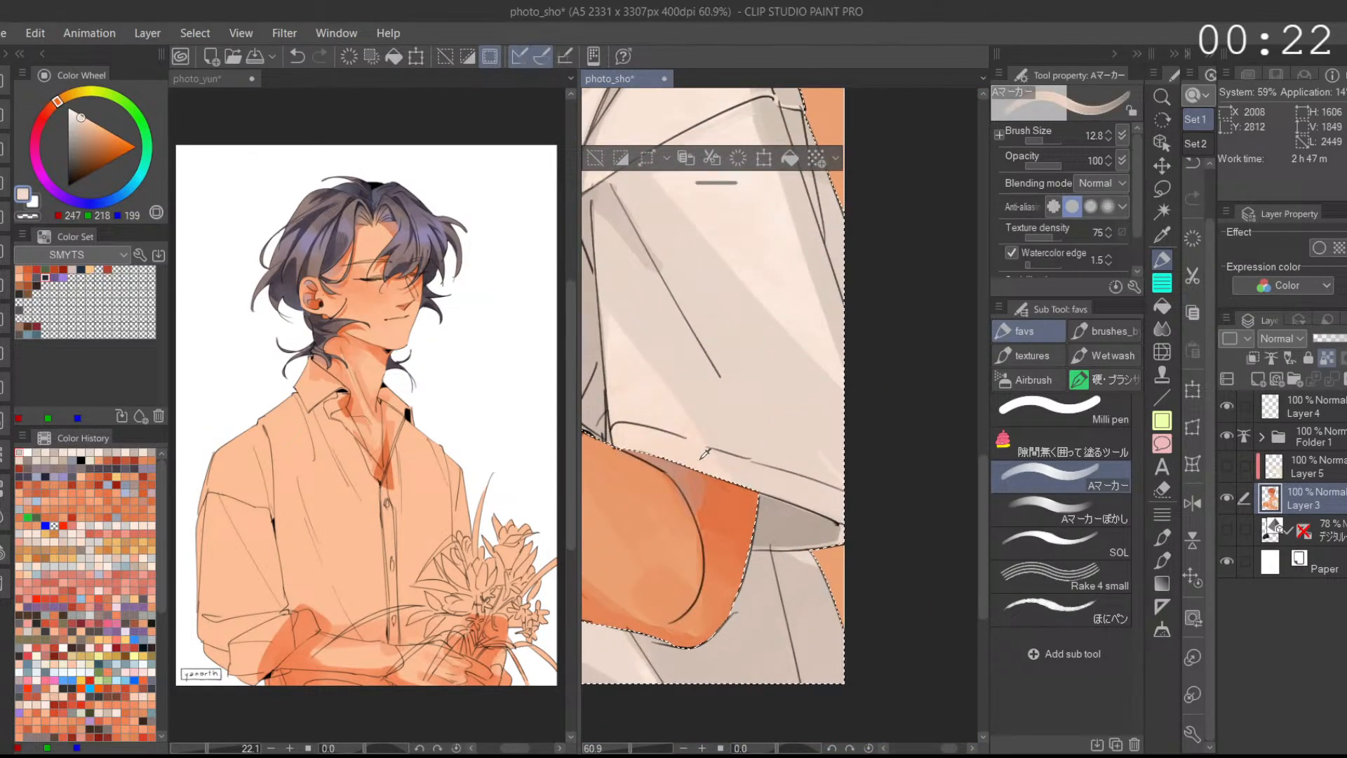
left_click(704, 454, "alt")
Step: Flip the canvas horizontally, undo the last stroke and soften the sleeve hem with sampled RGB 247, 221, 205
left_click(1192, 503)
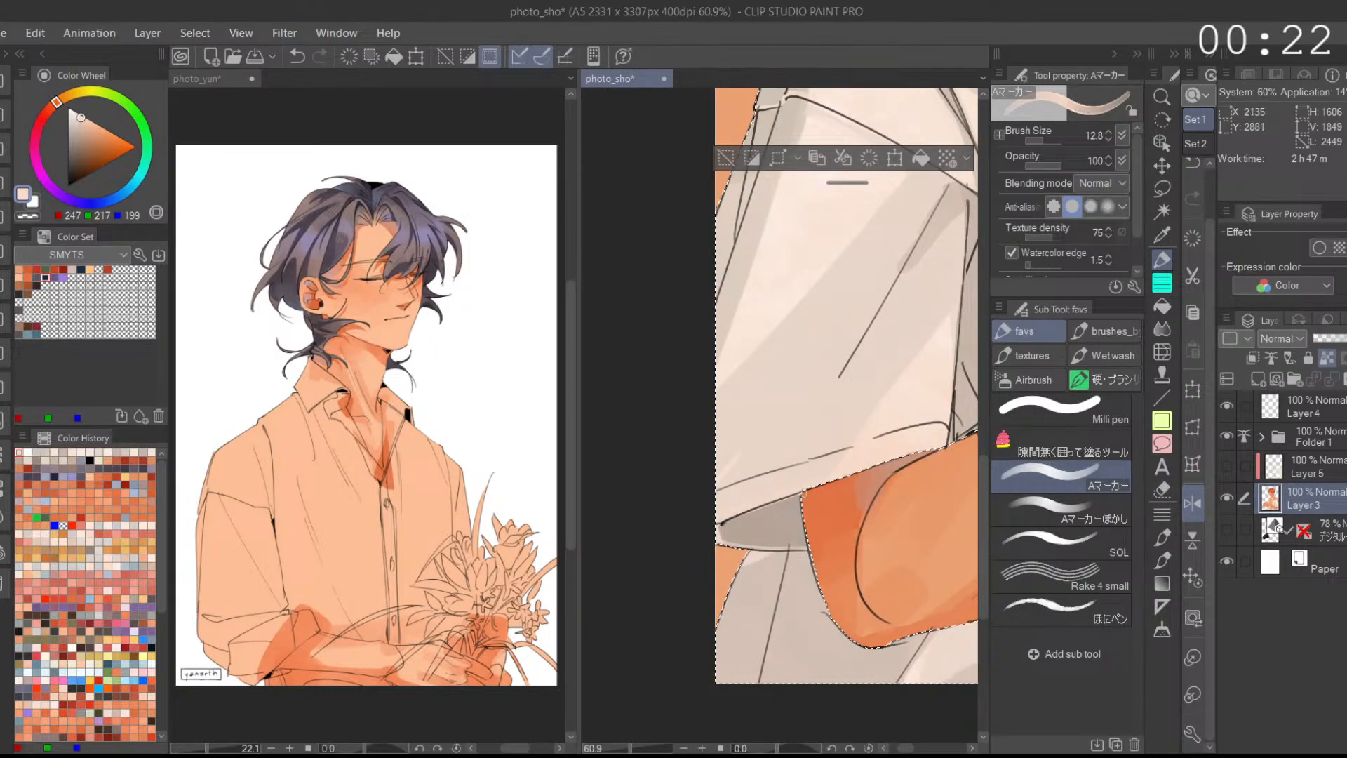
scroll(803, 491, "down", 1)
key("ctrl+z")
left_click(791, 489, "alt")
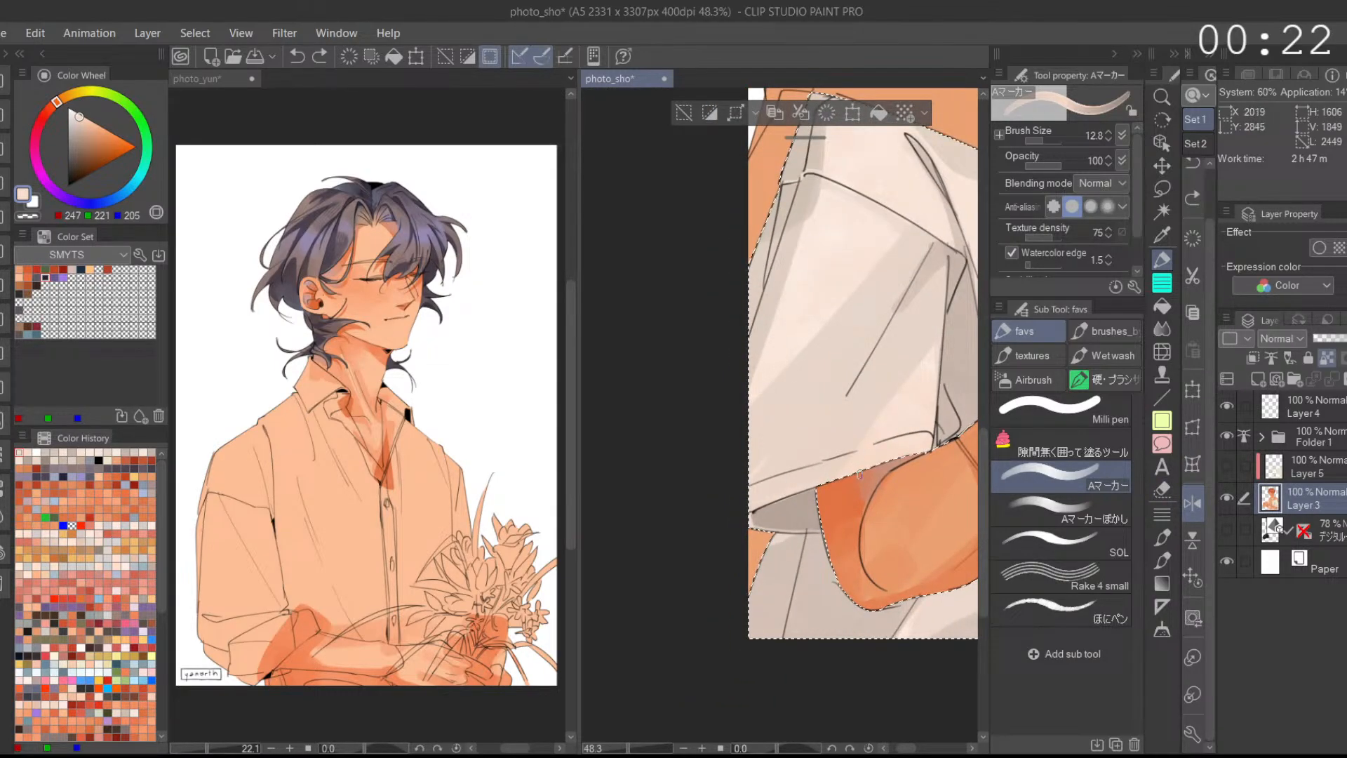
left_click_drag(859, 475, 864, 459)
left_click_drag(856, 464, 805, 456)
left_click_drag(864, 552, 799, 543)
mouse_move(847, 472)
left_mouse_down()
mouse_move(841, 484)
mouse_move(835, 461)
left_mouse_up()
Step: Try a sampled light tone, RGB 249, 230, 218, on the sleeve, and flip the canvas back to its original orientation
left_click(806, 426, "alt")
left_click(788, 391, "alt")
left_click_drag(788, 378, 781, 410)
key("ctrl+z")
left_click_drag(972, 309, 934, 349)
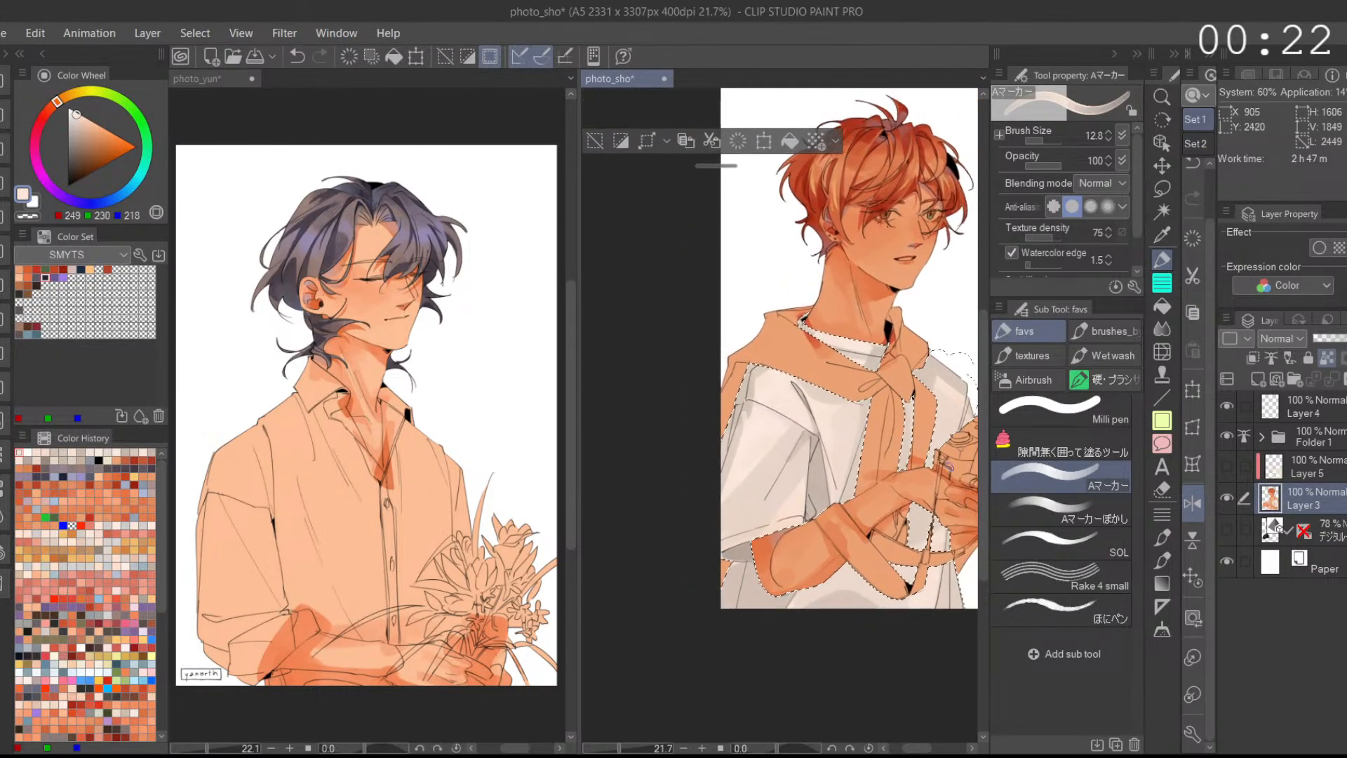
left_click(1200, 583)
left_click_drag(897, 539, 832, 424)
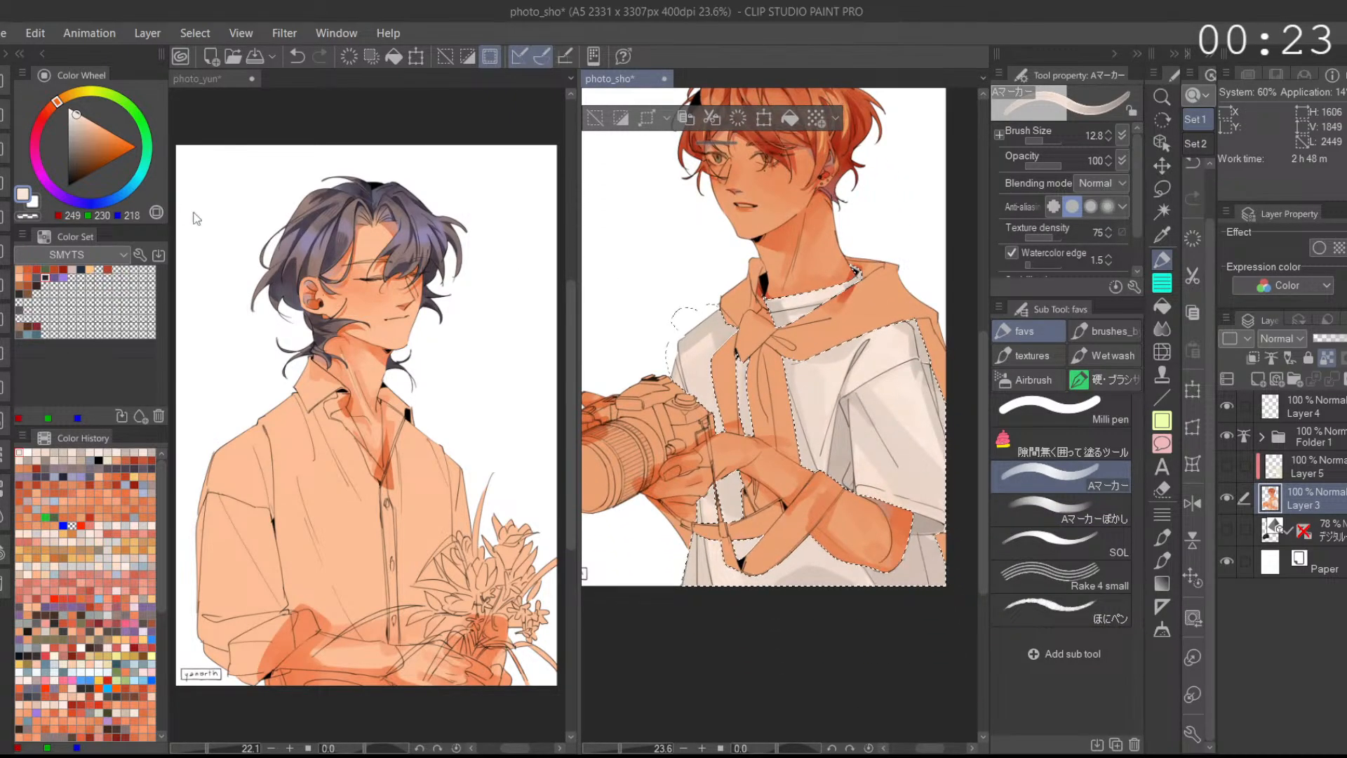
Step: Shade the shirt's side around the sleeve opening with sampled RGB 198, 180, 169
left_click_drag(881, 494, 828, 481)
left_click(877, 510, "alt")
left_click_drag(877, 537, 888, 558)
scroll(897, 481, "up", 2)
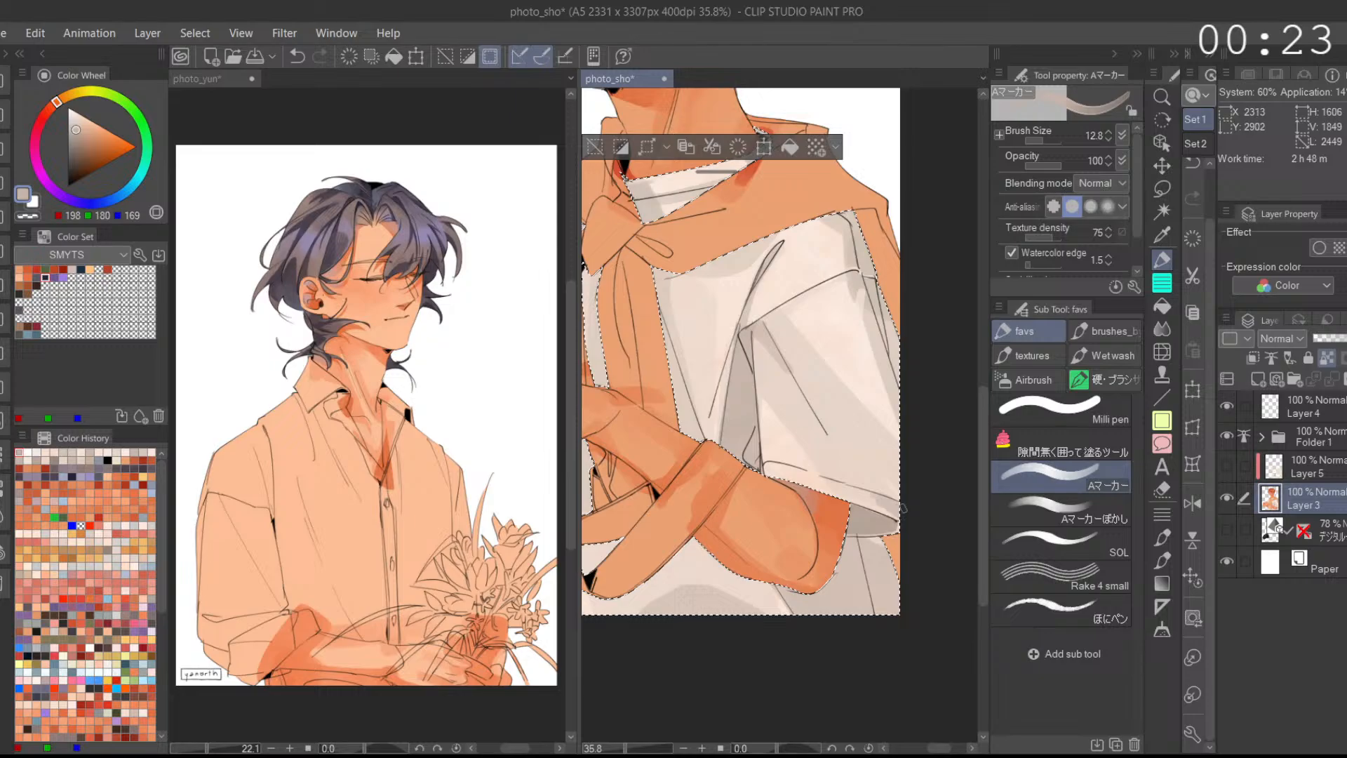
scroll(901, 506, "down", 2)
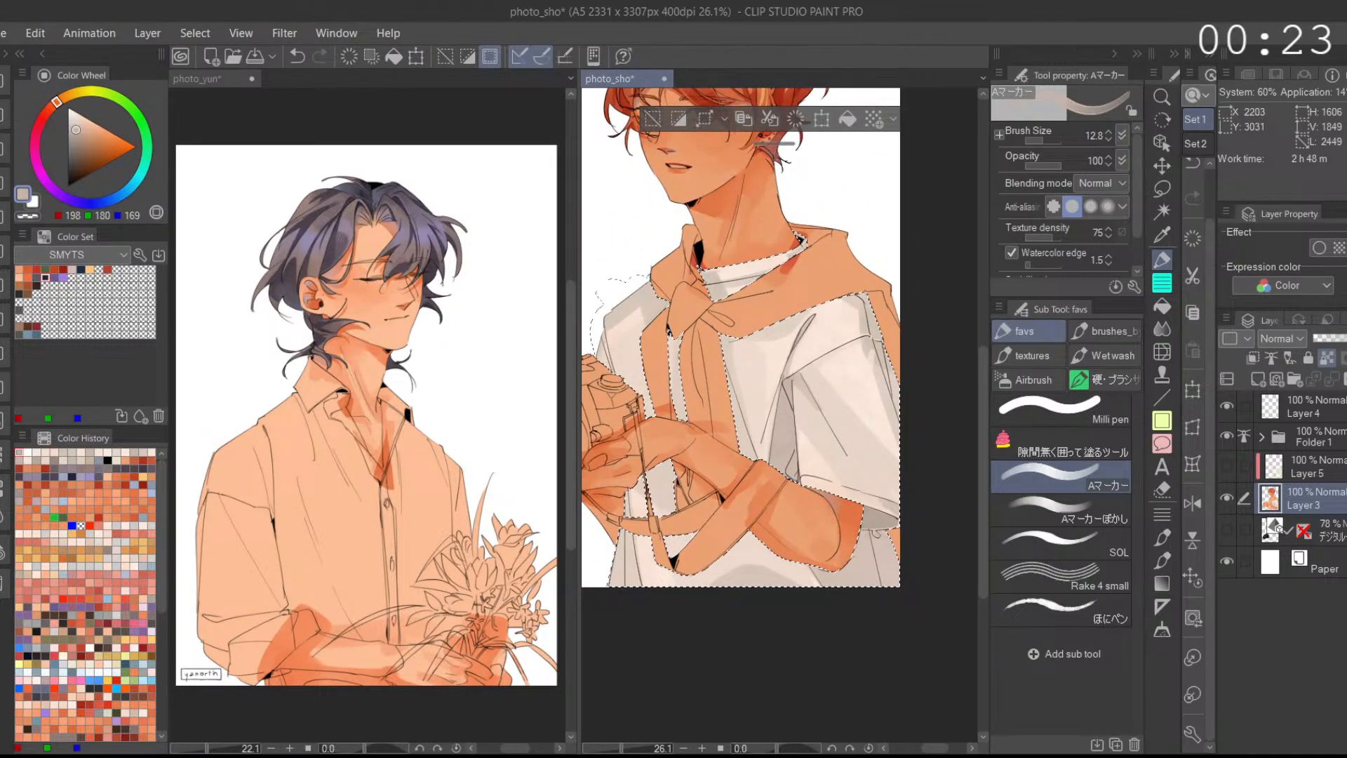
Step: Pick muted blue RGB 139, 152, 164, set the brush size to 64.4 and tint the chest beside the sweater knot, undoing the excess stroke
left_click(77, 137)
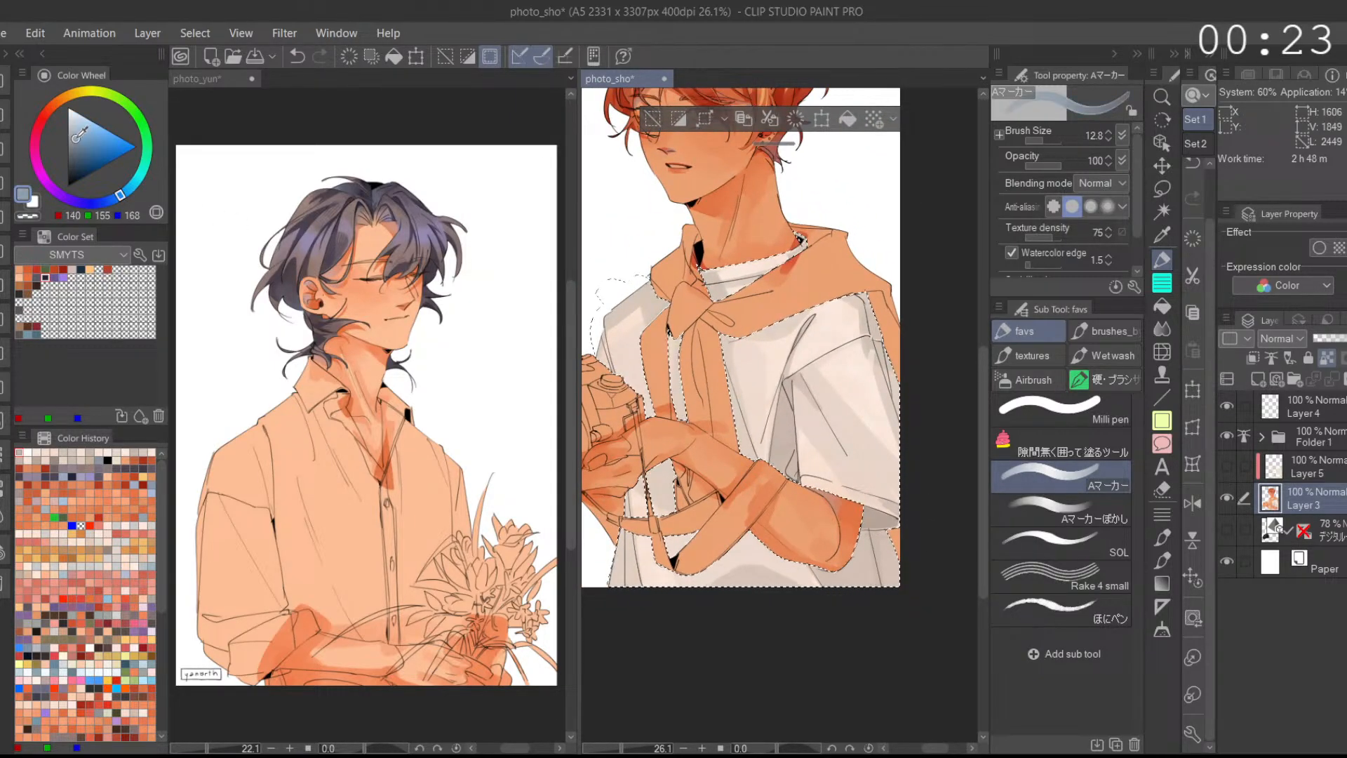
left_click(1050, 140)
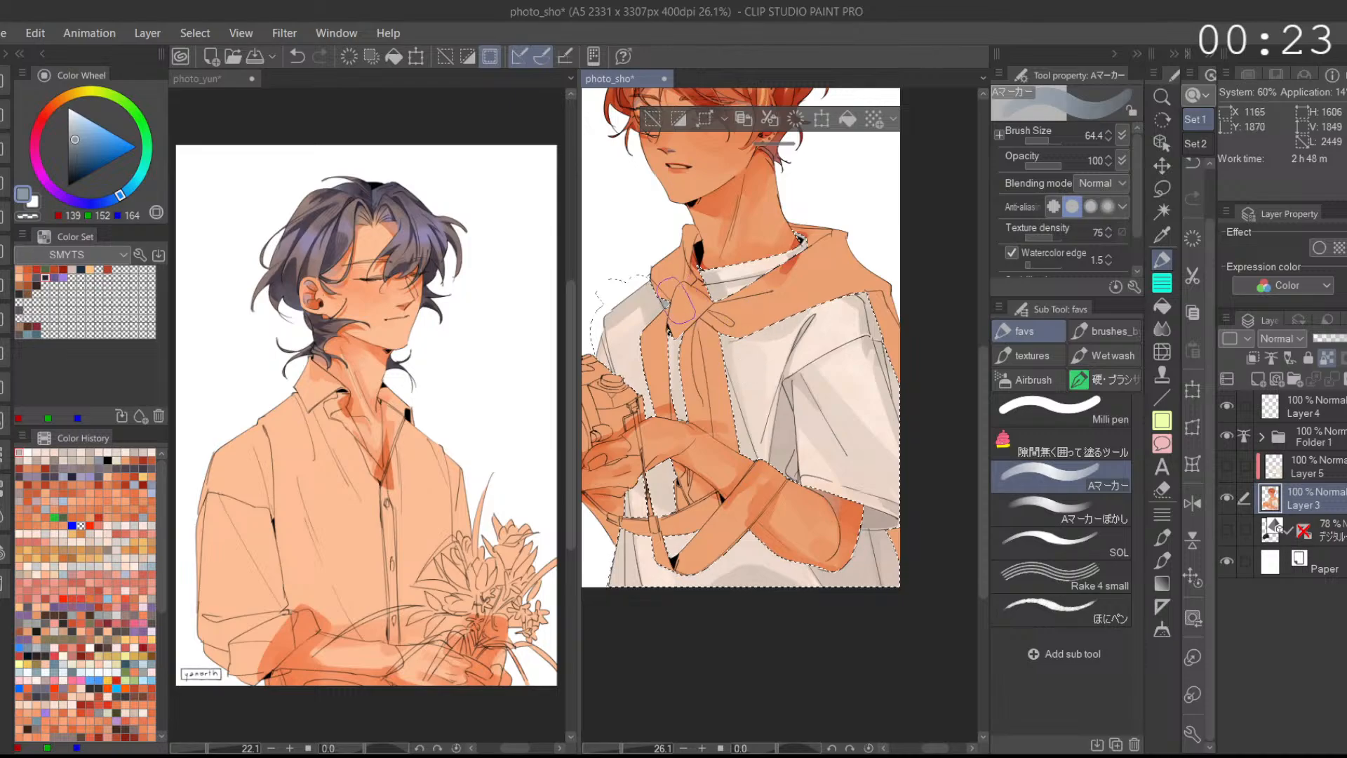
left_click_drag(679, 306, 701, 337)
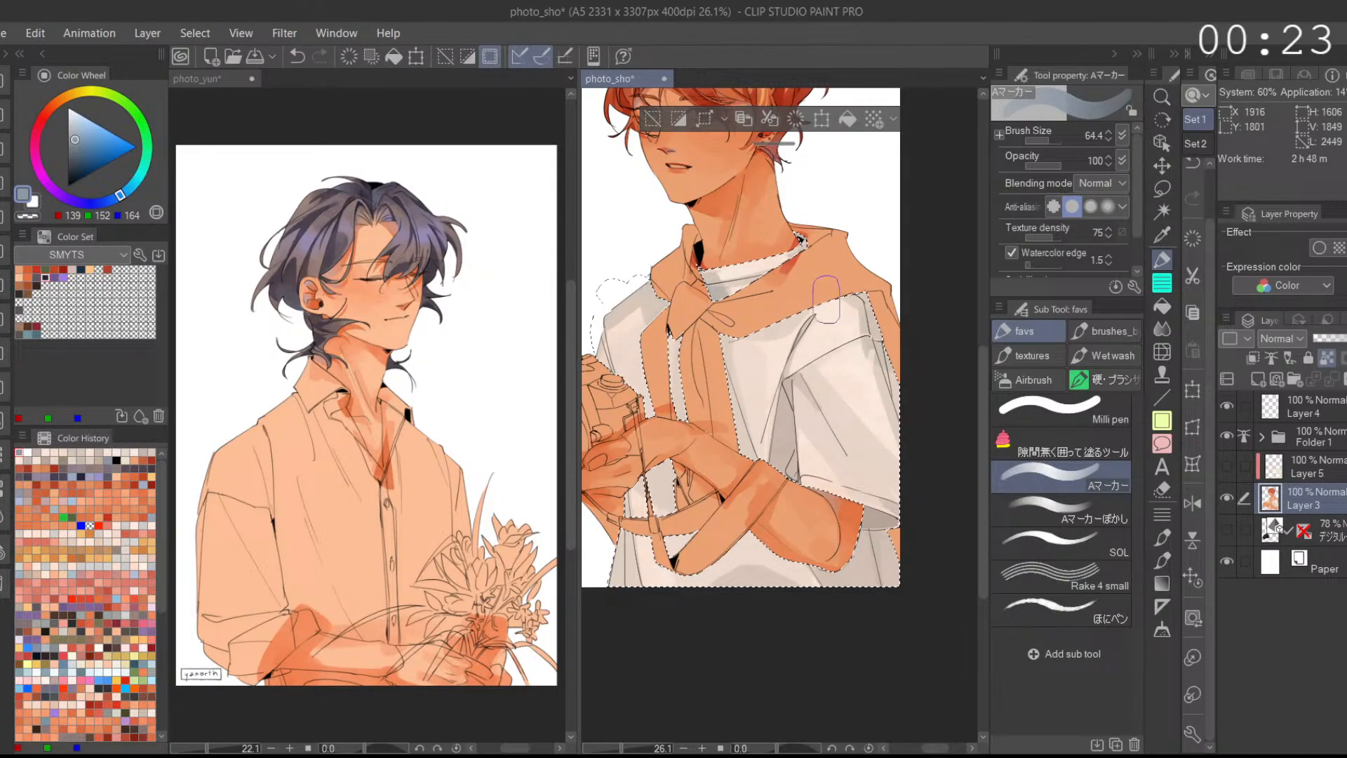
mouse_move(728, 335)
left_mouse_down()
mouse_move(718, 453)
mouse_move(739, 395)
mouse_move(723, 344)
mouse_move(715, 428)
mouse_move(715, 379)
mouse_move(756, 405)
mouse_move(748, 457)
left_mouse_up()
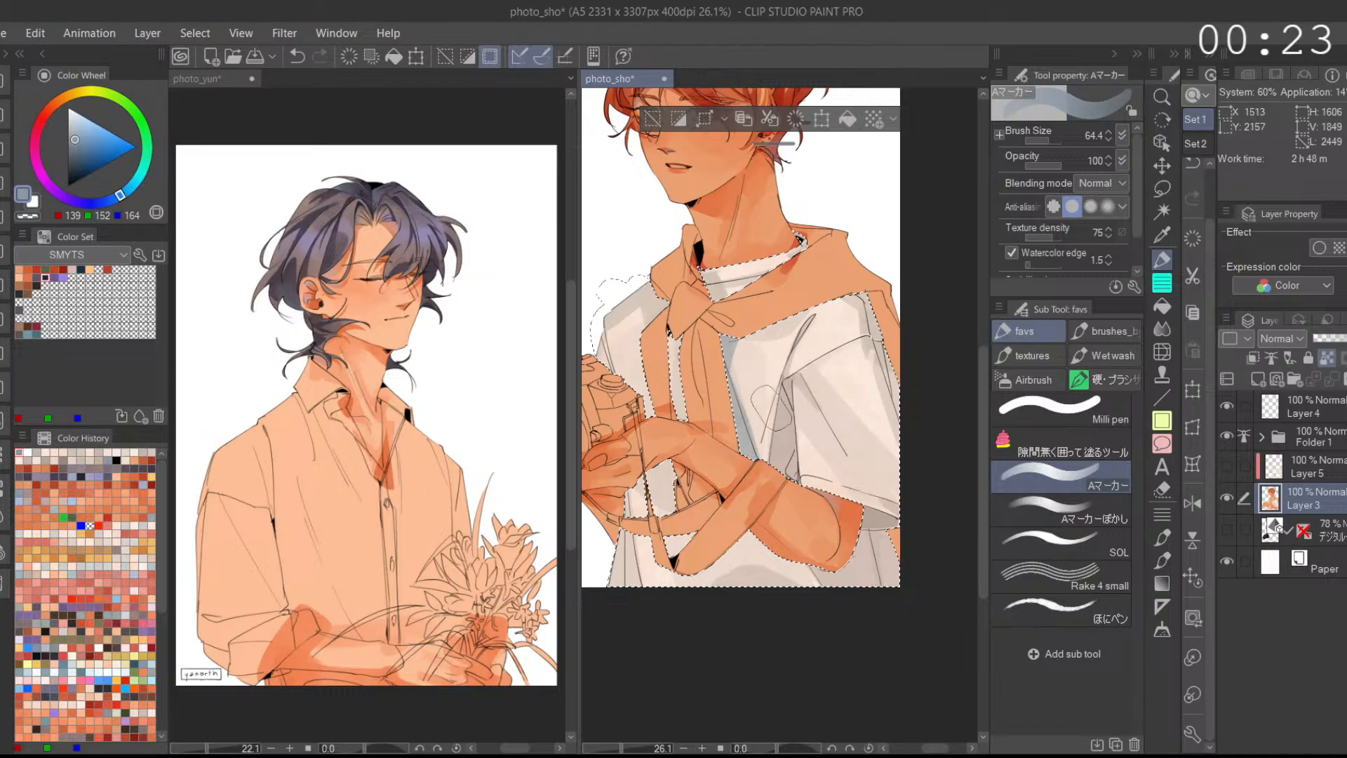
key("ctrl+z")
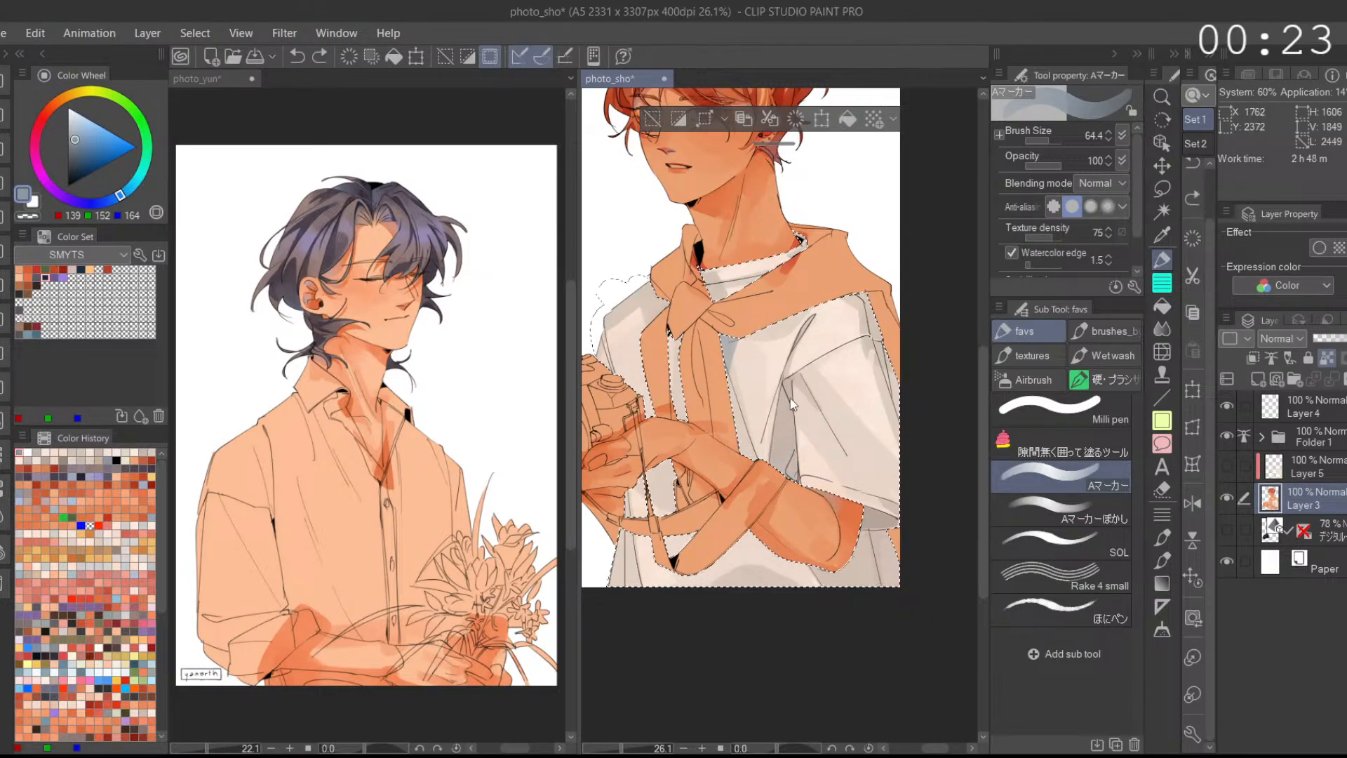
Step: Paint the muted blue into the armpit fold and blend it downward with the Aマーカーぼかし brush
scroll(790, 401, "up", 4)
mouse_move(790, 382)
left_mouse_down()
mouse_move(788, 454)
mouse_move(793, 393)
mouse_move(814, 372)
left_mouse_up()
left_click(1091, 515)
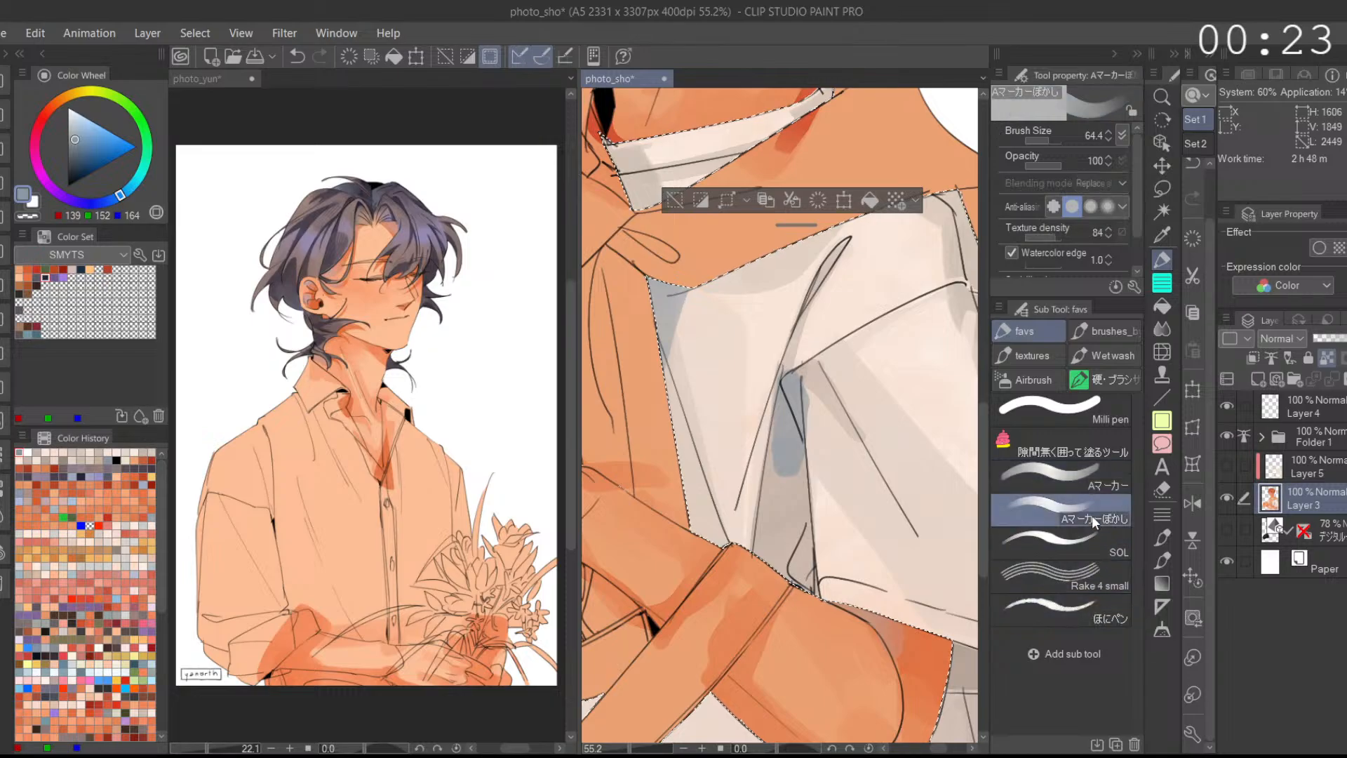
scroll(791, 420, "up", 2)
left_click_drag(789, 453, 768, 538)
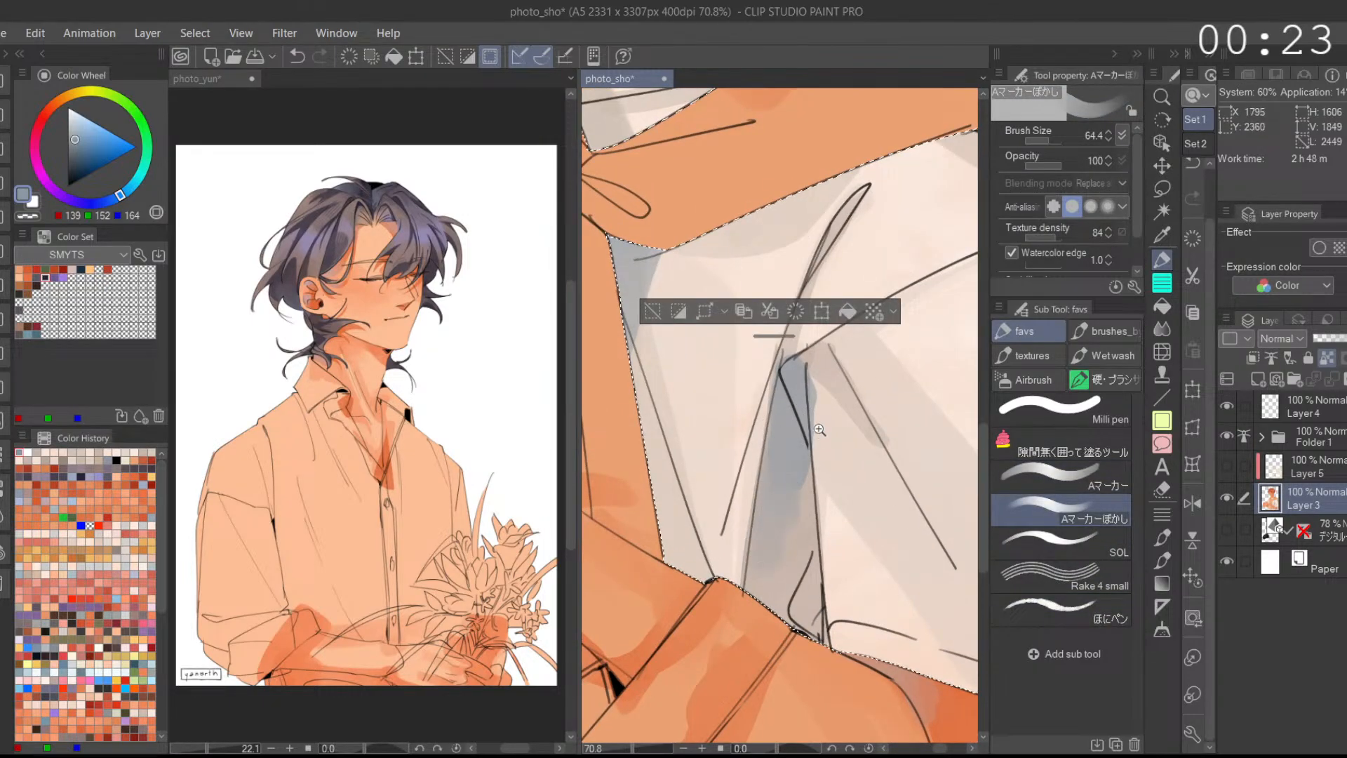
scroll(820, 430, "down", 2)
Step: Refine the armpit fold's edge with the Aマーカー brush at size 5.7, using sampled RGB 231, 213, 201
left_click(1066, 477)
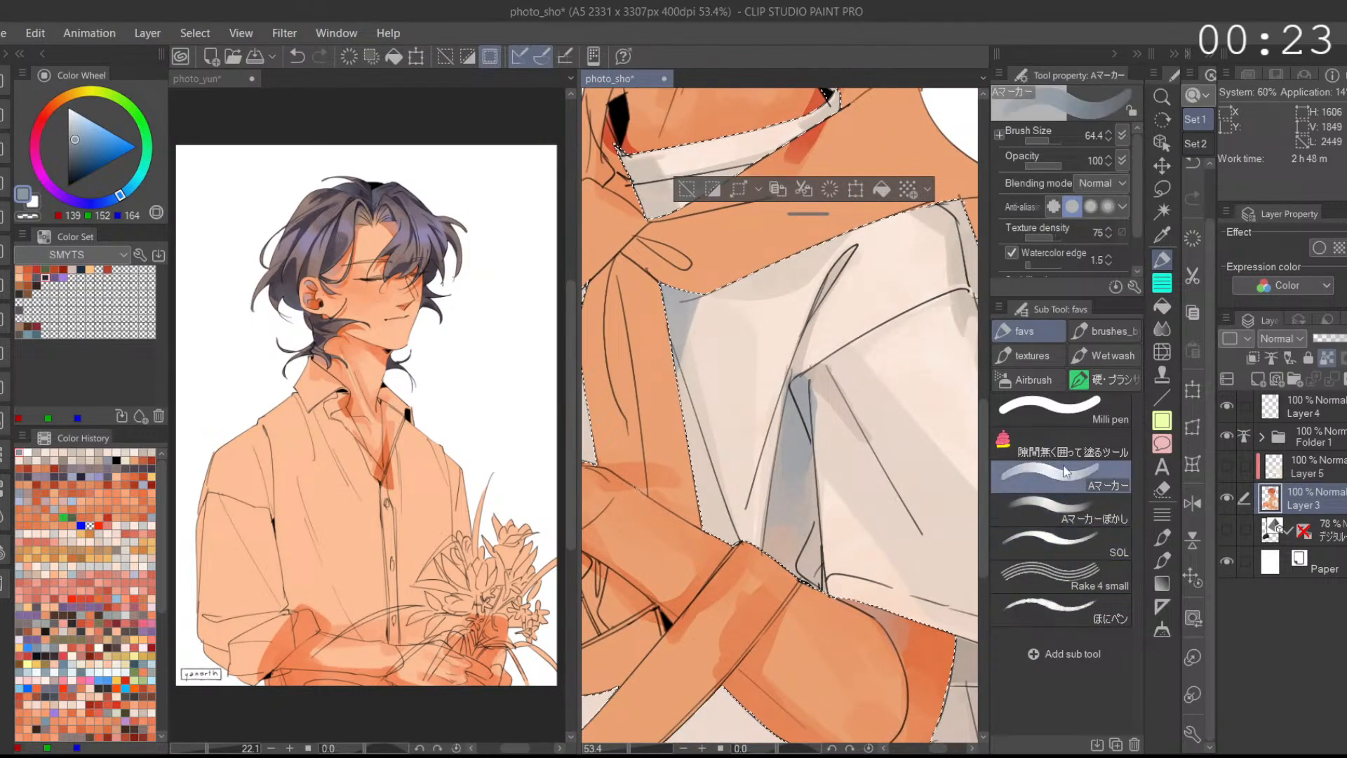
left_click(824, 429, "alt")
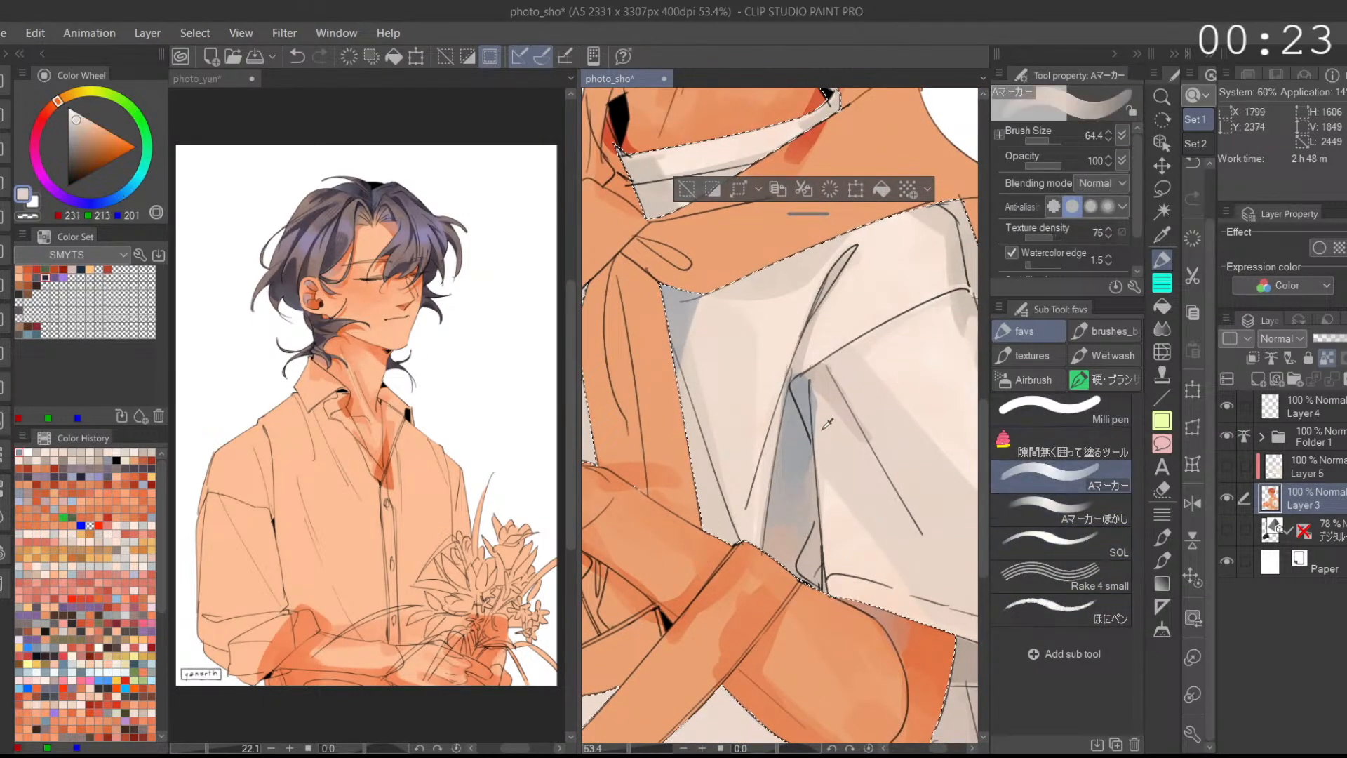
left_click(1039, 142)
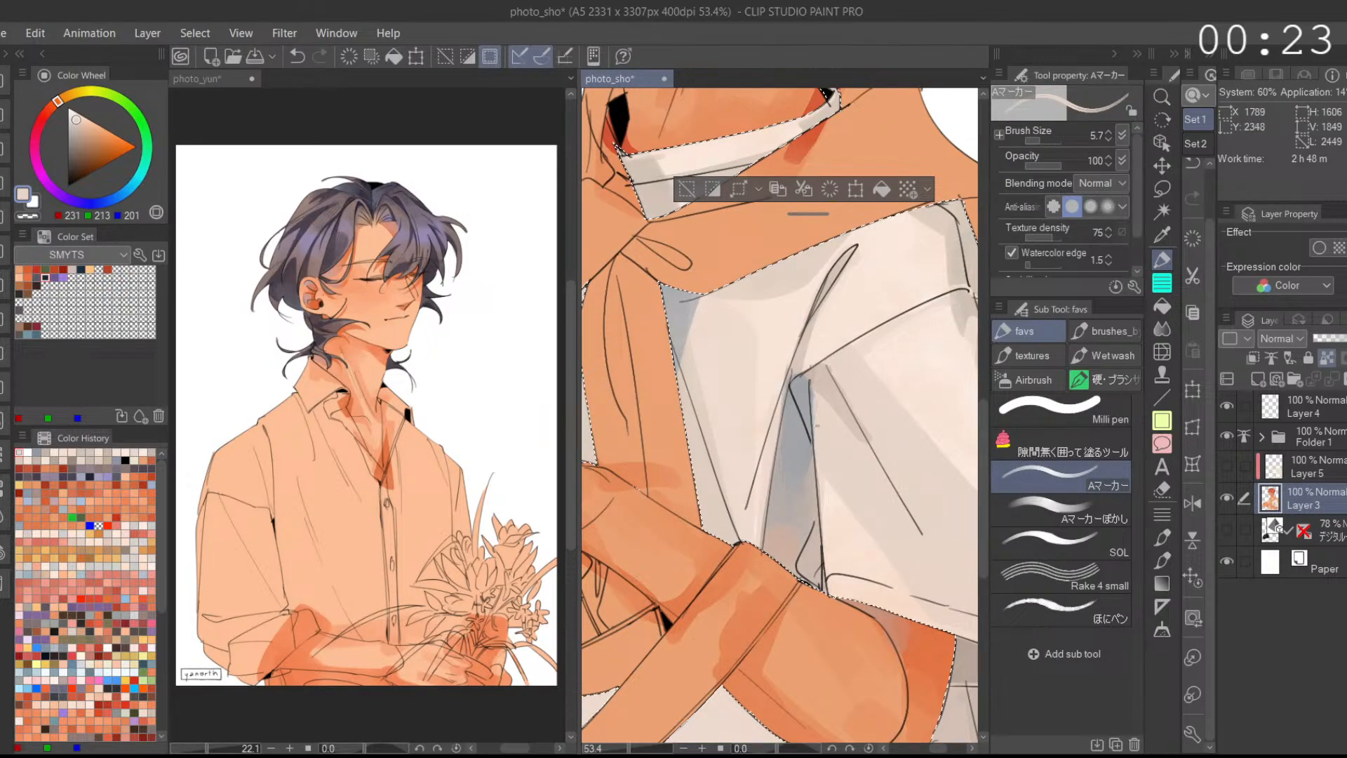
scroll(870, 363, "down", 2)
Step: Set the brush size to 78.8 and shade the chest and shoulder beneath the draped sweater with sampled RGB 157, 161, 166
left_click(778, 414, "alt")
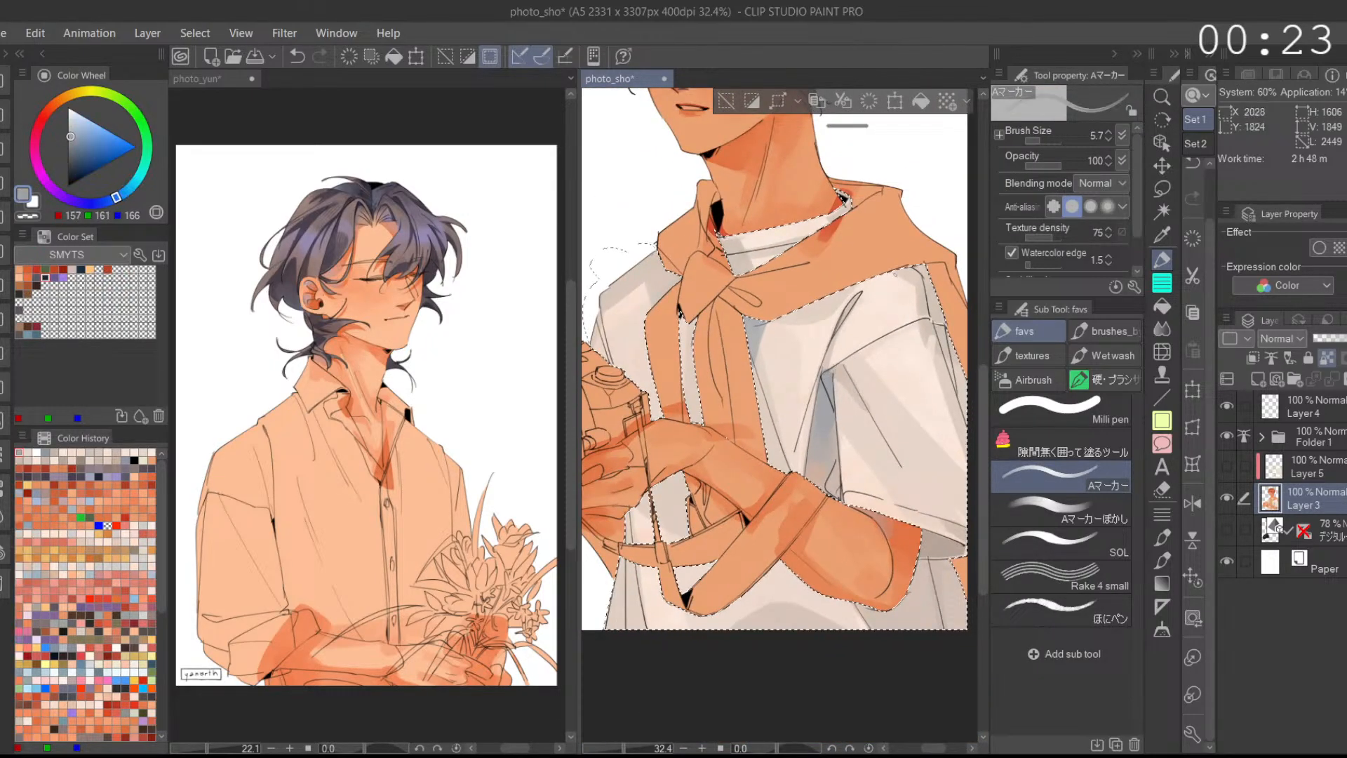
left_click(1049, 142)
mouse_move(813, 277)
left_mouse_down()
mouse_move(747, 330)
mouse_move(785, 296)
left_mouse_up()
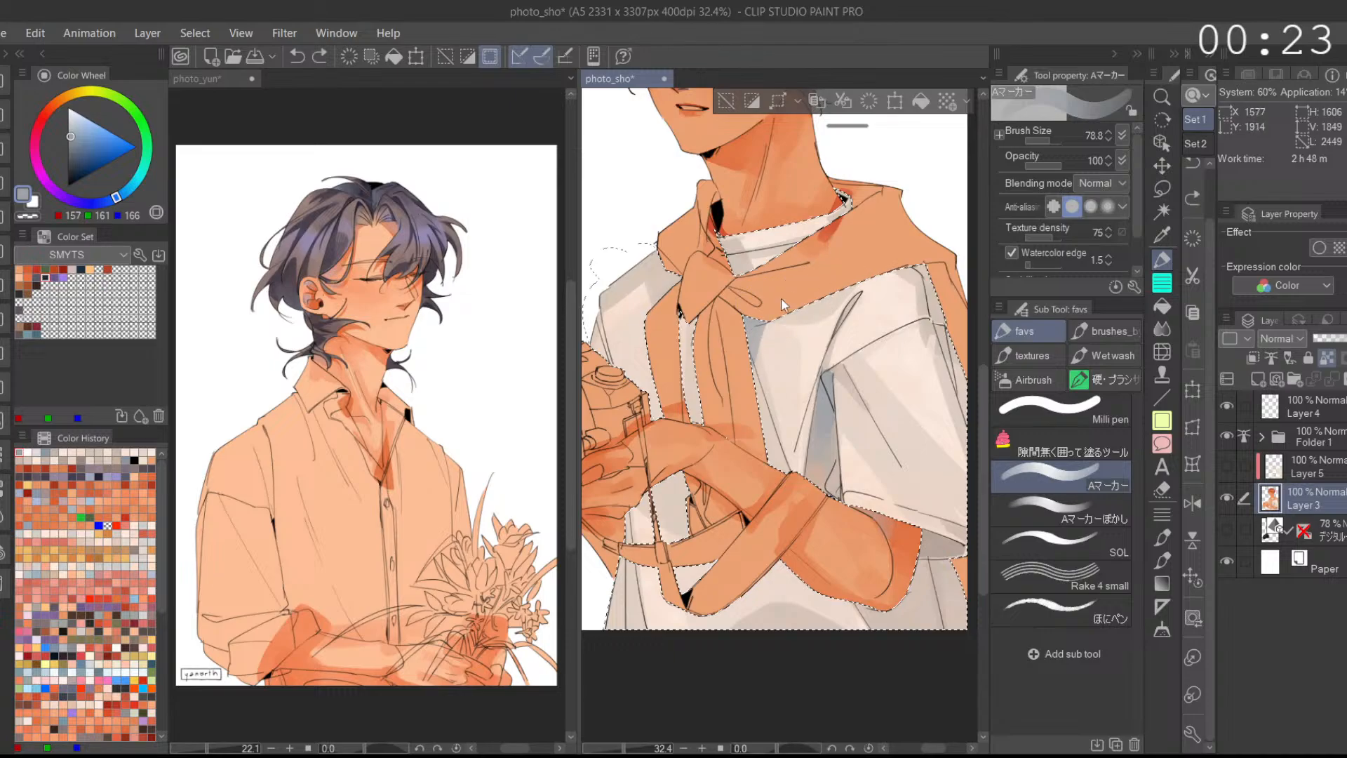
left_click_drag(925, 294, 945, 273)
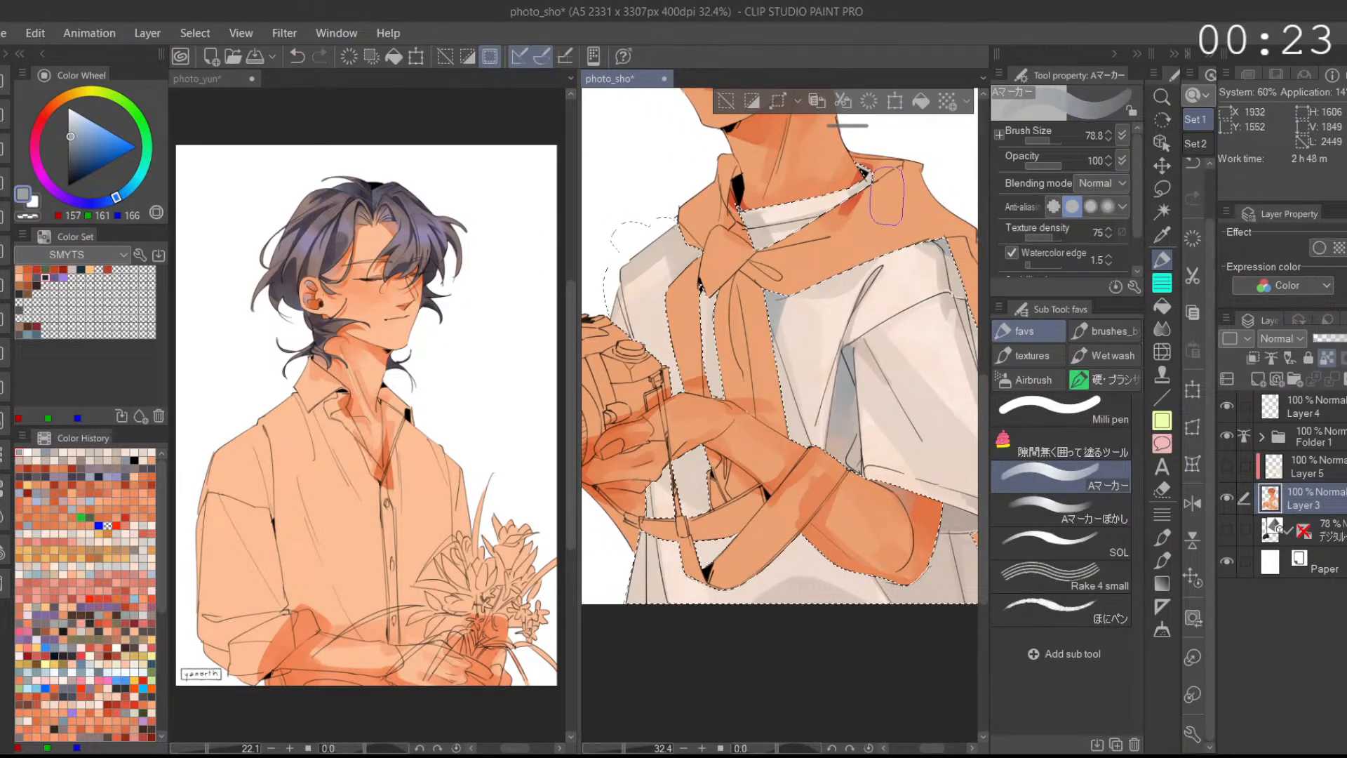
Step: Undo the stroke near the collar and extend the blue-grey shadow between the sweater sleeves and over the lower shirt
mouse_move(747, 223)
left_mouse_down()
mouse_move(758, 252)
mouse_move(807, 258)
mouse_move(754, 251)
left_mouse_up()
key("ctrl+z")
left_click_drag(779, 302, 774, 347)
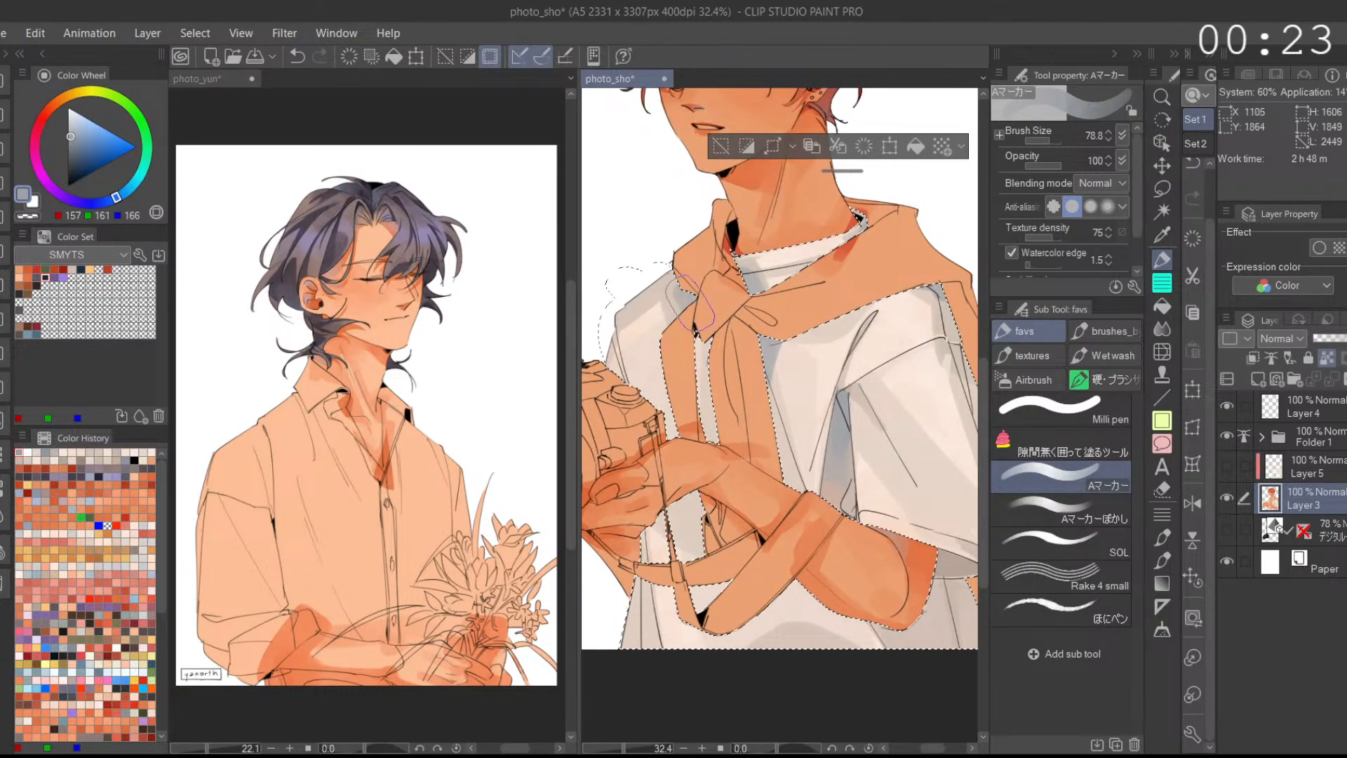
scroll(734, 330, "down", 1)
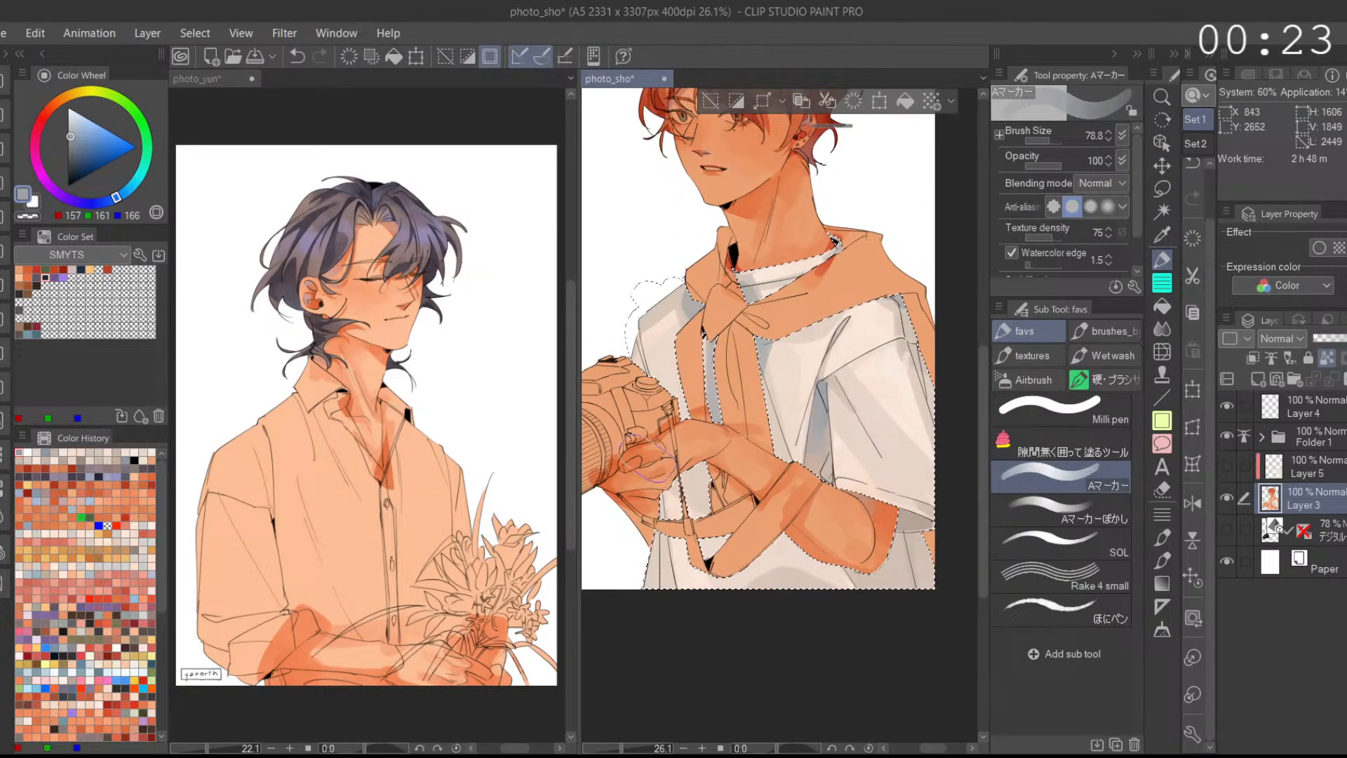
left_click_drag(771, 496, 731, 426)
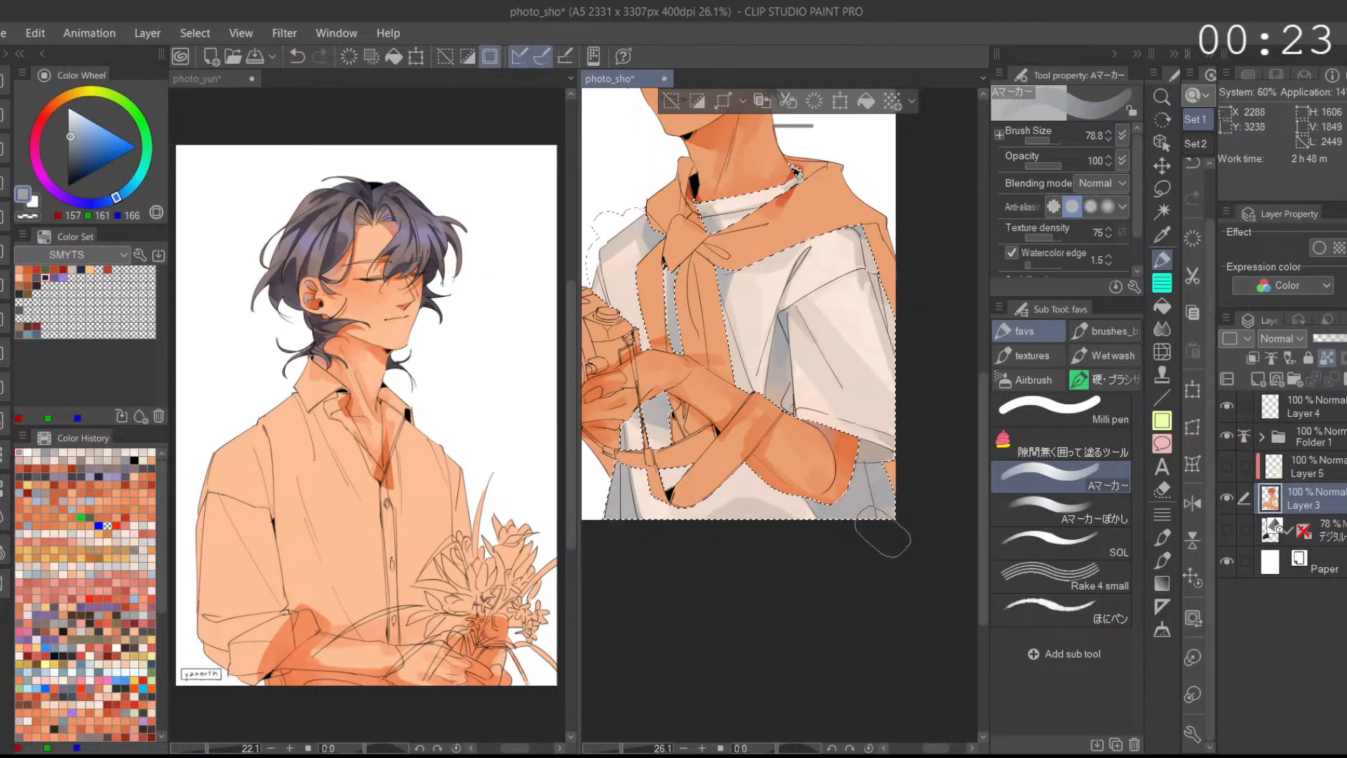
Step: In a mirrored view, fill the sleeve opening with RGB 112, 117, 123 at brush size 52.6 and retouch the hem with RGB 241, 218, 202
left_click(838, 487, "alt")
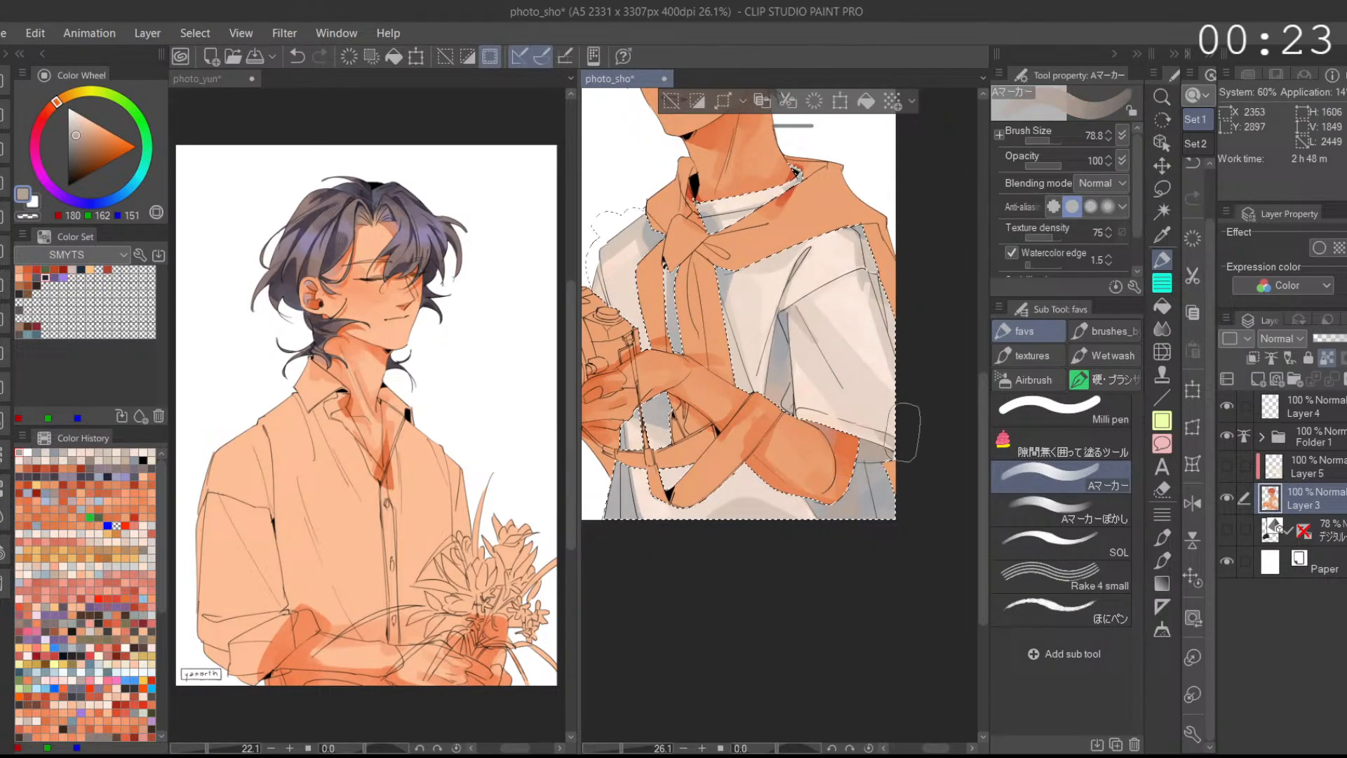
scroll(892, 453, "down", 1)
scroll(893, 453, "up", 2)
left_click(114, 198)
left_click_drag(78, 139, 70, 149)
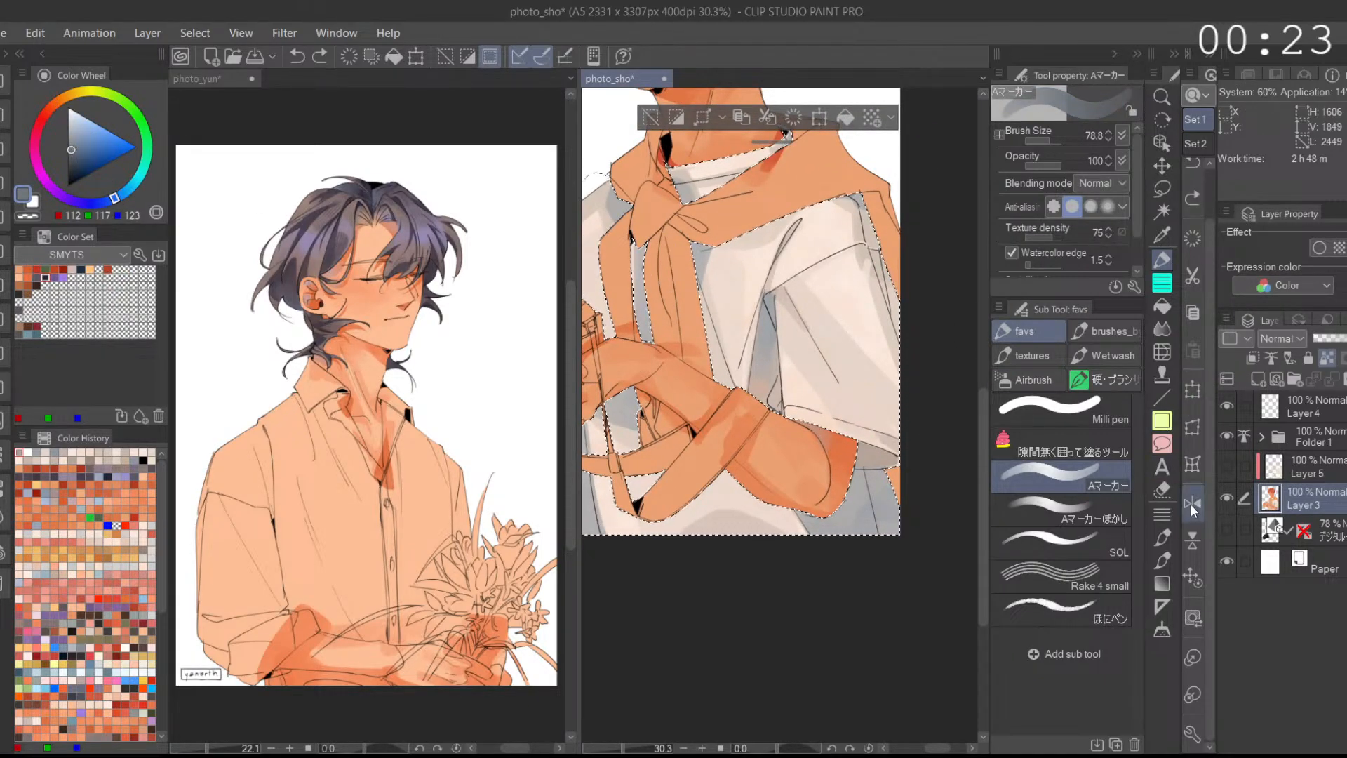
left_click(1192, 503)
left_click(1044, 140)
scroll(676, 445, "up", 5)
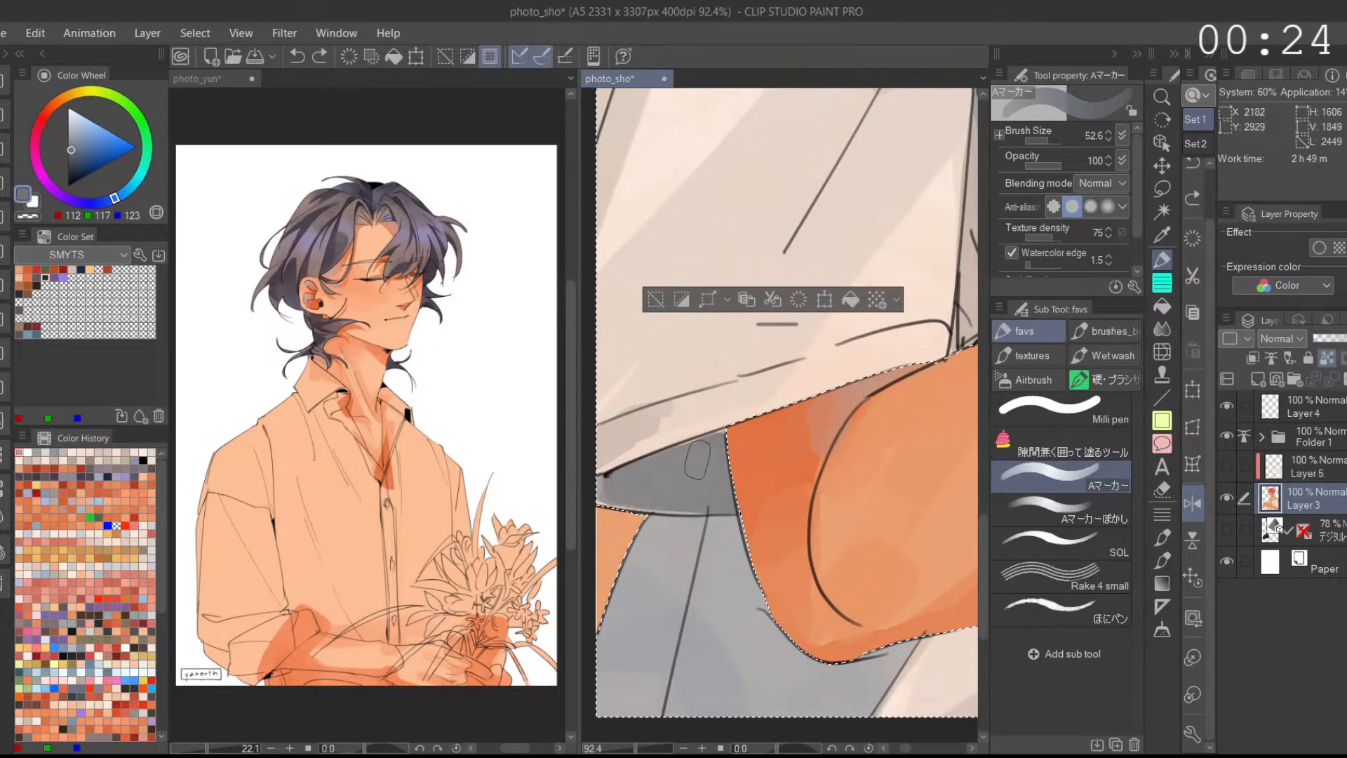
left_click_drag(607, 488, 617, 491)
left_click(665, 433, "alt")
left_click_drag(663, 426, 656, 442)
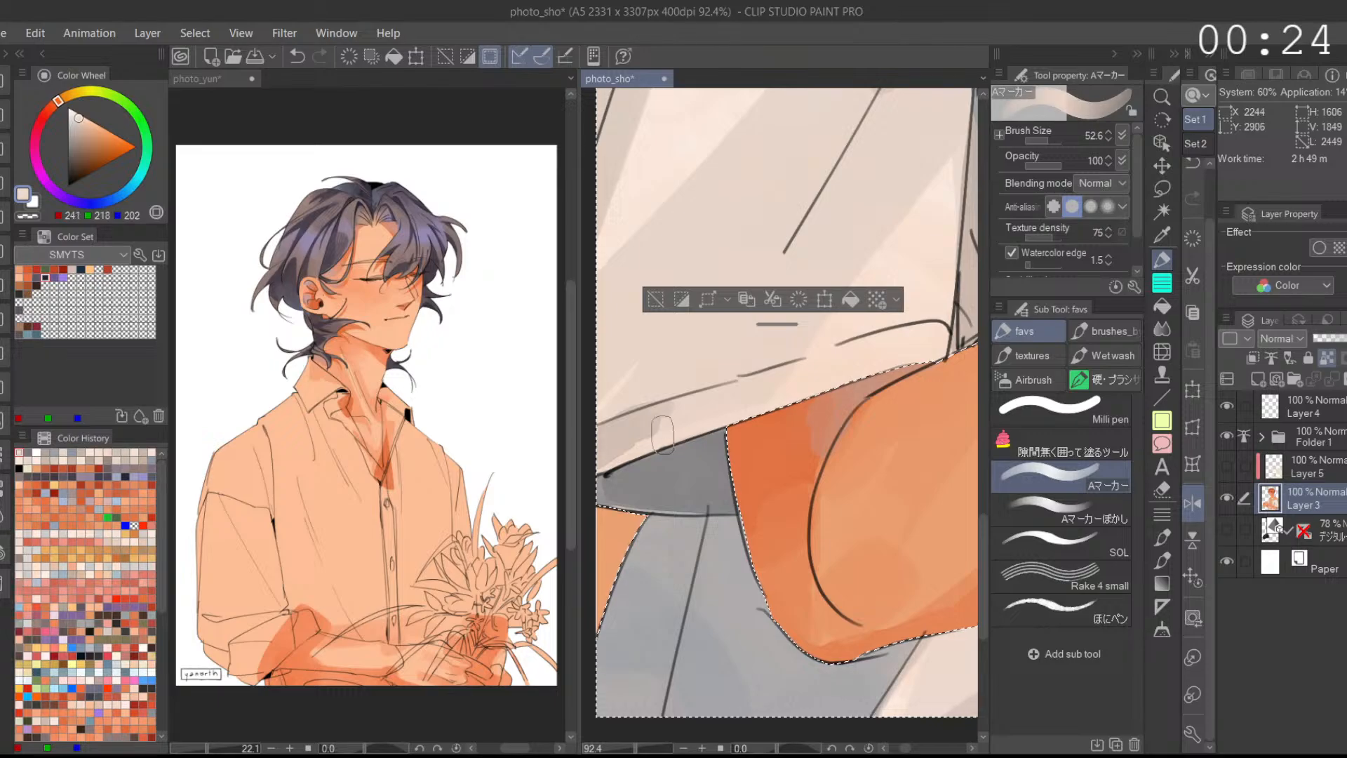
Step: Set the brush size to 5.7 and line the lower edge of the sleeve opening with RGB 241, 218, 202, reworking the stroke
left_click(1045, 139)
left_click(1040, 140)
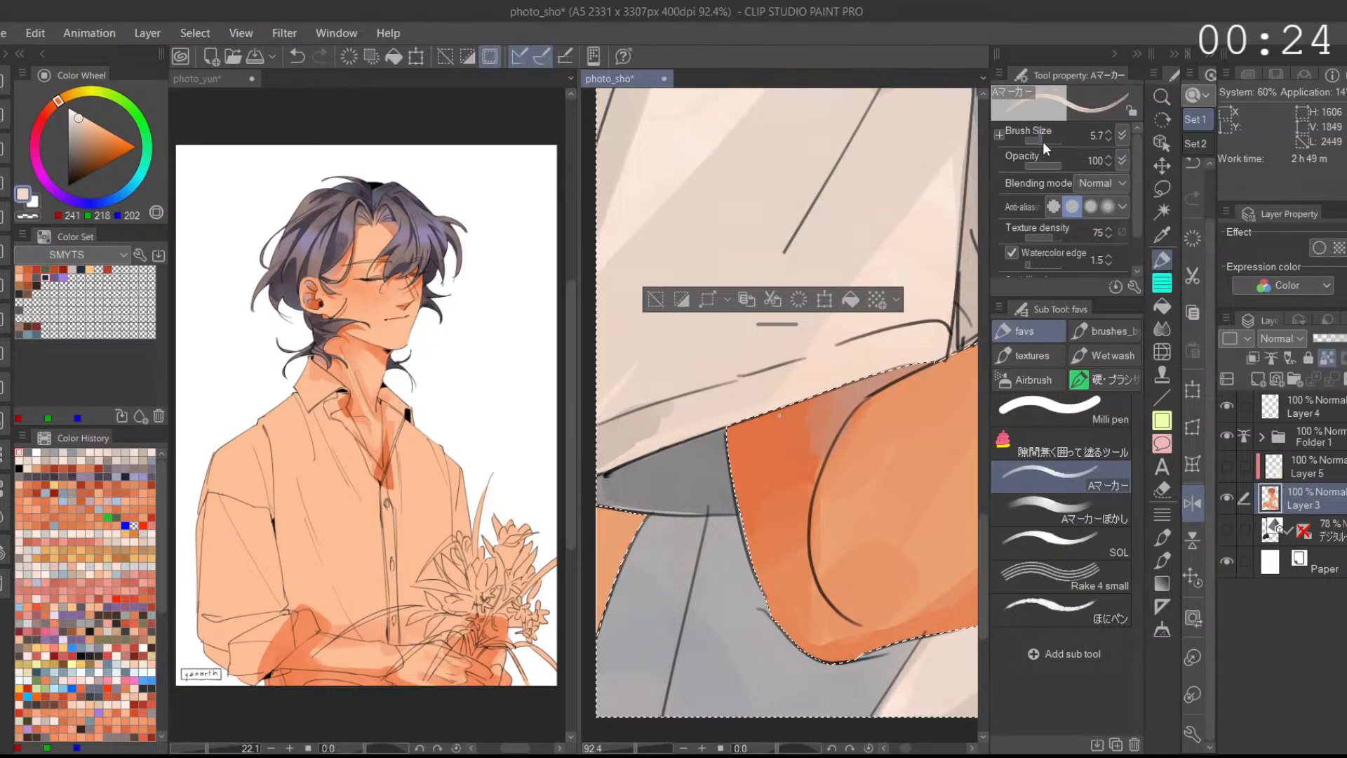
key("ctrl+z")
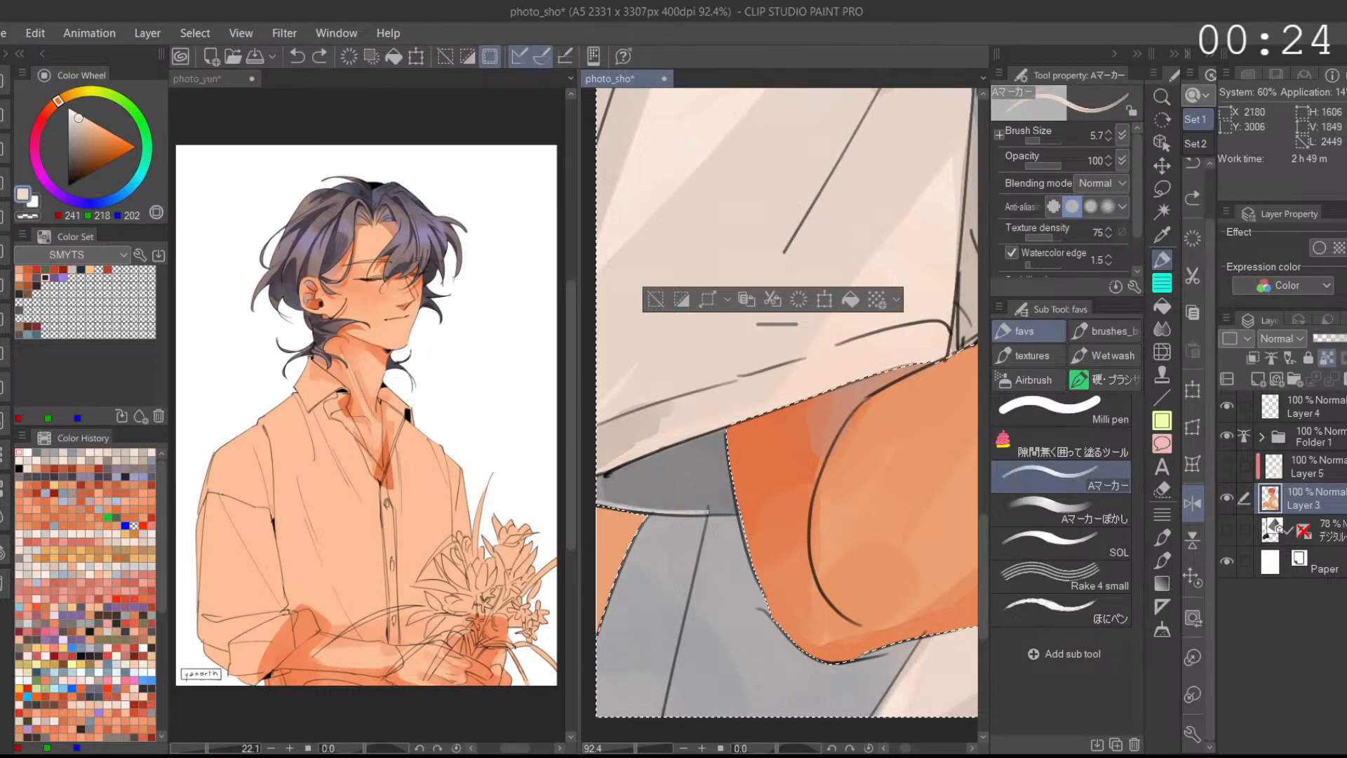
left_click_drag(691, 512, 594, 505)
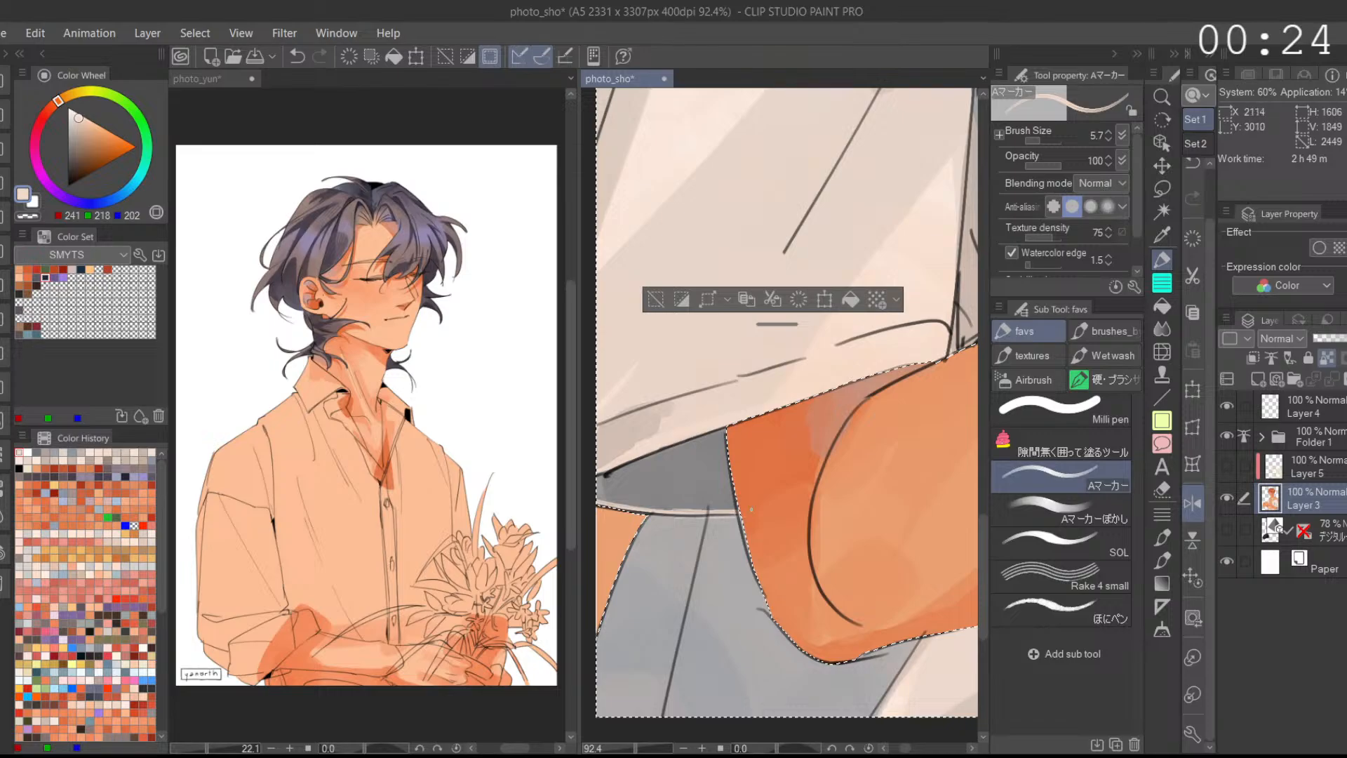
key("ctrl+z")
Step: Set the brush size to 96.5 and shade the lower shirt below the elbow with sampled RGB 216, 197, 185, undoing the last stroke
scroll(786, 400, "down", 5)
scroll(772, 639, "down", 3)
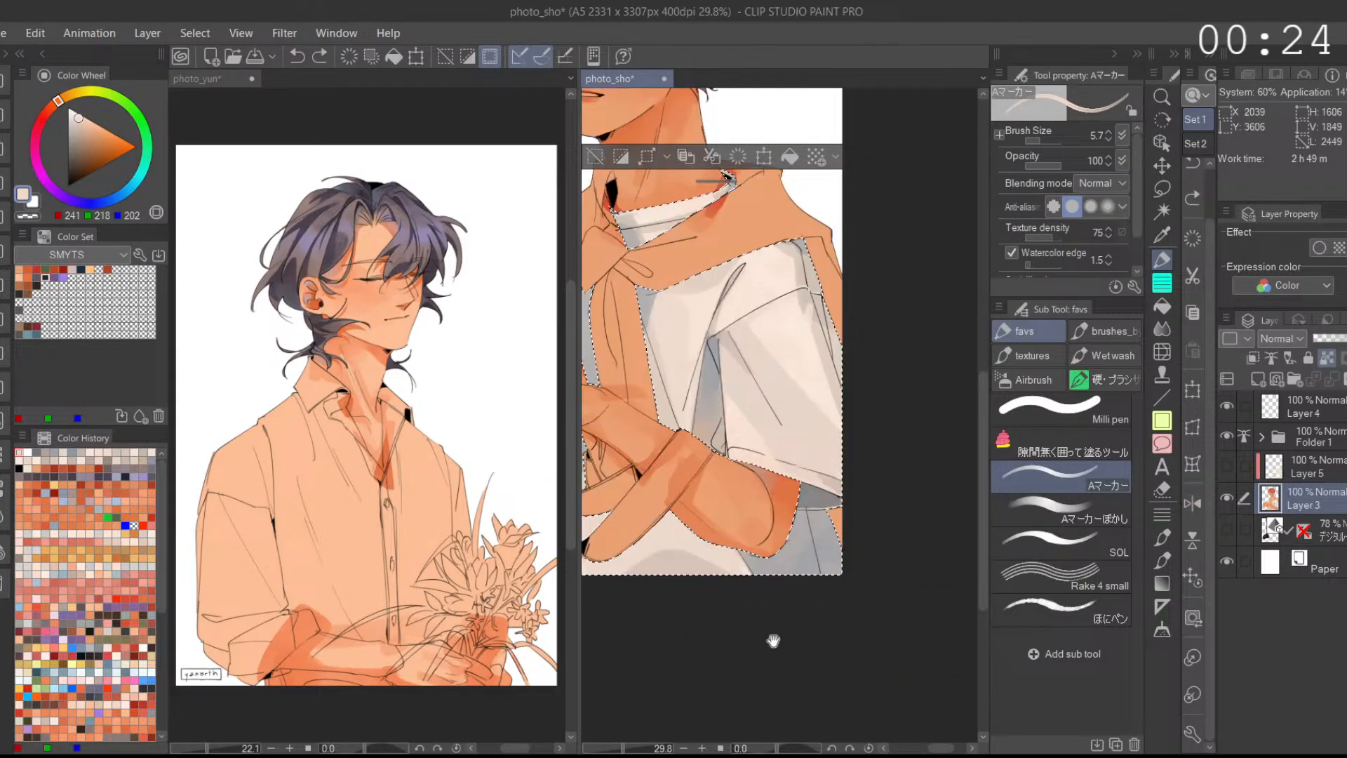
left_click(785, 554, "alt")
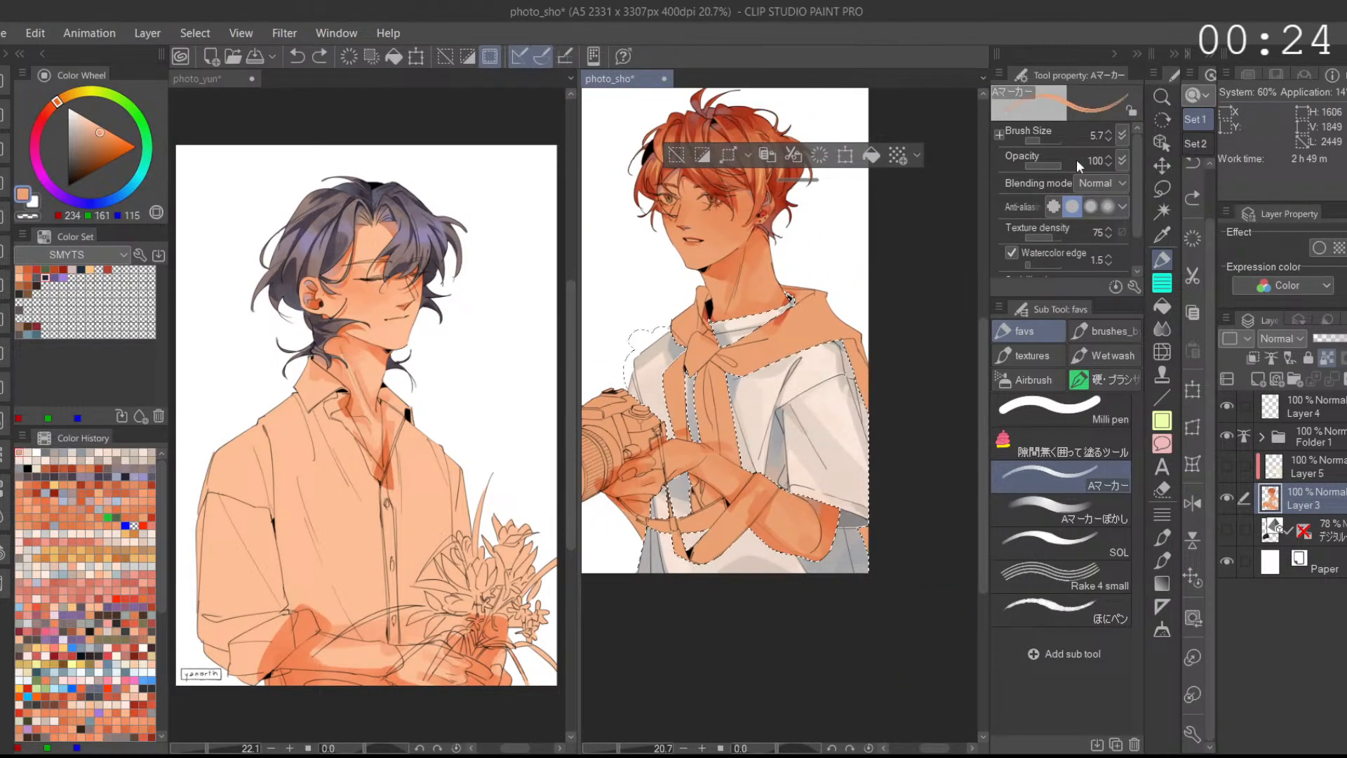
left_click(1050, 140)
left_click(765, 563, "alt")
left_click(766, 562, "alt")
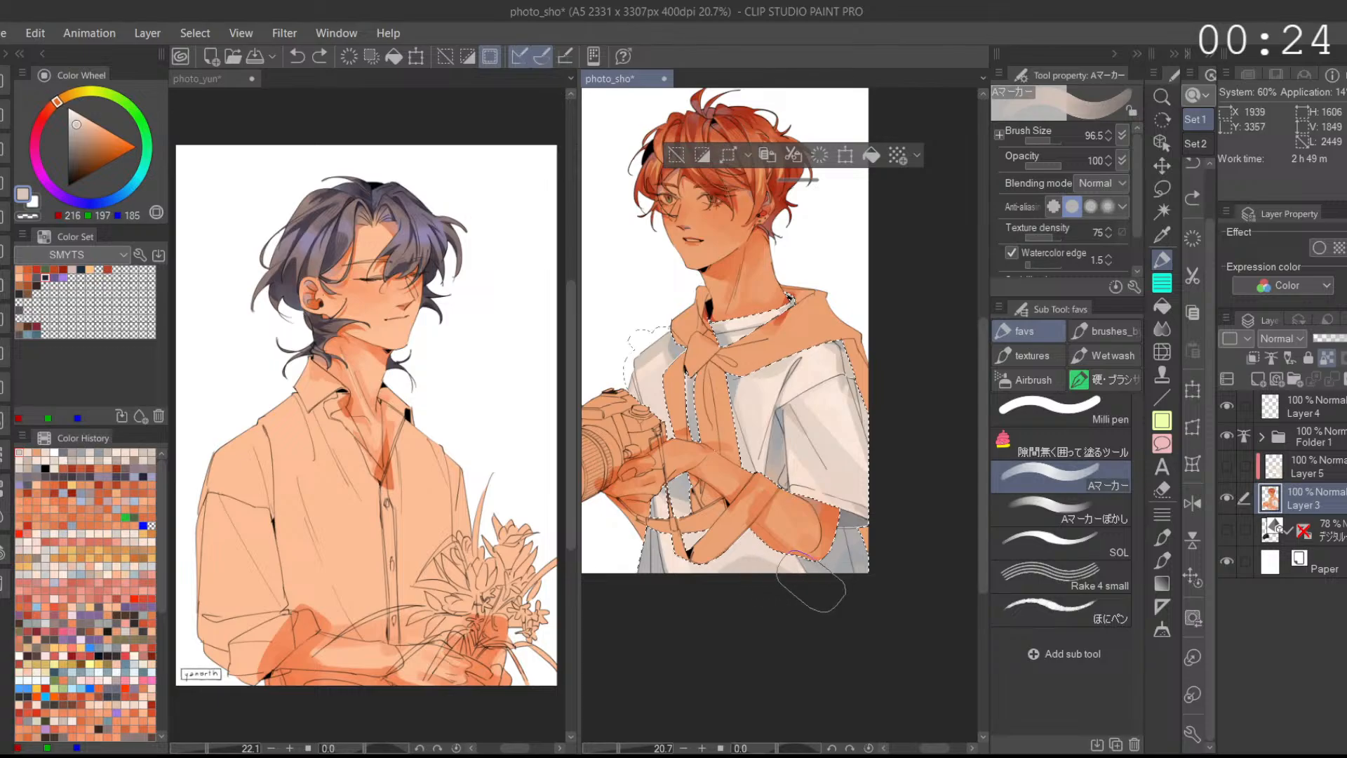
mouse_move(843, 559)
left_mouse_down()
mouse_move(869, 558)
mouse_move(904, 529)
mouse_move(872, 540)
mouse_move(894, 551)
mouse_move(912, 610)
left_mouse_up()
left_click(855, 536, "alt")
left_click(855, 535, "alt")
key("ctrl+z")
Step: Reduce the brush size to 28.7 and retouch the sleeve opening and lower shirt edge with sampled RGB 233, 214, 201 and 176, 172, 172
left_click_drag(1048, 139, 1036, 140)
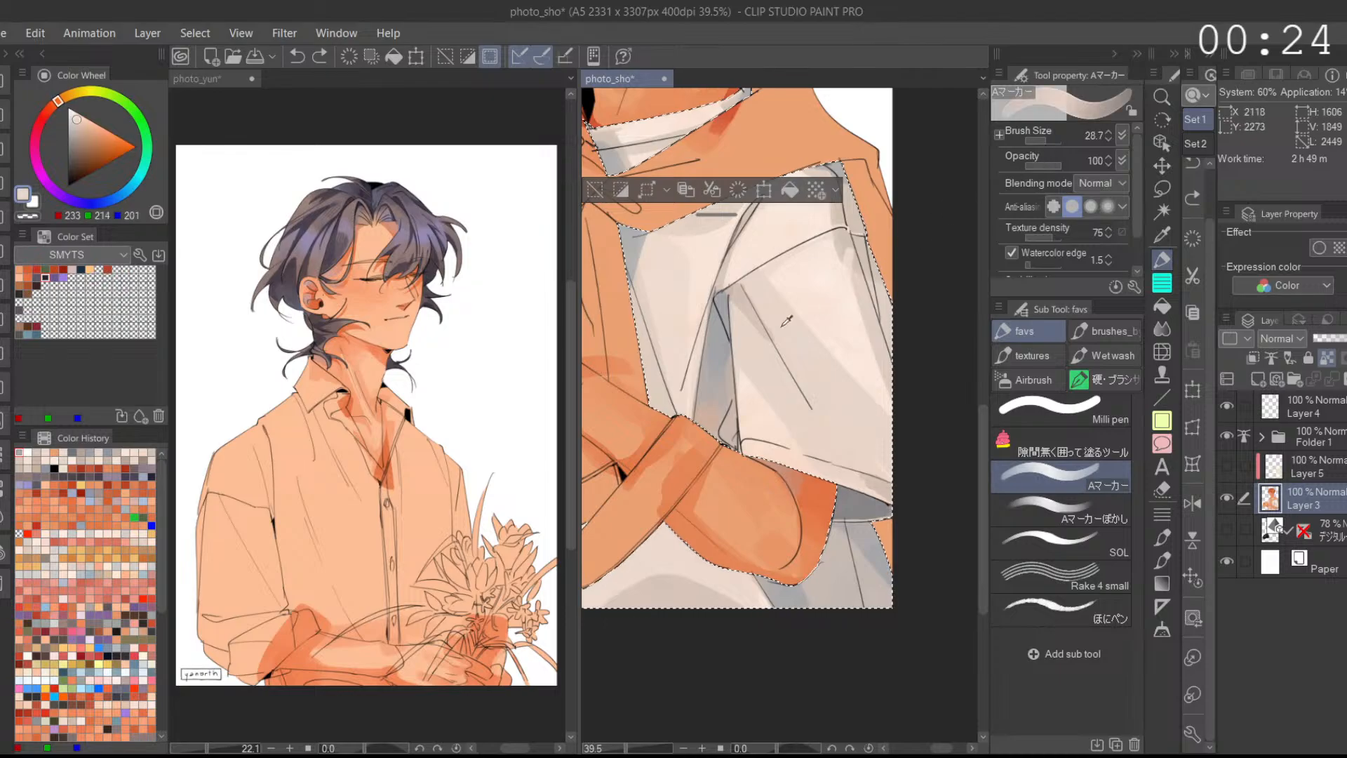
left_click(857, 533, "alt")
left_click_drag(877, 638, 880, 593)
left_click_drag(886, 489, 863, 493)
left_click_drag(892, 456, 889, 505)
left_click(843, 479, "alt")
left_click(872, 588, "alt")
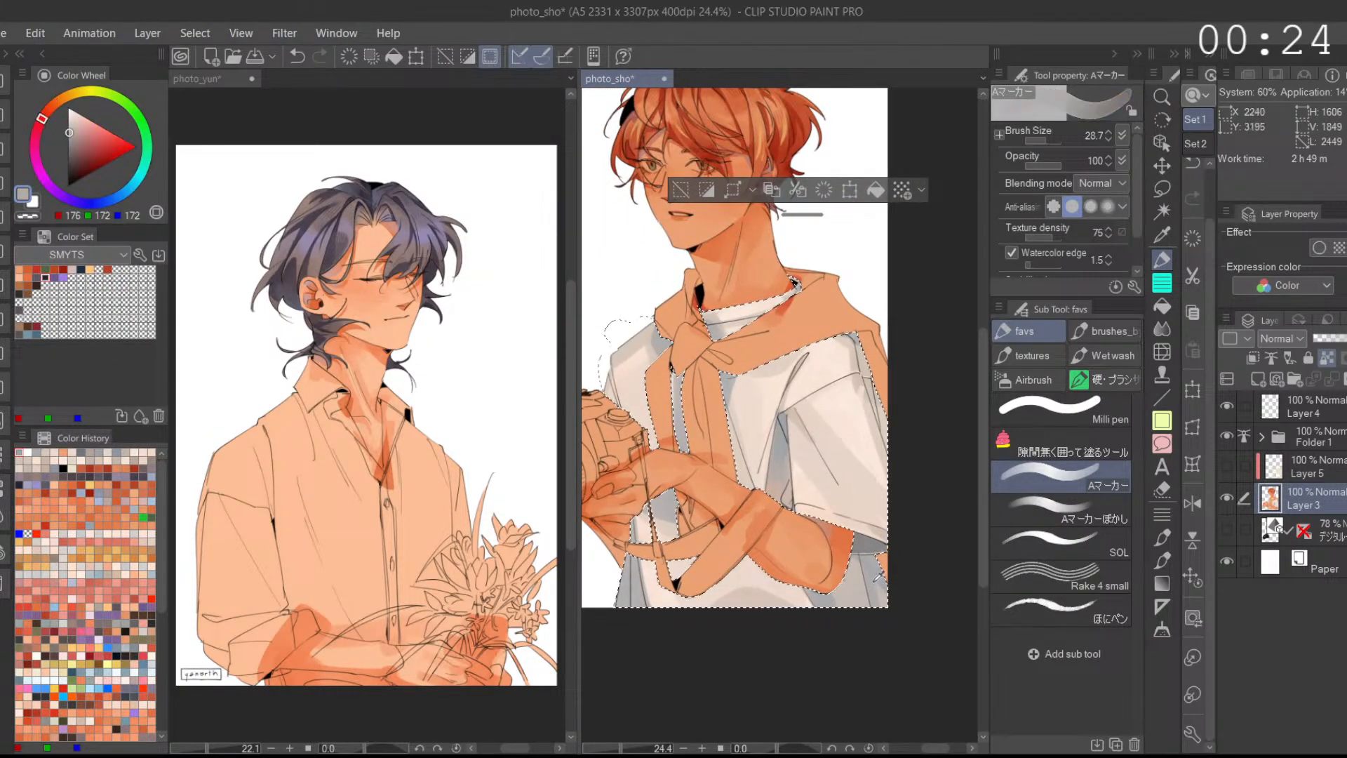
Step: Darken the sleeve's outer edge with sampled greys such as RGB 174, 169, 169, then undo the last stroke
left_click(871, 364, "alt")
mouse_move(877, 398)
left_mouse_down()
mouse_move(885, 425)
mouse_move(889, 385)
left_mouse_up()
left_click(855, 442, "alt")
left_click(880, 414, "alt")
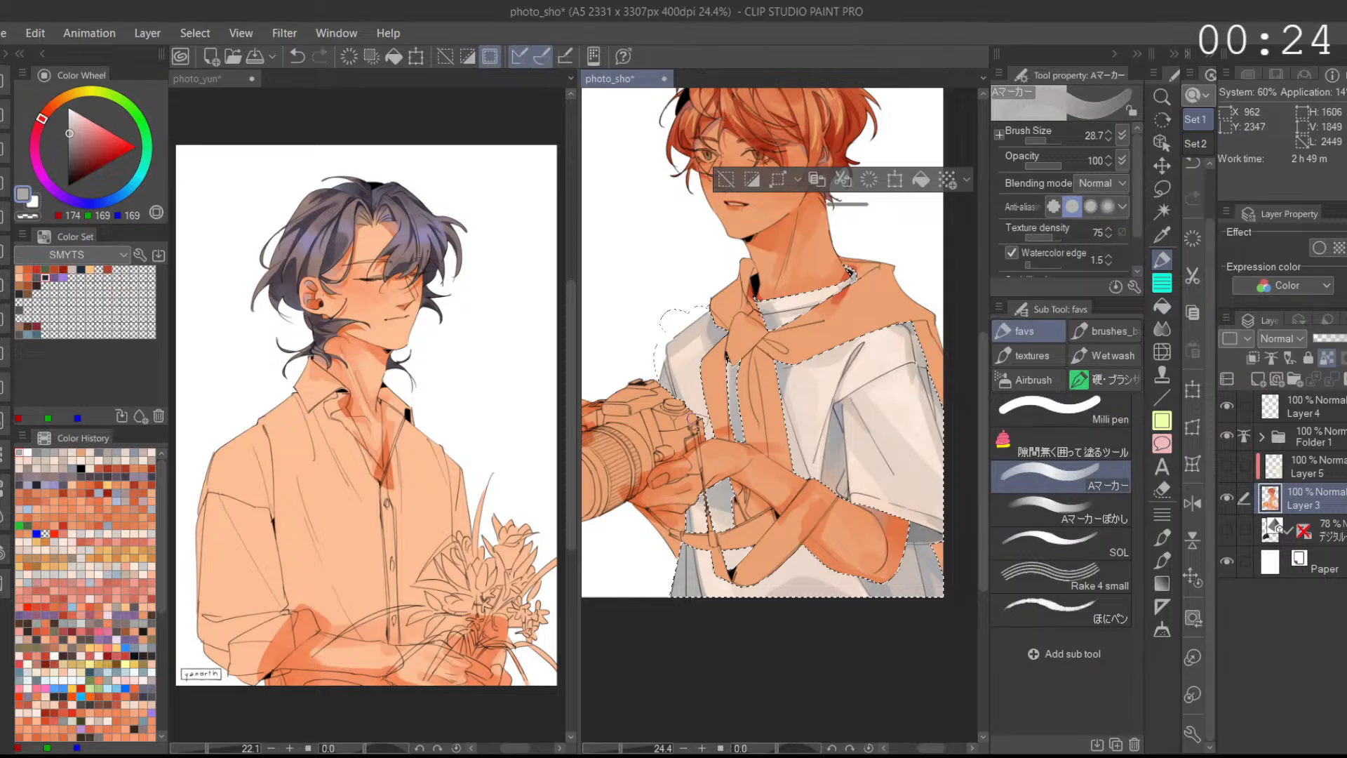
scroll(834, 286, "up", 2)
key("ctrl+z")
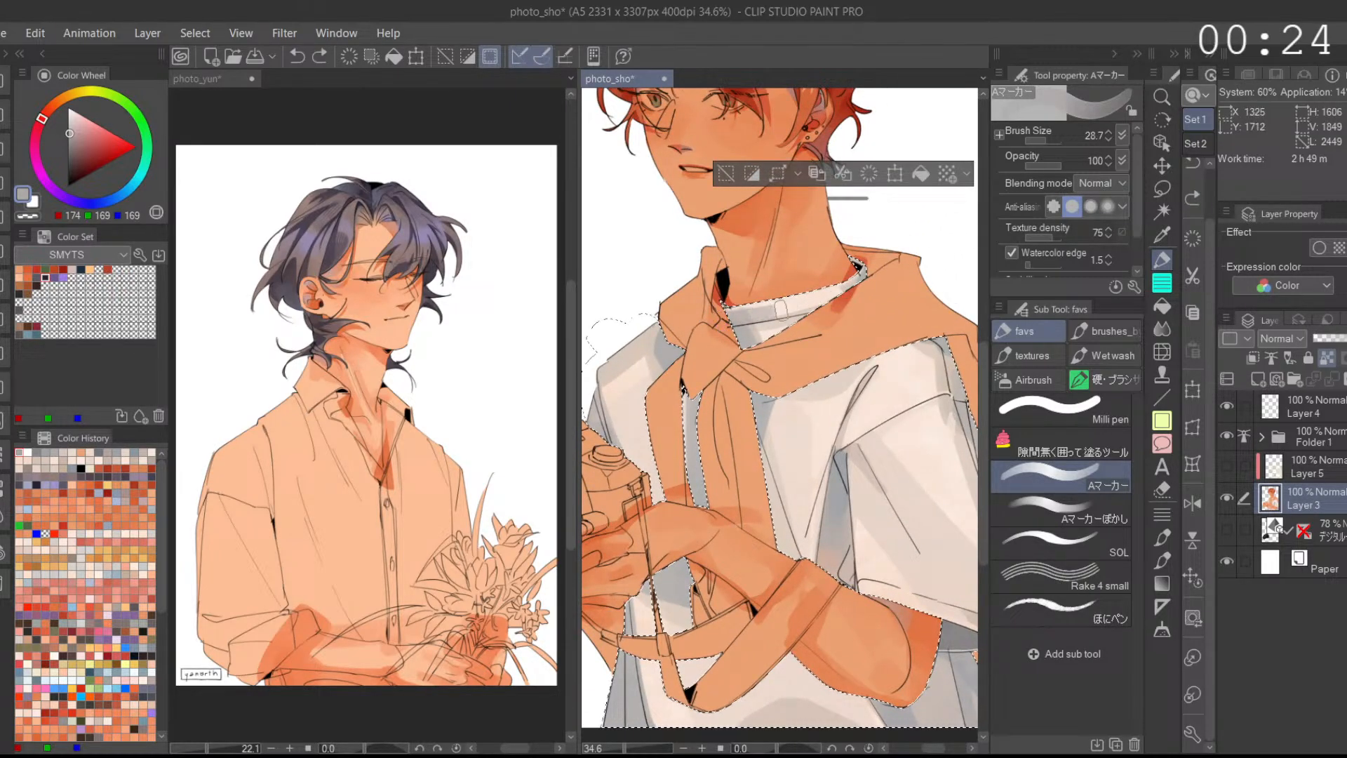
scroll(862, 342, "down", 3)
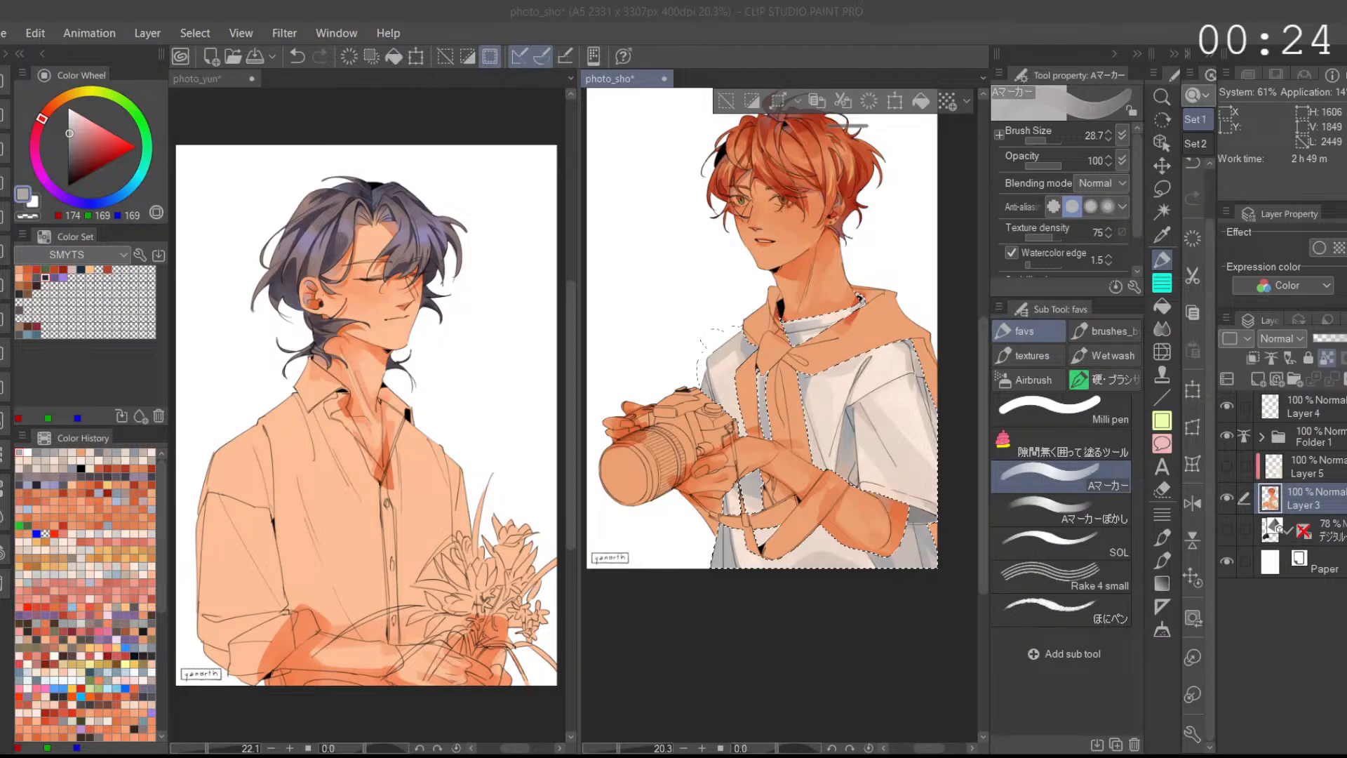
Step: Fit the canvas to view and soften the upper sleeve folds with sampled RGB 232, 214, 202 and 238, 219, 206
left_click(1198, 573)
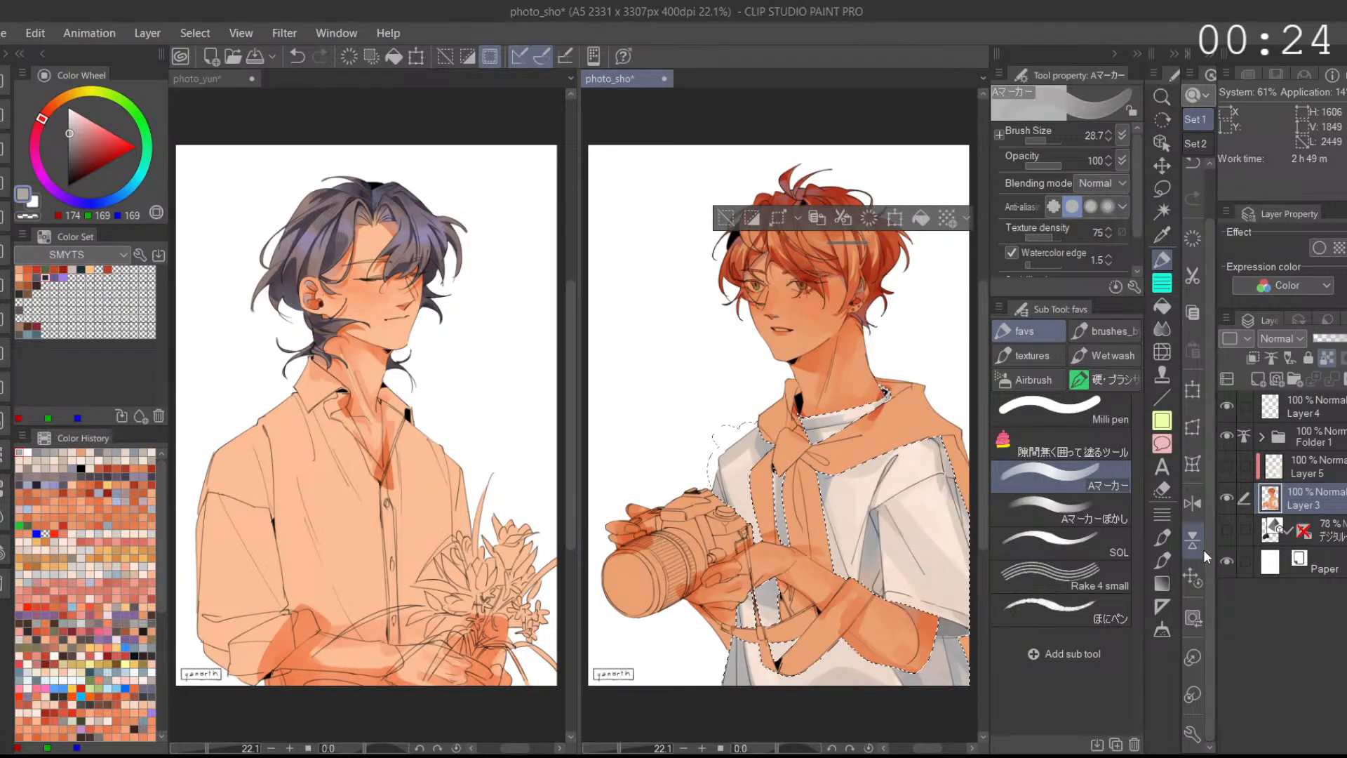
left_click(912, 522, "alt")
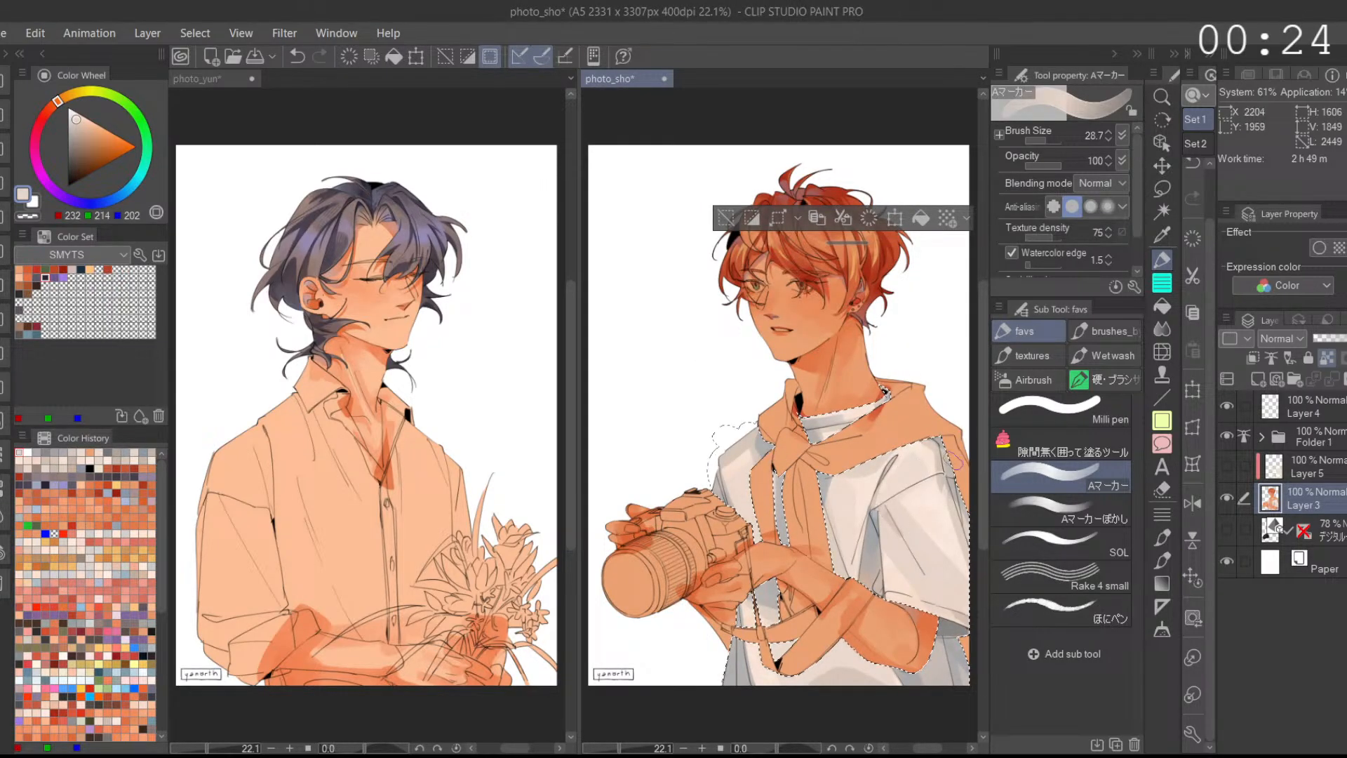
left_click(916, 502, "alt")
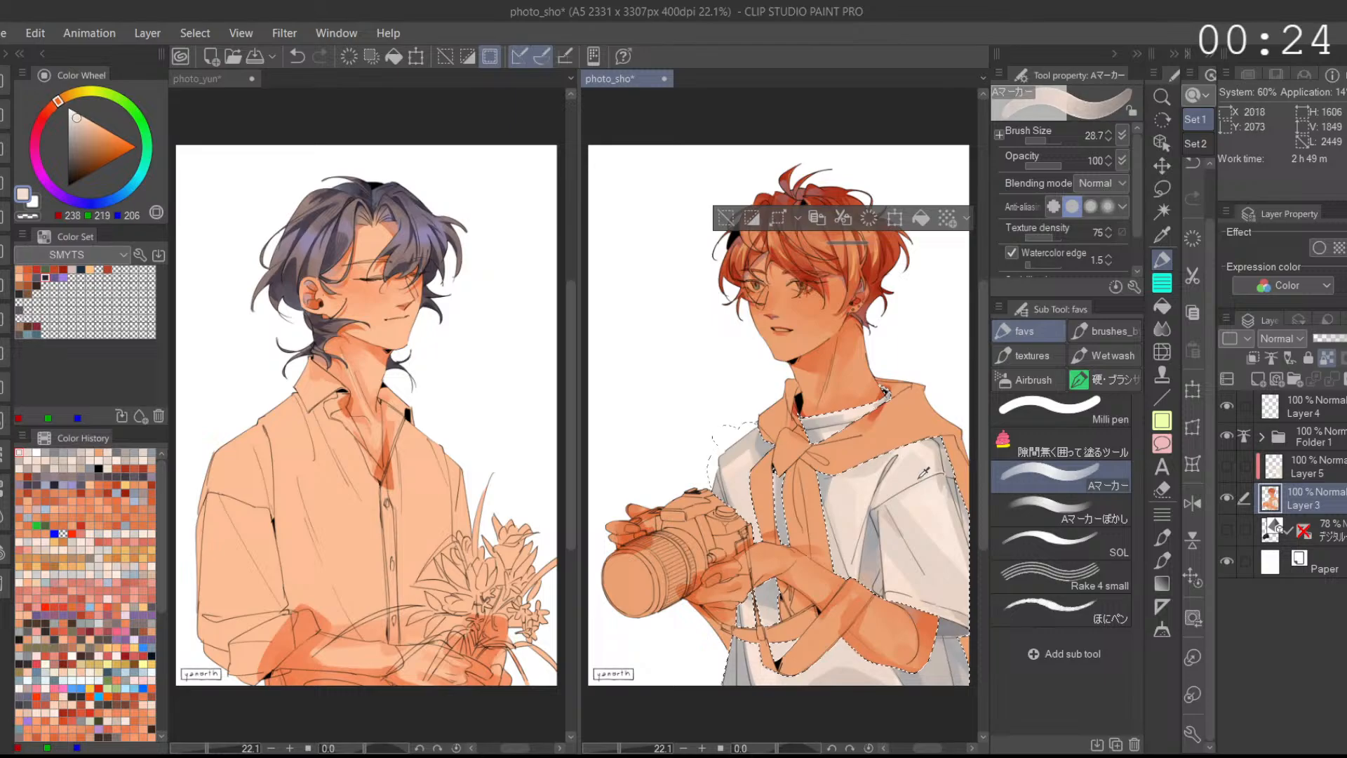
left_click(917, 491, "alt")
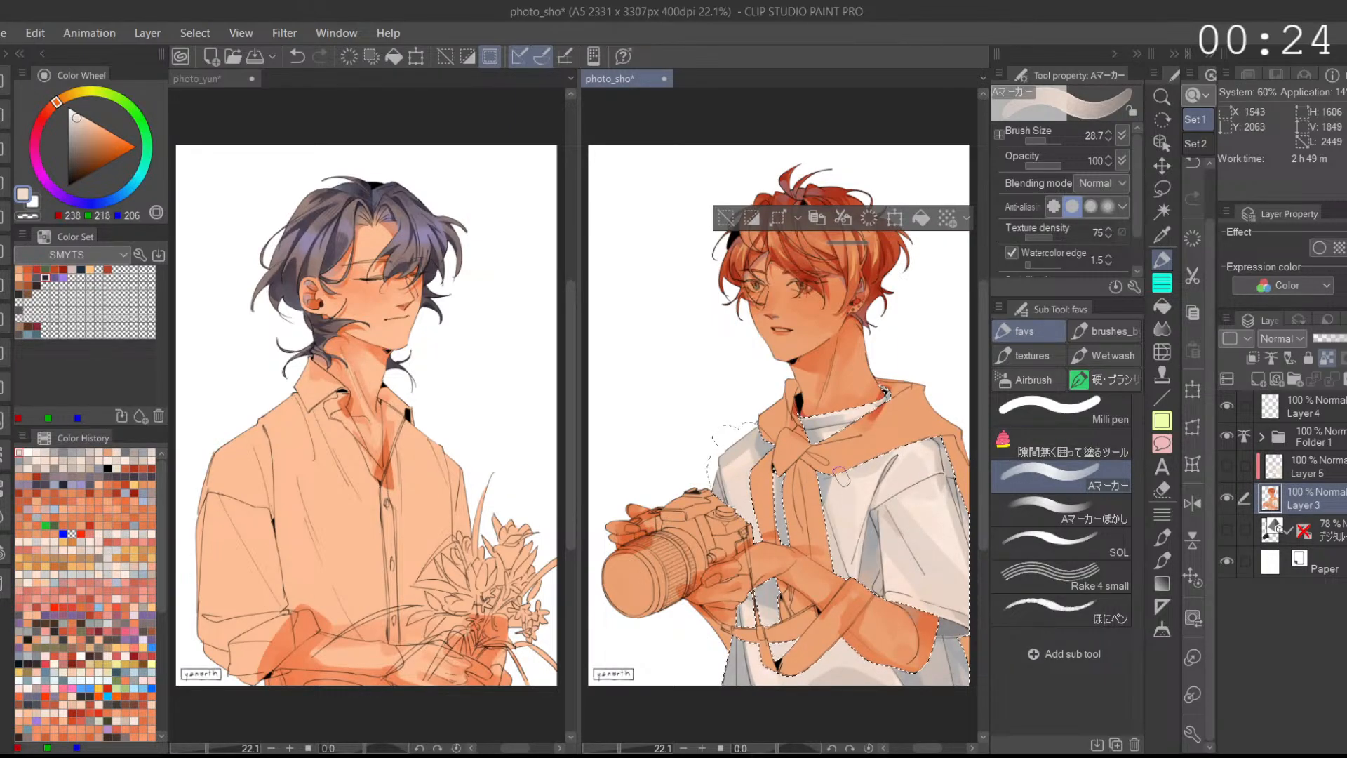
Step: Shade the far shoulder and chest folds with sampled RGB 215, 199, 186 and 182, 178, 176, redoing the chest stroke
left_click(735, 489, "alt")
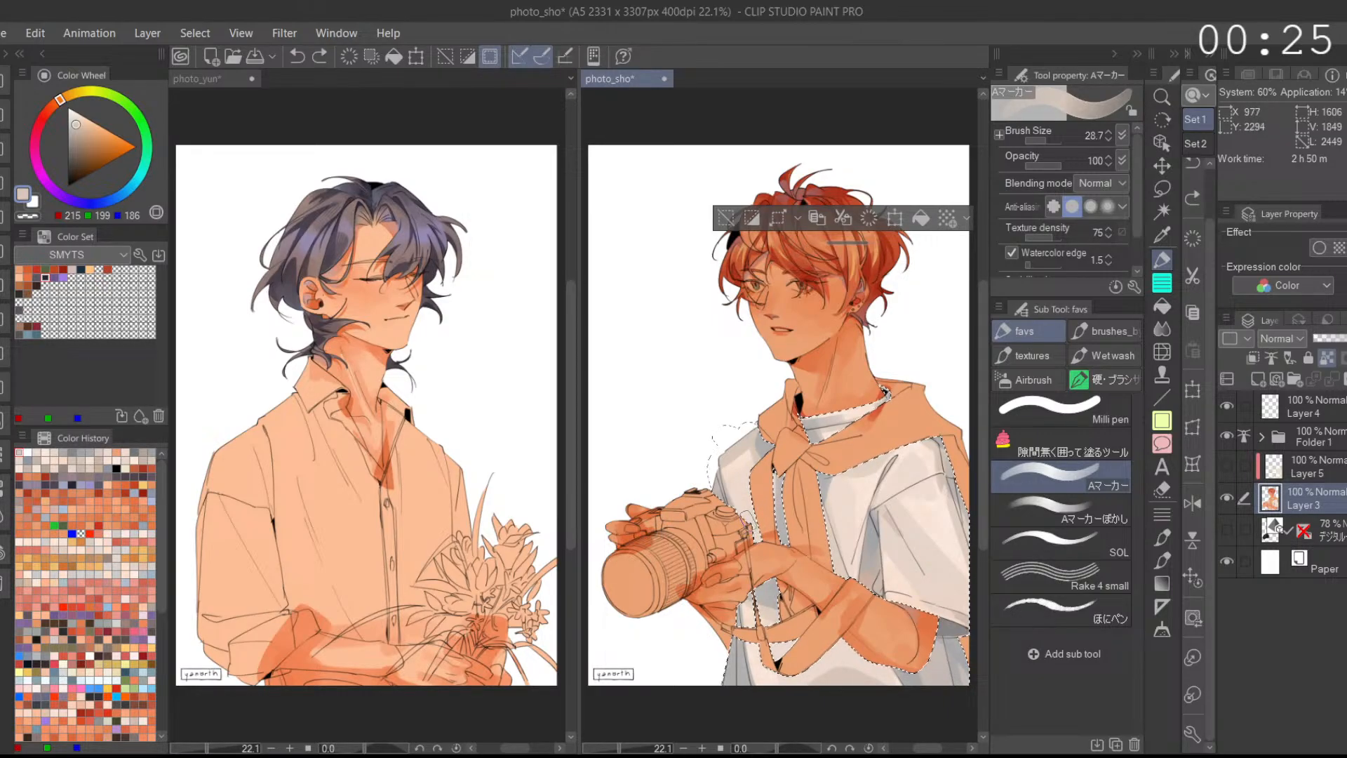
left_click(757, 593, "alt")
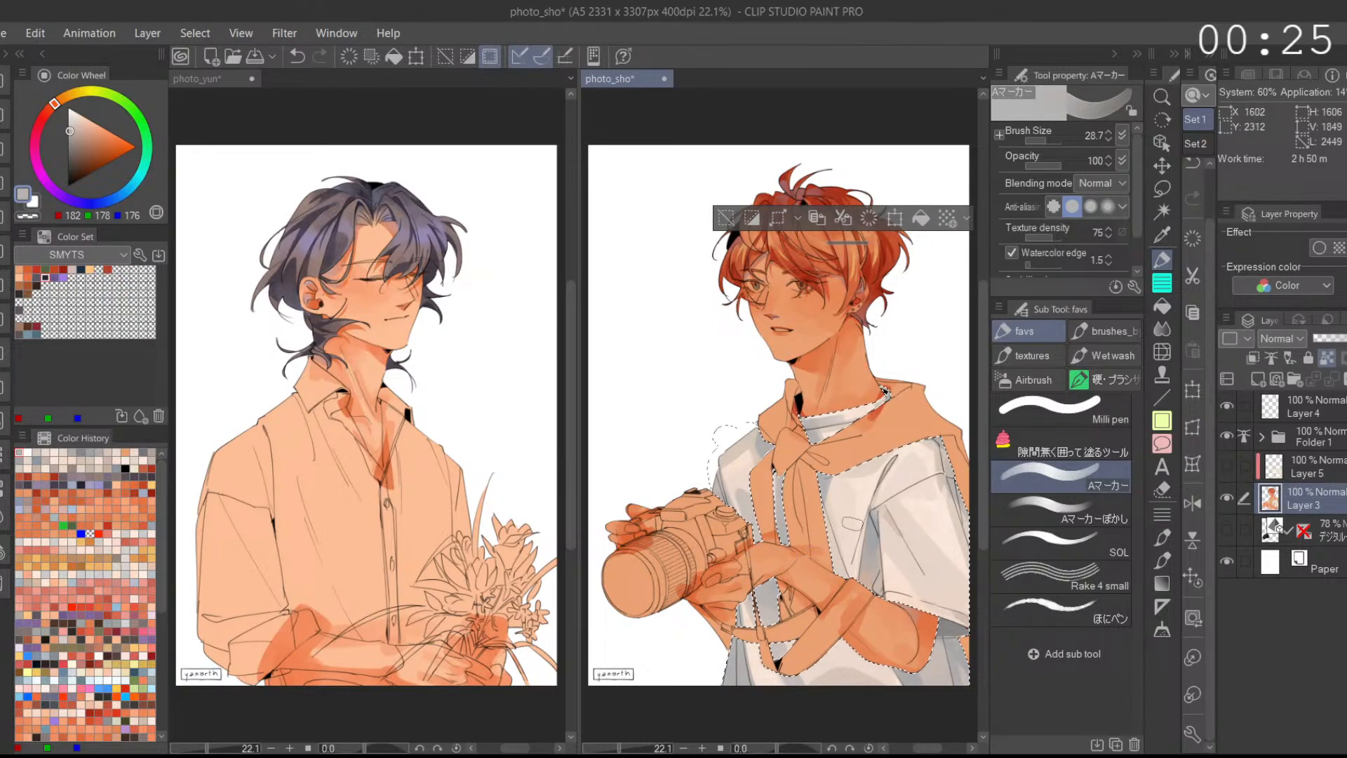
left_click(807, 676, "alt")
key("ctrl+z")
left_click_drag(867, 551, 874, 581)
Step: Try grey strokes across the lower and upper chest using sampled shades such as RGB 201, 192, 186, and undo them
left_click(770, 609, "alt")
mouse_move(767, 591)
left_mouse_down()
mouse_move(826, 662)
mouse_move(860, 640)
left_mouse_up()
key("ctrl+z")
key("ctrl+z")
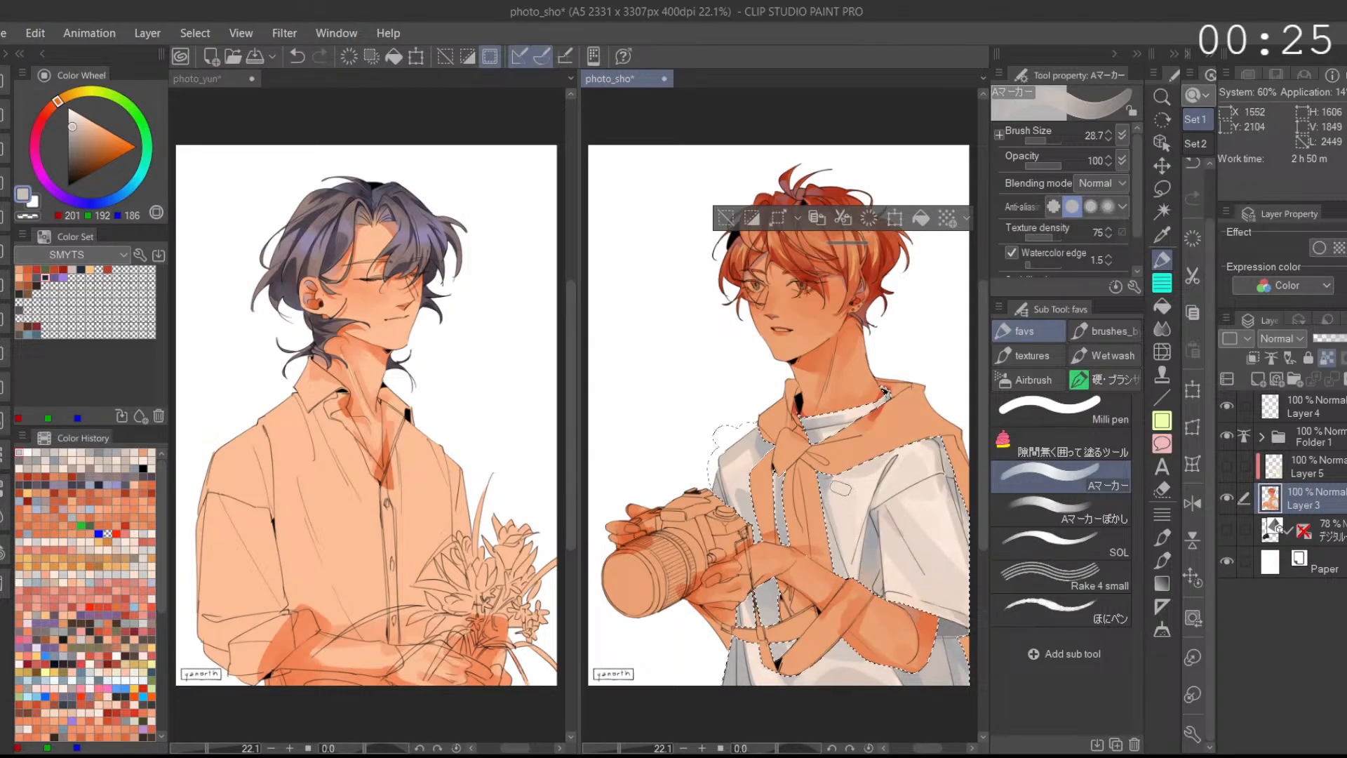
left_click(841, 486, "alt")
key("ctrl+z")
Step: Rework the chest and sleeve folds with light shirt tones such as RGB 228, 211, 197 and 249, 230, 217
left_click(901, 516, "alt")
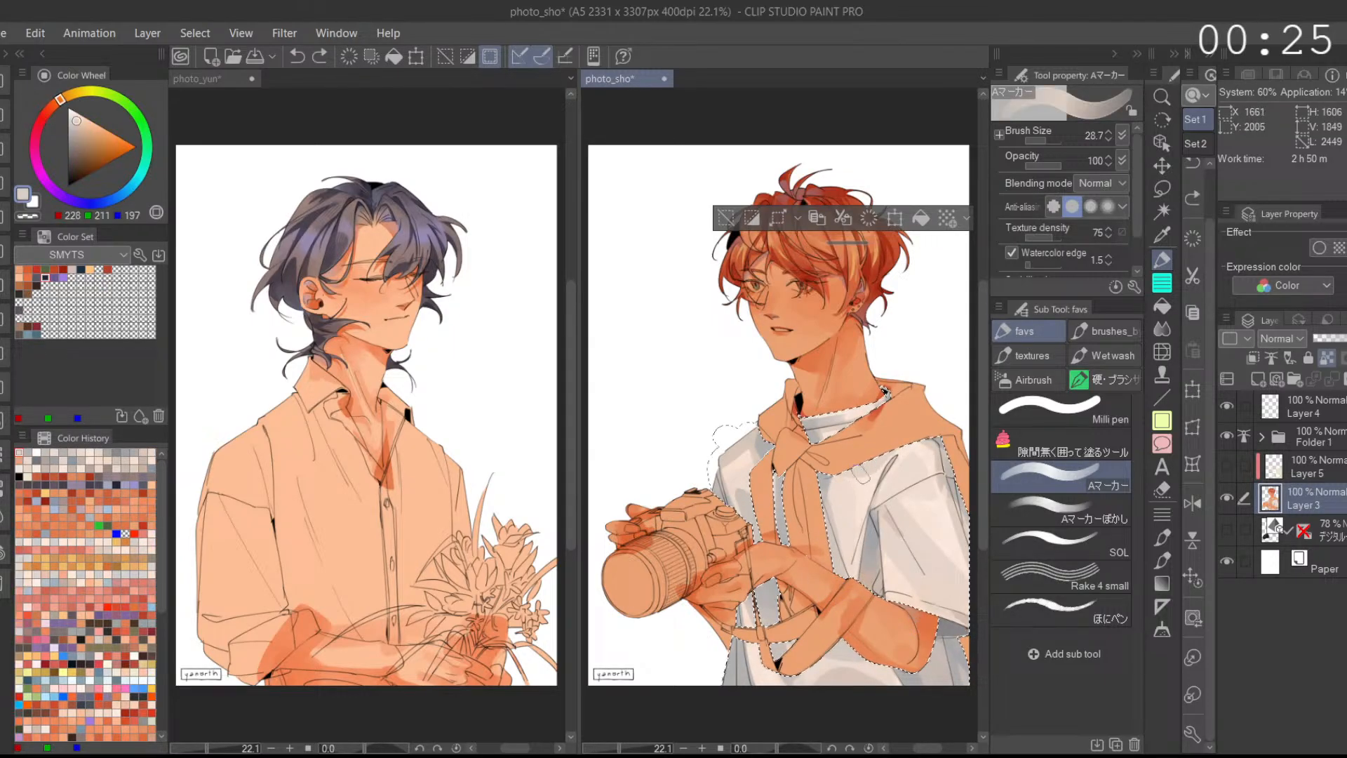
mouse_move(925, 561)
left_mouse_down()
mouse_move(859, 536)
mouse_move(881, 568)
left_mouse_up()
left_click(869, 491, "alt")
key("ctrl+z")
left_click_drag(846, 493, 881, 570)
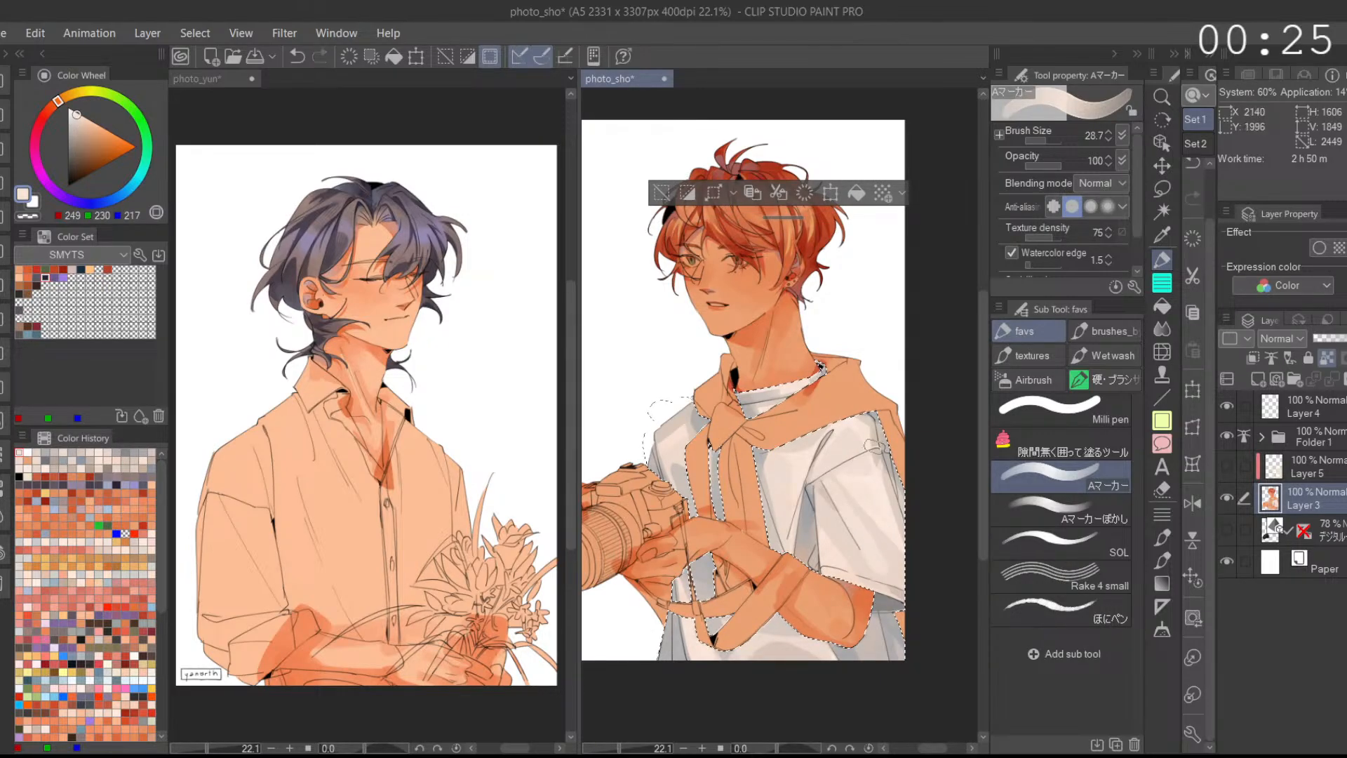
Step: Lighten the front sleeve from the shoulder to the hem with sampled shirt tones such as RGB 249, 227, 213
scroll(900, 521, "down", 2)
scroll(869, 533, "up", 4)
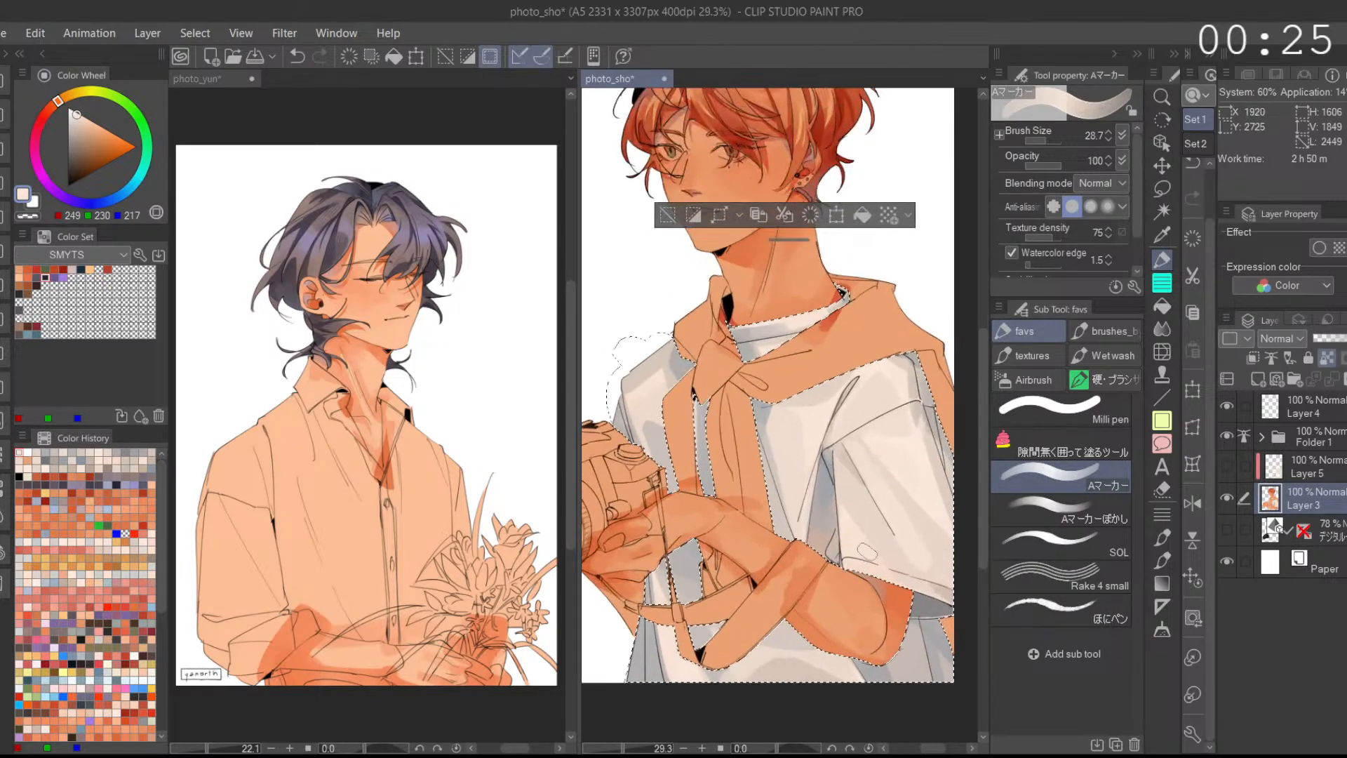
left_click(913, 366, "alt")
left_click_drag(902, 414, 863, 509)
left_click(881, 567, "alt")
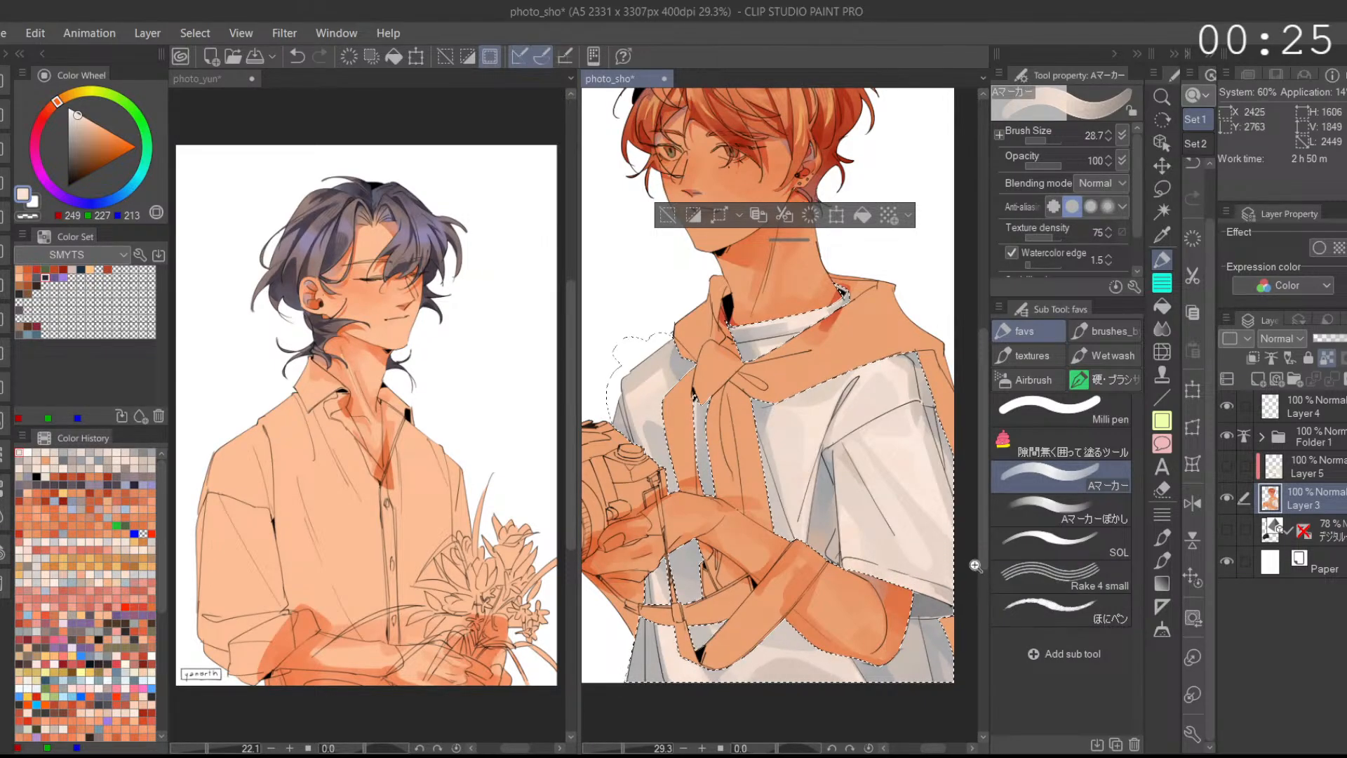
scroll(940, 563, "down", 2)
scroll(912, 534, "up", 2)
Step: Switch to the Rake 4 small brush, try textured strokes on the lower sleeve, and undo them
left_click(1073, 575)
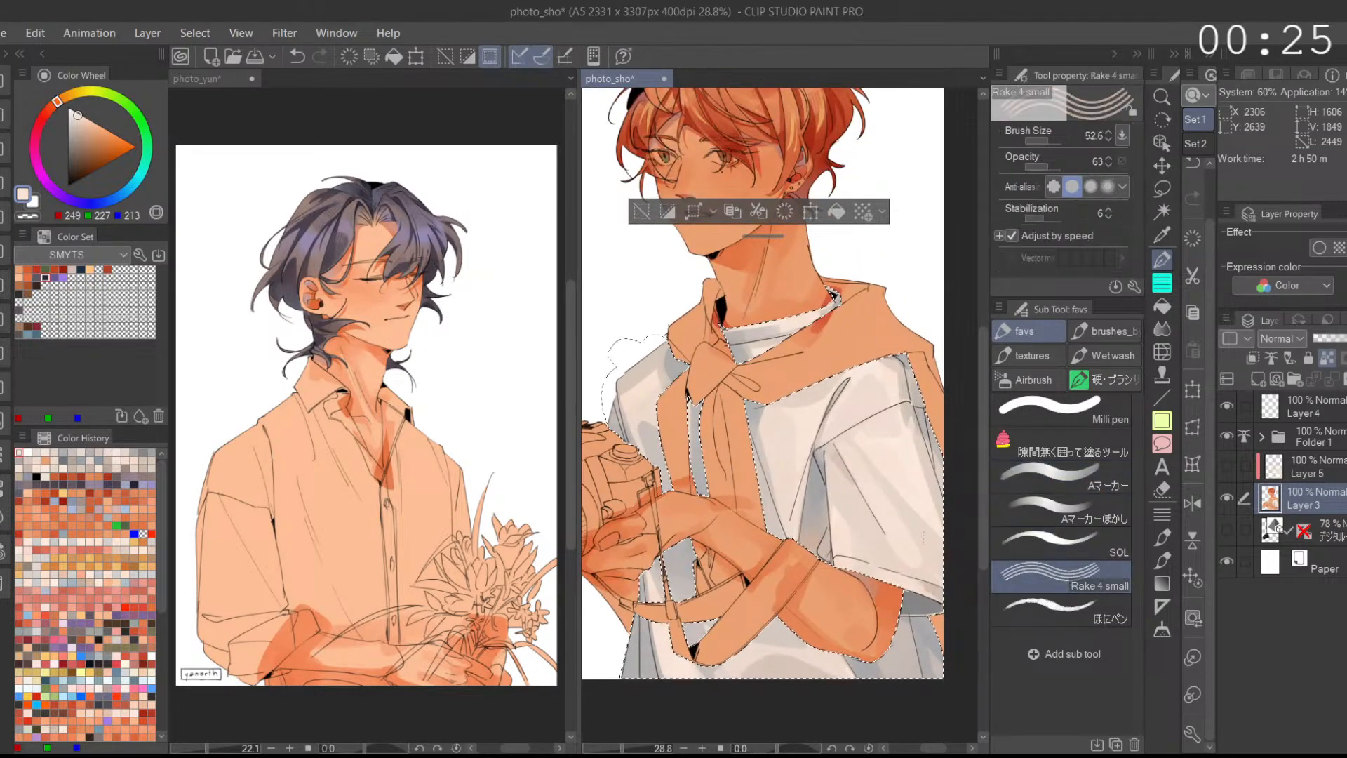
left_click(902, 499, "alt")
mouse_move(898, 505)
left_mouse_down()
mouse_move(877, 547)
mouse_move(932, 524)
mouse_move(935, 561)
left_mouse_up()
key("ctrl+z")
key("ctrl+z")
scroll(873, 599, "down", 1)
Step: Add rake texture to the chest folds with sampled RGB 181, 179, 177 at brush size 96.5, undoing the armpit strokes
left_click(791, 456, "alt")
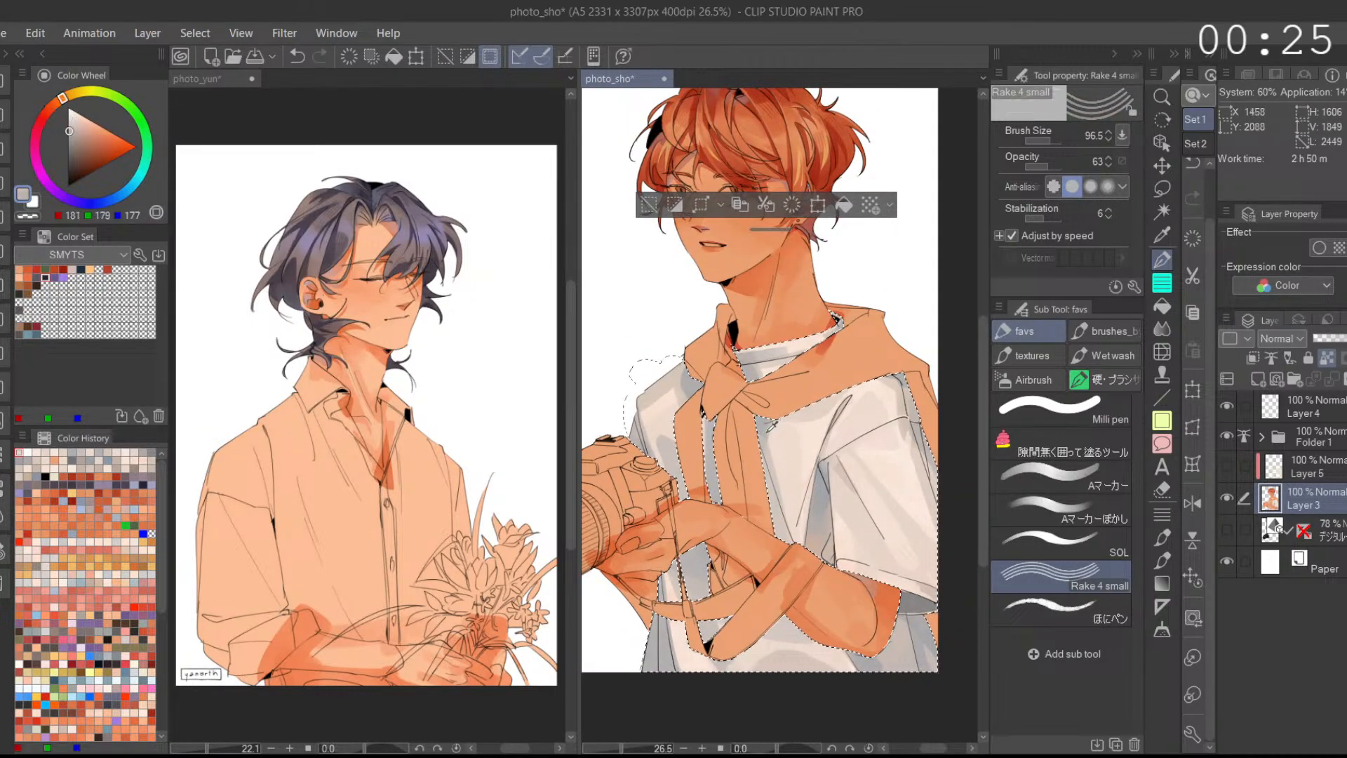
left_click_drag(777, 449, 798, 523)
left_click(822, 477, "alt")
key("ctrl+z")
left_click_drag(825, 459, 821, 498)
key("ctrl+z")
key("ctrl+z")
Step: Add rake texture to the shirt below the sleeve and beside the camera strap with sampled greys, redoing the strap-side stroke
left_click(915, 604, "alt")
left_click(903, 617, "alt")
mouse_move(901, 621)
left_mouse_down()
mouse_move(880, 663)
mouse_move(932, 596)
left_mouse_up()
left_click(694, 571, "alt")
key("ctrl+z")
left_click_drag(691, 557, 702, 586)
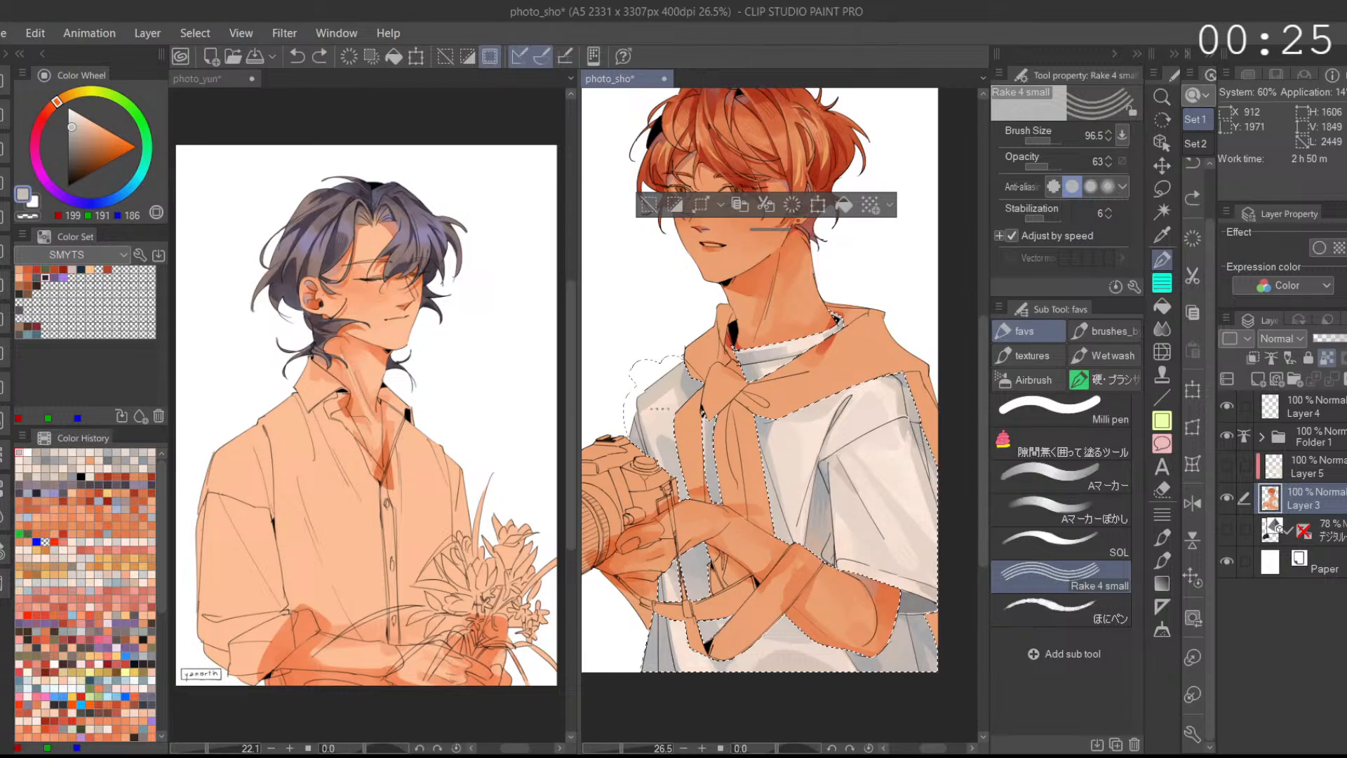
Step: Try light rake strokes on the shirt's shoulders with sampled RGB 247, 221, 204 and 248, 223, 207, undoing unwanted strokes
left_click(695, 356, "alt")
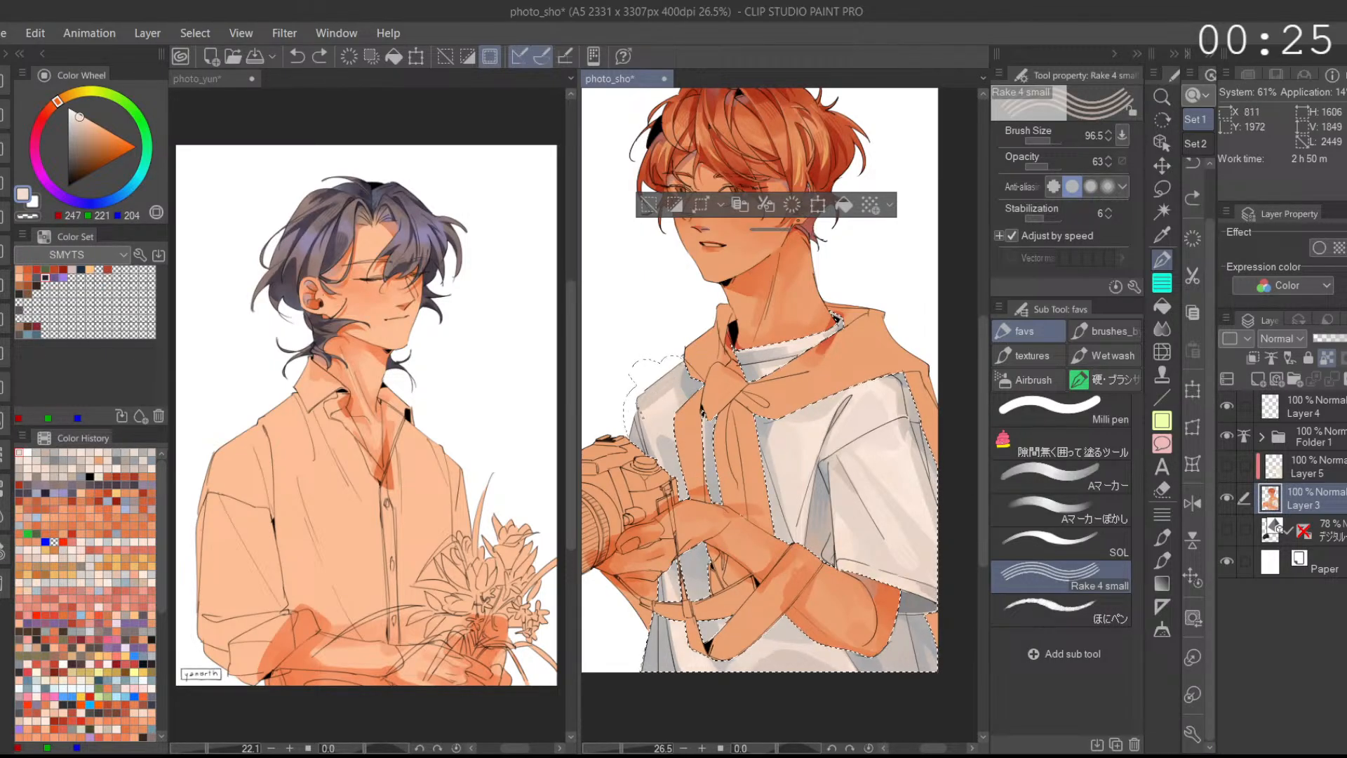
key("ctrl+z")
mouse_move(838, 440)
left_mouse_down()
mouse_move(859, 415)
mouse_move(902, 411)
left_mouse_up()
key("ctrl+z")
left_click(870, 408, "alt")
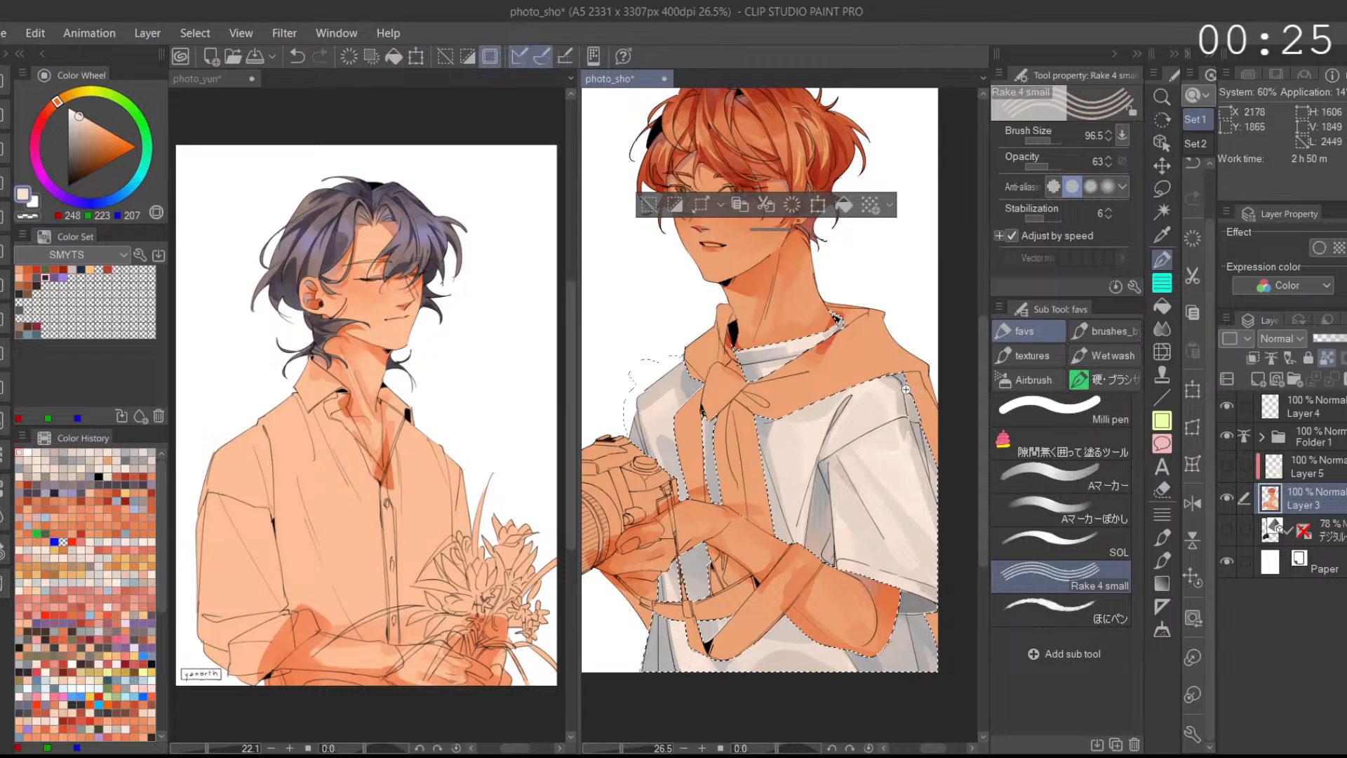
scroll(905, 409, "down", 2)
key("ctrl+0")
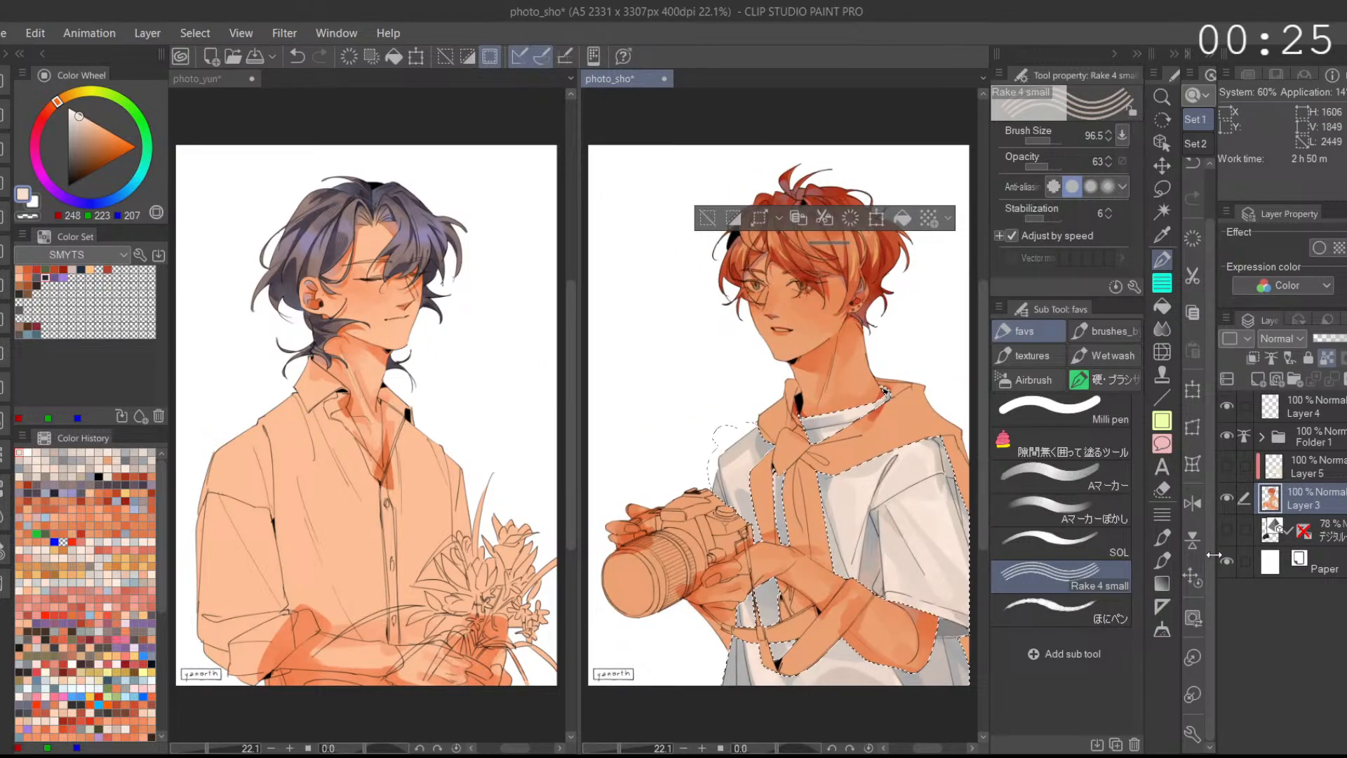
Step: Activate Layer 5, clear the shirt selection and examine the whole illustration at a reduced zoom
left_click(1234, 465)
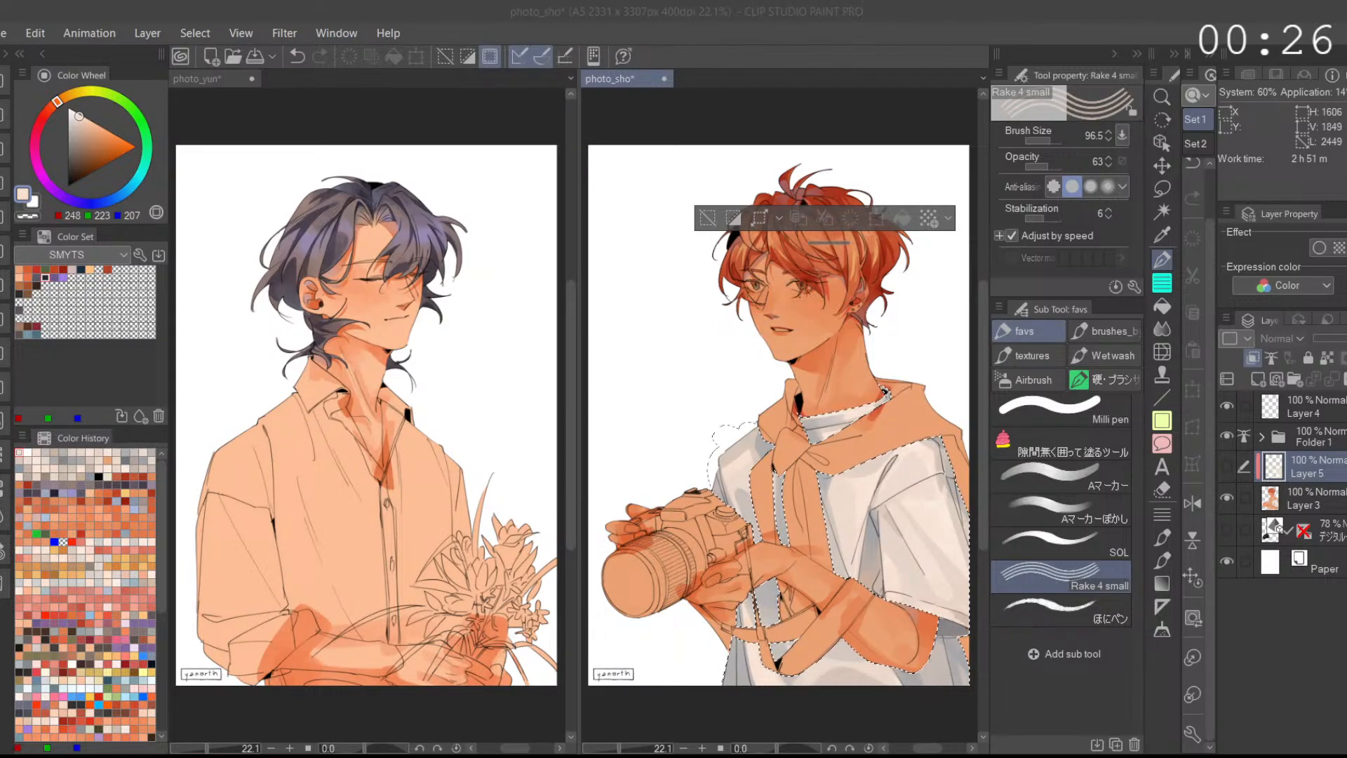
left_click(708, 216)
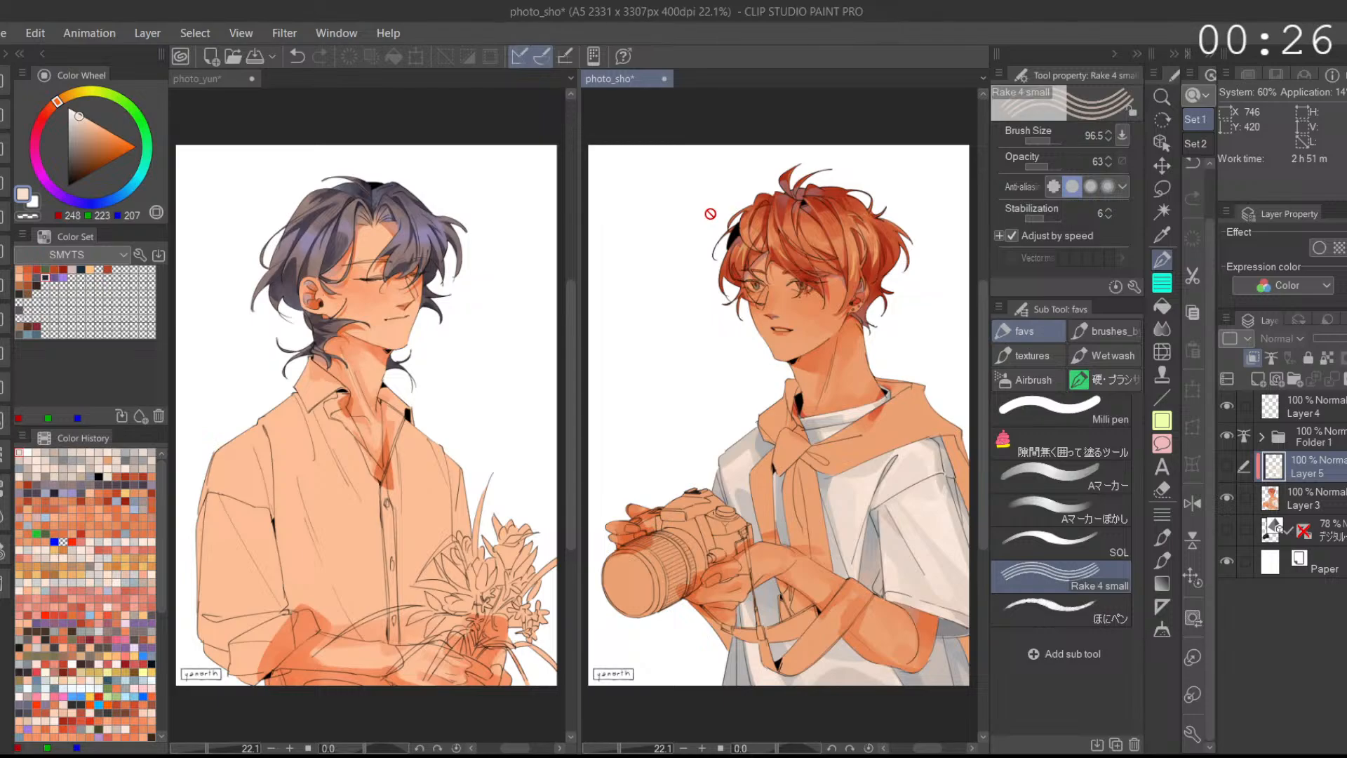
left_click_drag(941, 493, 861, 452)
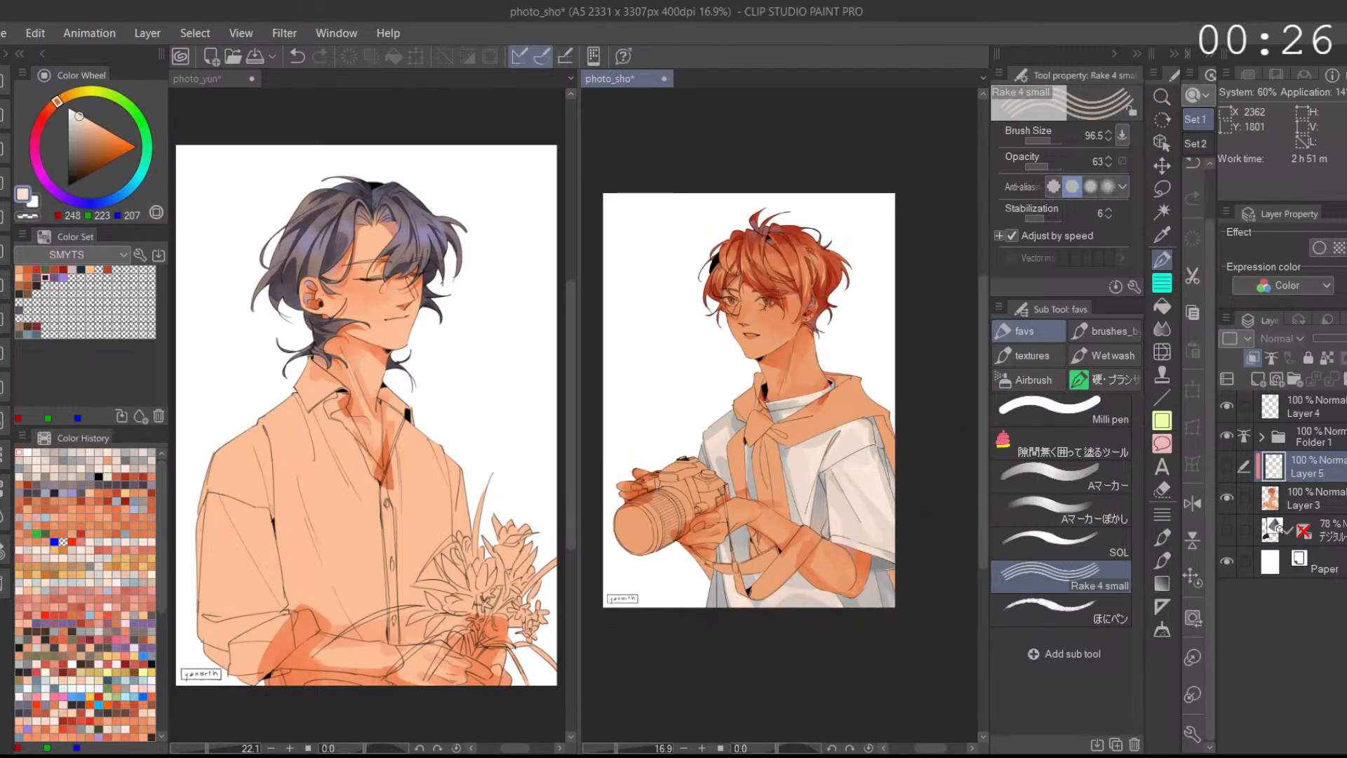
left_click_drag(900, 418, 906, 427)
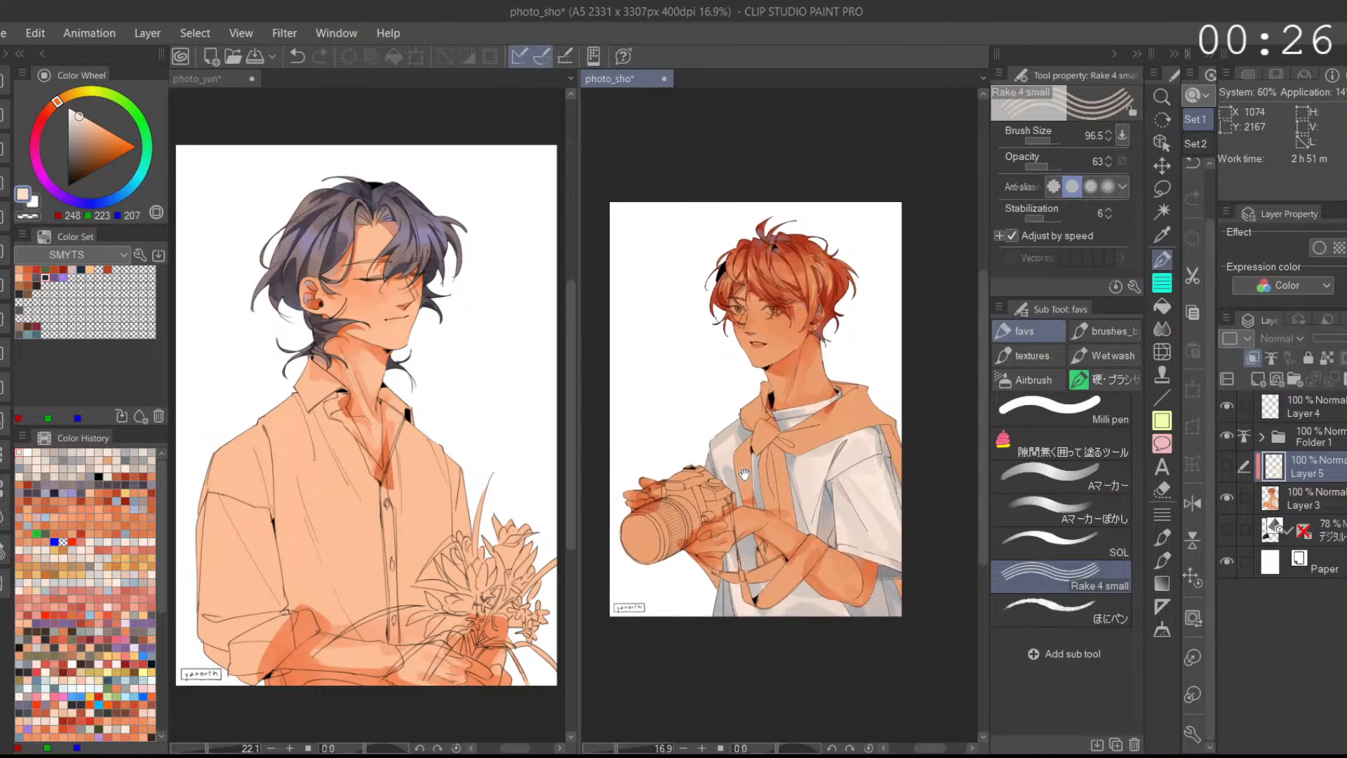
Step: Reload the shirt selection from Layer 5 and make Layer 3 the active layer again
left_click(1273, 466, "ctrl")
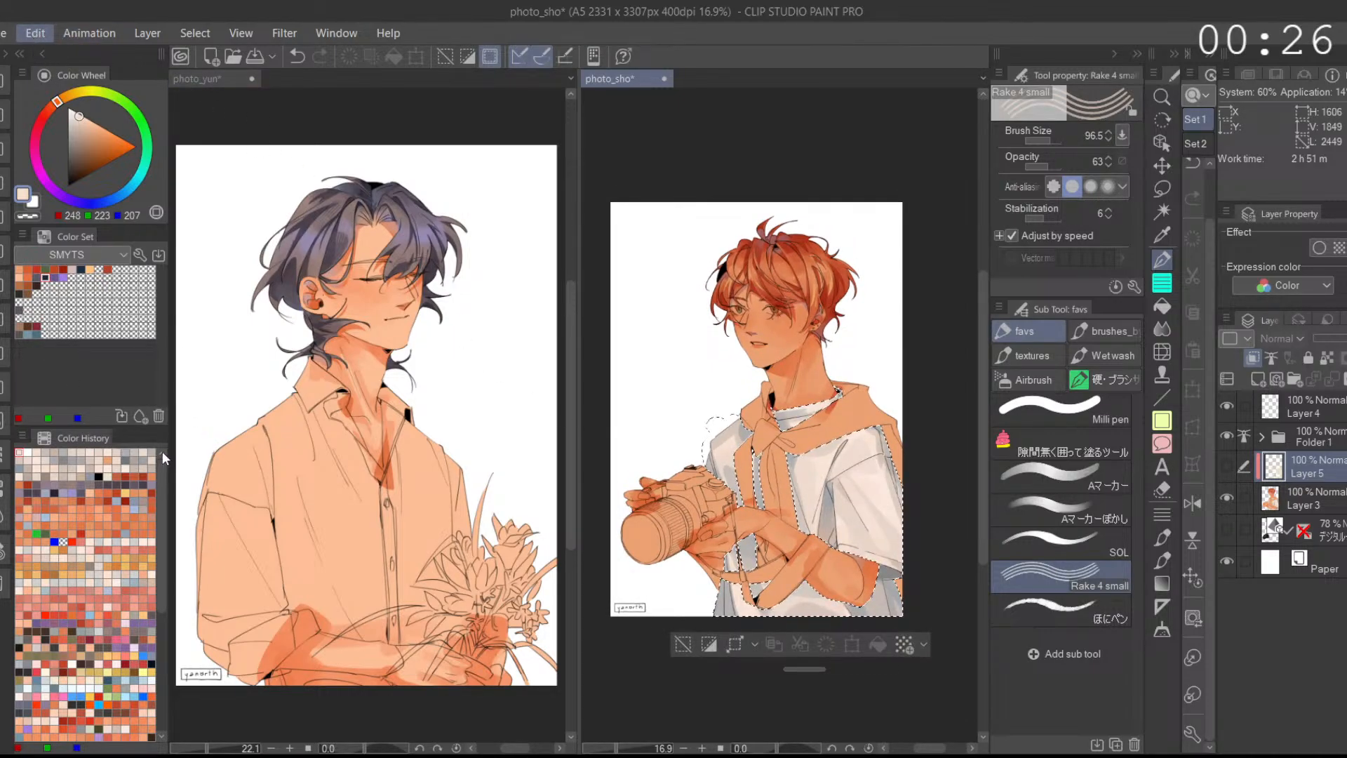
left_click(1303, 494)
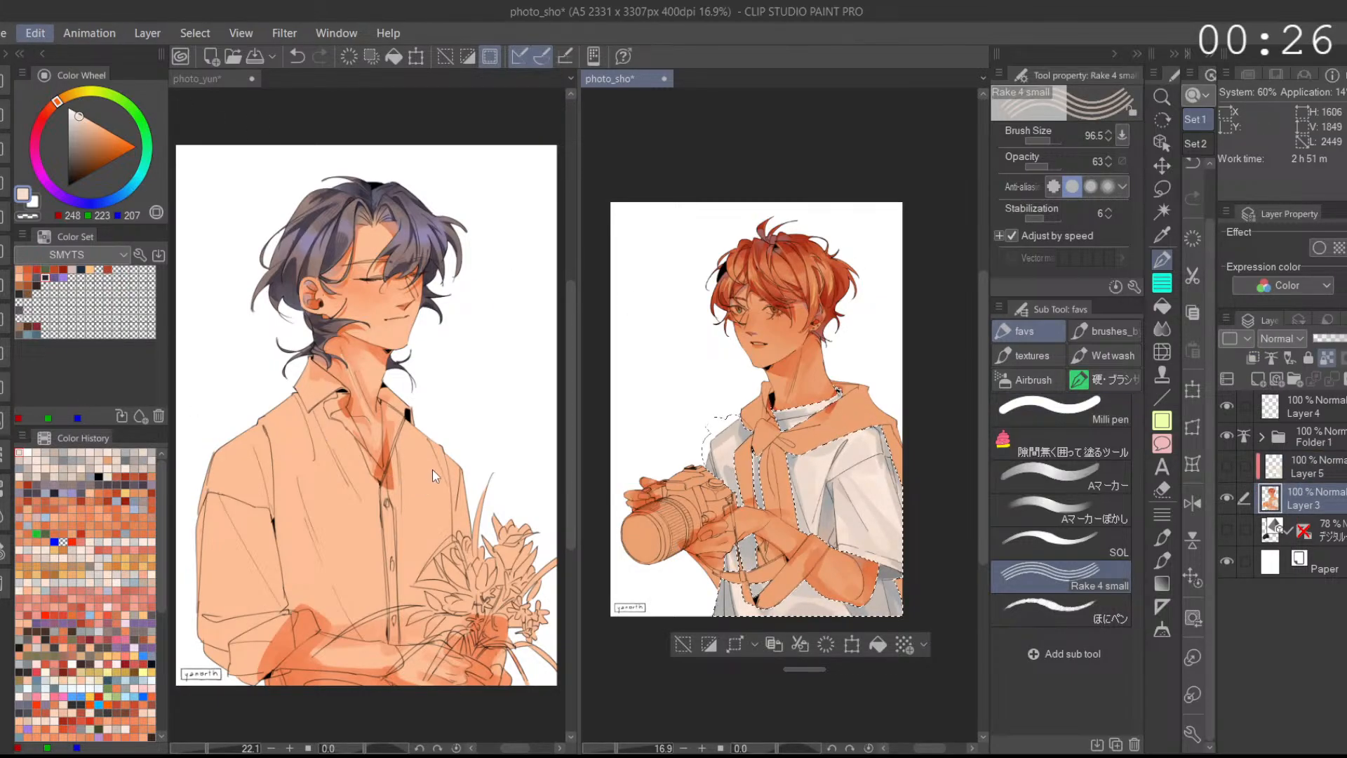
key("Tab")
left_click_drag(531, 591, 553, 639)
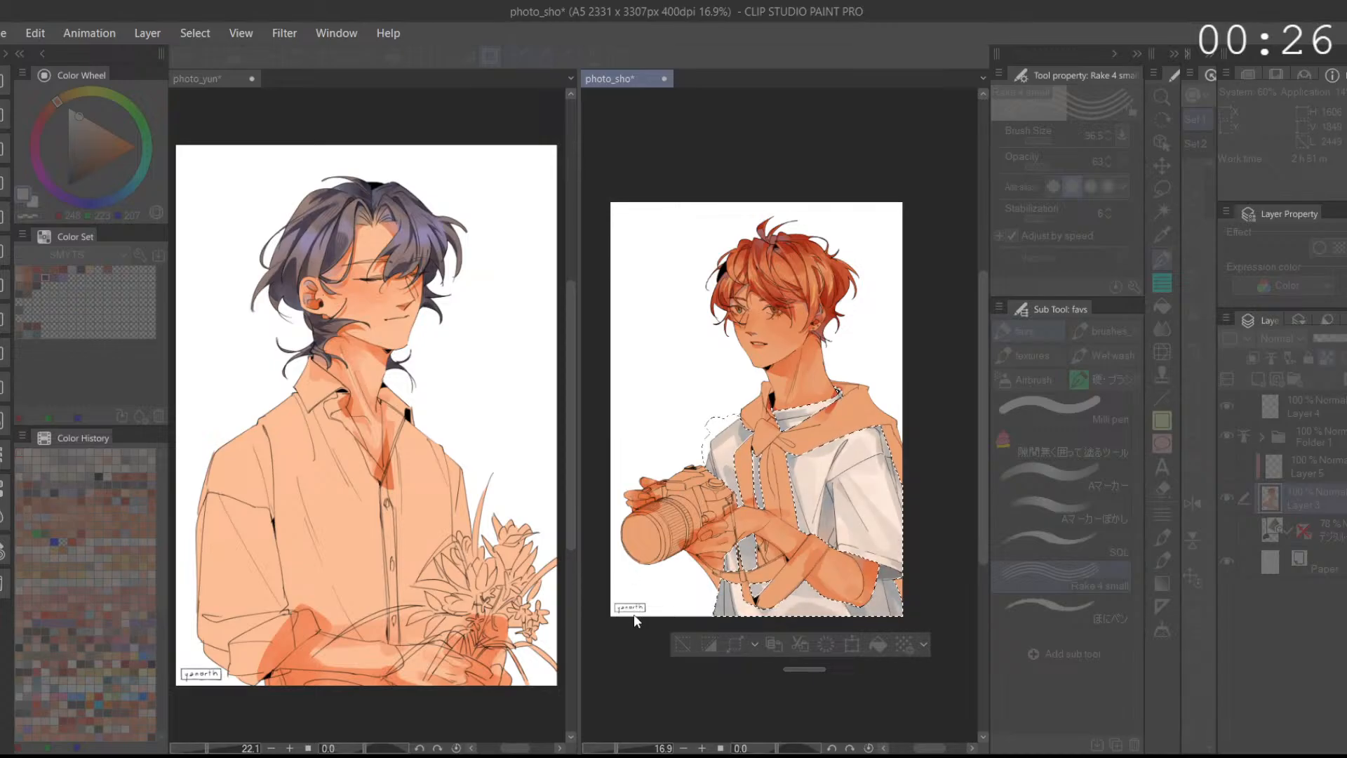
Step: Clear the shirt selection and auto-select the draped sweater's shoulder and knot areas by referred layers, with Layer 3 active
scroll(828, 540, "up", 4)
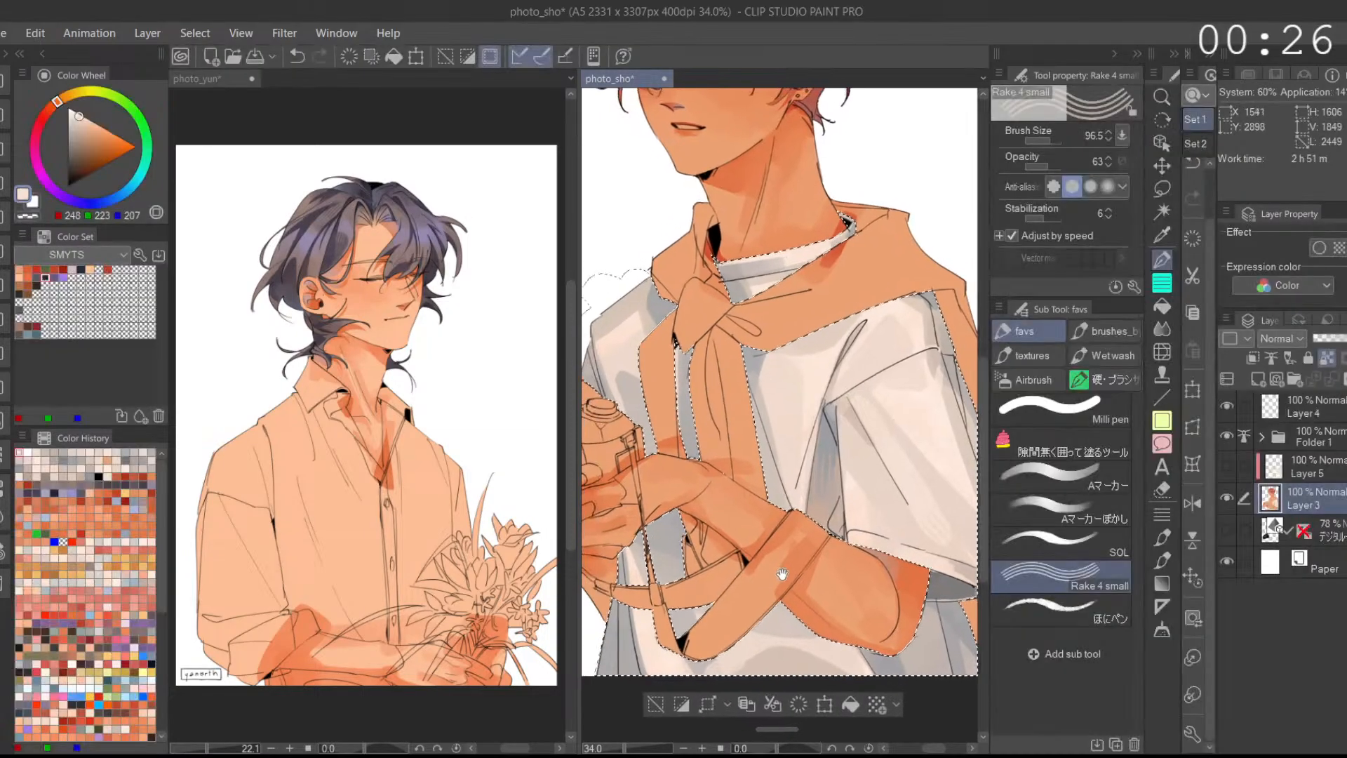
scroll(737, 403, "down", 4)
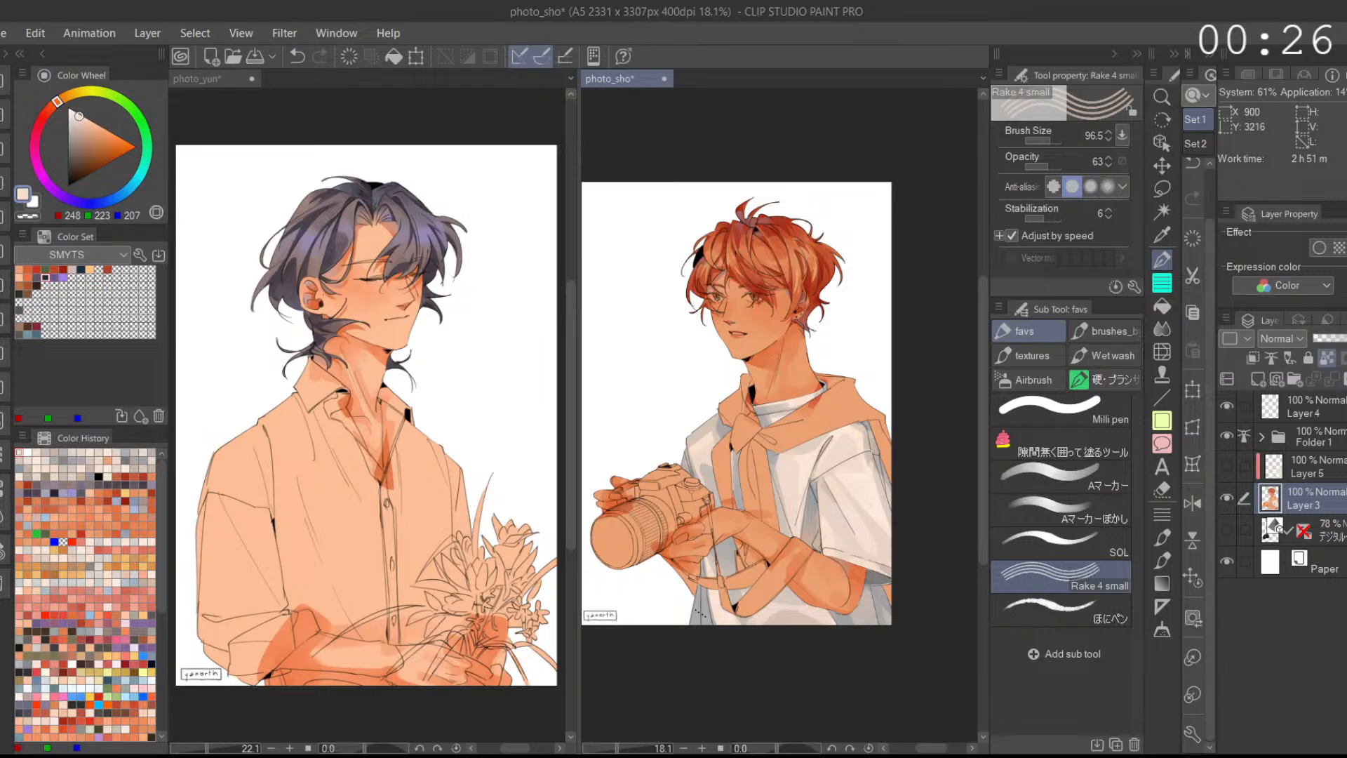
left_click(1284, 469)
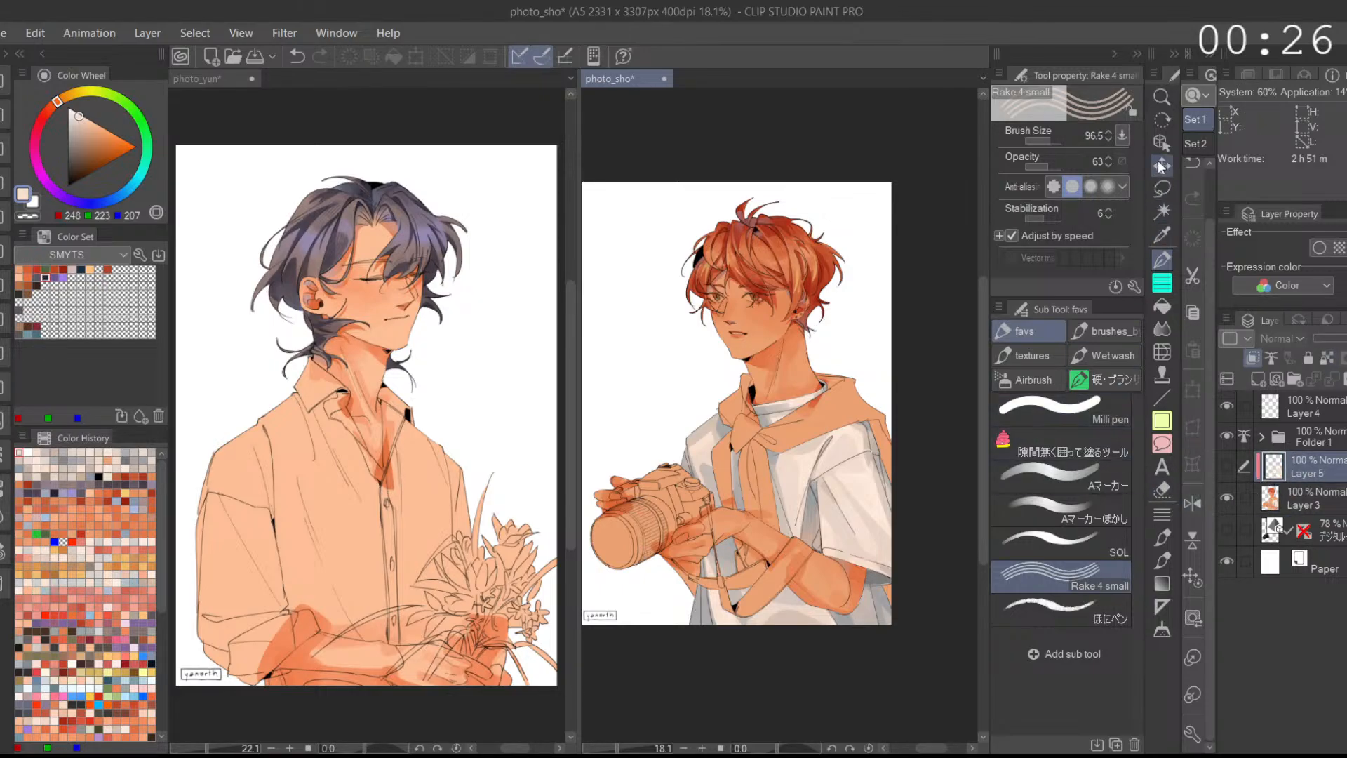
left_click(1161, 190)
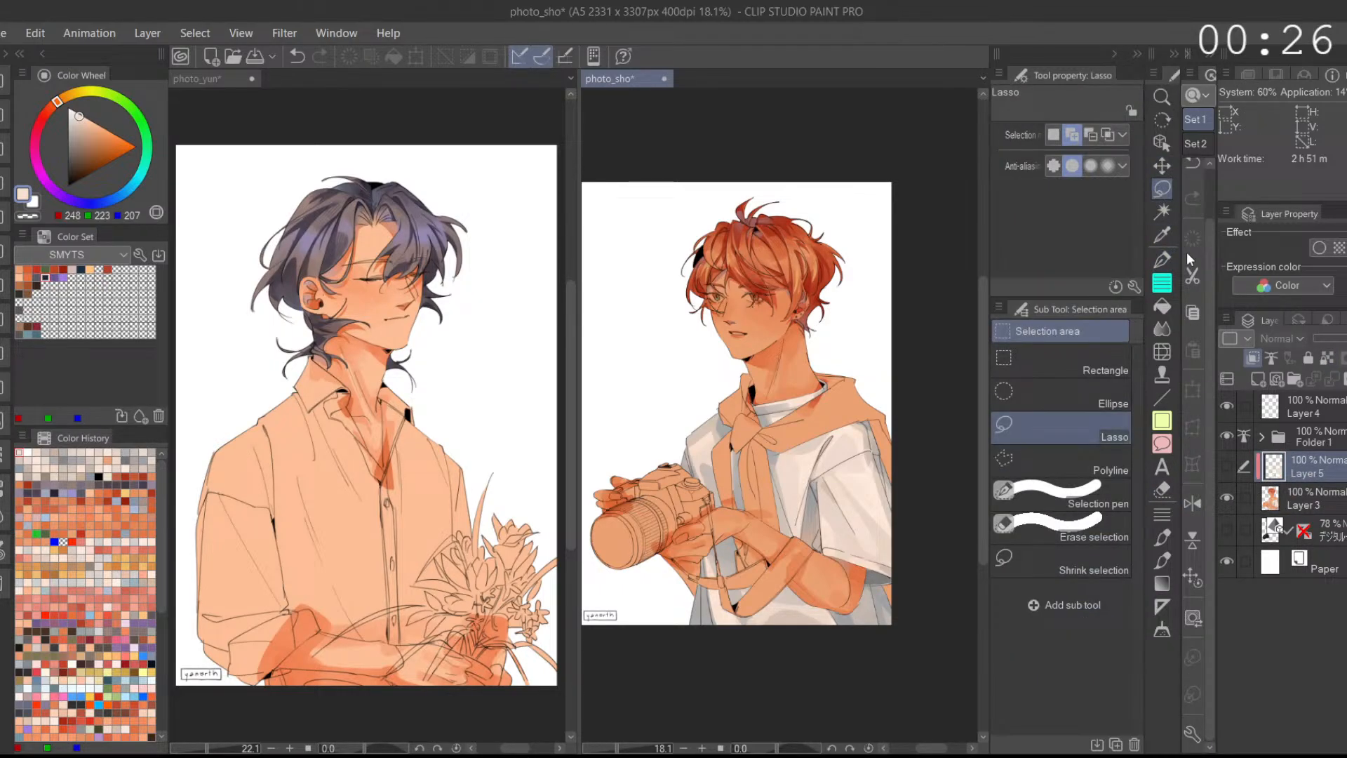
left_click(1302, 500)
left_click(1161, 211)
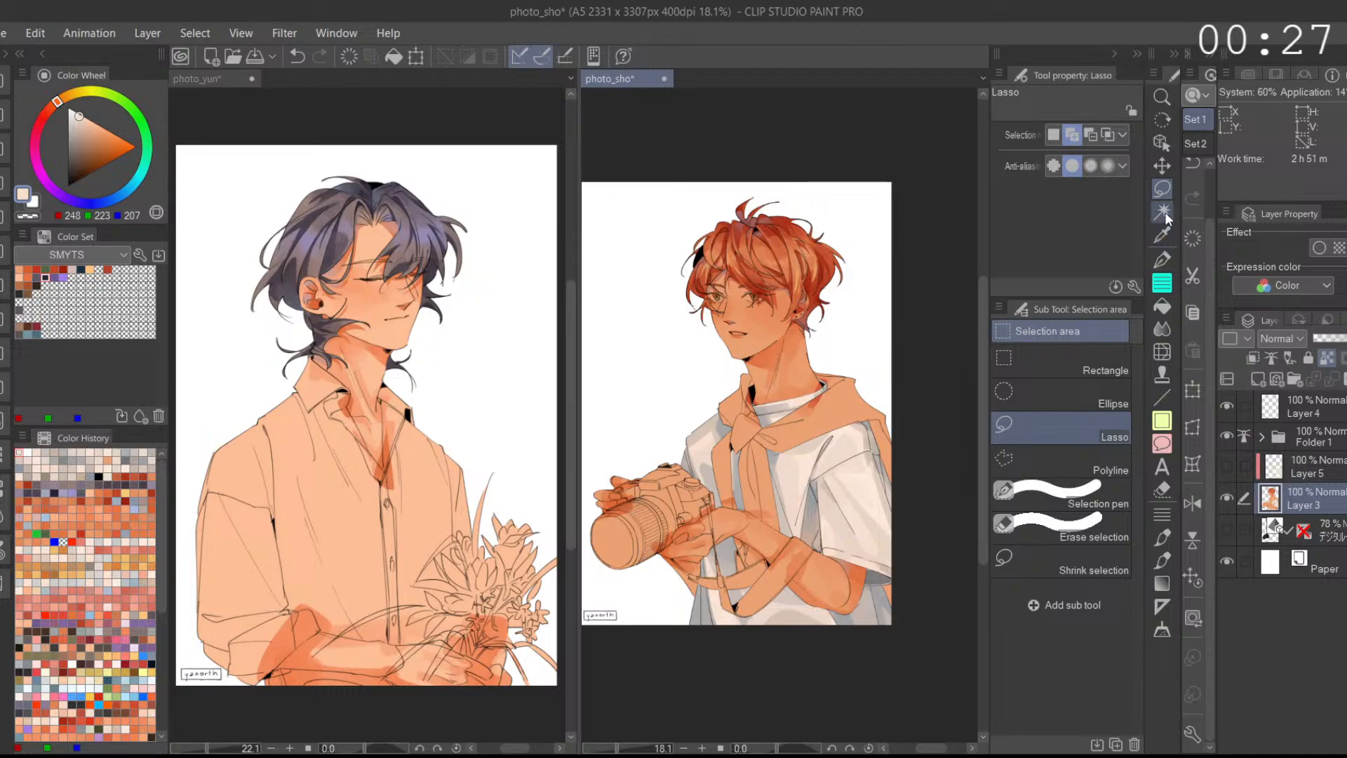
left_click(841, 407)
left_click(745, 424)
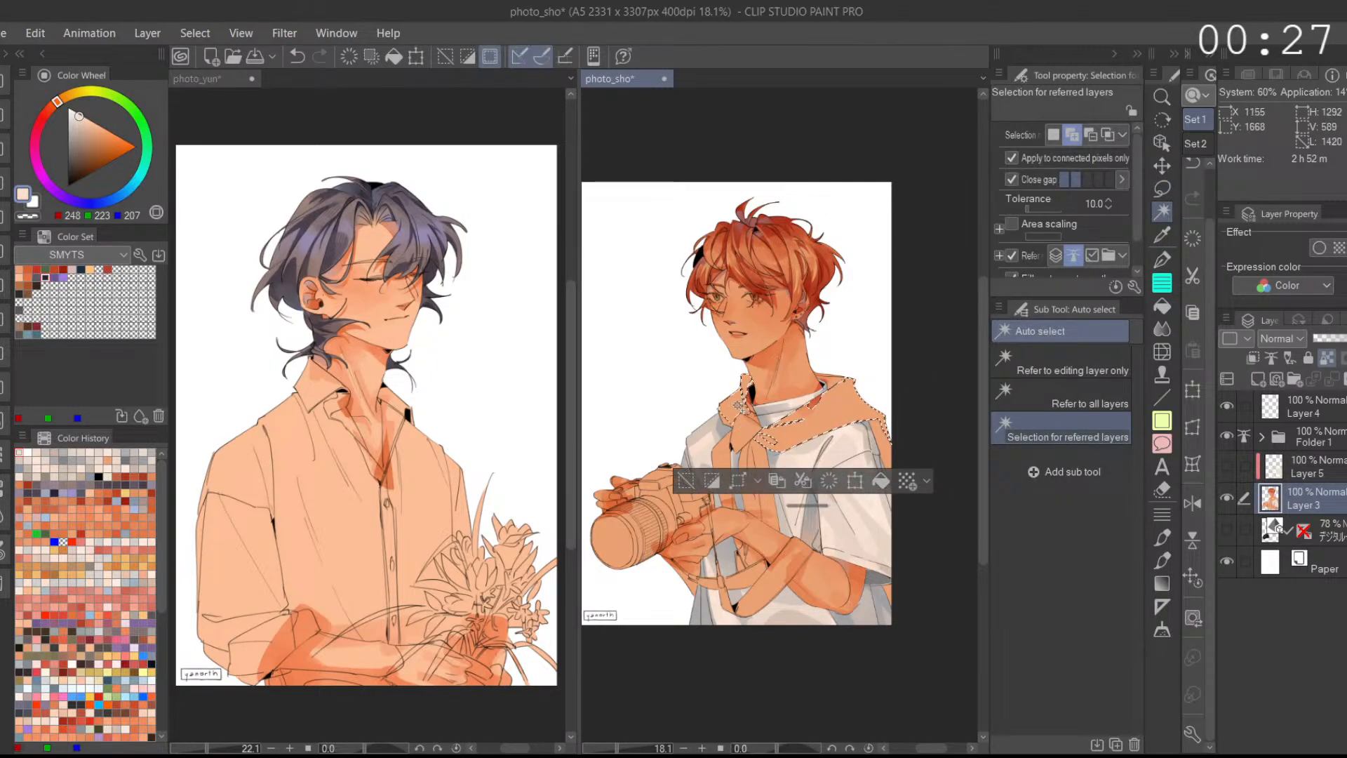
left_click(745, 430)
Step: Refine the sweater selection along the shoulder and neckline with the Lasso, set it to subtract, and mirror the canvas view
left_click(1162, 189)
mouse_move(826, 414)
left_mouse_down()
mouse_move(860, 362)
mouse_move(883, 360)
left_mouse_up()
mouse_move(758, 429)
left_mouse_down()
mouse_move(772, 425)
mouse_move(821, 480)
mouse_move(877, 371)
mouse_move(935, 391)
mouse_move(877, 206)
left_mouse_up()
left_click_drag(784, 289, 942, 303)
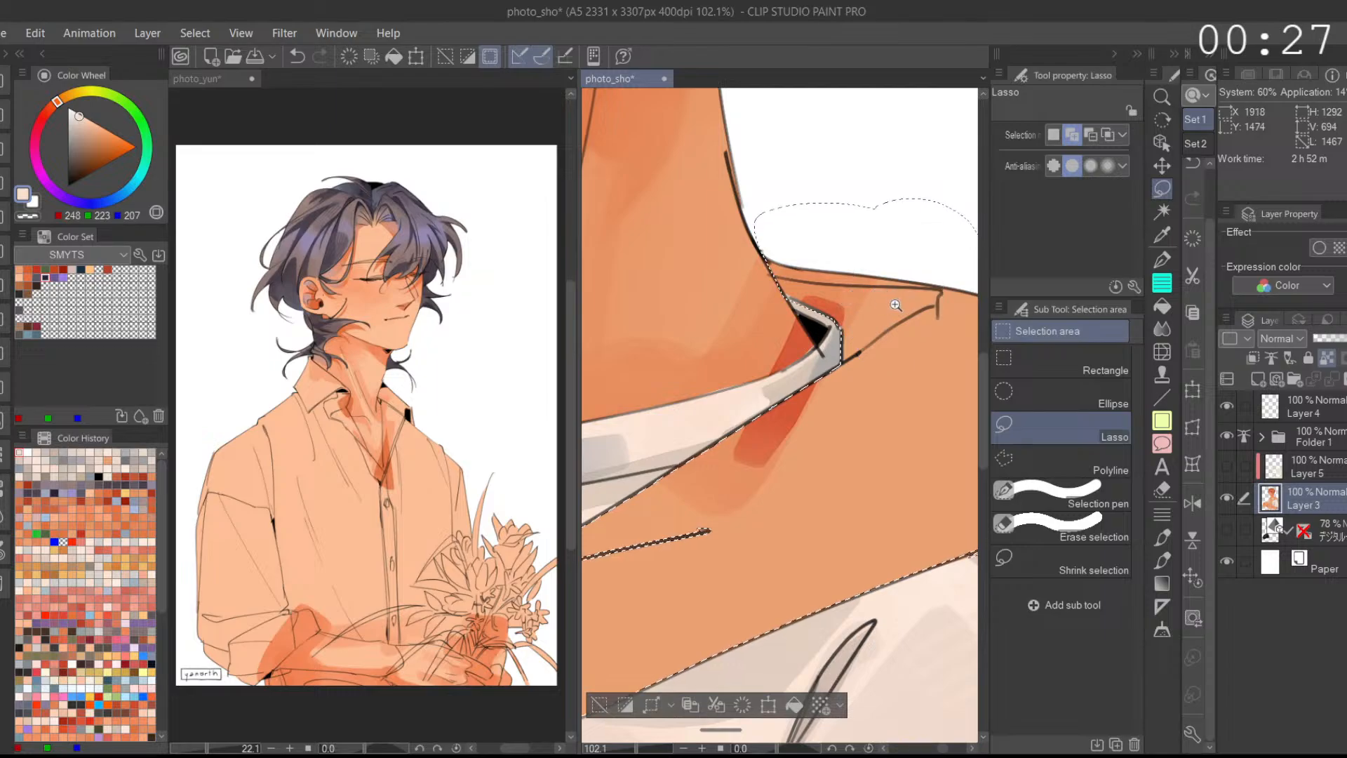
left_click(1090, 135)
left_click(1192, 503)
scroll(751, 319, "up", 2)
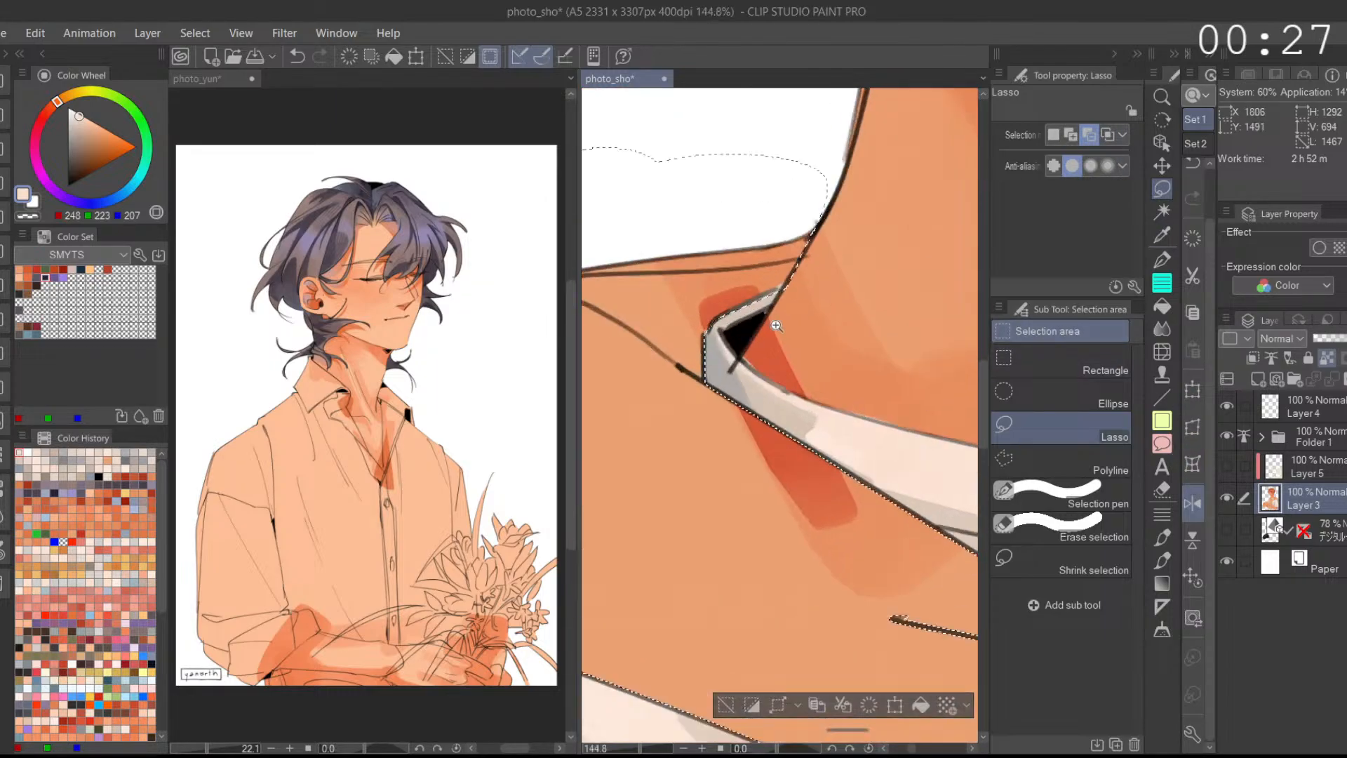
scroll(737, 312, "down", 2)
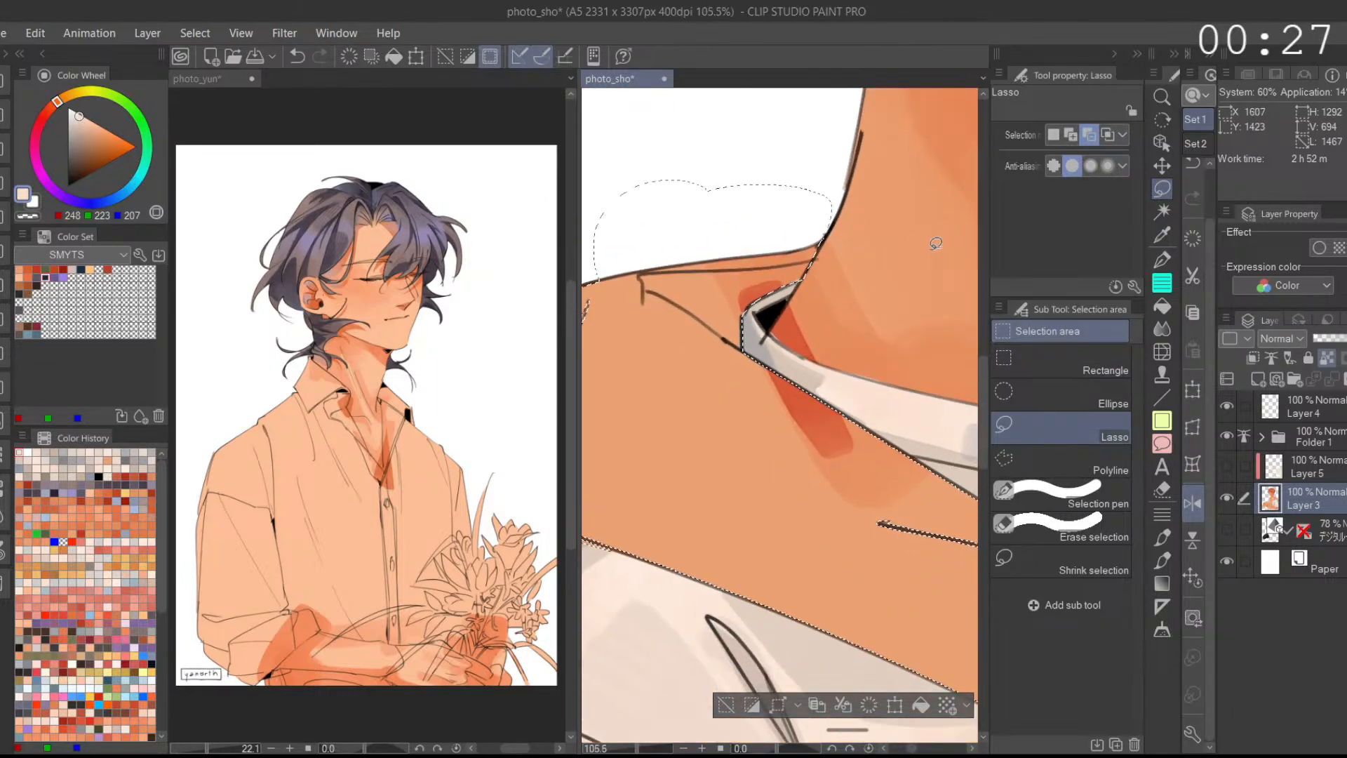
Step: Mark Layer 3 with a yellow palette colour and Folder 1 with a blue one, then reactivate Layer 3
left_click(1247, 339)
left_click(1310, 436)
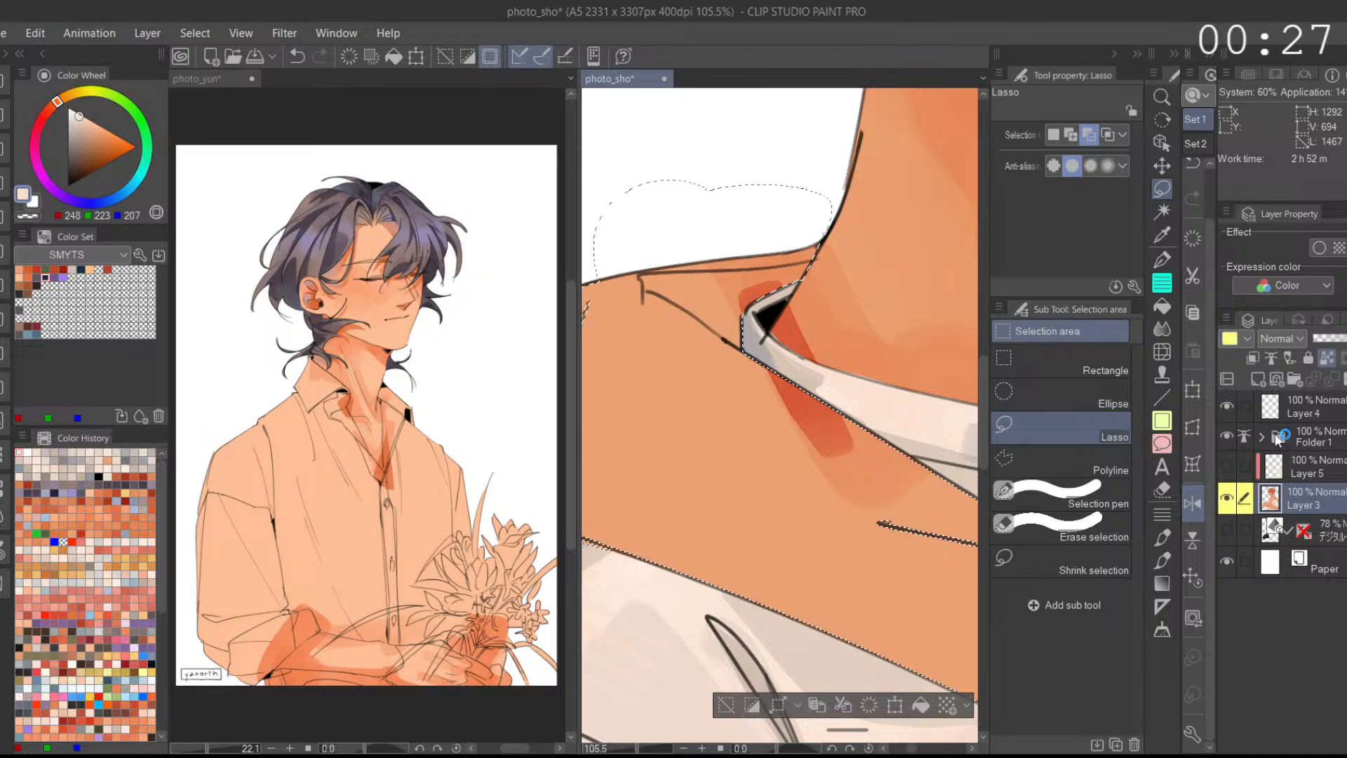
left_click(1308, 435)
left_click(1248, 343)
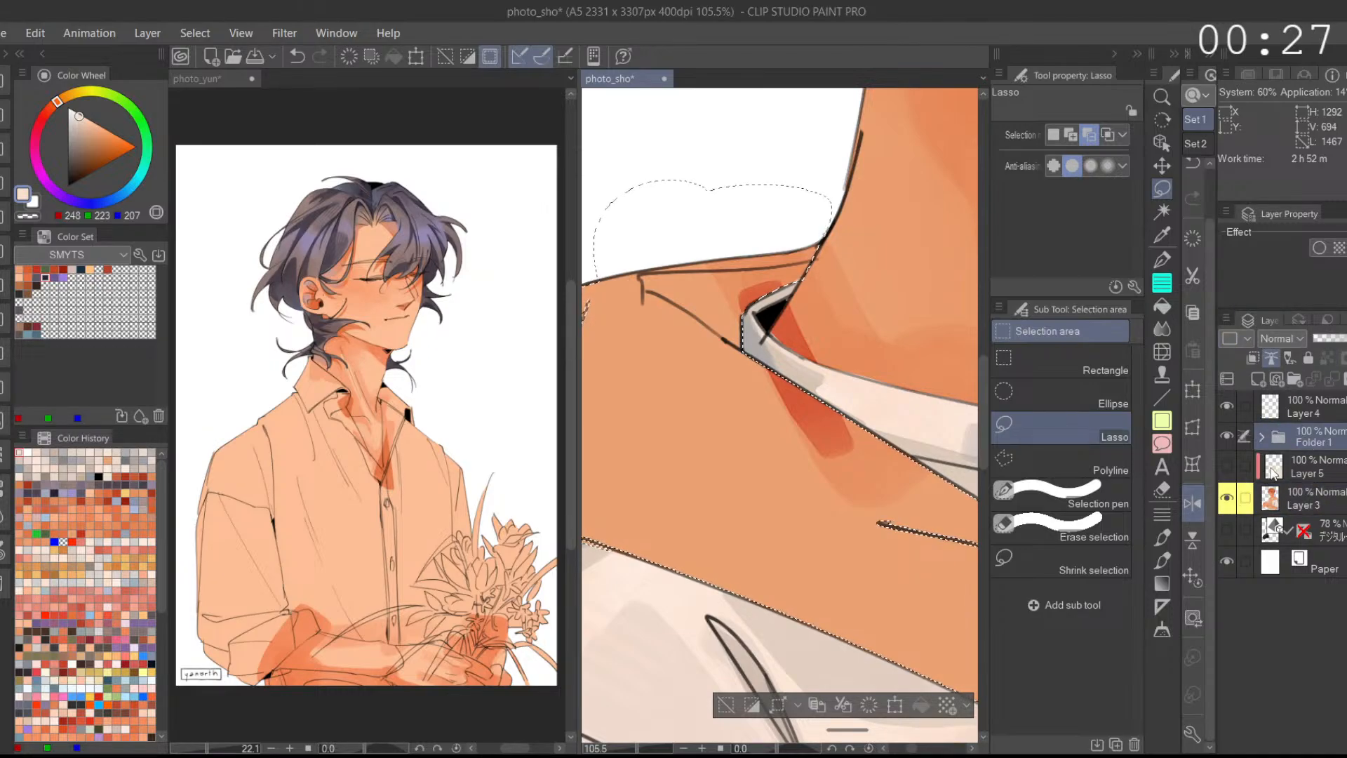
left_click(1266, 465)
left_click(1311, 499)
Step: Unmirror the canvas and lasso the unselected parts around the sweater's knot and inner collar into the selection
scroll(824, 676, "down", 3)
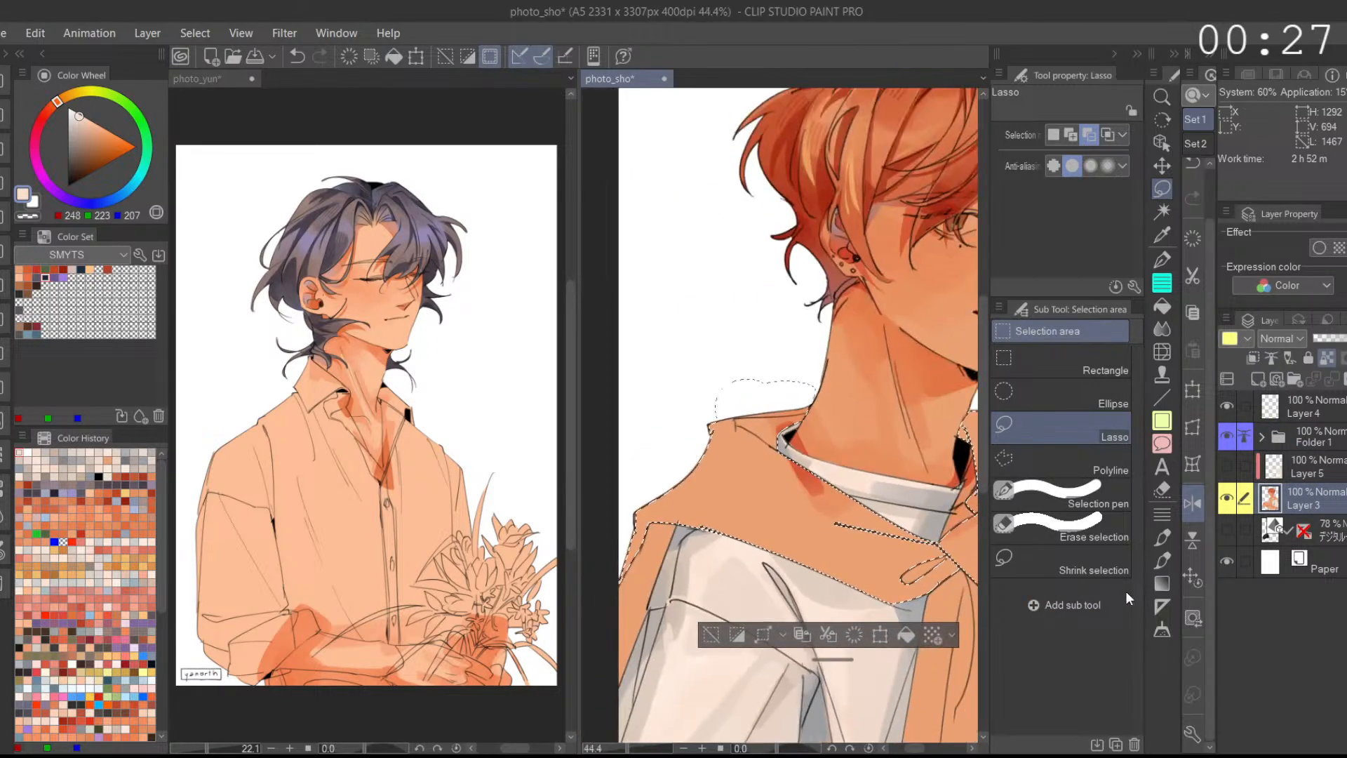
left_click(1194, 503)
mouse_move(670, 525)
left_mouse_down()
mouse_move(642, 436)
mouse_move(940, 390)
mouse_move(807, 529)
mouse_move(672, 474)
left_mouse_up()
scroll(772, 423, "up", 2)
scroll(743, 426, "up", 2)
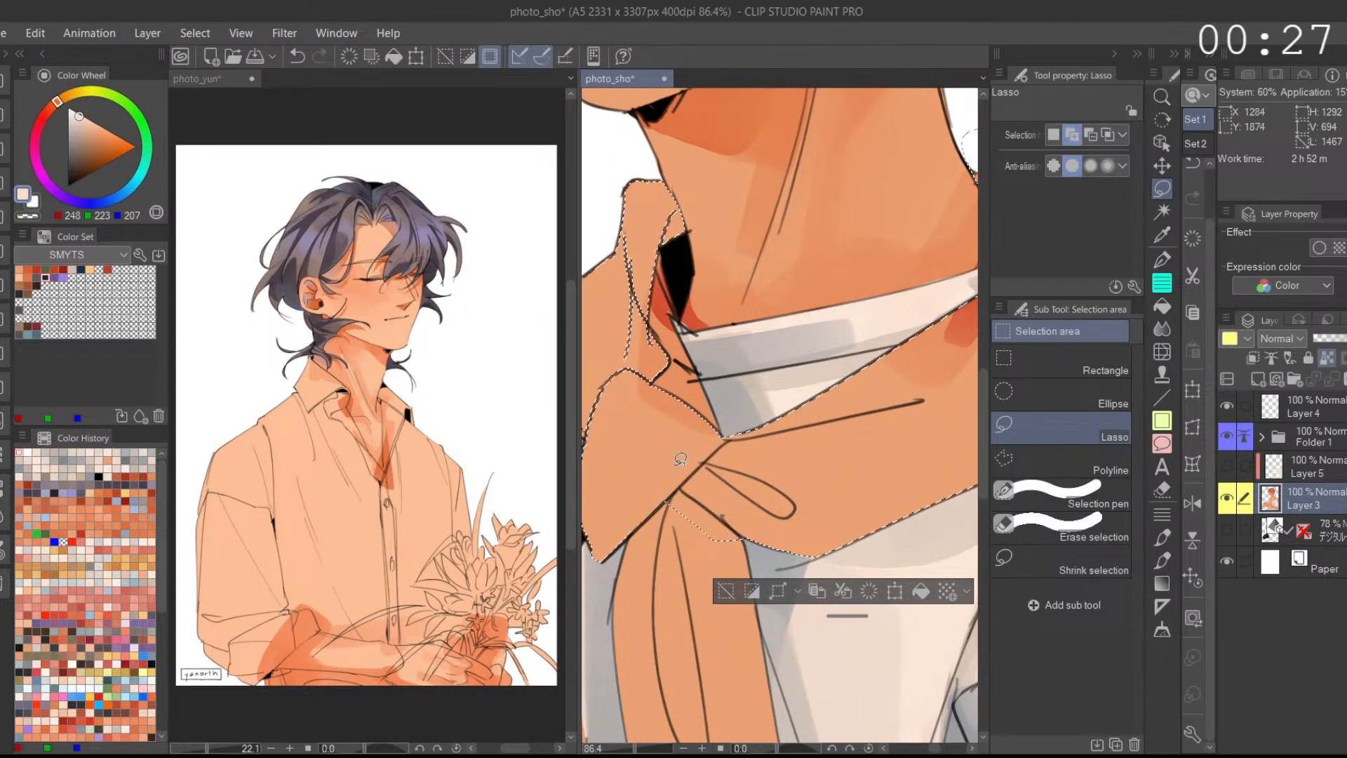
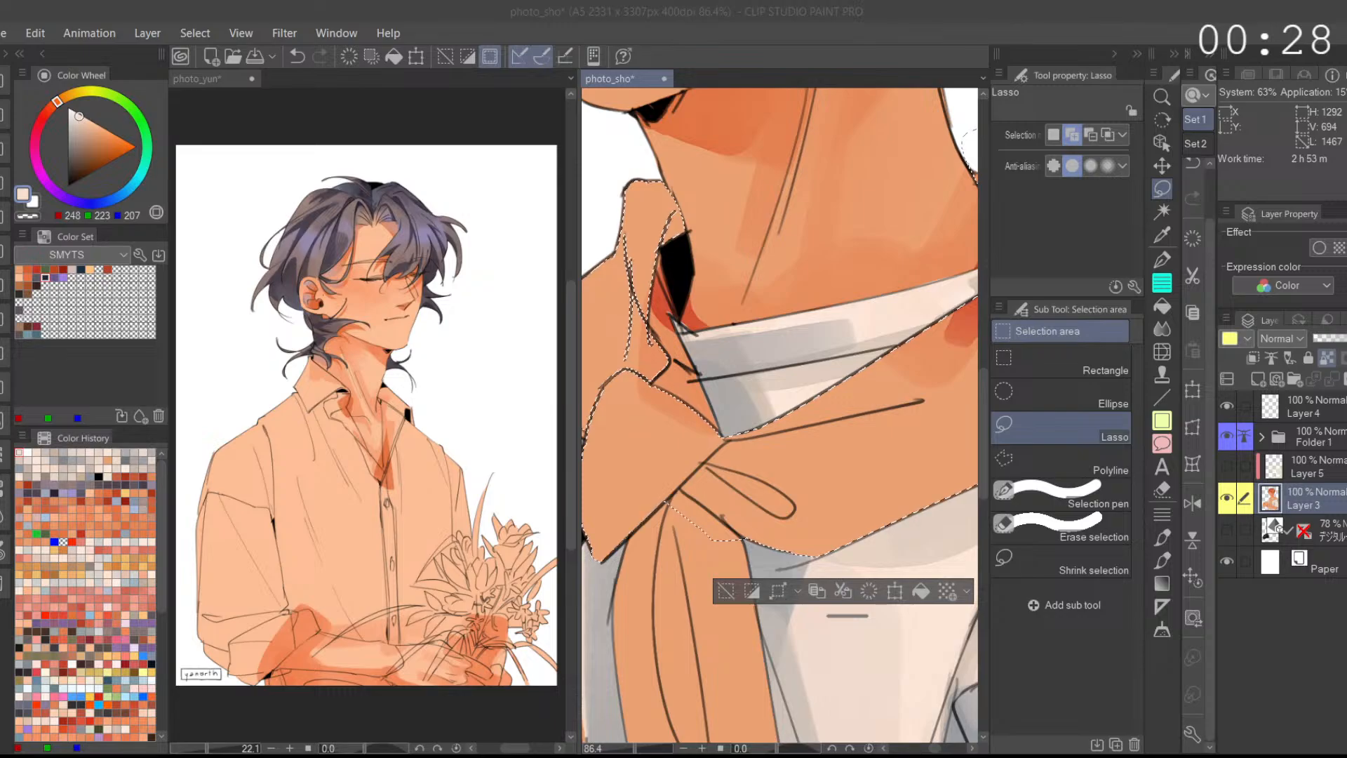
left_click_drag(679, 363, 732, 341)
left_click_drag(800, 421, 815, 471)
left_click_drag(793, 383, 879, 421, "ctrl")
Step: Mirror the canvas and add the sweater flap on the shoulder beside the knot to the selection
left_click(1192, 502)
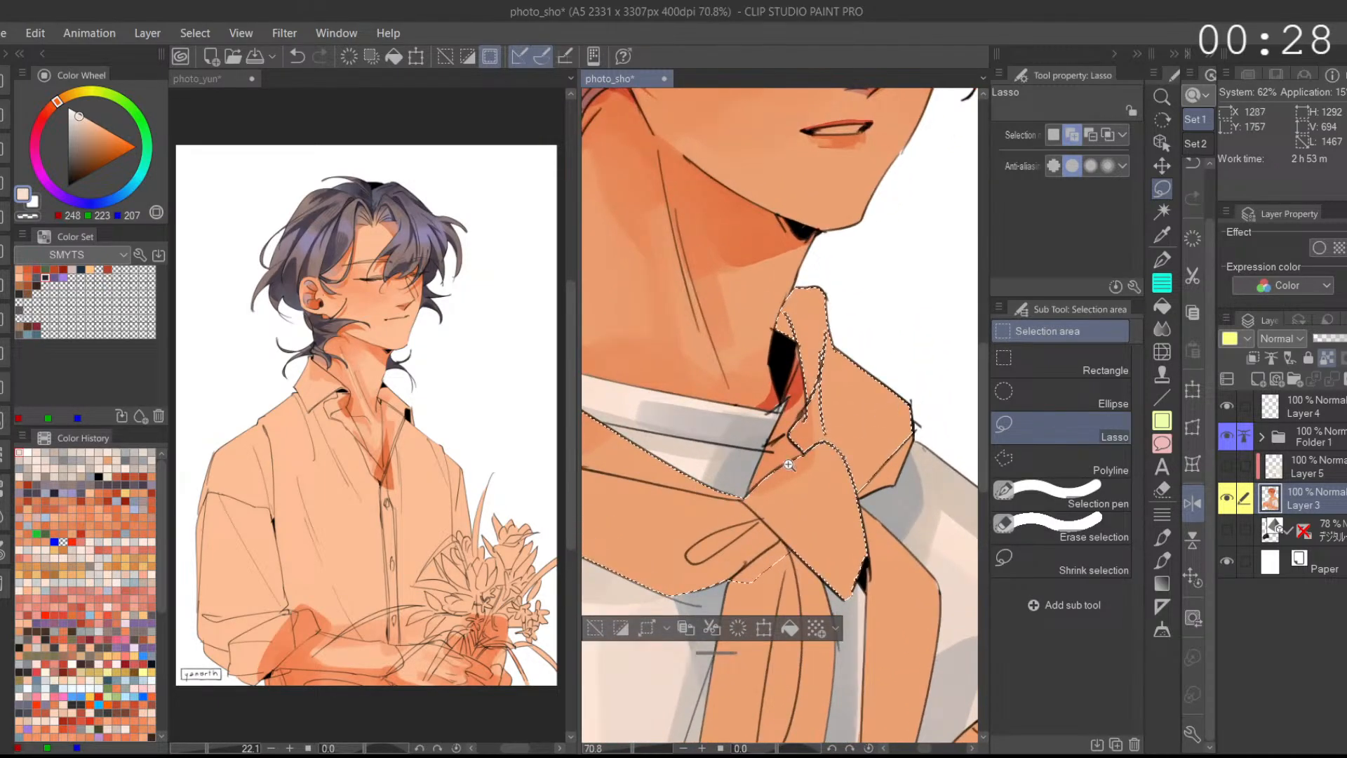
mouse_move(874, 462)
left_mouse_down()
mouse_move(859, 491)
mouse_move(912, 407)
mouse_move(963, 409)
left_mouse_up()
left_click_drag(900, 490, 902, 439)
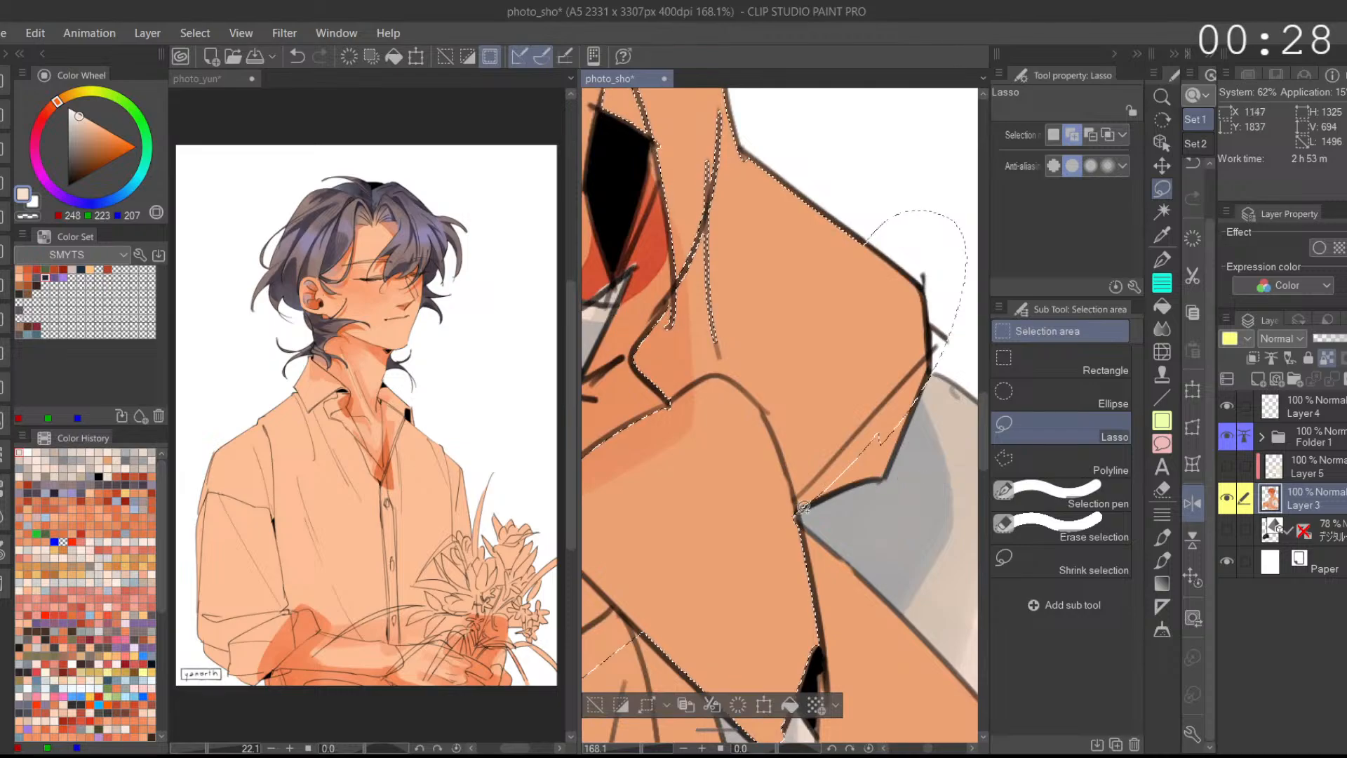
mouse_move(903, 388)
left_mouse_down()
mouse_move(785, 349)
mouse_move(835, 372)
left_mouse_up()
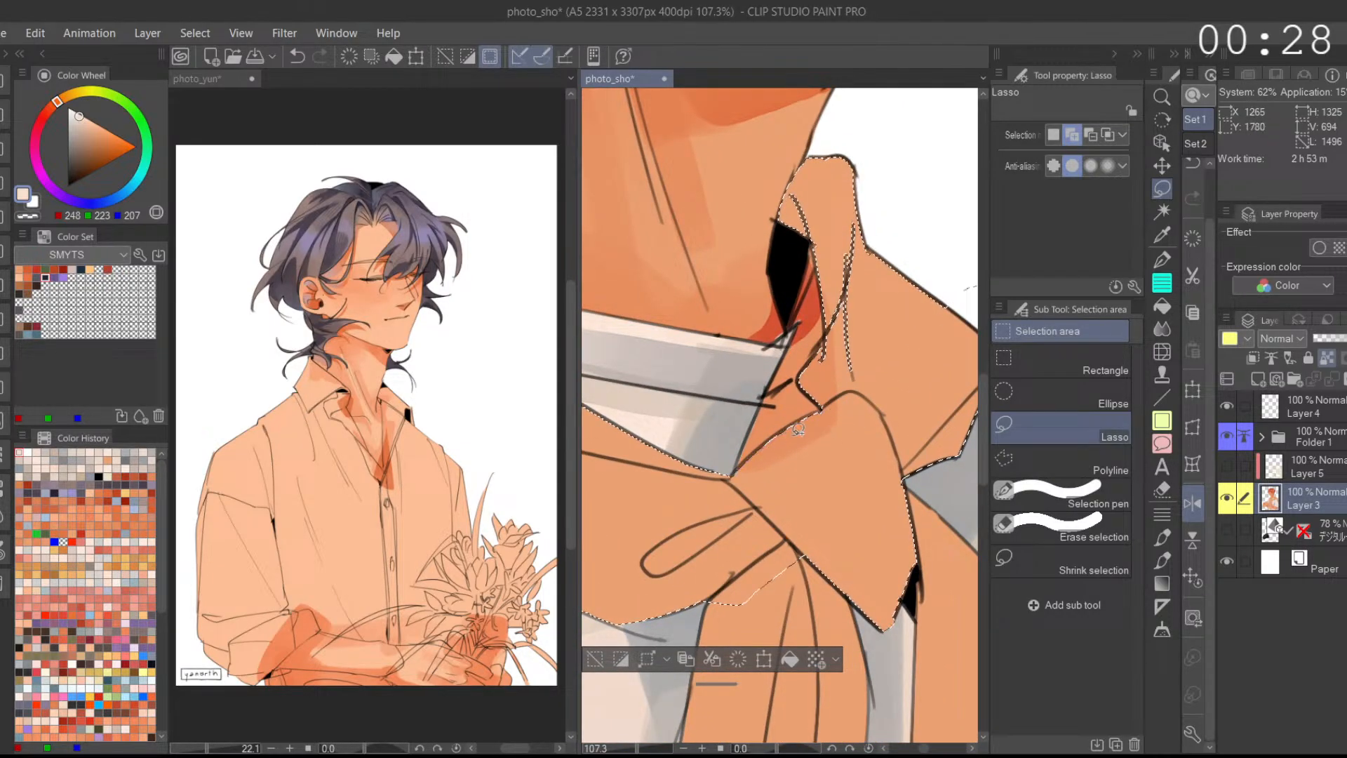
Step: Lasso the missed parts of the sweater's collar fold above the knot into the selection
left_click_drag(876, 403, 817, 394)
left_click_drag(829, 324, 824, 378)
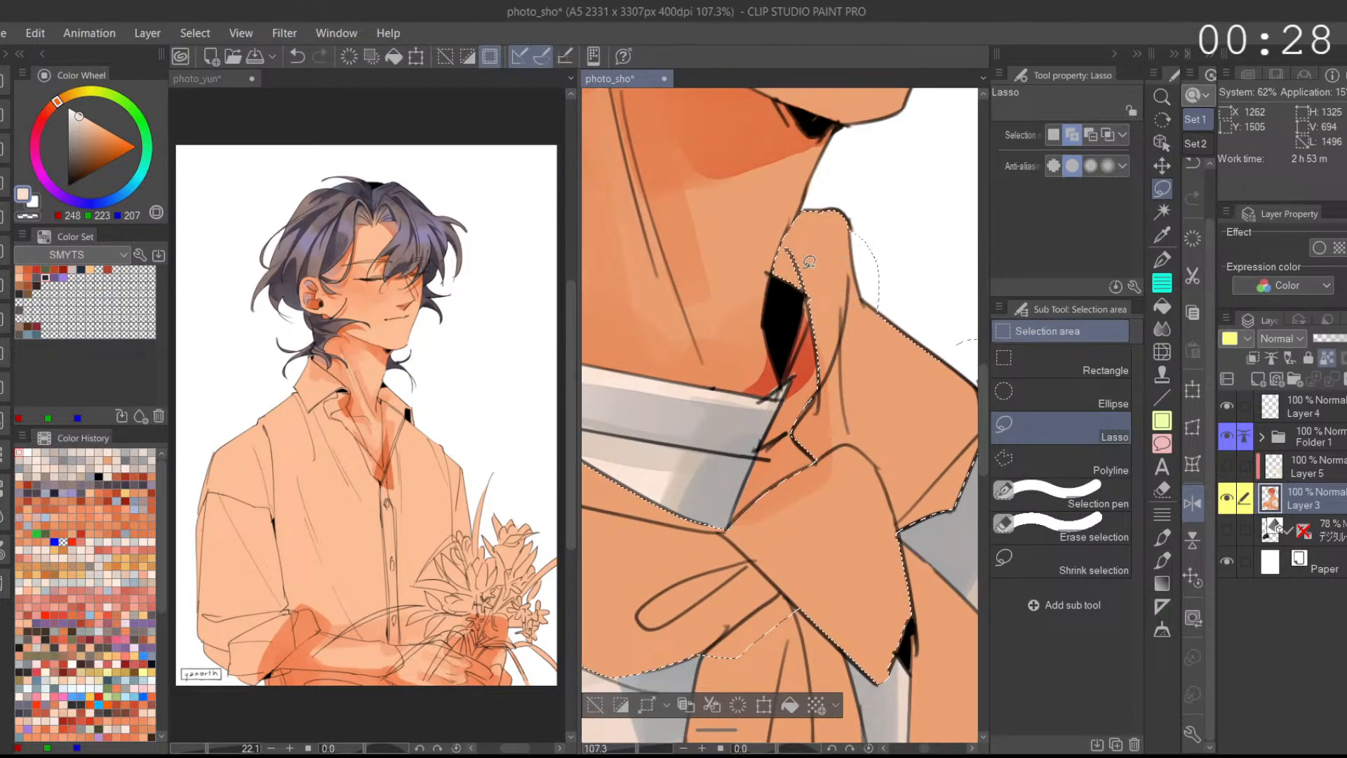
left_click_drag(812, 291, 822, 196)
mouse_move(924, 388)
left_mouse_down()
mouse_move(893, 378)
mouse_move(853, 337)
left_mouse_up()
mouse_move(845, 327)
left_mouse_down()
mouse_move(885, 267)
mouse_move(884, 302)
left_mouse_up()
Step: Add the sweater sleeve hanging below the knot to the selection and trim its lower edge along the forearm
scroll(898, 316, "down", 3)
mouse_move(885, 666)
left_mouse_down()
mouse_move(884, 582)
mouse_move(922, 508)
left_mouse_up()
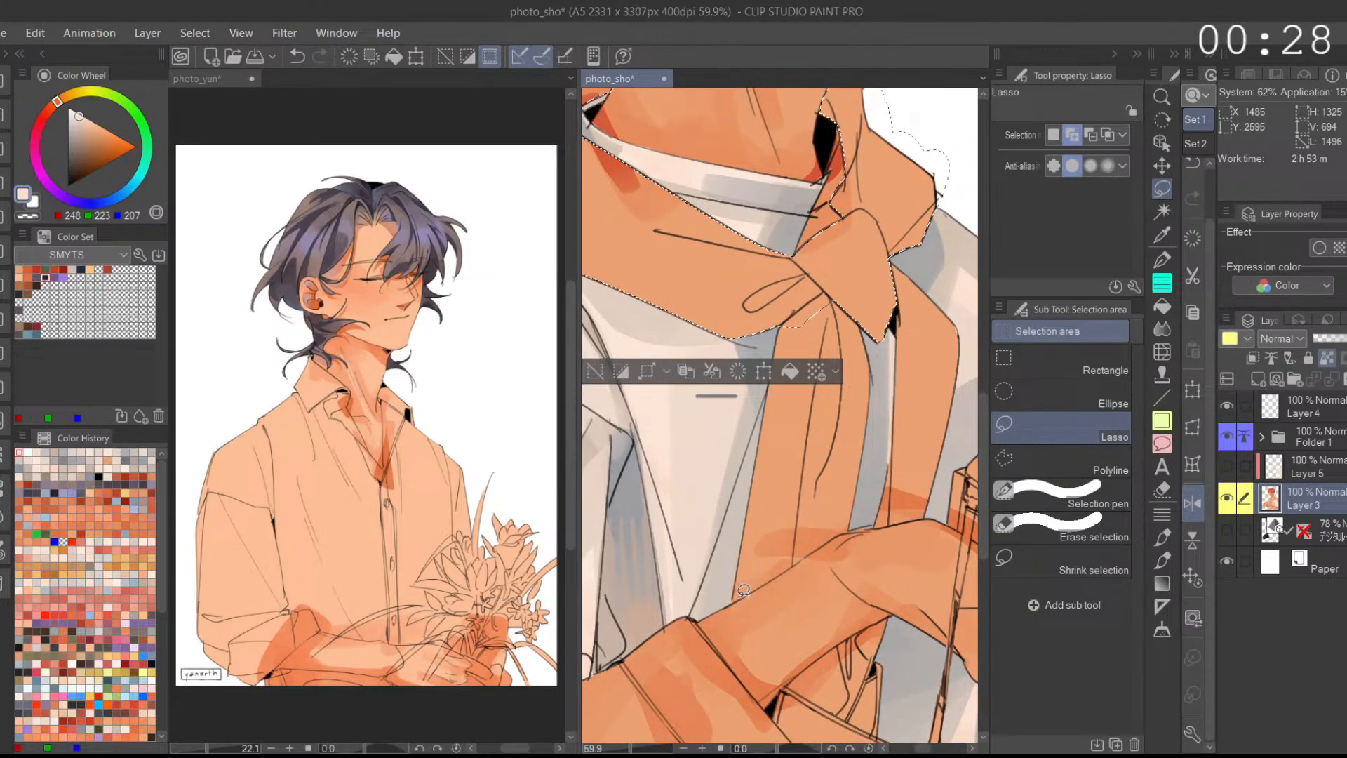
scroll(759, 557, "up", 2)
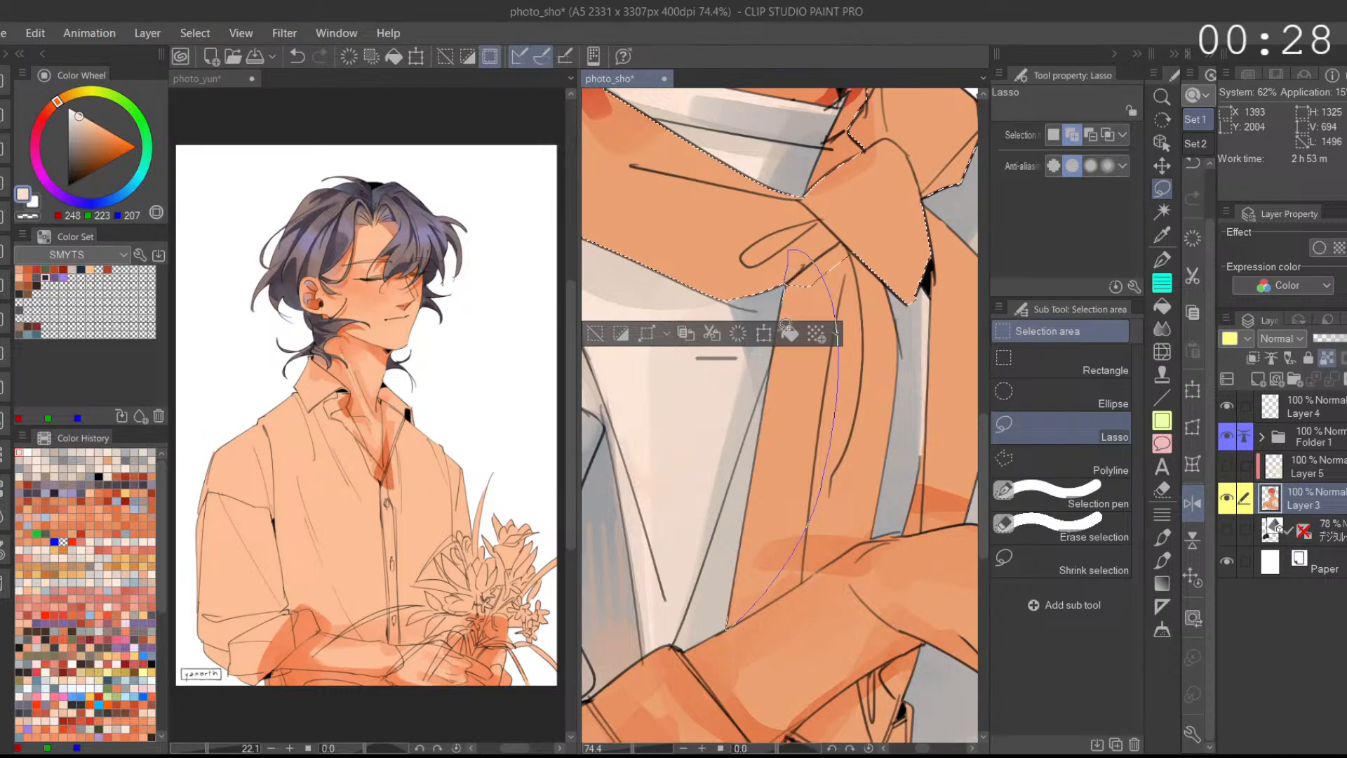
left_click_drag(787, 307, 785, 302)
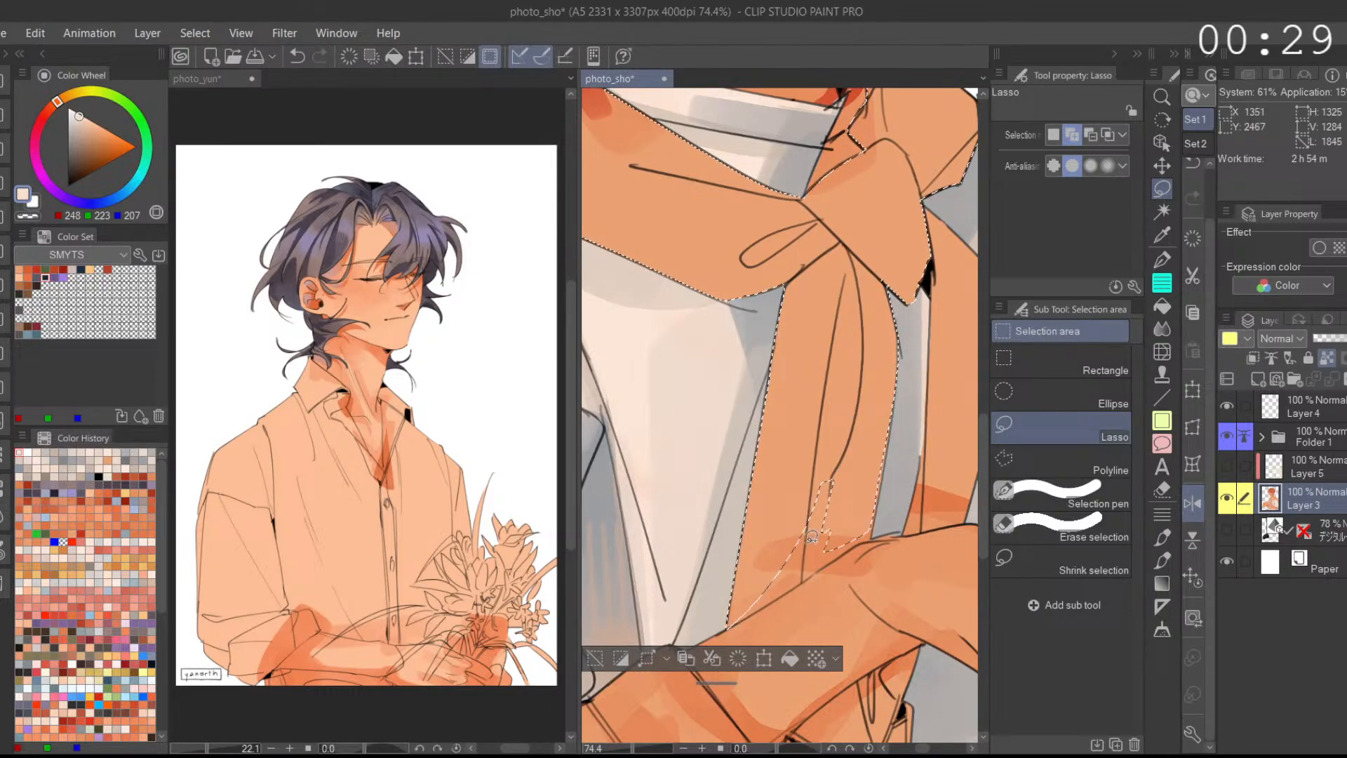
left_click_drag(763, 605, 728, 626)
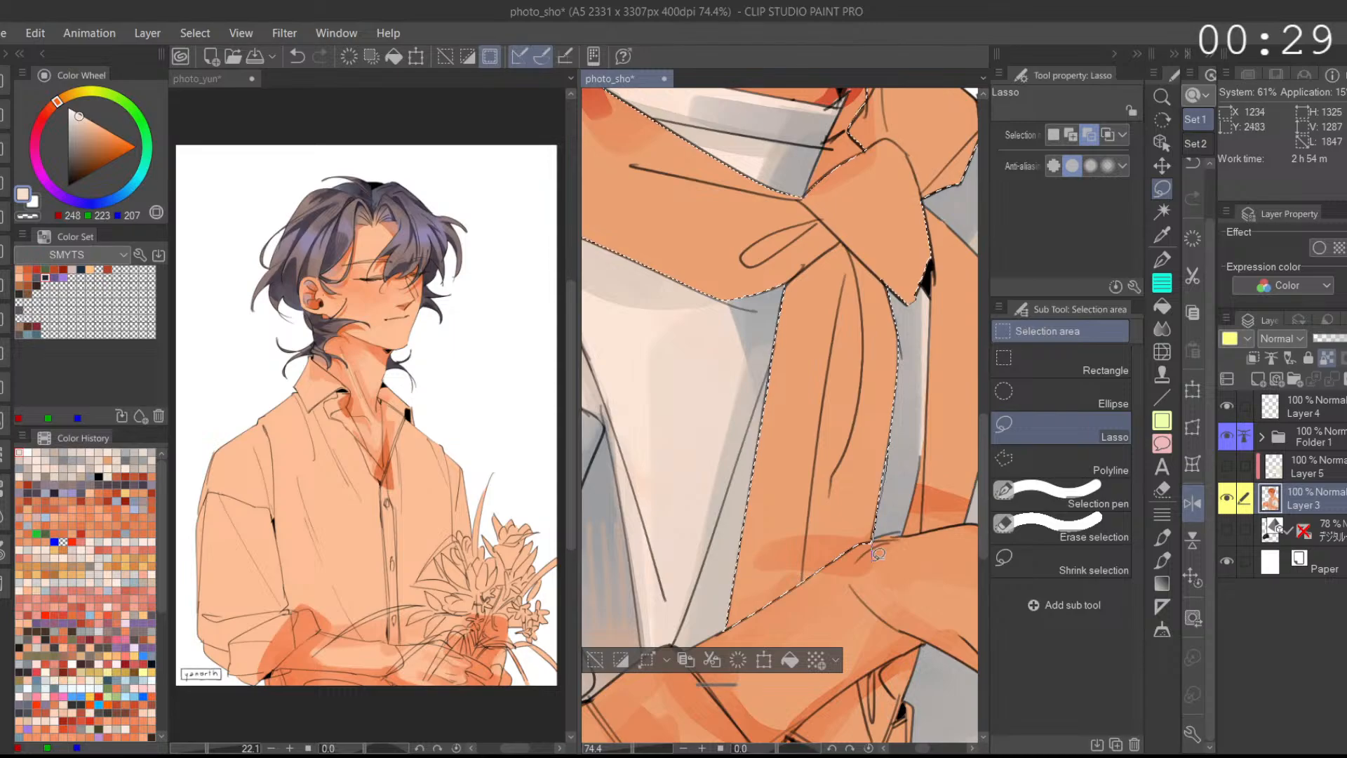
left_click_drag(894, 538, 902, 539)
Step: Unmirror the canvas and lasso the sweater's second hanging strip beside the camera into the selection, refining its inner edge above the forearm
left_click(1192, 503)
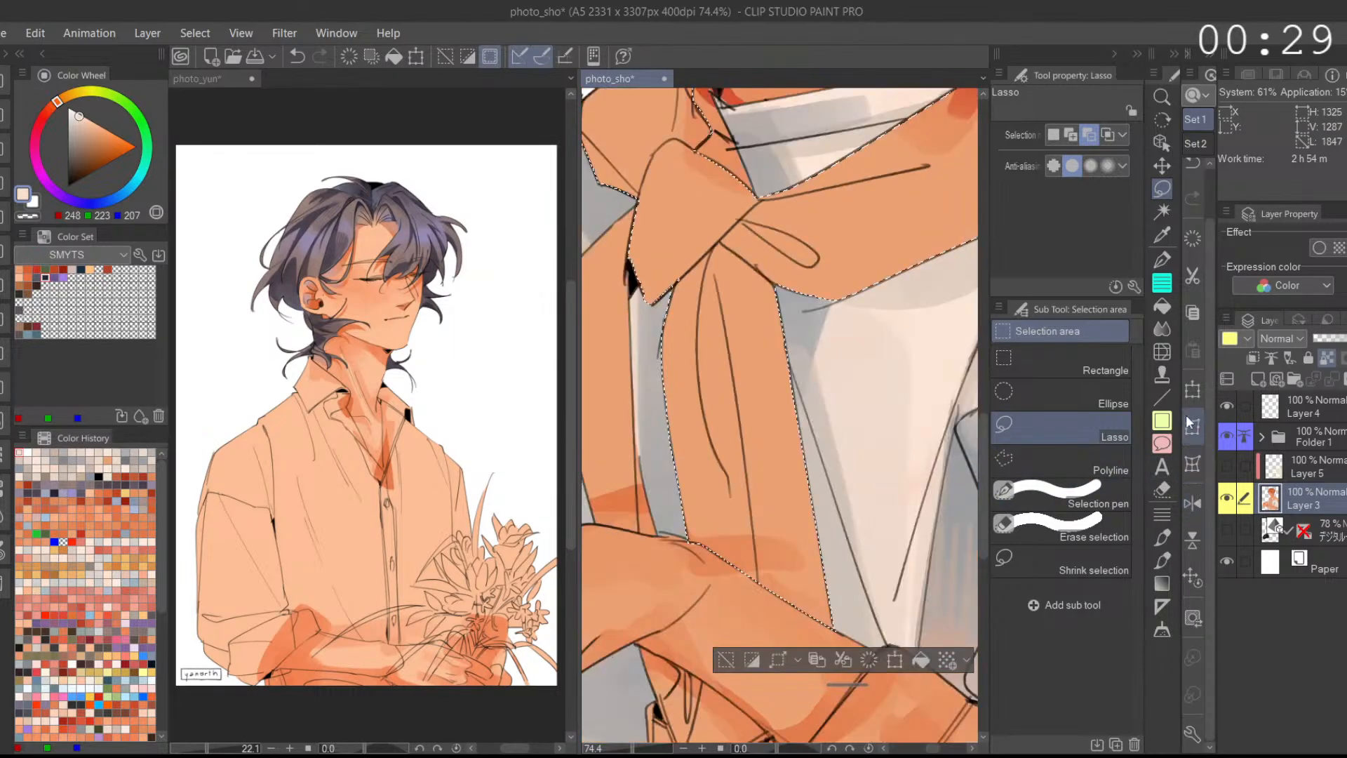
left_click_drag(640, 387, 746, 418)
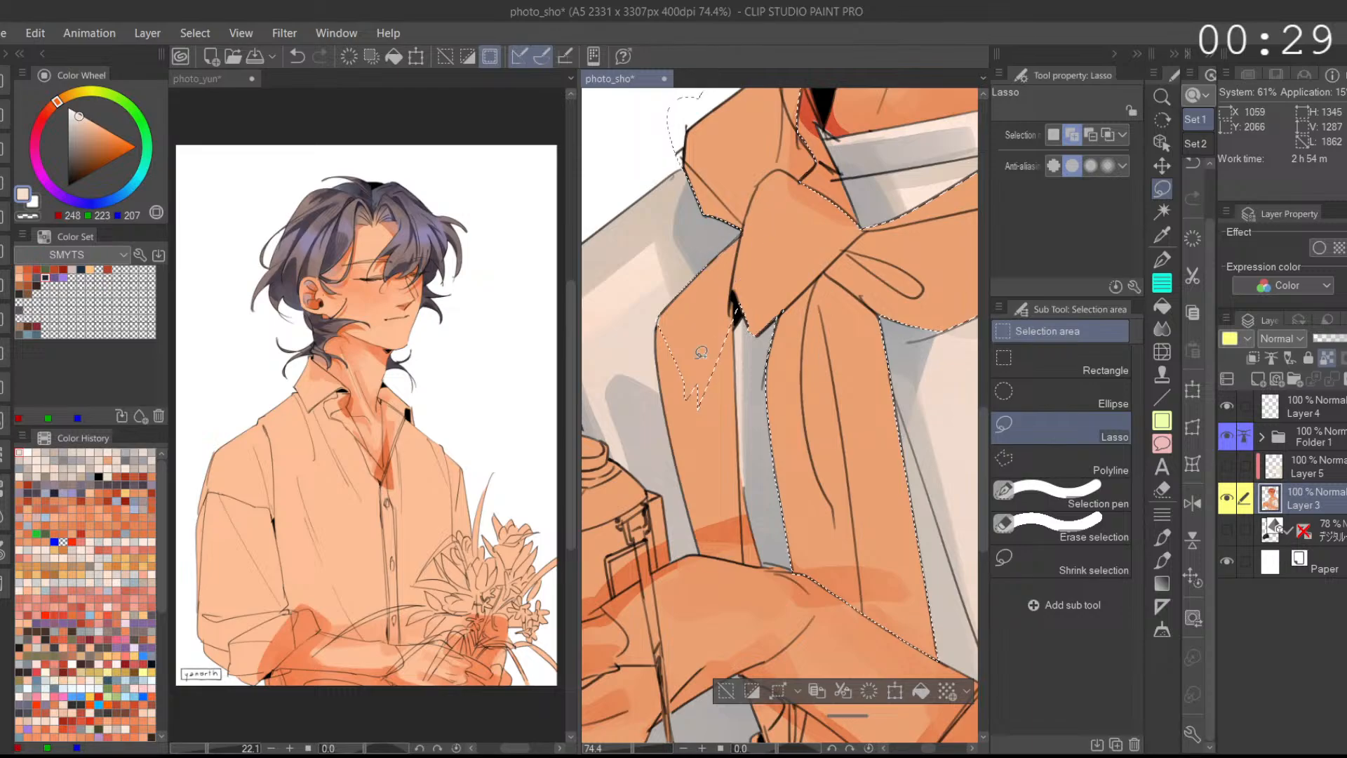
mouse_move(656, 321)
left_mouse_down()
mouse_move(692, 487)
mouse_move(697, 390)
left_mouse_up()
left_click_drag(733, 314, 733, 448)
mouse_move(730, 395)
left_mouse_down()
mouse_move(741, 351)
mouse_move(749, 484)
mouse_move(723, 456)
left_mouse_up()
mouse_move(747, 321)
left_mouse_down()
mouse_move(747, 468)
mouse_move(753, 382)
left_mouse_up()
mouse_move(716, 499)
left_mouse_down()
mouse_move(706, 403)
mouse_move(772, 510)
left_mouse_up()
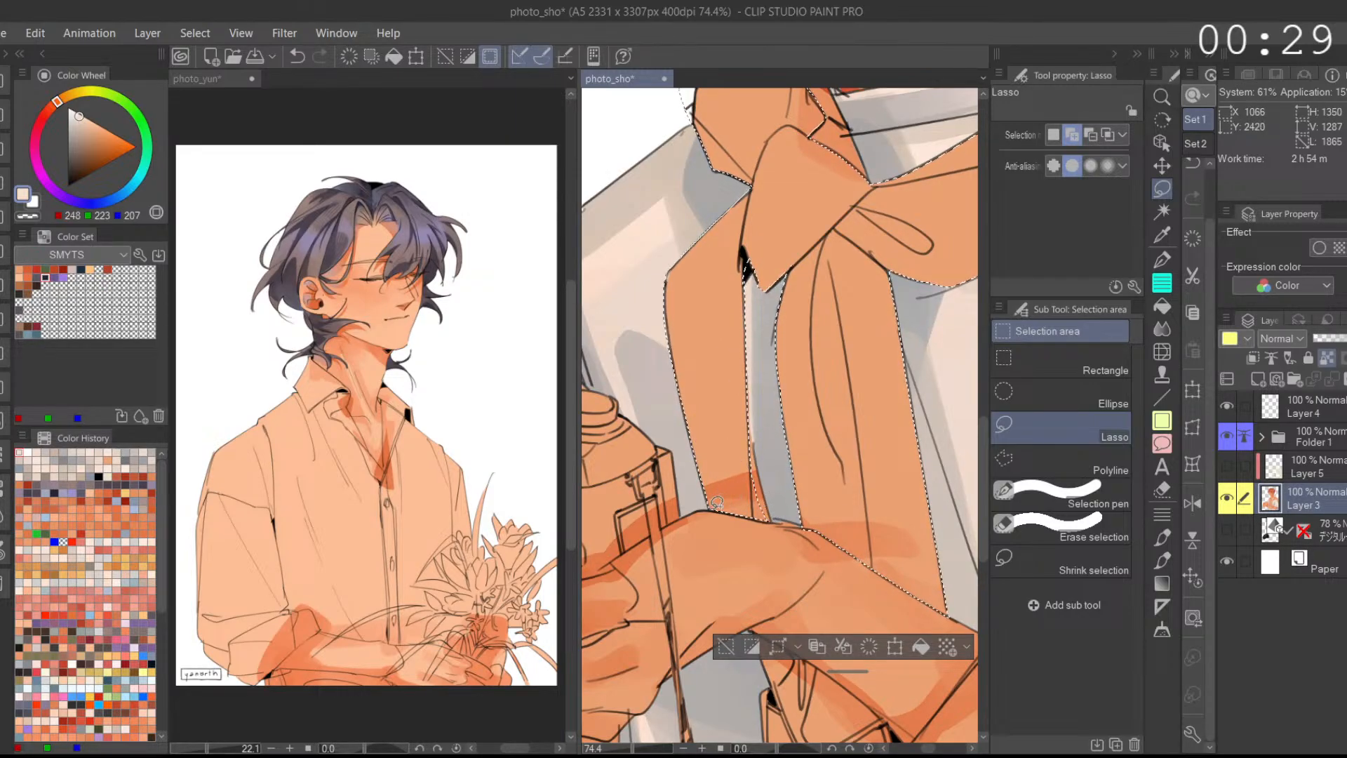
scroll(716, 502, "up", 2)
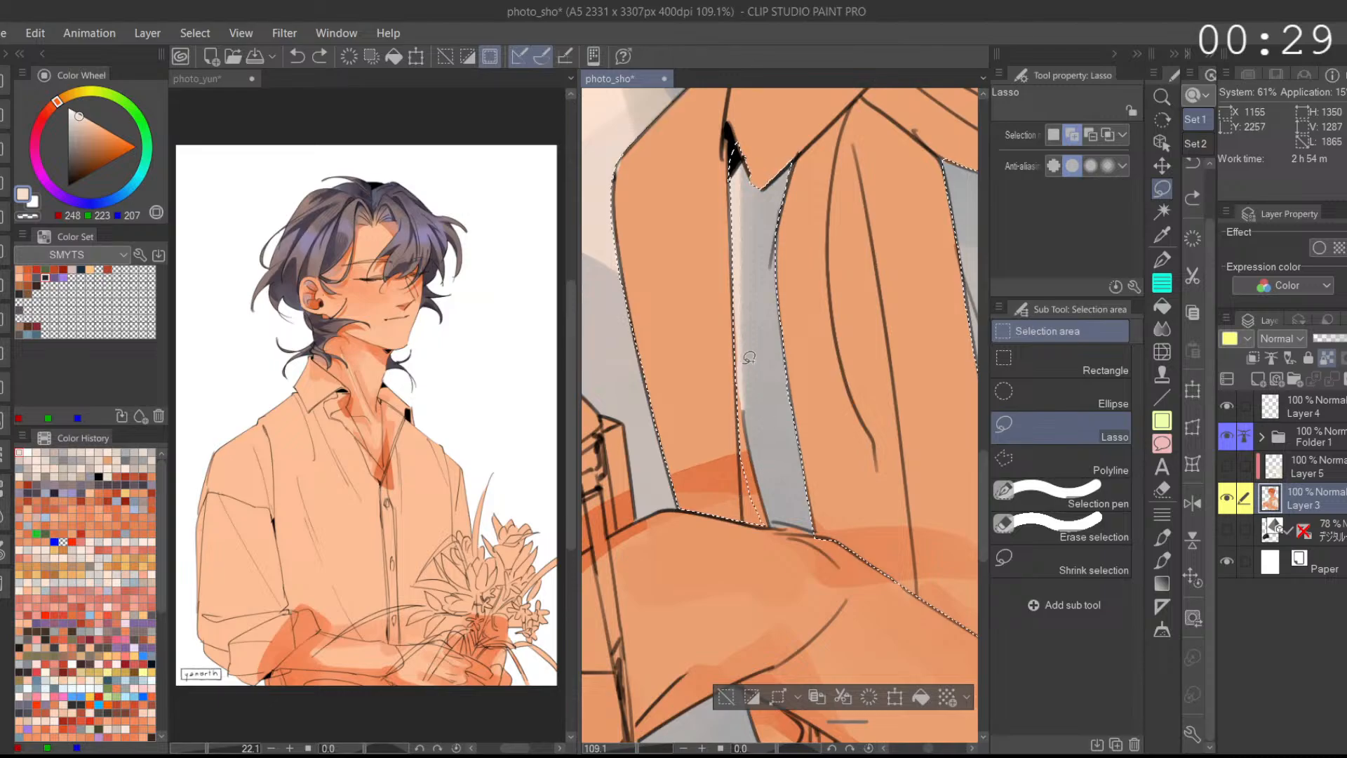
left_click_drag(738, 386, 752, 493)
left_click_drag(744, 415, 768, 523)
scroll(806, 429, "down", 6)
scroll(872, 452, "up", 9)
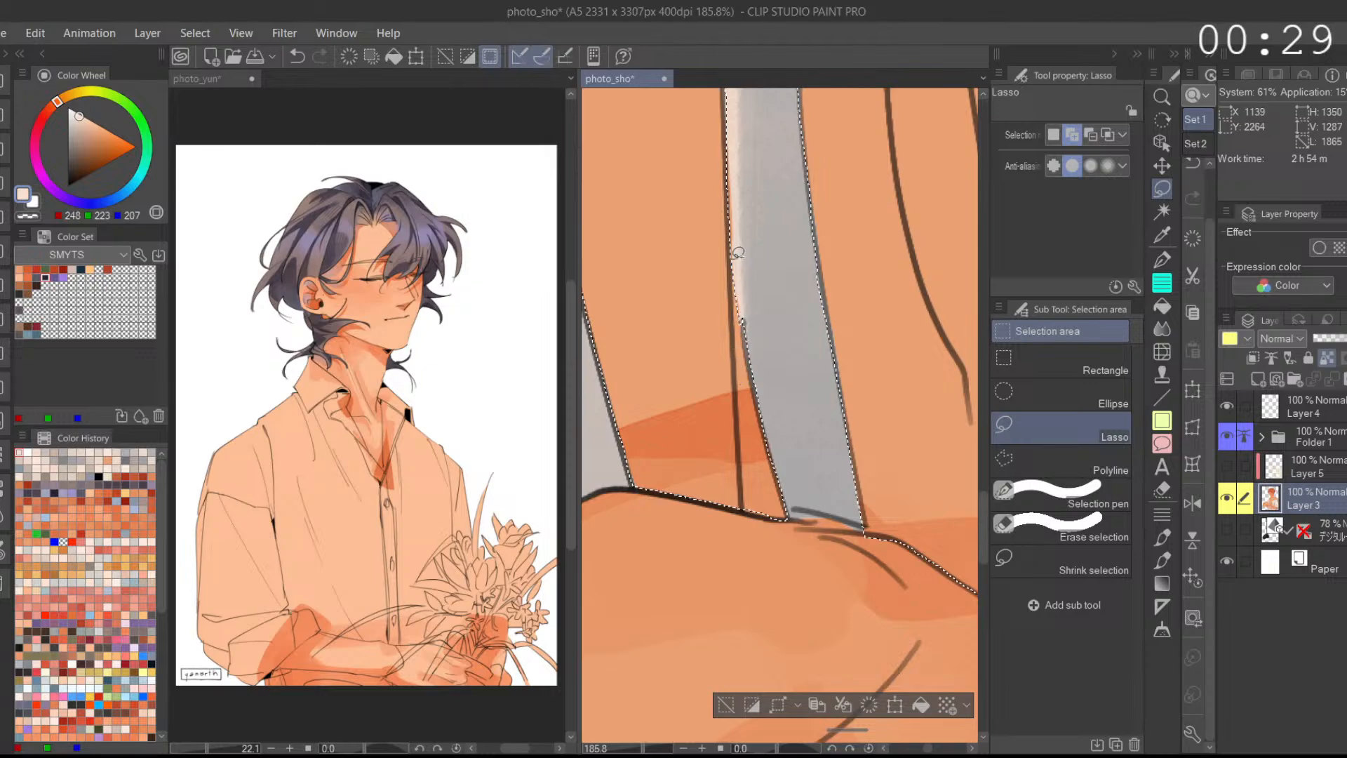
scroll(770, 222, "down", 2)
scroll(769, 221, "down", 3)
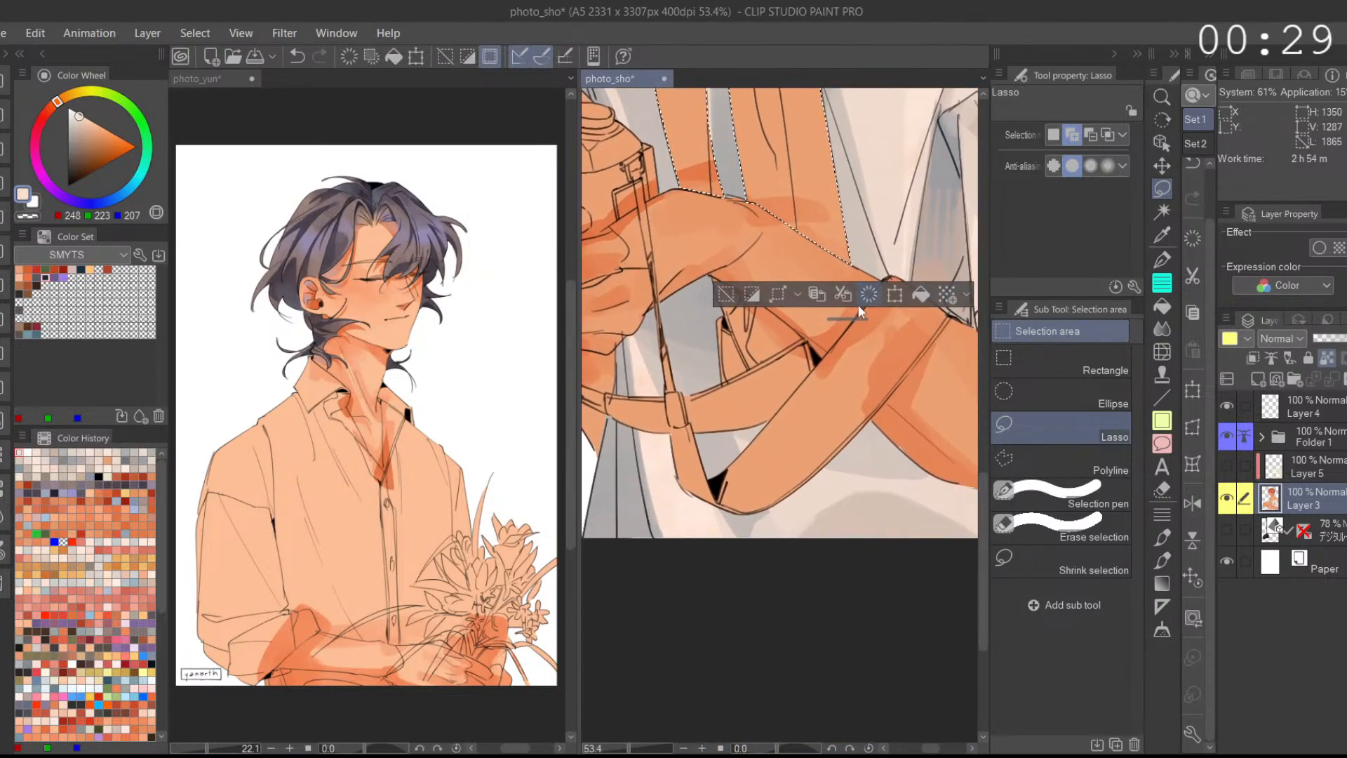
Step: Add the sweater sleeve end visible between the forearm and the camera strap to the selection, completing its pointed corner
scroll(844, 333, "up", 4)
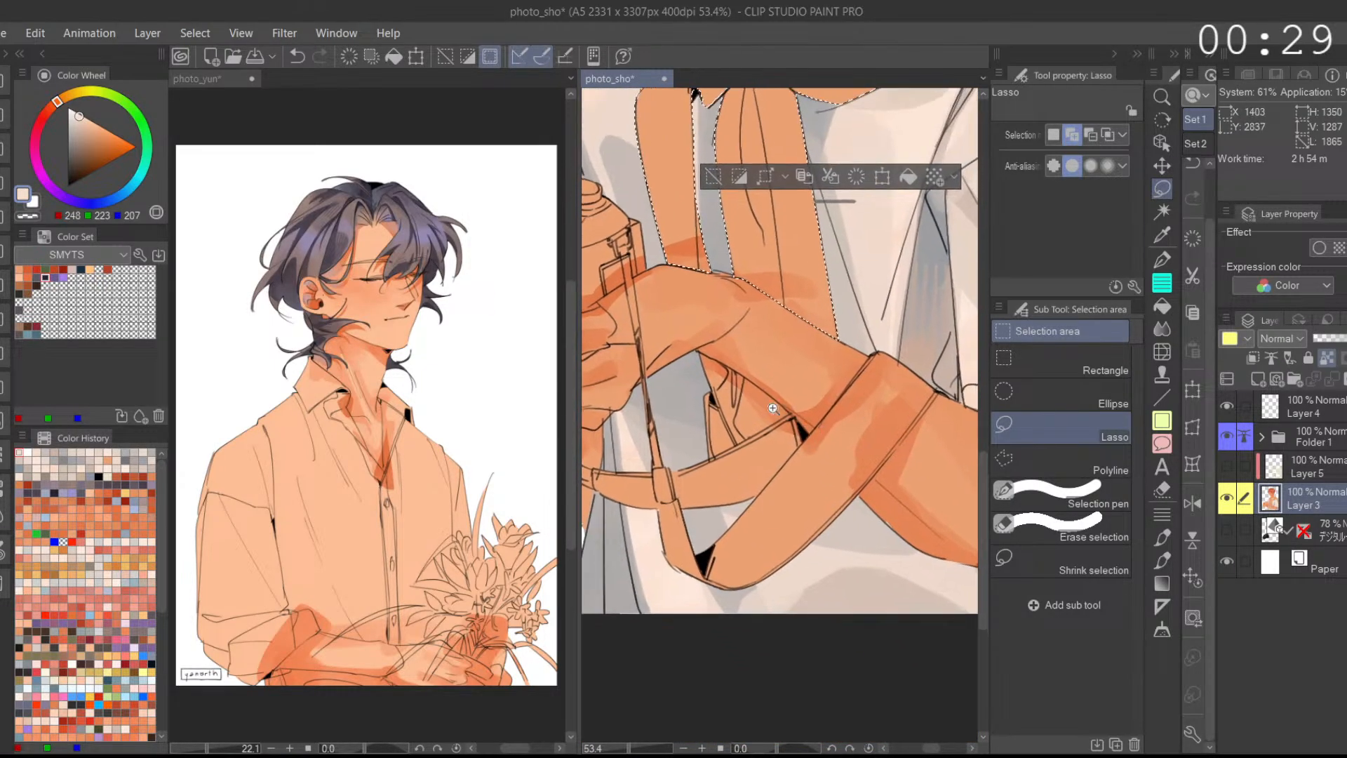
mouse_move(690, 520)
left_mouse_down()
mouse_move(739, 501)
mouse_move(823, 409)
left_mouse_up()
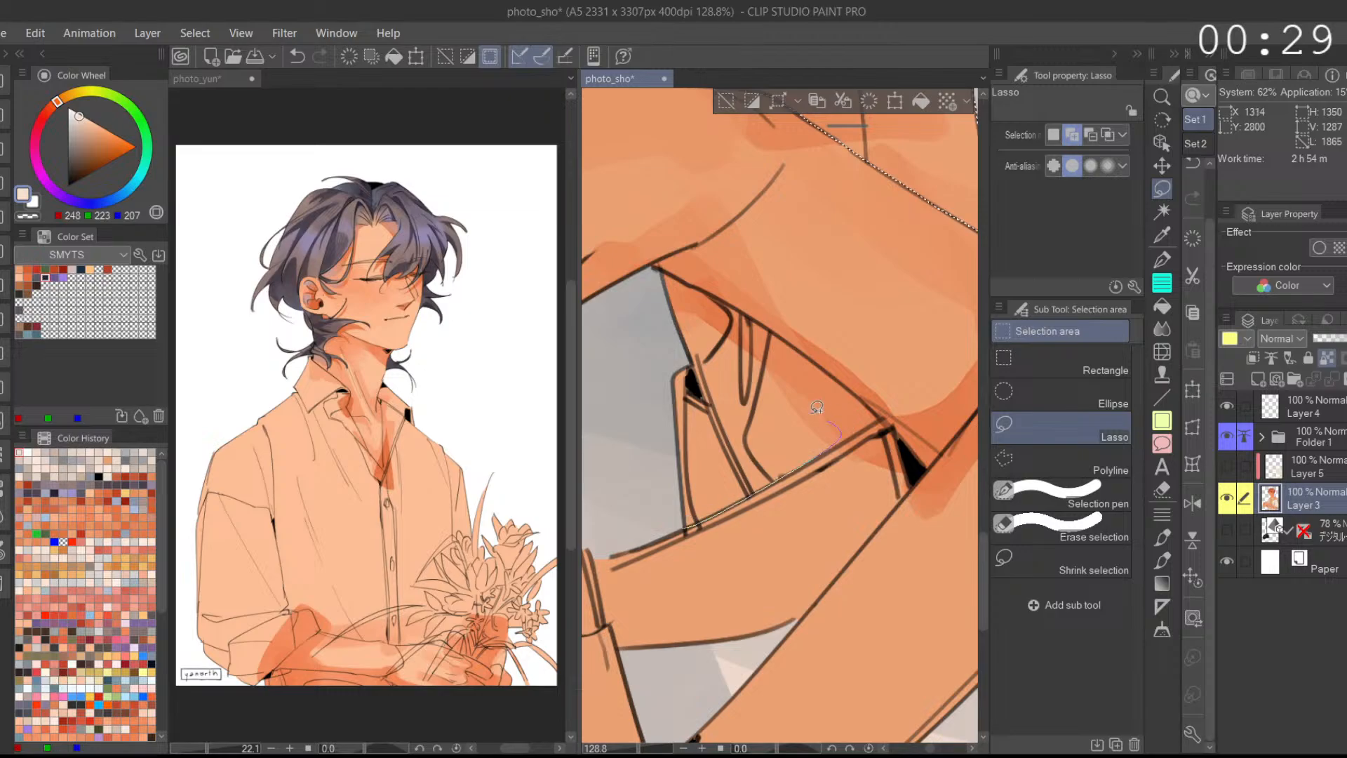
left_click_drag(679, 366, 749, 354)
mouse_move(690, 403)
left_mouse_down()
mouse_move(679, 282)
mouse_move(662, 270)
left_mouse_up()
left_click(1192, 503)
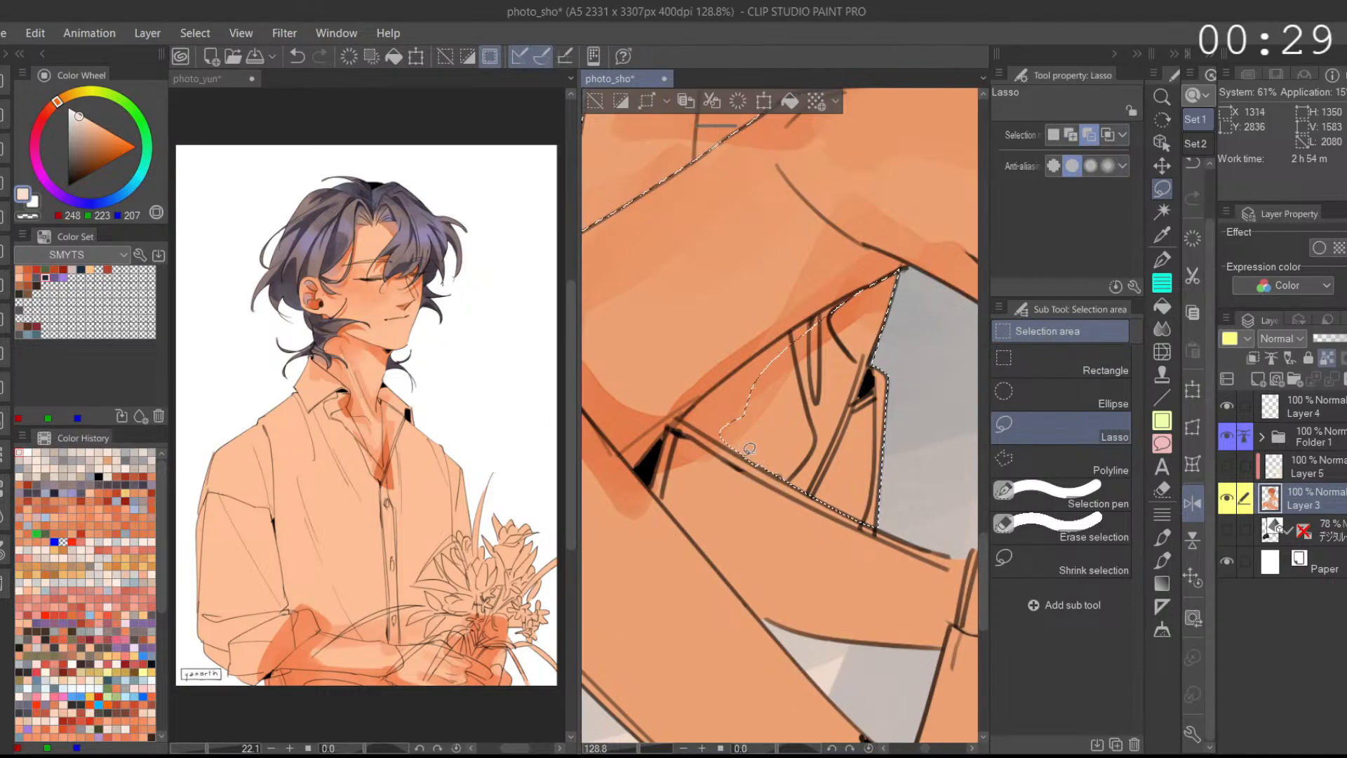
mouse_move(684, 415)
left_mouse_down()
mouse_move(817, 326)
mouse_move(807, 357)
mouse_move(747, 413)
left_mouse_up()
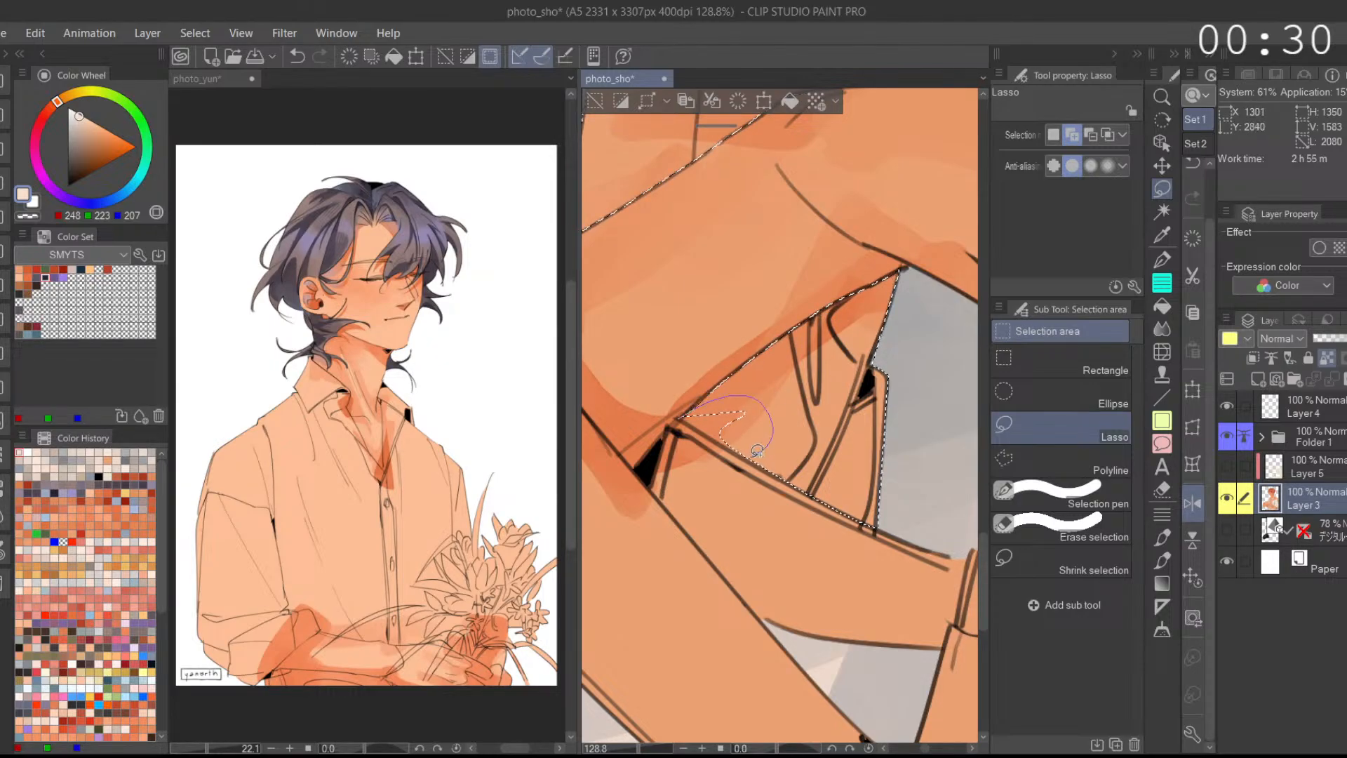
left_click_drag(799, 416, 659, 421)
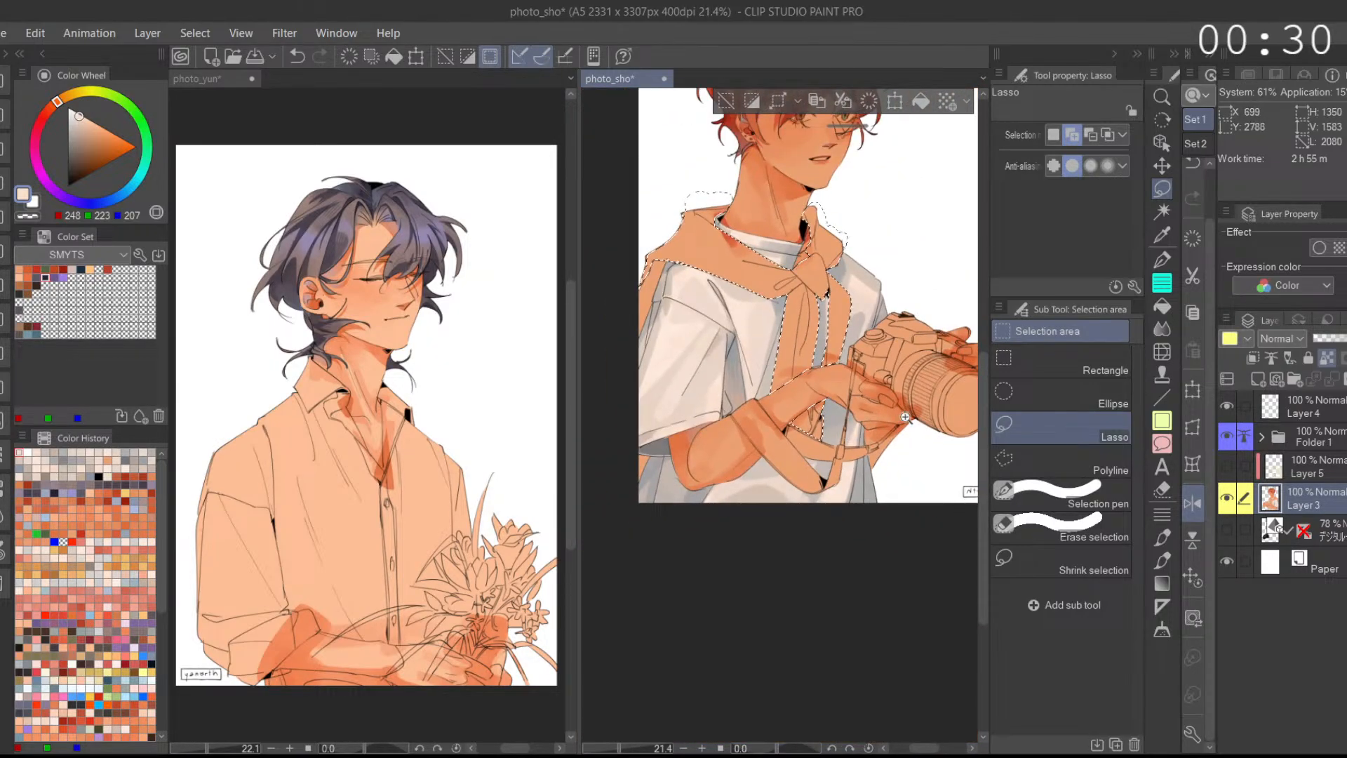
Step: Lasso the sweater part falling behind the shoulder, along the outer edge of the shirt sleeve, into the selection
left_click_drag(808, 427, 871, 418)
left_click_drag(662, 407, 803, 412)
left_click_drag(733, 224, 755, 397)
left_click_drag(754, 397, 807, 400)
mouse_move(746, 355)
left_mouse_down()
mouse_move(652, 514)
mouse_move(710, 338)
mouse_move(839, 334)
left_mouse_up()
left_click_drag(746, 355, 679, 522)
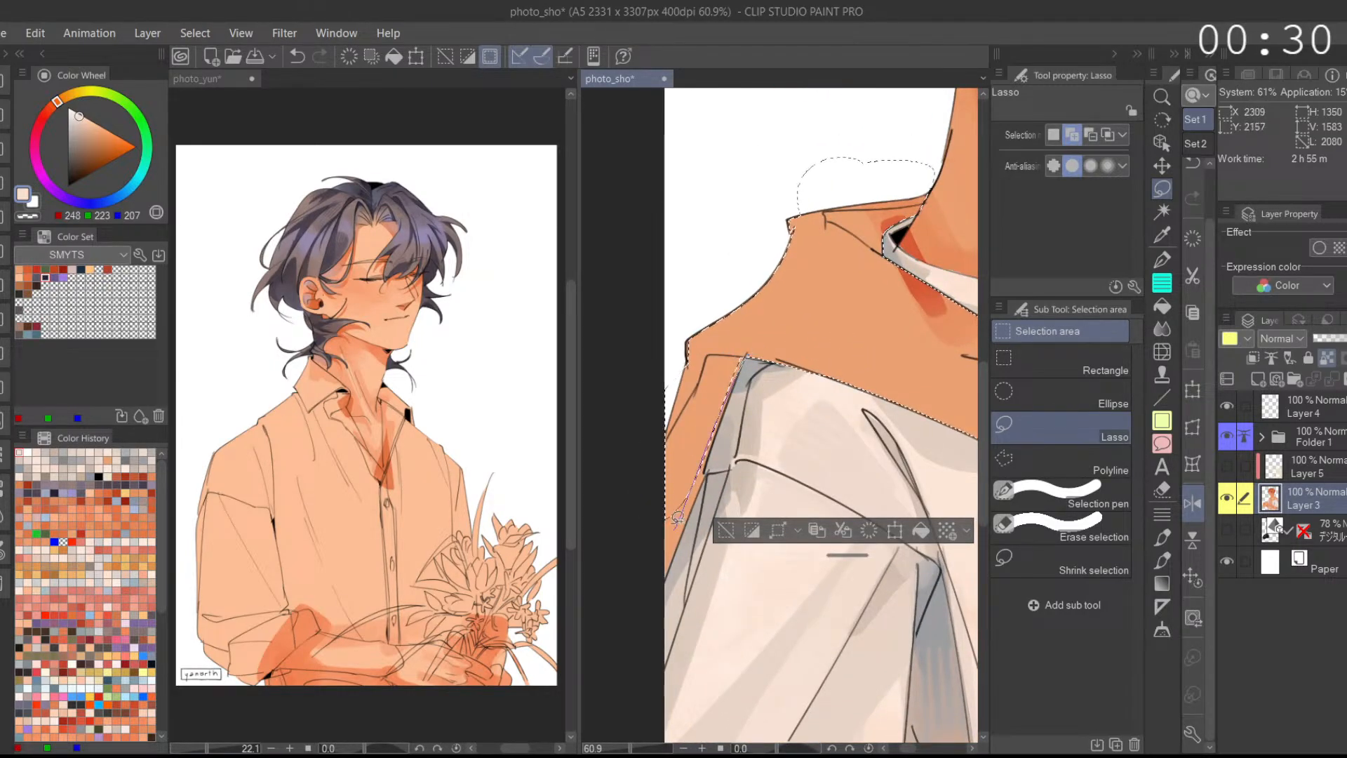
Step: Refine the selection's inner edge where the sweater behind the shoulder meets the shirt sleeve seam
scroll(672, 554, "up", 2)
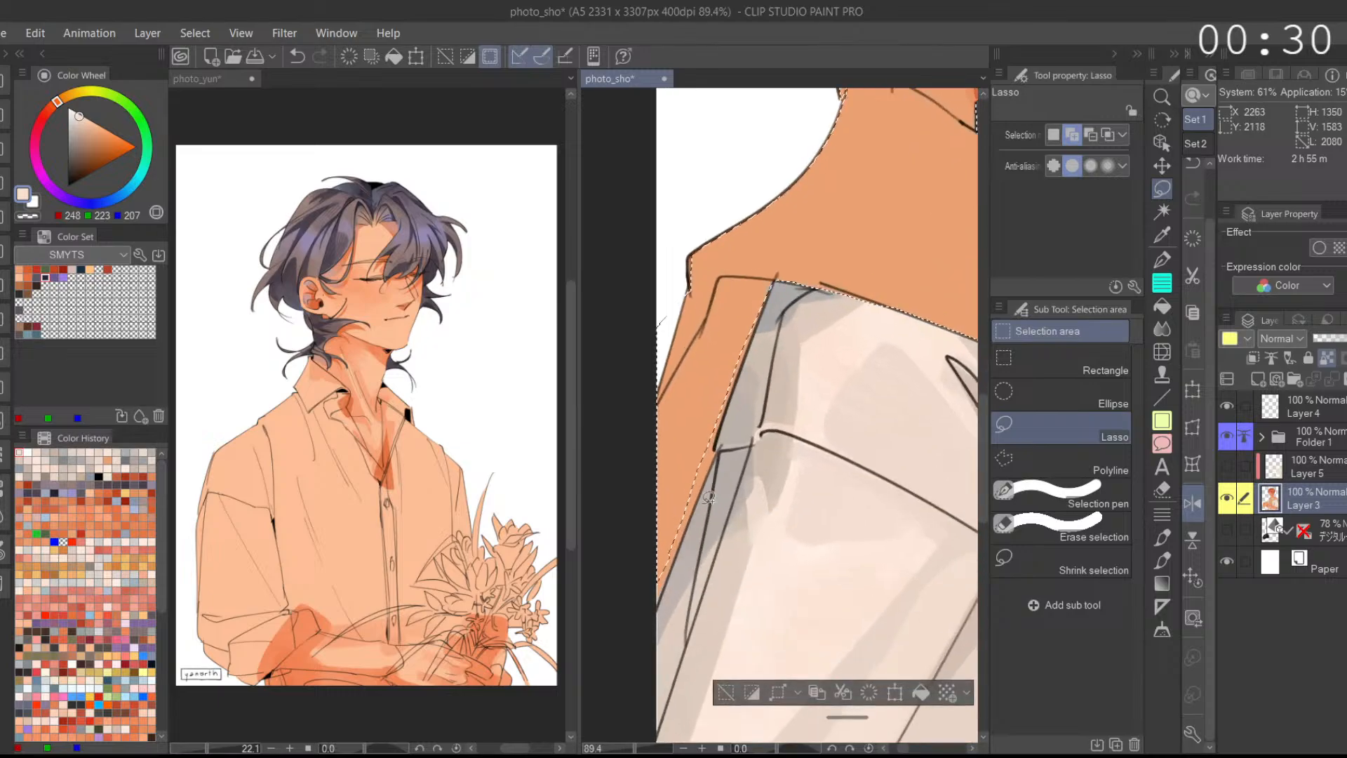
mouse_move(722, 449)
left_mouse_down()
mouse_move(636, 644)
mouse_move(674, 558)
mouse_move(646, 569)
left_mouse_up()
key("ctrl+z")
left_click_drag(720, 448, 710, 425)
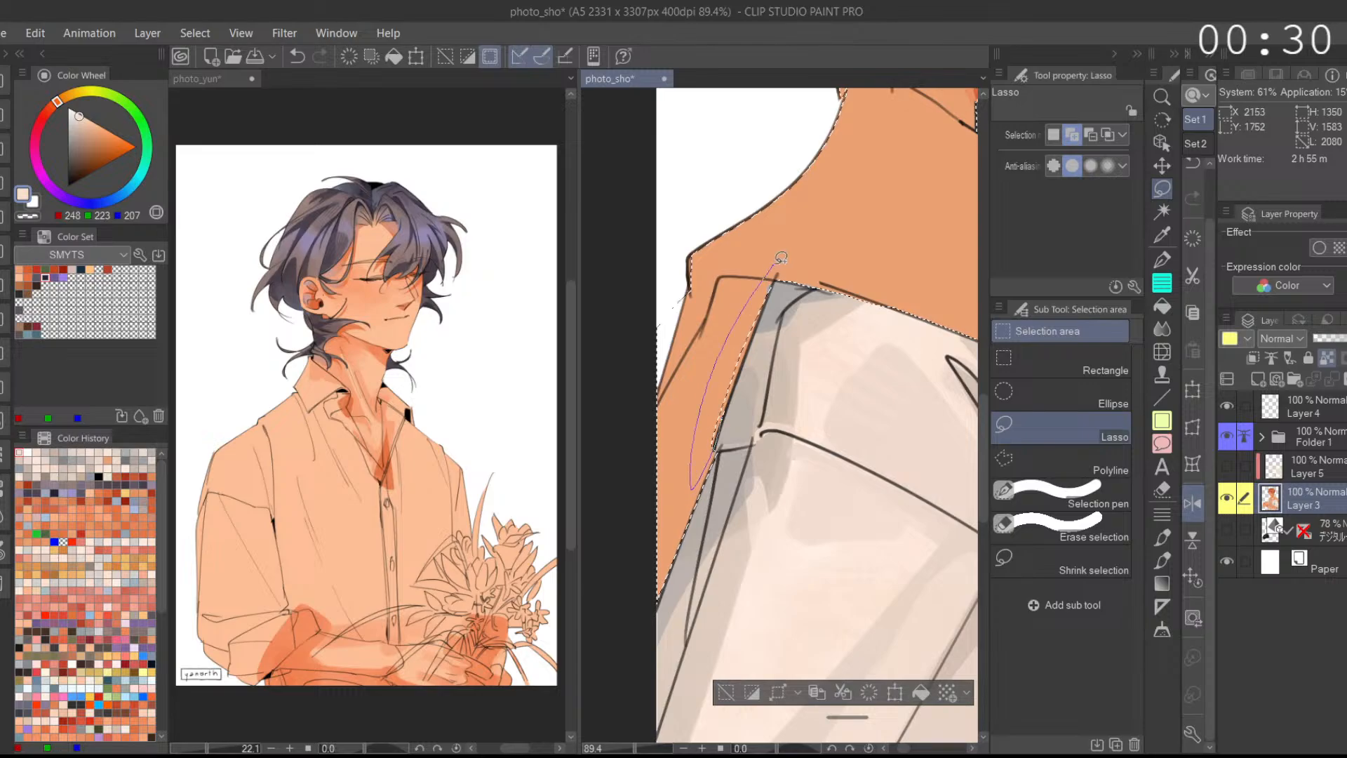
left_click_drag(747, 347, 735, 382)
mouse_move(782, 282)
left_mouse_down()
mouse_move(700, 481)
mouse_move(741, 349)
left_mouse_up()
Step: Unmirror the canvas and invert the sweater selection
scroll(817, 311, "down", 5)
mouse_move(884, 451)
left_mouse_down()
mouse_move(752, 496)
mouse_move(695, 496)
left_mouse_up()
left_click_drag(743, 414, 761, 480)
mouse_move(715, 338)
left_mouse_down()
mouse_move(604, 456)
mouse_move(677, 340)
mouse_move(659, 391)
mouse_move(595, 430)
left_mouse_up()
left_click(1192, 502)
left_click(1201, 572)
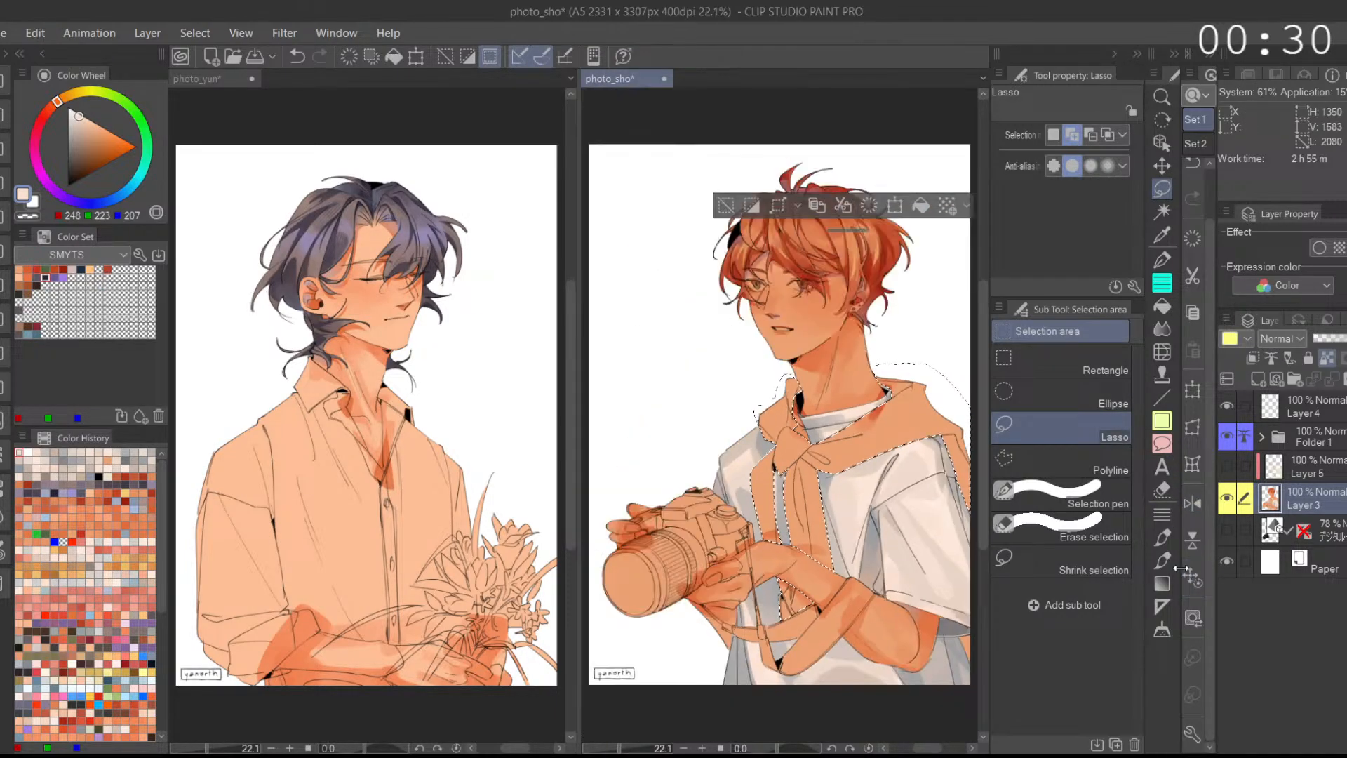
left_click_drag(904, 575, 780, 418)
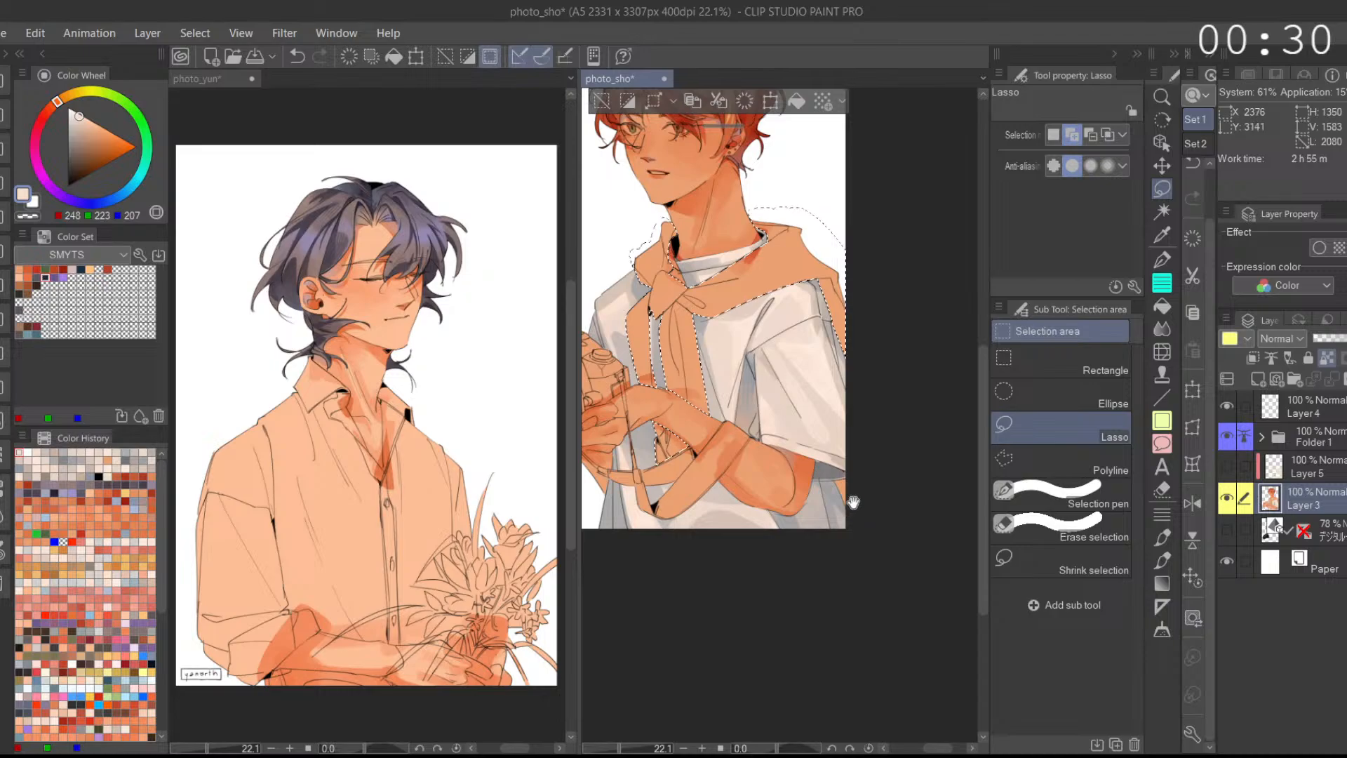
mouse_move(848, 481)
left_mouse_down()
mouse_move(880, 491)
mouse_move(835, 496)
left_mouse_up()
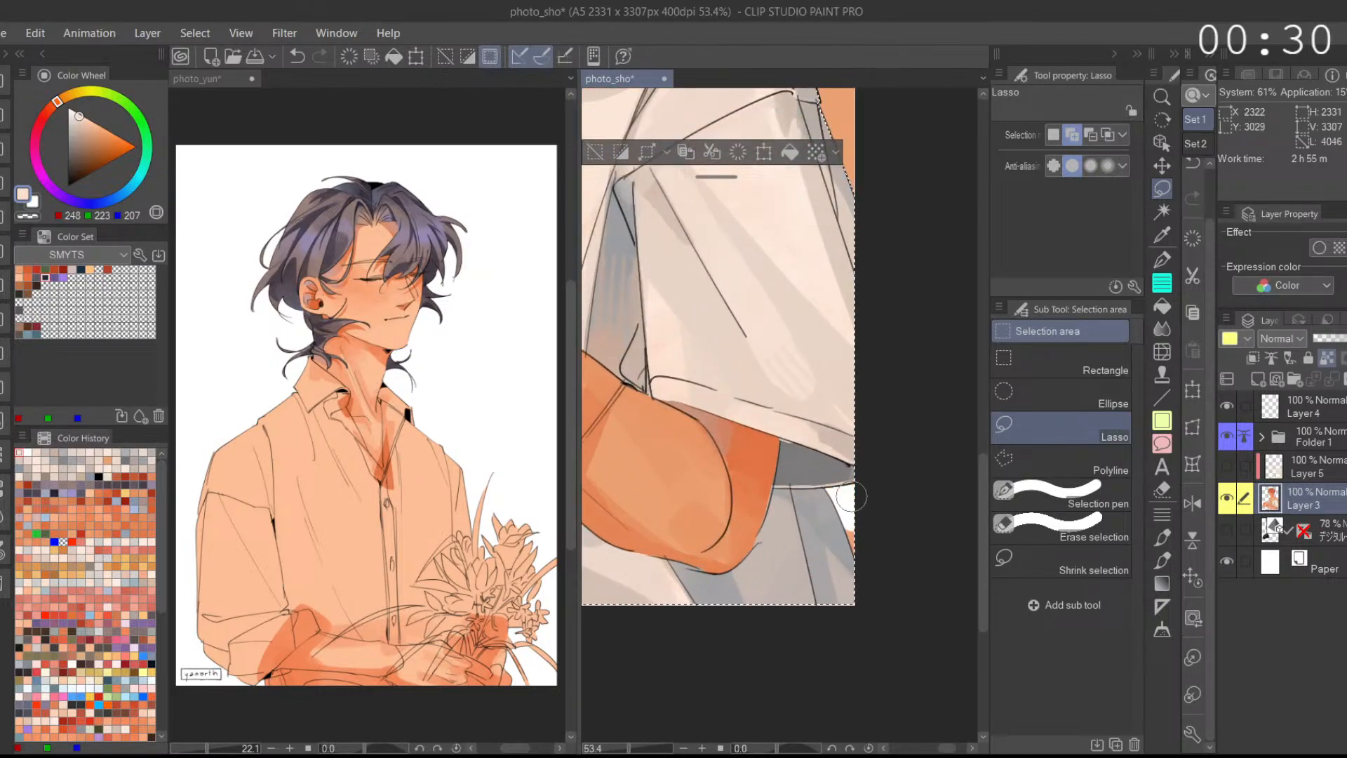
scroll(904, 526, "down", 5)
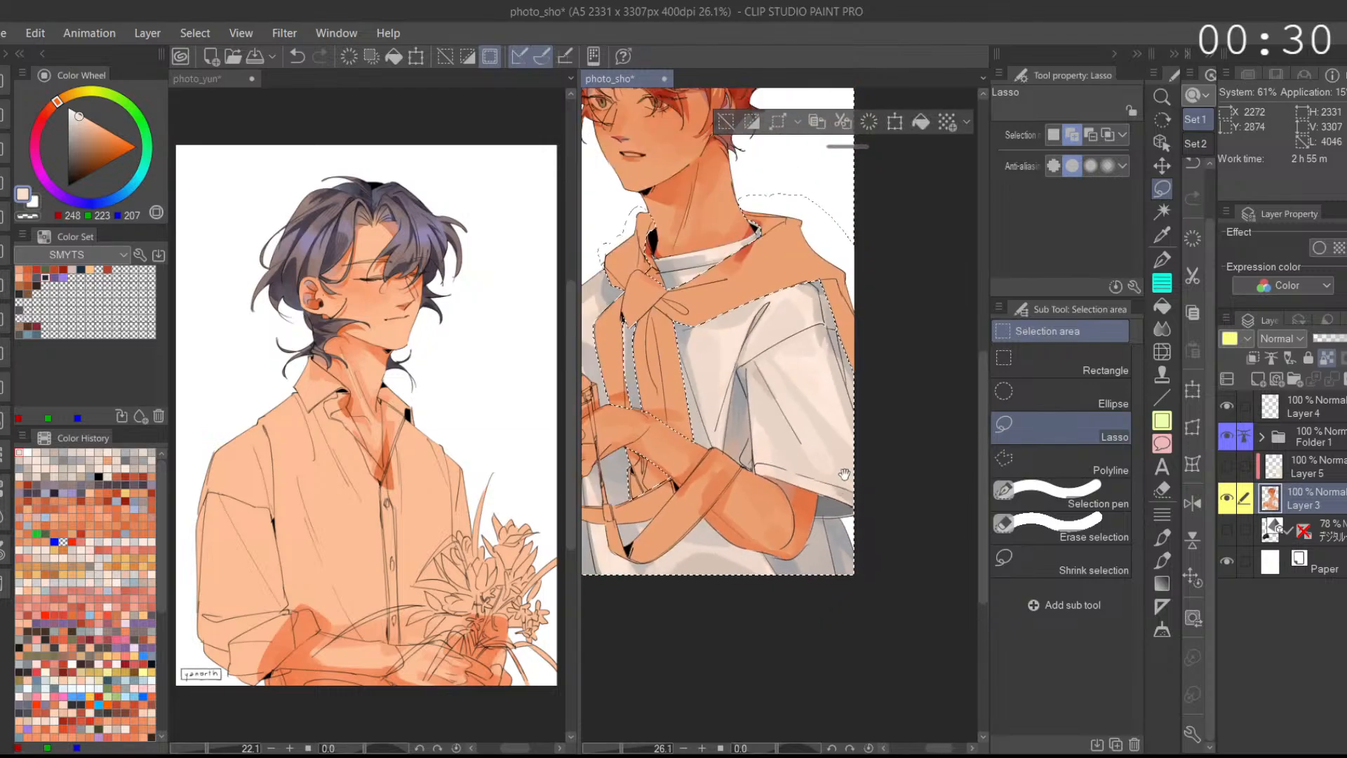
scroll(936, 495, "down", 2)
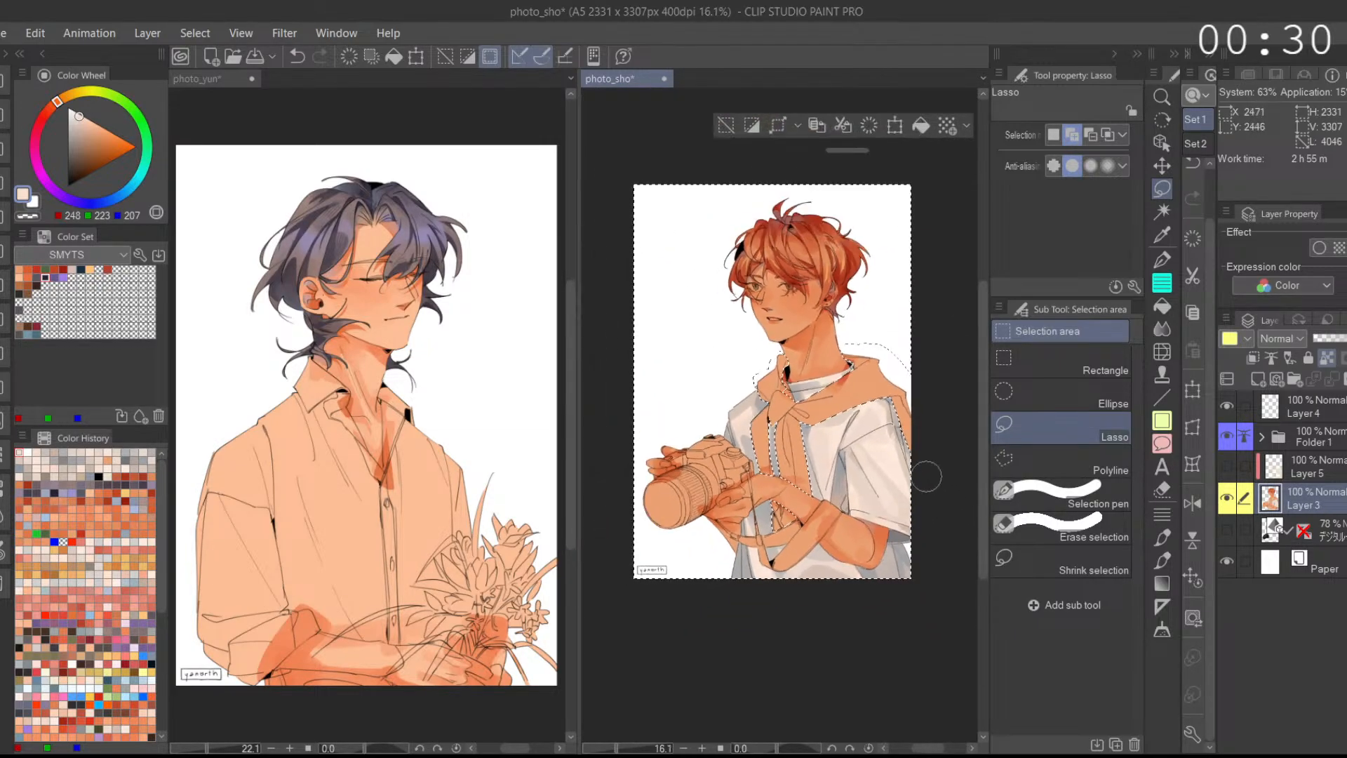
left_click_drag(911, 580, 890, 560)
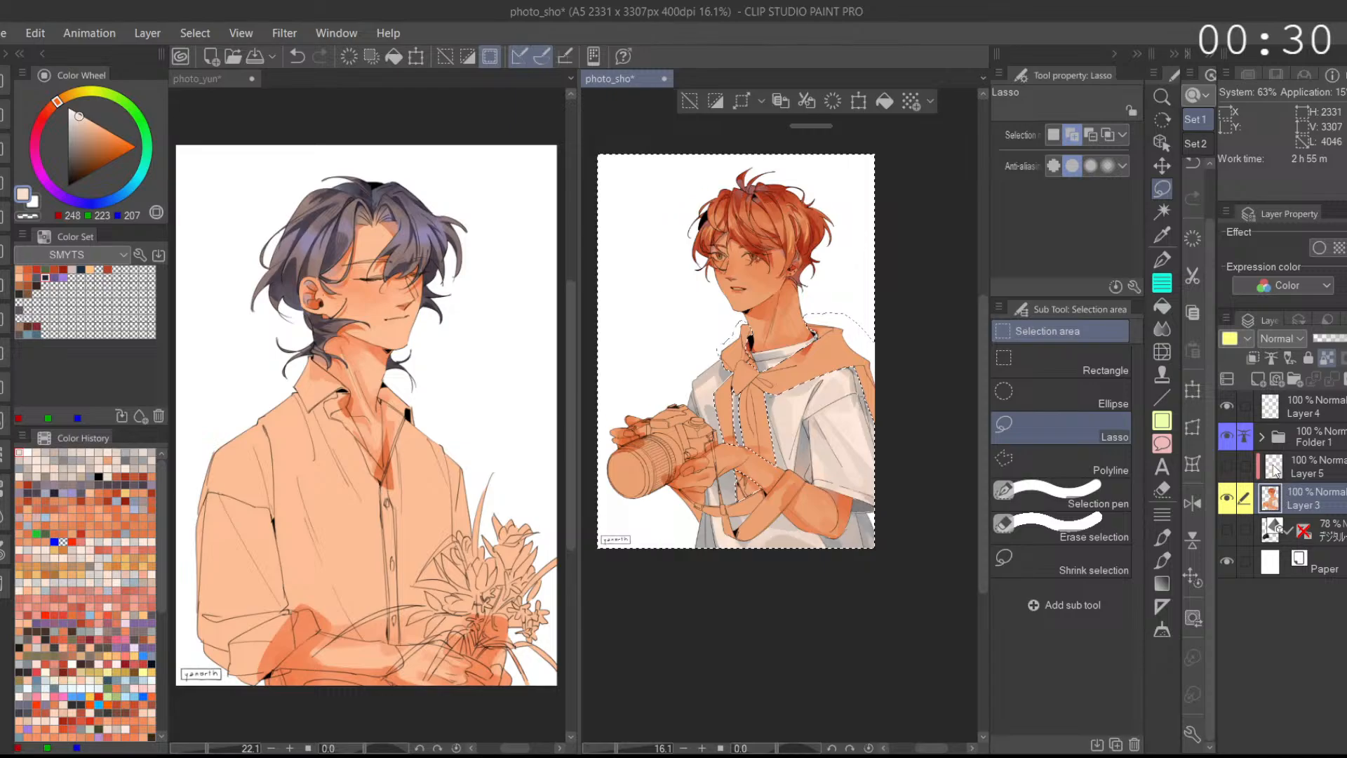
Step: Show and activate Layer 5, invert the selection back to the sweater, and fill it with dark brown (RGB 94, 73, 60)
left_click(1245, 473)
left_click(1227, 466)
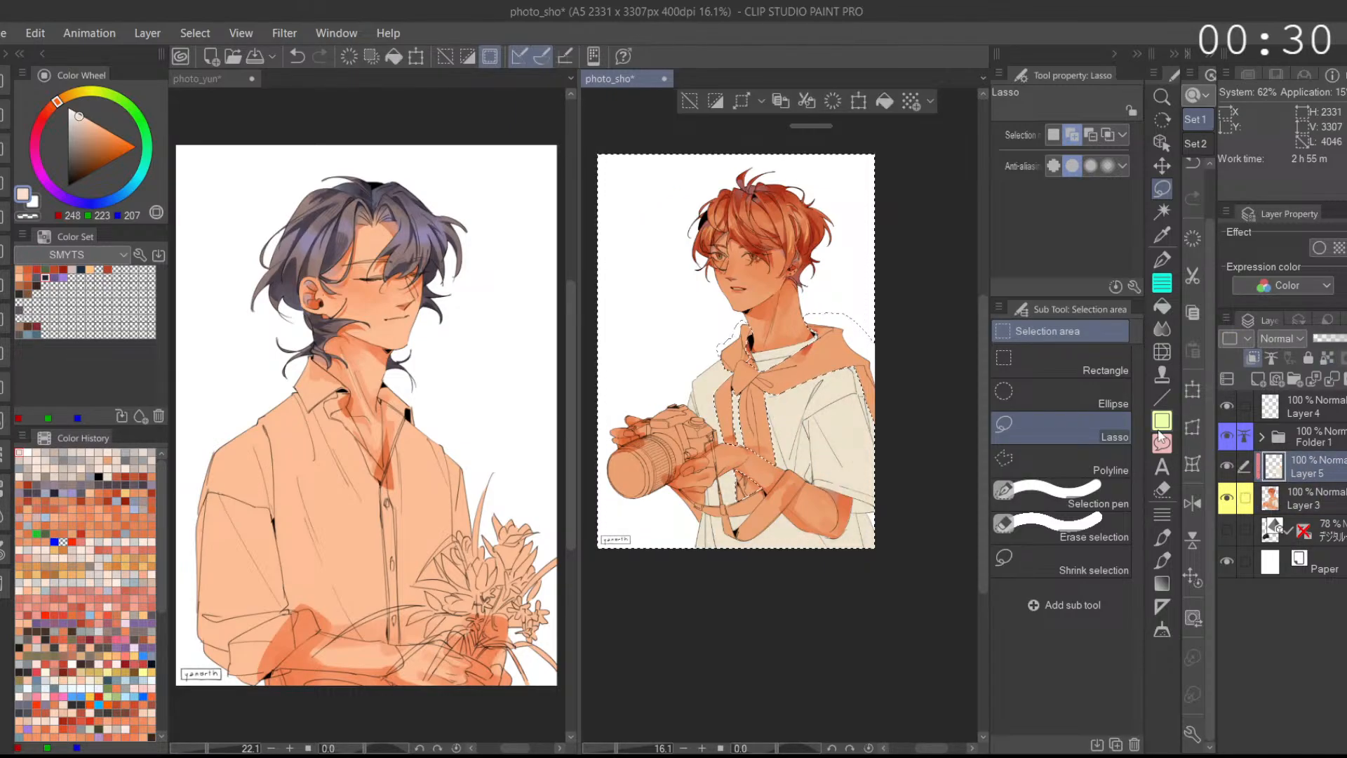
left_click(79, 169)
left_click_drag(79, 169, 78, 162)
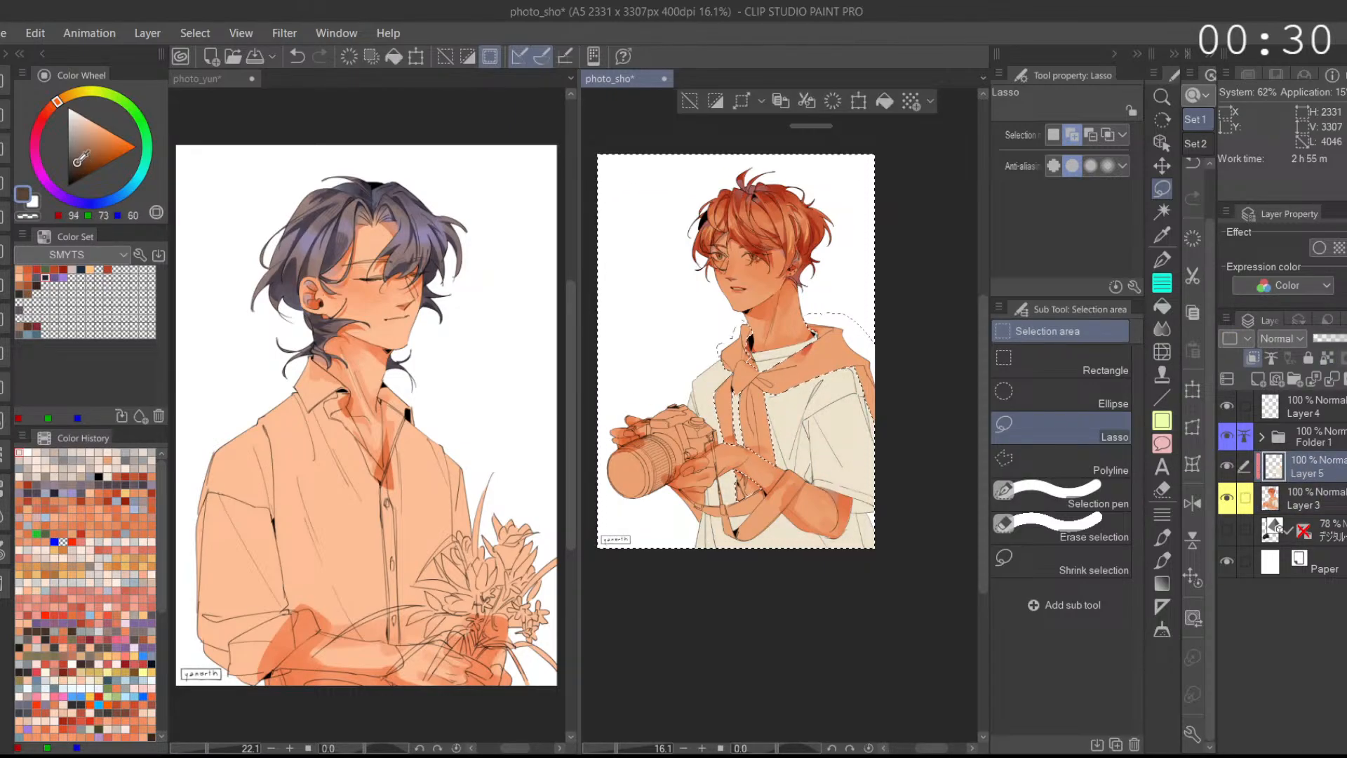
left_click(882, 103)
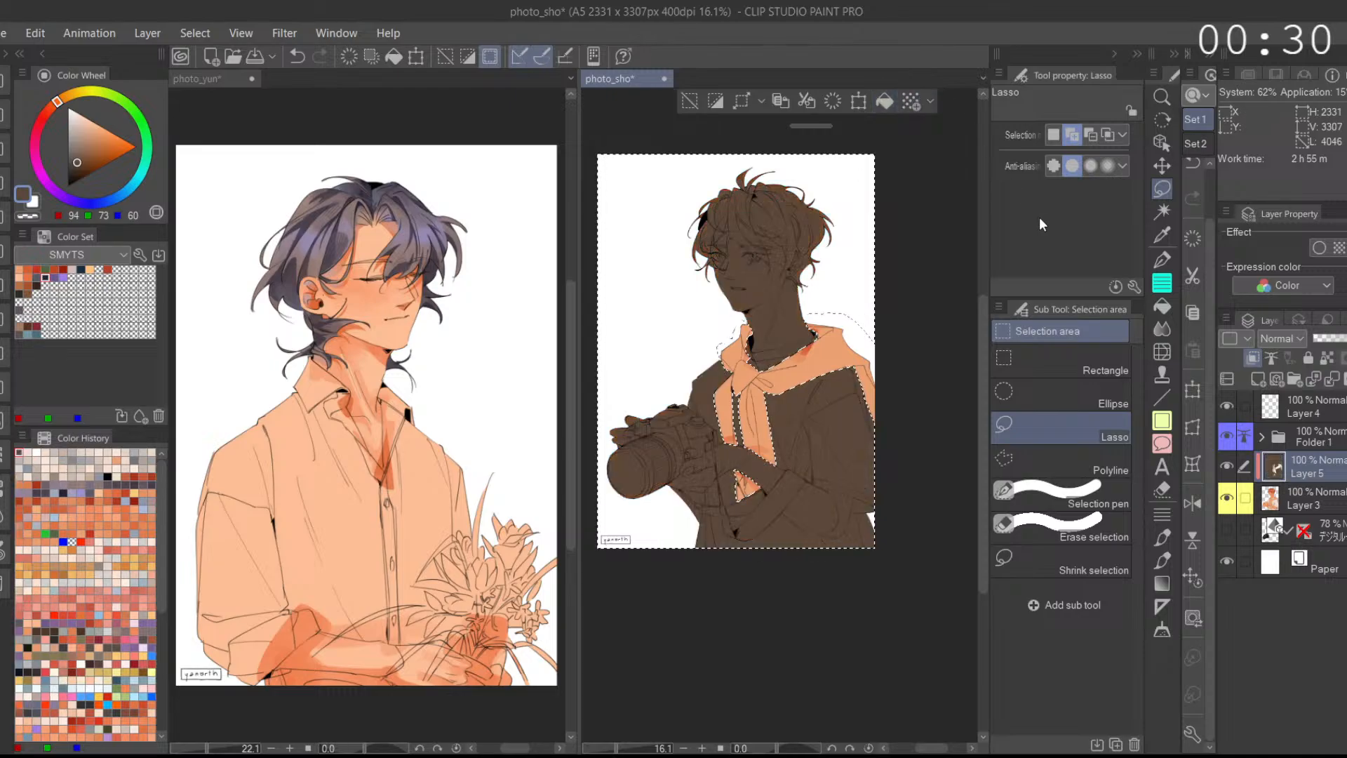
key("ctrl+z")
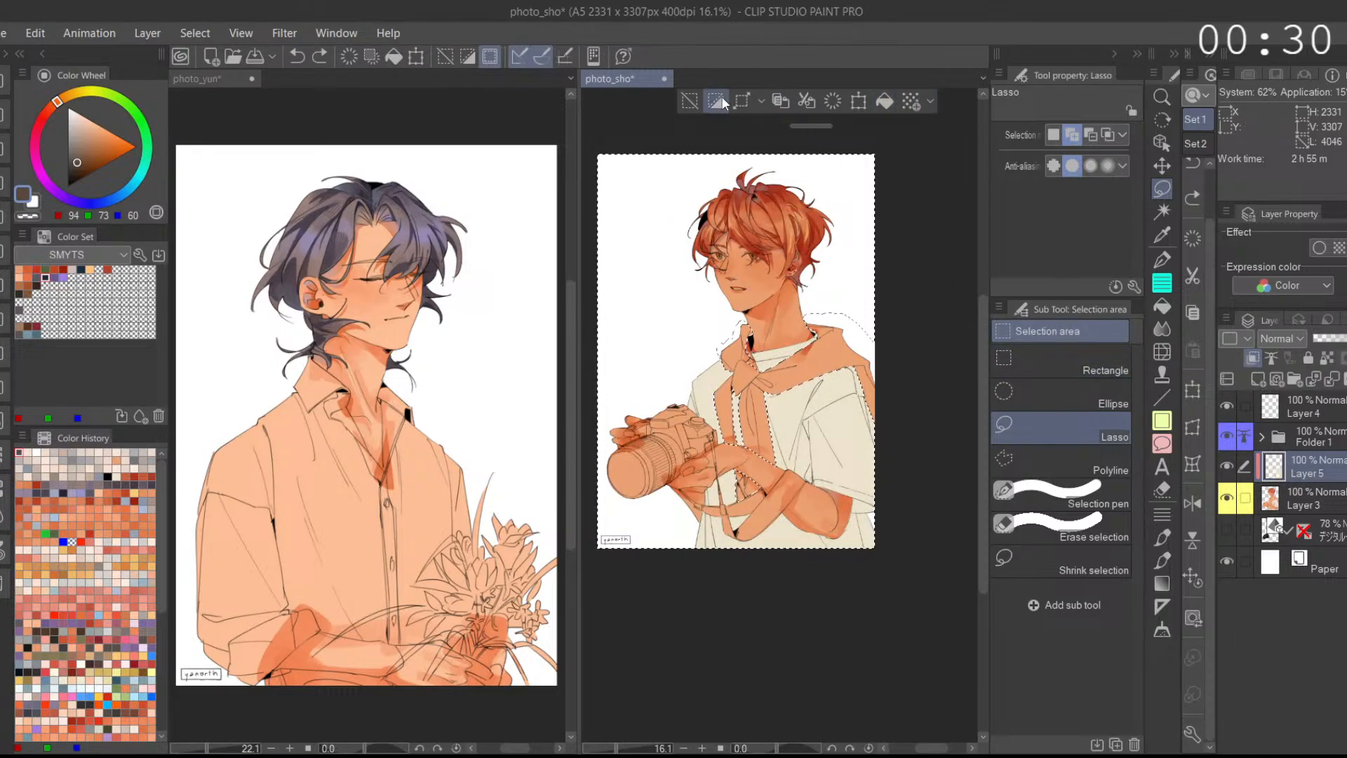
left_click(883, 102)
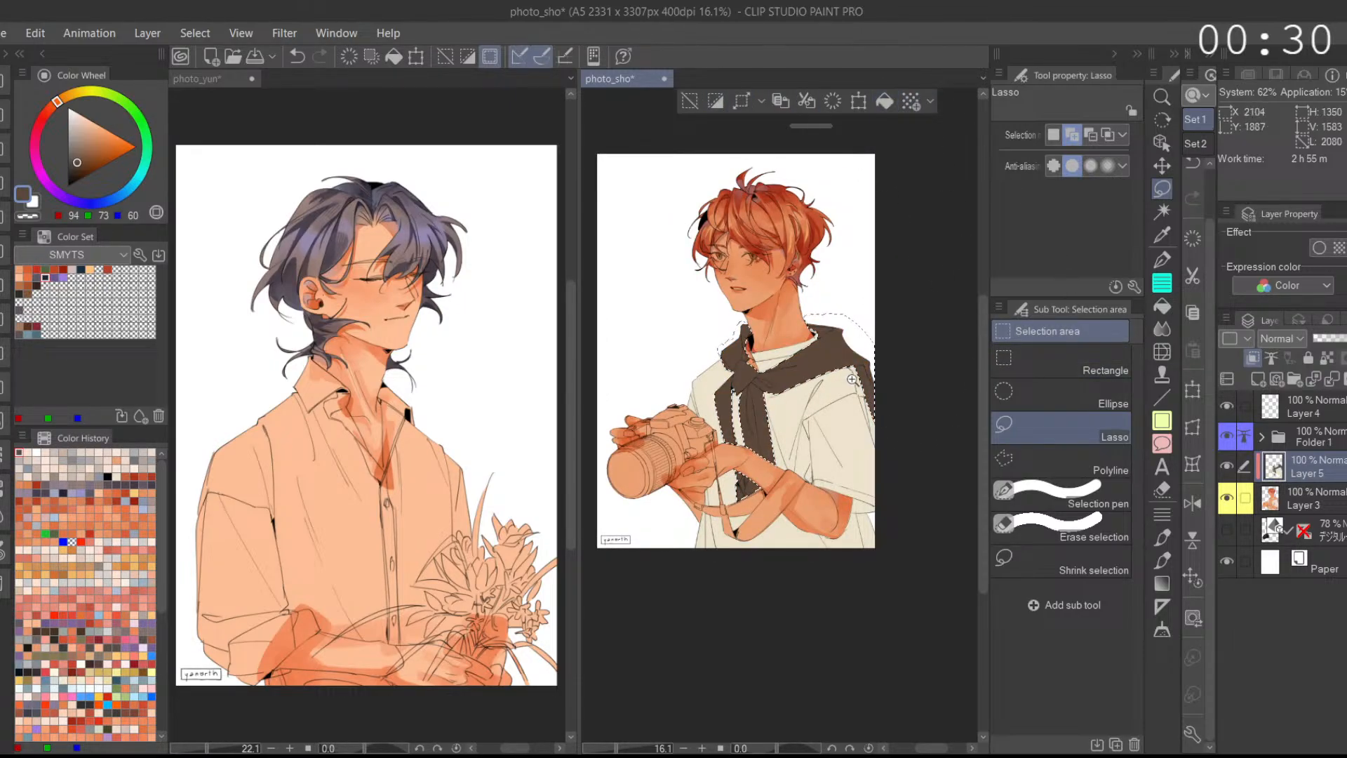
Step: Hide Layer 5, activate Layer 3, and fill the selected sweater with the orange sampled from it (RGB 234, 161, 115)
scroll(933, 362, "up", 3)
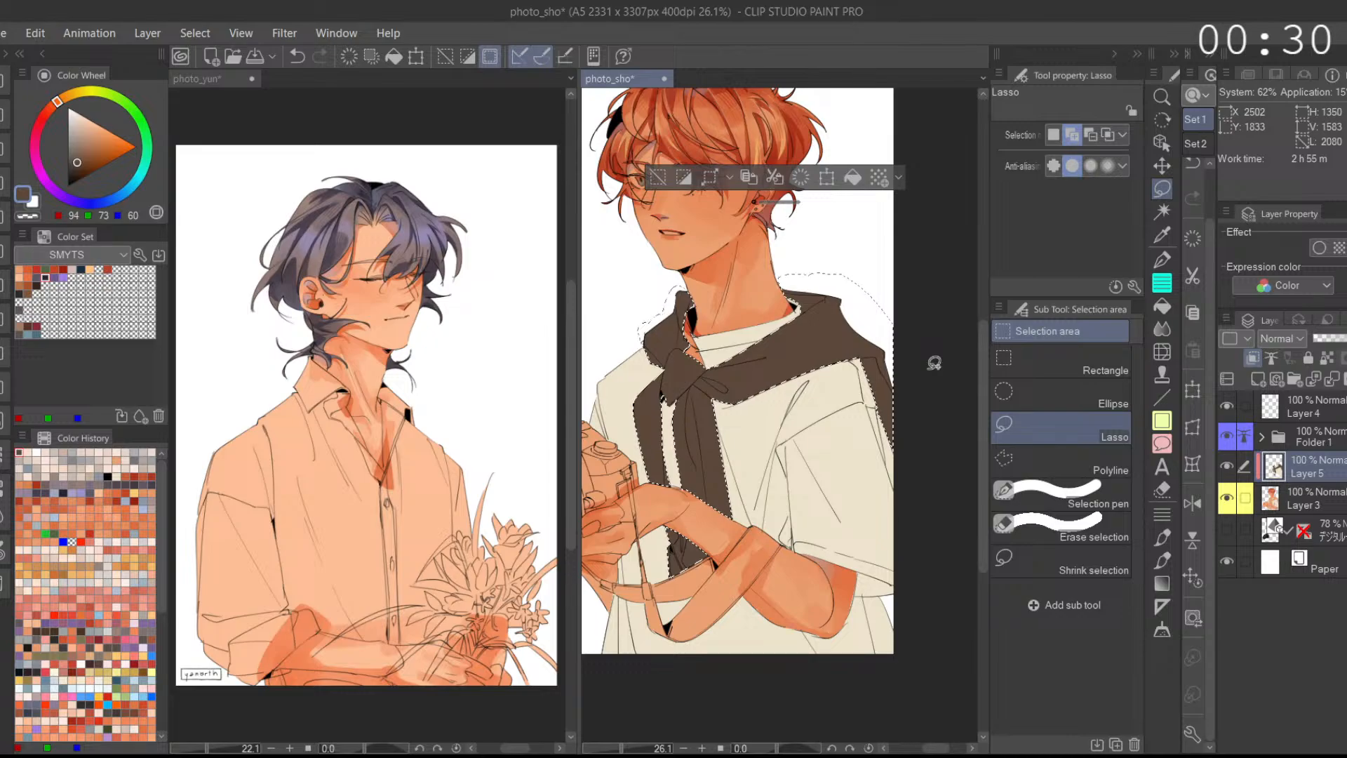
left_click(1226, 465)
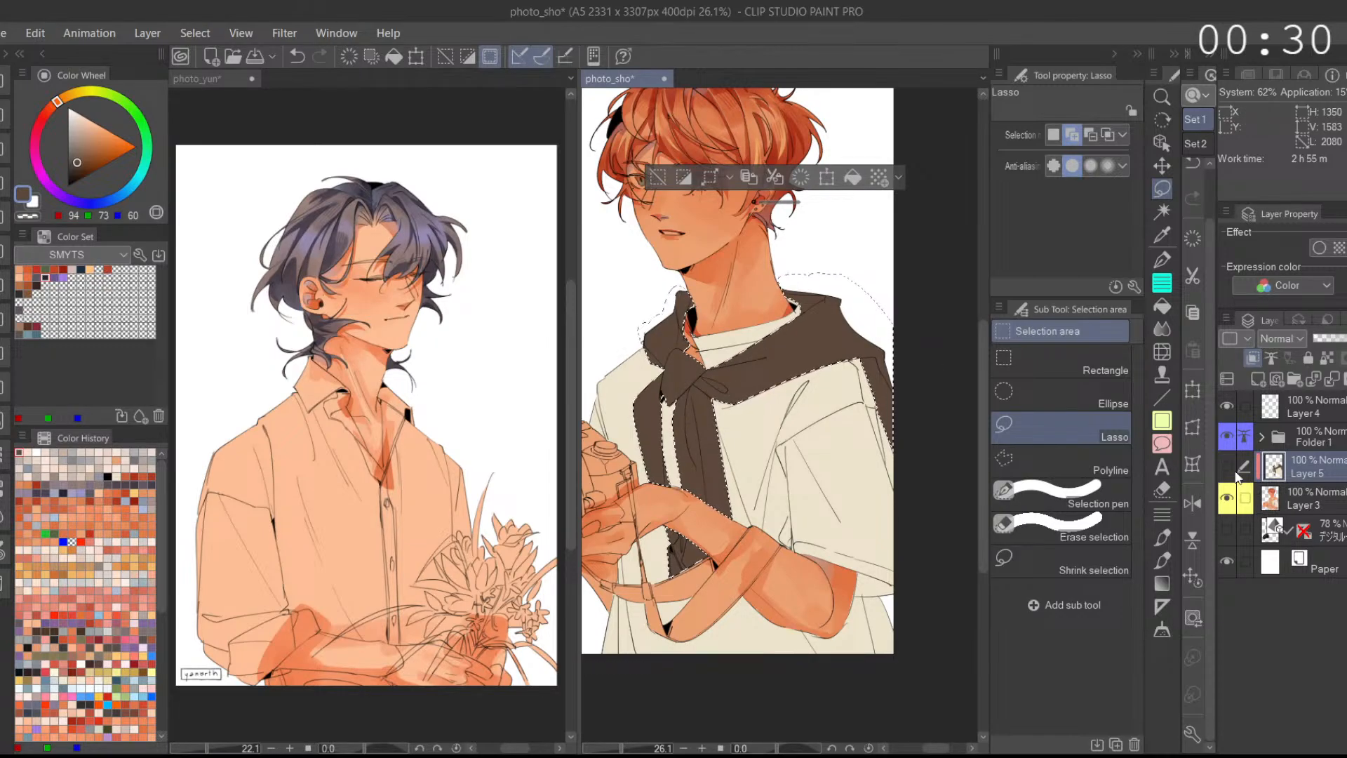
left_click(1294, 481)
right_click(806, 334)
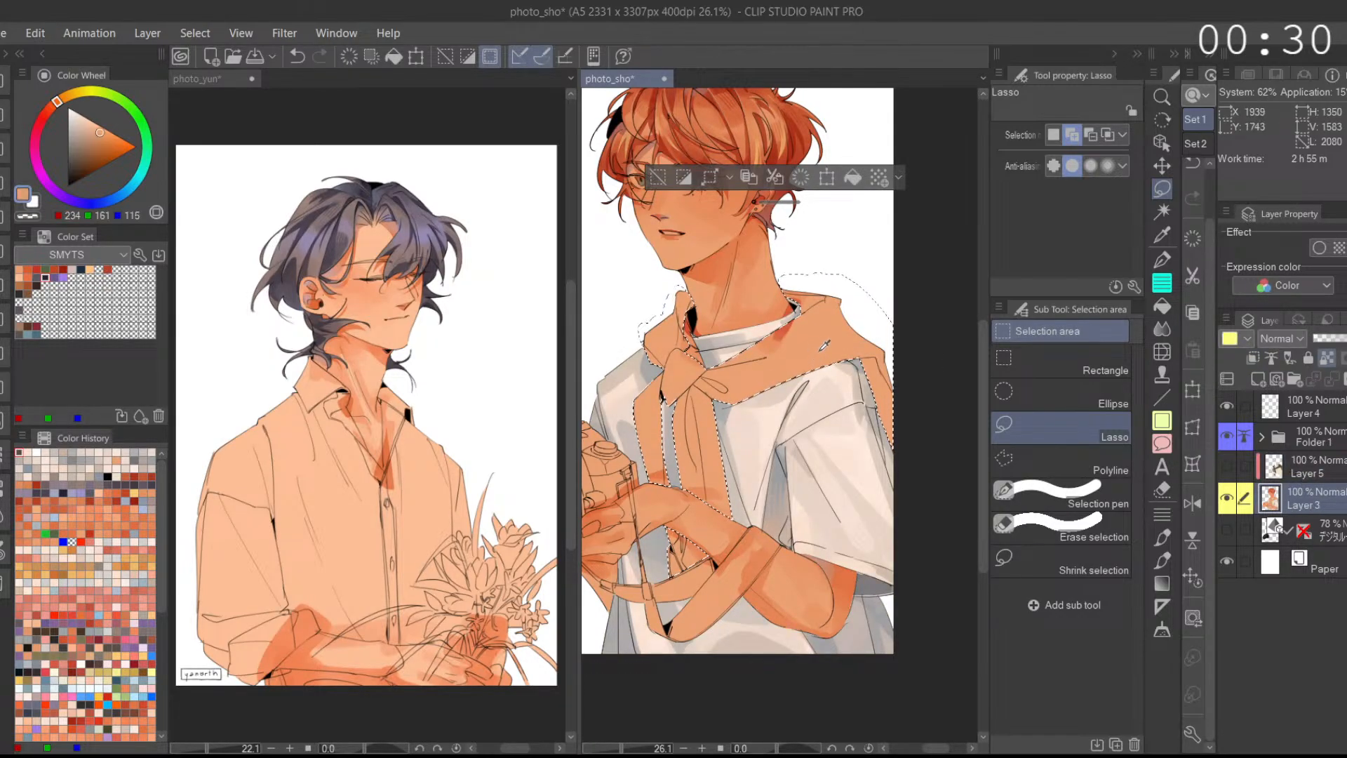
left_click(853, 178)
Step: Block in the sweater with the Aマーカー brush at size 118.1, using browns RGB 102, 89, 80 and 75, 60, 50
left_click(1162, 259)
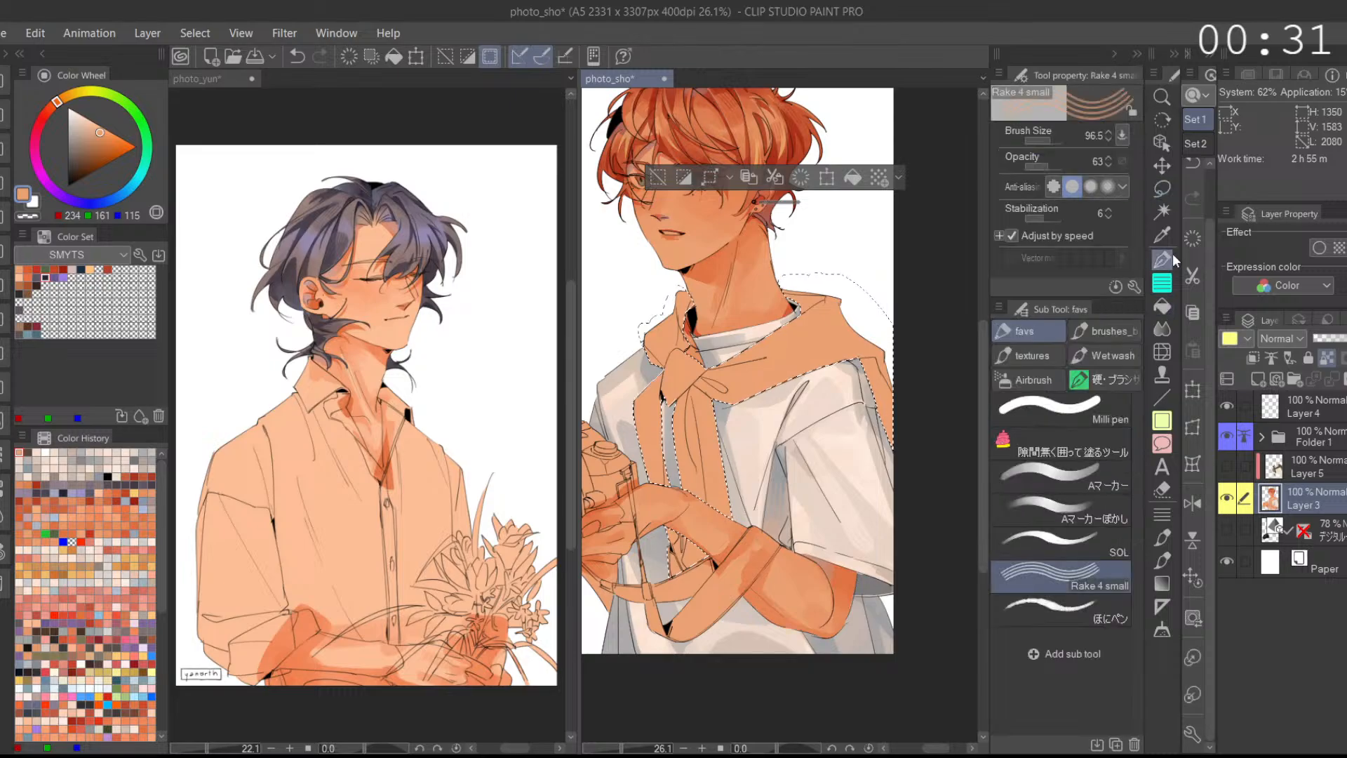
left_click(79, 154)
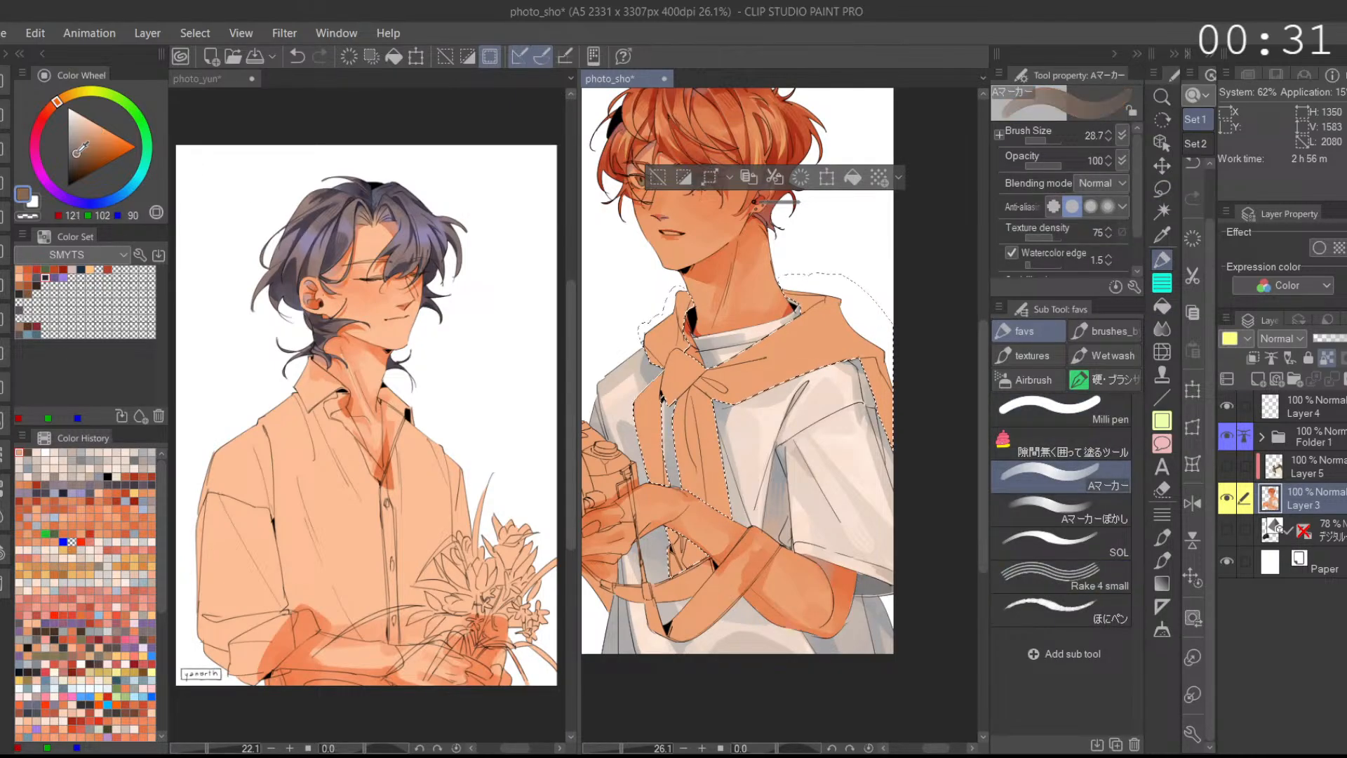
left_click_drag(1050, 137, 1060, 139)
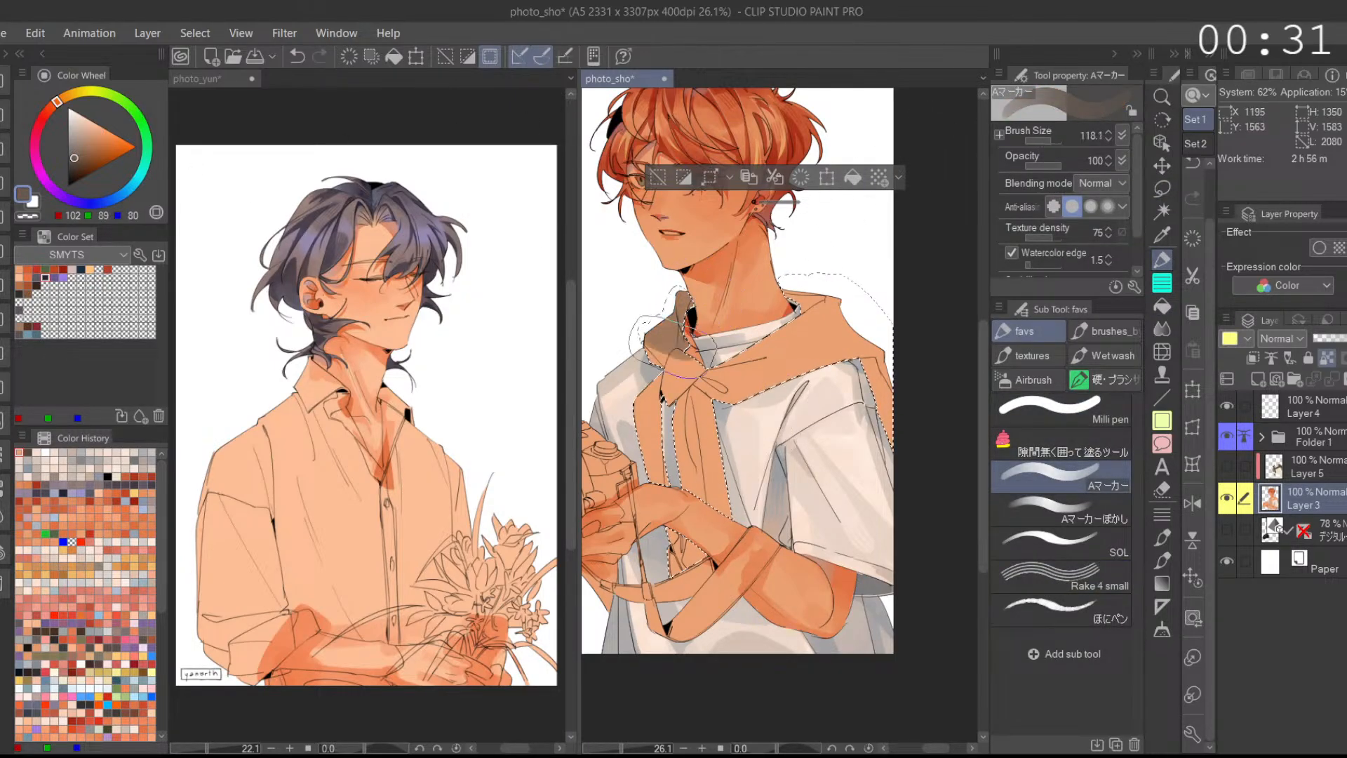
mouse_move(663, 394)
left_mouse_down()
mouse_move(717, 505)
mouse_move(820, 373)
mouse_move(814, 397)
mouse_move(760, 323)
mouse_move(894, 490)
mouse_move(771, 386)
mouse_move(710, 404)
mouse_move(804, 484)
mouse_move(899, 400)
left_mouse_up()
key("ctrl+z")
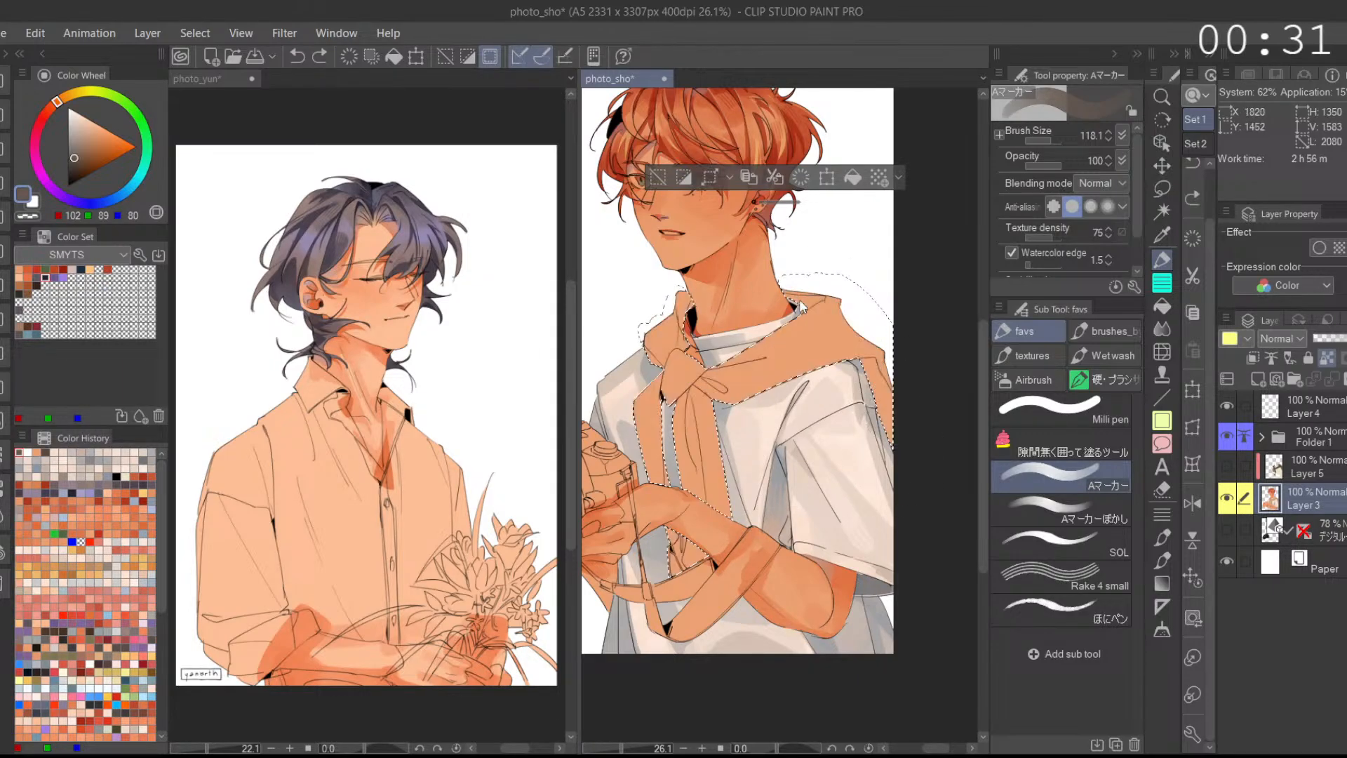
scroll(815, 303, "down", 2)
mouse_move(814, 302)
left_mouse_down()
mouse_move(727, 296)
mouse_move(670, 516)
mouse_move(722, 336)
mouse_move(724, 586)
mouse_move(766, 298)
mouse_move(801, 359)
left_mouse_up()
left_click(74, 165)
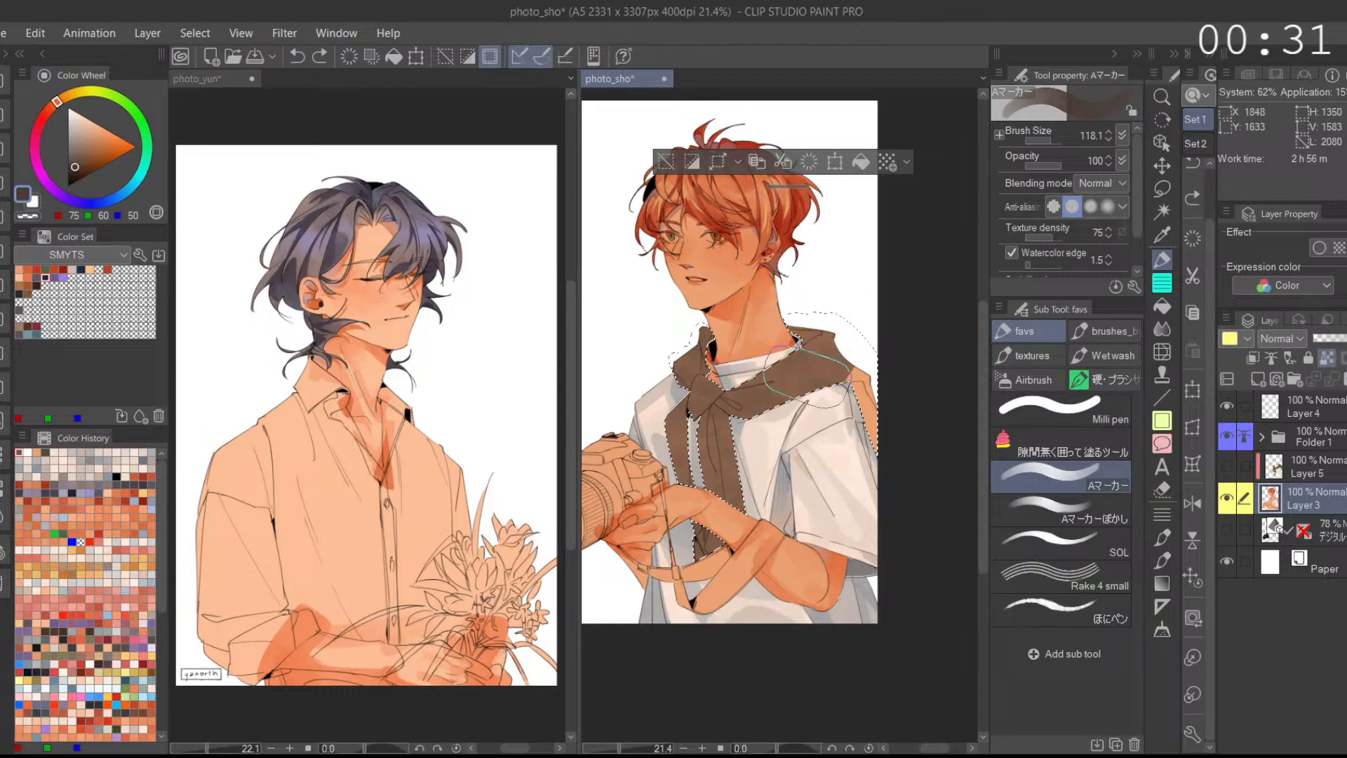
Step: Mirror the canvas and darken the sweater's base coat with a deeper brown, RGB 46, 34, 26
left_click(1193, 502)
mouse_move(896, 395)
left_mouse_down()
mouse_move(866, 397)
mouse_move(893, 390)
left_mouse_up()
left_click(1047, 142)
scroll(892, 390, "up", 1)
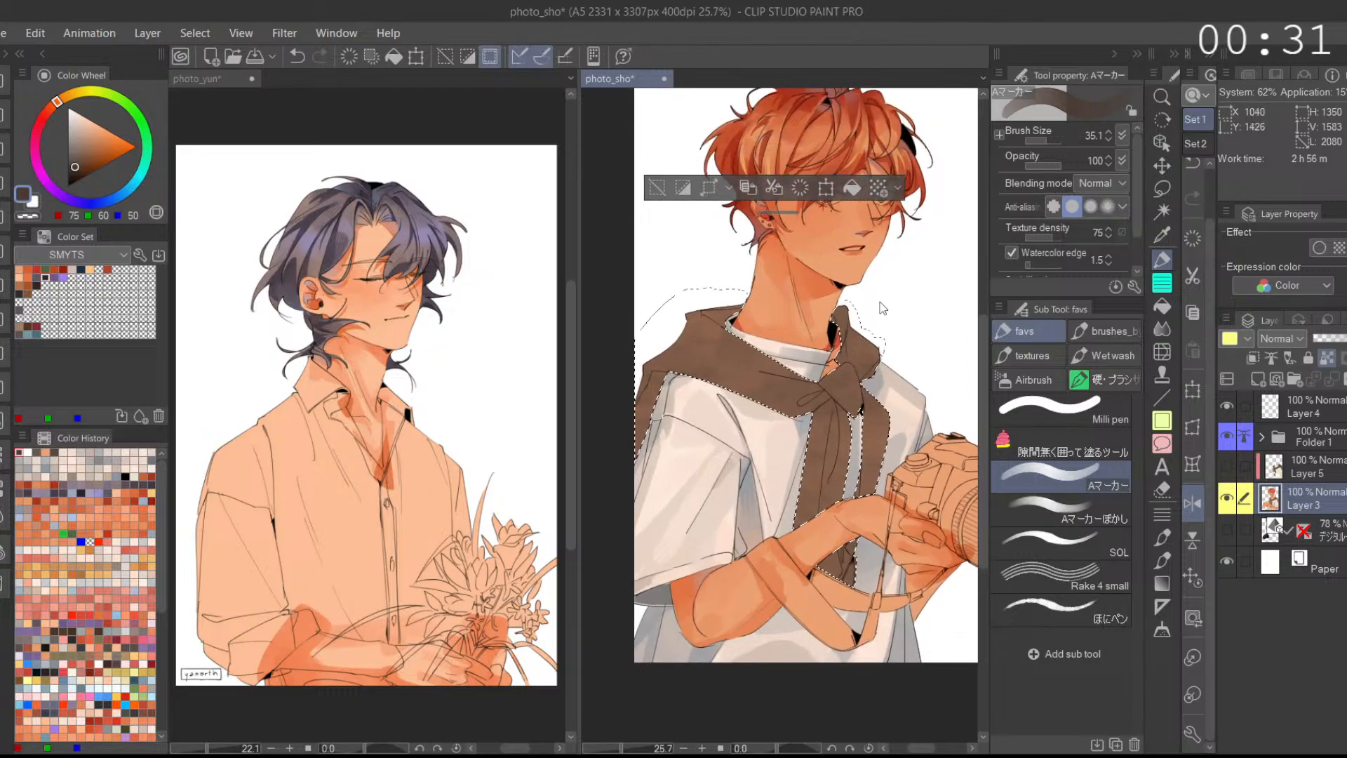
key("ctrl+z")
left_click(74, 174)
left_click(1055, 140)
mouse_move(852, 299)
left_mouse_down()
mouse_move(715, 357)
mouse_move(821, 513)
mouse_move(780, 259)
mouse_move(822, 589)
left_mouse_up()
Step: Shade the hanging strip beside the camera and the sleeve end below the forearm with the brush at size 28.7
left_click_drag(1041, 143, 1046, 141)
left_click_drag(853, 338, 806, 290)
mouse_move(822, 443)
left_mouse_down()
mouse_move(820, 412)
mouse_move(821, 444)
left_mouse_up()
key("ctrl+z")
key("ctrl+z")
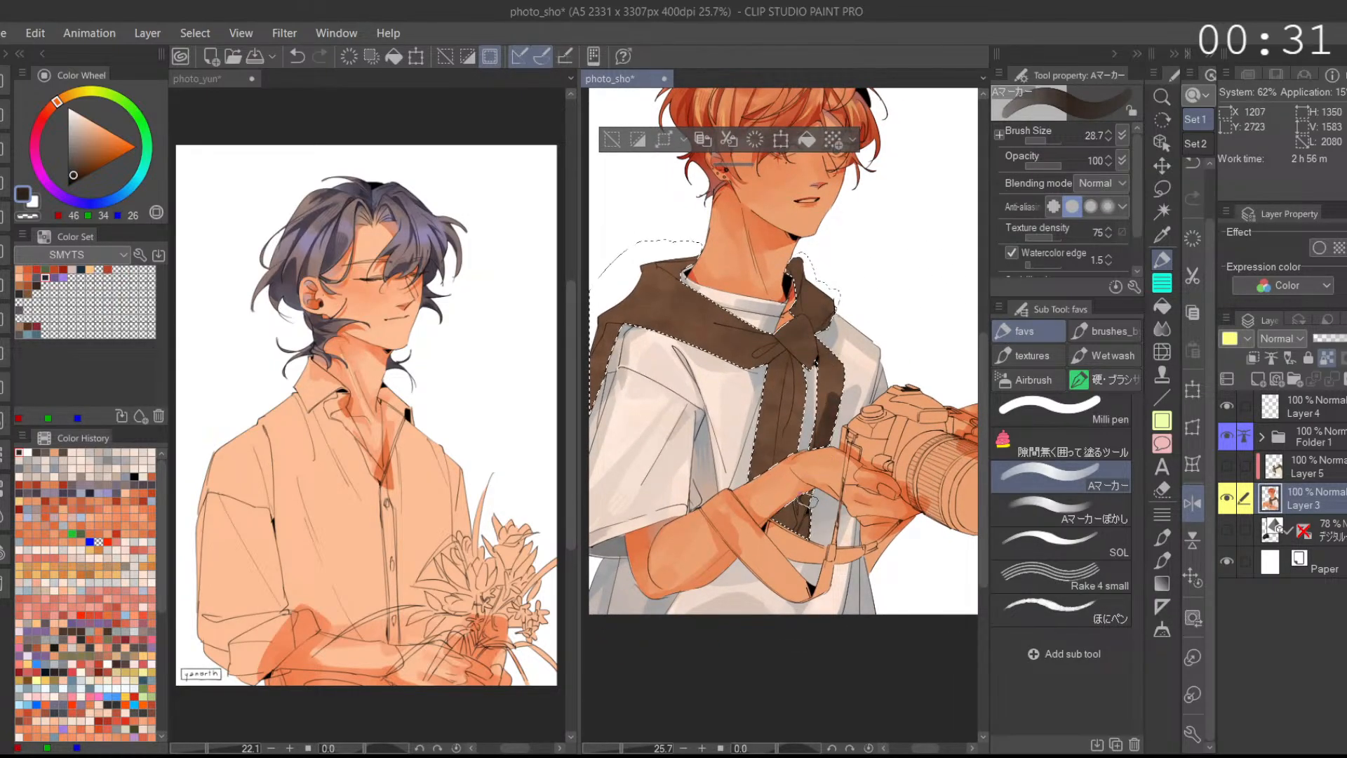
scroll(807, 501, "up", 1)
scroll(803, 496, "up", 2)
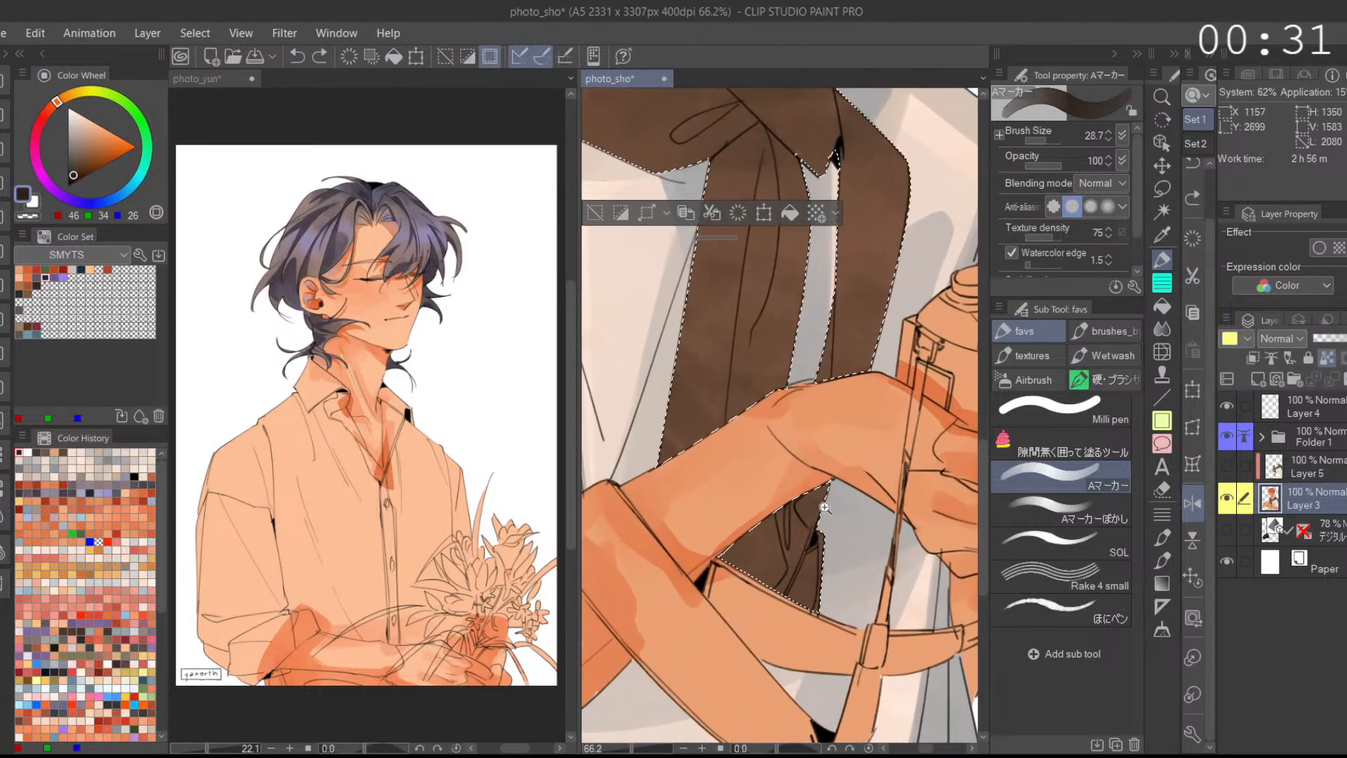
scroll(821, 507, "down", 1)
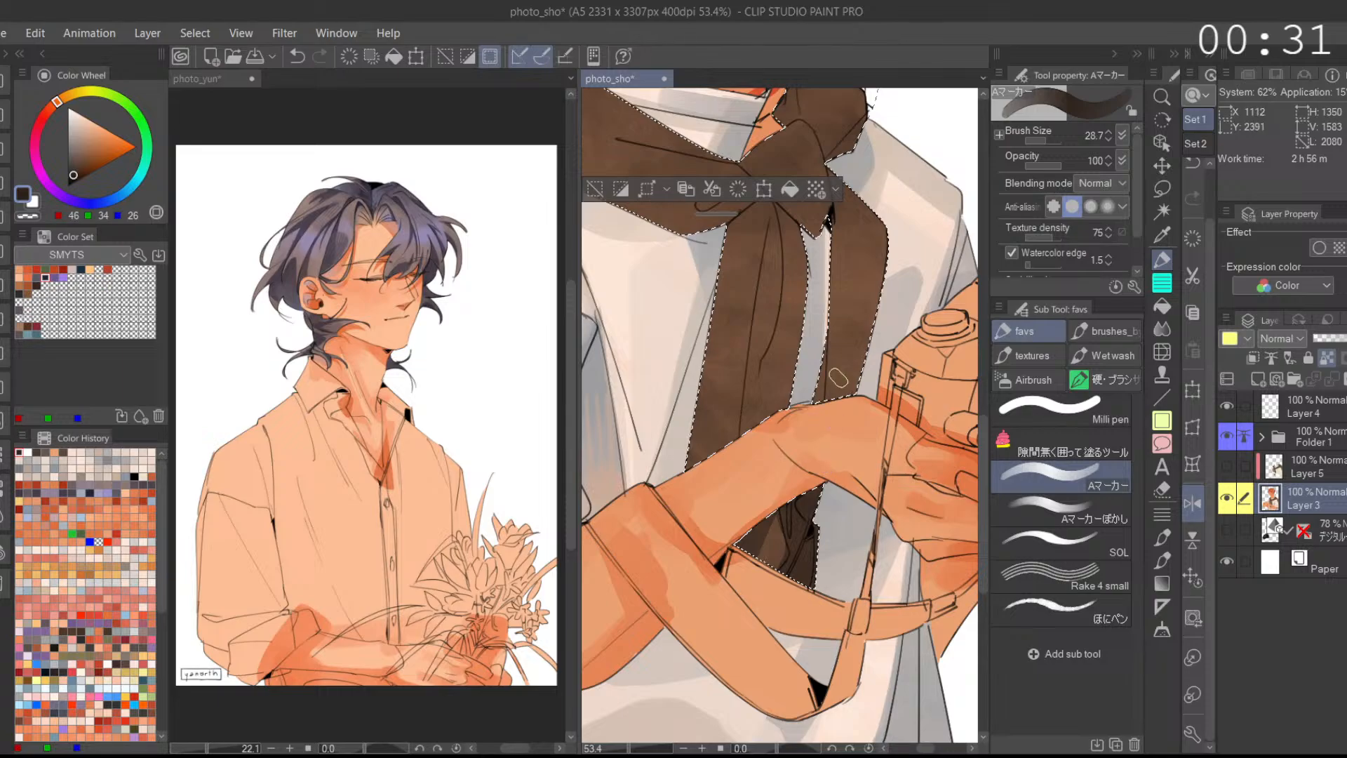
scroll(826, 467, "down", 2)
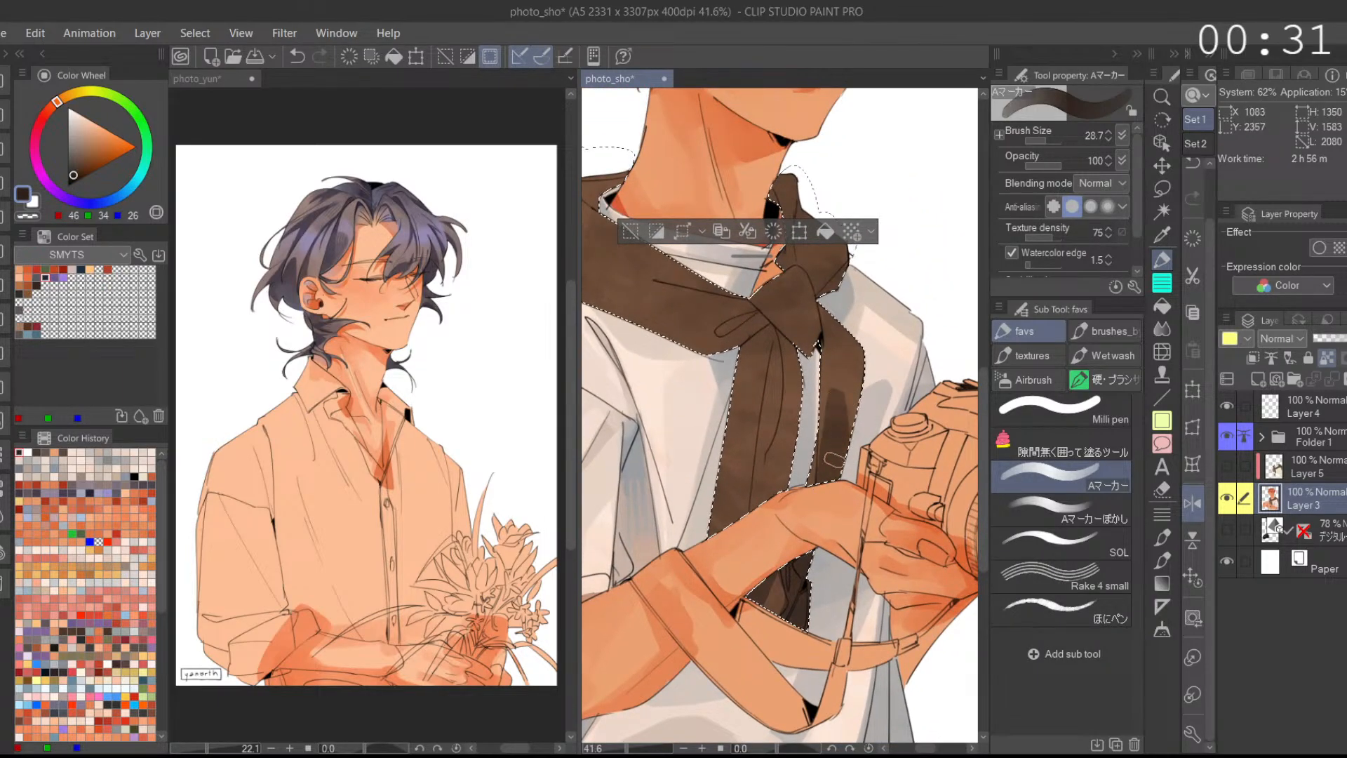
Step: Sample a mid-brown (RGB 69, 49, 37) and rework the shadow on the hanging strip beneath the knot
left_click(831, 451, "alt")
left_click(837, 446)
key("ctrl+z")
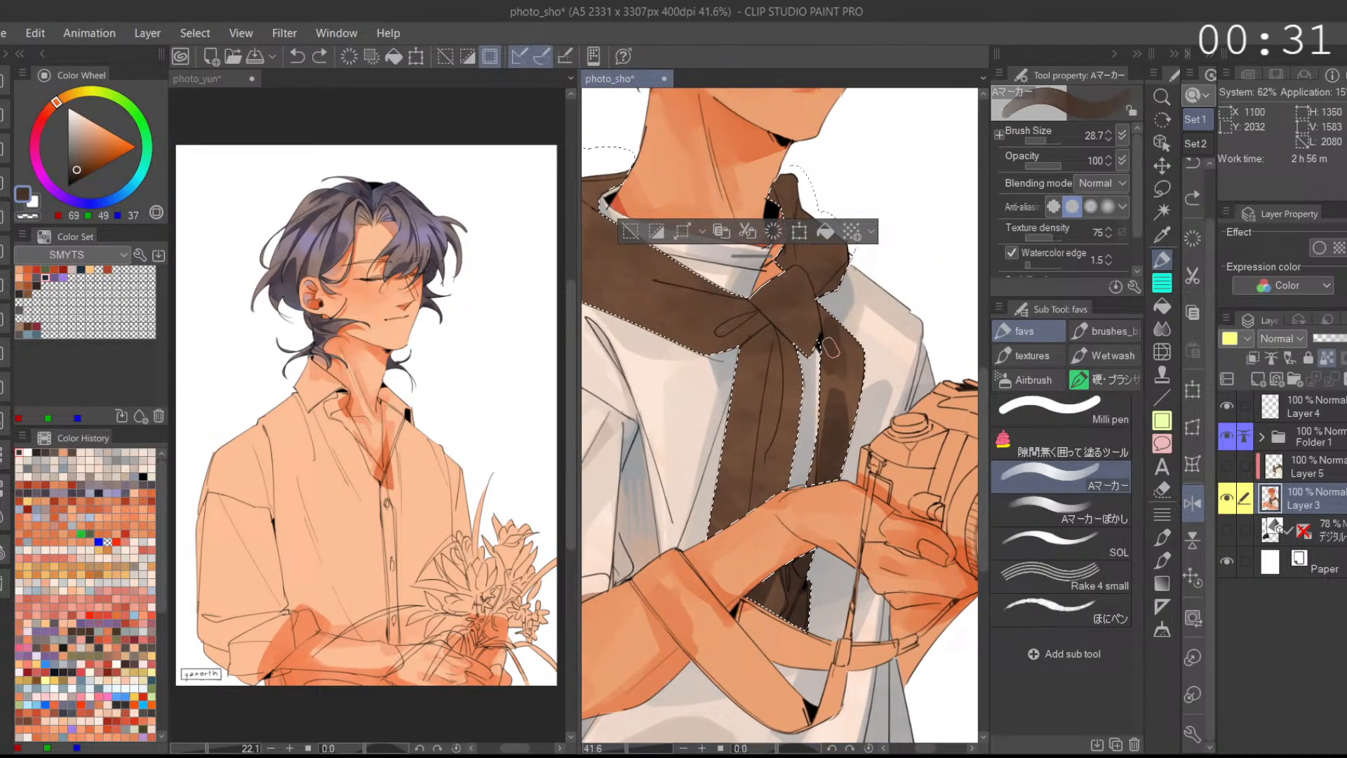
scroll(829, 349, "down", 2)
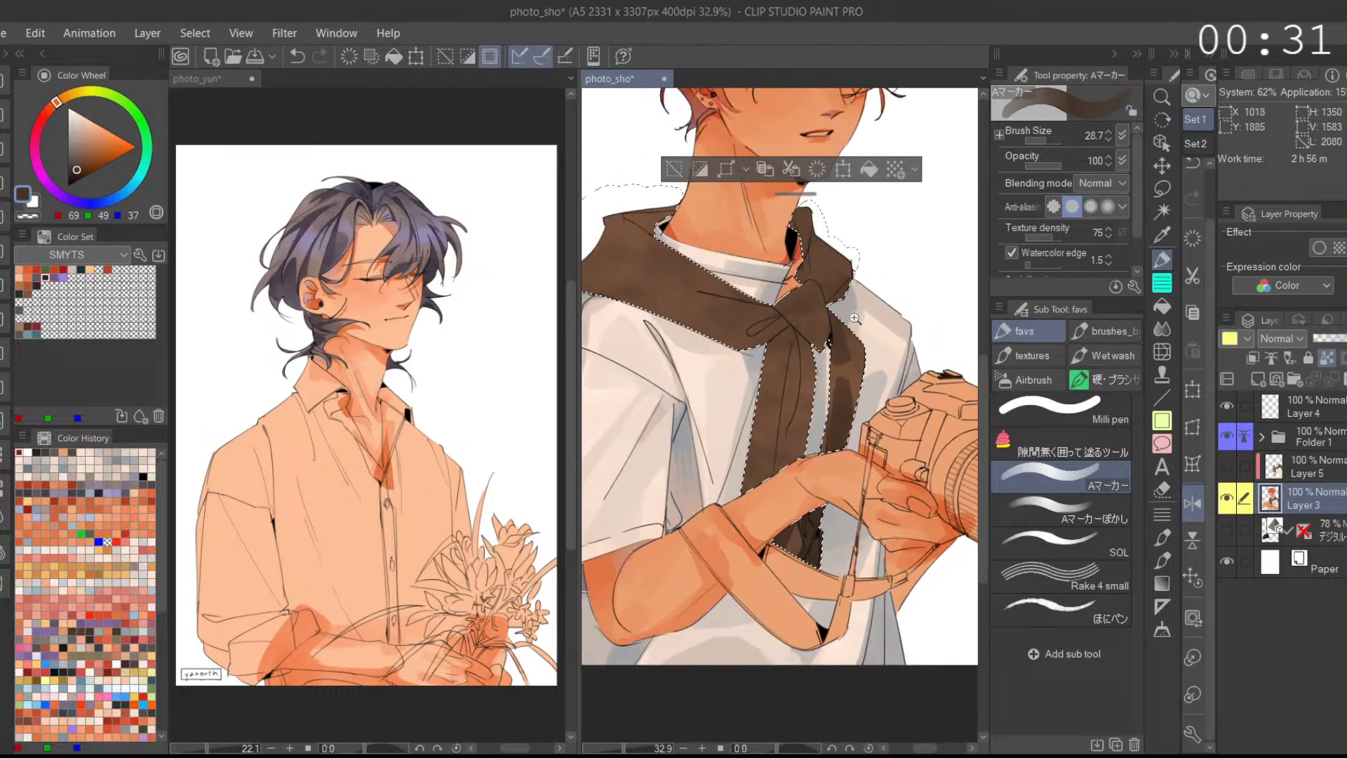
key("ctrl+z")
key("ctrl+z")
mouse_move(815, 341)
left_mouse_down()
mouse_move(796, 316)
mouse_move(827, 381)
left_mouse_up()
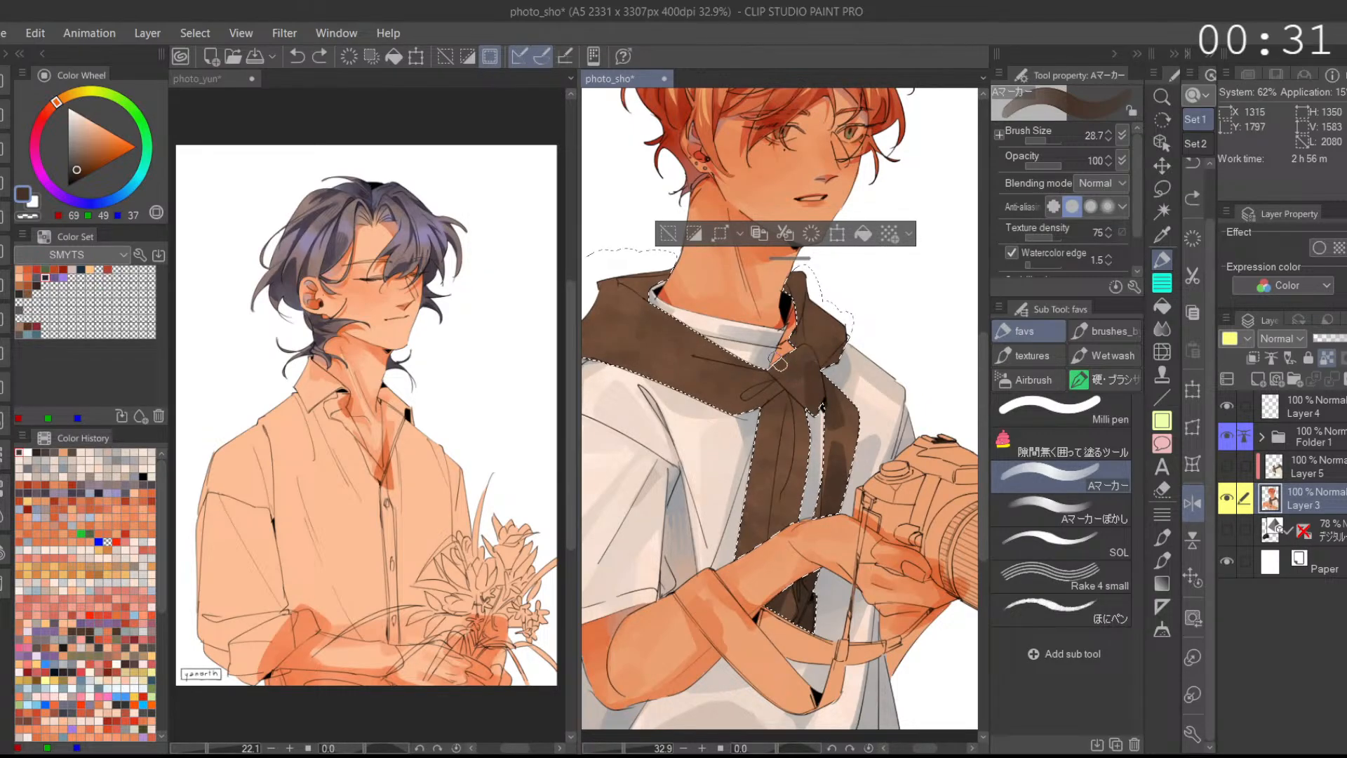
Step: Shade the collar fold above the knot and add strokes beside the neck in a sampled lighter brown (RGB 95, 67, 50)
left_click_drag(808, 309, 817, 340)
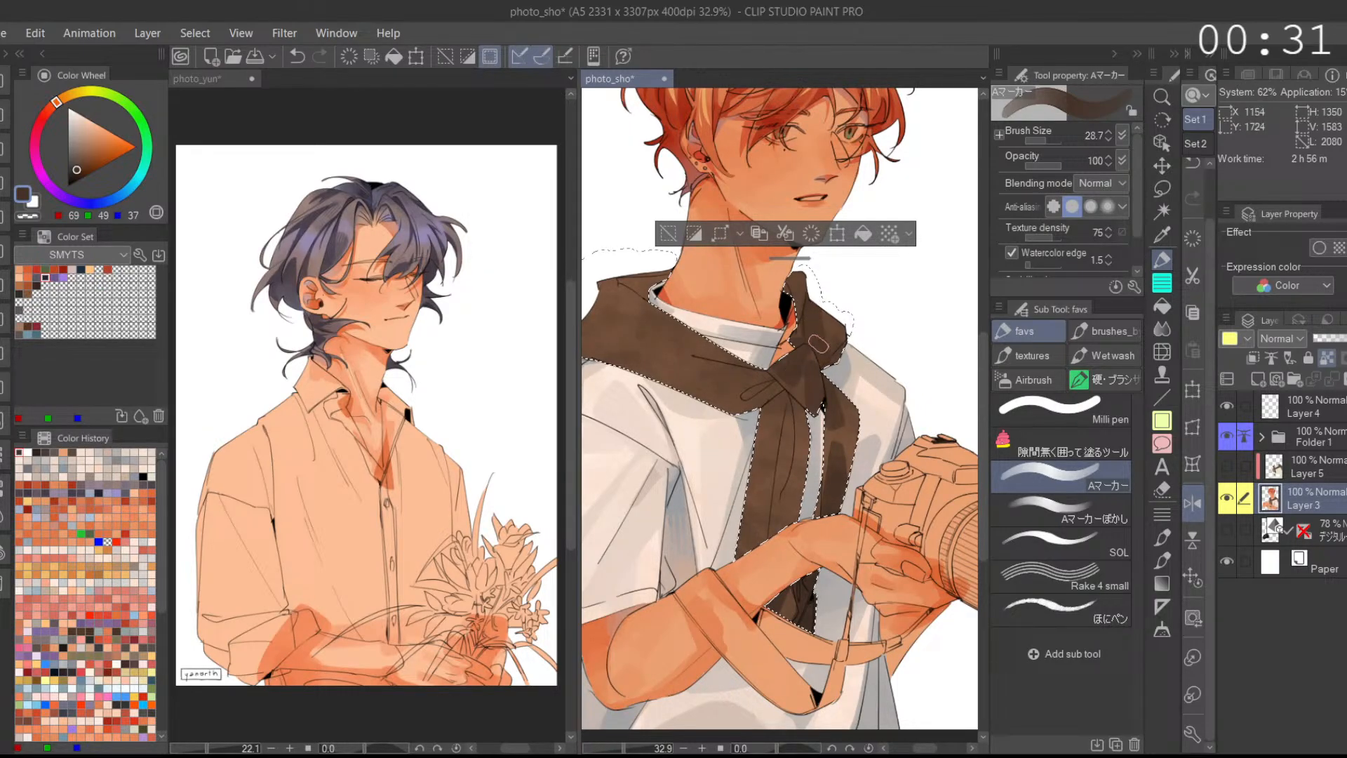
scroll(830, 322, "up", 2)
left_click(806, 293, "alt")
left_click_drag(788, 272, 781, 351)
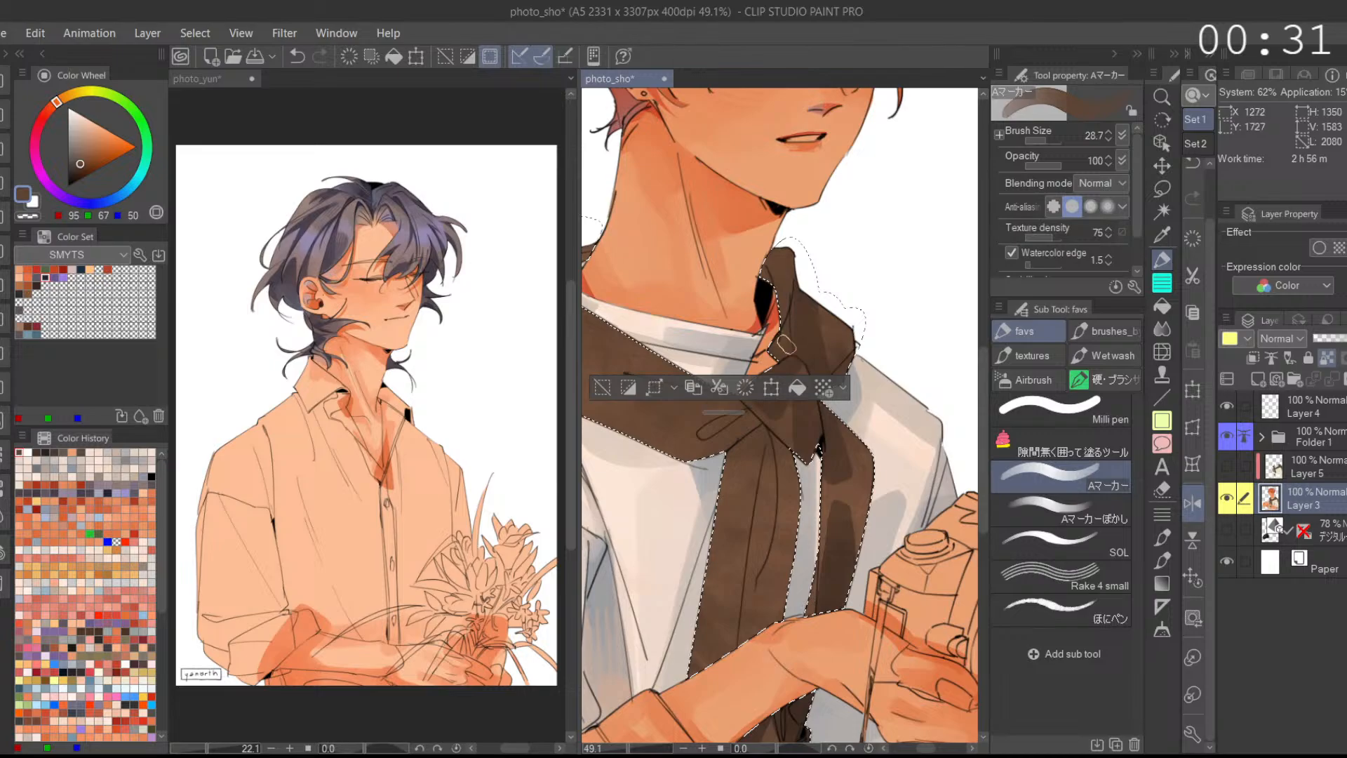
Step: Return to dark brown (RGB 46, 34, 26) and rework the collar fold's shadow beside the neck, undoing unwanted strokes
left_click(46, 451)
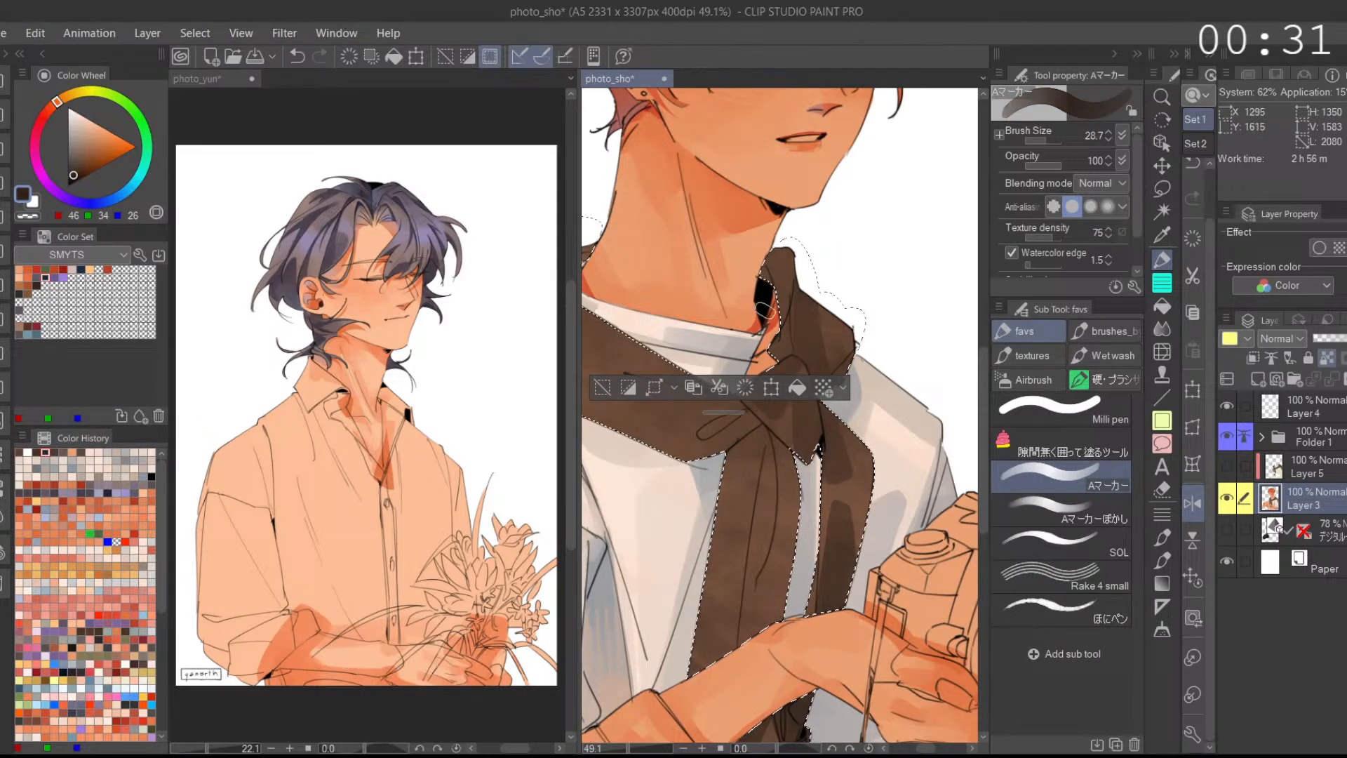
left_click_drag(764, 256, 766, 319)
key("ctrl+z")
mouse_move(767, 262)
left_mouse_down()
mouse_move(847, 370)
mouse_move(825, 315)
mouse_move(845, 363)
mouse_move(867, 342)
mouse_move(848, 365)
left_mouse_up()
scroll(784, 302, "down", 2)
key("ctrl+z")
key("ctrl+z")
key("ctrl+z")
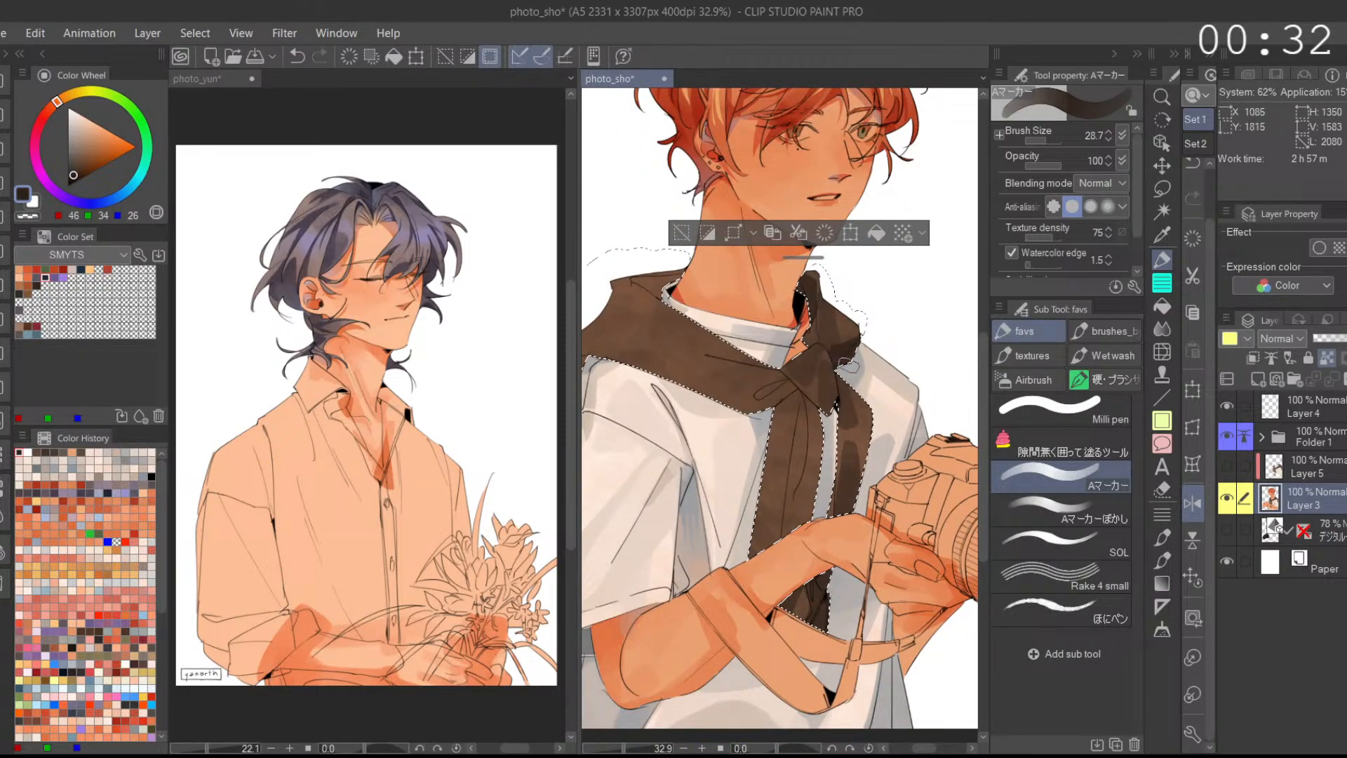
Step: Paint the shadow along the central fold of the hanging strip beneath the knot, resampling a brown (RGB 65, 47, 36) to reshape it
left_click_drag(747, 331, 782, 355)
left_click_drag(702, 318, 729, 296)
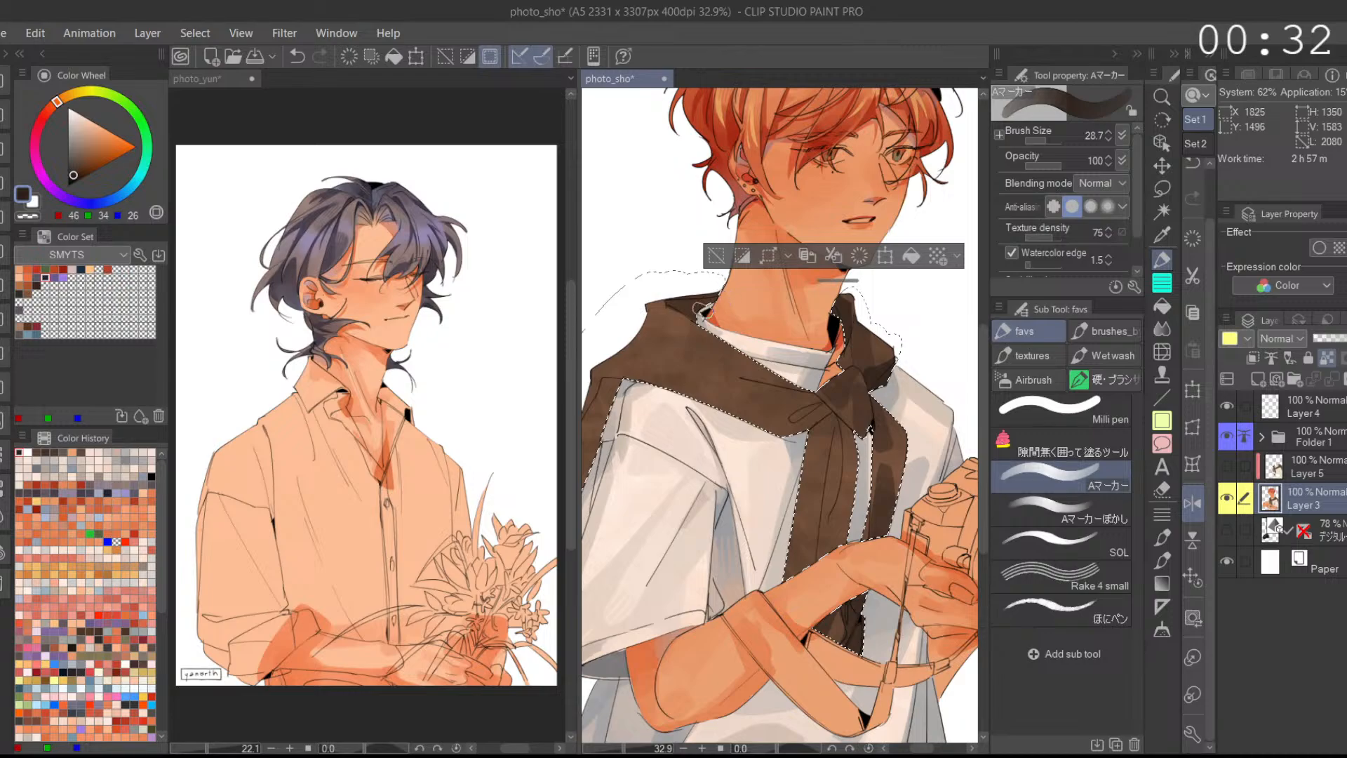
scroll(701, 309, "down", 2)
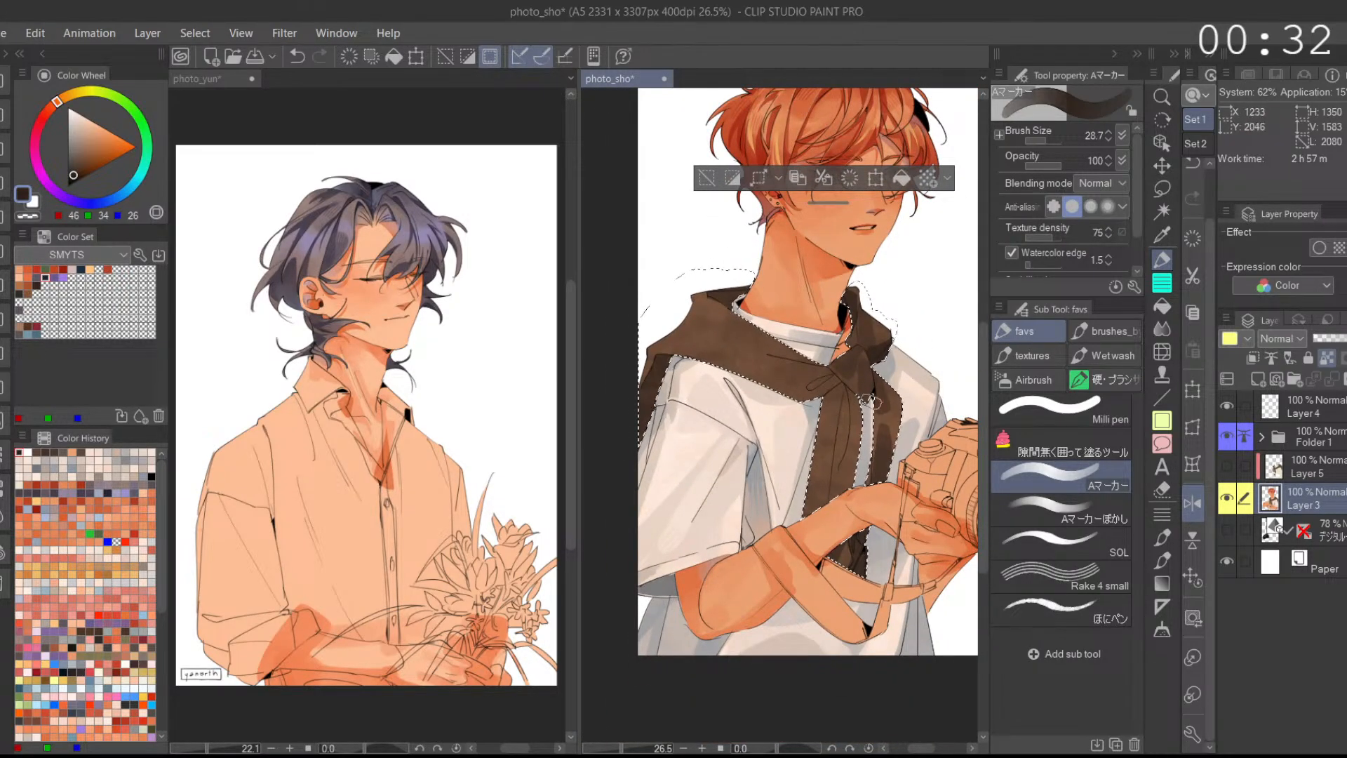
scroll(883, 380, "up", 2)
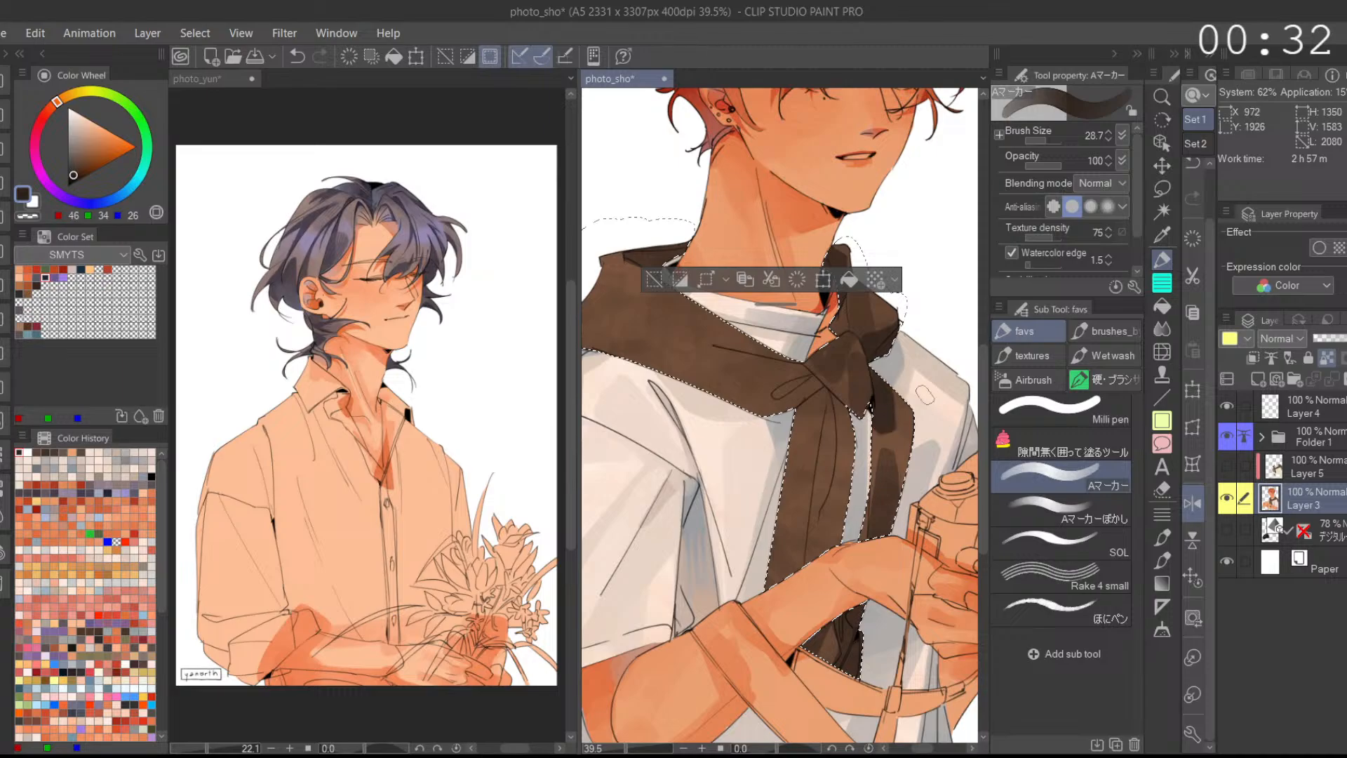
scroll(881, 393, "down", 1)
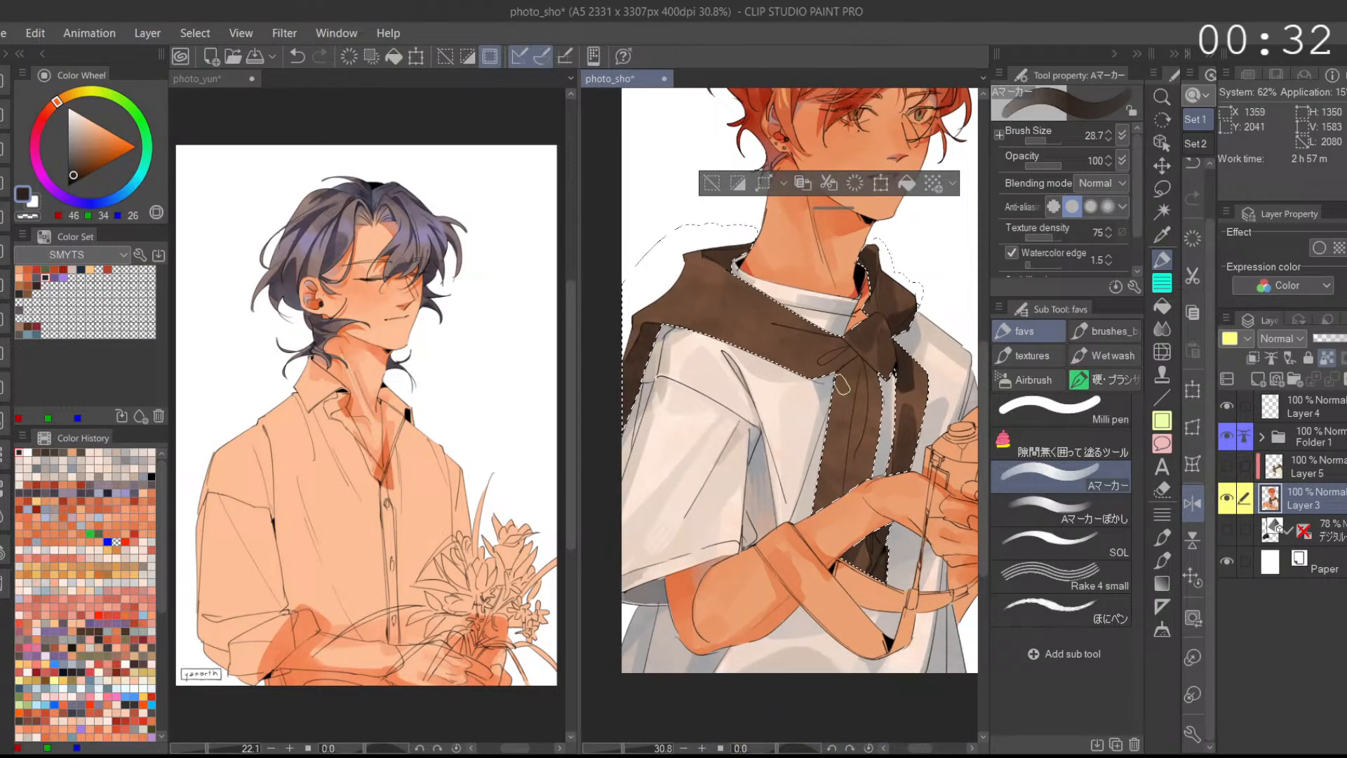
mouse_move(861, 366)
left_mouse_down()
mouse_move(850, 446)
mouse_move(864, 369)
mouse_move(872, 385)
mouse_move(836, 446)
left_mouse_up()
left_click(876, 387, "alt")
scroll(870, 377, "up", 1)
key("ctrl+z")
mouse_move(861, 379)
left_mouse_down()
mouse_move(837, 498)
mouse_move(852, 467)
left_mouse_up()
left_click(859, 397, "alt")
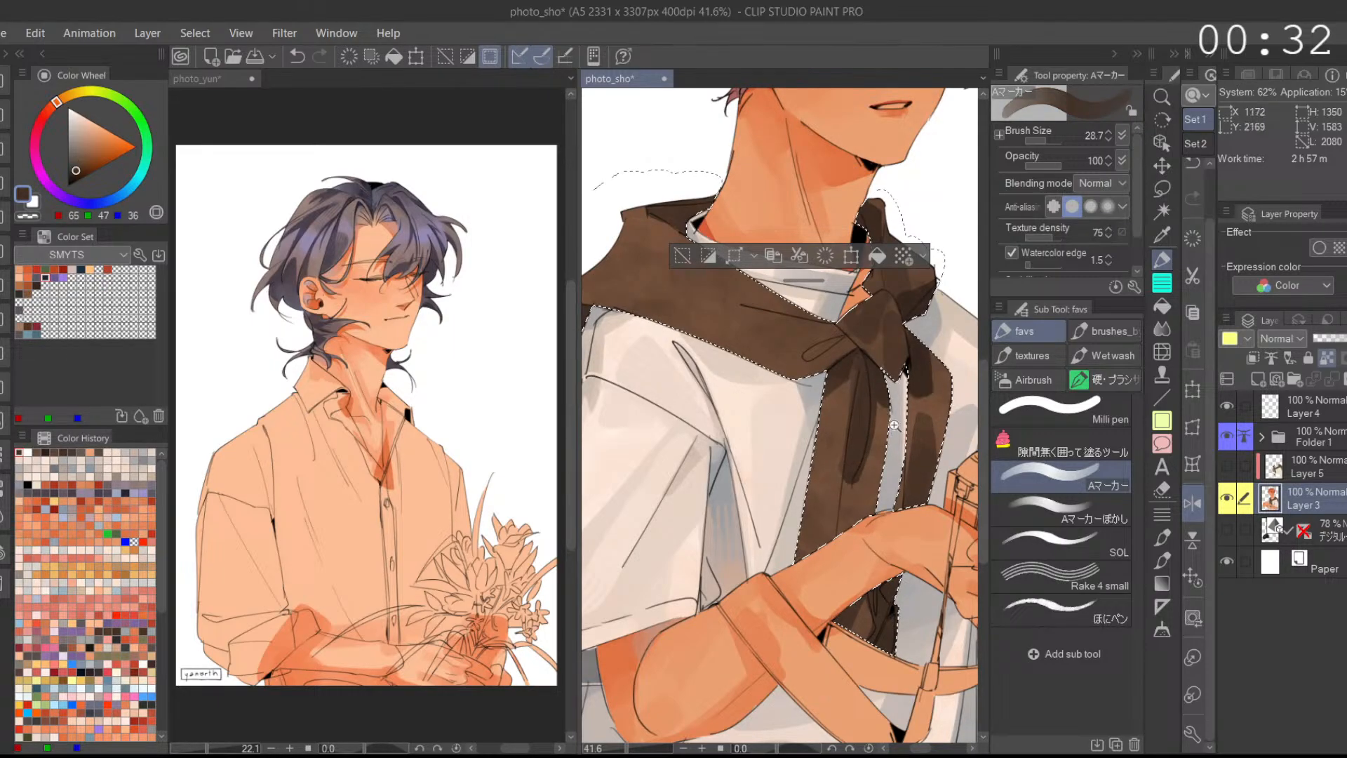
Step: Extend the hanging strip's shading down toward the forearm with sampled browns (RGB 68, 48, 37 and RGB 107, 75, 55)
scroll(895, 413, "down", 1)
left_click(843, 420, "alt")
left_click_drag(838, 421, 843, 533)
left_click(843, 491, "alt")
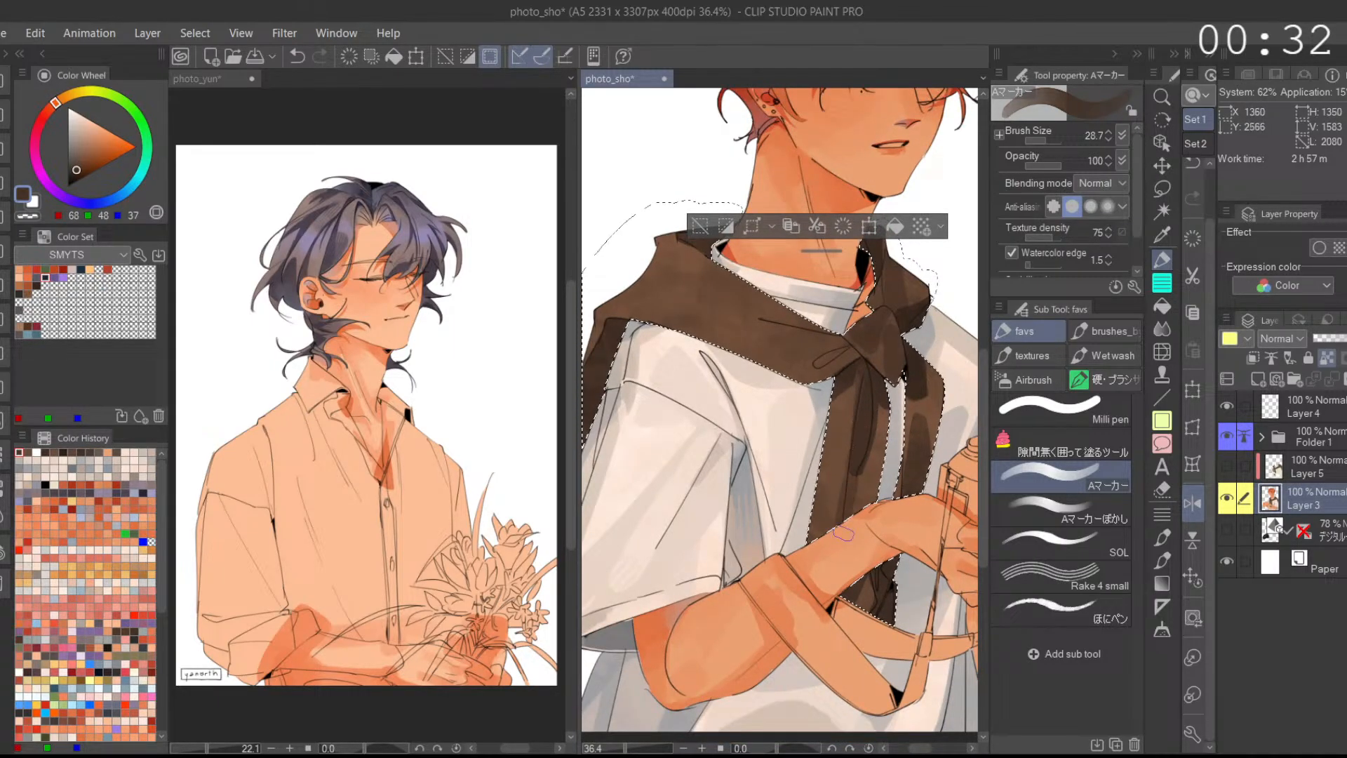
left_click(873, 463, "alt")
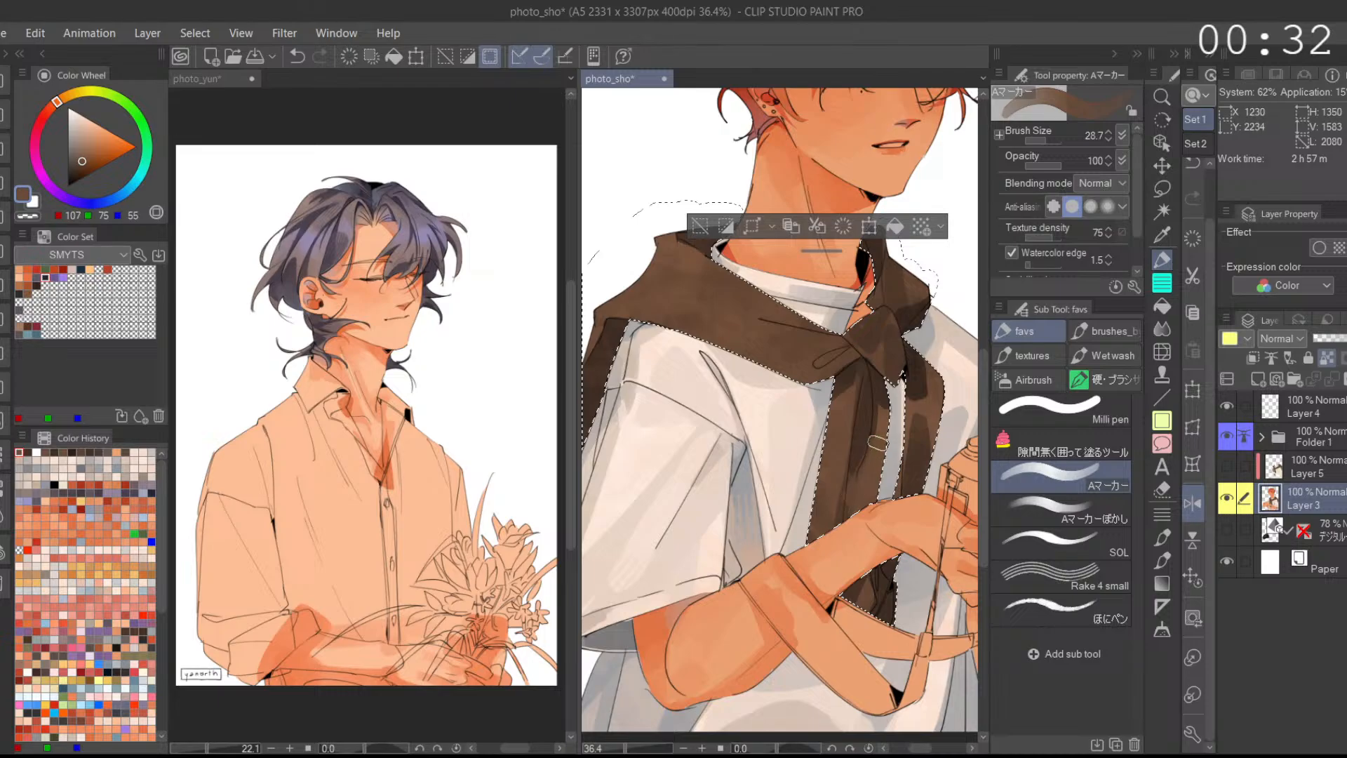
Step: Mirror the canvas view and rework the hanging strip's shading in sampled brown (RGB 69, 49, 37), undoing unwanted strokes
scroll(959, 374, "down", 2)
left_click(1189, 499)
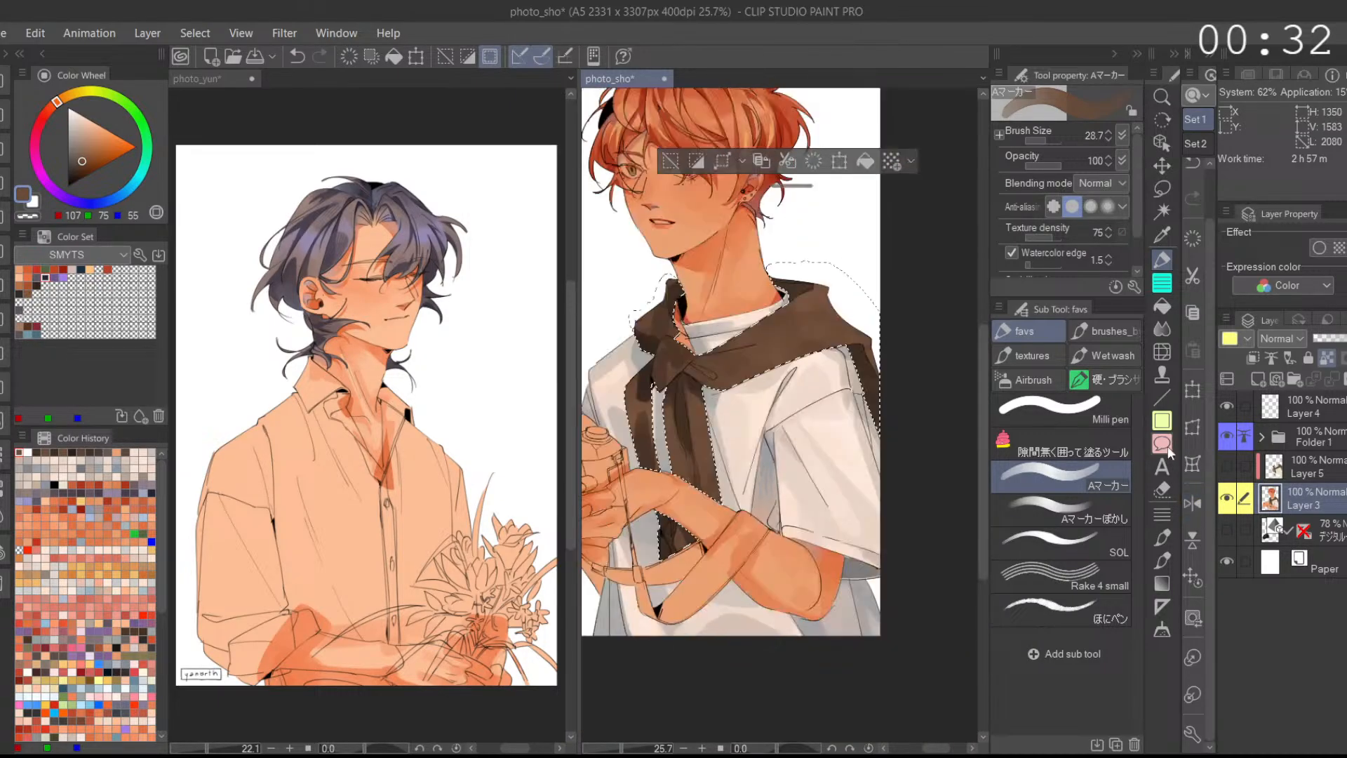
left_click(659, 390, "alt")
key("ctrl+z")
mouse_move(693, 485)
left_mouse_down()
mouse_move(711, 507)
mouse_move(704, 396)
mouse_move(717, 506)
left_mouse_up()
key("ctrl+z")
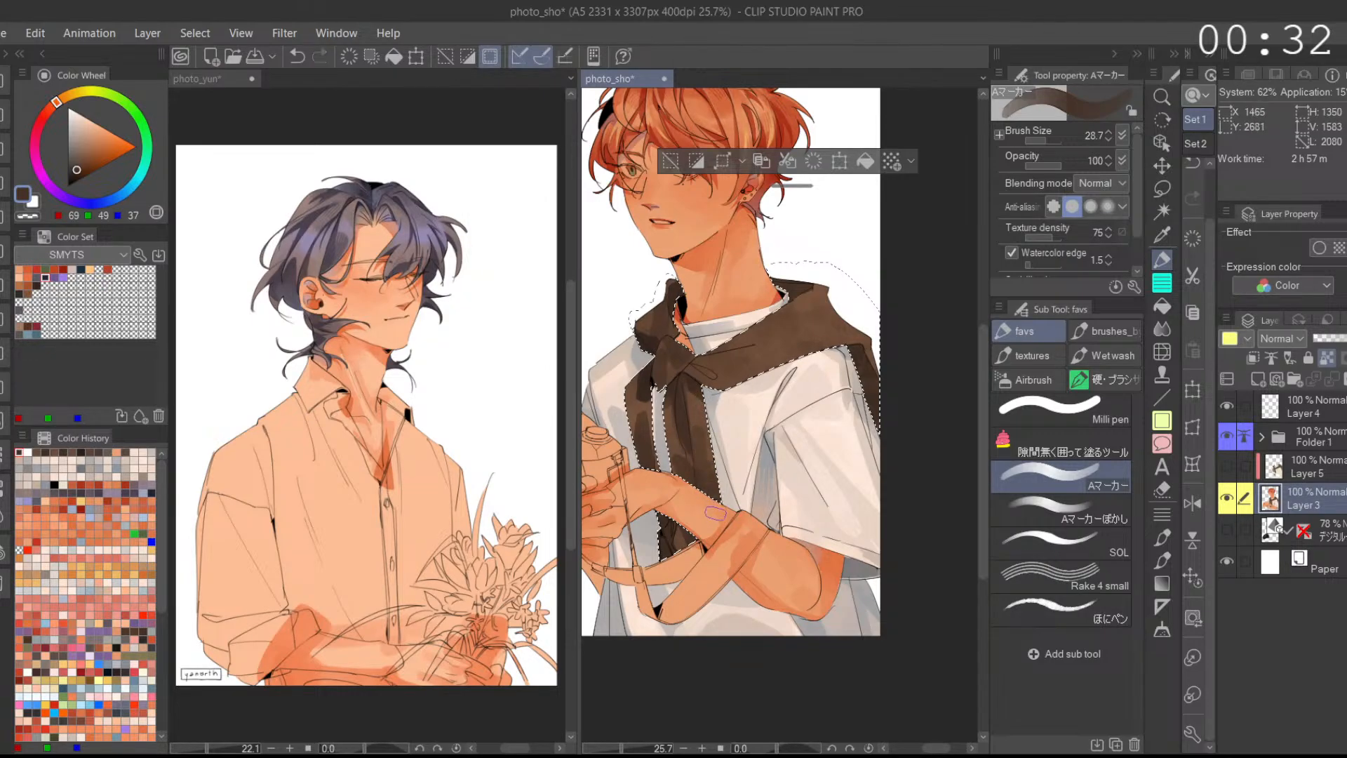
scroll(698, 533, "up", 2)
key("ctrl+z")
scroll(709, 418, "up", 3)
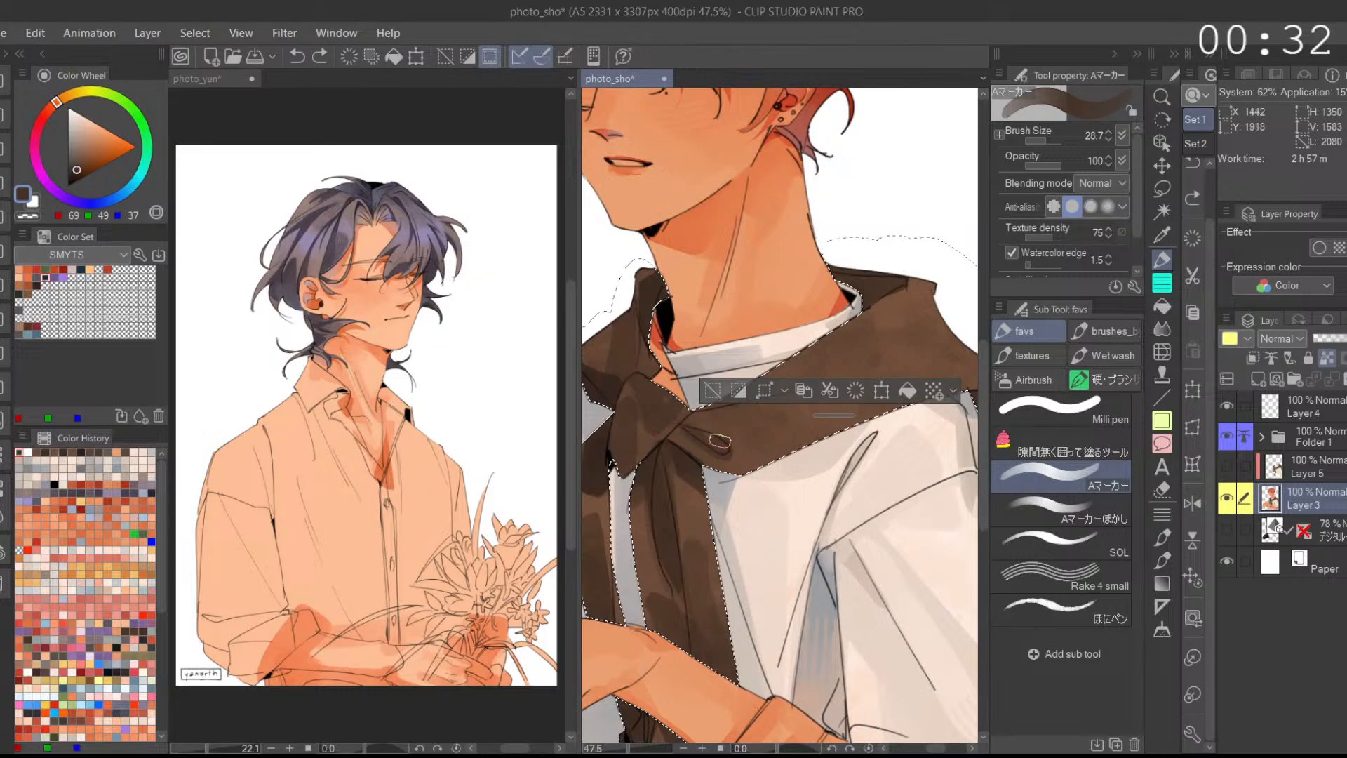
Step: Refine the knot and the small loop fold beside it with sampled lighter browns (RGB 93, 65, 48 and RGB 101, 71, 53)
left_click(660, 429, "alt")
scroll(660, 429, "up", 5)
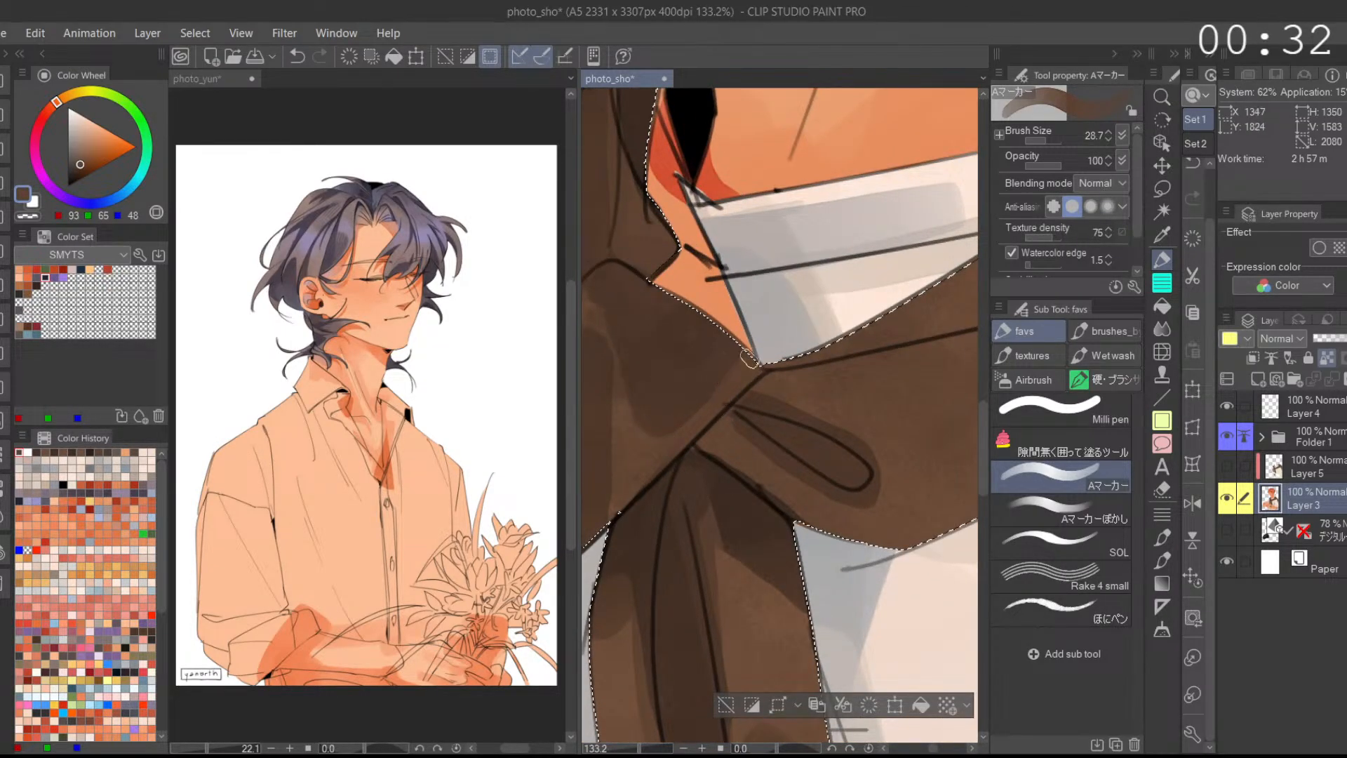
scroll(745, 364, "down", 5)
left_click(781, 423, "alt")
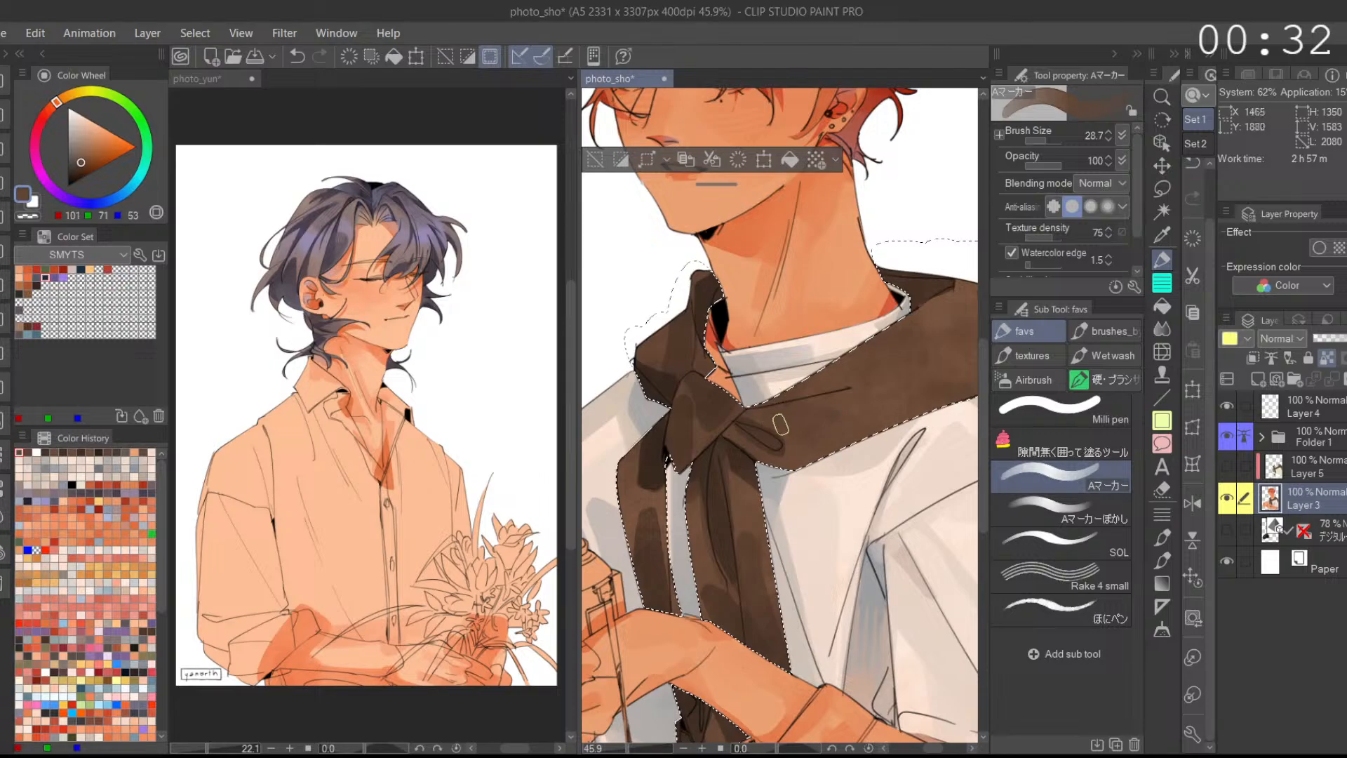
scroll(737, 414, "up", 2)
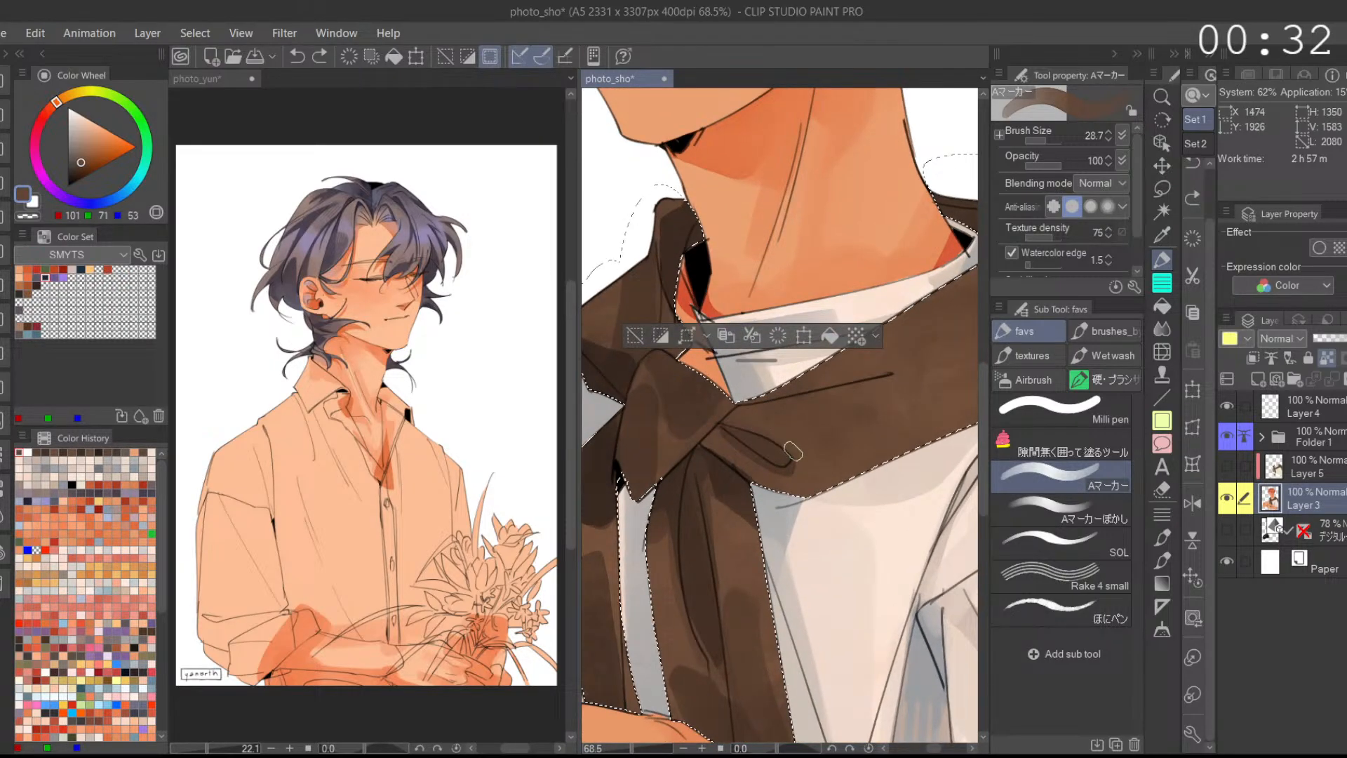
scroll(790, 446, "down", 2)
Step: Darken the drape's long fold beside the knot with dark brown (RGB 52, 38, 29) and flip the canvas view back
left_click(846, 407, "alt")
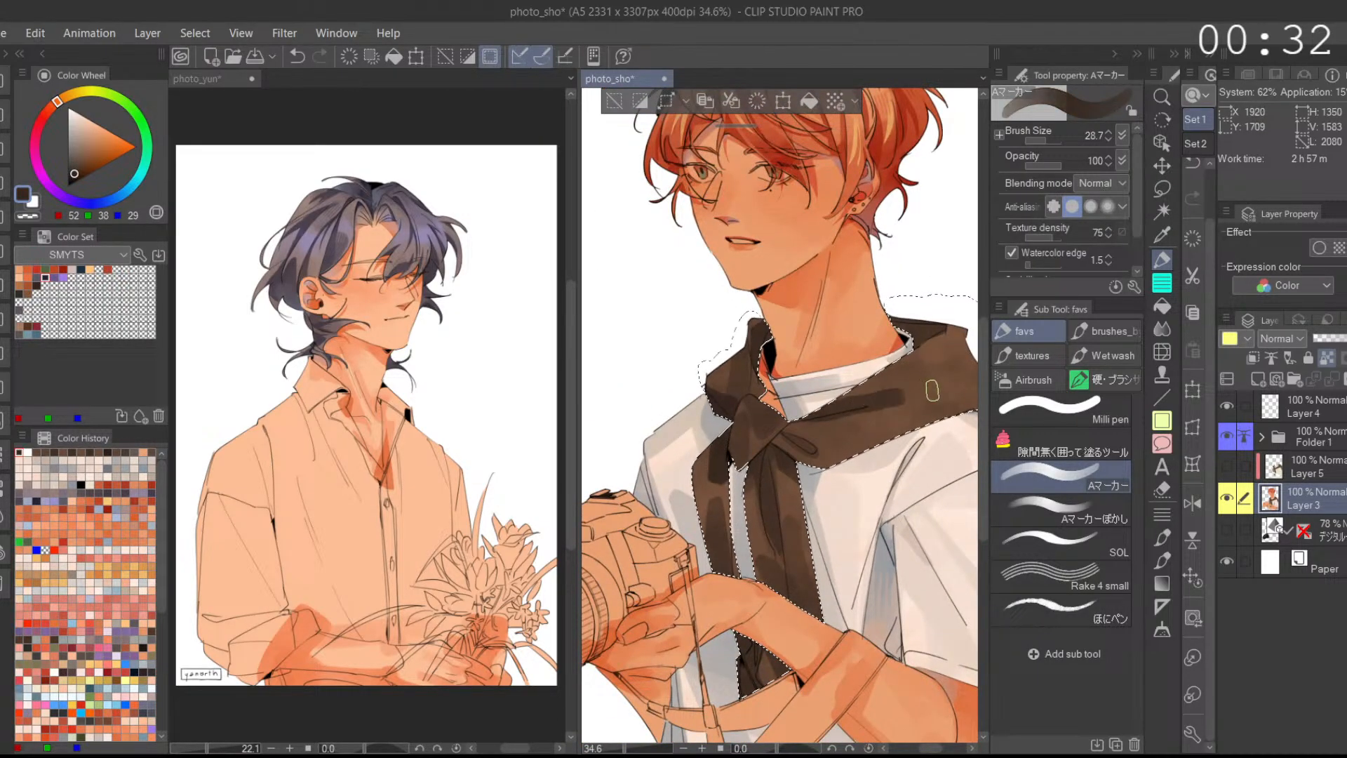
left_click(1193, 503)
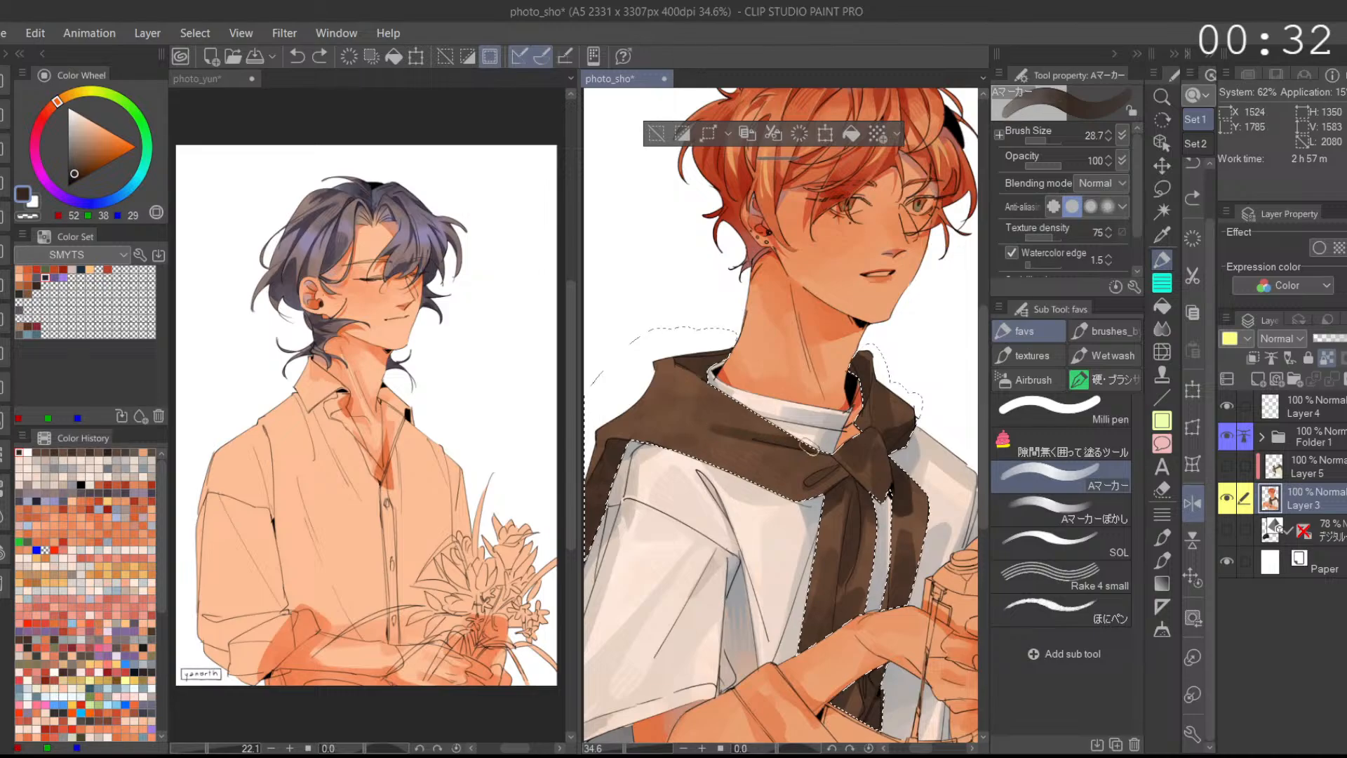
scroll(830, 441, "down", 2)
Step: Shade the drape across the chest and shoulder with sampled mid-browns (RGB 73, 52, 39 and RGB 71, 51, 38)
left_click(783, 423, "alt")
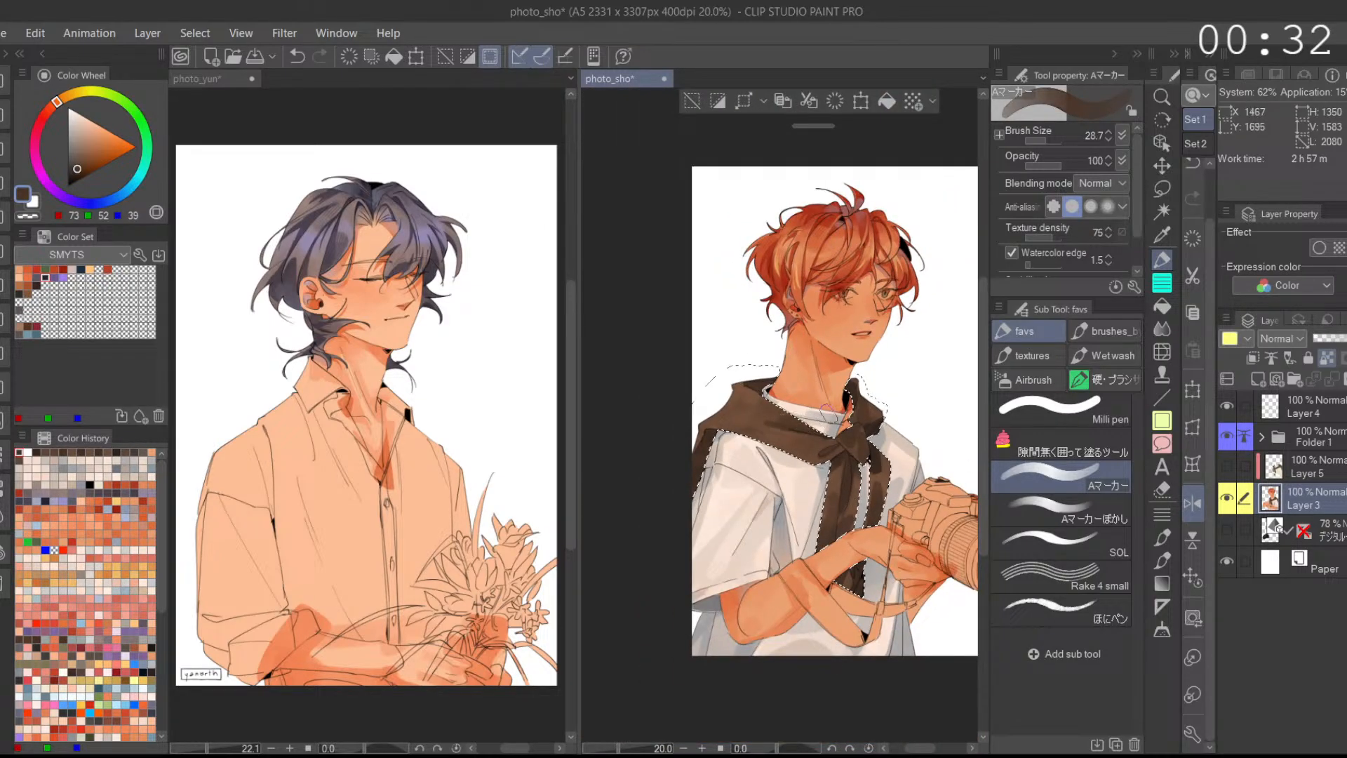
scroll(864, 428, "up", 1)
left_click(744, 421, "alt")
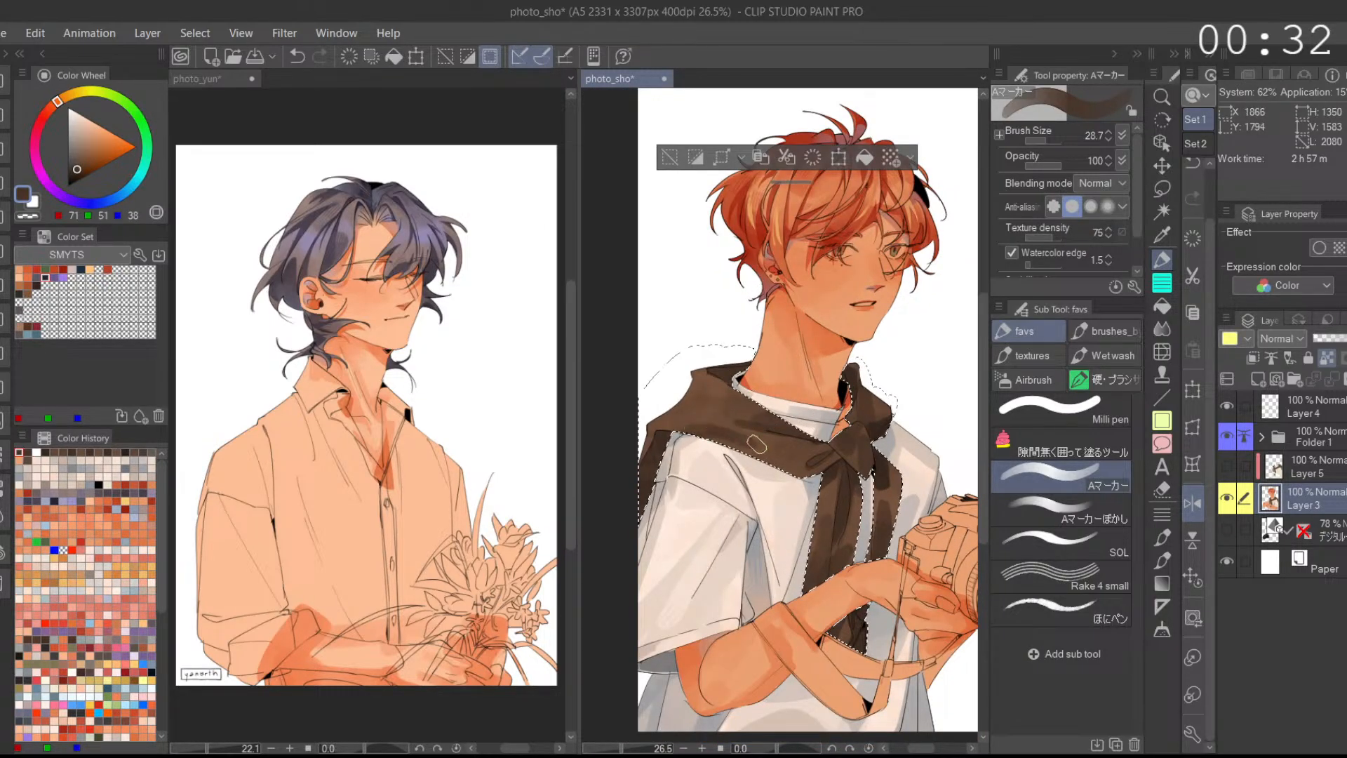
Step: Rework the drape's shoulder shadows with the Aマーカー brush in sampled lighter browns (RGB 81, 57, 43 and RGB 87, 61, 46)
left_click(761, 449, "alt")
left_click_drag(761, 454, 765, 432)
left_click(754, 428, "alt")
left_click(1096, 513)
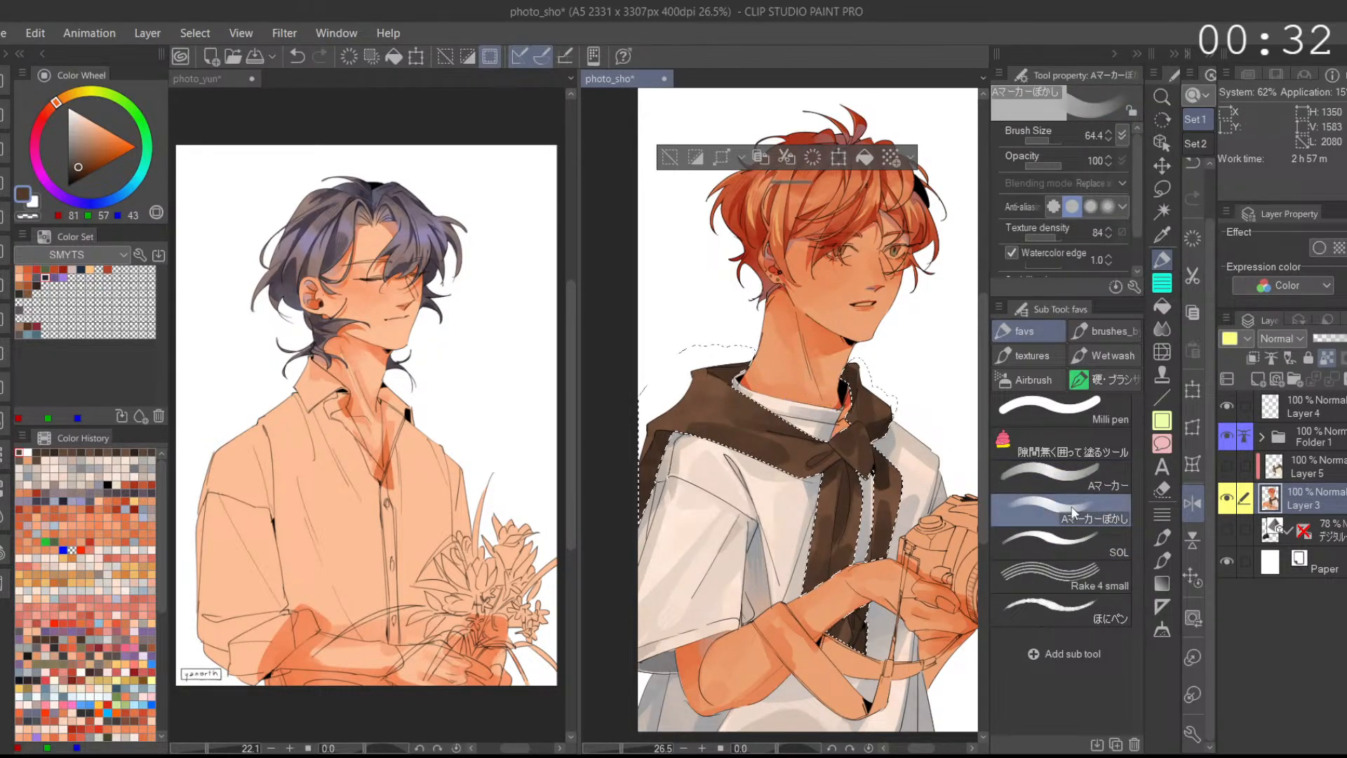
left_click(1080, 461)
left_click(754, 407, "alt")
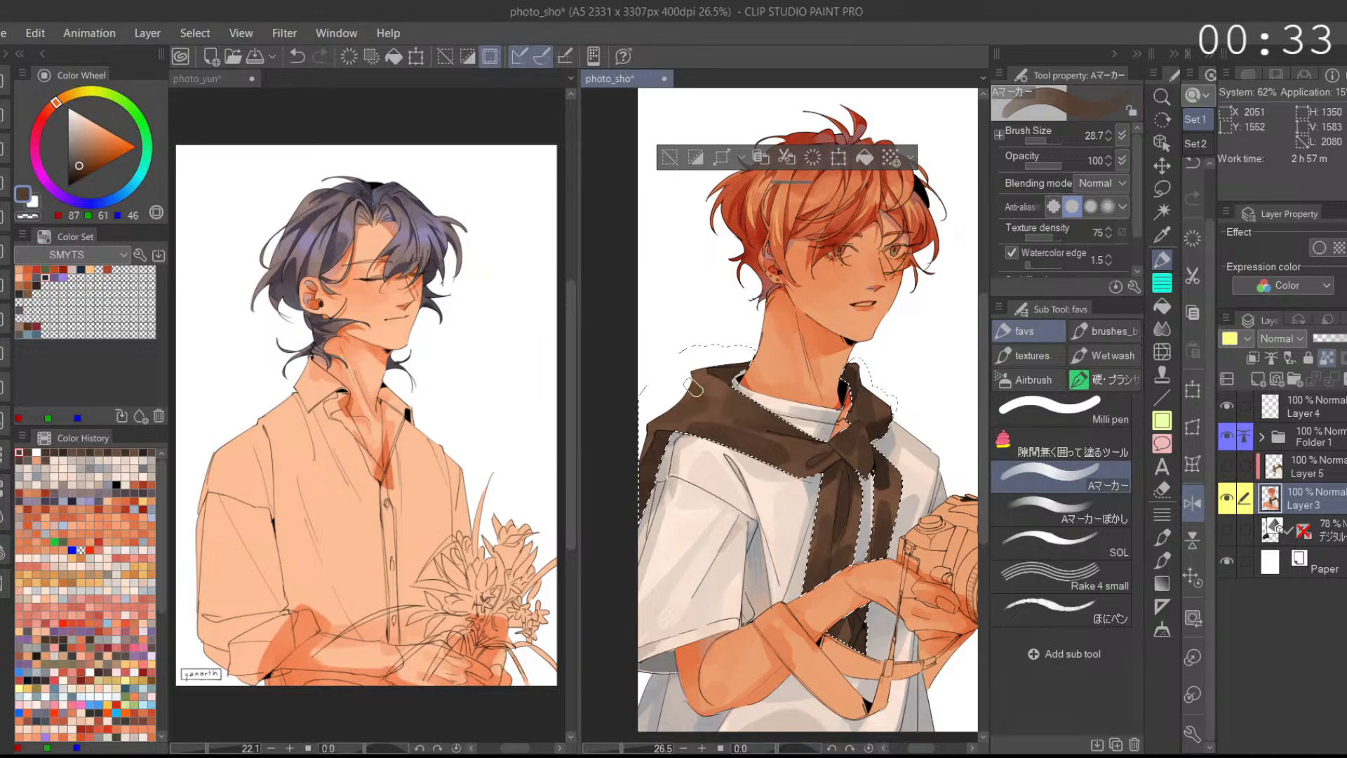
Step: Mirror the canvas view and darken the collar fold beside the neck with a deeper brown (RGB 56, 33, 20)
scroll(822, 452, "down", 2)
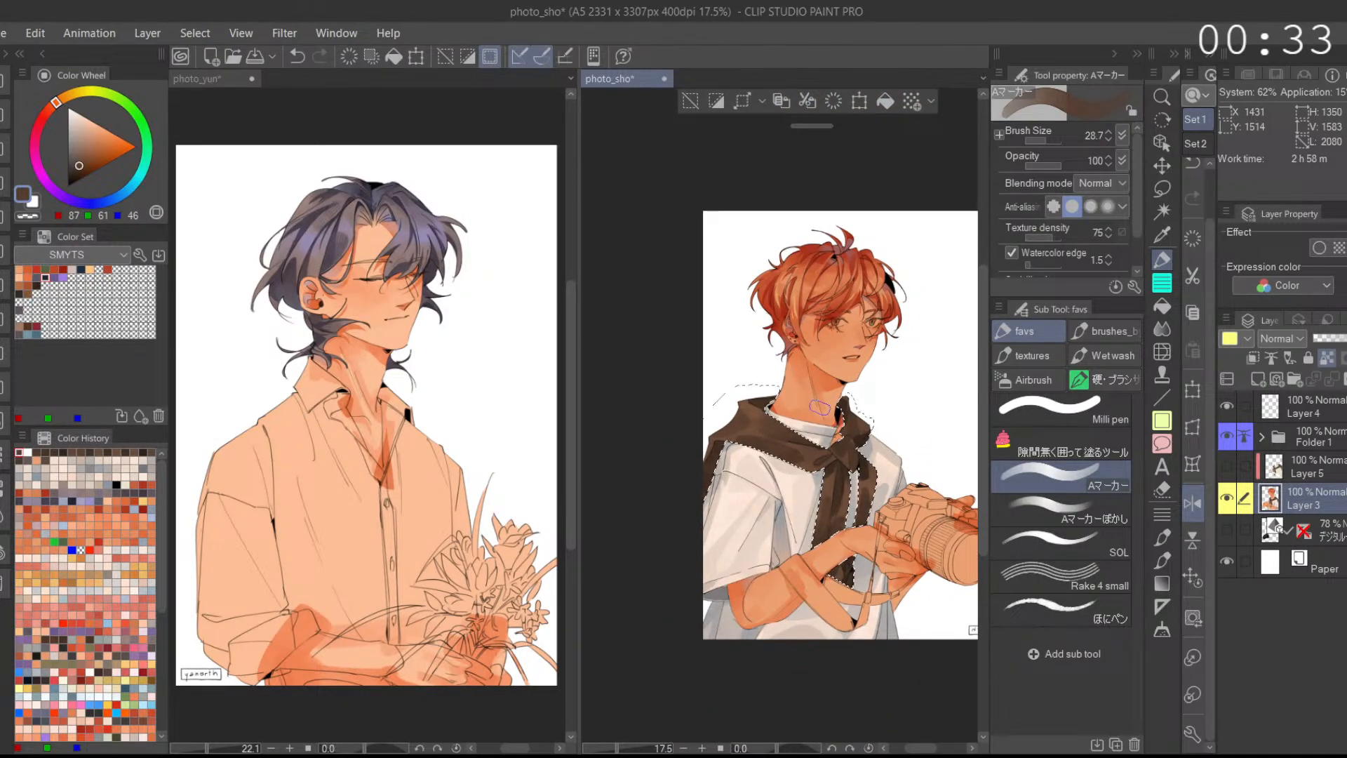
left_click_drag(808, 520, 779, 537)
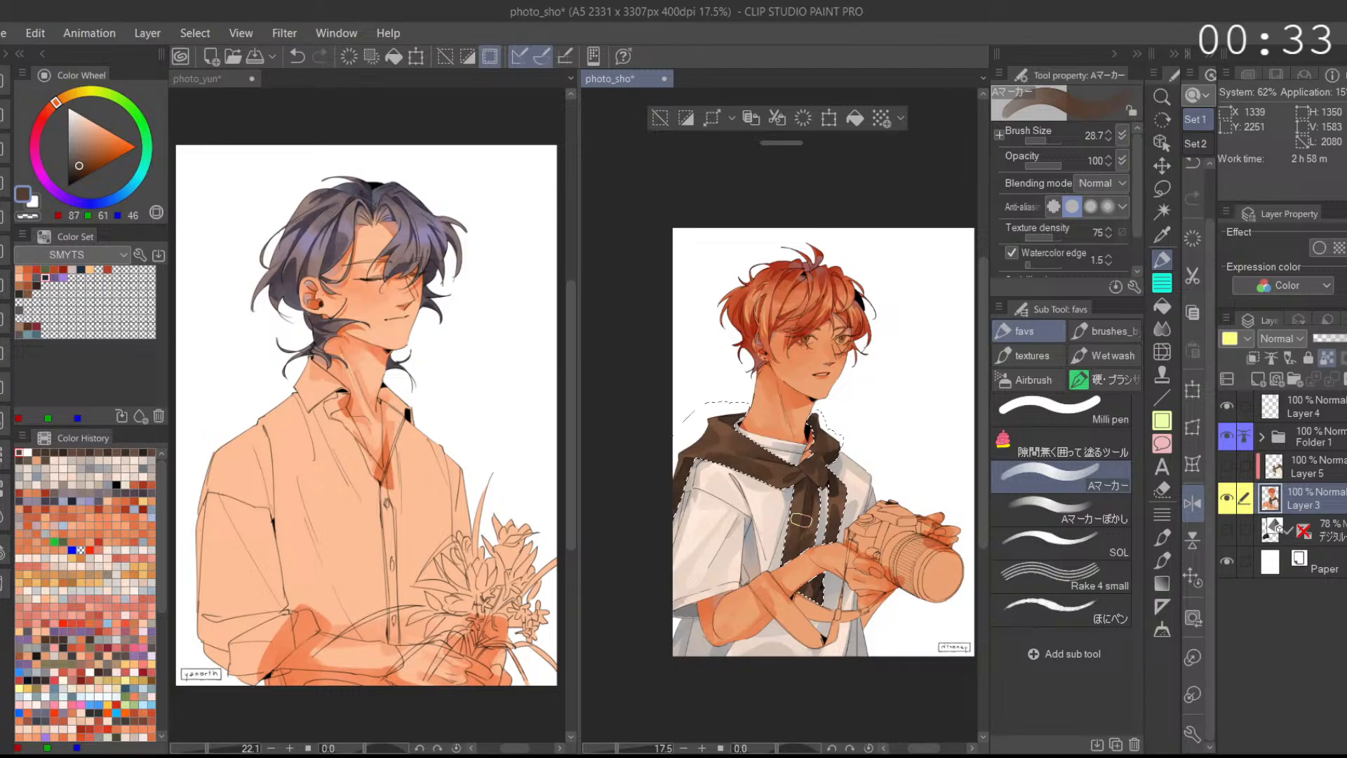
scroll(868, 635, "up", 3)
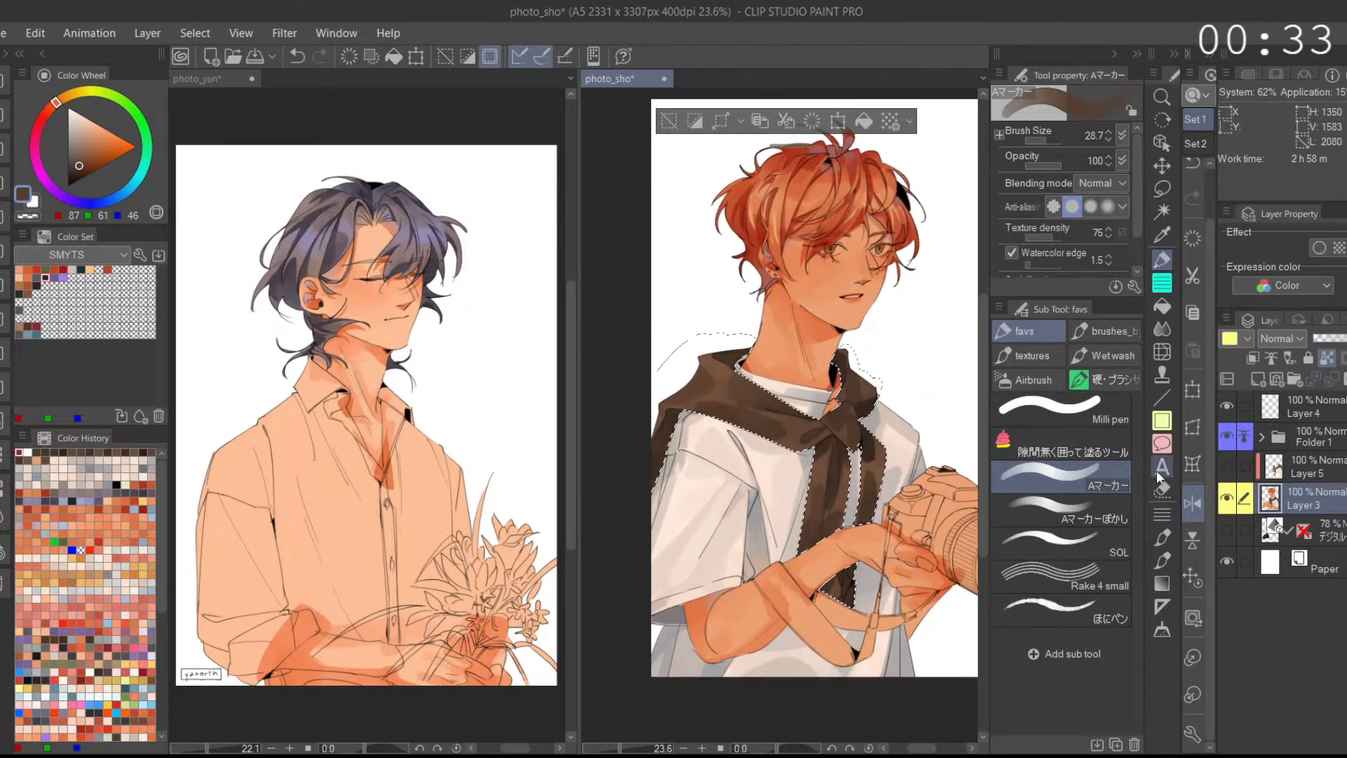
left_click(1193, 497)
scroll(825, 567, "up", 4)
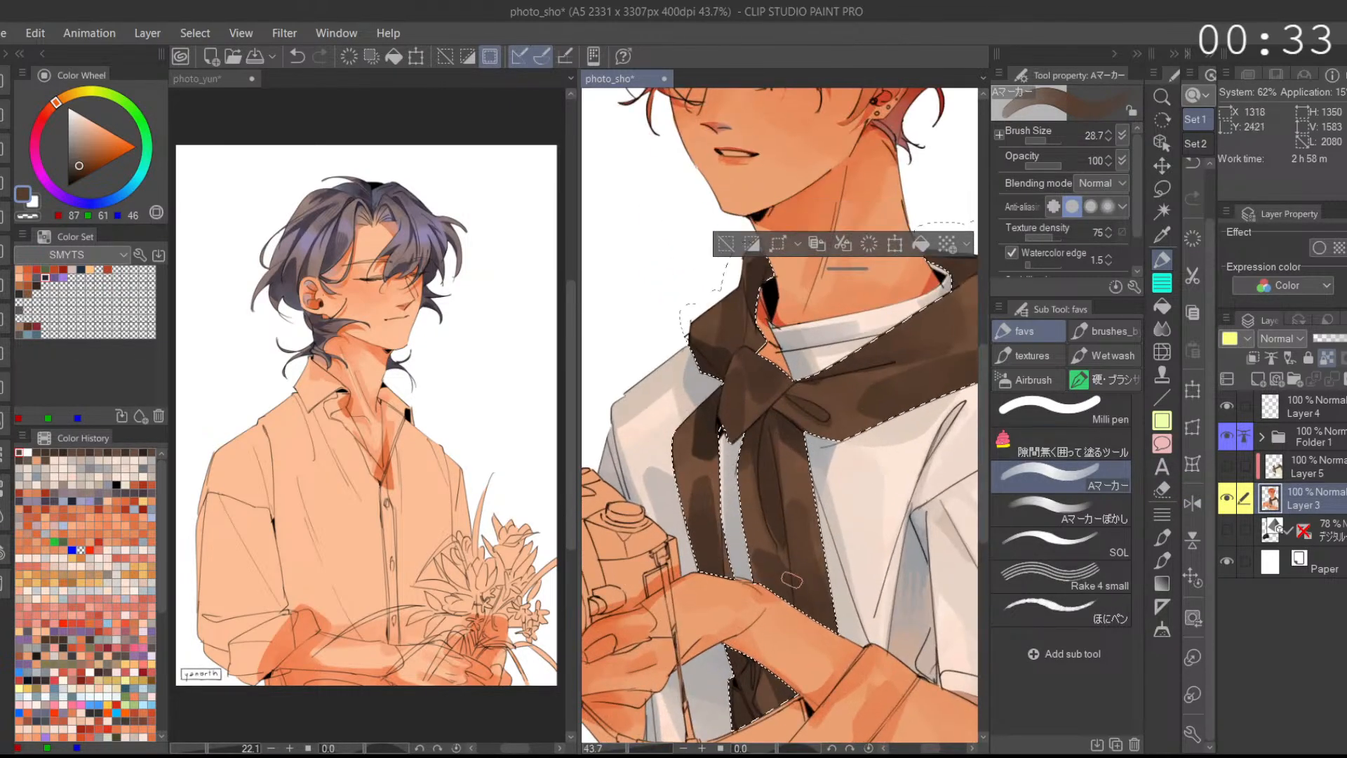
scroll(825, 567, "down", 1)
left_click_drag(77, 169, 78, 174)
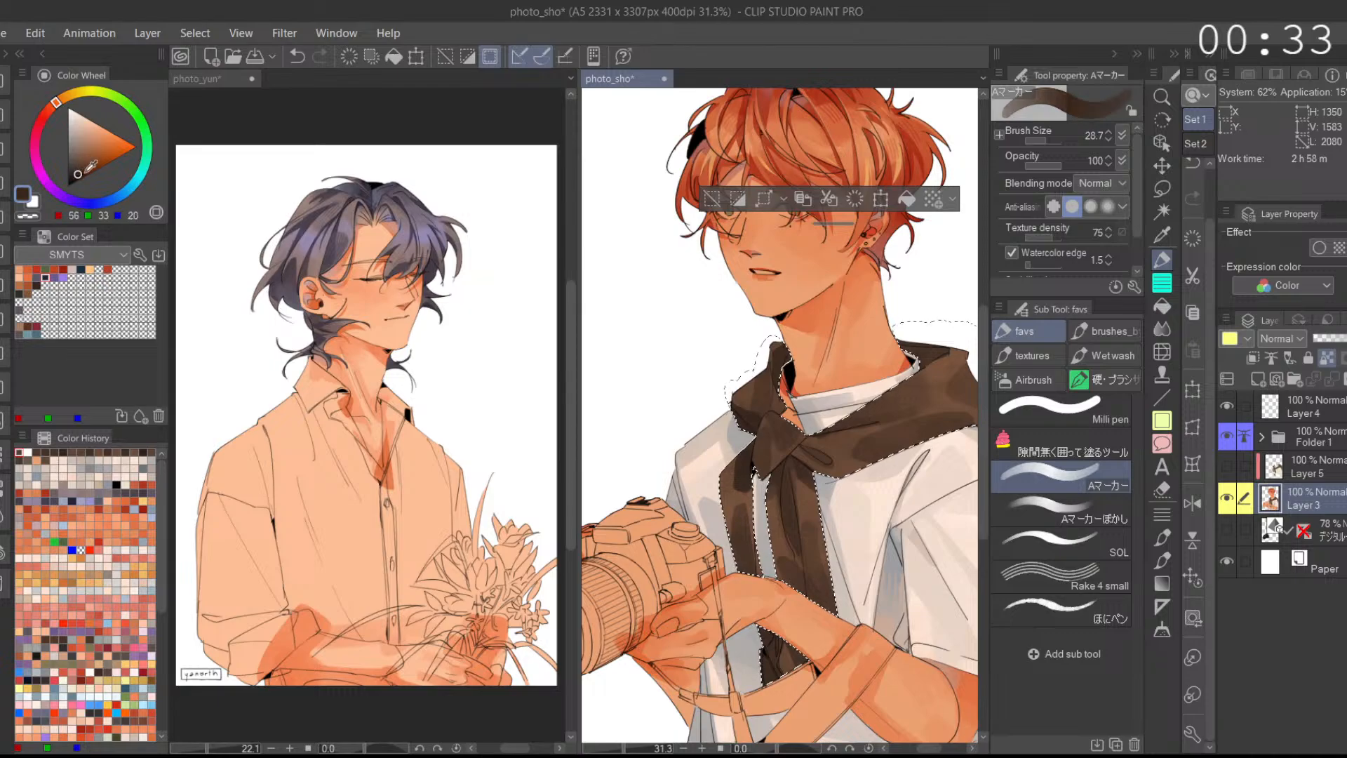
scroll(774, 351, "up", 6)
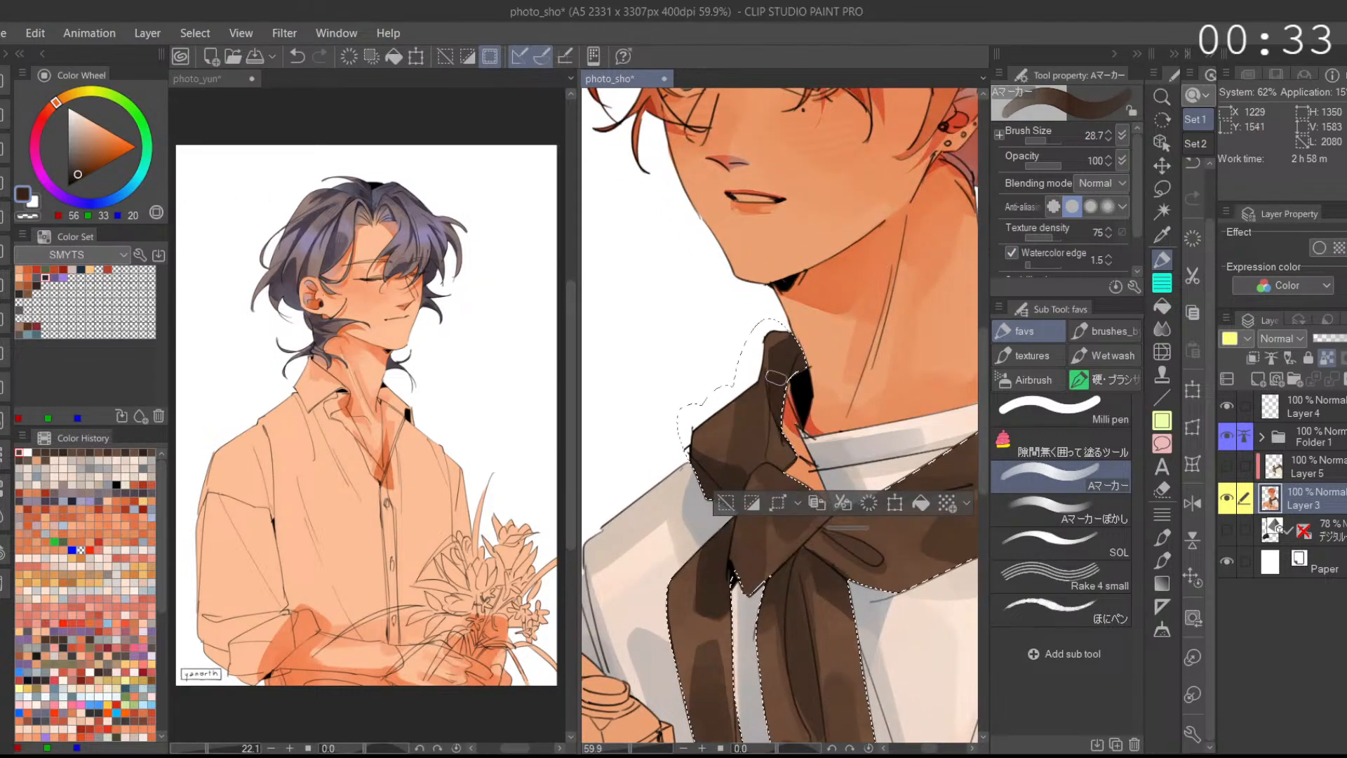
left_click_drag(775, 379, 794, 399)
Step: Add black accents along the collar fold's edges, beside the knot and inside the small loop fold
left_click(84, 267)
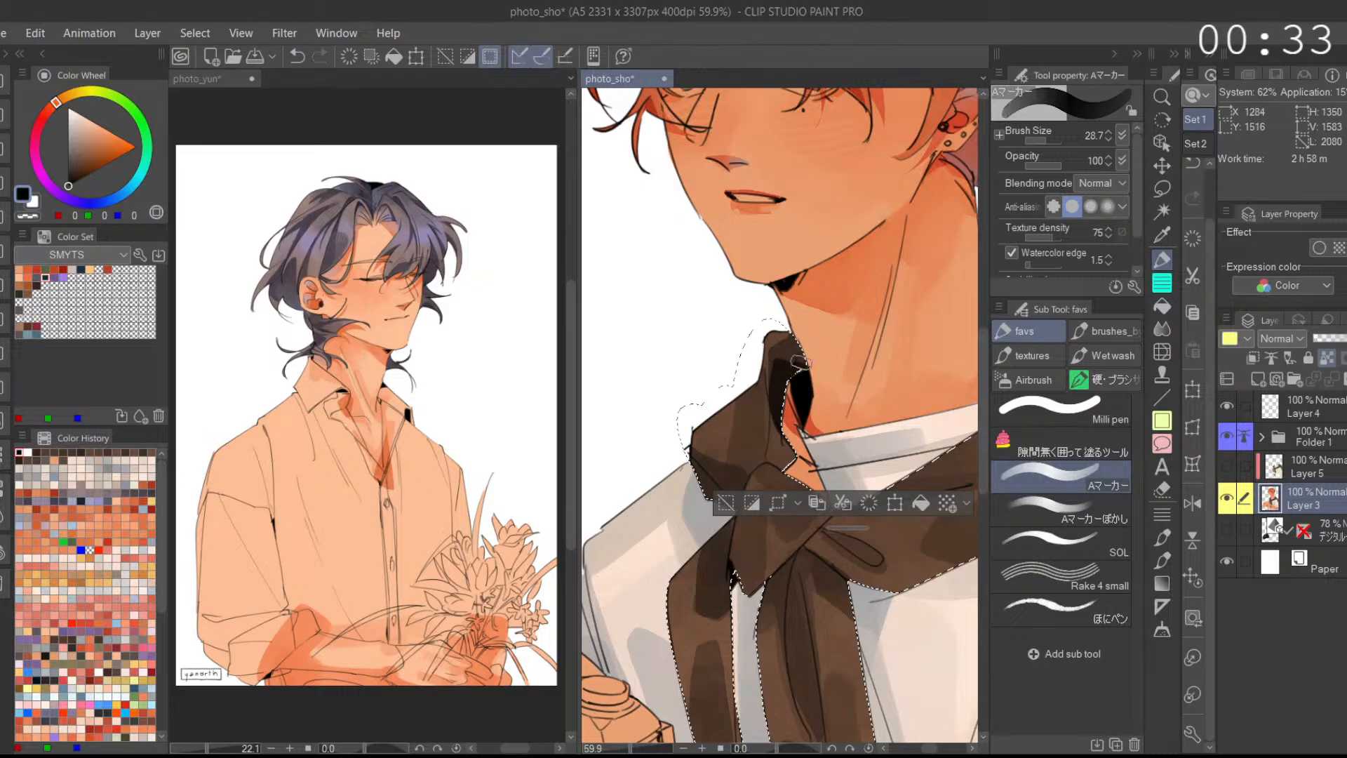
scroll(823, 356, "down", 2)
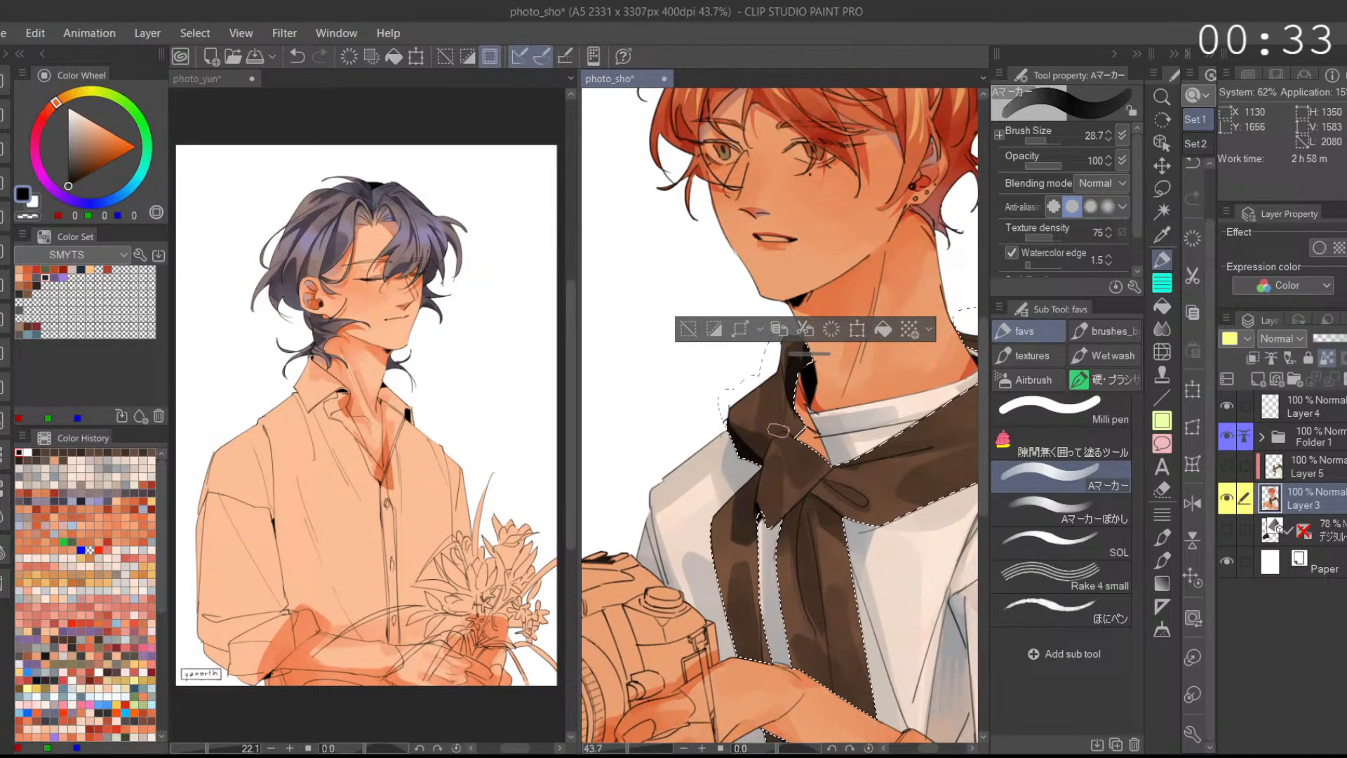
key("ctrl+z")
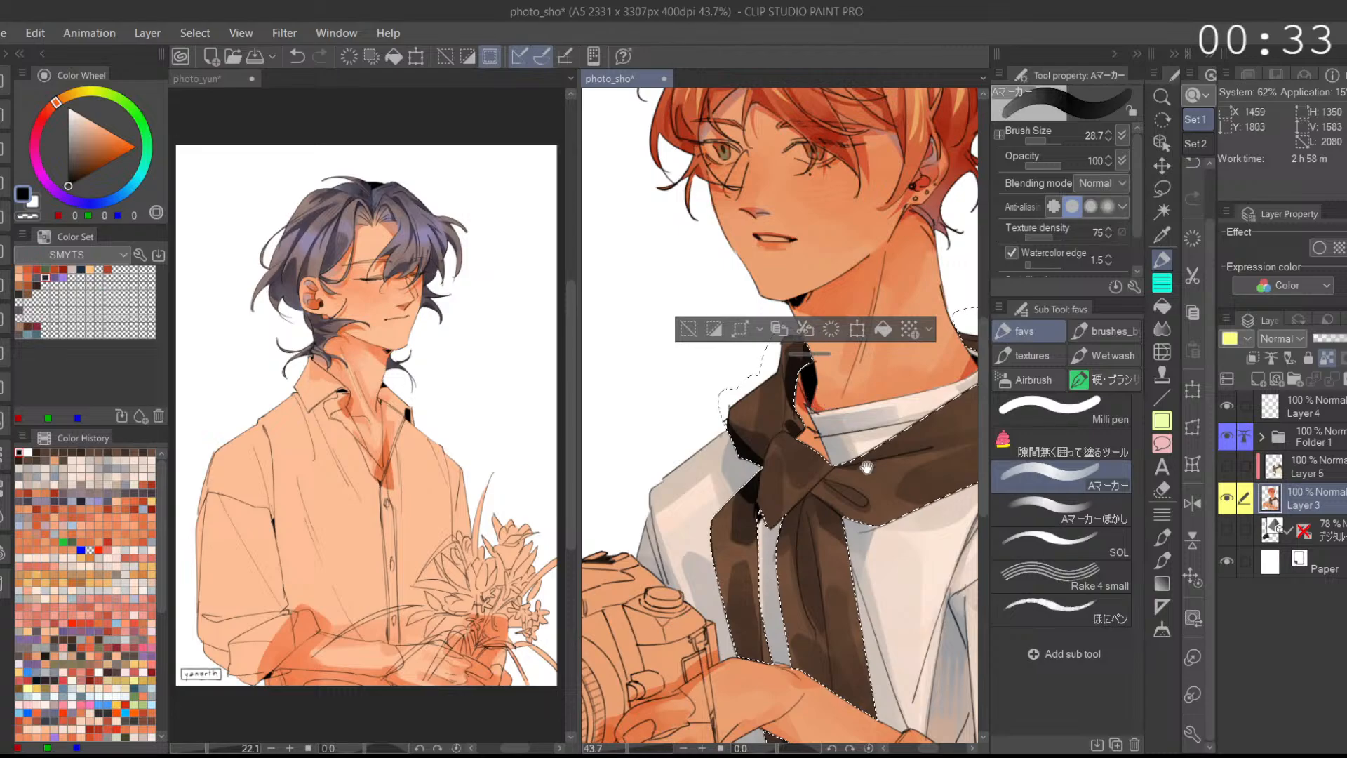
scroll(806, 462, "up", 2)
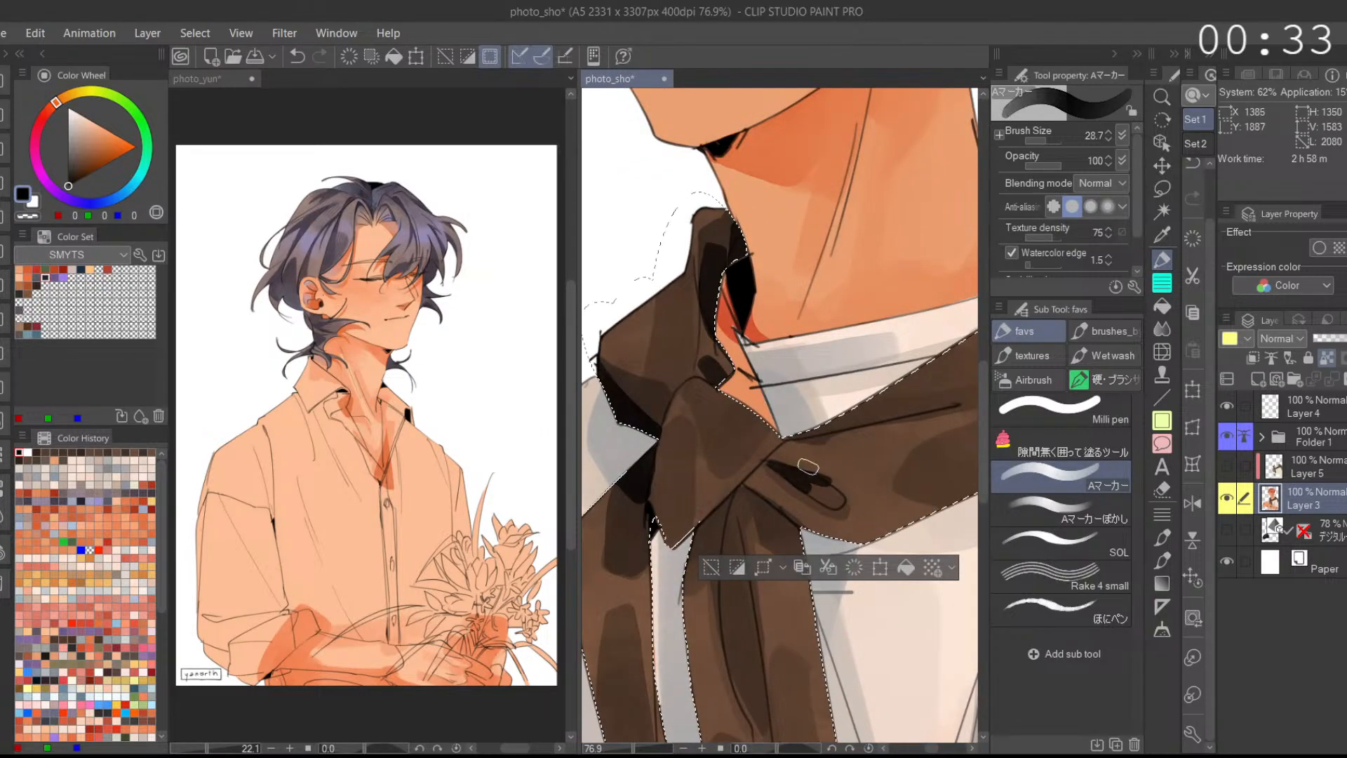
Step: Trim the black accent in the loop fold with sampled brown (RGB 77, 54, 41) and refine the knot's creases in near-black brown (RGB 27, 19, 14)
left_click(804, 484, "alt")
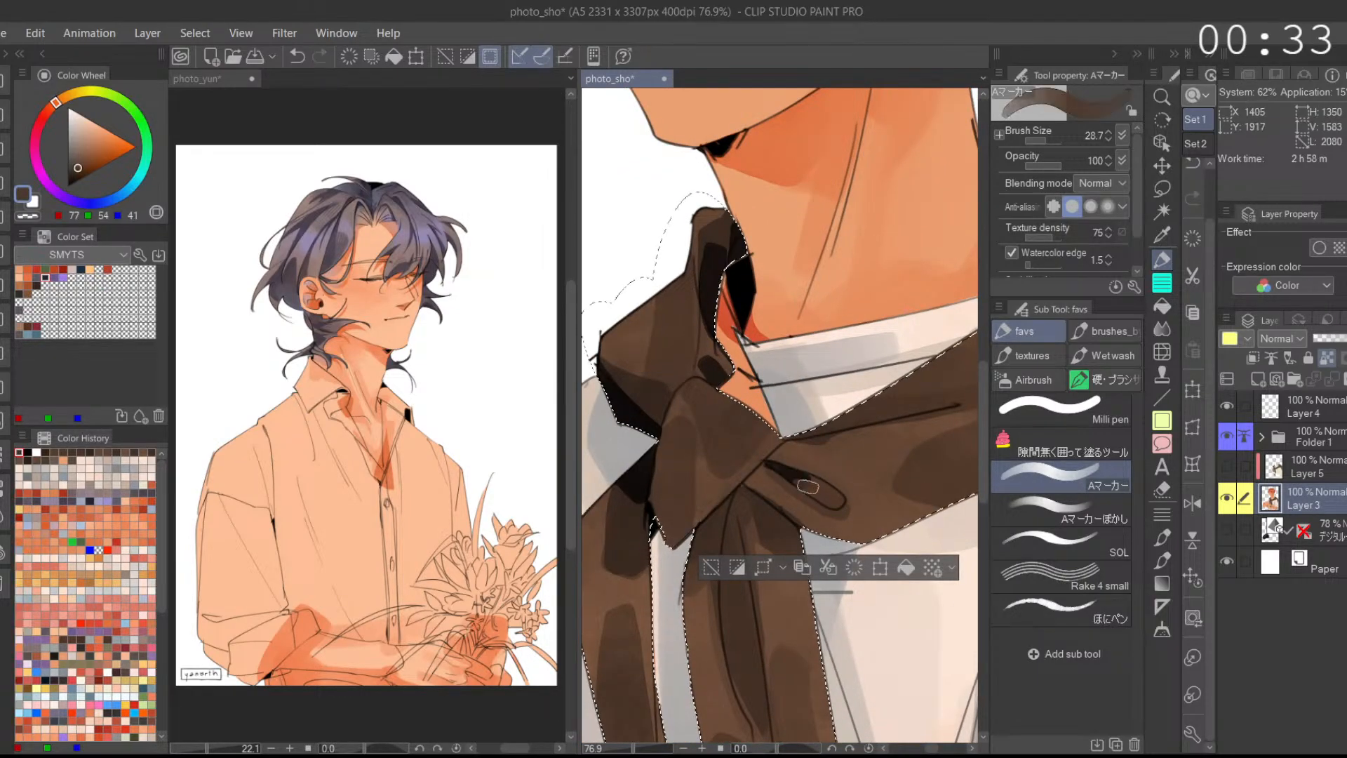
left_click(769, 469, "alt")
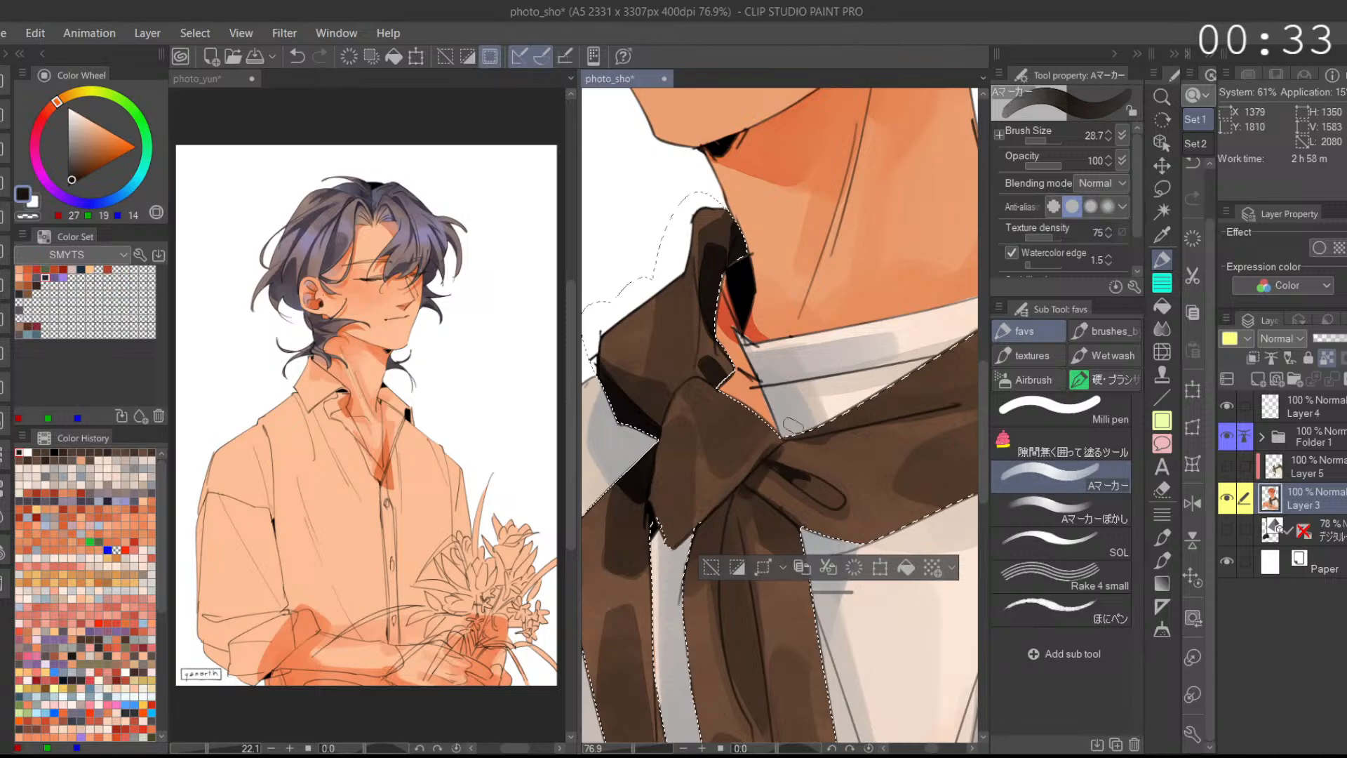
scroll(792, 426, "up", 2)
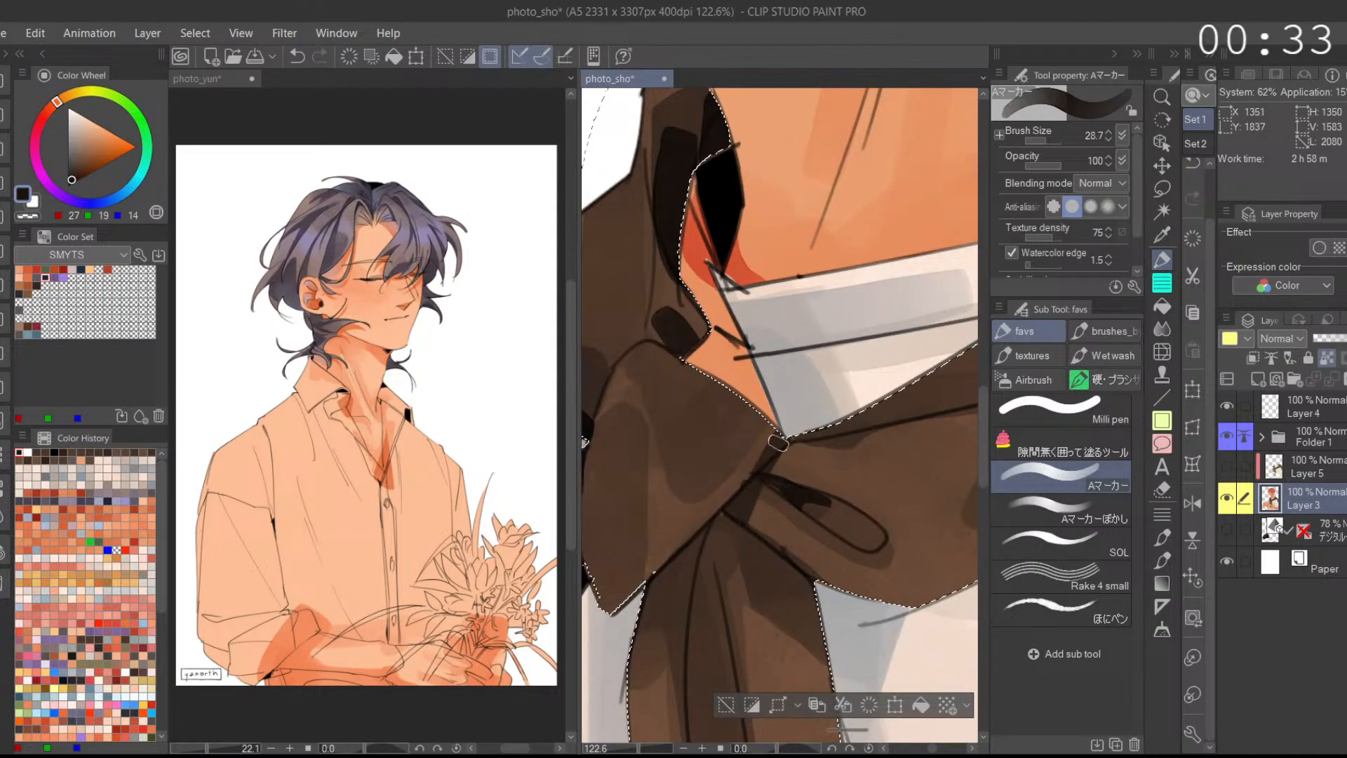
left_click(779, 440, "alt")
Step: Deepen the shadows around the knot's lower edge and the tops of the hanging strips with a near-black brown (RGB 19, 13, 10)
scroll(806, 413, "down", 3)
left_click(634, 474, "alt")
left_click(656, 421, "alt")
left_click_drag(672, 449, 678, 491)
mouse_move(710, 533)
left_mouse_down()
mouse_move(754, 482)
mouse_move(748, 519)
left_mouse_up()
scroll(764, 481, "down", 1)
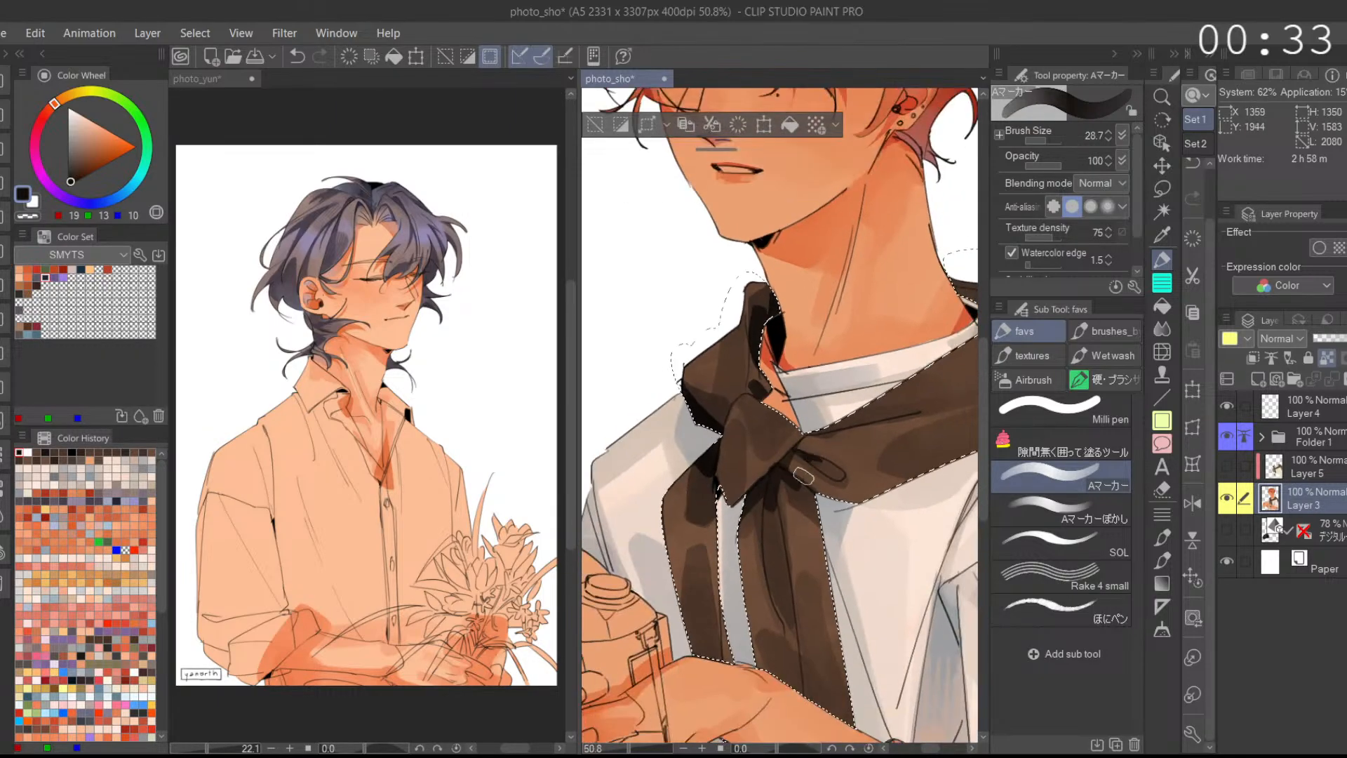
Step: Shape the shadow on the hanging strip directly beneath the knot with sampled browns (RGB 85, 60, 45 and RGB 28, 20, 15)
left_click(784, 488, "alt")
left_click(784, 488, "alt")
mouse_move(768, 498)
left_mouse_down()
mouse_move(818, 524)
mouse_move(782, 535)
mouse_move(779, 495)
left_mouse_up()
left_click(777, 486, "alt")
scroll(778, 491, "up", 3)
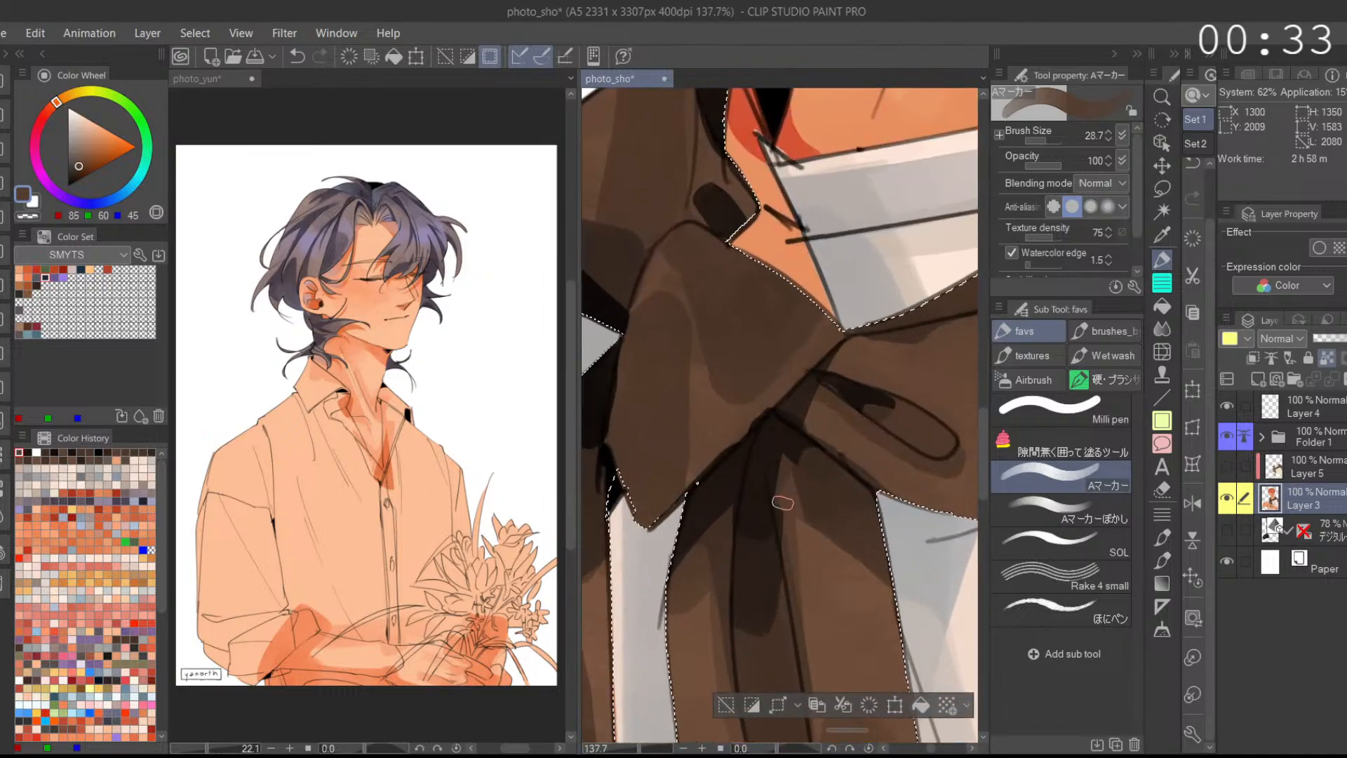
scroll(867, 433, "down", 3)
left_click(817, 422, "alt")
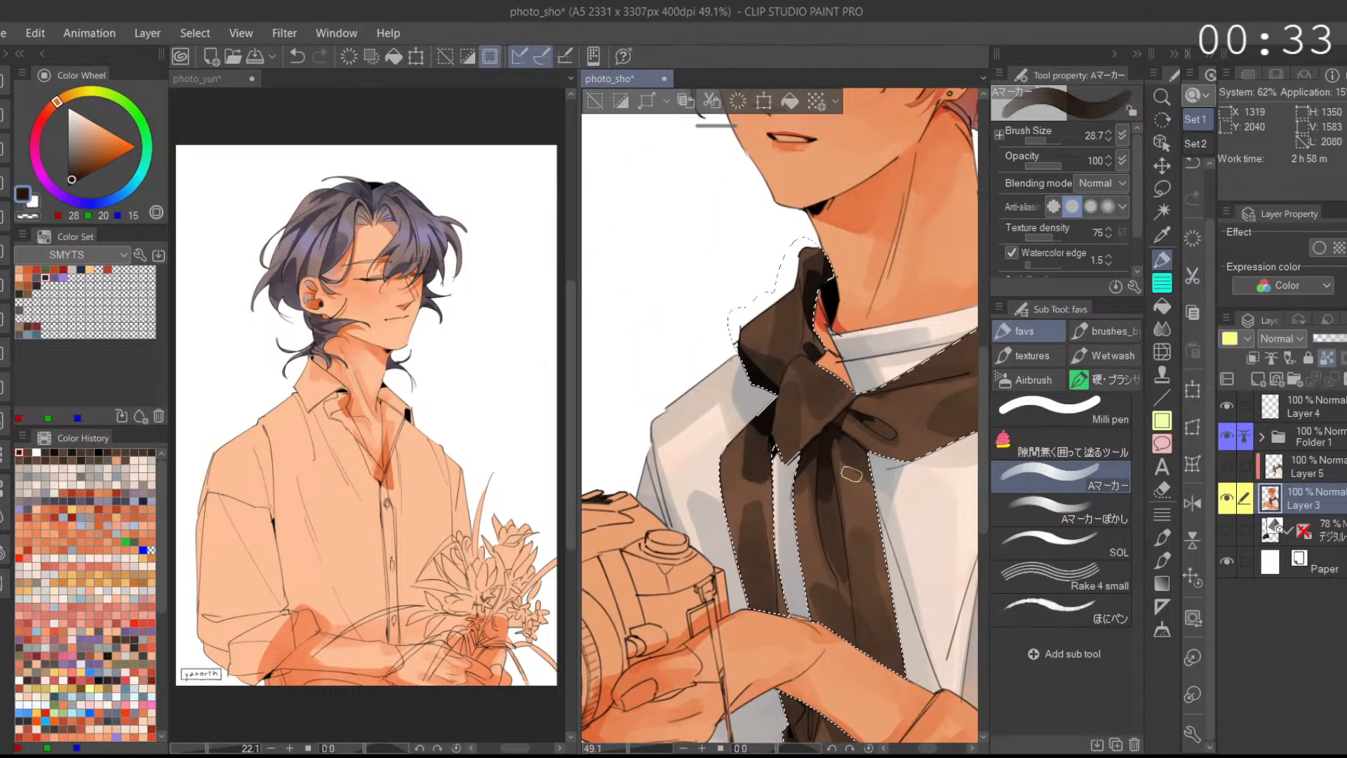
Step: Rework the shadows on the sweater's knot and along its lower edge with sampled browns (RGB 87, 61, 46; 29, 20, 15; 85, 60, 45)
scroll(817, 422, "up", 2)
left_click(812, 430, "alt")
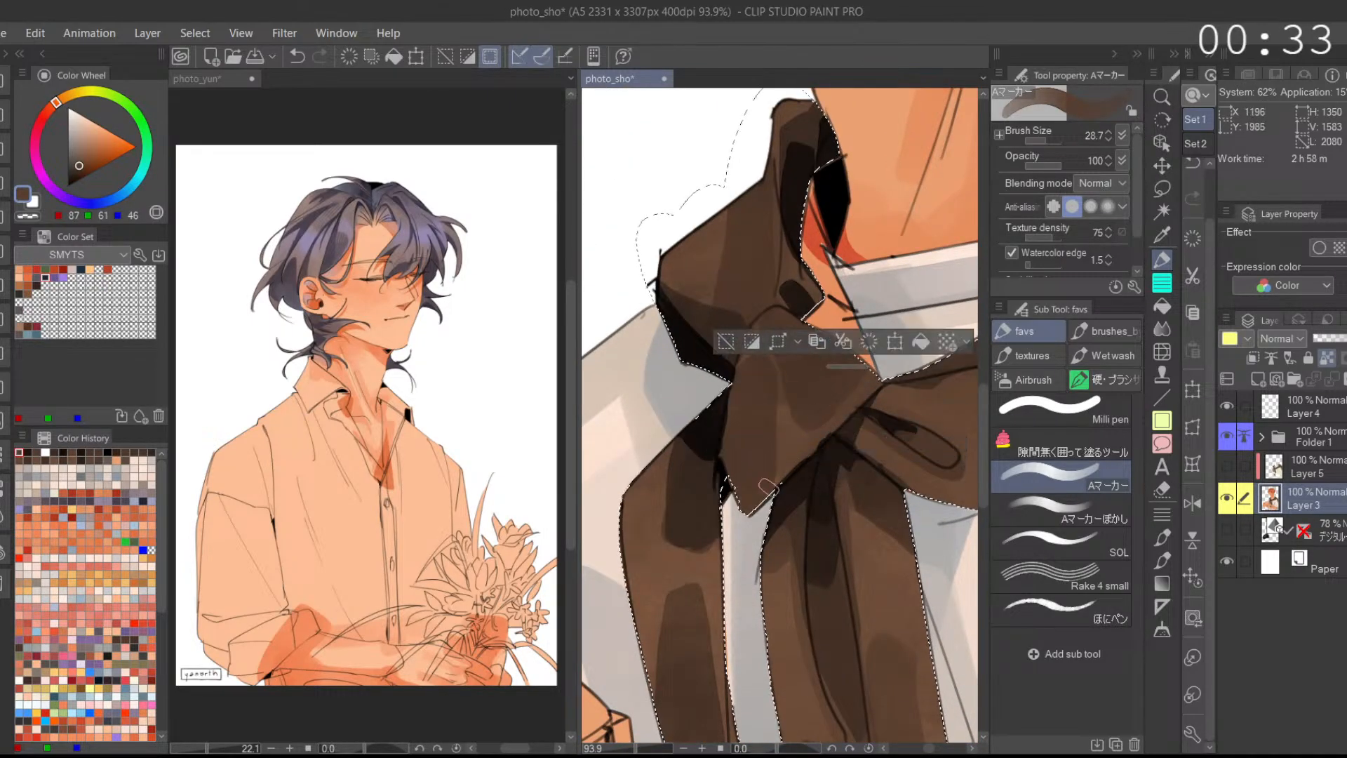
scroll(823, 451, "down", 3)
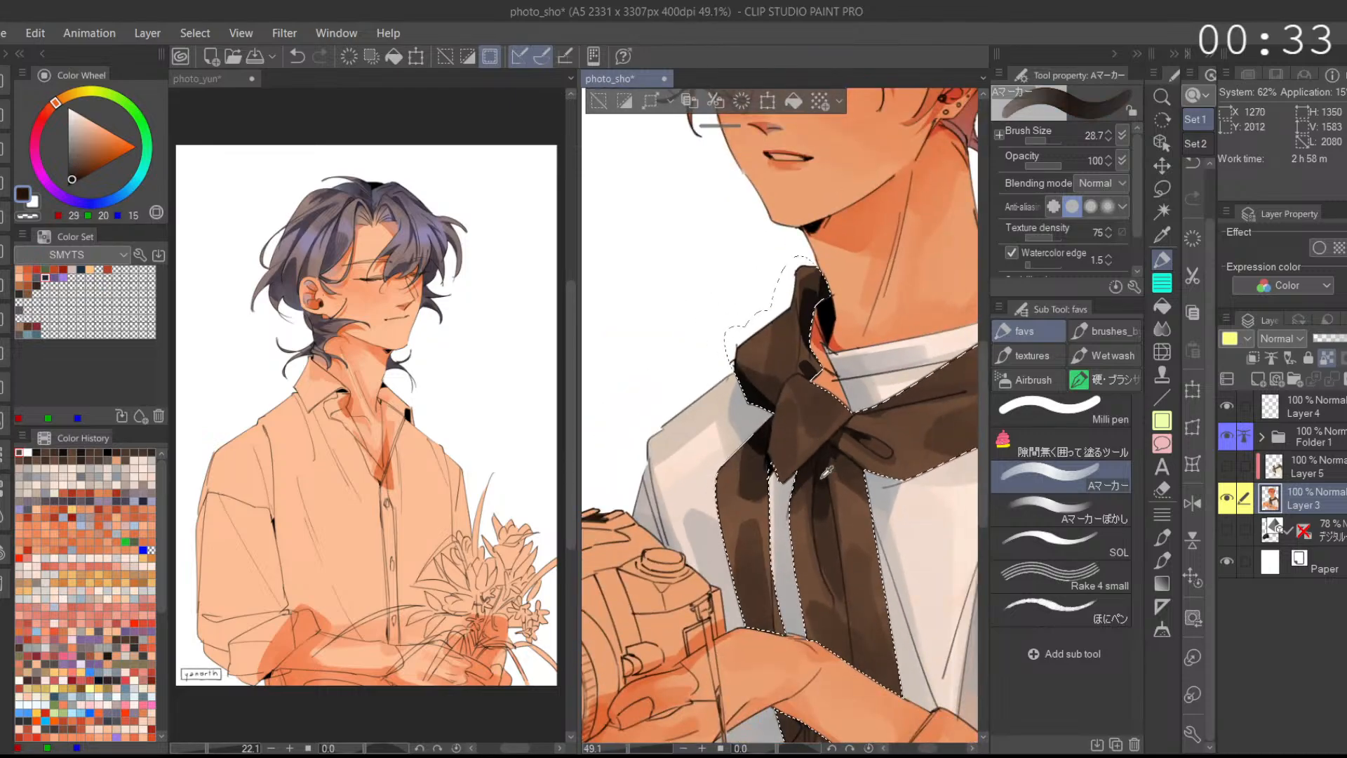
left_click(815, 437, "alt")
left_click_drag(807, 378, 814, 418)
key("ctrl+z")
key("ctrl+z")
mouse_move(776, 481)
left_mouse_down()
mouse_move(786, 416)
mouse_move(774, 461)
left_mouse_up()
left_click(768, 463, "alt")
scroll(771, 457, "up", 2)
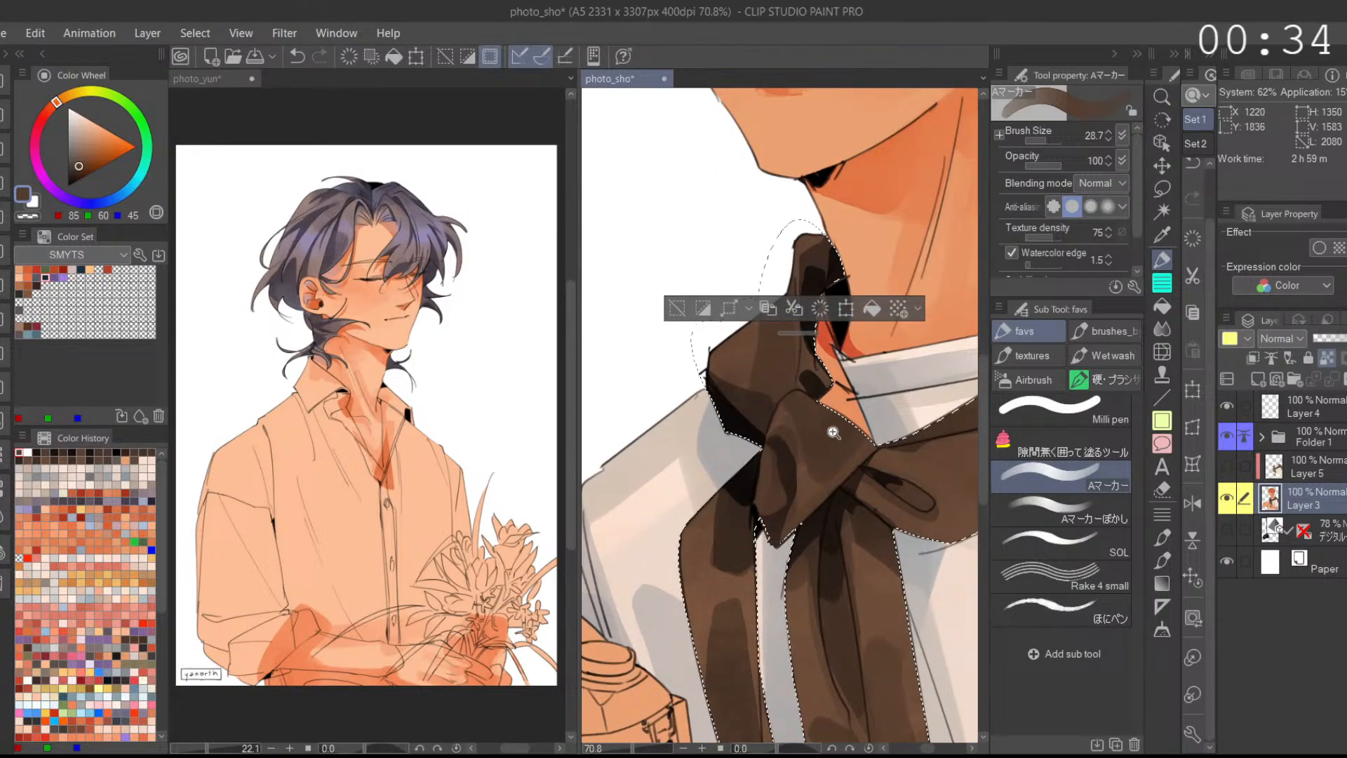
scroll(821, 431, "down", 3)
scroll(821, 432, "up", 1)
left_click(810, 439, "alt")
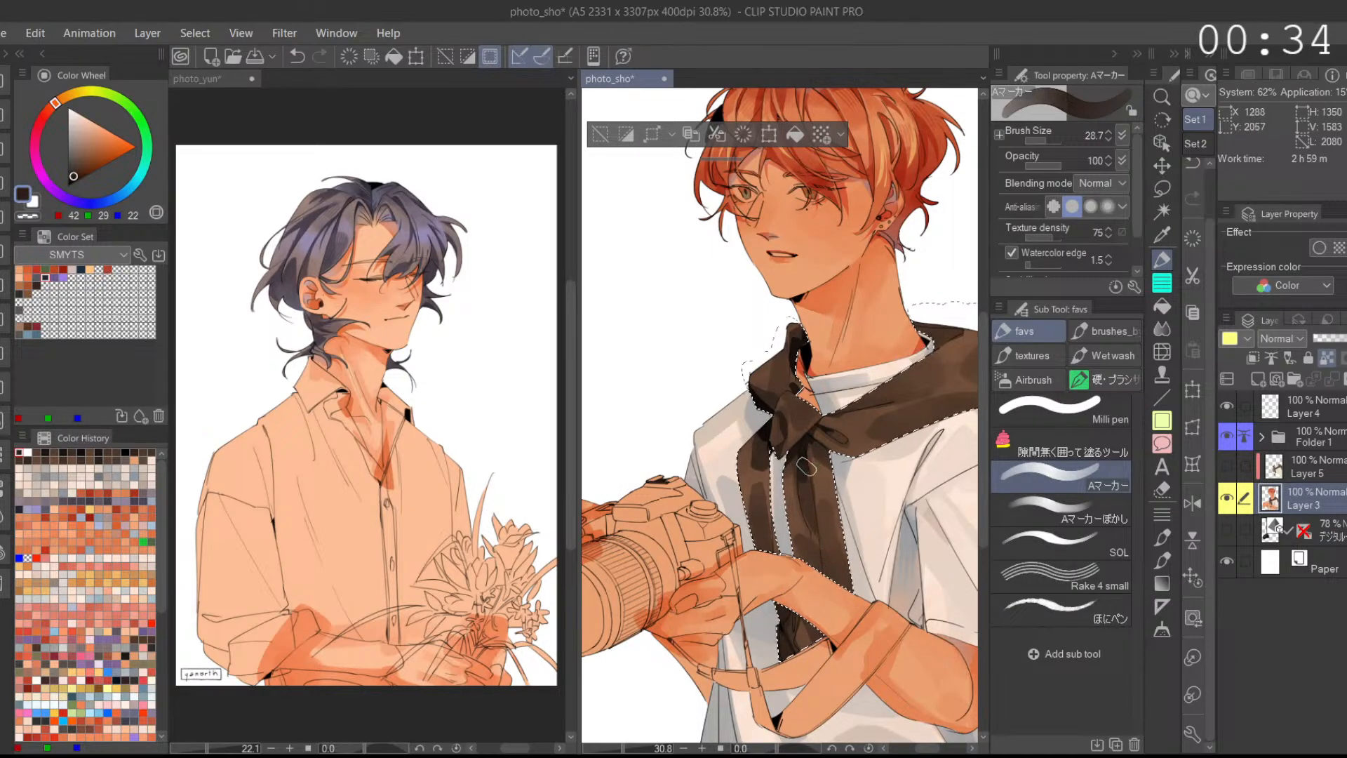
key("ctrl+z")
left_click_drag(806, 558, 814, 664)
key("ctrl+z")
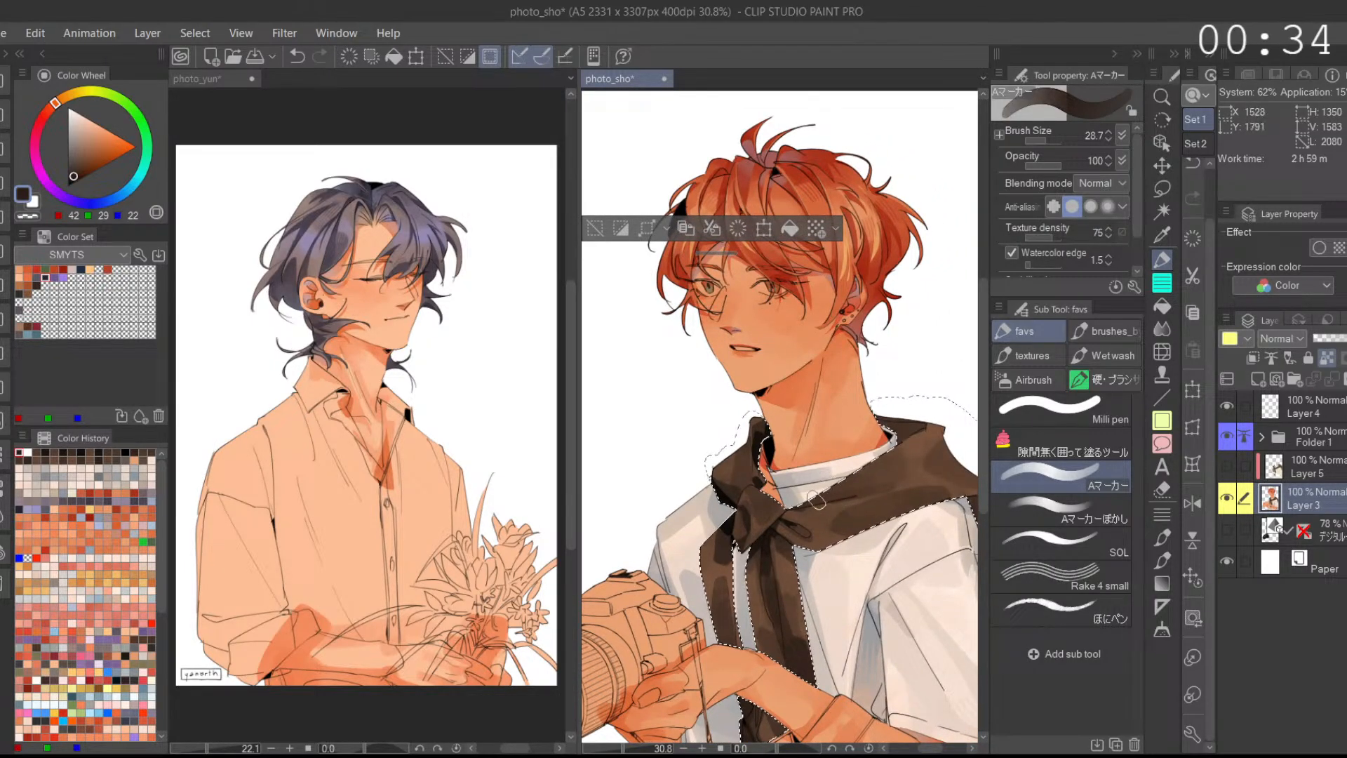
mouse_move(886, 474)
left_mouse_down()
mouse_move(873, 468)
mouse_move(899, 507)
left_mouse_up()
key("ctrl+z")
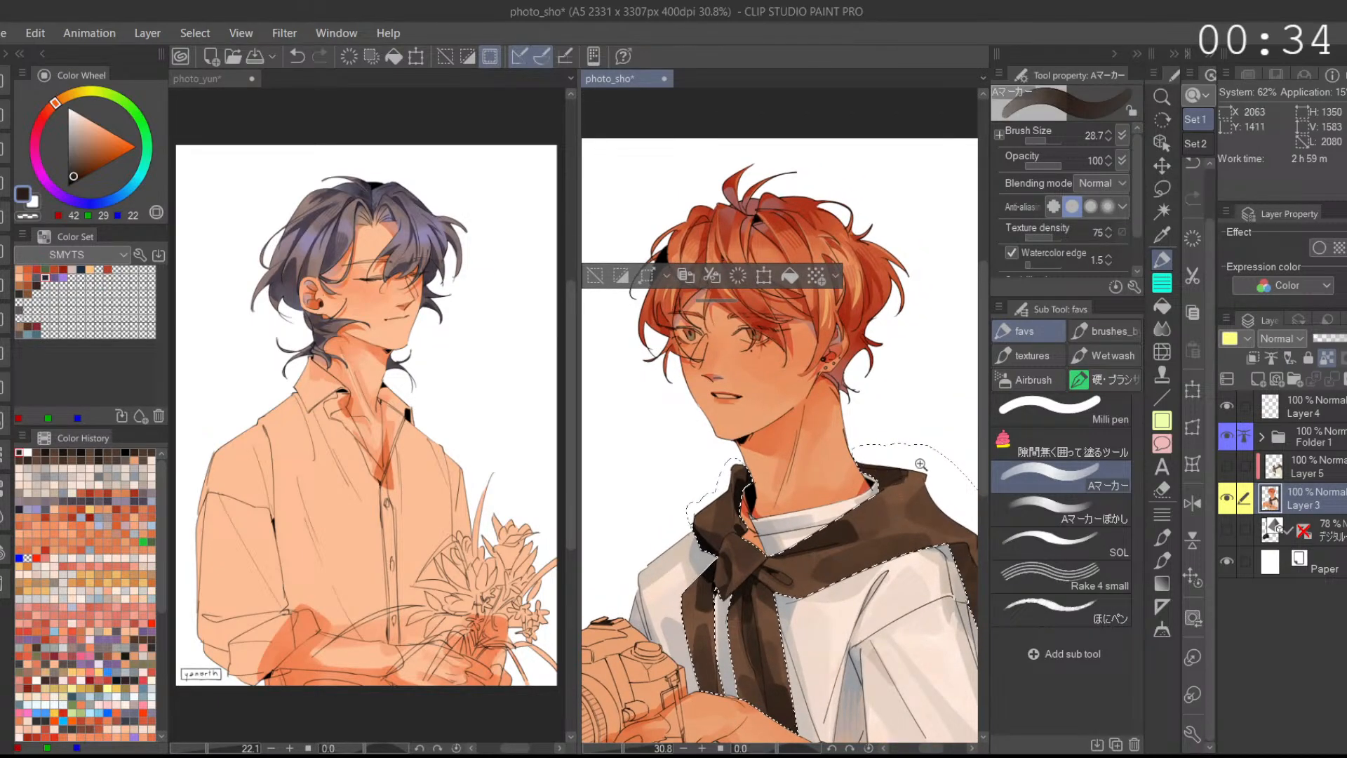
Step: Paint the upper edge of the sweater's shoulder fold with sampled brown (RGB 119, 83, 61), mirroring the canvas view to continue the fold
scroll(924, 461, "up", 3)
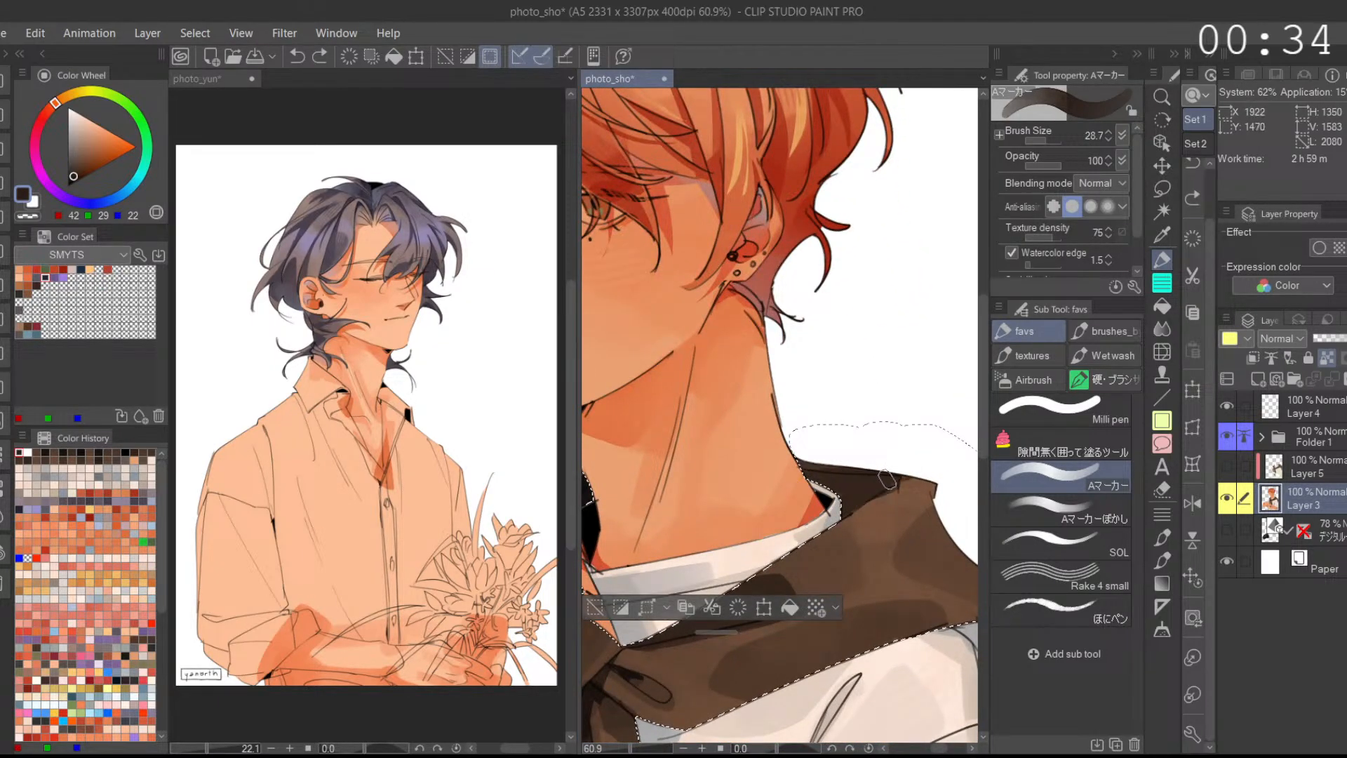
left_click(909, 495, "alt")
left_click_drag(916, 475, 903, 489)
left_click(1192, 503)
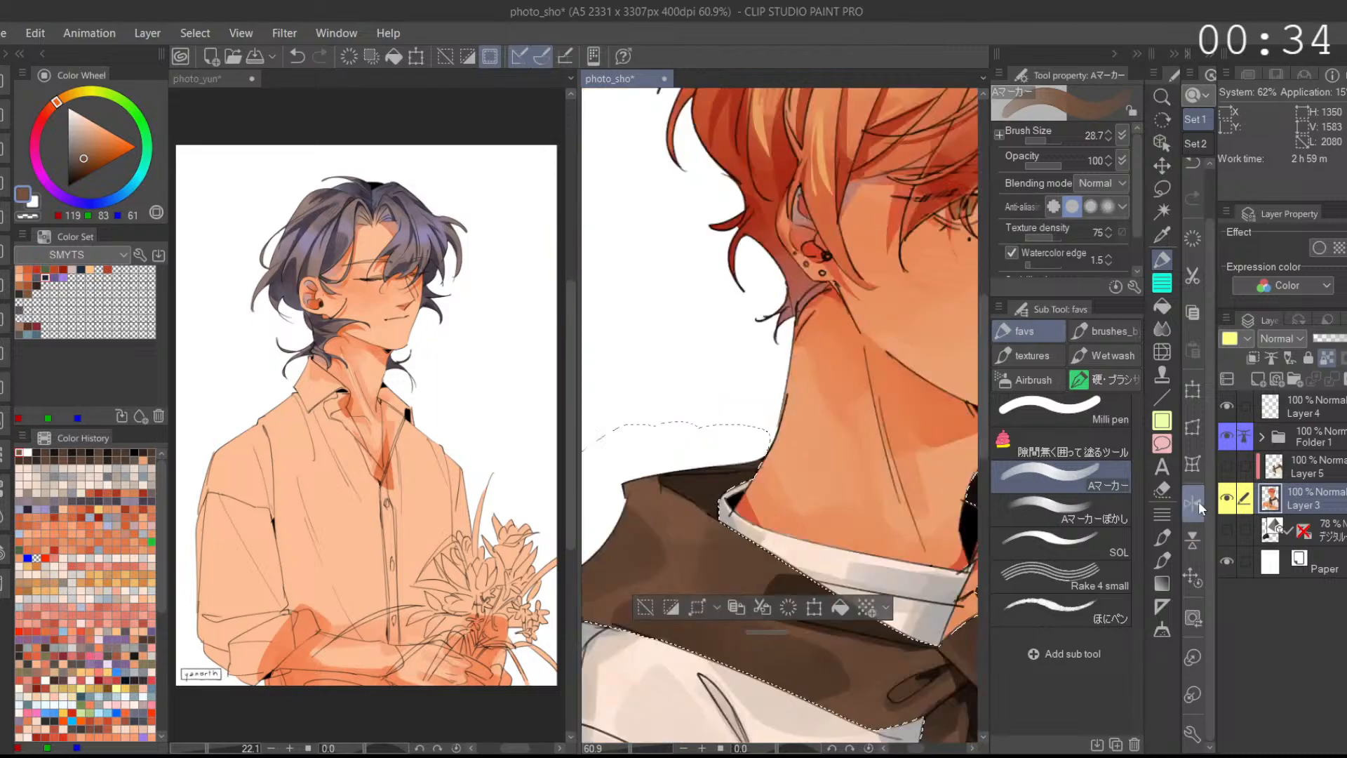
mouse_move(632, 475)
left_mouse_down()
mouse_move(765, 454)
mouse_move(732, 469)
left_mouse_up()
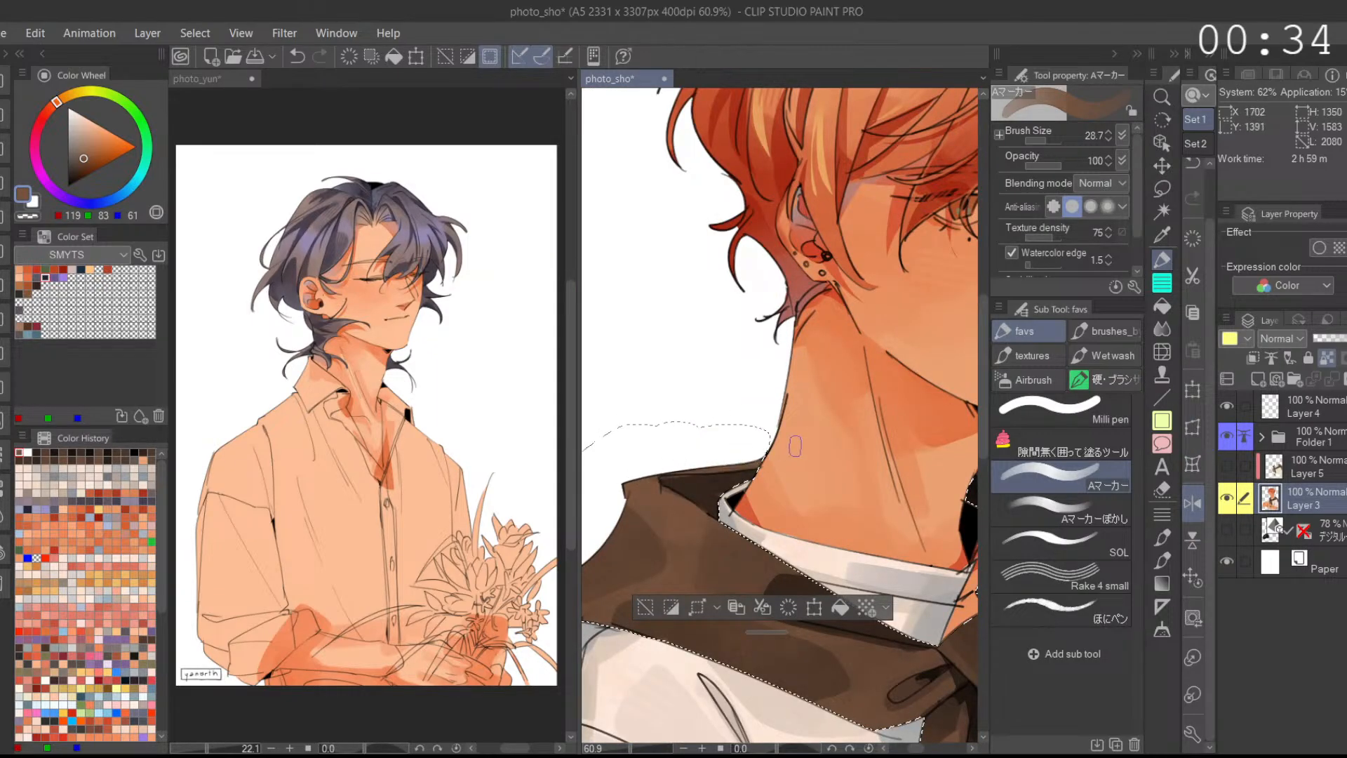
Step: Refine the shoulder fold beside the shirt collar with sampled brown (RGB 116, 81, 59) and return the canvas view to its unmirrored orientation
scroll(800, 452, "down", 3)
left_click_drag(951, 449, 890, 455)
scroll(824, 456, "up", 3)
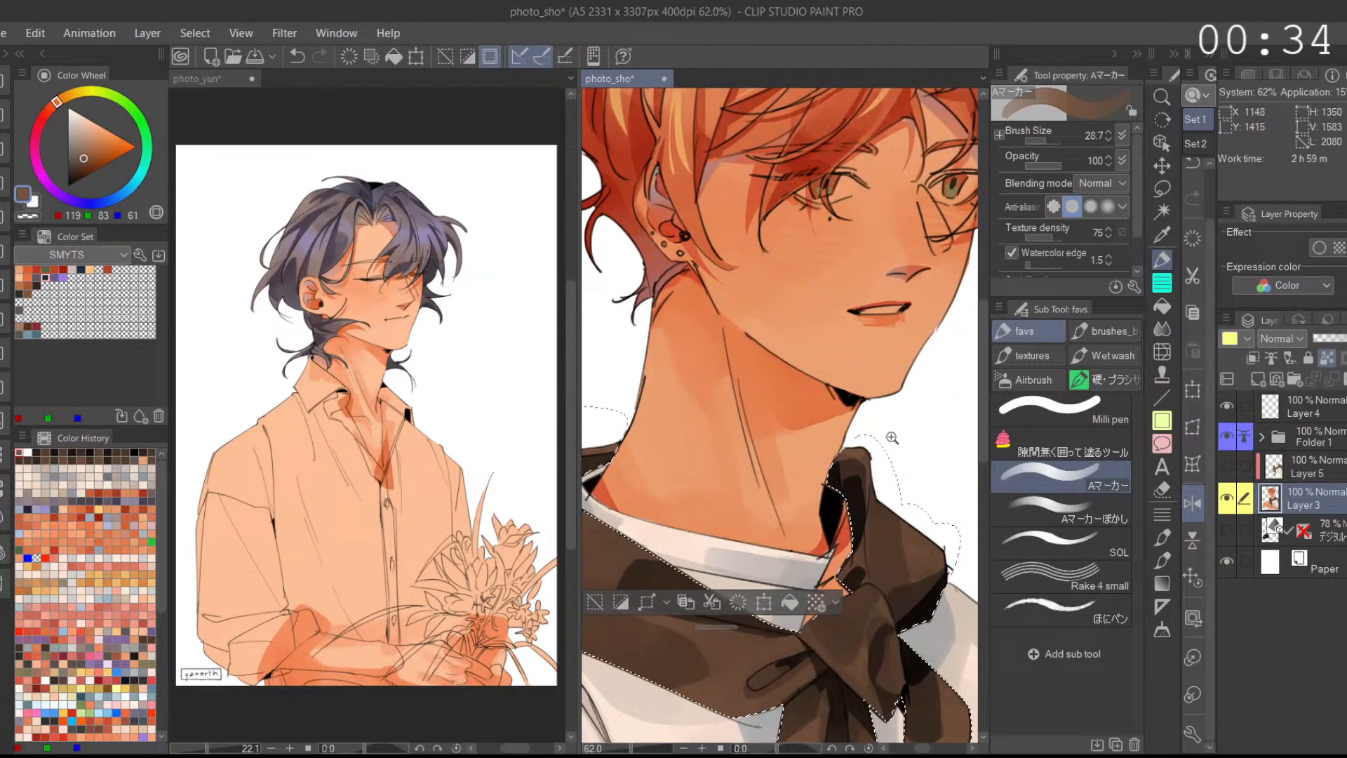
scroll(885, 434, "down", 3)
scroll(779, 494, "up", 3)
left_click(642, 434, "alt")
mouse_move(649, 448)
left_mouse_down()
mouse_move(686, 482)
mouse_move(622, 446)
left_mouse_up()
left_click(628, 453, "alt")
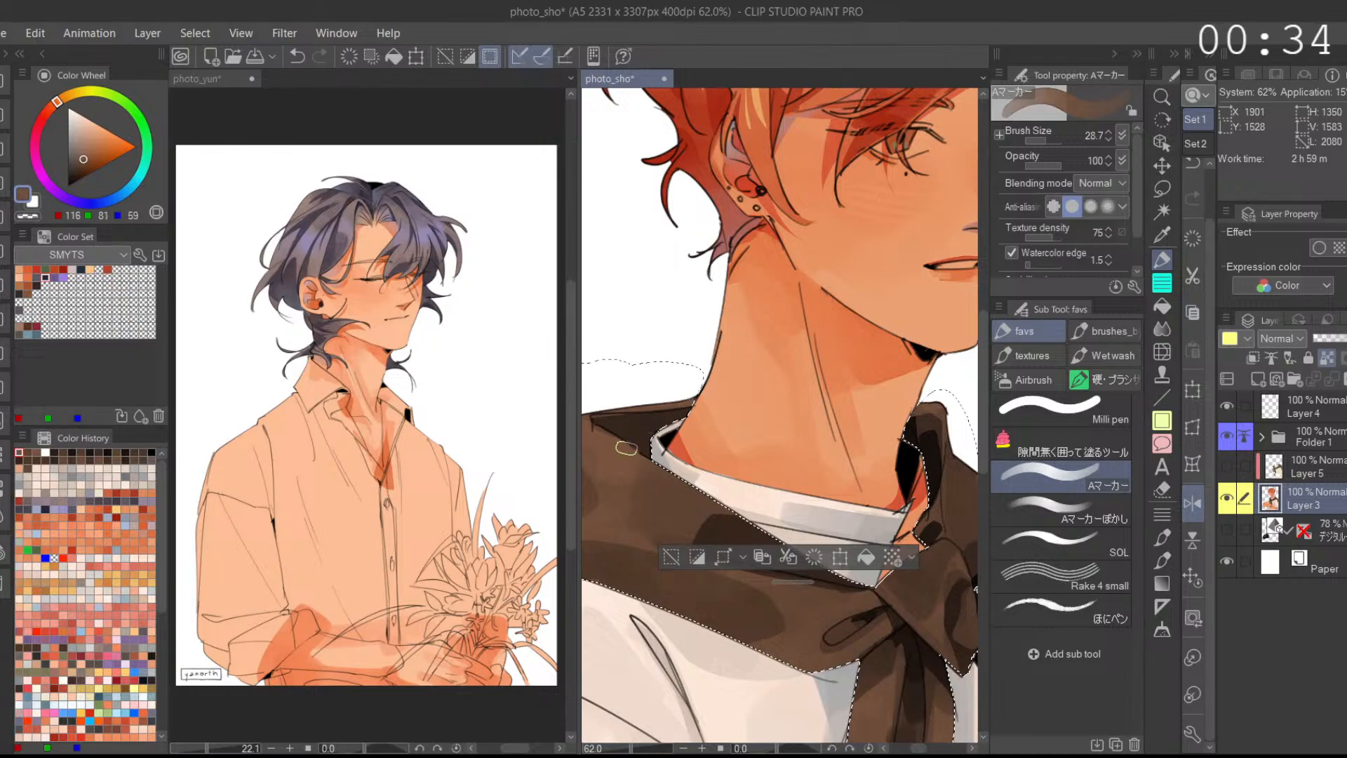
left_click(1192, 502)
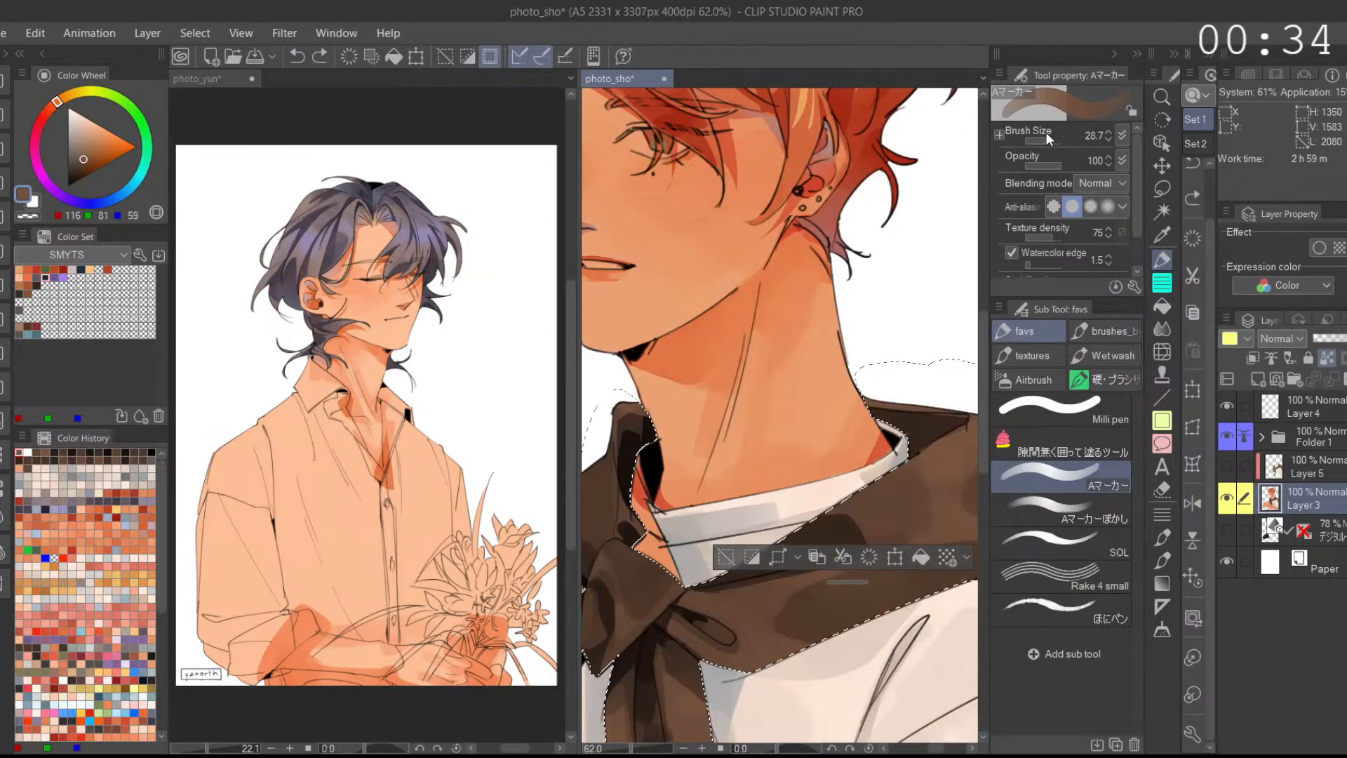
Step: Set the brush size to 8.5 and draw a thin brown (RGB 104, 73, 54) edge line down the collar fold above the knot
left_click(868, 557)
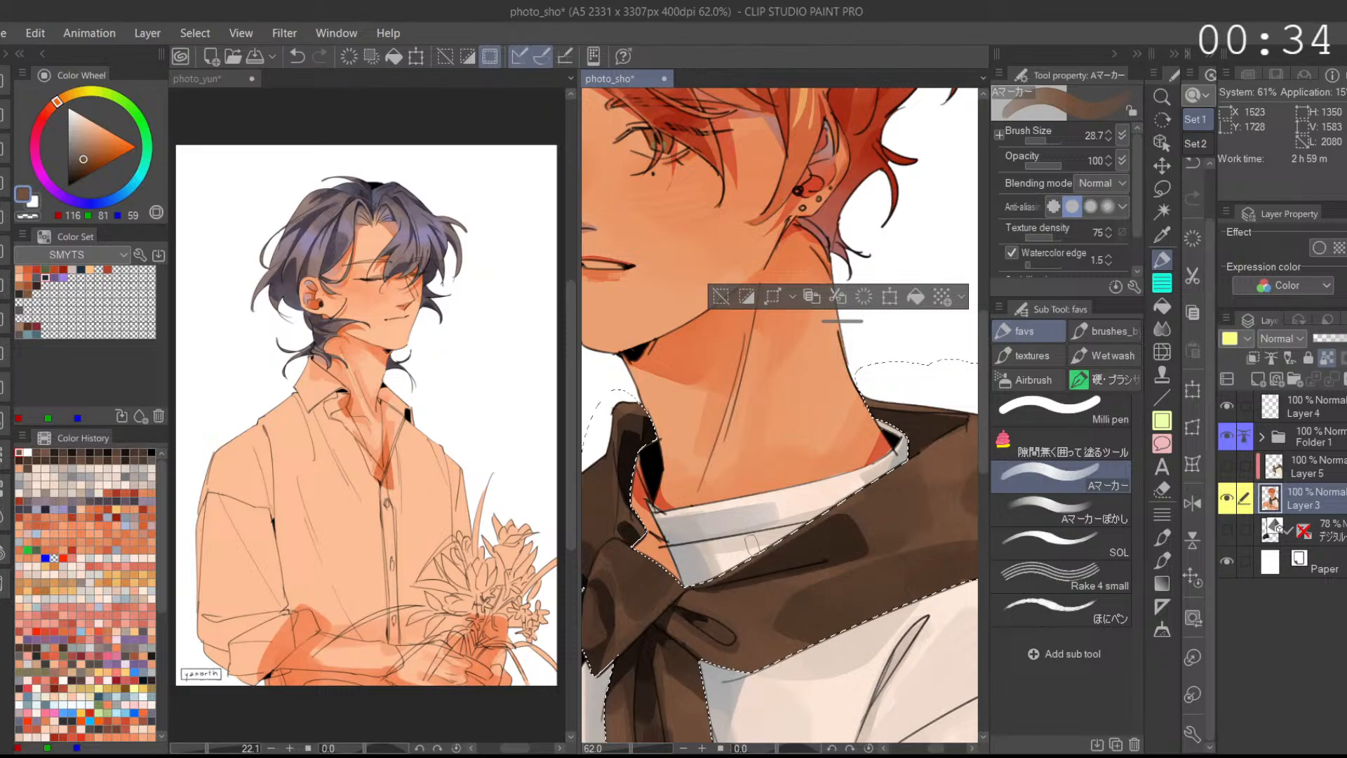
left_click_drag(744, 506, 833, 477)
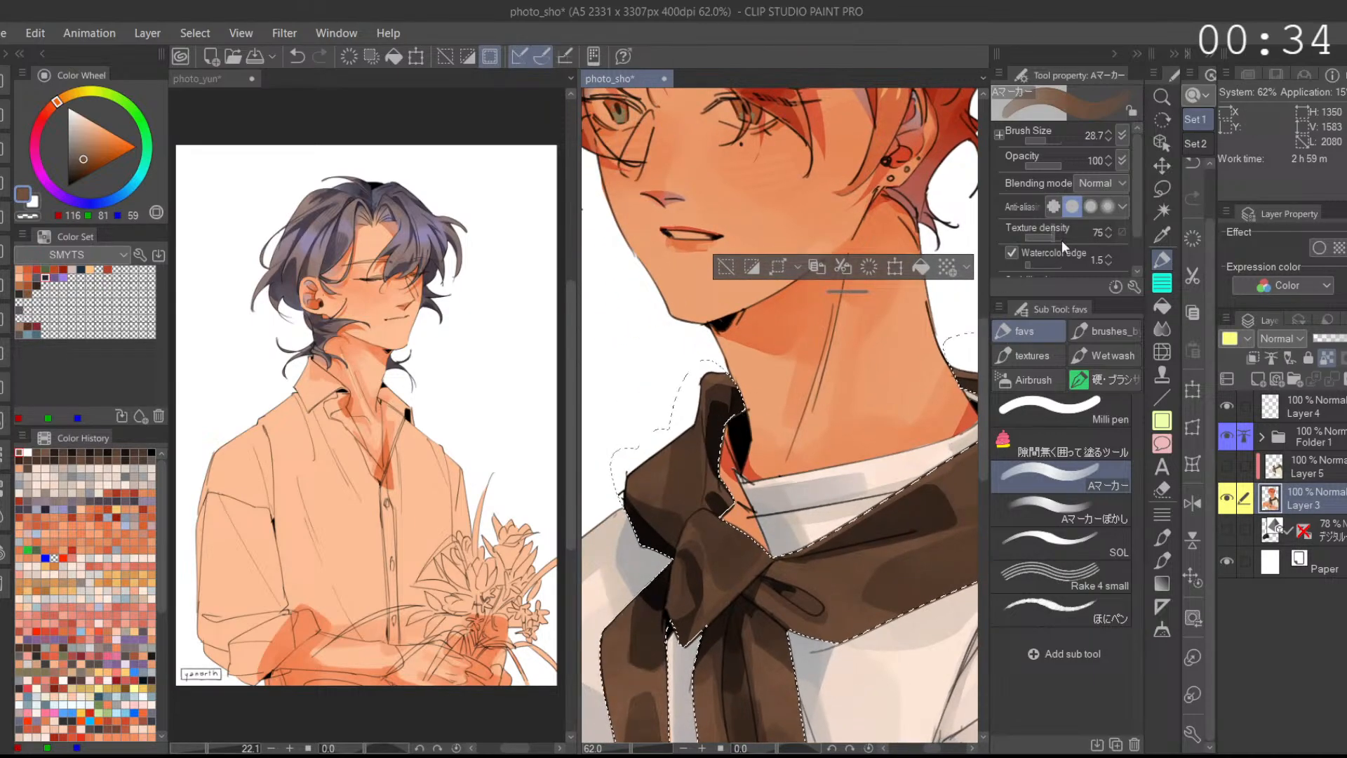
left_click(1041, 141)
left_click(709, 383, "alt")
left_click_drag(707, 383, 700, 418)
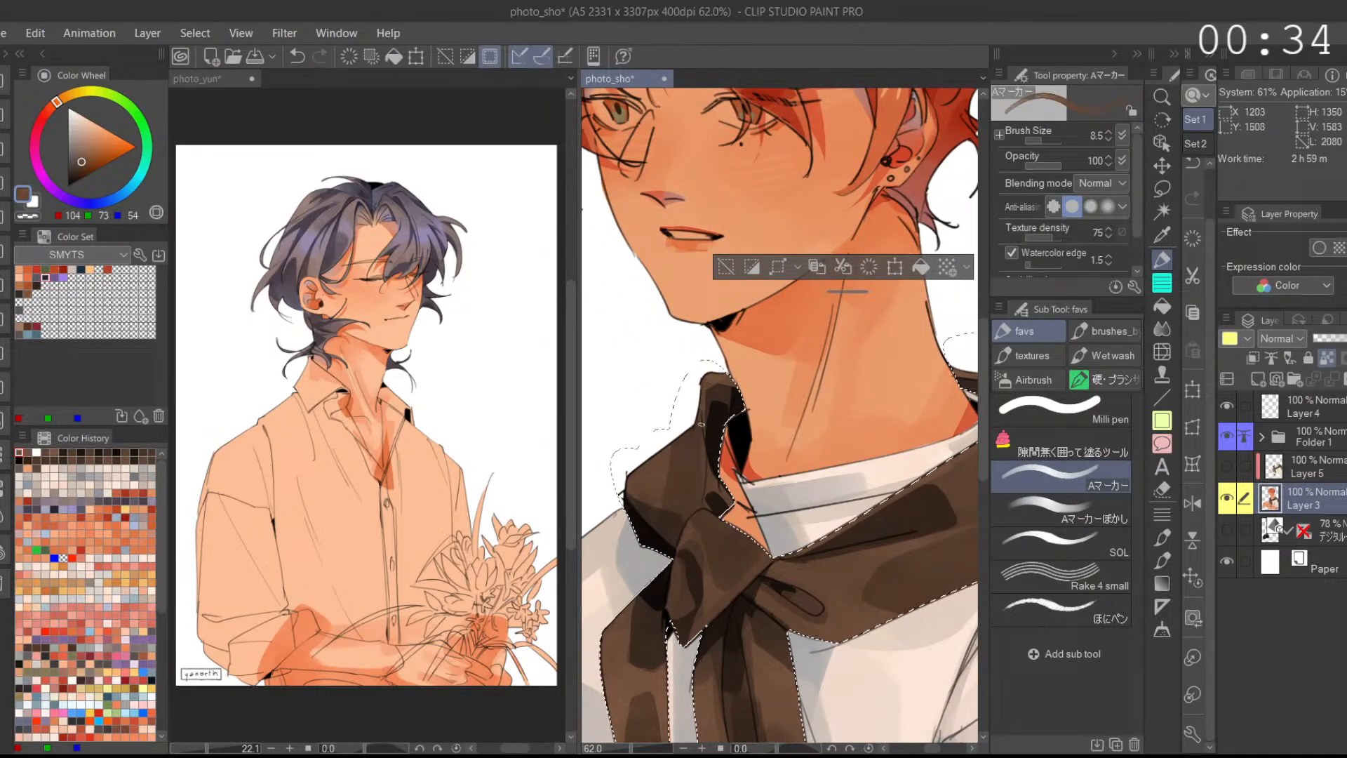
Step: Add fine light-brown (RGB 107, 75, 55) detail to the hanging strip beneath the knot
scroll(772, 439, "down", 1)
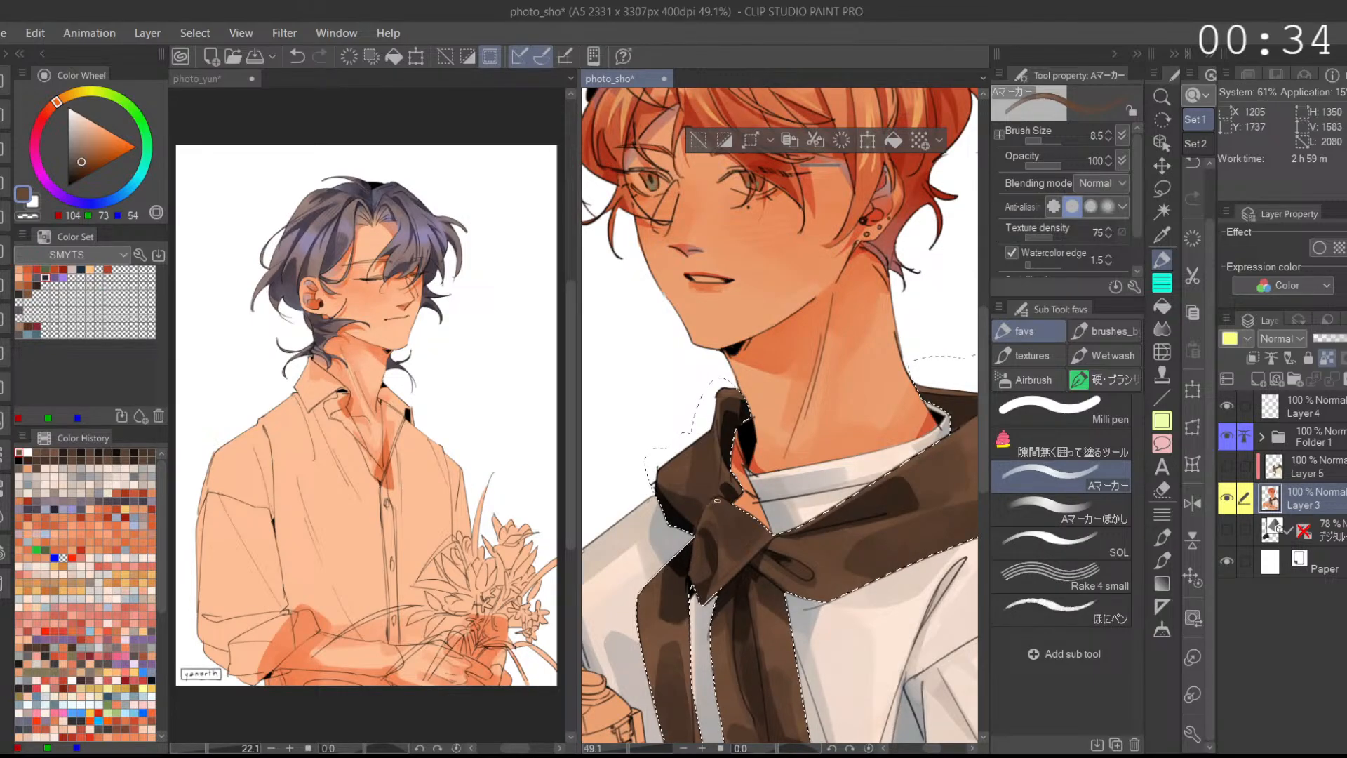
scroll(783, 464, "down", 1)
left_click(780, 614, "alt")
left_click_drag(780, 613, 781, 620)
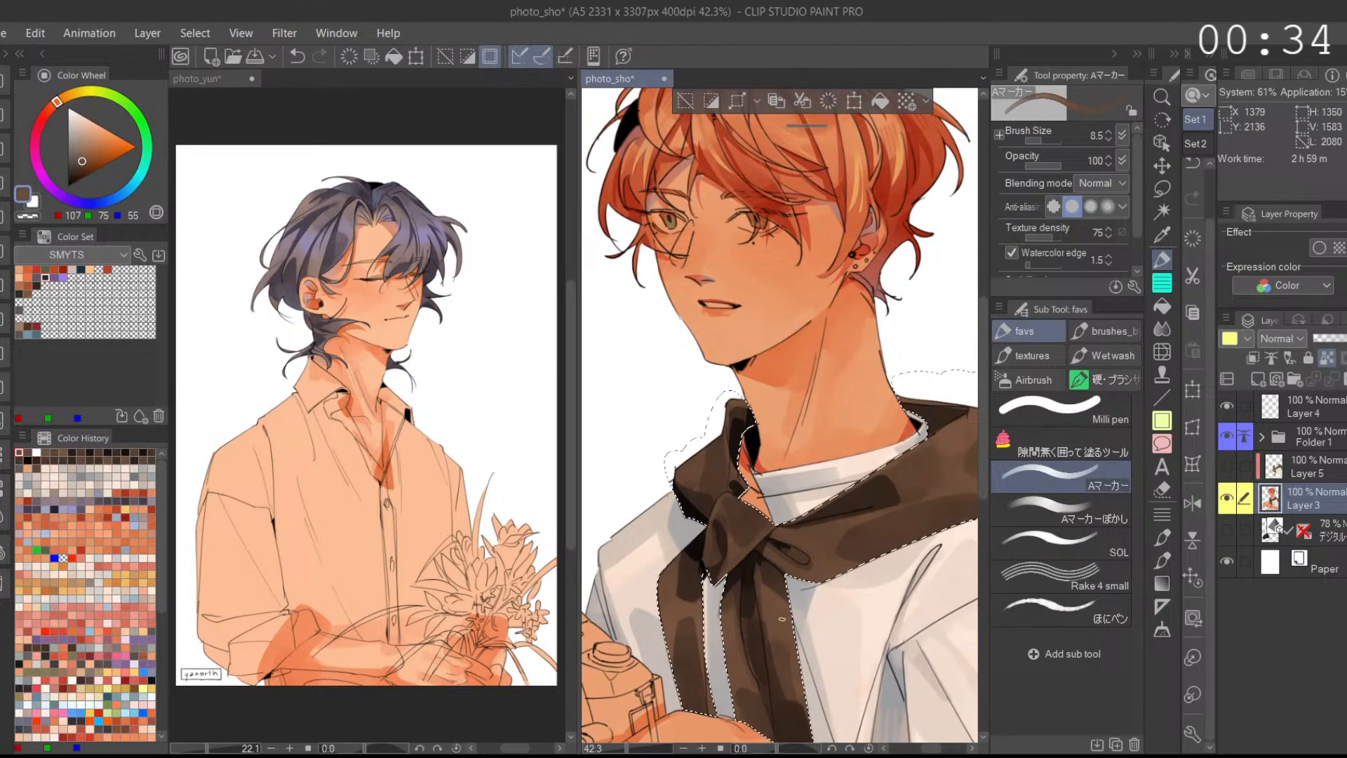
left_click_drag(813, 681, 801, 571)
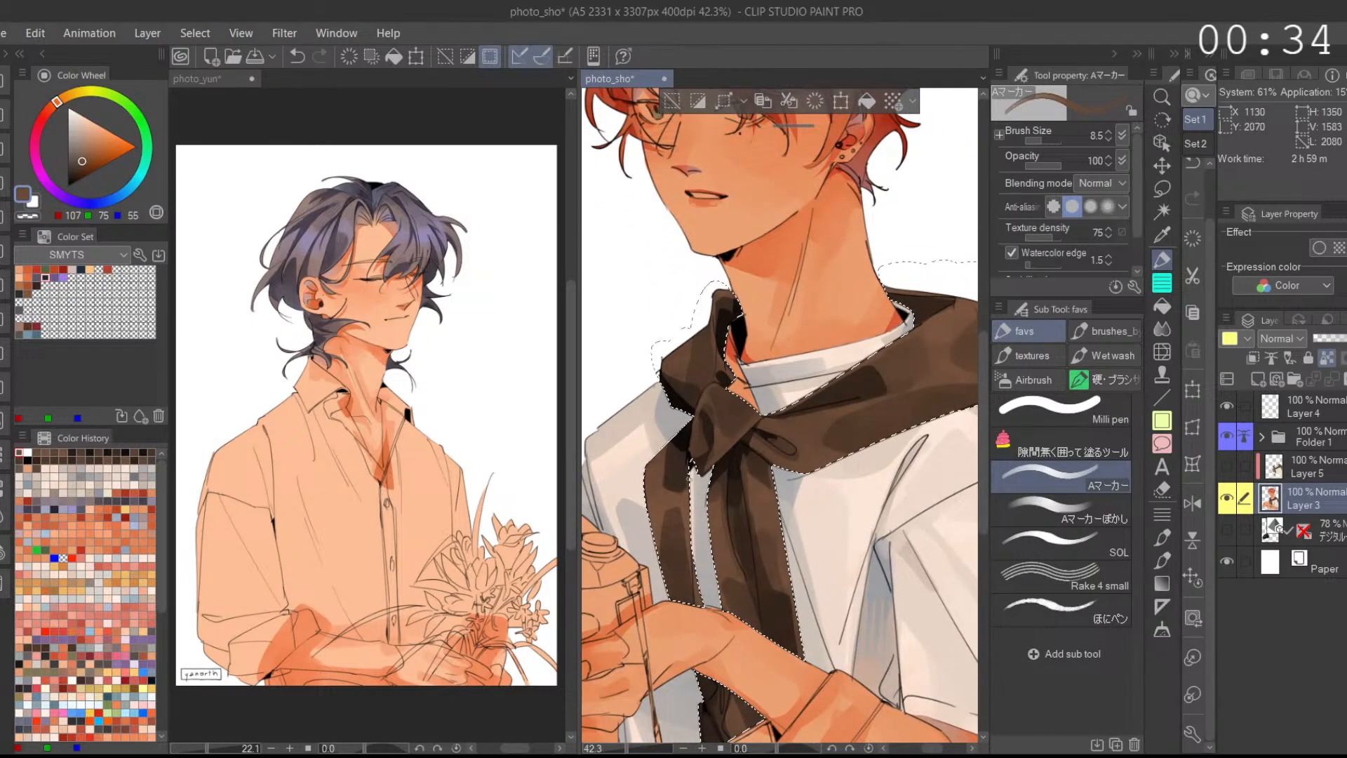
Step: Detail the strip end below the forearm with sampled browns (RGB 102, 71, 53 and RGB 88, 61, 46), undoing the last stroke
scroll(701, 623, "up", 5)
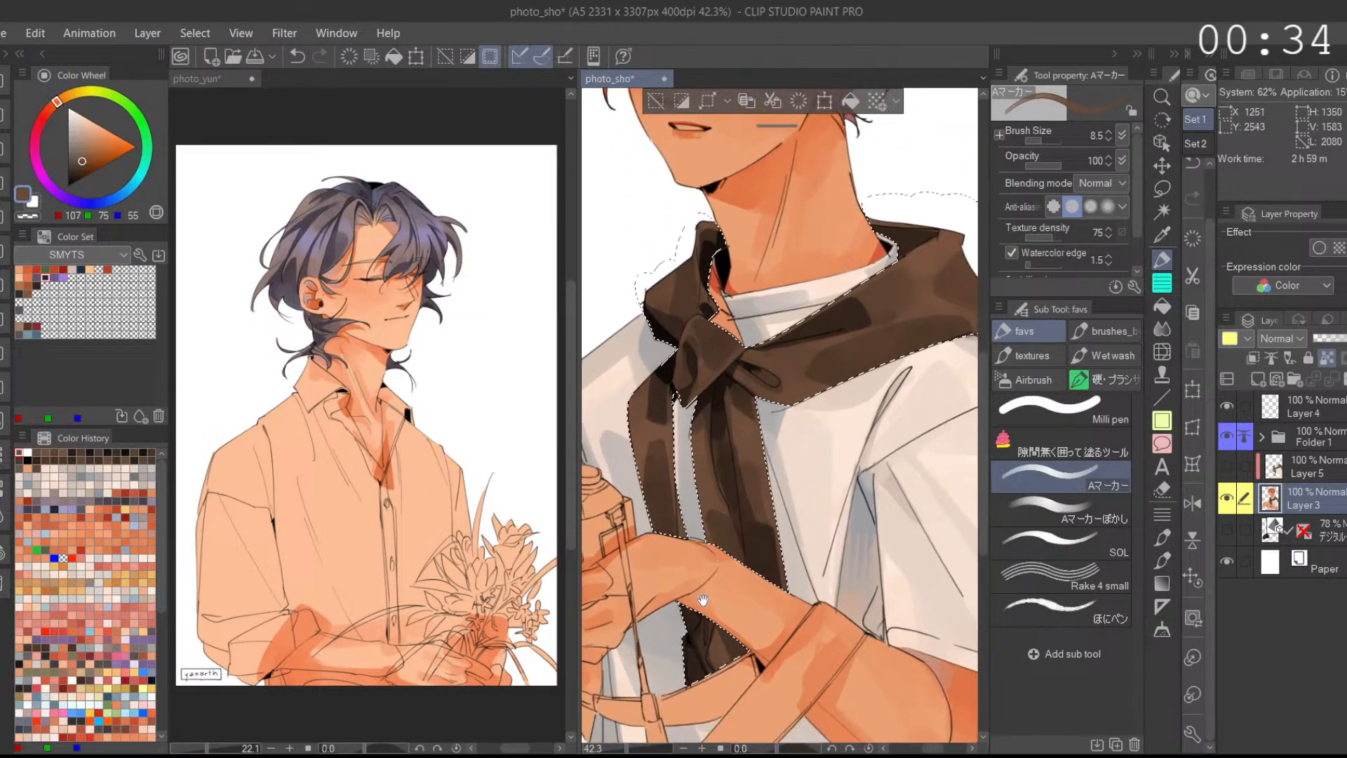
left_click_drag(723, 735, 723, 656)
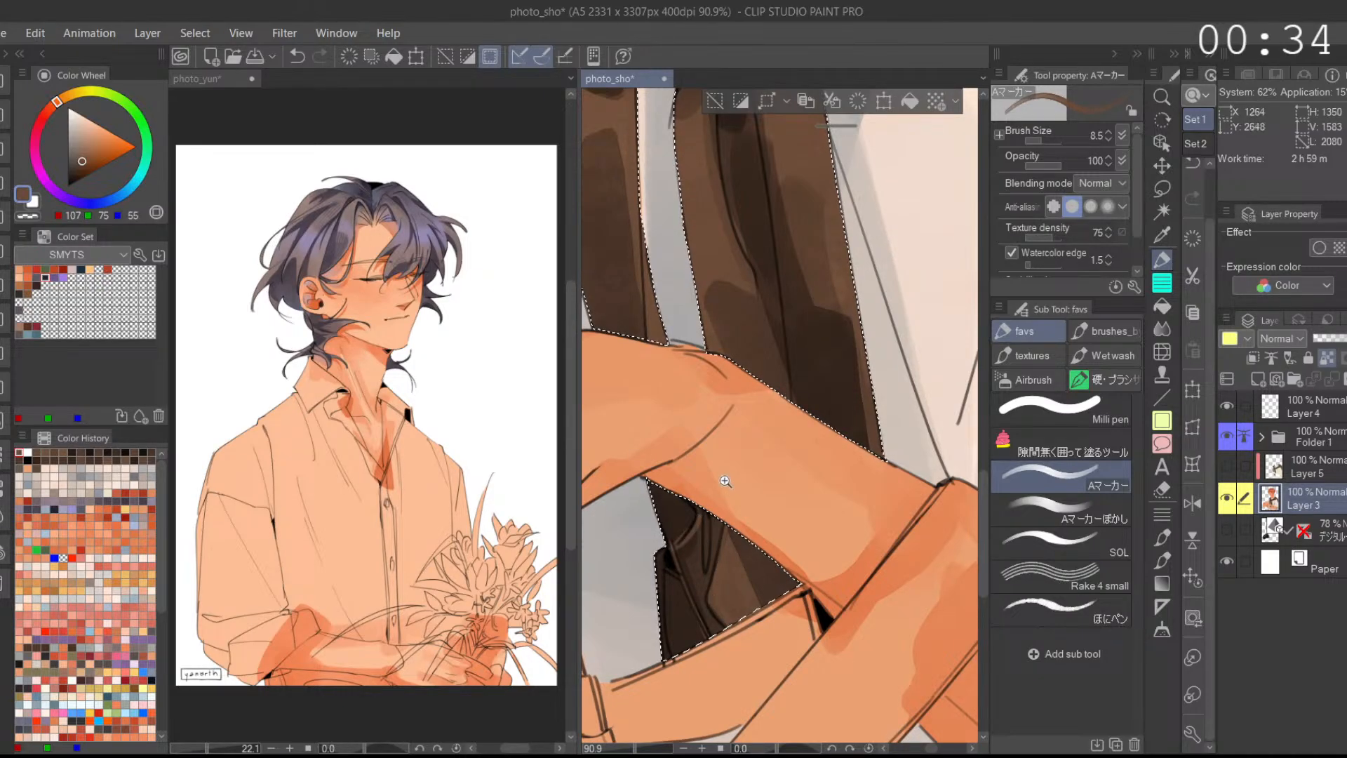
scroll(726, 482, "down", 4)
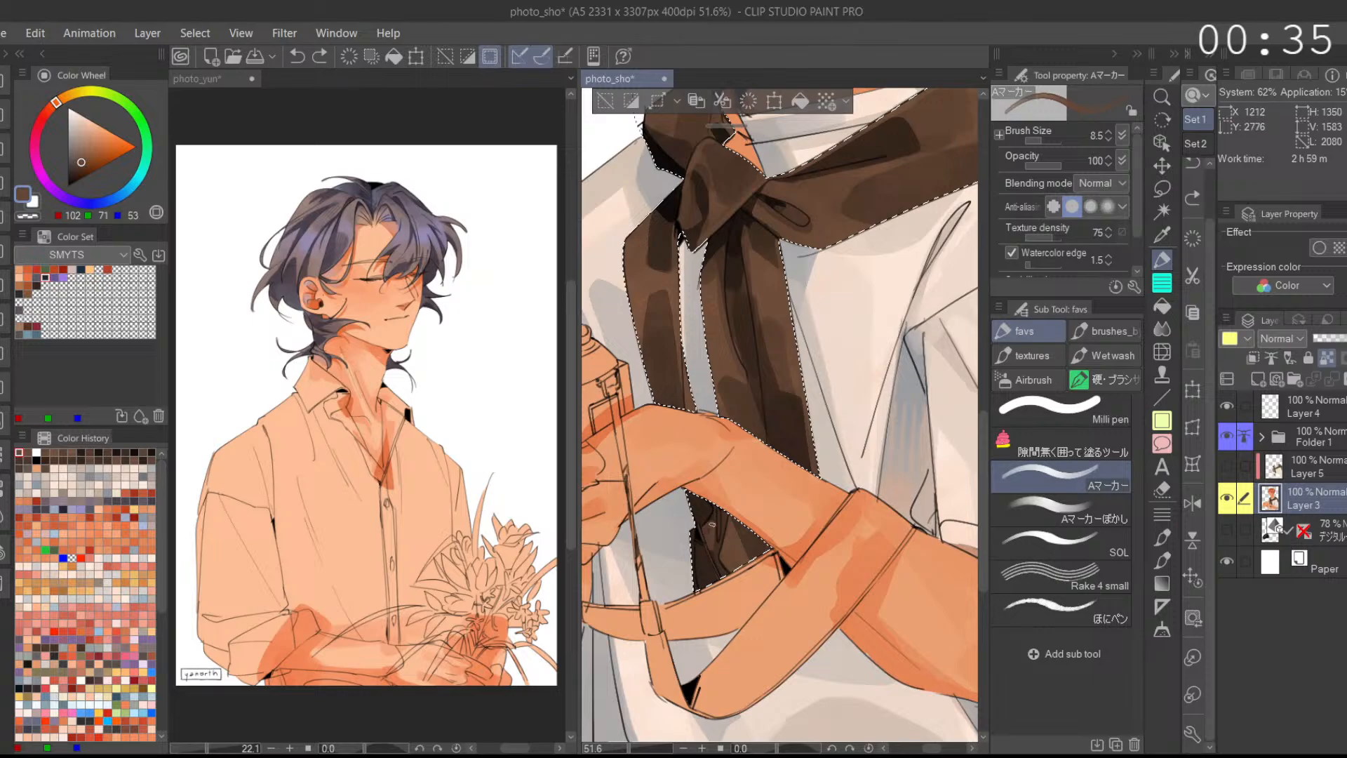
left_click(720, 527, "alt")
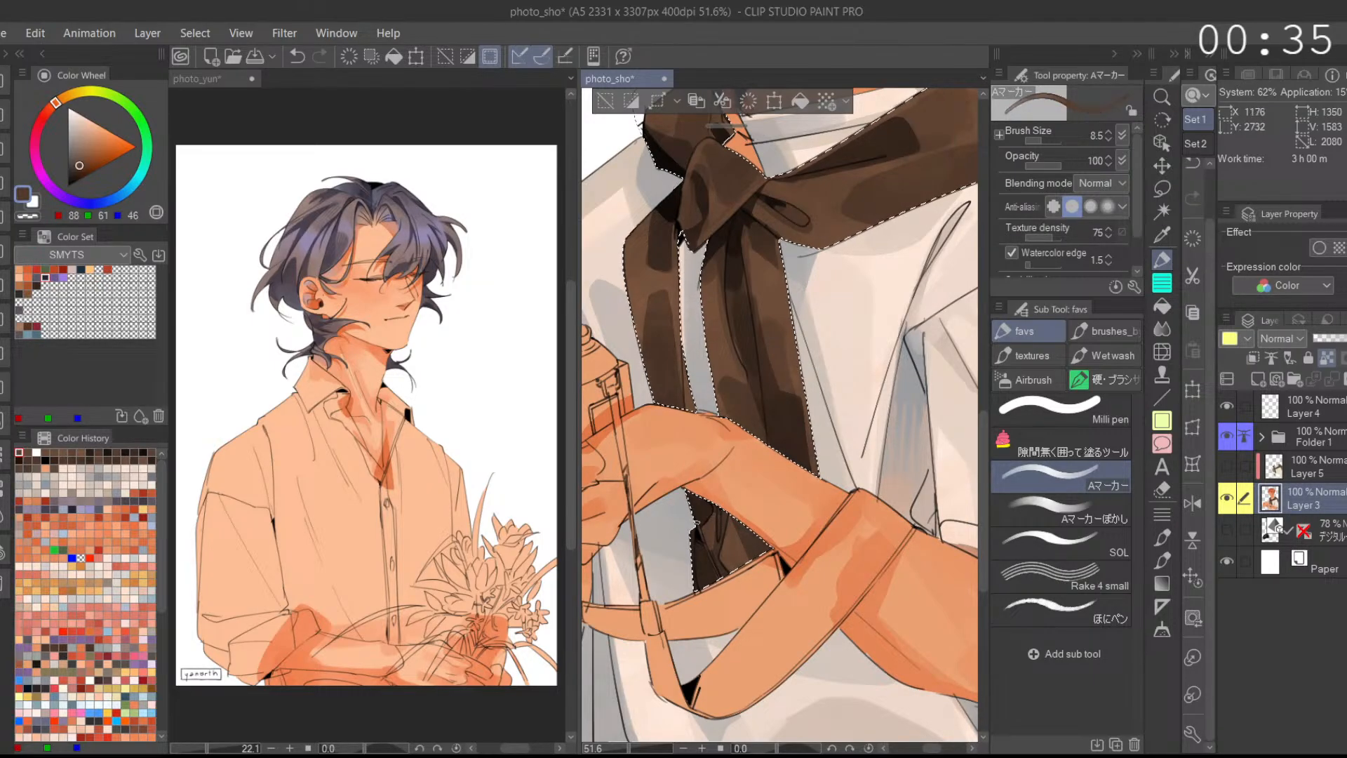
scroll(709, 500, "up", 5)
scroll(752, 501, "up", 1)
key("ctrl+z")
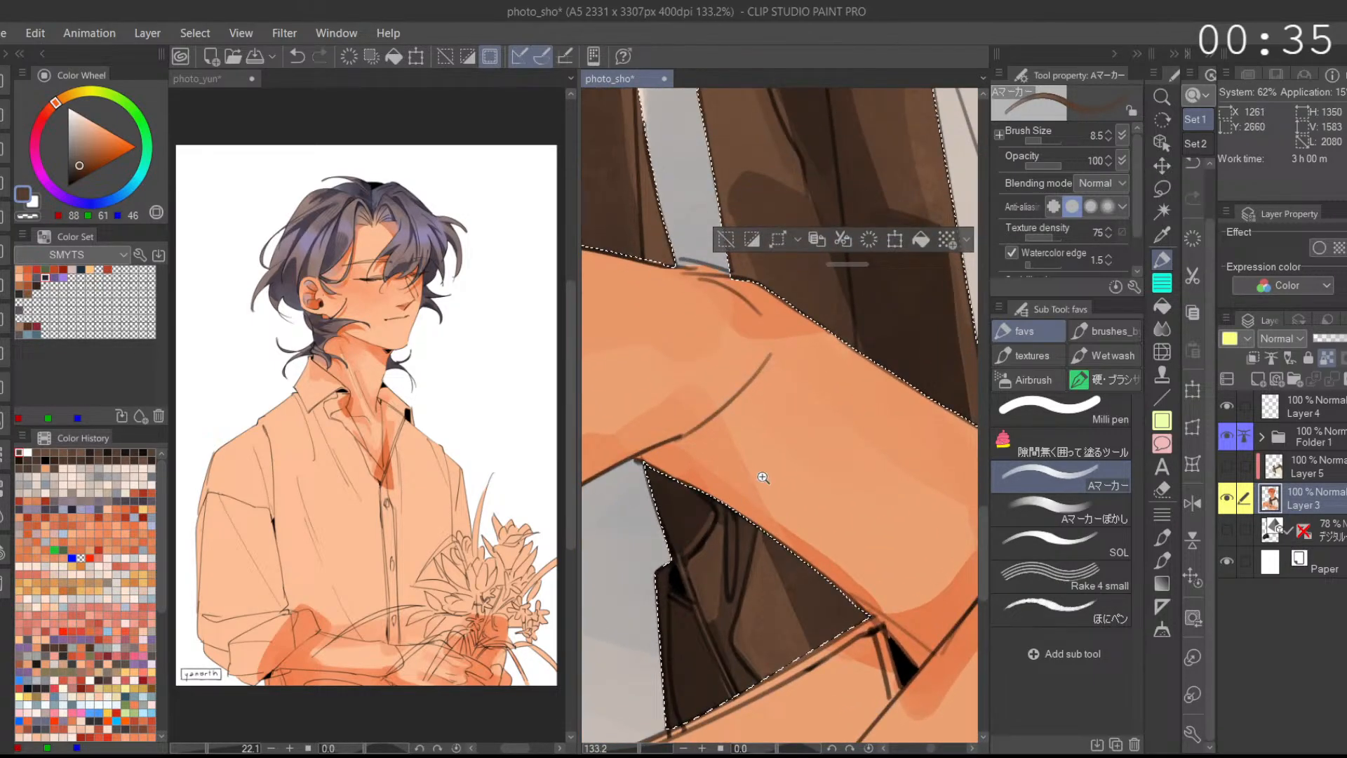
Step: Set the brush size to 43 and shade the hanging strip just above the forearm with sampled dark brown (RGB 69, 49, 37)
scroll(759, 478, "down", 5)
left_click_drag(786, 547, 789, 691)
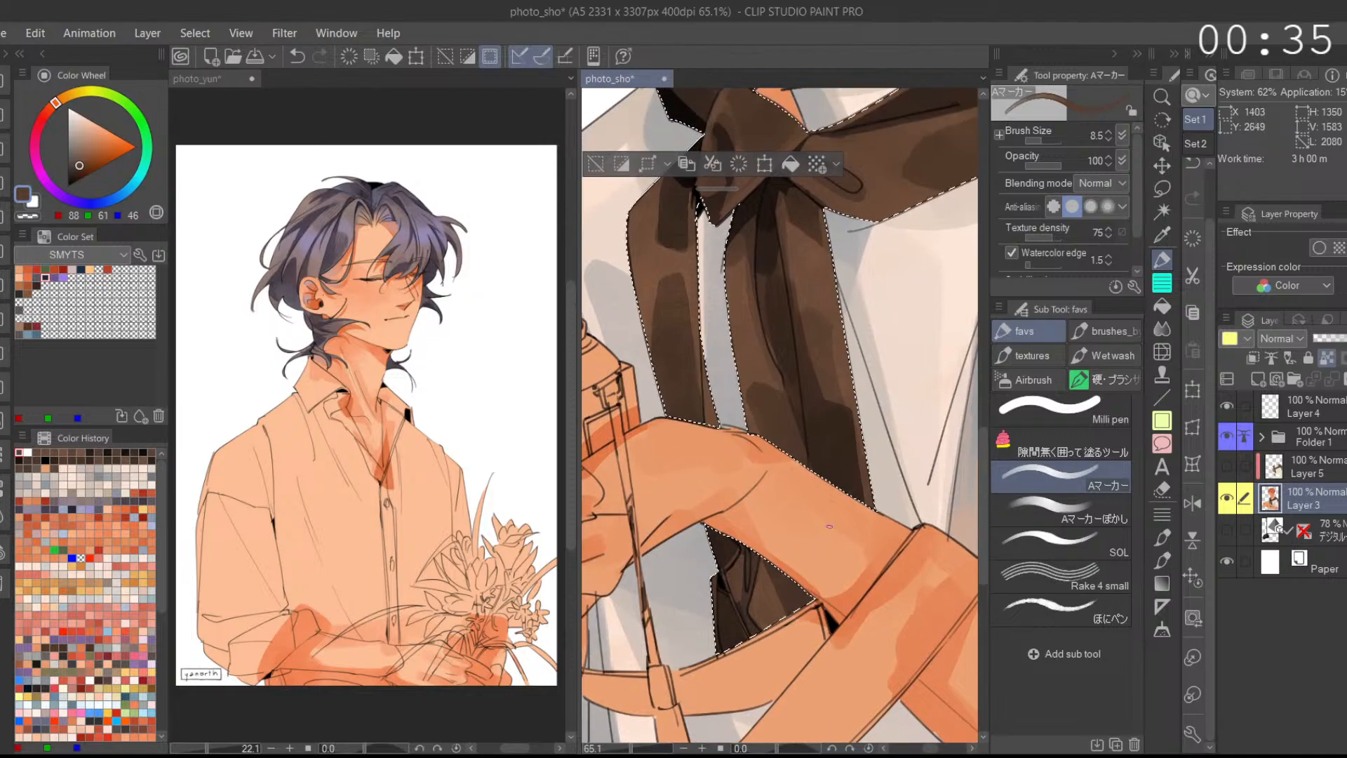
left_click_drag(786, 491, 789, 667)
left_click_drag(789, 456, 792, 666)
scroll(804, 458, "down", 3)
left_click(804, 459, "alt")
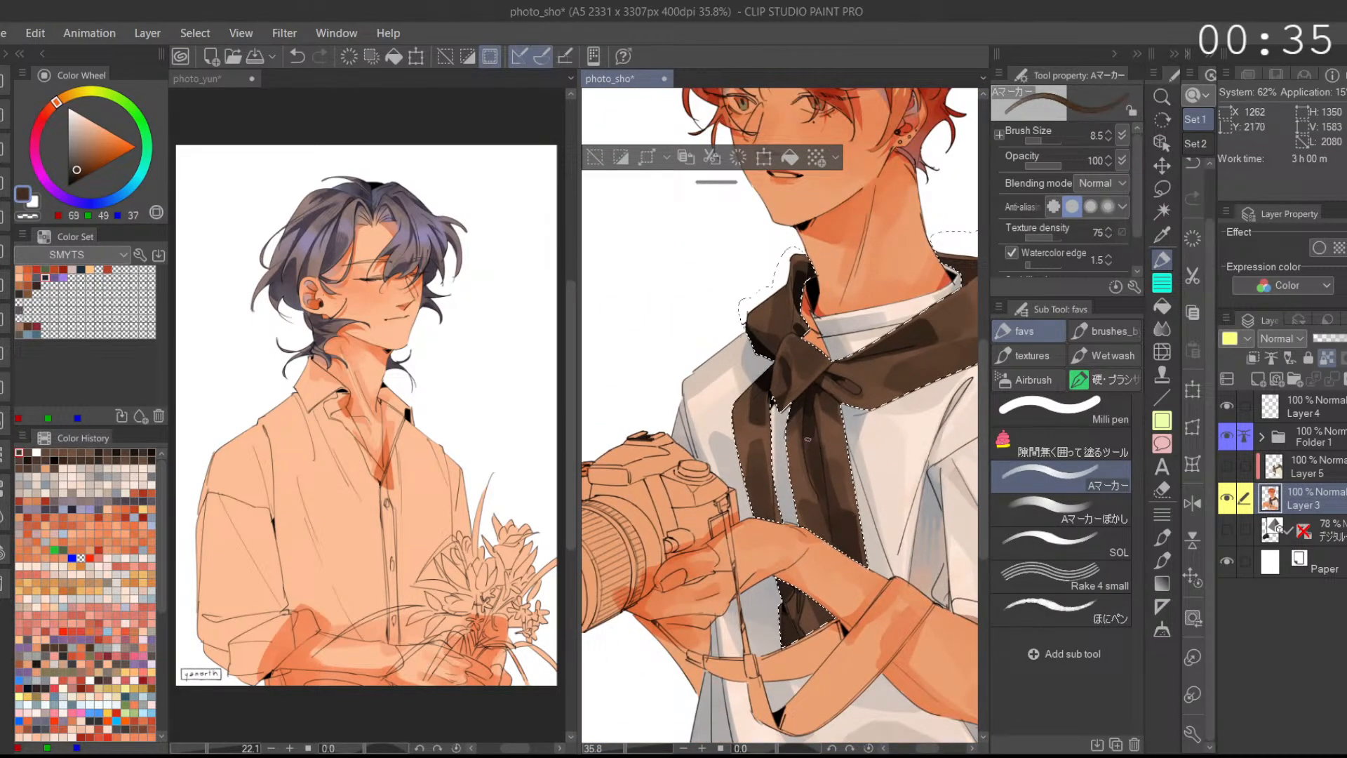
left_click(1043, 144)
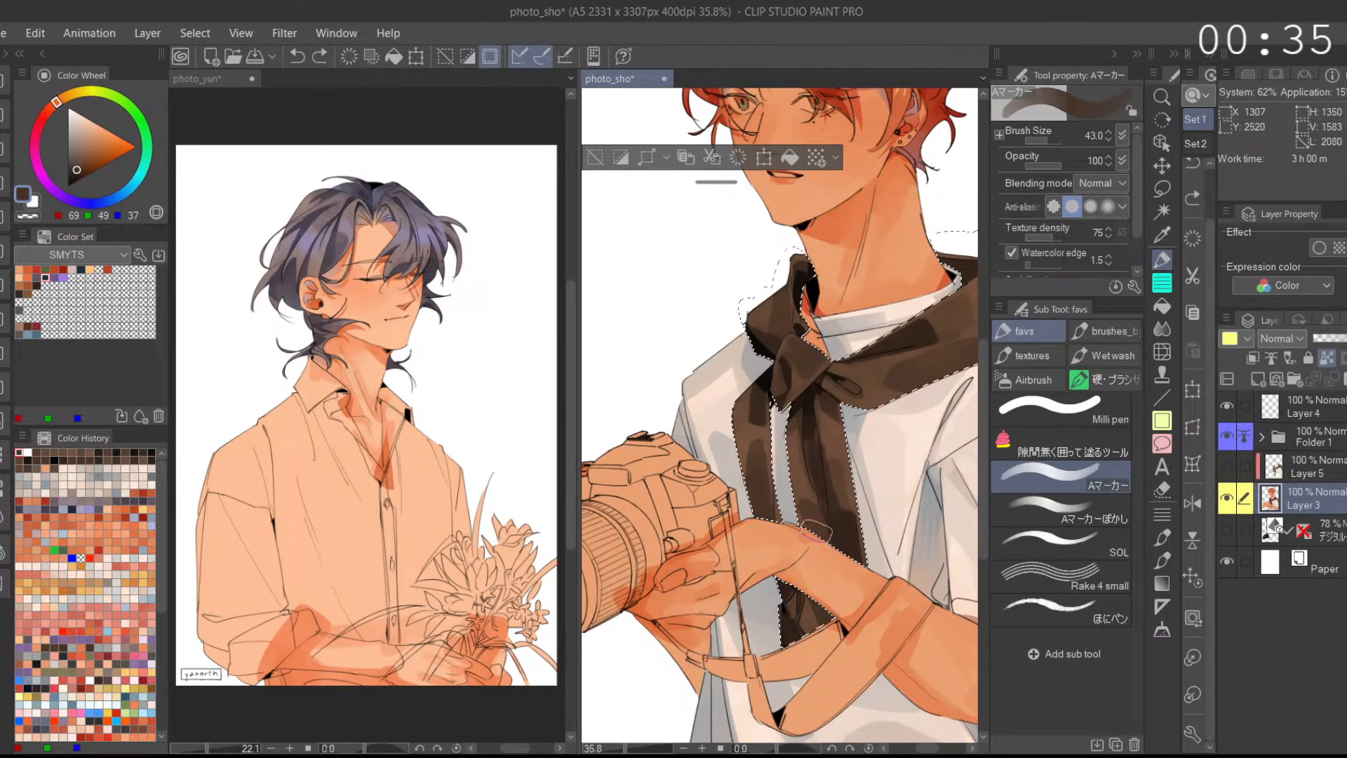
scroll(844, 515, "down", 2)
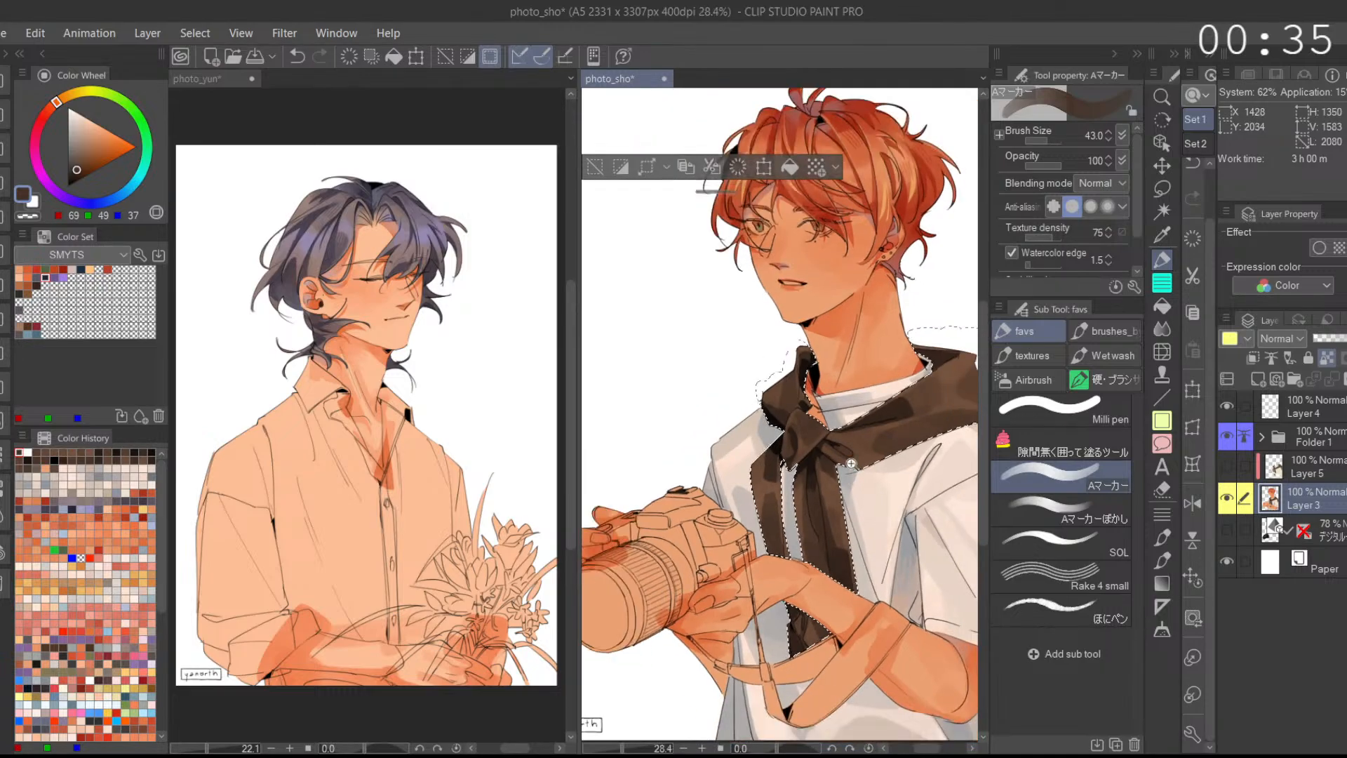
Step: Switch the paint to a muted blue (RGB 68, 86, 110) and add a bluish reflection to the hanging strip
left_click(116, 197)
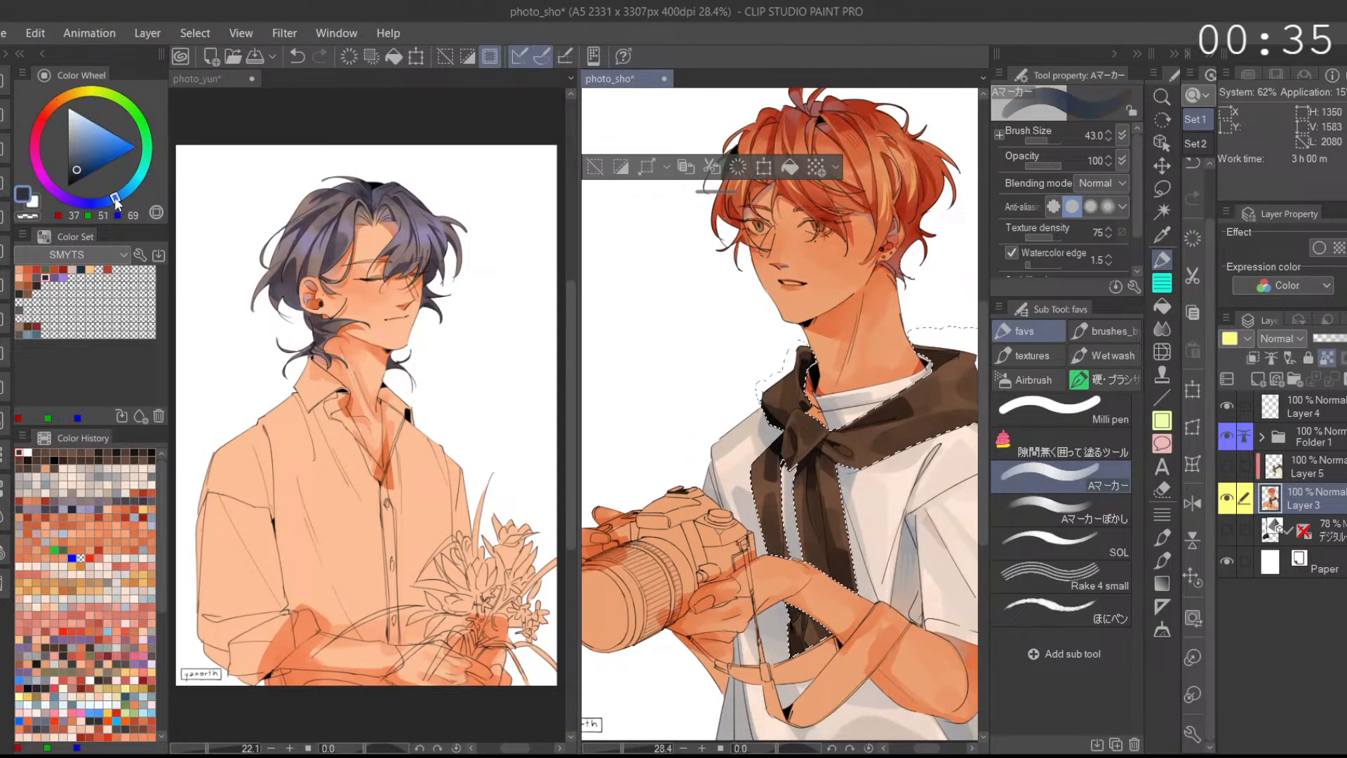
left_click(72, 138)
mouse_move(778, 456)
left_mouse_down()
mouse_move(772, 519)
mouse_move(817, 554)
left_mouse_up()
key("ctrl+z")
left_click(79, 158)
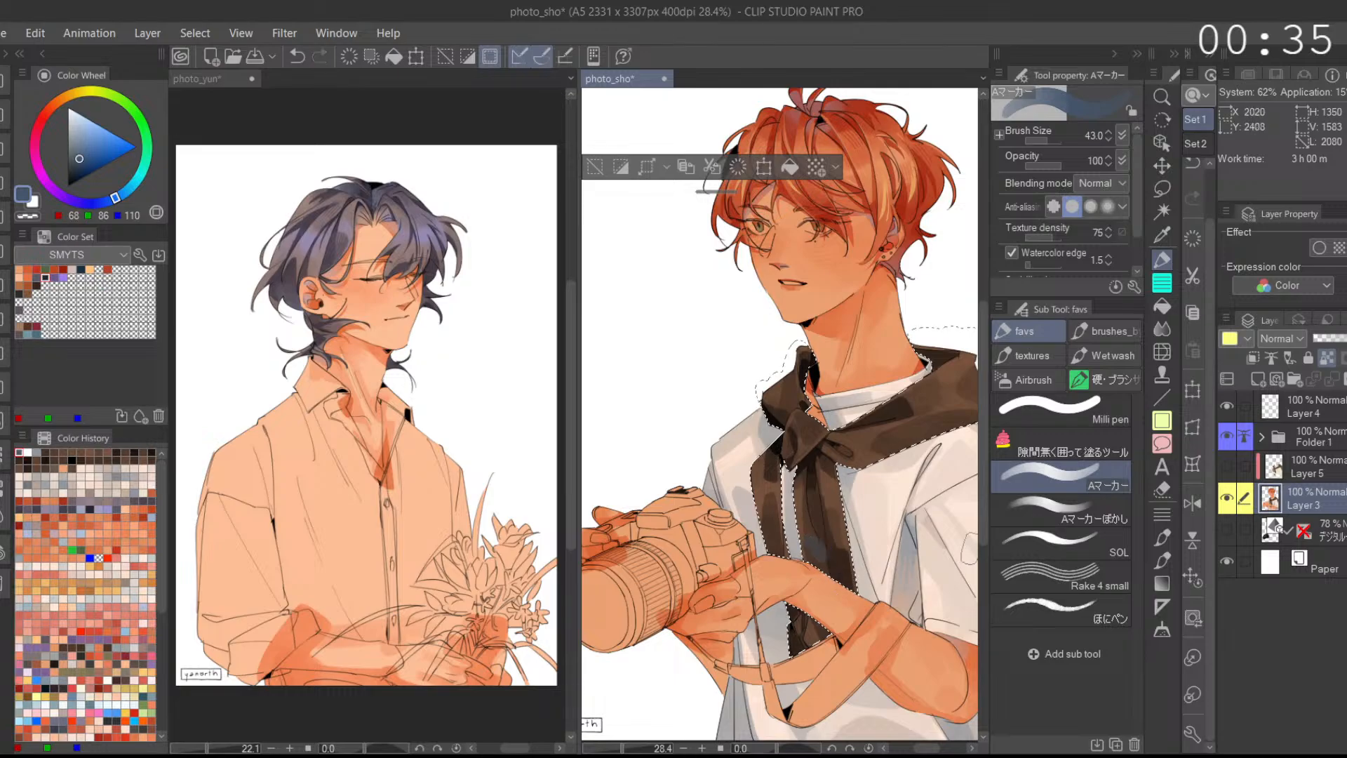
Step: Soften the bluish reflection on the hanging strip with the Aマーカーぼかし blending brush at size 64.4
left_click(1070, 540)
left_click(1066, 509)
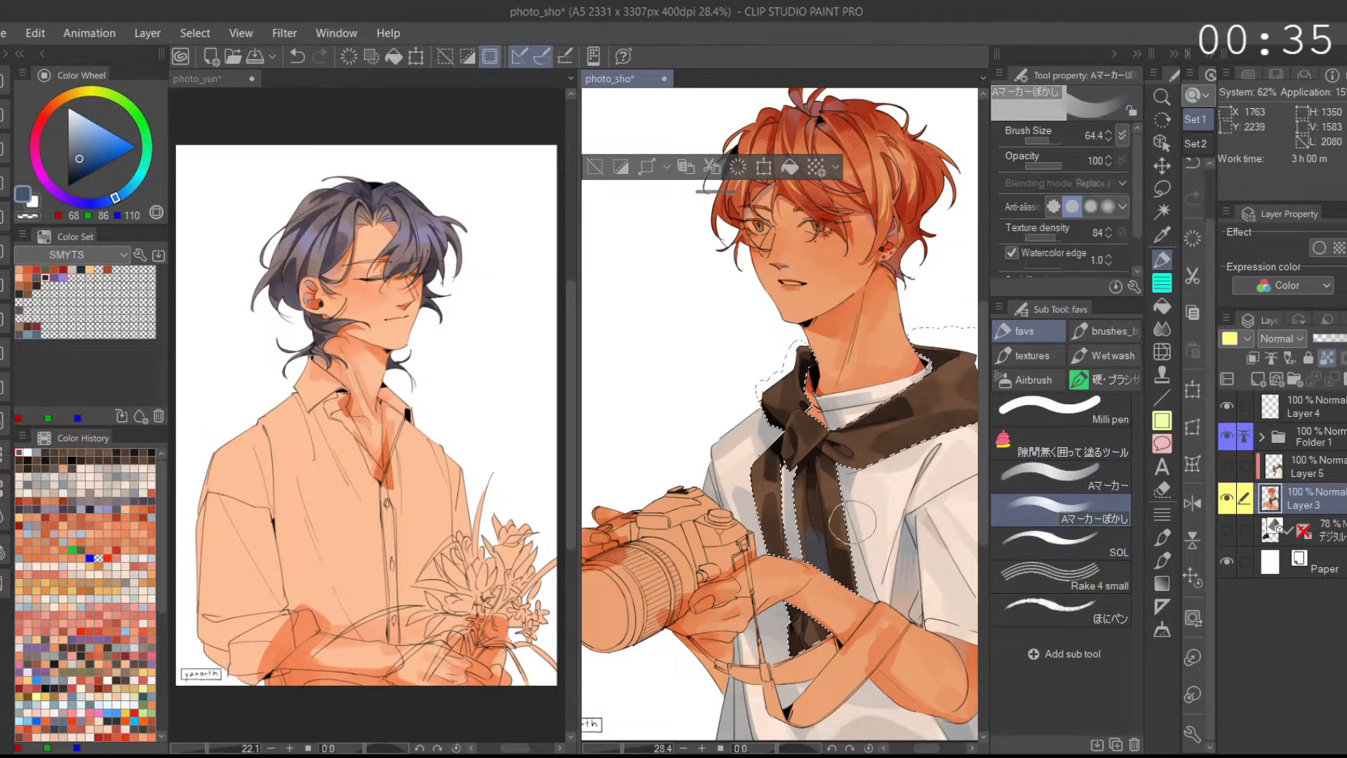
scroll(825, 535, "up", 3)
scroll(830, 610, "down", 2)
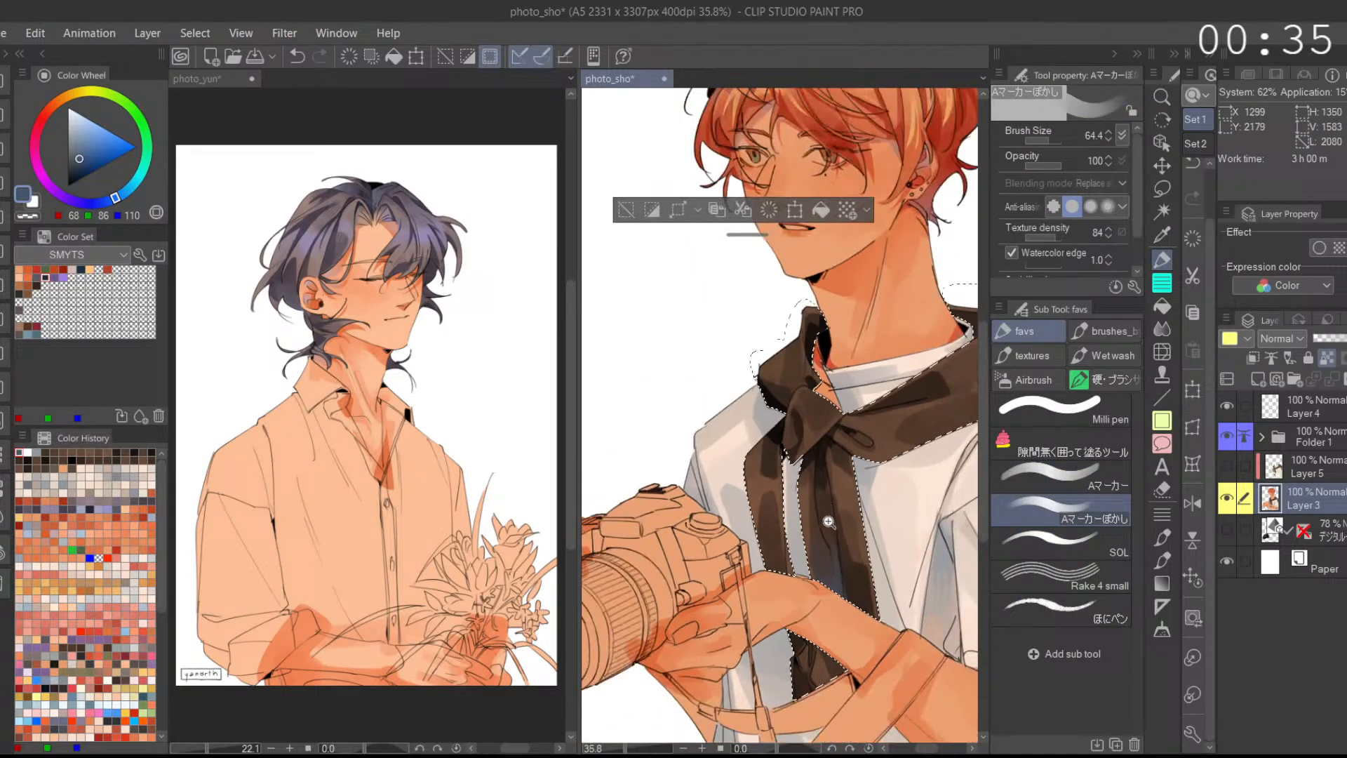
Step: Add bluish tones to the collar fold and shoulder with the Aマーカー brush, using a sampled muted grey (RGB 69, 64, 67)
left_click(1066, 477)
left_click_drag(850, 456, 817, 516)
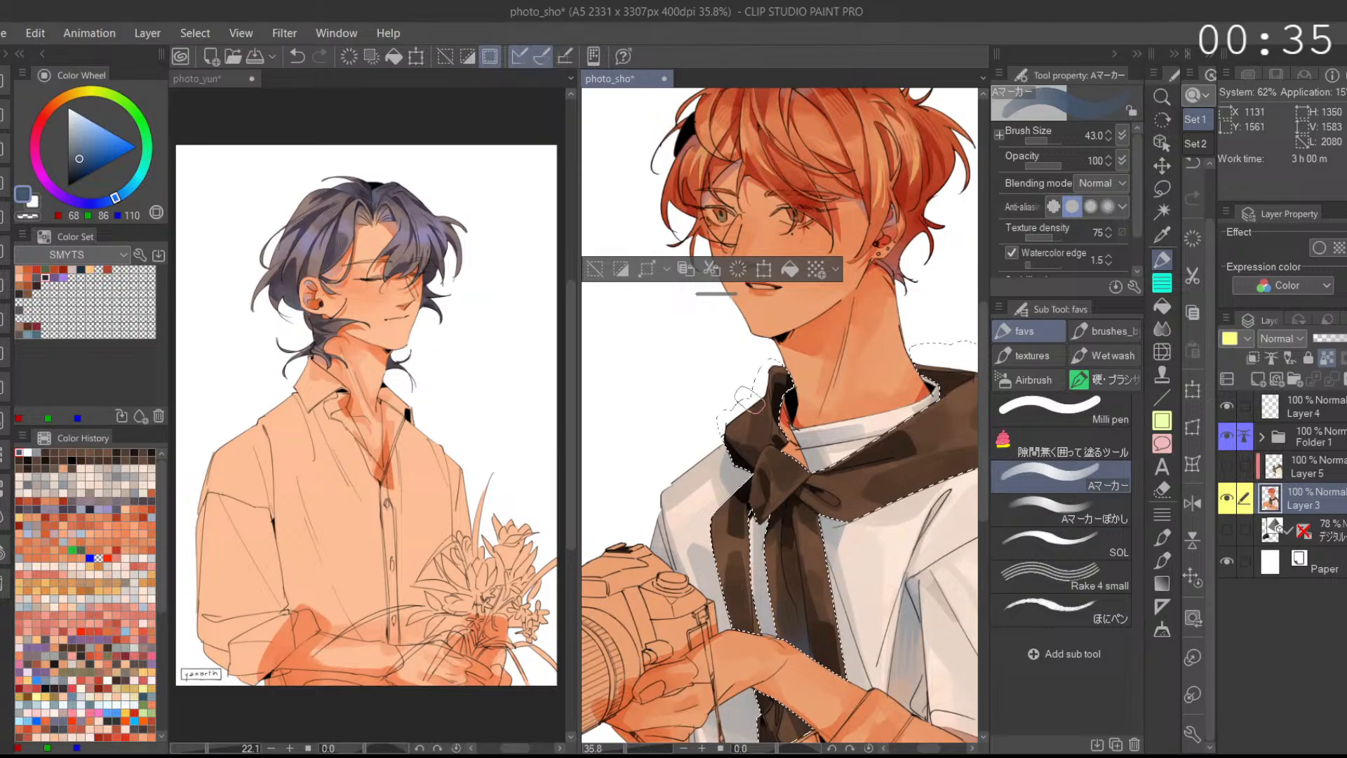
left_click_drag(841, 374, 754, 407)
left_click(672, 472, "alt")
left_click(670, 452, "alt")
mouse_move(659, 459)
left_mouse_down()
mouse_move(679, 470)
mouse_move(691, 420)
left_mouse_up()
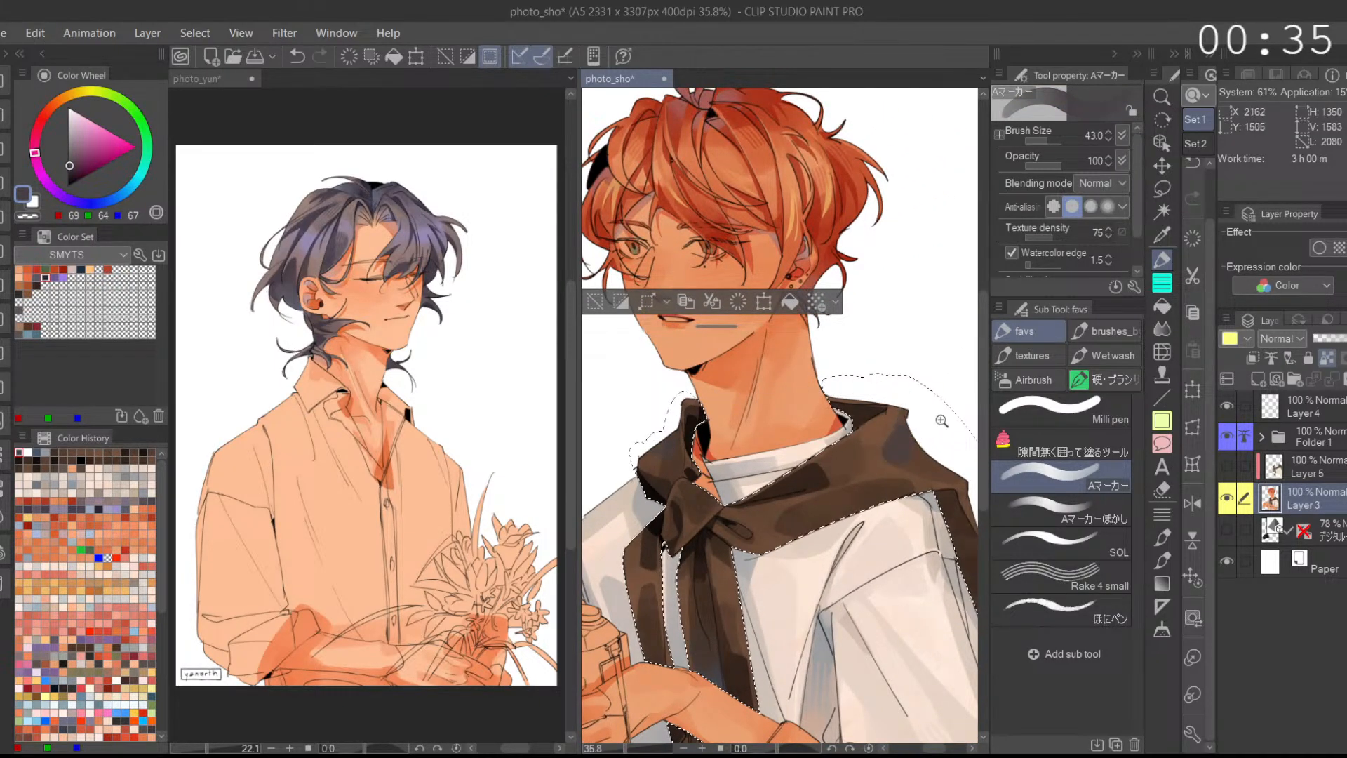
Step: Sample a muted grey (RGB 70, 67, 71) from the sweater's shoulder and paint more of it over the shoulder fold
scroll(940, 421, "down", 2)
left_click(916, 456, "alt")
left_click(918, 463, "alt")
left_click_drag(915, 449, 925, 483)
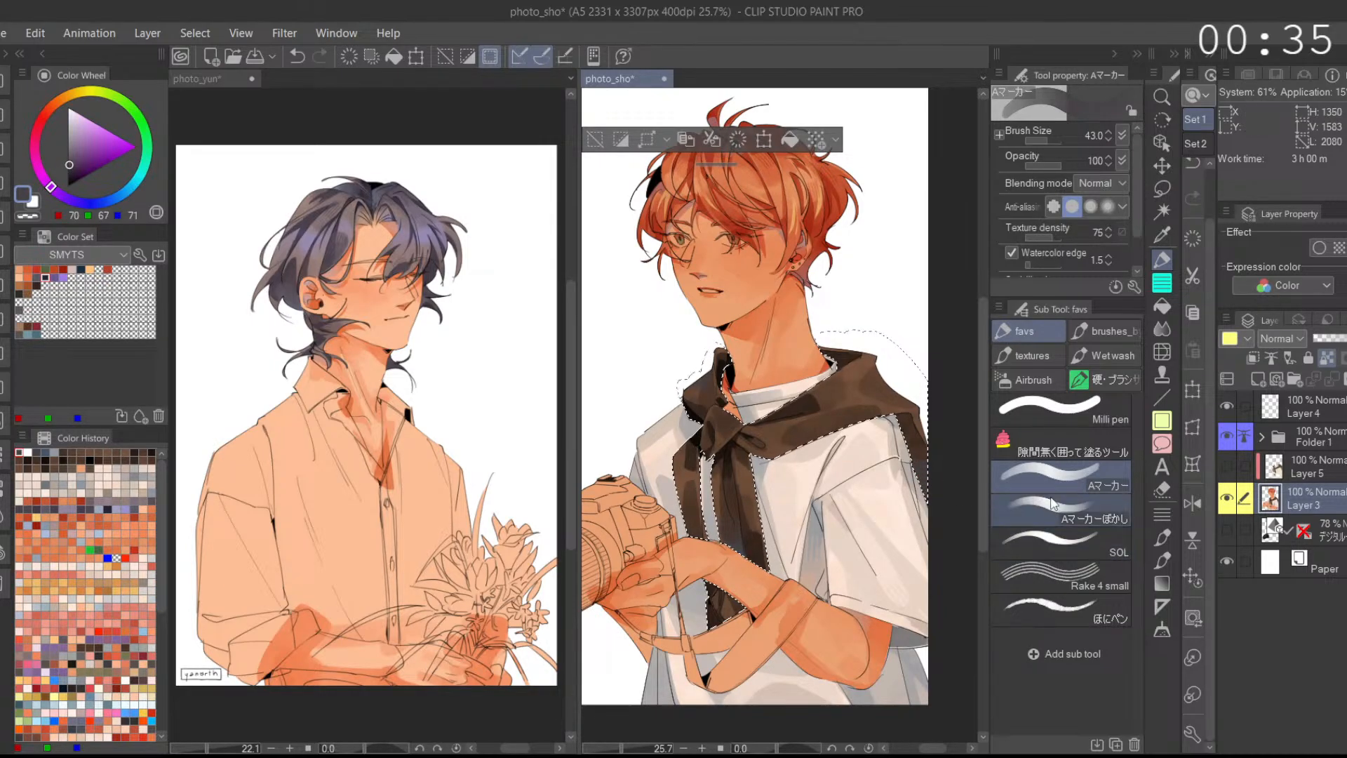
Step: Soften the greyish patch on the sweater's shoulder with the Aマーカーぼかし blending brush at size 64.4
left_click(1059, 510)
scroll(952, 459, "up", 3)
scroll(940, 437, "down", 2)
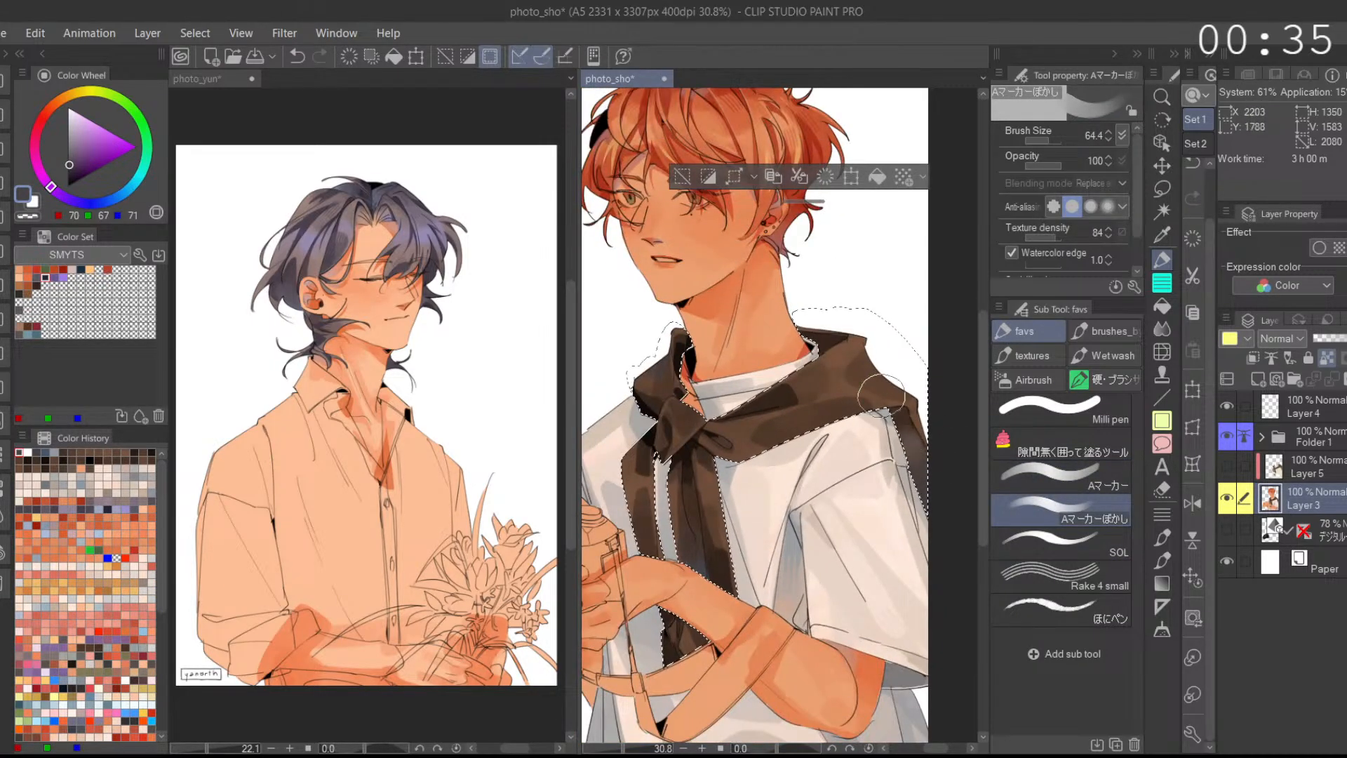
scroll(871, 398, "up", 1)
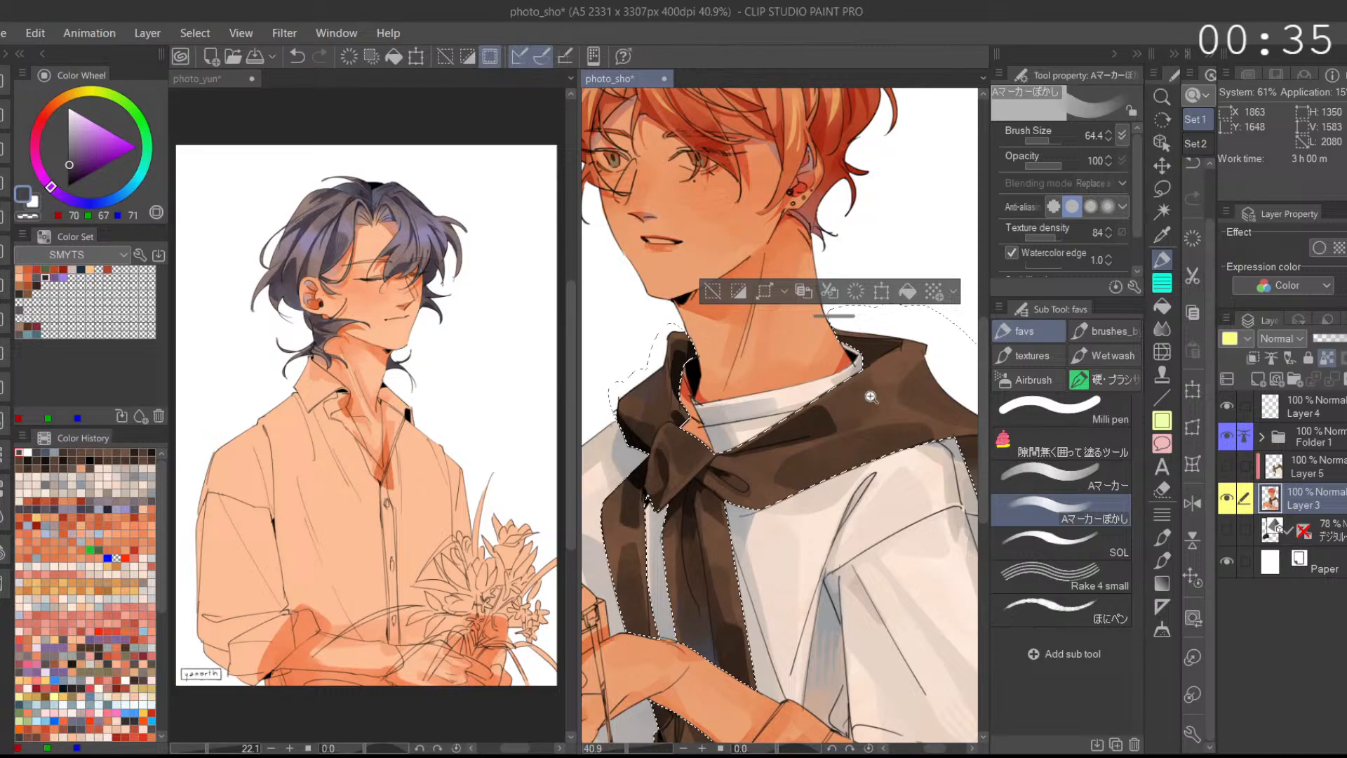
scroll(872, 398, "down", 1)
key("ctrl+z")
left_click_drag(863, 397, 904, 391)
Step: Touch up the sweater's shoulder and collar fold with the Aマーカー brush at size 43, using a sampled brown (RGB 112, 79, 58)
left_click(1035, 477)
scroll(885, 359, "up", 2)
left_click(901, 383, "alt")
left_click(899, 384, "alt")
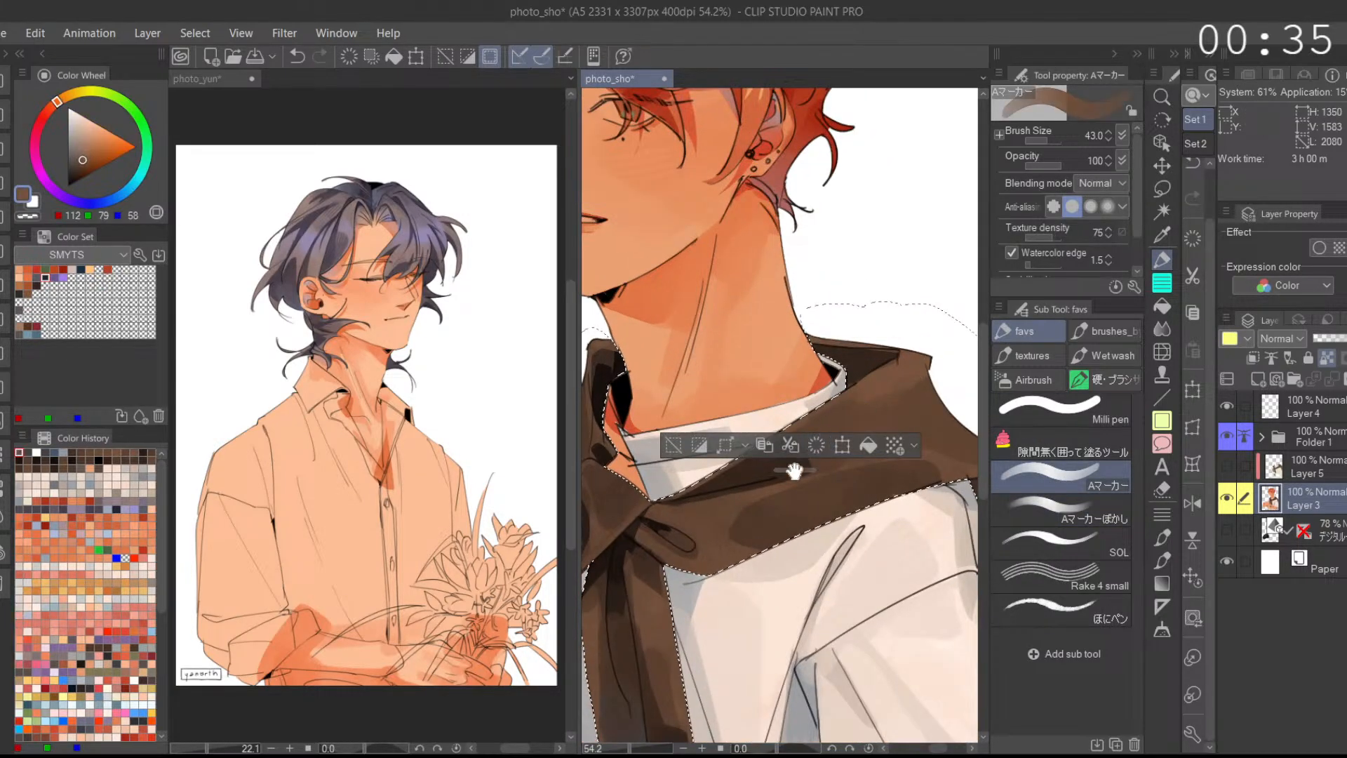
left_click_drag(795, 469, 848, 271)
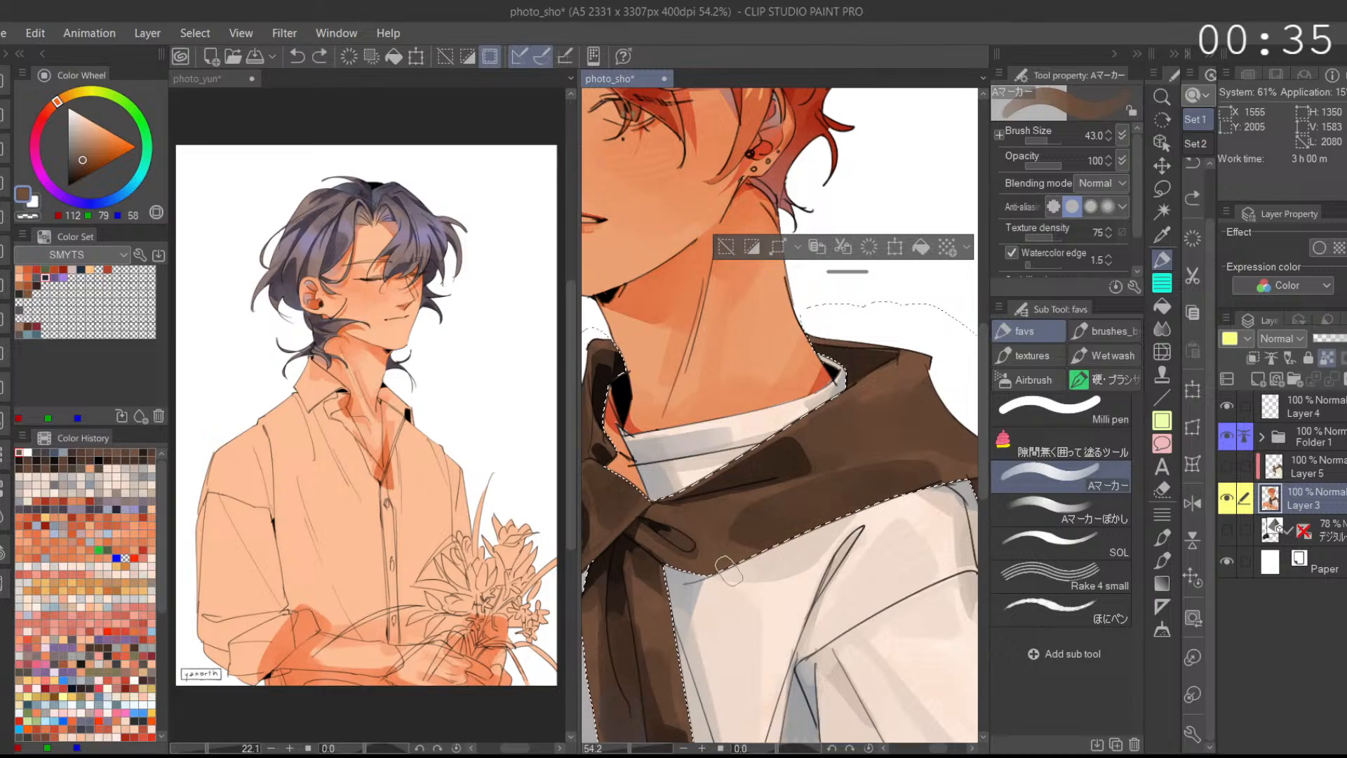
scroll(945, 488, "down", 1)
scroll(928, 383, "up", 2)
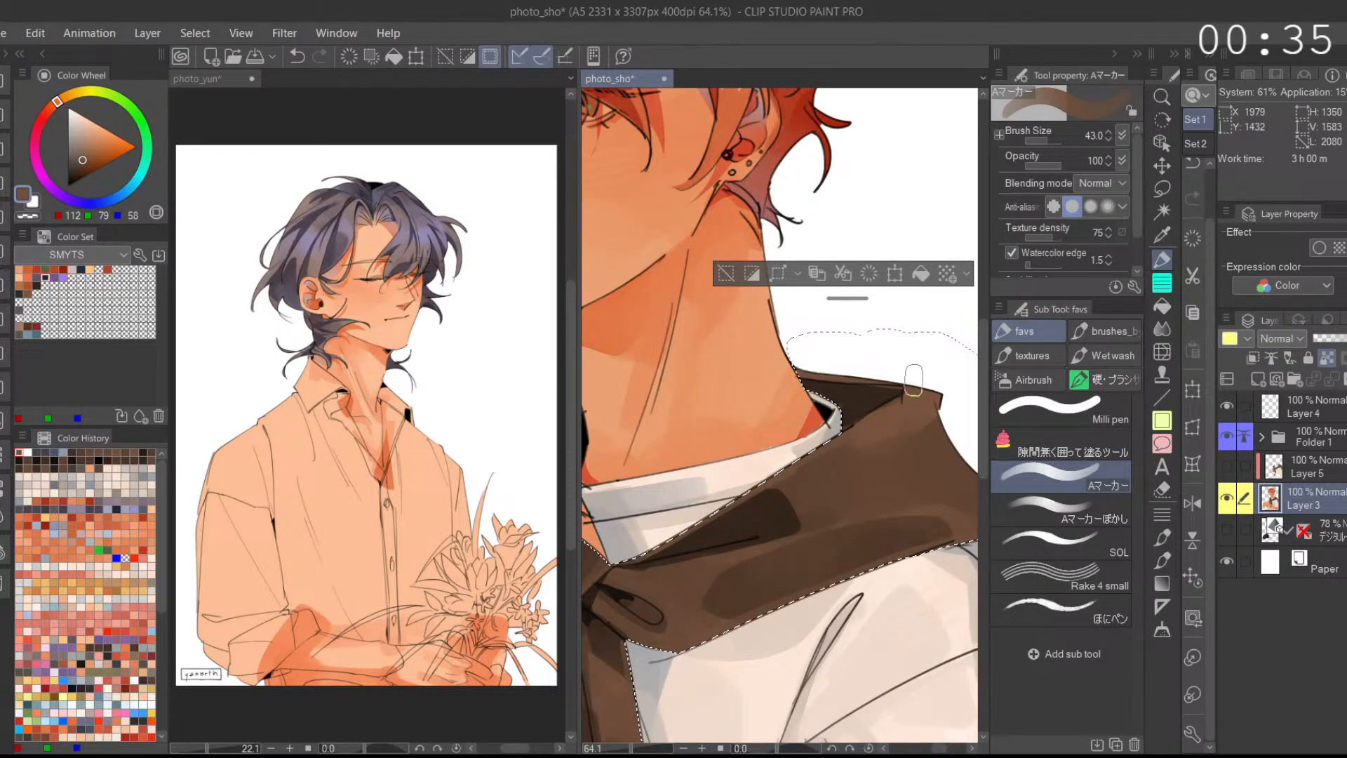
Step: Reduce the brush size to 10.4 and refine the small fold beside the knot with brown (RGB 103, 72, 53)
scroll(928, 400, "down", 3)
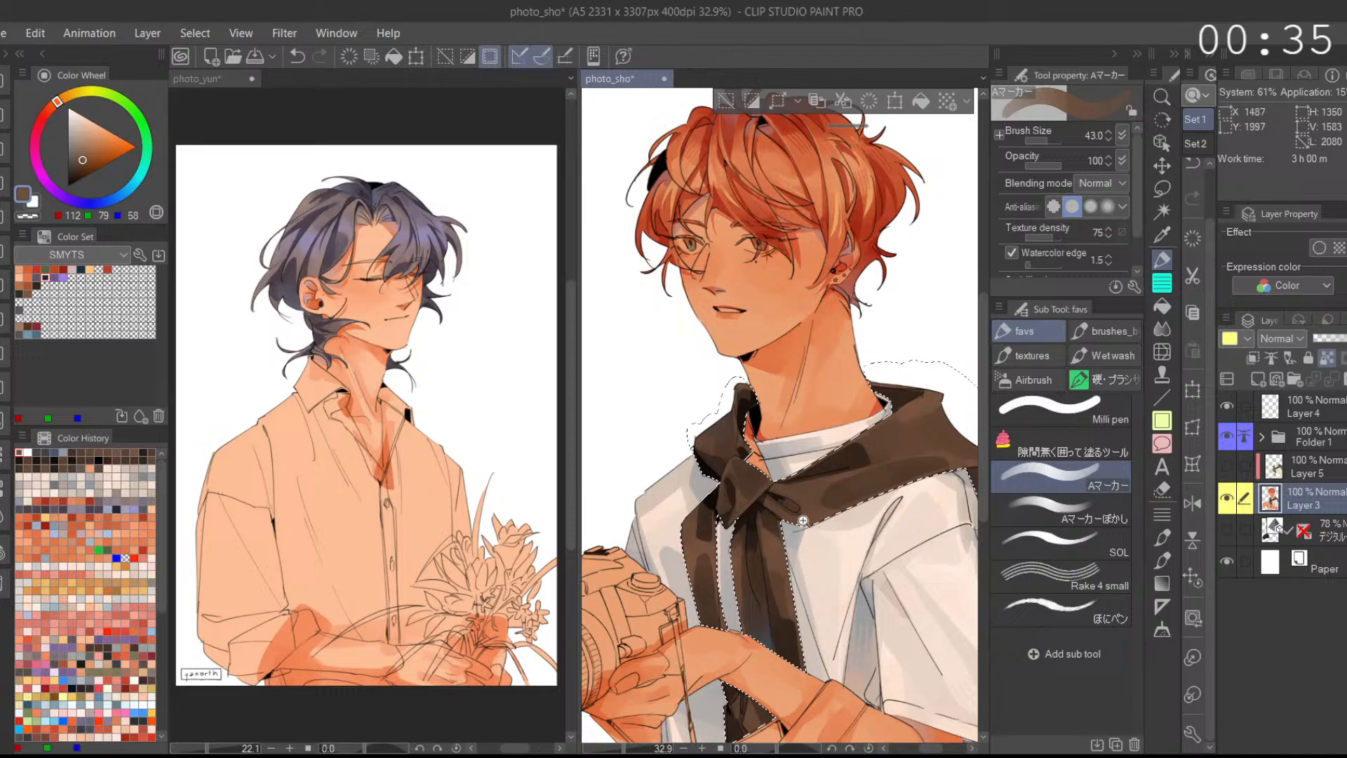
scroll(808, 524, "up", 3)
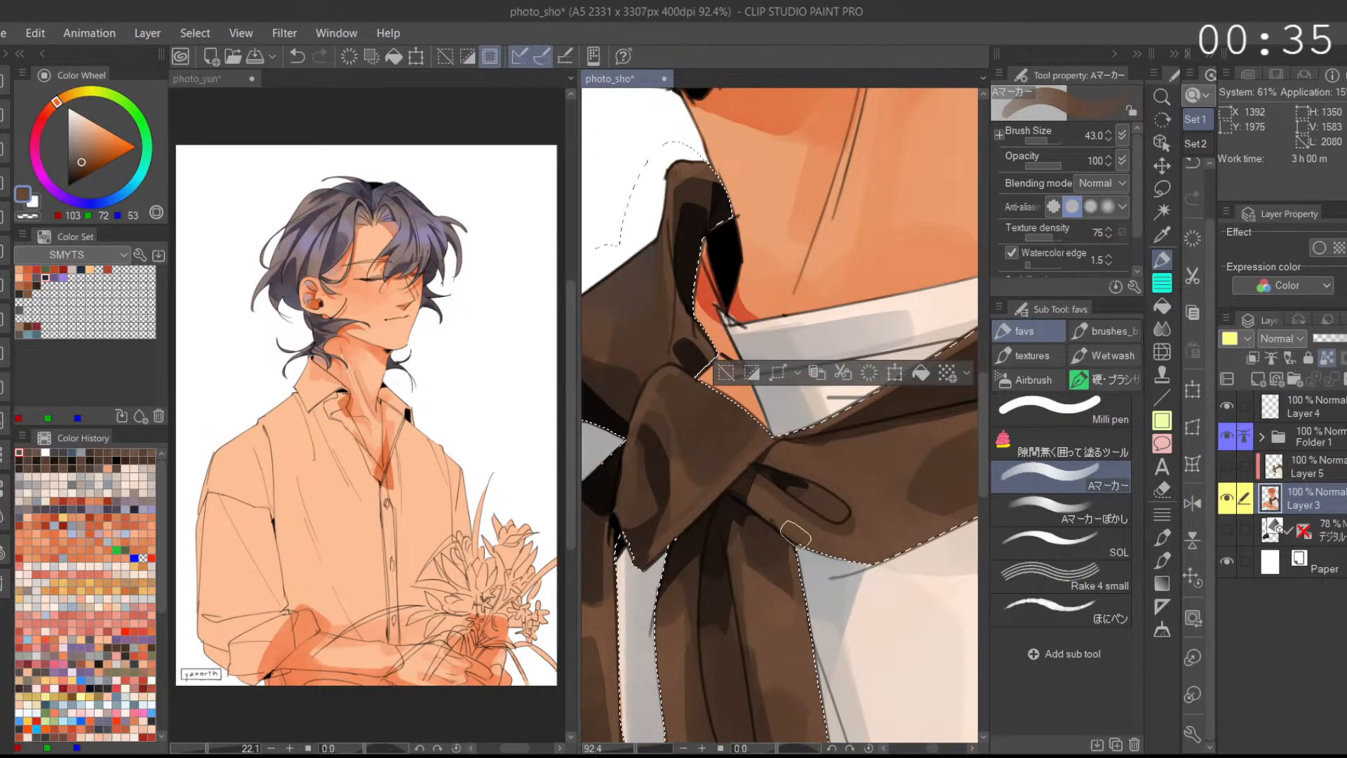
left_click_drag(1046, 141, 1041, 140)
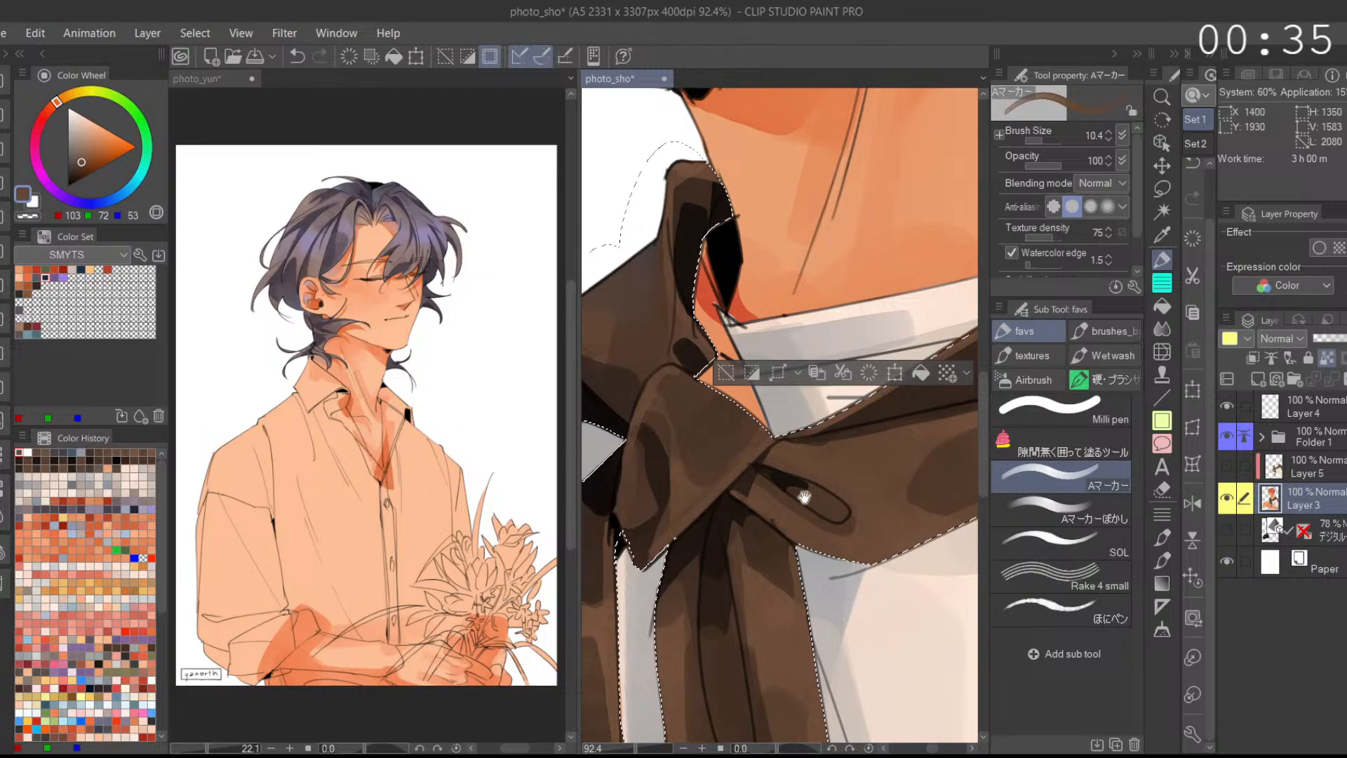
key("ctrl+0")
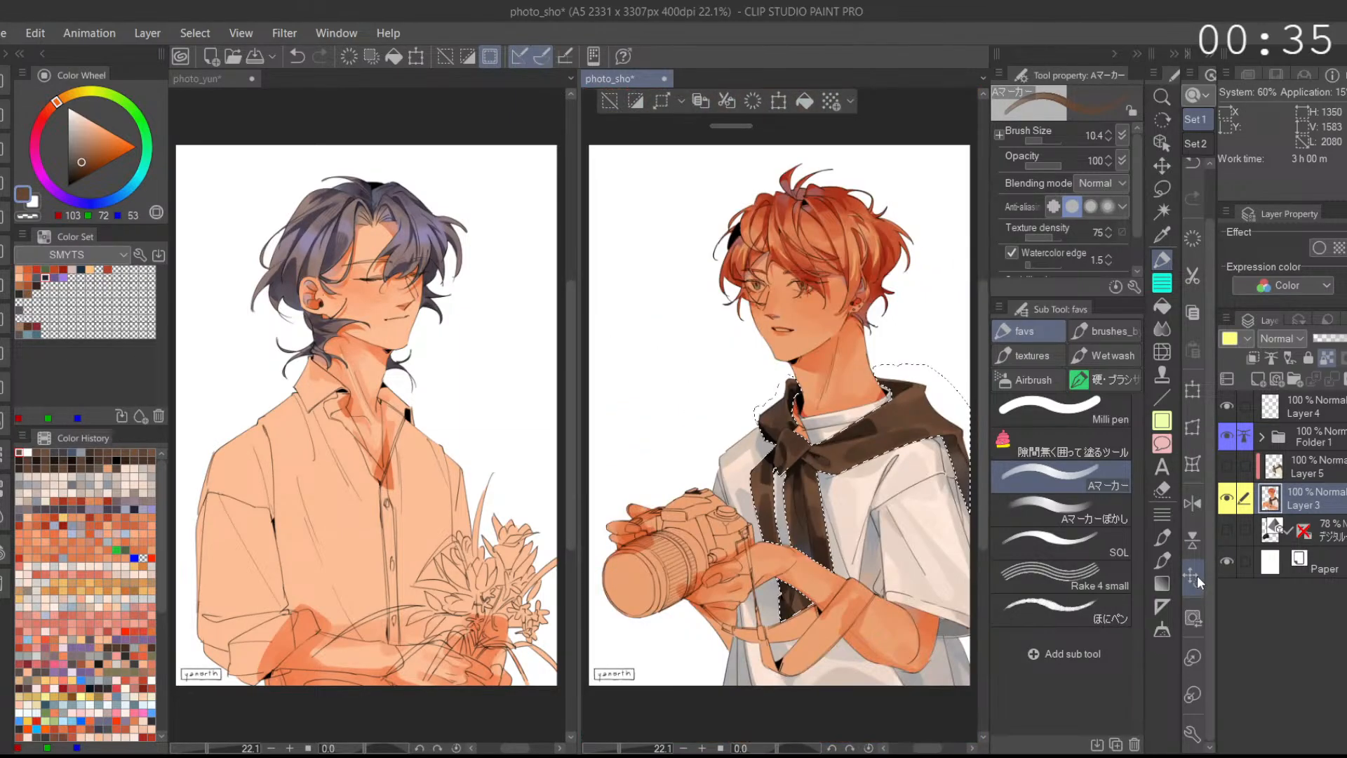
Step: Try a light beige (RGB 221, 195, 179) line on the sweater at 52 brush opacity, undo it and reduce the brush size to 3.1
left_click_drag(914, 505, 865, 502)
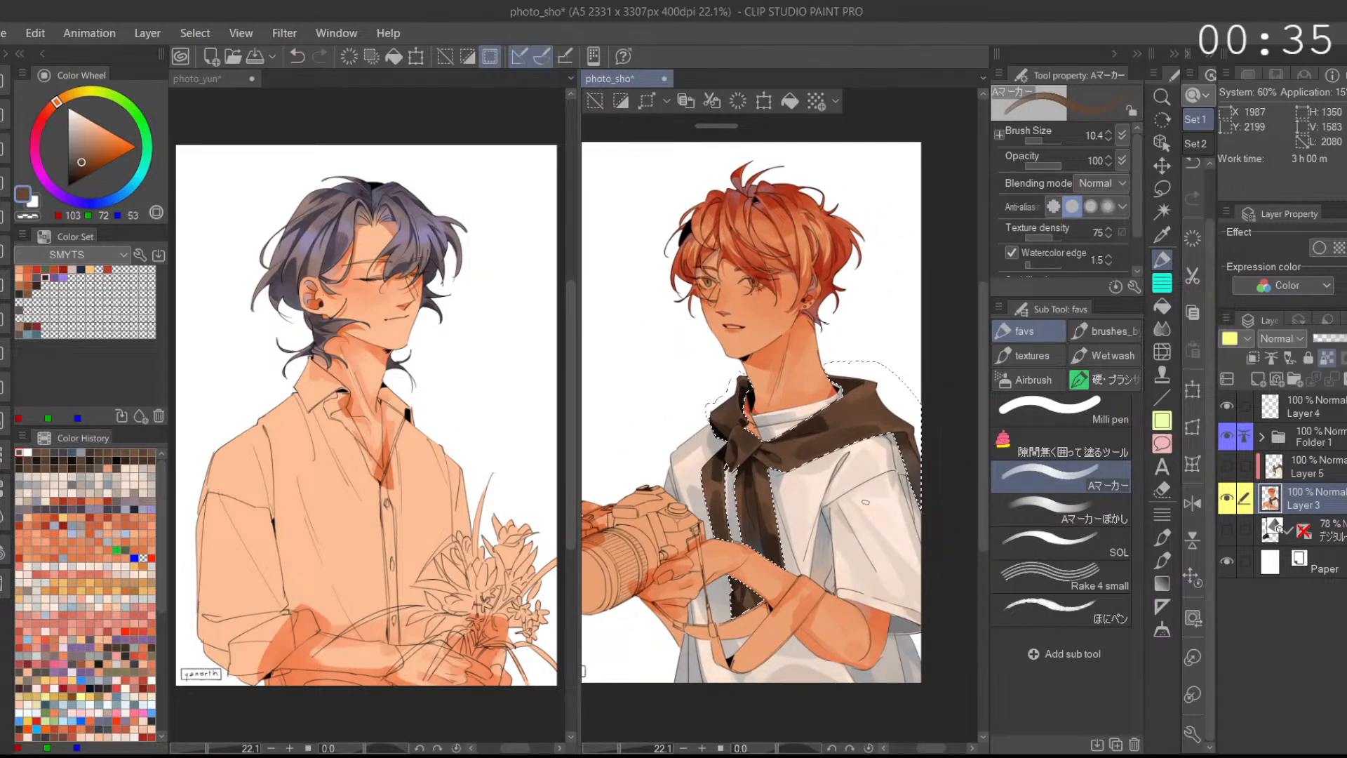
mouse_move(72, 115)
left_mouse_down()
mouse_move(68, 94)
mouse_move(76, 141)
left_mouse_up()
left_click(1044, 166)
left_click(82, 122)
left_click(80, 124)
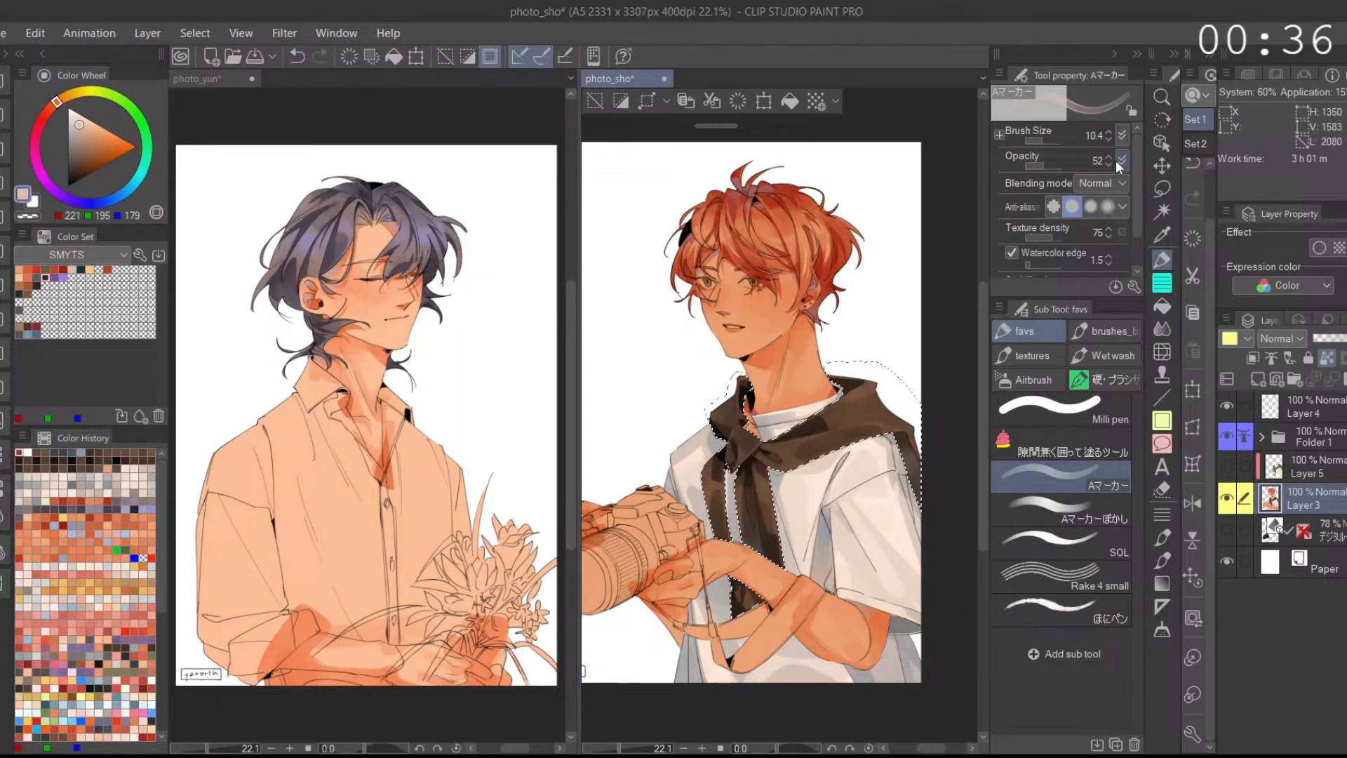
left_click_drag(796, 536, 768, 544)
scroll(769, 414, "up", 5)
left_click_drag(646, 421, 668, 476)
key("ctrl+z")
left_click(1037, 142)
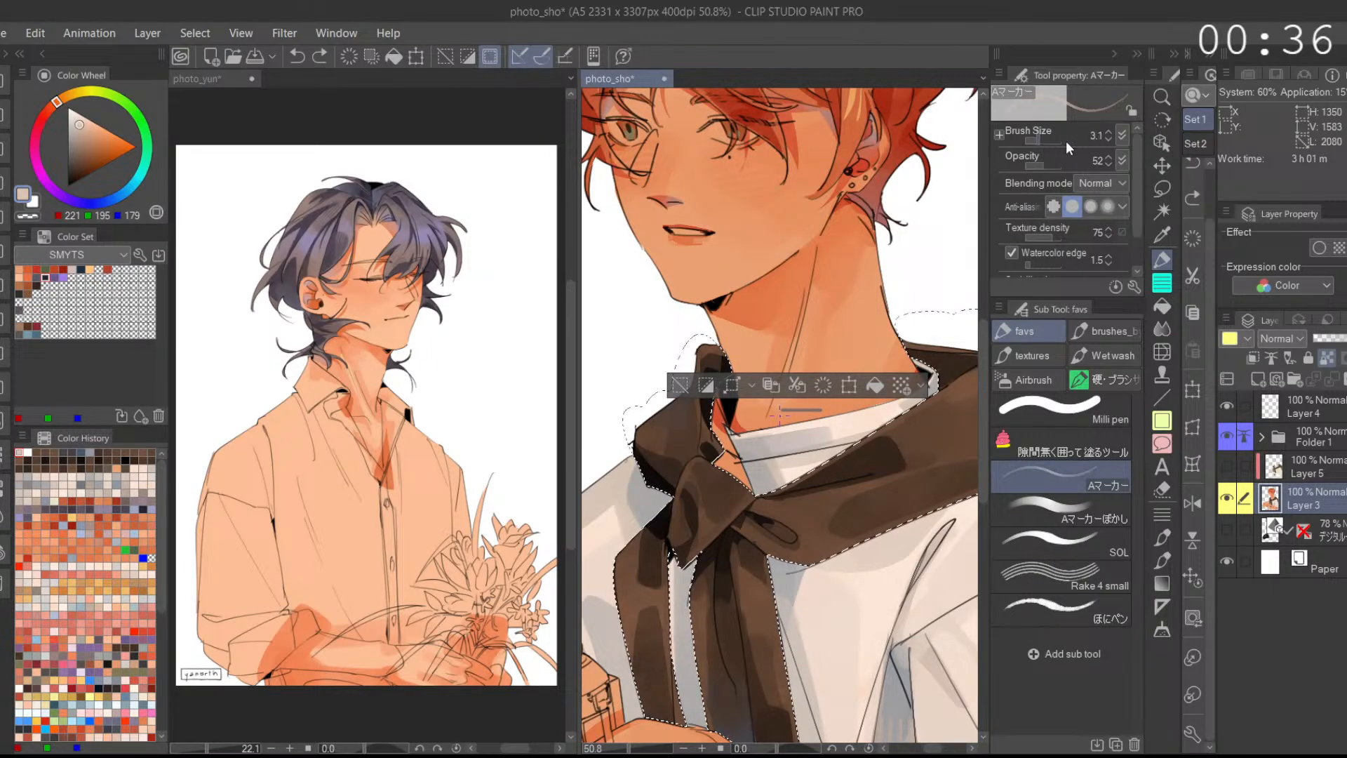
Step: Add a new clipped layer above Layer 3 and lower its opacity to 31%, testing beige lines with a size 5.7 brush
left_click(1258, 380)
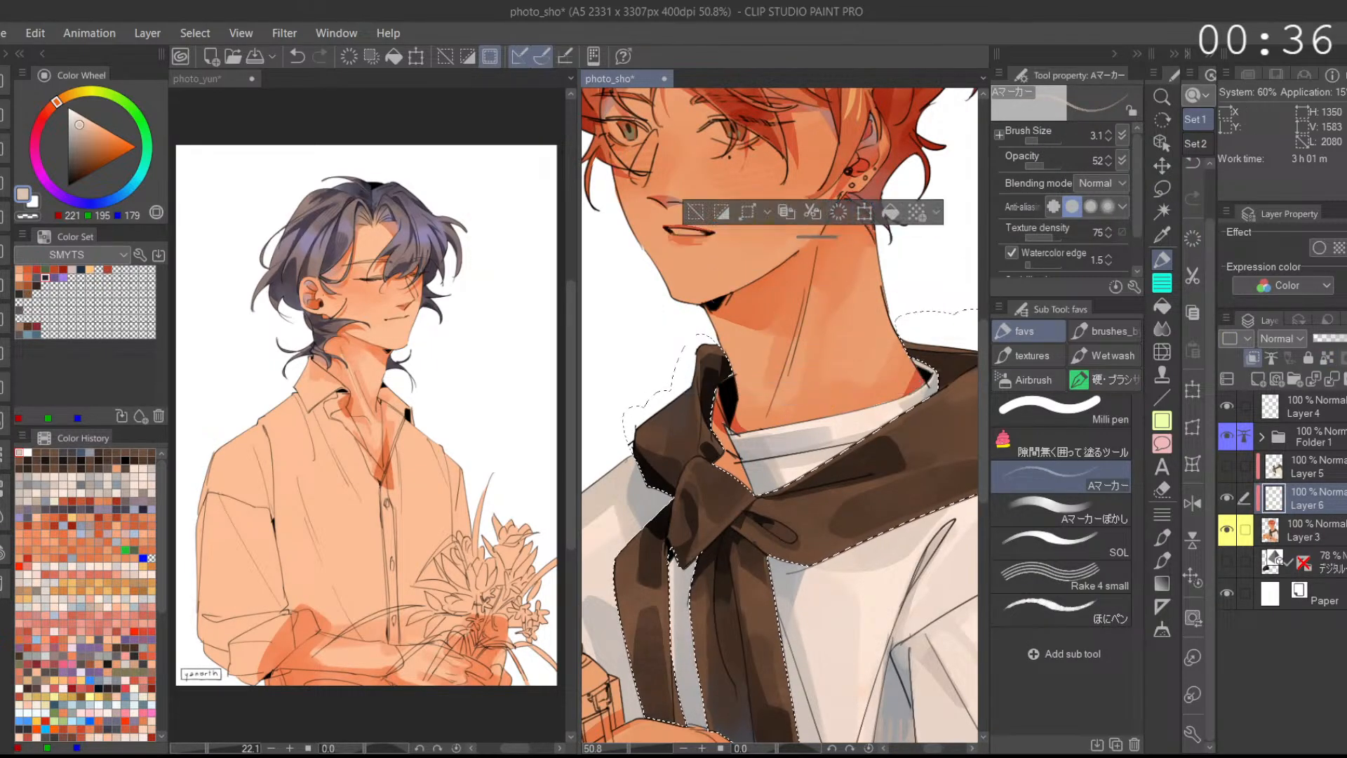
left_click(1040, 142)
left_click_drag(674, 554, 694, 463)
key("ctrl+z")
left_click(1042, 140)
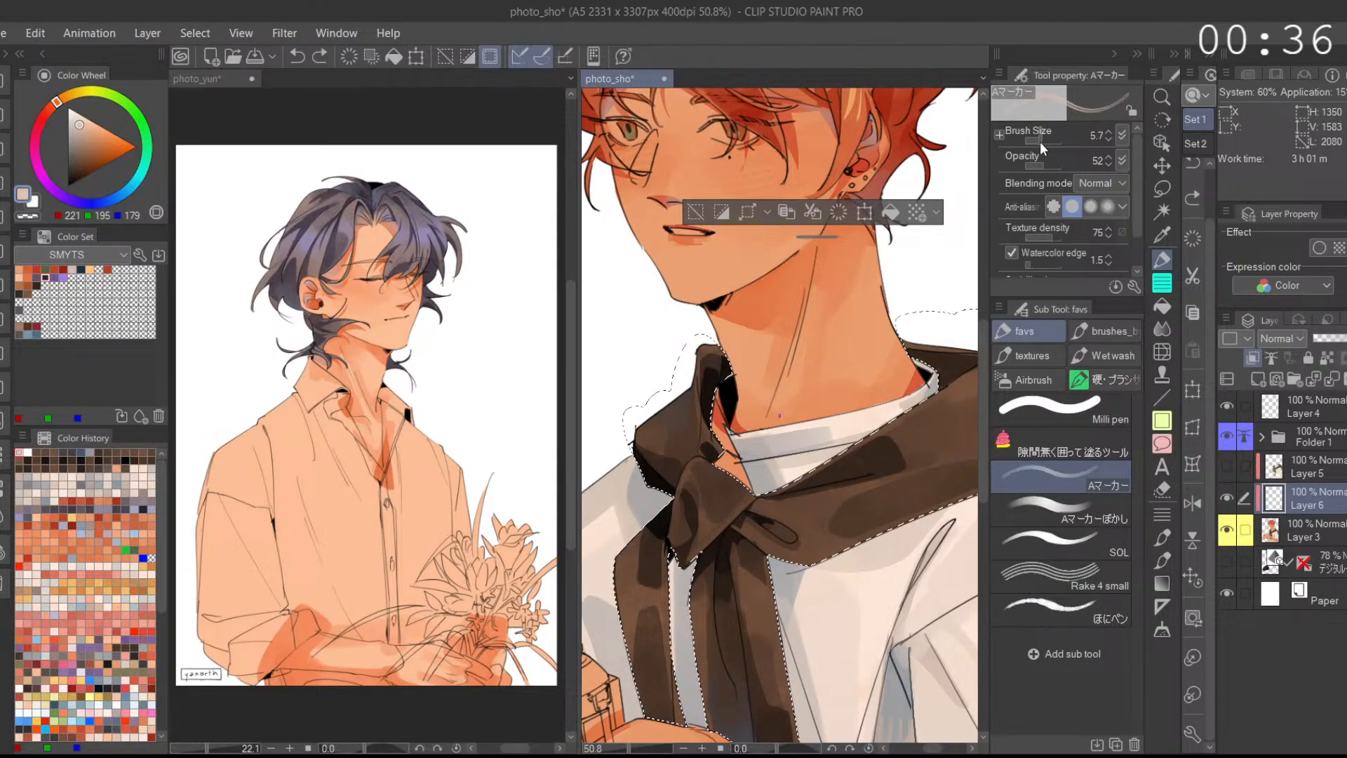
left_click(1061, 166)
left_click(1337, 339)
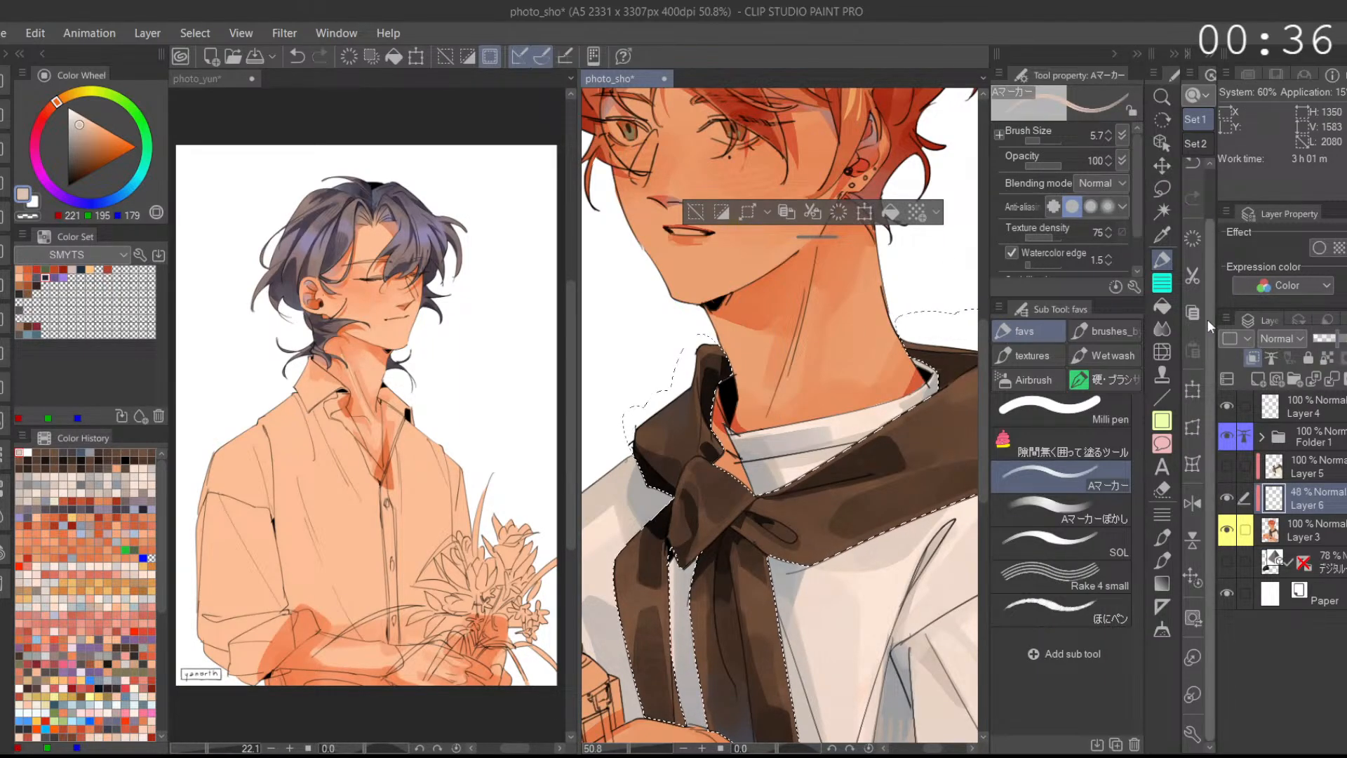
key("ctrl+z")
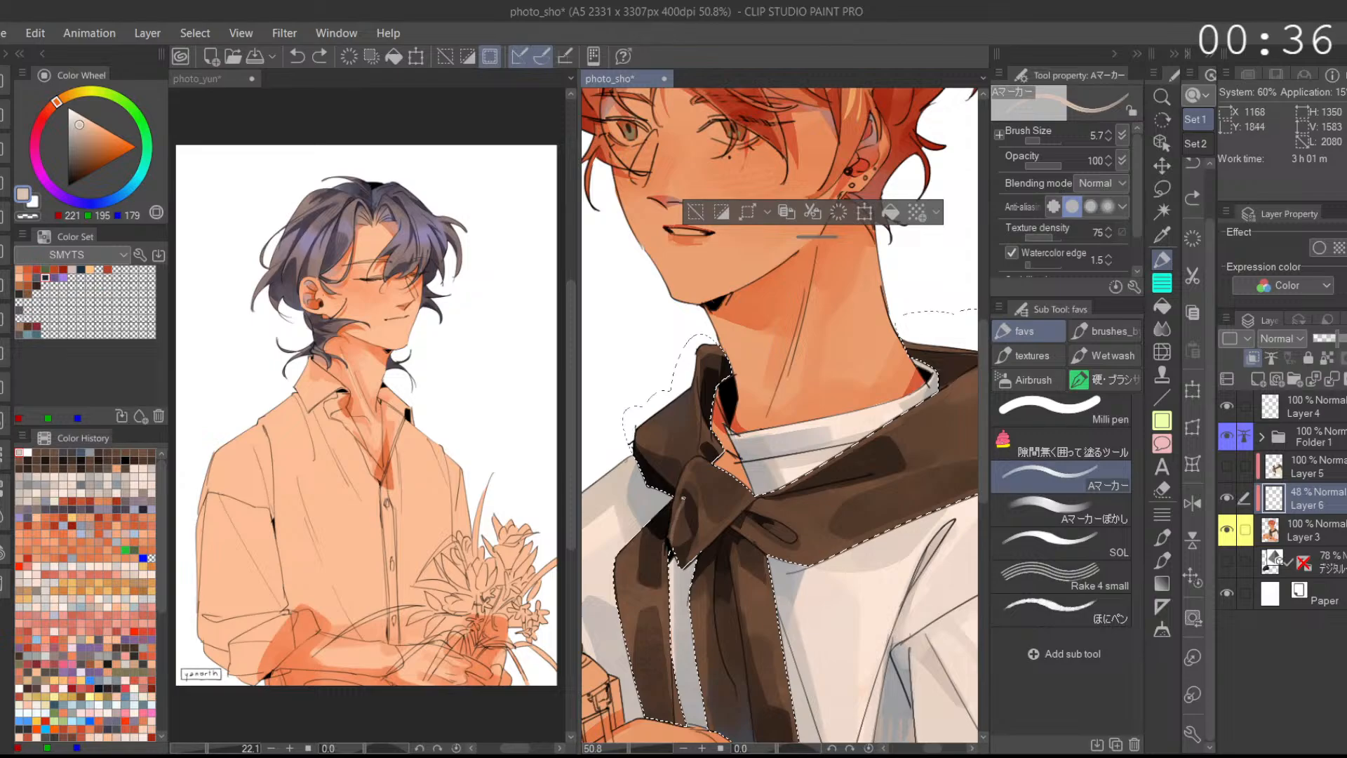
left_click(1328, 339)
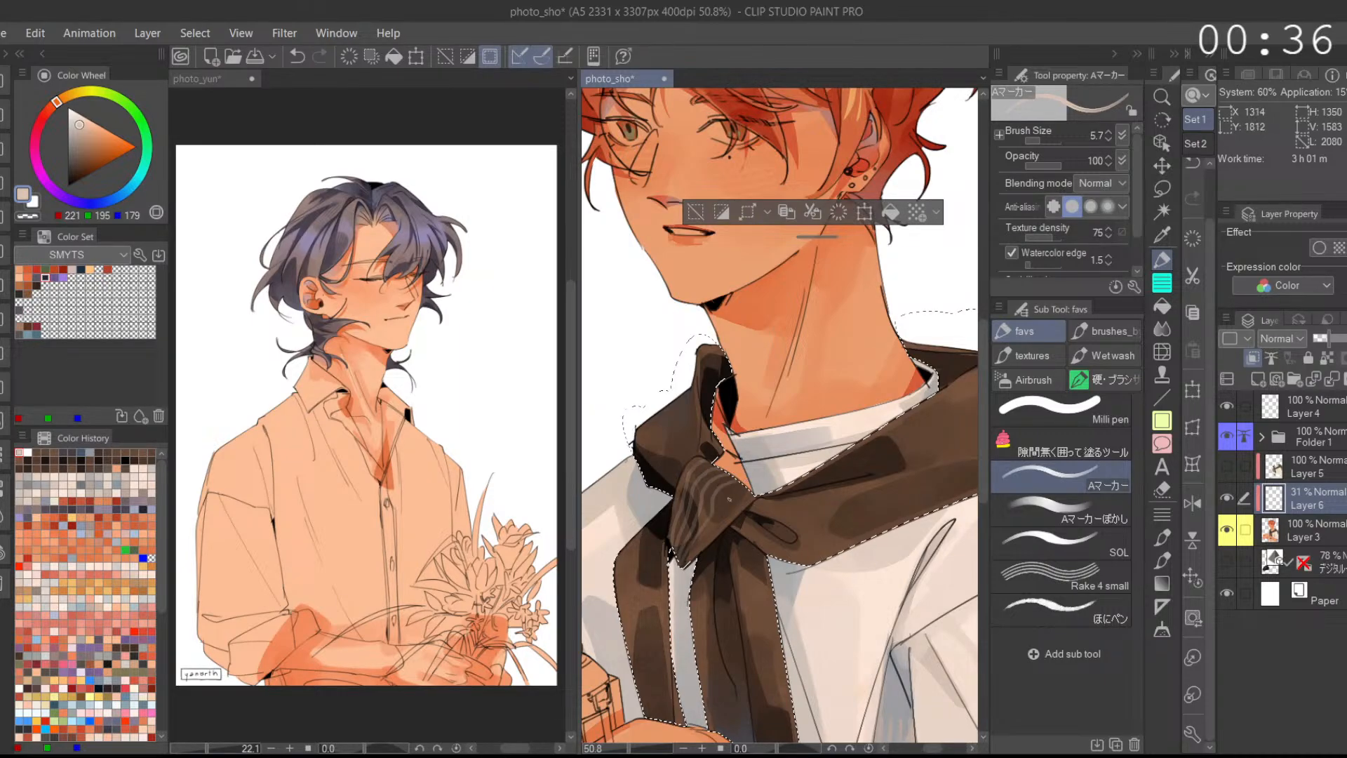
Step: Try thin light beige stripes on the sweater's knot and collar fold, and undo them
key("ctrl+z")
left_click_drag(739, 487, 723, 525)
left_click_drag(781, 575, 791, 463)
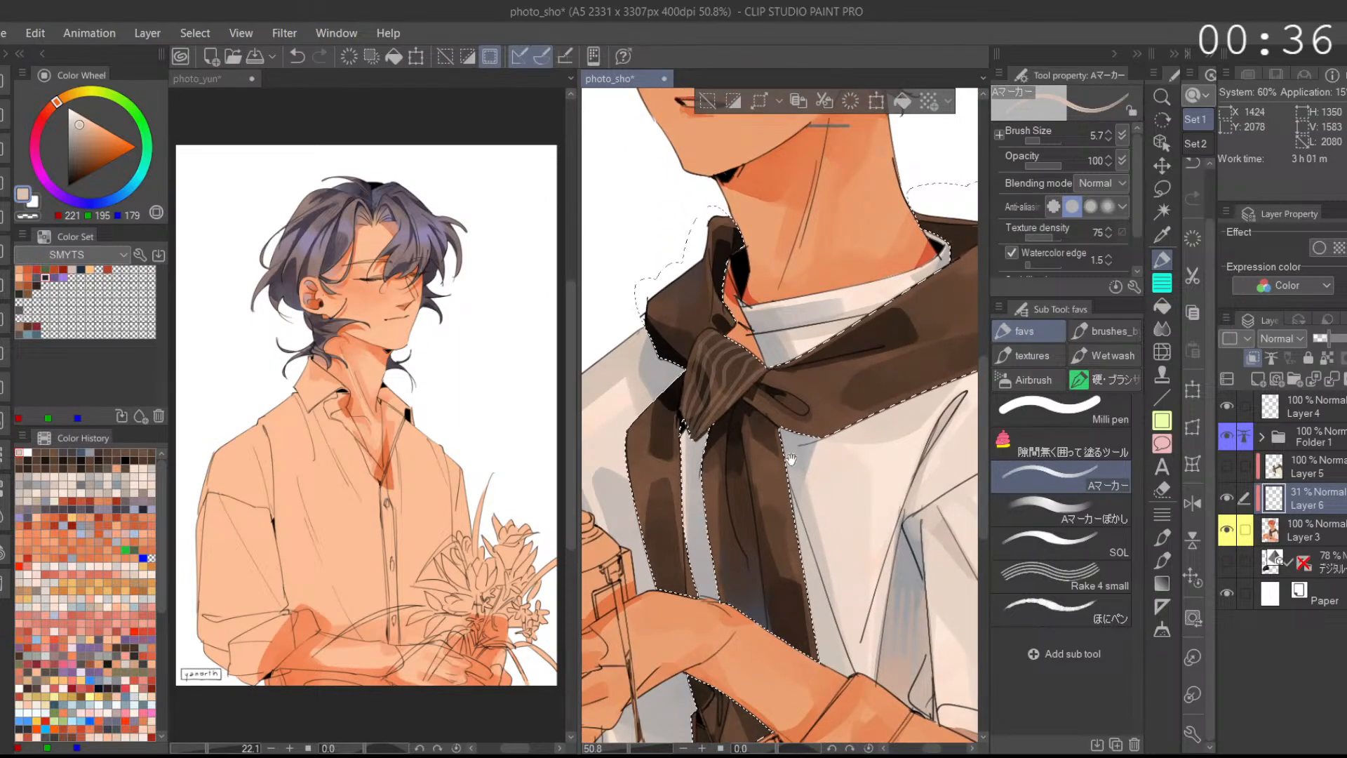
scroll(837, 457, "down", 3)
key("ctrl+z")
key("ctrl+z")
key("ctrl+z")
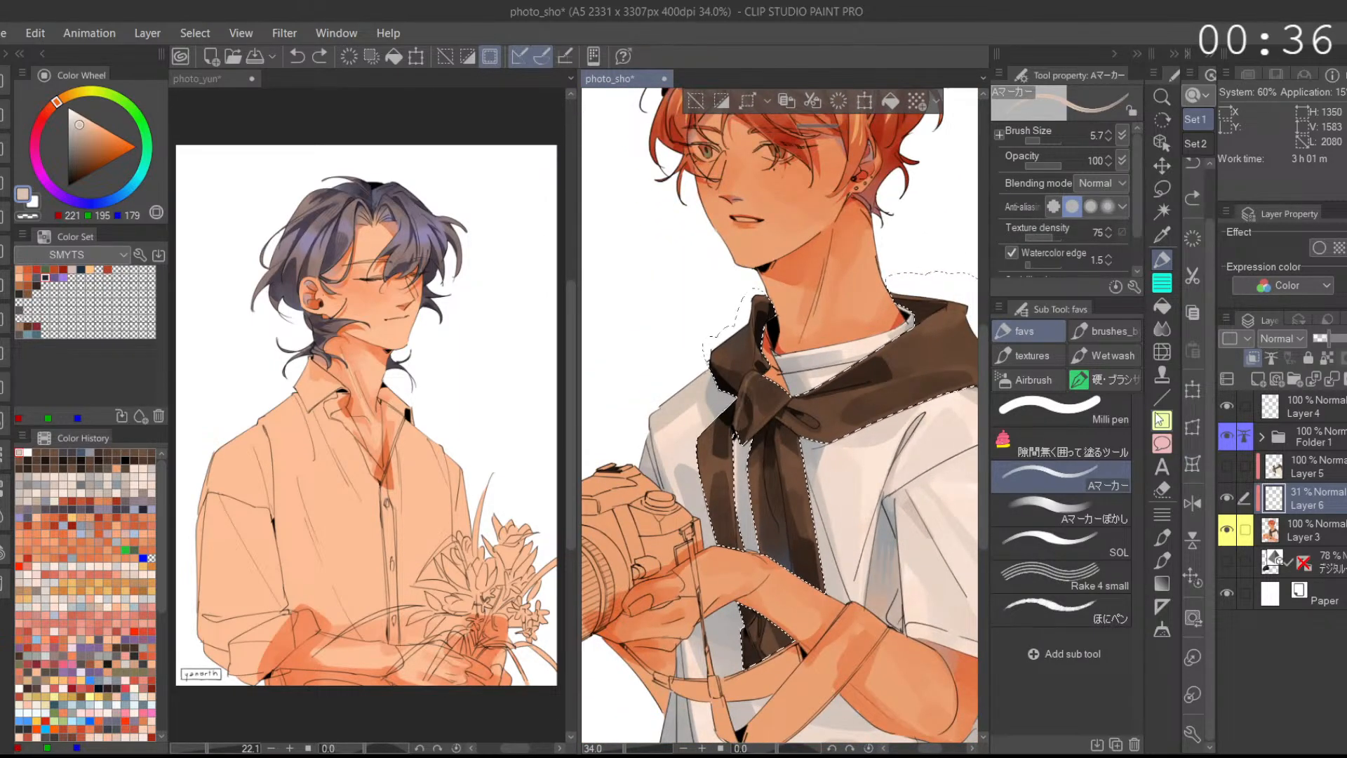
left_click_drag(851, 425, 791, 464)
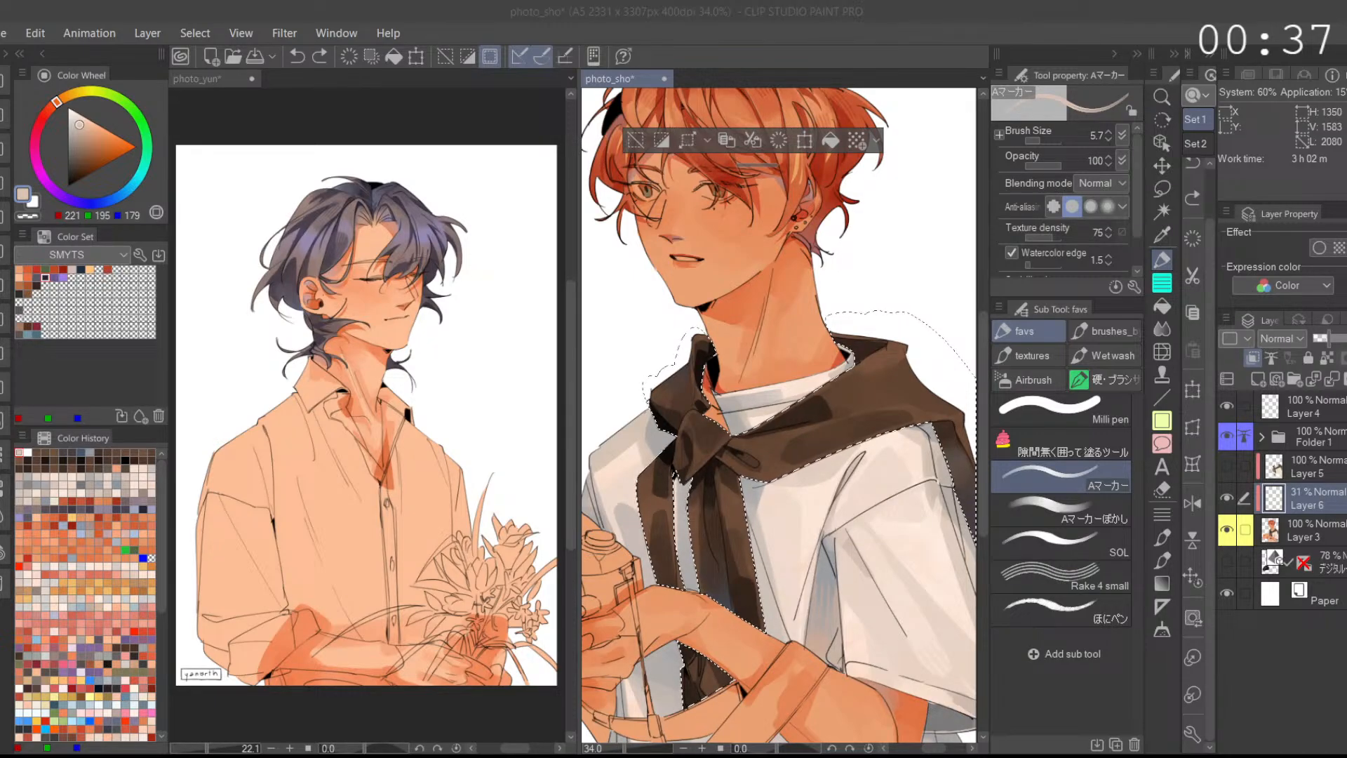
left_click_drag(672, 370, 654, 384)
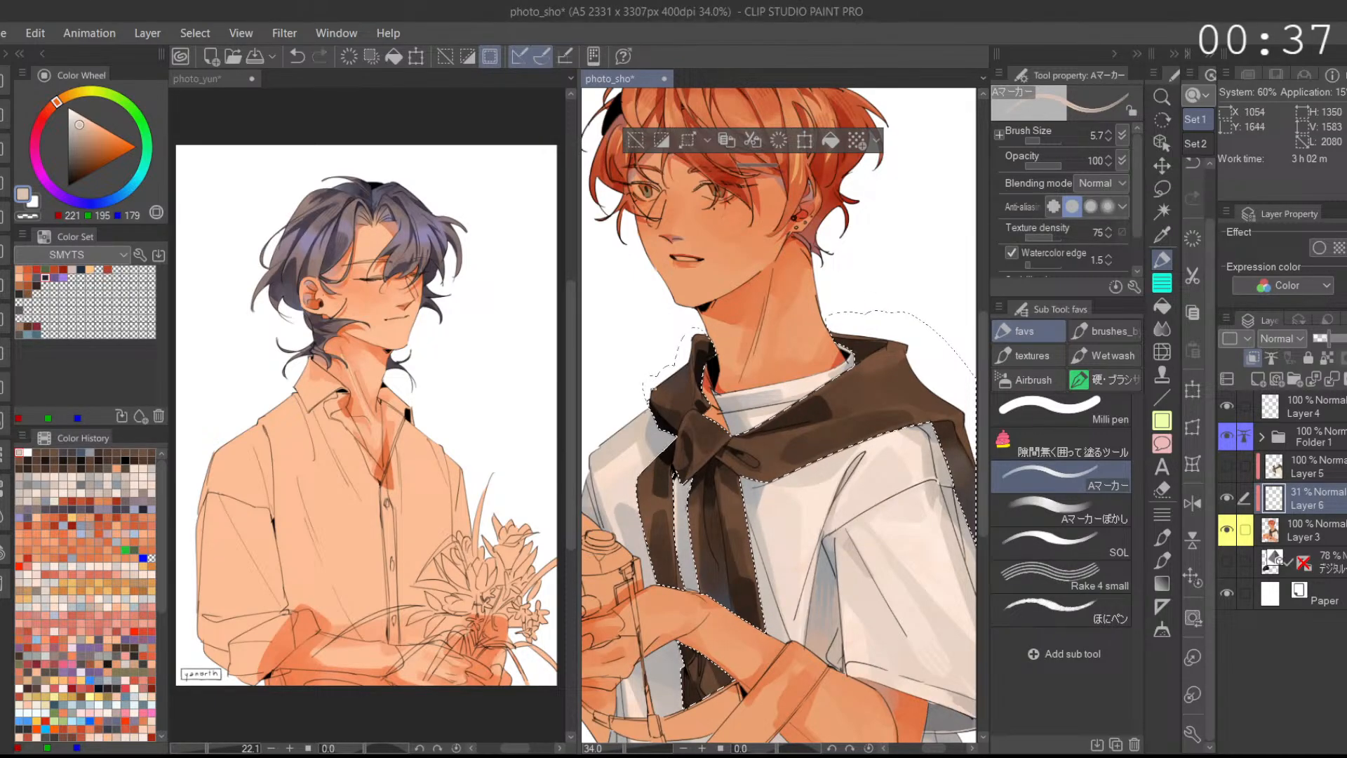
key("ctrl+z")
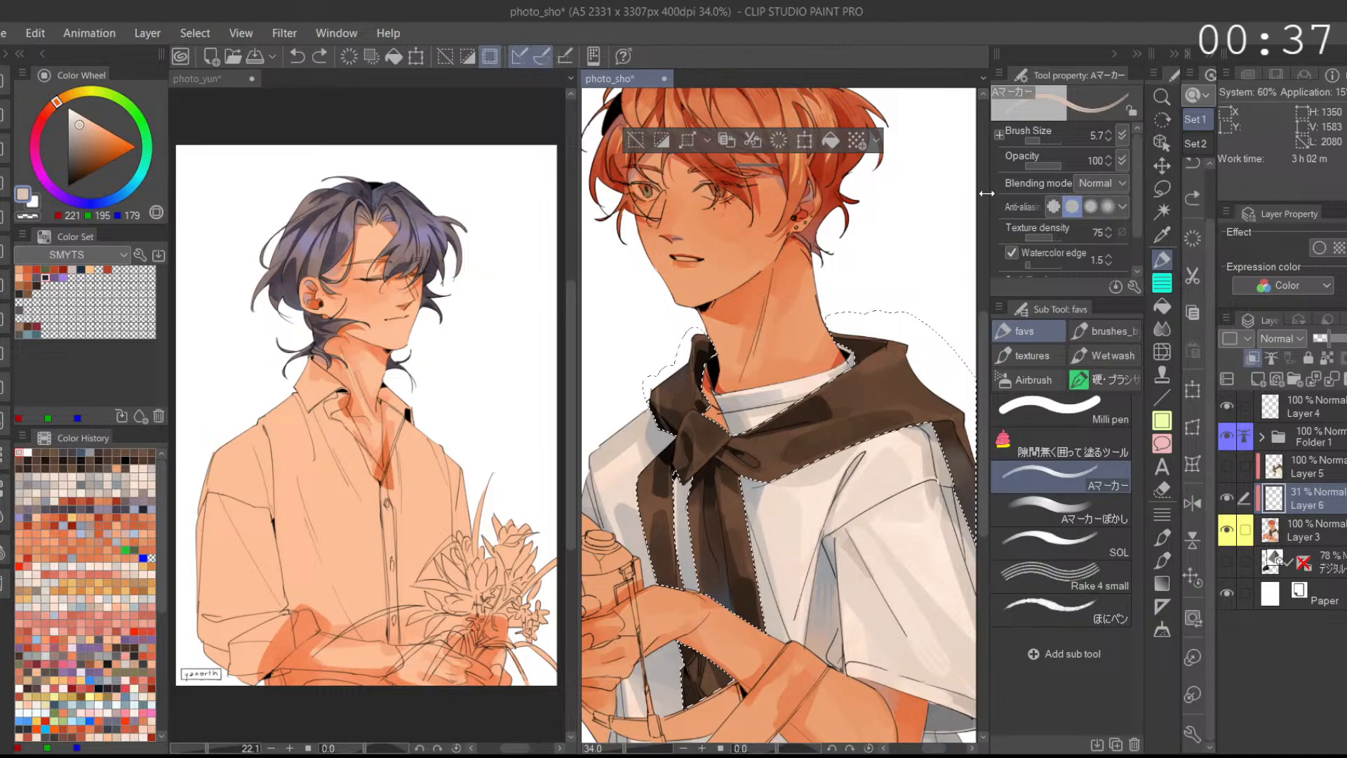
Step: Show the preset brush sizes in a narrow column, and choose white paint with brush size 6
left_click(1036, 141)
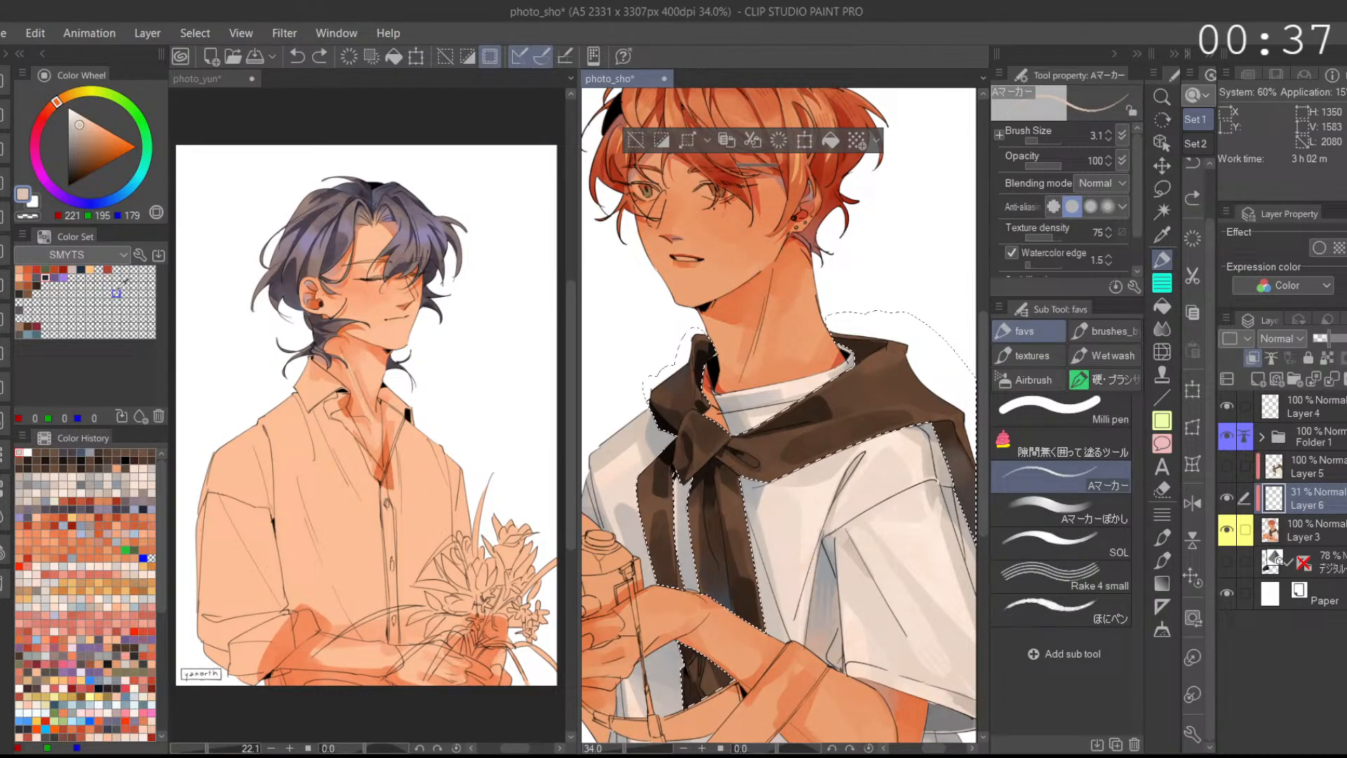
left_click(1, 559)
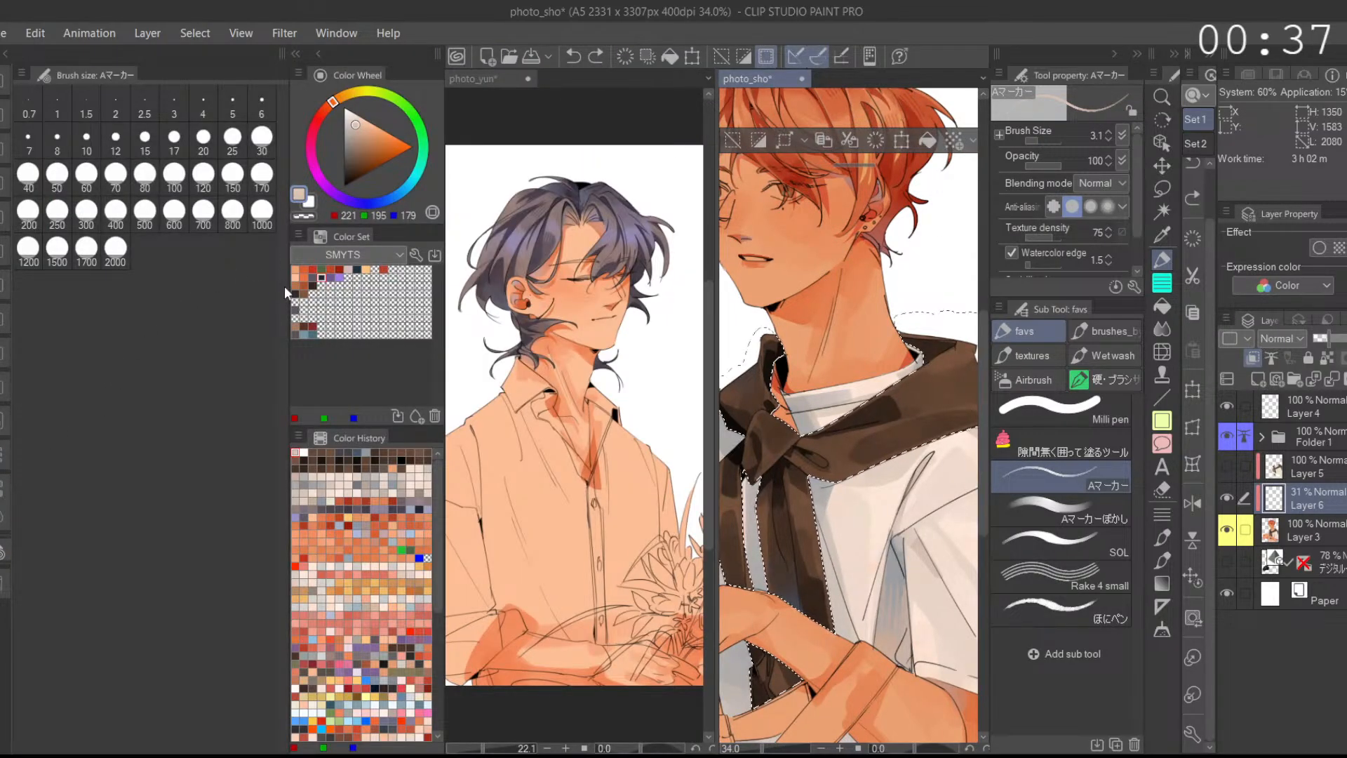
left_click(295, 309)
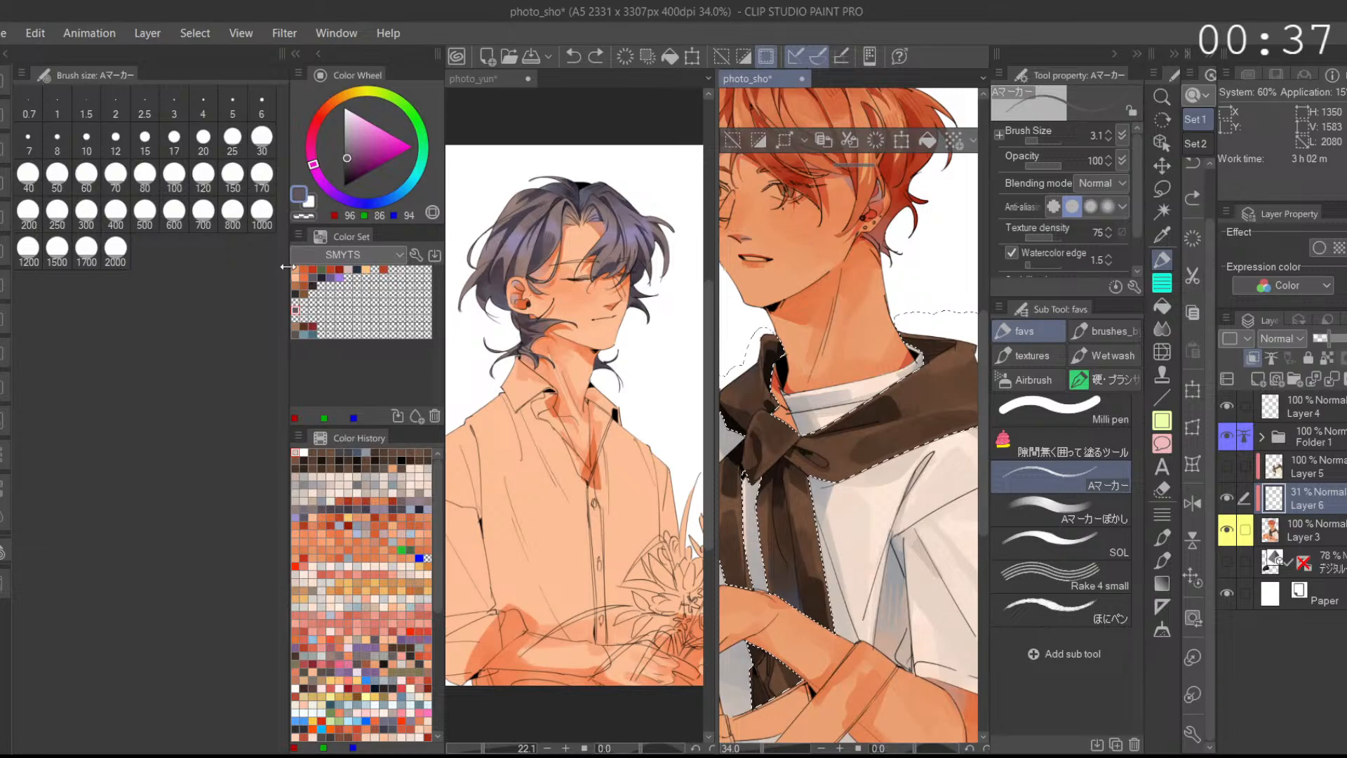
left_click_drag(290, 269, 9, 253)
left_click(109, 107)
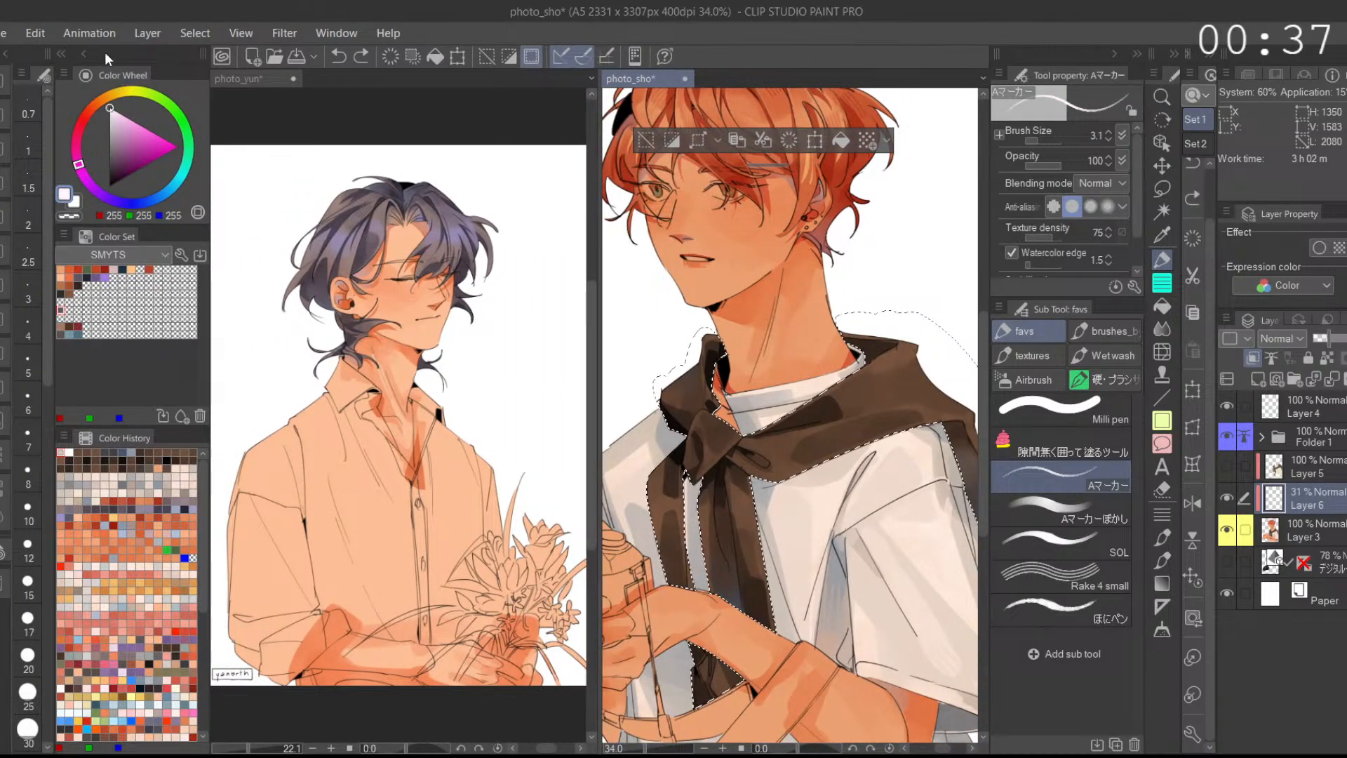
left_click(26, 406)
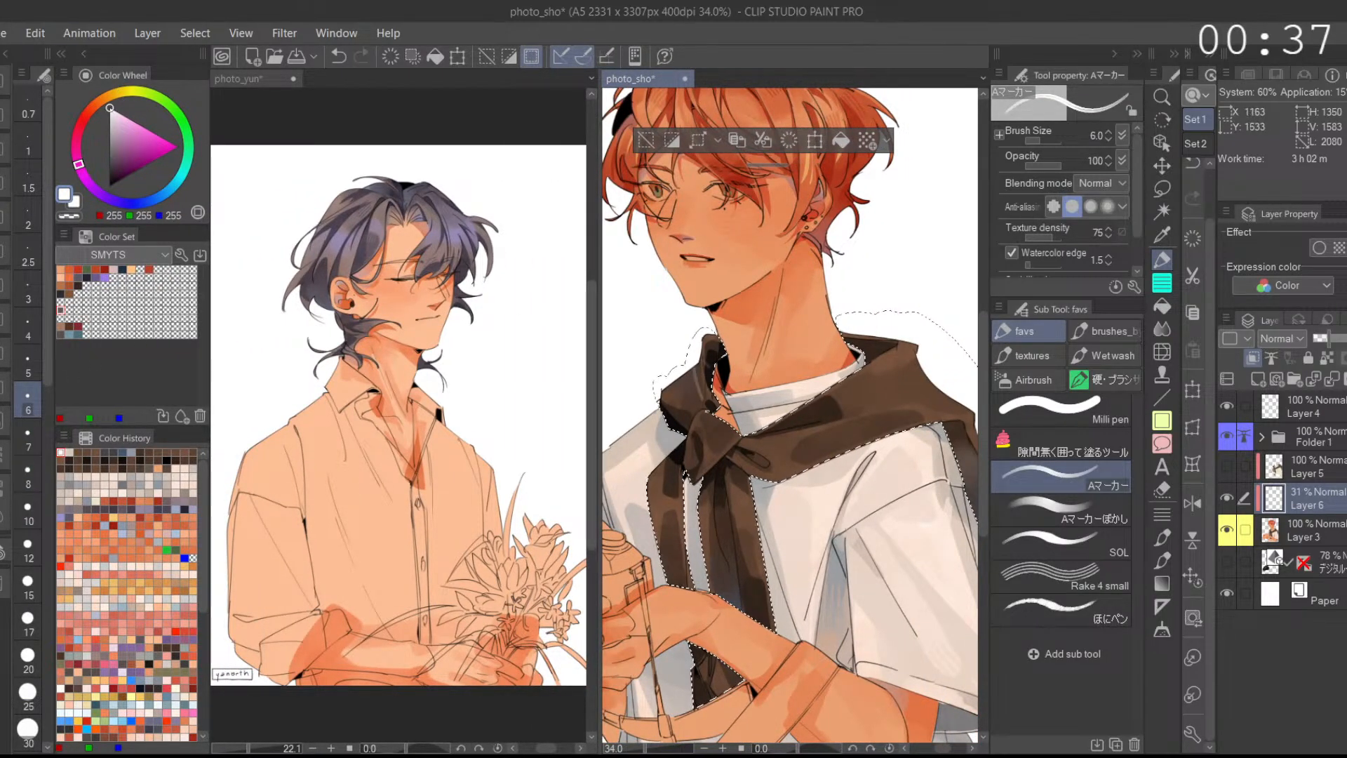
Step: Set the brush opacity to 54 and draw fine white knit stripes along the collar fold and the knot
scroll(673, 398, "up", 2)
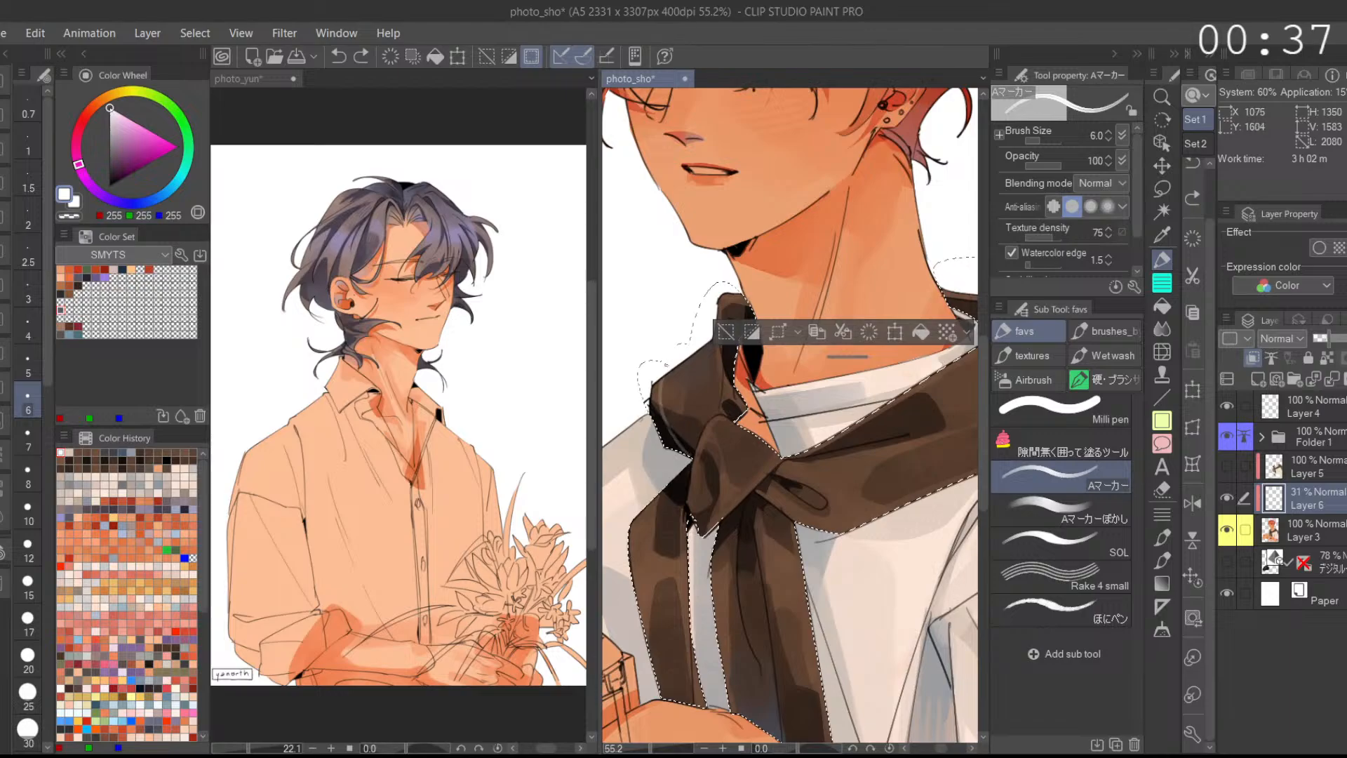
scroll(701, 400, "down", 1)
left_click(1045, 165)
mouse_move(663, 450)
left_mouse_down()
mouse_move(691, 483)
mouse_move(681, 421)
left_mouse_up()
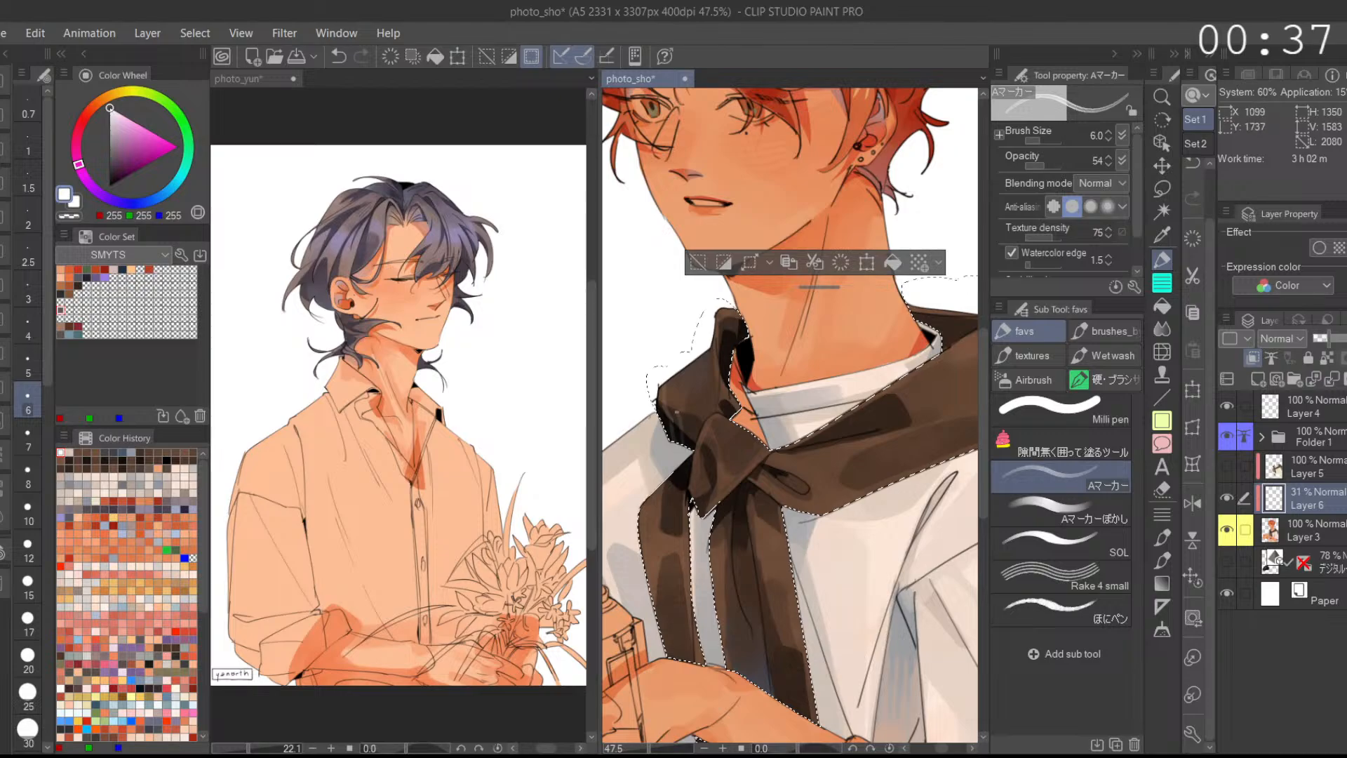
left_click_drag(700, 433, 693, 370)
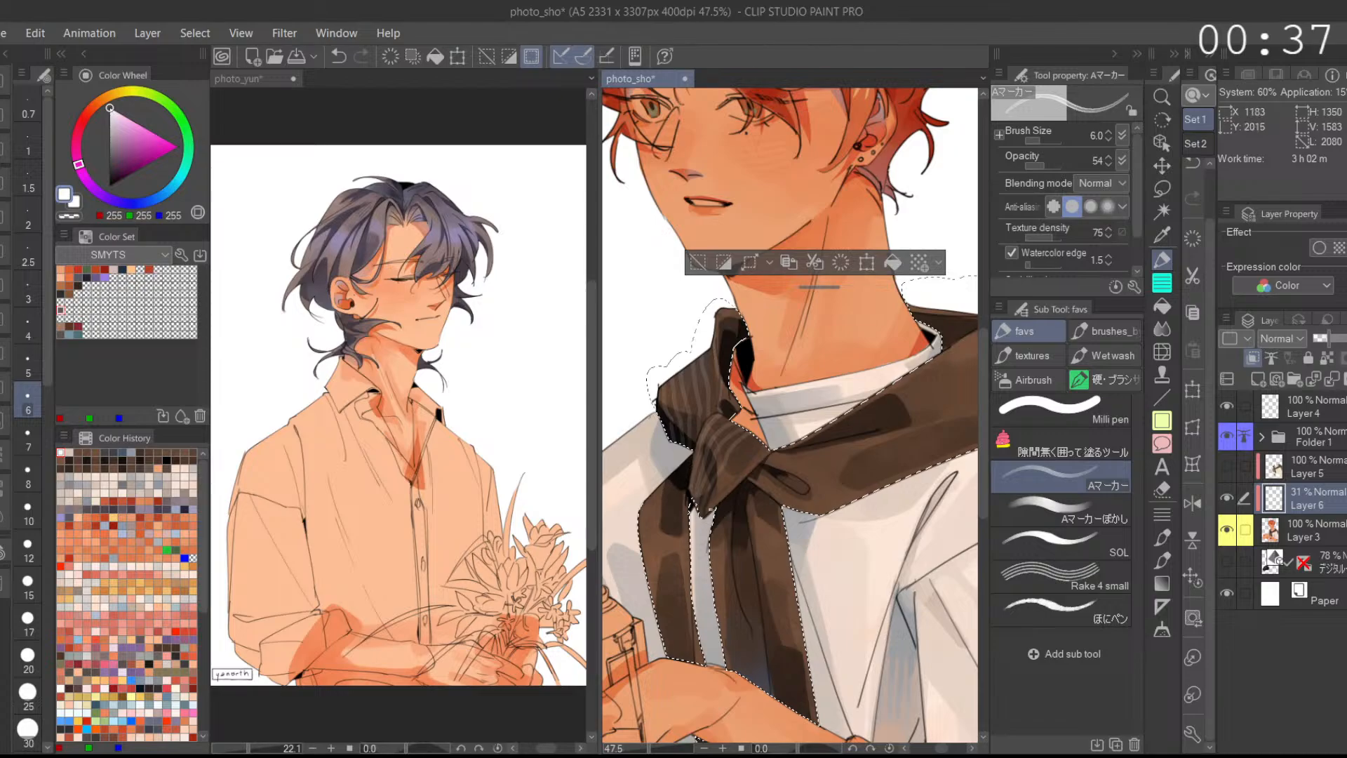
left_click_drag(726, 487, 761, 445)
Step: Draw fine white lengthwise stripes down the narrow hanging strip nearest the camera, redoing the misplaced strokes
left_click_drag(756, 509, 785, 348)
left_click_drag(682, 335, 710, 498)
key("ctrl+z")
mouse_move(681, 338)
left_mouse_down()
mouse_move(705, 531)
mouse_move(678, 399)
mouse_move(674, 358)
mouse_move(710, 512)
mouse_move(681, 336)
left_mouse_up()
key("ctrl+z")
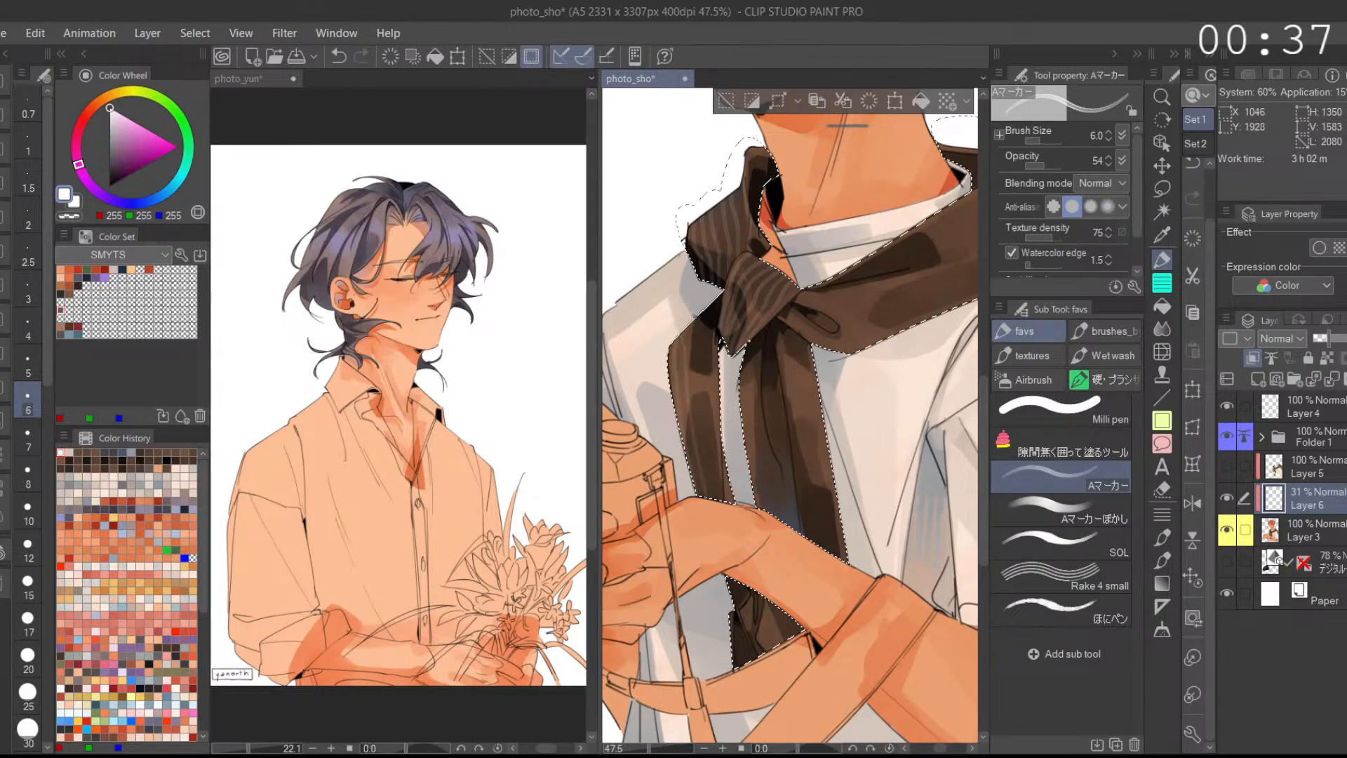
left_click_drag(722, 494, 718, 303)
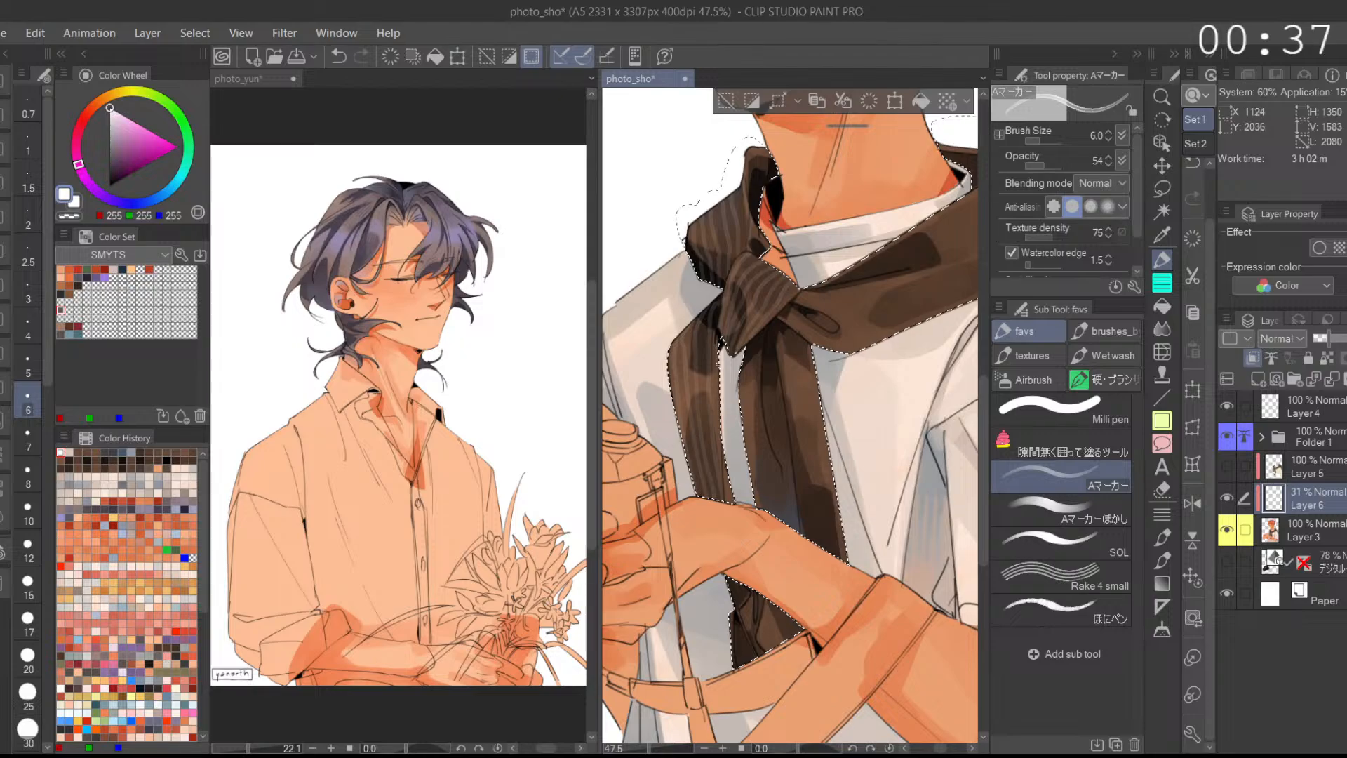
Step: Draw fine white lengthwise stripes down the wide hanging strip directly below the knot
left_click_drag(778, 471, 761, 401)
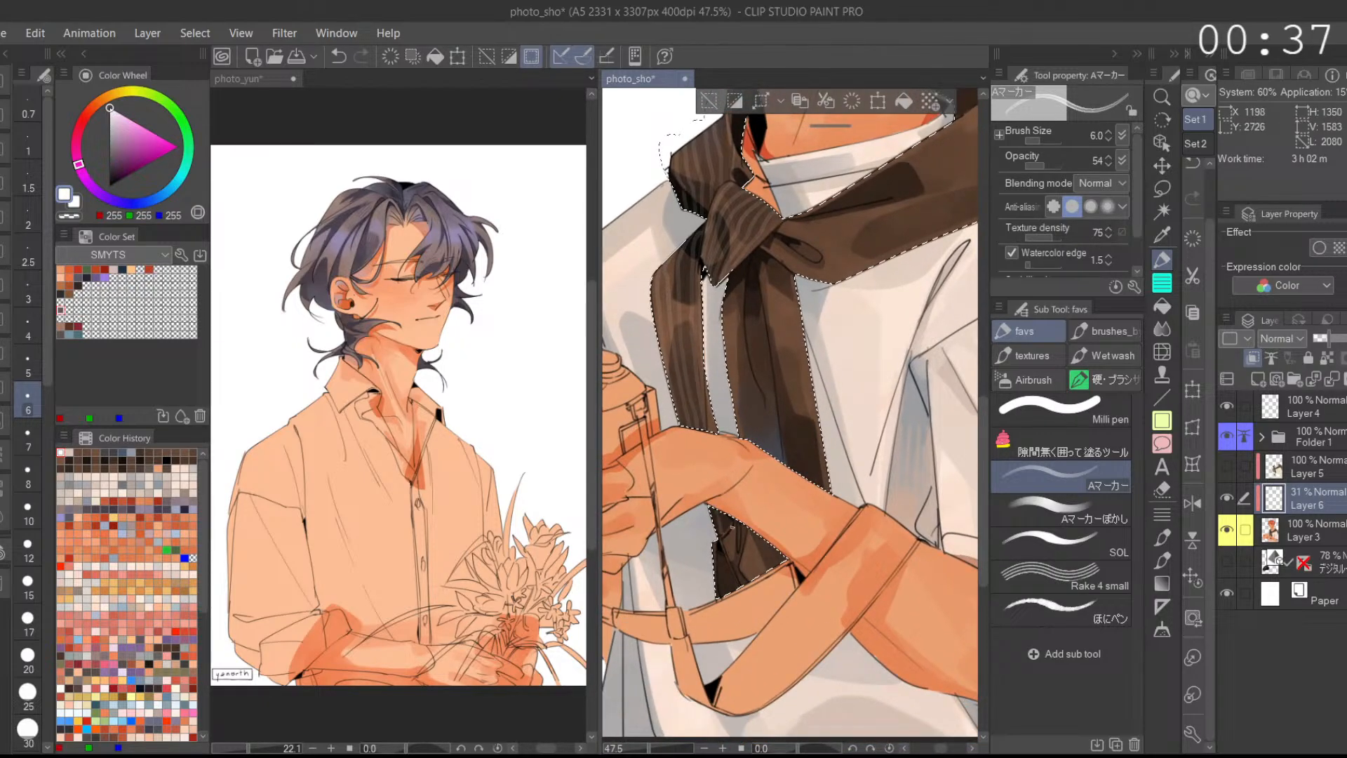
left_click_drag(765, 498, 752, 564)
mouse_move(728, 332)
left_mouse_down()
mouse_move(716, 406)
mouse_move(748, 536)
mouse_move(730, 436)
mouse_move(735, 321)
left_mouse_up()
left_click_drag(742, 481, 734, 436)
mouse_move(747, 314)
left_mouse_down()
mouse_move(737, 379)
mouse_move(768, 525)
left_mouse_up()
left_click_drag(753, 315, 785, 537)
left_click_drag(760, 323, 794, 538)
mouse_move(767, 332)
left_mouse_down()
mouse_move(799, 524)
mouse_move(779, 486)
mouse_move(734, 532)
left_mouse_up()
mouse_move(783, 359)
left_mouse_down()
mouse_move(700, 514)
mouse_move(671, 511)
left_mouse_up()
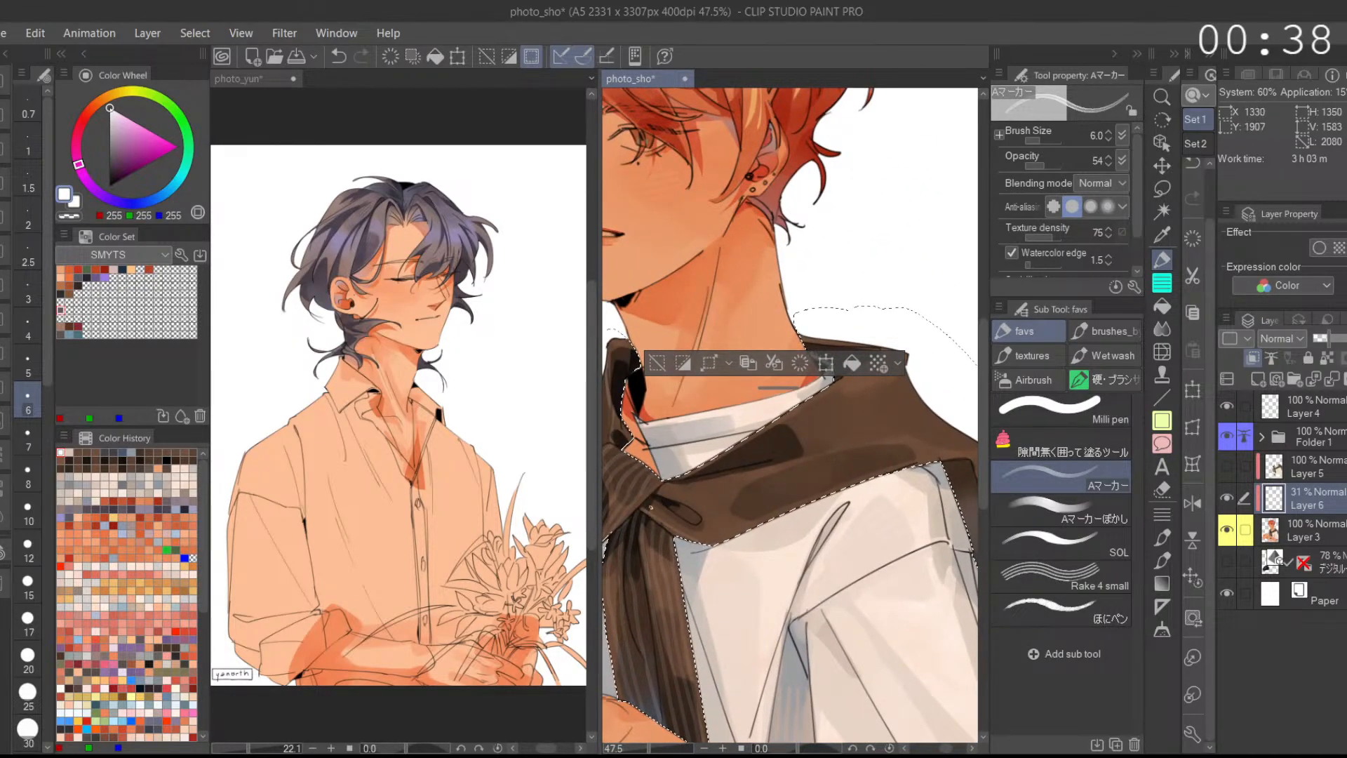
Step: Draw fine white knit stripes lengthwise across the sweater part draped over the shoulder, redoing the misplaced strokes
key("ctrl+z")
left_click_drag(733, 515, 919, 454)
mouse_move(680, 496)
left_mouse_down()
mouse_move(871, 456)
mouse_move(838, 451)
mouse_move(878, 477)
mouse_move(907, 426)
left_mouse_up()
key("ctrl+z")
left_click_drag(742, 472, 905, 418)
left_click_drag(742, 457, 889, 406)
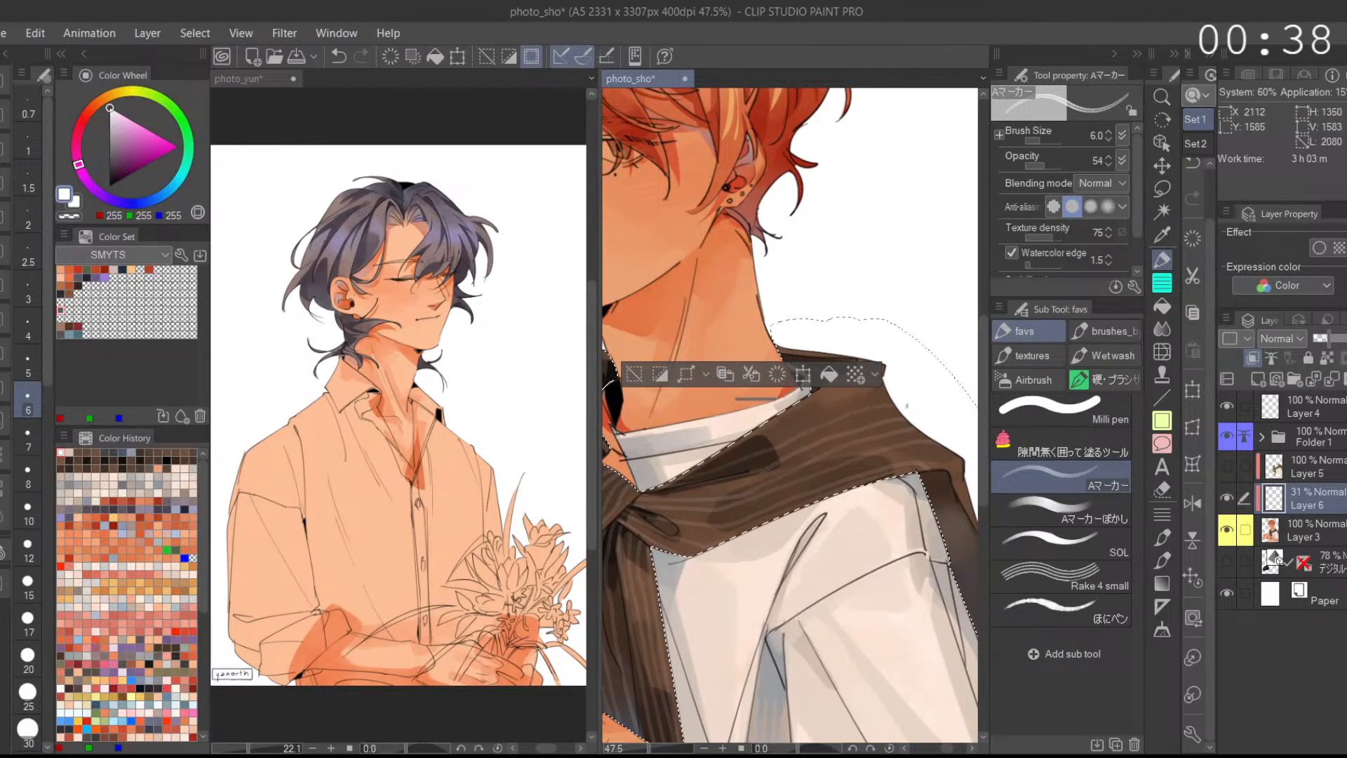
left_click_drag(752, 444, 789, 427)
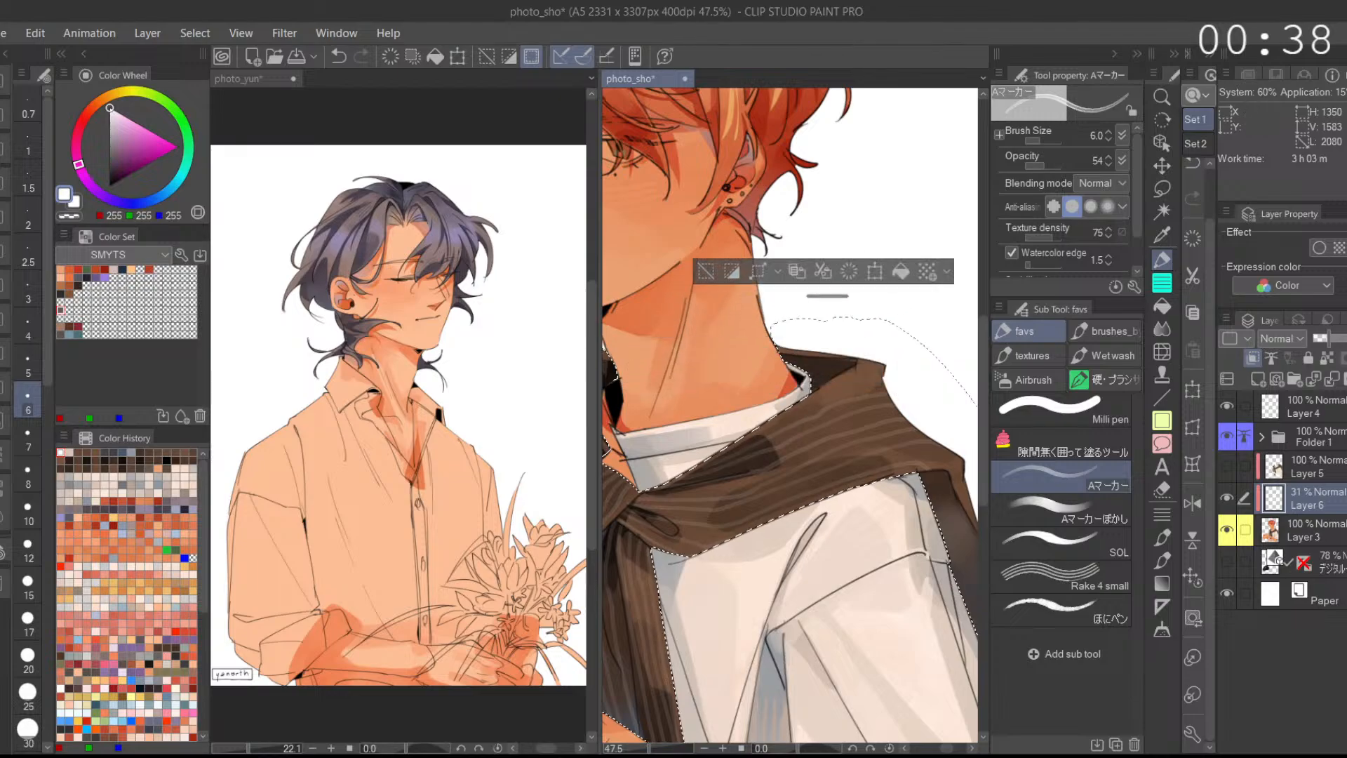
key("ctrl+z")
left_click_drag(779, 424, 867, 395)
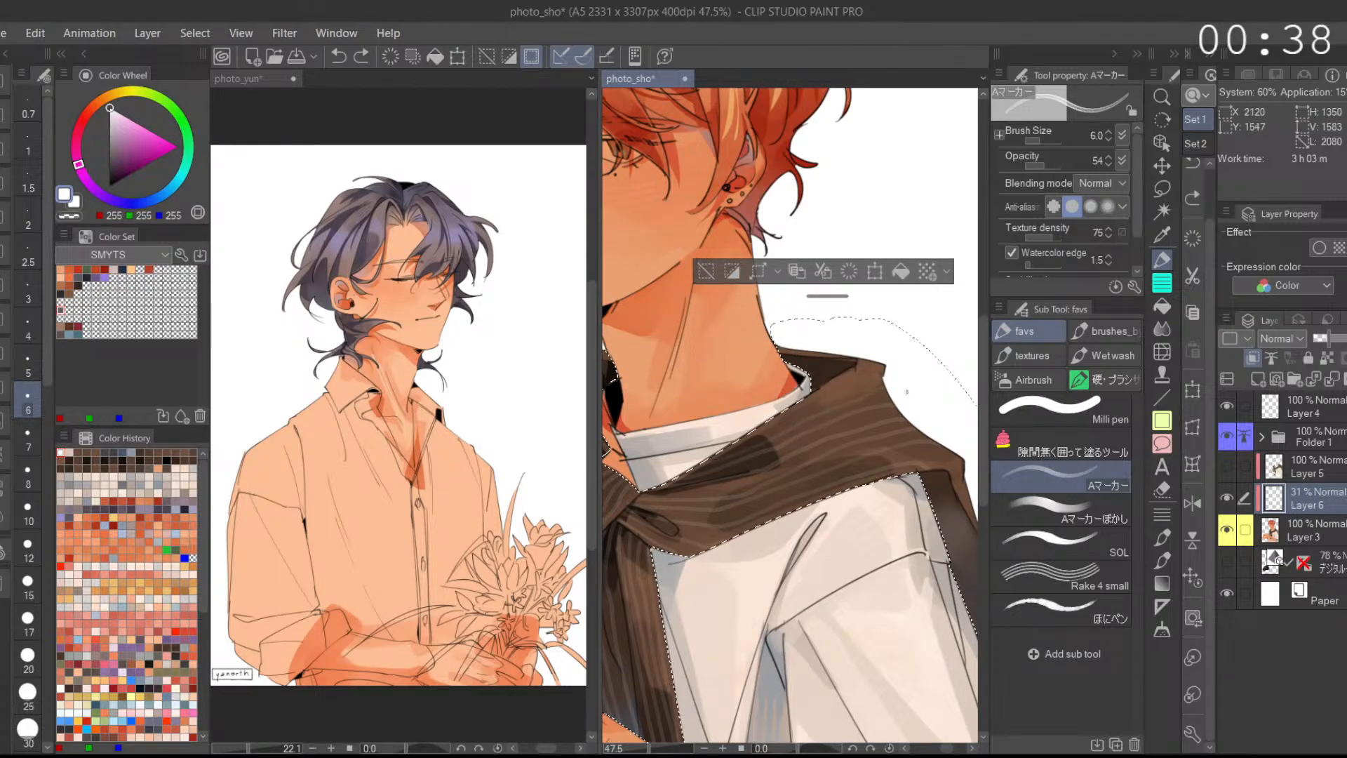
Step: Draw fine white stripes on the sweater part falling behind the far shoulder, undoing the misplaced strokes
left_click_drag(940, 533, 898, 484)
key("ctrl+z")
key("ctrl+y")
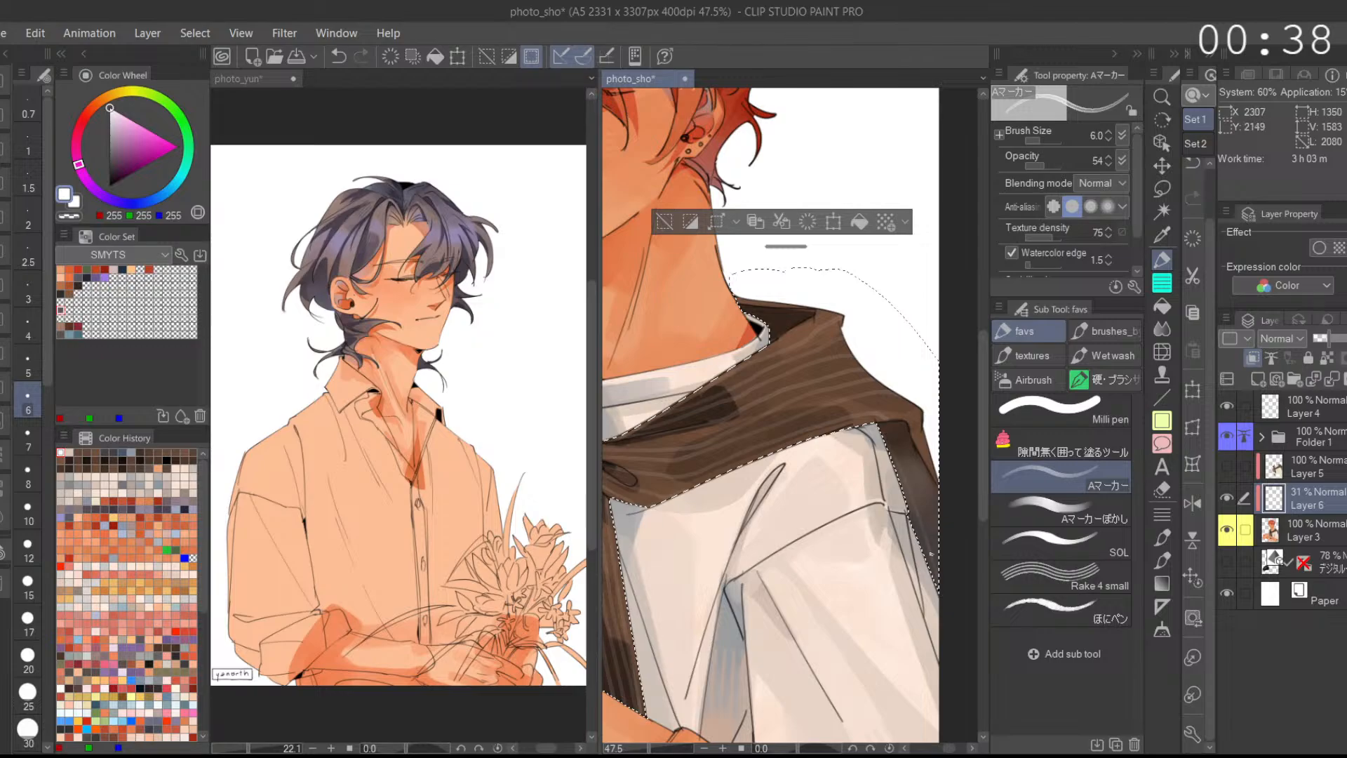
key("ctrl+z")
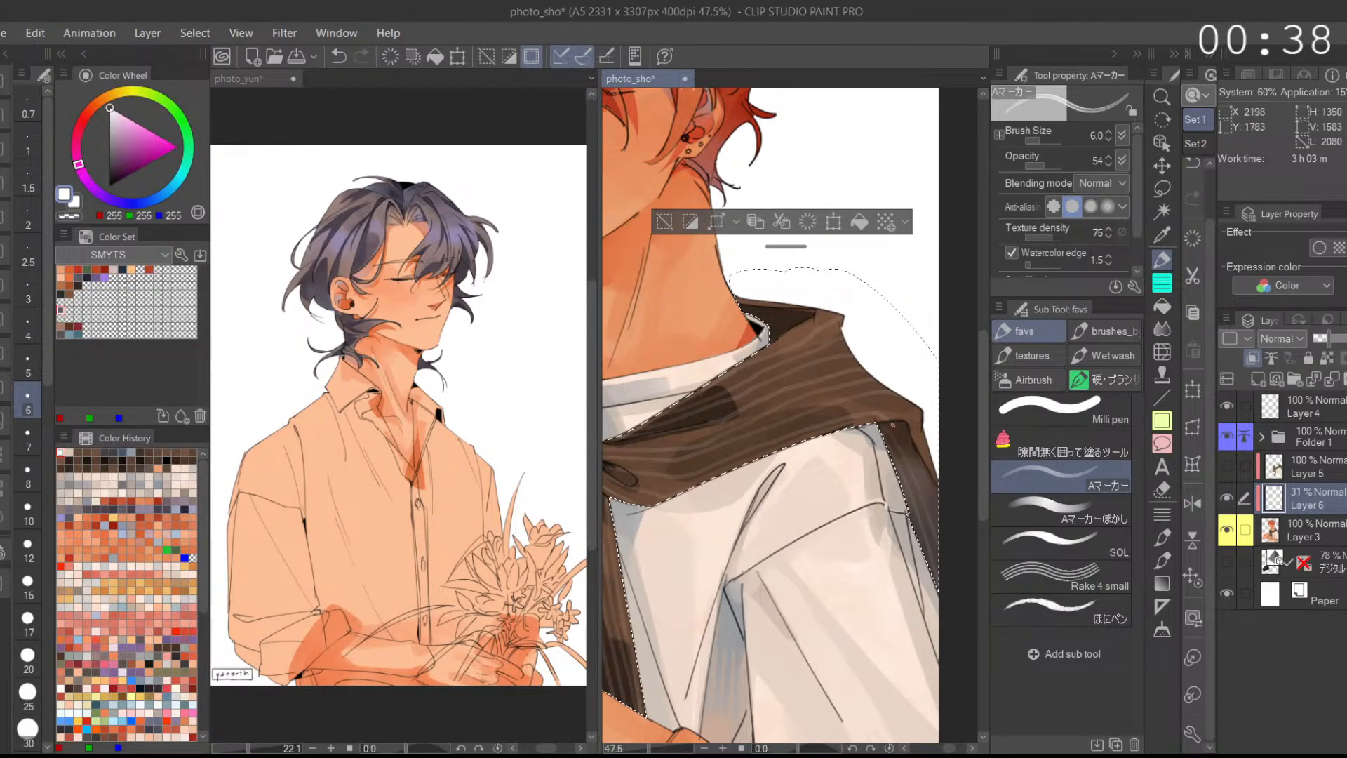
left_click_drag(955, 516, 887, 501)
key("ctrl+z")
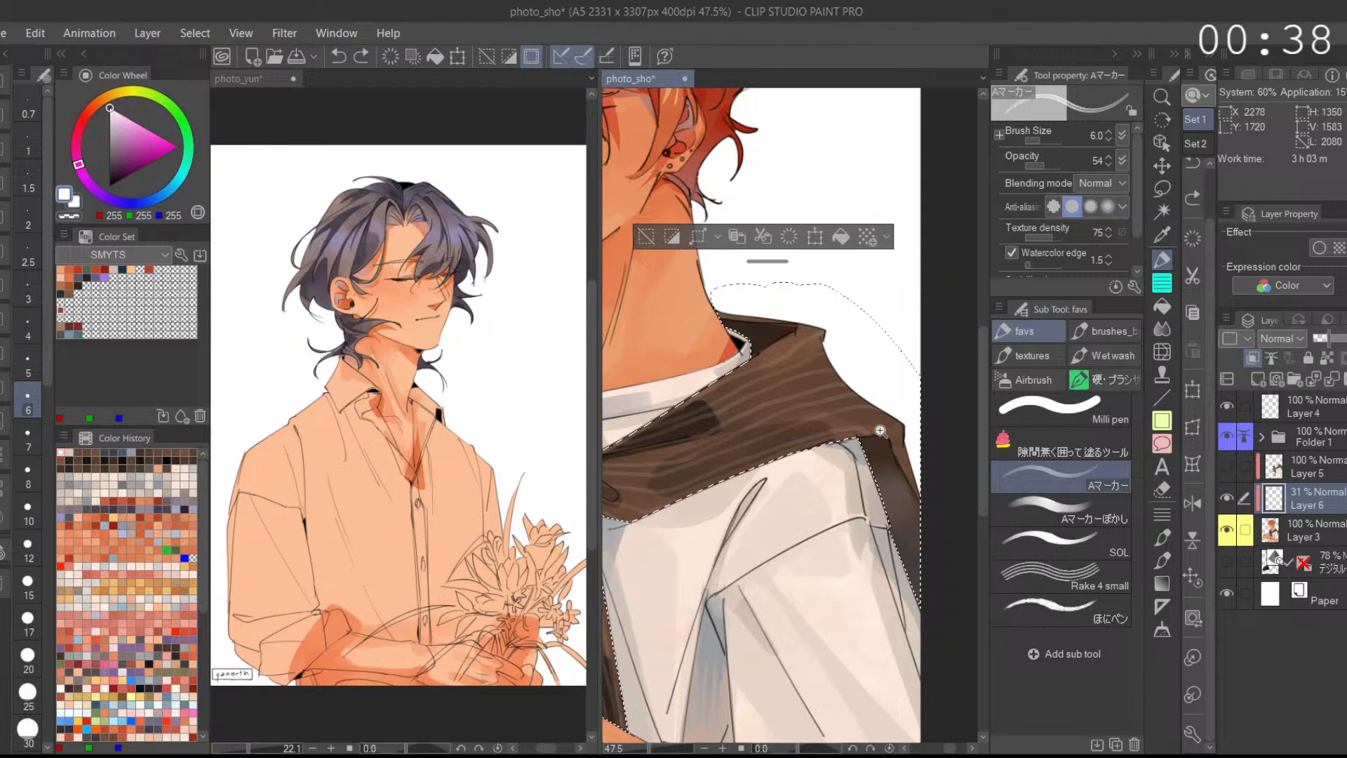
left_click_drag(850, 425, 904, 433)
key("ctrl+z")
Step: Hide and show the stripe layer to compare the whole sweater with and without the knit stripes
scroll(920, 419, "down", 4)
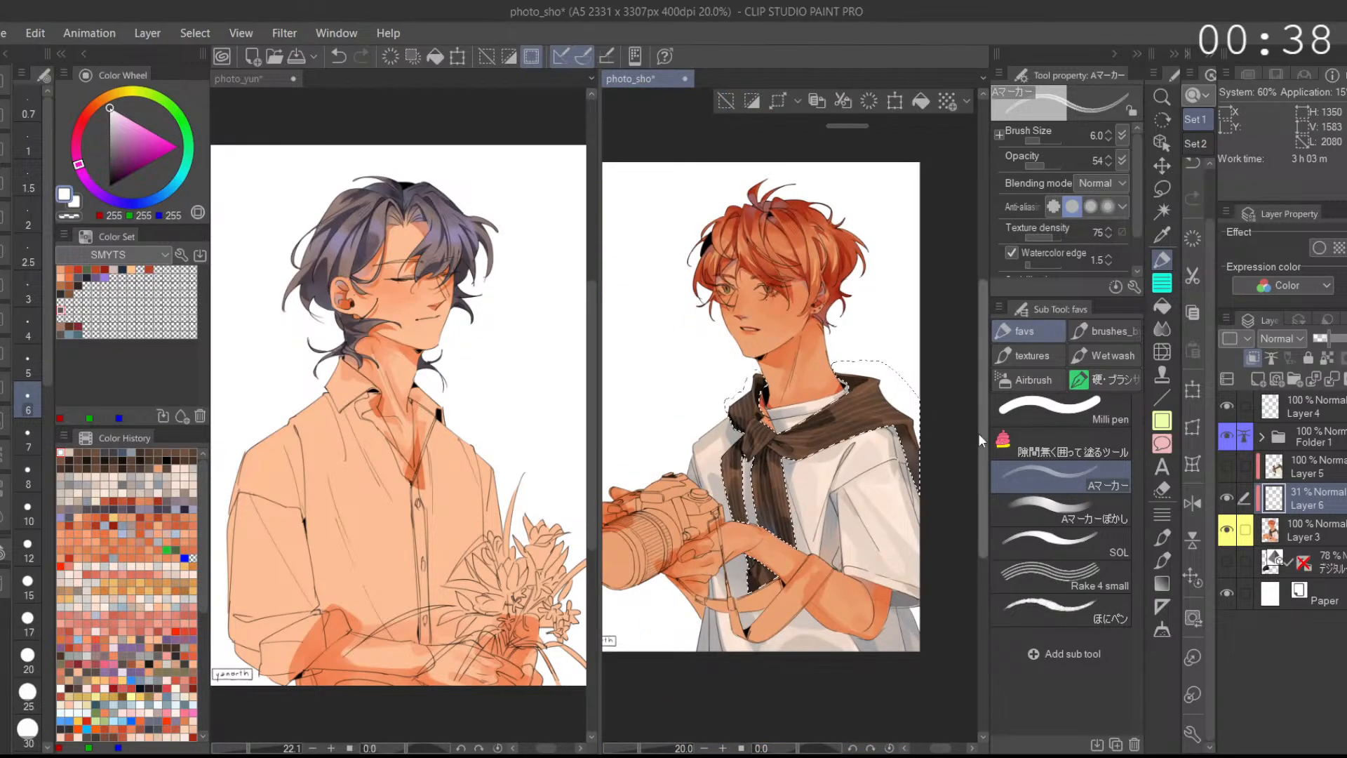
scroll(905, 509, "up", 4)
scroll(905, 508, "down", 4)
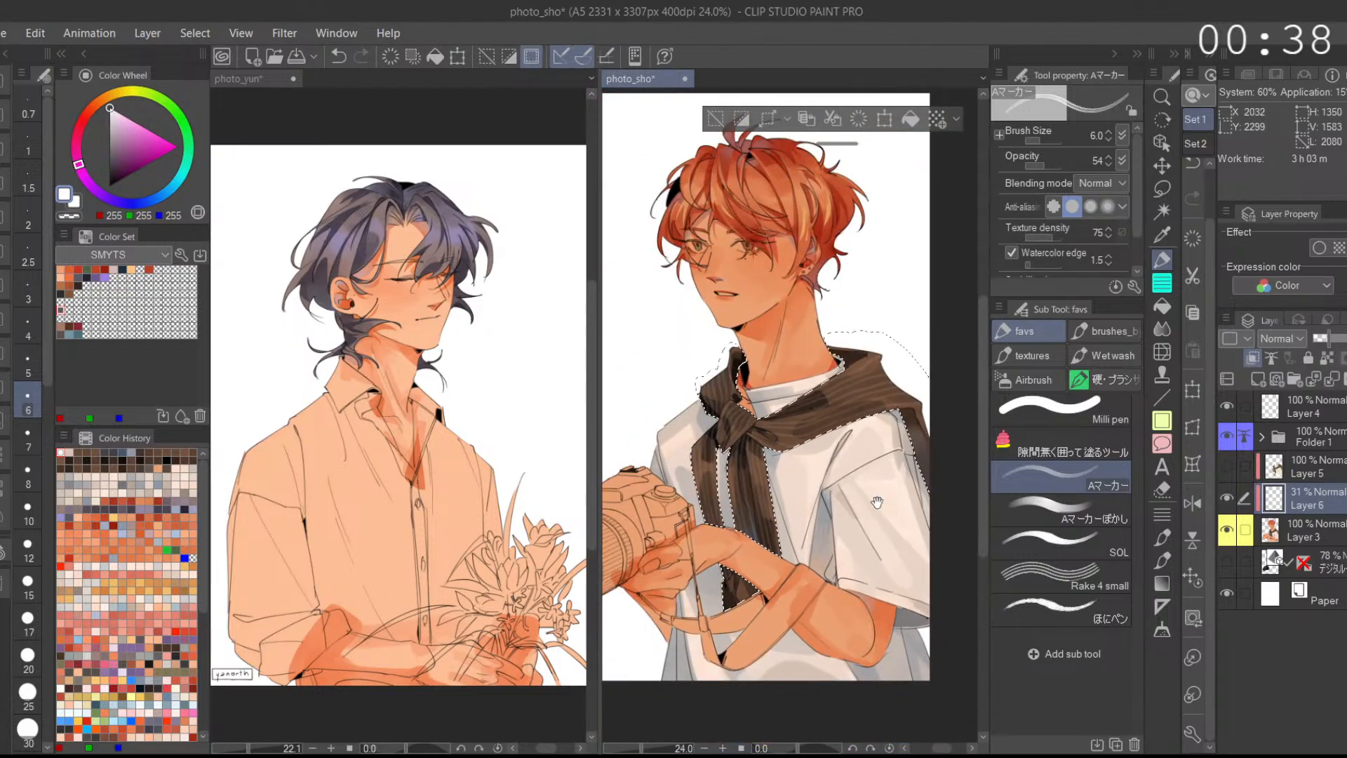
scroll(905, 508, "down", 1)
left_click(1226, 500)
left_click(1226, 499)
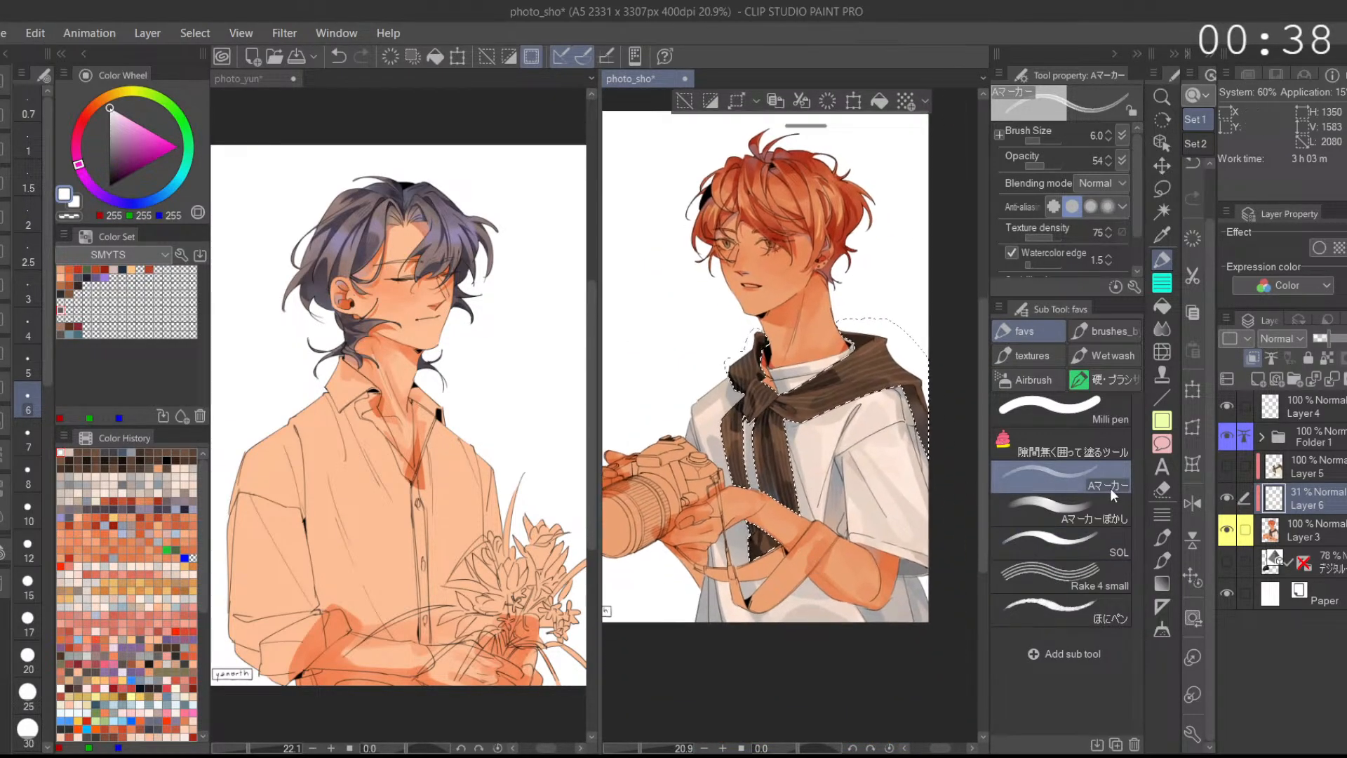
Step: Soften the knit stripes on the knot and the shoulder drape with the Aマーカーぼかし blending brush at size 64.4
left_click(1096, 509)
scroll(799, 477, "up", 4)
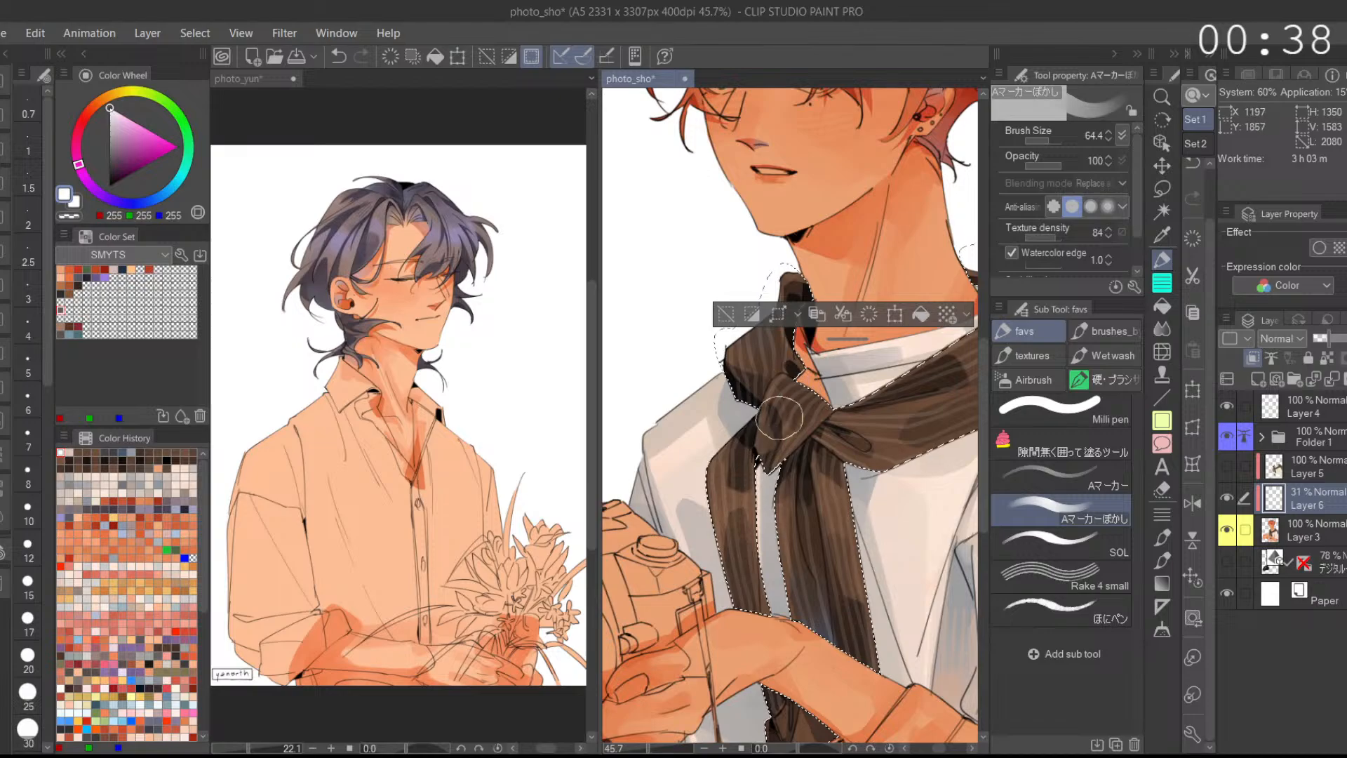
scroll(772, 398, "down", 1)
left_click_drag(952, 432, 855, 385)
scroll(854, 386, "down", 2)
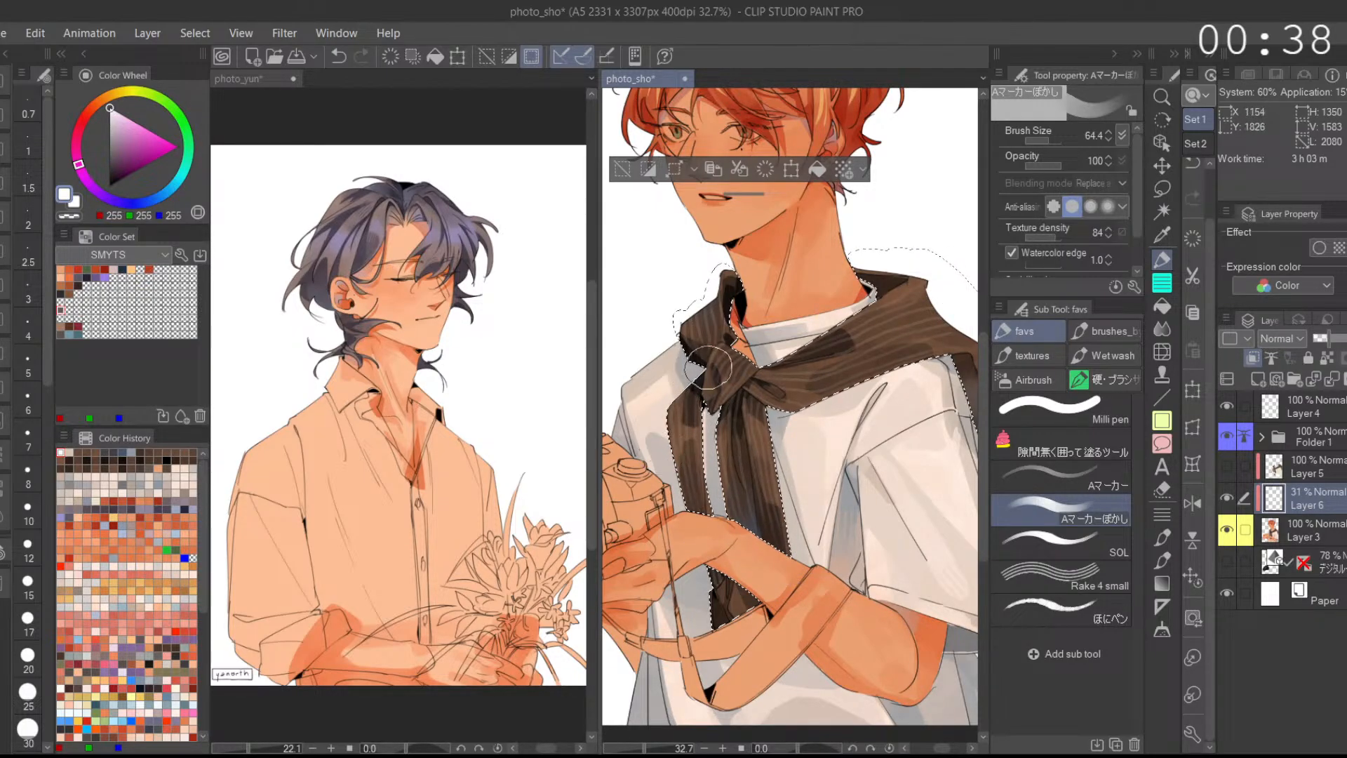
scroll(751, 351, "down", 1)
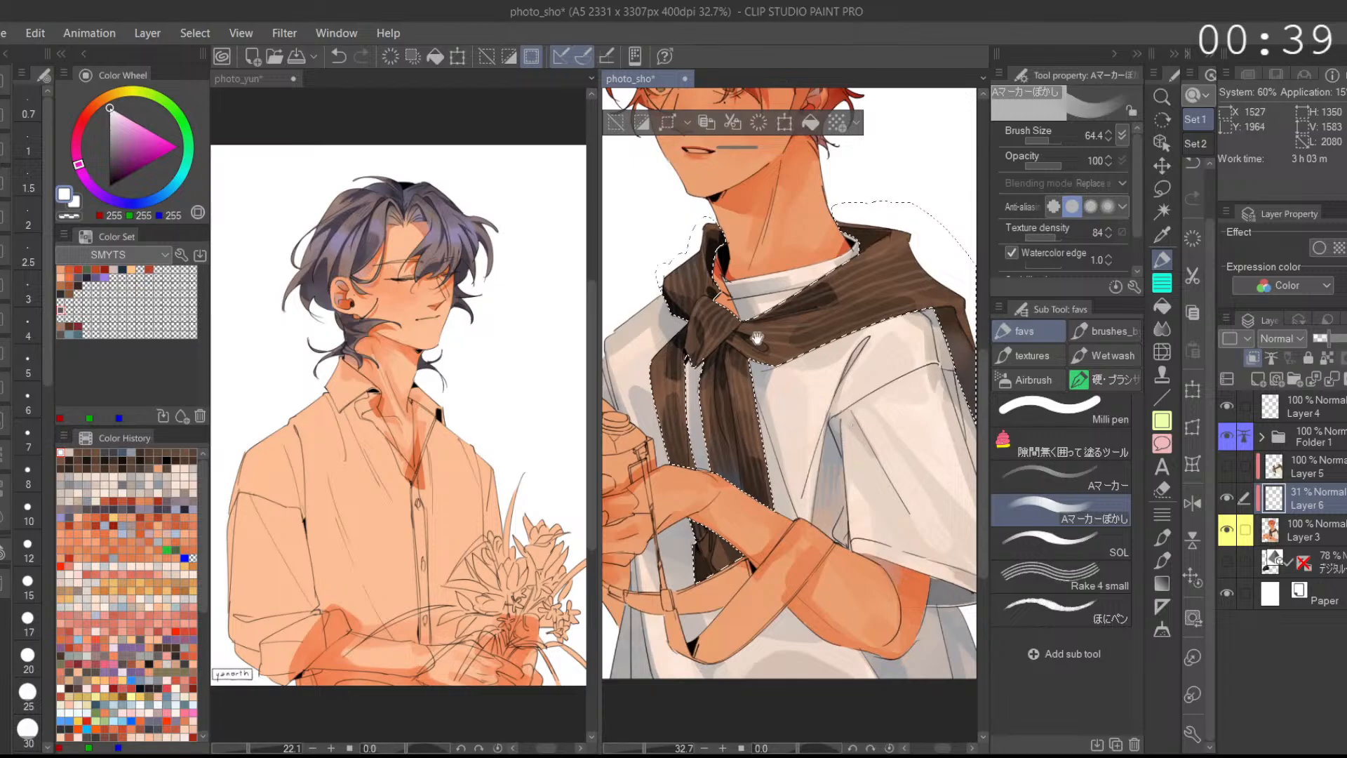
scroll(806, 295, "down", 1)
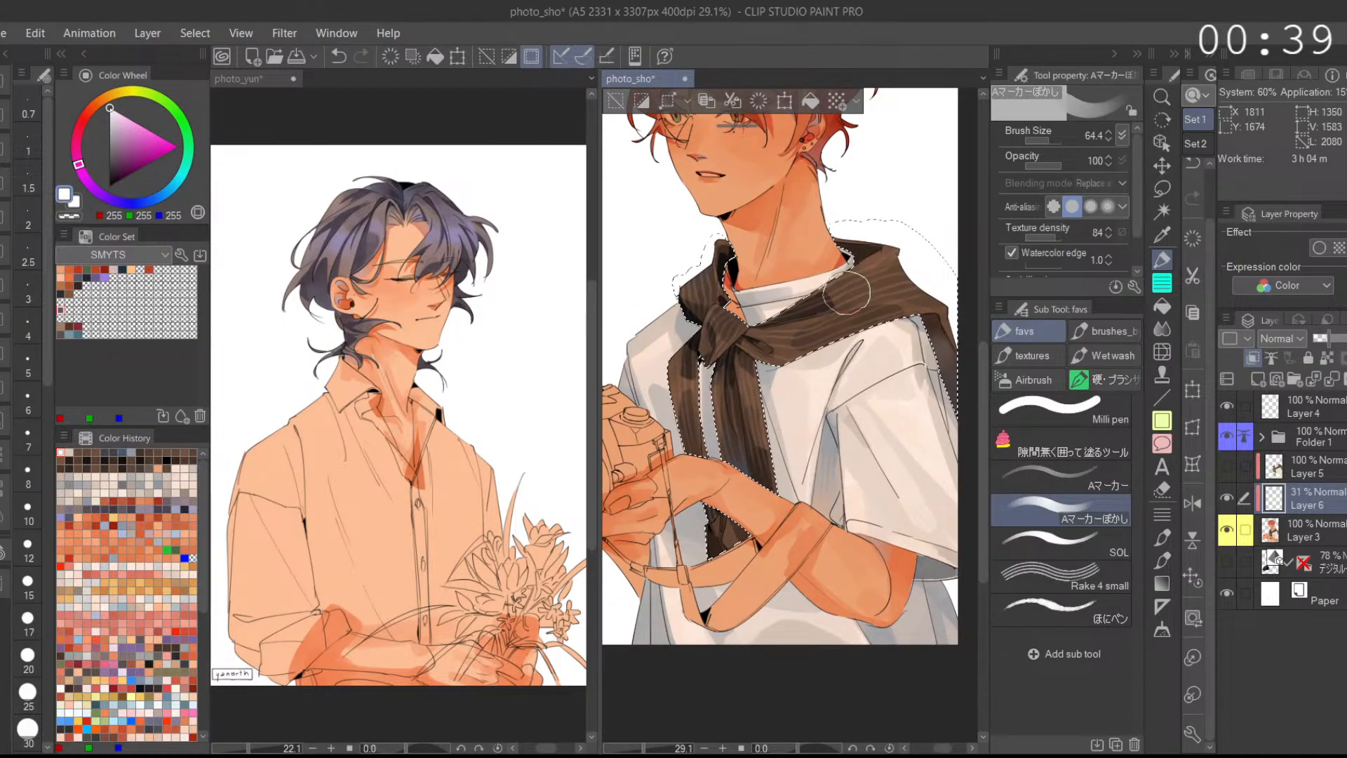
Step: Merge the stripe layer into Layer 3 and fit the whole illustration in view
left_click_drag(890, 497, 860, 518)
key("ctrl+e")
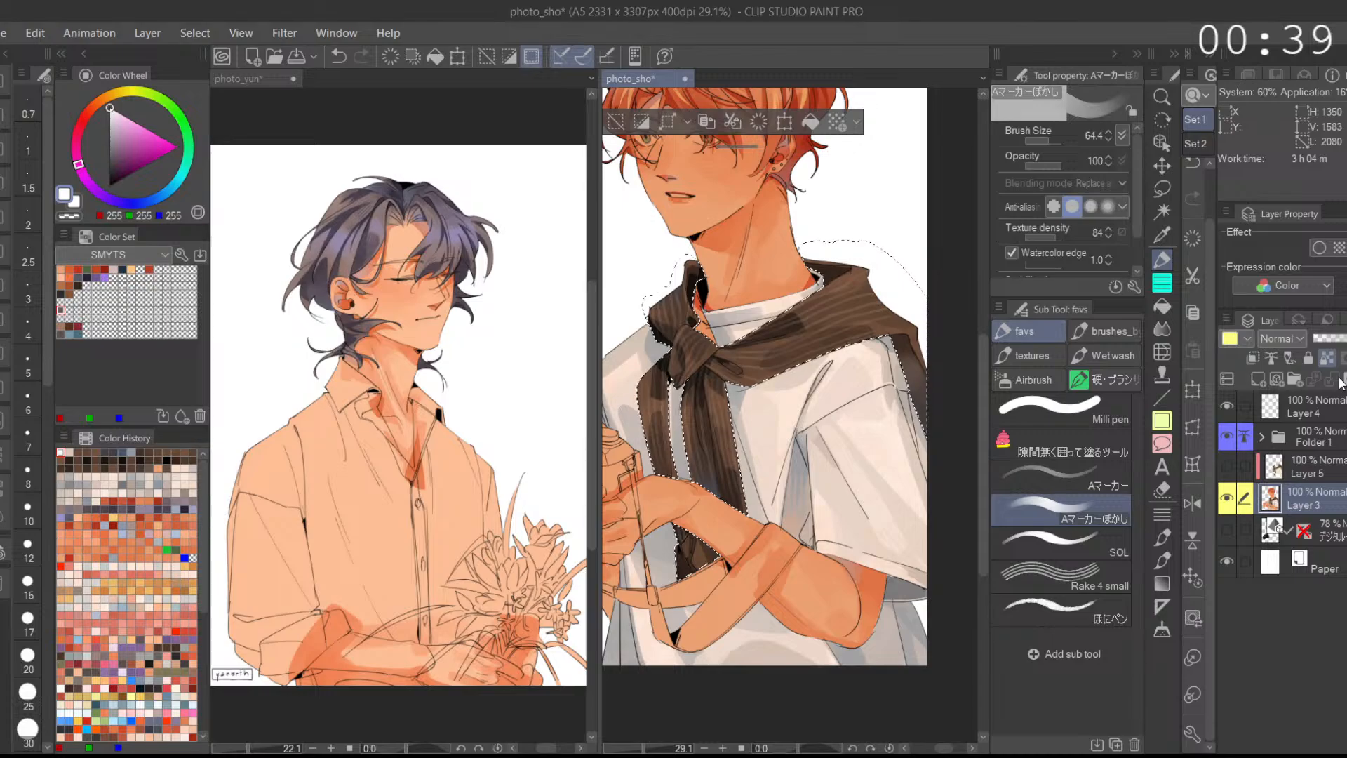
key("ctrl+0")
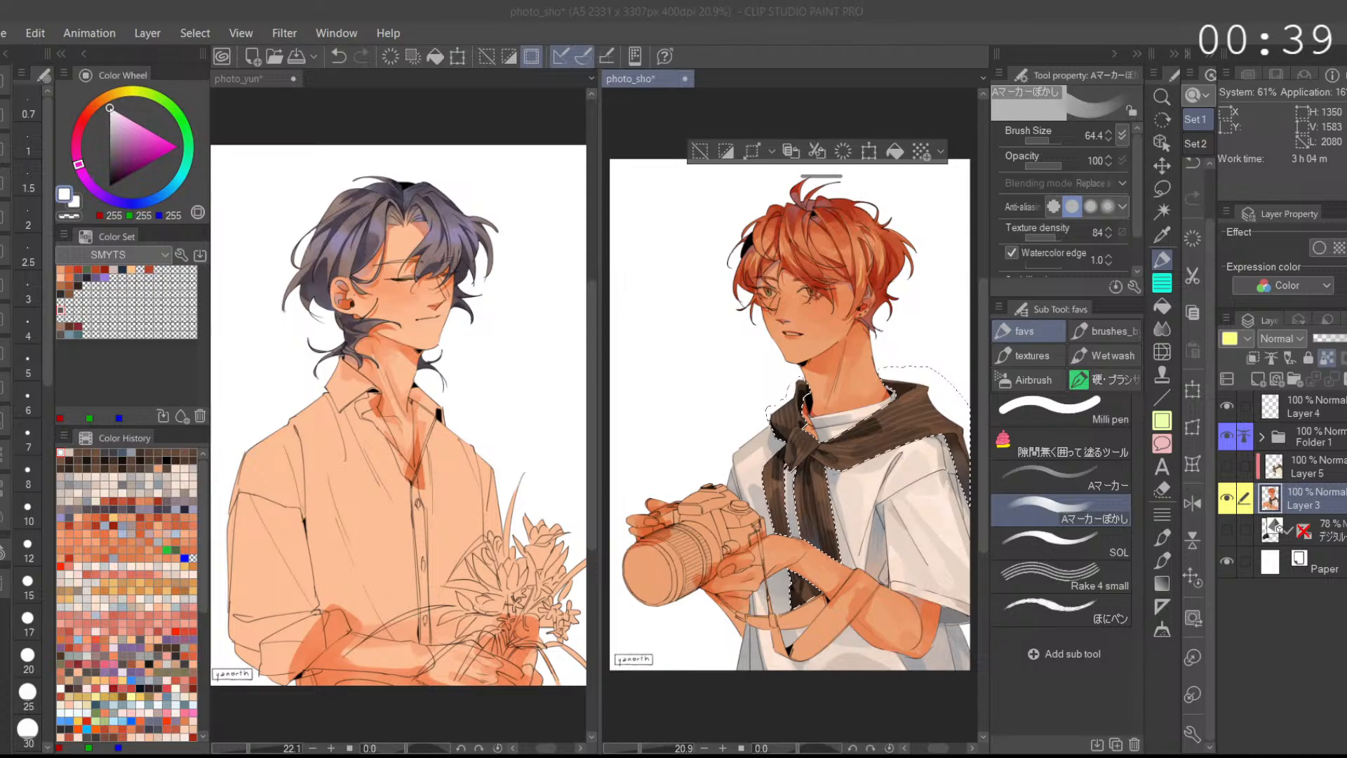
Step: Show Layer 5 briefly to check the flat clothing colours, hide it again, and make Layer 3 active
left_click(1226, 465)
left_click(1286, 477)
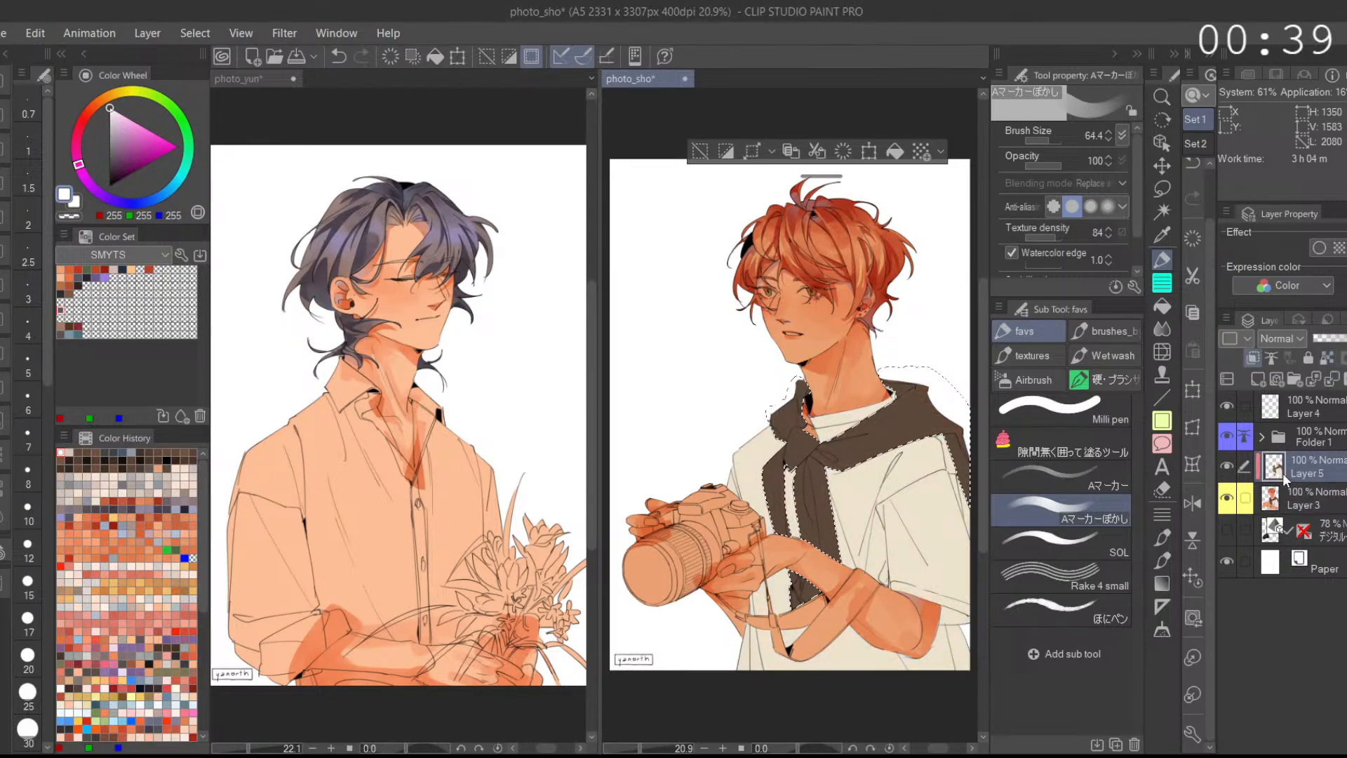
left_click(1226, 465)
left_click(1296, 503)
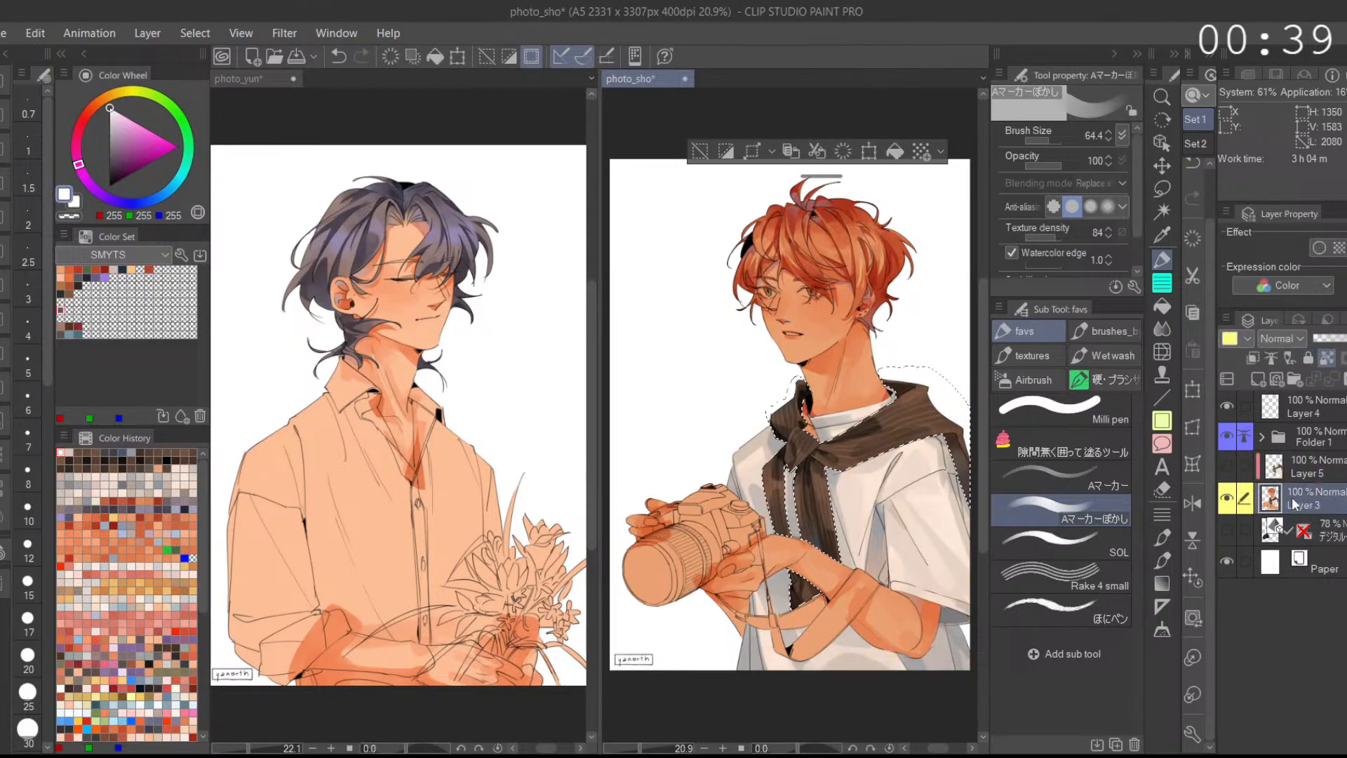
Step: Select the Soft airbrush and set its brush size to 265
left_click(1104, 472)
left_click(1161, 285)
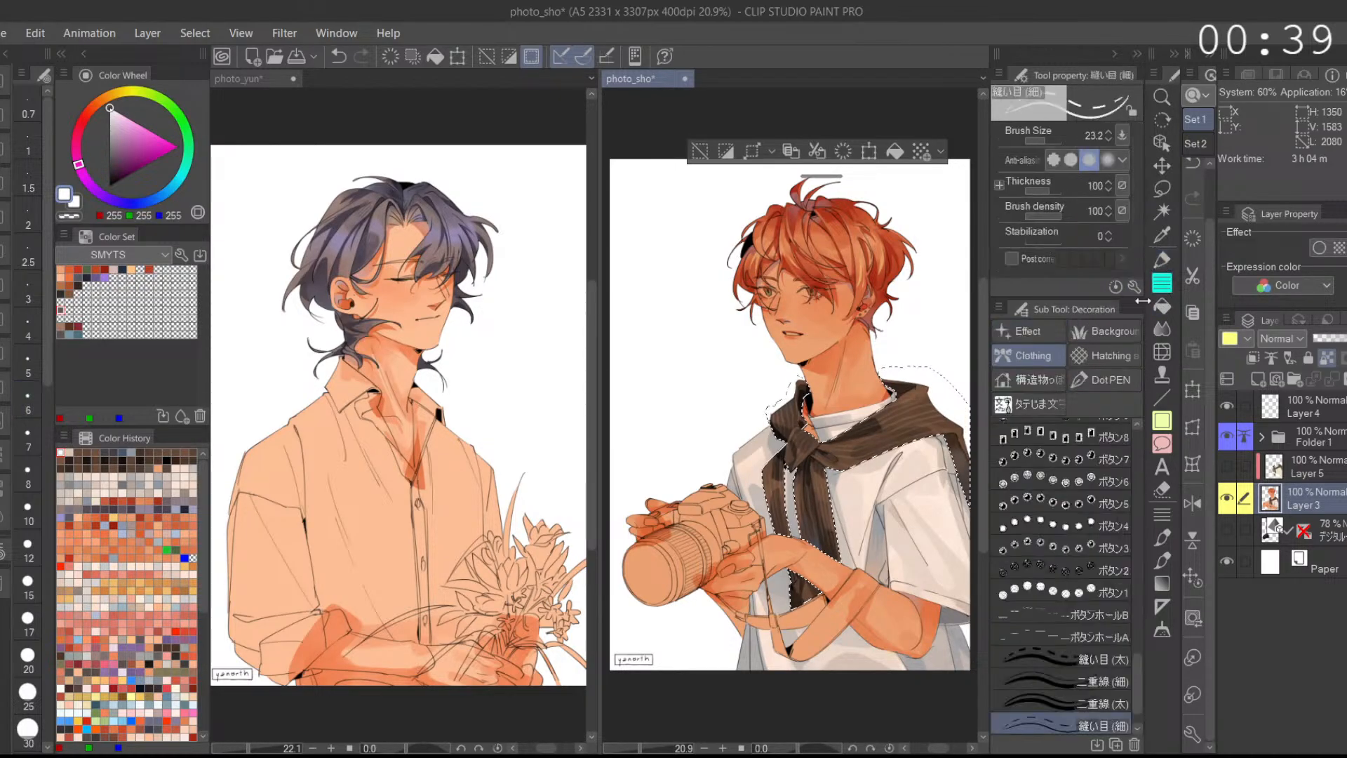
left_click(1161, 260)
left_click(1028, 379)
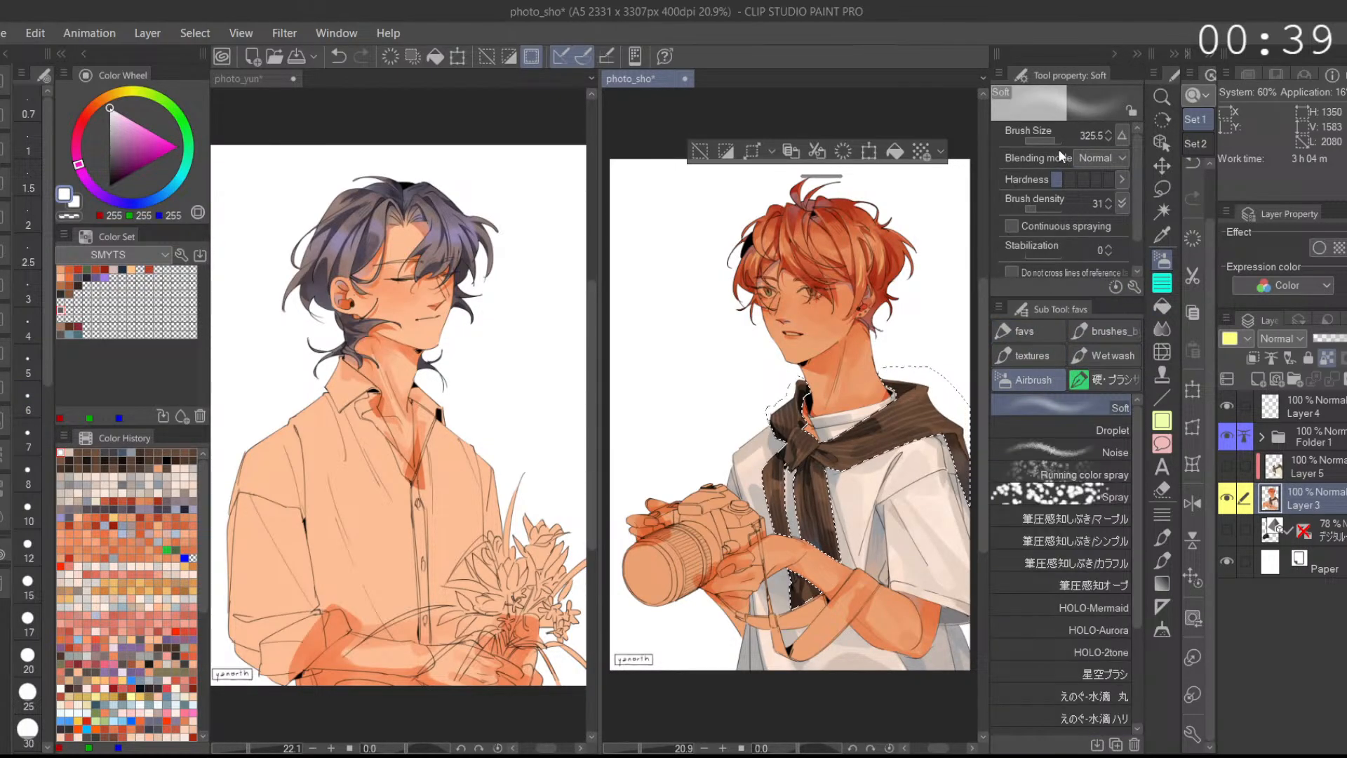
left_click_drag(1058, 141, 1083, 141)
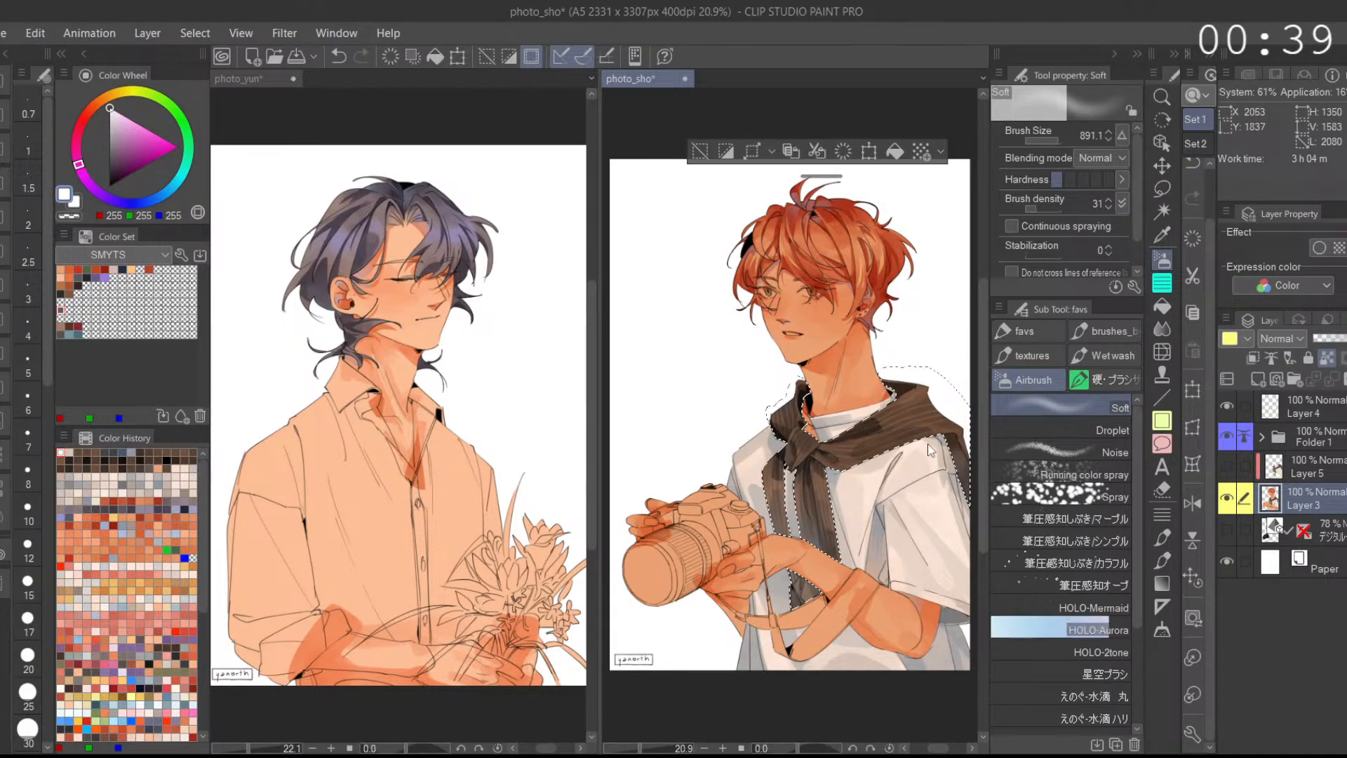
scroll(870, 465, "up", 4)
left_click(1054, 143)
left_click_drag(790, 420, 778, 484)
scroll(904, 442, "down", 3)
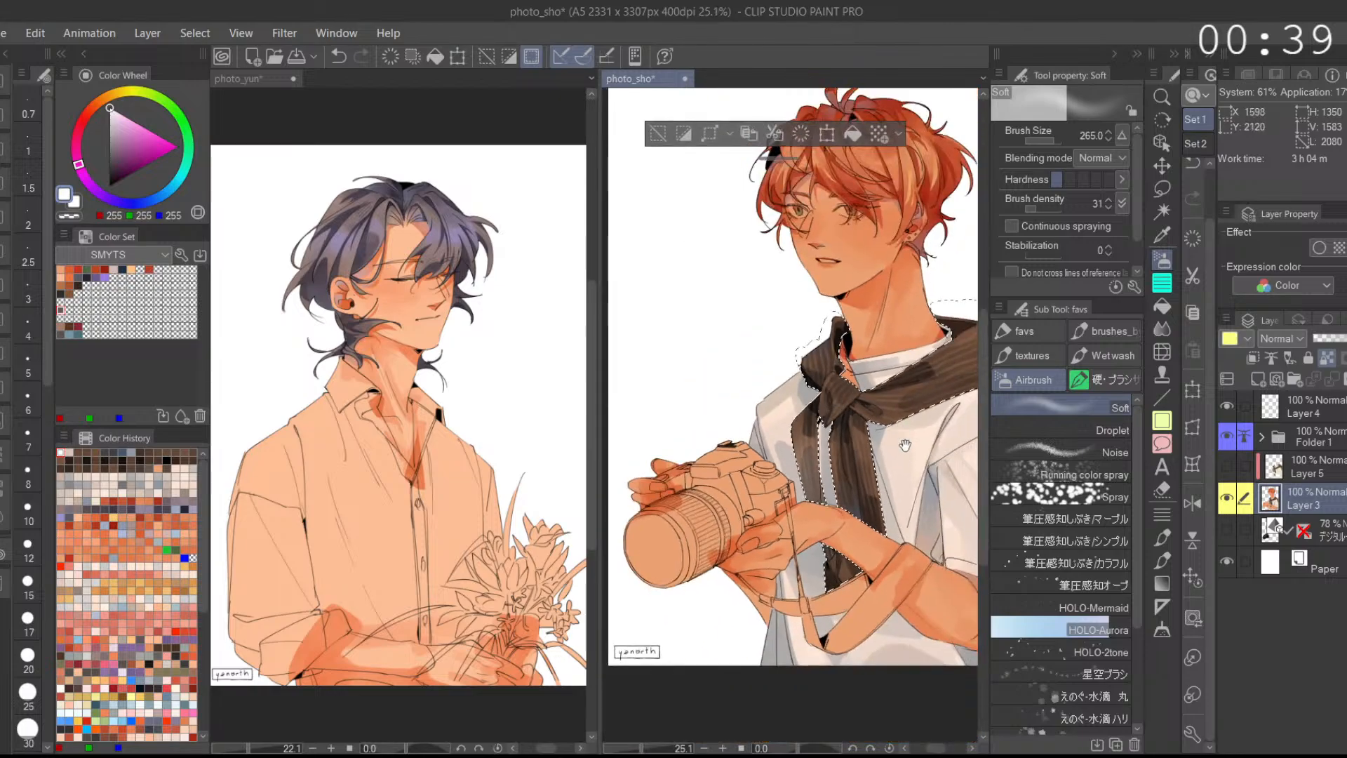
scroll(826, 484, "down", 3)
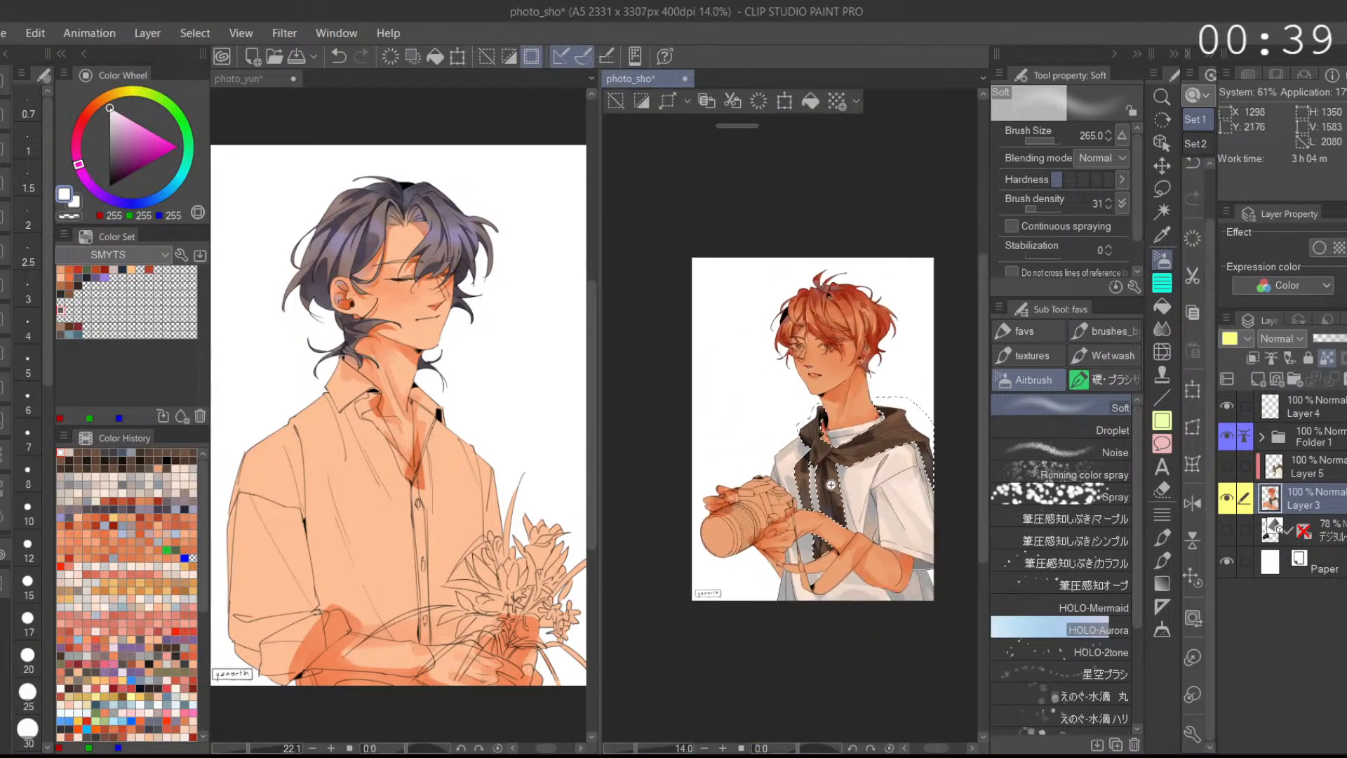
left_click_drag(919, 466, 895, 458)
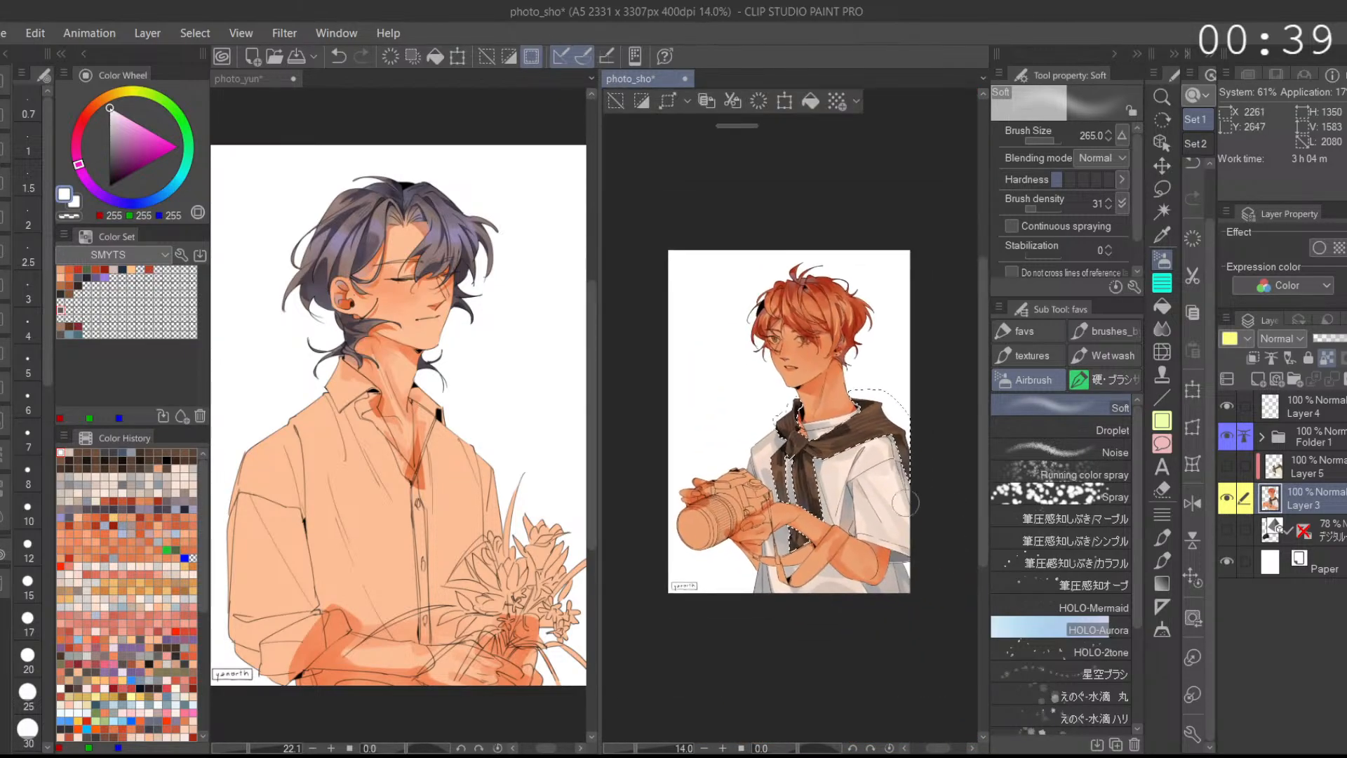
left_click(616, 102)
left_click(1189, 561)
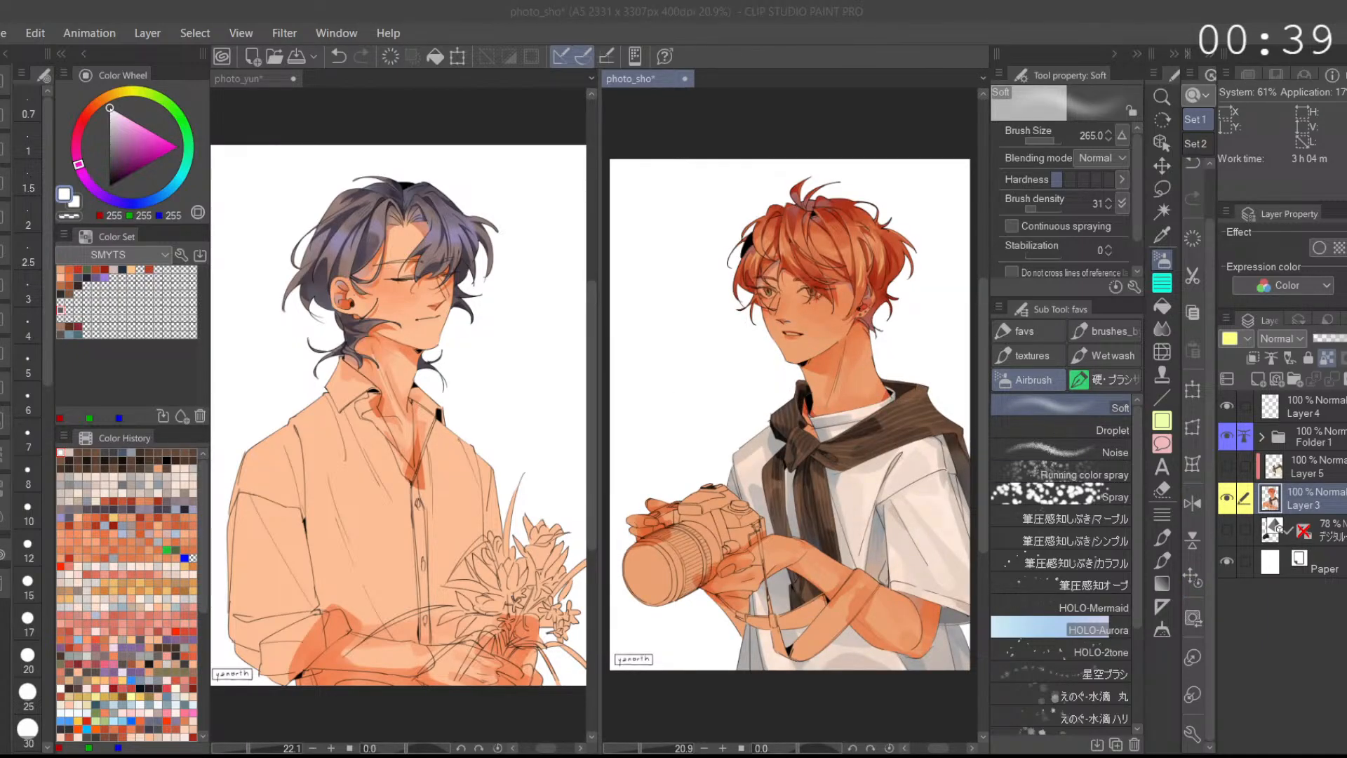
key("ctrl+z")
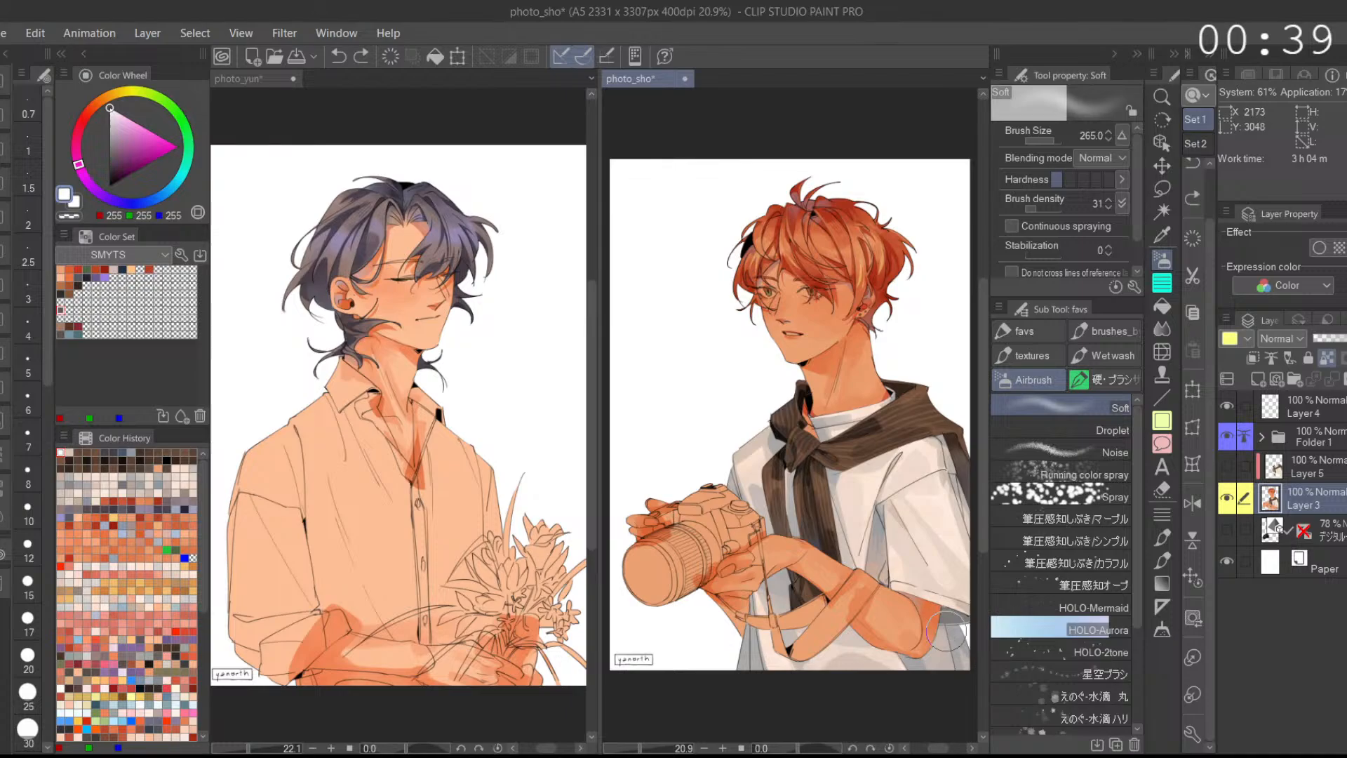
Step: Choose a grey-blue (129, 130, 140), airbrush it softly over the lower end of the hanging sweater strip, and clear the selection
left_click_drag(115, 150, 114, 144)
left_click_drag(162, 199, 134, 203)
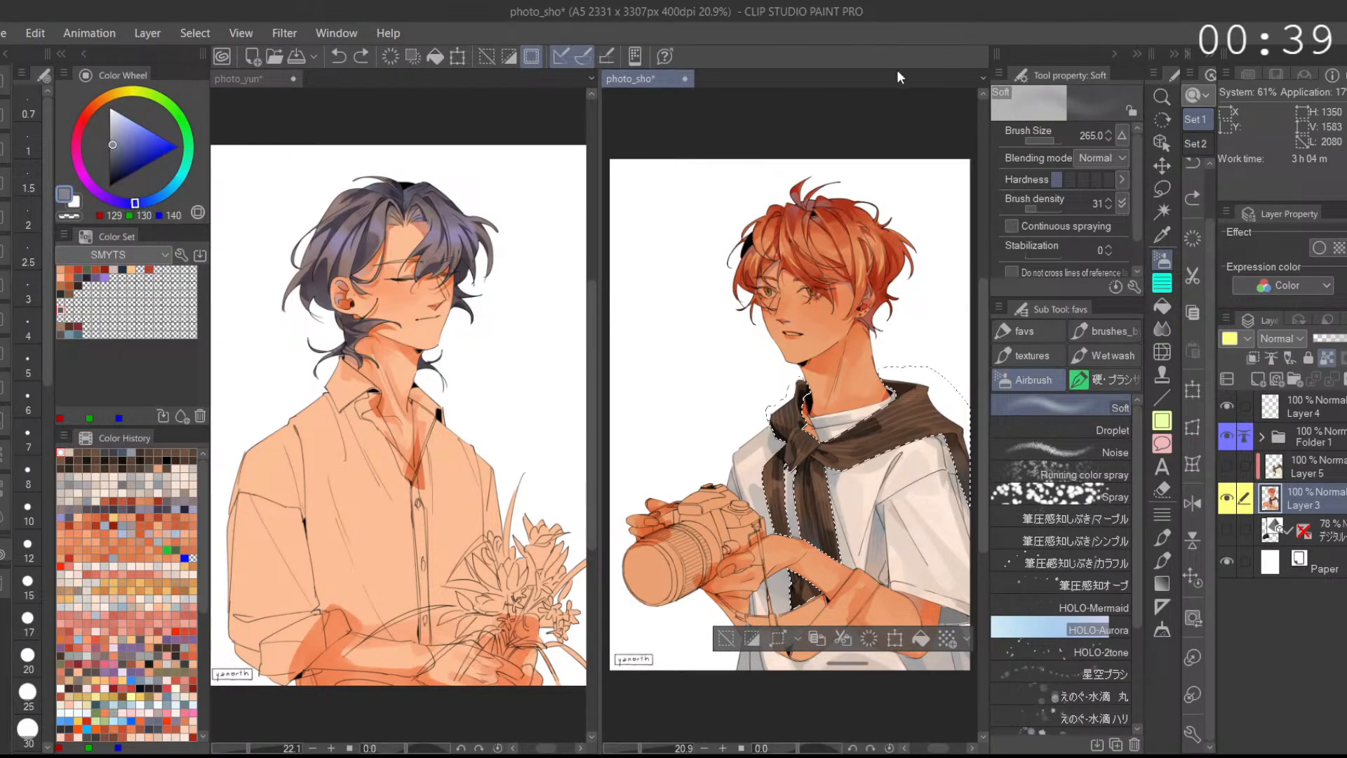
mouse_move(805, 518)
left_mouse_down()
mouse_move(785, 556)
mouse_move(788, 454)
mouse_move(775, 491)
mouse_move(805, 601)
left_mouse_up()
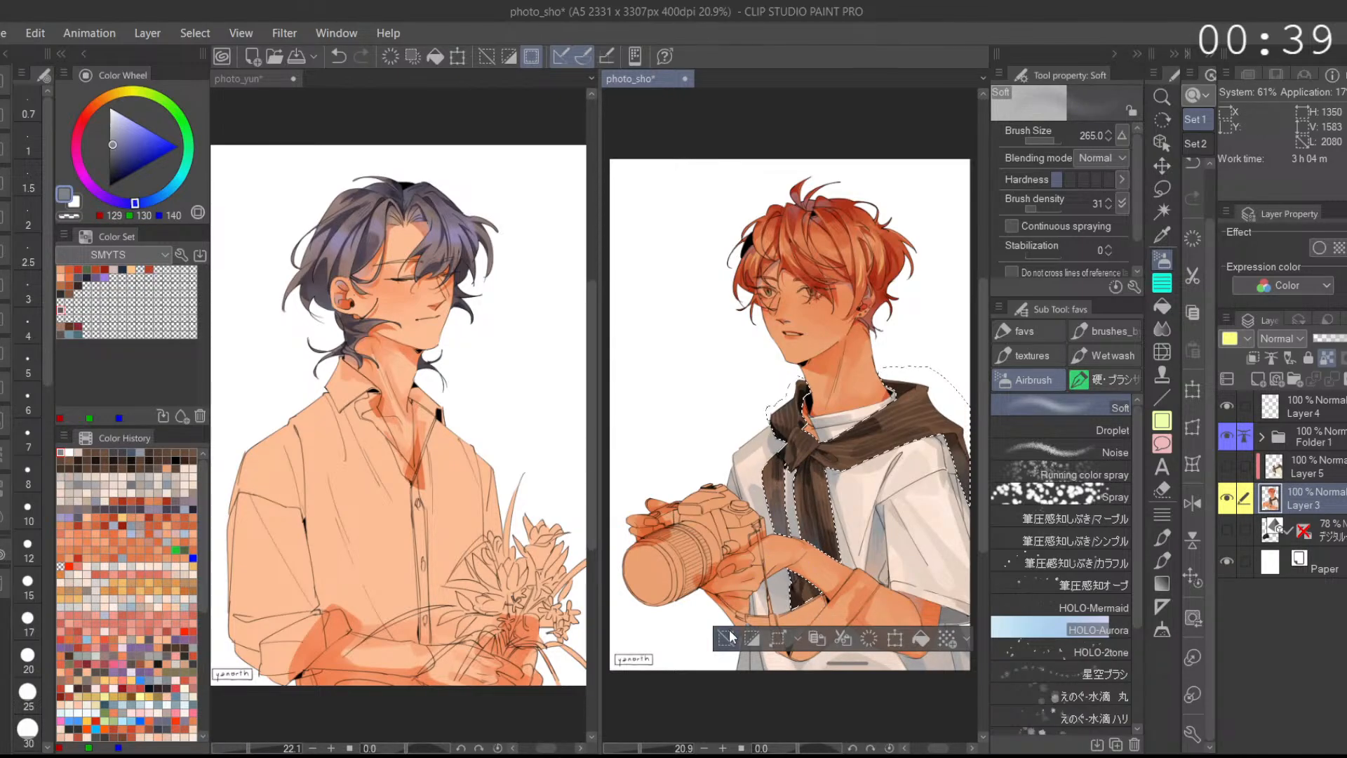
key("ctrl+d")
key("ctrl+shift+d")
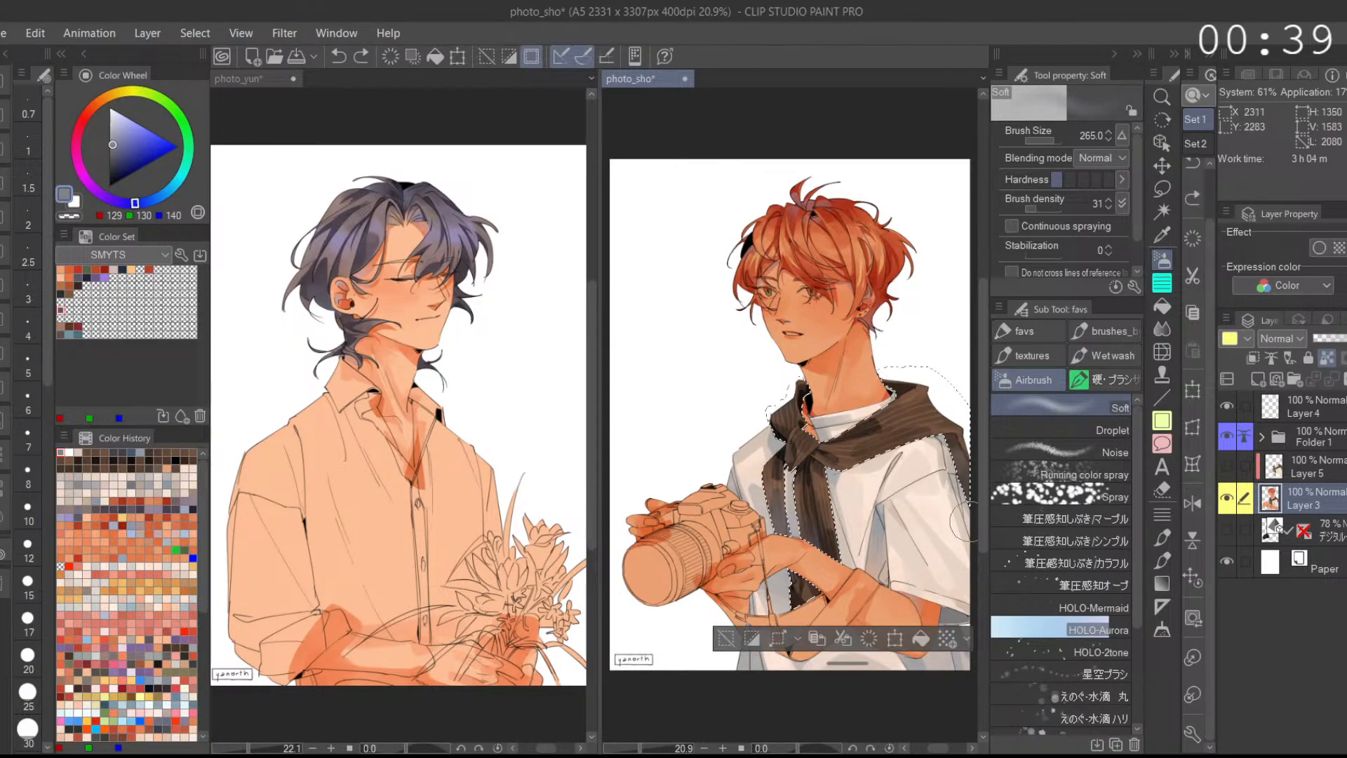
key("ctrl+d")
key("ctrl+z")
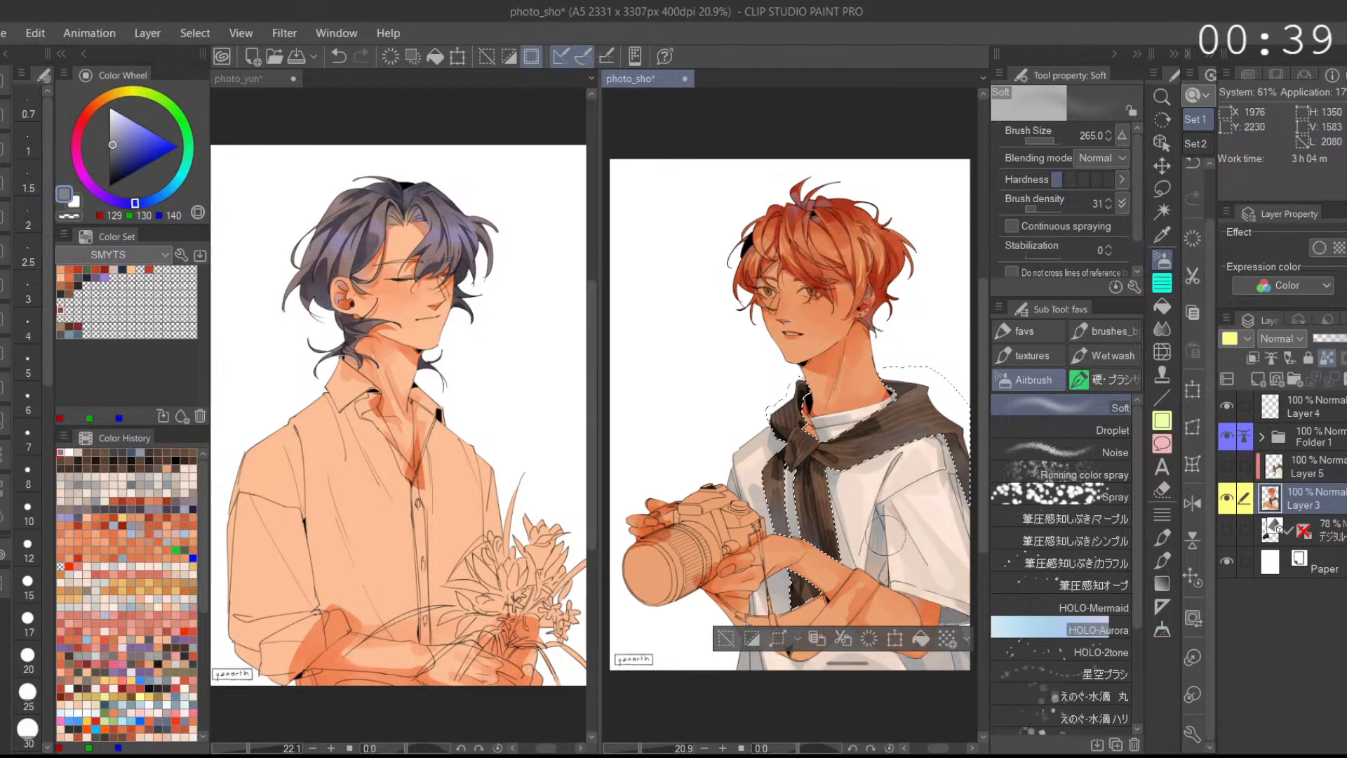
key("ctrl+d")
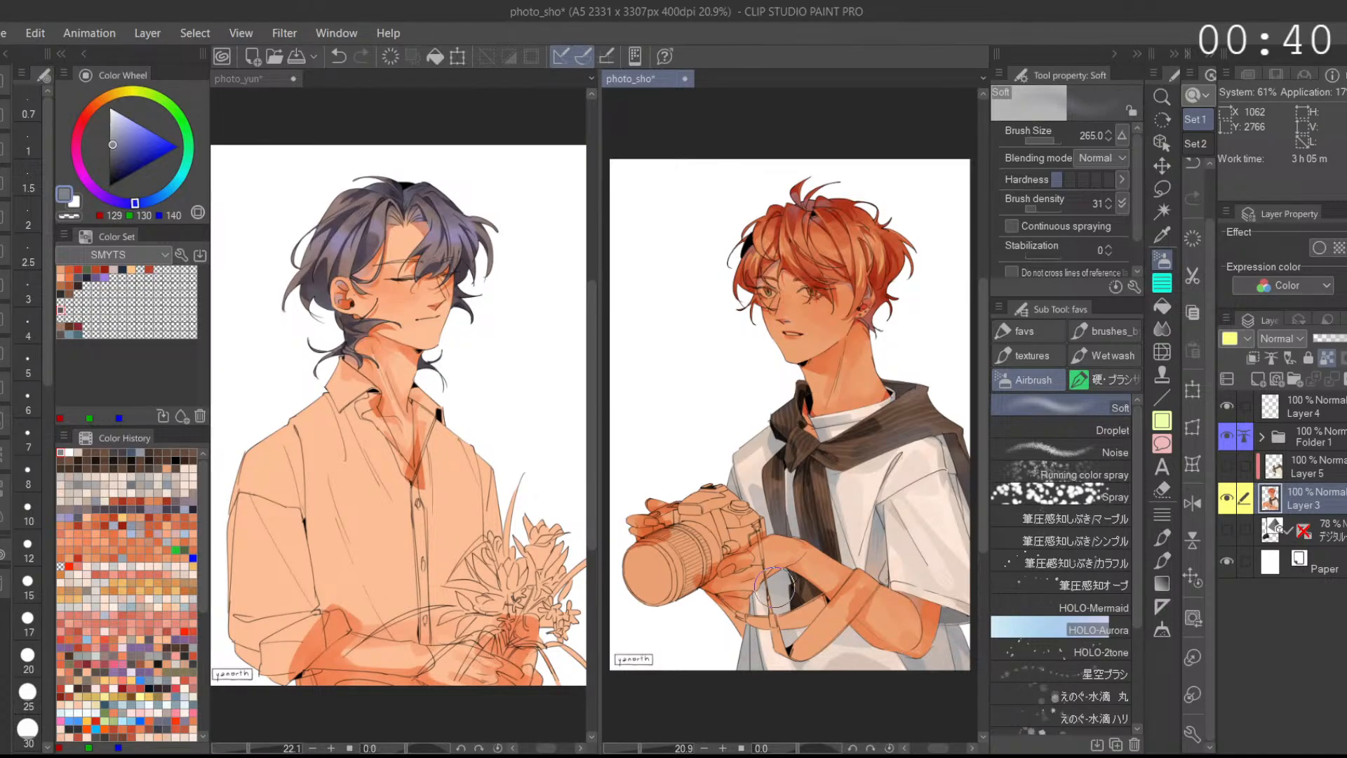
Step: Switch to the photo_yun illustration and select the Lasso tool for working on the character's shirt
left_click(548, 694)
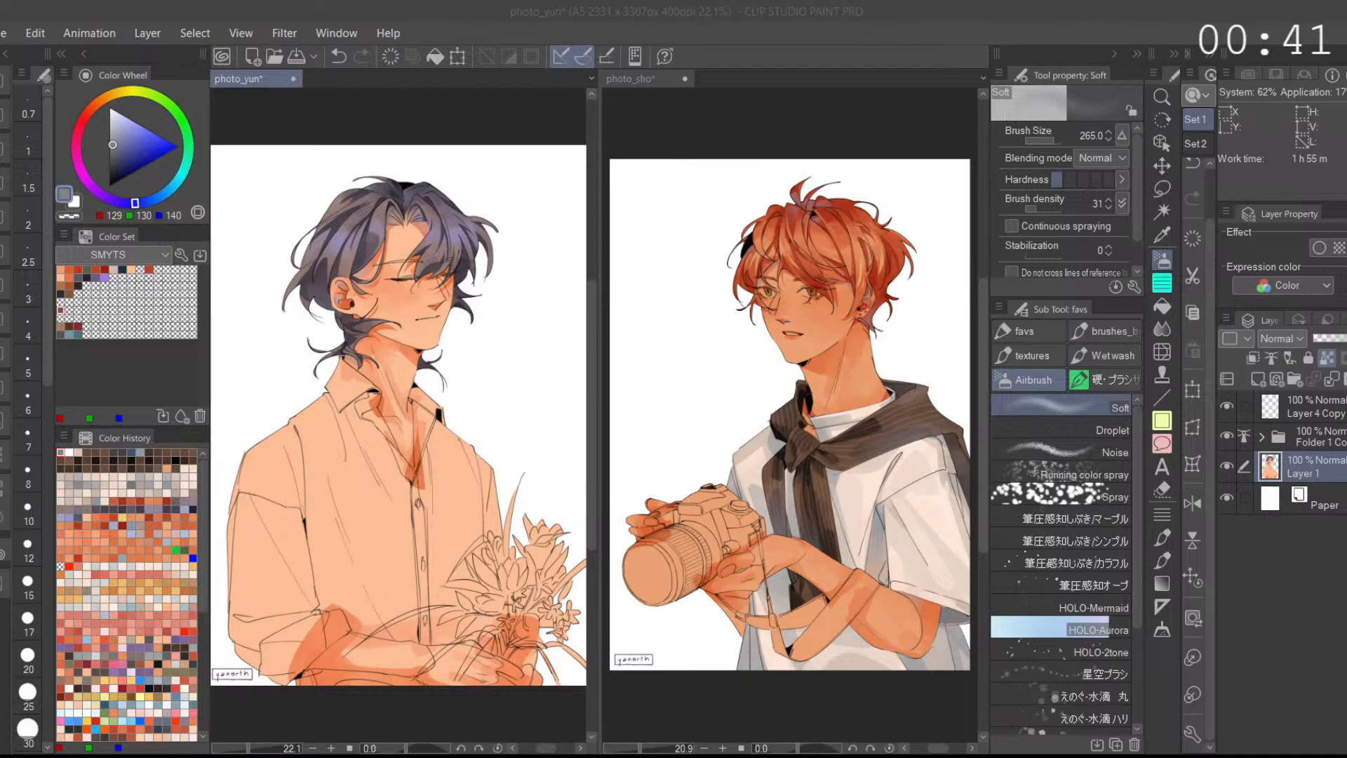
left_click(1162, 191)
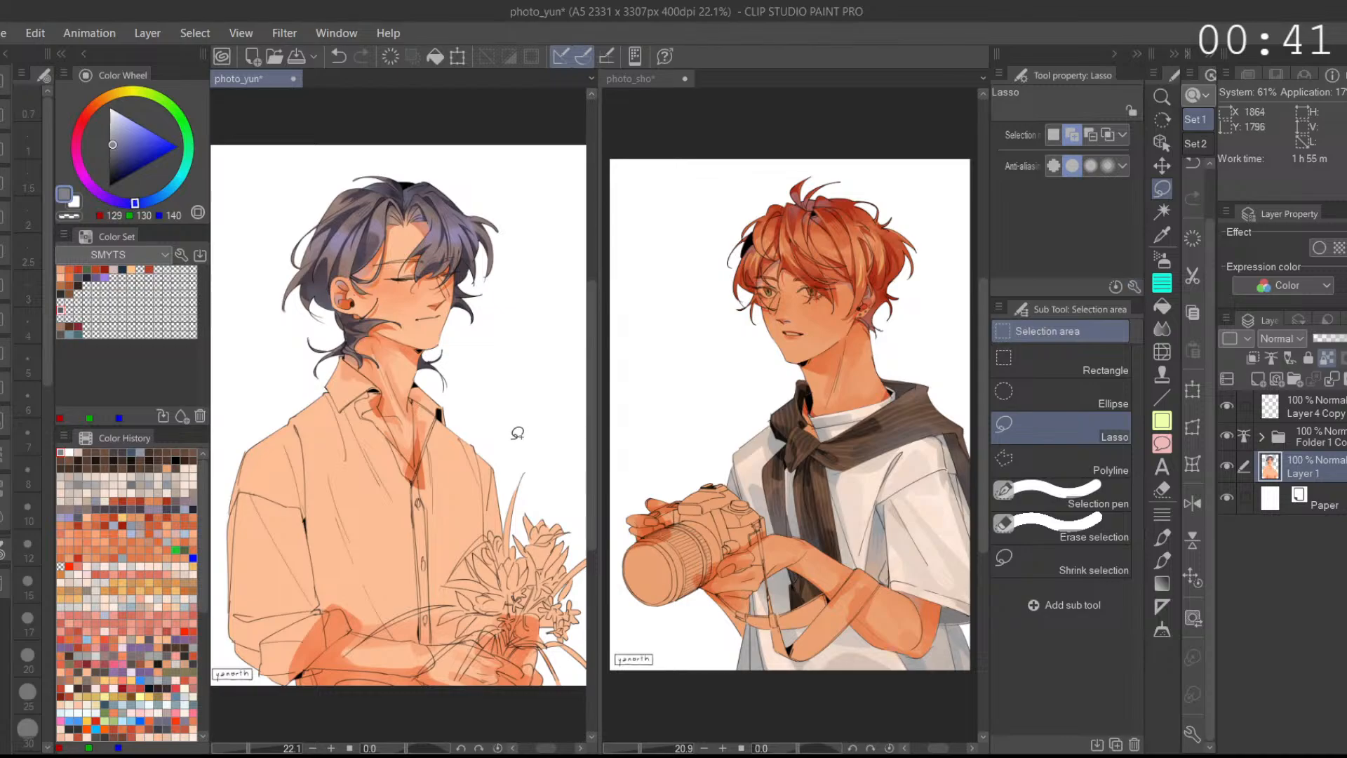
scroll(490, 415, "up", 3)
scroll(490, 415, "up", 1)
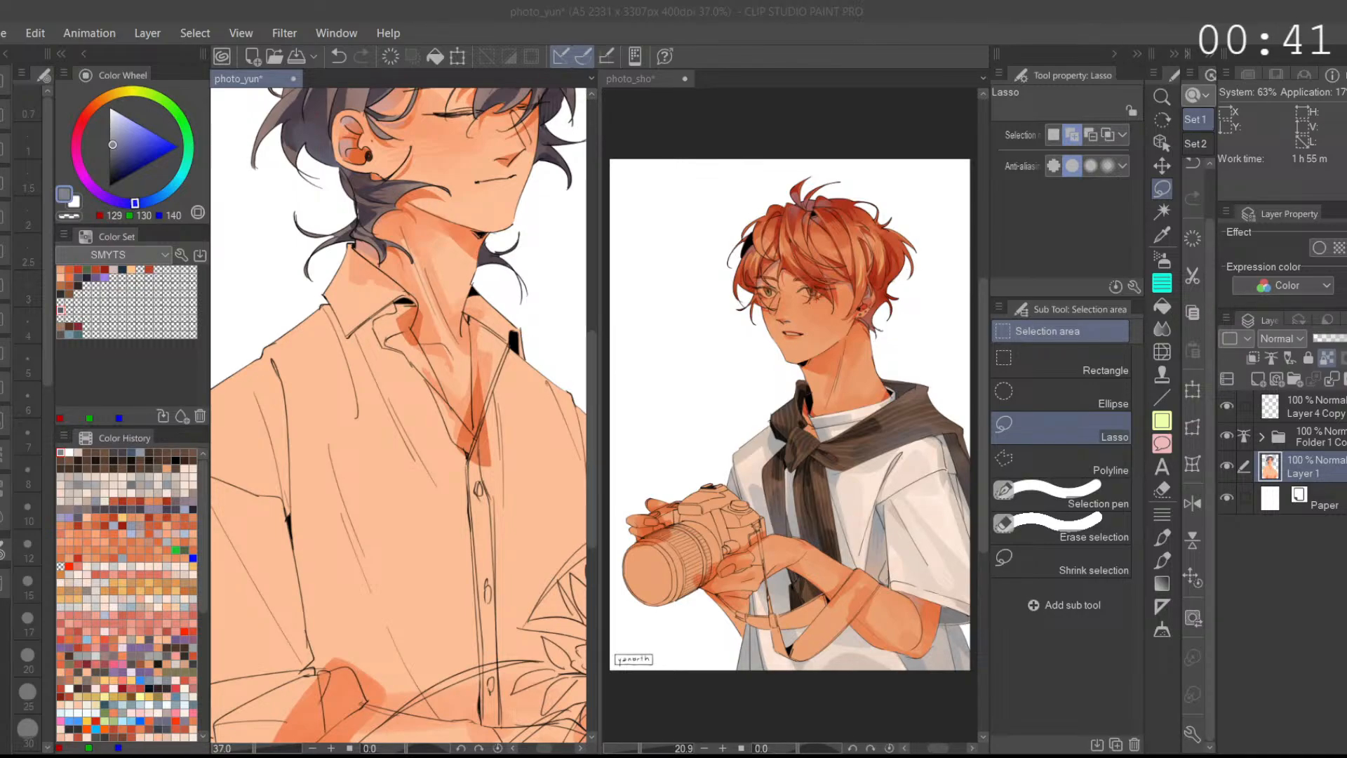
left_click(732, 235)
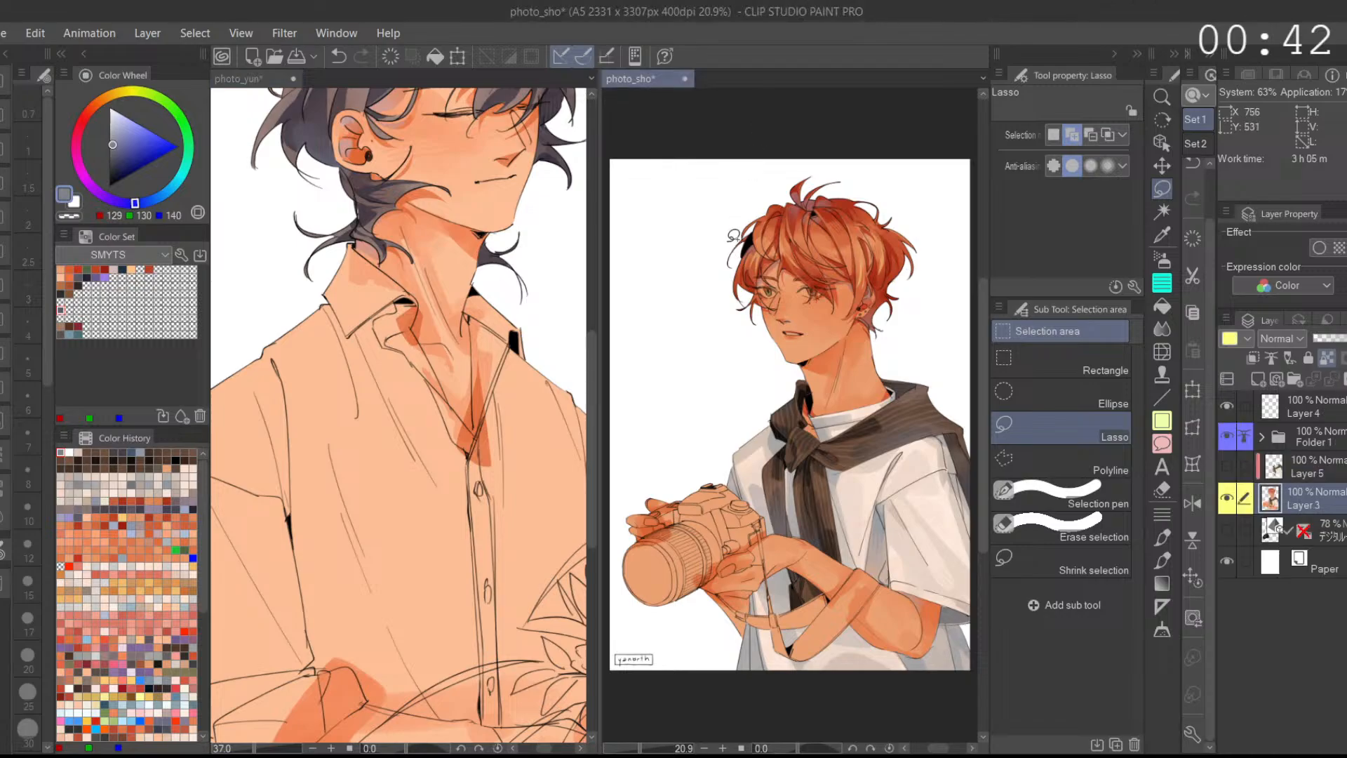
left_click(495, 468)
left_click_drag(493, 469, 514, 428)
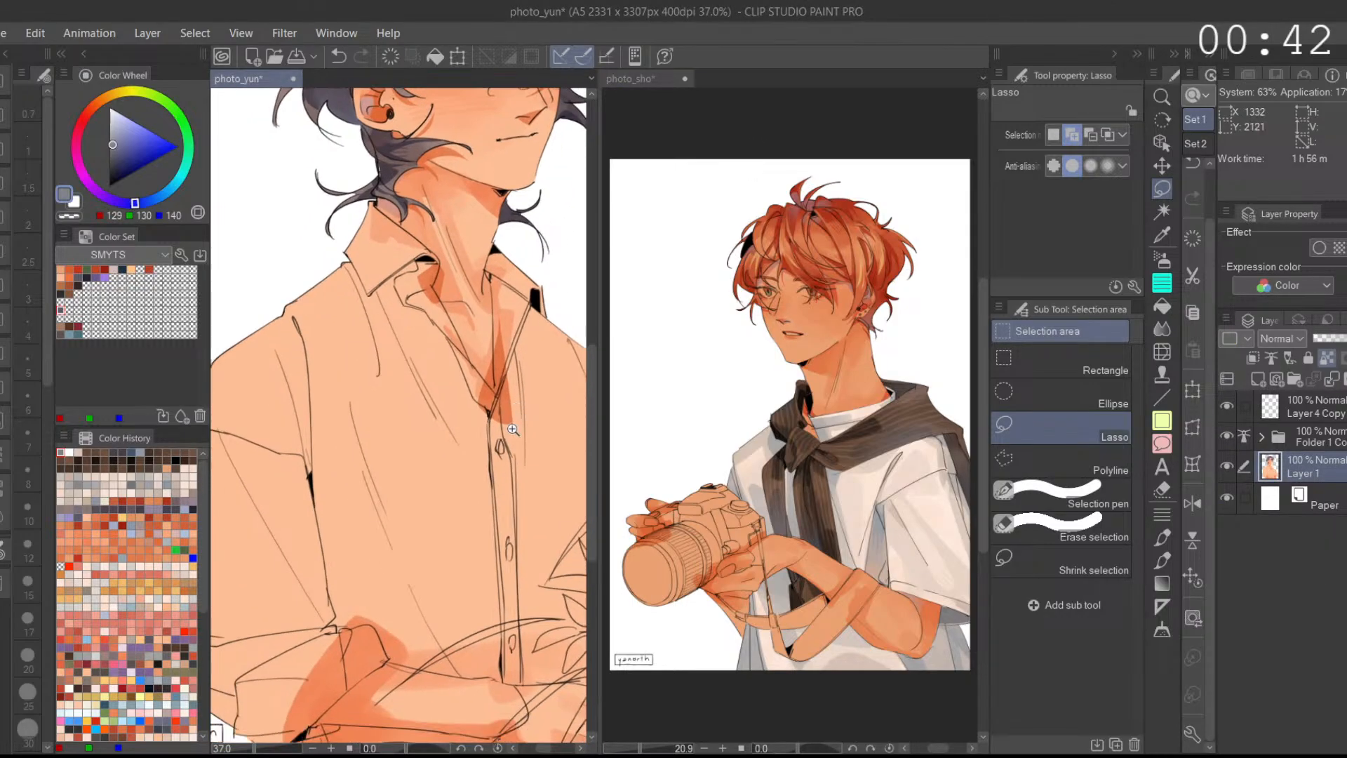
Step: Lasso the rolled sleeve and outer side of the shirt, tracing along the sleeve's edge at the bent elbow
scroll(521, 414, "down", 2)
scroll(473, 465, "up", 5)
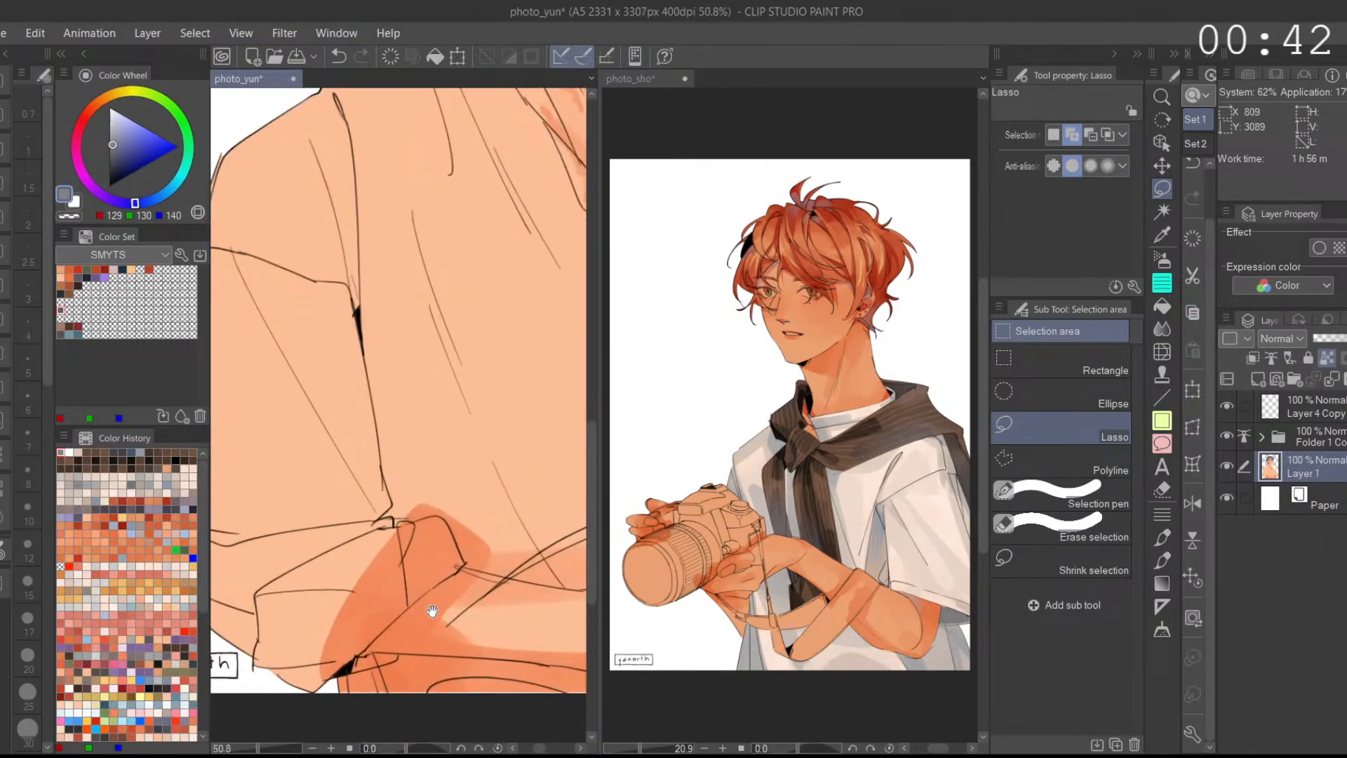
mouse_move(444, 568)
left_mouse_down()
mouse_move(292, 638)
mouse_move(337, 393)
mouse_move(540, 280)
mouse_move(414, 582)
mouse_move(533, 382)
mouse_move(540, 481)
mouse_move(552, 471)
left_mouse_up()
scroll(547, 477, "down", 5)
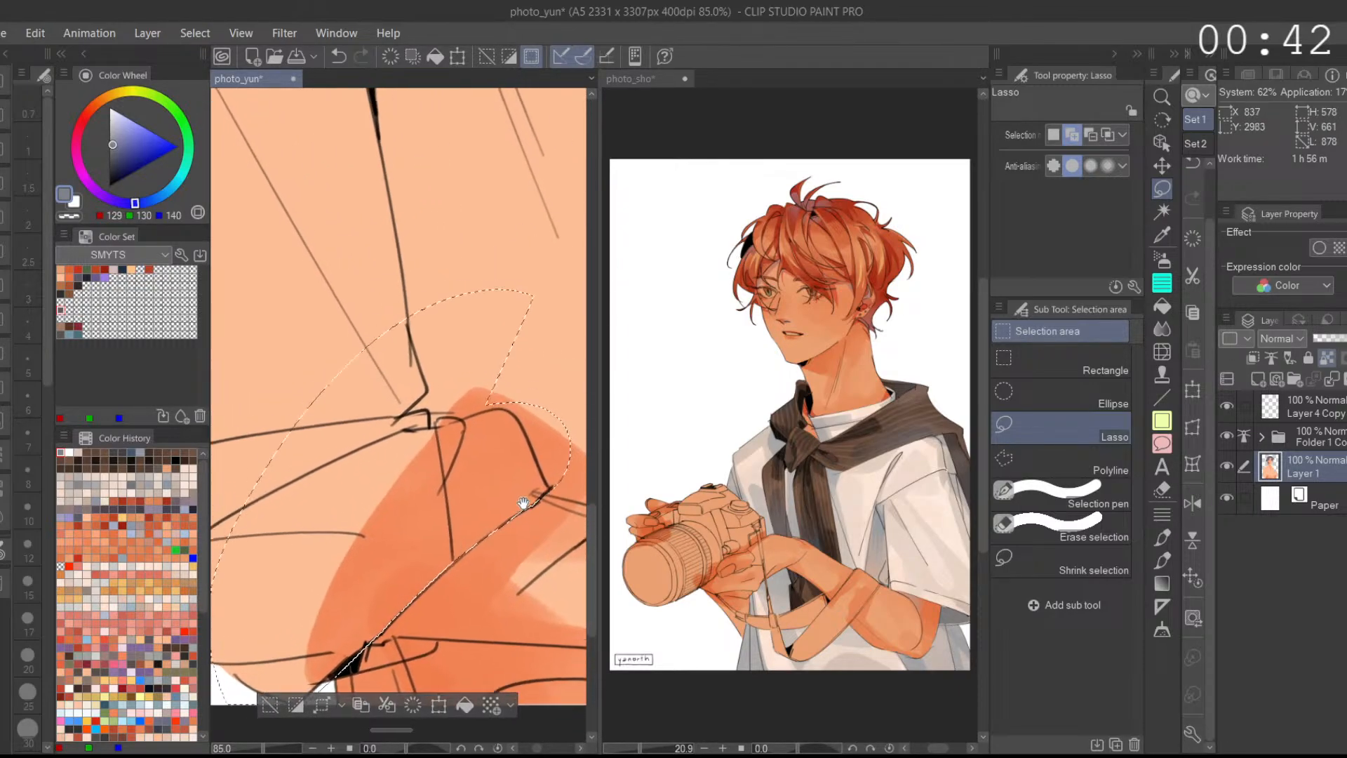
mouse_move(444, 559)
left_mouse_down()
mouse_move(535, 265)
mouse_move(557, 480)
left_mouse_up()
left_click_drag(513, 465, 489, 509)
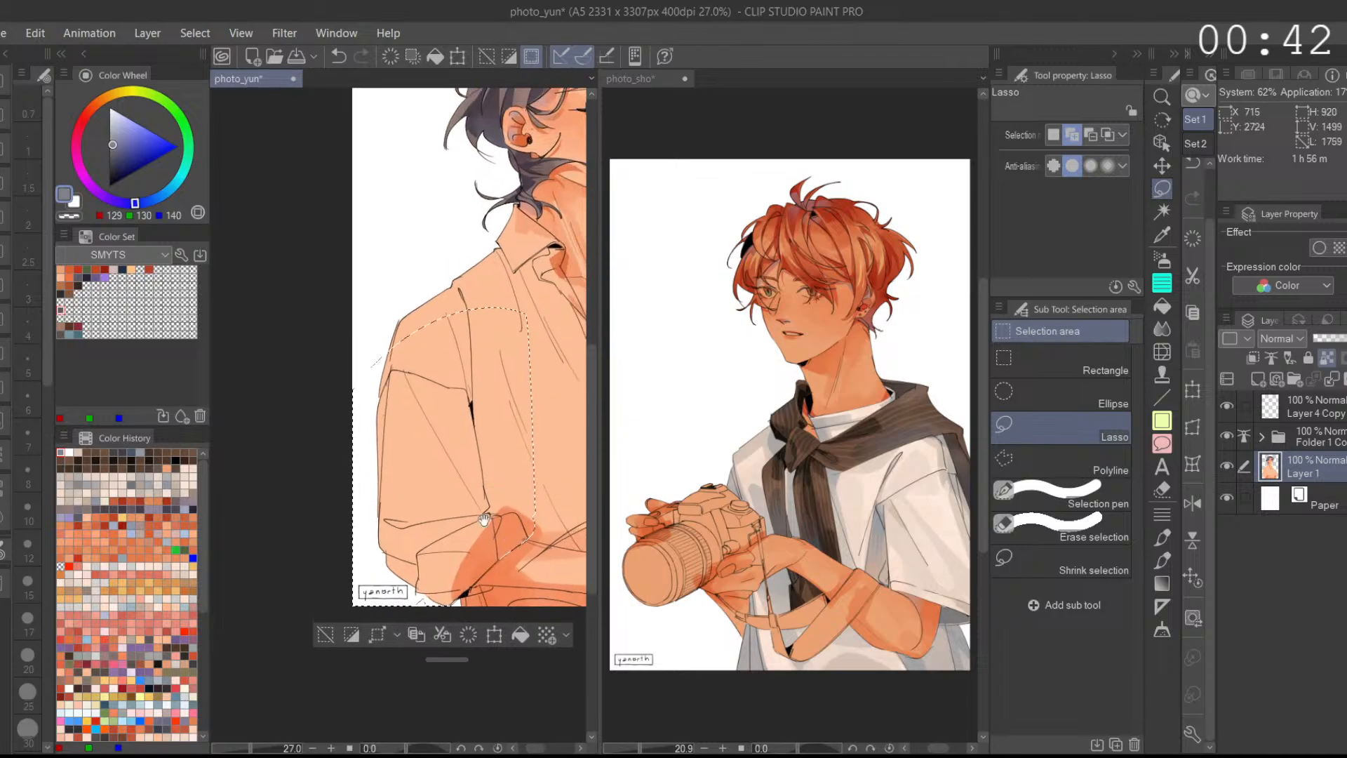
scroll(442, 522, "up", 4)
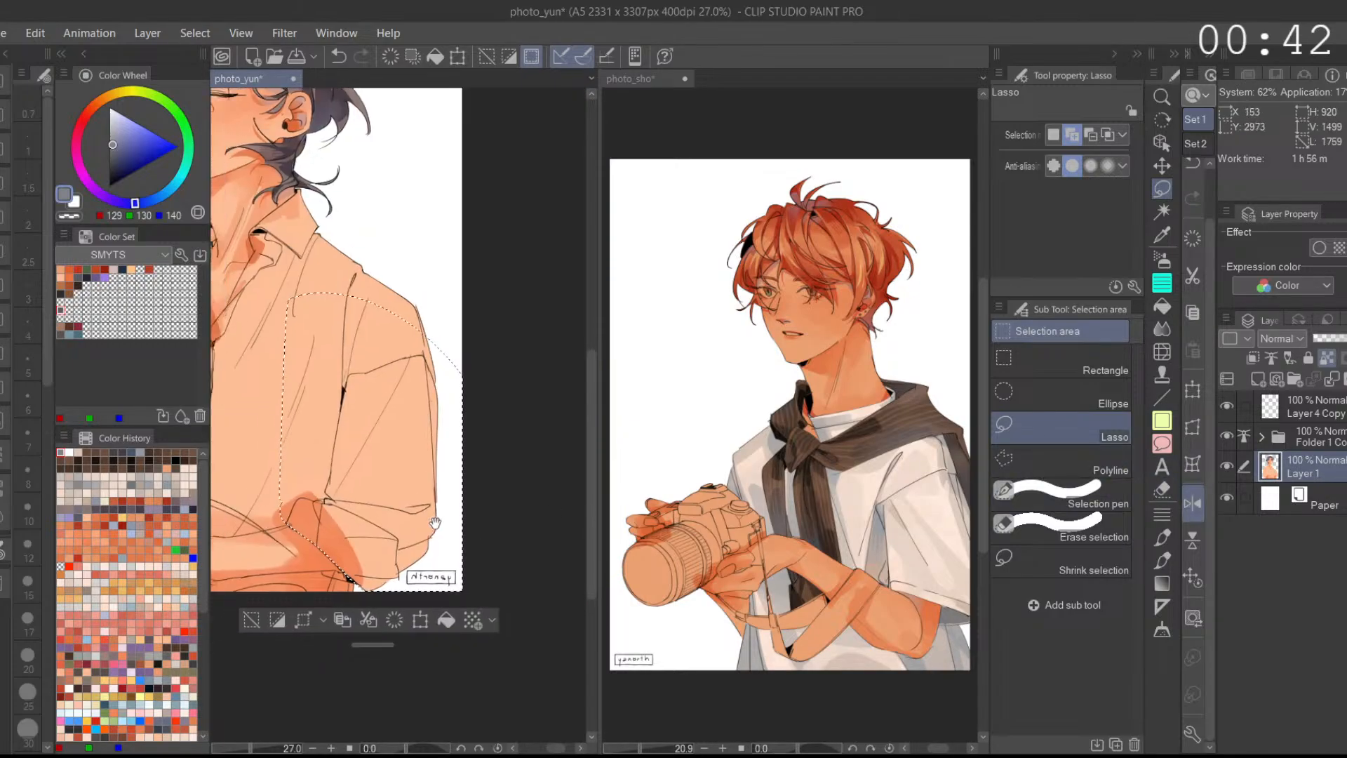
Step: Add the shirt area beneath the crossed forearm to the selection, following the arm's lower contour
scroll(421, 540, "up", 2)
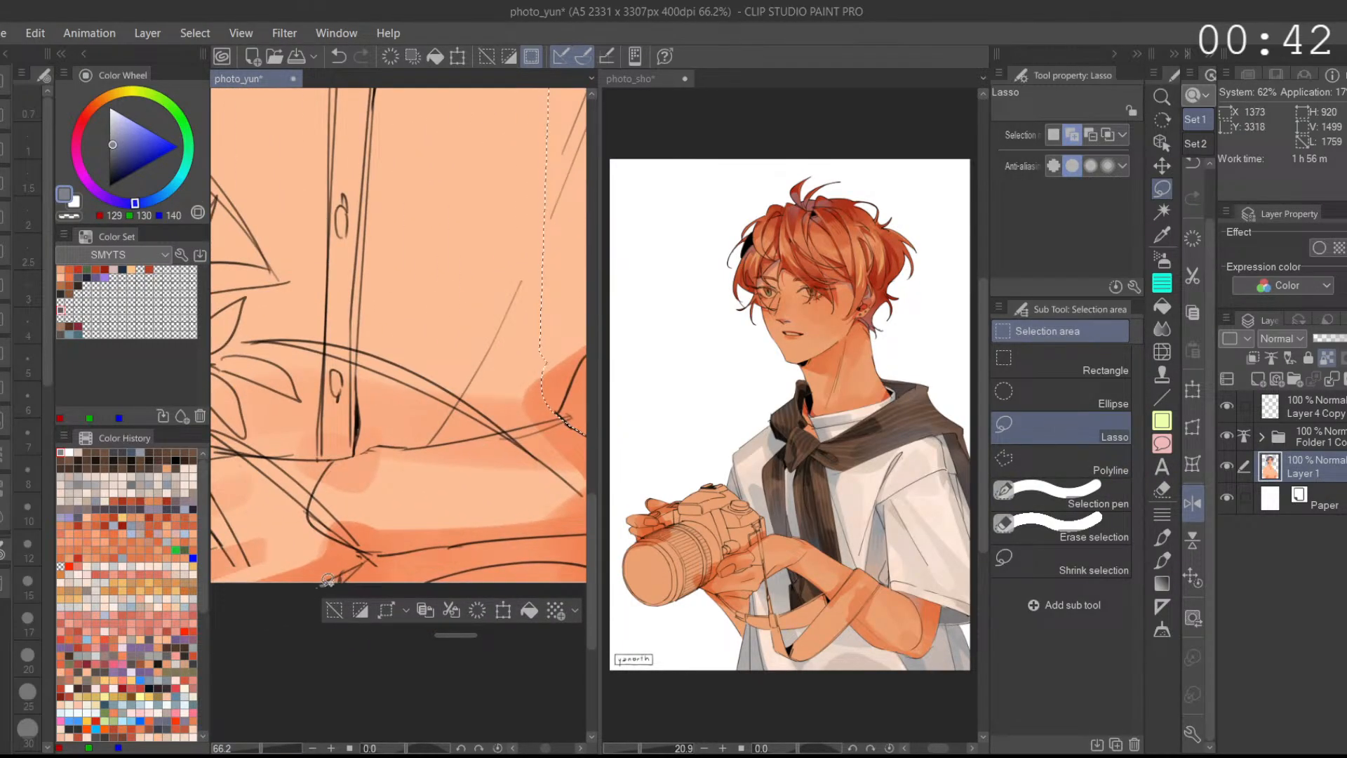
mouse_move(529, 575)
left_mouse_down()
mouse_move(366, 561)
mouse_move(494, 543)
mouse_move(519, 570)
left_mouse_up()
left_click_drag(504, 552, 409, 570)
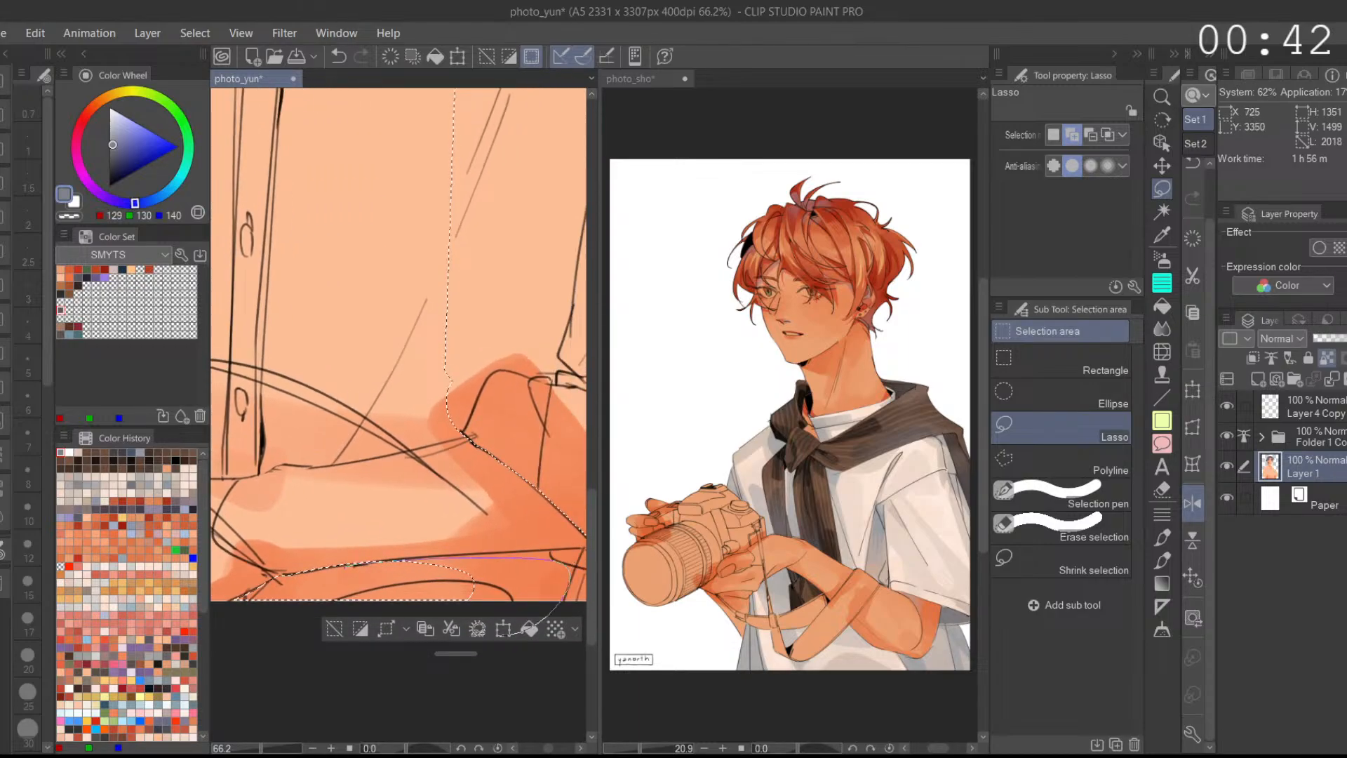
left_click_drag(524, 591, 462, 595)
left_click_drag(391, 558, 453, 548)
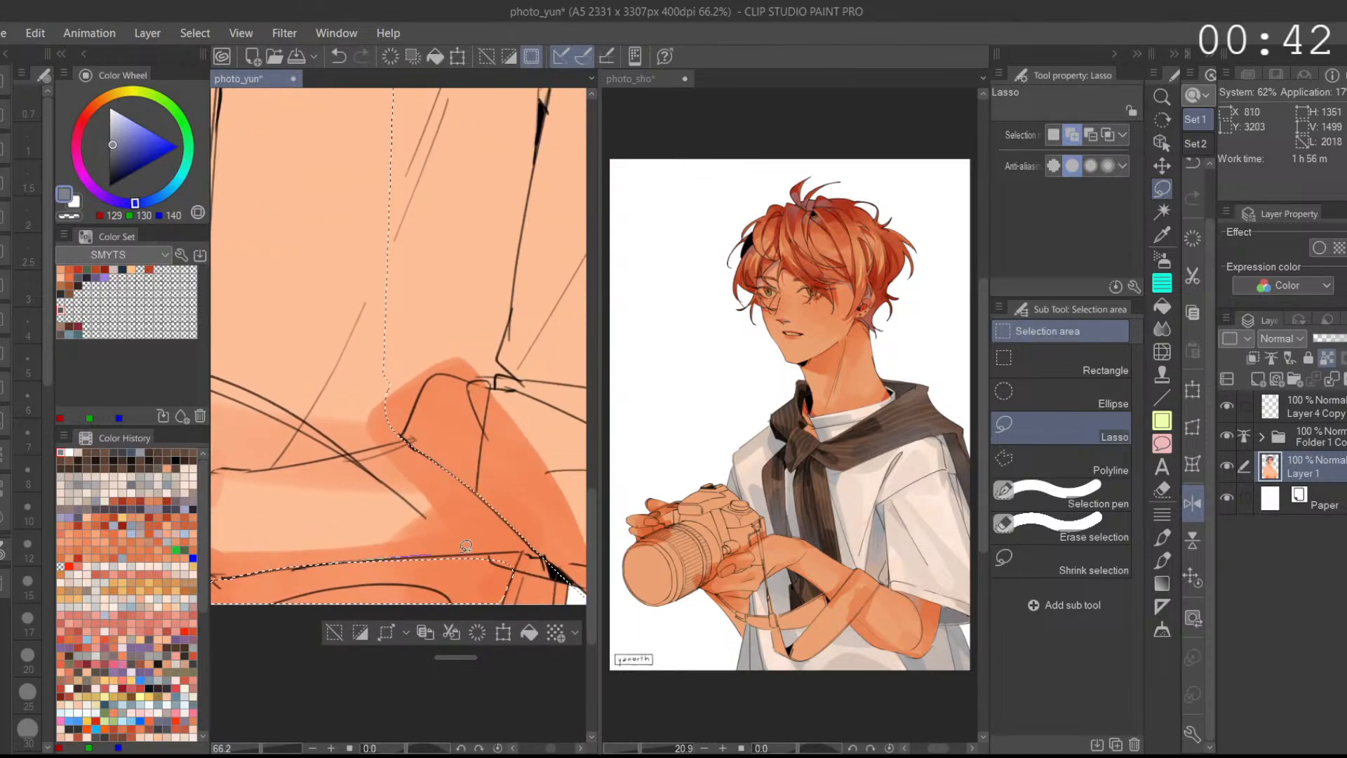
mouse_move(501, 644)
left_mouse_down()
mouse_move(422, 566)
mouse_move(481, 602)
left_mouse_up()
Step: Rework the selection edge below the forearm and around the elbow, undoing the stray lasso change
key("ctrl+z")
key("ctrl+y")
scroll(542, 557, "up", 4)
key("ctrl+z")
mouse_move(373, 553)
left_mouse_down()
mouse_move(539, 560)
mouse_move(536, 624)
left_mouse_up()
scroll(539, 561, "down", 5)
left_click(1193, 504)
left_click_drag(478, 550, 376, 580)
left_click_drag(534, 530, 362, 478)
scroll(361, 478, "down", 3)
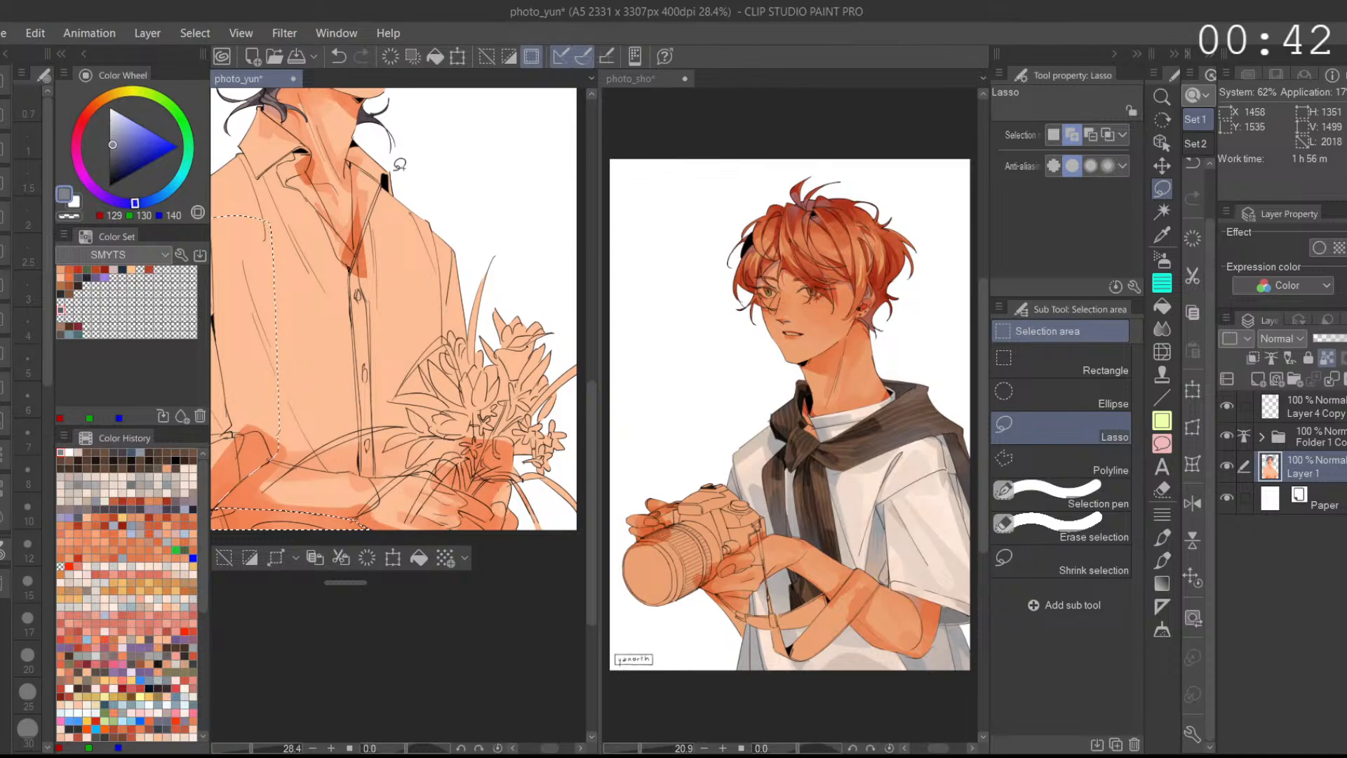
Step: Add the collar flap, shoulder and upper front on the bouquet side of the shirt to the selection
scroll(379, 153, "up", 4)
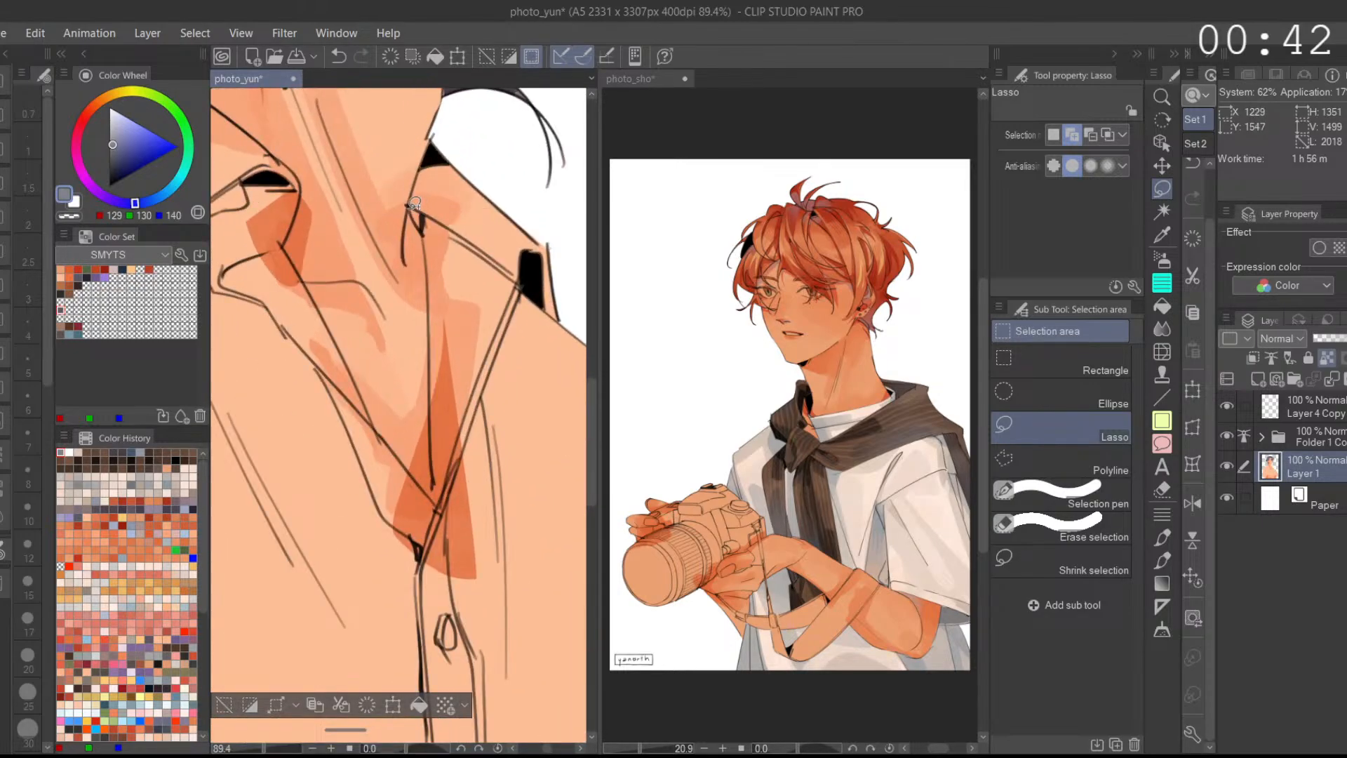
mouse_move(442, 133)
left_mouse_down()
mouse_move(557, 250)
mouse_move(510, 433)
mouse_move(429, 231)
mouse_move(541, 369)
mouse_move(479, 541)
mouse_move(432, 481)
left_mouse_up()
scroll(389, 280, "down", 2)
mouse_move(499, 261)
left_mouse_down()
mouse_move(459, 561)
mouse_move(596, 349)
left_mouse_up()
left_click_drag(521, 438, 487, 357)
scroll(508, 364, "down", 1)
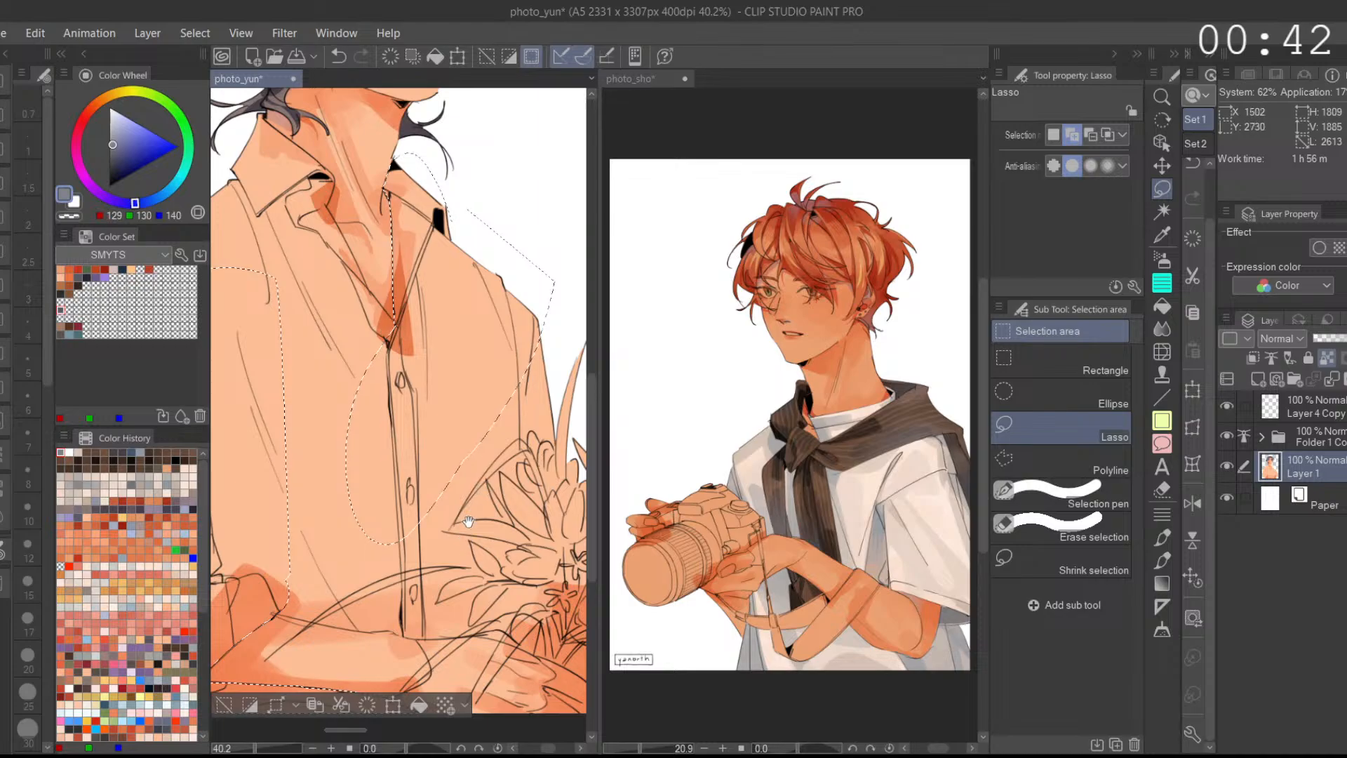
left_click_drag(550, 551, 541, 447)
Step: Add the opposite edge of the open neckline to the selection, tracing the inner lapel down to the first button
scroll(327, 307, "up", 4)
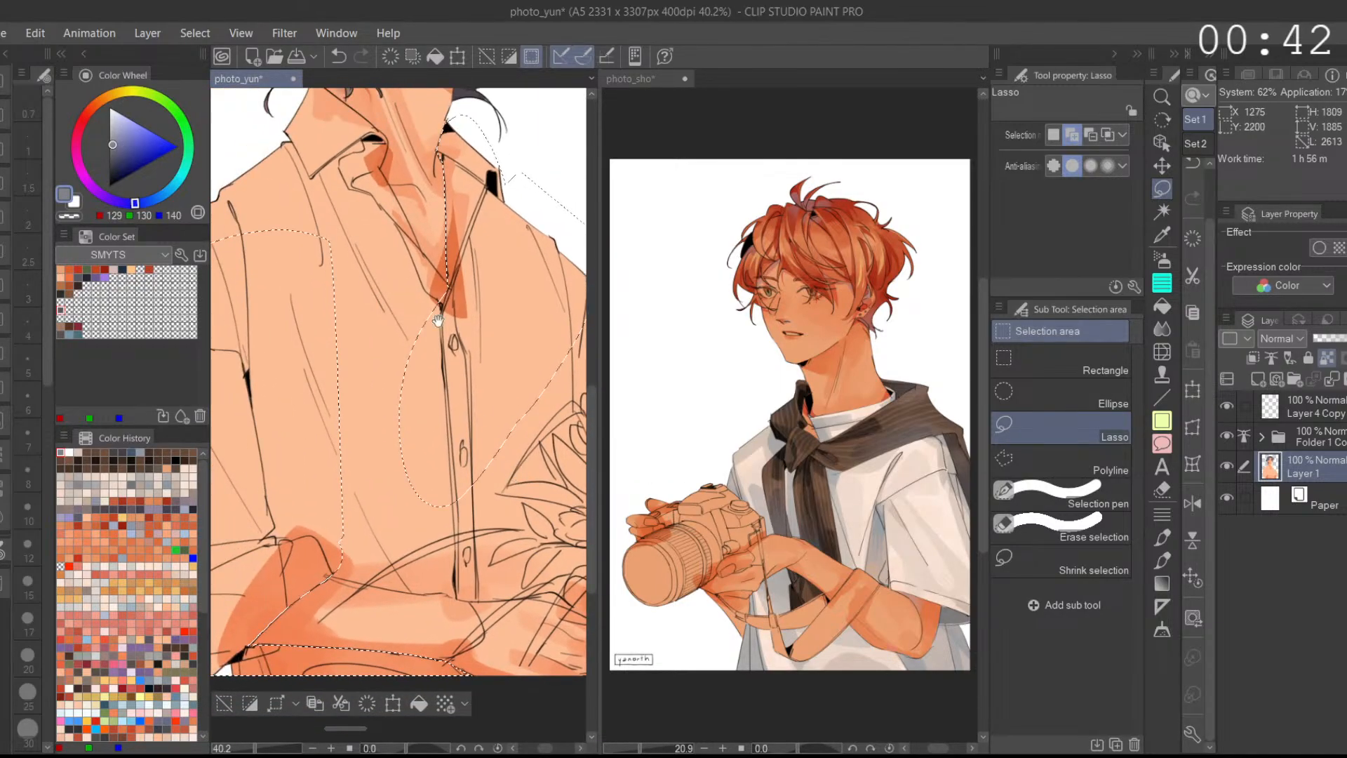
mouse_move(327, 306)
left_mouse_down()
mouse_move(499, 492)
mouse_move(506, 395)
mouse_move(452, 339)
left_mouse_up()
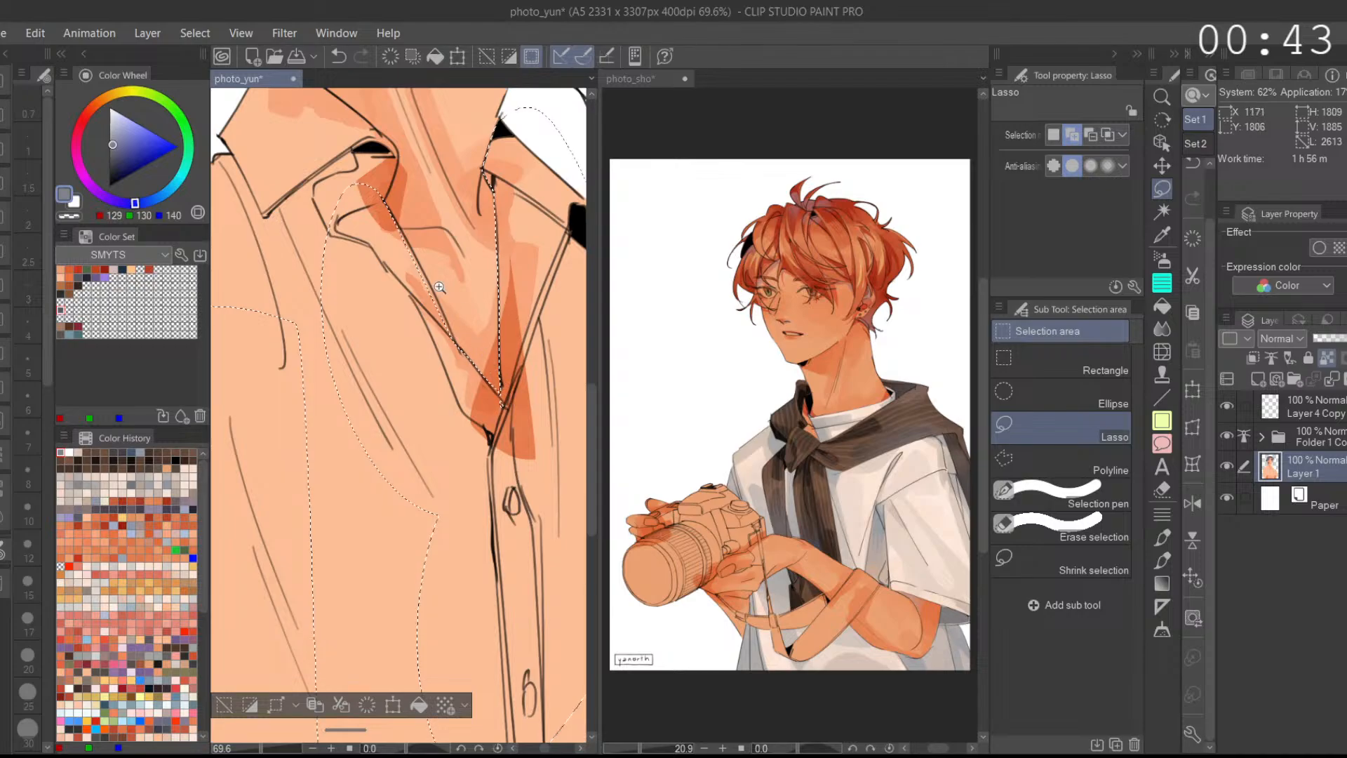
scroll(407, 216, "up", 4)
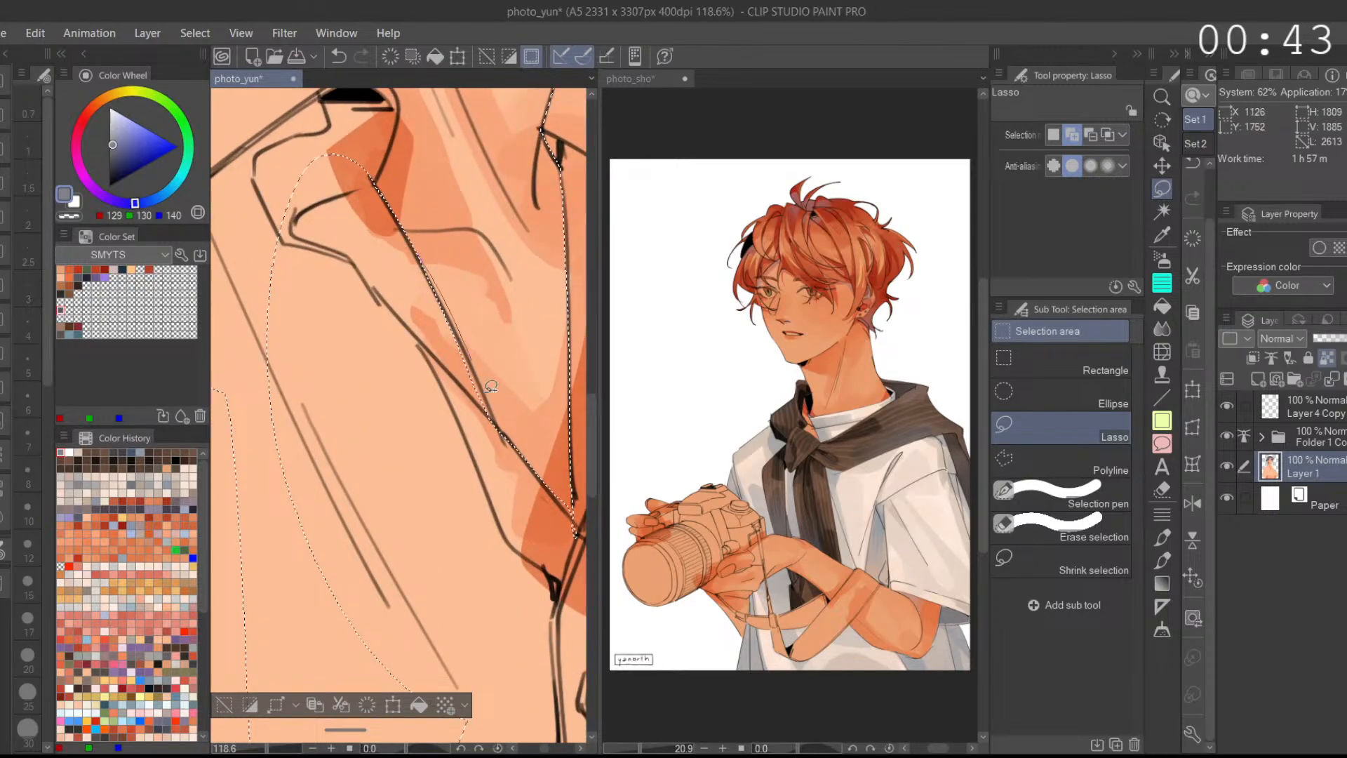
key("ctrl+z")
left_click_drag(438, 296, 454, 321)
key("ctrl+z")
scroll(479, 307, "down", 4)
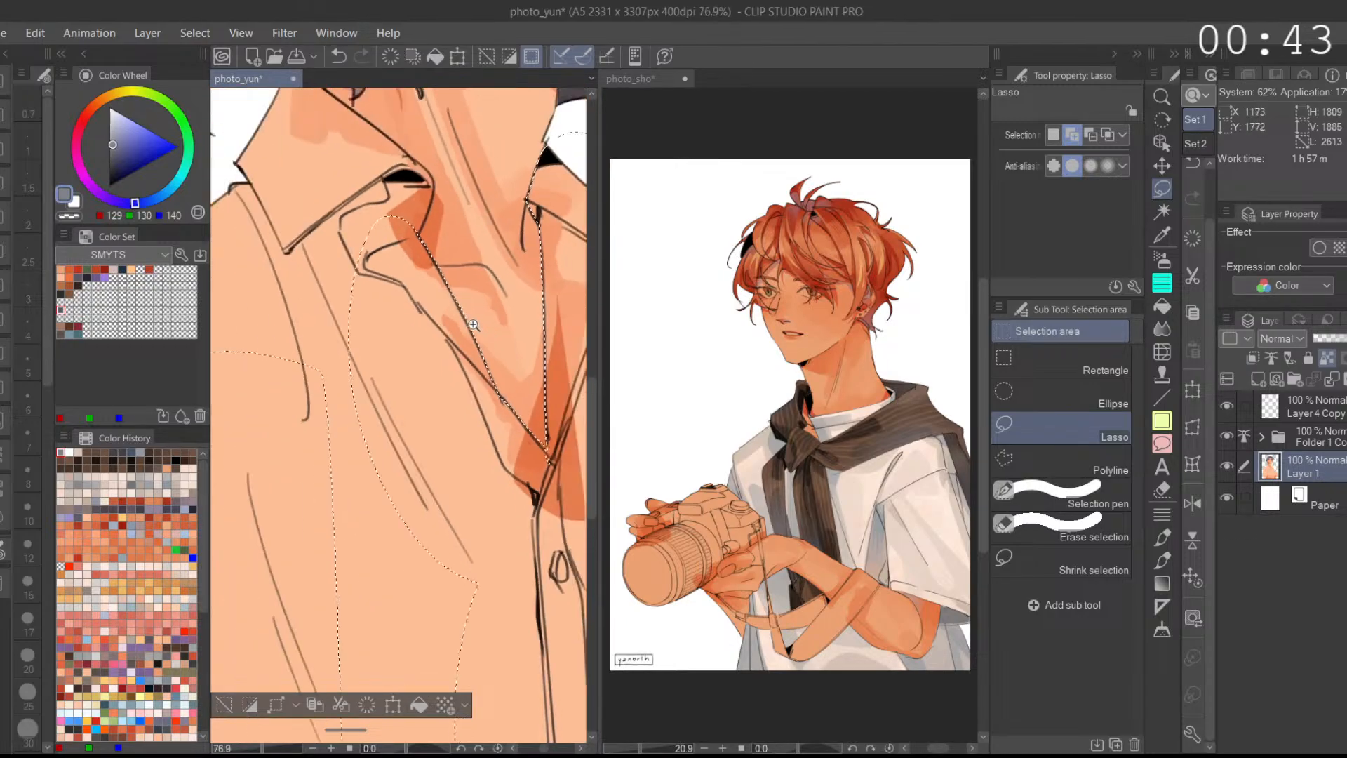
Step: Fill the unselected gaps in the upper torso and extend the selection around the shoulder above the rolled sleeve
mouse_move(539, 539)
left_mouse_down()
mouse_move(307, 533)
mouse_move(449, 385)
left_mouse_up()
left_click_drag(487, 465, 523, 533)
left_click_drag(474, 328, 498, 359)
mouse_move(385, 452)
left_mouse_down()
mouse_move(456, 550)
mouse_move(338, 547)
left_mouse_up()
mouse_move(226, 400)
left_mouse_down()
mouse_move(328, 307)
mouse_move(463, 351)
left_mouse_up()
left_click_drag(364, 482, 430, 508)
left_click_drag(416, 405, 504, 419)
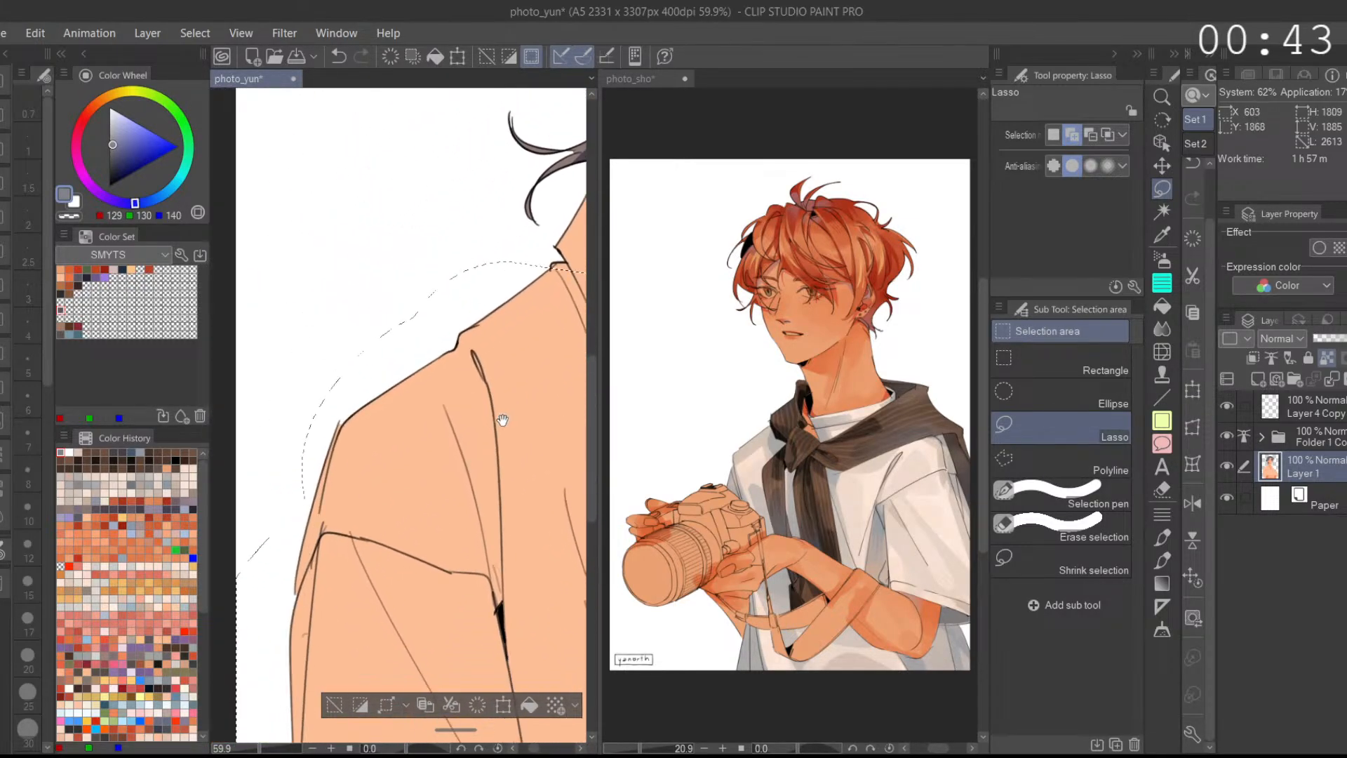
Step: Add the collar flap below the ear to the selection, following its edge against the neck
left_click(1193, 503)
left_click_drag(336, 345, 432, 401)
left_click_drag(286, 308, 387, 370)
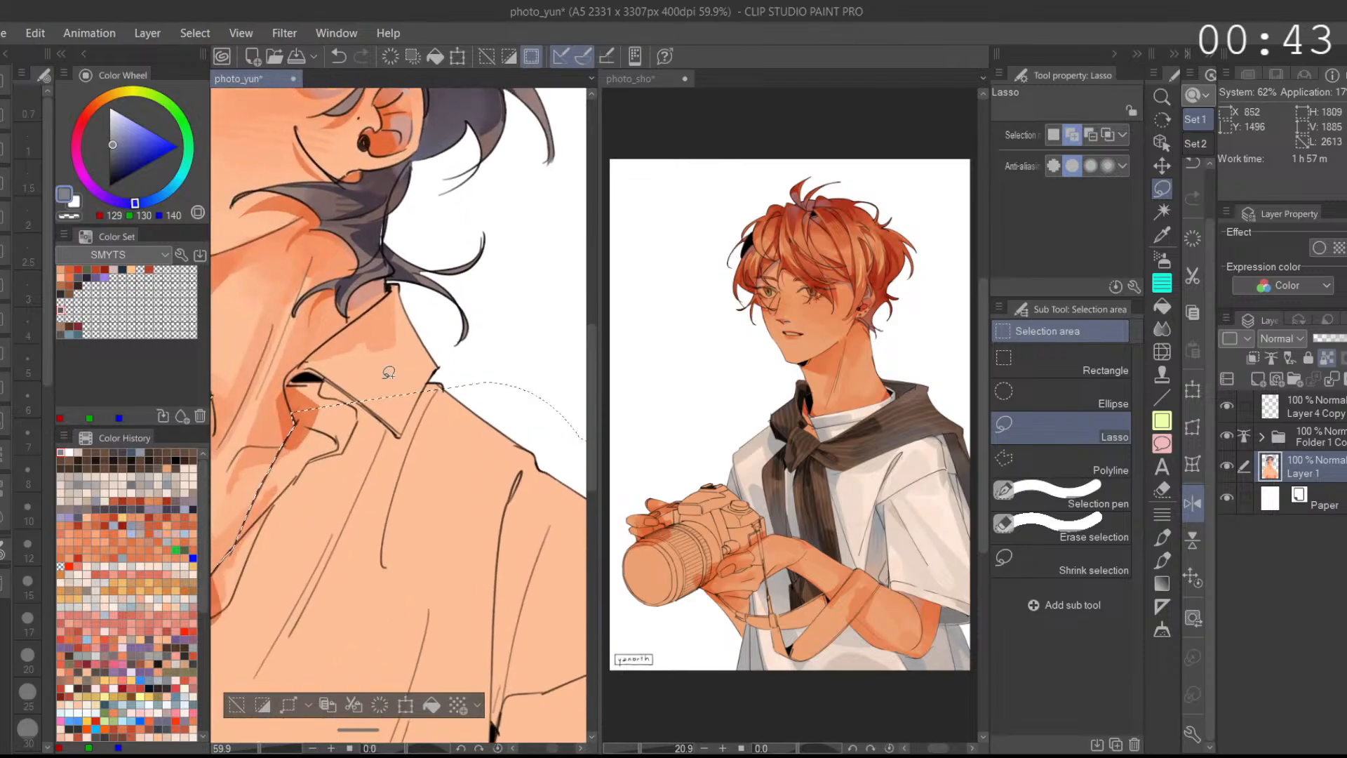
left_click(398, 345)
mouse_move(410, 256)
left_mouse_down()
mouse_move(498, 452)
mouse_move(295, 435)
mouse_move(294, 396)
mouse_move(339, 352)
mouse_move(299, 382)
mouse_move(297, 421)
mouse_move(323, 354)
mouse_move(421, 278)
mouse_move(415, 312)
left_mouse_up()
left_click_drag(337, 387, 420, 334)
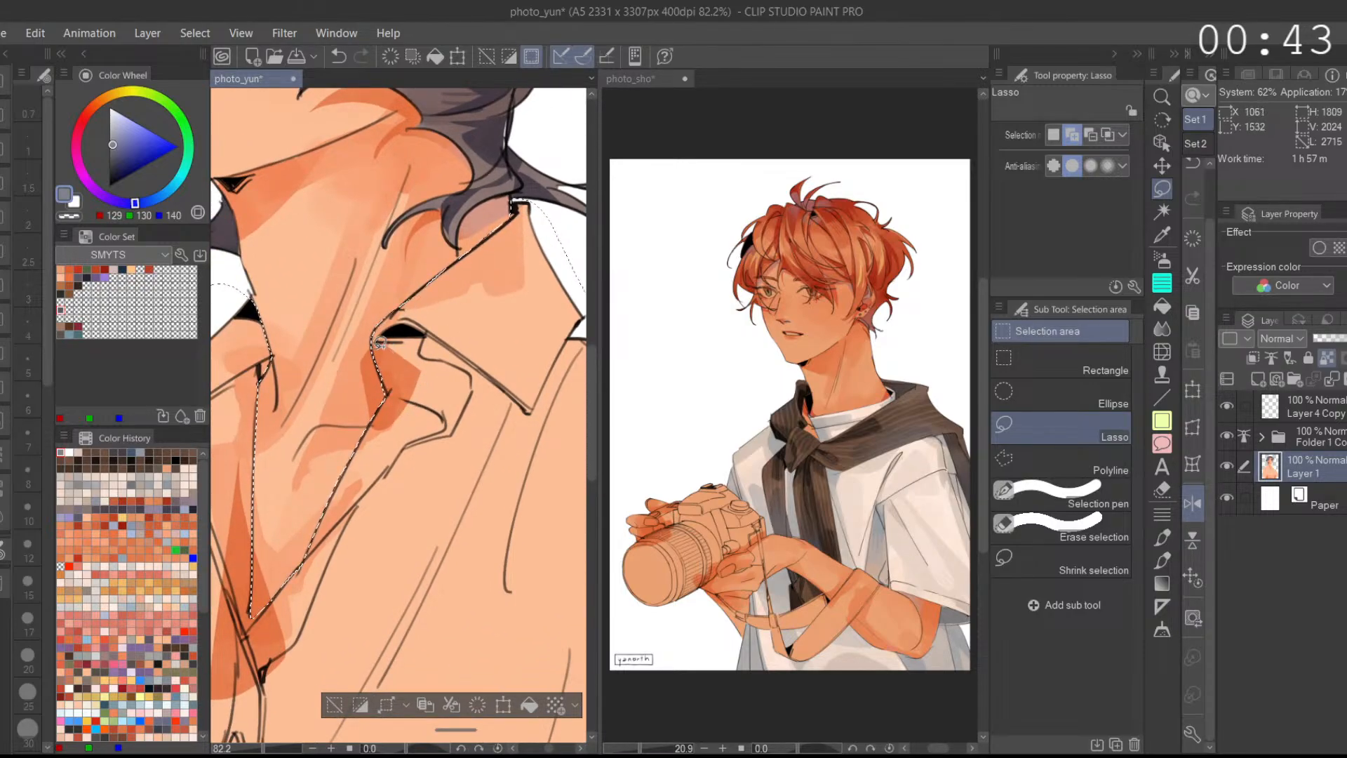
Step: Switch the Lasso to subtract, correct the selection at the collar's inner fold, and return to adding to the selection
left_click(1088, 139)
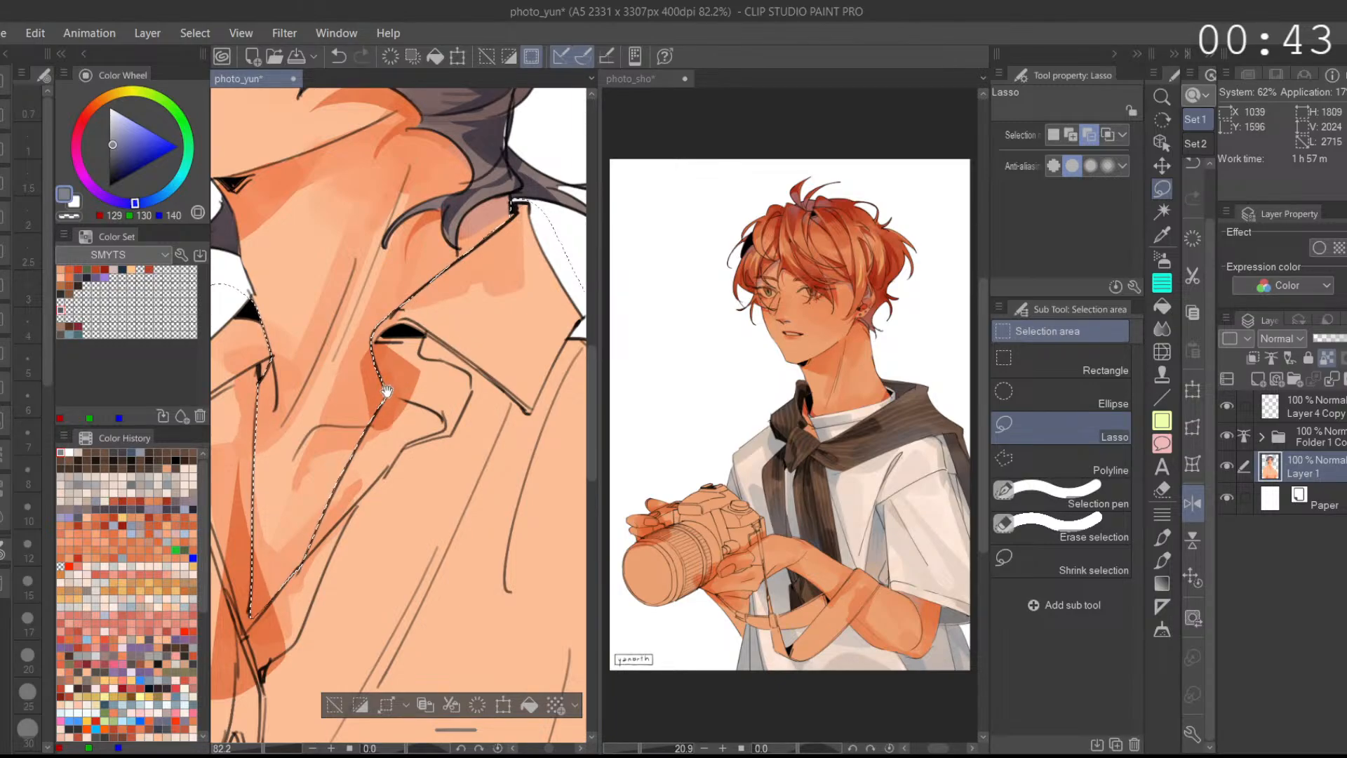
left_click_drag(387, 390, 487, 301)
left_click(1070, 136)
left_click_drag(507, 459, 507, 352)
Step: Extend the selection over the bouquet-side sleeve and the shirt front beside the flowers
scroll(501, 347, "down", 2)
left_click_drag(426, 315, 457, 271)
left_click_drag(316, 438, 420, 269)
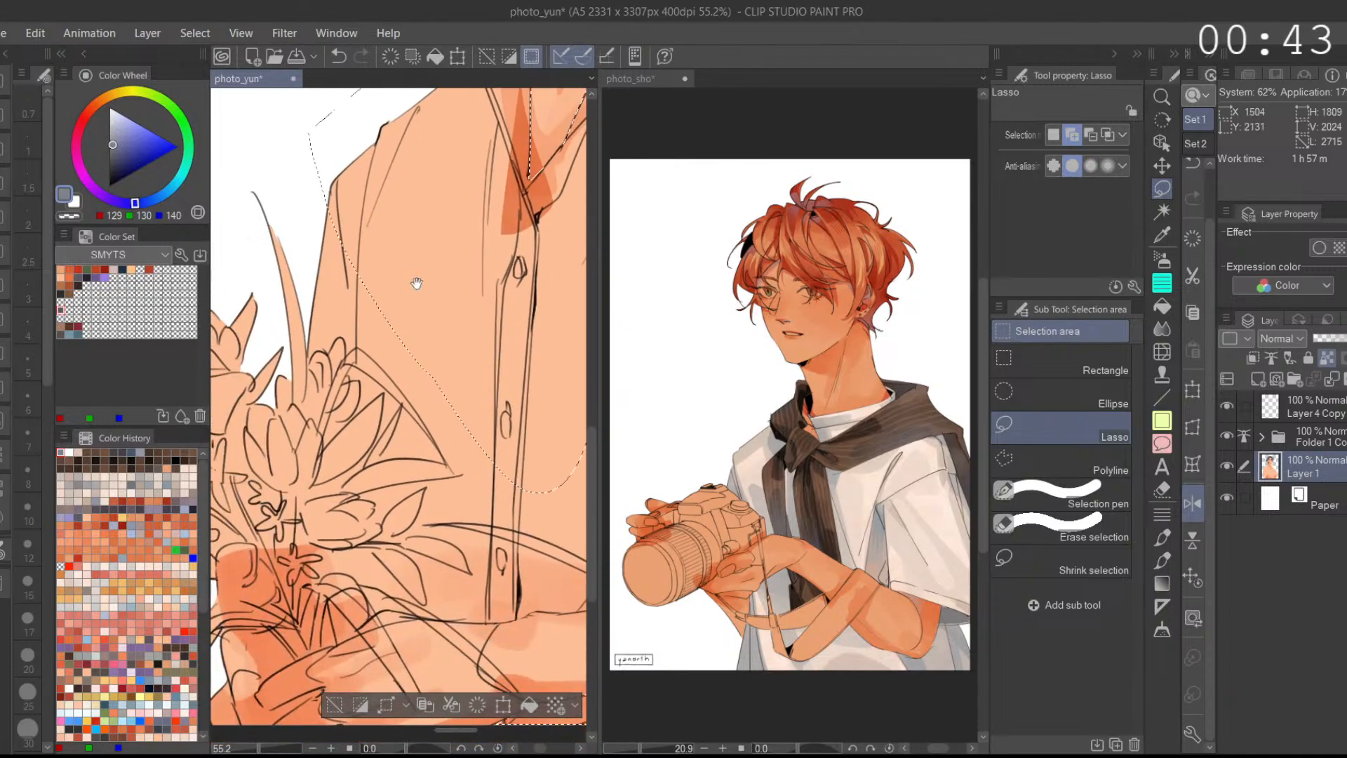
scroll(327, 341, "up", 3)
mouse_move(300, 375)
left_mouse_down()
mouse_move(384, 165)
mouse_move(307, 136)
mouse_move(304, 347)
mouse_move(332, 357)
mouse_move(380, 277)
mouse_move(308, 313)
mouse_move(350, 338)
mouse_move(406, 268)
mouse_move(360, 337)
mouse_move(346, 330)
mouse_move(358, 342)
mouse_move(432, 269)
mouse_move(357, 356)
mouse_move(383, 319)
left_mouse_up()
scroll(432, 300, "down", 5)
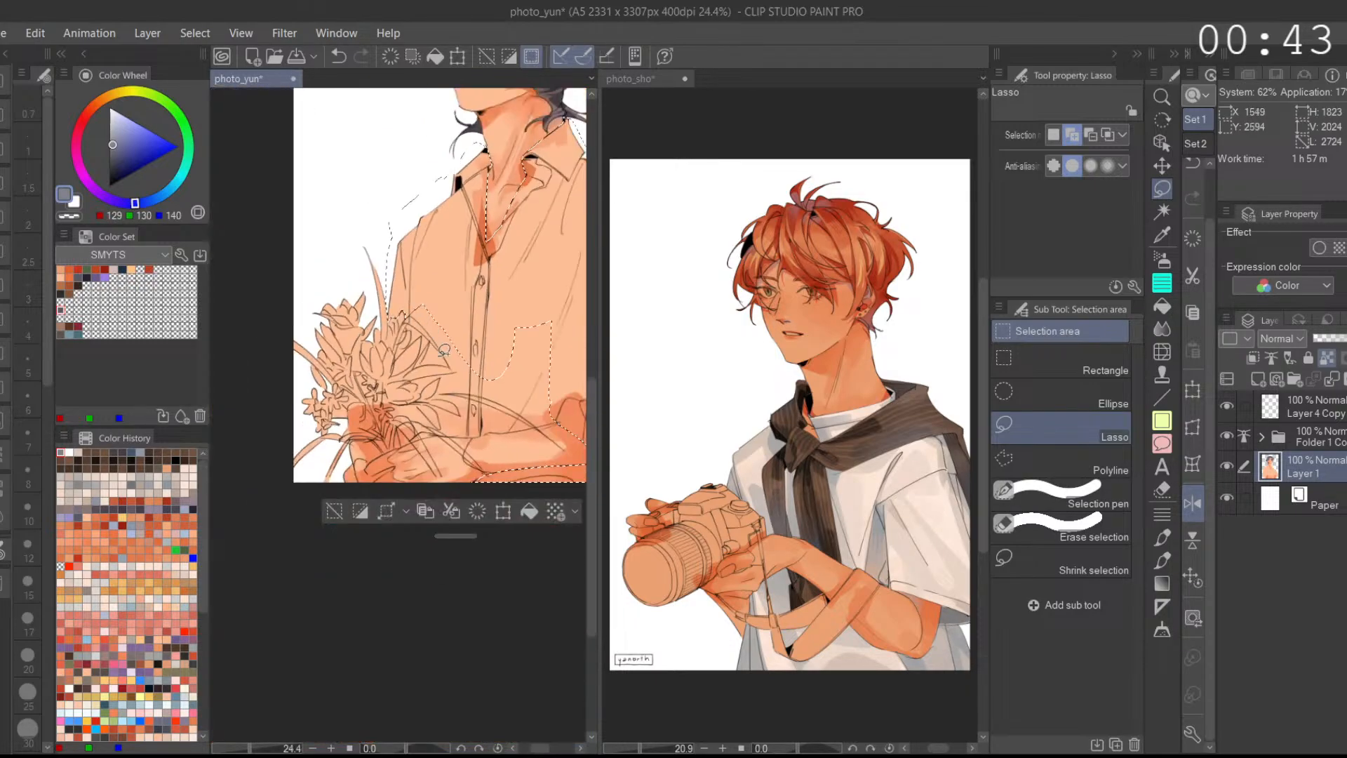
Step: Undo the last lasso change and extend the selection through the bouquet area down to the hand
key("ctrl+z")
scroll(545, 454, "up", 3)
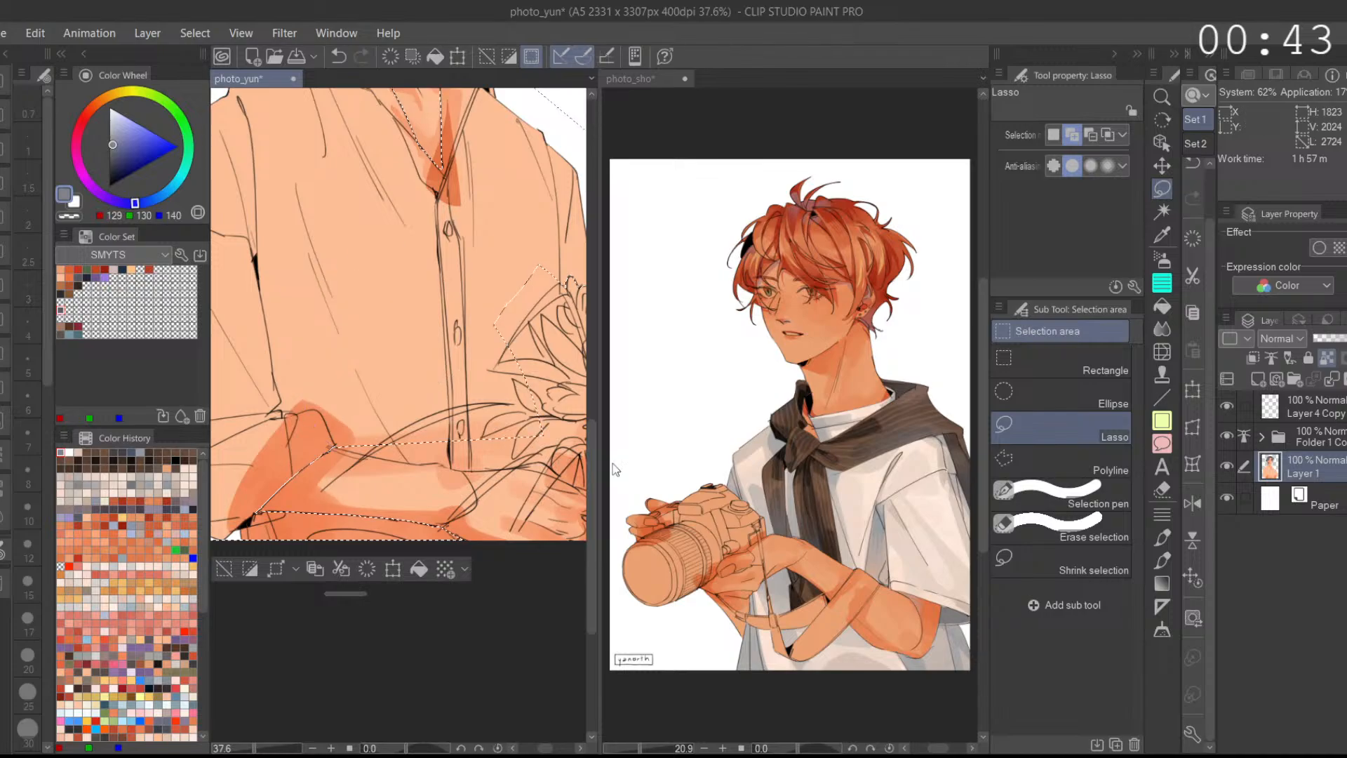
scroll(450, 473, "up", 2)
mouse_move(450, 473)
left_mouse_down()
mouse_move(508, 196)
mouse_move(522, 329)
mouse_move(478, 456)
left_mouse_up()
left_click_drag(454, 401, 423, 428)
scroll(481, 457, "down", 2)
left_click_drag(529, 494, 468, 452)
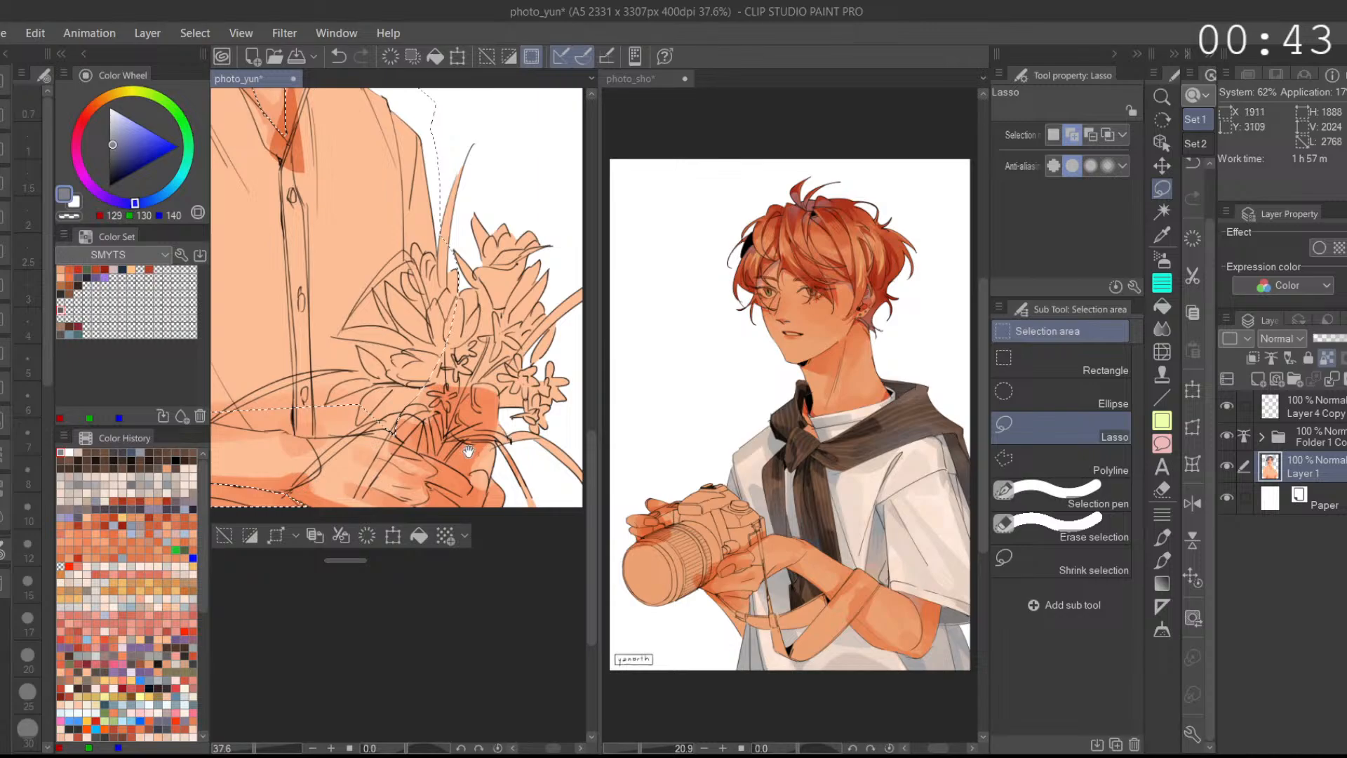
scroll(442, 457, "up", 3)
scroll(442, 457, "down", 2)
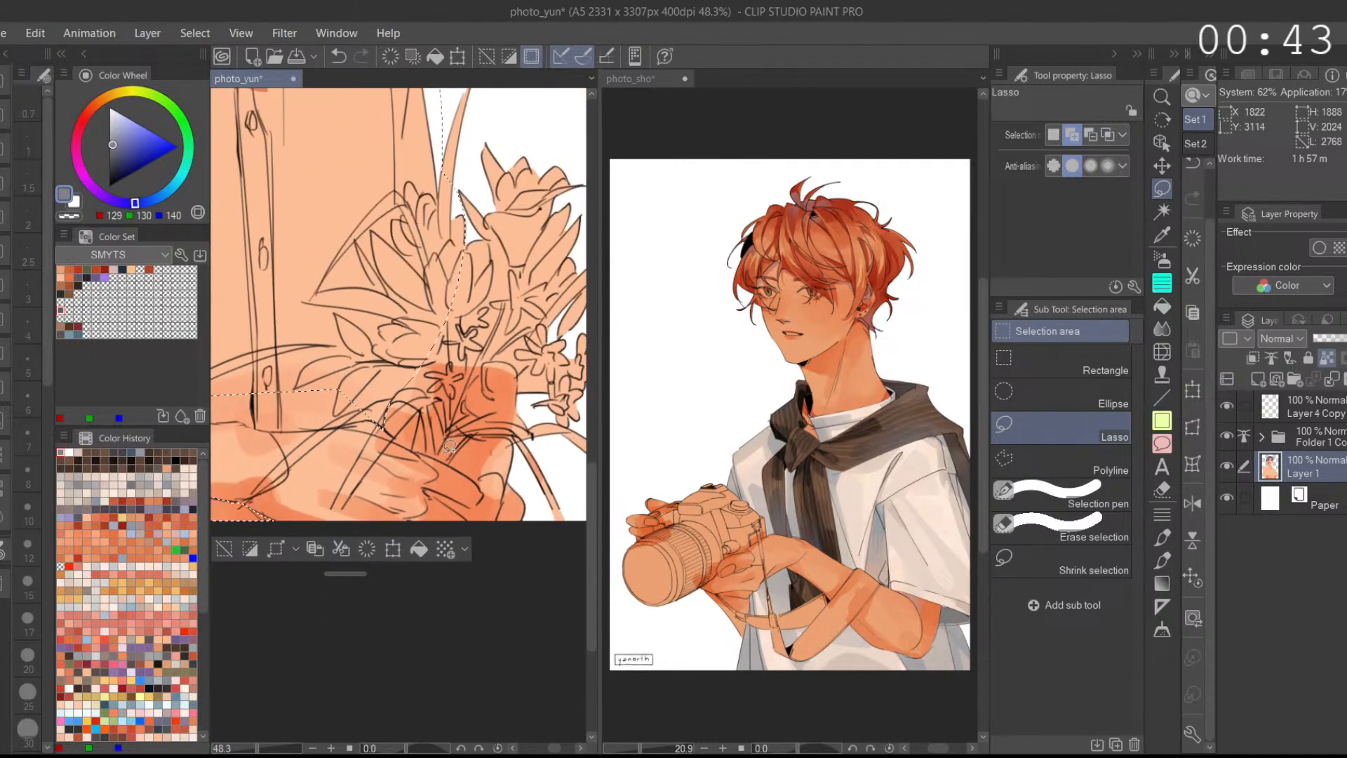
Step: Trace the shirt's lower edge above the wrist into the selection, from the flower stems to the button placket
left_click(1192, 503)
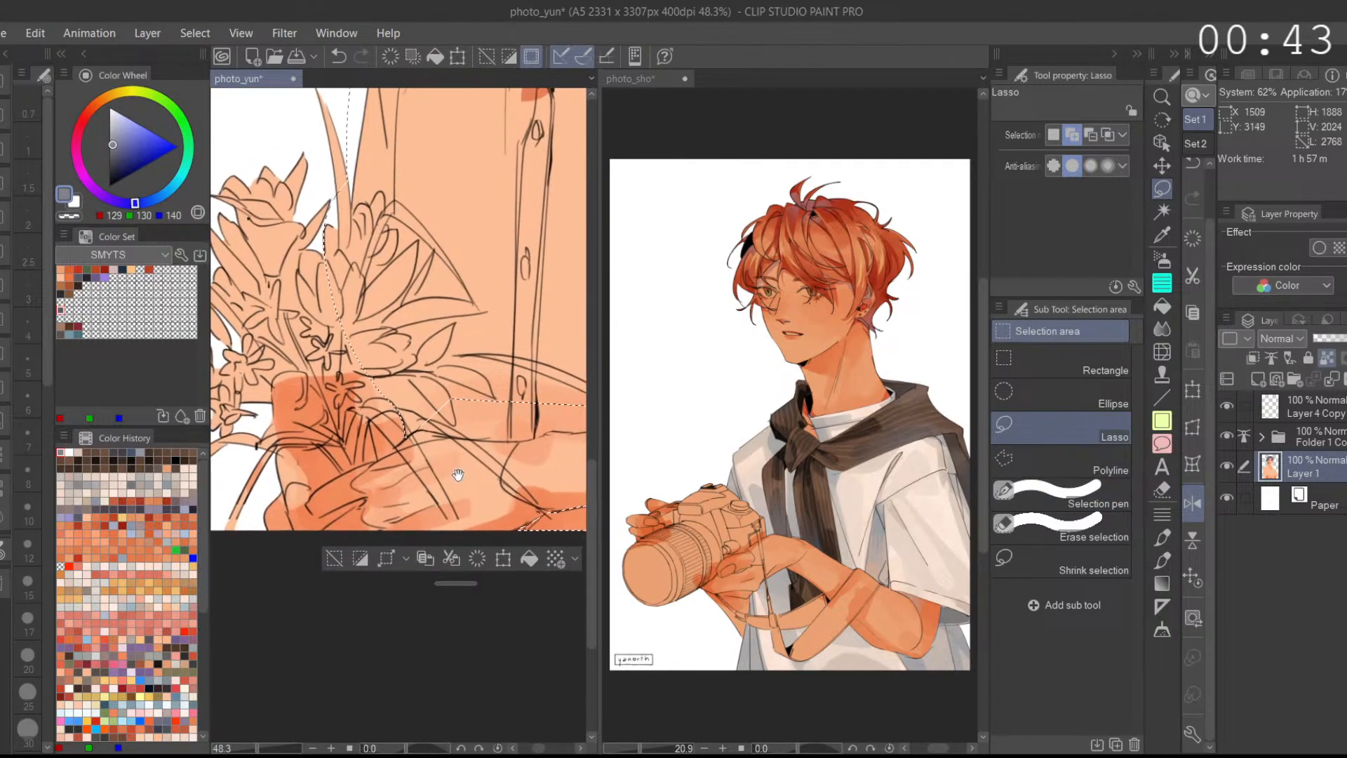
scroll(465, 437, "up", 2)
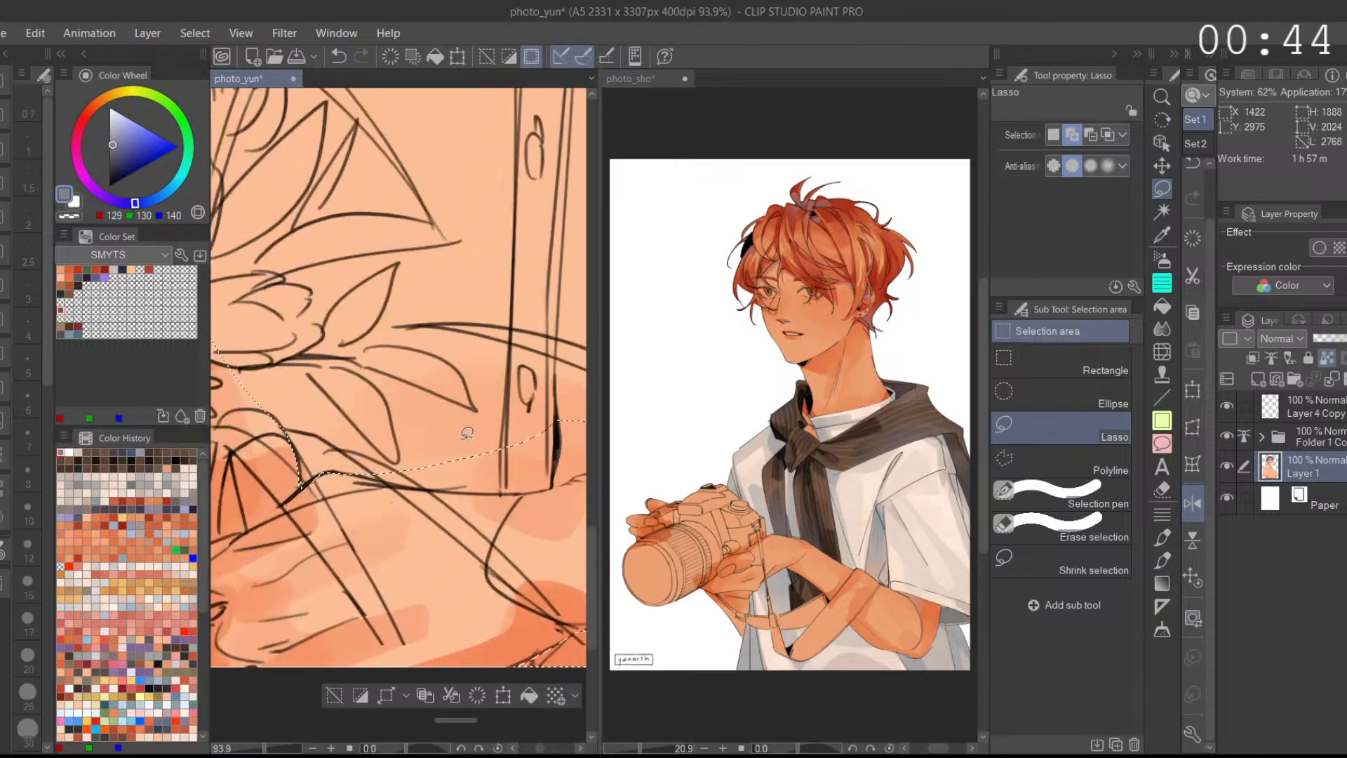
left_click_drag(480, 460, 425, 466)
mouse_move(334, 484)
left_mouse_down()
mouse_move(400, 485)
mouse_move(500, 427)
left_mouse_up()
left_click_drag(354, 485, 439, 481)
key("ctrl+z")
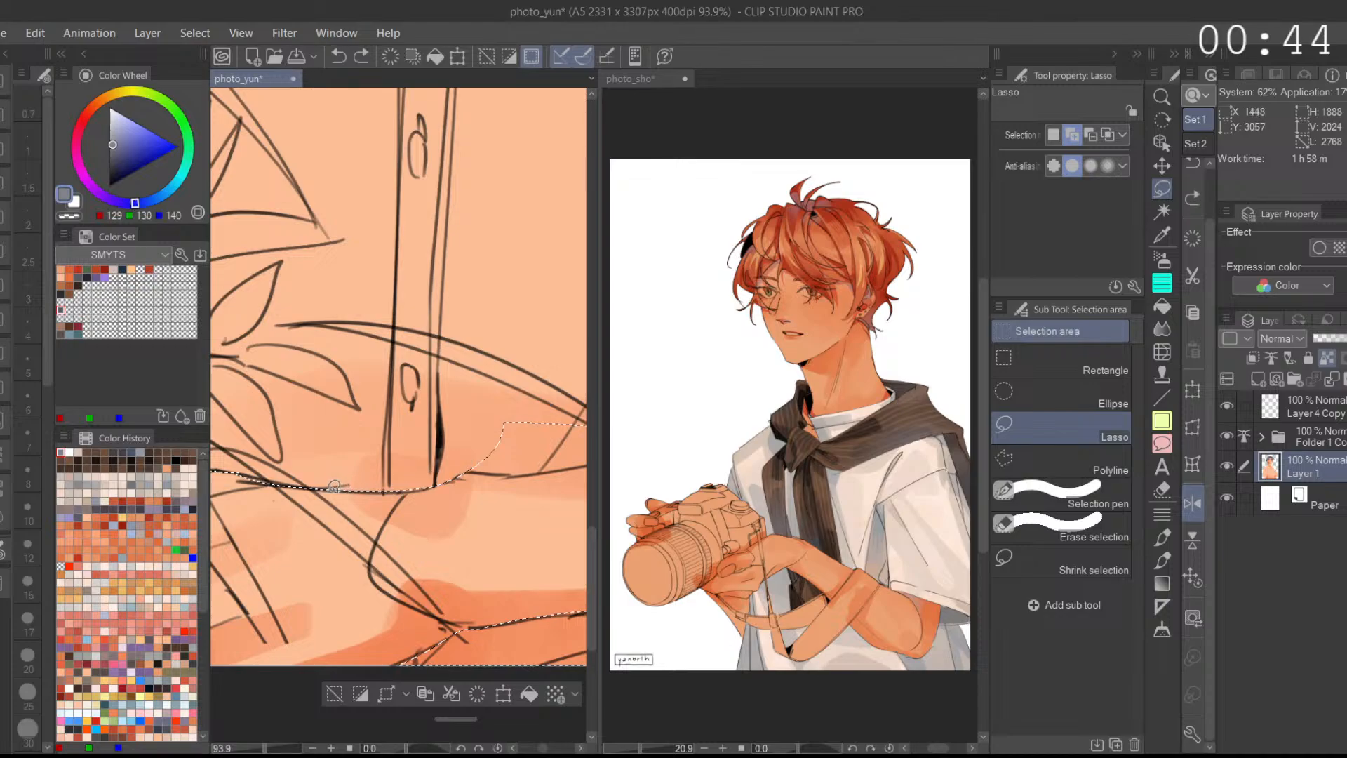
Step: Complete the selection along the forearm's upper edge from the button placket to the elbow, redoing imprecise lasso strokes
left_click_drag(417, 484, 449, 480)
mouse_move(524, 453)
left_mouse_down()
mouse_move(391, 477)
mouse_move(522, 439)
left_mouse_up()
mouse_move(384, 465)
left_mouse_down()
mouse_move(414, 495)
mouse_move(548, 458)
mouse_move(557, 416)
left_mouse_up()
key("ctrl+z")
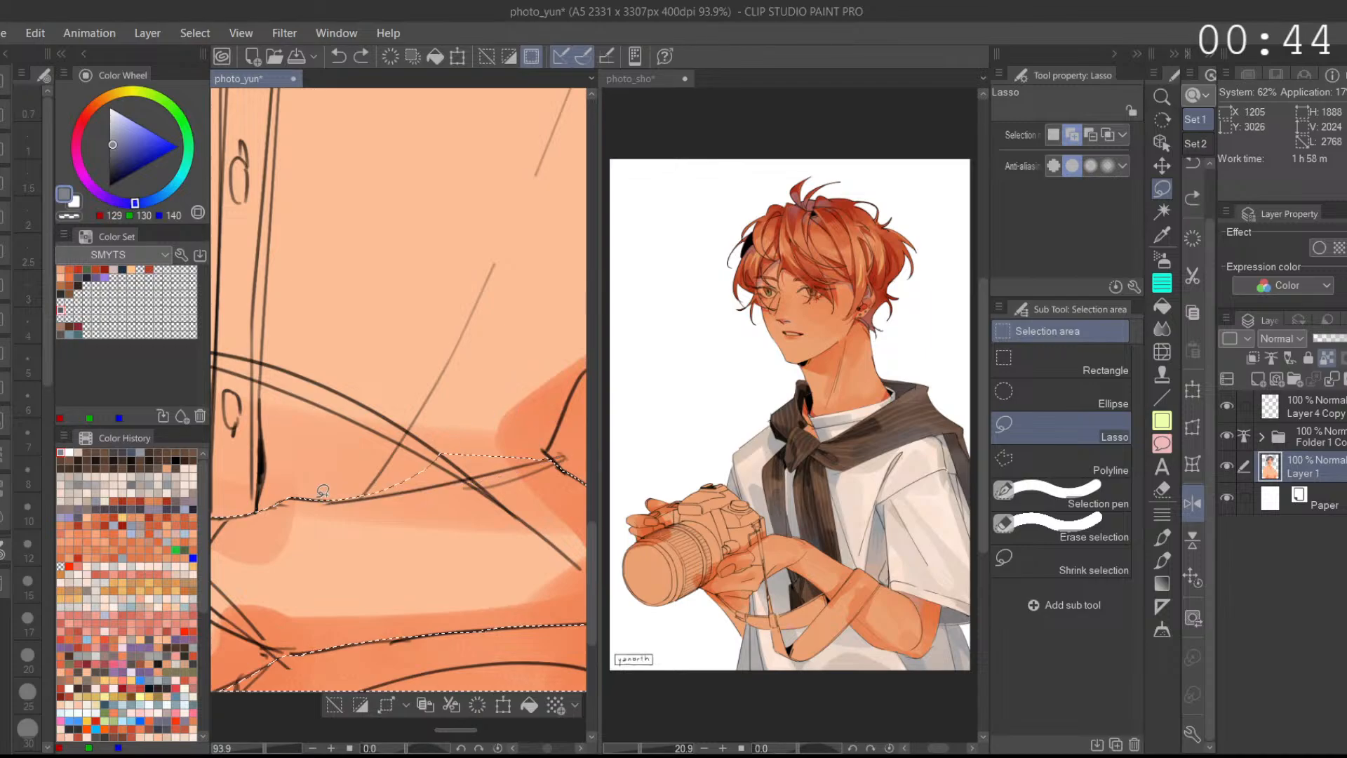
mouse_move(426, 485)
left_mouse_down()
mouse_move(556, 456)
mouse_move(561, 431)
left_mouse_up()
key("ctrl+z")
mouse_move(397, 487)
left_mouse_down()
mouse_move(509, 461)
mouse_move(560, 433)
left_mouse_up()
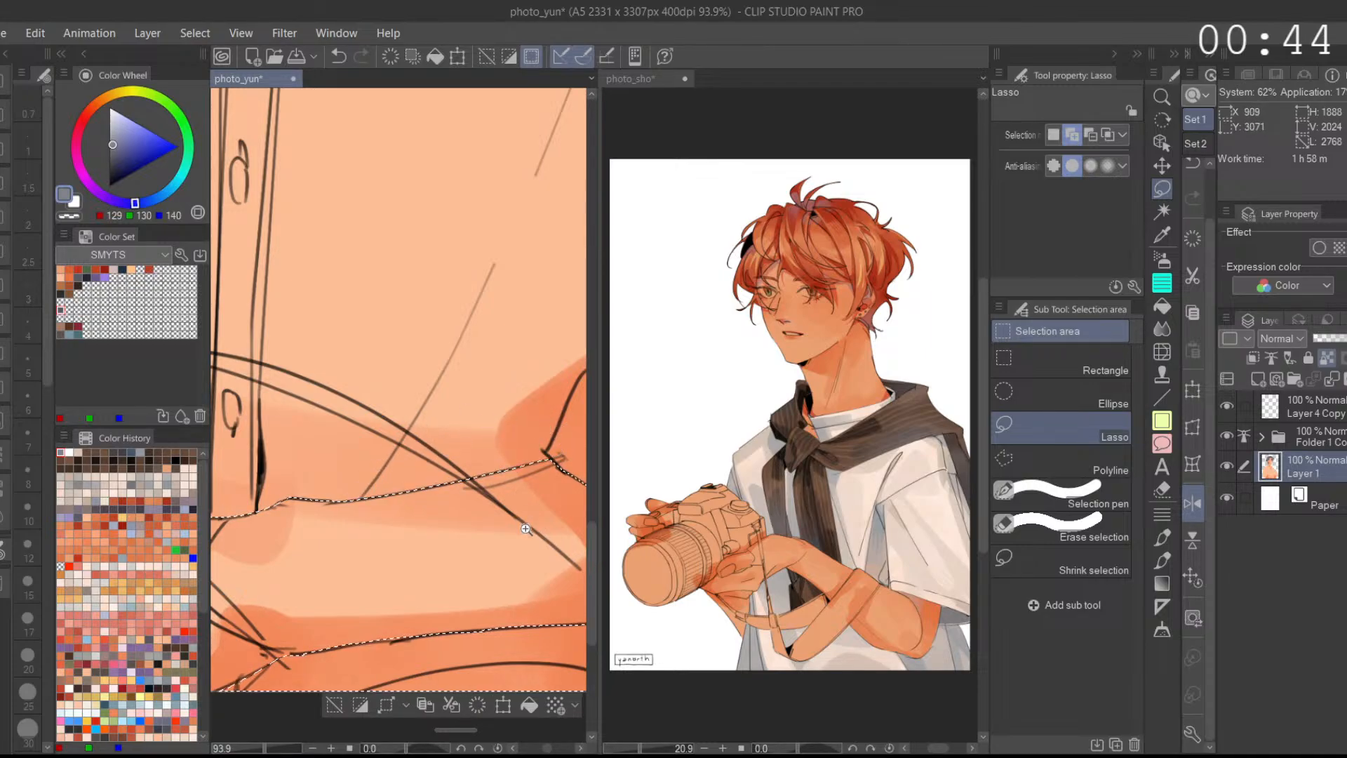
Step: Create a new layer directly above Layer 1 and clip it to the layer below
left_click_drag(526, 527, 454, 490)
left_click(1234, 380)
left_click(1255, 378)
key("ctrl+z")
left_click(1227, 380)
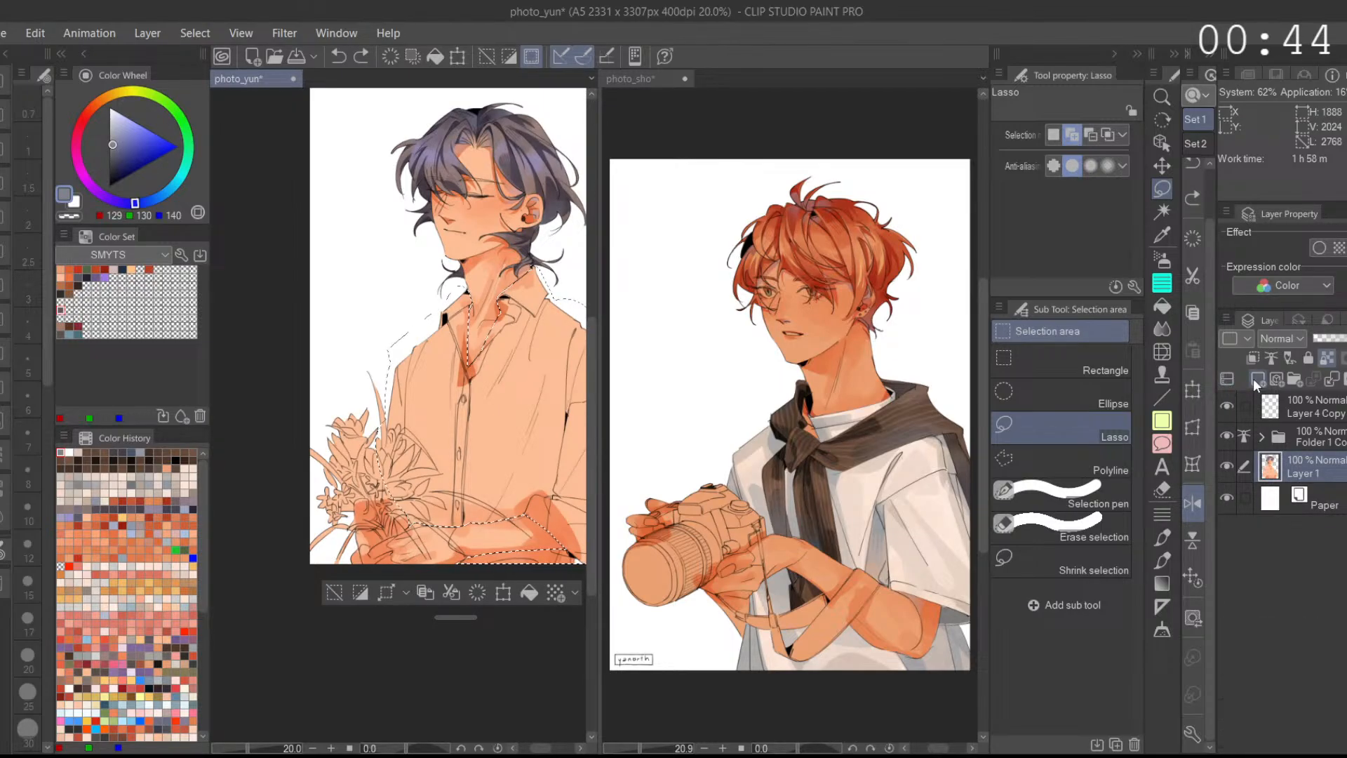
left_click(1257, 378)
left_click(1253, 358)
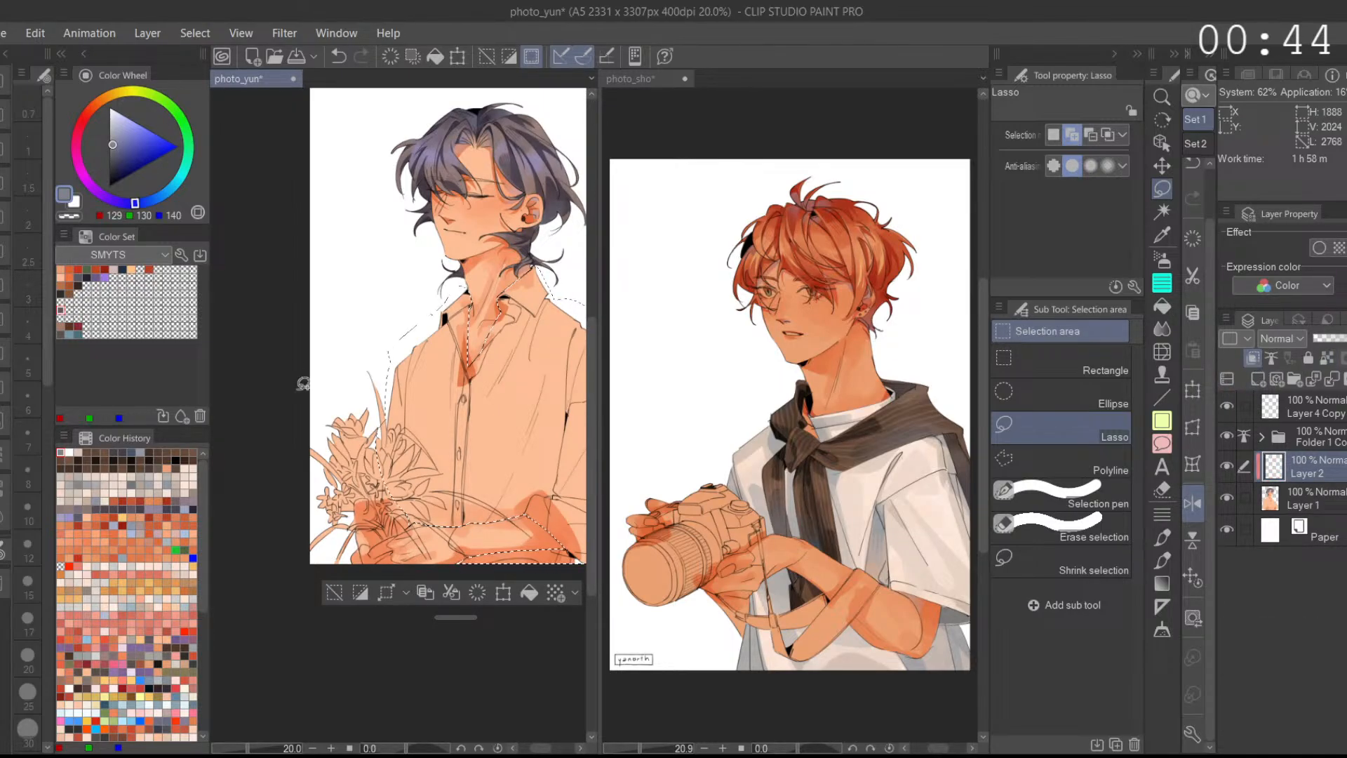
Step: Fill the shirt selection on Layer 2 with the current blue-grey, hide that layer and make Layer 1 active
left_click(536, 596)
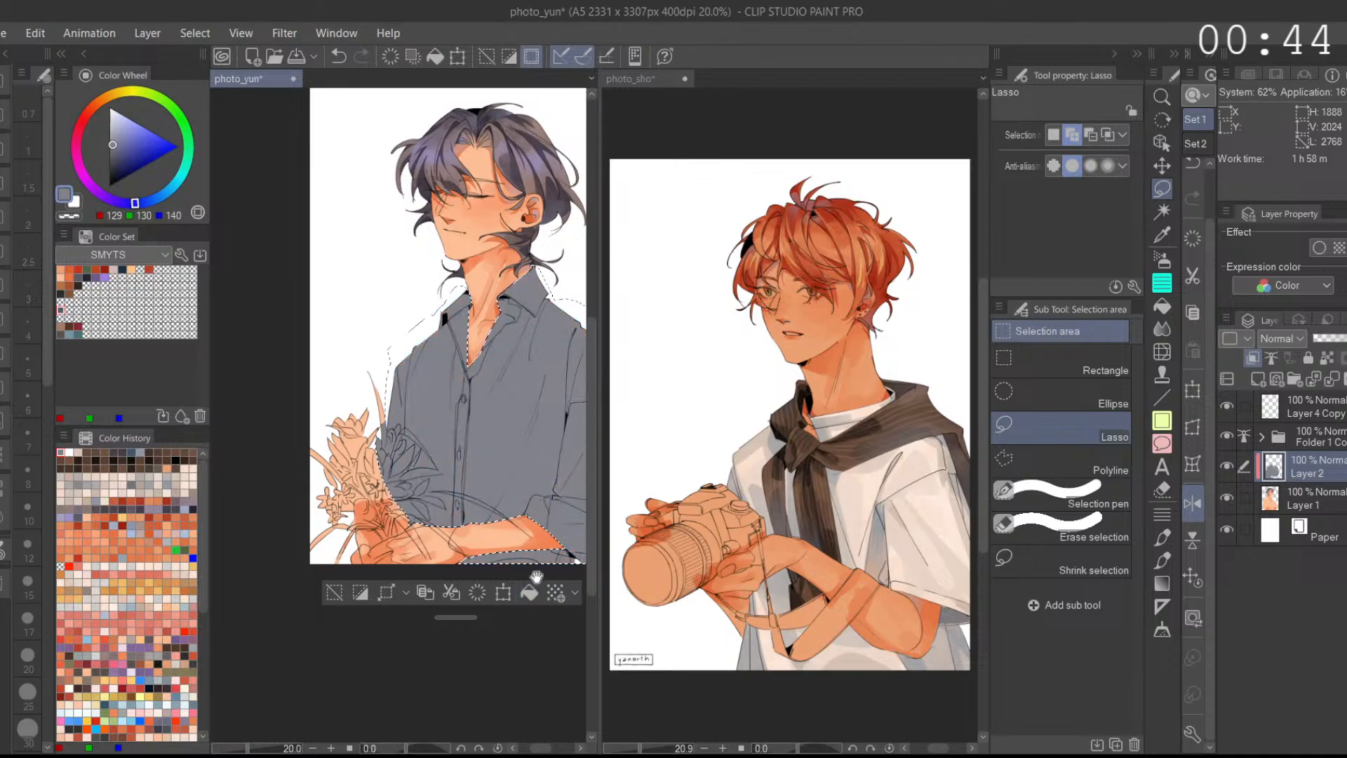
left_click(1226, 465)
left_click(1296, 511)
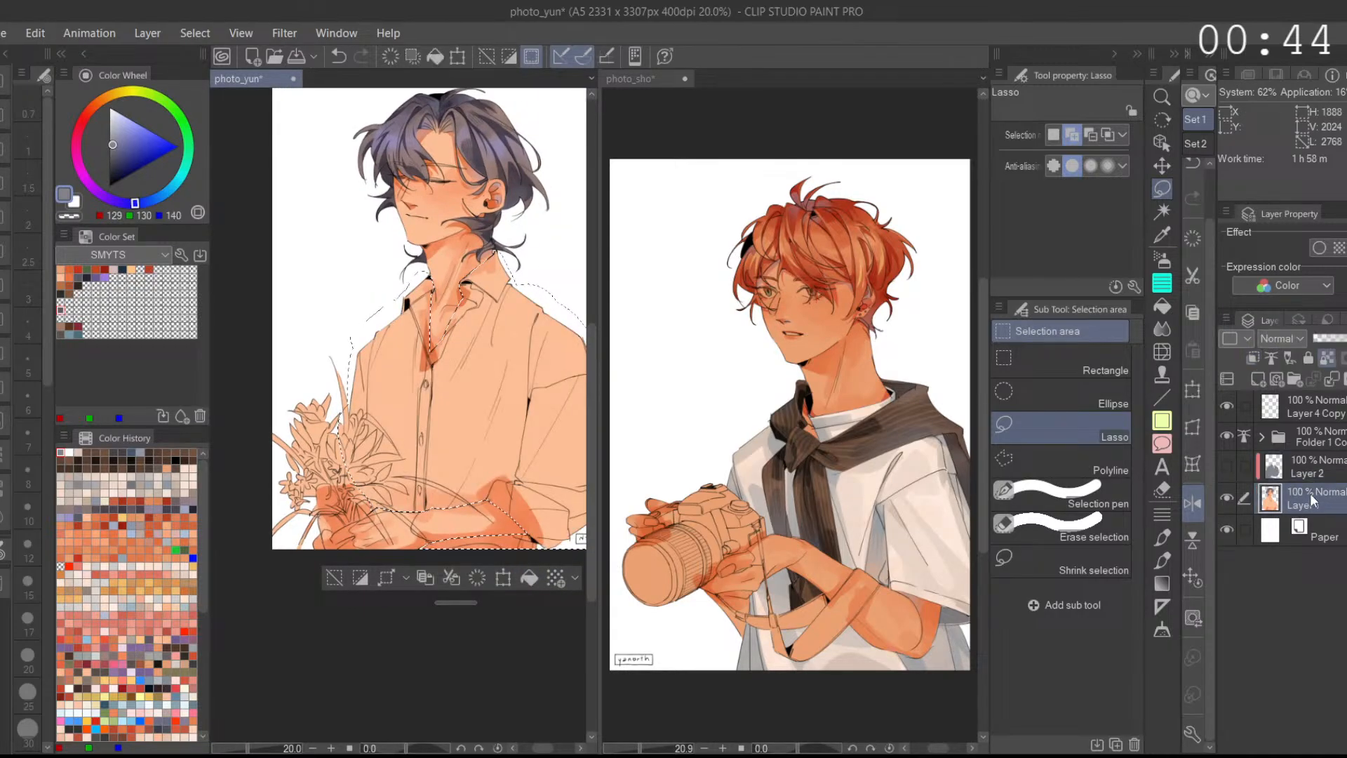
left_click(497, 426, "alt")
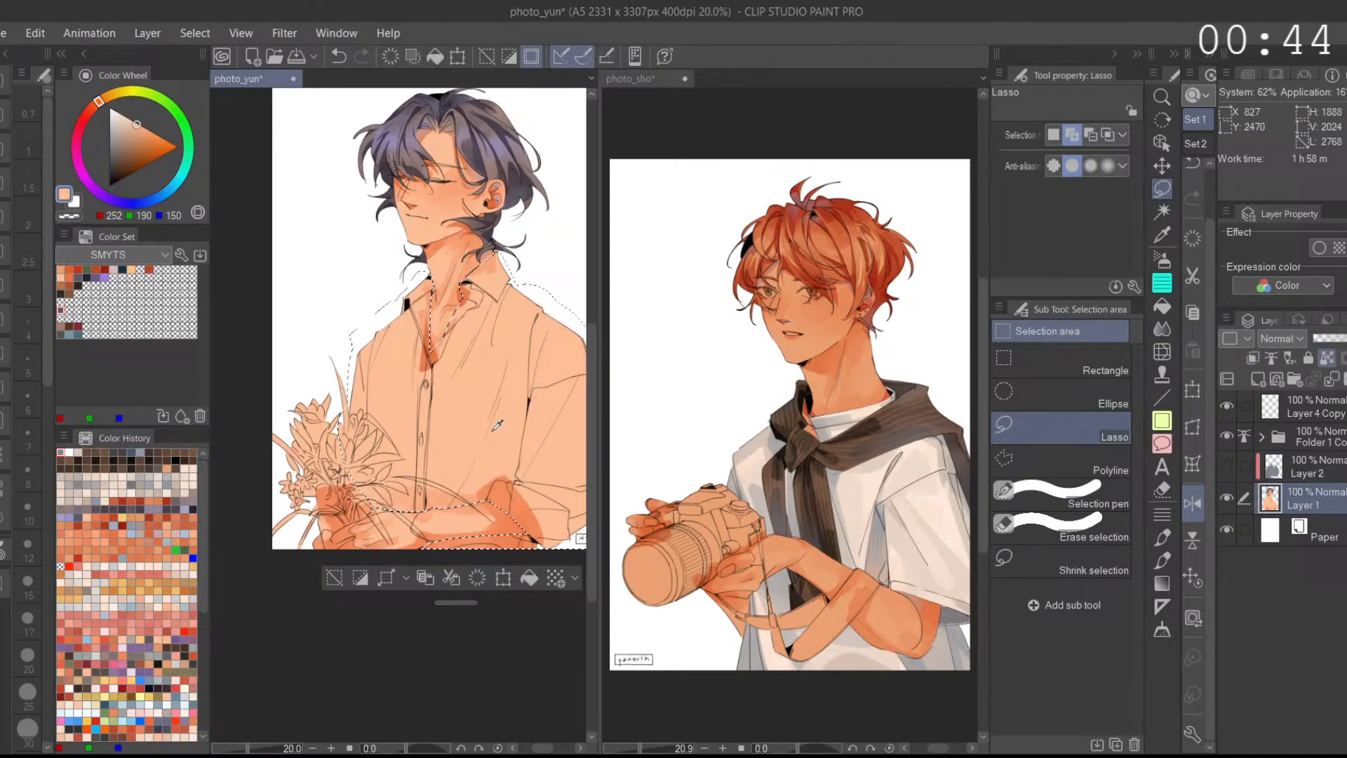
left_click(1227, 466)
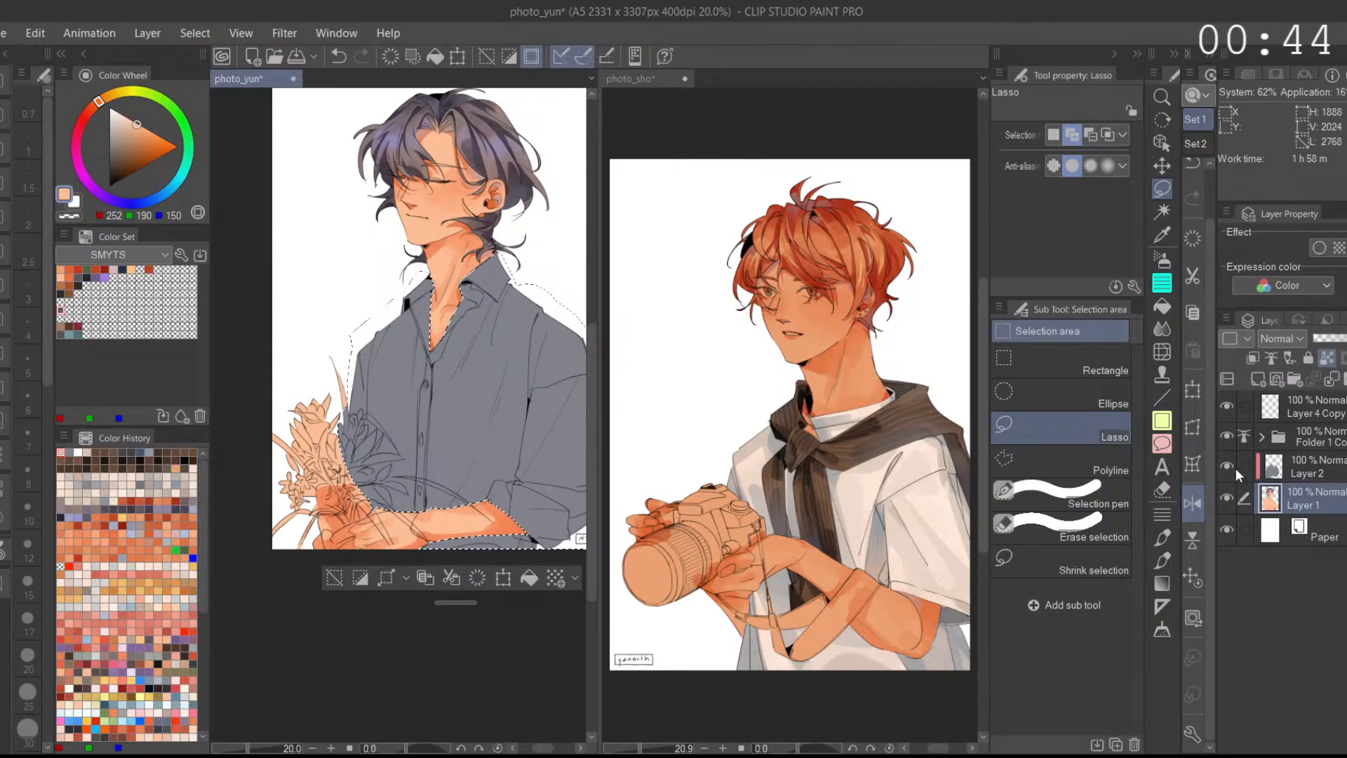
left_click_drag(477, 414, 415, 430)
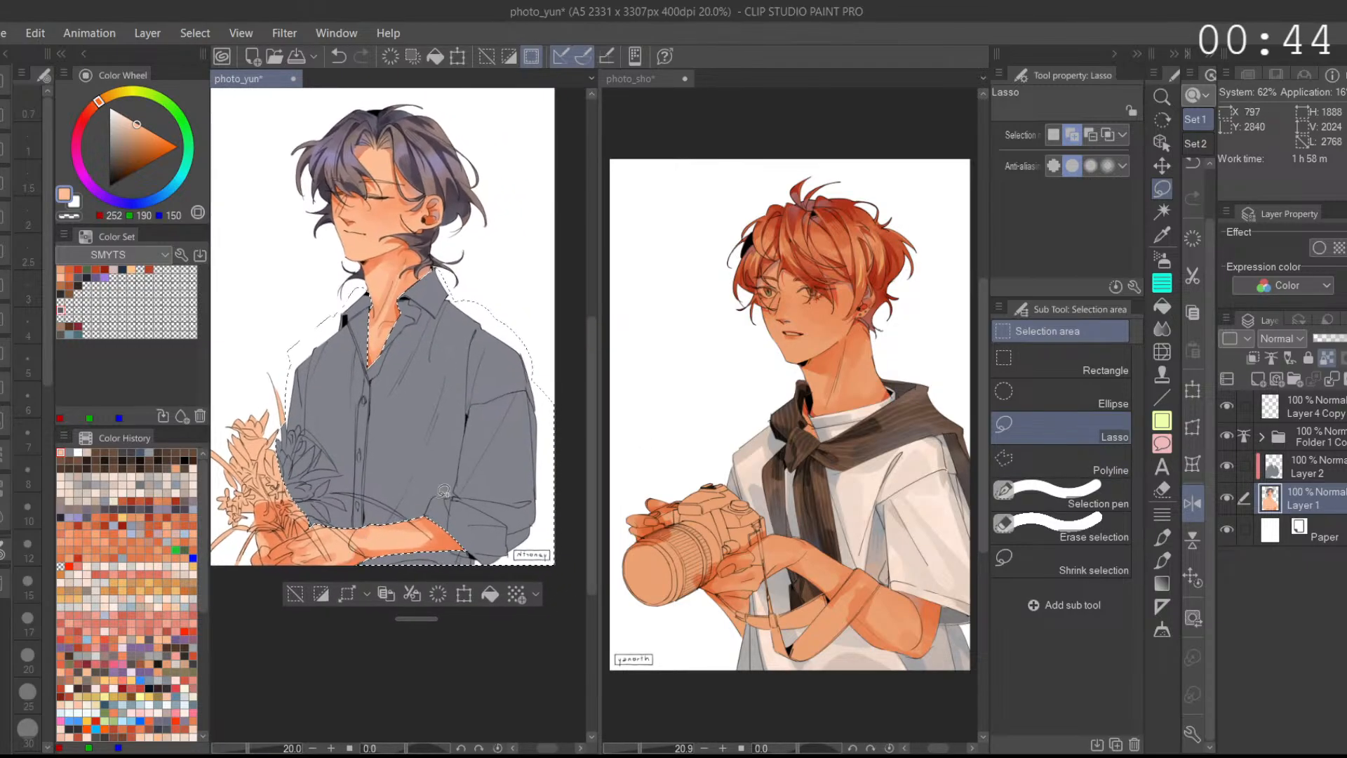
left_click(1227, 467)
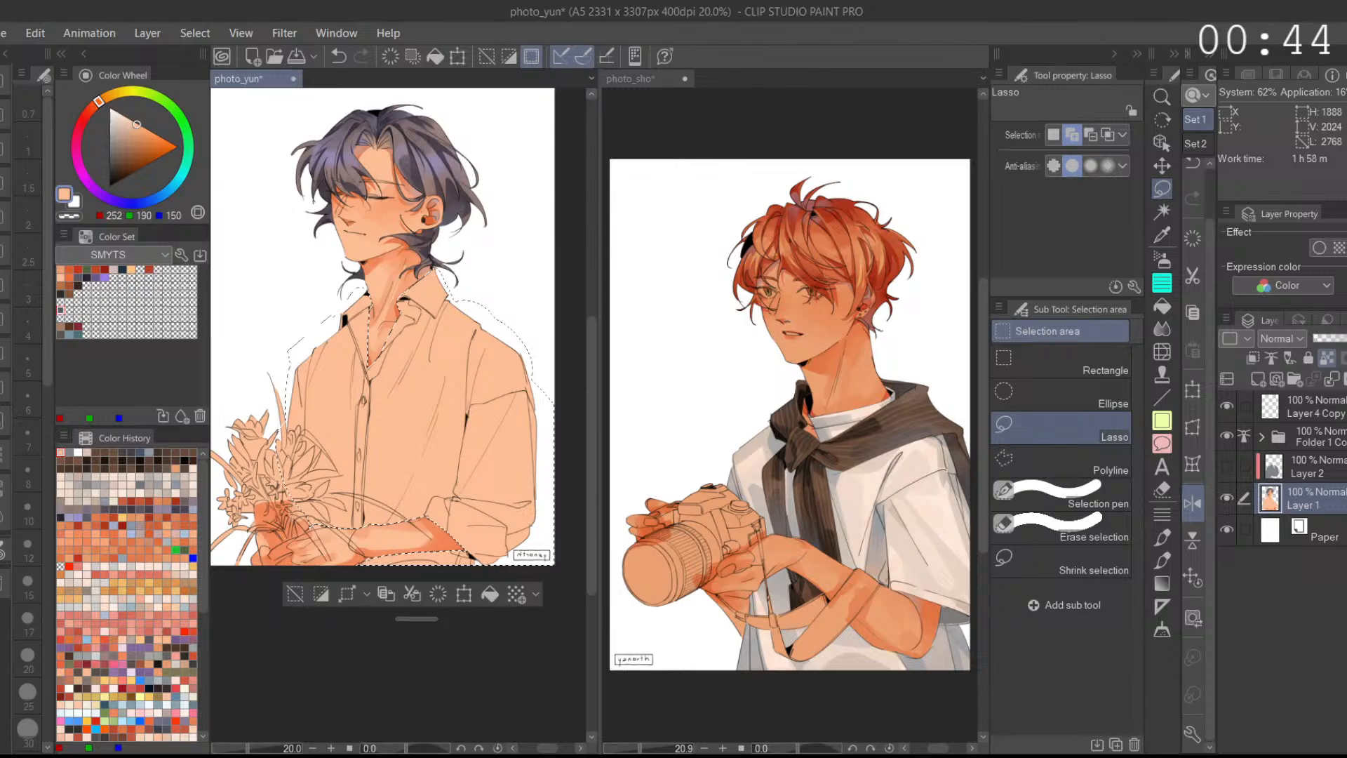
key("ctrl+u")
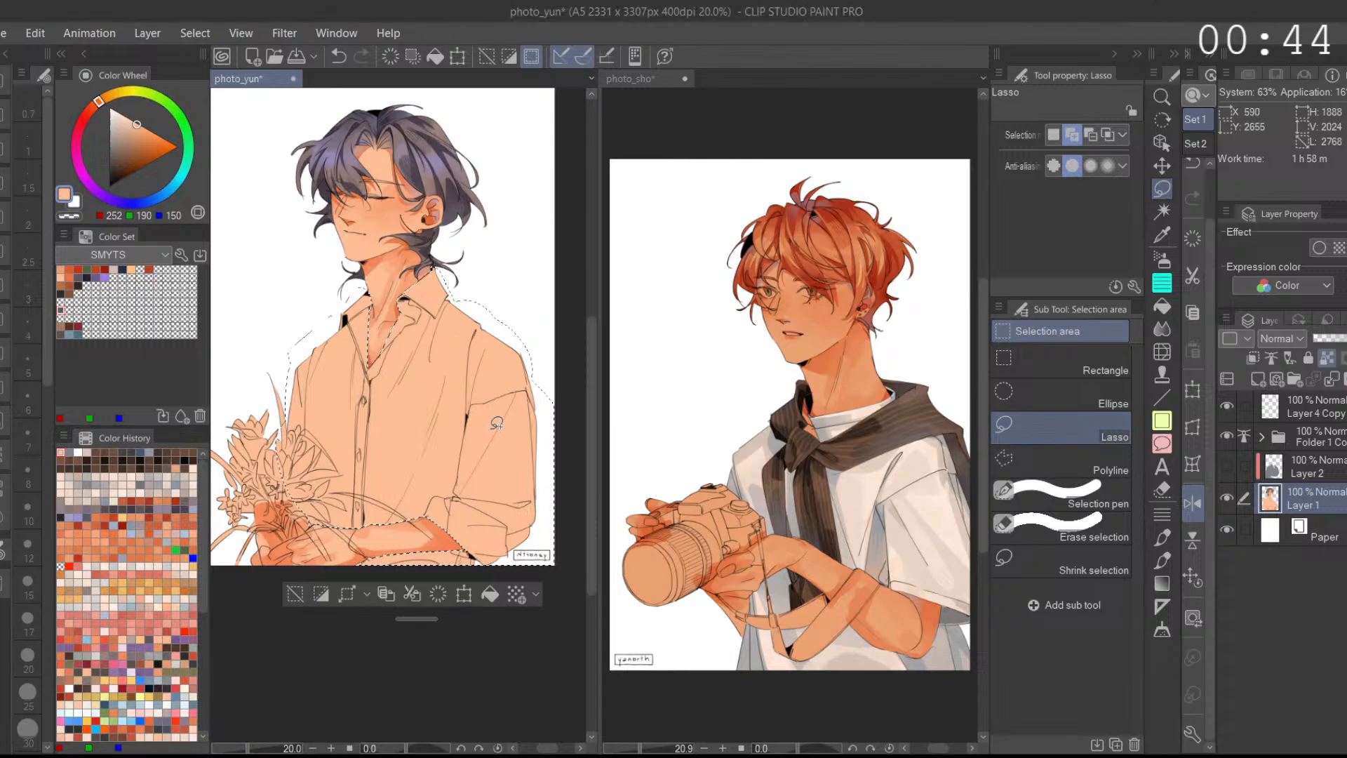
Step: Set up the Aマーカー brush at a size of 144.5 and an opacity of 100
left_click(1163, 260)
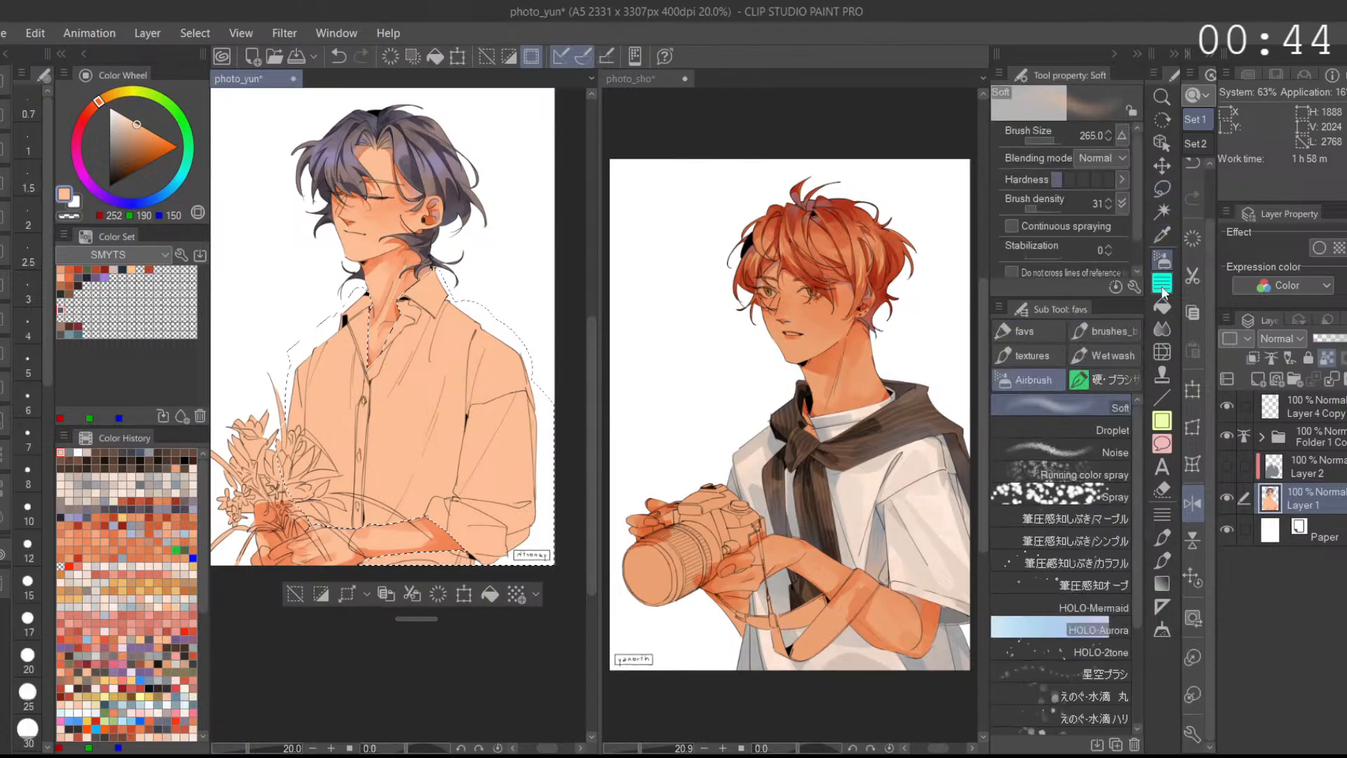
left_click(1052, 327)
left_click_drag(1062, 162, 1070, 164)
left_click_drag(1047, 142, 1051, 141)
Step: Try a pale grey-violet wash and a near-black wash over the selected shirt, undoing each one
left_click_drag(163, 195, 143, 202)
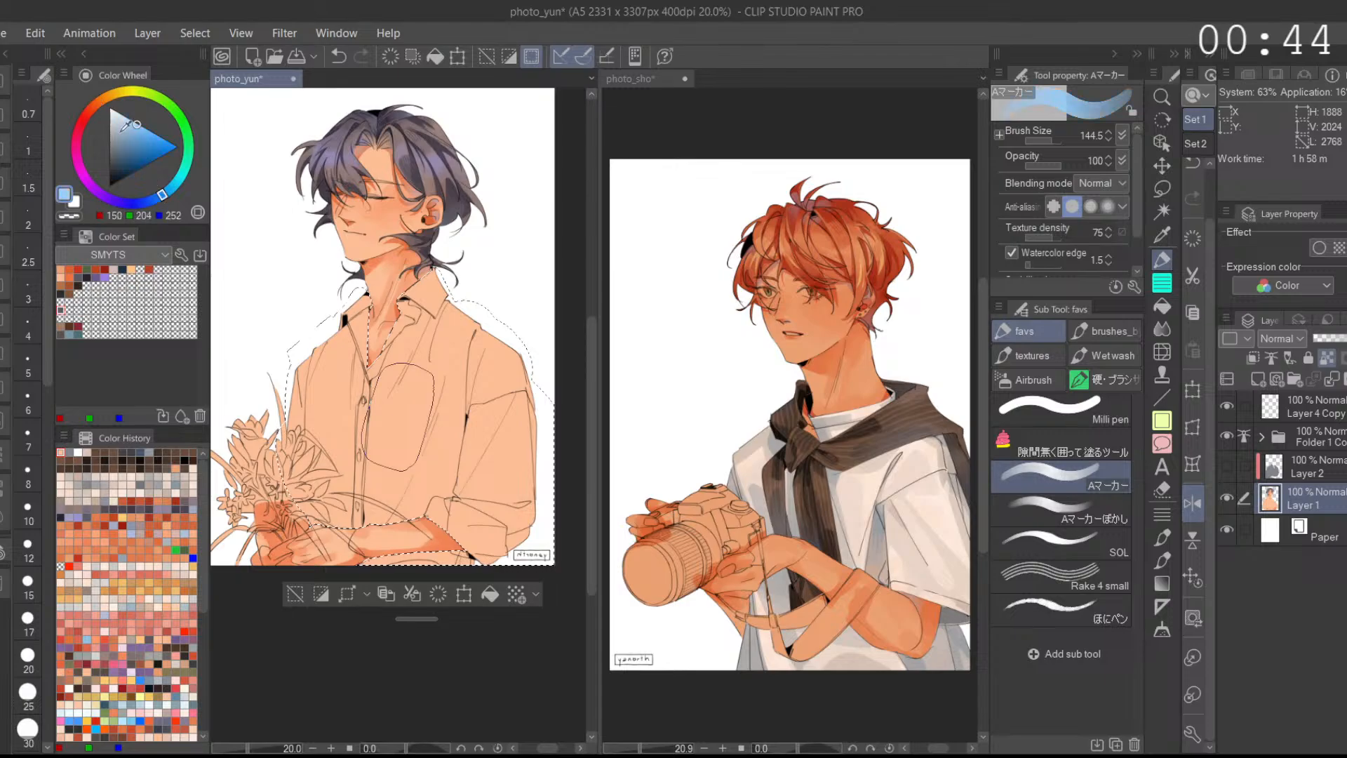
left_click(119, 133)
mouse_move(410, 312)
left_mouse_down()
mouse_move(445, 351)
mouse_move(330, 449)
mouse_move(484, 421)
mouse_move(491, 463)
left_mouse_up()
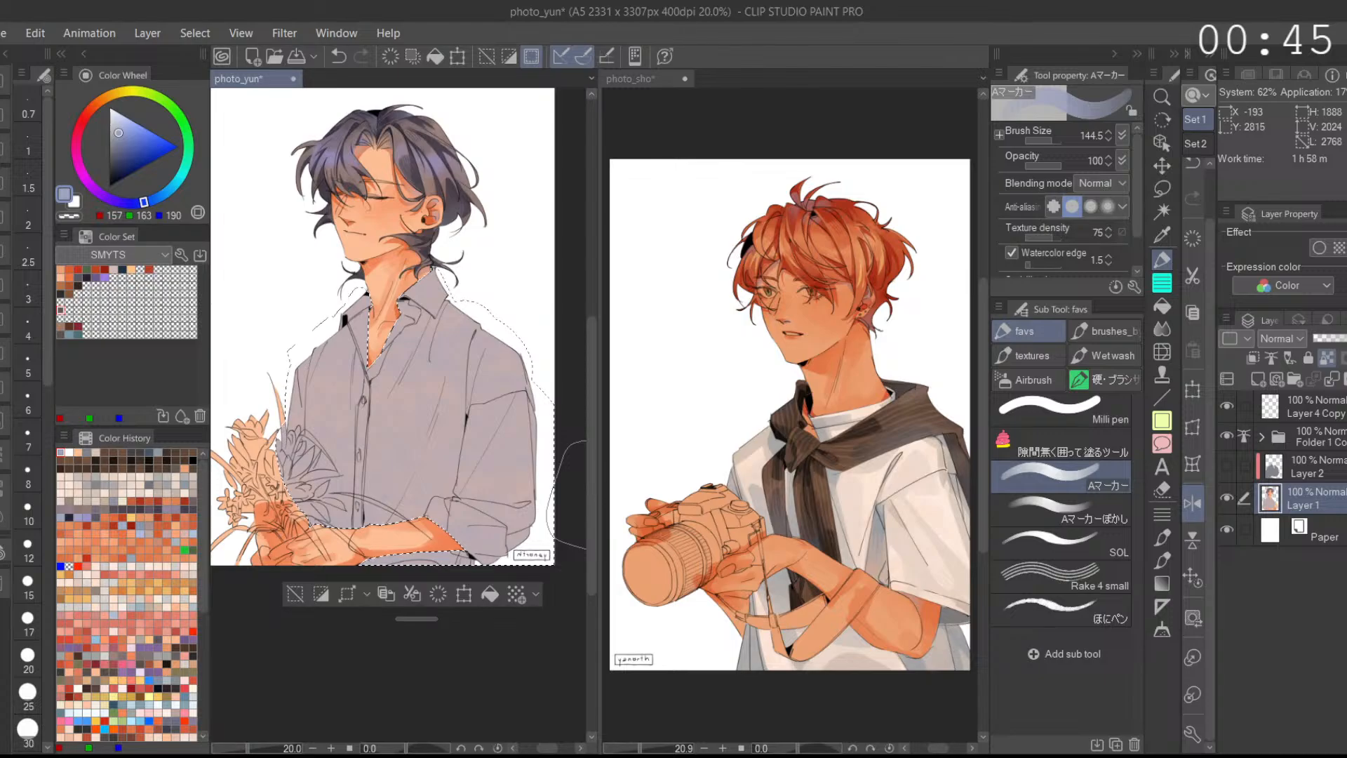
key("ctrl+z")
left_click(110, 186)
mouse_move(329, 309)
left_mouse_down()
mouse_move(280, 561)
mouse_move(376, 513)
left_mouse_up()
mouse_move(456, 316)
left_mouse_down()
mouse_move(491, 448)
mouse_move(502, 421)
left_mouse_up()
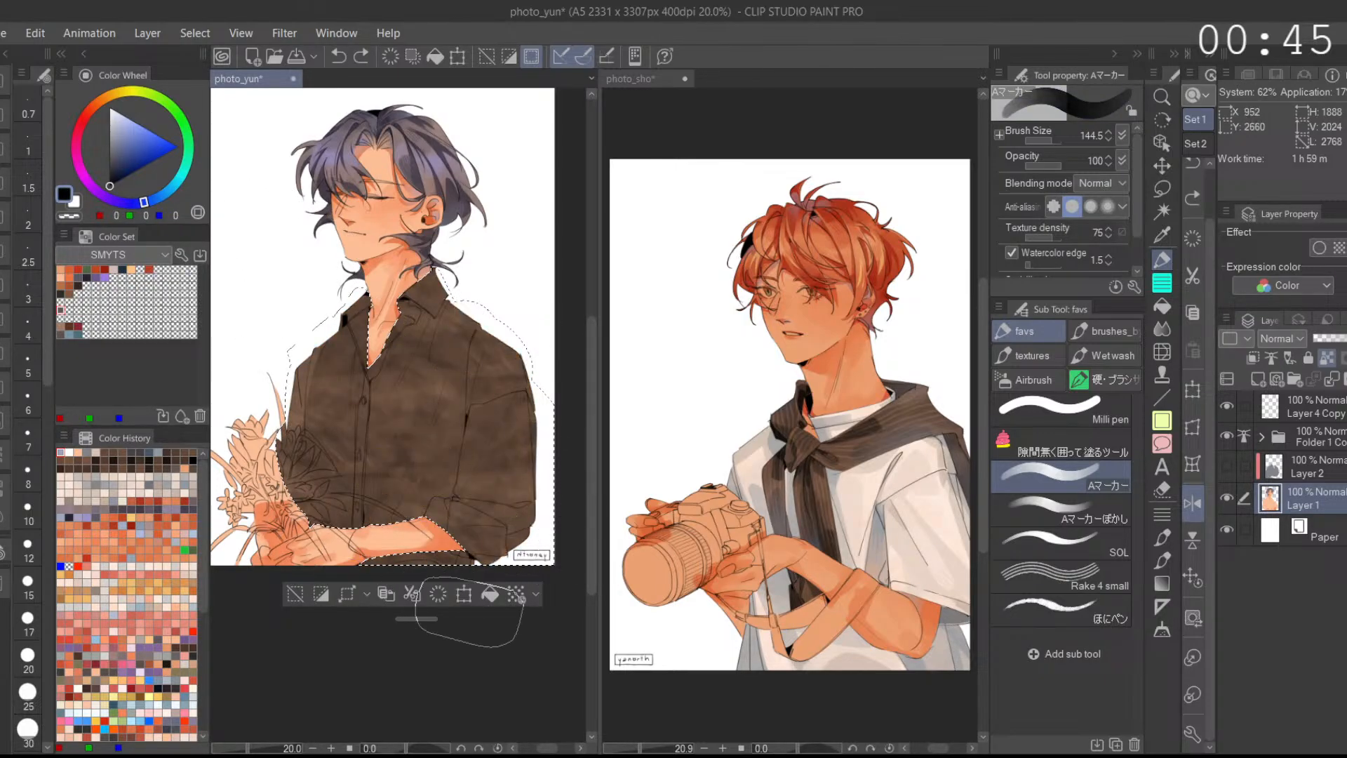
key("ctrl+z")
key("ctrl+z")
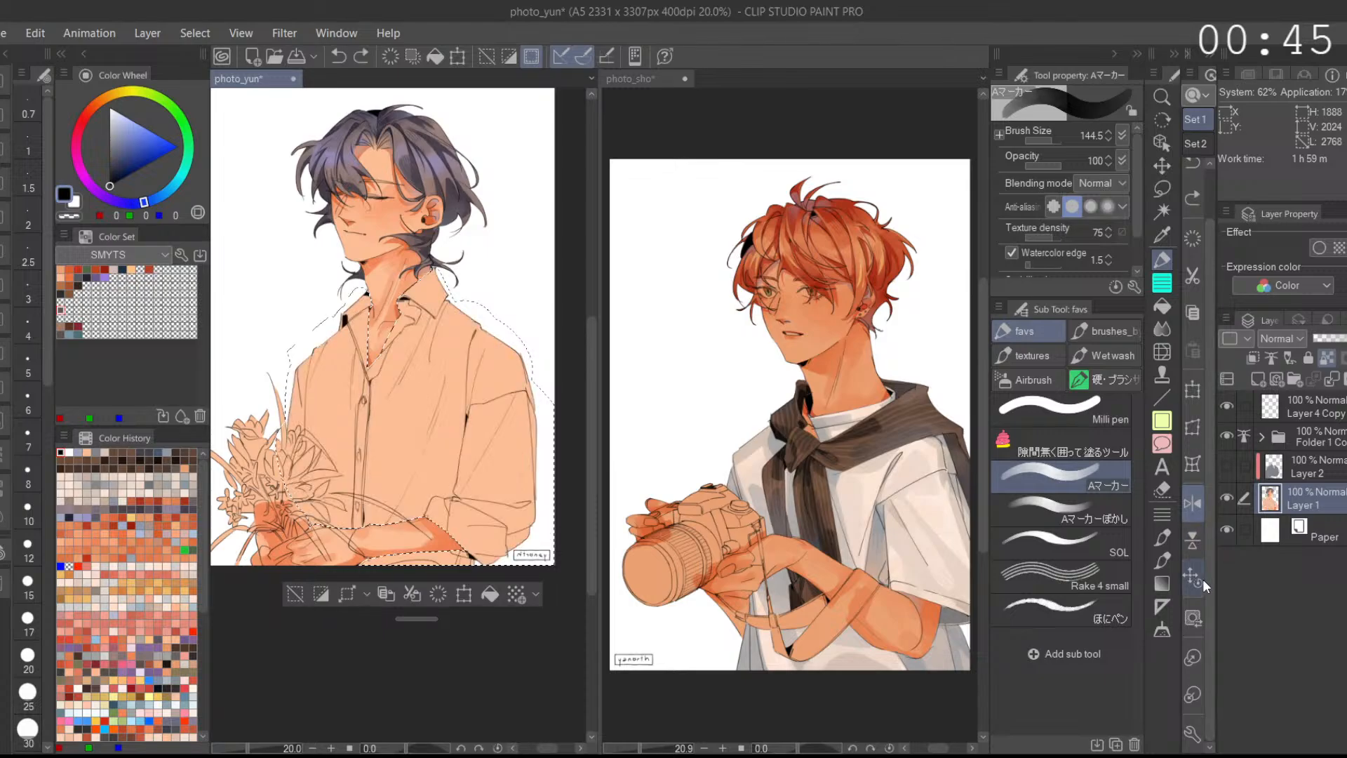
Step: Reset the canvas orientation and paint the whole shirt on Layer 1 with a pale blue-grey, RGB 169, 196, 202
left_click(1194, 576)
mouse_move(127, 124)
left_mouse_down()
mouse_move(113, 137)
mouse_move(190, 146)
mouse_move(177, 181)
left_mouse_up()
left_click(119, 129)
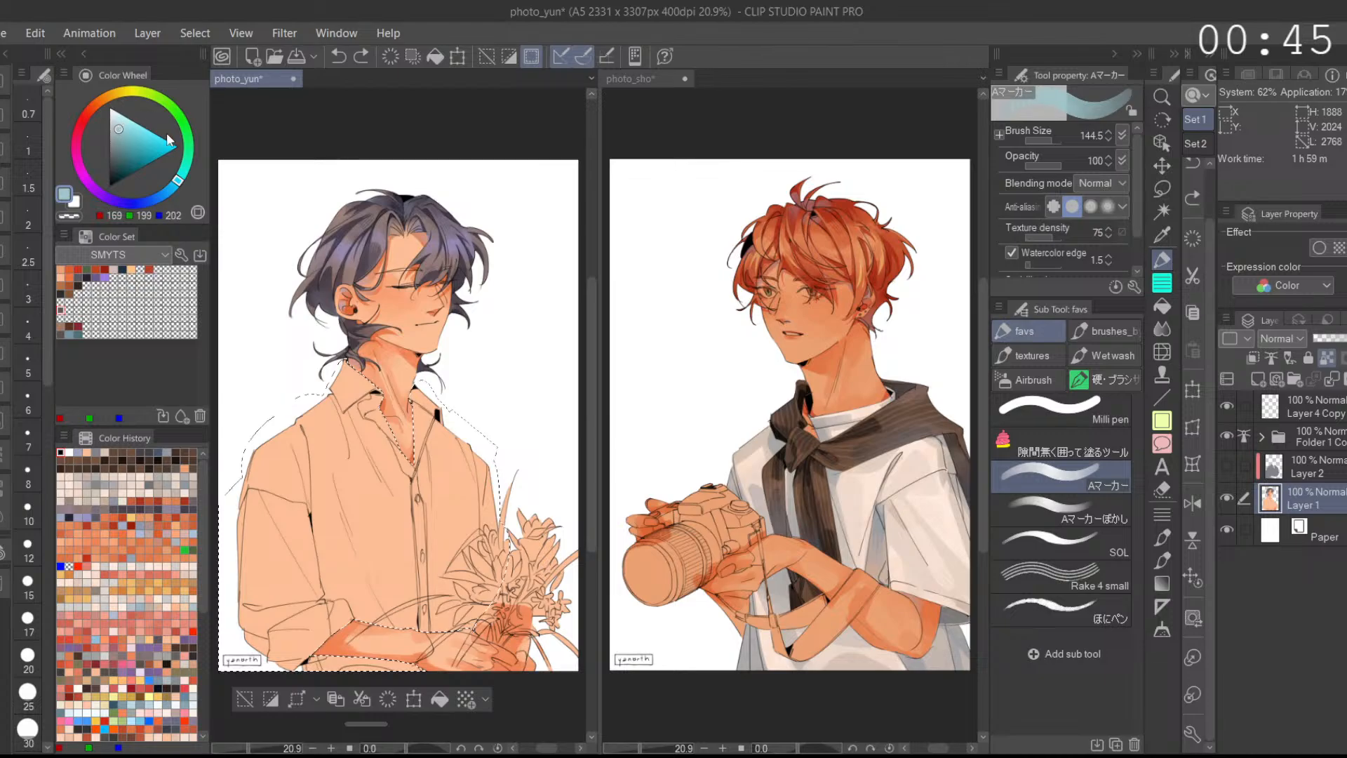
left_click_drag(180, 181, 175, 184)
left_click_drag(333, 386, 290, 670)
left_click_drag(372, 421, 392, 666)
left_click_drag(337, 519, 361, 662)
left_click_drag(448, 421, 503, 649)
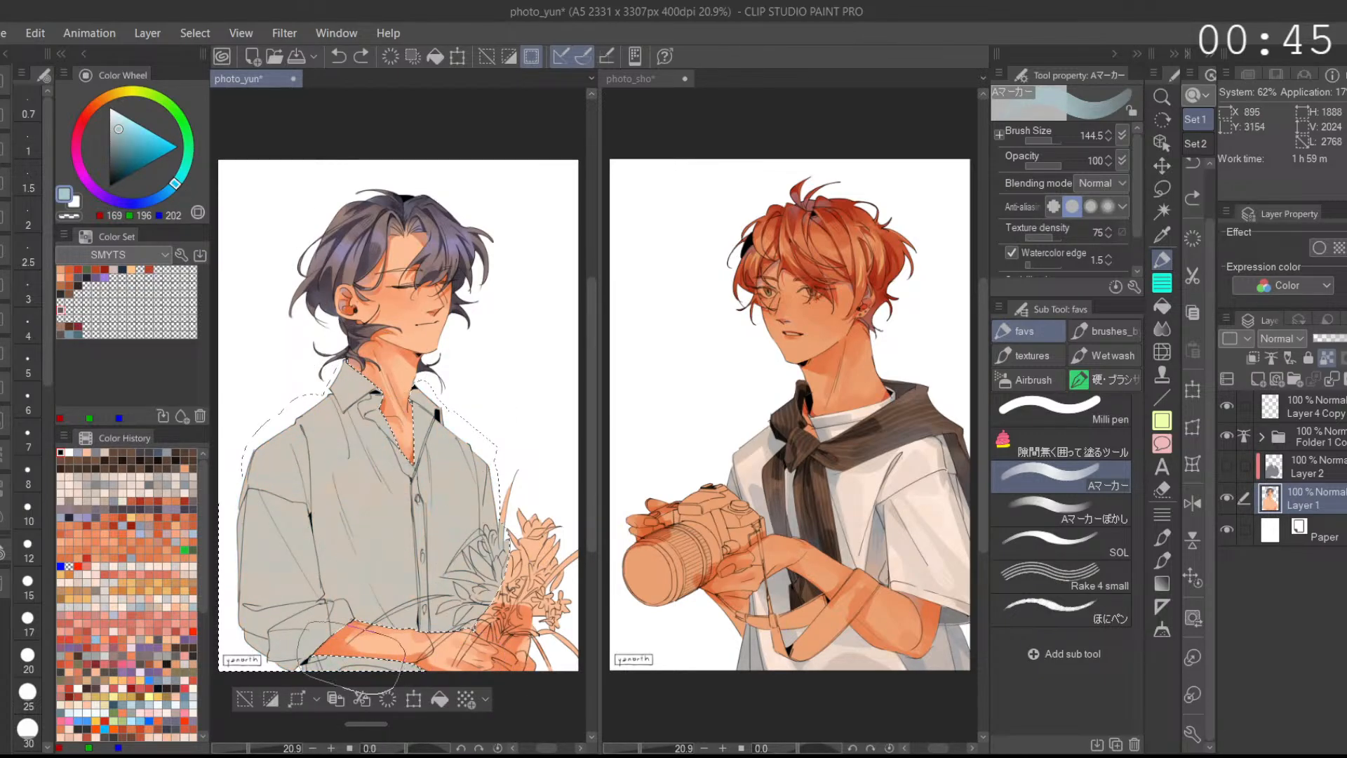
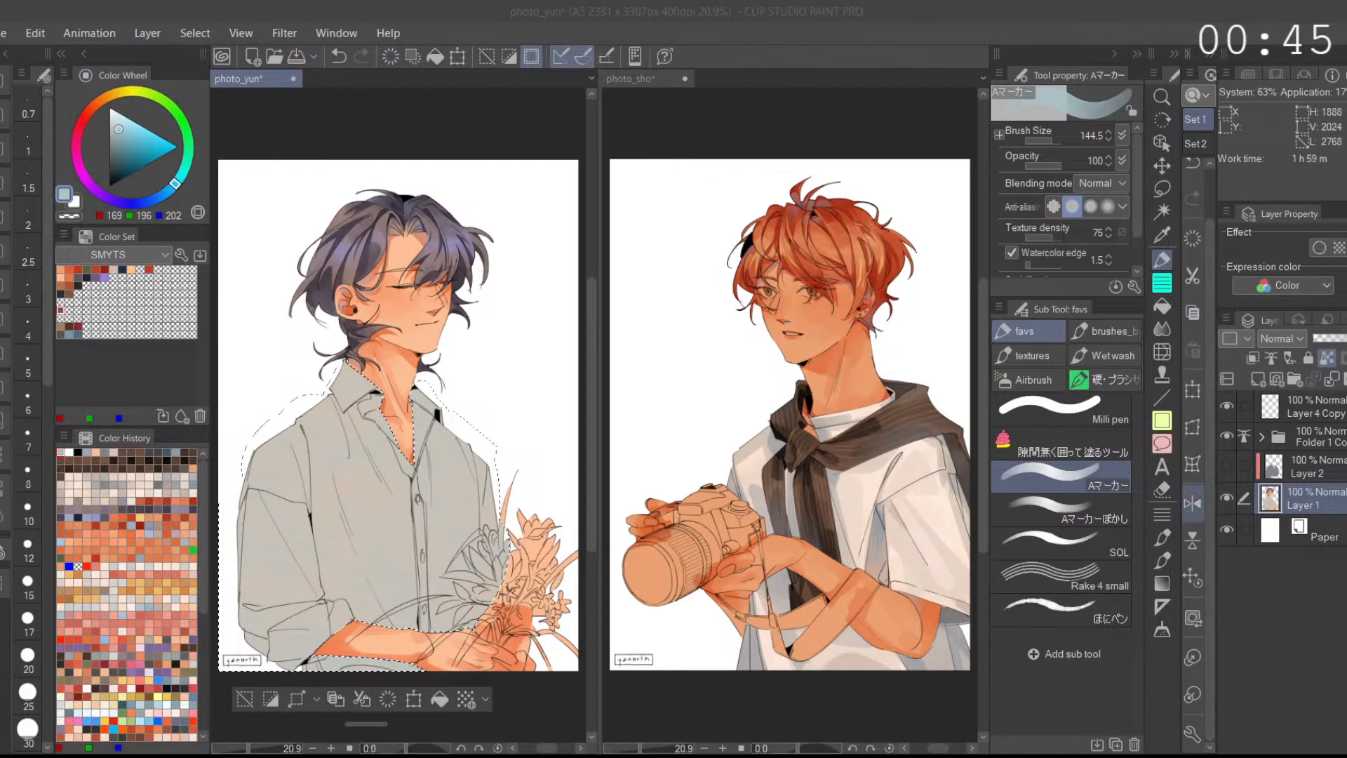
Step: Mirror the canvas and shade the shirt's flower-side edge and shoulder in blue, RGB 109, 147, 165, with brush size 52.6
left_click(1192, 503)
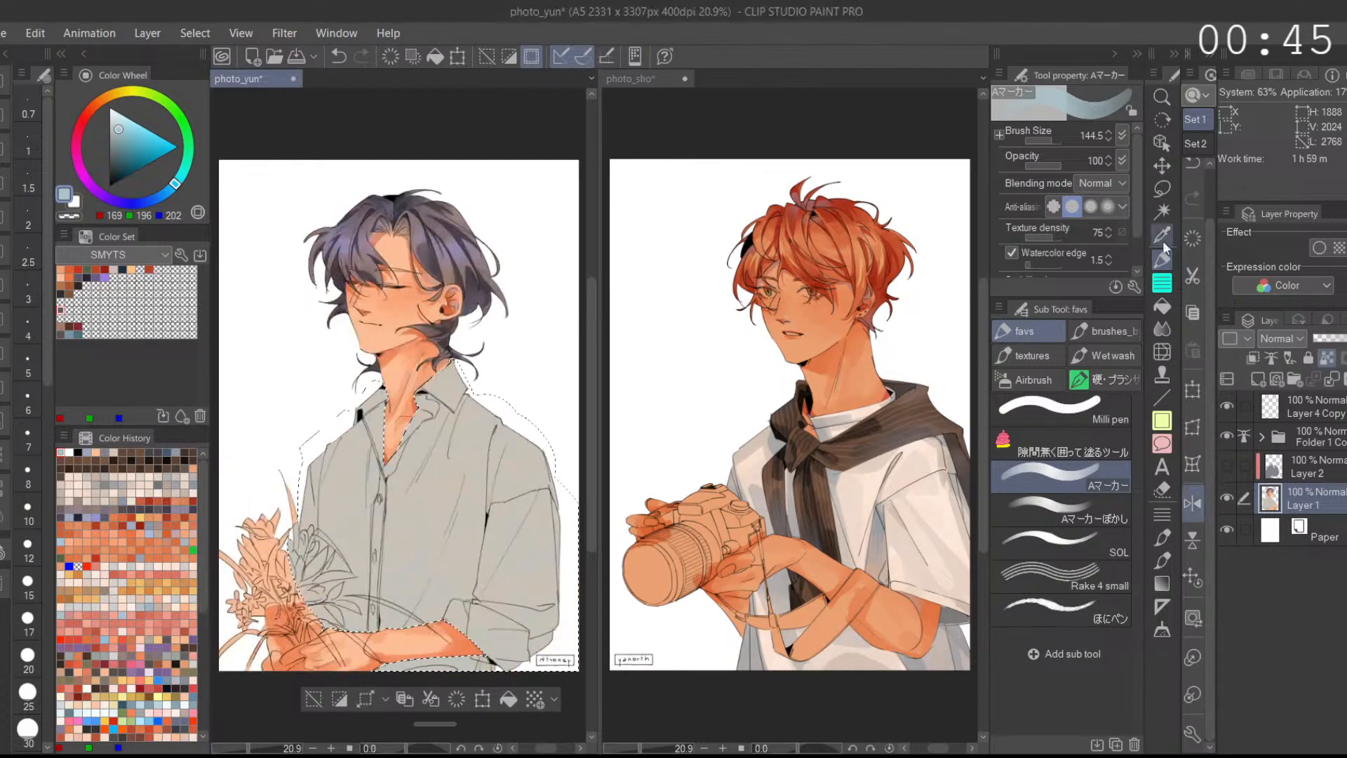
left_click(1049, 142)
left_click(124, 143)
left_click(169, 191)
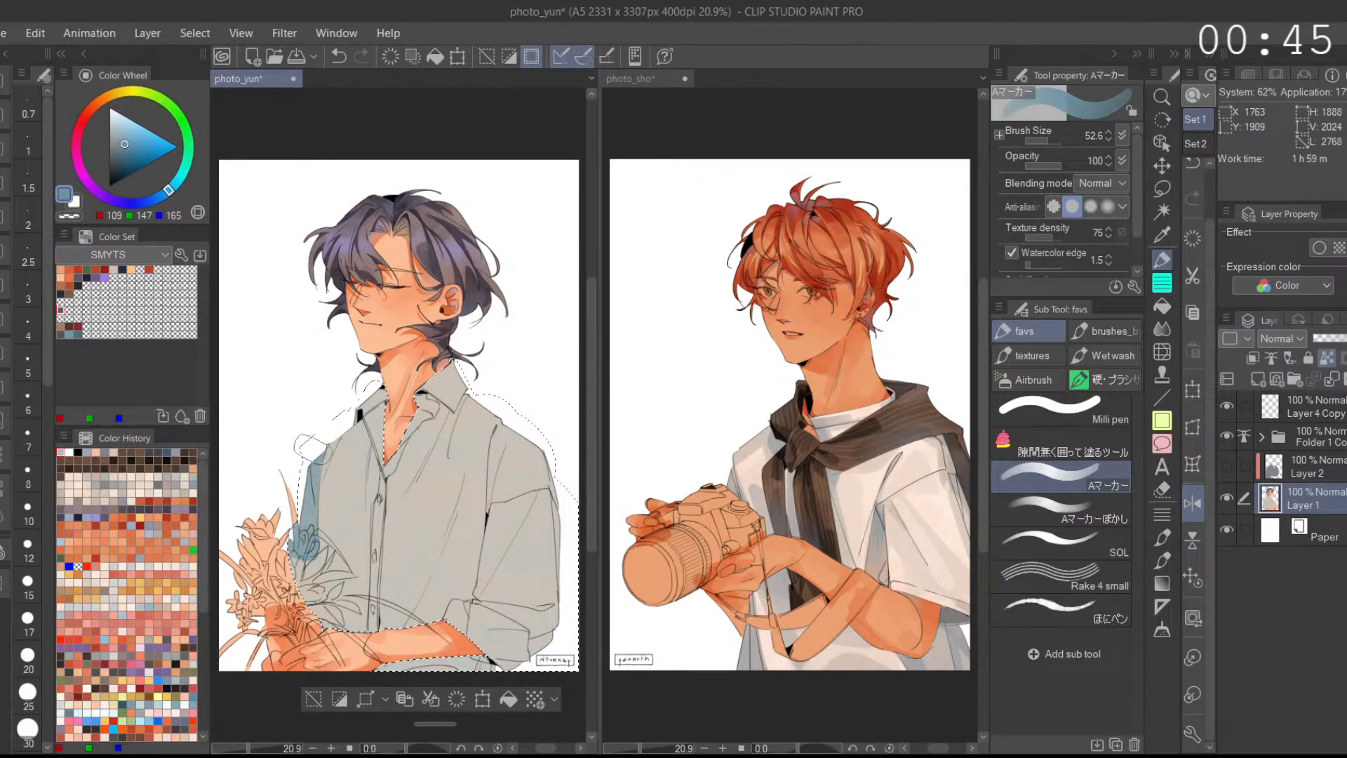
left_click_drag(303, 446, 411, 366)
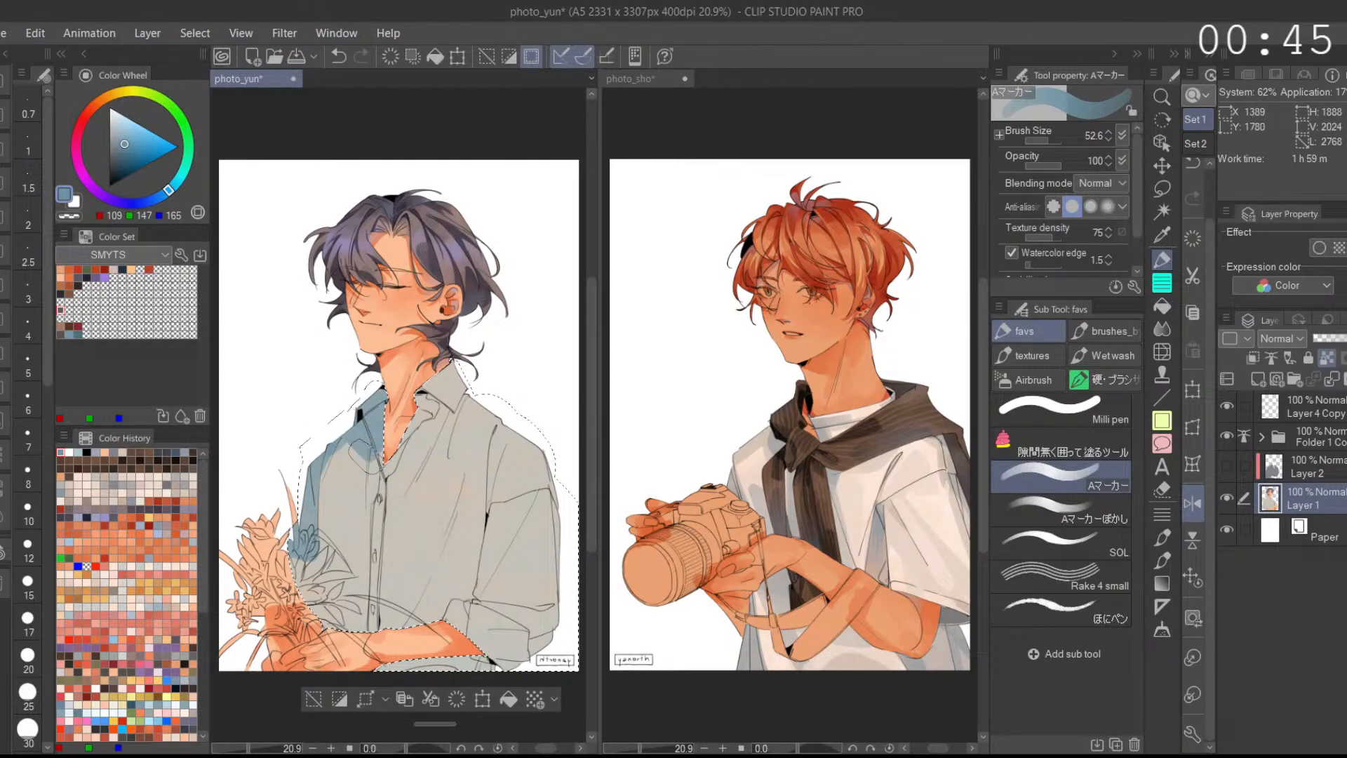
Step: Extend the shadow from the flower-side shoulder down to the button placket, blending it with blue-grey tones sampled from the shirt
left_click_drag(366, 441, 372, 521)
left_click(356, 463, "alt")
left_click_drag(345, 463, 375, 415)
left_click(394, 503, "alt")
left_click_drag(388, 484, 380, 521)
left_click(381, 499, "alt")
key("ctrl+z")
left_click_drag(379, 592, 396, 559)
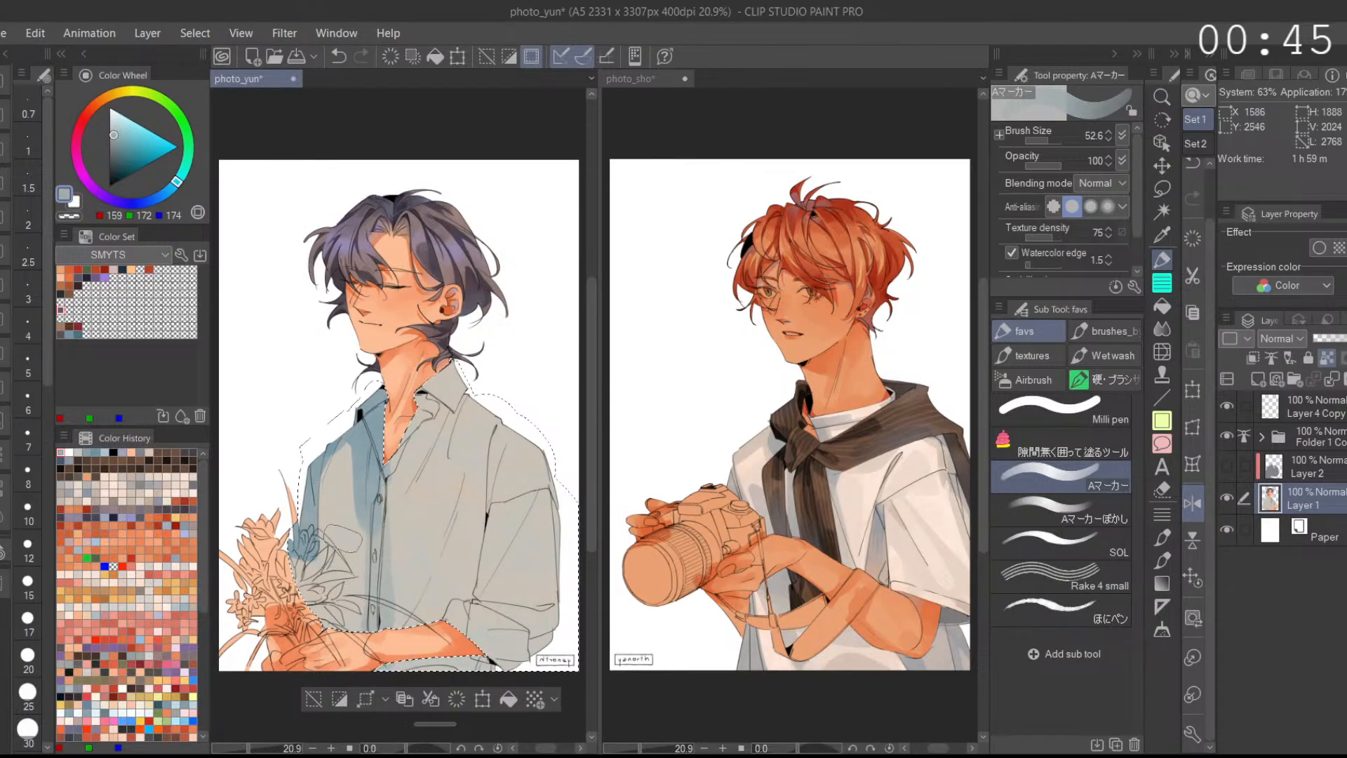
left_click_drag(316, 499, 335, 460)
left_click(1073, 509)
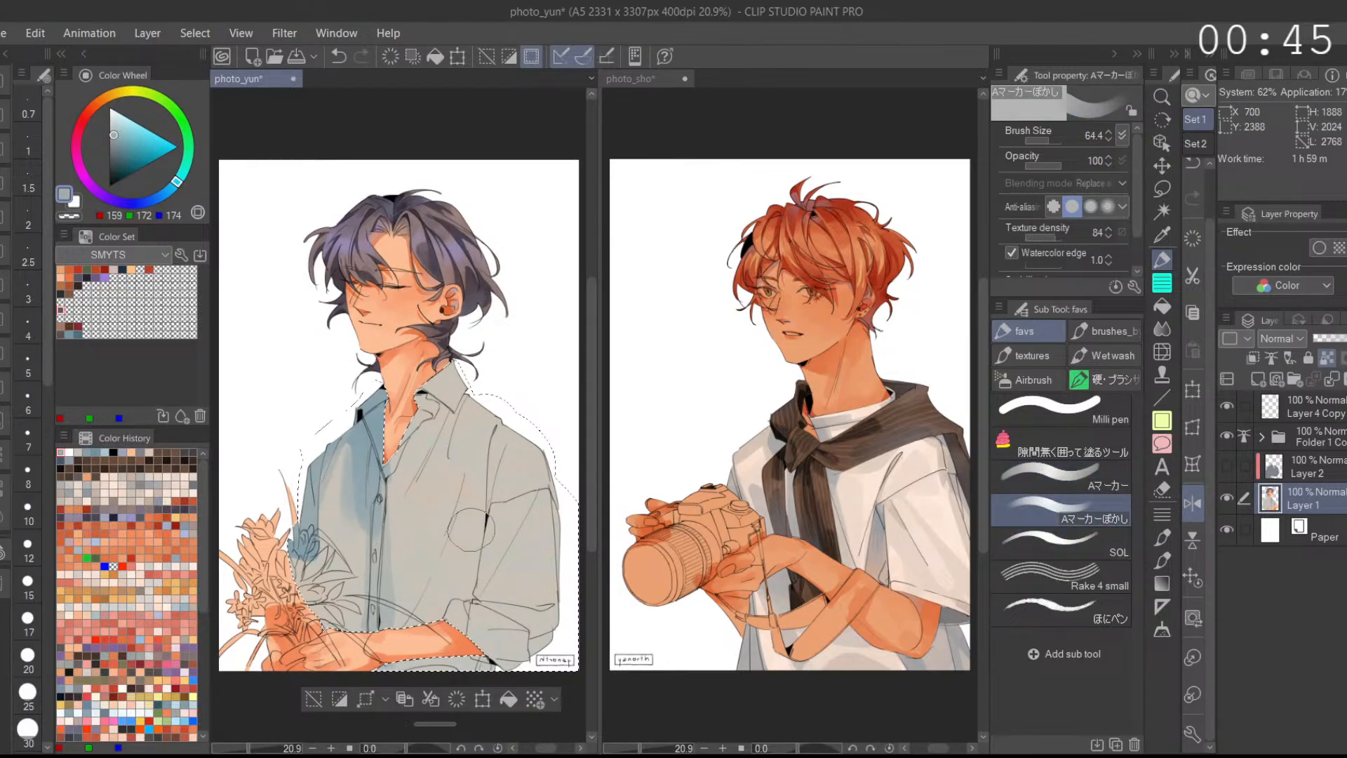
key("ctrl+z")
left_click(1059, 481)
Step: Paint soft mid-tone shading on the shirt front beside the button placket using blue-grey sampled from the existing shadow
left_click(397, 428, "alt")
left_click(373, 449, "alt")
left_click_drag(367, 499, 417, 460)
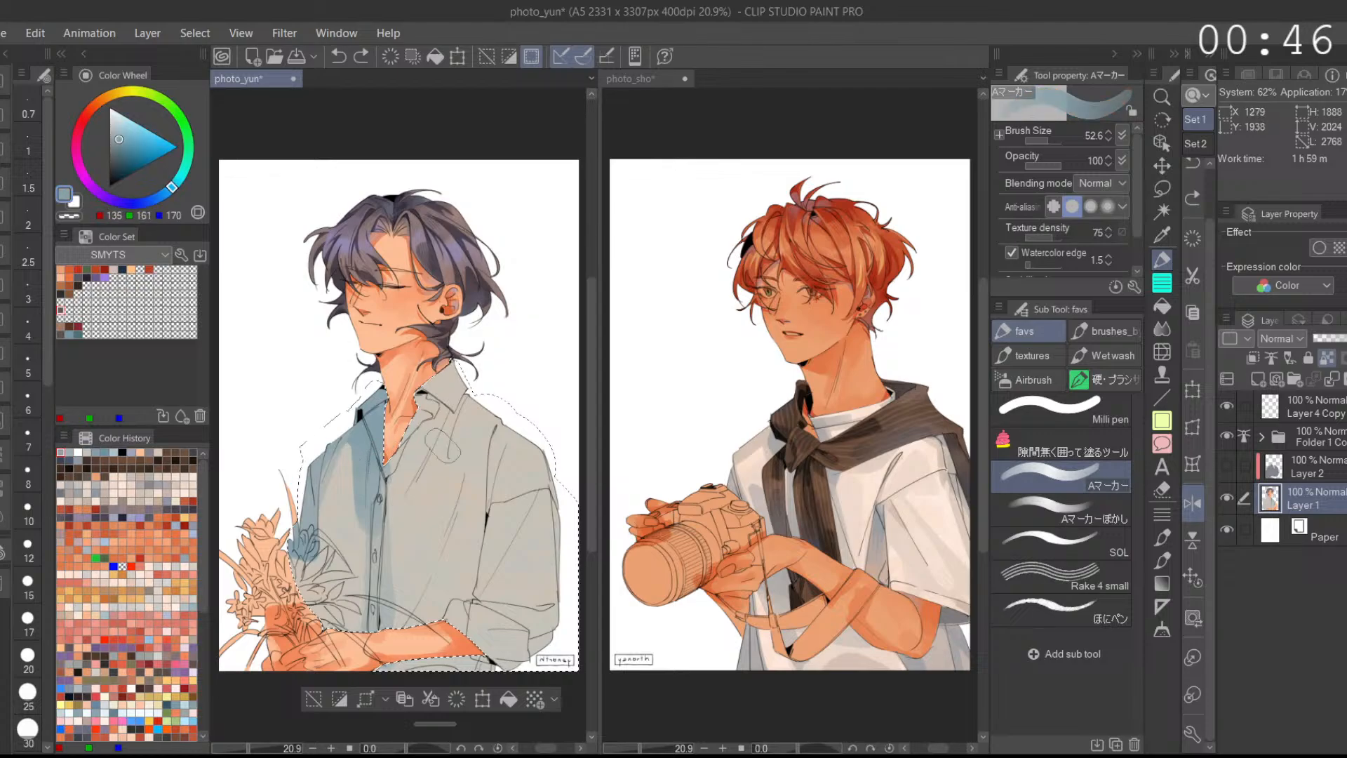
Step: Reduce the brush size to 23.4 and add finer shading around the flowers and lower placket with sampled shirt tones
left_click(1043, 141)
left_click_drag(302, 561, 312, 603)
left_click(308, 575, "alt")
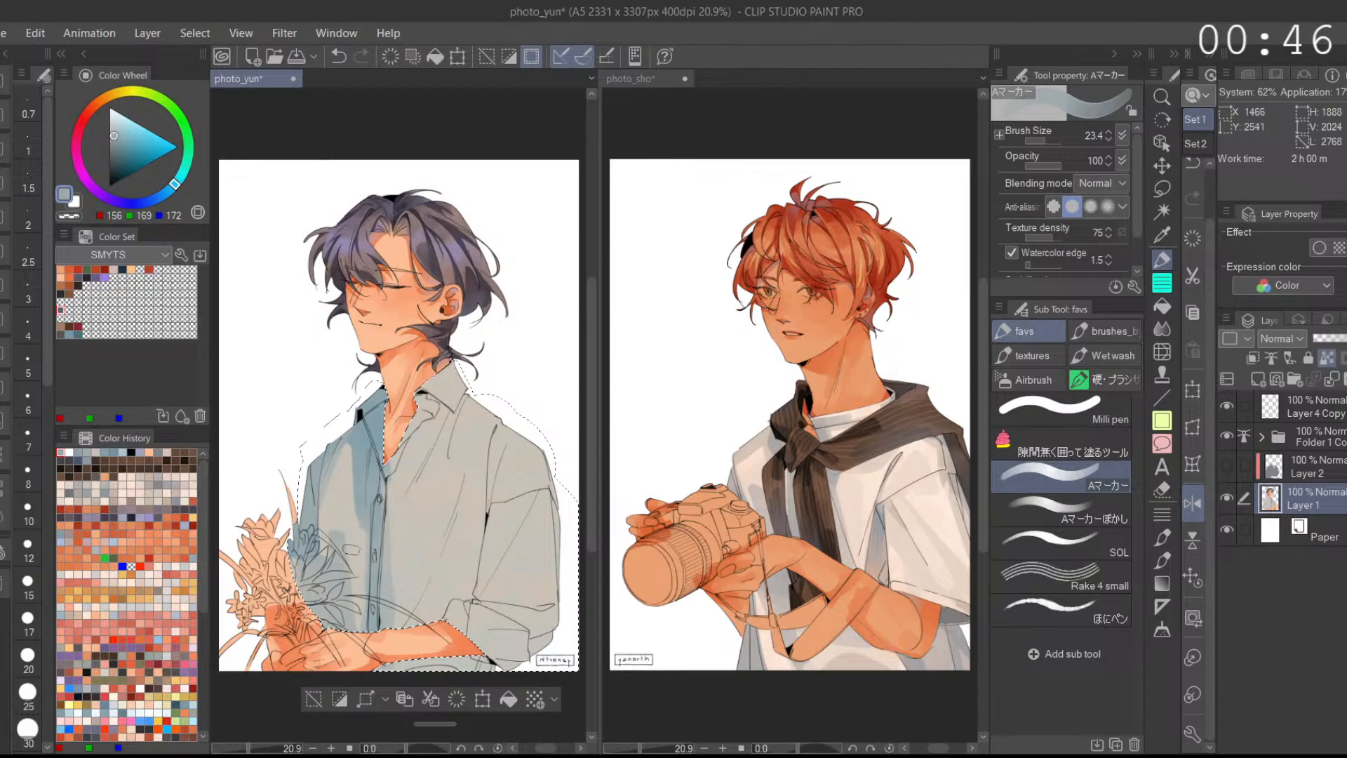
key("ctrl+z")
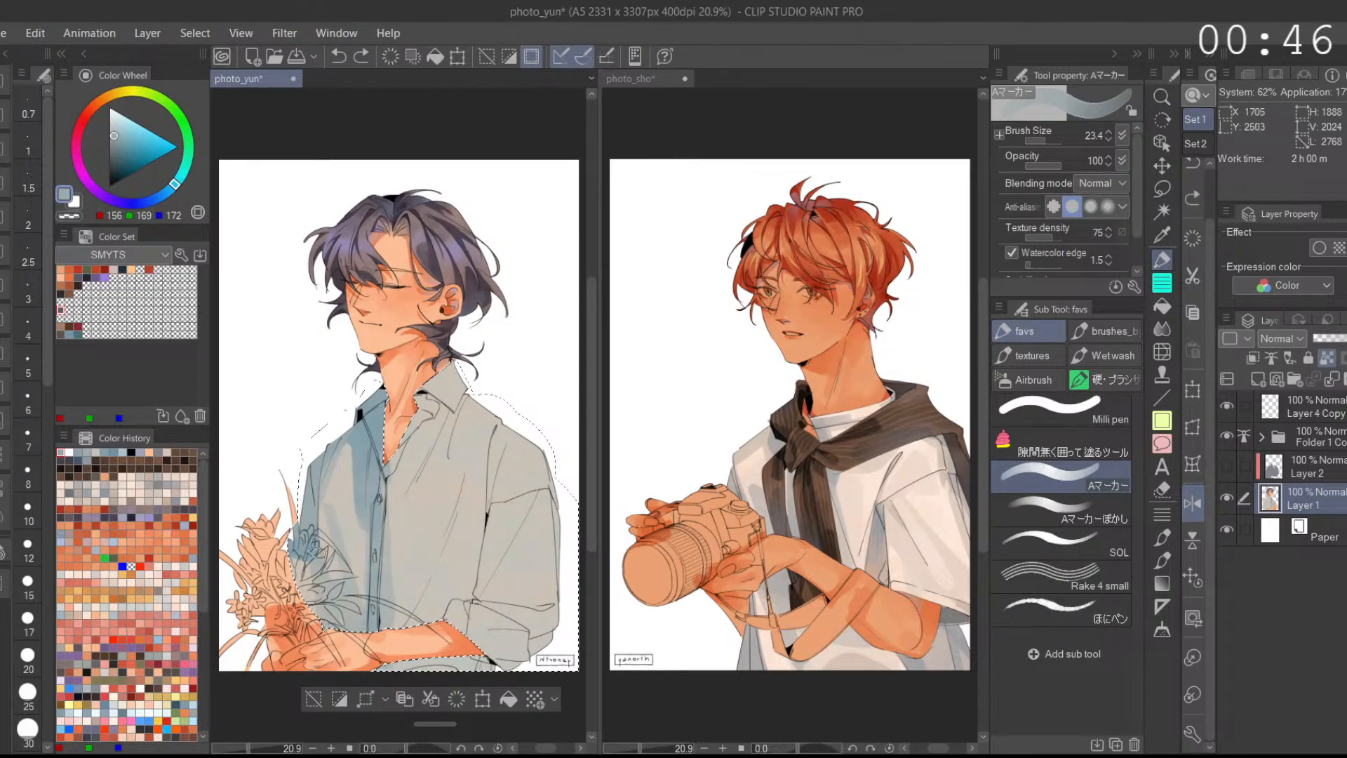
left_click_drag(550, 497, 541, 504)
left_click(394, 575, "alt")
left_click_drag(400, 561, 409, 524)
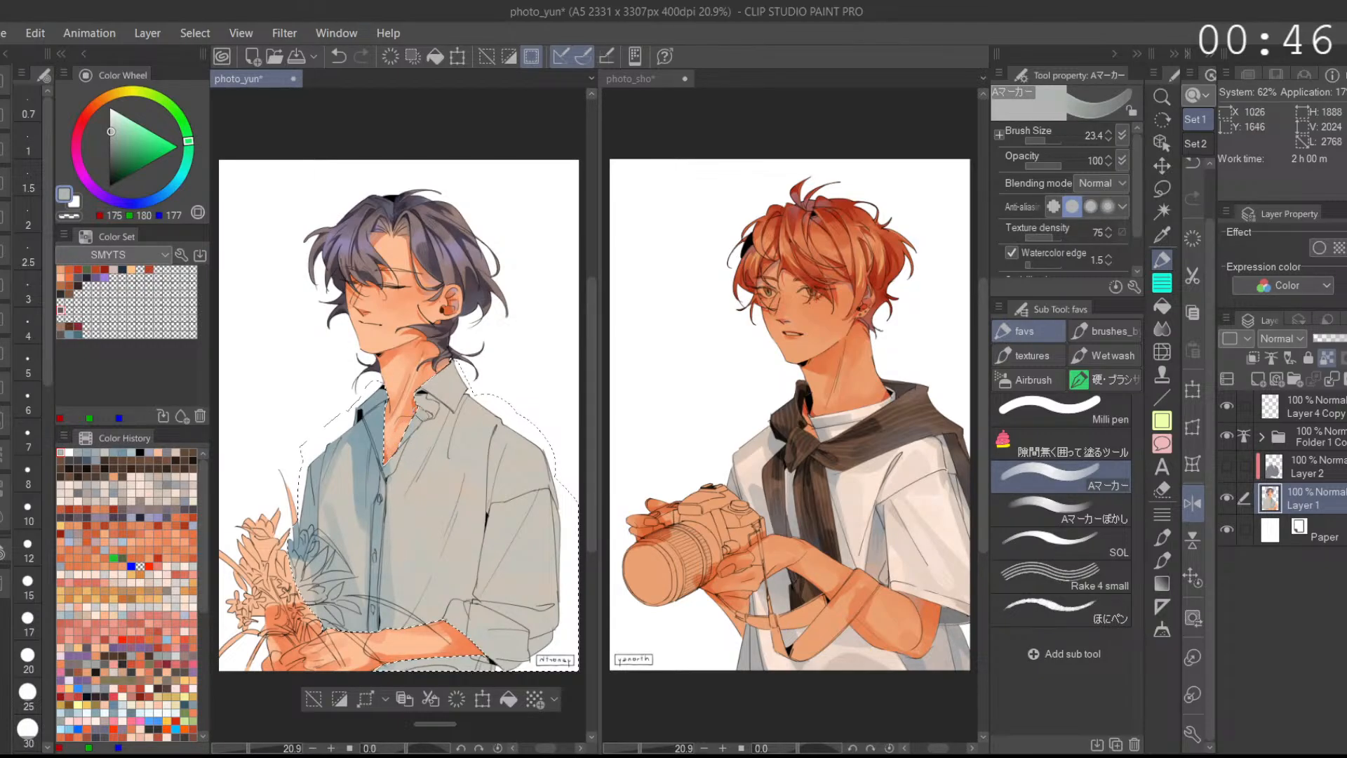
Step: Paint the collar and the shirt area beneath it in the darker blue, RGB 109, 147, 165
left_click(123, 452)
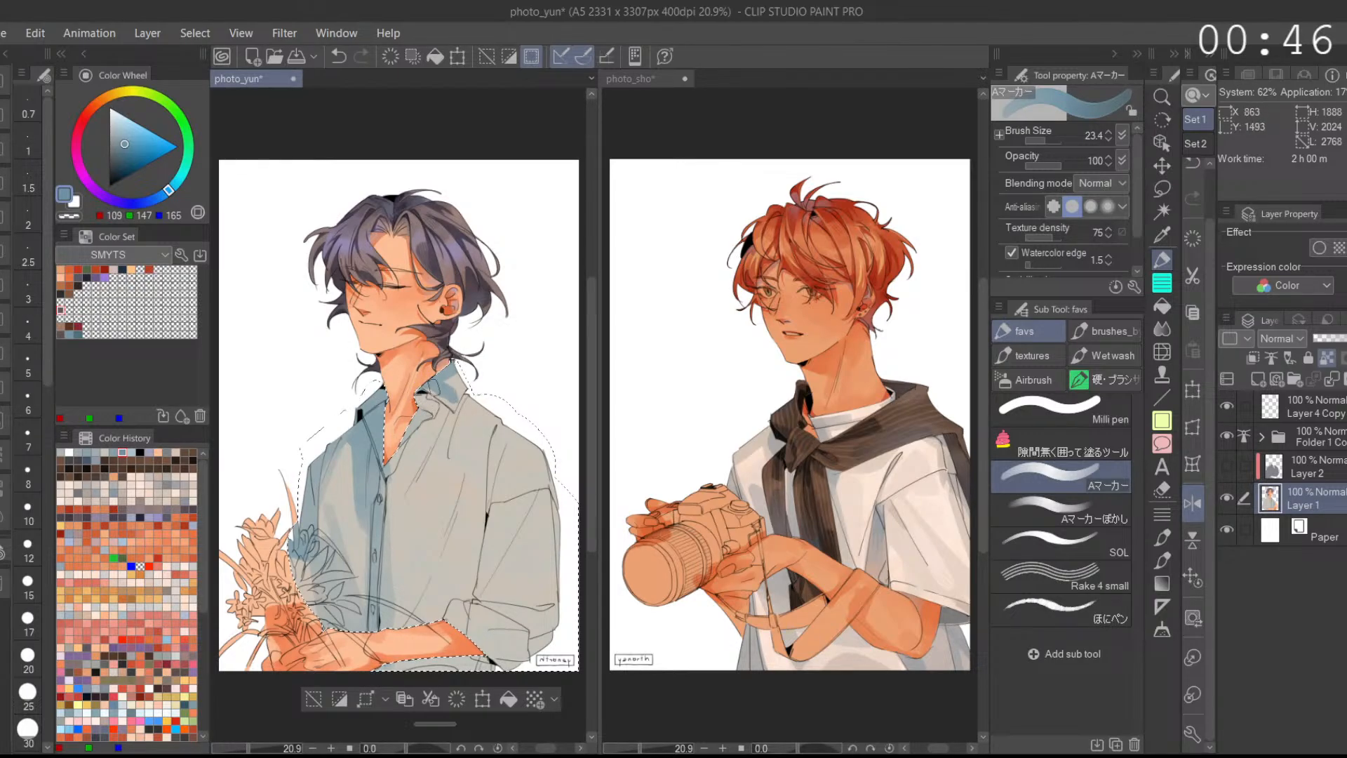
left_click_drag(462, 387, 465, 383)
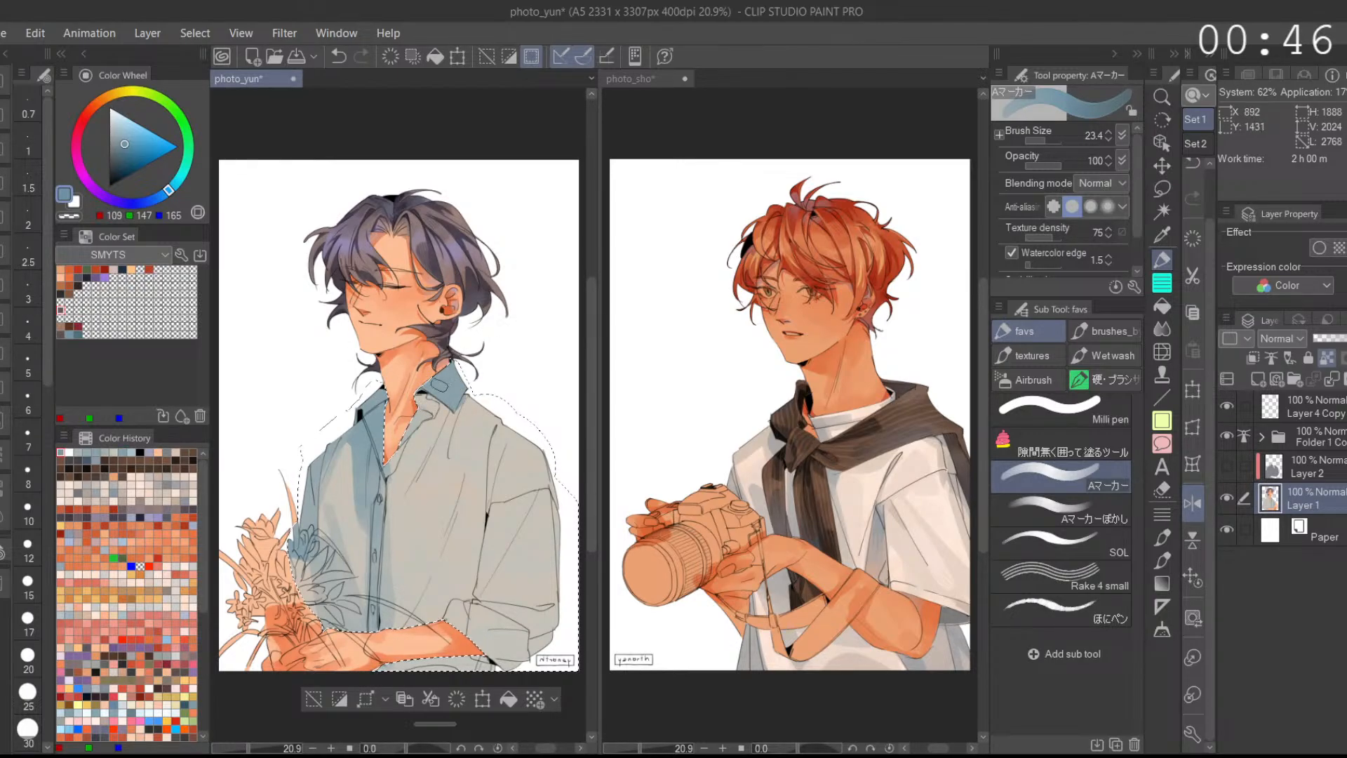
mouse_move(401, 445)
left_mouse_down()
mouse_move(441, 415)
mouse_move(433, 402)
left_mouse_up()
left_click(413, 417, "alt")
Step: Refine the shadow along the folded inner edge of the shirt opening with sampled light and blue tones
scroll(410, 416, "up", 5)
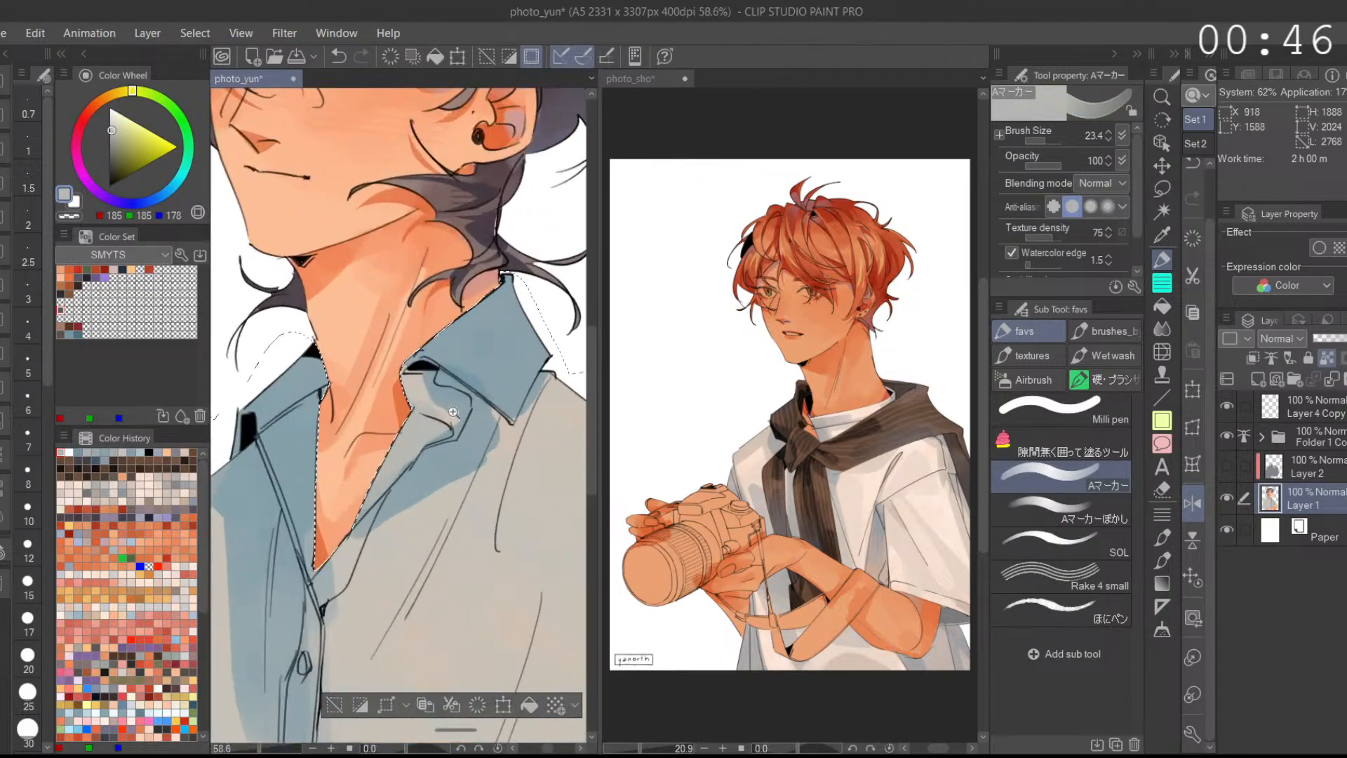
key("ctrl+z")
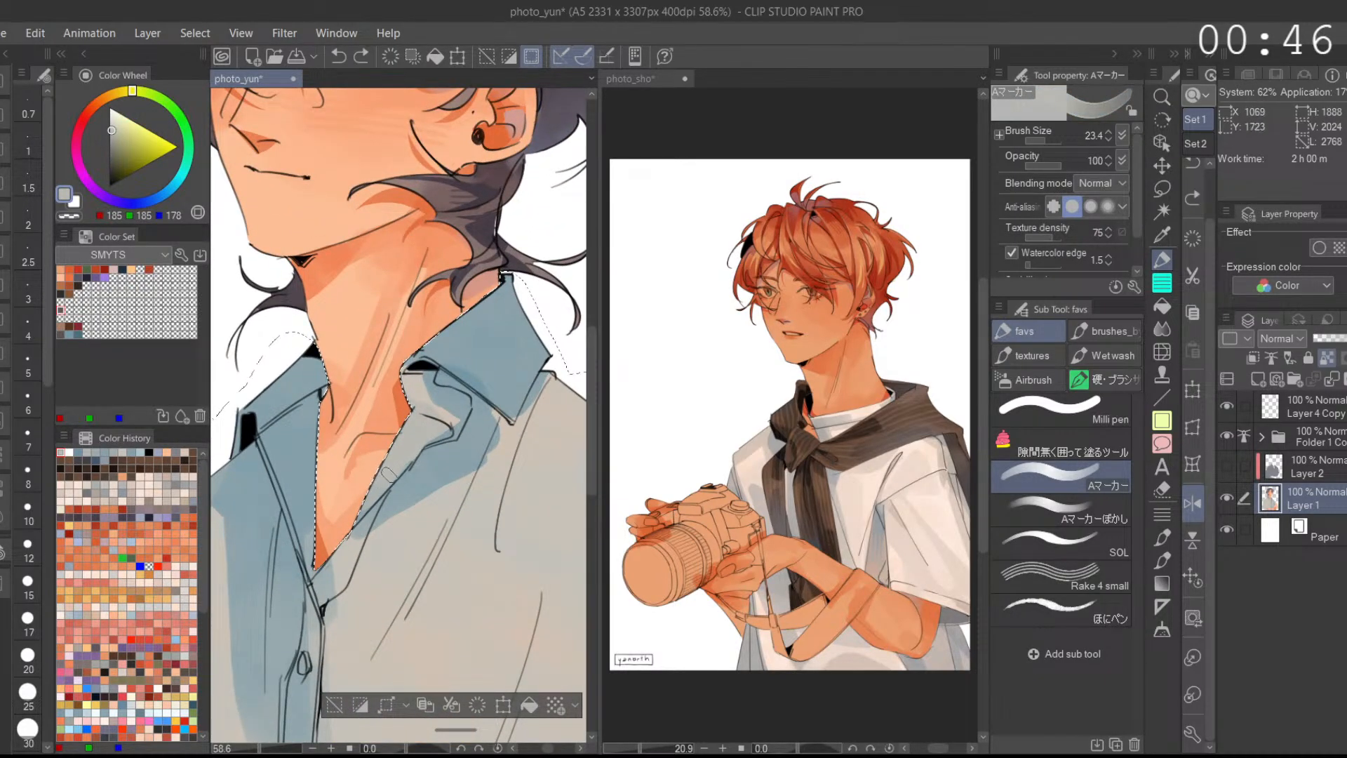
mouse_move(444, 430)
left_mouse_down()
mouse_move(508, 388)
mouse_move(448, 386)
mouse_move(489, 382)
mouse_move(485, 409)
left_mouse_up()
left_click(508, 389, "alt")
scroll(499, 385, "down", 2)
scroll(477, 394, "down", 2)
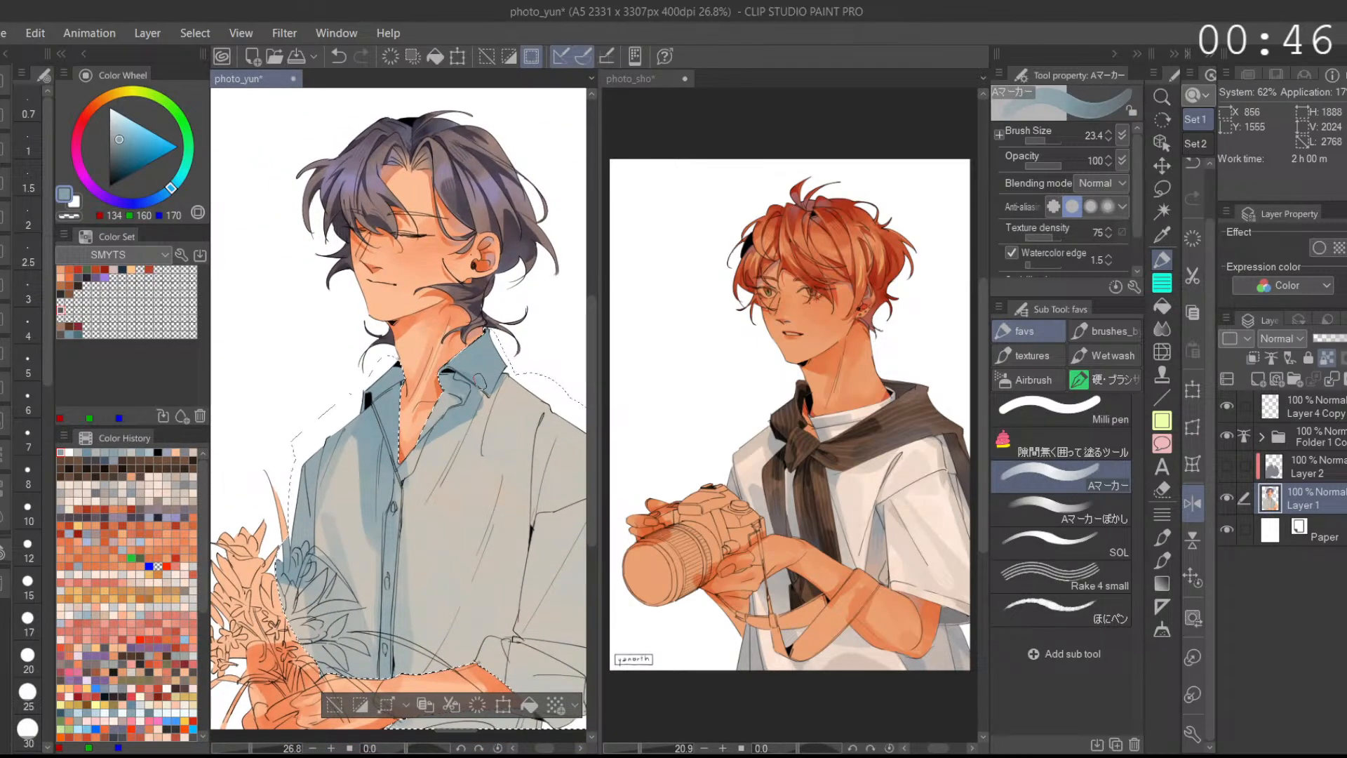
Step: Touch up the small fold under the collar tip with sampled beige and blue-grey, undoing unwanted strokes
left_click(459, 424, "alt")
left_click(453, 384)
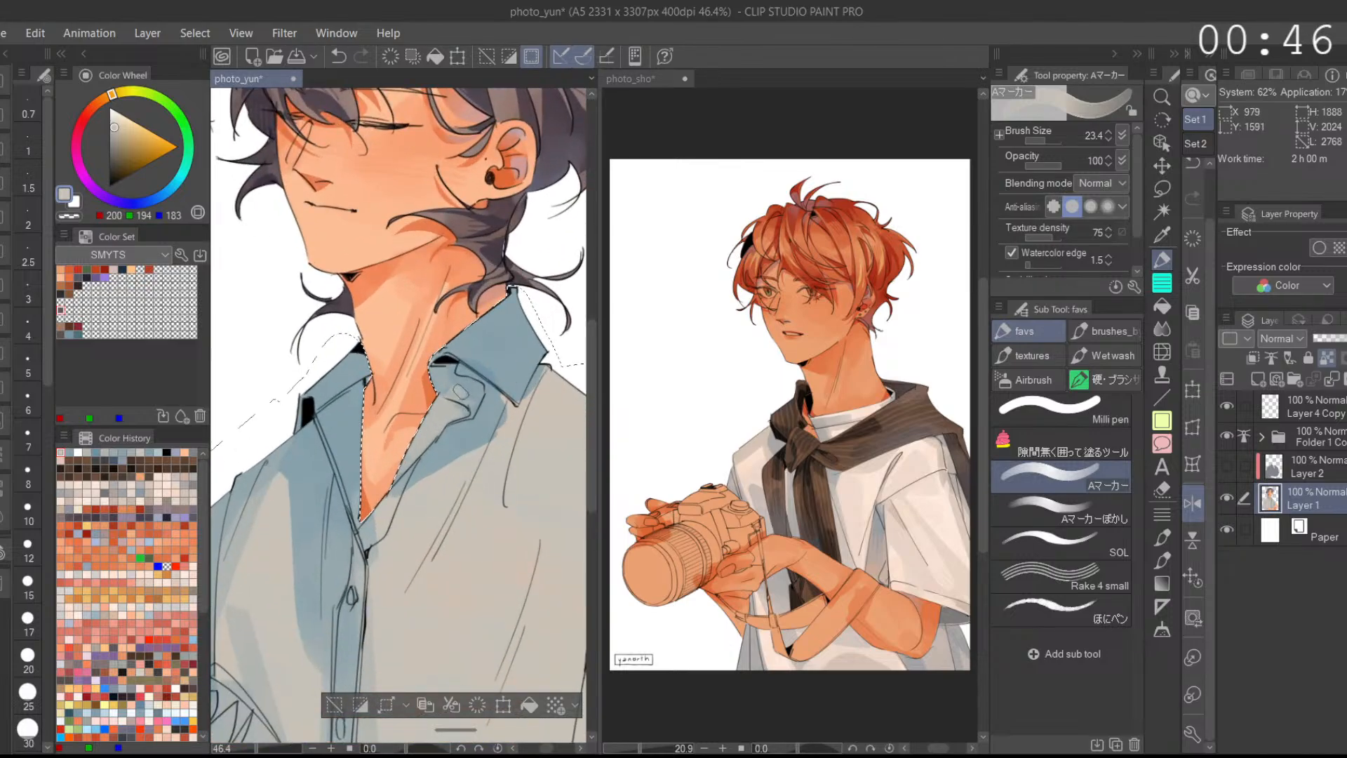
mouse_move(459, 402)
left_mouse_down()
mouse_move(490, 401)
mouse_move(474, 414)
mouse_move(441, 401)
mouse_move(462, 409)
mouse_move(444, 387)
mouse_move(450, 410)
mouse_move(438, 410)
mouse_move(464, 410)
mouse_move(426, 430)
mouse_move(520, 382)
mouse_move(487, 373)
mouse_move(465, 484)
left_mouse_up()
key("ctrl+z")
left_click(472, 387, "alt")
left_click(464, 414, "alt")
left_click(476, 378, "alt")
key("ctrl+z")
Step: Shape the shadow cast below the collar onto the chest with blue-grey tones sampled from the shirt
scroll(520, 383, "down", 3)
left_click(488, 376, "alt")
key("ctrl+z")
left_click_drag(508, 397, 449, 499)
left_click(508, 379, "alt")
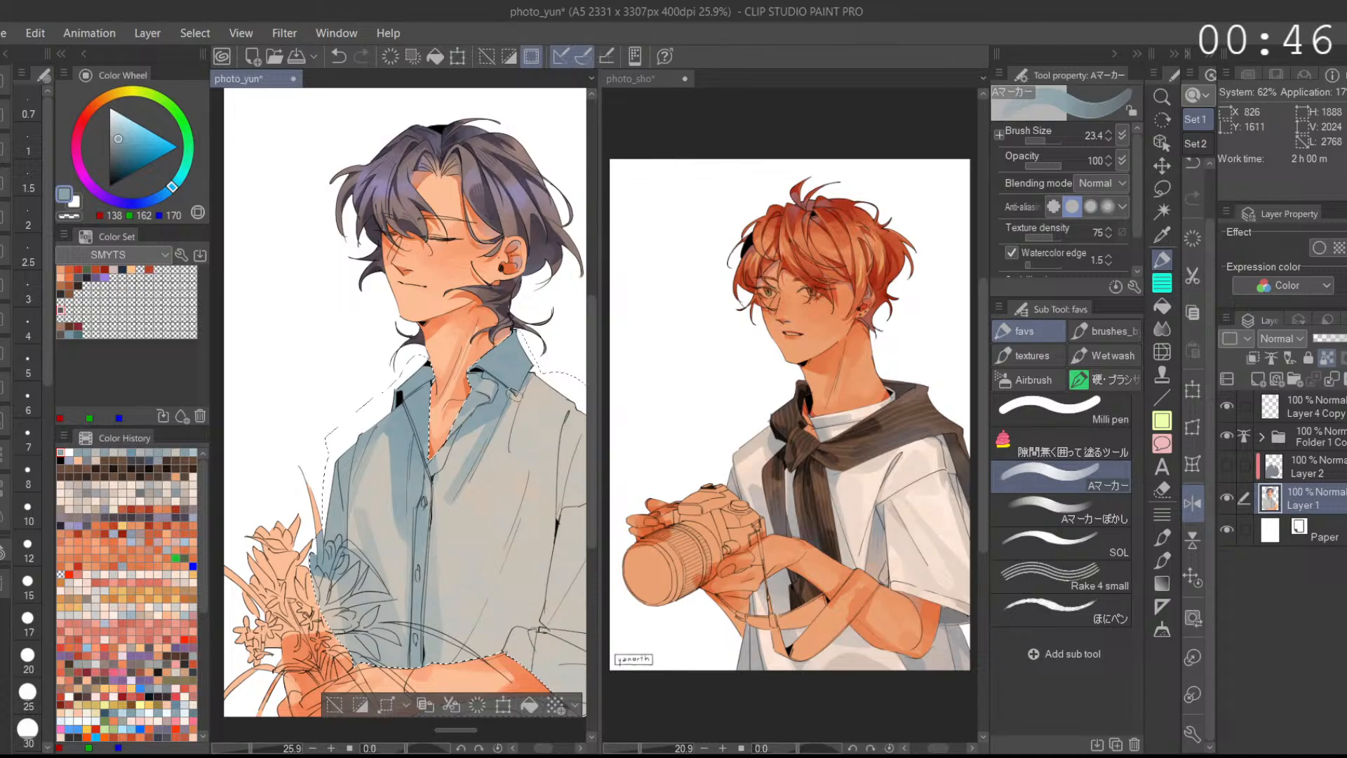
left_click(513, 391, "alt")
left_click_drag(512, 397, 499, 419)
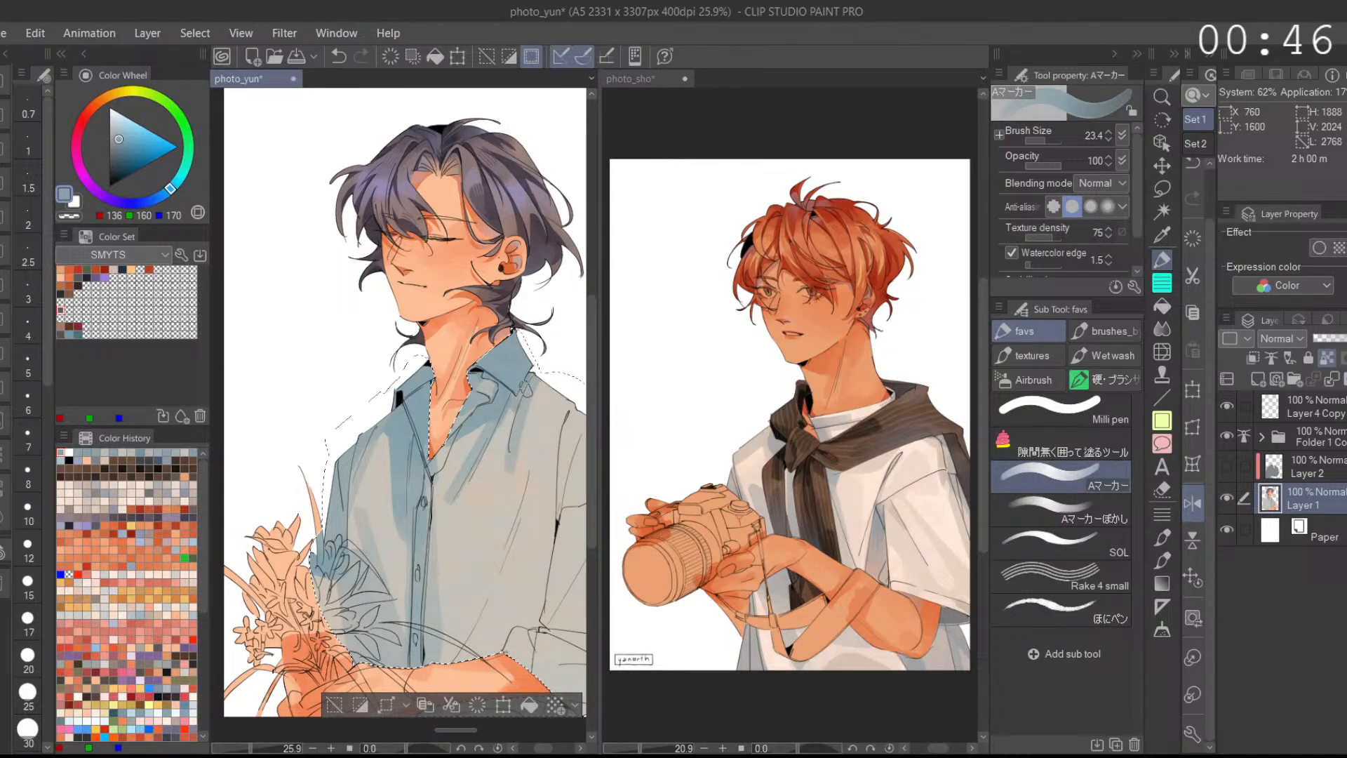
Step: Shade the chest fold between the collar and the sleeve with blue-grey sampled from the shirt, undoing the unwanted stroke
scroll(545, 377, "down", 2)
mouse_move(544, 377)
left_mouse_down()
mouse_move(512, 393)
mouse_move(495, 428)
mouse_move(500, 491)
left_mouse_up()
key("ctrl+z")
left_click(499, 424, "alt")
mouse_move(515, 396)
left_mouse_down()
mouse_move(501, 410)
mouse_move(501, 494)
left_mouse_up()
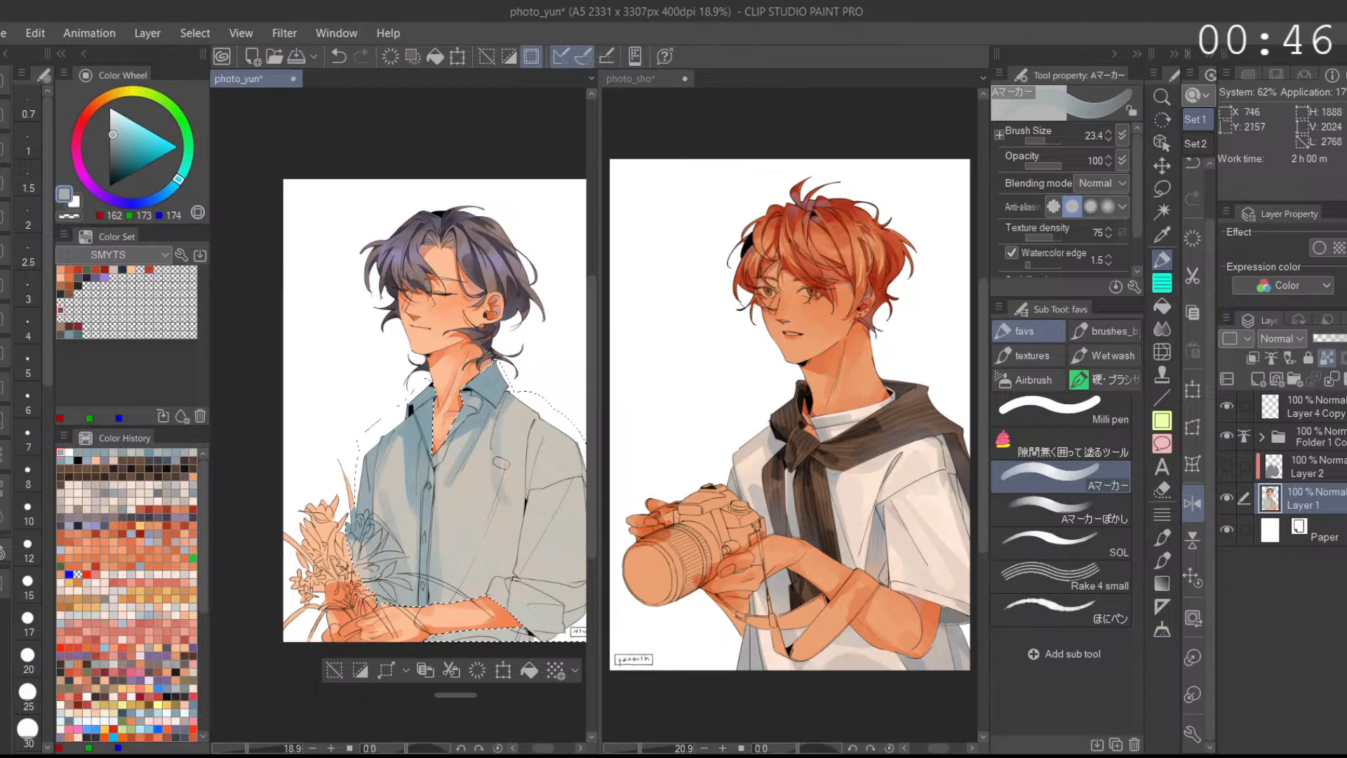
Step: Blend the chest shading beside the button placket and near the armhole with sampled beige and blue-grey tones
left_click(493, 414, "alt")
left_click(506, 464, "alt")
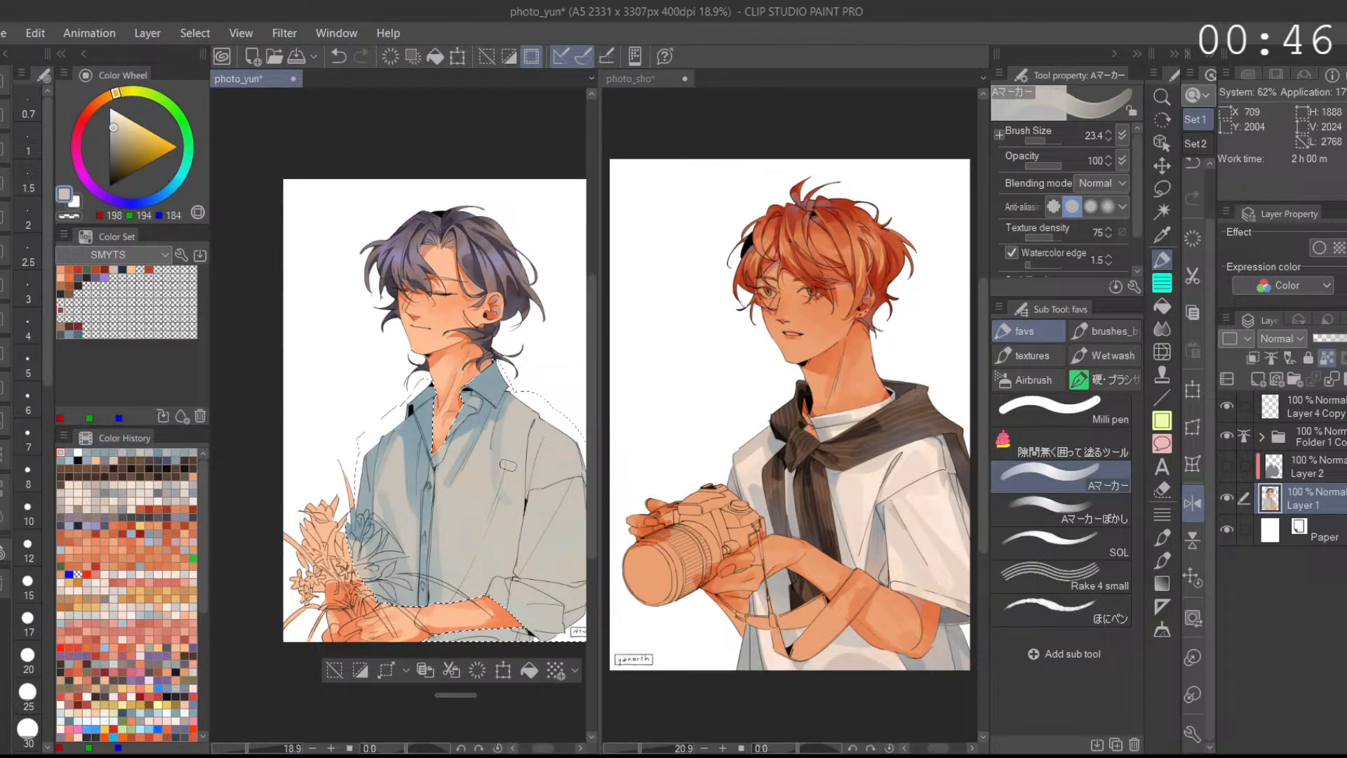
left_click_drag(521, 463, 519, 434)
left_click(447, 457, "alt")
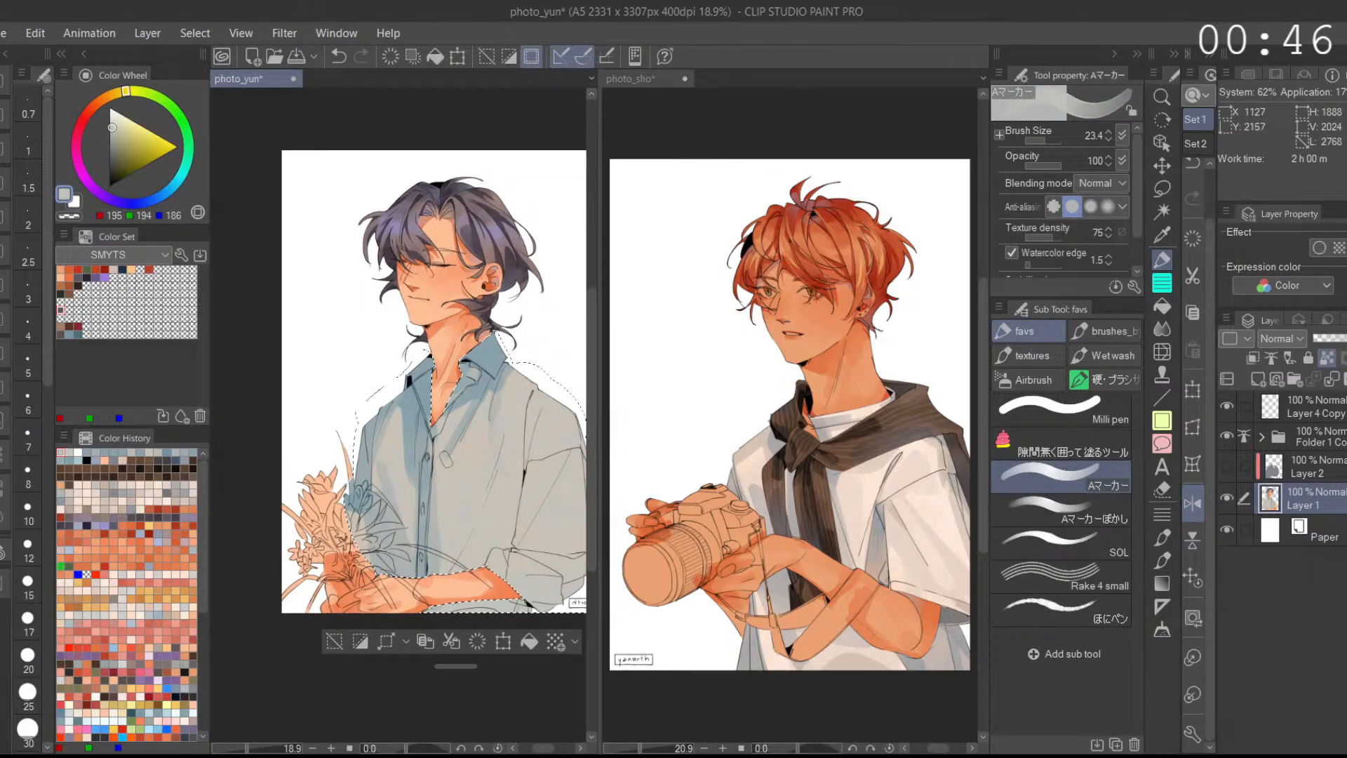
left_click(449, 437, "alt")
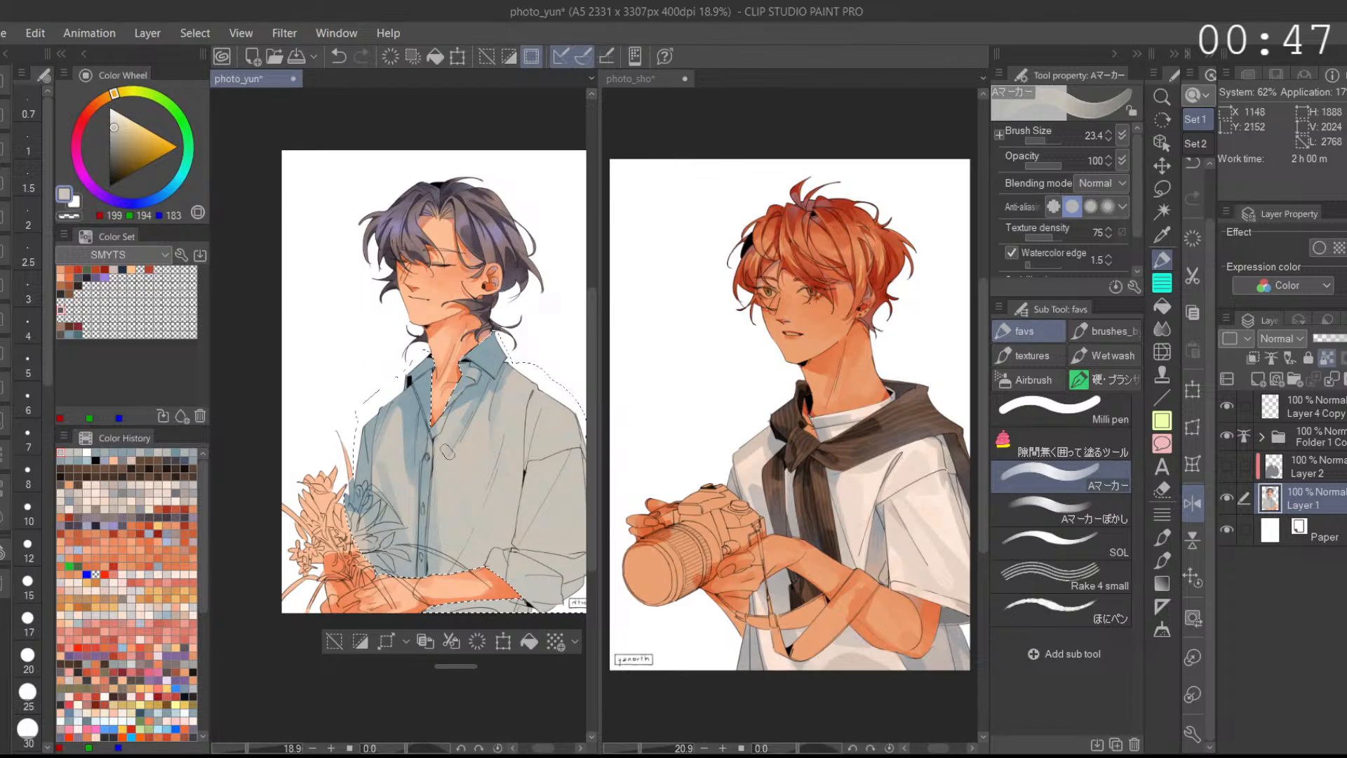
left_click(467, 414, "alt")
scroll(487, 425, "down", 1)
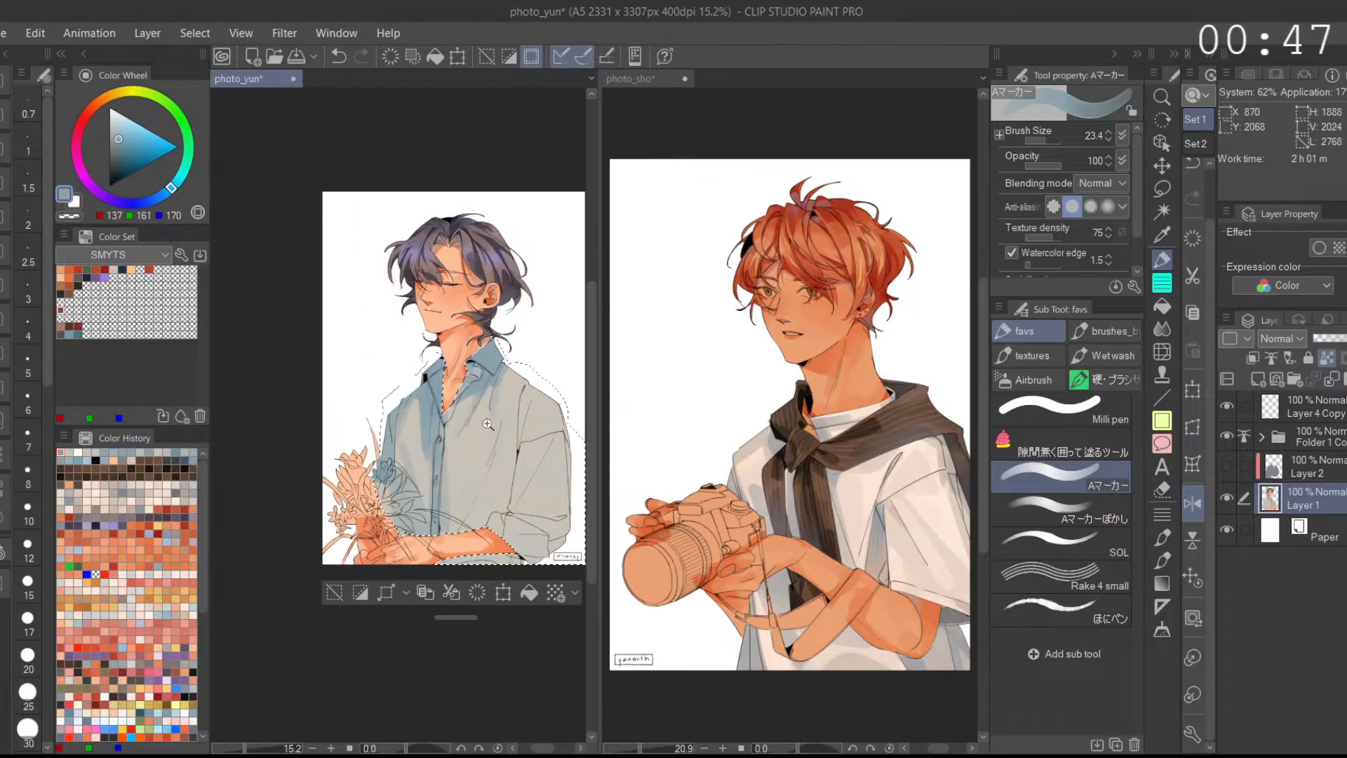
Step: Shade the rolled sleeve cuff in blue-grey, RGB 137, 161, 170, trying larger brush sizes and settling on 19.2
left_click(1046, 142)
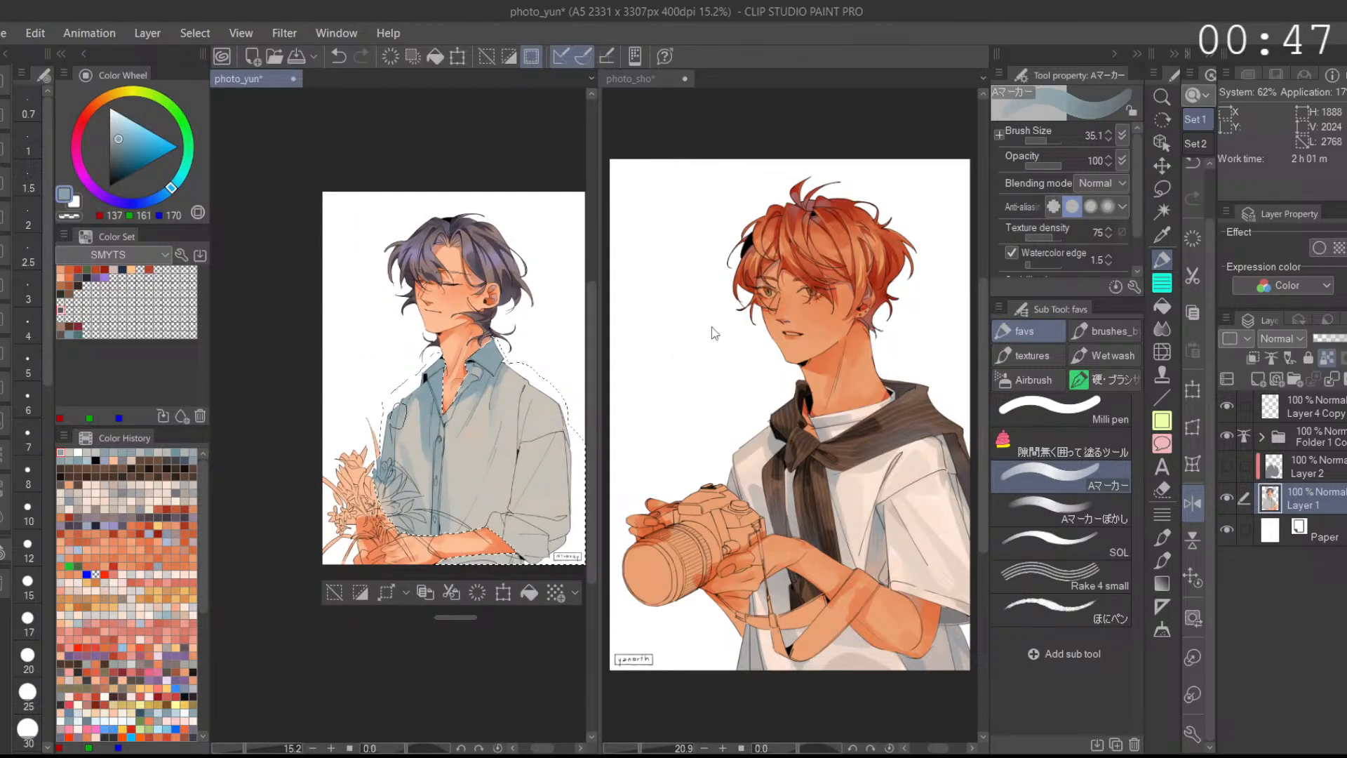
left_click(1050, 141)
left_click_drag(486, 510, 495, 492)
key("ctrl+z")
left_click(1049, 141)
left_click_drag(510, 572, 552, 533)
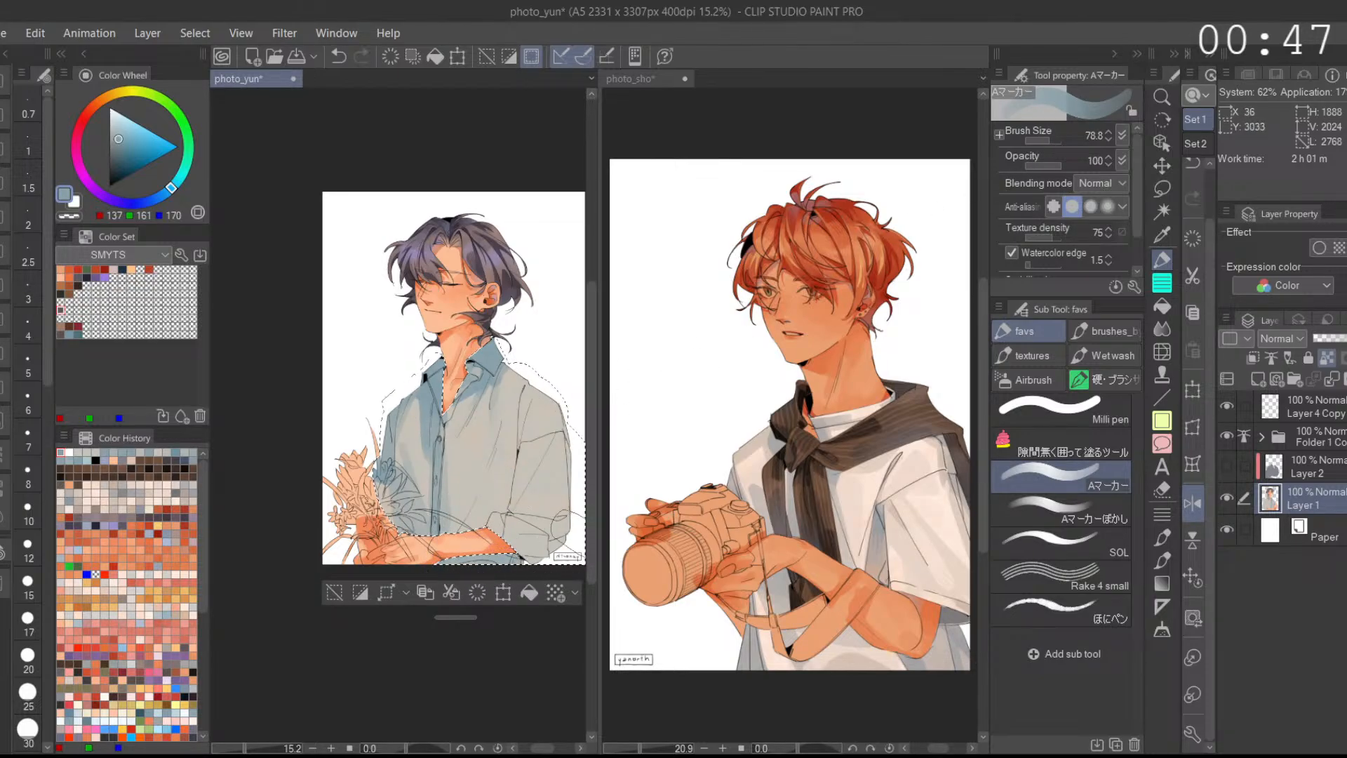
left_click(1041, 141)
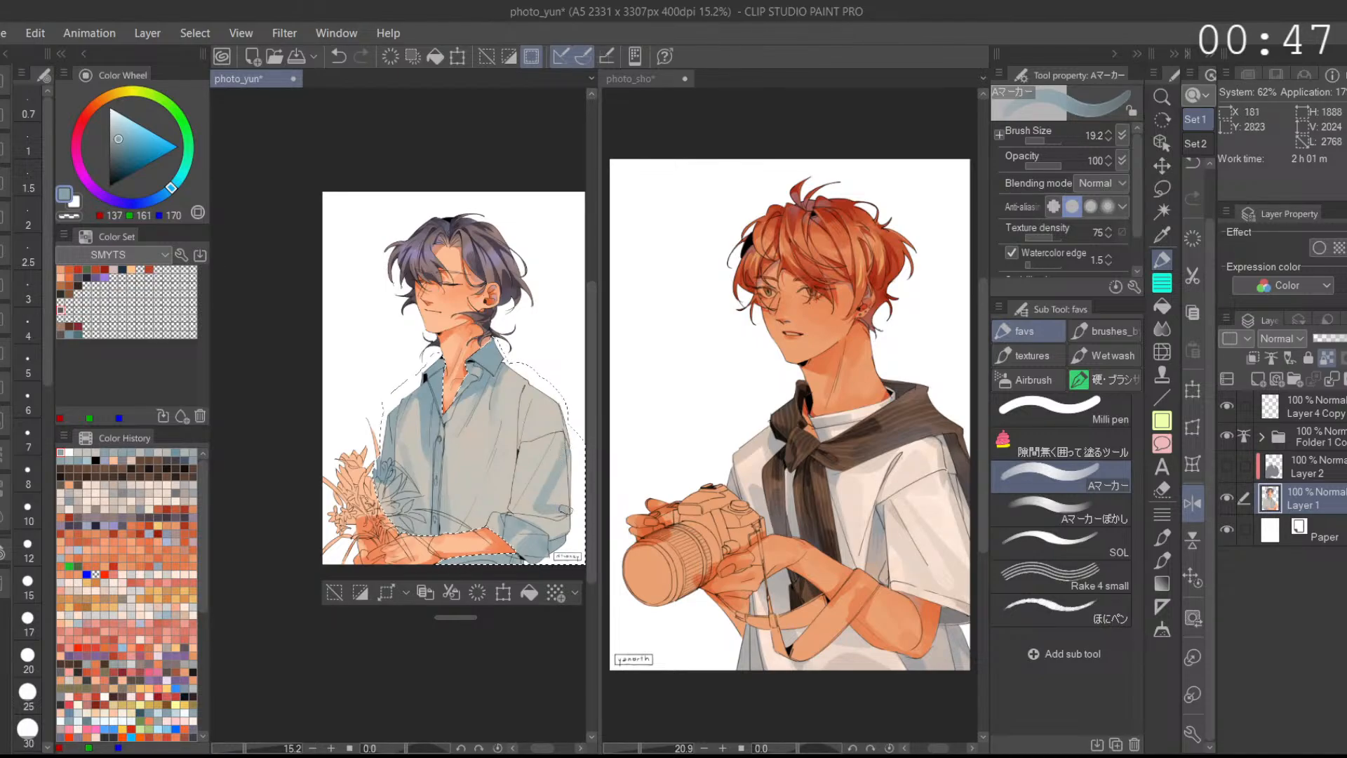
Step: Paint the blue-grey shadow down the outer sleeve and clean its edges above the cuff with sampled beige, undoing unwanted strokes
key("ctrl+z")
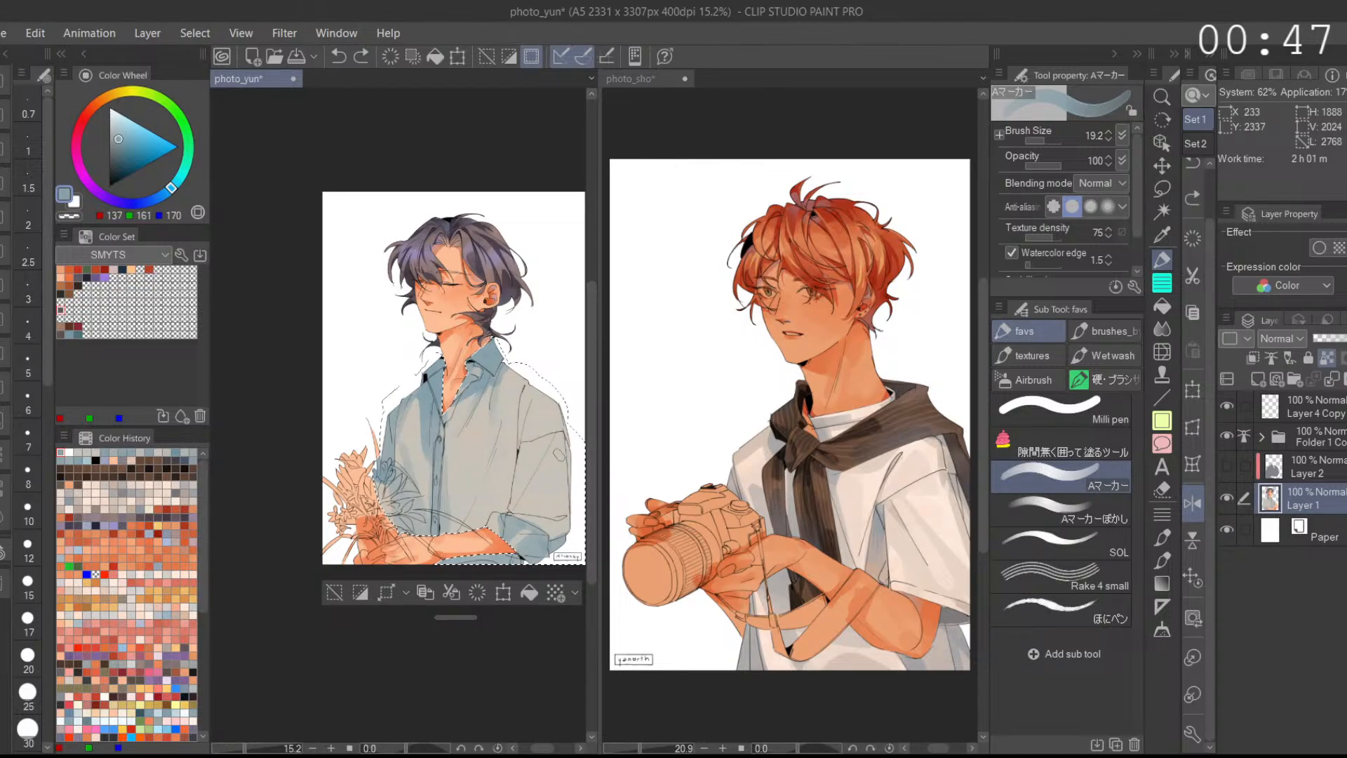
left_click_drag(567, 438, 562, 450)
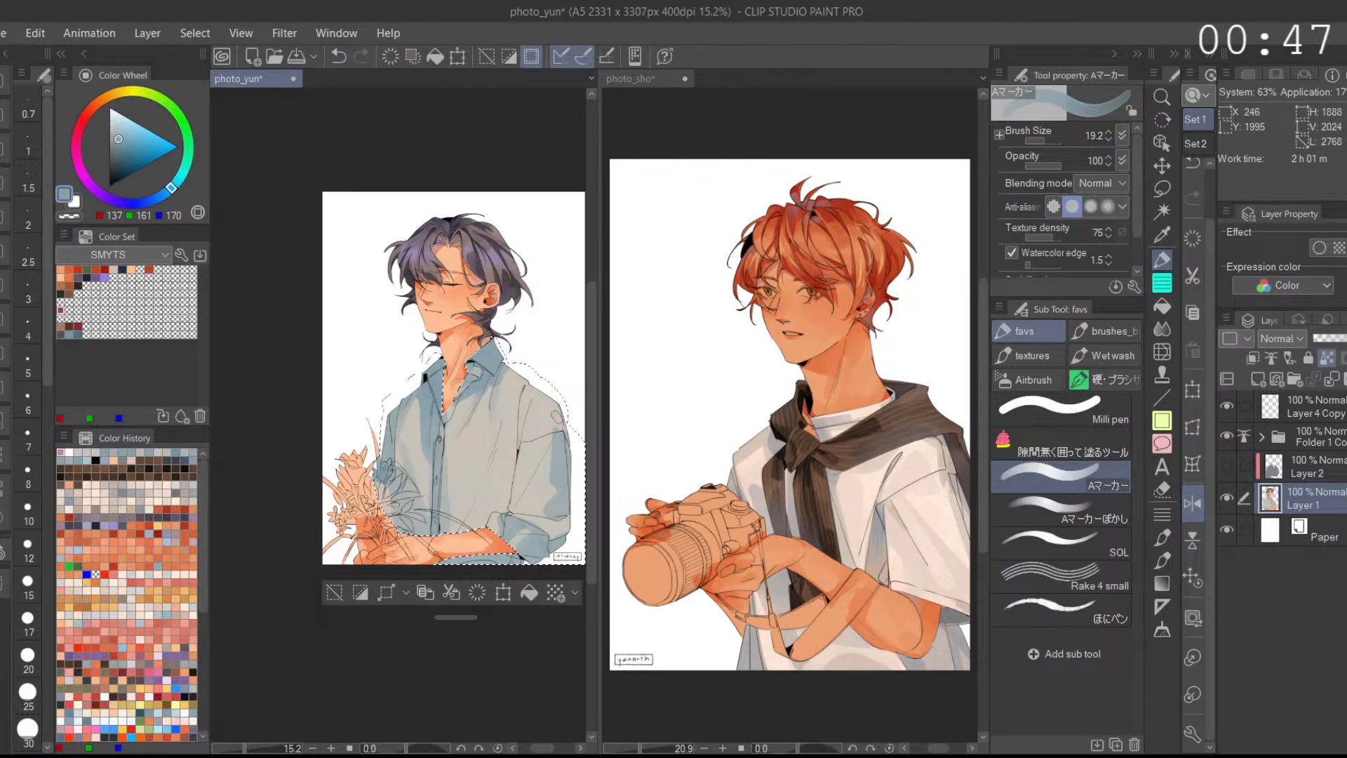
left_click(531, 505, "alt")
mouse_move(533, 508)
left_mouse_down()
mouse_move(534, 496)
mouse_move(528, 514)
left_mouse_up()
left_click(549, 515, "alt")
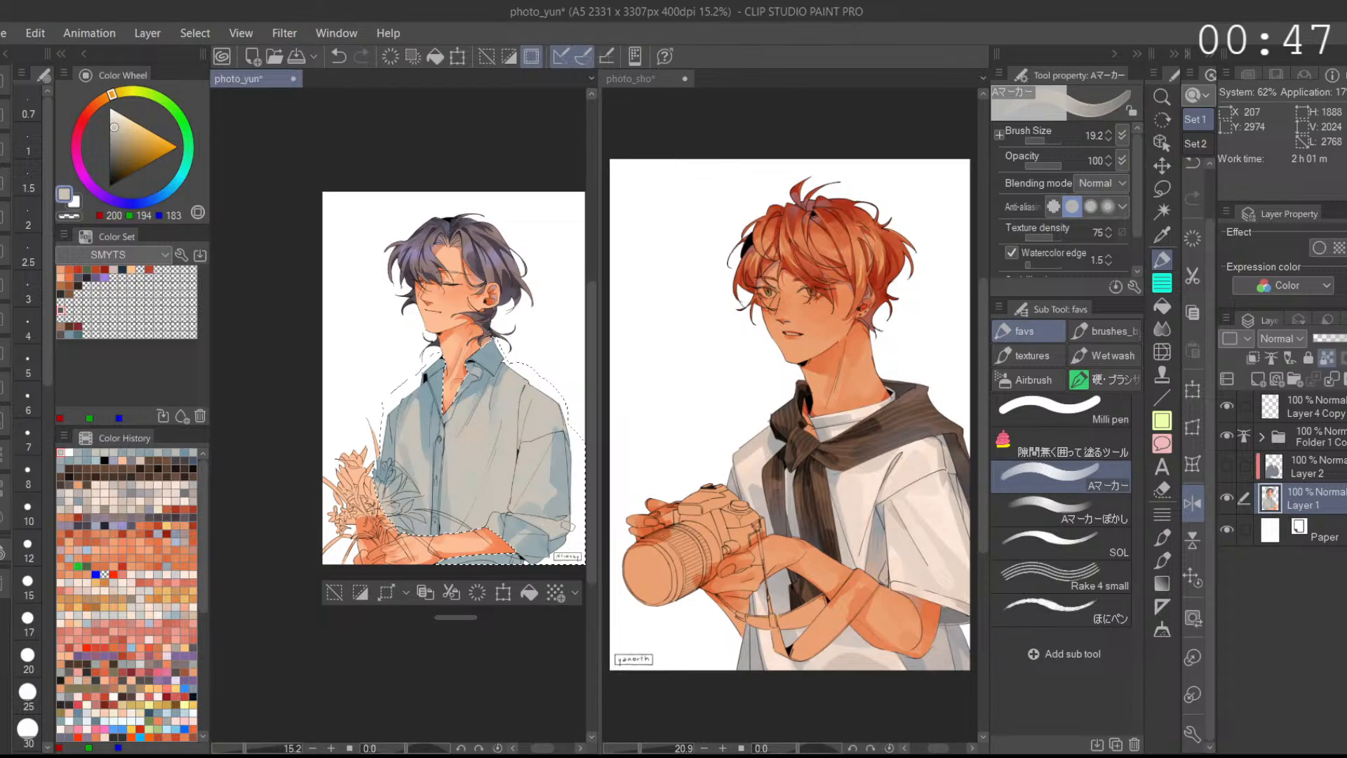
left_click(560, 499, "alt")
scroll(548, 530, "up", 2)
key("ctrl+z")
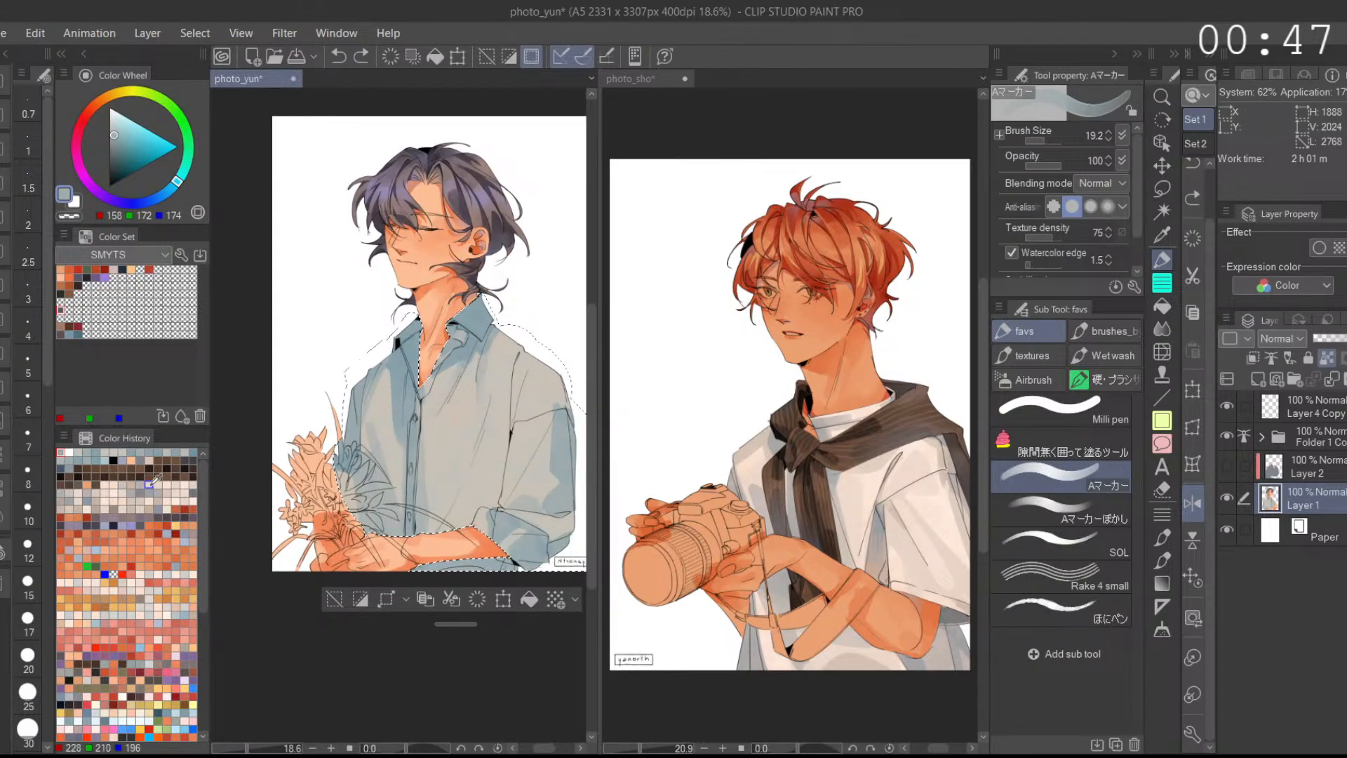
left_click(193, 453)
left_click(60, 469)
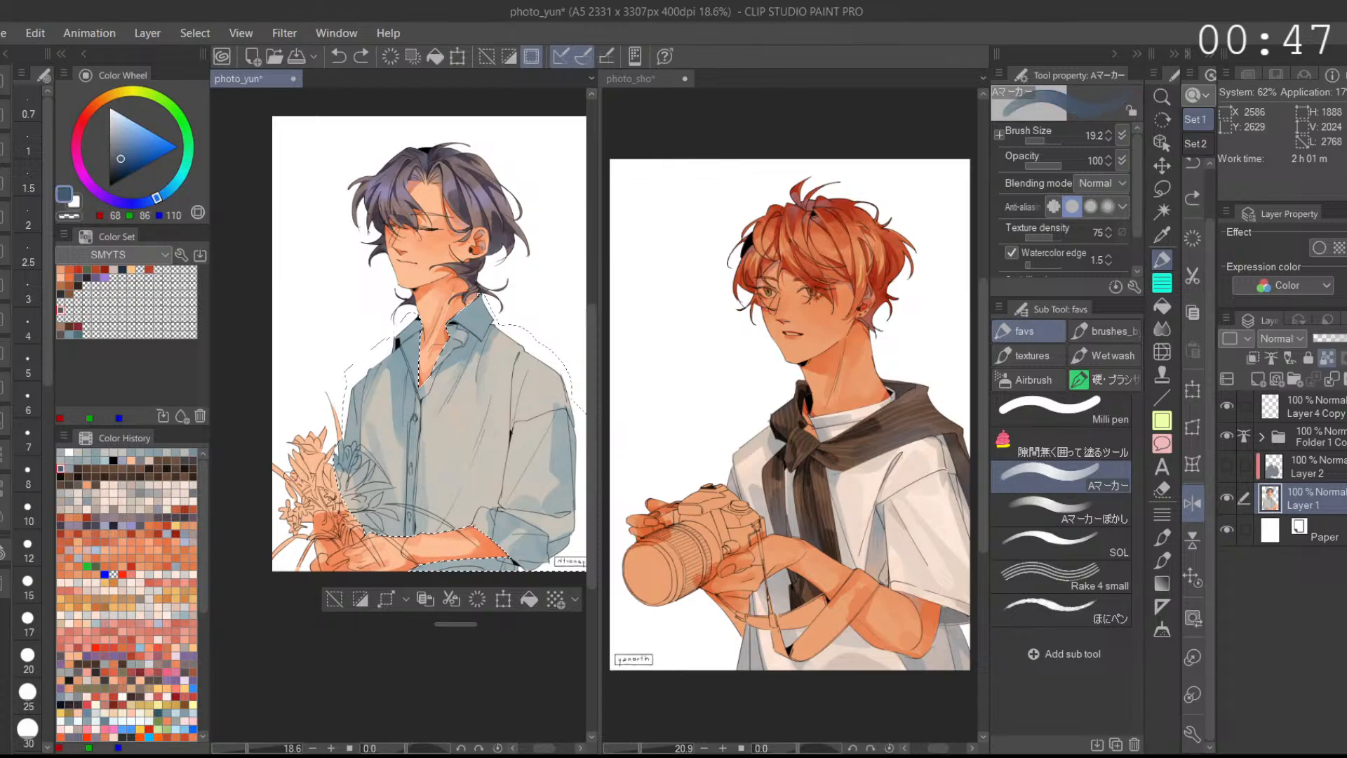
left_click_drag(515, 514, 528, 517)
key("ctrl+z")
left_click(393, 421, "alt")
left_click_drag(393, 418, 381, 414)
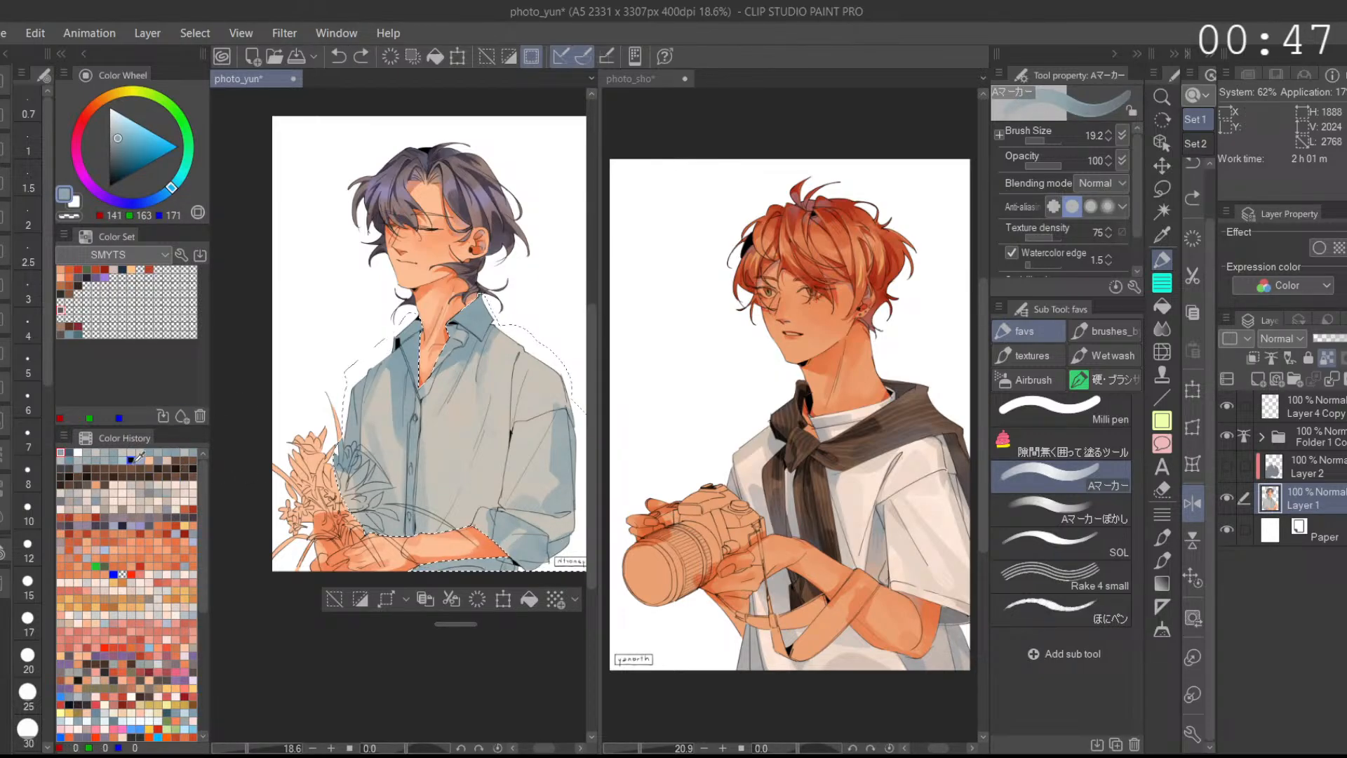
left_click(68, 460)
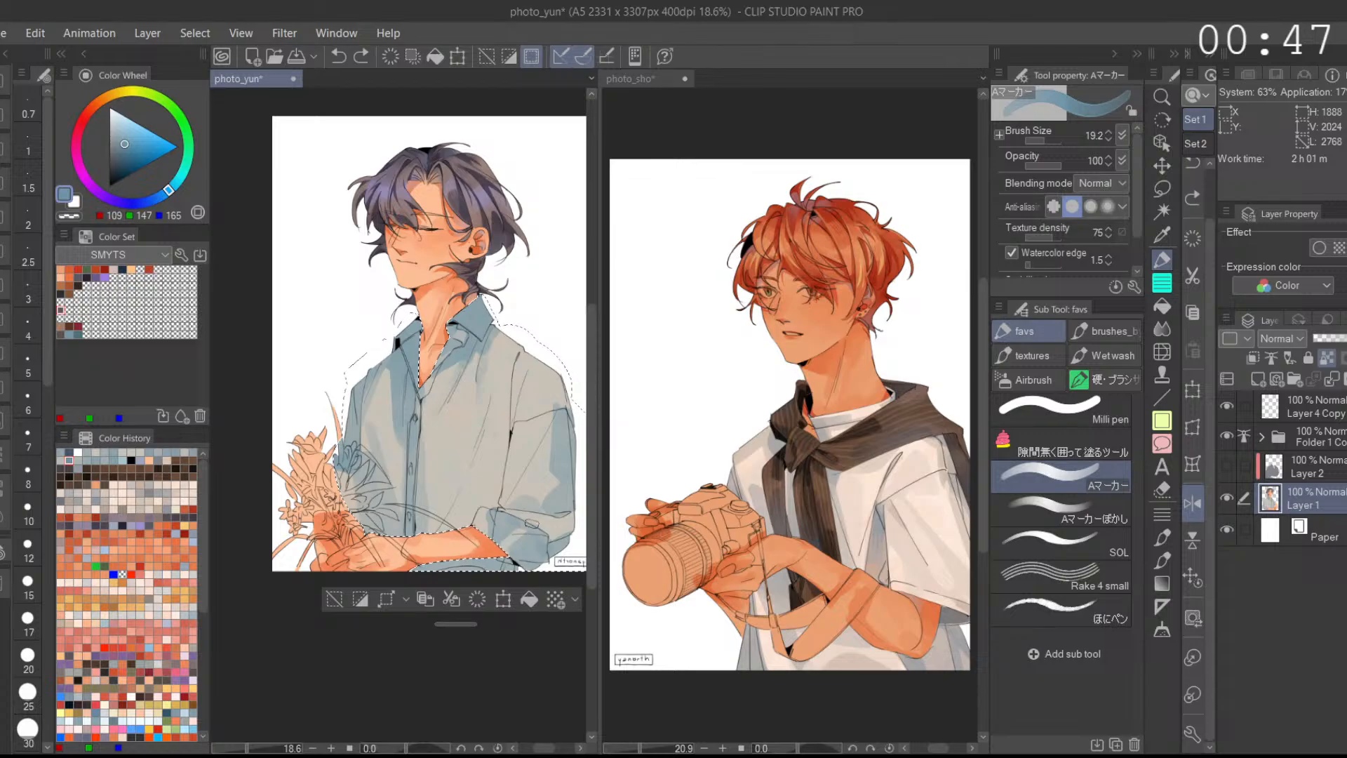
left_click_drag(533, 519, 545, 521)
key("ctrl+z")
Step: Shape the fold shadows at the inner elbow just above the cuff with grey tones sampled from the sleeve
left_click_drag(576, 447, 551, 438)
left_click(477, 487, "alt")
left_click_drag(477, 495, 483, 479)
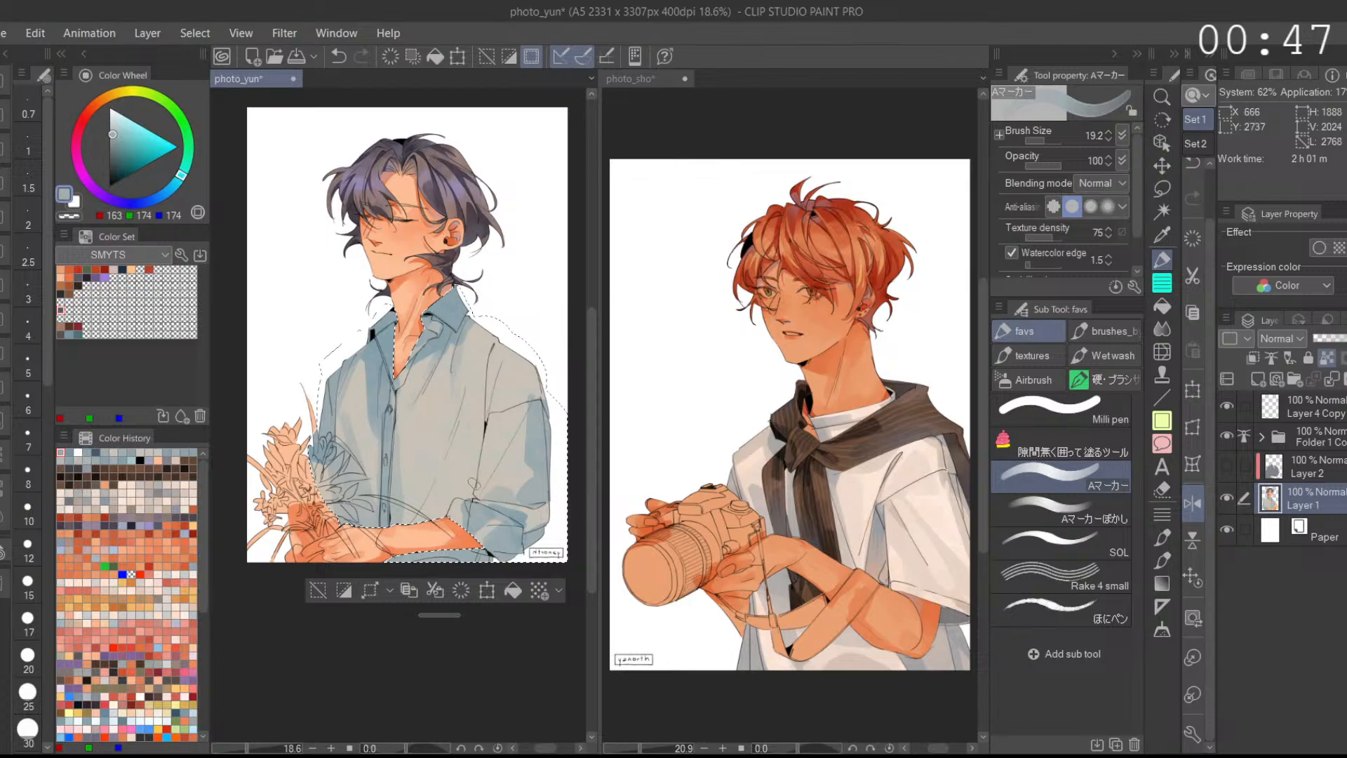
left_click(463, 485, "alt")
mouse_move(522, 428)
left_mouse_down()
mouse_move(507, 455)
mouse_move(475, 459)
mouse_move(473, 474)
mouse_move(487, 470)
mouse_move(466, 504)
left_mouse_up()
left_click(476, 478, "alt")
key("ctrl+z")
Step: Rework the sleeve shading above the cuff with Aマーカーぼかし and Aマーカー in sampled tones, undoing the last strokes
left_click(1060, 512)
left_click(533, 441, "alt")
left_click(474, 480, "alt")
left_click(1037, 484)
mouse_move(484, 448)
left_mouse_down()
mouse_move(516, 432)
mouse_move(479, 445)
mouse_move(535, 460)
mouse_move(482, 419)
left_mouse_up()
key("ctrl+z")
key("ctrl+z")
Step: Shade the fold at the top of the shoulder seam with sampled grey and blue-grey, RGB 137, 161, 170
left_click(501, 486, "alt")
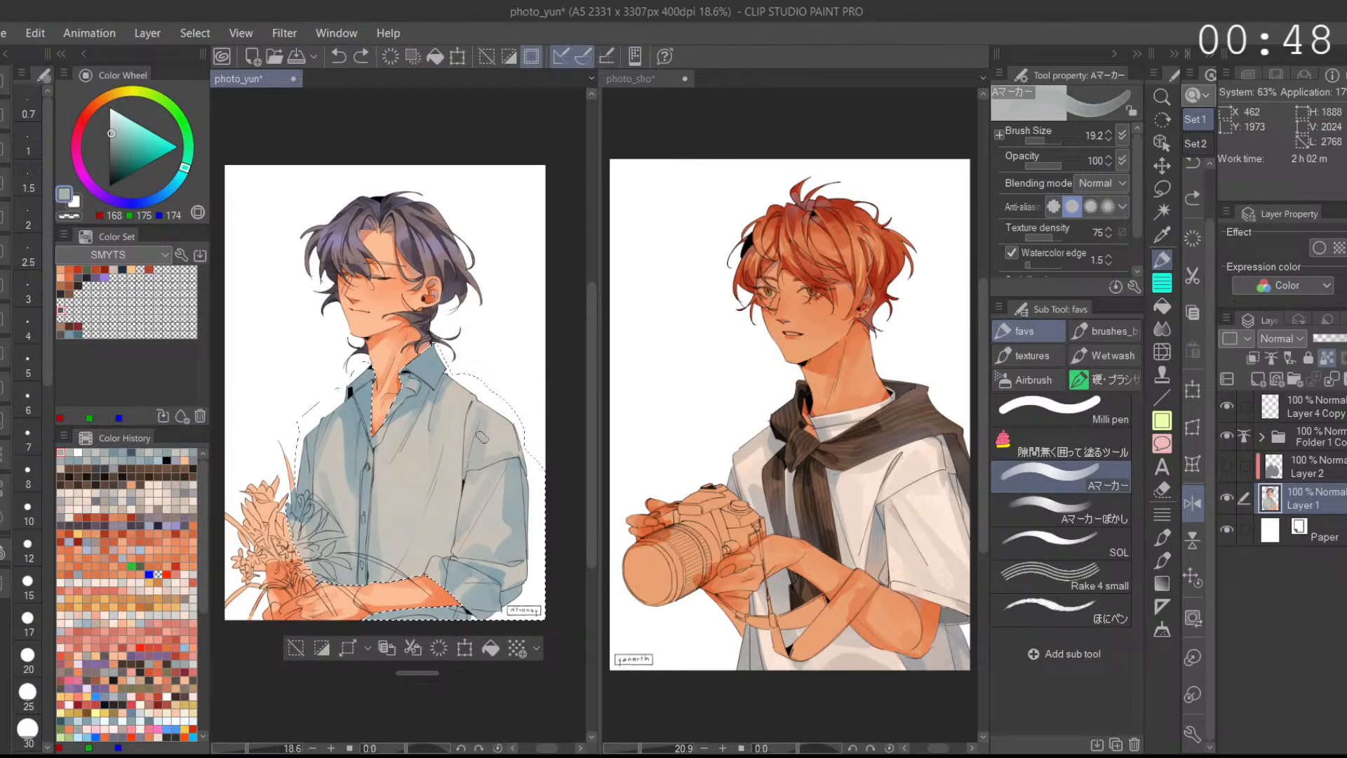
left_click(477, 410, "alt")
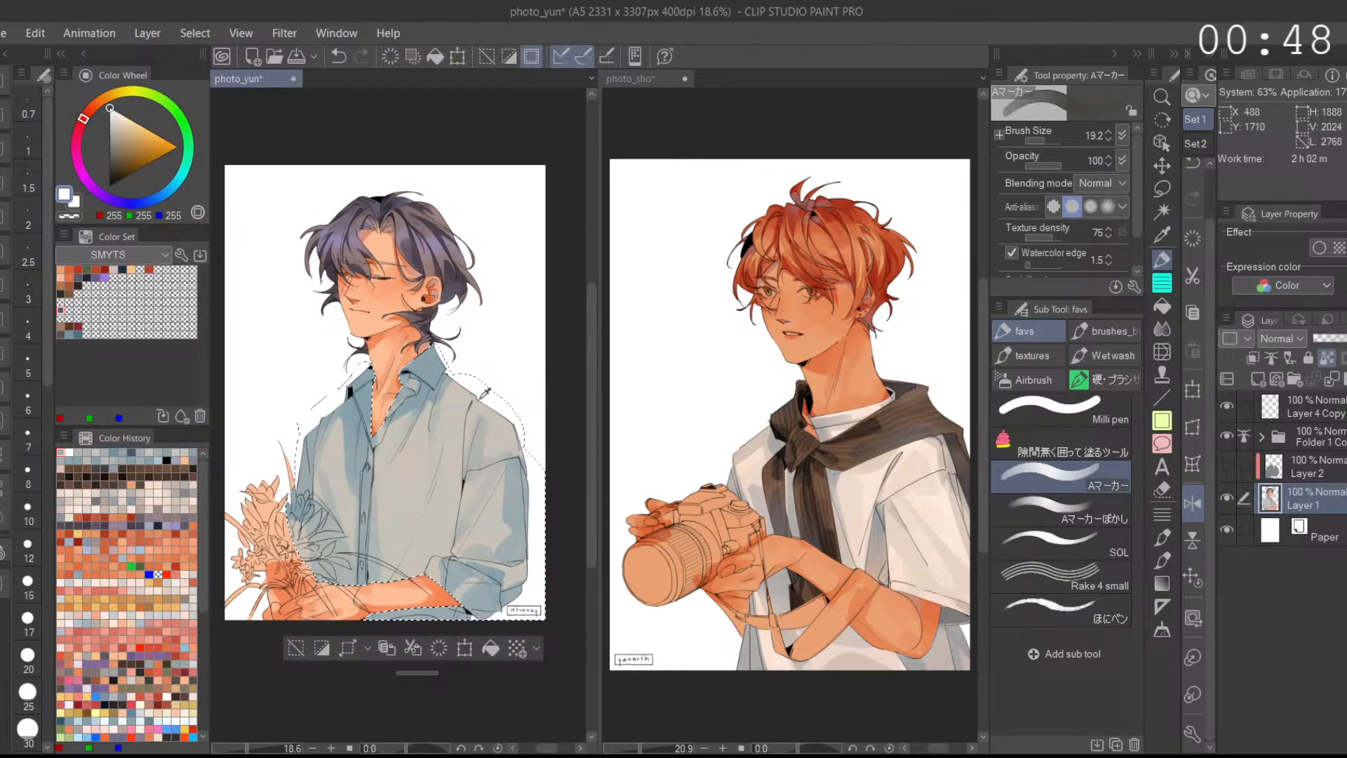
left_click(464, 465, "alt")
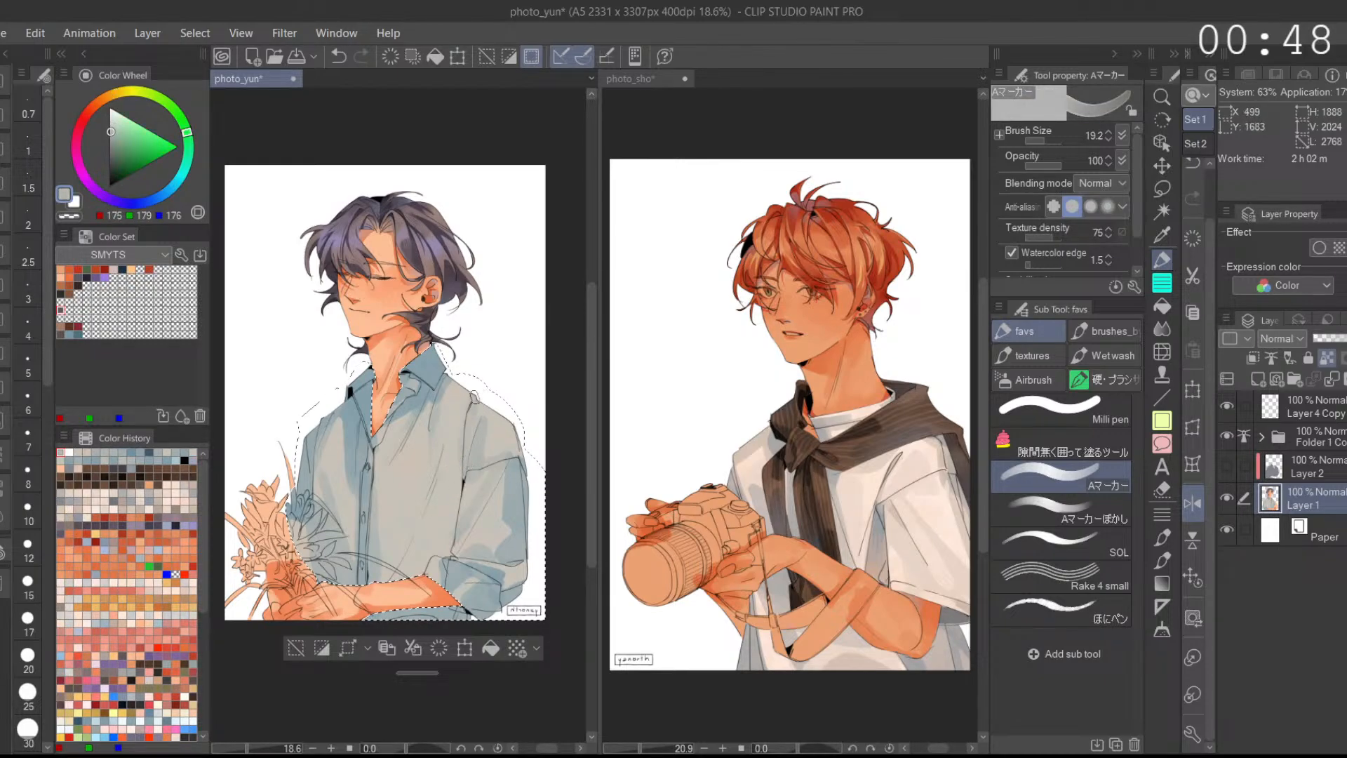
key("ctrl+z")
left_click(471, 408, "alt")
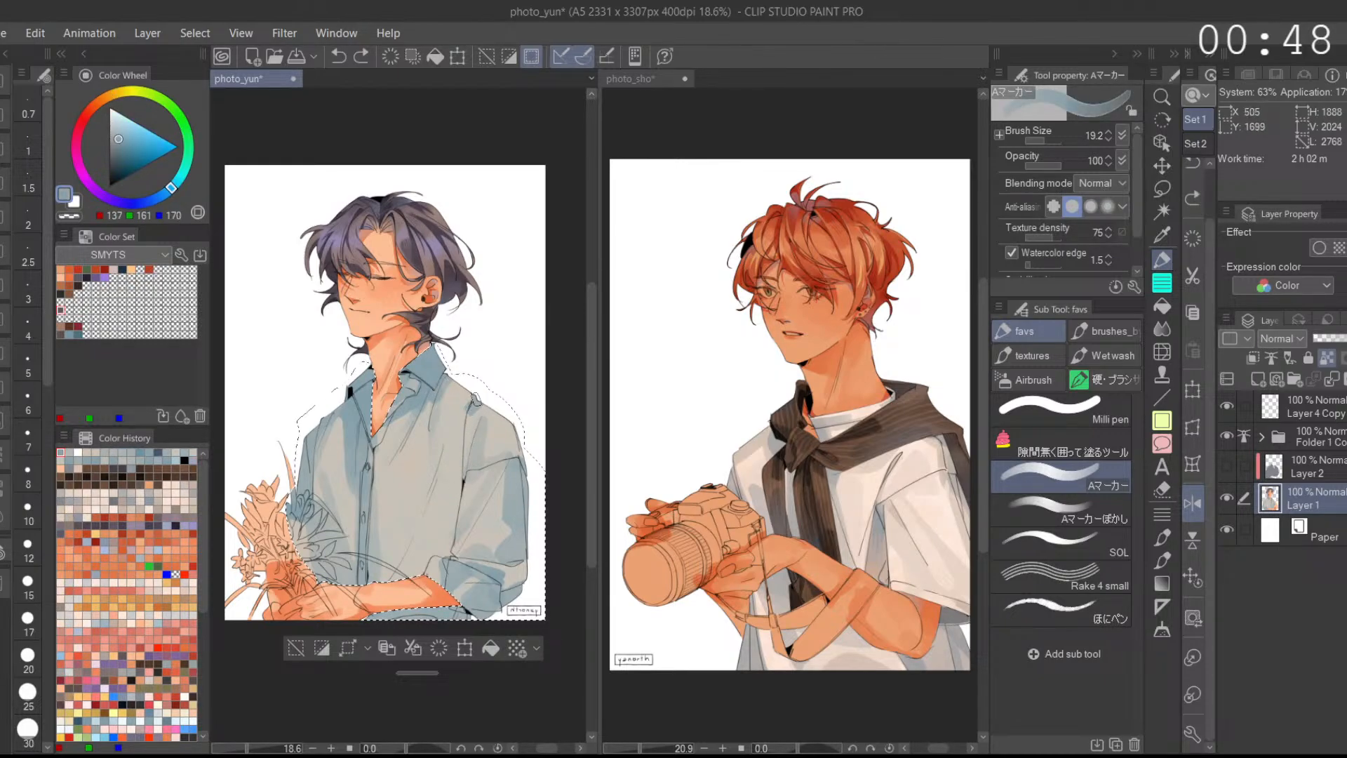
scroll(468, 424, "up", 1)
key("ctrl+y")
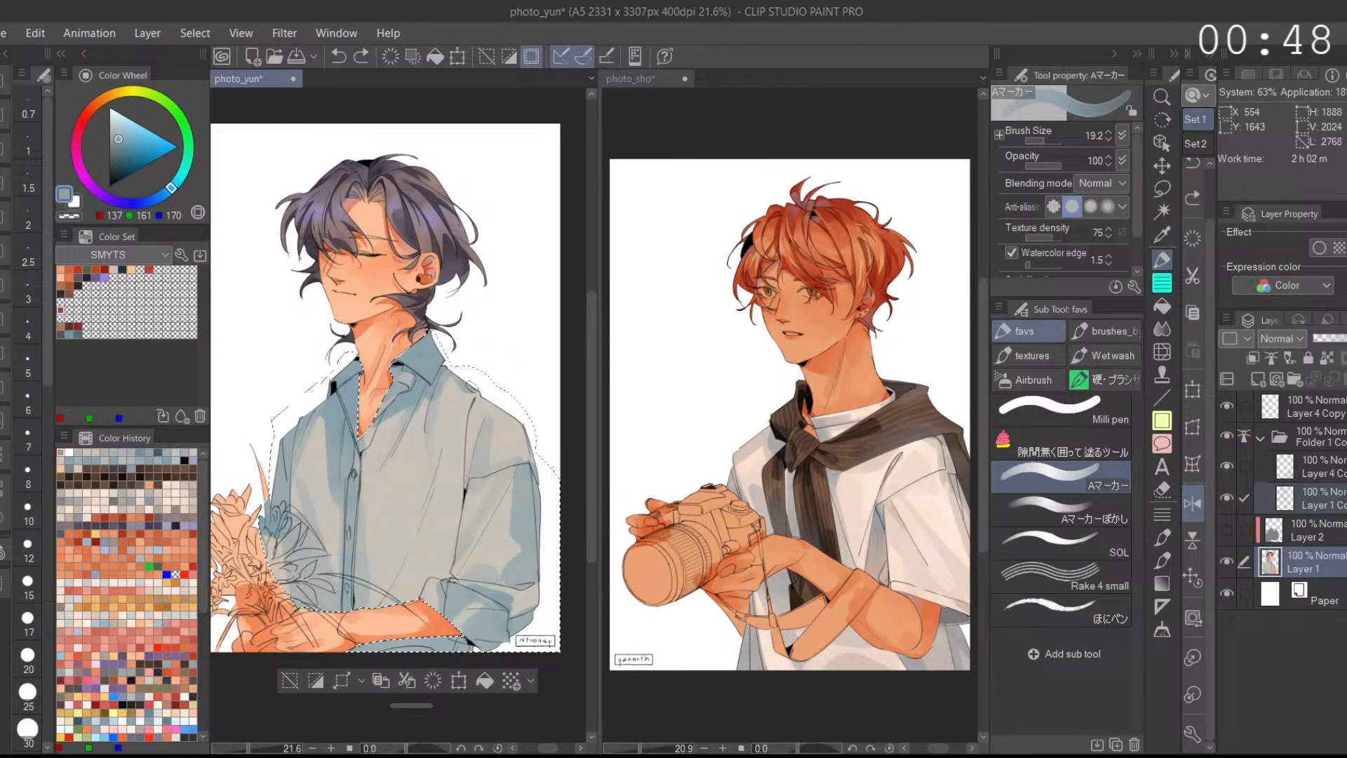
Step: Retouch the armhole fold and upper sleeve with sampled beige and grey, undoing the unwanted stroke
left_click(464, 517, "alt")
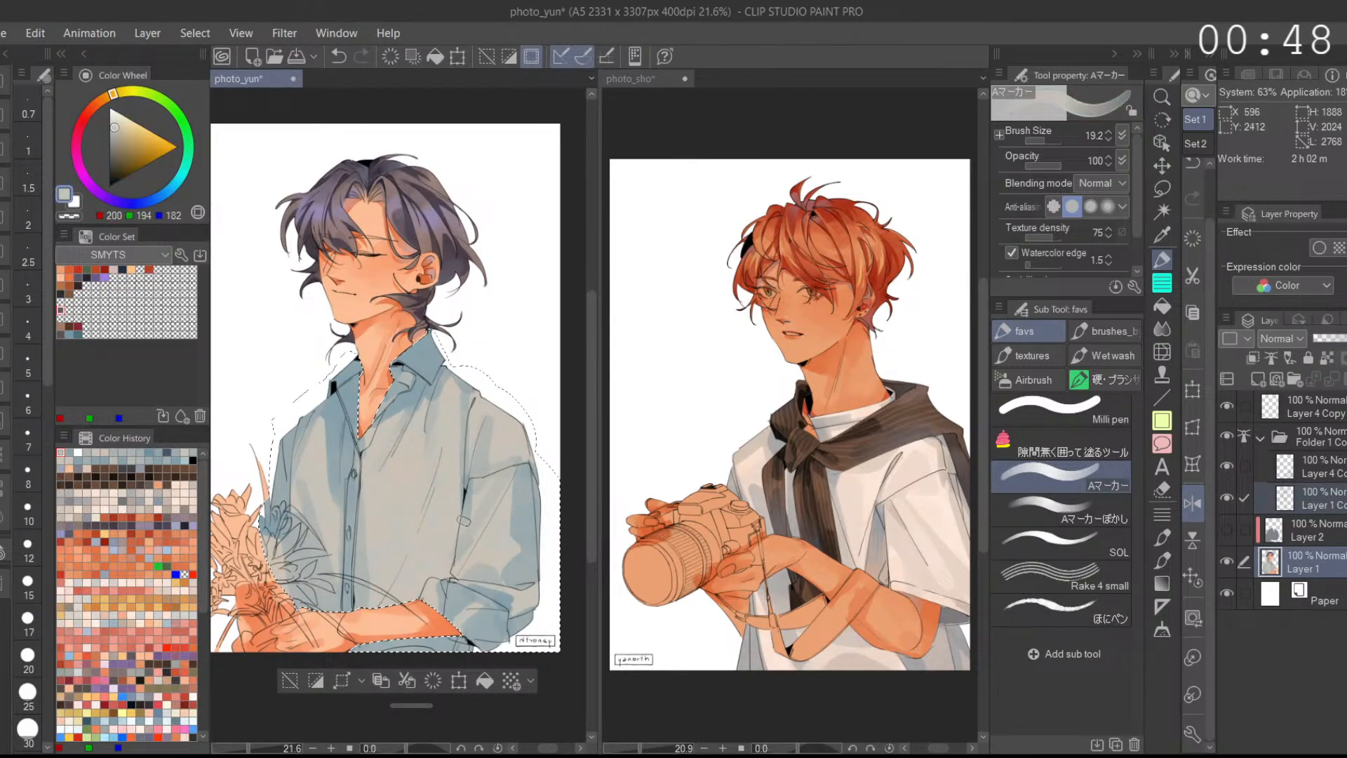
left_click(474, 488, "alt")
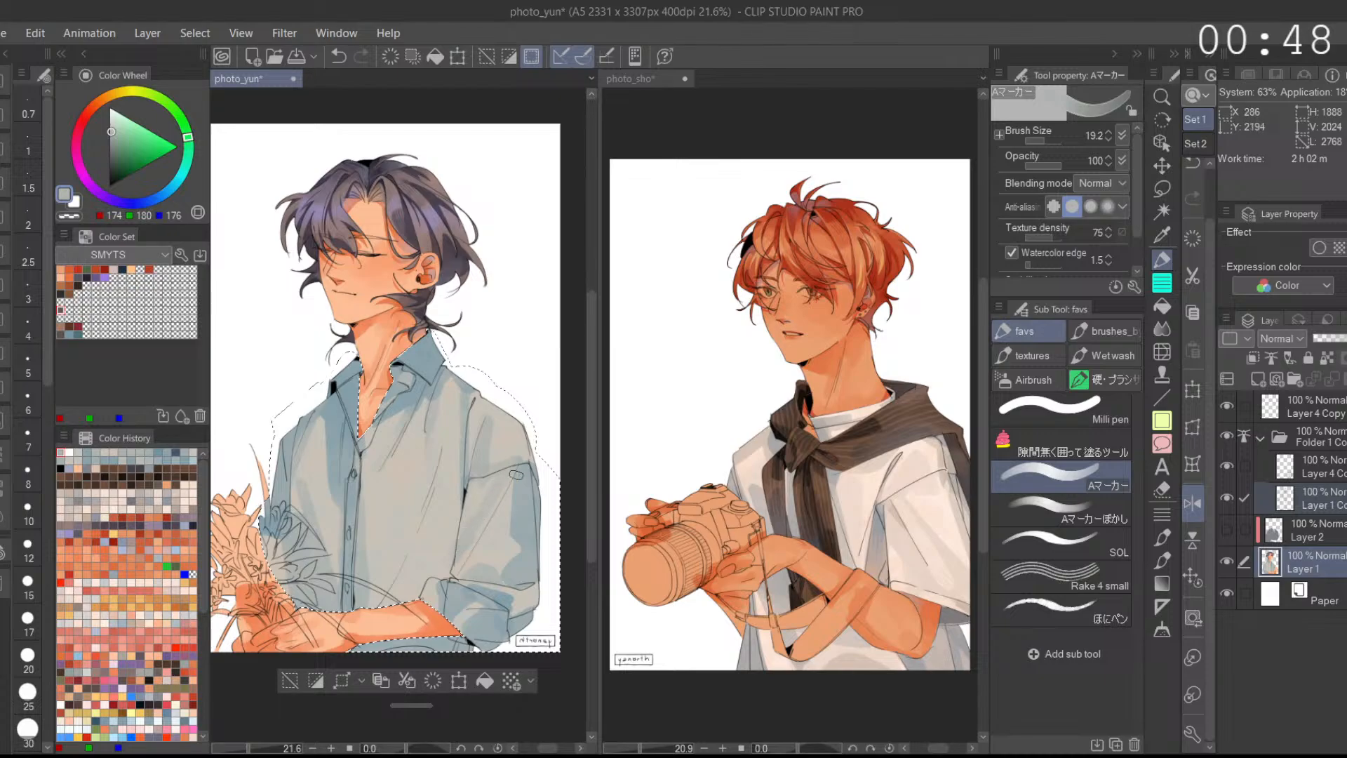
key("ctrl+z")
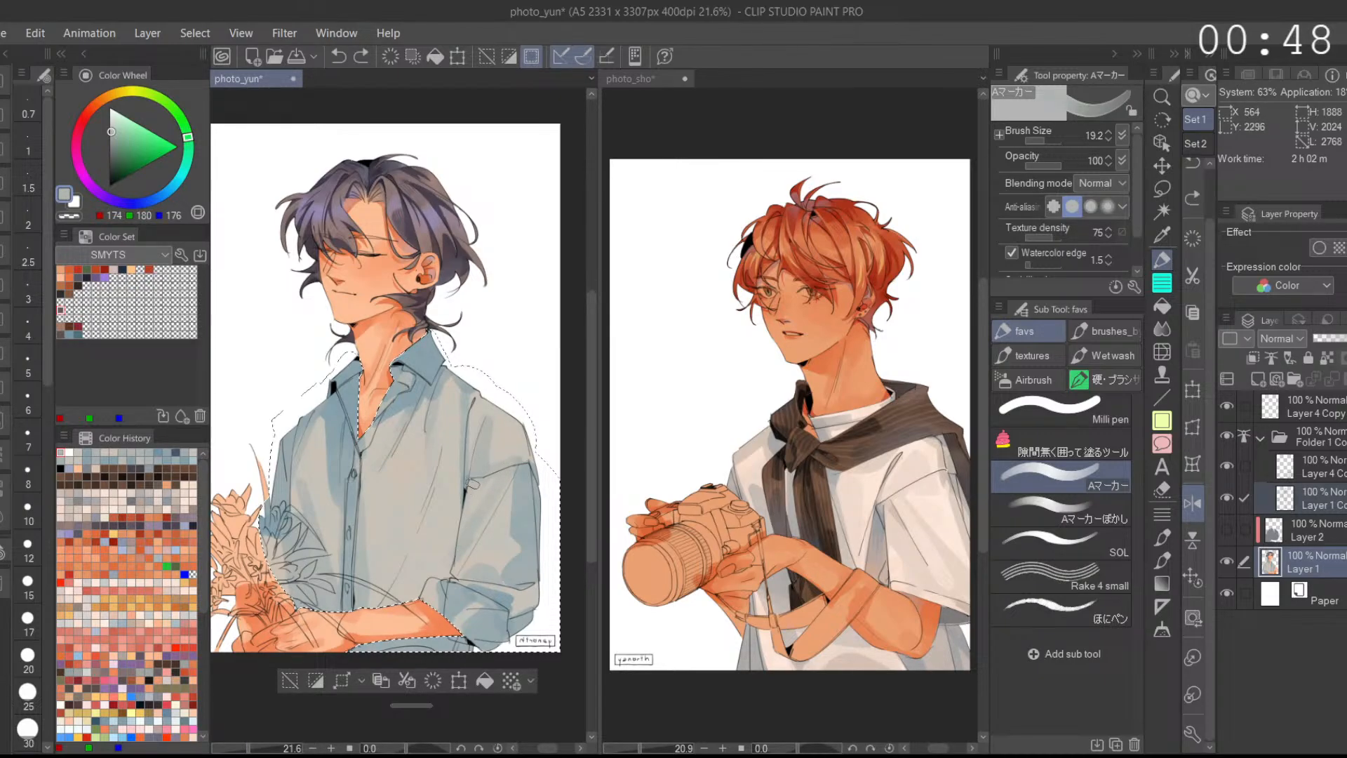
scroll(533, 433, "down", 2)
Step: Refine the light and shadow on the outer shoulder with beige and blue-grey sampled from the shirt
left_click(499, 452, "alt")
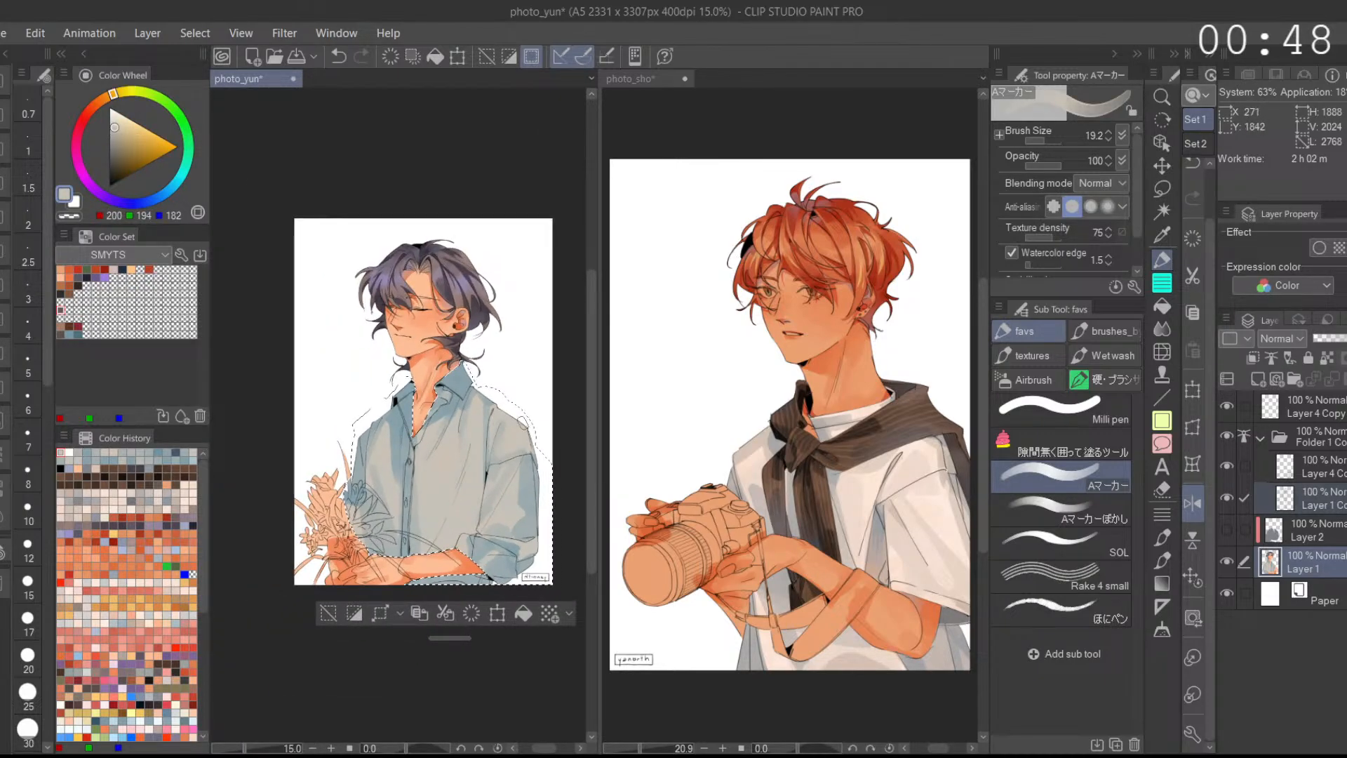
left_click(491, 405, "alt")
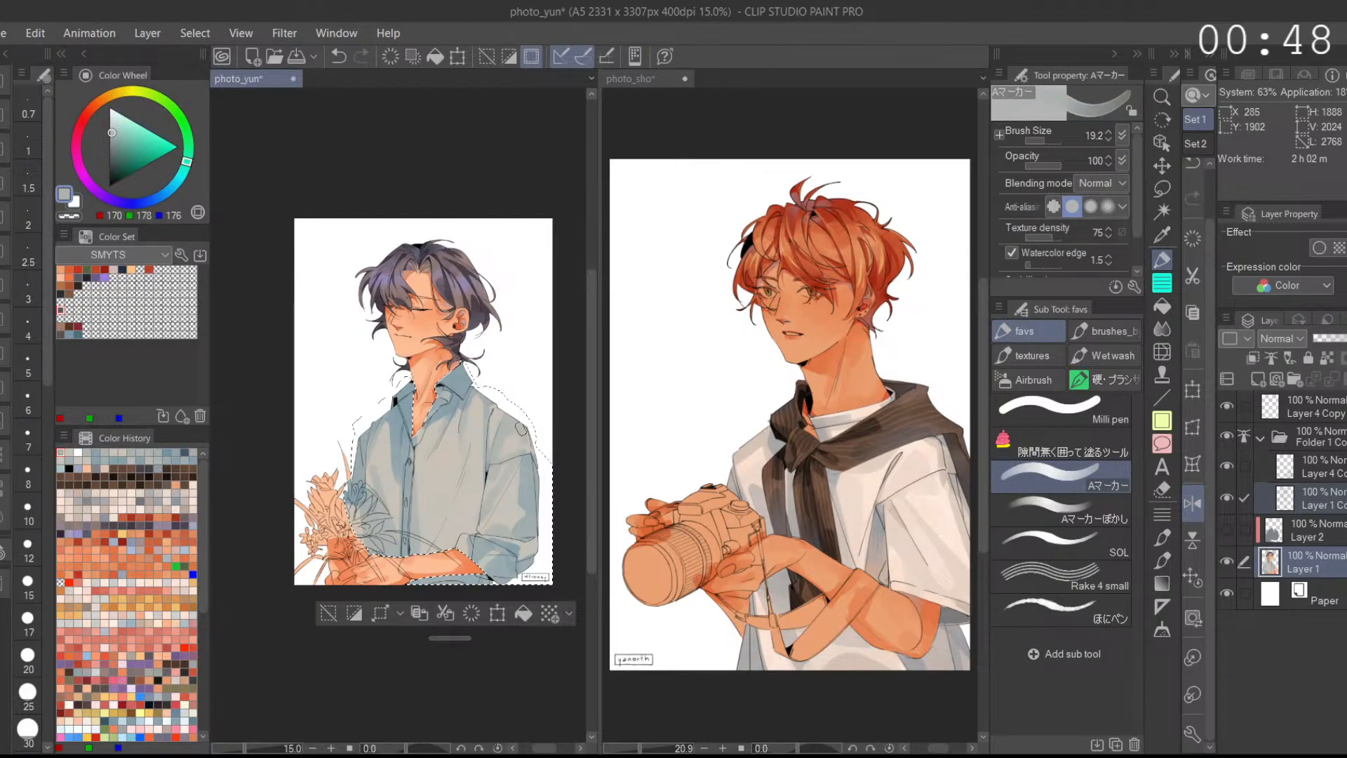
scroll(520, 427, "up", 2)
key("ctrl+z")
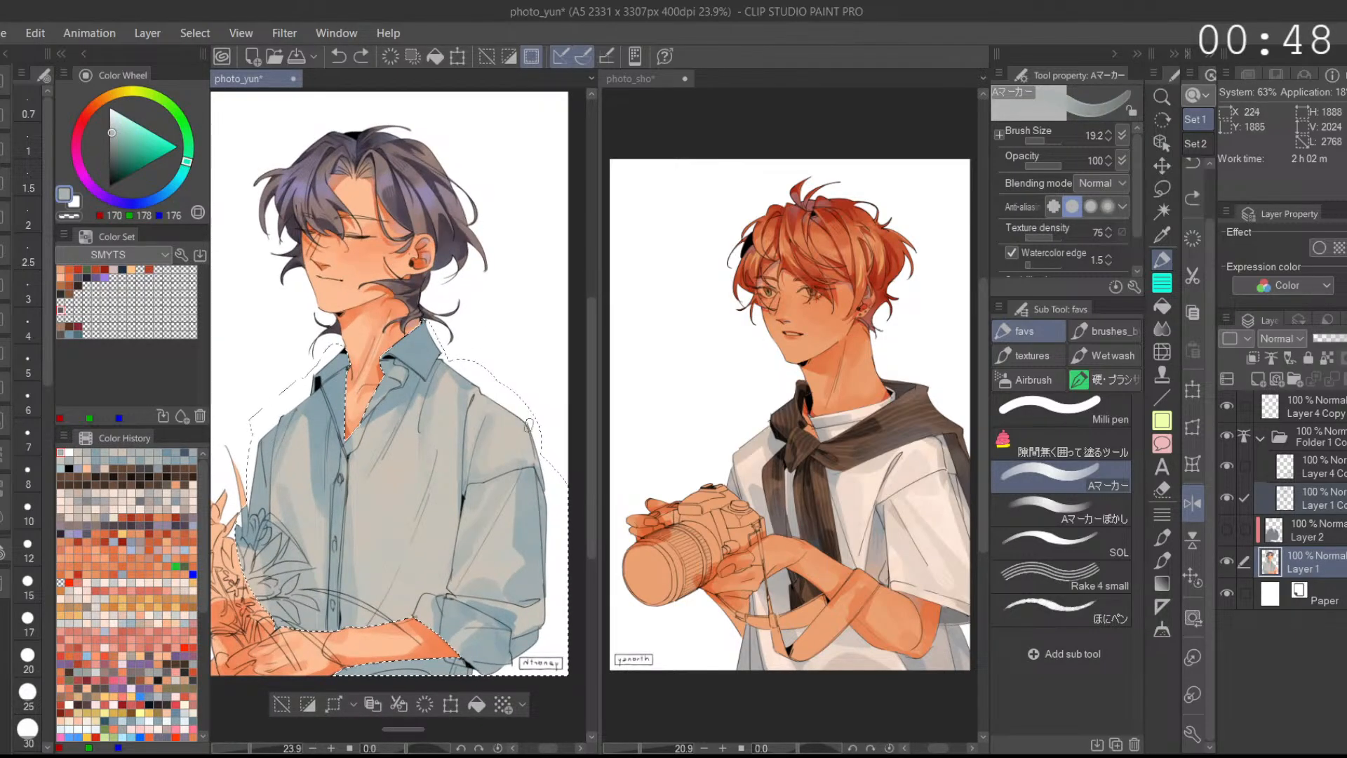
scroll(530, 425, "down", 1)
left_click(526, 480, "alt")
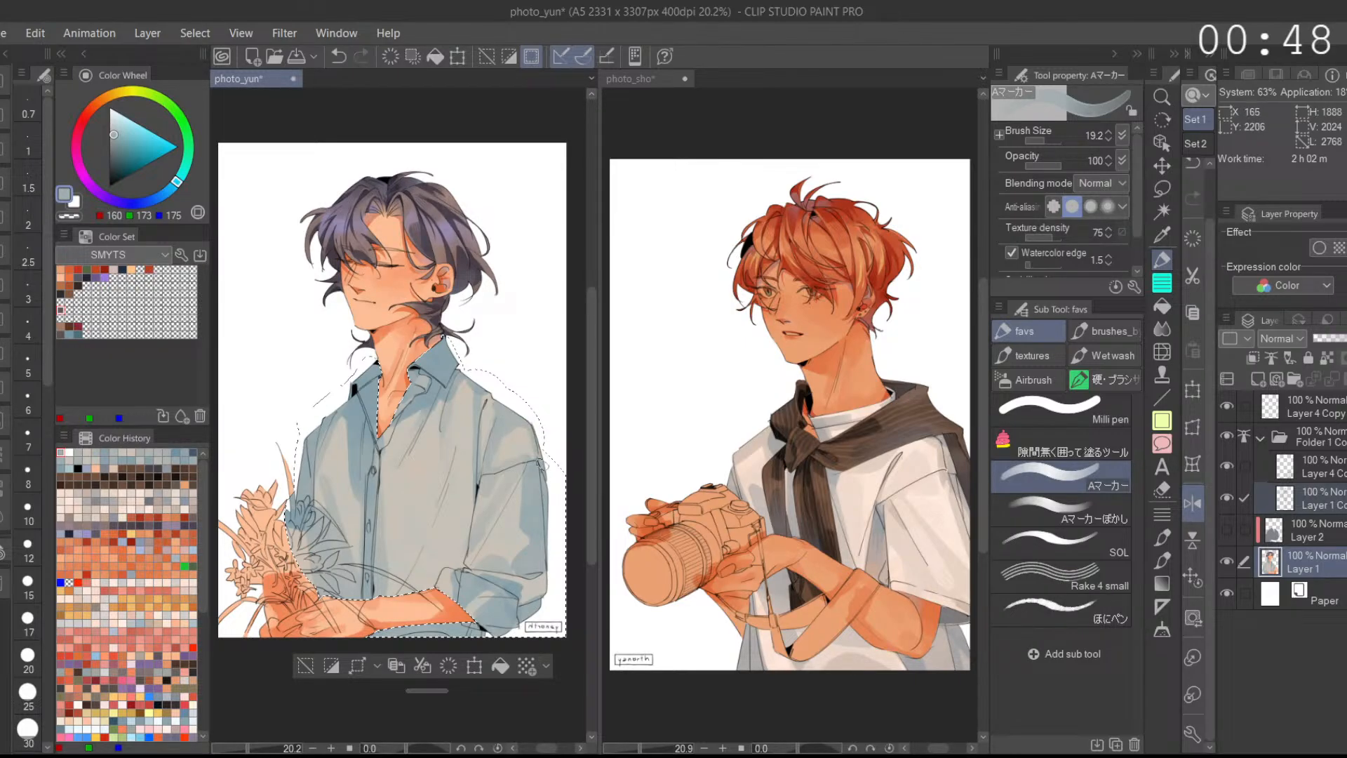
scroll(542, 473, "down", 1)
left_click(526, 428, "alt")
mouse_move(511, 436)
left_mouse_down()
mouse_move(507, 460)
mouse_move(557, 402)
left_mouse_up()
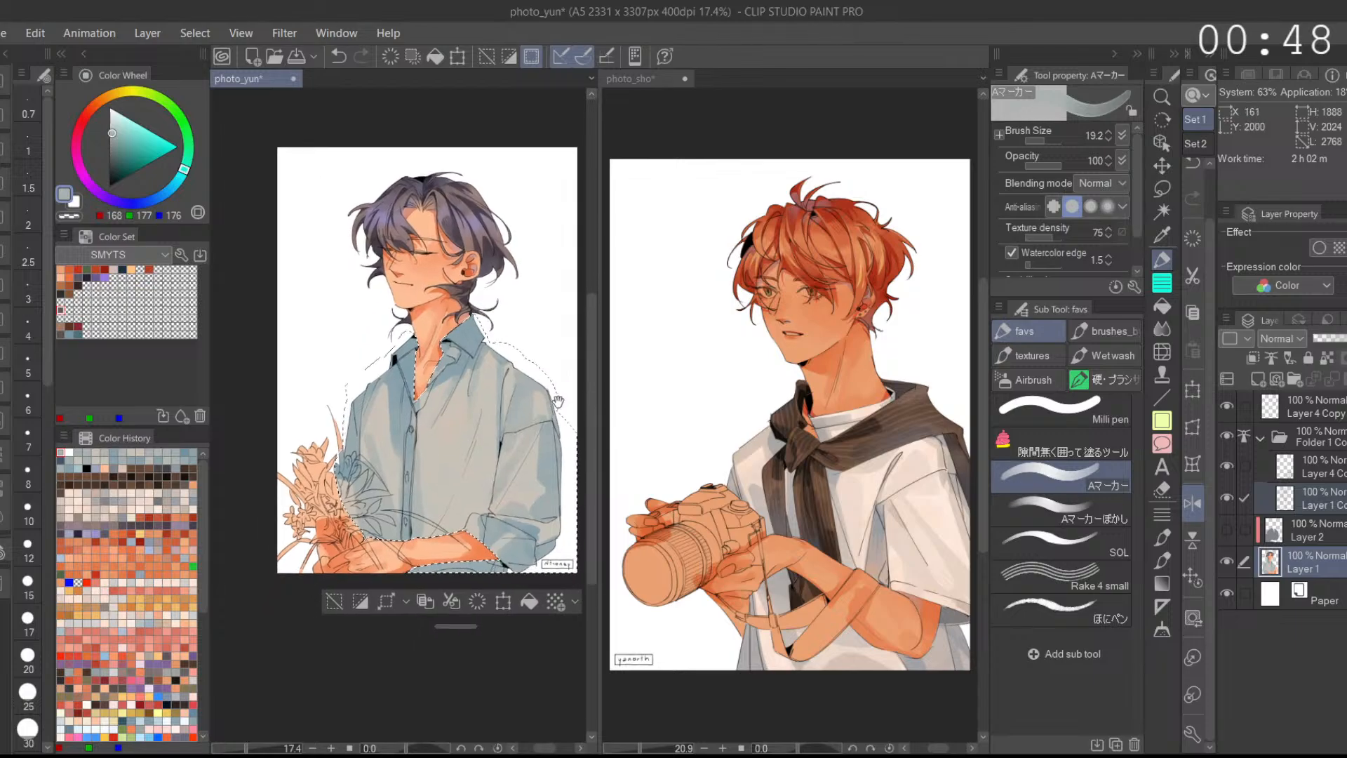
Step: Soften the shading around the sleeve's shoulder seam with closely sampled blue-grey tones
left_click_drag(529, 470, 510, 479)
key("ctrl+z")
left_click(522, 416, "alt")
left_click(529, 423, "alt")
mouse_move(522, 410)
left_mouse_down()
mouse_move(536, 453)
mouse_move(531, 417)
left_mouse_up()
left_click(526, 420, "alt")
left_click_drag(515, 509, 528, 457)
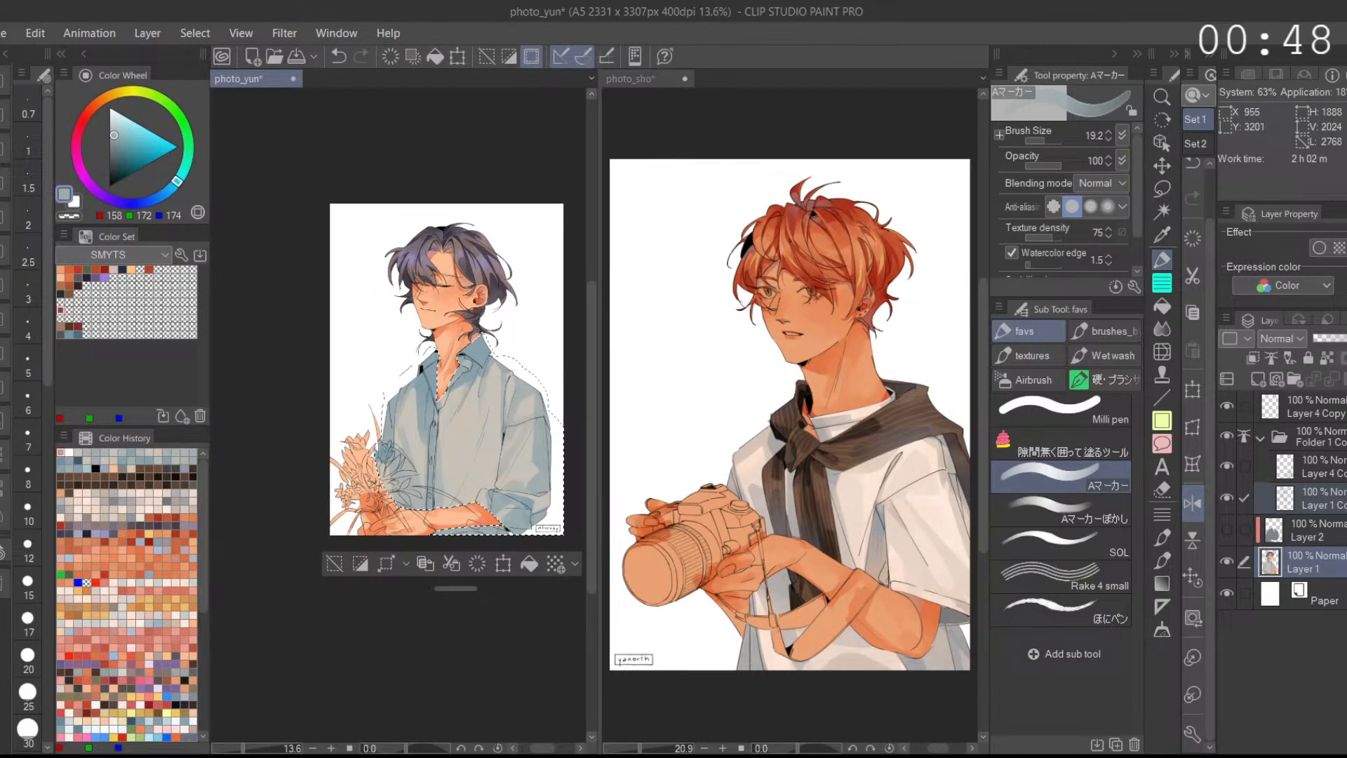
Step: Paint dark blue shadows, RGB 68, 86, 110, on the shirt strip below the forearm and the cuff's underside
left_click(78, 460)
mouse_move(394, 489)
left_mouse_down()
mouse_move(427, 530)
mouse_move(487, 526)
left_mouse_up()
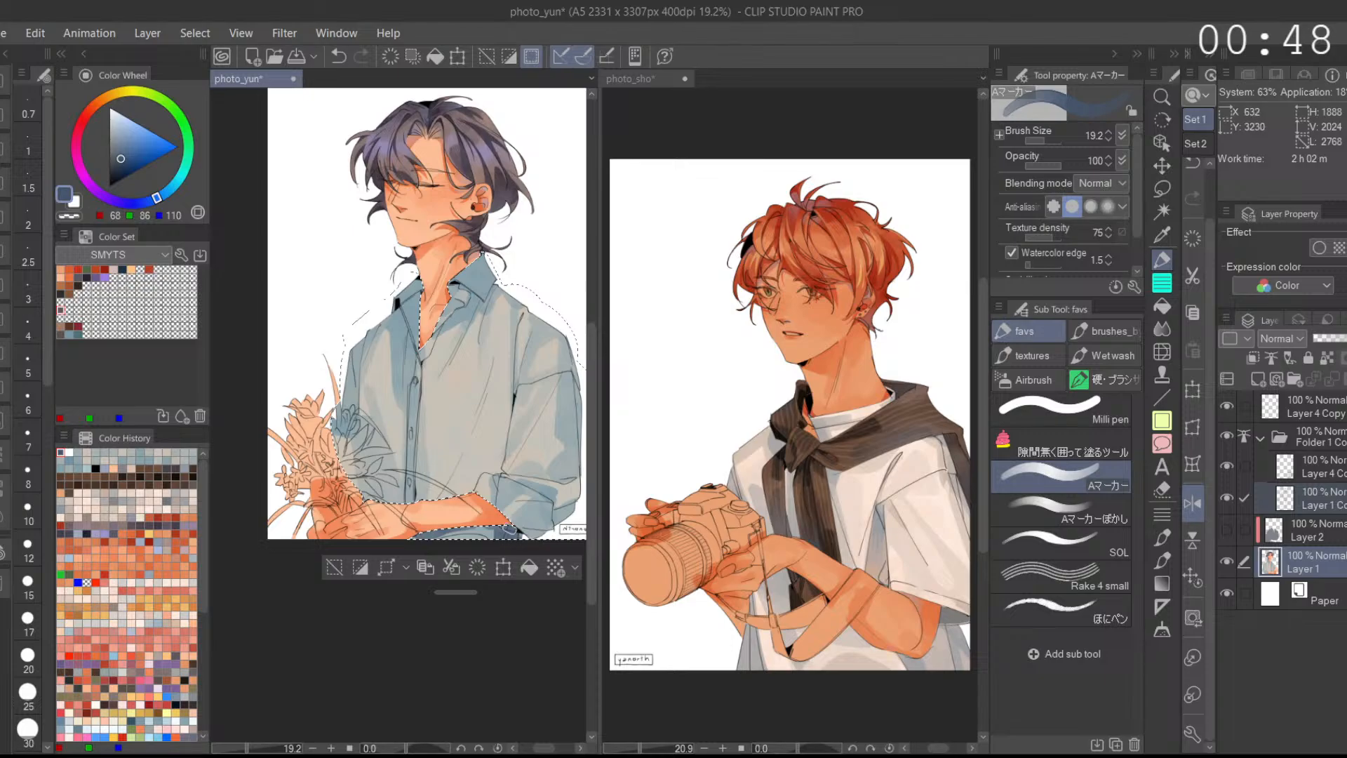
mouse_move(554, 517)
left_mouse_down()
mouse_move(565, 511)
mouse_move(559, 553)
left_mouse_up()
key("ctrl+z")
mouse_move(546, 542)
left_mouse_down()
mouse_move(571, 525)
mouse_move(535, 551)
mouse_move(559, 517)
mouse_move(545, 522)
left_mouse_up()
scroll(524, 494, "up", 2)
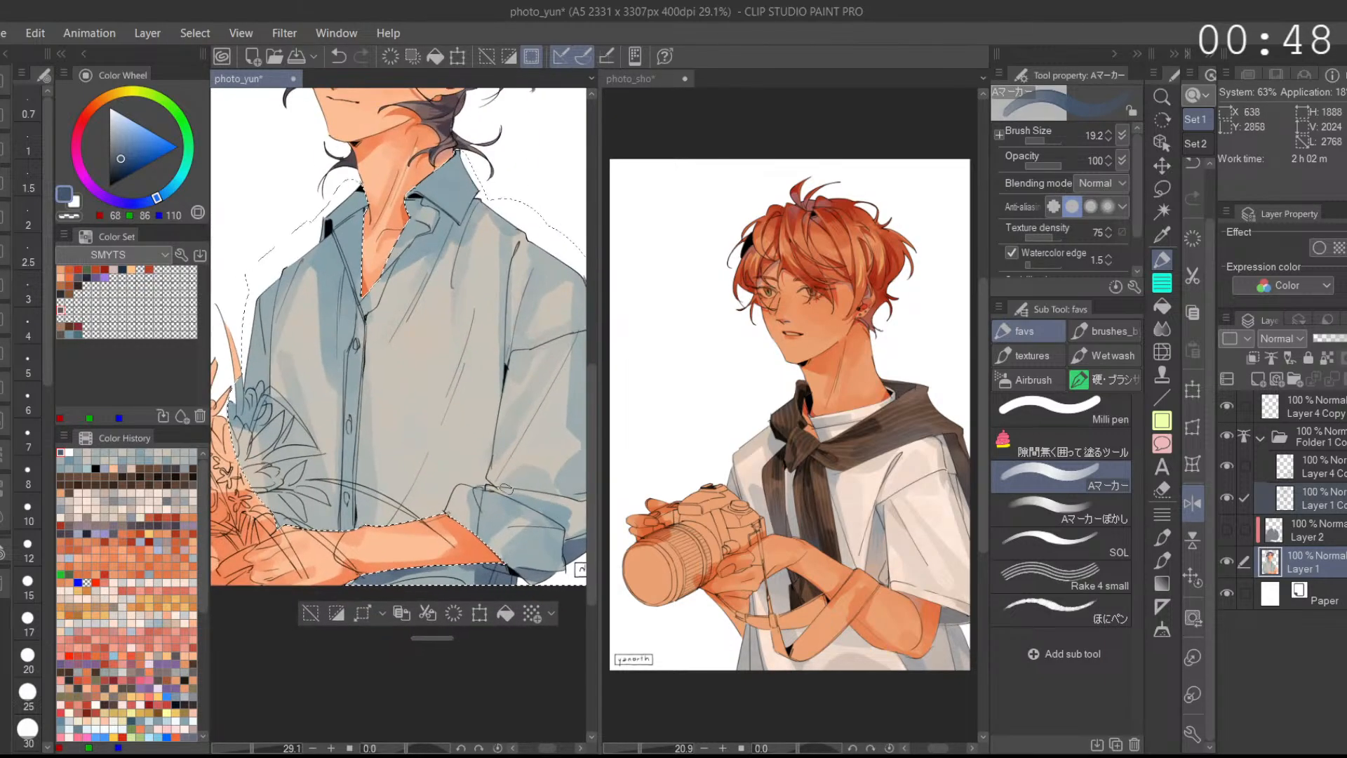
Step: Flip the canvas view and shape the dark shadow along the cuff's upper edge, trimming it with sampled blue-grey
scroll(401, 488, "up", 3)
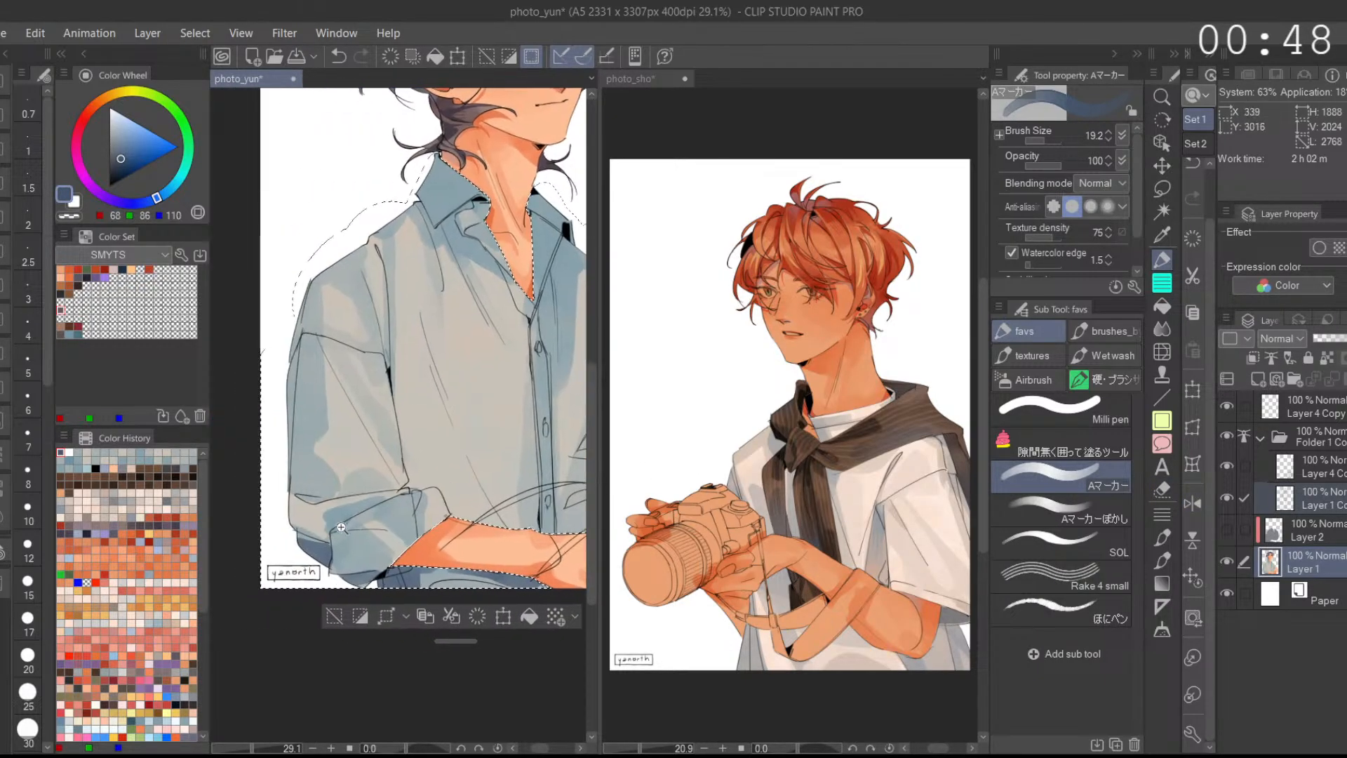
mouse_move(401, 489)
left_mouse_down()
mouse_move(328, 529)
mouse_move(322, 547)
mouse_move(324, 509)
mouse_move(409, 483)
left_mouse_up()
key("ctrl+z")
left_click(356, 510, "alt")
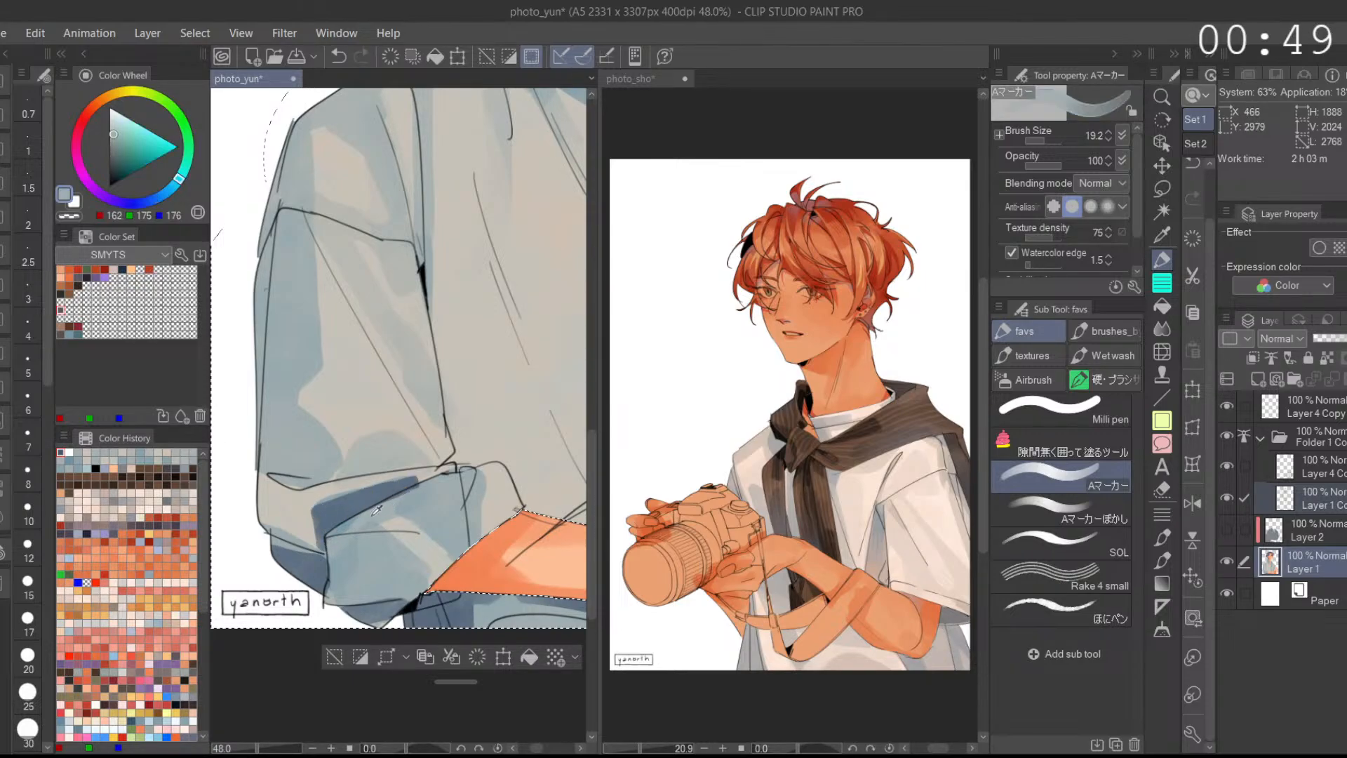
left_click_drag(354, 518, 335, 529)
Step: Reshape the sleeve fold above the cuff shadow with sampled beige, RGB 200, 194, 182, undoing unwanted strokes
left_click(350, 480, "alt")
mouse_move(336, 479)
left_mouse_down()
mouse_move(320, 489)
mouse_move(423, 475)
left_mouse_up()
key("ctrl+z")
key("ctrl+z")
mouse_move(312, 502)
left_mouse_down()
mouse_move(354, 492)
mouse_move(316, 498)
mouse_move(428, 477)
left_mouse_up()
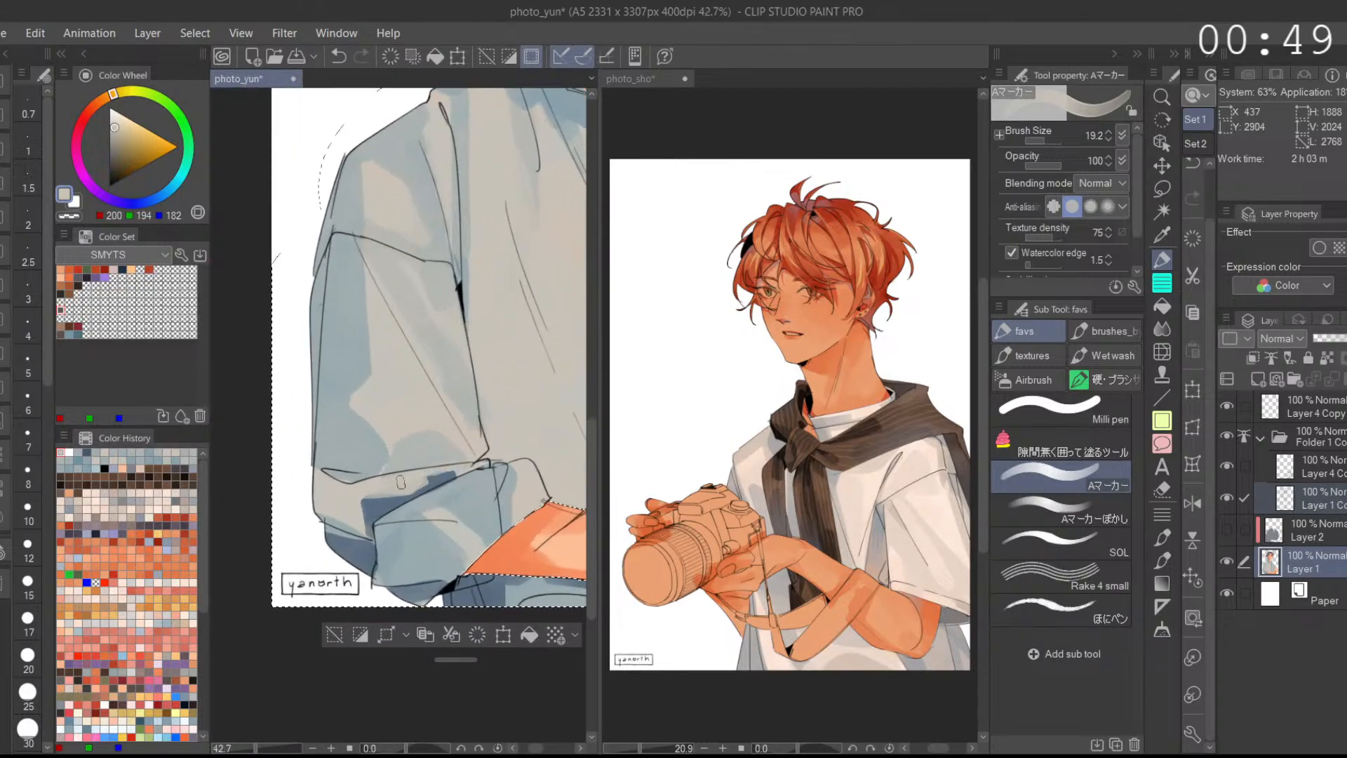
Step: Touch up the sleeve fold, then unflip the canvas and refine the rolled cuff's shading with sampled blue-greys, undoing the last stroke
left_click_drag(520, 453, 459, 447)
left_click(1192, 504)
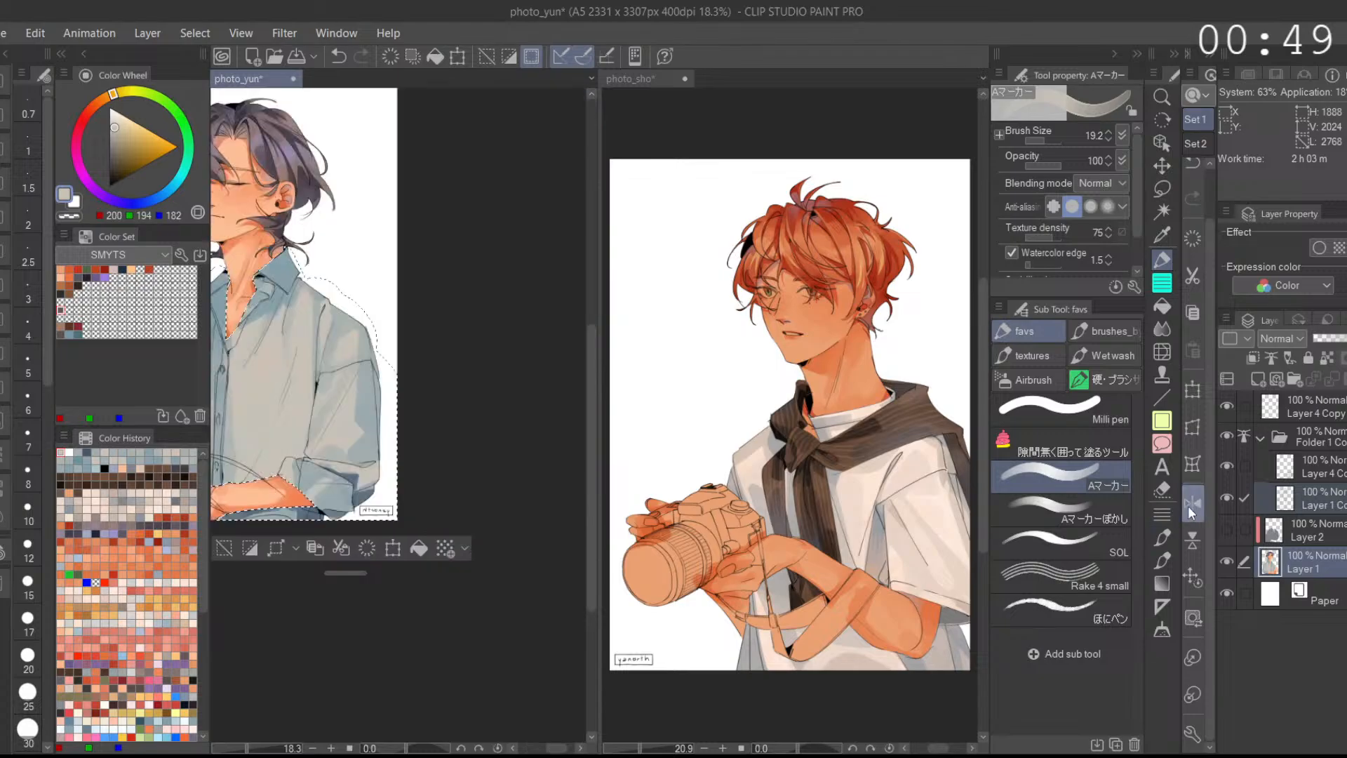
left_click(1191, 578)
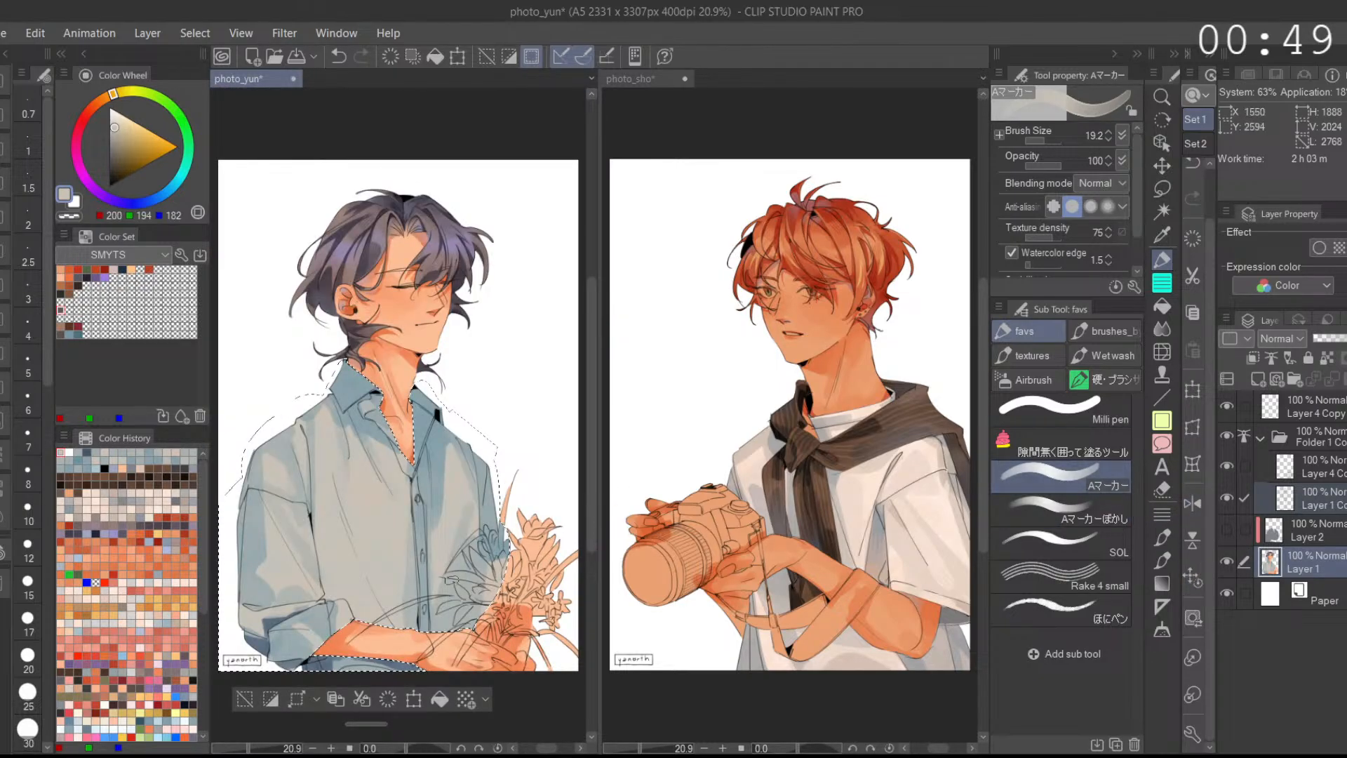
left_click(282, 629, "alt")
left_click(286, 609, "alt")
mouse_move(270, 624)
left_mouse_down()
mouse_move(323, 600)
mouse_move(305, 626)
mouse_move(276, 613)
mouse_move(324, 601)
mouse_move(312, 630)
mouse_move(324, 612)
mouse_move(266, 647)
left_mouse_up()
left_click(261, 612, "alt")
left_click(281, 627, "alt")
left_click(252, 641, "alt")
key("ctrl+z")
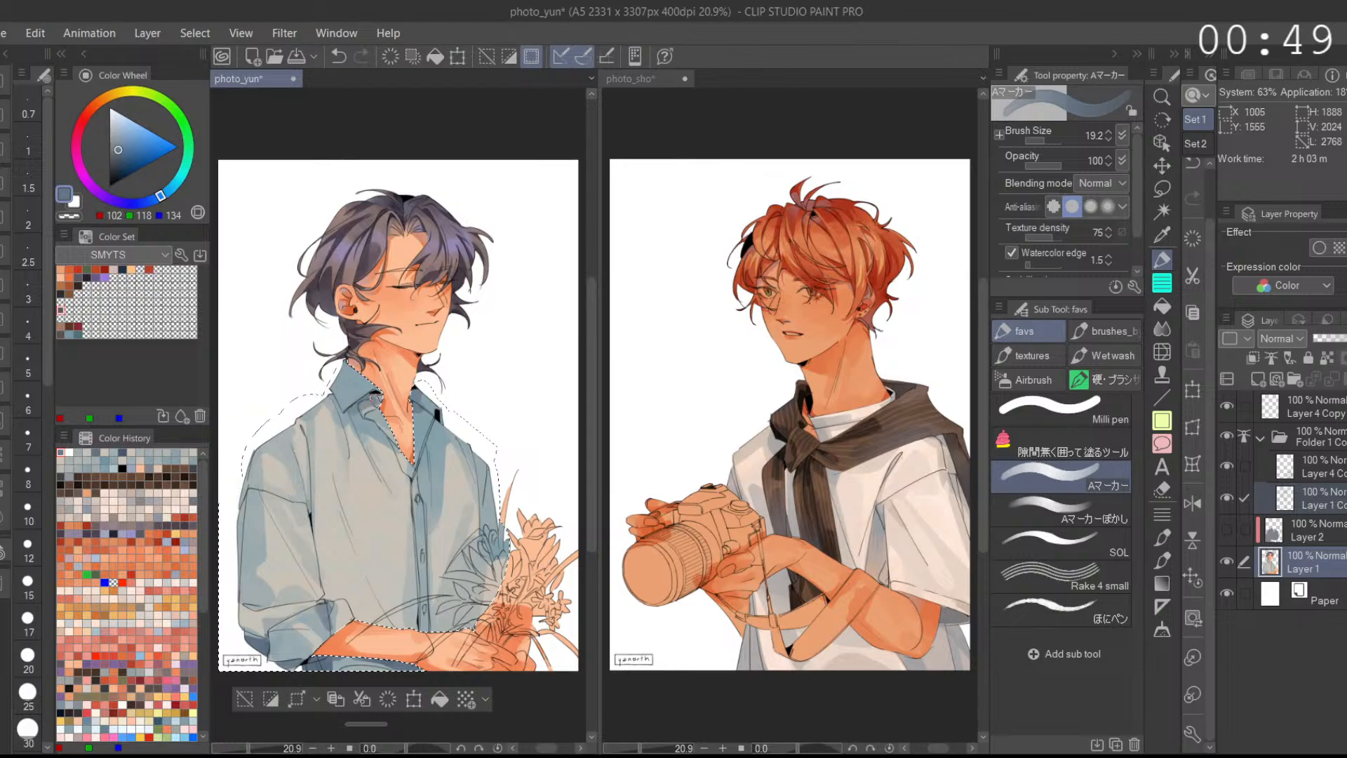
Step: Touch up the button placket and collar opening with sampled blue-greys, RGB 143, 165, 172, RGB 132, 159, 170 and RGB 112, 130, 143
scroll(372, 401, "up", 3)
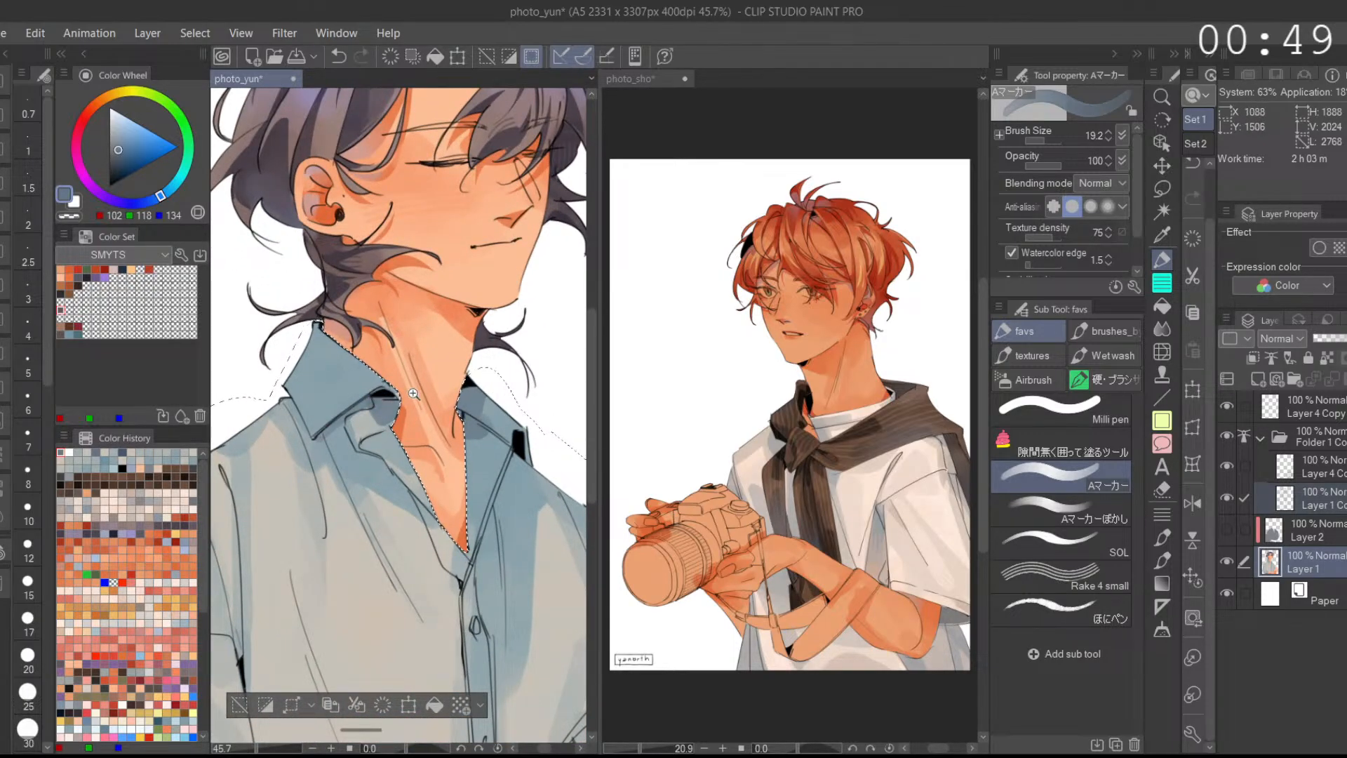
scroll(484, 424, "down", 3)
scroll(484, 424, "up", 1)
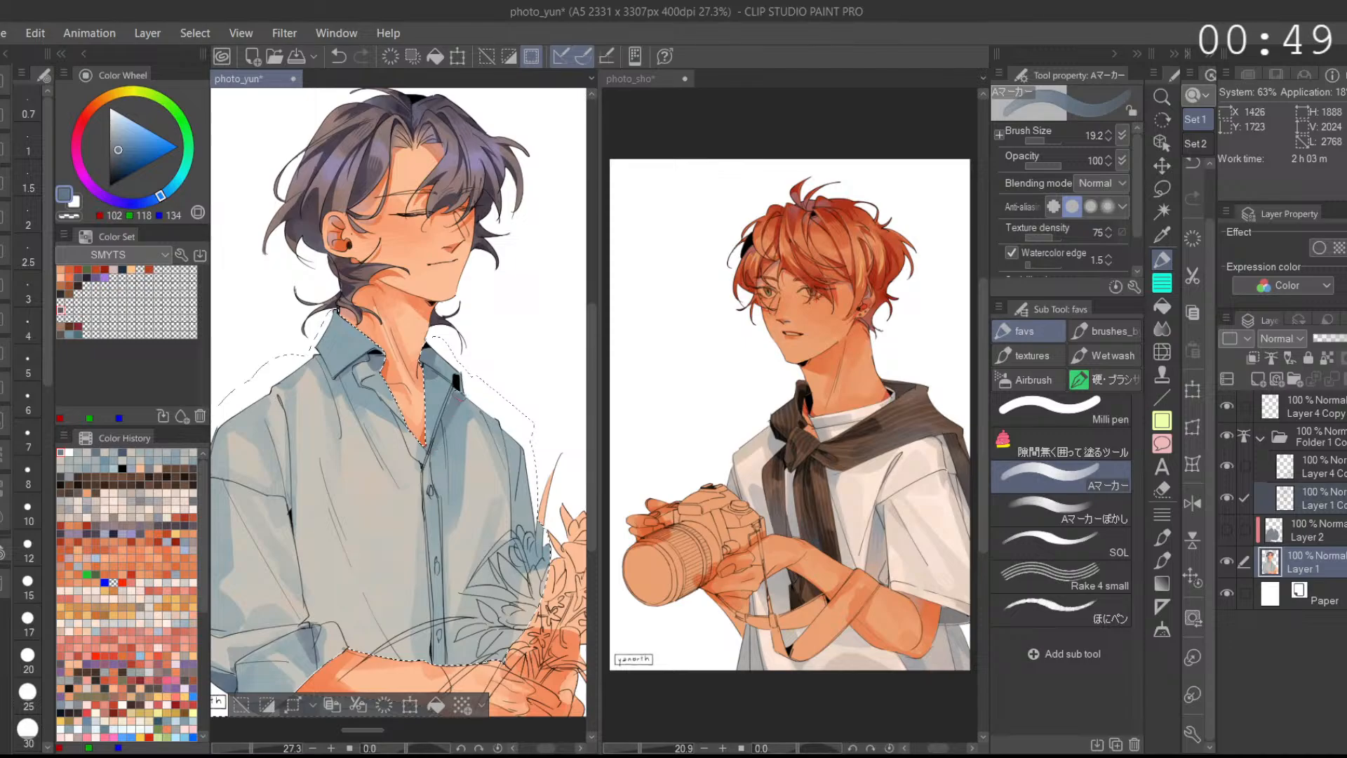
left_click(446, 493, "alt")
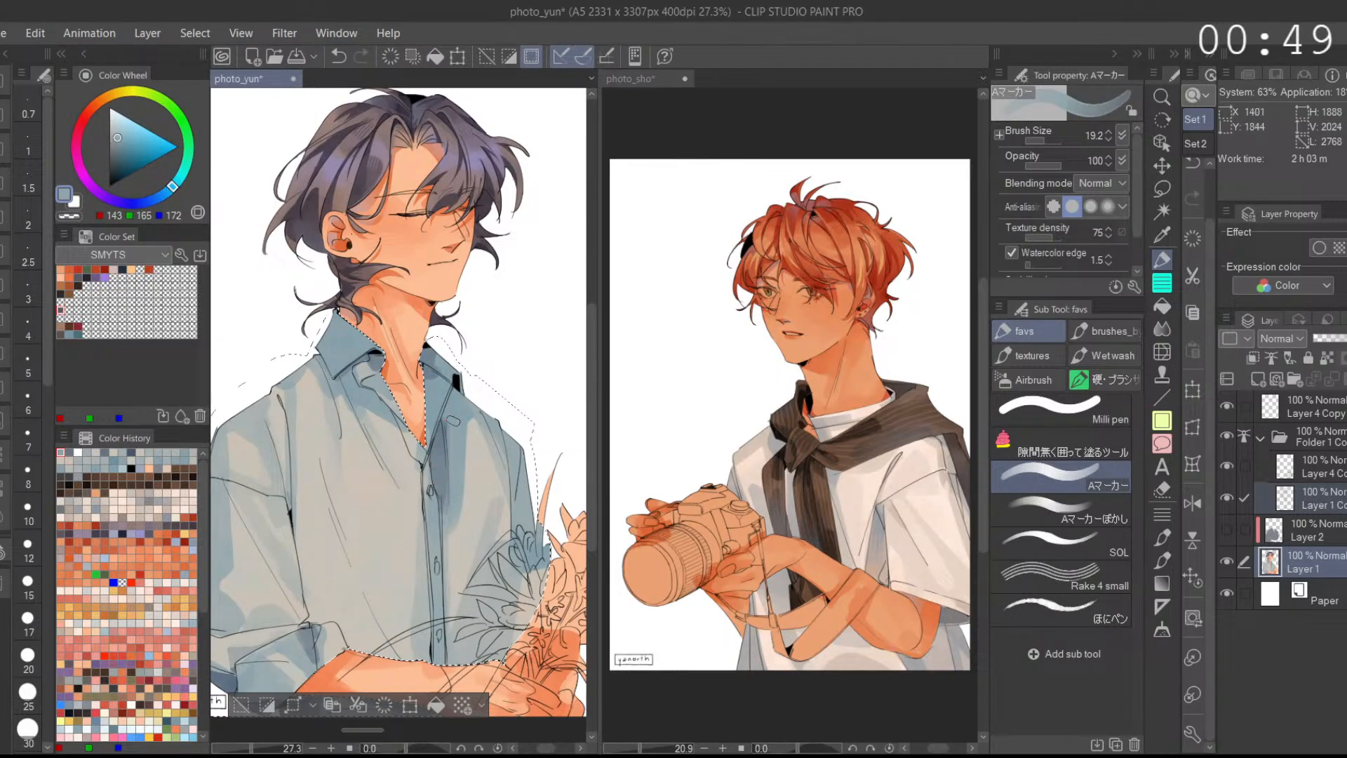
left_click(427, 388, "alt")
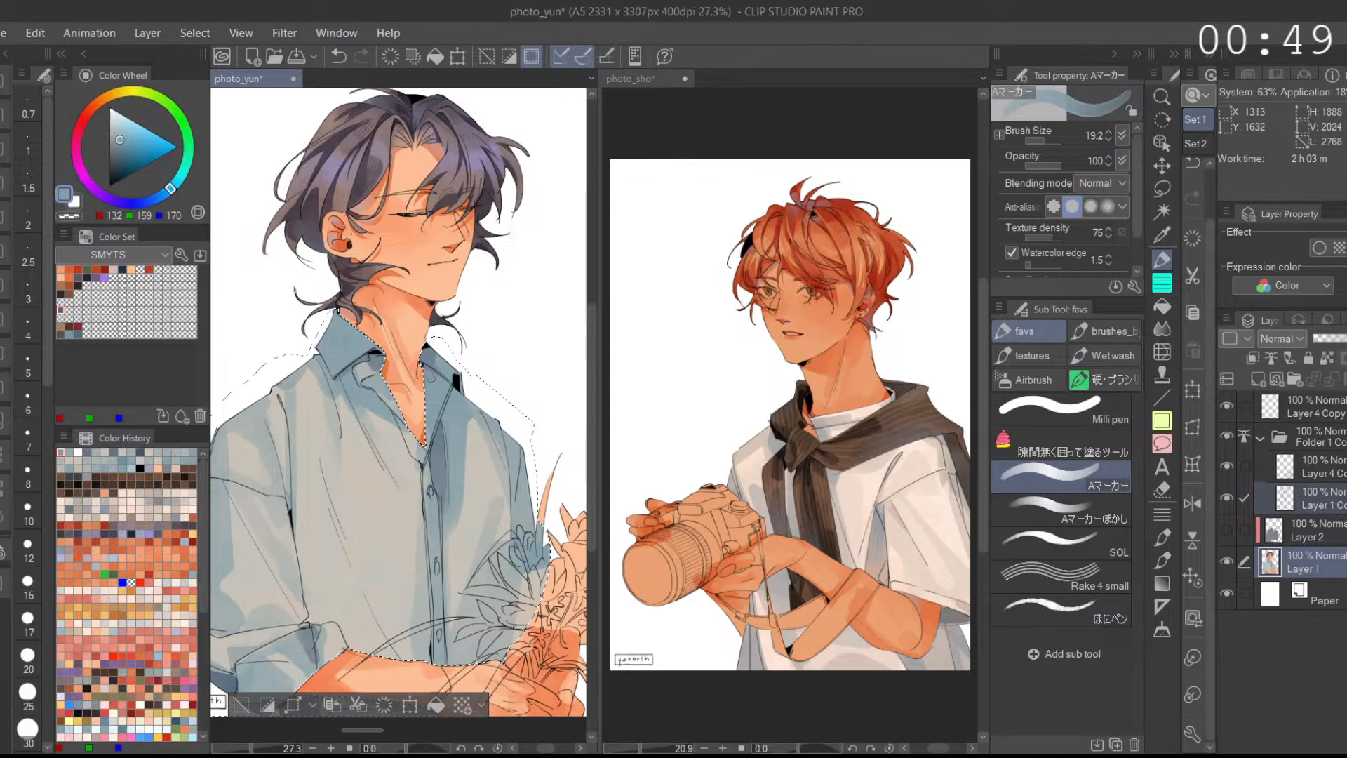
left_click(436, 454, "alt")
scroll(523, 435, "down", 2)
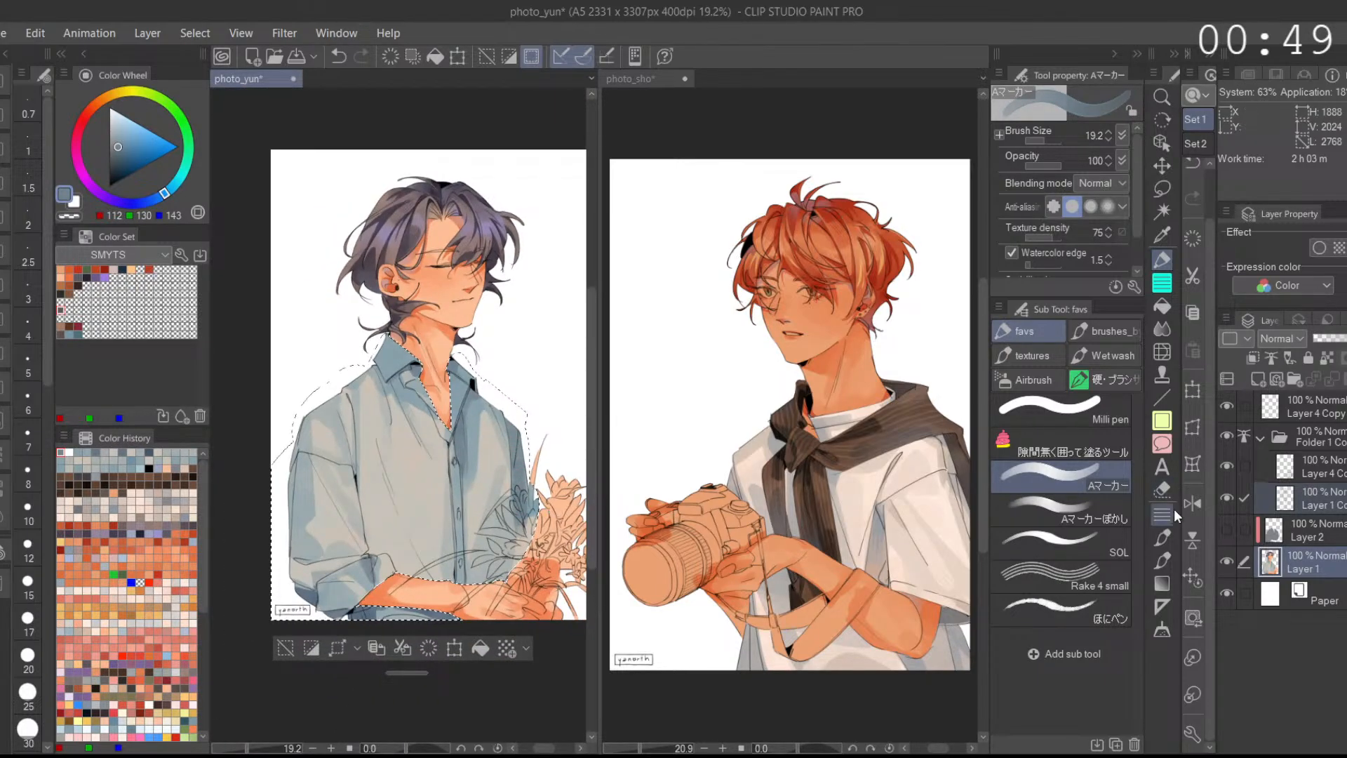
left_click(1195, 576)
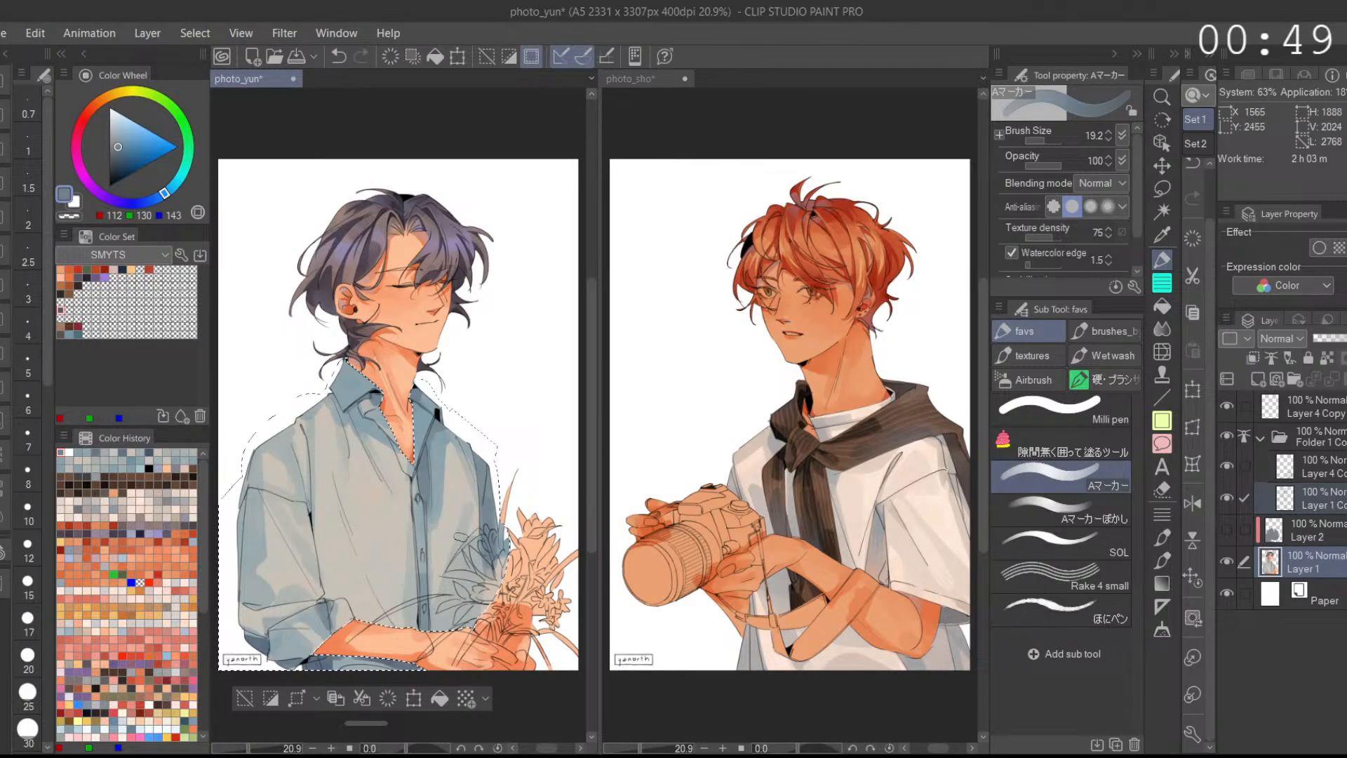
Step: Rework the fold on the shirt front beside the sleeve with sampled beige, RGB 198, 194, 184, and grey, RGB 162, 173, 174
left_click(368, 454, "alt")
left_click(374, 435, "alt")
scroll(374, 435, "down", 3)
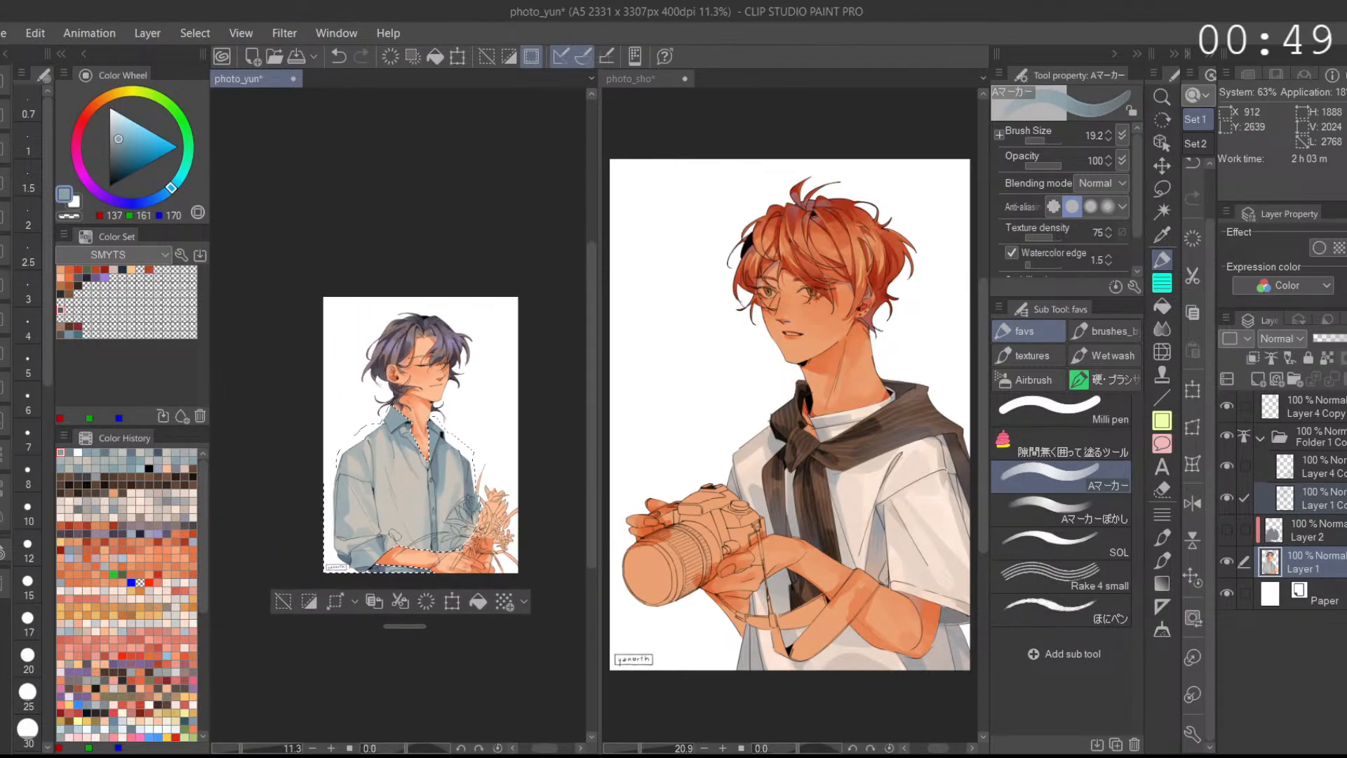
mouse_move(400, 546)
left_mouse_down()
mouse_move(391, 522)
mouse_move(384, 536)
mouse_move(404, 554)
left_mouse_up()
scroll(386, 505, "up", 3)
left_click(387, 502, "alt")
key("ctrl+z")
left_click_drag(382, 483, 406, 543)
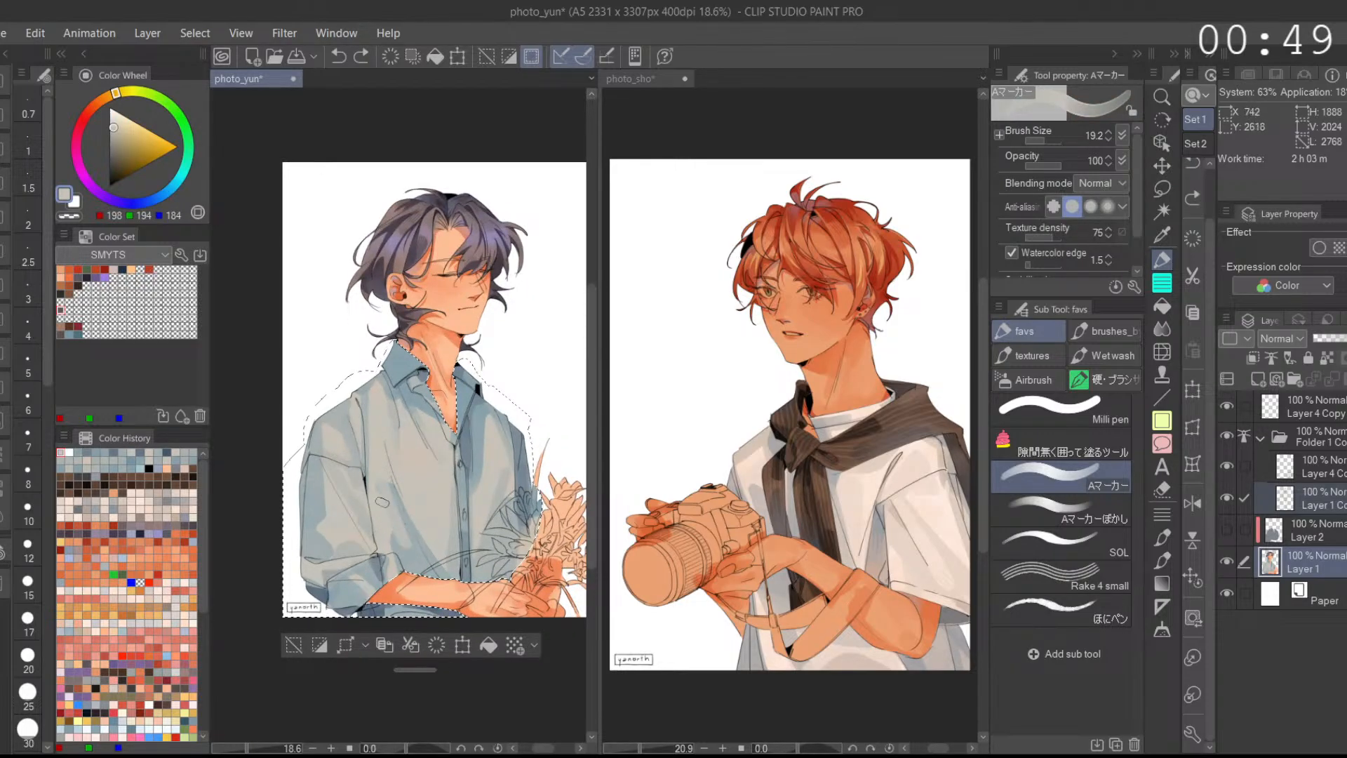
scroll(400, 494, "down", 2)
left_click(398, 516, "alt")
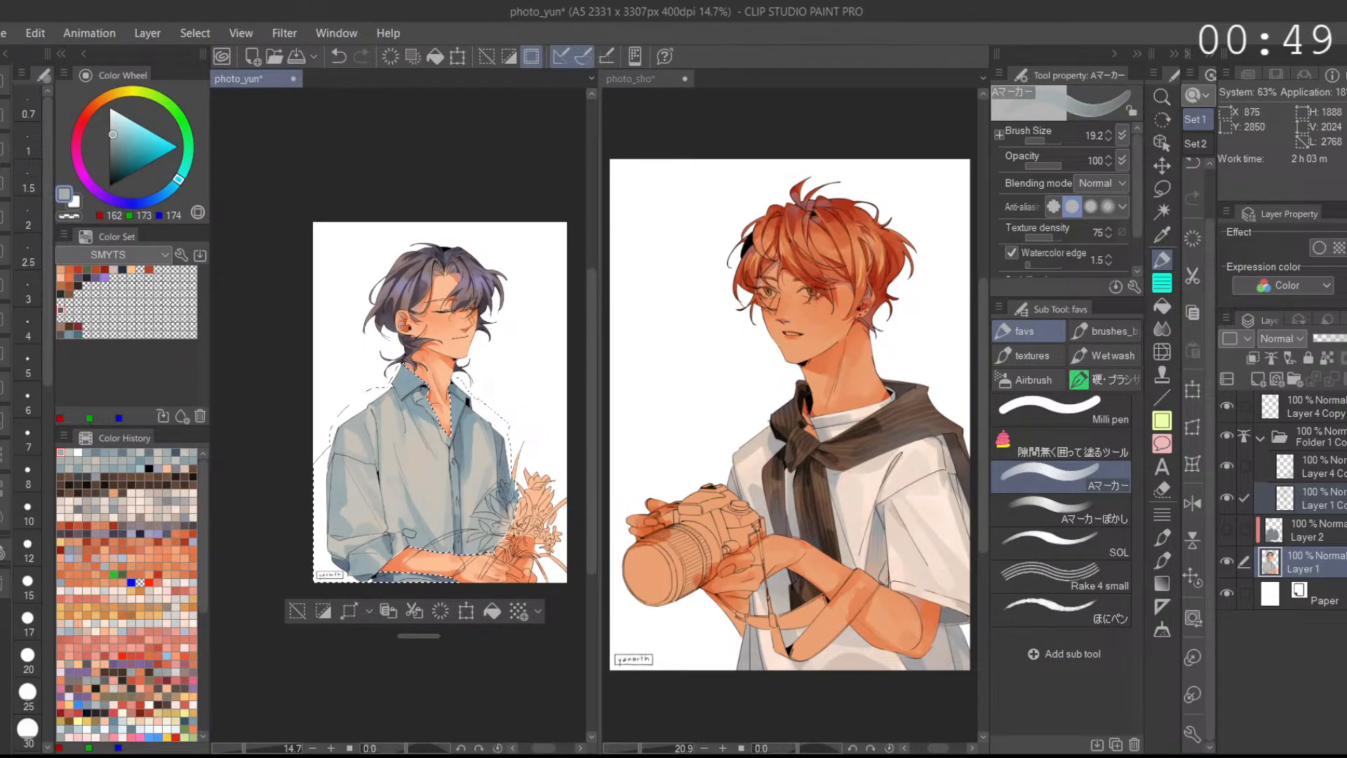
left_click_drag(397, 531, 384, 480)
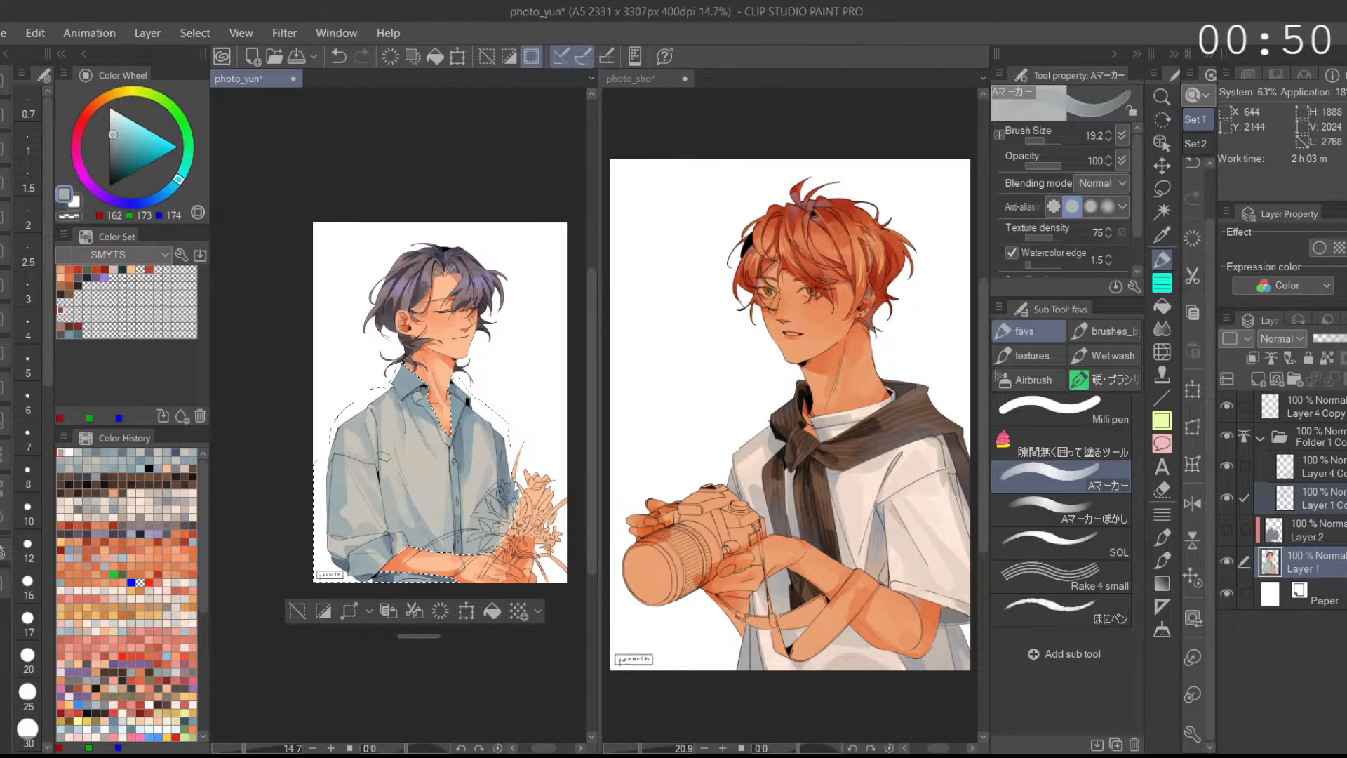
Step: Shade the shirt front along the button placket with sampled grey, RGB 174, 181, 179, undoing an unwanted stroke
left_click(454, 504, "alt")
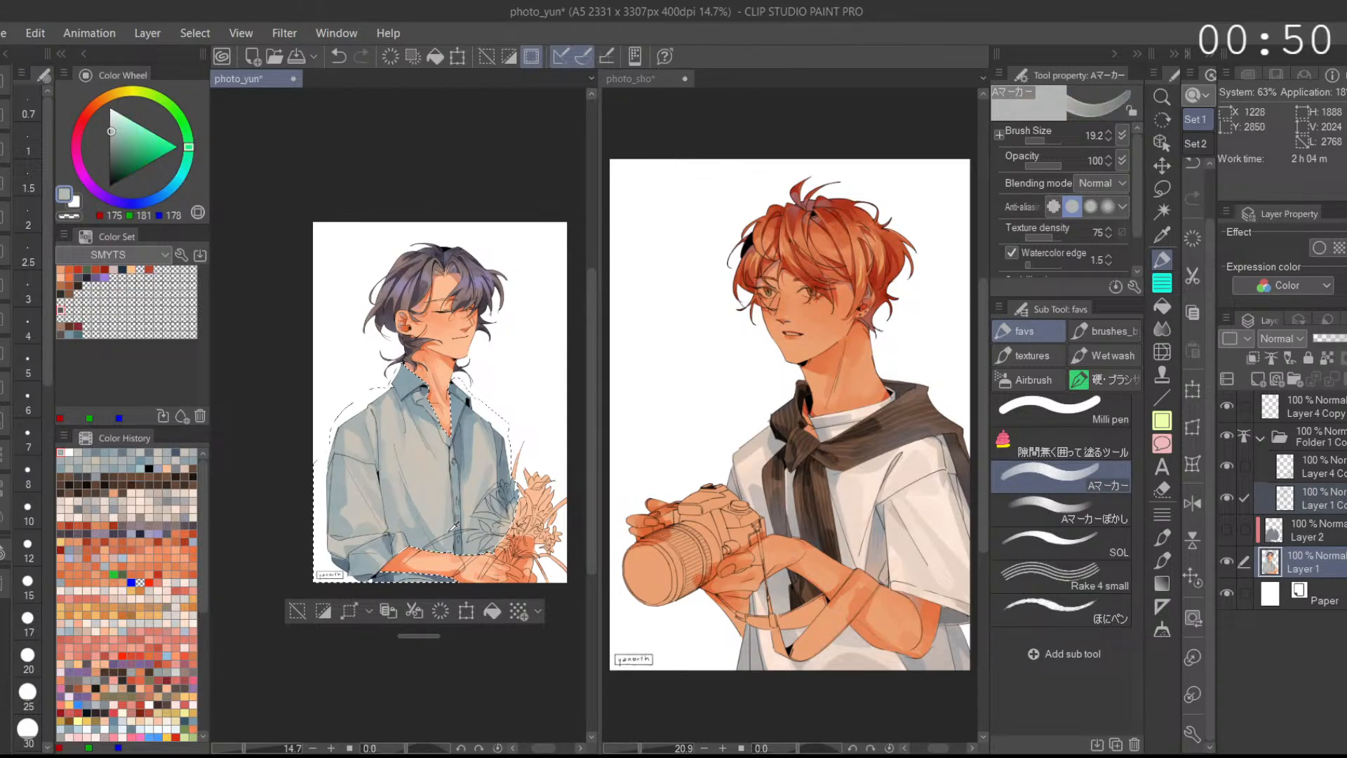
left_click_drag(454, 463, 426, 538)
key("ctrl+z")
left_click(454, 505, "alt")
left_click(452, 504, "alt")
left_click_drag(451, 484, 446, 545)
left_click_drag(428, 463, 436, 506)
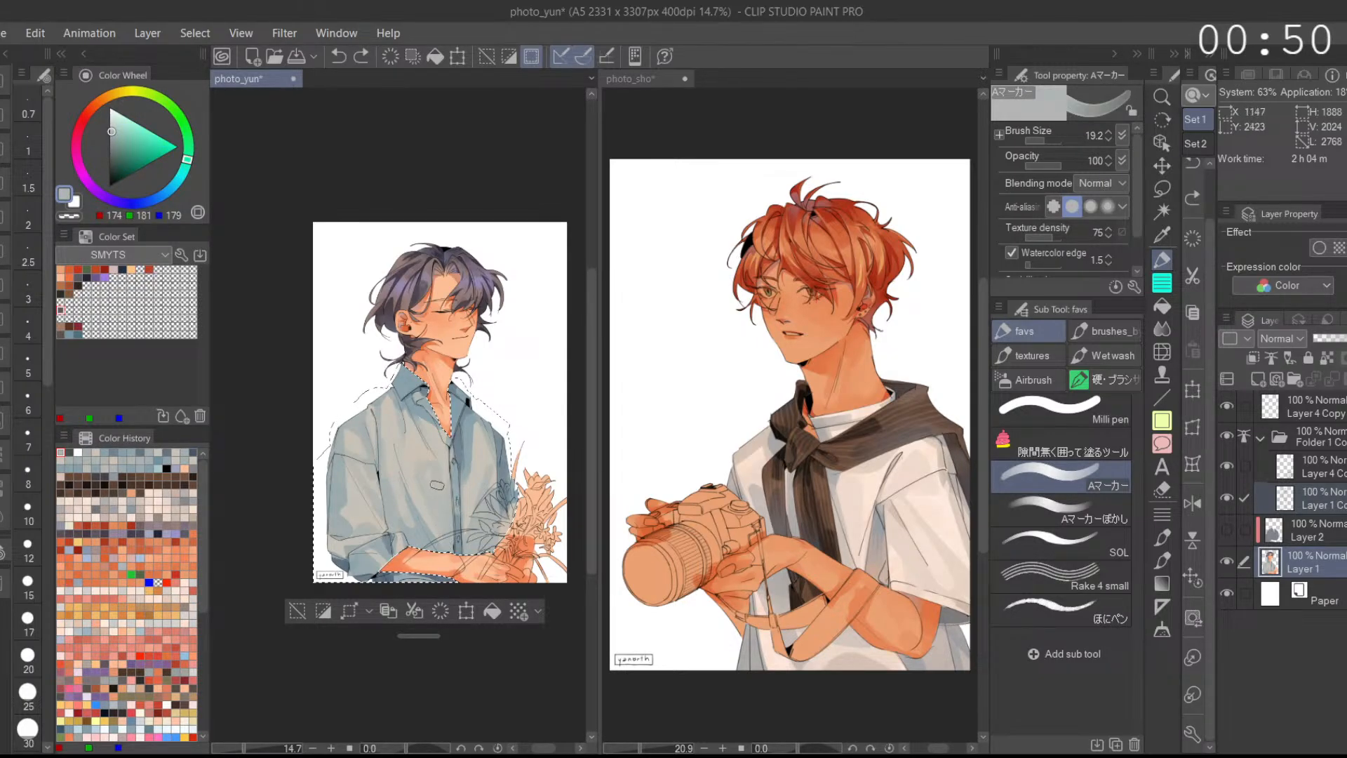
Step: Lighten the chest next to the placket with the Aマーカー brush in sampled grey, RGB 185, 186, 180, undoing unwanted strokes
left_click(1073, 511)
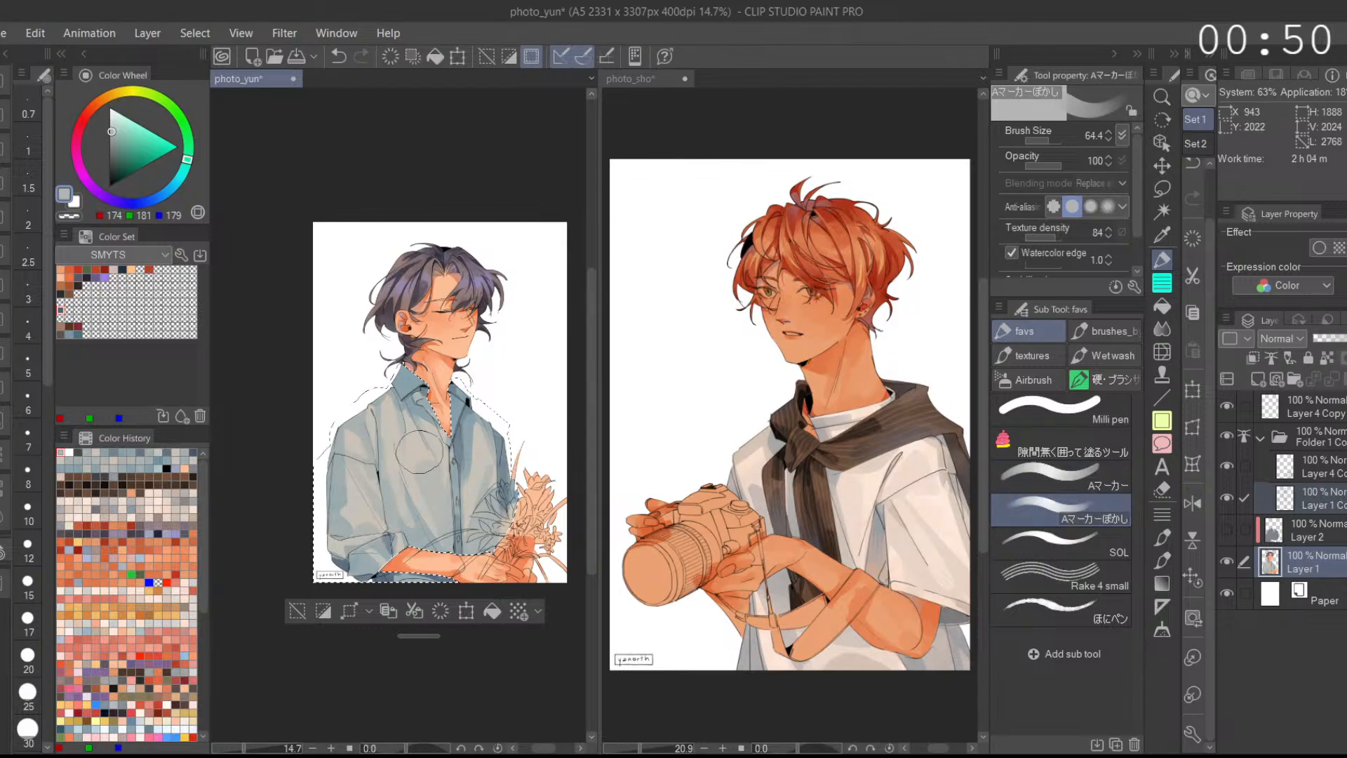
left_click(1056, 479)
left_click(446, 490, "alt")
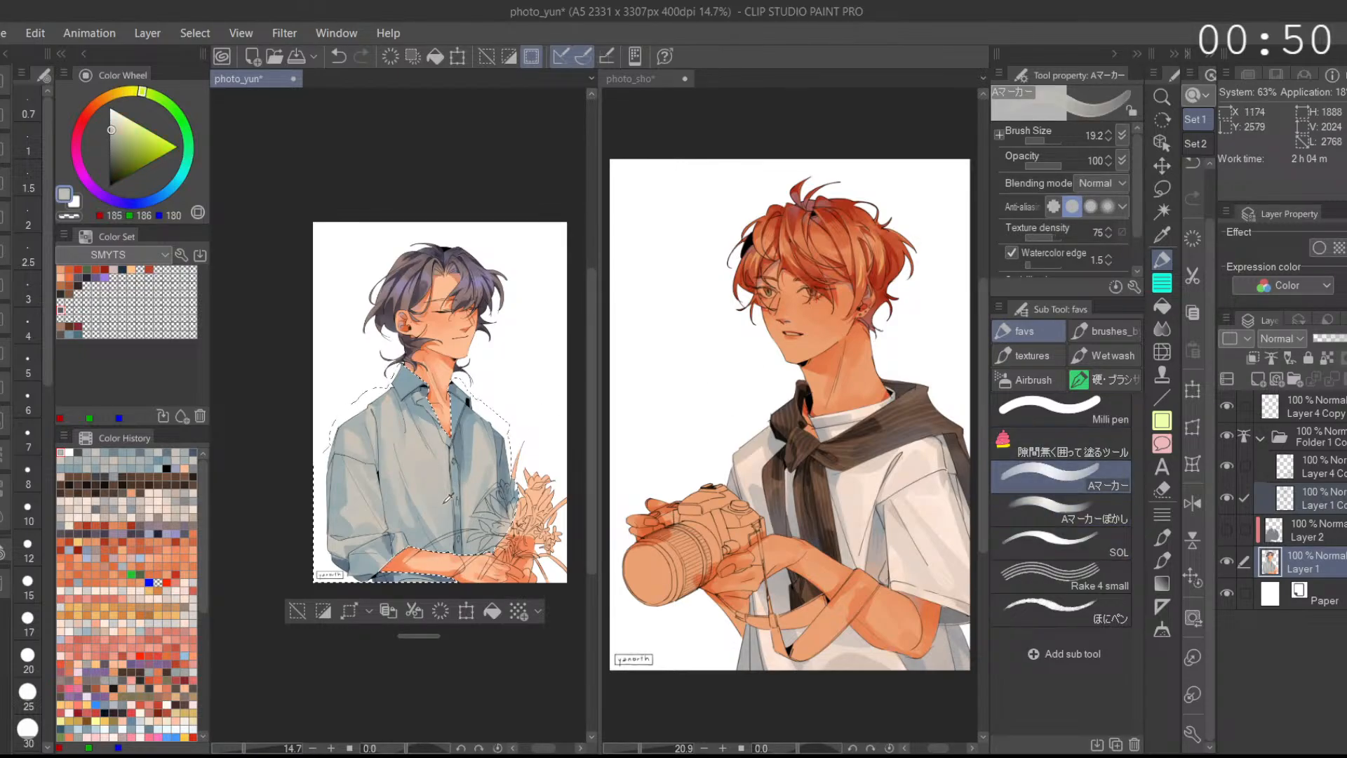
left_click_drag(447, 477, 444, 492)
left_click(442, 489, "alt")
mouse_move(440, 441)
left_mouse_down()
mouse_move(428, 421)
mouse_move(436, 448)
mouse_move(452, 421)
mouse_move(431, 442)
mouse_move(442, 461)
left_mouse_up()
left_click(426, 407, "alt")
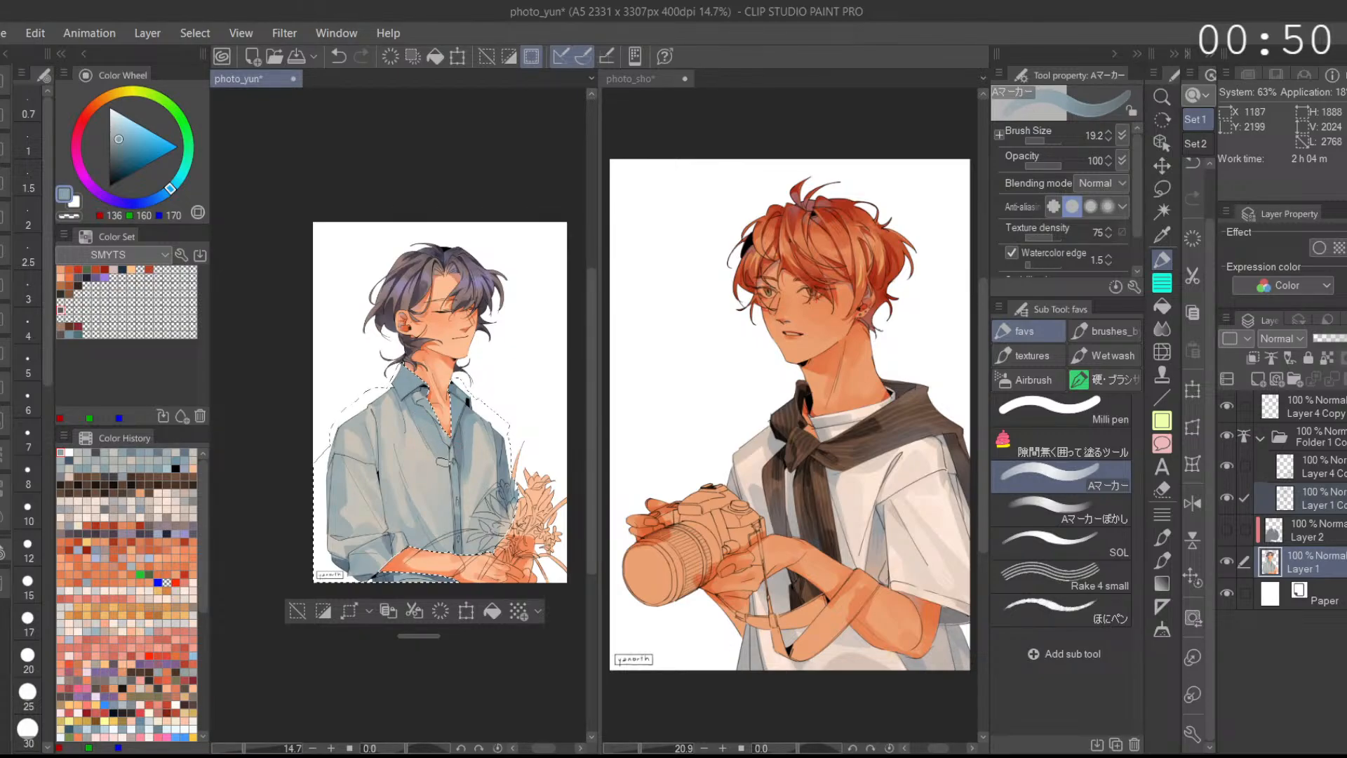
key("ctrl+z")
left_click(425, 477, "alt")
left_click_drag(425, 474, 432, 479)
key("ctrl+z")
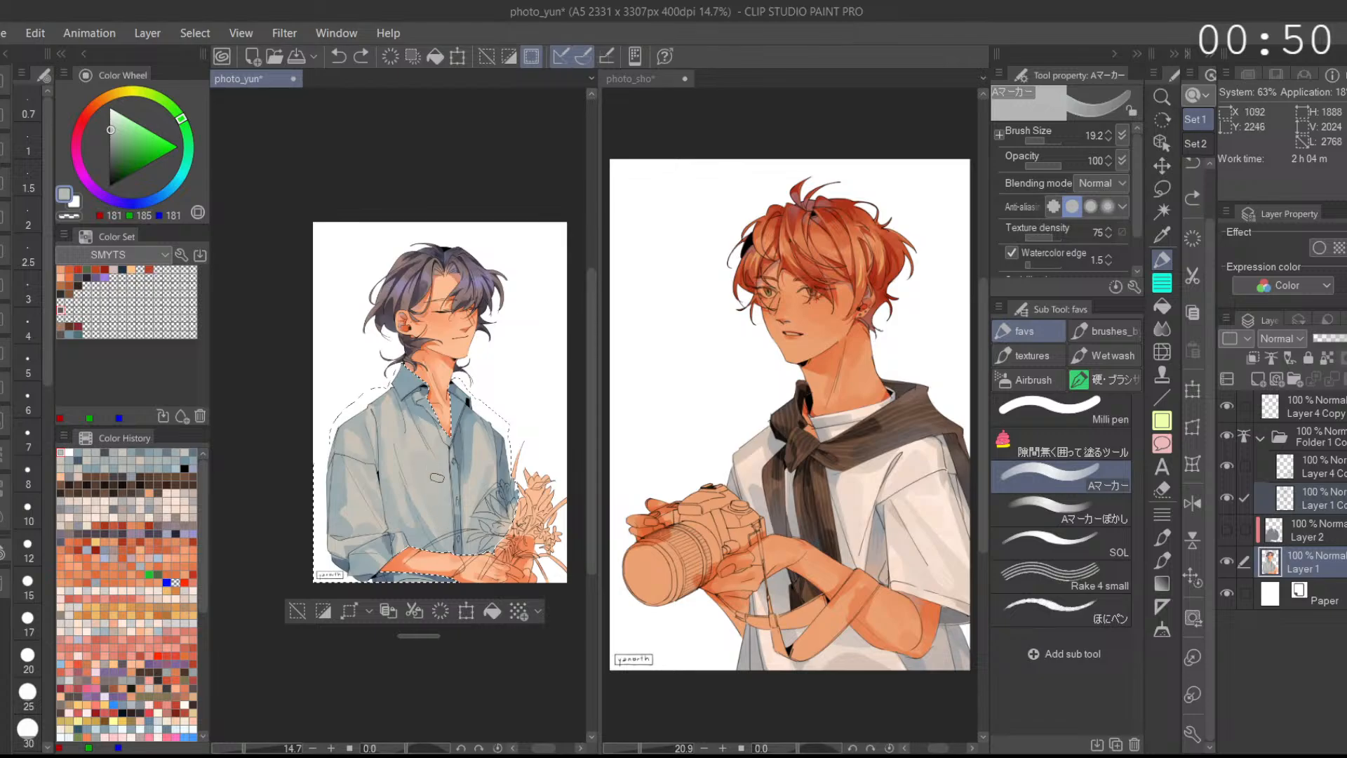
Step: Refine the shirt front around the placket and neckline at close range with sampled light grey, RGB 186, 188, 182
scroll(458, 485, "up", 5)
left_click(446, 487, "alt")
left_click(426, 484, "alt")
mouse_move(427, 467)
left_mouse_down()
mouse_move(436, 491)
mouse_move(432, 379)
mouse_move(447, 633)
left_mouse_up()
key("ctrl+z")
left_click_drag(435, 449, 444, 661)
left_click_drag(509, 434, 510, 593)
left_click_drag(501, 274, 533, 275)
Step: Reduce the brush size to 10.4 and redo the thin light grey highlight along the far collar's edge
left_click_drag(415, 539, 481, 351)
key("ctrl+z")
key("ctrl+z")
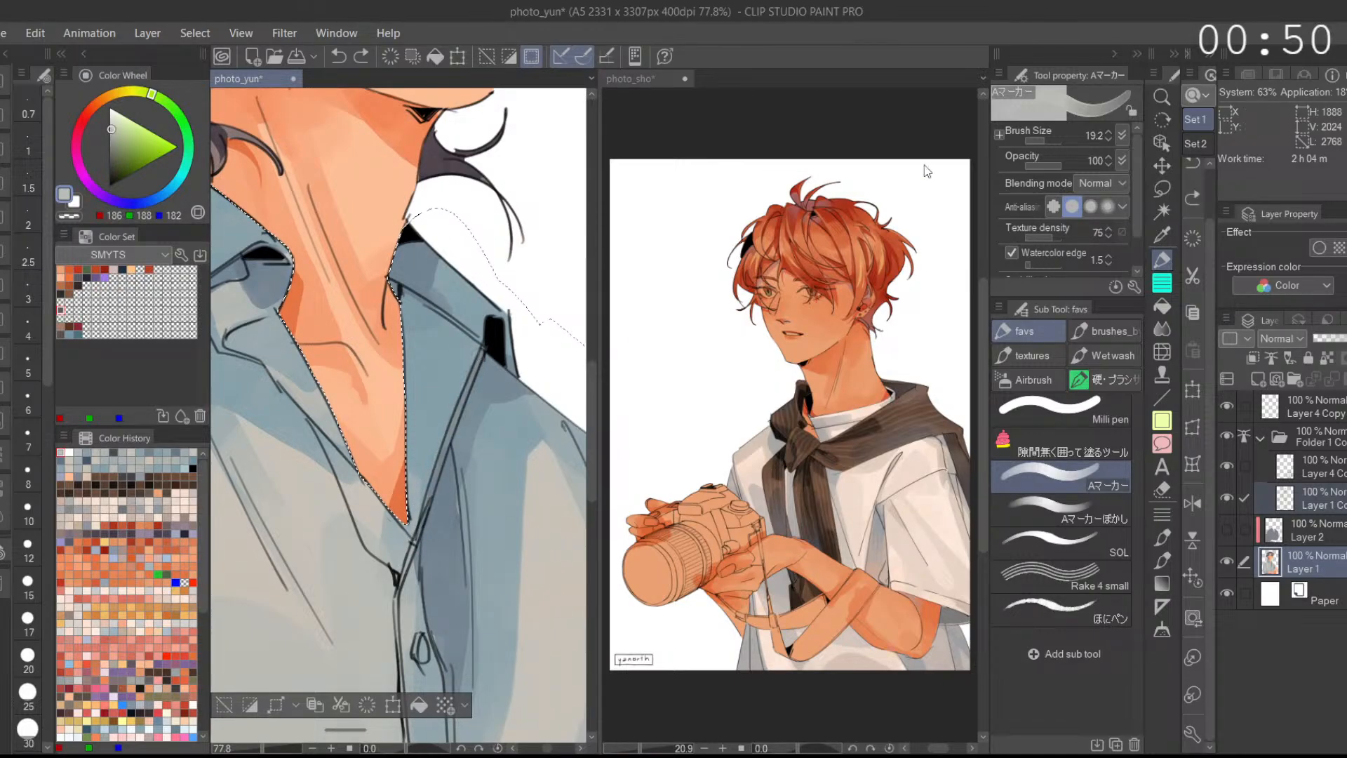
left_click(1046, 140)
left_click(1042, 140)
left_click_drag(414, 535, 476, 352)
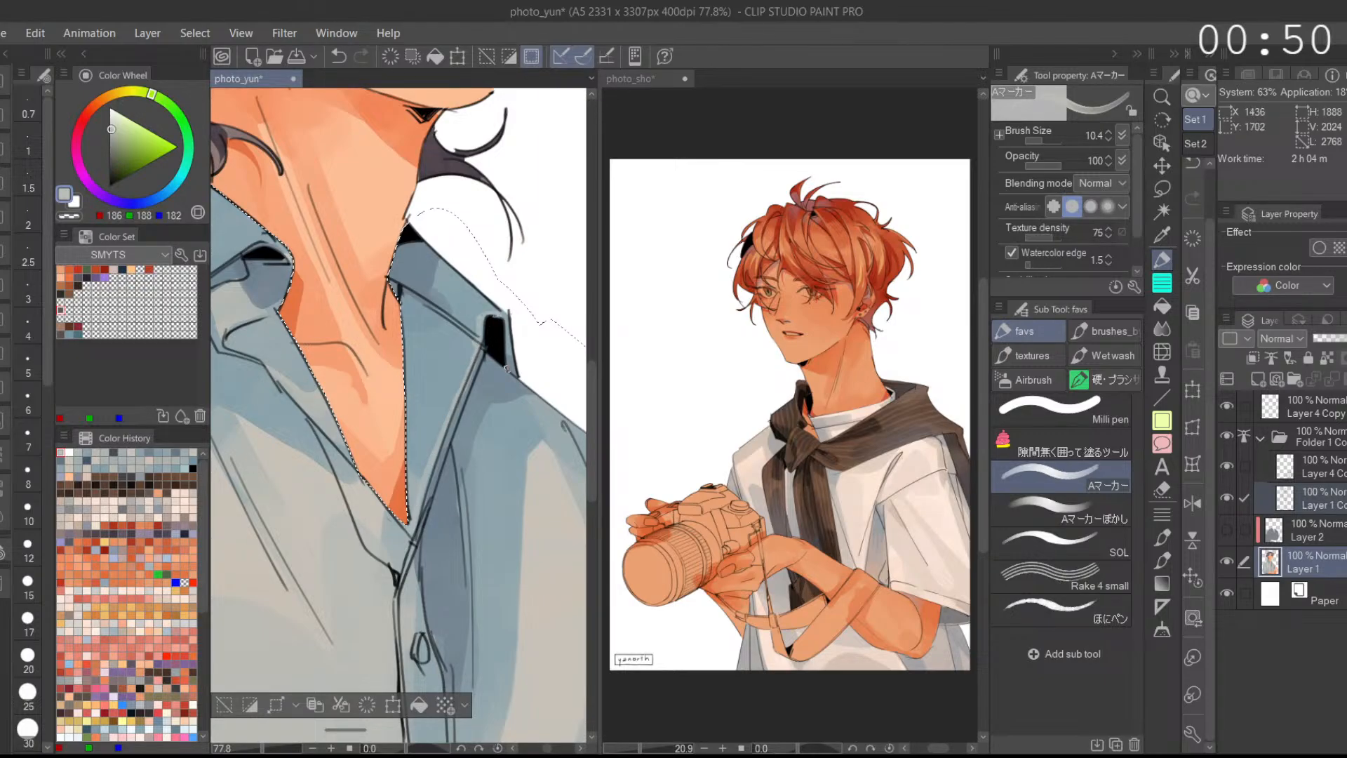
Step: Add a thin light grey highlight along the near collar's lower edge, undoing one unwanted stroke
left_click_drag(530, 345, 466, 349)
left_click_drag(351, 294, 414, 298)
mouse_move(366, 400)
left_mouse_down()
mouse_move(477, 312)
mouse_move(521, 324)
left_mouse_up()
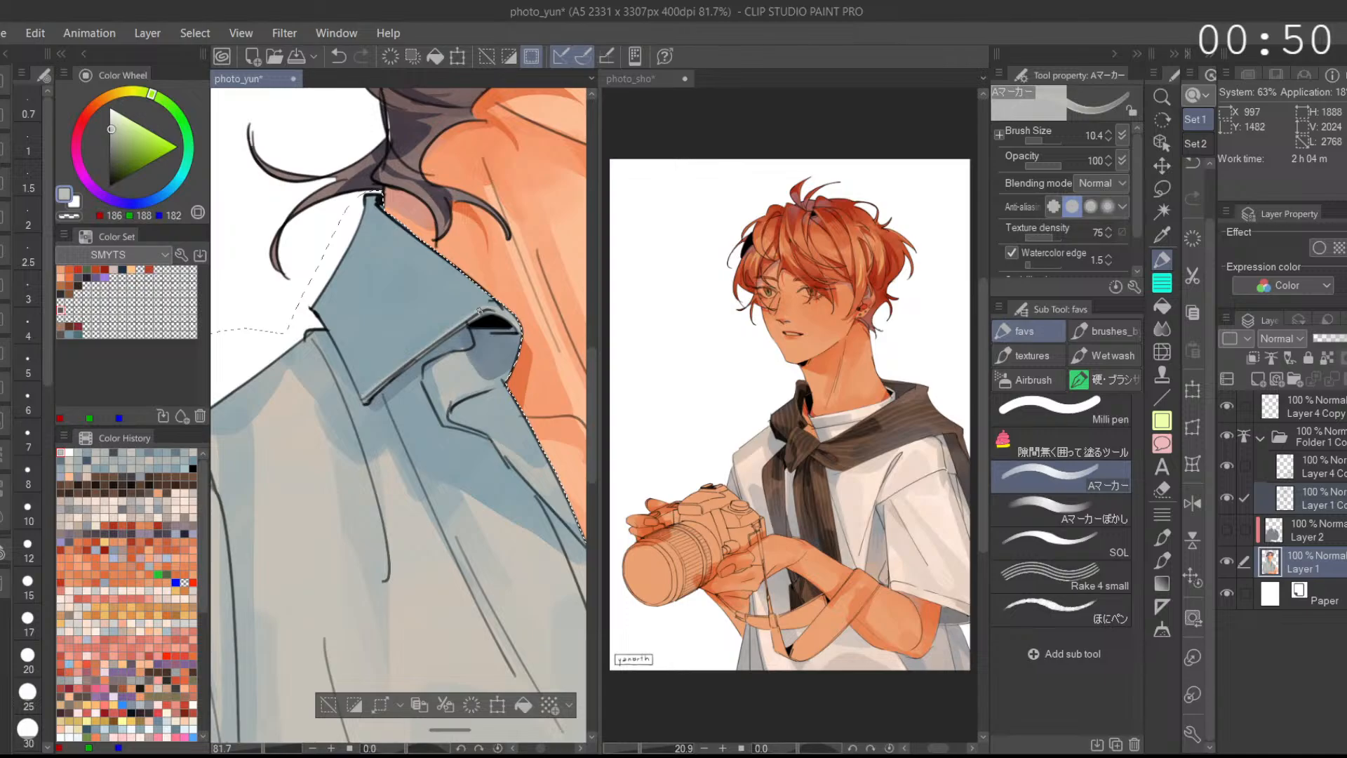
scroll(537, 309, "down", 1)
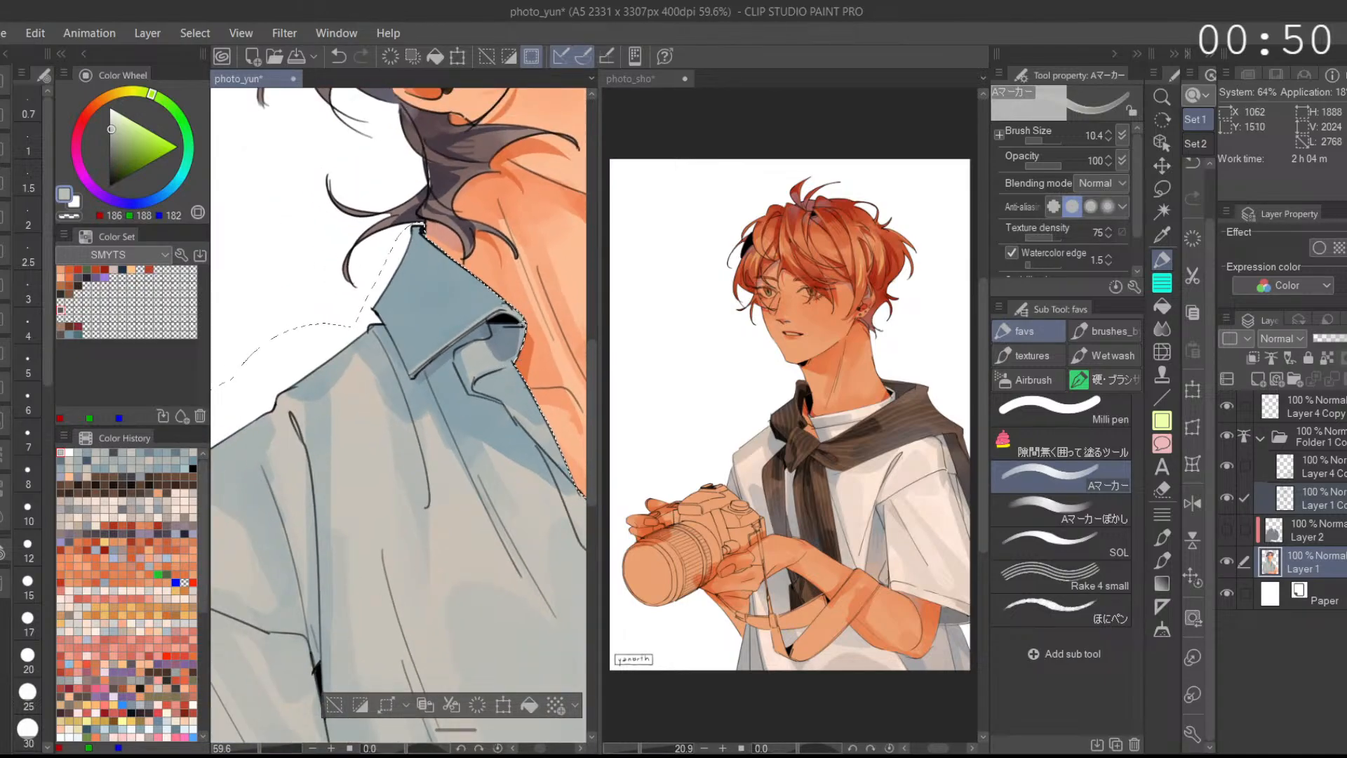
key("ctrl+z")
left_click_drag(507, 307, 509, 309)
scroll(506, 307, "down", 2)
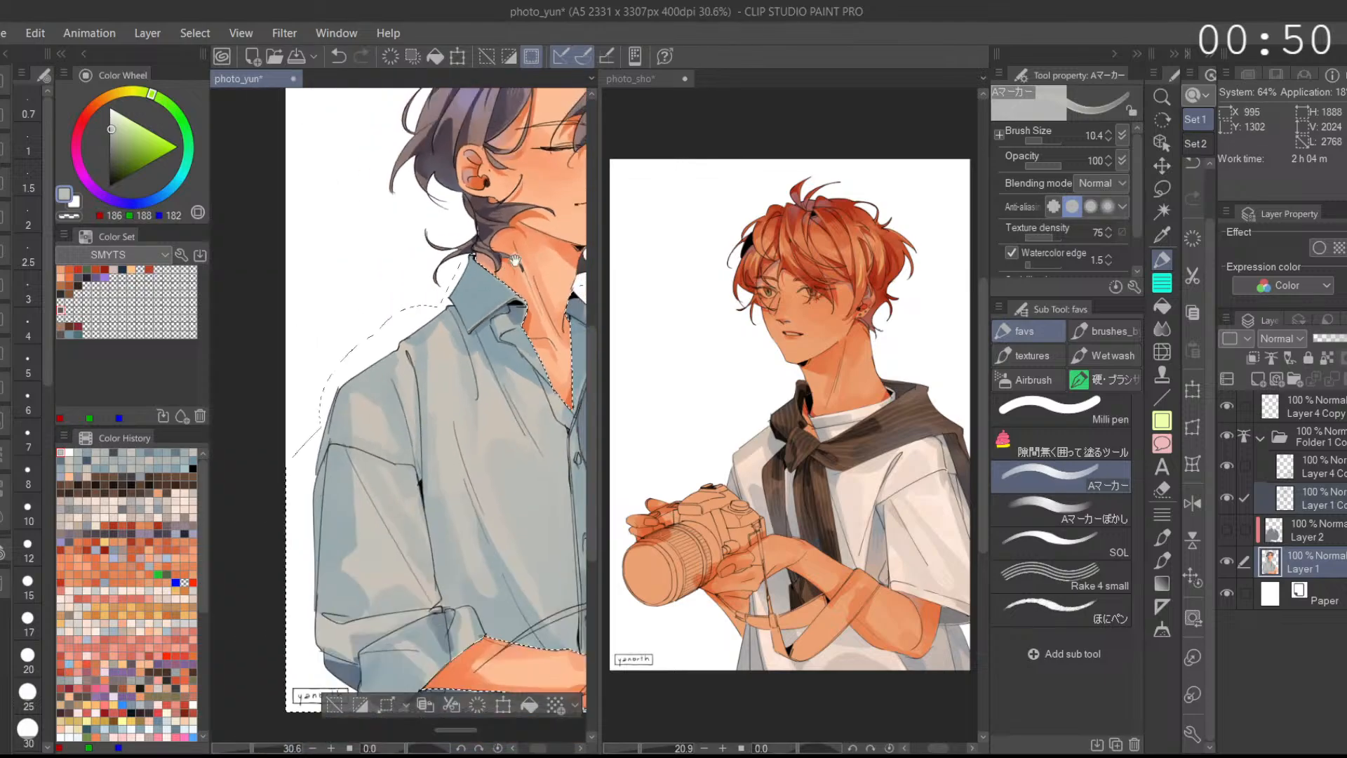
Step: Retouch the dark shadow under the rolled cuff with sampled blue-greys, including RGB 90, 107, 126
left_click_drag(463, 393, 396, 305)
scroll(334, 604, "up", 1)
left_click(360, 592, "alt")
mouse_move(353, 592)
left_mouse_down()
mouse_move(381, 567)
mouse_move(361, 582)
mouse_move(390, 587)
mouse_move(366, 614)
left_mouse_up()
left_click(388, 602, "alt")
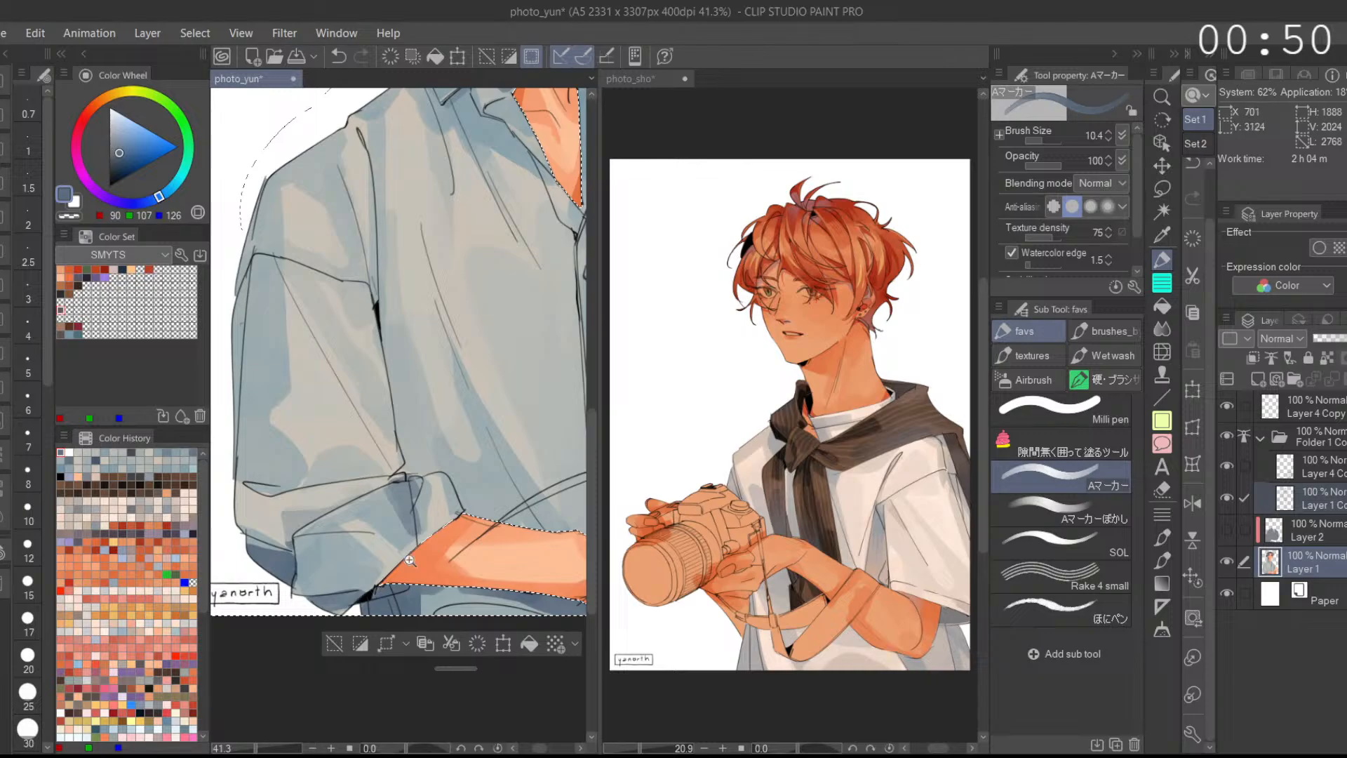
Step: Lighten the shoulder above the sleeve seam with sampled light beige-grey, RGB 193, 194, 187
scroll(425, 538, "down", 1)
left_click(351, 309, "alt")
left_click(354, 315, "alt")
left_click(352, 312, "alt")
left_click_drag(352, 313, 339, 327)
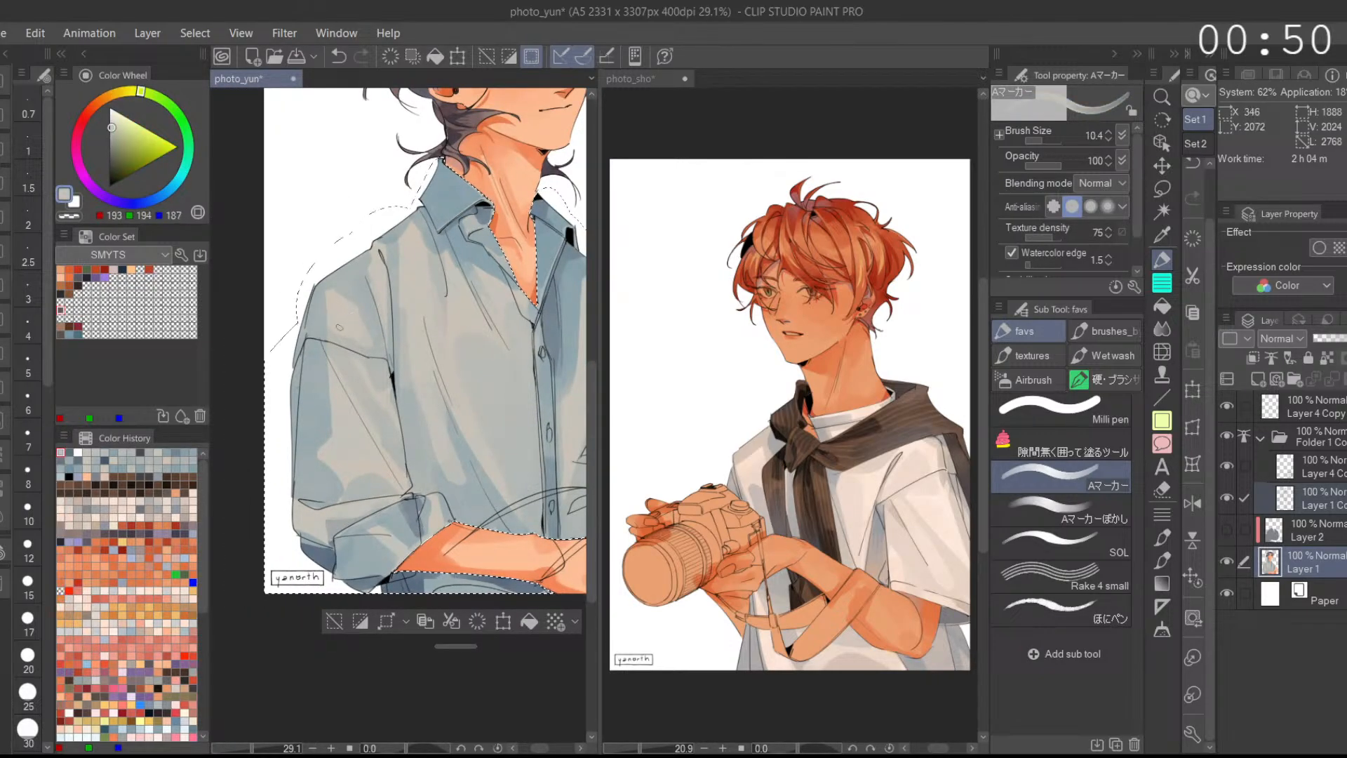
Step: Flip the canvas view and draw thin light highlights along the shoulder seam and sleeve edges in RGB 193, 194, 187
left_click(1193, 504)
scroll(396, 391, "up", 4)
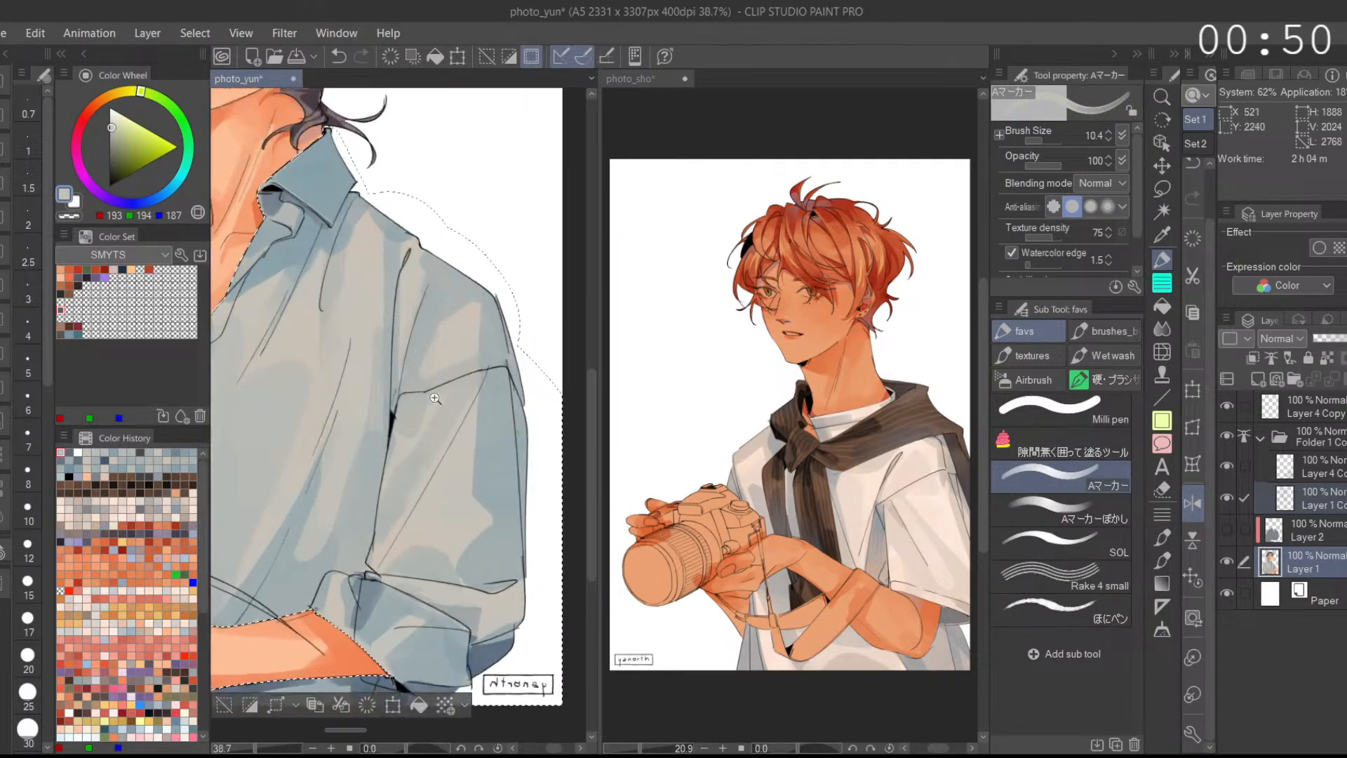
scroll(396, 391, "up", 2)
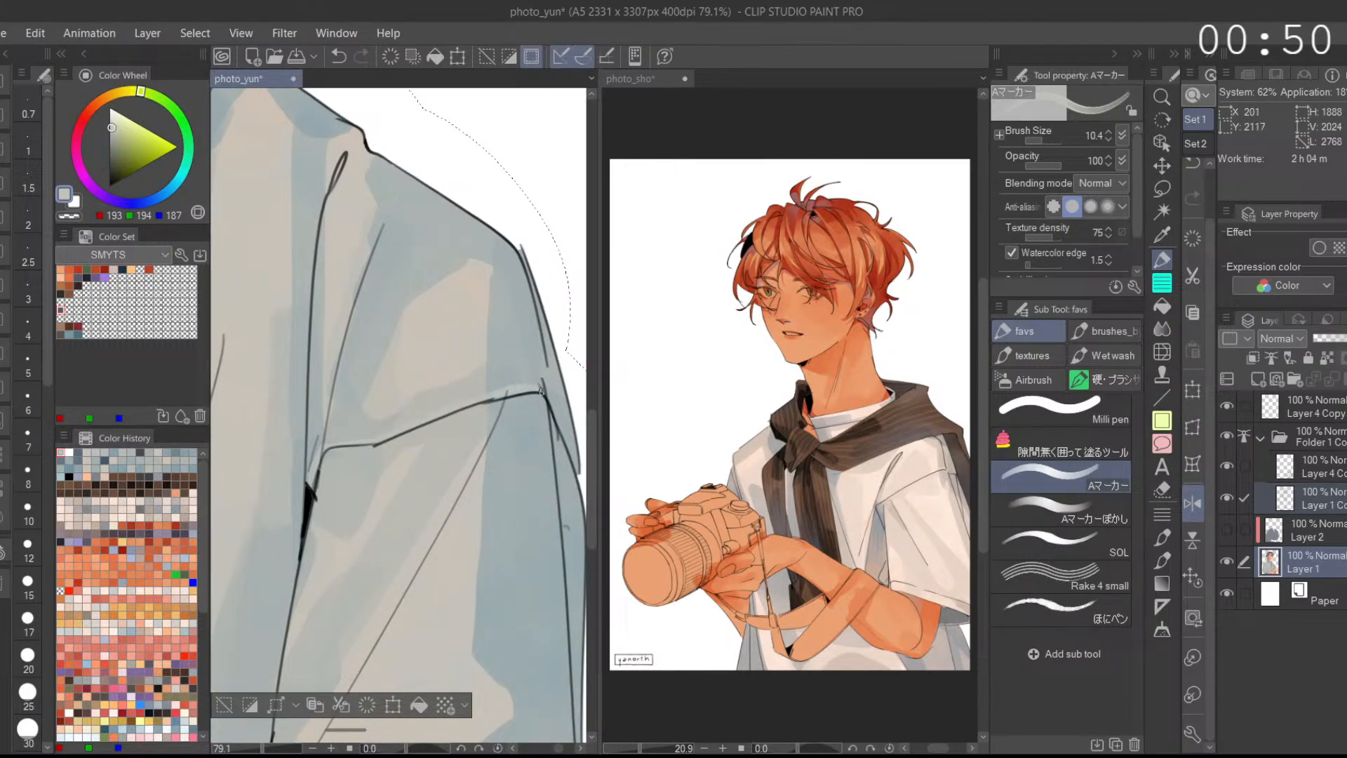
scroll(546, 396, "down", 2)
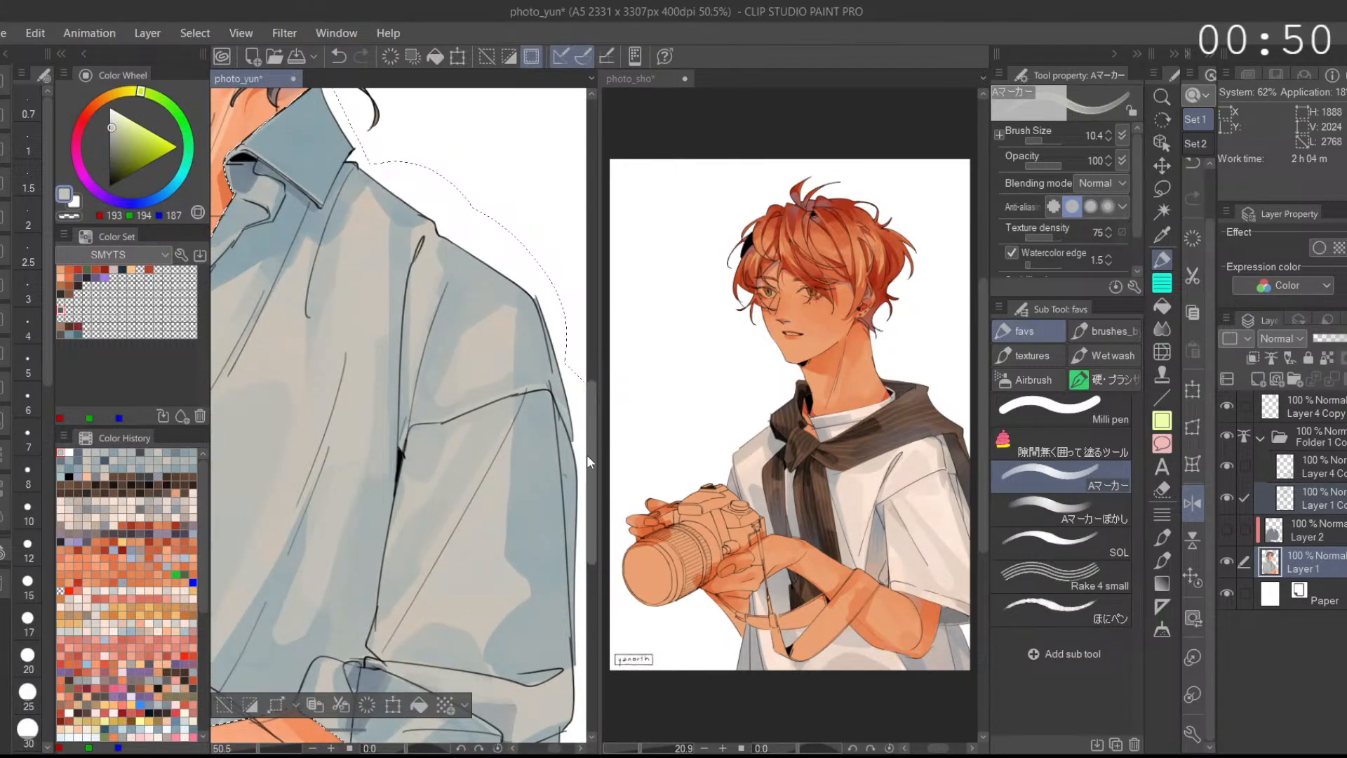
left_click_drag(590, 430, 572, 409)
scroll(569, 492, "down", 2)
left_click_drag(506, 552, 491, 451)
left_click_drag(529, 351, 526, 462)
left_click_drag(420, 364, 415, 252)
left_click(434, 393, "alt")
left_click_drag(423, 394, 421, 436)
key("ctrl+z")
key("ctrl+z")
left_click_drag(478, 358, 408, 457)
key("ctrl+z")
Step: Restore the unflipped full view and try sampled beige, RGB 200, 194, 183, on the shirt front below the near collar
left_click(1192, 577)
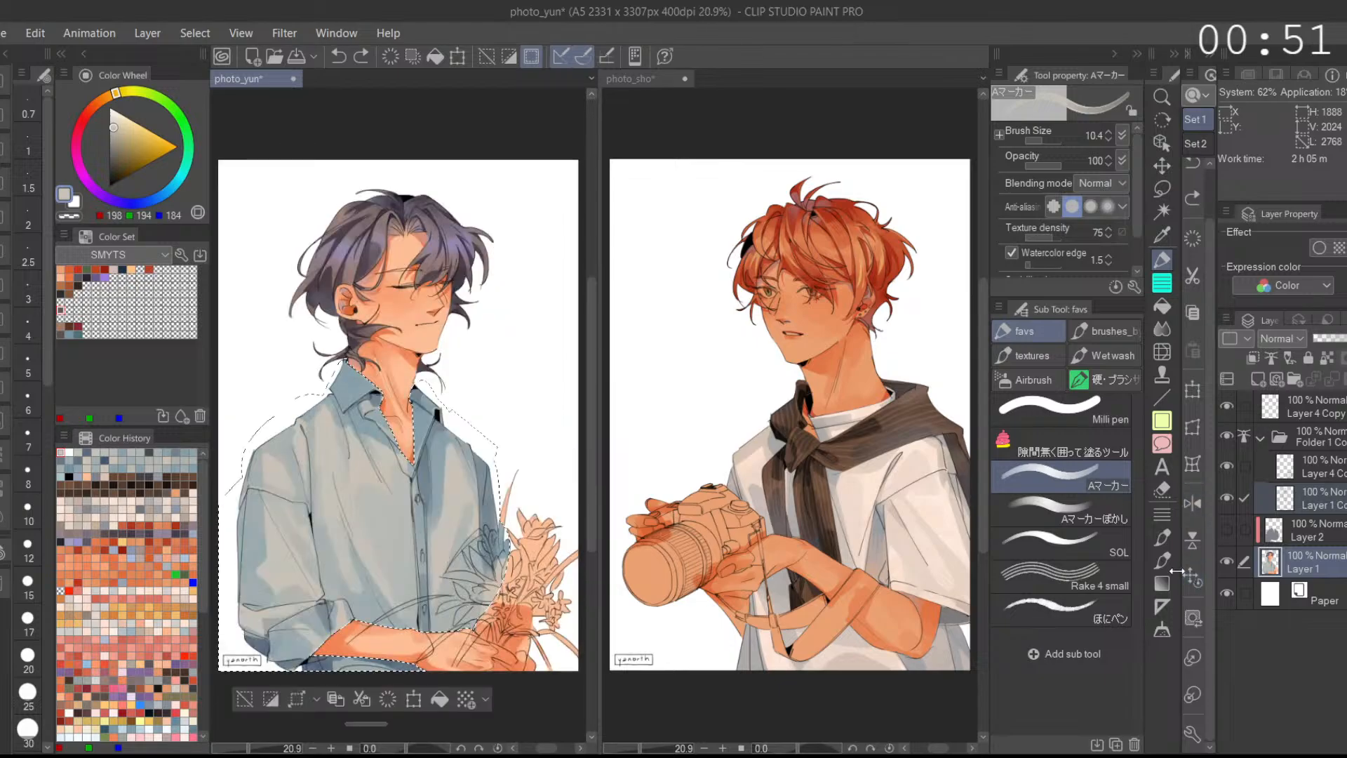
left_click(359, 429, "alt")
left_click(341, 433, "alt")
left_click_drag(330, 419, 335, 439)
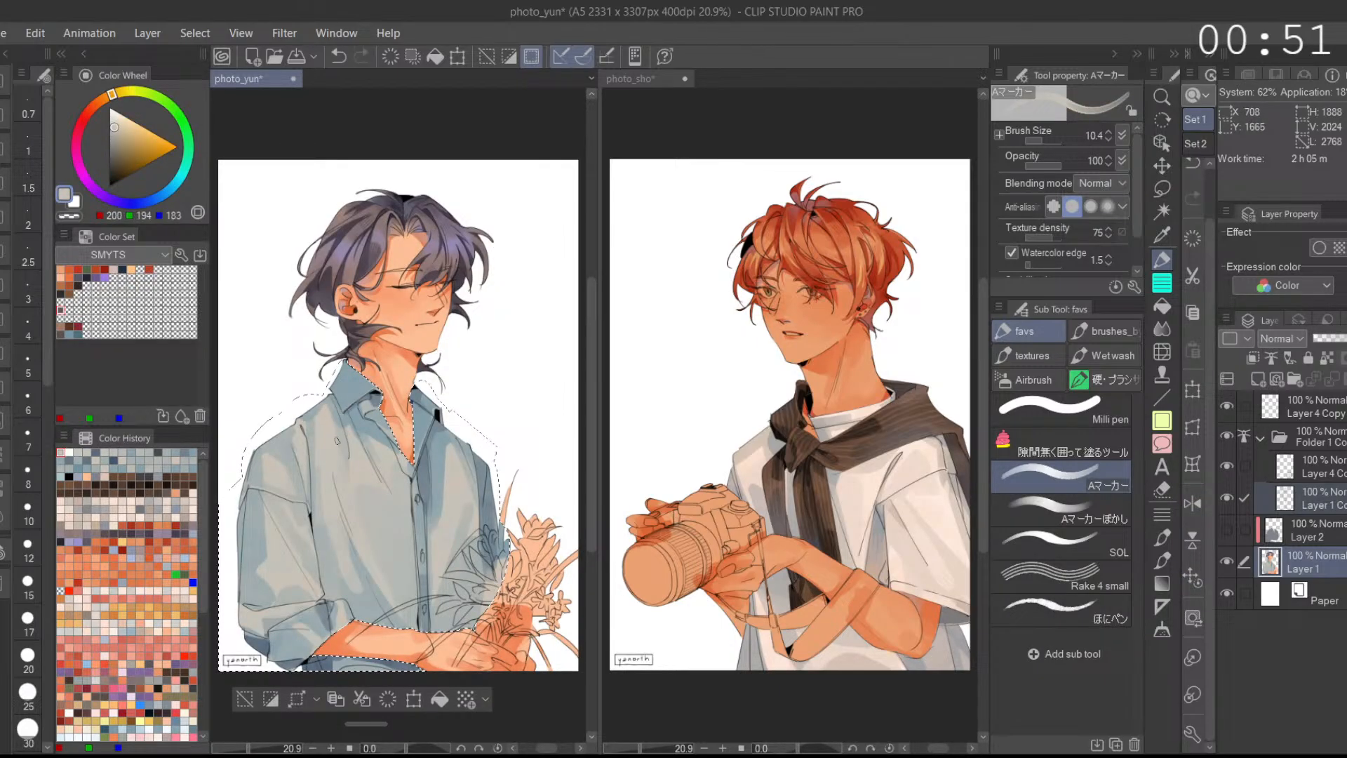
key("ctrl+z")
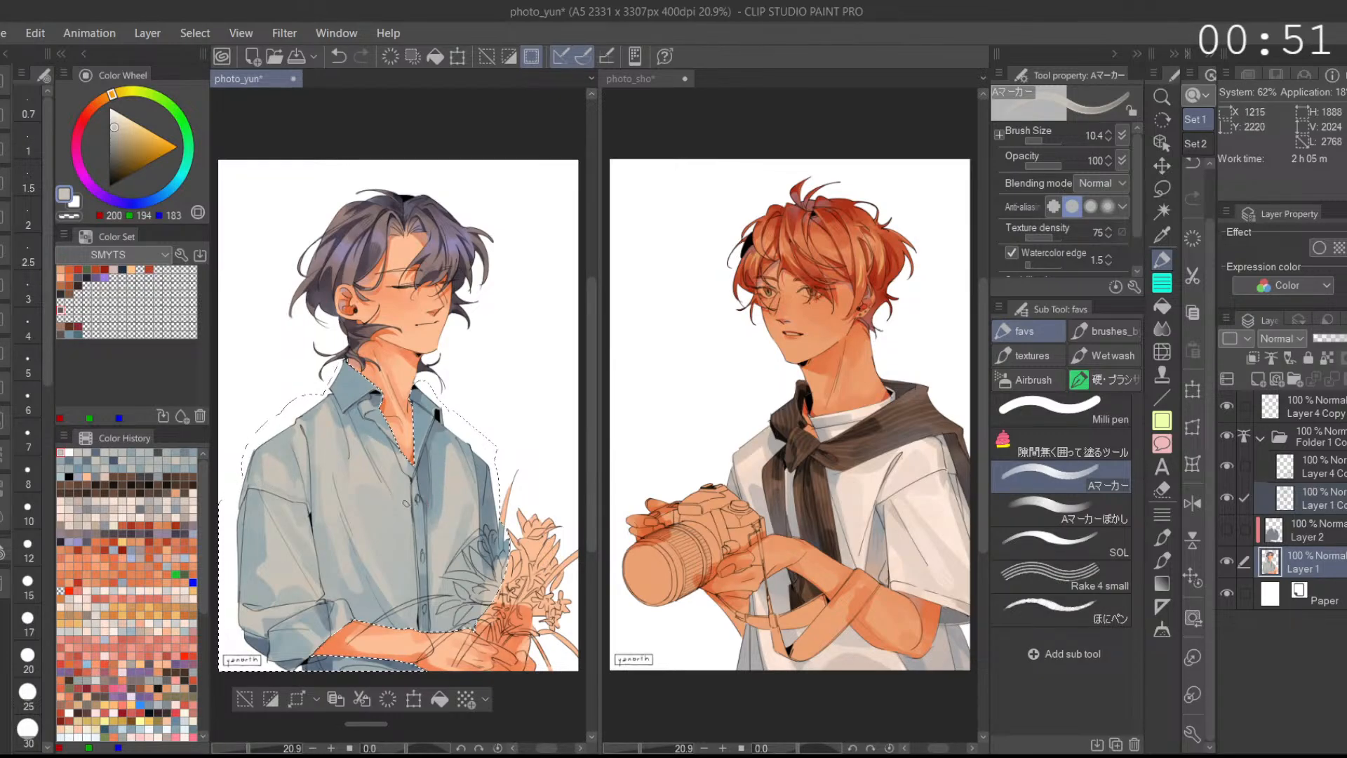
Step: Draw a thin fold shadow down the far shirt front in sampled RGB 101, 117, 133 and enlarge the A marker to 118.1
left_click(235, 575, "alt")
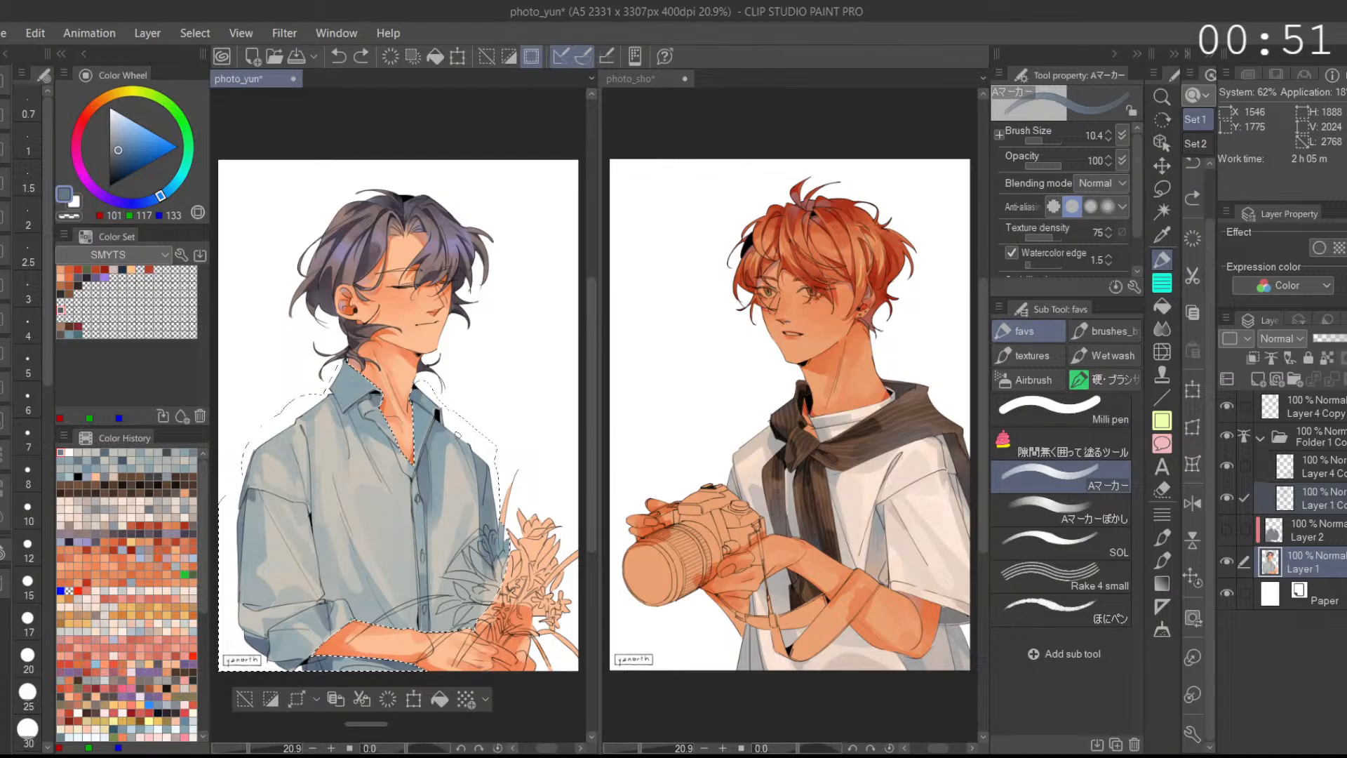
left_click_drag(463, 442, 488, 546)
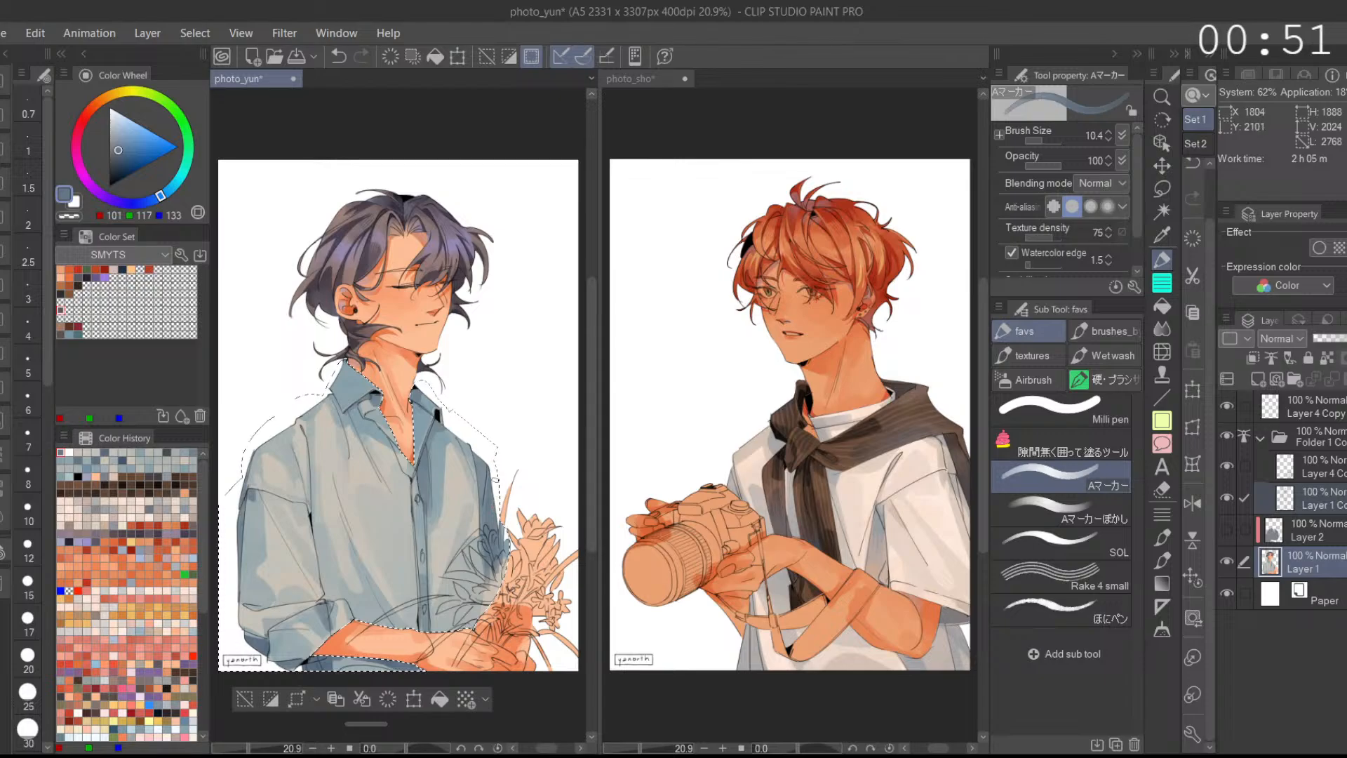
left_click(498, 459, "alt")
left_click(1054, 142)
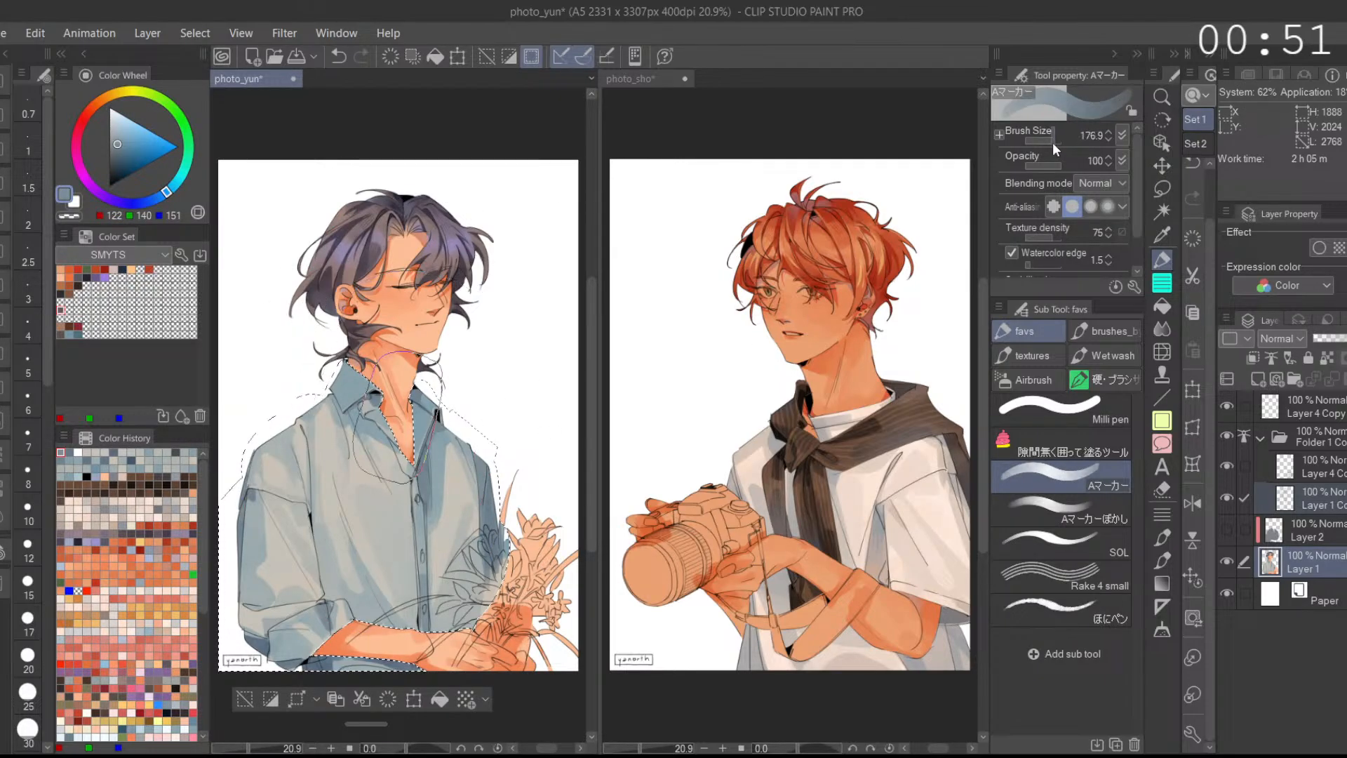
left_click(1051, 141)
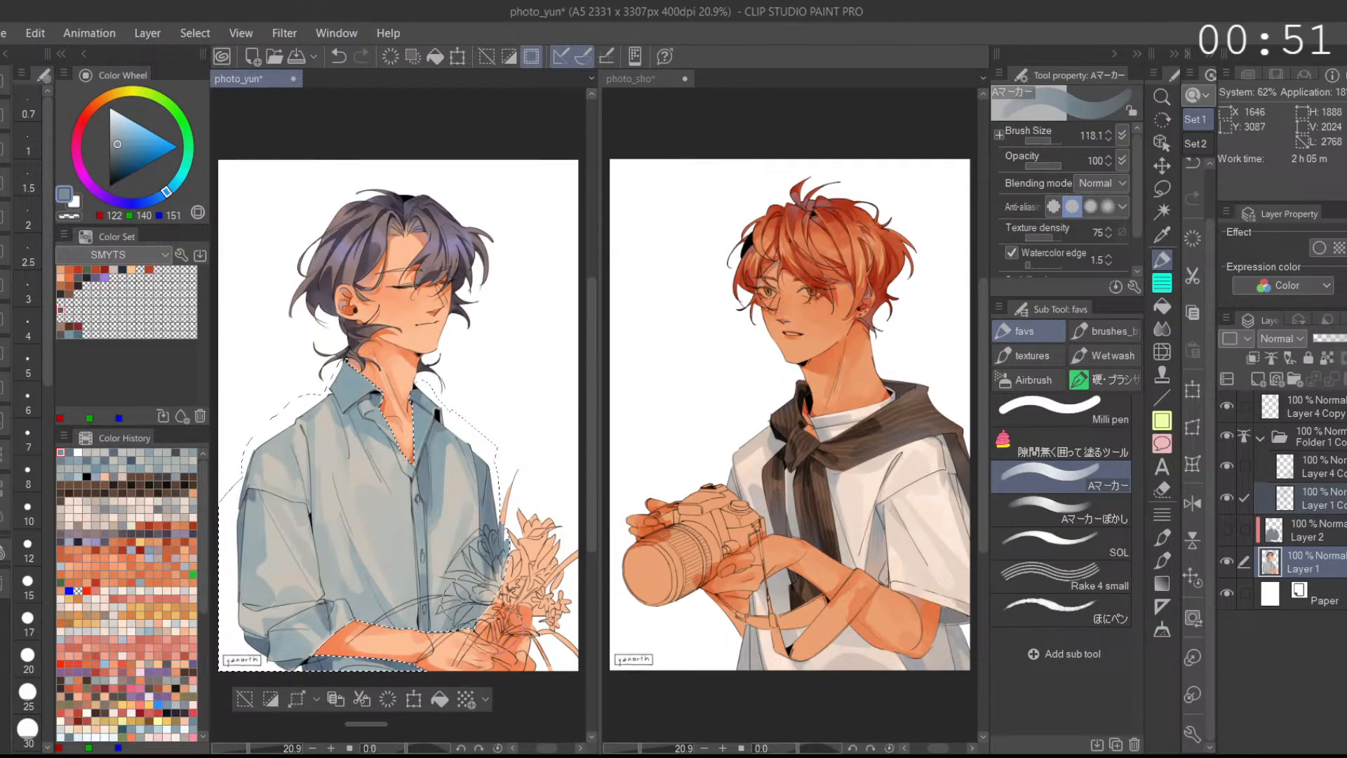
Step: Switch to the Rake 4 small brush and try textured strokes in RGB 122, 140, 151 on the far shirt front
key("period")
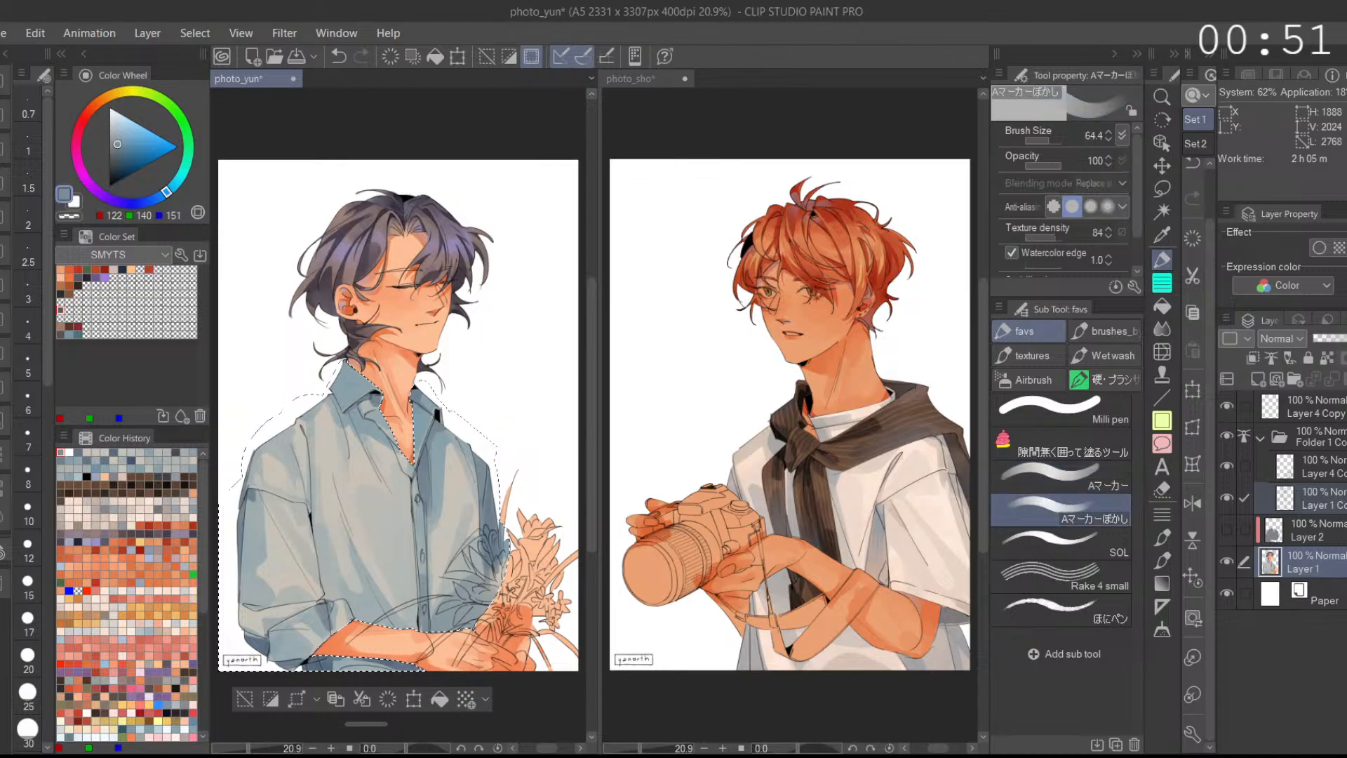
key("period")
key("period")
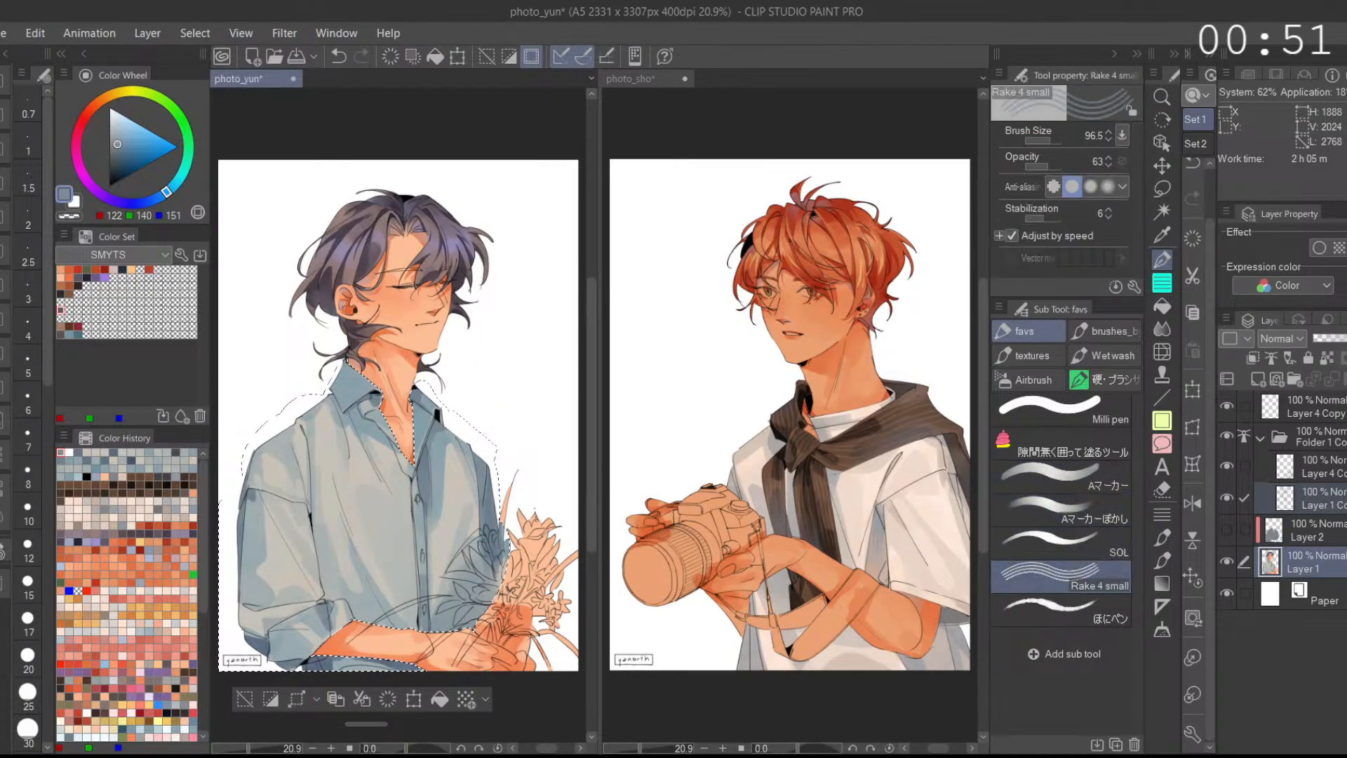
key("ctrl+z")
left_click_drag(474, 484, 482, 515)
key("ctrl+z")
Step: Try rake-textured strokes in sampled shirt colours down the middle of the shirt and along the near sleeve
left_click(353, 442, "alt")
left_click(353, 443, "alt")
mouse_move(372, 501)
left_mouse_down()
mouse_move(390, 559)
mouse_move(375, 584)
left_mouse_up()
key("ctrl+z")
key("ctrl+z")
key("ctrl+z")
left_click_drag(265, 523, 272, 556)
left_click(266, 540, "alt")
key("ctrl+z")
left_click_drag(269, 491, 279, 523)
key("ctrl+z")
Step: Add rake-textured strokes to the shoulder, shirt front and near collar in sampled tones, including RGB 203, 194, 181 and RGB 197, 194, 184
left_click(280, 454, "alt")
left_click_drag(276, 452, 266, 482)
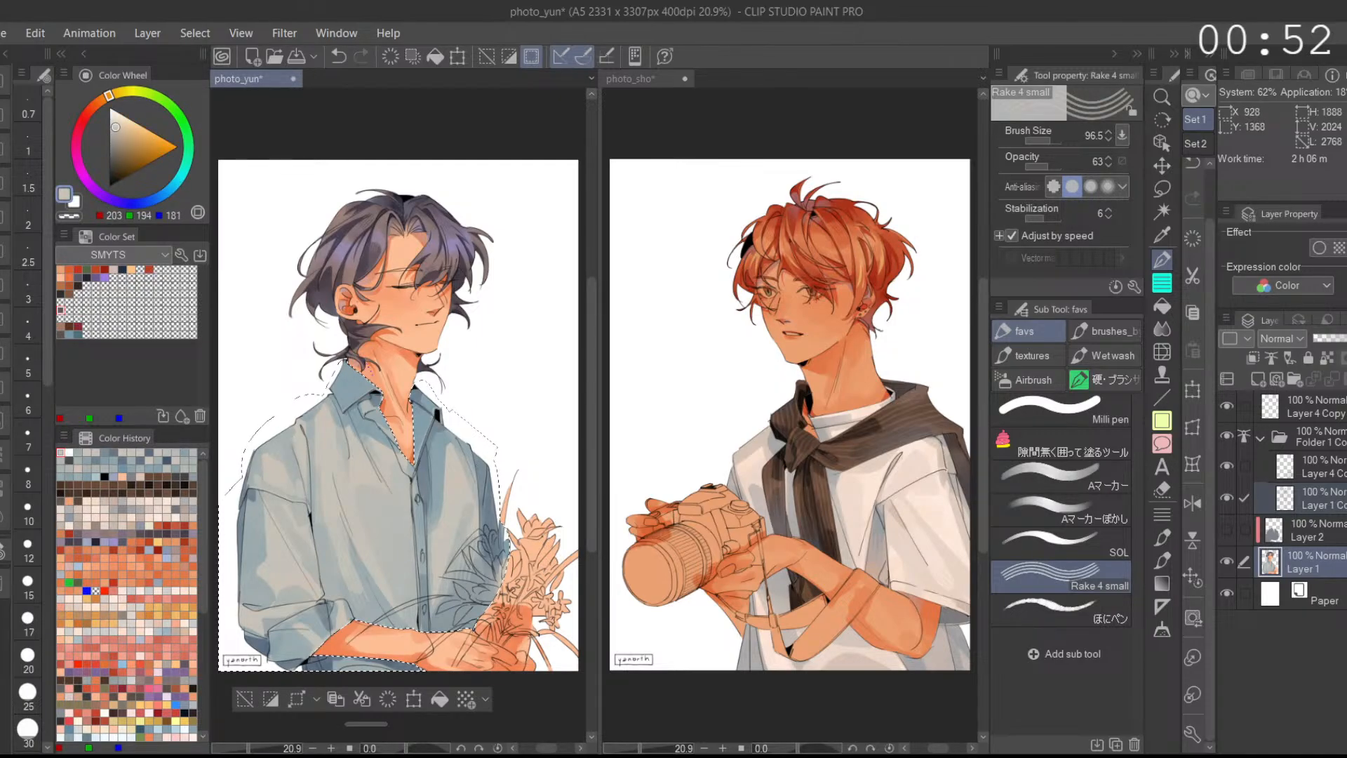
left_click(382, 503, "alt")
left_click_drag(382, 500, 390, 471)
left_click(357, 406, "alt")
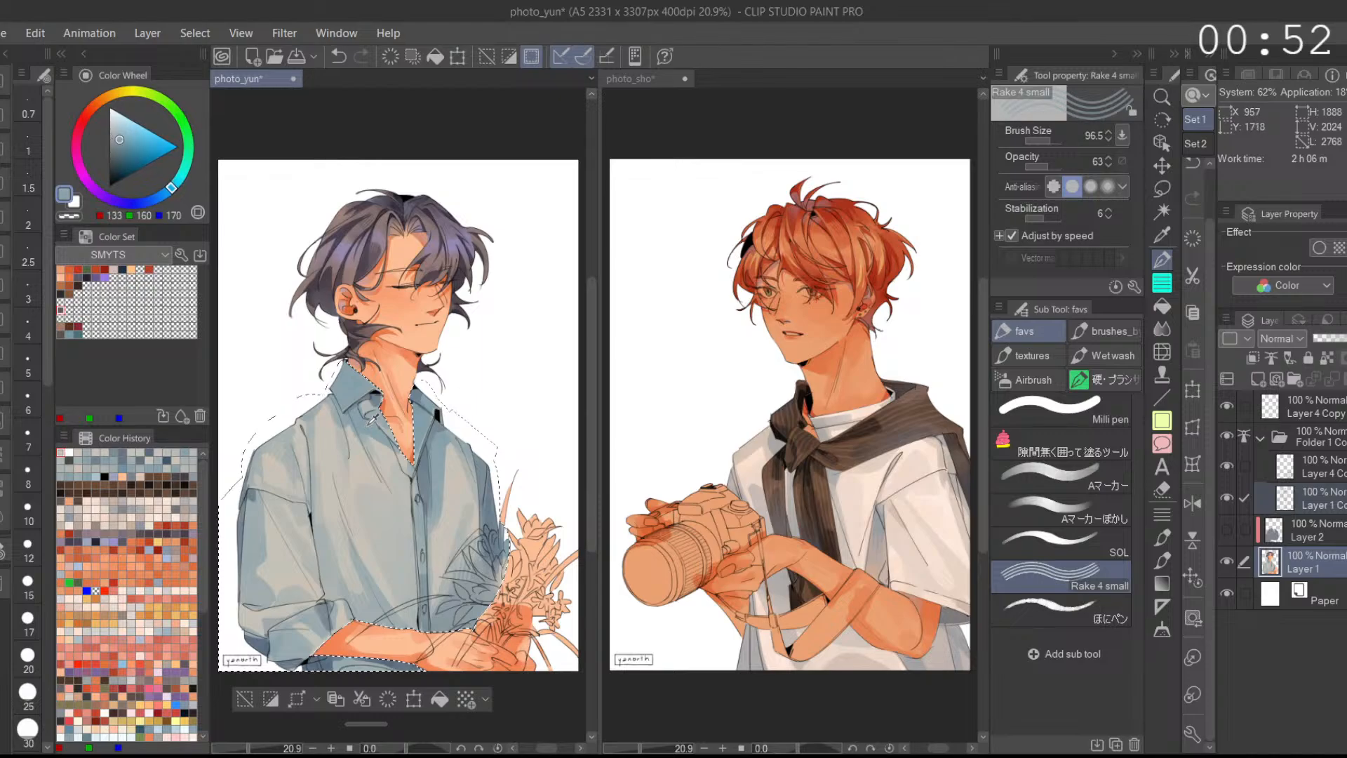
left_click(363, 432, "alt")
left_click_drag(365, 437, 356, 390)
Step: Compare the shirt with and without the latest rake stroke by repeatedly undoing and redoing it
key("ctrl+z")
key("ctrl+y")
key("ctrl+z")
key("ctrl+y")
key("ctrl+z")
key("ctrl+y")
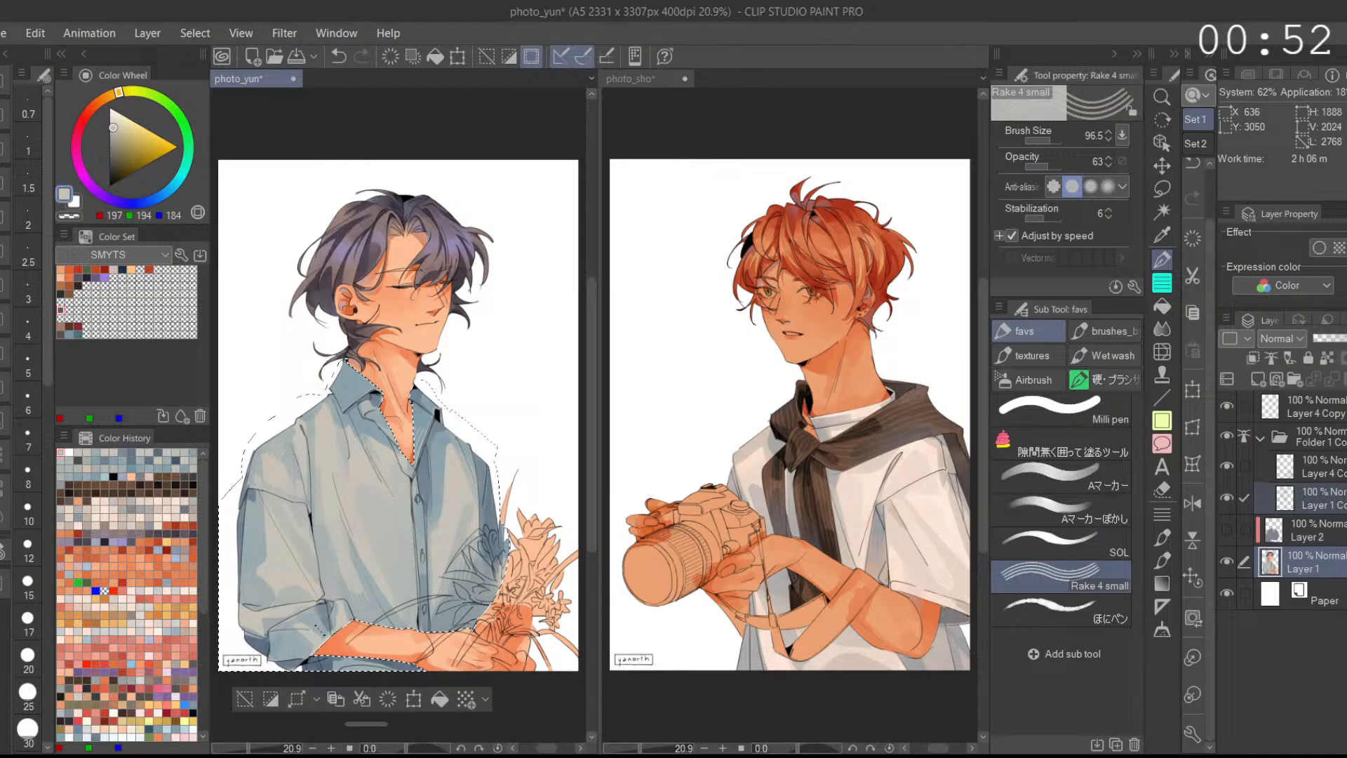
key("ctrl+z")
key("ctrl+y")
Step: Try a light rake stroke in RGB 197, 194, 184 on the shirt beside the rolled cuff, above the forearm
scroll(332, 639, "up", 2)
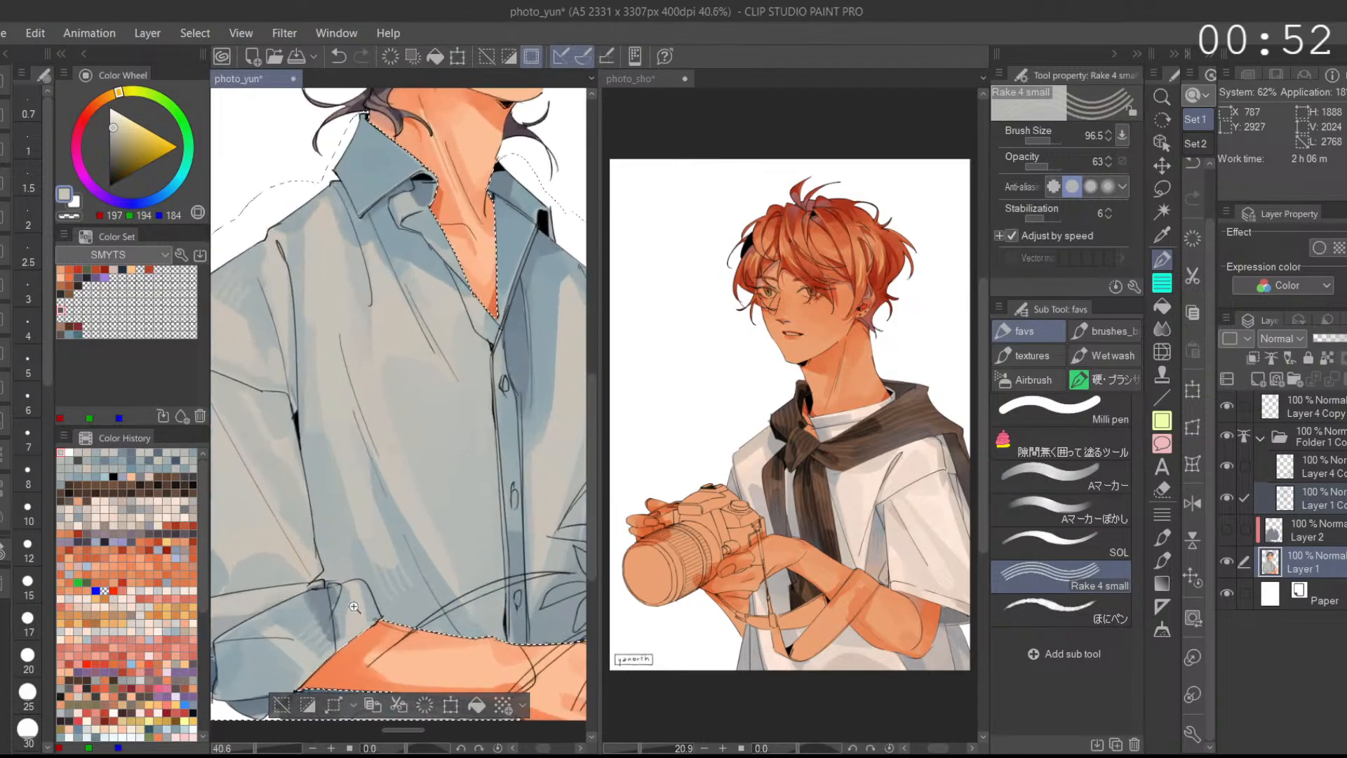
left_click_drag(342, 606, 364, 590)
key("ctrl+z")
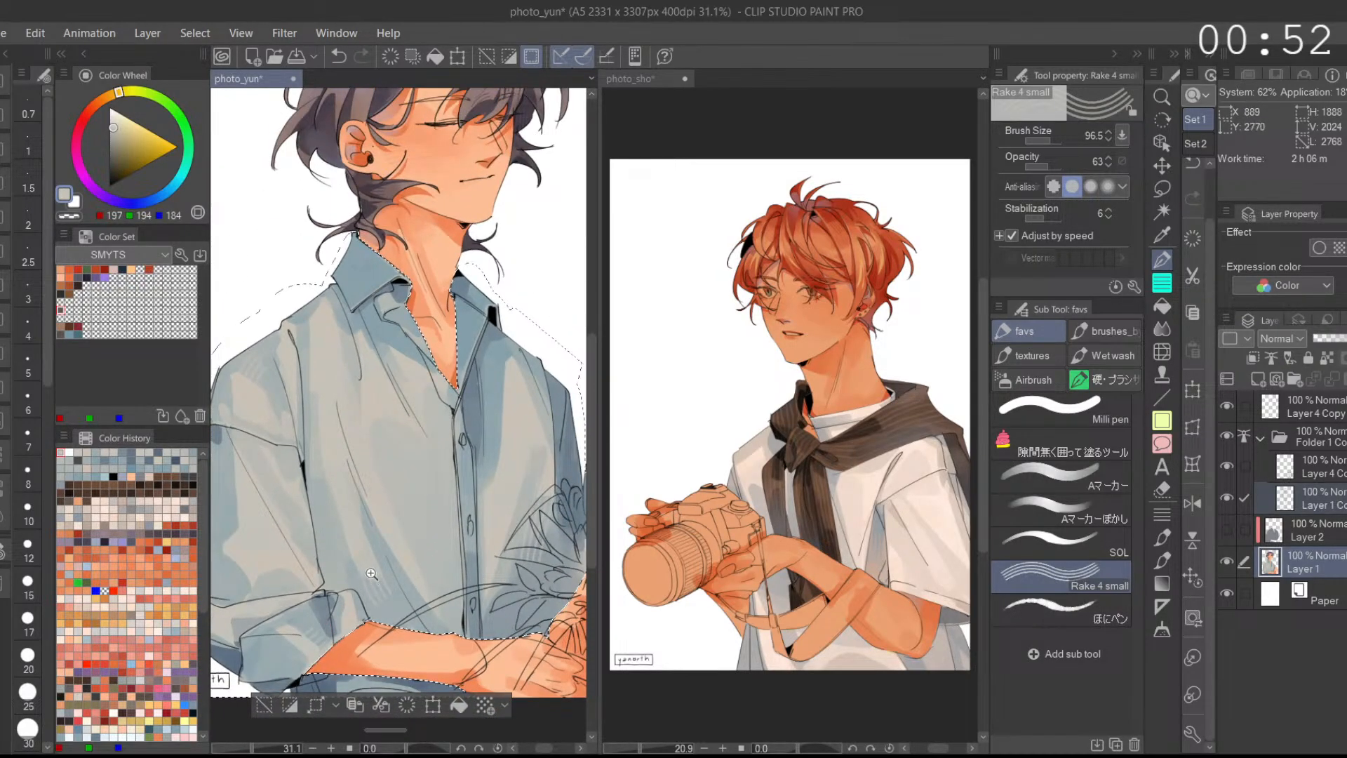
scroll(371, 573, "down", 1)
key("ctrl+z")
key("ctrl+y")
scroll(364, 554, "down", 2)
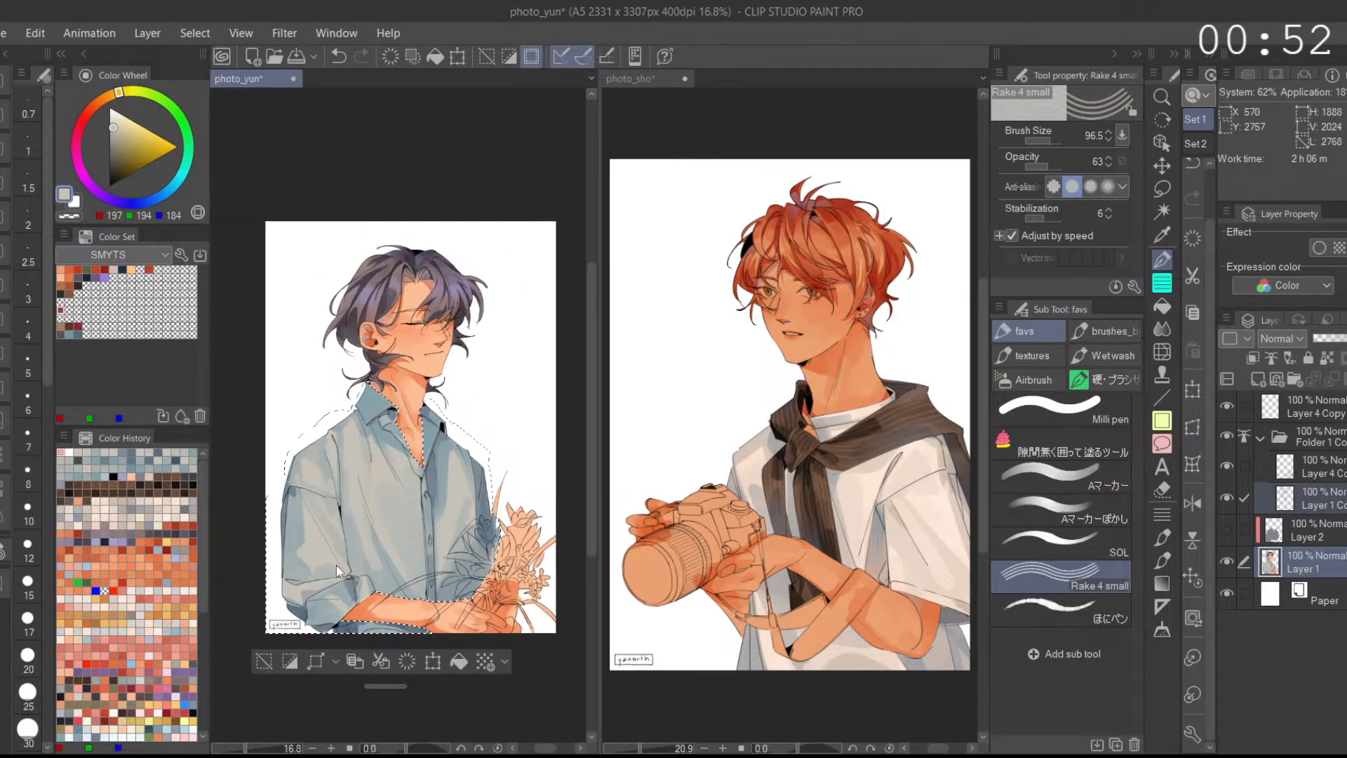
Step: Clear the shirt selection to examine the whole illustration, and restore the selection
key("ctrl+d")
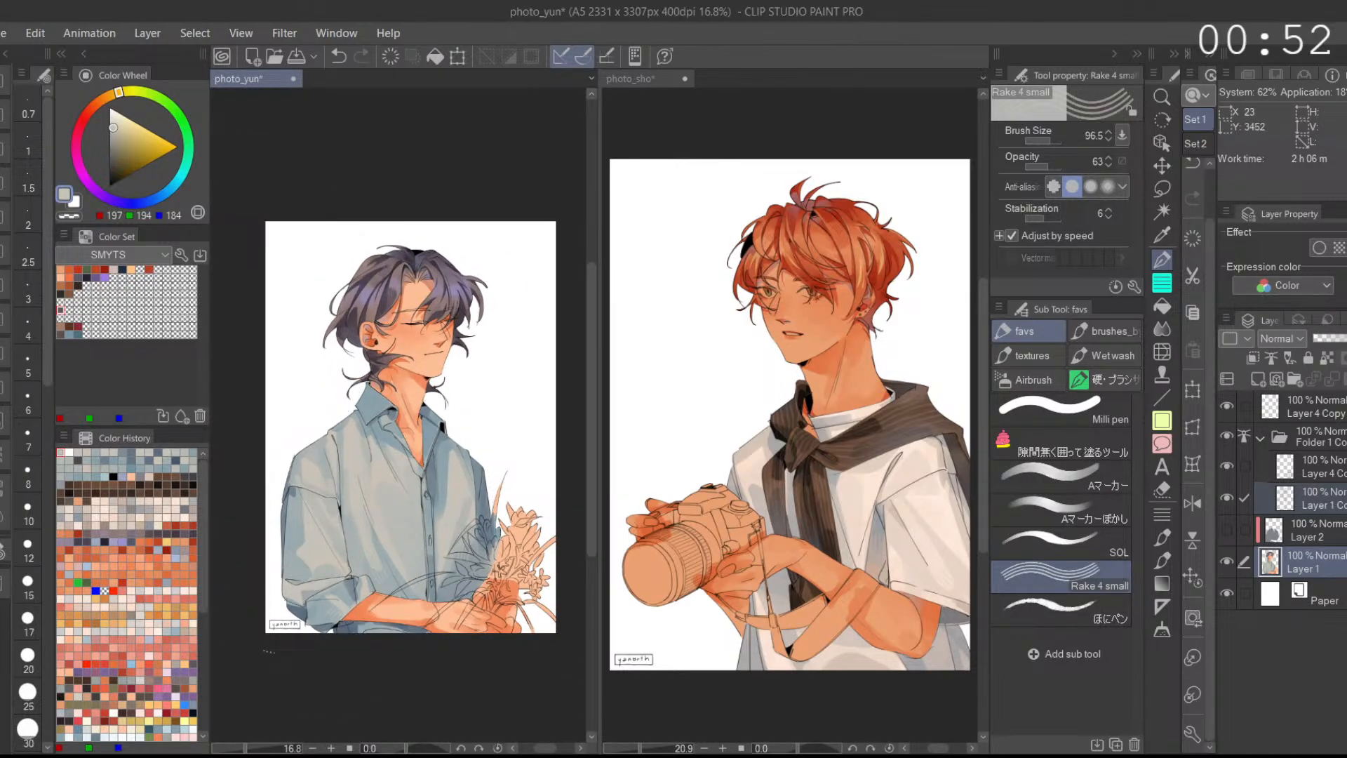
scroll(459, 475, "up", 1)
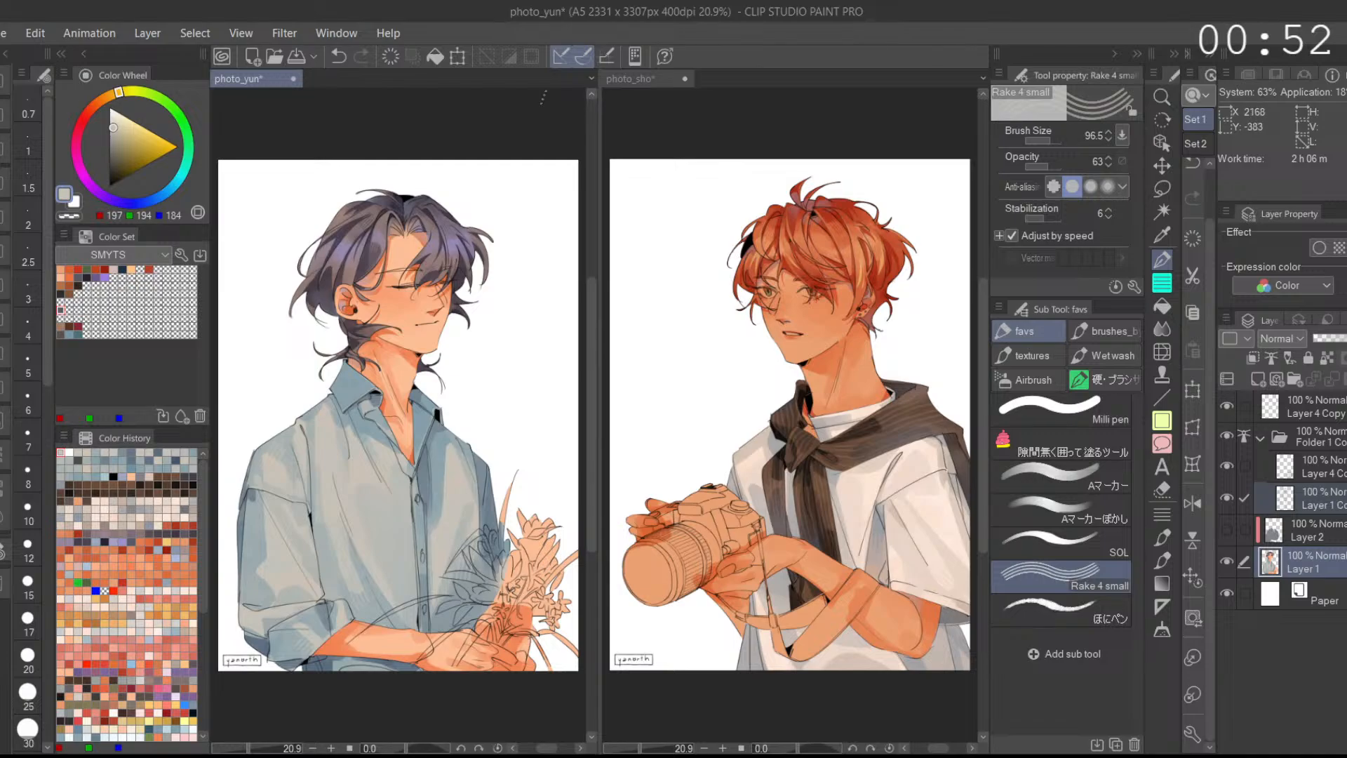
key("ctrl+shift+d")
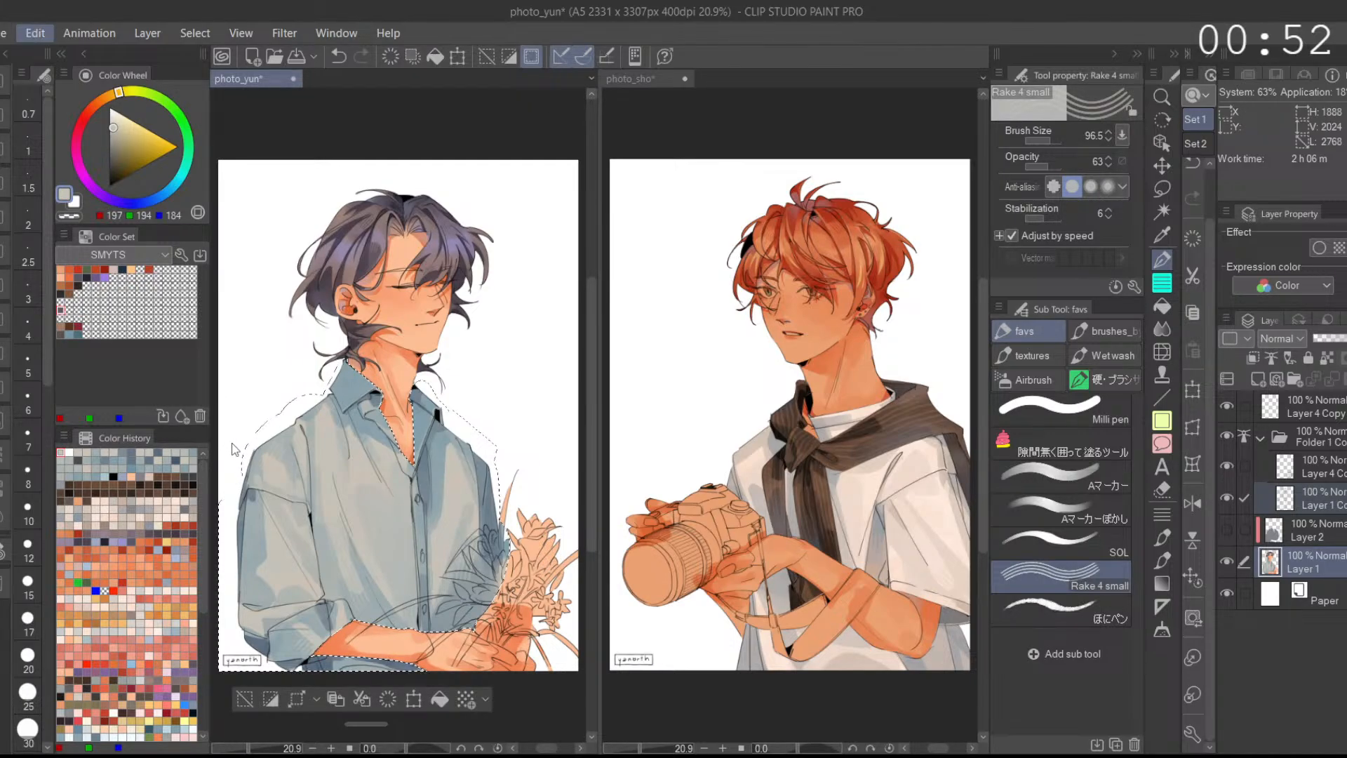
Step: Select only Layer 1, shift the selected shirt to a lighter, cooler blue with a tonal correction, and clear the selection
left_click(1332, 554)
left_click(47, 33)
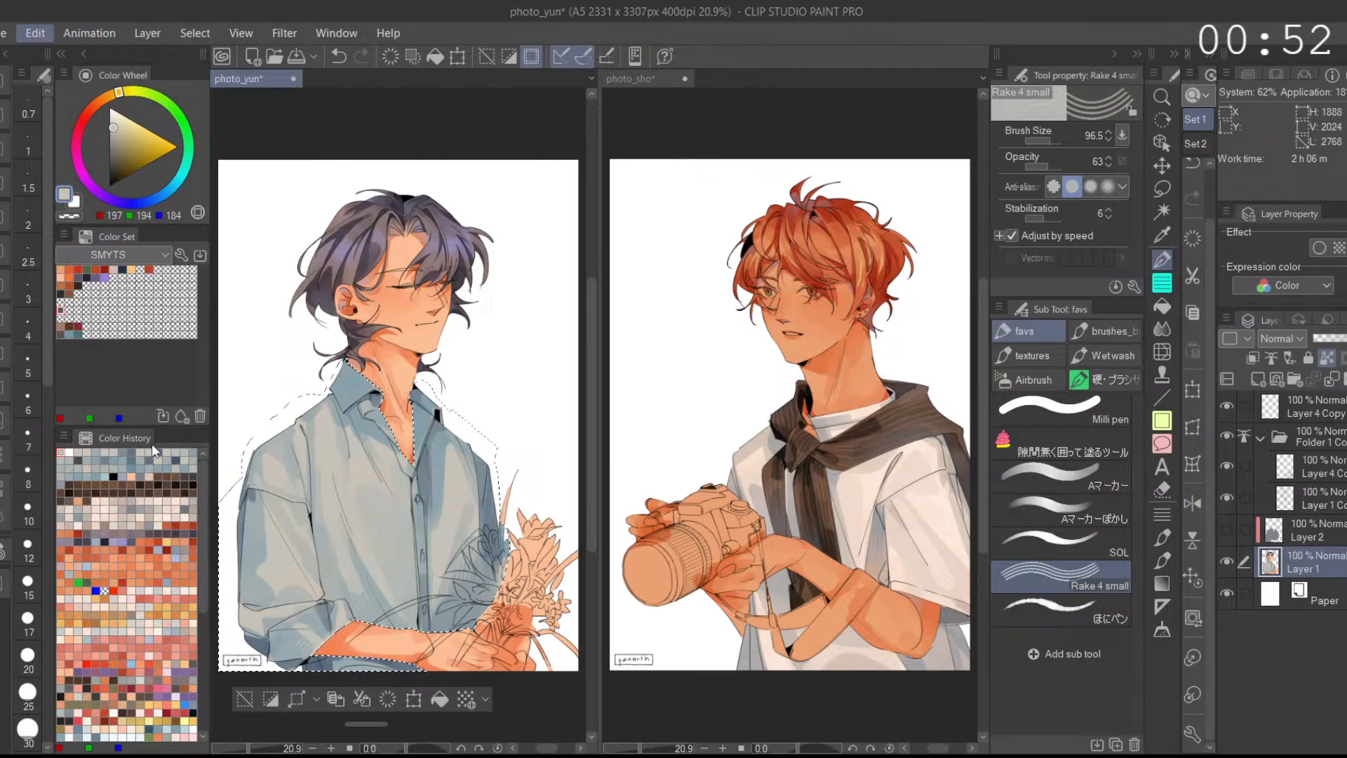
left_click(435, 461)
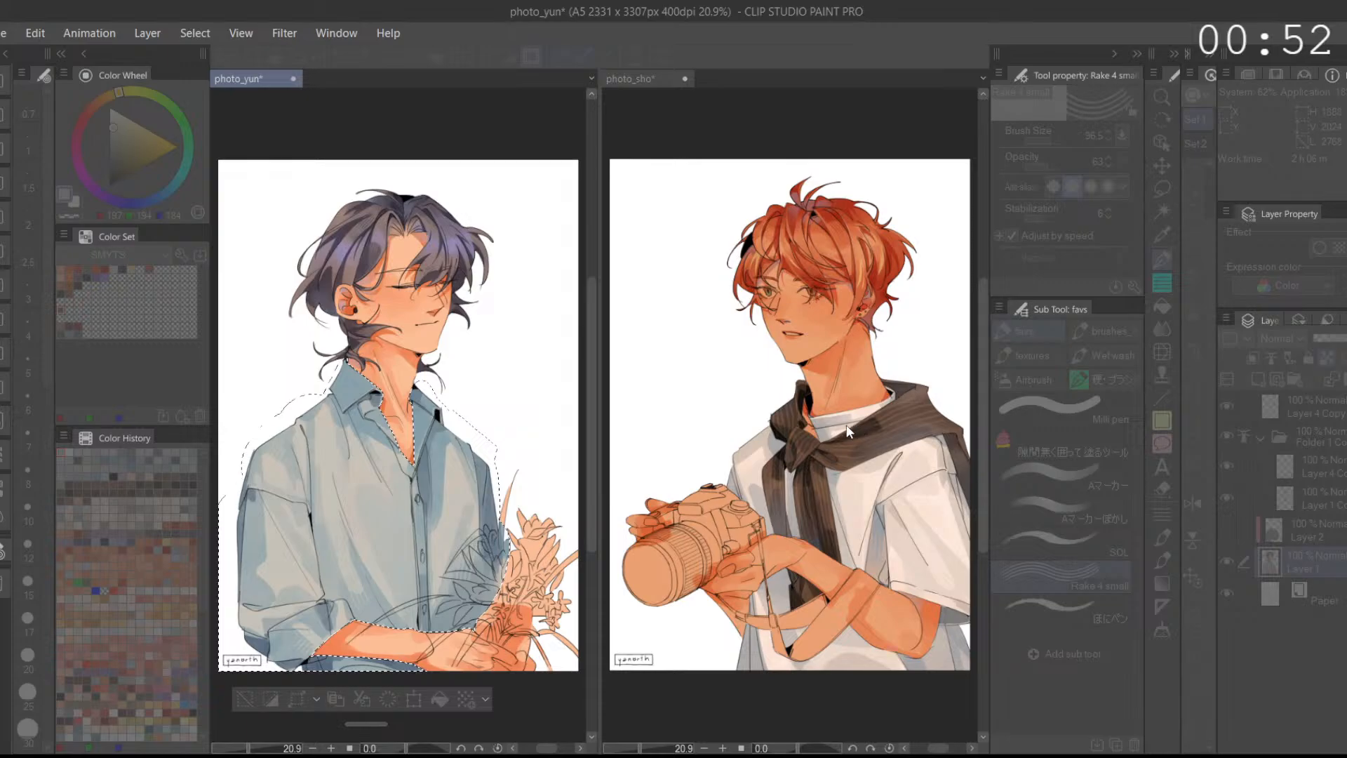
left_click_drag(824, 430, 1075, 405)
left_click_drag(710, 453, 899, 423)
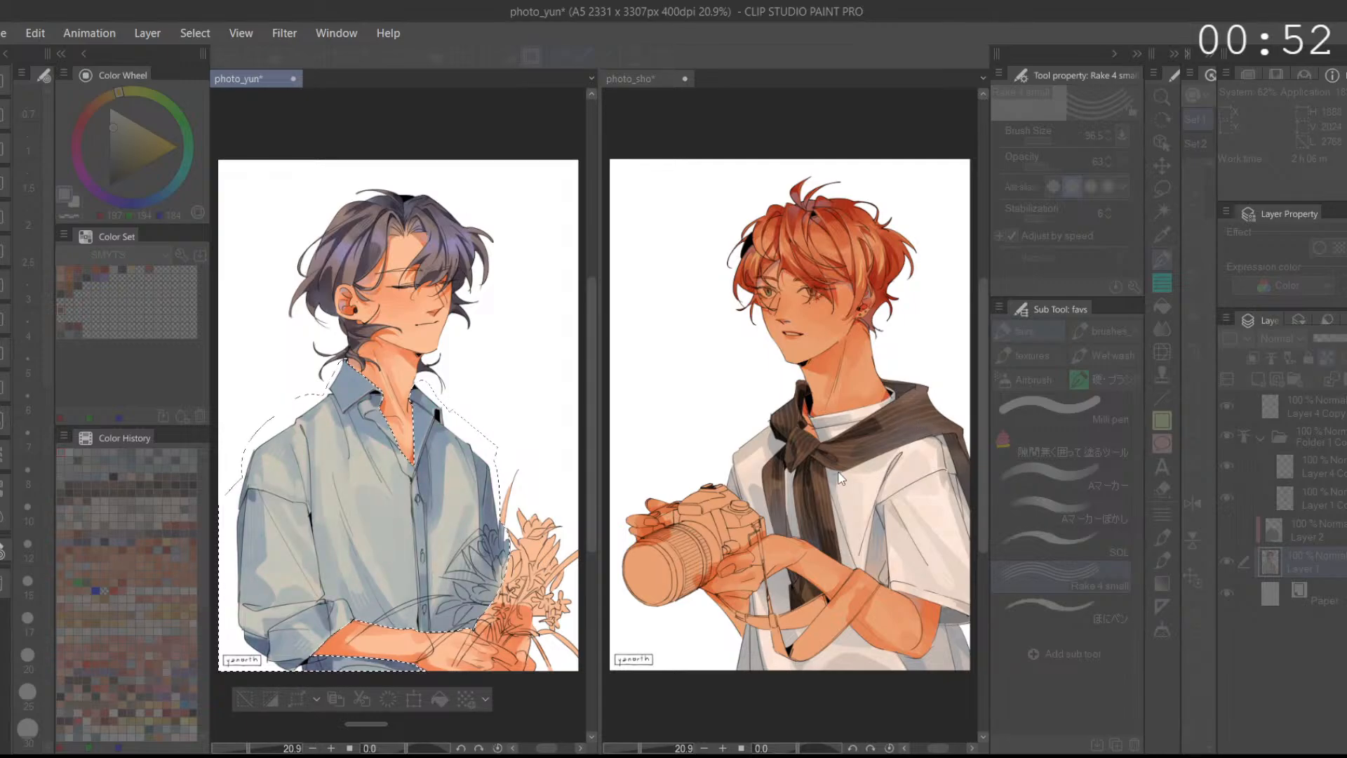
left_click_drag(847, 465, 925, 465)
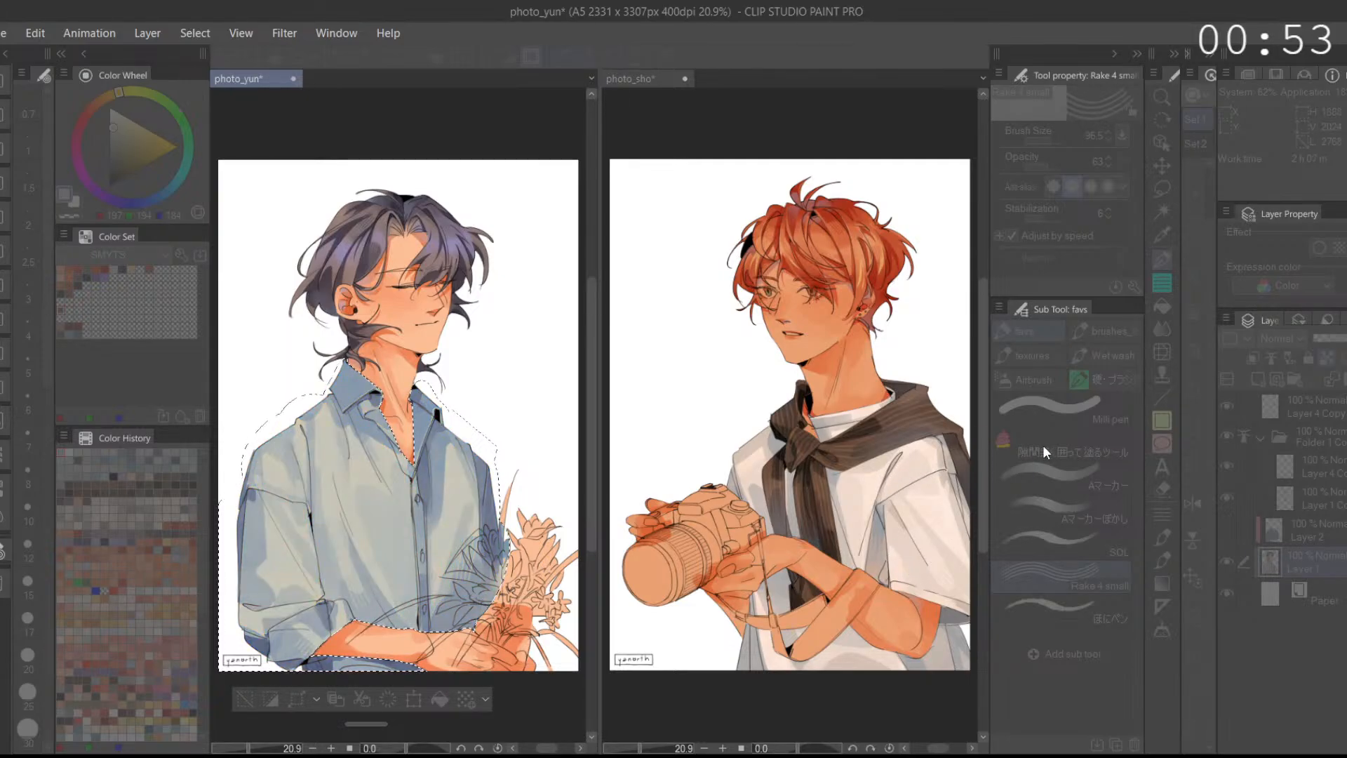
left_click_drag(856, 528, 742, 524)
left_click_drag(822, 517, 877, 494)
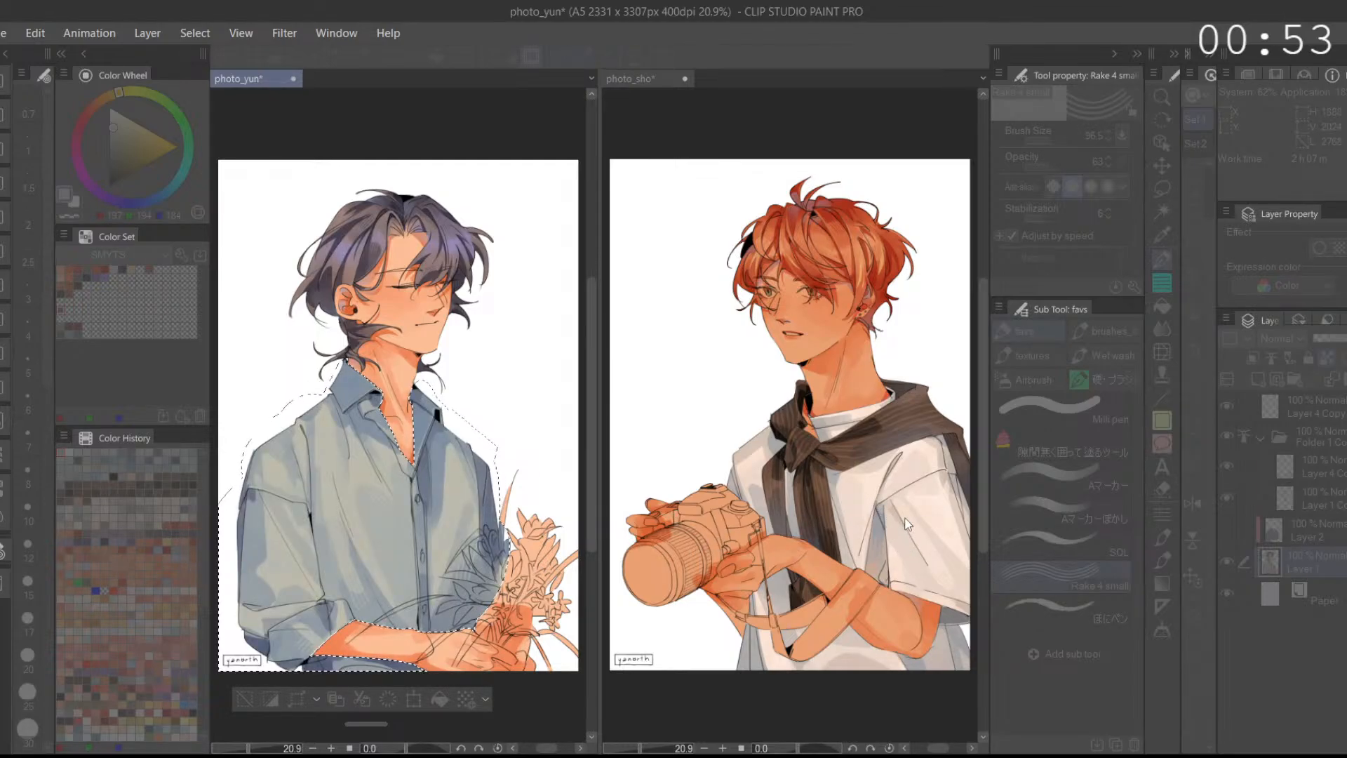
left_click_drag(902, 518, 907, 525)
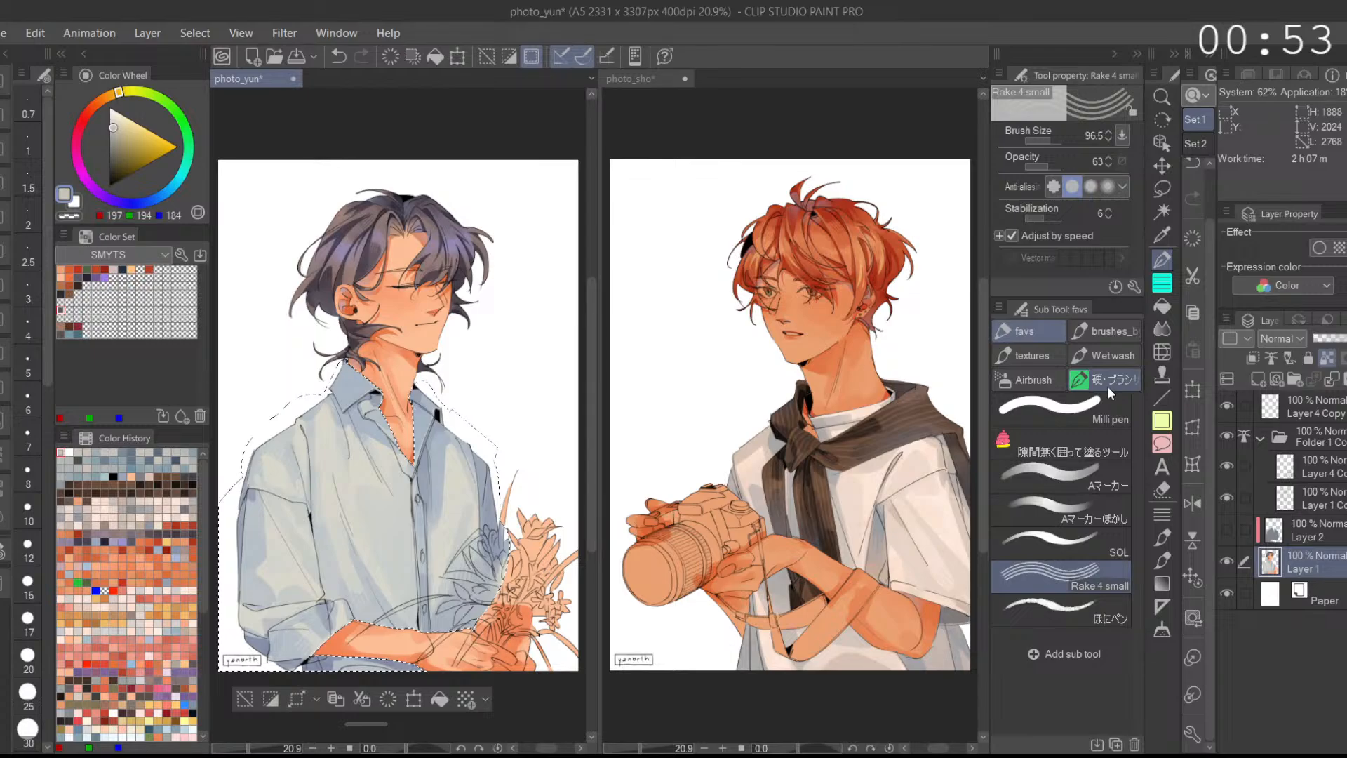
key("ctrl+d")
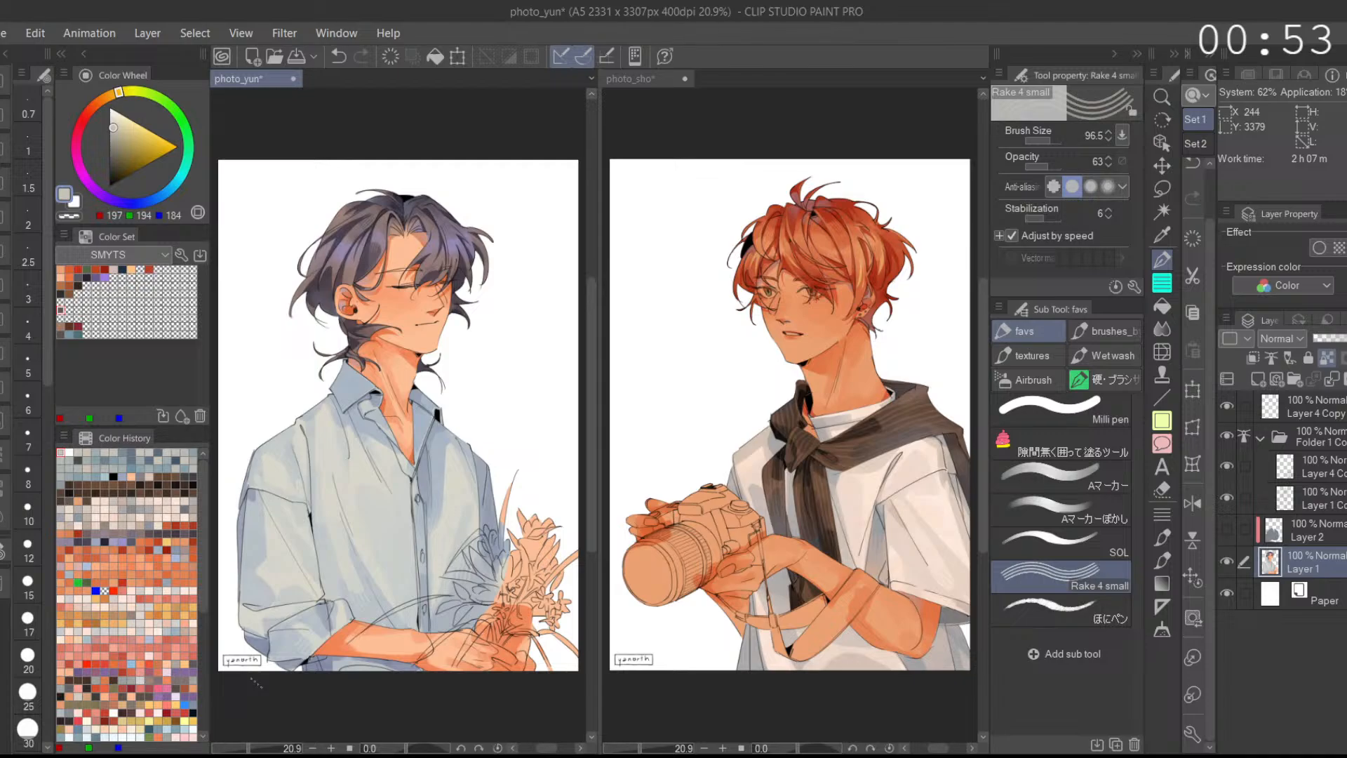
Step: Darken the near eyebrow with thin A marker strokes in RGB 91, 89, 102 at brush size 4.7
left_click(1262, 439)
left_click(1091, 484)
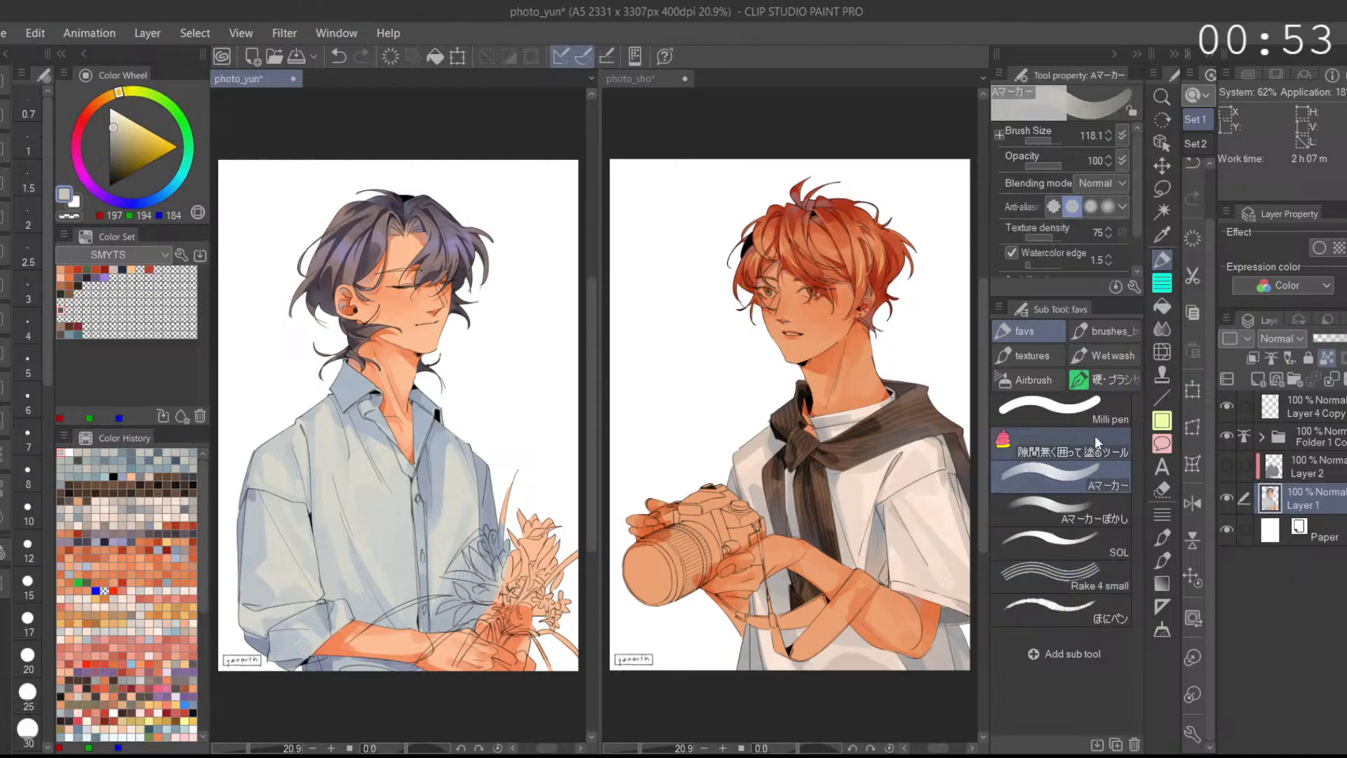
left_click(78, 278)
mouse_move(424, 241)
left_mouse_down()
mouse_move(448, 353)
mouse_move(491, 353)
left_mouse_up()
left_click(1193, 502)
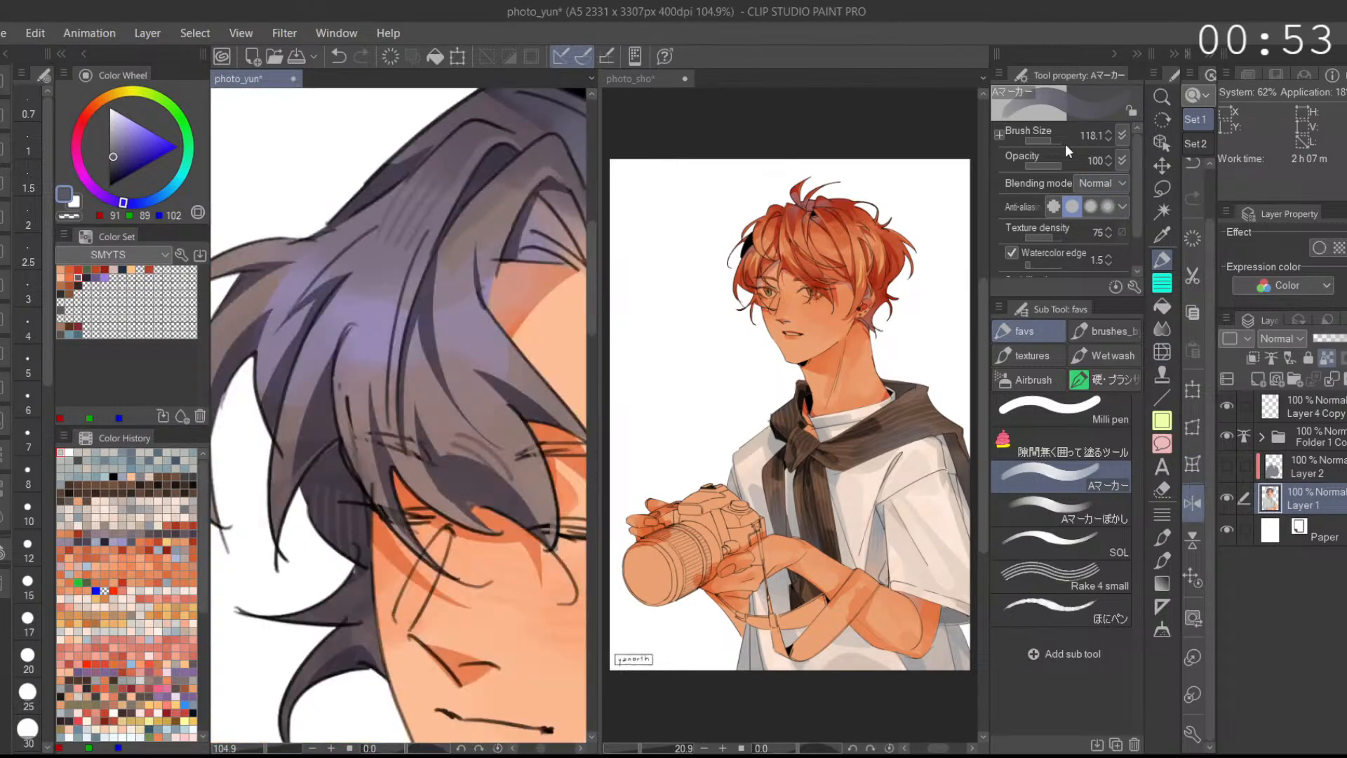
left_click(1048, 137)
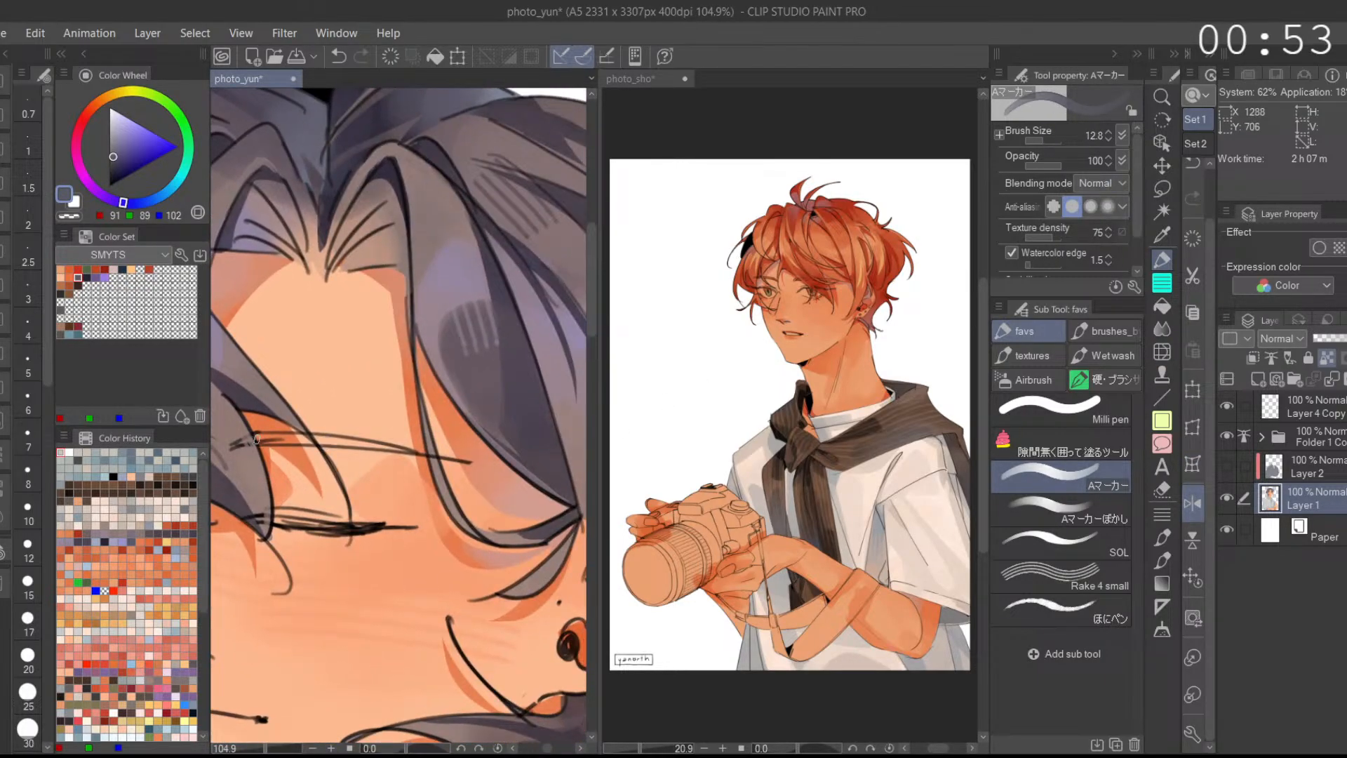
left_click_drag(256, 439, 376, 446)
key("ctrl+z")
left_click(1040, 141)
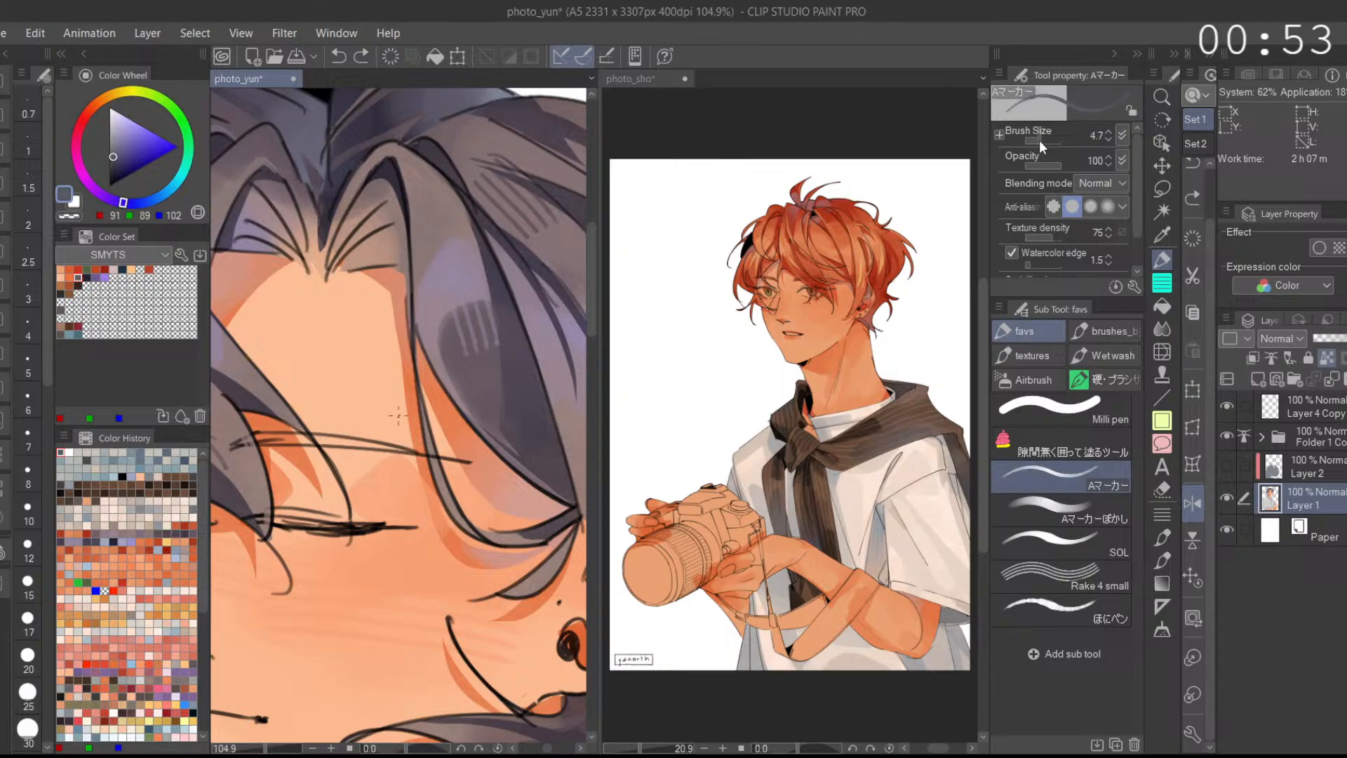
mouse_move(250, 434)
left_mouse_down()
mouse_move(324, 439)
mouse_move(255, 440)
mouse_move(428, 452)
left_mouse_up()
left_click_drag(263, 438, 386, 447)
scroll(486, 460, "down", 8)
key("ctrl+0")
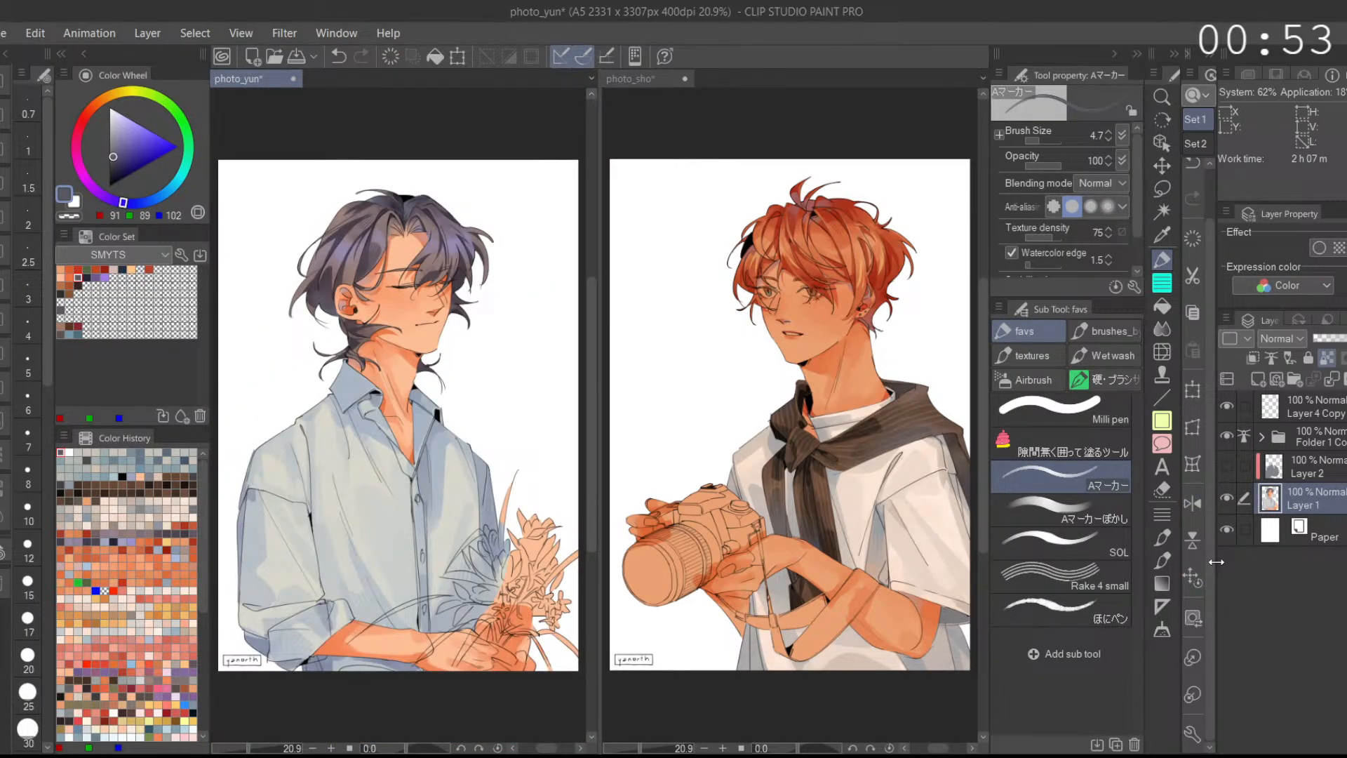
Step: Pick the saturated red swatch, set the A marker to size 10.4, and try strokes over the mouth
left_click(69, 269)
left_click(77, 268)
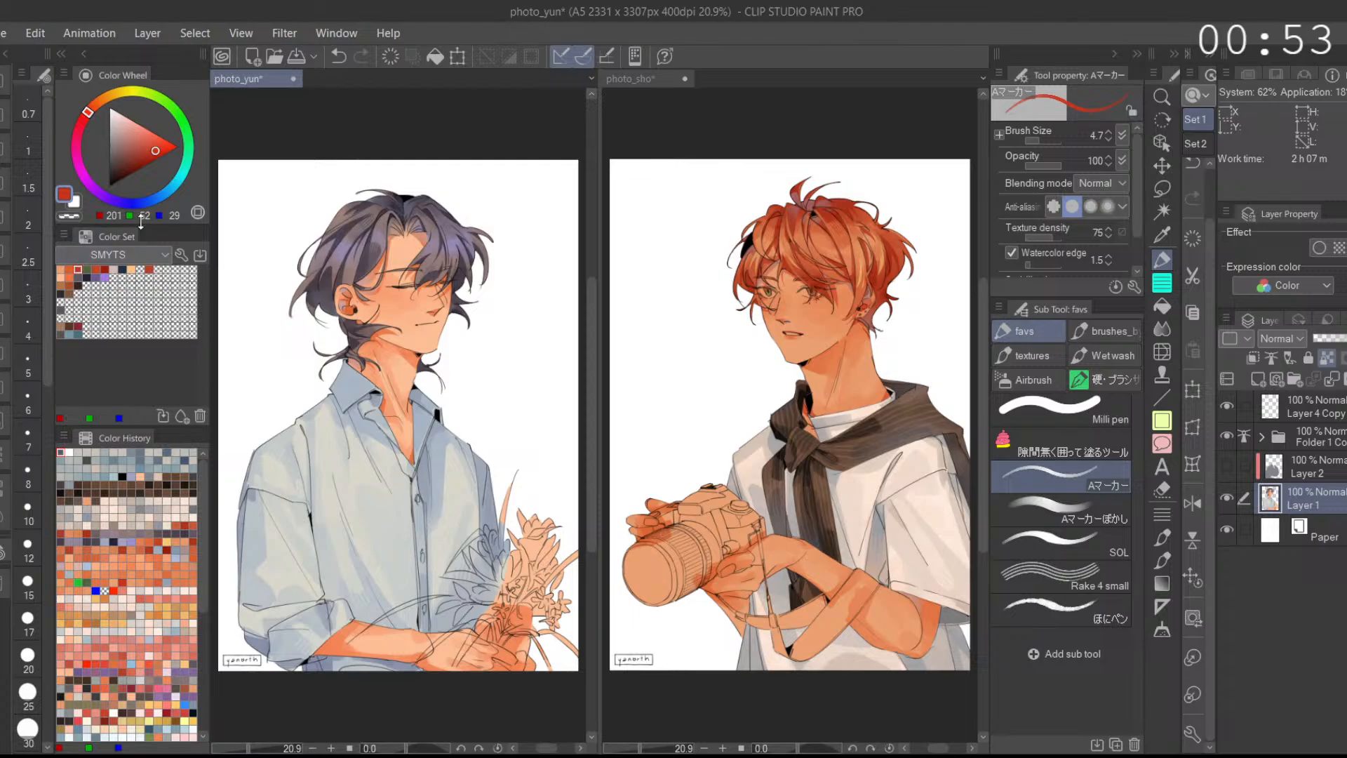
left_click_drag(1037, 140, 1043, 140)
left_click_drag(423, 319, 453, 378)
left_click_drag(452, 378, 501, 377)
left_click_drag(1040, 141, 1041, 141)
left_click_drag(468, 377, 492, 377)
left_click_drag(416, 402, 507, 385)
key("ctrl+z")
key("ctrl+z")
Step: Flip the canvas view, paint red along the mouth line, and sample the skin tone RGB 252, 189, 149
left_click(1193, 502)
key("ctrl+z")
mouse_move(319, 387)
left_mouse_down()
mouse_move(360, 402)
mouse_move(346, 407)
mouse_move(423, 419)
left_mouse_up()
left_click(423, 421, "alt")
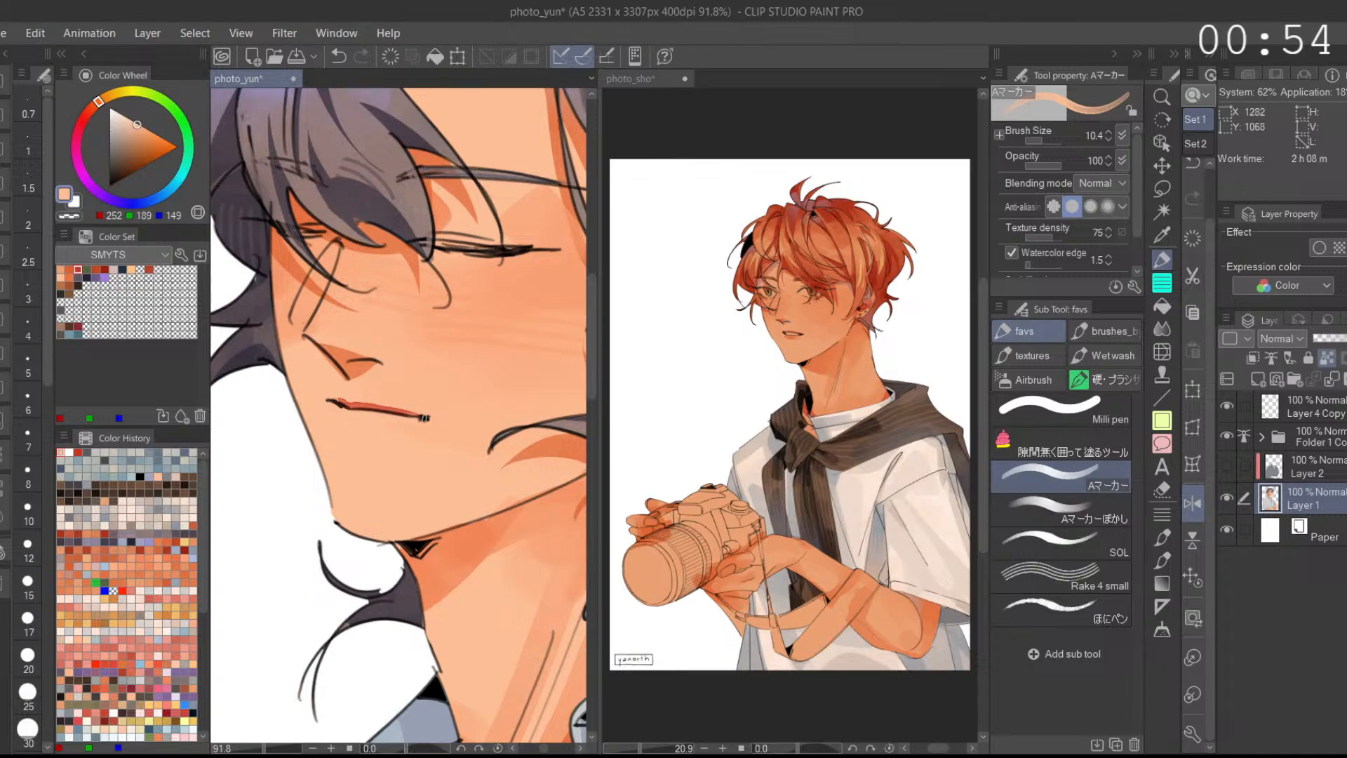
Step: Shade the lower lip in sampled orange, RGB 237, 114, 65, with the A marker at size 23.4
left_click(385, 220, "alt")
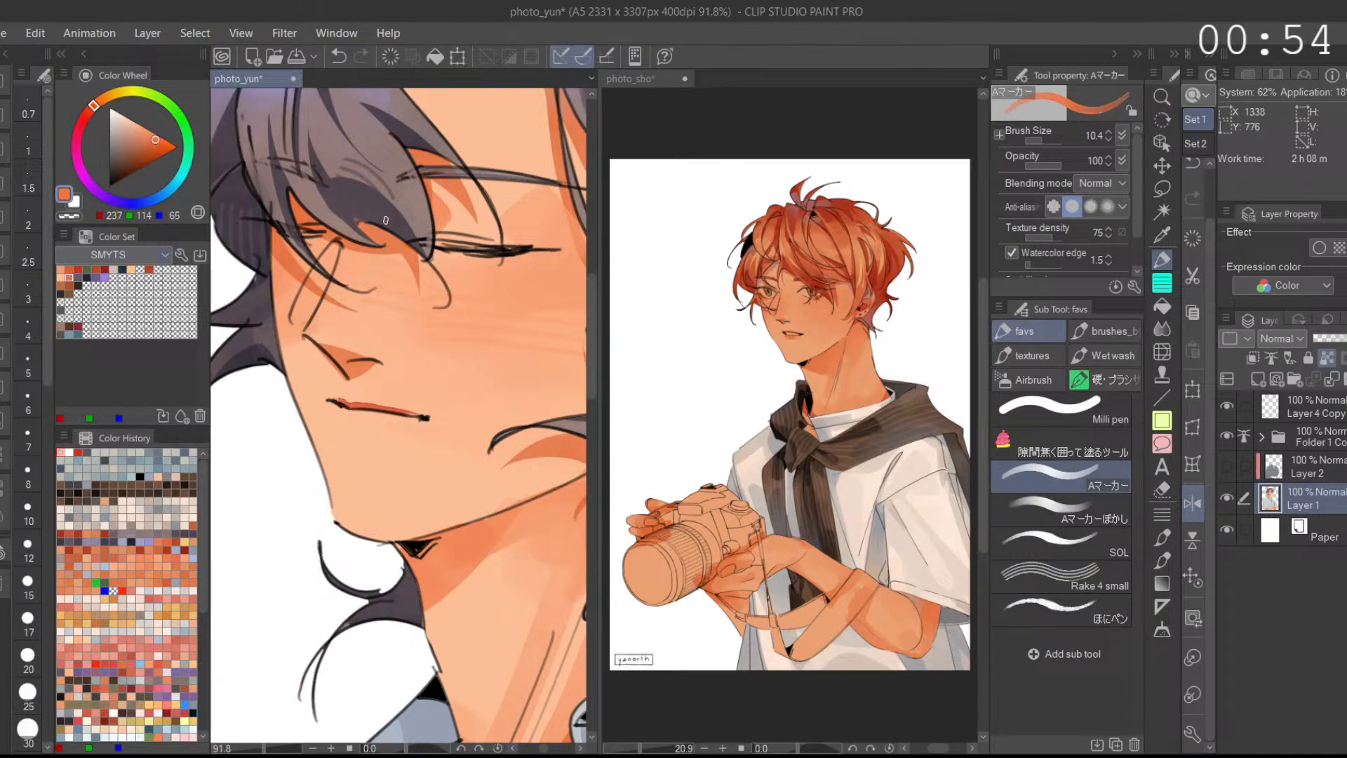
left_click(1044, 143)
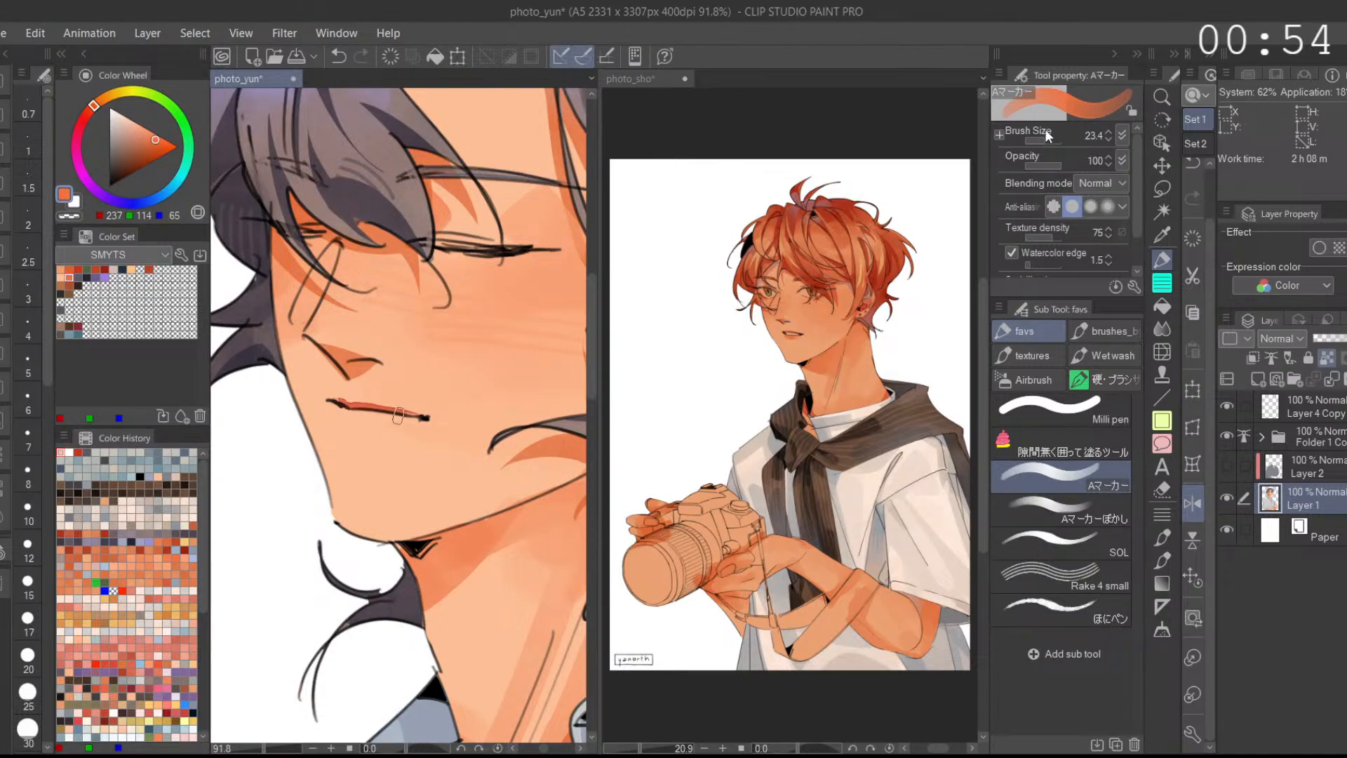
left_click_drag(342, 411, 424, 418)
key("ctrl+z")
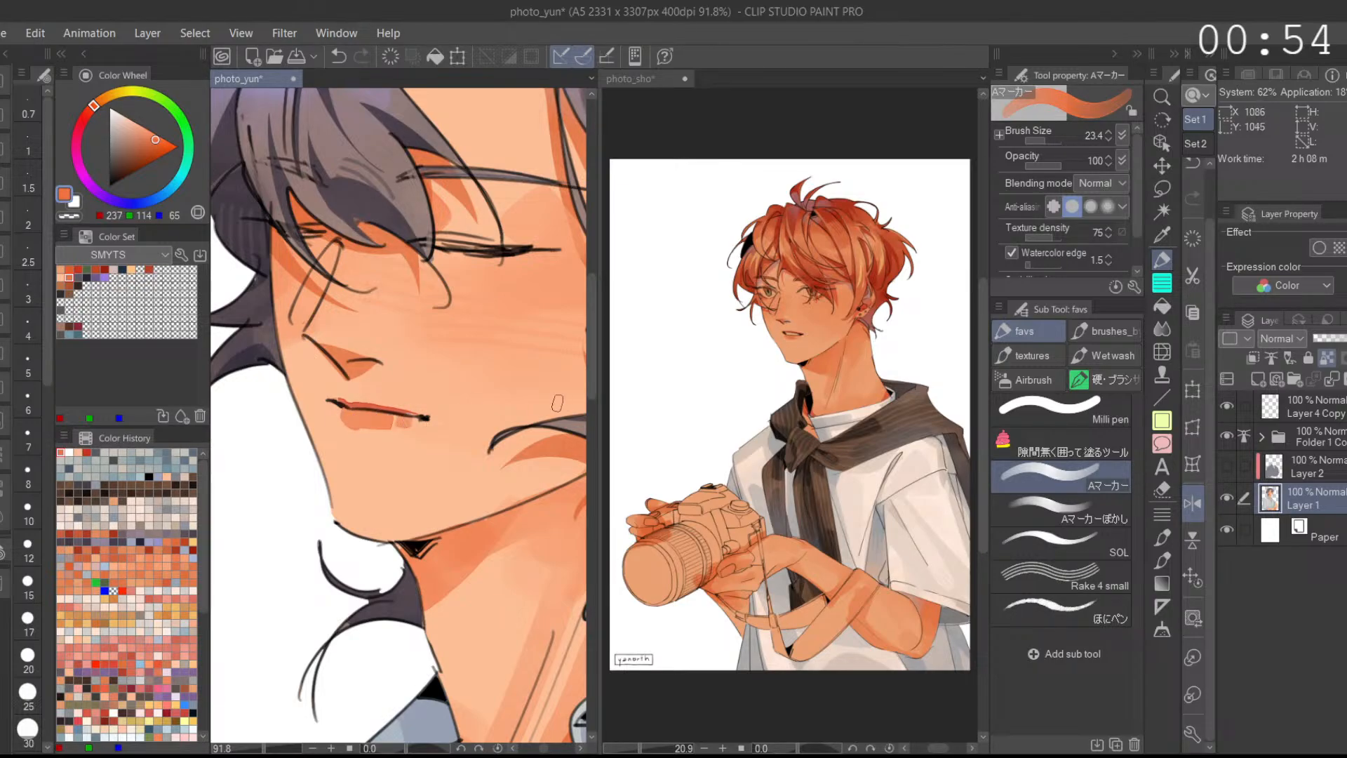
Step: Unflip the canvas view and blend the lower lip with sampled softer orange, RGB 243, 141, 95
left_click(1192, 503)
left_click(429, 433, "alt")
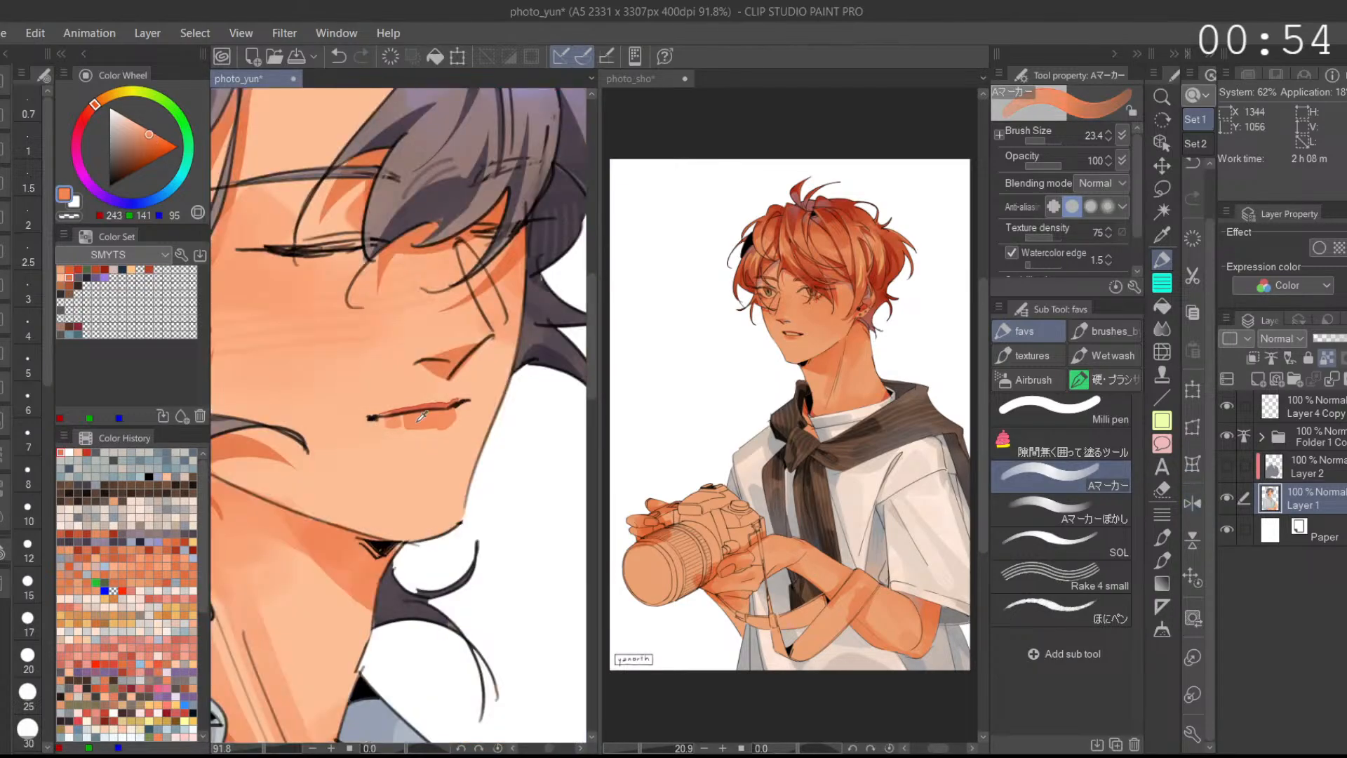
left_click_drag(375, 428, 497, 427)
left_click(457, 418, "alt")
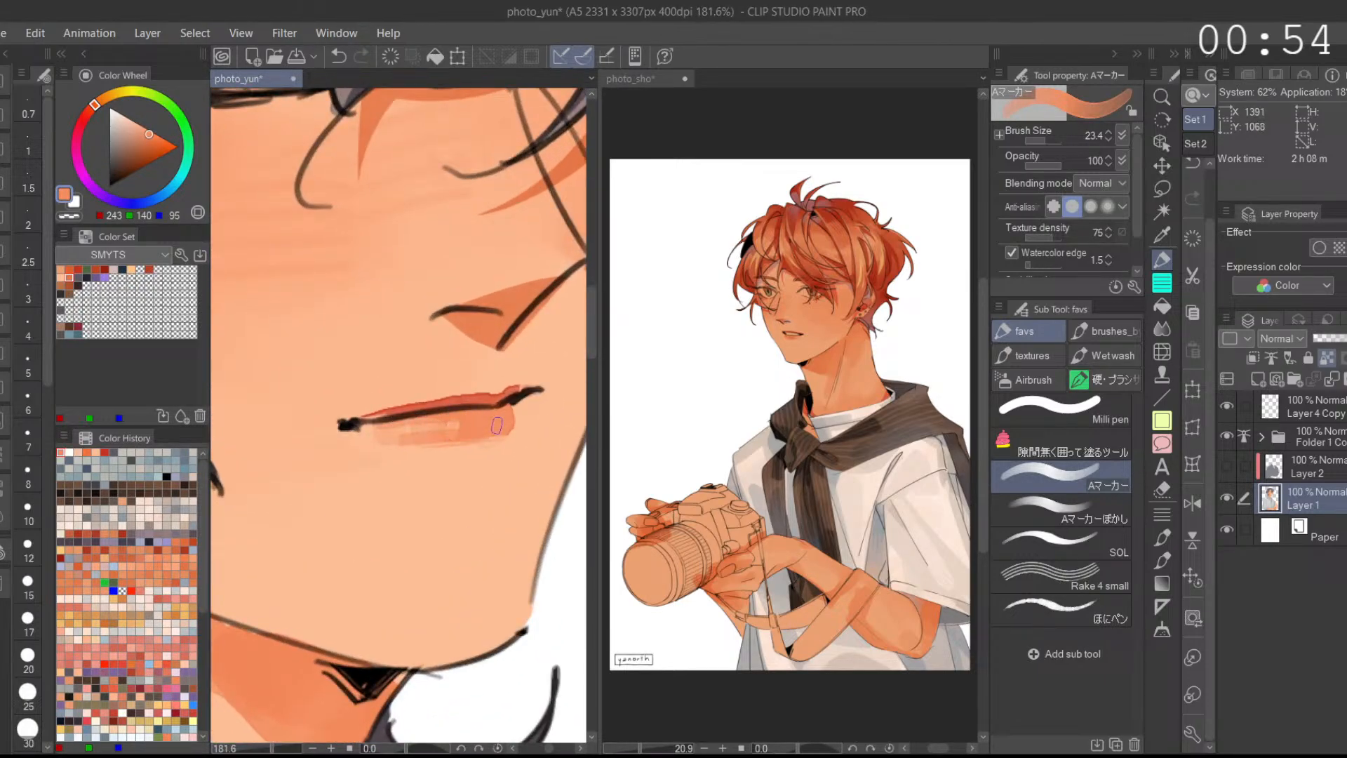
left_click_drag(550, 384, 523, 387)
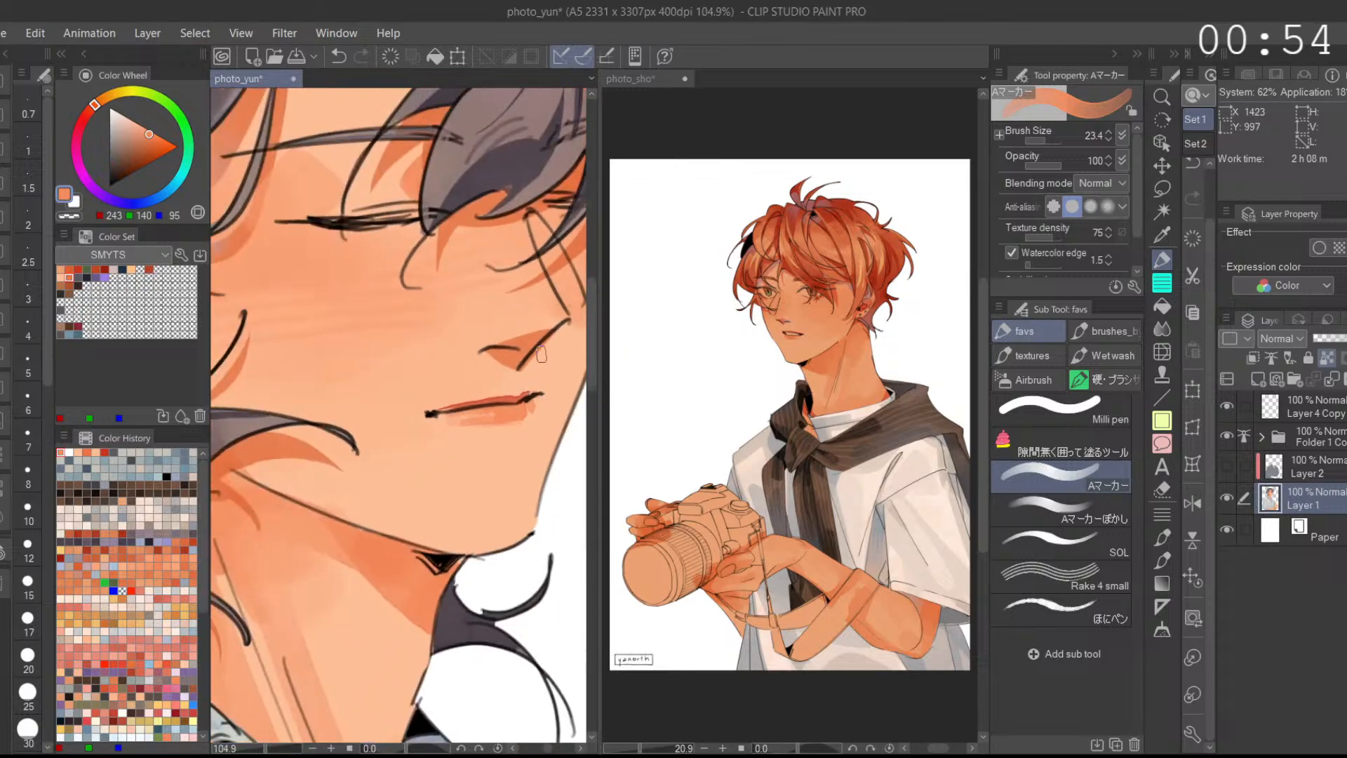
Step: Try trimming the lower lip's edge with the sampled skin tone RGB 252, 184, 143
left_click(455, 391, "alt")
mouse_move(436, 406)
left_mouse_down()
mouse_move(541, 390)
mouse_move(521, 430)
left_mouse_up()
key("ctrl+z")
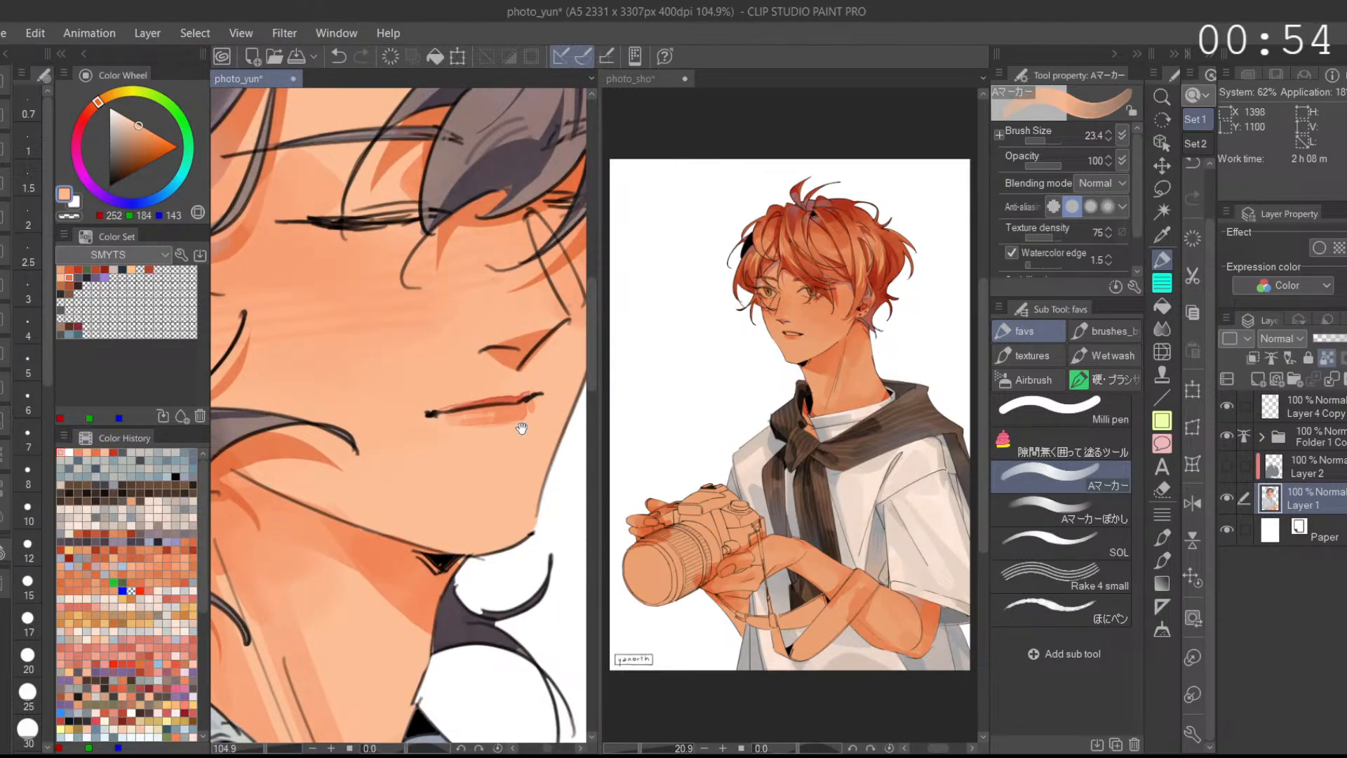
left_click(1198, 572)
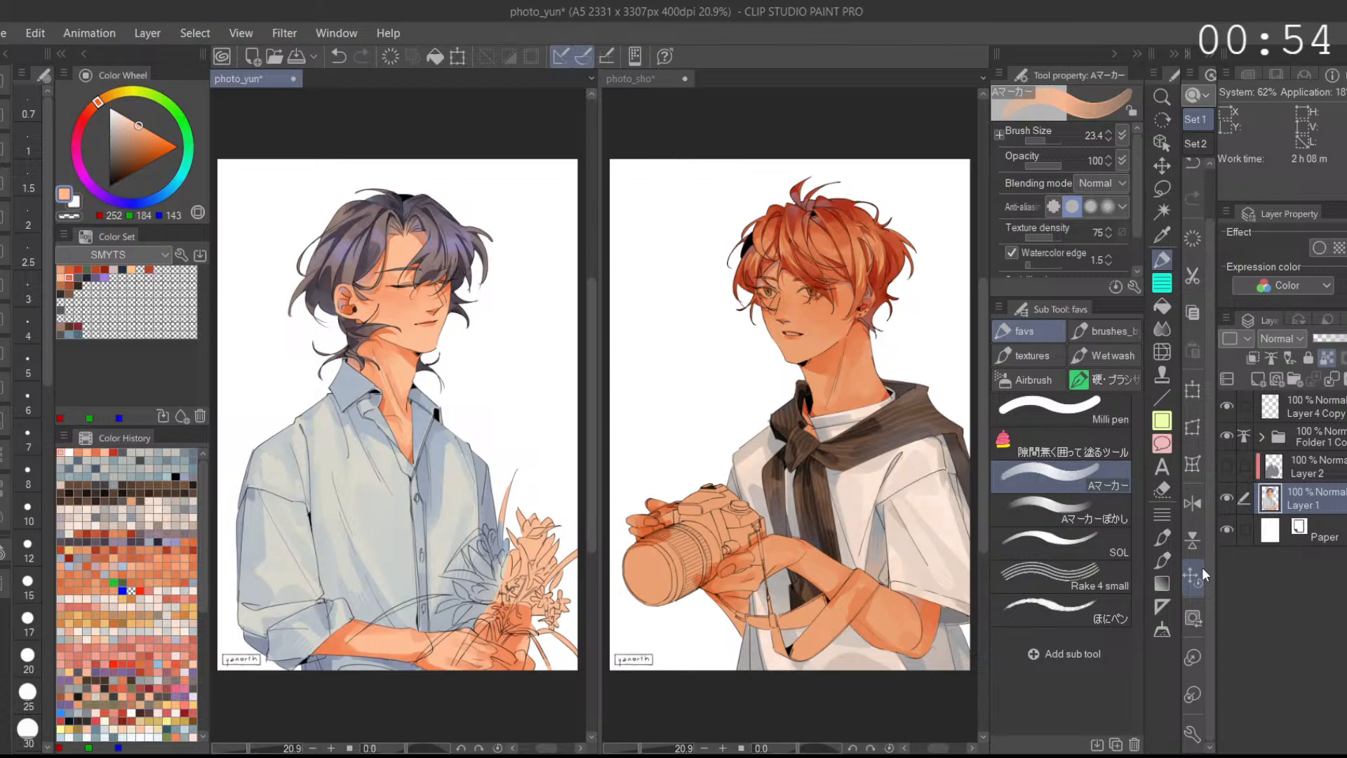
Step: Add a soft highlight to the lower lip with the sampled skin tone RGB 252, 190, 150
left_click_drag(442, 352, 451, 420)
mouse_move(404, 341)
left_mouse_down()
mouse_move(429, 342)
mouse_move(369, 316)
mouse_move(433, 305)
mouse_move(351, 332)
mouse_move(400, 314)
mouse_move(377, 311)
left_mouse_up()
left_click(421, 303, "alt")
left_click(372, 321, "alt")
key("ctrl+z")
left_click(409, 303, "alt")
left_click(419, 331, "alt")
scroll(363, 309, "up", 4)
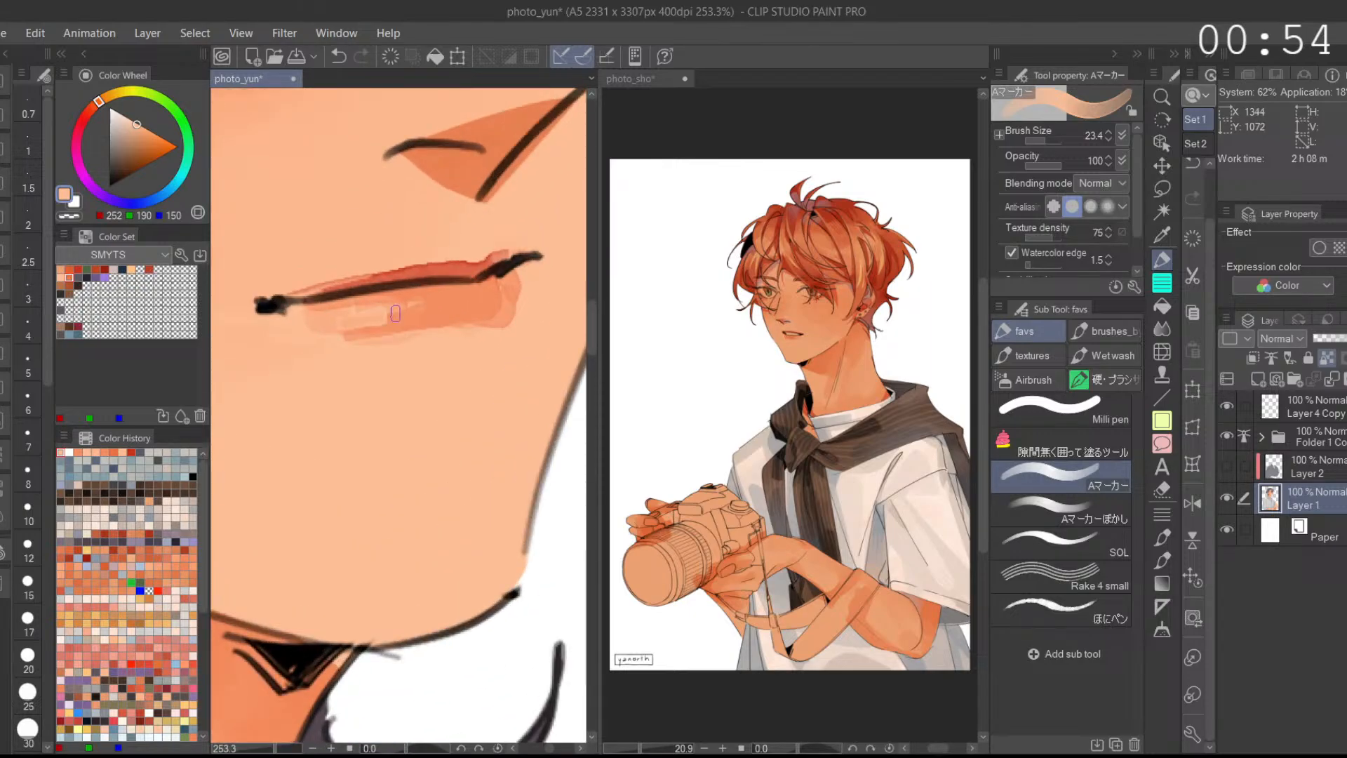
scroll(455, 323, "down", 5)
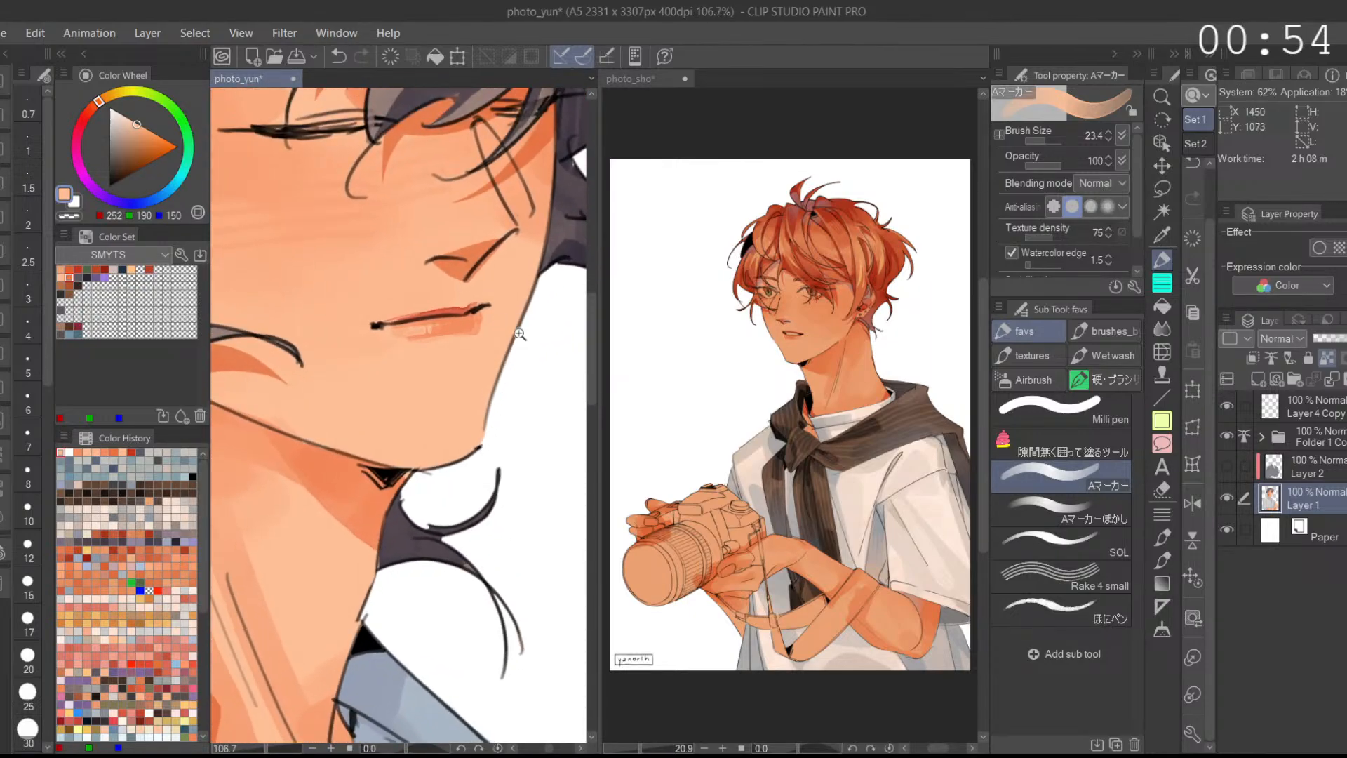
scroll(516, 333, "down", 2)
scroll(508, 333, "up", 6)
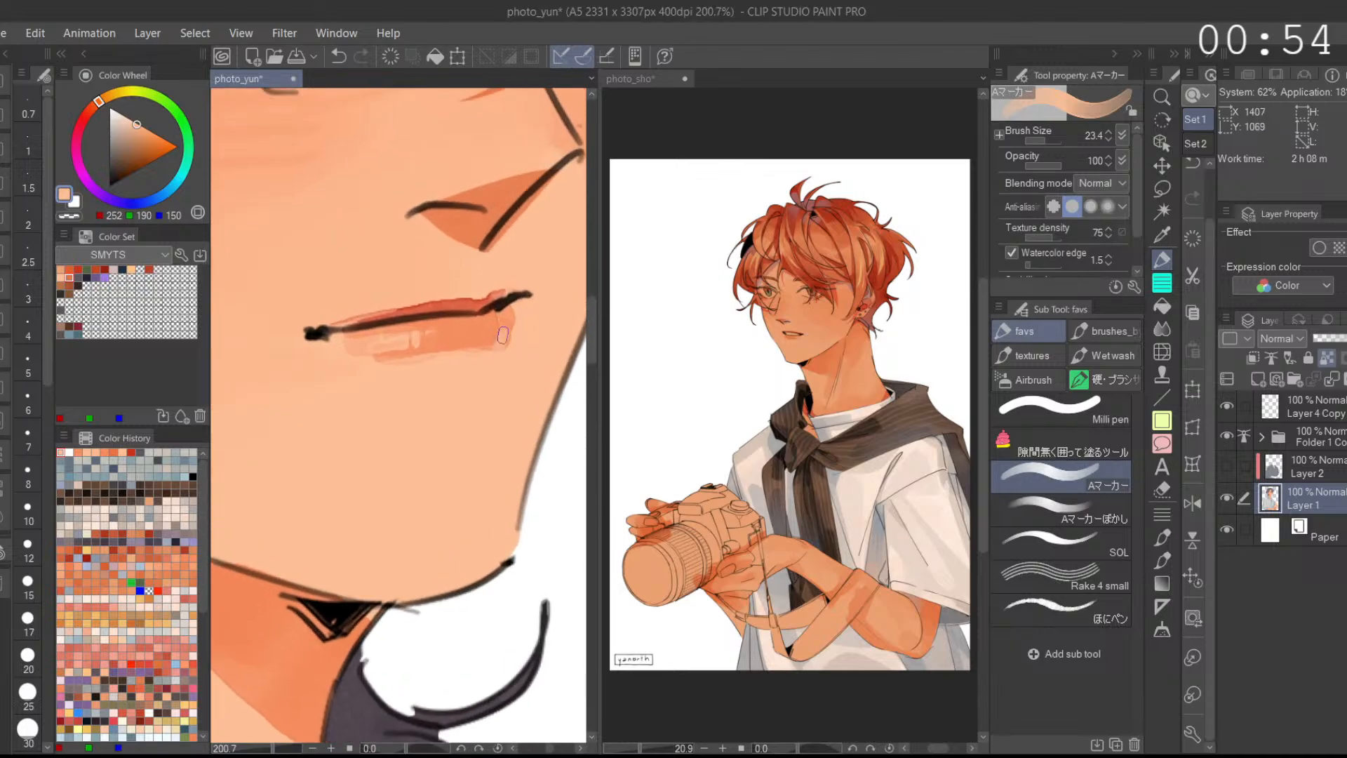
scroll(541, 339, "down", 4)
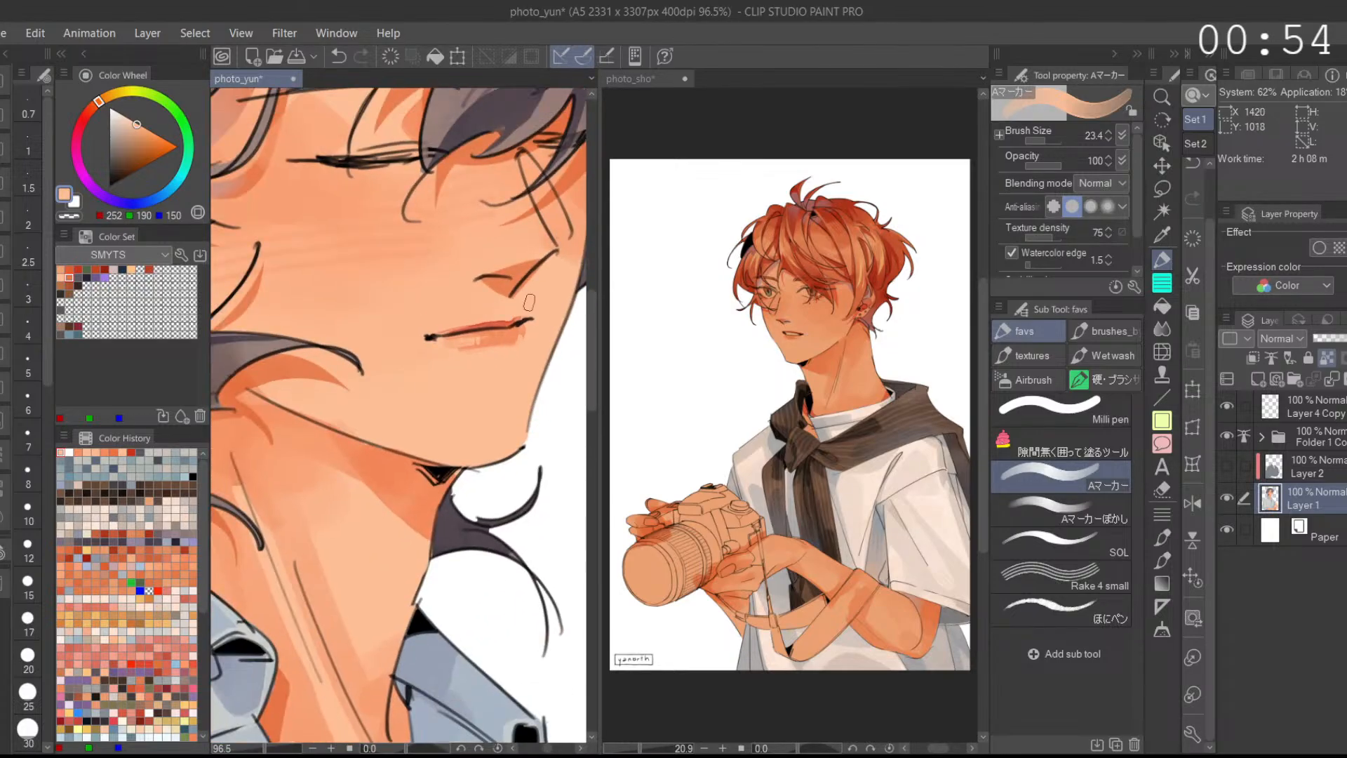
key("ctrl+0")
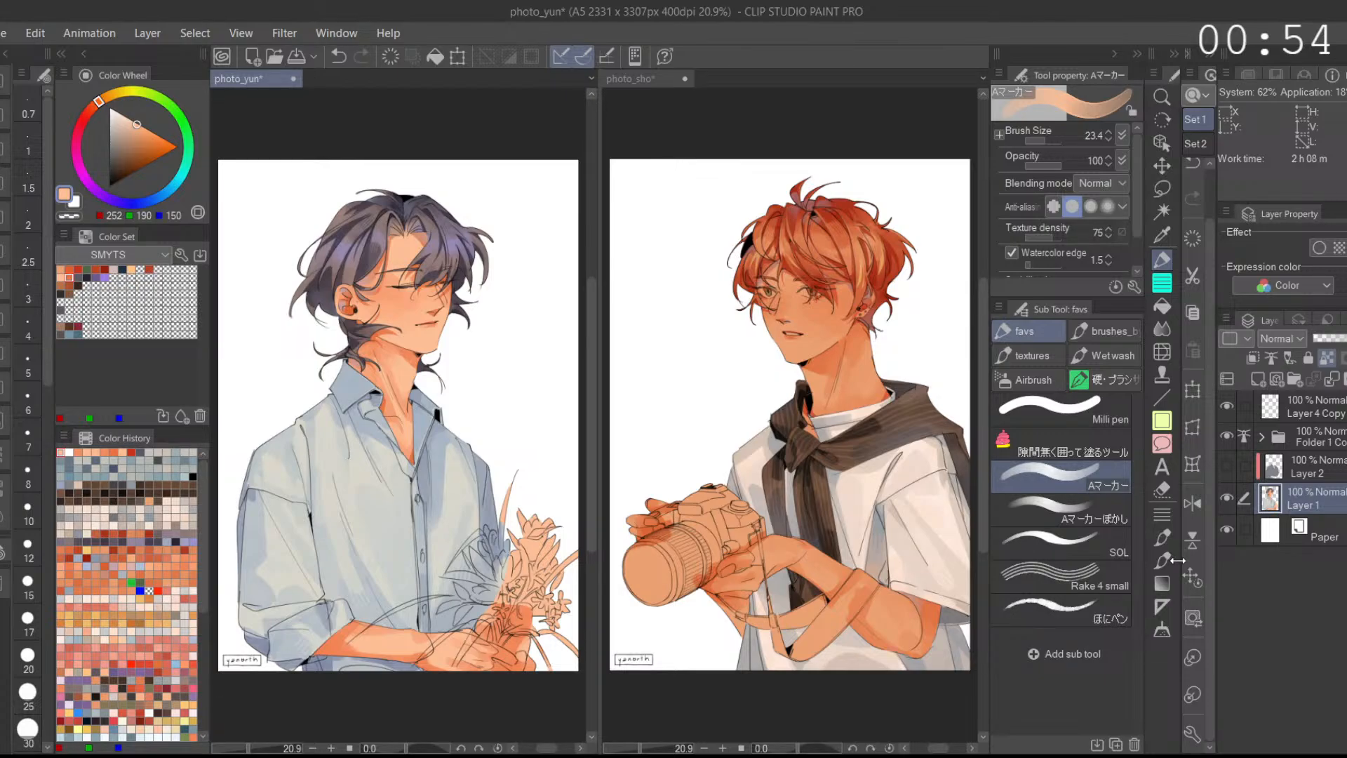
Step: Switch to the photo_sho illustration and move the camera layer directly above Layer 3
left_click(668, 640)
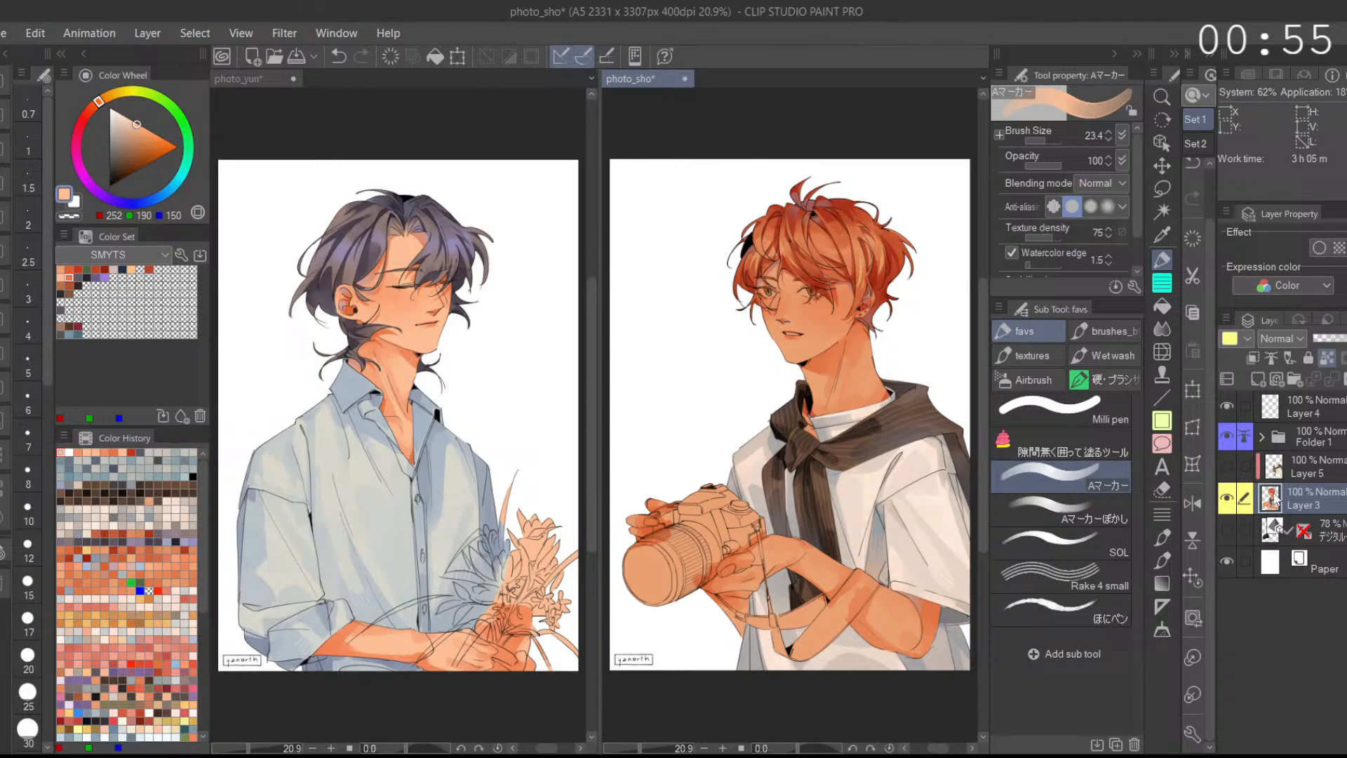
left_click_drag(1285, 519, 1285, 489)
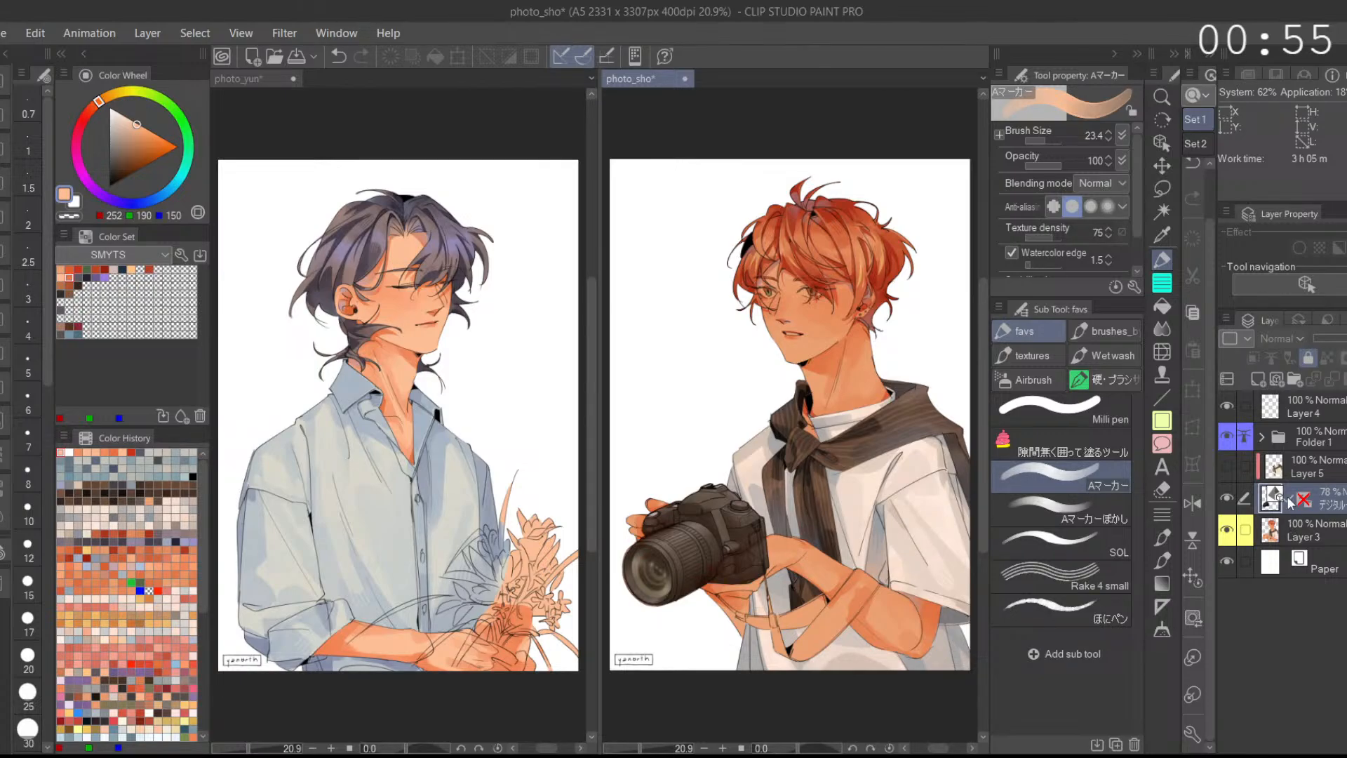
Step: Add an unclipped layer above the camera layer and merge the two layers
left_click(1273, 373)
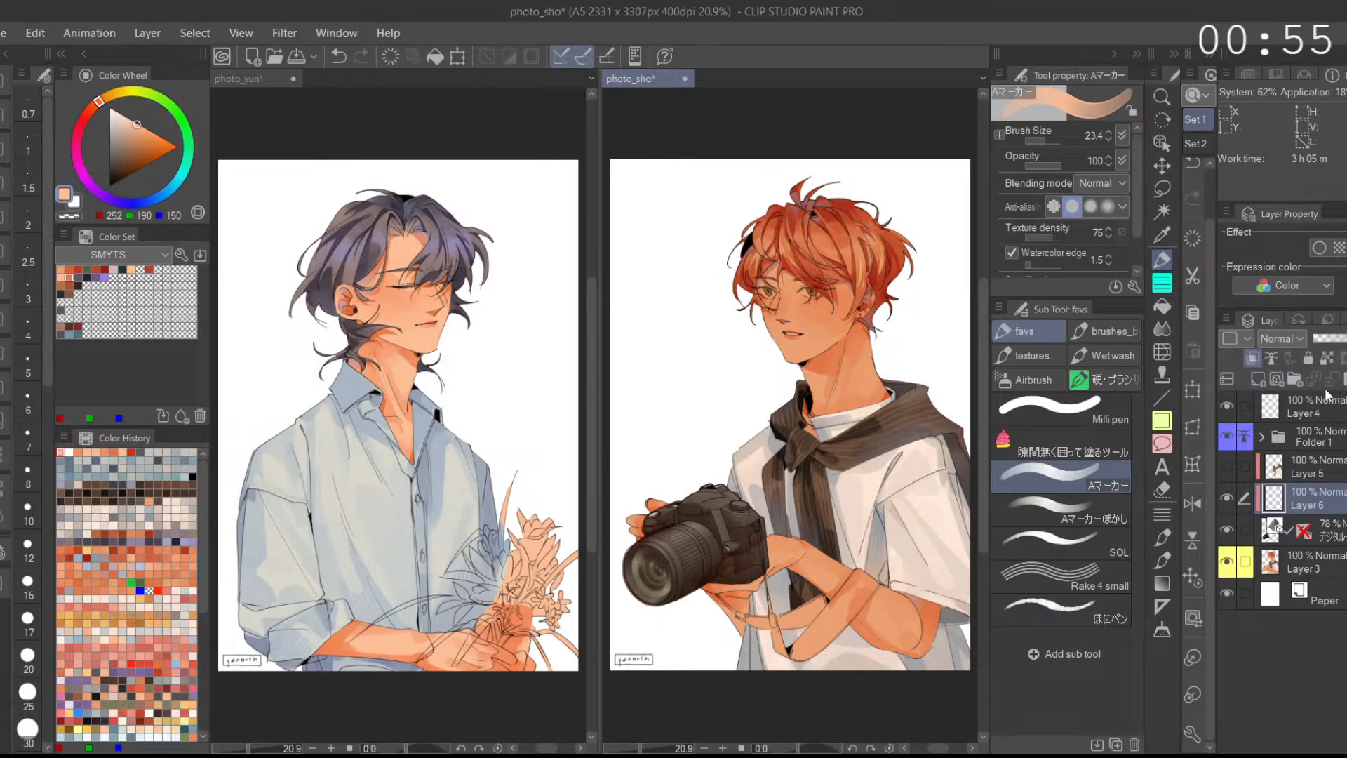
left_click(1252, 359)
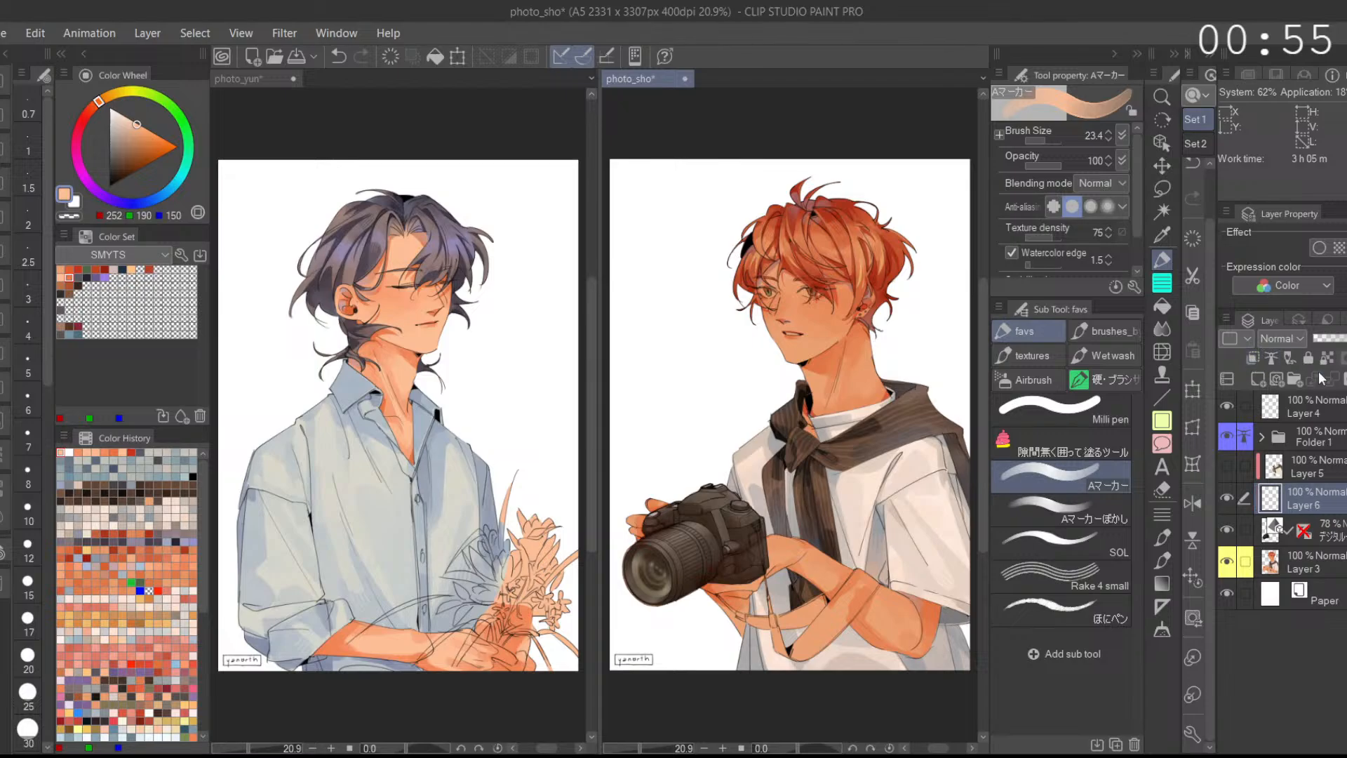
left_click(1295, 534, "shift")
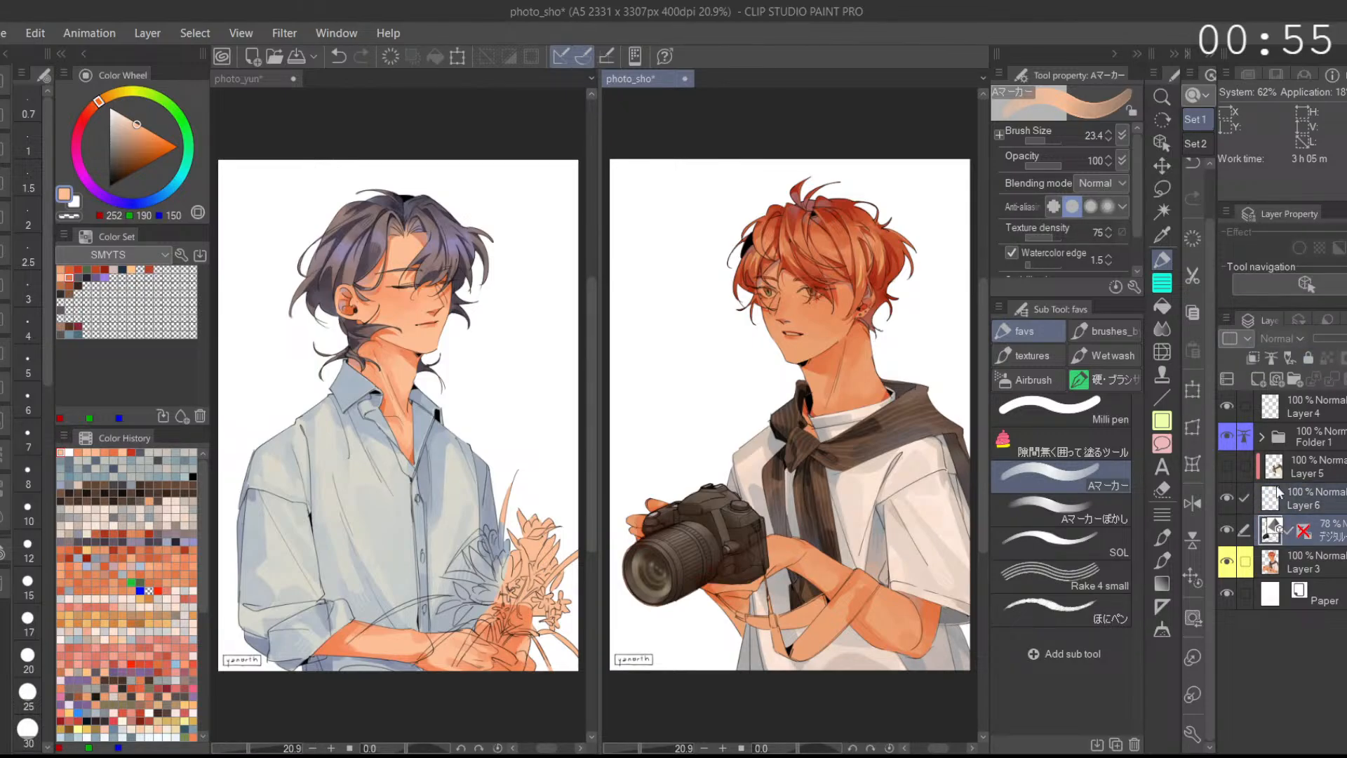
left_click(1266, 502)
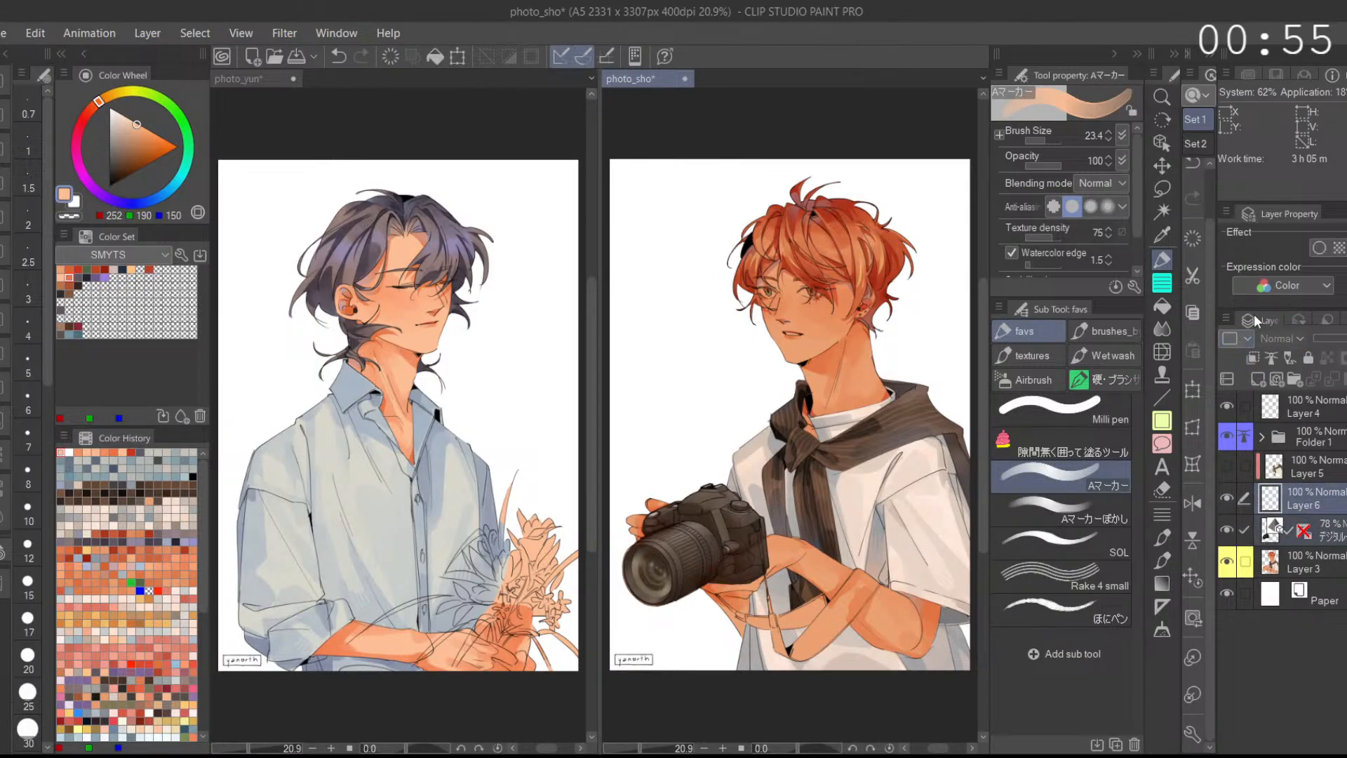
left_click(1192, 462)
left_click(1226, 499)
left_click(1226, 499)
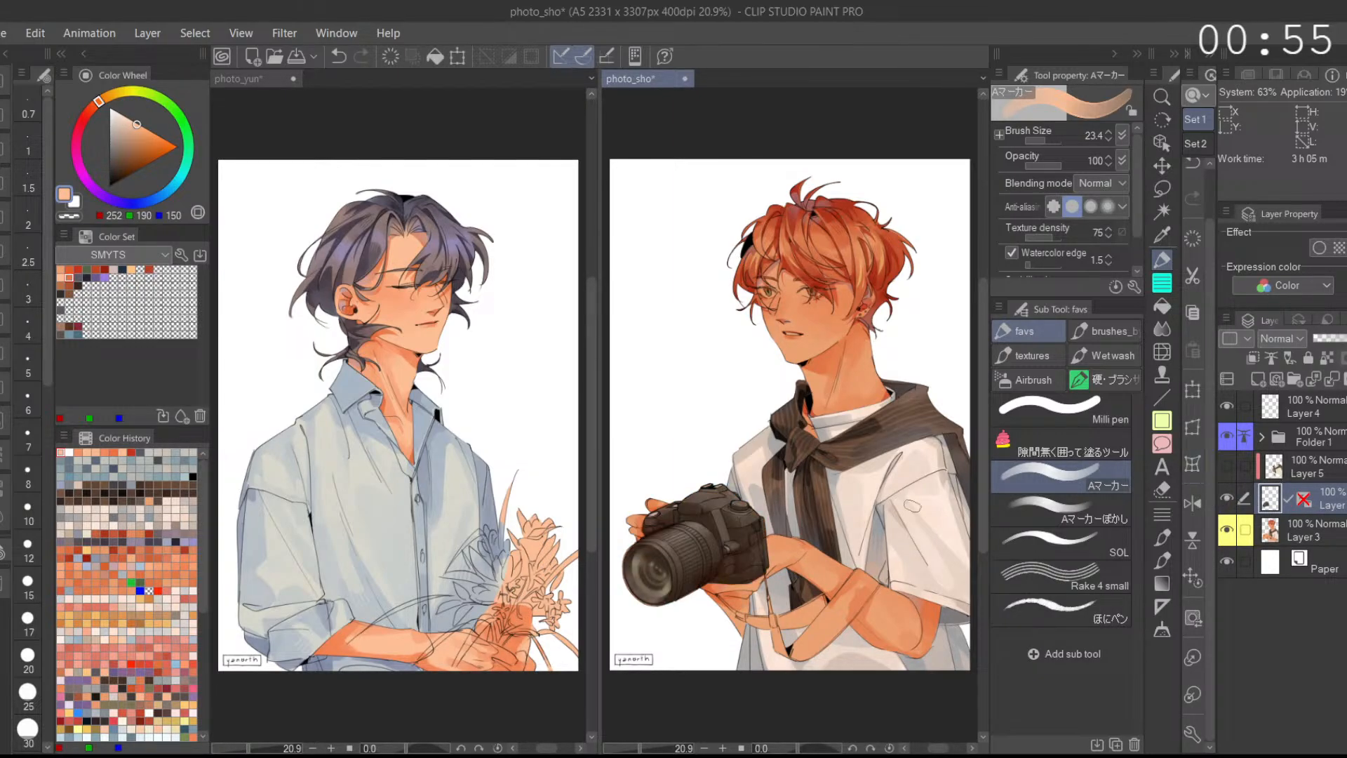
Step: Erase the camera where it covers the fingers and palm of the hand supporting the lens
left_click_drag(757, 545, 760, 468)
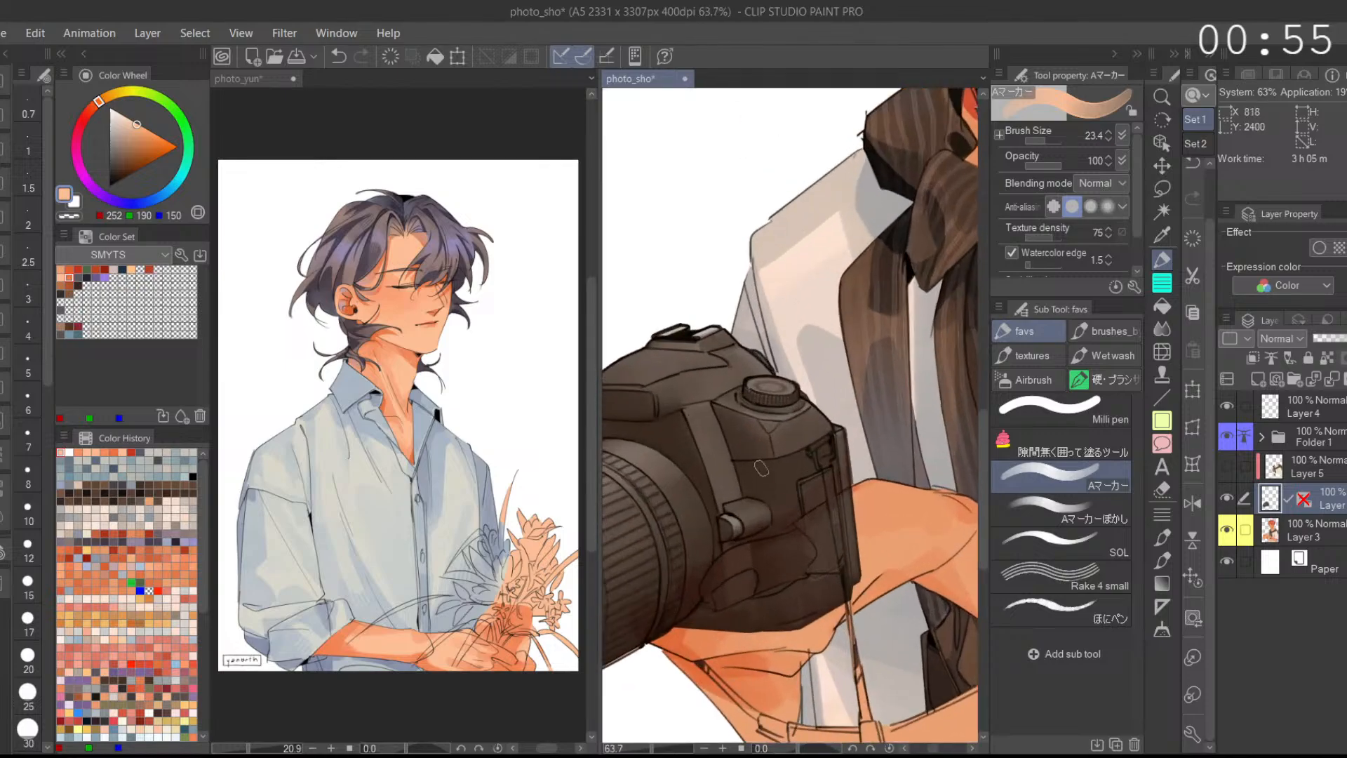
mouse_move(676, 644)
left_mouse_down()
mouse_move(715, 615)
mouse_move(703, 622)
mouse_move(732, 566)
mouse_move(868, 499)
mouse_move(812, 552)
mouse_move(781, 612)
mouse_move(796, 641)
mouse_move(771, 629)
mouse_move(759, 581)
mouse_move(739, 583)
mouse_move(764, 600)
left_mouse_up()
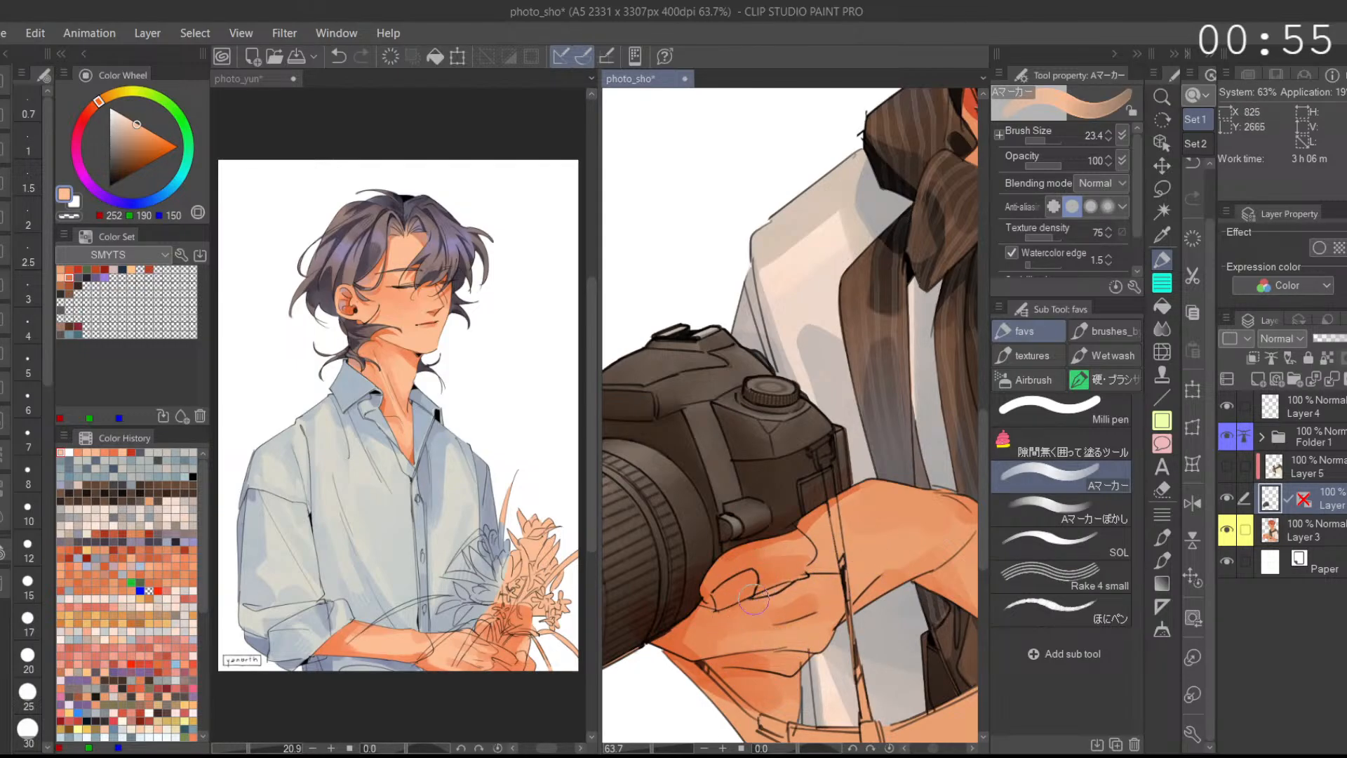
scroll(879, 616, "down", 5)
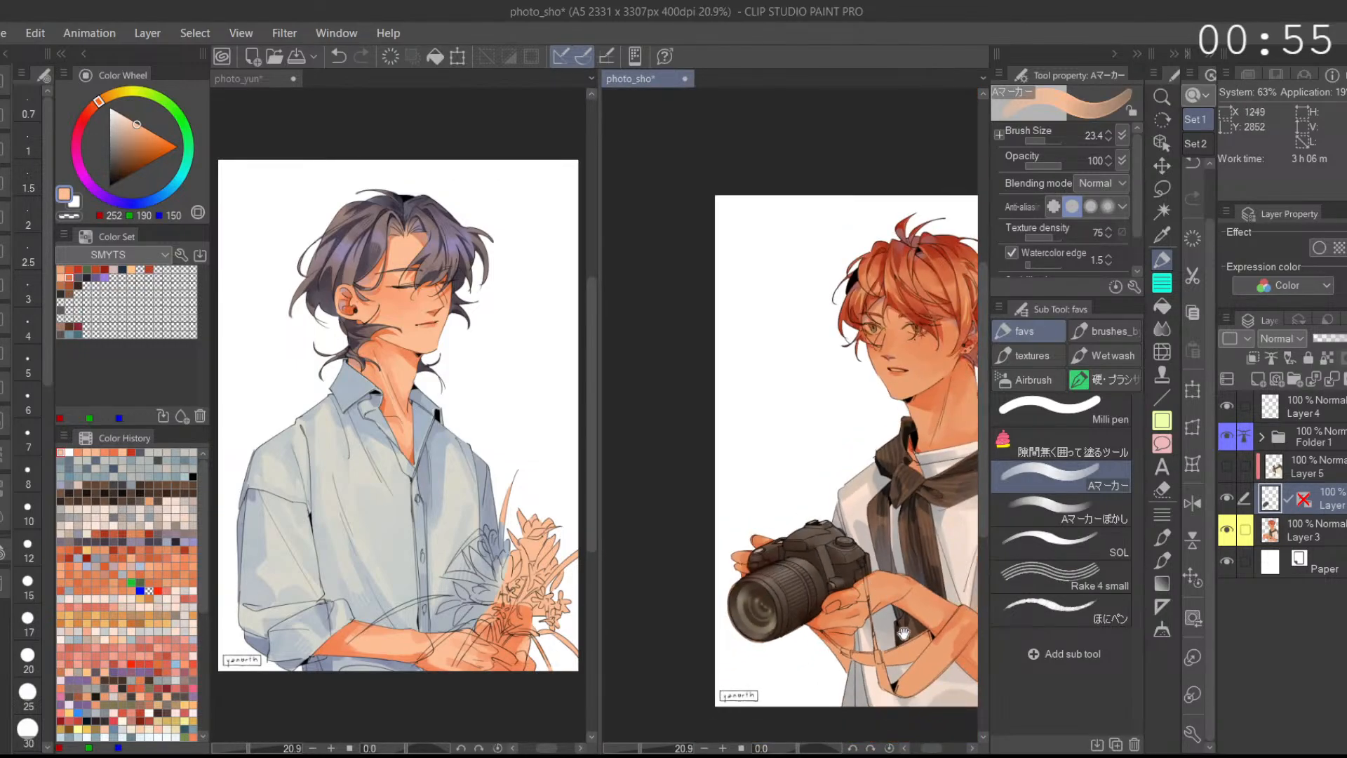
left_click_drag(907, 636, 836, 576)
Step: Flip the canvas view, erase the camera from the far hand's fingers around the grip, and unflip the view
left_click(1192, 503)
scroll(845, 480, "up", 8)
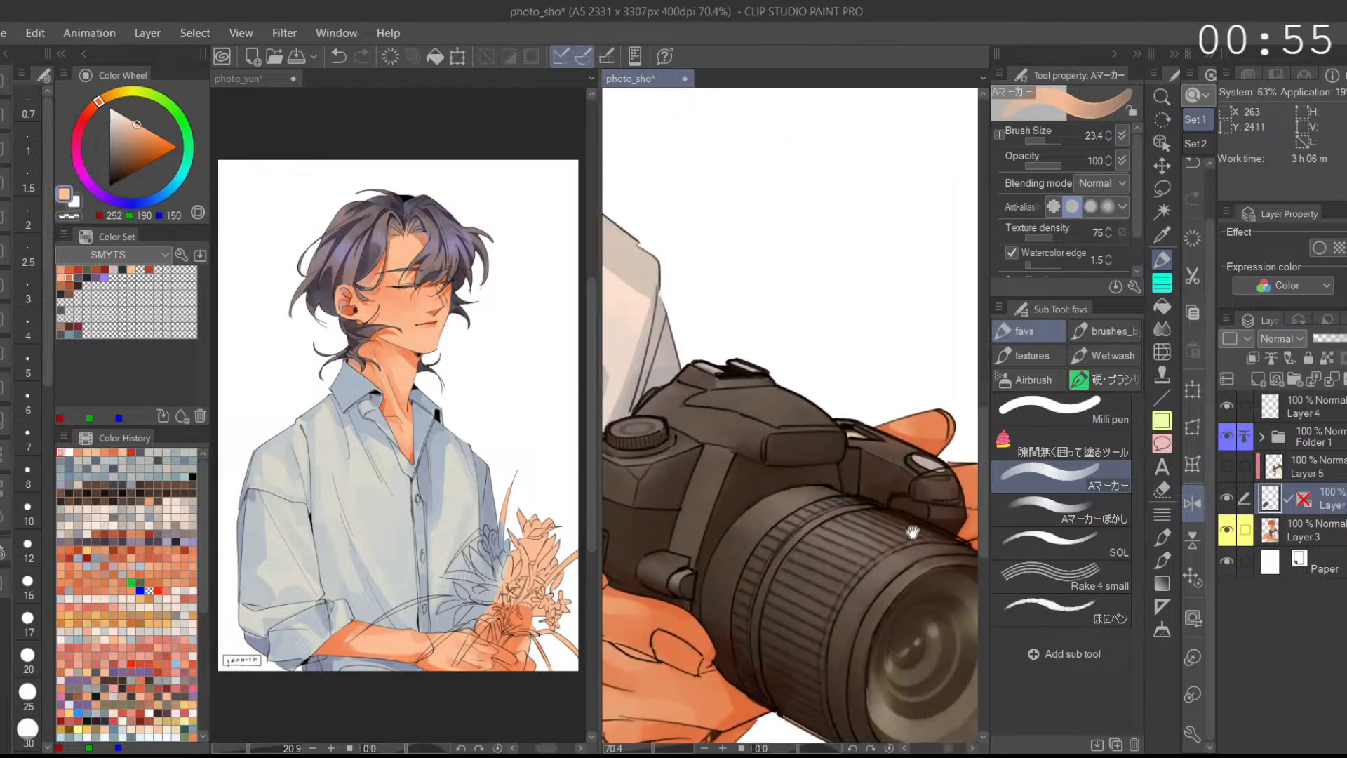
mouse_move(743, 499)
left_mouse_down()
mouse_move(814, 505)
mouse_move(869, 547)
mouse_move(813, 484)
mouse_move(831, 452)
mouse_move(778, 459)
mouse_move(804, 449)
mouse_move(847, 483)
mouse_move(834, 528)
left_mouse_up()
key("ctrl+z")
key("ctrl+z")
key("ctrl+z")
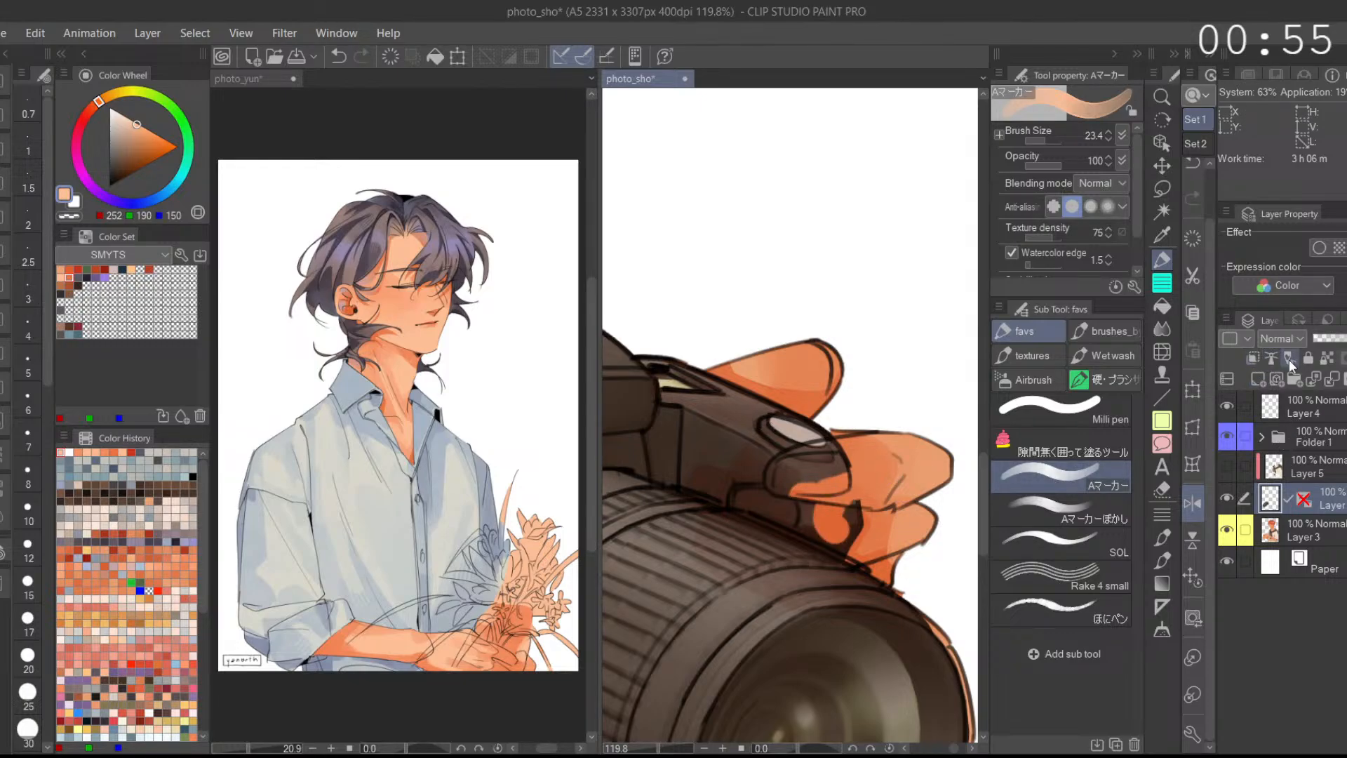
mouse_move(776, 487)
left_mouse_down()
mouse_move(833, 477)
mouse_move(769, 478)
mouse_move(838, 442)
mouse_move(866, 484)
mouse_move(768, 502)
mouse_move(855, 494)
left_mouse_up()
key("ctrl+z")
left_click(1192, 505)
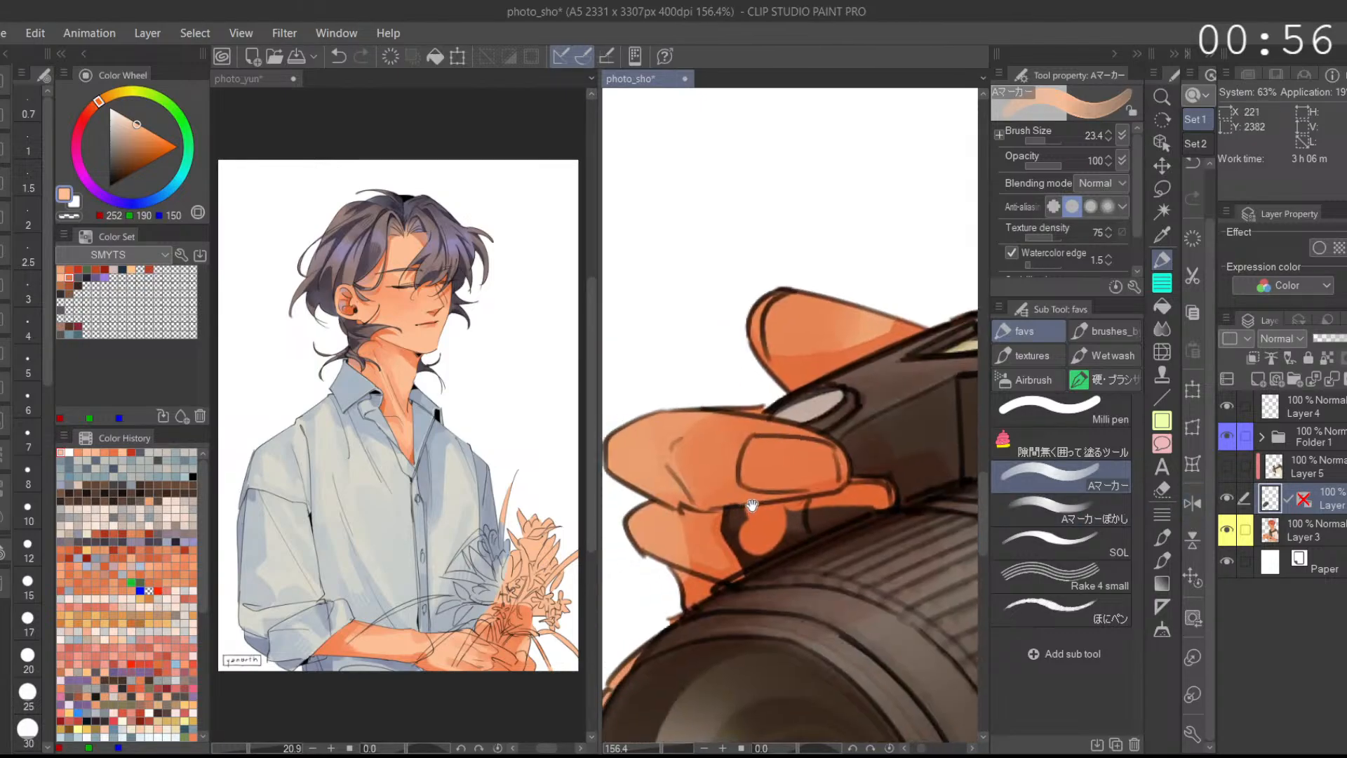
Step: Try further erasing strokes where the far hand's fingers meet the camera lens
left_click_drag(709, 585, 901, 496)
key("ctrl+z")
mouse_move(717, 589)
left_mouse_down()
mouse_move(871, 511)
mouse_move(765, 549)
mouse_move(787, 531)
mouse_move(893, 497)
left_mouse_up()
key("ctrl+z")
key("ctrl+z")
Step: Clean up the camera's edge along the supporting hand's thumb and wrist, and check it against the whole figure
scroll(893, 498, "down", 6)
left_click_drag(968, 593, 830, 522)
scroll(829, 522, "up", 4)
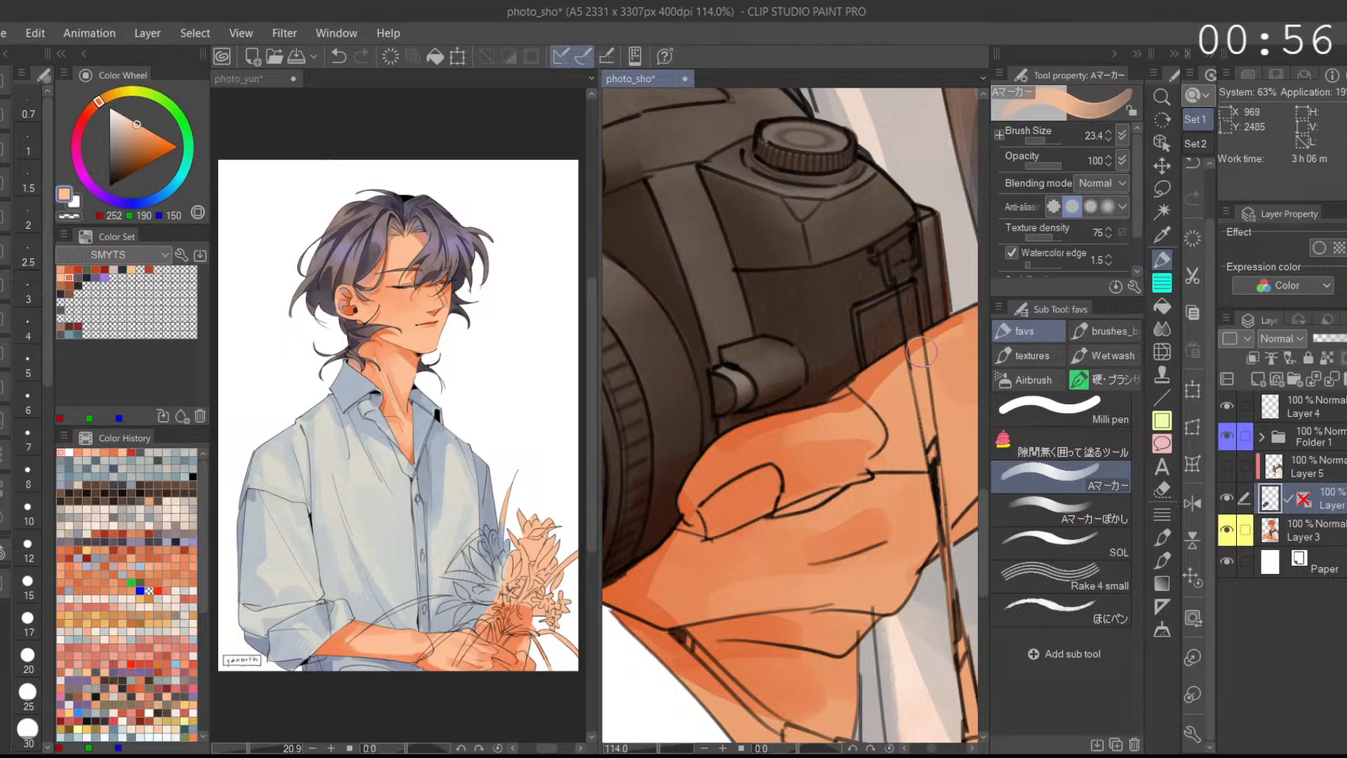
left_click_drag(901, 383, 972, 330)
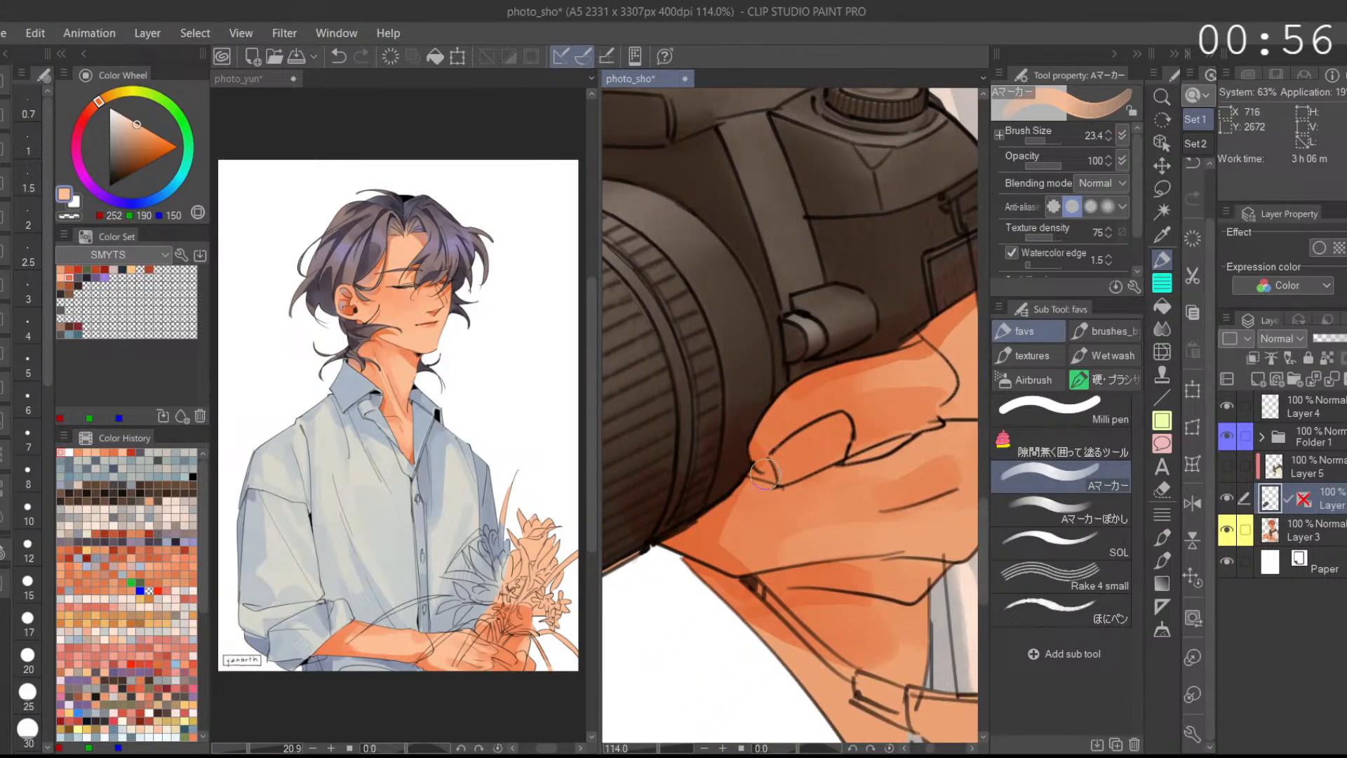
key("ctrl+0")
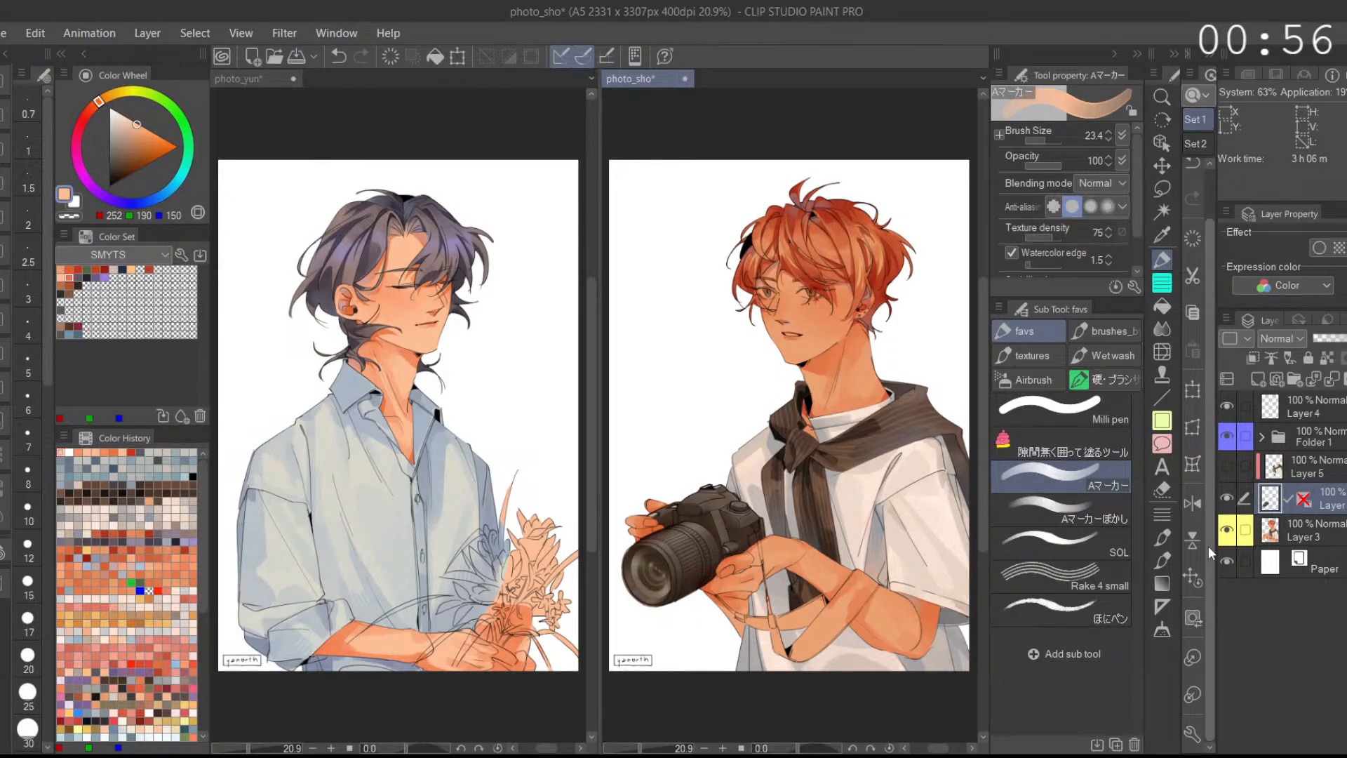
left_click_drag(691, 591, 747, 589)
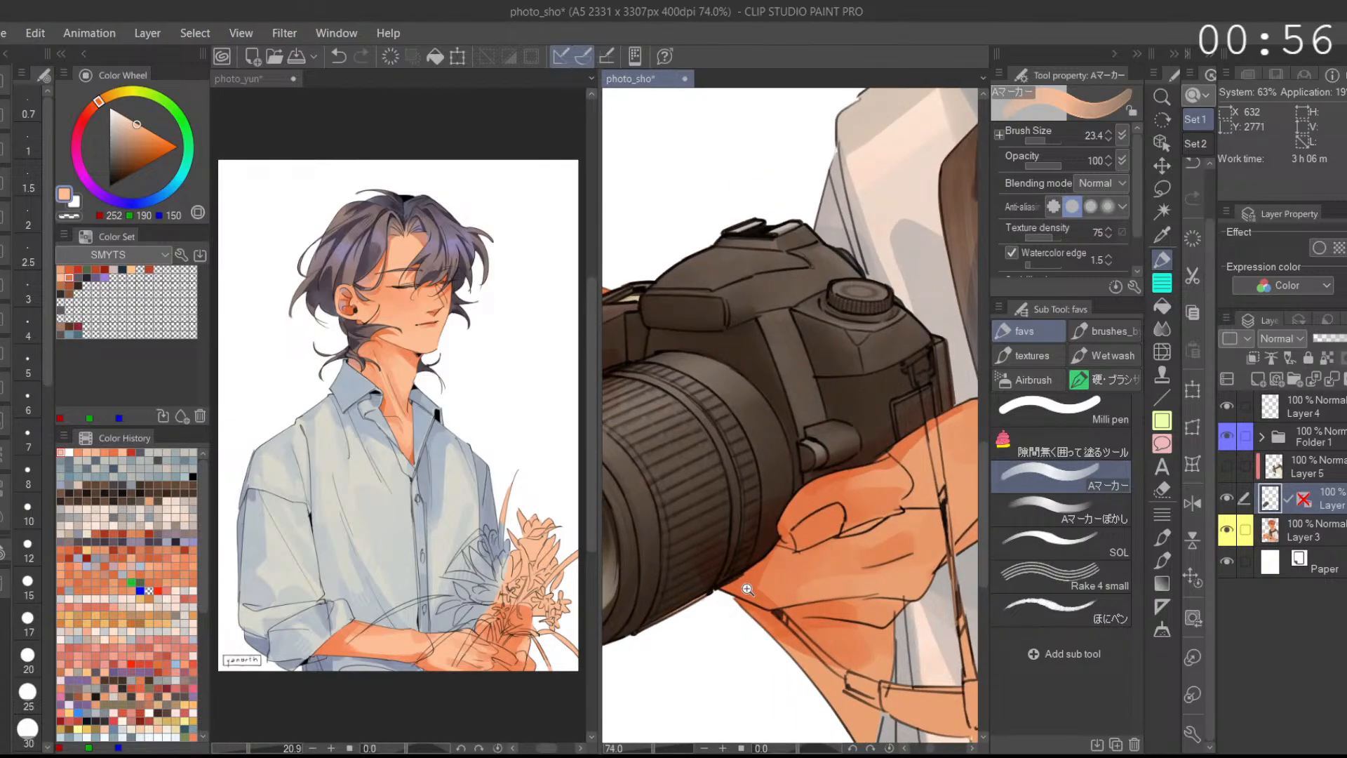
scroll(747, 589, "down", 5)
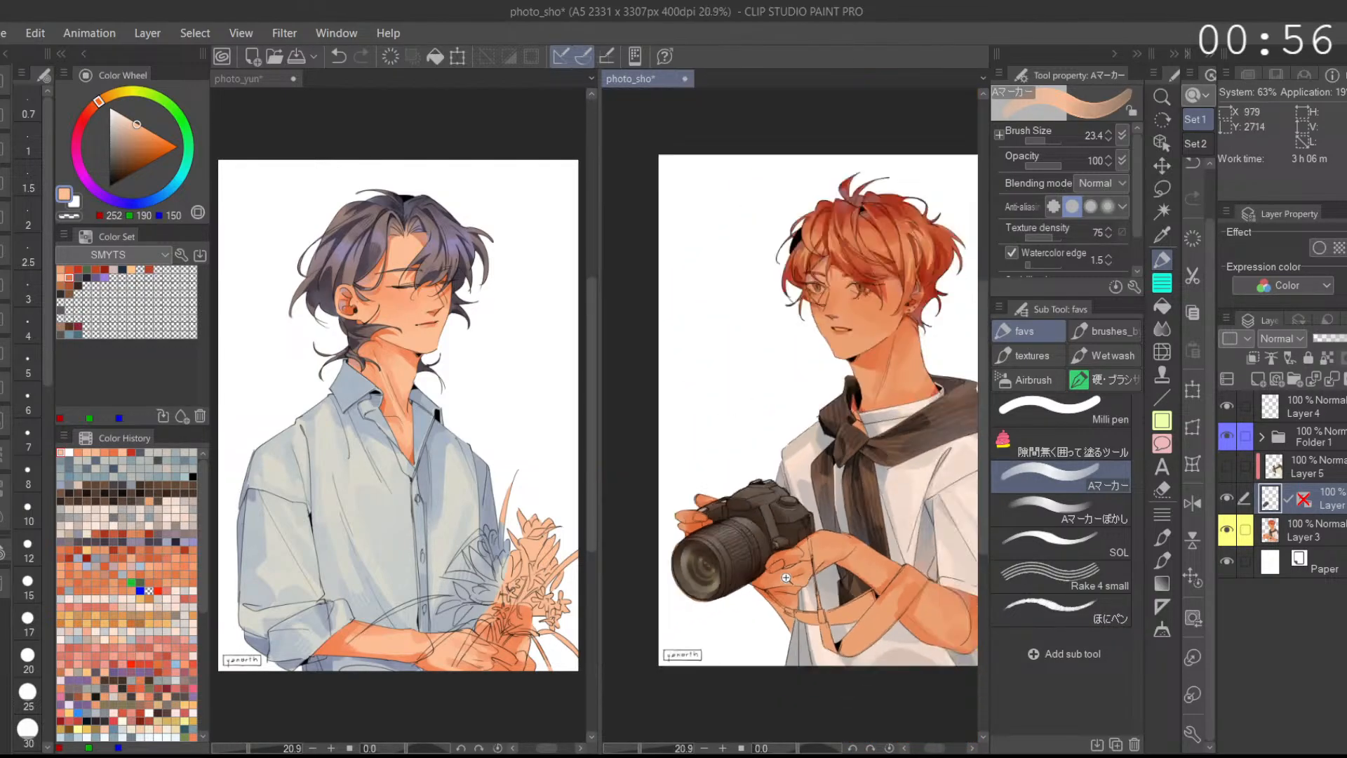
scroll(838, 573, "up", 1)
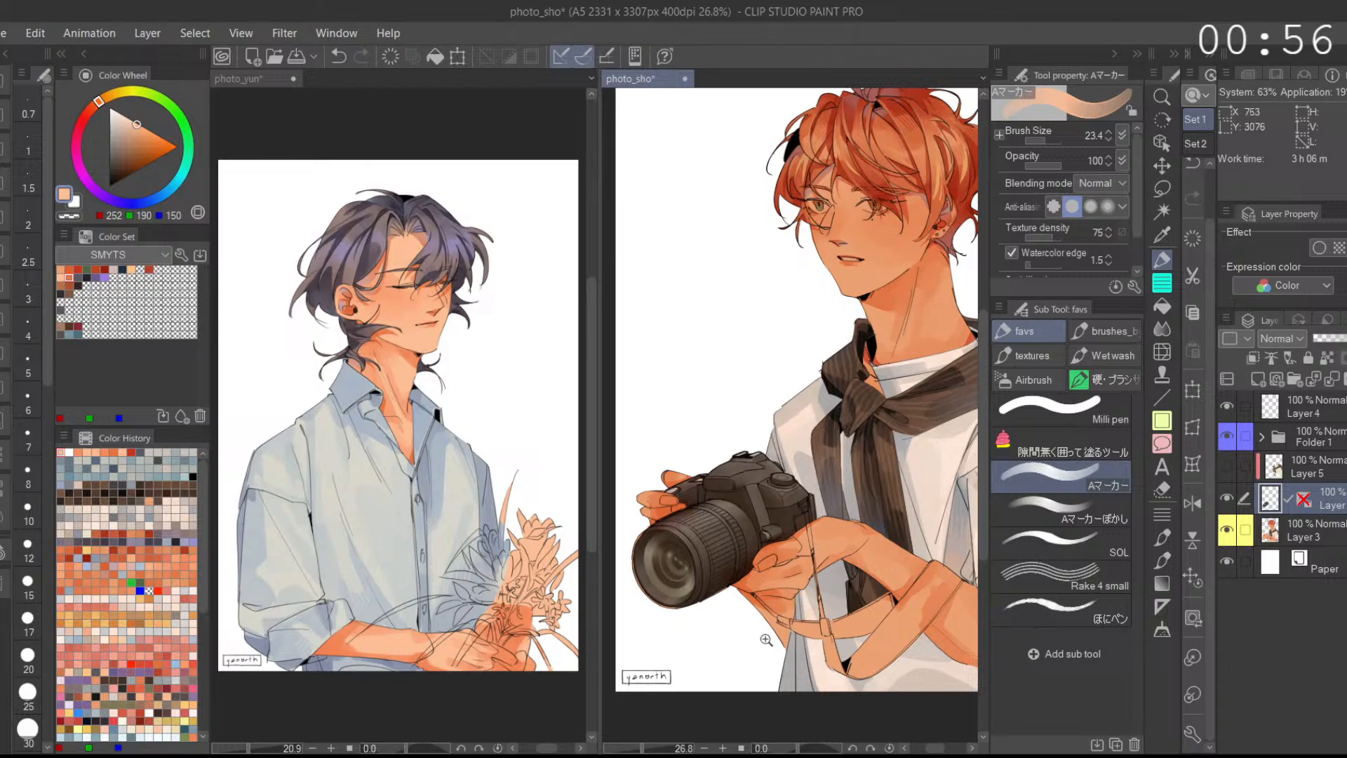
scroll(768, 638, "up", 1)
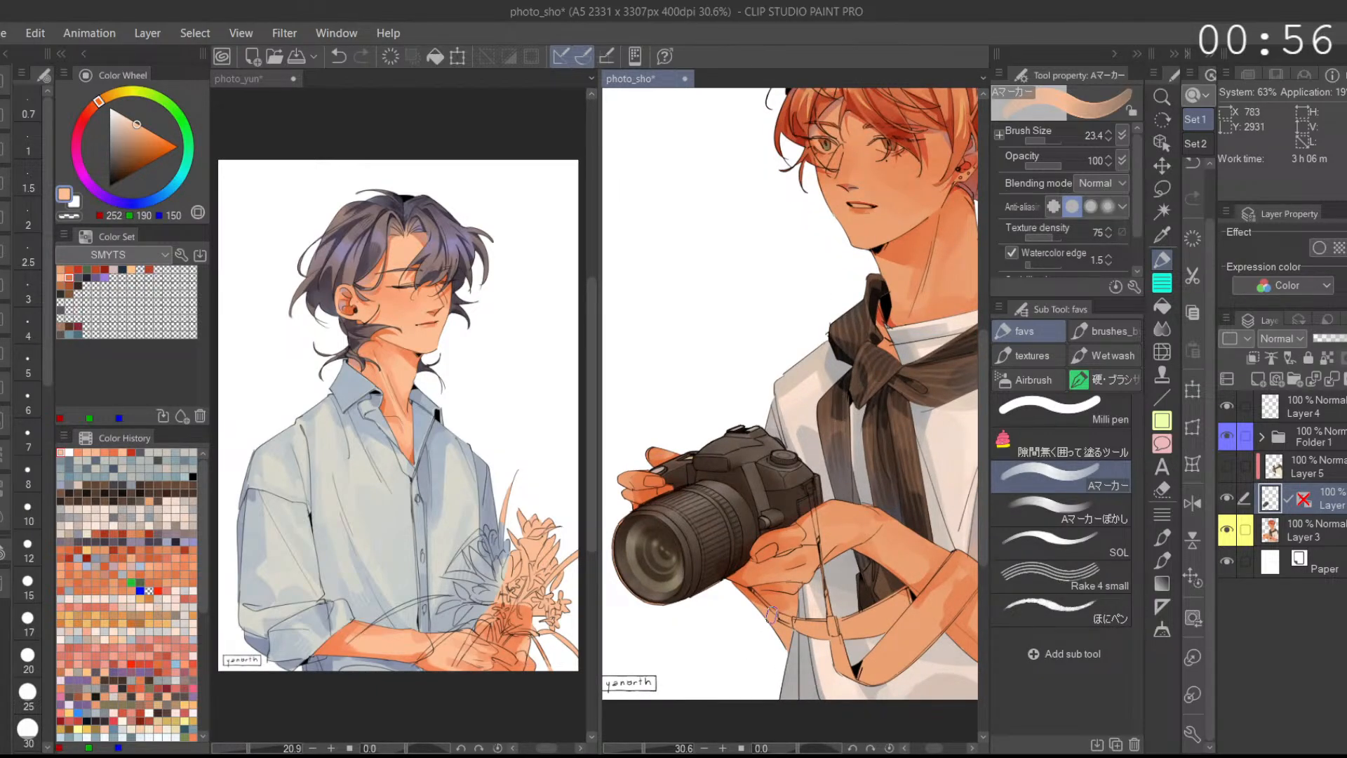
key("ctrl+0")
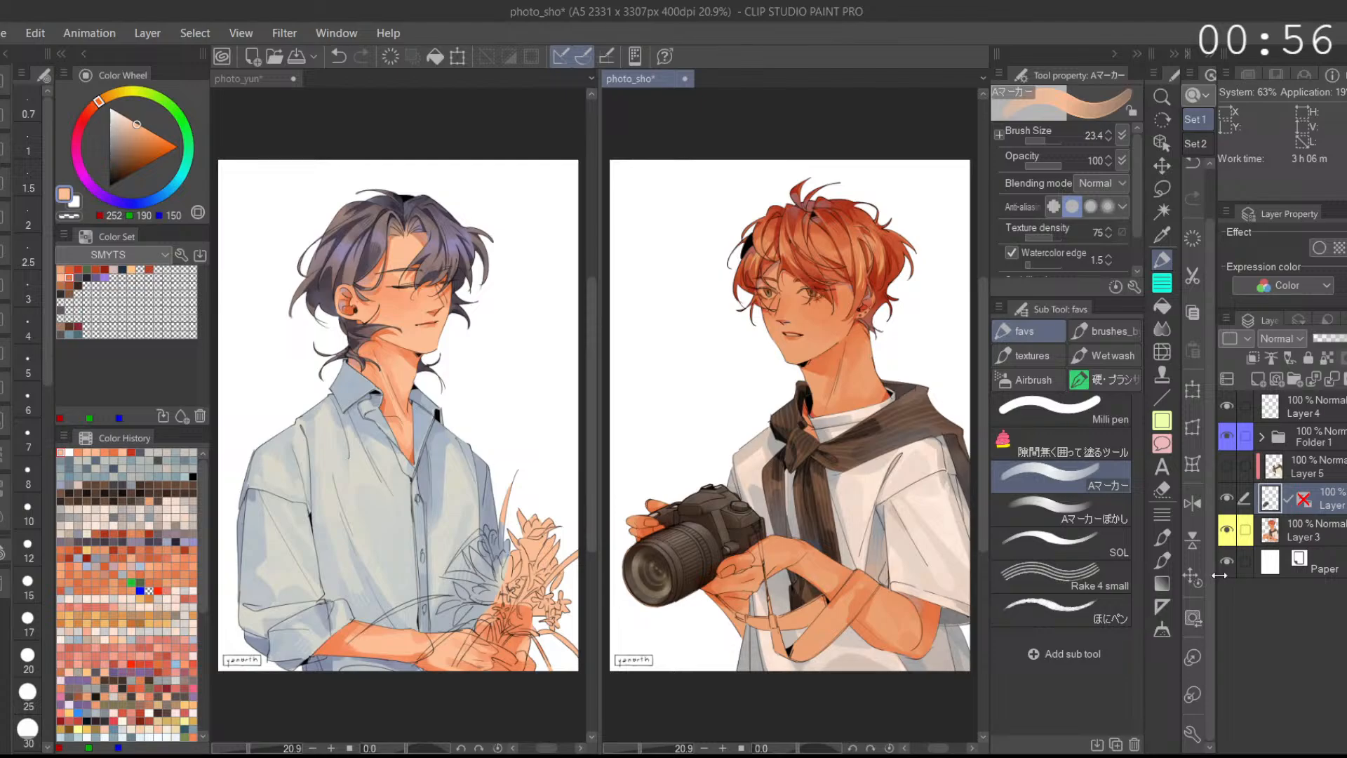
Step: Move the camera layer above Layer 5 and make Layer 5 visible
left_click(1226, 500)
mouse_move(1259, 505)
left_mouse_down()
mouse_move(1260, 539)
mouse_move(1283, 454)
left_mouse_up()
left_click(1226, 490)
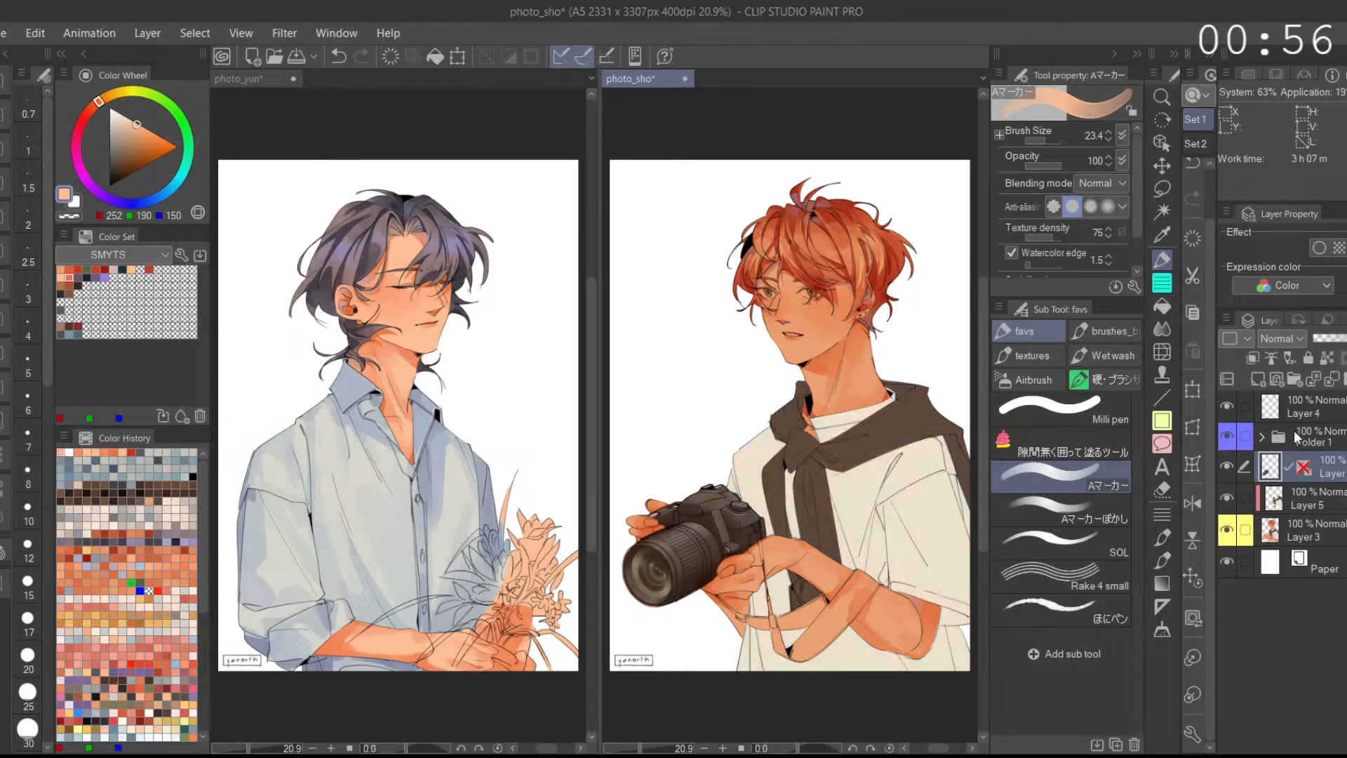
Step: Try merging the camera layer down into Layer 5
left_click(1331, 379)
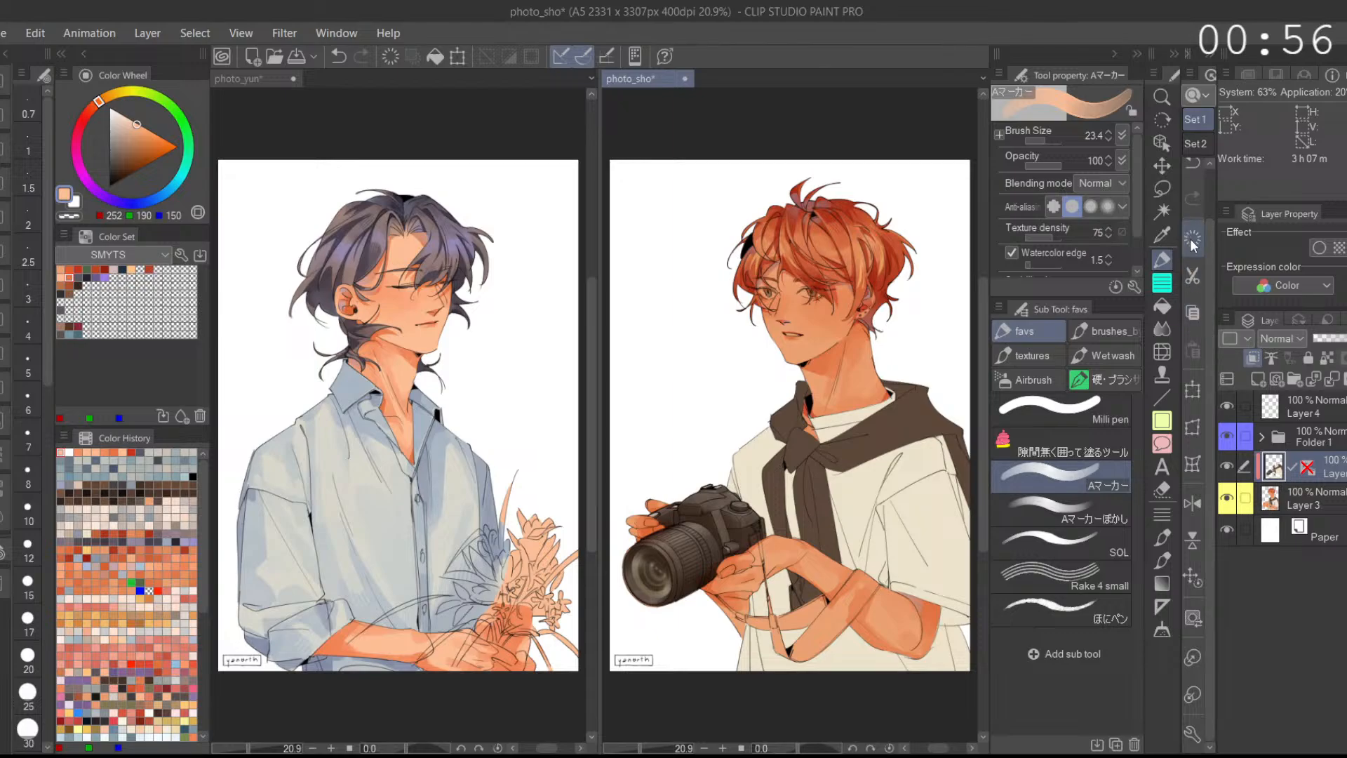
key("ctrl+z")
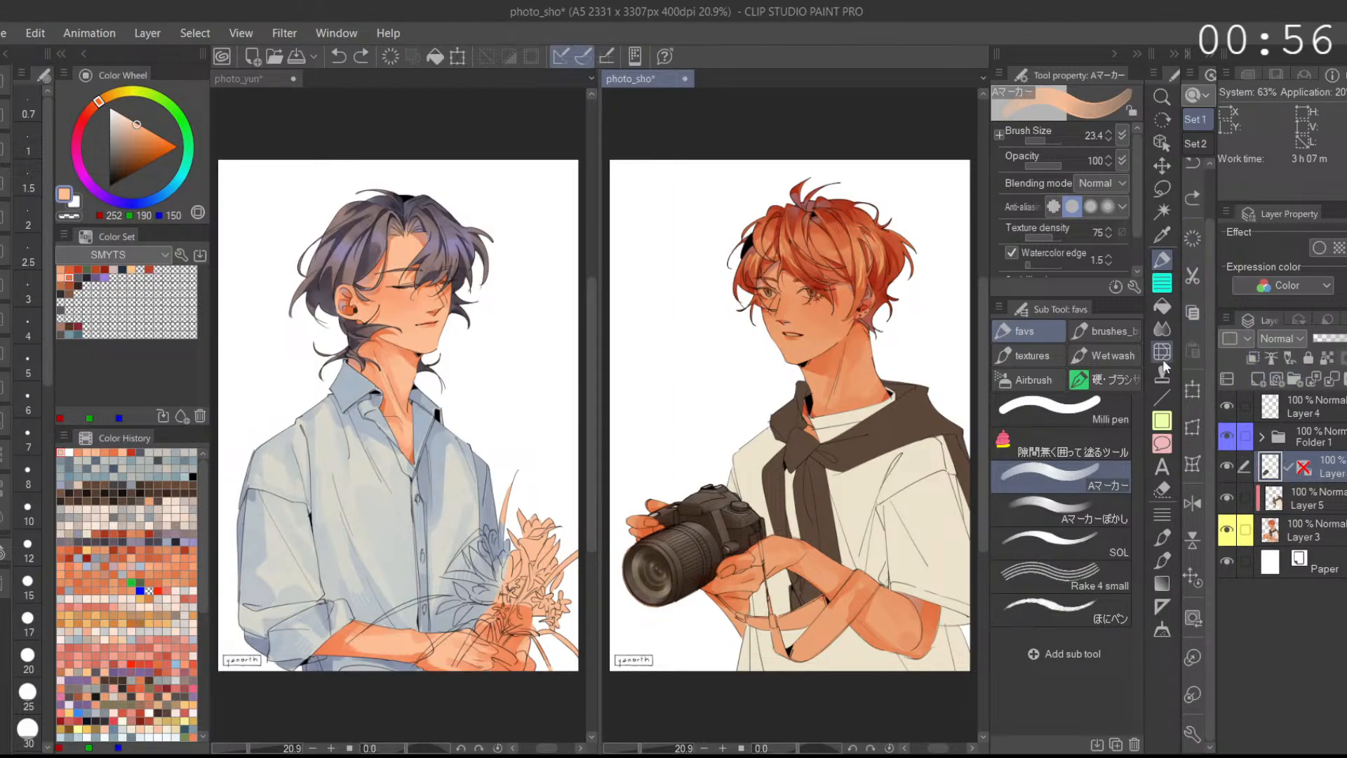
Step: Choose Auto select for referred layers and hide Folder 1 and Layer 3 to isolate the camera
left_click(1162, 214)
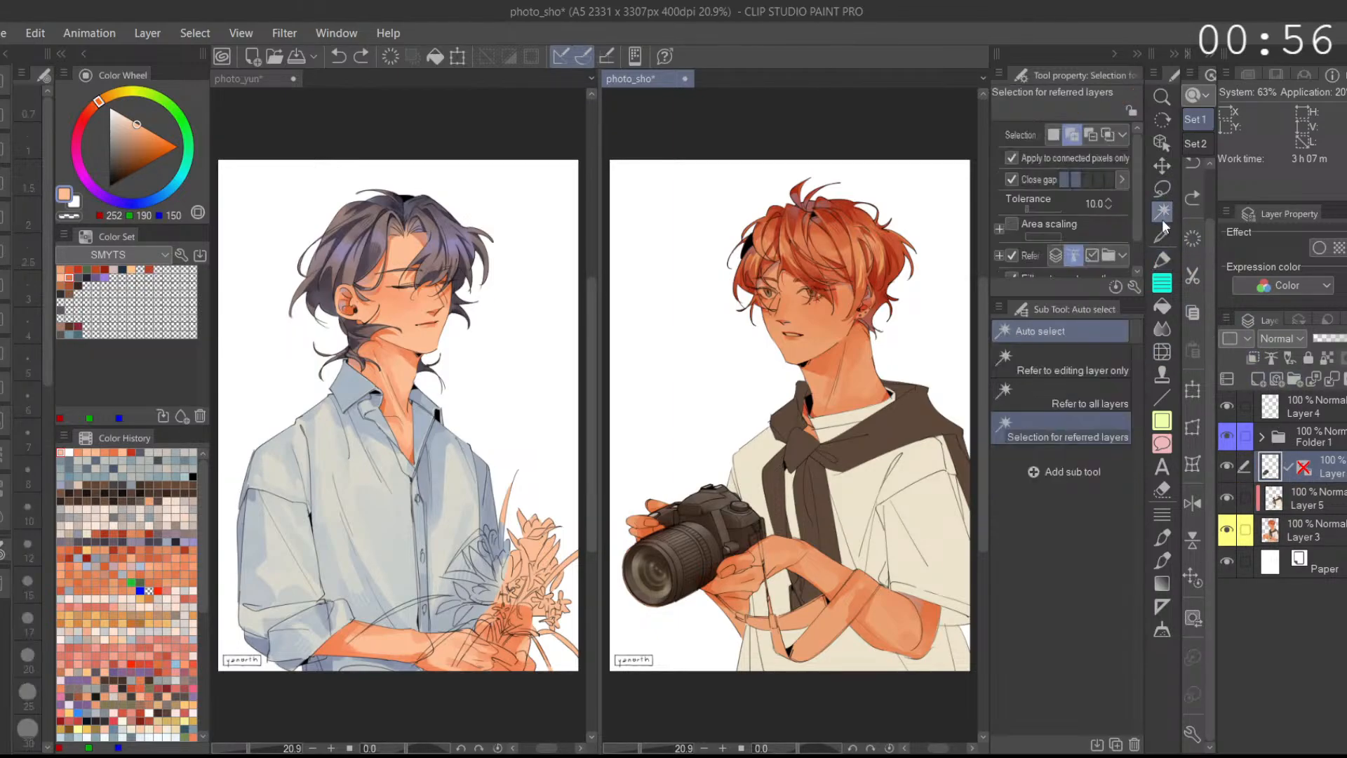
left_click(1228, 446)
left_click(1226, 531)
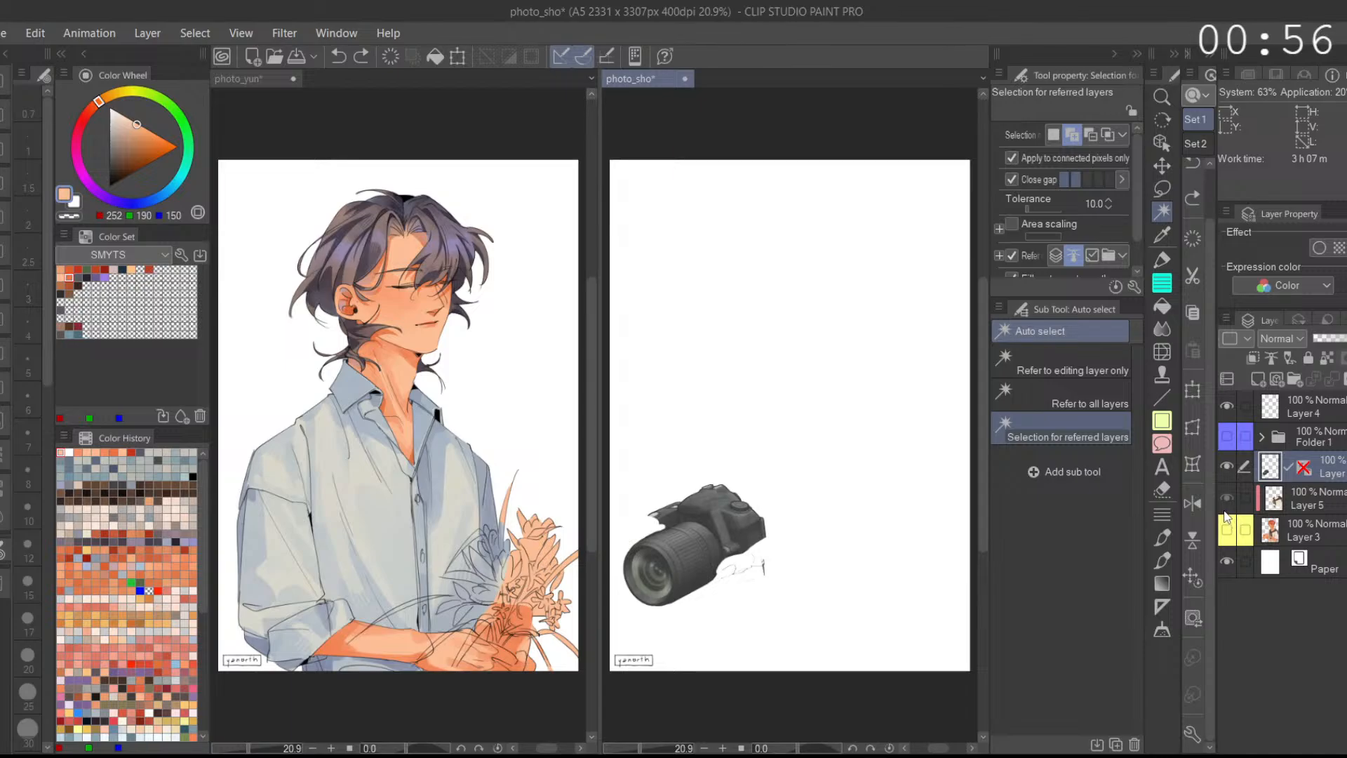
Step: Clear the stray marks beneath the isolated camera and select the entire canvas
scroll(744, 554, "up", 3)
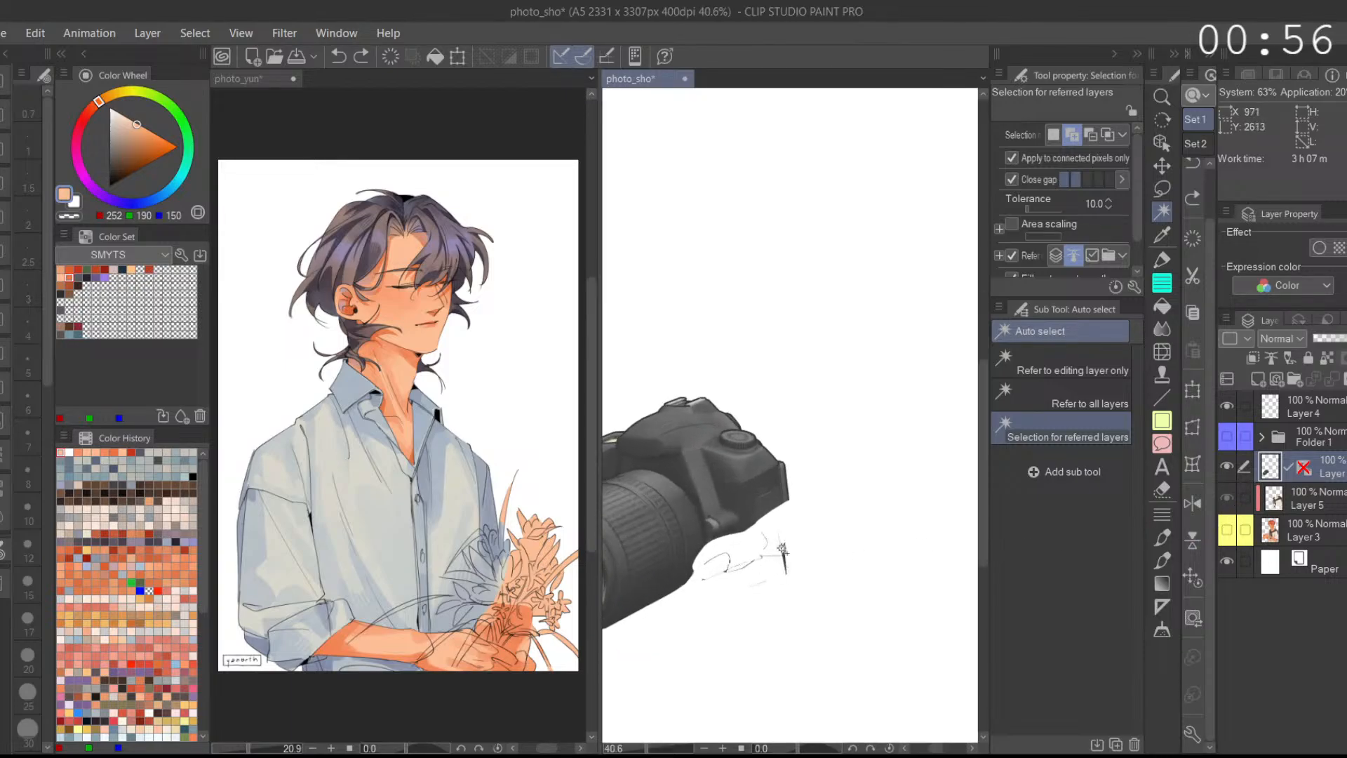
left_click_drag(789, 548, 716, 571)
scroll(811, 502, "down", 4)
key("ctrl+a")
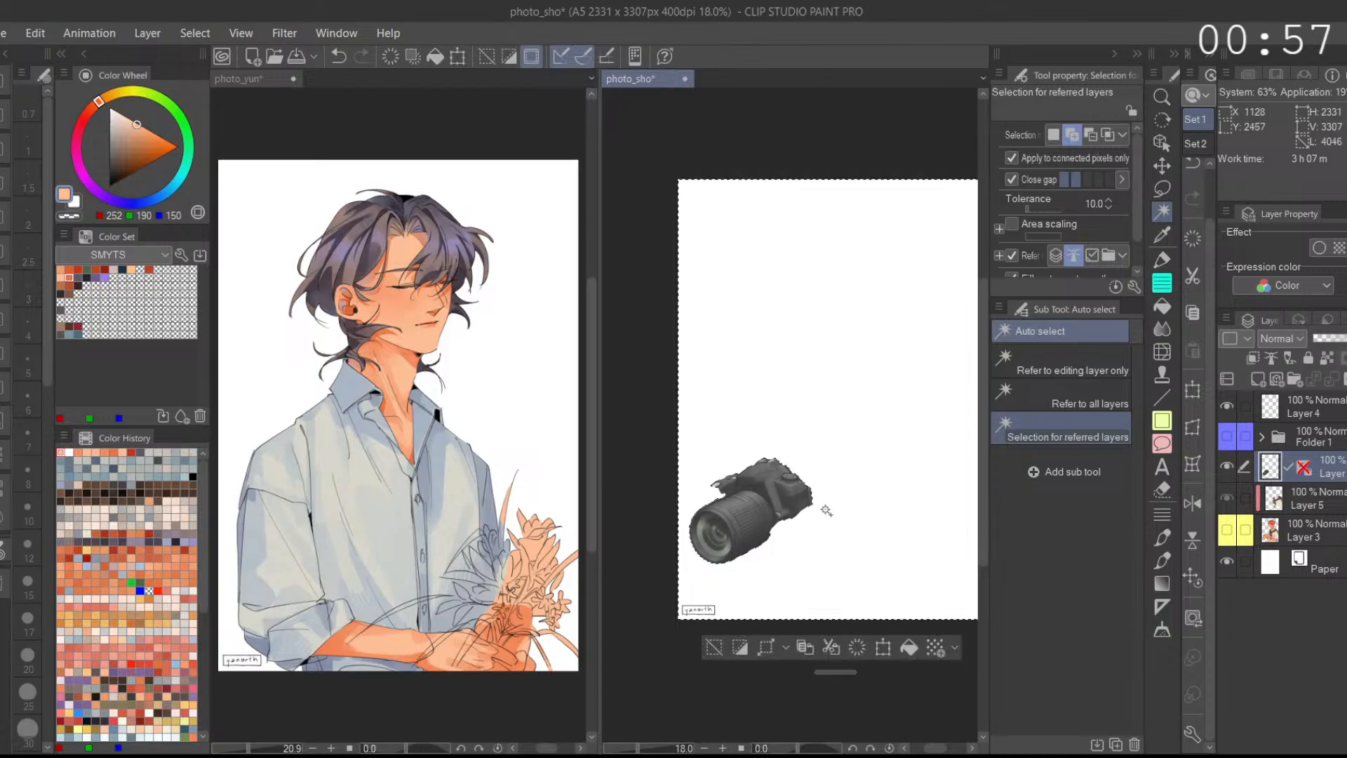
Step: Invert the selection so only the camera is selected, and show Folder 1, Layer 5 and Layer 3
left_click(742, 649)
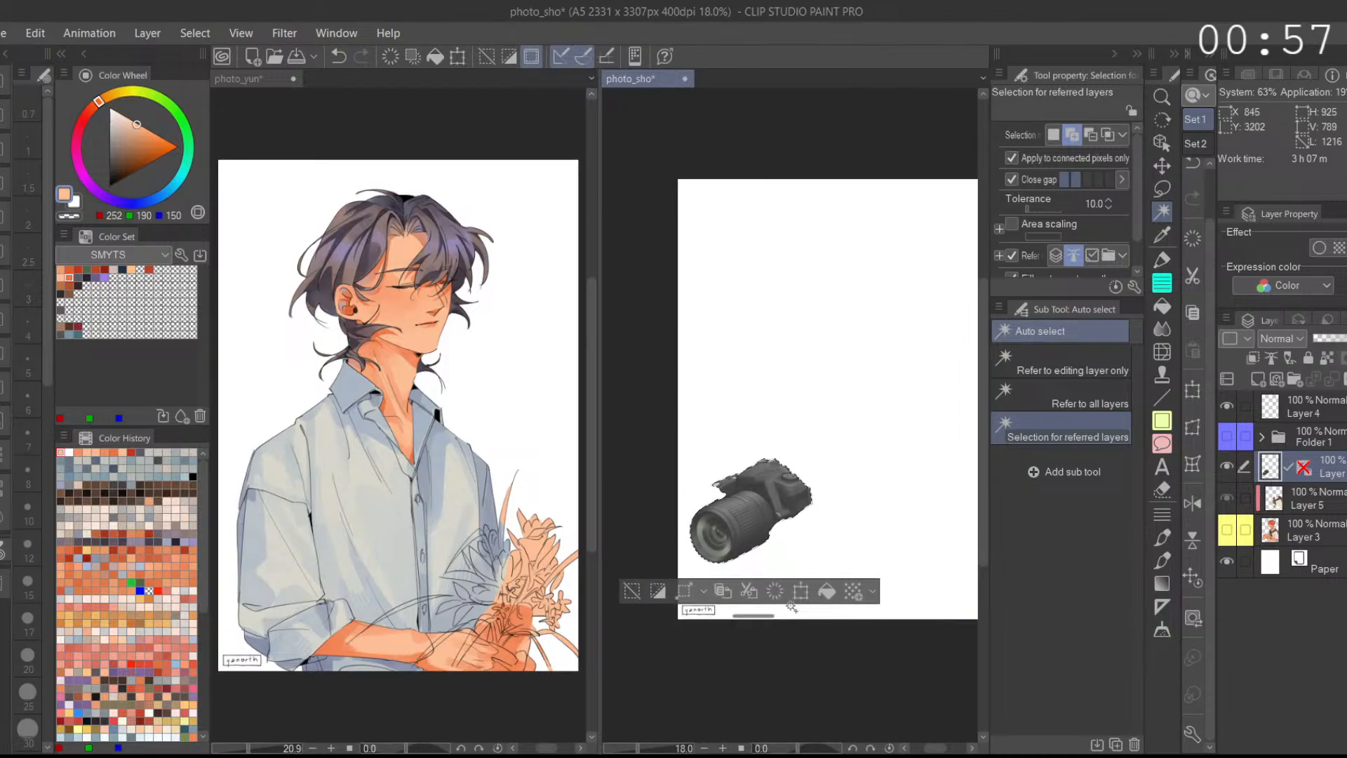
left_click(1226, 497)
left_click(1226, 530)
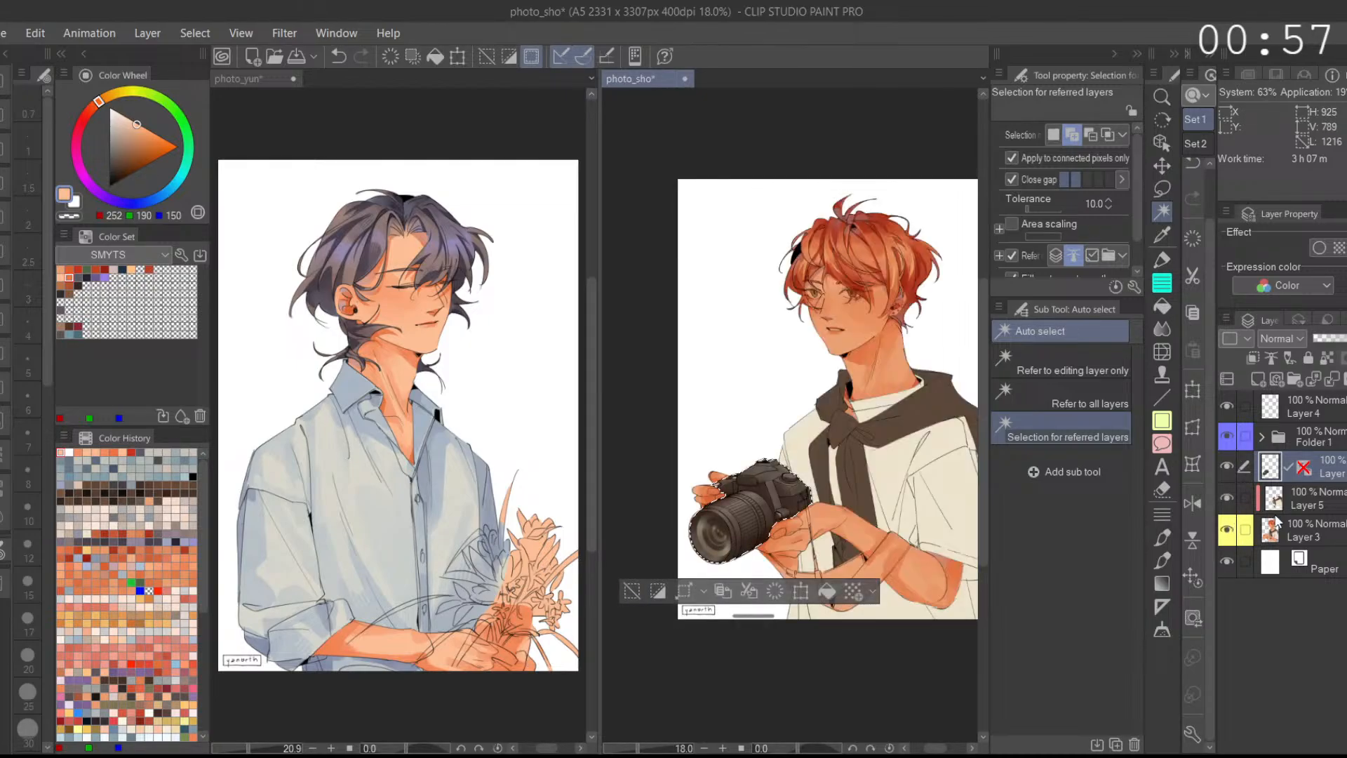
Step: Hide the camera layer and Layer 5, and make Layer 3 the active layer
left_click(1226, 466)
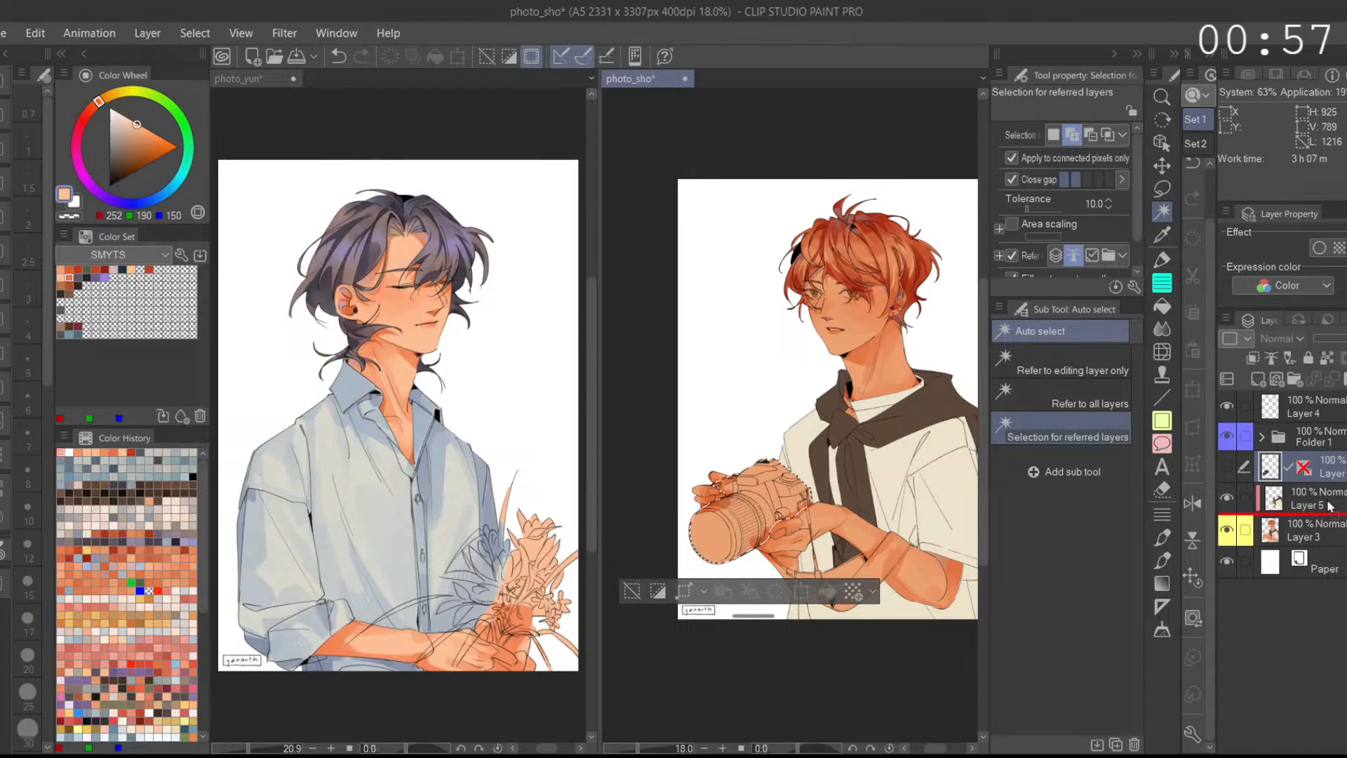
left_click(1227, 498)
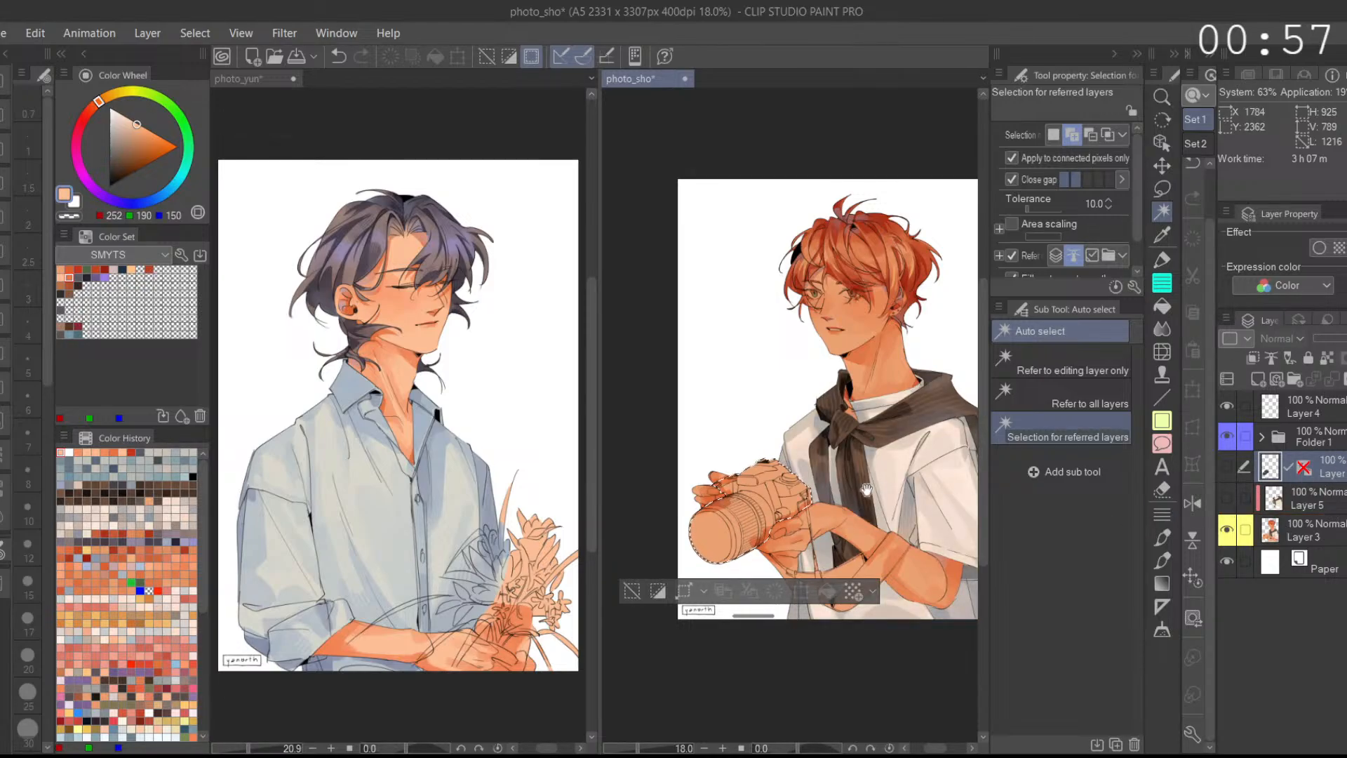
scroll(880, 489, "up", 2)
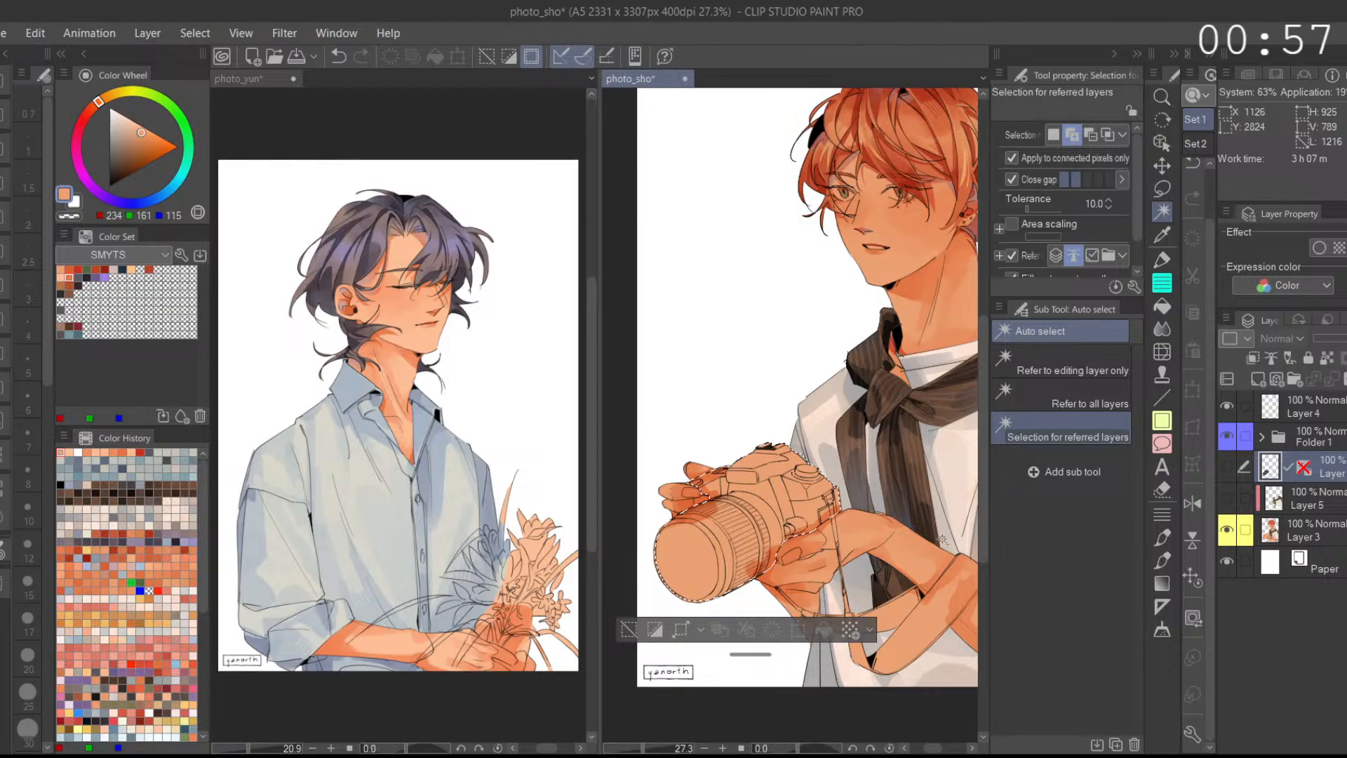
left_click(1290, 529)
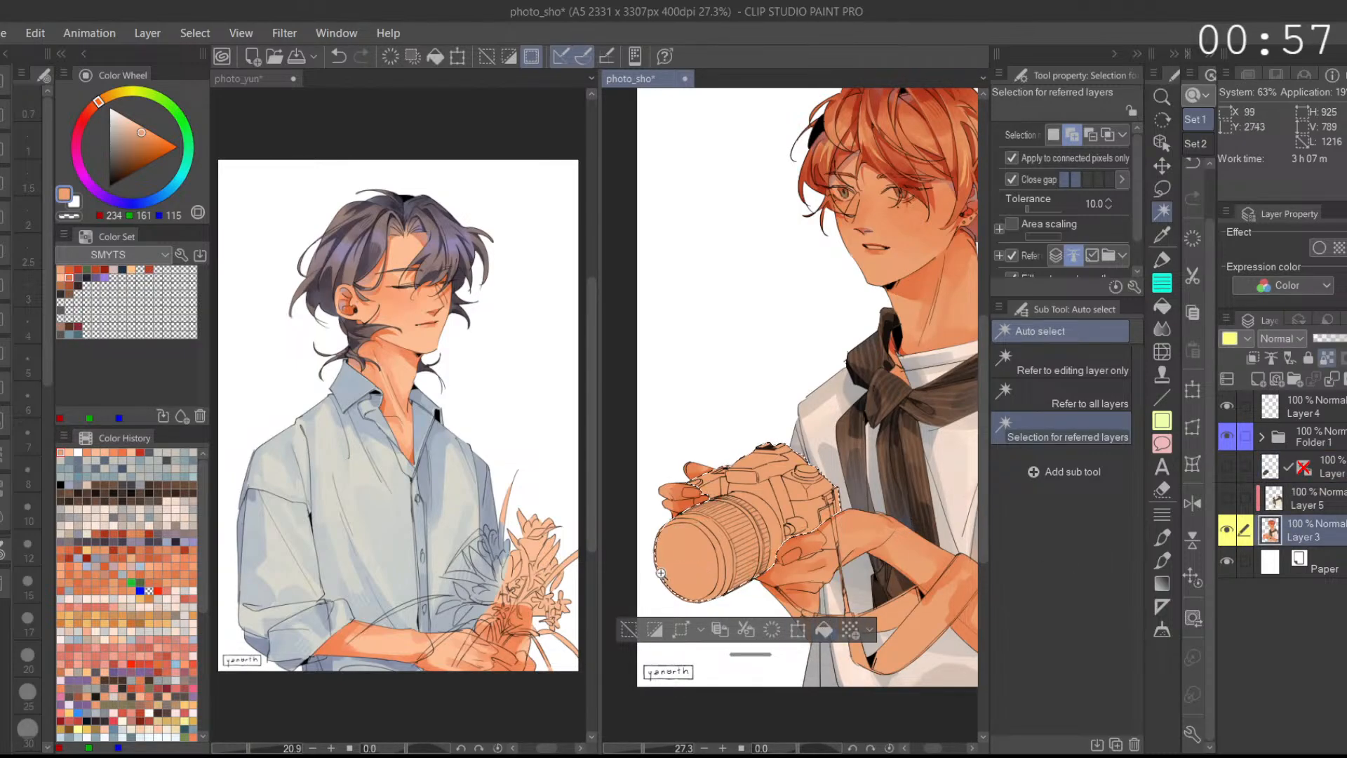
Step: Extend the camera selection with the Lasso to the outline of the lens's outer front rim
scroll(707, 566, "up", 5)
left_click(1161, 188)
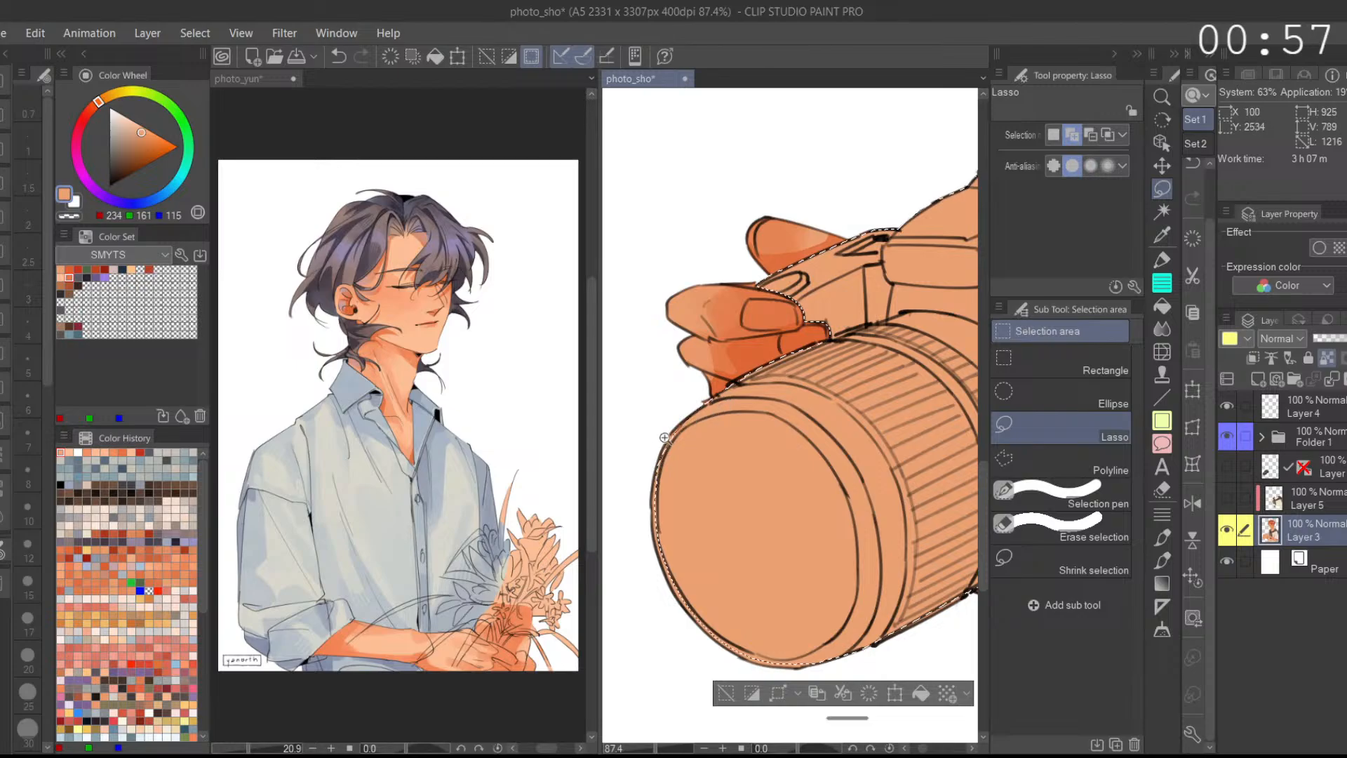
scroll(662, 466, "up", 1)
left_click_drag(744, 380, 751, 387)
mouse_move(673, 445)
left_mouse_down()
mouse_move(654, 484)
mouse_move(669, 455)
left_mouse_up()
mouse_move(649, 524)
left_mouse_down()
mouse_move(700, 631)
mouse_move(711, 544)
left_mouse_up()
scroll(842, 403, "down", 2)
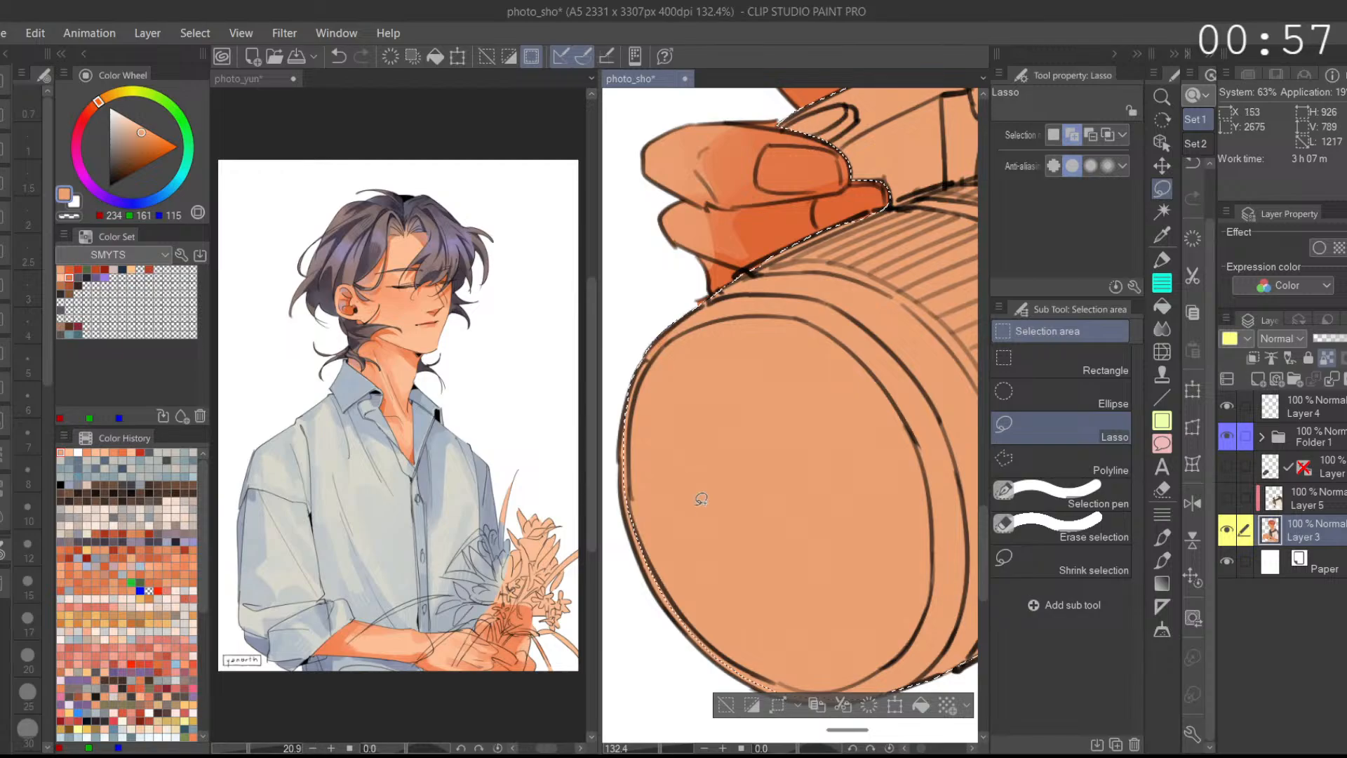
mouse_move(644, 361)
left_mouse_down()
mouse_move(626, 440)
mouse_move(628, 491)
mouse_move(681, 564)
mouse_move(627, 459)
mouse_move(723, 623)
mouse_move(636, 511)
mouse_move(615, 428)
mouse_move(711, 542)
mouse_move(621, 441)
mouse_move(665, 512)
mouse_move(718, 536)
mouse_move(630, 461)
mouse_move(668, 524)
mouse_move(730, 554)
left_mouse_up()
mouse_move(656, 526)
left_mouse_down()
mouse_move(728, 540)
mouse_move(751, 588)
mouse_move(800, 594)
left_mouse_up()
Step: Flip the canvas view and lasso the missing lower edge of the lens into the selection
left_click(1193, 503)
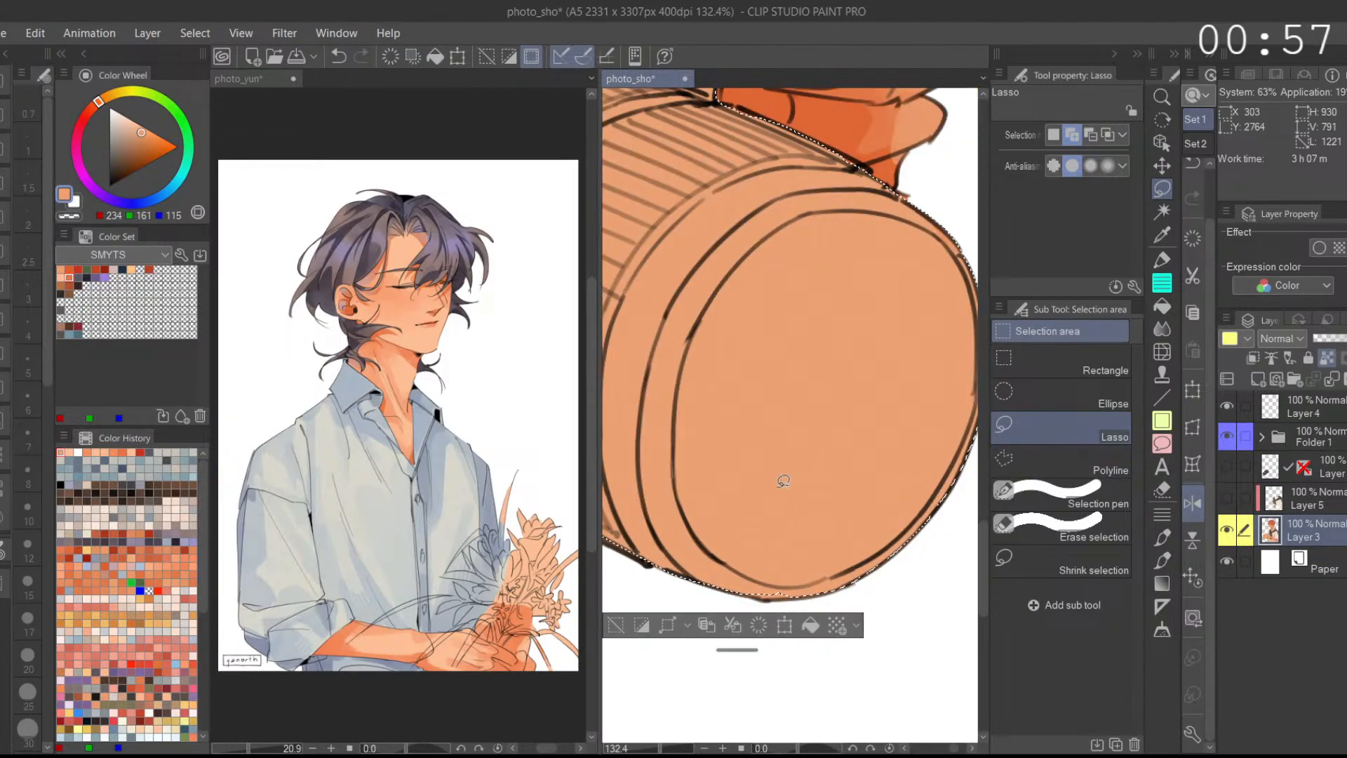
left_click(1192, 540)
left_click(1193, 503)
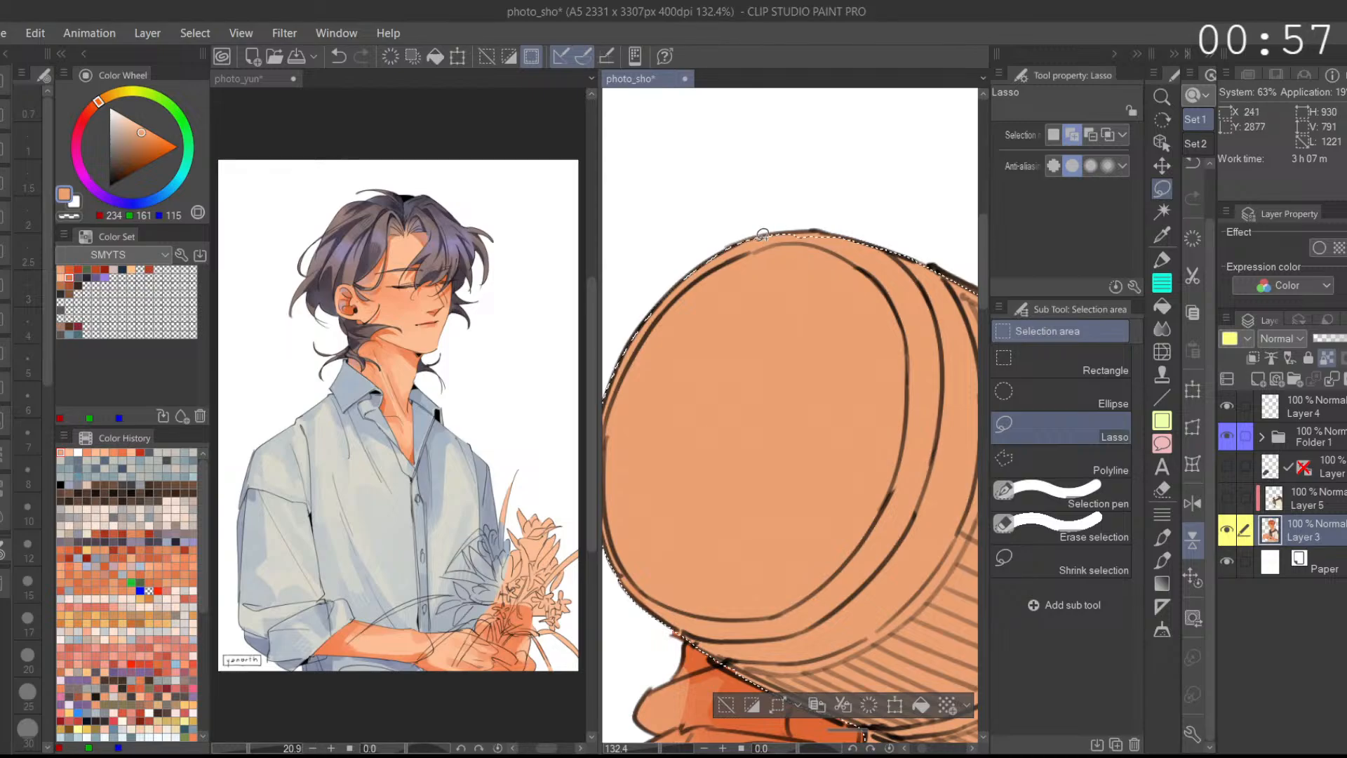
left_click_drag(774, 243, 805, 238)
mouse_move(909, 293)
left_mouse_down()
mouse_move(930, 426)
mouse_move(778, 358)
left_mouse_up()
left_click(1192, 540)
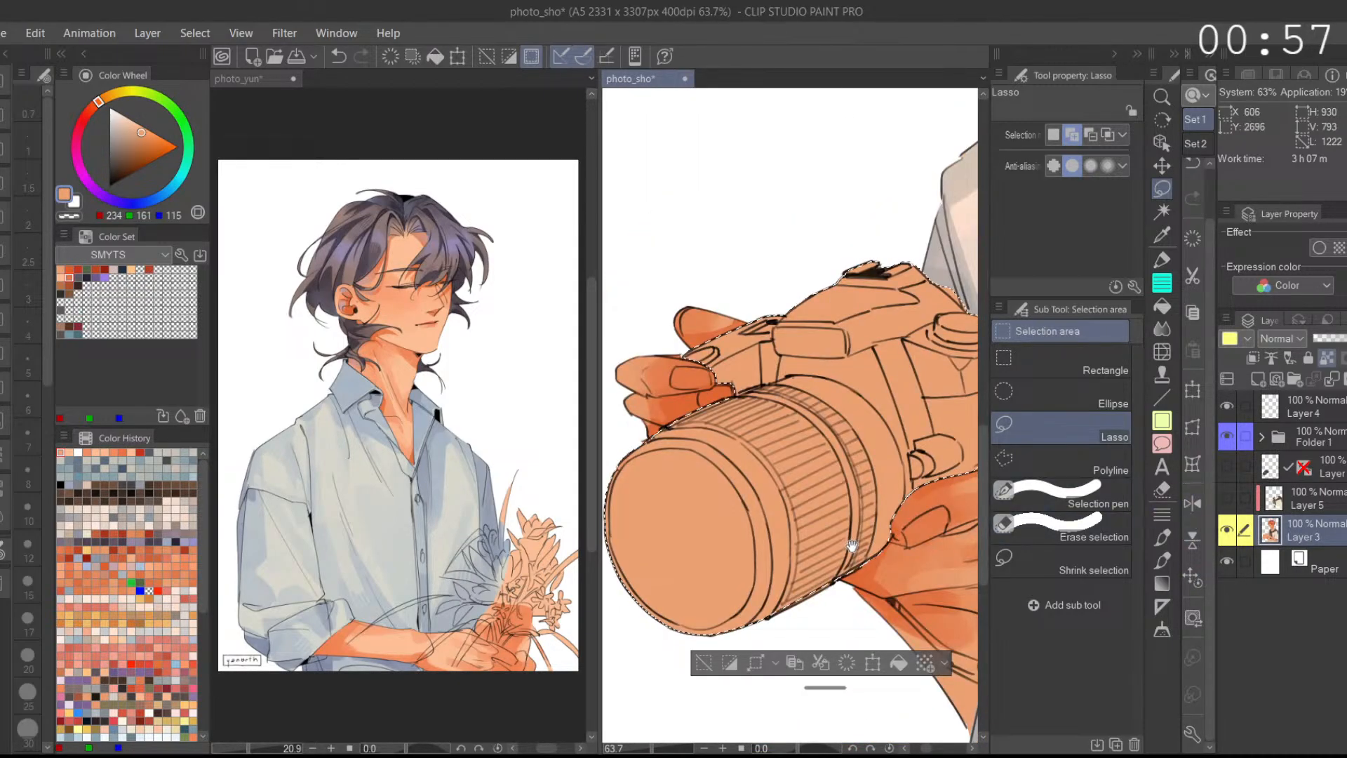
Step: Lasso the camera's side edge and the thin strap crossing the supporting hand into the selection, redoing the misdrawn part
left_click_drag(865, 536, 821, 561)
left_click_drag(919, 575, 889, 484)
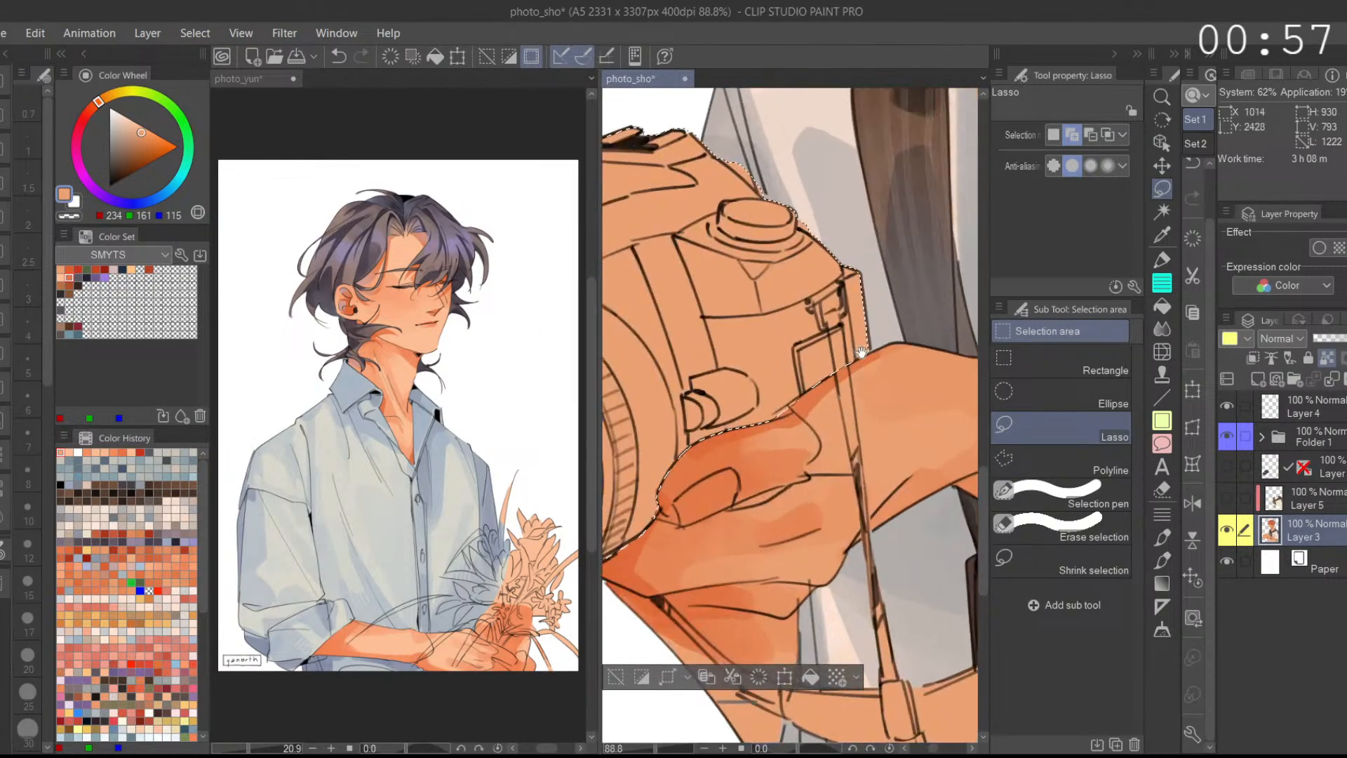
left_click_drag(853, 359, 811, 257)
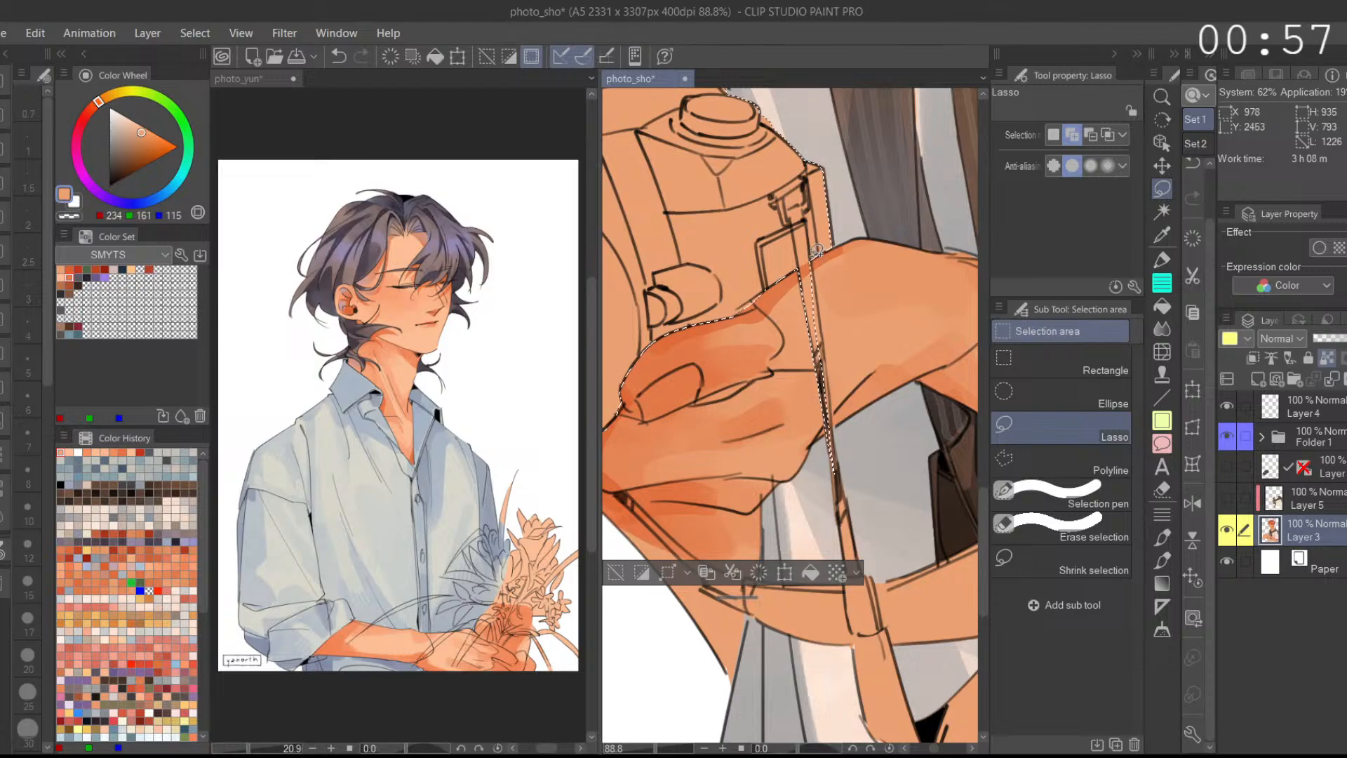
key("ctrl+z")
left_click_drag(841, 463, 836, 388)
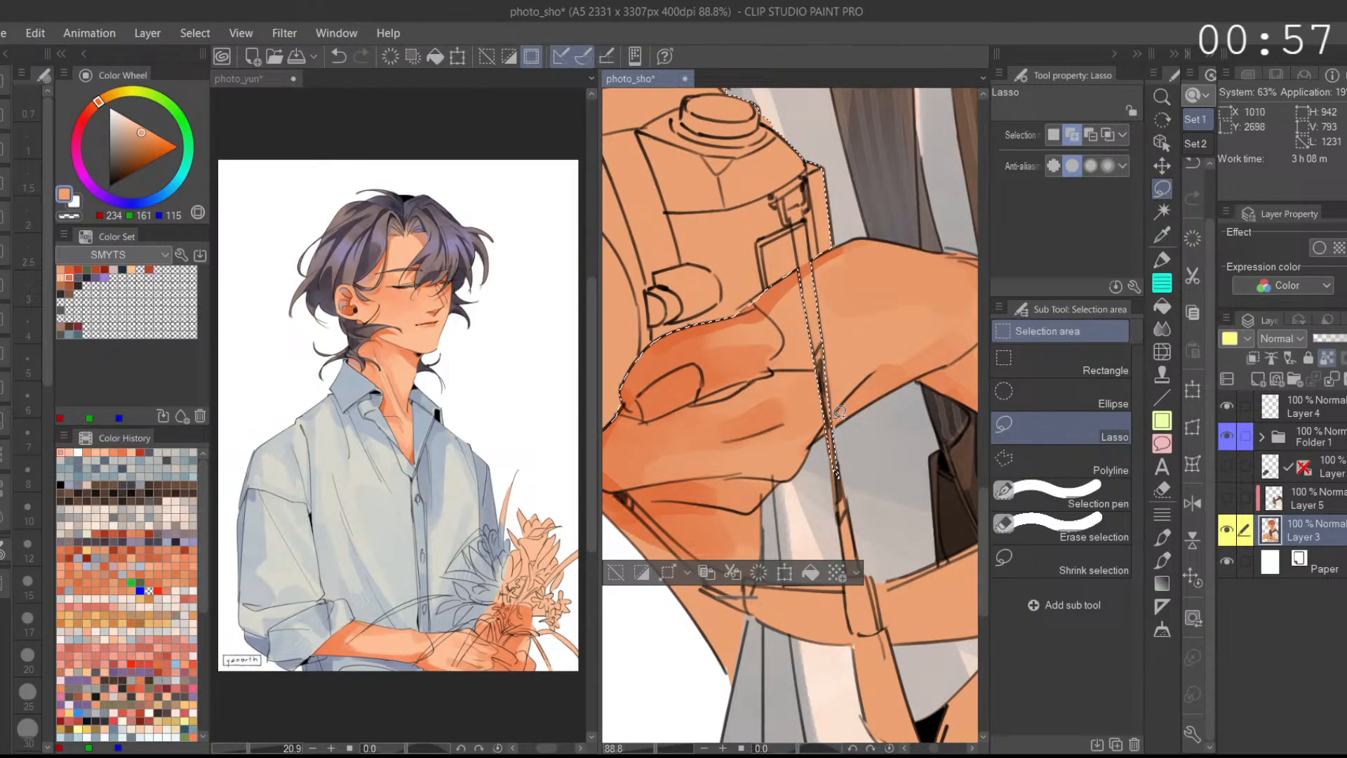
Step: Continue the lasso selection down the thin strap from below the hand to its buckle
scroll(841, 456, "down", 3)
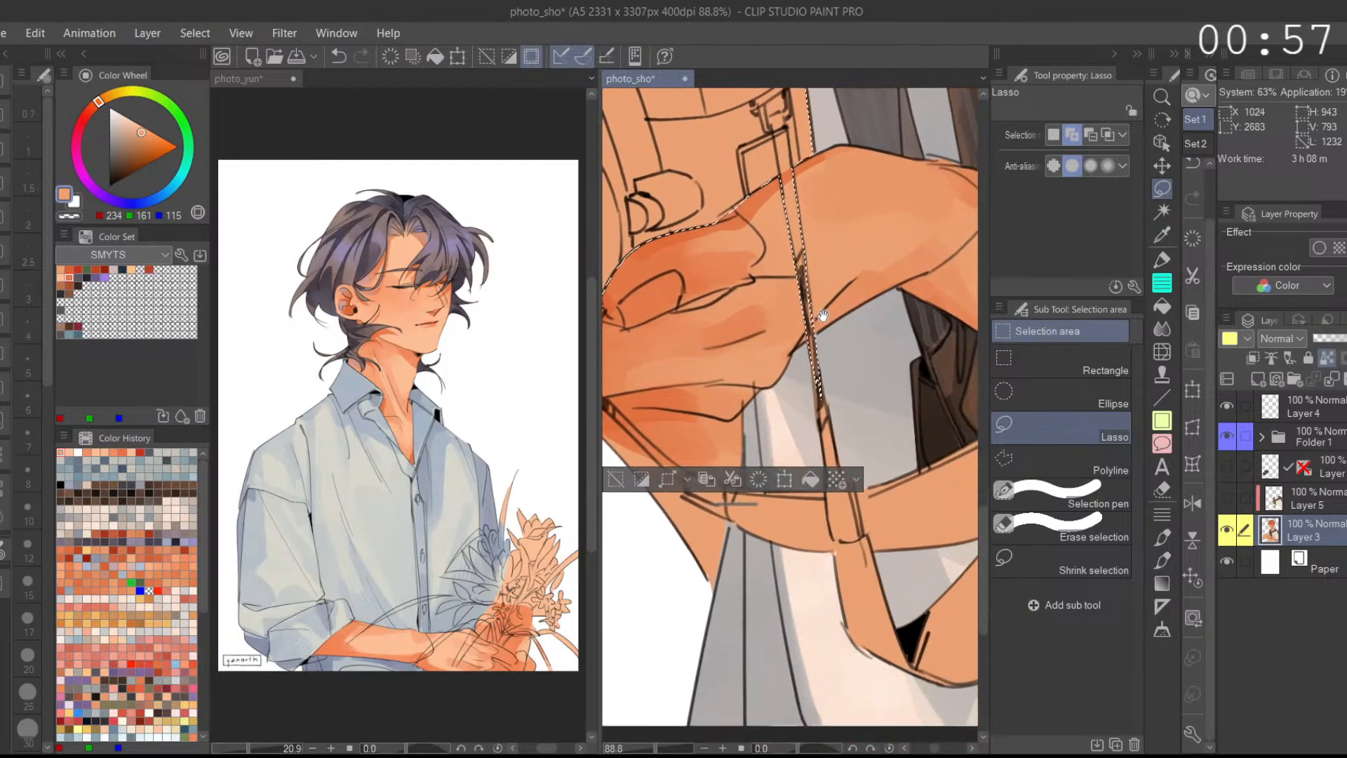
mouse_move(822, 379)
left_mouse_down()
mouse_move(840, 483)
mouse_move(829, 449)
left_mouse_up()
left_click_drag(816, 353, 833, 484)
key("ctrl+z")
mouse_move(817, 365)
left_mouse_down()
mouse_move(841, 509)
mouse_move(839, 454)
mouse_move(832, 477)
mouse_move(863, 545)
mouse_move(822, 378)
mouse_move(836, 485)
left_mouse_up()
mouse_move(847, 535)
left_mouse_down()
mouse_move(858, 516)
mouse_move(841, 483)
left_mouse_up()
Step: Add the second thin strap below the palm to the selection, trim its edge, and include its buckle
left_click_drag(741, 399, 785, 388)
scroll(786, 387, "up", 3)
mouse_move(632, 358)
left_mouse_down()
mouse_move(793, 526)
mouse_move(632, 359)
mouse_move(695, 334)
left_mouse_up()
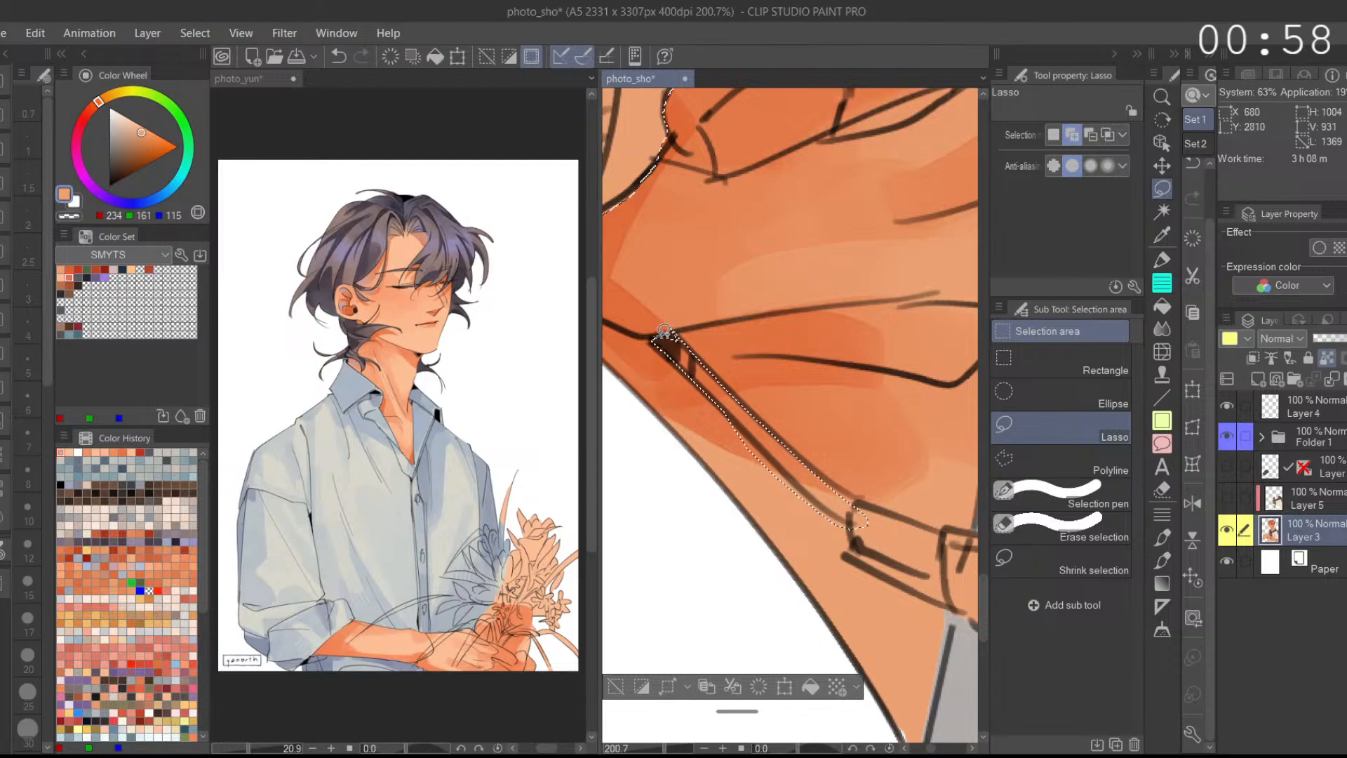
key("alt")
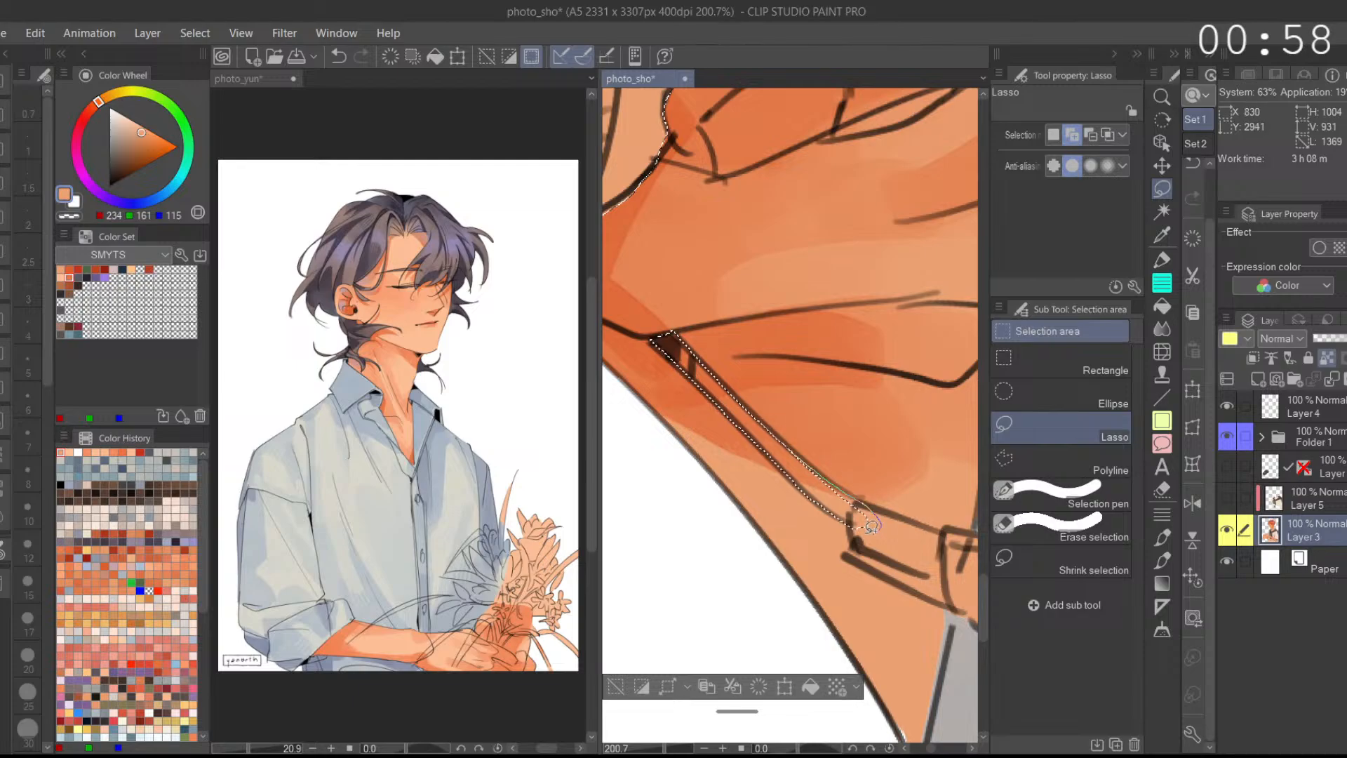
left_click_drag(875, 527, 758, 377)
mouse_move(888, 484)
left_mouse_down()
mouse_move(848, 410)
mouse_move(766, 370)
left_mouse_up()
left_click_drag(860, 418, 870, 407)
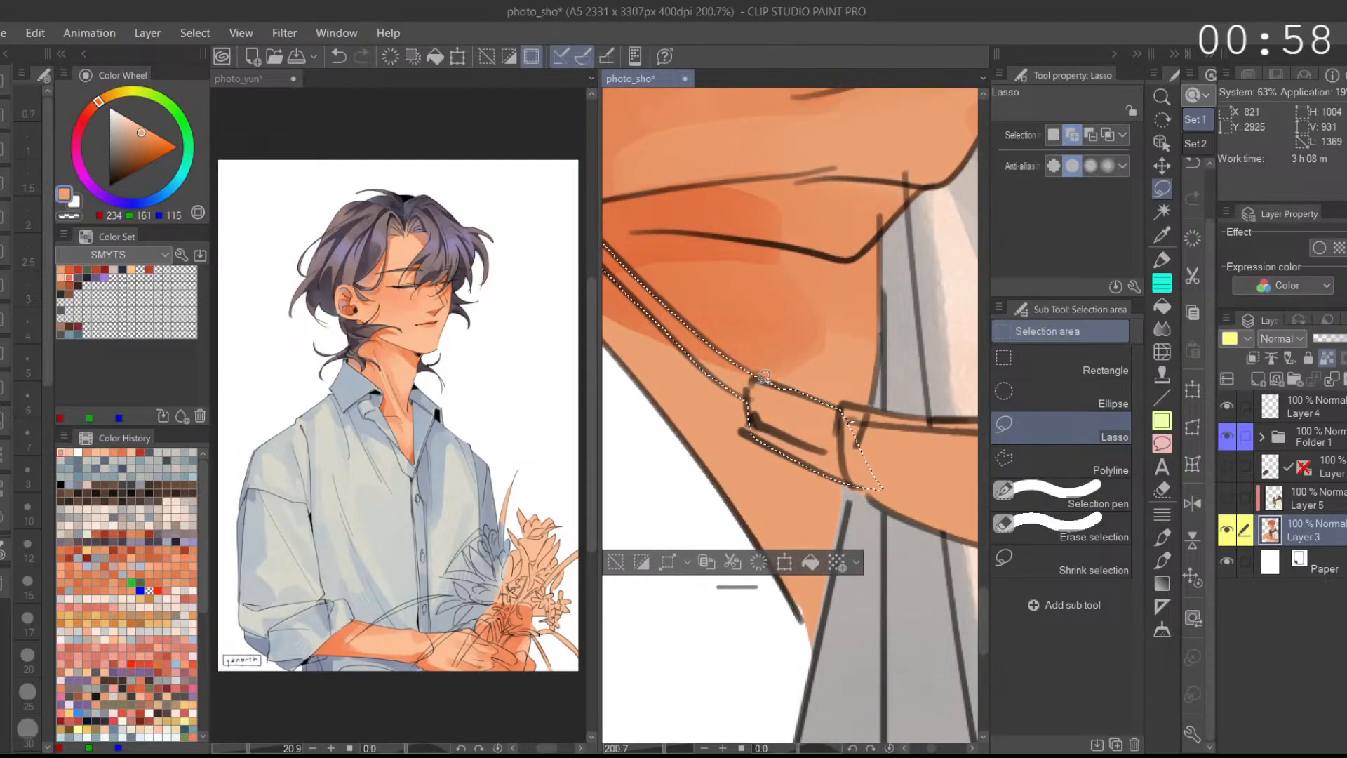
Step: Mirror the view and extend the selection along the wide strap band joining the two buckles
left_click(1193, 497)
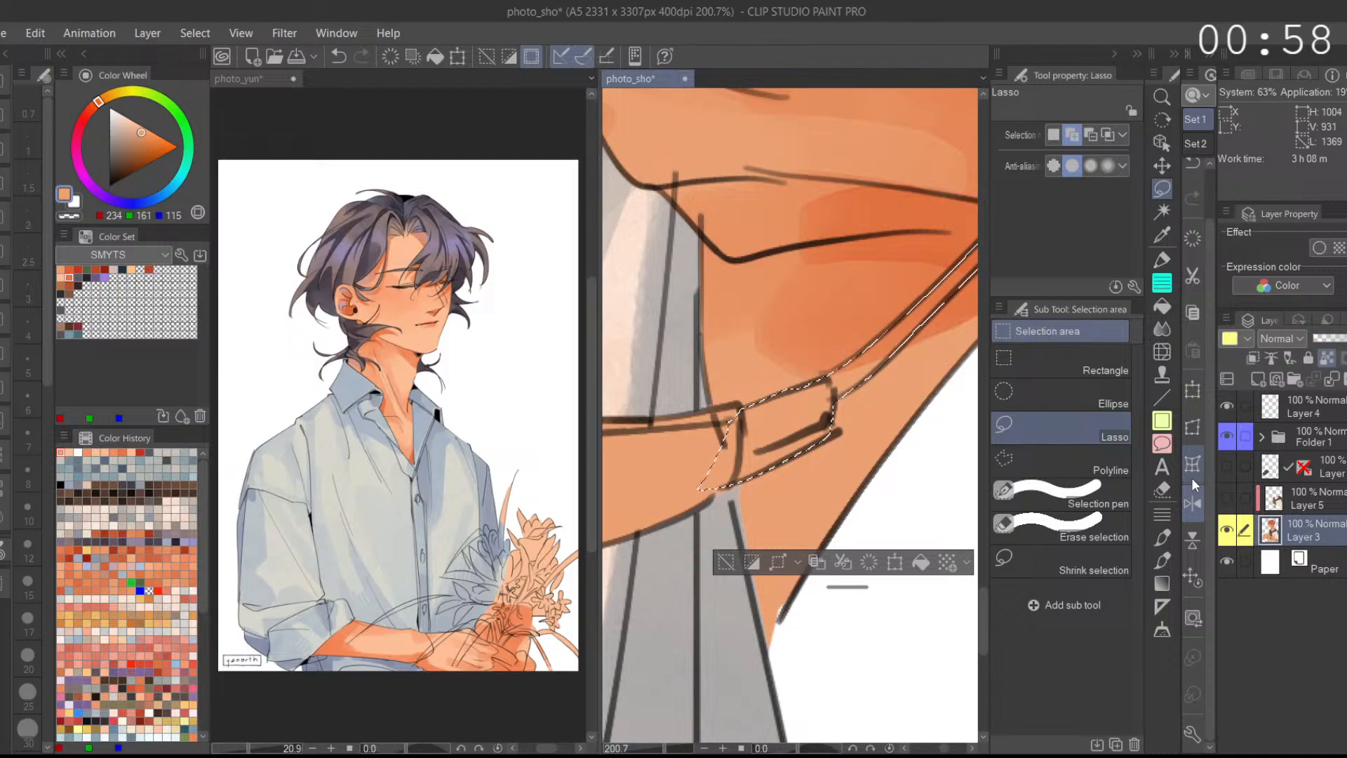
mouse_move(828, 484)
left_mouse_down()
mouse_move(766, 514)
mouse_move(758, 496)
mouse_move(850, 498)
mouse_move(790, 486)
mouse_move(815, 489)
left_mouse_up()
mouse_move(729, 508)
left_mouse_down()
mouse_move(889, 509)
mouse_move(699, 554)
mouse_move(917, 493)
mouse_move(686, 578)
mouse_move(754, 586)
mouse_move(893, 540)
left_mouse_up()
mouse_move(717, 587)
left_mouse_down()
mouse_move(821, 579)
mouse_move(867, 553)
mouse_move(752, 511)
left_mouse_up()
left_click(1193, 503)
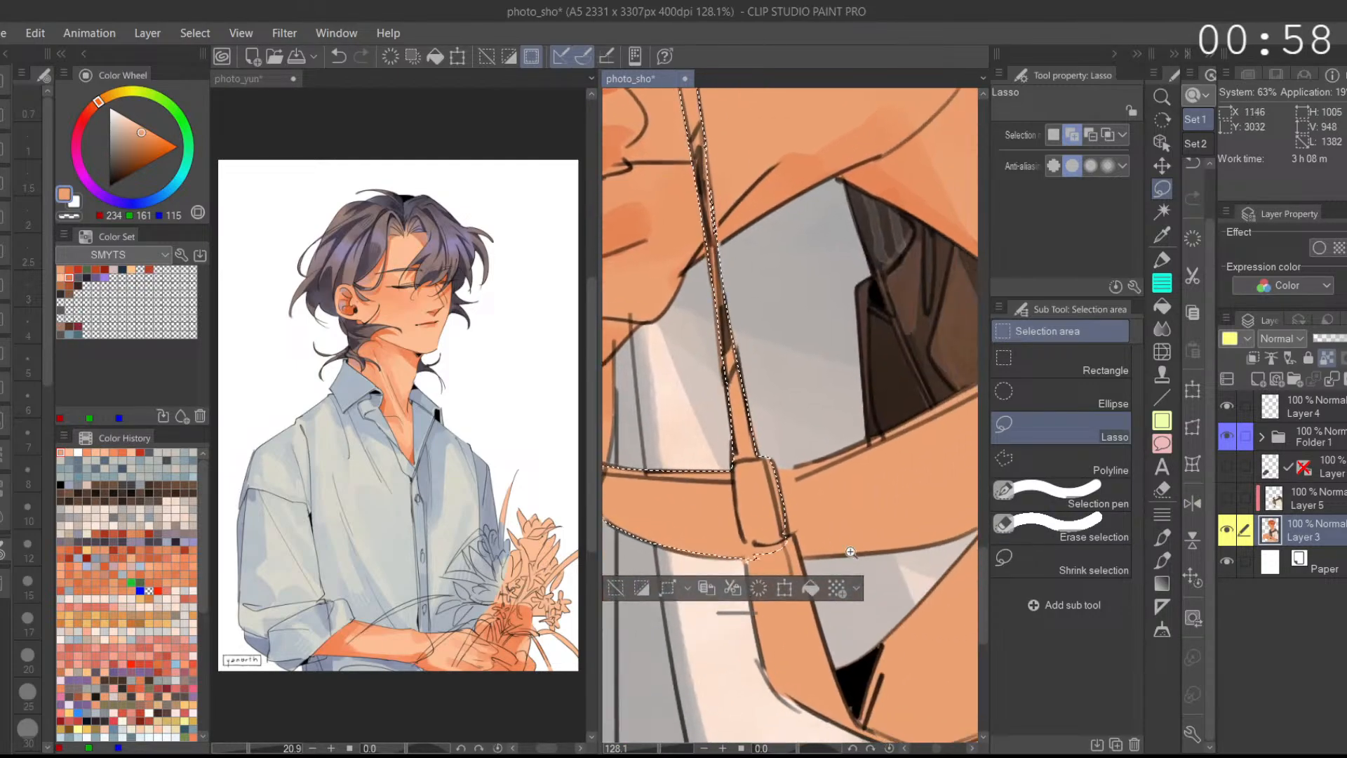
Step: Lasso the strap buckle below the hand and the strap section hanging beneath it into the selection
scroll(849, 551, "down", 3)
left_click_drag(806, 552, 735, 348)
scroll(736, 349, "up", 5)
left_click_drag(706, 400, 691, 317)
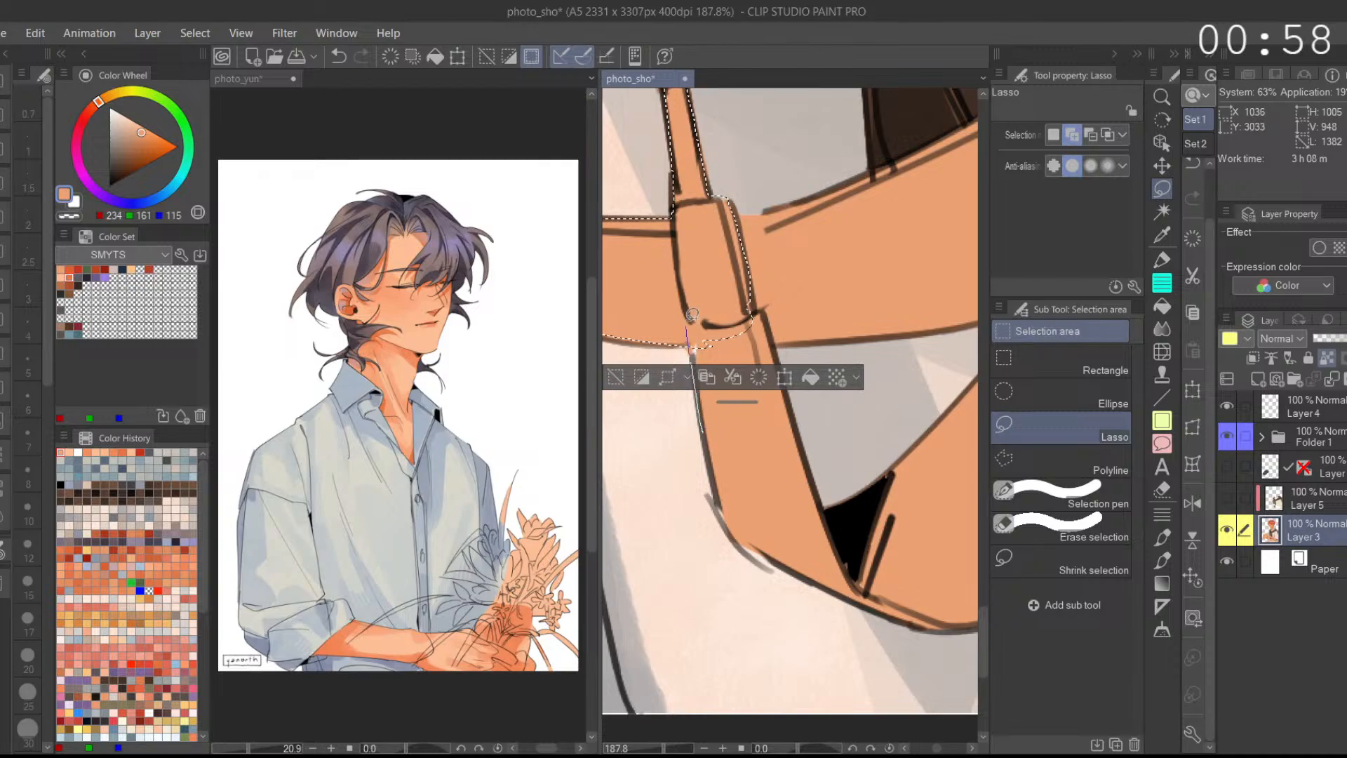
mouse_move(733, 520)
left_mouse_down()
mouse_move(768, 320)
mouse_move(853, 564)
mouse_move(769, 519)
left_mouse_up()
Step: Add the wide strap band between the buckle and the forearm to the selection, following its upper and lower edges
mouse_move(788, 342)
left_mouse_down()
mouse_move(779, 224)
mouse_move(863, 228)
left_mouse_up()
mouse_move(769, 225)
left_mouse_down()
mouse_move(705, 388)
mouse_move(750, 450)
left_mouse_up()
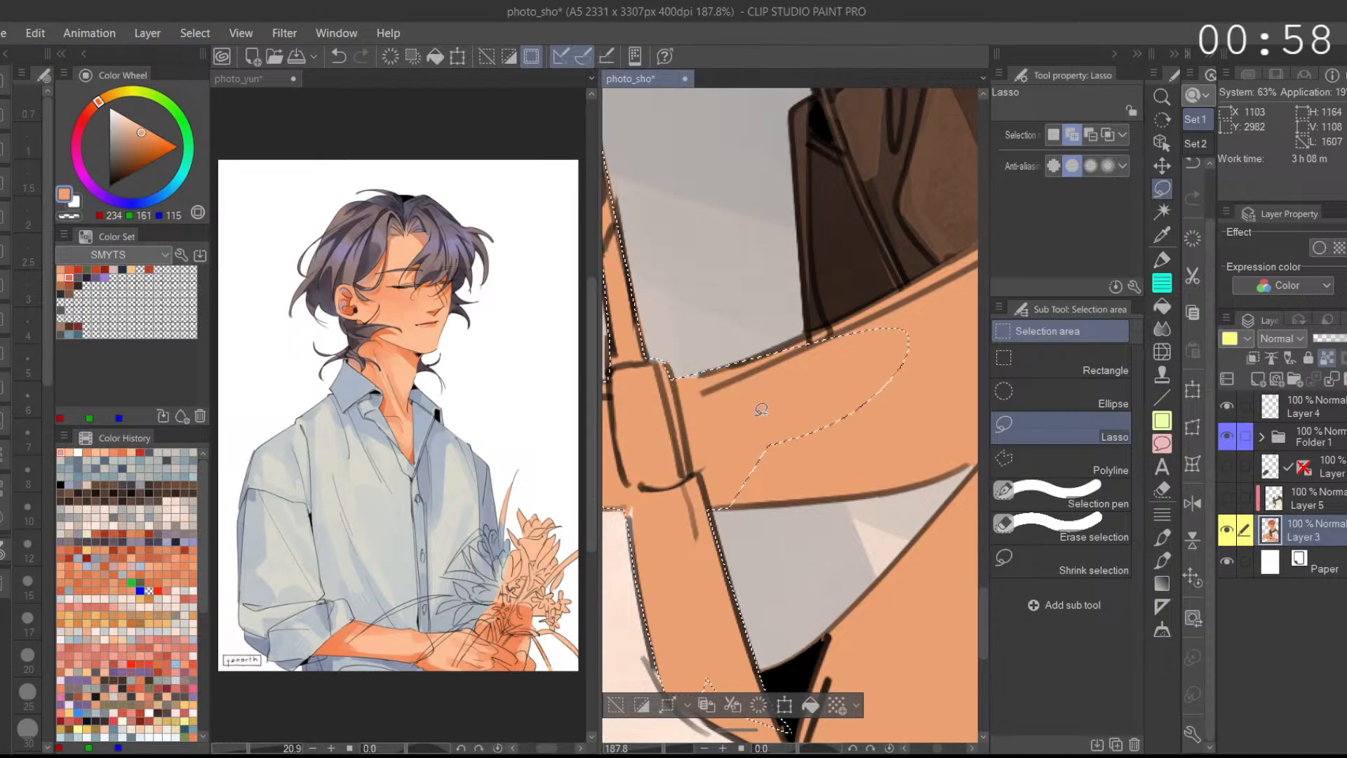
left_click_drag(846, 406, 778, 415)
mouse_move(751, 465)
left_mouse_down()
mouse_move(902, 448)
mouse_move(971, 405)
left_mouse_up()
left_click_drag(895, 438, 786, 478)
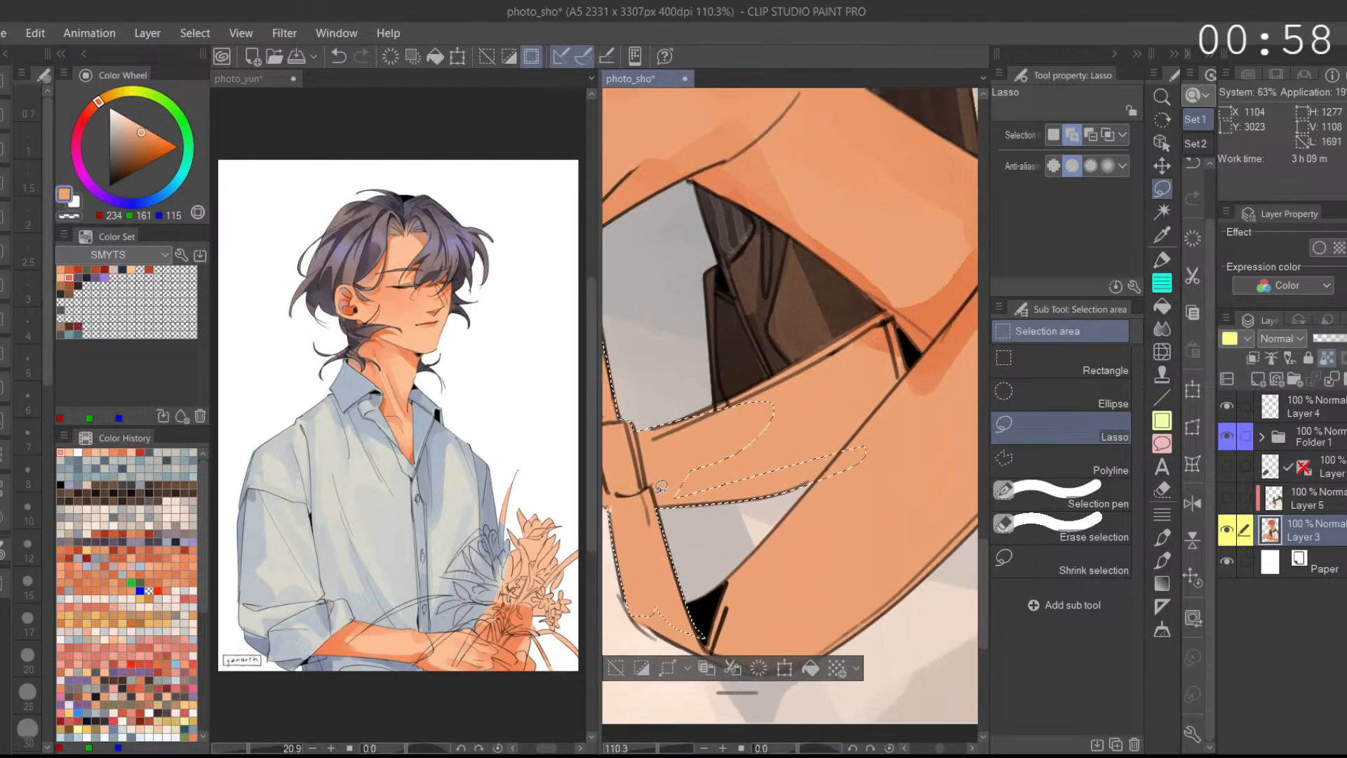
left_click_drag(659, 499, 693, 493)
mouse_move(666, 423)
left_mouse_down()
mouse_move(906, 404)
mouse_move(870, 452)
left_mouse_up()
mouse_move(751, 443)
left_mouse_down()
mouse_move(788, 442)
mouse_move(737, 453)
mouse_move(800, 388)
mouse_move(898, 501)
mouse_move(887, 509)
left_mouse_up()
mouse_move(713, 432)
left_mouse_down()
mouse_move(839, 386)
mouse_move(791, 392)
mouse_move(857, 346)
left_mouse_up()
scroll(903, 400, "down", 3)
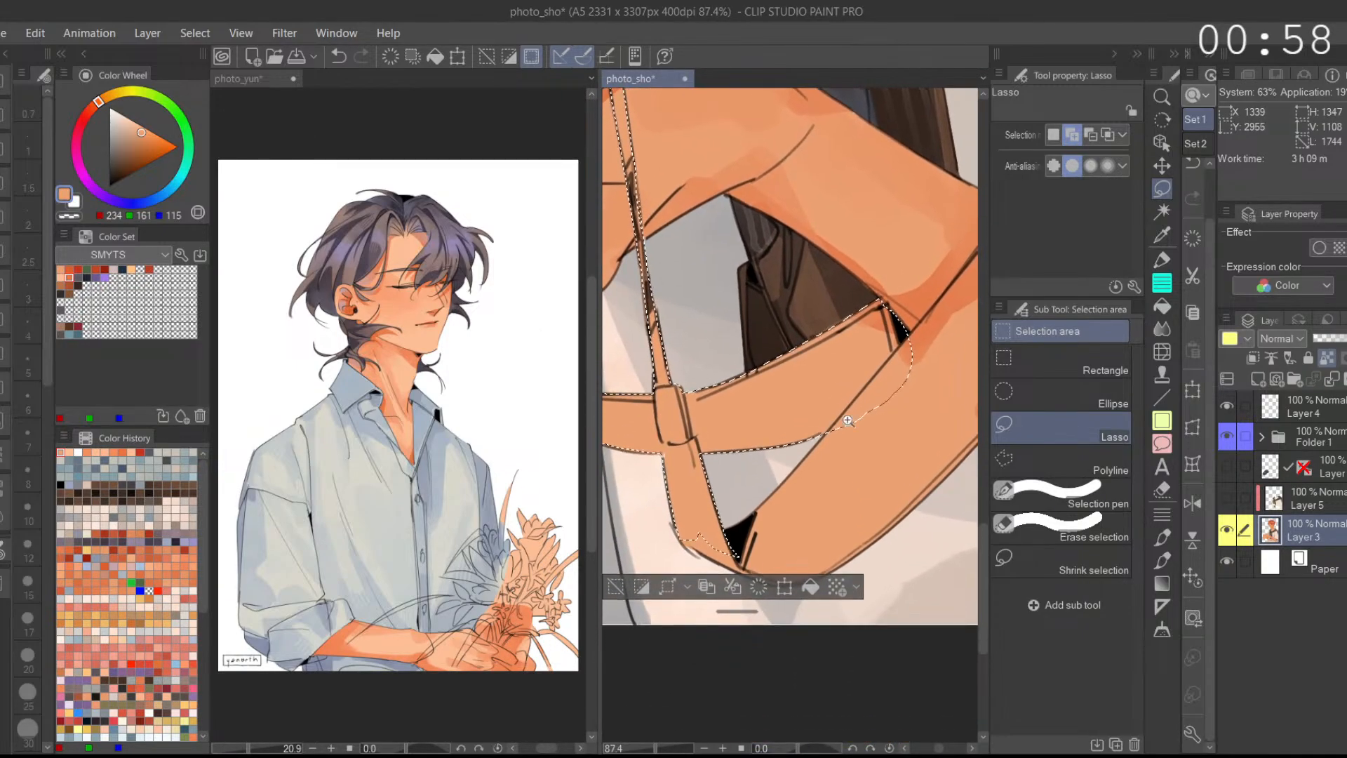
Step: Lasso the inner edge of the strap loop, its dark fold and its lower bend into the selection
left_click_drag(719, 544, 858, 380)
left_click_drag(730, 531, 887, 373)
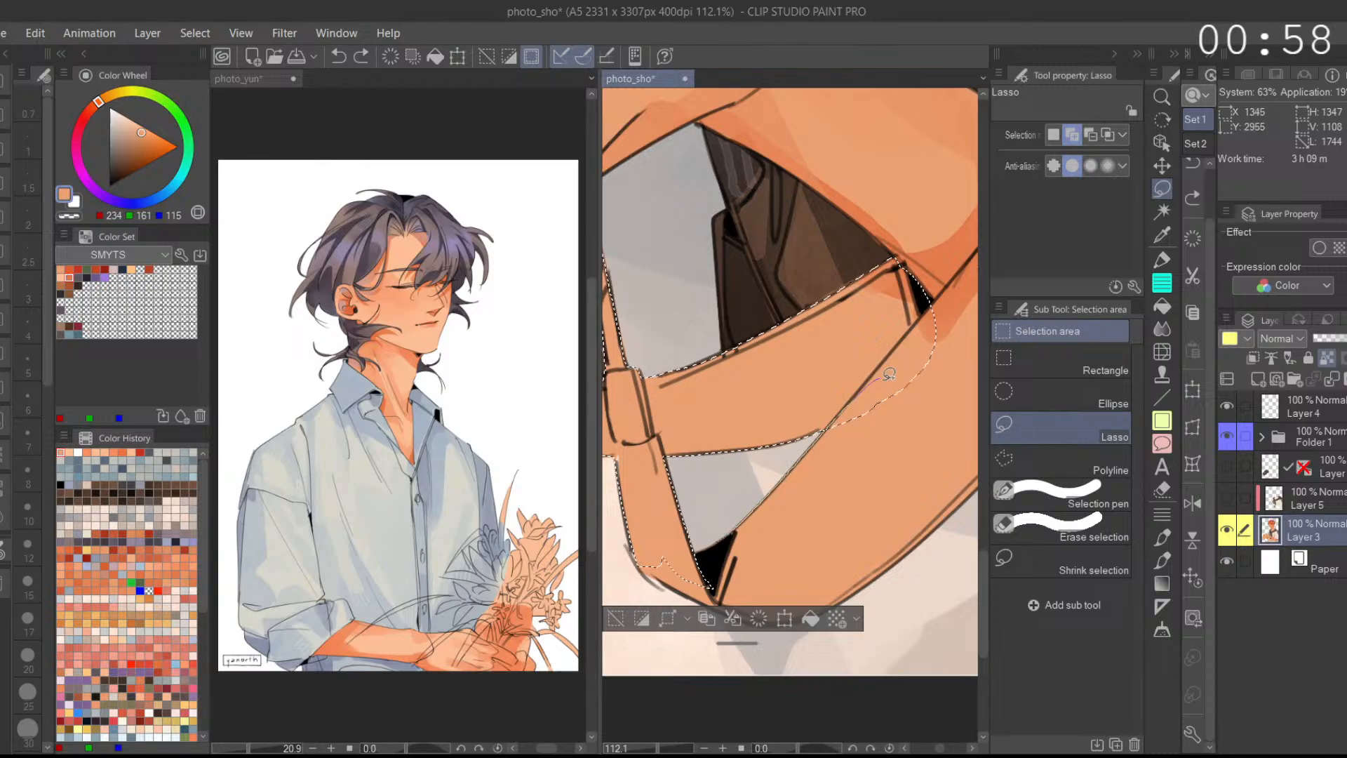
left_click_drag(810, 543, 844, 485)
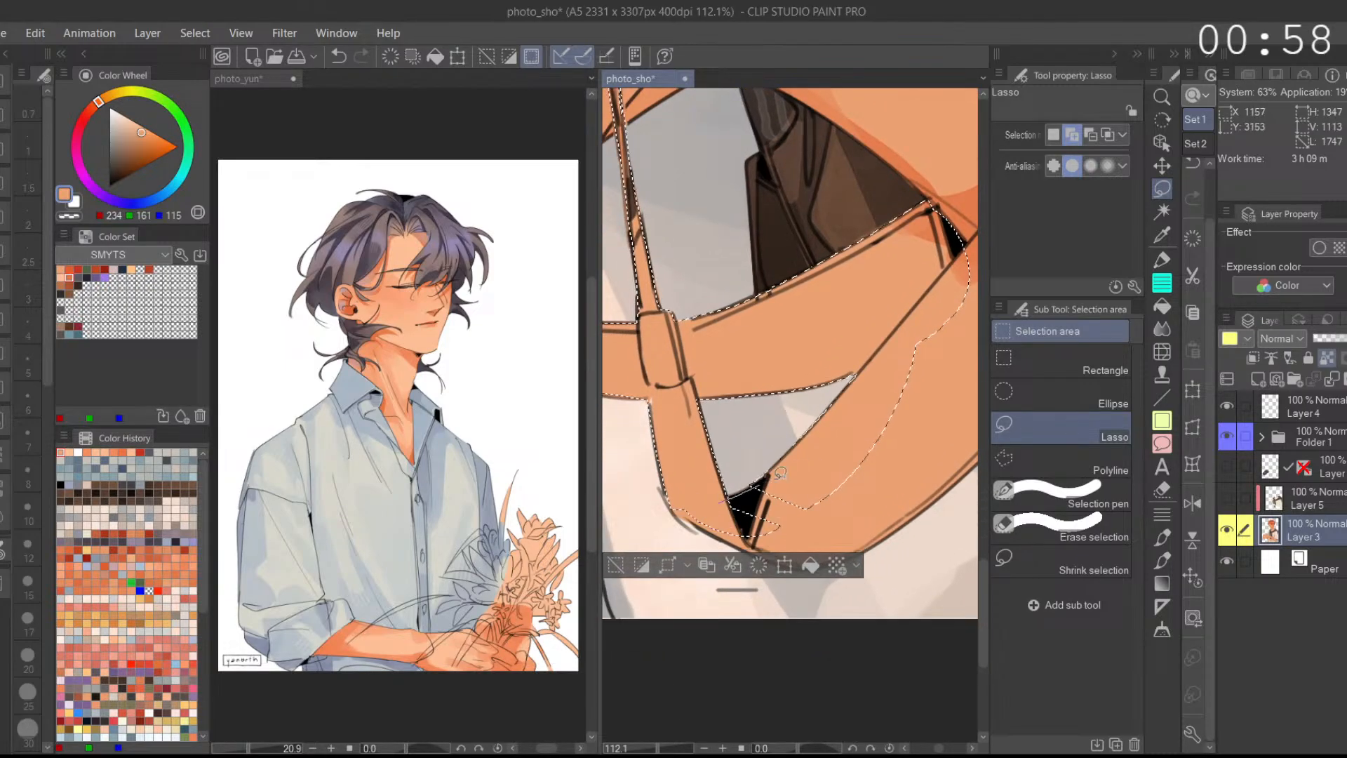
left_click(1191, 502)
left_click(1192, 502)
left_click_drag(741, 453, 623, 414)
left_click(1191, 539)
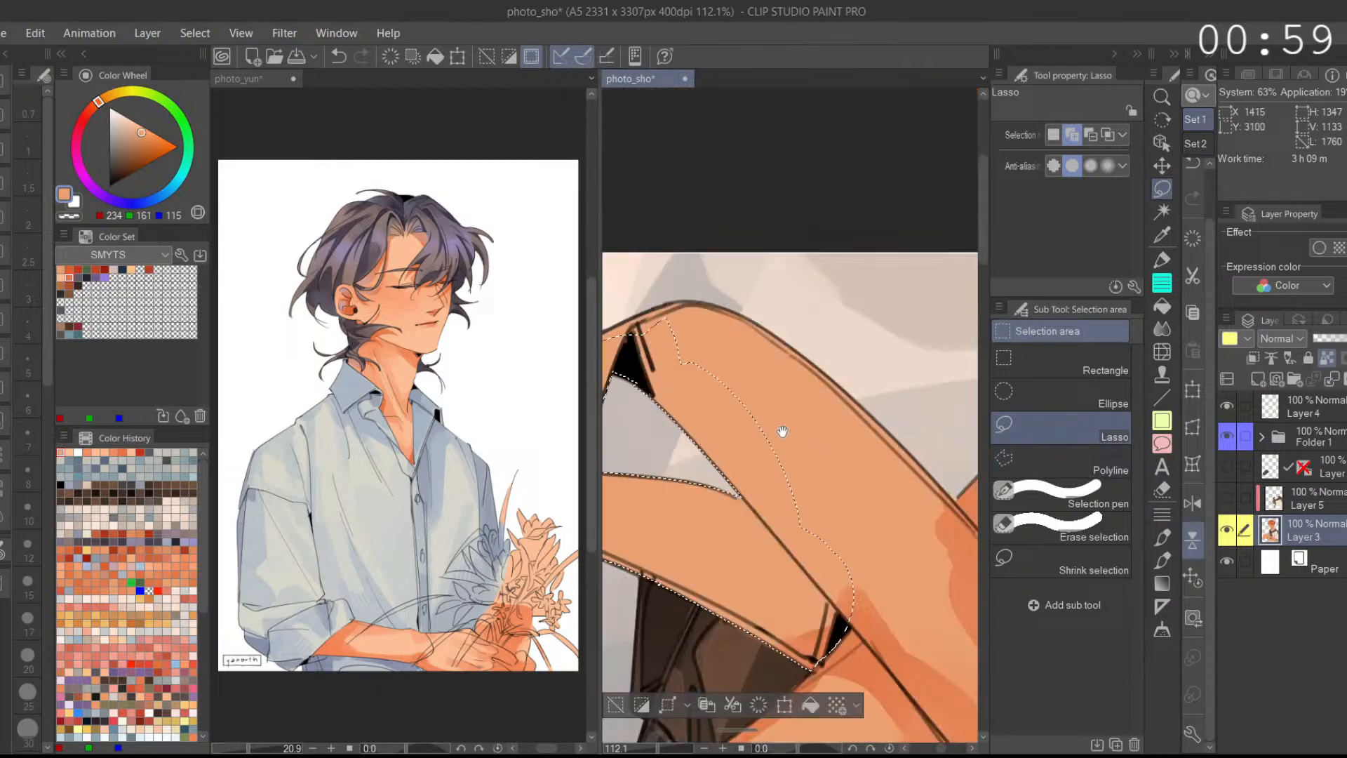
left_click_drag(793, 432, 933, 475)
mouse_move(693, 406)
left_mouse_down()
mouse_move(763, 366)
mouse_move(849, 388)
mouse_move(854, 347)
left_mouse_up()
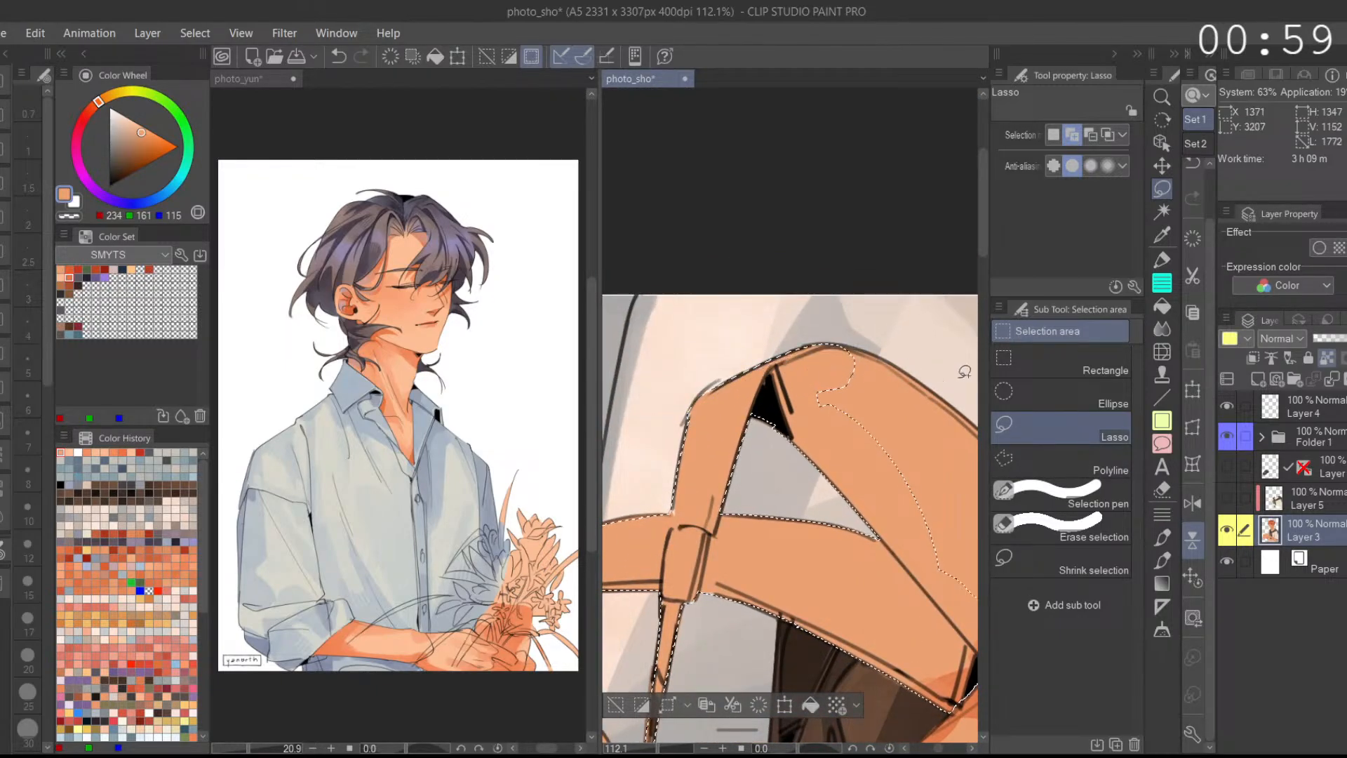
Step: Extend the selection over the strap's outer edge from the lower bend up to the forearm
left_click(1192, 503)
left_click_drag(702, 431, 830, 393)
left_click_drag(928, 343, 744, 619)
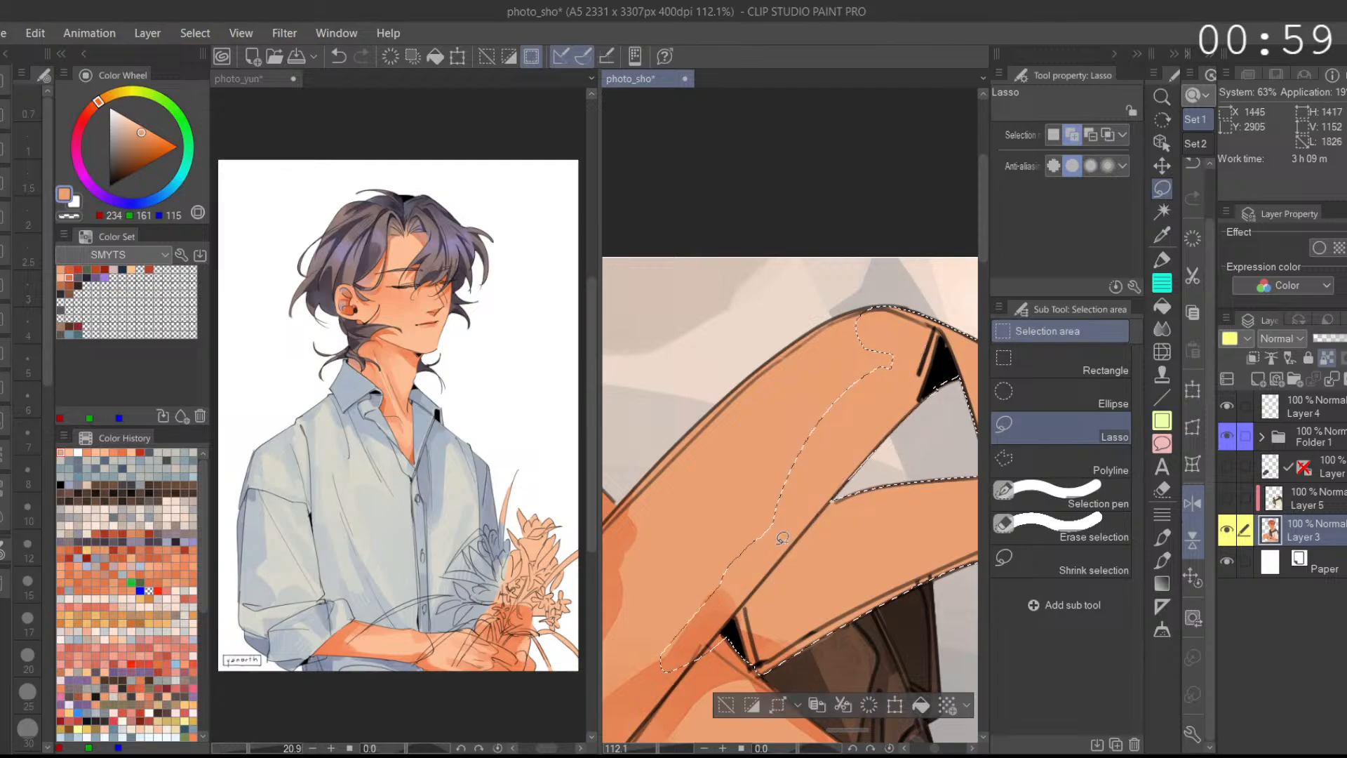
mouse_move(912, 367)
left_mouse_down()
mouse_move(658, 494)
mouse_move(700, 618)
left_mouse_up()
left_click_drag(762, 366, 700, 482)
mouse_move(724, 397)
left_mouse_down()
mouse_move(776, 352)
mouse_move(891, 305)
left_mouse_up()
left_click_drag(728, 471, 888, 289)
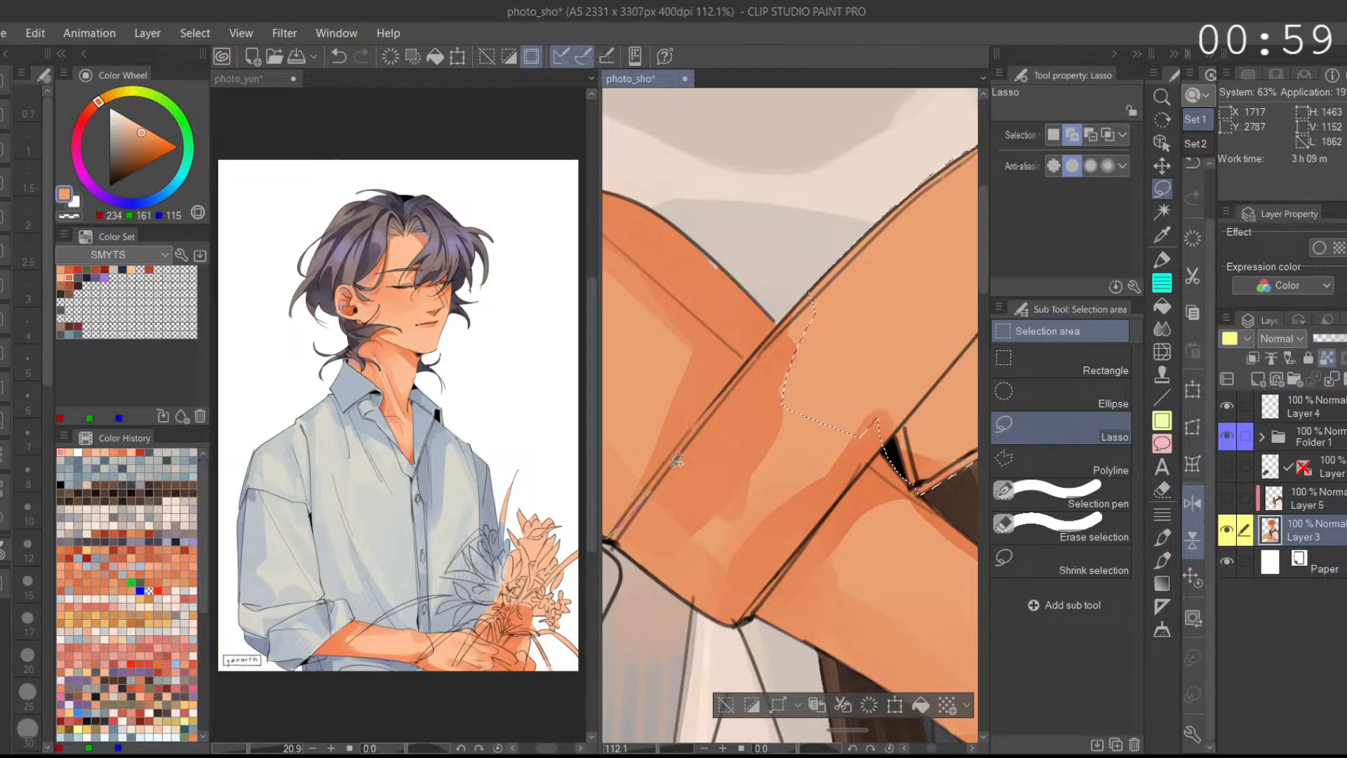
Step: Complete the selection around the strap section wrapping the forearm and restore the canvas view to its unflipped orientation
left_click_drag(672, 554, 612, 541)
left_click_drag(776, 574, 762, 610)
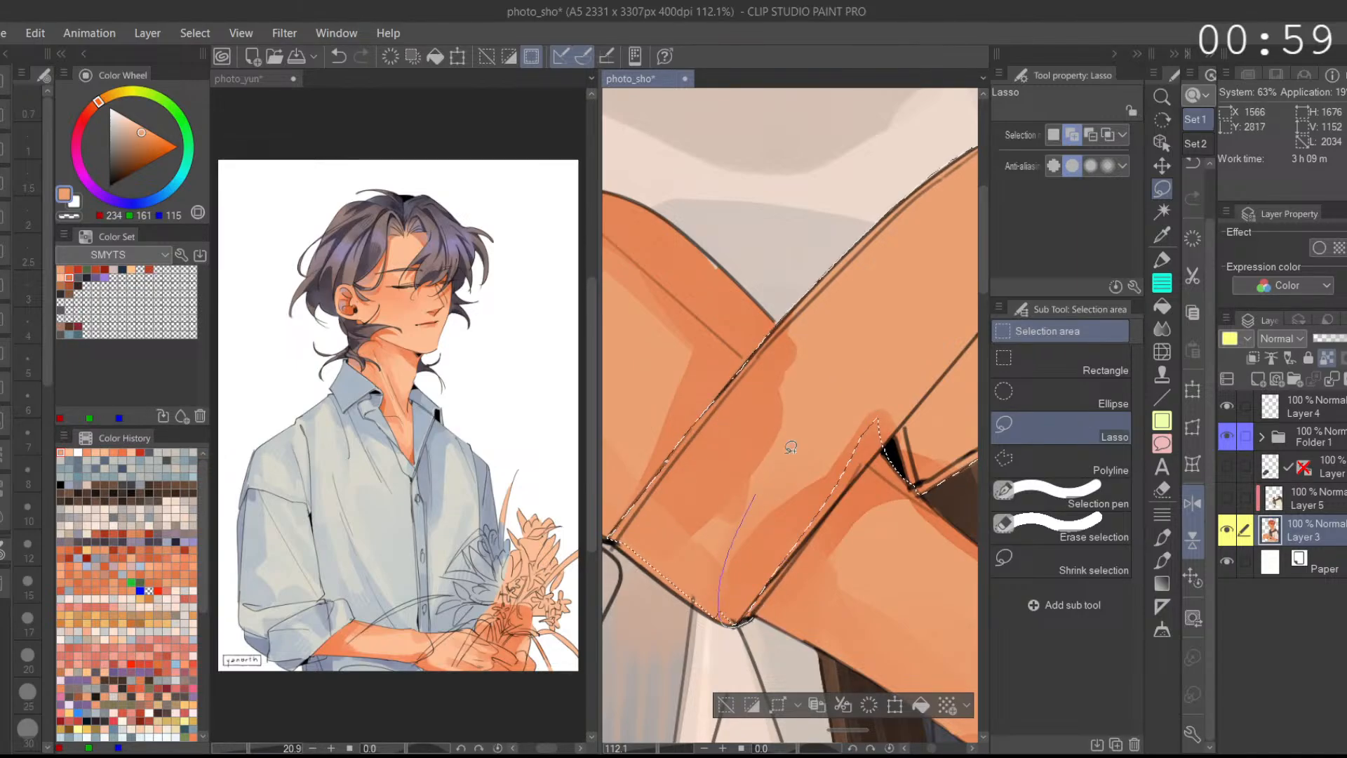
left_click_drag(895, 431, 896, 429)
left_click(1195, 502)
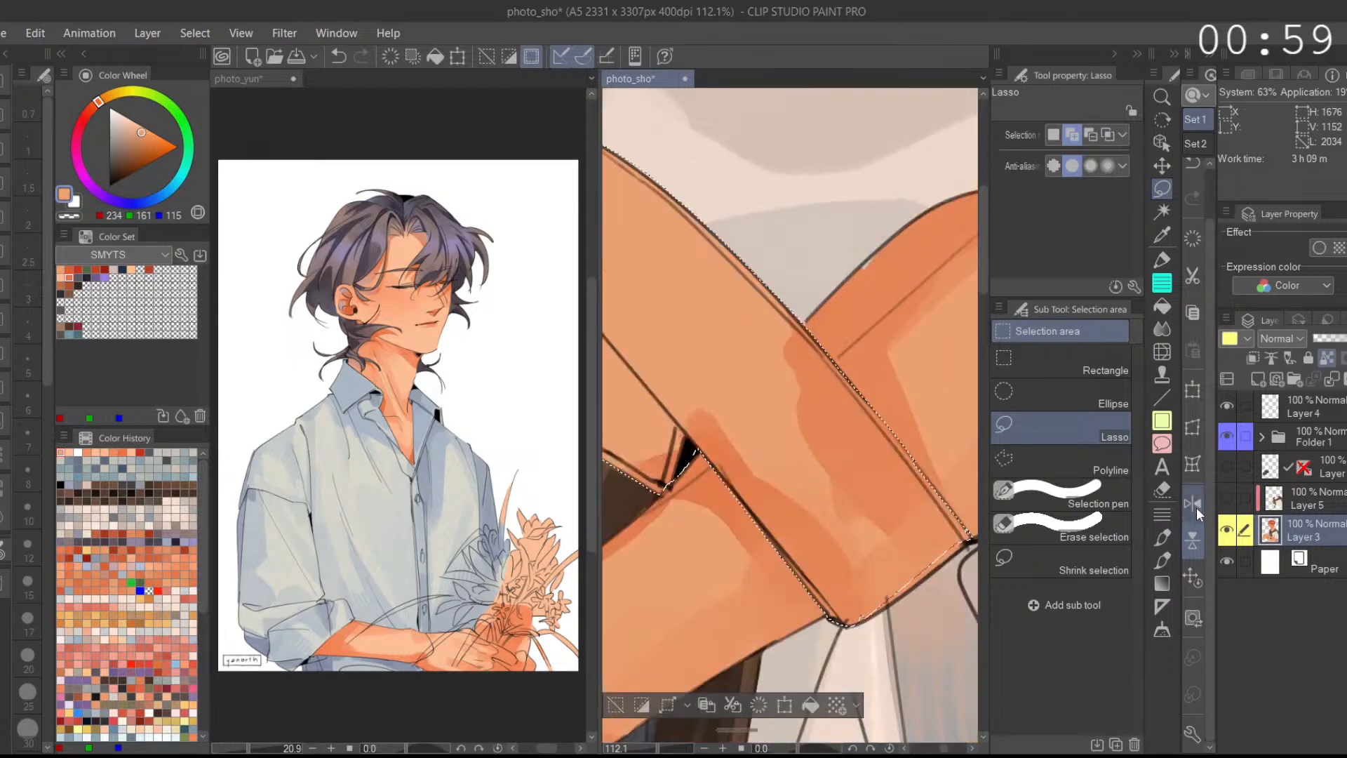
mouse_move(850, 600)
left_mouse_down()
mouse_move(746, 438)
mouse_move(870, 435)
left_mouse_up()
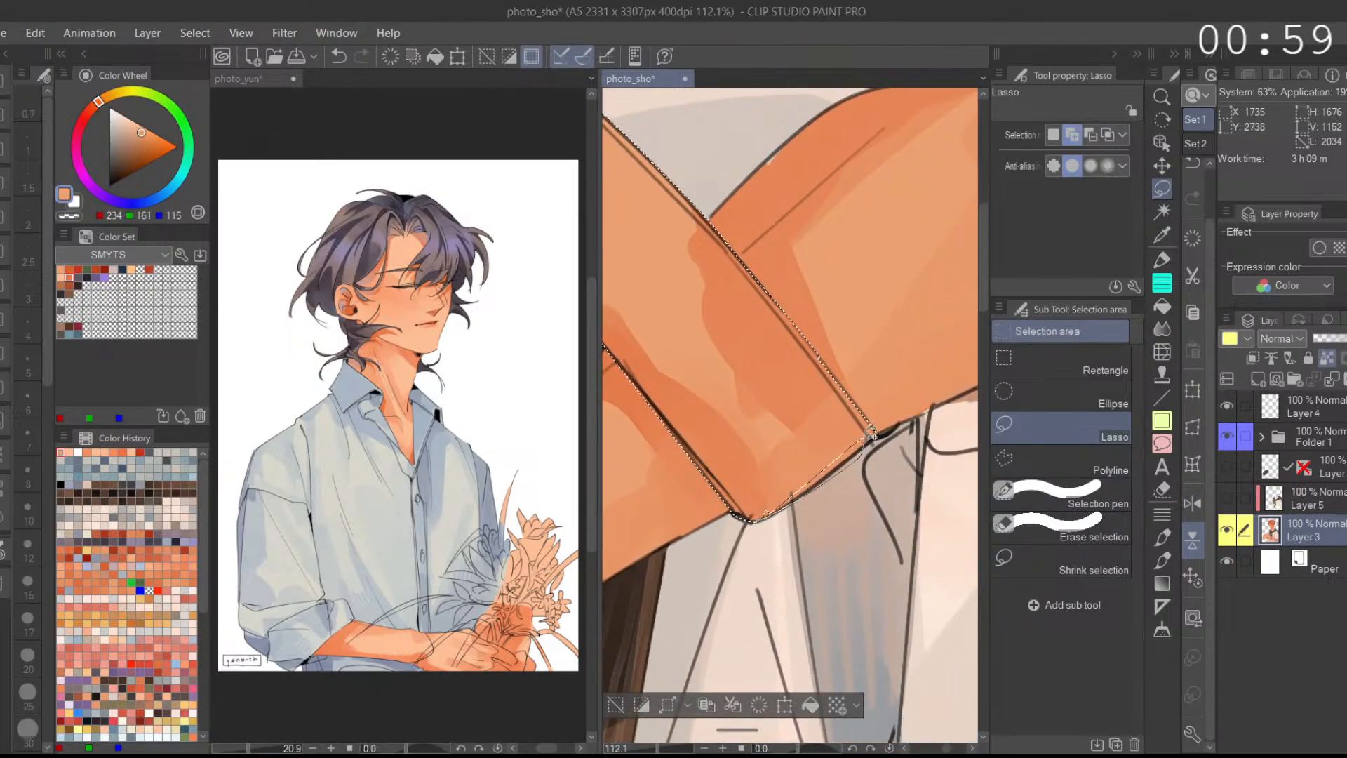
left_click_drag(774, 511, 881, 433)
scroll(914, 359, "down", 5)
scroll(914, 360, "up", 4)
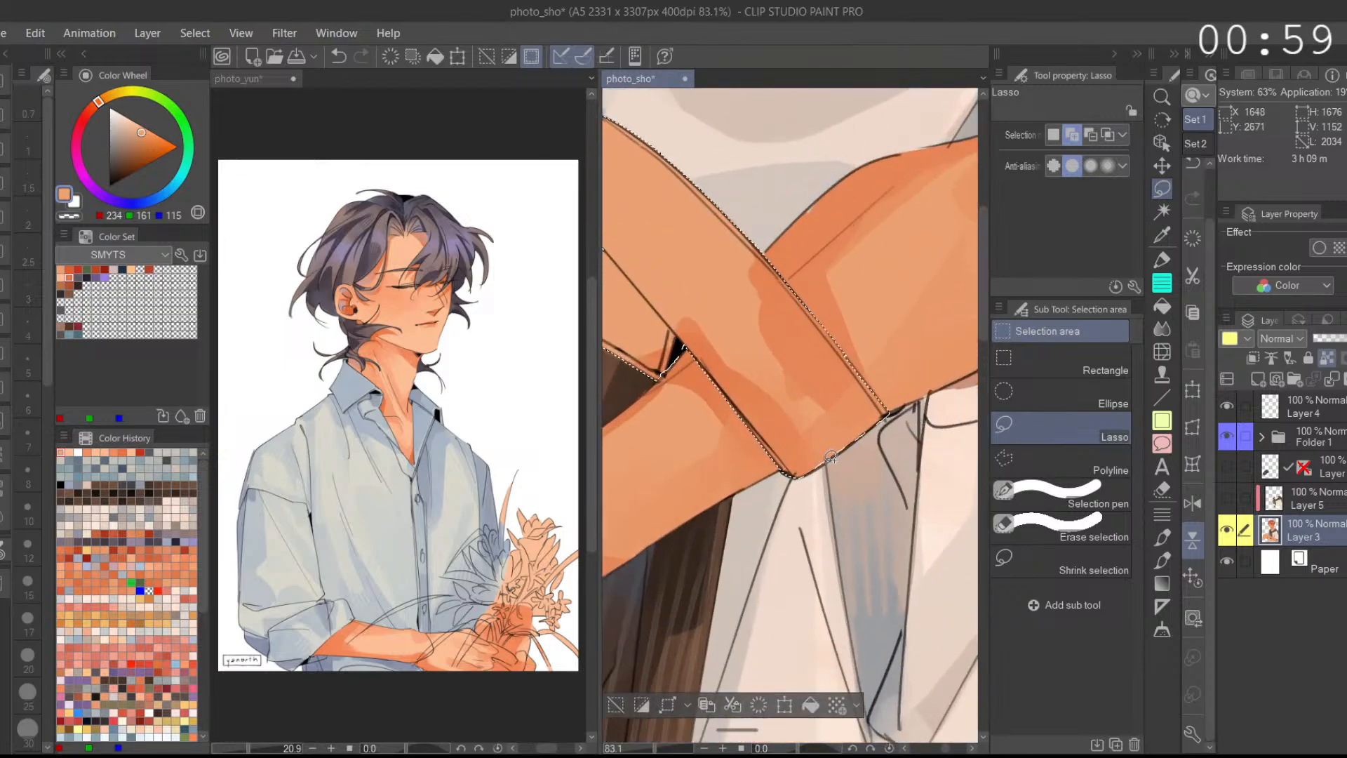
left_click(1192, 544)
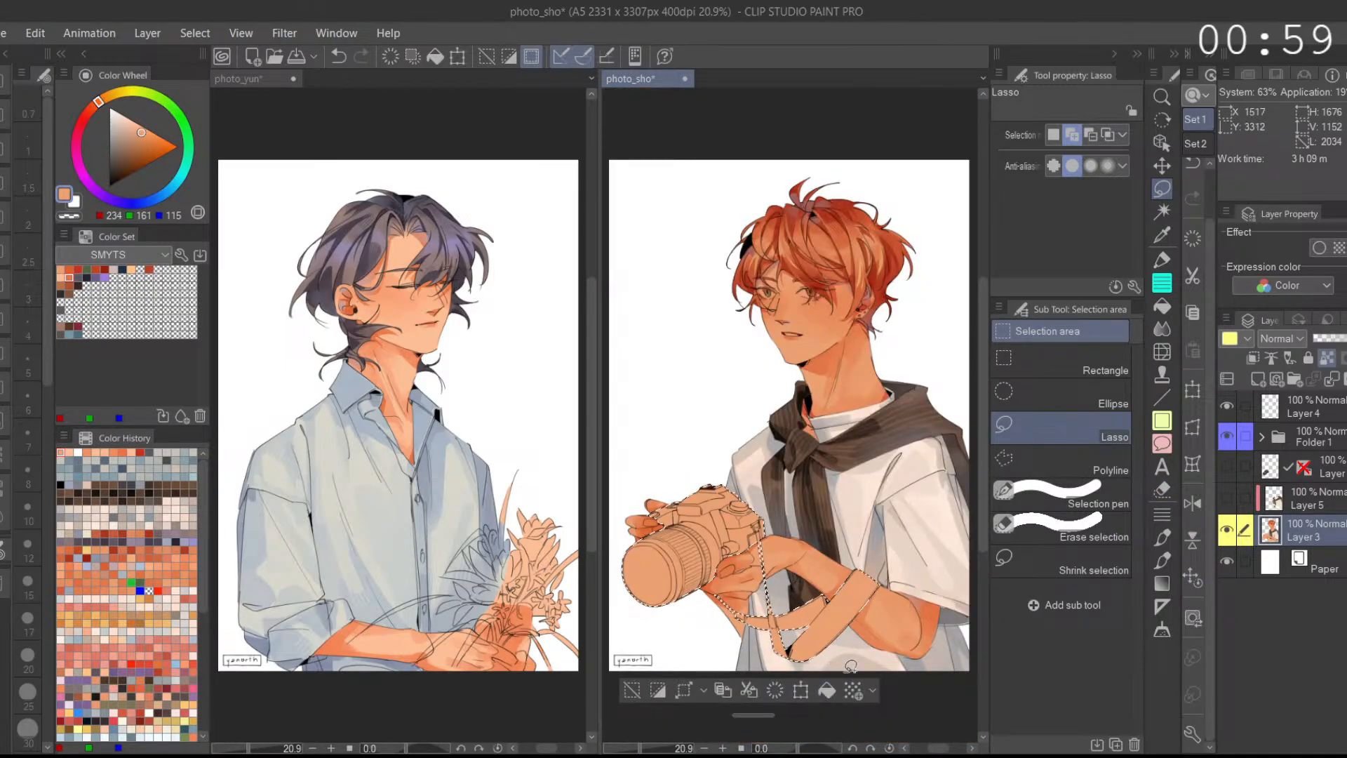
Step: Show Layer 5, move the hidden camera reference layer below Layer 3, and make Layer 5 the active layer
left_click(1298, 504)
left_click(1226, 500)
left_click(1276, 470)
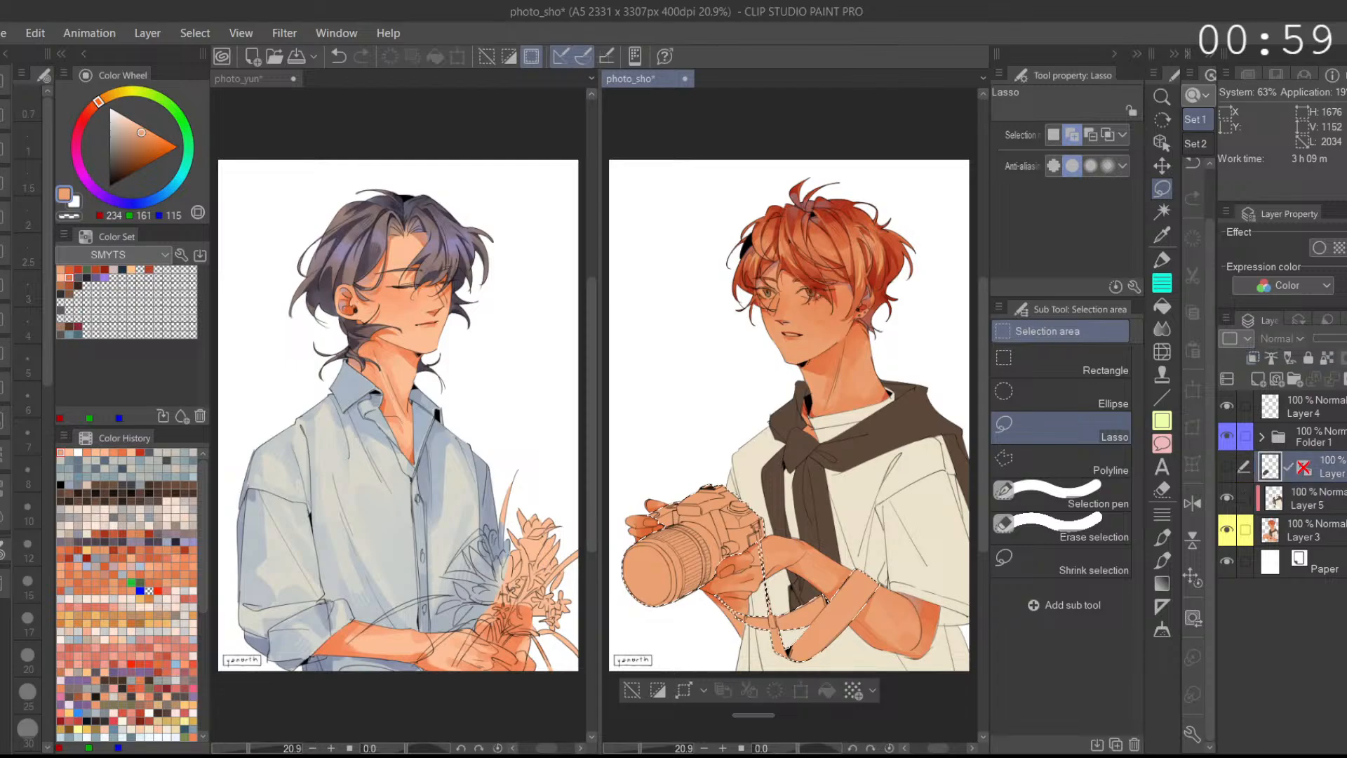
left_click_drag(1325, 510, 1318, 547)
left_click(1304, 474)
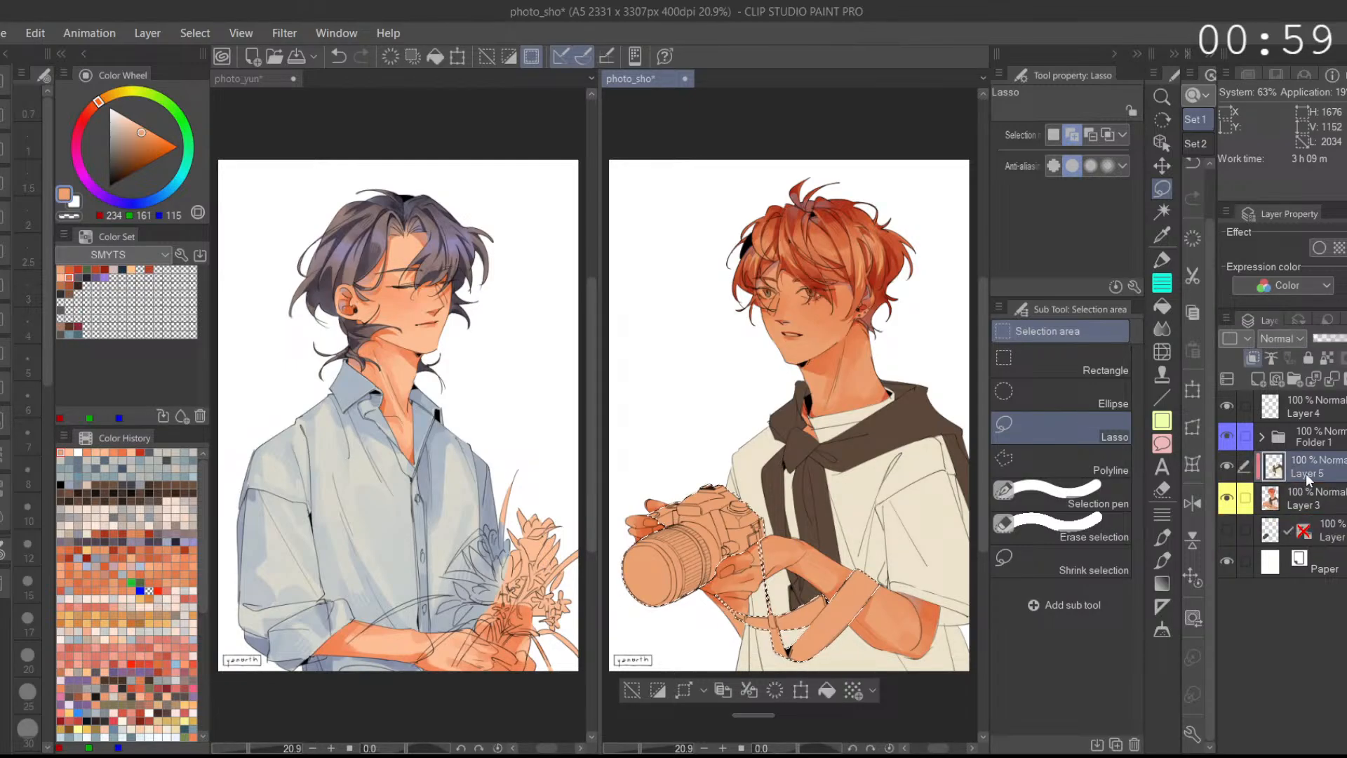
Step: Fill the camera and strap selection with black on Layer 5 and hide that layer
left_click_drag(144, 129, 153, 377)
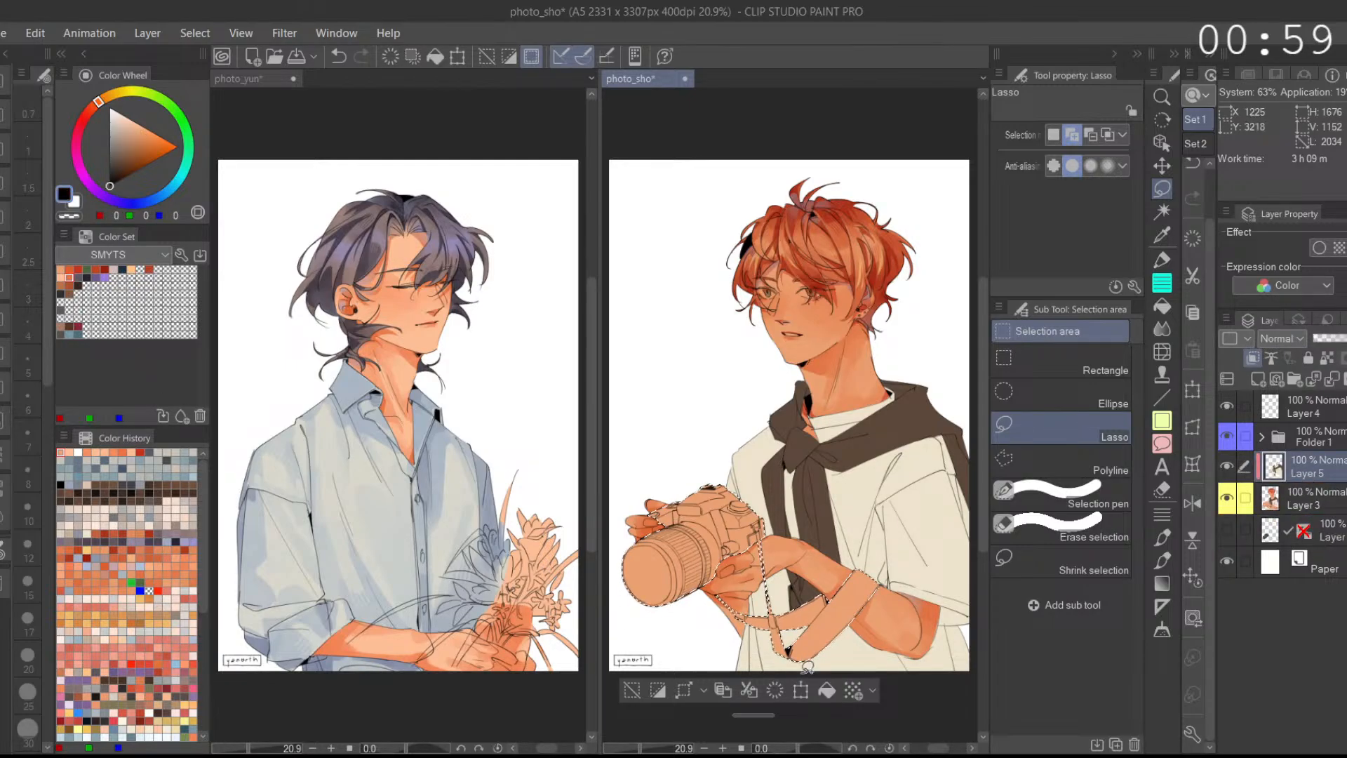
key("alt+BackSpace")
left_click(1226, 465)
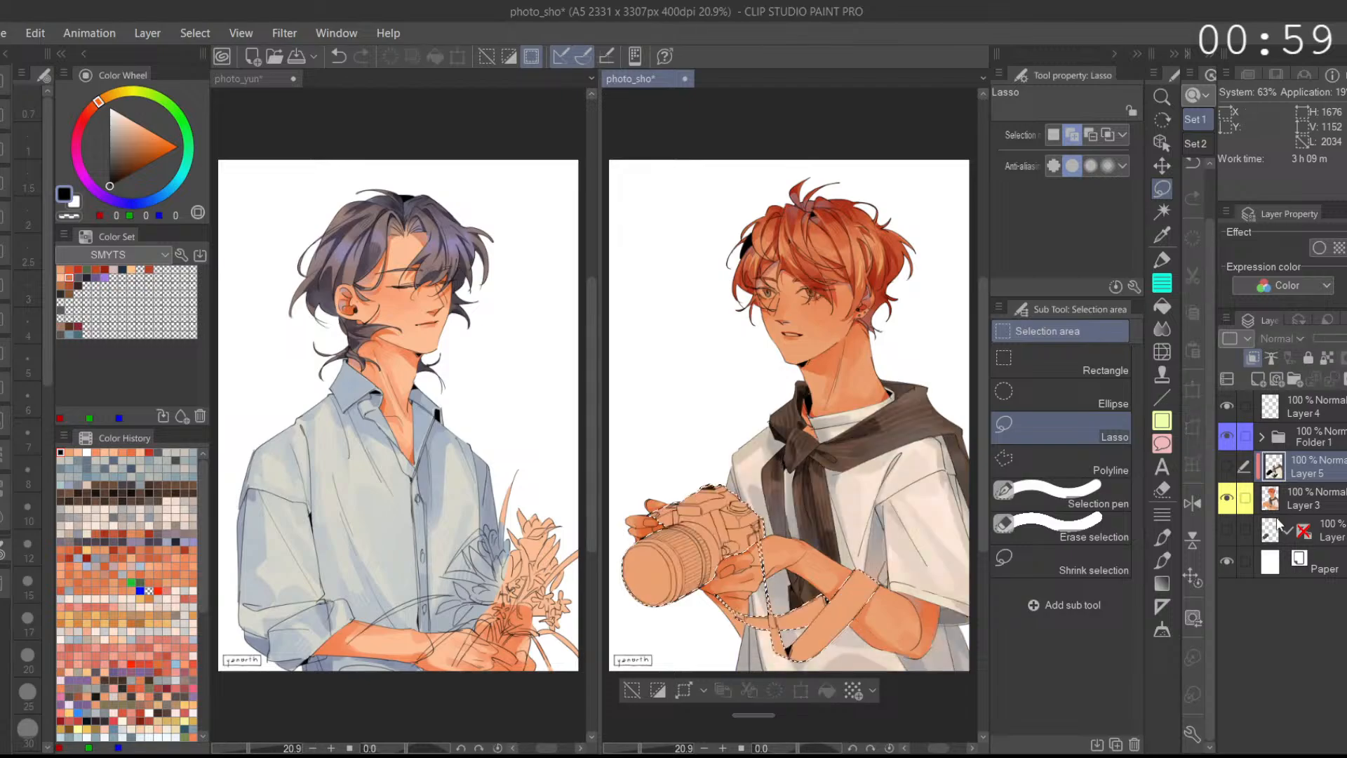
Step: On Layer 3, cover the selected camera and strap with black using the Aマーカー brush at size 144.5
left_click(1294, 506)
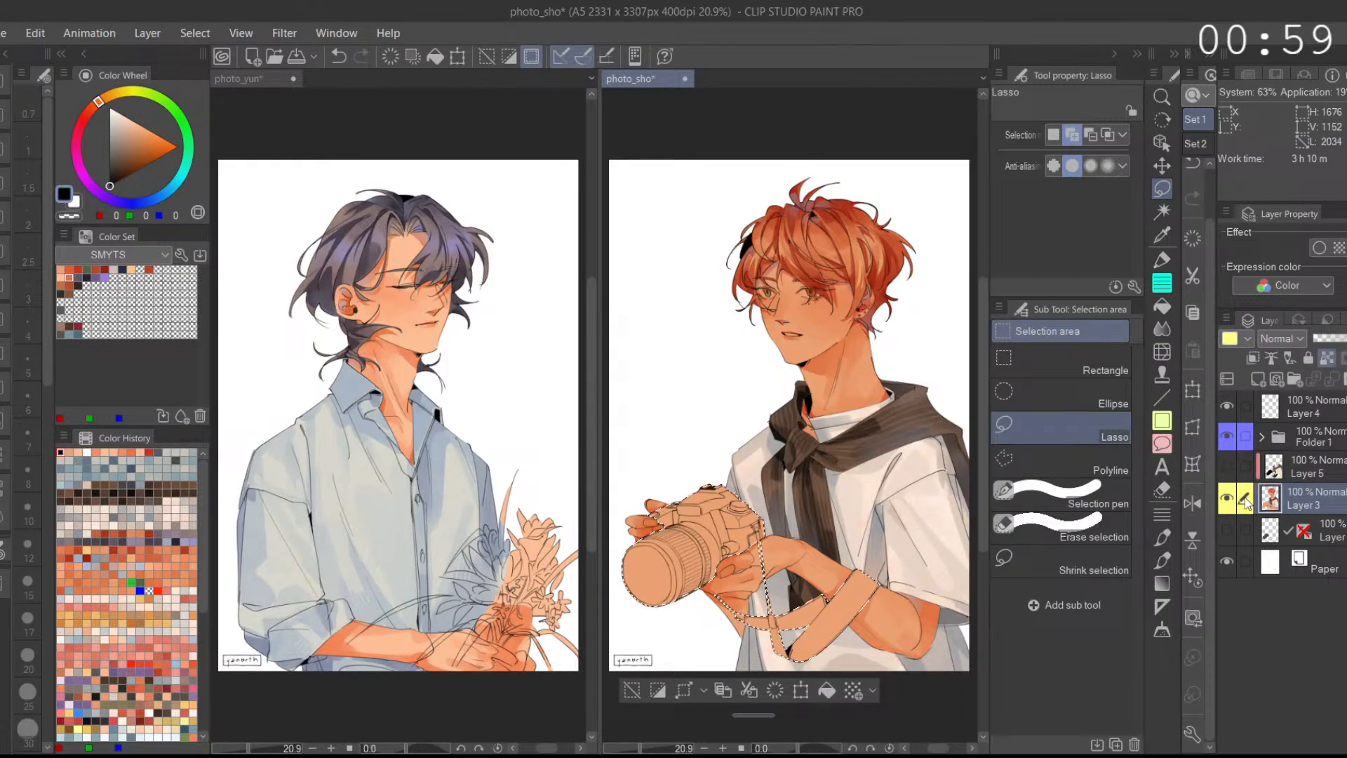
left_click(1162, 259)
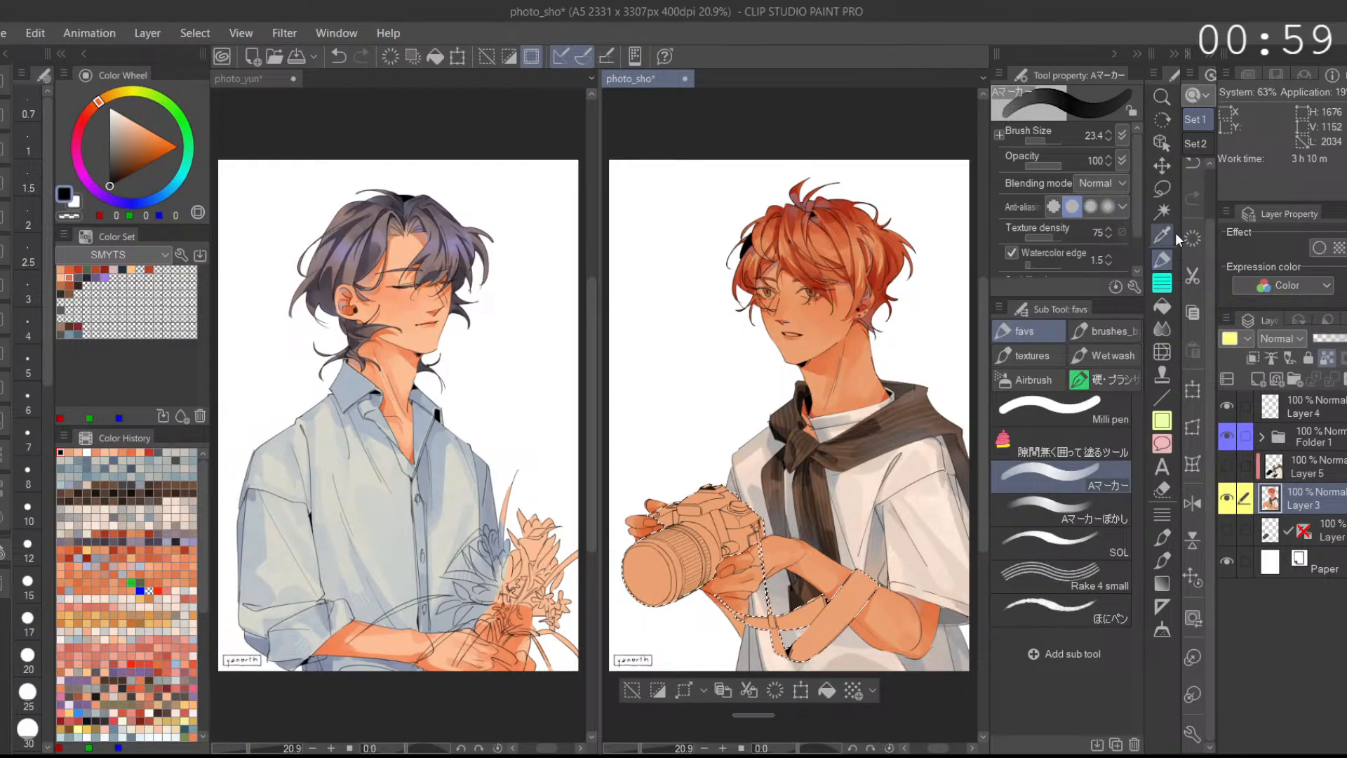
left_click(1051, 140)
mouse_move(715, 484)
left_mouse_down()
mouse_move(801, 611)
mouse_move(706, 510)
left_mouse_up()
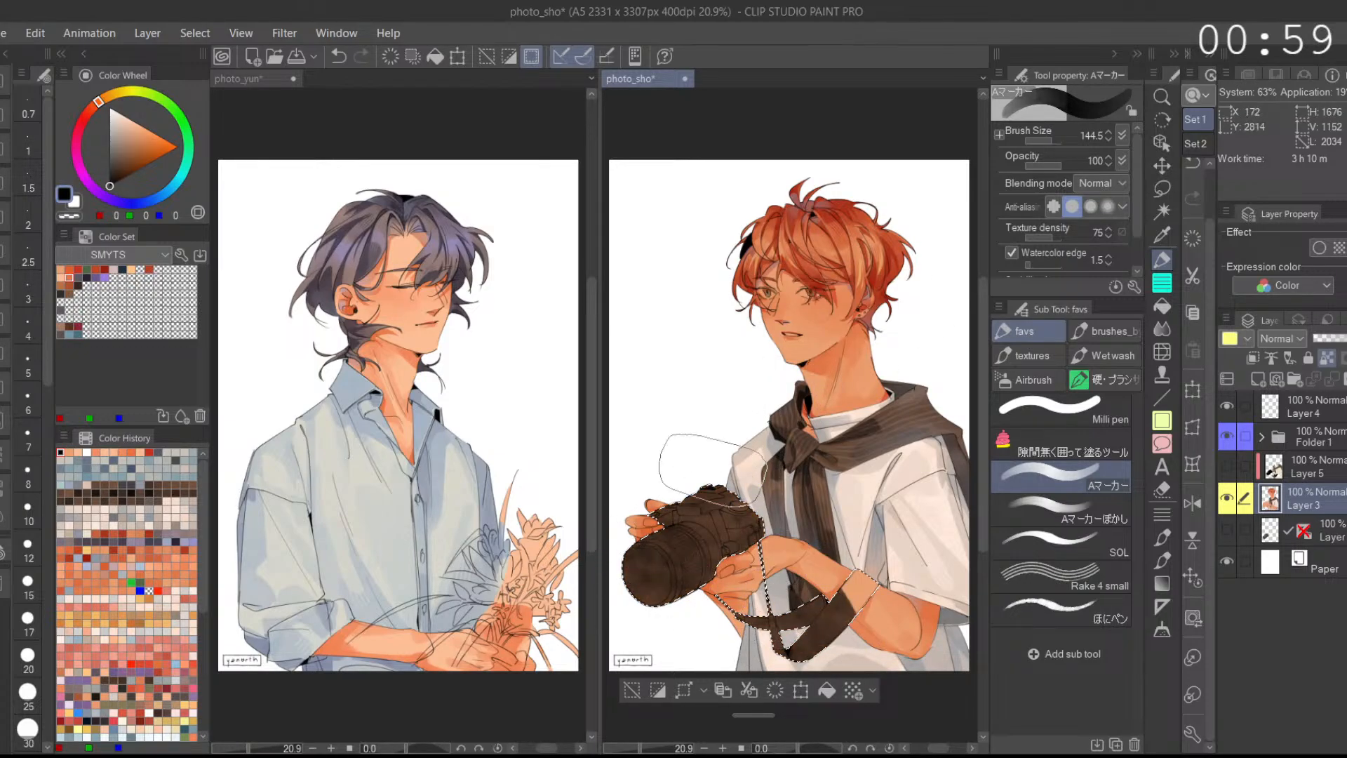
Step: Try fine black shading strokes on the camera body with the brush at sizes 10.4 and 28.7
left_click(1044, 140)
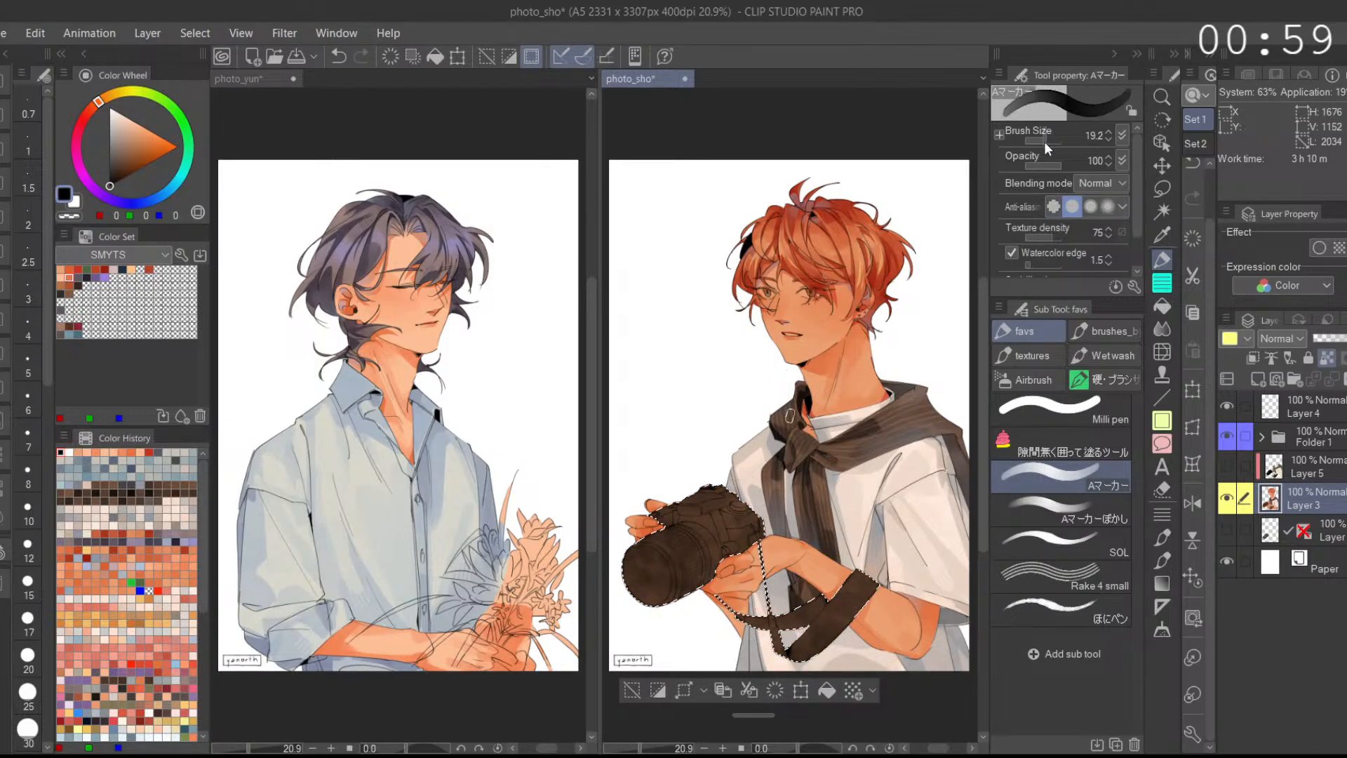
left_click(1041, 142)
left_click_drag(738, 507, 811, 473)
scroll(756, 489, "up", 5)
scroll(757, 503, "up", 1)
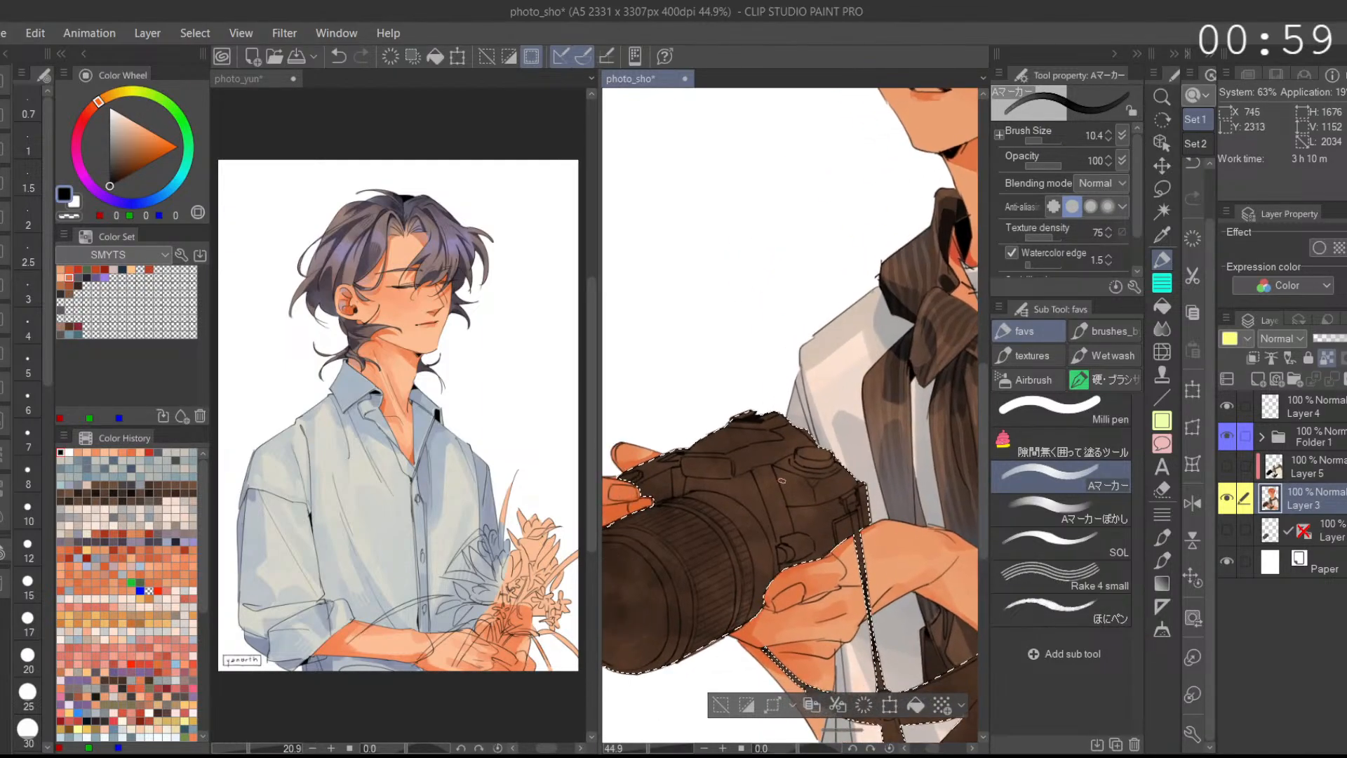
left_click(1045, 143)
left_click_drag(783, 479, 807, 530)
key("ctrl+z")
Step: Try a dark grey stroke, RGB 45, 45, 46, on the camera and undo the recent paint strokes
left_click(115, 171)
left_click_drag(114, 171, 109, 172)
left_click(139, 203)
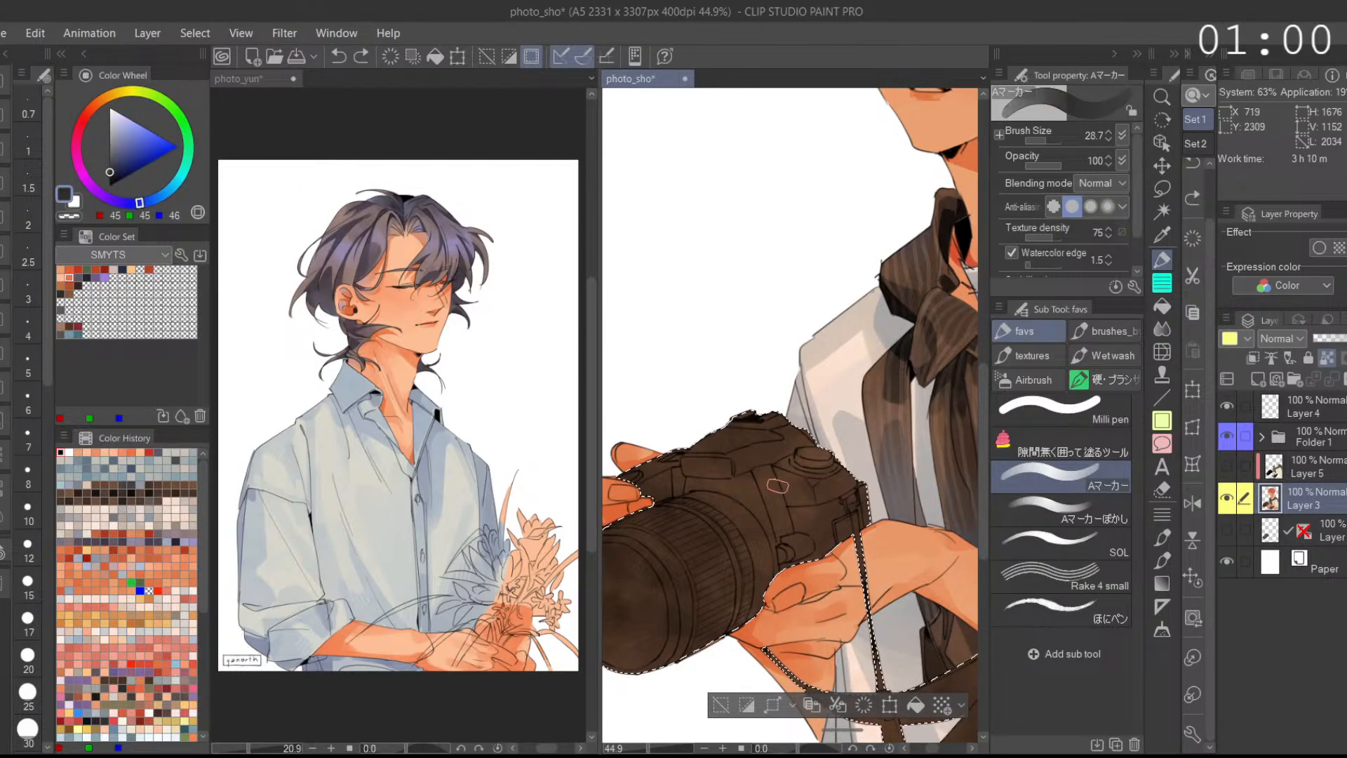
mouse_move(700, 486)
left_mouse_down()
mouse_move(739, 484)
mouse_move(766, 534)
left_mouse_up()
key("ctrl+z")
scroll(863, 455, "down", 5)
key("ctrl+z")
key("ctrl+z")
key("ctrl+z")
Step: Set the brush size to 397 and cover the camera and strap with a near-black base, RGB 23, 24, 29
left_click(1054, 142)
mouse_move(902, 348)
left_mouse_down()
mouse_move(823, 386)
mouse_move(918, 563)
mouse_move(843, 517)
left_mouse_up()
left_click_drag(117, 167, 114, 174)
left_click_drag(834, 407, 838, 491)
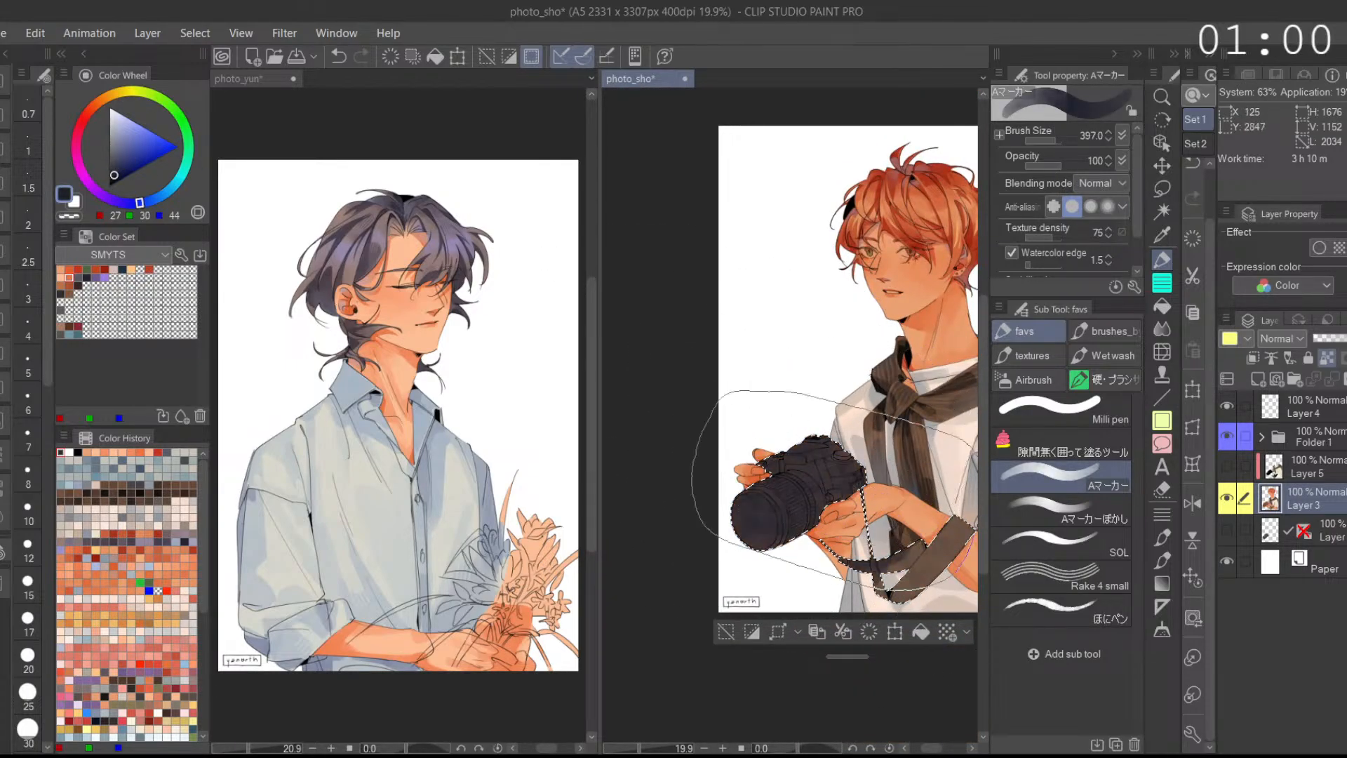
scroll(940, 448, "up", 3)
key("ctrl+z")
key("ctrl+z")
mouse_move(827, 443)
left_mouse_down()
mouse_move(747, 410)
mouse_move(648, 533)
mouse_move(652, 562)
mouse_move(912, 511)
left_mouse_up()
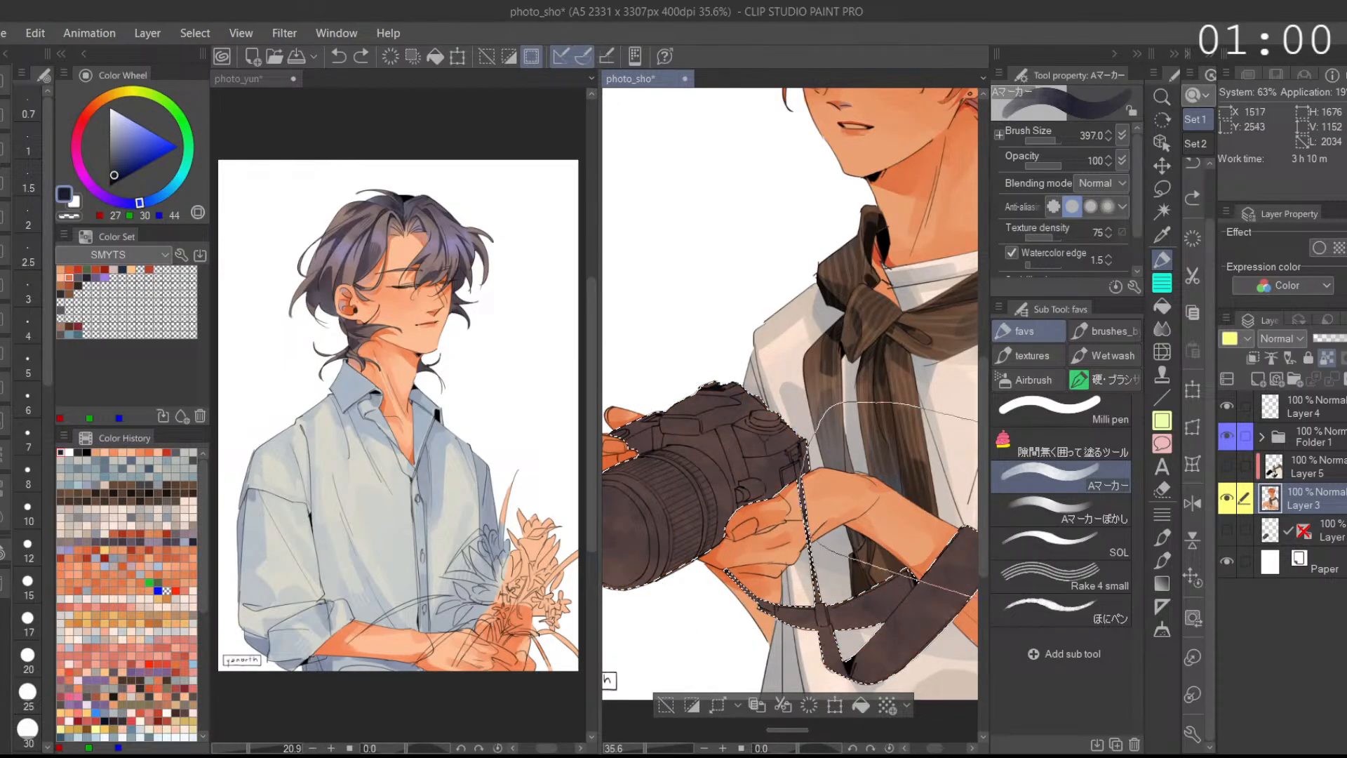
scroll(807, 484, "down", 2)
key("ctrl+z")
left_click(111, 178)
mouse_move(786, 449)
left_mouse_down()
mouse_move(709, 474)
mouse_move(785, 585)
left_mouse_up()
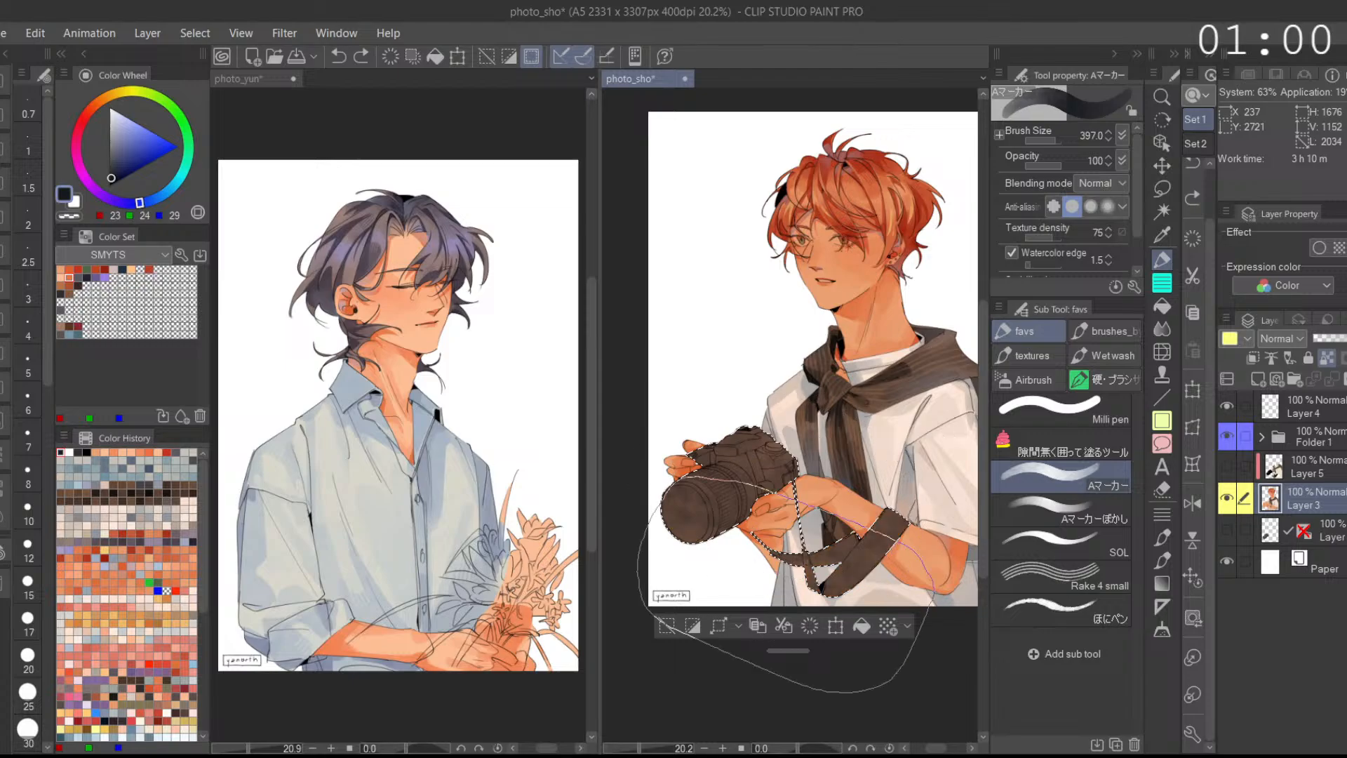
Step: Darken the camera's recess beside the fingers and the area around the lens mount with the brush at size 28.7
scroll(693, 491, "up", 4)
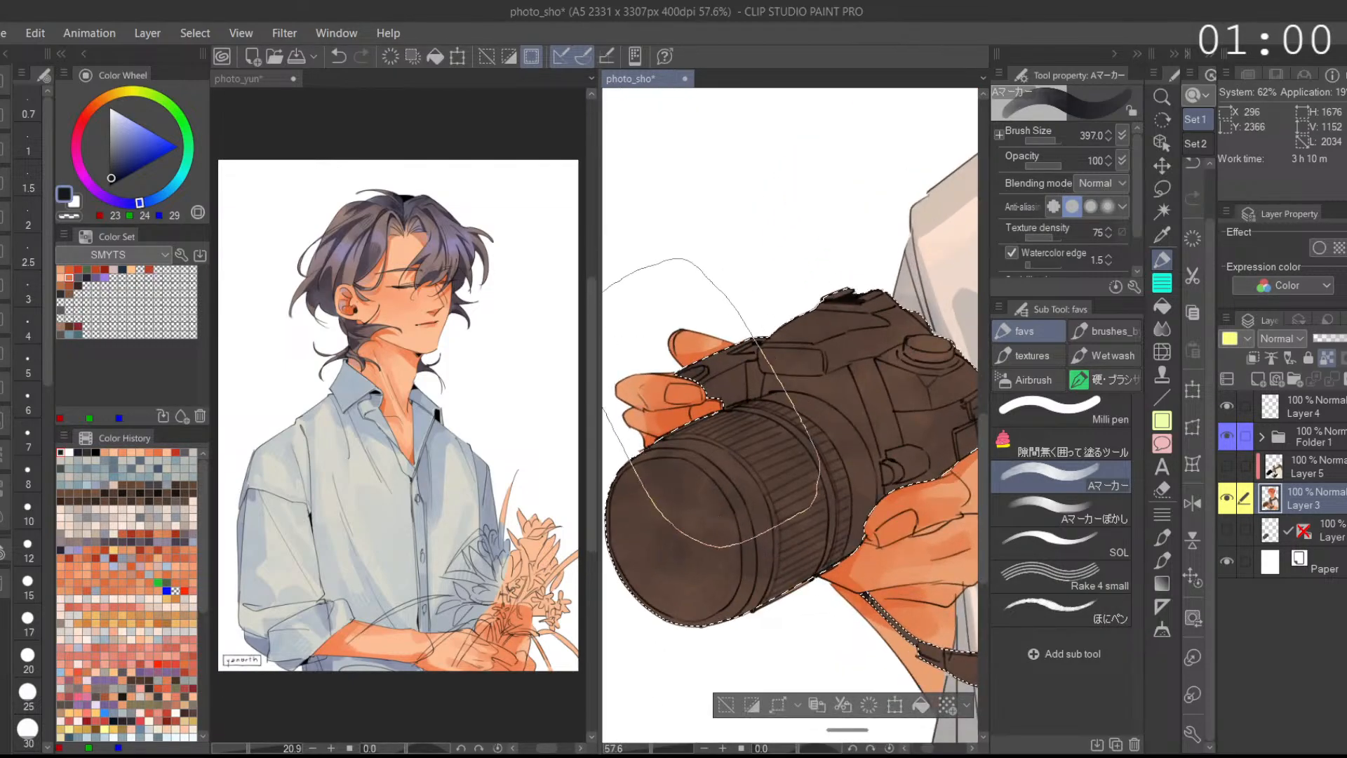
left_click(1055, 133)
mouse_move(733, 382)
left_mouse_down()
mouse_move(750, 379)
mouse_move(749, 393)
left_mouse_up()
left_click(1050, 141)
left_click_drag(1050, 141, 1041, 141)
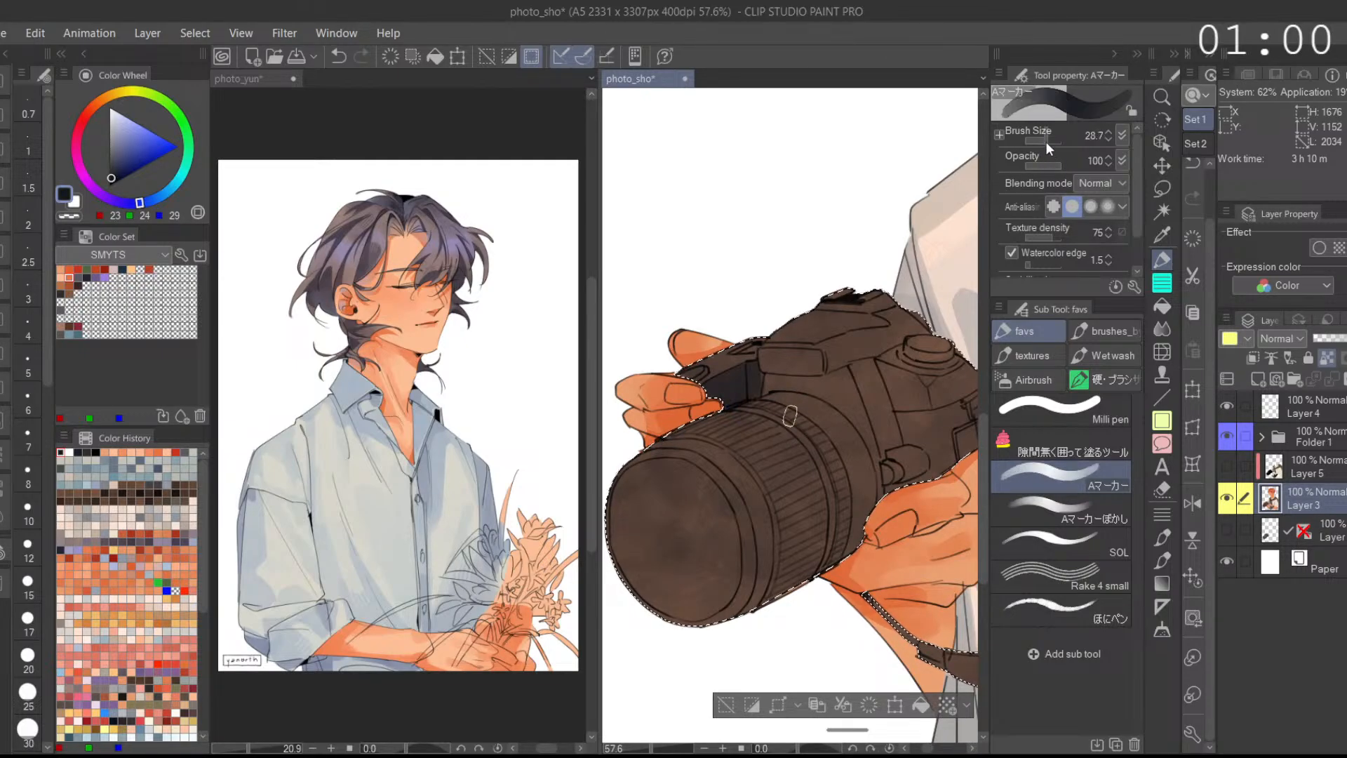
mouse_move(775, 382)
left_mouse_down()
mouse_move(821, 384)
mouse_move(759, 386)
mouse_move(834, 389)
mouse_move(843, 376)
mouse_move(868, 439)
mouse_move(849, 379)
left_mouse_up()
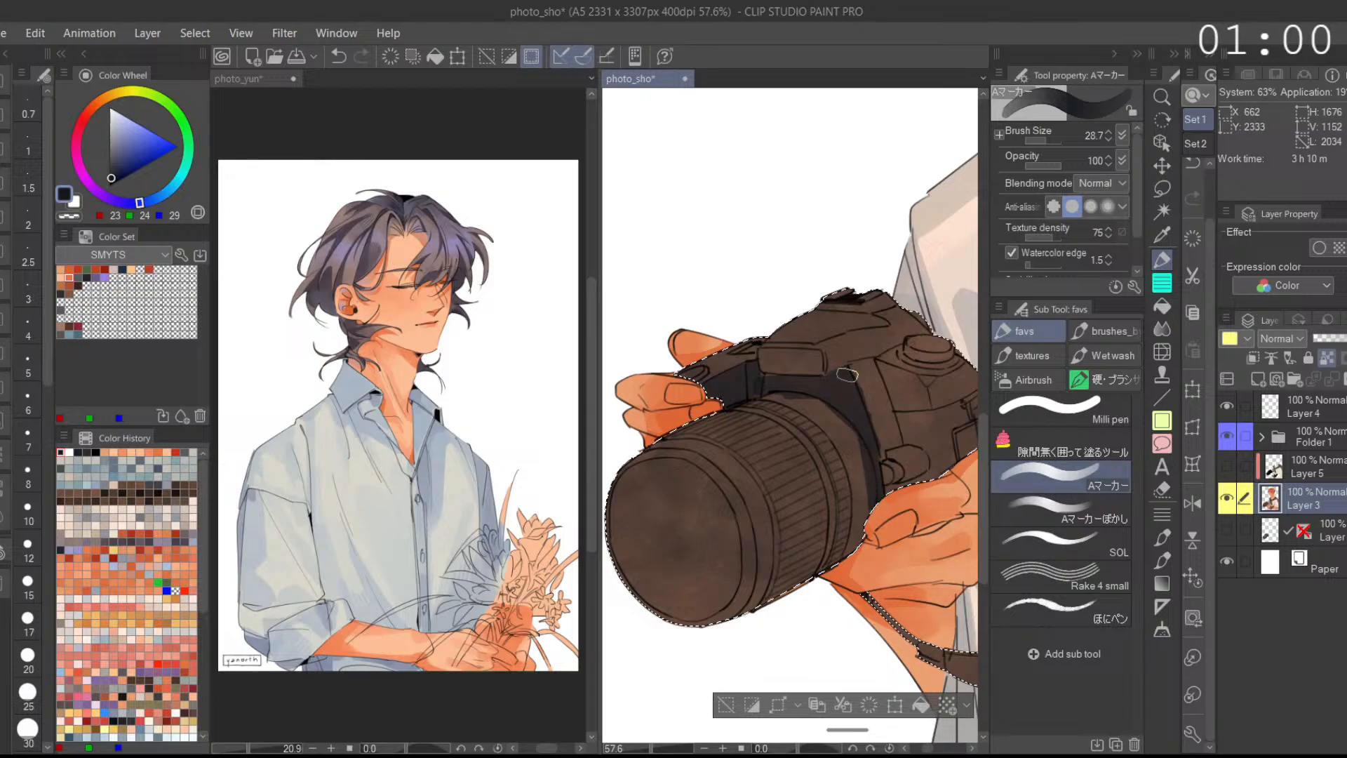
Step: Sample brown tones from the camera and shade the front body panels between the lens and the supporting hand
left_click(850, 379, "alt")
key("ctrl+z")
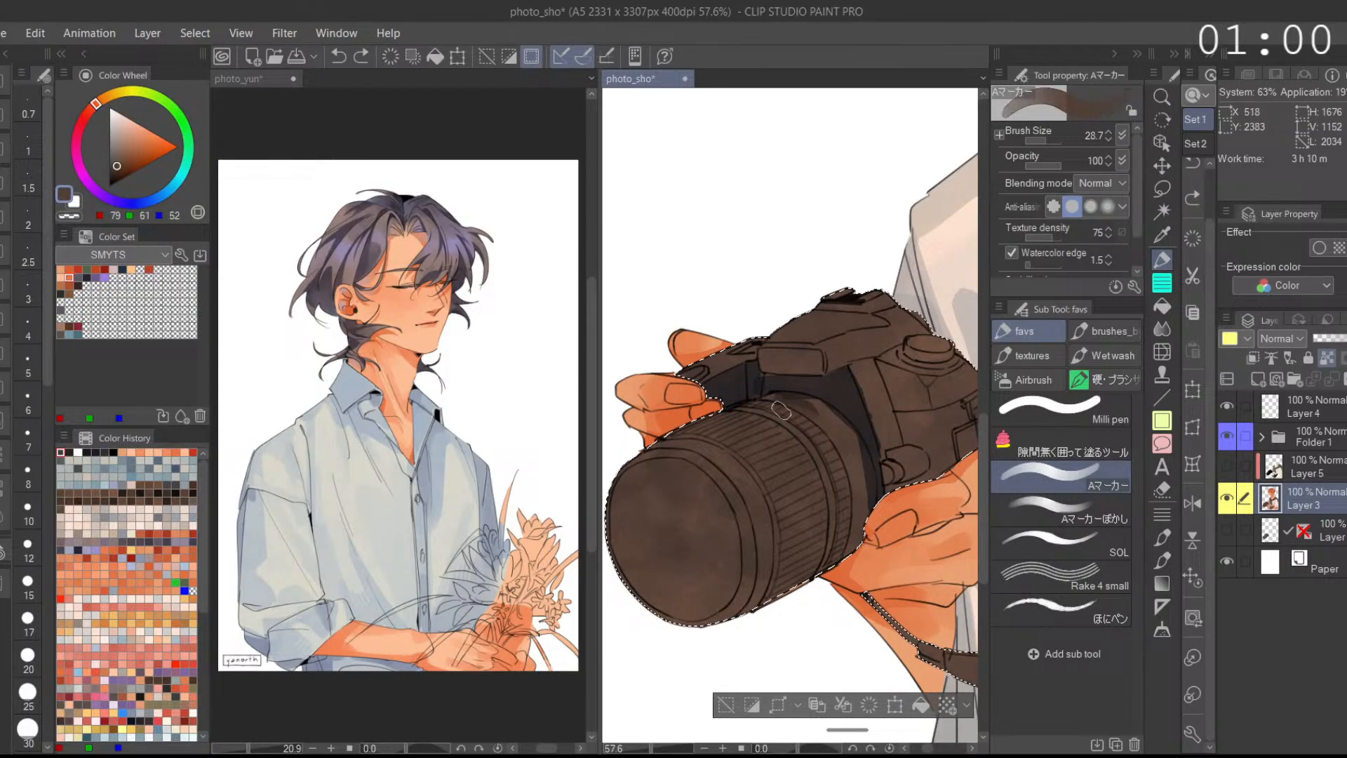
left_click(814, 418)
scroll(884, 456, "down", 1)
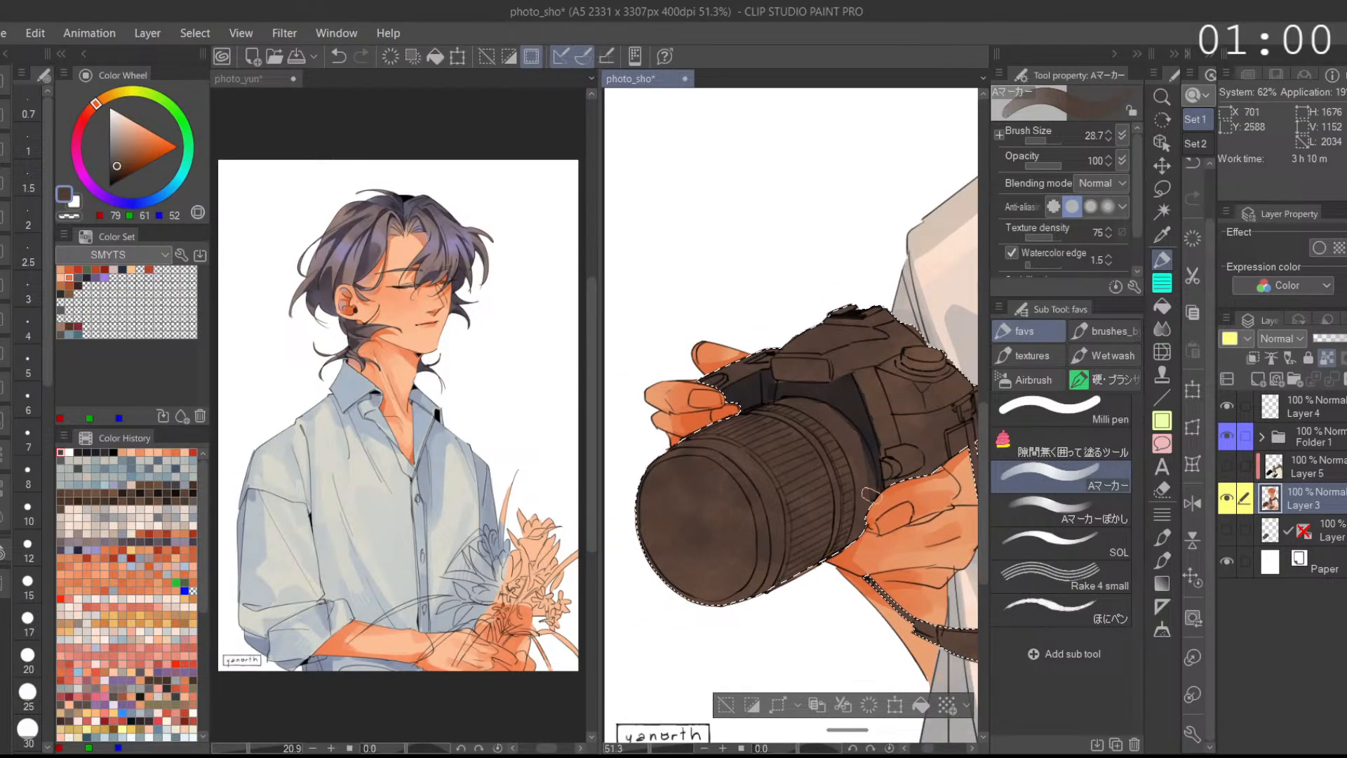
left_click(833, 398, "alt")
mouse_move(873, 386)
left_mouse_down()
mouse_move(904, 442)
mouse_move(910, 395)
mouse_move(921, 445)
mouse_move(912, 403)
mouse_move(944, 419)
mouse_move(865, 498)
left_mouse_up()
left_click(943, 456, "alt")
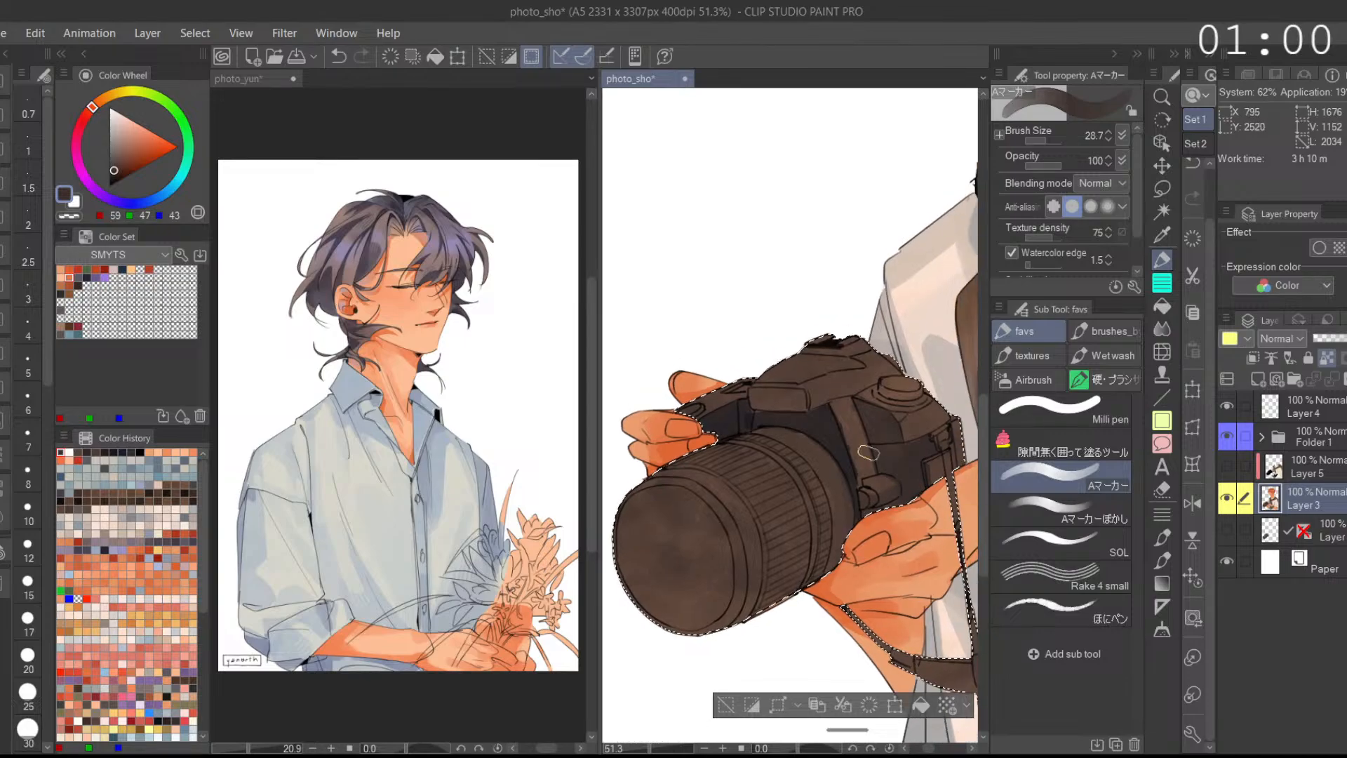
Step: Deepen the shadows under the camera's flash housing and upper body with sampled dark tones such as RGB 42, 36, 37
left_click(851, 433, "alt")
scroll(850, 433, "down", 2)
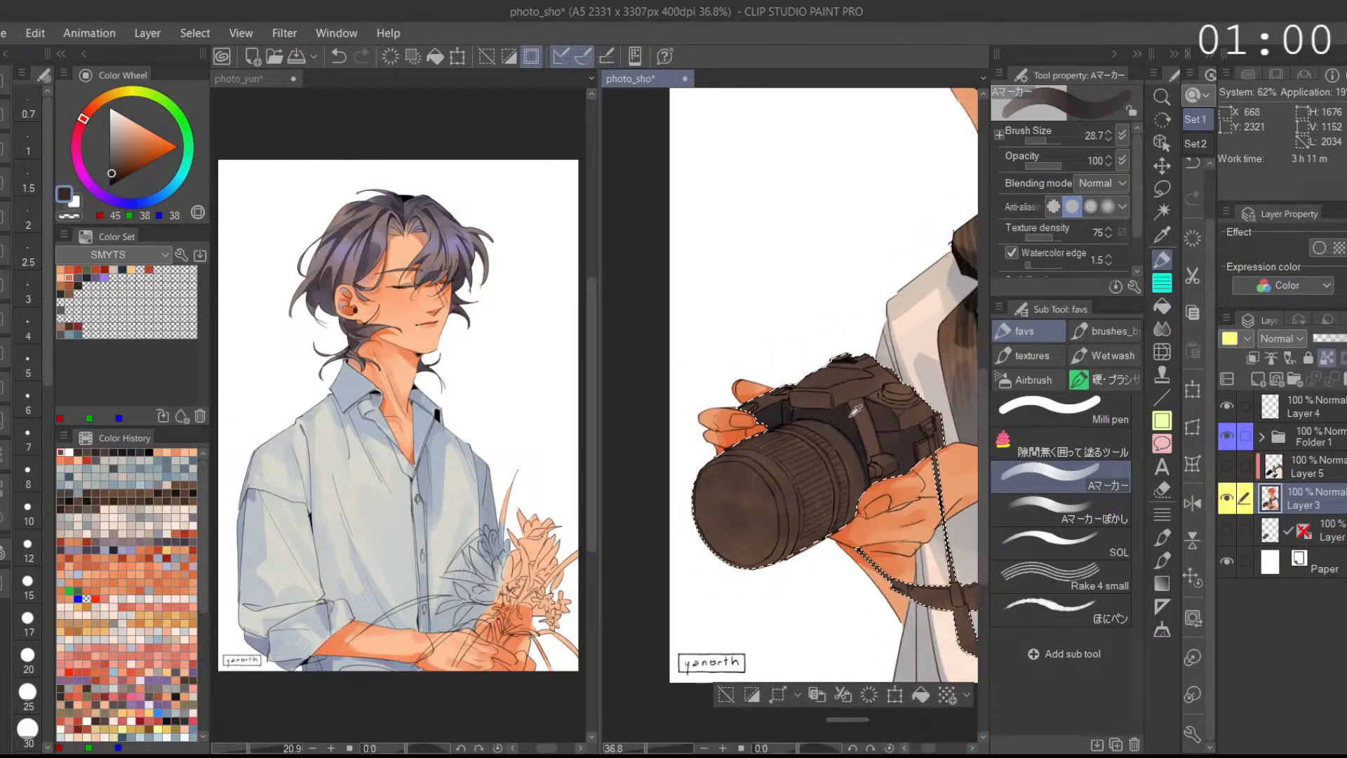
left_click(789, 391, "alt")
left_click_drag(789, 391, 778, 429)
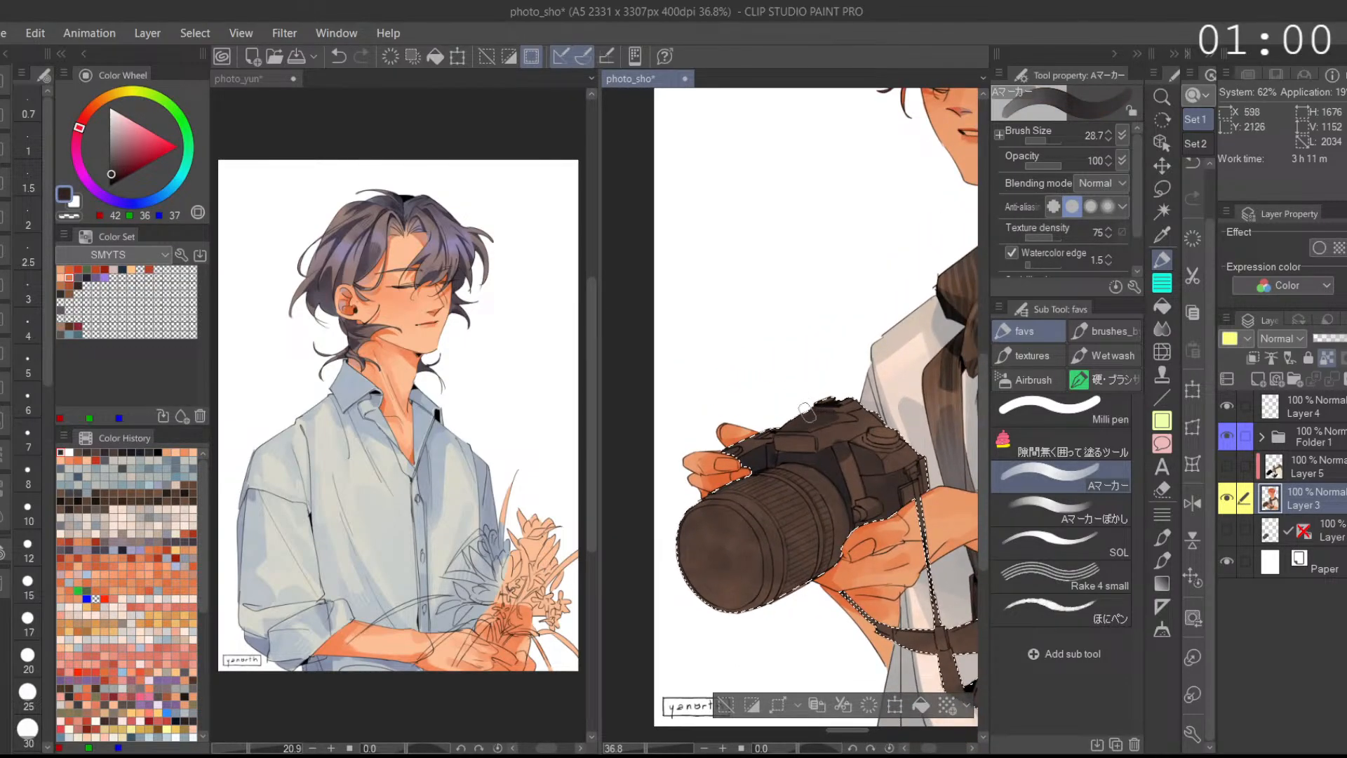
scroll(768, 430, "down", 2)
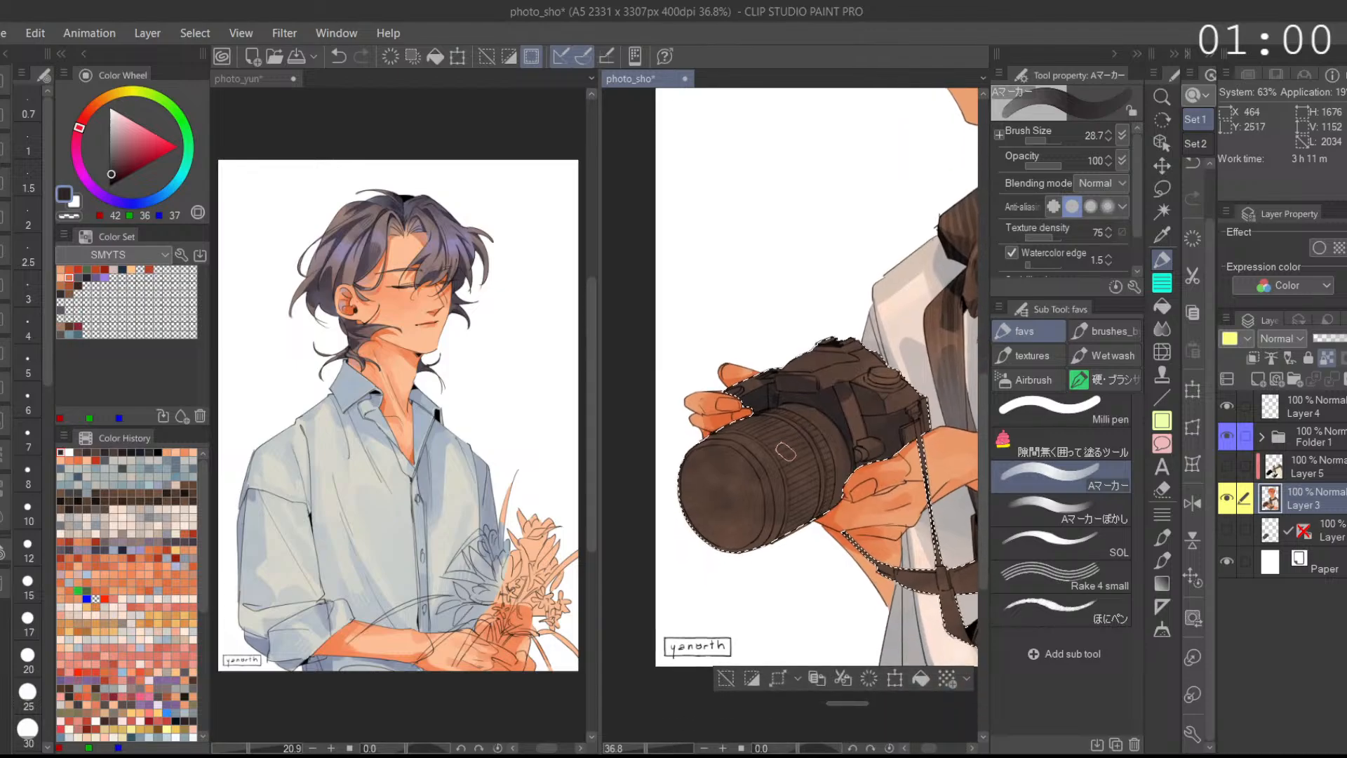
Step: Move the camera reference layer above Layer 5, toggle it to compare with the painting, then hide it and reselect Layer 3
left_click(1268, 535)
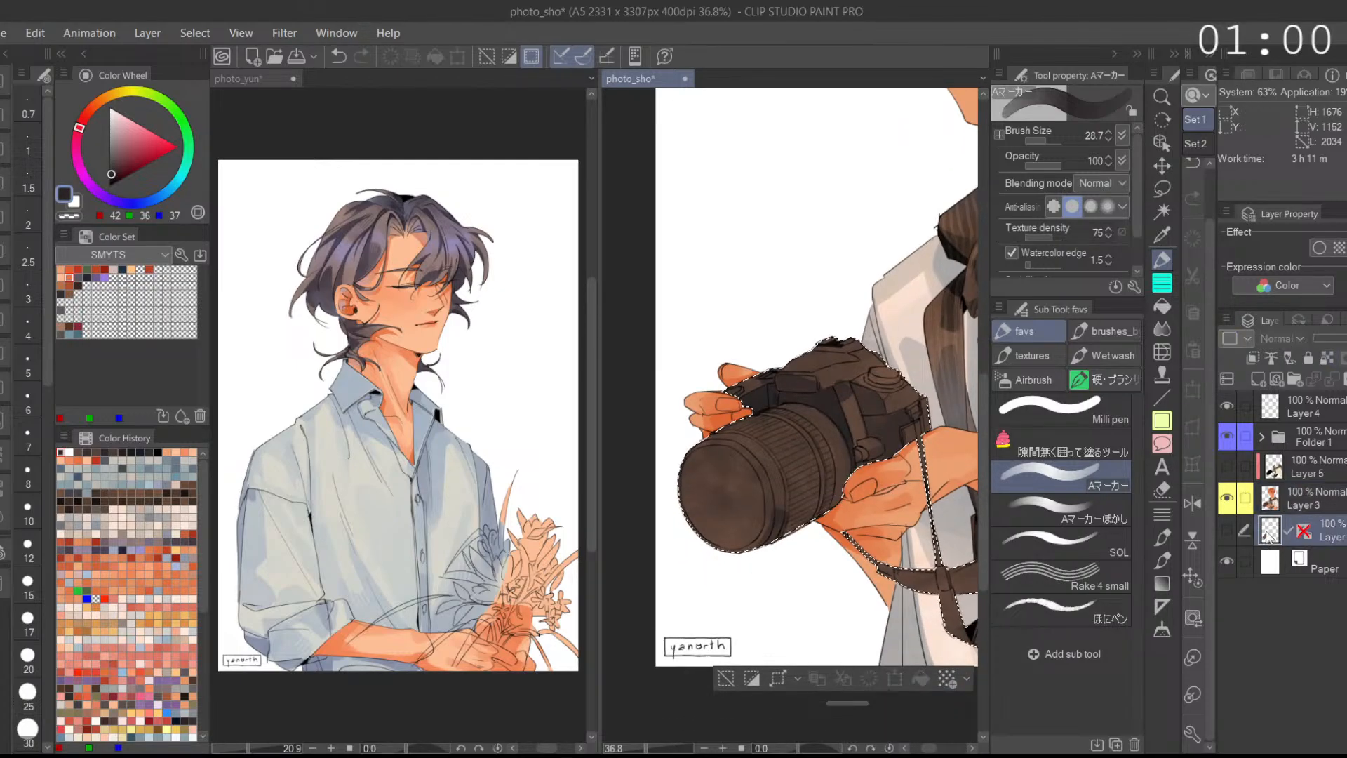
left_click_drag(1275, 475, 1274, 462)
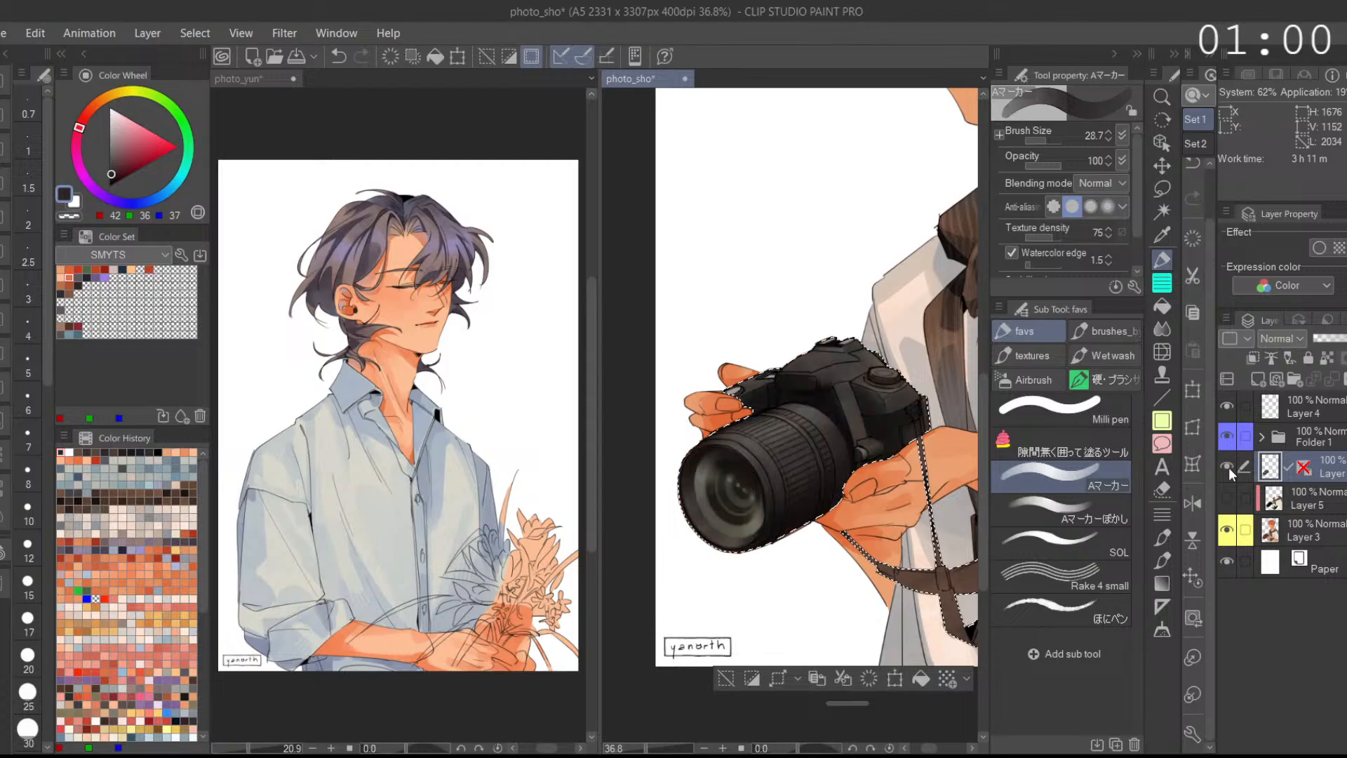
left_click(1227, 466)
left_click(1228, 466)
left_click(1227, 466)
left_click(1228, 466)
left_click(1228, 466)
left_click(1264, 530)
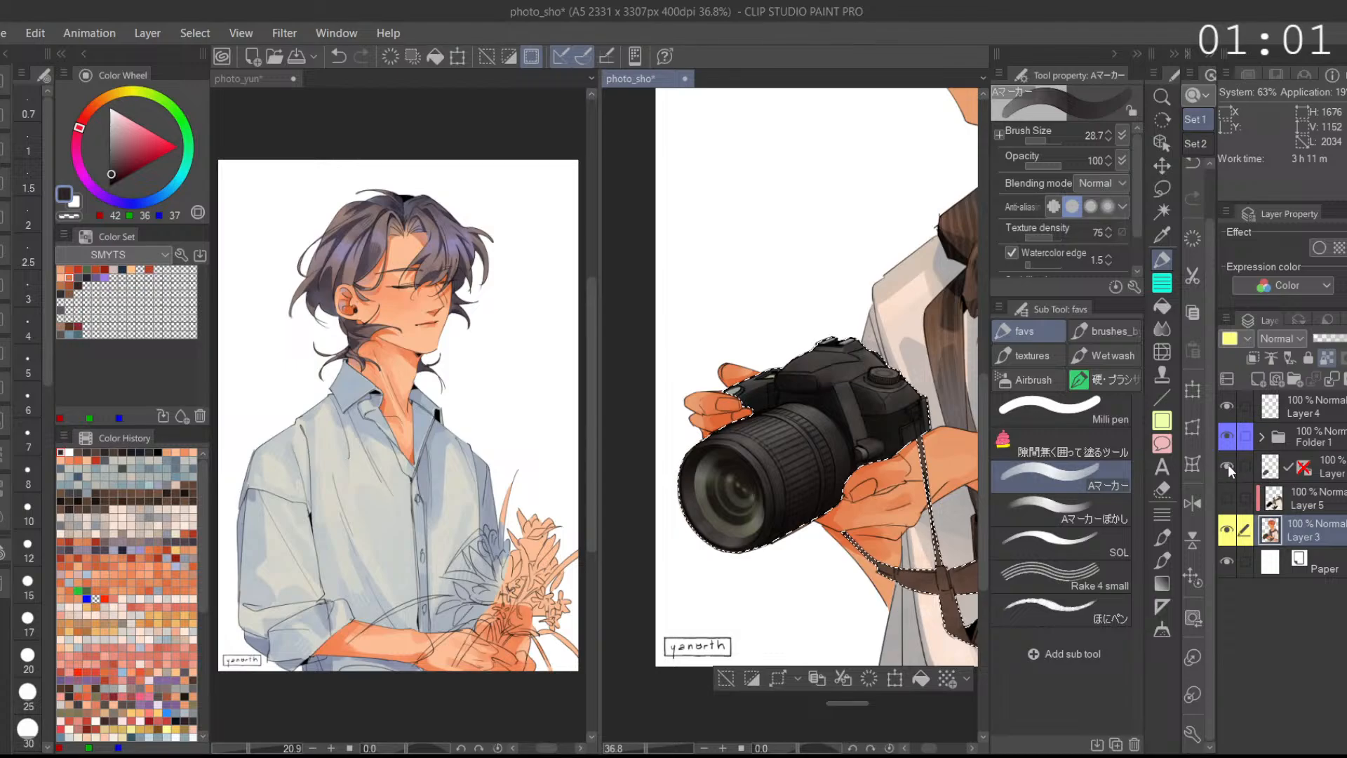
left_click(1227, 464)
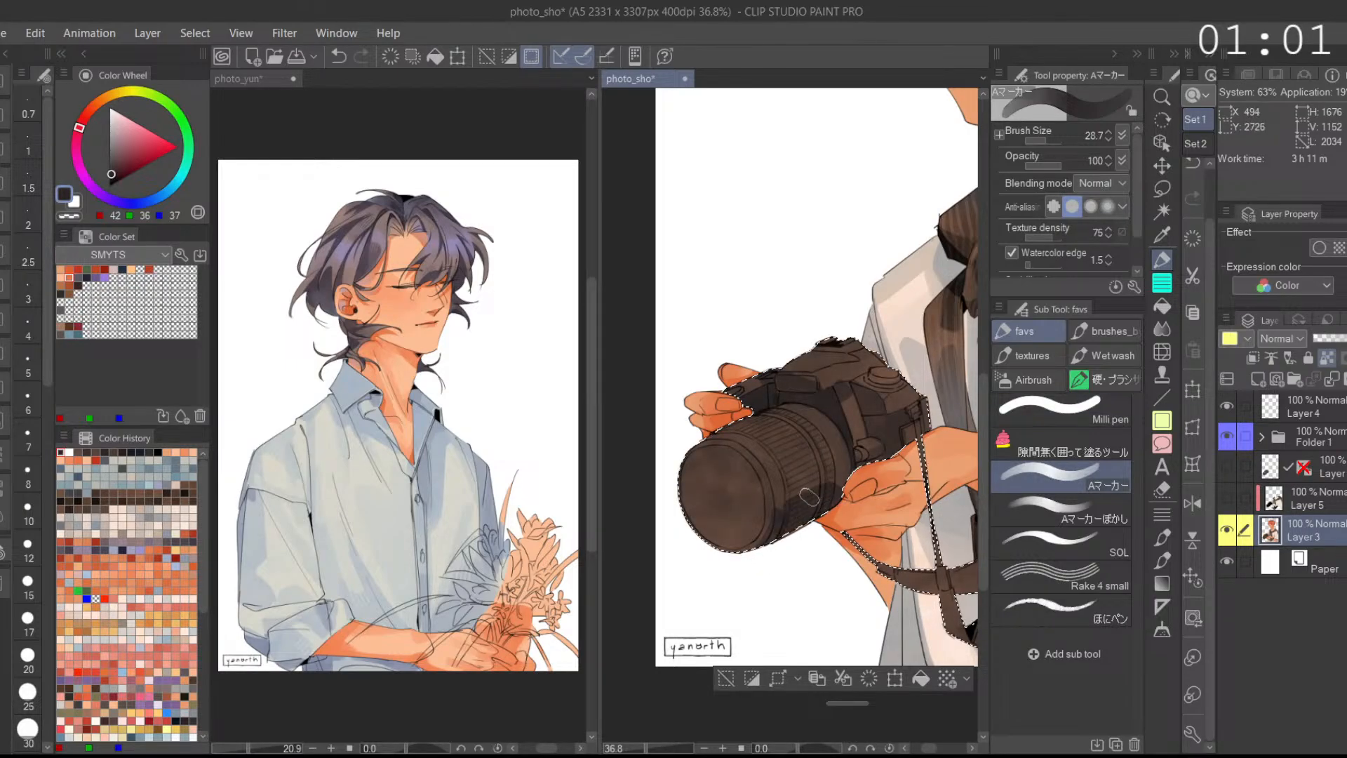
Step: Shade the rear rings of the lens and the camera body above them with sampled brown tones
left_click(792, 485, "alt")
left_click_drag(806, 438, 818, 468)
left_click(829, 427, "alt")
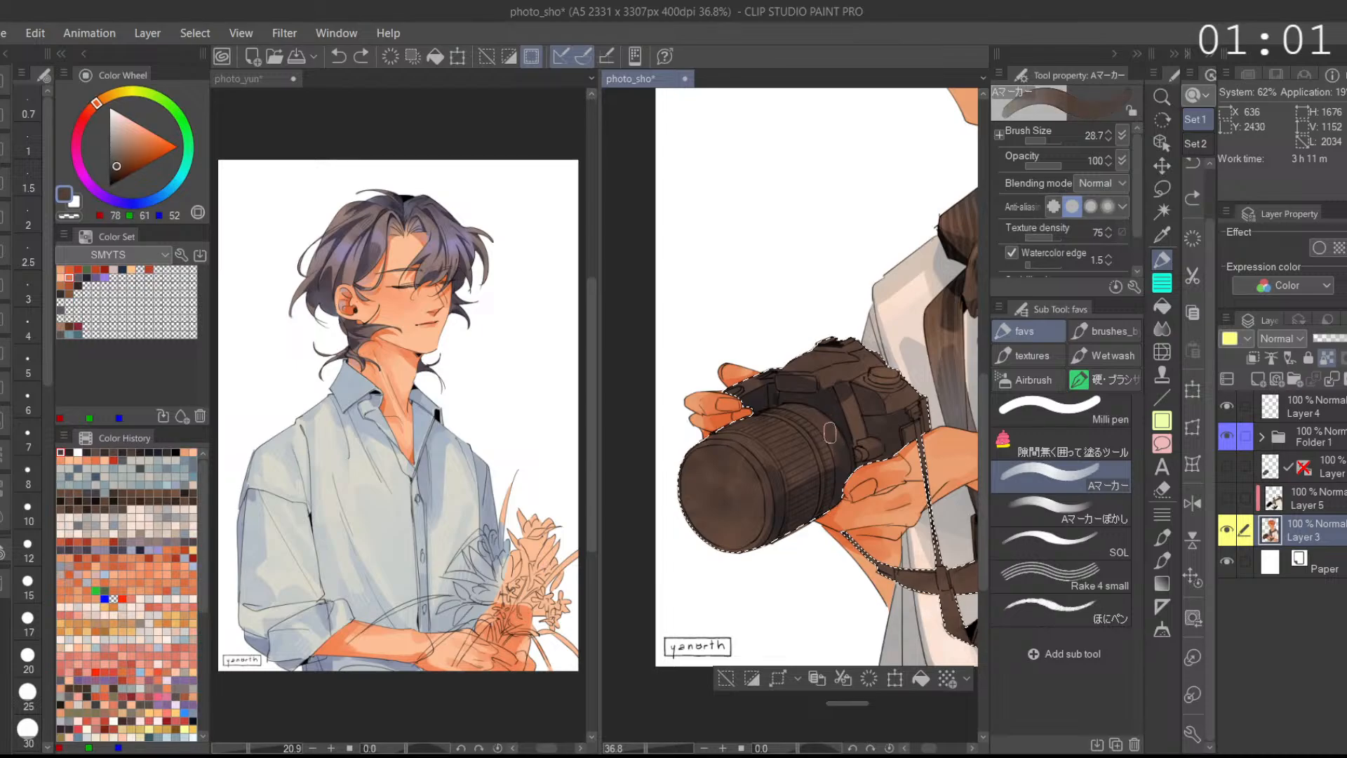
left_click(838, 482, "alt")
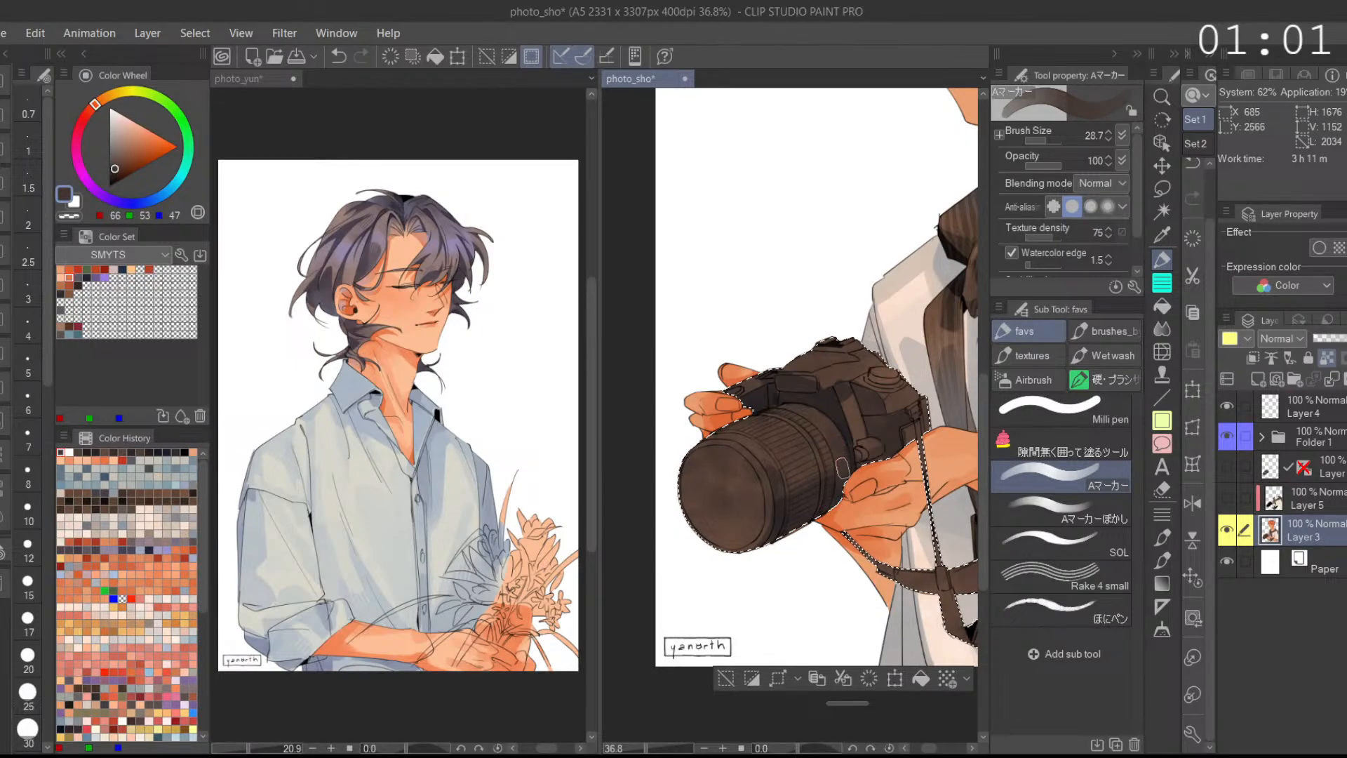
left_click(787, 401, "alt")
left_click_drag(788, 394, 774, 398)
left_click(775, 396, "alt")
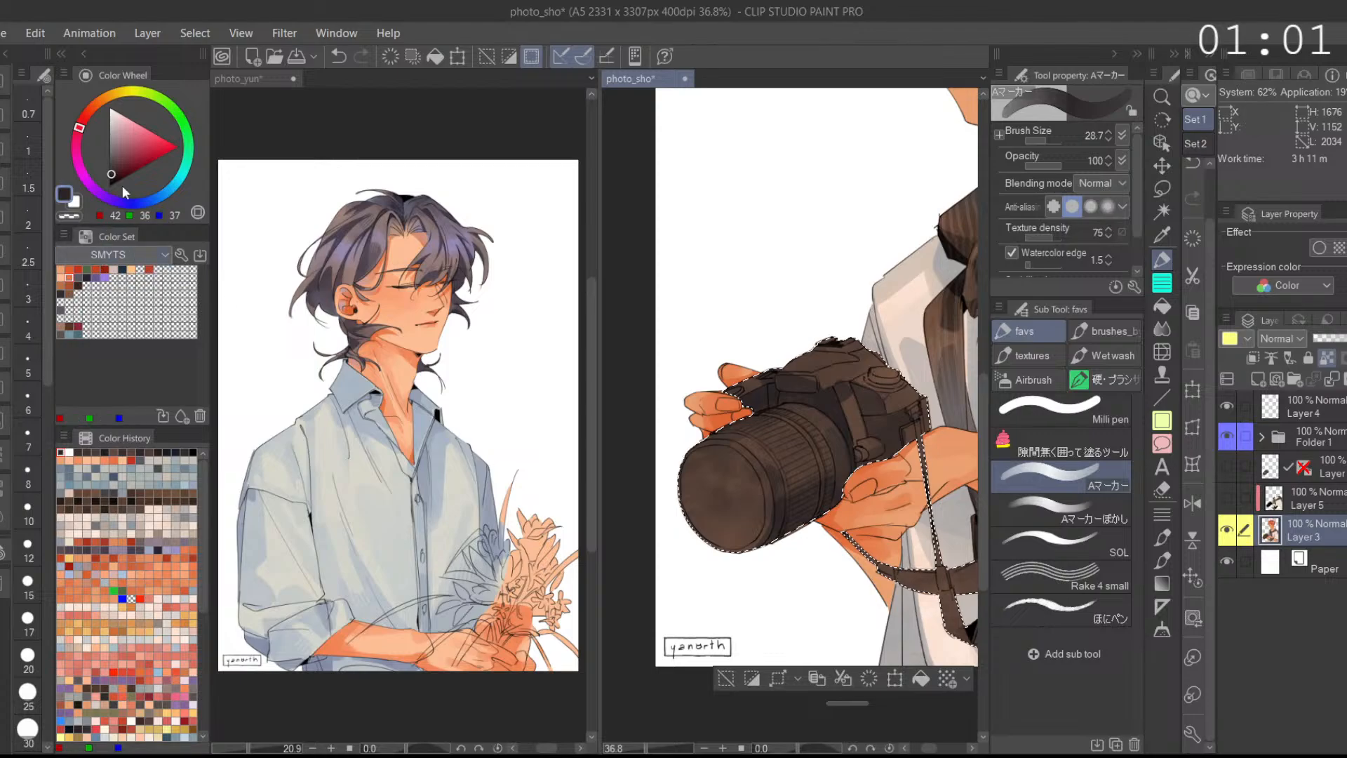
Step: Try bluish highlight strokes, including RGB 56, 66, 89, on the camera's shoulder around the top dial
left_click(115, 161)
left_click(162, 188)
left_click_drag(897, 395, 888, 397)
key("ctrl+z")
key("ctrl+z")
left_click(900, 397, "alt")
left_click_drag(904, 393, 892, 398)
key("ctrl+z")
key("ctrl+z")
key("ctrl+z")
left_click(149, 202)
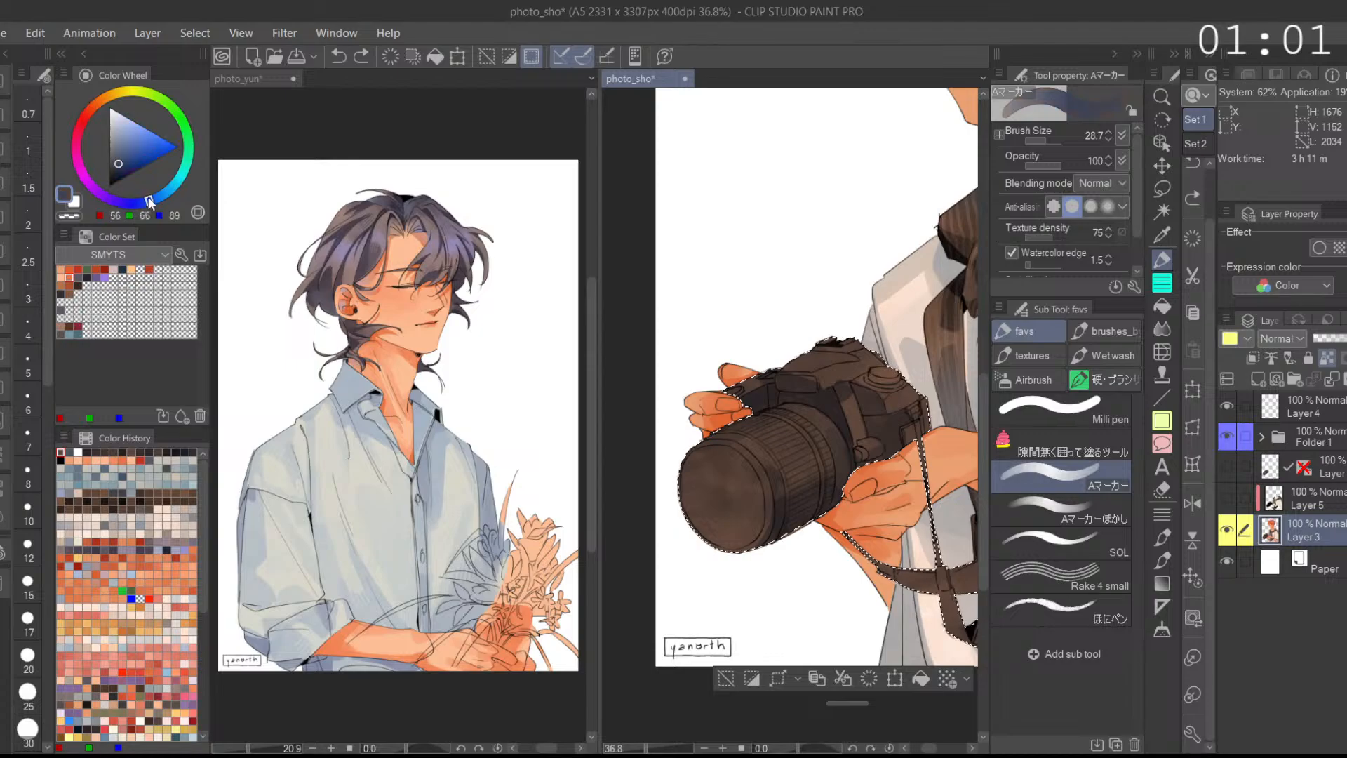
mouse_move(892, 352)
left_mouse_down()
mouse_move(902, 358)
mouse_move(878, 356)
left_mouse_up()
key("ctrl+z")
Step: Paint a lighter grey highlight on the camera's shoulder beside the top dial and refine it with sampled tones
left_click(115, 152)
mouse_move(895, 405)
left_mouse_down()
mouse_move(917, 394)
mouse_move(892, 373)
mouse_move(824, 379)
mouse_move(899, 374)
left_mouse_up()
left_click(1021, 510)
left_click(905, 393, "alt")
left_click(1055, 484)
key("ctrl+z")
key("ctrl+z")
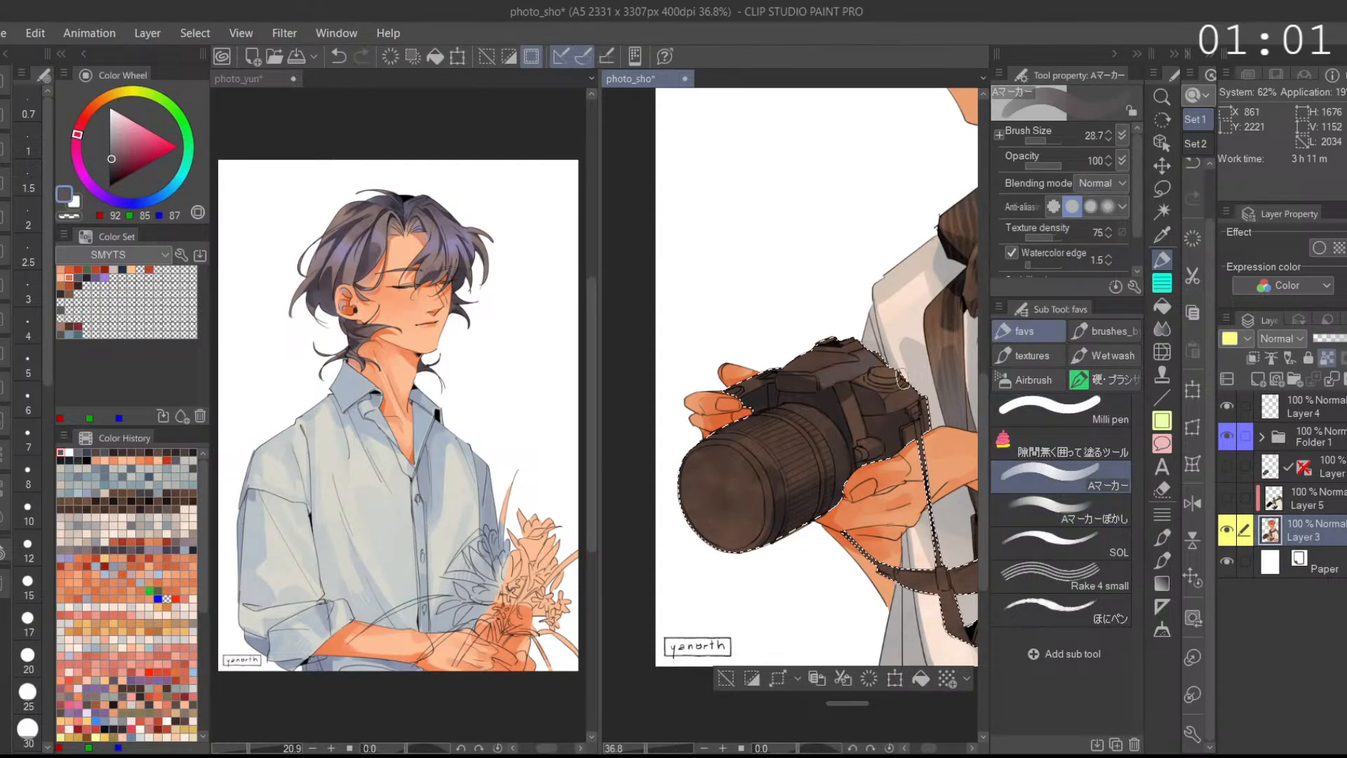
left_click(903, 417, "alt")
left_click_drag(896, 423, 925, 405)
Step: Shade the top of the flash housing and the hot shoe area with tones sampled from the camera
scroll(864, 365, "up", 3)
left_click(818, 353, "alt")
mouse_move(819, 347)
left_mouse_down()
mouse_move(836, 339)
mouse_move(785, 340)
mouse_move(835, 333)
left_mouse_up()
left_click(860, 364, "alt")
left_click(855, 334, "alt")
left_click(845, 339, "alt")
left_click(783, 410, "alt")
left_click(787, 406, "alt")
key("ctrl+z")
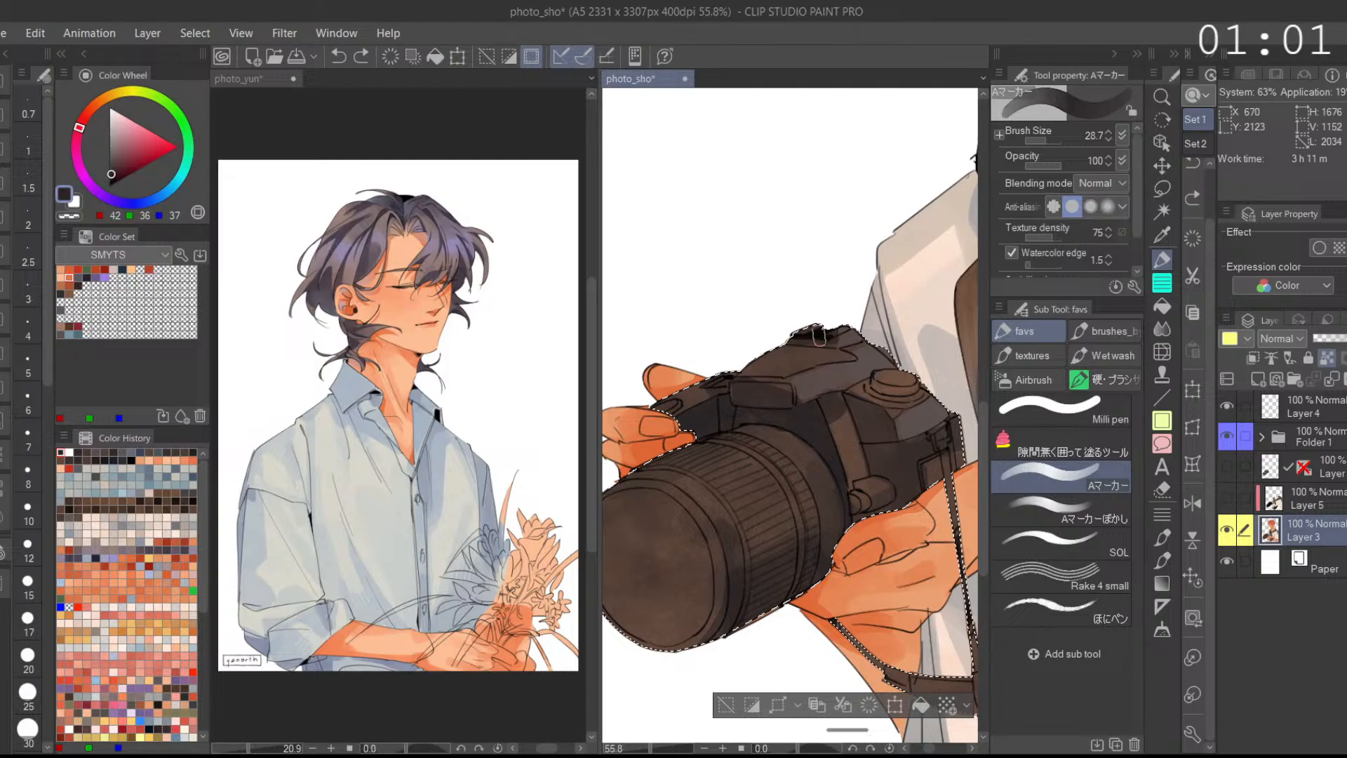
Step: Refine the flash housing's side and upper plane with sampled grey-brown tones, including RGB 88, 75, 73 and RGB 80, 61, 52
scroll(870, 347, "down", 3)
left_click(822, 373, "alt")
scroll(806, 393, "up", 5)
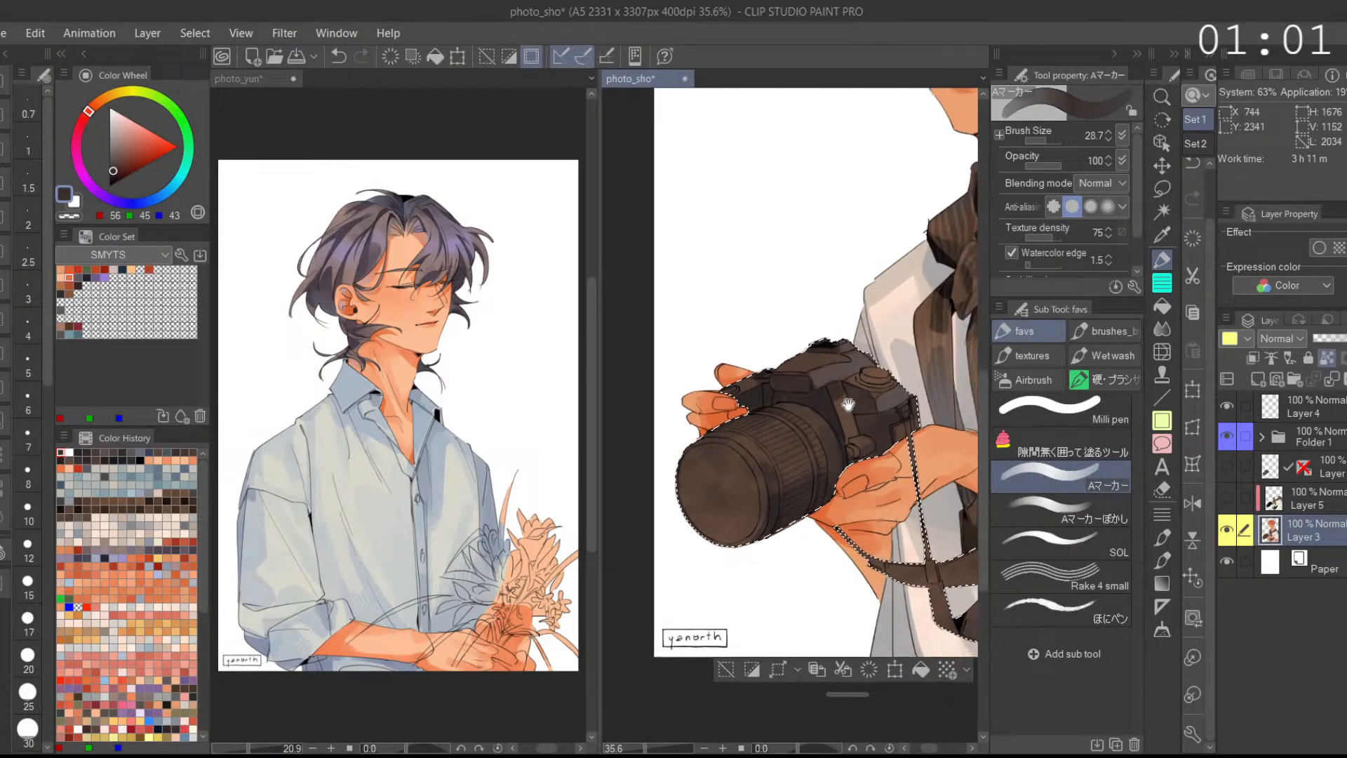
left_click(782, 416, "alt")
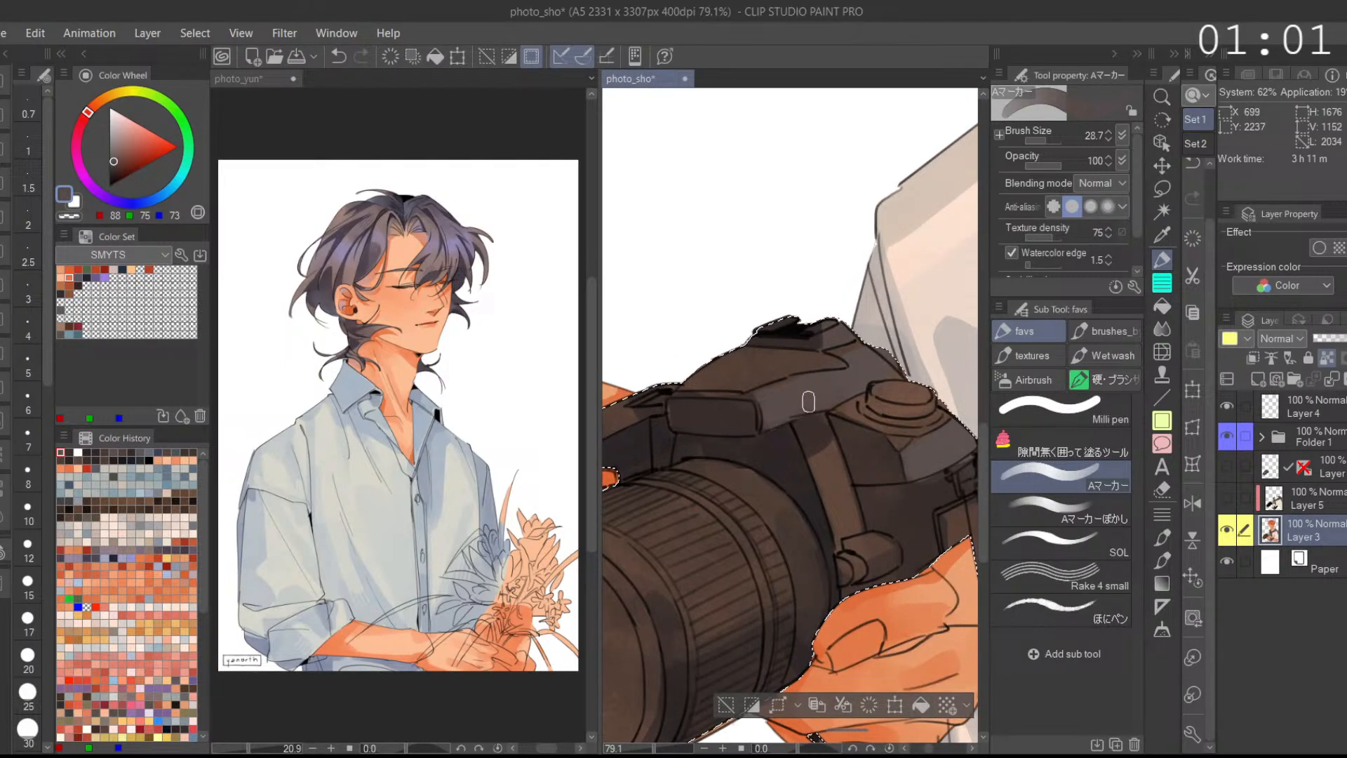
left_click(807, 360, "alt")
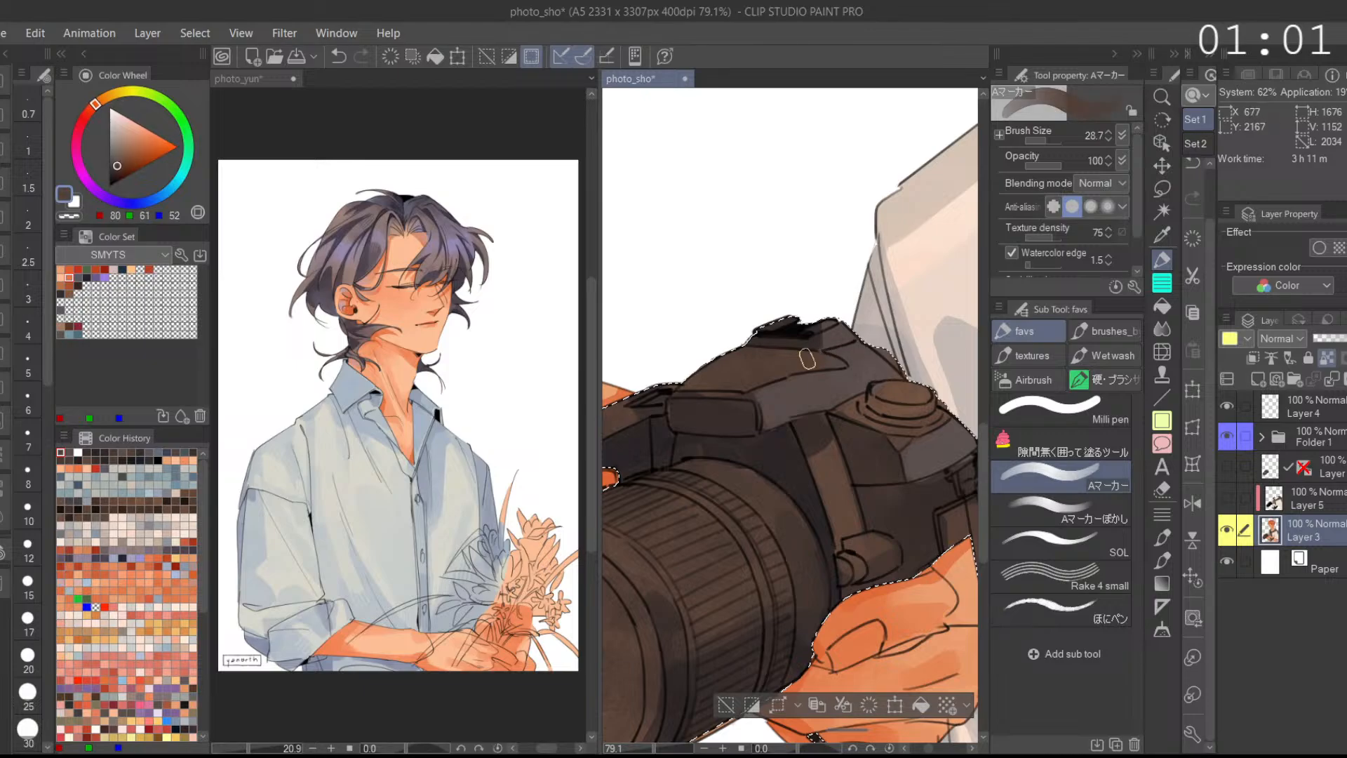
scroll(952, 368, "up", 3)
key("ctrl+z")
Step: Try to touch up the shirt edge beside the camera's shoulder with tones sampled from the fabric
left_click(784, 334, "alt")
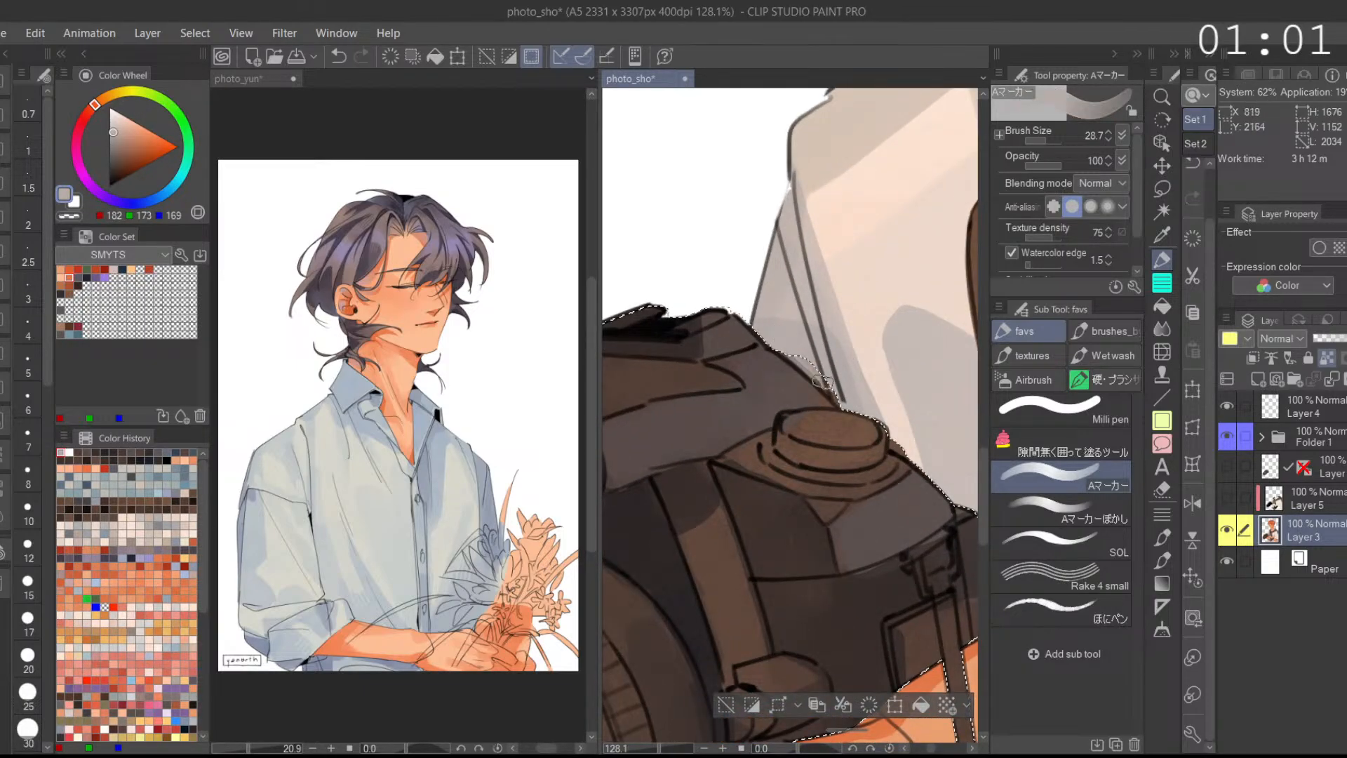
key("ctrl+z")
left_click(898, 428, "alt")
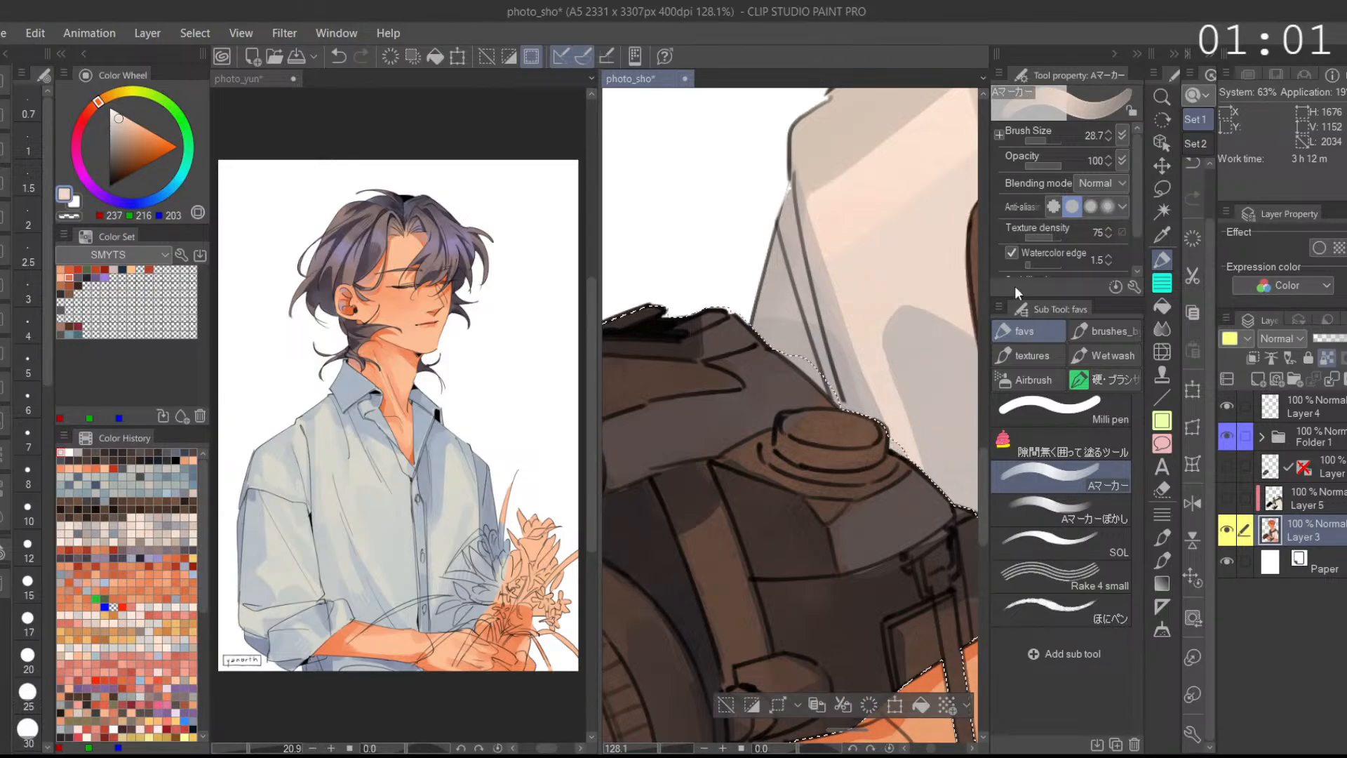
Step: Subtract the strip of shirt beside the camera's shoulder from the selection with the Lasso
left_click(1161, 188)
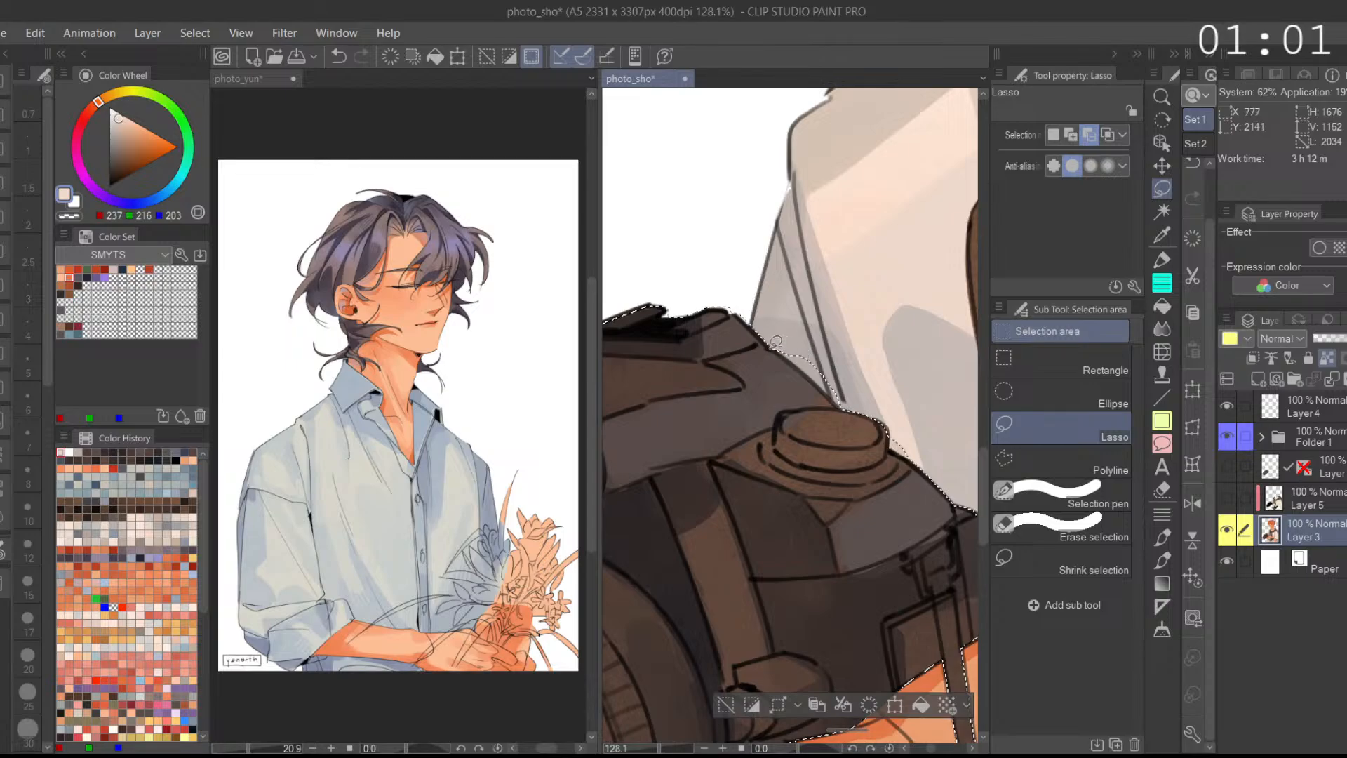
left_click_drag(785, 347, 851, 387)
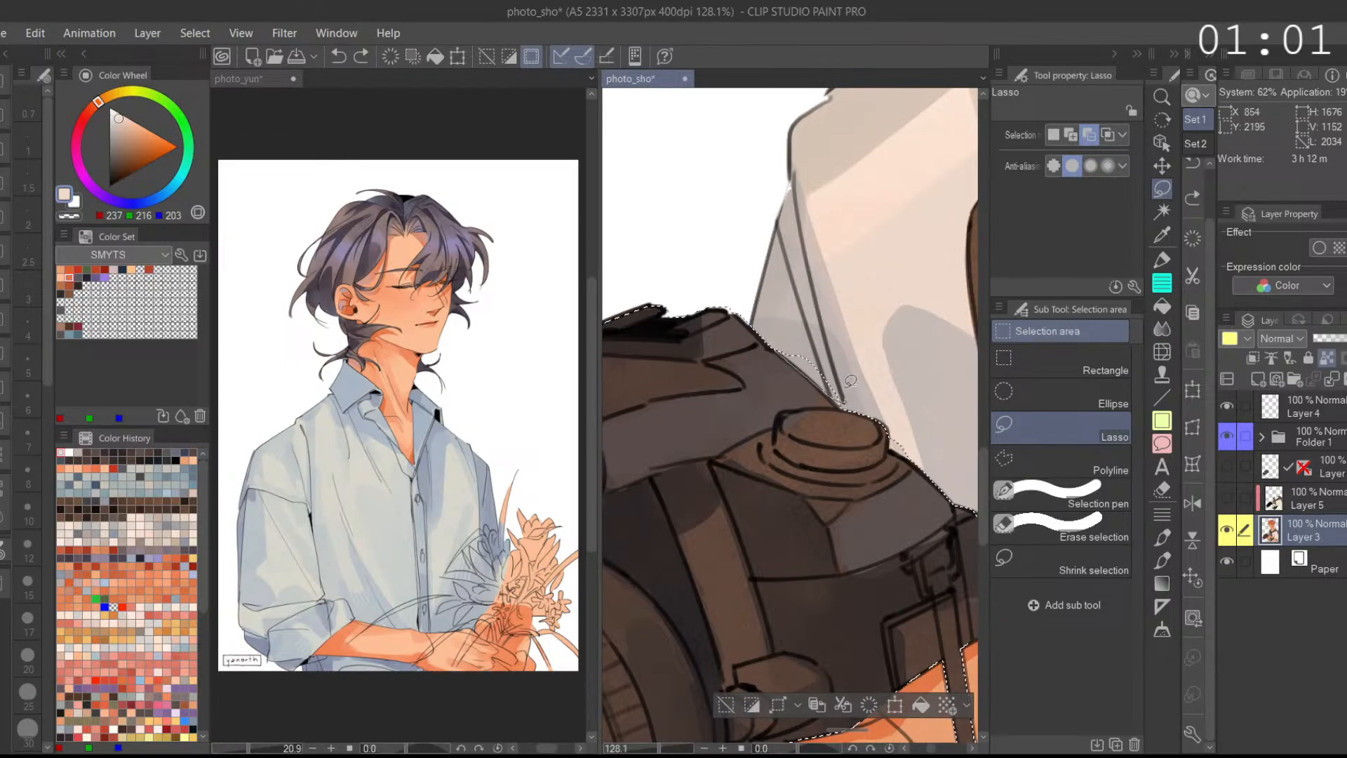
mouse_move(895, 442)
left_mouse_down()
mouse_move(928, 462)
mouse_move(853, 413)
left_mouse_up()
scroll(912, 400, "down", 7)
Step: Shade the small knob on the camera body above the thumb with sampled greys and a dark brown using the A marker
left_click(1162, 260)
scroll(853, 413, "up", 1)
left_click(876, 334, "alt")
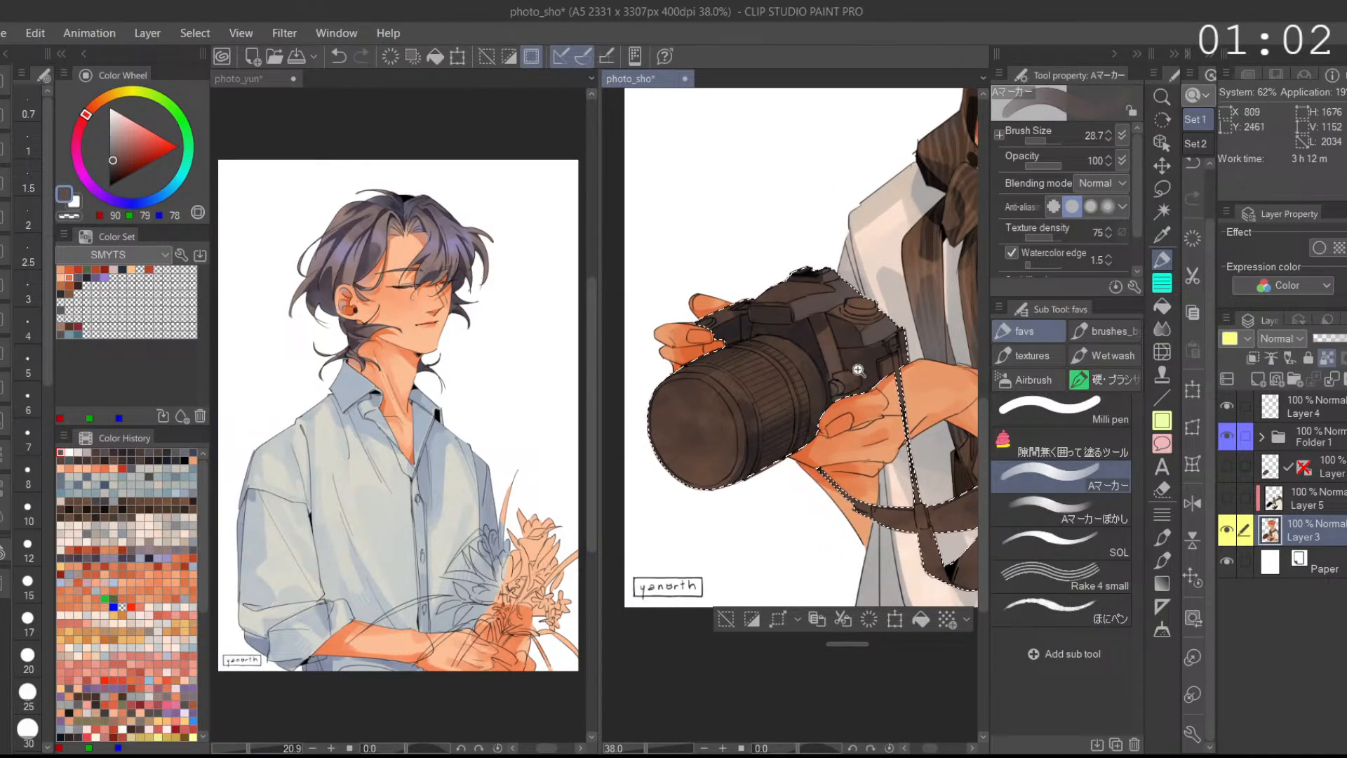
scroll(853, 369, "up", 3)
left_click_drag(940, 362, 928, 359)
key("ctrl+z")
left_click(890, 362, "alt")
left_click(779, 323, "alt")
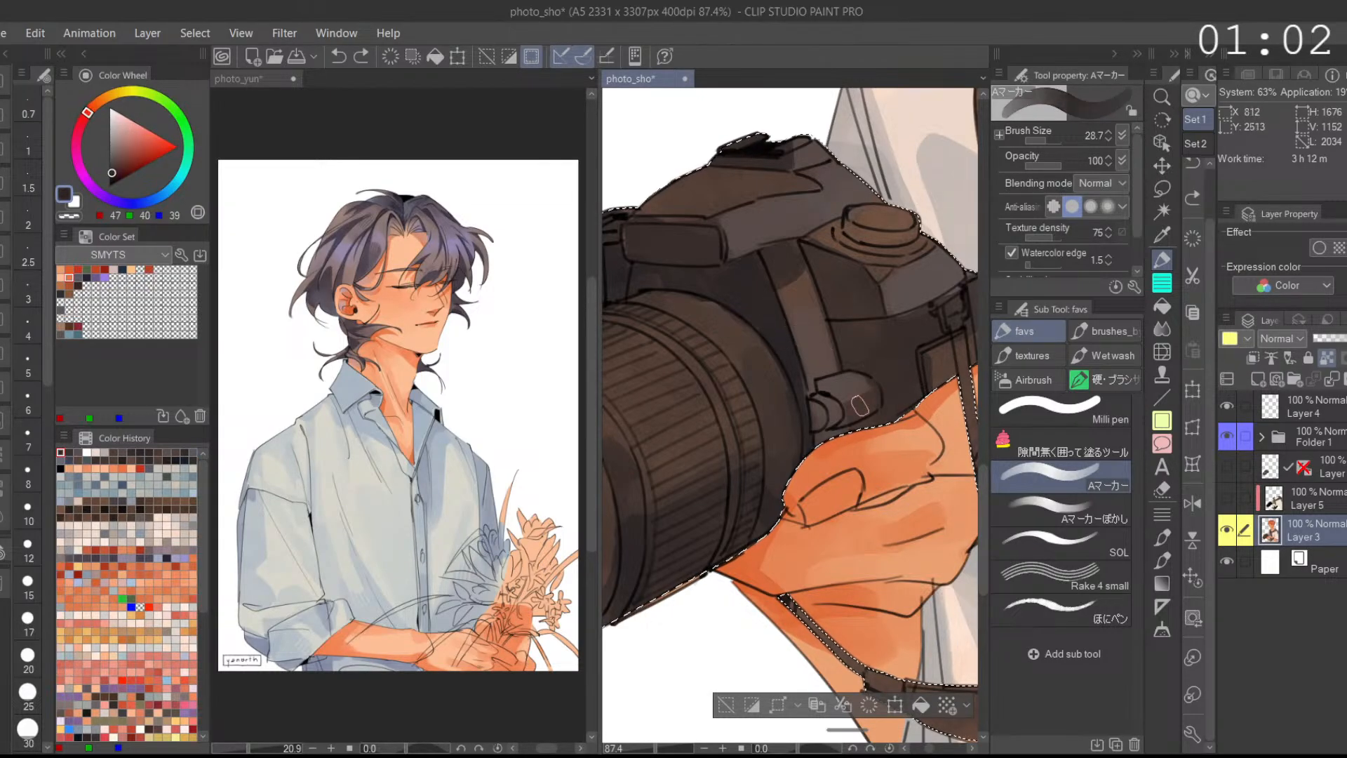
left_click_drag(843, 428, 828, 400)
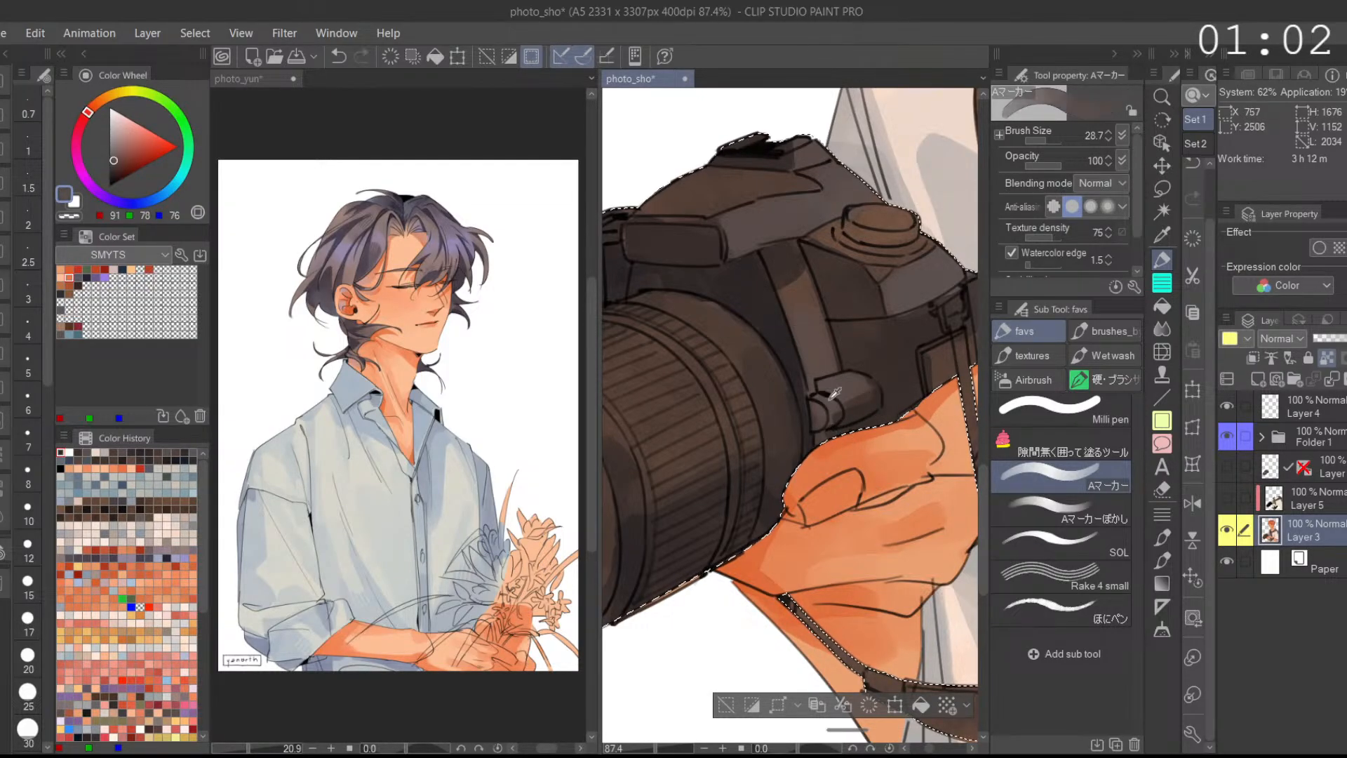
left_click(829, 400, "alt")
scroll(864, 391, "down", 2)
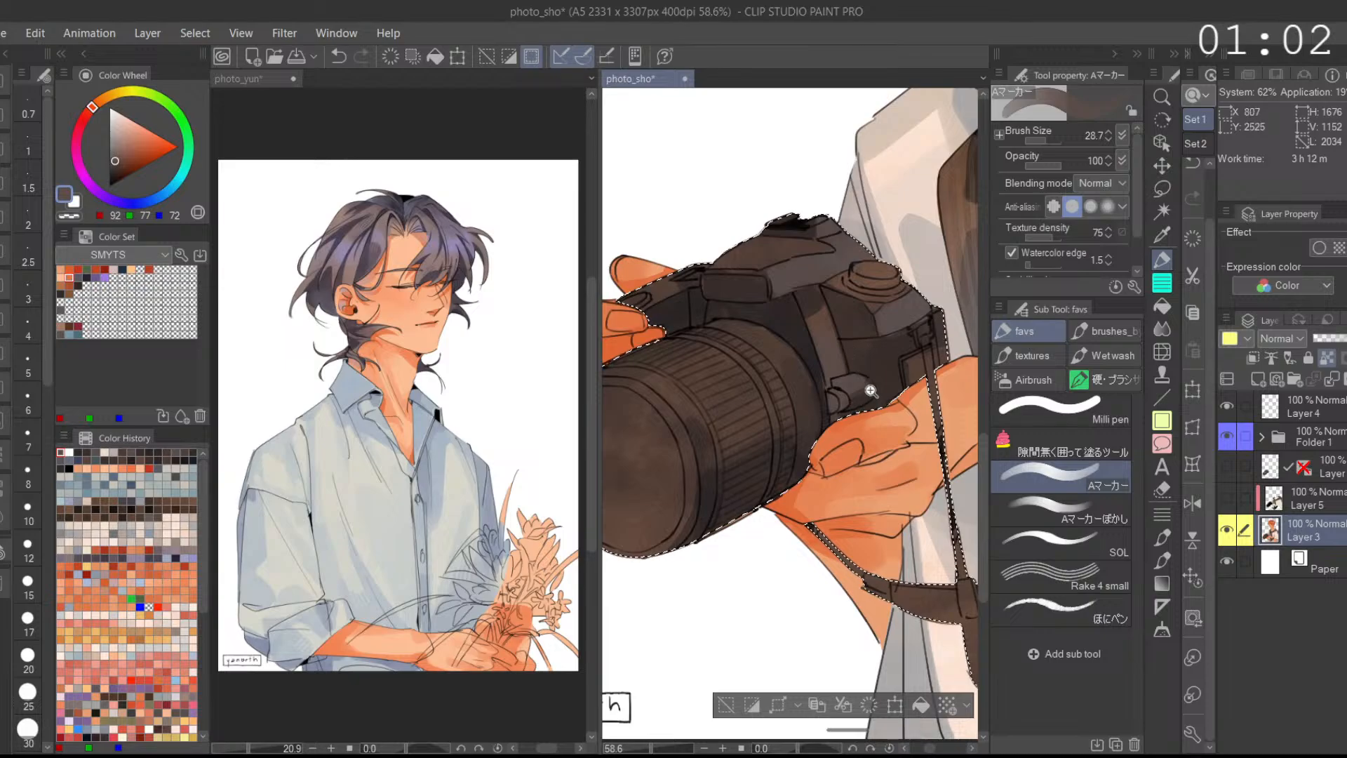
Step: Darken the rear rings of the lens with sampled RGB 44, 37, 38, checking the shading on the mirrored canvas
scroll(867, 394, "down", 1)
left_click(848, 335, "alt")
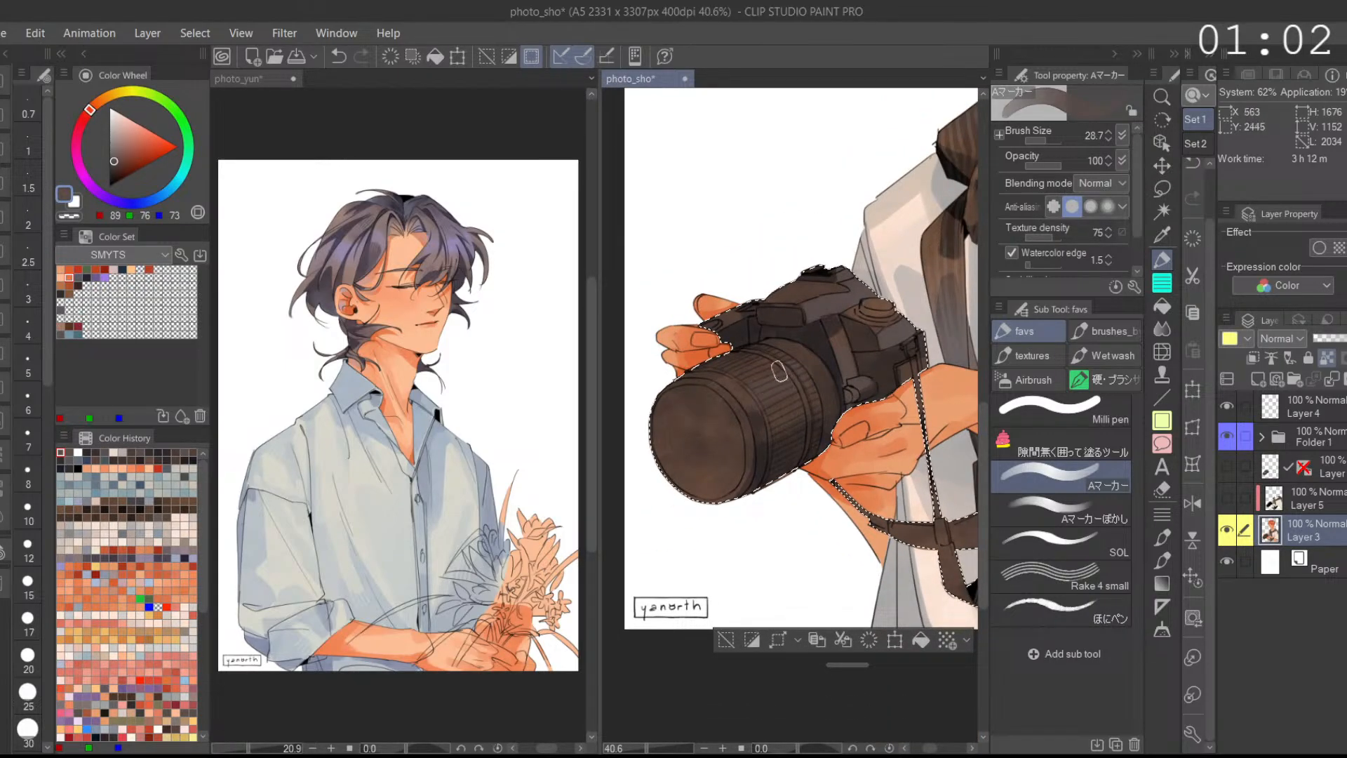
left_click(1193, 499)
scroll(764, 416, "up", 1)
left_click(765, 416, "alt")
scroll(764, 416, "up", 2)
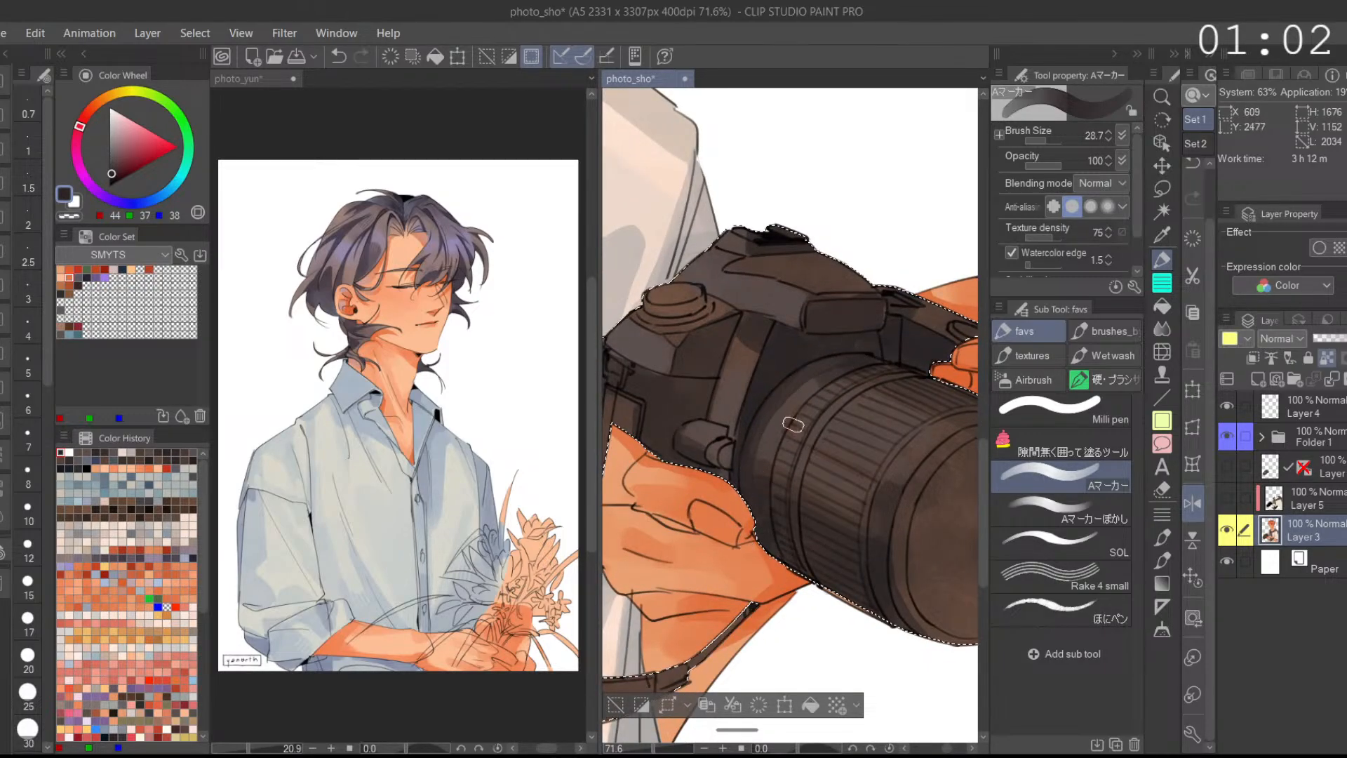
scroll(840, 431, "down", 2)
scroll(841, 430, "down", 1)
left_click(1192, 503)
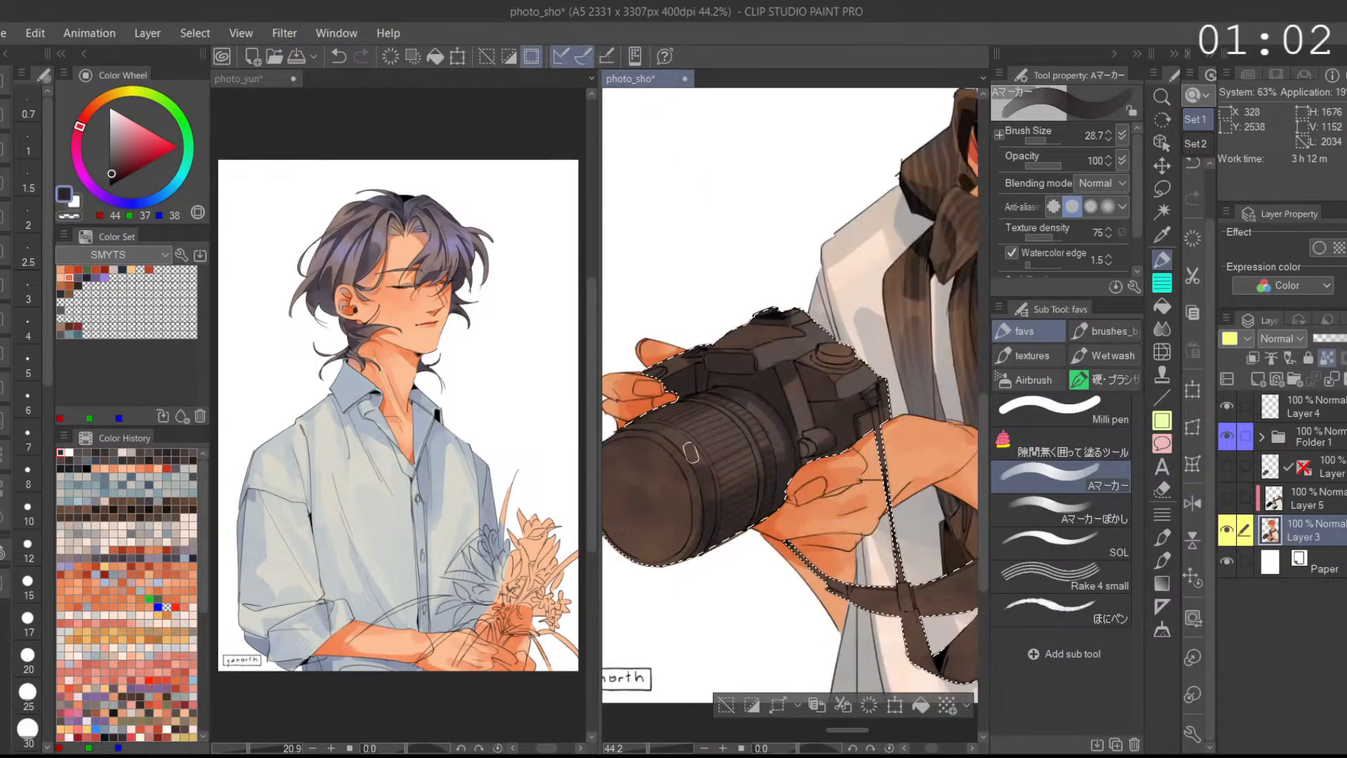
key("ctrl+z")
key("ctrl+y")
left_click_drag(778, 446, 827, 458)
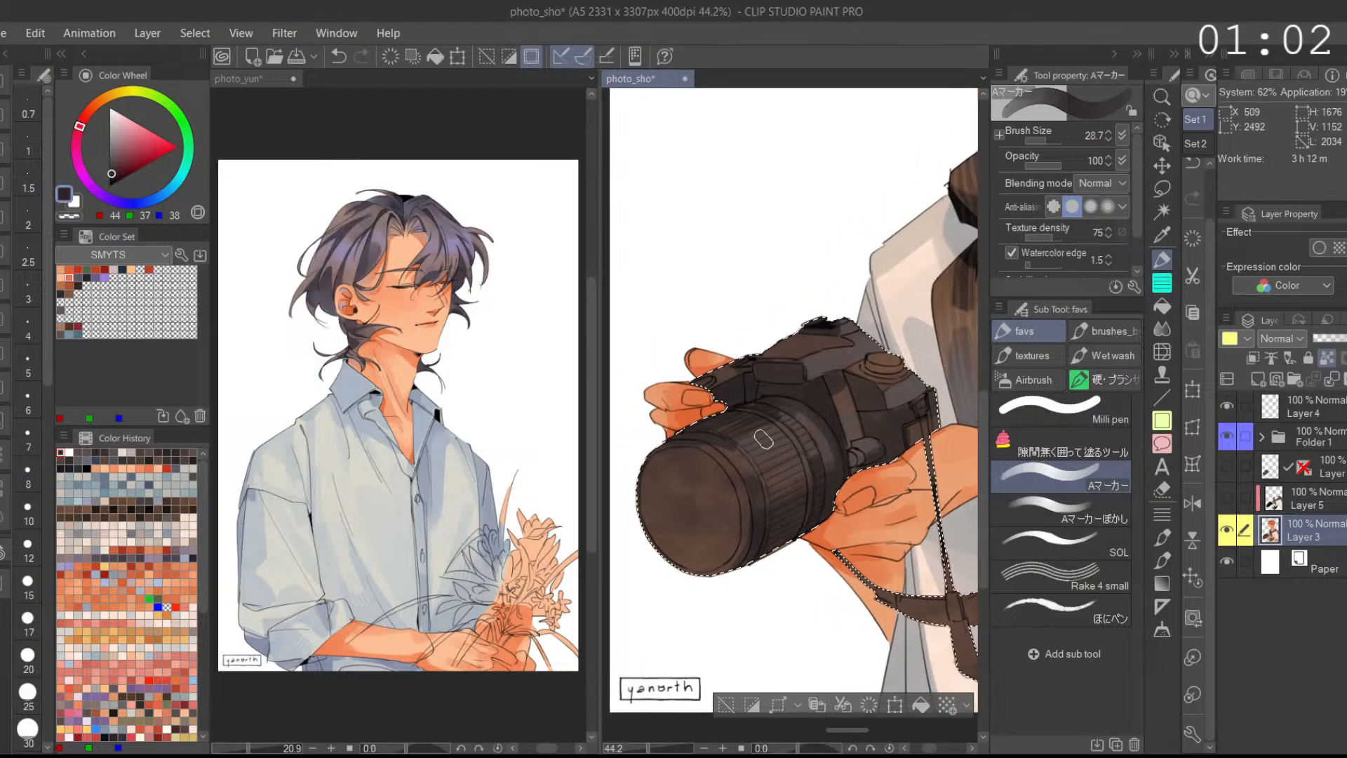
Step: Try textured strokes along the lens barrel with the Rake 4 small brush in sampled browns
left_click(731, 454, "alt")
left_click(1060, 576)
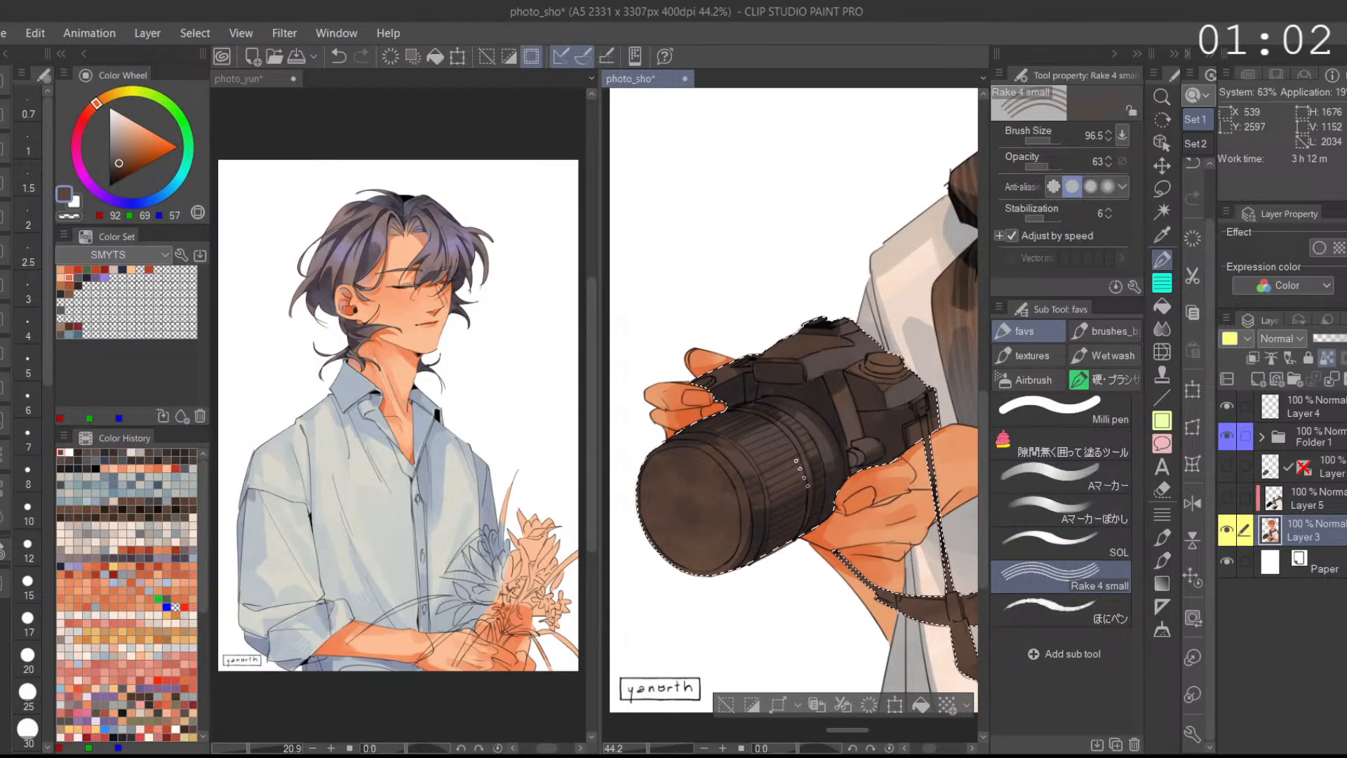
left_click(756, 521, "alt")
mouse_move(752, 521)
left_mouse_down()
mouse_move(773, 493)
mouse_move(829, 483)
mouse_move(760, 500)
mouse_move(800, 462)
left_mouse_up()
key("ctrl+z")
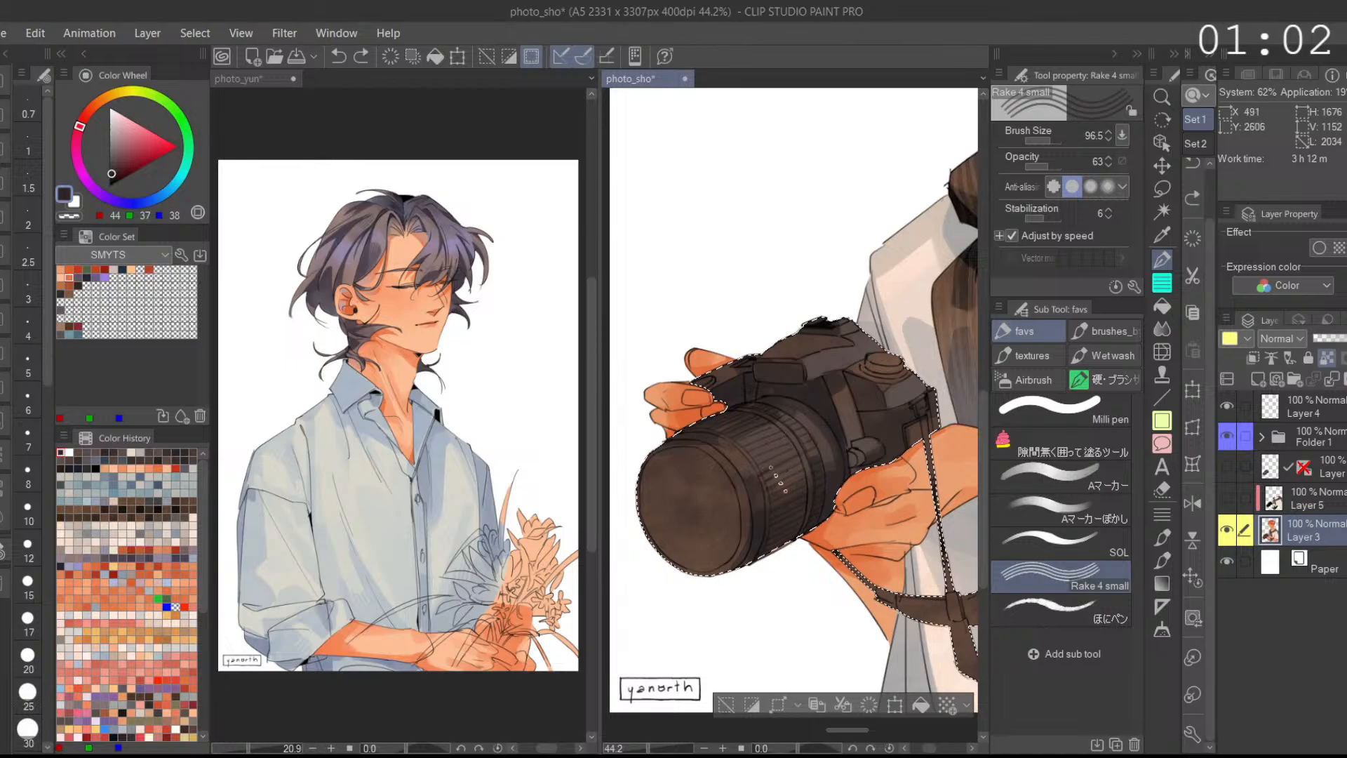
left_click(722, 467, "alt")
left_click_drag(694, 467, 731, 444)
key("ctrl+z")
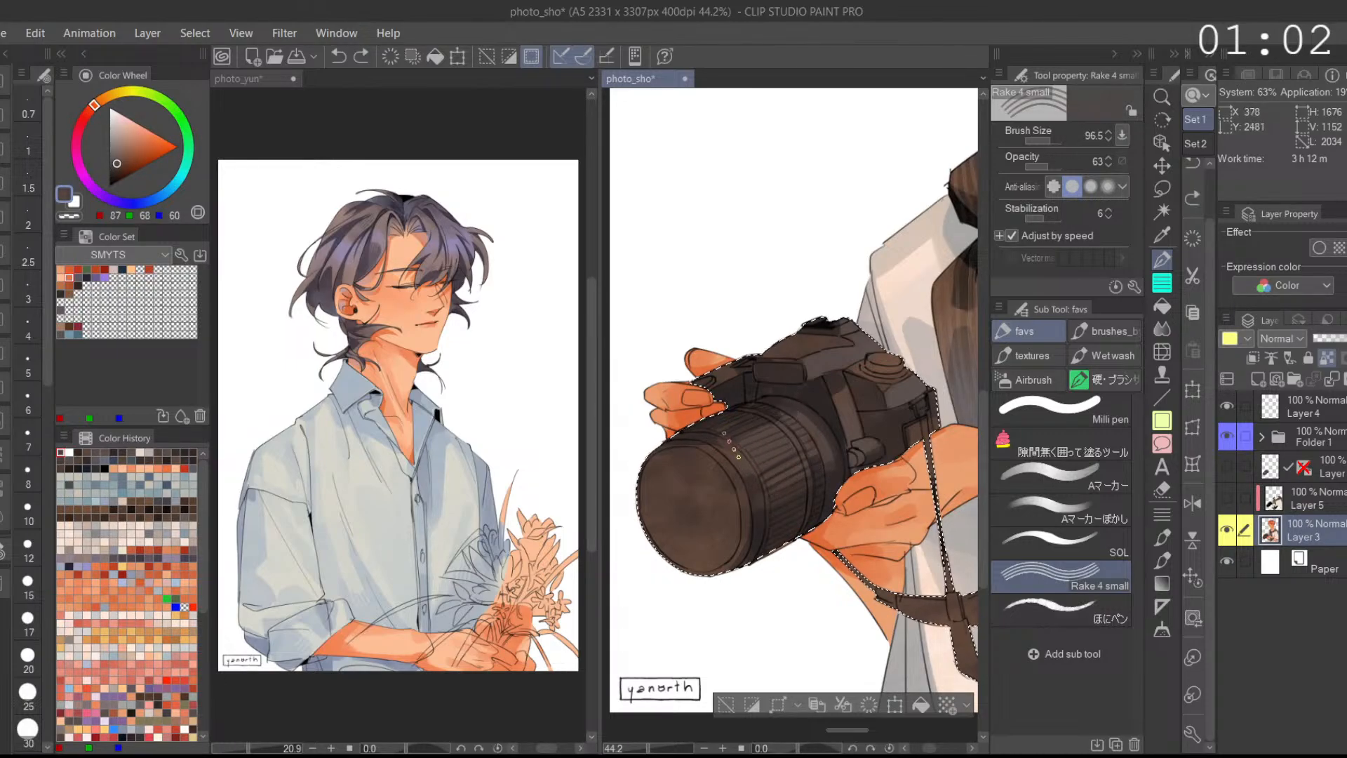
Step: Start adding fine light marks to the camera with the A marker in RGB 238, 238, 238, size 4.7 and opacity 47
left_click(1115, 472)
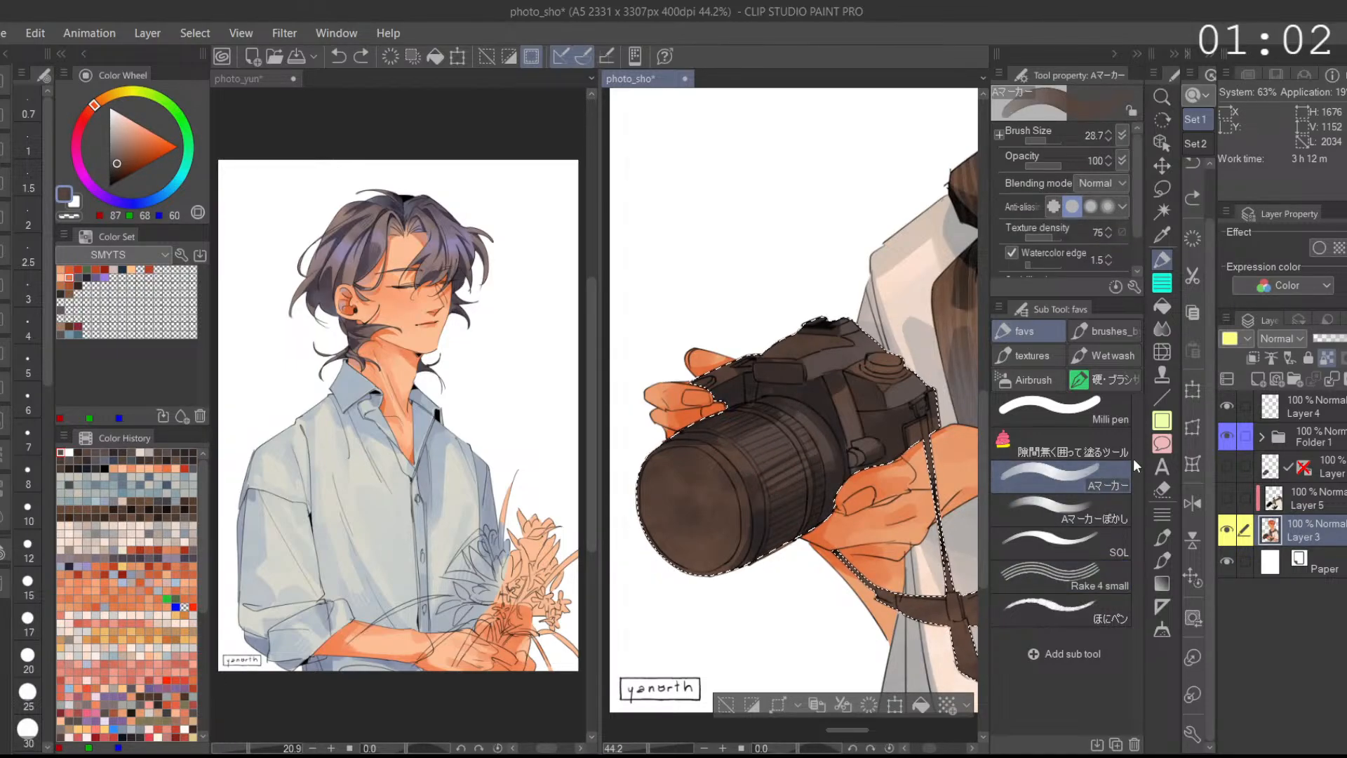
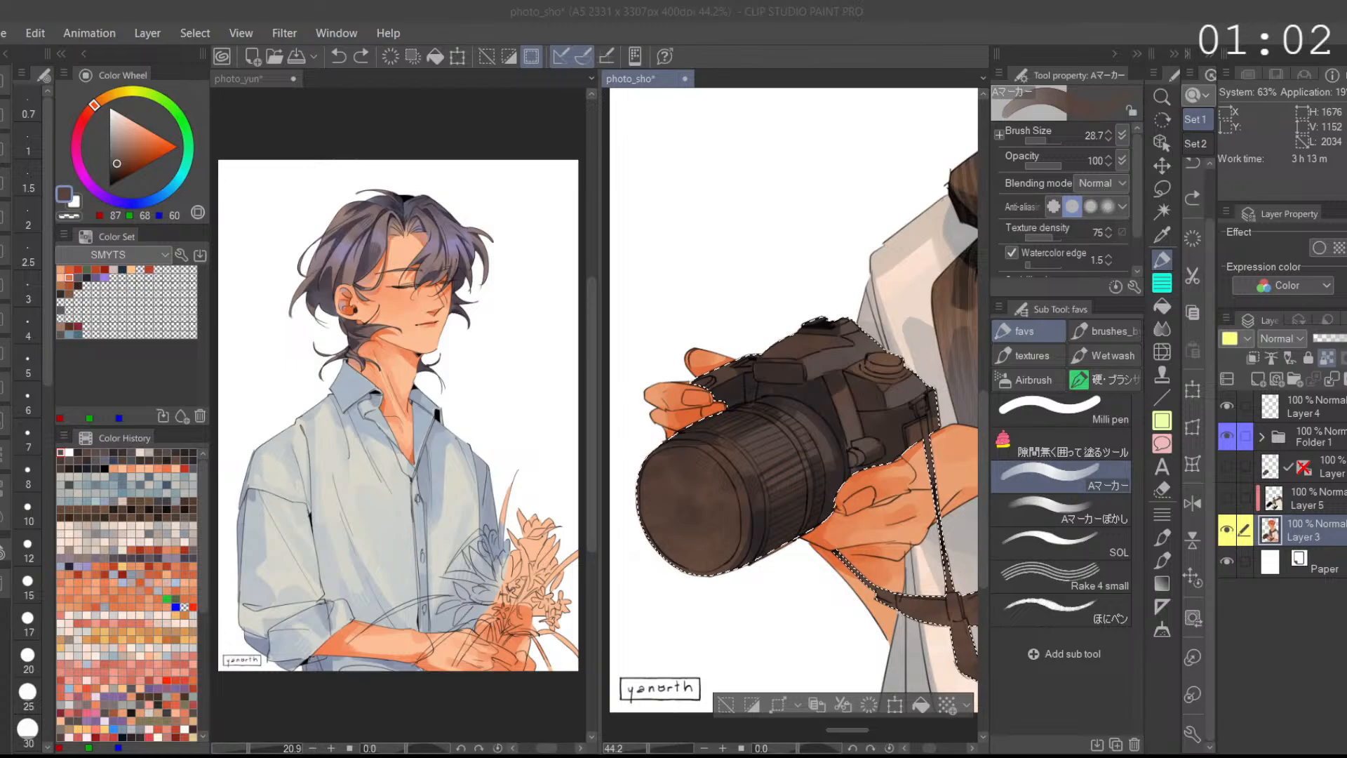
left_click(709, 612)
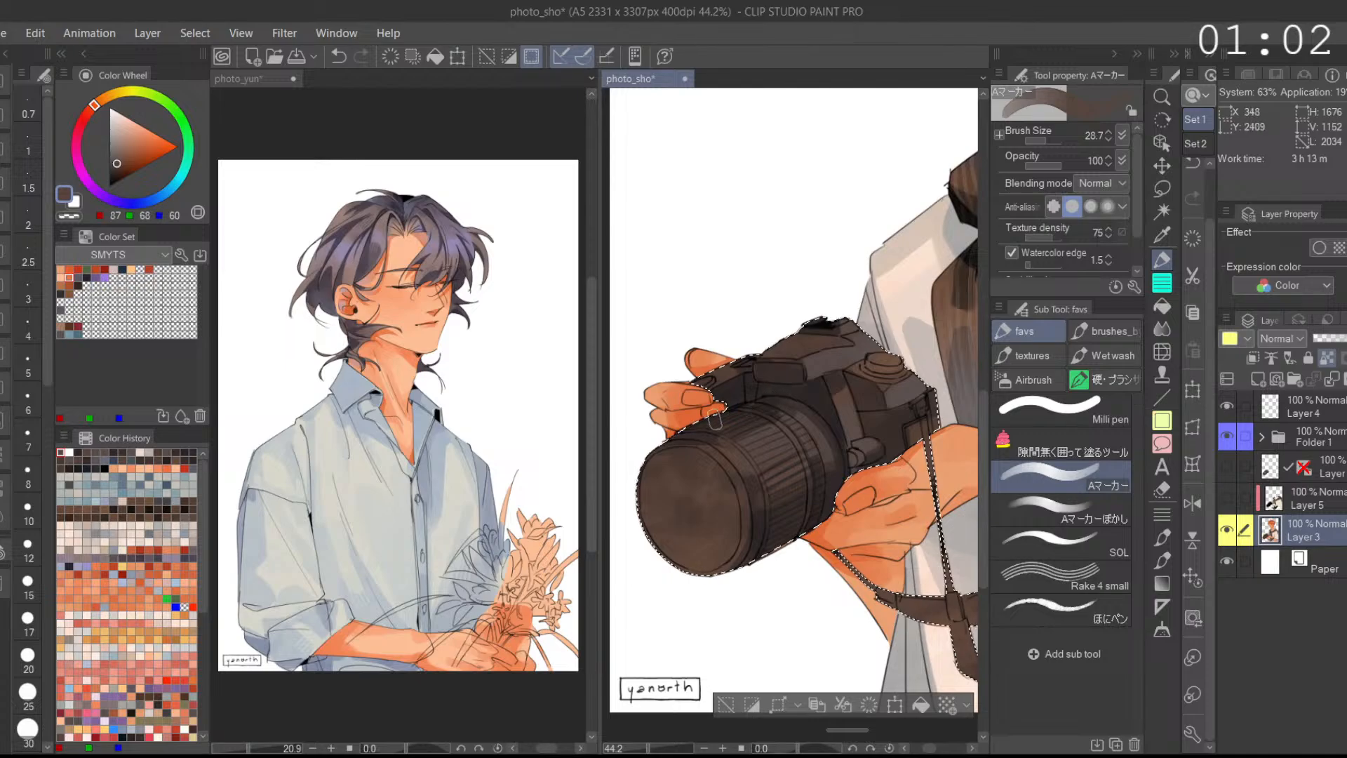
left_click_drag(118, 162, 109, 180)
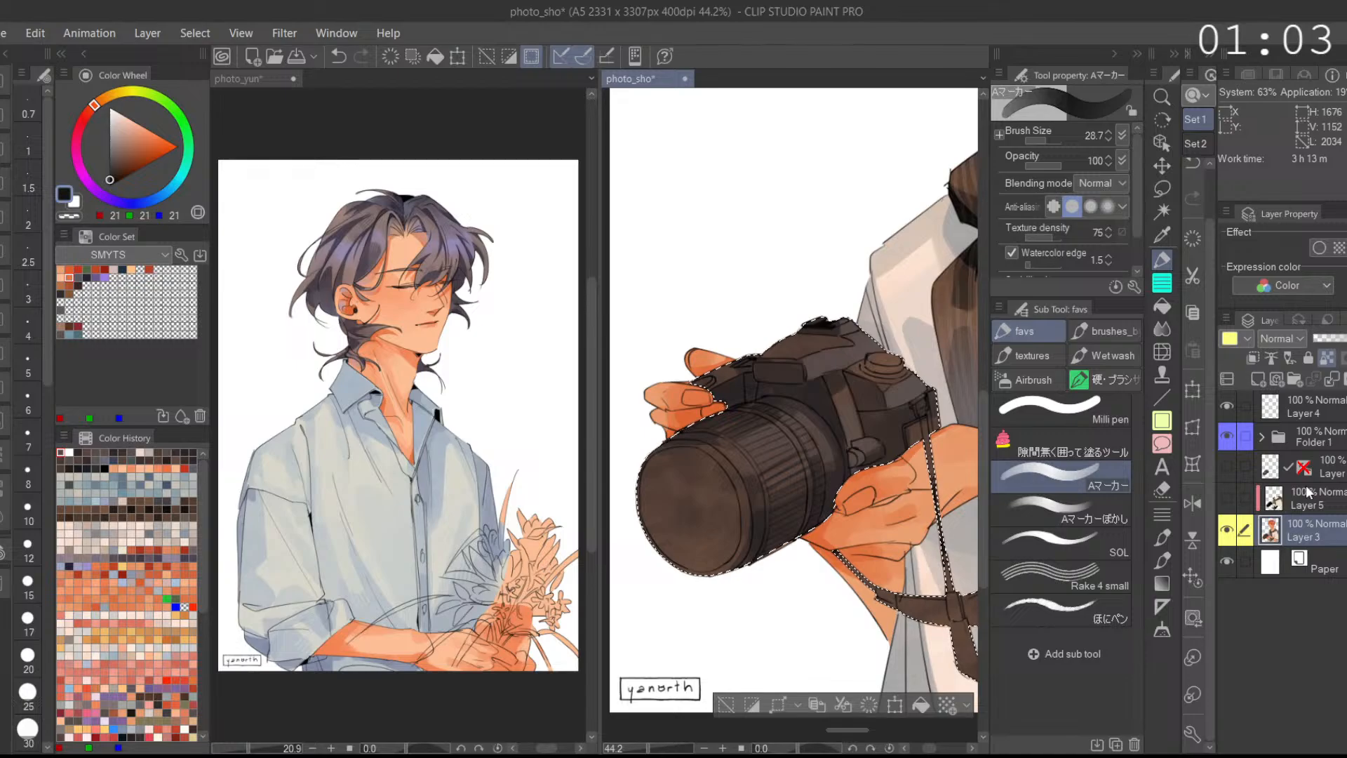
left_click(109, 112)
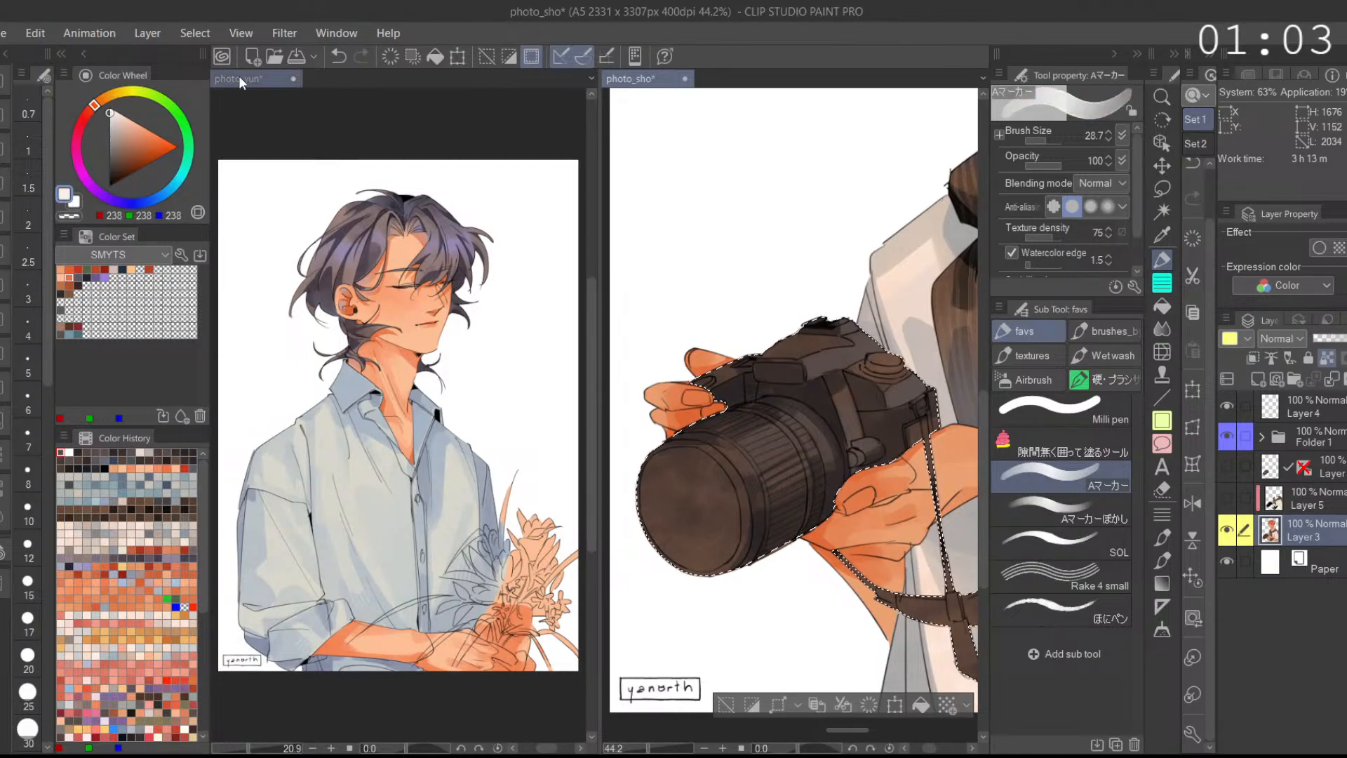
left_click(1037, 140)
left_click(1041, 166)
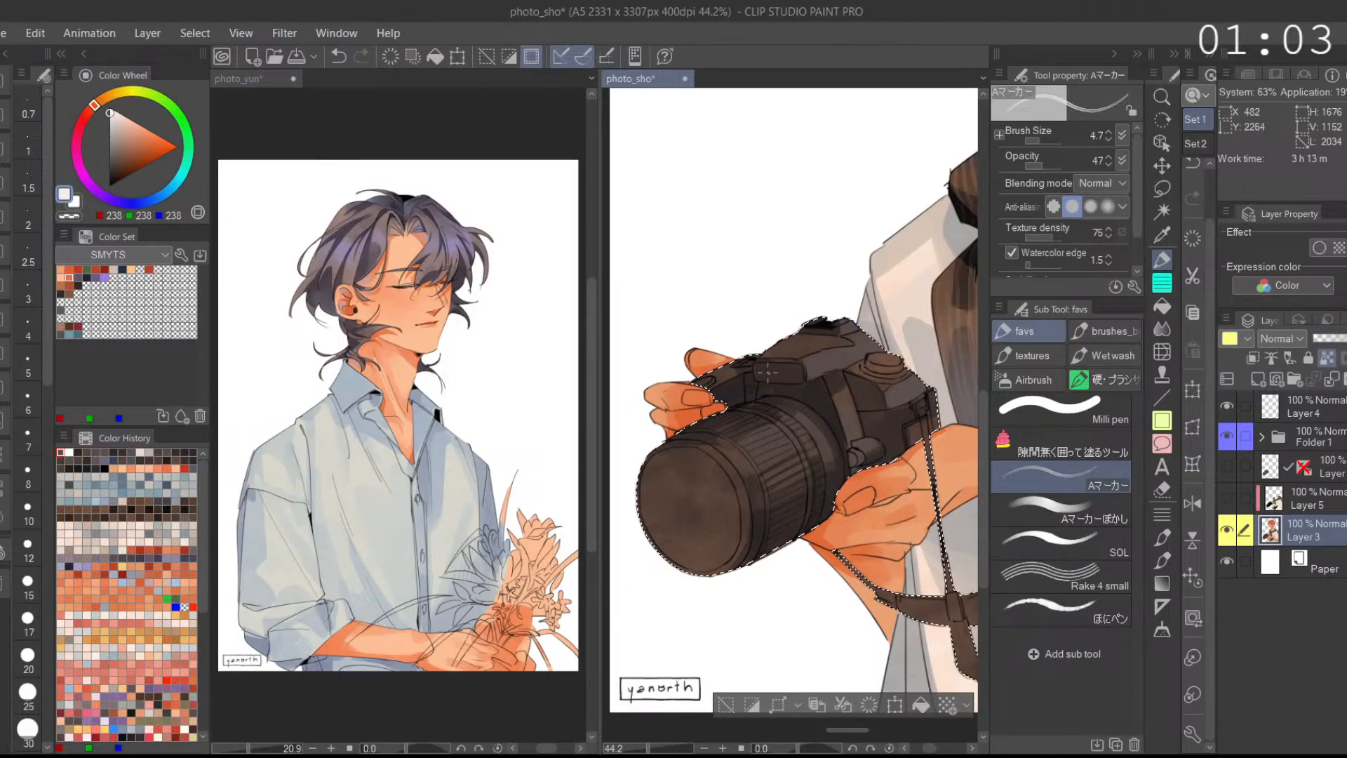
left_click(765, 371)
left_click_drag(762, 372, 773, 364)
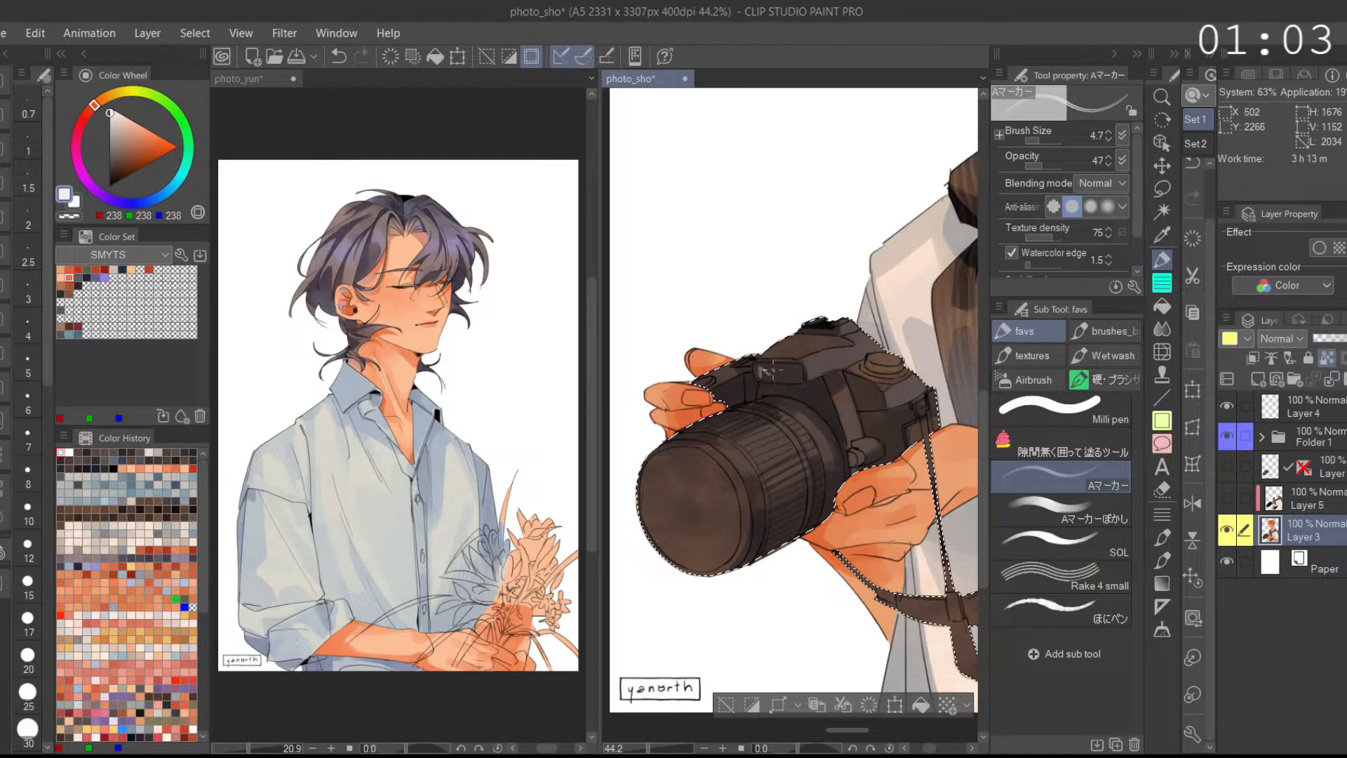
key("ctrl+z")
left_click_drag(818, 401, 809, 382)
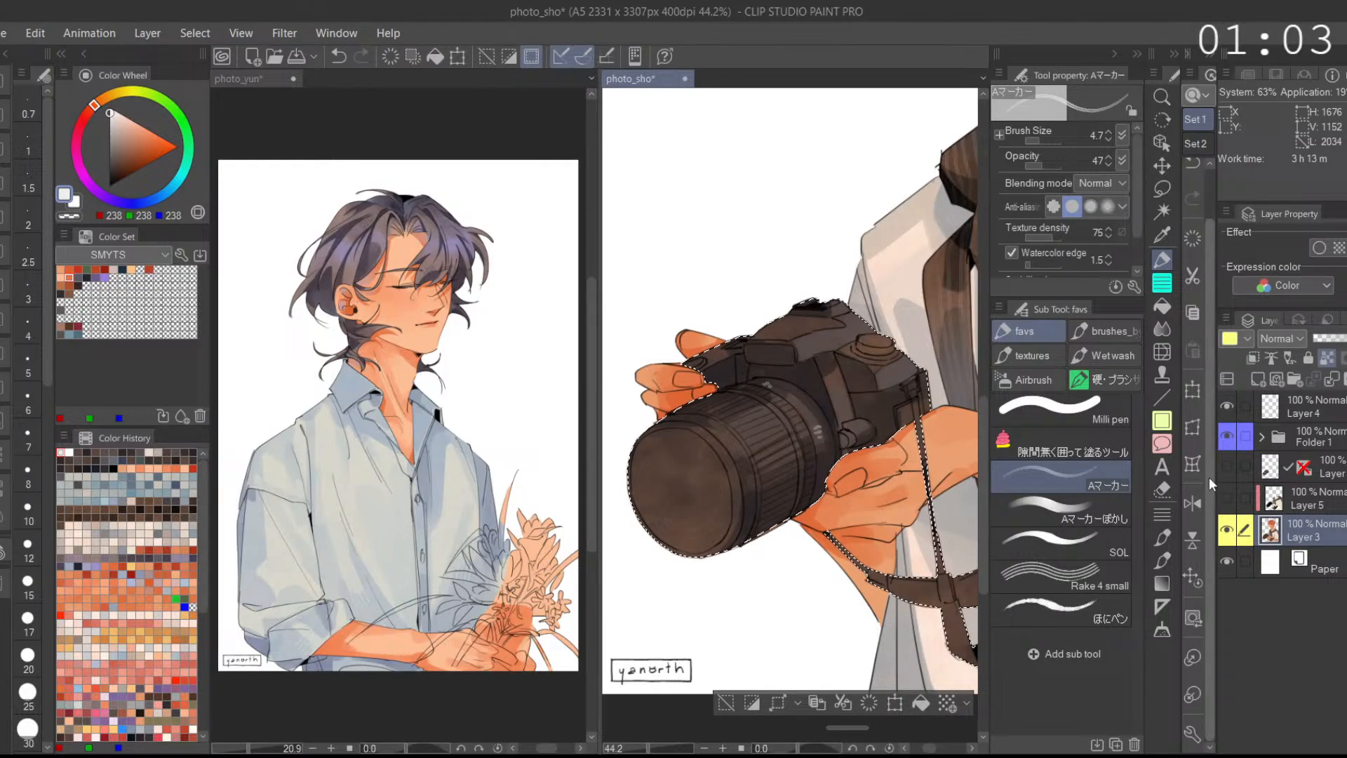
Step: Draw small light engraved marks along the lens's rear ring while the canvas is mirrored
left_click(1194, 503)
left_click_drag(853, 406, 845, 379)
left_click_drag(751, 417, 745, 440)
key("ctrl+z")
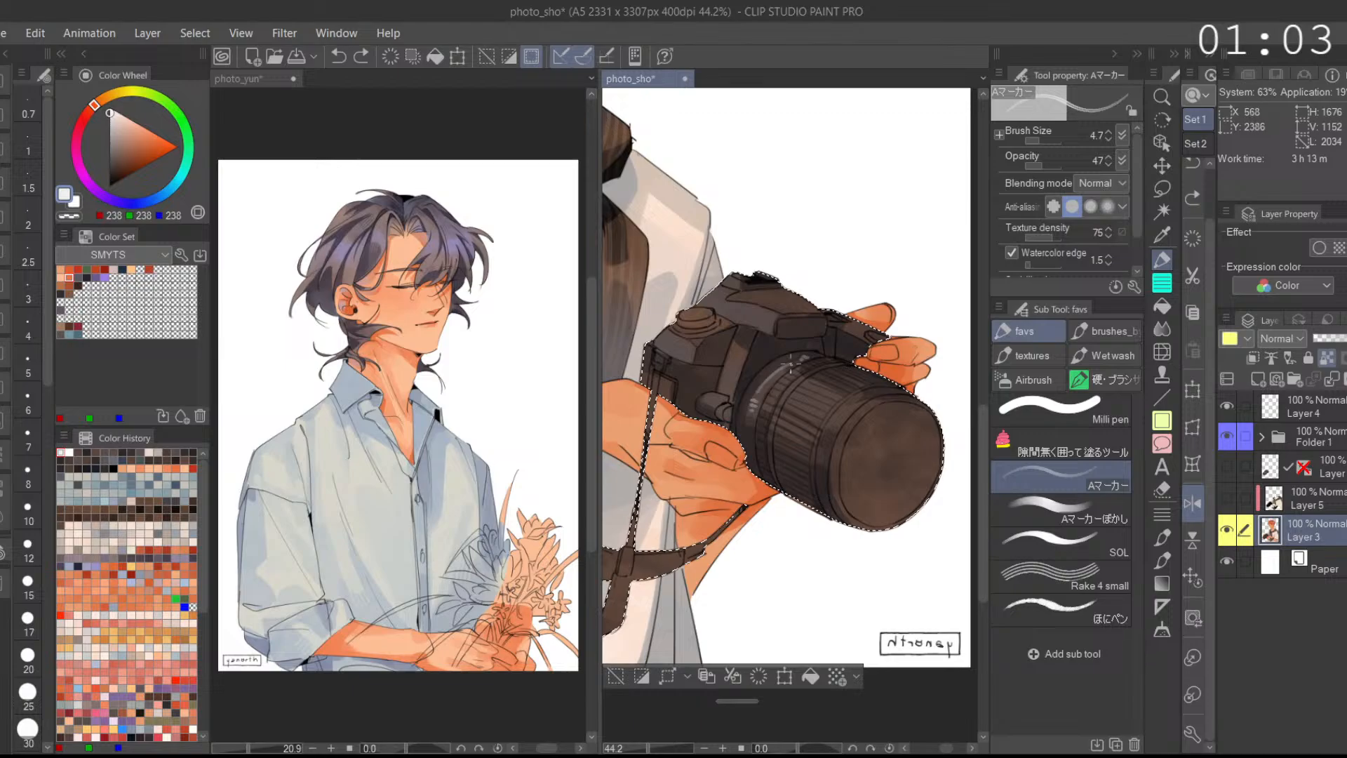
mouse_move(777, 369)
left_mouse_down()
mouse_move(730, 340)
mouse_move(745, 332)
left_mouse_up()
Step: Restore the canvas orientation and draw small light lettering marks on the front part of the lens barrel
left_click_drag(796, 393, 762, 395)
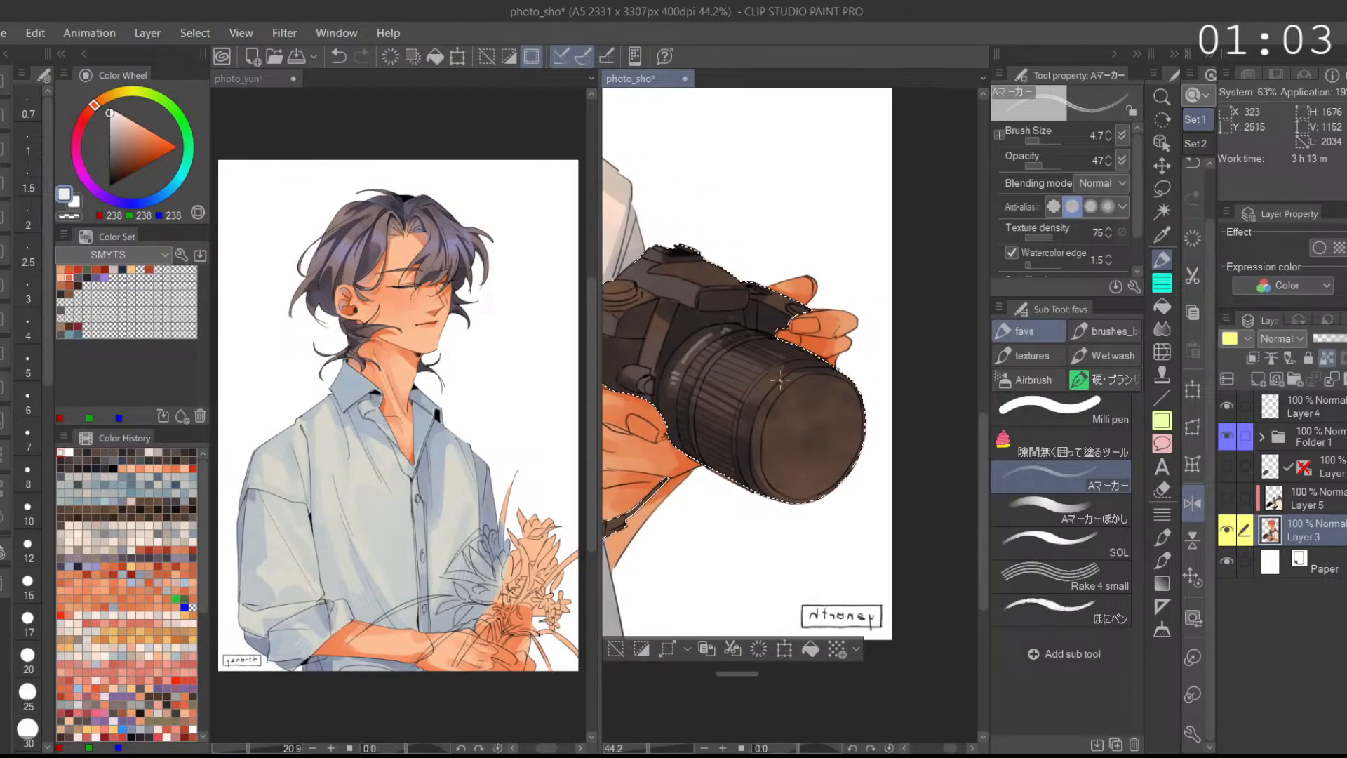
key("ctrl+z")
left_click(1193, 503)
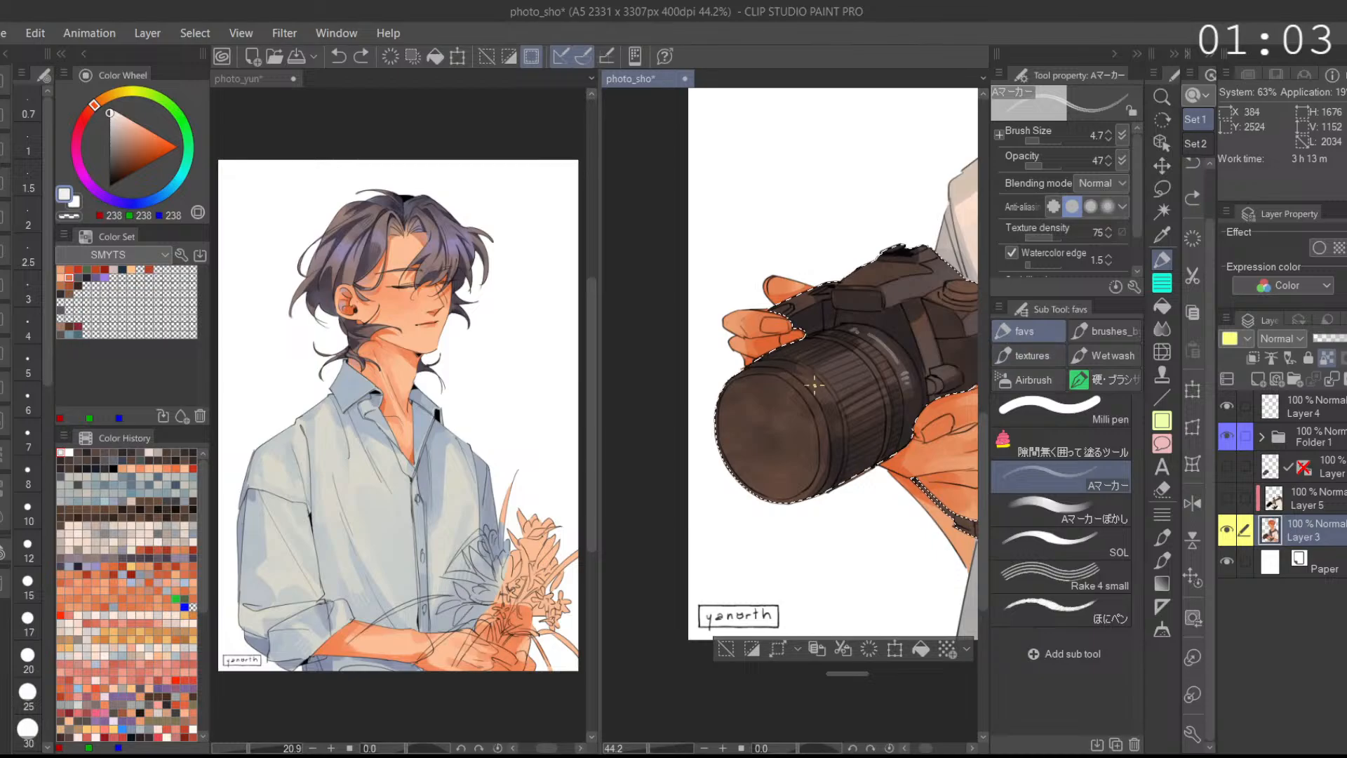
left_click_drag(838, 387, 833, 434)
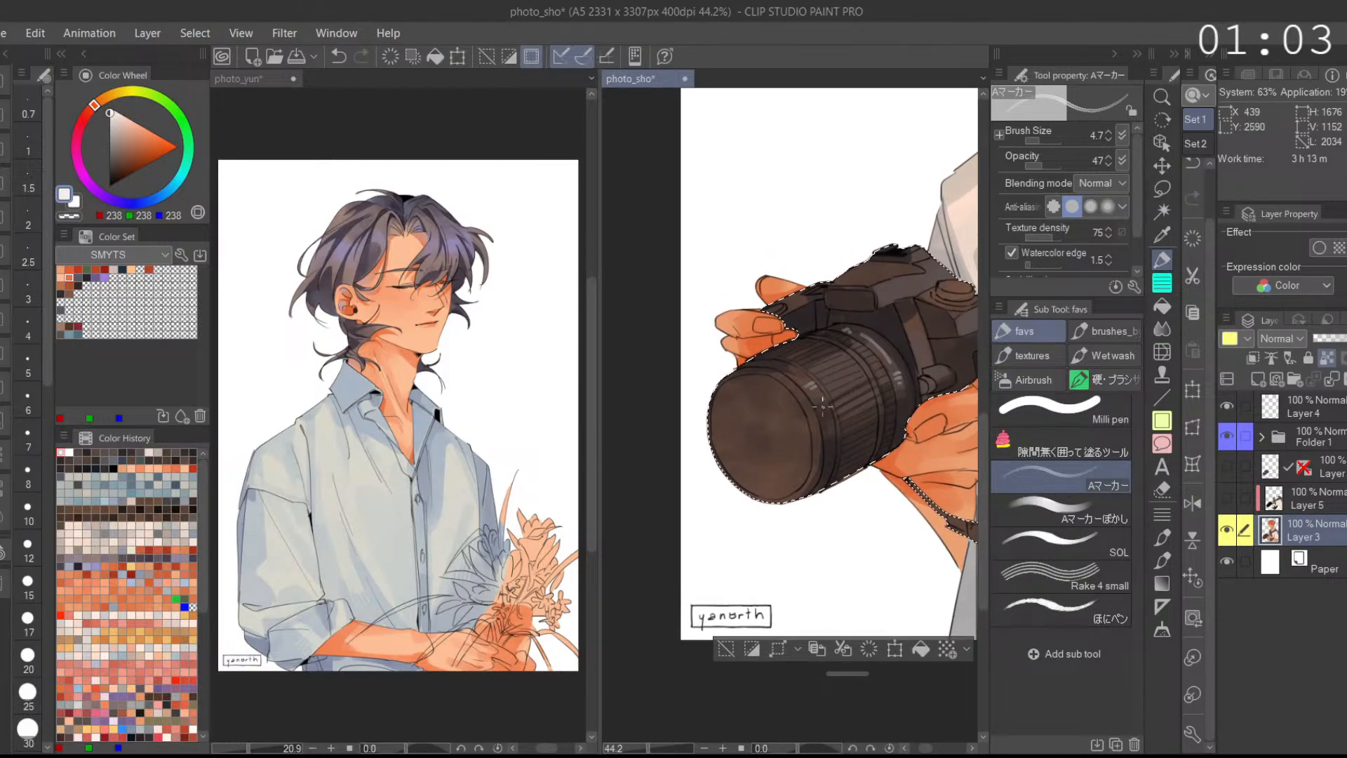
left_click_drag(901, 386, 865, 432)
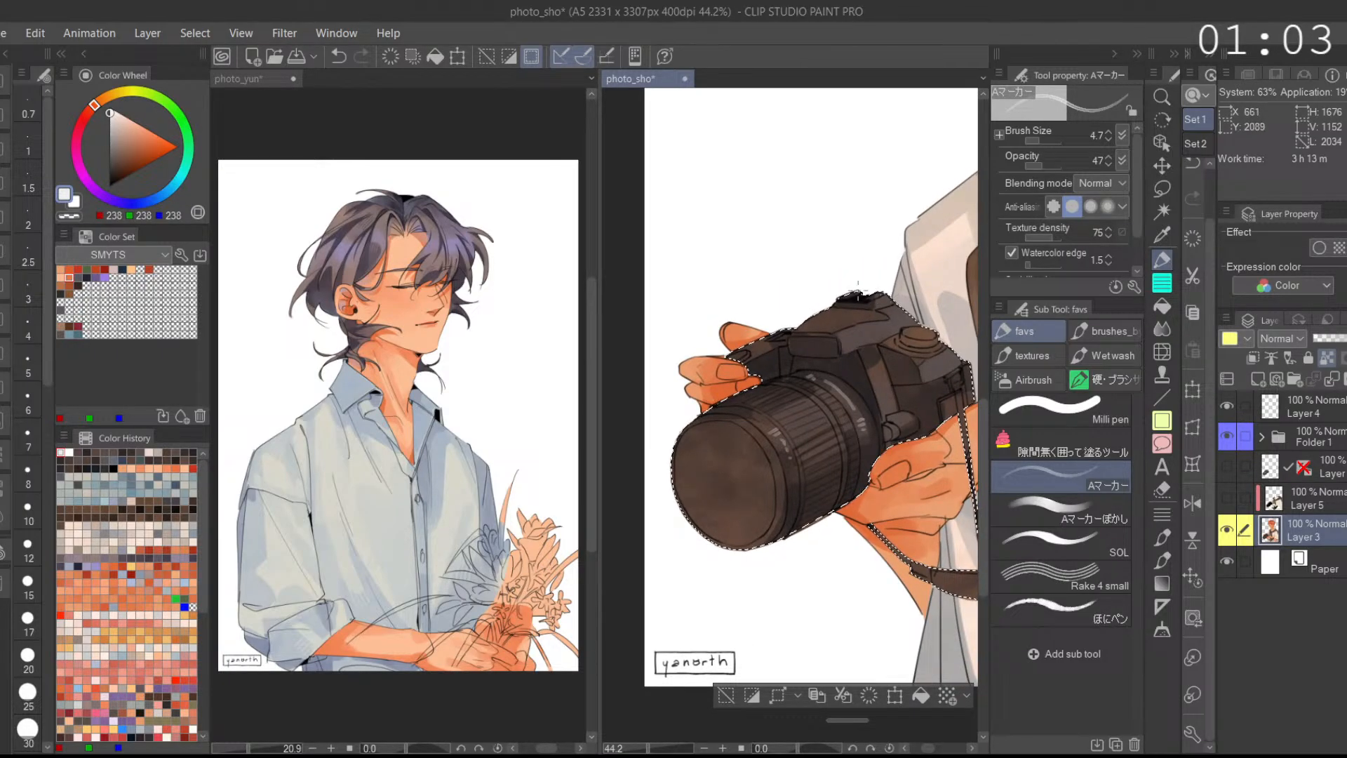
Step: Add light grey highlights to the hot shoe and a pale yellow accent, RGB 214, 202, 128, beside the flash housing
left_click_drag(884, 285, 937, 289)
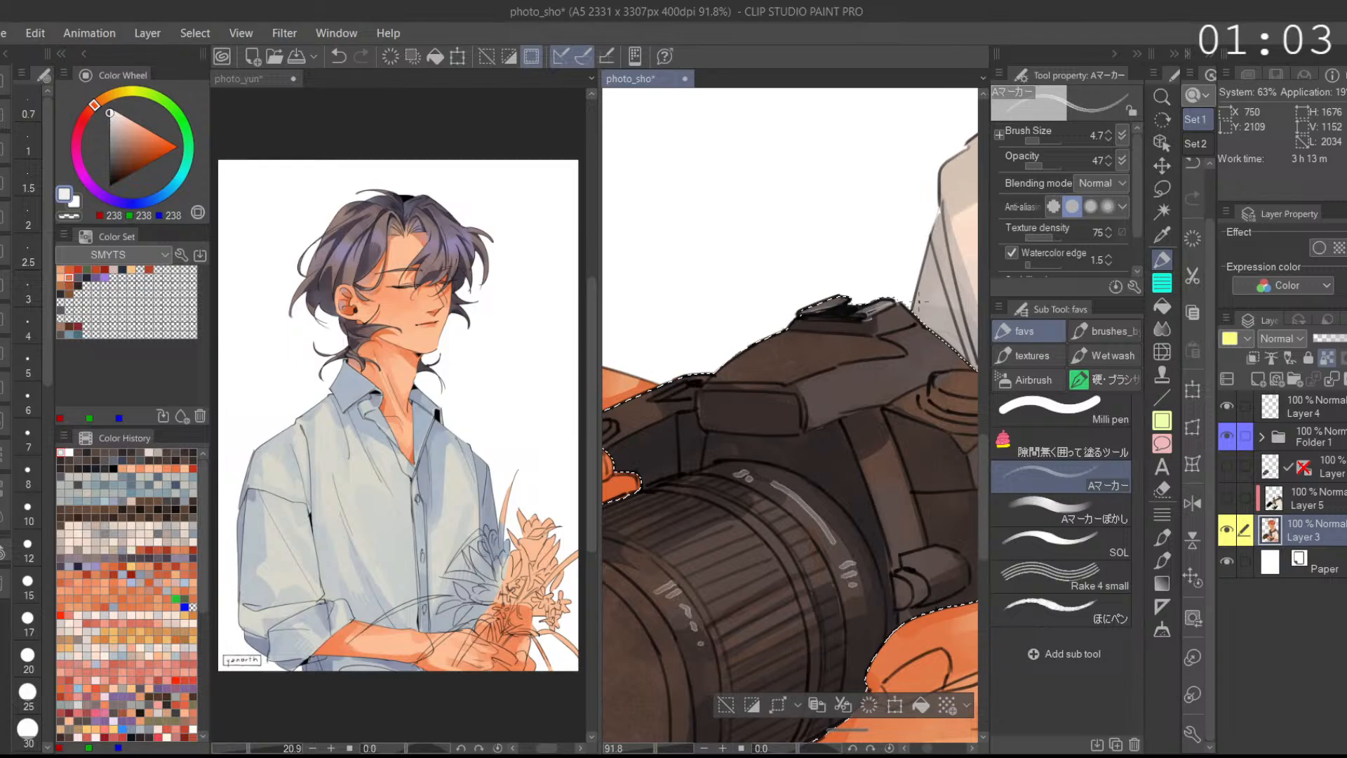
left_click_drag(911, 296, 792, 329)
left_click(124, 92)
left_click(136, 129)
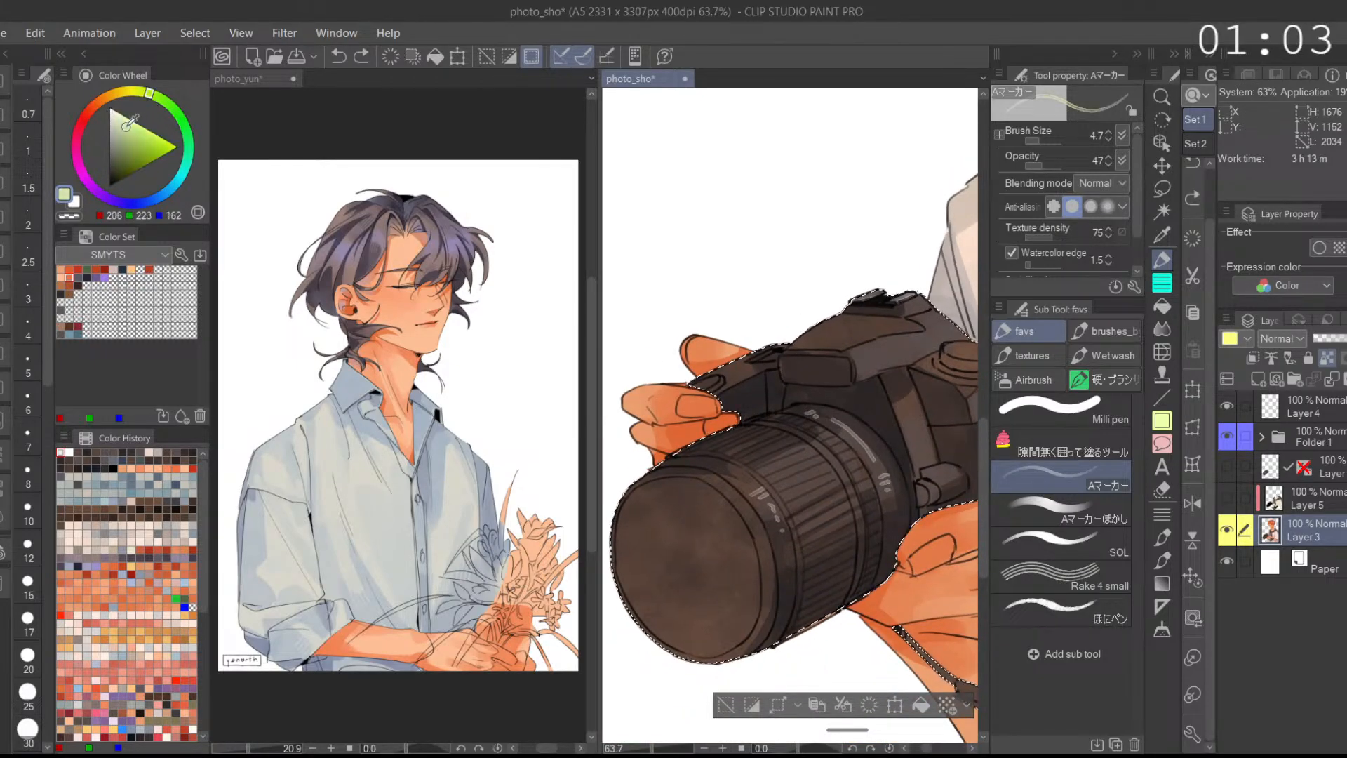
left_click_drag(823, 324, 881, 325)
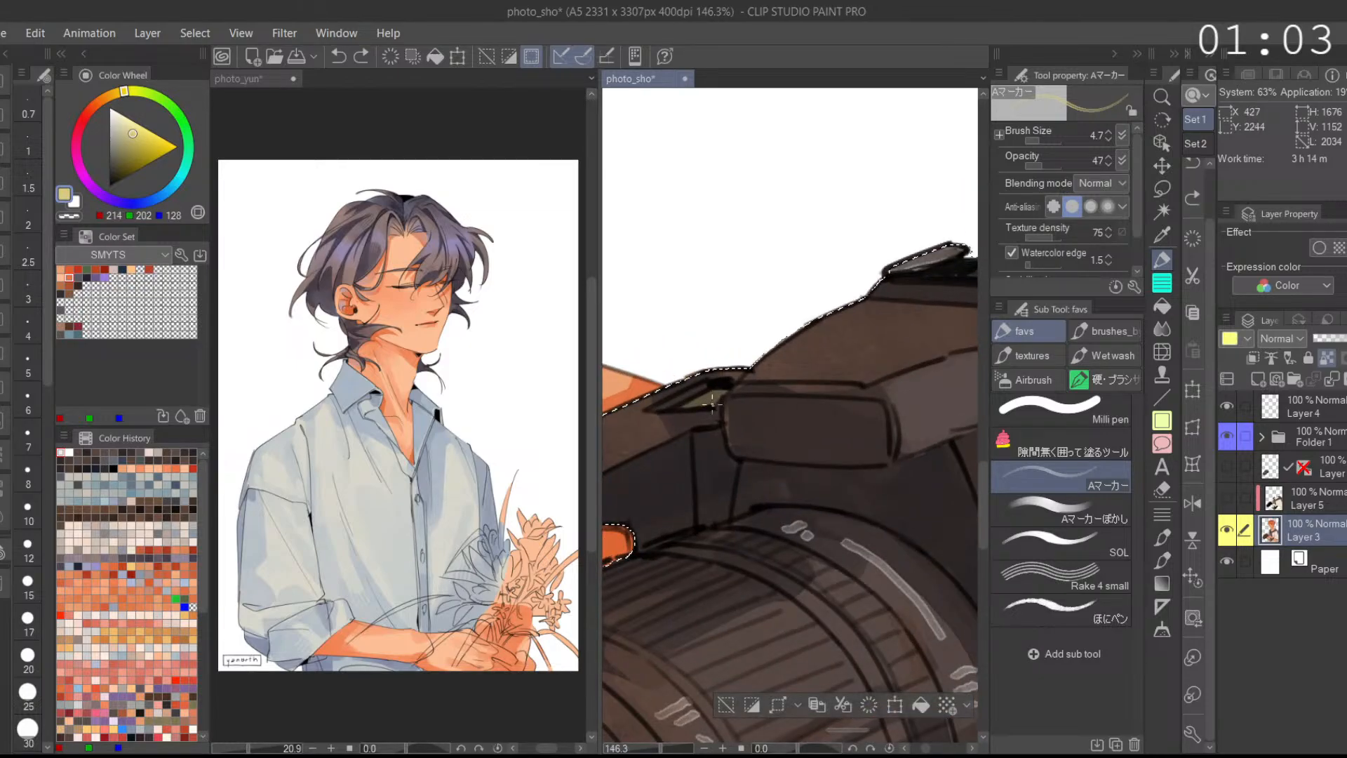
left_click(712, 404)
scroll(766, 362, "down", 3)
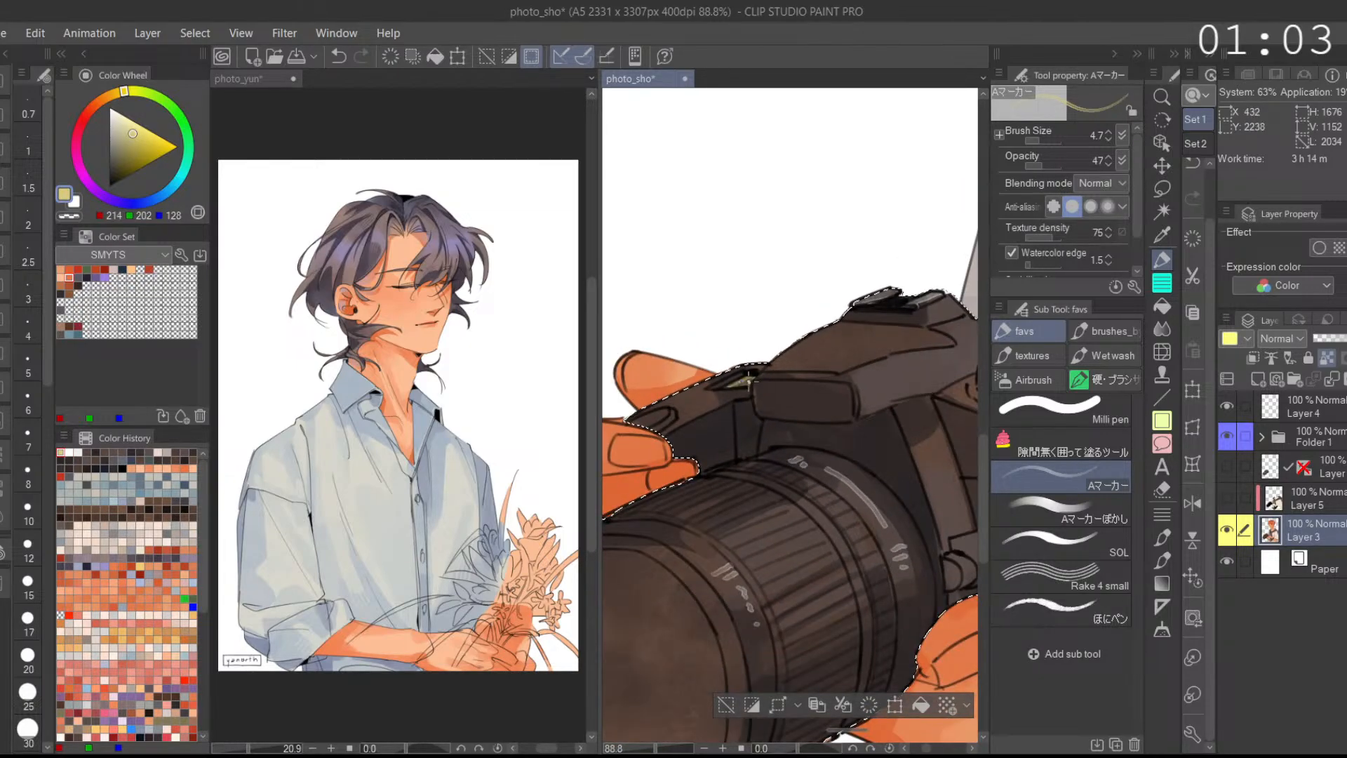
left_click_drag(748, 380, 783, 352)
left_click(109, 98)
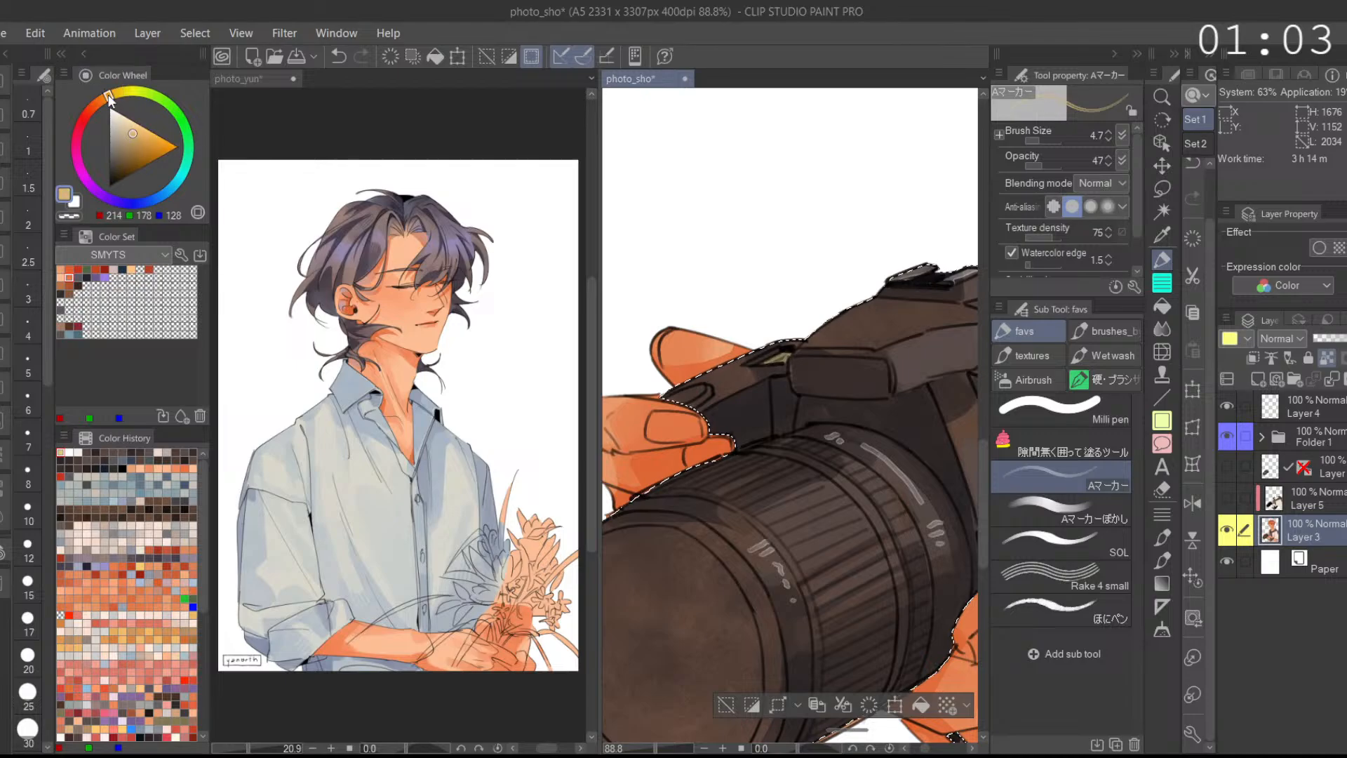
left_click(139, 151)
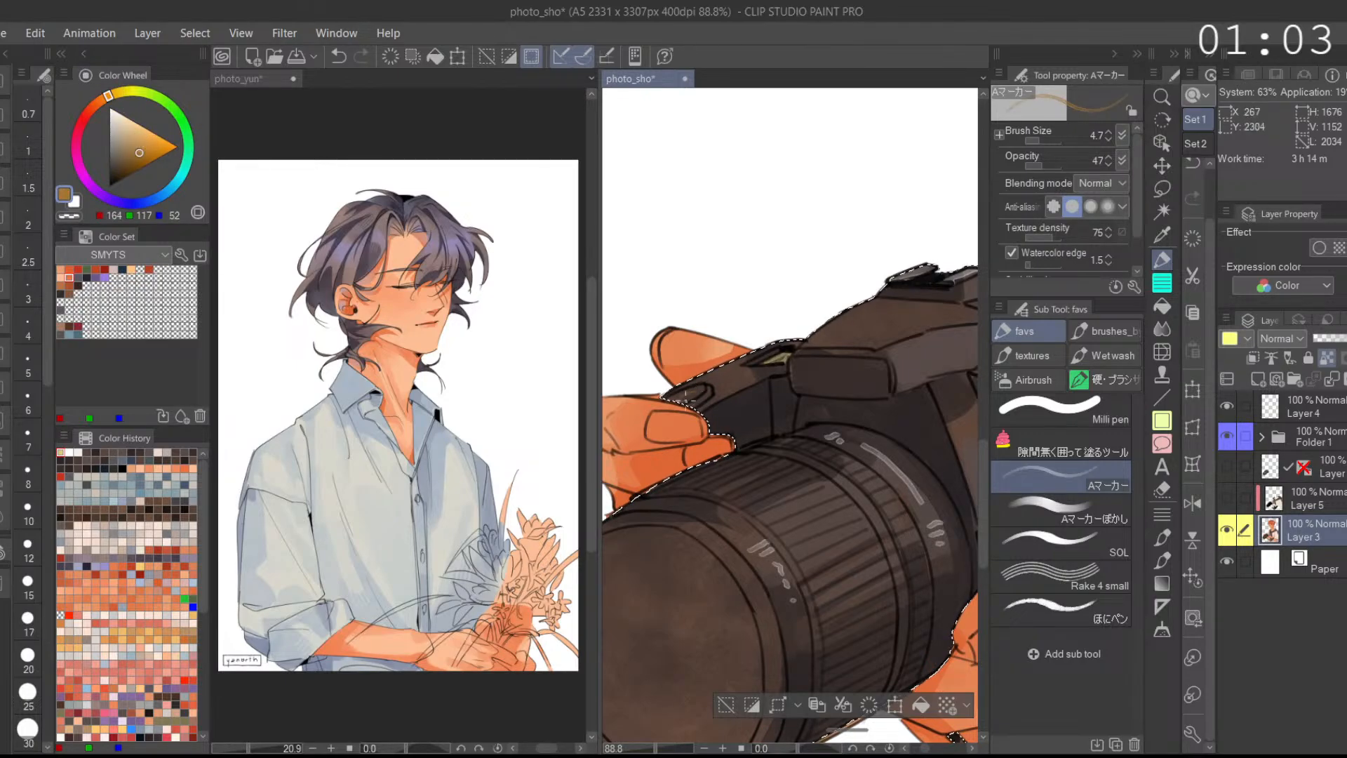
key("ctrl+z")
Step: Paint a small red accent, RGB 164, 60, 60, on the camera's button beside the fingers at size 12.8 and opacity 100
left_click_drag(1047, 143, 1046, 142)
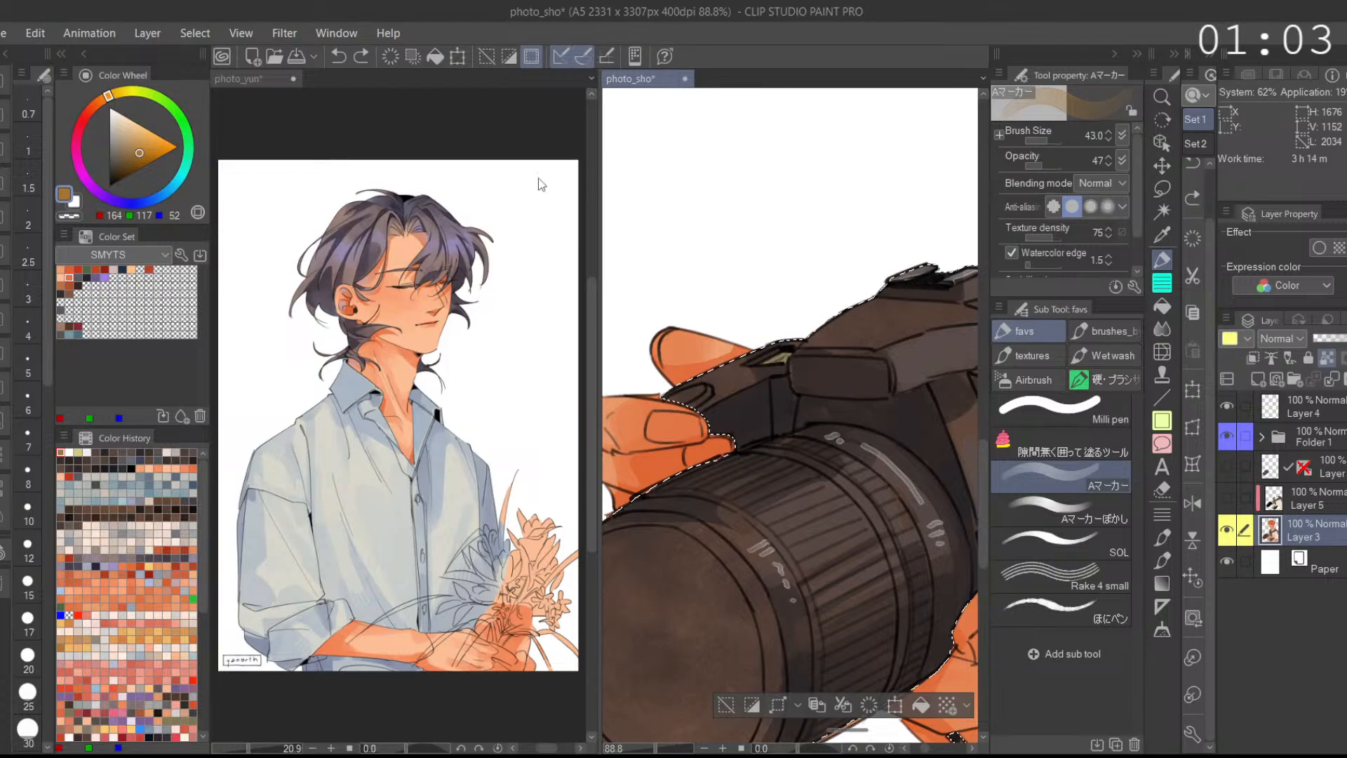
left_click(85, 115)
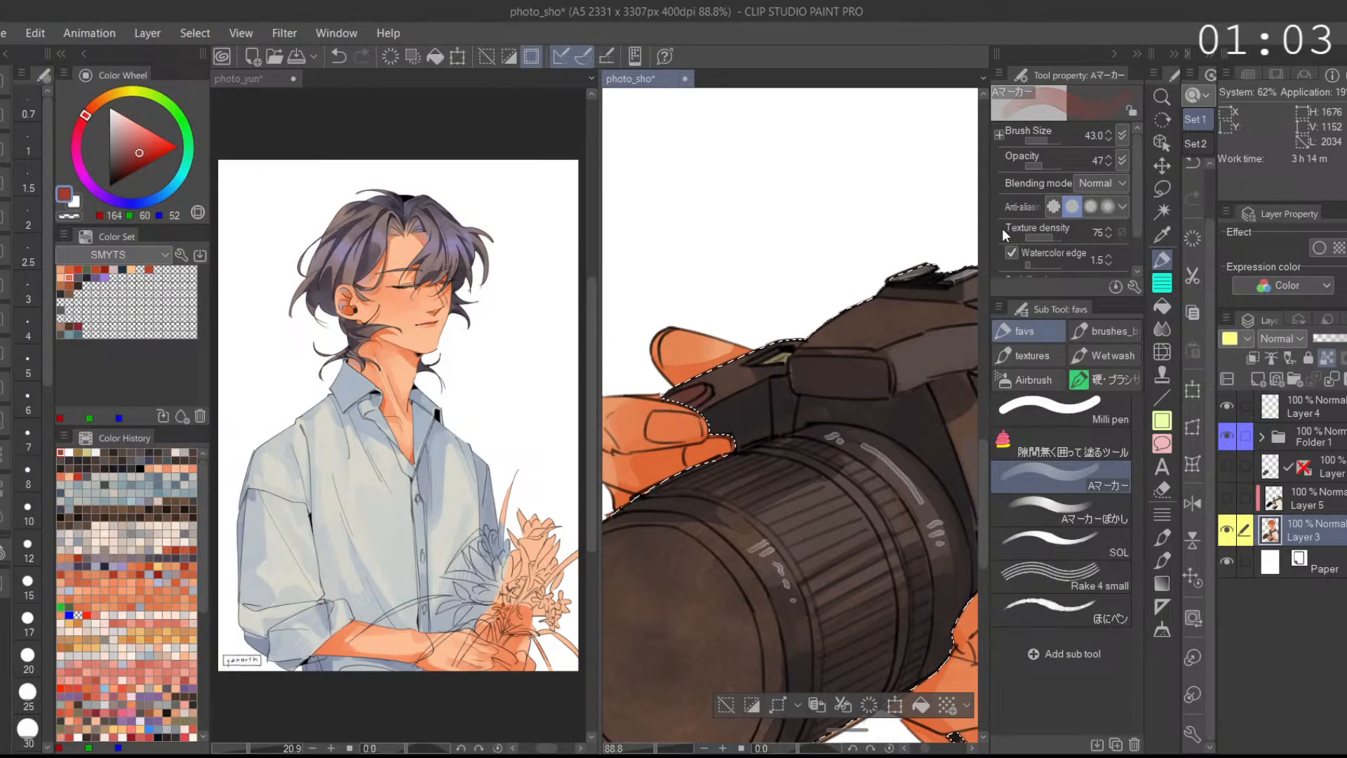
left_click_drag(1049, 143, 1061, 166)
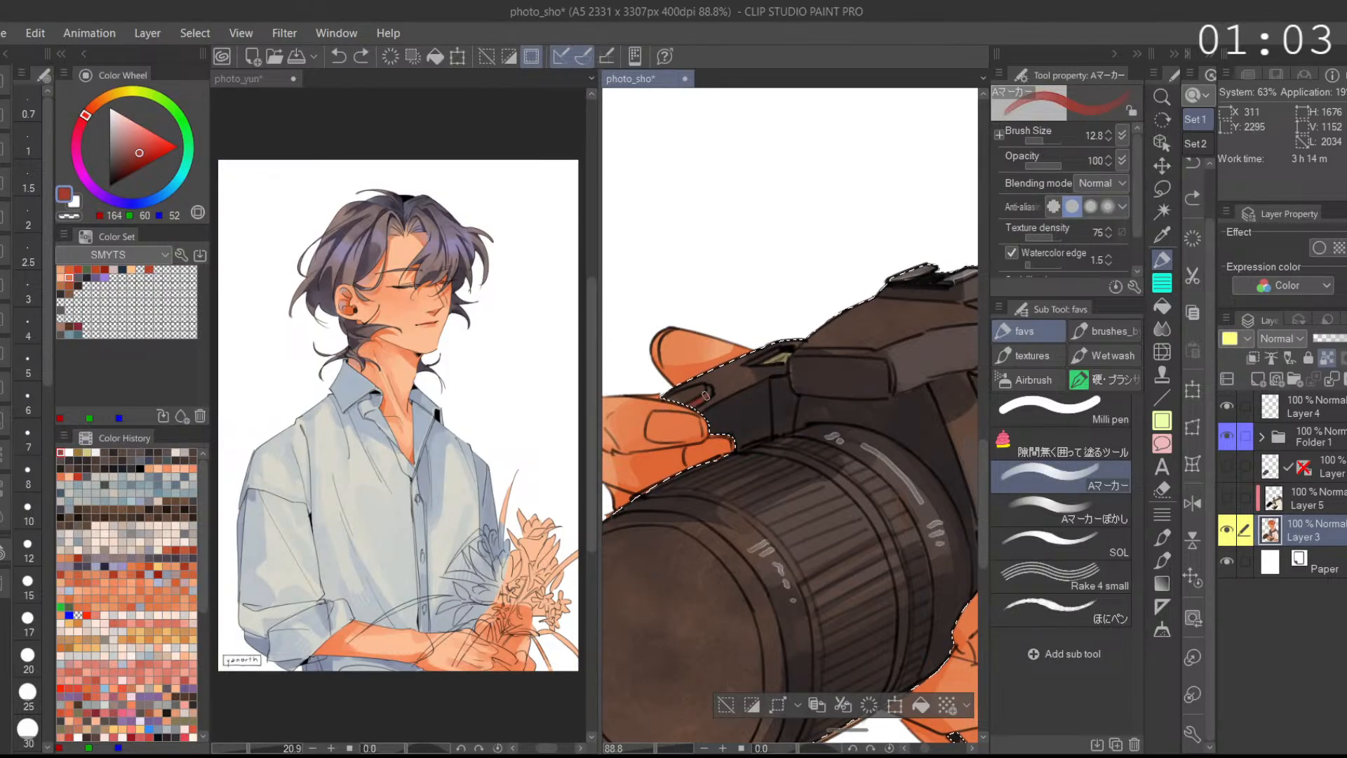
scroll(904, 350, "down", 3)
scroll(902, 338, "up", 2)
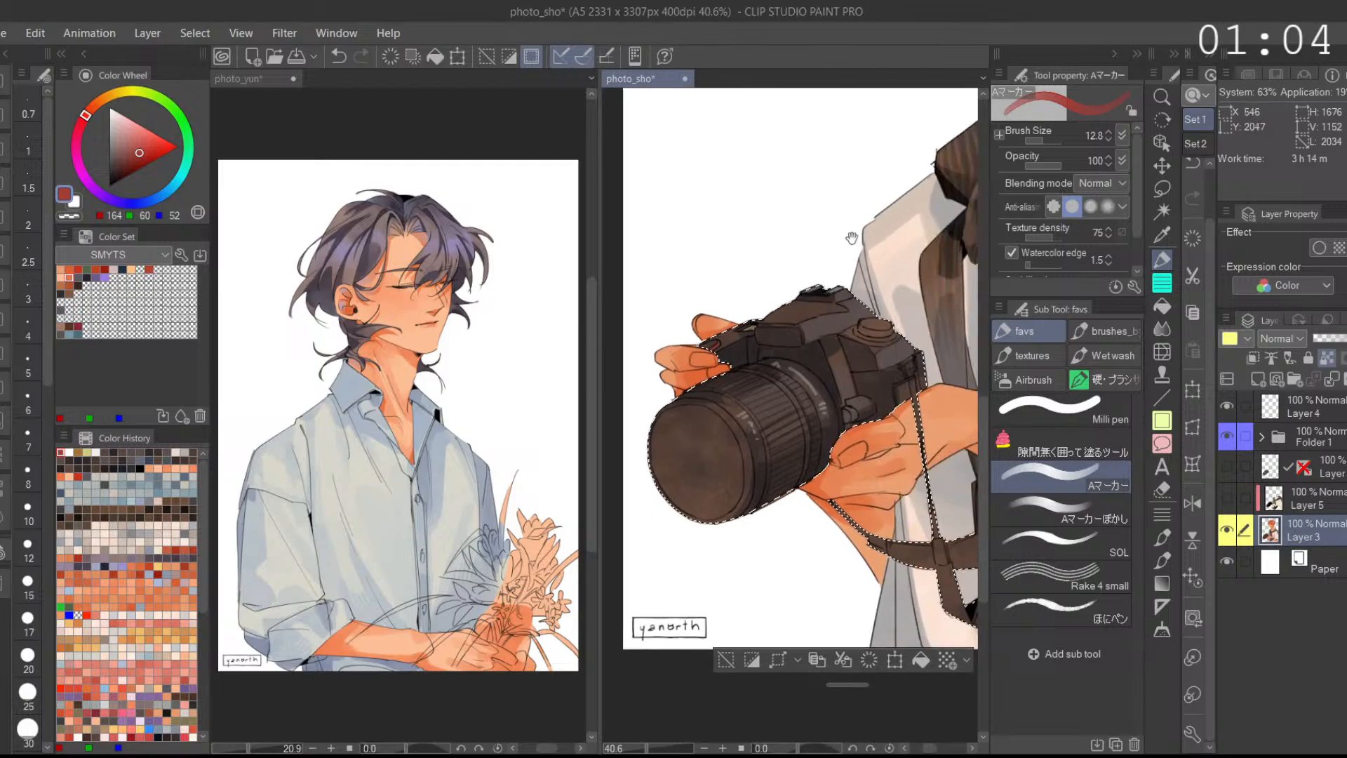
Step: Refine the shading around the camera's top dial with brown-greys picked from the artwork, including RGB 57, 46, 43 and 92, 80, 78
scroll(901, 339, "up", 1)
left_click(838, 340, "alt")
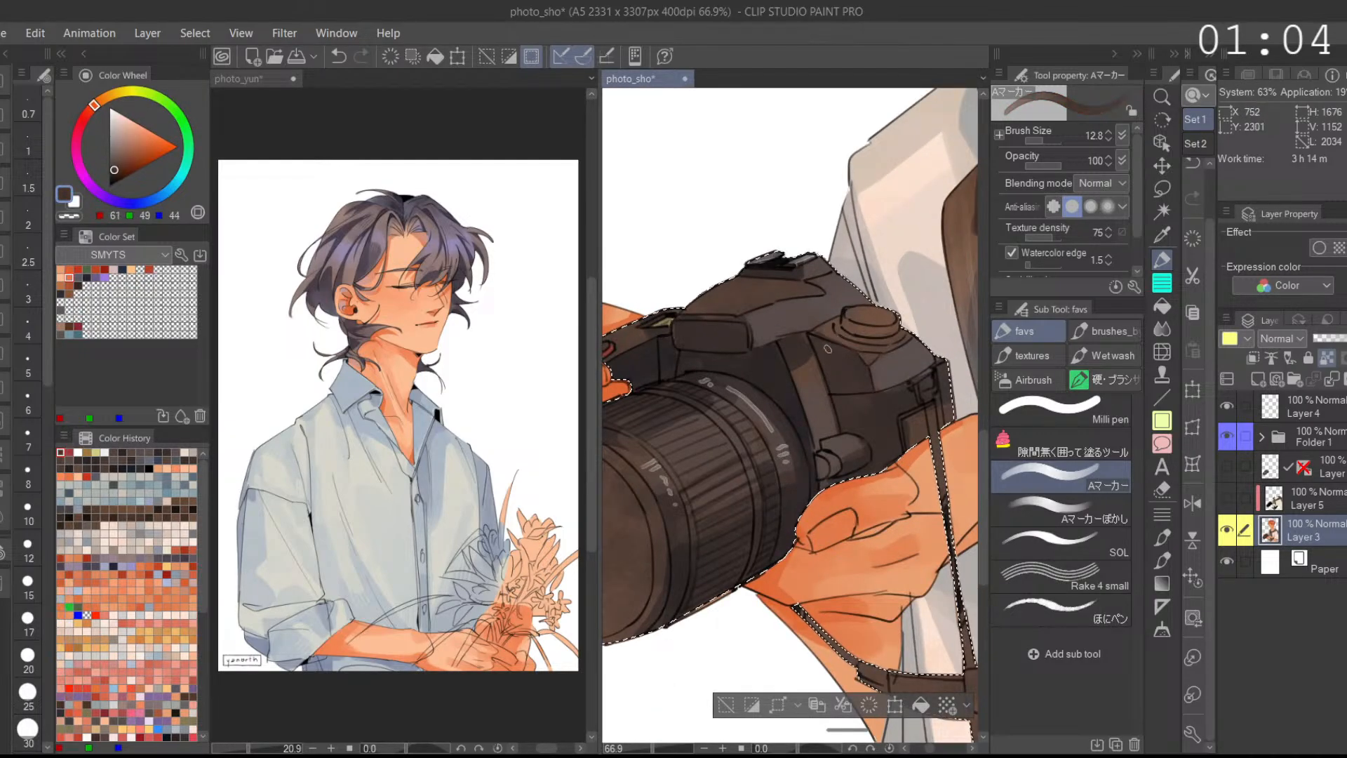
left_click(839, 324, "alt")
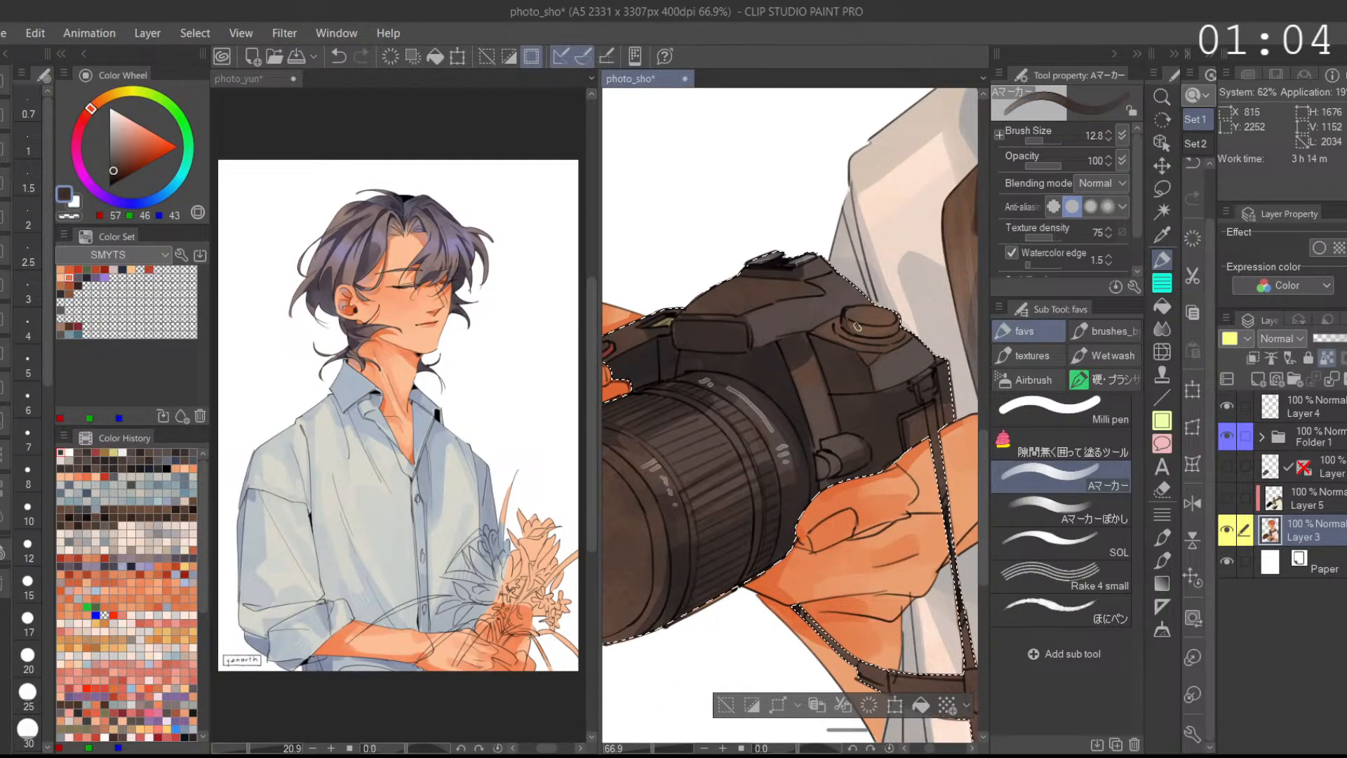
left_click(775, 344, "alt")
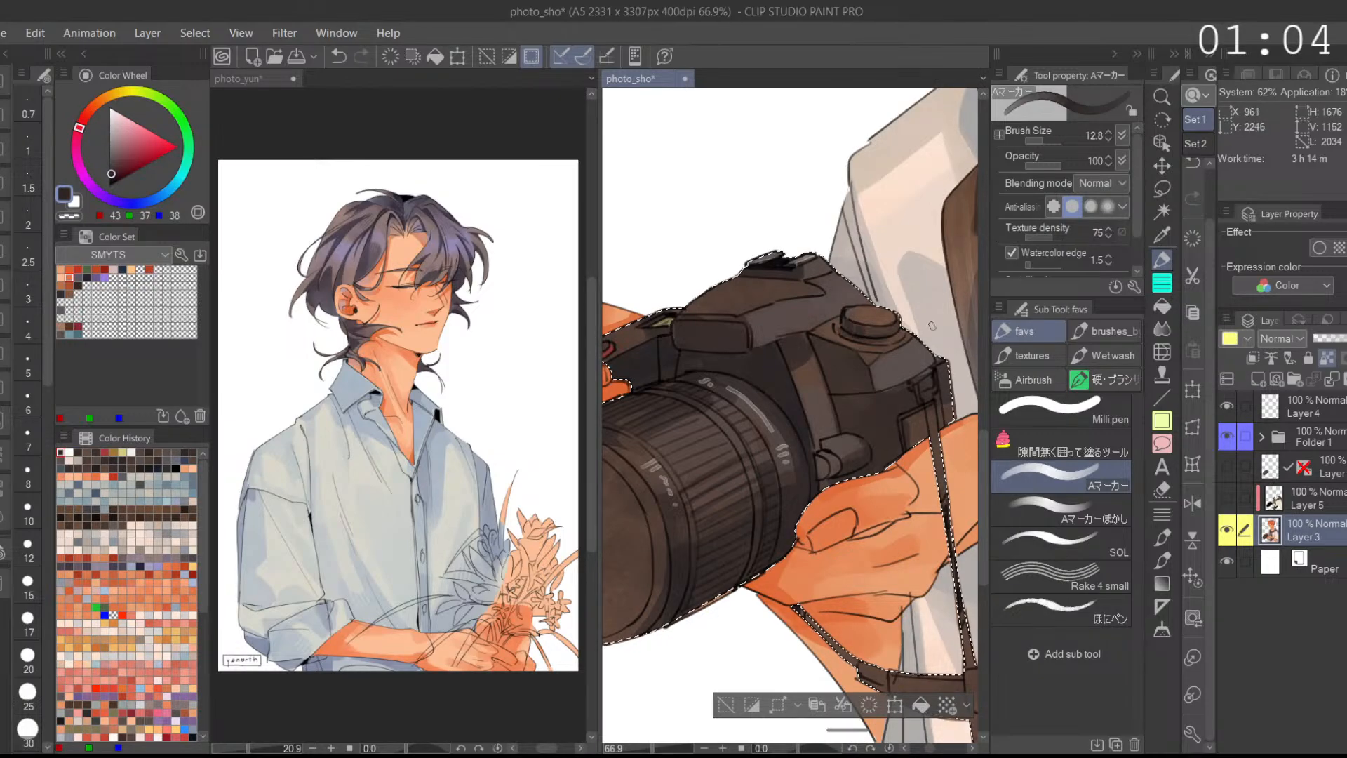
left_click(906, 334, "alt")
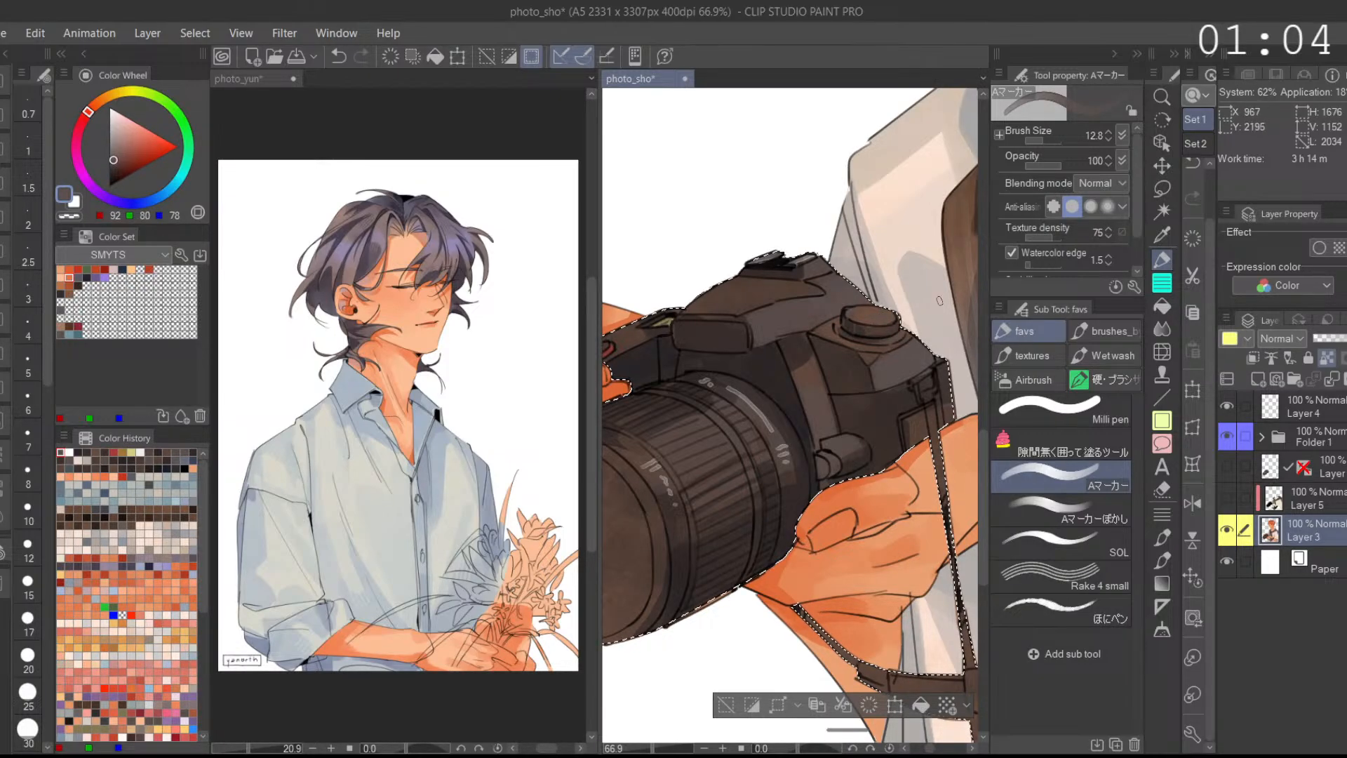
Step: Add fine white marks on top of the camera's dial with the A marker at size 5.7 and opacity 62
scroll(934, 300, "down", 2)
key("x")
left_click(1051, 164)
left_click_drag(1051, 165, 1041, 164)
left_click(1041, 141)
scroll(850, 333, "up", 3)
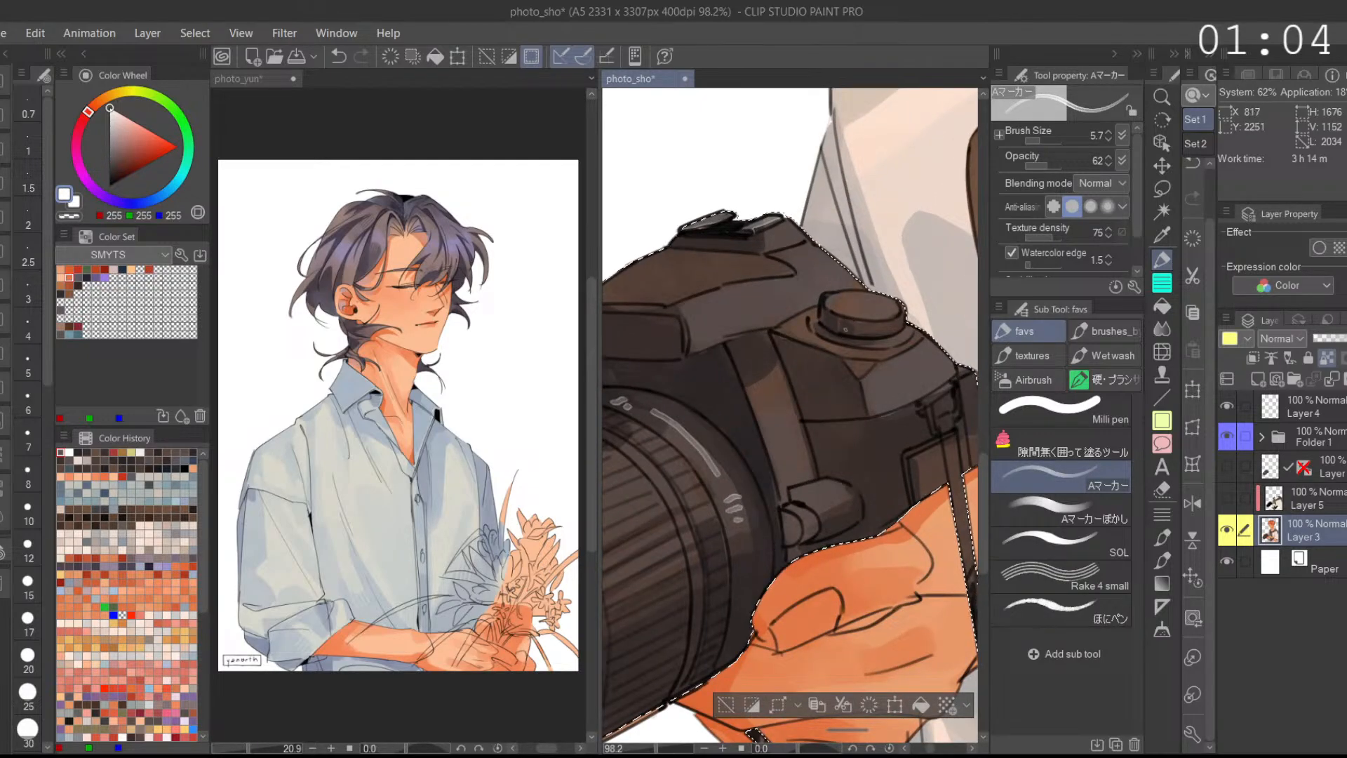
scroll(892, 308, "down", 3)
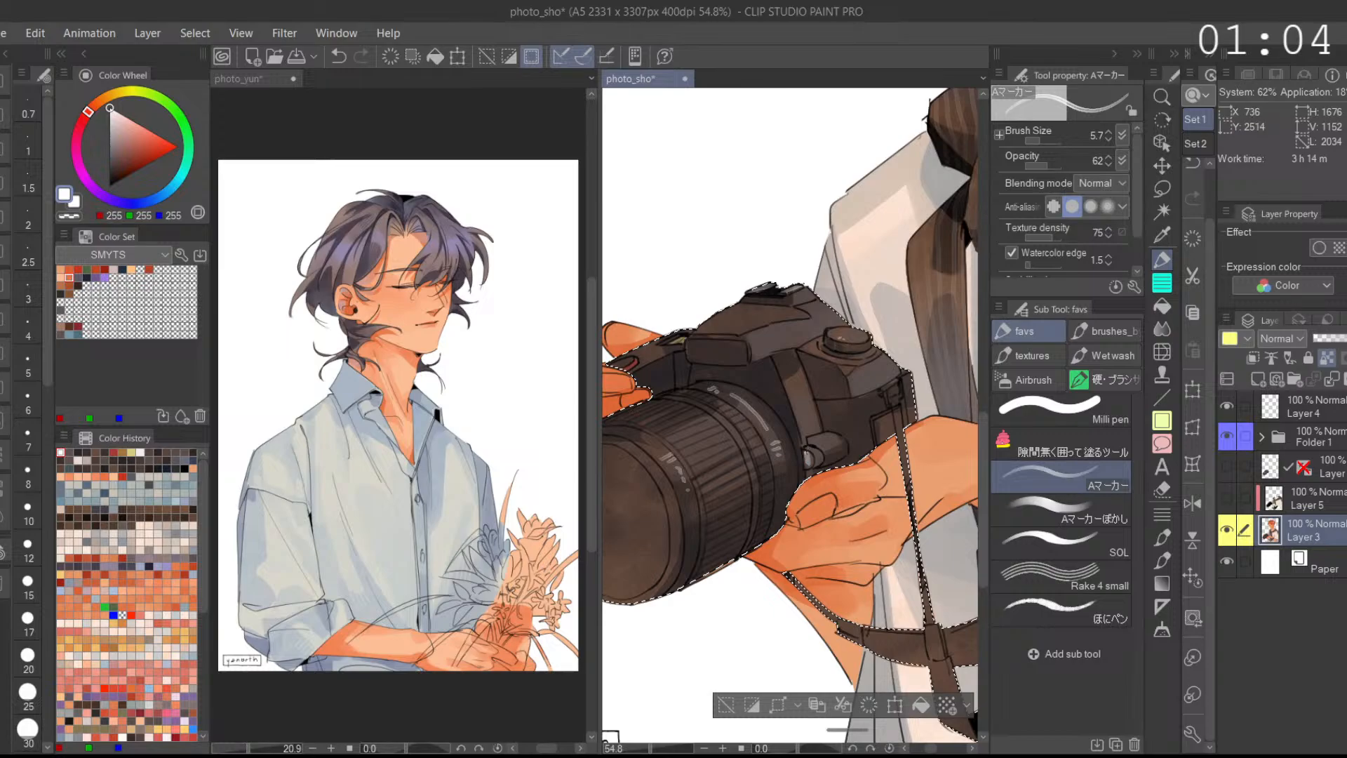
Step: Paint a light grey highlight on the round button beside the lens at size 10.4 and define its edge with near-black RGB 13, 11, 11
scroll(824, 459, "up", 3)
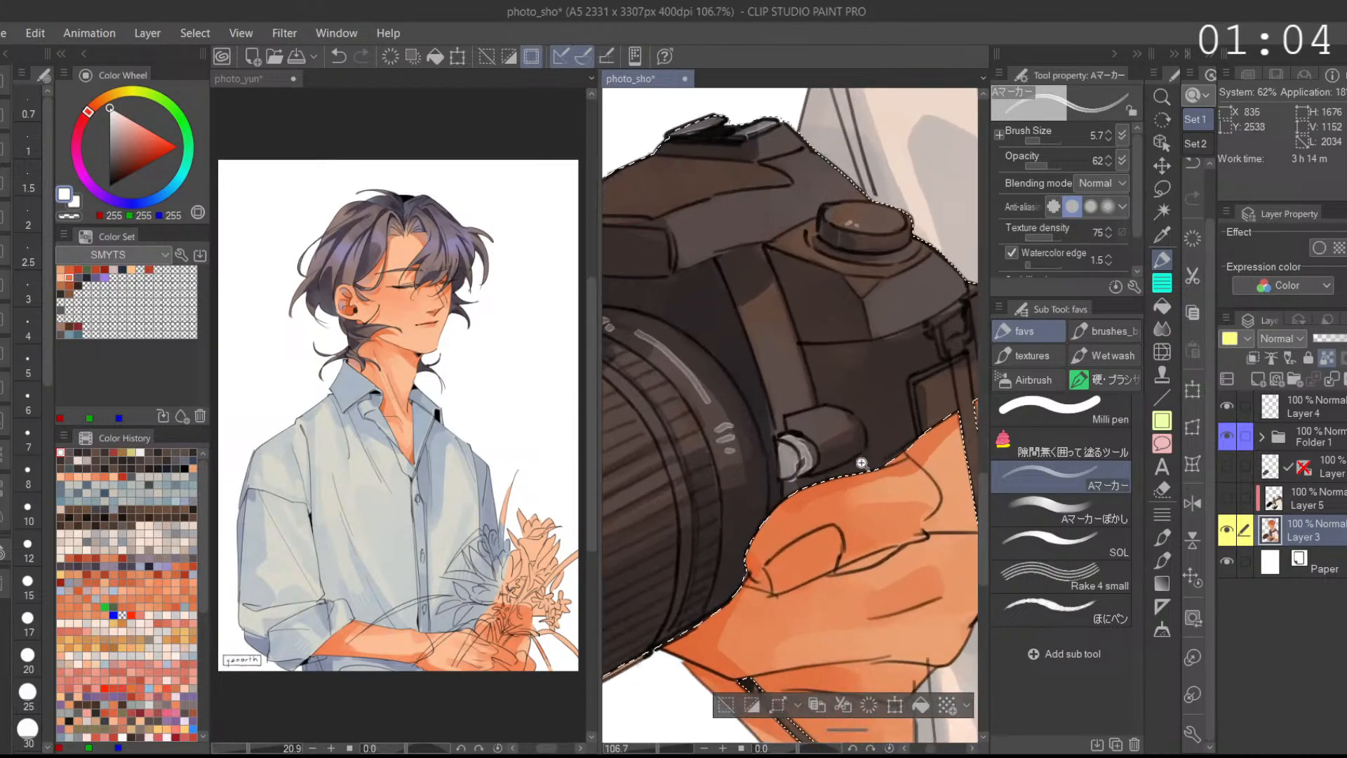
left_click(1041, 143)
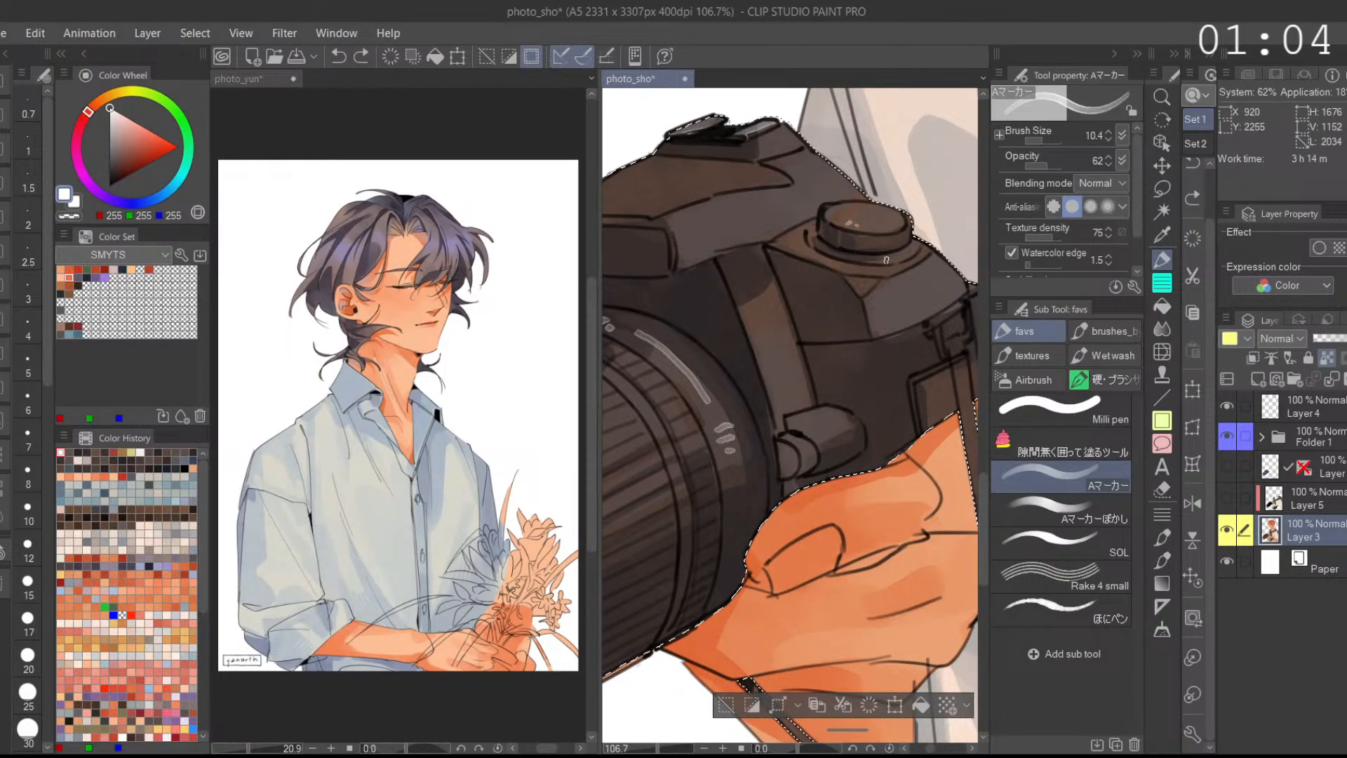
left_click(799, 417, "alt")
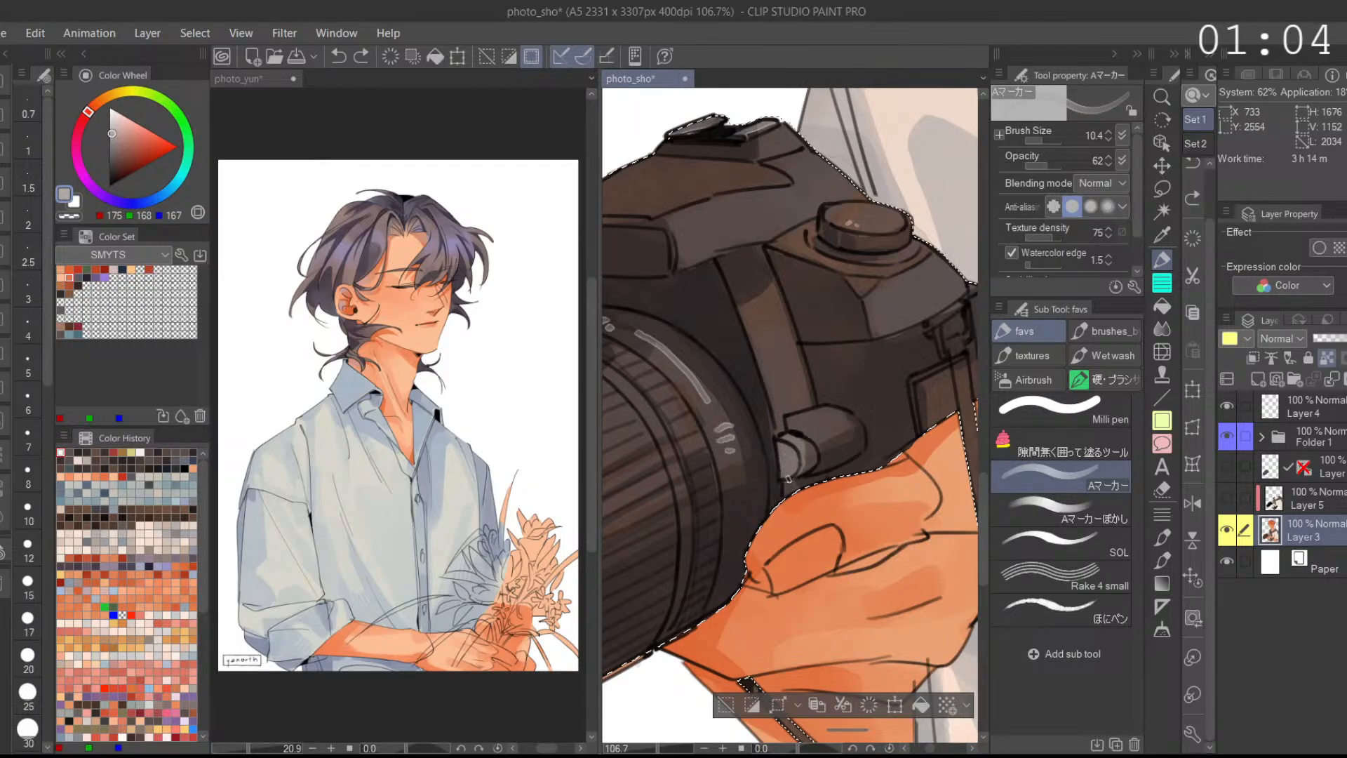
left_click(786, 434, "alt")
left_click_drag(802, 461, 785, 483)
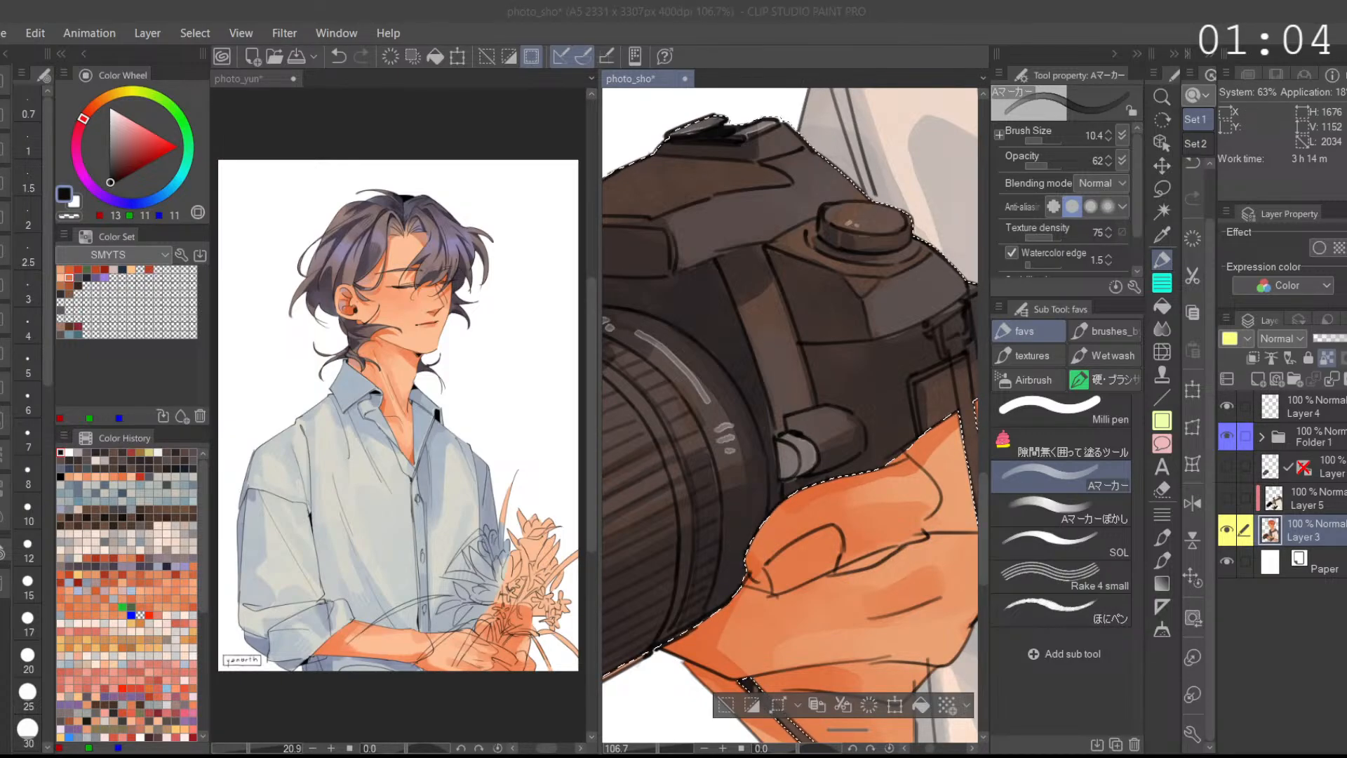
Step: Tint the round button beside the lens with blue-grey RGB 49, 57, 71 and blend its edges with greys sampled around it
left_click(154, 198)
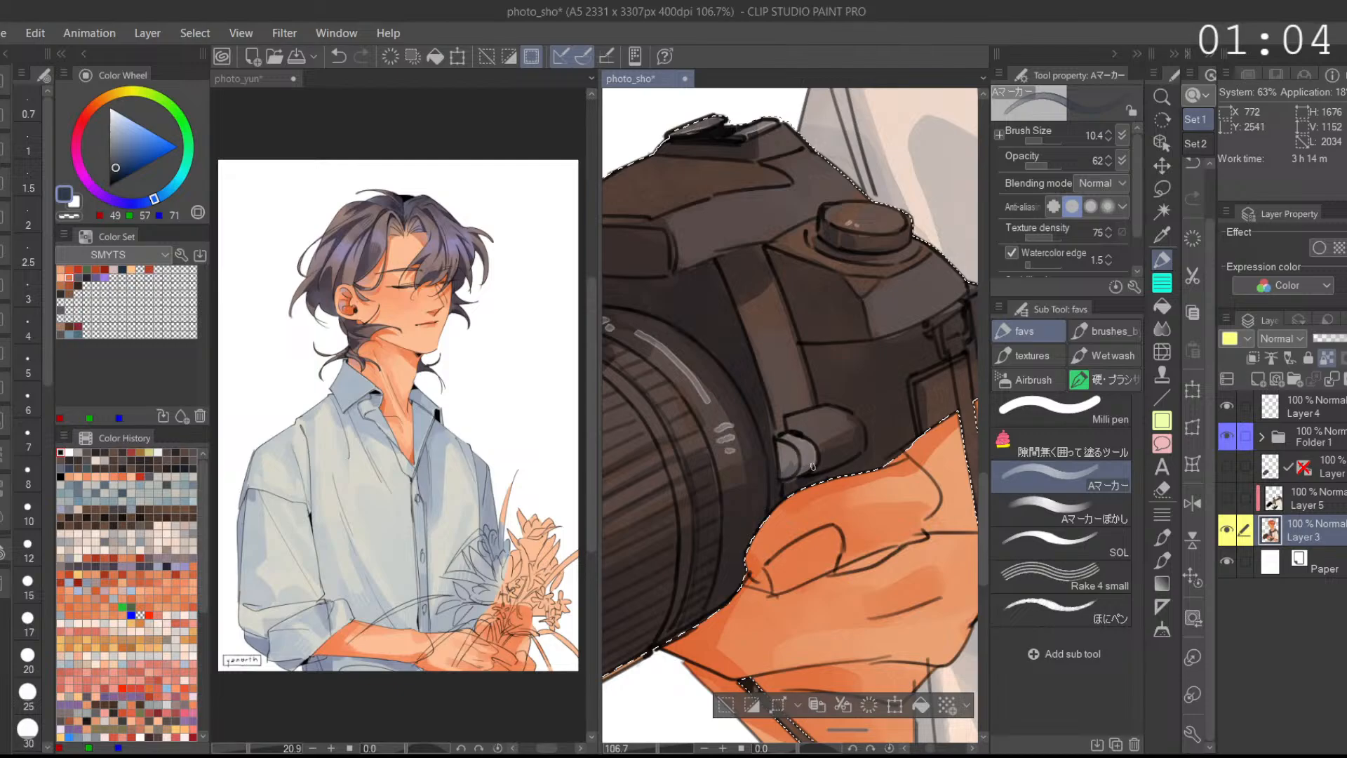
left_click(788, 483, "alt")
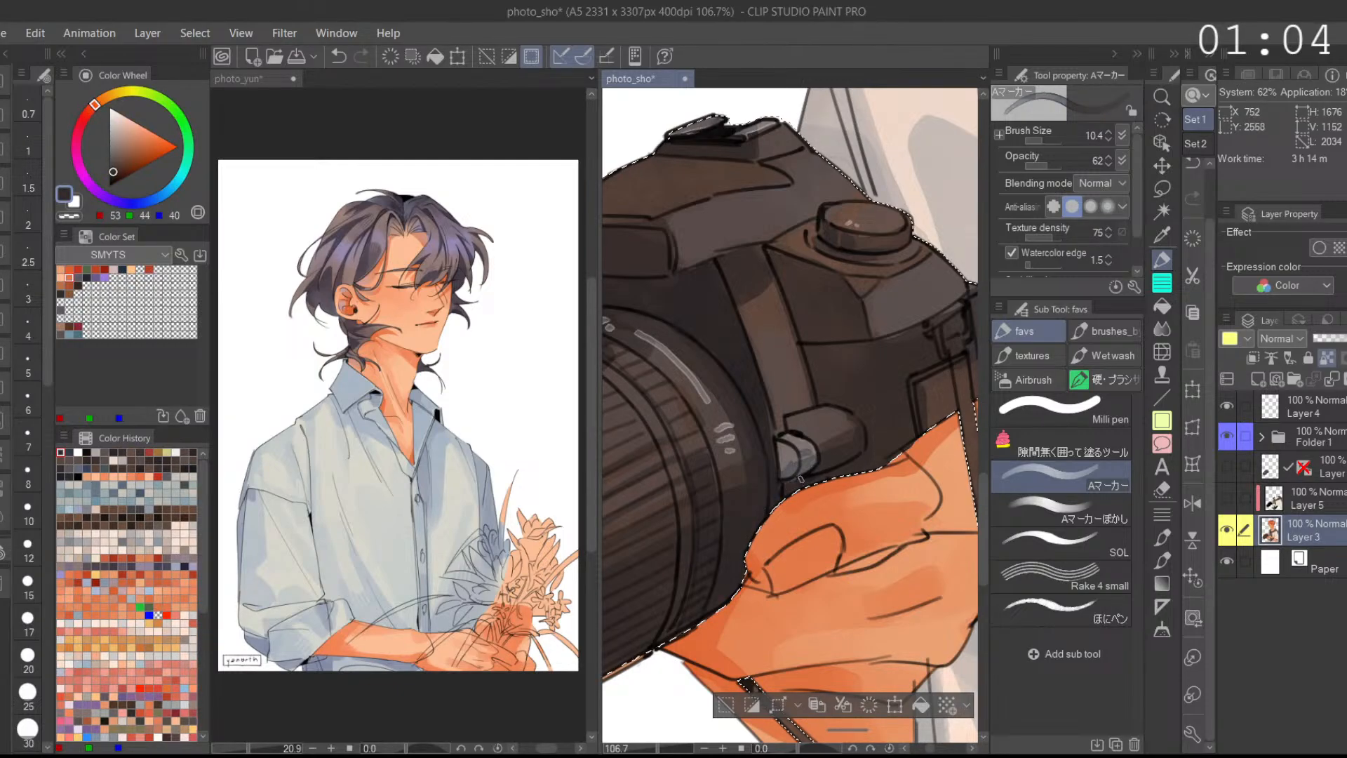
scroll(795, 479, "down", 2)
left_click(807, 466, "alt")
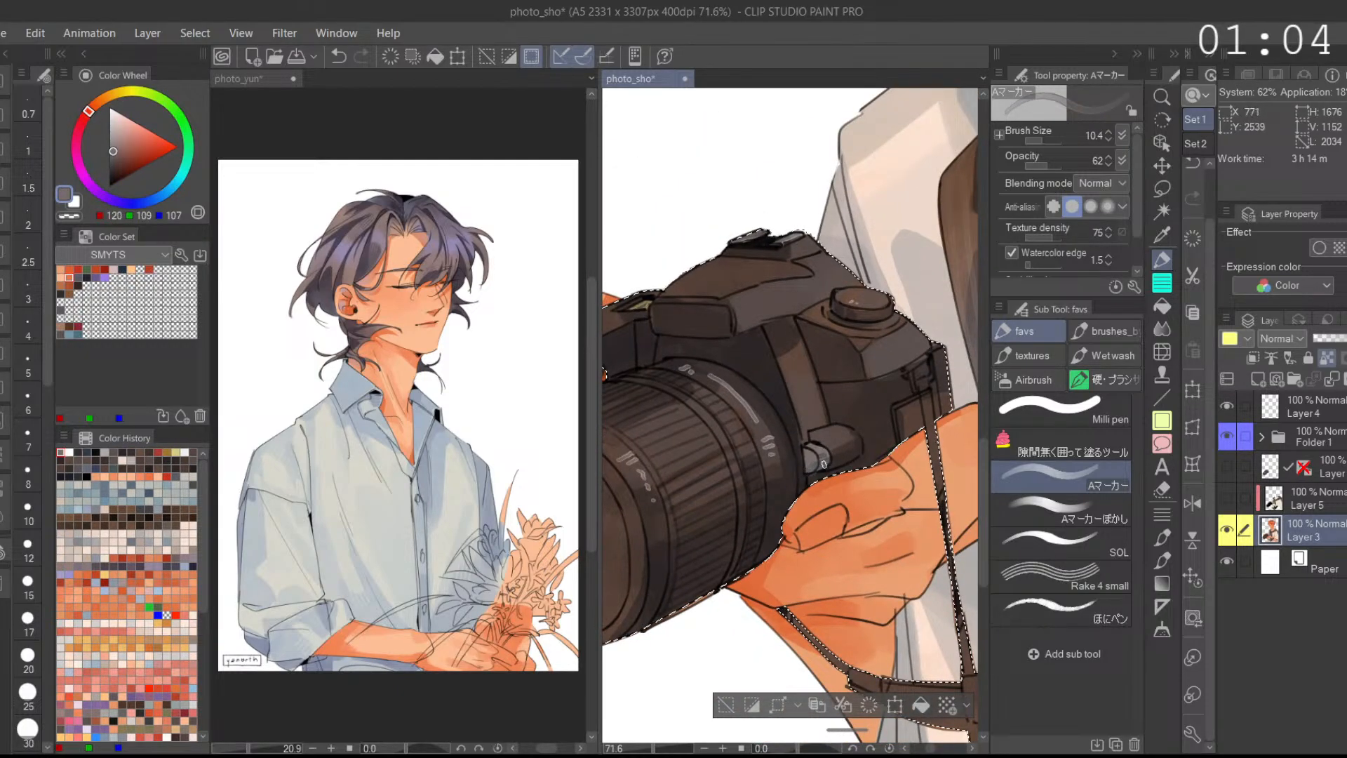
key("ctrl+z")
left_click(810, 468, "alt")
scroll(808, 466, "down", 2)
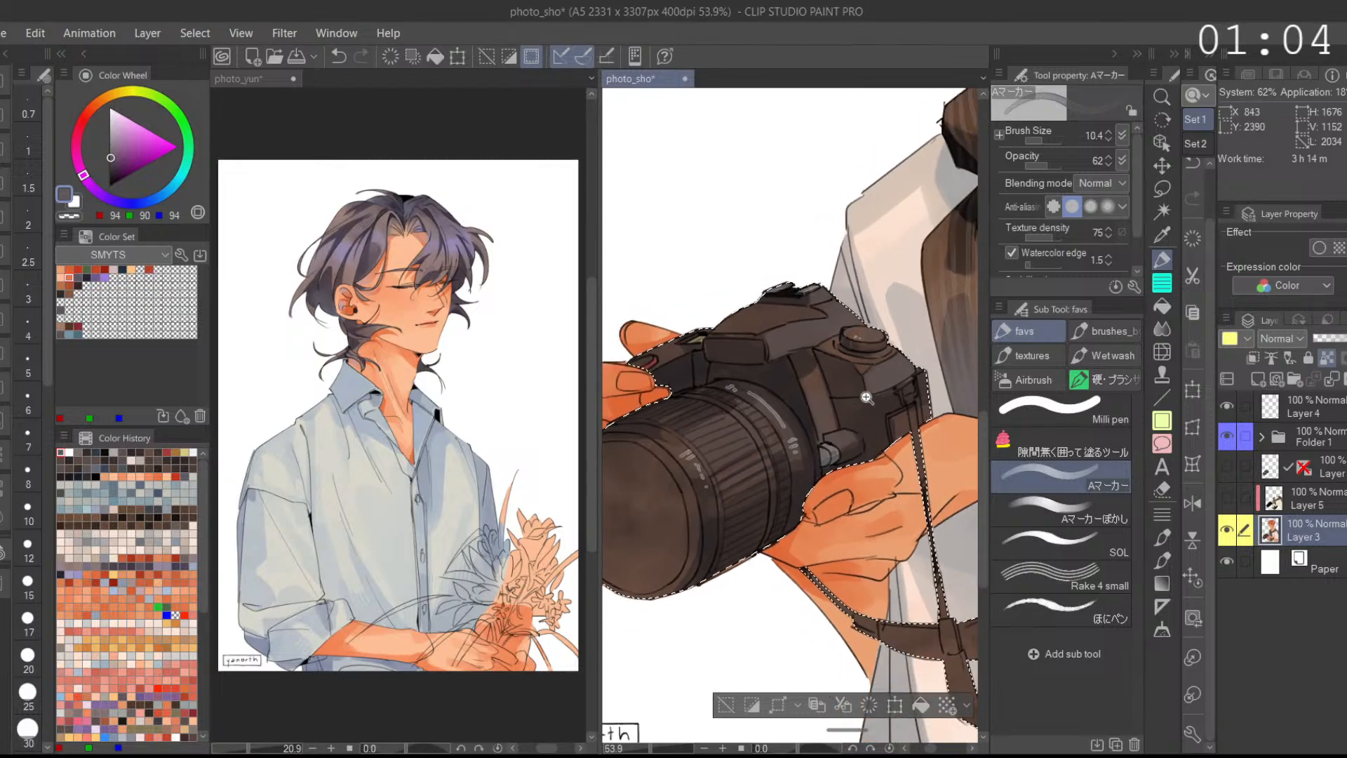
Step: Touch up the flash housing's edge beside the yellow accent with sampled browns RGB 87, 75, 73 and 57, 46, 44
scroll(779, 340, "up", 2)
left_click(734, 359, "alt")
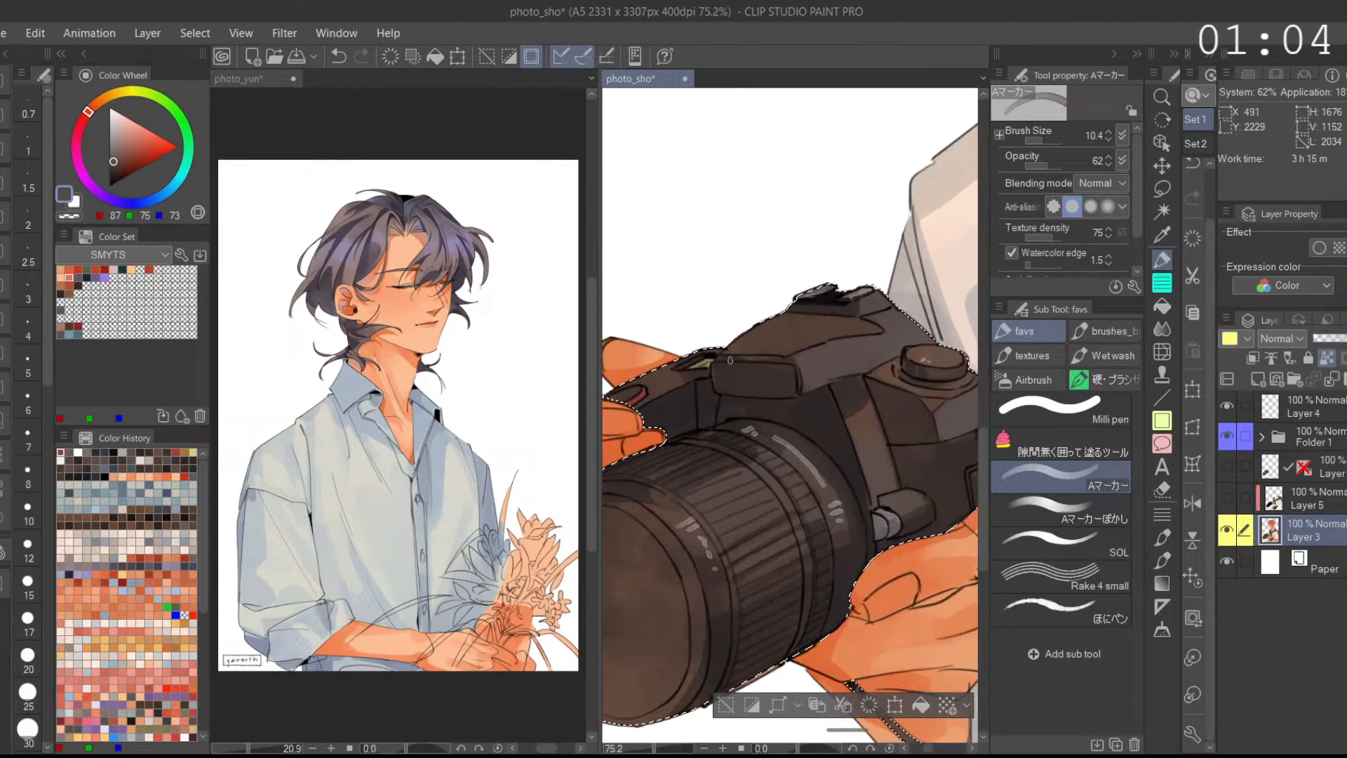
left_click(714, 366, "alt")
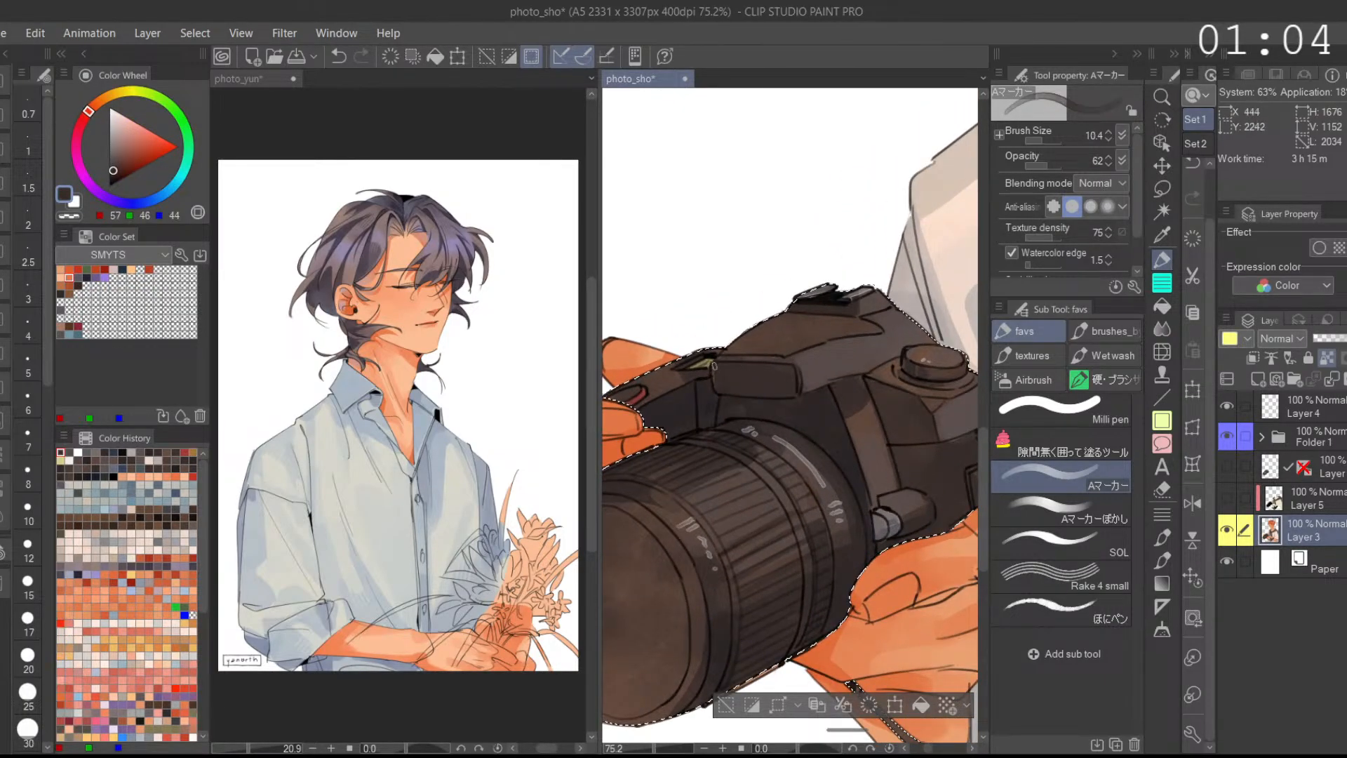
scroll(712, 370, "down", 1)
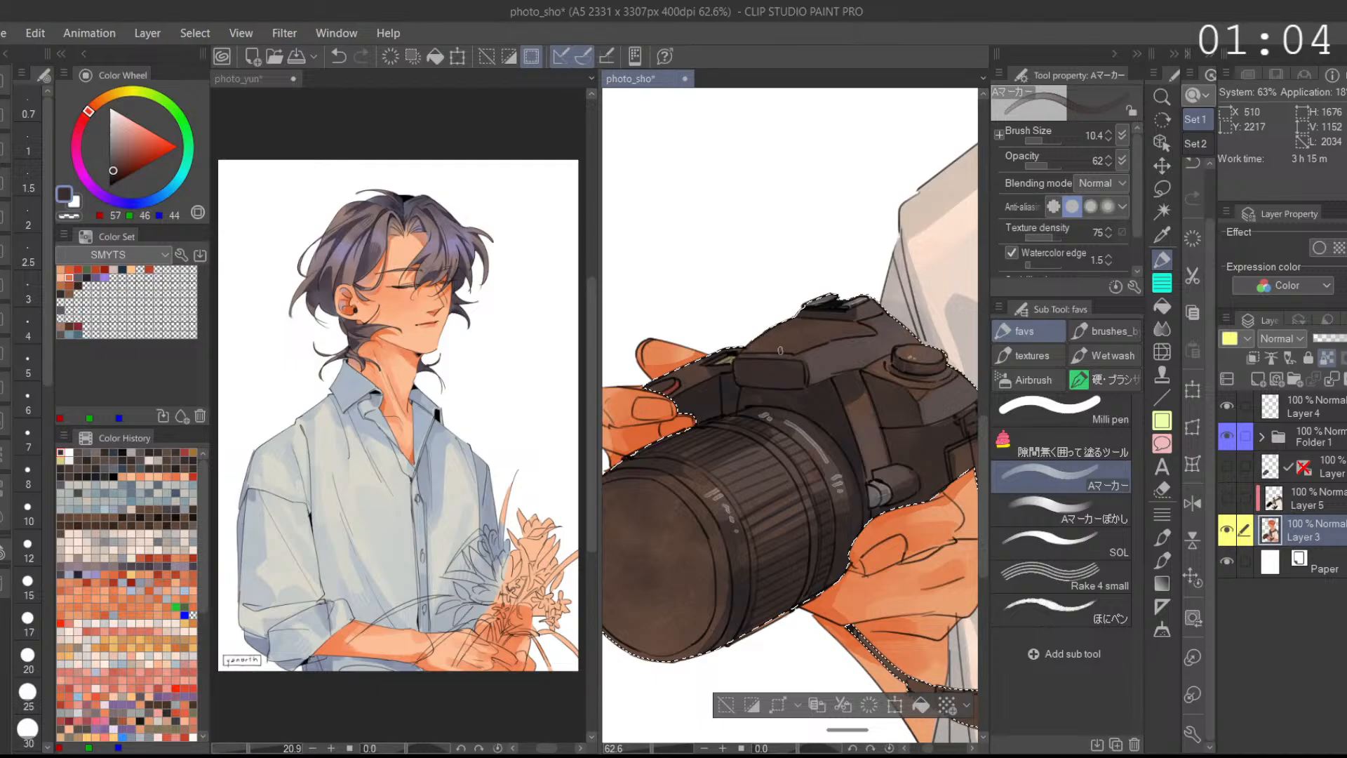
Step: Deepen the shadow in the recess between the grip and flash housing with near-black RGB 26, 17, 17 and blue-black RGB 20, 23, 37
left_click(733, 396, "alt")
left_click(112, 180)
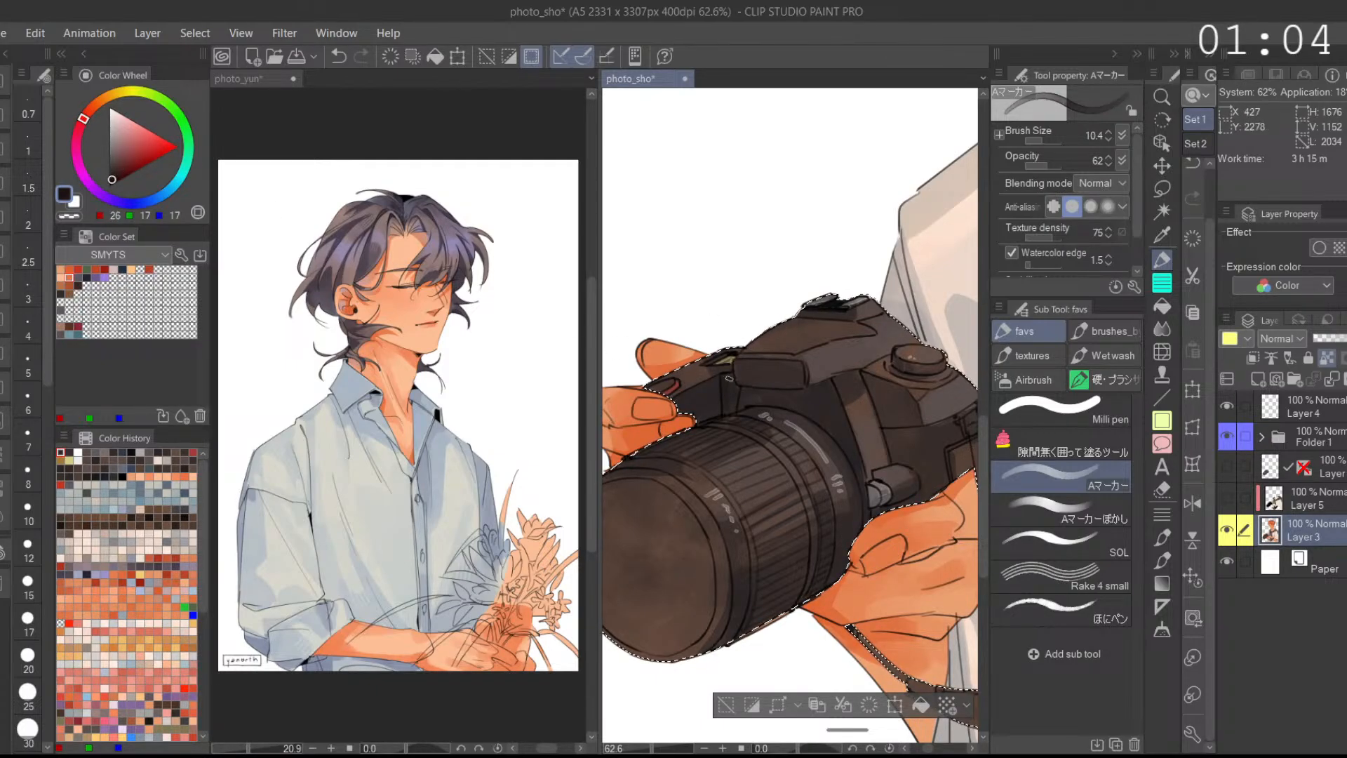
left_click(734, 405, "alt")
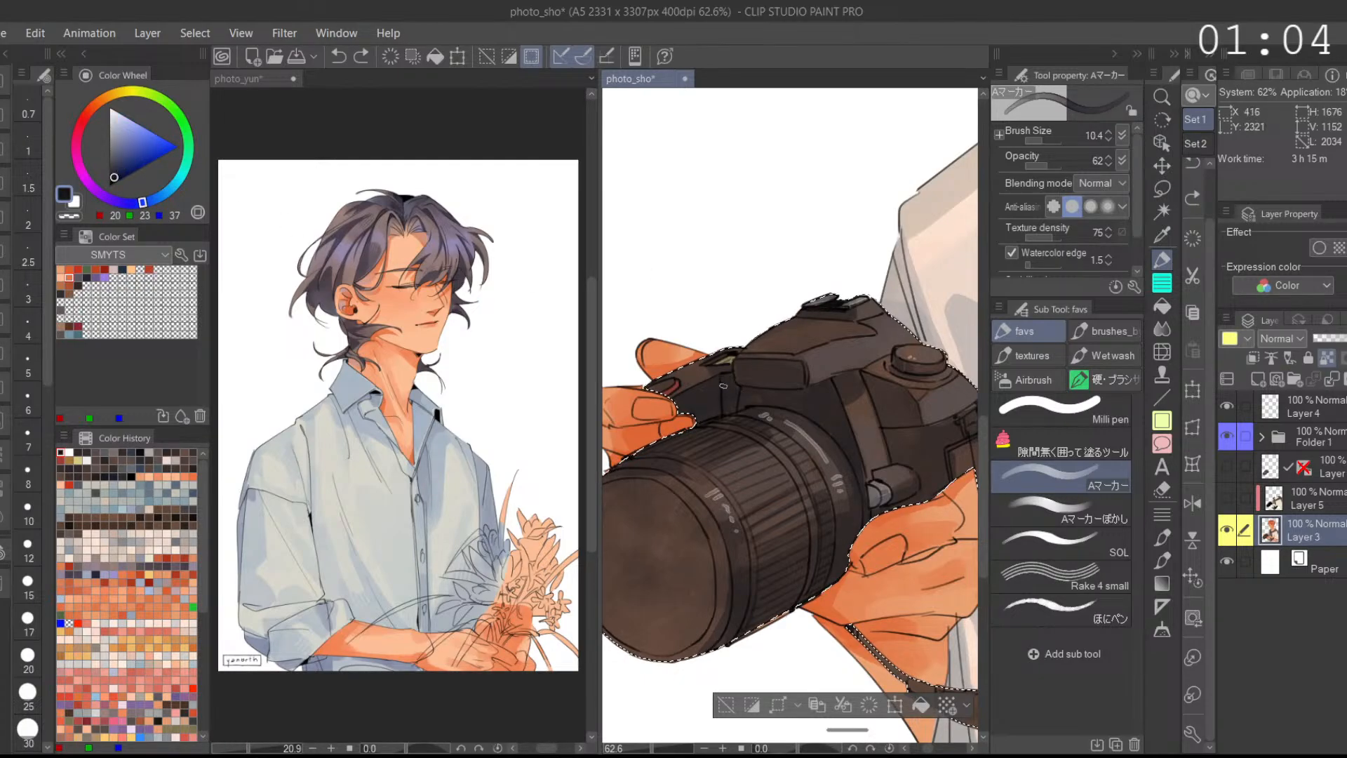
left_click(723, 388, "alt")
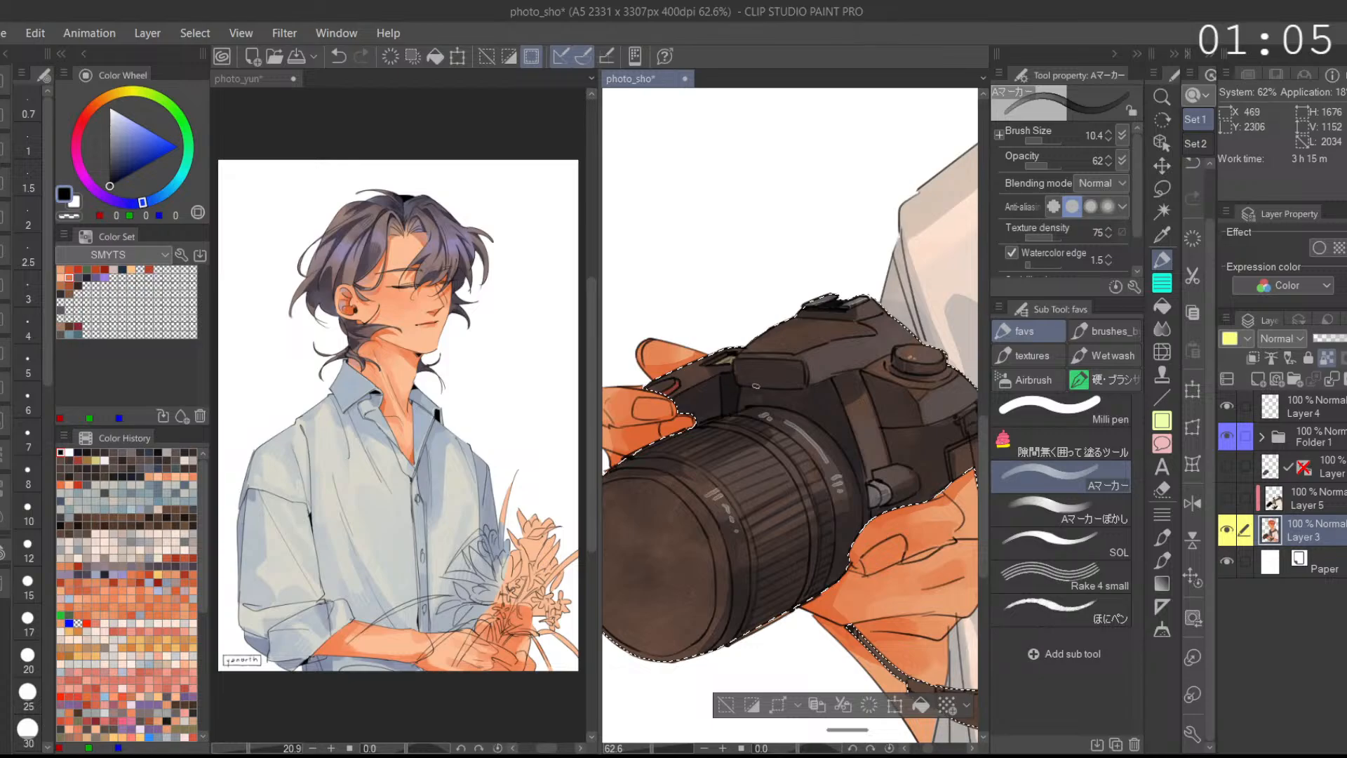
Step: Clean up the flash housing's corner and the camera's side with sampled dark tones RGB 54, 44, 42, 26, 23, 23 and 56, 45, 42
scroll(745, 387, "up", 3)
left_click(743, 386, "alt")
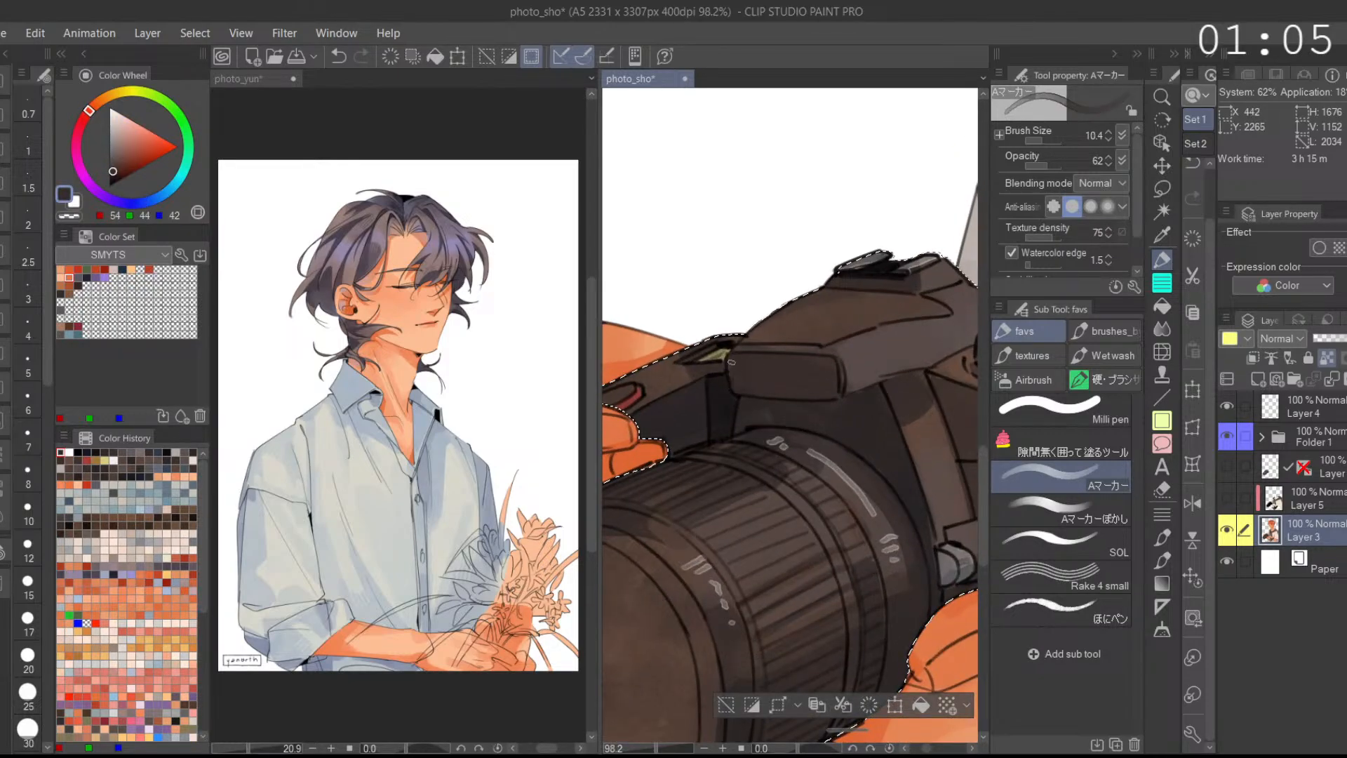
left_click(730, 364, "alt")
scroll(780, 372, "down", 3)
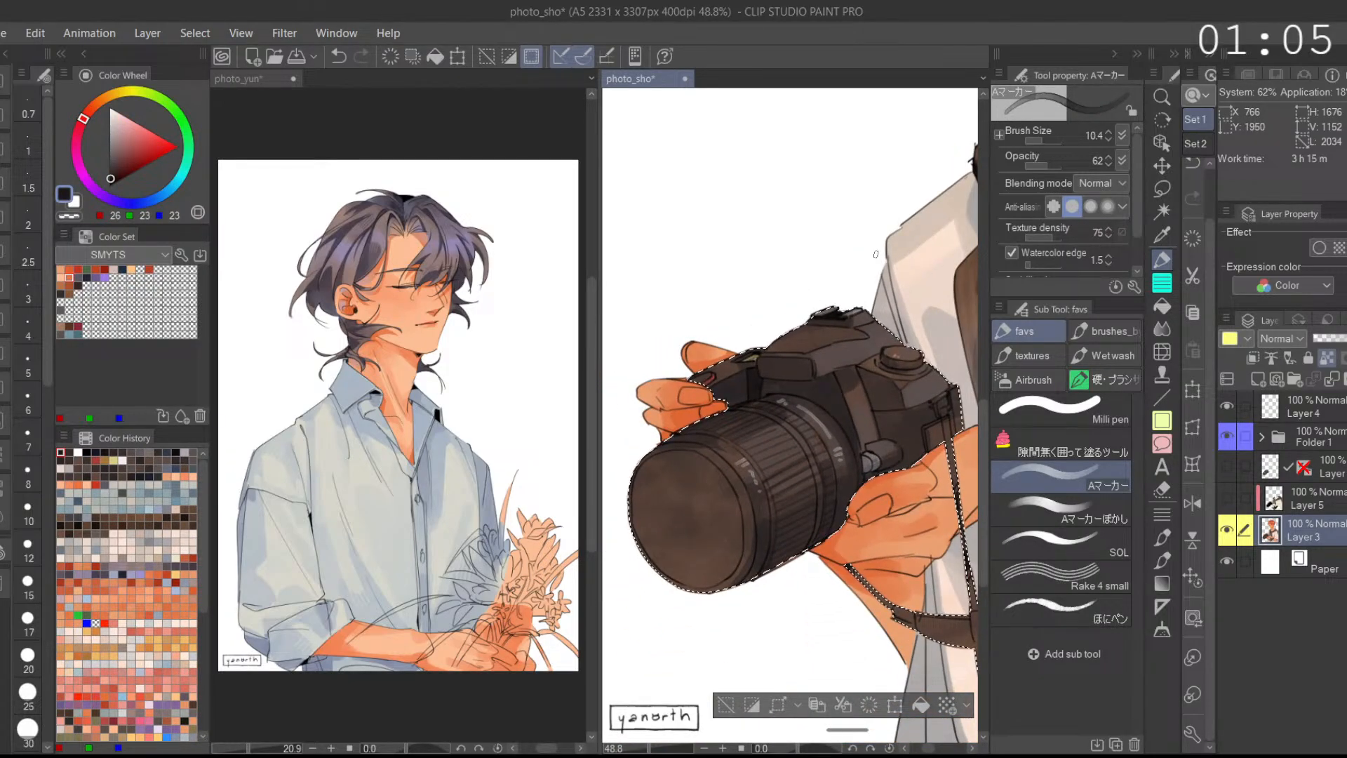
left_click(927, 435, "alt")
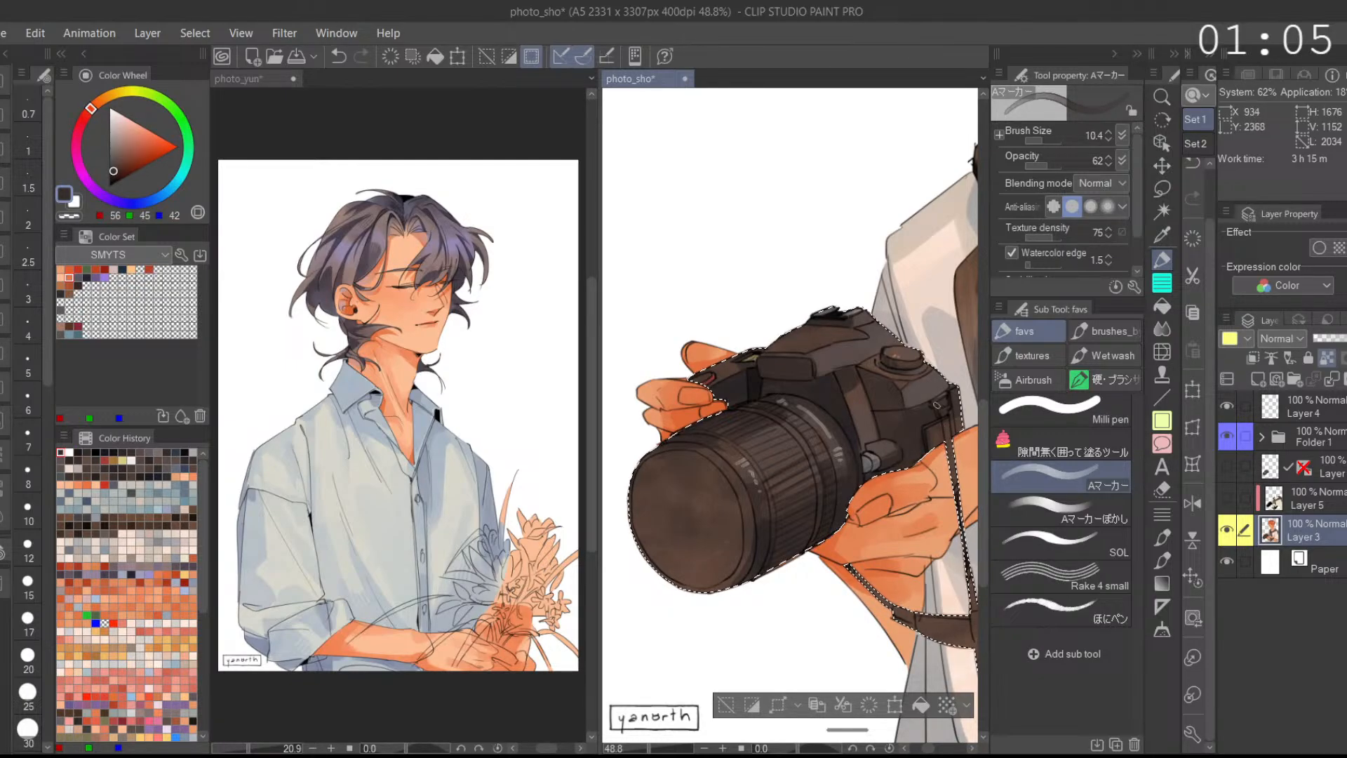
Step: Shade the lower band of the camera strap with near-black RGB 4, 1, 0 using the A marker at size 35.1
key("x")
scroll(790, 352, "up", 4)
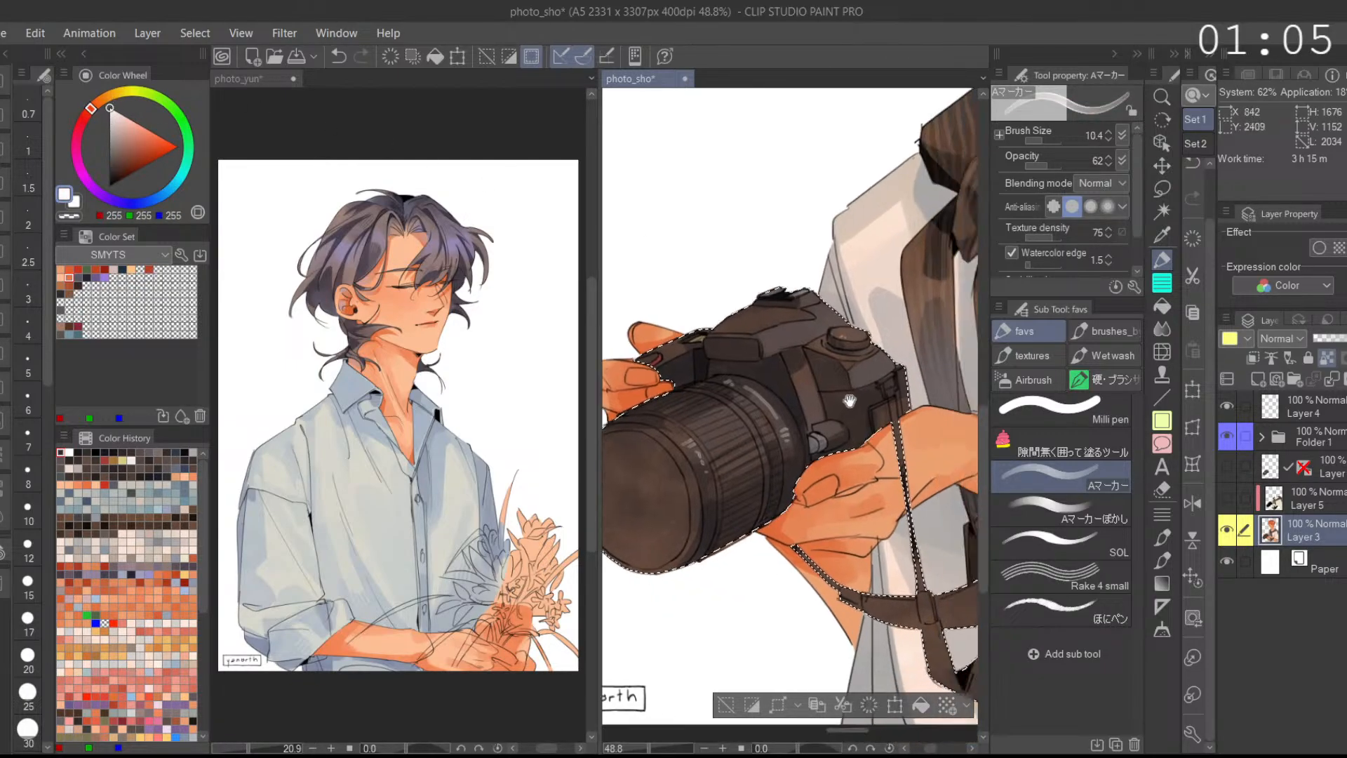
mouse_move(935, 348)
left_mouse_down()
mouse_move(916, 424)
mouse_move(907, 387)
mouse_move(607, 544)
left_mouse_up()
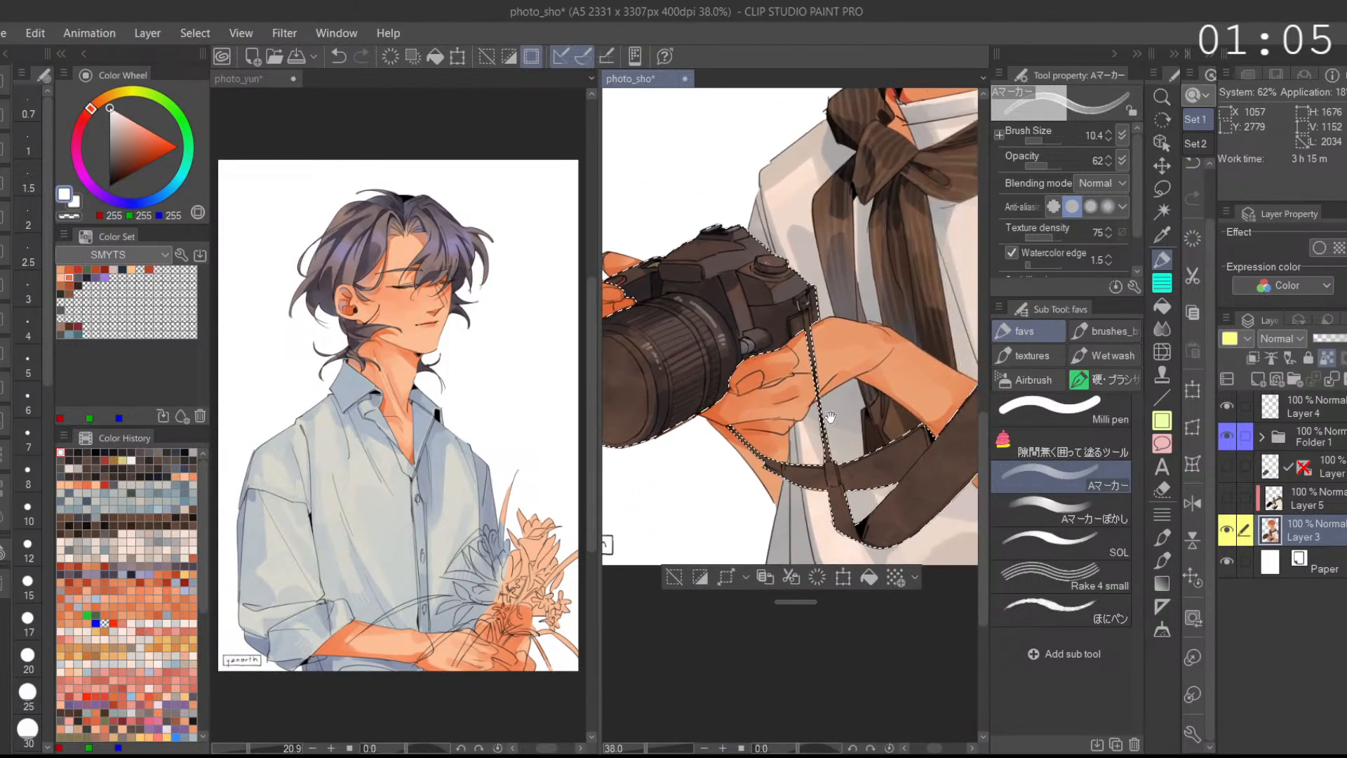
left_click(111, 182)
left_click_drag(1022, 143, 1041, 146)
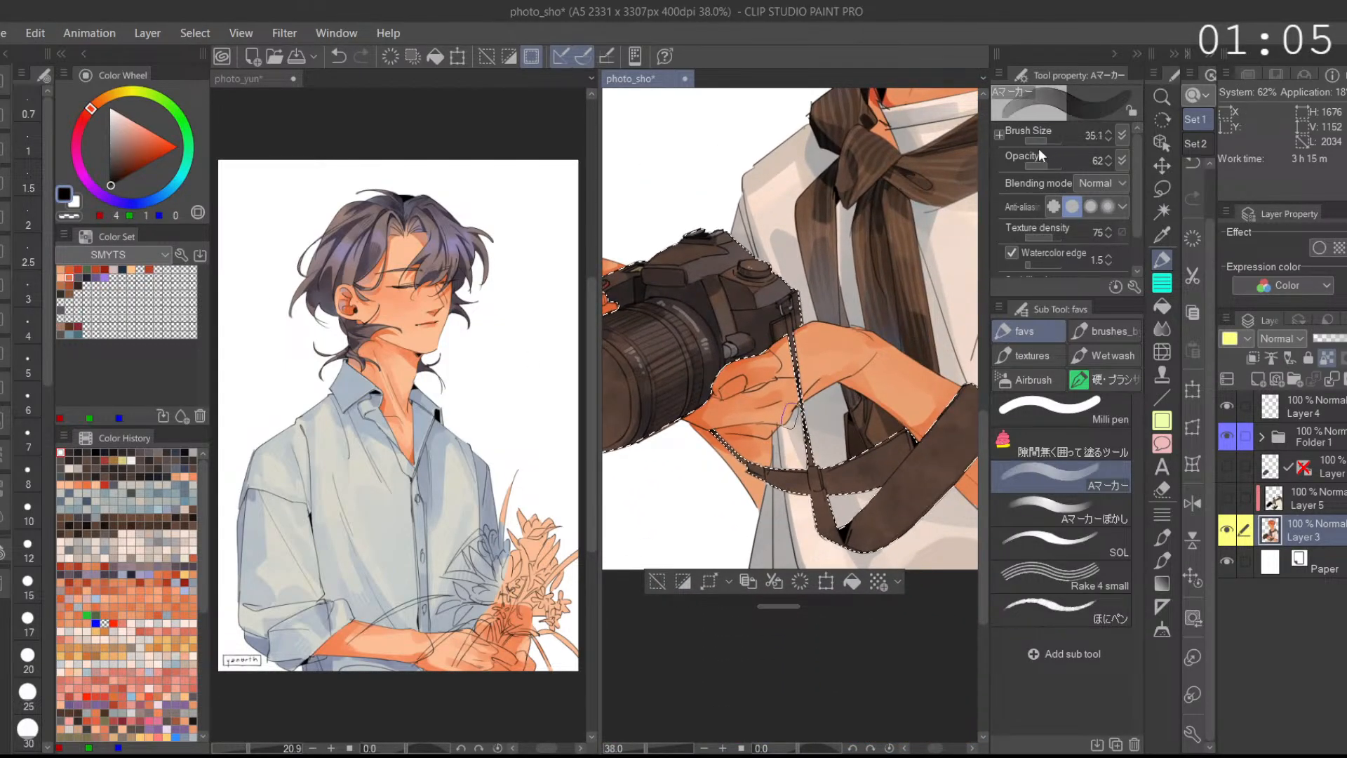
scroll(827, 475, "up", 2)
left_click_drag(810, 505, 738, 506)
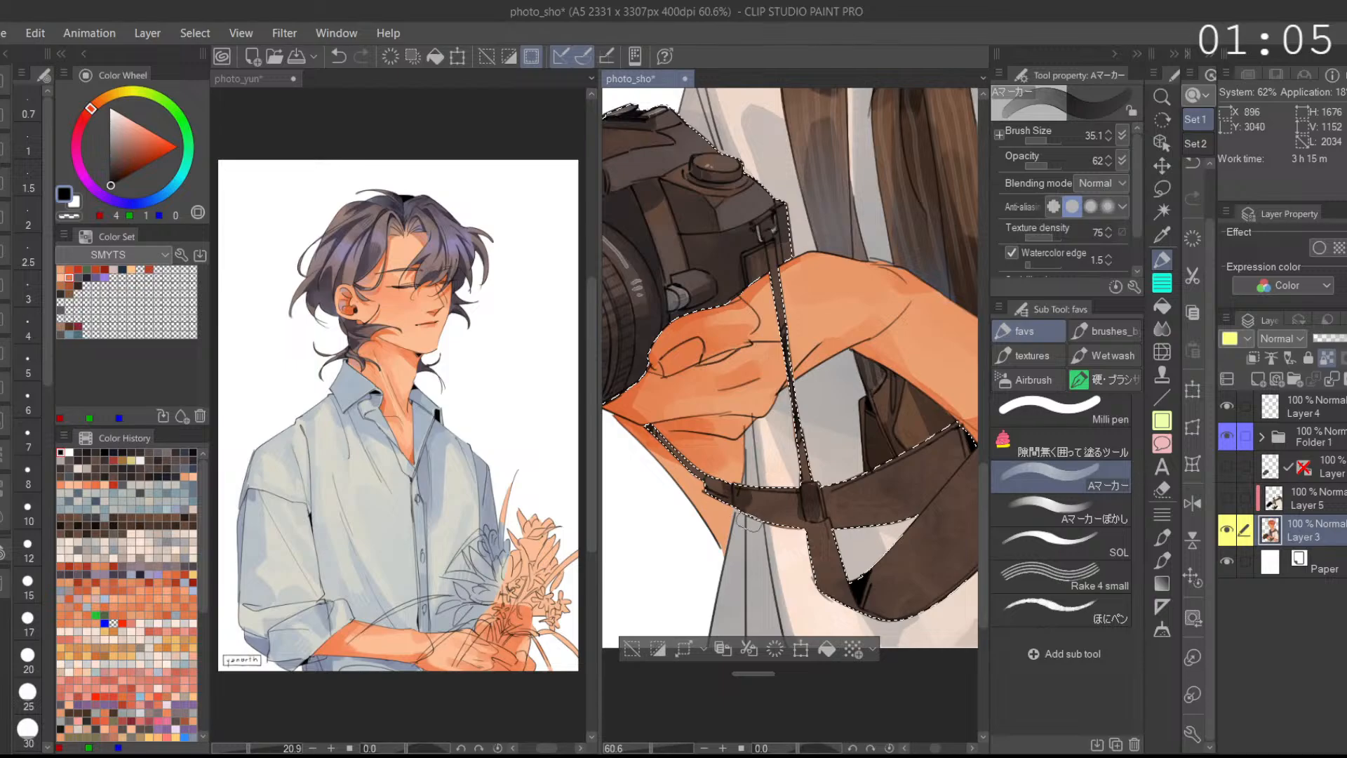
left_click_drag(851, 472, 772, 467)
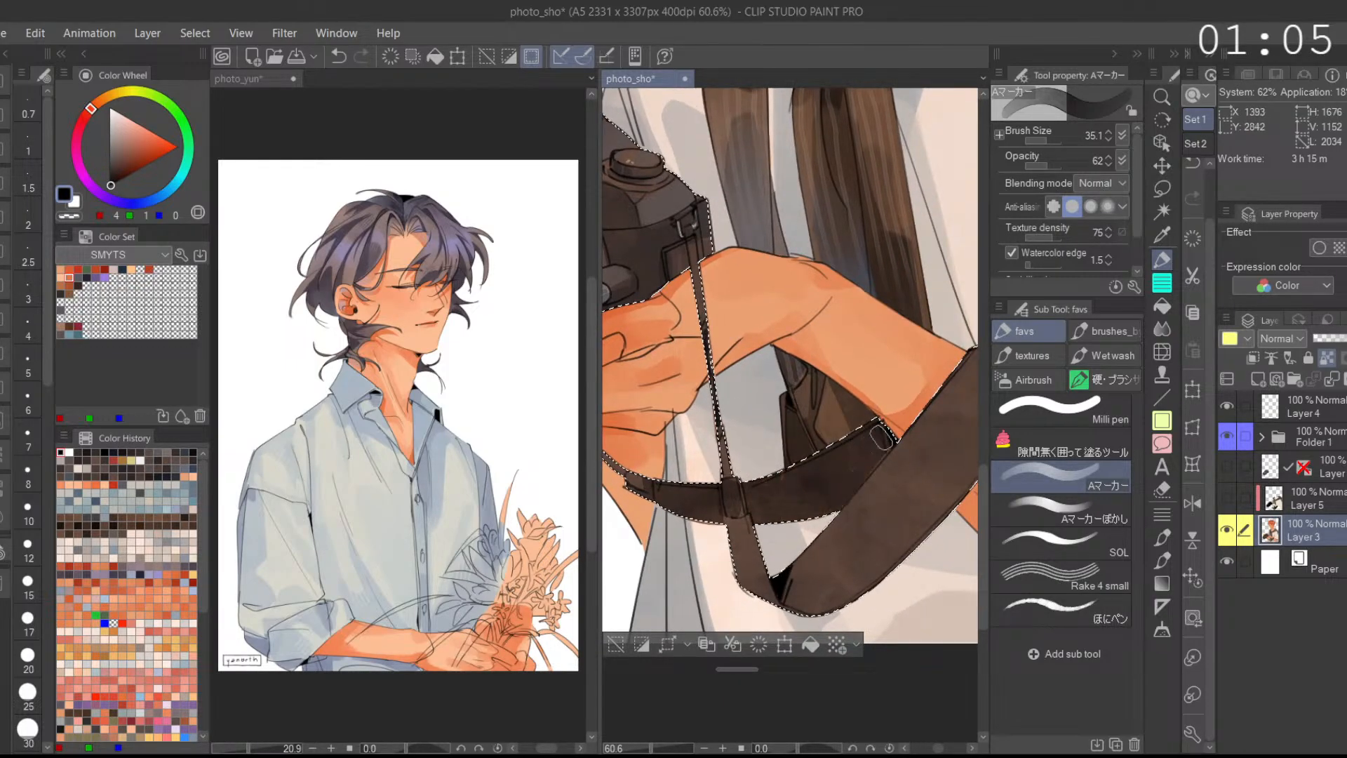
Step: Tint the strap's inner band dark blue and deepen the wide band's shadow with blue-black RGB 0, 2, 7
scroll(846, 482, "down", 2)
left_click(148, 196)
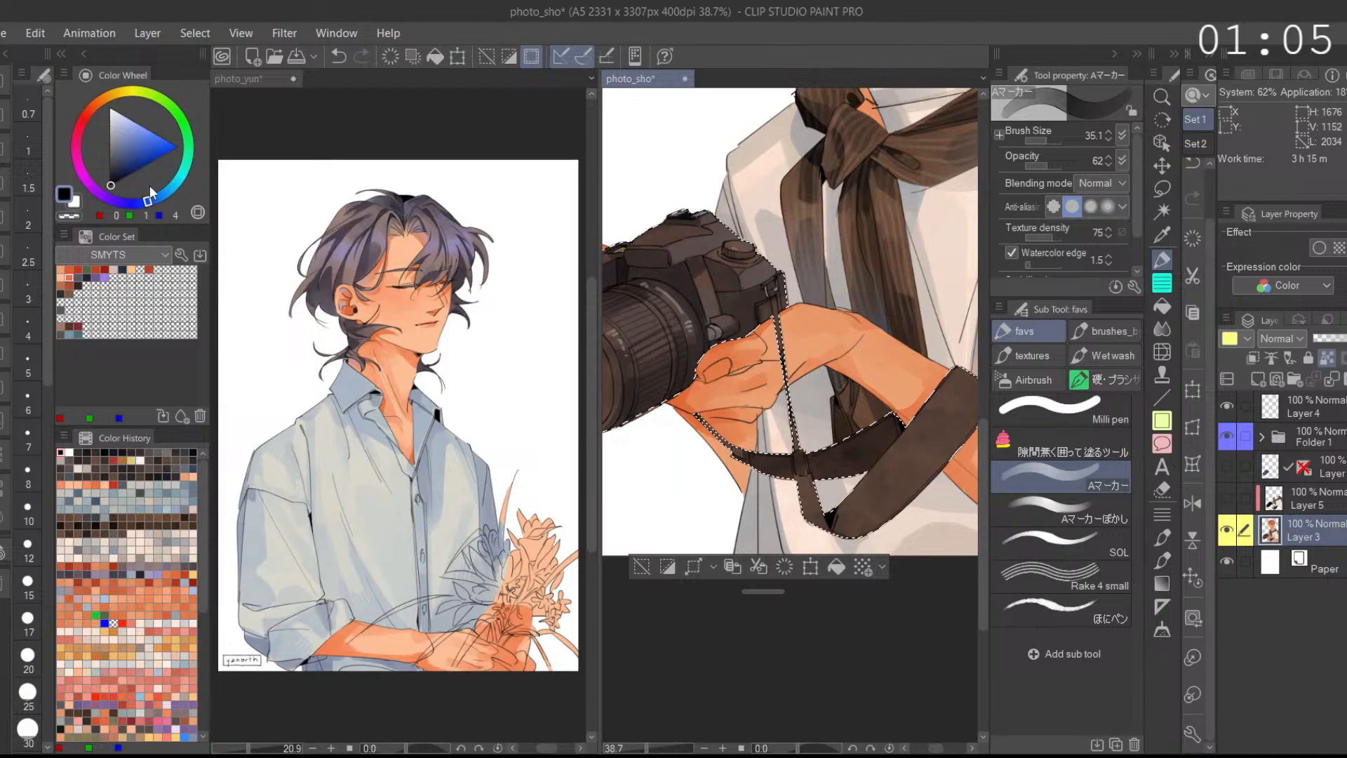
left_click(117, 160)
mouse_move(851, 456)
left_mouse_down()
mouse_move(901, 423)
mouse_move(719, 525)
left_mouse_up()
left_click(1059, 511)
left_click(1066, 489)
left_click(110, 184)
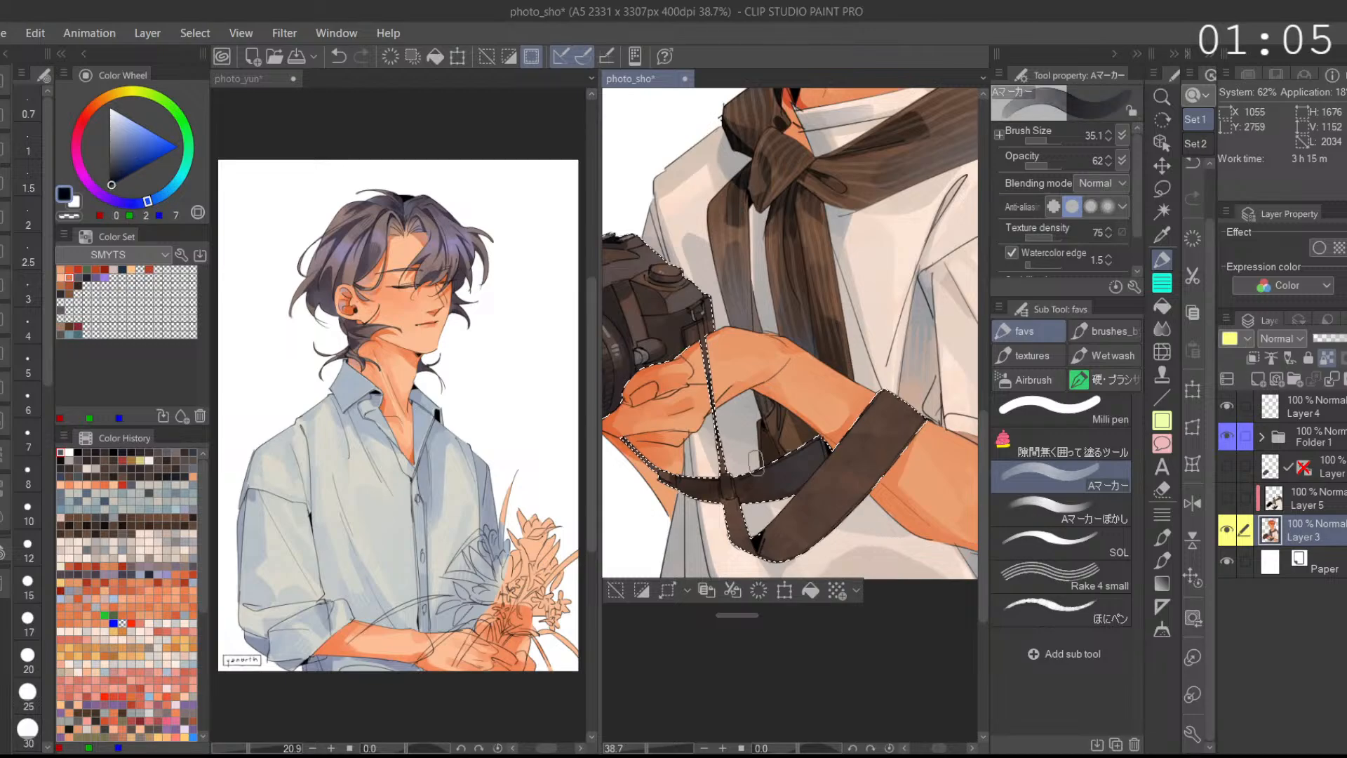
mouse_move(809, 517)
left_mouse_down()
mouse_move(861, 484)
mouse_move(832, 519)
left_mouse_up()
Step: Soften the wide strap band's shading and rework it with sampled brown RGB 86, 65, 55 at 100 opacity
left_click(1092, 519)
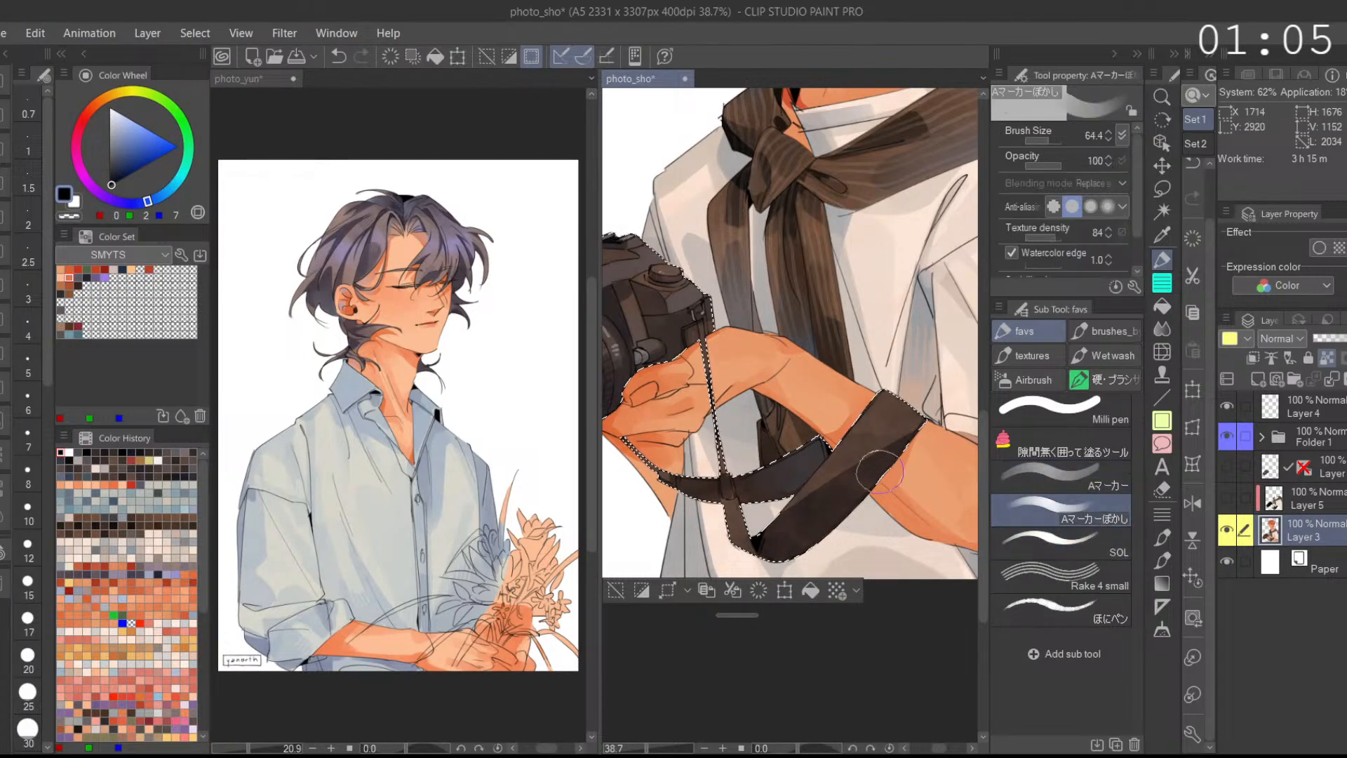
left_click(1096, 480)
left_click(891, 425, "alt")
mouse_move(885, 429)
left_mouse_down()
mouse_move(857, 457)
mouse_move(878, 442)
left_mouse_up()
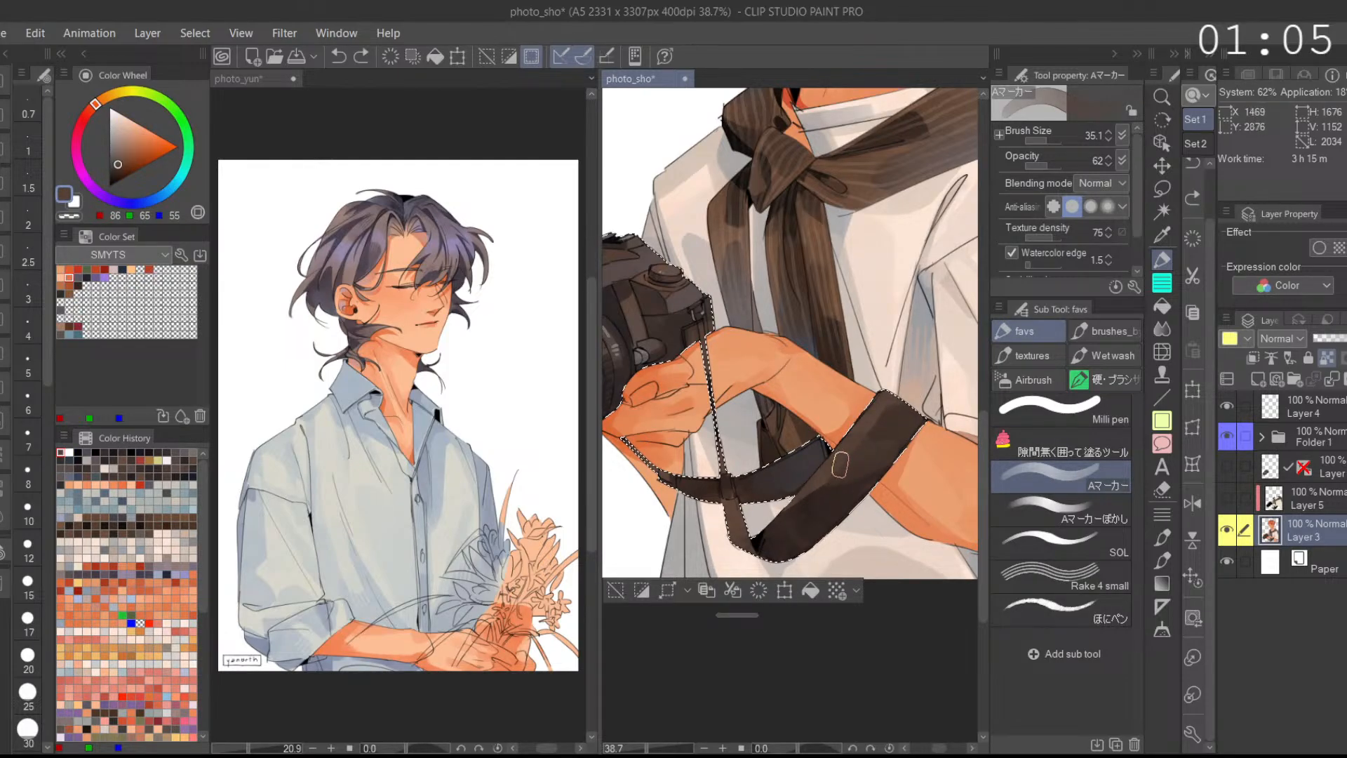
key("ctrl+z")
left_click_drag(1050, 165, 1093, 155)
mouse_move(834, 471)
left_mouse_down()
mouse_move(897, 423)
mouse_move(882, 400)
mouse_move(843, 478)
mouse_move(892, 446)
left_mouse_up()
Step: Build up the wide strap band's shadows and even out its tones with browns sampled along the strap
left_click(896, 421, "alt")
left_click(829, 479, "alt")
left_click(792, 532, "alt")
left_click_drag(790, 535, 895, 468)
mouse_move(815, 506)
left_mouse_down()
mouse_move(908, 450)
mouse_move(881, 456)
mouse_move(896, 460)
left_mouse_up()
left_click_drag(807, 472, 926, 456)
left_click(726, 523, "alt")
left_click_drag(631, 459, 839, 487)
Step: Darken the thin end of the strap beneath the hand with pure black RGB 0, 0, 0
left_click_drag(134, 140, 195, 235)
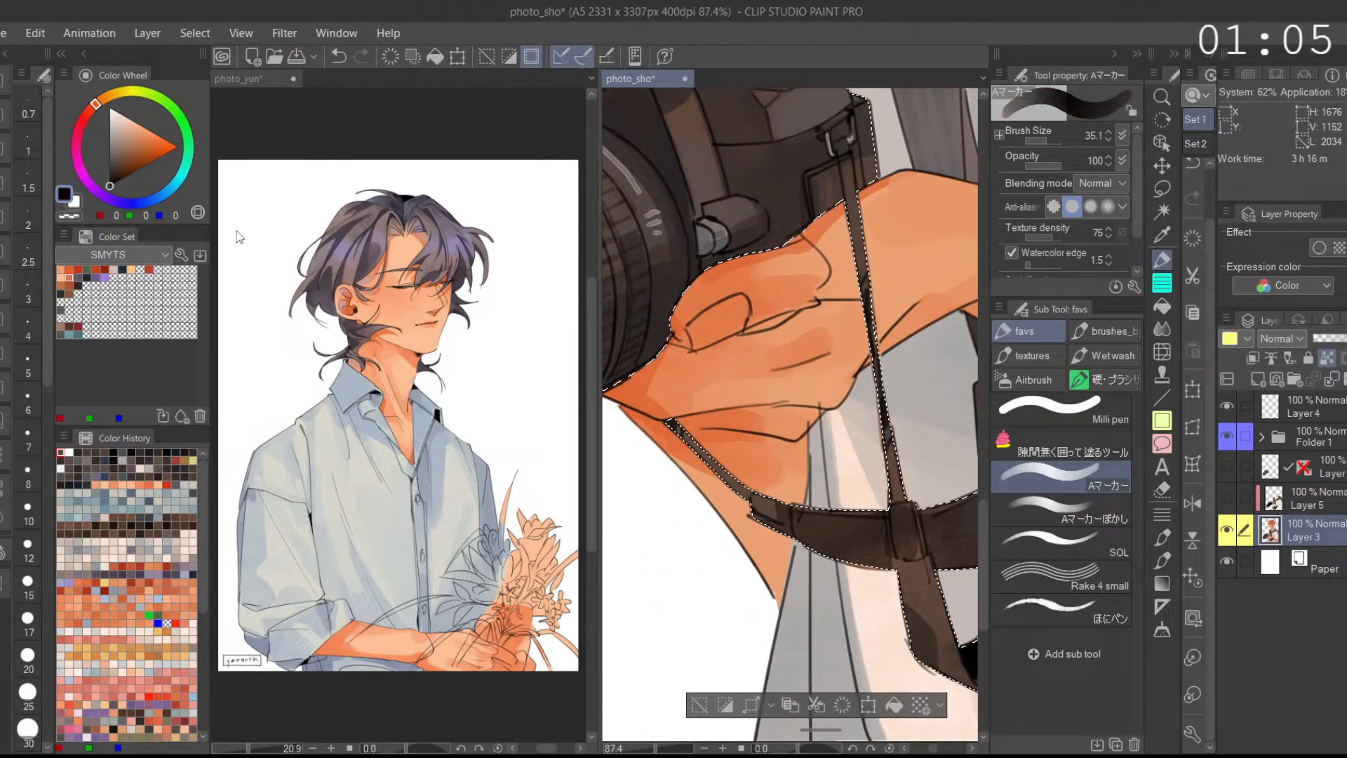
left_click_drag(693, 445, 702, 455)
mouse_move(757, 523)
left_mouse_down()
mouse_move(761, 508)
mouse_move(789, 529)
left_mouse_up()
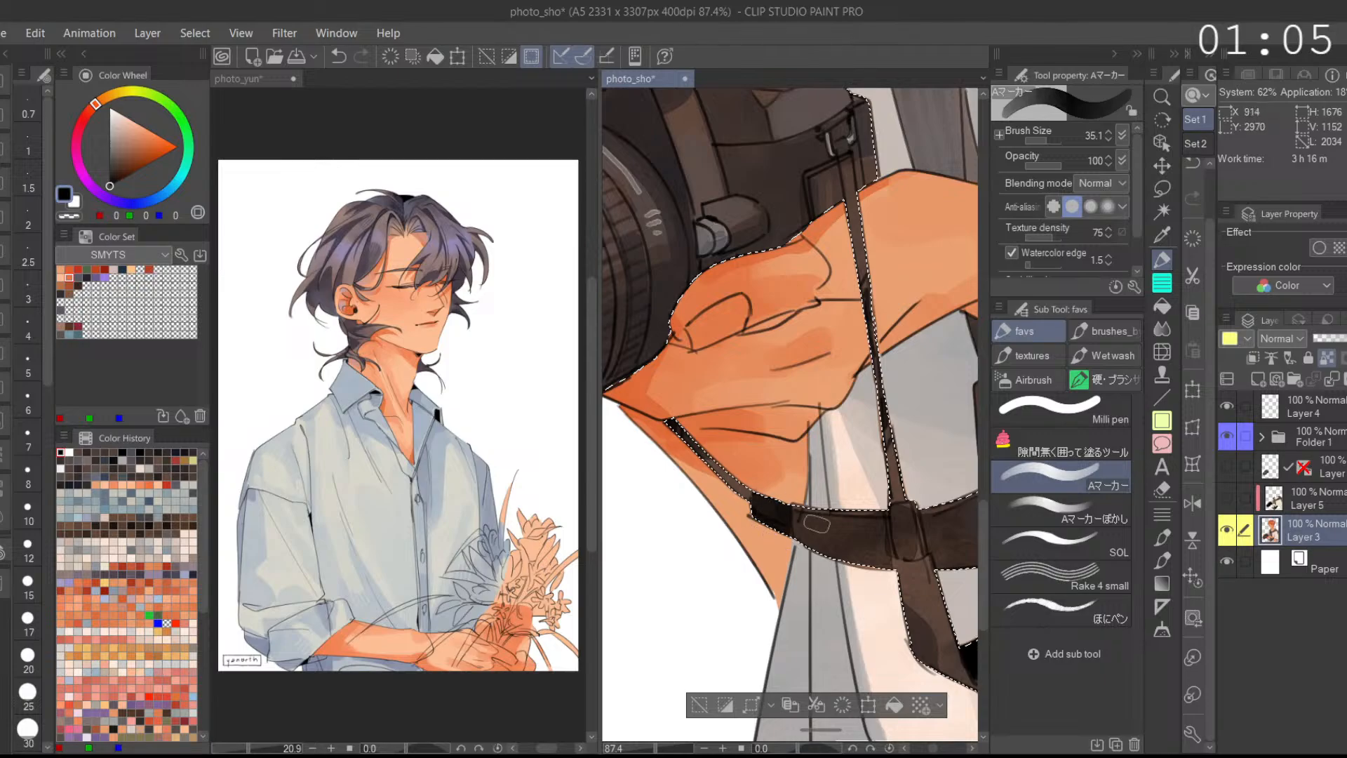
Step: Paint deep black shadow into the strap's lowest fold and soften its edge with the blending marker
scroll(875, 479, "down", 2)
mouse_move(904, 489)
left_mouse_down()
mouse_move(841, 447)
mouse_move(823, 452)
left_mouse_up()
mouse_move(831, 460)
left_mouse_down()
mouse_move(846, 485)
mouse_move(826, 509)
mouse_move(850, 502)
left_mouse_up()
left_click_drag(882, 463, 814, 445)
mouse_move(911, 493)
left_mouse_down()
mouse_move(870, 457)
mouse_move(845, 486)
mouse_move(861, 509)
mouse_move(818, 456)
mouse_move(760, 485)
mouse_move(787, 482)
left_mouse_up()
left_click(1056, 506)
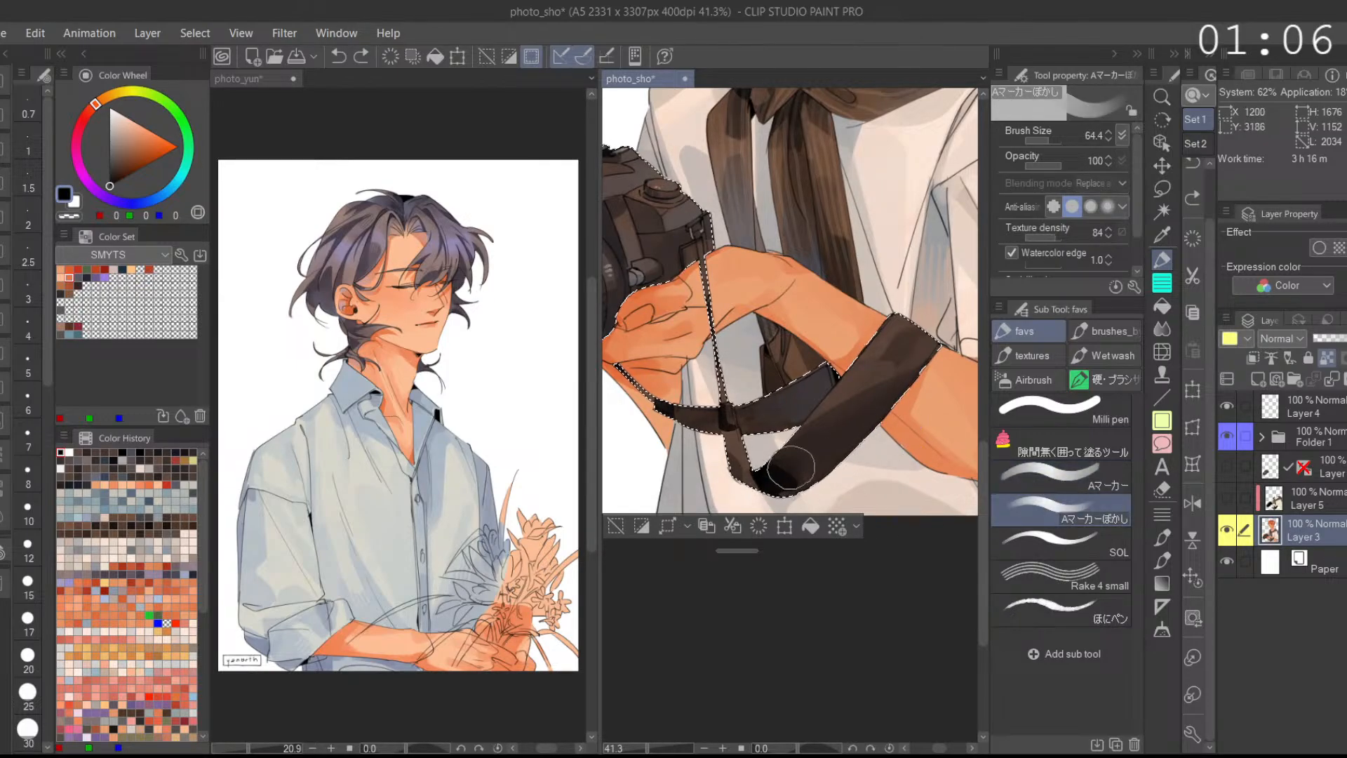
Step: Hatch the transition above the strap's fold with the Rake 4 small brush in dark brown RGB 26, 20, 18
left_click(1052, 573)
left_click(794, 468, "alt")
key("ctrl+z")
left_click(817, 449, "alt")
left_click_drag(842, 421, 803, 463)
left_click_drag(944, 381, 920, 456)
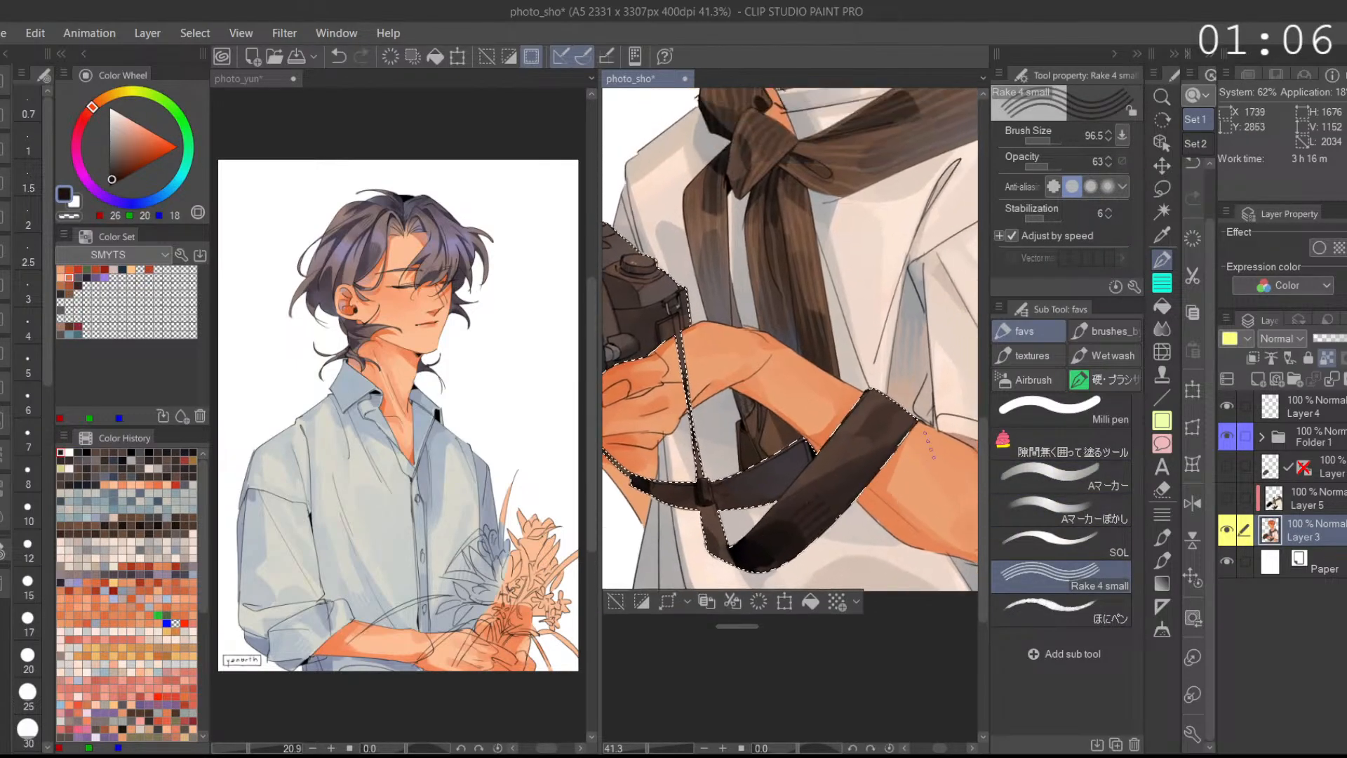
Step: Try blending the shading at the upper end of the wide strap band
left_click(1059, 512)
left_click(892, 415, "alt")
left_click_drag(869, 401, 914, 419)
key("ctrl+z")
Step: Touch up the strap bands with brown RGB 89, 67, 56 using the A marker at size 35.1
left_click(1084, 481)
left_click_drag(694, 479, 754, 461)
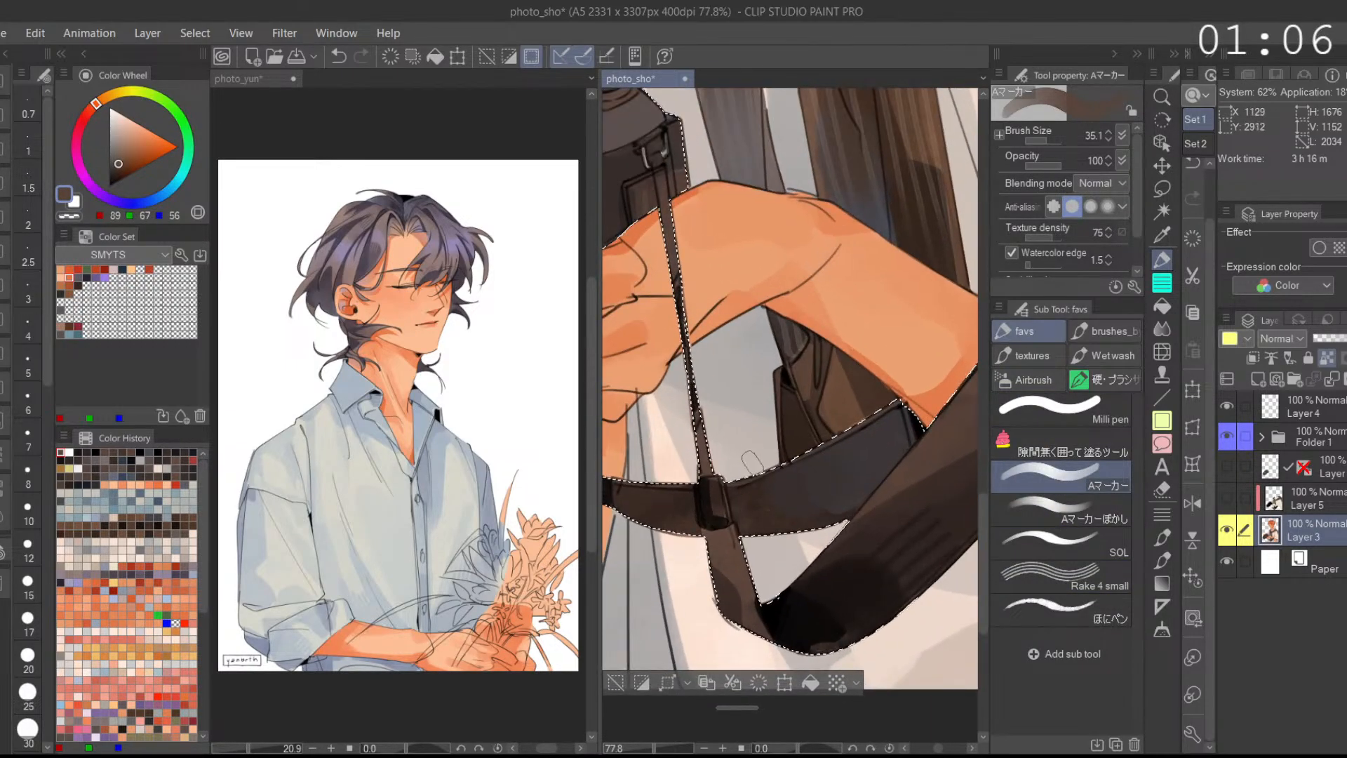
left_click_drag(900, 403, 722, 359)
left_click_drag(911, 469, 765, 397)
left_click_drag(674, 481, 811, 474)
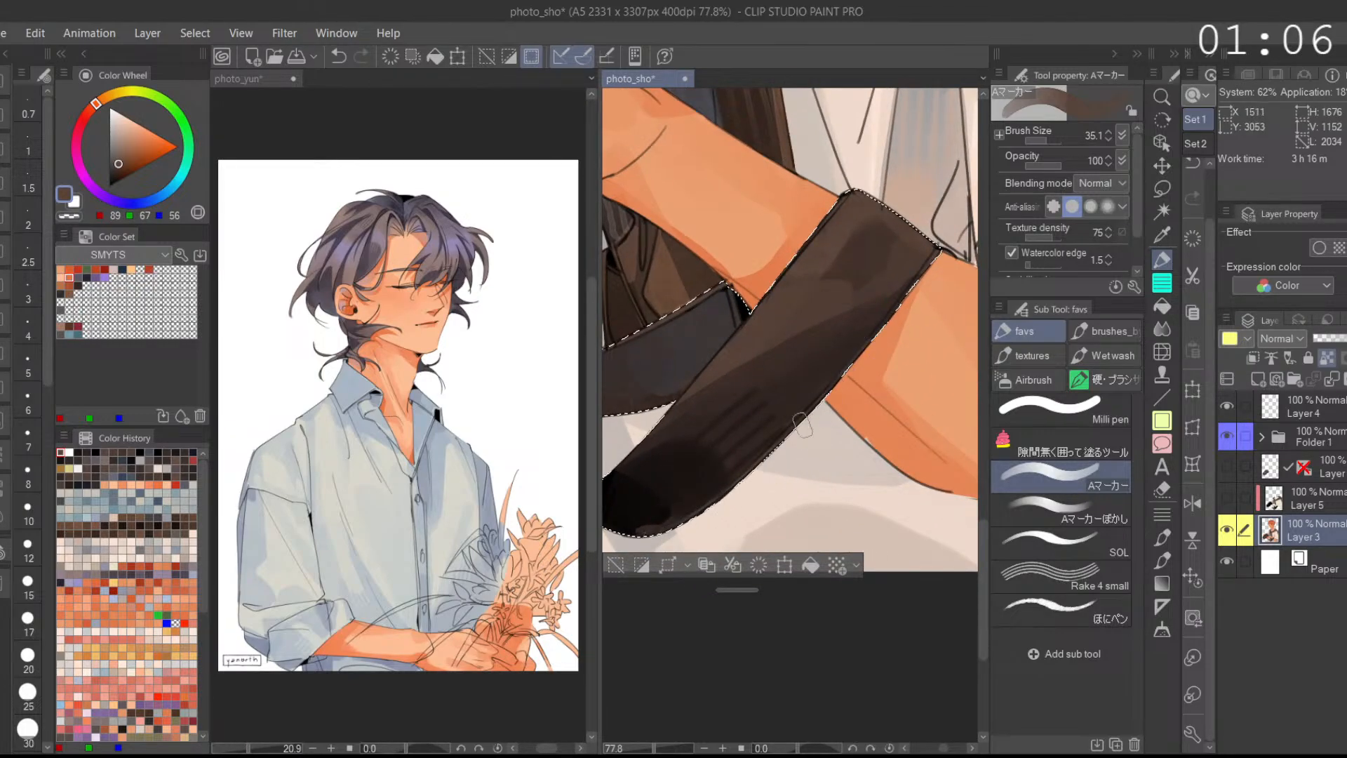
left_click_drag(799, 404, 935, 357)
Step: Try brown strokes along the short strap end beside the dark fold
left_click_drag(738, 469, 804, 489)
key("ctrl+z")
left_click_drag(733, 465, 811, 472)
key("ctrl+z")
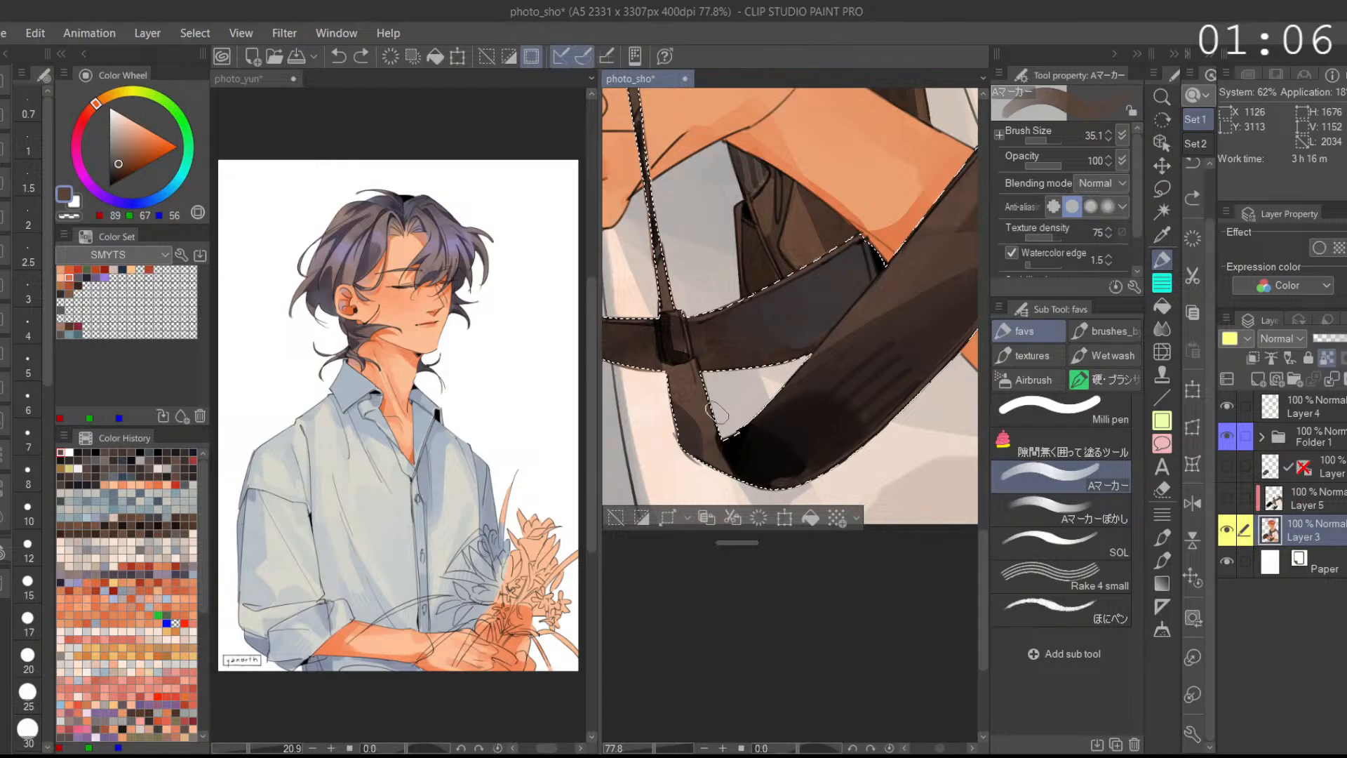
Step: Clean up the strap's fold corner and darken the narrow band with sampled near-black RGB 14, 10, 9
mouse_move(709, 429)
left_mouse_down()
mouse_move(730, 472)
mouse_move(772, 472)
left_mouse_up()
left_click(796, 451, "alt")
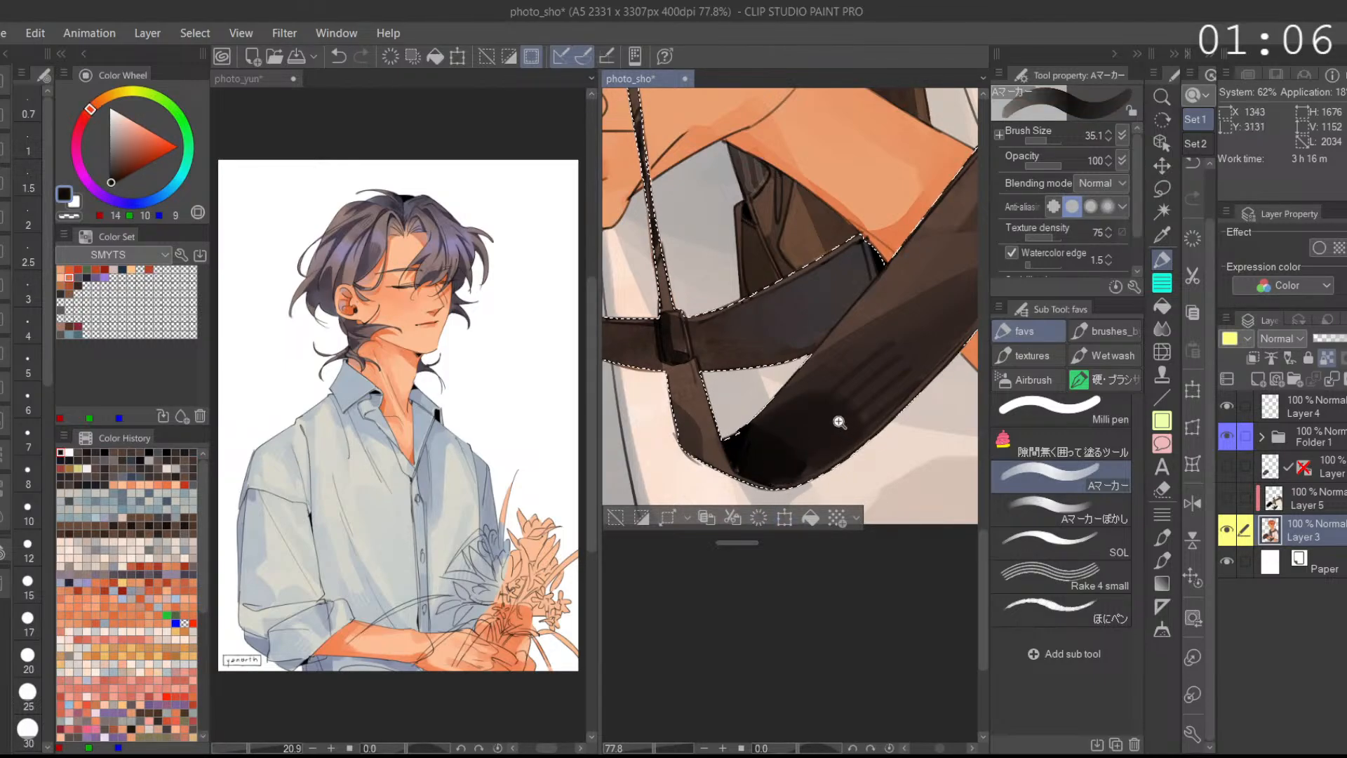
left_click_drag(841, 423, 781, 402)
left_click_drag(782, 401, 838, 474)
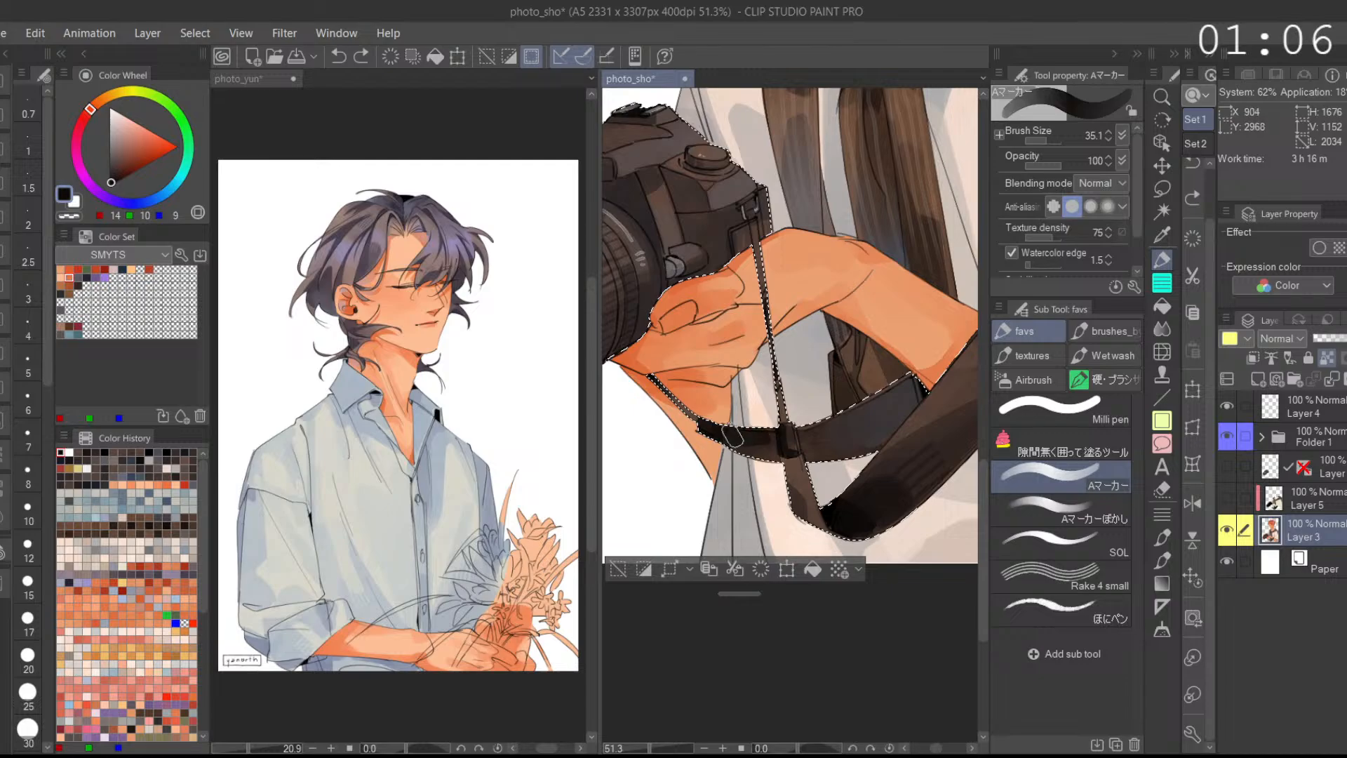
left_click_drag(914, 394, 898, 445)
mouse_move(894, 434)
left_mouse_down()
mouse_move(798, 382)
mouse_move(829, 432)
mouse_move(818, 456)
left_mouse_up()
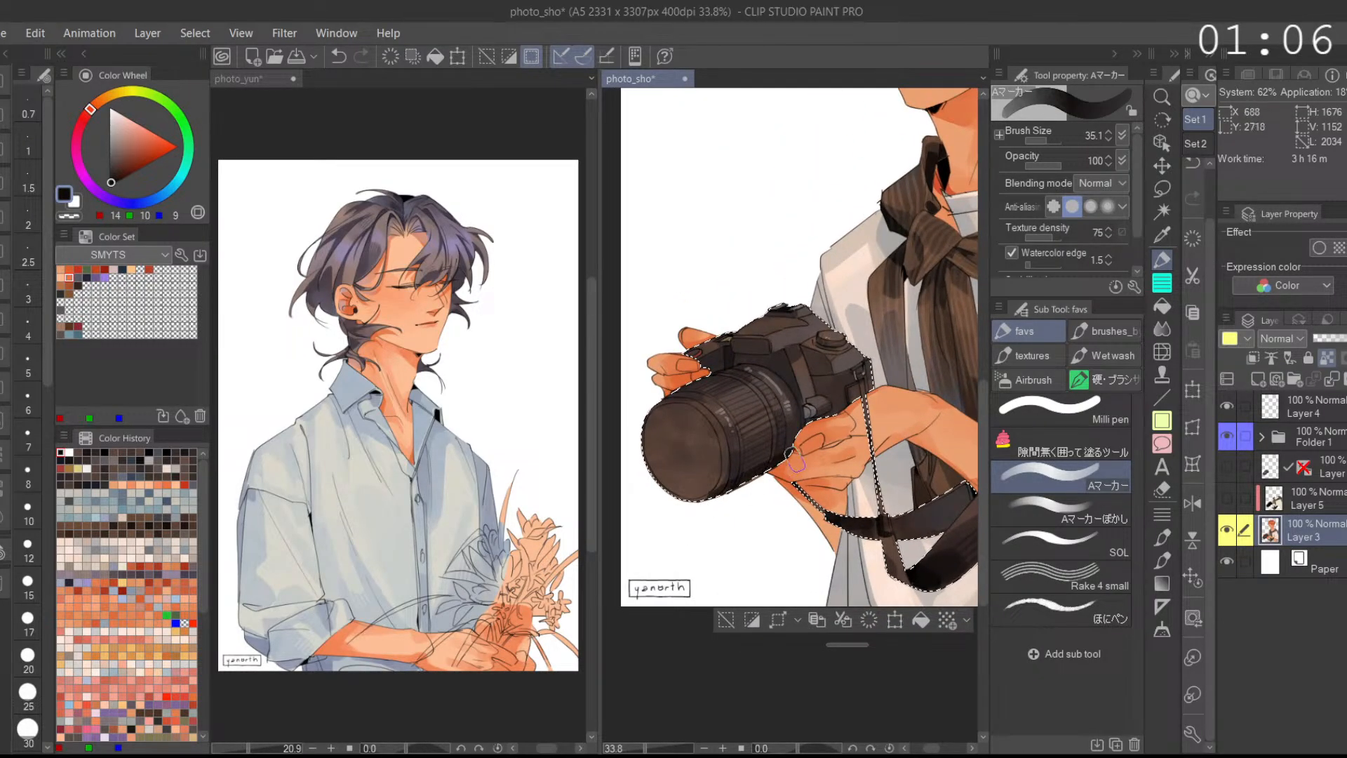
Step: Shade the lens's lower rim and barrel with sampled brown RGB 70, 54, 48 and near-black RGB 22, 17, 16
scroll(702, 489, "up", 2)
mouse_move(689, 489)
left_mouse_down()
mouse_move(787, 488)
mouse_move(746, 515)
left_mouse_up()
left_click(768, 484, "alt")
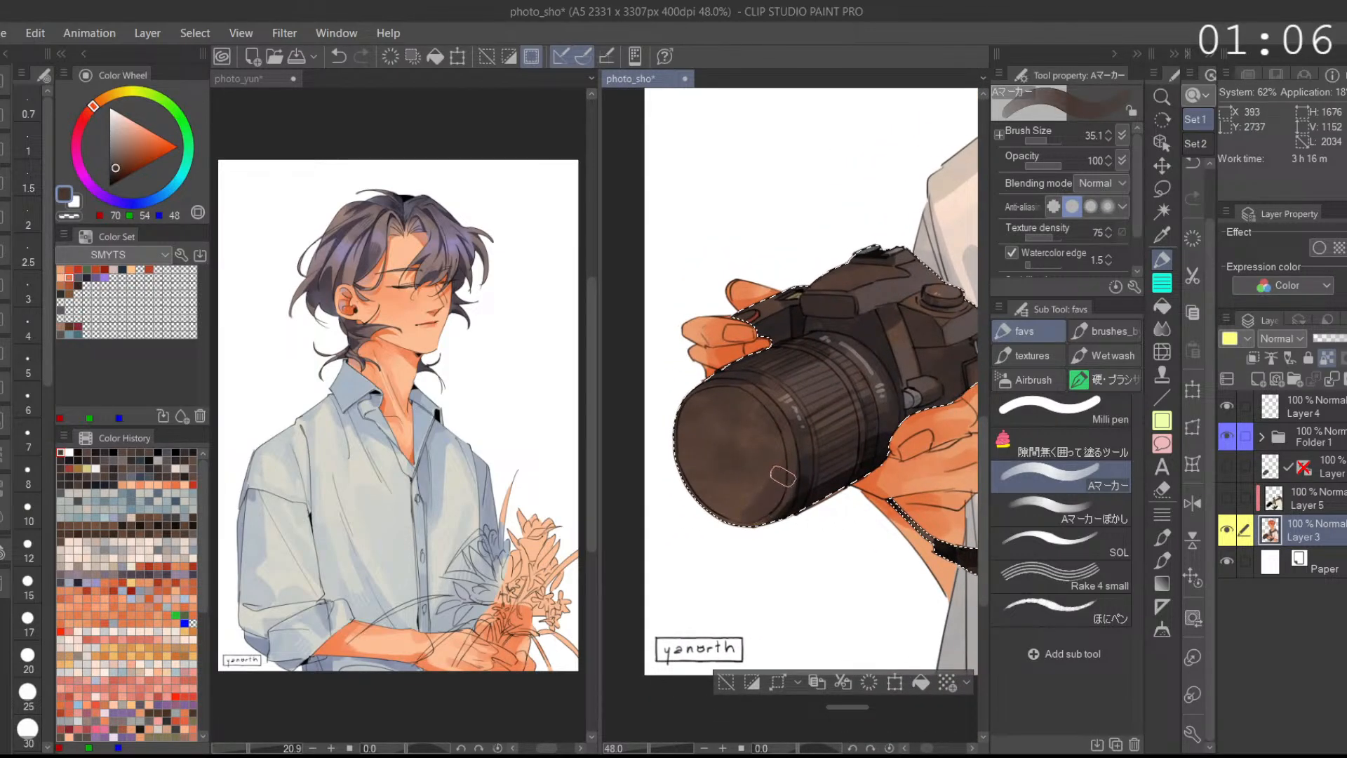
left_click_drag(863, 442, 857, 420)
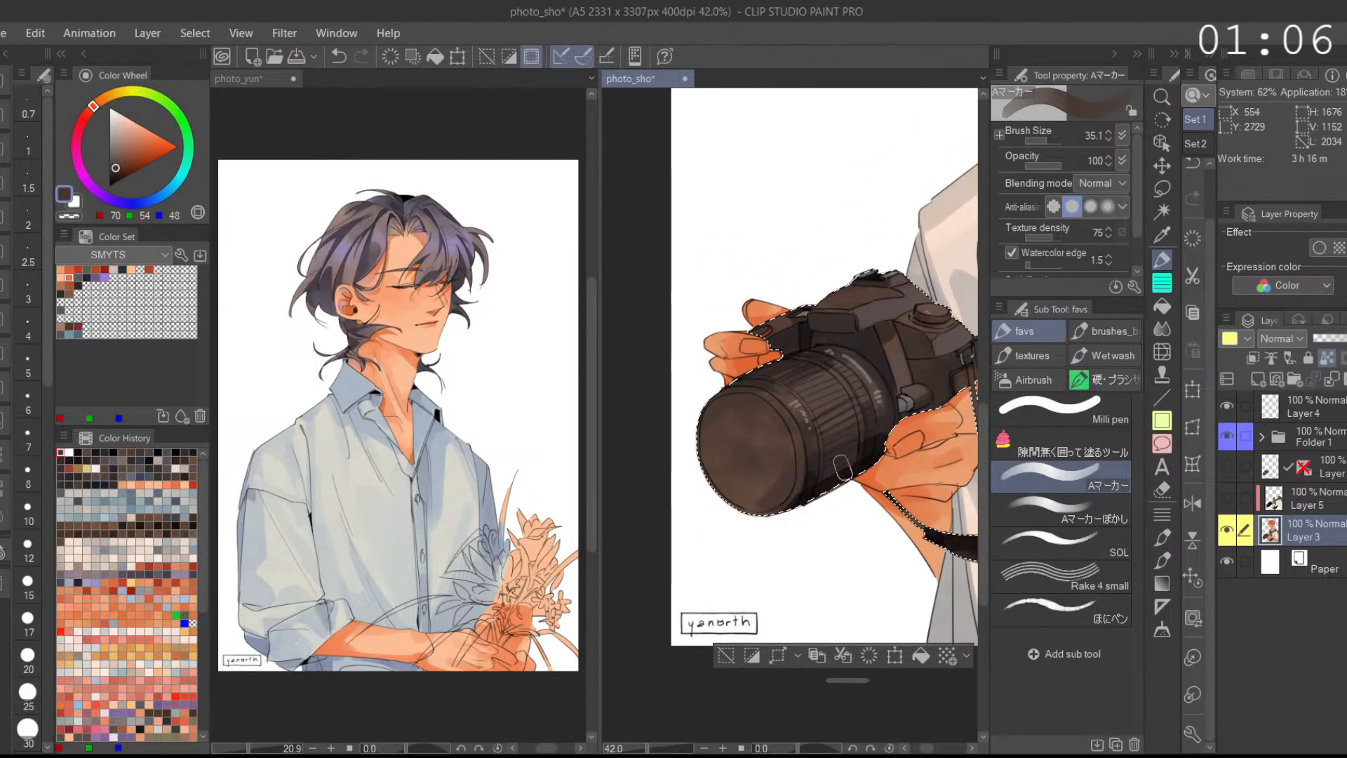
left_click(839, 477, "alt")
left_click_drag(812, 468, 800, 485)
scroll(802, 482, "up", 8)
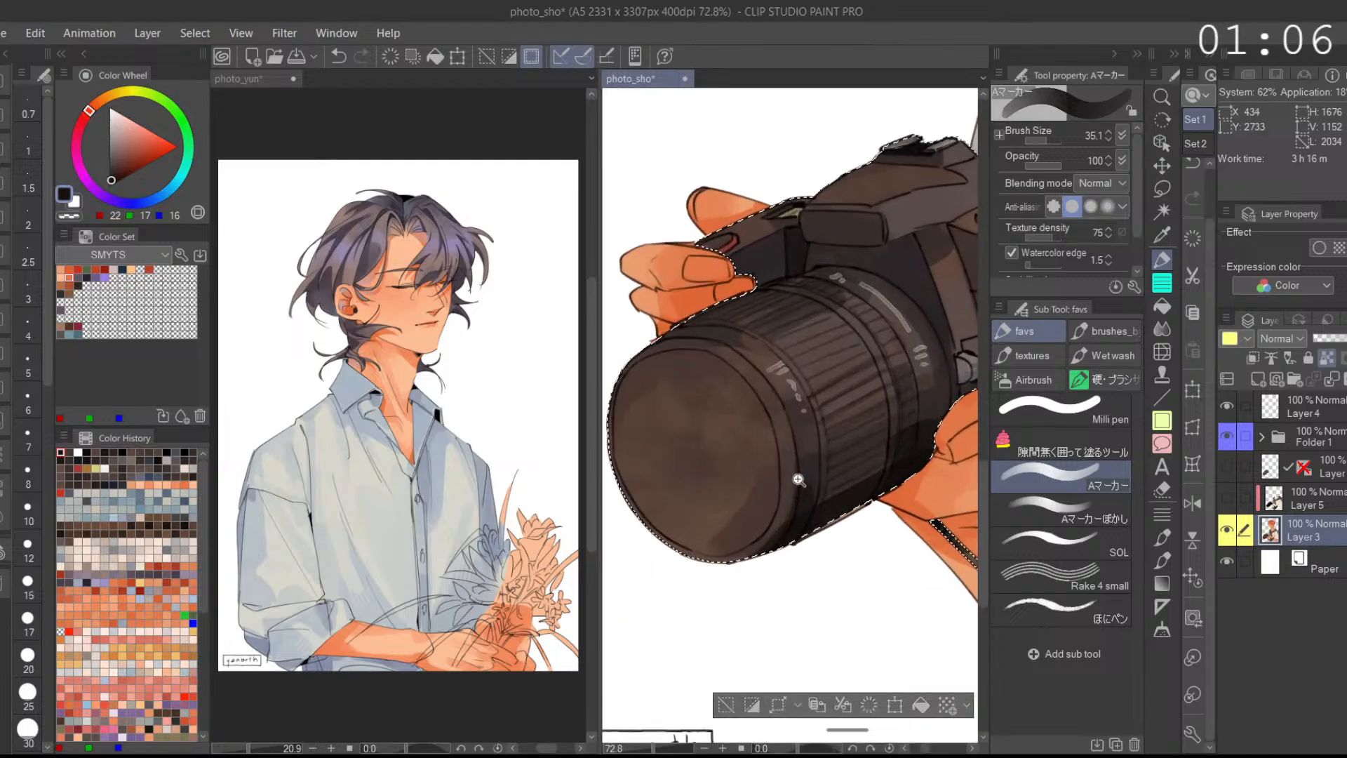
scroll(734, 582, "down", 4)
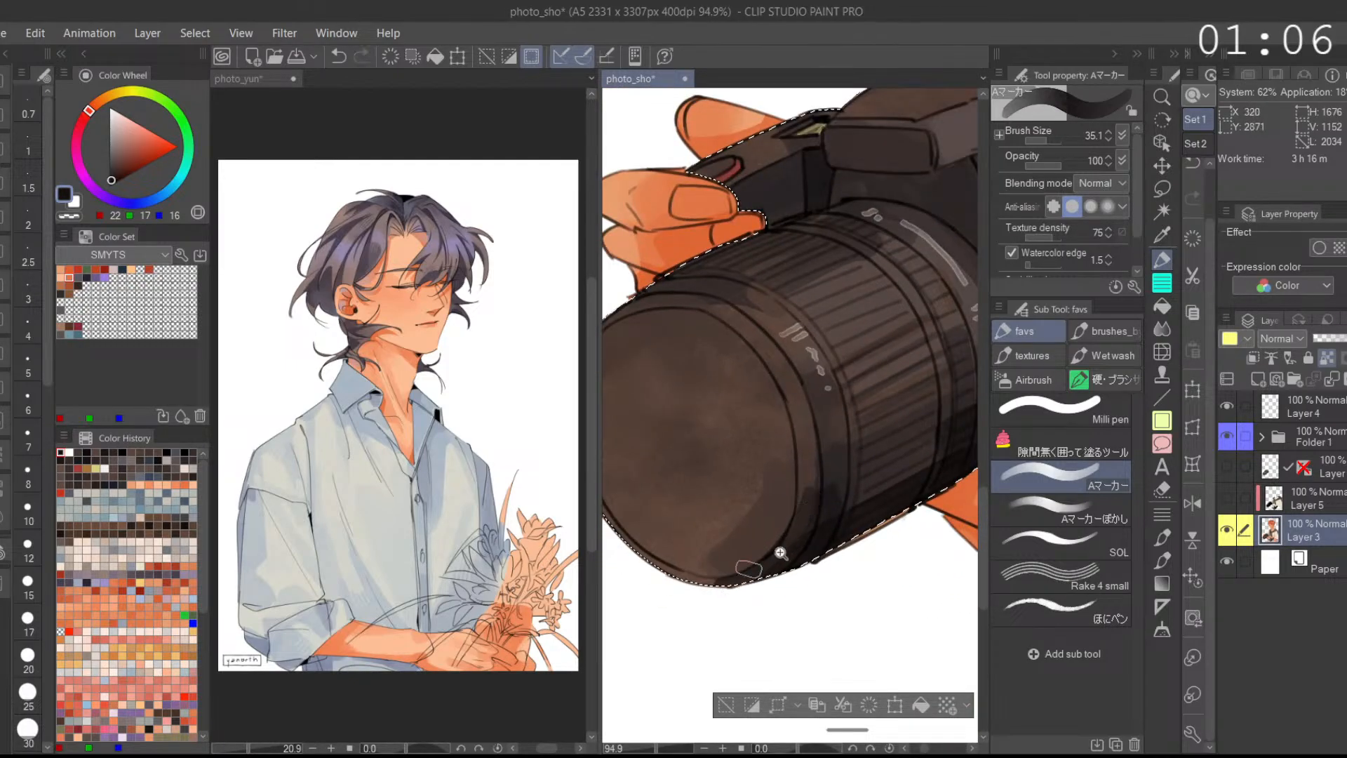
Step: Refine the lens's front rim with sampled browns including RGB 77, 59, 51, and clear the camera selection
scroll(757, 561, "down", 2)
left_click(760, 411, "alt")
mouse_move(753, 397)
left_mouse_down()
mouse_move(705, 395)
mouse_move(715, 366)
mouse_move(686, 404)
left_mouse_up()
left_click(744, 366, "alt")
left_click(746, 354, "alt")
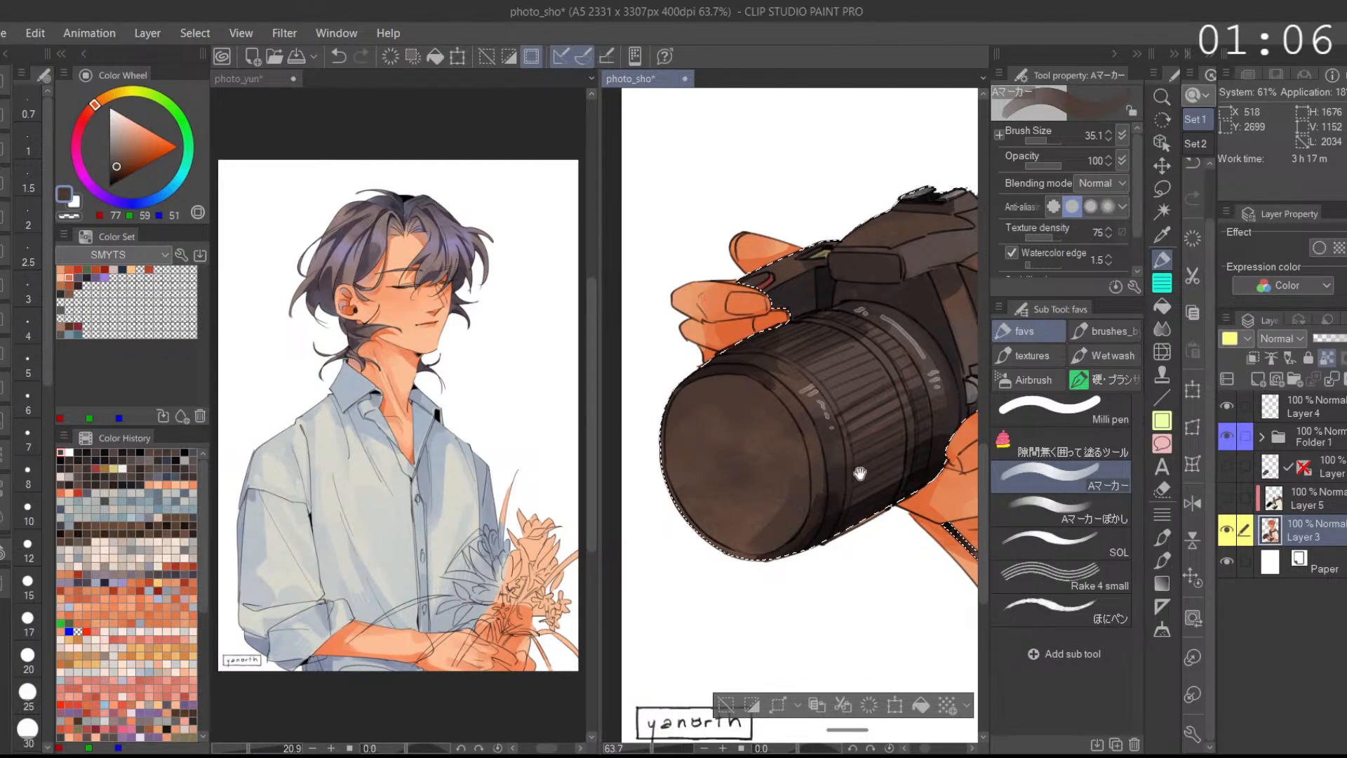
scroll(832, 514, "down", 4)
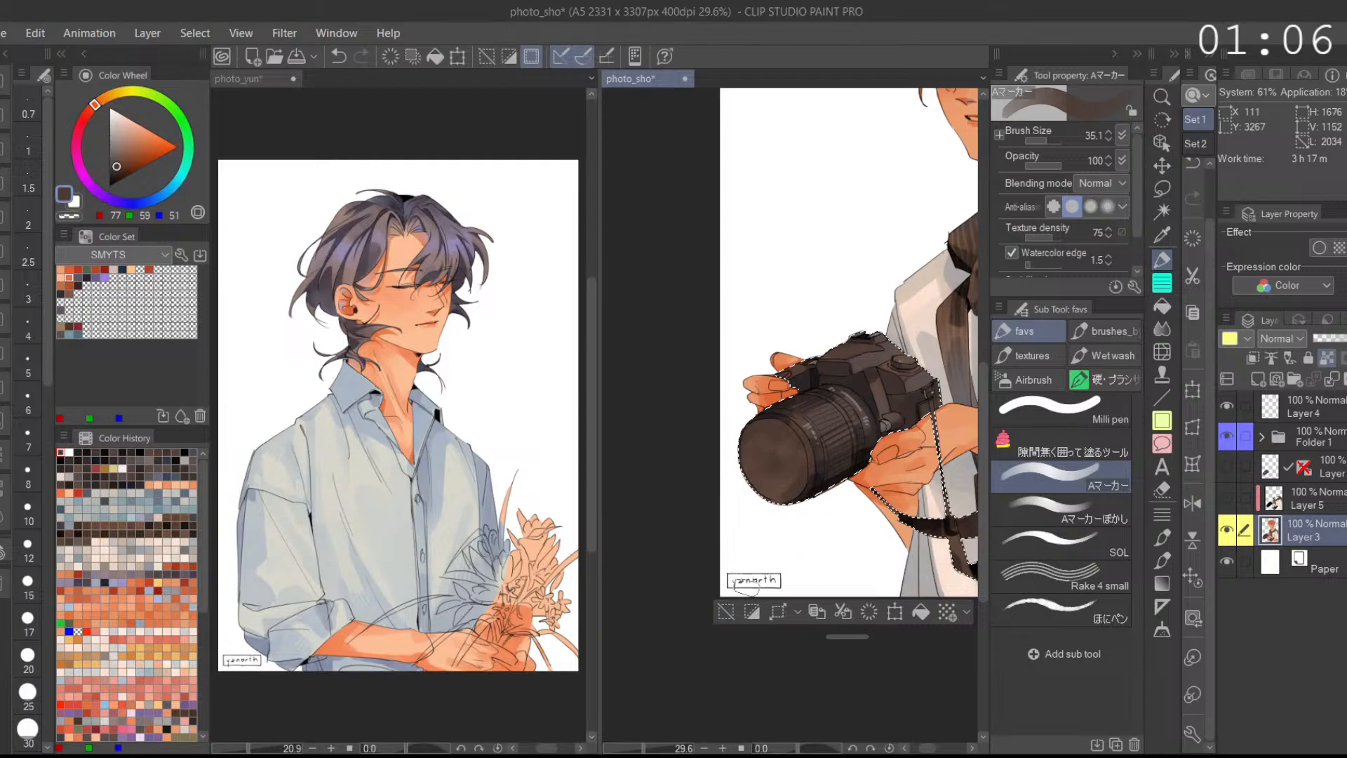
key("ctrl+d")
scroll(962, 478, "down", 2)
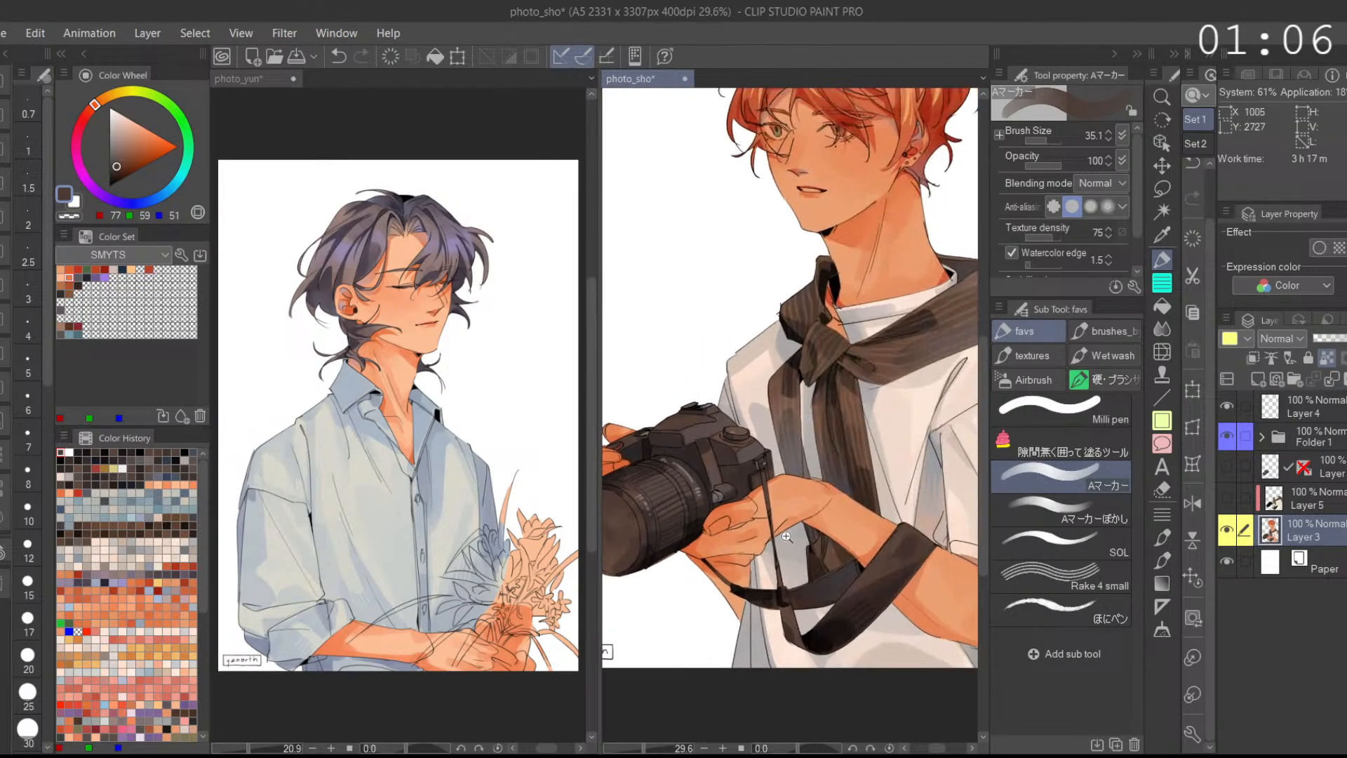
Step: Auto-select the lens's front glass from the Folder 1 line art and make Layer 3 the active layer
scroll(719, 541, "up", 3)
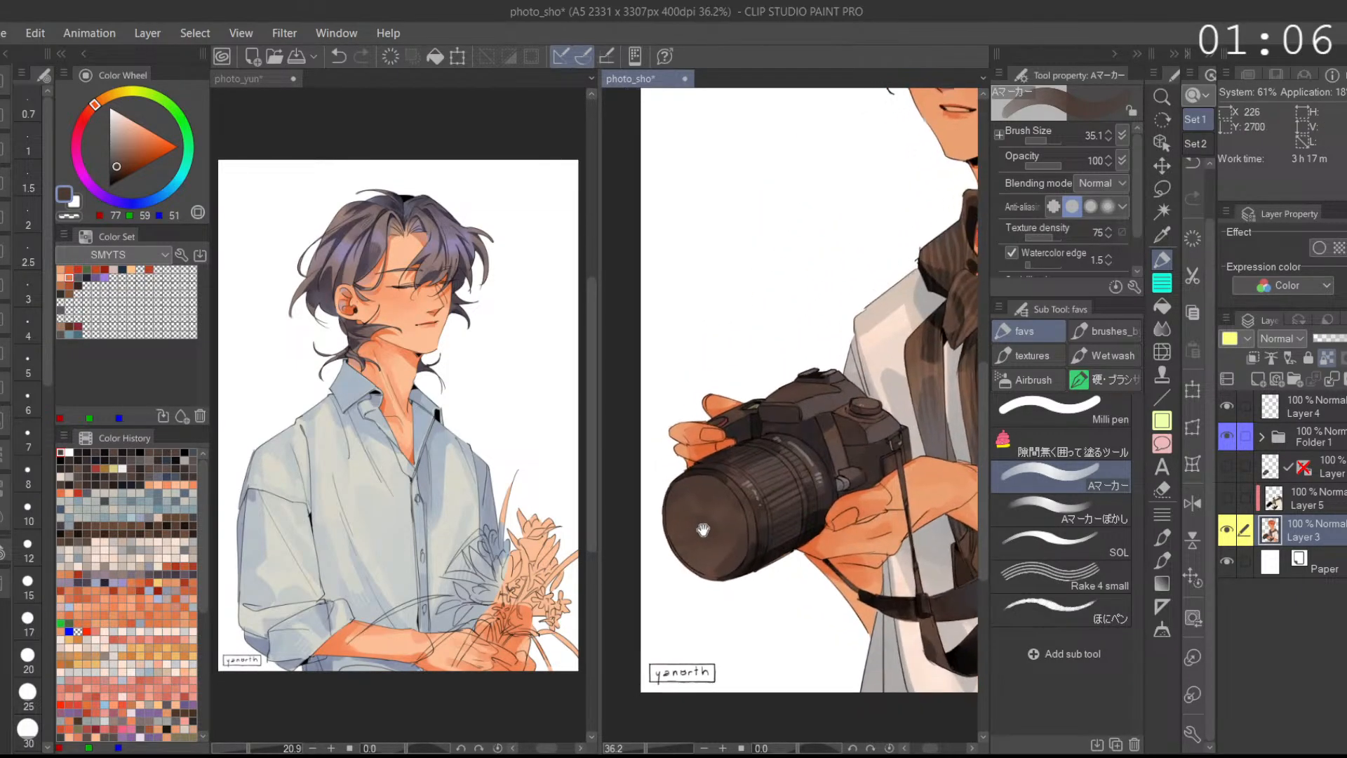
key("w")
scroll(763, 512, "up", 3)
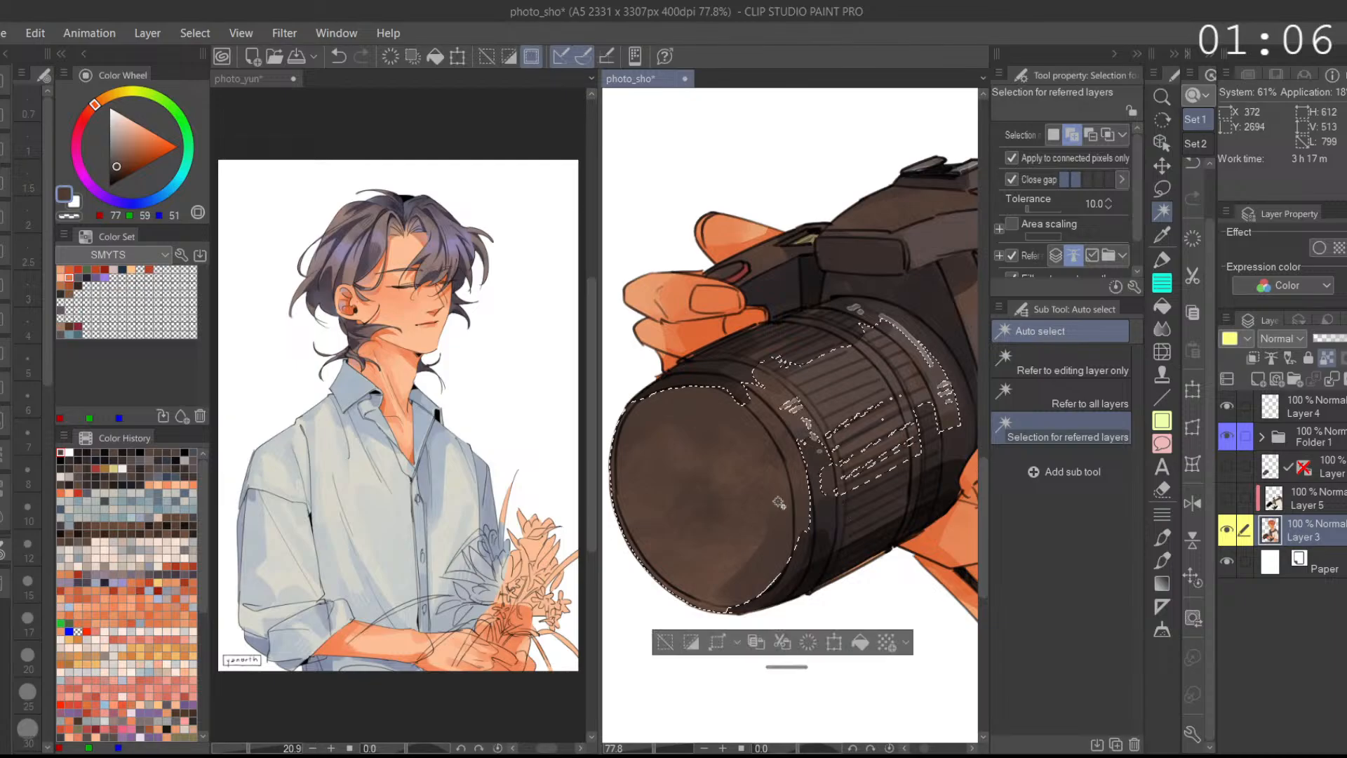
left_click(1295, 444)
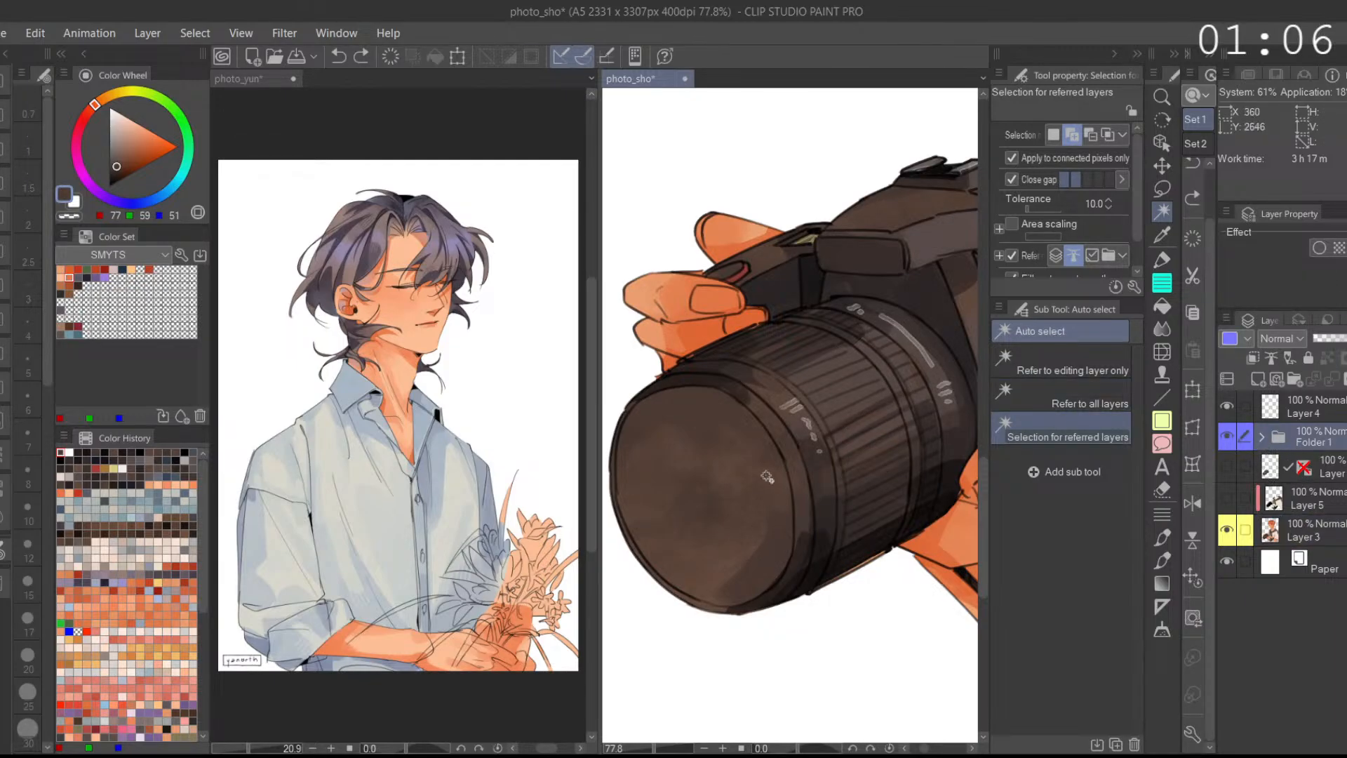
left_click(761, 478)
left_click(1295, 497)
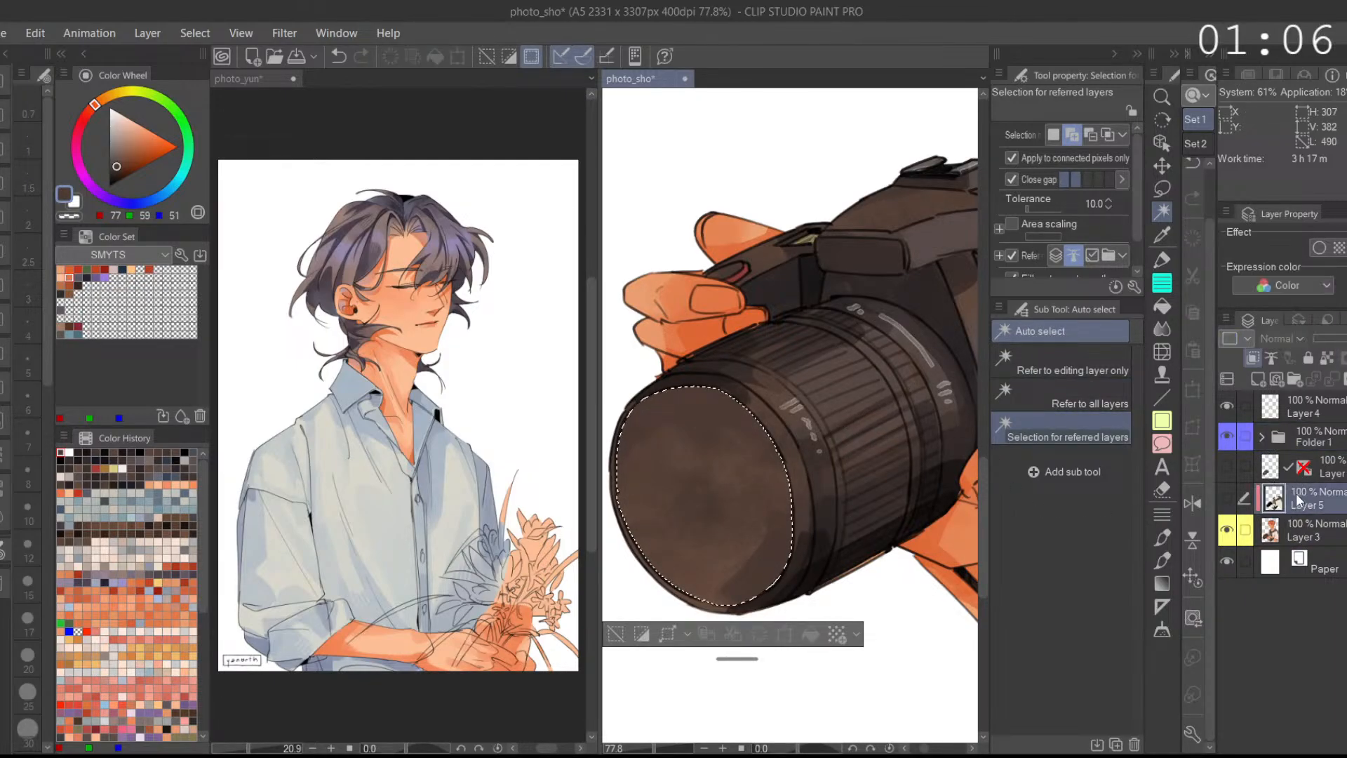
left_click(1298, 530)
Step: Show the camera reference layer over the painting and lower its opacity to 31%
left_click(1227, 466)
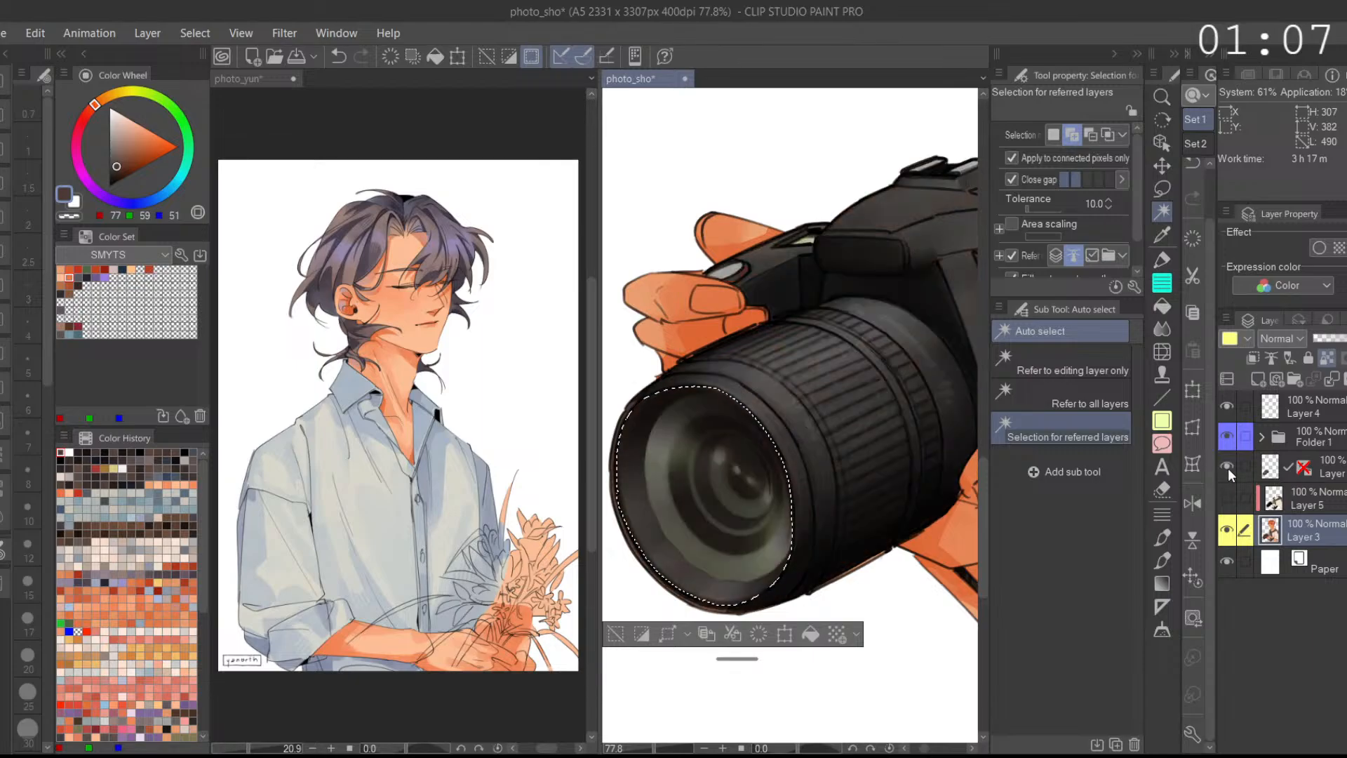
left_click(1227, 467)
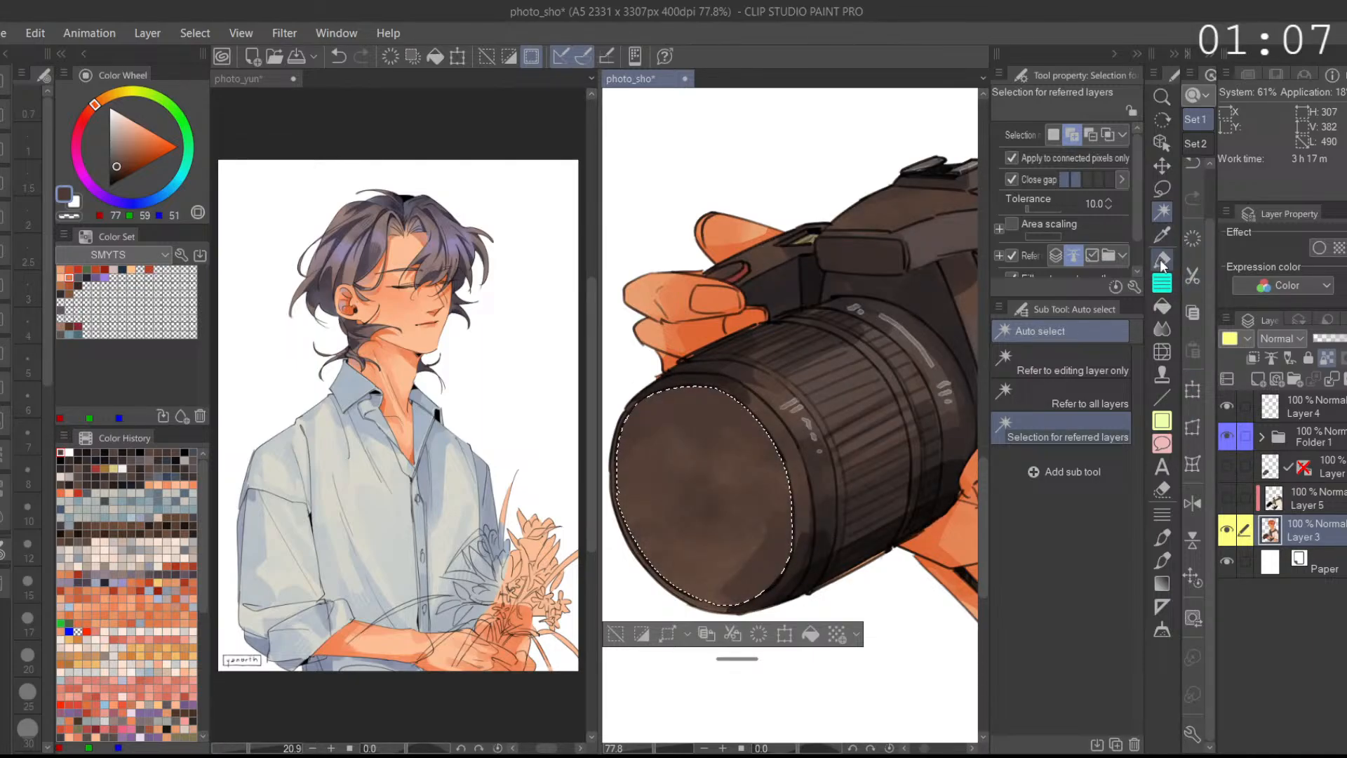
key("p")
left_click(1227, 466)
left_click(1322, 469)
left_click(1328, 341)
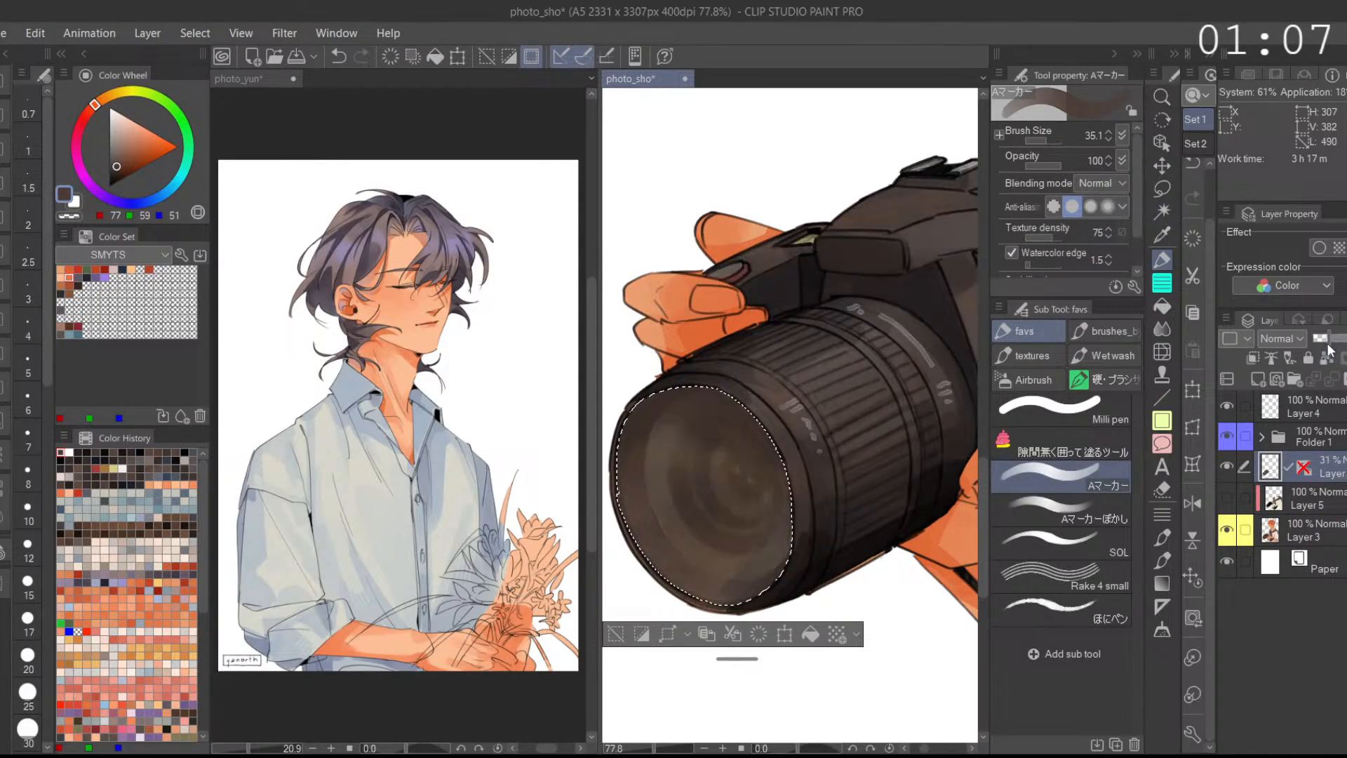
Step: Raise the camera reference layer's opacity to 100%
scroll(937, 461, "down", 3)
left_click_drag(932, 468, 877, 462)
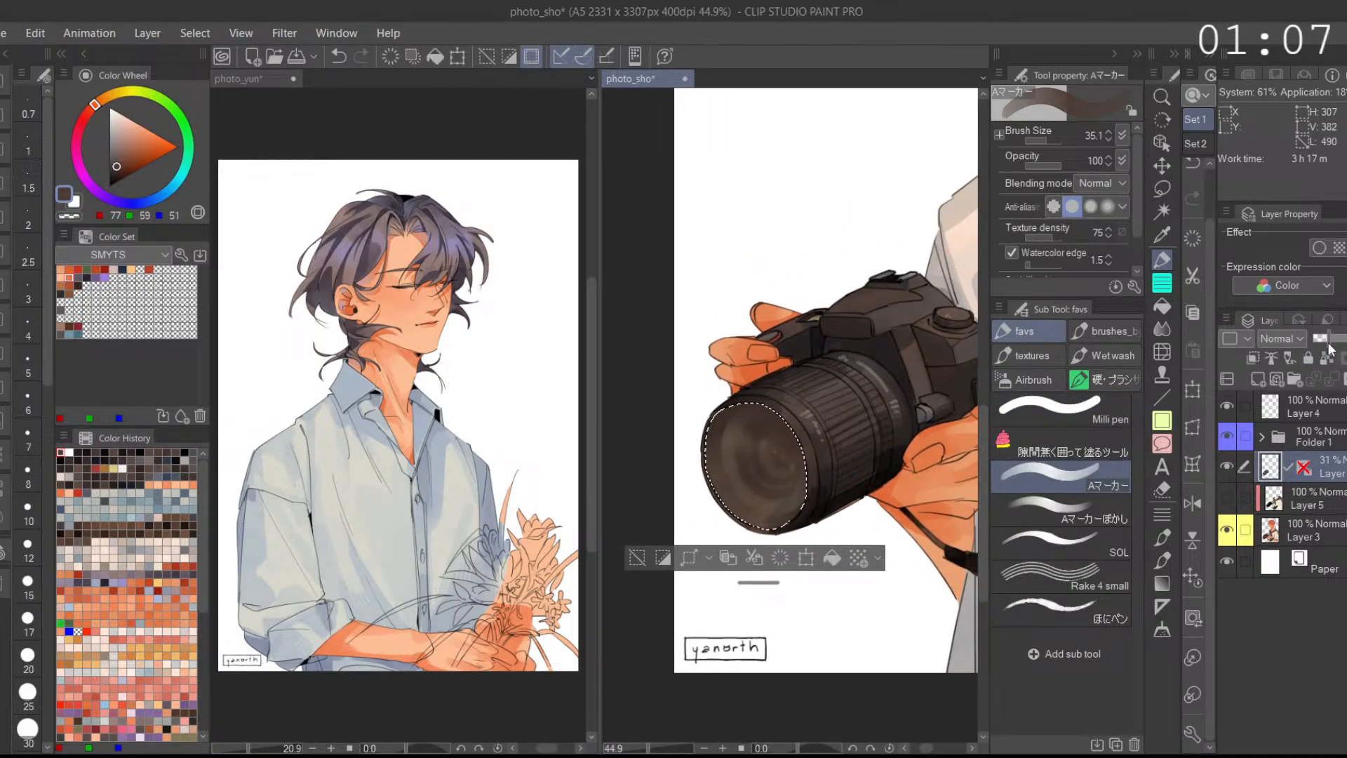
left_click_drag(1326, 340, 1345, 340)
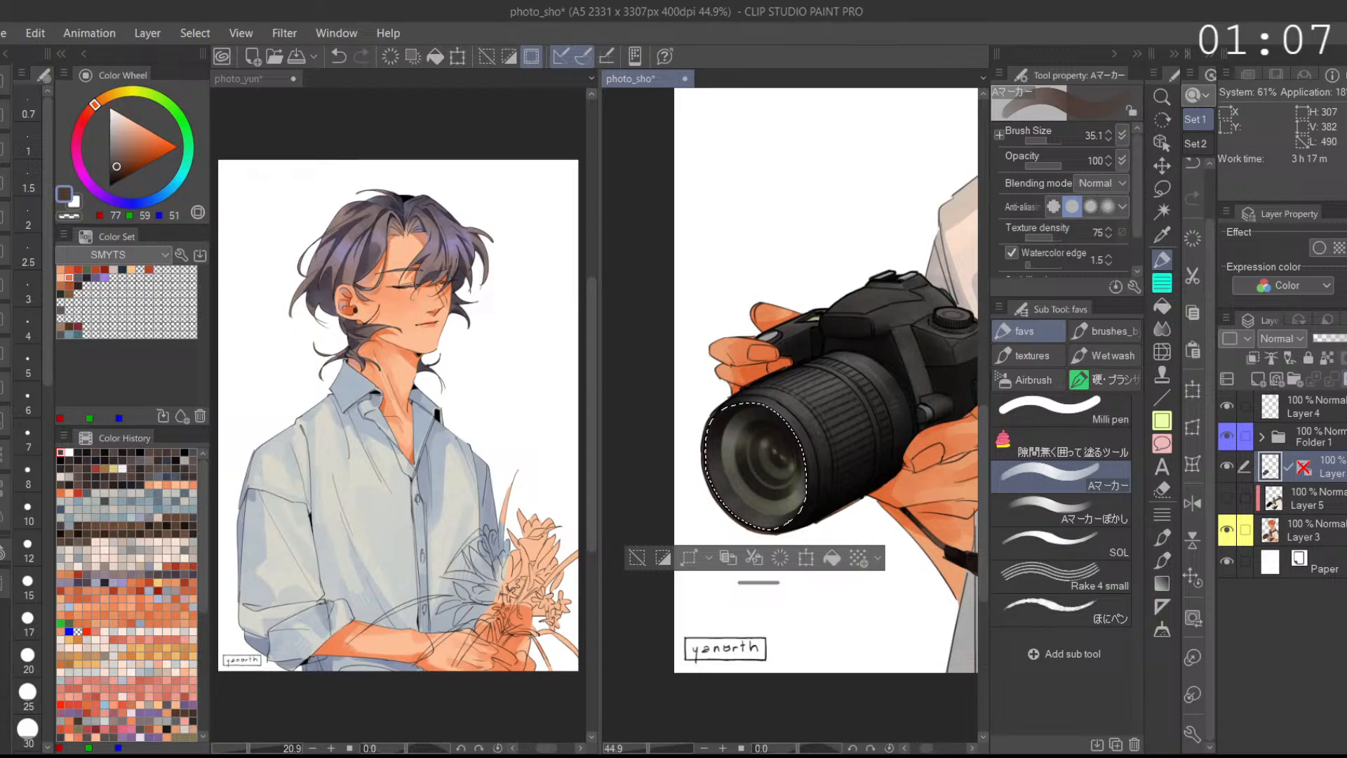
Step: Paste the camera reference's lens glass above Layer 3, lower the copy's opacity to 54%, and merge it into Layer 3
left_click_drag(1230, 467, 1267, 552)
left_click(1271, 499)
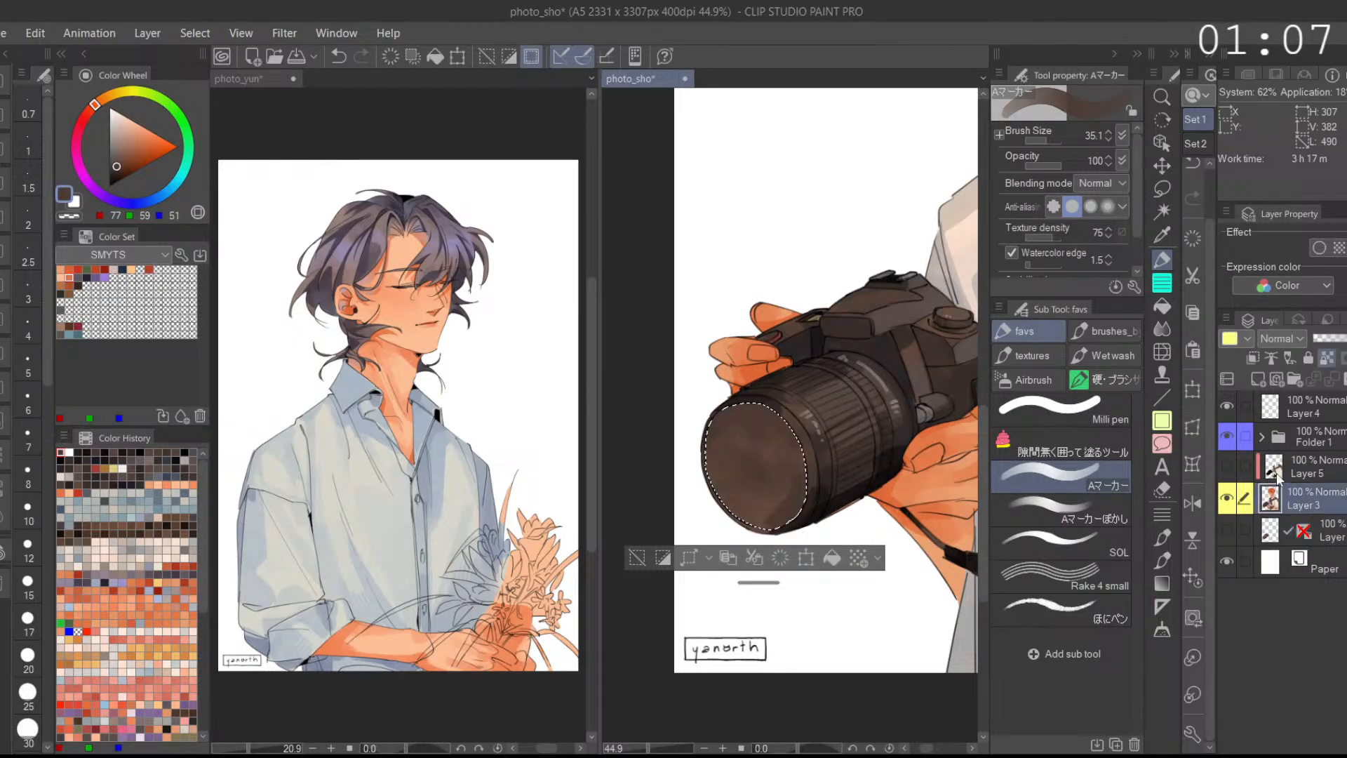
left_click(1260, 379)
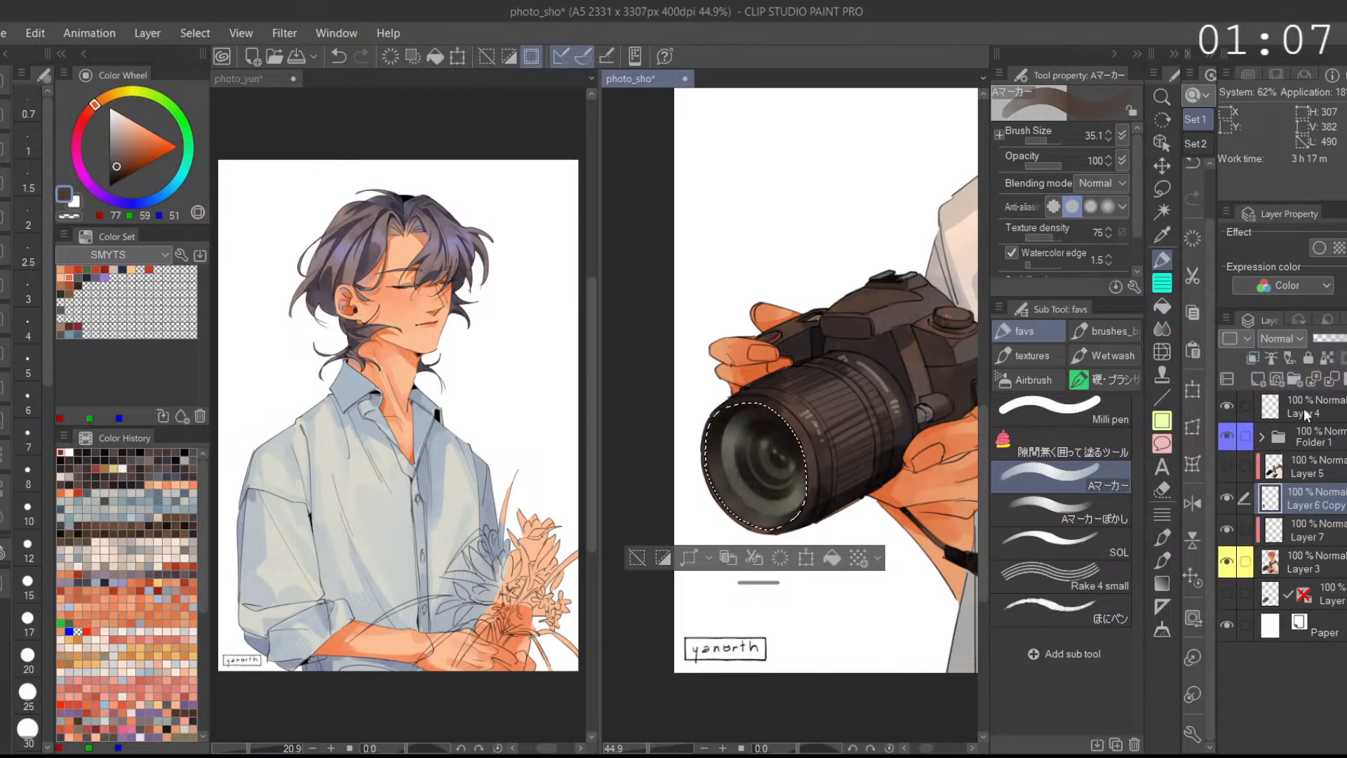
key("ctrl+v")
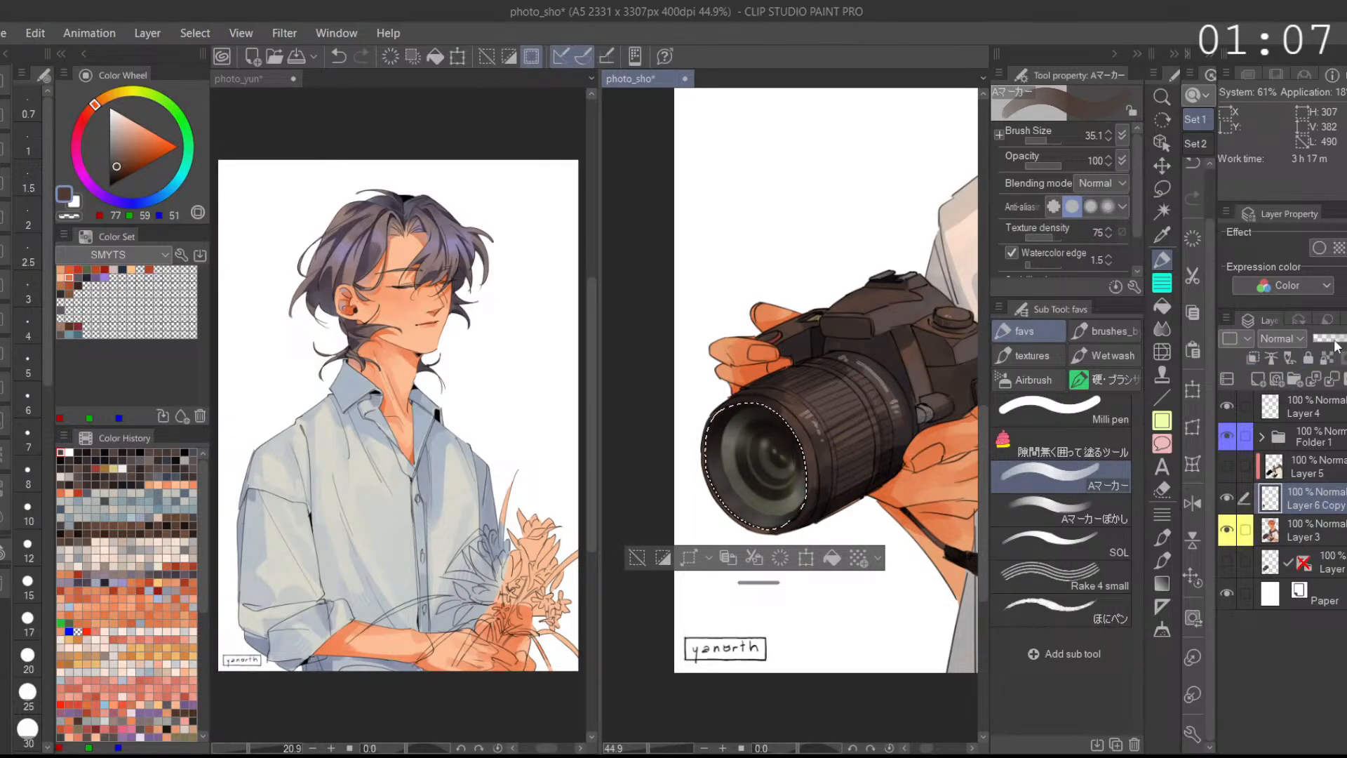
left_click(1334, 341)
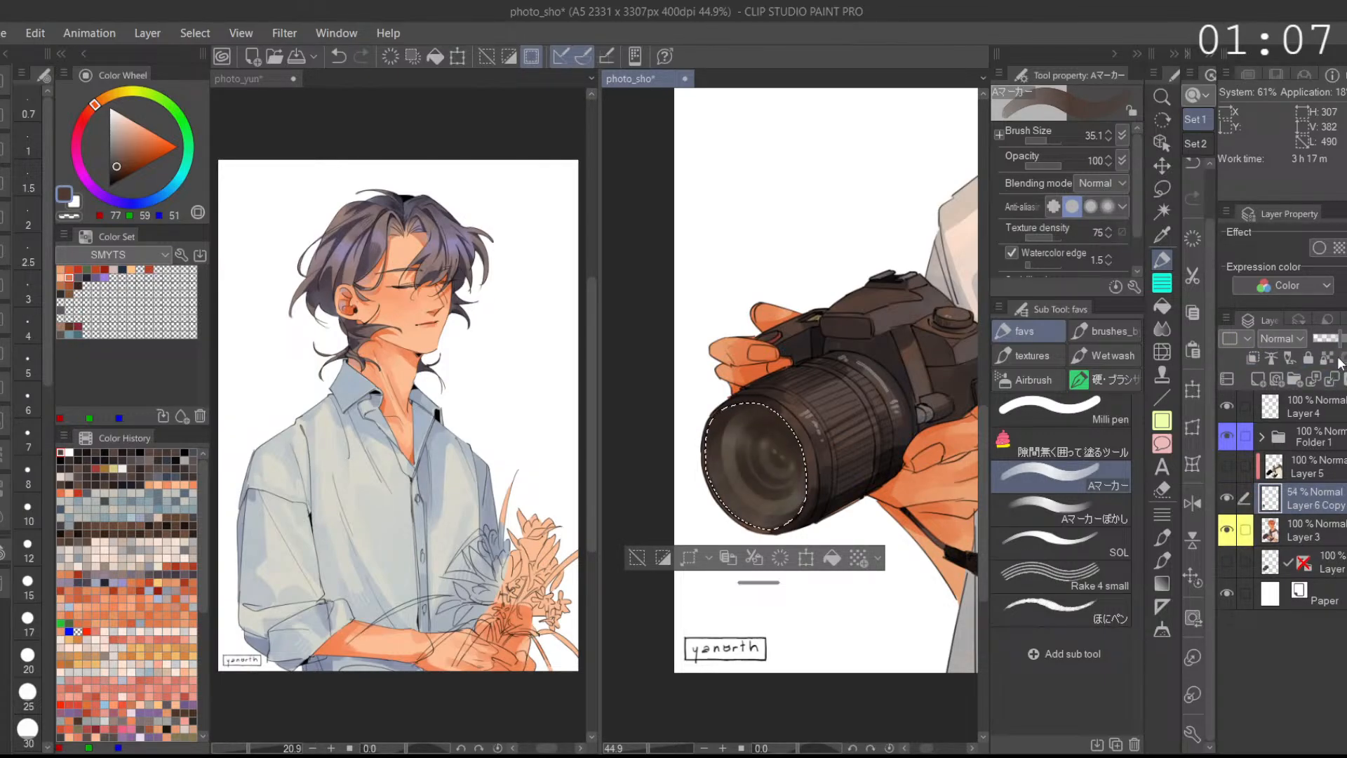
left_click(1331, 380)
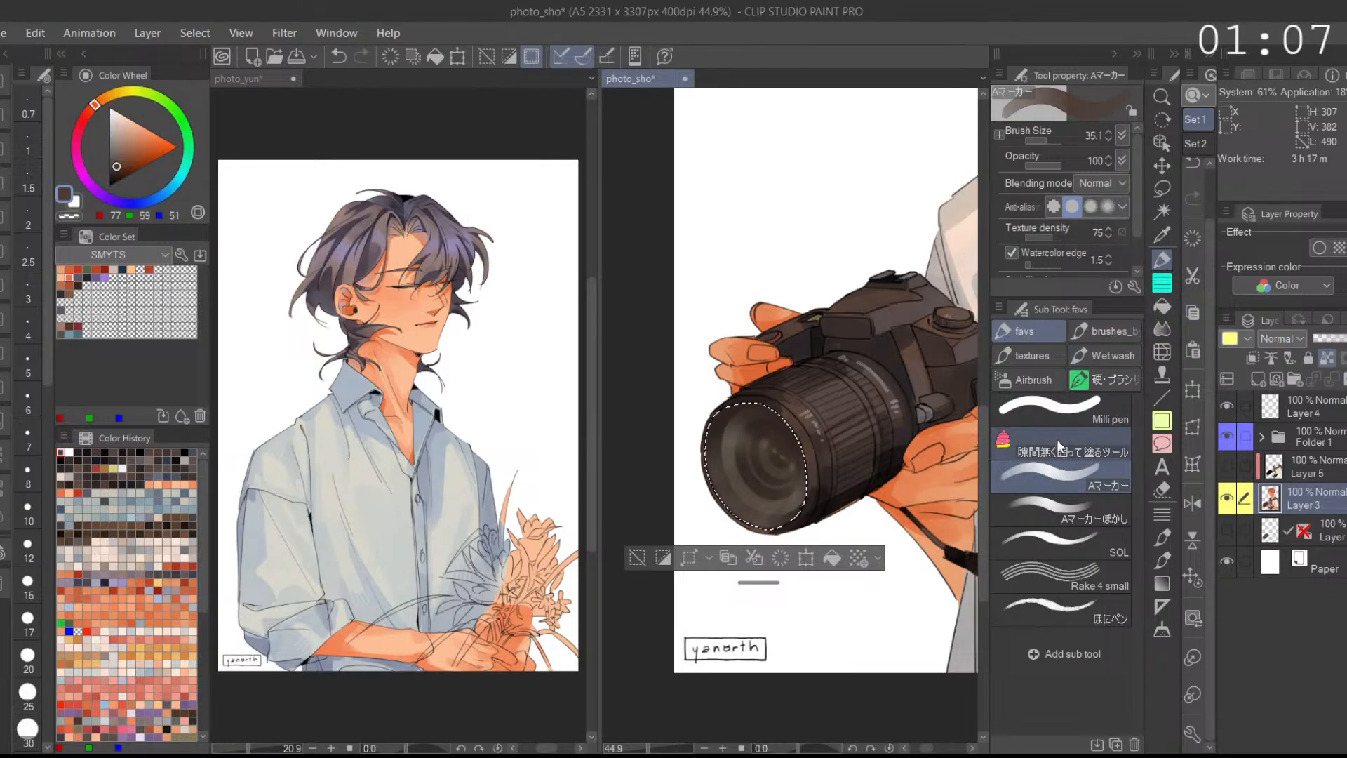
Step: Paint a broad diagonal white reflection across the lens glass with the Aマーカー brush at size 64.4 and opacity 39
key("x")
left_click(1052, 140)
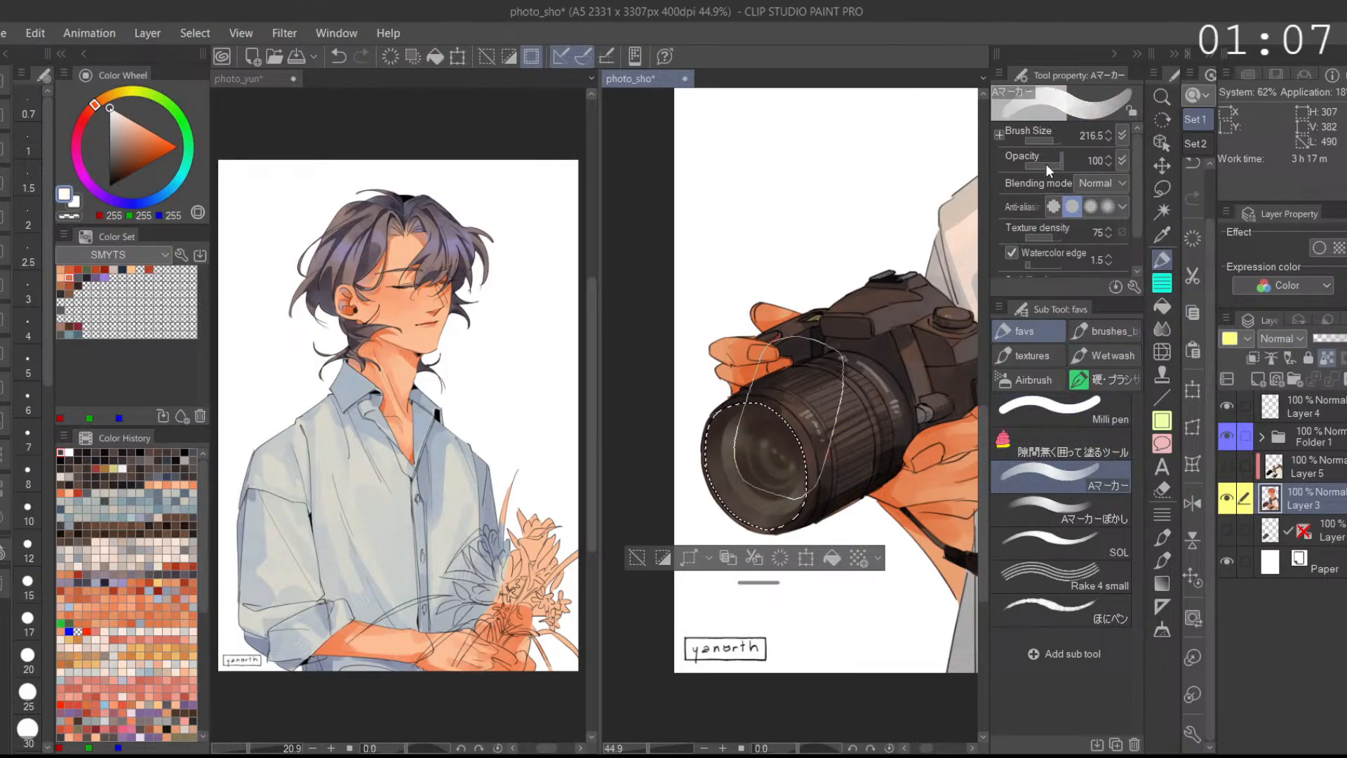
left_click(1045, 165)
left_click_drag(682, 536, 850, 337)
key("ctrl+z")
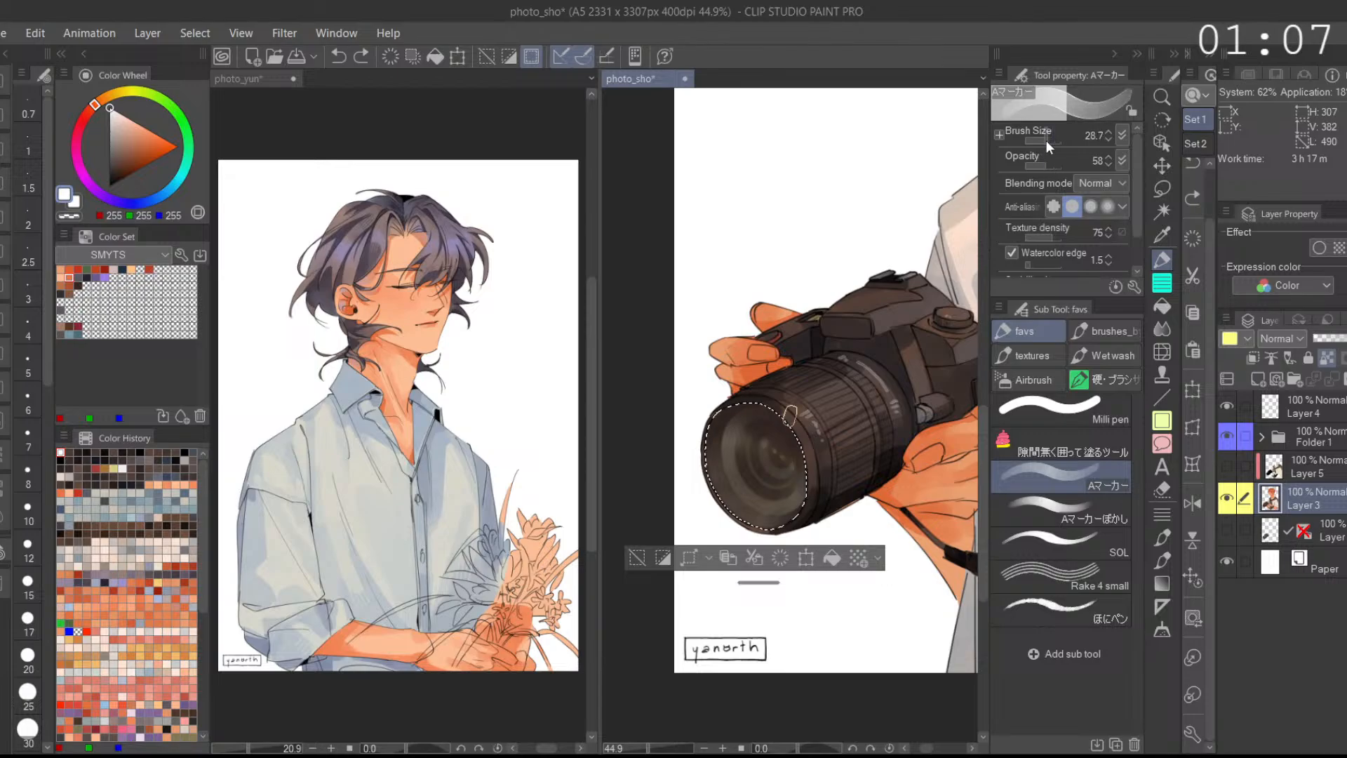
scroll(837, 400, "down", 2)
left_click(1051, 140)
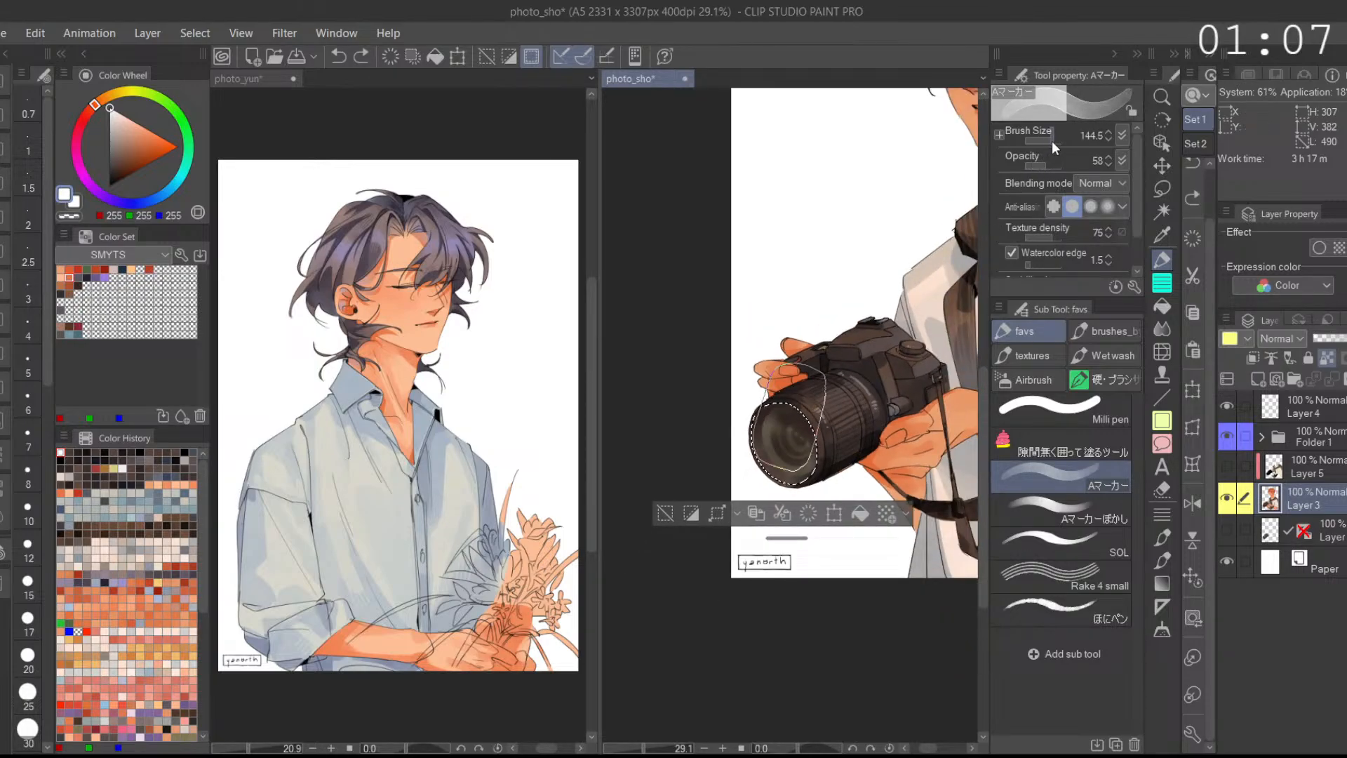
key("ctrl+z")
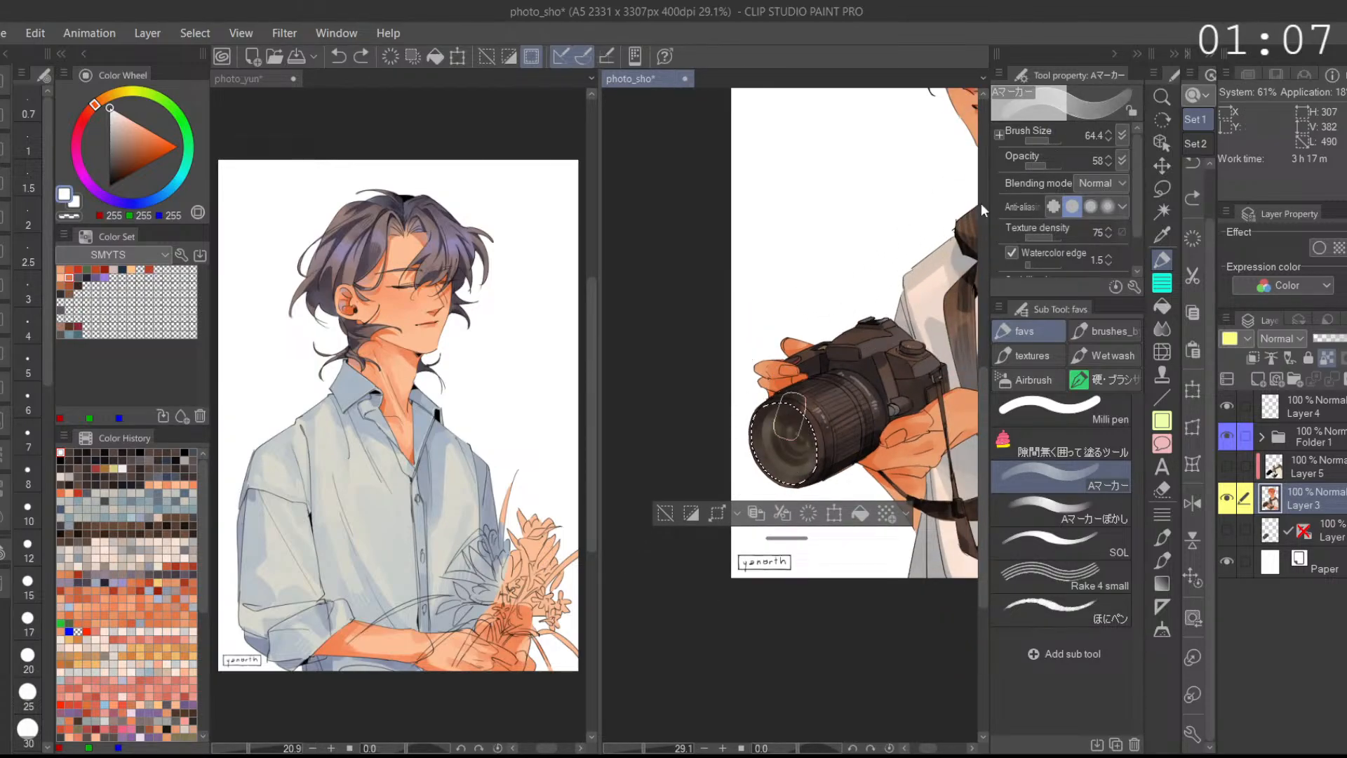
key("ctrl+z")
left_click(1038, 166)
mouse_move(747, 483)
left_mouse_down()
mouse_move(831, 366)
mouse_move(833, 418)
left_mouse_up()
Step: Soften the glass reflection with the Aマーカーぼかし blending brush, and return to the Aマーカー brush
left_click(1045, 514)
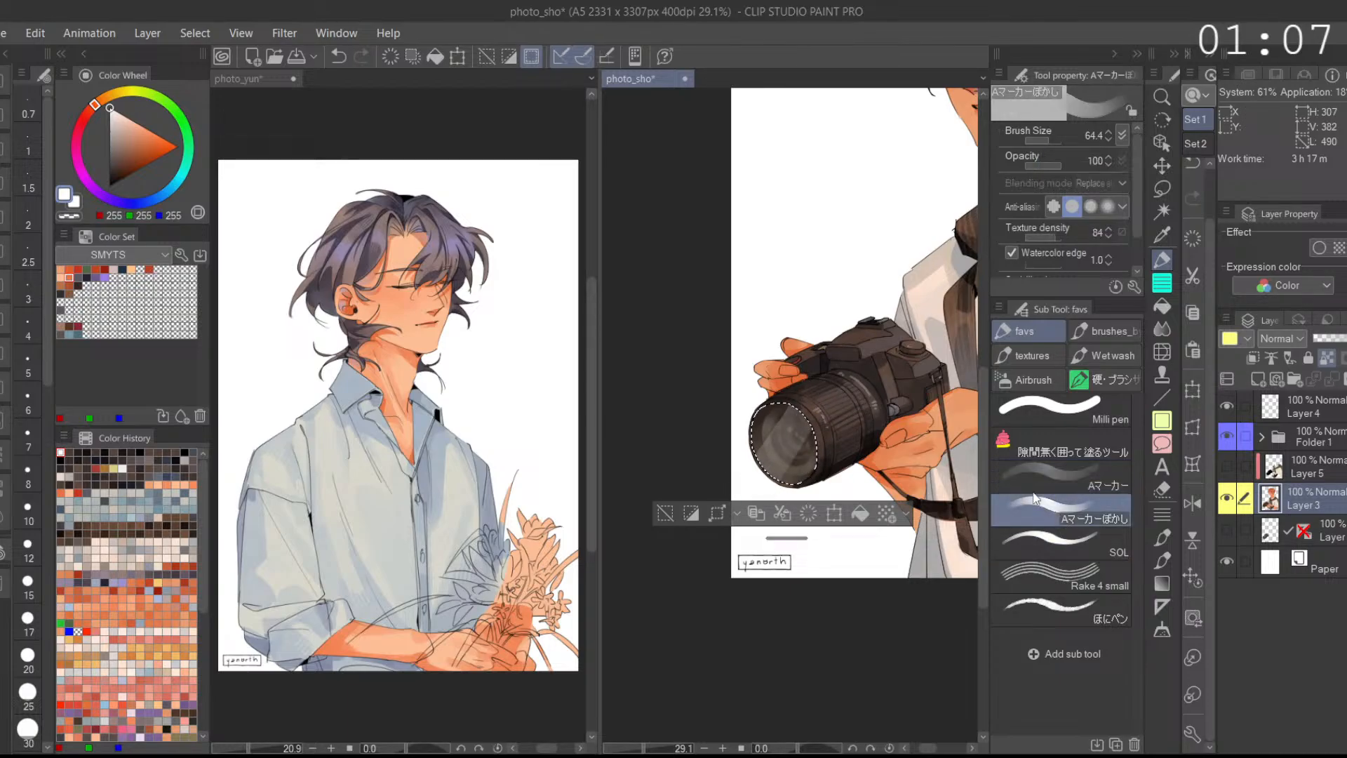
scroll(803, 404, "up", 2)
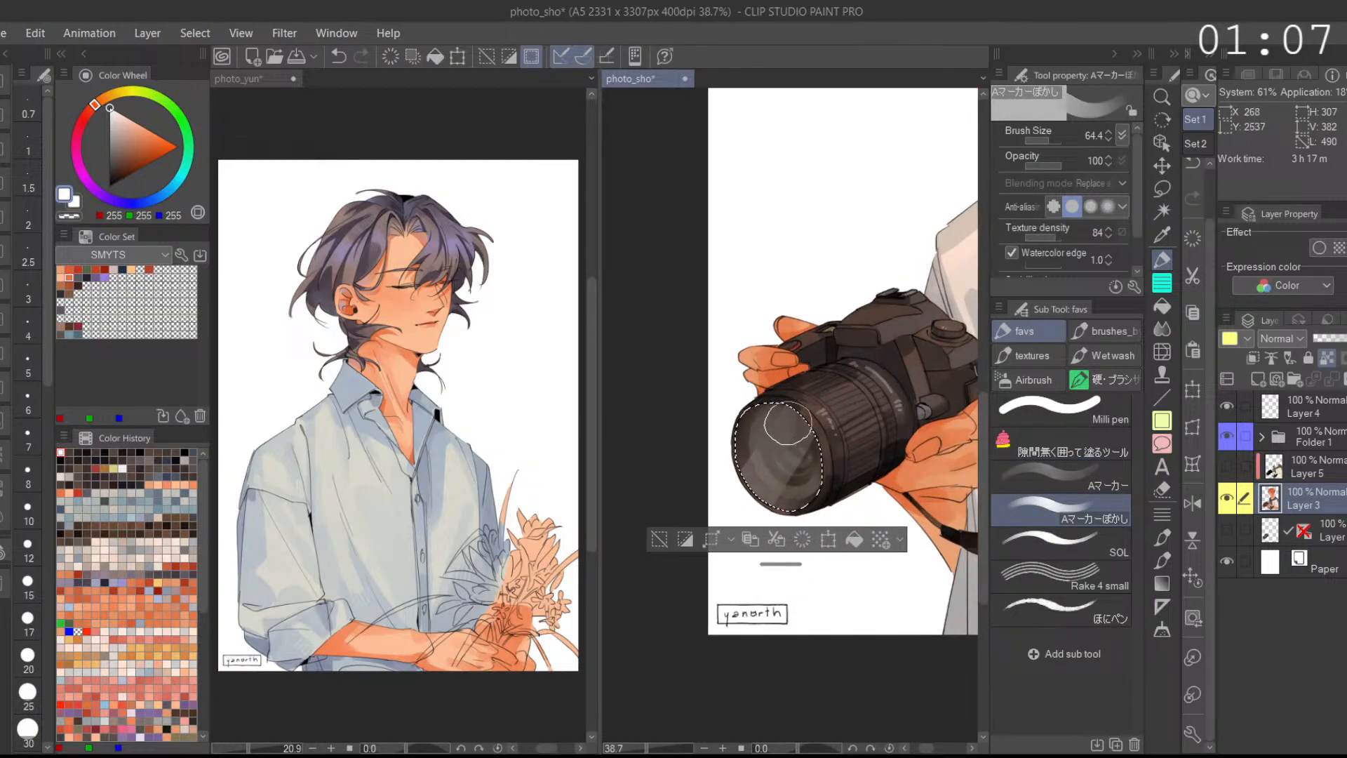
left_click(1063, 477)
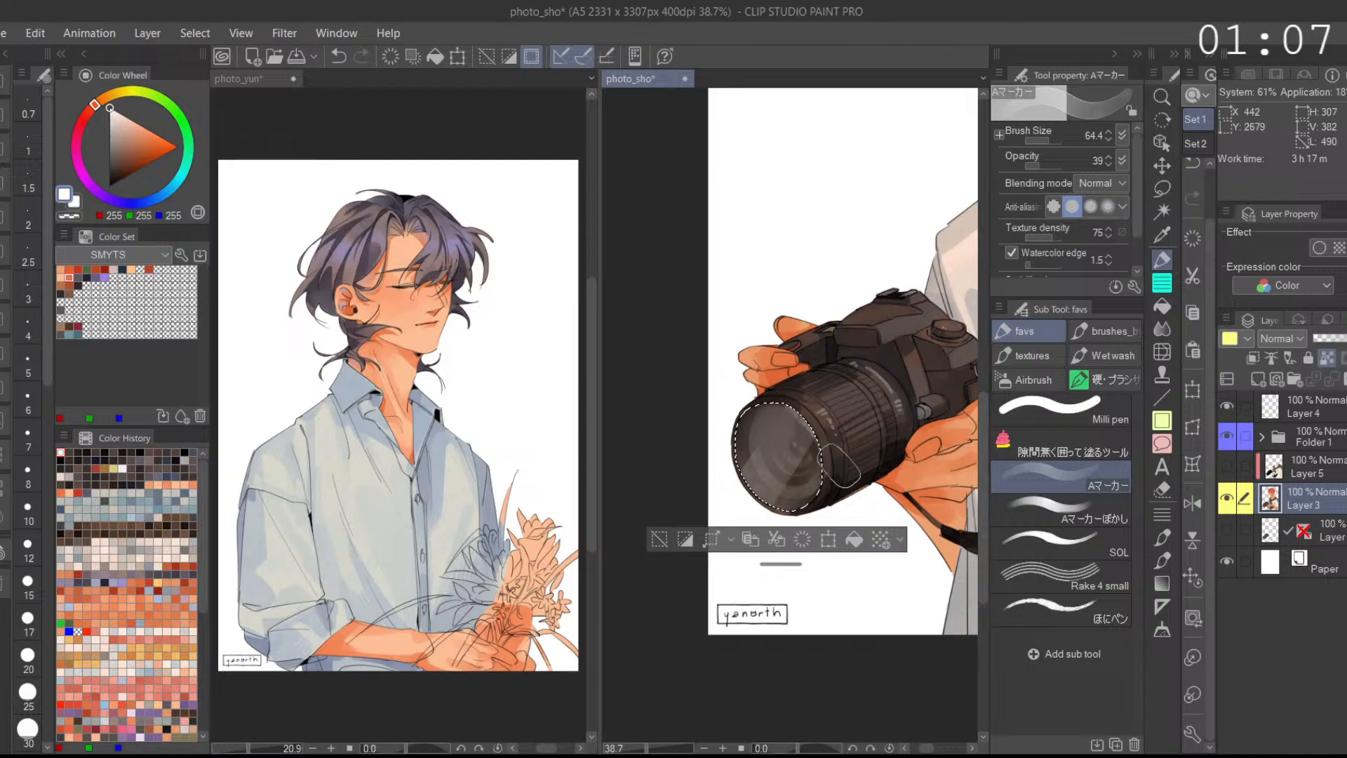
Step: Set the brush size to 15.6, try a white rim highlight on the lens glass, and undo it in the mirrored view
left_click(1041, 143)
key("ctrl+z")
mouse_move(802, 409)
left_mouse_down()
mouse_move(747, 415)
mouse_move(801, 407)
left_mouse_up()
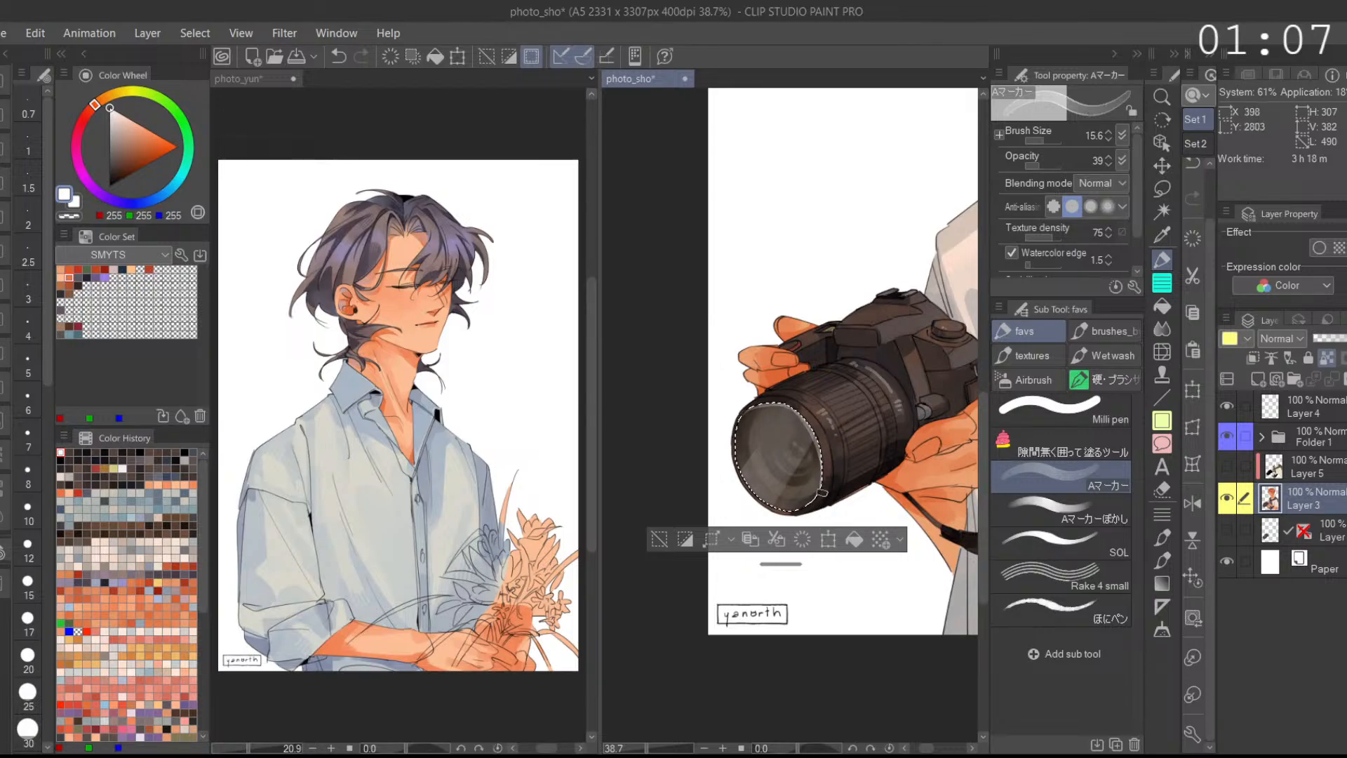
key("ctrl+d")
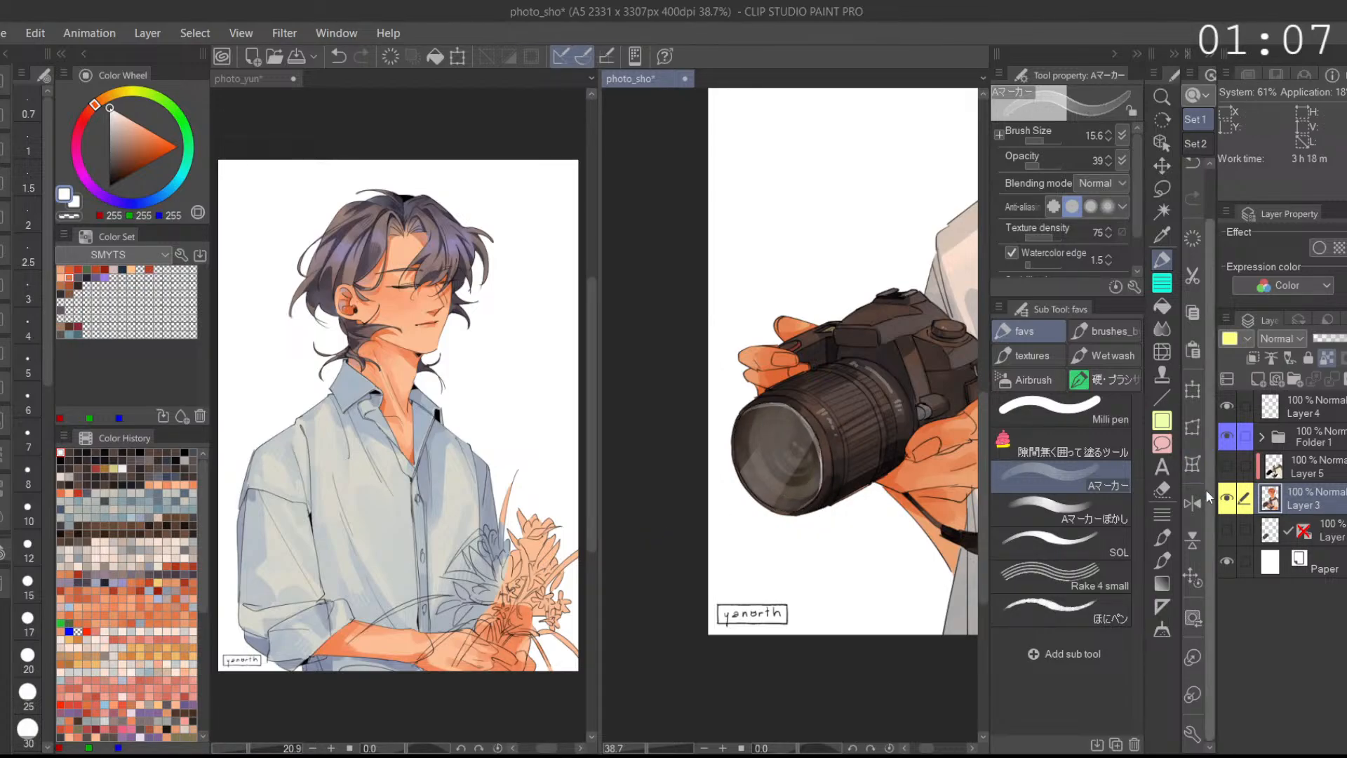
left_click(1192, 503)
scroll(835, 386, "up", 5)
key("ctrl+z")
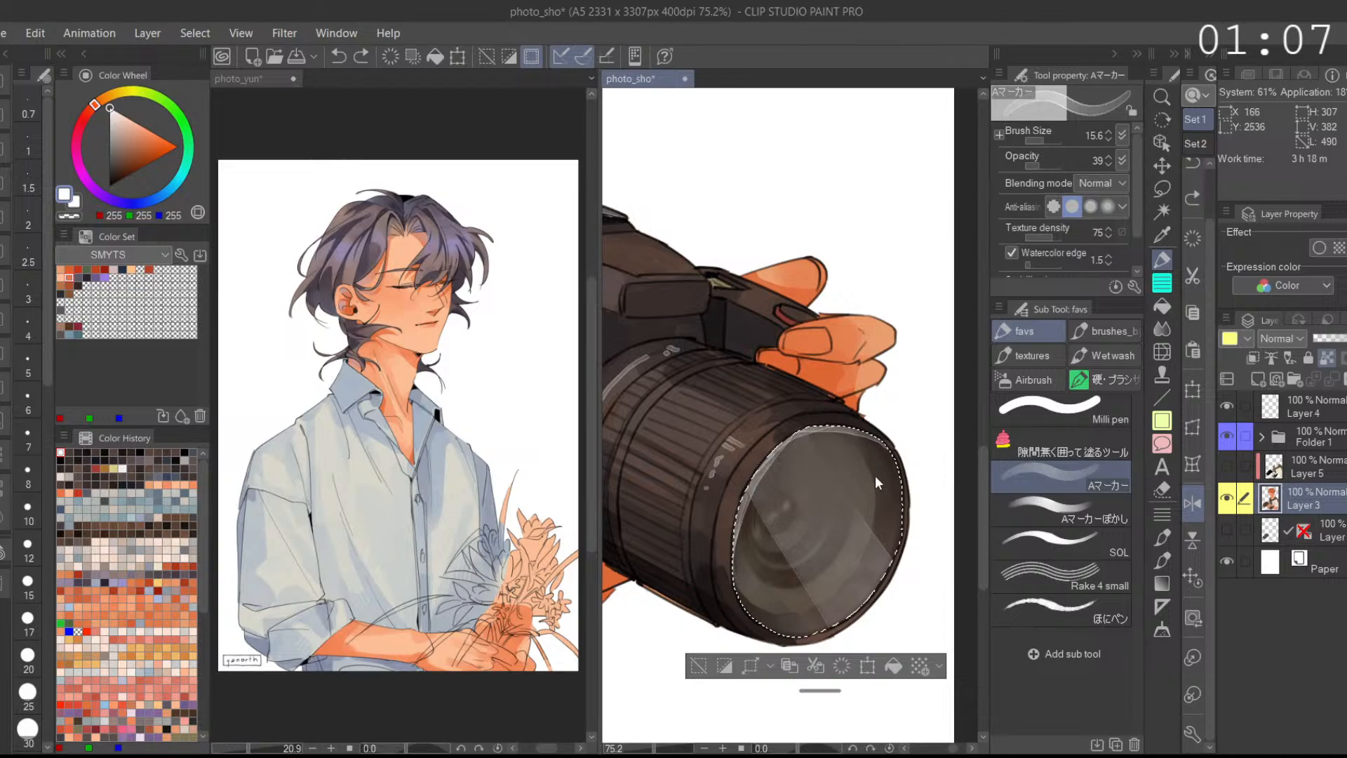
key("ctrl+z")
key("ctrl+z")
Step: Draw a thin white highlight along the lens glass's outer edge away from the barrel, and clear the selection
left_click_drag(886, 442, 903, 485)
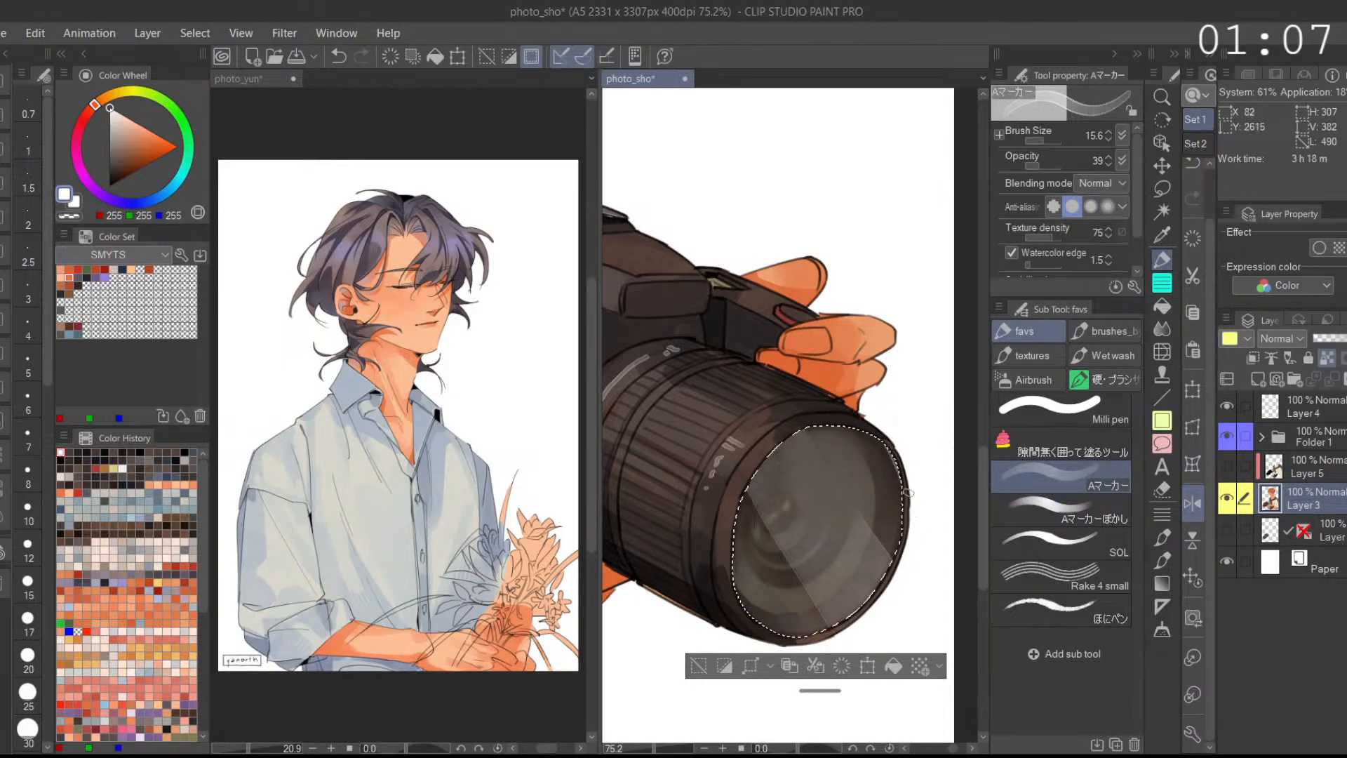
key("ctrl+z")
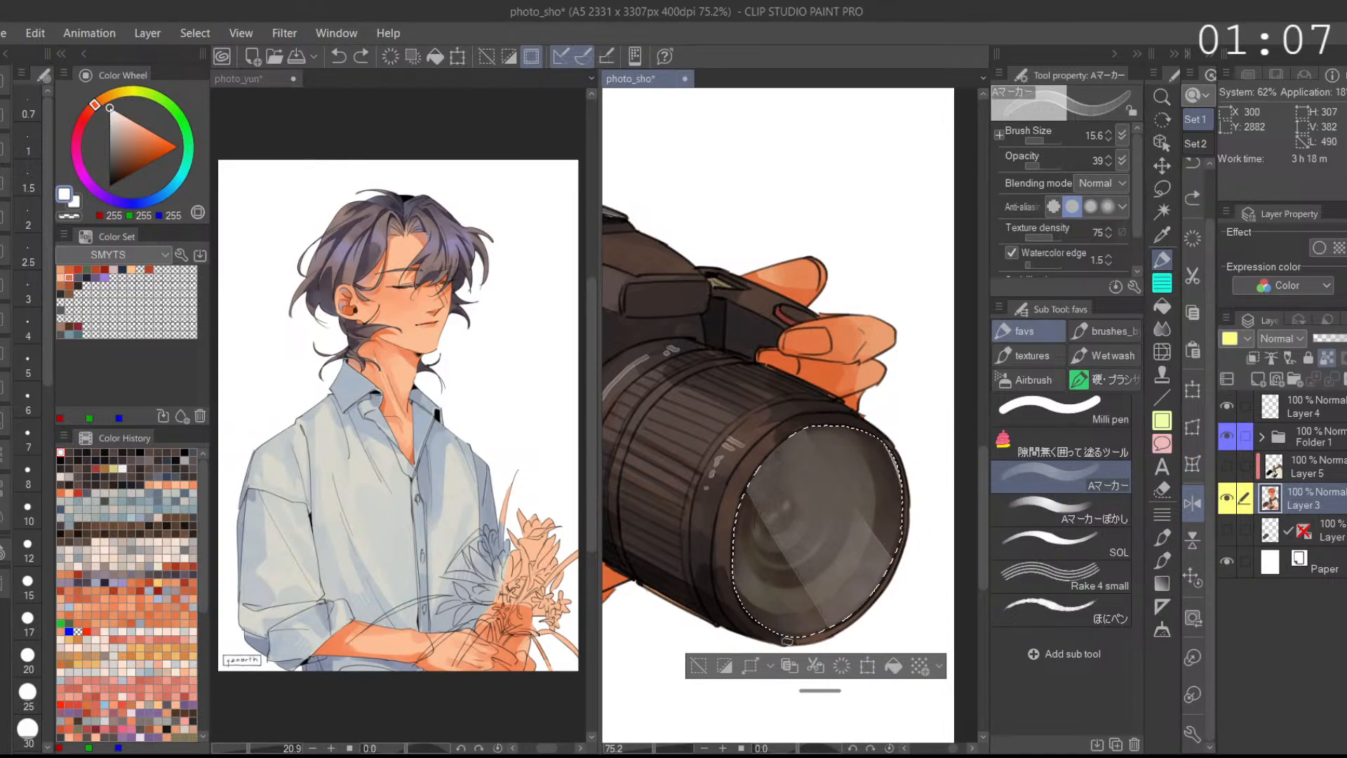
left_click_drag(857, 610, 767, 633)
key("ctrl+z")
left_click_drag(850, 615, 890, 565)
key("ctrl+z")
left_click_drag(851, 615, 891, 564)
key("ctrl+z")
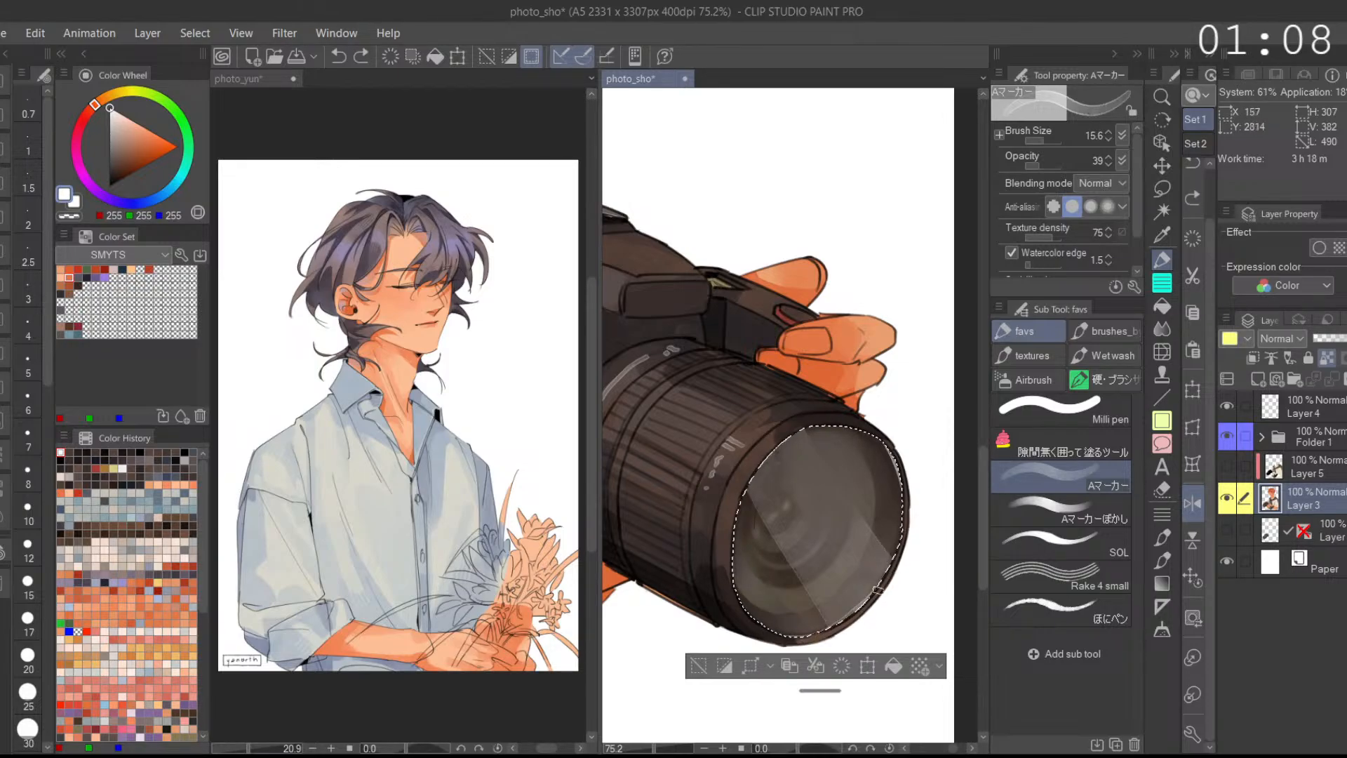
left_click_drag(855, 610, 906, 498)
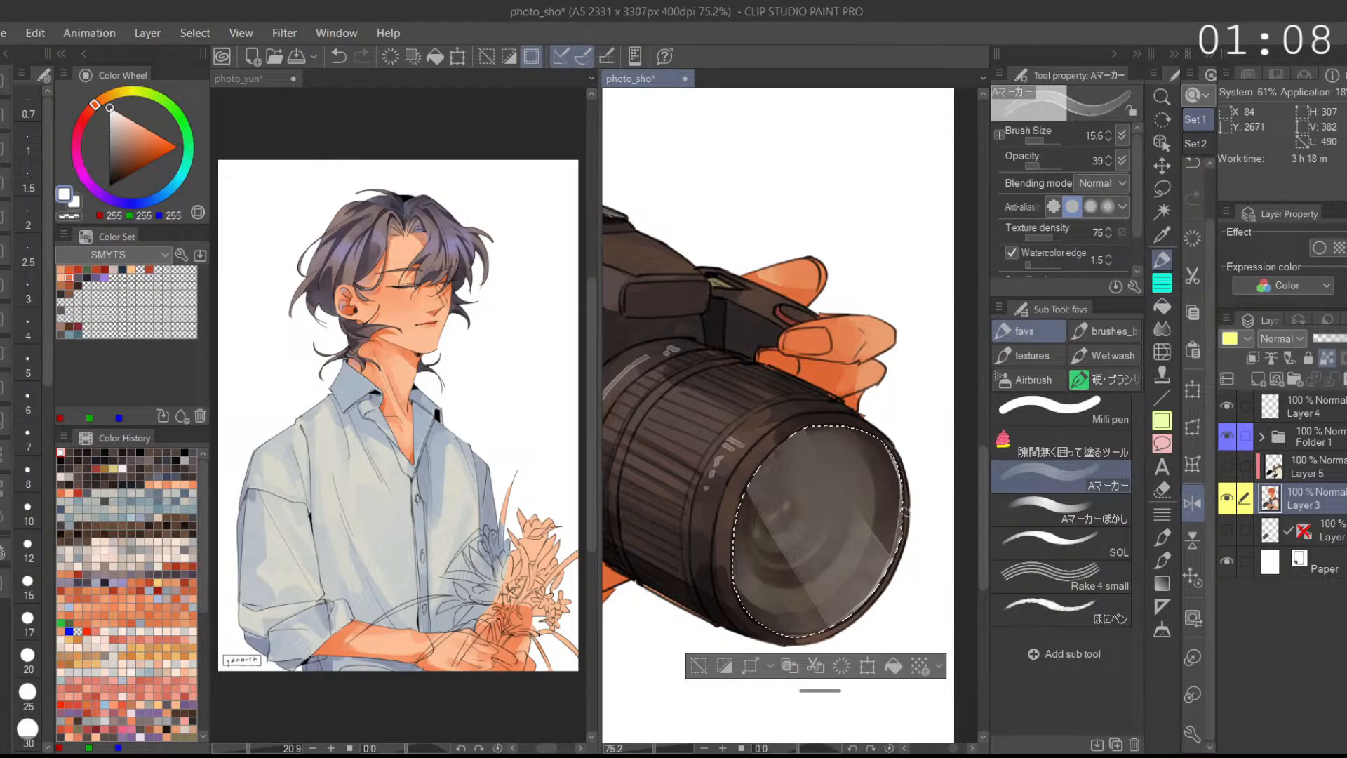
key("ctrl+d")
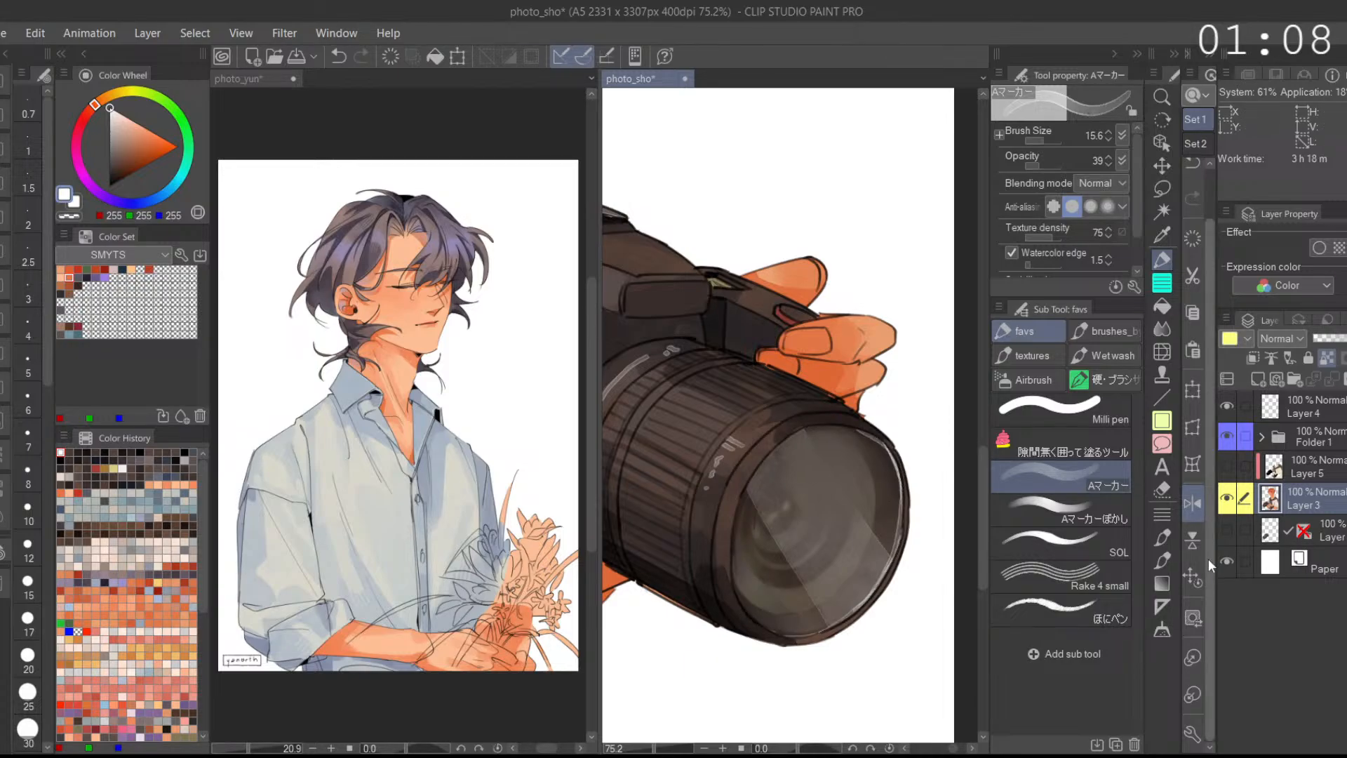
Step: Extend the thin white highlight along the upper outer edge of the lens glass, and clear the selection
left_click(1194, 573)
left_click_drag(641, 598, 715, 615)
key("ctrl+z")
key("ctrl+z")
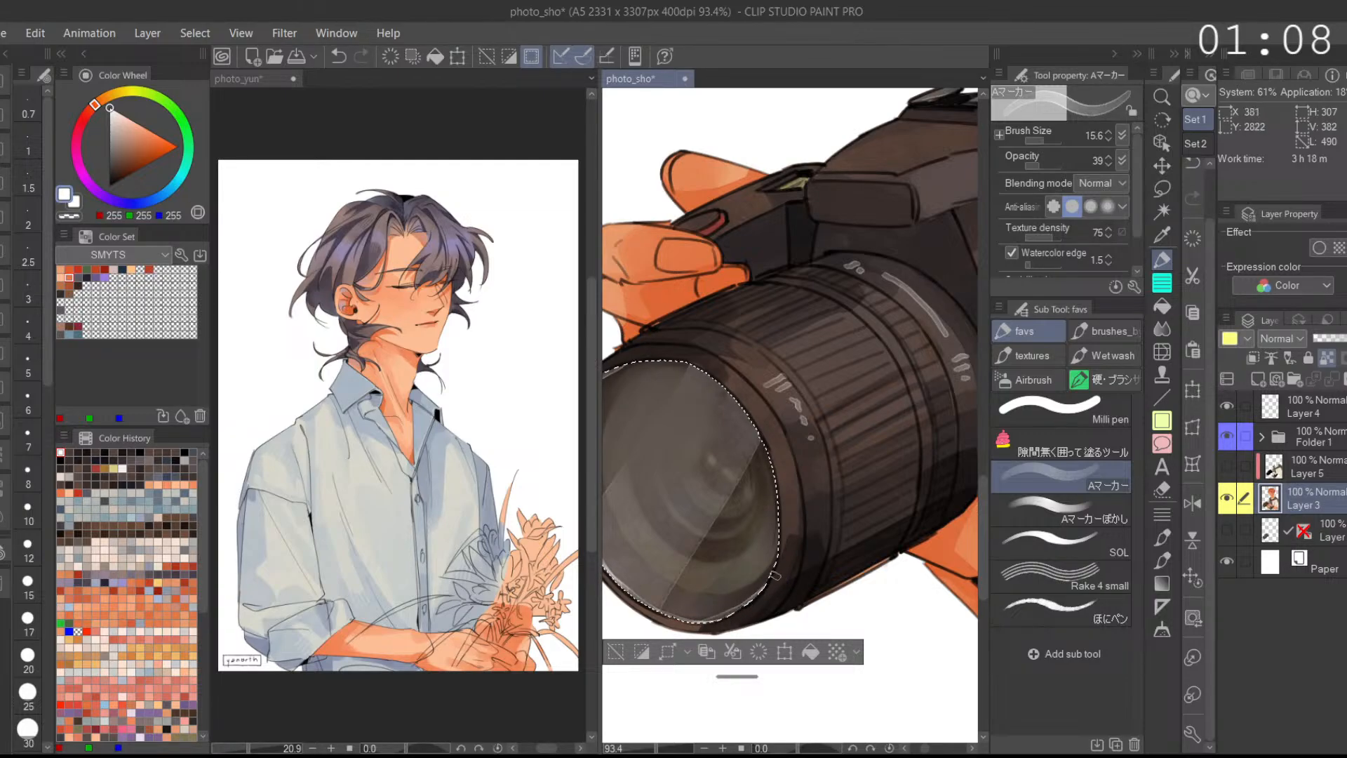
scroll(770, 582, "down", 3)
key("ctrl+d")
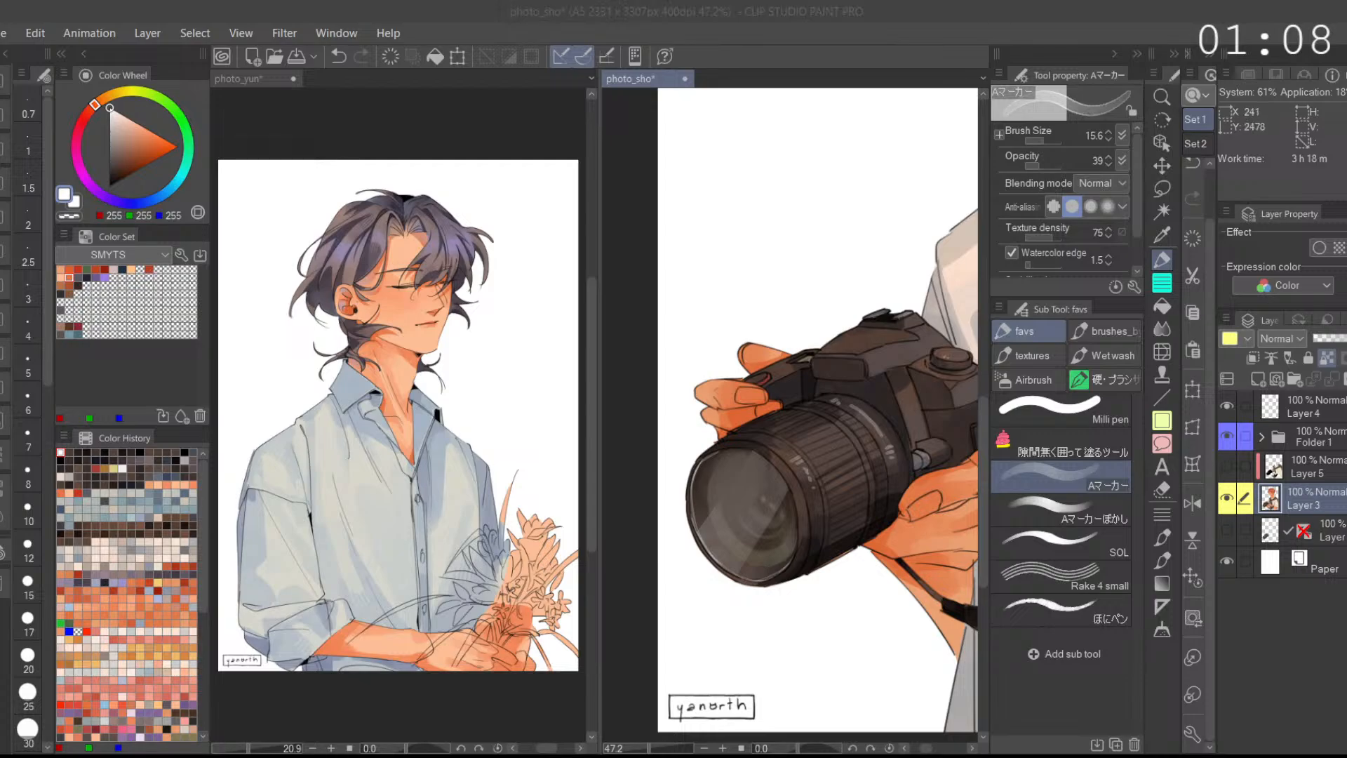
scroll(746, 470, "up", 4)
key("ctrl+z")
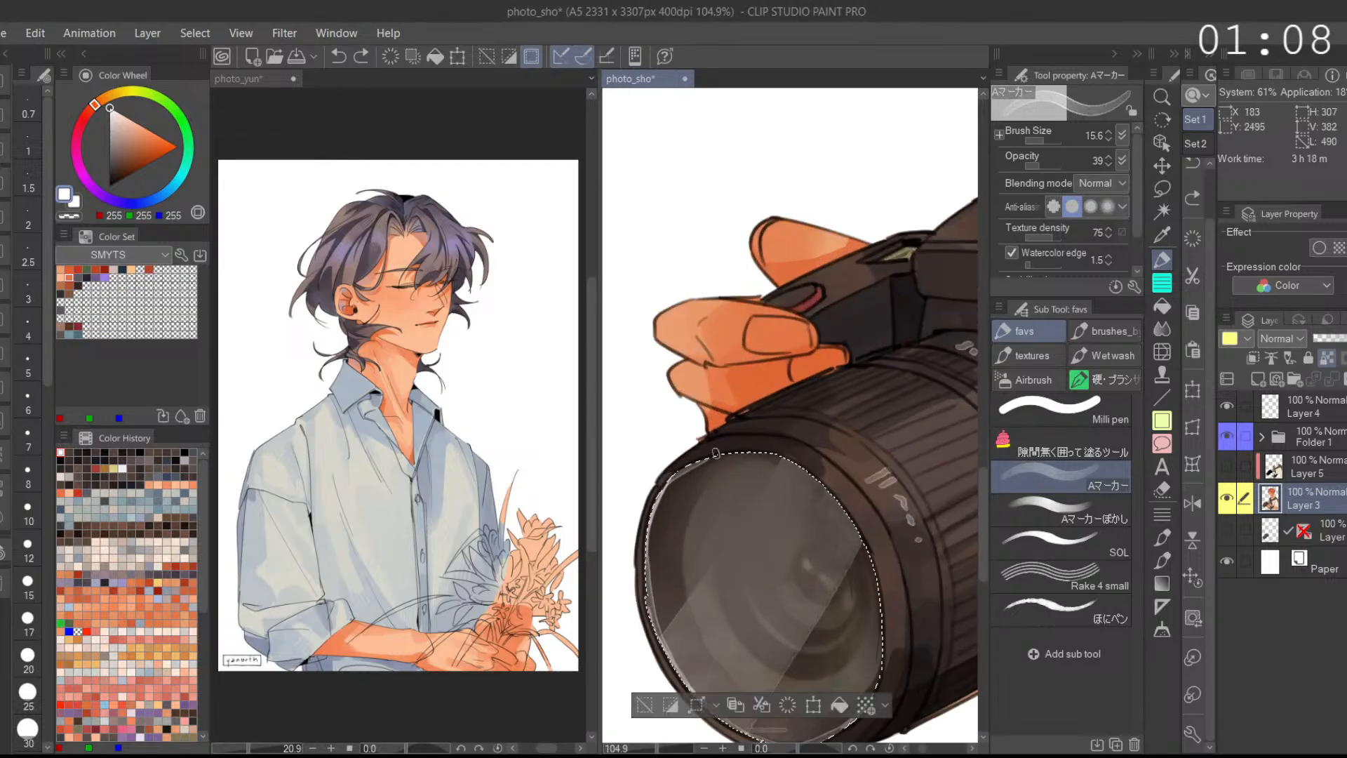
left_click_drag(774, 447, 672, 469)
left_click(646, 704)
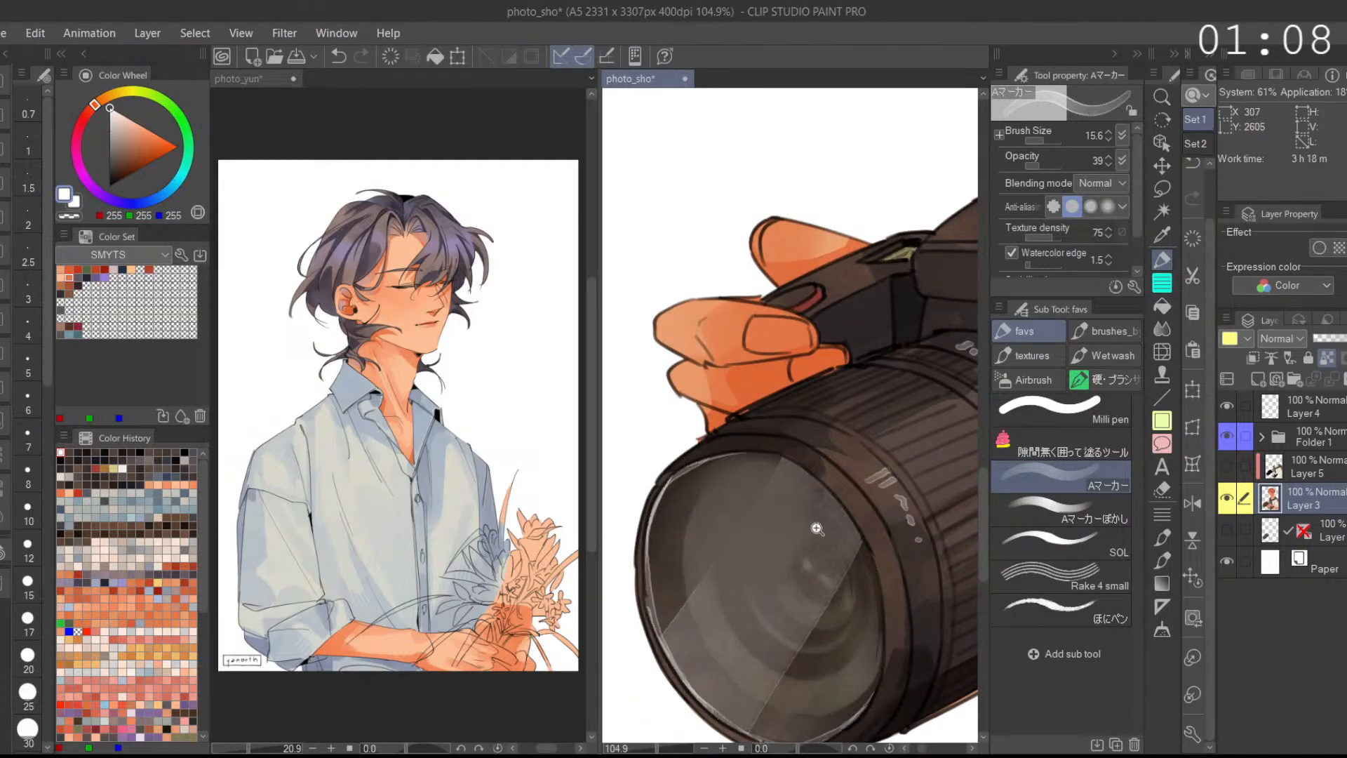
Step: Draw the thin white highlight along the lens glass's lower barrel-side edge, clear the selection, and restore the unmirrored full view
scroll(899, 441, "down", 4)
scroll(898, 440, "up", 3)
left_click(1192, 502)
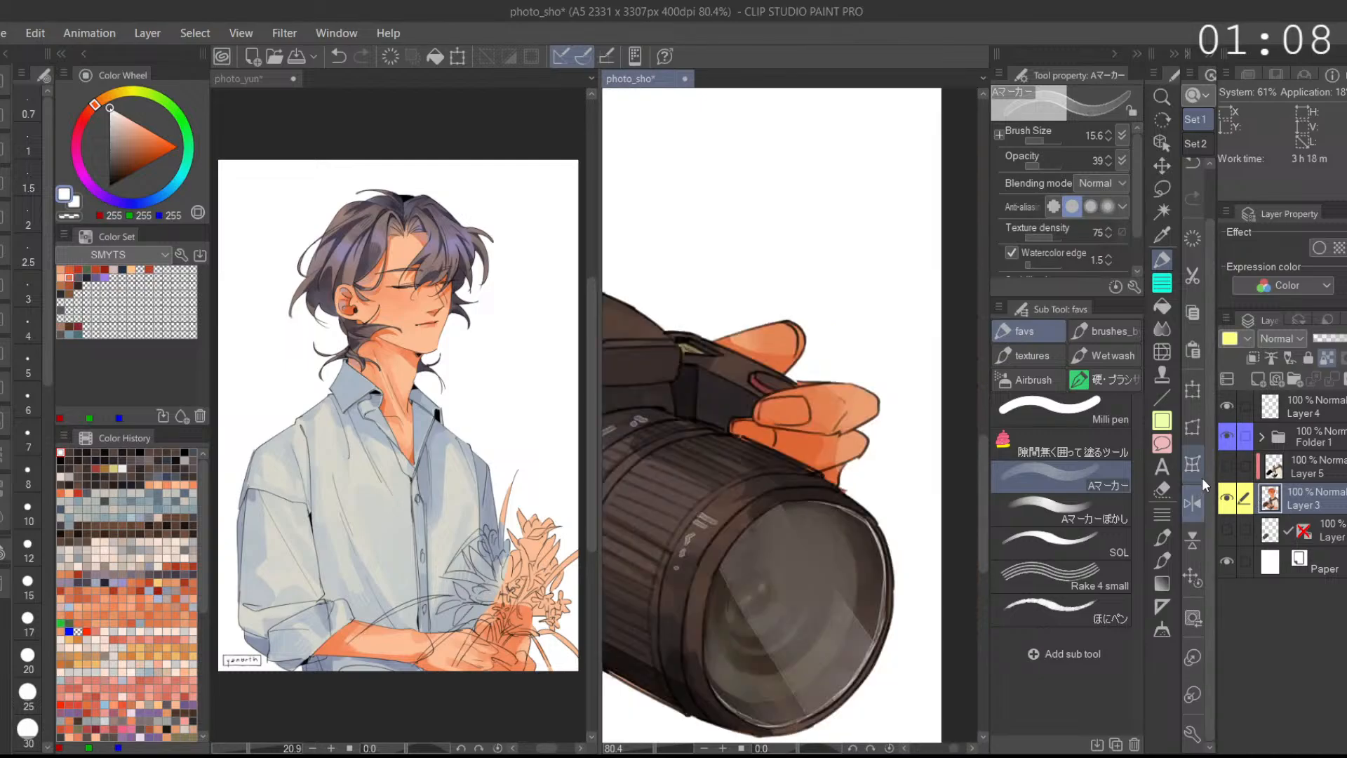
key("ctrl+z")
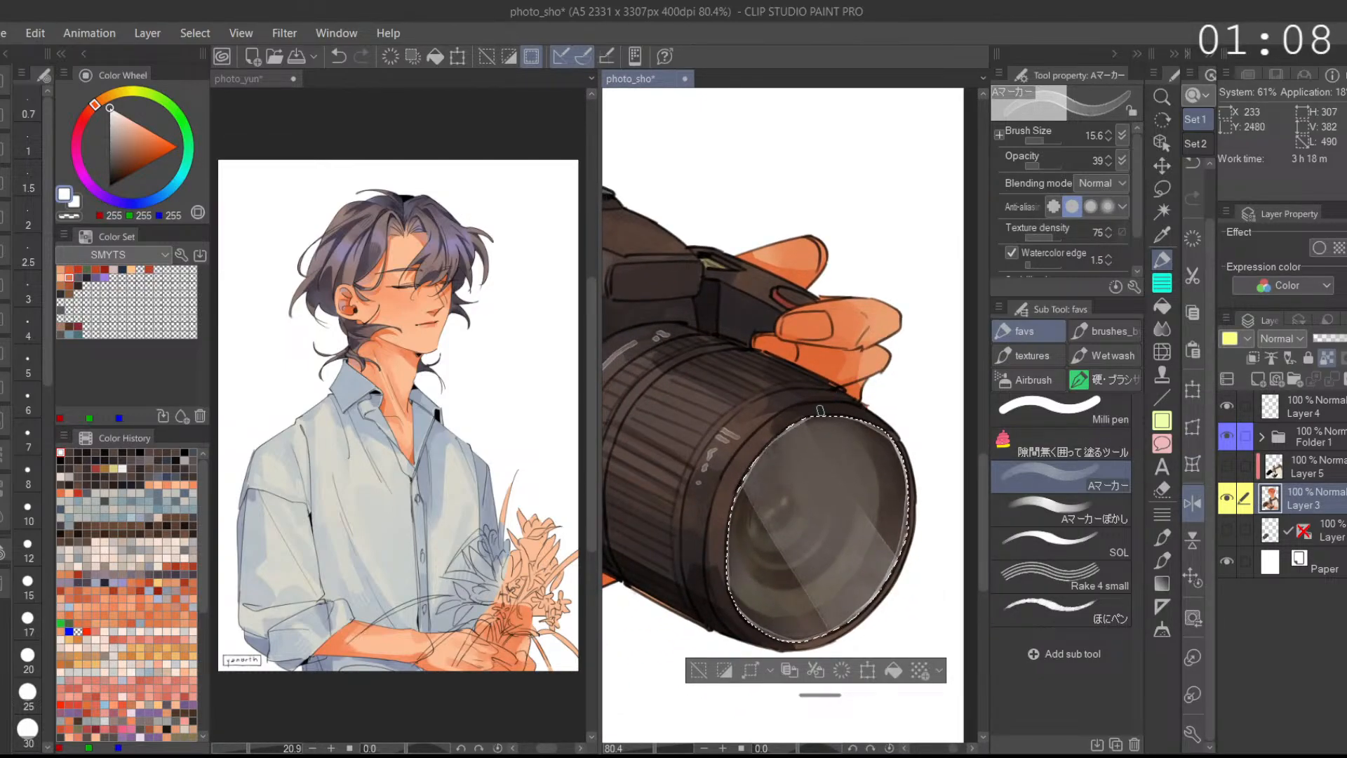
key("ctrl+z")
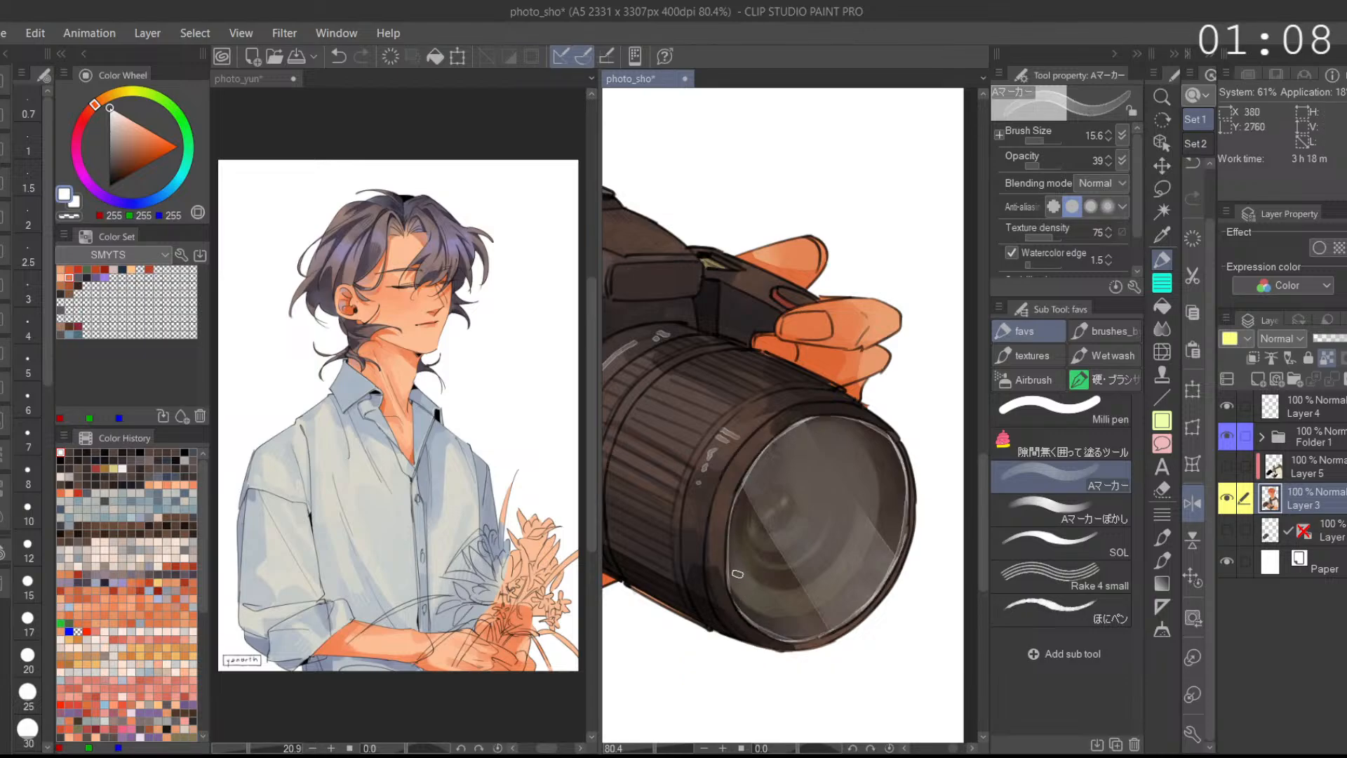
left_click_drag(727, 591, 747, 631)
left_click_drag(725, 567, 757, 629)
key("ctrl+z")
key("ctrl+z")
key("ctrl+z")
mouse_move(728, 566)
left_mouse_down()
mouse_move(748, 621)
mouse_move(805, 639)
left_mouse_up()
key("ctrl+d")
left_click_drag(789, 525, 727, 501)
scroll(727, 501, "down", 6)
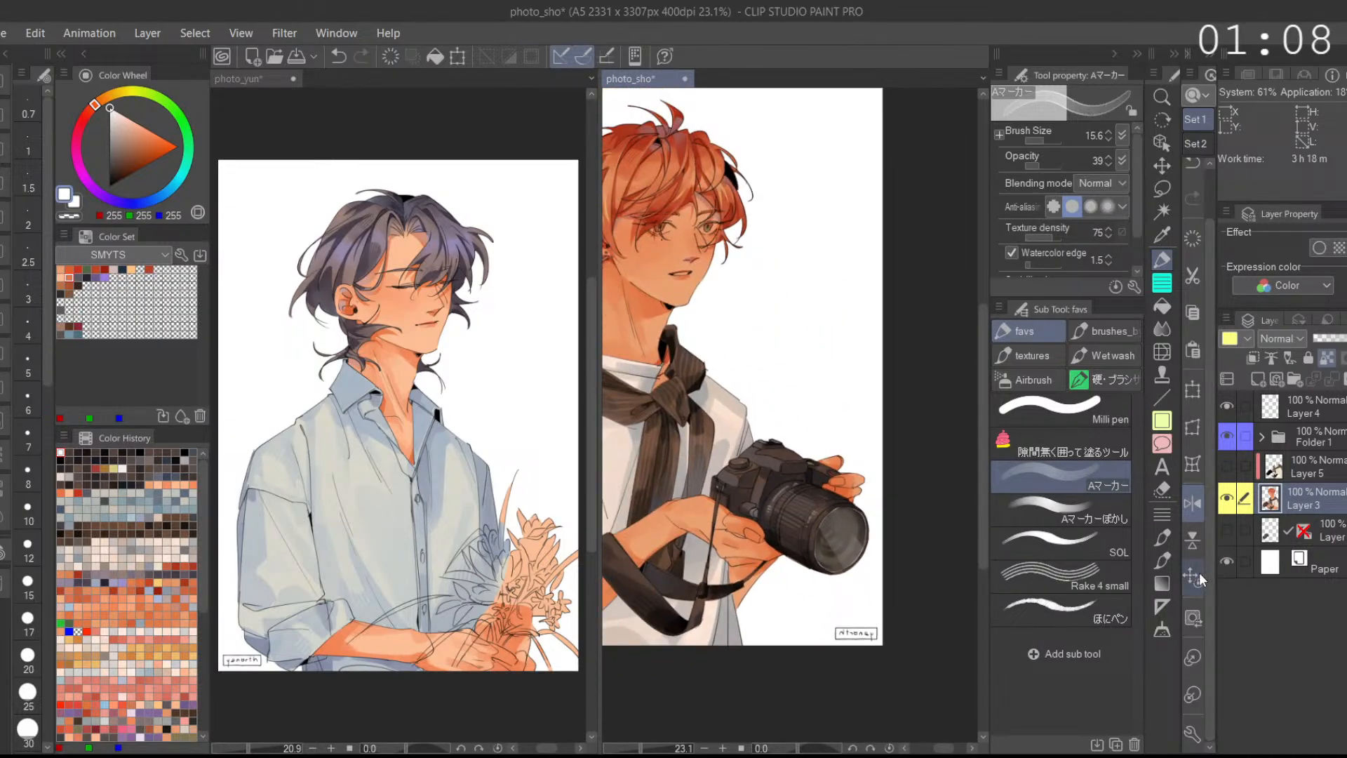
left_click(1193, 503)
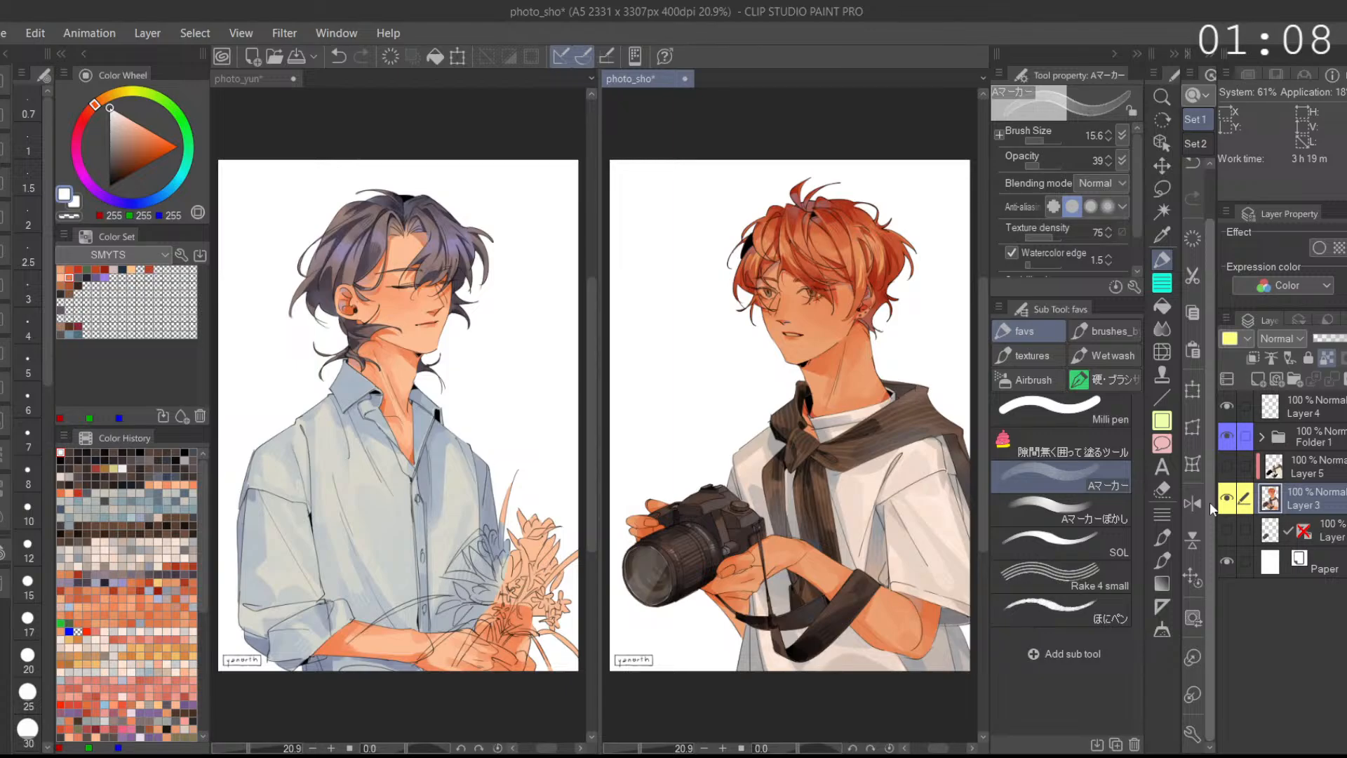
left_click(1317, 467)
left_click(1286, 508)
left_click(1303, 467)
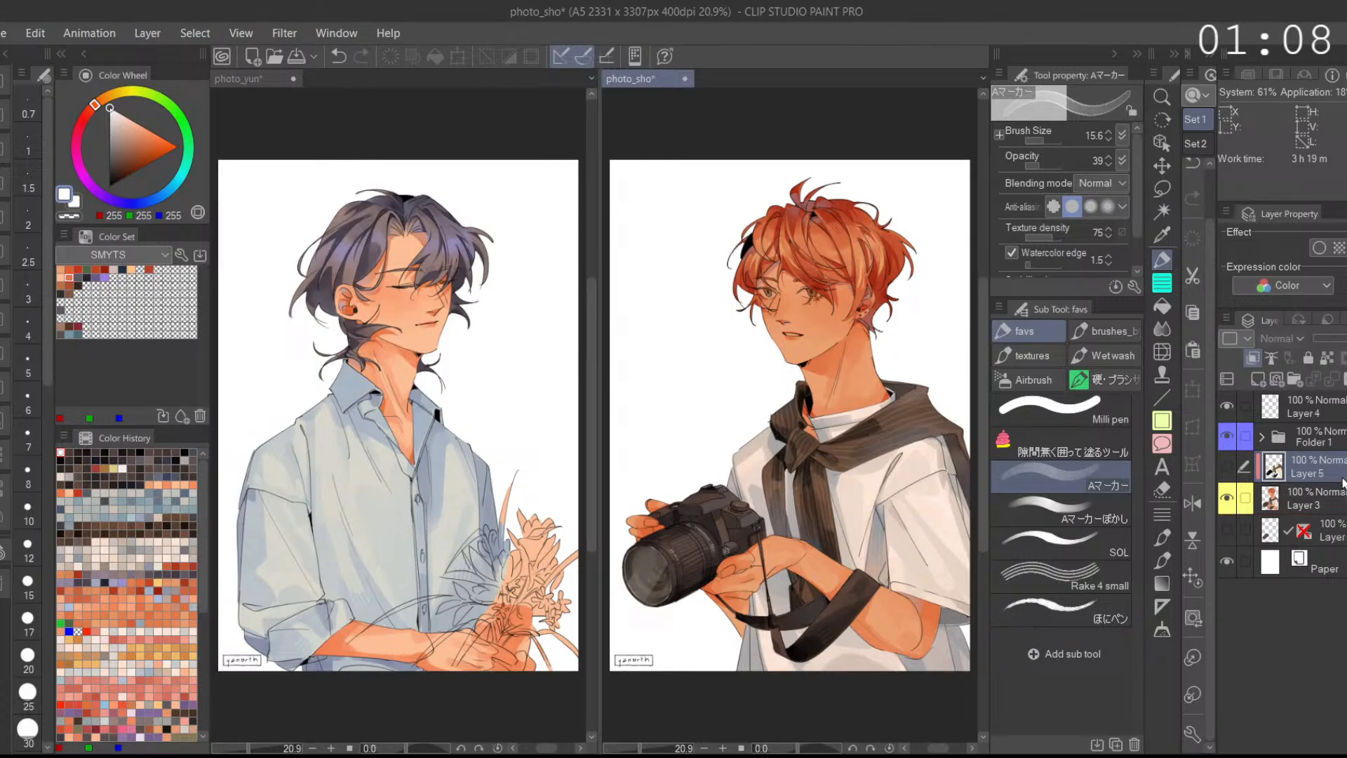
left_click(1327, 502)
Step: Lasso the orange sliver between the scarf knot and the shirt collar on Layer 3, and sample grey RGB 172, 168, 166
left_click_drag(859, 539, 838, 634)
mouse_move(775, 528)
left_mouse_down()
mouse_move(842, 536)
mouse_move(857, 436)
left_mouse_up()
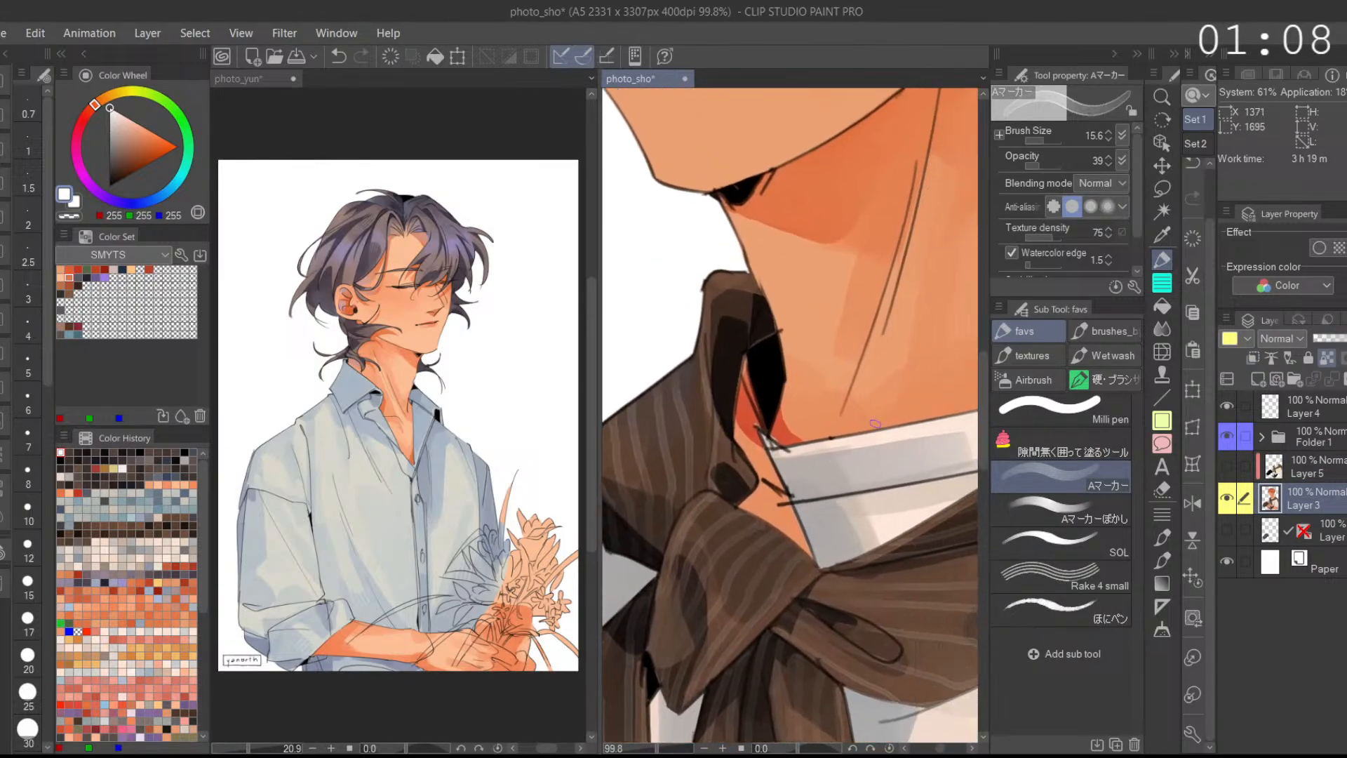
left_click(1166, 189)
mouse_move(747, 453)
left_mouse_down()
mouse_move(745, 495)
mouse_move(799, 525)
mouse_move(779, 517)
mouse_move(780, 532)
mouse_move(738, 504)
mouse_move(763, 439)
mouse_move(740, 442)
mouse_move(756, 477)
mouse_move(746, 365)
mouse_move(819, 562)
mouse_move(785, 436)
left_mouse_up()
key("ctrl+z")
key("ctrl+z")
left_click(881, 461, "alt")
left_click_drag(869, 455, 807, 456)
key("p")
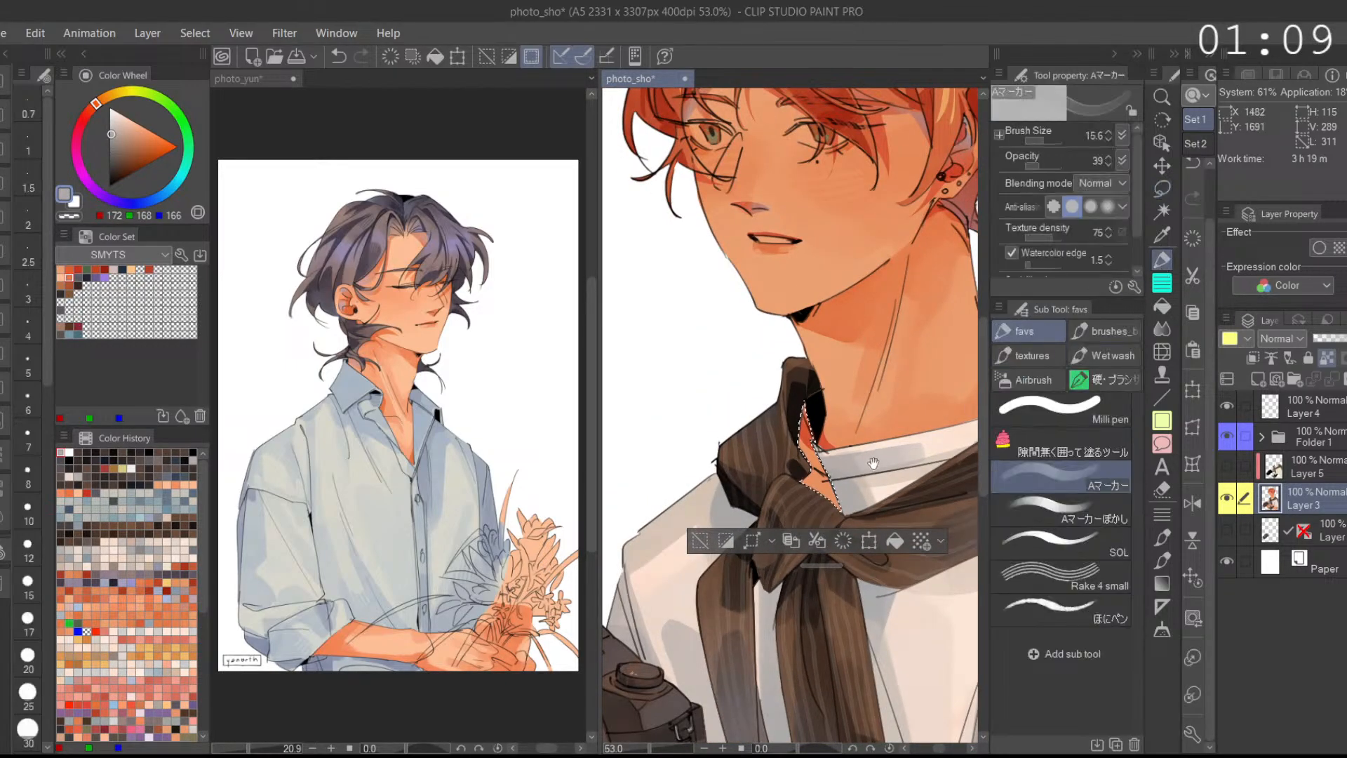
Step: Paint the selected sliver beside the scarf knot in sampled greys at size 52.6 and opacity 100, including RGB 126, 124, 122
left_click_drag(863, 491, 839, 420)
left_click(833, 425, "alt")
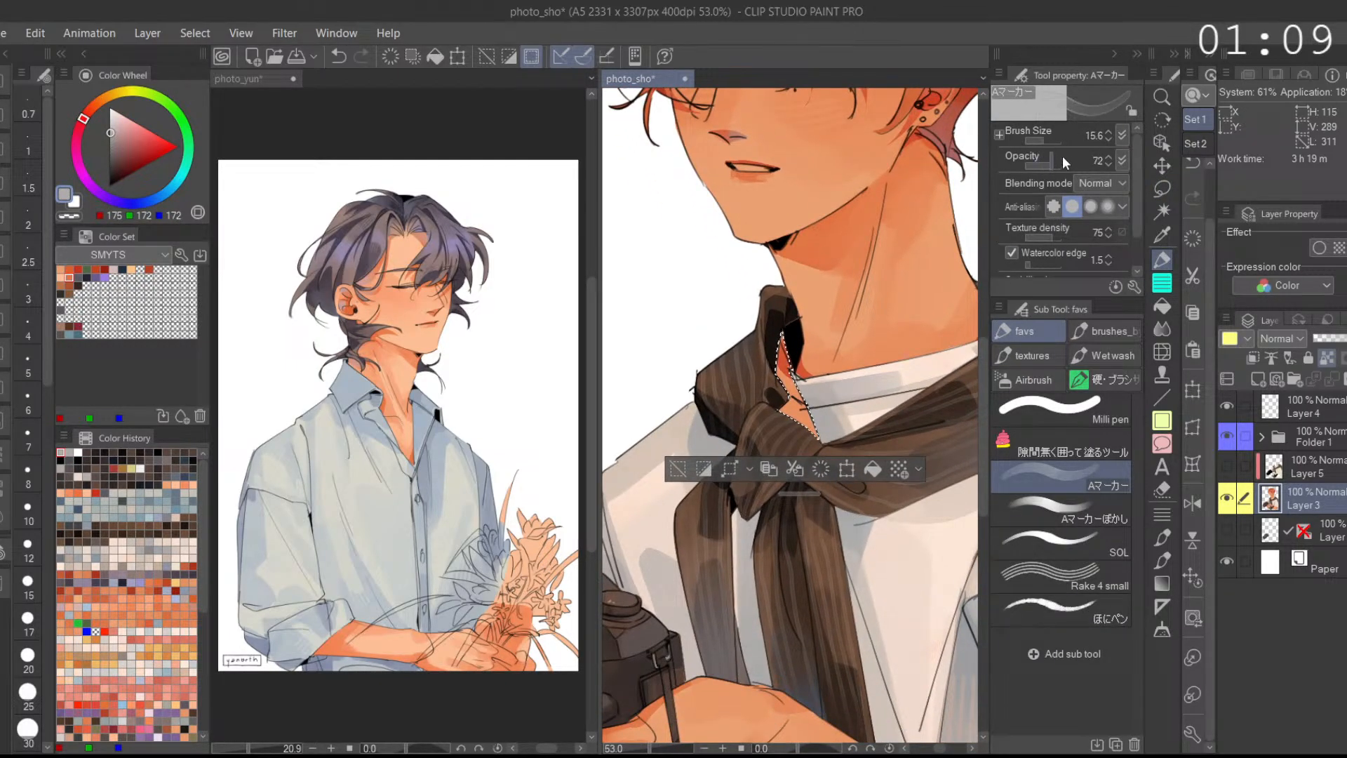
left_click(1057, 164)
left_click(1050, 139)
left_click(1047, 141)
mouse_move(780, 361)
left_mouse_down()
mouse_move(801, 429)
mouse_move(777, 362)
left_mouse_up()
left_click_drag(861, 388, 845, 373)
left_click_drag(914, 530, 849, 462)
left_click(860, 448, "alt")
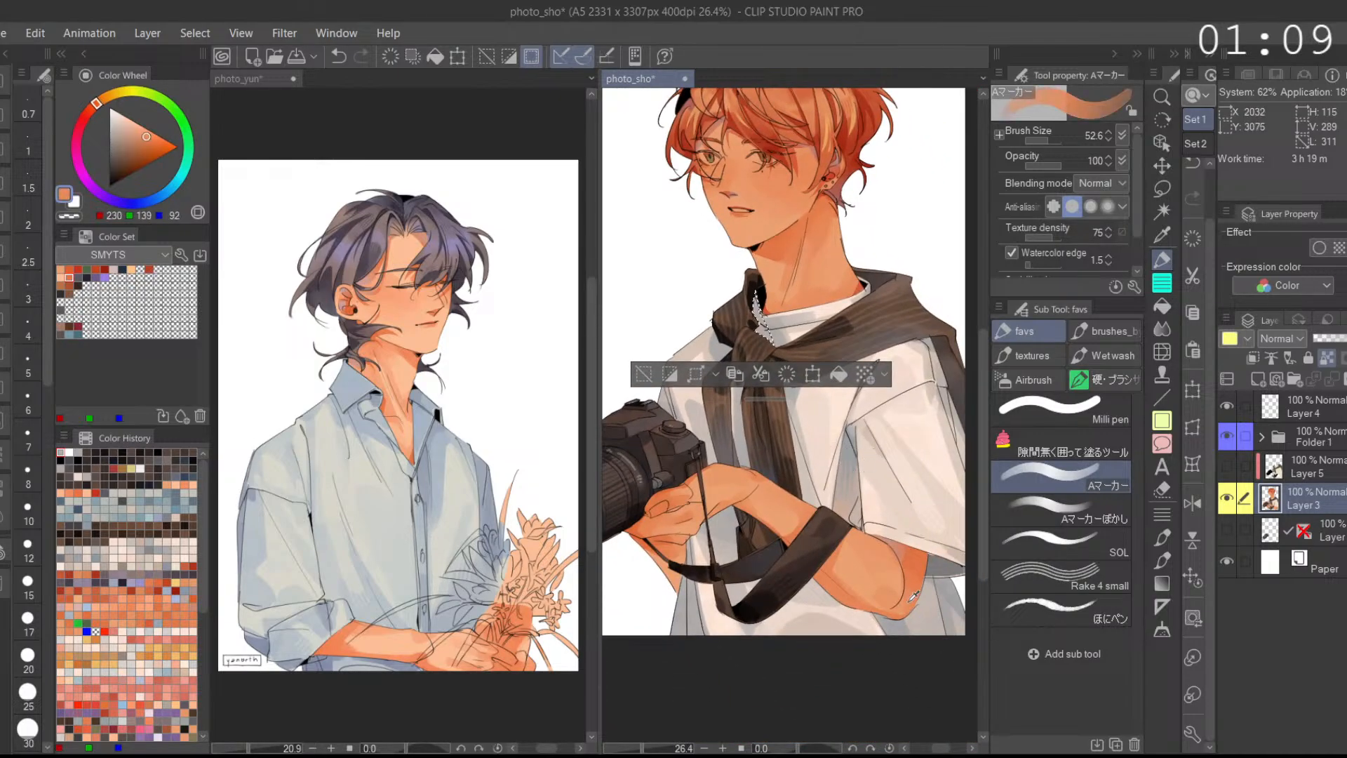
scroll(785, 284, "up", 1)
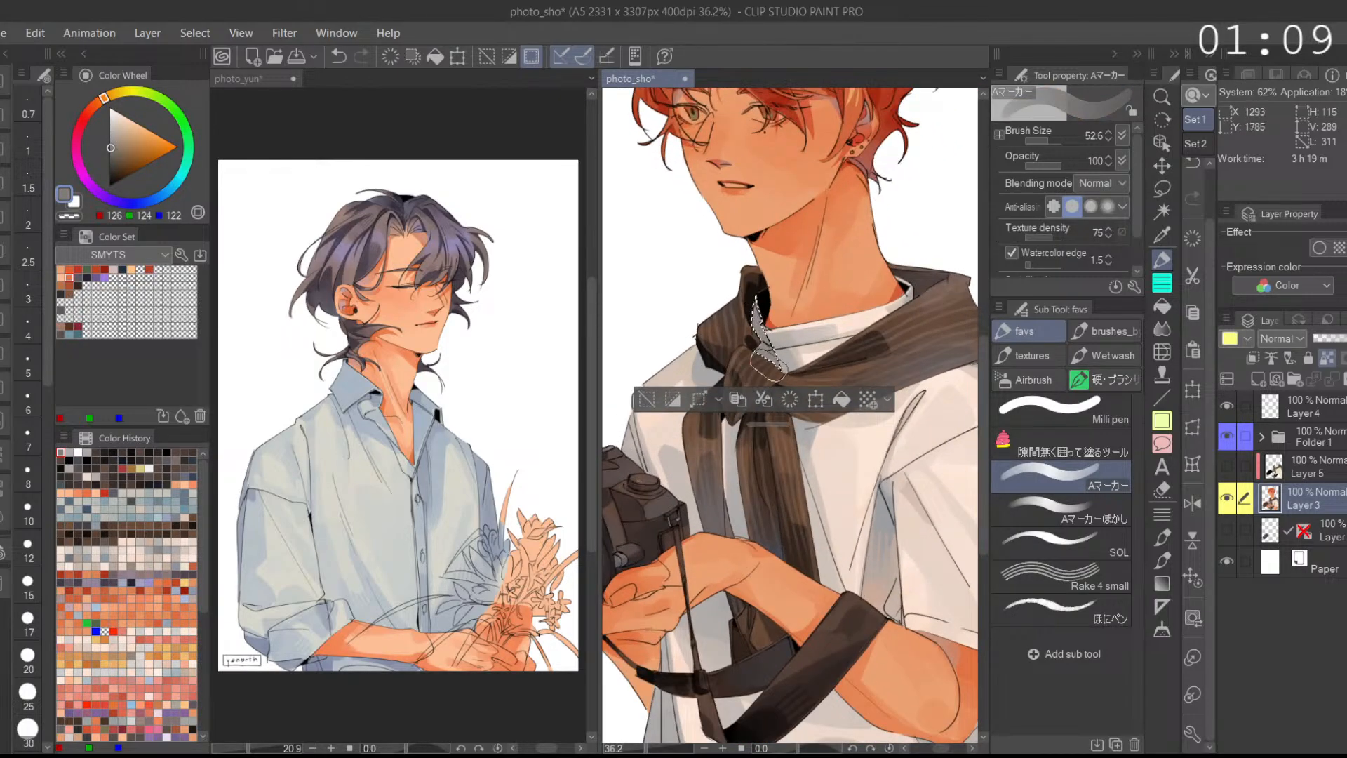
Step: Shade the selected gap beside the scarf knot in a darker blue-grey and clear the selection
left_click(113, 156)
left_click(148, 201)
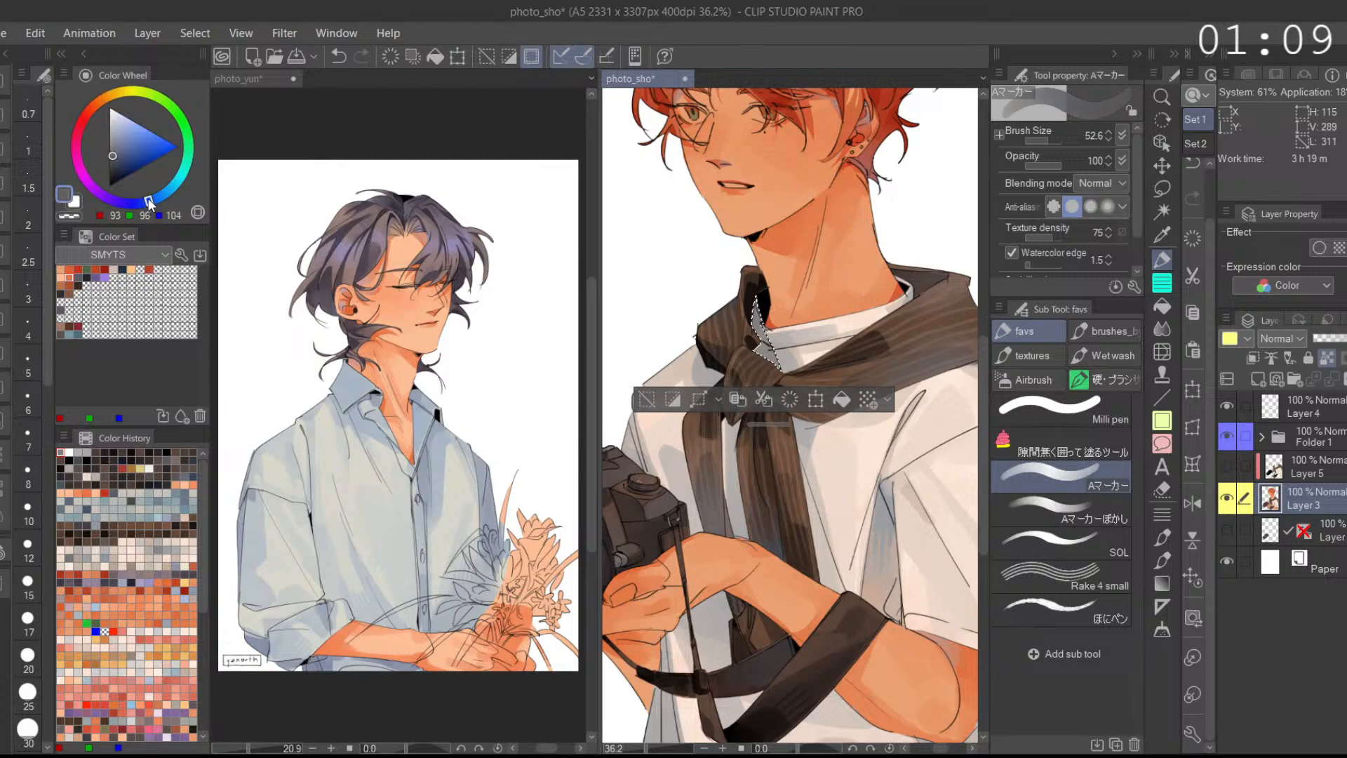
mouse_move(742, 317)
left_mouse_down()
mouse_move(772, 321)
mouse_move(774, 356)
left_mouse_up()
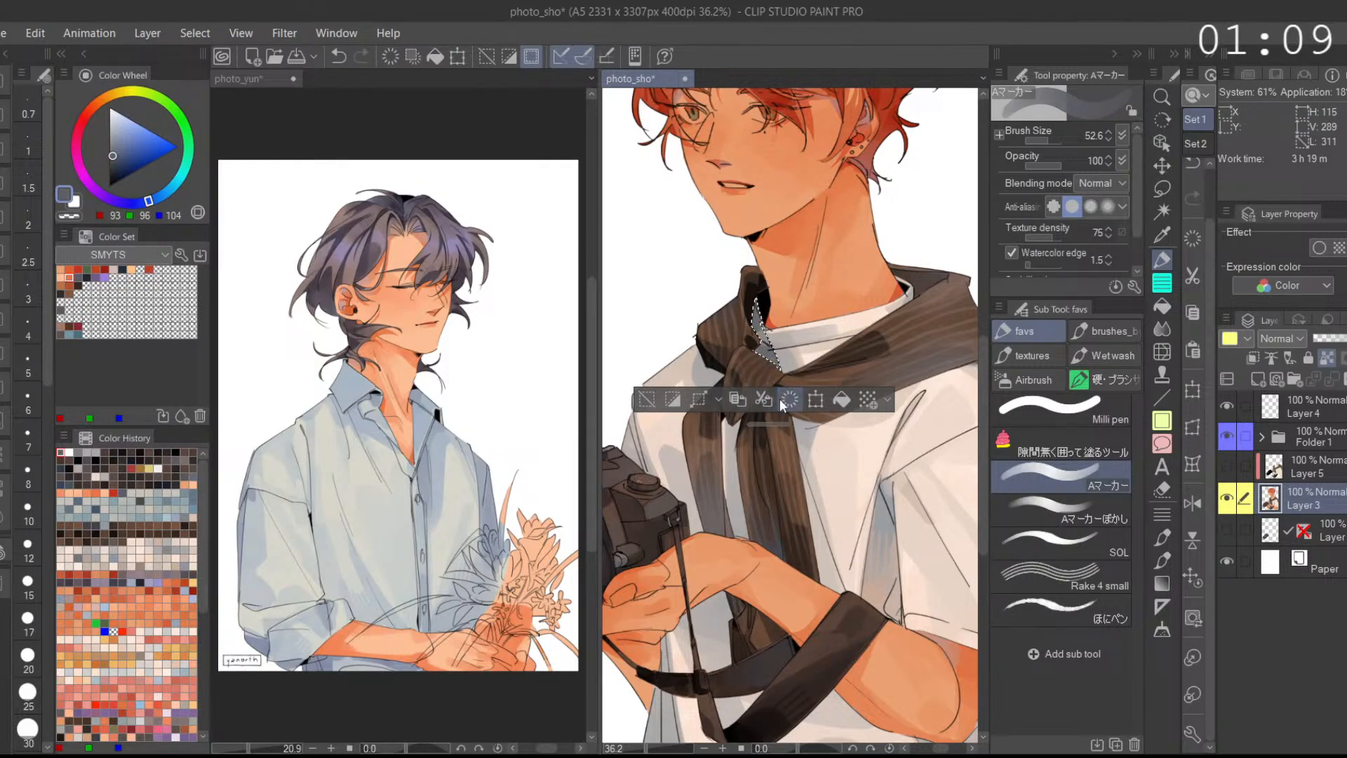
left_click(646, 399)
mouse_move(813, 397)
left_mouse_down()
mouse_move(811, 452)
mouse_move(801, 418)
left_mouse_up()
left_click_drag(932, 537, 890, 442)
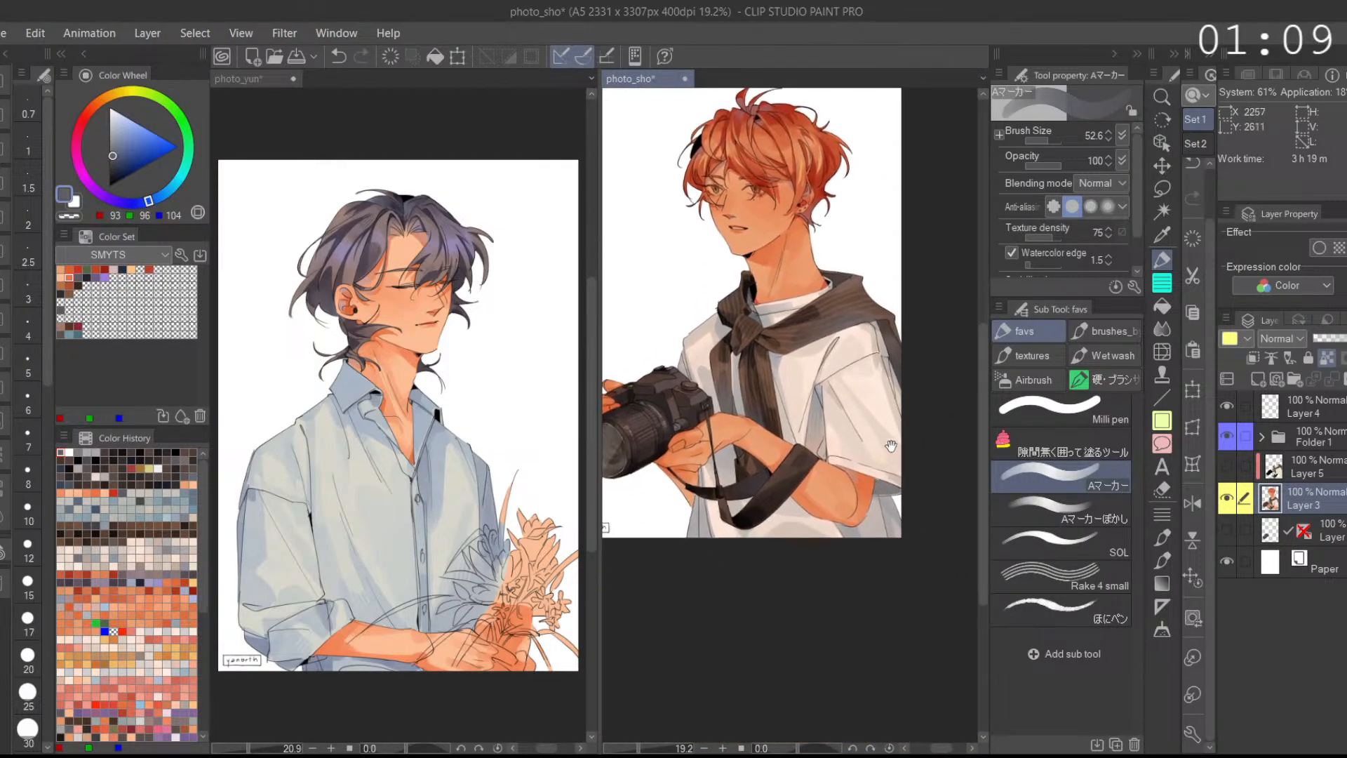
Step: Touch up the shading around the short sleeve and bent elbow with colours sampled from the painting
left_click_drag(887, 491, 932, 529)
mouse_move(865, 456)
left_mouse_down()
mouse_move(905, 450)
mouse_move(865, 425)
mouse_move(886, 425)
left_mouse_up()
key("ctrl+z")
left_click(854, 446, "alt")
left_click_drag(819, 422, 901, 451)
left_click(794, 518, "alt")
left_click_drag(794, 414, 787, 509)
left_click_drag(870, 398, 785, 401)
left_click_drag(936, 417, 869, 393)
mouse_move(766, 425)
left_mouse_down()
mouse_move(786, 424)
mouse_move(742, 534)
left_mouse_up()
left_click(738, 539, "alt")
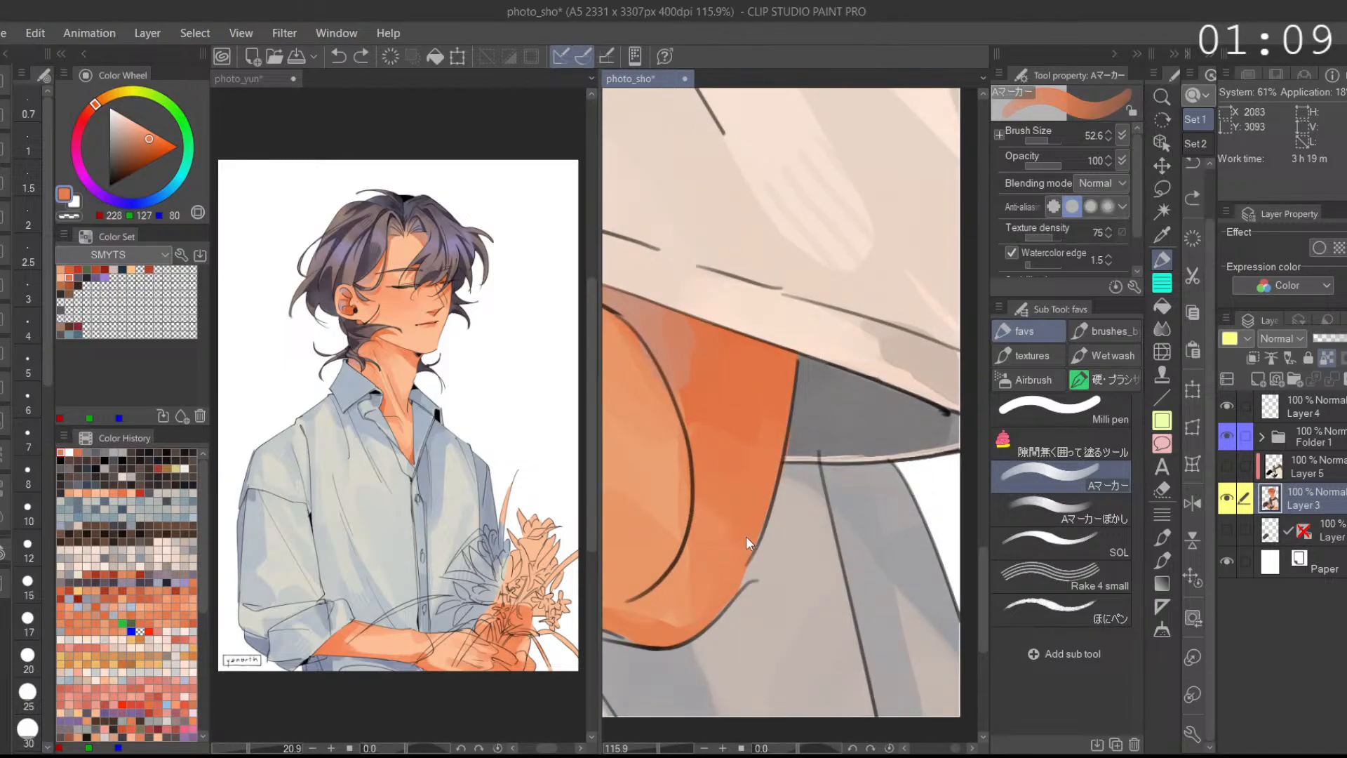
scroll(812, 379, "down", 3)
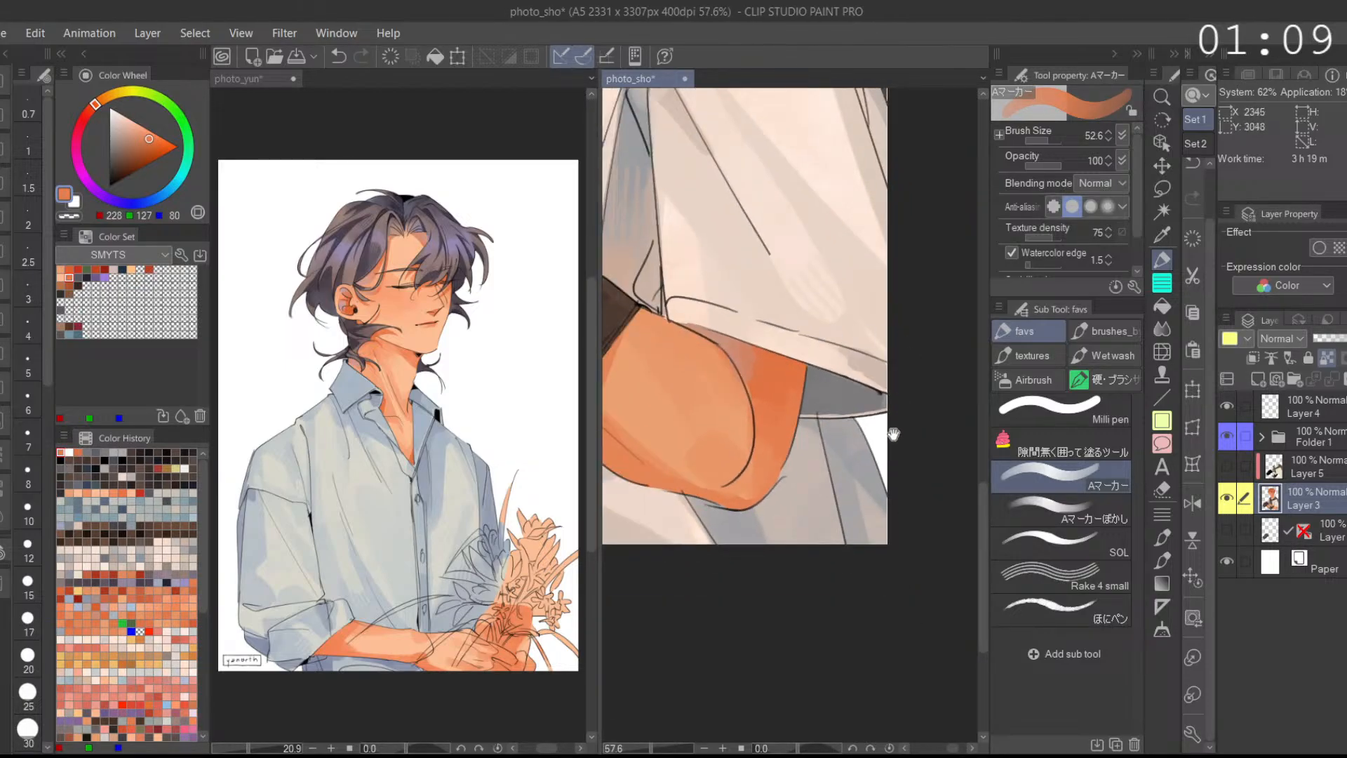
Step: Unlock Layer 3's transparent pixels, retouch the sleeve opening and shirt edge with sampled greys, and lock them again
scroll(895, 390, "up", 4)
left_click(880, 410, "alt")
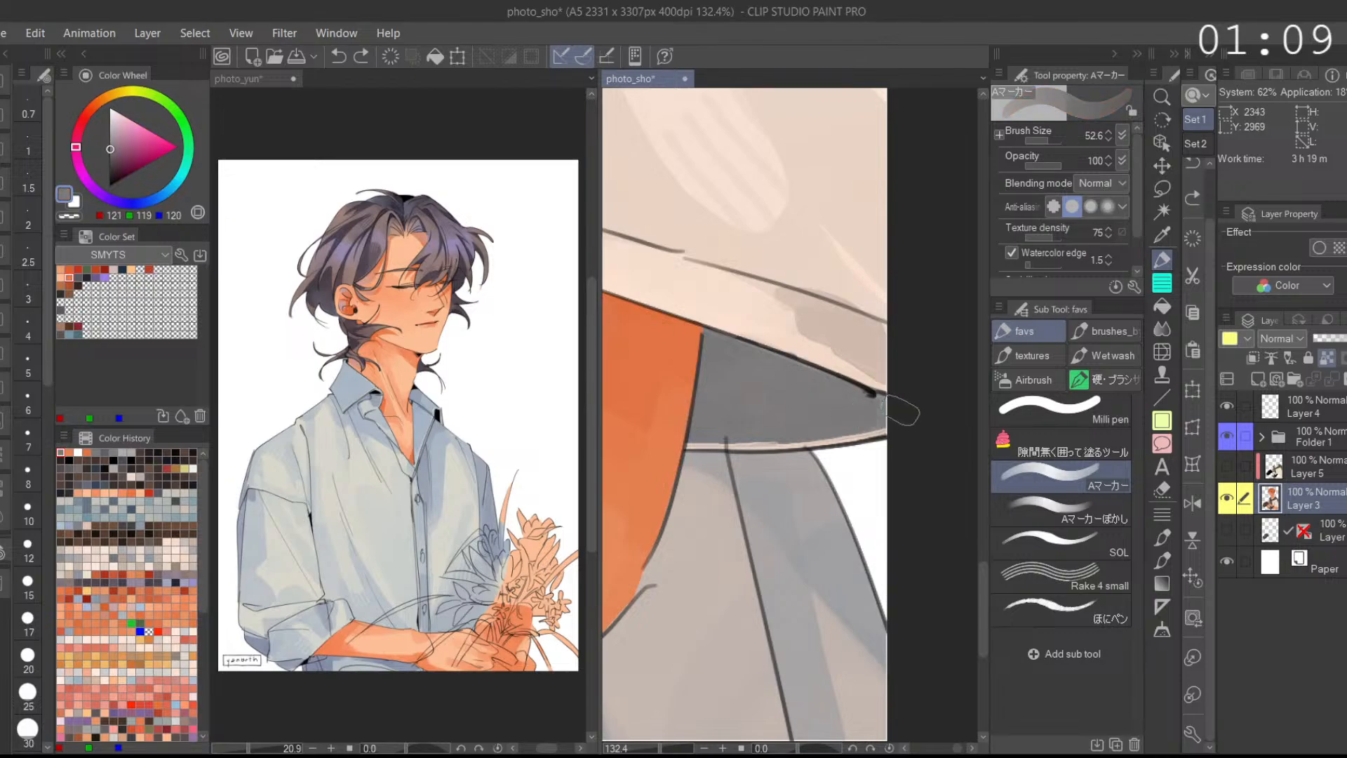
left_click(1326, 358)
left_click_drag(899, 443, 868, 274)
left_click(841, 450, "alt")
left_click_drag(846, 466, 860, 517)
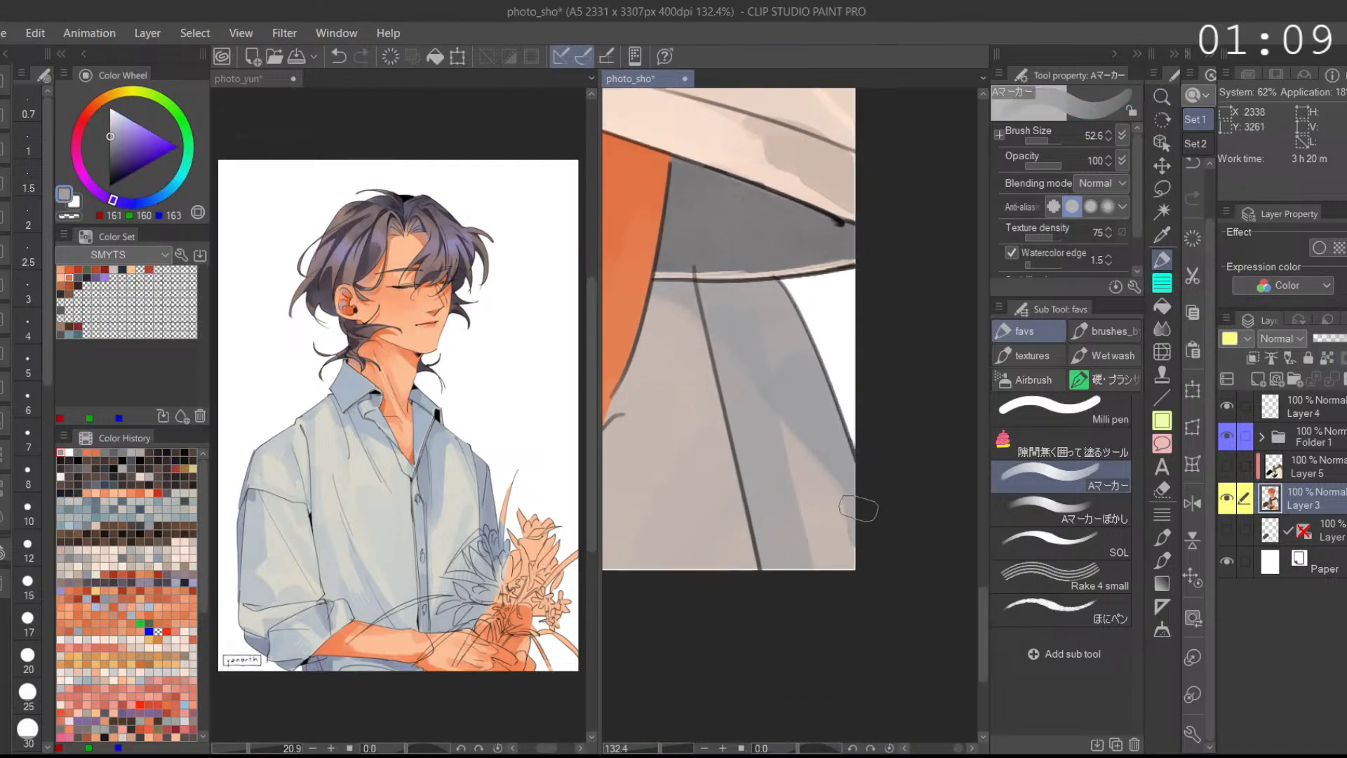
left_click_drag(896, 407, 866, 327)
left_click(1321, 360)
scroll(848, 292, "down", 4)
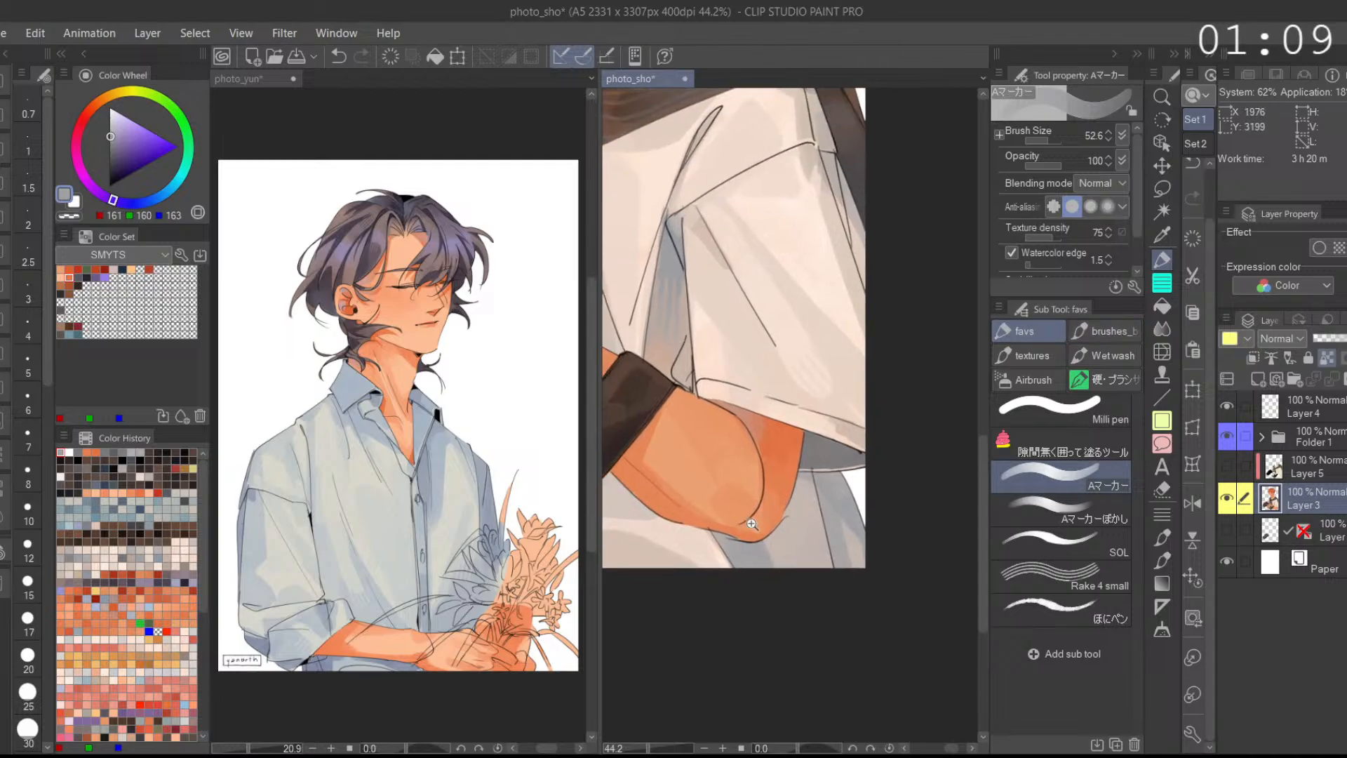
scroll(900, 367, "up", 1)
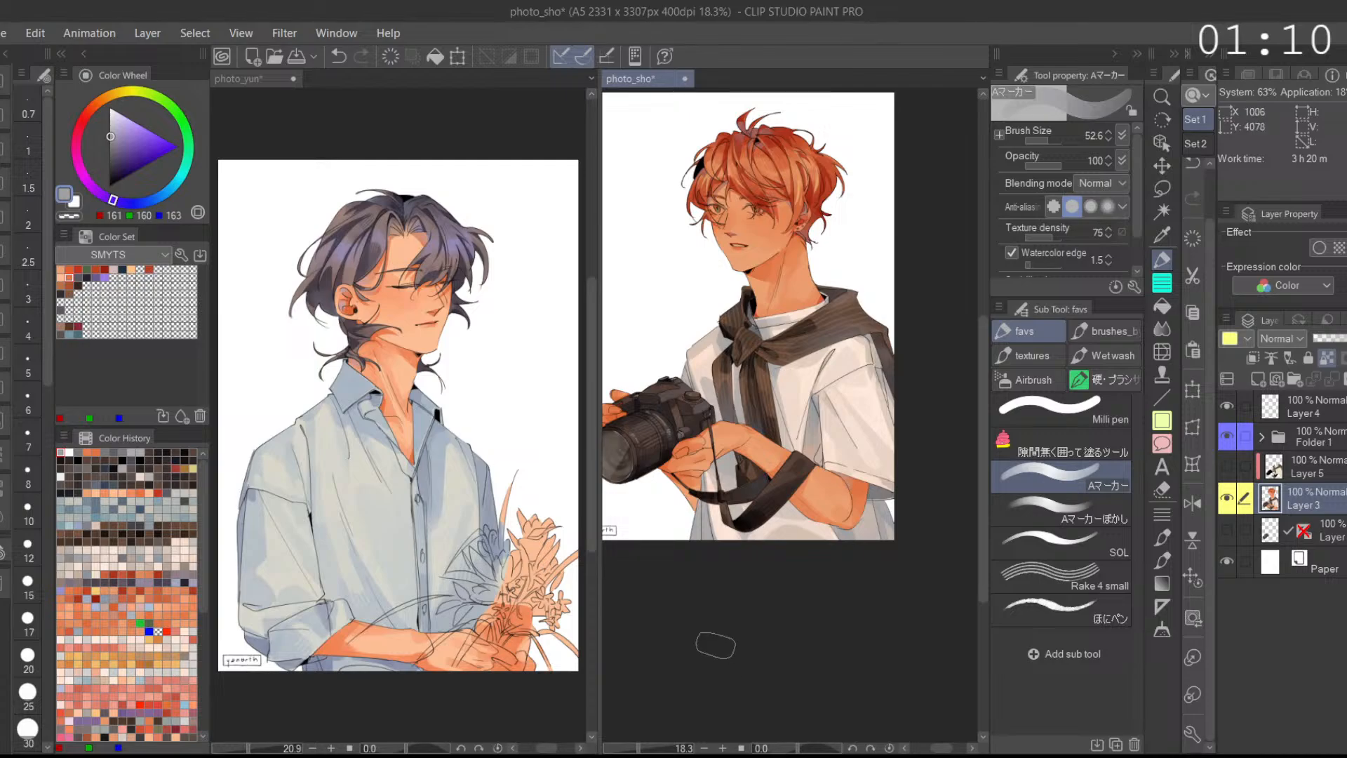
Step: Switch to the photo_yun drawing and choose the Lasso selection tool
left_click(1192, 577)
key("ctrl+Tab")
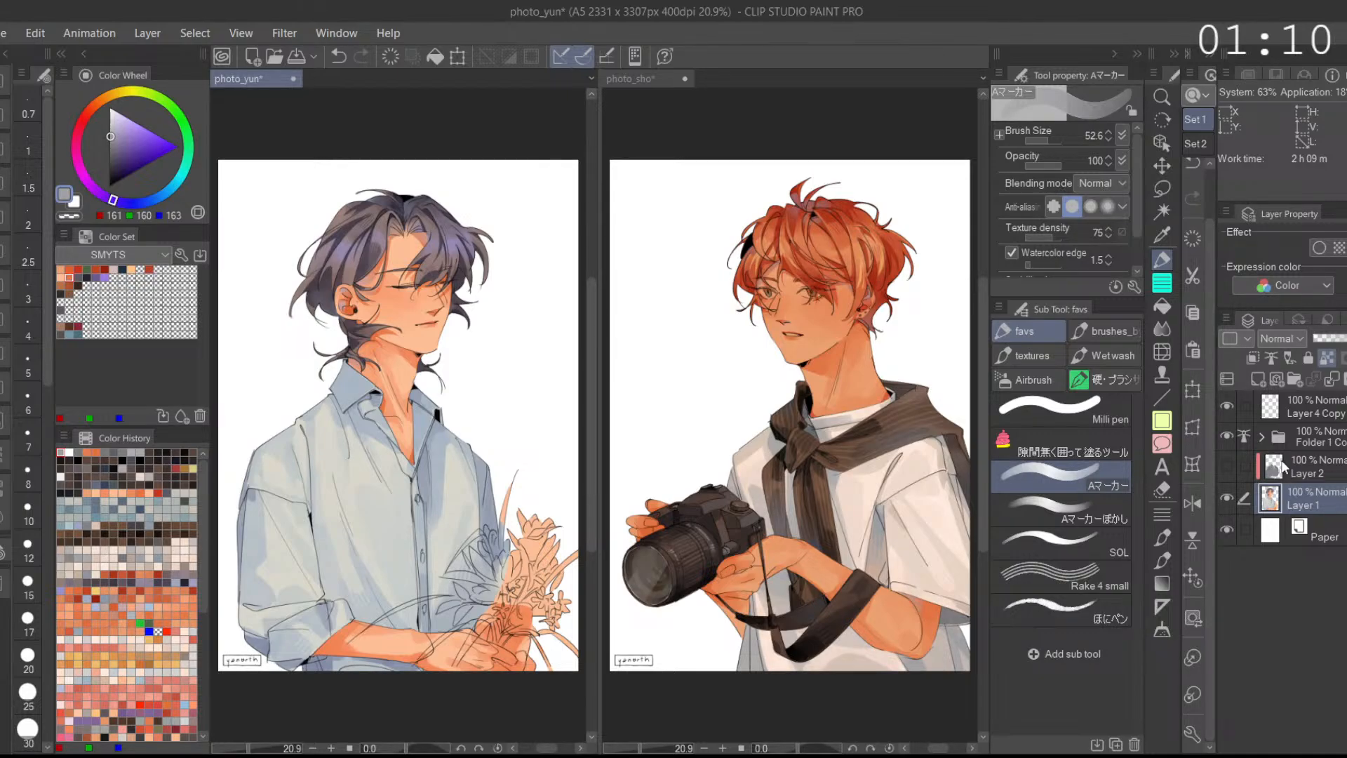
left_click(1161, 188)
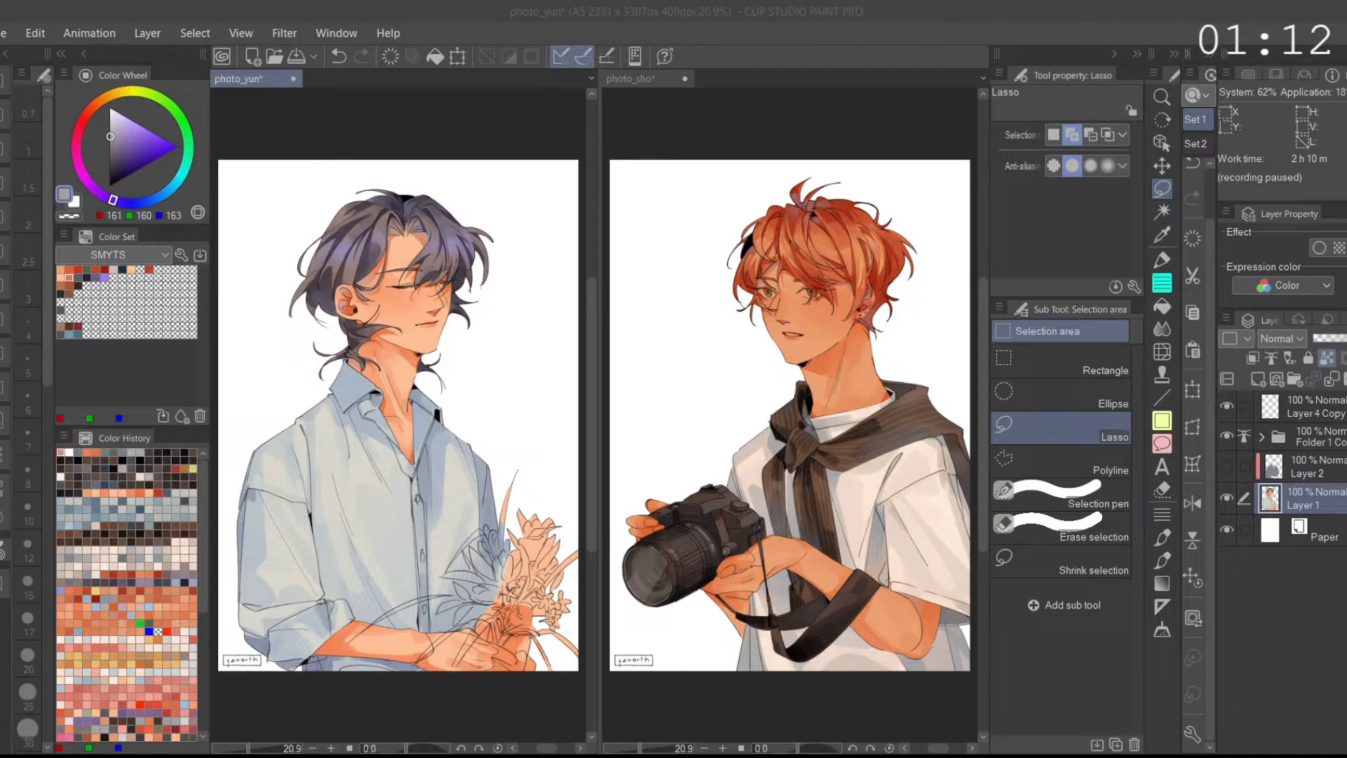
left_click(560, 558)
mouse_move(539, 539)
left_mouse_down()
mouse_move(481, 458)
mouse_move(498, 442)
mouse_move(476, 275)
mouse_move(442, 448)
mouse_move(531, 334)
mouse_move(447, 386)
mouse_move(449, 521)
mouse_move(538, 484)
left_mouse_up()
key("ctrl+z")
key("ctrl+z")
key("ctrl+z")
Step: Lasso around the outside of the bouquet's blossoms and along the tall leaf beside the shirt
mouse_move(436, 436)
left_mouse_down()
mouse_move(495, 256)
mouse_move(437, 414)
left_mouse_up()
left_click_drag(519, 556, 457, 451)
mouse_move(484, 322)
left_mouse_down()
mouse_move(432, 413)
mouse_move(500, 319)
left_mouse_up()
left_click_drag(498, 527, 486, 390)
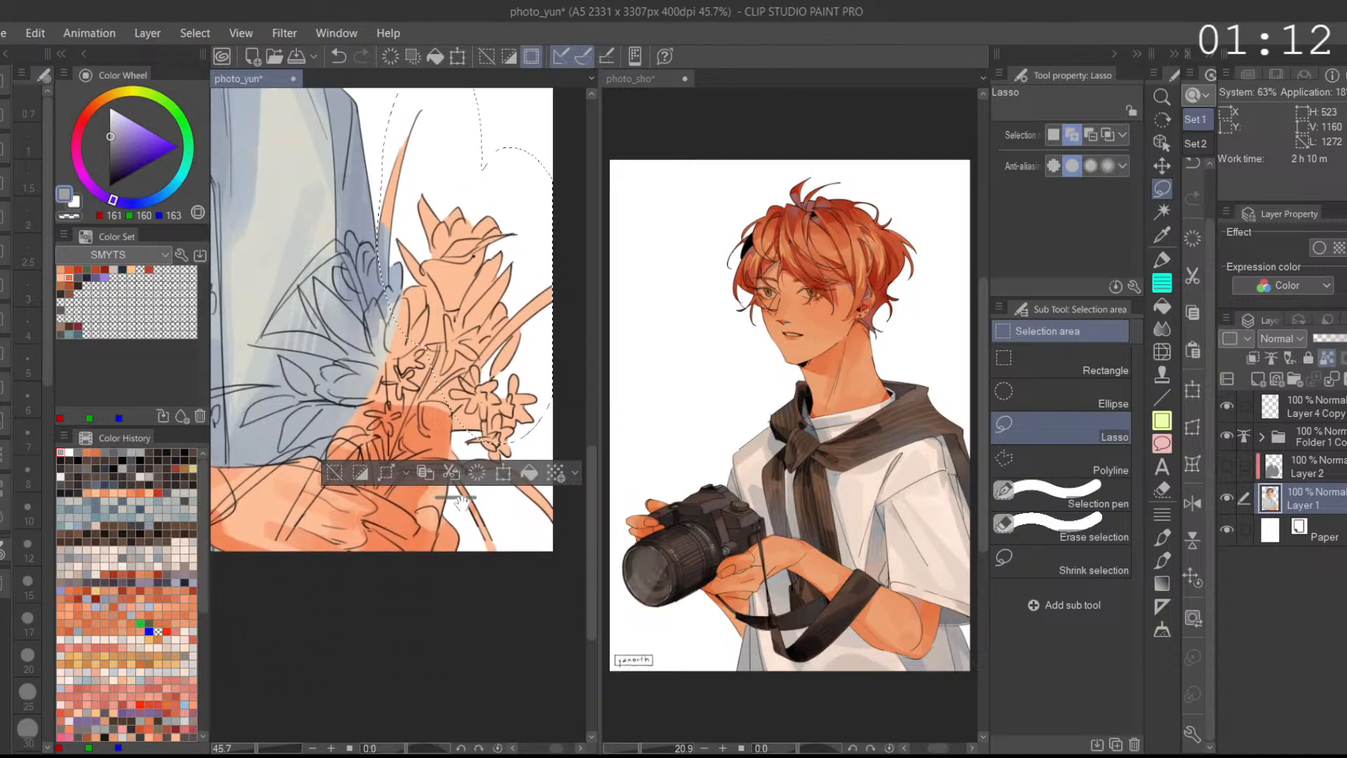
Step: Add the stems above the thumb and the fan of leaves behind the fingers to the selection
scroll(452, 467, "up", 1)
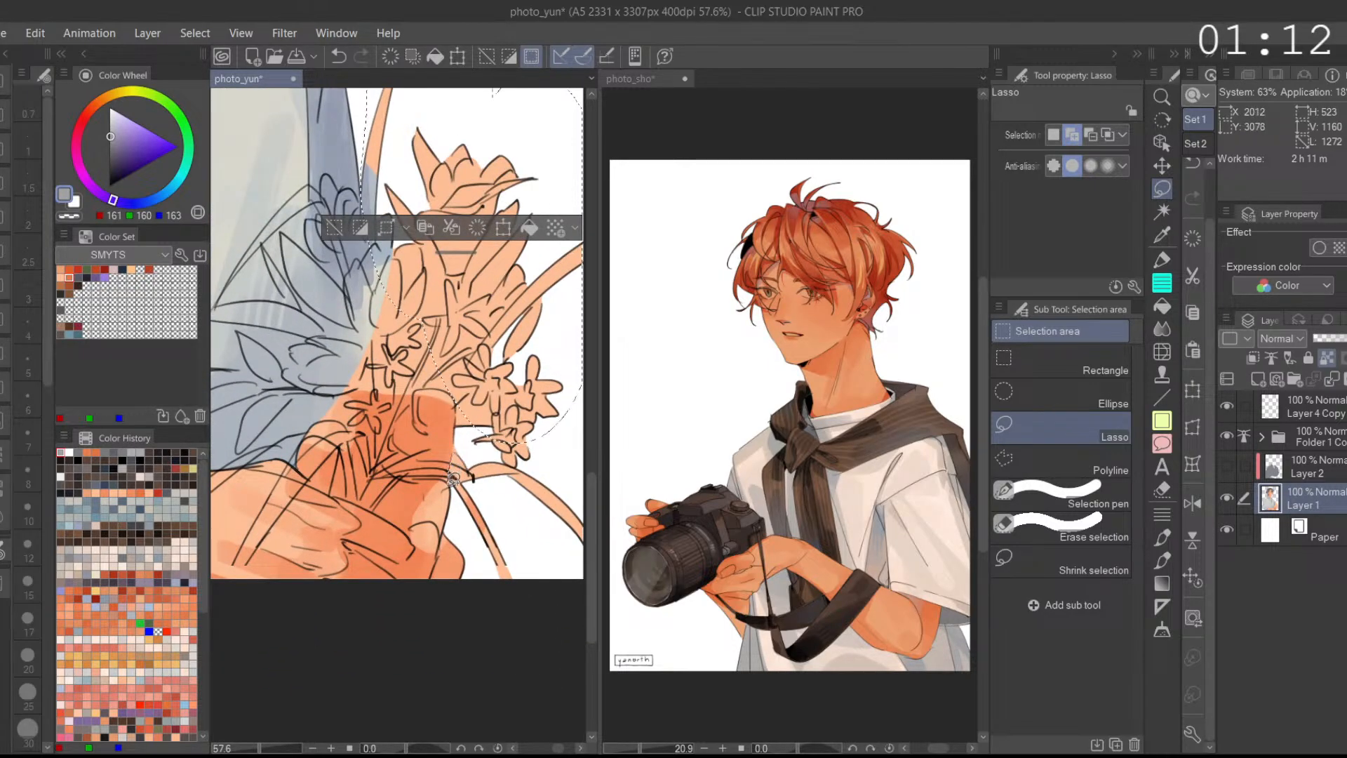
scroll(526, 400, "up", 4)
mouse_move(510, 525)
left_mouse_down()
mouse_move(389, 460)
mouse_move(479, 287)
left_mouse_up()
mouse_move(297, 599)
left_mouse_down()
mouse_move(420, 478)
mouse_move(313, 559)
mouse_move(288, 597)
left_mouse_up()
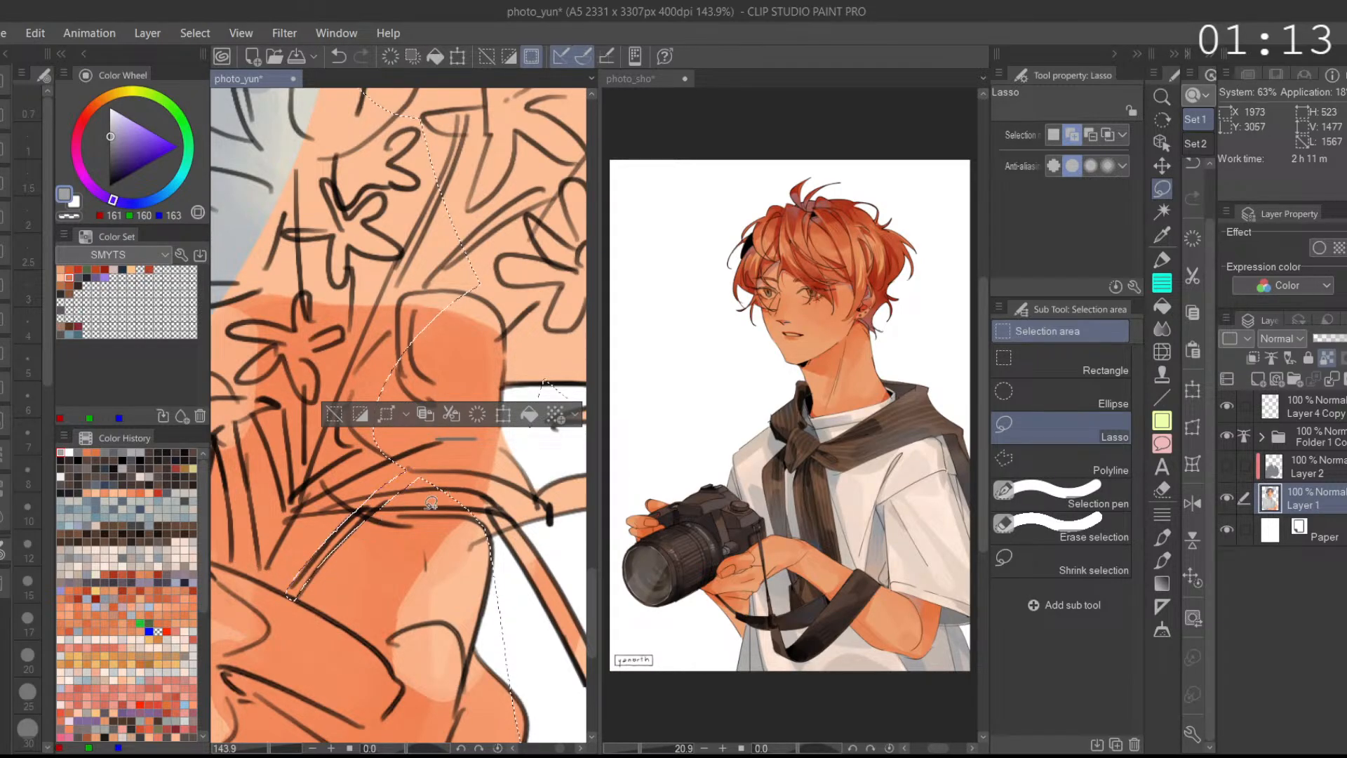
mouse_move(491, 527)
left_mouse_down()
mouse_move(369, 518)
mouse_move(386, 460)
mouse_move(421, 507)
mouse_move(372, 517)
mouse_move(385, 458)
left_mouse_up()
left_click_drag(369, 508, 409, 540)
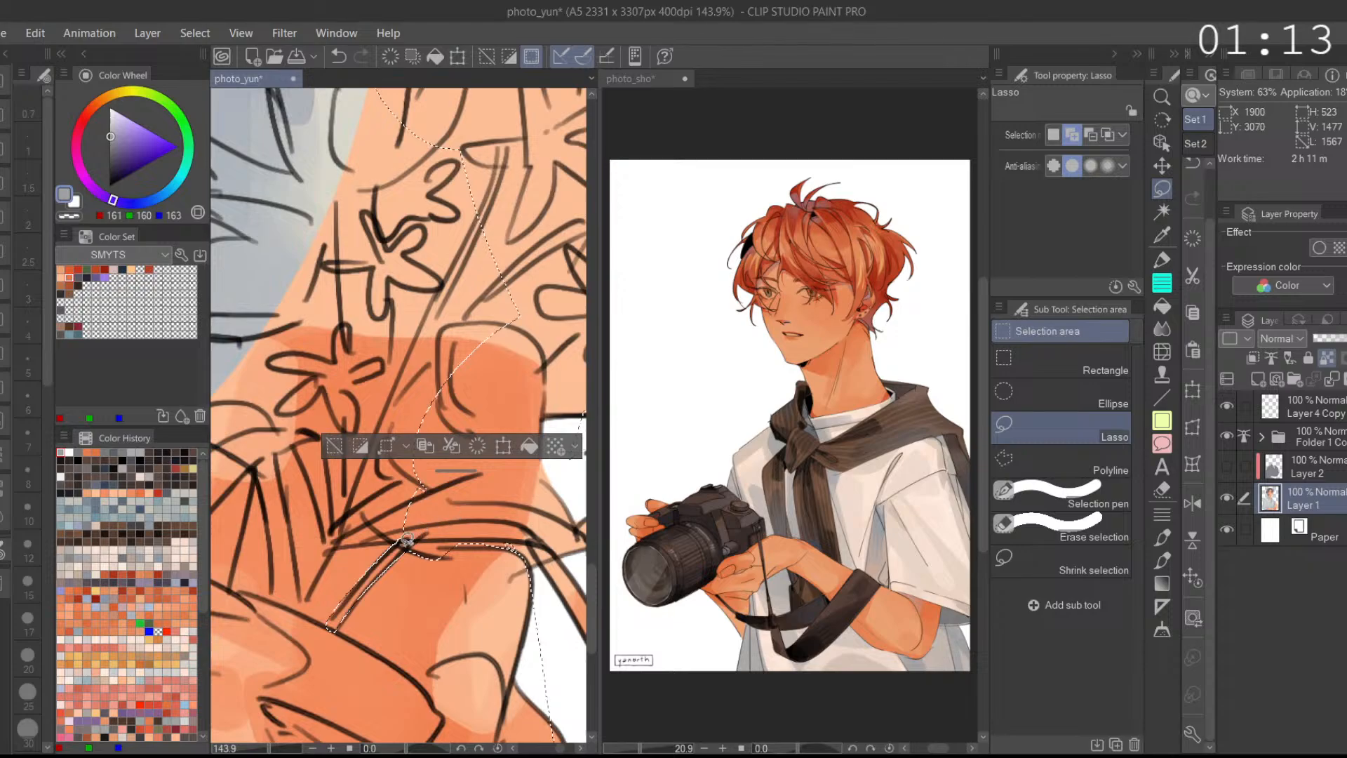
key("ctrl+z")
mouse_move(303, 611)
left_mouse_down()
mouse_move(385, 414)
mouse_move(273, 468)
left_mouse_up()
left_click_drag(264, 550, 350, 537)
mouse_move(393, 596)
left_mouse_down()
mouse_move(318, 573)
mouse_move(361, 417)
mouse_move(424, 414)
left_mouse_up()
Step: Add the thin stem crossing the hand to the canvas's lower edge and the leaf curving over the hand to the selection
scroll(473, 472, "down", 3)
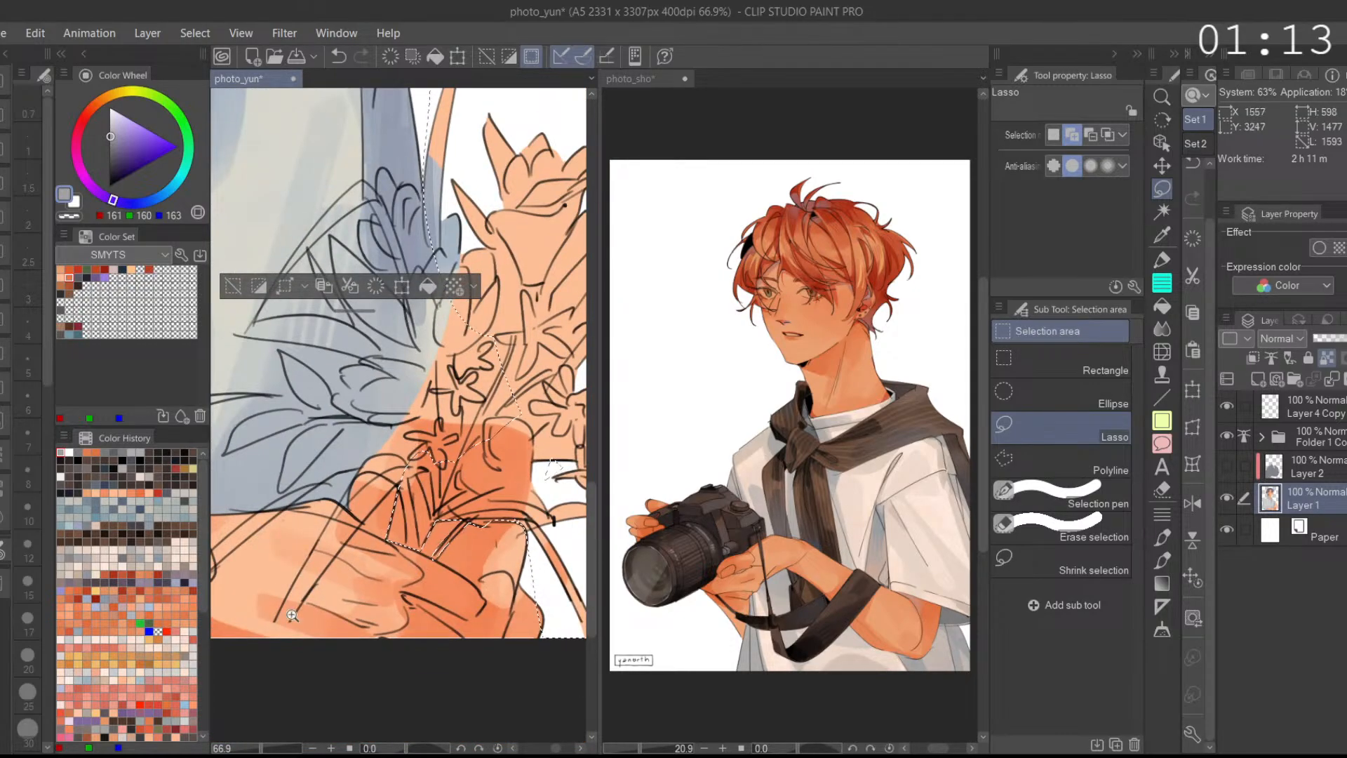
scroll(462, 474, "up", 1)
key("ctrl+z")
mouse_move(263, 647)
left_mouse_down()
mouse_move(349, 521)
mouse_move(270, 670)
mouse_move(288, 626)
left_mouse_up()
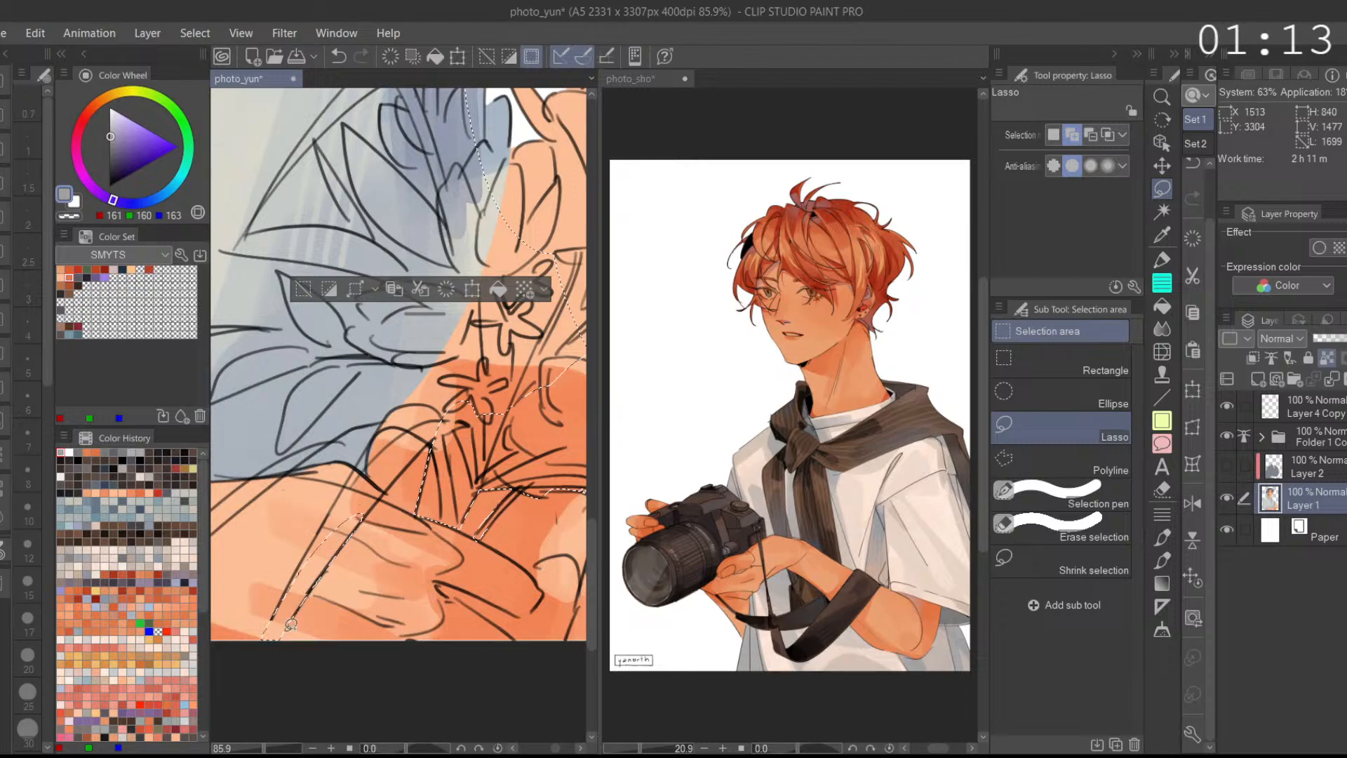
left_click_drag(315, 582, 352, 503)
mouse_move(287, 600)
left_mouse_down()
mouse_move(415, 425)
mouse_move(440, 412)
mouse_move(353, 471)
left_mouse_up()
left_click_drag(479, 419, 445, 516)
left_click_drag(446, 515, 408, 518)
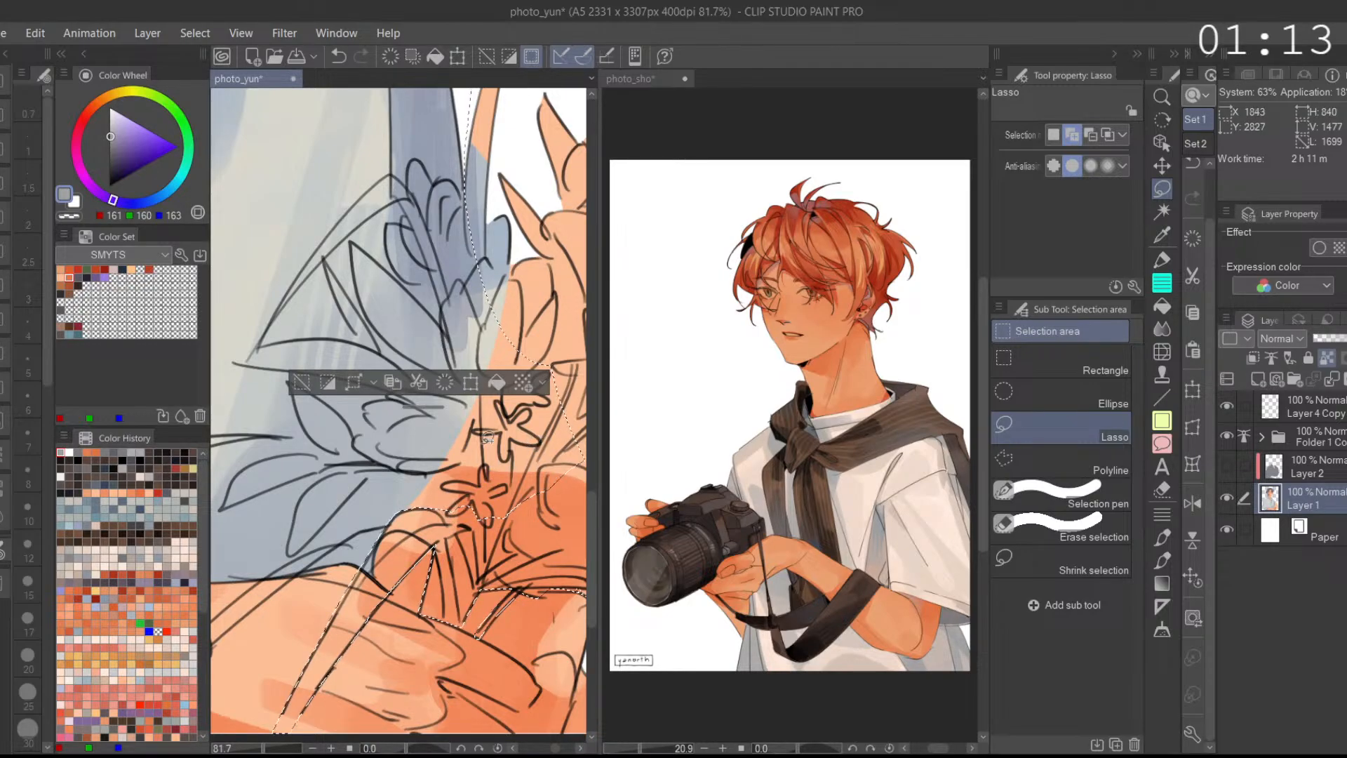
Step: Add the bouquet's unselected interior and the outlined petals of the flower overlapping the shirt to the selection
scroll(467, 469, "right", 1)
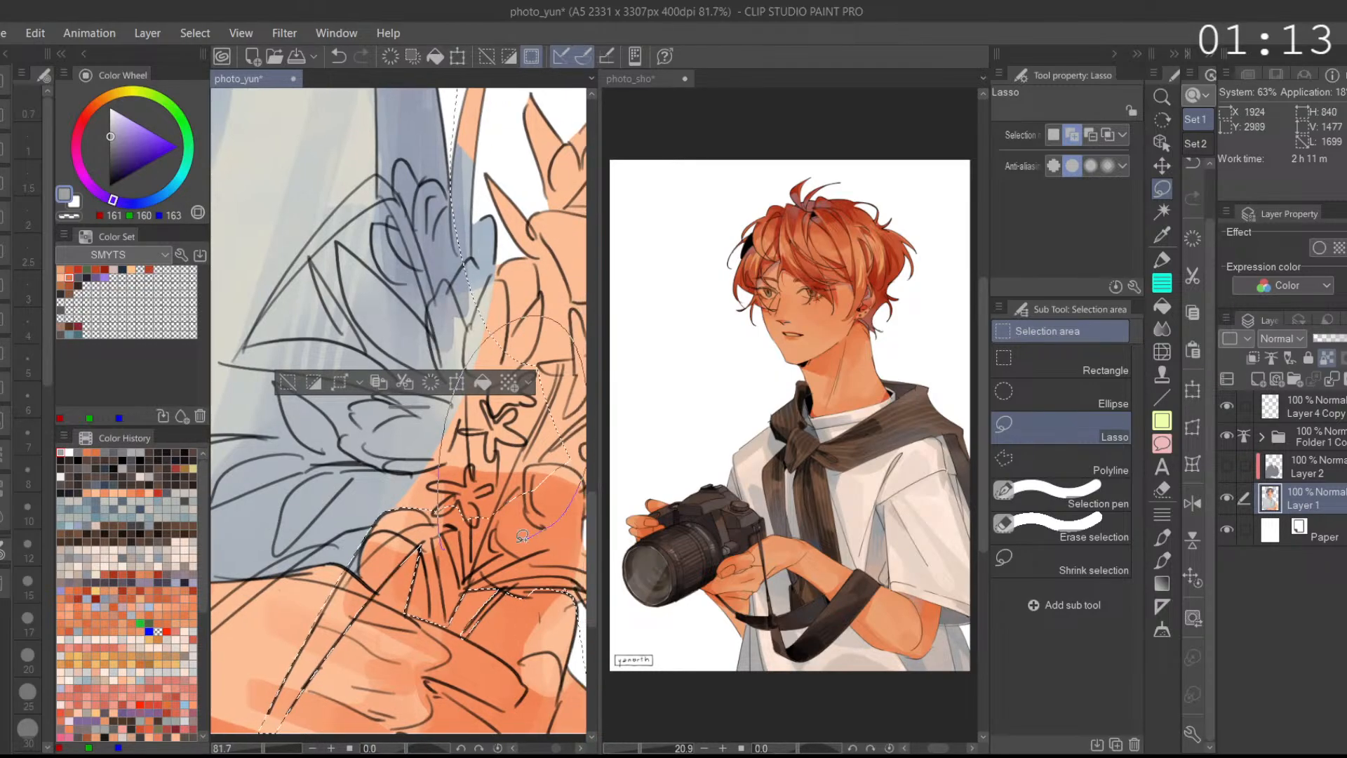
mouse_move(454, 465)
left_mouse_down()
mouse_move(419, 365)
mouse_move(431, 270)
mouse_move(487, 309)
mouse_move(494, 422)
left_mouse_up()
mouse_move(413, 313)
left_mouse_down()
mouse_move(427, 314)
mouse_move(397, 298)
left_mouse_up()
mouse_move(407, 246)
left_mouse_down()
mouse_move(455, 388)
mouse_move(430, 289)
mouse_move(454, 284)
mouse_move(483, 395)
mouse_move(453, 451)
mouse_move(472, 305)
left_mouse_up()
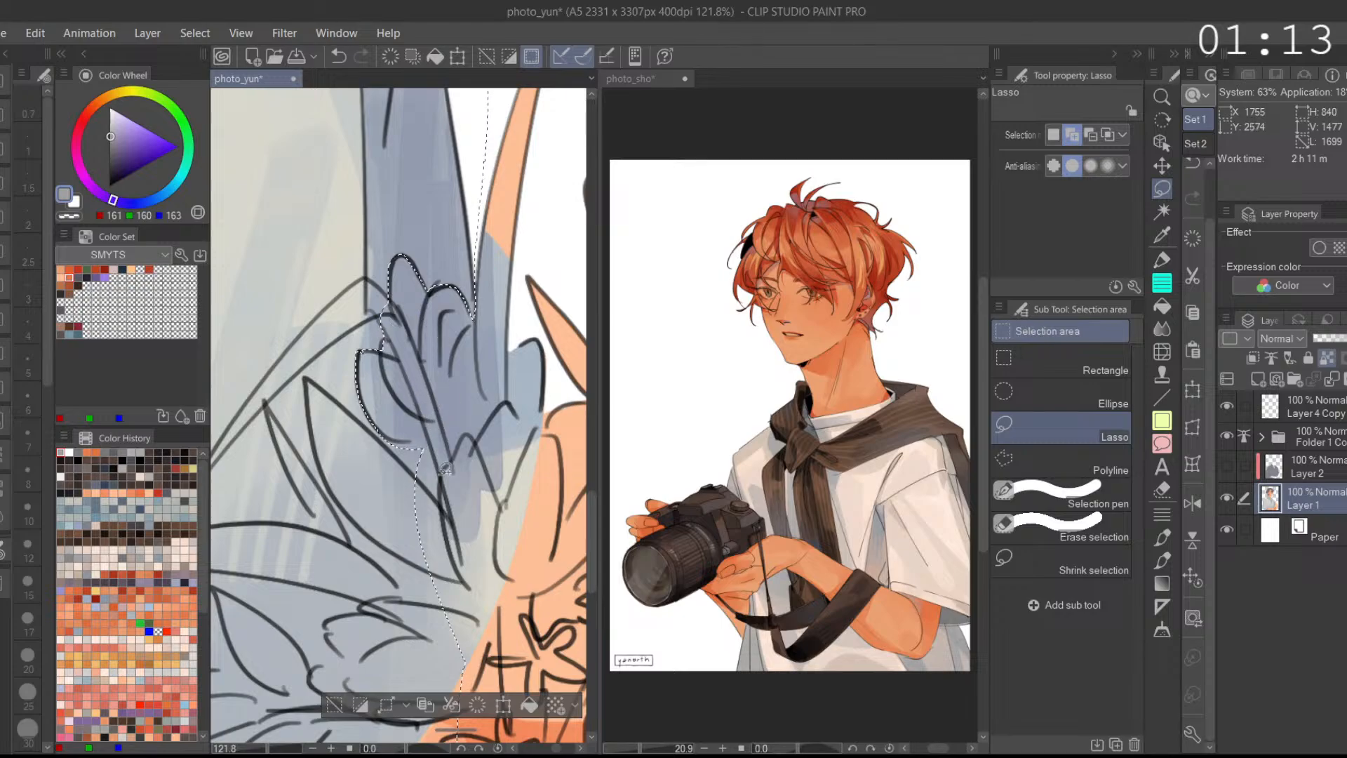
Step: Trim the selection below the upper flower's petals and add the pointed leaf beneath them
left_click(1089, 134)
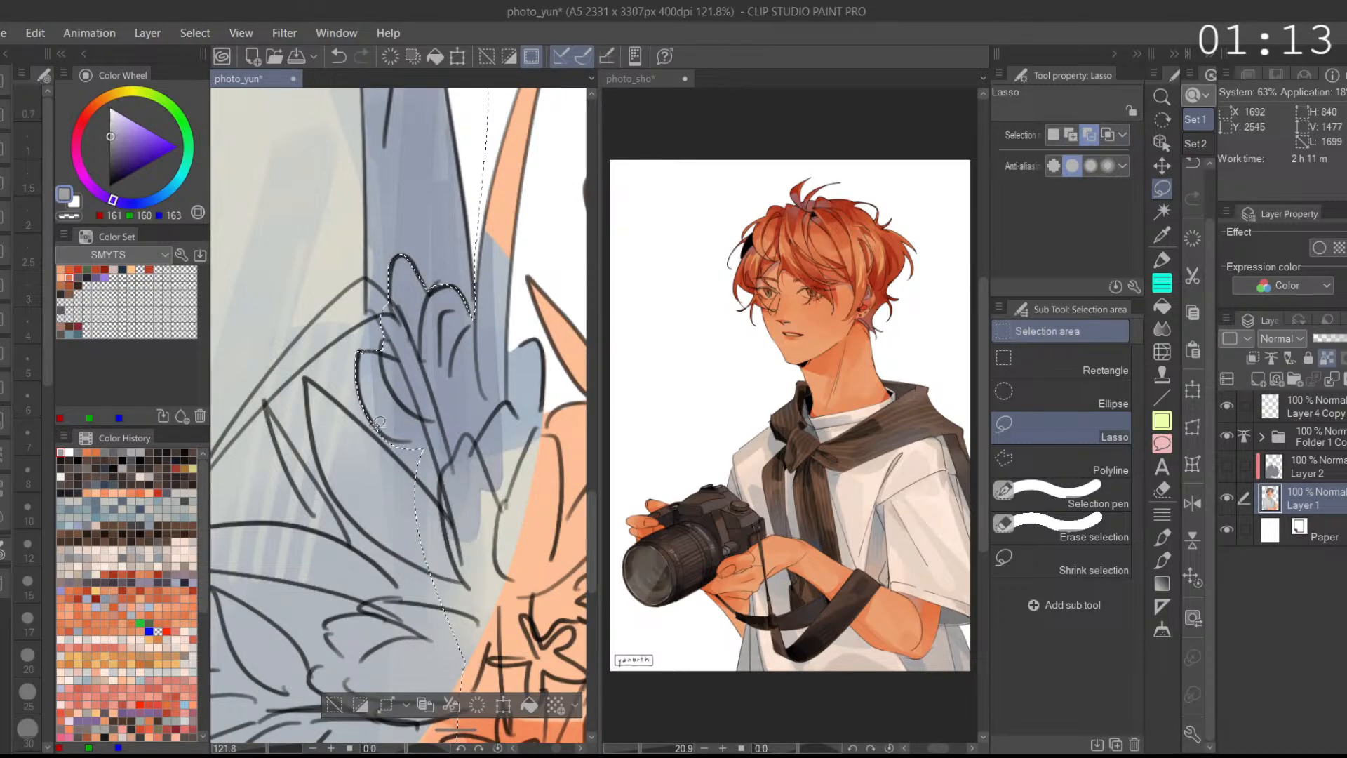
left_click(1071, 135)
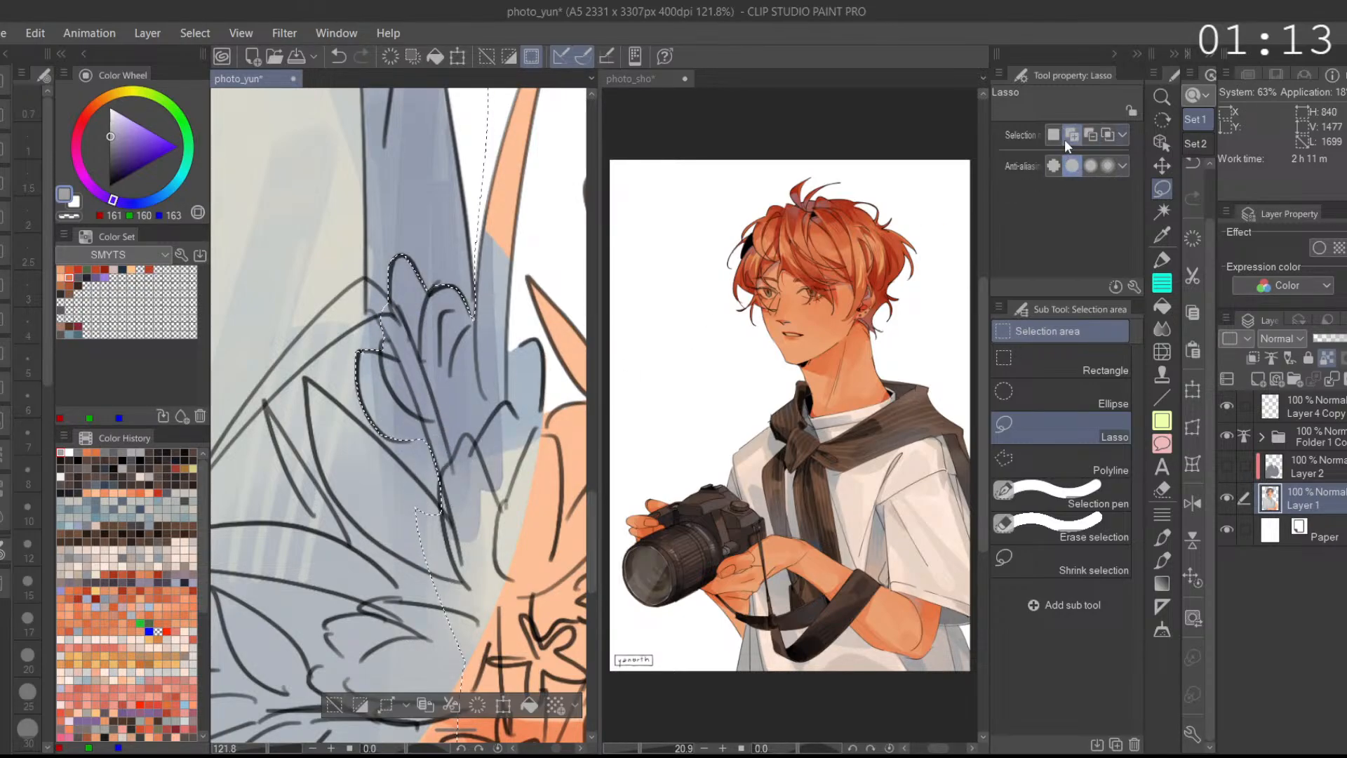
left_click_drag(443, 498, 442, 499)
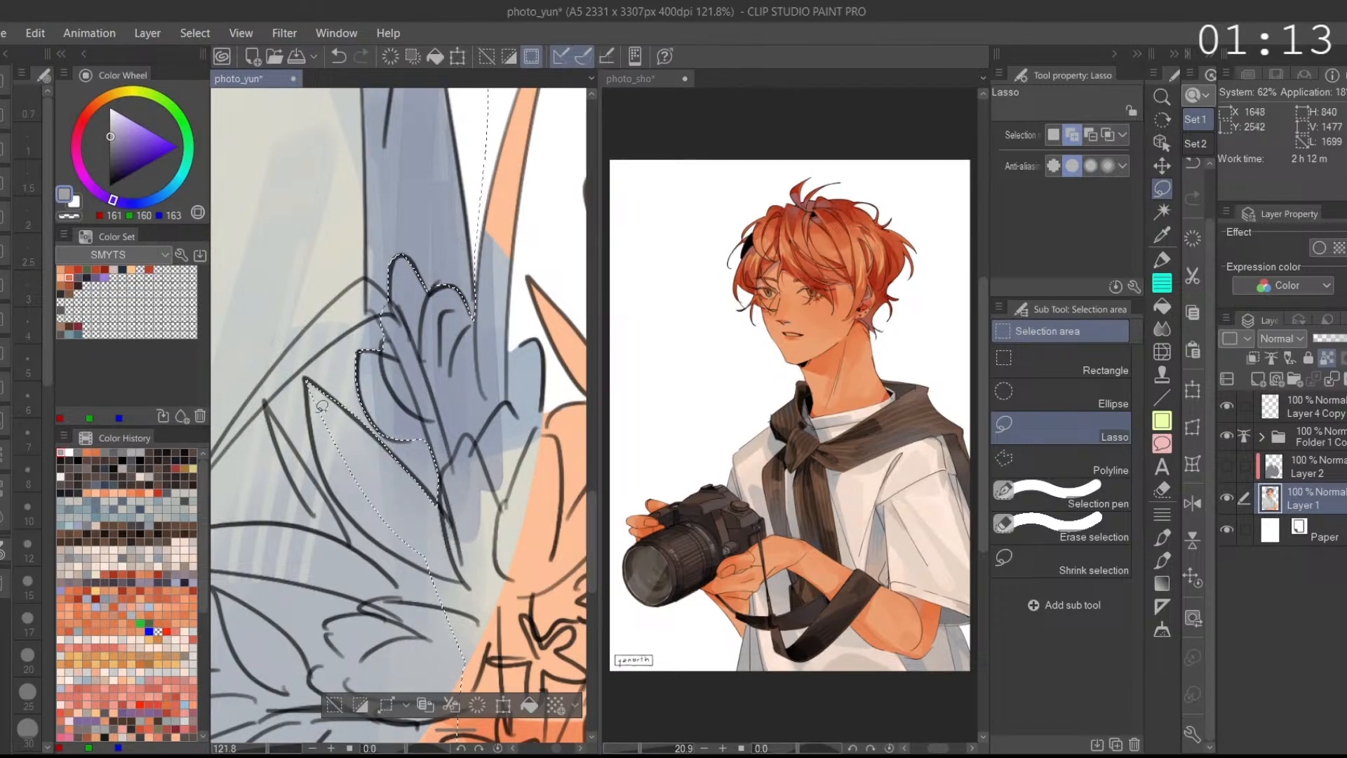
left_click_drag(310, 378, 336, 430)
left_click_drag(339, 489, 426, 563)
Step: Mirror the canvas view and subtract excess area around the pointed leaf from the selection
scroll(422, 516, "down", 2)
left_click(1192, 503)
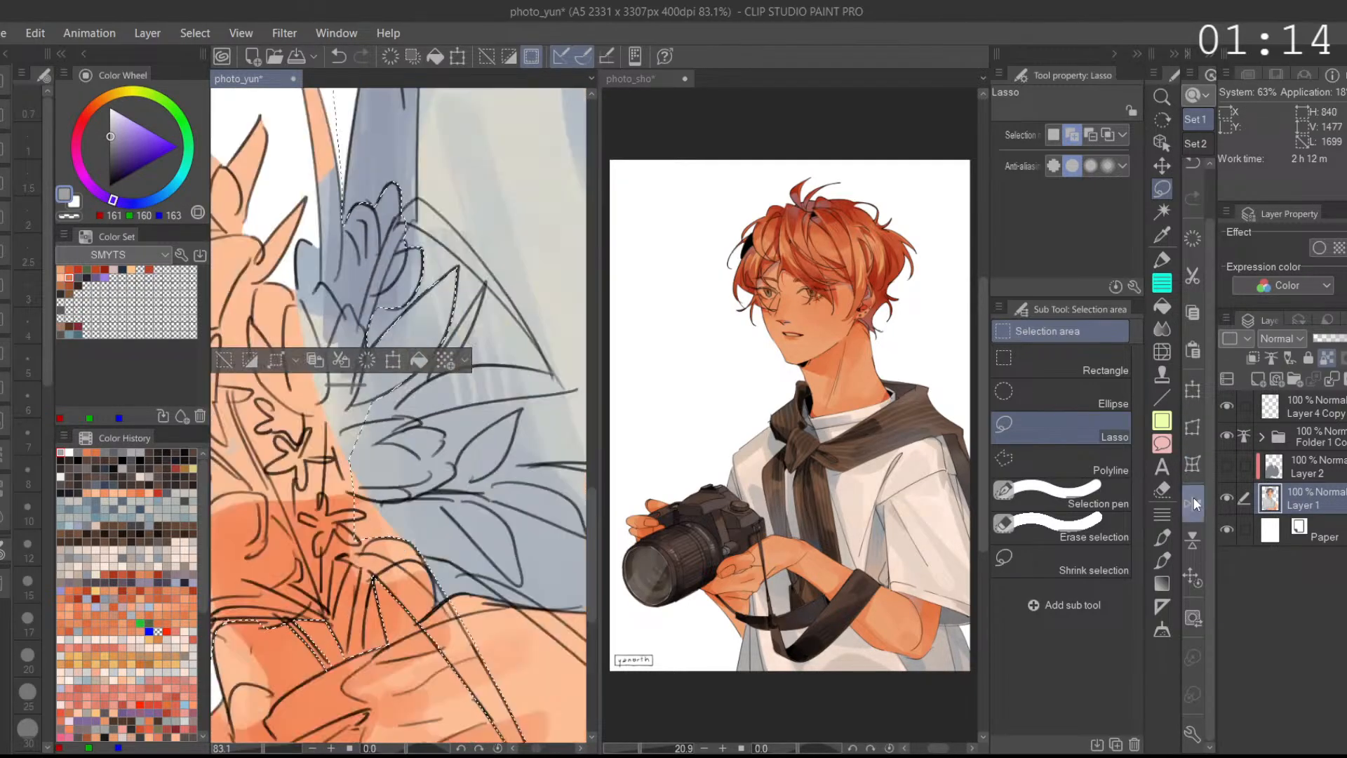
left_click(1090, 134)
scroll(437, 475, "up", 2)
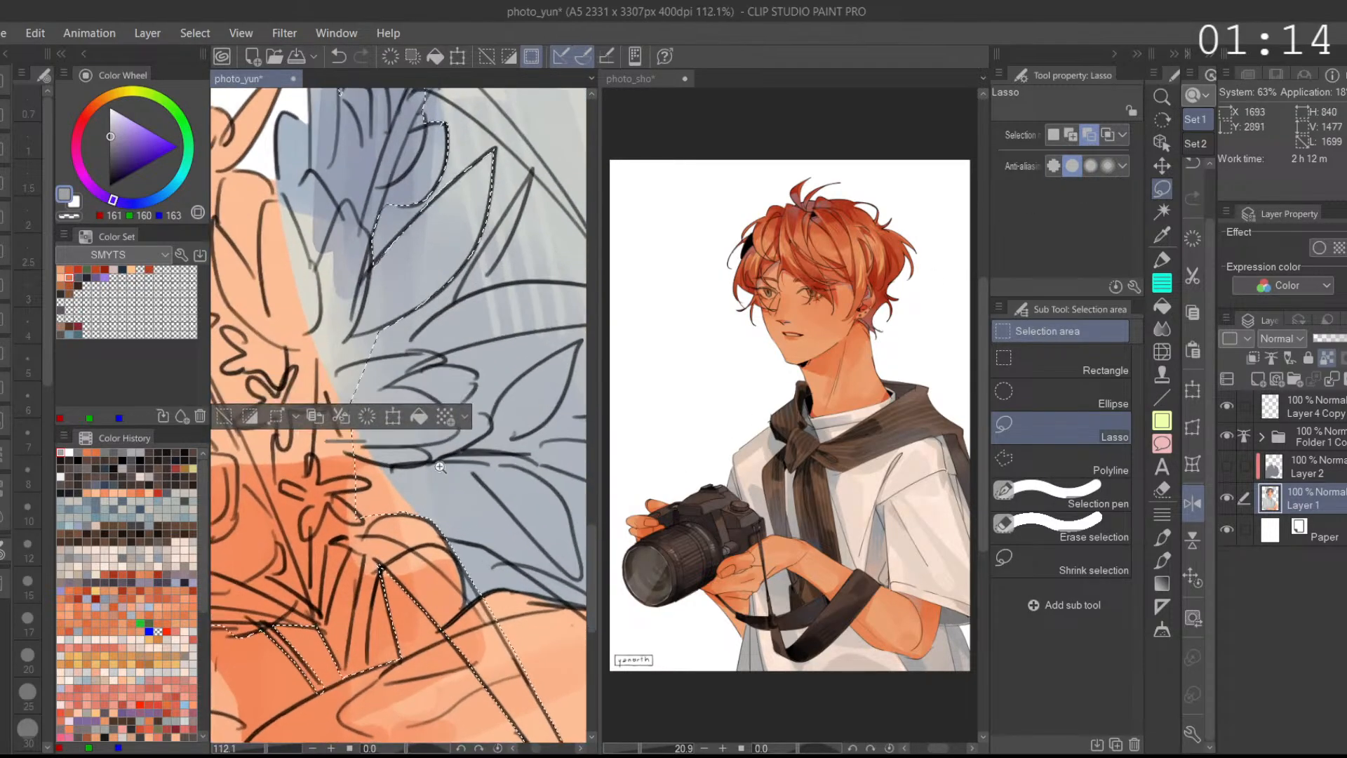
left_click_drag(400, 263, 443, 375)
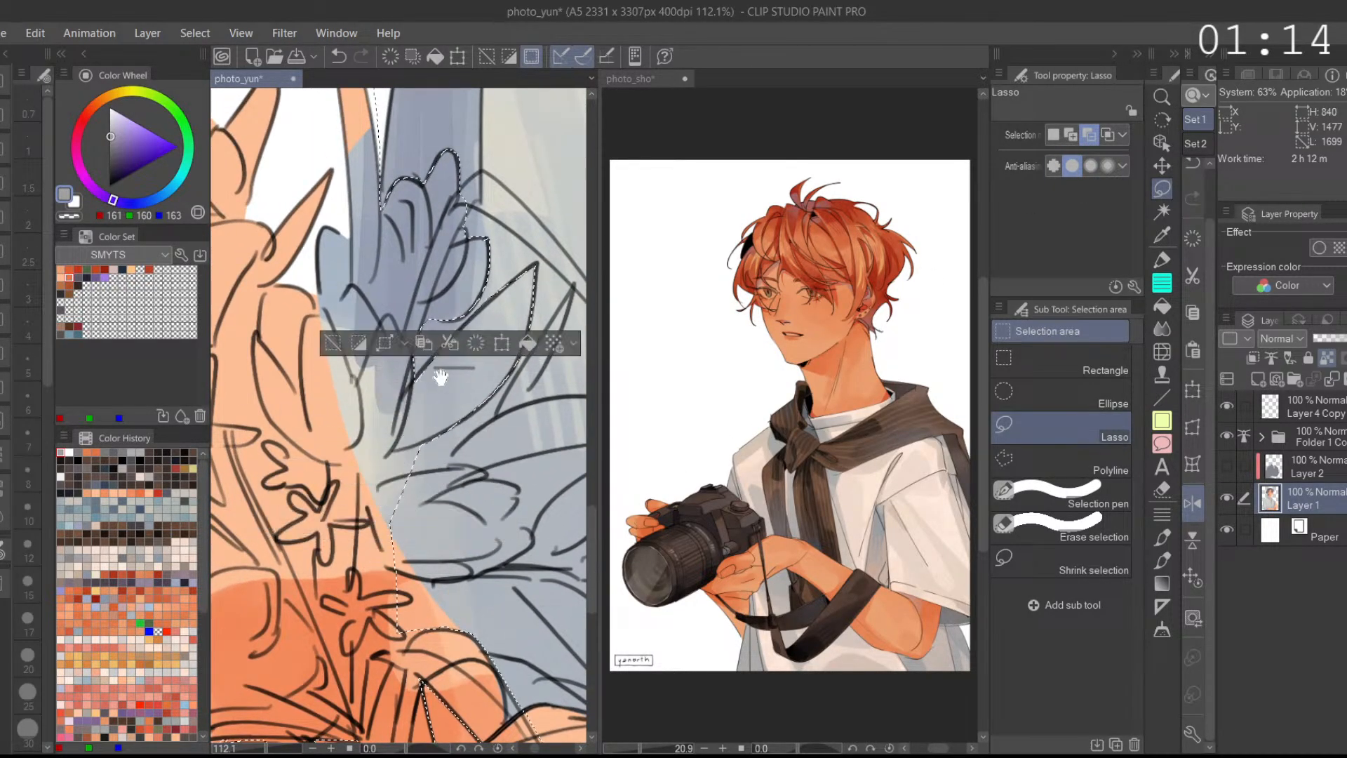
mouse_move(375, 485)
left_mouse_down()
mouse_move(394, 448)
mouse_move(414, 472)
mouse_move(375, 484)
mouse_move(397, 431)
left_mouse_up()
Step: Add the upper petals of the lower flower on the shirt to the selection and restore the unmirrored view
left_click(1059, 136)
left_click(1072, 135)
left_click_drag(543, 478, 560, 431)
mouse_move(394, 378)
left_mouse_down()
mouse_move(453, 362)
mouse_move(406, 526)
left_mouse_up()
left_click_drag(573, 579, 466, 519)
scroll(466, 519, "down", 3)
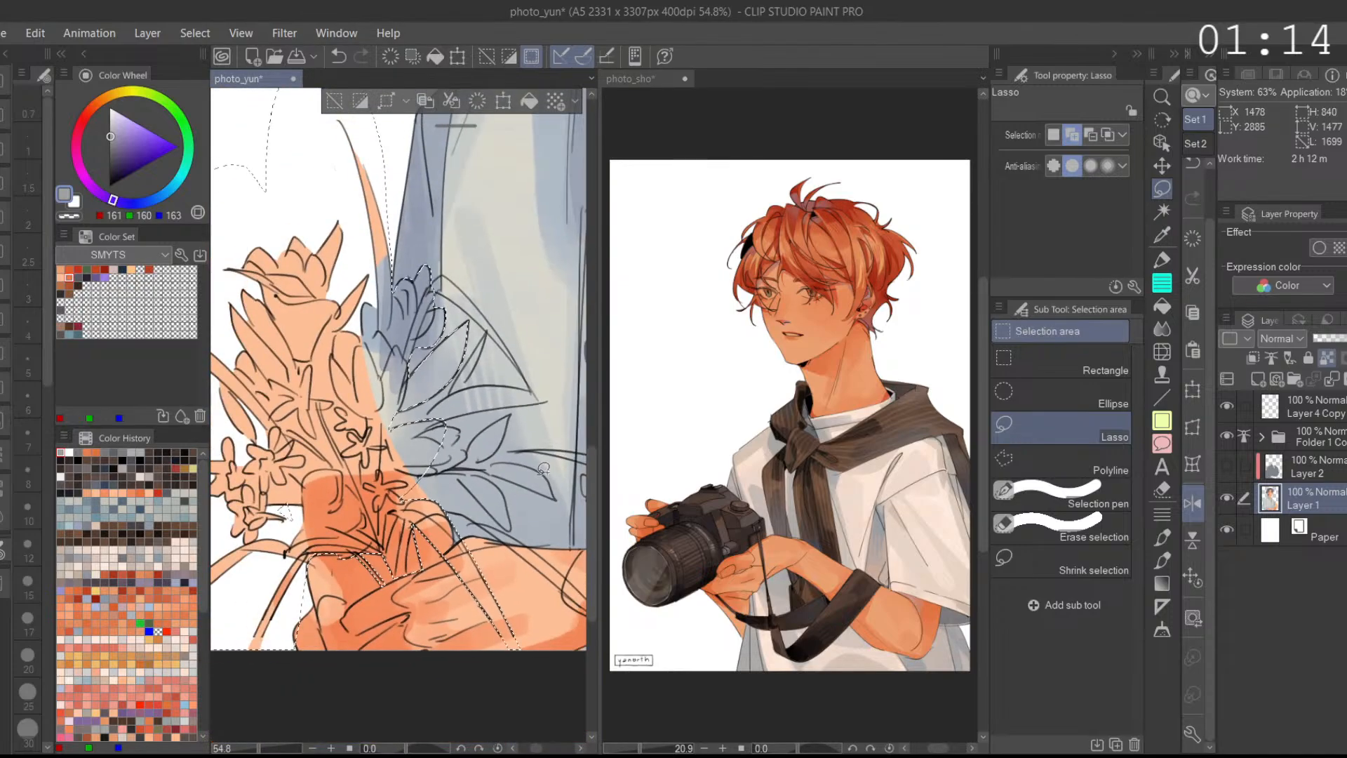
left_click(1192, 503)
Step: Add the long thin stem running across the wrist up to the bouquet to the selection
scroll(447, 545, "up", 2)
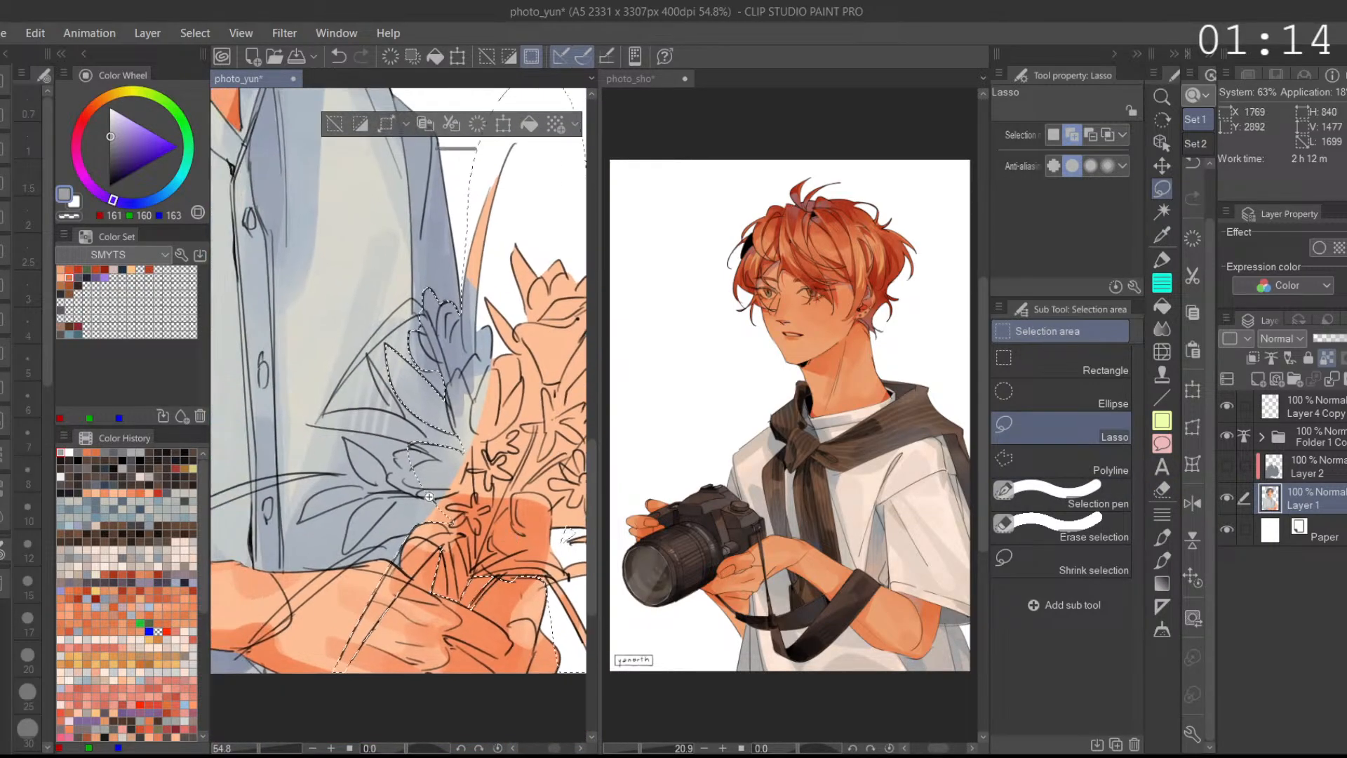
left_click_drag(447, 545, 582, 464)
mouse_move(272, 665)
left_mouse_down()
mouse_move(404, 536)
mouse_move(323, 614)
left_mouse_up()
scroll(323, 614, "up", 2)
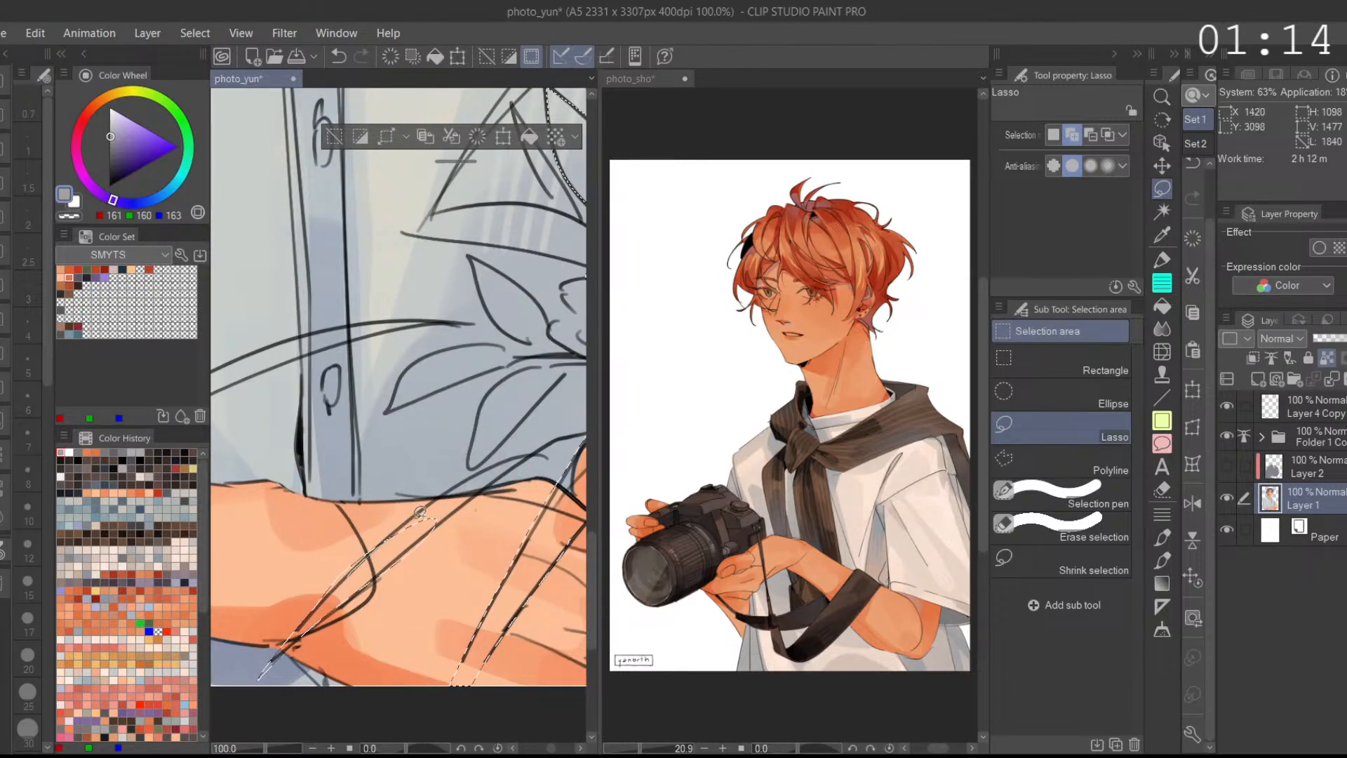
mouse_move(265, 671)
left_mouse_down()
mouse_move(500, 456)
mouse_move(277, 659)
left_mouse_up()
left_click_drag(534, 454, 426, 484)
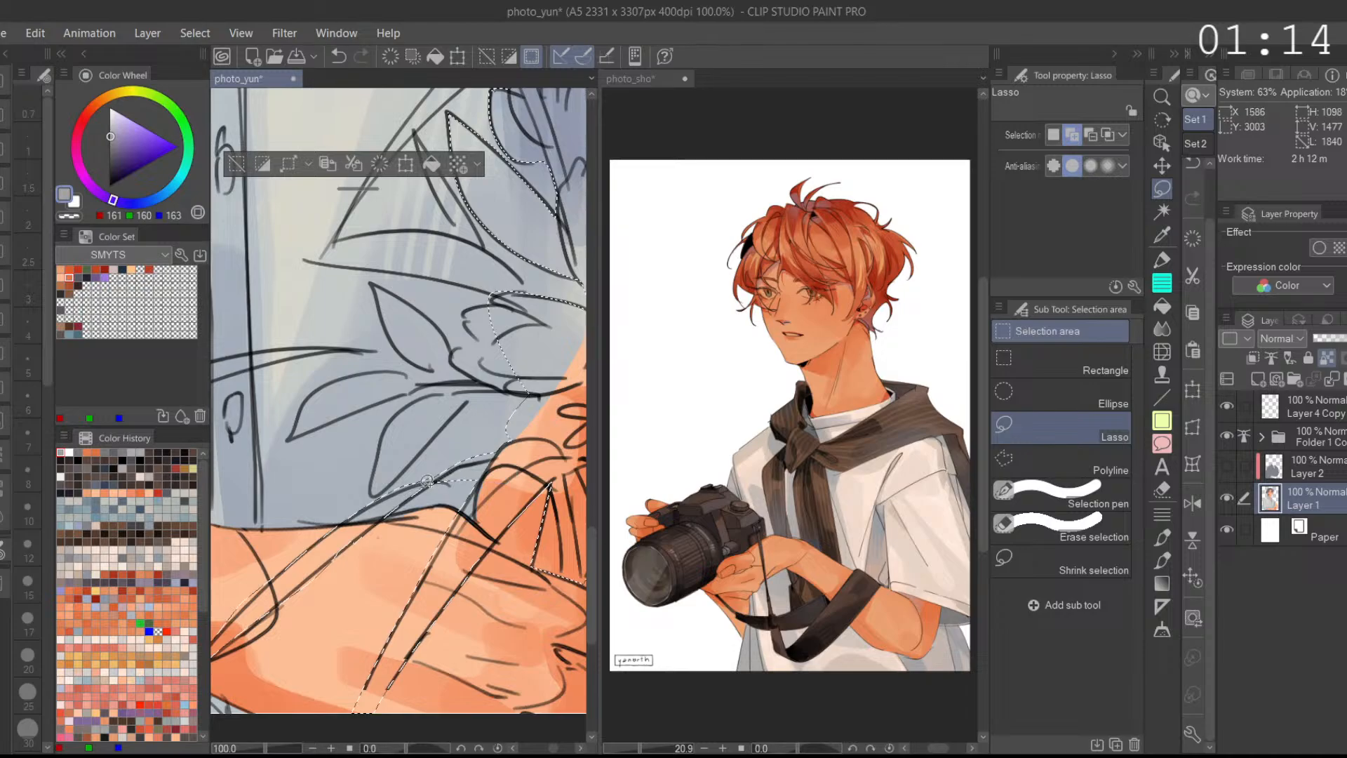
Step: Subtract the excess area around the wrist stem near the bouquet's base from the selection
key("alt")
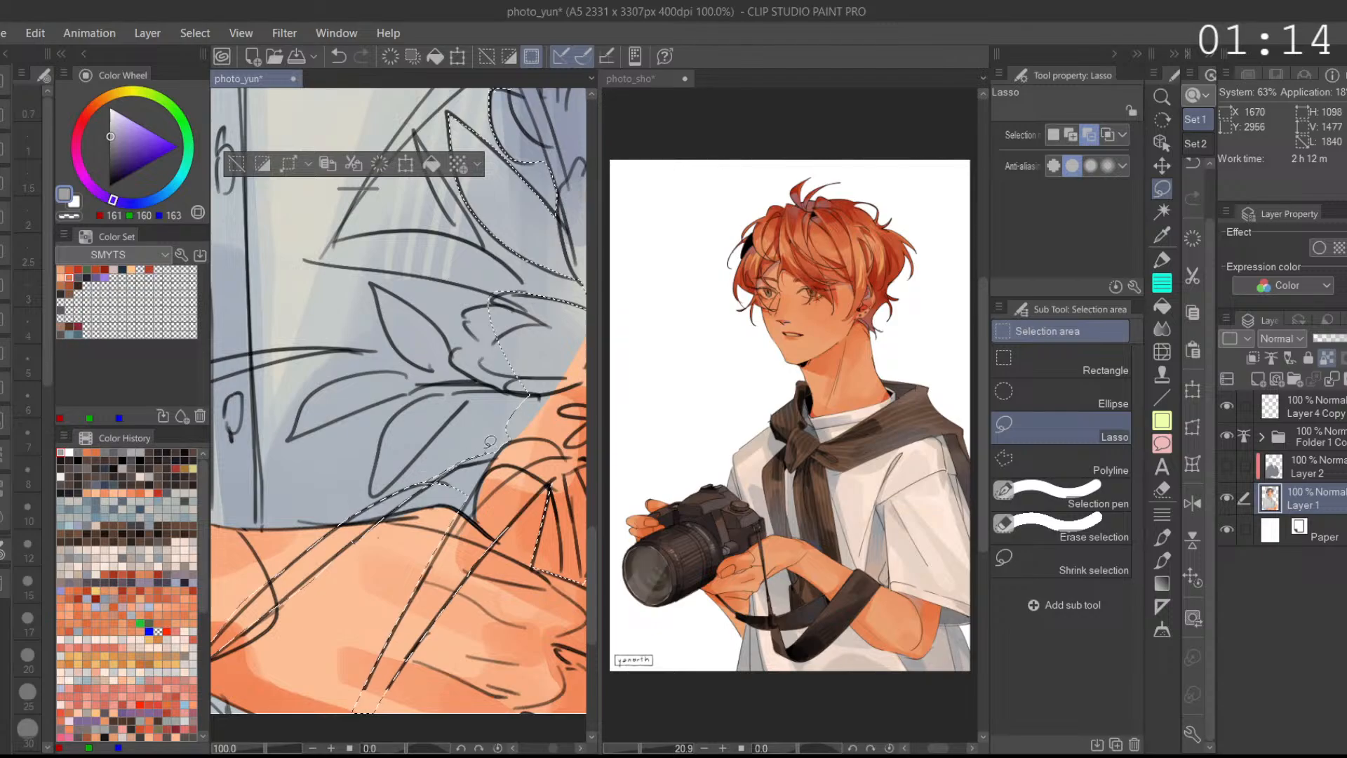
left_click_drag(404, 547, 472, 469)
mouse_move(345, 527)
left_mouse_down()
mouse_move(407, 523)
mouse_move(351, 534)
left_mouse_up()
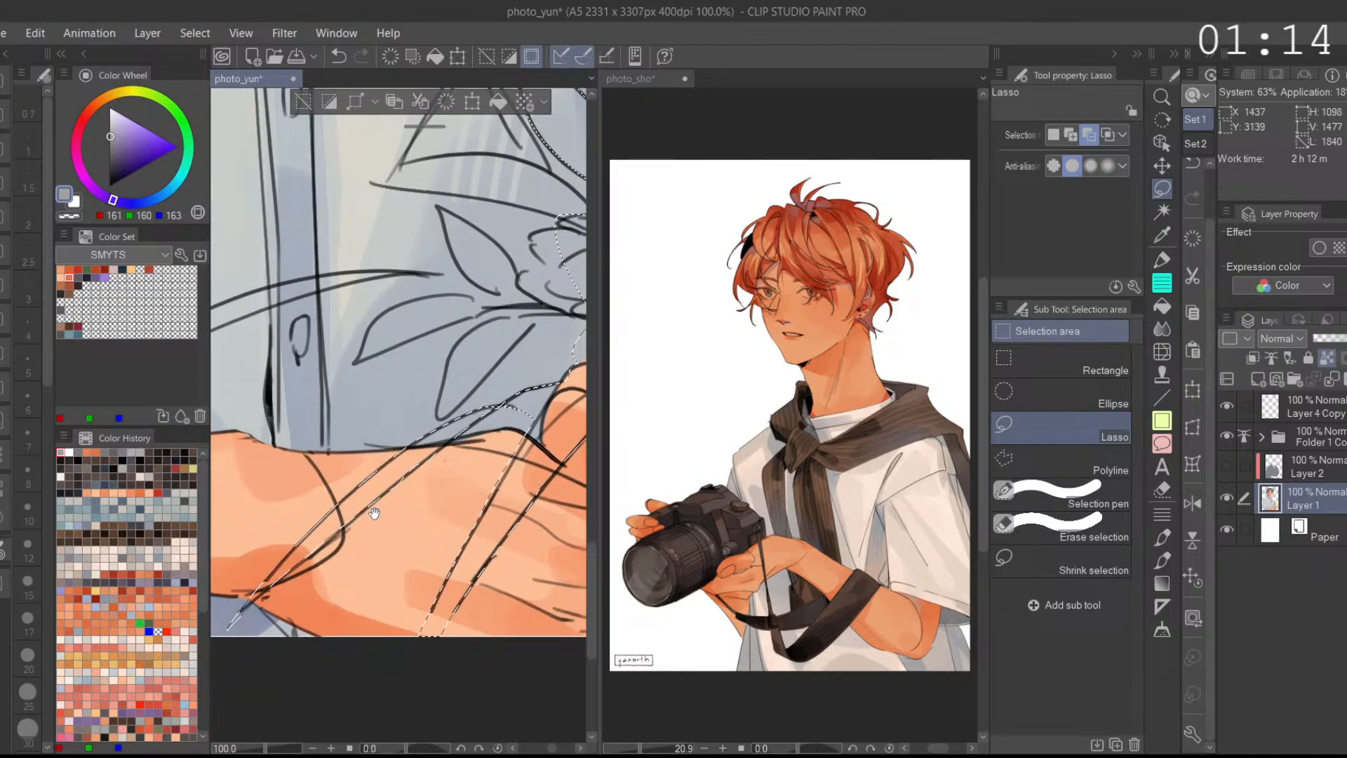
left_click_drag(428, 393, 331, 553)
Step: Add the outline of the lower flower on the shirt and the leaf directly beneath it to the selection
left_click(1071, 135)
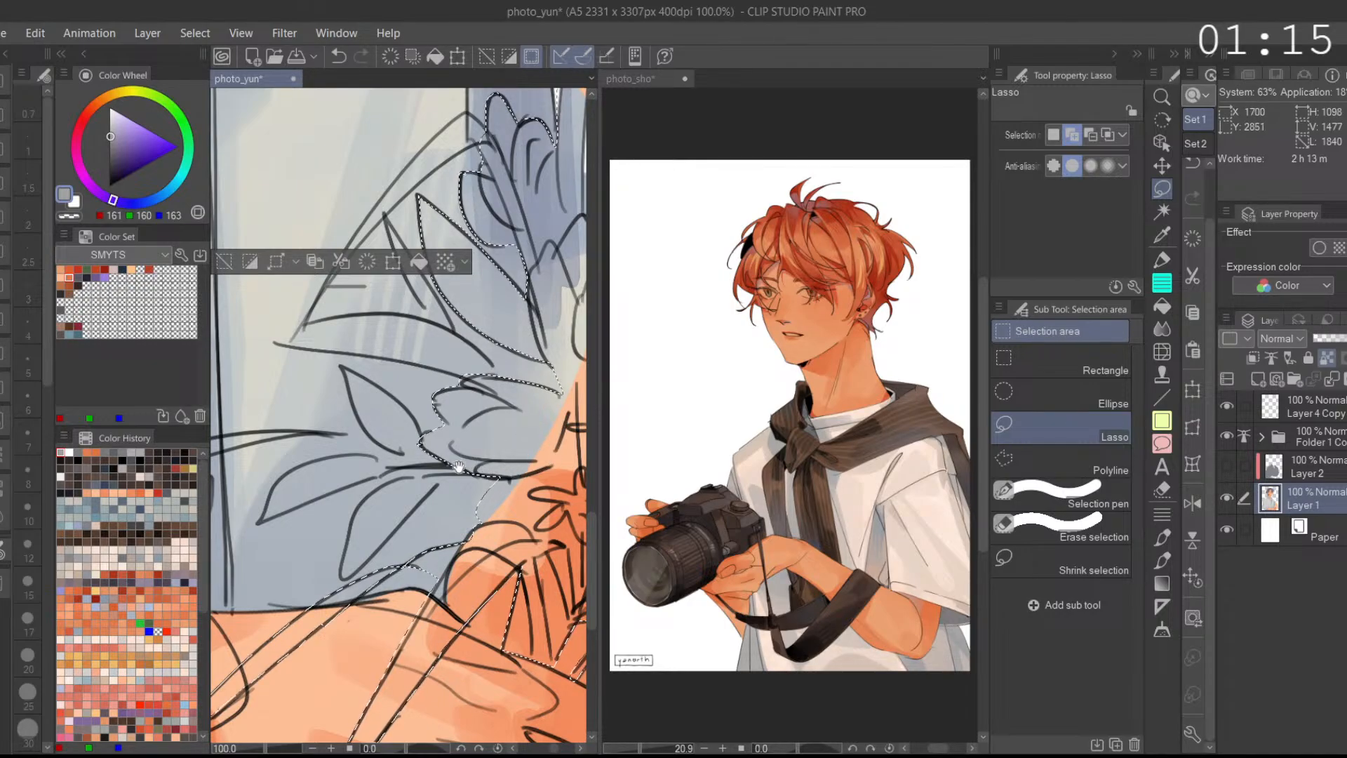
scroll(469, 463, "left", 2)
scroll(469, 463, "down", 1)
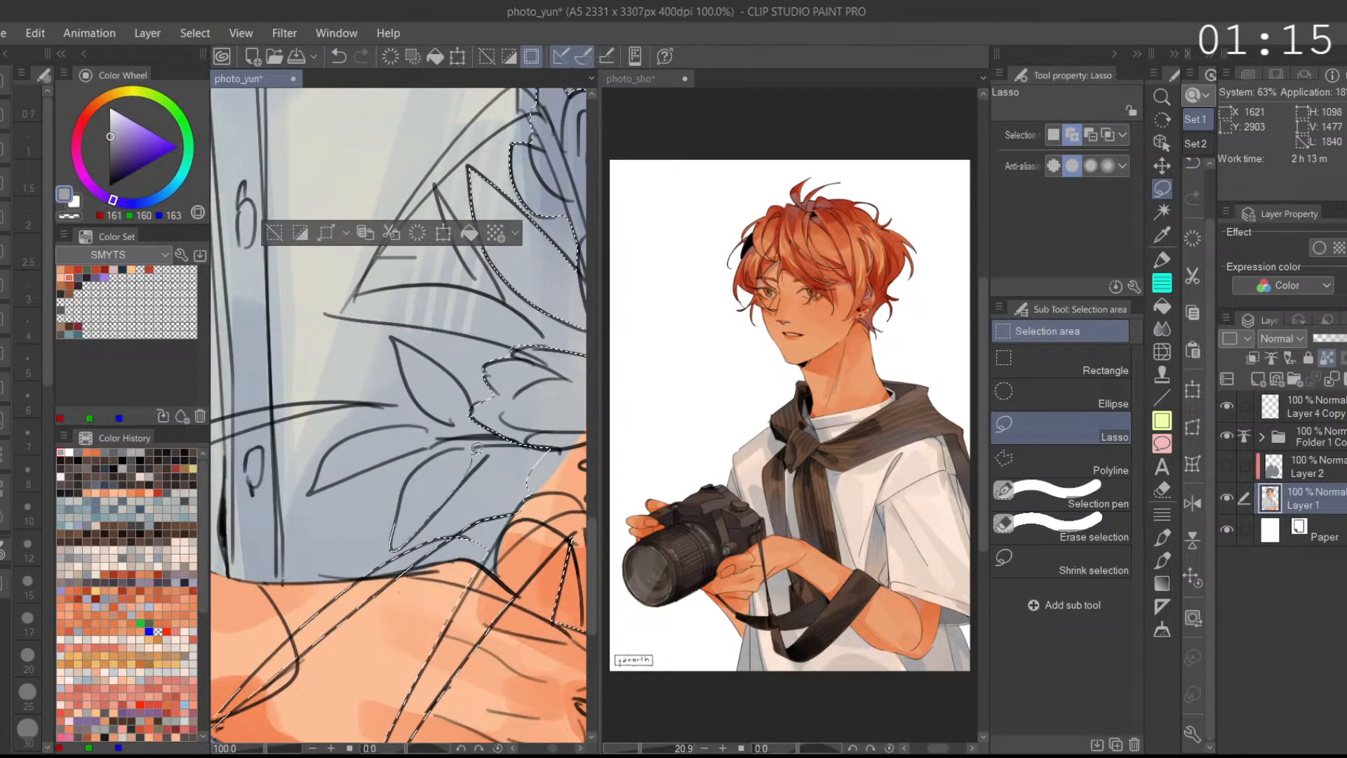
mouse_move(397, 529)
left_mouse_down()
mouse_move(408, 483)
mouse_move(472, 444)
mouse_move(416, 486)
mouse_move(417, 467)
mouse_move(498, 449)
mouse_move(437, 503)
mouse_move(521, 431)
left_mouse_up()
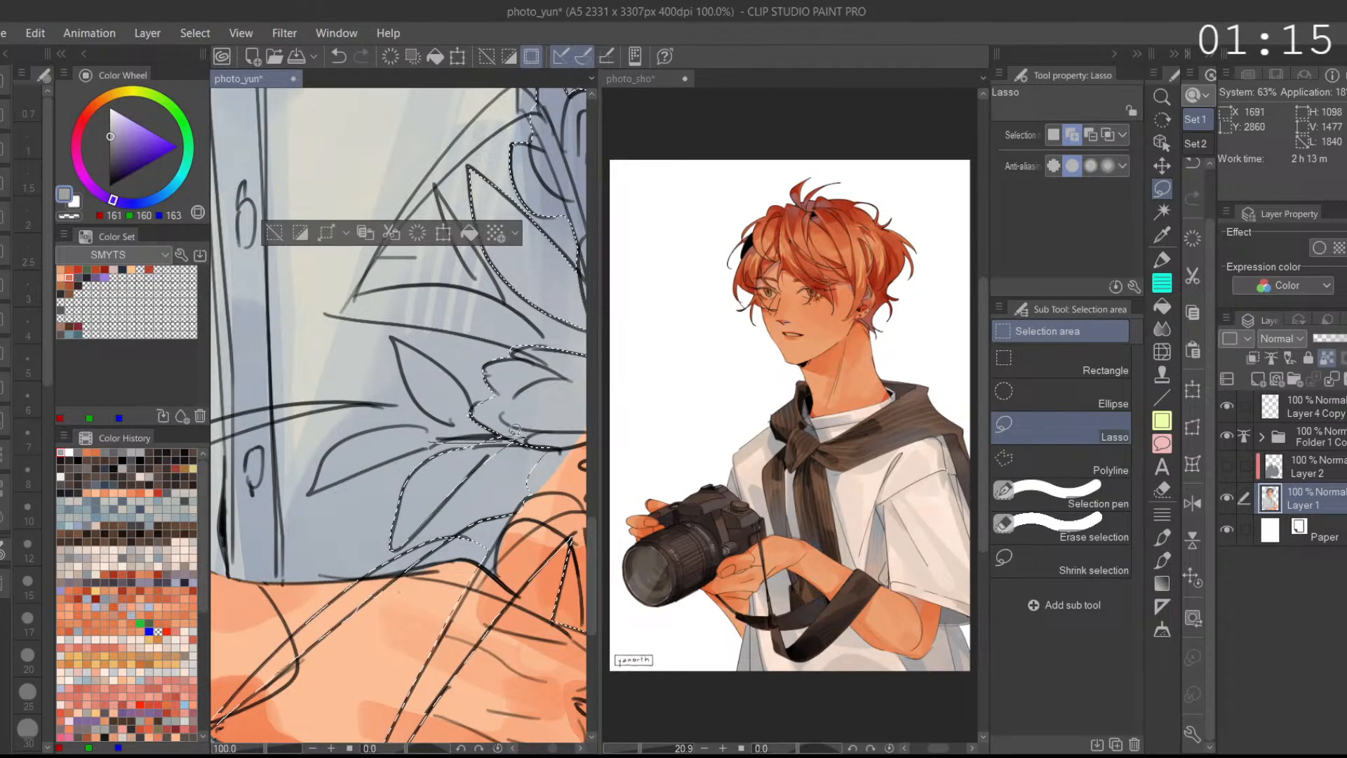
Step: Add the long leaf and the upright pointed leaf beside the lower flower on the shirt to the selection
mouse_move(320, 482)
left_mouse_down()
mouse_move(368, 470)
mouse_move(328, 455)
mouse_move(314, 489)
mouse_move(352, 432)
left_mouse_up()
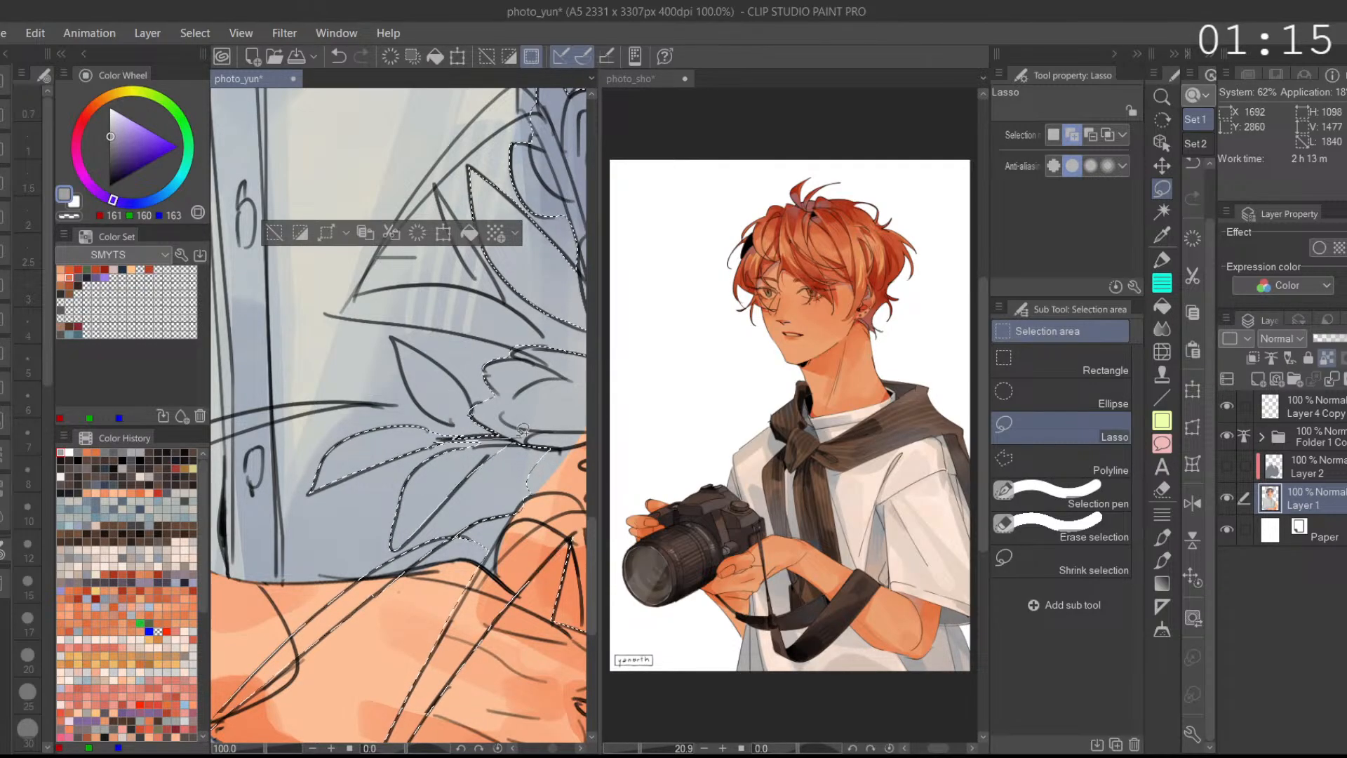
left_click_drag(396, 339, 455, 399)
key("ctrl+z")
mouse_move(394, 339)
left_mouse_down()
mouse_move(447, 407)
mouse_move(434, 372)
mouse_move(410, 371)
mouse_move(487, 420)
mouse_move(440, 371)
left_mouse_up()
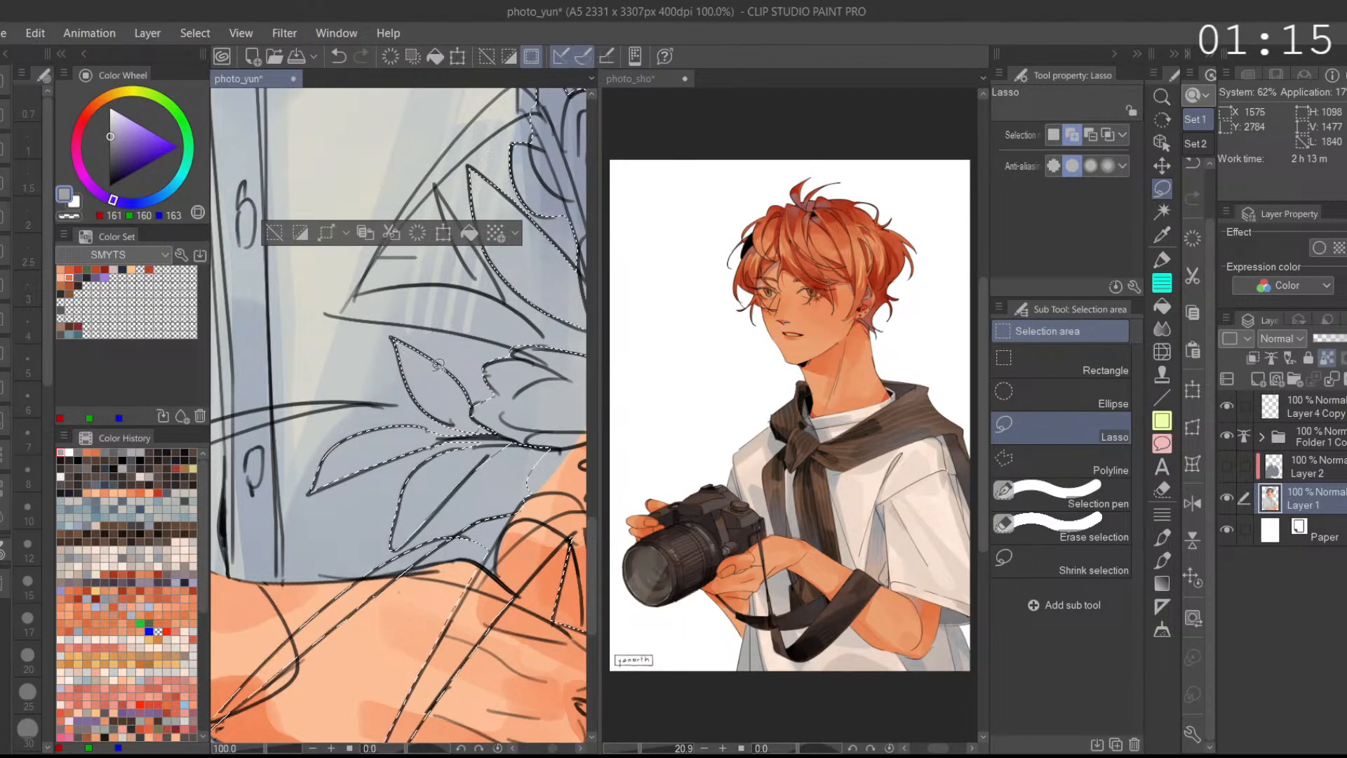
Step: Add the long thin stem curving from the forearm across the shirt placket to the lower flower to the selection
key("space")
key("space")
left_click_drag(436, 377, 517, 355)
left_click_drag(376, 430, 478, 414)
key("ctrl+space")
mouse_move(477, 413)
left_mouse_down()
mouse_move(319, 447)
mouse_move(449, 450)
left_mouse_up()
mouse_move(254, 515)
left_mouse_down()
mouse_move(449, 389)
mouse_move(315, 474)
left_mouse_up()
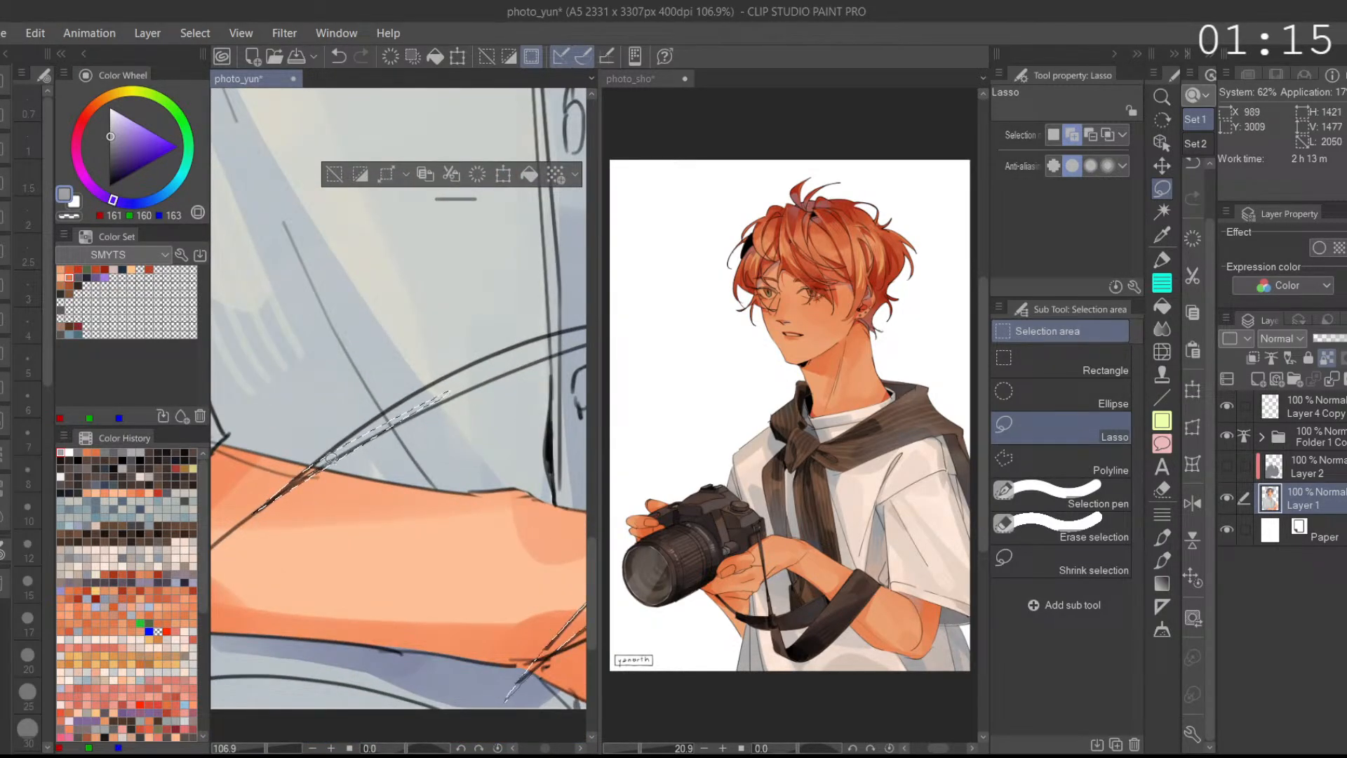
mouse_move(427, 406)
left_mouse_down()
mouse_move(358, 455)
mouse_move(483, 393)
mouse_move(342, 459)
left_mouse_up()
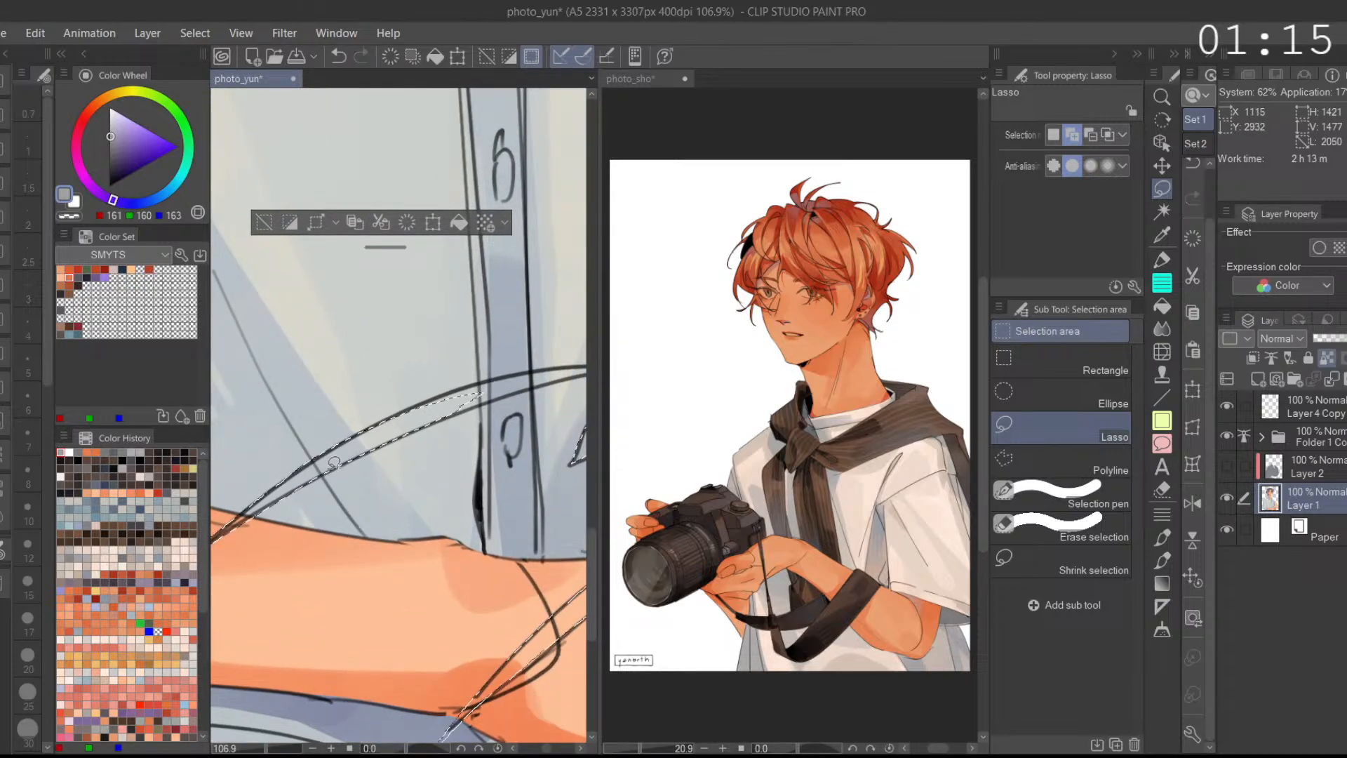
left_click_drag(517, 391, 428, 414)
mouse_move(435, 418)
left_mouse_down()
mouse_move(397, 435)
mouse_move(547, 387)
mouse_move(379, 433)
left_mouse_up()
mouse_move(519, 389)
left_mouse_down()
mouse_move(456, 400)
mouse_move(511, 442)
mouse_move(414, 432)
left_mouse_up()
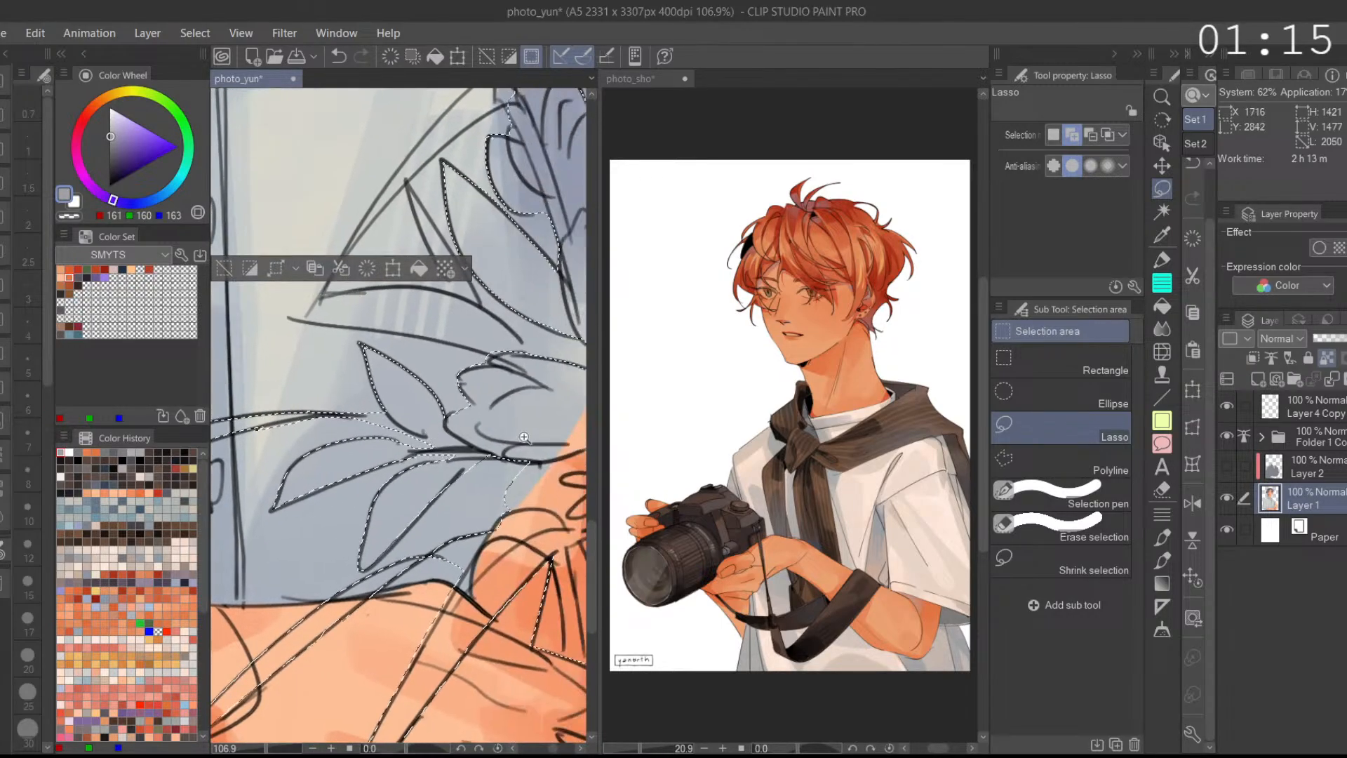
Step: Mirror the view and add the narrow upright leaf and the long pointed leaf above the lower flower to the selection
scroll(537, 453, "down", 3)
left_click_drag(540, 458, 517, 480)
left_click_drag(492, 403, 467, 450)
left_click(1192, 503)
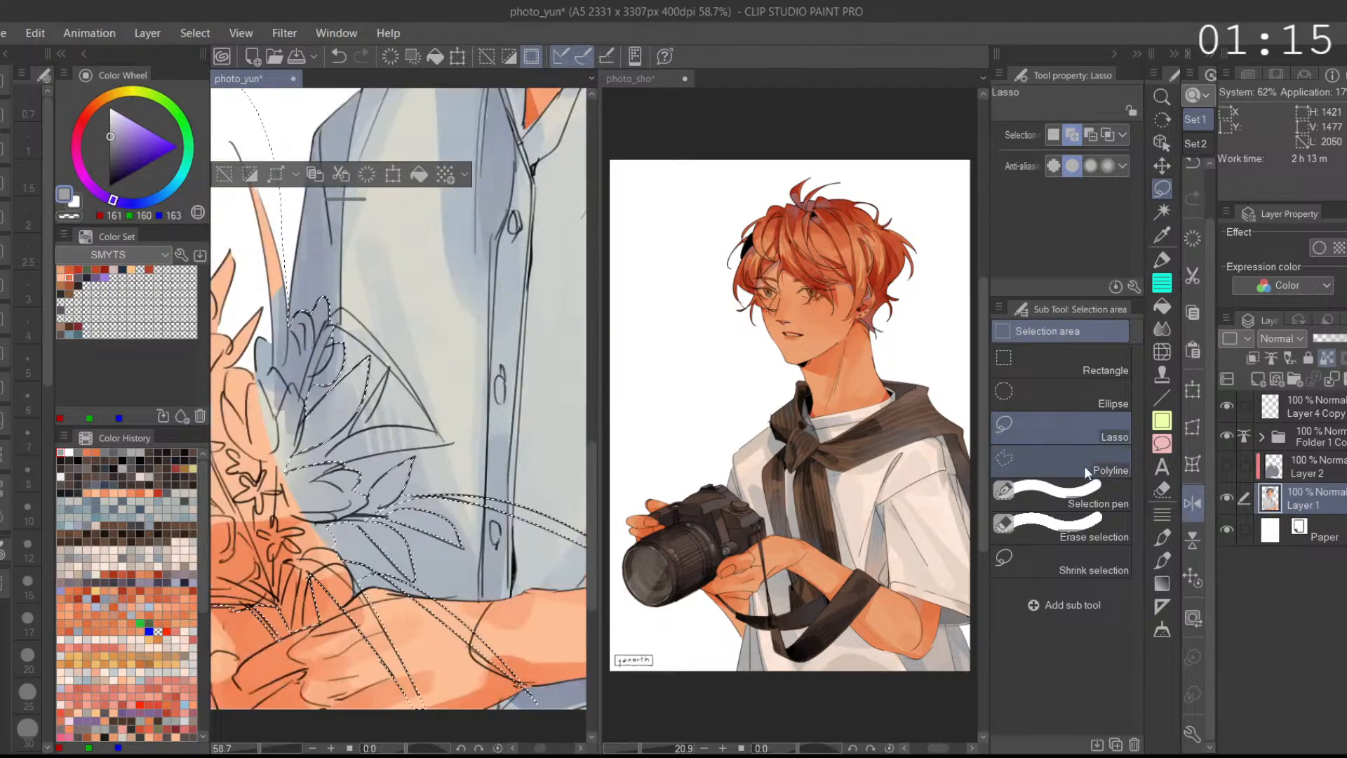
mouse_move(441, 528)
left_mouse_down()
mouse_move(429, 360)
mouse_move(397, 427)
mouse_move(397, 396)
mouse_move(381, 421)
mouse_move(426, 346)
left_mouse_up()
scroll(375, 439, "up", 3)
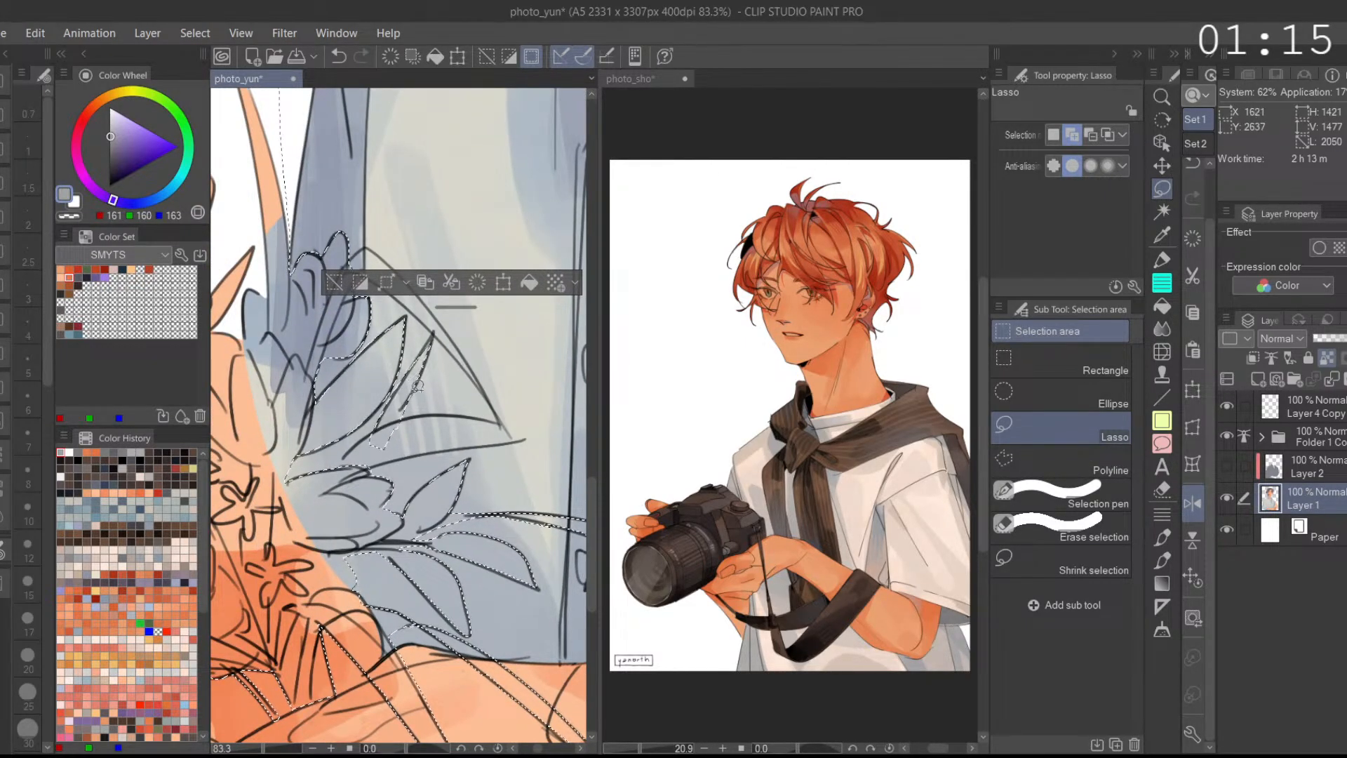
left_click_drag(394, 421, 424, 406)
mouse_move(362, 468)
left_mouse_down()
mouse_move(421, 412)
mouse_move(409, 442)
mouse_move(527, 425)
left_mouse_up()
left_click_drag(424, 443, 540, 420)
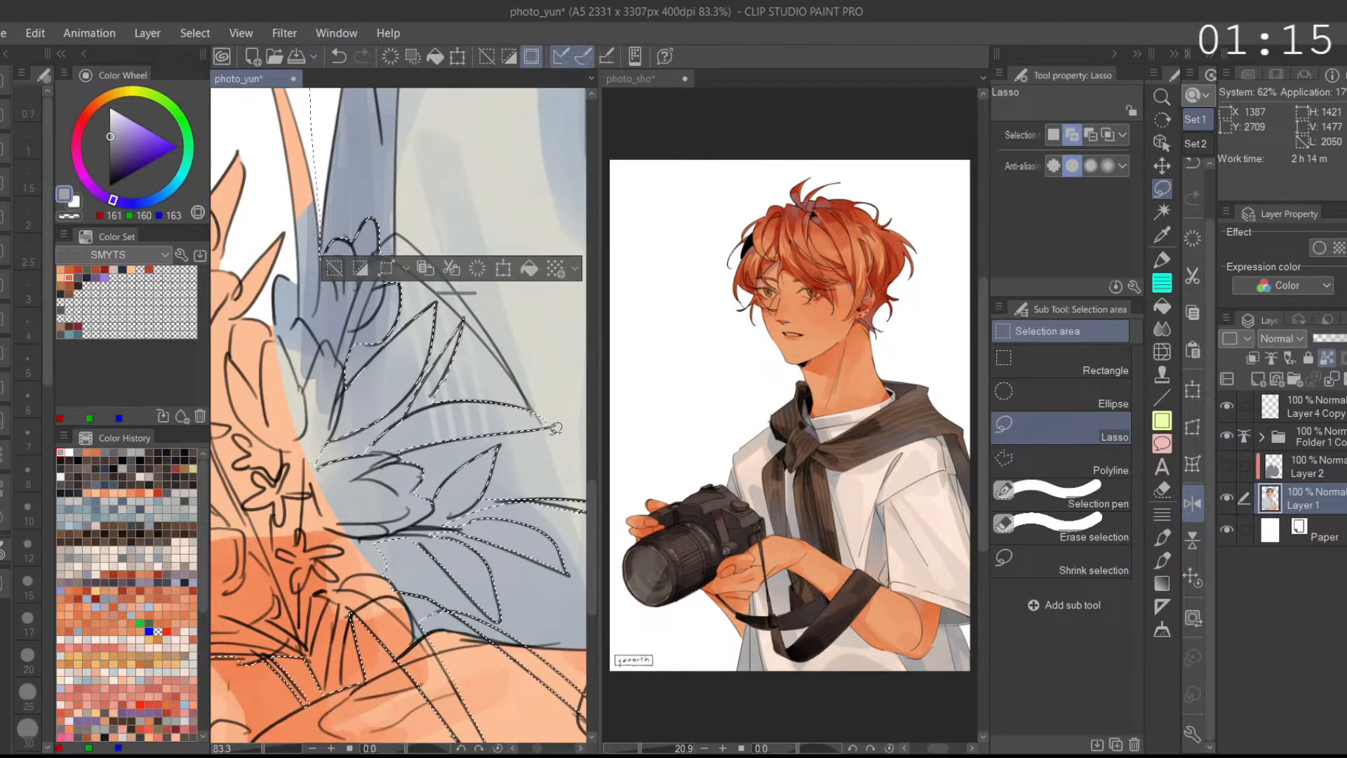
Step: Restore the unmirrored view and add the lower part of the arching leaf over the pointed leaves to the selection
left_click(1193, 501)
left_click(395, 733)
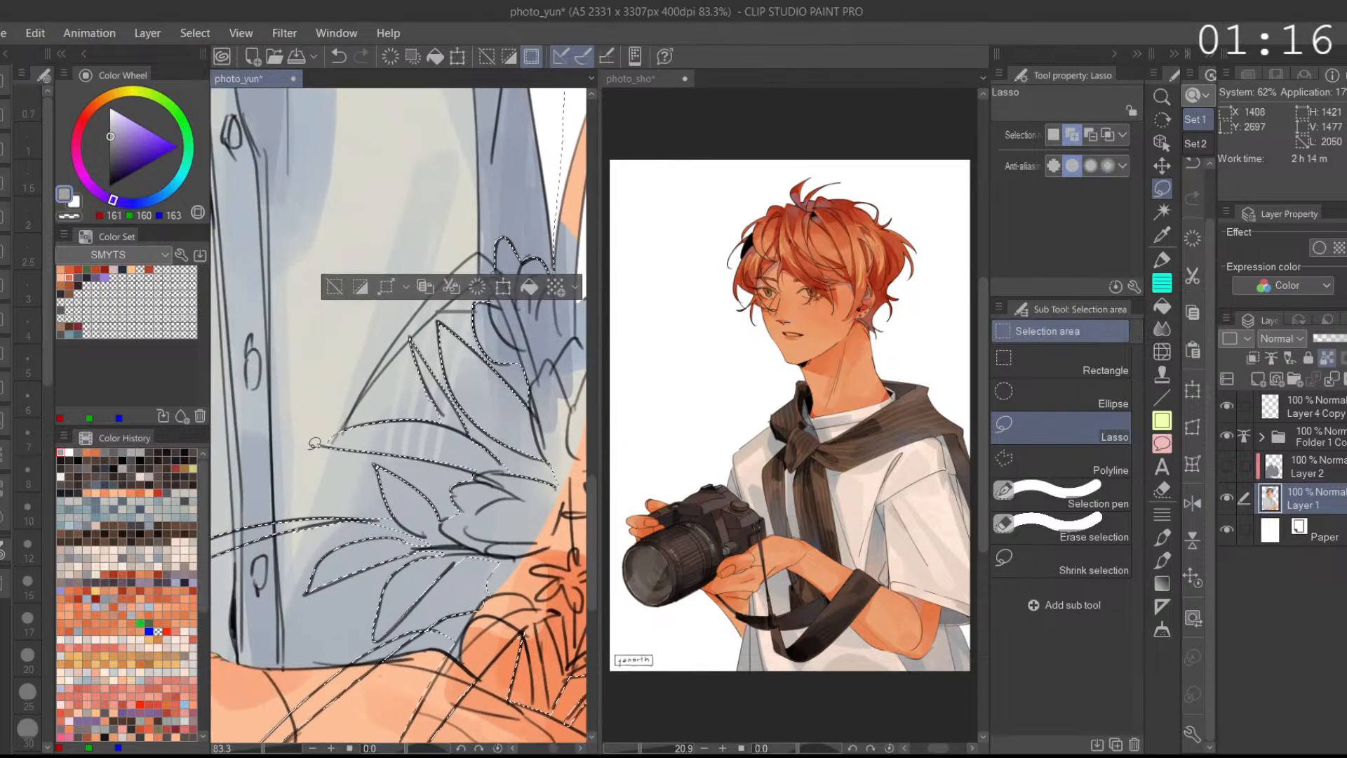
mouse_move(319, 444)
left_mouse_down()
mouse_move(398, 451)
mouse_move(358, 425)
mouse_move(321, 470)
mouse_move(401, 362)
mouse_move(389, 359)
mouse_move(315, 474)
left_mouse_up()
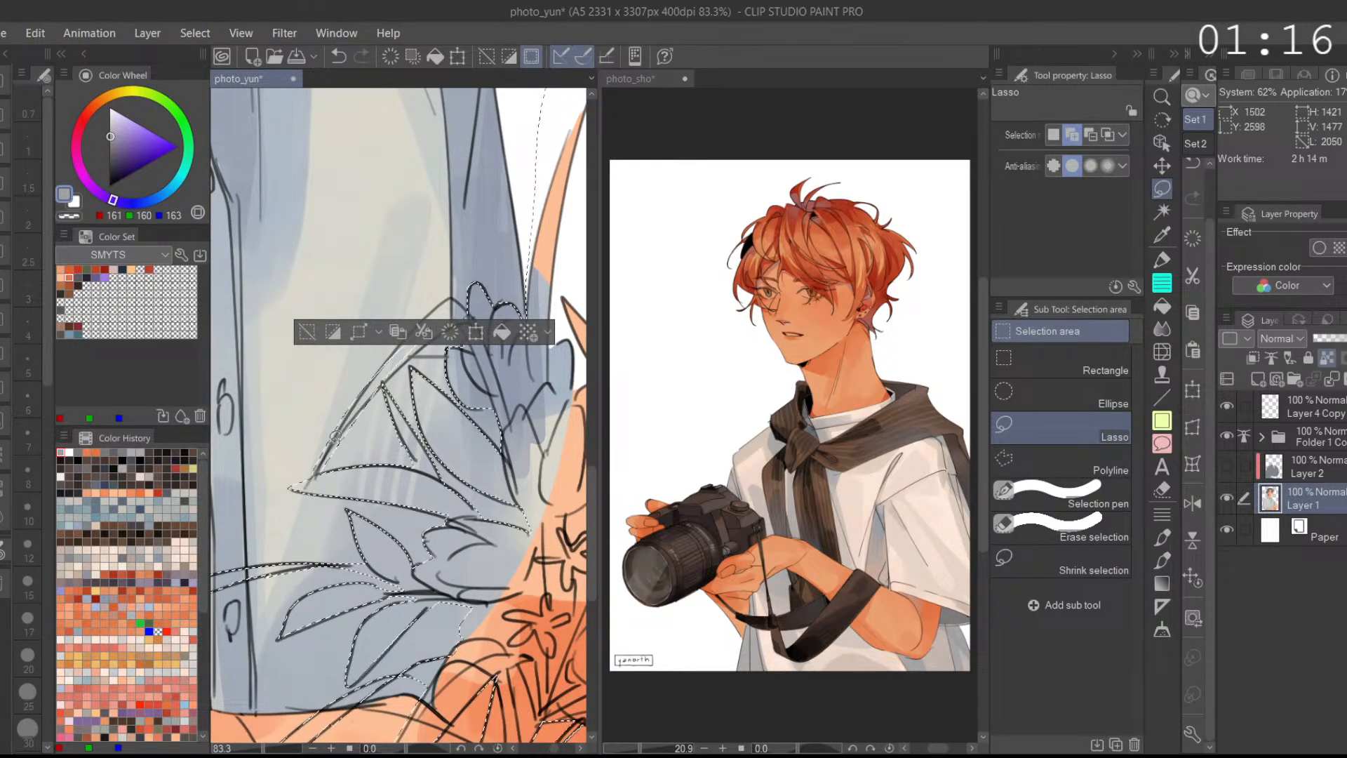
scroll(341, 421, "up", 2)
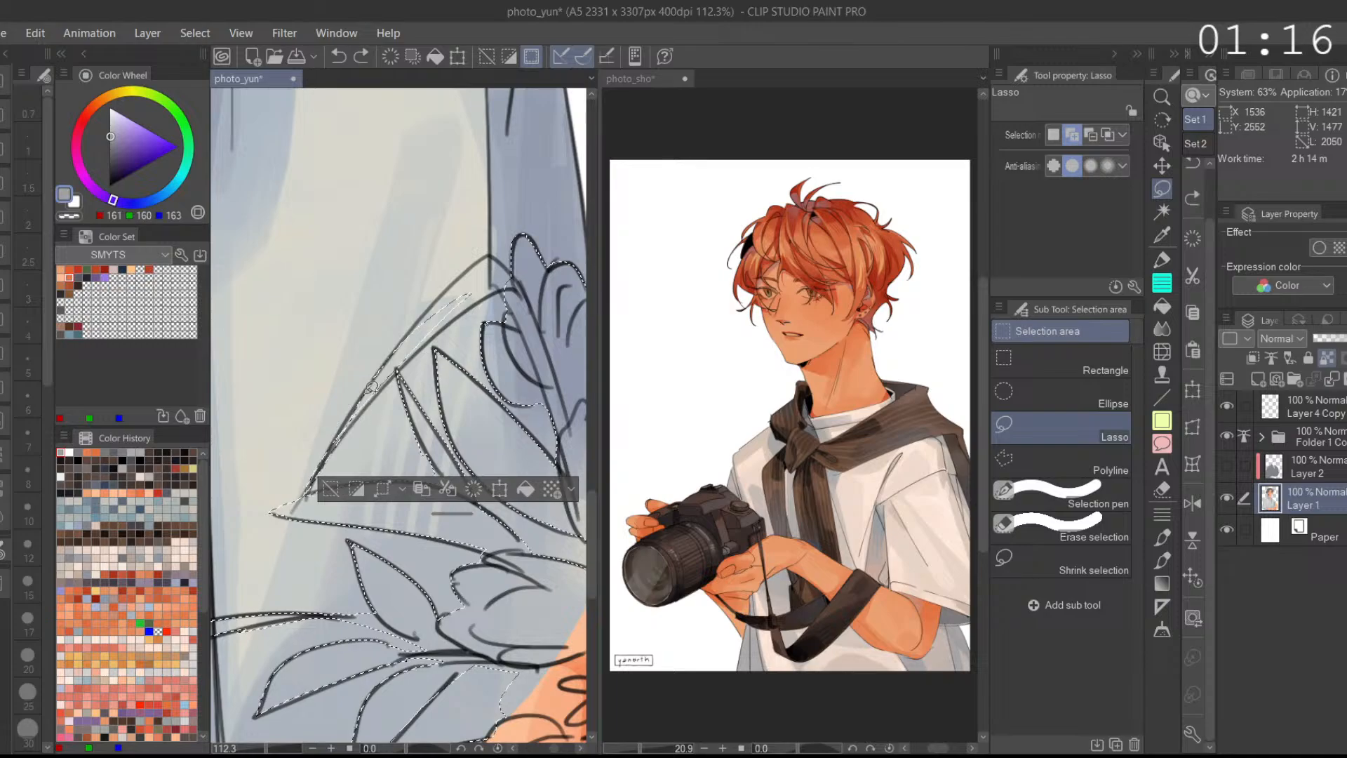
left_click_drag(382, 391, 345, 446)
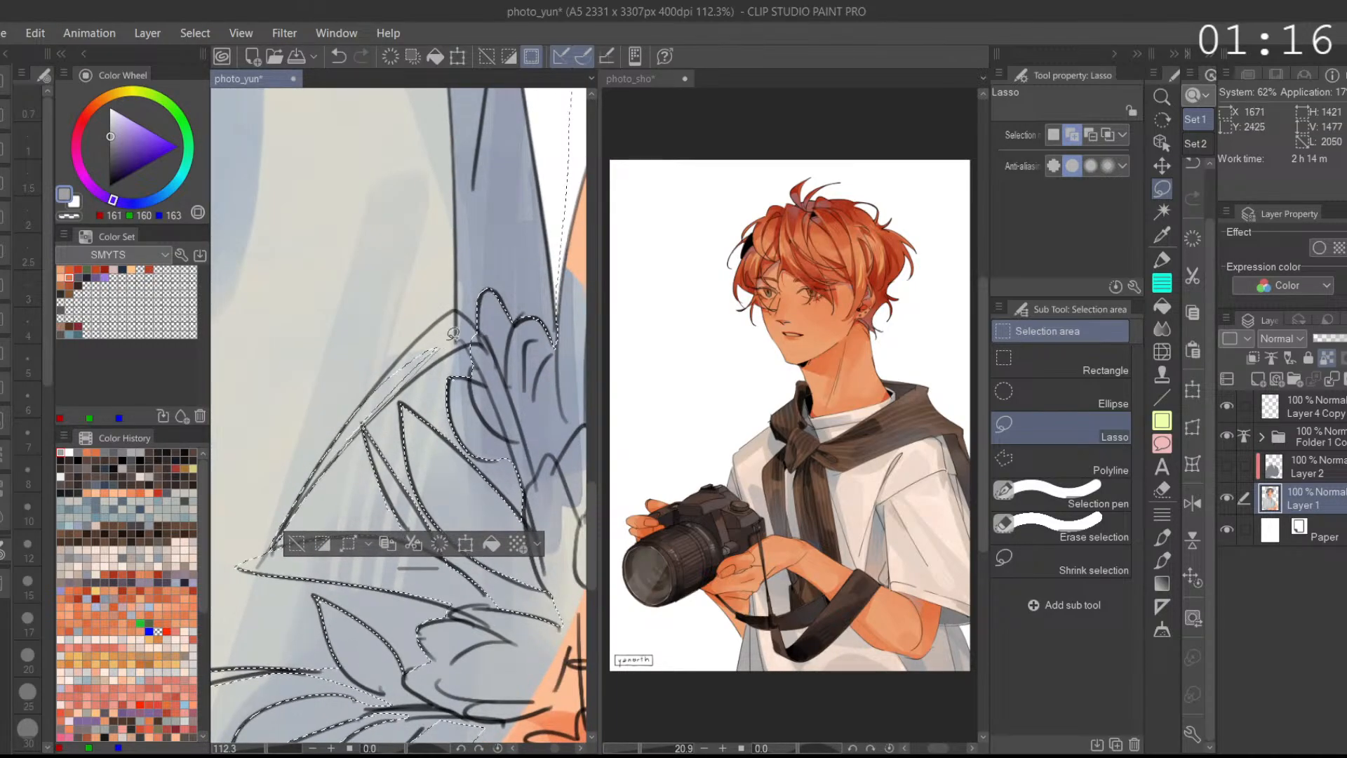
Step: Extend the selection along the upper part of the arching leaf until it meets the upper flower
mouse_move(465, 319)
left_mouse_down()
mouse_move(371, 416)
mouse_move(477, 331)
mouse_move(413, 378)
mouse_move(427, 357)
mouse_move(487, 339)
mouse_move(449, 345)
mouse_move(337, 442)
mouse_move(371, 385)
mouse_move(397, 392)
mouse_move(345, 427)
mouse_move(426, 339)
mouse_move(385, 378)
mouse_move(414, 336)
mouse_move(443, 310)
mouse_move(475, 313)
mouse_move(411, 345)
mouse_move(450, 307)
mouse_move(475, 315)
left_mouse_up()
key("ctrl+z")
key("ctrl+z")
left_click_drag(402, 352, 476, 316)
key("ctrl+z")
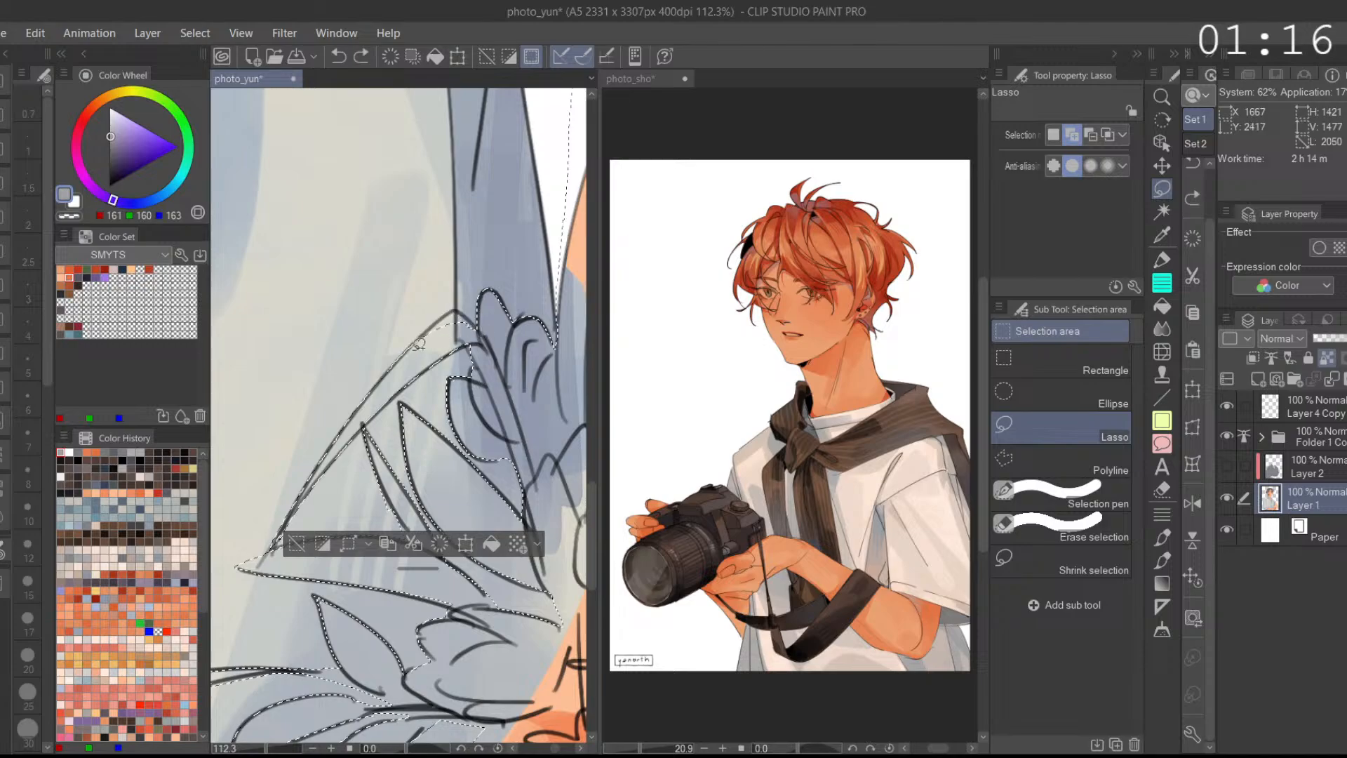
mouse_move(402, 352)
left_mouse_down()
mouse_move(514, 336)
mouse_move(414, 386)
left_mouse_up()
Step: Try filling the selected bouquet on Layer 1 with dark navy (RGB 21, 22, 85) and a muted slate (RGB 76, 76, 92)
scroll(514, 336, "down", 5)
scroll(533, 491, "down", 3)
left_click_drag(122, 159, 116, 177)
left_click(133, 202)
left_click(127, 170)
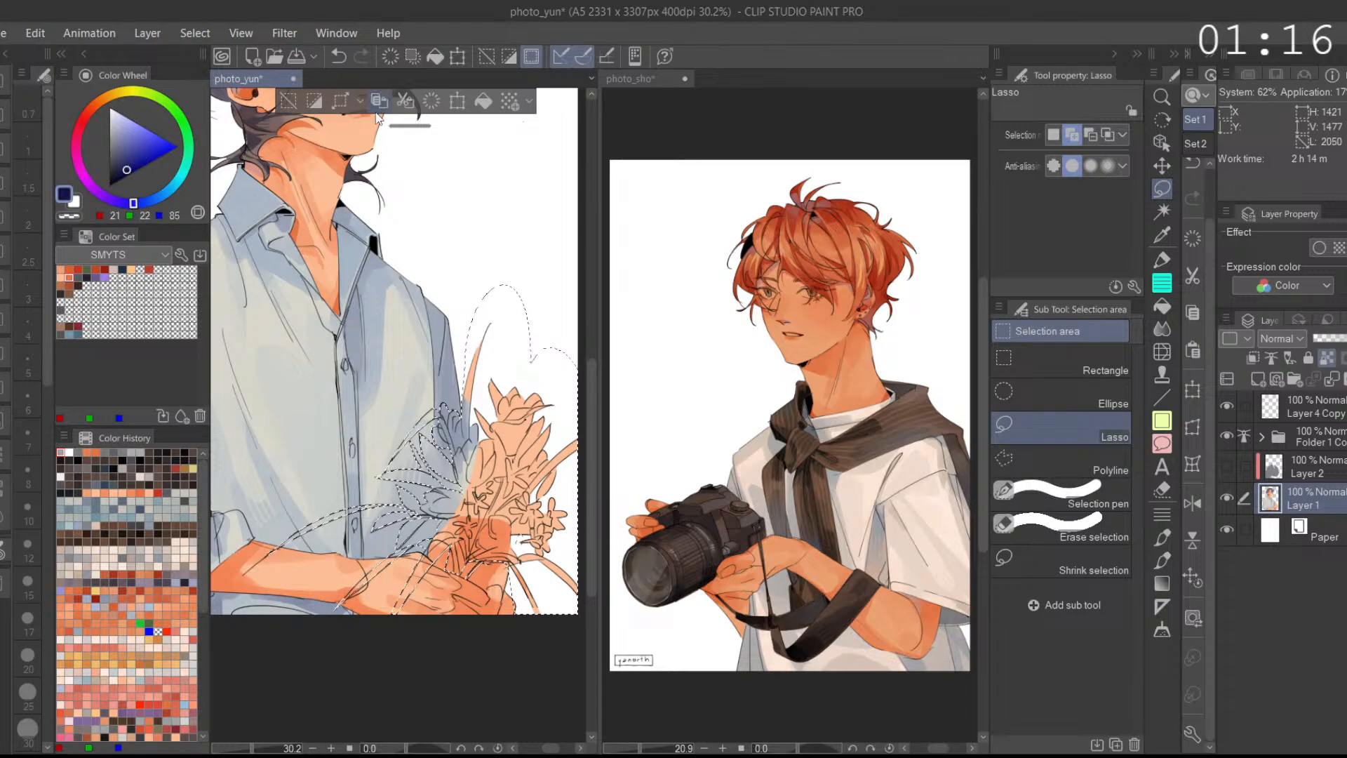
left_click(481, 104)
scroll(438, 585, "down", 1)
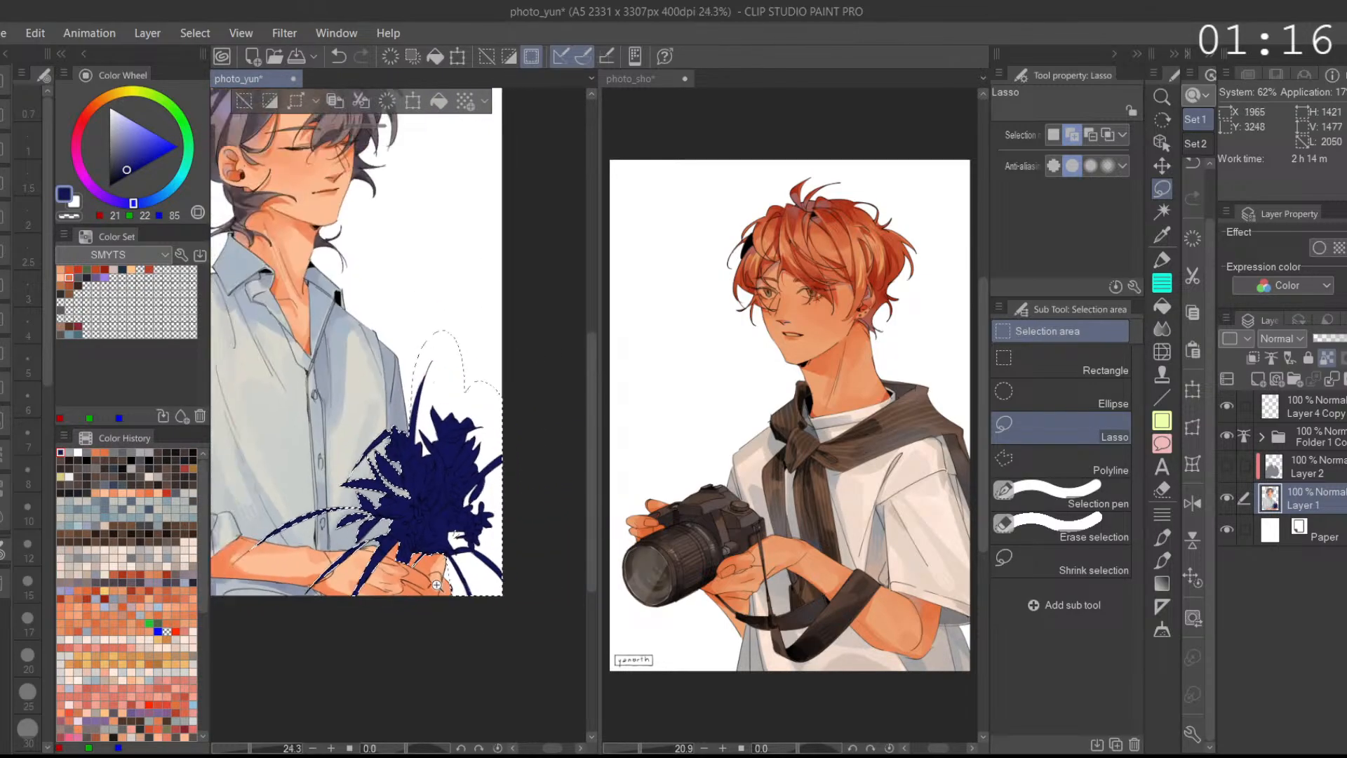
key("ctrl+z")
left_click_drag(127, 165, 113, 159)
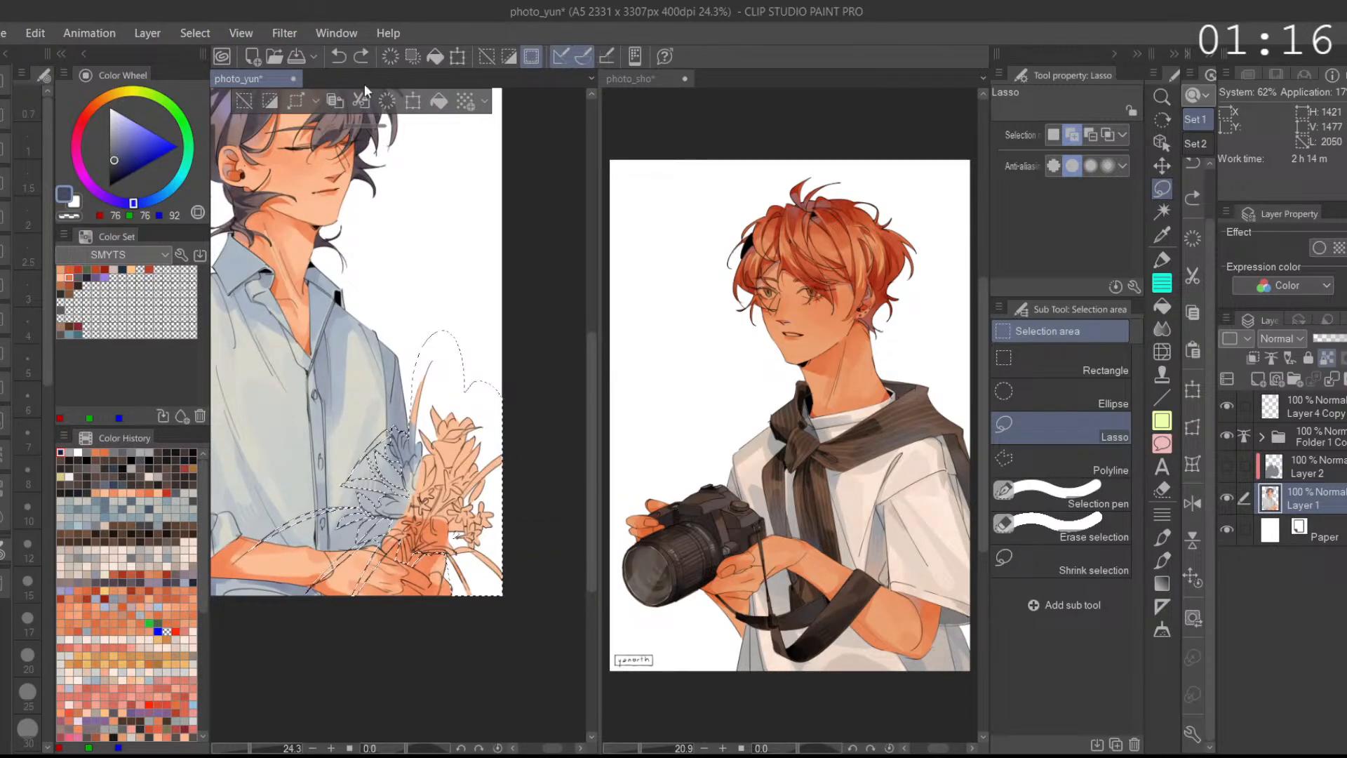
left_click(440, 101)
left_click_drag(442, 102, 457, 60)
Step: Show and activate Layer 2, and try slate (RGB 76, 76, 92) and dark green (RGB 76, 92, 77) fills for the bouquet on it
left_click(1297, 467)
key("ctrl+z")
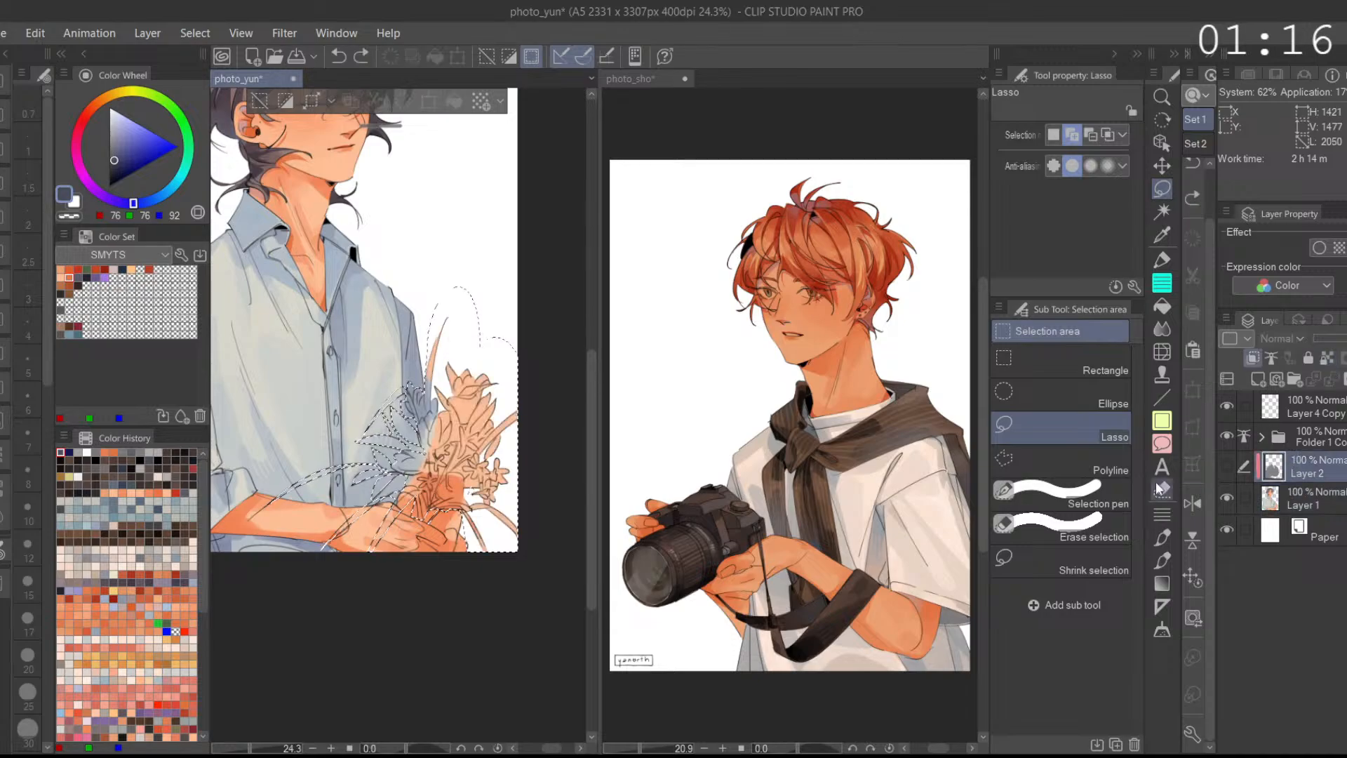
left_click(1227, 468)
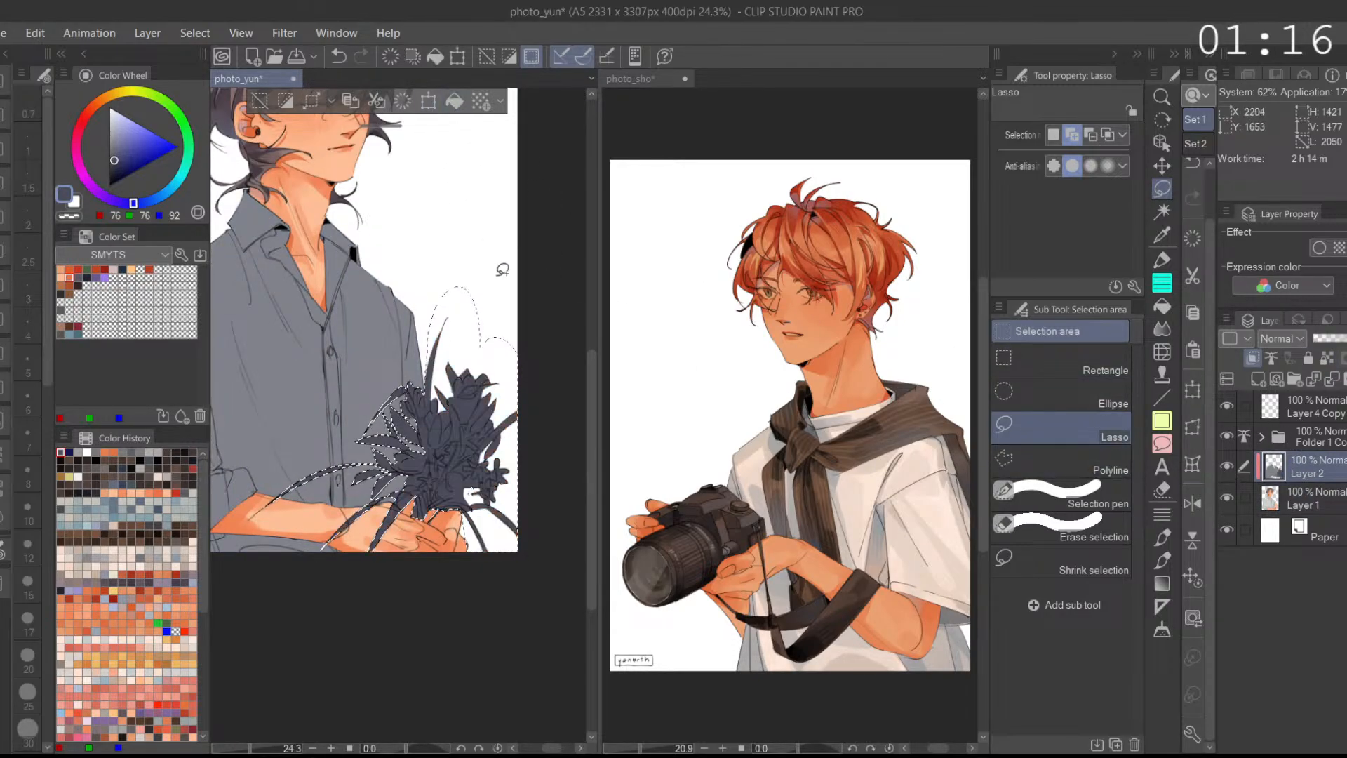
key("ctrl+z")
left_click_drag(175, 186, 183, 122)
left_click(456, 104)
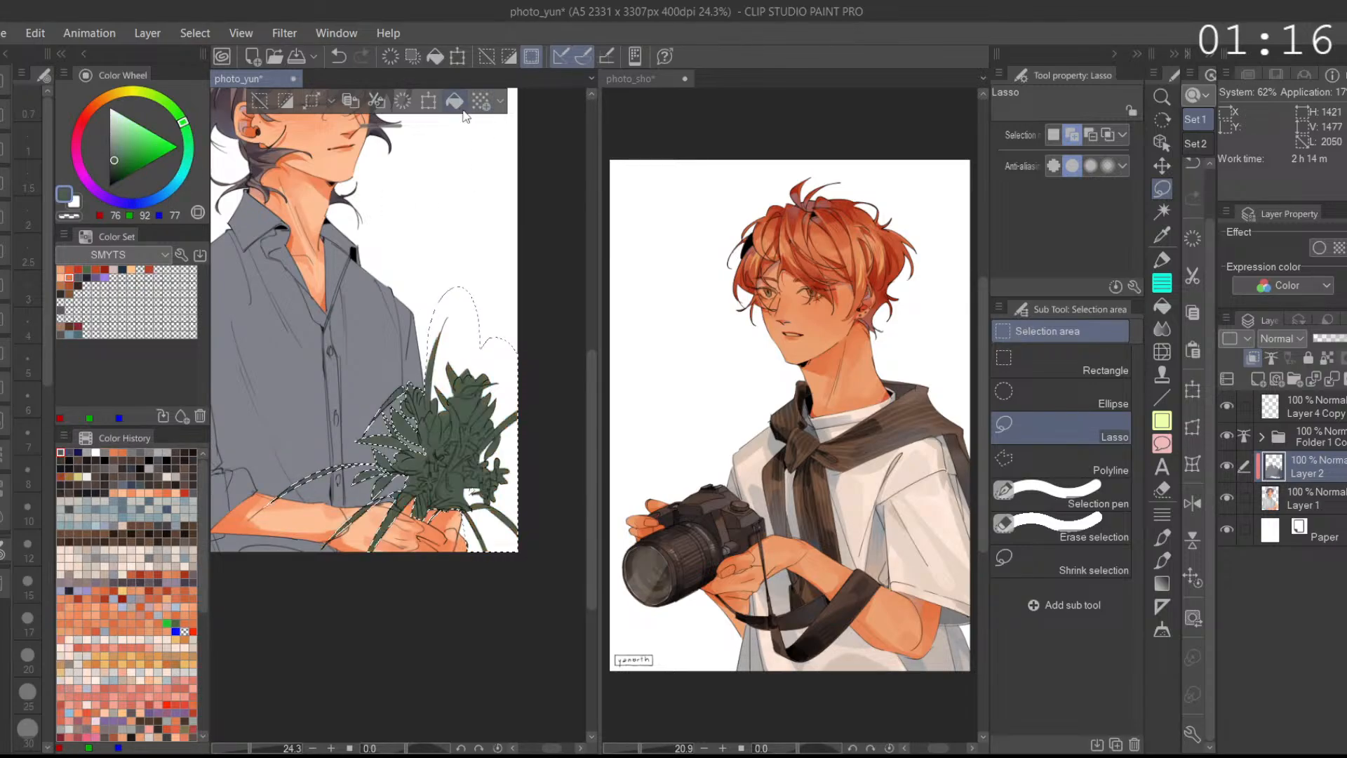
key("ctrl+z")
Step: Fill the selected bouquet on Layer 2 with green (RGB 90, 146, 94) and clear the selection
left_click(125, 149)
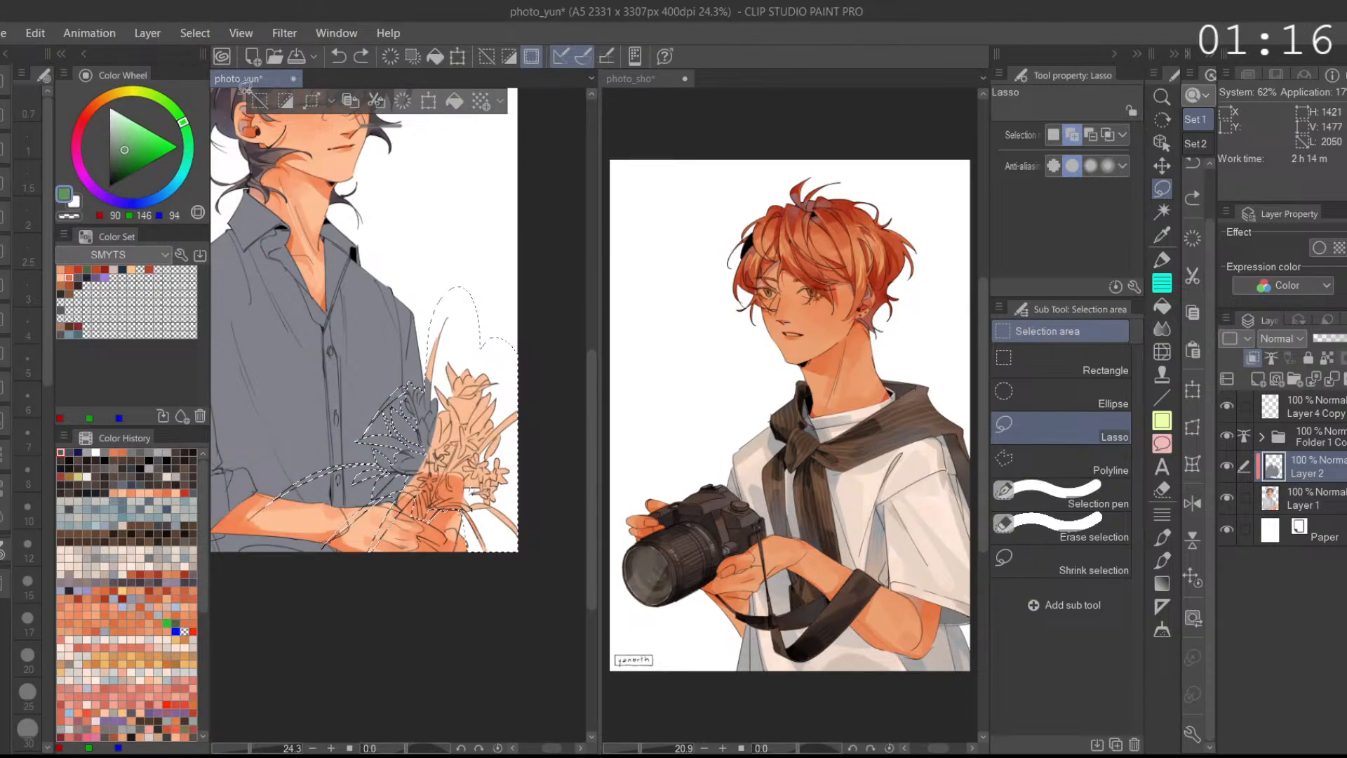
left_click(456, 101)
left_click(259, 101)
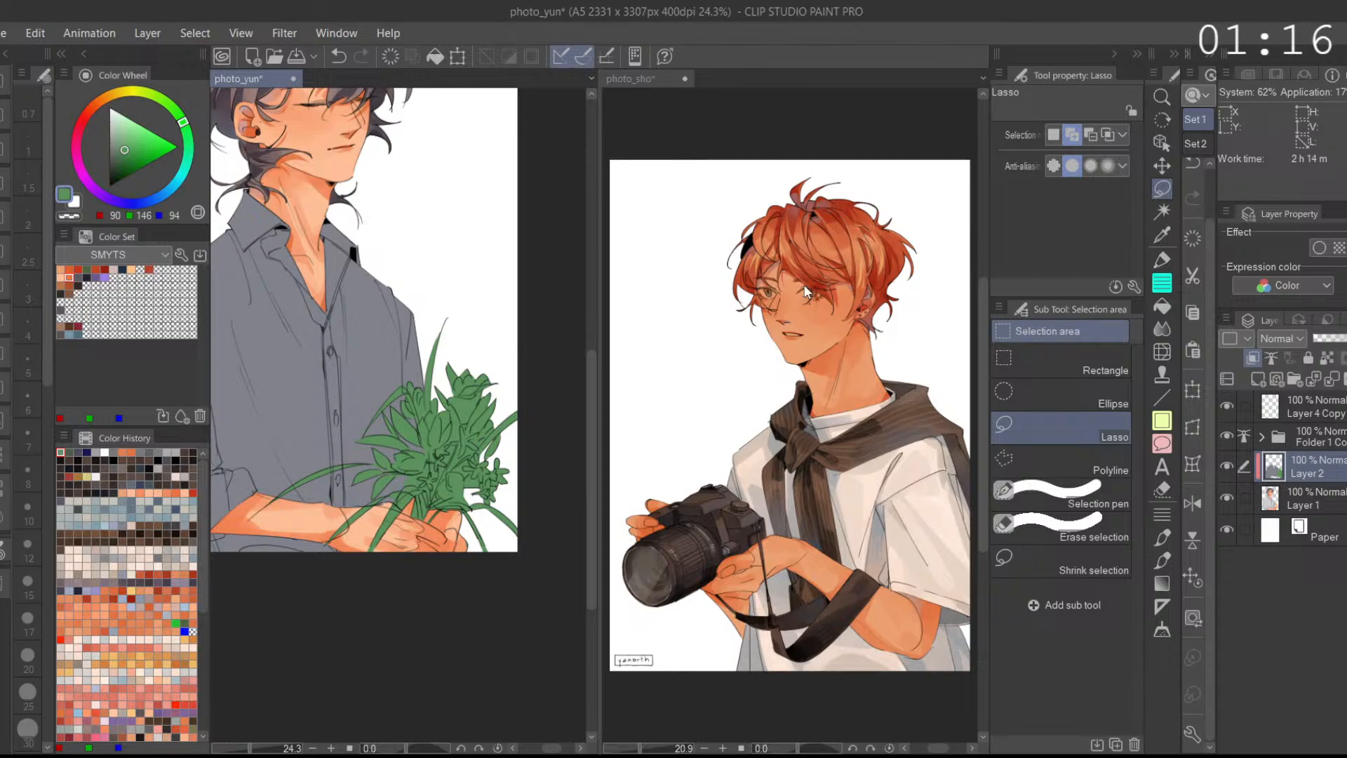
Step: Hide Layer 2 and make Layer 1 the active layer with the bouquet selection restored
left_click(1227, 466)
key("ctrl+z")
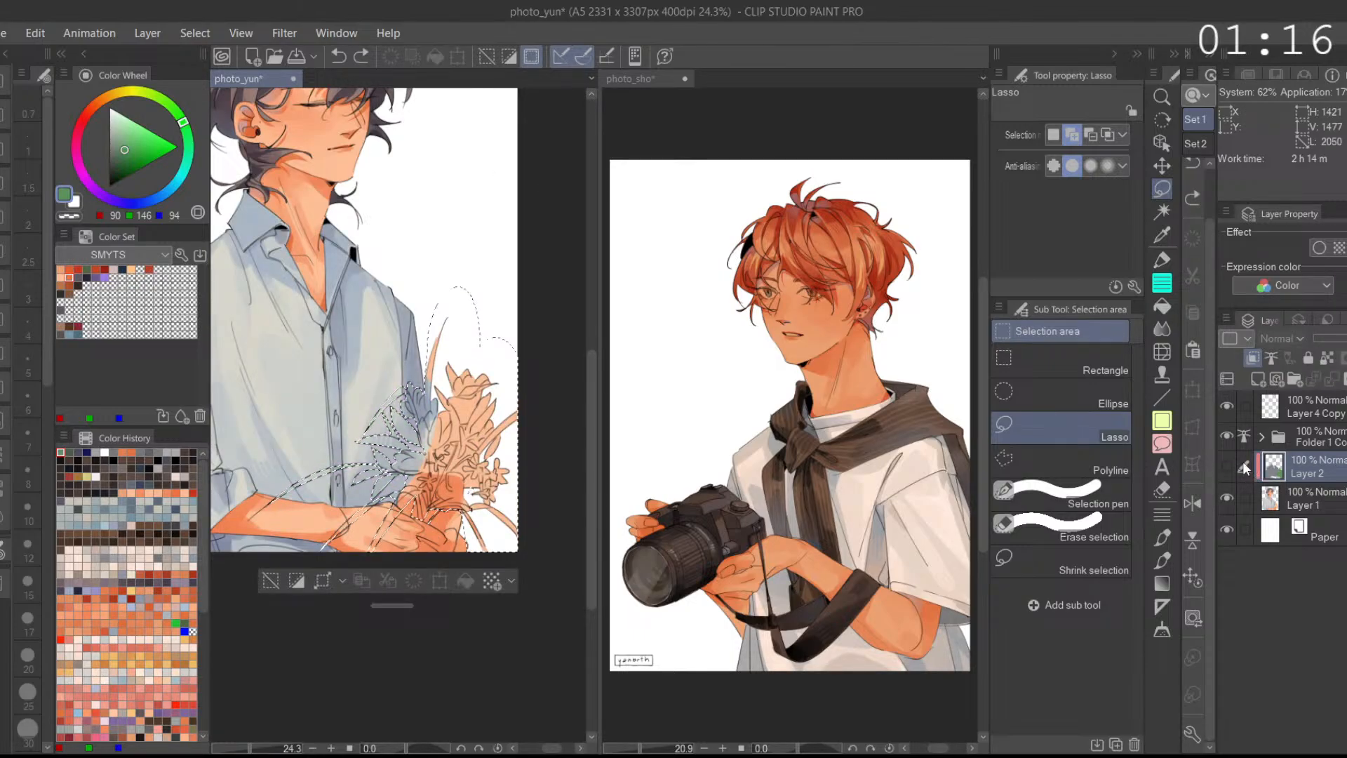
left_click(1250, 501)
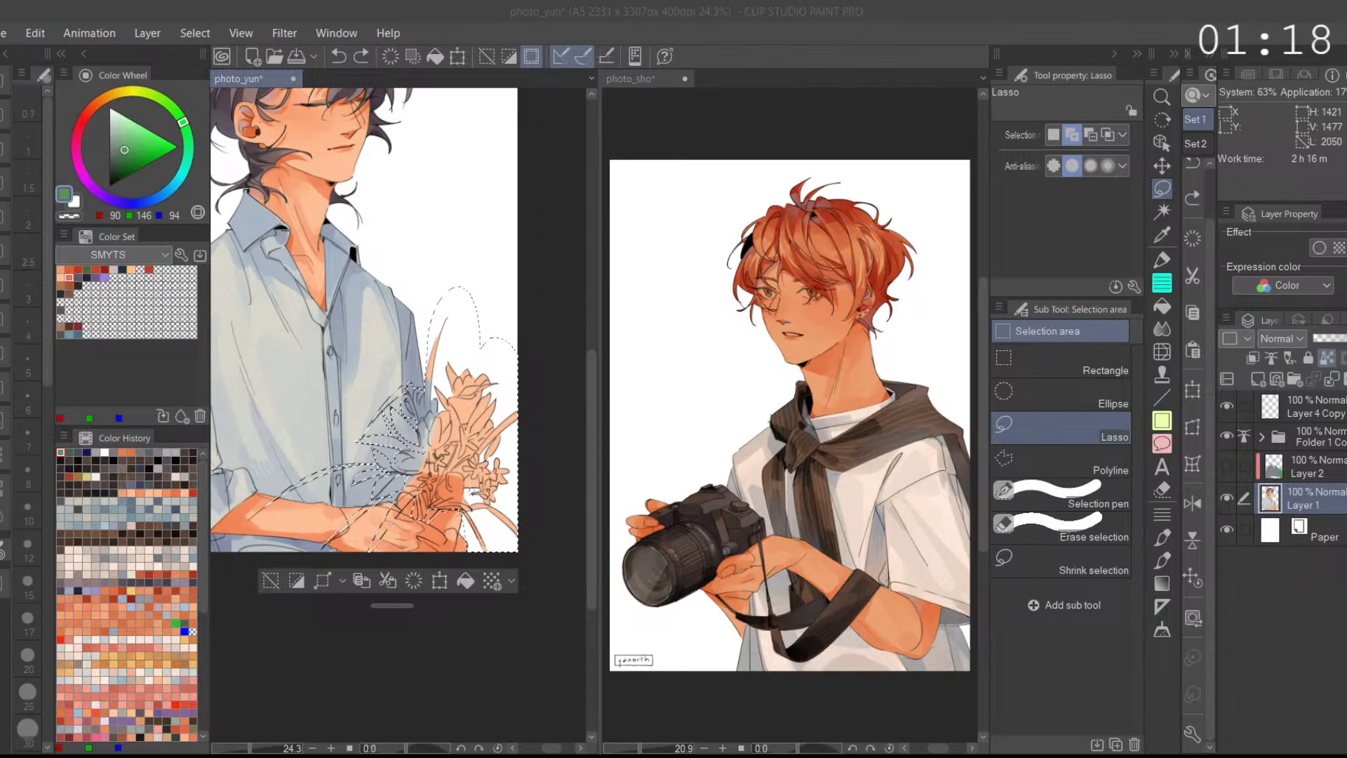
Step: Sample the bouquet's light peach (RGB 252, 190, 150) and fill the whole selected bouquet on Layer 1 with it
right_click(472, 421)
key("alt+Delete")
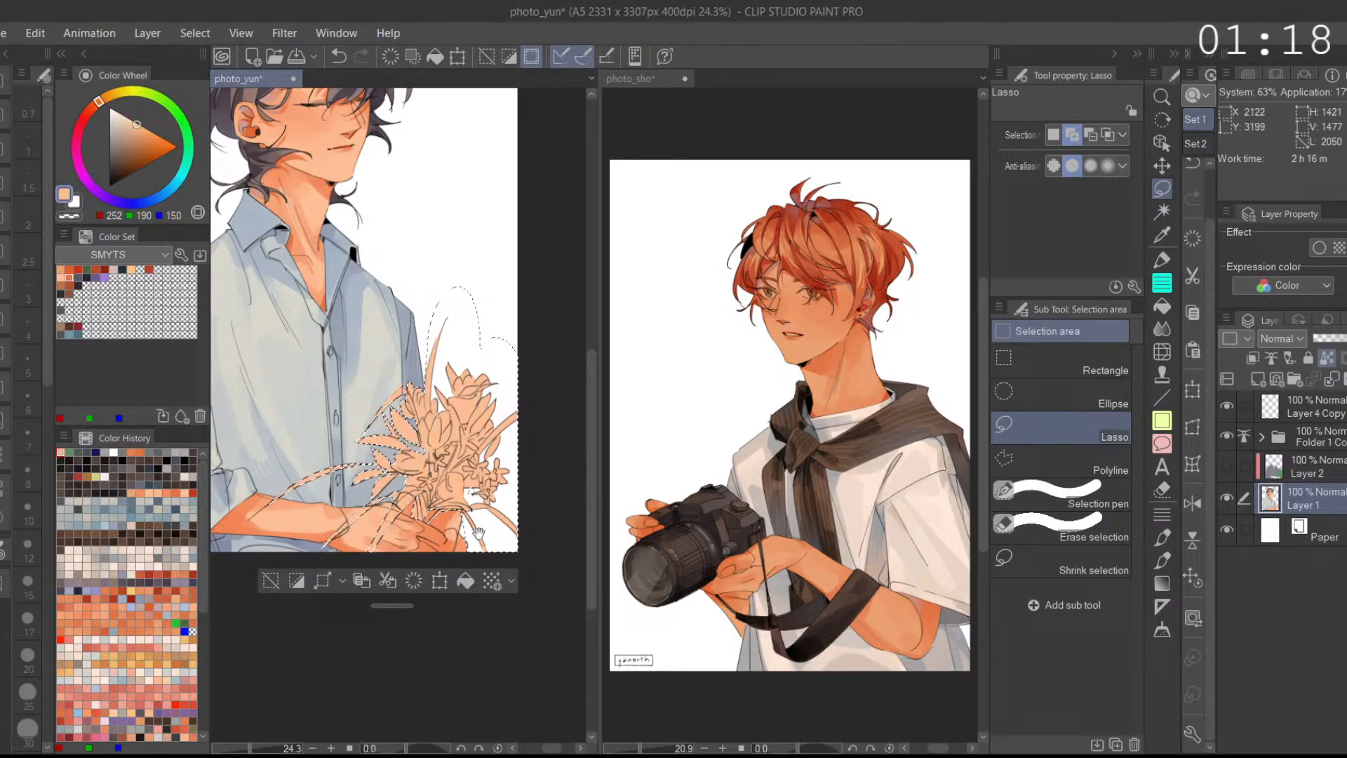
left_click_drag(480, 533, 497, 540)
Step: Paint the entire selected bouquet green (RGB 79, 125, 77) with the Aマーカー brush
left_click(170, 105)
left_click_drag(172, 106, 180, 116)
left_click_drag(137, 143, 122, 155)
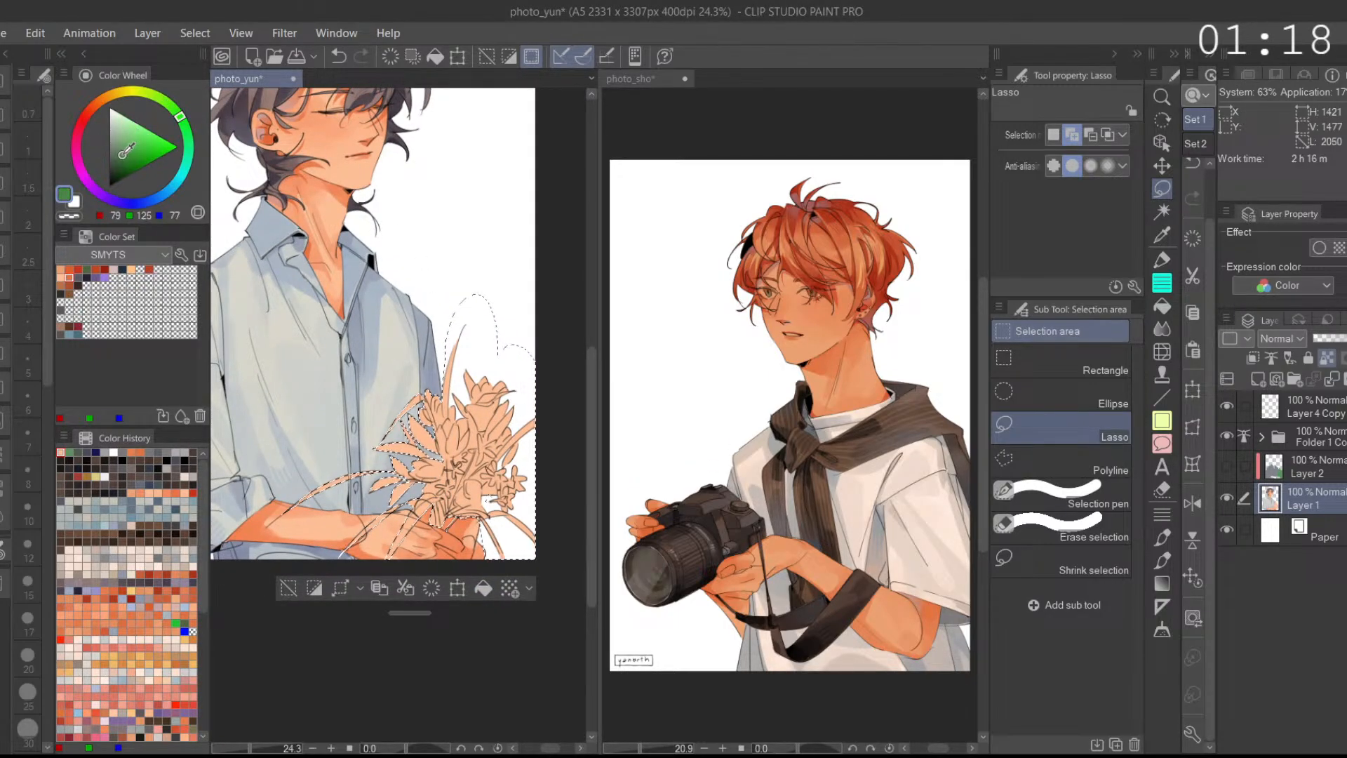
left_click(1161, 259)
mouse_move(456, 393)
left_mouse_down()
mouse_move(301, 501)
mouse_move(365, 425)
mouse_move(414, 396)
mouse_move(397, 470)
mouse_move(424, 491)
mouse_move(477, 435)
mouse_move(529, 456)
mouse_move(502, 533)
left_mouse_up()
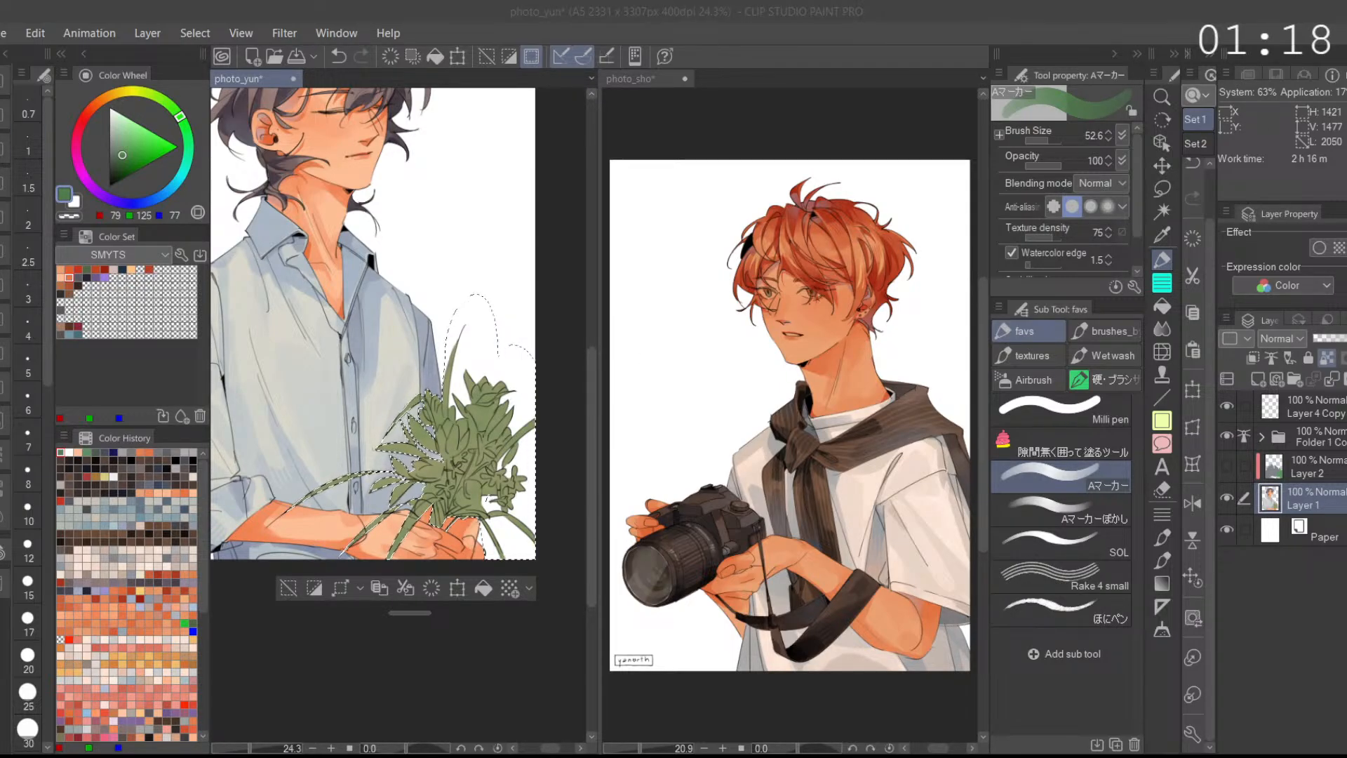
Step: Begin shading the bouquet's shirt-side flower and leaves in darker green (RGB 78, 99, 60) with a brush size of 35.1
left_click(120, 162)
left_click(162, 99)
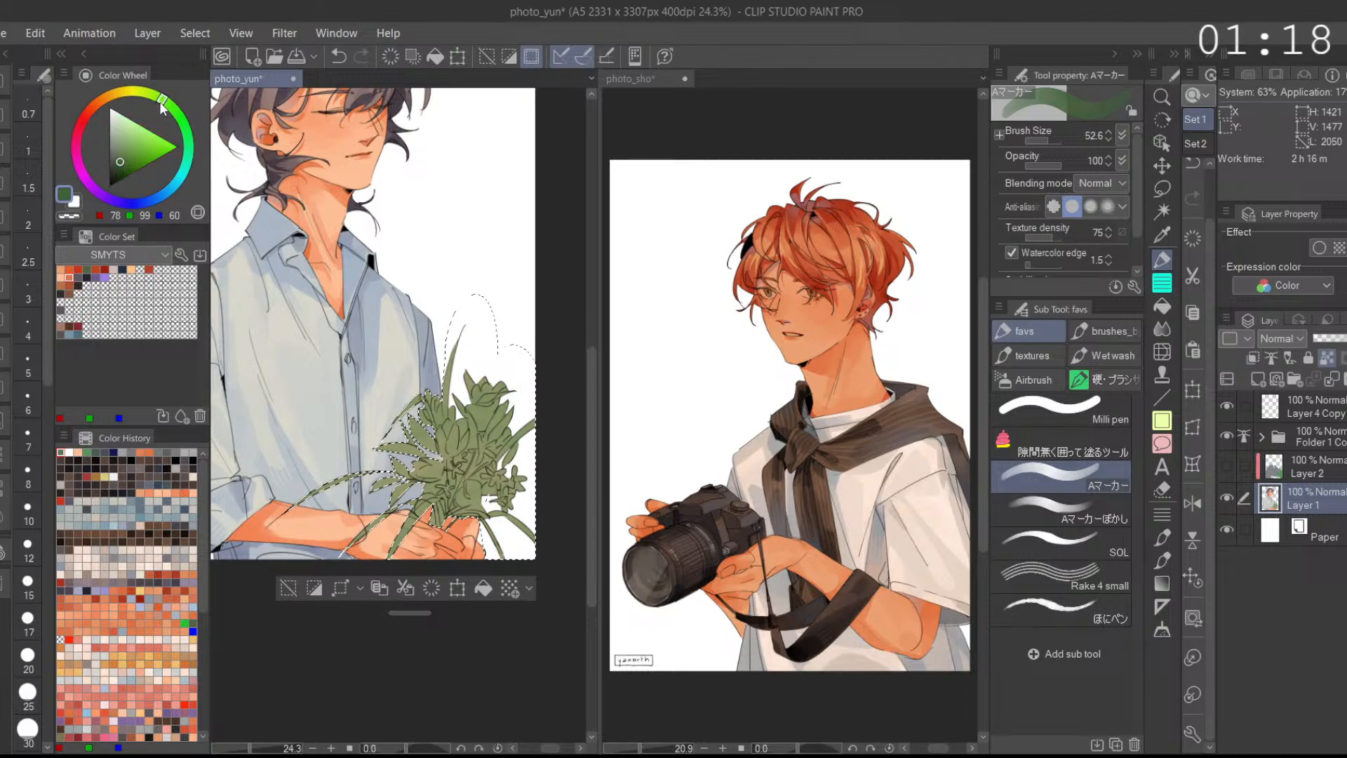
left_click(1046, 140)
scroll(449, 398, "up", 3)
mouse_move(446, 397)
left_mouse_down()
mouse_move(445, 427)
mouse_move(466, 390)
mouse_move(466, 415)
left_mouse_up()
mouse_move(481, 443)
left_mouse_down()
mouse_move(478, 407)
mouse_move(449, 387)
left_mouse_up()
left_click_drag(445, 403, 468, 380)
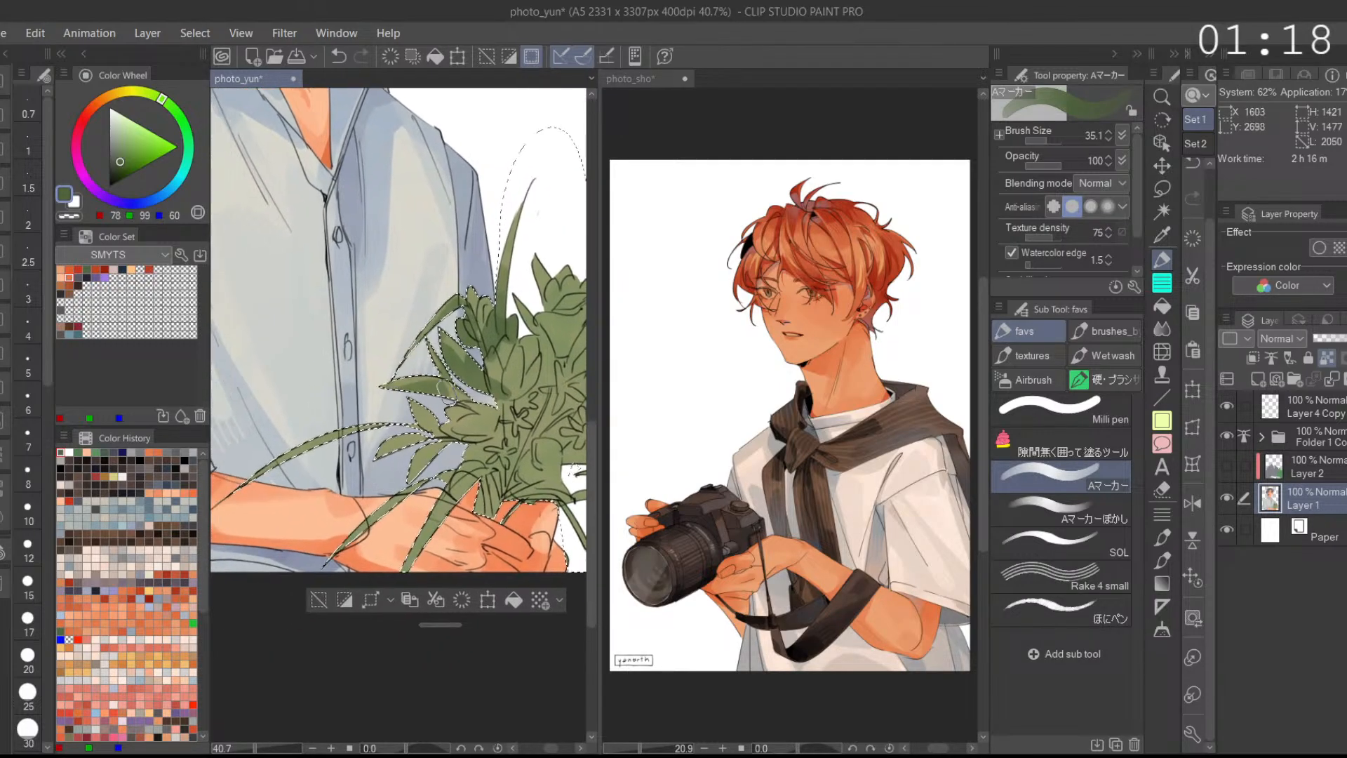
Step: Shade the pointed leaves over the shirt, the lower flower and the stems near the hands with the darker green
mouse_move(424, 444)
left_mouse_down()
mouse_move(390, 458)
mouse_move(487, 449)
left_mouse_up()
left_click_drag(356, 427, 426, 412)
left_click_drag(461, 479, 442, 439)
mouse_move(423, 454)
left_mouse_down()
mouse_move(391, 482)
mouse_move(432, 435)
left_mouse_up()
left_click_drag(484, 411, 475, 432)
left_click_drag(445, 479, 383, 501)
mouse_move(438, 456)
left_mouse_down()
mouse_move(384, 539)
mouse_move(449, 479)
mouse_move(437, 493)
left_mouse_up()
left_click_drag(466, 505, 409, 522)
key("ctrl+z")
left_click_drag(516, 489, 564, 540)
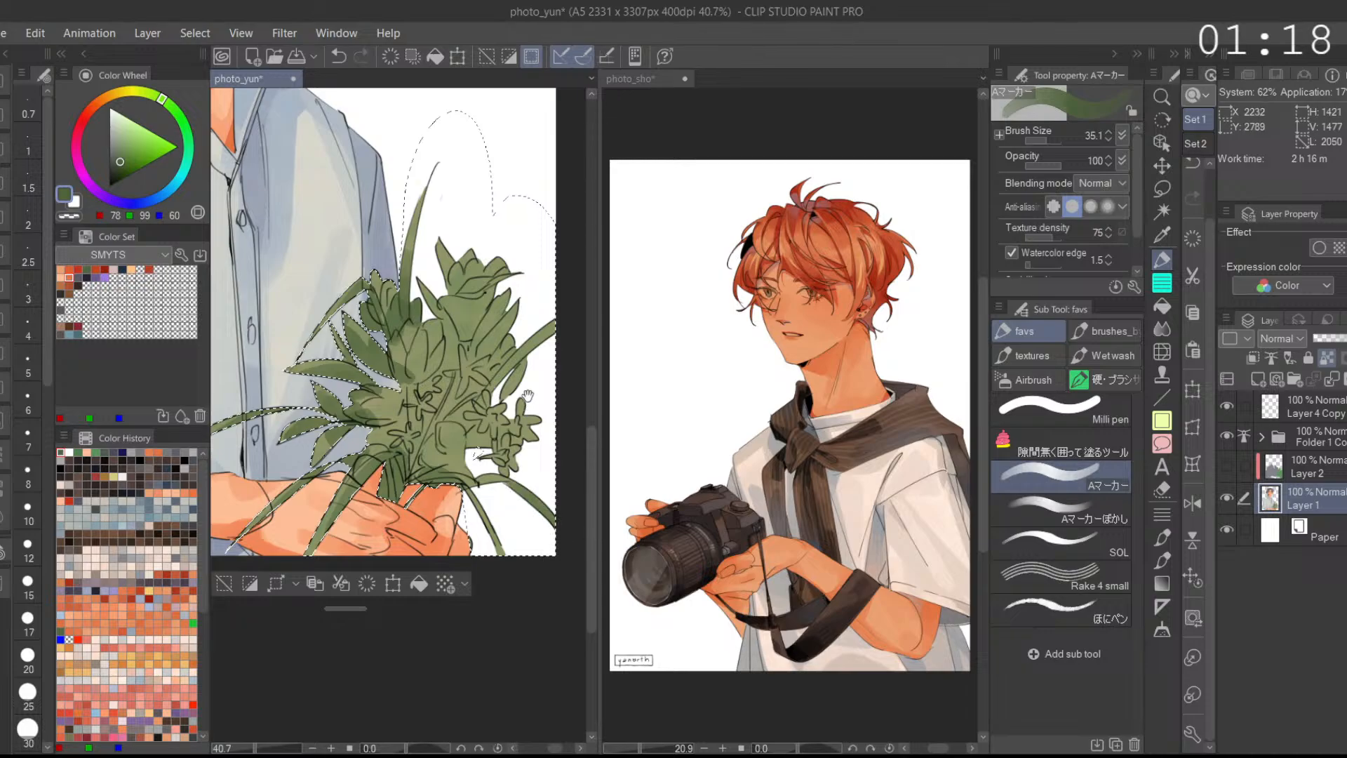
Step: Shade the central stems and leaves, the bouquet's base and the large upper flower with the darker green
left_click_drag(527, 399, 523, 434)
left_click_drag(447, 466, 566, 364)
mouse_move(411, 489)
left_mouse_down()
mouse_move(473, 423)
mouse_move(419, 322)
left_mouse_up()
left_click_drag(463, 402, 515, 319)
left_click_drag(483, 373, 460, 415)
mouse_move(448, 312)
left_mouse_down()
mouse_move(436, 273)
mouse_move(522, 296)
mouse_move(499, 303)
mouse_move(507, 283)
mouse_move(500, 301)
mouse_move(470, 307)
left_mouse_up()
key("ctrl+z")
left_click_drag(559, 293, 542, 294)
left_click_drag(508, 390, 527, 346)
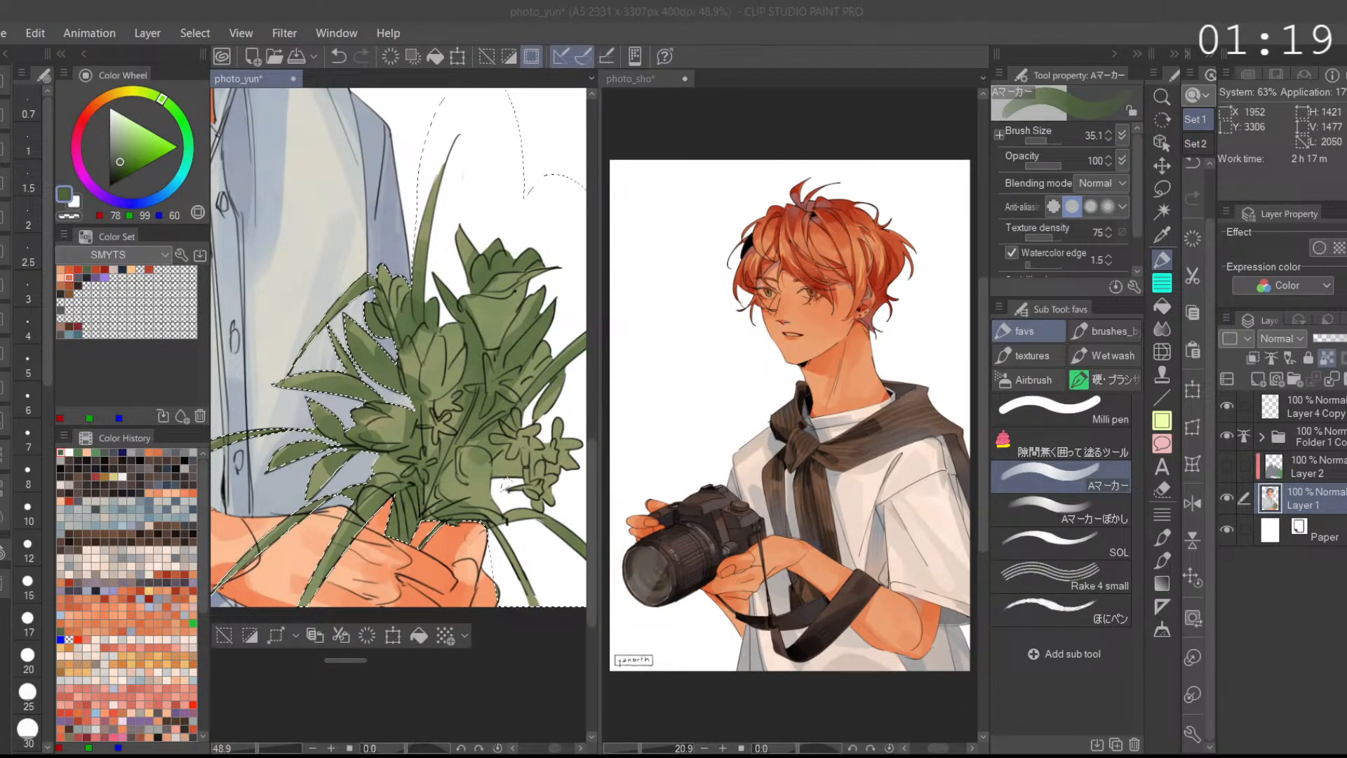
Step: Paint the small tulip beside the shirt's edge lavender (RGB 160, 161, 201) with a brush size of 10.4
scroll(491, 505, "down", 2)
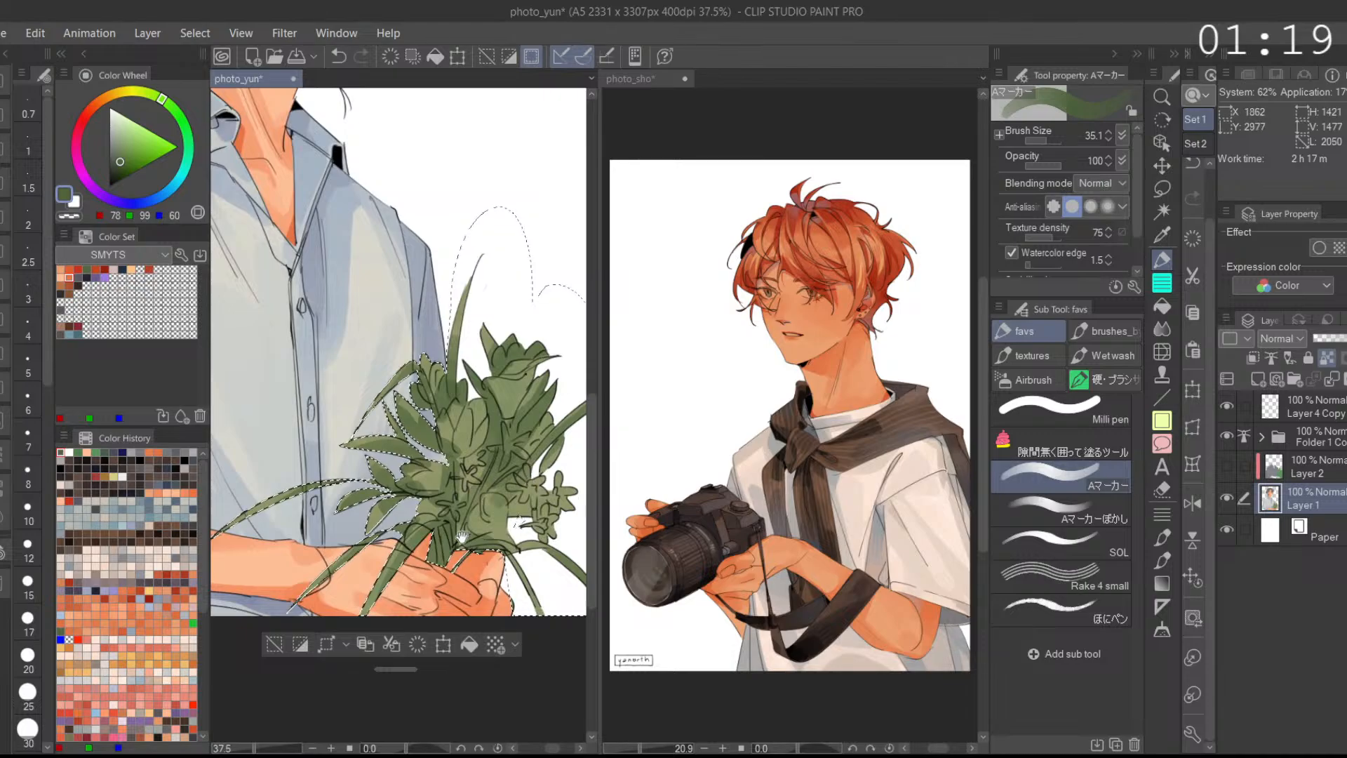
scroll(462, 536, "up", 3)
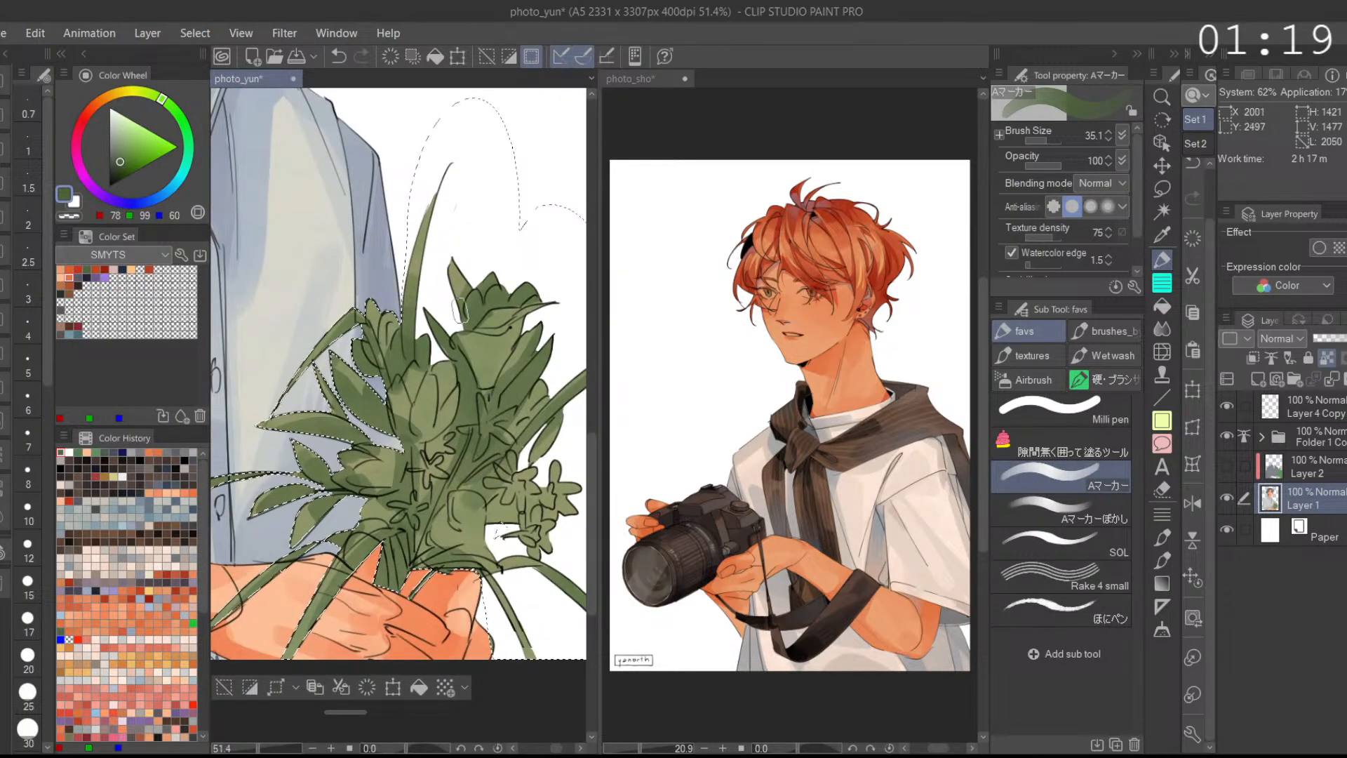
left_click(134, 203)
left_click_drag(134, 164, 122, 130)
left_click_drag(485, 298, 472, 326)
key("ctrl+z")
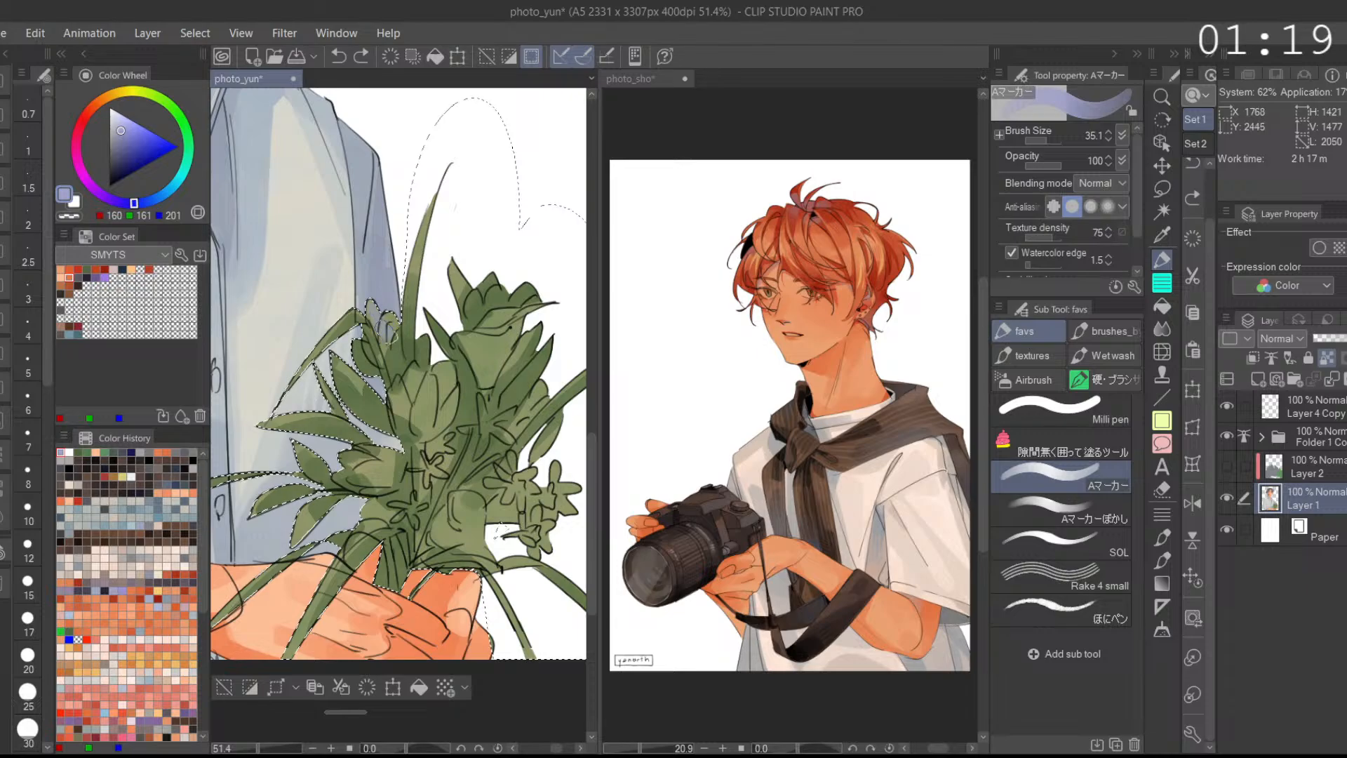
left_click_drag(1046, 137, 1035, 142)
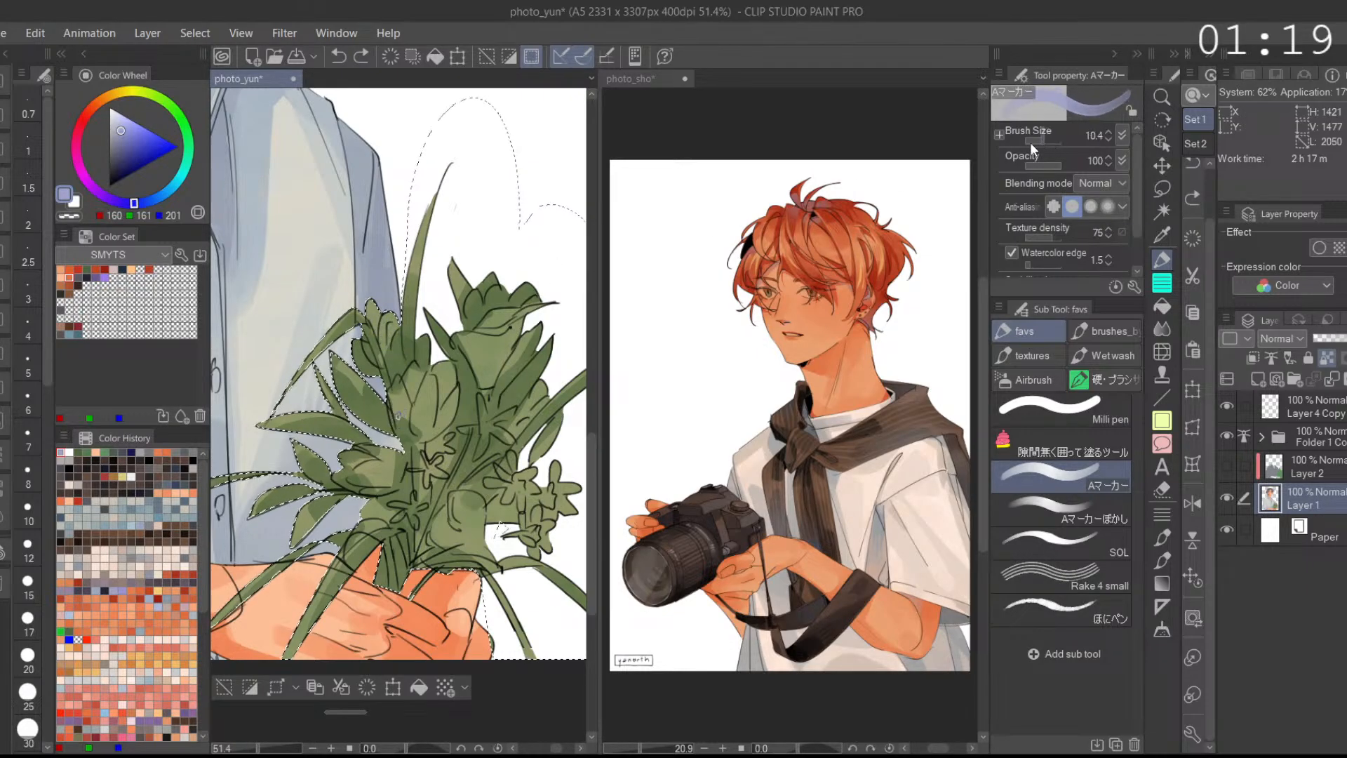
scroll(389, 325, "up", 2)
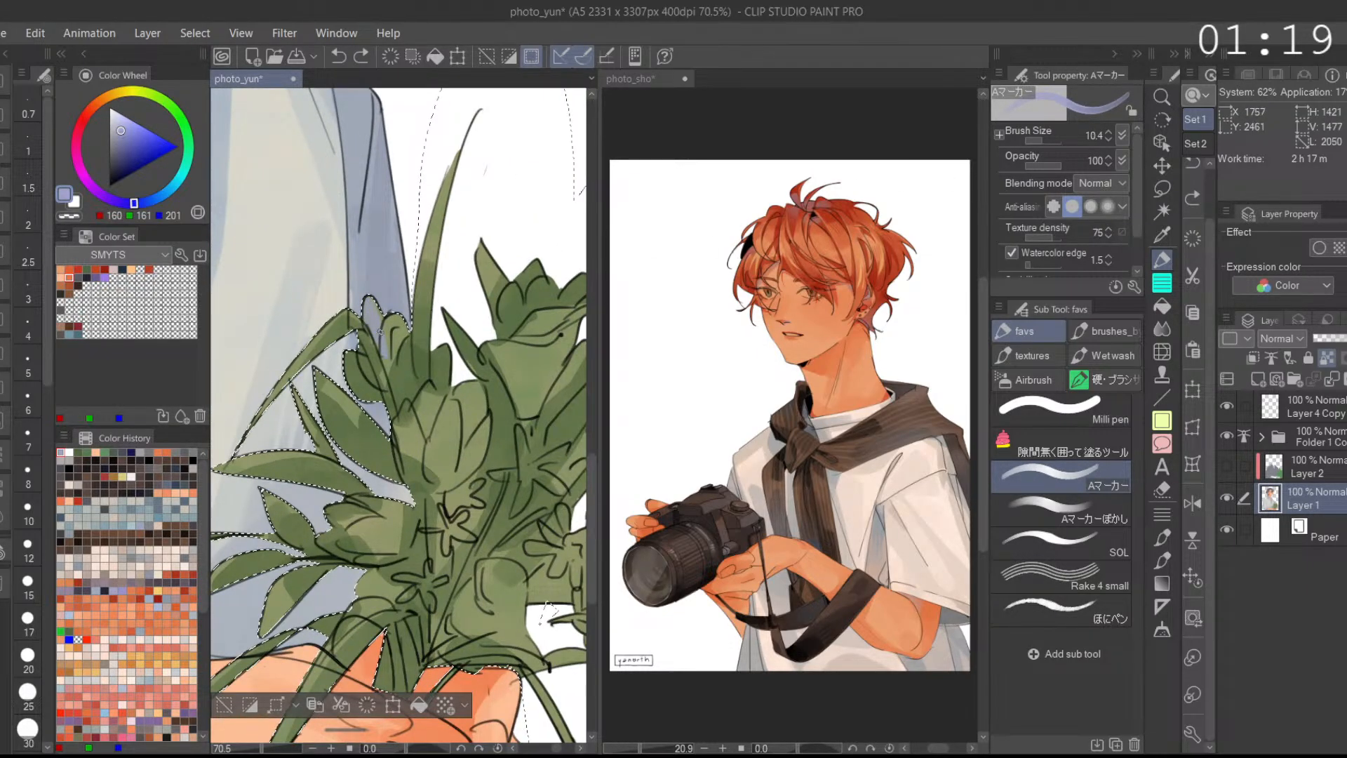
mouse_move(390, 318)
left_mouse_down()
mouse_move(394, 351)
mouse_move(368, 371)
left_mouse_up()
Step: Paint the lower shirt-side tulip, the central tulip and the back petals of the large upper flower lavender
scroll(460, 330, "down", 2)
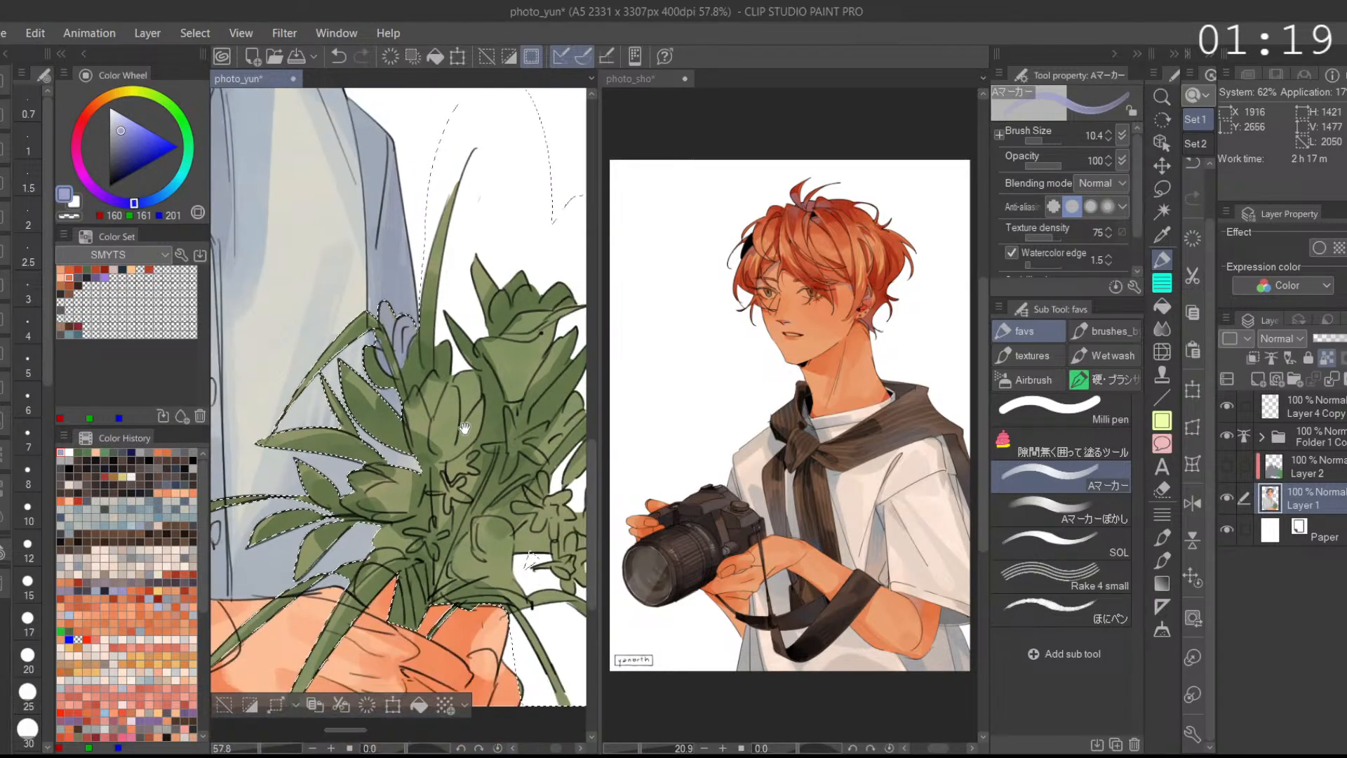
left_click_drag(519, 436, 510, 392)
scroll(511, 392, "down", 2)
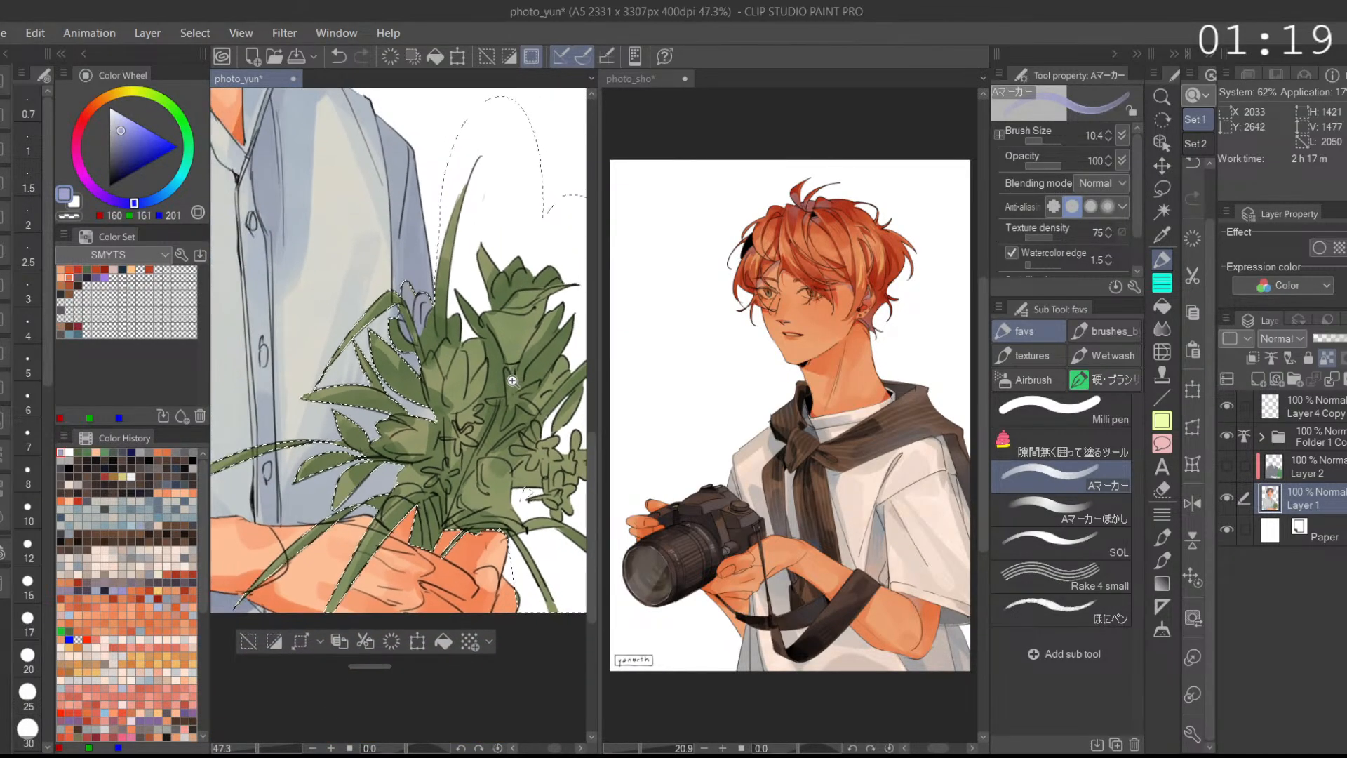
scroll(377, 435, "up", 2)
left_click_drag(376, 434, 407, 428)
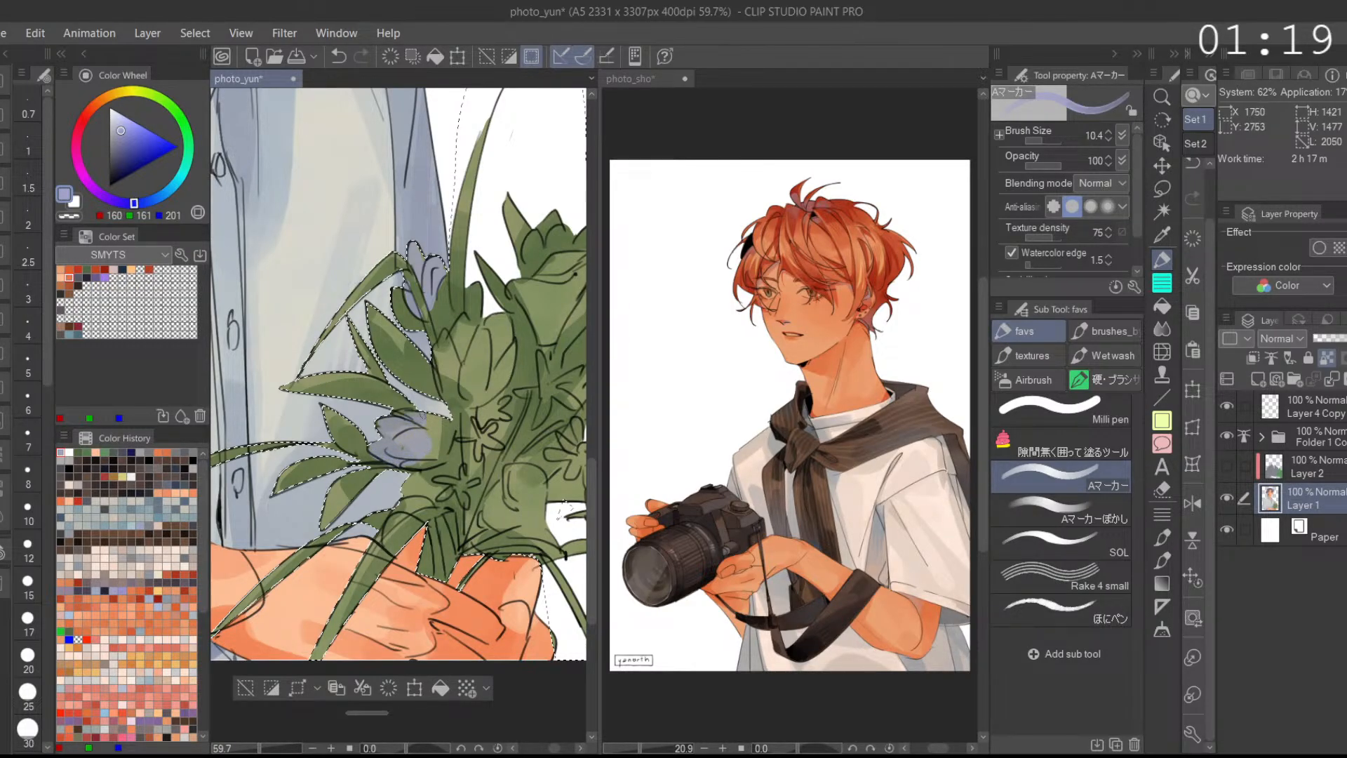
mouse_move(420, 442)
left_mouse_down()
mouse_move(436, 420)
mouse_move(445, 441)
mouse_move(470, 395)
mouse_move(447, 418)
mouse_move(427, 397)
mouse_move(429, 429)
mouse_move(442, 371)
mouse_move(433, 447)
mouse_move(463, 430)
left_mouse_up()
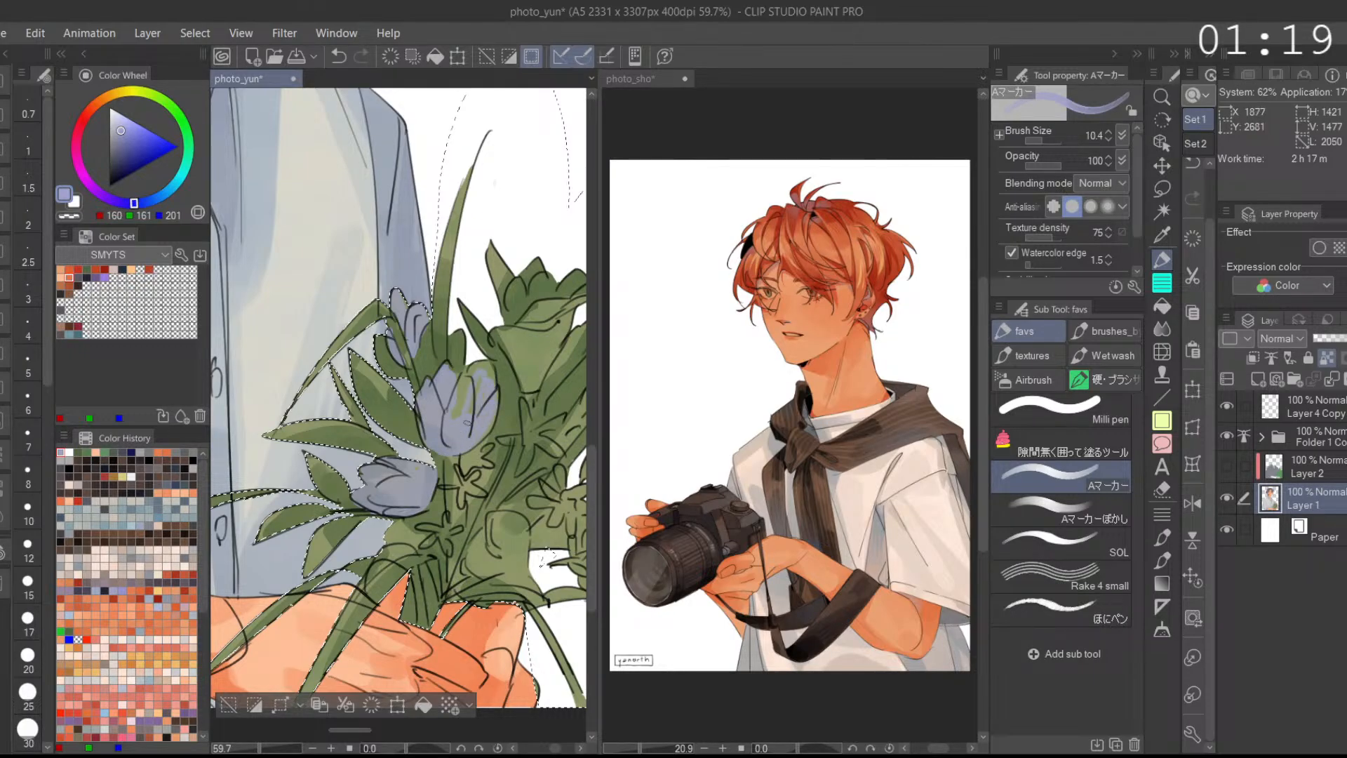
left_click_drag(491, 366, 401, 416)
mouse_move(423, 372)
left_mouse_down()
mouse_move(429, 337)
mouse_move(423, 364)
mouse_move(449, 330)
mouse_move(482, 335)
left_mouse_up()
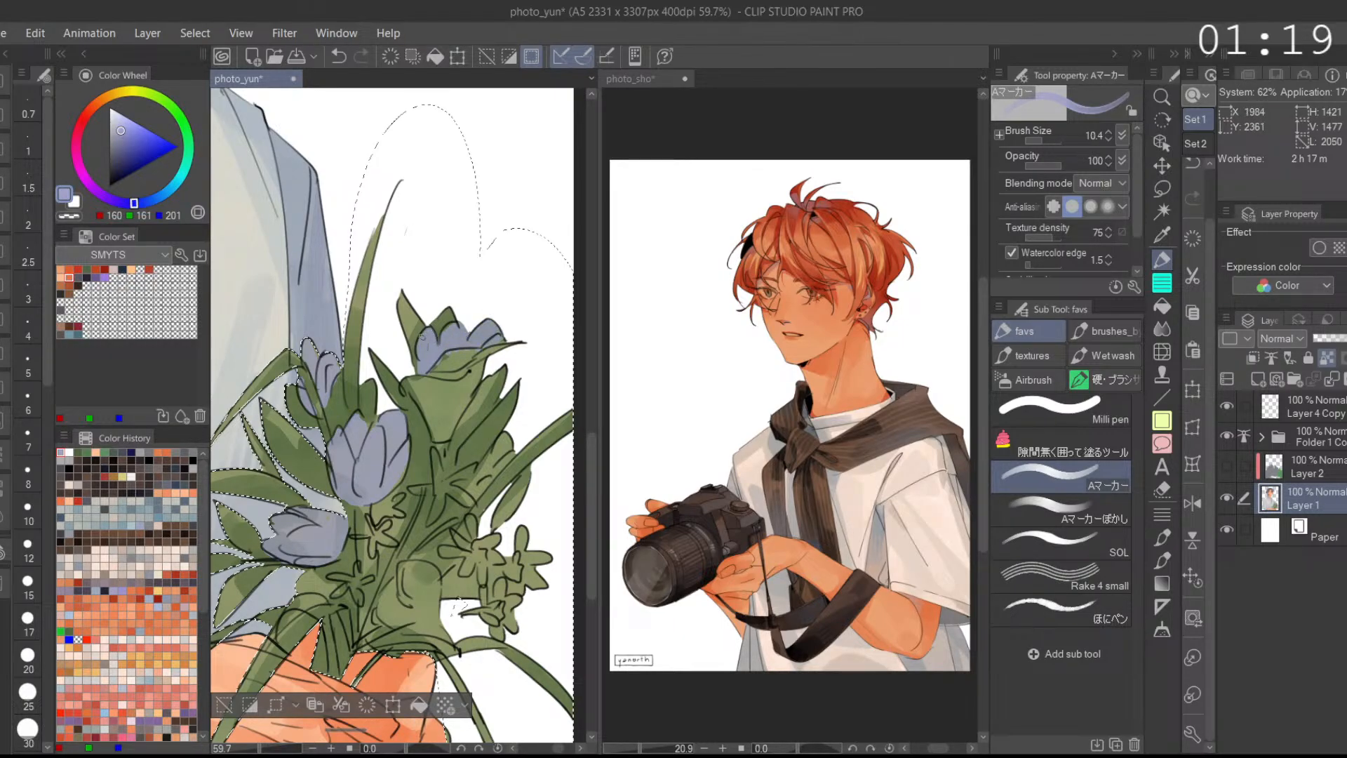
Step: Paint the front petals of the large upper flower and the outer cluster of small star-shaped flowers off-white (RGB 245, 245, 255)
left_click_drag(119, 126, 112, 109)
mouse_move(406, 382)
left_mouse_down()
mouse_move(435, 437)
mouse_move(465, 391)
mouse_move(444, 434)
mouse_move(461, 405)
mouse_move(433, 417)
mouse_move(447, 378)
mouse_move(428, 376)
mouse_move(446, 379)
mouse_move(441, 404)
mouse_move(463, 403)
mouse_move(457, 353)
left_mouse_up()
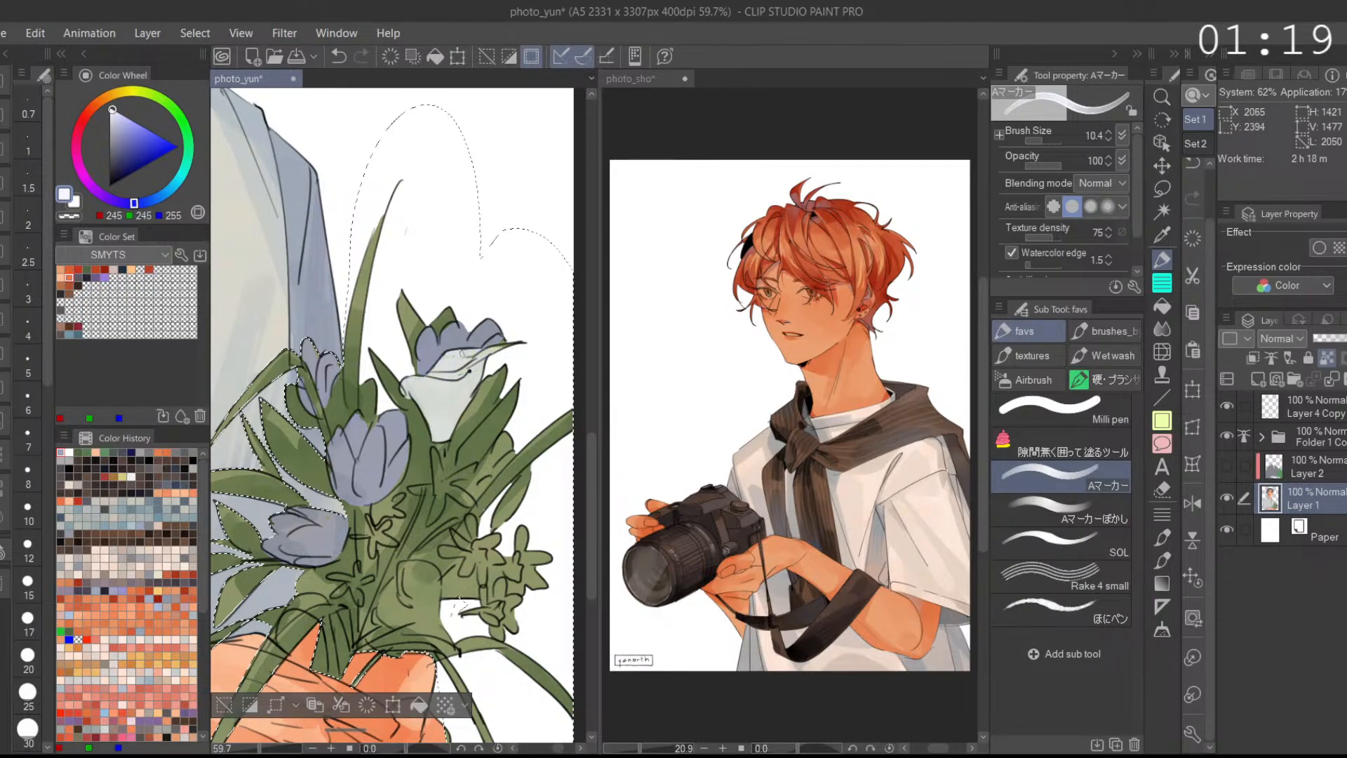
left_click_drag(502, 458, 484, 371)
left_click_drag(487, 449, 475, 407)
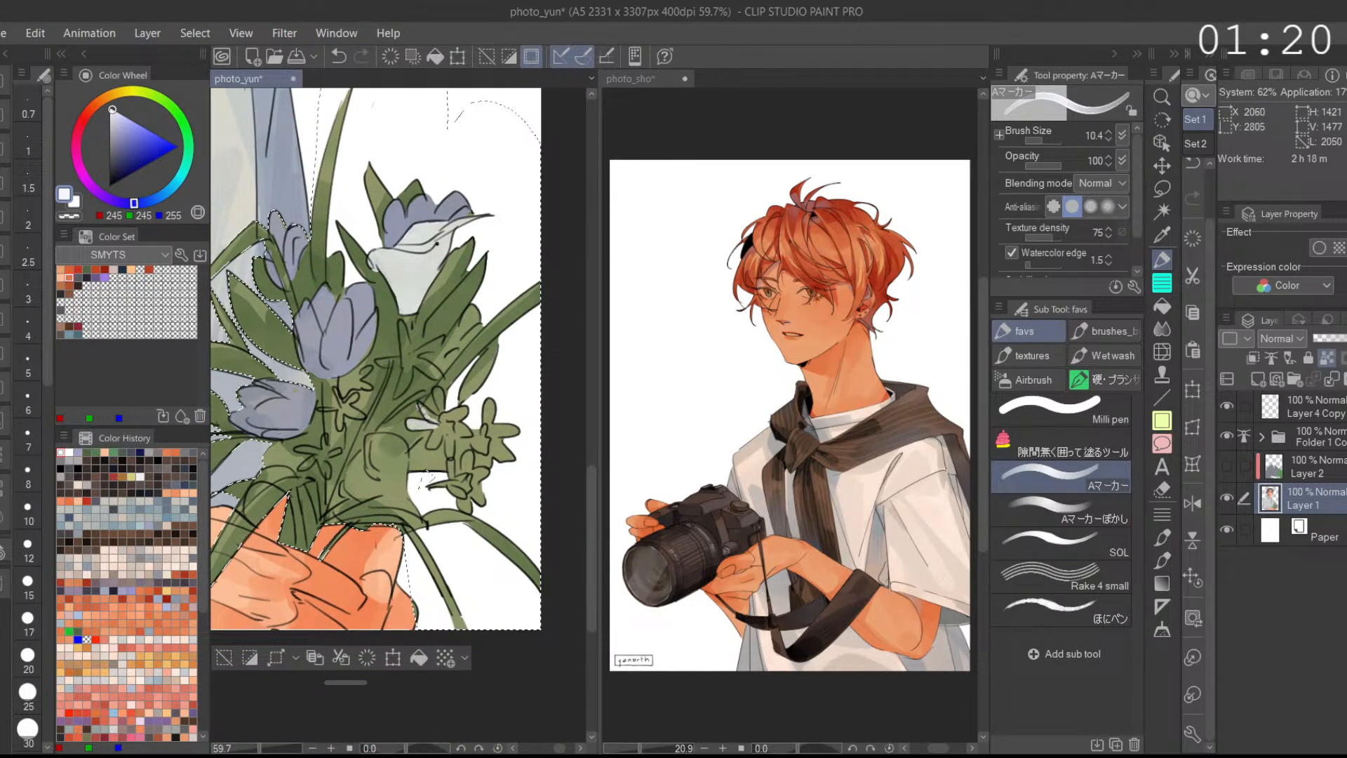
key("ctrl+z")
mouse_move(443, 427)
left_mouse_down()
mouse_move(431, 447)
mouse_move(453, 423)
left_mouse_up()
left_click_drag(431, 428, 440, 429)
mouse_move(430, 485)
left_mouse_down()
mouse_move(457, 478)
mouse_move(464, 507)
mouse_move(487, 431)
mouse_move(481, 407)
mouse_move(507, 456)
mouse_move(517, 433)
left_mouse_up()
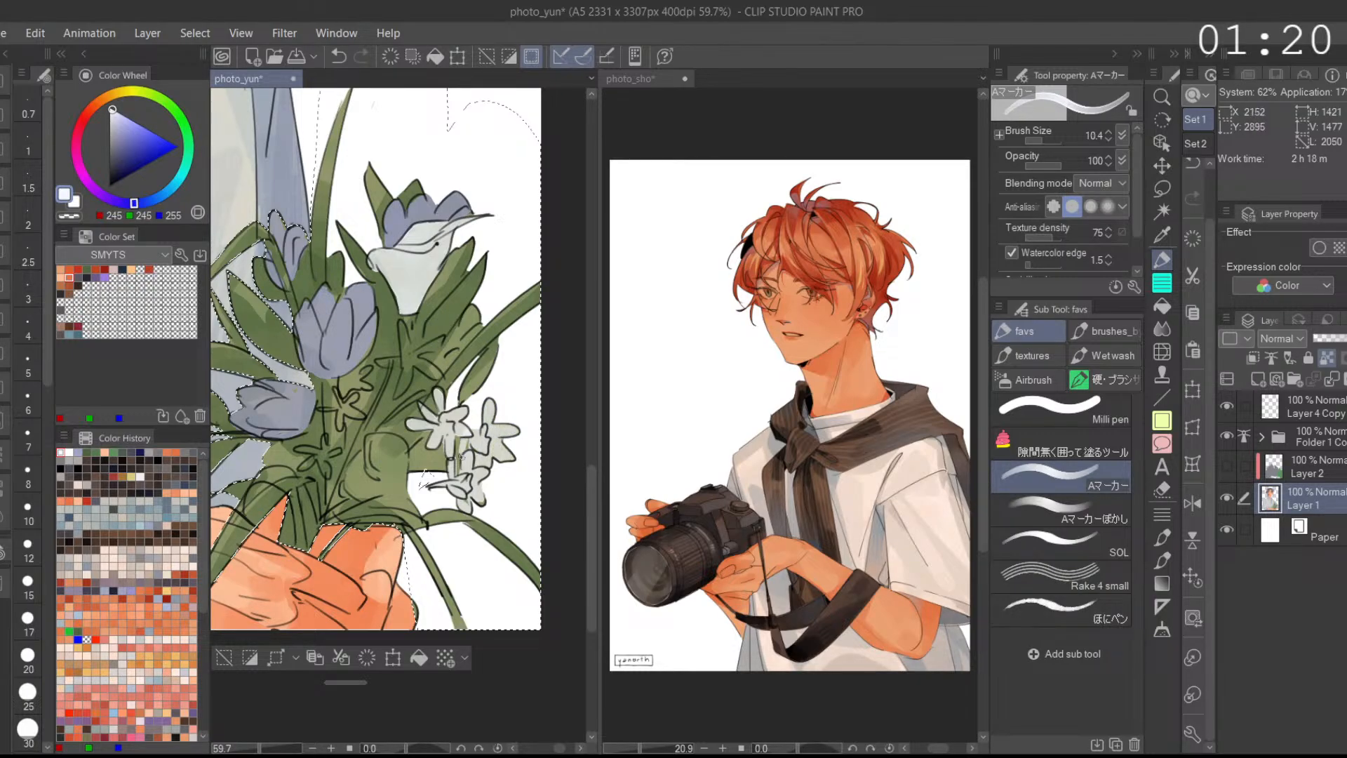
left_click_drag(423, 478, 471, 494)
left_click_drag(352, 485, 369, 471)
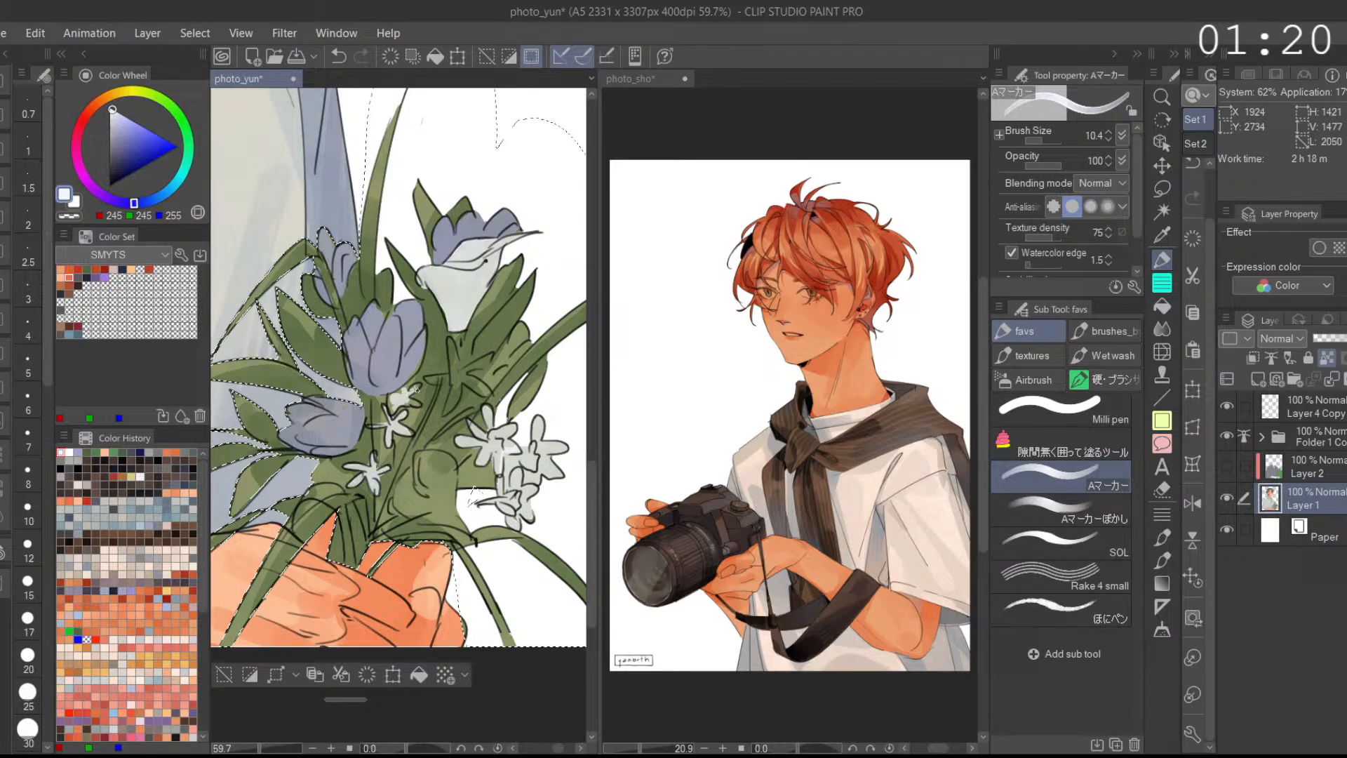
scroll(467, 468, "right", 1)
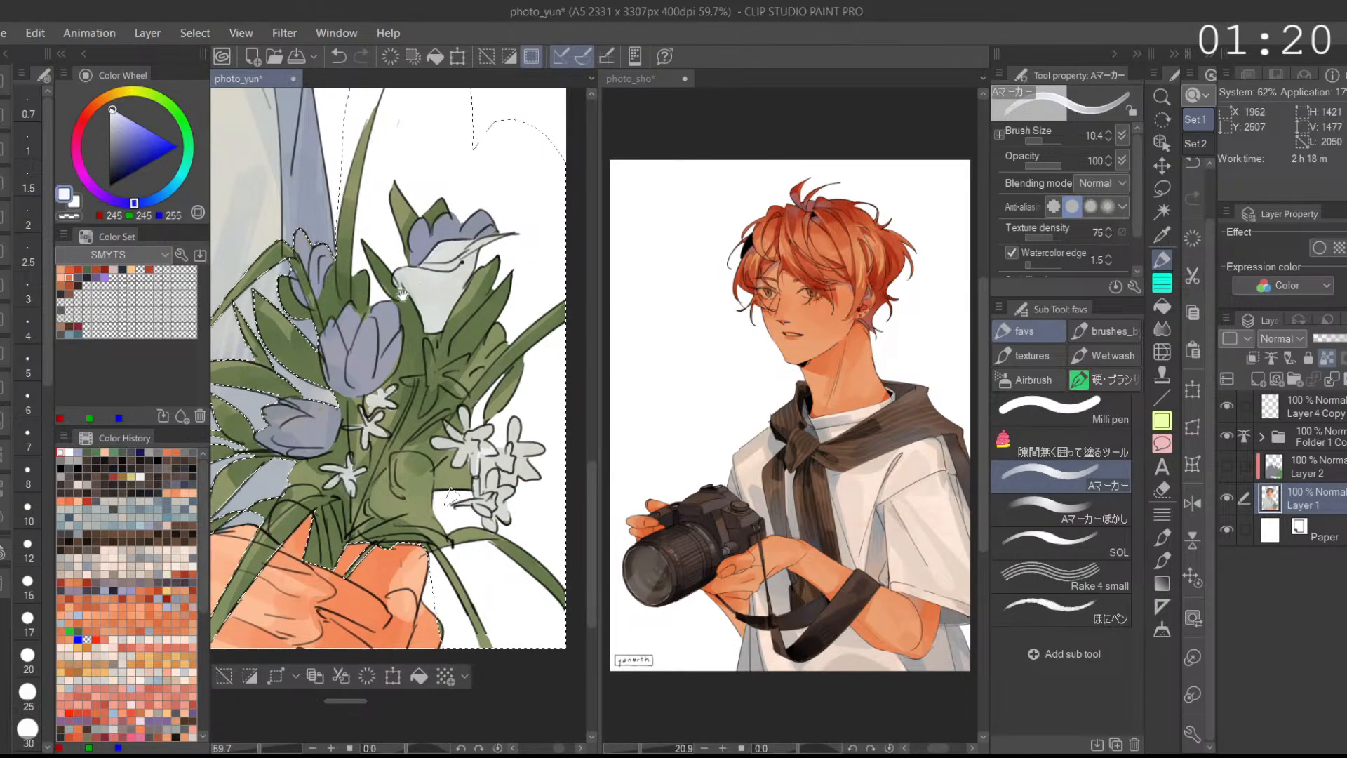
key("ctrl+z")
key("ctrl+z")
key("ctrl+z")
key("ctrl+z")
key("ctrl+z")
key("ctrl+z")
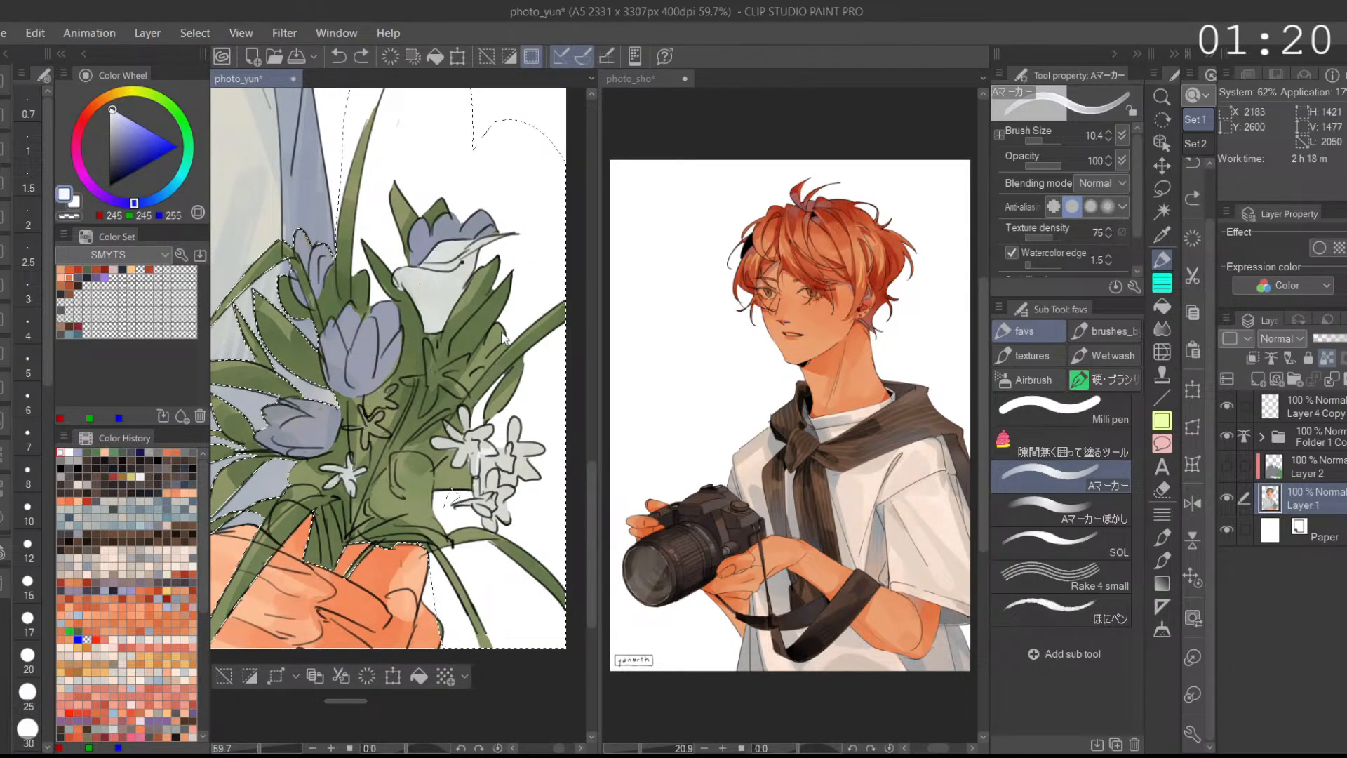
Step: Paint the small star-shaped flowers below the central tulip light blue (RGB 135, 172, 221)
left_click(157, 197)
left_click(132, 131)
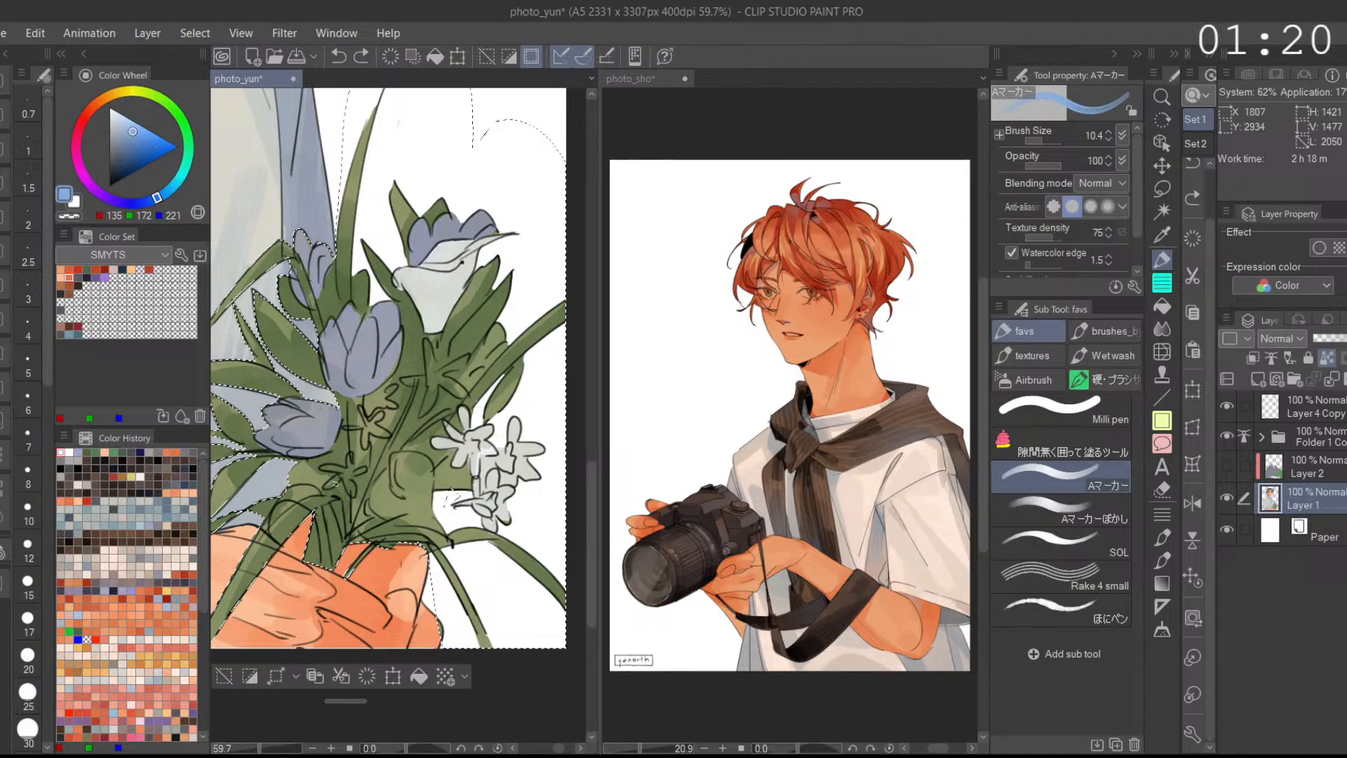
mouse_move(345, 469)
left_mouse_down()
mouse_move(365, 473)
mouse_move(365, 425)
left_mouse_up()
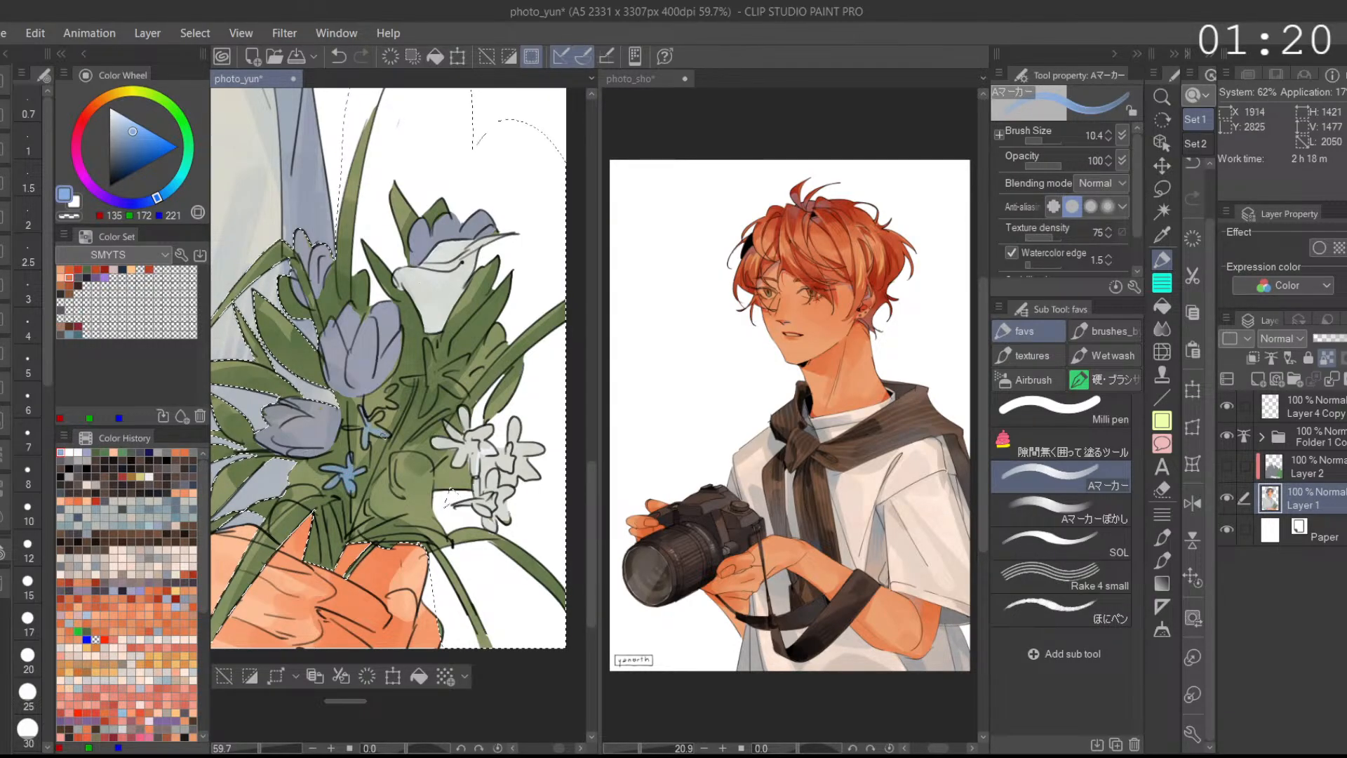
left_click_drag(378, 404, 459, 374)
Step: Paint the large lower flower above the hands off-white (RGB 240, 246, 255)
left_click_drag(133, 125, 113, 111)
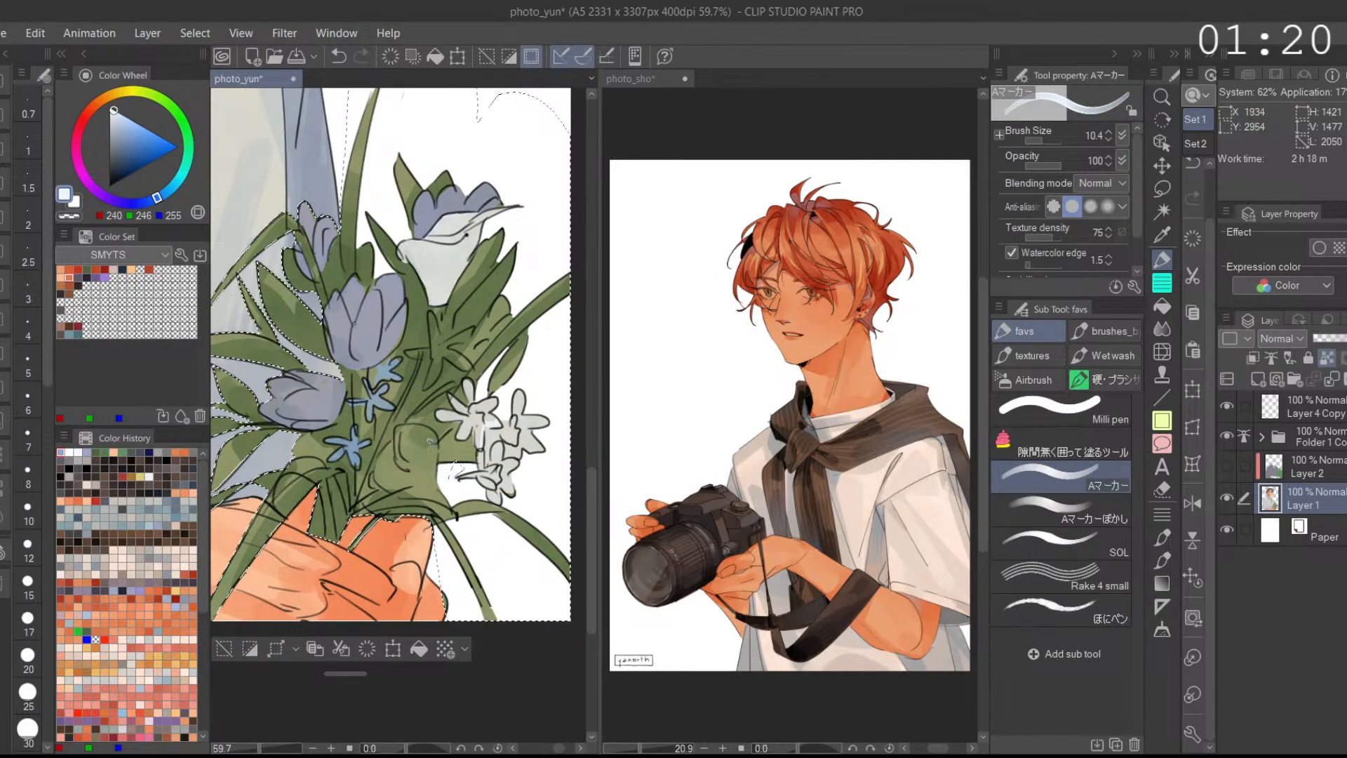
mouse_move(455, 506)
left_mouse_down()
mouse_move(437, 440)
mouse_move(398, 430)
mouse_move(403, 477)
mouse_move(407, 436)
mouse_move(386, 480)
mouse_move(410, 435)
mouse_move(417, 483)
mouse_move(428, 433)
mouse_move(412, 489)
mouse_move(442, 494)
left_mouse_up()
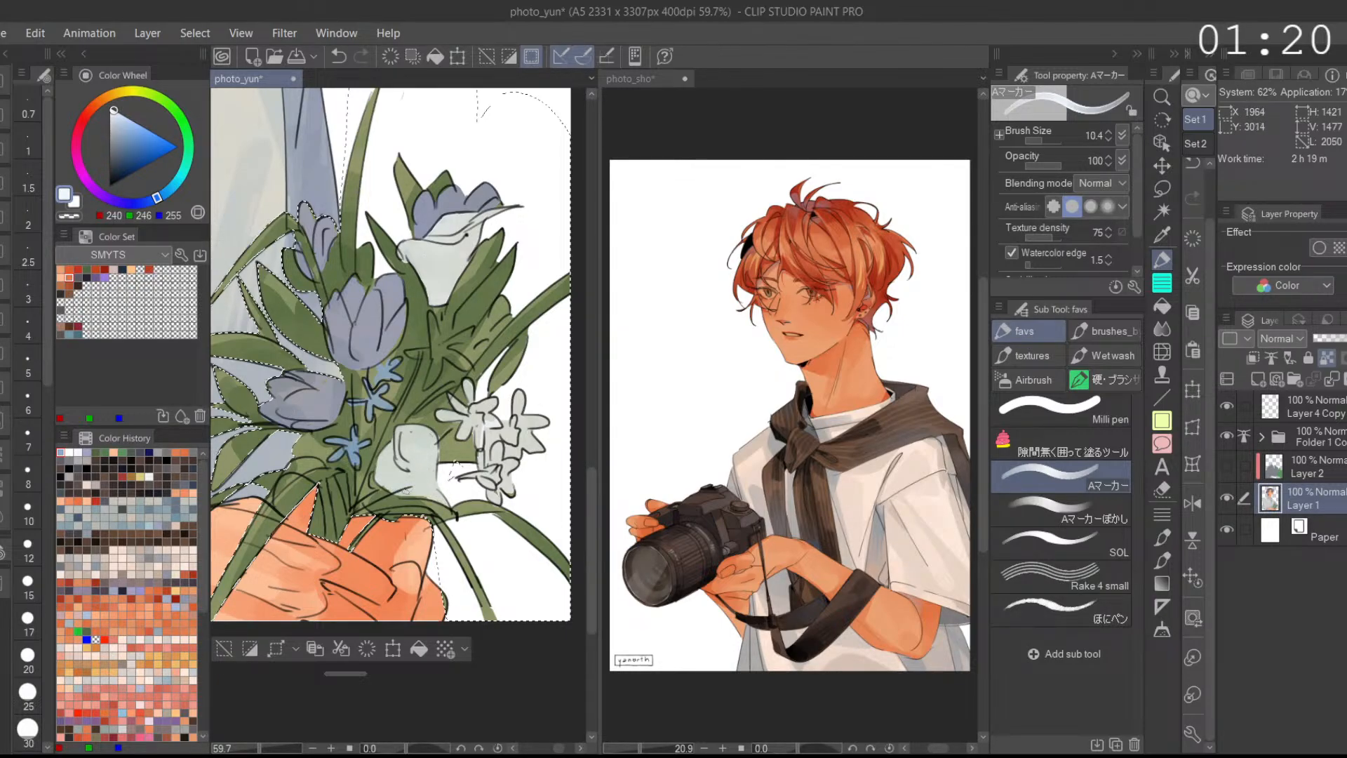
left_click_drag(400, 475, 390, 525)
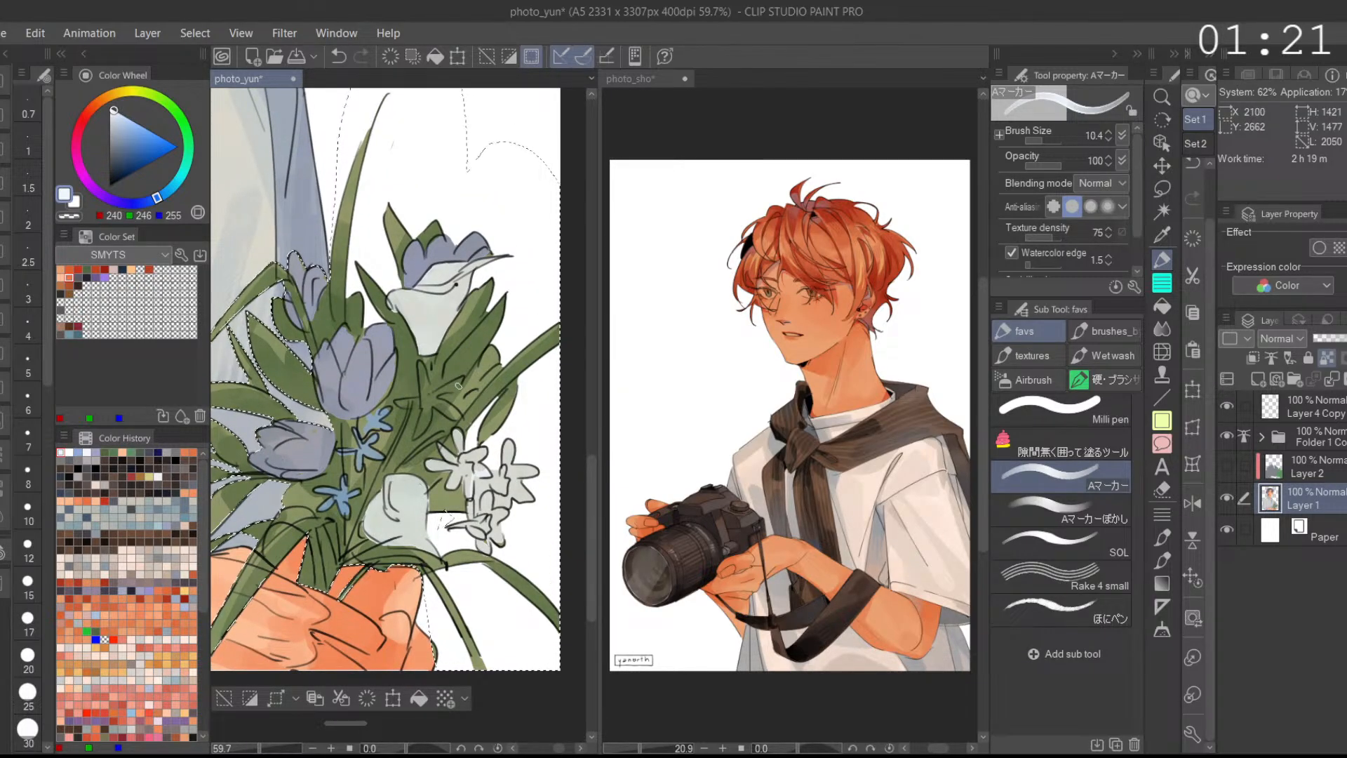
Step: Paint the outer tulip bud lavender (RGB 160, 161, 201) and the star-shaped flower next to it off-white
left_click(149, 476)
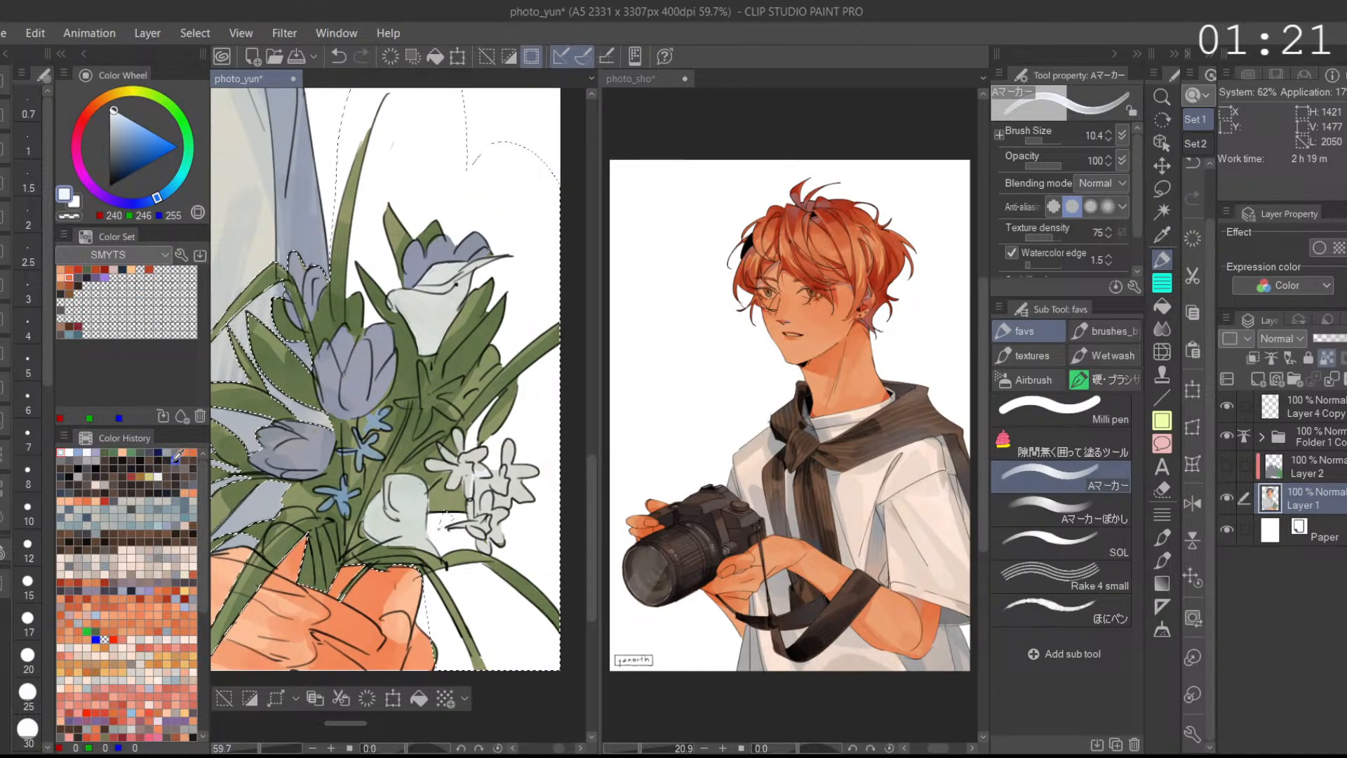
left_click(95, 453)
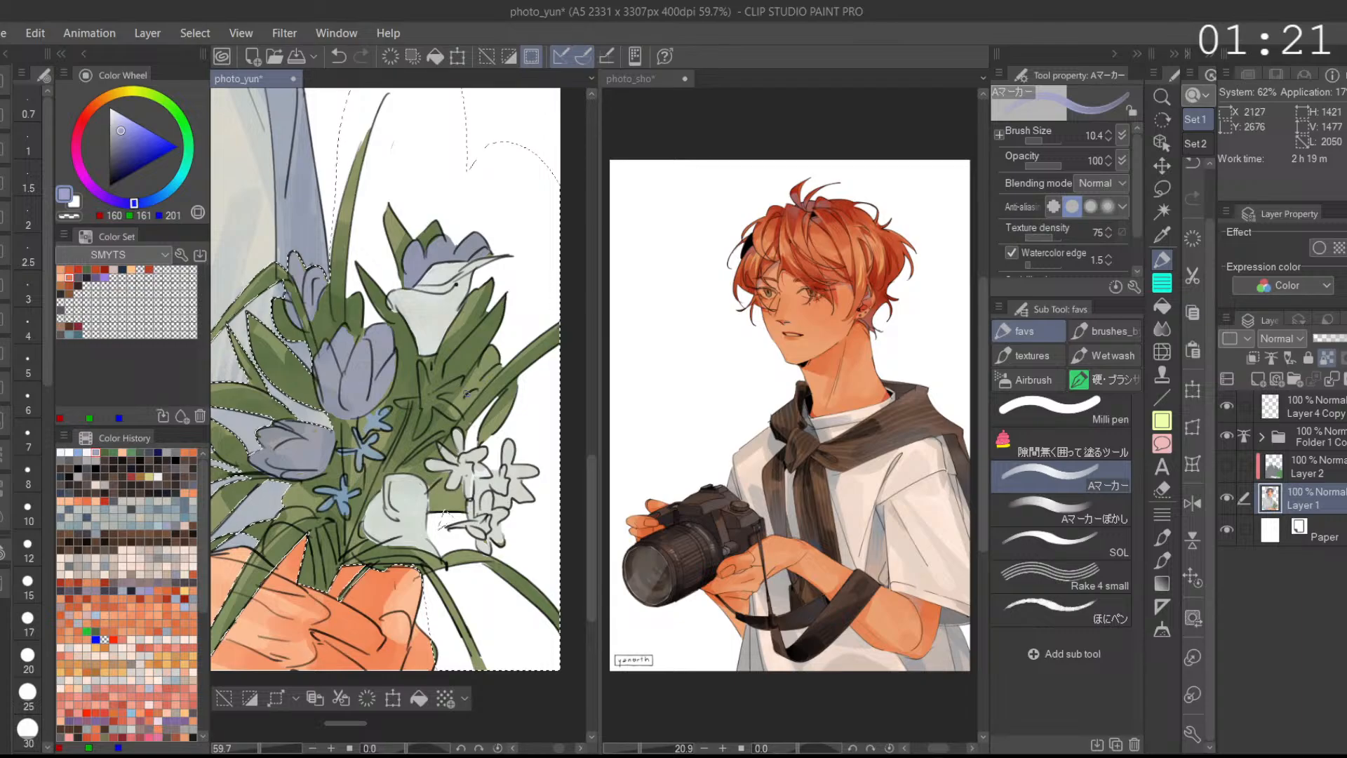
left_click_drag(483, 362, 473, 395)
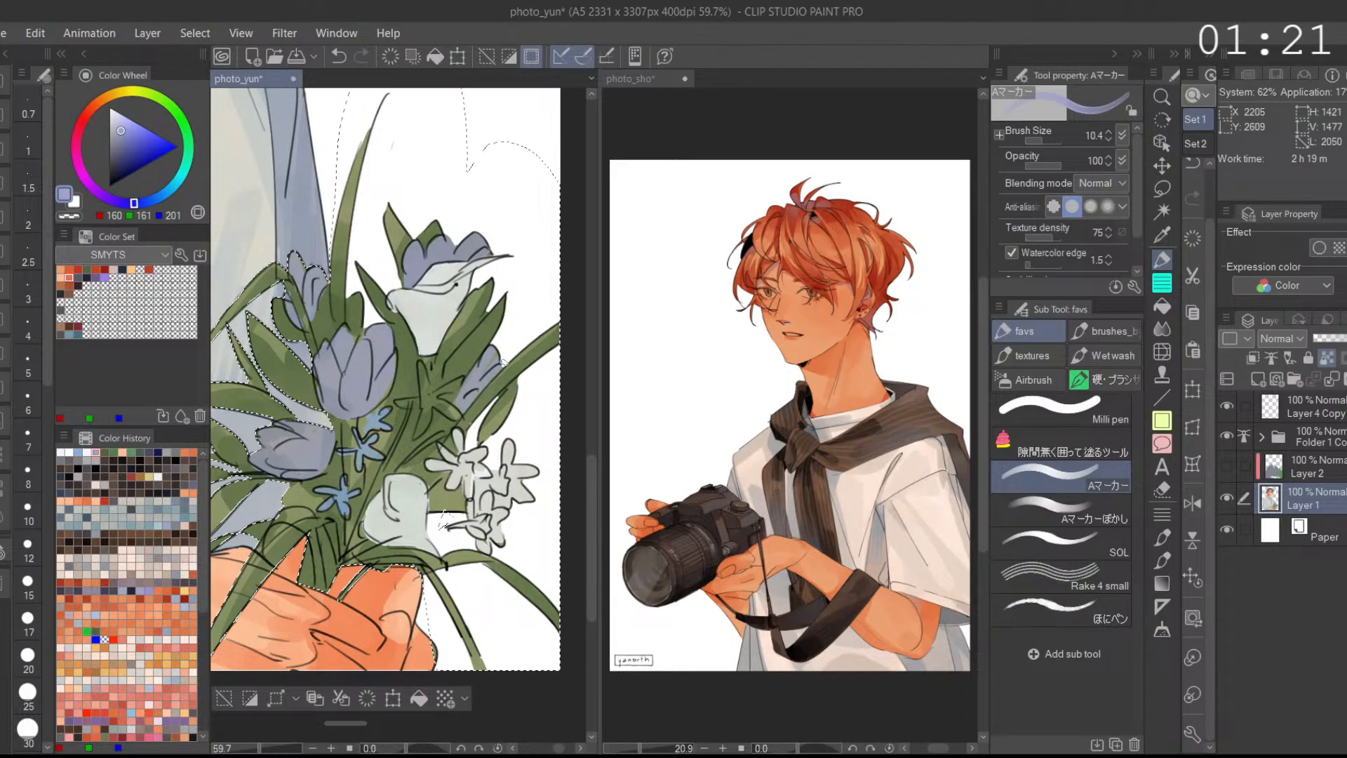
key("x")
mouse_move(401, 402)
left_mouse_down()
mouse_move(425, 399)
mouse_move(427, 438)
mouse_move(452, 387)
mouse_move(445, 414)
left_mouse_up()
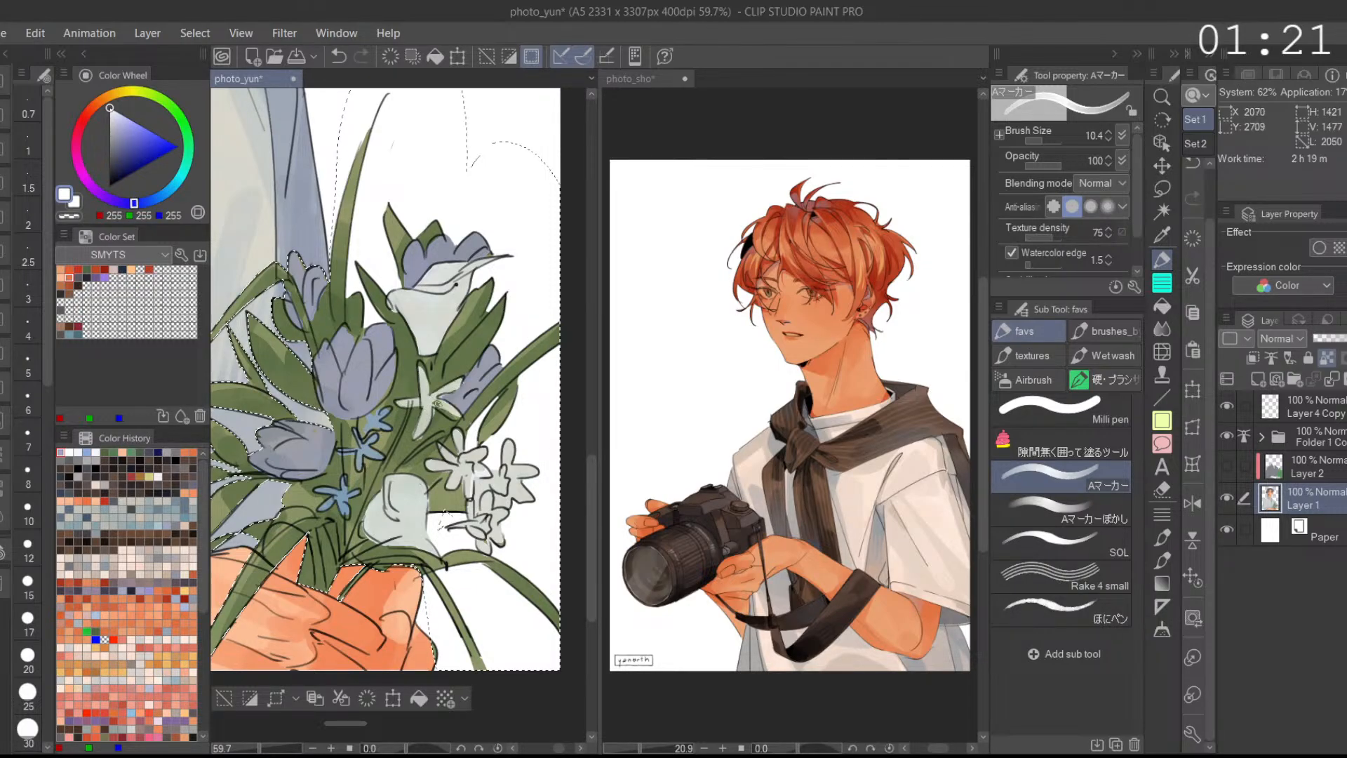
Step: Darken the leaves and gaps around the central tulip and the small blue flowers with deep green (RGB 53, 60, 35)
left_click(408, 447, "alt")
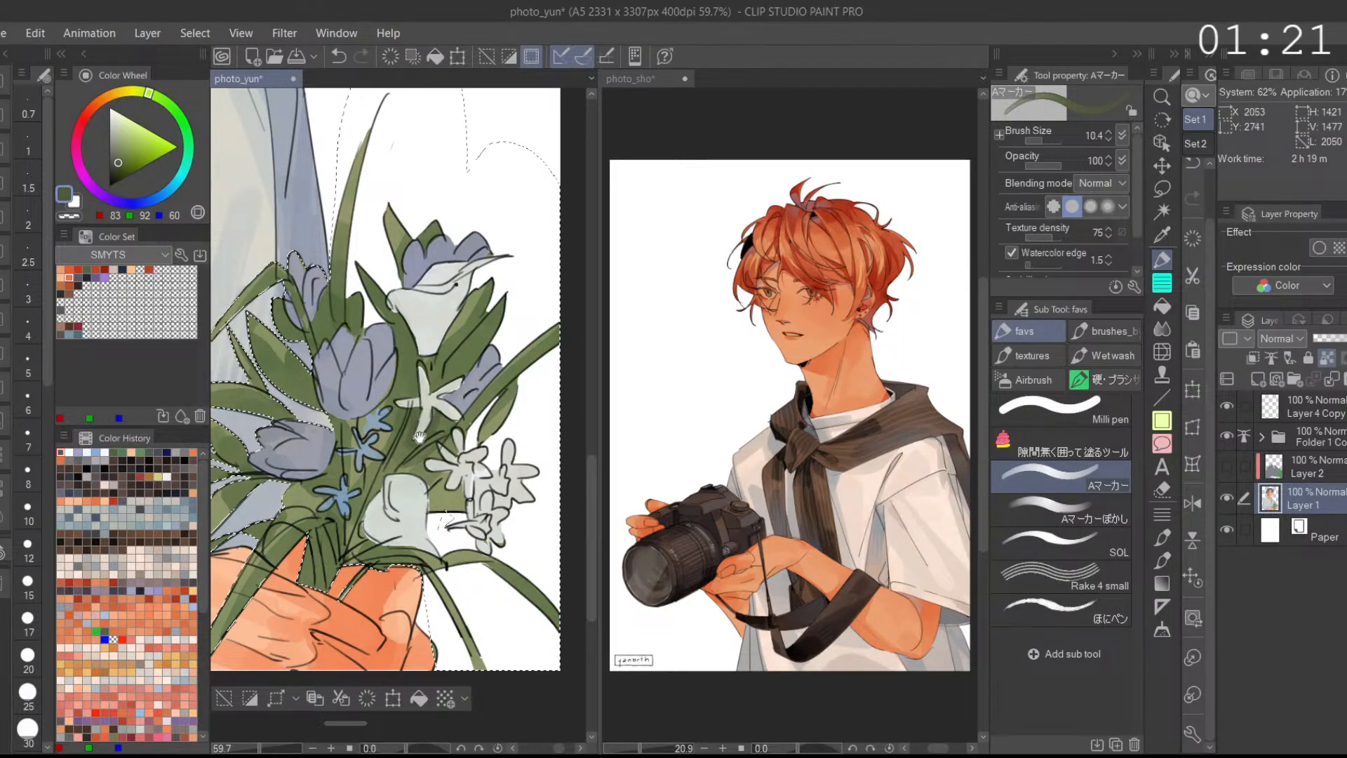
scroll(445, 405, "down", 1)
scroll(445, 406, "down", 1)
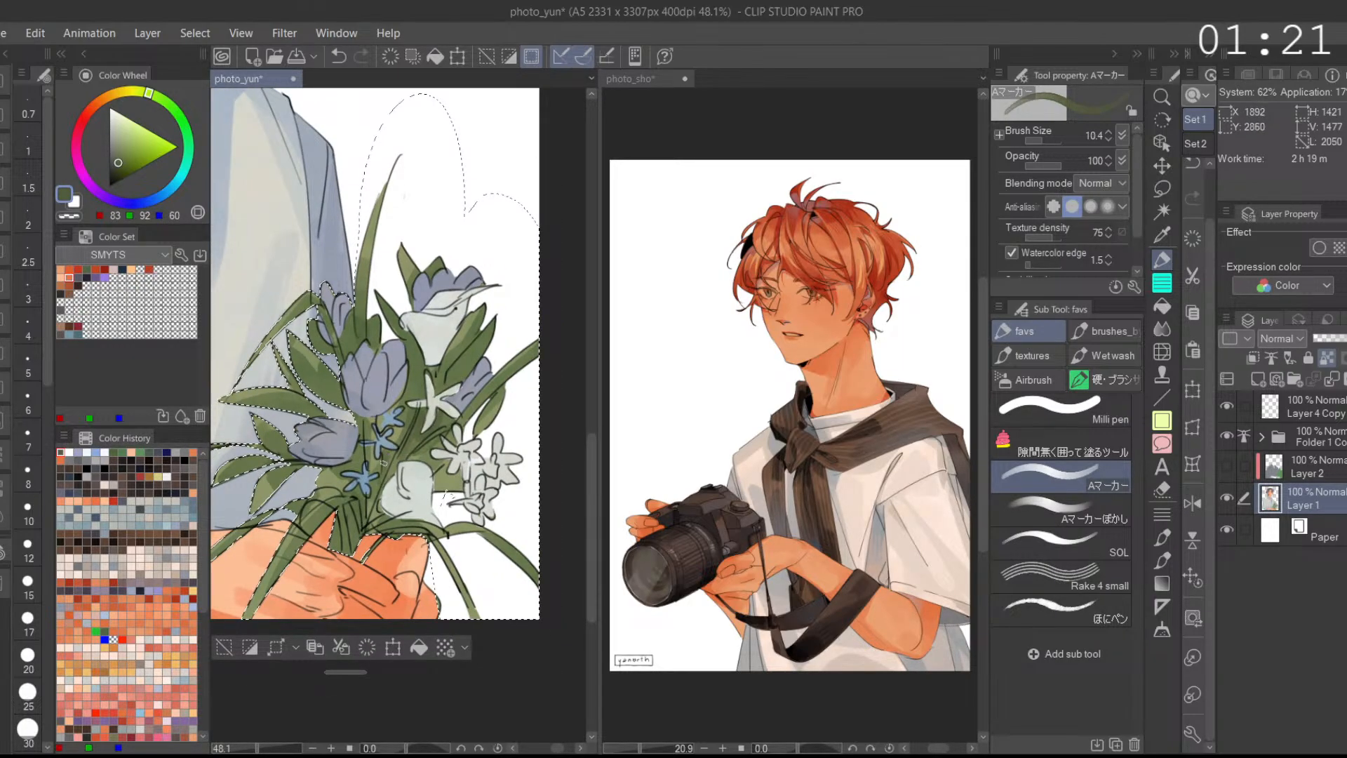
scroll(428, 407, "down", 1)
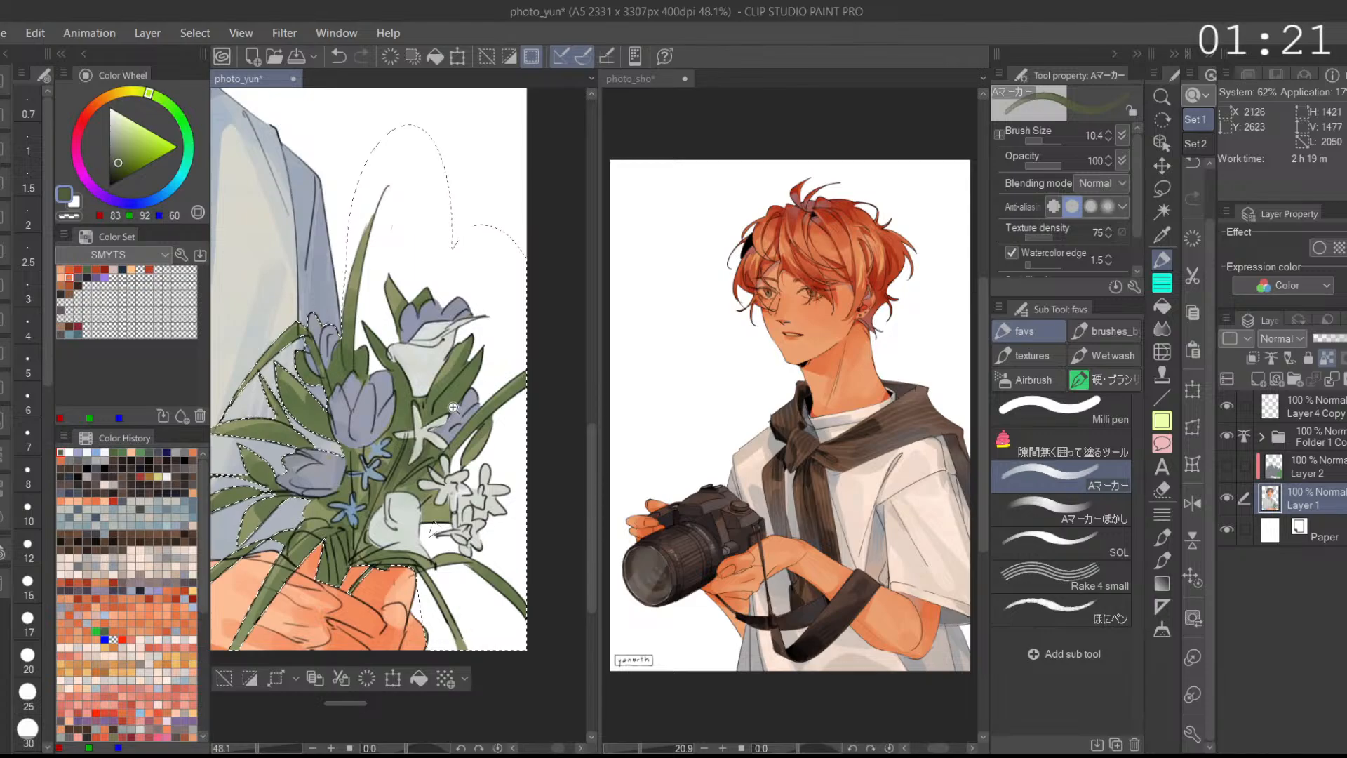
scroll(455, 409, "down", 1)
left_click(122, 170)
left_click(116, 171)
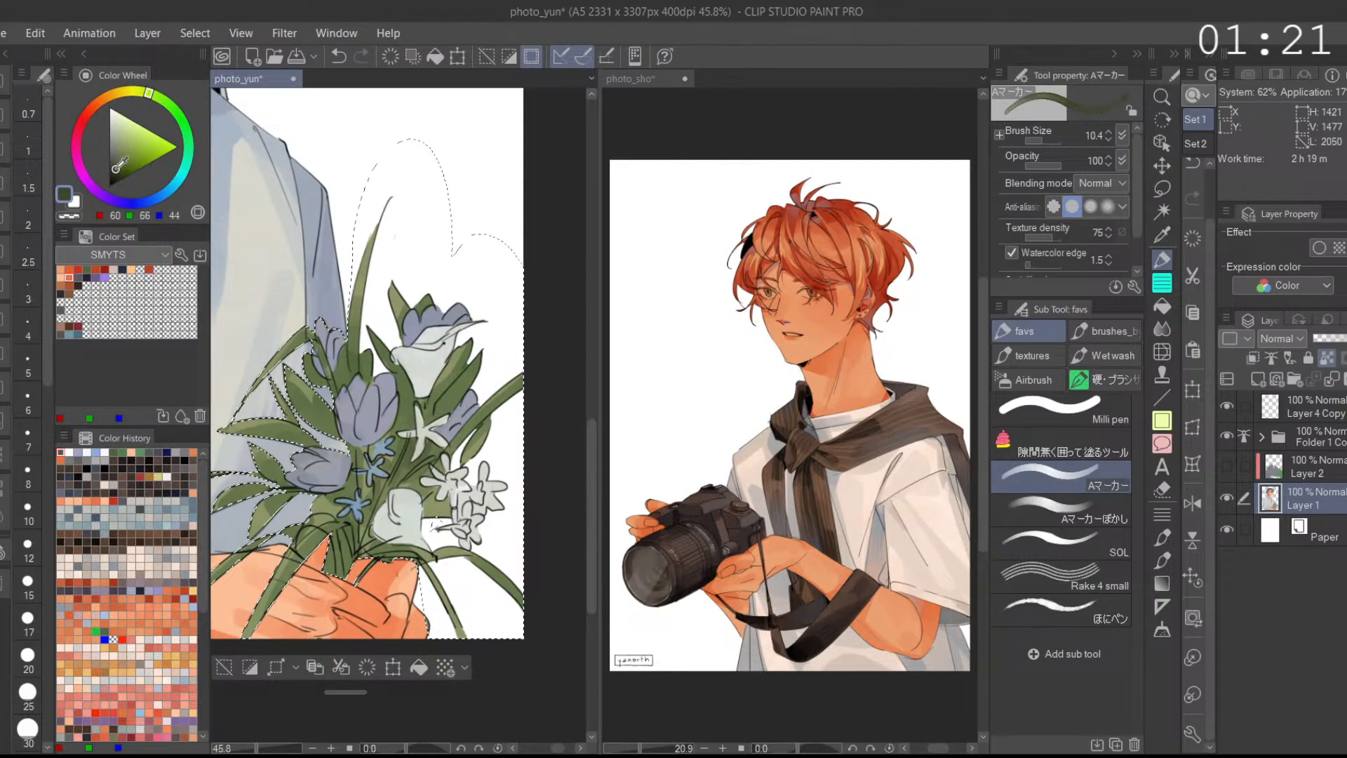
scroll(428, 399, "up", 3)
scroll(428, 399, "up", 1)
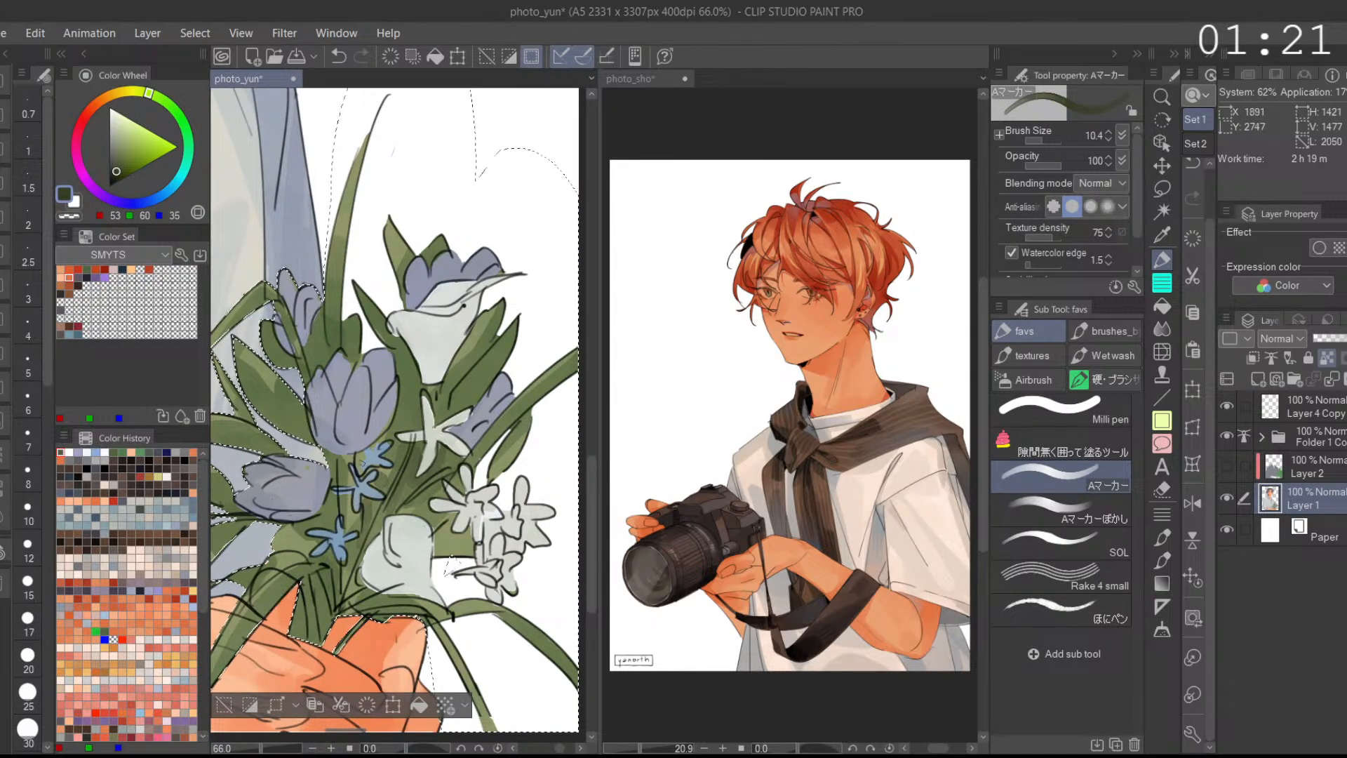
left_click_drag(354, 455, 344, 461)
left_click_drag(344, 463, 358, 422)
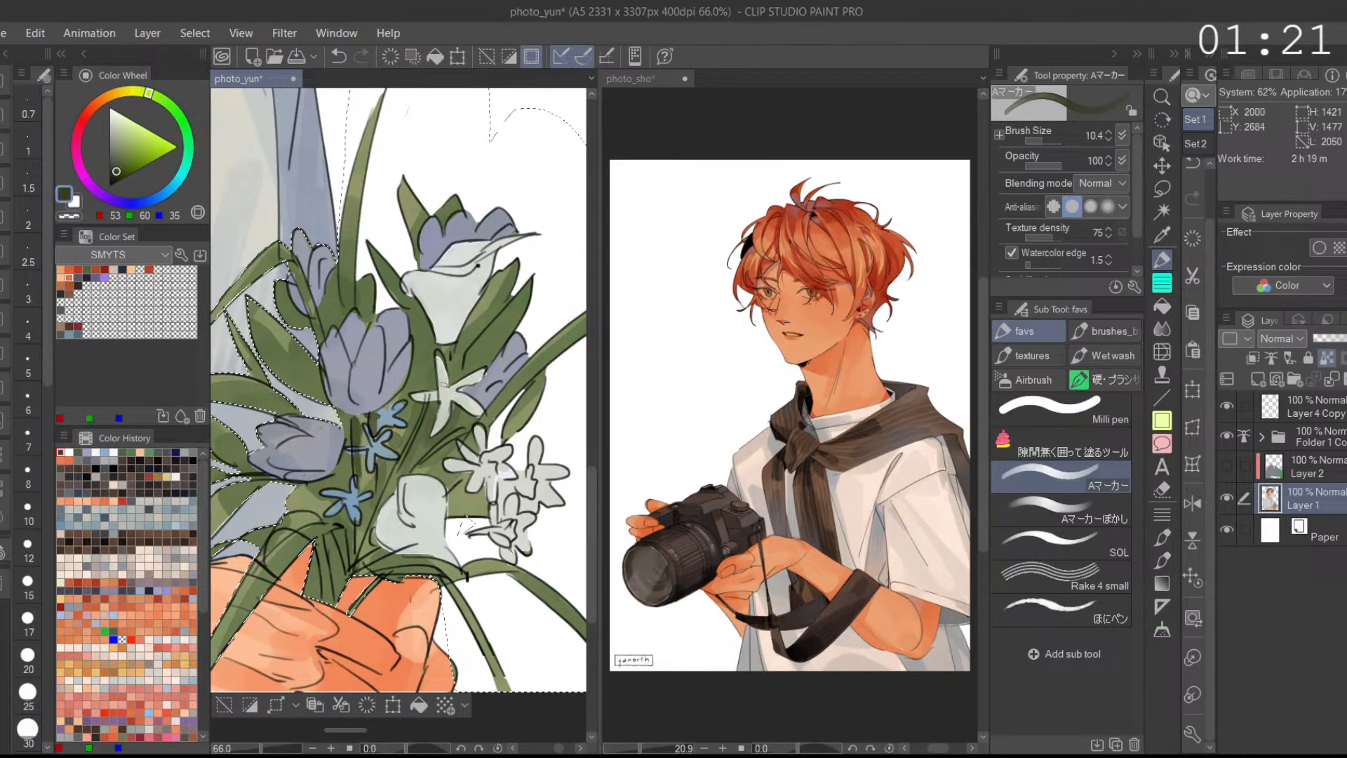
Step: Deepen the stems and leaves around the white star flower, the outer tulip bud and the lower flower with the deep green
scroll(546, 368, "down", 5)
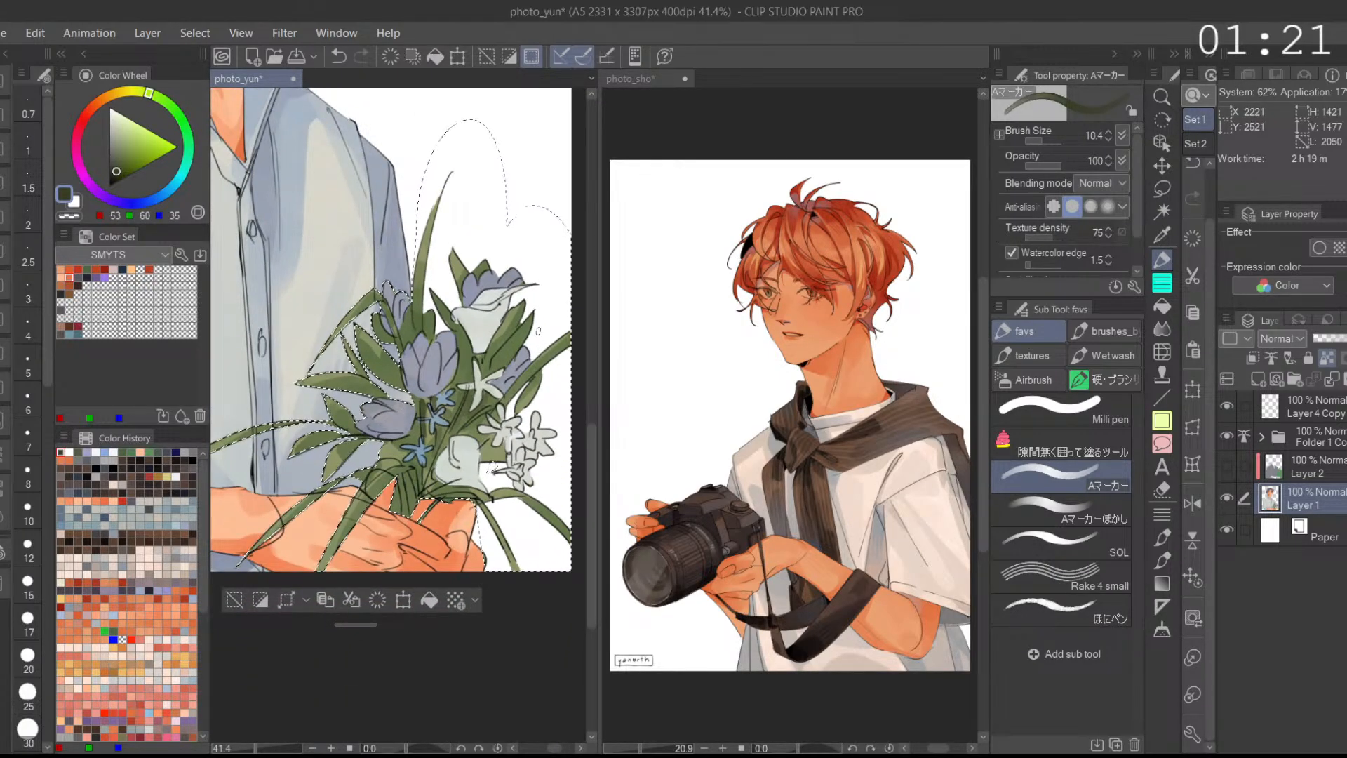
scroll(470, 395, "up", 3)
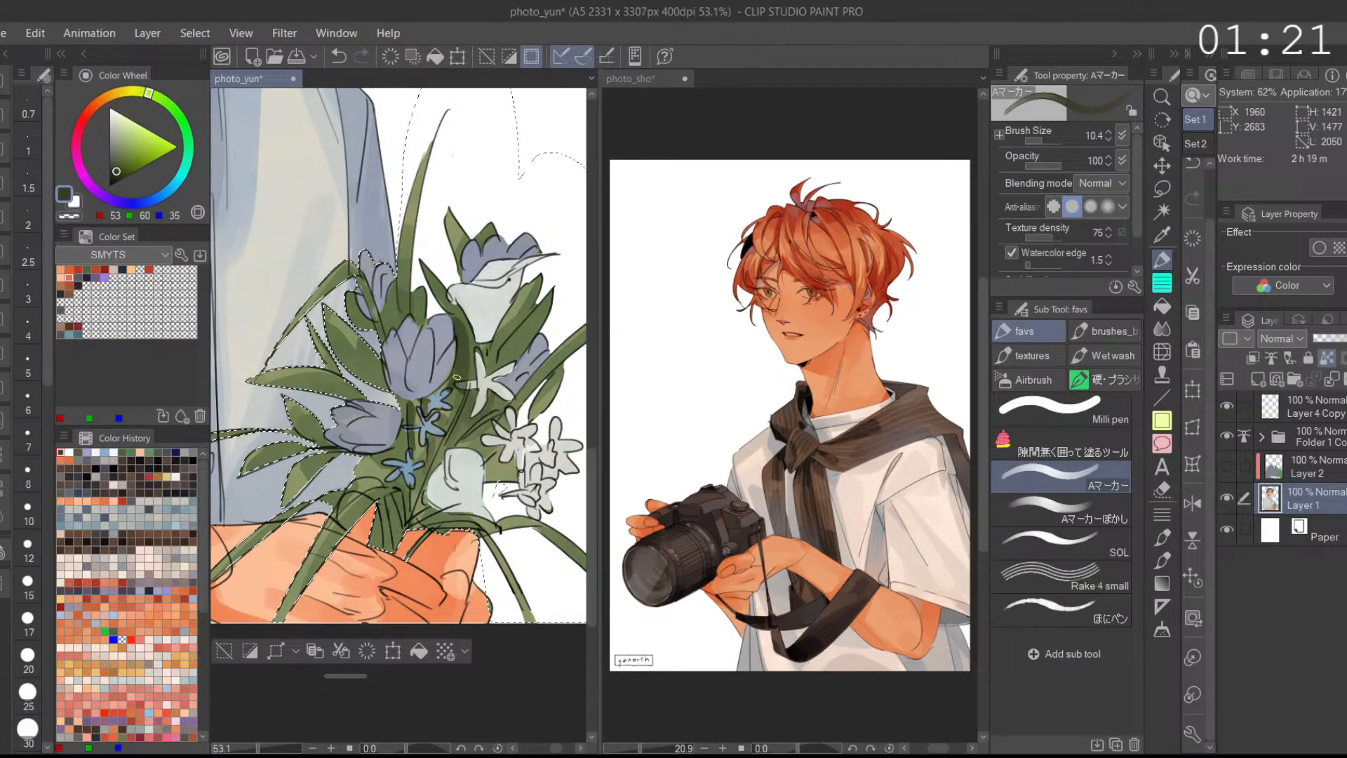
key("ctrl+z")
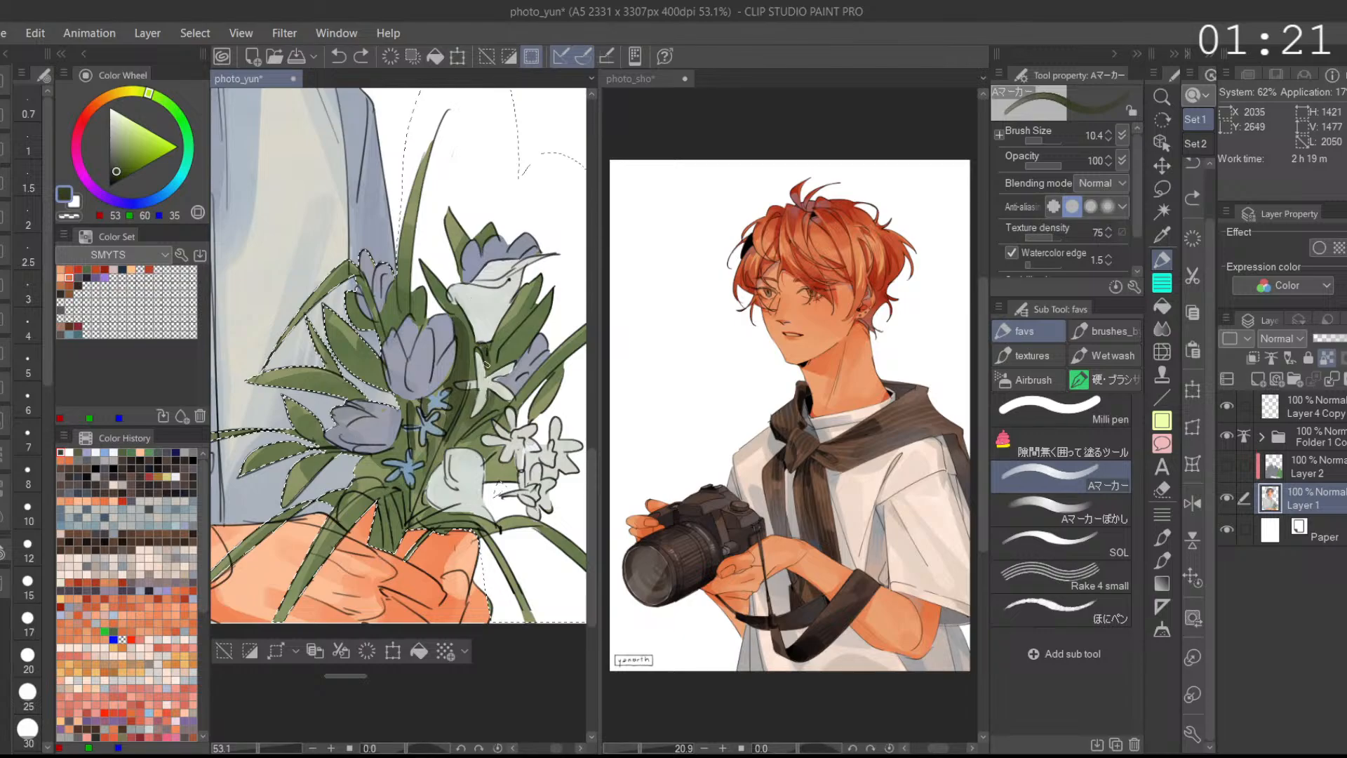
mouse_move(496, 356)
left_mouse_down()
mouse_move(514, 328)
mouse_move(516, 361)
mouse_move(552, 306)
left_mouse_up()
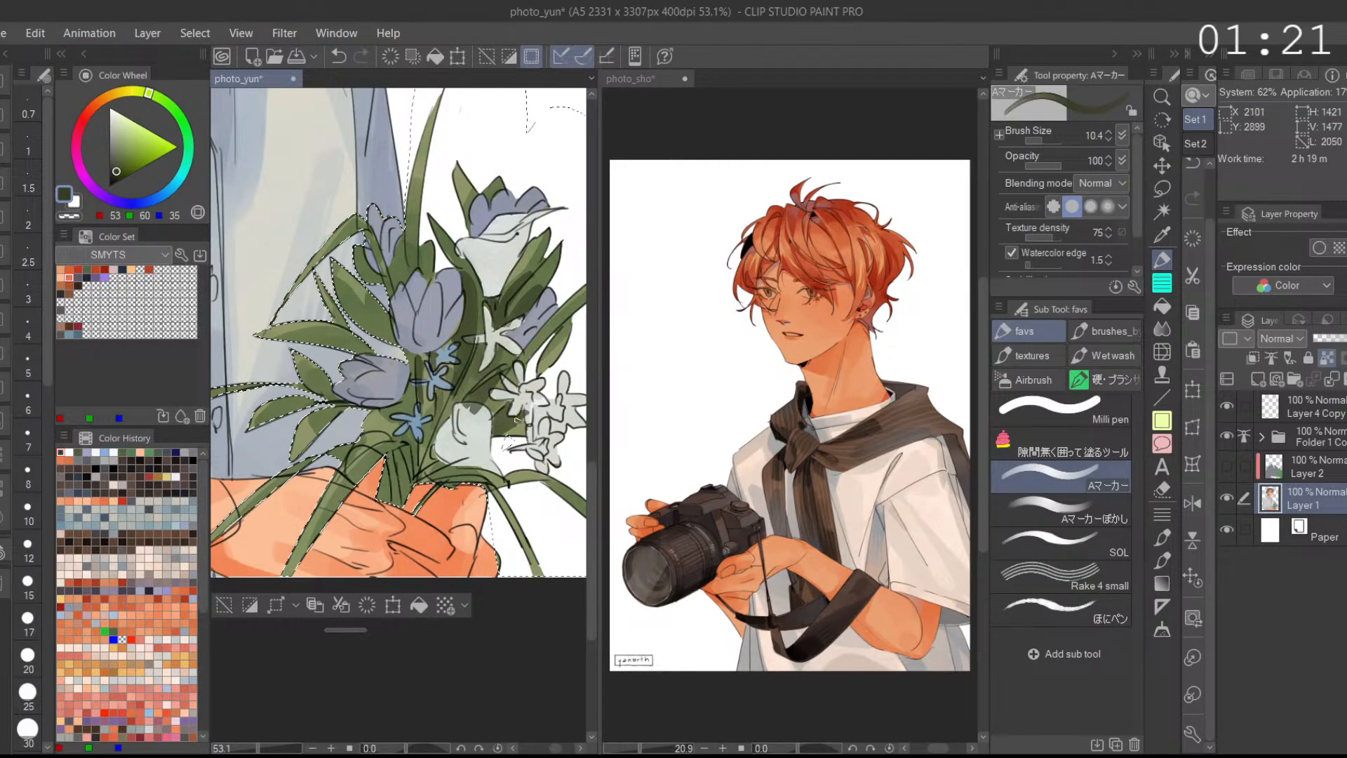
Step: Deepen the gaps between the leaves around the central and lower tulips with deep green (RGB 53, 60, 35)
mouse_move(499, 426)
left_mouse_down()
mouse_move(575, 329)
mouse_move(520, 390)
left_mouse_up()
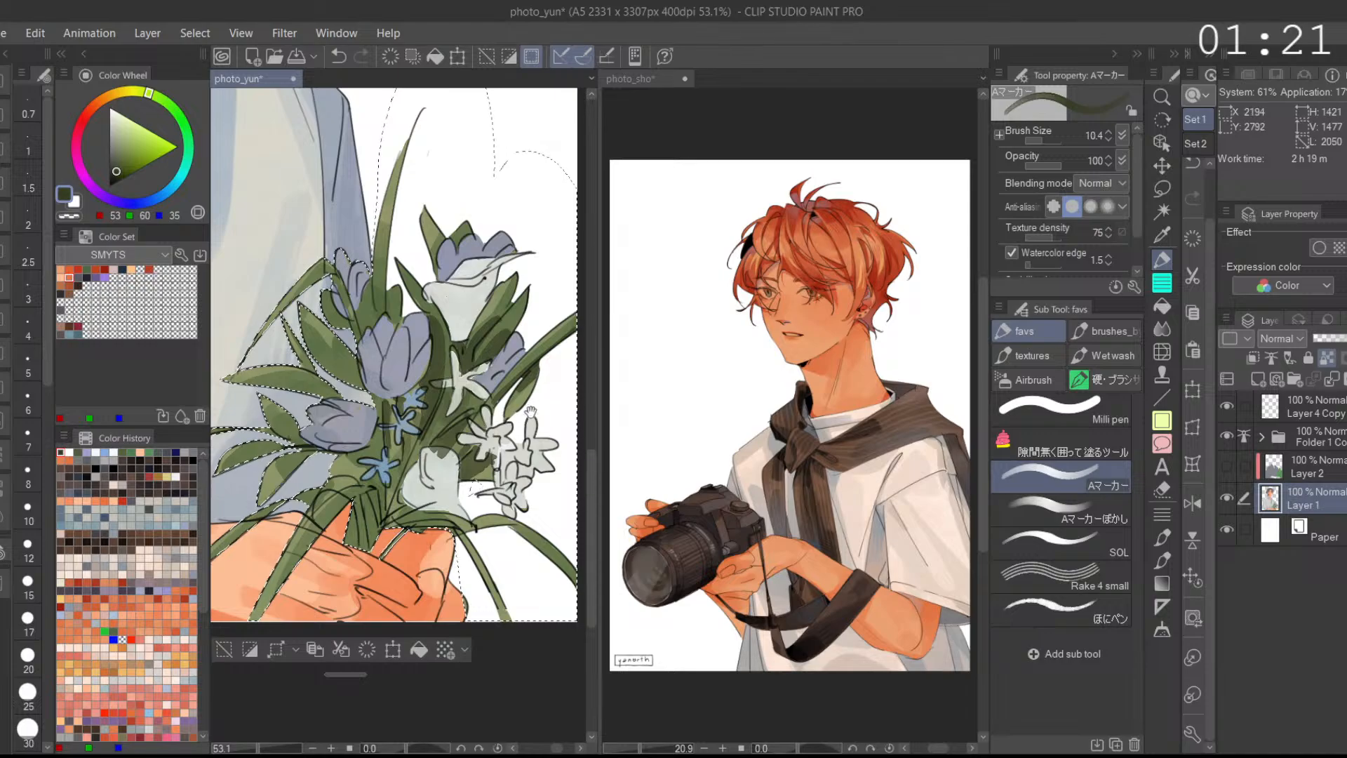
scroll(536, 403, "down", 2)
key("ctrl+z")
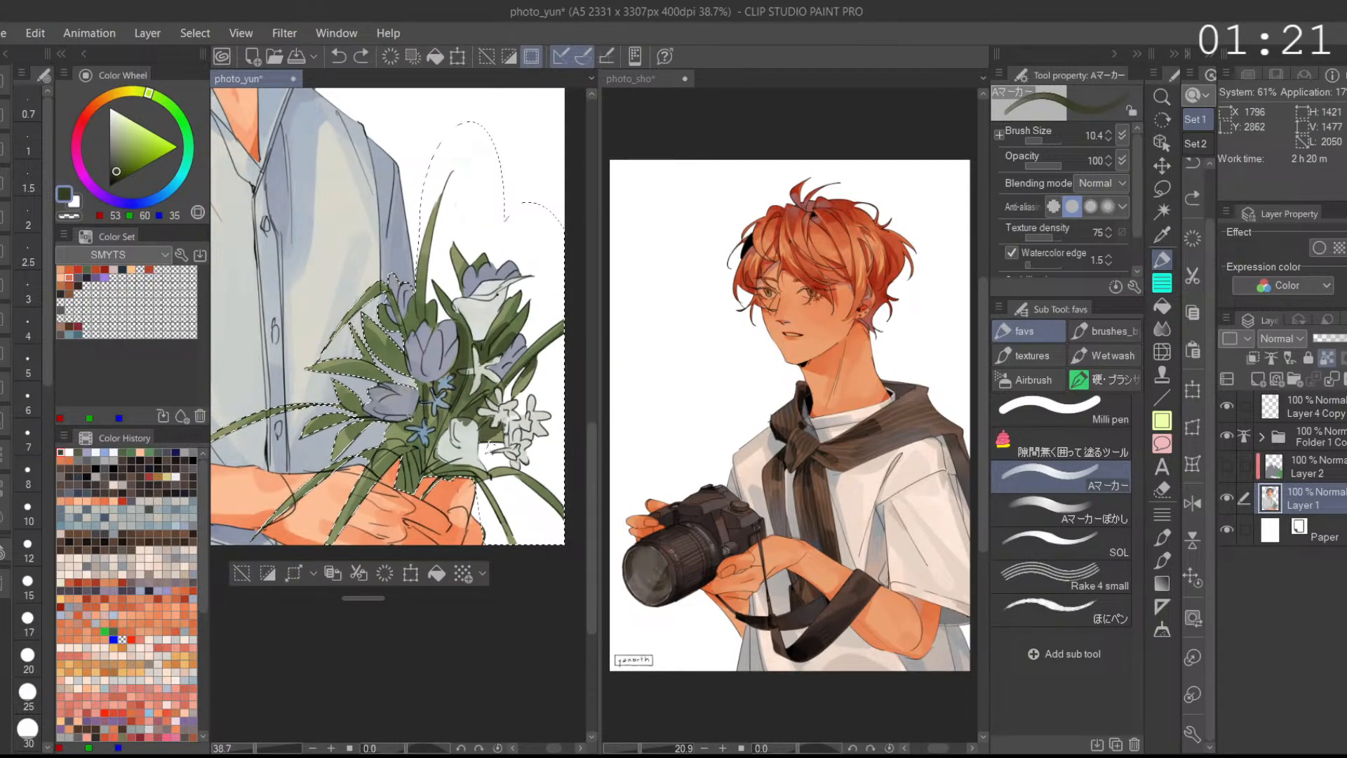
left_click_drag(423, 390, 415, 417)
mouse_move(364, 339)
left_mouse_down()
mouse_move(379, 360)
mouse_move(403, 360)
mouse_move(398, 350)
left_mouse_up()
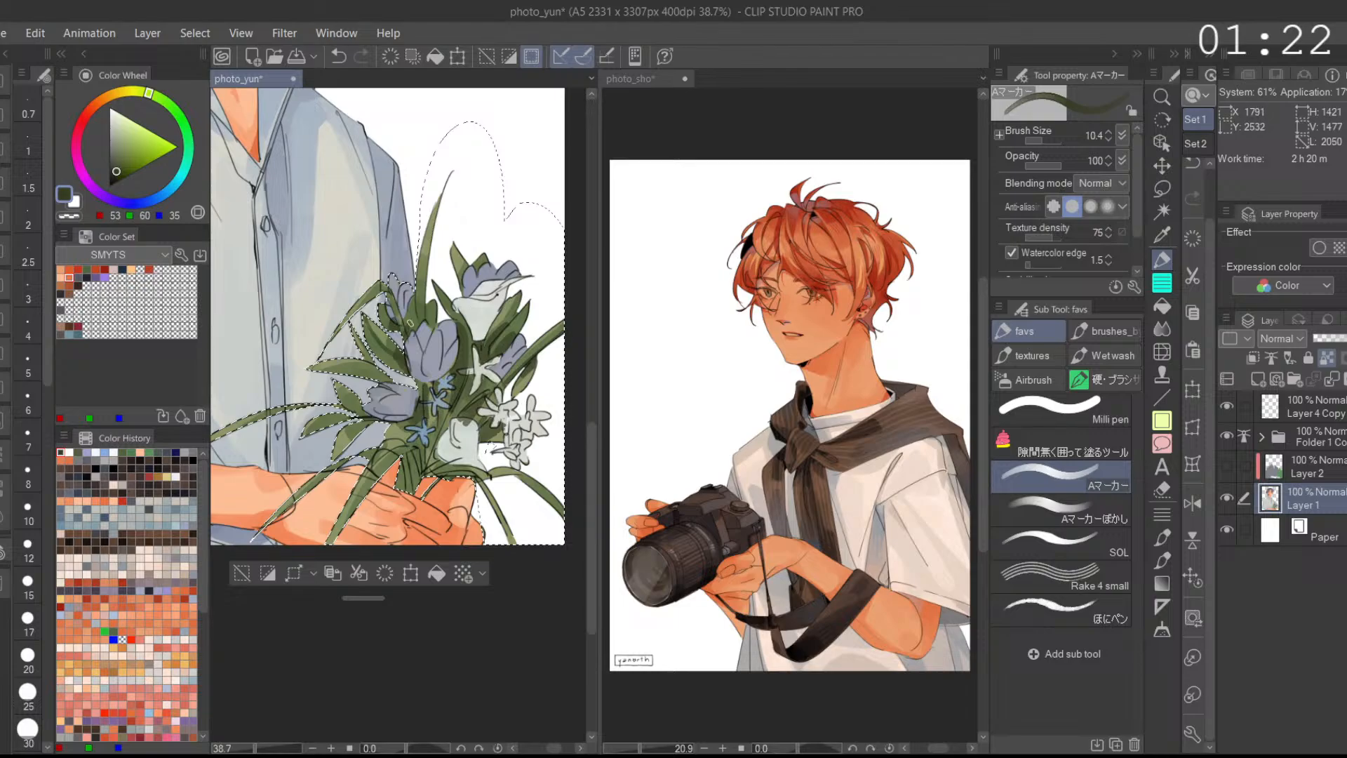
left_click_drag(489, 333, 505, 360)
key("ctrl+z")
left_click_drag(386, 388, 377, 378)
mouse_move(354, 430)
left_mouse_down()
mouse_move(400, 451)
mouse_move(408, 485)
mouse_move(391, 474)
mouse_move(422, 452)
mouse_move(428, 514)
left_mouse_up()
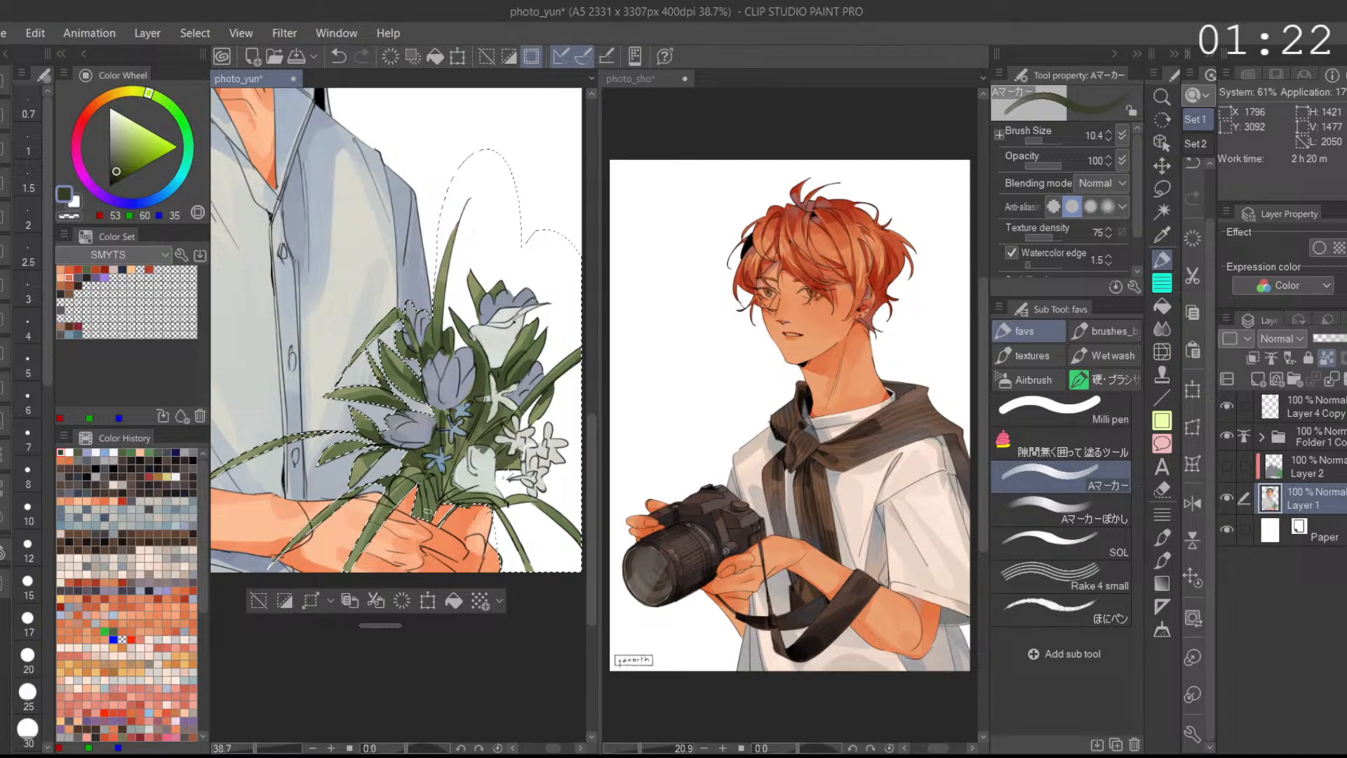
Step: Paint the stems beneath the small blue flowers and around the lower white flower with mid green (RGB 76, 84, 53)
left_click(415, 463, "alt")
mouse_move(398, 467)
left_mouse_down()
mouse_move(416, 461)
mouse_move(440, 507)
left_mouse_up()
mouse_move(458, 453)
left_mouse_down()
mouse_move(446, 499)
mouse_move(543, 486)
mouse_move(538, 468)
mouse_move(564, 500)
mouse_move(510, 448)
mouse_move(479, 486)
left_mouse_up()
scroll(507, 460, "down", 4)
scroll(490, 437, "up", 3)
left_click_drag(490, 437, 501, 413)
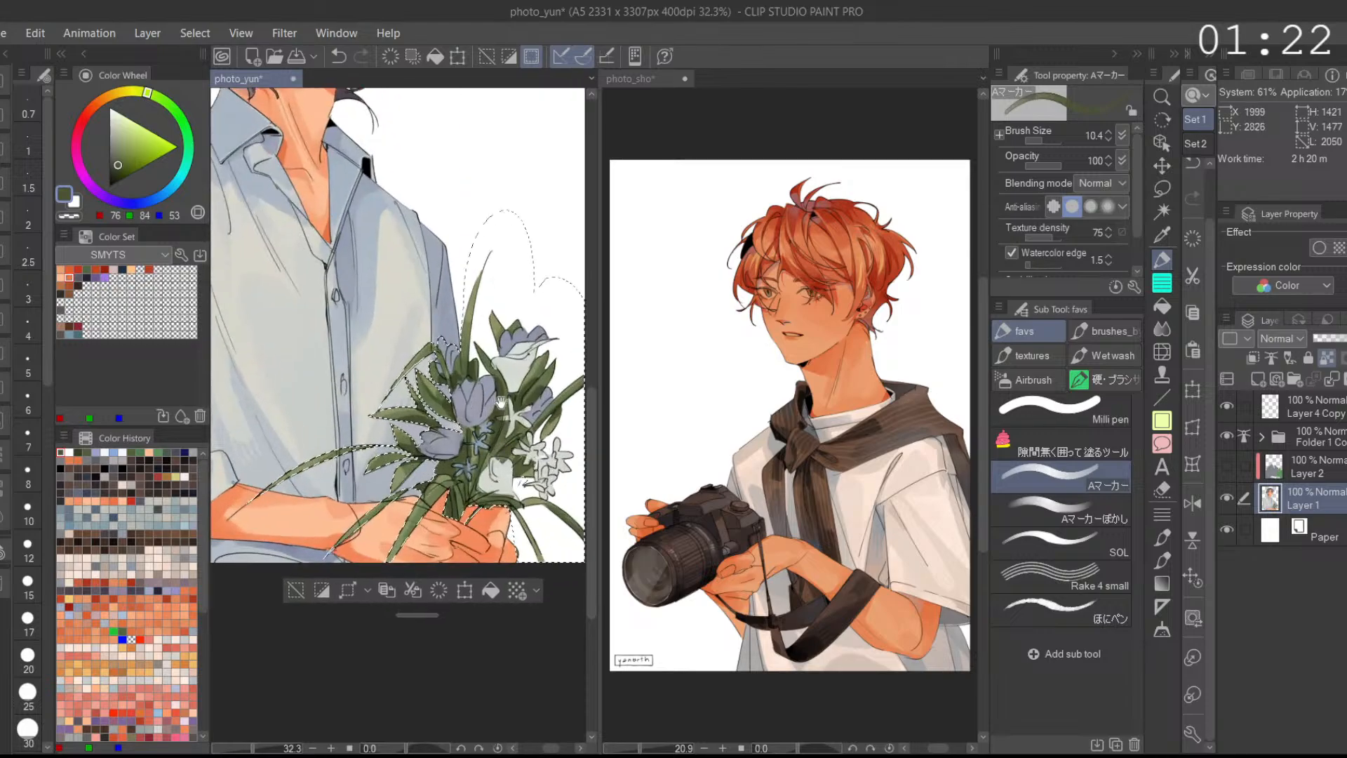
Step: Touch up the tulip bud beside the shirt and the lower tulip with greyed lavender (RGB 156, 157, 166)
left_click(457, 393, "alt")
left_click_drag(421, 371, 450, 421)
scroll(453, 377, "up", 4)
left_click(393, 449, "alt")
left_click_drag(367, 365, 391, 431)
left_click_drag(382, 521, 388, 531)
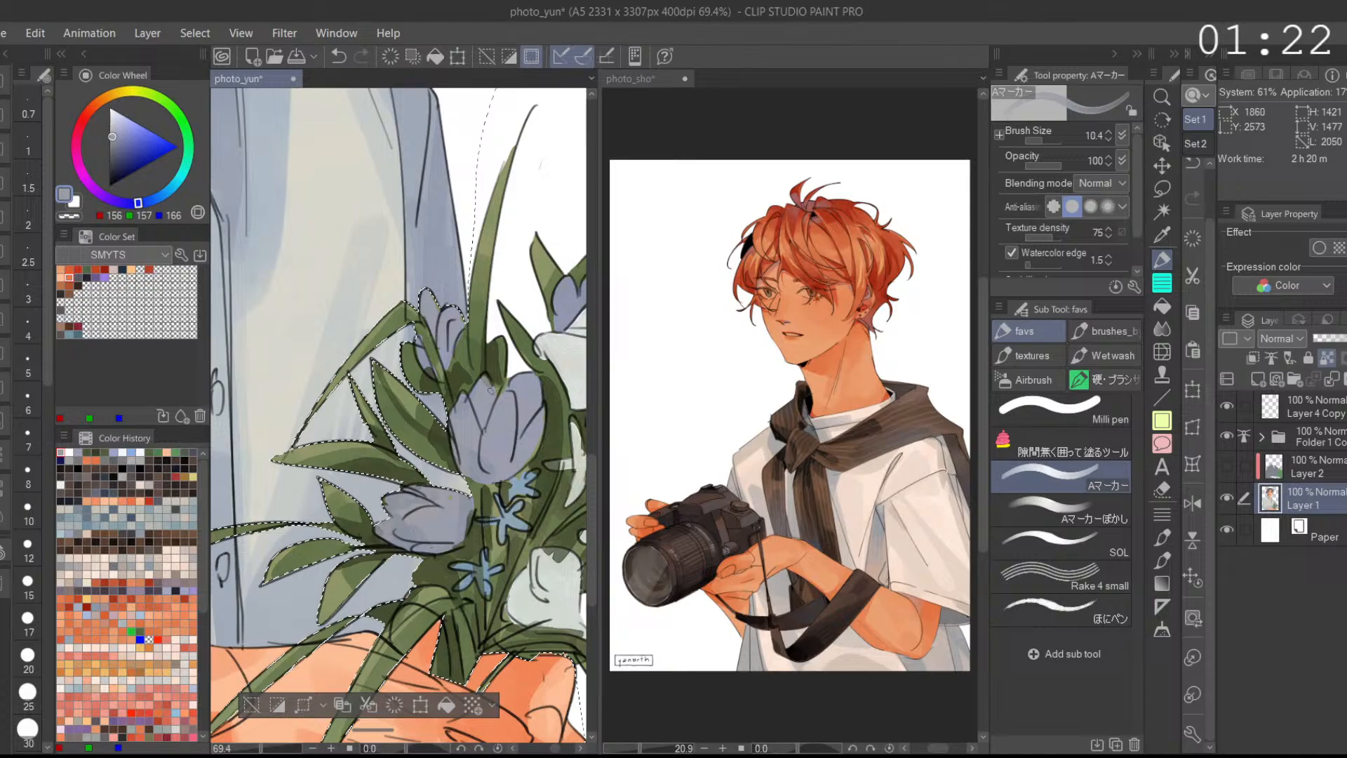
Step: Clean up the central tulip's petals and edges with greyed lavender sampled from the petals (RGB 154, 156, 168)
left_click_drag(513, 407, 497, 401)
mouse_move(496, 401)
left_mouse_down()
mouse_move(458, 448)
mouse_move(499, 437)
left_mouse_up()
left_click(469, 419, "alt")
left_click_drag(479, 411, 470, 421)
scroll(487, 445, "down", 2)
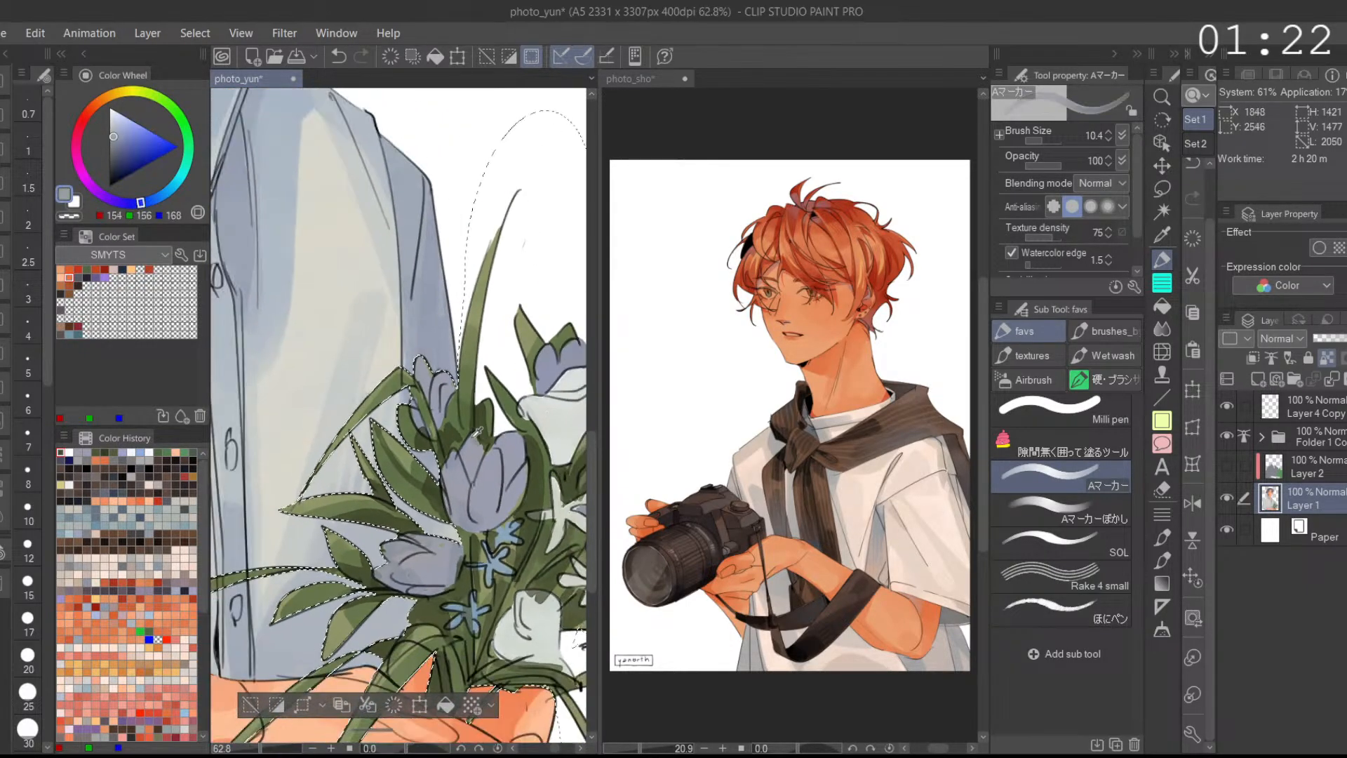
mouse_move(457, 444)
left_mouse_down()
mouse_move(457, 396)
mouse_move(464, 438)
mouse_move(422, 428)
left_mouse_up()
Step: Refine the upper tulip with muted lavender (RGB 142, 148, 167) and the white flower beneath it with pale grey-green (RGB 201, 205, 190)
left_click(430, 396, "alt")
scroll(471, 403, "down", 2)
left_click_drag(563, 388, 512, 401)
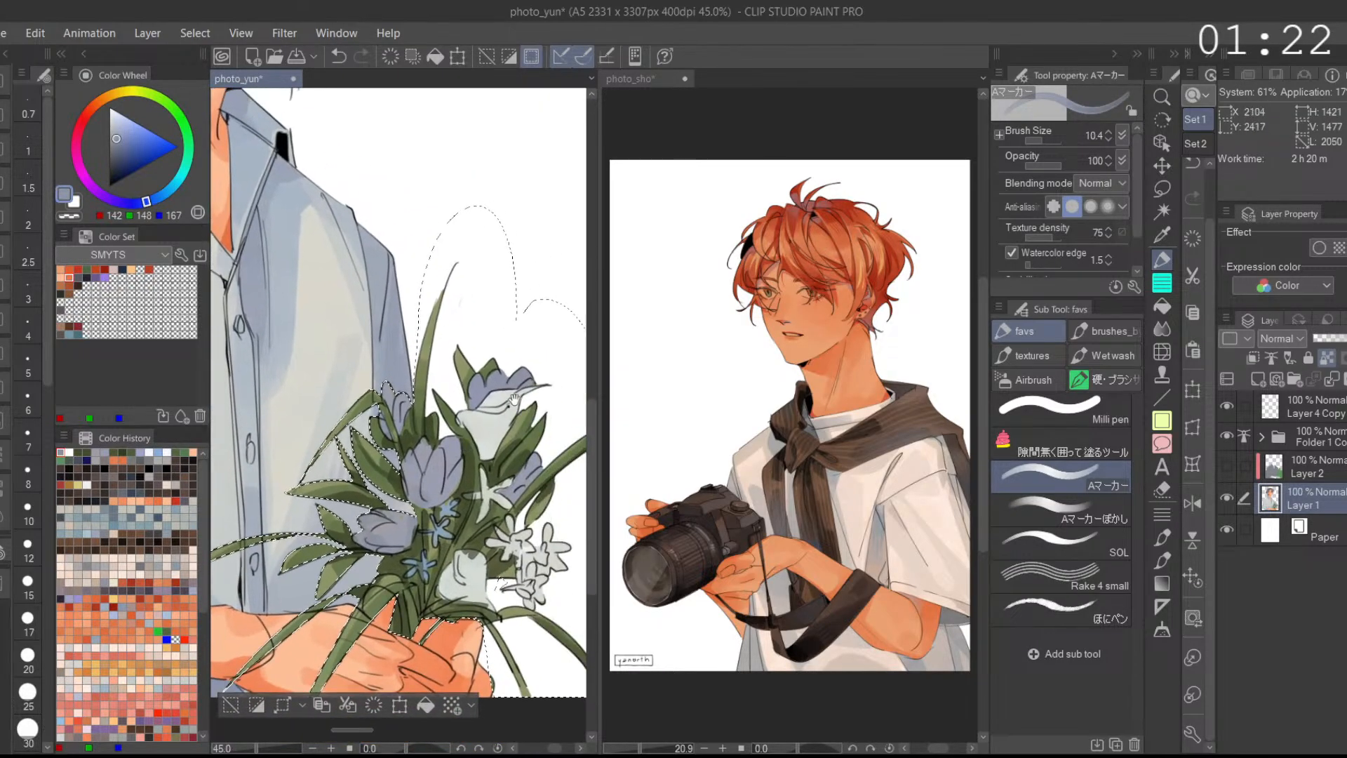
scroll(477, 441, "up", 2)
mouse_move(521, 474)
left_mouse_down()
mouse_move(522, 421)
mouse_move(471, 445)
left_mouse_up()
left_click(486, 443, "alt")
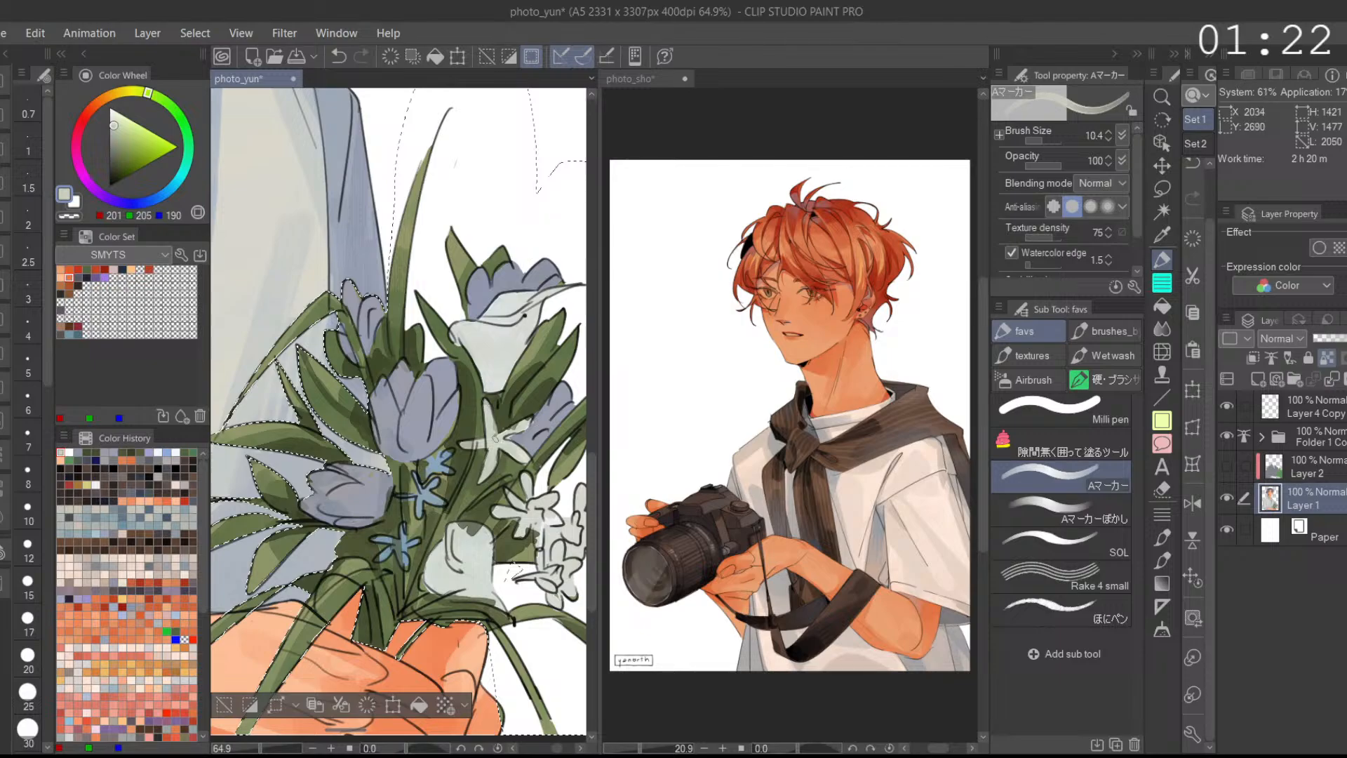
left_click_drag(520, 436, 531, 407)
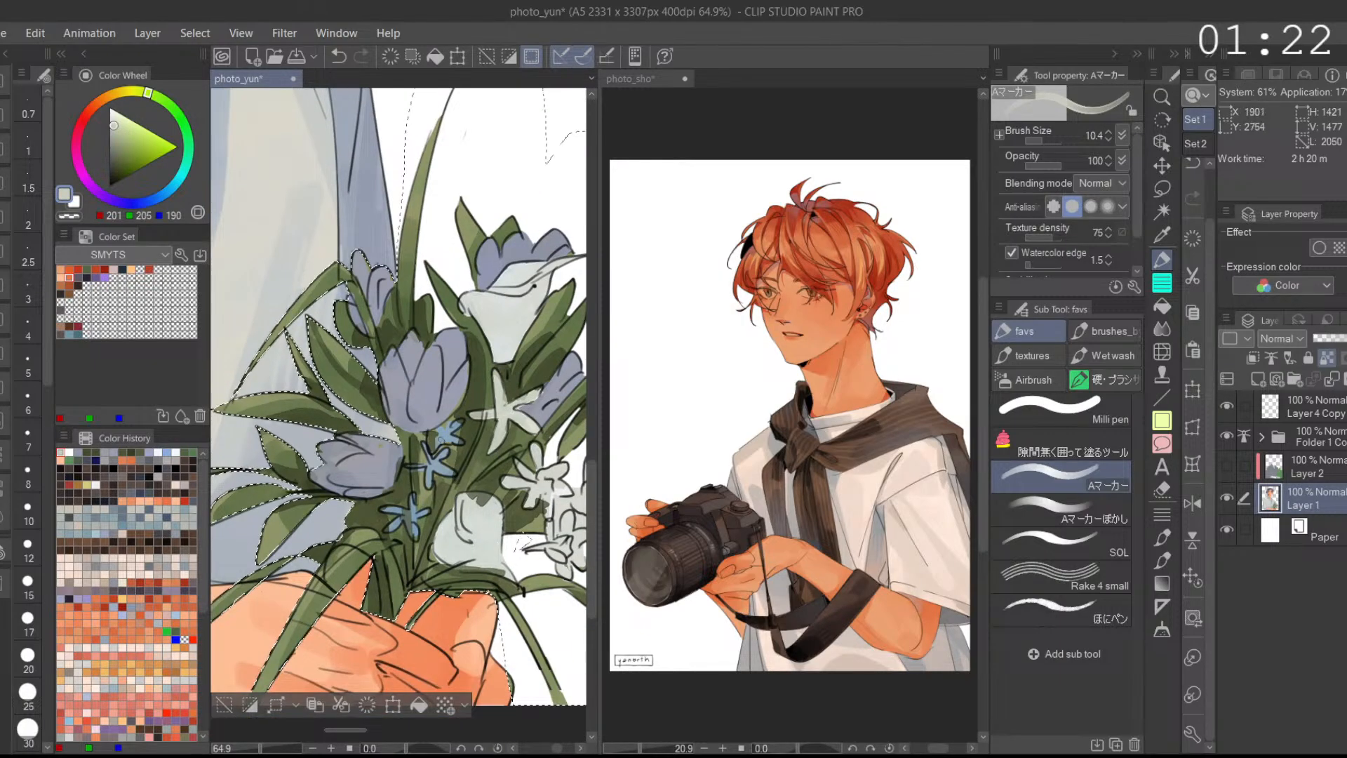
Step: Touch up the small blue flowers with soft blue (RGB 140, 165, 181) and the lower white flower's upper edge with off-white (RGB 209, 217, 209)
left_click(449, 433, "alt")
left_click_drag(446, 435, 438, 441)
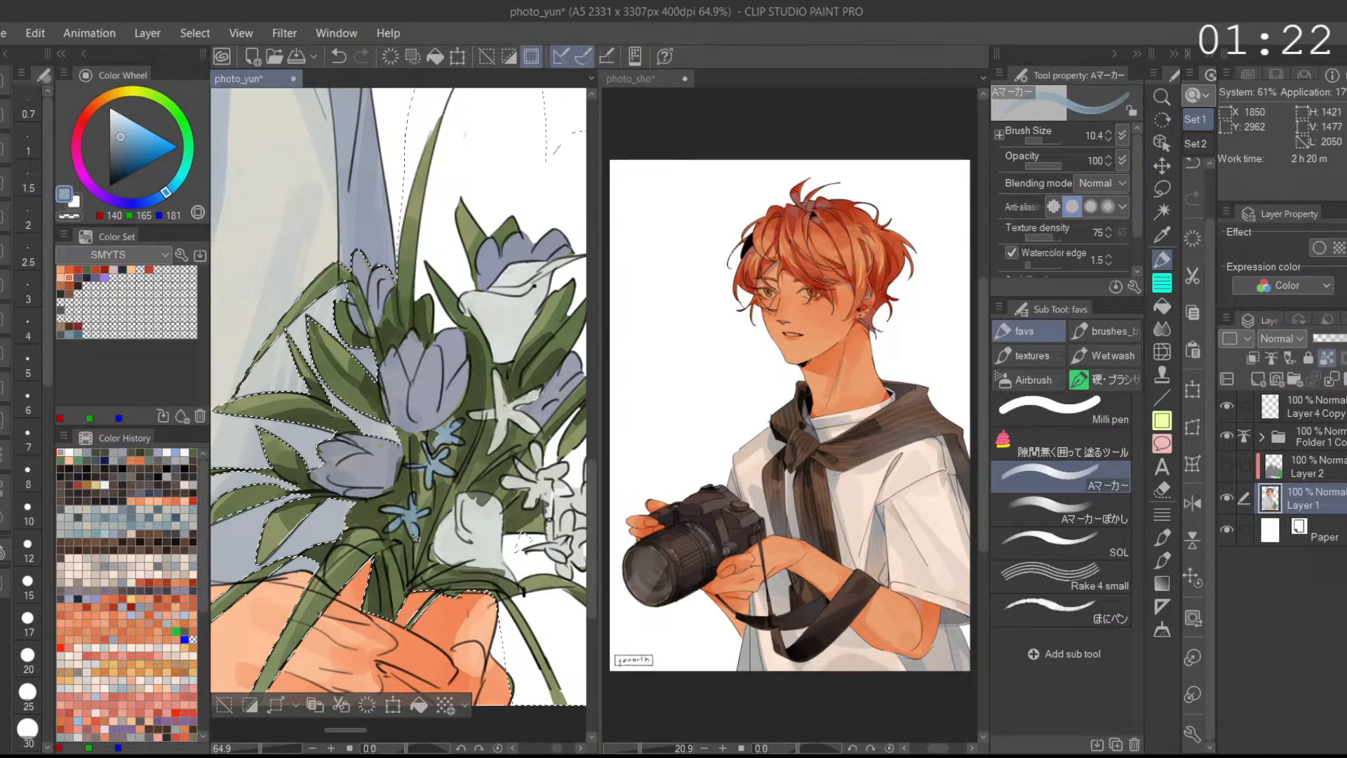
scroll(492, 494, "down", 2)
left_click_drag(491, 495, 475, 468)
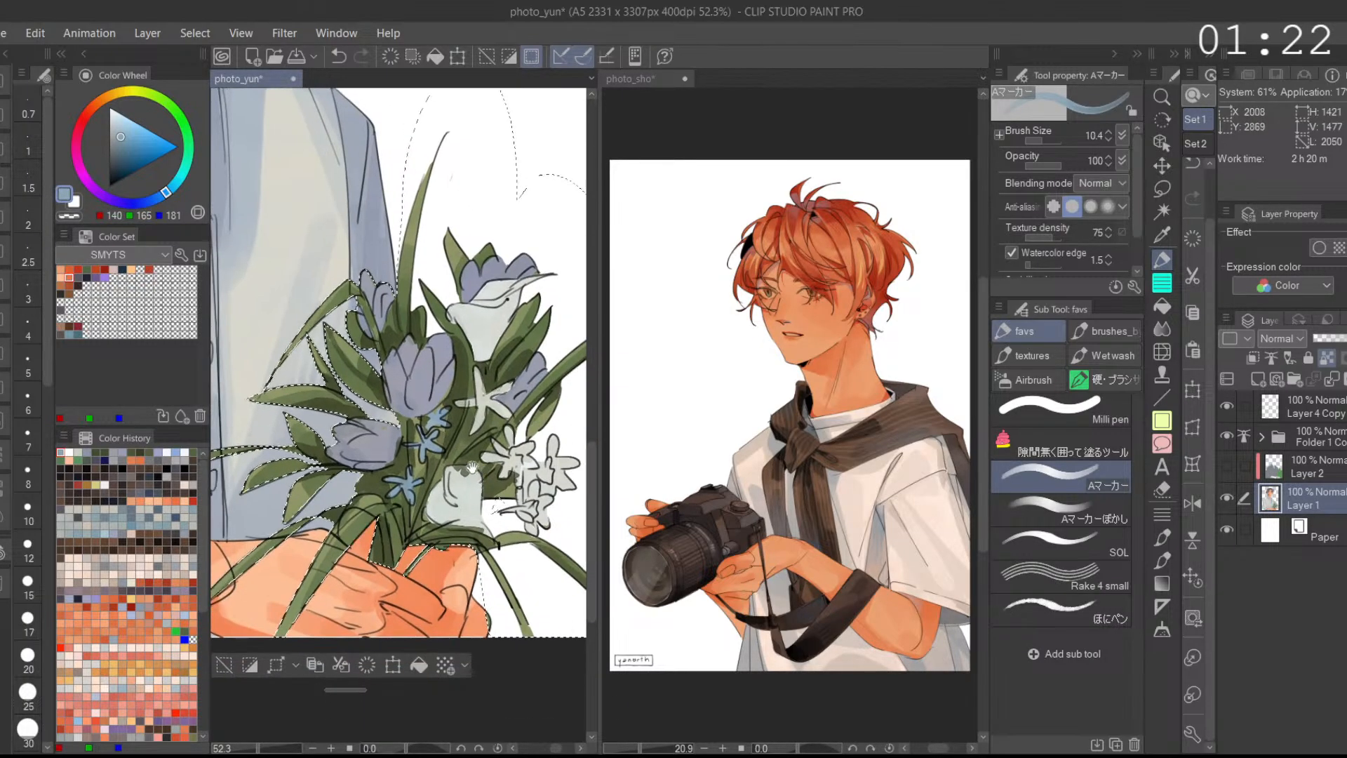
left_click(468, 472, "alt")
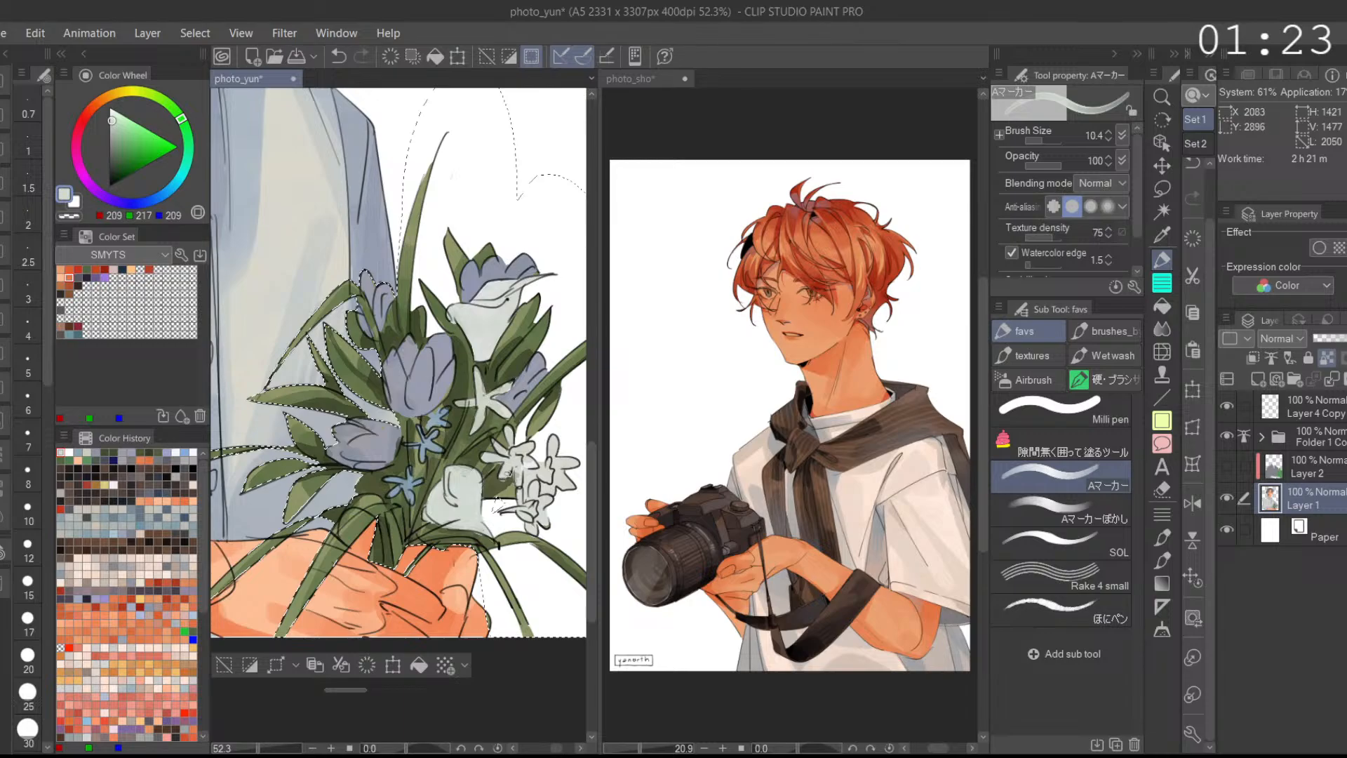
Step: Paint the centres of the outer white blossom cluster light orange (RGB 236, 184, 116)
left_click(108, 96)
left_click_drag(159, 148, 142, 132)
mouse_move(512, 454)
left_mouse_down()
mouse_move(557, 478)
mouse_move(532, 467)
mouse_move(531, 512)
left_mouse_up()
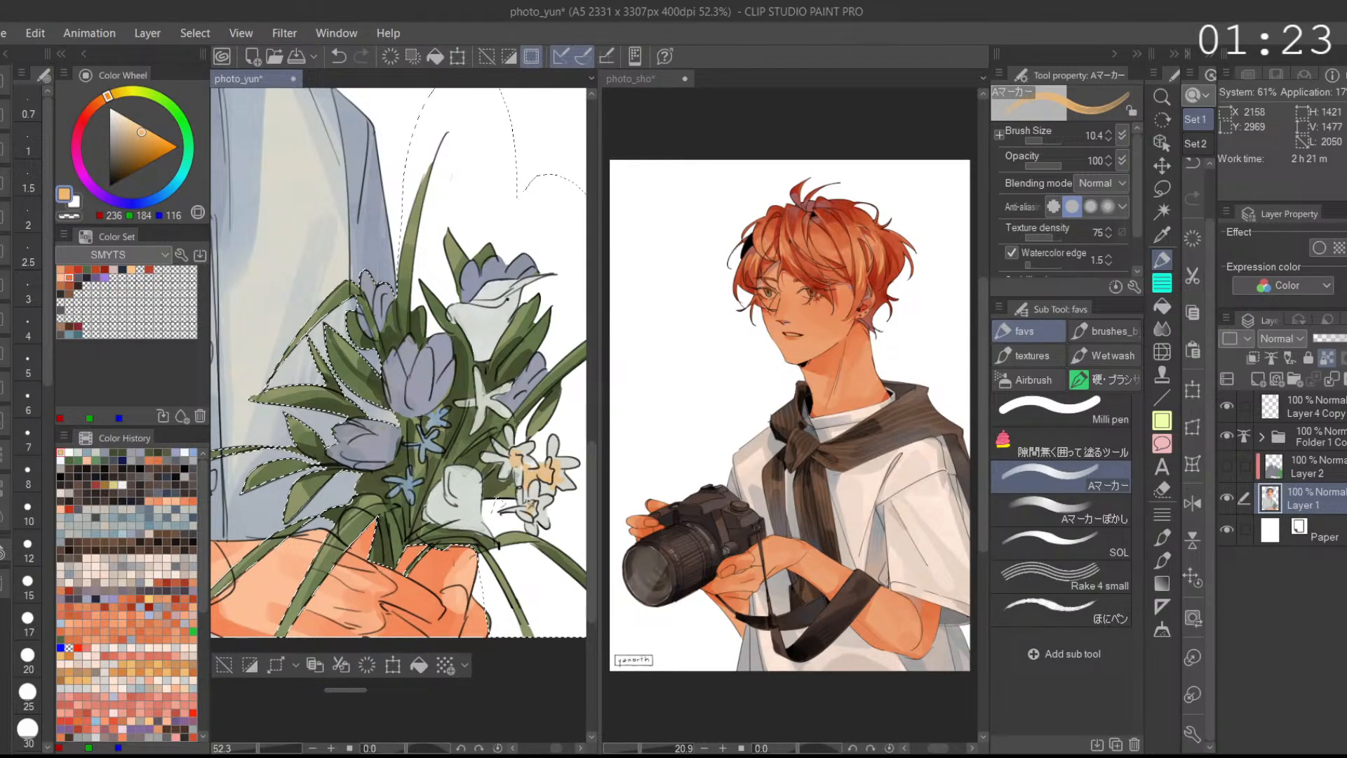
scroll(551, 463, "down", 1)
Step: Choose violet (RGB 102, 93, 171) and try shading strokes on the upper tulip behind the white flower
left_click(120, 201)
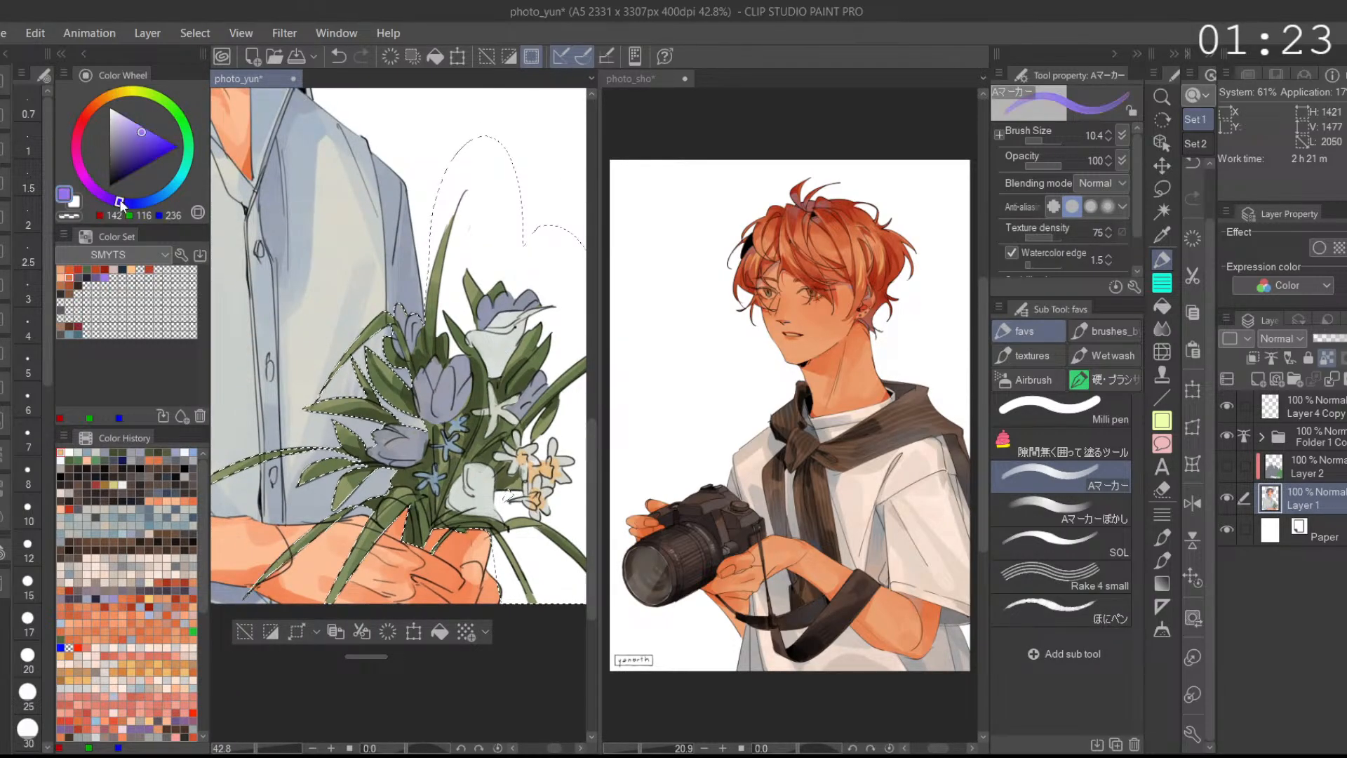
left_click(130, 145)
left_click(126, 202)
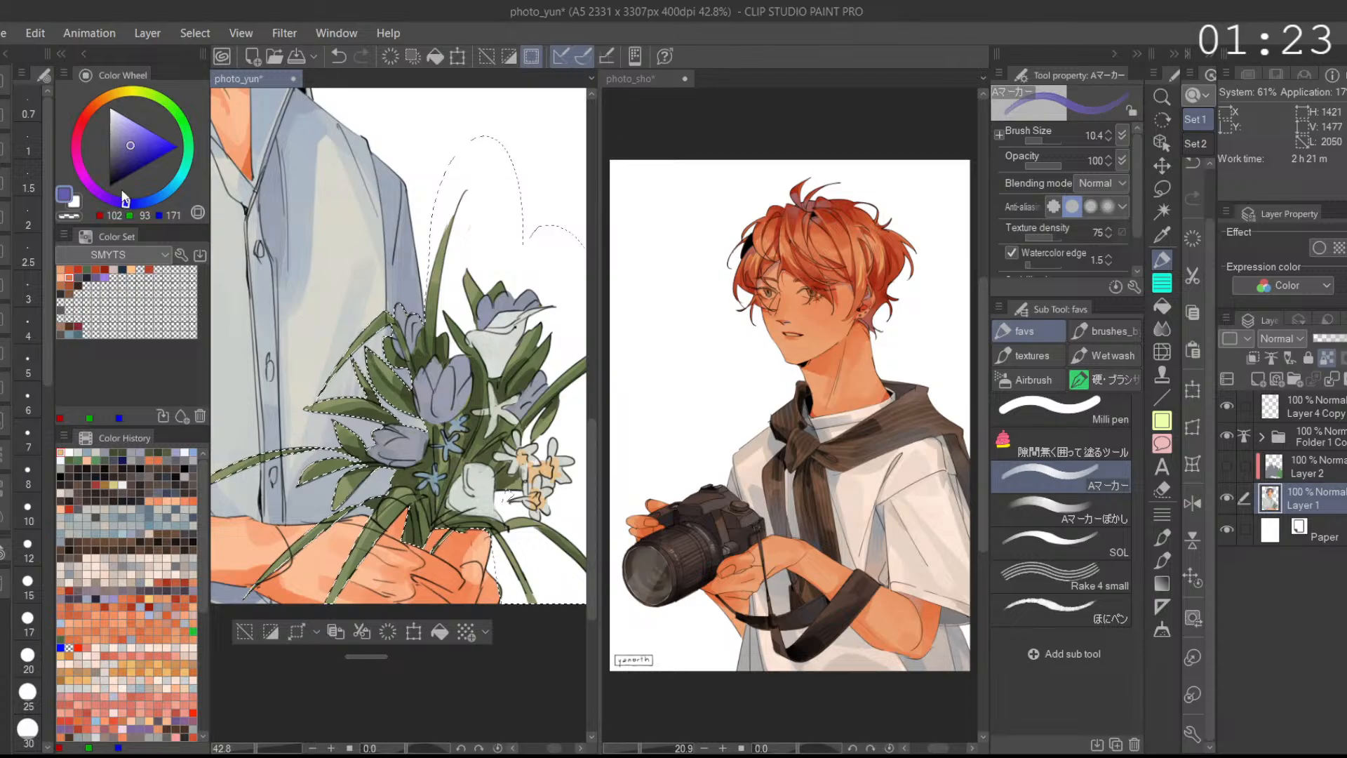
left_click_drag(487, 313, 481, 328)
key("ctrl+z")
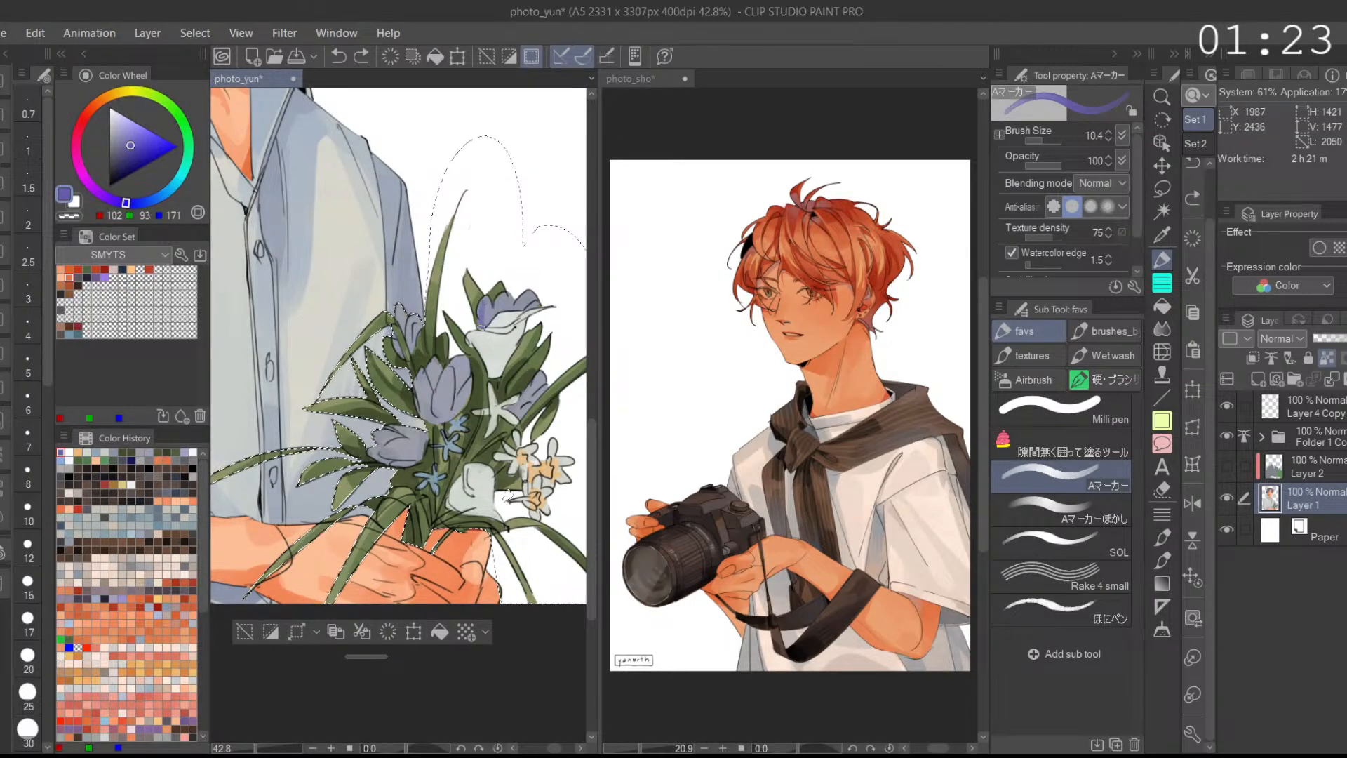
key("ctrl+z")
left_click_drag(485, 302, 481, 328)
key("ctrl+z")
Step: Shade the tulip bud beside the shirt and the central tulip's petals with violet (RGB 102, 93, 171)
mouse_move(401, 312)
left_mouse_down()
mouse_move(410, 337)
mouse_move(420, 324)
left_mouse_up()
key("ctrl+z")
key("ctrl+z")
mouse_move(422, 377)
left_mouse_down()
mouse_move(437, 420)
mouse_move(438, 375)
mouse_move(421, 393)
mouse_move(430, 376)
mouse_move(446, 407)
mouse_move(462, 363)
left_mouse_up()
Step: Shade the lower tulip with softer violet (RGB 123, 119, 171) and deepen the bud beside the shirt with violet (RGB 102, 93, 172)
left_click(433, 381, "alt")
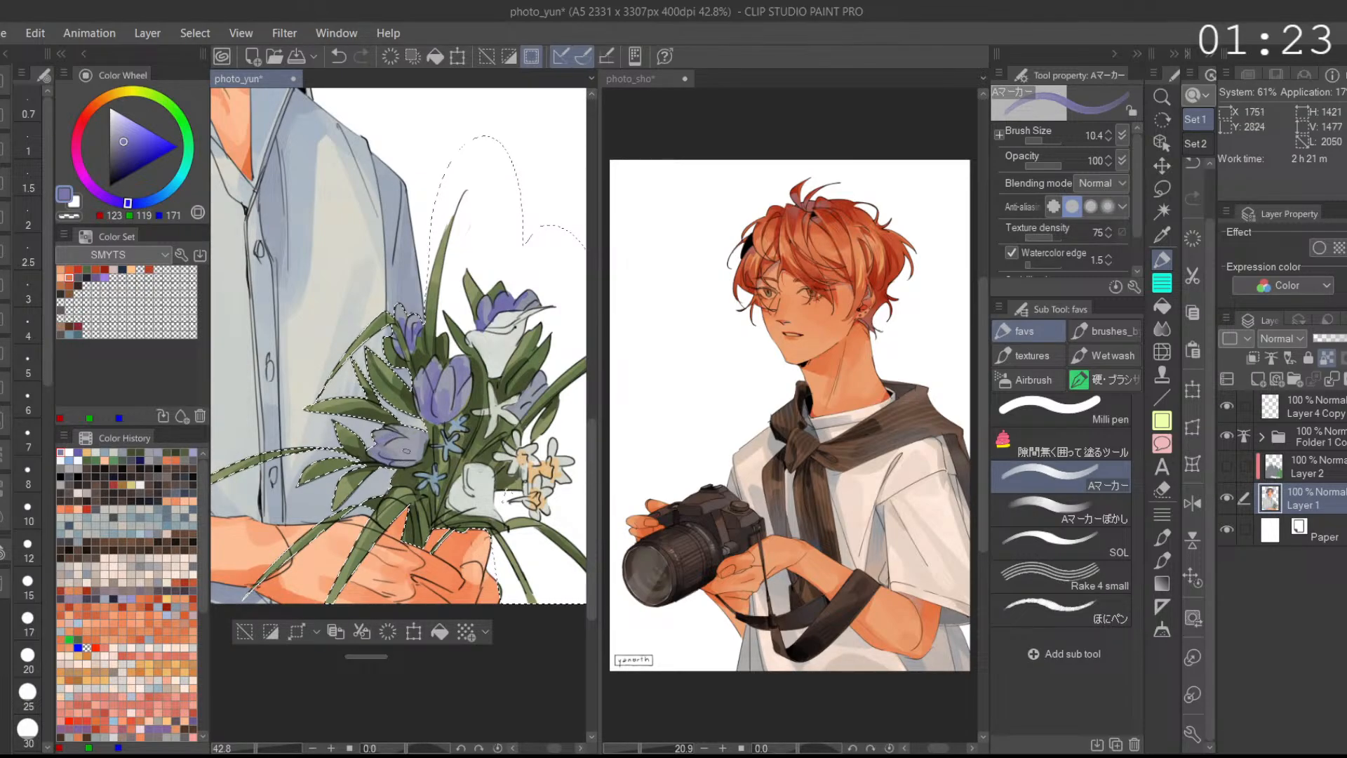
mouse_move(400, 449)
left_mouse_down()
mouse_move(418, 436)
mouse_move(416, 460)
left_mouse_up()
left_click(421, 351, "alt")
left_click(419, 322, "alt")
left_click(413, 332, "alt")
left_click_drag(417, 326, 416, 343)
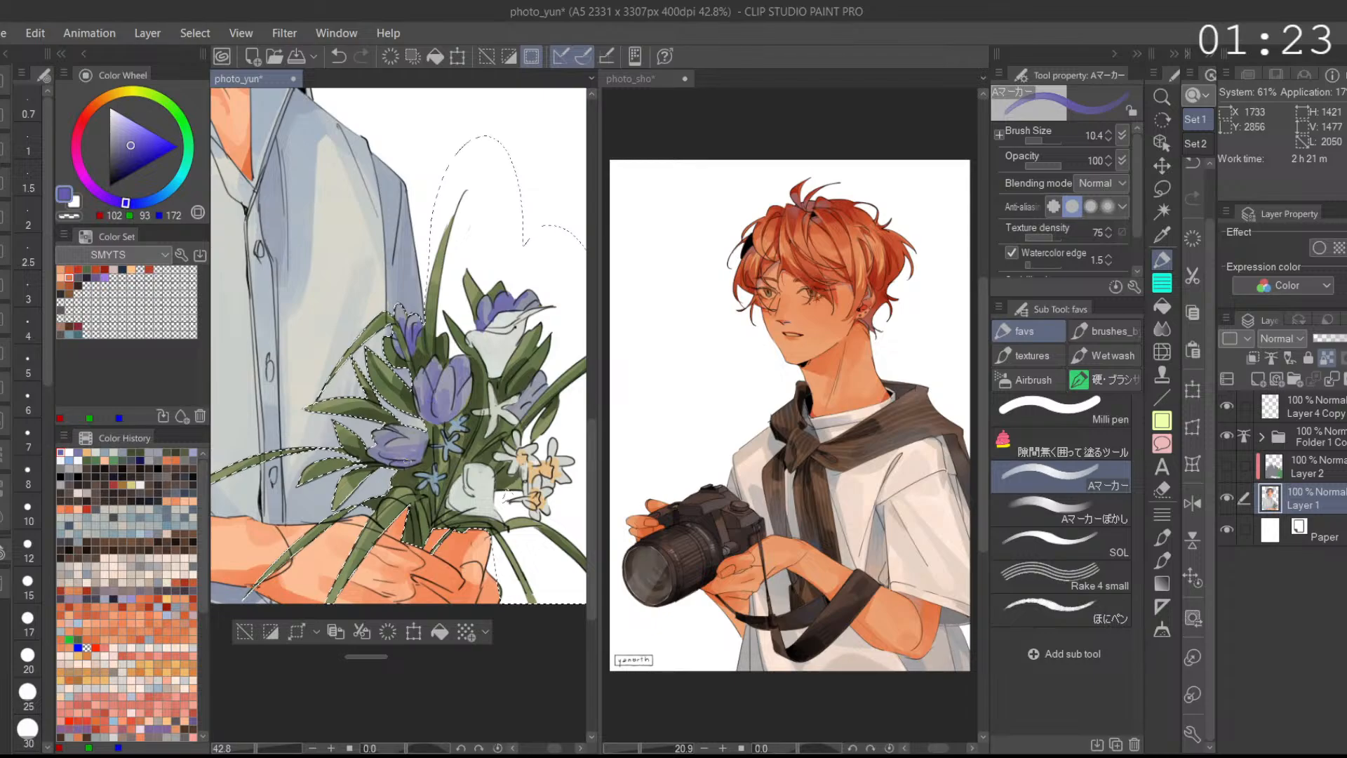
left_click_drag(418, 457, 409, 449)
Step: Add violet (RGB 102, 93, 172) shading to the base of the central tulip and to the outer tulip bud
left_click(411, 439, "alt")
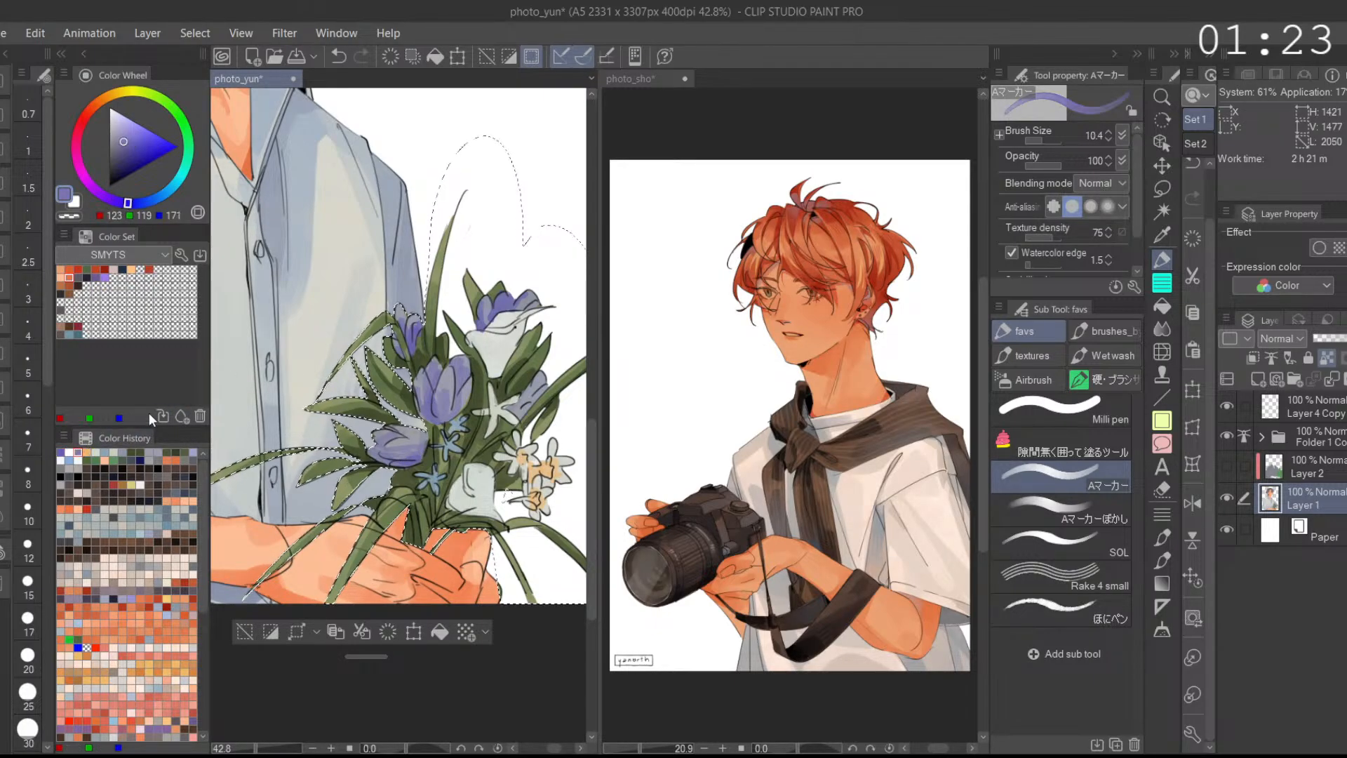
left_click(89, 453)
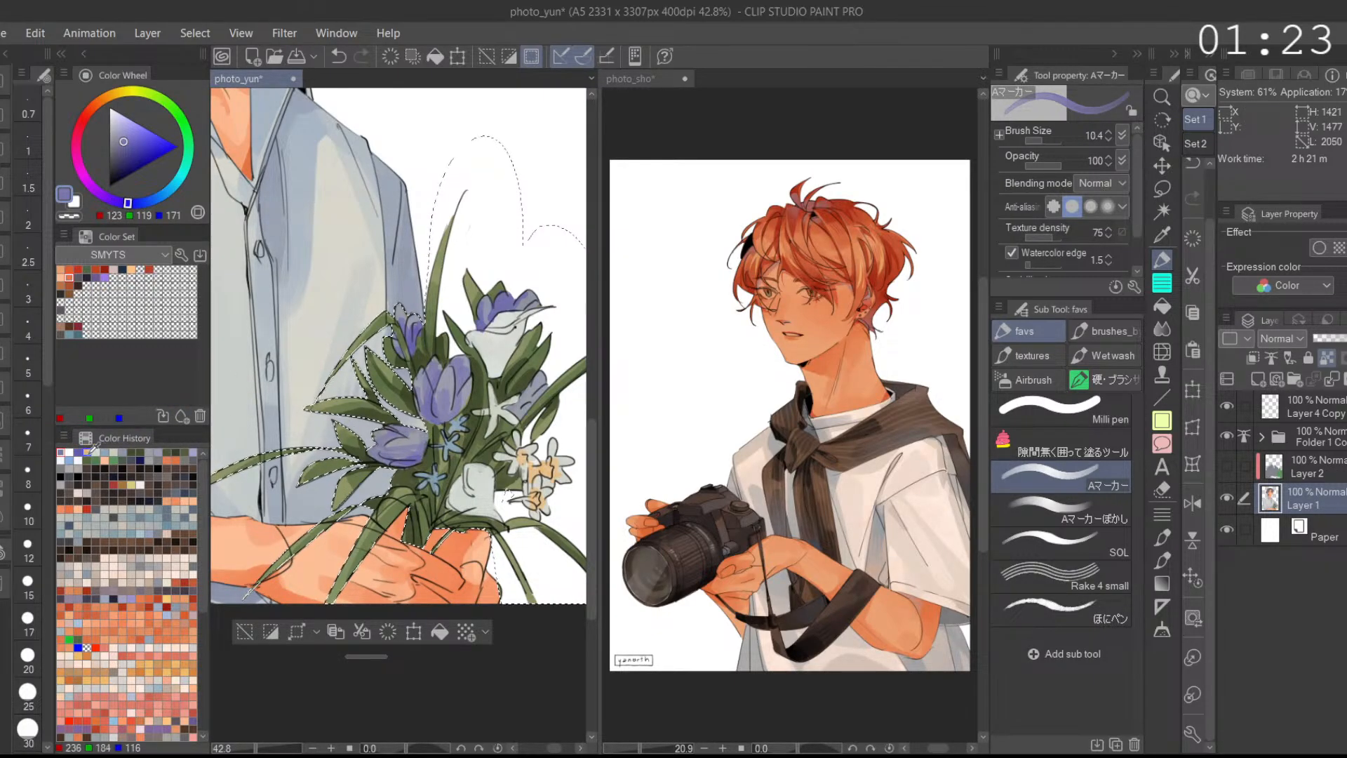
left_click(78, 452)
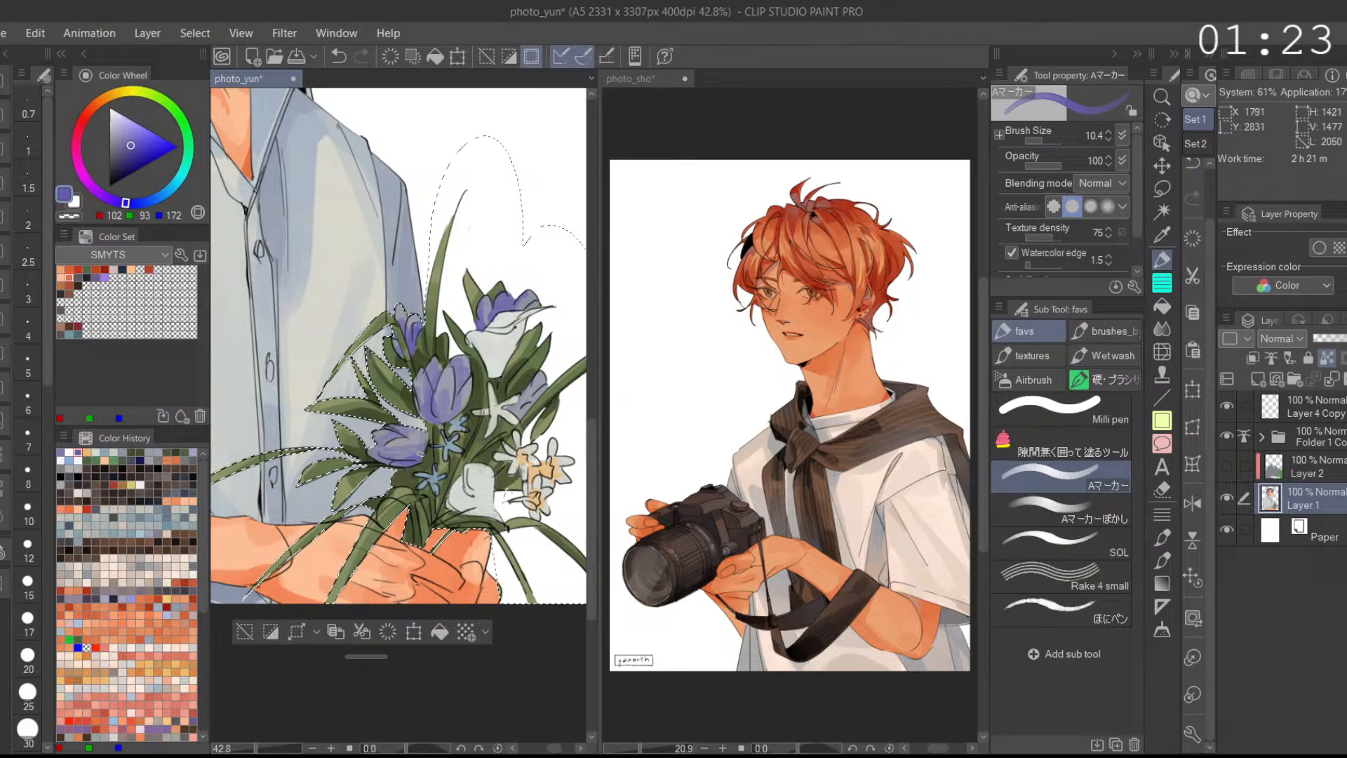
left_click_drag(424, 431, 448, 419)
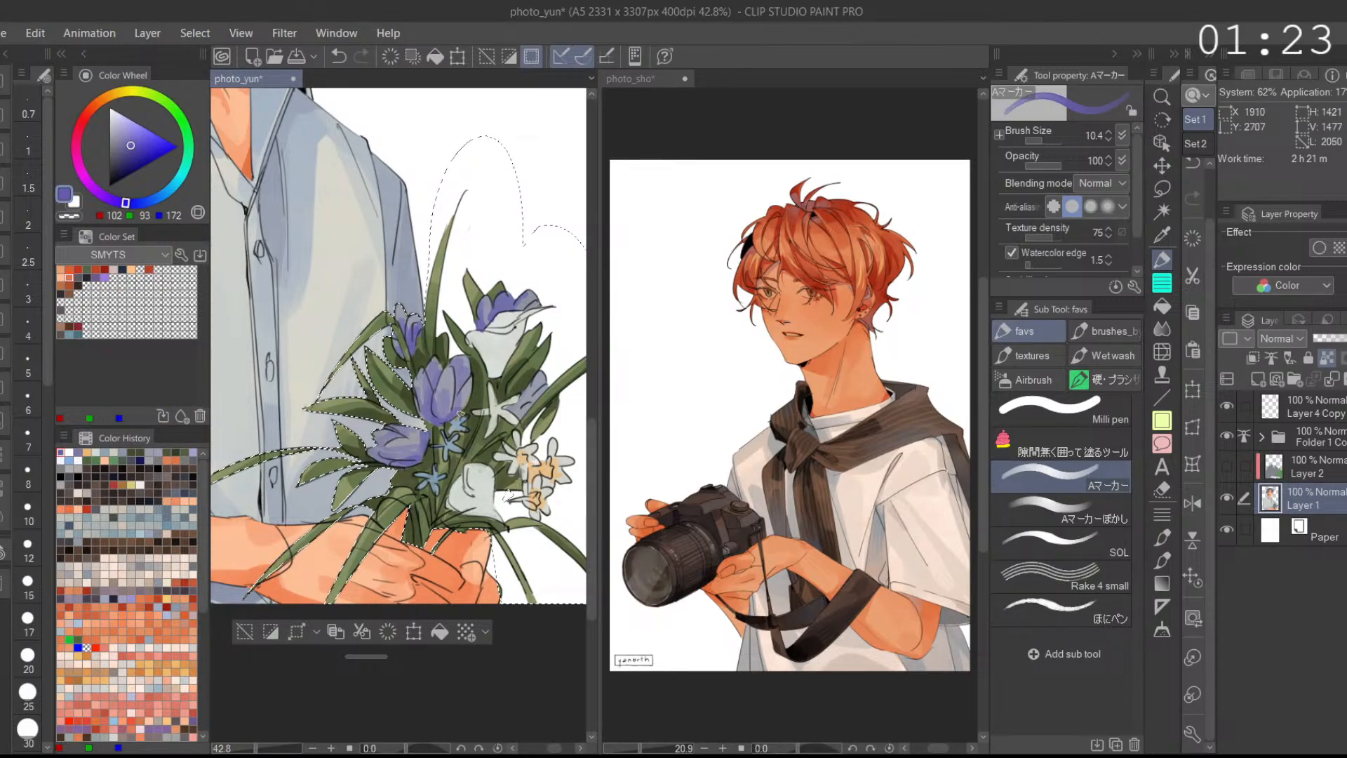
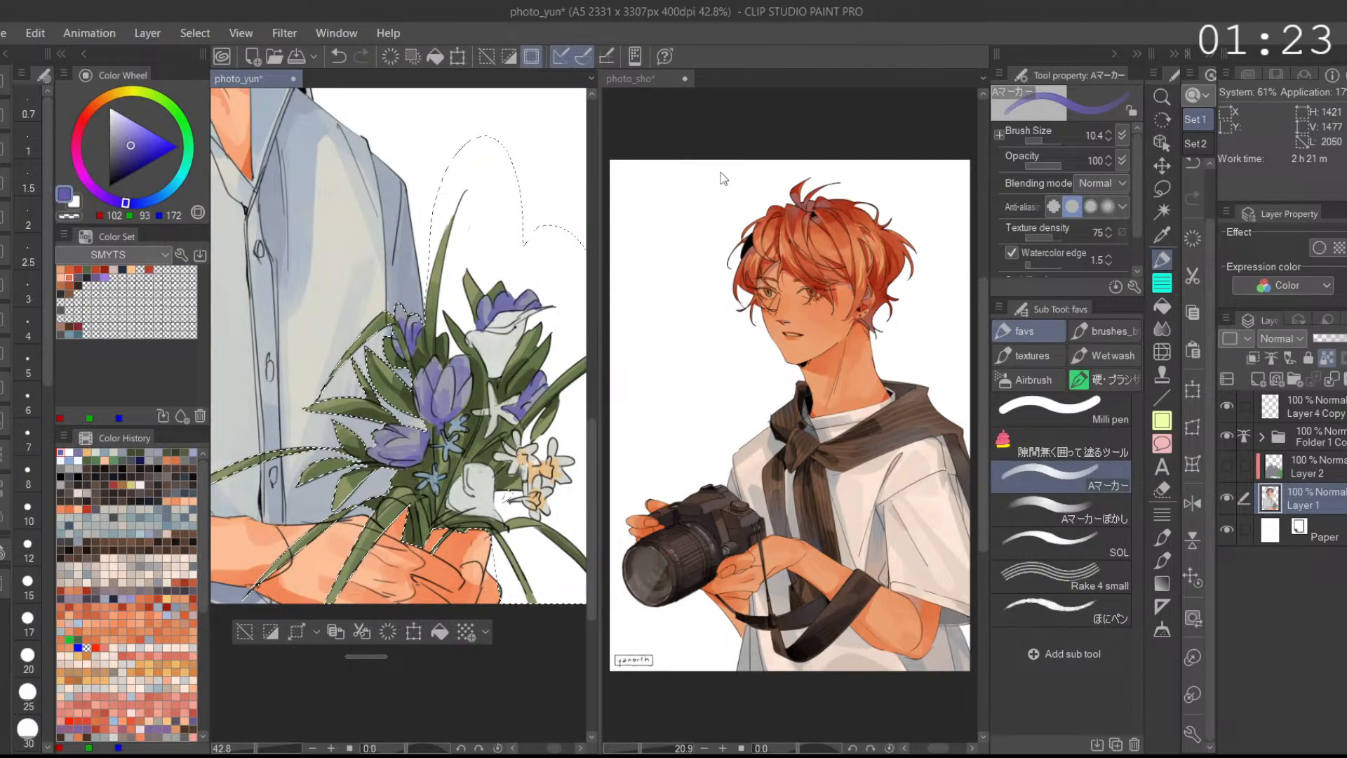
Step: Shade the small blue flowers with a stronger blue (RGB 84, 114, 176)
left_click(146, 193)
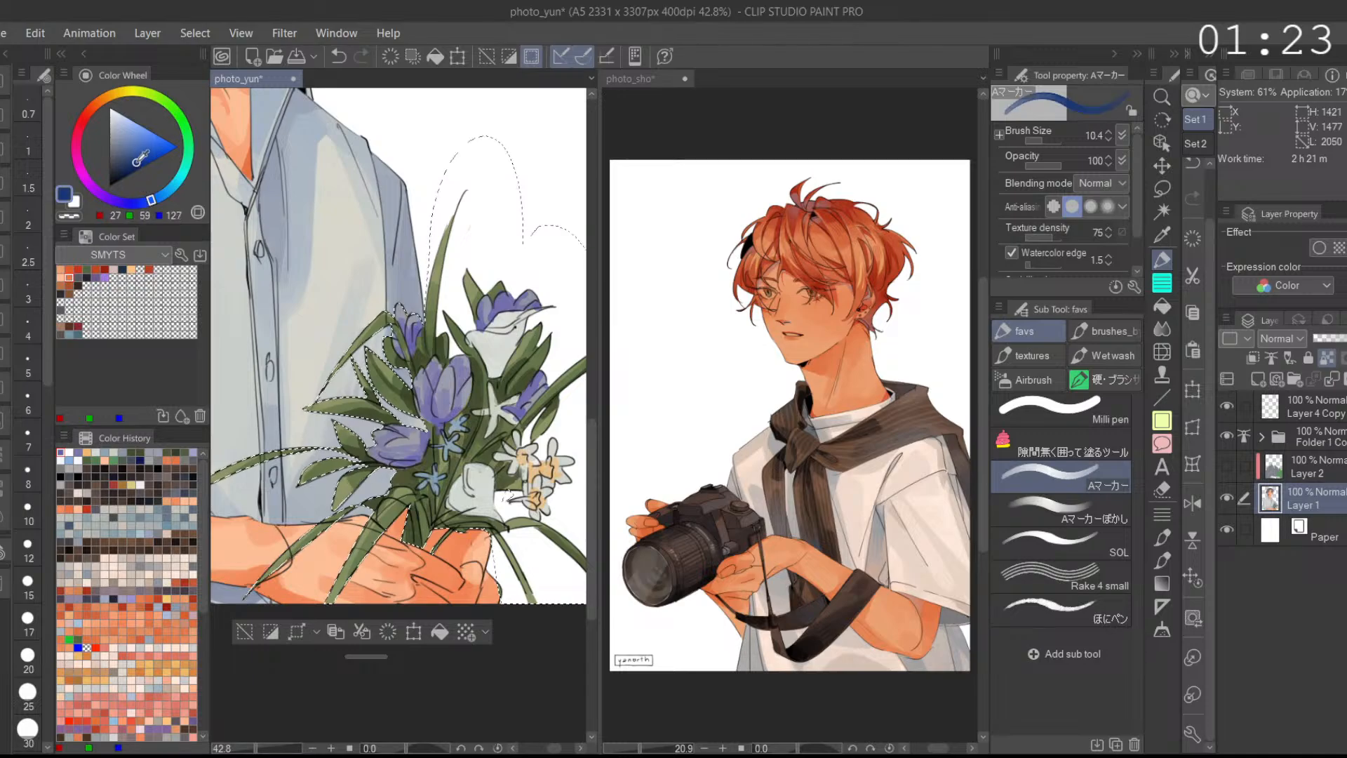
mouse_move(445, 435)
left_mouse_down()
mouse_move(453, 449)
mouse_move(462, 428)
left_mouse_up()
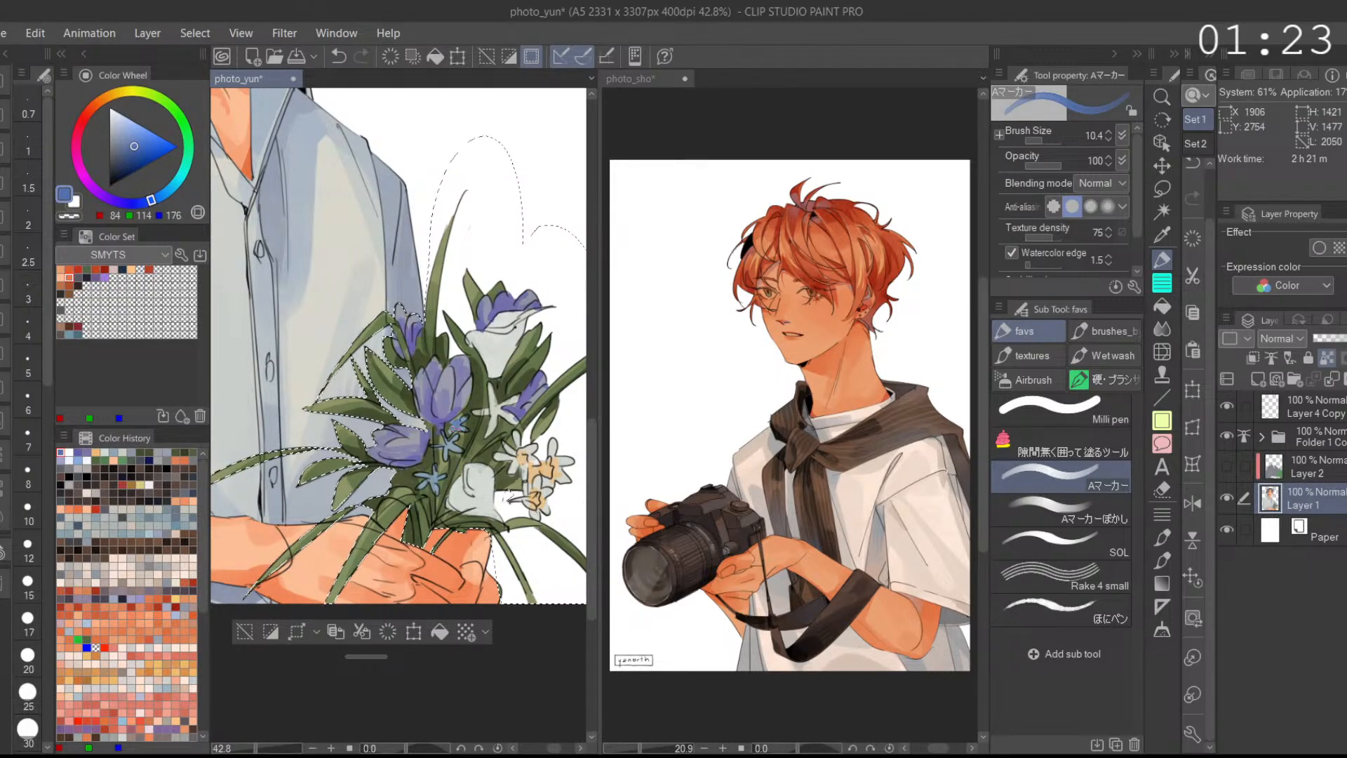
left_click_drag(430, 480, 440, 471)
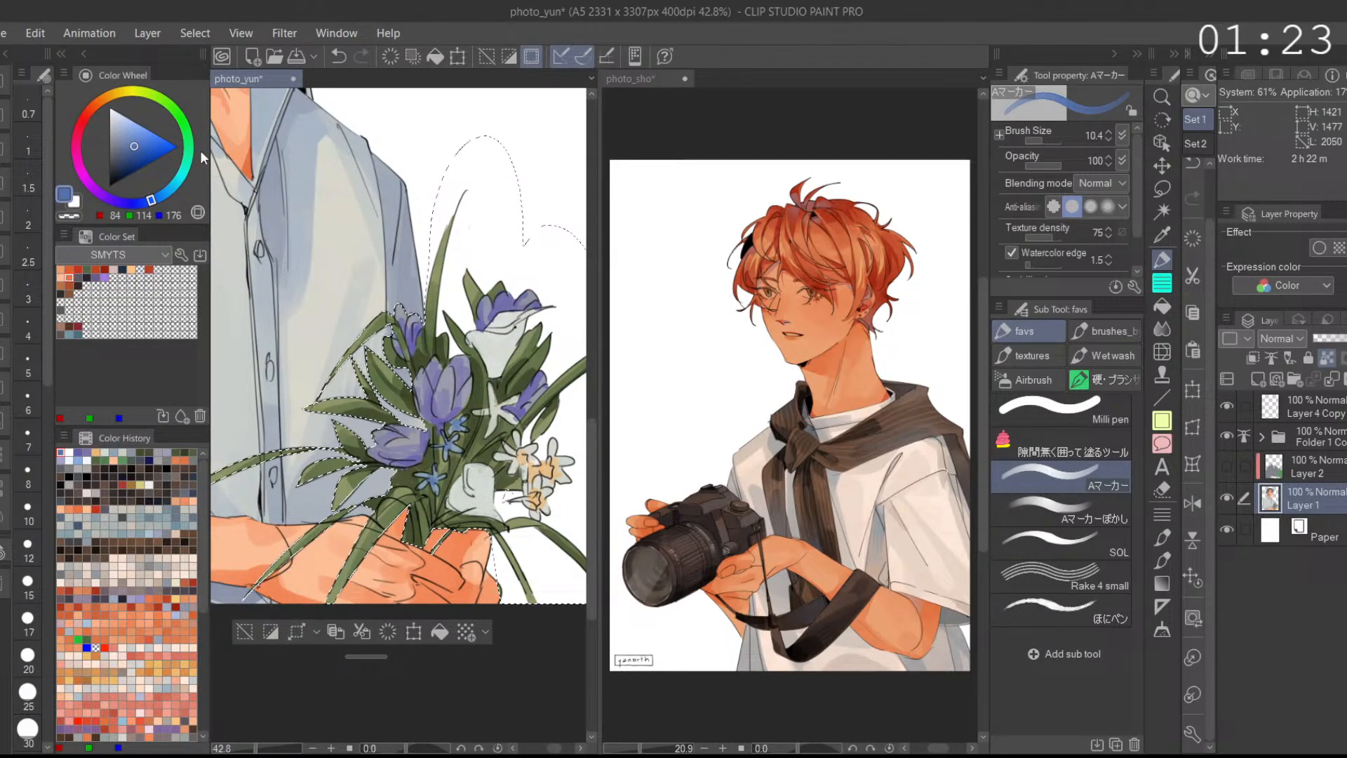
Step: Paint an ochre centre in the lower white flower and soften it with sampled off-white and beige (RGB 191, 176, 141)
left_click(110, 95)
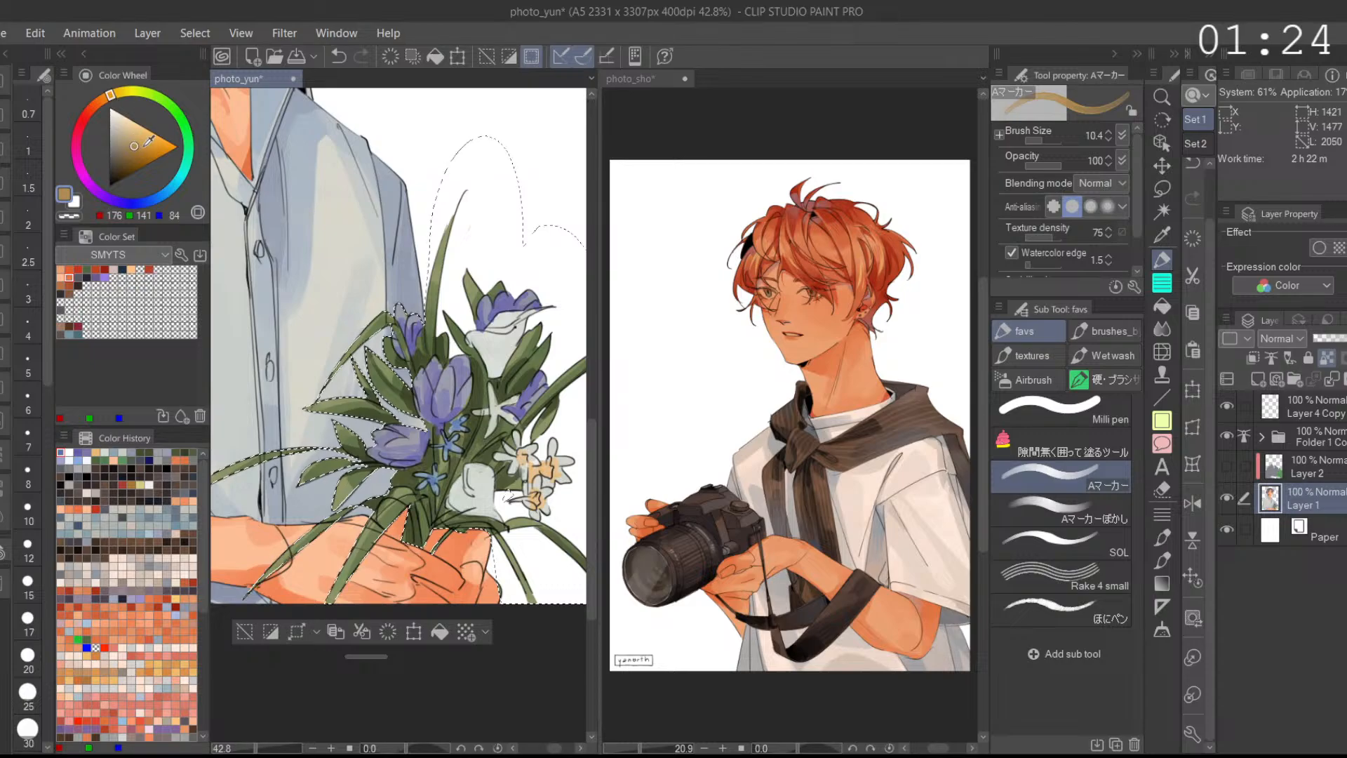
left_click_drag(475, 470, 486, 493)
left_click(480, 490, "alt")
left_click(480, 475, "alt")
left_click(484, 489, "alt")
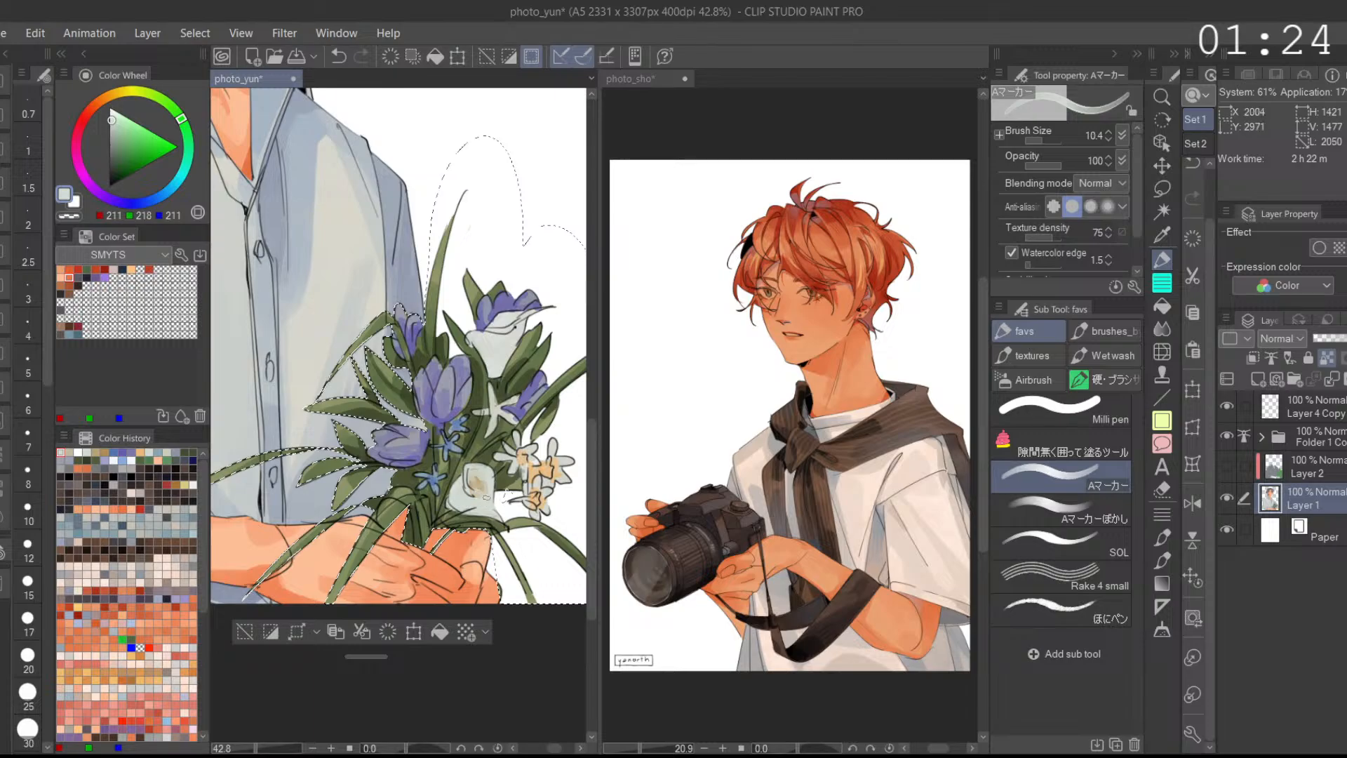
left_click(484, 486, "alt")
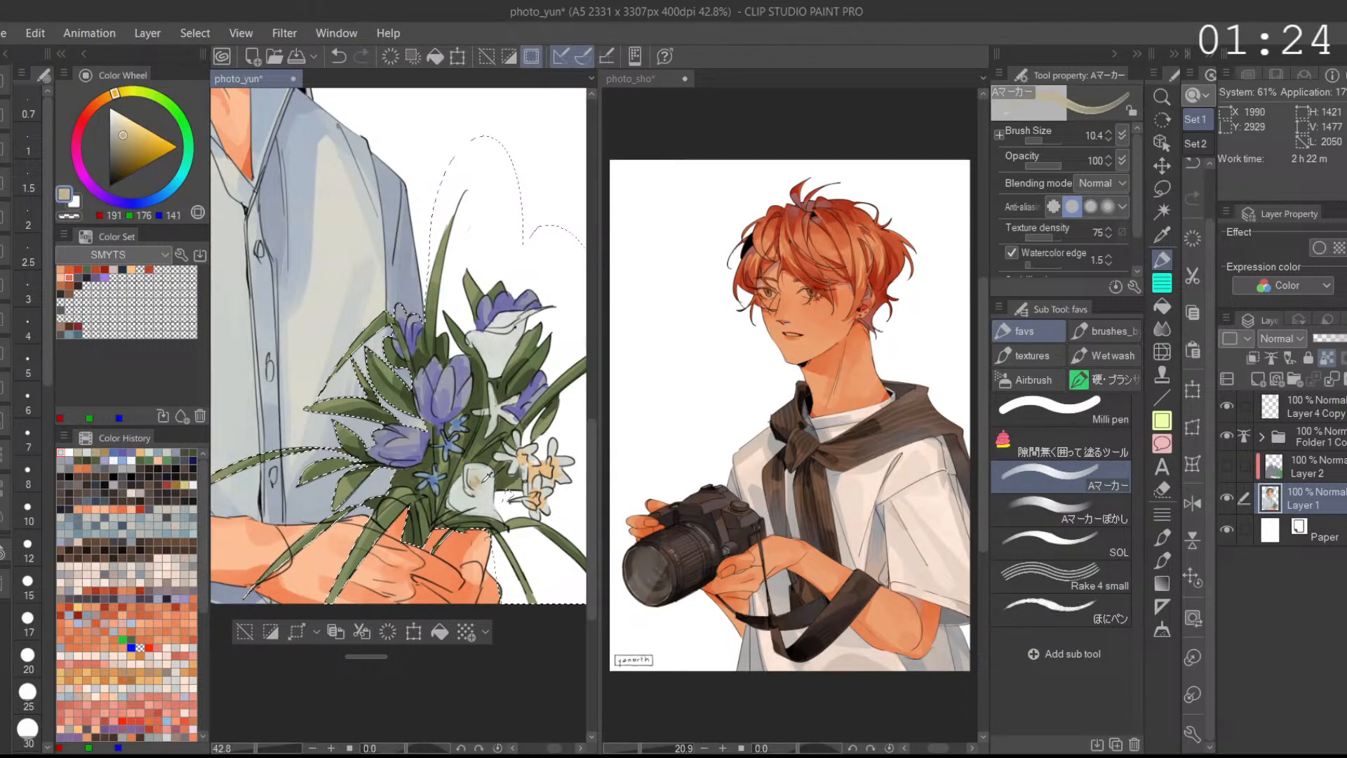
left_click_drag(484, 485, 505, 495)
Step: Shade the folds of the lower white flower with olive grey (RGB 143, 143, 121), undoing the unwanted strokes
left_click(116, 145)
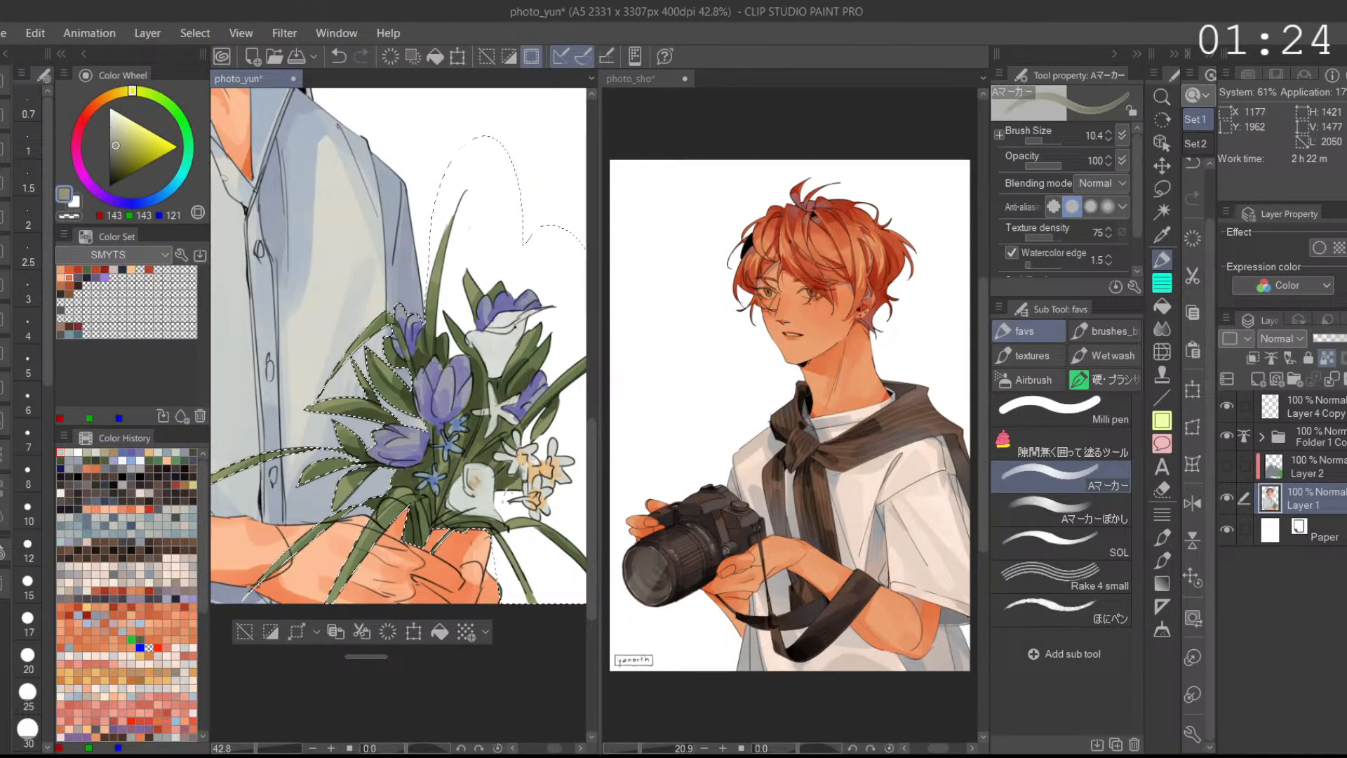
mouse_move(407, 347)
left_mouse_down()
mouse_move(358, 382)
mouse_move(375, 392)
left_mouse_up()
key("ctrl+z")
key("ctrl+z")
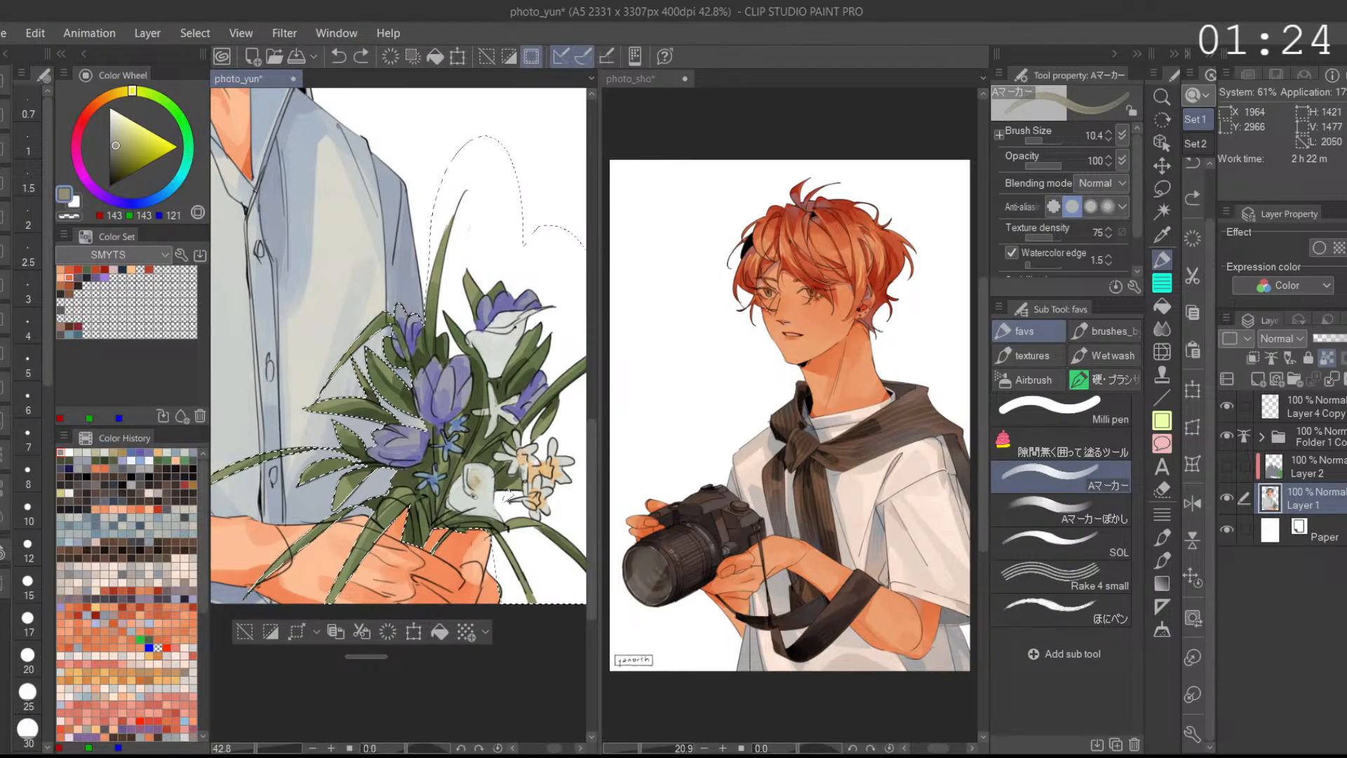
left_click(487, 494, "alt")
key("ctrl+z")
key("ctrl+z")
mouse_move(479, 478)
left_mouse_down()
mouse_move(505, 490)
mouse_move(500, 516)
mouse_move(466, 499)
left_mouse_up()
key("ctrl+z")
key("ctrl+z")
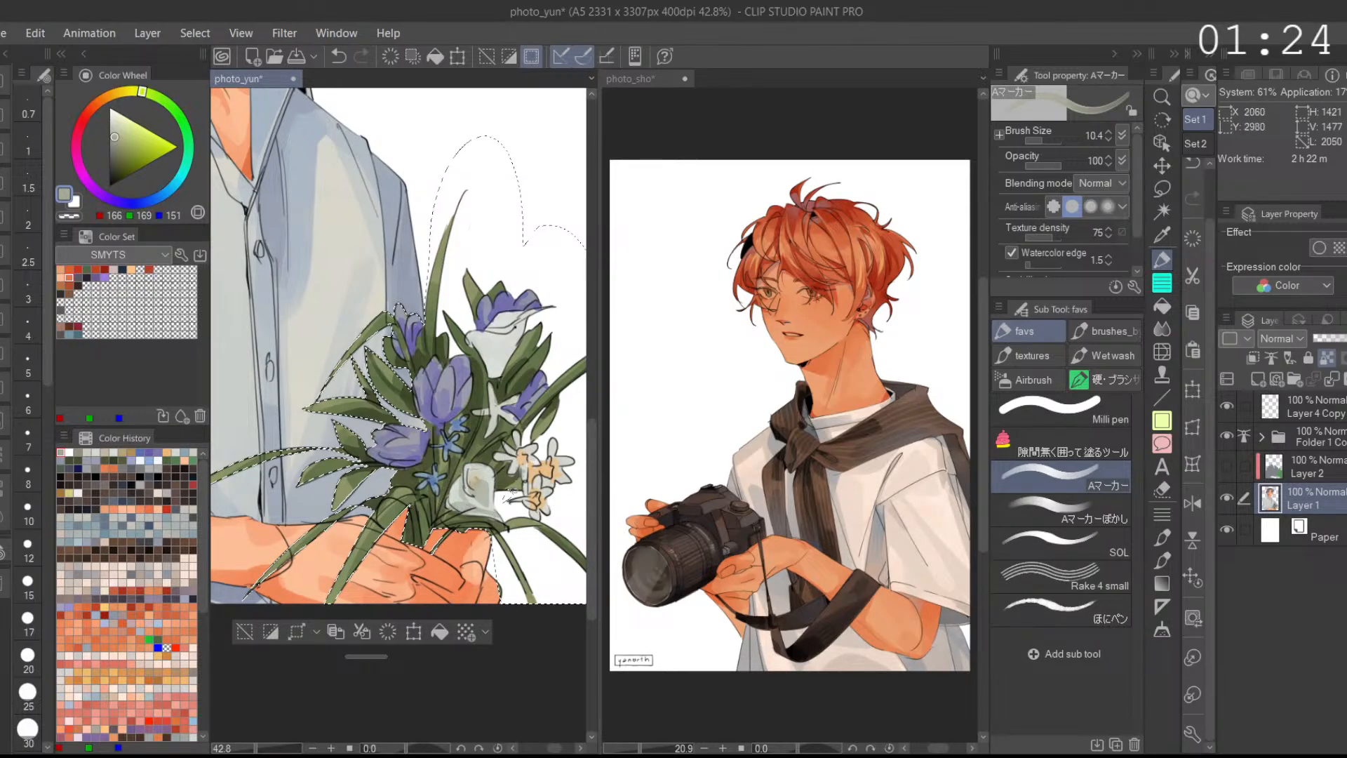
Step: Shade the upper white flower's cup with grey-green (RGB 166, 169, 151) and blend it with off-white (RGB 211, 217, 210)
mouse_move(497, 355)
left_mouse_down()
mouse_move(492, 378)
mouse_move(519, 332)
mouse_move(498, 322)
mouse_move(513, 336)
left_mouse_up()
key("ctrl+z")
left_click(508, 342, "alt")
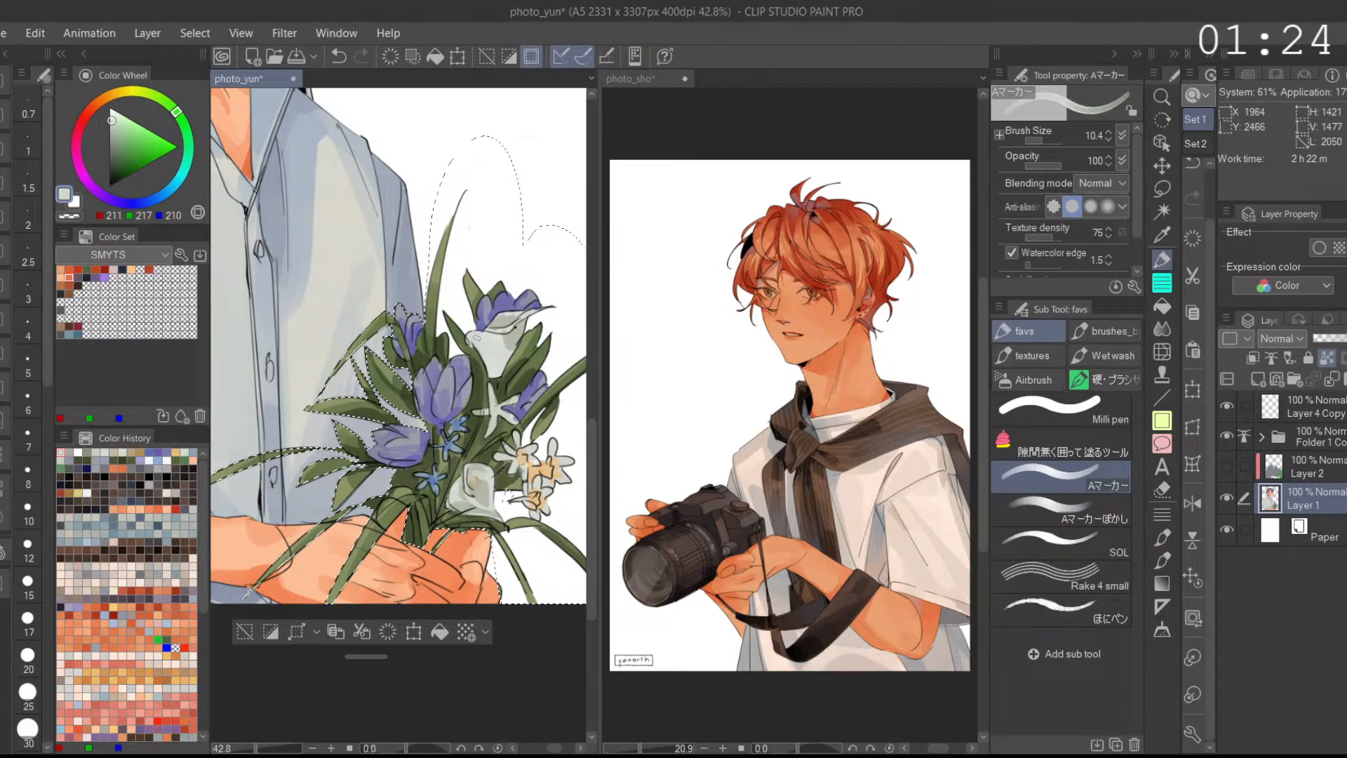
left_click(512, 343, "alt")
left_click_drag(485, 338, 498, 375)
Step: Refine the upper white flower's petals and rim with sampled off-white and grey-green tones, including RGB 182, 186, 171
mouse_move(512, 346)
left_mouse_down()
mouse_move(500, 371)
mouse_move(512, 325)
mouse_move(561, 312)
left_mouse_up()
left_click(514, 336, "alt")
left_click(518, 330, "alt")
left_click(523, 321, "alt")
left_click(511, 320, "alt")
left_click(477, 350, "alt")
mouse_move(466, 330)
left_mouse_down()
mouse_move(514, 335)
mouse_move(546, 289)
mouse_move(526, 289)
mouse_move(549, 286)
left_mouse_up()
left_click(520, 300, "alt")
left_click(510, 309, "alt")
scroll(572, 284, "down", 2)
left_click(538, 319, "alt")
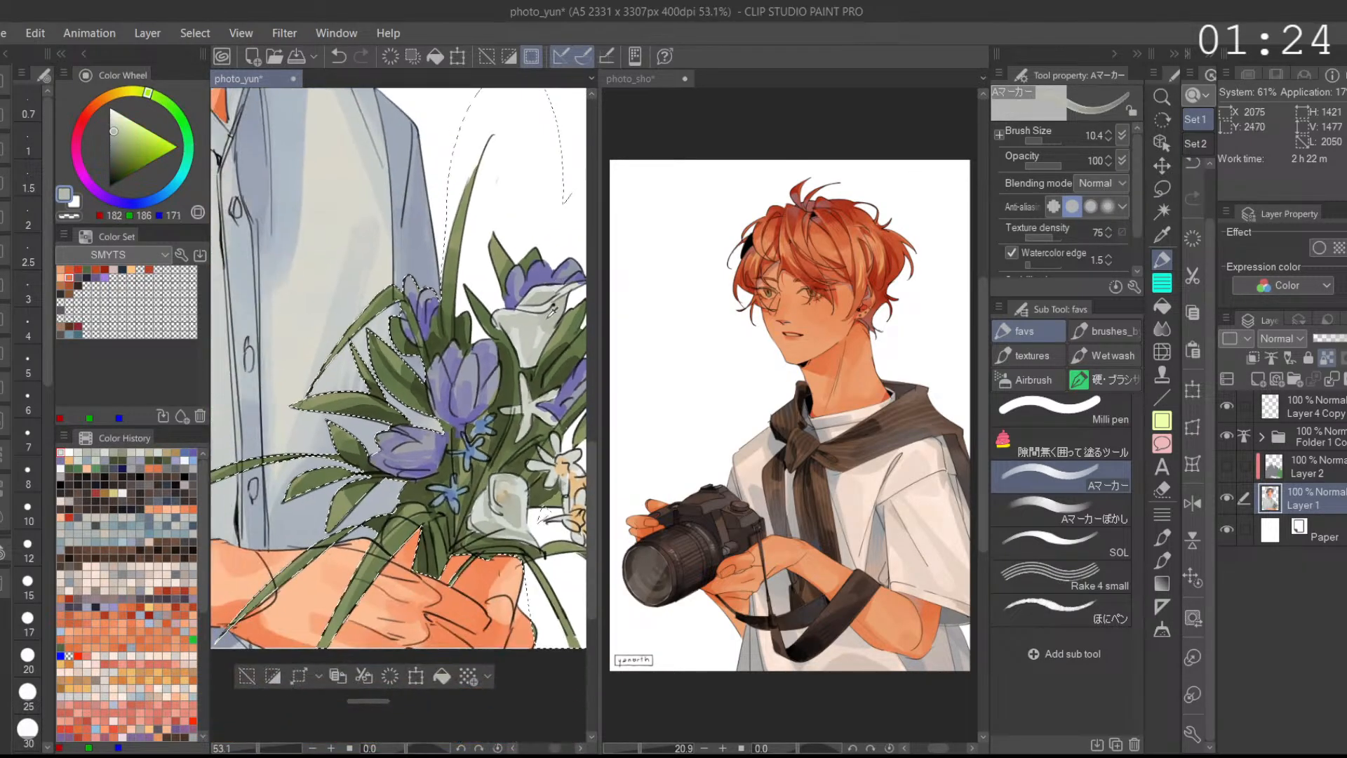
Step: Clear the selection and fit the whole photo_yun illustration in its window
scroll(554, 335, "down", 3)
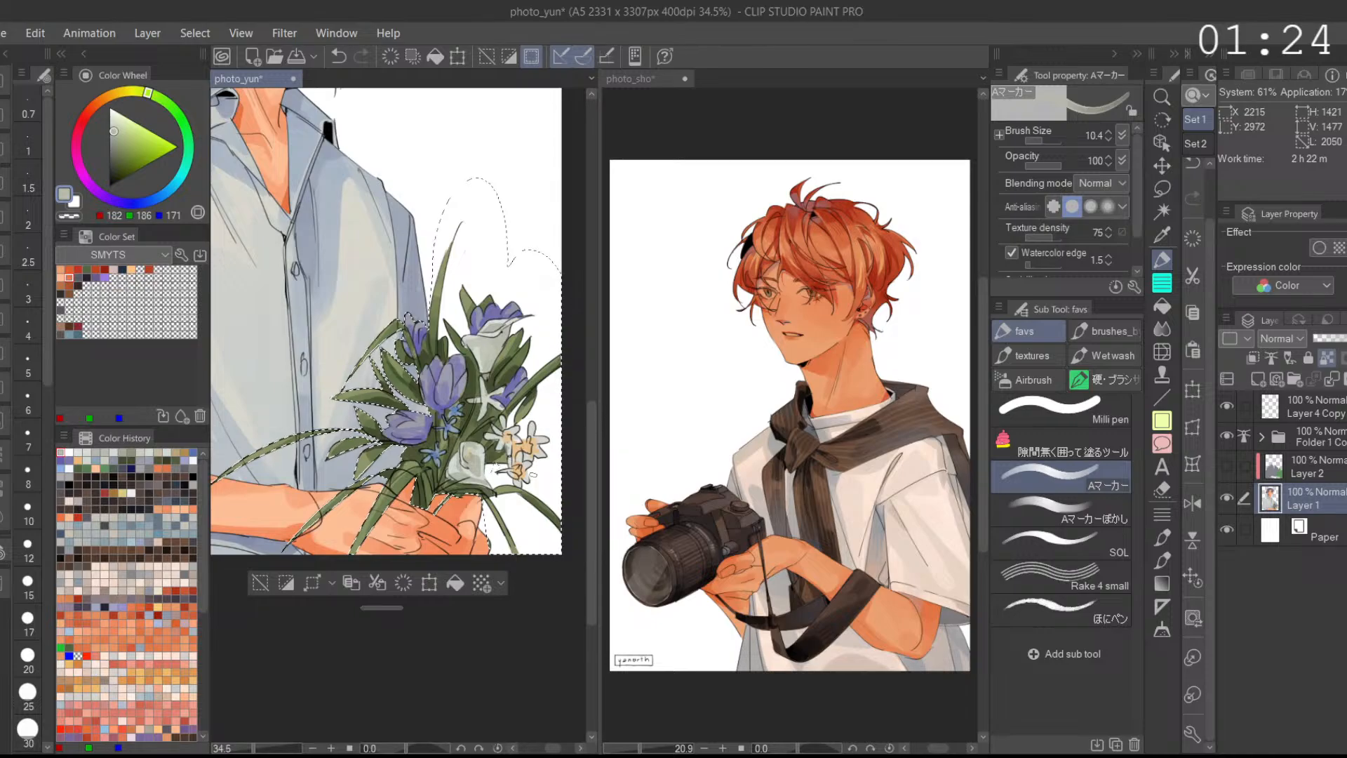
scroll(542, 468, "down", 2)
left_click(291, 564)
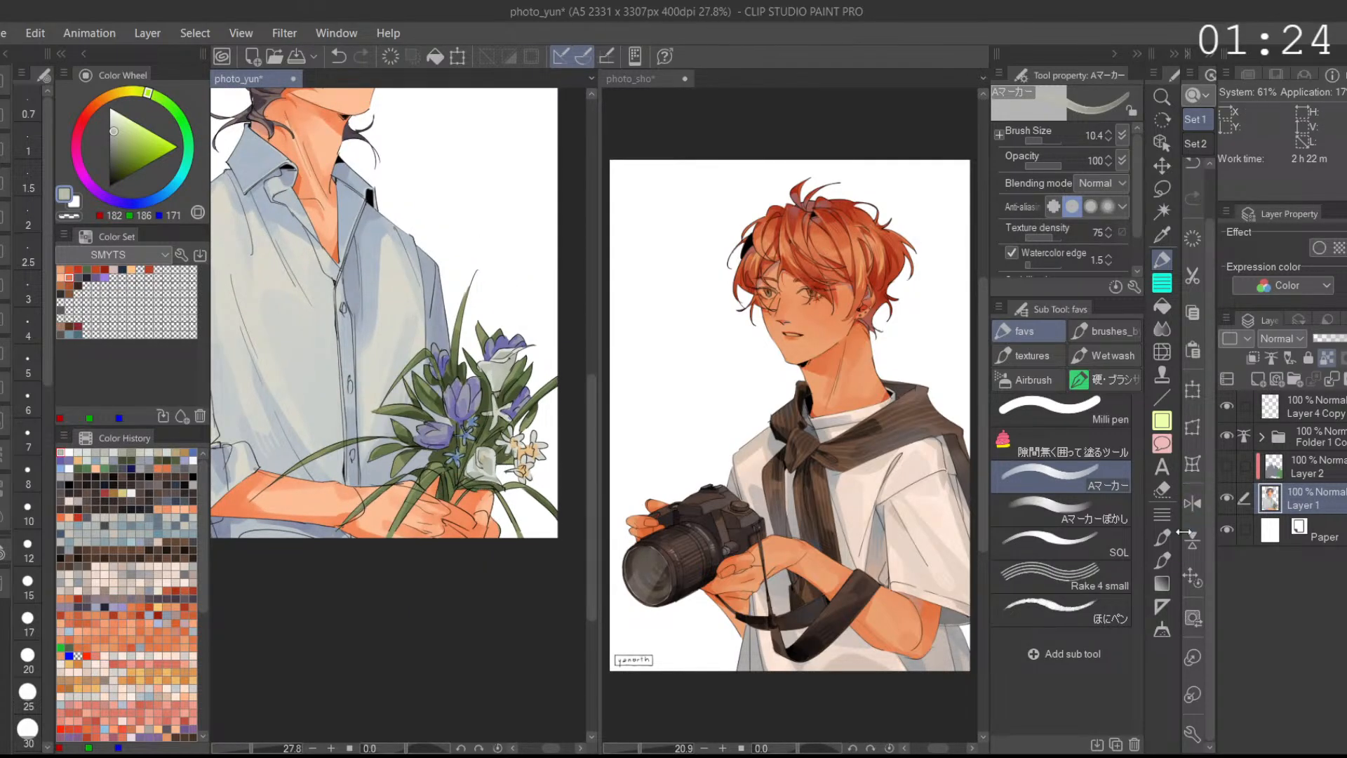
left_click(1190, 576)
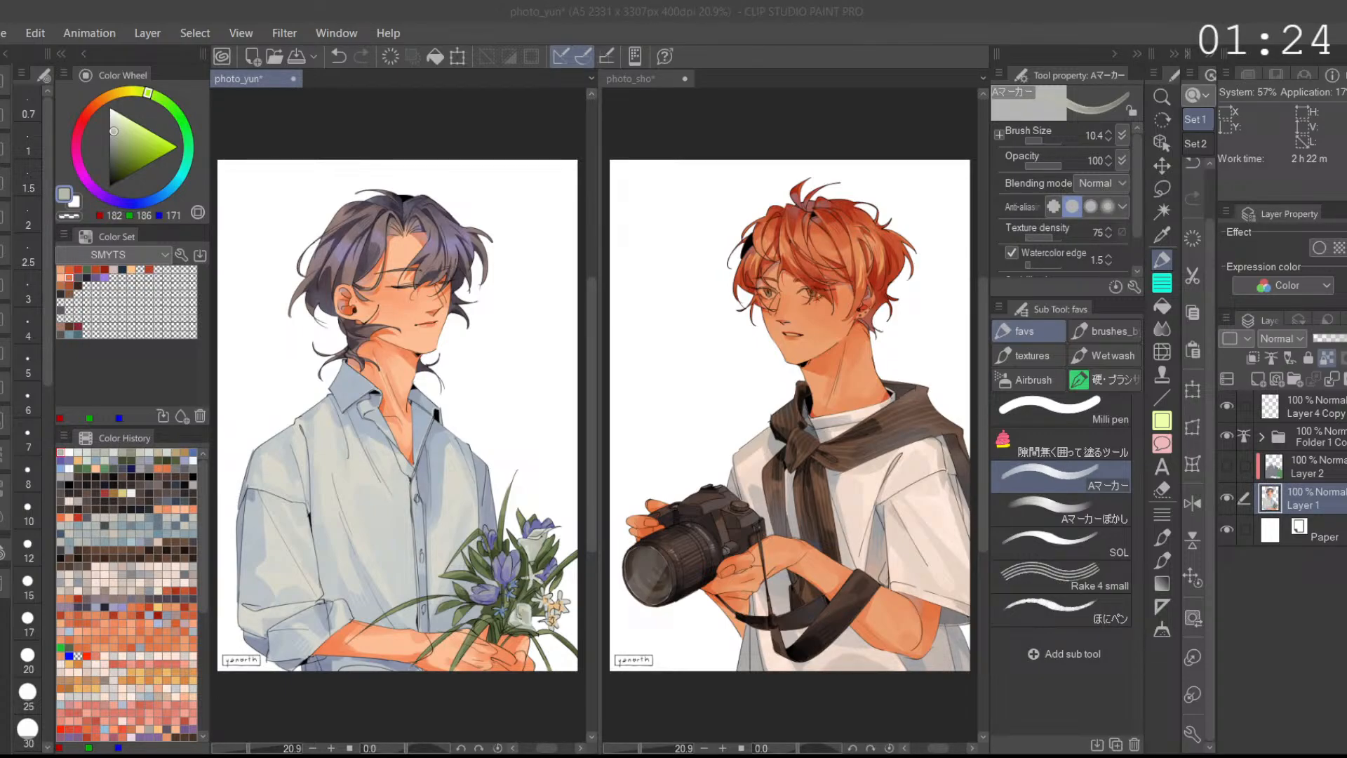
Step: Highlight the long leaf at the bouquet's outer edge in light green (RGB 173, 189, 95) with brush size 7.0, undoing the thinner trial stroke
left_click_drag(479, 491, 403, 303)
left_click(135, 143)
left_click_drag(129, 94, 143, 92)
left_click(1038, 141)
left_click_drag(466, 404, 510, 396)
scroll(512, 378, "up", 1)
scroll(541, 323, "up", 1)
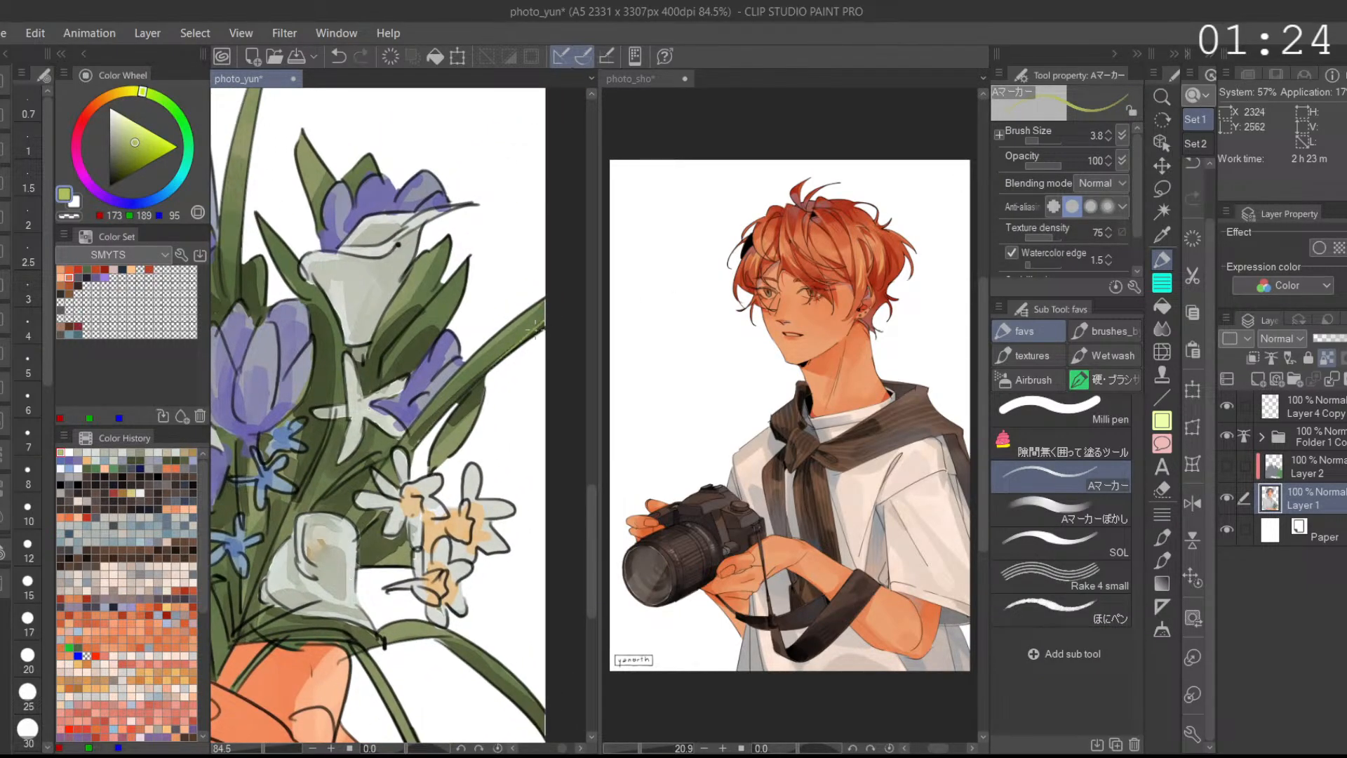
key("ctrl+z")
left_click(1040, 142)
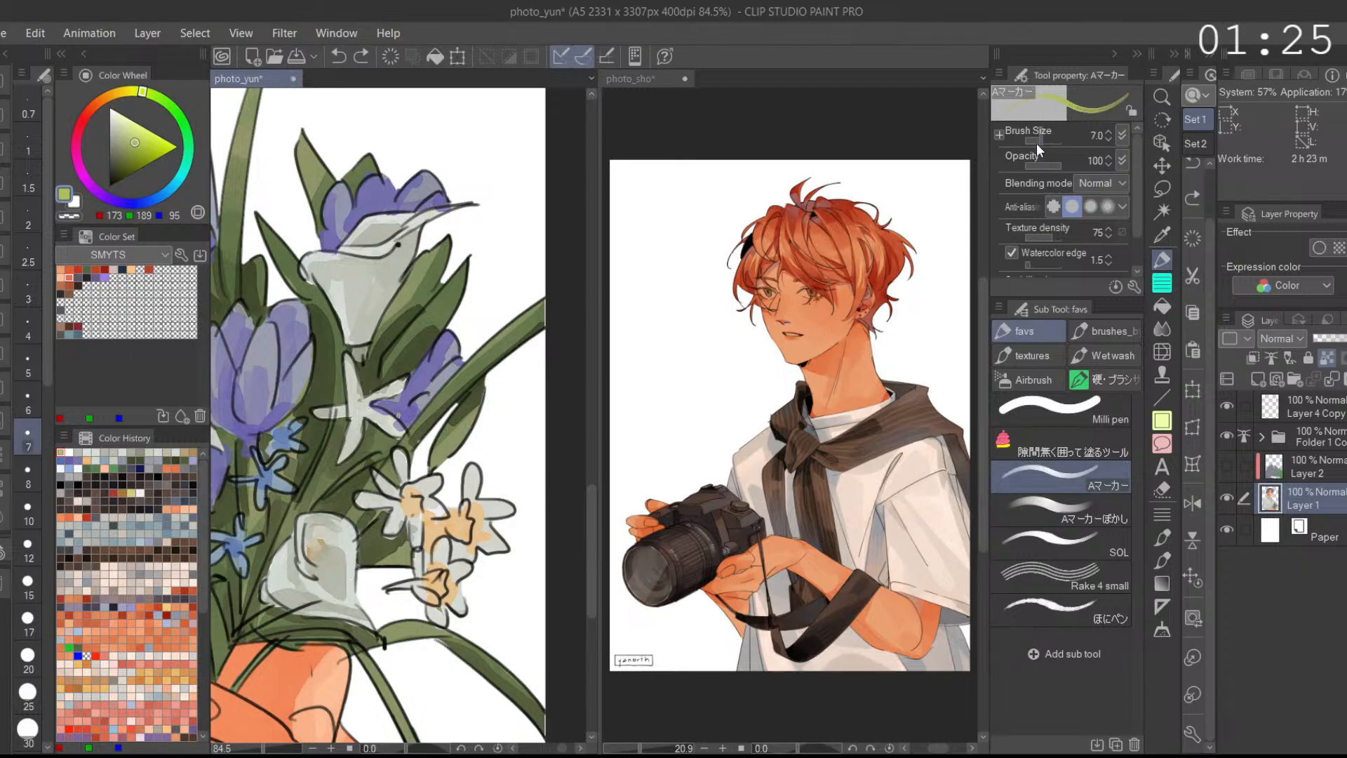
left_click_drag(497, 361, 544, 323)
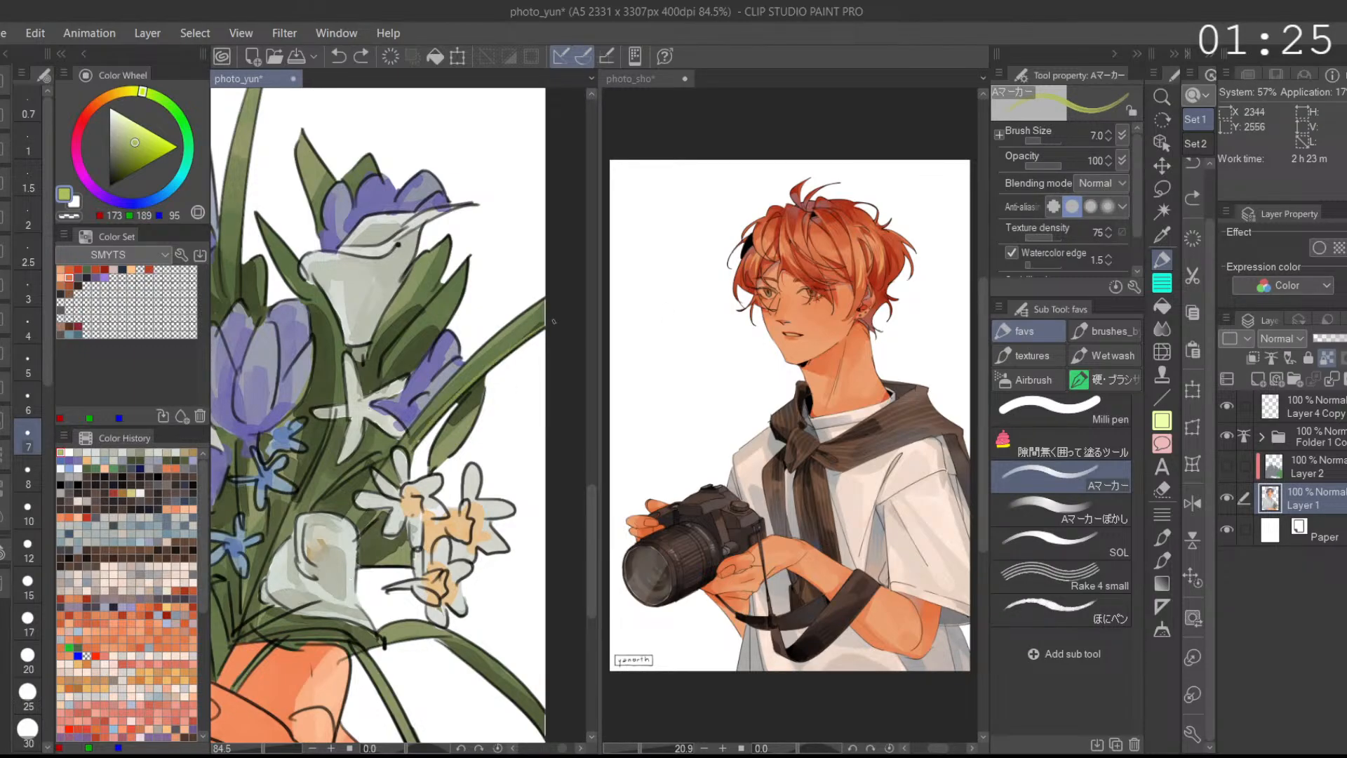
left_click_drag(449, 382, 468, 462)
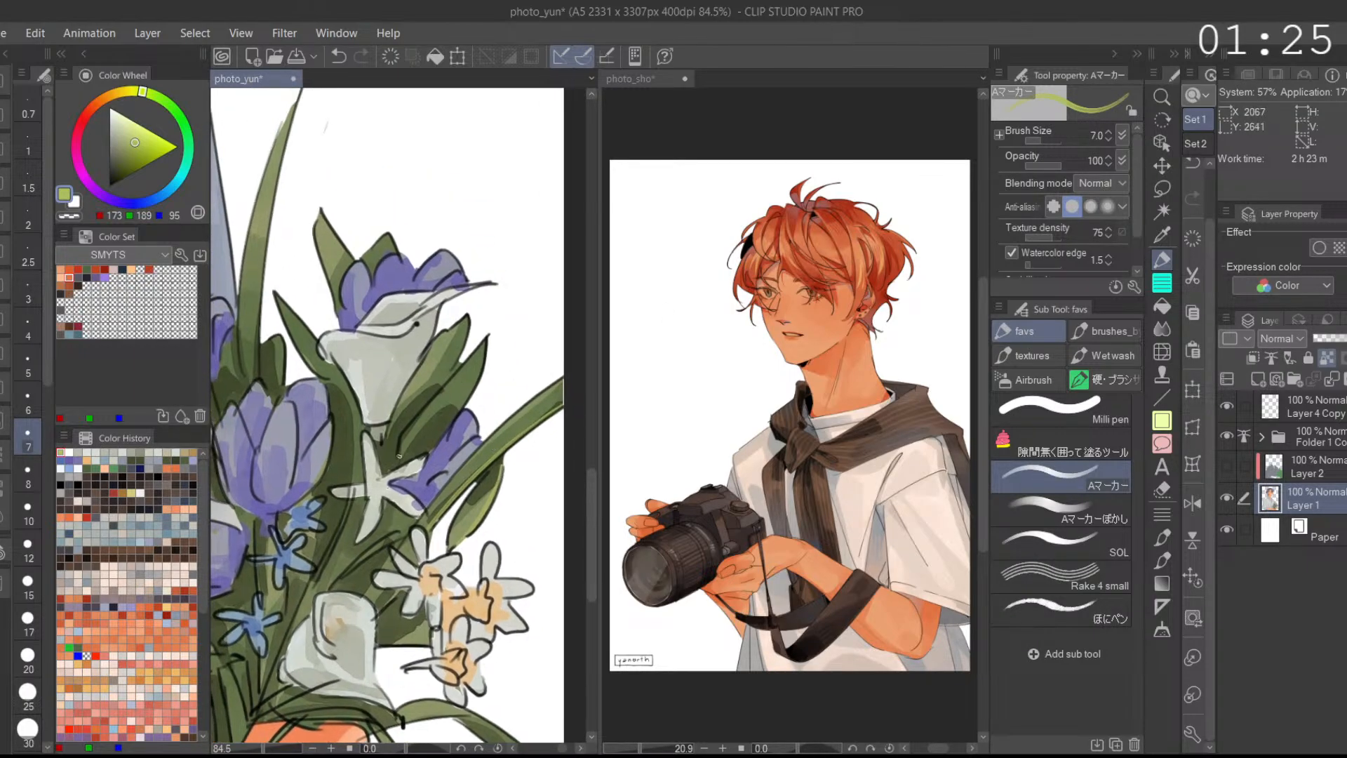
Step: Add light green highlights to the leaves around the upper white flower and to the tall upright blade
left_click_drag(415, 420, 482, 342)
mouse_move(315, 301)
left_mouse_down()
mouse_move(430, 369)
mouse_move(389, 343)
left_mouse_up()
left_click_drag(378, 435, 391, 291)
left_click_drag(377, 403, 409, 196)
left_click_drag(452, 320, 454, 270)
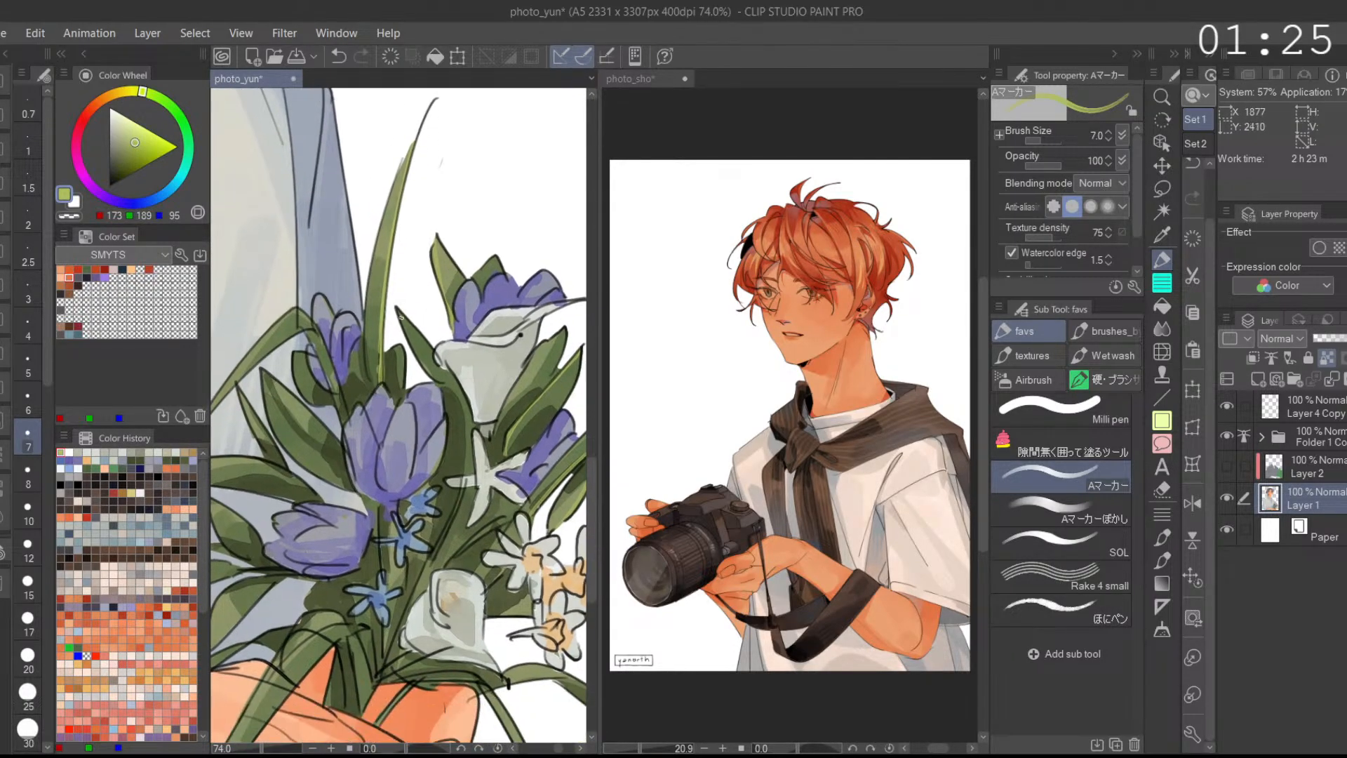
Step: Add light green highlights to the broad leaves surrounding the tulips, undoing the strokes that do not fit
left_click_drag(352, 324, 451, 279)
mouse_move(283, 407)
left_mouse_down()
mouse_move(406, 272)
mouse_move(301, 373)
mouse_move(414, 282)
mouse_move(436, 283)
mouse_move(408, 363)
mouse_move(417, 375)
left_mouse_up()
key("ctrl+z")
key("ctrl+z")
mouse_move(390, 306)
left_mouse_down()
mouse_move(410, 379)
mouse_move(453, 409)
mouse_move(388, 303)
left_mouse_up()
key("ctrl+z")
key("ctrl+z")
left_click_drag(449, 419, 479, 407)
left_click_drag(440, 261, 477, 352)
key("ctrl+z")
left_click_drag(374, 344, 397, 394)
left_click_drag(453, 436, 492, 319)
Step: Highlight the long leaves crossing the hand and forearm and the leaves below the lower tulip in light green
mouse_move(387, 600)
left_mouse_down()
mouse_move(508, 447)
mouse_move(532, 446)
mouse_move(514, 449)
mouse_move(534, 514)
left_mouse_up()
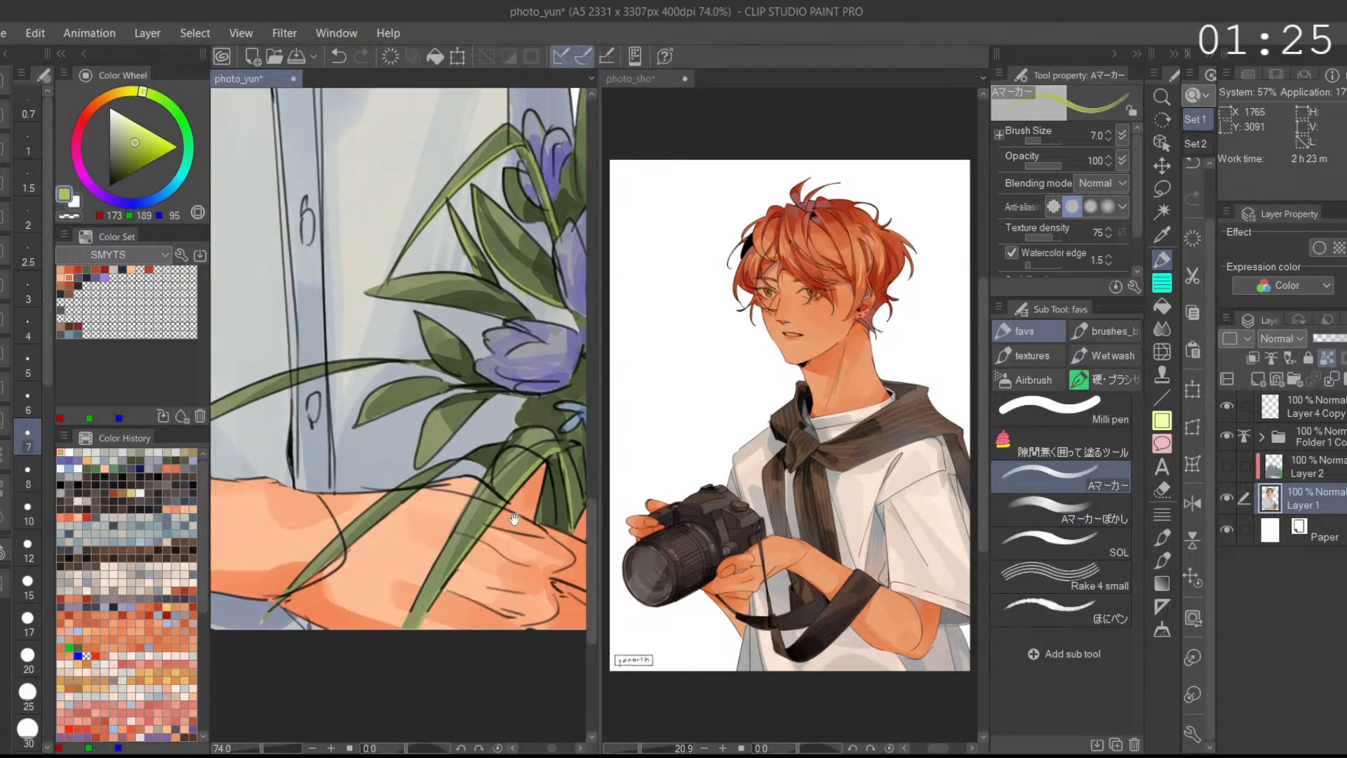
key("ctrl+z")
left_click_drag(306, 582, 434, 477)
left_click_drag(476, 417, 463, 448)
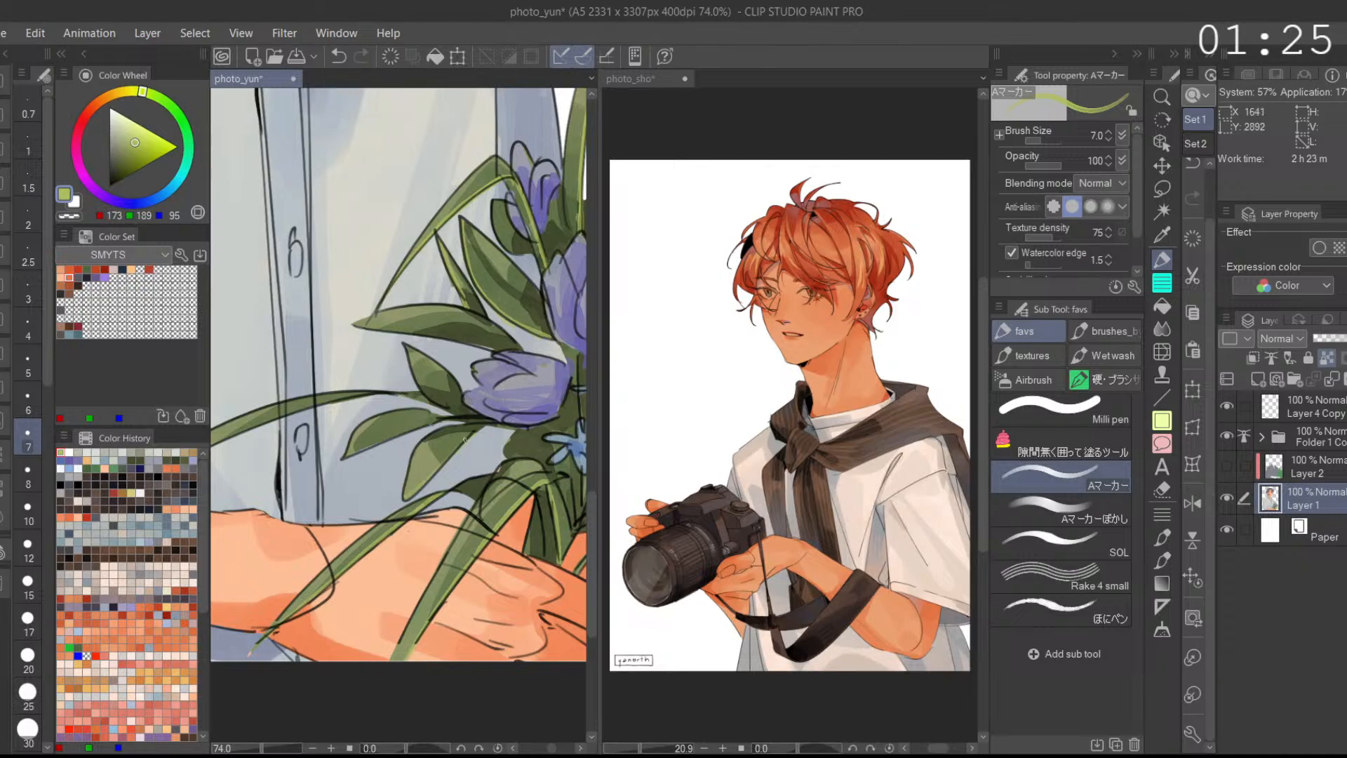
left_click_drag(381, 441, 446, 416)
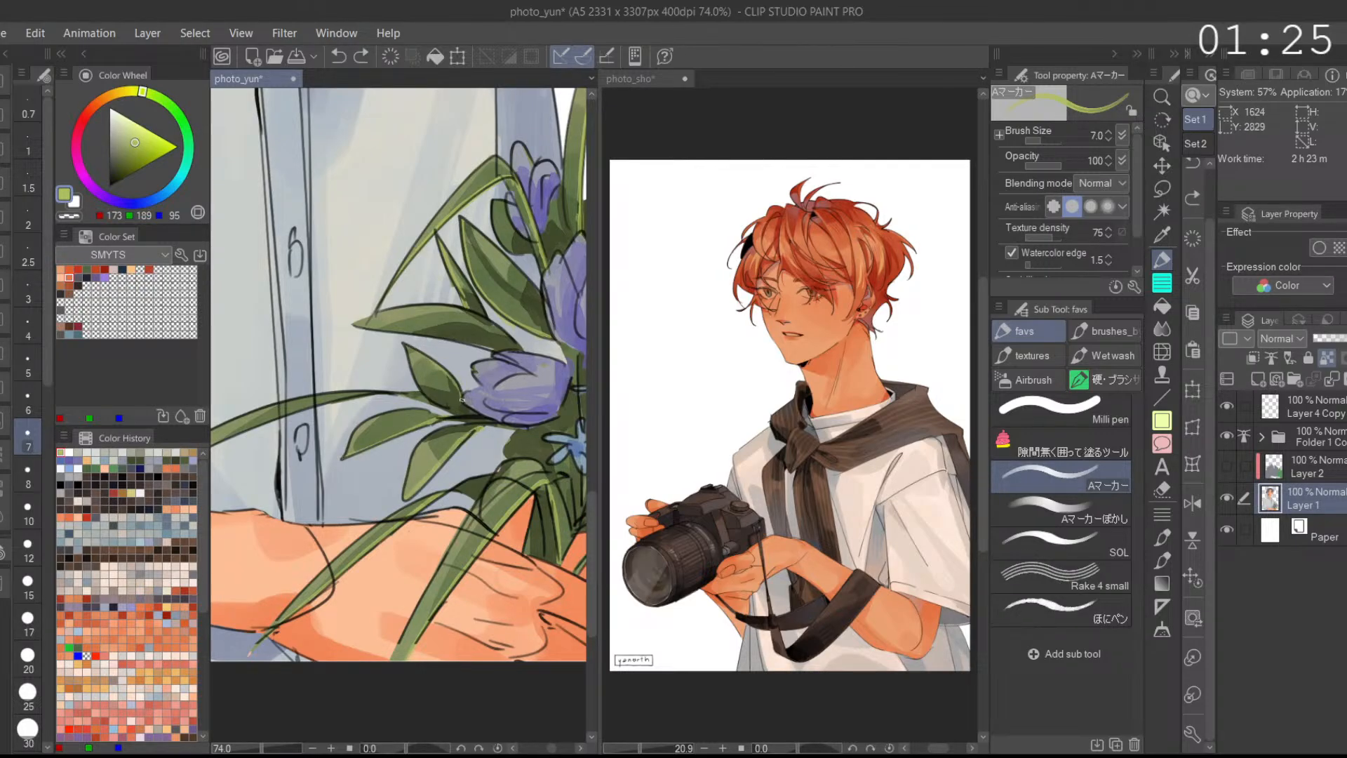
Step: Mirror the canvas view horizontally and touch up the leaf highlights against the shirt, undoing the unwanted strokes
left_click(1192, 503)
left_click_drag(381, 337, 417, 383)
left_click_drag(309, 398, 429, 353)
key("ctrl+z")
key("ctrl+z")
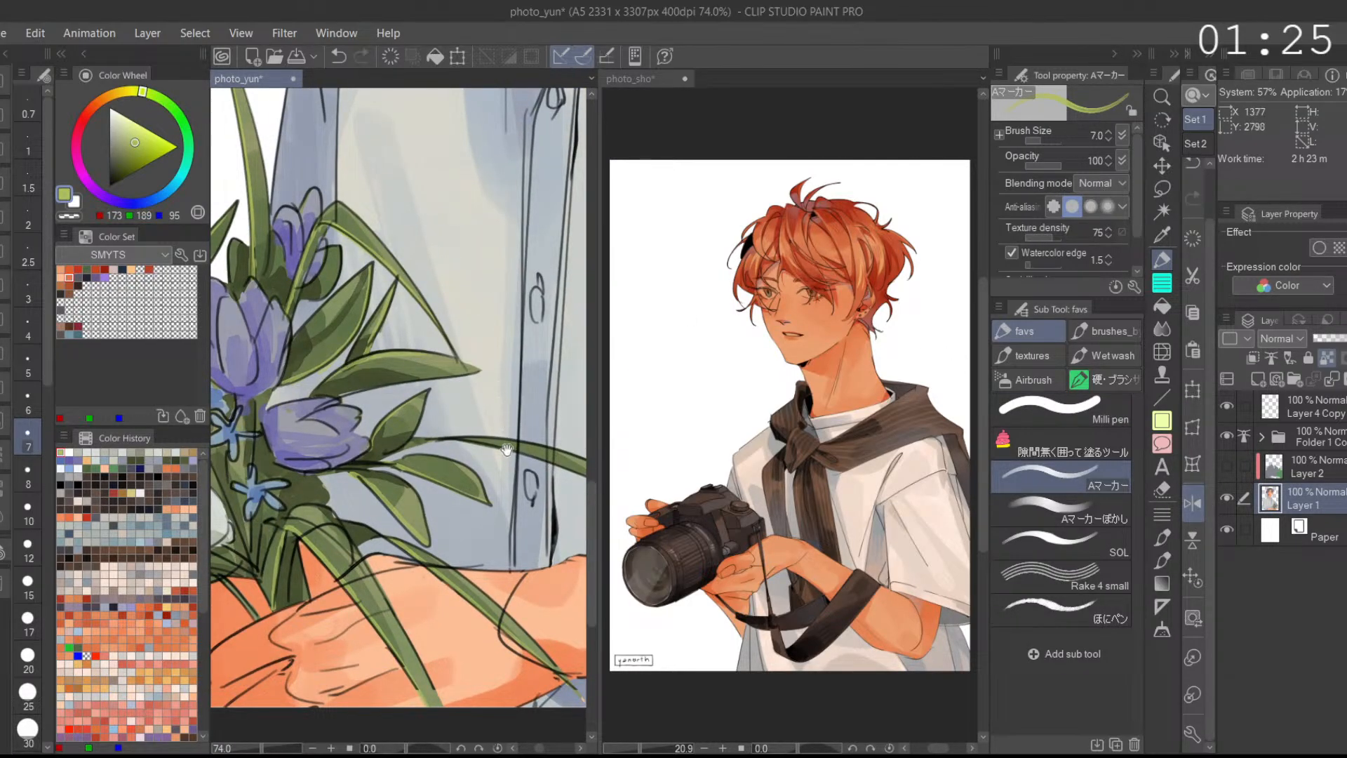
Step: Highlight the long leaves drooping beside the fingers in light green and check the whole bouquet in the mirrored view
left_click_drag(506, 445, 320, 406)
scroll(491, 474, "down", 3)
left_click_drag(486, 470, 513, 436)
left_click_drag(362, 385, 466, 408)
left_click_drag(345, 419, 523, 386)
left_click_drag(383, 369, 475, 431)
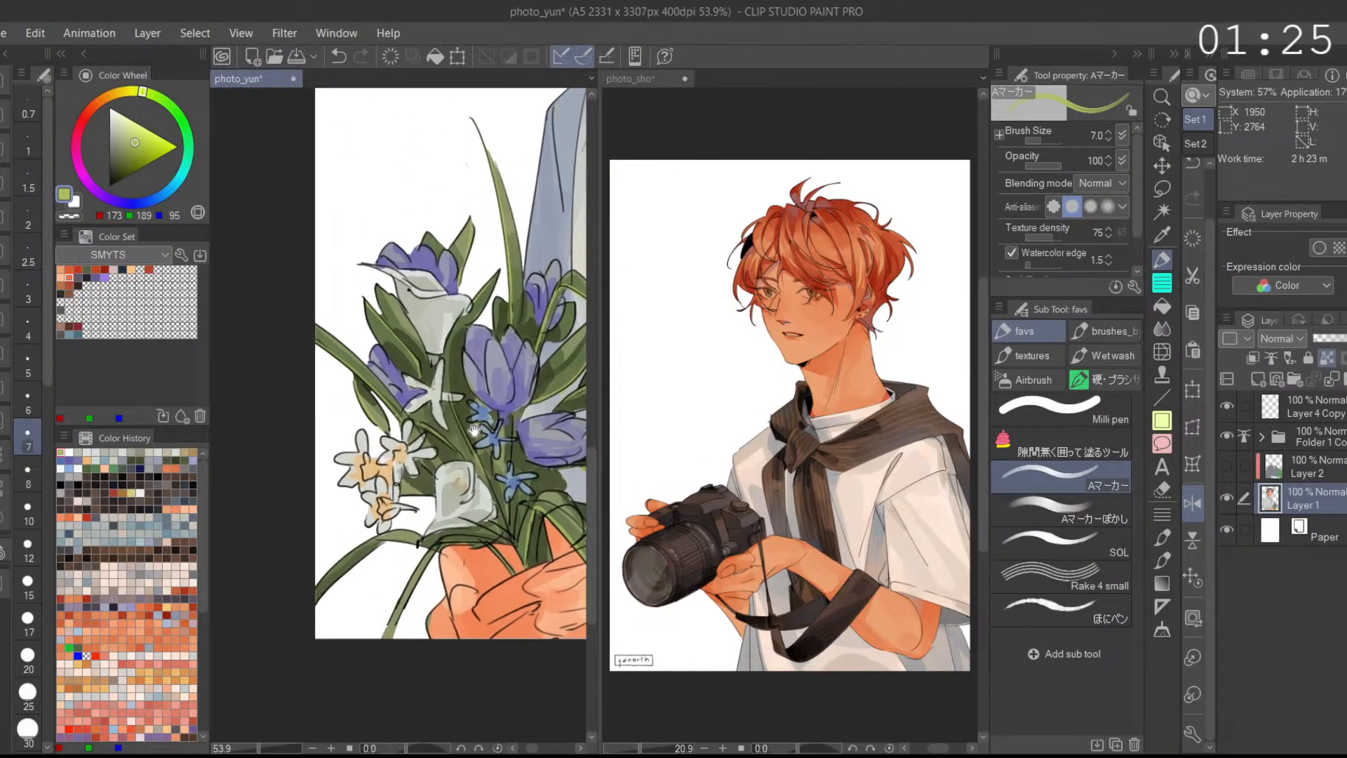
left_click_drag(463, 485, 438, 453)
left_click_drag(295, 553, 356, 509)
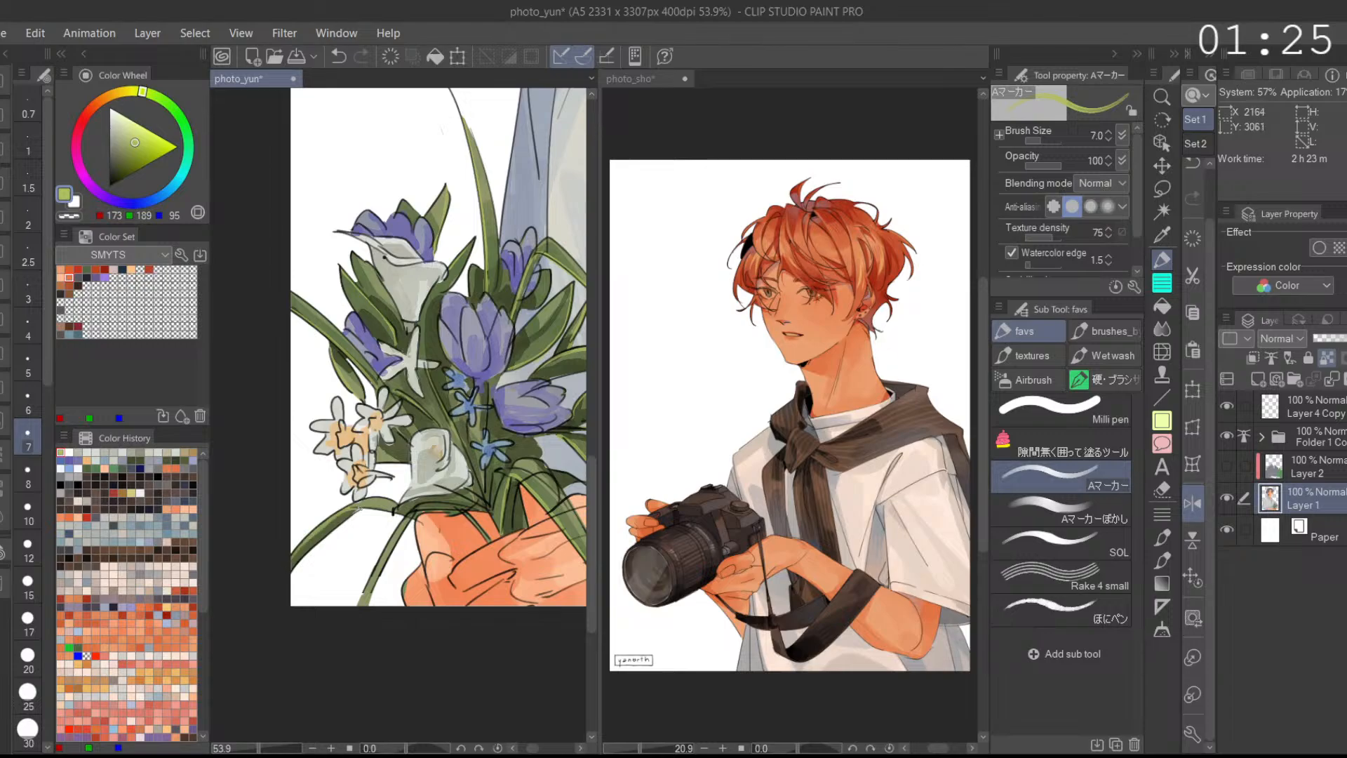
left_click_drag(419, 474, 373, 454)
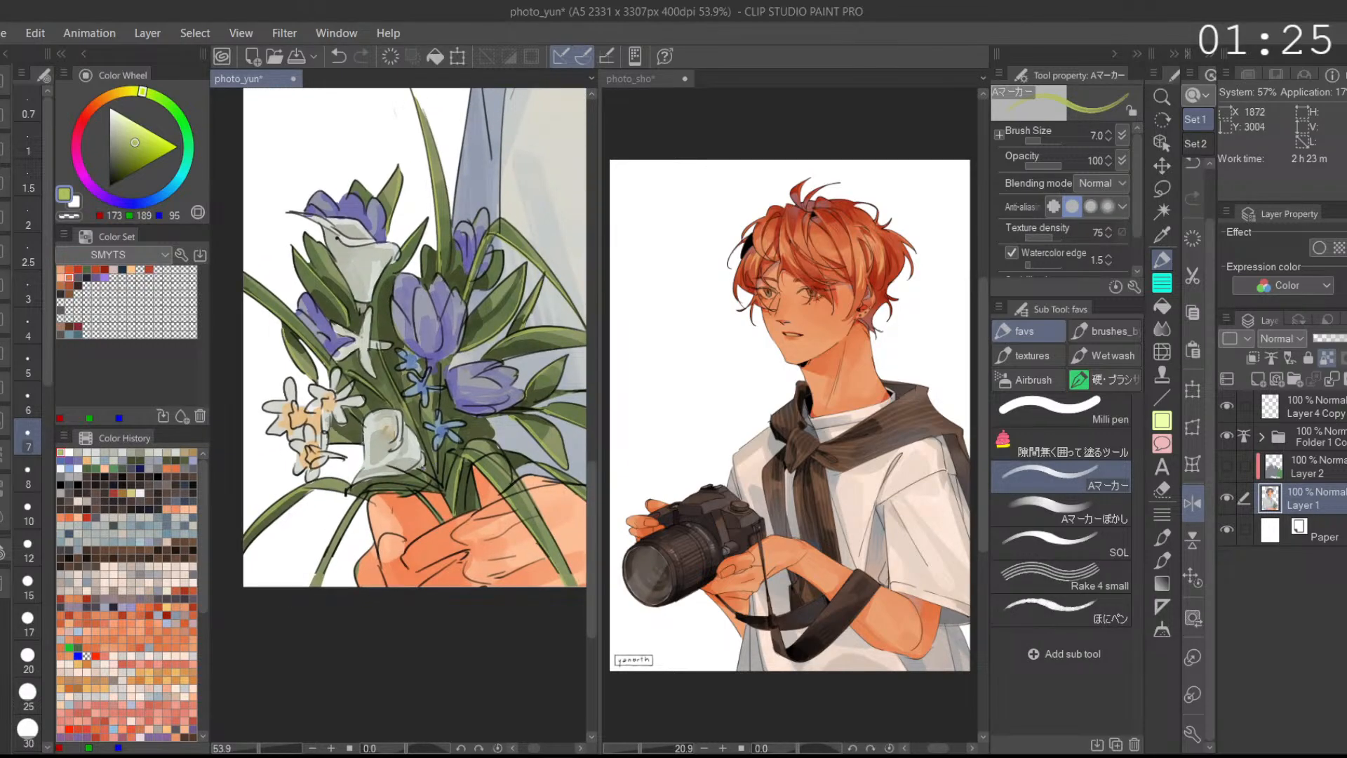
scroll(441, 463, "up", 2)
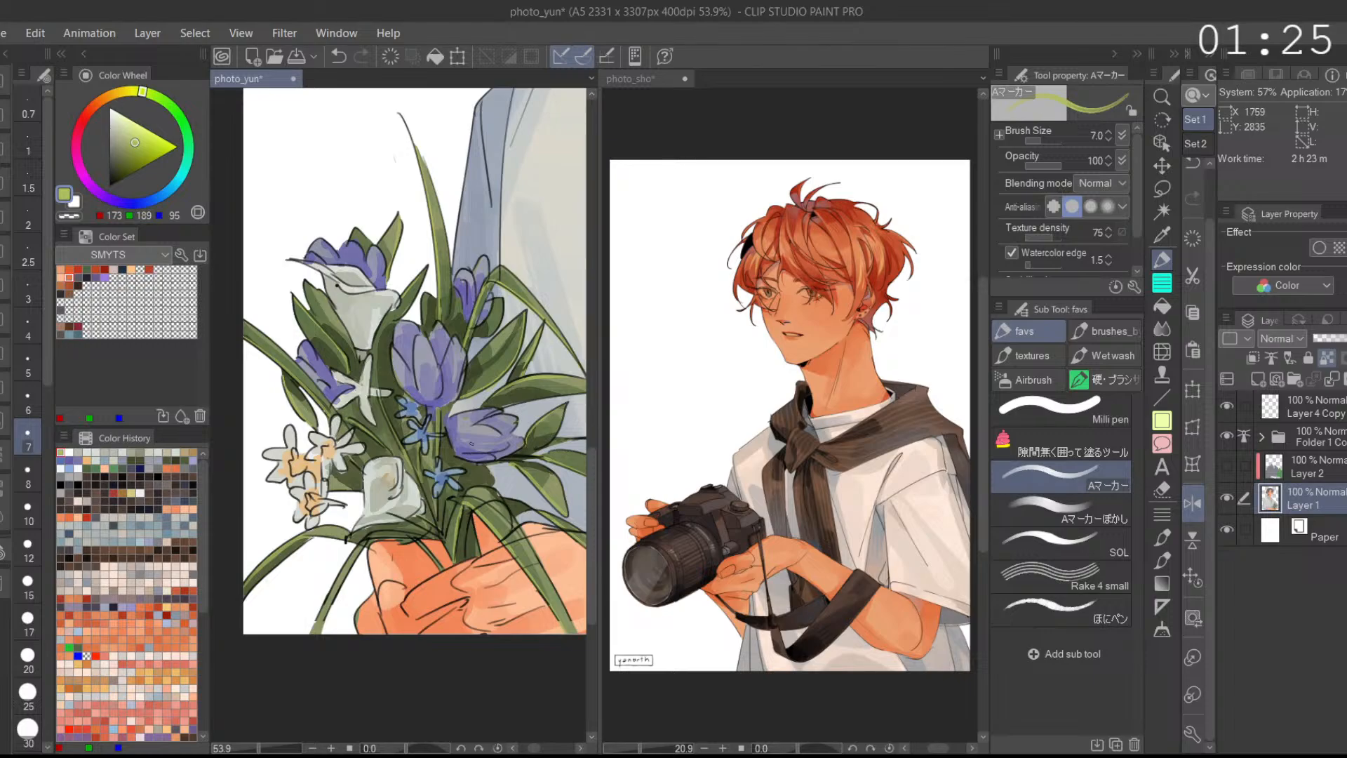
Step: Unmirror the canvas view and add dark indigo accents (RGB 41, 36, 103) inside the tulips, undoing the unwanted strokes
left_click(468, 443, "alt")
left_click(486, 393, "alt")
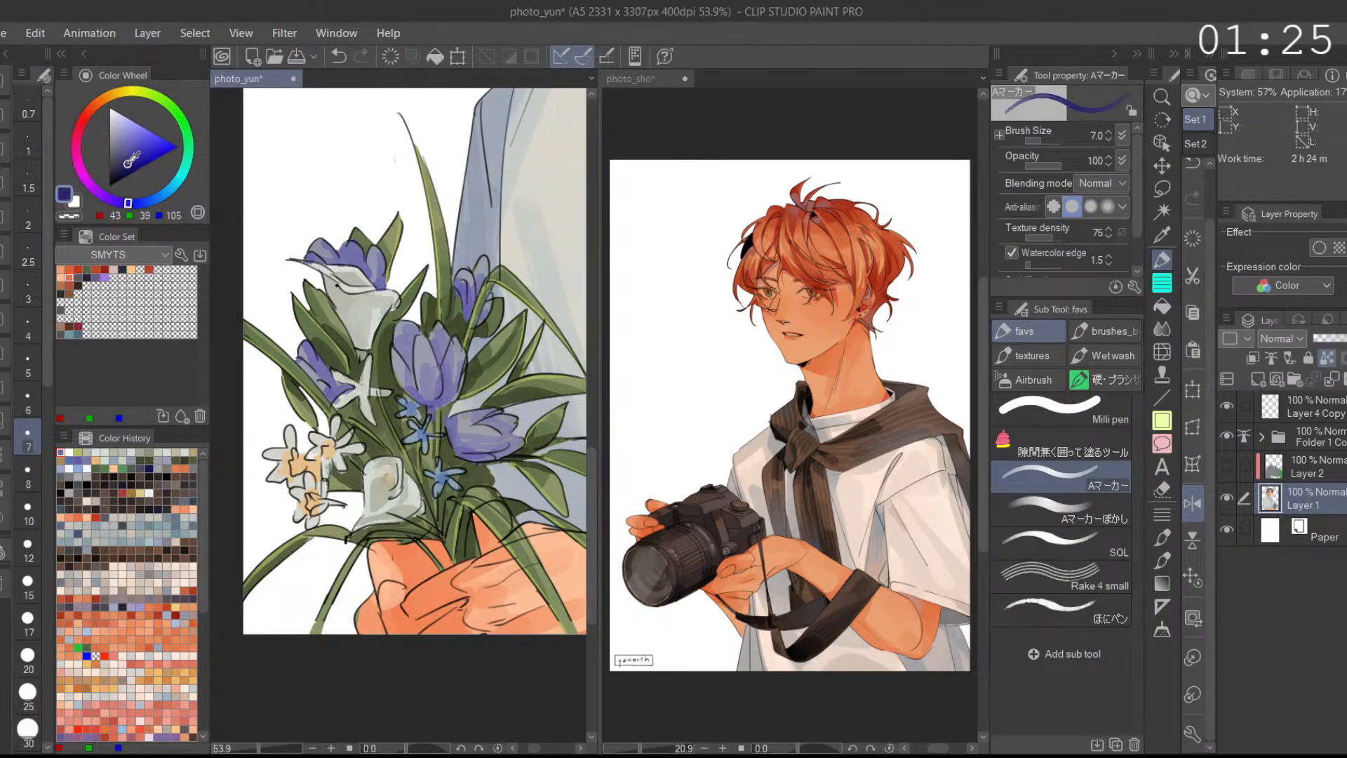
left_click_drag(491, 422, 498, 440)
left_click(1193, 503)
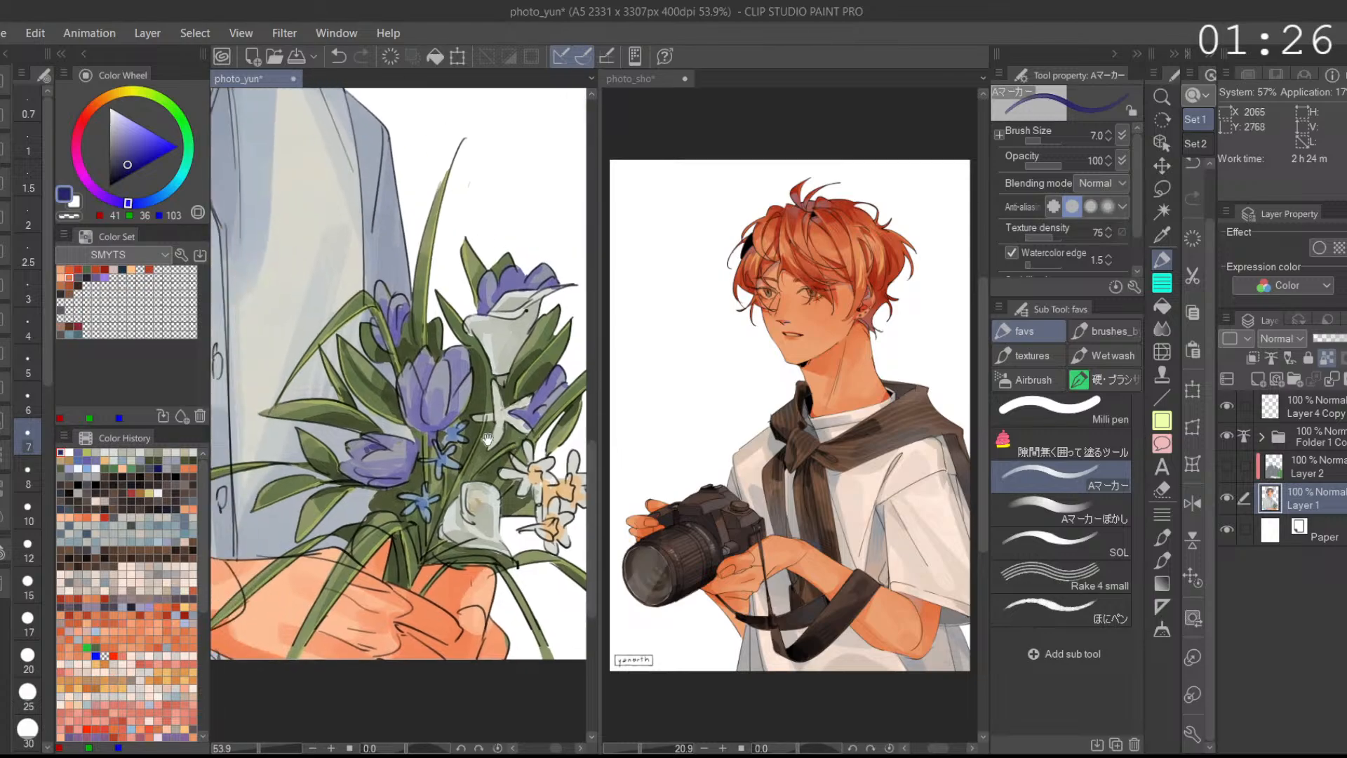
key("ctrl+z")
left_click_drag(422, 385, 428, 377)
key("ctrl+z")
key("ctrl+z")
Step: Touch up the star-shaped white flower's petals with sampled off-white (RGB 201, 205, 189), undoing a misplaced stroke
left_click(518, 414, "alt")
left_click_drag(533, 408, 527, 428)
left_click(514, 416, "alt")
key("ctrl+z")
left_click(513, 416, "alt")
left_click_drag(560, 408, 526, 410)
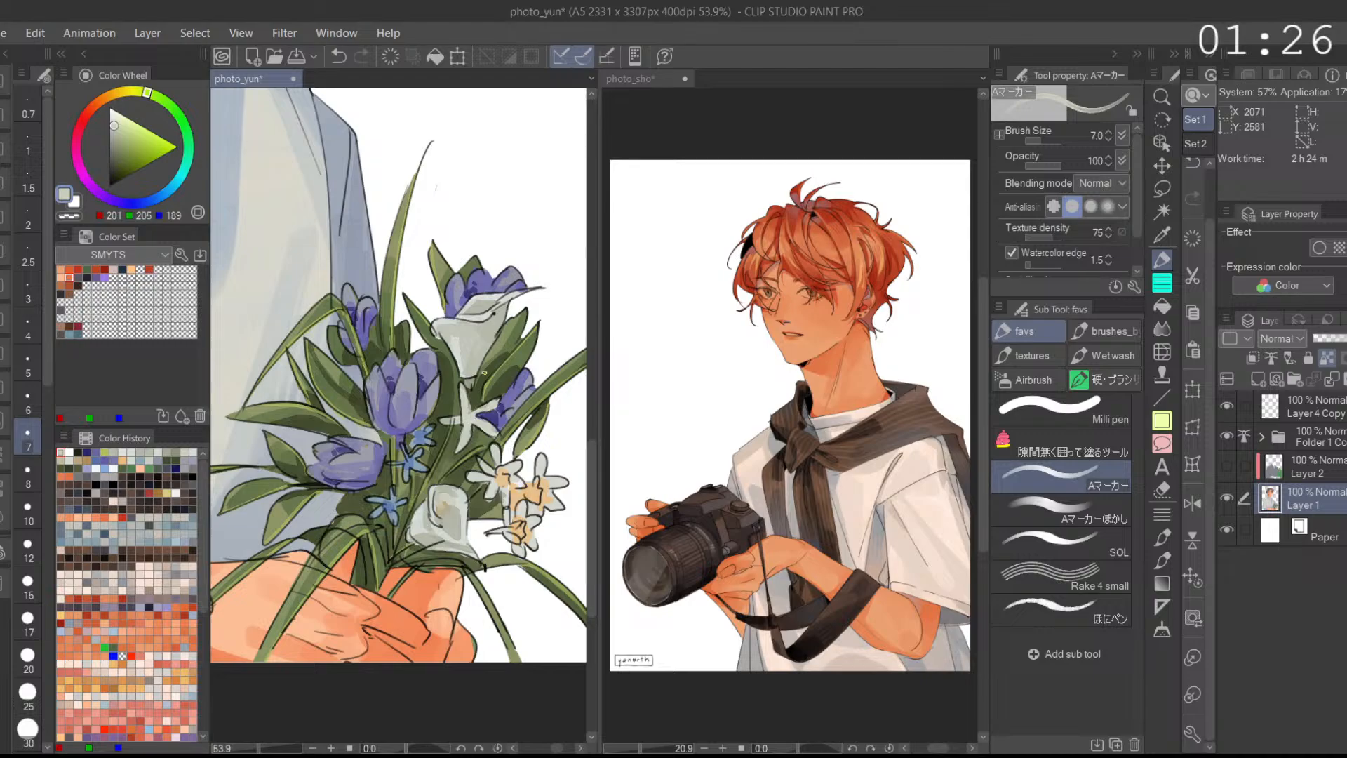
Step: Paint an ochre centre (RGB 207, 183, 82) on the star-shaped white flower and undo the excess strokes
left_click(122, 92)
left_click(143, 141)
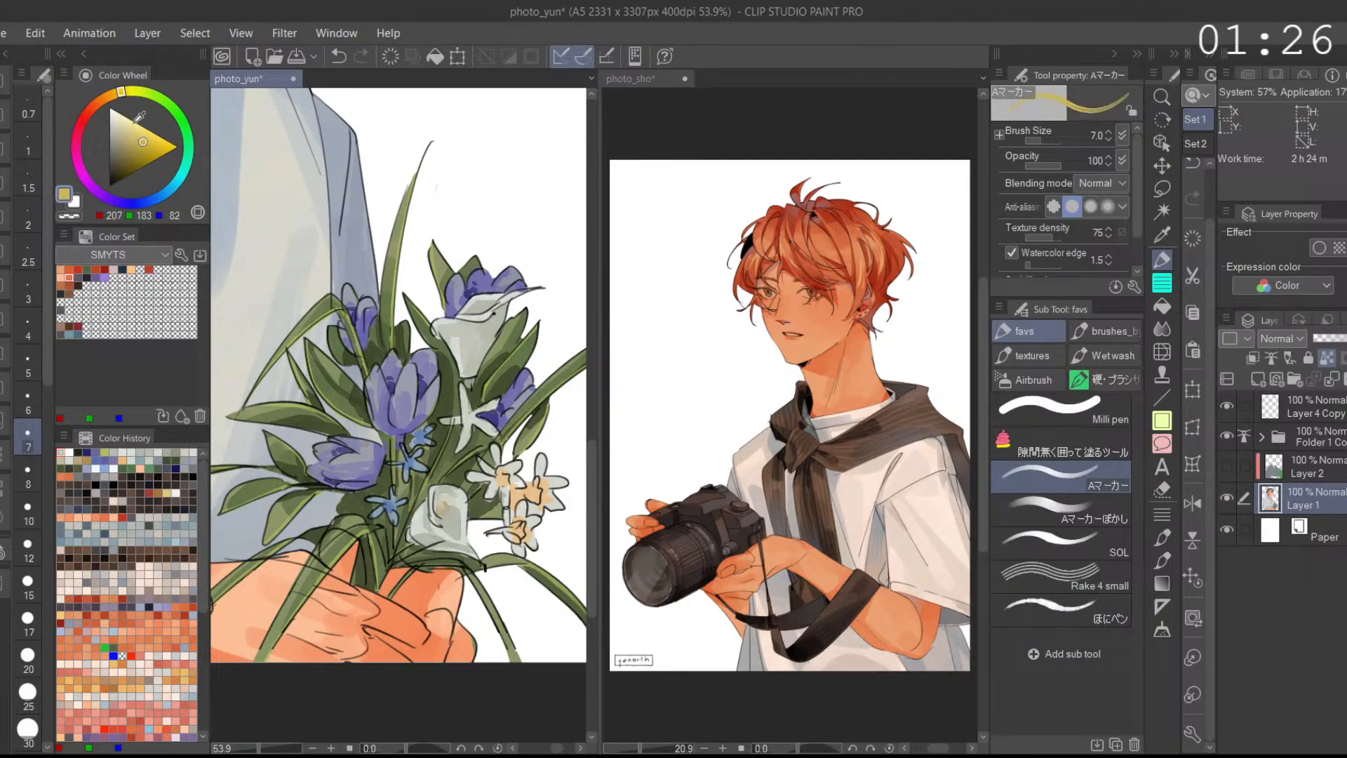
left_click_drag(473, 413, 462, 442)
left_click(503, 479, "alt")
key("ctrl+z")
key("ctrl+z")
left_click(464, 428, "alt")
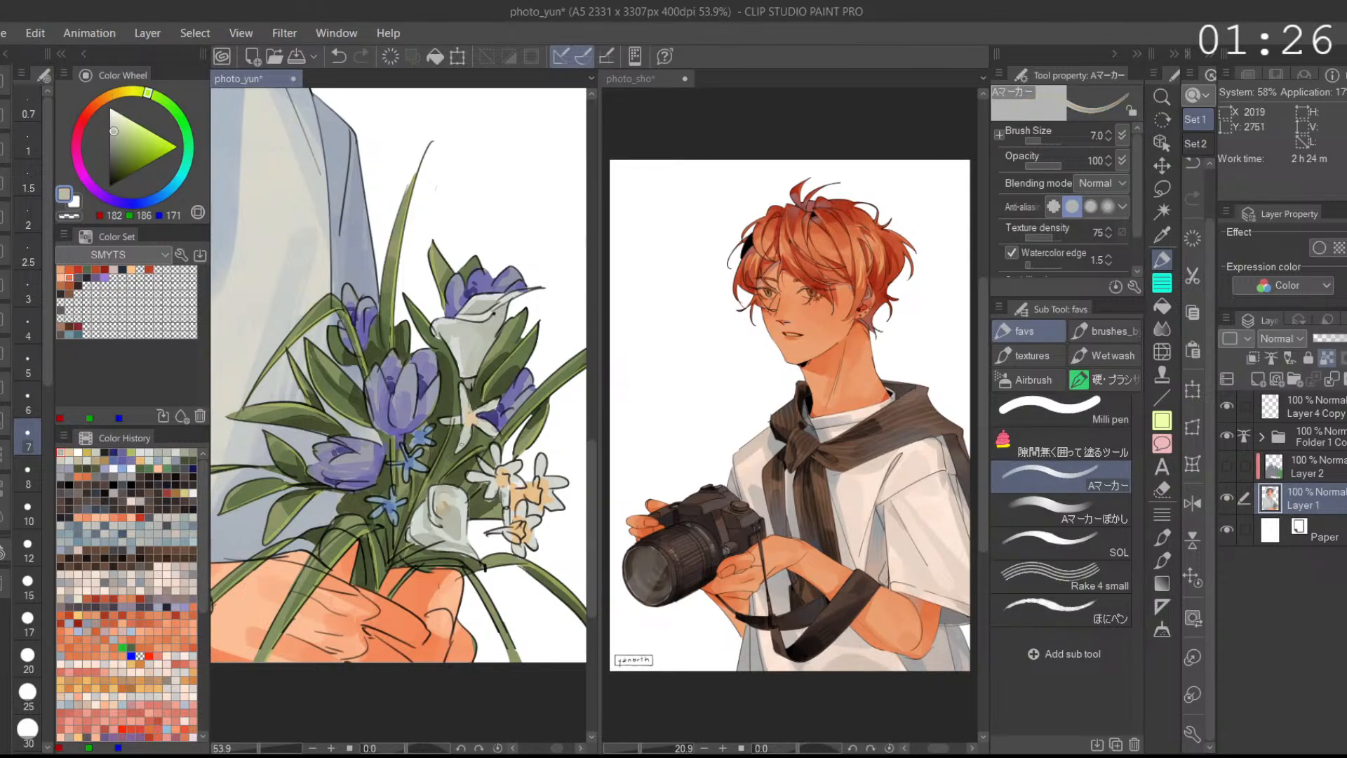
key("ctrl+z")
Step: Paint light blue (RGB 132, 159, 229) shading on the upper white flower with brush size 35.1 and blend it with the Aマーカーぼかし brush
left_click(148, 200)
left_click_drag(469, 427, 479, 426)
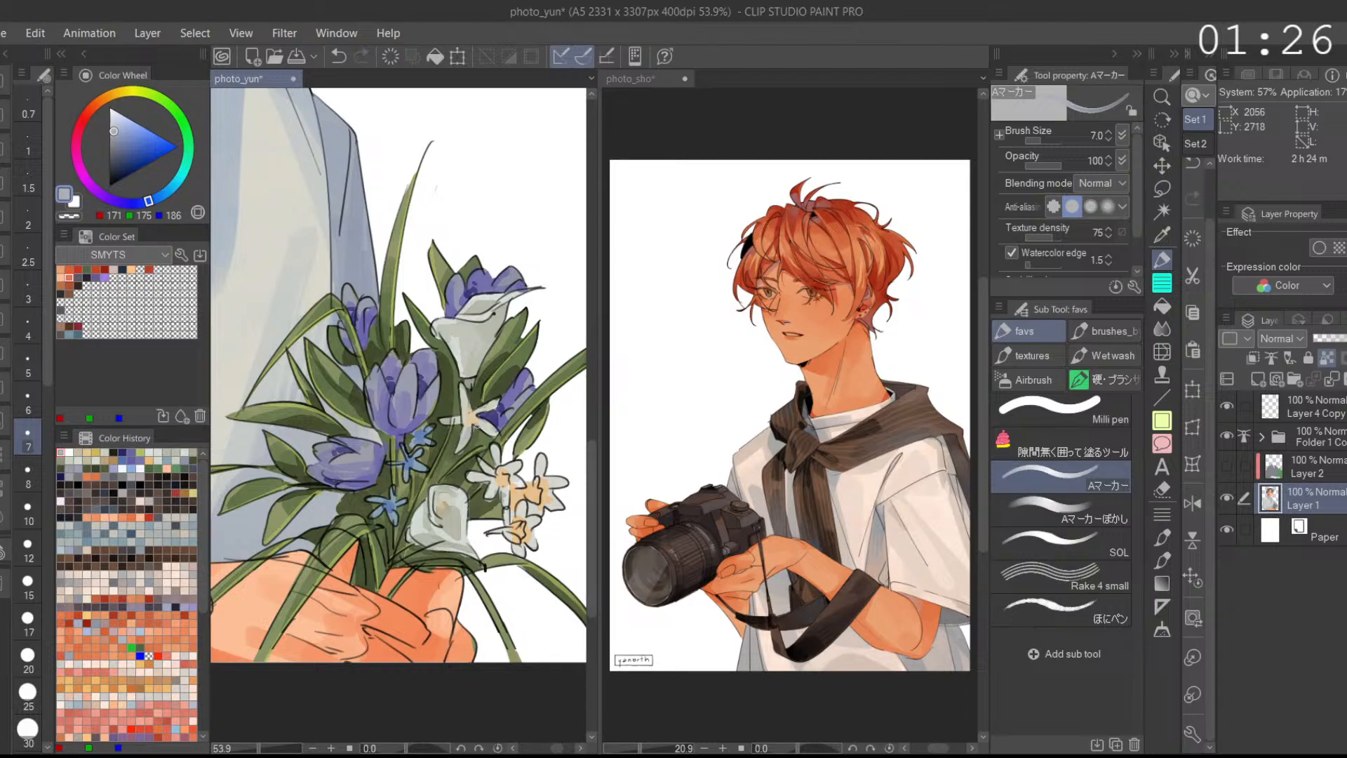
key("ctrl+z")
left_click(136, 146)
left_click_drag(491, 338, 477, 313)
key("ctrl+z")
left_click(135, 130)
left_click(1046, 140)
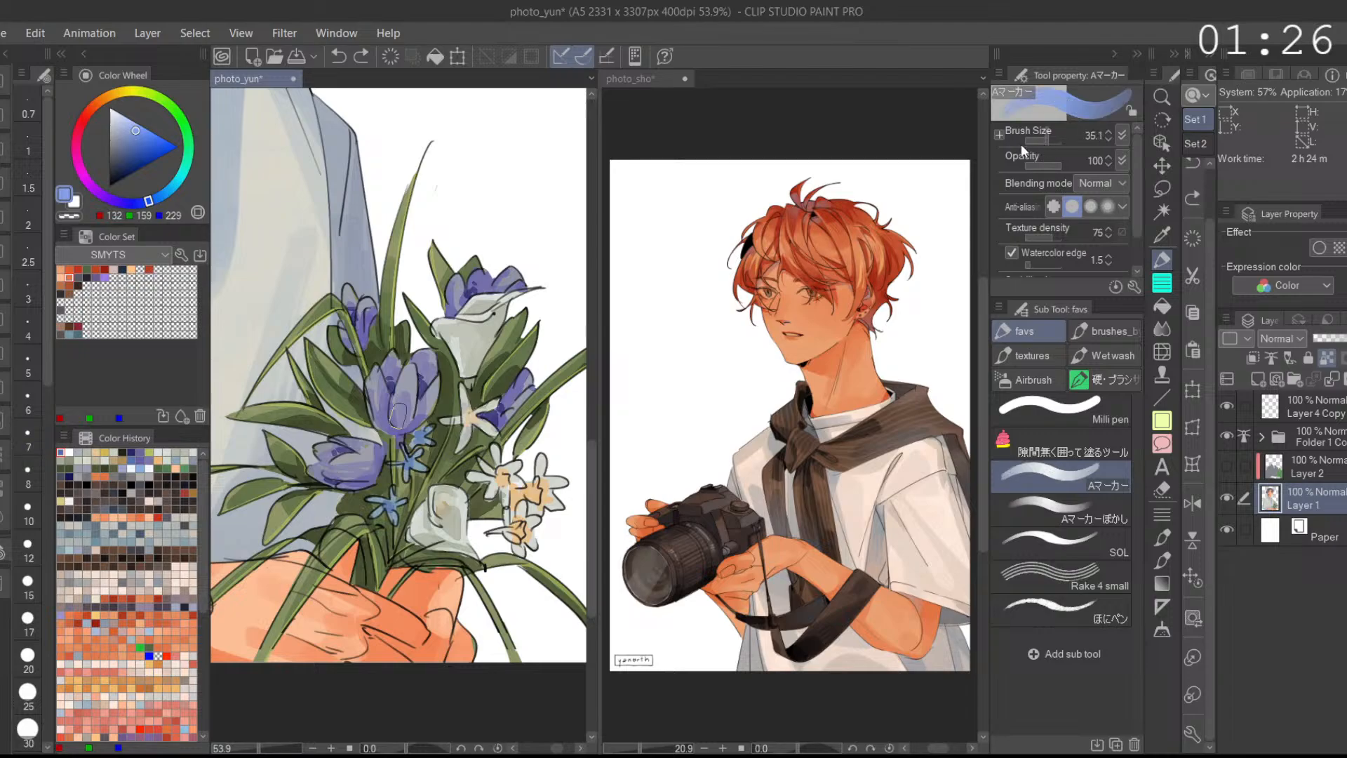
scroll(492, 323, "up", 4)
left_click_drag(471, 341, 506, 316)
left_click(1061, 510)
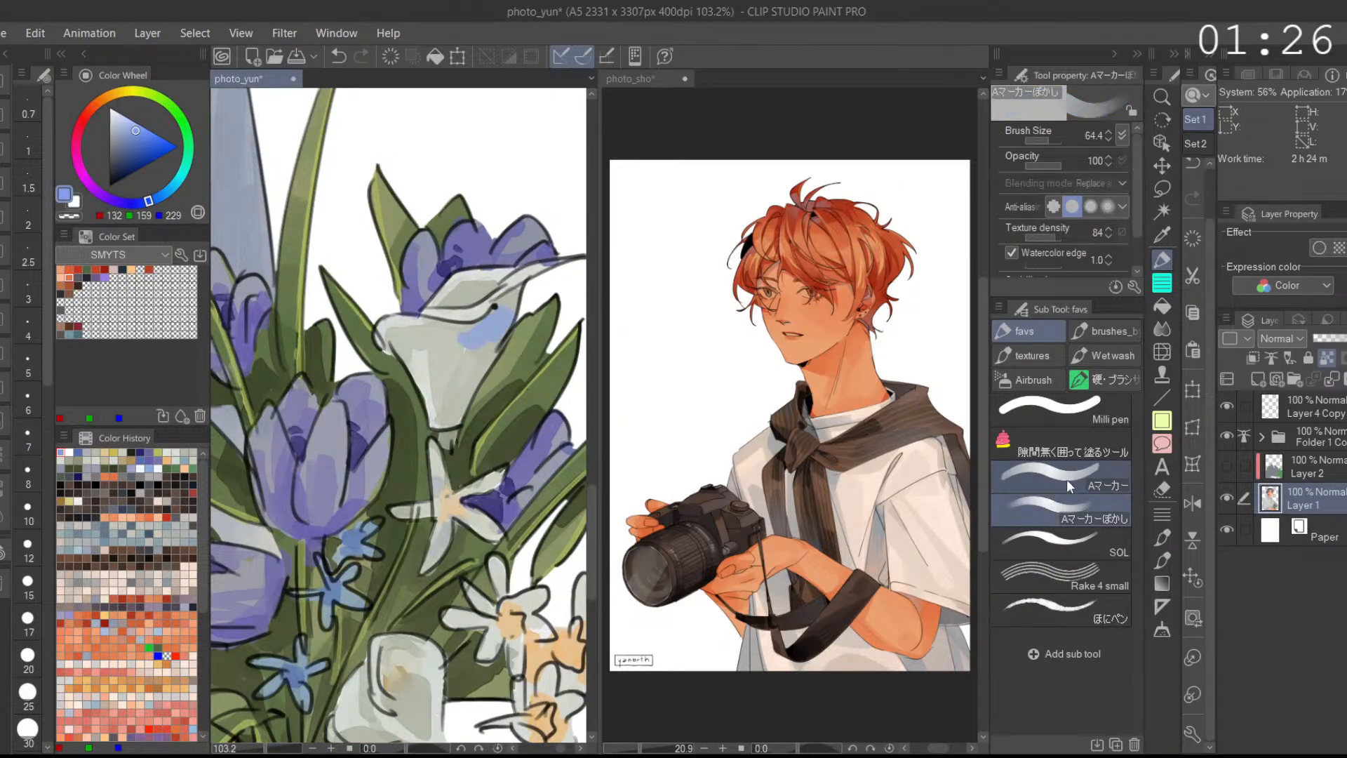
left_click_drag(454, 351, 523, 298)
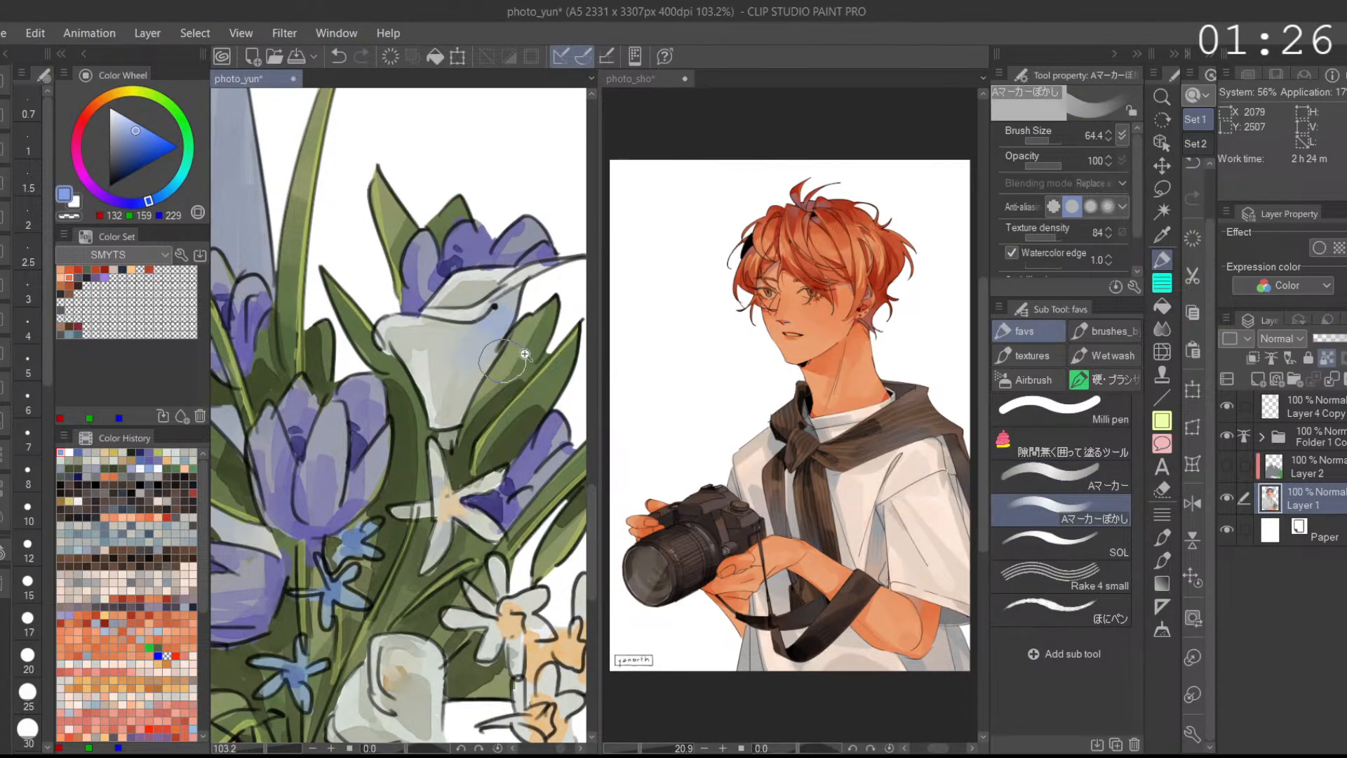
Step: Paint the same light blue shading on the lower white flower with the Aマーカー brush and blend it with Aマーカーぼかし
scroll(494, 337, "down", 3)
left_click(1083, 470)
mouse_move(457, 547)
left_mouse_down()
mouse_move(509, 495)
mouse_move(545, 495)
mouse_move(494, 506)
mouse_move(521, 493)
left_mouse_up()
key("ctrl+z")
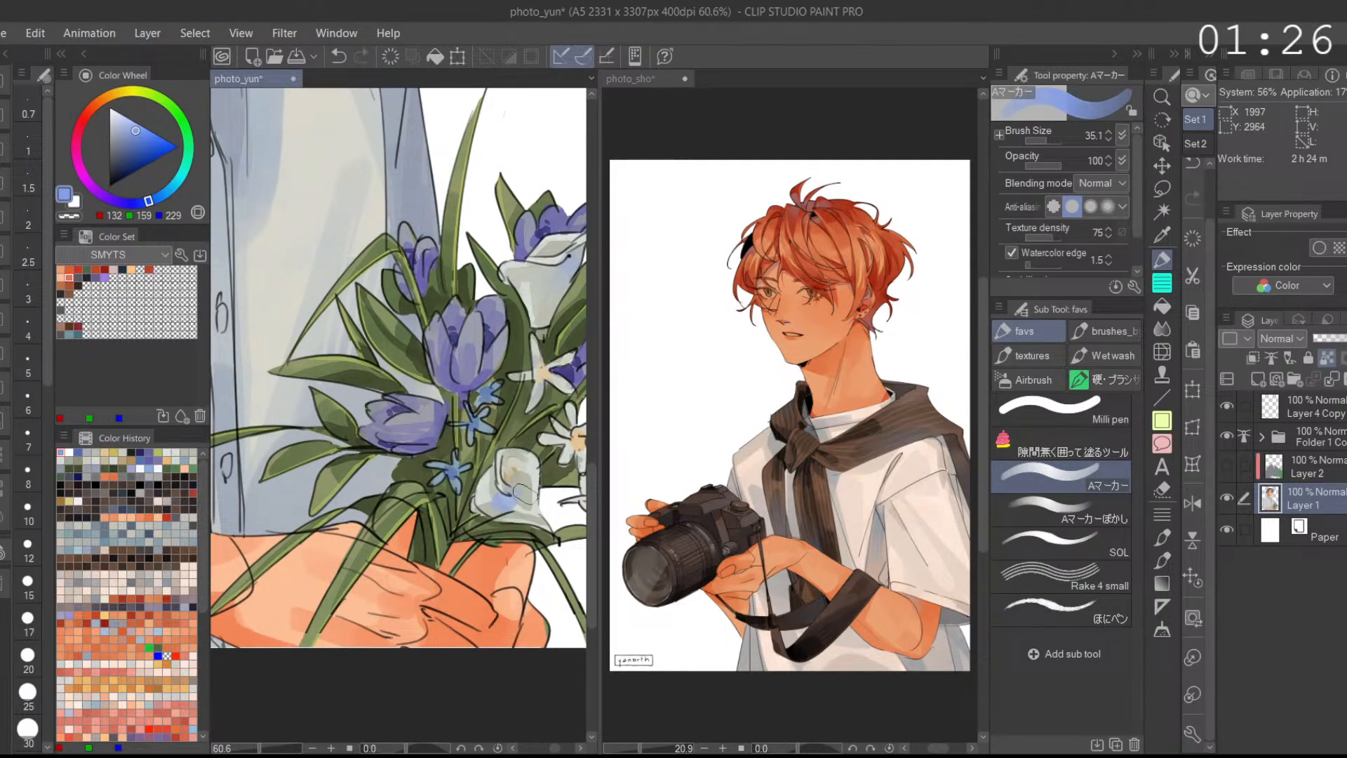
left_click(1020, 500)
scroll(504, 495, "up", 3)
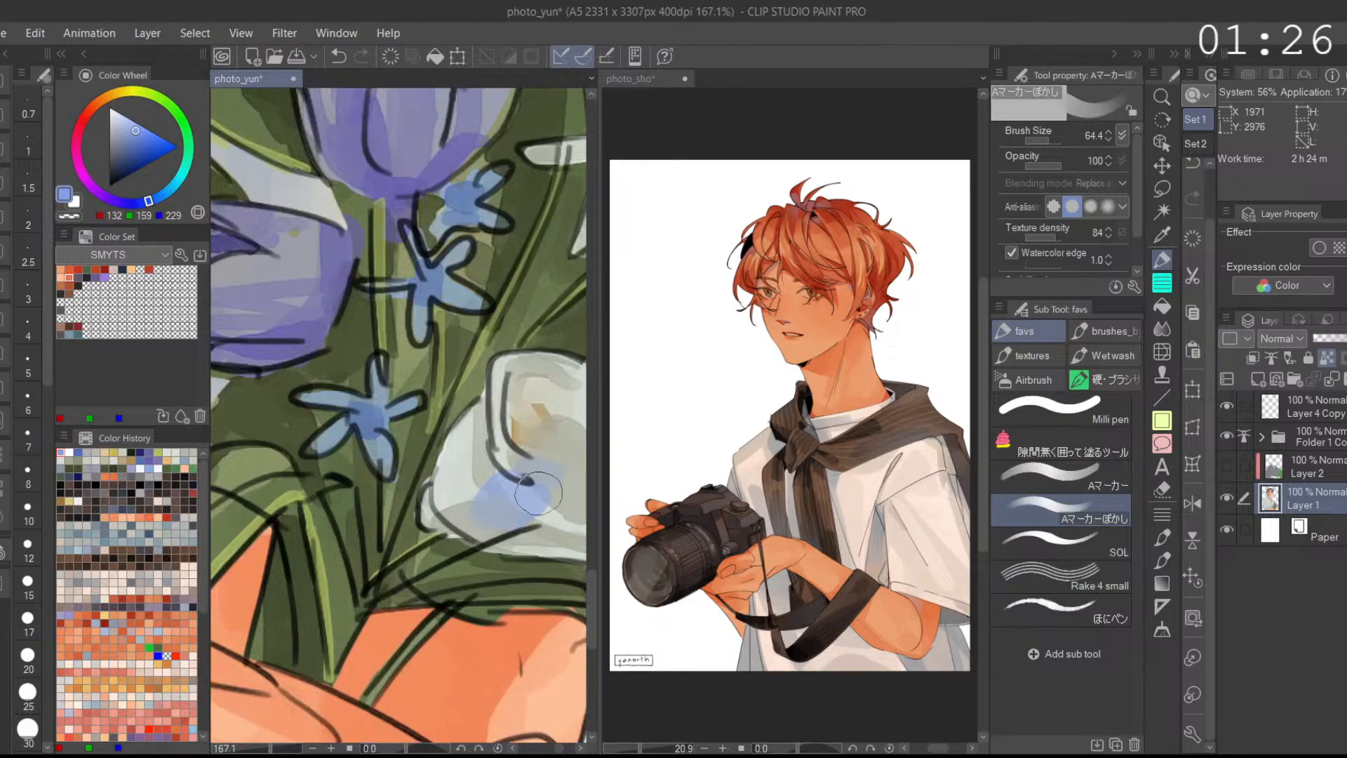
scroll(535, 495, "down", 3)
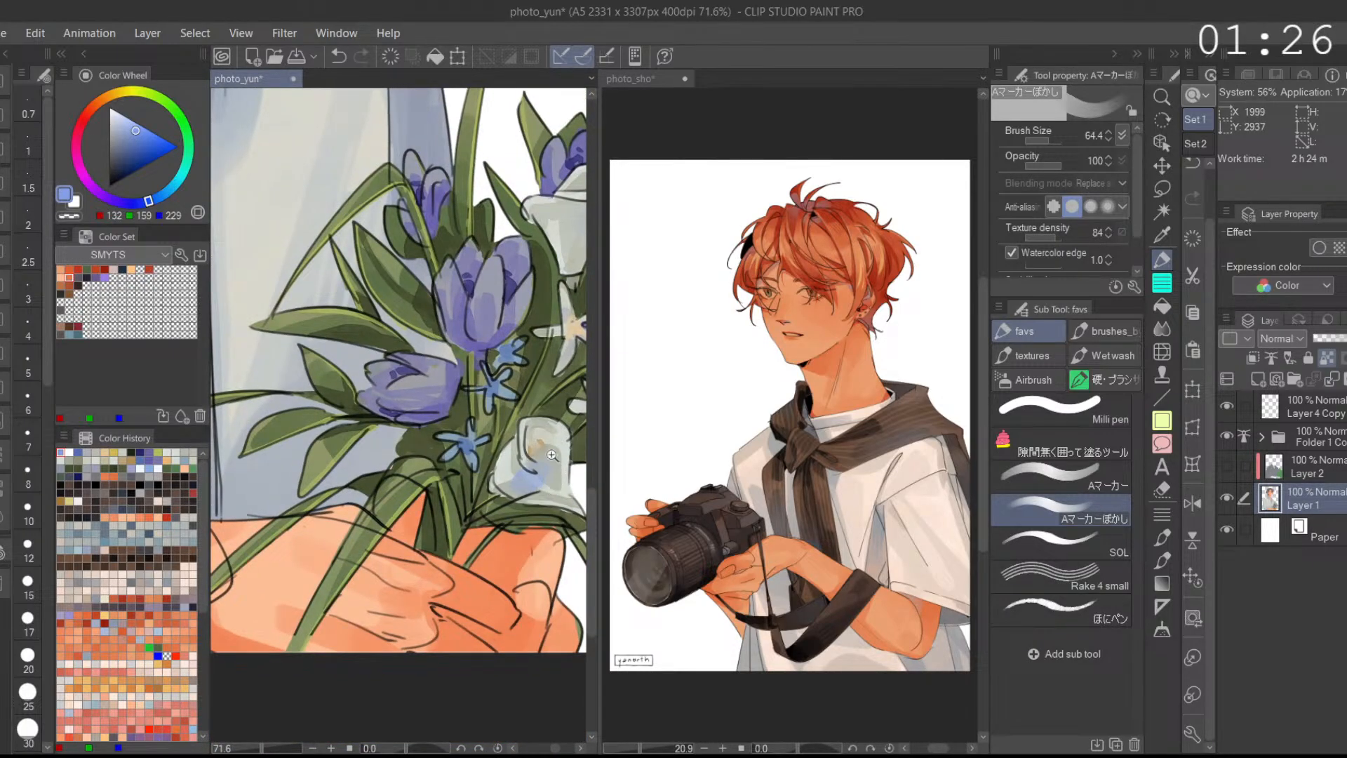
Step: Reinforce the light blue in the folds of the two large white flowers with the Aマーカー brush
scroll(531, 486, "down", 2)
left_click(1017, 477)
scroll(504, 483, "up", 3)
mouse_move(458, 459)
left_mouse_down()
mouse_move(472, 475)
mouse_move(470, 463)
left_mouse_up()
scroll(484, 421, "down", 2)
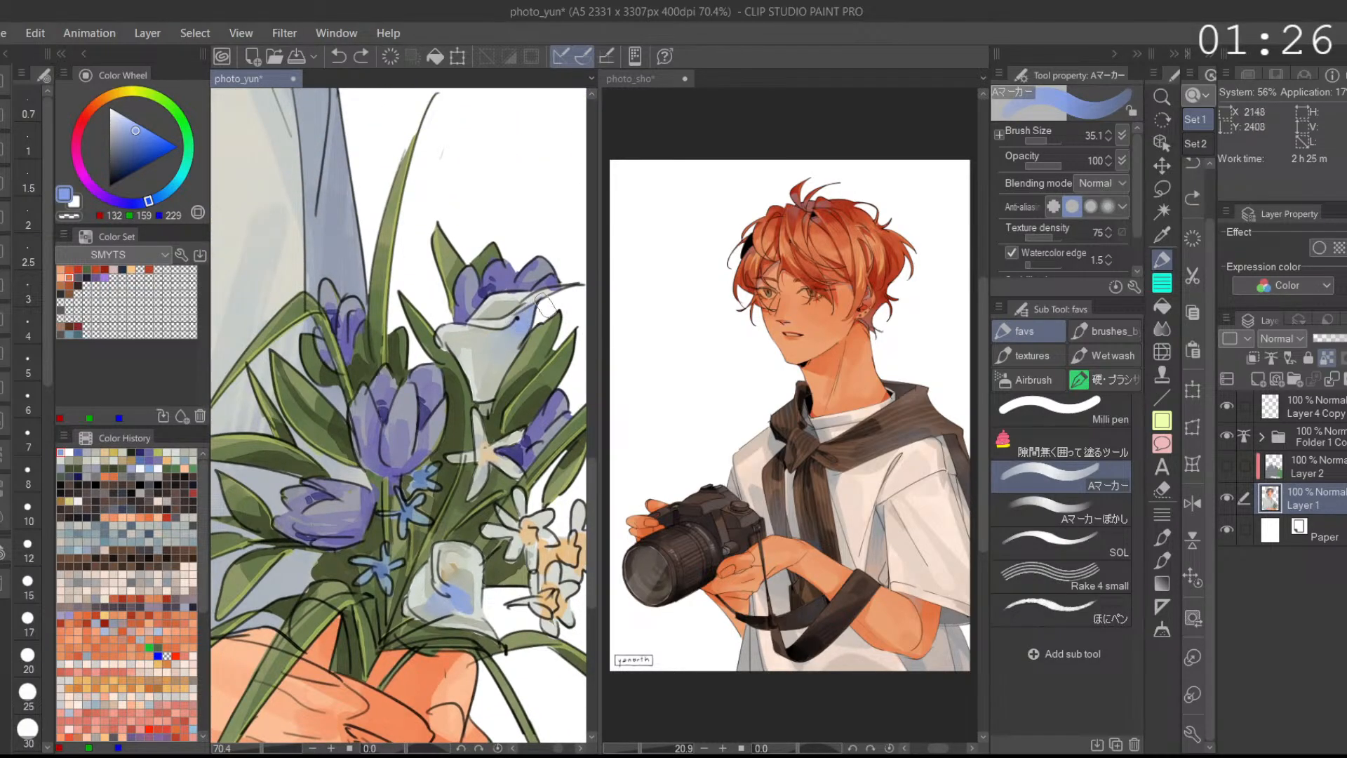
scroll(550, 300, "down", 2)
Step: Tone the lower white flower's inner shading with neutral grey (RGB 147, 150, 156), undoing the unwanted stroke
left_click_drag(133, 133, 112, 140)
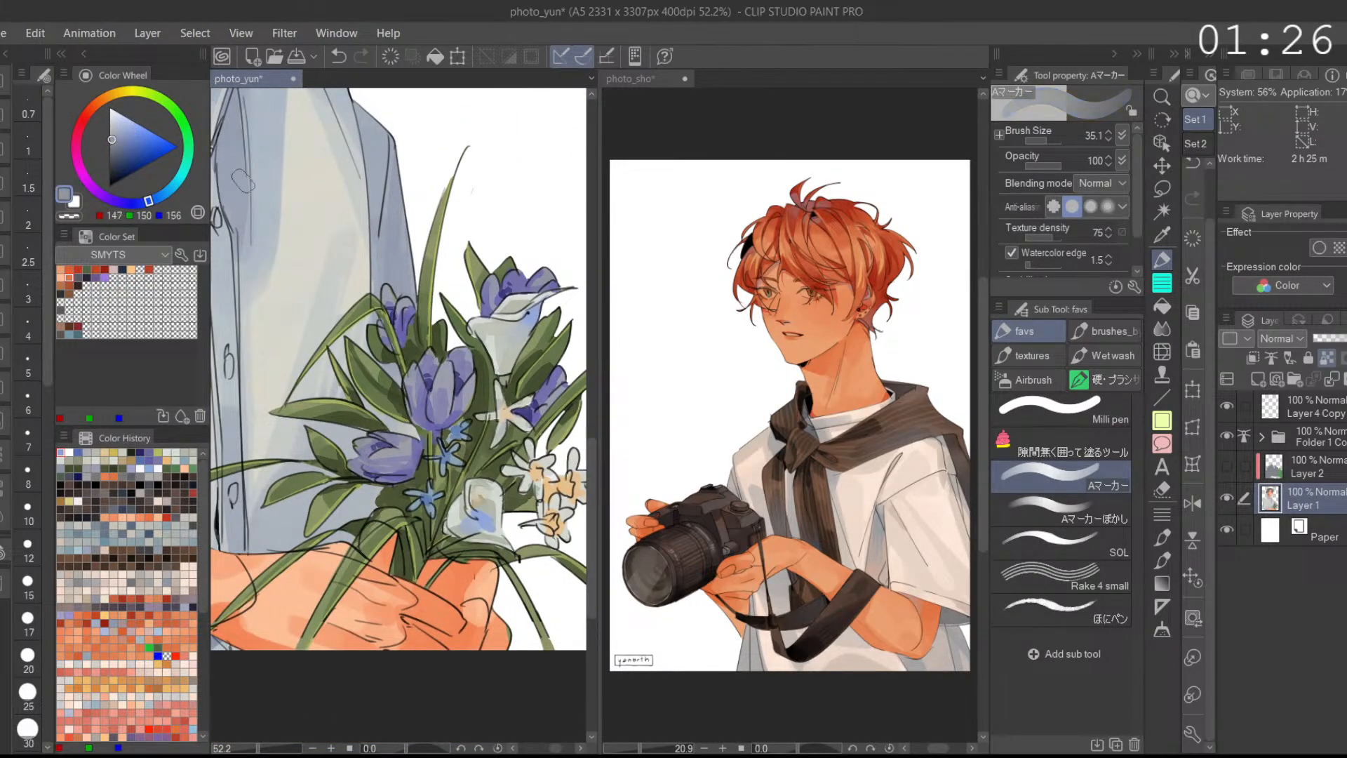
left_click_drag(487, 512, 480, 478)
scroll(490, 519, "up", 3)
key("ctrl+z")
scroll(517, 434, "down", 3)
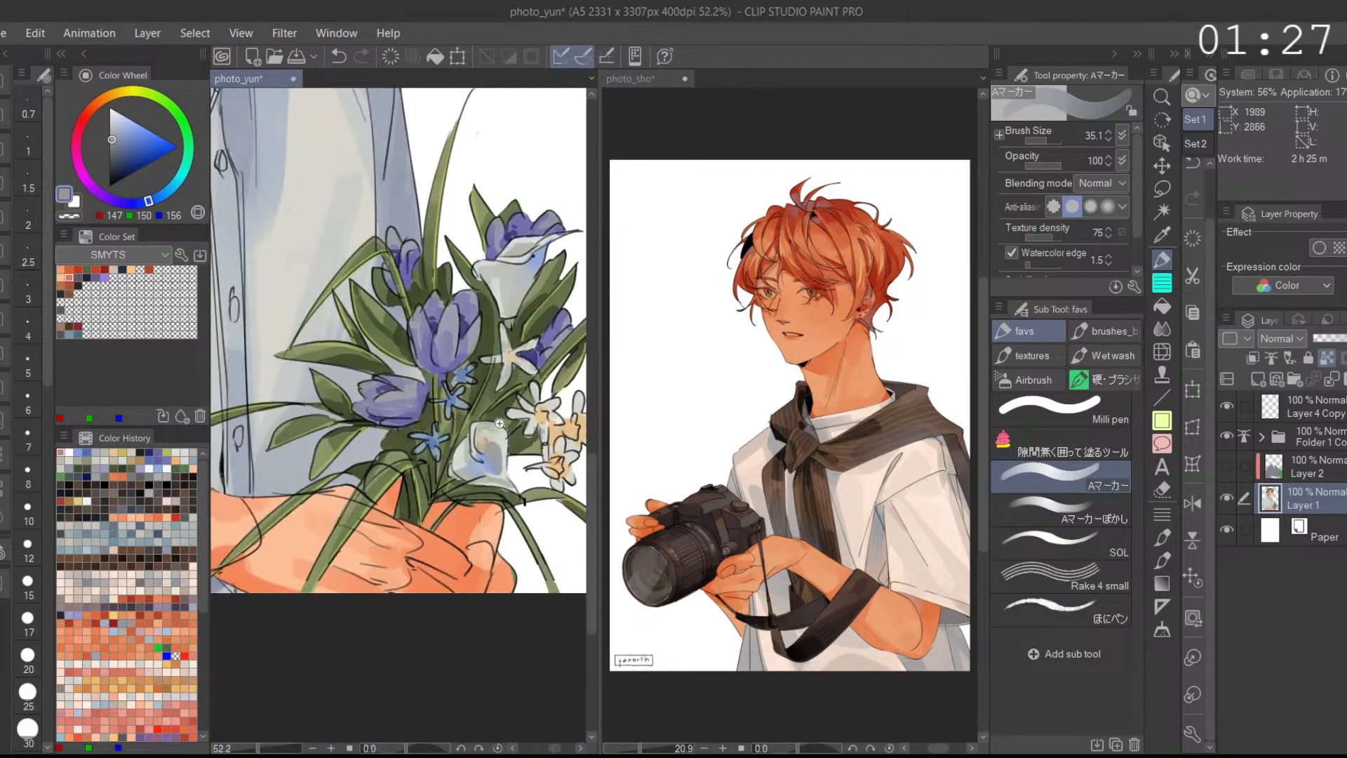
Step: Warm the lower white flower's centre with light orange (RGB 227, 194, 146) sampled from the small flowers and check the whole bouquet
left_click(550, 430, "alt")
scroll(507, 447, "up", 2)
scroll(509, 445, "down", 2)
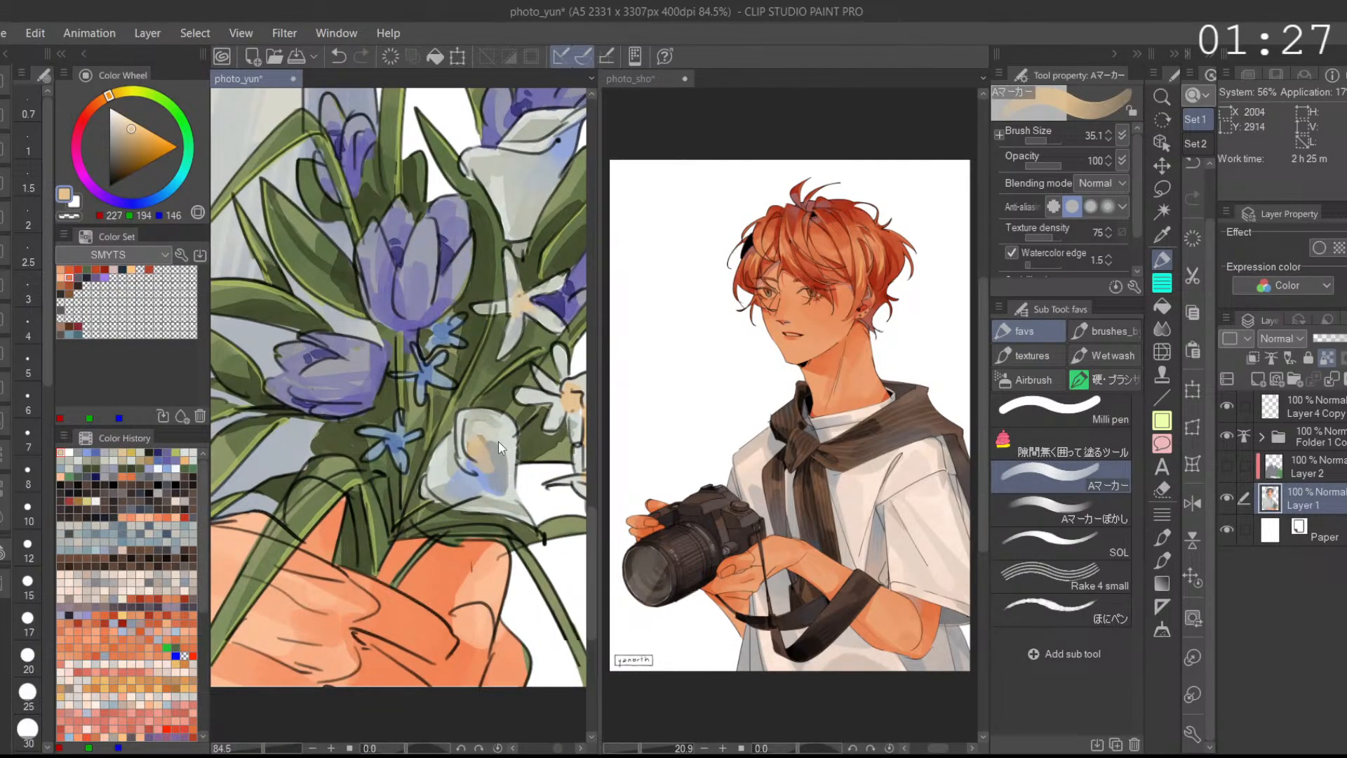
scroll(512, 435, "down", 2)
scroll(502, 538, "down", 3)
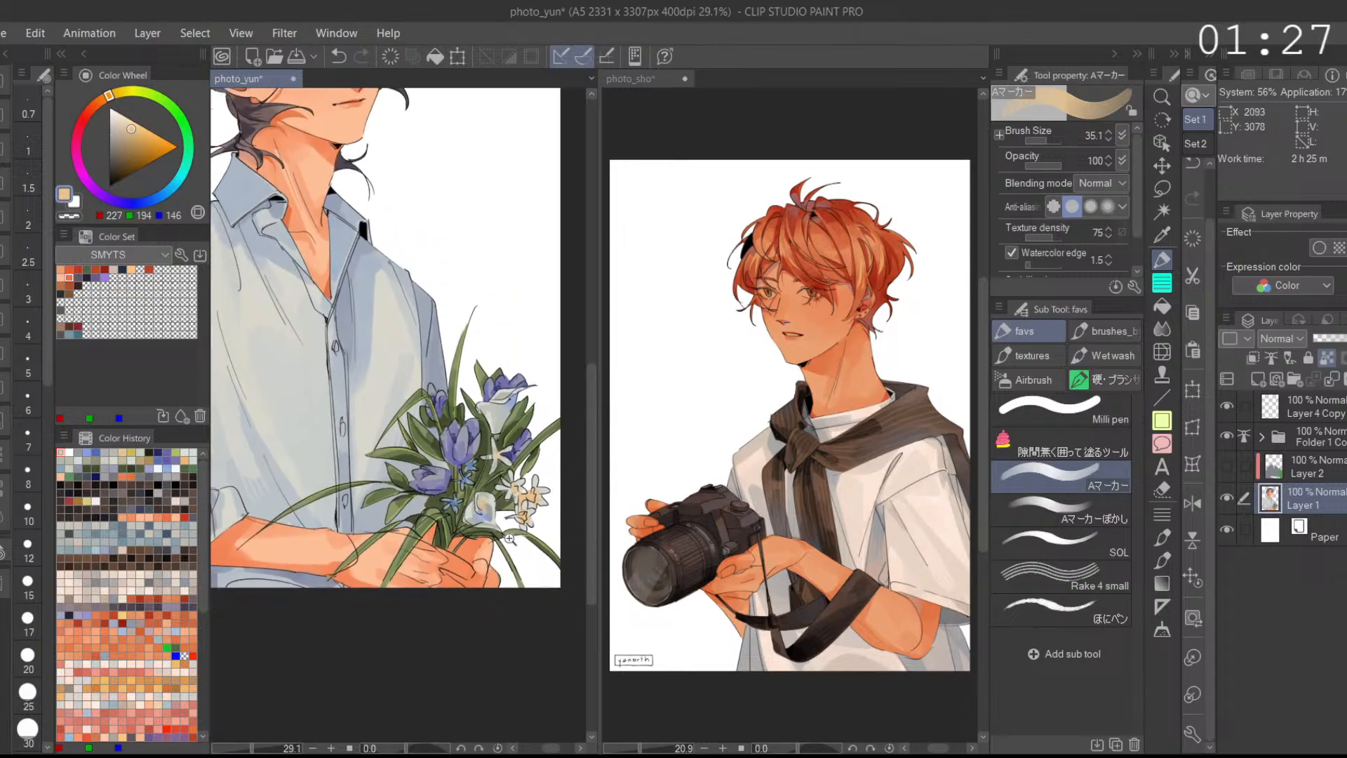
scroll(503, 538, "up", 4)
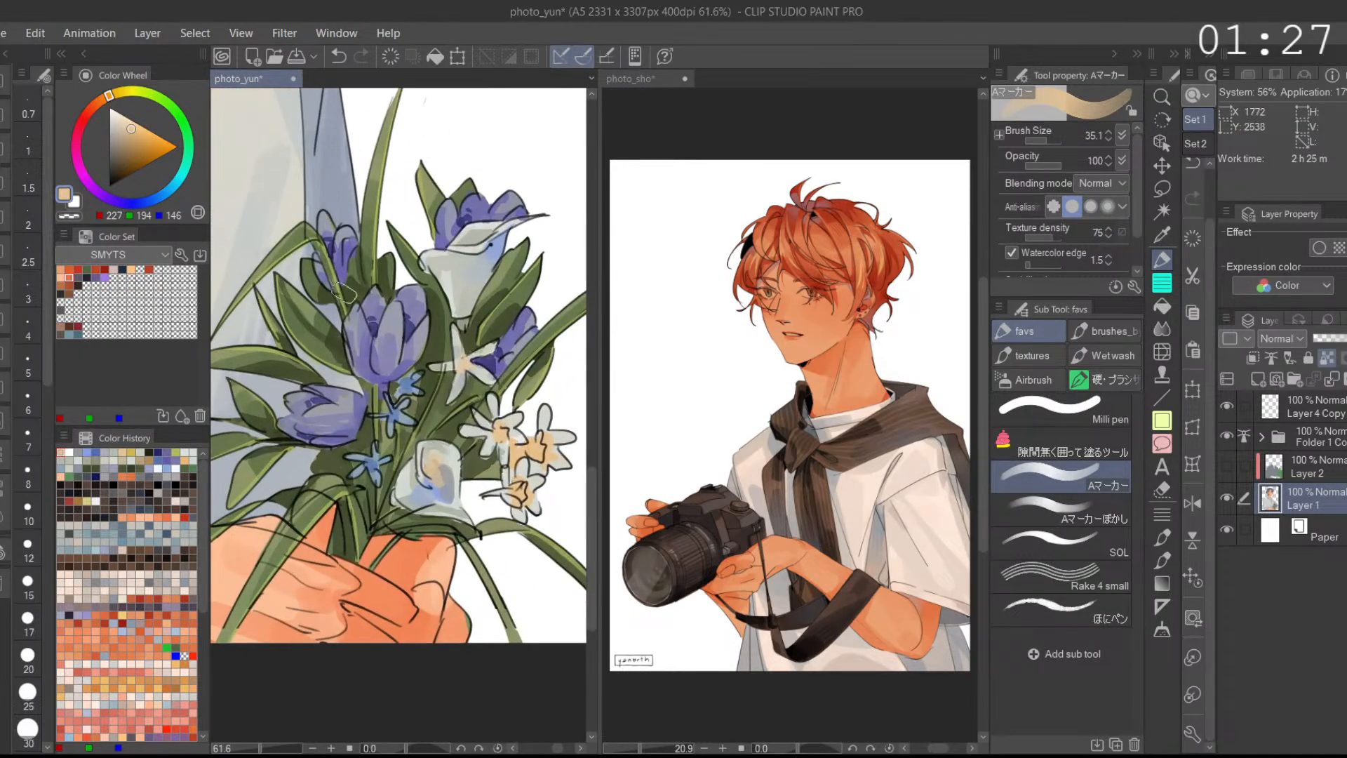
Step: Paint thin light blue (RGB 192, 212, 255) highlights on the central purple tulip with the Aマーカー brush at size 3.8, undoing the unwanted stroke
left_click(150, 201)
left_click(121, 129)
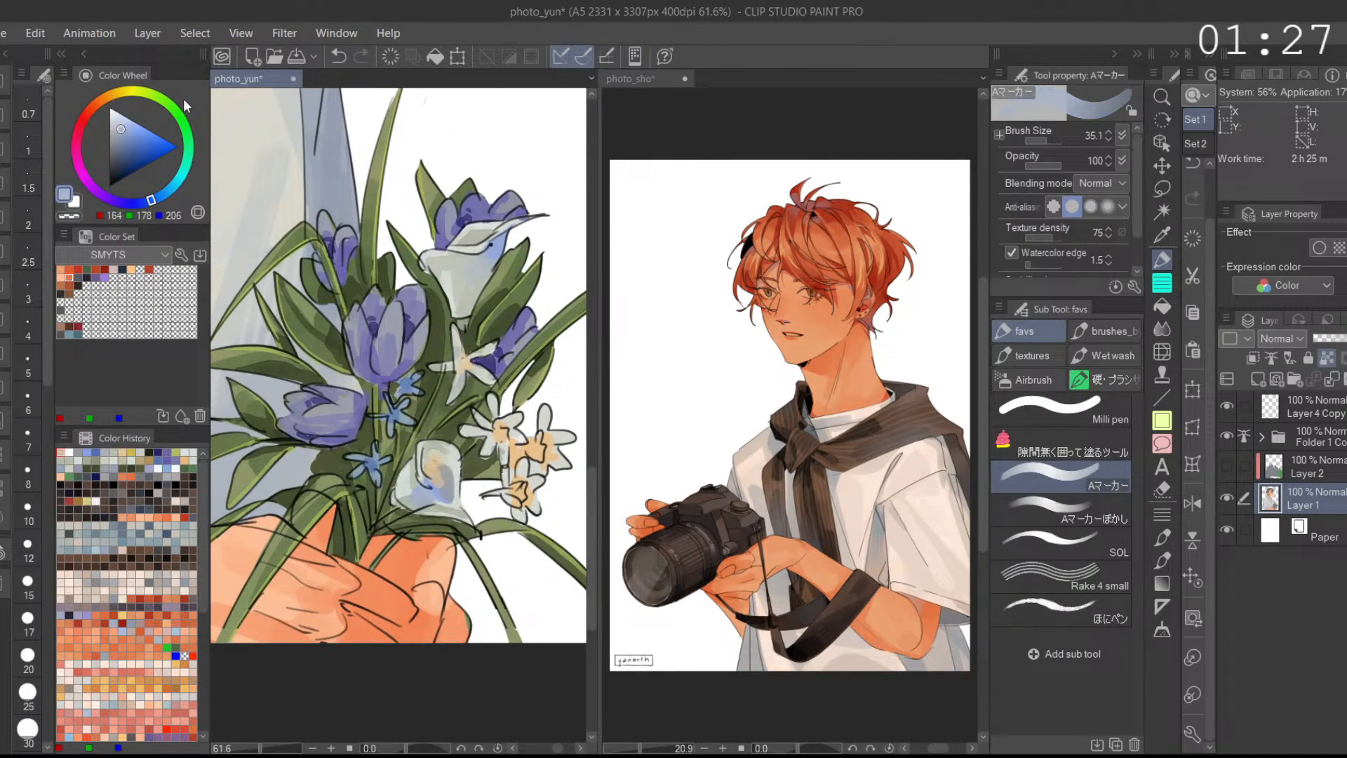
left_click(1039, 143)
mouse_move(374, 317)
left_mouse_down()
mouse_move(374, 361)
mouse_move(373, 335)
left_mouse_up()
left_click_drag(373, 345, 372, 366)
key("ctrl+z")
left_click(345, 293, "alt")
mouse_move(383, 308)
left_mouse_down()
mouse_move(373, 354)
mouse_move(379, 335)
left_mouse_up()
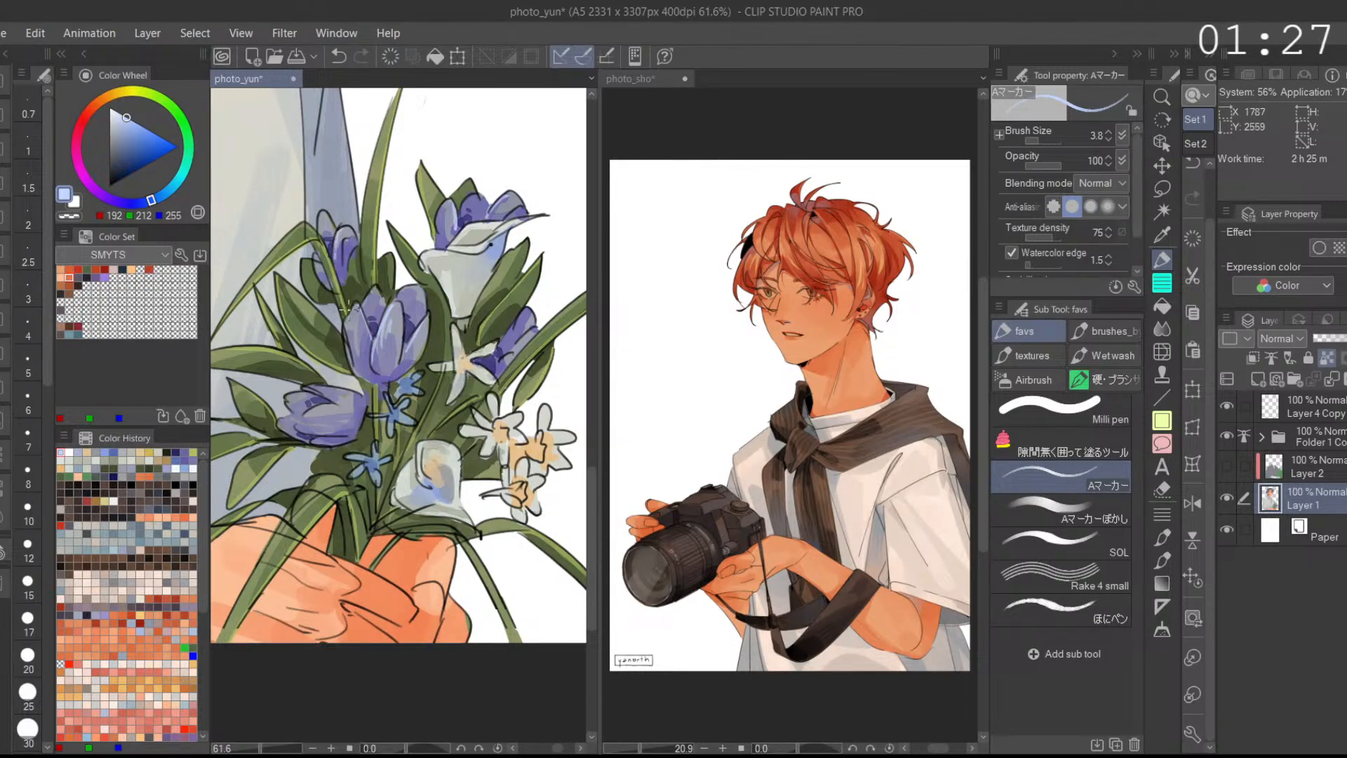
Step: Try another light blue highlight on the lower purple tulip, undo it and check the bouquet
key("ctrl+z")
left_click_drag(304, 420, 376, 388)
key("ctrl+z")
left_click_drag(561, 323, 440, 287)
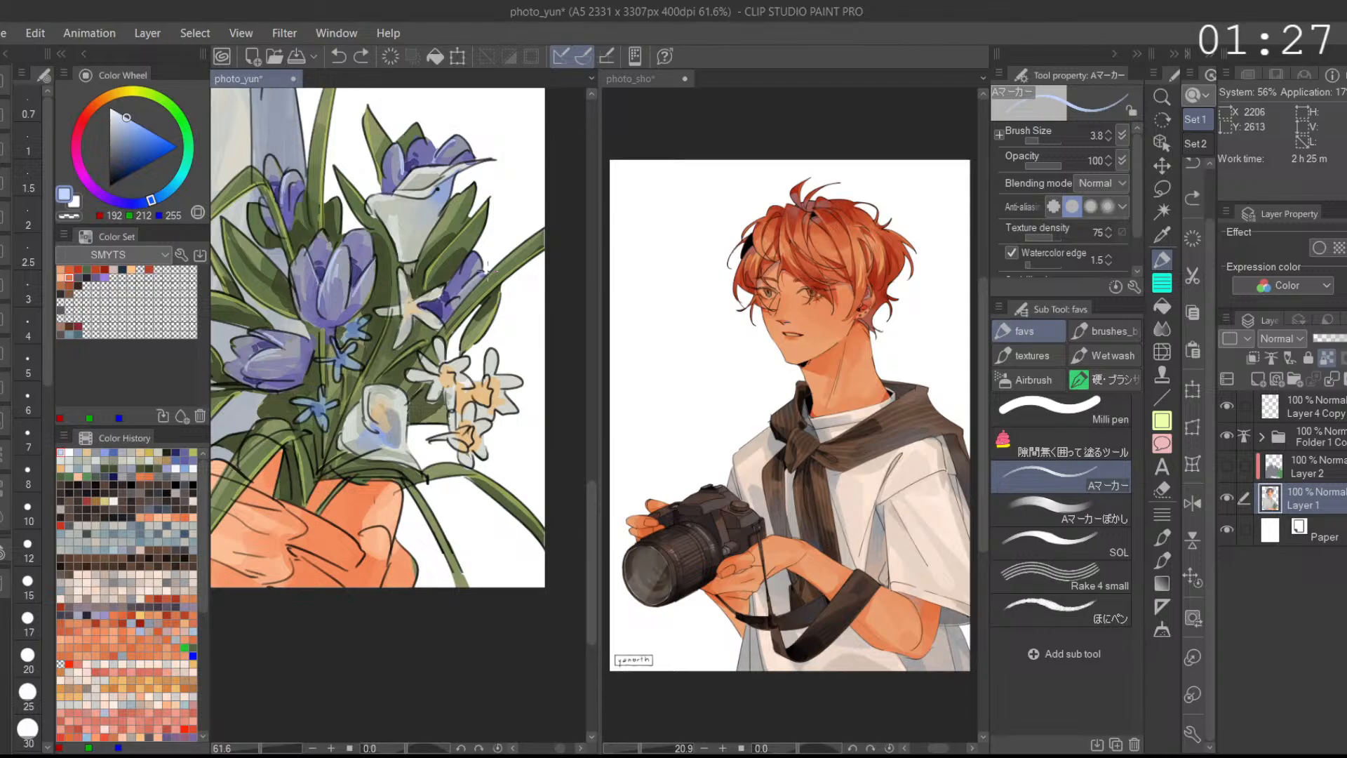
scroll(512, 470, "down", 6)
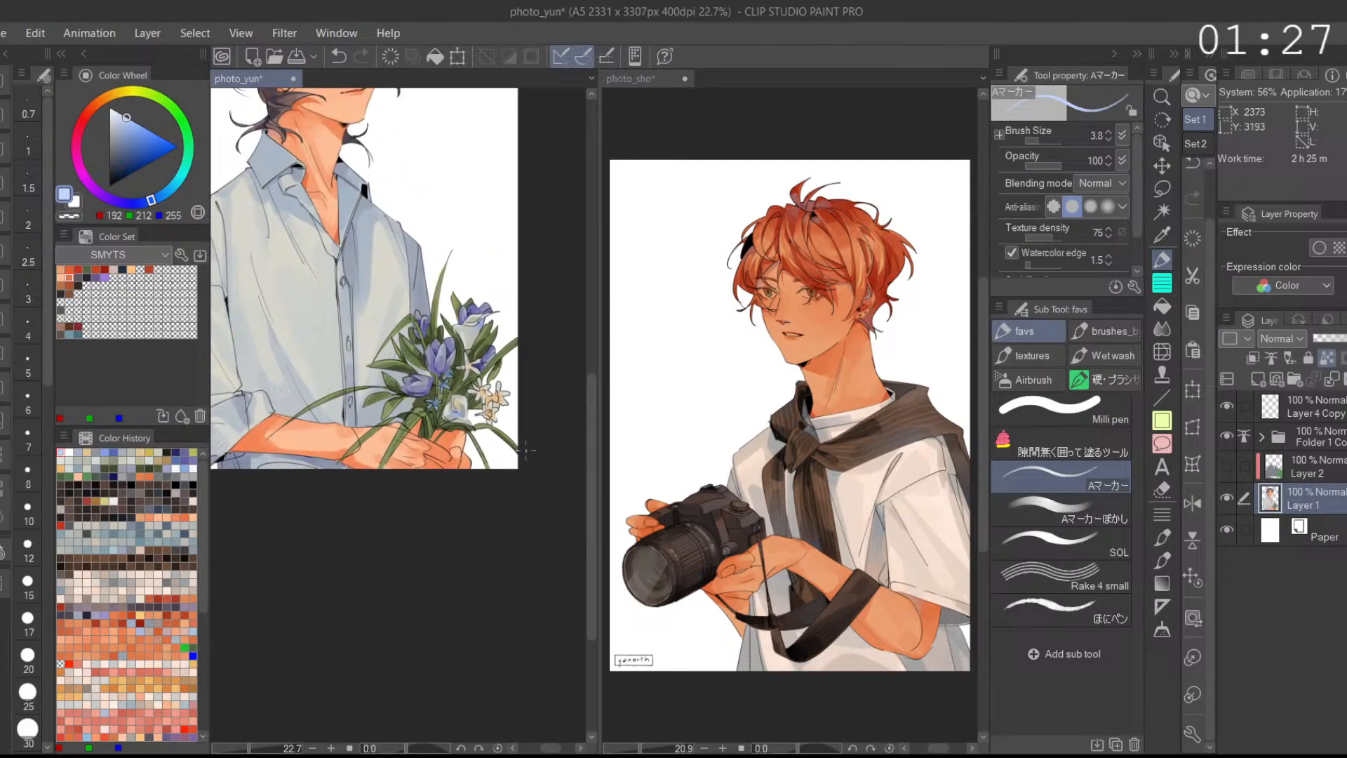
Step: Restore the previous bouquet selection, inspect the full illustration and clear the selection
key("ctrl+0")
key("ctrl+shift+d")
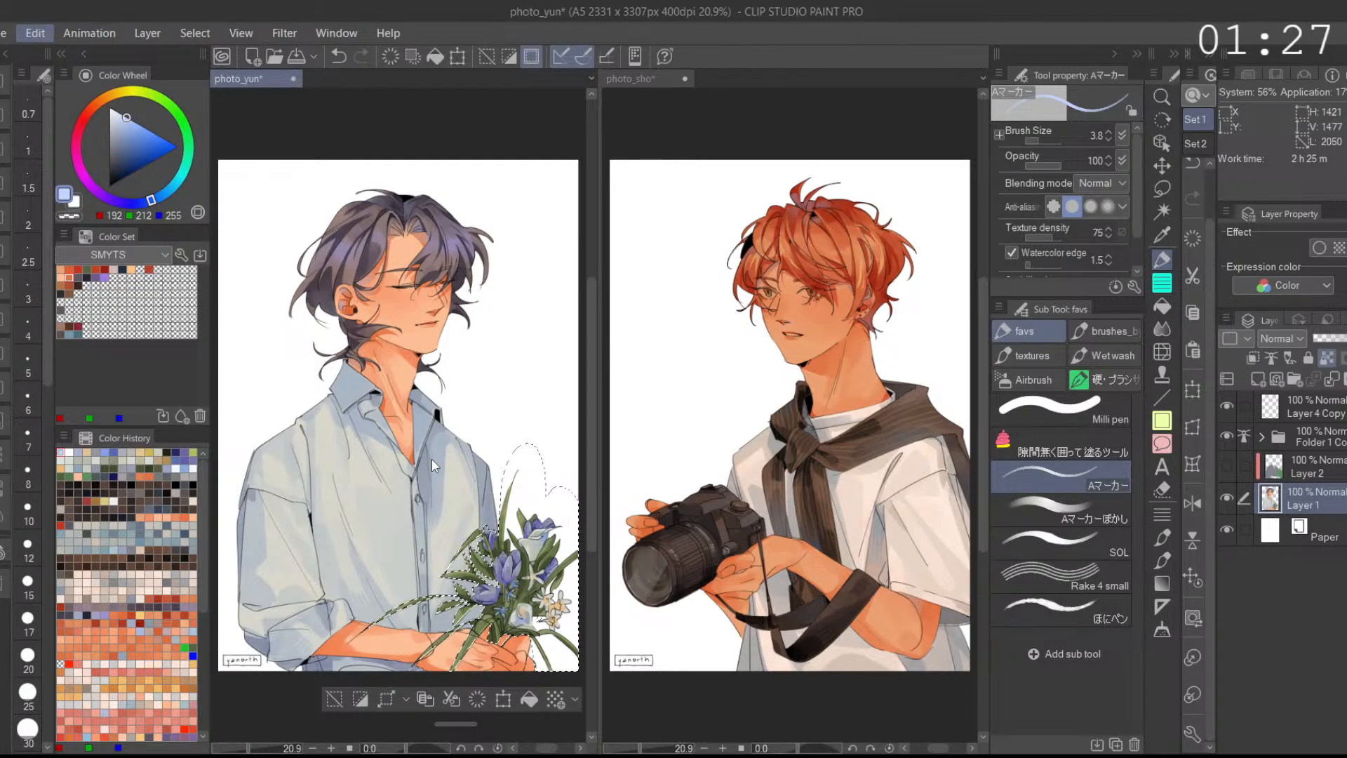
key("space")
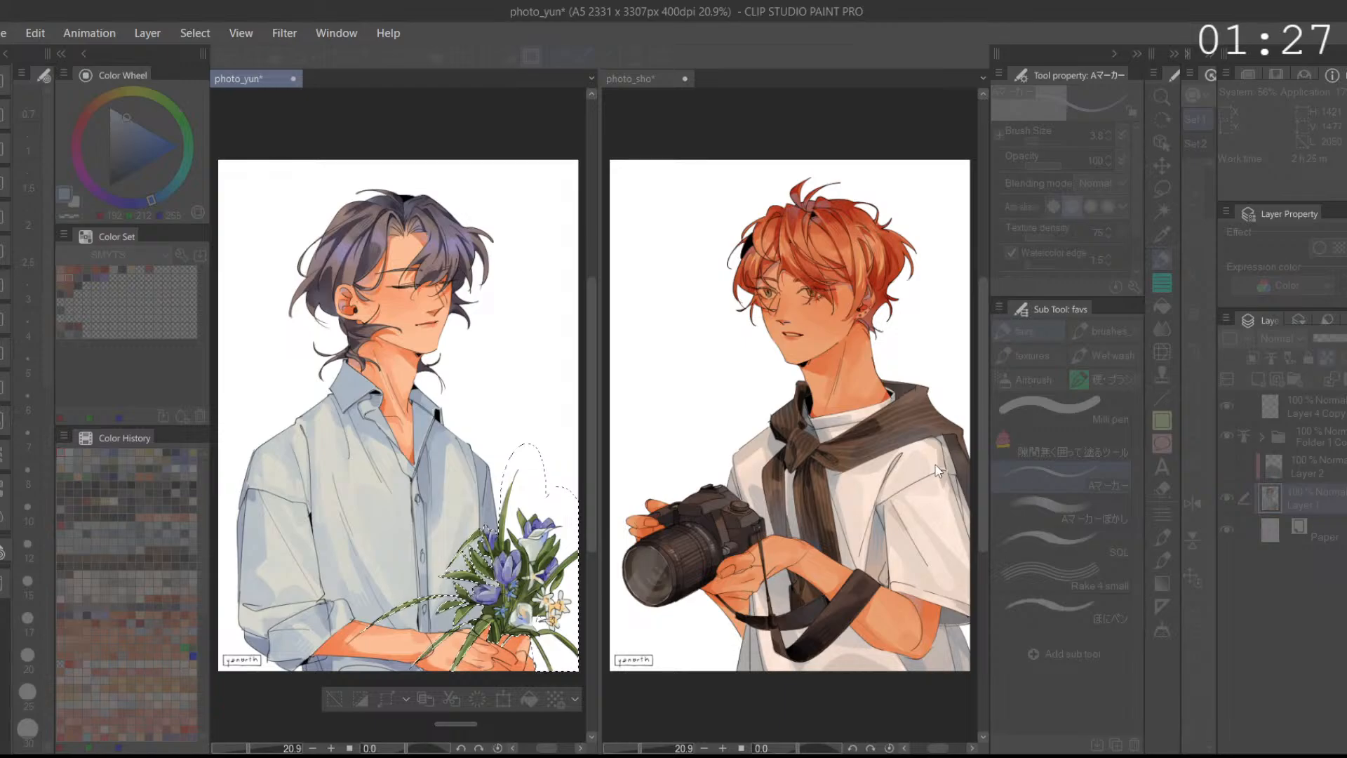
scroll(544, 595, "up", 4)
scroll(544, 594, "down", 3)
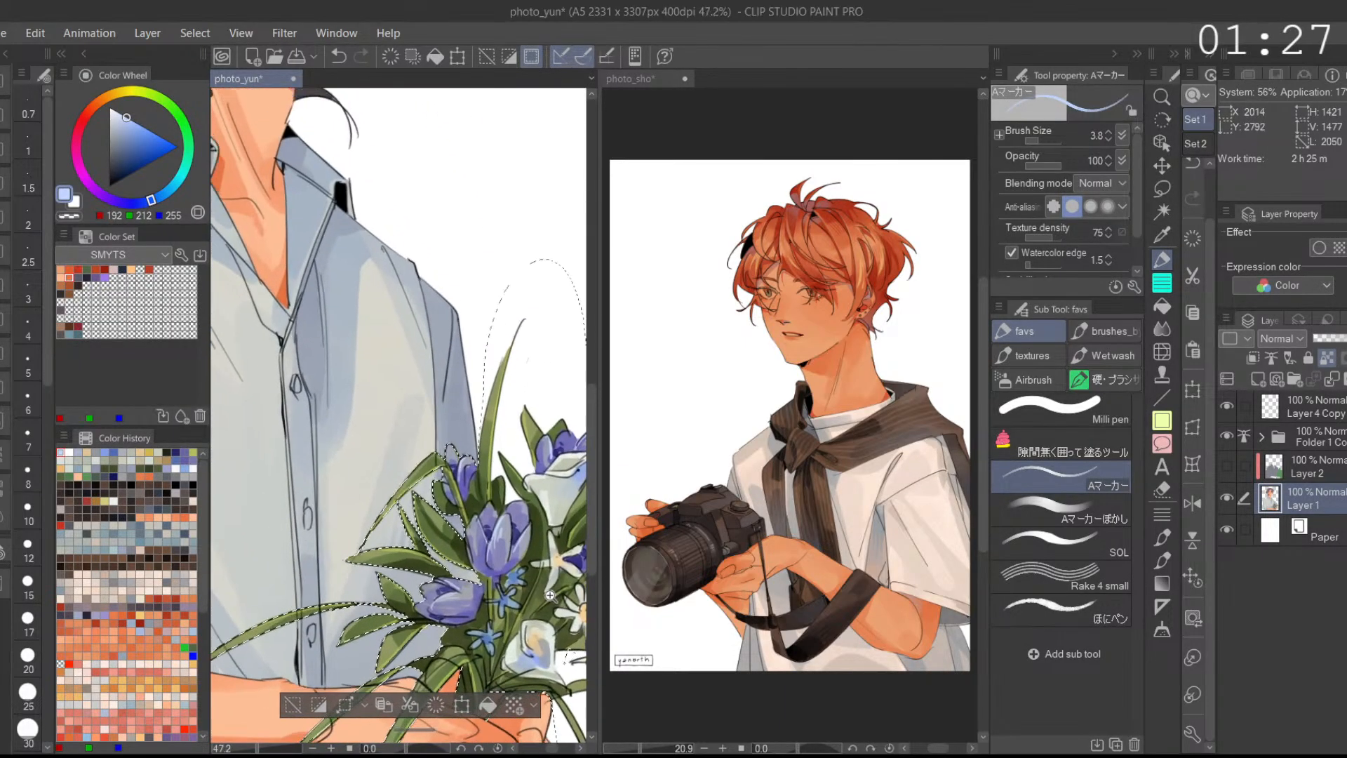
scroll(558, 493, "up", 2)
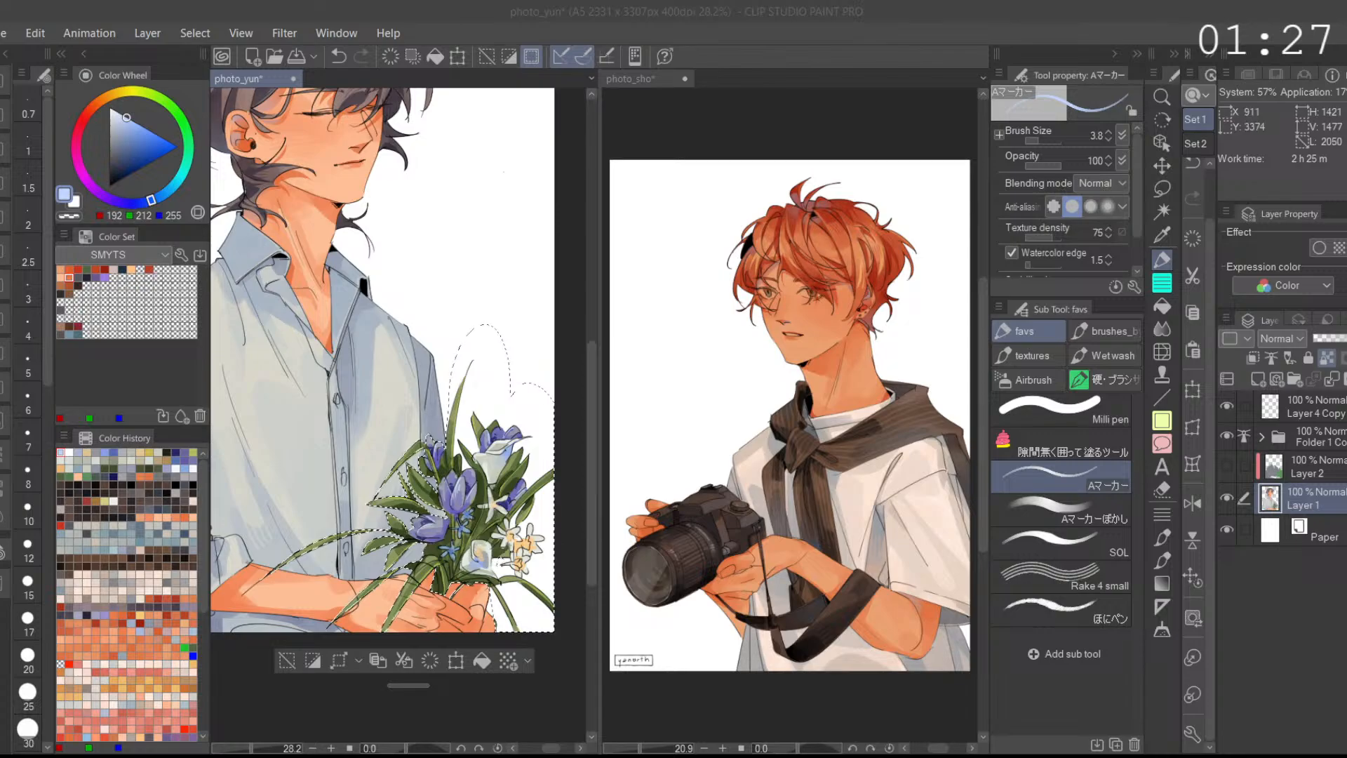
left_click(287, 660)
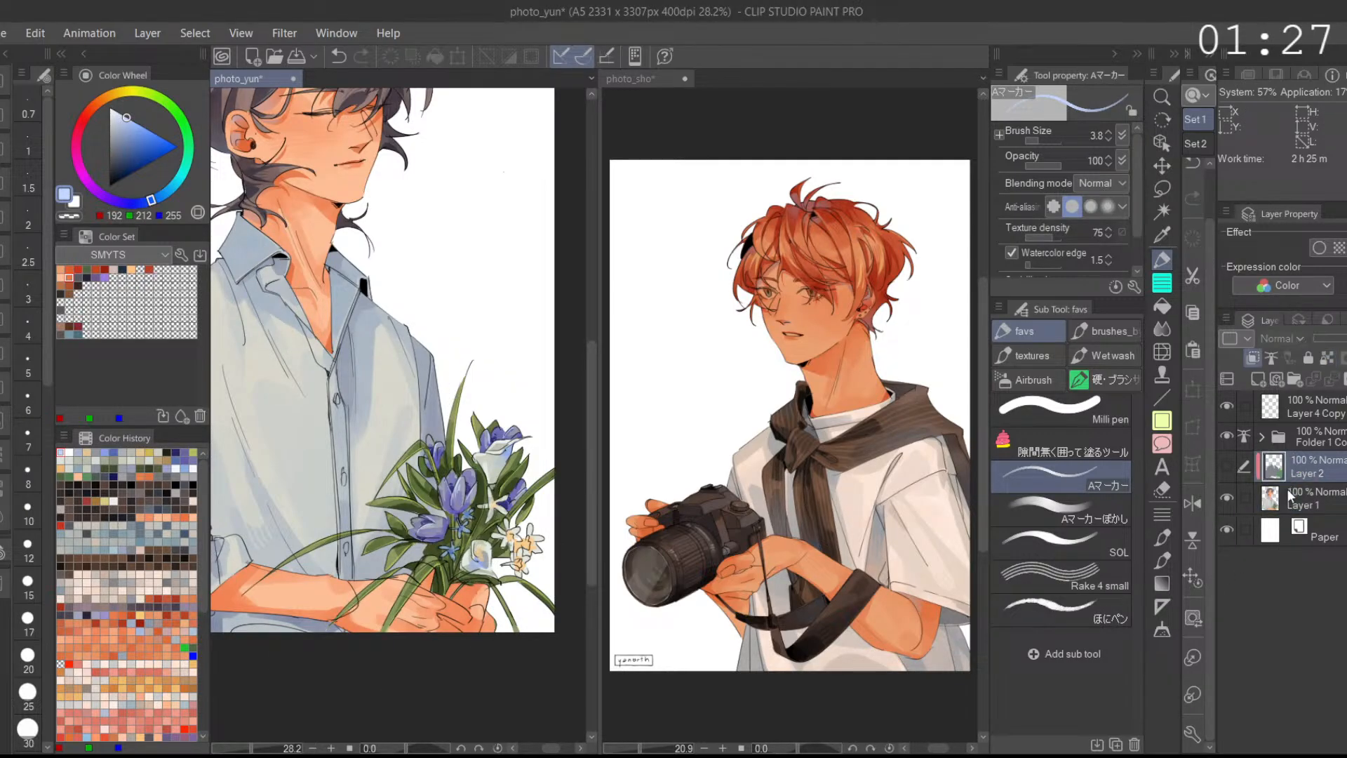
Step: Lasso a leaf-shaped shadow area along the forearm under the long leaf on Layer 1, undoing the unwanted outlines
left_click(1161, 189)
scroll(408, 513, "up", 2)
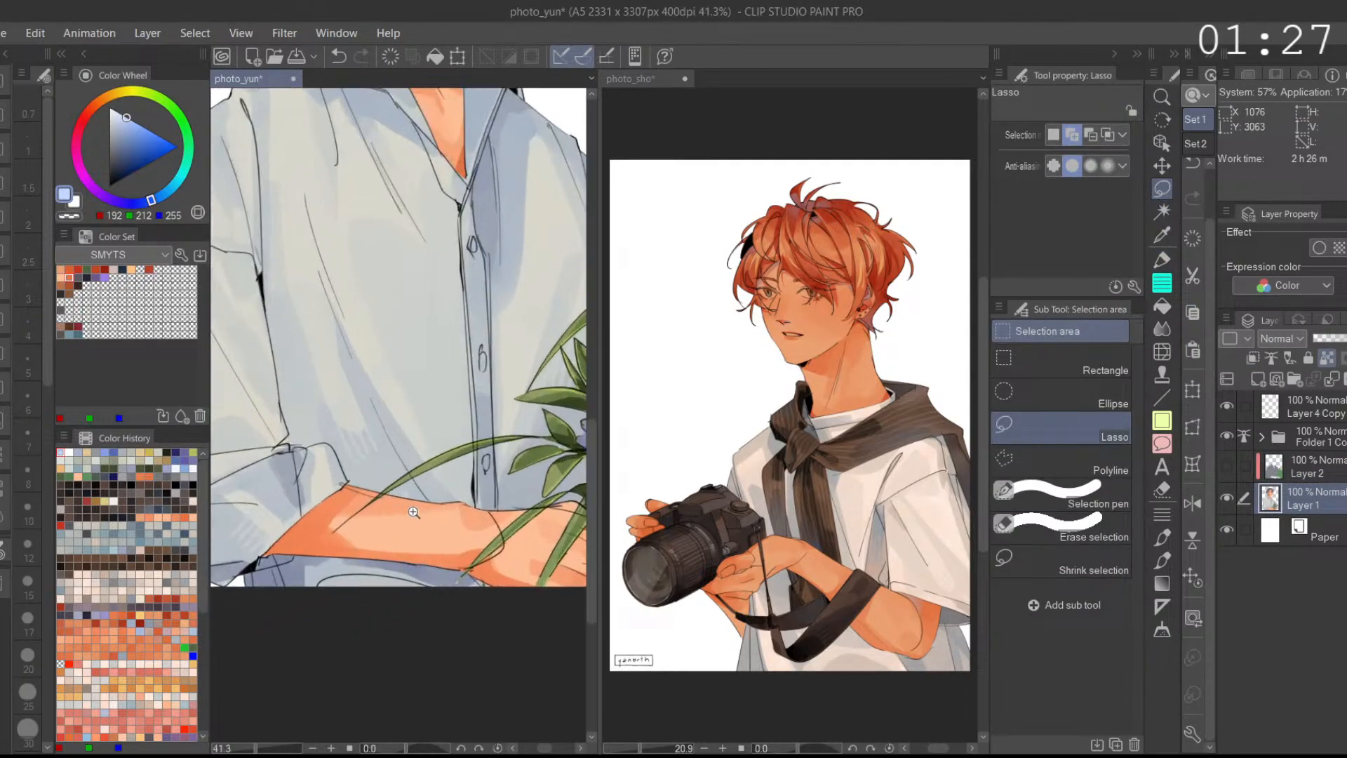
left_click_drag(352, 537, 483, 502)
key("ctrl+z")
mouse_move(347, 534)
left_mouse_down()
mouse_move(484, 502)
mouse_move(421, 498)
mouse_move(490, 503)
mouse_move(406, 522)
left_mouse_up()
key("ctrl+z")
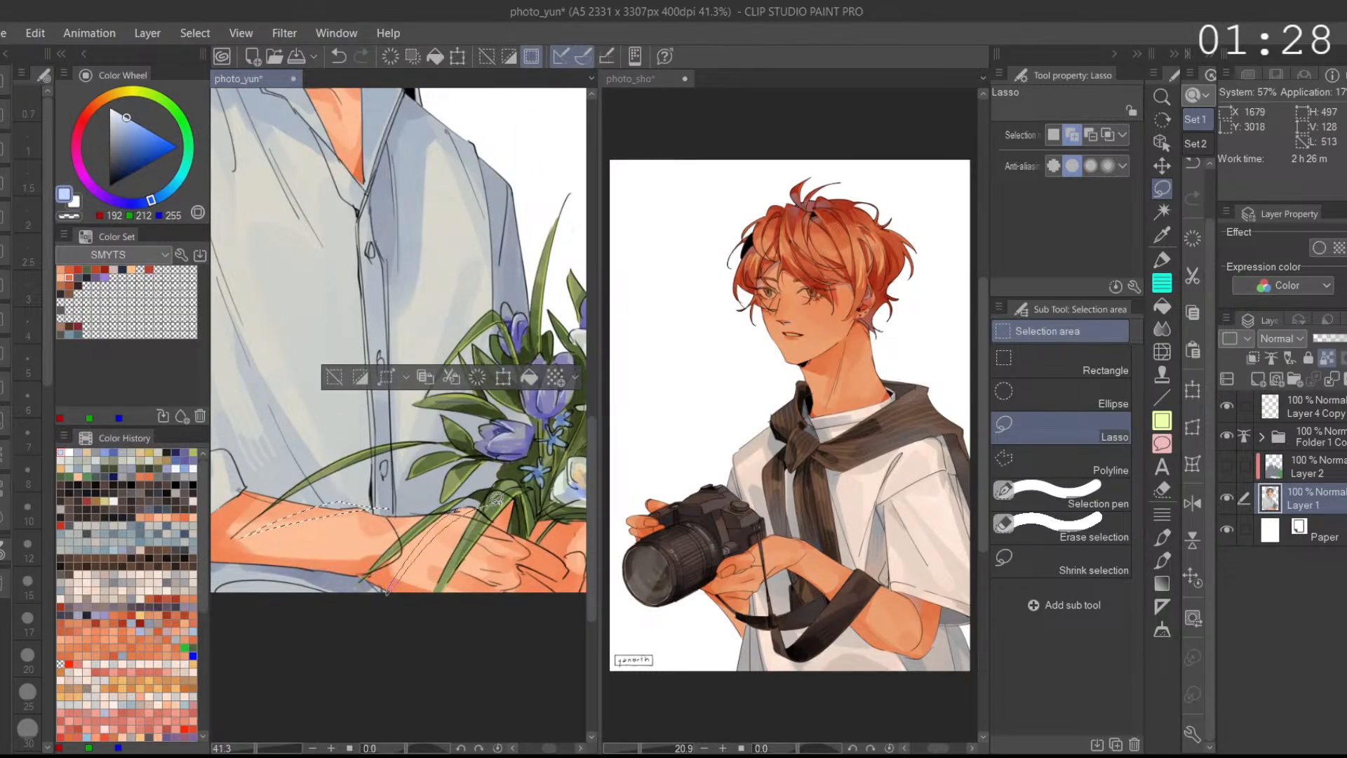
Step: Add leaf shadow shapes across both hands below the bouquet to the lasso selection
left_click_drag(453, 521, 424, 531)
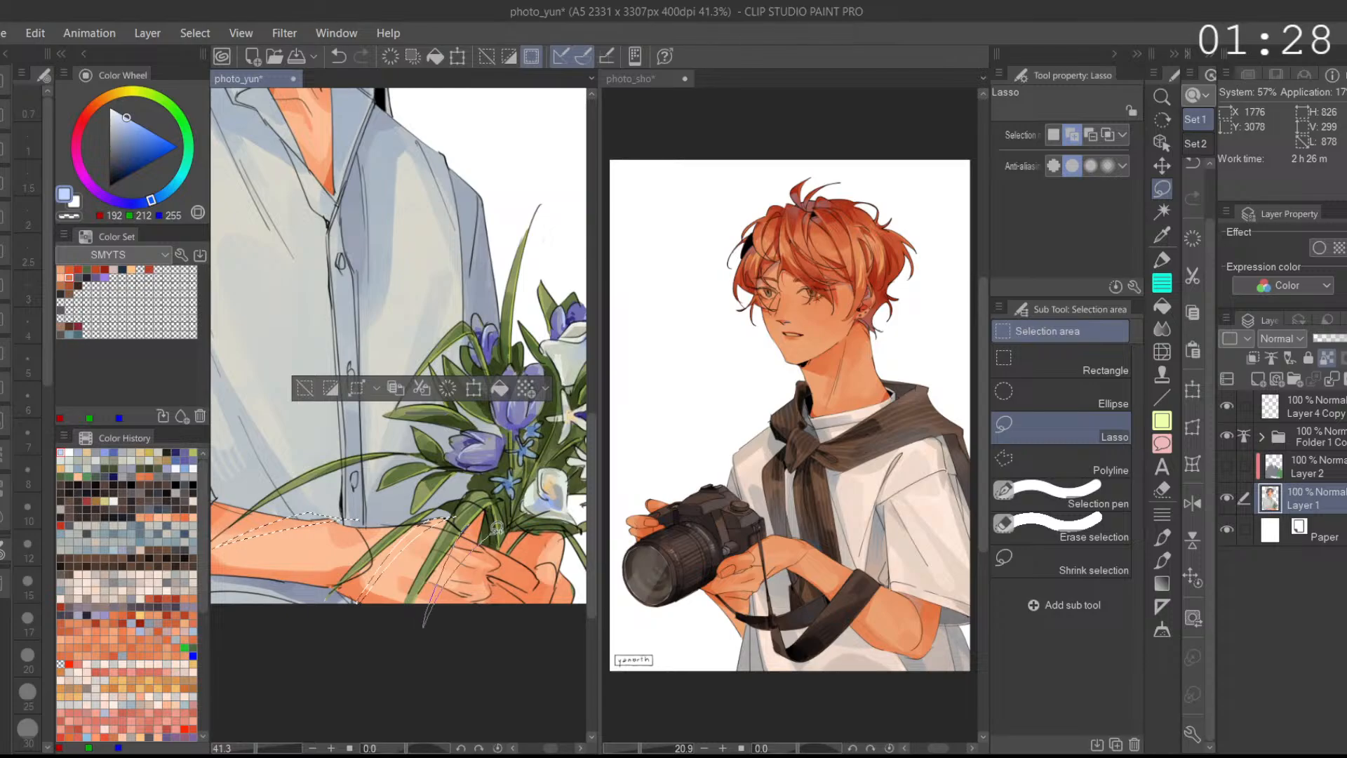
left_click_drag(497, 502, 478, 518)
left_click_drag(549, 551, 522, 545)
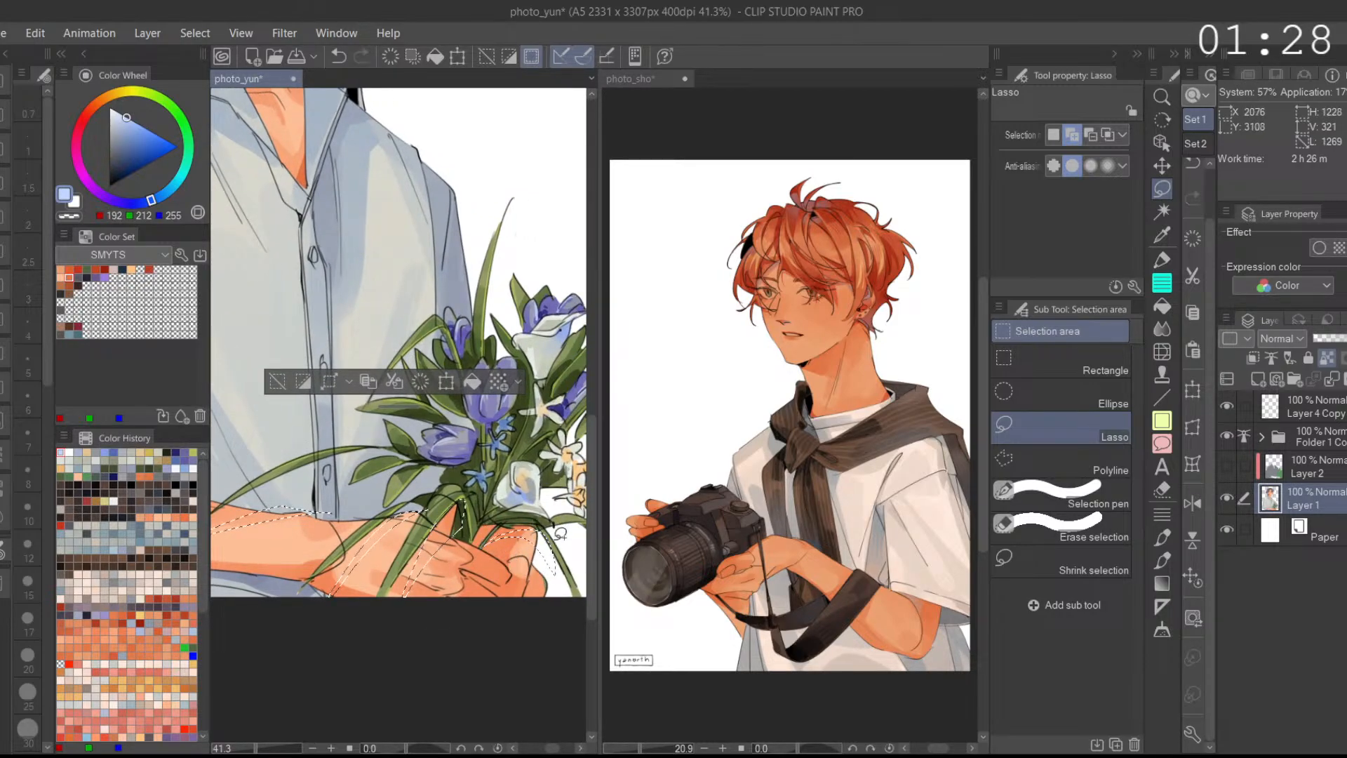
left_click_drag(546, 557, 483, 574)
Step: Subtract the area outside the hands and the parts covering the leaves and stems from the shadow selection
left_click(1092, 135)
scroll(524, 566, "up", 2)
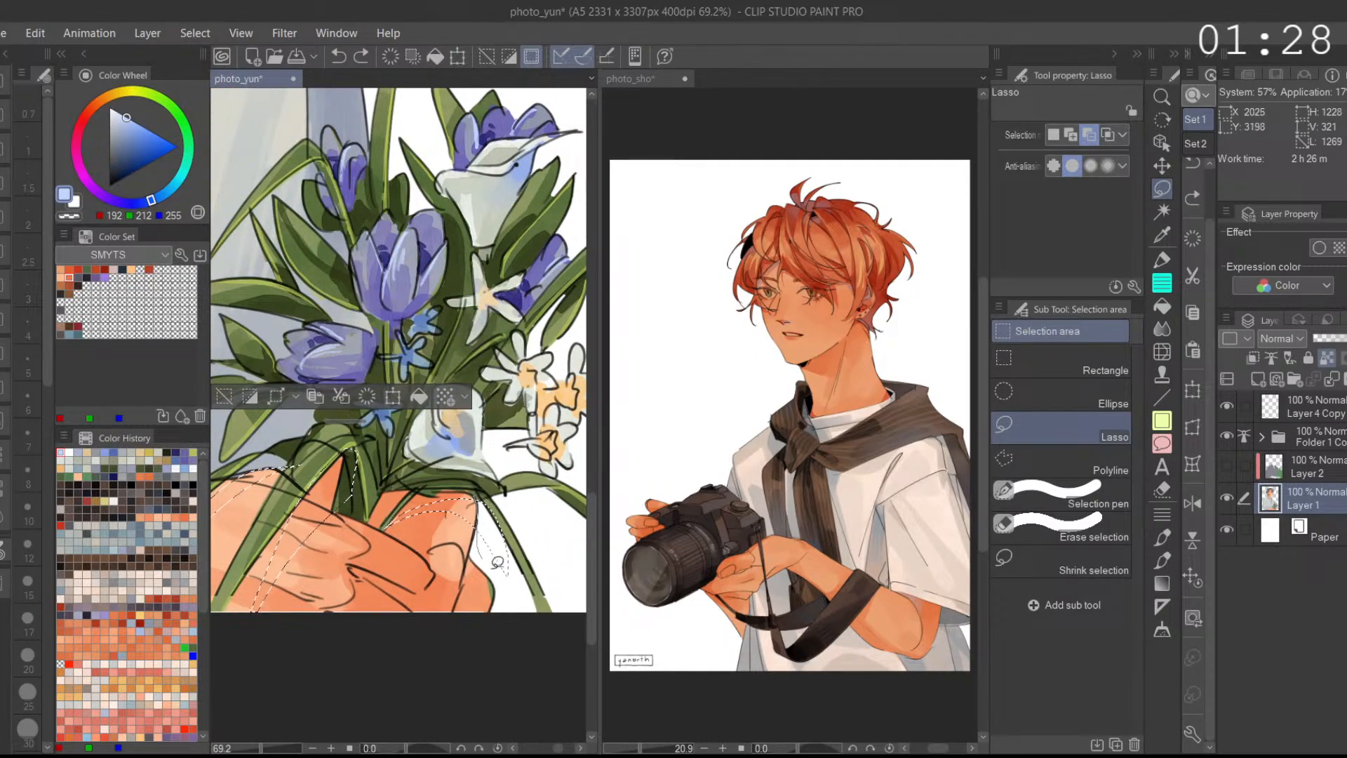
left_click_drag(379, 561, 487, 559)
key("ctrl+z")
key("ctrl+y")
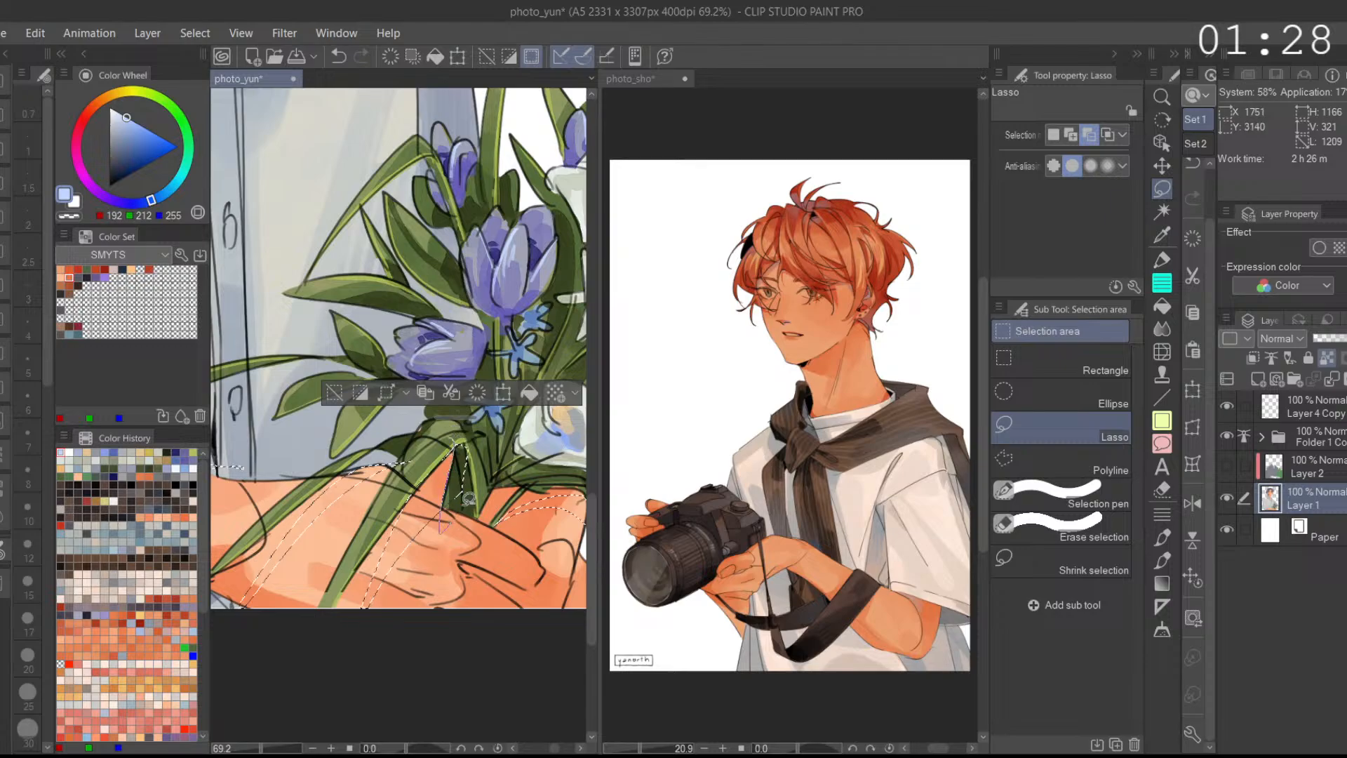
left_click_drag(427, 497, 504, 483)
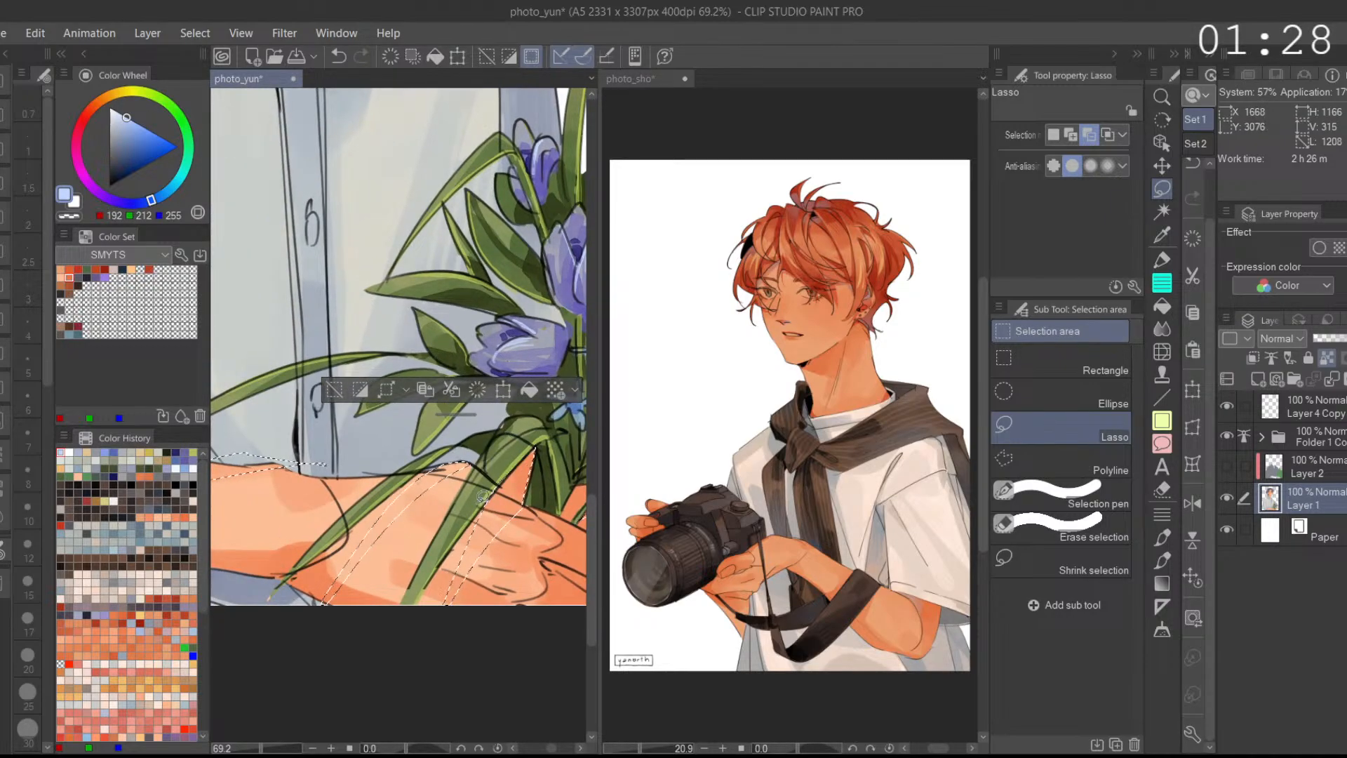
Step: Trim the shadow selection on the forearm near the shirt's button placket and check it in a mirrored view
scroll(307, 617, "up", 1)
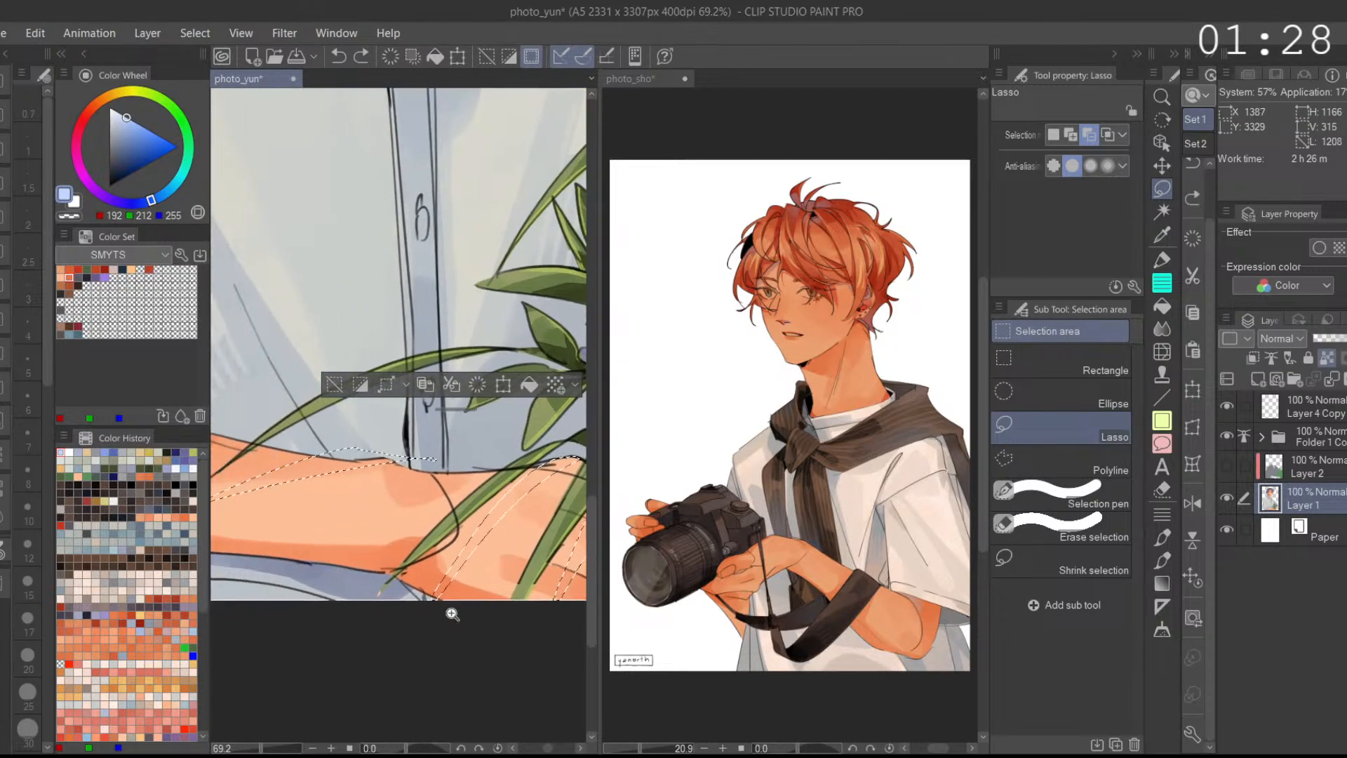
scroll(449, 611, "down", 2)
scroll(463, 519, "up", 3)
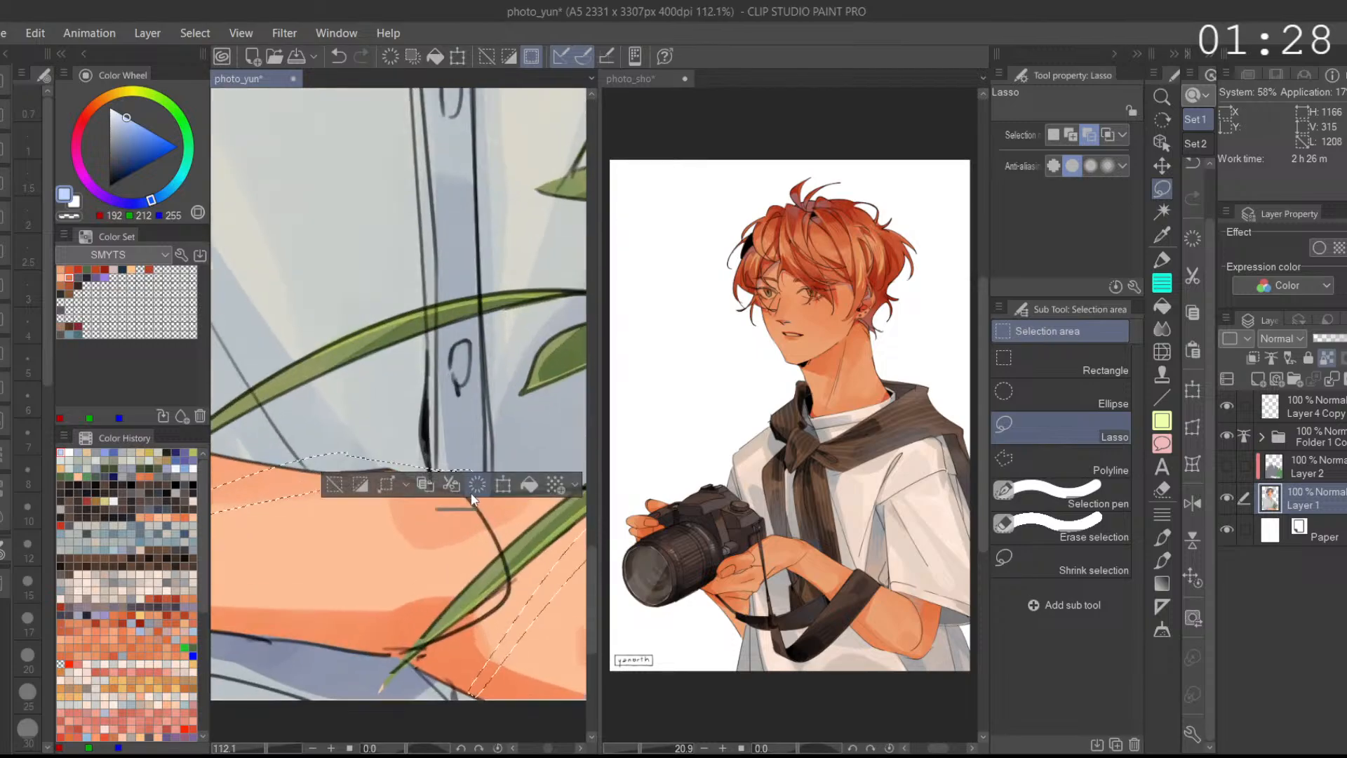
left_click_drag(463, 520, 519, 570)
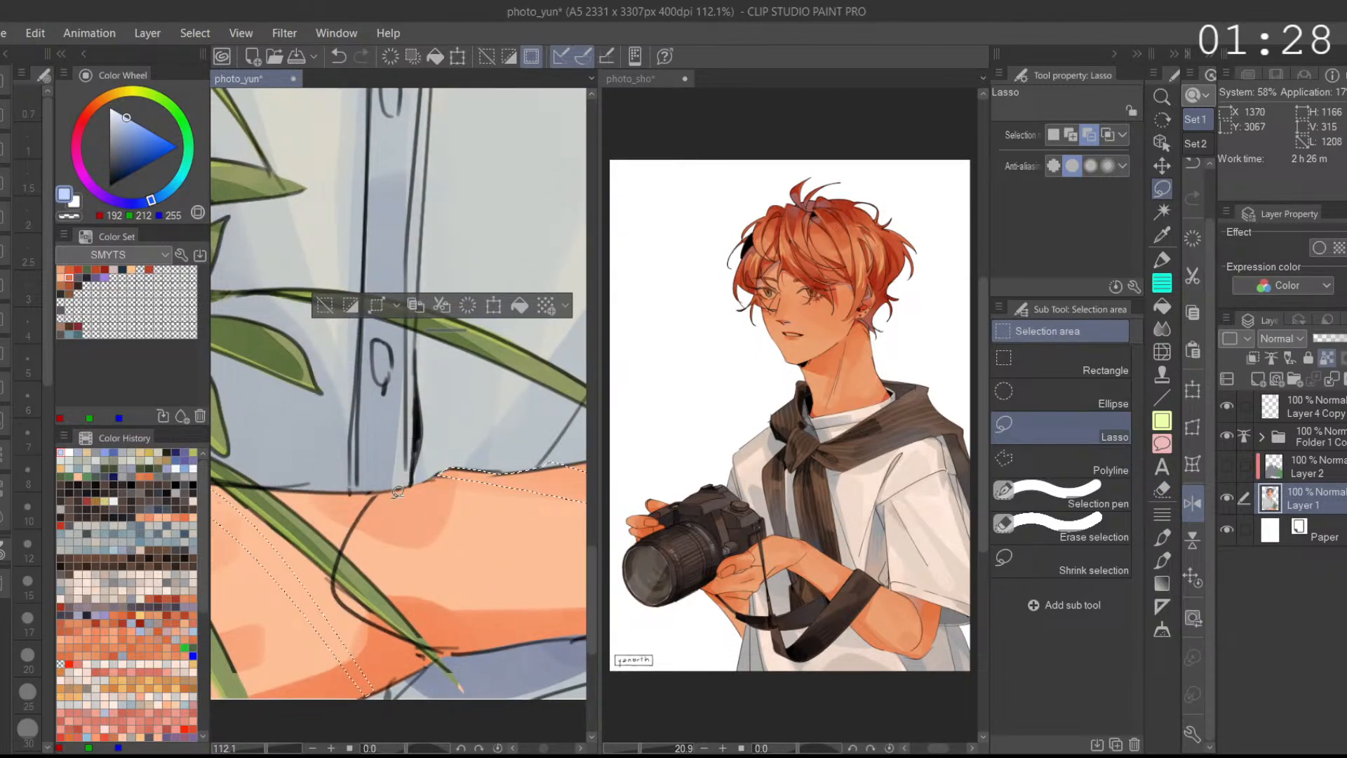
scroll(545, 505, "down", 2)
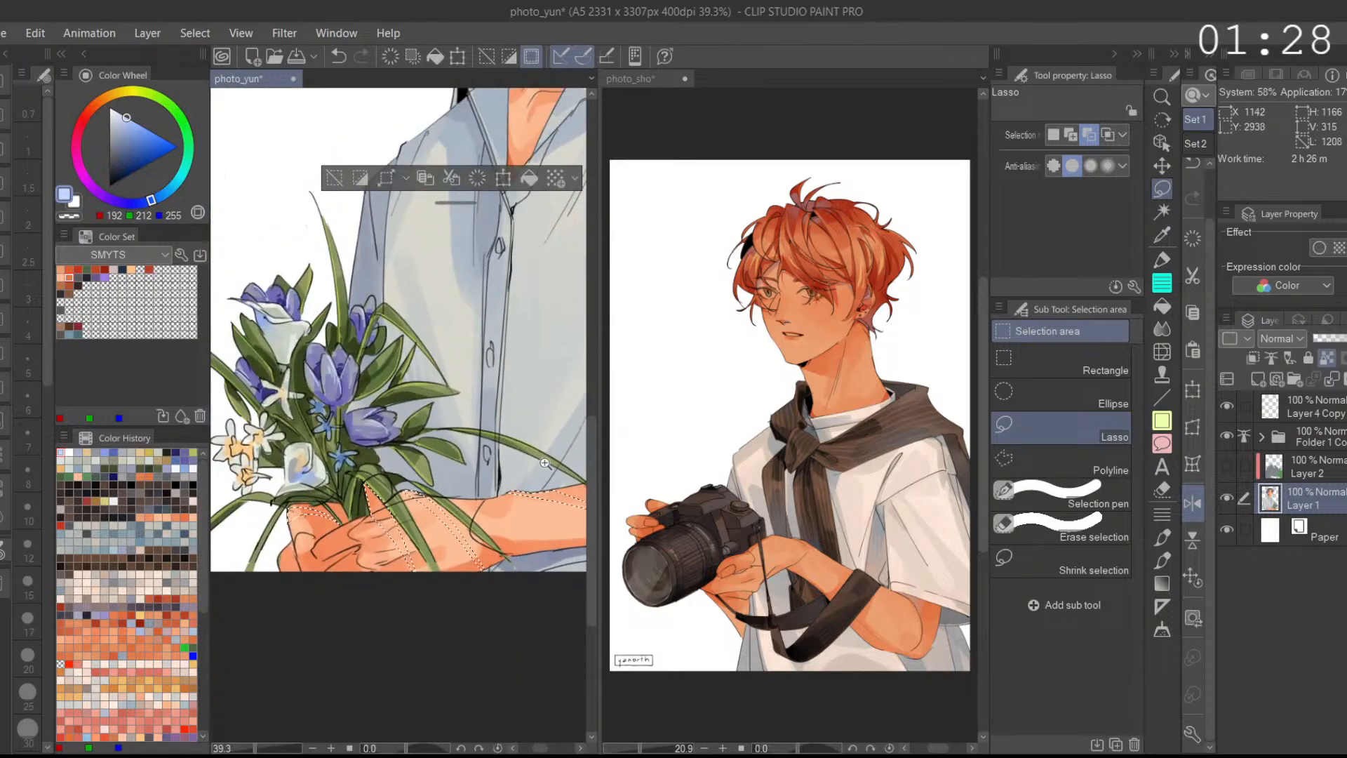
scroll(545, 505, "up", 3)
scroll(561, 538, "down", 6)
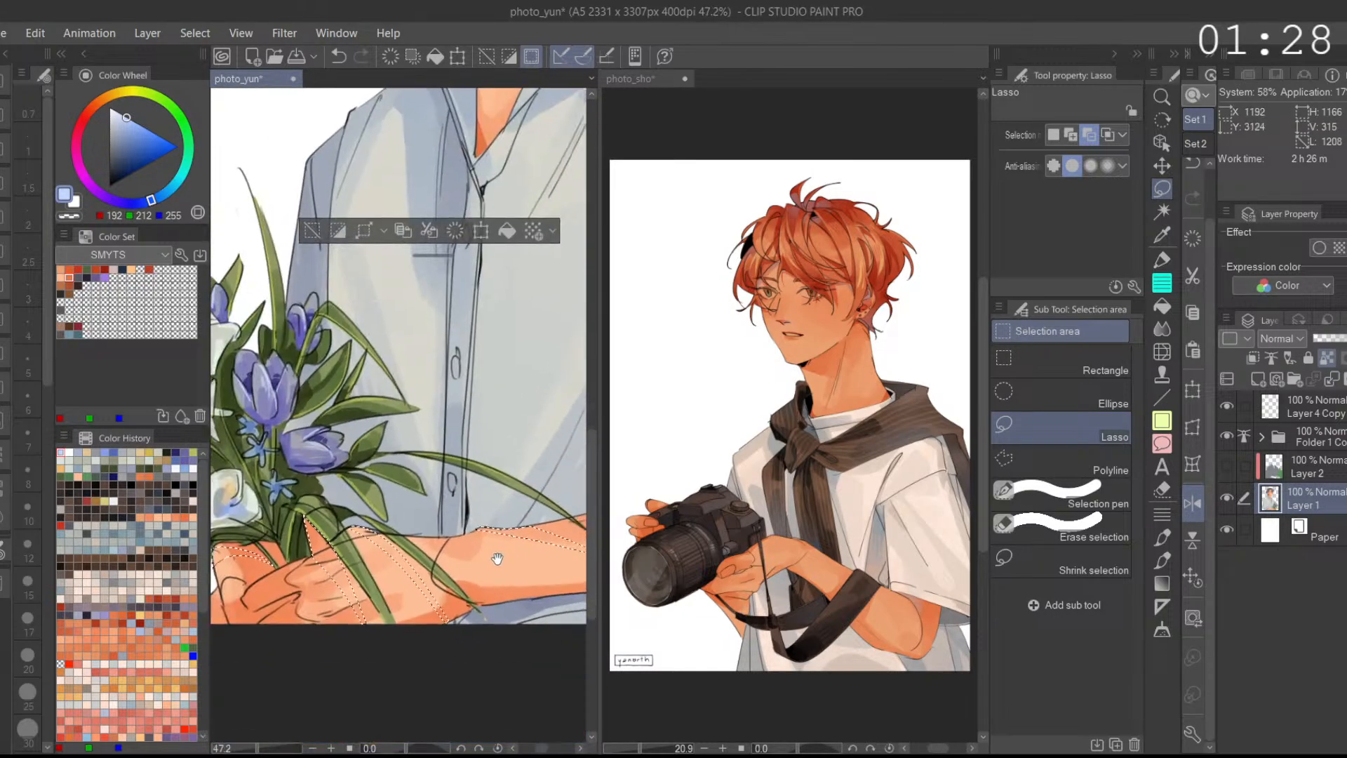
Step: Paint the selected shadow shapes red (RGB 201, 52, 29) with the Aマーカー brush at size 324.4 and clear the selection
left_click(78, 269)
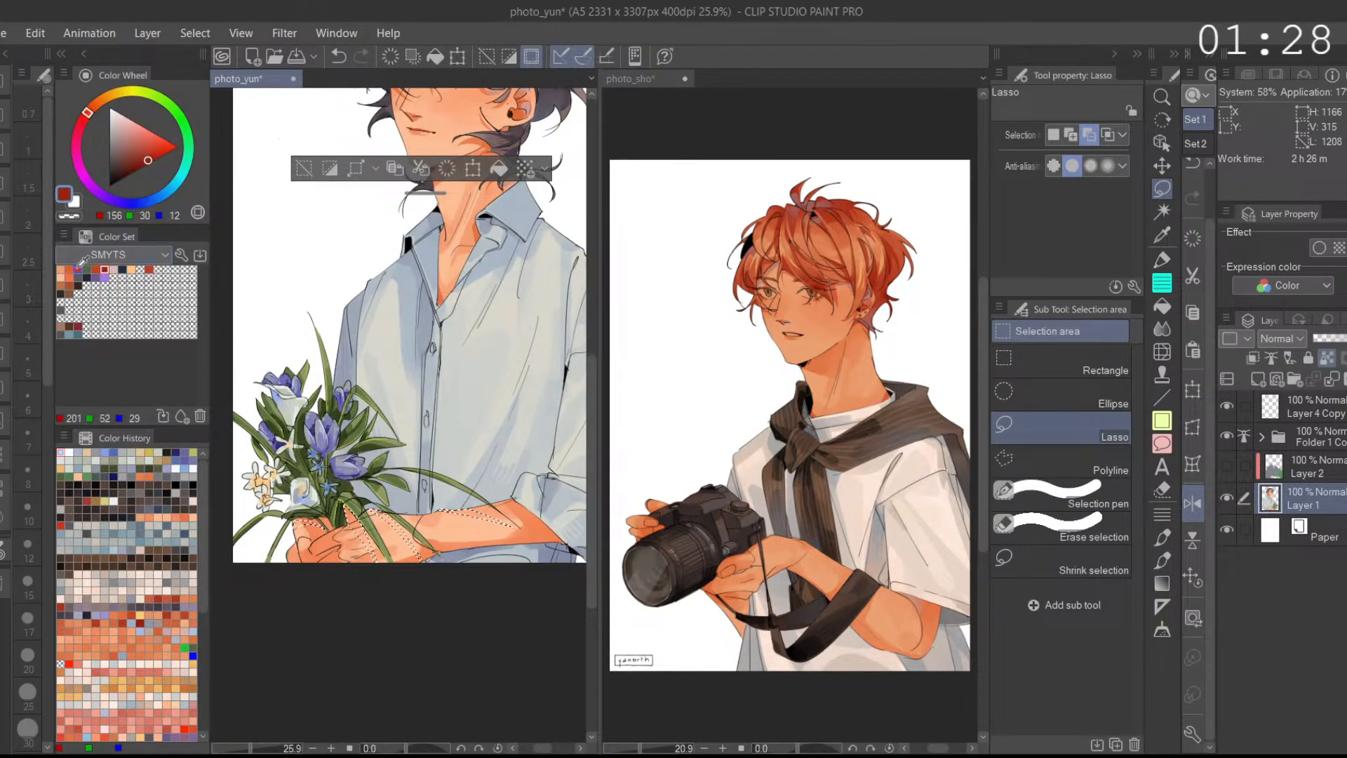
left_click(1161, 259)
left_click_drag(1031, 141, 1062, 145)
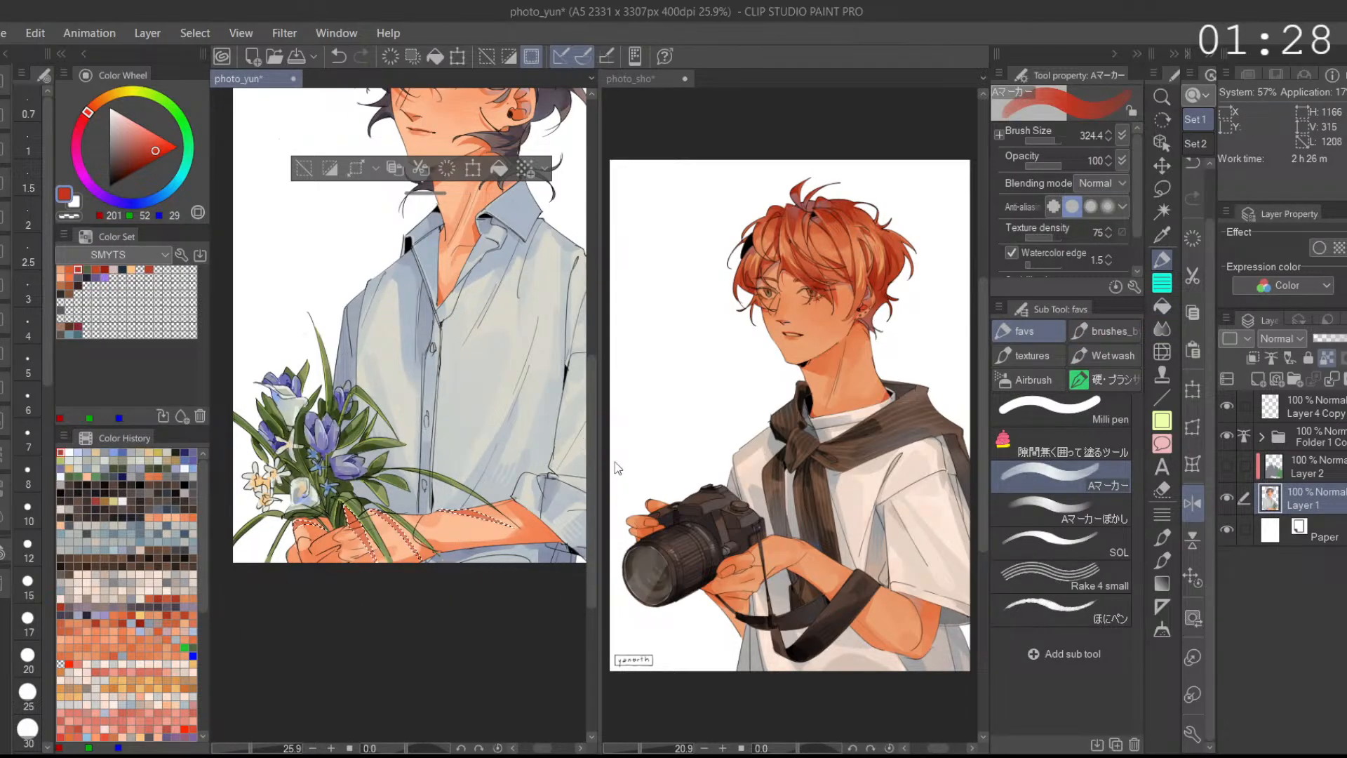
key("ctrl+d")
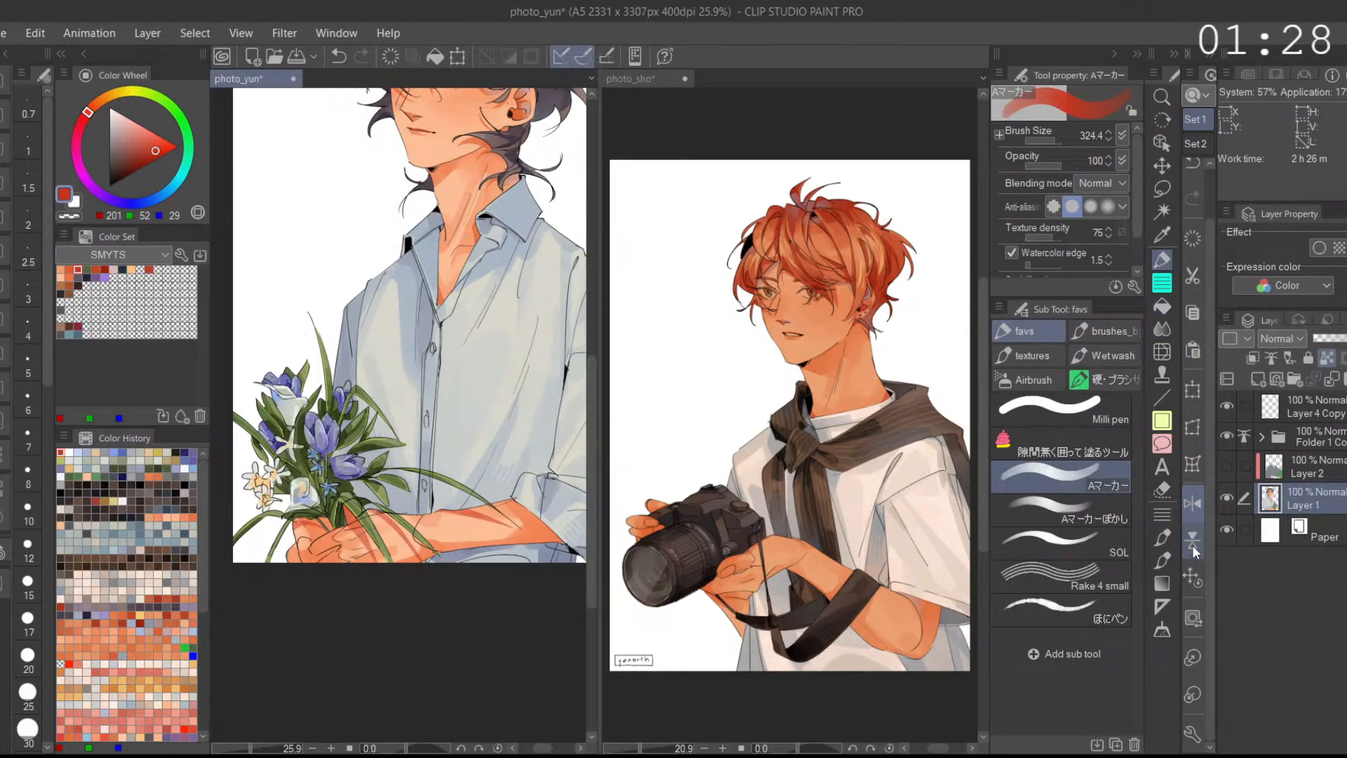
left_click(1195, 572)
key("ctrl+z")
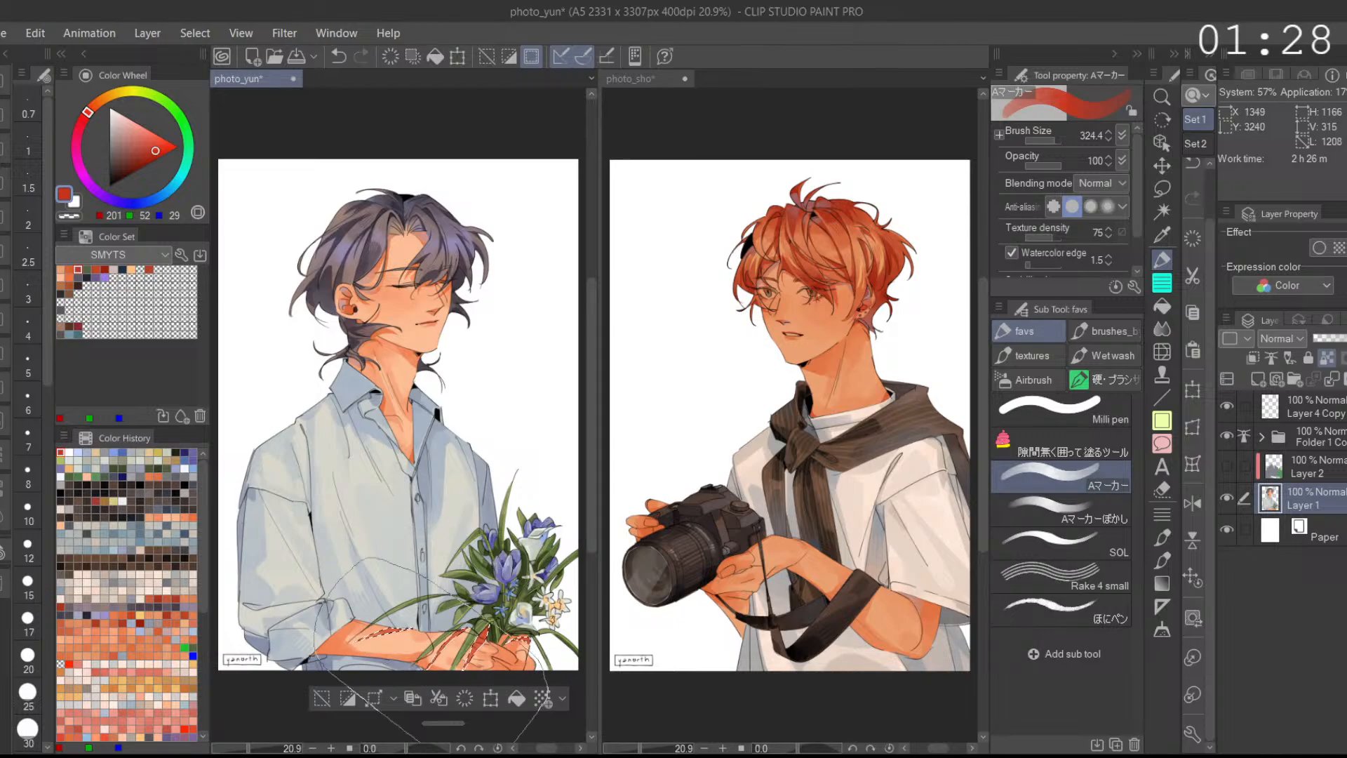
left_click(321, 698)
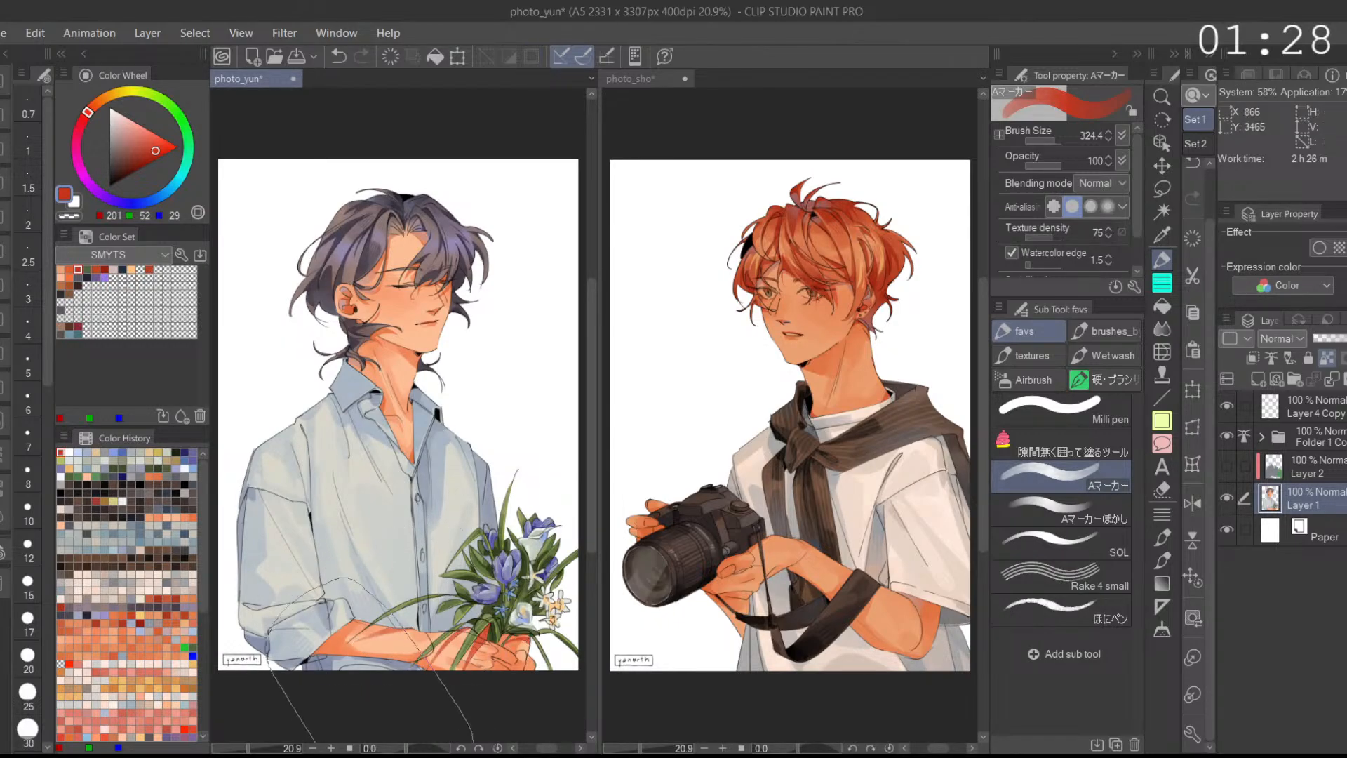
Step: Paint red shadows freehand on the hands below the bouquet with the Aマーカー brush at size 35.1, undoing the unwanted stroke
scroll(507, 692, "up", 3)
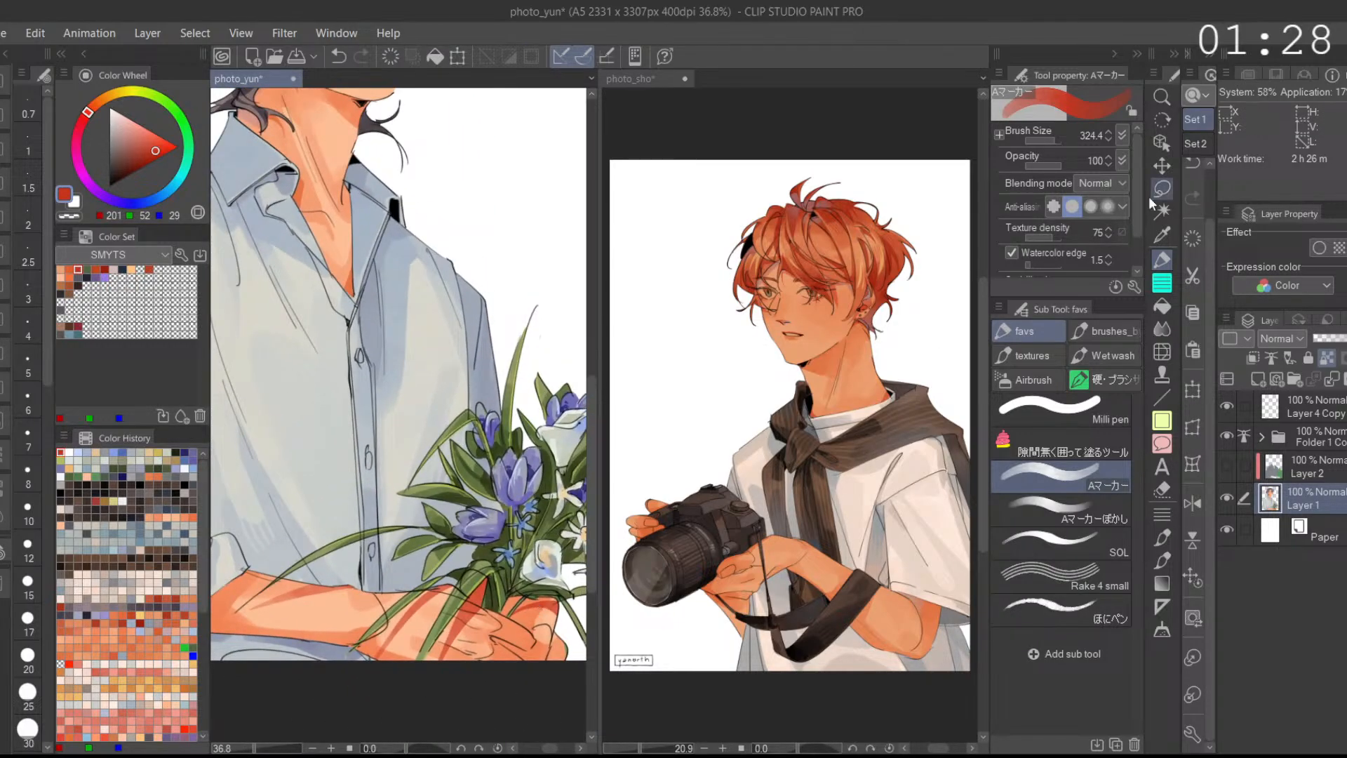
left_click(1163, 190)
left_click(1161, 260)
left_click(1042, 138)
scroll(479, 471, "up", 3)
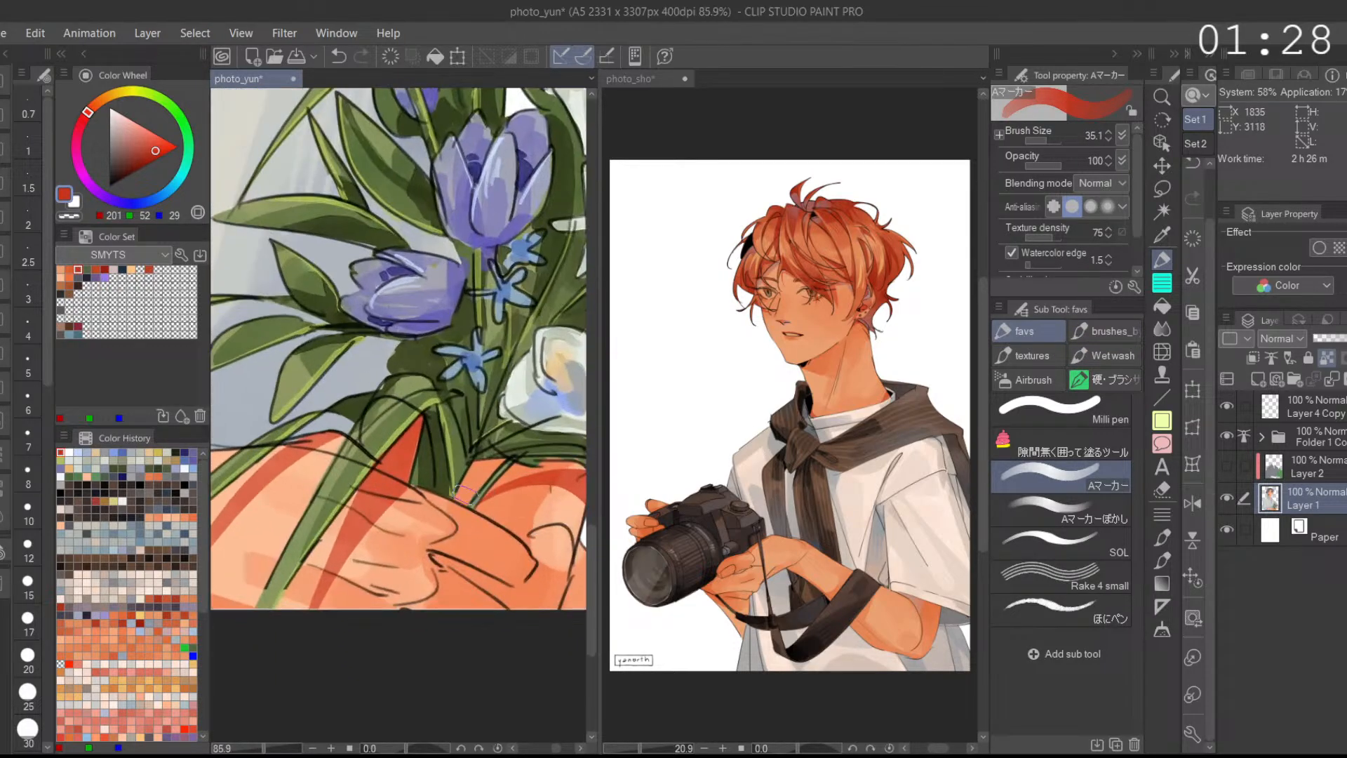
scroll(479, 471, "down", 3)
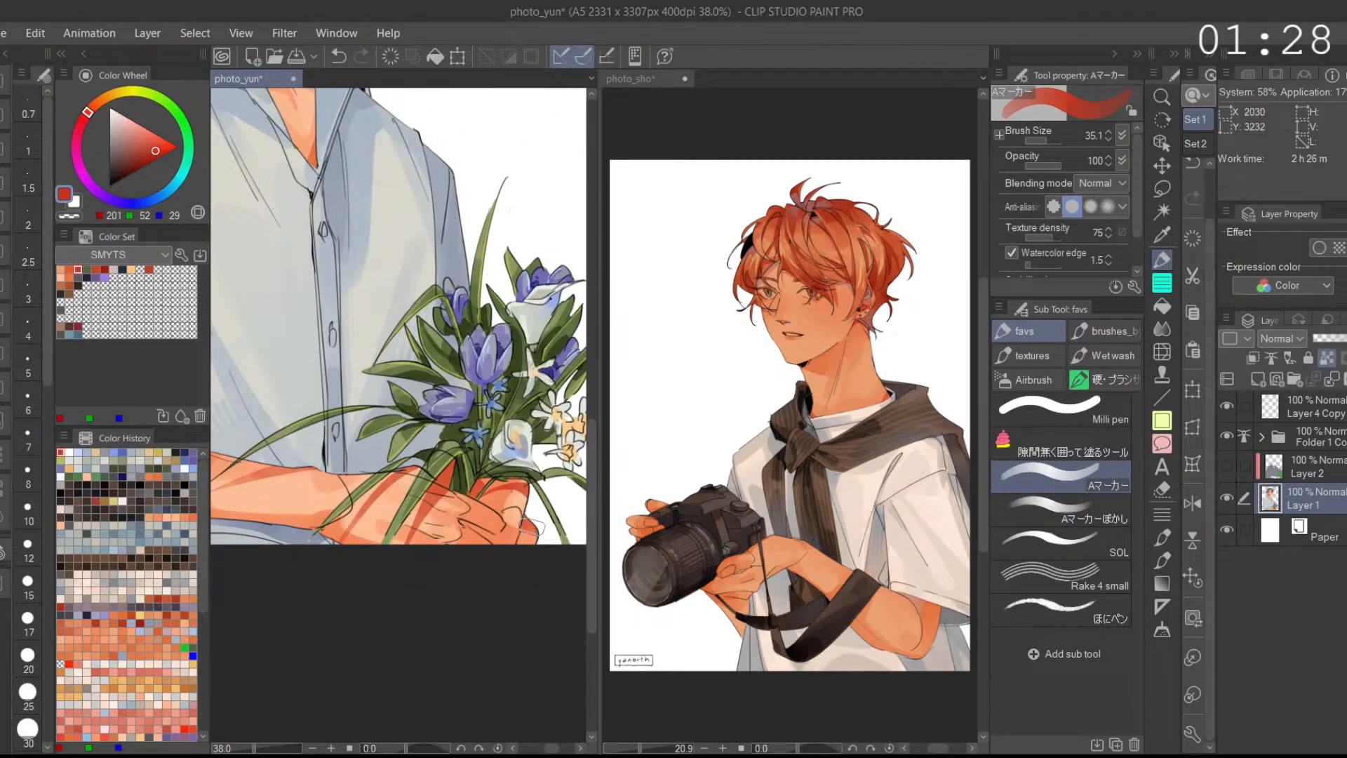
key("ctrl+z")
scroll(460, 523, "up", 1)
left_click_drag(460, 522, 519, 547)
scroll(535, 487, "down", 1)
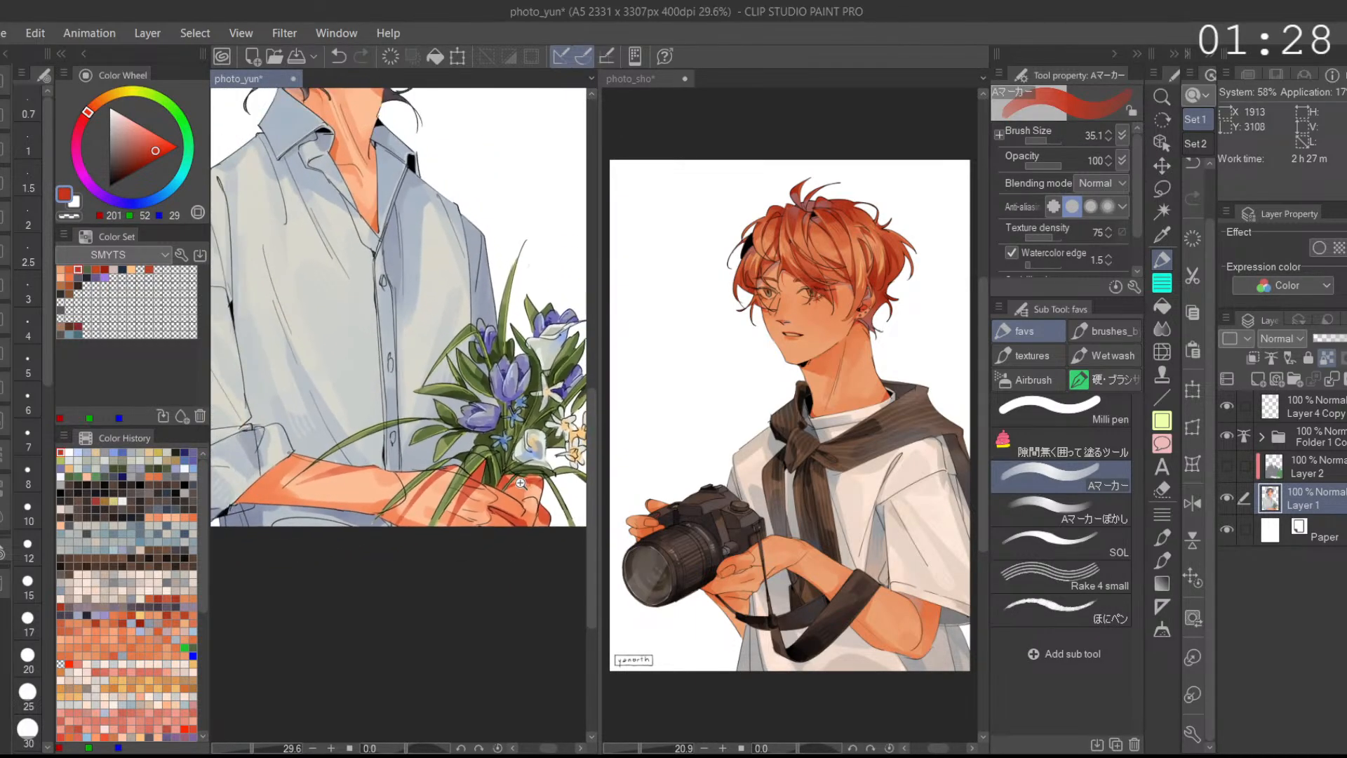
Step: Rework the red shadow on the fingers beneath the lower white flower, undoing the strokes that do not fit
scroll(534, 487, "up", 2)
scroll(535, 487, "down", 4)
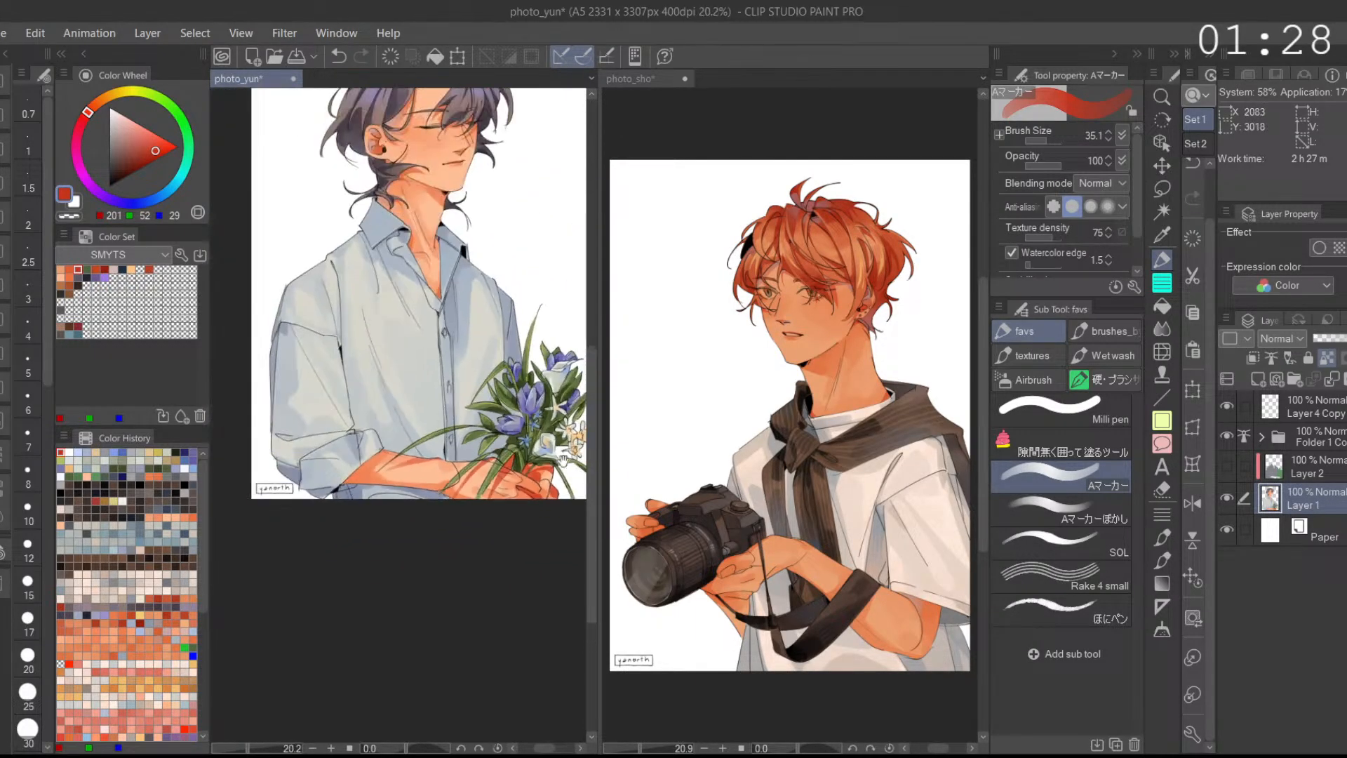
key("ctrl+z")
scroll(523, 540, "up", 2)
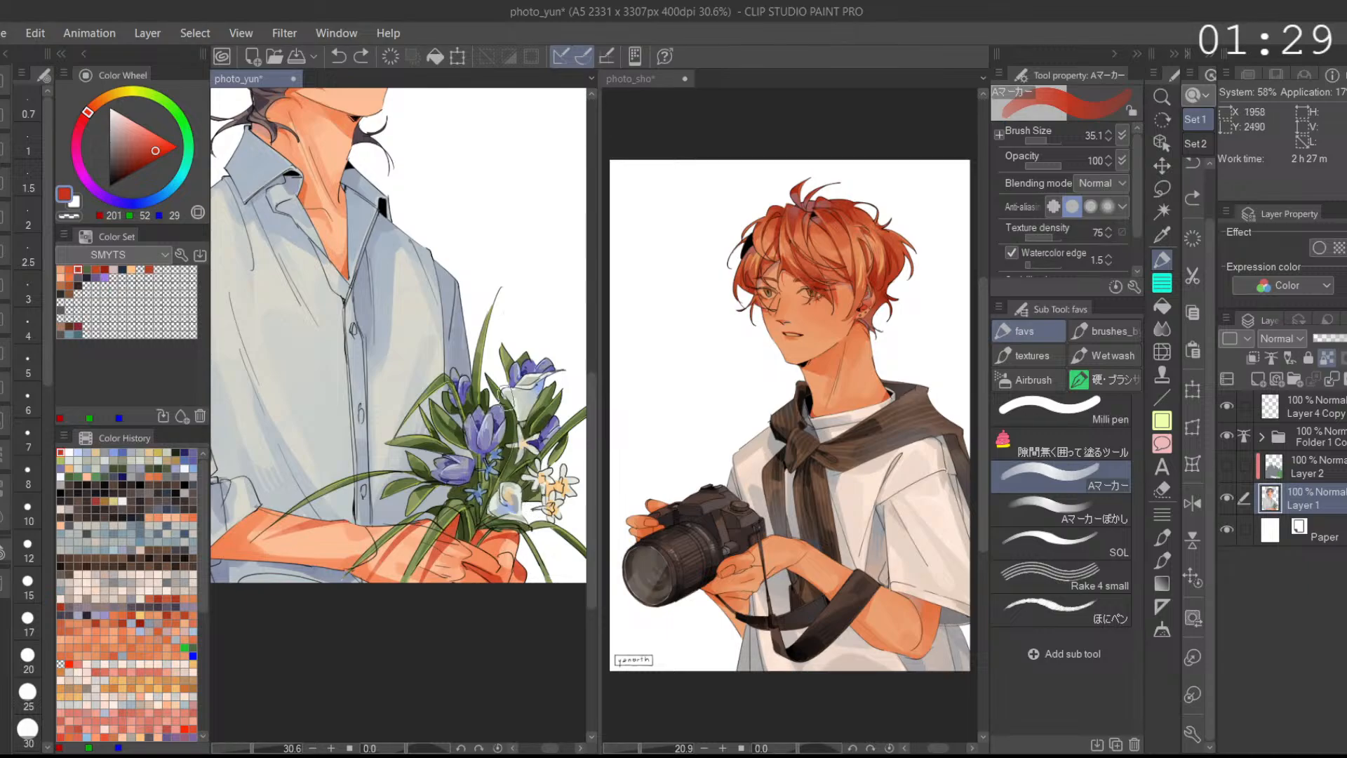
scroll(484, 541, "up", 2)
left_click_drag(484, 544, 505, 540)
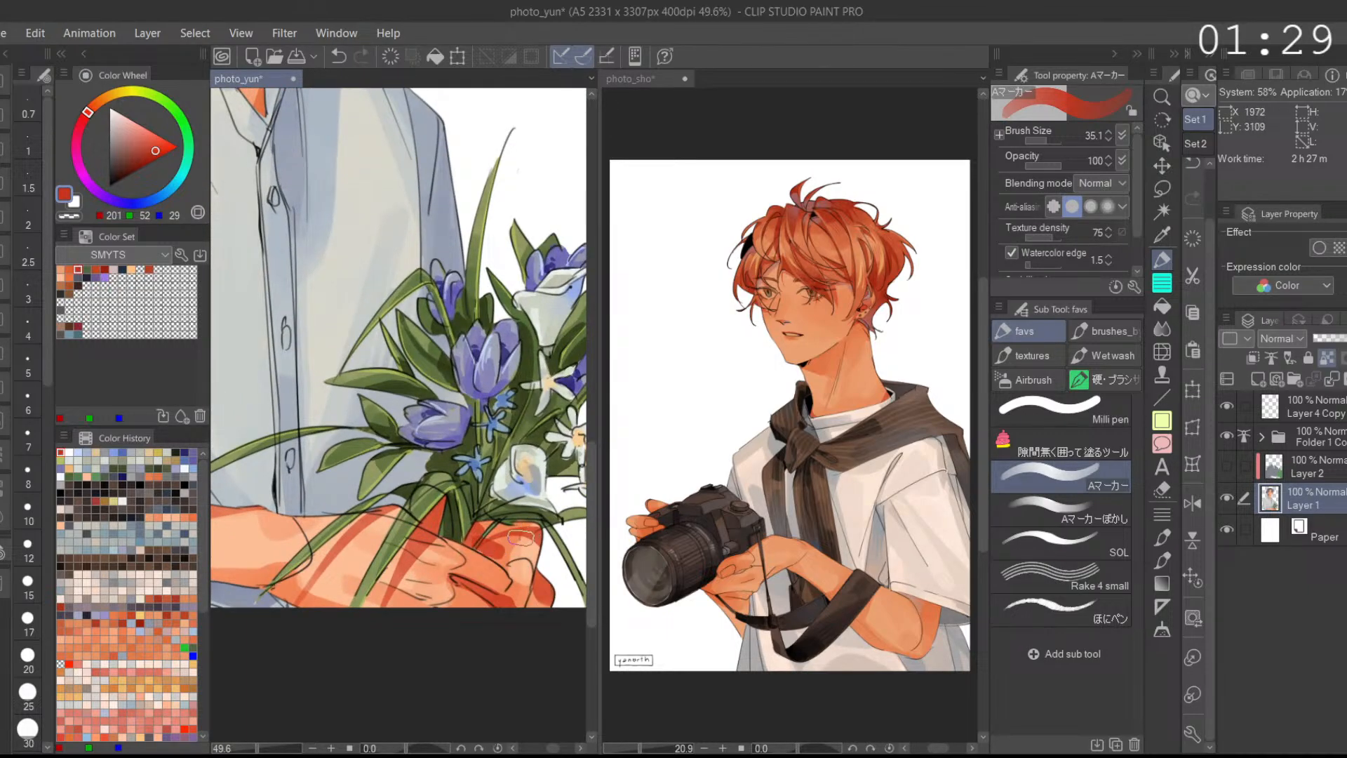
key("ctrl+z")
scroll(540, 493, "down", 4)
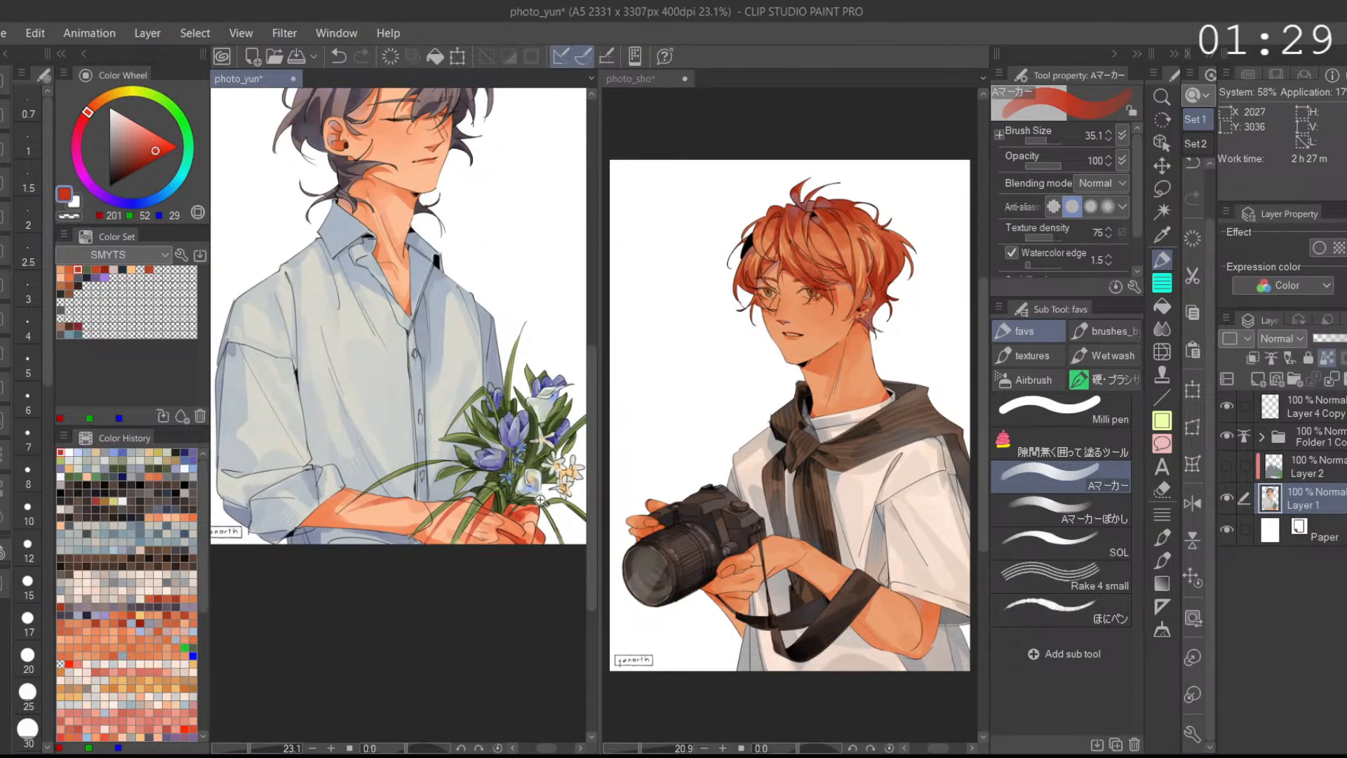
scroll(554, 502, "up", 3)
left_click_drag(520, 516, 507, 522)
left_click_drag(465, 566, 462, 563)
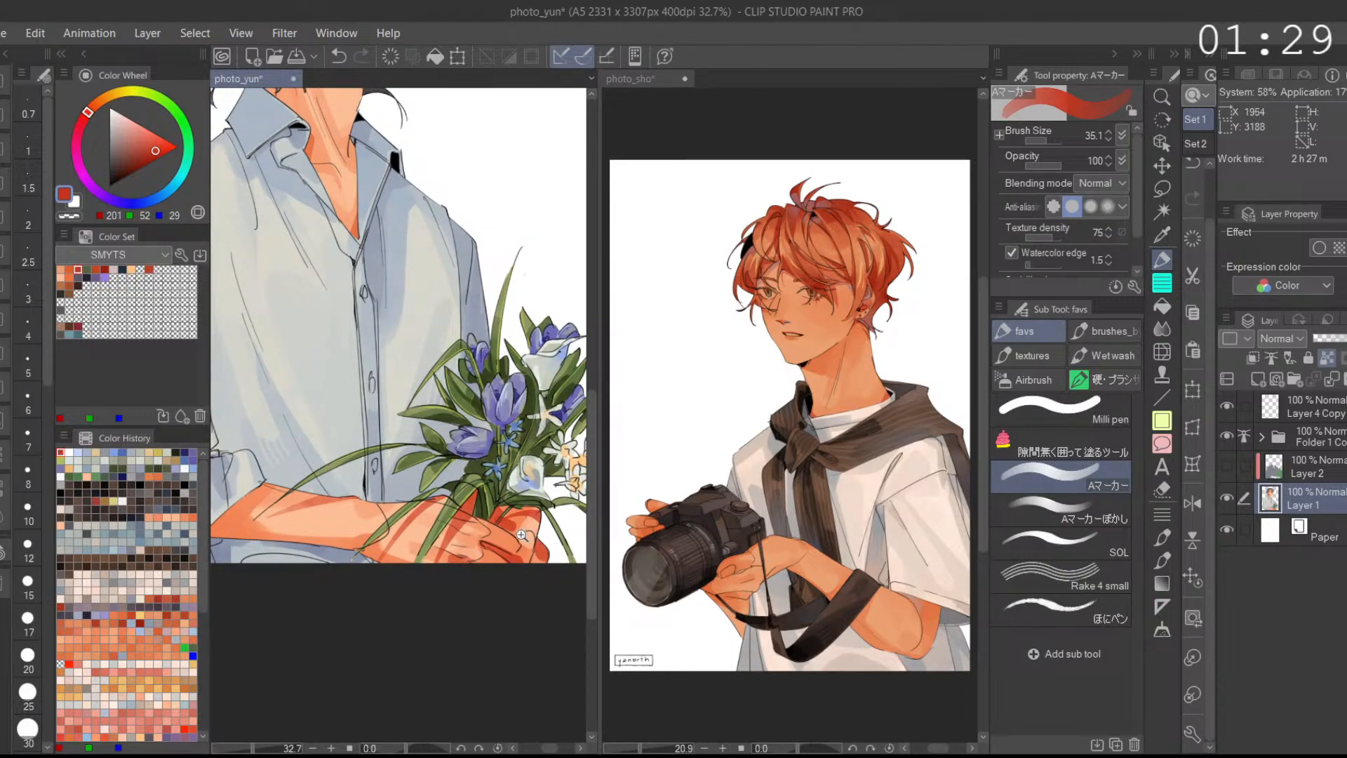
Step: Touch up the fingertip beside the lens in photo_sho with skin tones sampled from the hand, using the Aマーカー brush at size 35.1
scroll(428, 561, "down", 2)
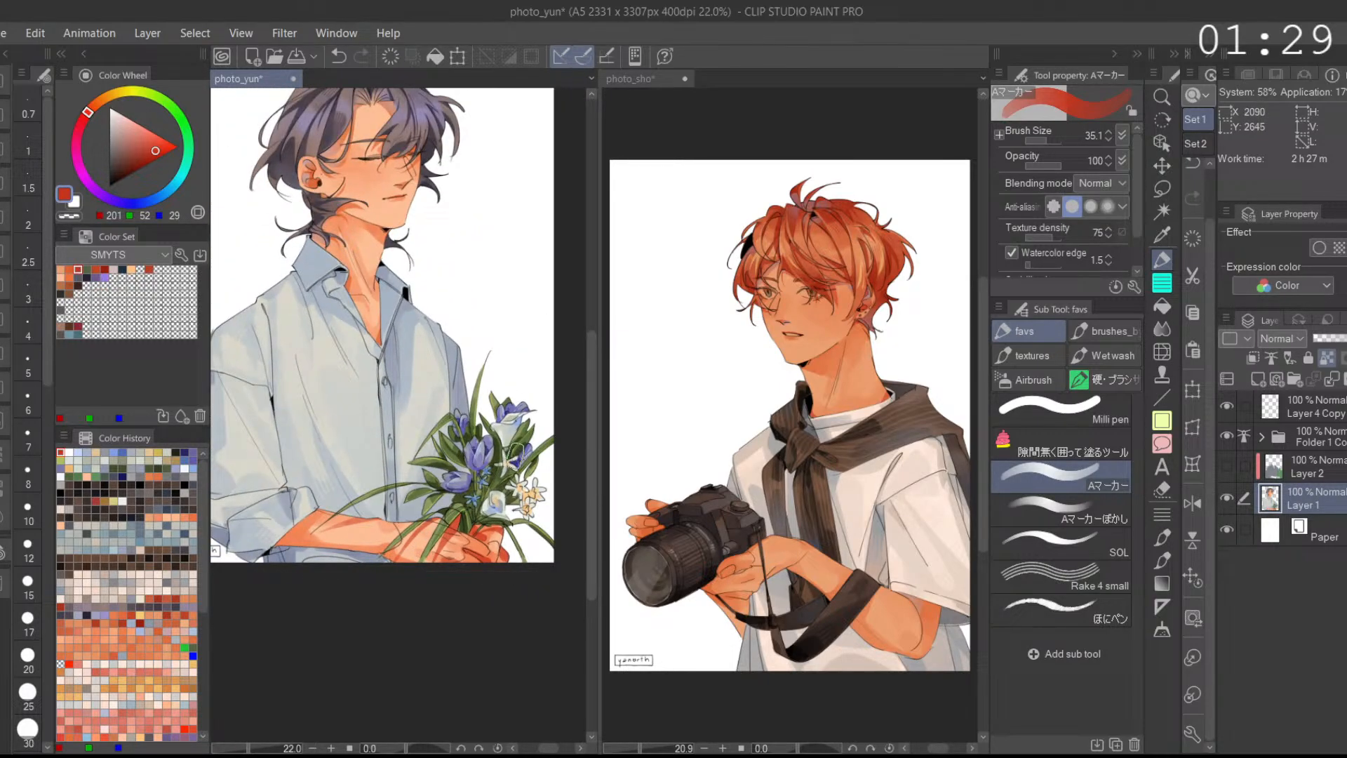
left_click(1195, 572)
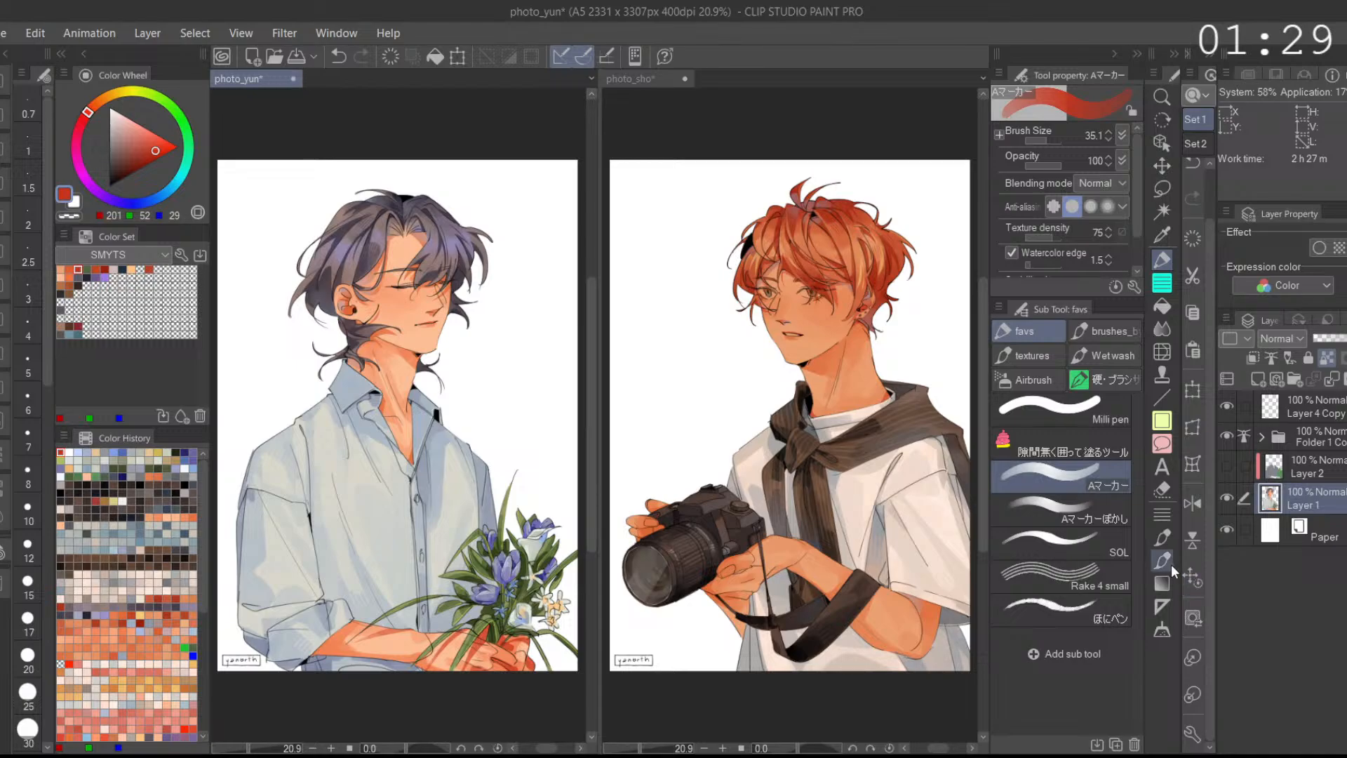
left_click_drag(540, 596, 431, 485)
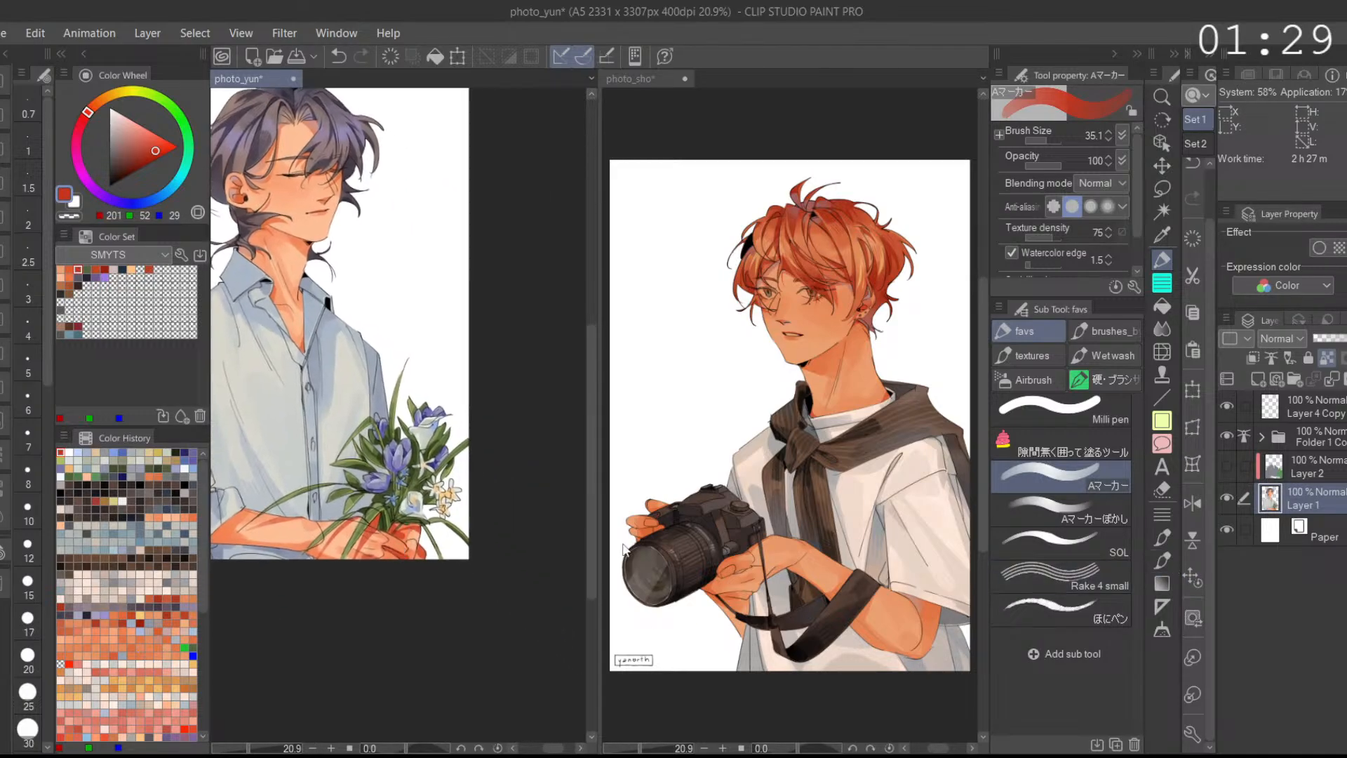
left_click(761, 668)
scroll(715, 581, "up", 9)
left_click(920, 458, "alt")
mouse_move(834, 494)
left_mouse_down()
mouse_move(841, 416)
mouse_move(766, 514)
mouse_move(815, 486)
mouse_move(771, 521)
mouse_move(800, 525)
mouse_move(770, 524)
mouse_move(817, 508)
left_mouse_up()
left_click(780, 520, "alt")
left_click(802, 523, "alt")
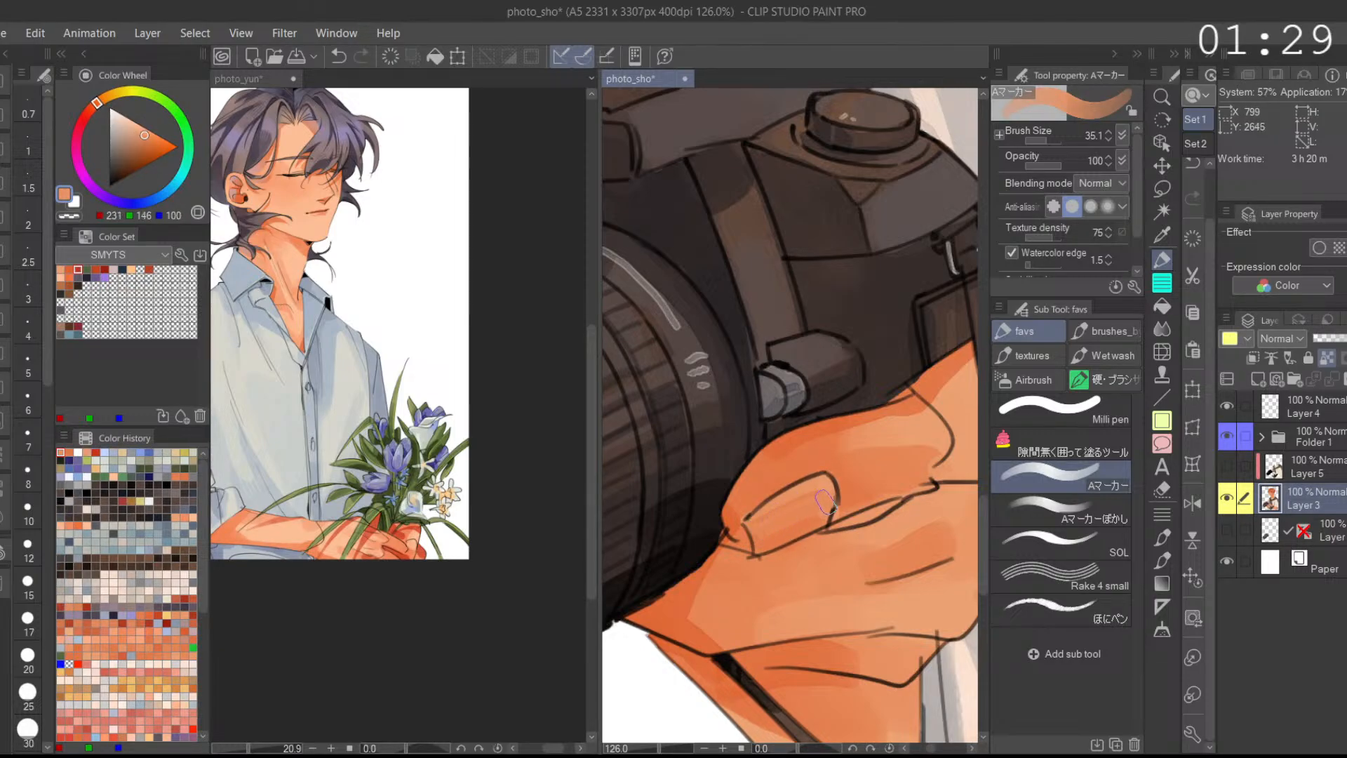
left_click(832, 505, "alt")
Step: Fit both illustrations in their windows for comparison and add a new layer beneath the character layer in photo_sho
scroll(889, 495, "down", 3)
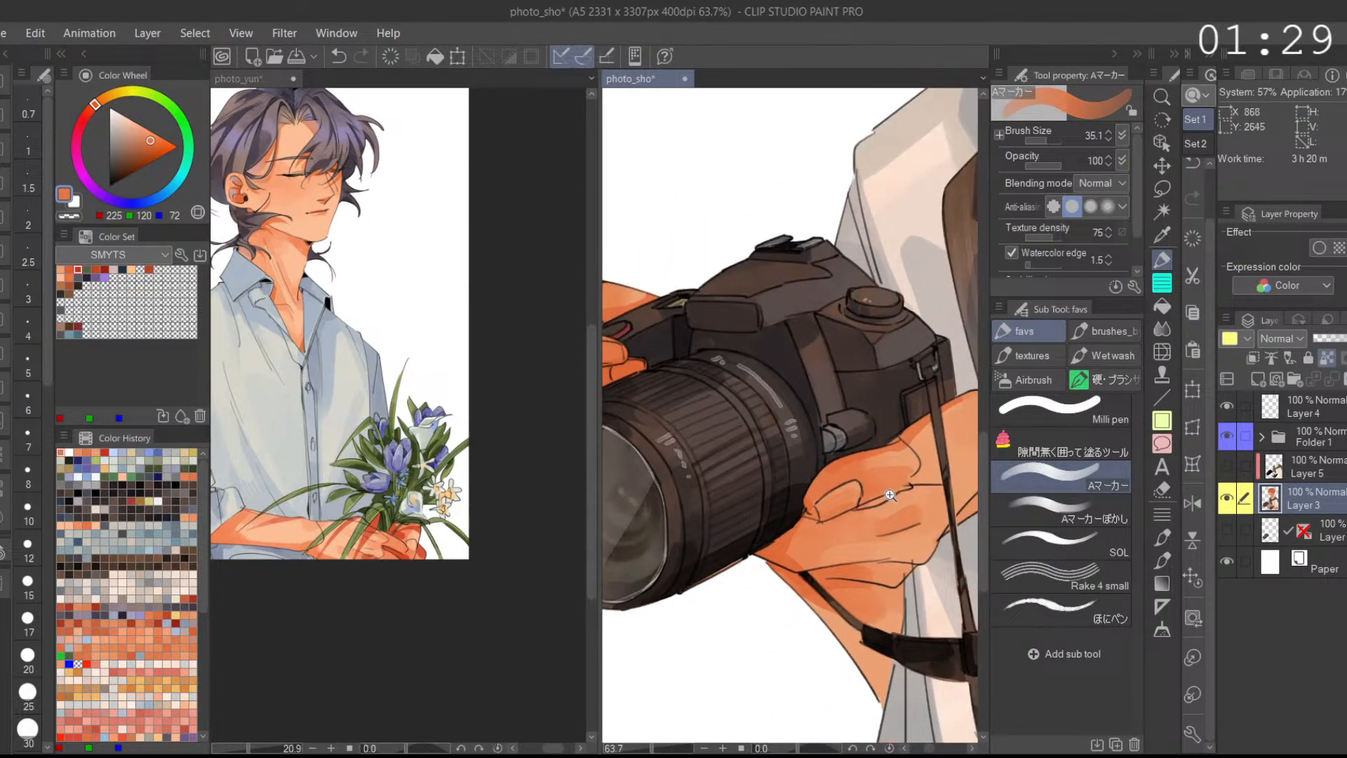
scroll(890, 495, "down", 4)
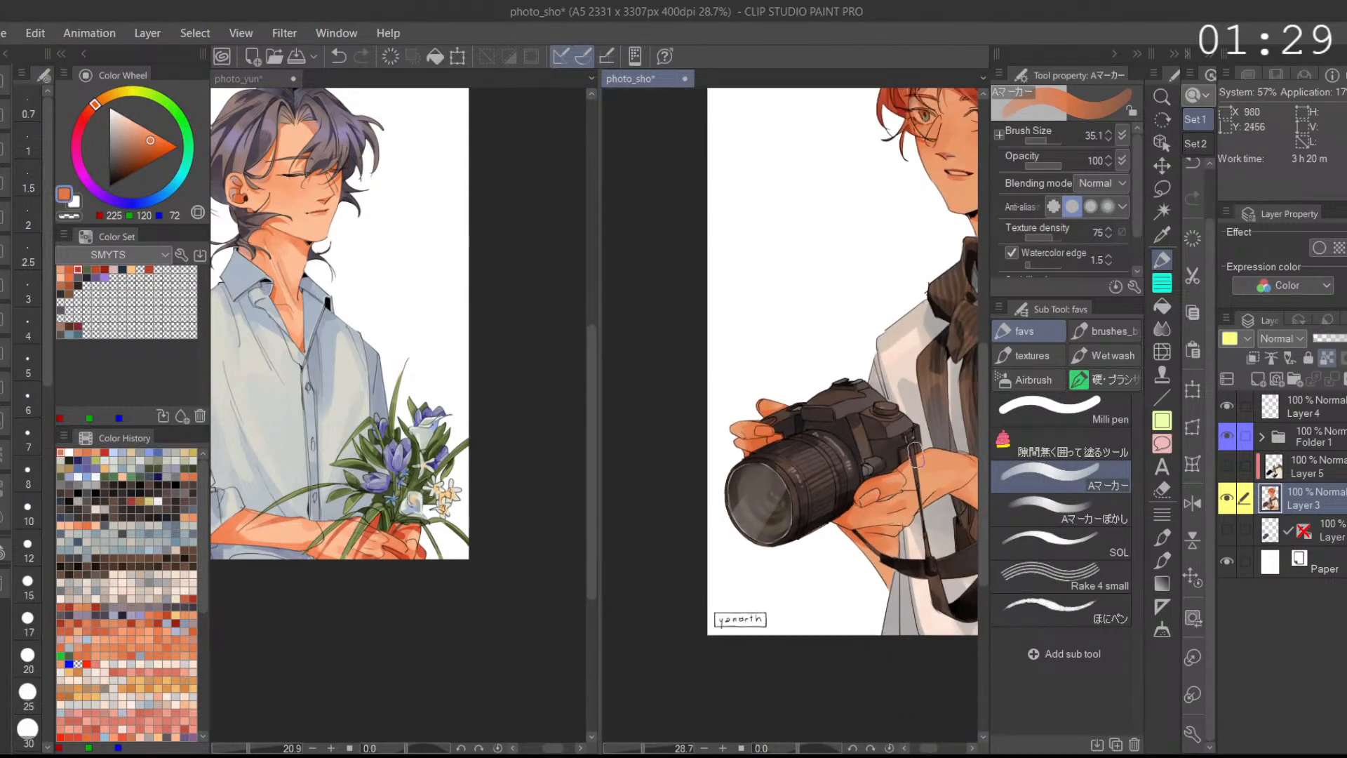
left_click(1196, 574)
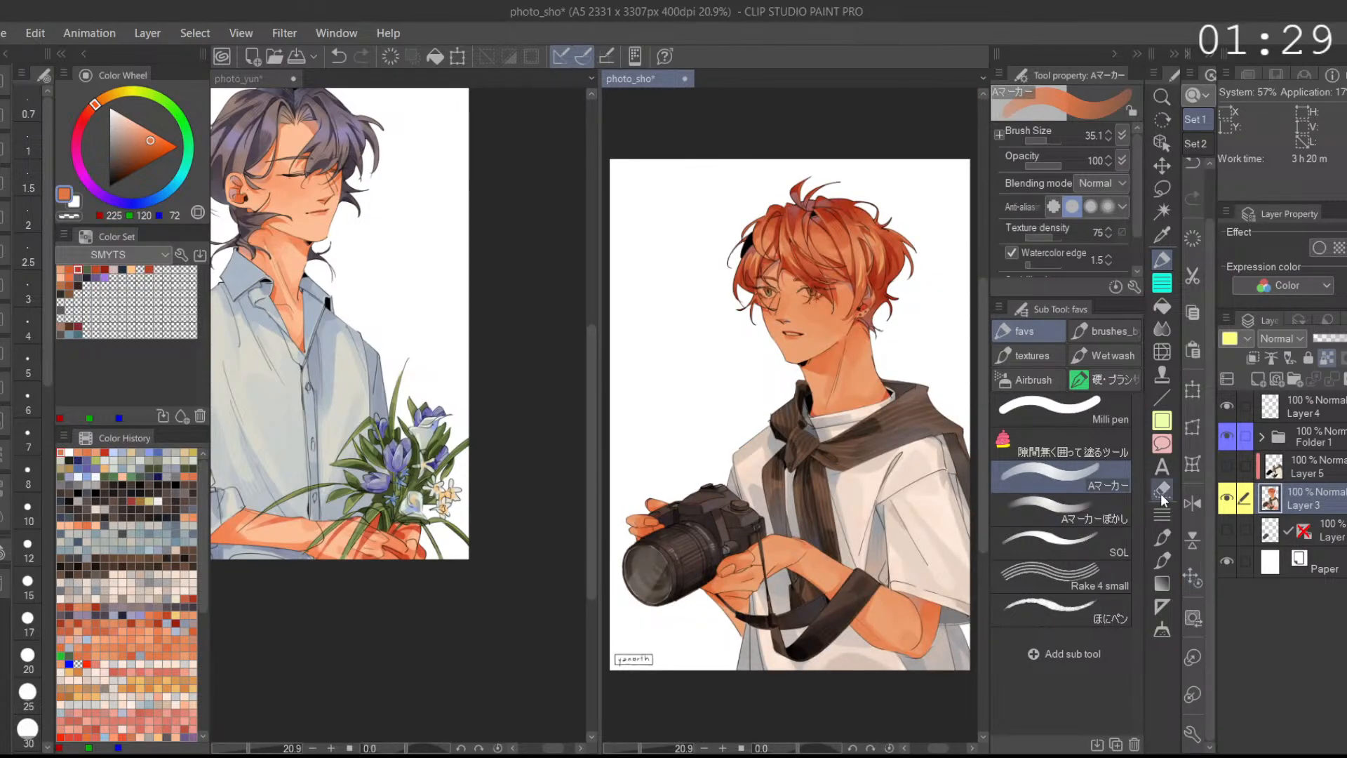
key("ctrl+Tab")
left_click(1193, 572)
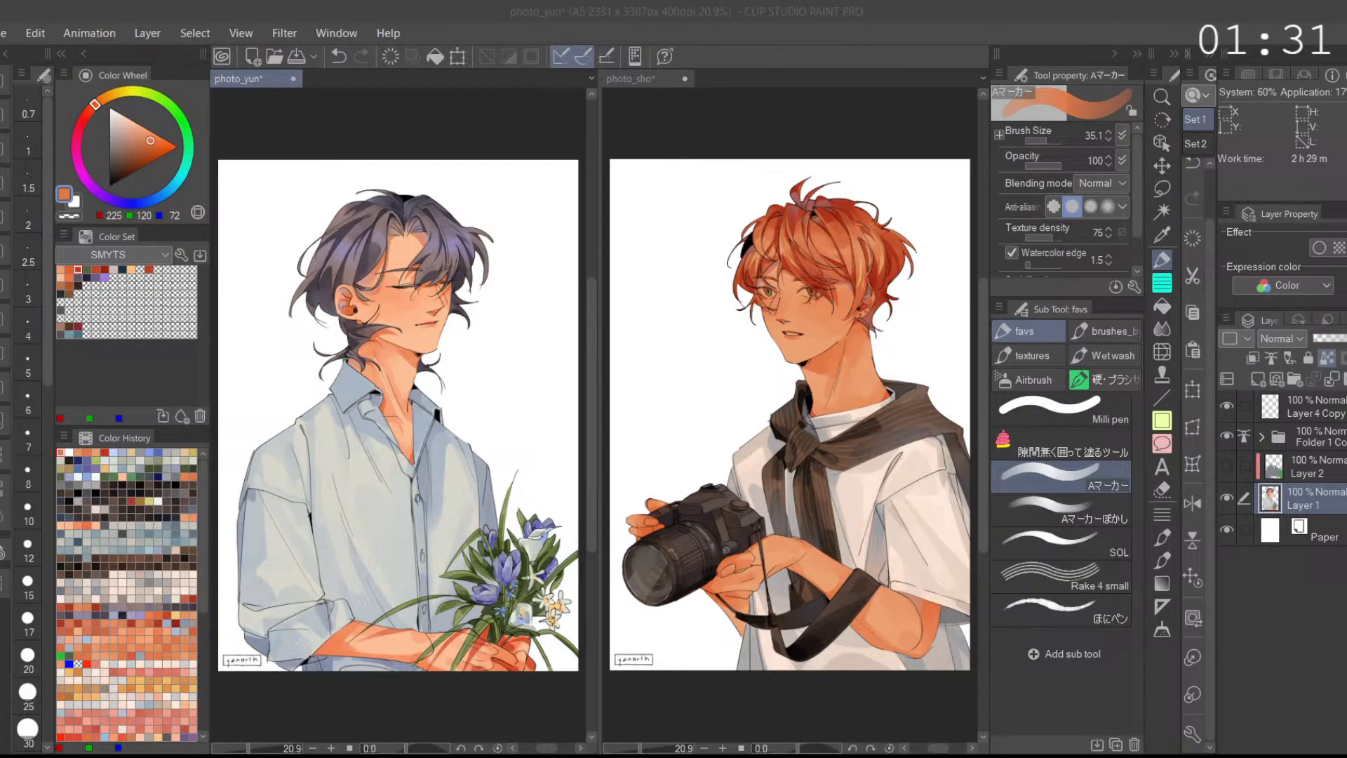
left_click(785, 128)
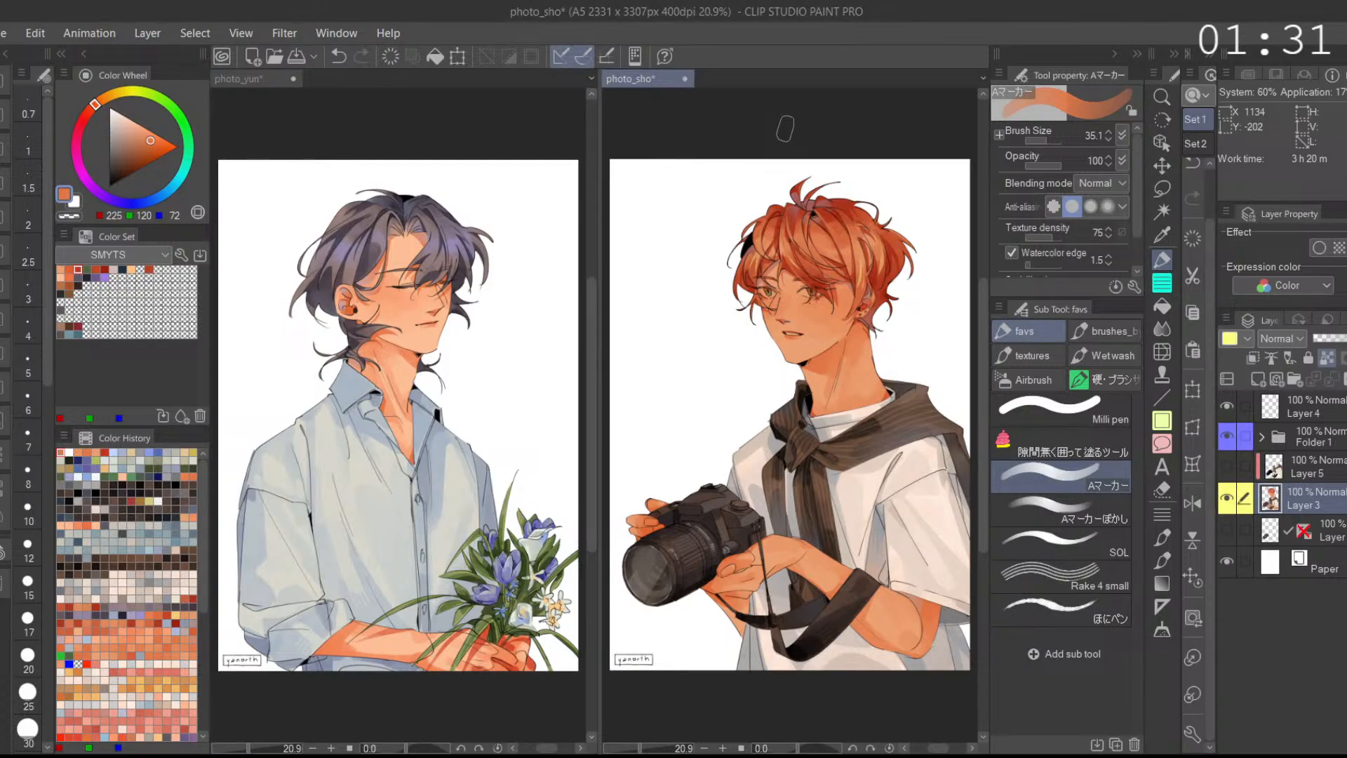
left_click(1257, 379)
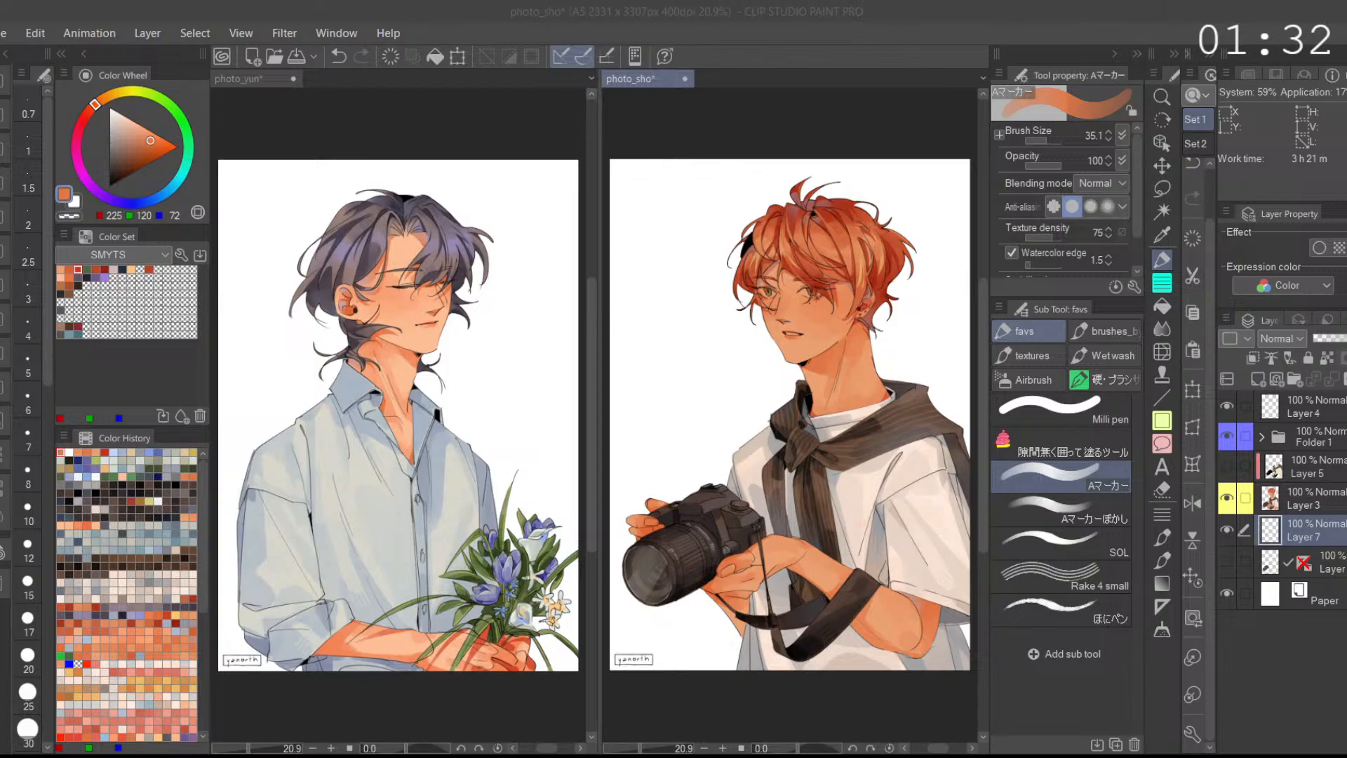
Step: Cover photo_sho's new background layer in blue-grey (RGB 155, 173, 191) with Aマーカー at size 324.4, undoing the stray stroke over photo_yun's figure
left_click(458, 469)
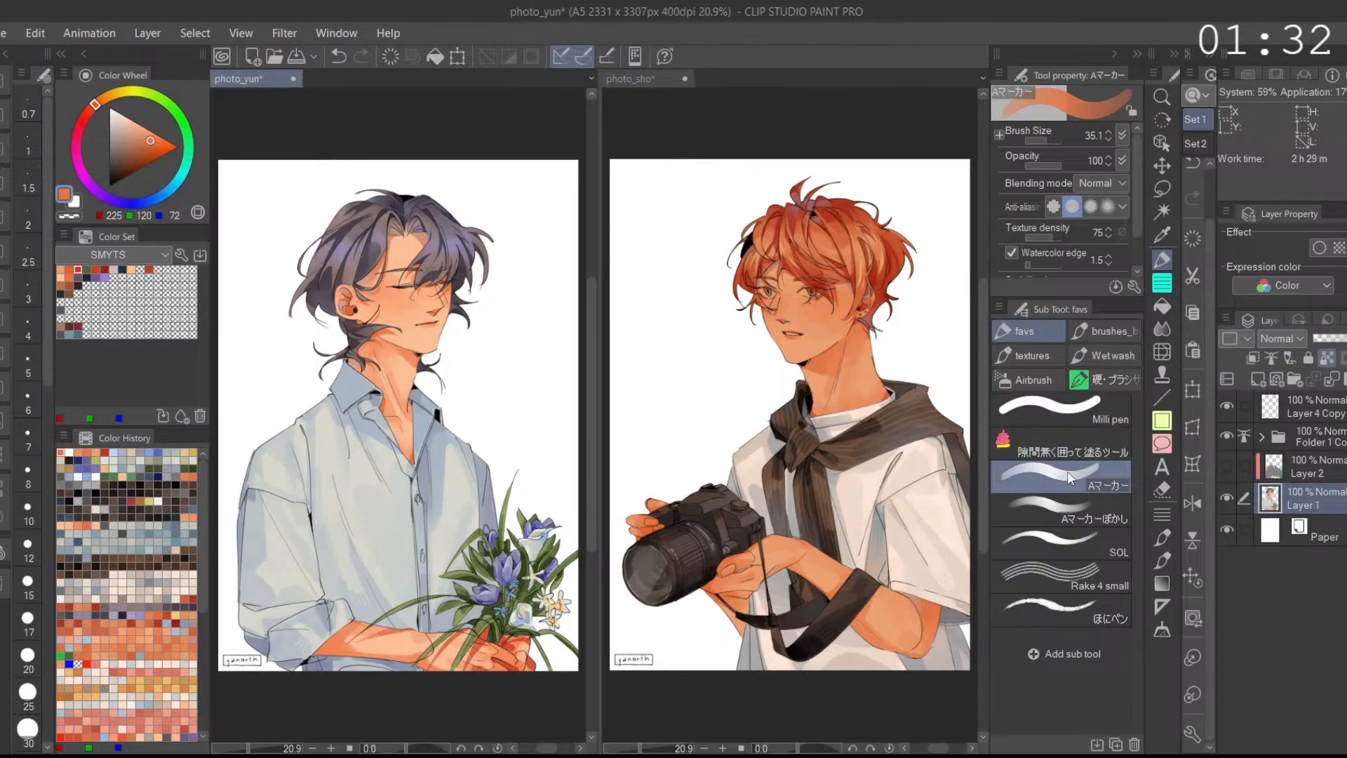
scroll(496, 608, "down", 2)
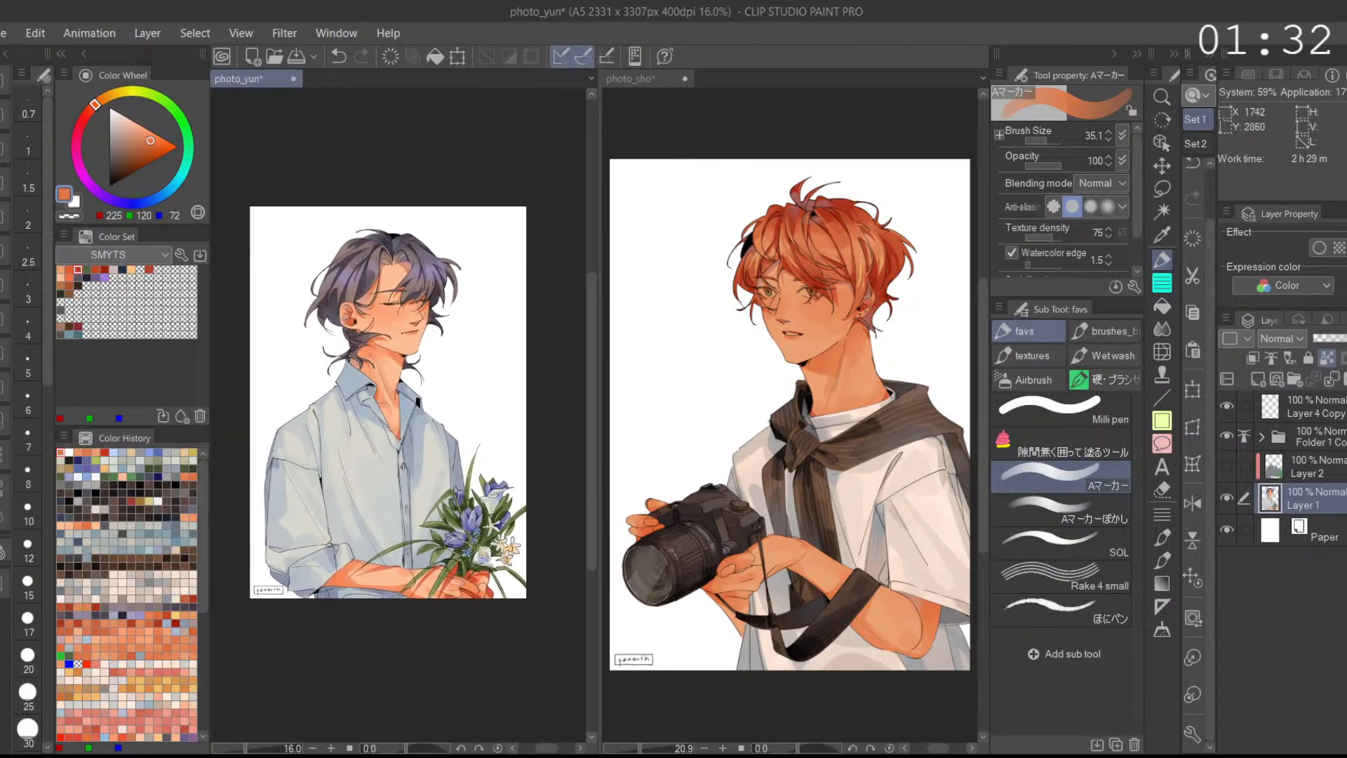
left_click(161, 196)
left_click(119, 133)
left_click(1055, 141)
mouse_move(369, 198)
left_mouse_down()
mouse_move(288, 383)
mouse_move(414, 531)
left_mouse_up()
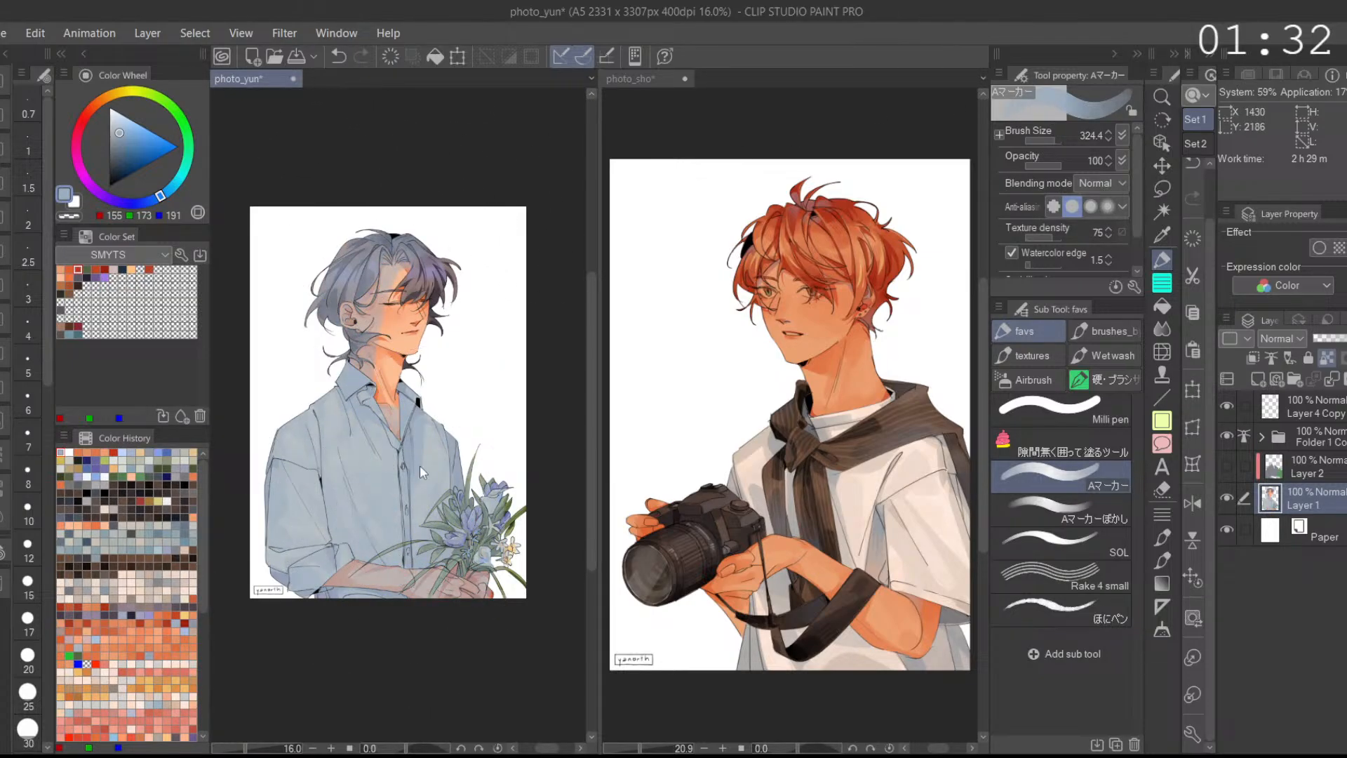
key("ctrl+z")
left_click(635, 79)
mouse_move(807, 141)
left_mouse_down()
mouse_move(681, 336)
mouse_move(702, 596)
mouse_move(912, 281)
mouse_move(897, 456)
mouse_move(968, 210)
left_mouse_up()
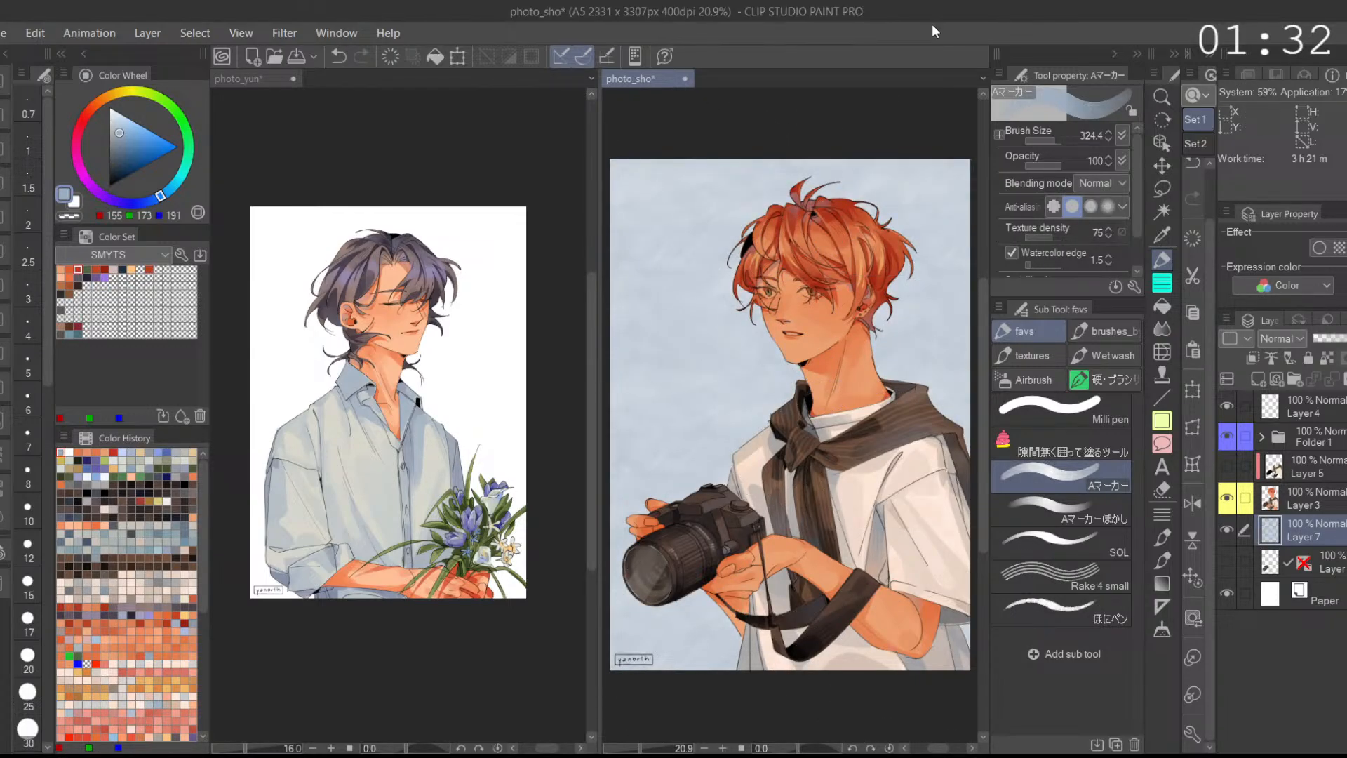
Step: Add a layer directly above Paper in photo_yun and cover it with the same blue-grey using the Aマーカー brush at size 324.4
left_click(1161, 283)
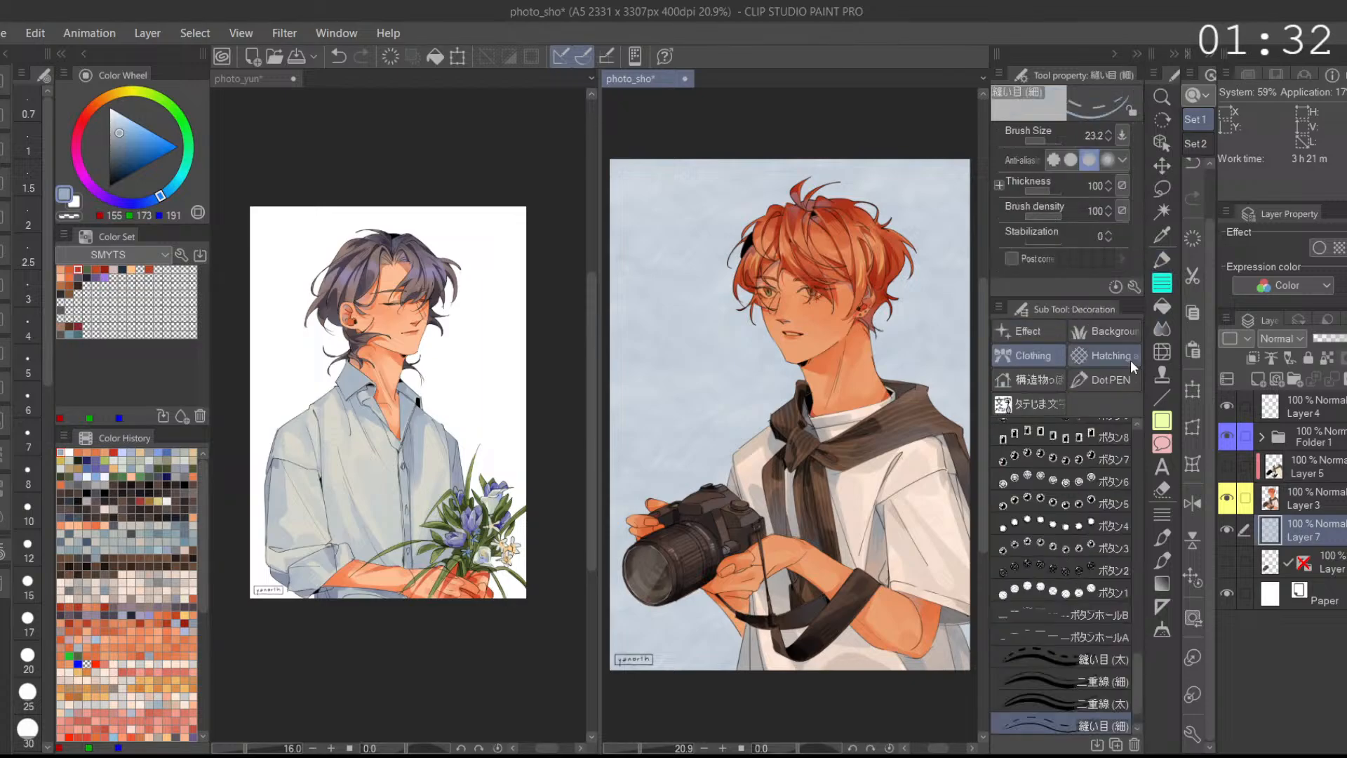
left_click(1122, 334)
scroll(1122, 631, "down", 1)
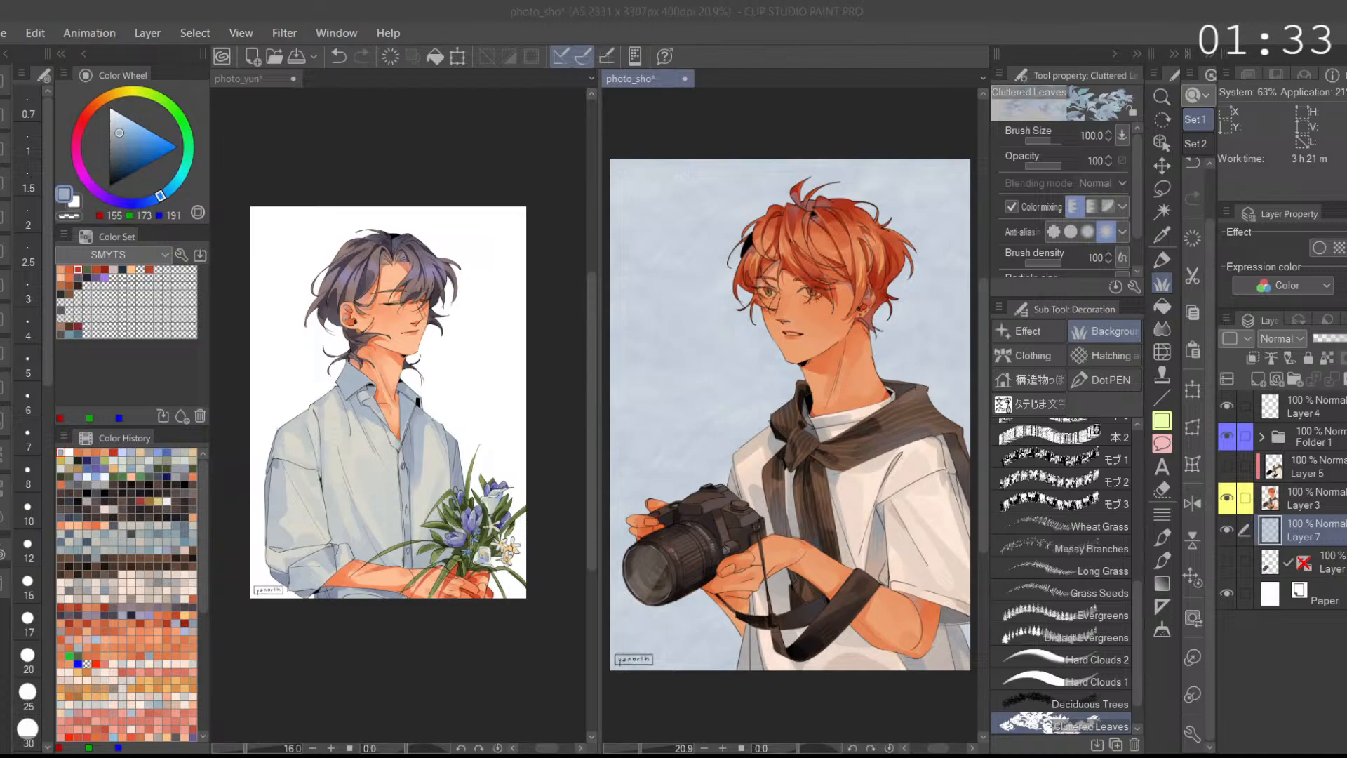
left_click(491, 607)
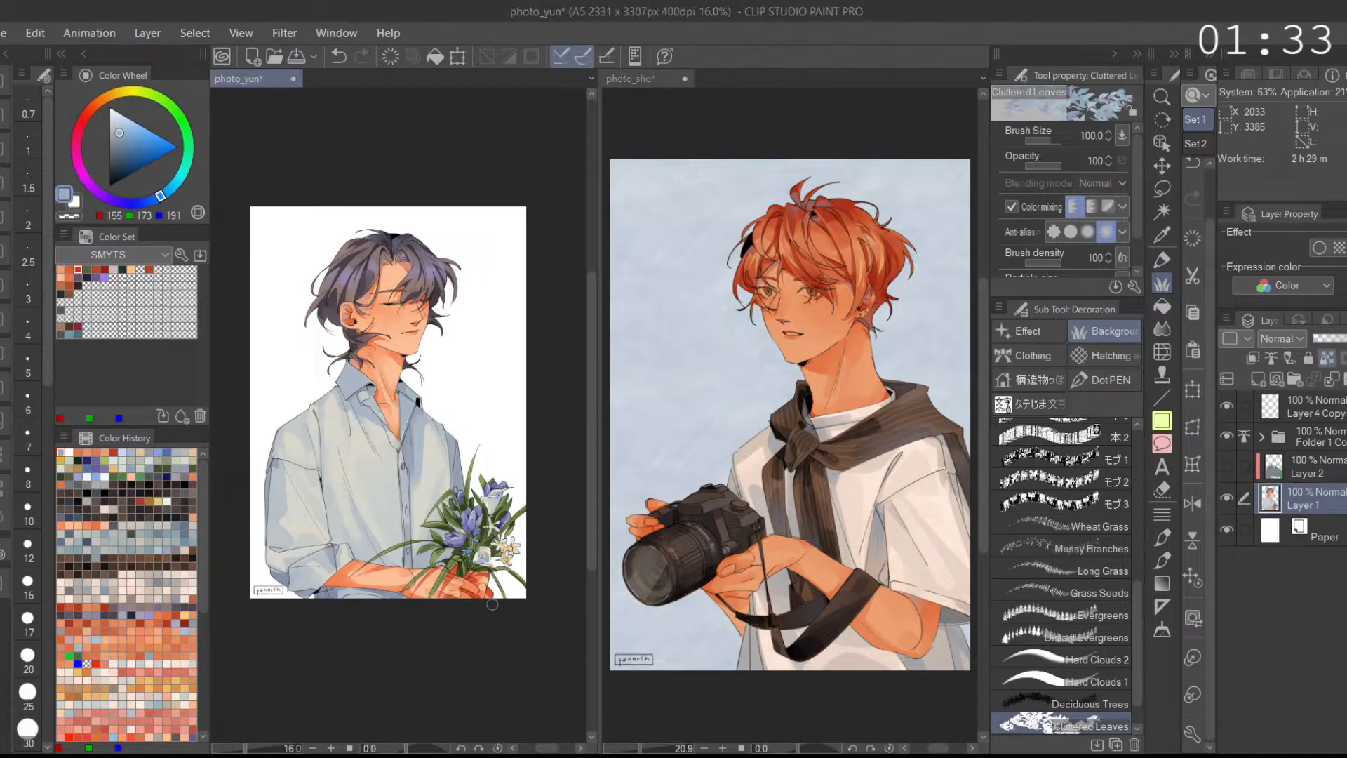
left_click(1276, 528)
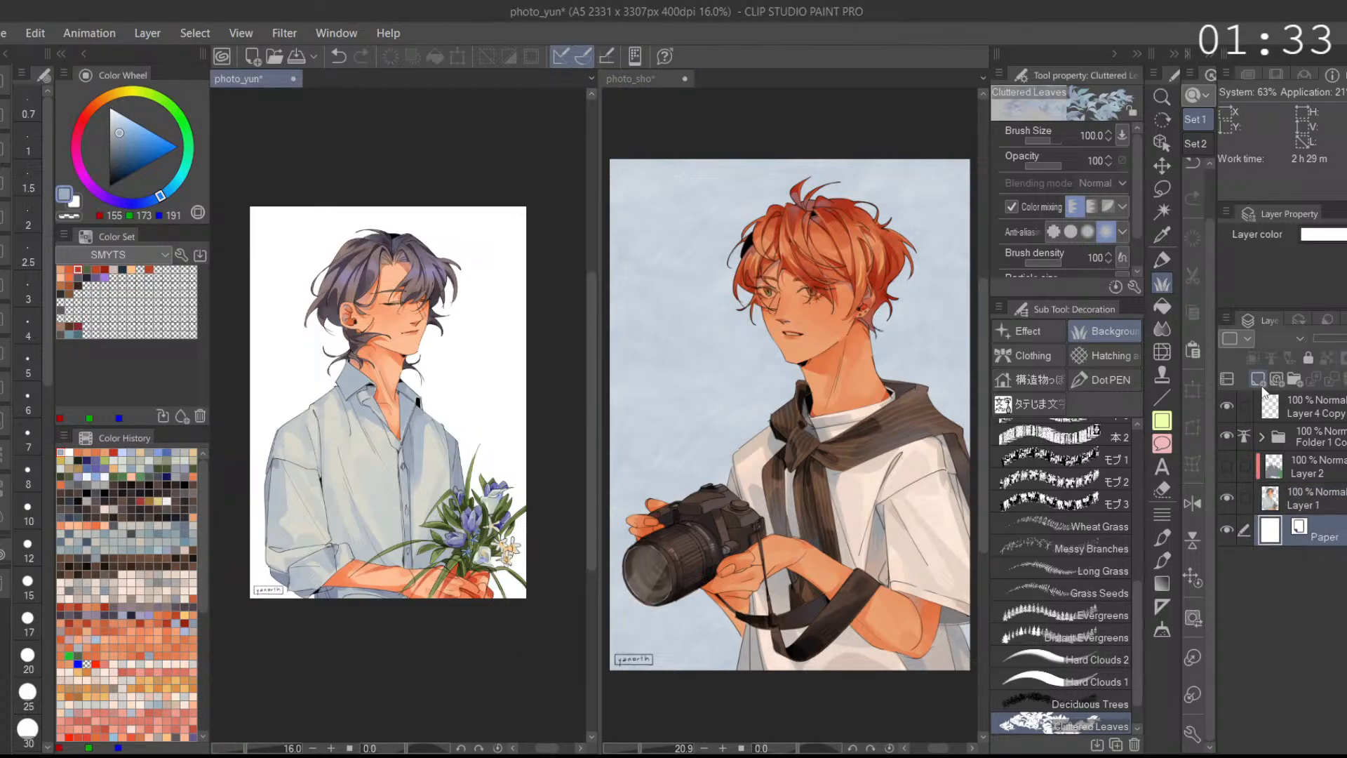
left_click(1257, 379)
left_click(1164, 263)
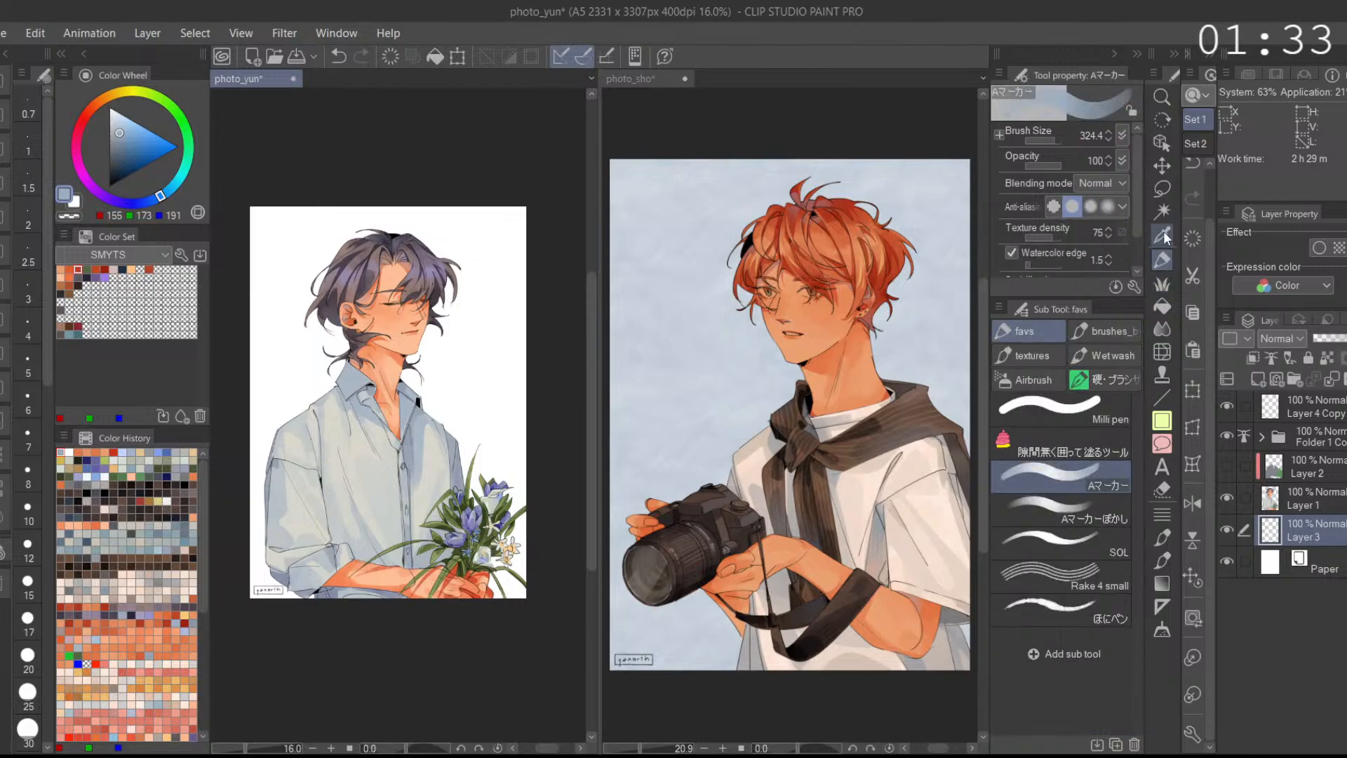
mouse_move(286, 195)
left_mouse_down()
mouse_move(302, 677)
mouse_move(456, 213)
mouse_move(463, 638)
mouse_move(418, 378)
mouse_move(558, 196)
left_mouse_up()
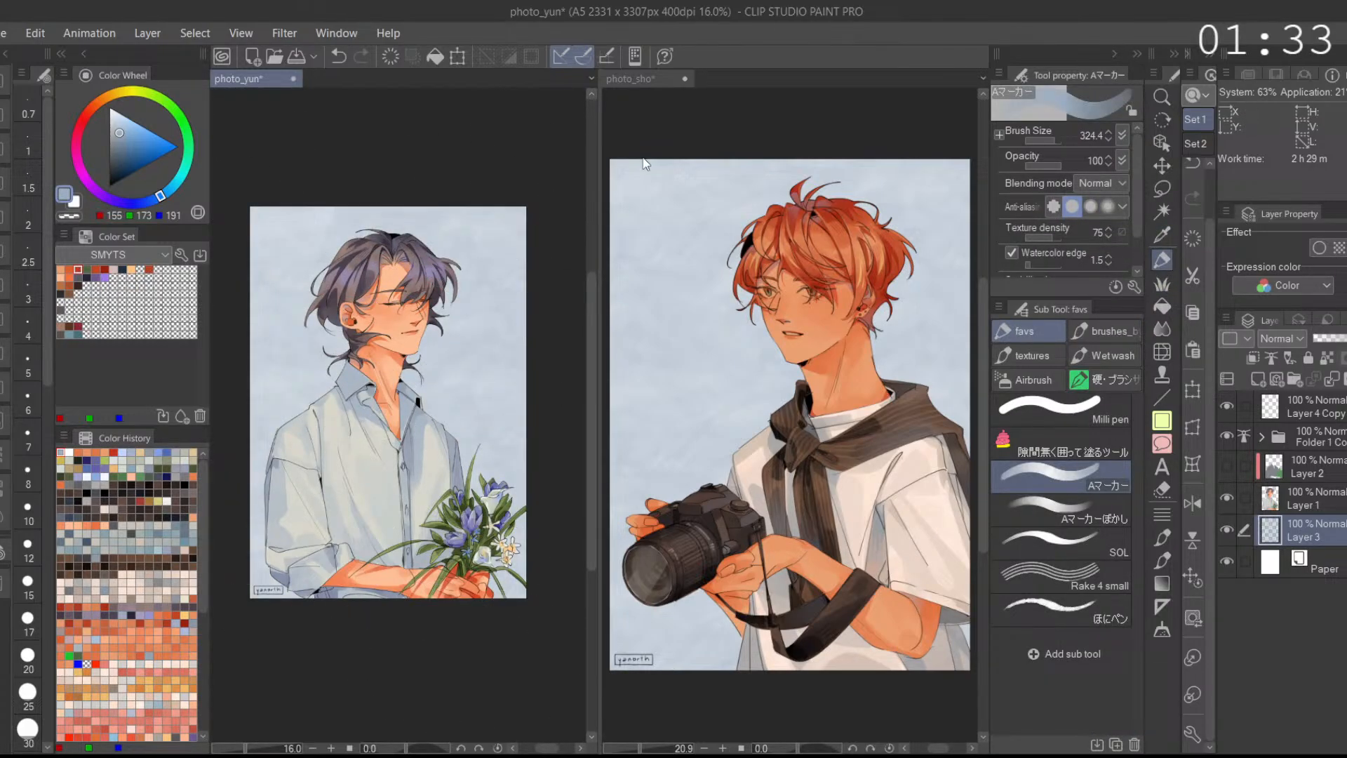
Step: Paint a white cloud behind the camera on photo_sho's background layer with the Hard Clouds 2 brush at size 891.1
left_click(1162, 284)
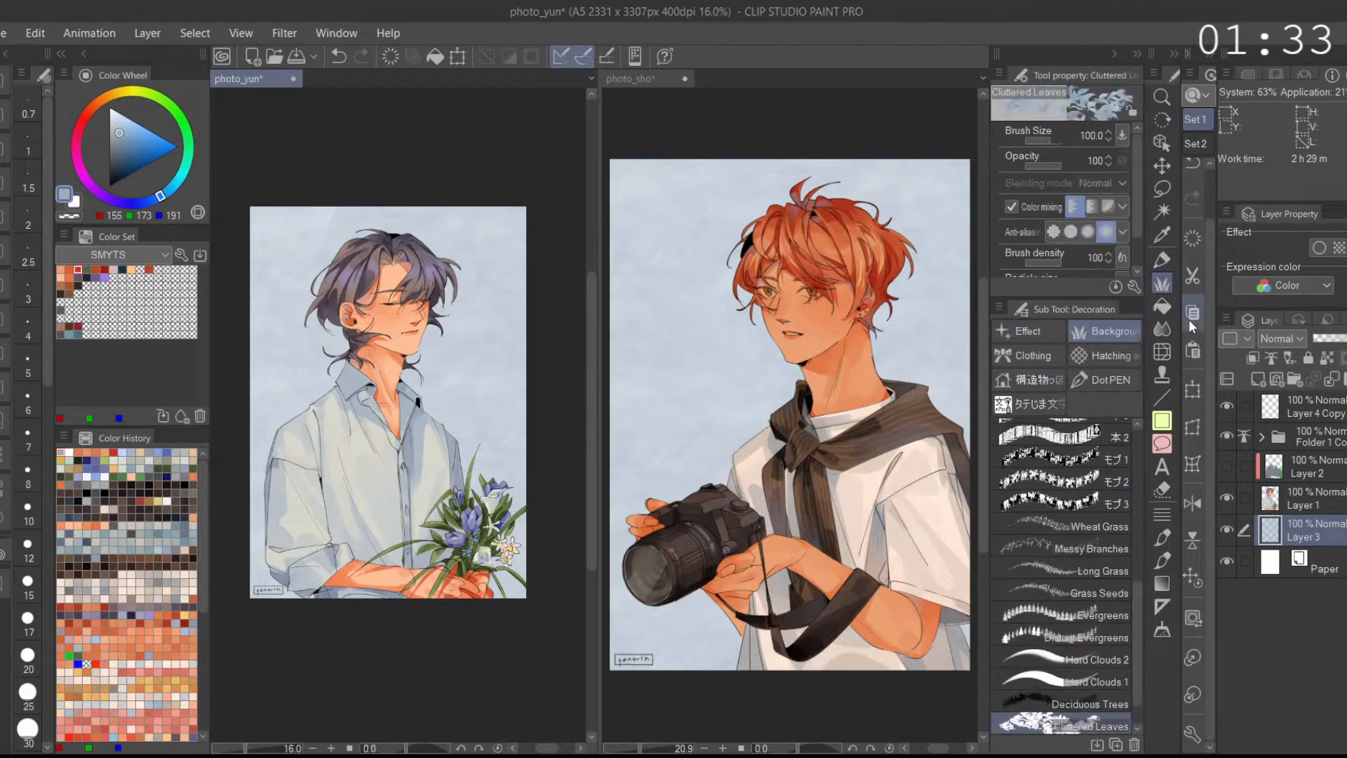
scroll(1133, 629, "down", 1)
left_click(1120, 624)
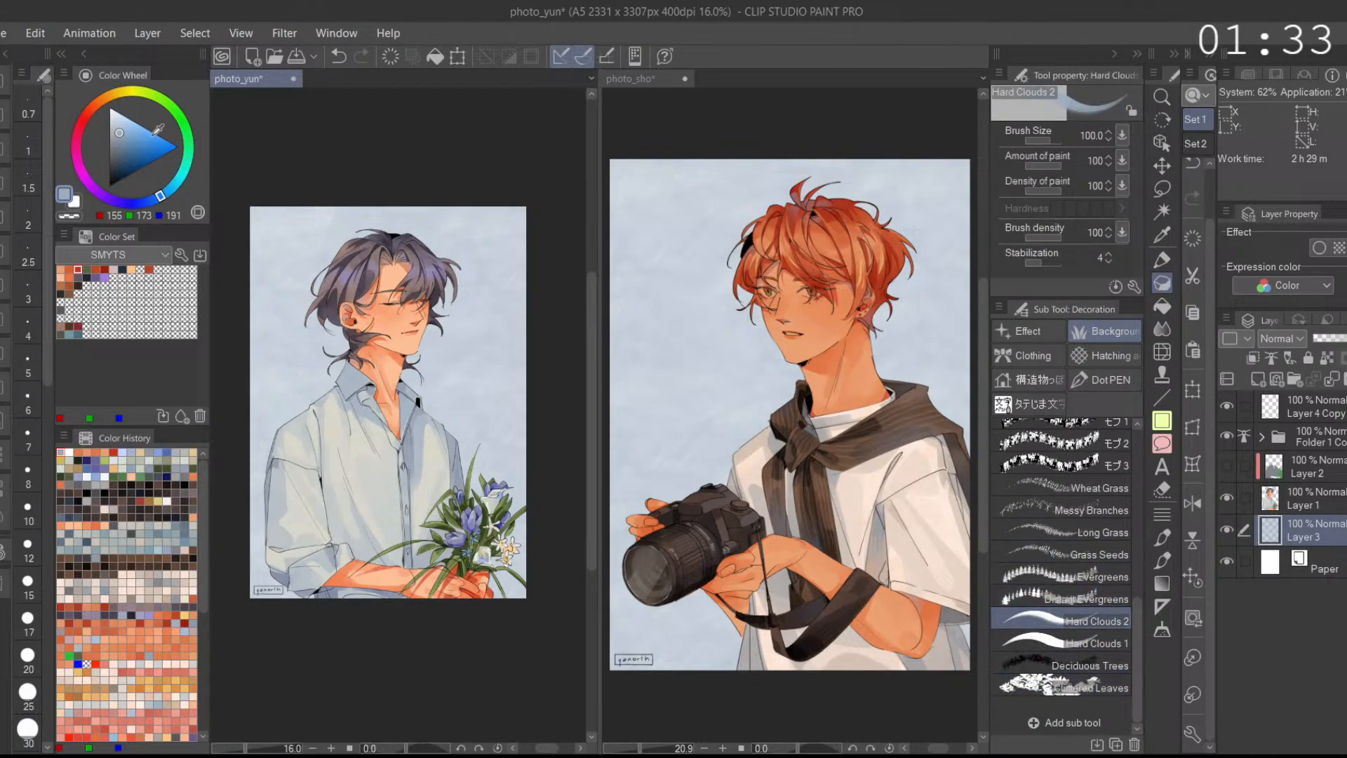
left_click(740, 371)
key("ctrl+z")
left_click_drag(1052, 140, 1059, 139)
key("ctrl+y")
mouse_move(727, 401)
left_mouse_down()
mouse_move(707, 433)
mouse_move(737, 495)
left_mouse_up()
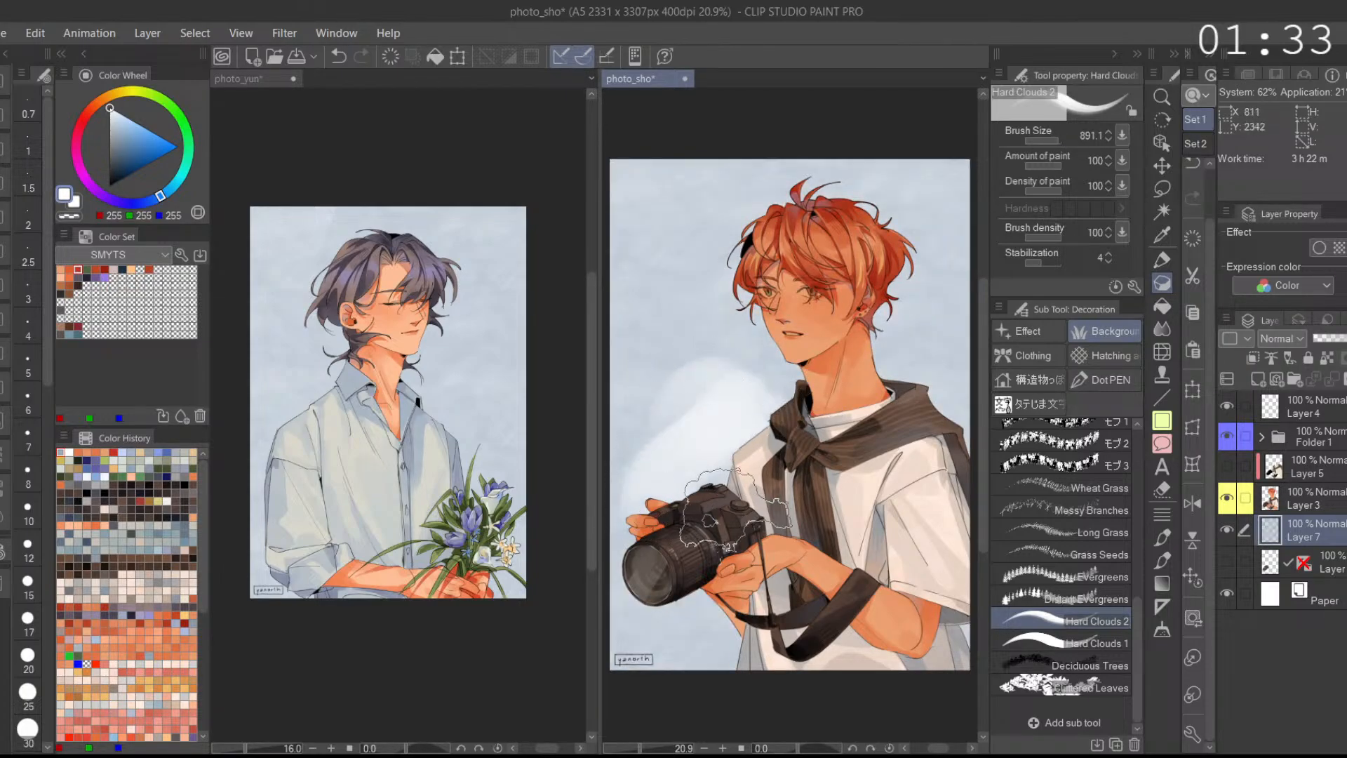
Step: Rework the white clouds on both sides of photo_sho's head with Hard Clouds 2, undoing the strokes that do not fit
scroll(827, 474, "down", 2)
key("ctrl+z")
mouse_move(723, 351)
left_mouse_down()
mouse_move(851, 425)
mouse_move(666, 384)
mouse_move(659, 330)
left_mouse_up()
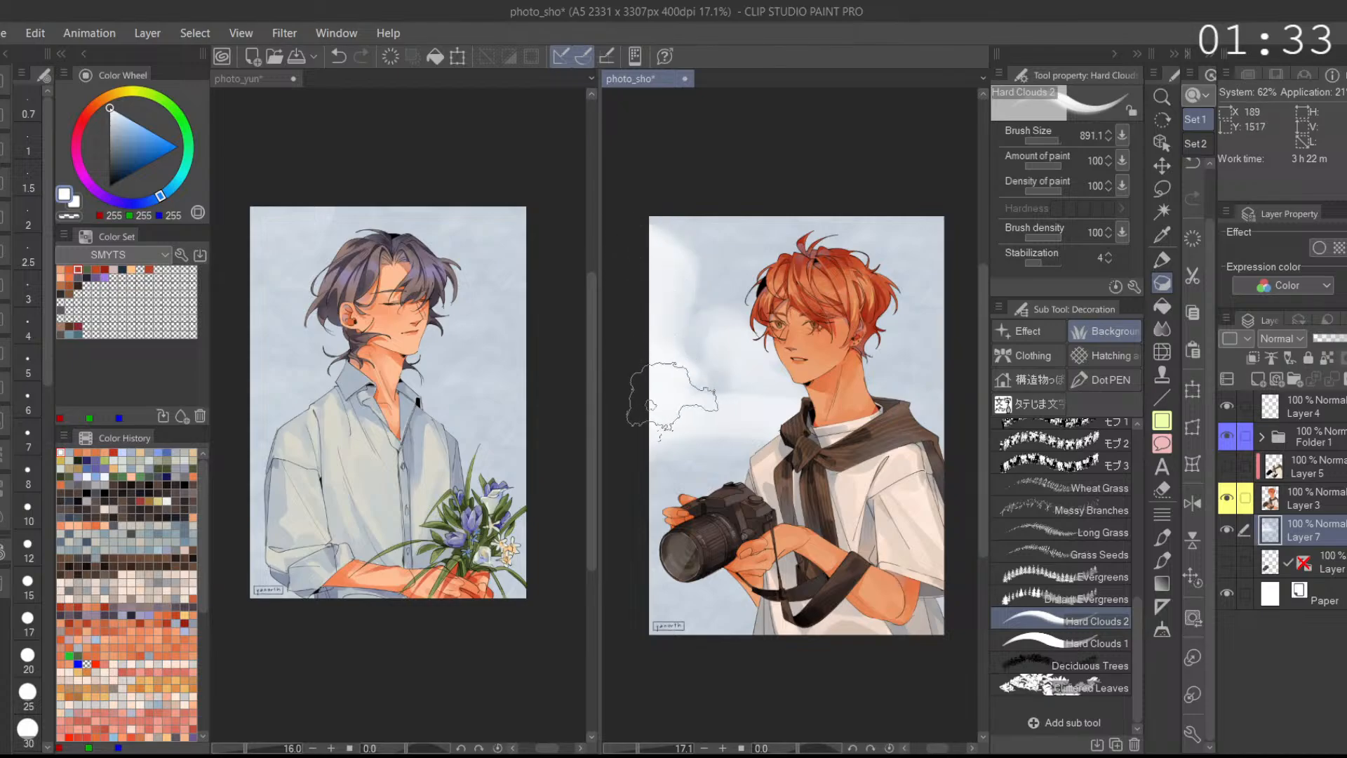
key("ctrl+z")
mouse_move(761, 422)
left_mouse_down()
mouse_move(836, 363)
mouse_move(891, 254)
mouse_move(875, 398)
mouse_move(930, 382)
mouse_move(822, 431)
mouse_move(745, 454)
mouse_move(680, 420)
mouse_move(619, 345)
mouse_move(862, 399)
mouse_move(696, 436)
mouse_move(707, 402)
mouse_move(784, 388)
mouse_move(819, 338)
mouse_move(904, 302)
left_mouse_up()
key("ctrl+z")
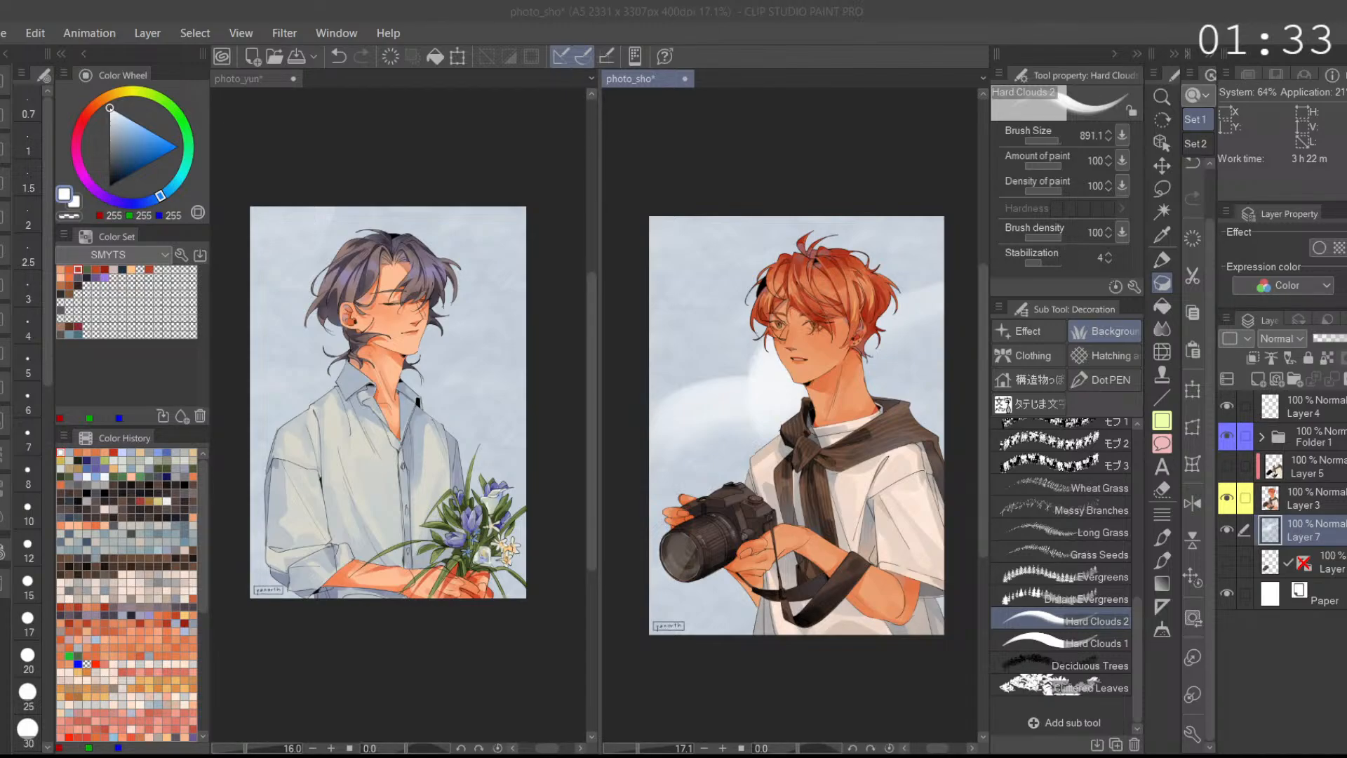
mouse_move(898, 280)
left_mouse_down()
mouse_move(900, 245)
mouse_move(906, 343)
mouse_move(889, 358)
mouse_move(868, 288)
mouse_move(884, 200)
mouse_move(896, 281)
mouse_move(921, 247)
mouse_move(921, 316)
mouse_move(875, 379)
mouse_move(763, 380)
left_mouse_up()
key("ctrl+z")
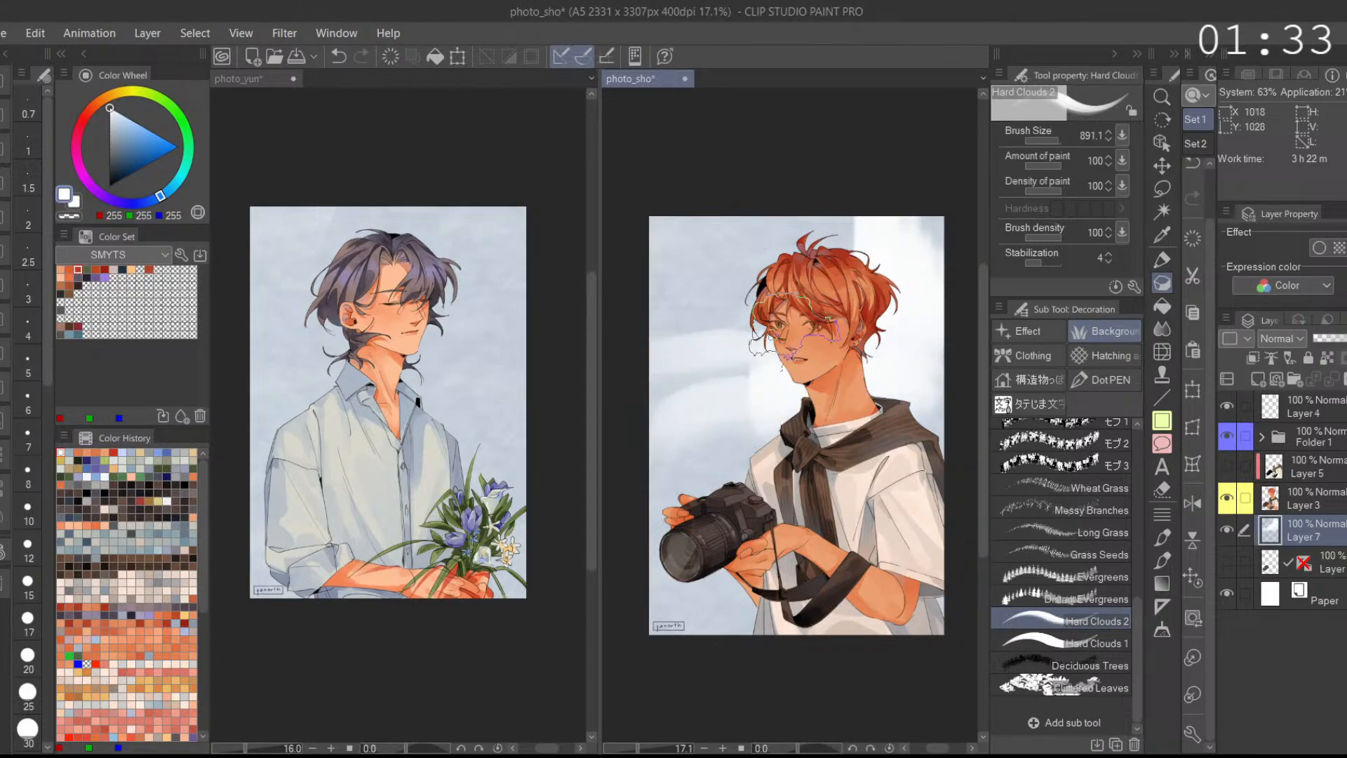
mouse_move(880, 294)
left_mouse_down()
mouse_move(771, 379)
mouse_move(730, 329)
mouse_move(792, 351)
left_mouse_up()
key("ctrl+z")
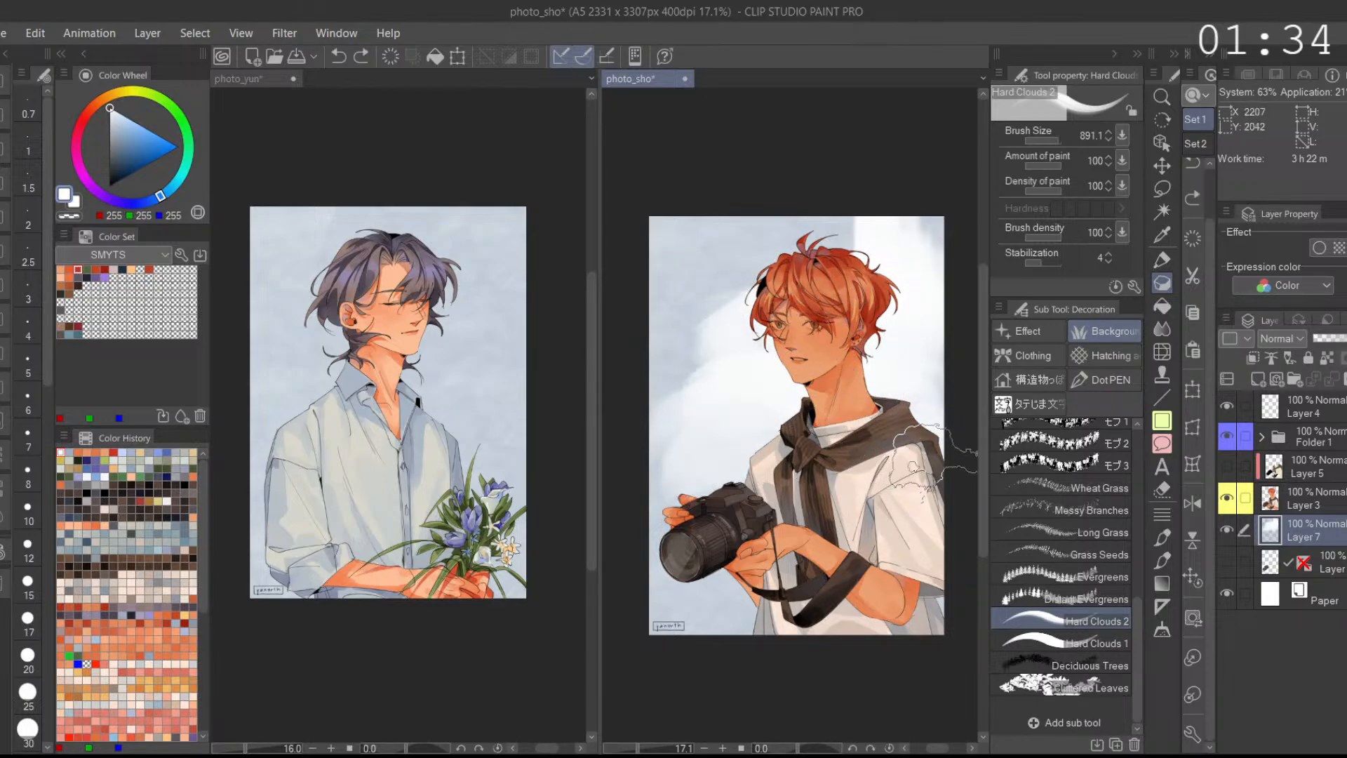
Step: Shape the cloud edges around photo_sho's head and shoulders with blue-grey tones sampled from the background and white, undoing the unwanted stroke
left_click(674, 330, "alt")
left_click_drag(761, 402, 801, 398)
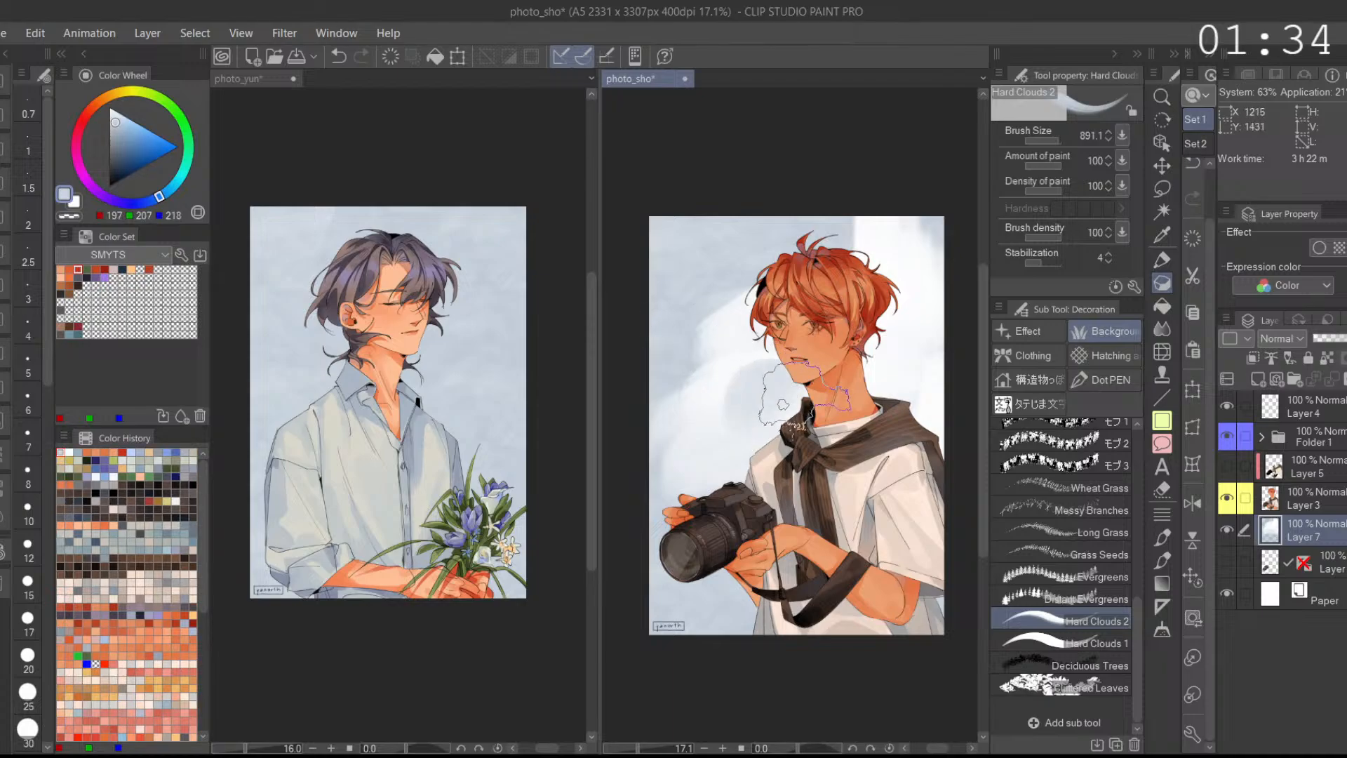
mouse_move(889, 347)
left_mouse_down()
mouse_move(932, 303)
mouse_move(947, 413)
left_mouse_up()
left_click(902, 276, "alt")
left_click(898, 244, "alt")
left_click_drag(796, 420, 767, 415)
left_click_drag(136, 154, 112, 74)
left_click_drag(814, 413, 800, 407)
key("ctrl+z")
Step: Try white cloud strokes beside photo_sho's head and above the camera with Hard Clouds 1 at size 486.0, undoing the unwanted one
left_click(1091, 642)
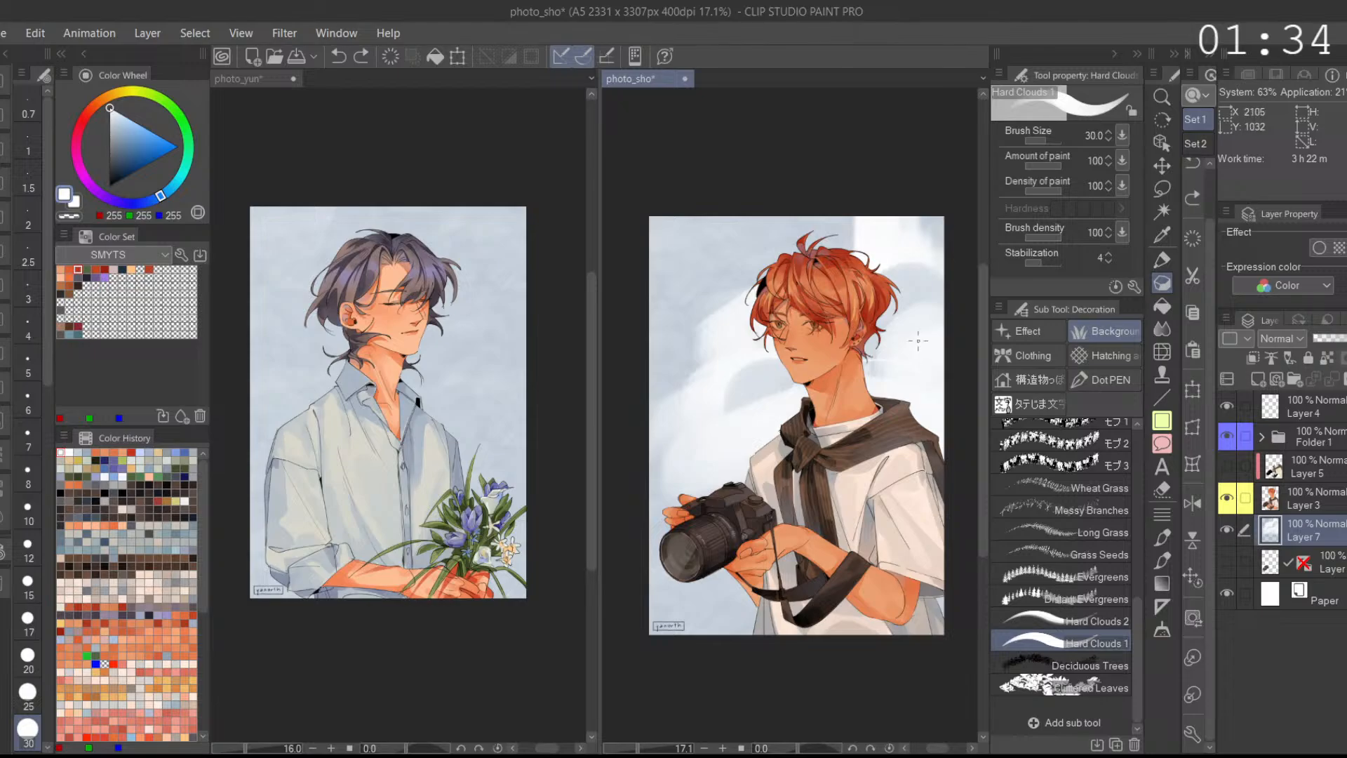
left_click(1045, 141)
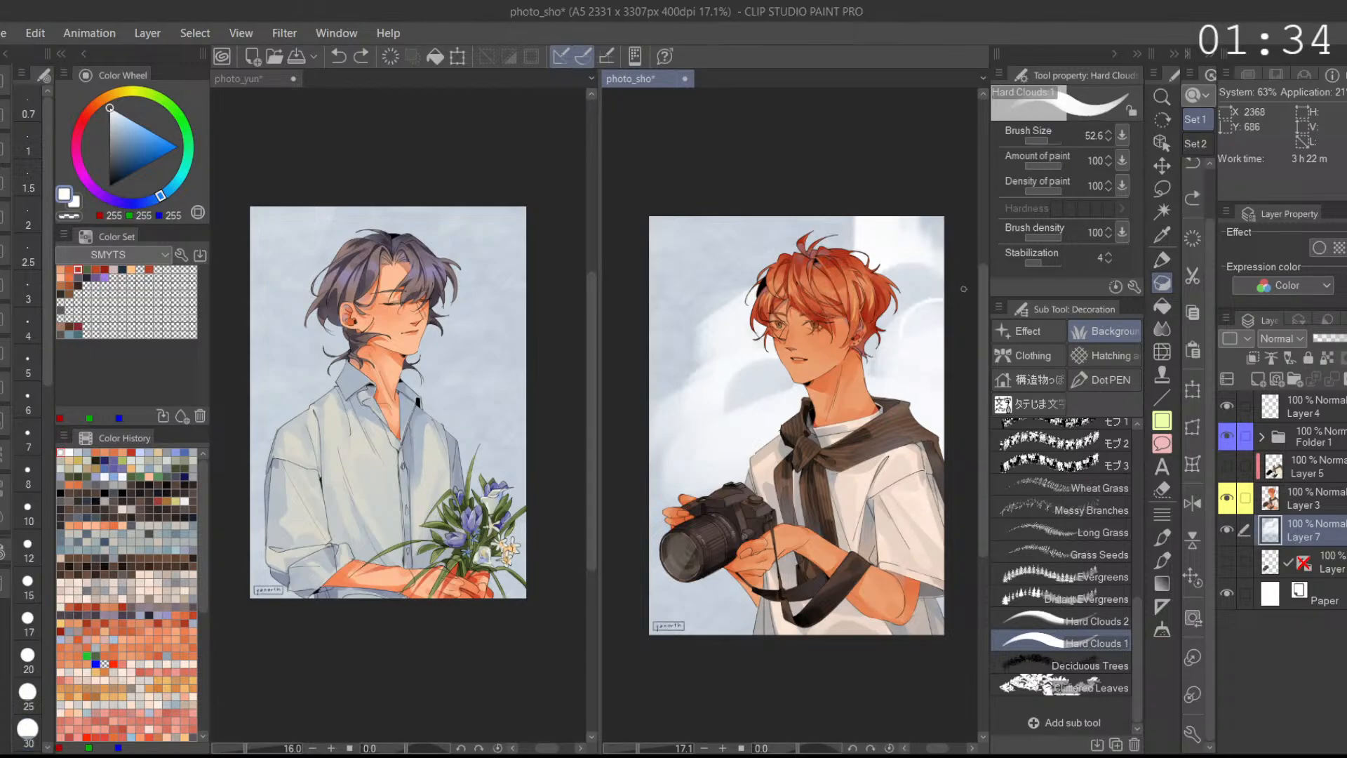
left_click(1056, 141)
left_click_drag(926, 307, 952, 301)
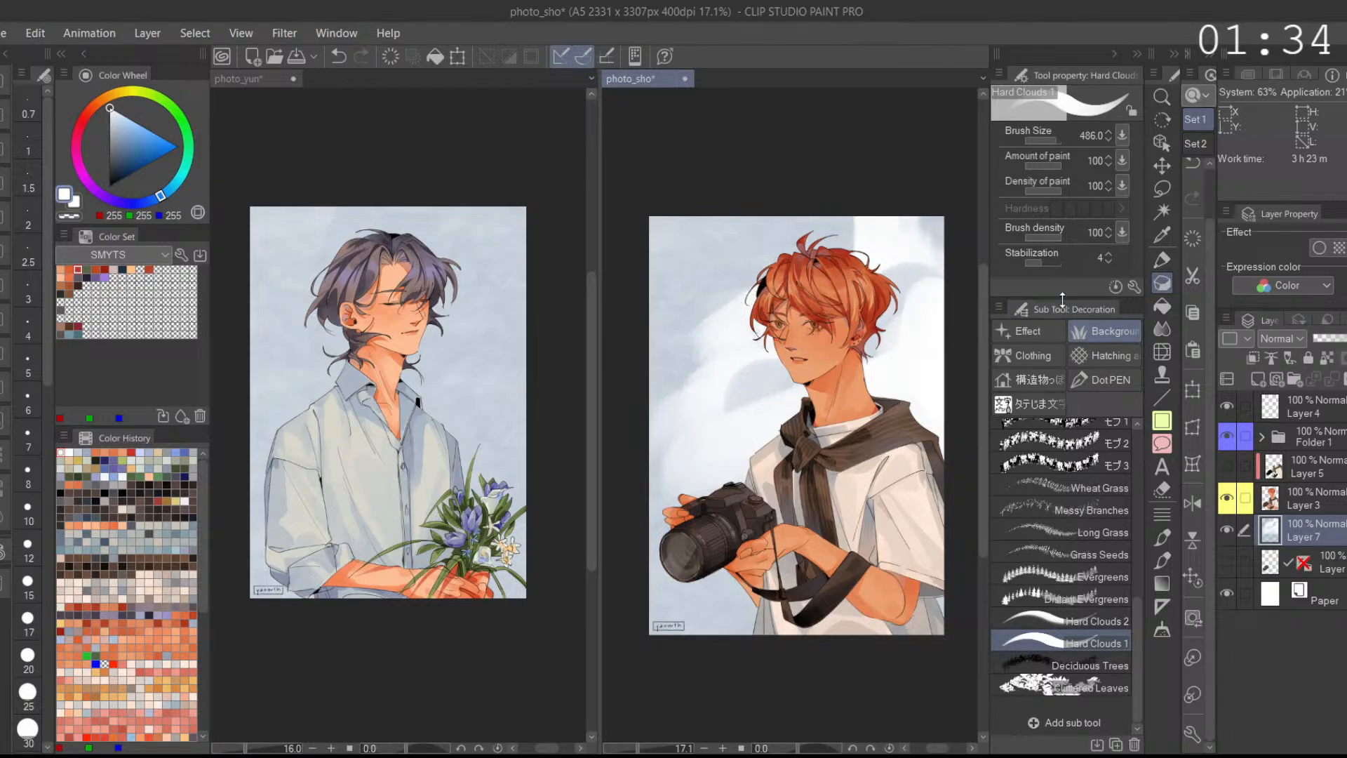
left_click_drag(691, 466, 700, 430)
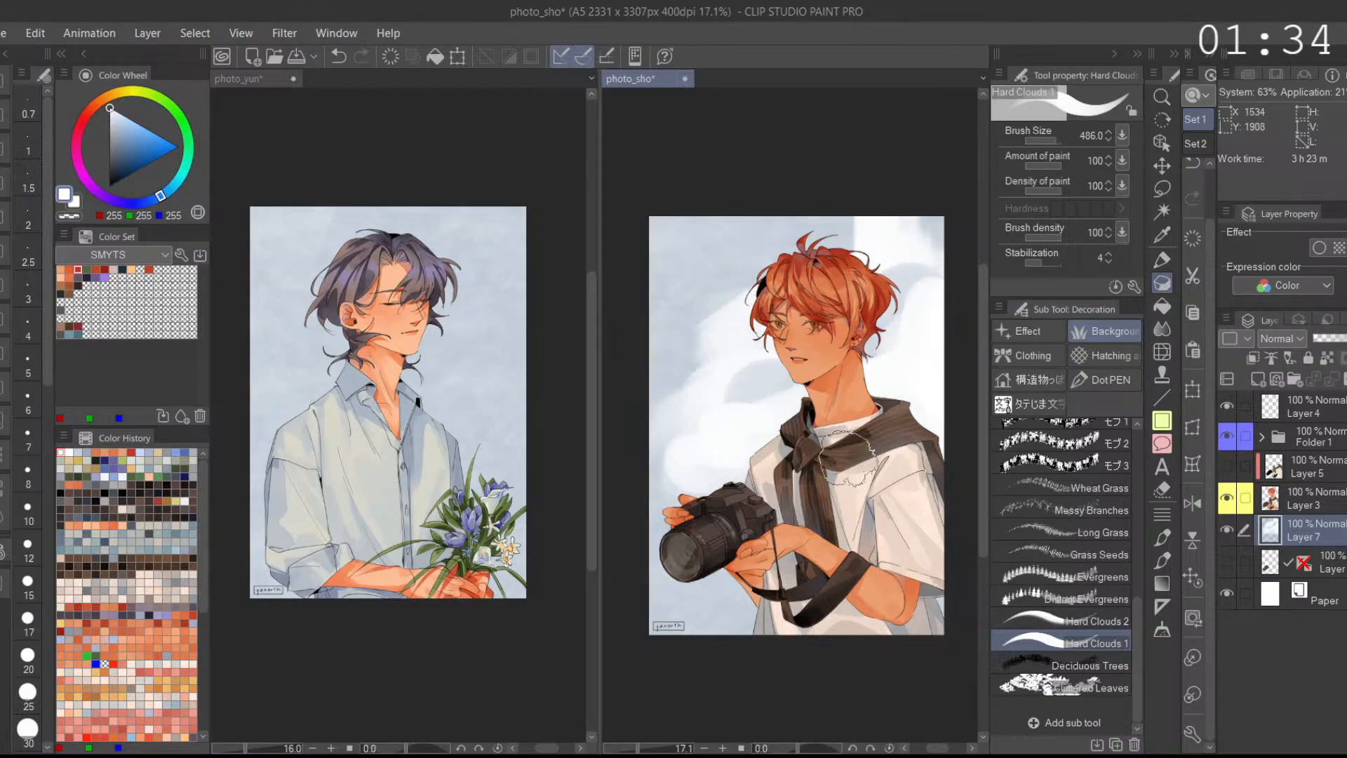
key("ctrl+z")
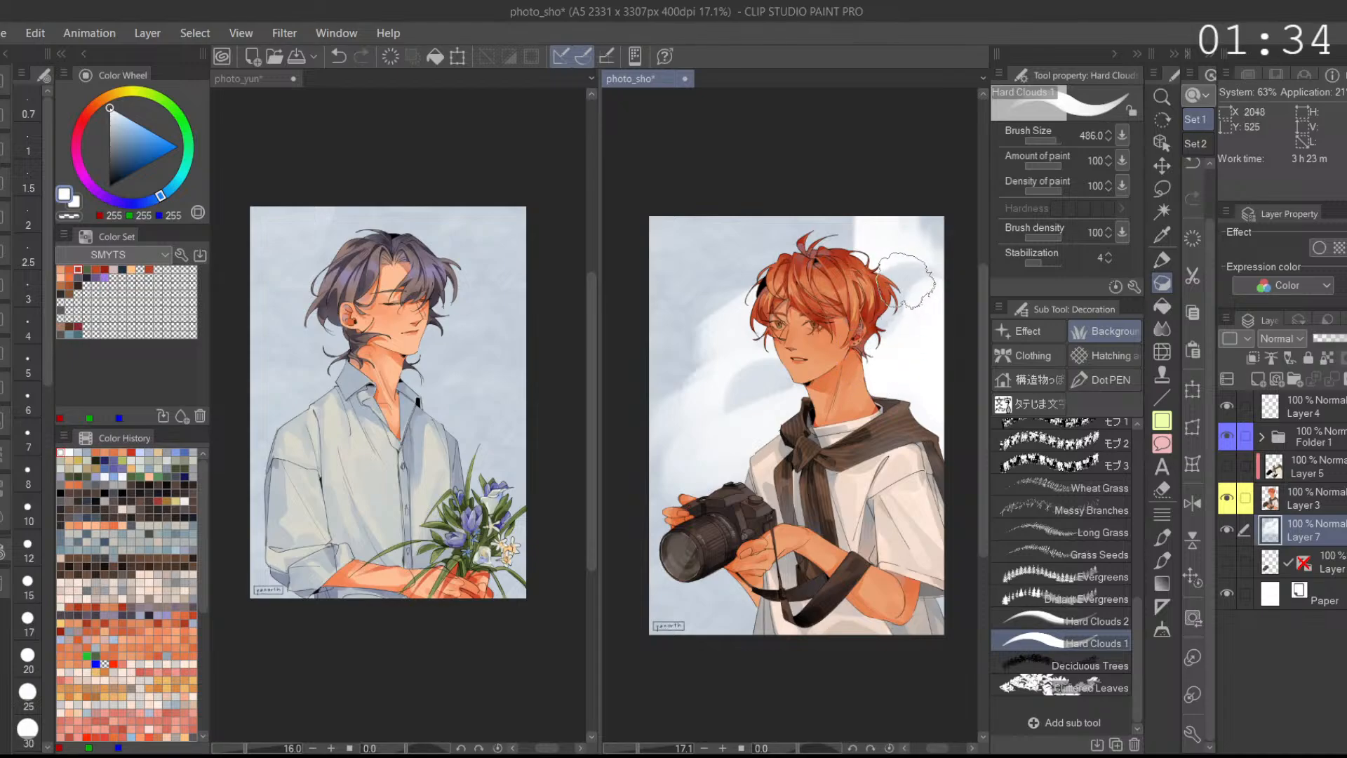
Step: Try pale grey and light blue with Hard Clouds 1 behind photo_sho's head, leaving a light blue sky patch and returning to white
left_click(901, 393, "alt")
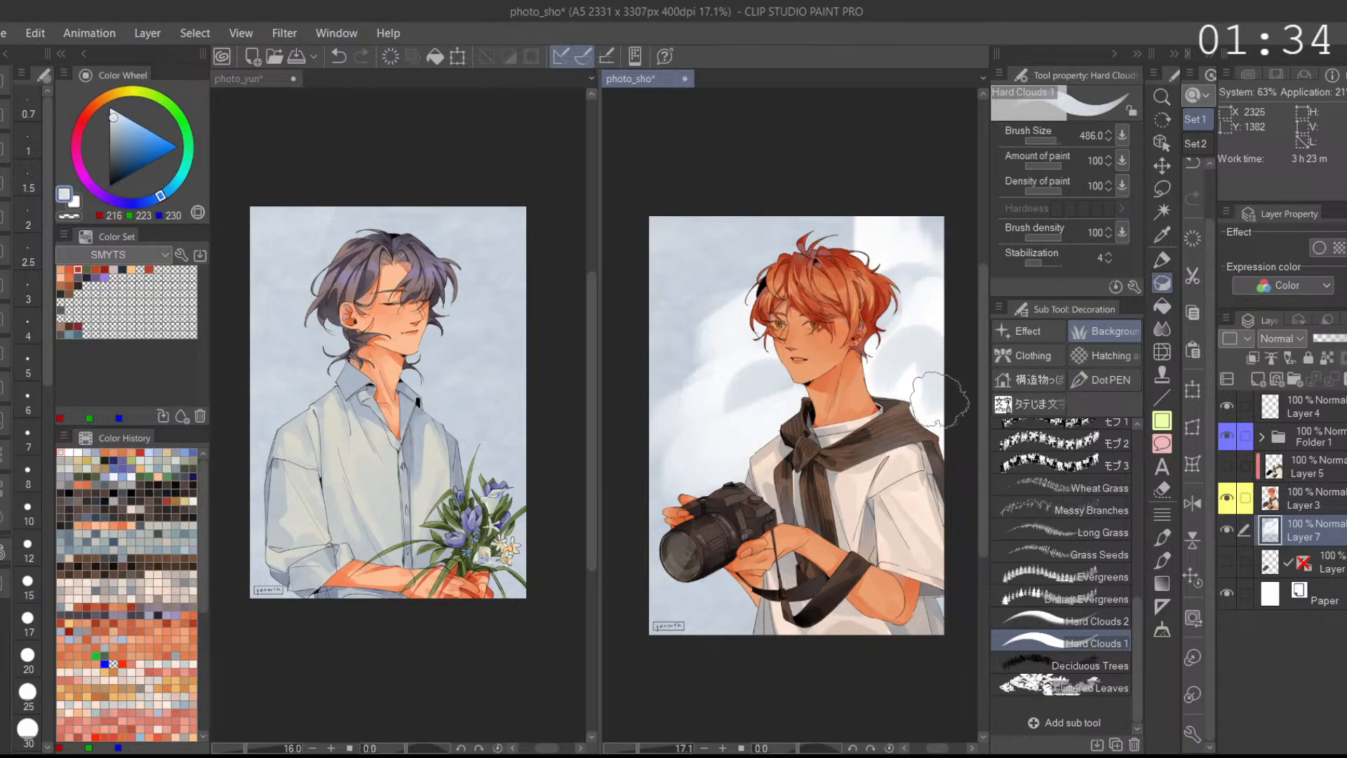
key("ctrl+z")
left_click(128, 127)
mouse_move(818, 387)
left_mouse_down()
mouse_move(919, 393)
mouse_move(920, 427)
mouse_move(947, 297)
mouse_move(905, 311)
left_mouse_up()
left_click(124, 117)
key("ctrl+z")
left_click(899, 358, "alt")
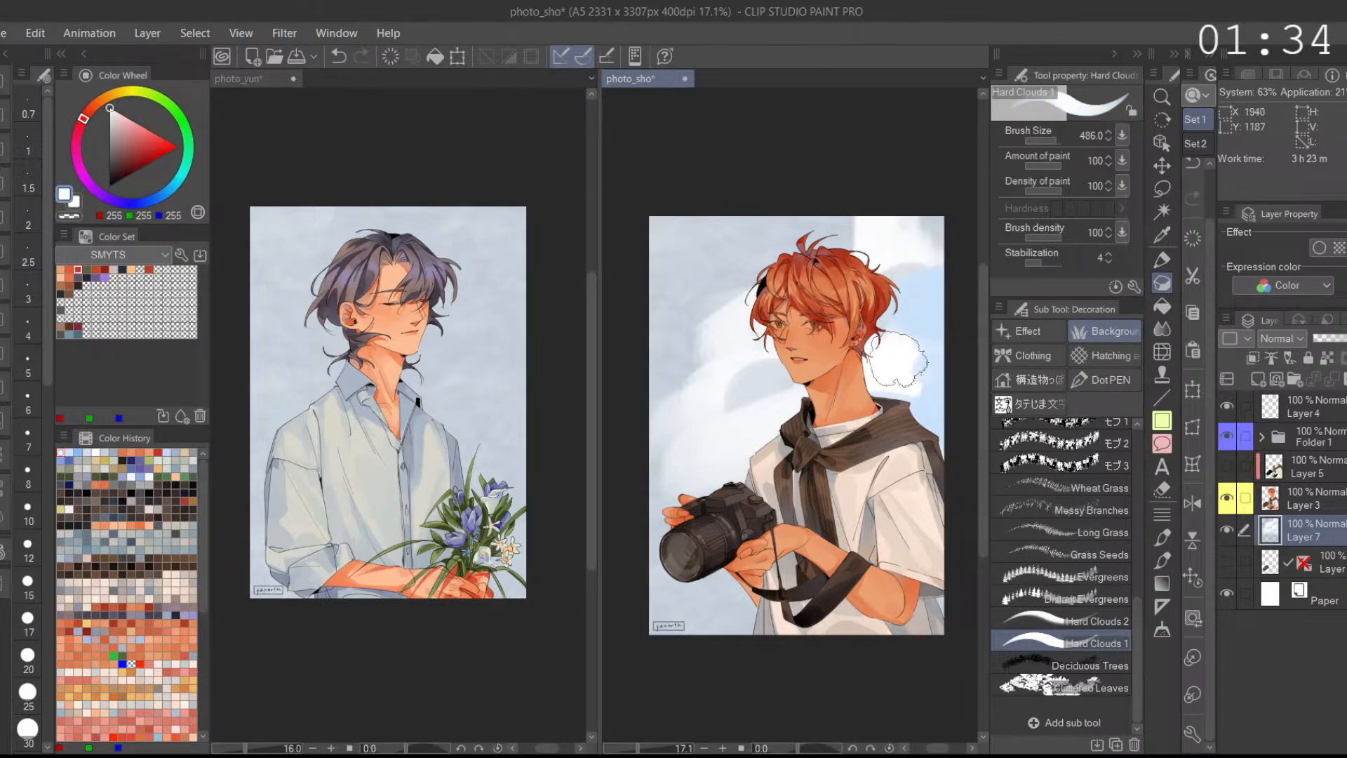
Step: Layer white and light blue cloud strokes behind photo_sho's neck and shoulder with Hard Clouds 1, sampling tones from the sky
mouse_move(895, 367)
left_mouse_down()
mouse_move(930, 340)
mouse_move(941, 376)
left_mouse_up()
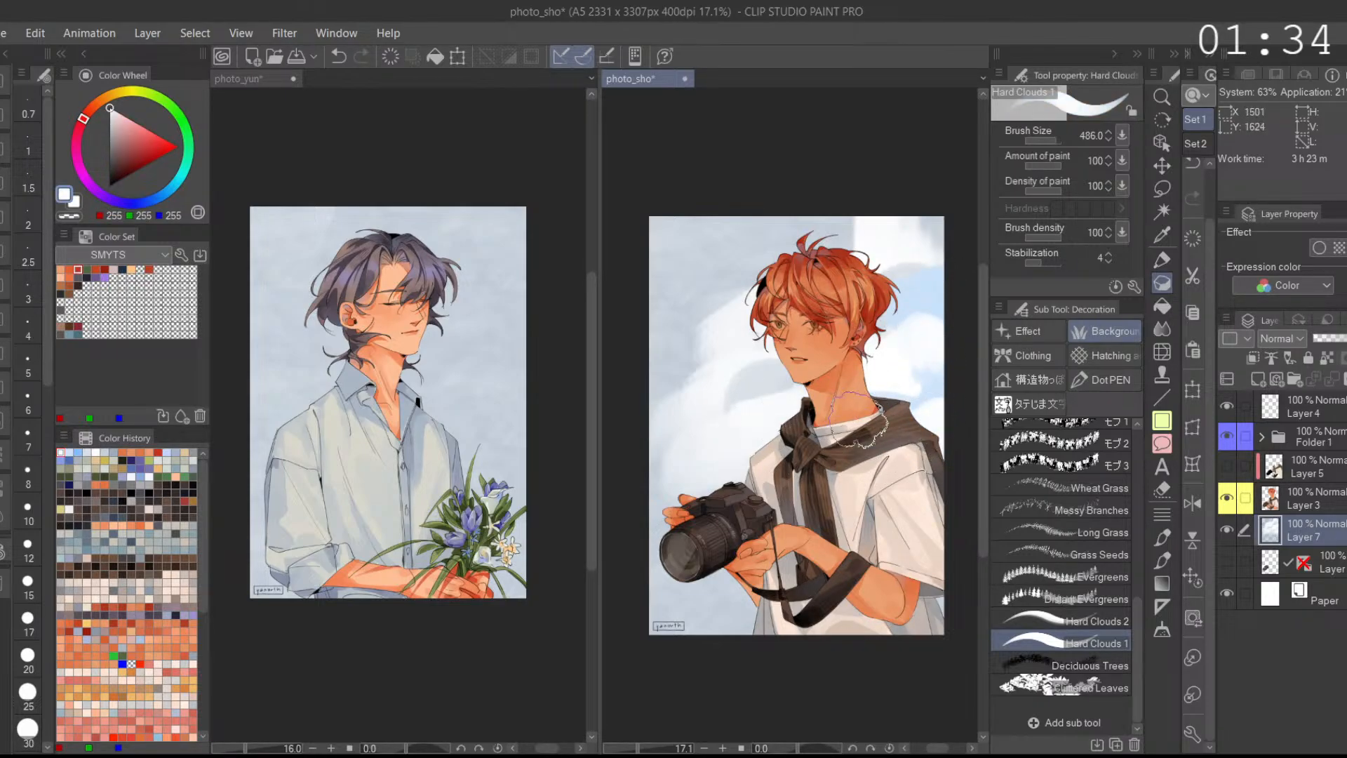
left_click(914, 297, "alt")
left_click_drag(877, 364, 905, 314)
left_click(891, 367, "alt")
mouse_move(955, 385)
left_mouse_down()
mouse_move(897, 352)
mouse_move(910, 307)
mouse_move(890, 353)
mouse_move(903, 352)
left_mouse_up()
left_click(910, 301, "alt")
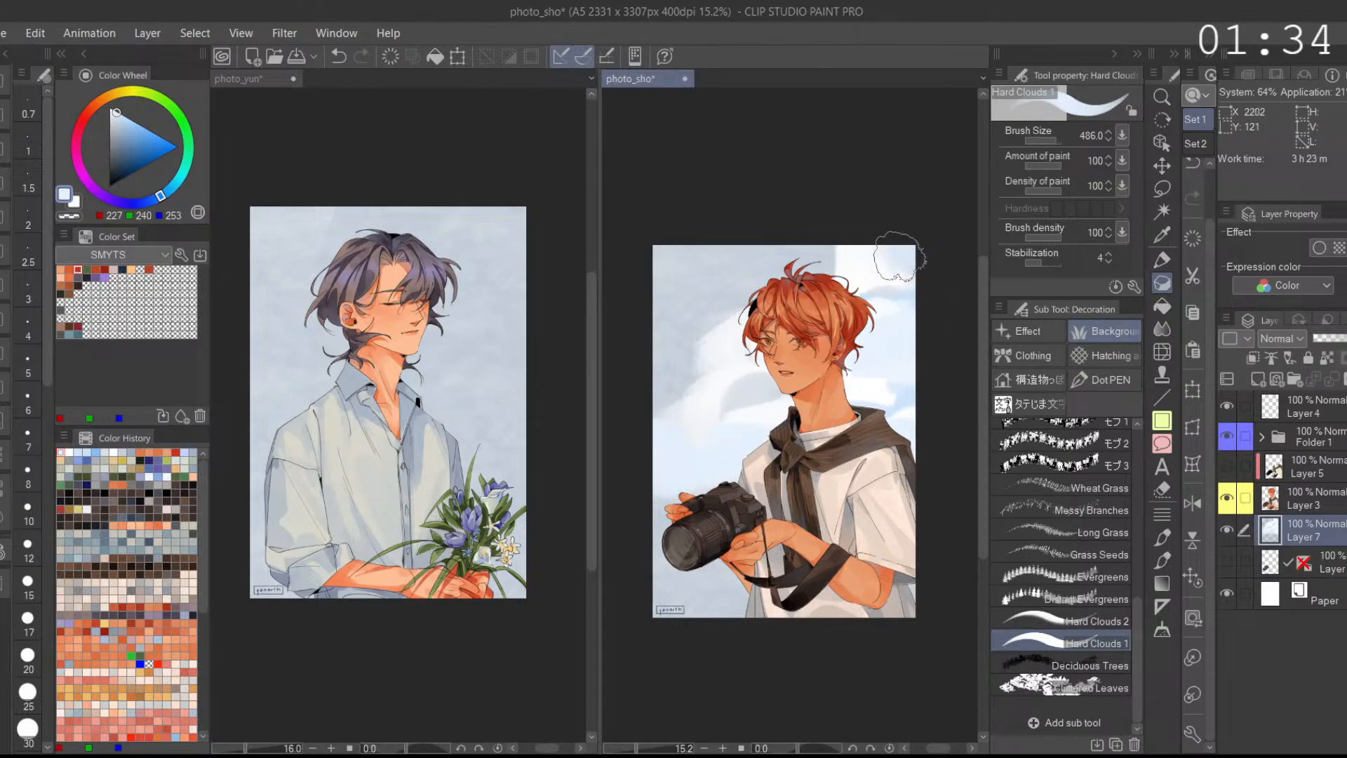
Step: Rework the sky above and beside photo_sho's hair with sampled blue-grey and white, undoing the strokes that do not fit
left_click(834, 258, "alt")
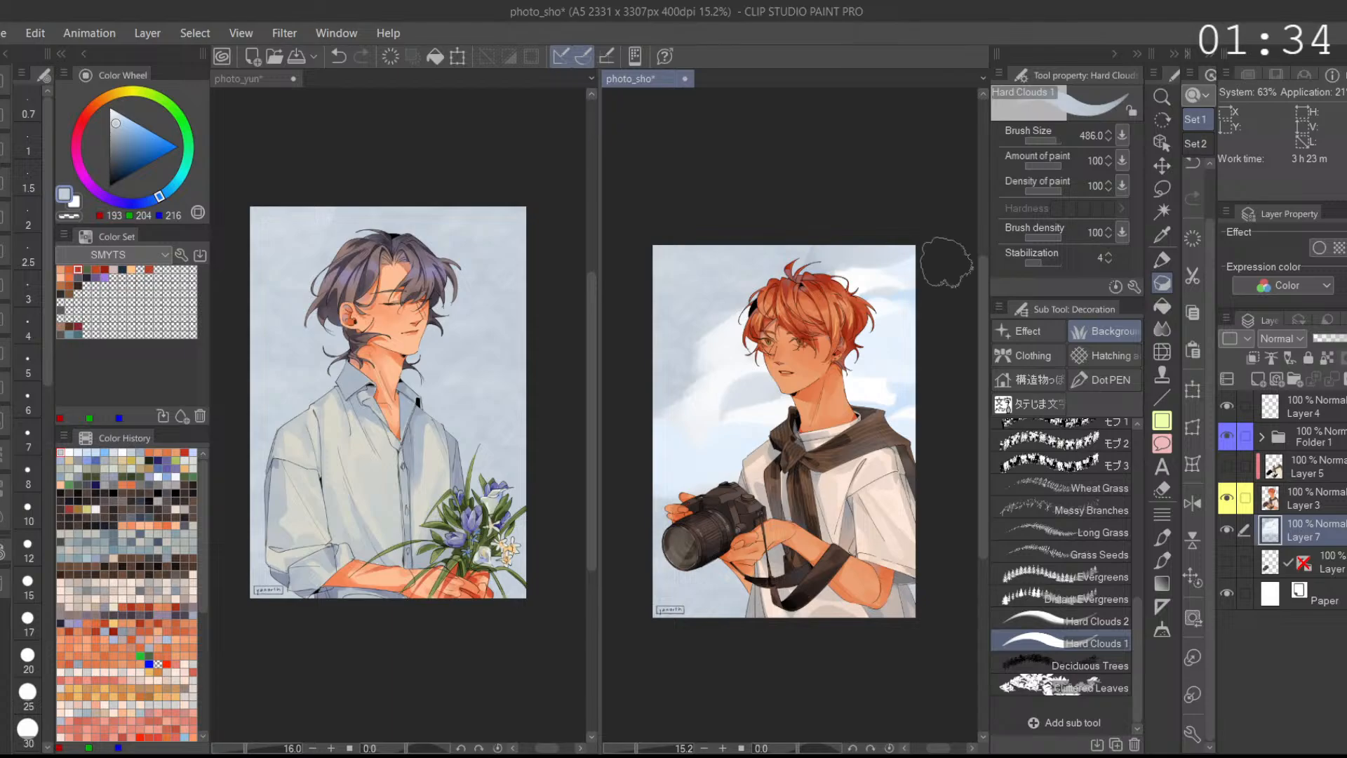
left_click(826, 258, "alt")
mouse_move(822, 265)
left_mouse_down()
mouse_move(867, 253)
mouse_move(842, 244)
mouse_move(898, 254)
mouse_move(880, 277)
mouse_move(923, 295)
left_mouse_up()
key("ctrl+z")
left_click(912, 274, "alt")
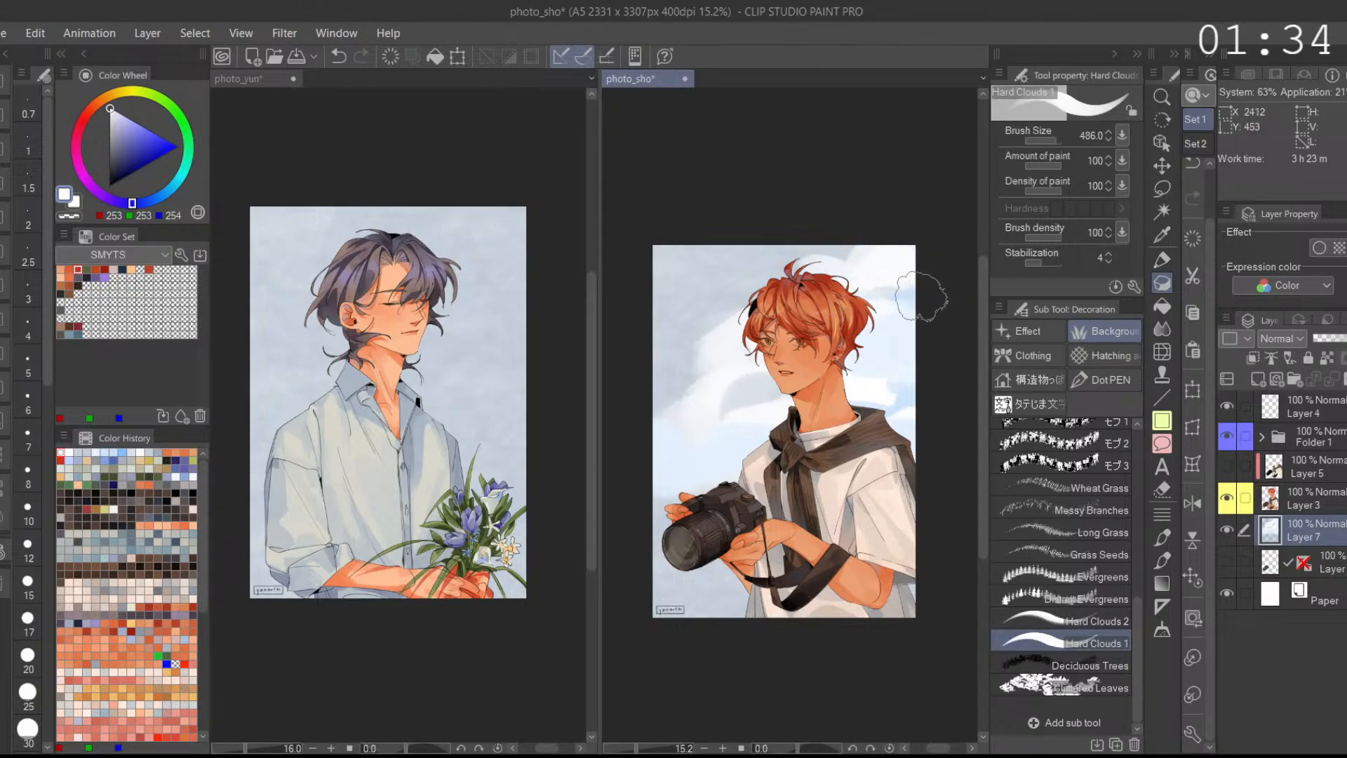
key("ctrl+z")
left_click(878, 241, "alt")
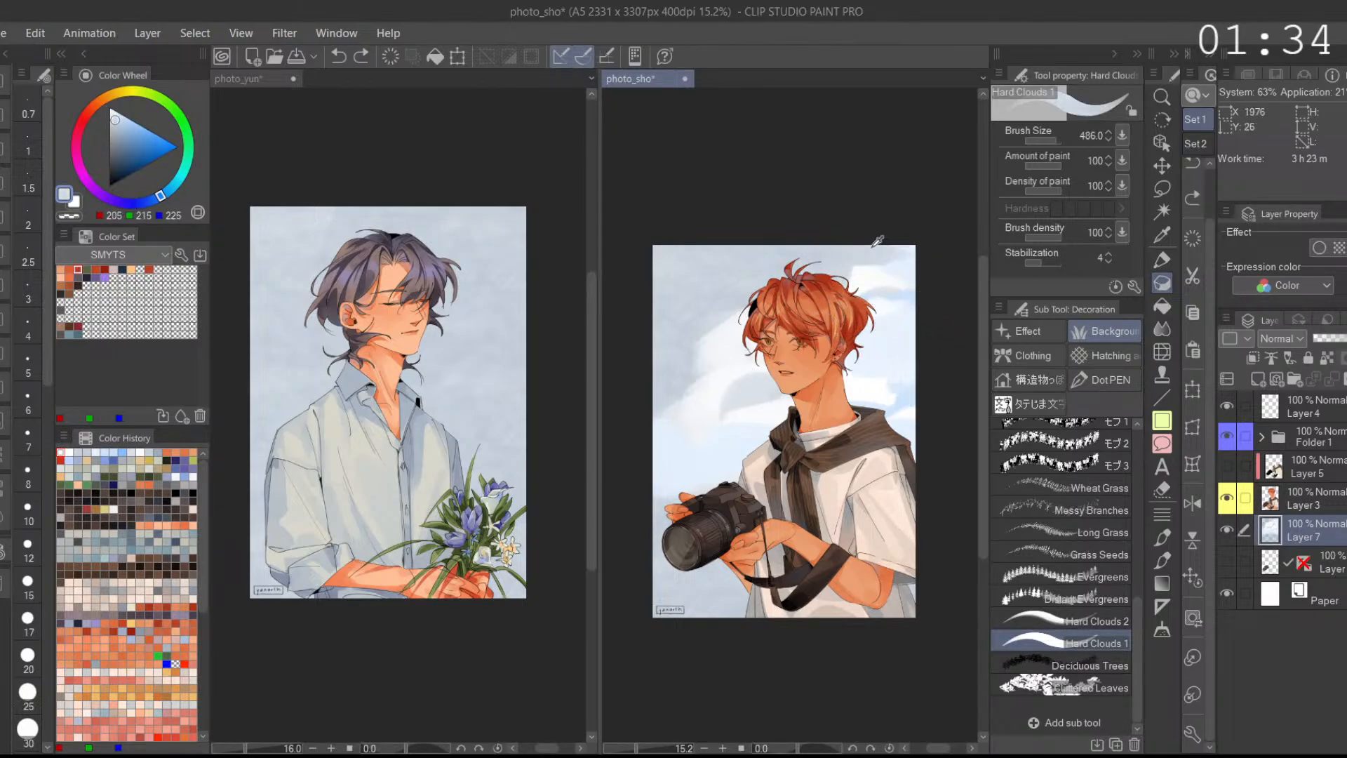
left_click_drag(876, 244, 850, 260)
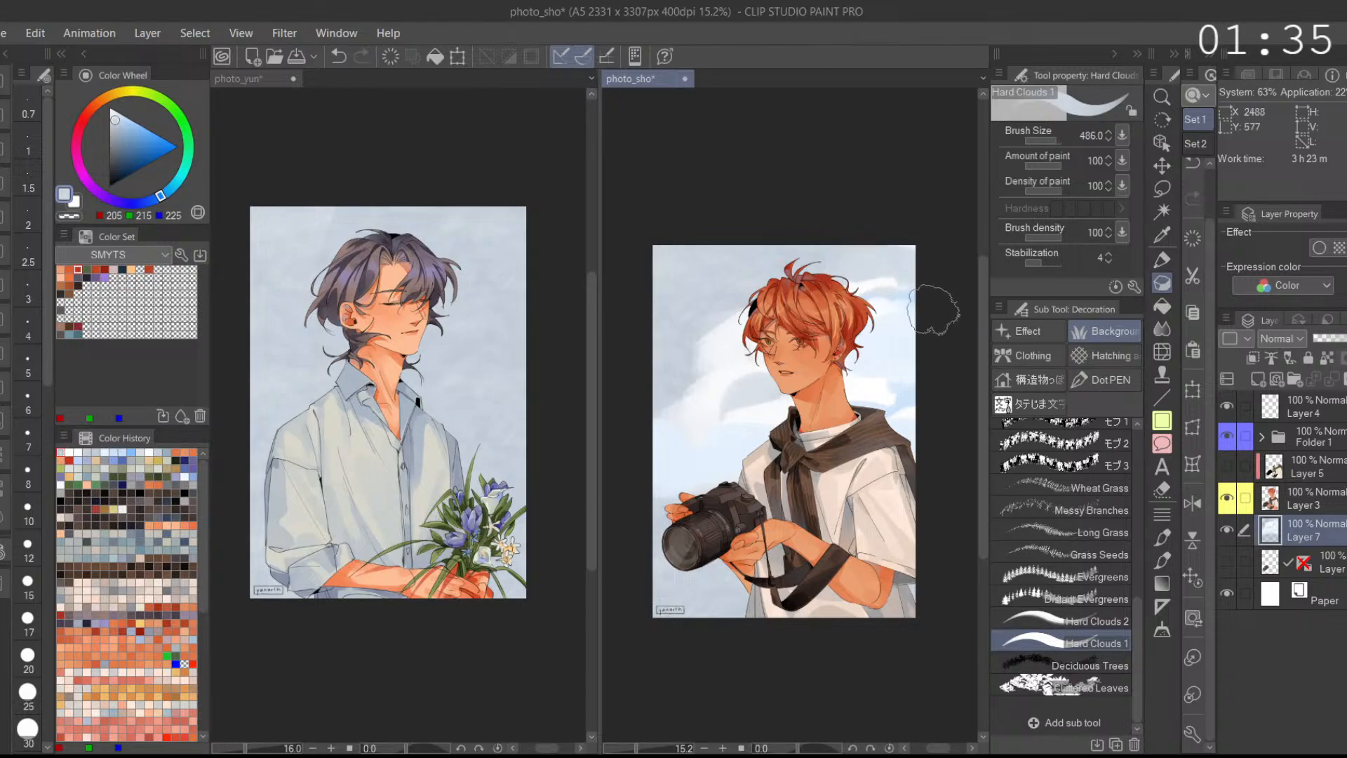
Step: Refine the clouds beside photo_sho's head and above the shoulder with sampled near-white and pale blue
left_click(878, 278, "alt")
left_click(881, 275, "alt")
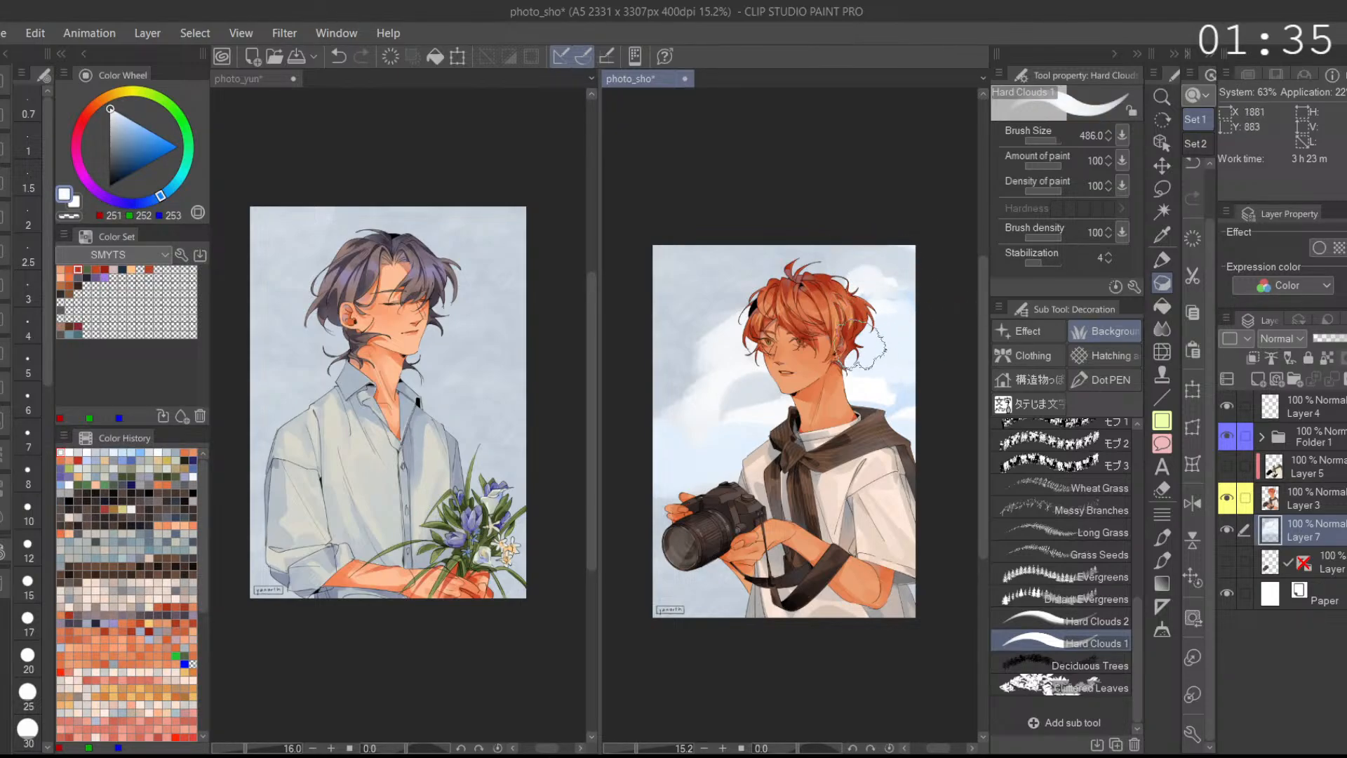
scroll(899, 356, "down", 1)
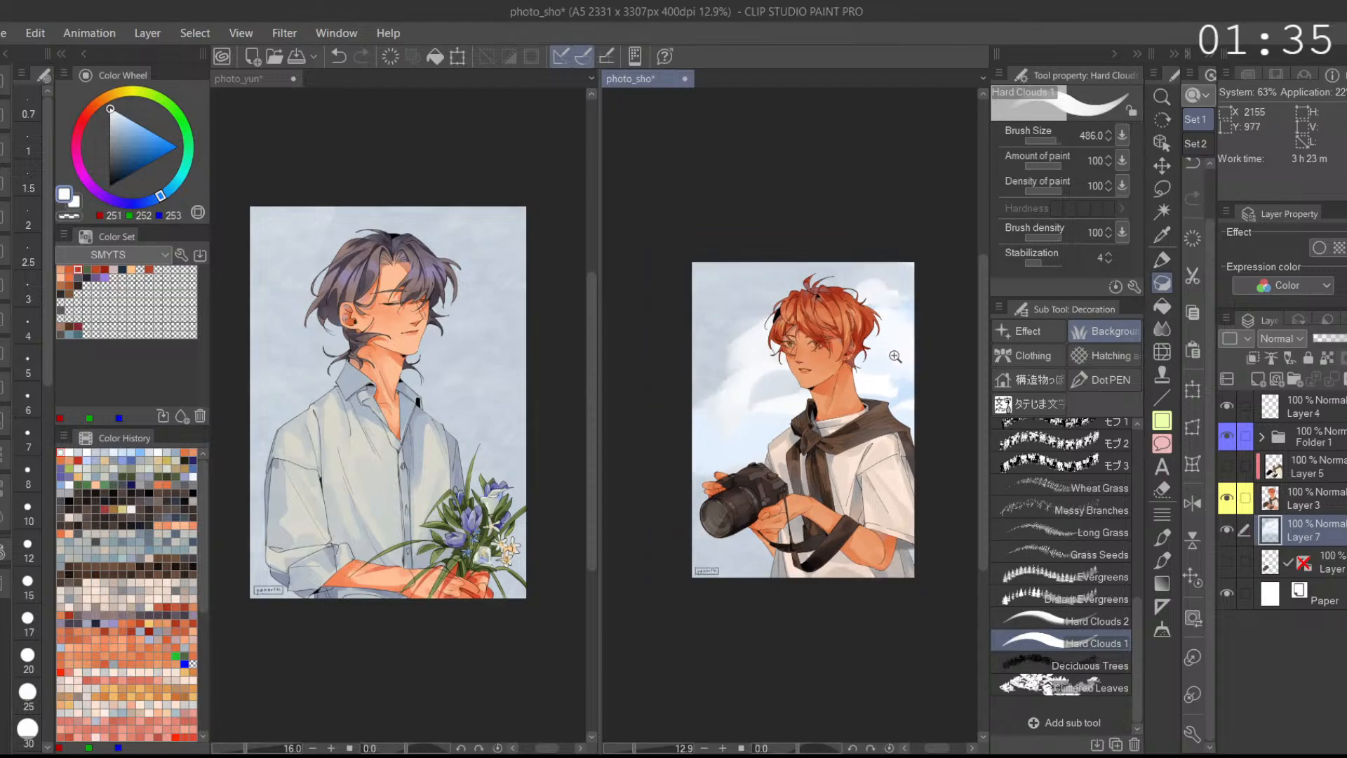
left_click(901, 361, "alt")
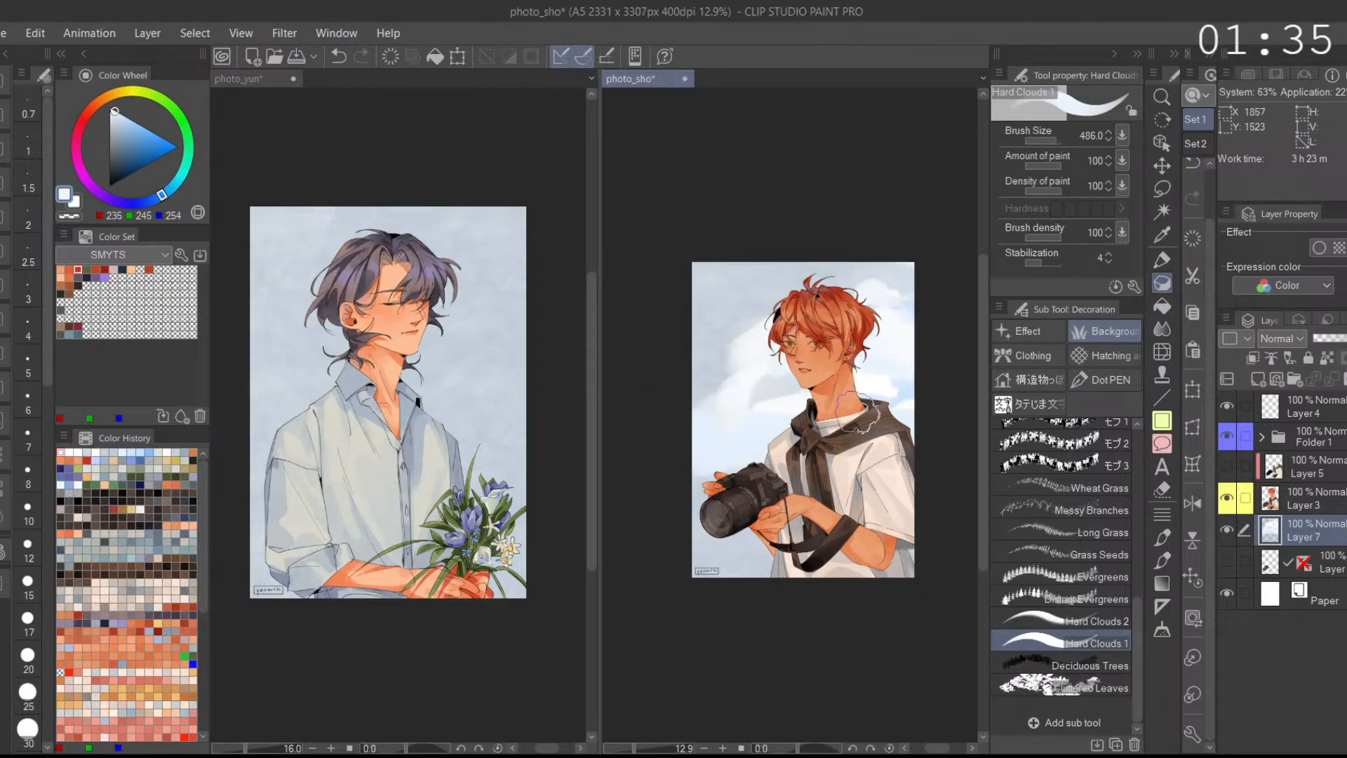
scroll(882, 421, "up", 4)
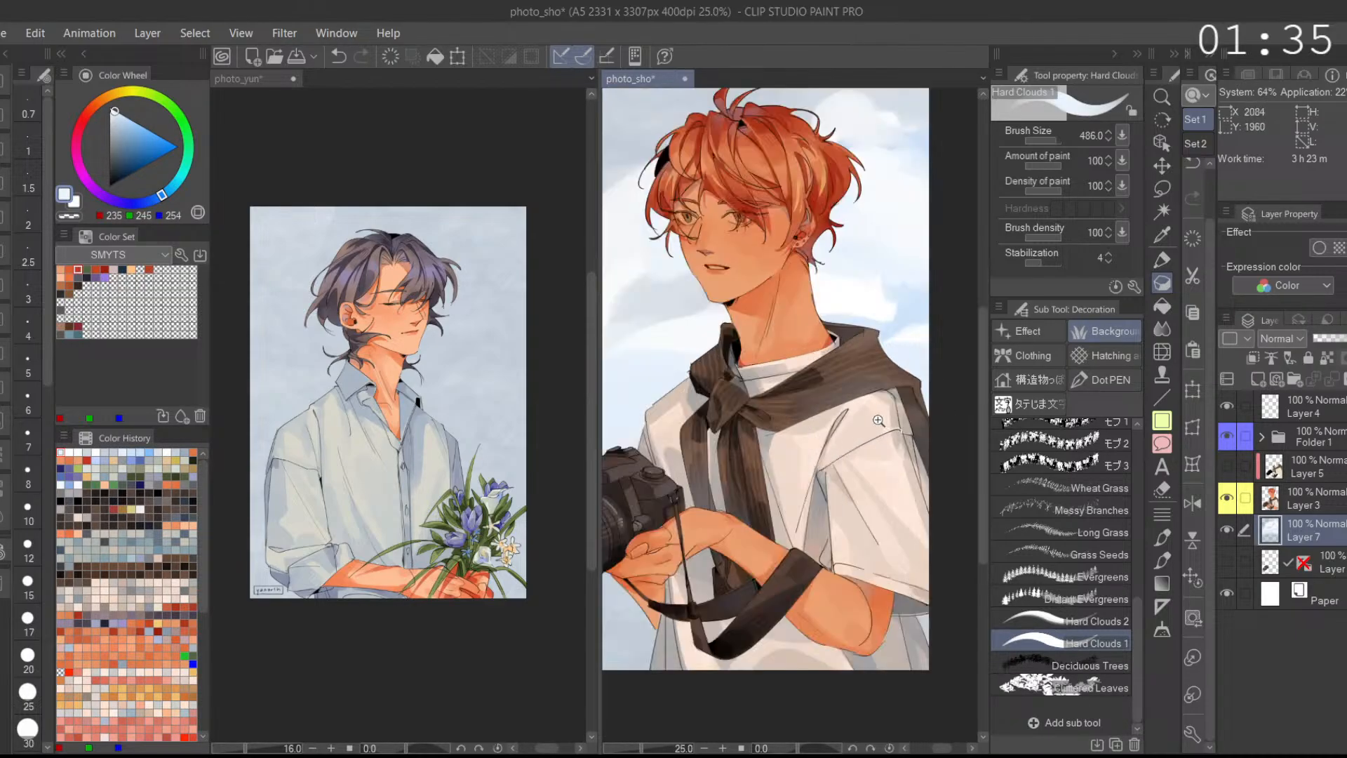
Step: Fit the photo_sho and photo_yun canvases to their windows
left_click(1198, 594)
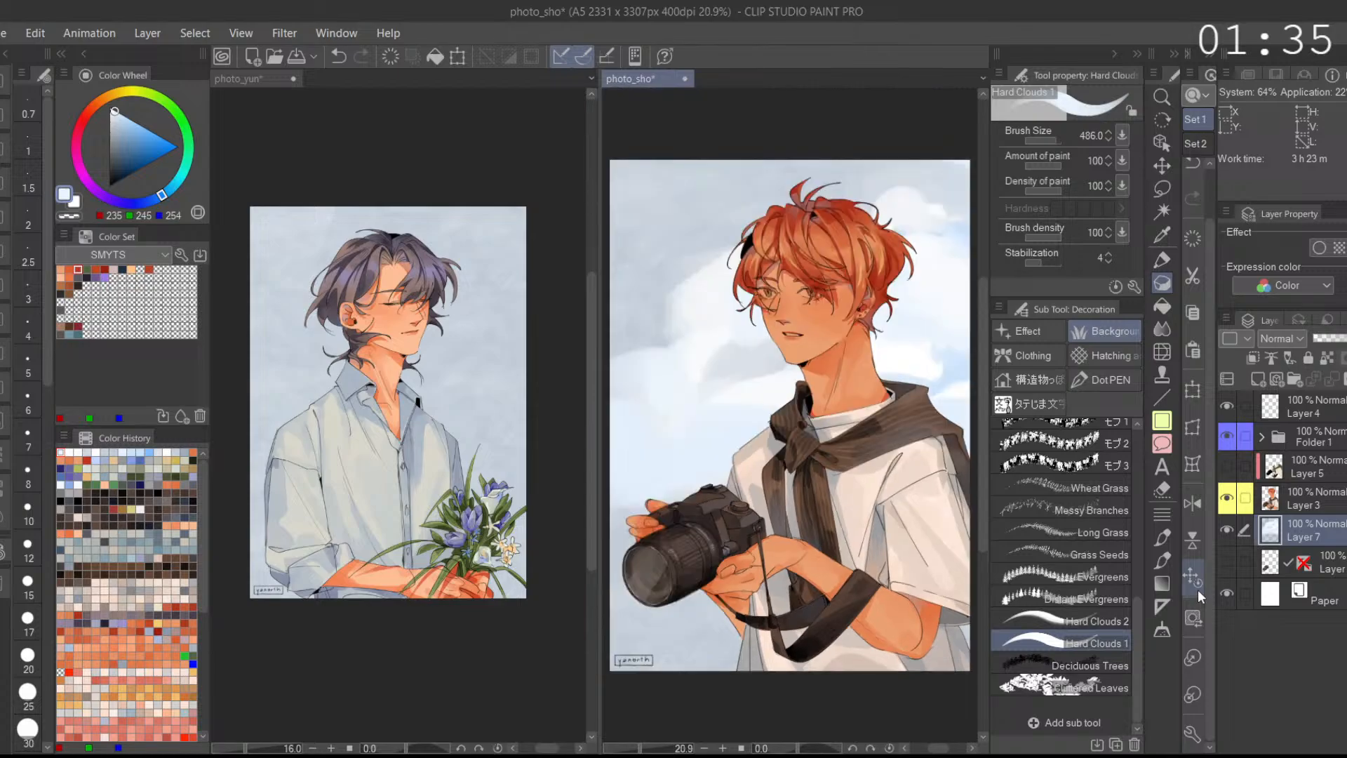
left_click(526, 663)
left_click_drag(493, 637, 509, 608)
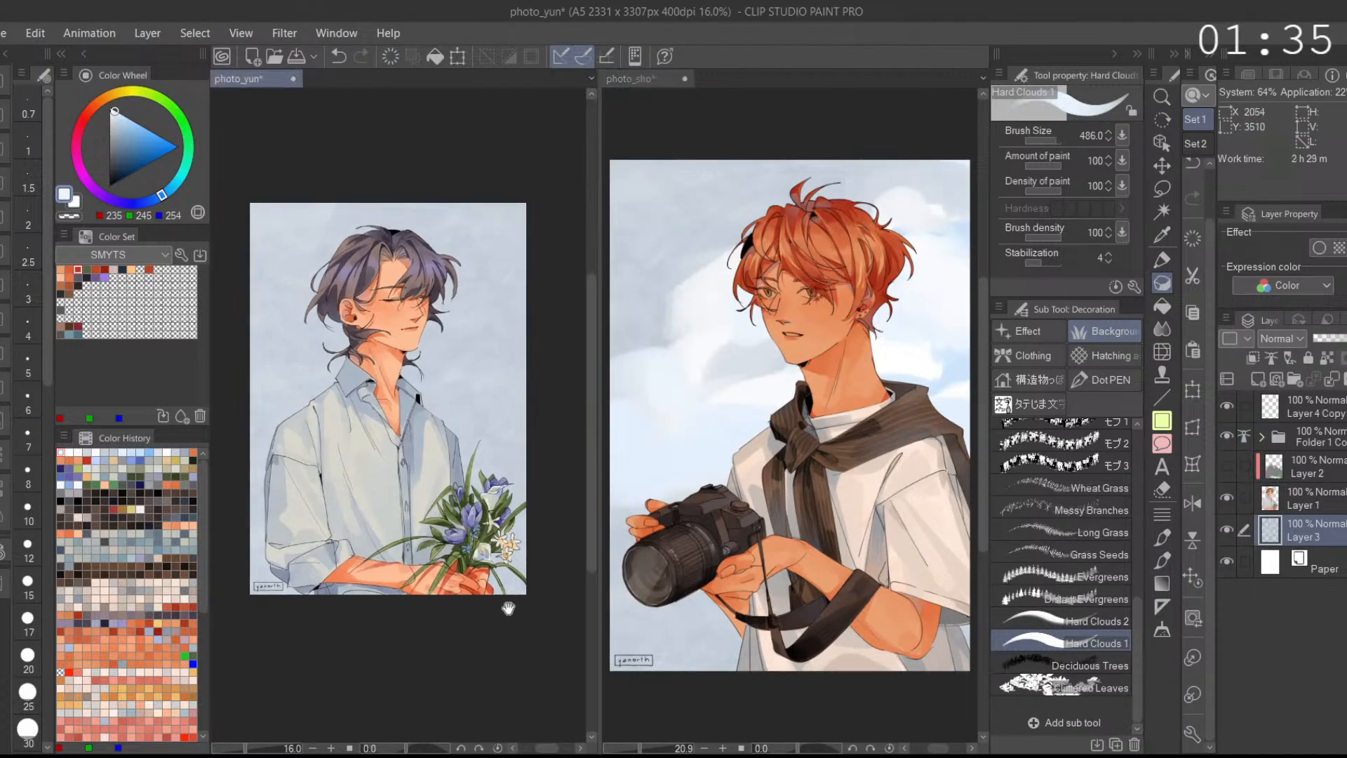
left_click(1194, 579)
Step: Paint white clouds on both sides of photo_yun's figure with Hard Clouds 1, then add a pale blue tone sampled from photo_sho's sky
left_click(119, 111)
left_click(110, 108)
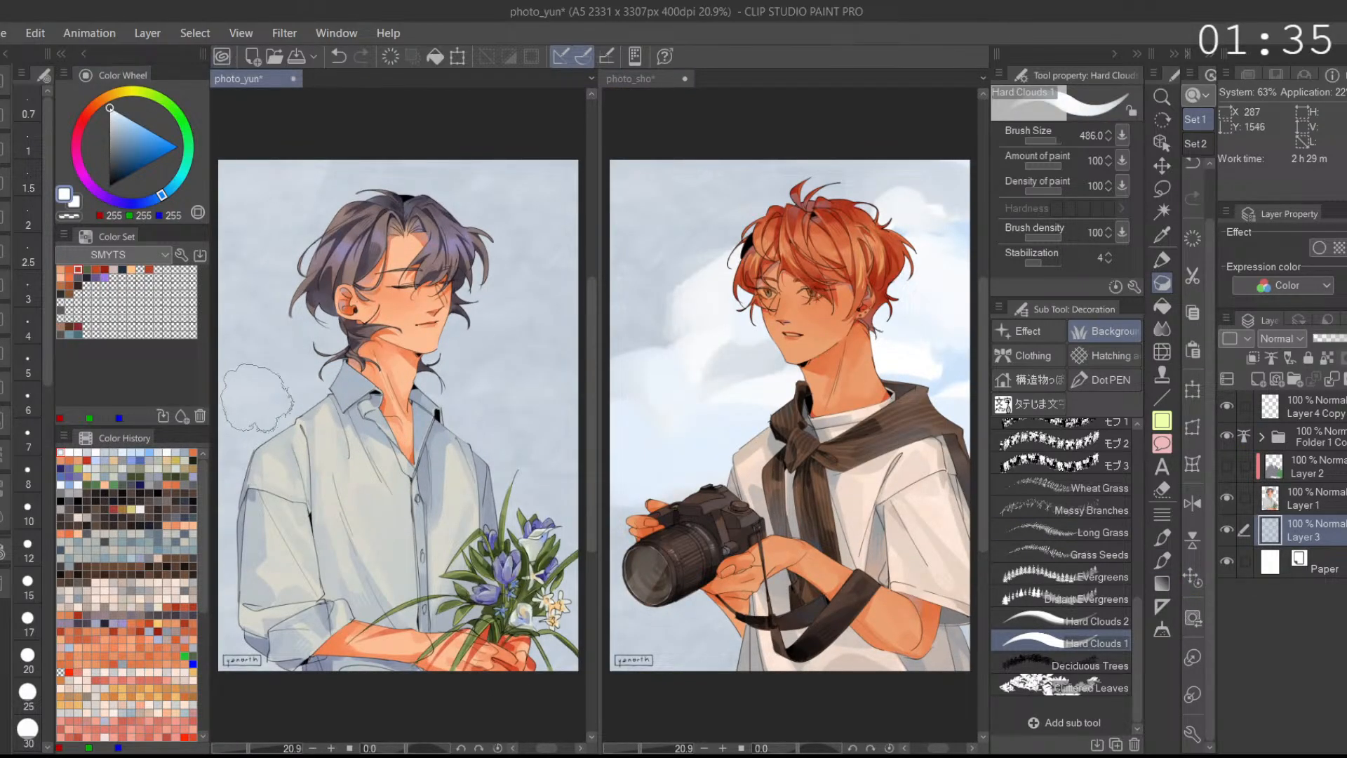
scroll(420, 334, "down", 2)
left_click_drag(238, 454, 545, 452)
mouse_move(559, 395)
left_mouse_down()
mouse_move(545, 379)
mouse_move(506, 449)
mouse_move(547, 442)
mouse_move(379, 470)
mouse_move(252, 420)
mouse_move(245, 365)
mouse_move(295, 420)
mouse_move(238, 375)
mouse_move(241, 504)
mouse_move(550, 482)
left_mouse_up()
scroll(548, 407, "up", 2)
key("ctrl+z")
left_click(669, 454)
left_click(638, 451, "alt")
left_click(547, 472)
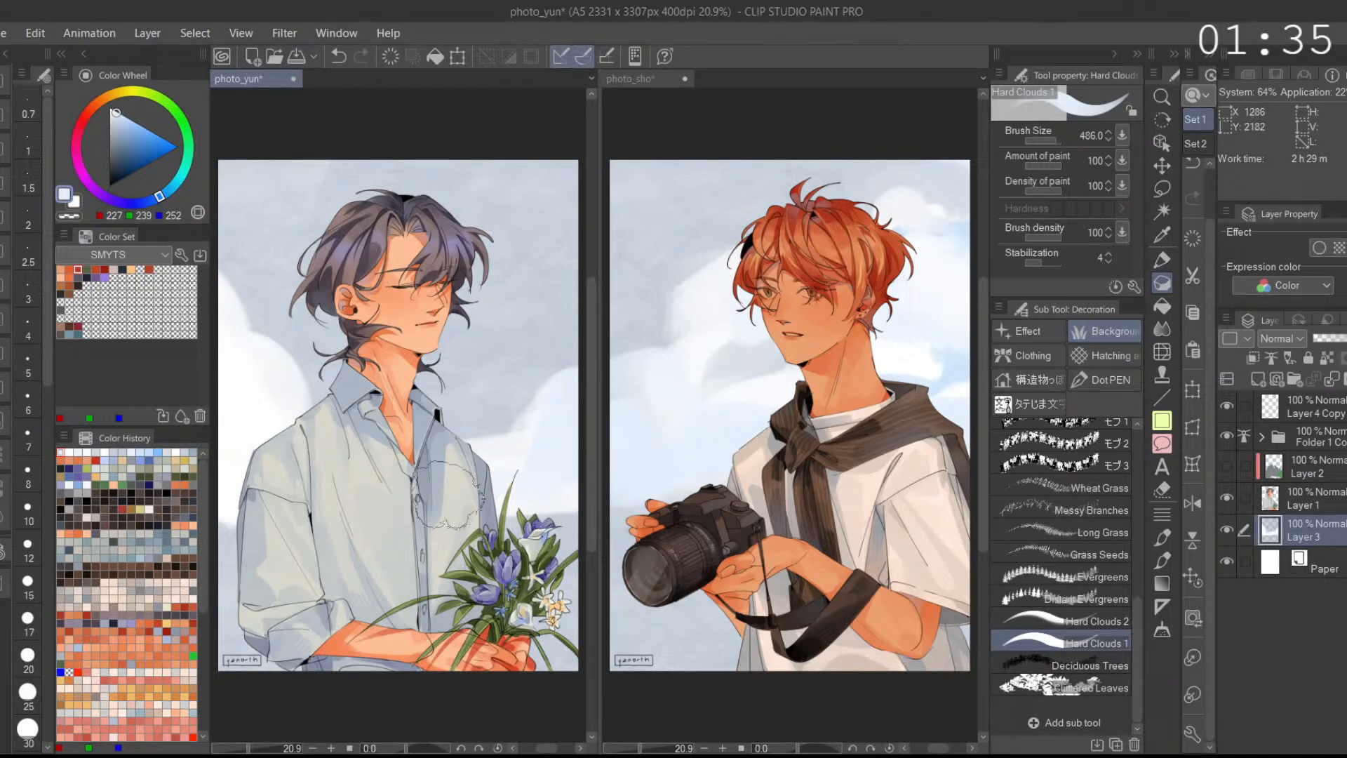
Step: Shape the cloud edges around photo_yun's shoulders with sampled blue-grey and near-white tones, undoing the unwanted stroke near the canvas edge
left_click(272, 371, "alt")
mouse_move(258, 444)
left_mouse_down()
mouse_move(269, 446)
mouse_move(246, 463)
left_mouse_up()
left_click(306, 364, "alt")
mouse_move(250, 414)
left_mouse_down()
mouse_move(268, 501)
mouse_move(309, 478)
mouse_move(280, 410)
mouse_move(242, 494)
mouse_move(266, 439)
mouse_move(269, 460)
mouse_move(263, 399)
mouse_move(265, 432)
left_mouse_up()
left_click(279, 407, "alt")
left_click(265, 397, "alt")
left_click(254, 368, "alt")
left_click(282, 369, "alt")
mouse_move(225, 267)
left_mouse_down()
mouse_move(263, 218)
mouse_move(324, 258)
mouse_move(295, 289)
mouse_move(213, 285)
left_mouse_up()
key("ctrl+z")
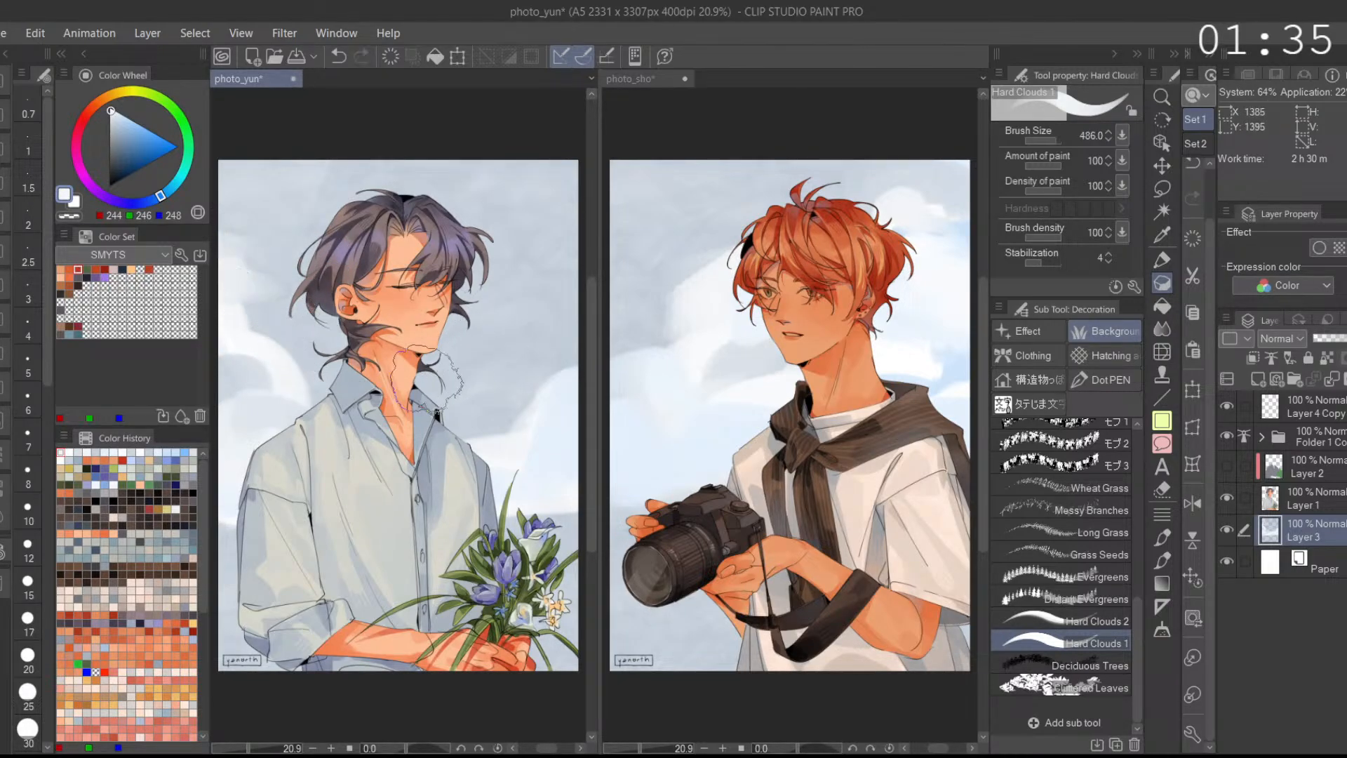
left_click_drag(336, 402, 357, 399)
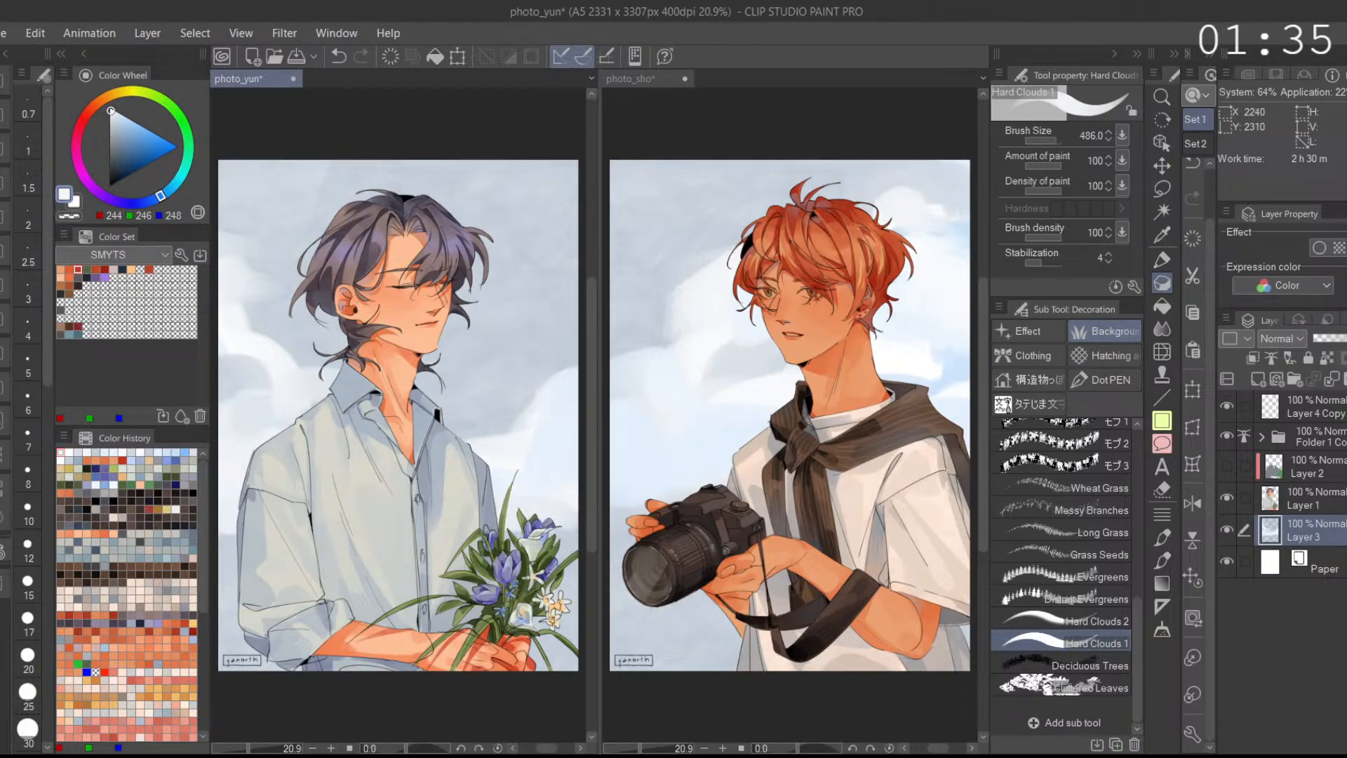
Step: Choose the Rectangle selection tool and display the grid on both photo_sho and photo_yun
left_click(666, 511)
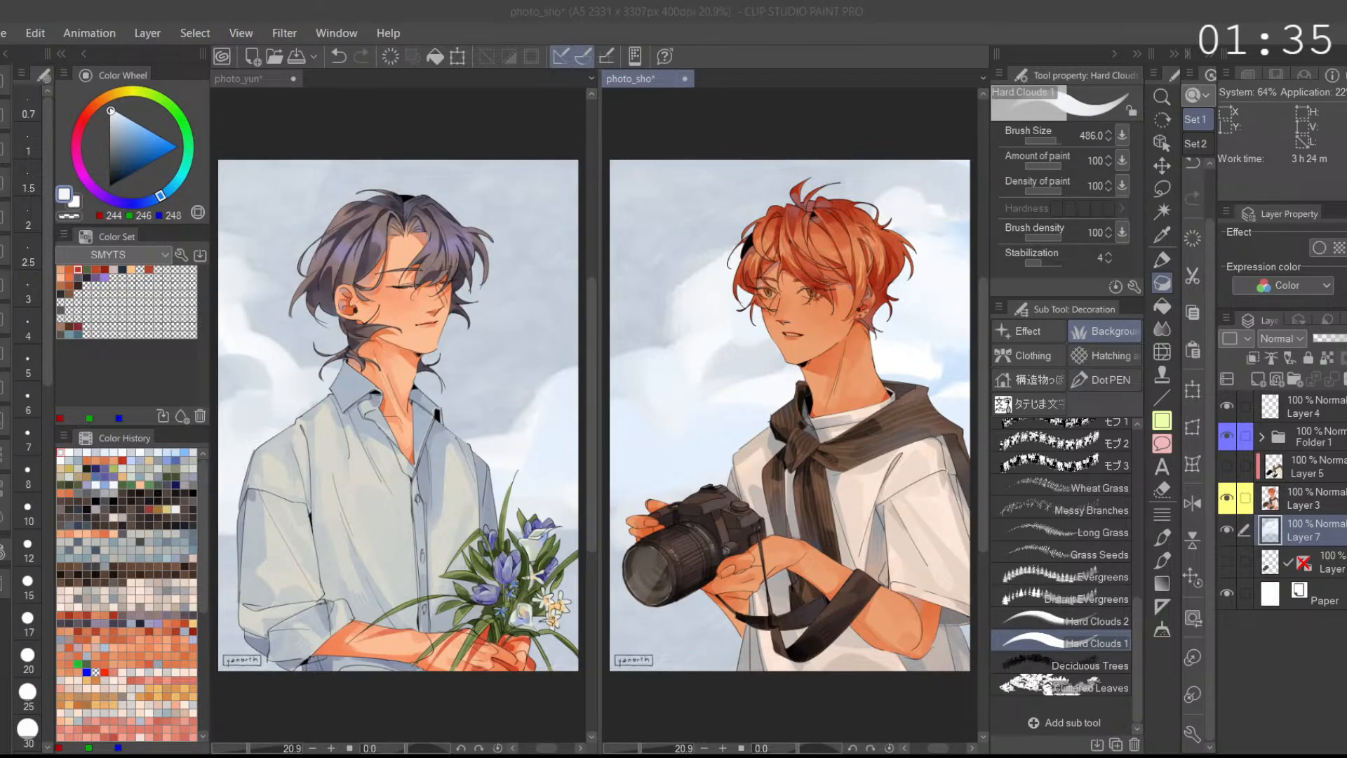
left_click(1162, 189)
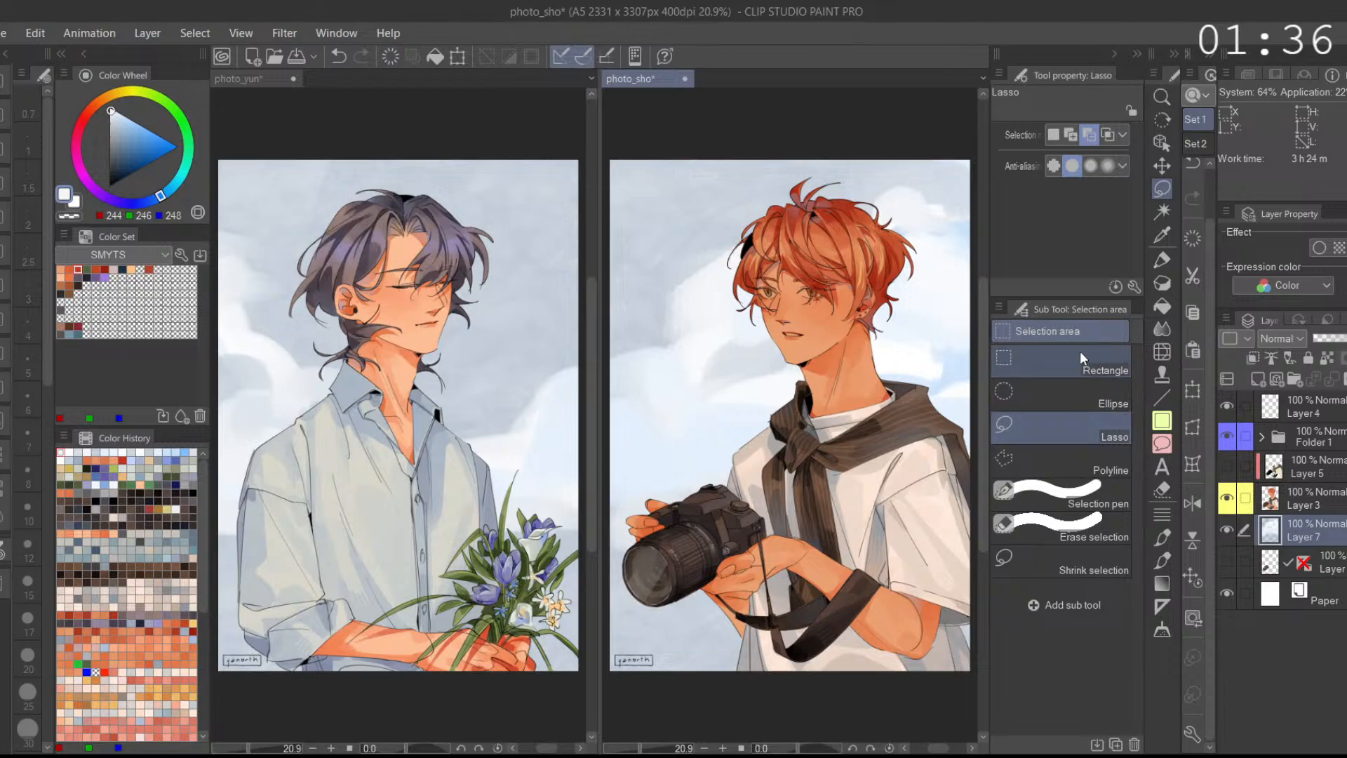
left_click(1058, 350)
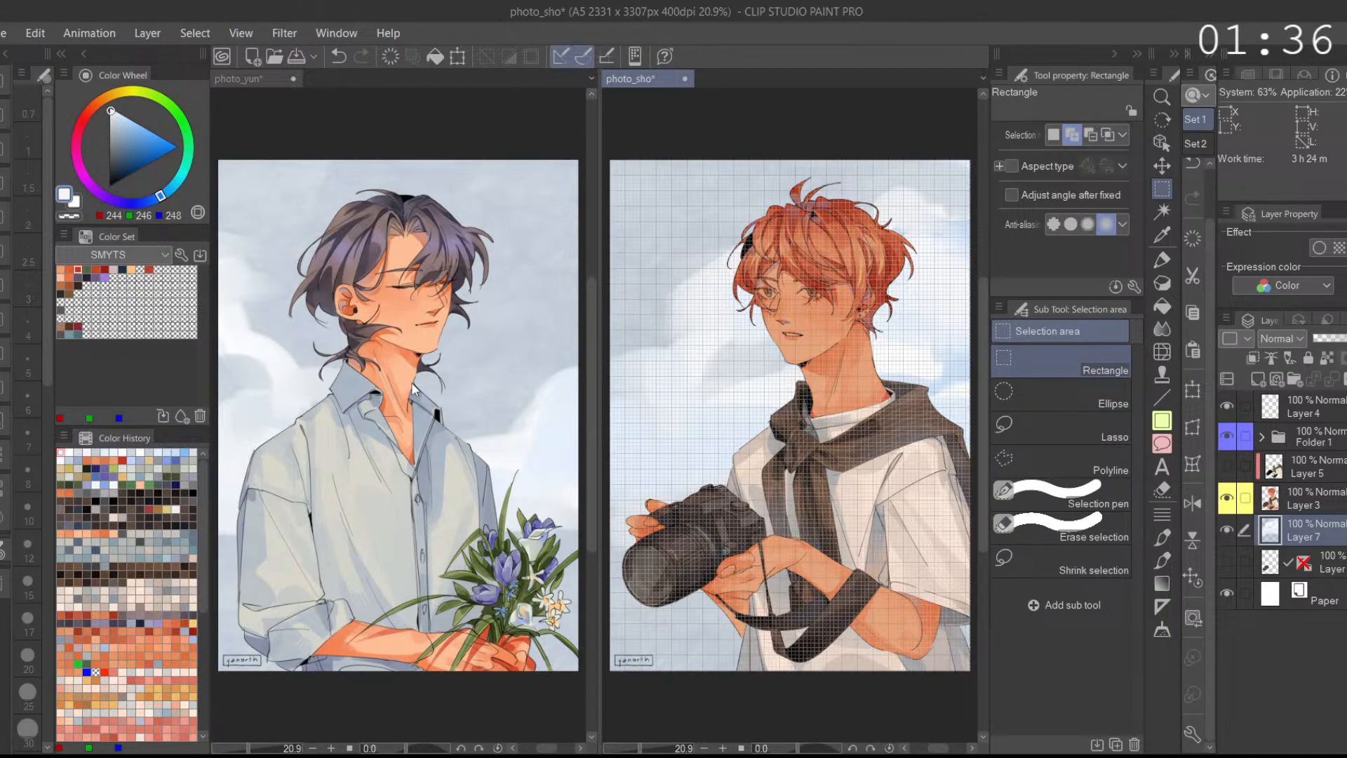
left_click(340, 105)
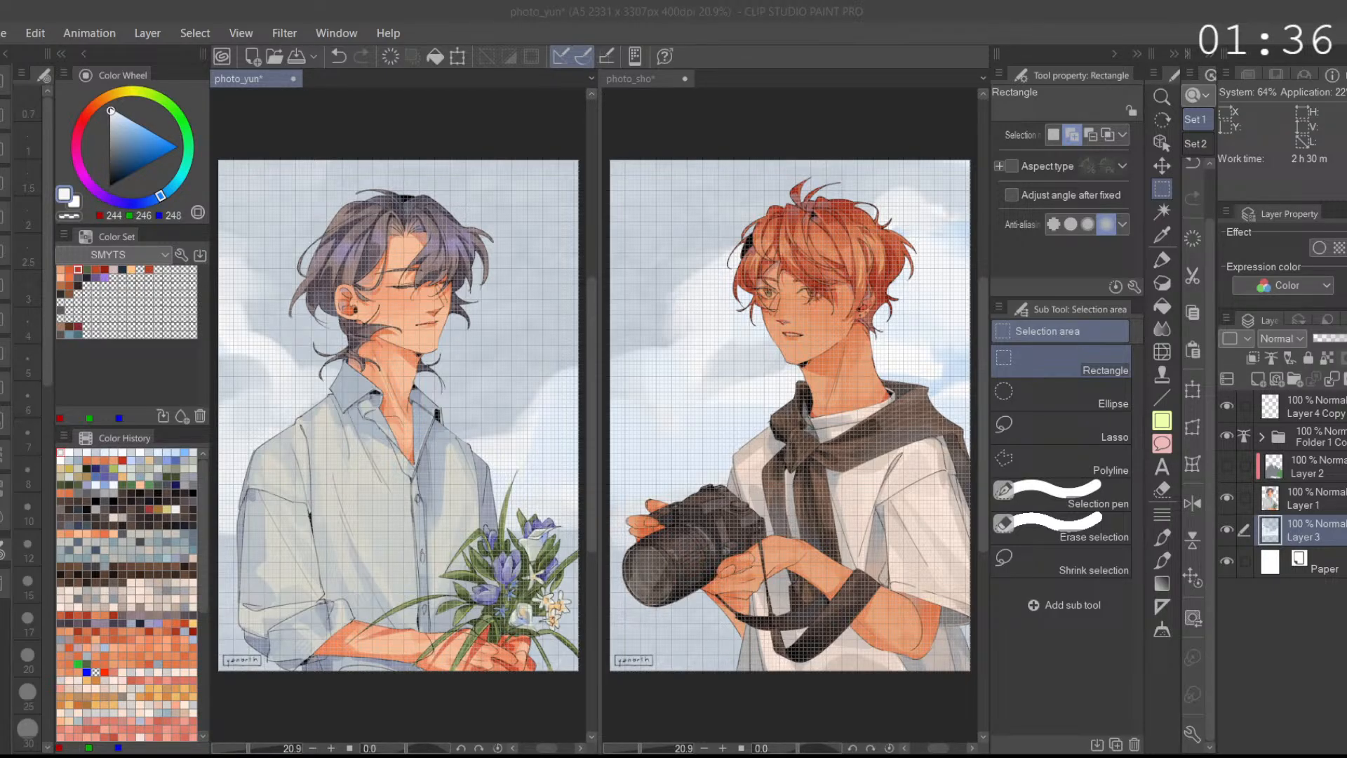
left_click(609, 492)
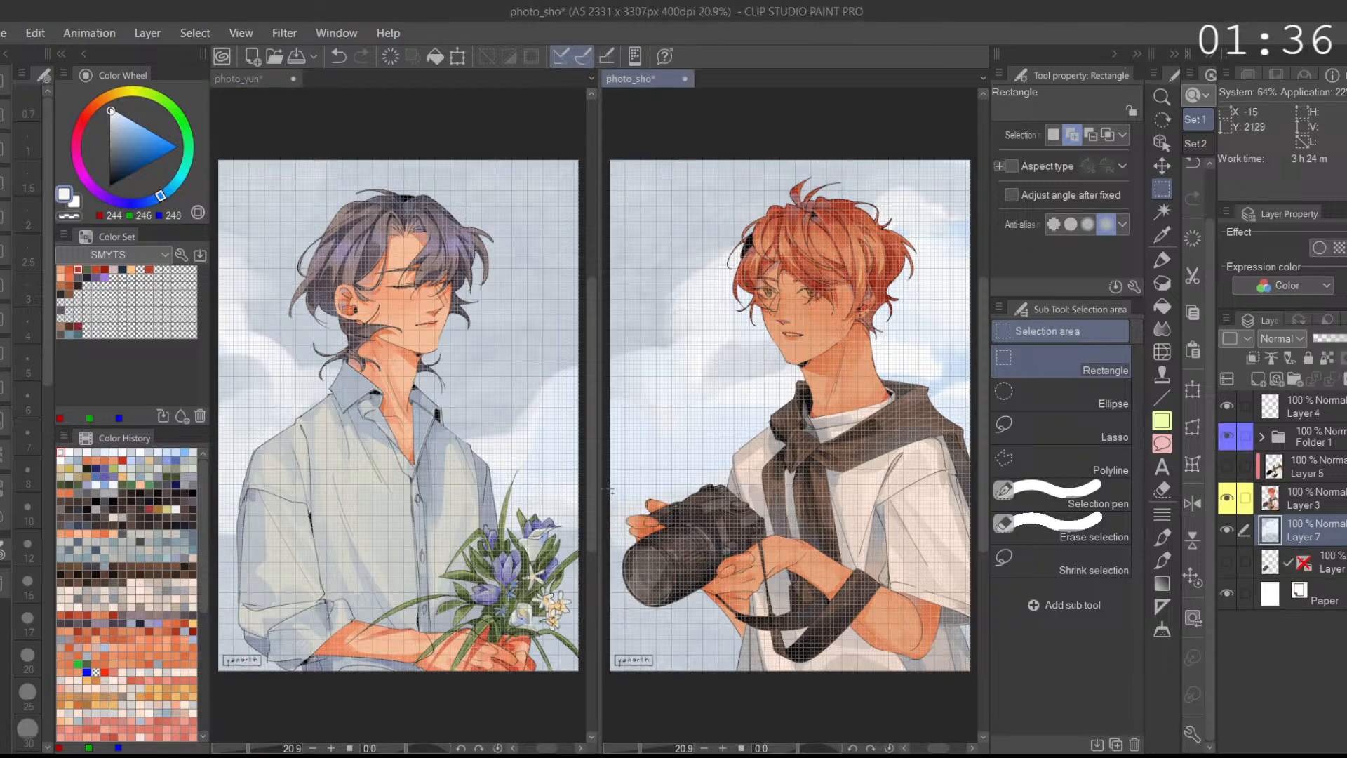
Step: Select the full-width lower part of photo_sho, about 2331 by 1206 px, and the matching area of photo_yun
mouse_move(606, 484)
left_mouse_down()
mouse_move(643, 507)
mouse_move(646, 529)
mouse_move(968, 721)
left_mouse_up()
key("ctrl+z")
key("ctrl+z")
left_click_drag(807, 625, 891, 625)
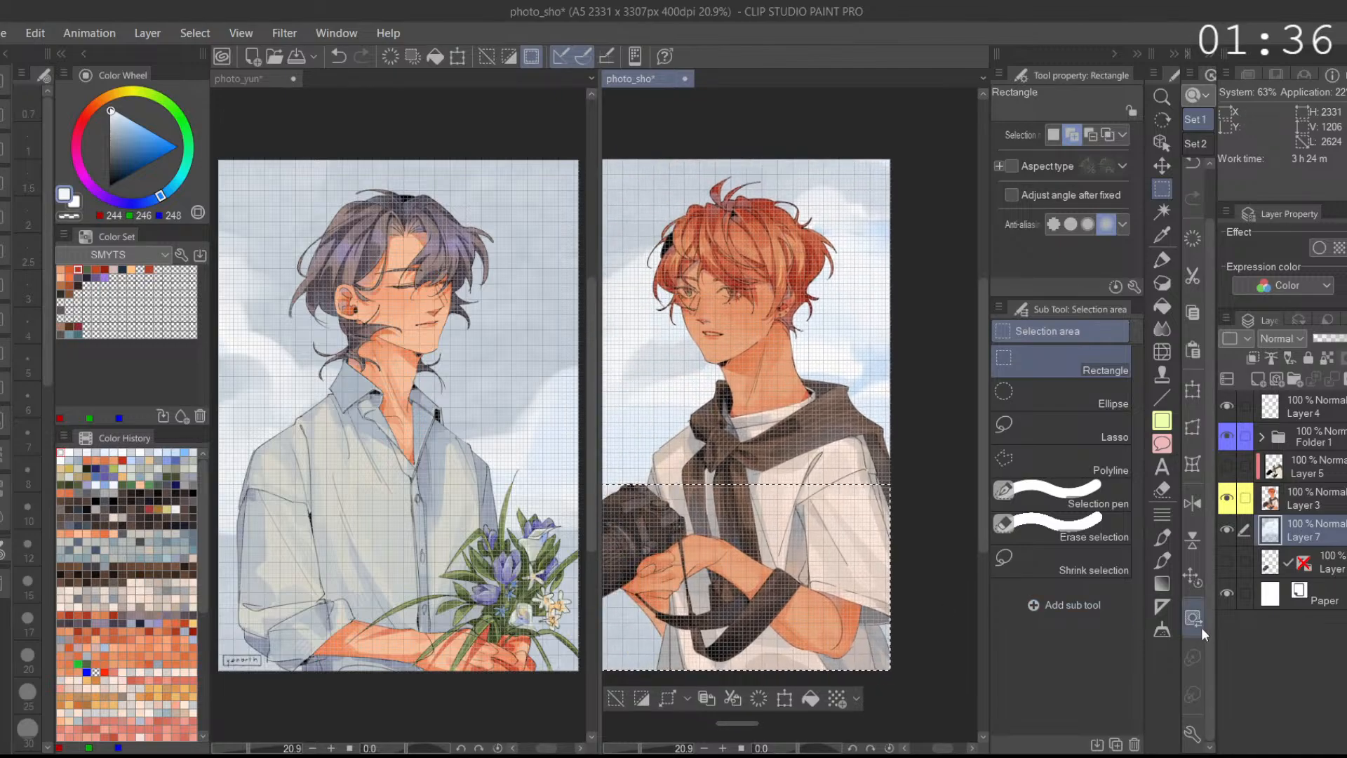
left_click(1201, 627)
left_click(502, 709)
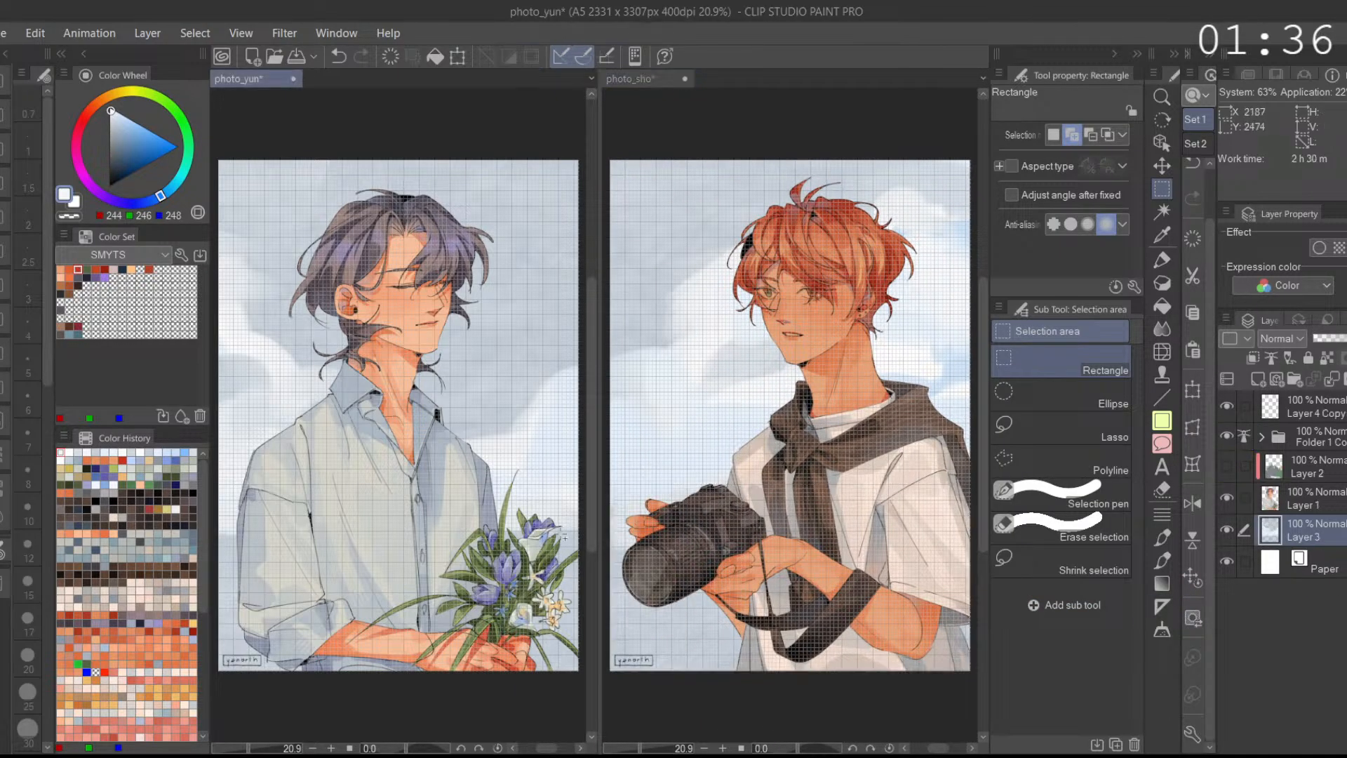
left_click_drag(583, 487, 210, 672)
left_click(802, 687)
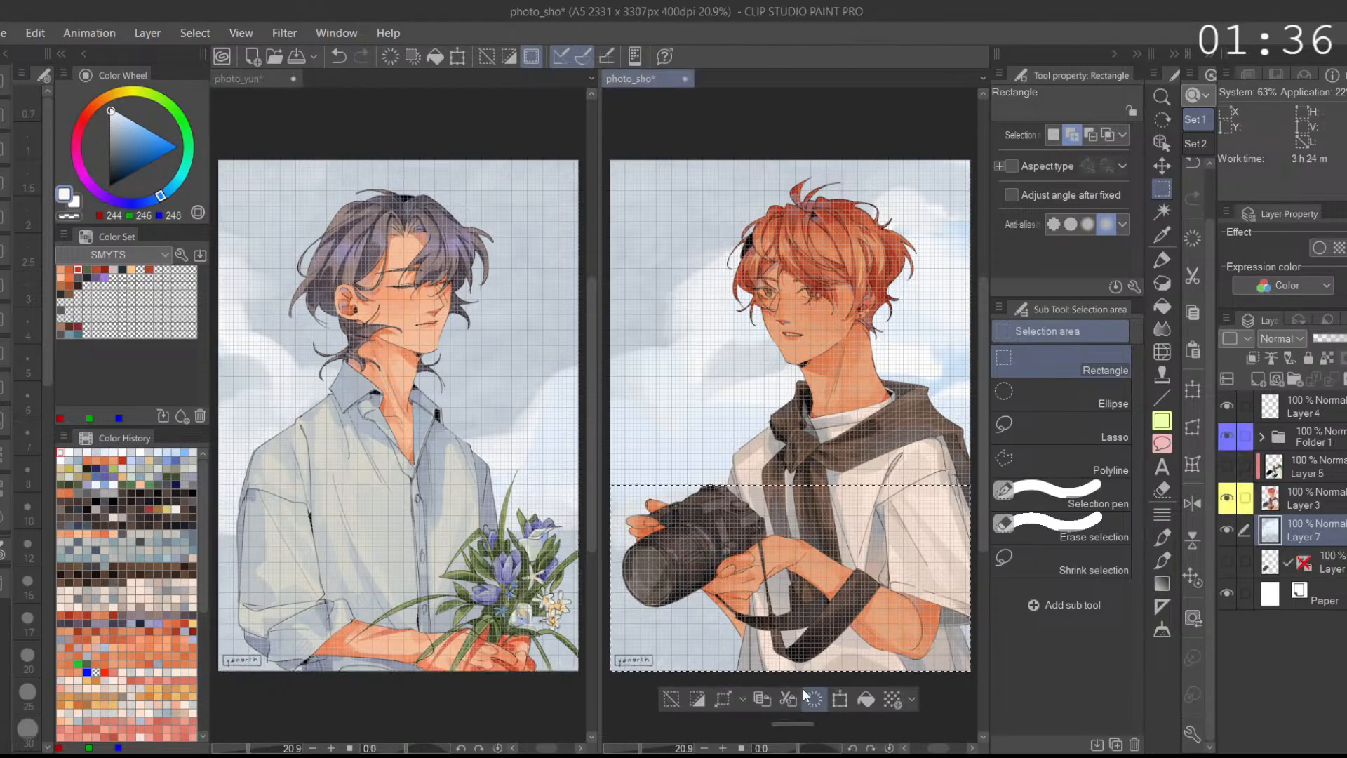
left_click_drag(823, 720, 874, 122)
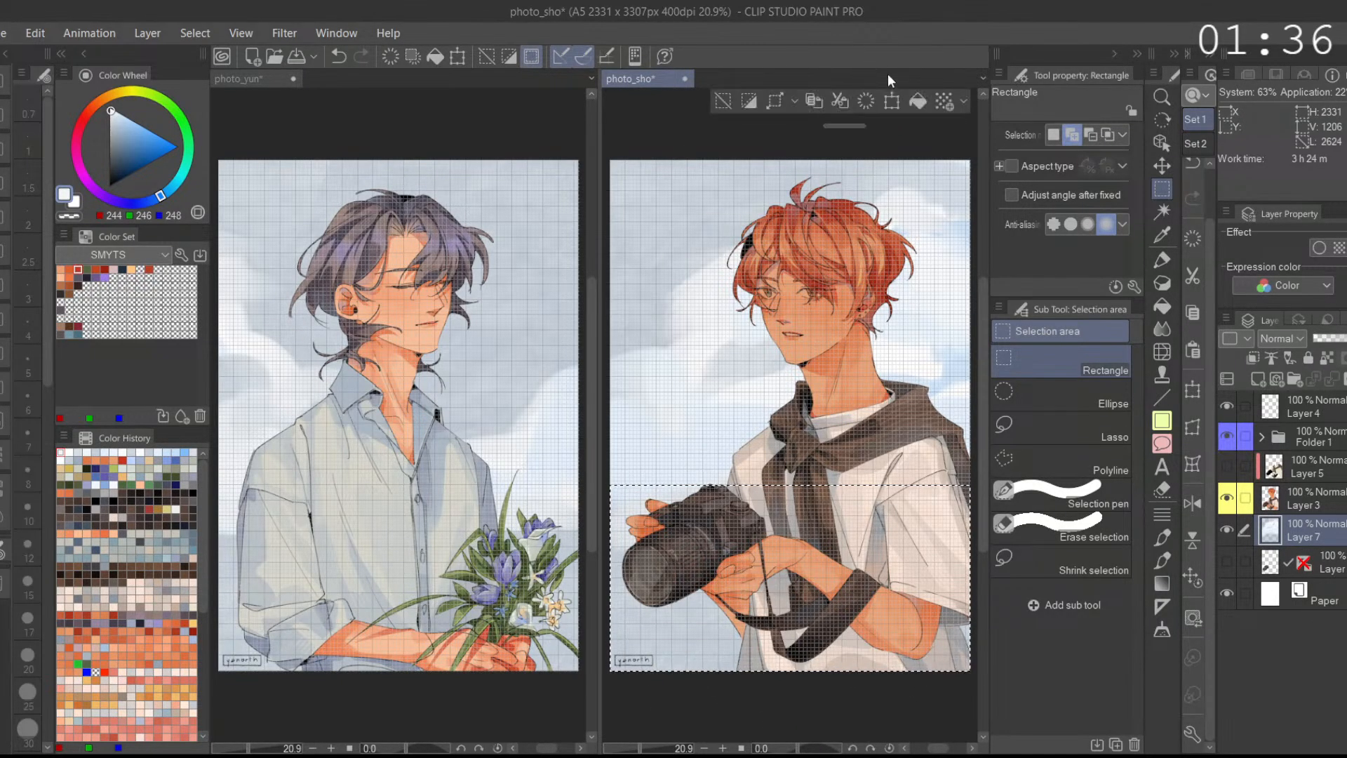
Step: Paint photo_sho's selected lower background blue (77, 120, 163) with the Aマーカー brush, then set the brush size to 144.5
left_click(1162, 261)
left_click(132, 149)
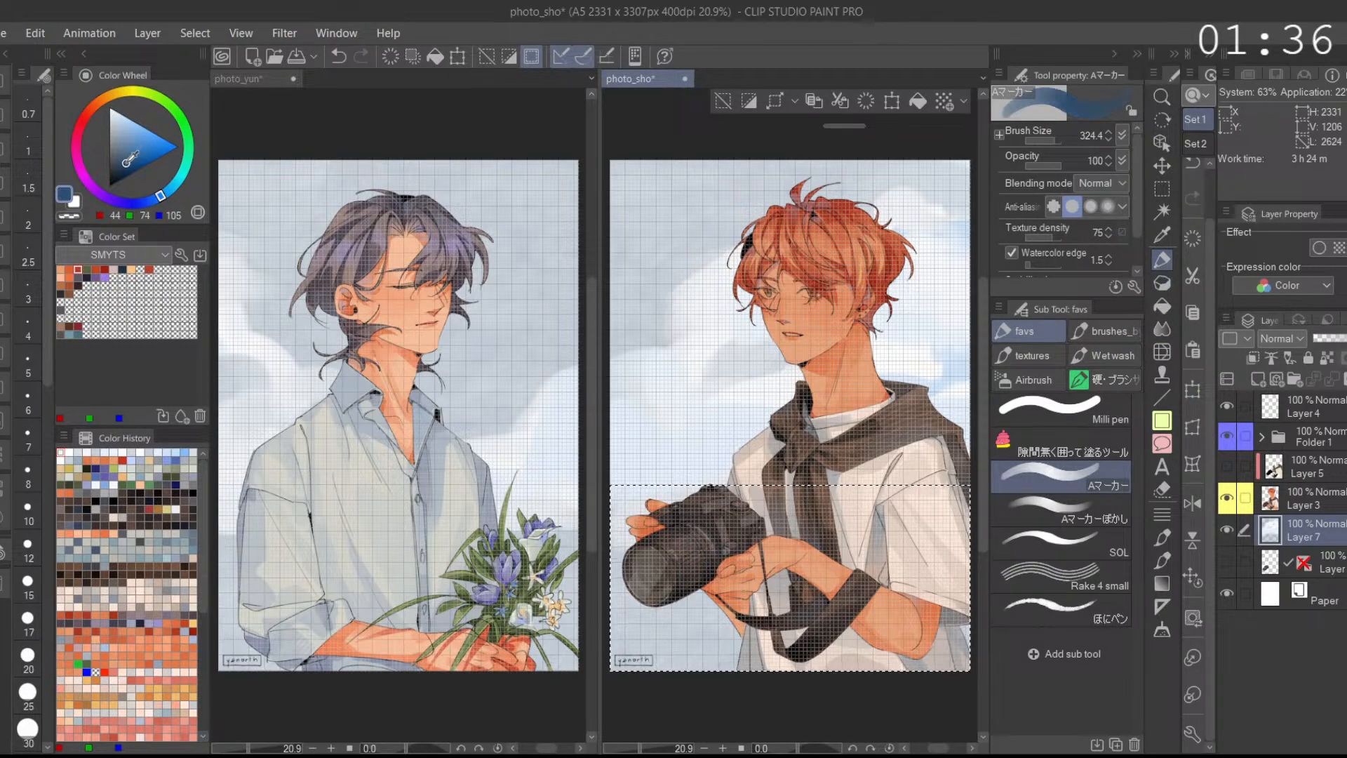
left_click_drag(1052, 141, 1076, 138)
mouse_move(842, 505)
left_mouse_down()
mouse_move(708, 575)
mouse_move(687, 617)
left_mouse_up()
left_click_drag(1055, 139, 1051, 139)
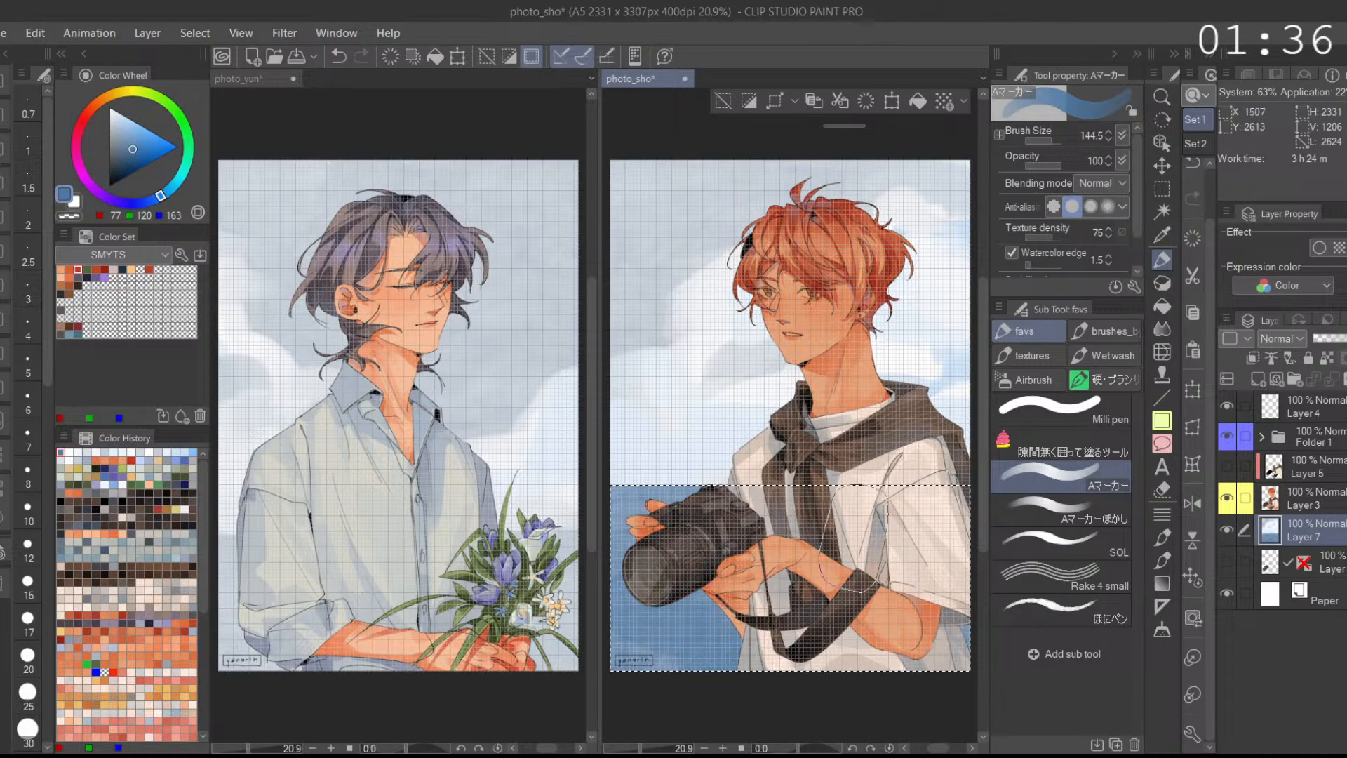
Step: Try a lighter blue (171, 207, 243) on photo_sho's lower area, undo it, and rework the area with sampled blue
left_click_drag(142, 127, 129, 122)
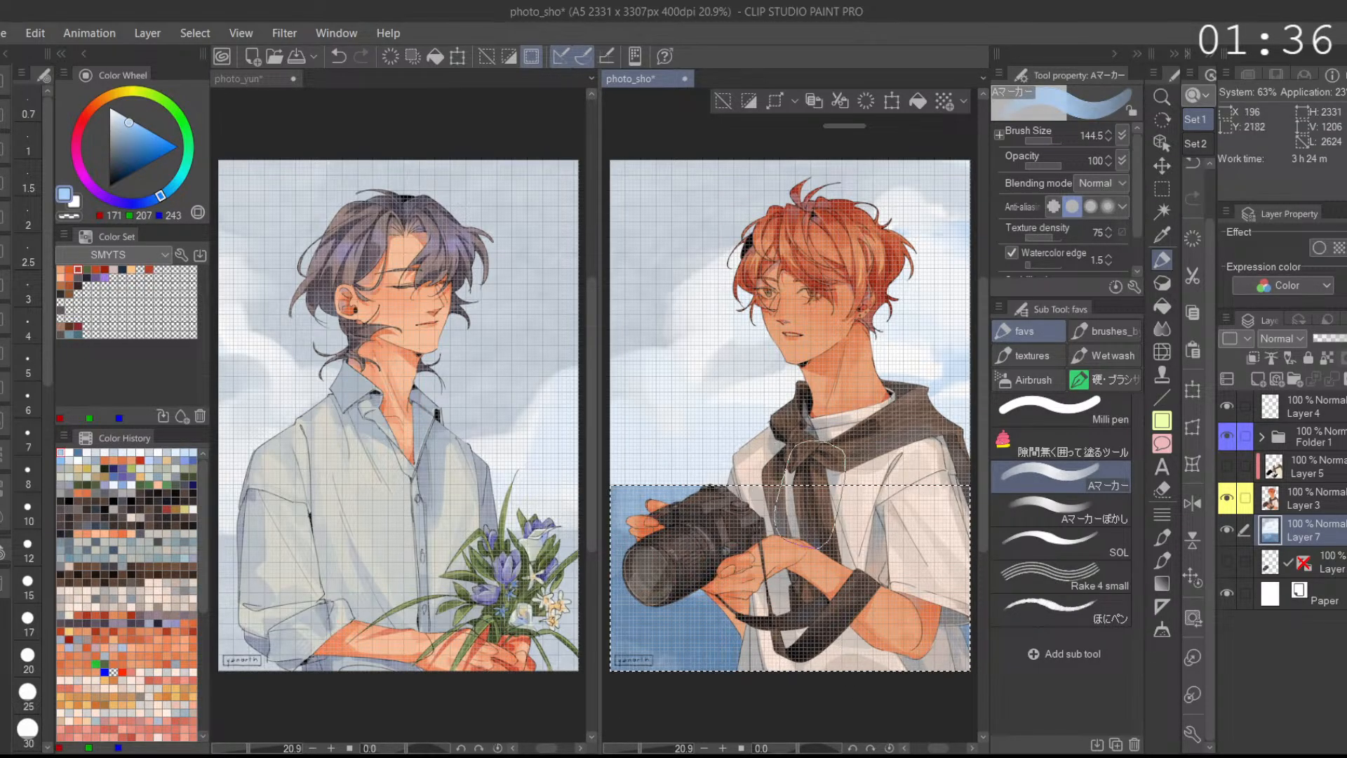
key("ctrl+z")
left_click(691, 626, "alt")
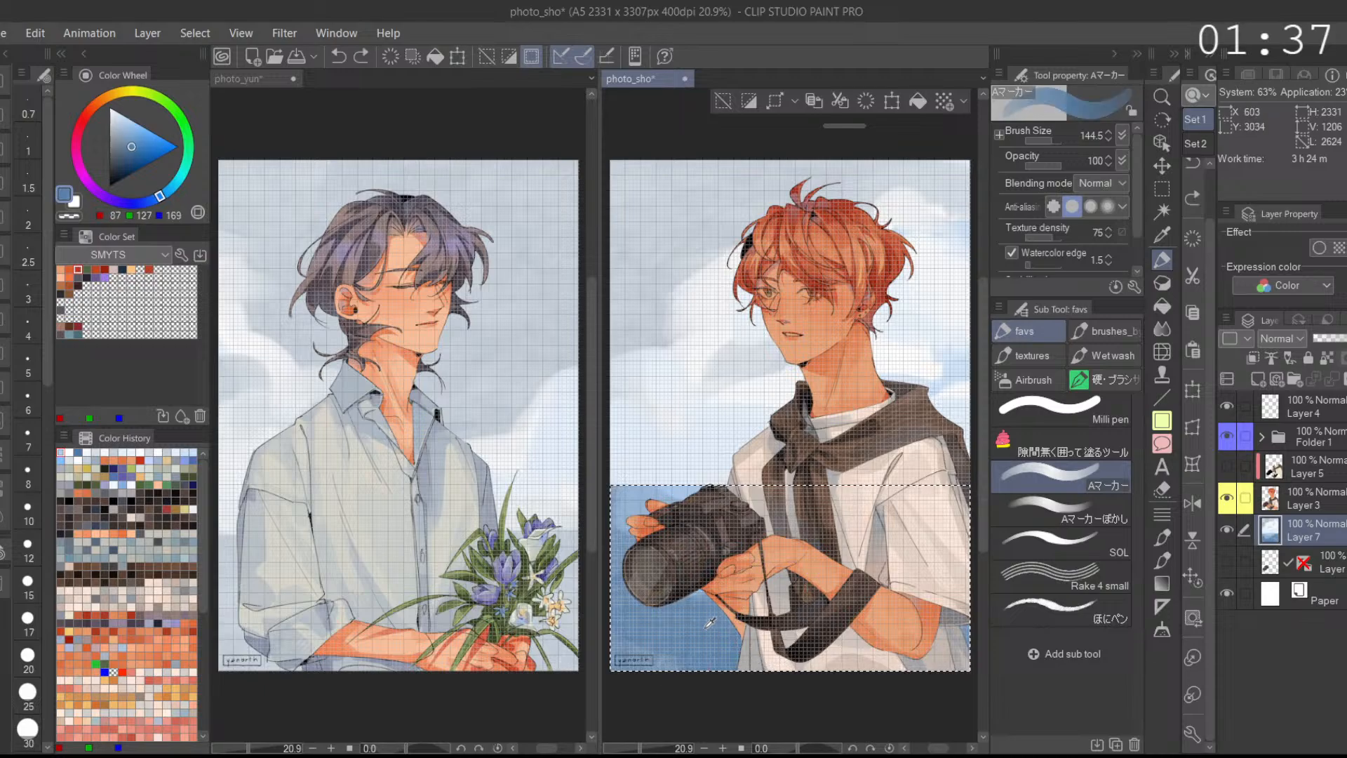
left_click_drag(708, 634, 635, 662)
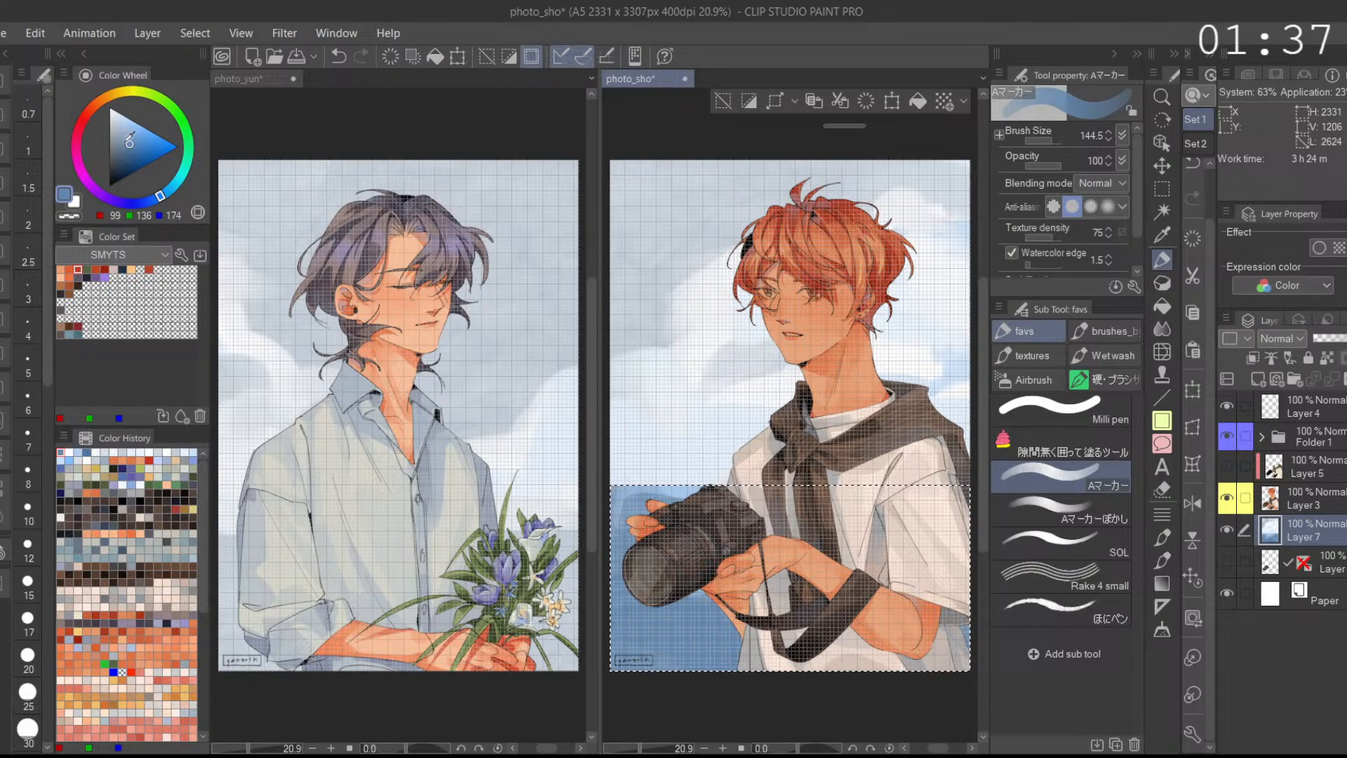
Step: Add grey-blue (179, 190, 201) wave strokes to photo_sho's blue area at brush size 35.1, blending with sampled blue and undoing the last stroke
left_click(116, 127)
left_click(1046, 142)
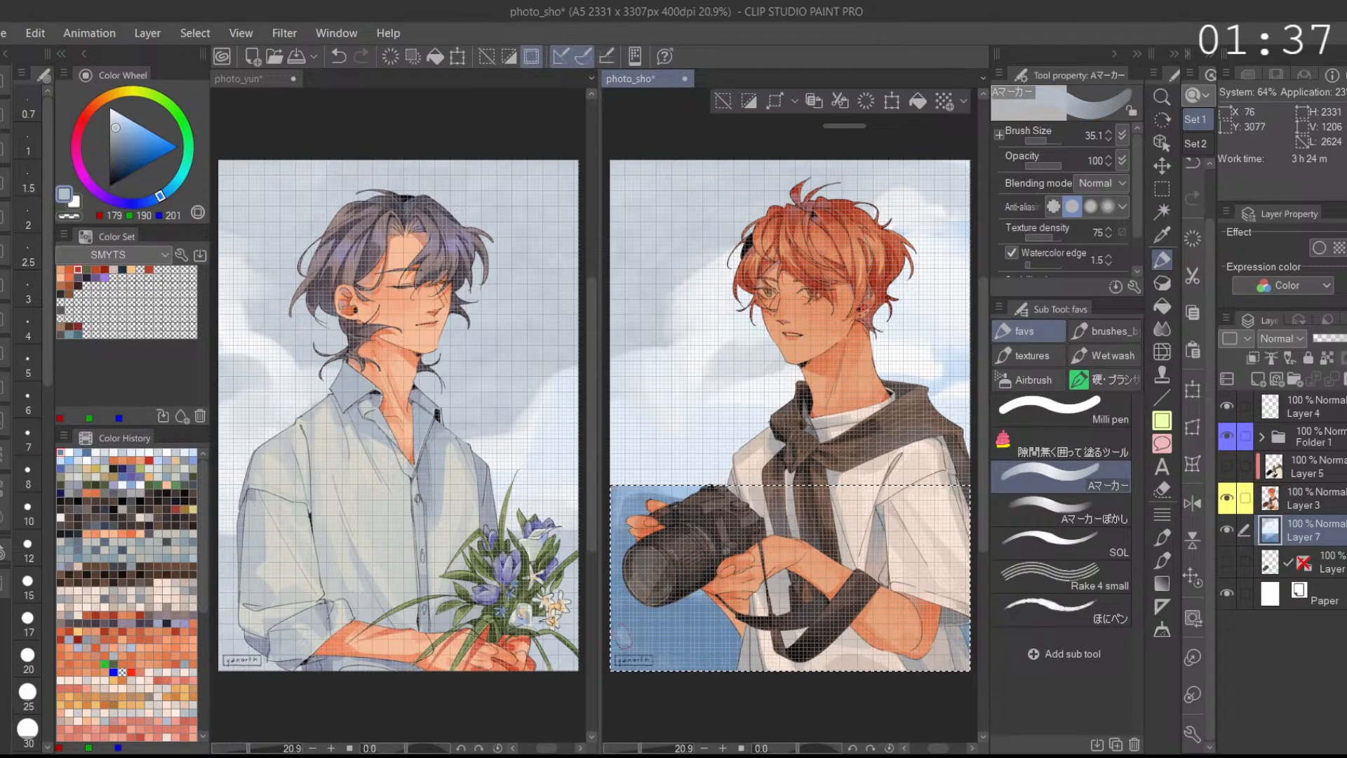
mouse_move(733, 670)
left_mouse_down()
mouse_move(733, 617)
mouse_move(678, 617)
mouse_move(730, 630)
mouse_move(621, 635)
left_mouse_up()
left_click(702, 627, "alt")
key("ctrl+z")
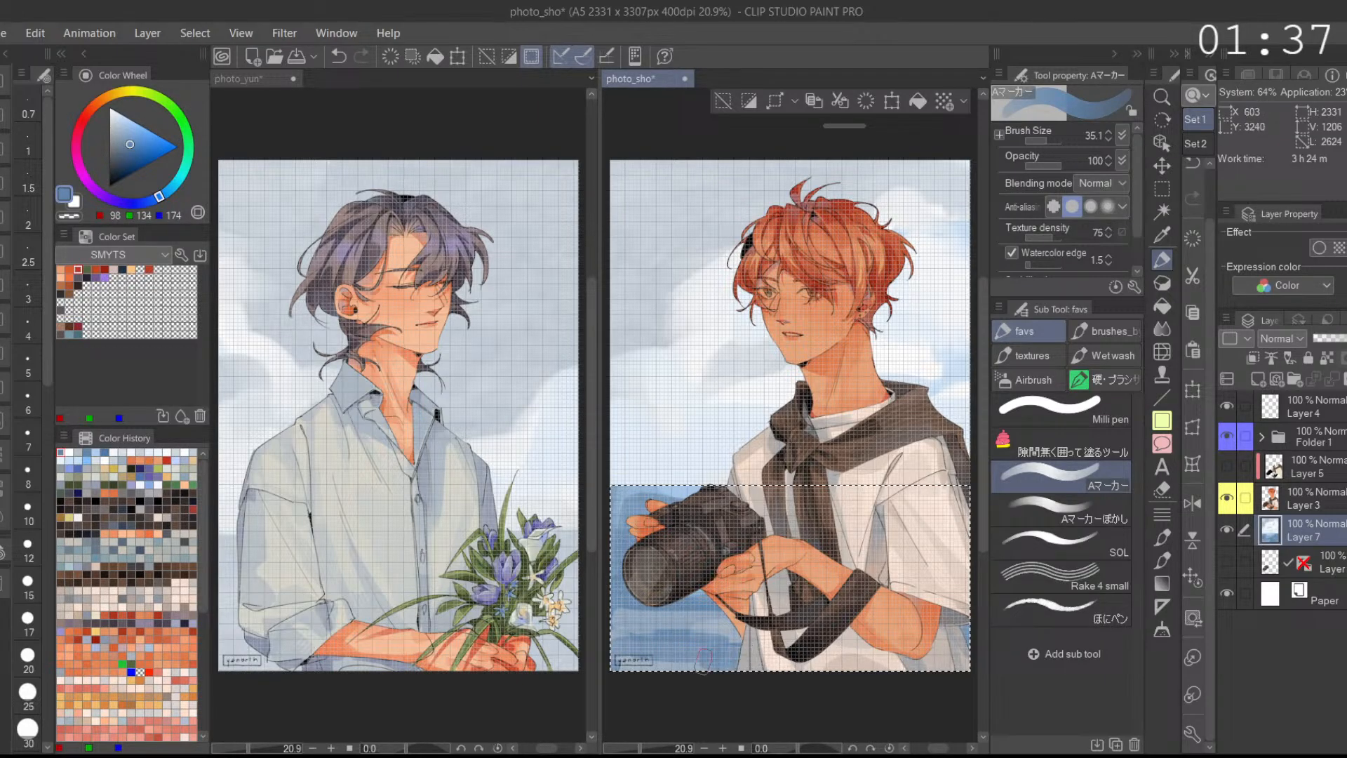
Step: Hide the grid on photo_sho and check the whole picture
left_click(242, 34)
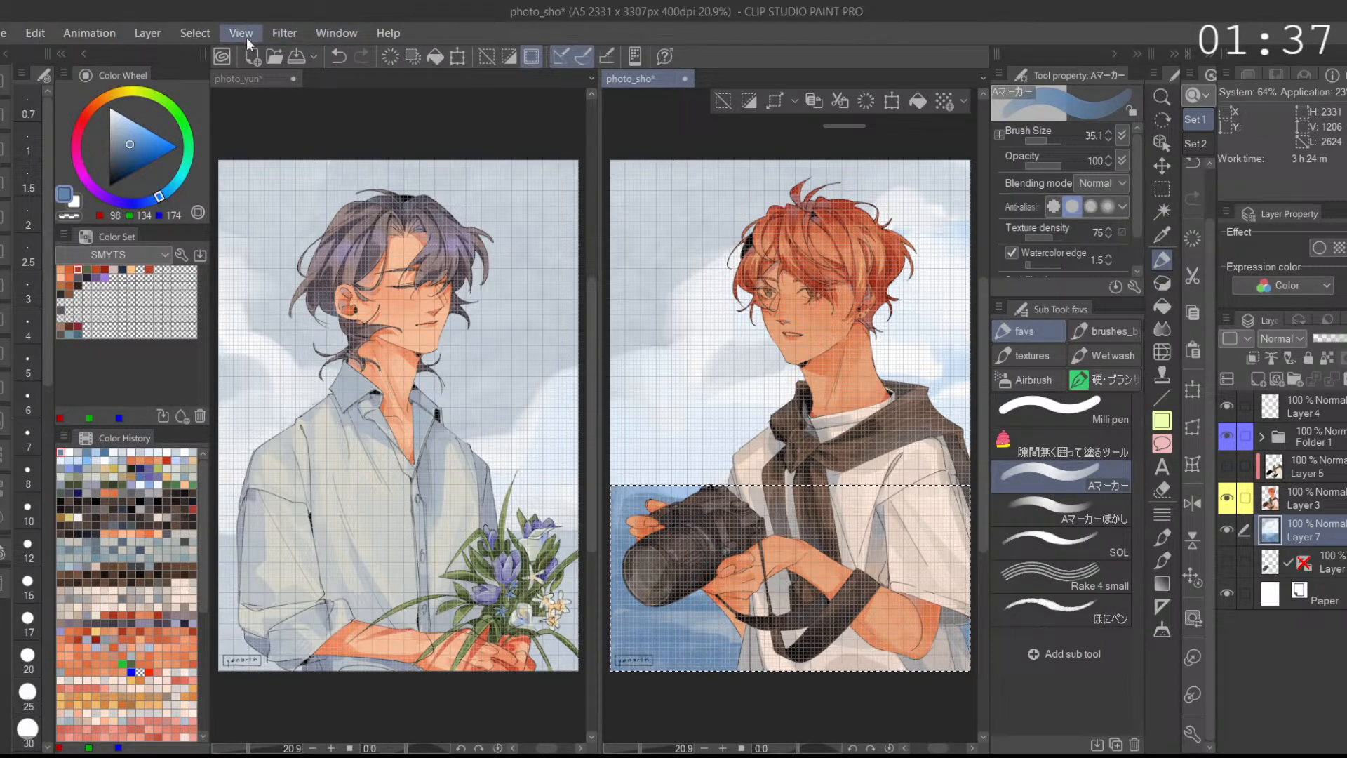
left_click(345, 385)
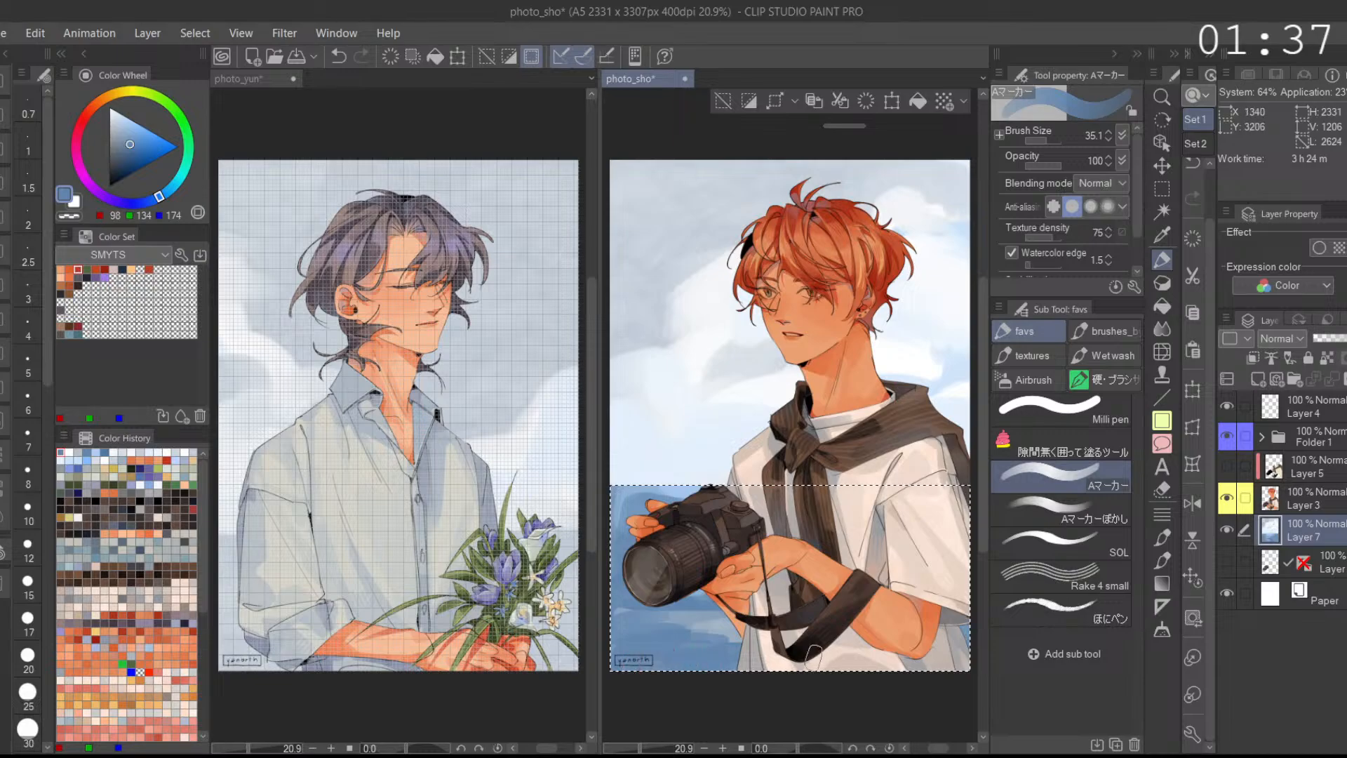
scroll(867, 637, "down", 2)
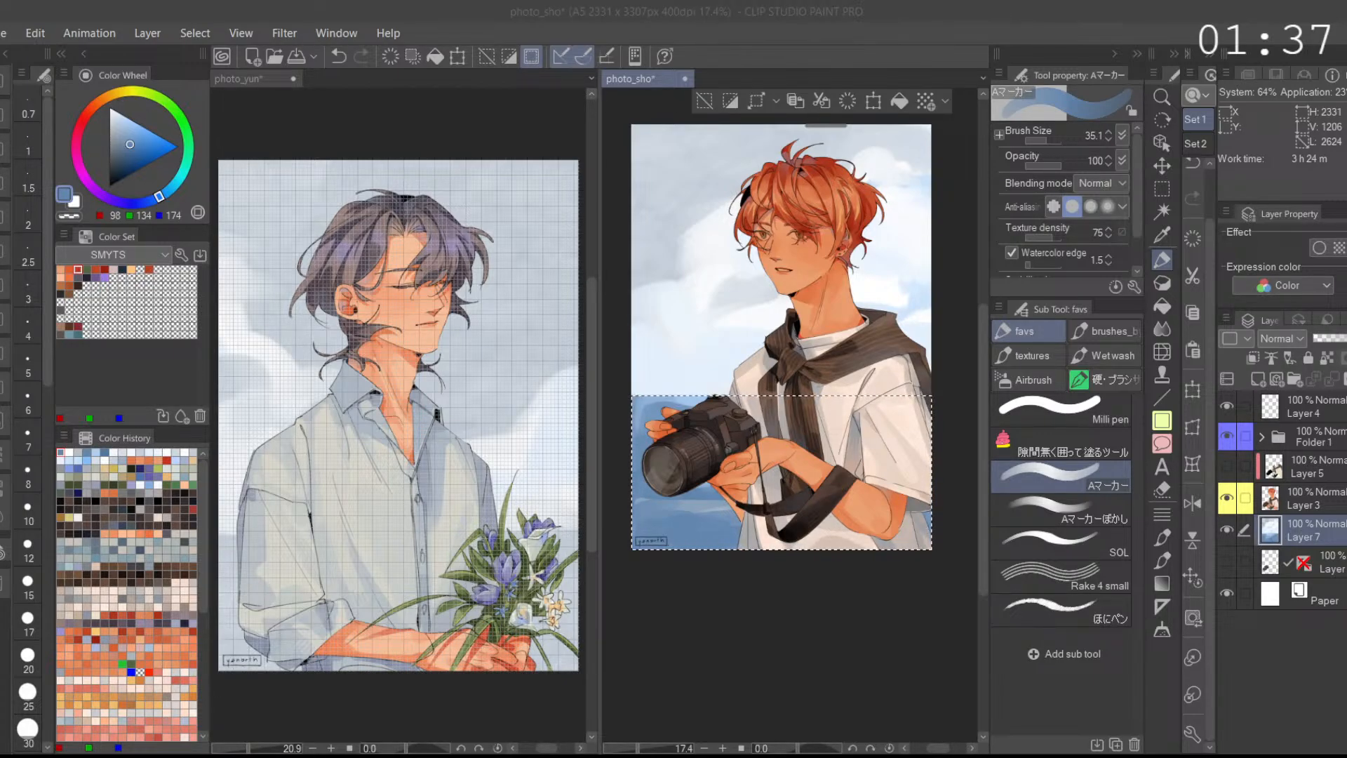
Step: Paint dark blue (22, 51, 83) wave strokes into photo_sho's sea with the Aマーカー brush and sample blues for blending
left_click(139, 191)
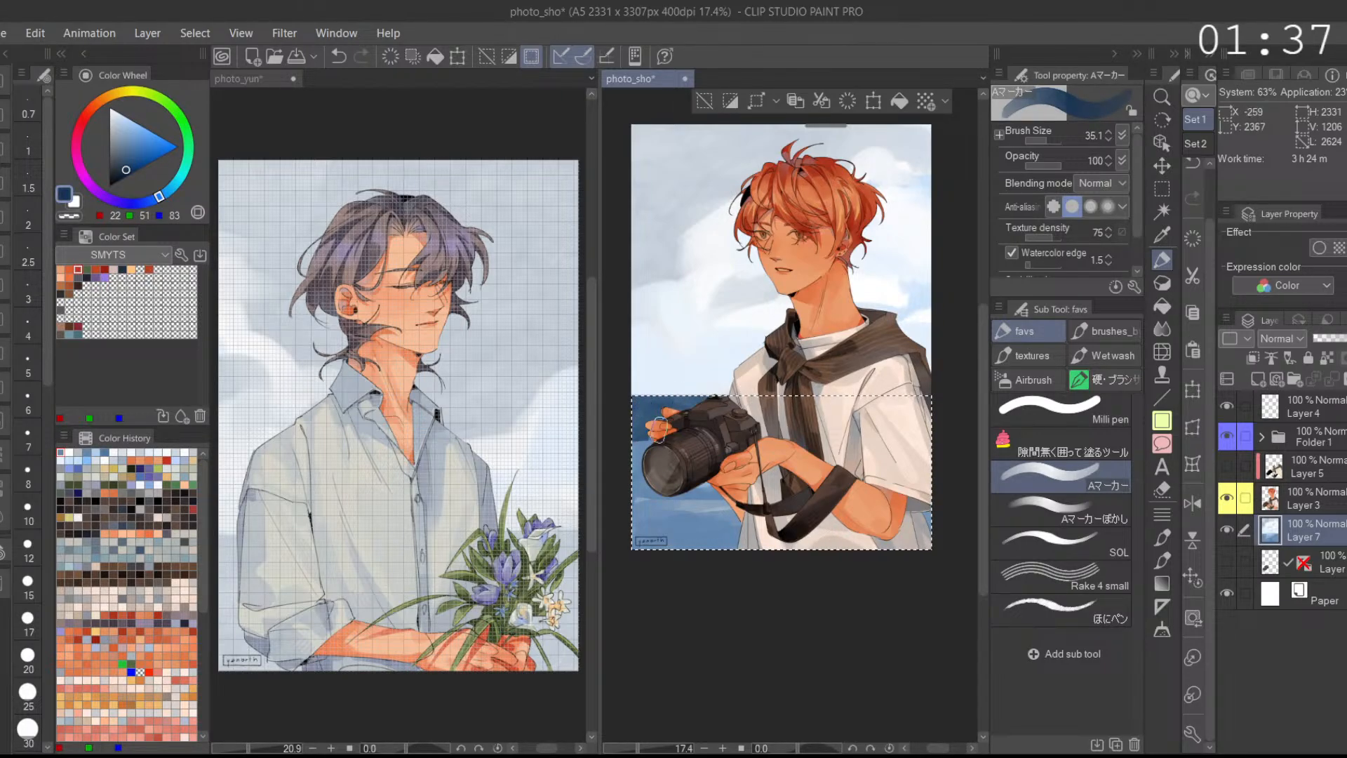
left_click_drag(634, 429, 684, 463)
left_click(690, 516, "alt")
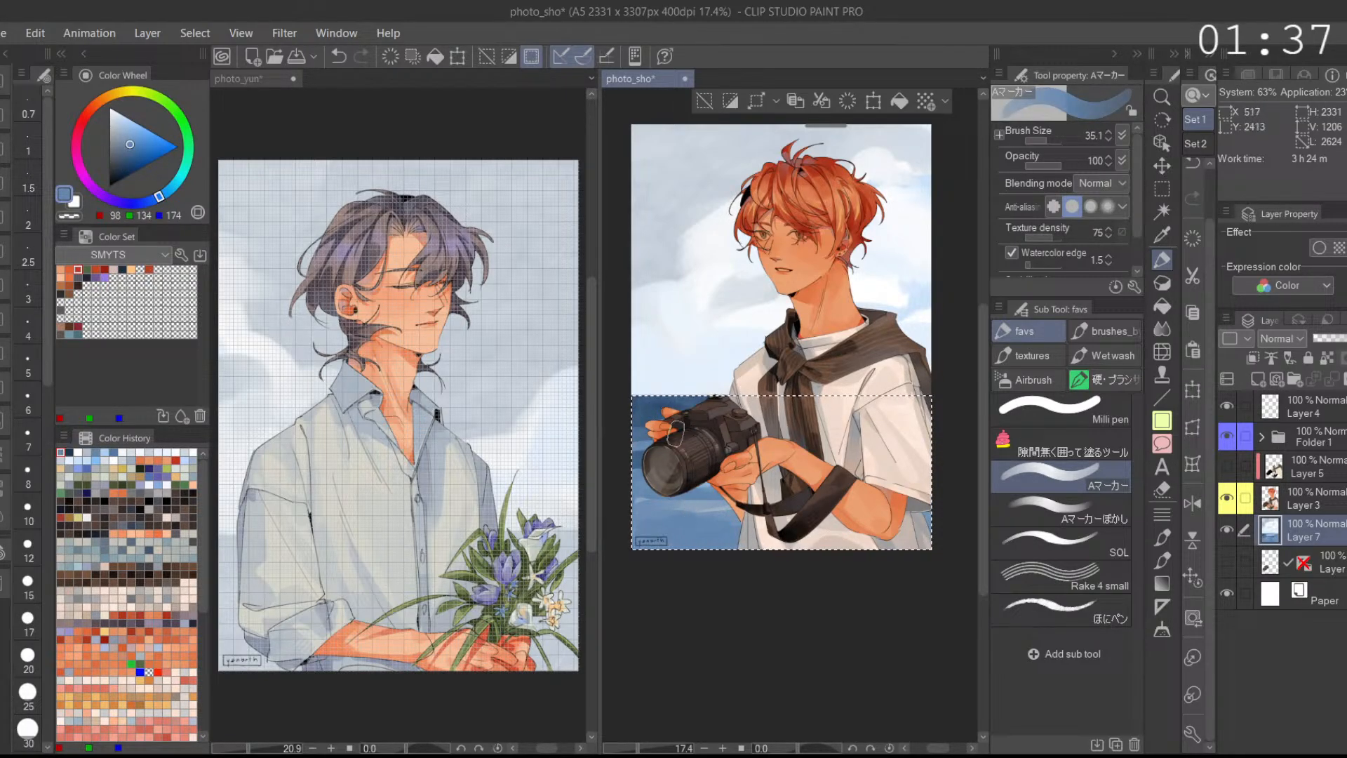
left_click(694, 394, "alt")
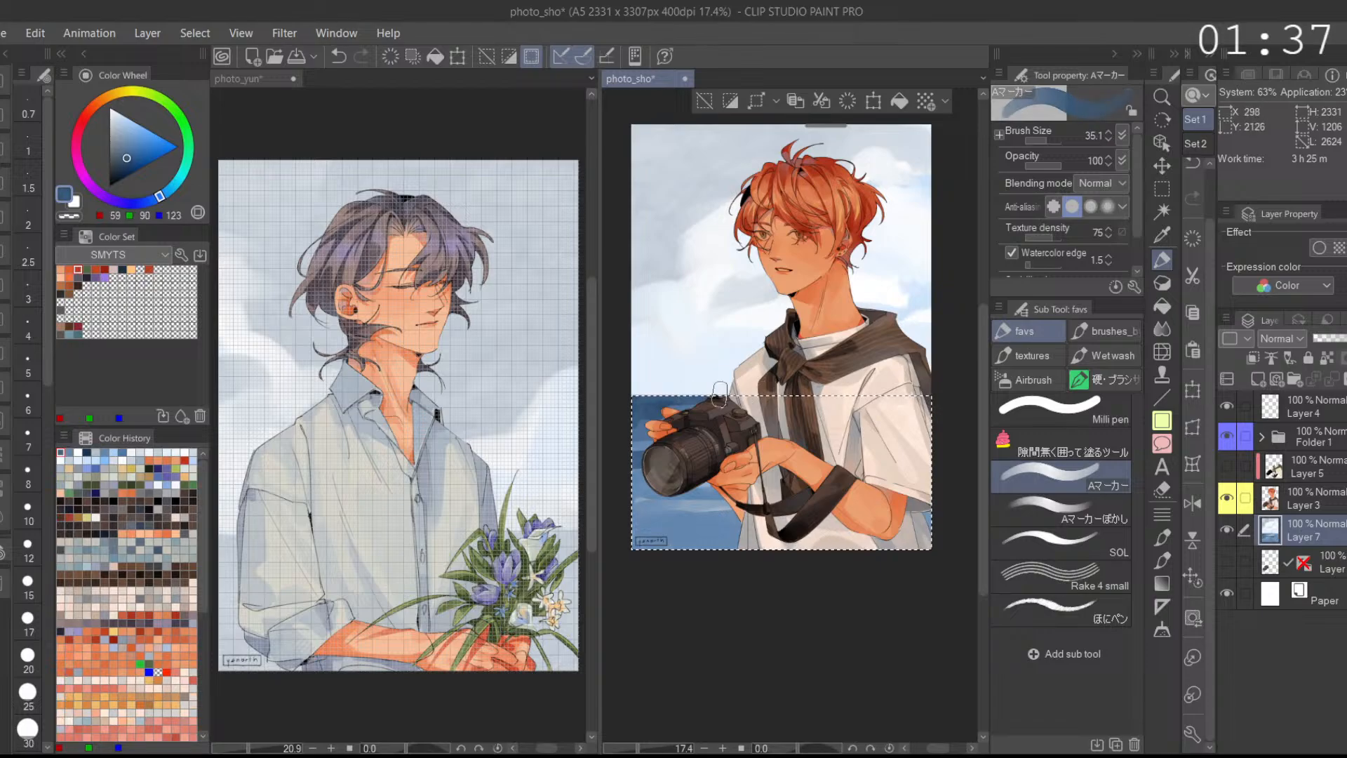
Step: Add teal (51, 160, 159) patches to photo_sho's lower sea, soften them with Aマーカーぼかし, and undo the last Aマーカー stroke
left_click_drag(178, 161, 168, 141)
left_click_drag(707, 508, 740, 517)
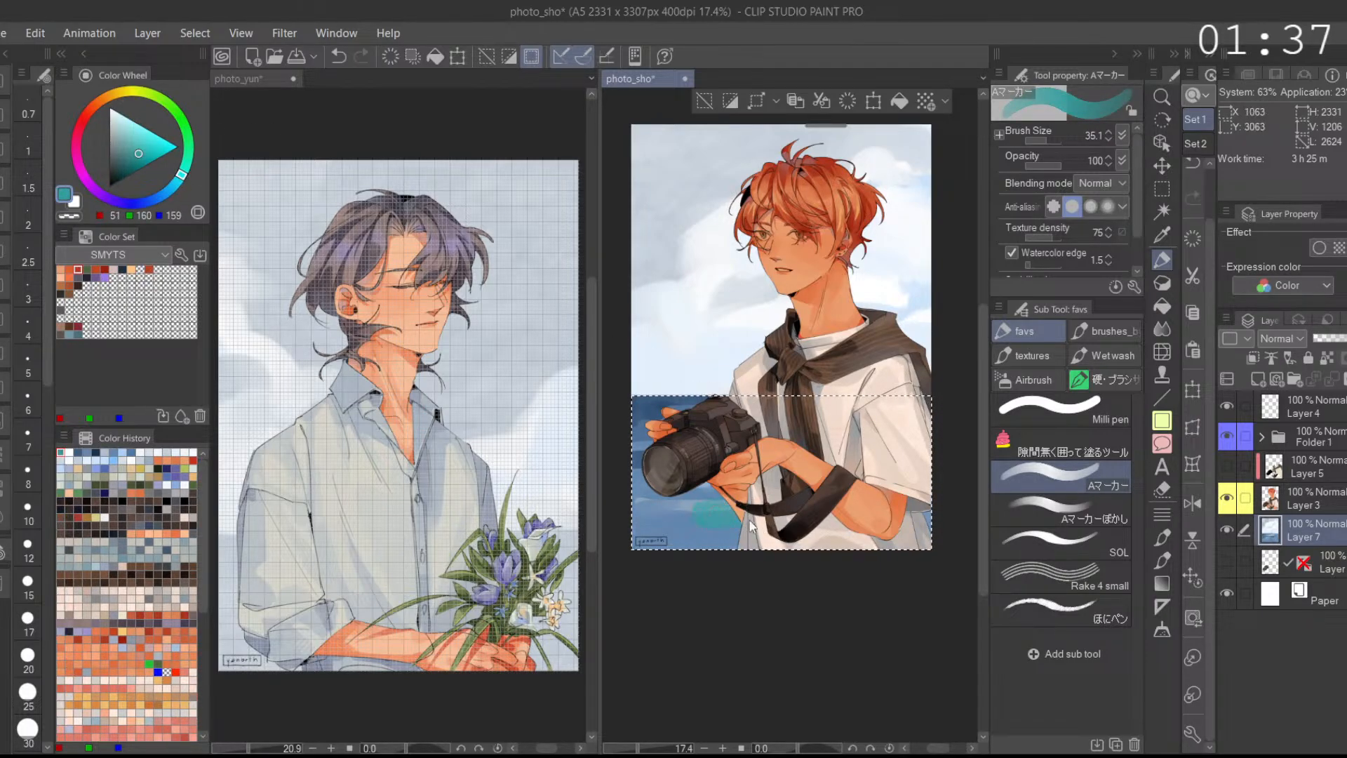
left_click(1073, 511)
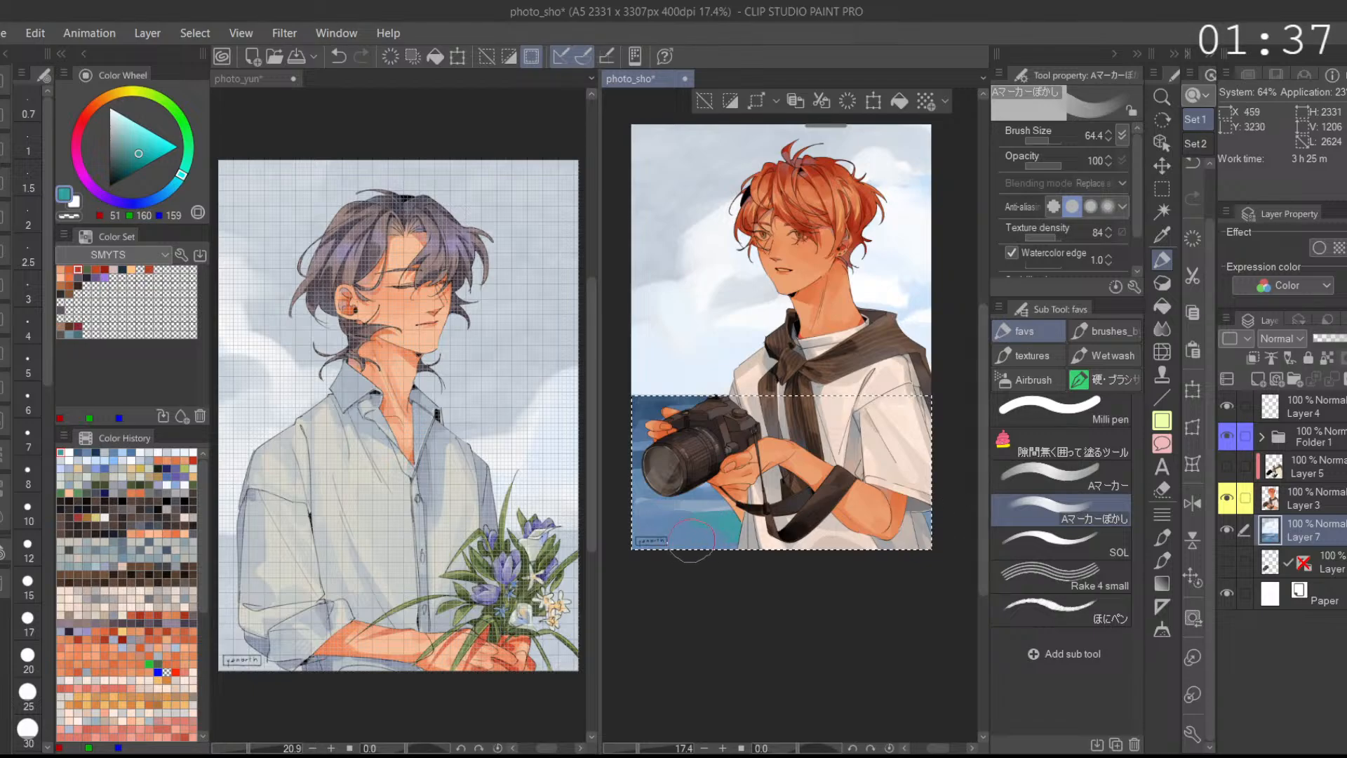
left_click_drag(703, 533, 736, 508)
left_click(1074, 484)
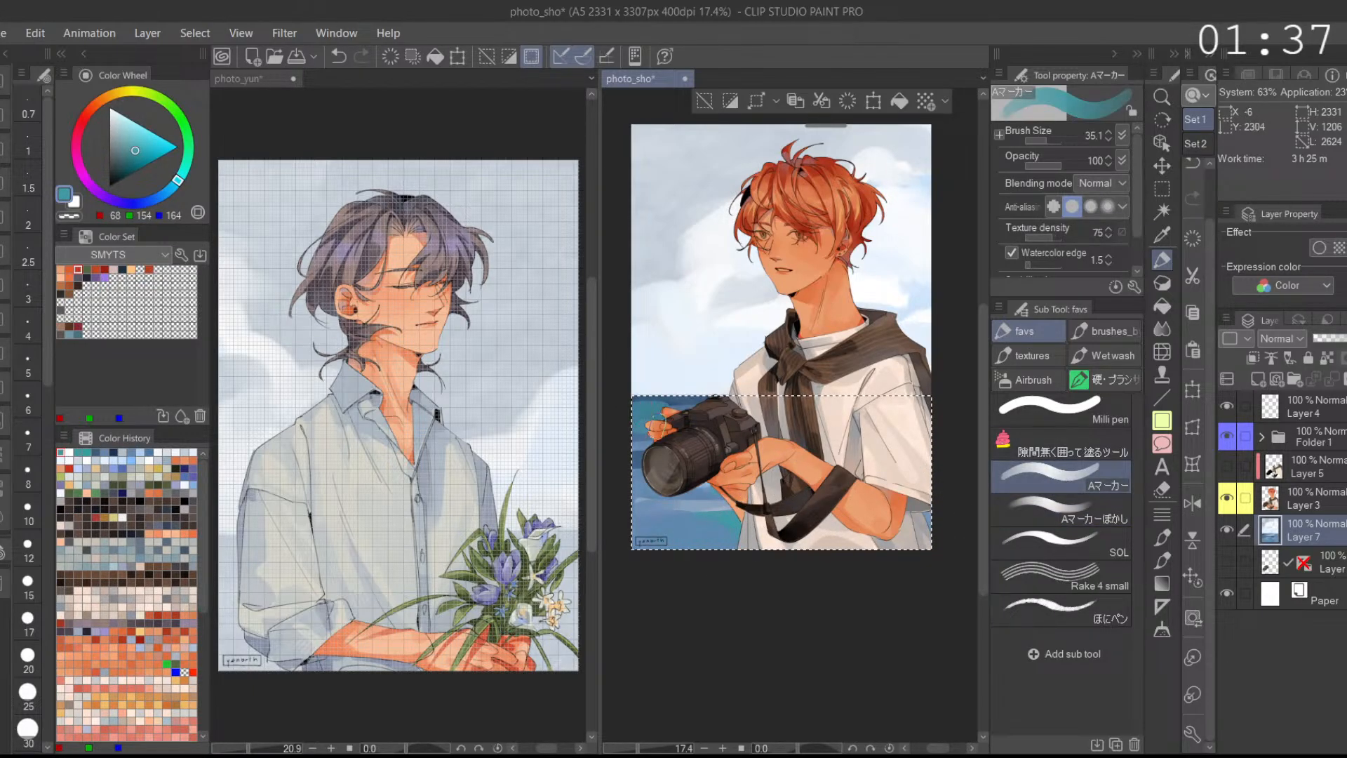
key("ctrl+z")
Step: Look through the decoration and painting brushes and select the Ocean wave brush
left_click(1162, 283)
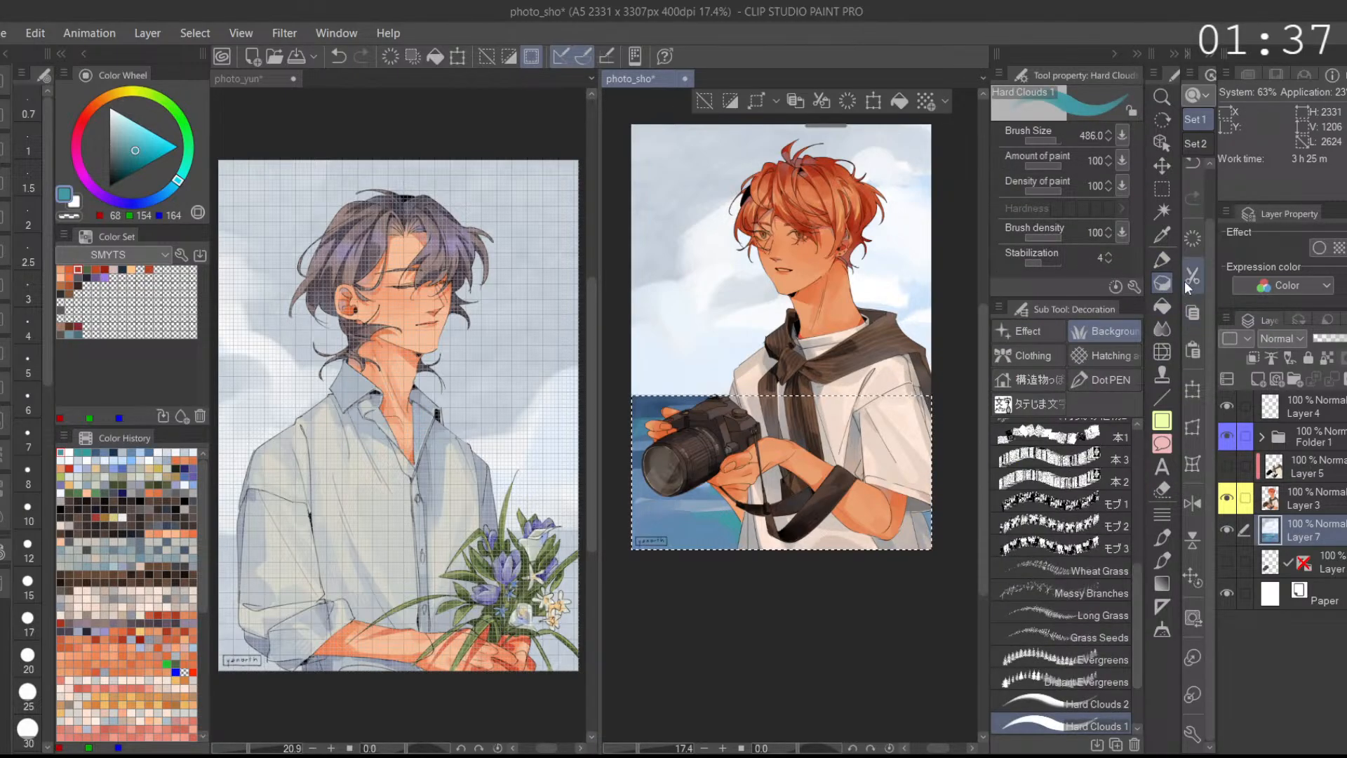
key("p")
key("b")
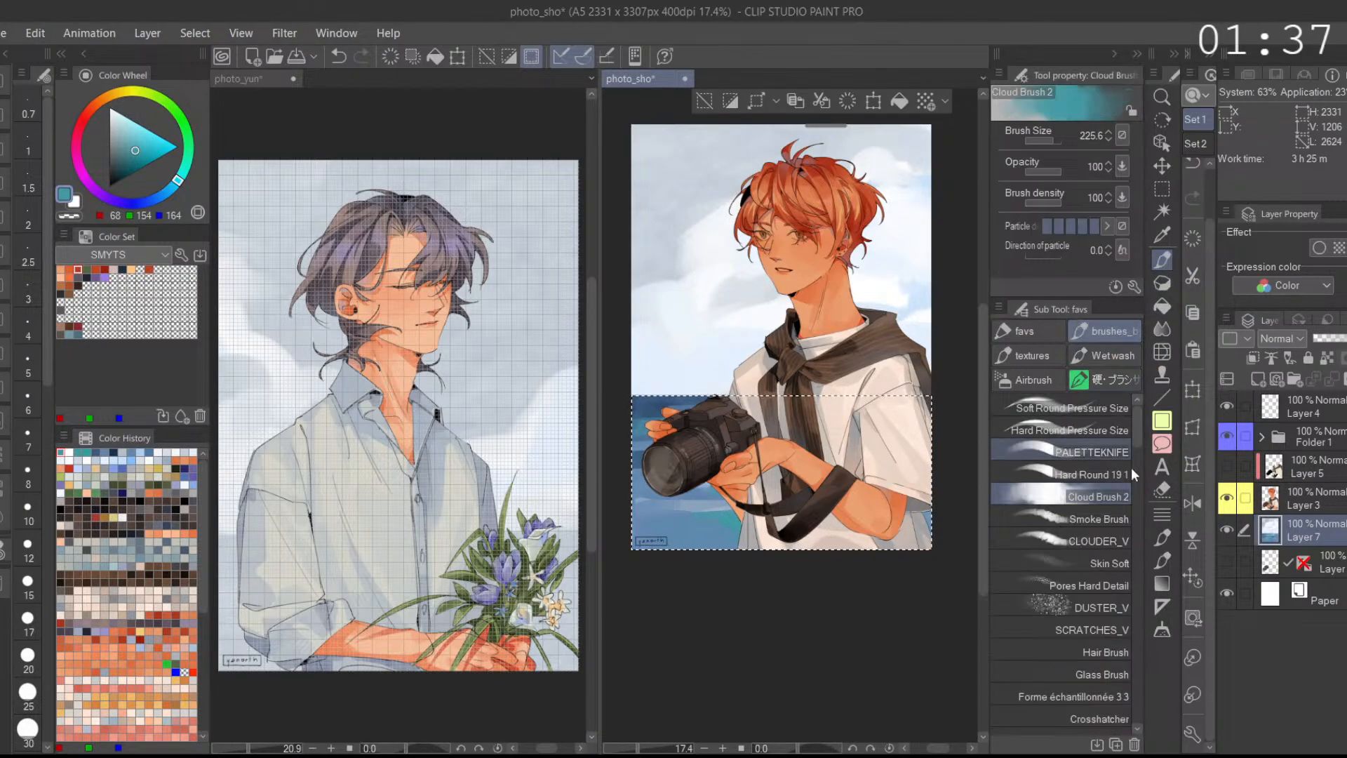
mouse_move(1138, 432)
left_mouse_down()
mouse_move(1143, 522)
mouse_move(1124, 590)
left_mouse_up()
left_click(1118, 555)
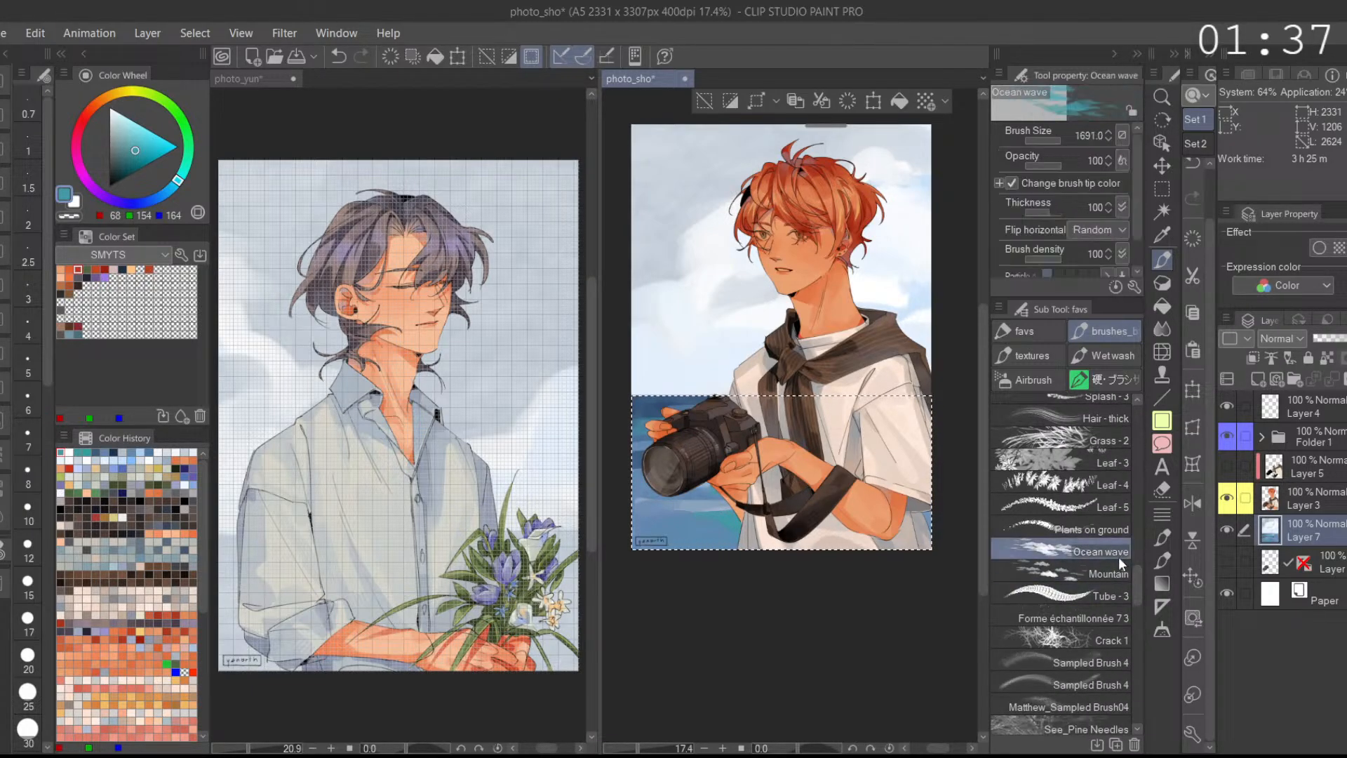
Step: Try Ocean wave strokes at brush size 1691 over photo_sho's lower sea in sampled blues
left_click(726, 524, "alt")
left_click_drag(708, 523, 827, 516)
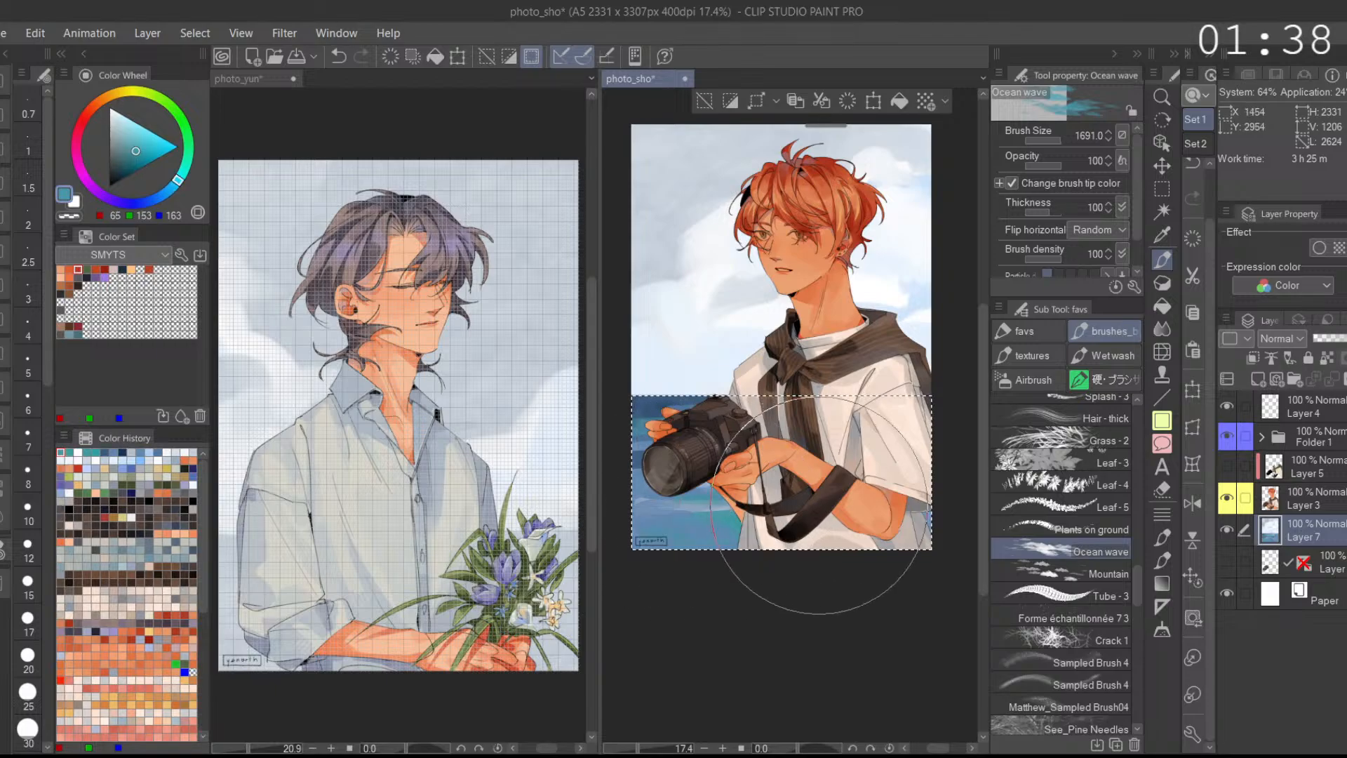
left_click(675, 419, "alt")
left_click_drag(684, 484, 761, 467)
Step: Set the Ocean wave brush to size 216.5 and thickness 69, try a stroke on photo_sho's sea, and undo it
left_click(1054, 143)
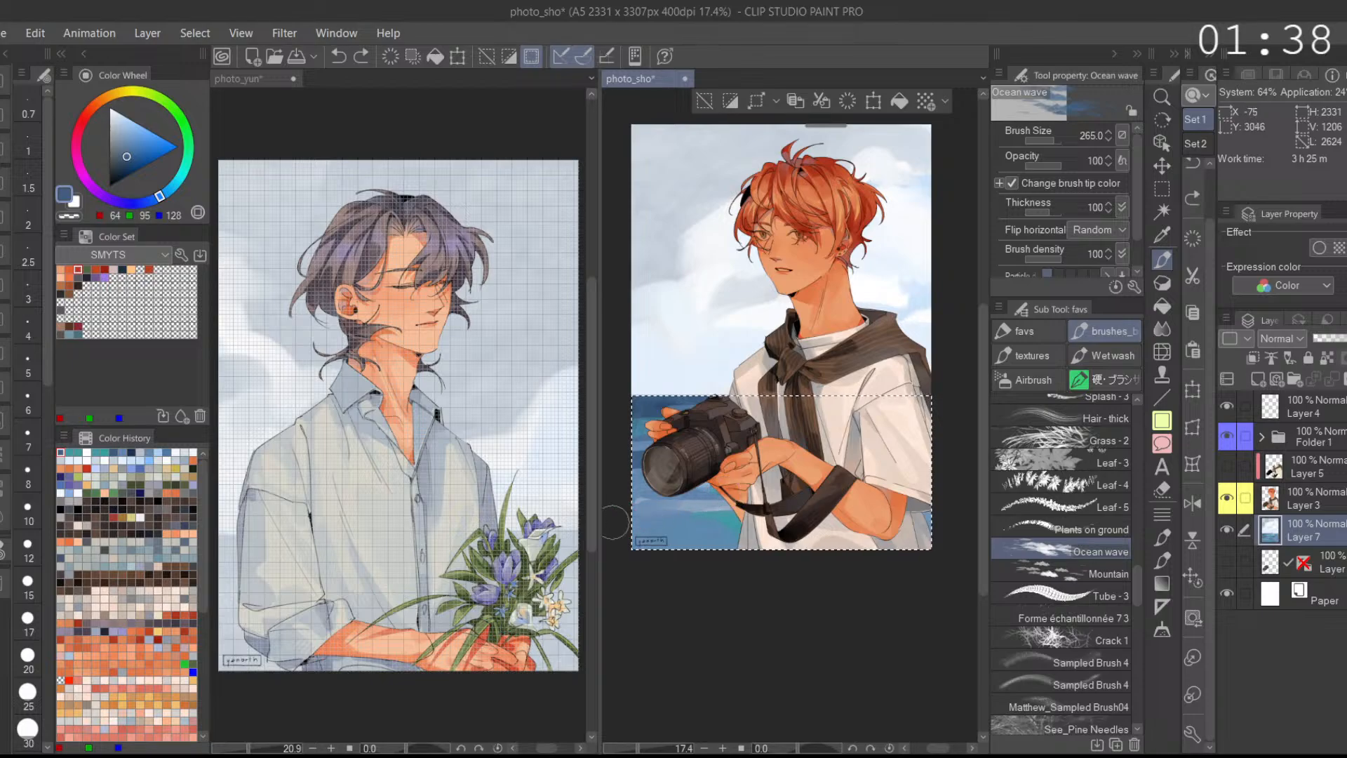
left_click(1050, 141)
left_click_drag(1044, 298, 1049, 373)
left_click_drag(1054, 226, 1047, 229)
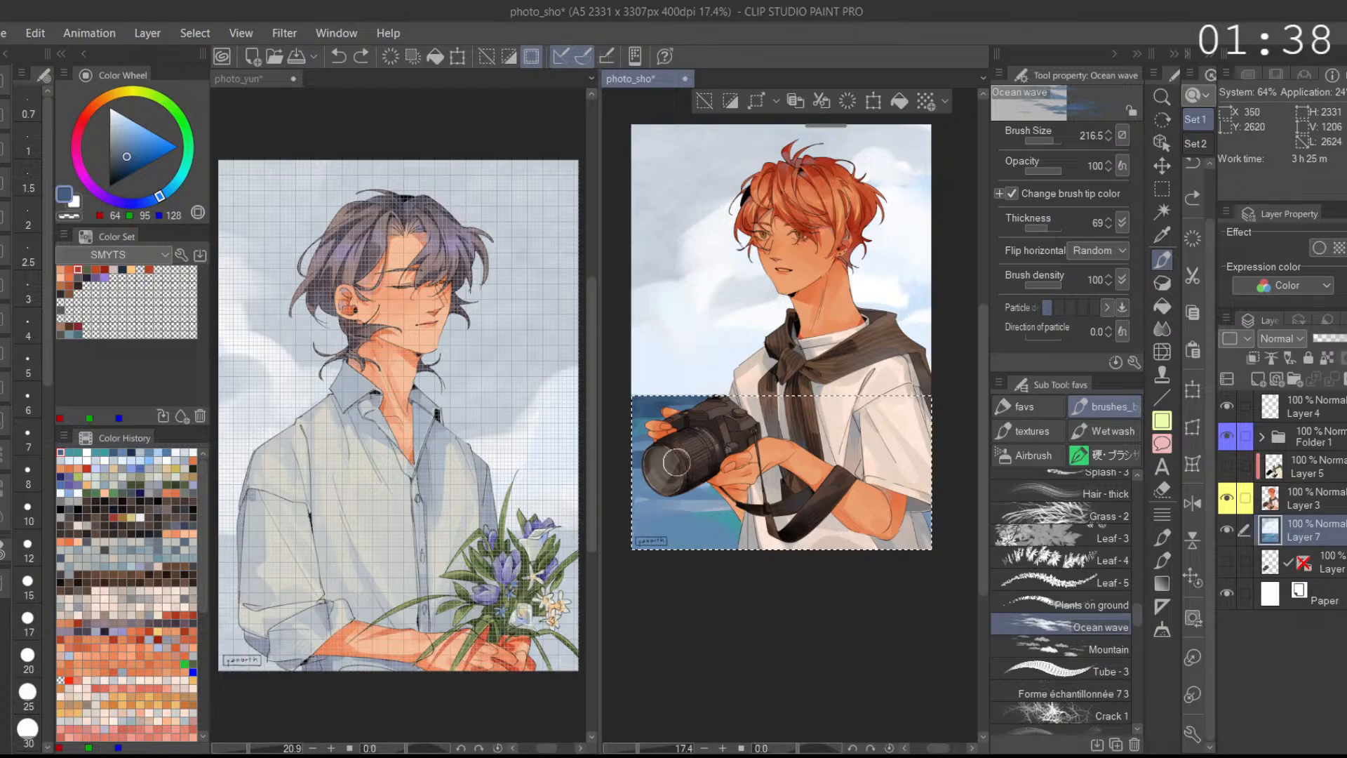
scroll(696, 512, "up", 4)
left_click_drag(672, 539, 624, 550)
key("ctrl+z")
Step: Set the Ocean wave brush size to 486 and paint blue (64, 95, 128) waves across photo_sho's sea
left_click(1056, 139)
left_click_drag(702, 506, 882, 498)
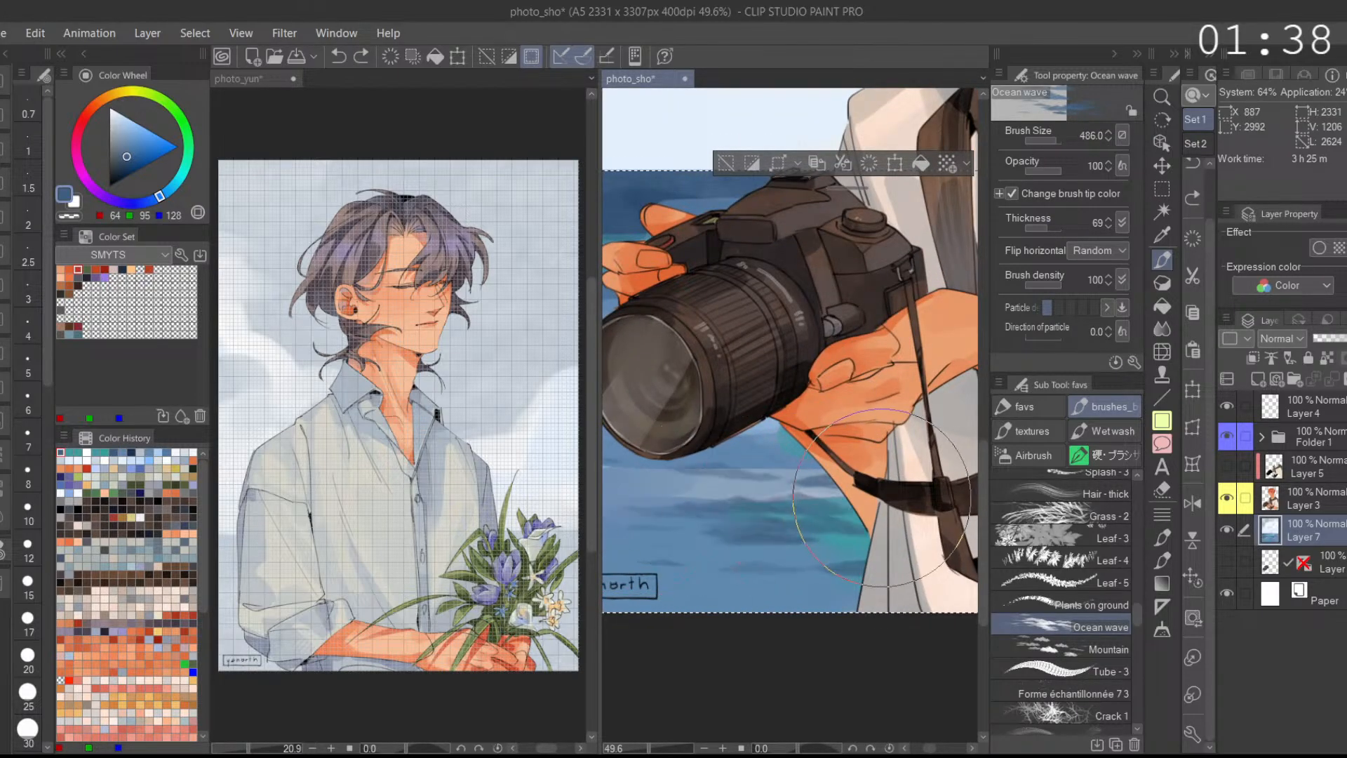
scroll(882, 497, "down", 4)
left_click_drag(841, 411, 929, 419)
mouse_move(863, 452)
left_mouse_down()
mouse_move(828, 475)
mouse_move(723, 377)
mouse_move(724, 411)
left_mouse_up()
Step: Add light blue-grey (138, 162, 188) and sampled dark blue (51, 81, 114) waves to photo_sho's sea with the Ocean wave brush
left_click(123, 135)
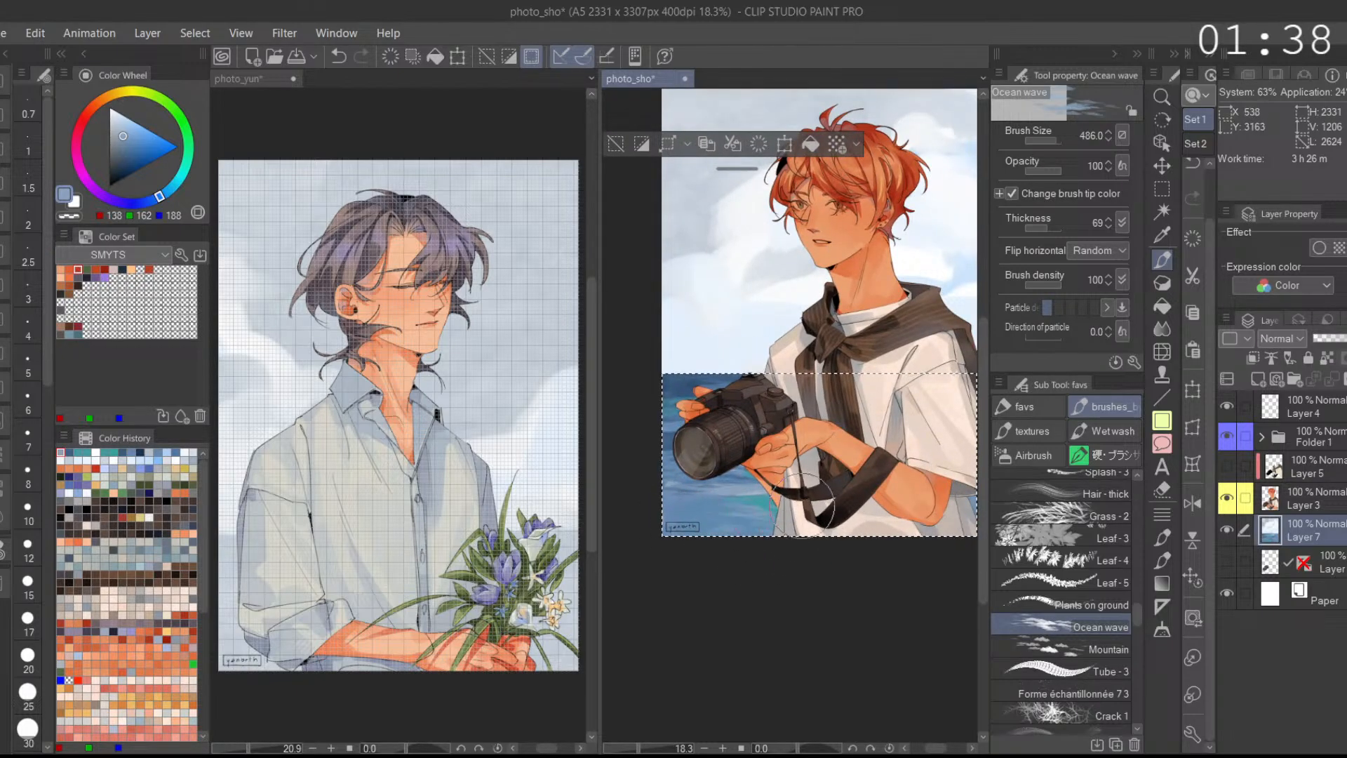
left_click_drag(810, 514, 668, 516)
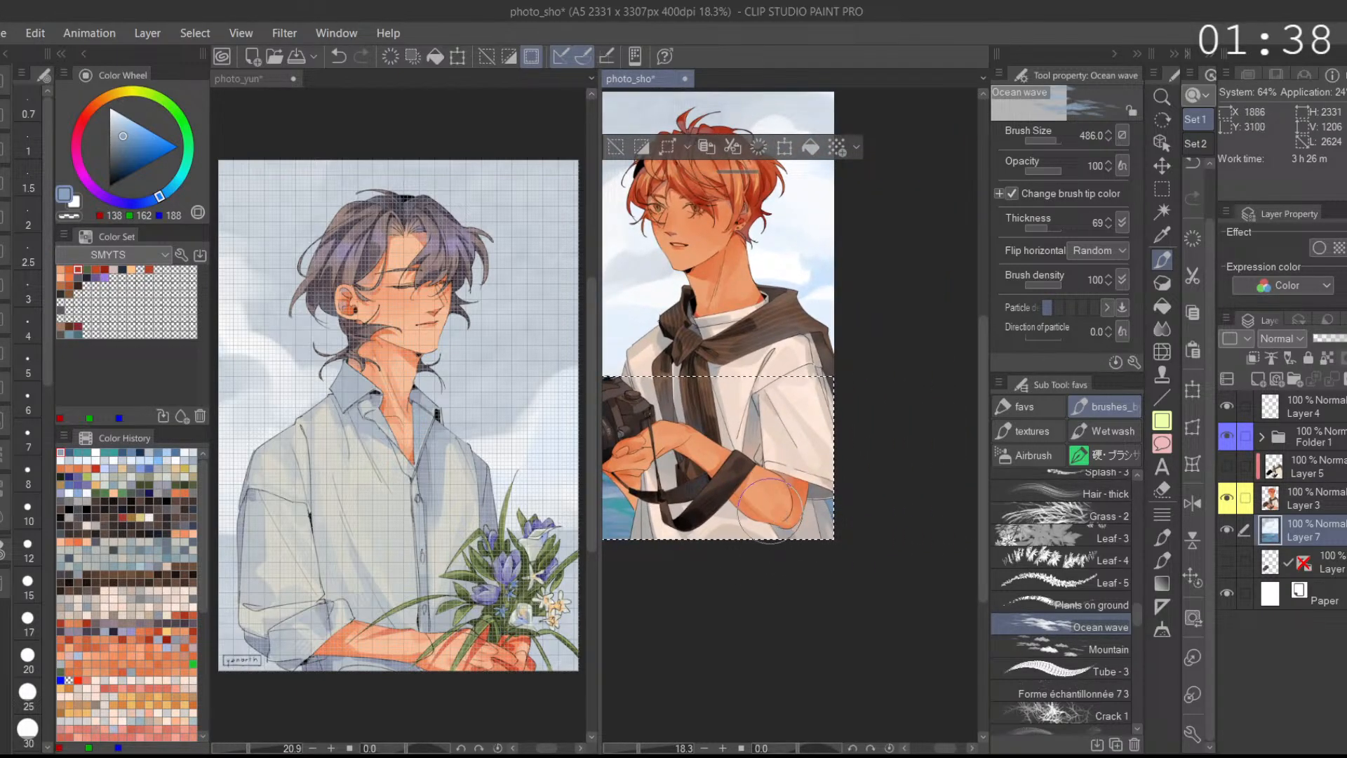
left_click_drag(766, 498, 856, 512)
left_click(626, 398, "alt")
left_click_drag(628, 517, 683, 520)
left_click_drag(870, 535, 823, 529)
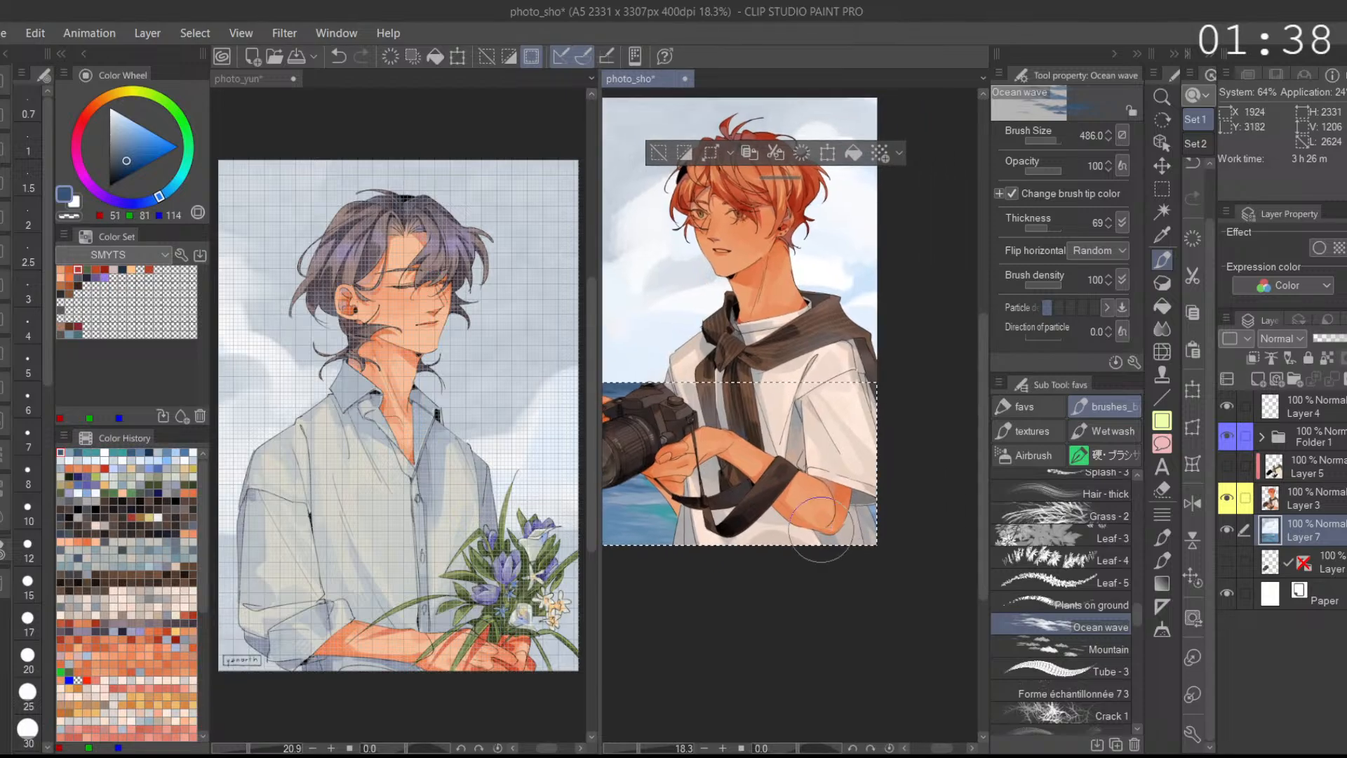
Step: Add sampled teal (68, 154, 165) waves to photo_sho's sea, undoing the last stroke, and clear the selection
left_click_drag(761, 484, 919, 515)
left_click(838, 545, "alt")
left_click(826, 545, "alt")
left_click_drag(814, 535, 782, 489)
key("ctrl+z")
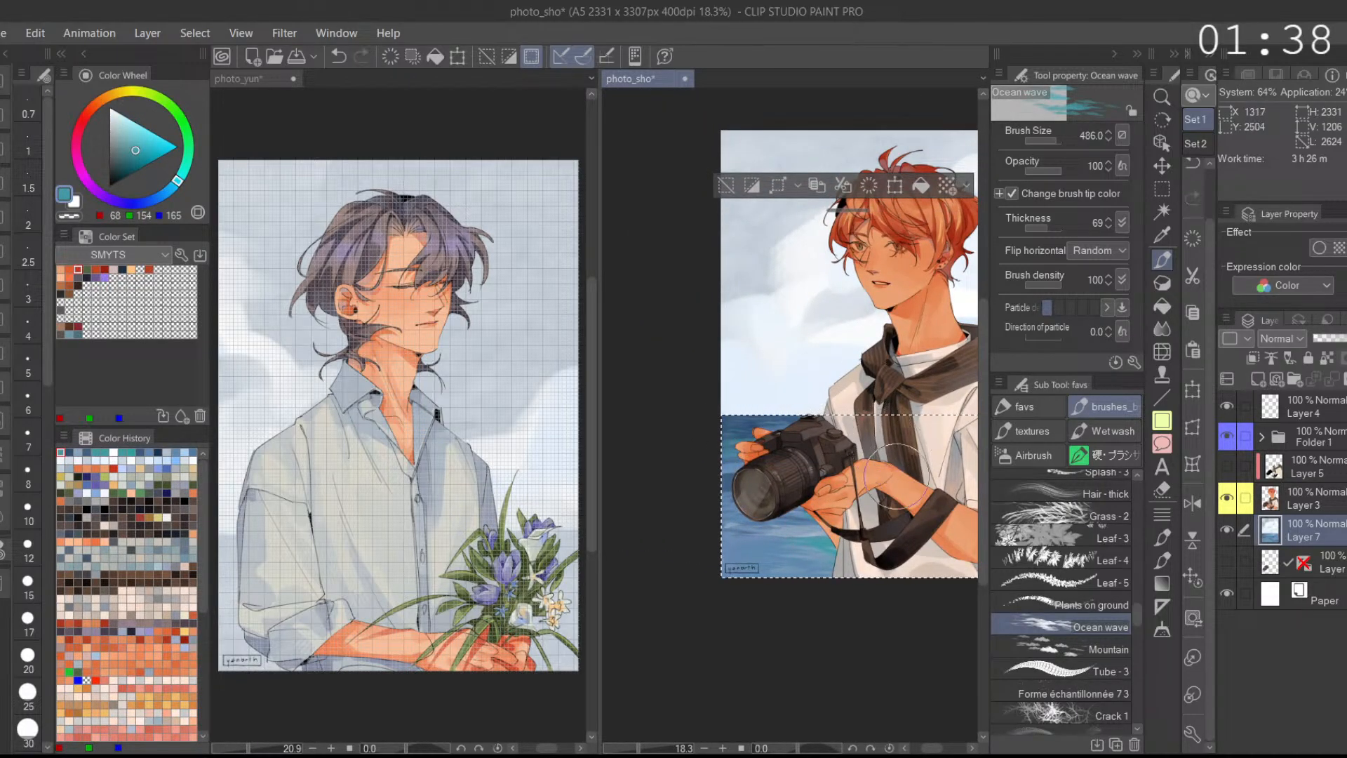
key("ctrl+d")
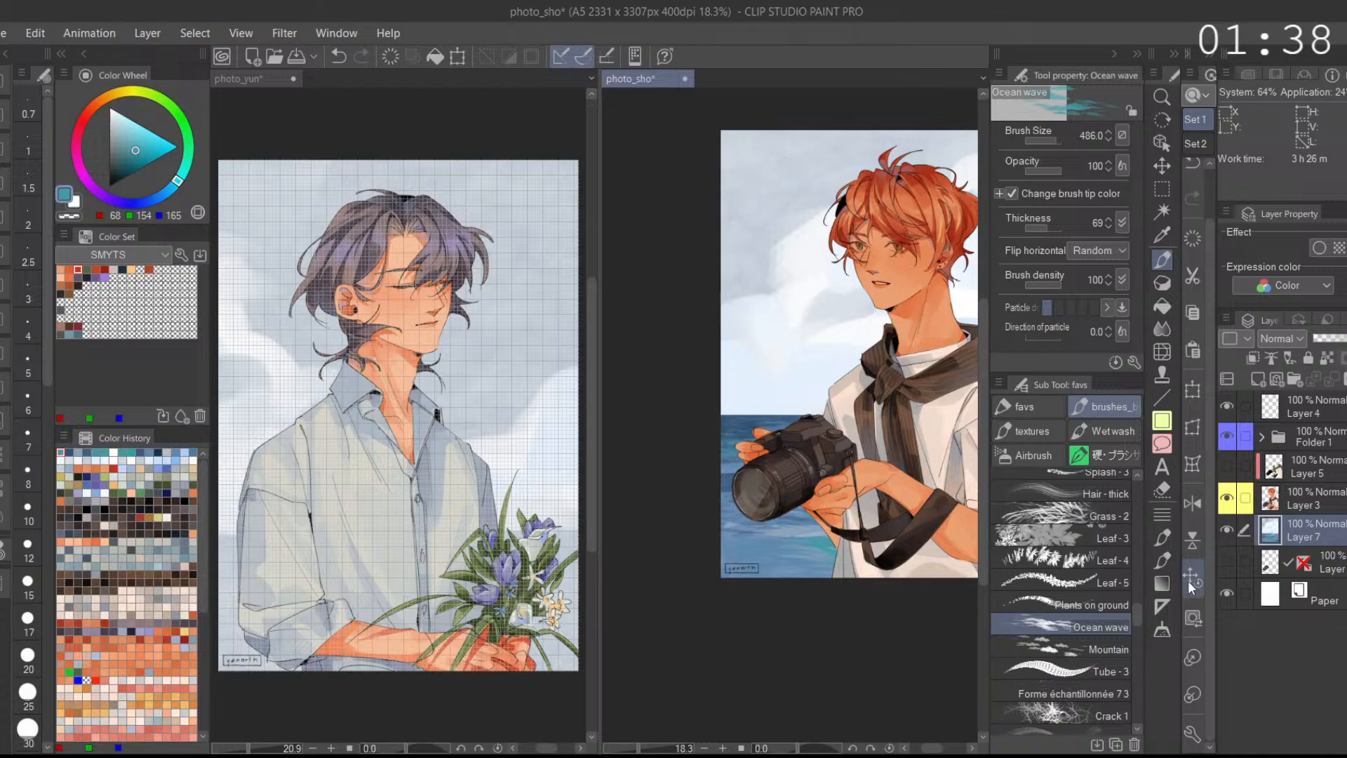
left_click(1193, 579)
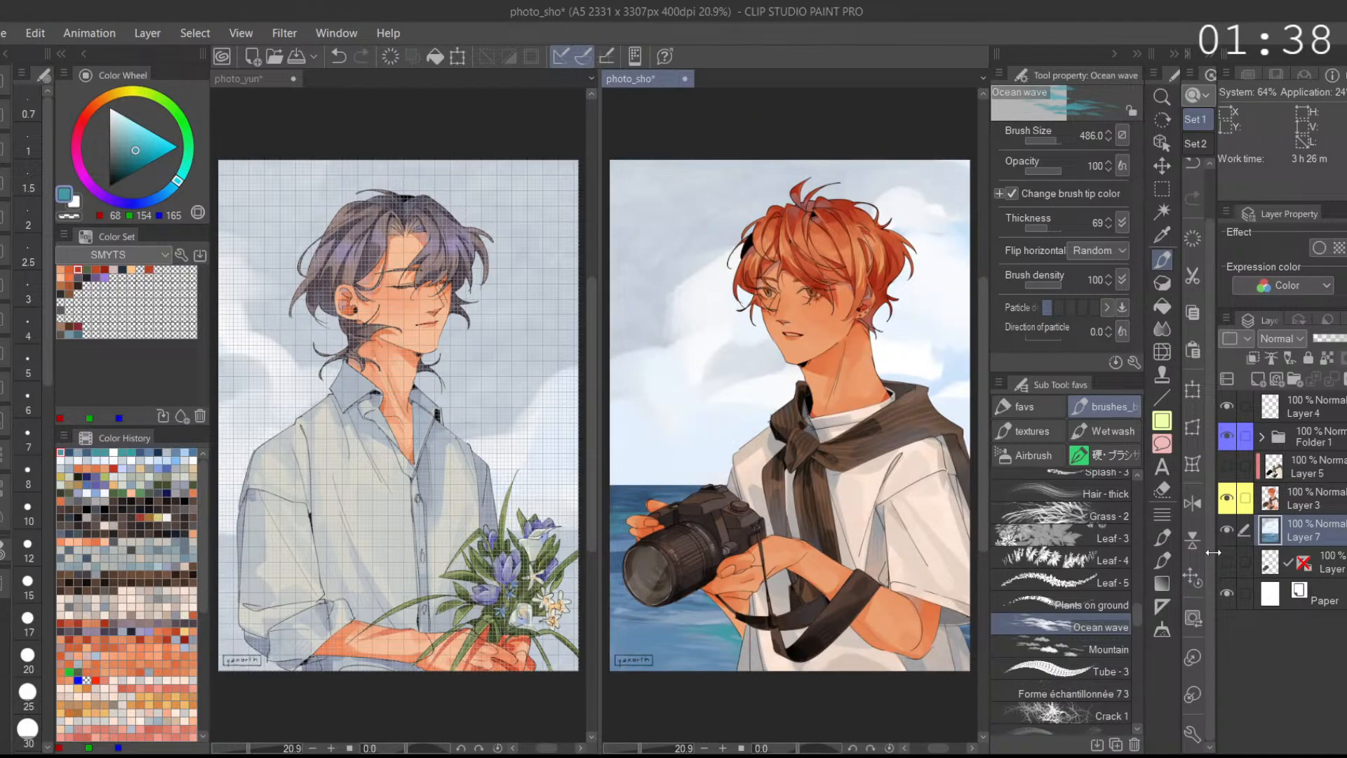
left_click(1161, 190)
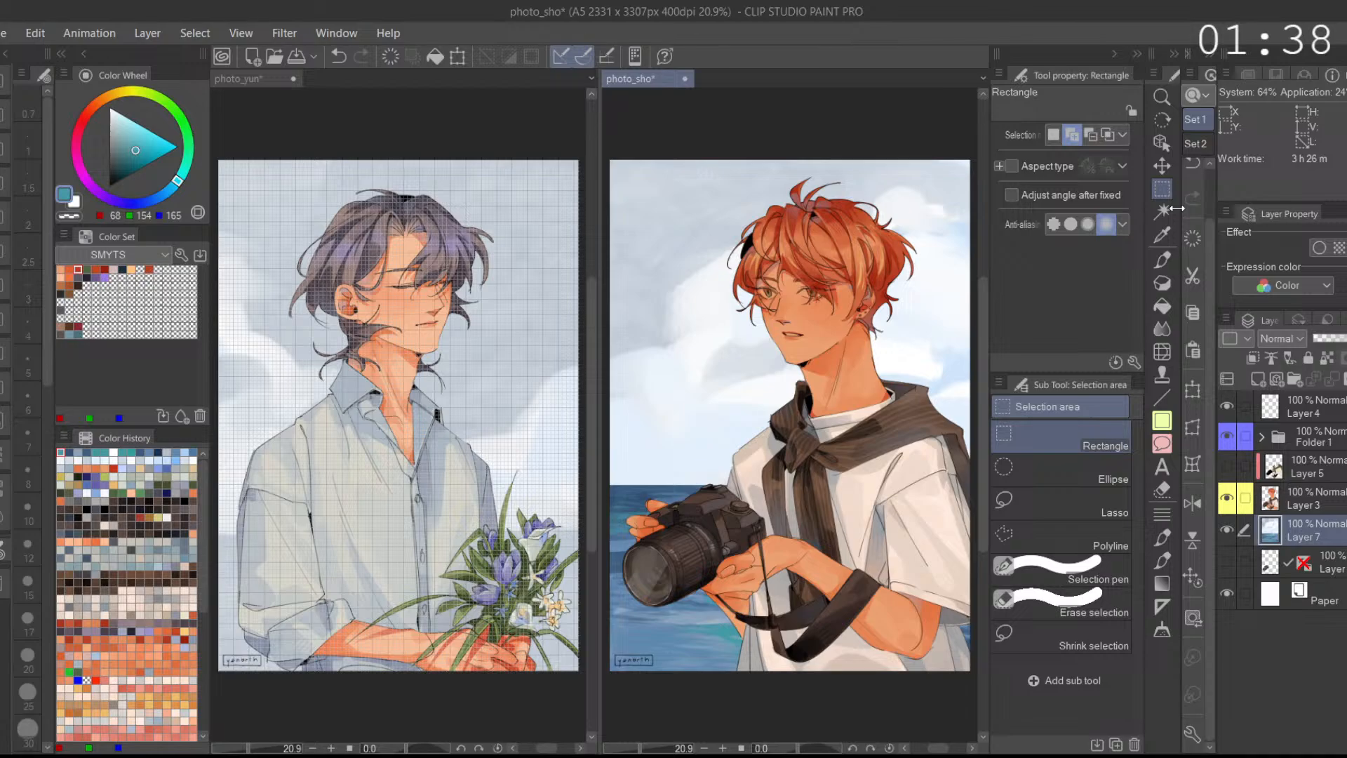
right_click(621, 493)
left_click_drag(606, 484, 806, 500)
key("ctrl+z")
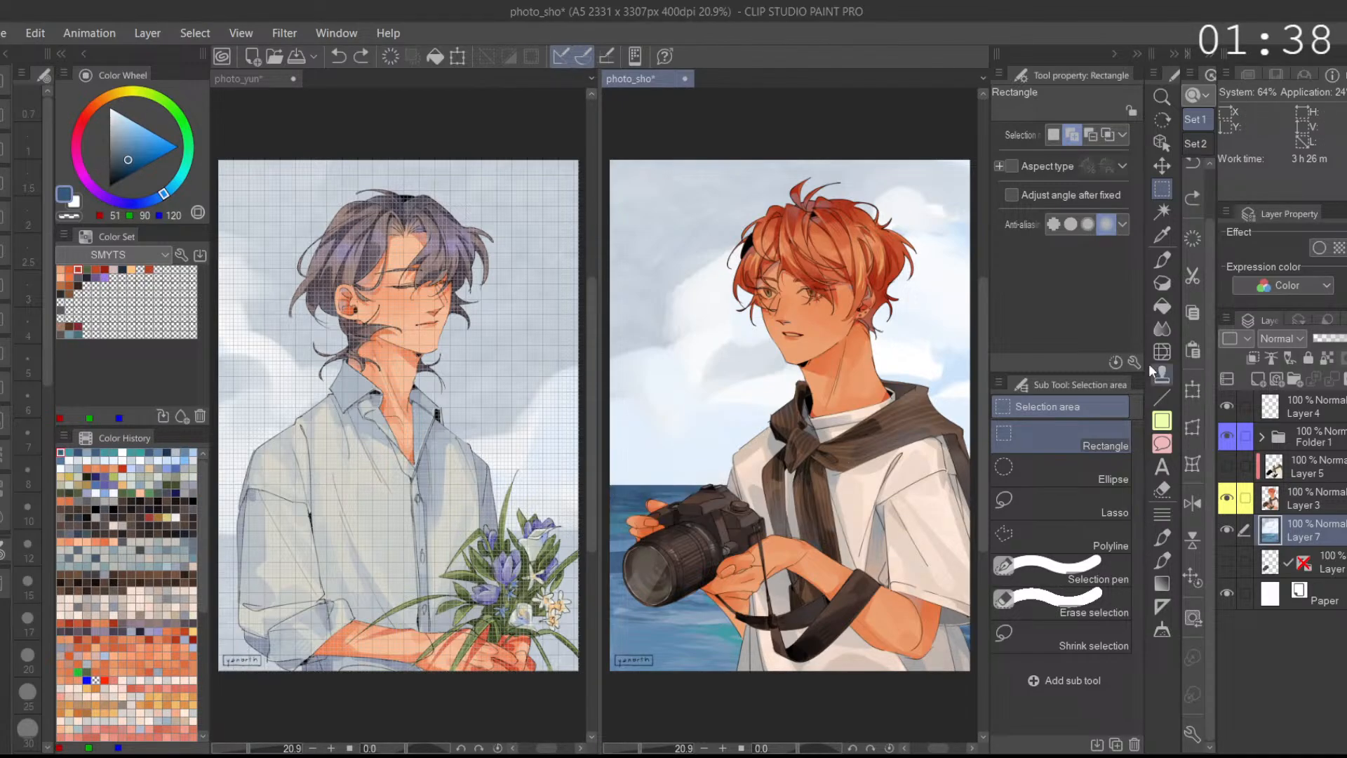
Step: Try Ocean wave strokes in sampled blue (51, 90, 120) along photo_sho's horizon
left_click(1165, 260)
left_click_drag(670, 493, 815, 488)
key("ctrl+z")
left_click_drag(709, 499, 799, 498)
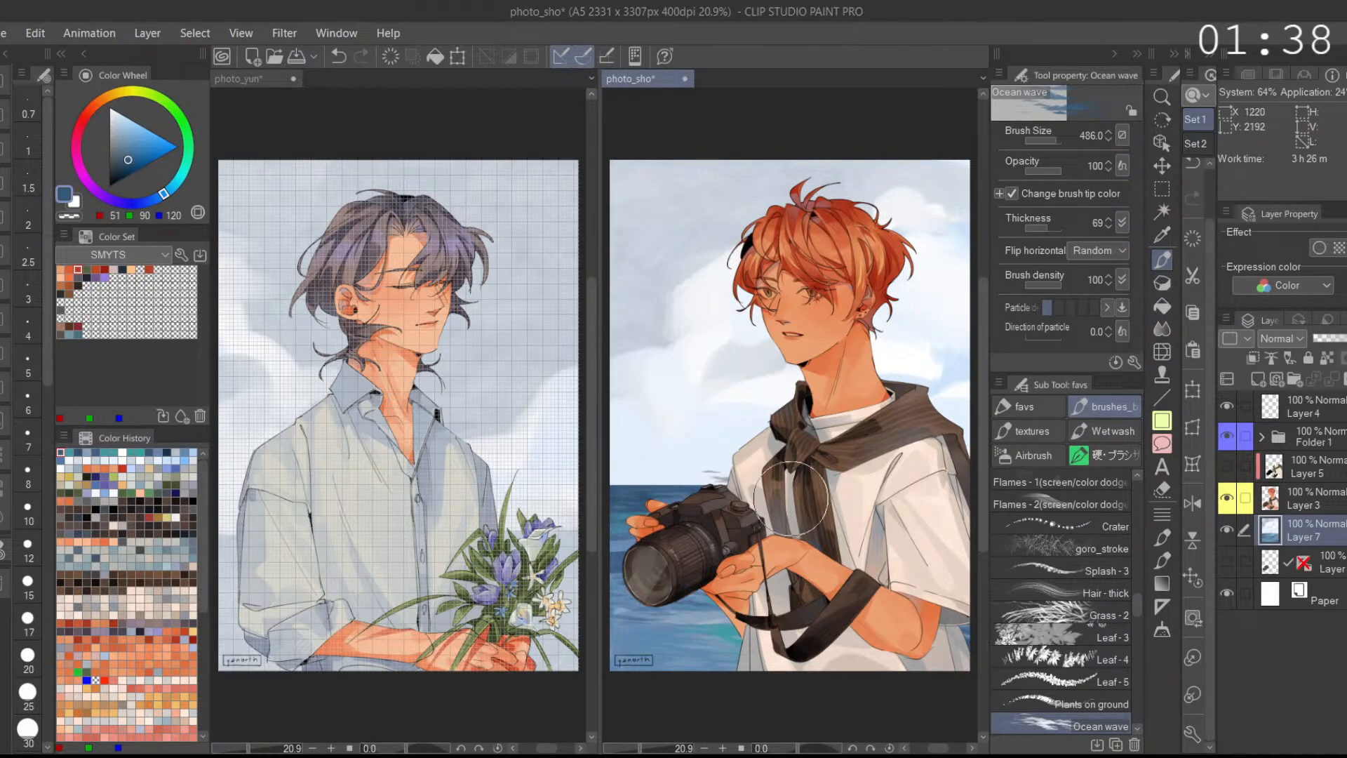
Step: Touch up photo_sho's horizon edge with the Aマーカー brush in sampled sea blue (62, 93, 126)
left_click(1042, 408)
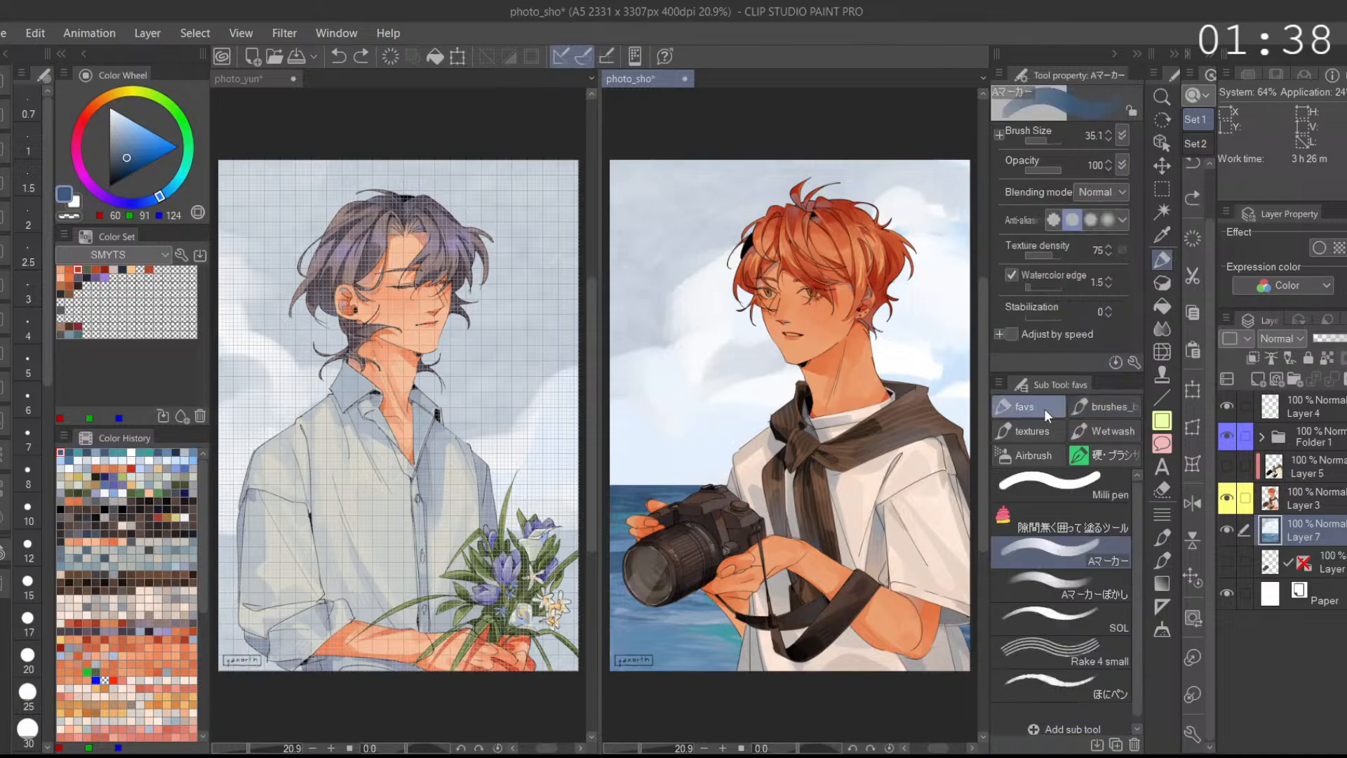
mouse_move(616, 487)
left_mouse_down()
mouse_move(798, 489)
mouse_move(657, 491)
mouse_move(780, 492)
mouse_move(768, 495)
left_mouse_up()
key("ctrl+z")
left_click(645, 502, "alt")
left_click(1194, 583)
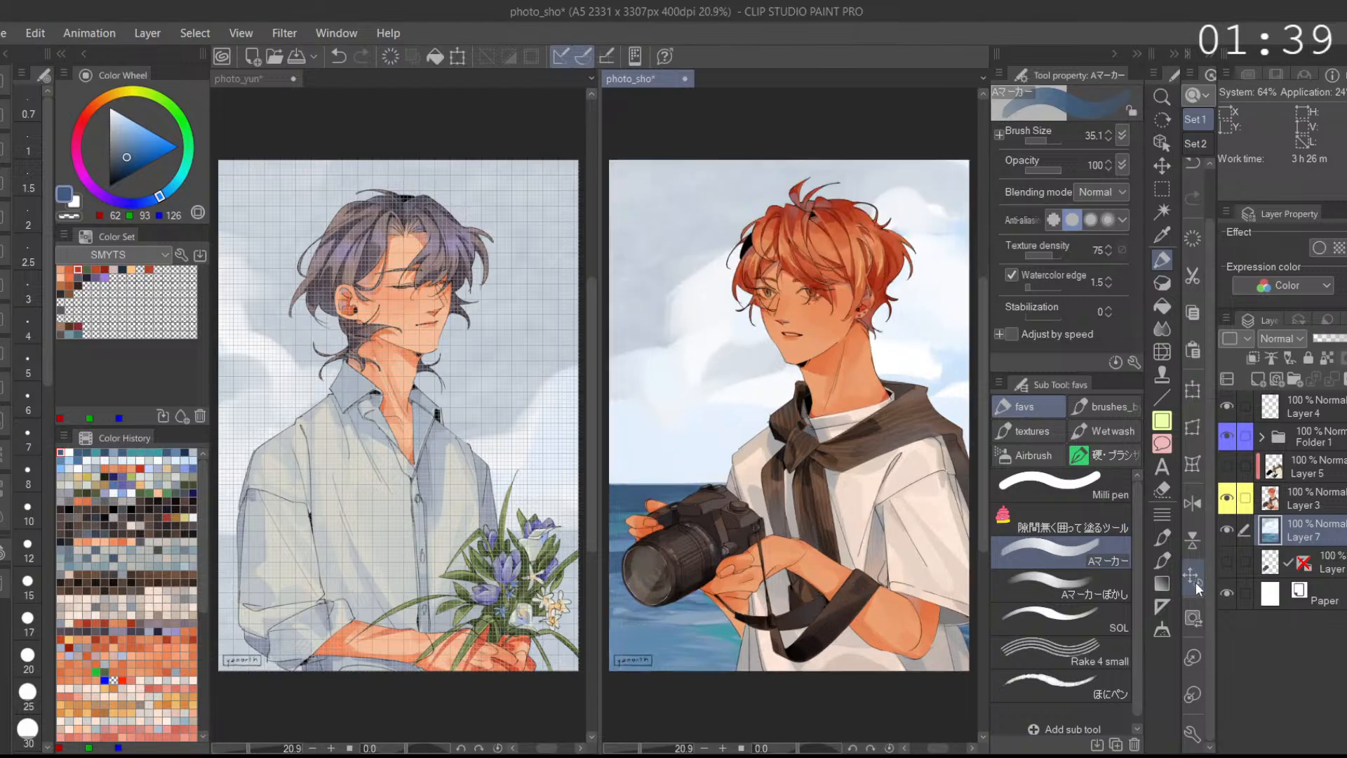
Step: Paint photo_yun's selected lower background blue (62, 93, 126) with Aマーカー at size 96.5, and hide the grid
left_click(529, 732)
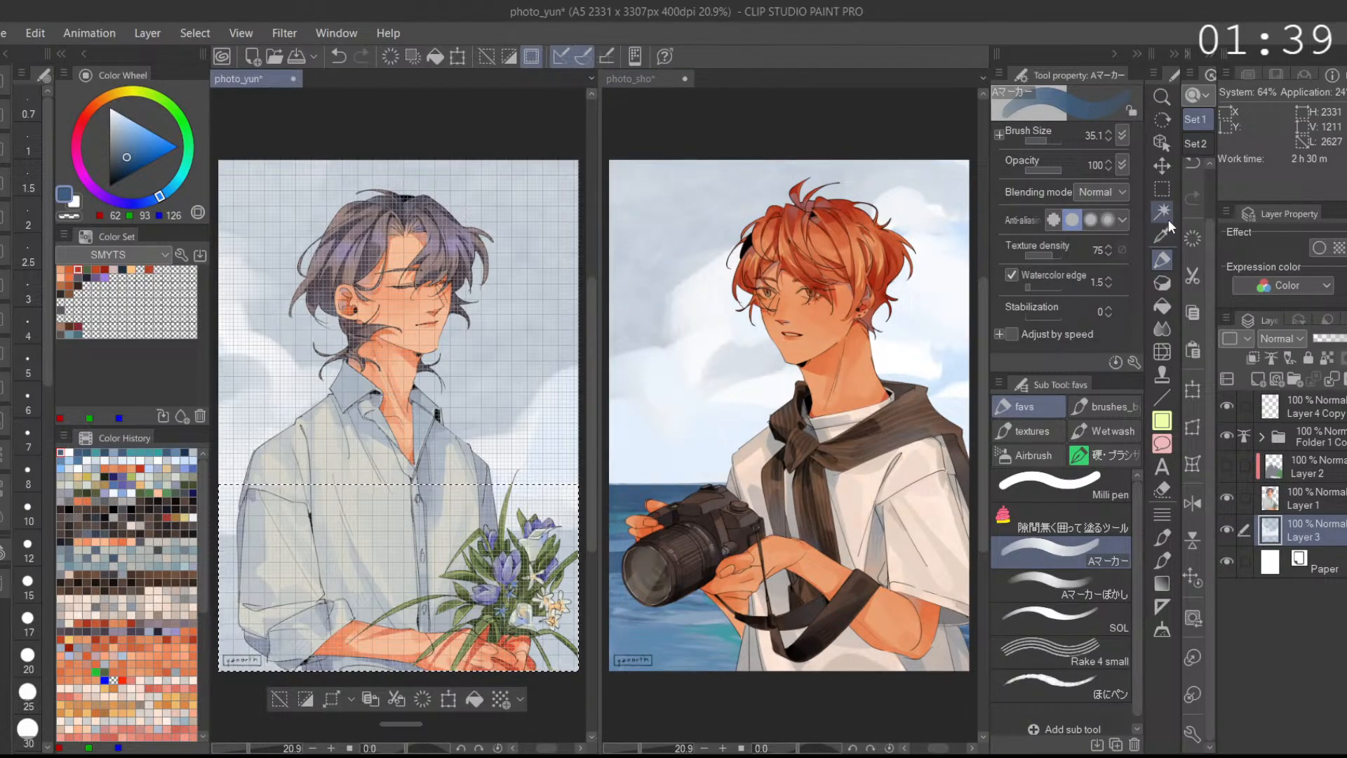
left_click(1050, 142)
mouse_move(497, 493)
left_mouse_down()
mouse_move(502, 515)
mouse_move(561, 543)
mouse_move(502, 636)
mouse_move(561, 666)
mouse_move(386, 618)
mouse_move(281, 659)
mouse_move(216, 563)
left_mouse_up()
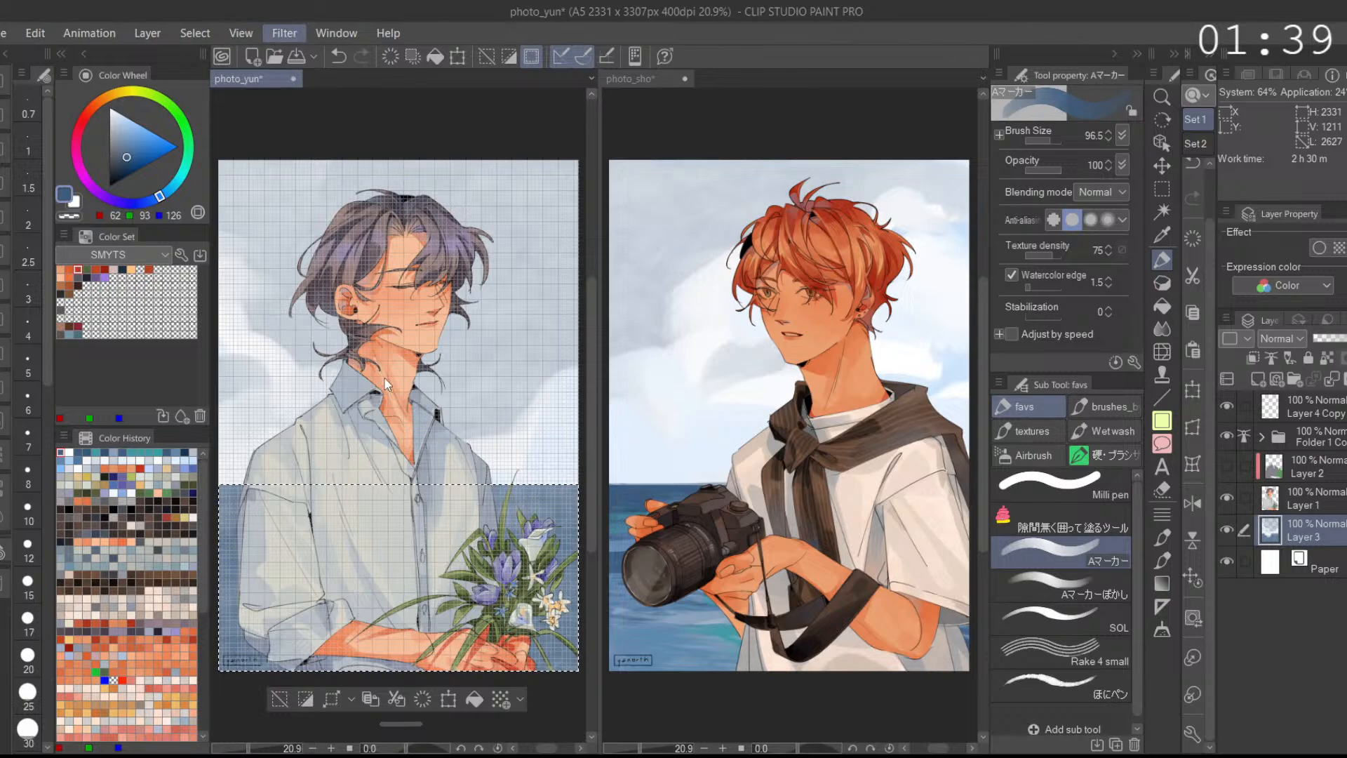
left_click(358, 401)
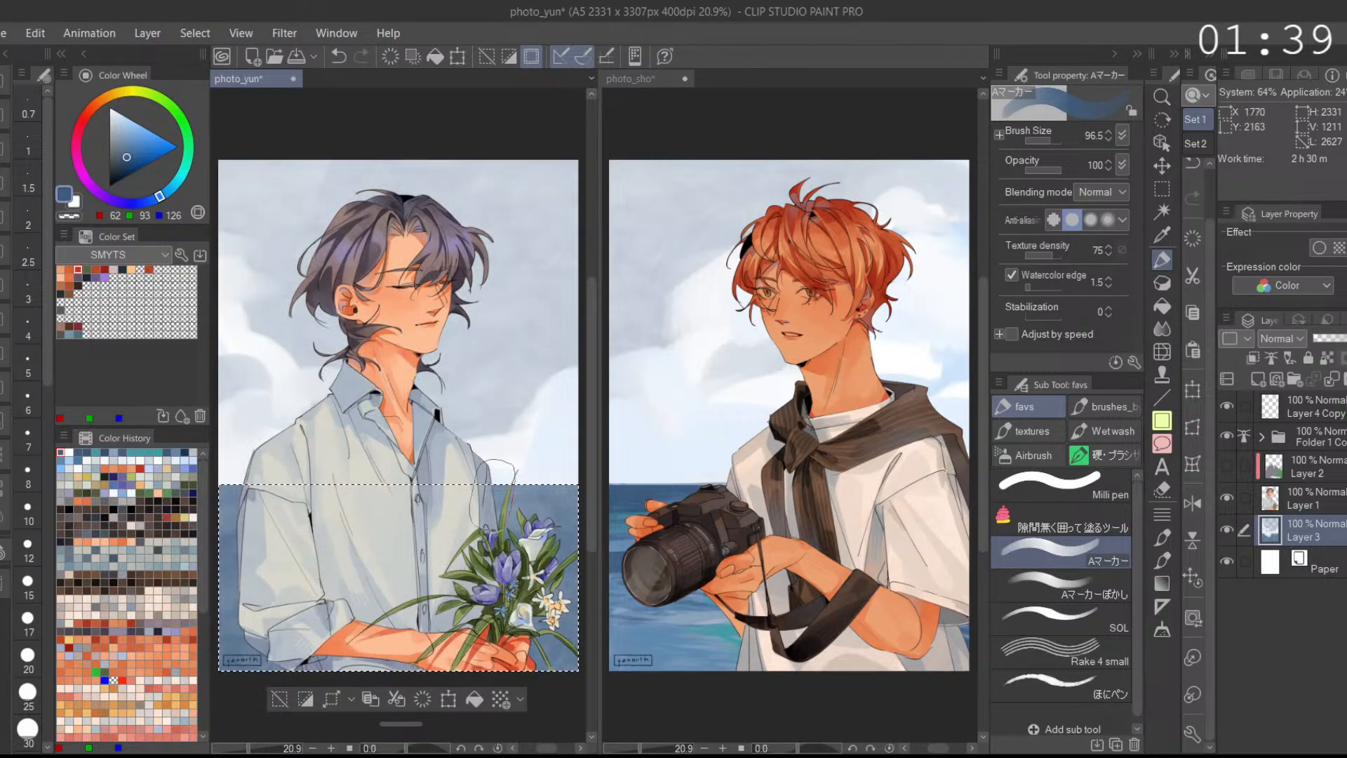
Step: Sample photo_sho's sea blue (60, 91, 124), and paint lighter blue (99, 136, 174) strokes into photo_yun's sea
left_click(623, 494)
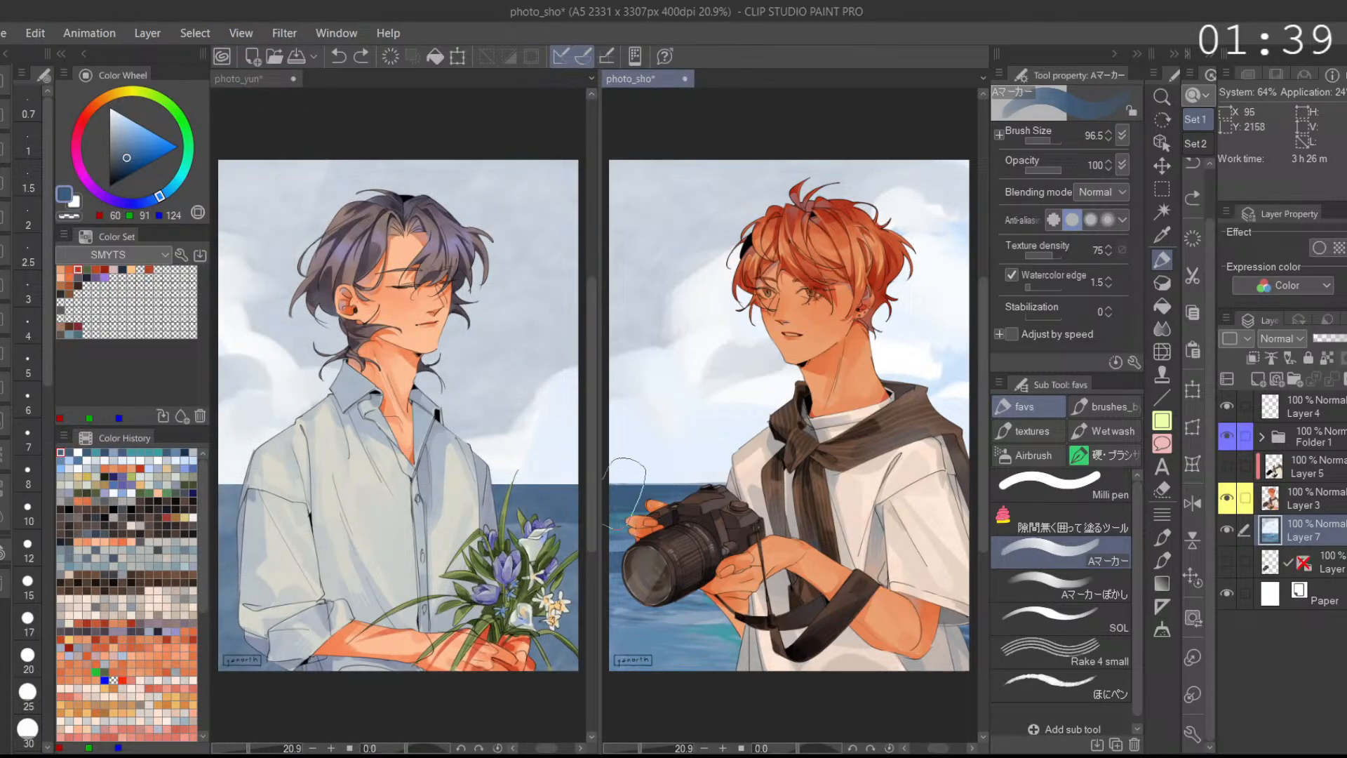
left_click(558, 518)
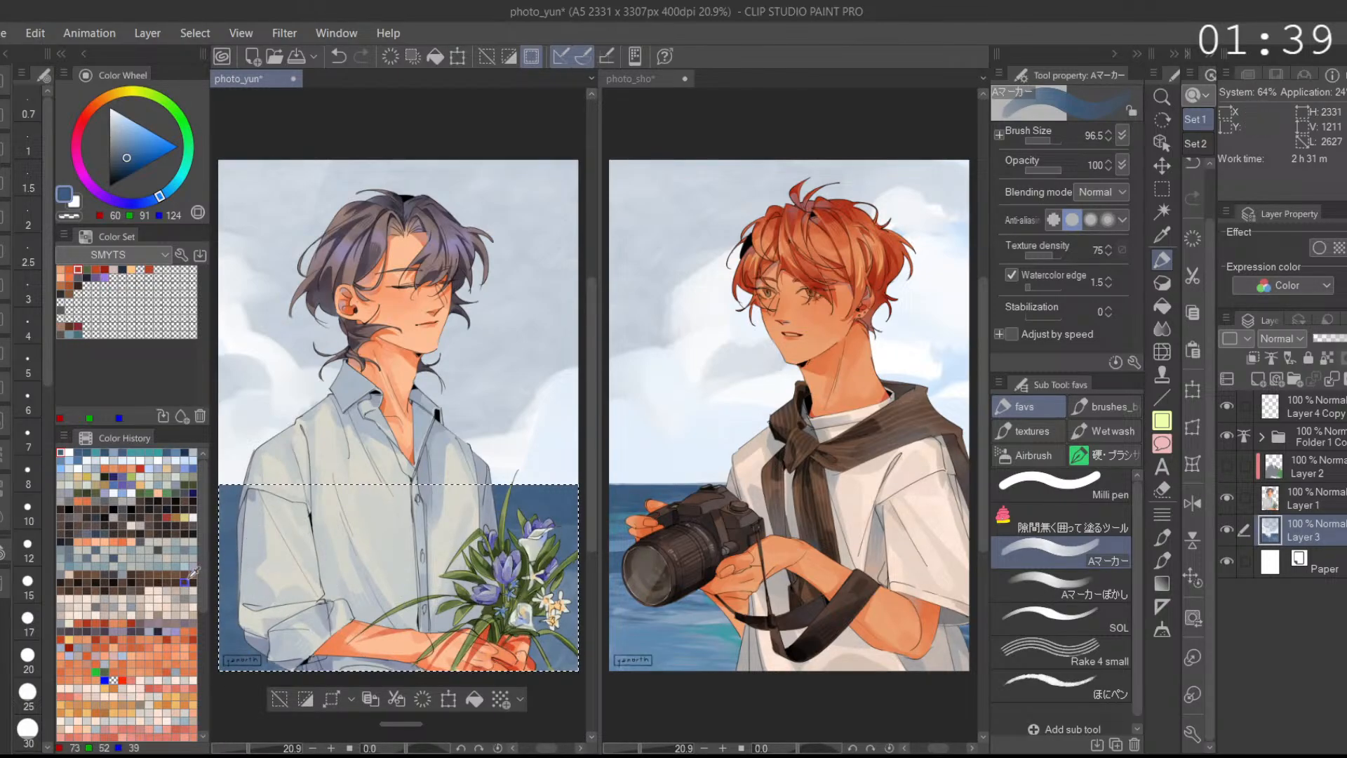
left_click(68, 461)
left_click(61, 461)
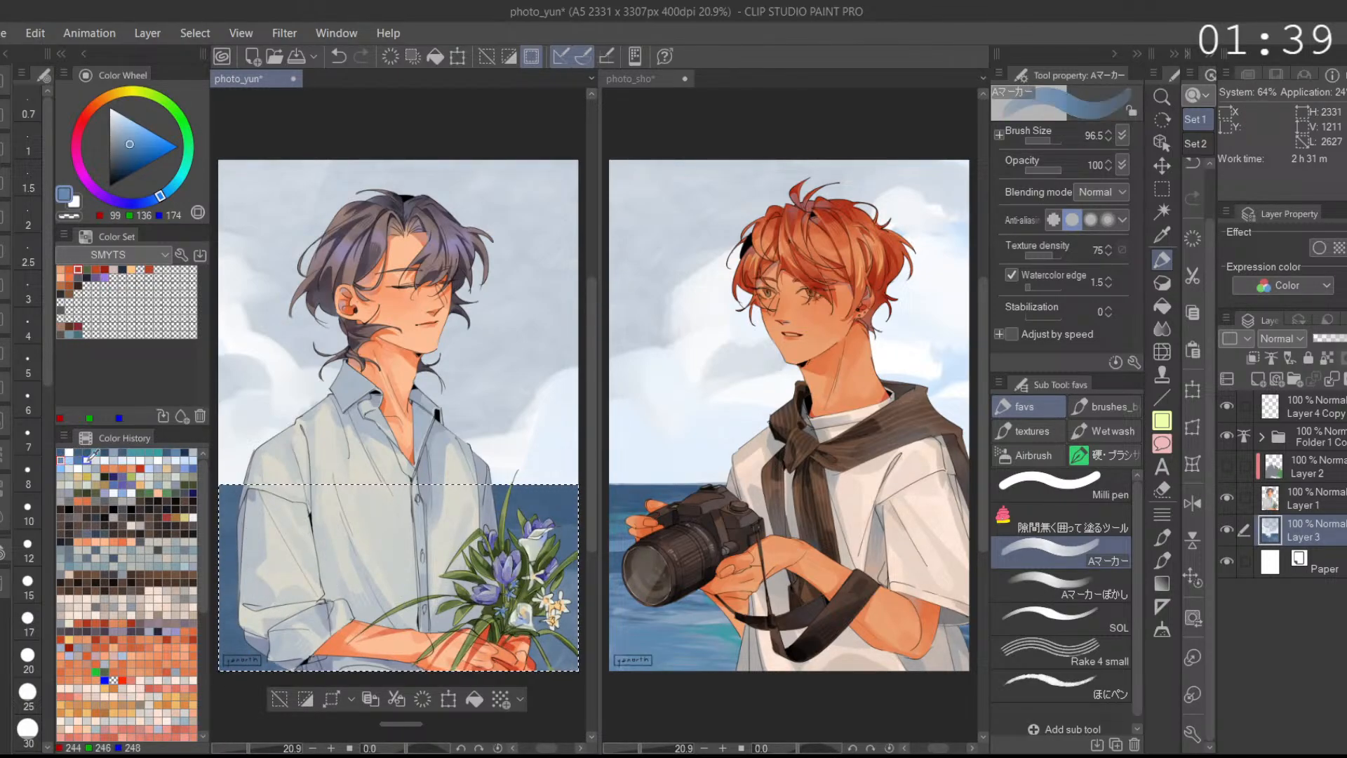
left_click_drag(553, 613, 581, 568)
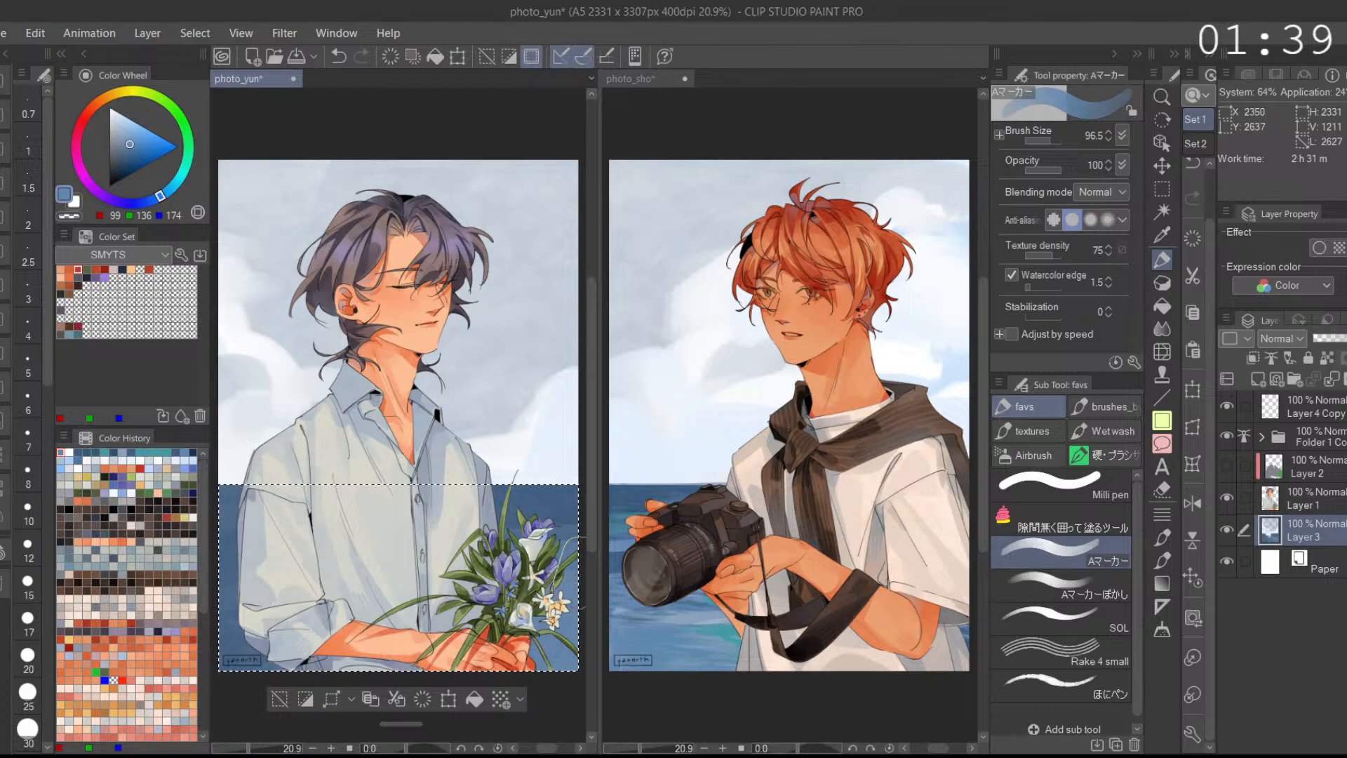
Step: Add pale grey-blue (212, 221, 230) wave strokes to photo_yun's sea and blend them with blues sampled from the water
left_click(96, 460)
left_click_drag(310, 602, 281, 628)
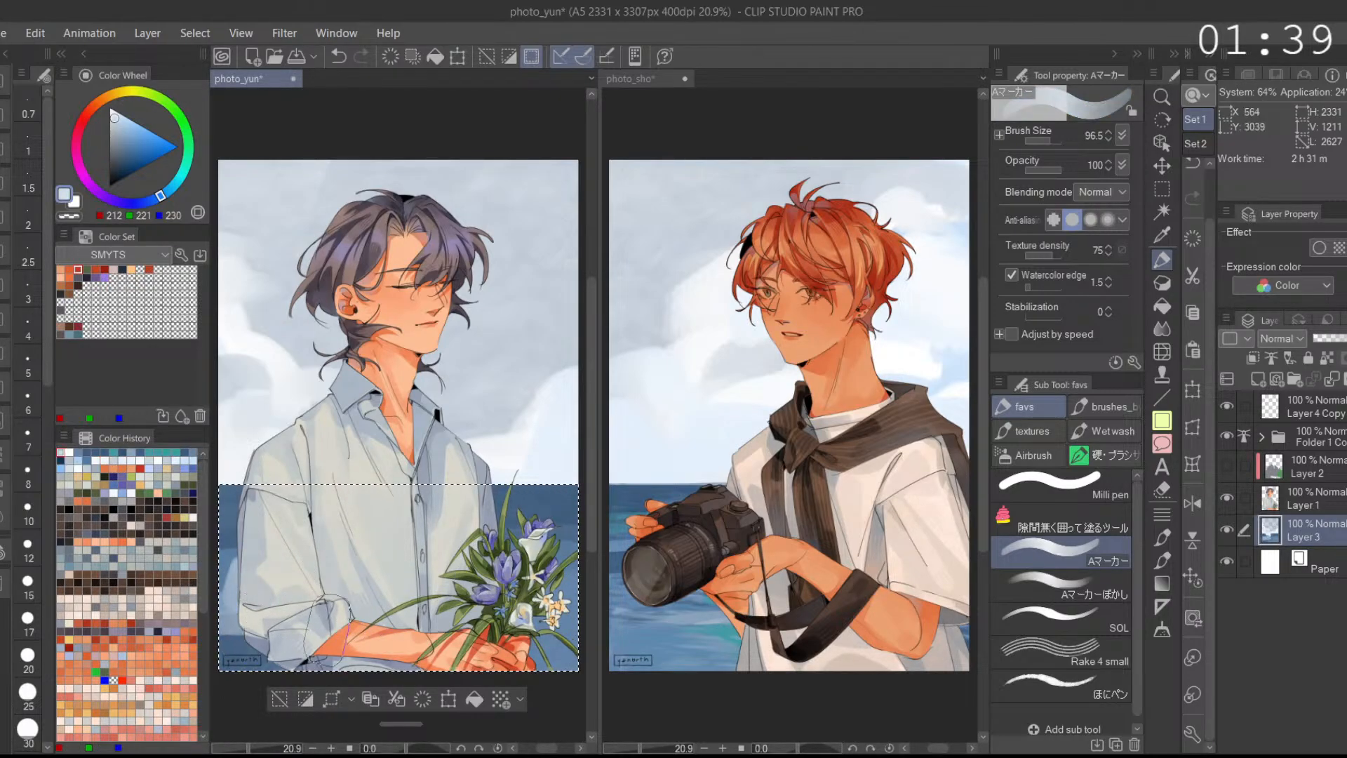
left_click(228, 635, "alt")
left_click(222, 572, "alt")
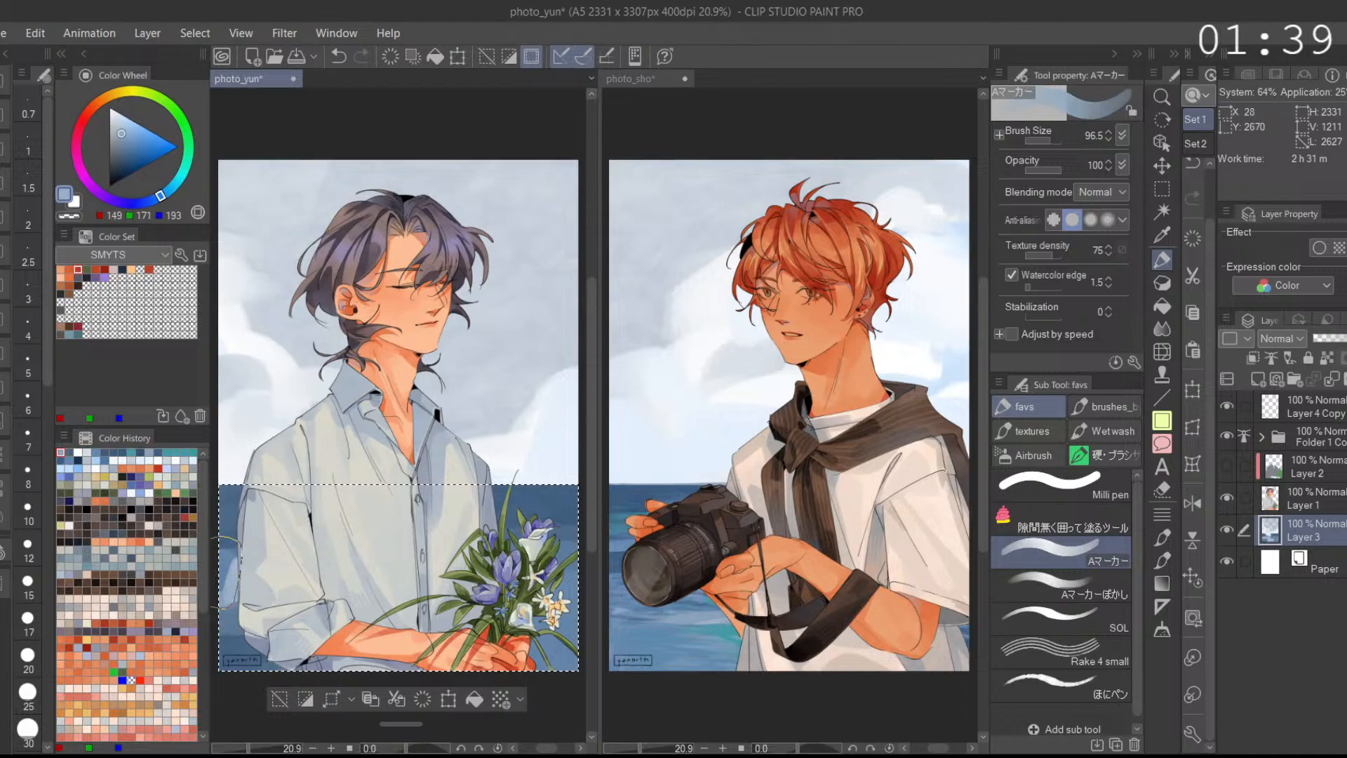
left_click(244, 597, "alt")
left_click(243, 597, "alt")
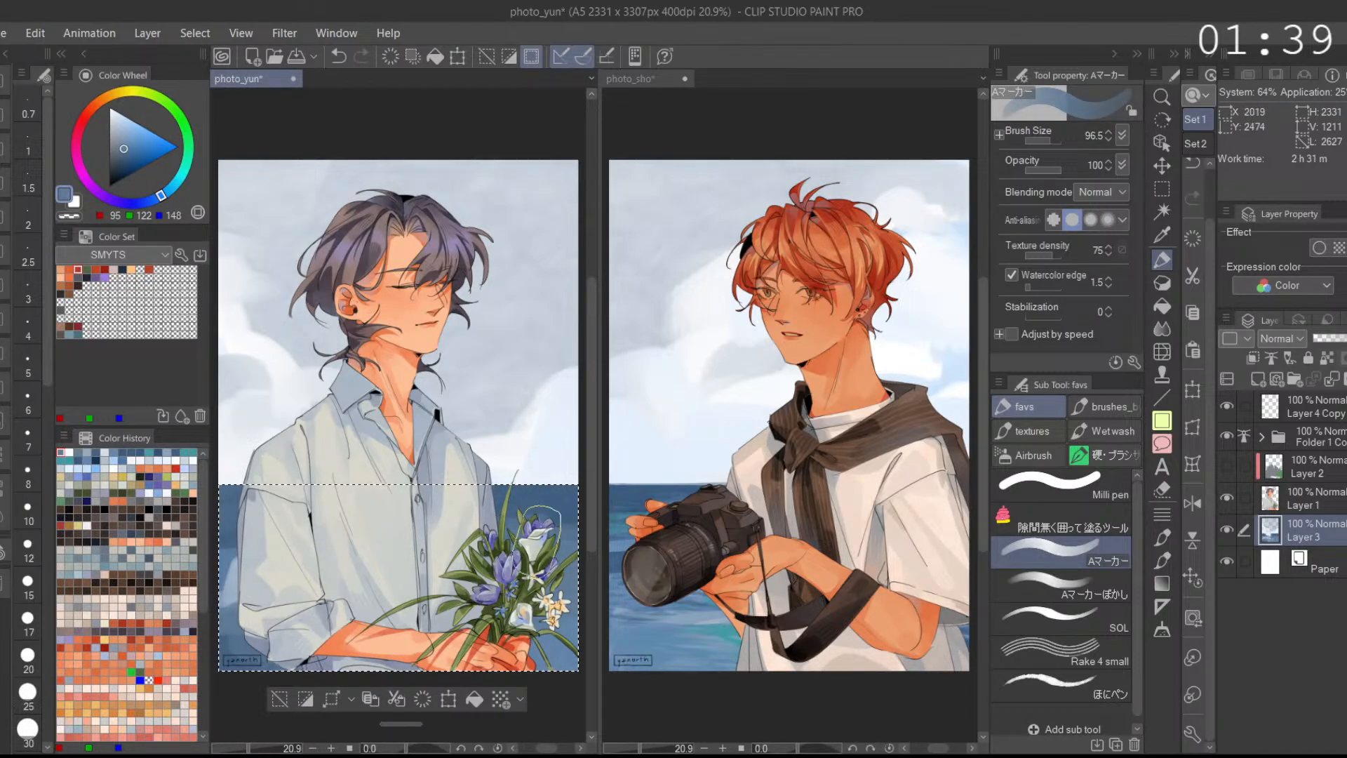
left_click(556, 500, "alt")
left_click_drag(557, 516, 537, 501)
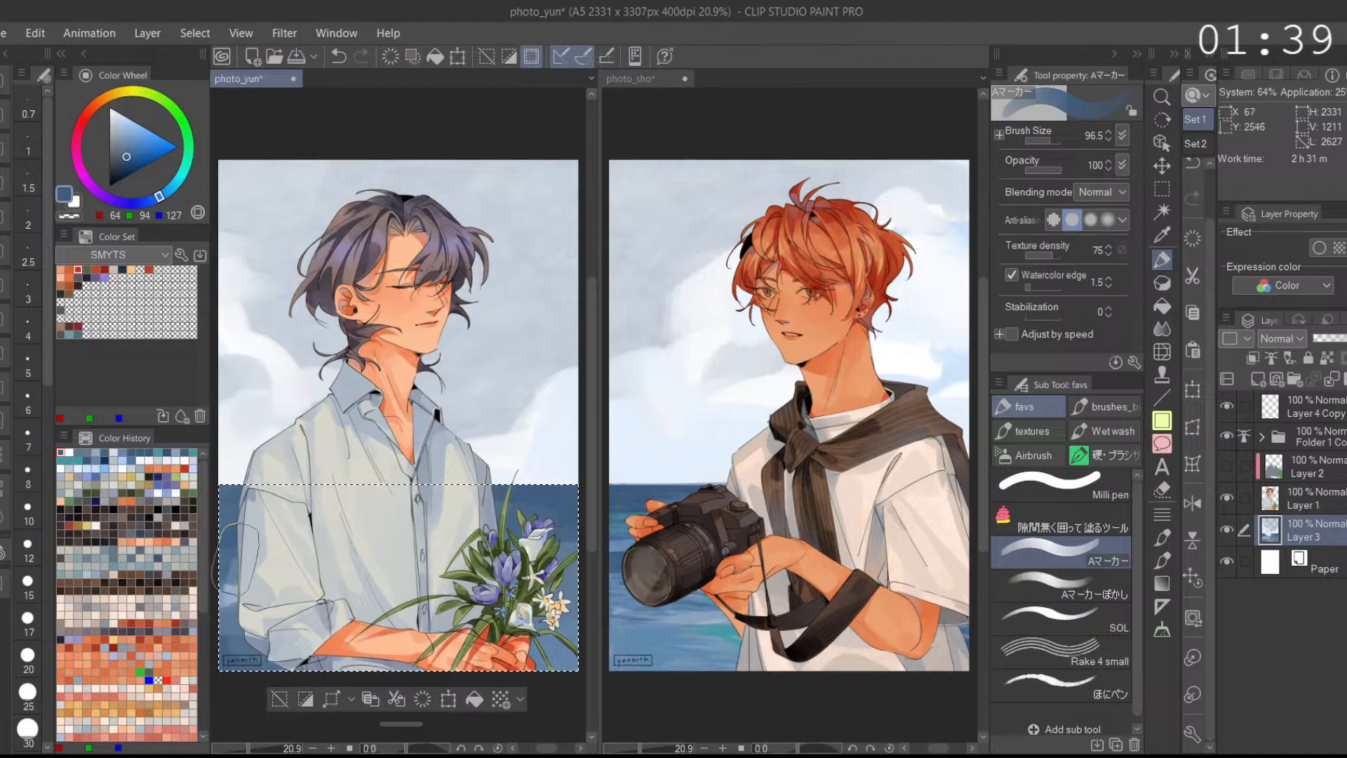
Step: Vary photo_yun's sea with Aマーカー strokes in blues sampled from the water, including (48, 78, 111) and (97, 131, 166)
left_click(235, 588, "alt")
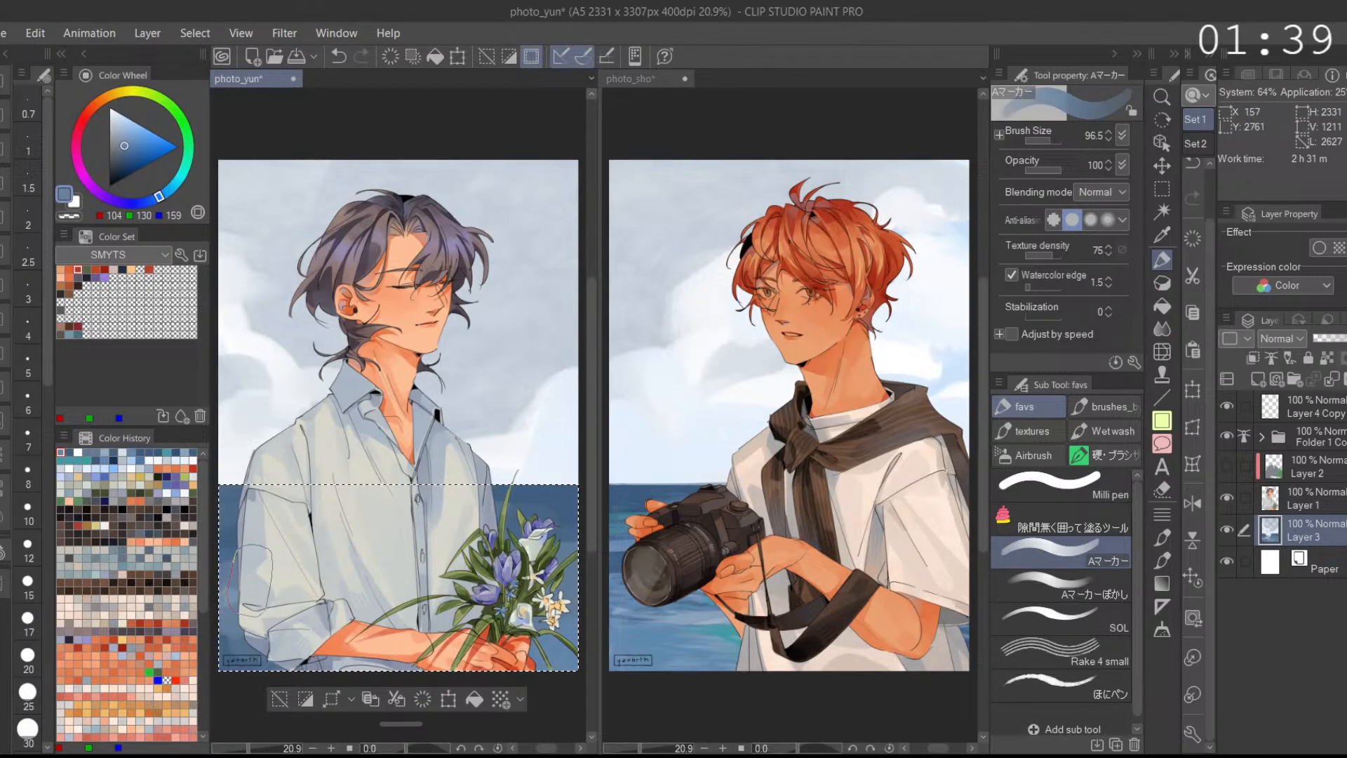
left_click(231, 512, "alt")
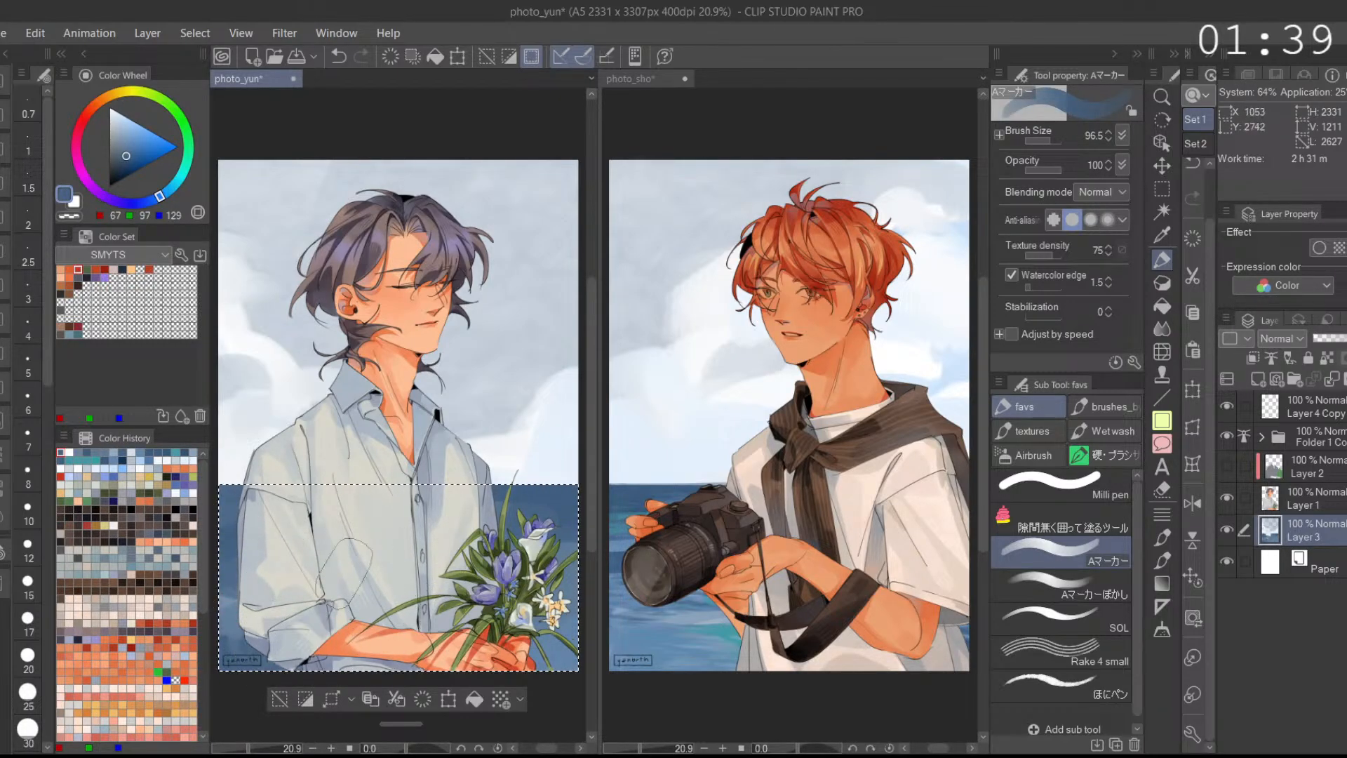
left_click(126, 170)
mouse_move(428, 496)
left_mouse_down()
mouse_move(582, 487)
mouse_move(517, 505)
mouse_move(565, 493)
mouse_move(531, 500)
left_mouse_up()
key("ctrl+z")
left_click(542, 517, "alt")
left_click(531, 501, "alt")
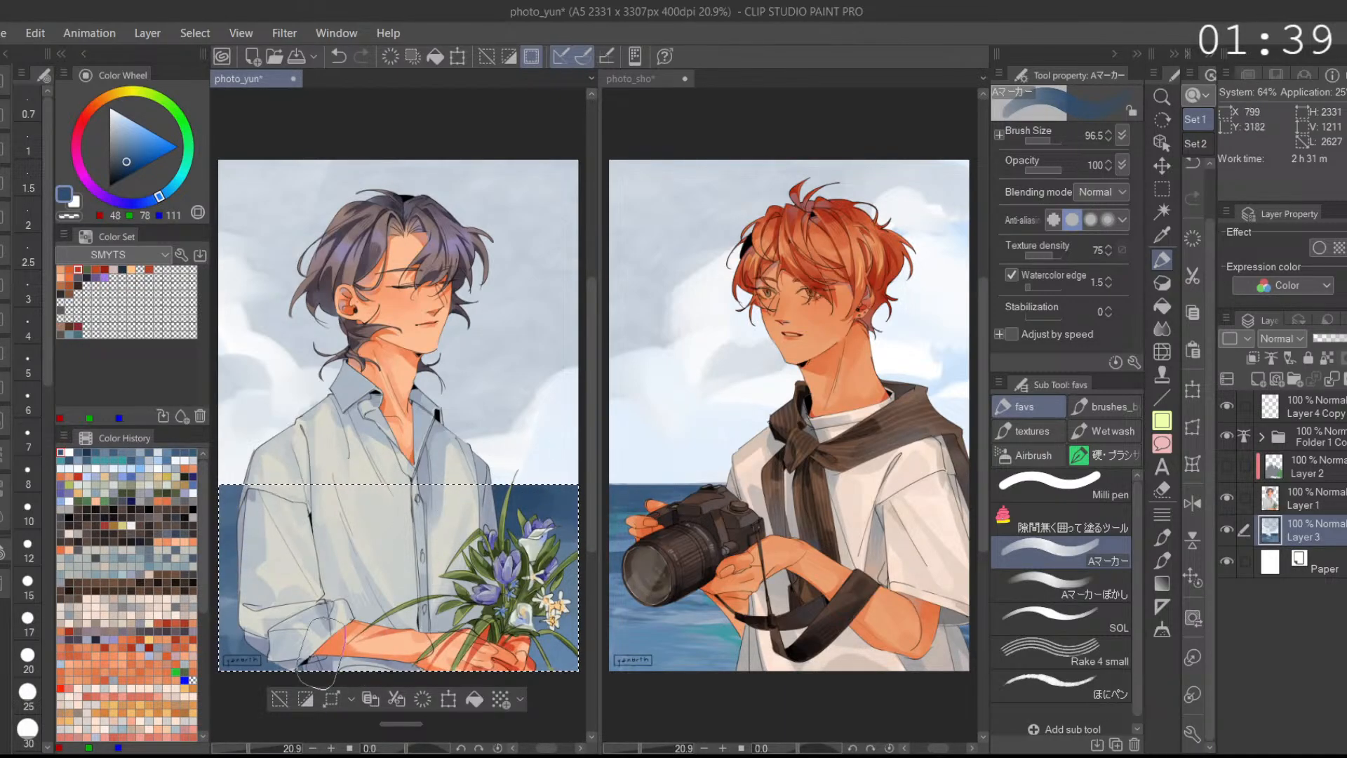
left_click(550, 637, "alt")
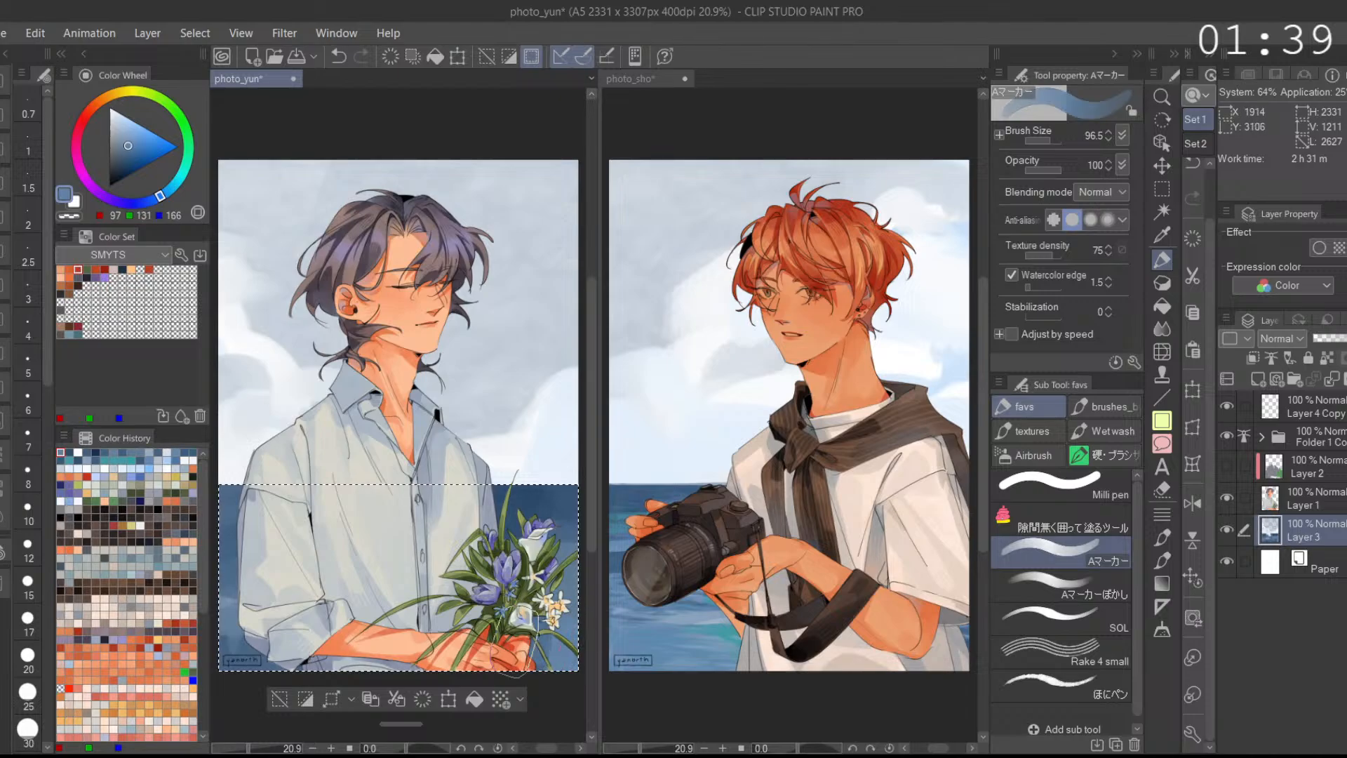
Step: Paint teal (65, 153, 163) patches into photo_yun's sea and work dark blue (53, 83, 116), sampled from the water, over them
left_click(105, 461)
mouse_move(518, 524)
left_mouse_down()
mouse_move(565, 532)
mouse_move(519, 530)
left_mouse_up()
left_click_drag(266, 548, 240, 542)
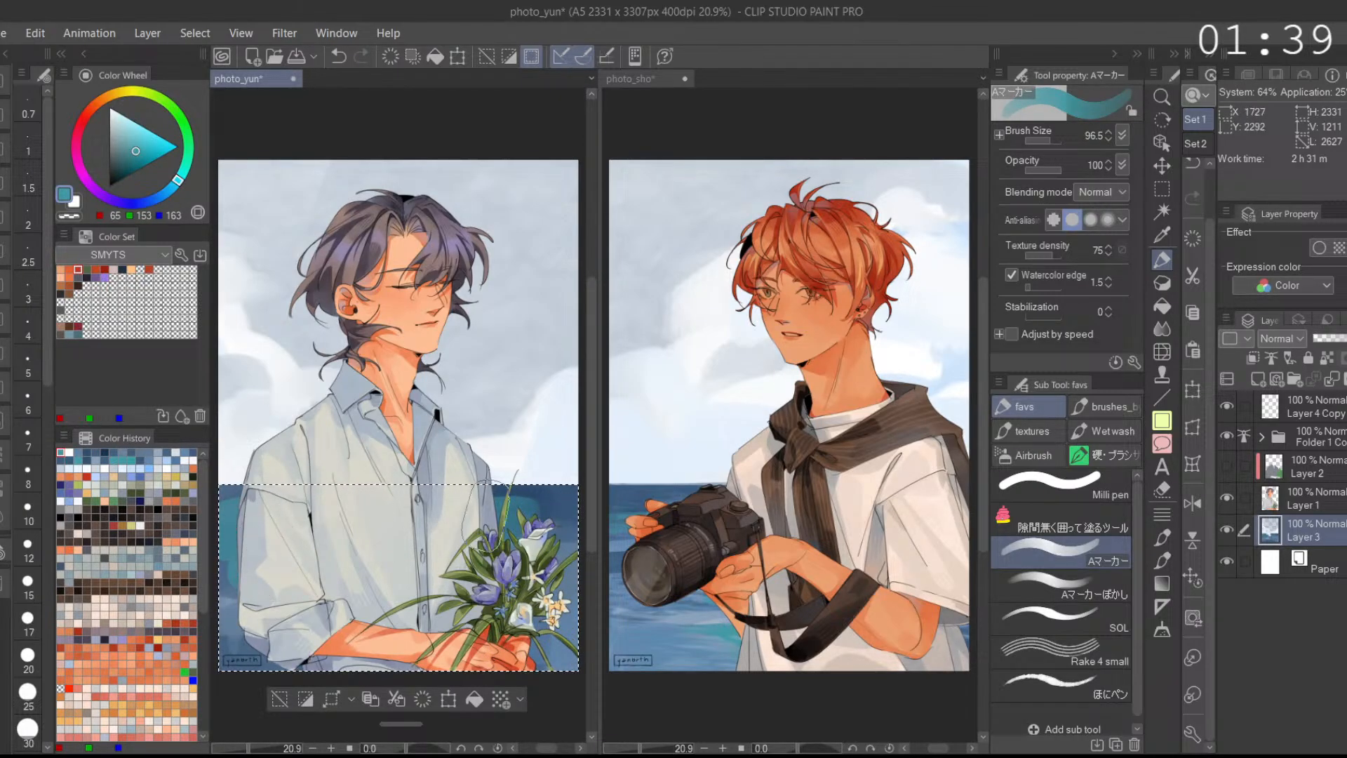
left_click(1069, 586)
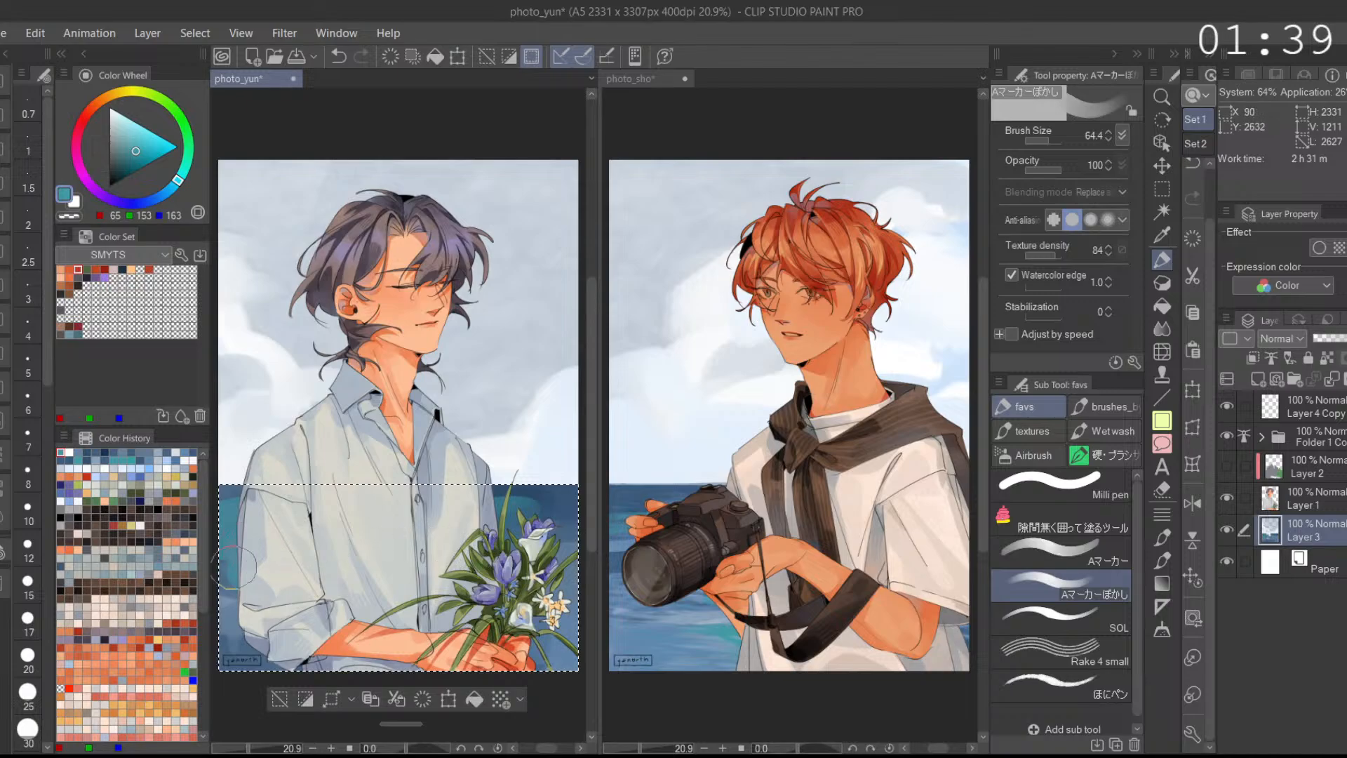
left_click(1087, 545)
left_click(624, 495)
left_click(553, 495)
left_click(546, 498, "alt")
left_click_drag(537, 502, 481, 528)
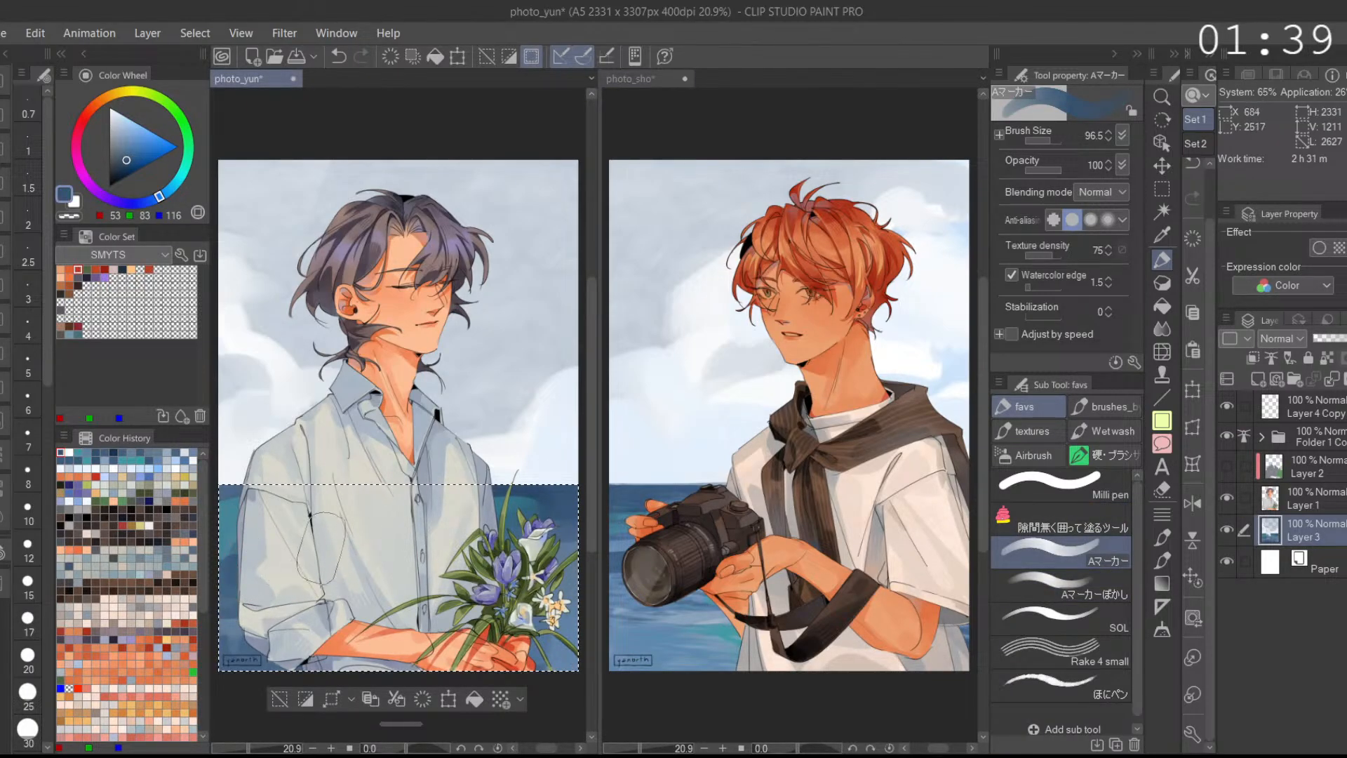
Step: Paint waves into photo_yun's sea with the Ocean wave brush at size 486, using sampled blues such as (100, 133, 167)
left_click(1103, 406)
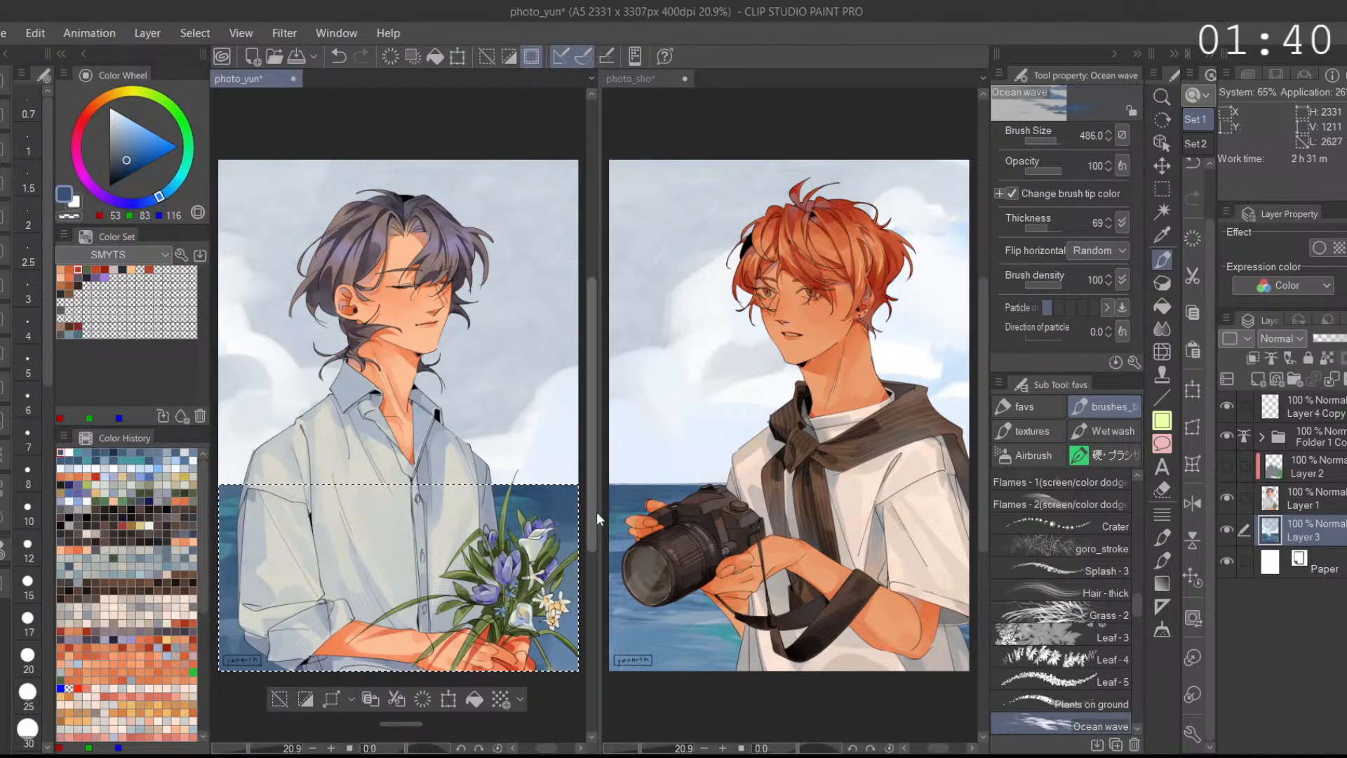
left_click(545, 499, "alt")
left_click(569, 547, "alt")
left_click(572, 550, "alt")
left_click(572, 607, "alt")
left_click_drag(571, 617, 568, 652)
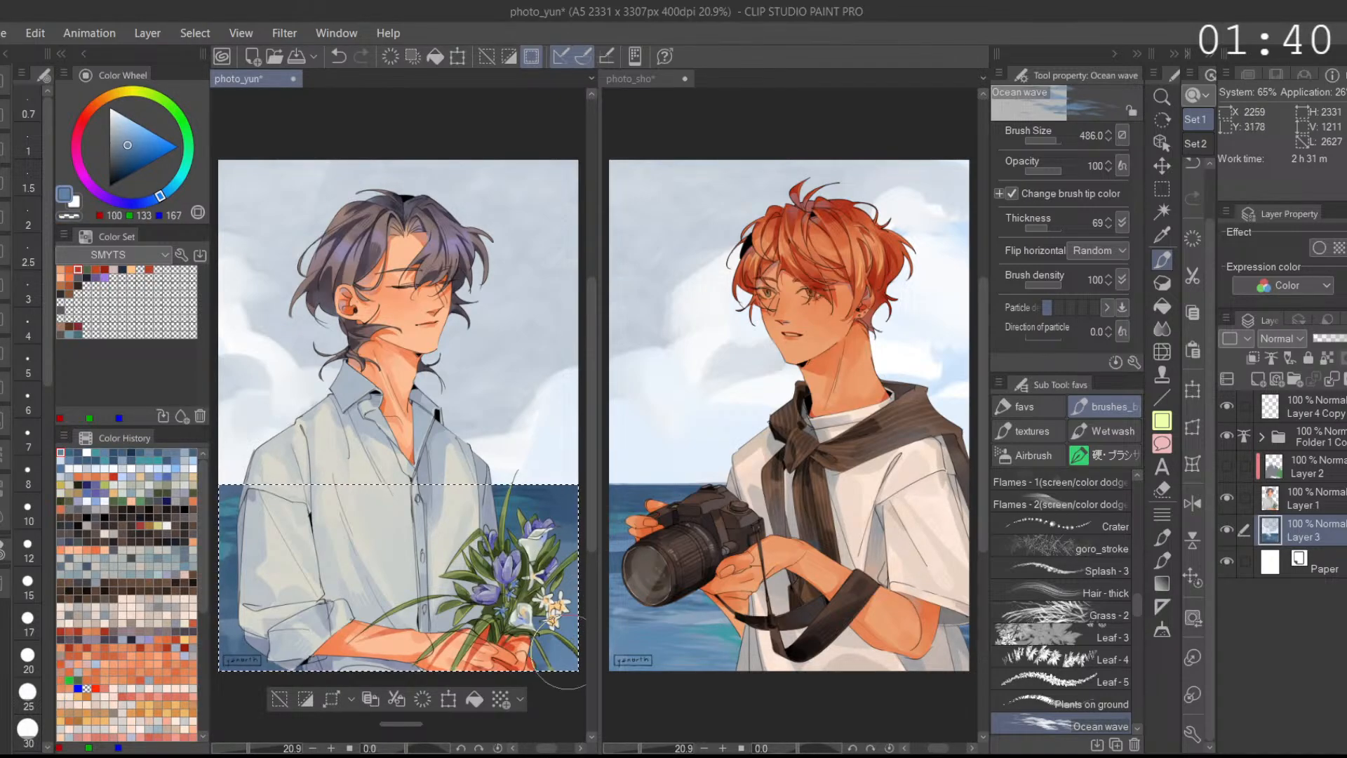
Step: Try pale grey-blue (212, 221, 230) Ocean wave strokes on photo_yun's sea, and add them to photo_sho's water around the camera
left_click(63, 460)
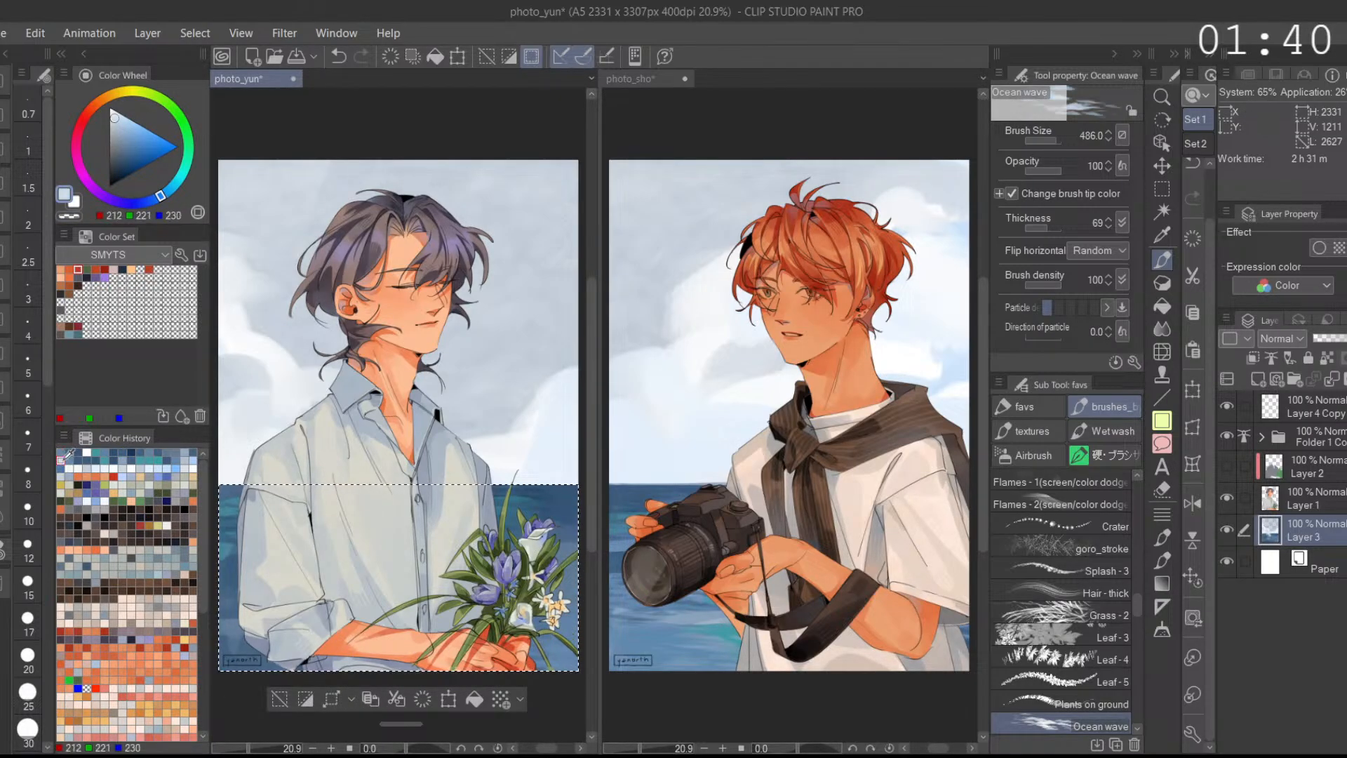
mouse_move(573, 609)
left_mouse_down()
mouse_move(569, 620)
mouse_move(575, 593)
left_mouse_up()
key("ctrl+z")
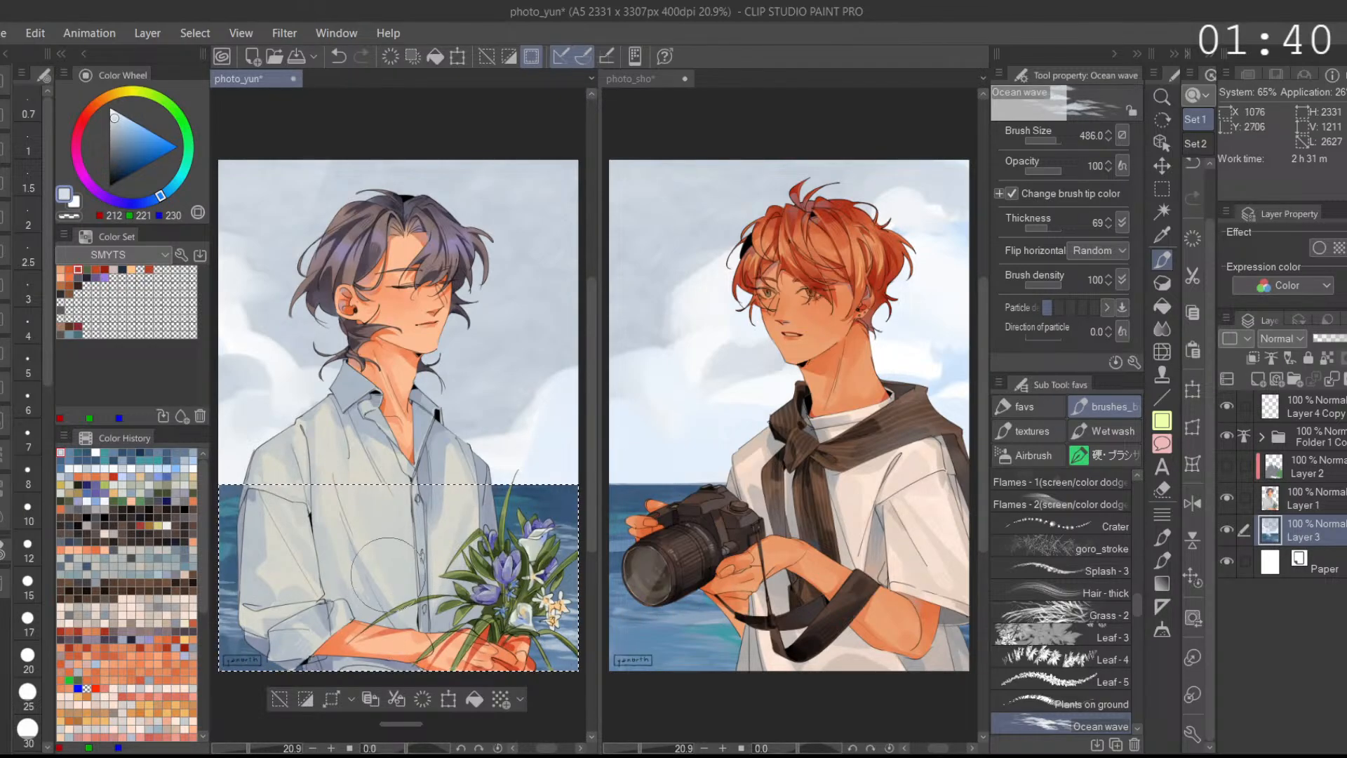
left_click(689, 658)
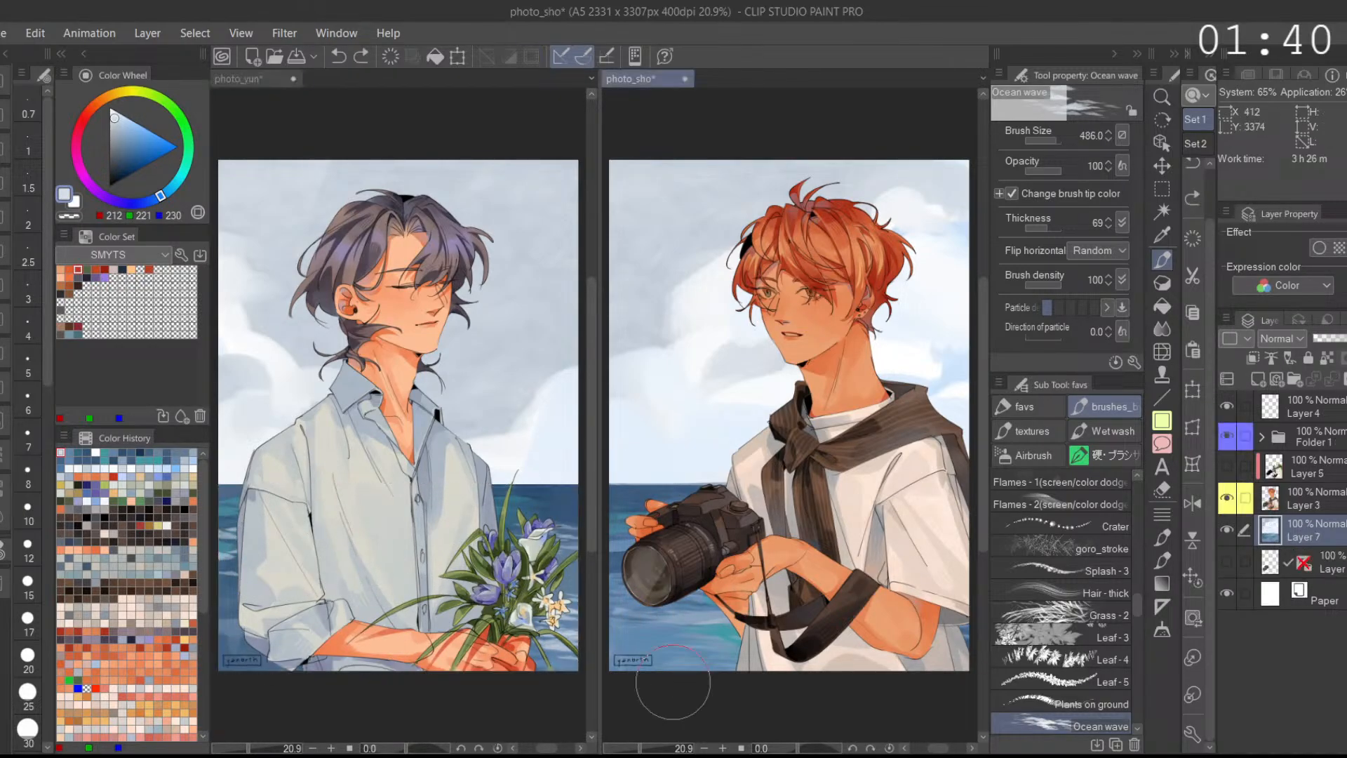
left_click_drag(666, 606, 556, 620)
left_click_drag(667, 649, 549, 653)
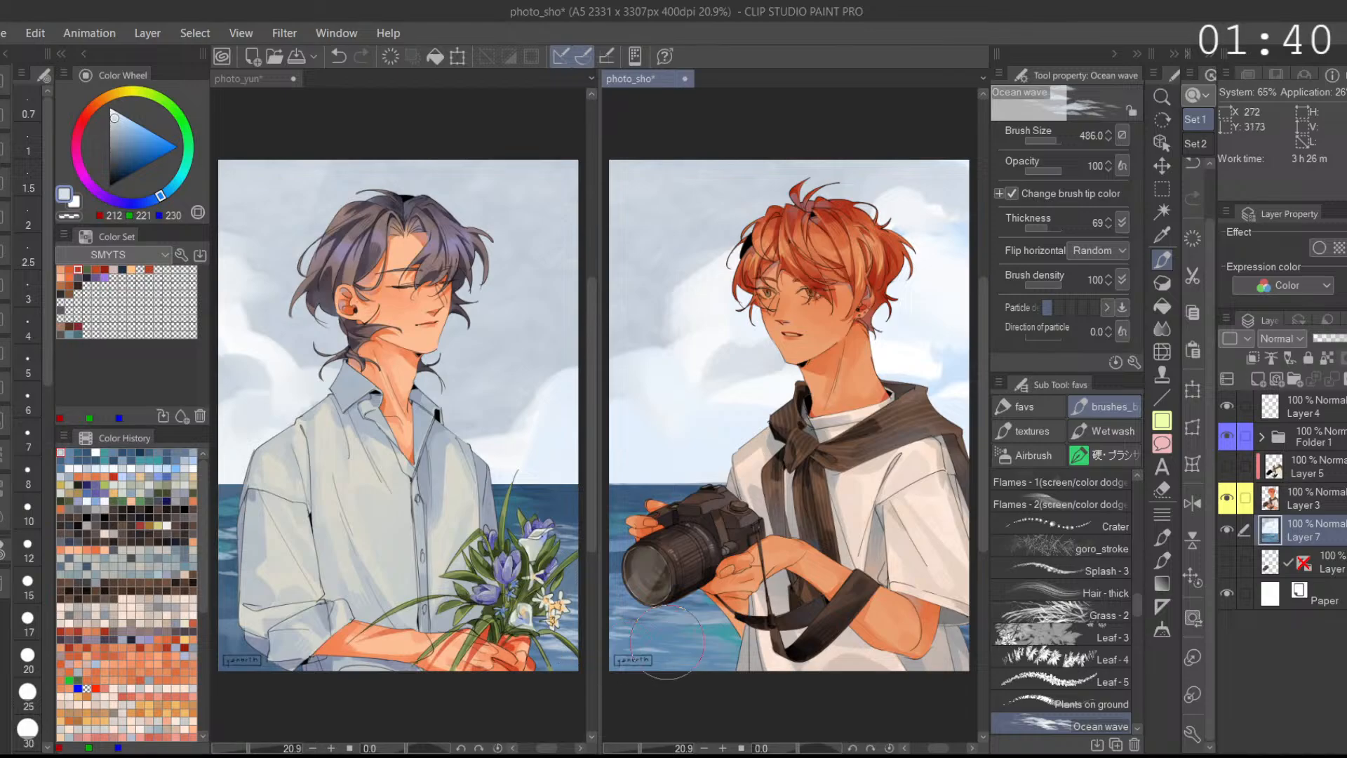
left_click(569, 551)
left_click(665, 551)
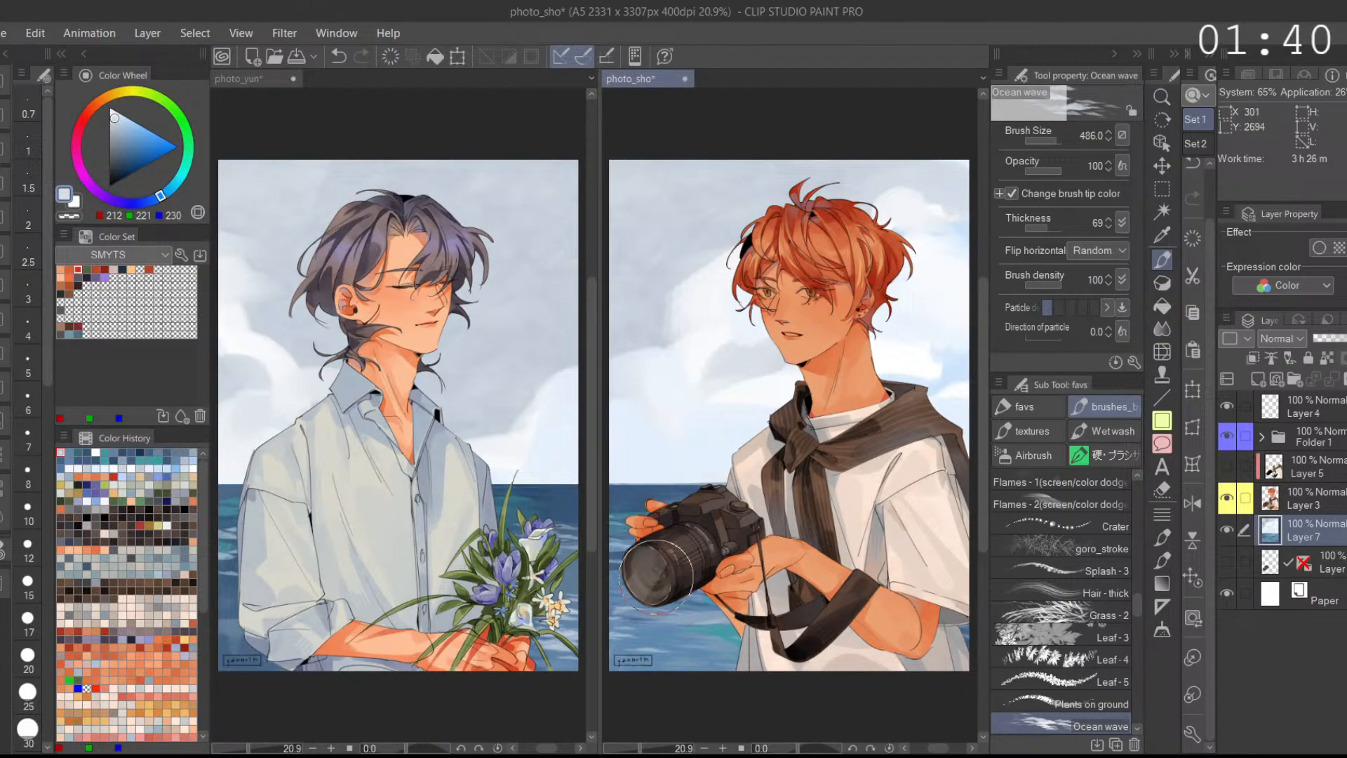
key("ctrl+z")
key("ctrl+y")
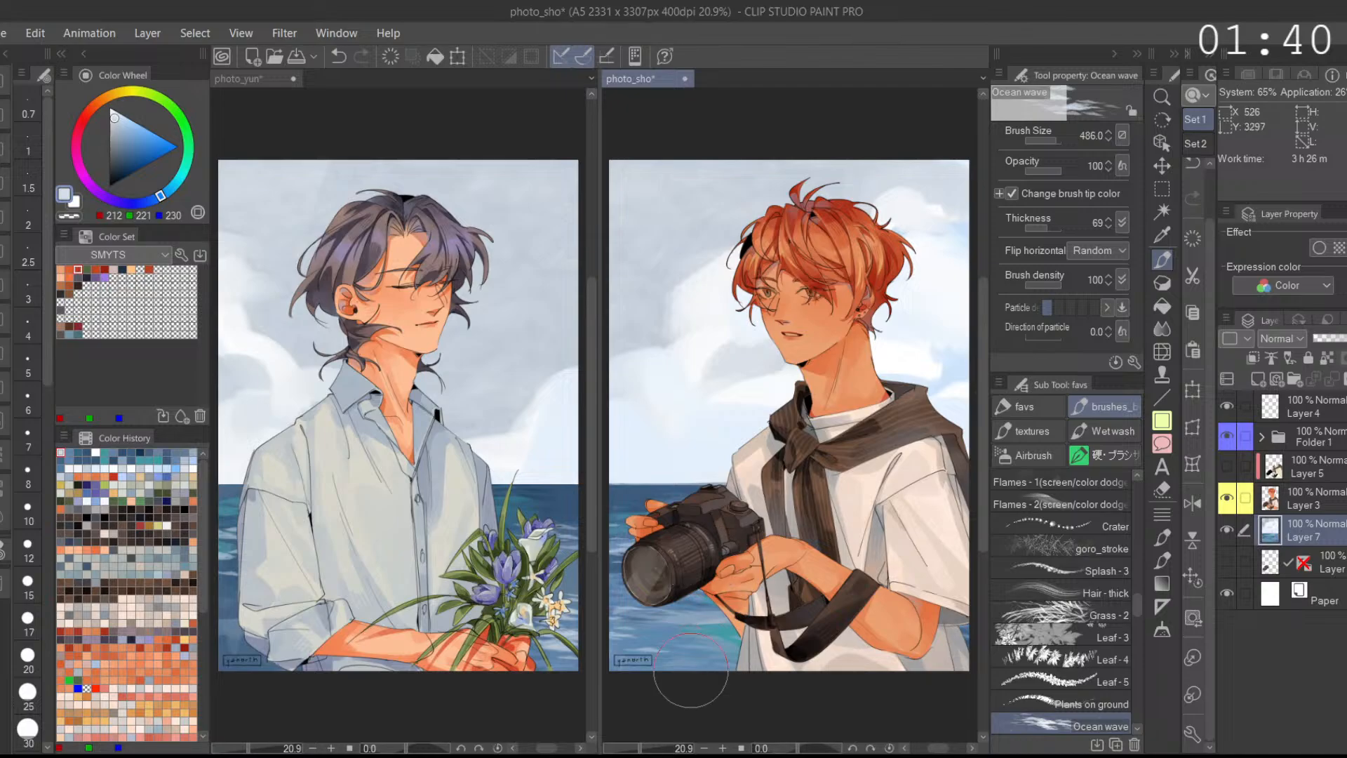
Step: Clear photo_yun's selection and touch up its horizon with Aマーカー at size 23.4 in sampled blues (49, 78, 111) and (74, 103, 134)
left_click(1024, 406)
left_click(1059, 554)
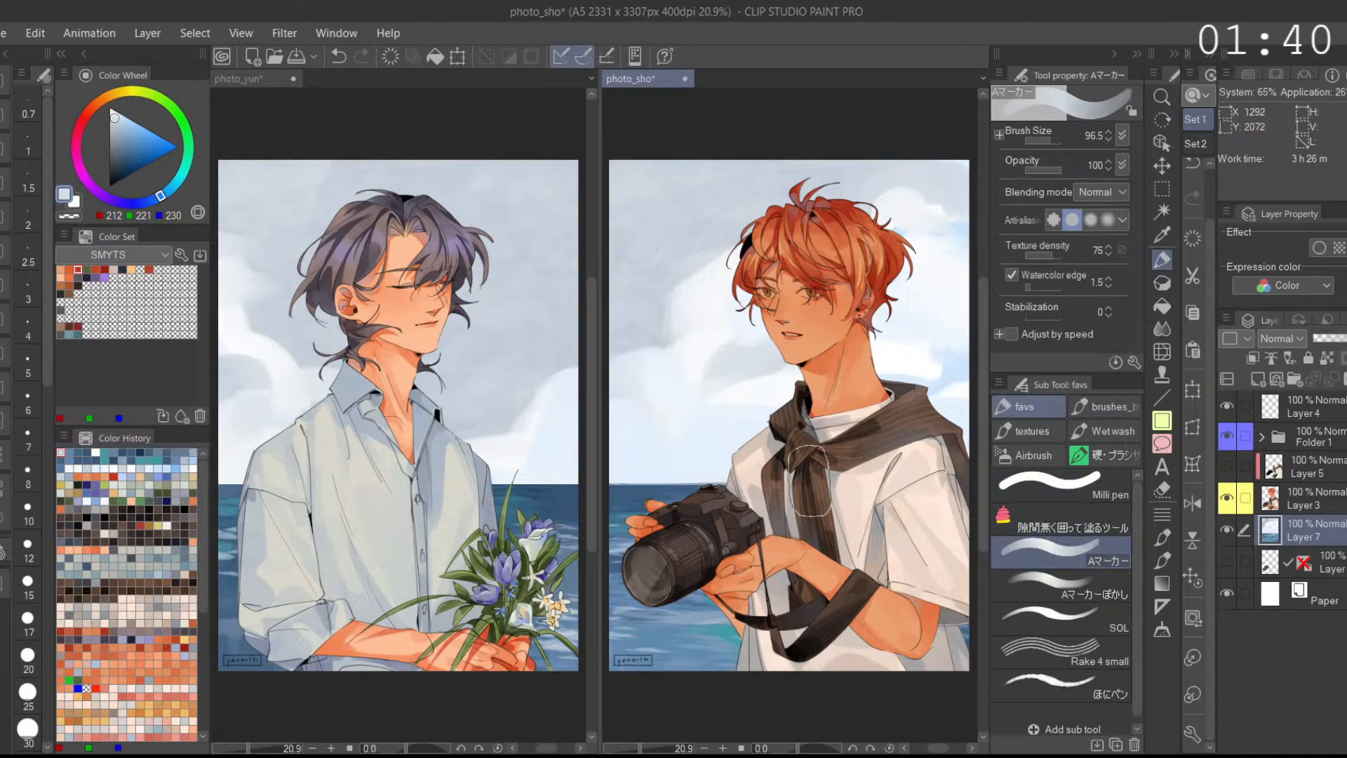
left_click(551, 491)
left_click(279, 699)
left_click(1047, 142)
left_click(565, 489, "alt")
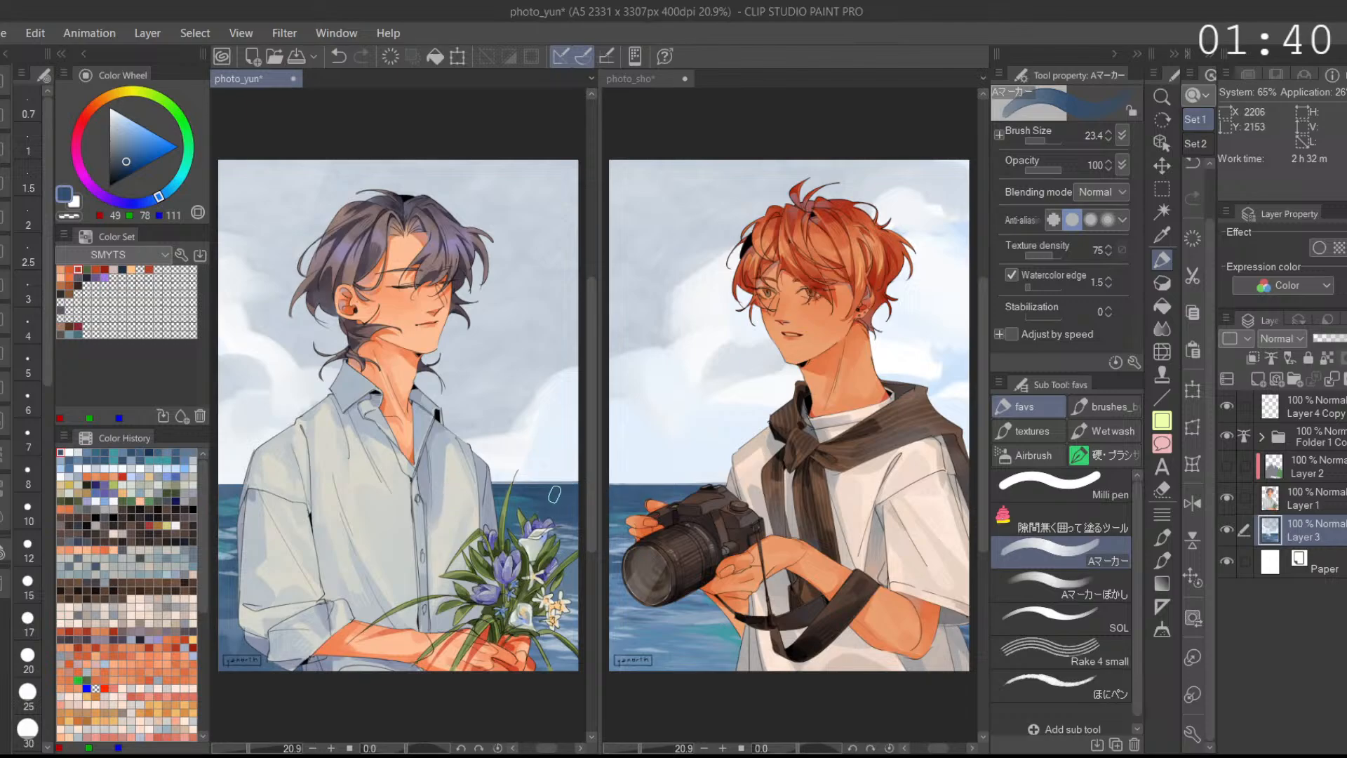
key("ctrl+z")
key("ctrl+z")
left_click(217, 488, "alt")
left_click_drag(217, 488, 258, 491)
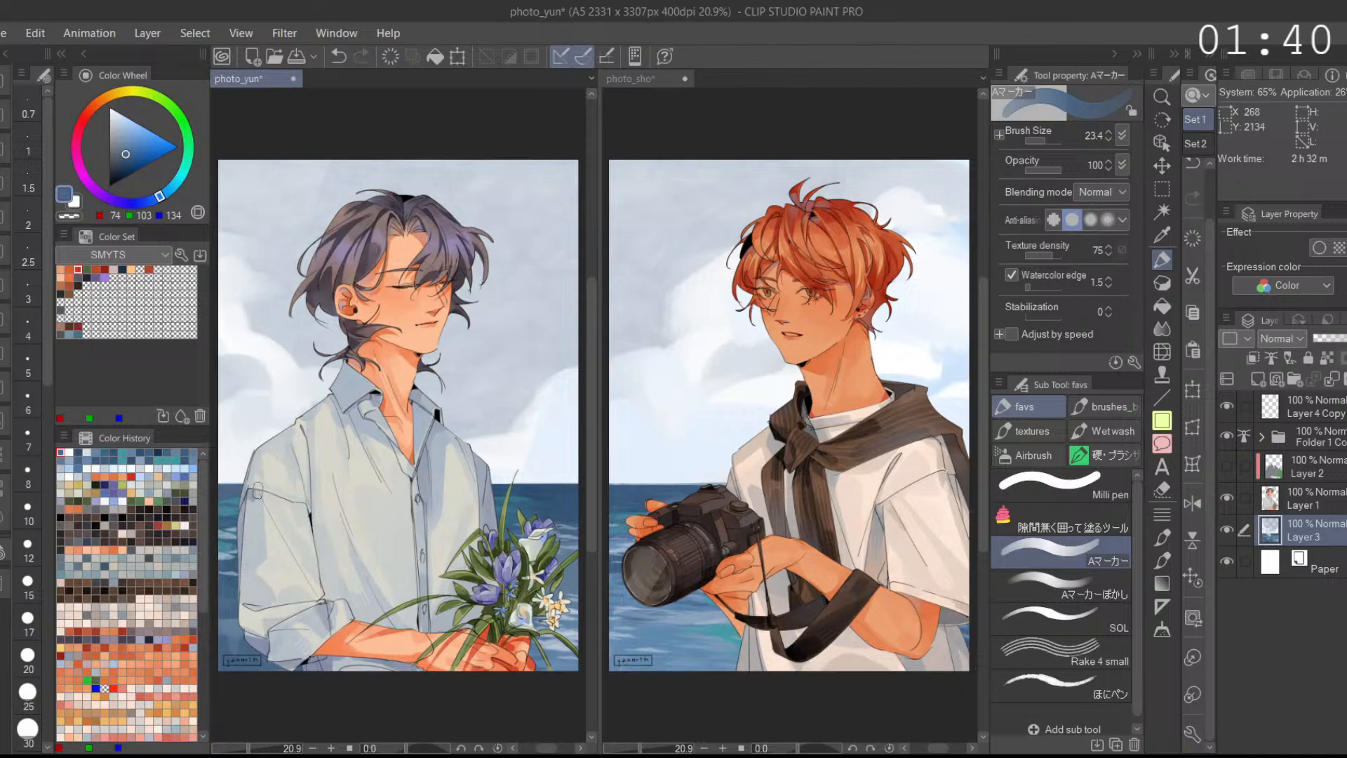
key("ctrl+z")
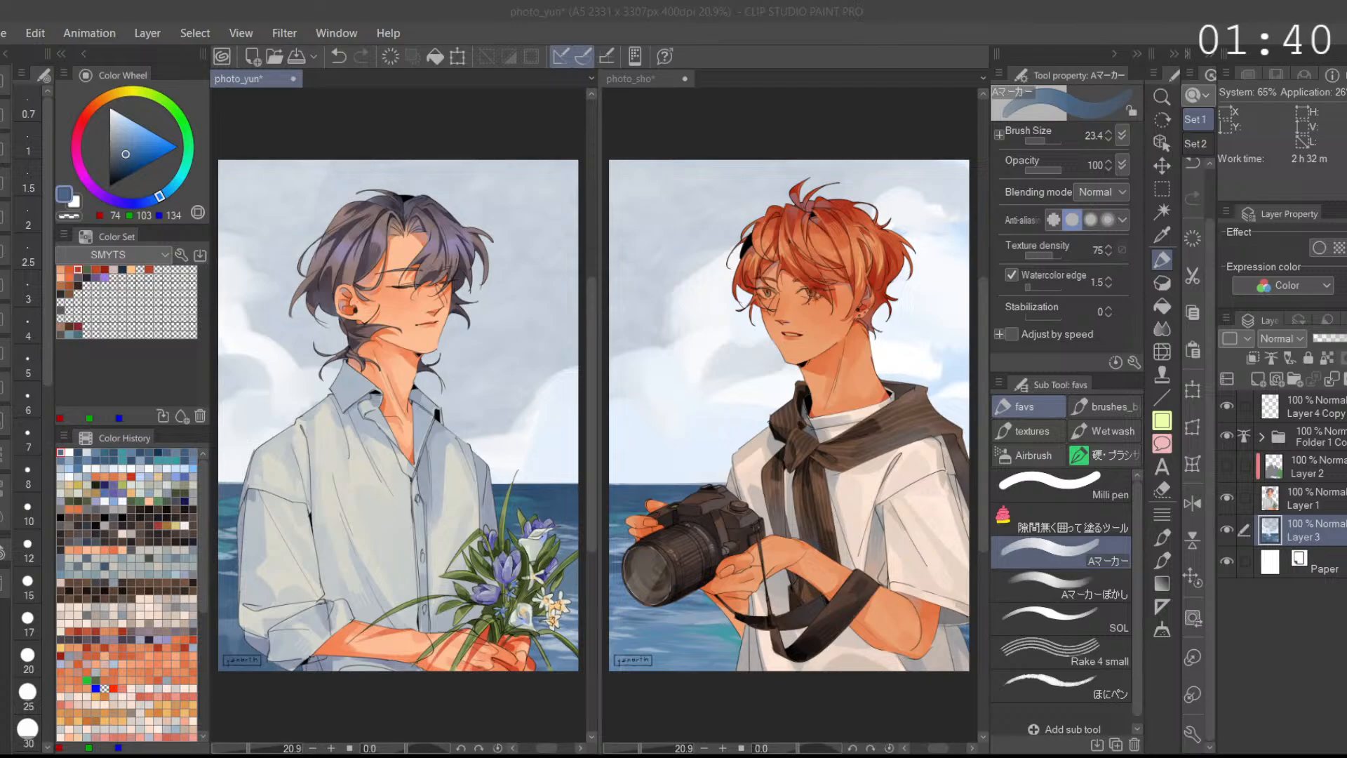
Step: Soften photo_sho's horizon with Aマーカー at size 15.6, using lighter blues (128, 156, 185) and (171, 190, 209)
left_click(678, 484)
left_click(678, 485, "alt")
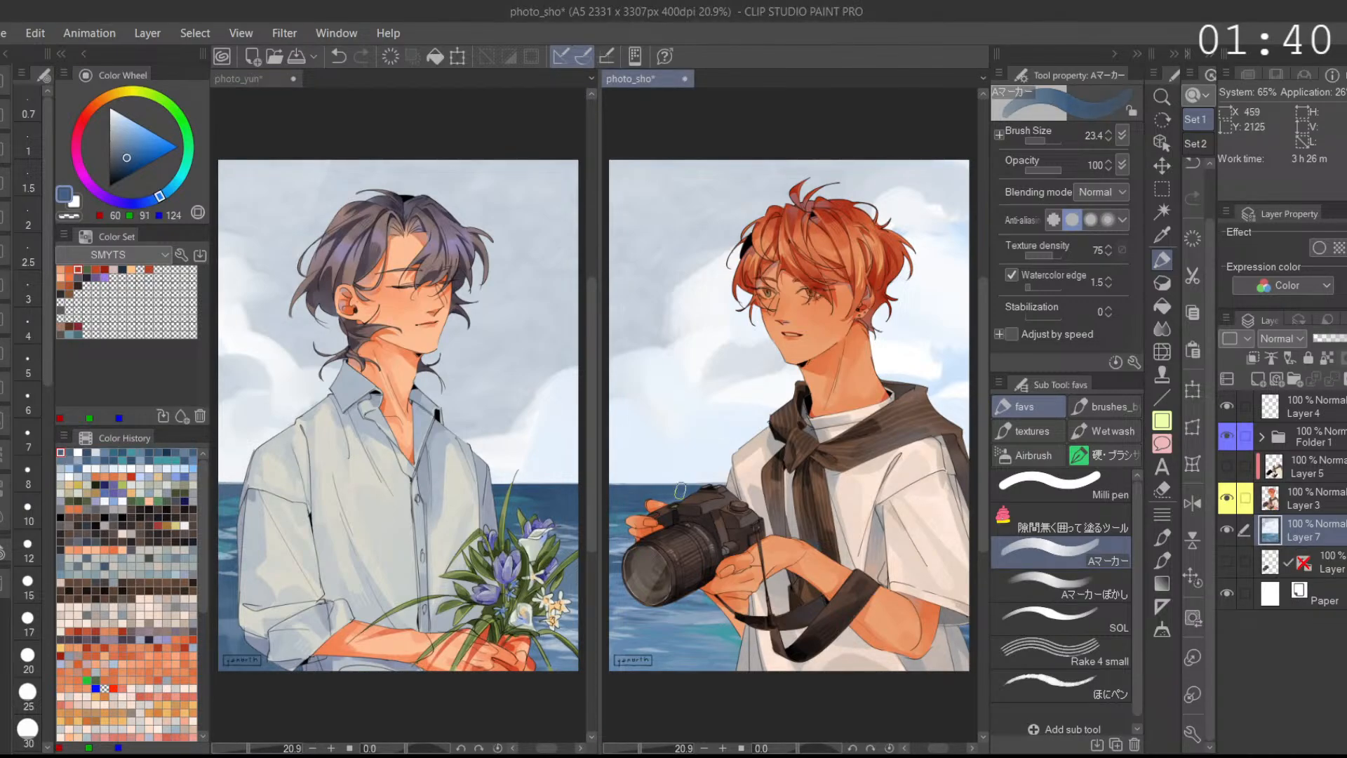
left_click(673, 484, "alt")
mouse_move(663, 485)
left_mouse_down()
mouse_move(608, 486)
mouse_move(722, 484)
left_mouse_up()
key("ctrl+z")
left_click(1043, 141)
left_click_drag(592, 484, 624, 546)
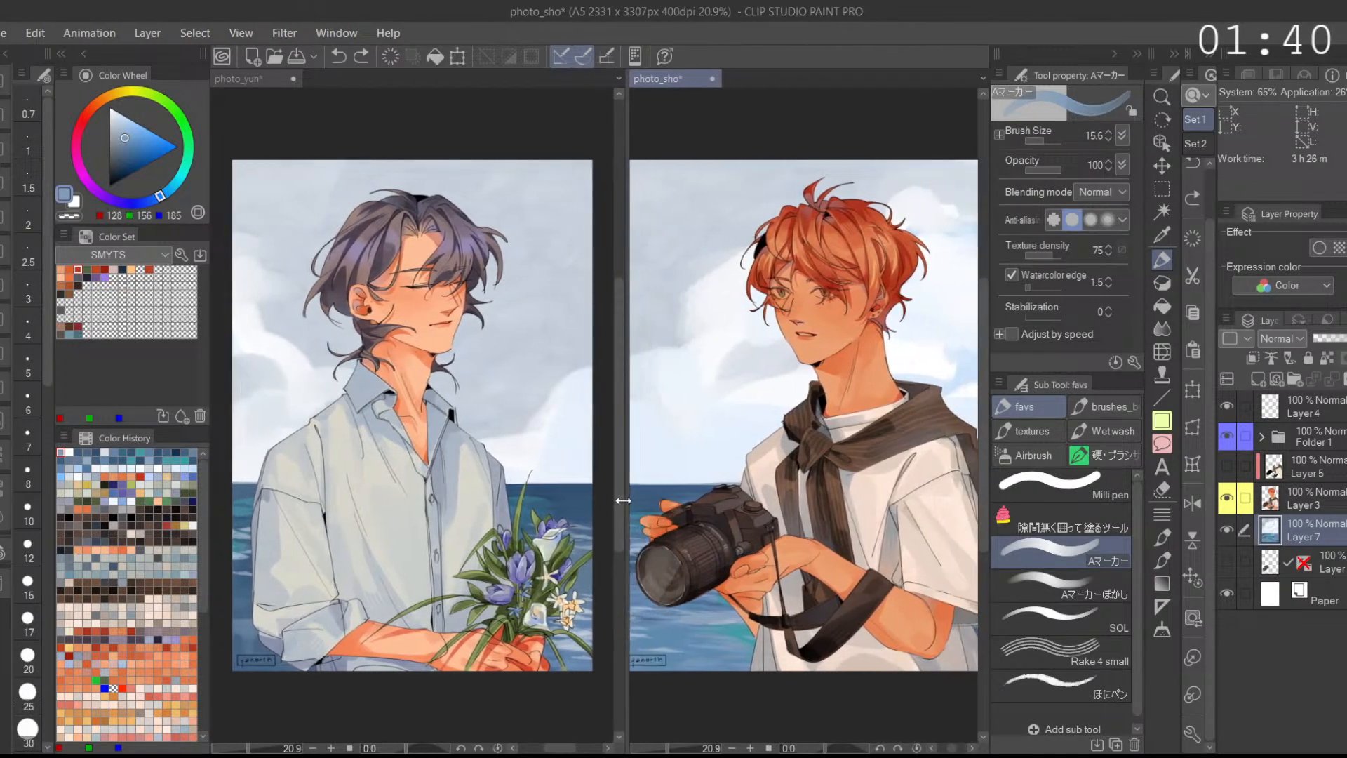
left_click_drag(621, 494, 538, 491)
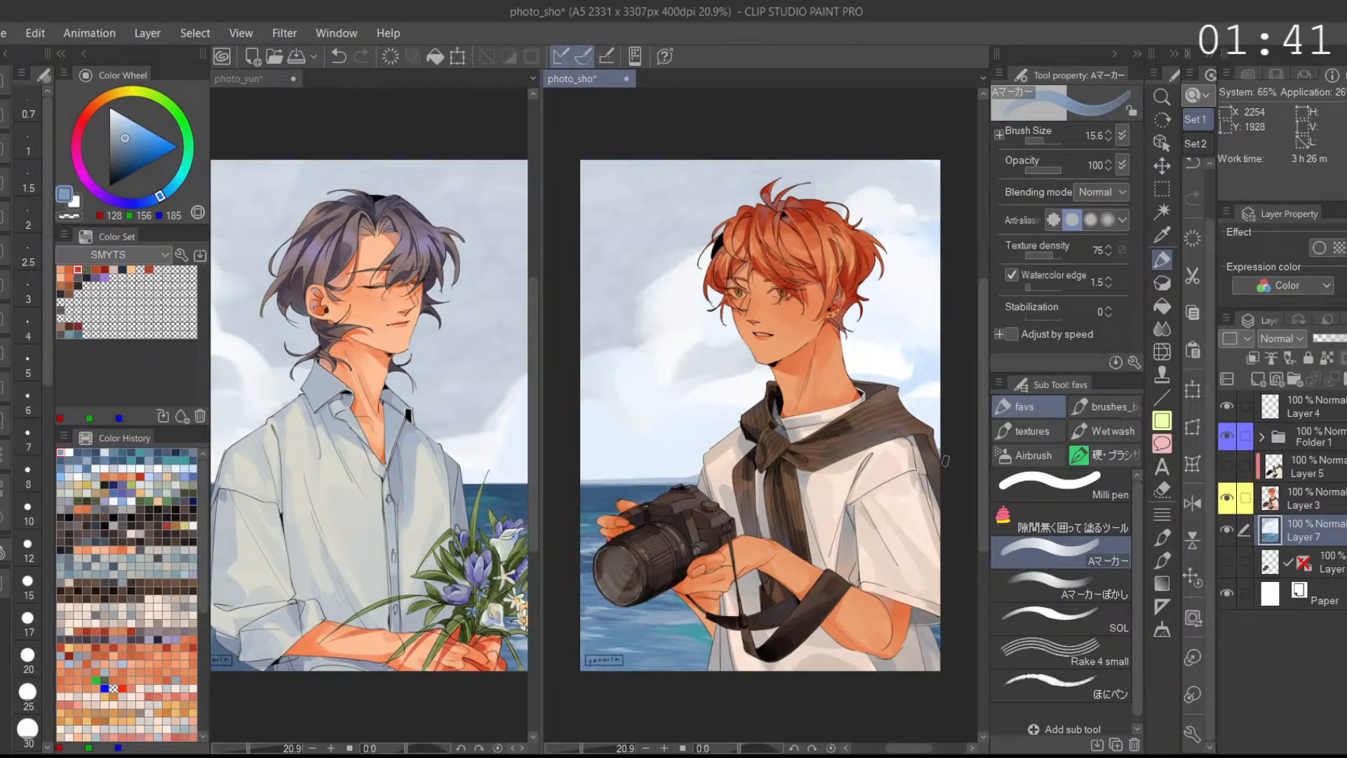
left_click(604, 478, "alt")
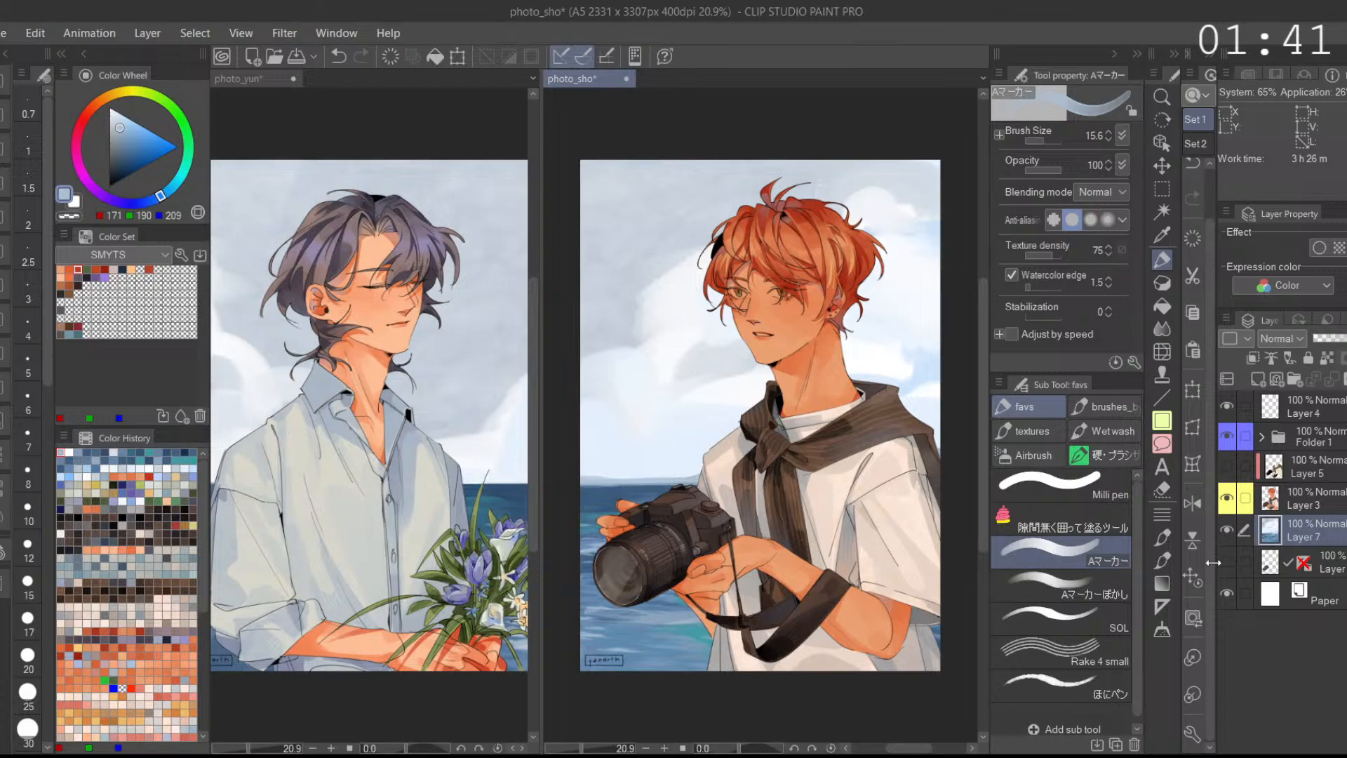
Step: Paint a matching light blue (171, 190, 209) band along photo_yun's horizon with Aマーカー at size 15.6
left_click(1194, 576)
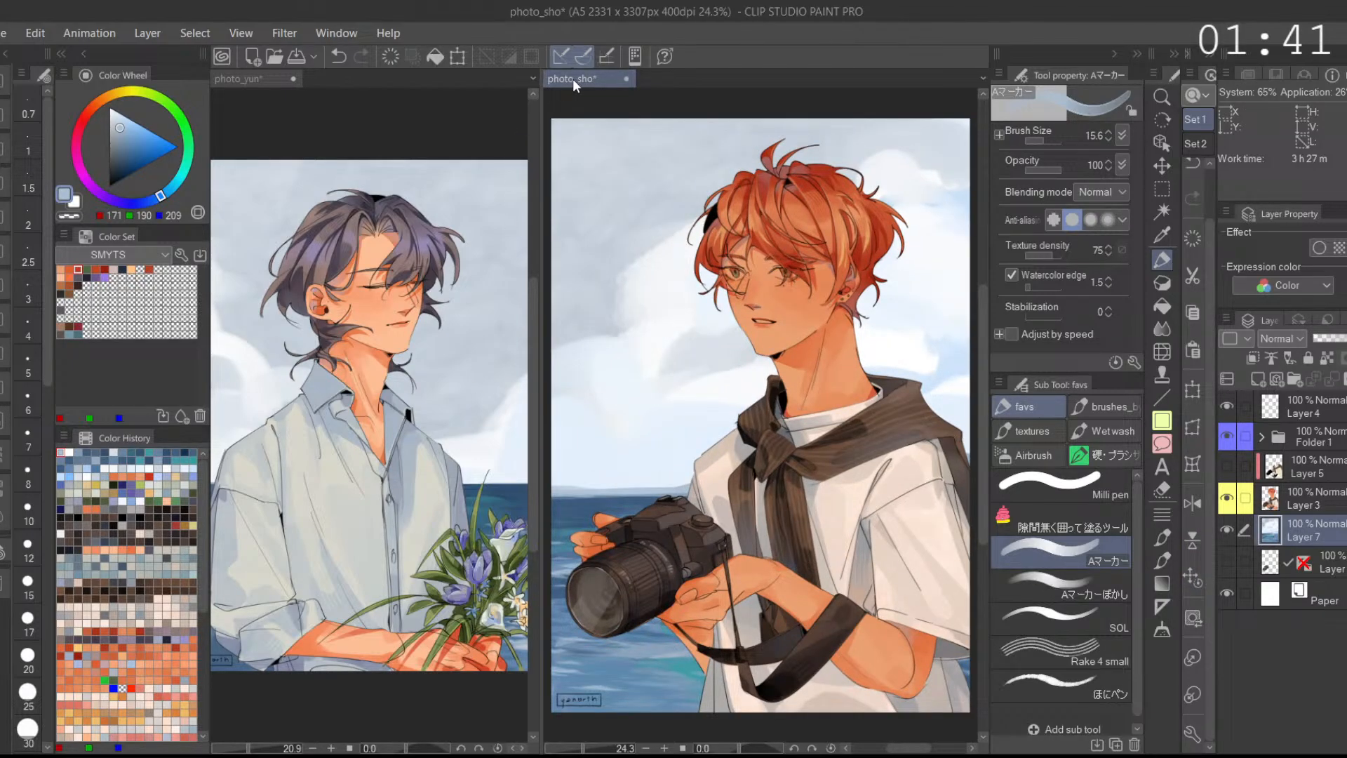
left_click_drag(573, 78, 338, 82)
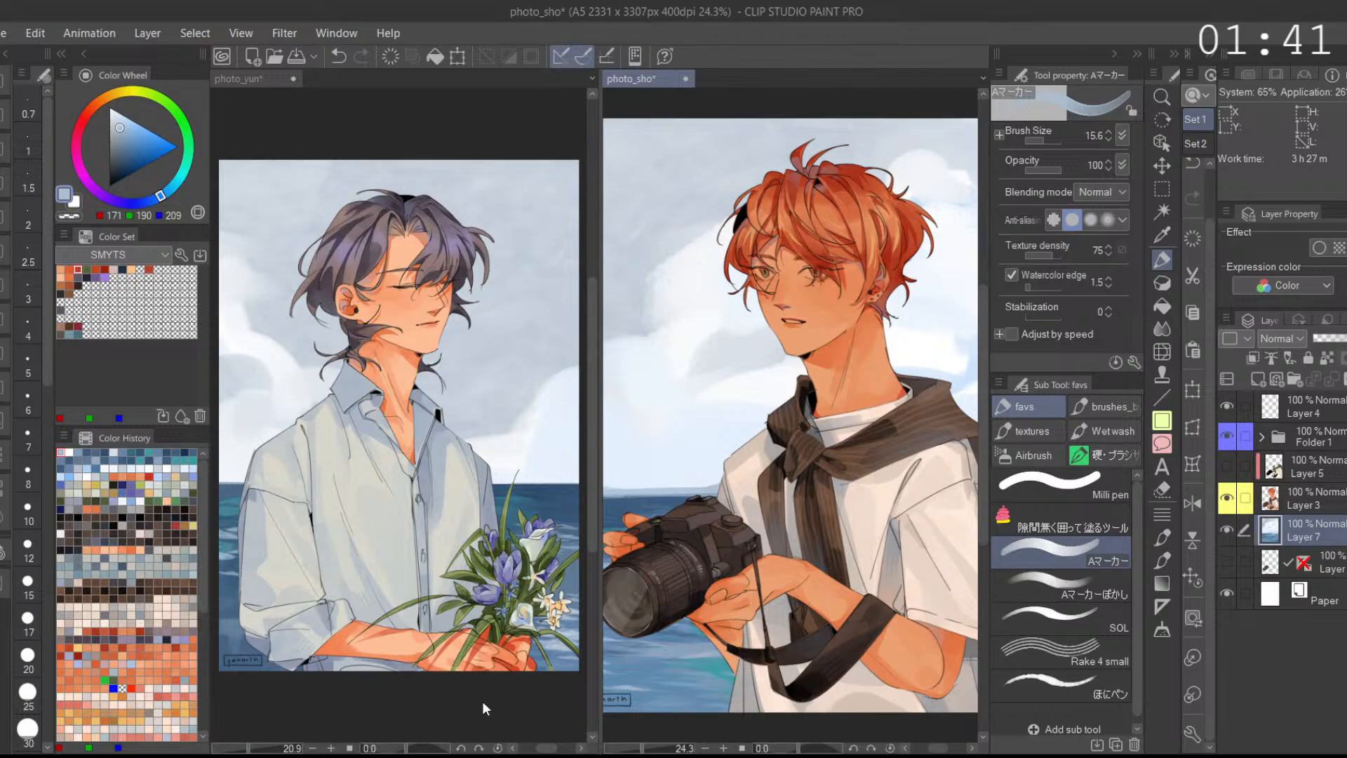
left_click(484, 709)
left_click(870, 727)
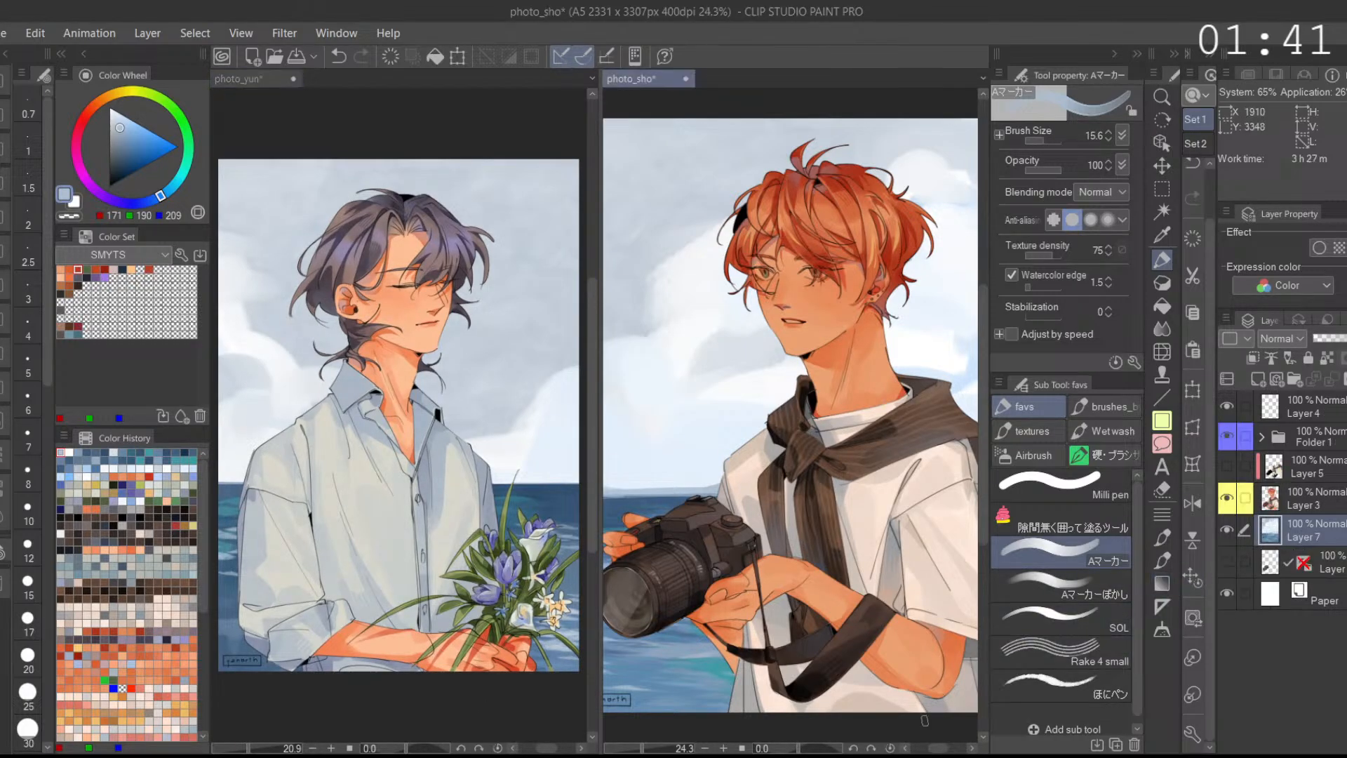
left_click(1192, 578)
left_click(484, 696)
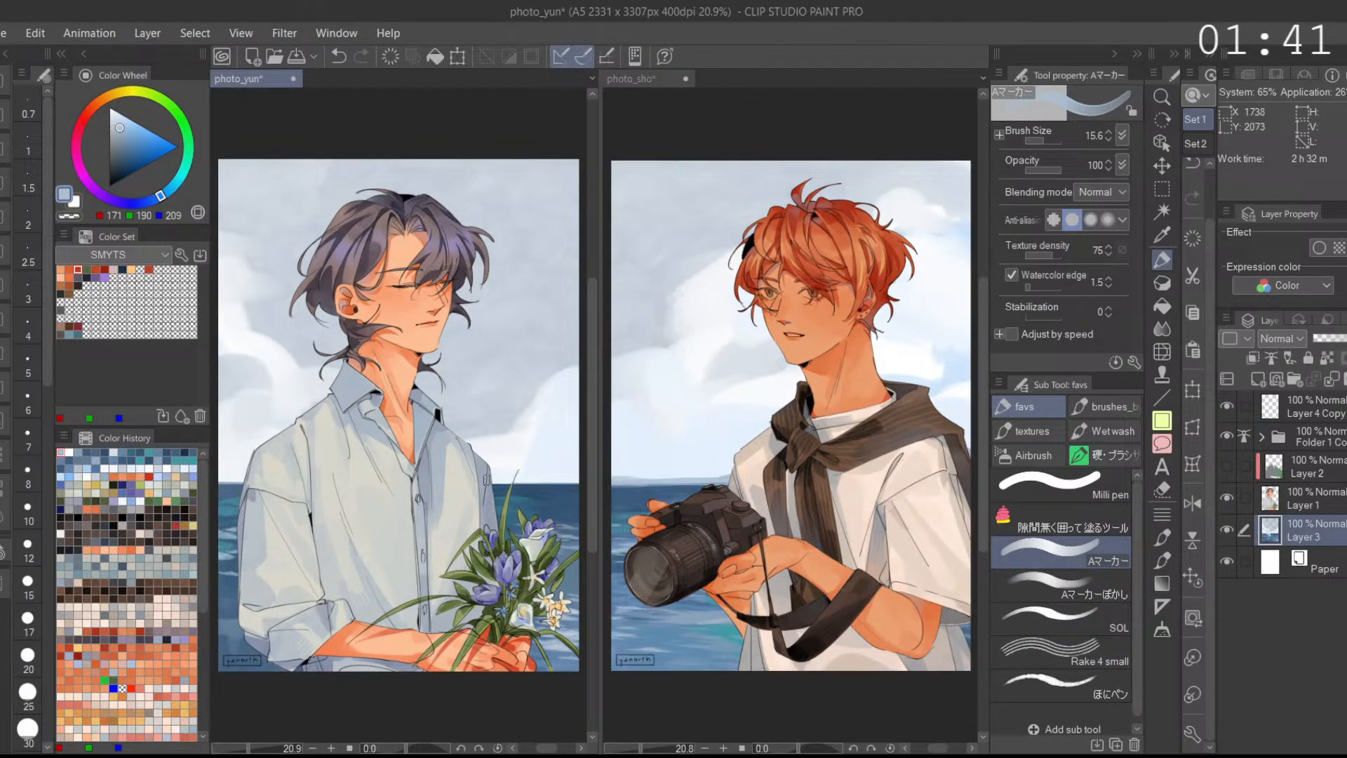
key("ctrl+z")
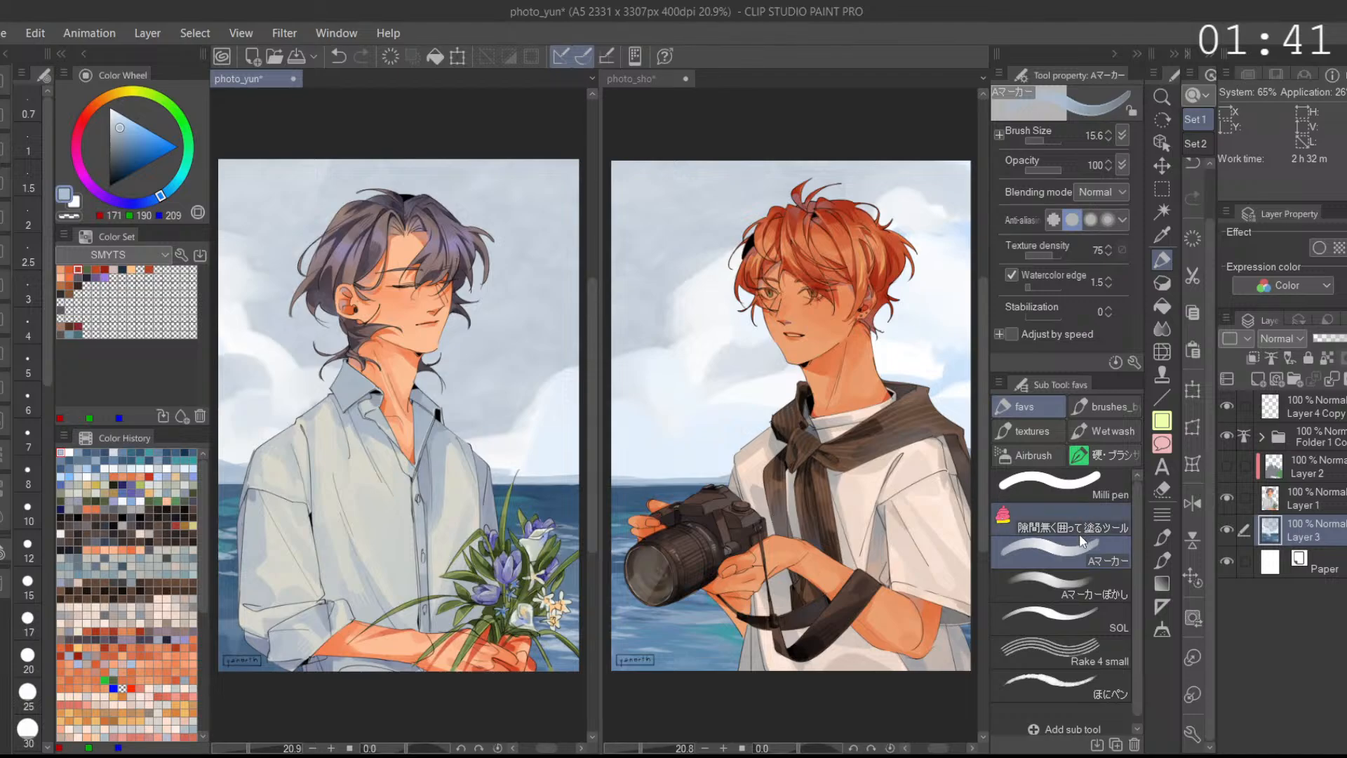
Step: Rework photo_sho's clouds with Aマーカー at size 176.9 in white and sampled greys (202, 211, 221) and (237, 240, 244)
left_click_drag(128, 143, 166, 7)
left_click(1052, 142)
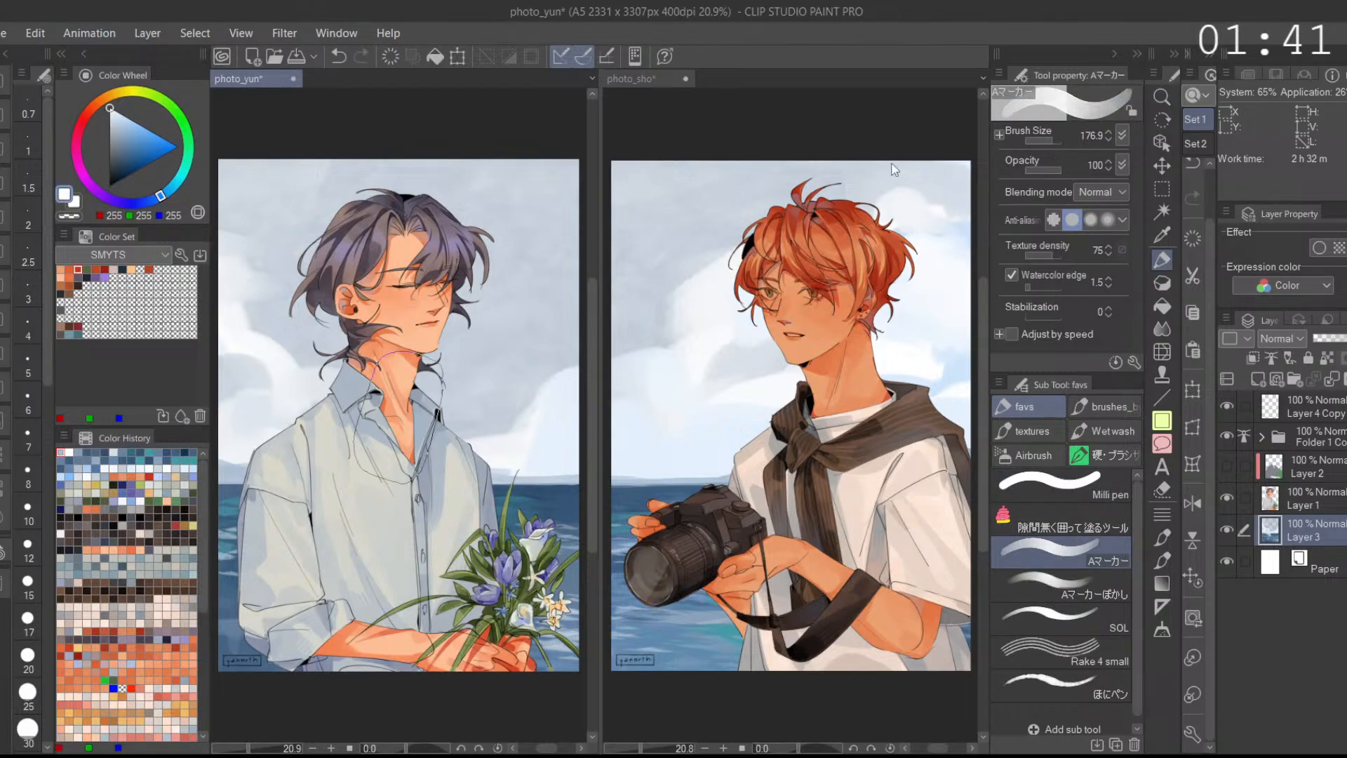
left_click(683, 210)
left_click_drag(733, 174, 649, 199)
left_click(740, 182, "alt")
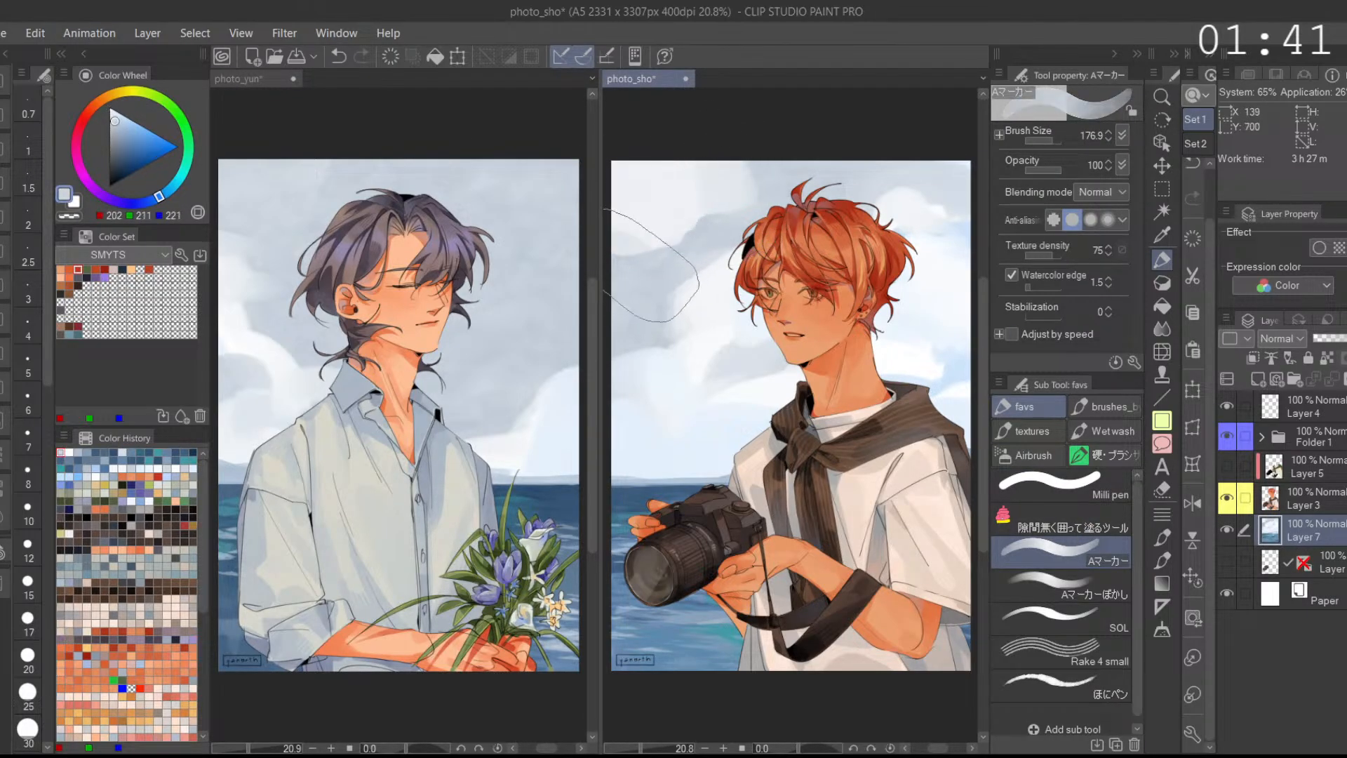
key("ctrl+z")
left_click_drag(651, 206, 825, 228)
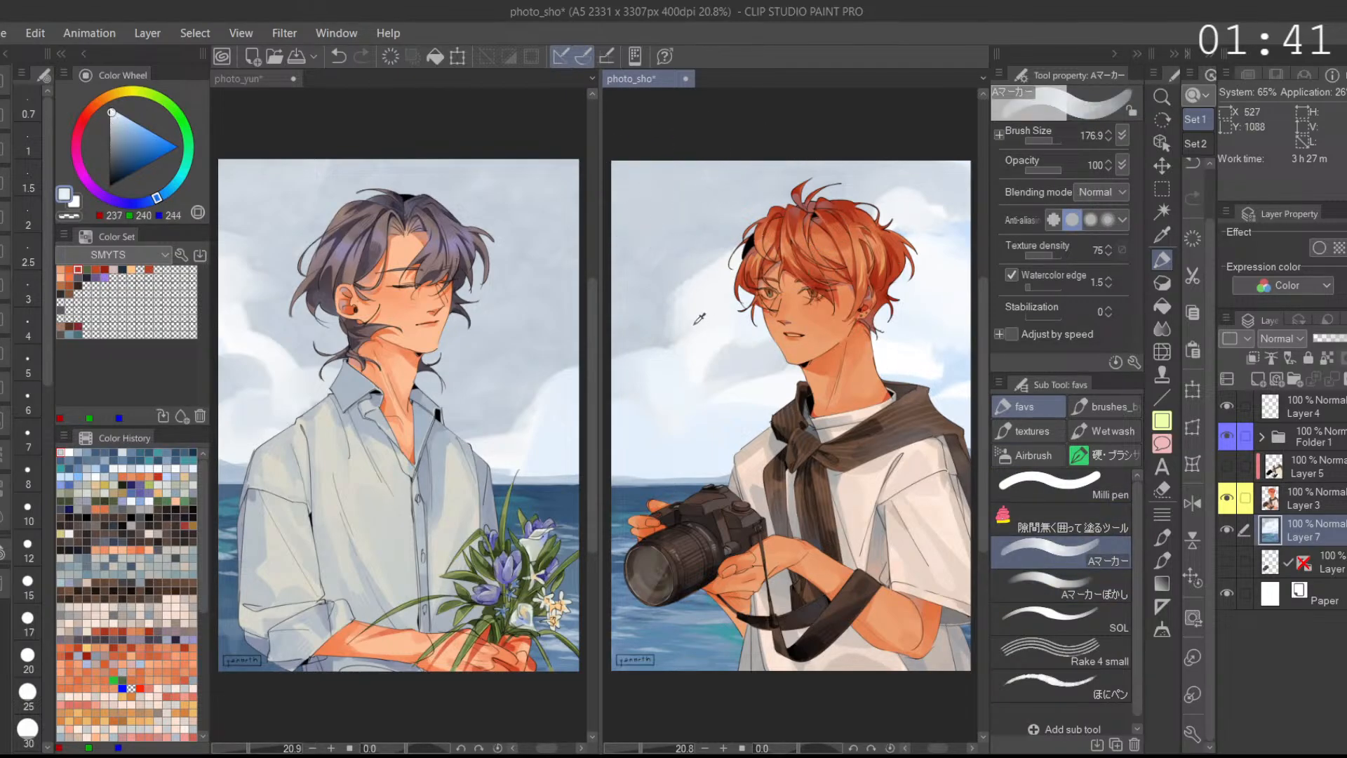
left_click(673, 183, "alt")
left_click(579, 165)
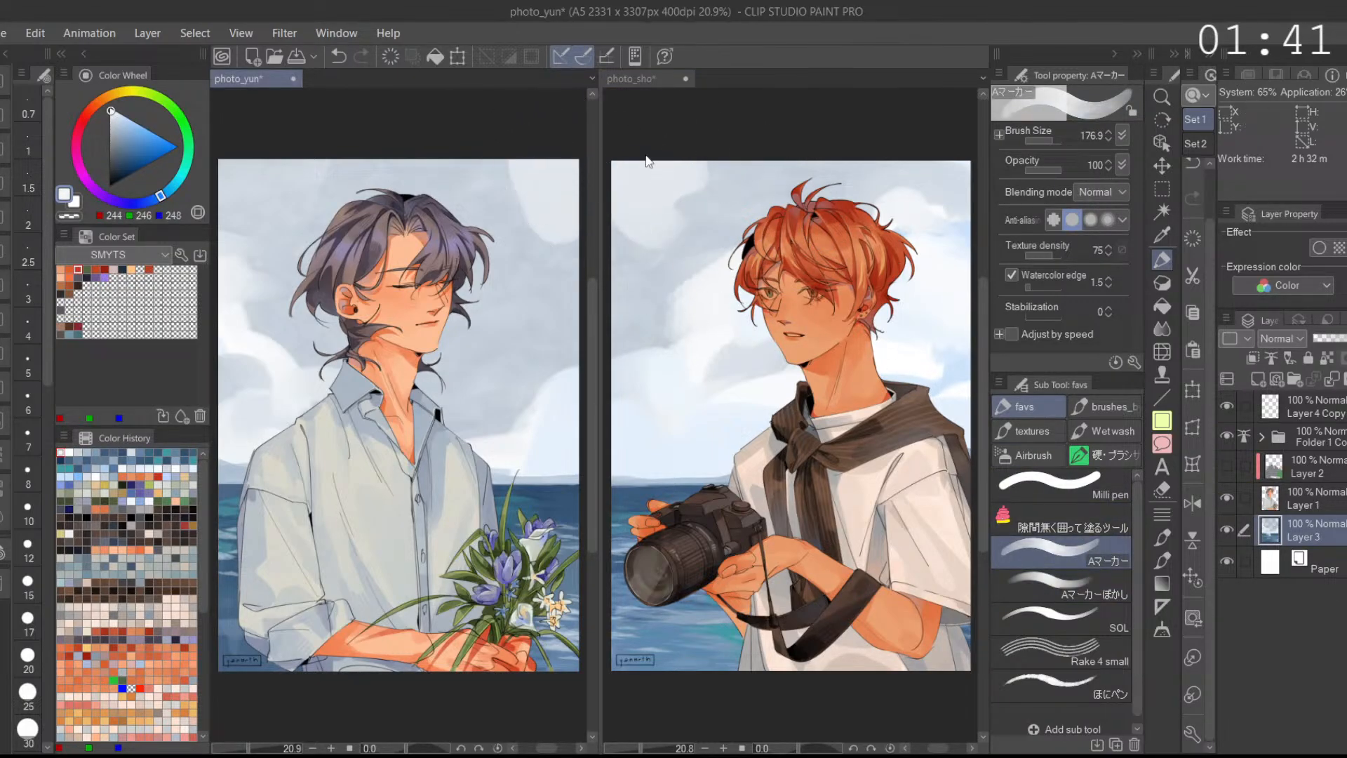
Step: Blend the clouds in both illustrations with Aマーカーぼかし at size 176.9, and the sky near the horizon at size 64.4
left_click(1080, 585)
left_click(1056, 137)
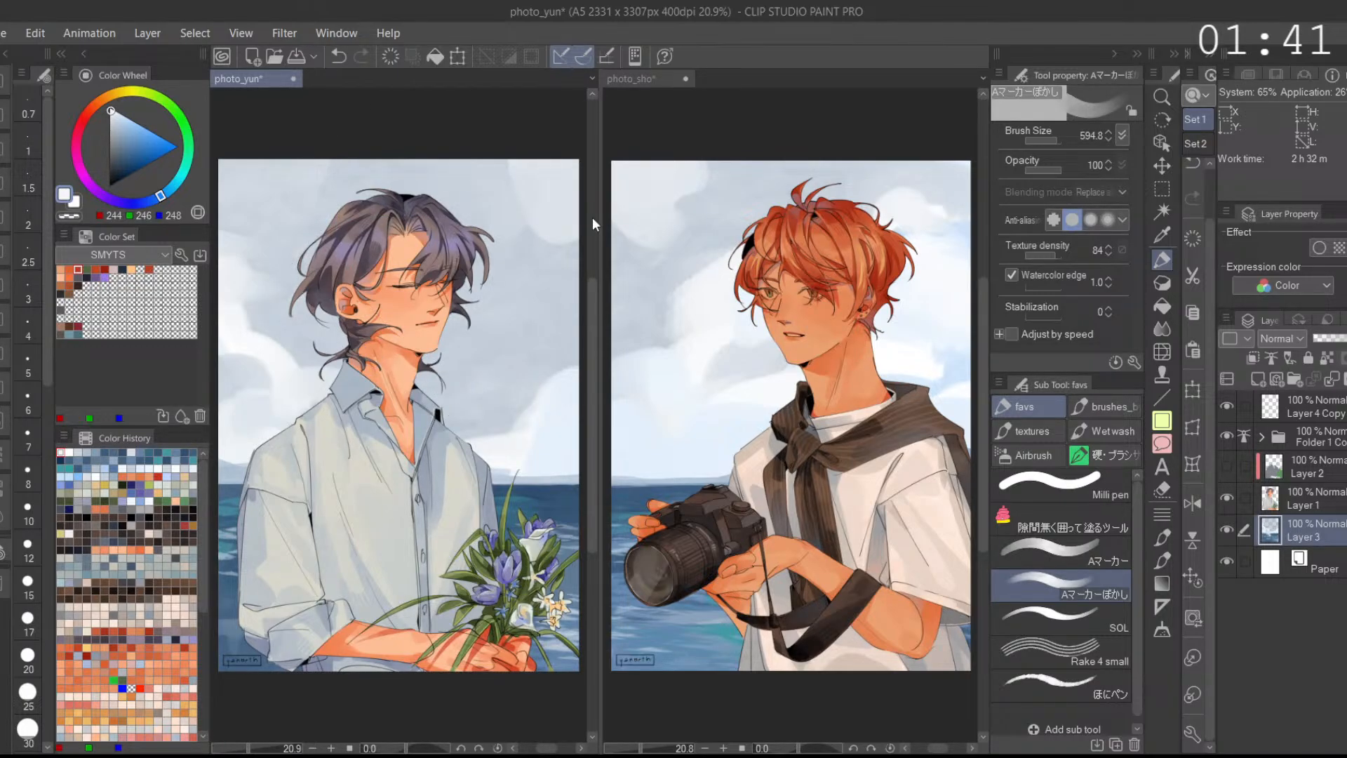
left_click(1053, 141)
left_click(652, 280)
mouse_move(652, 280)
left_mouse_down()
mouse_move(710, 143)
mouse_move(697, 188)
left_mouse_up()
left_click(570, 225)
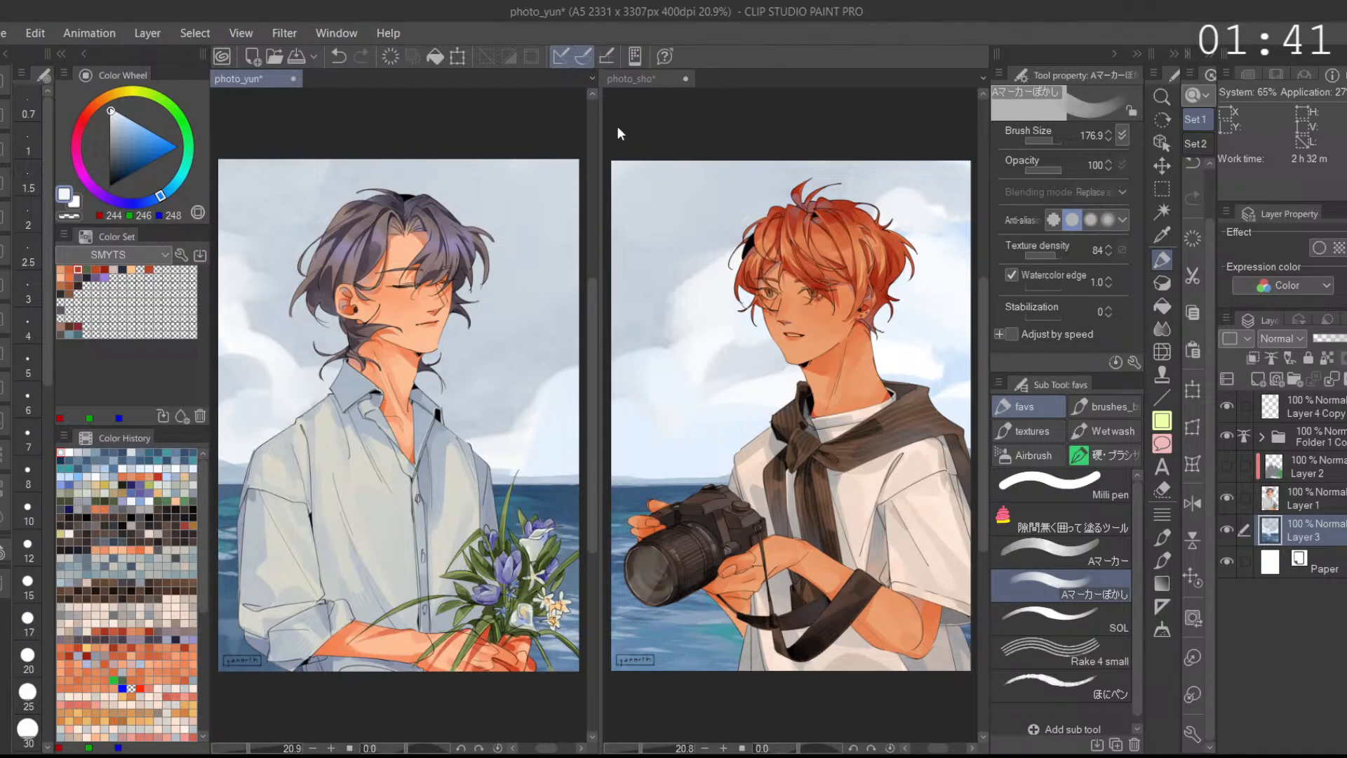
left_click(1049, 142)
left_click_drag(523, 460, 550, 446)
left_click(640, 463)
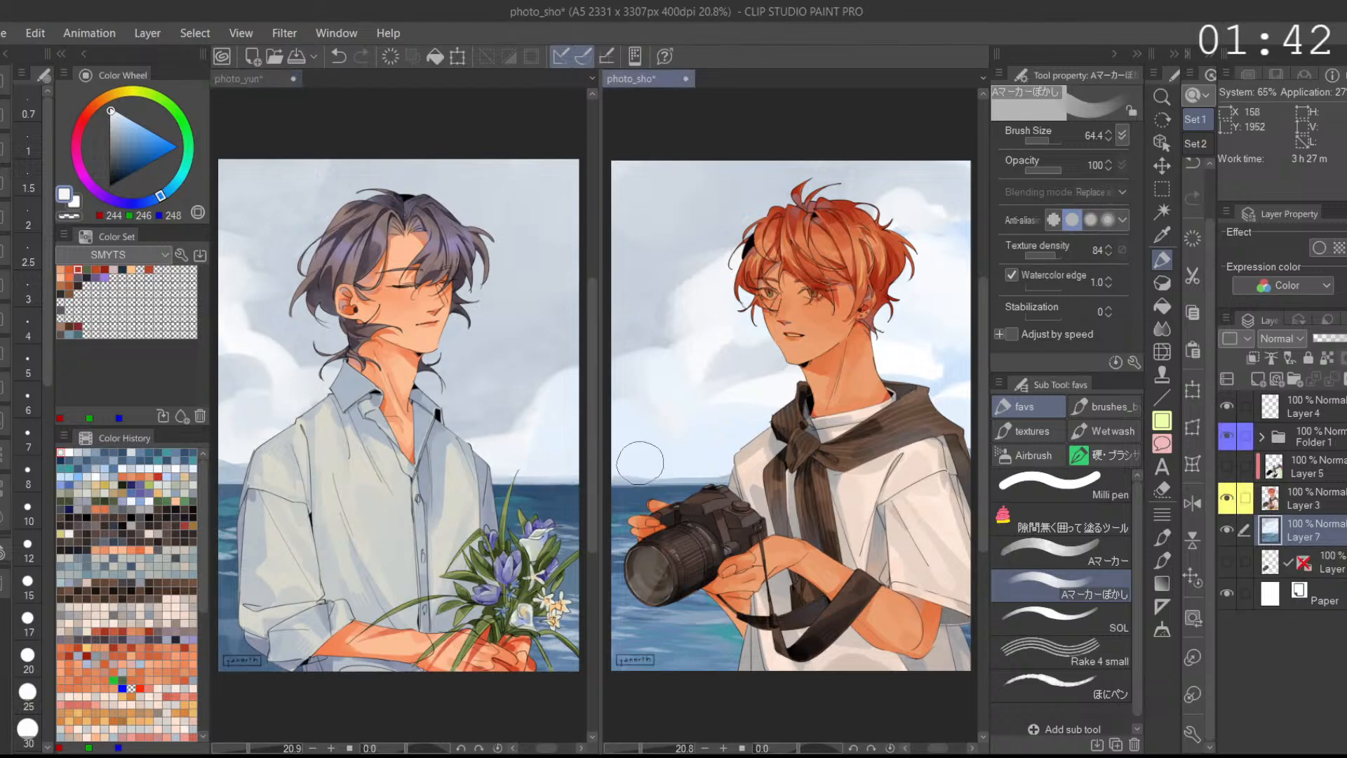
Step: Repaint photo_yun's upper sky with Aマーカー at size 176.9, using sampled grey (200, 210, 220) and light blue (195, 225, 255)
left_click(556, 391)
left_click(826, 724)
left_click(568, 716)
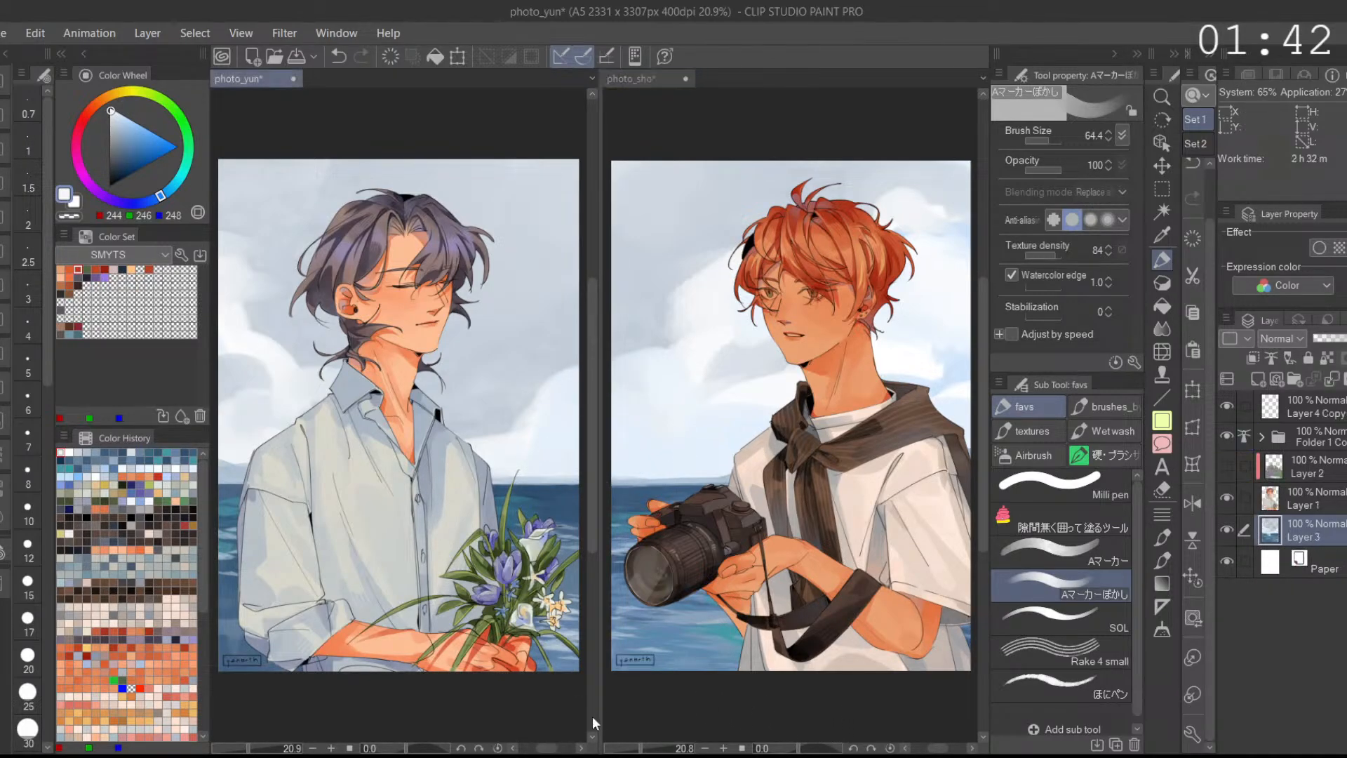
left_click(1100, 405)
left_click(1045, 410)
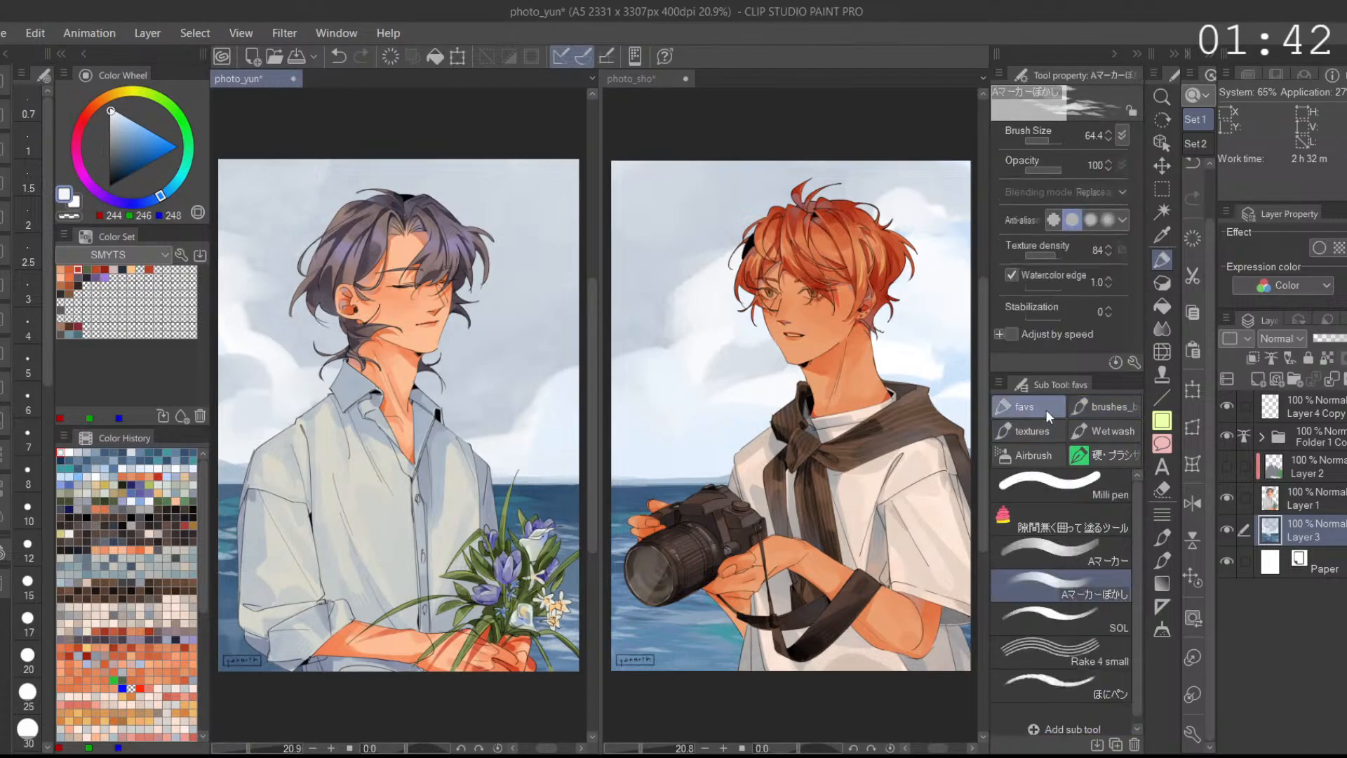
left_click(1089, 553)
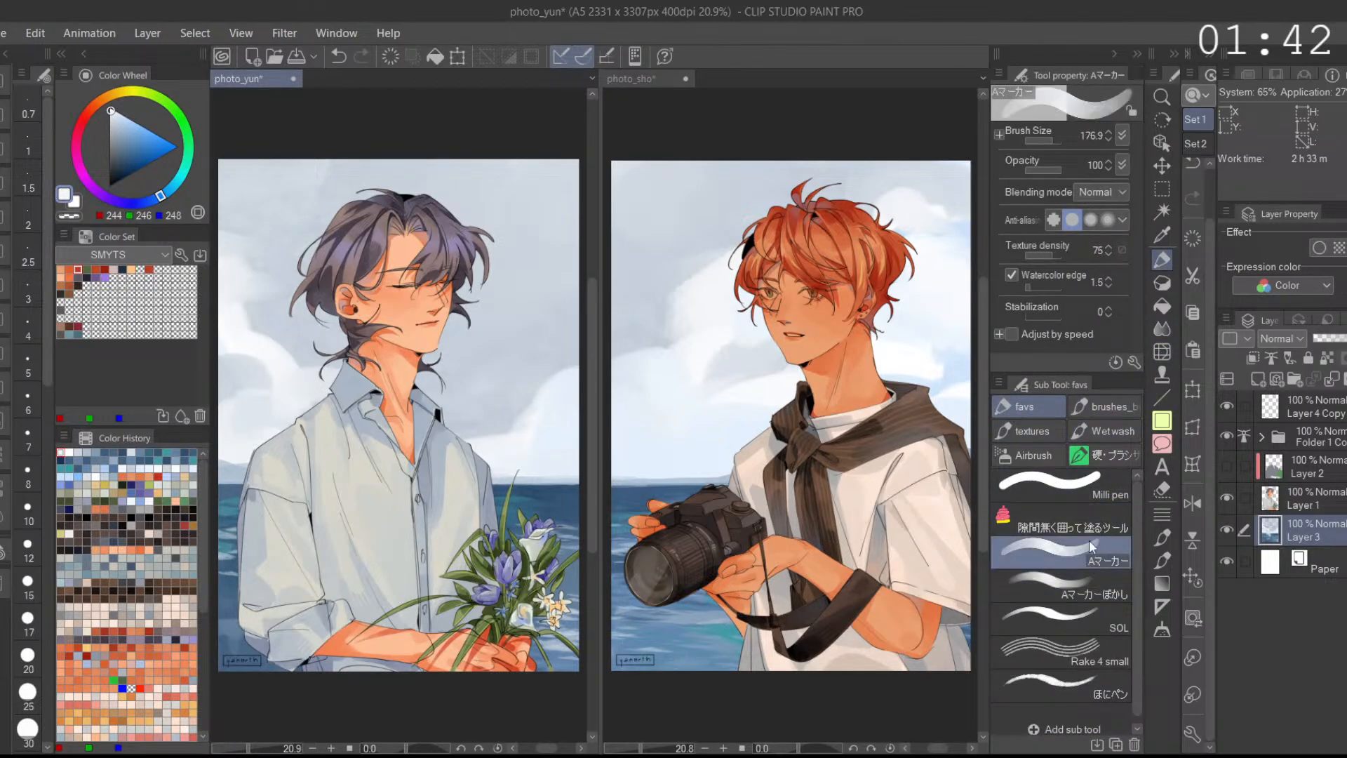
left_click(537, 341, "alt")
left_click_drag(537, 340, 526, 317)
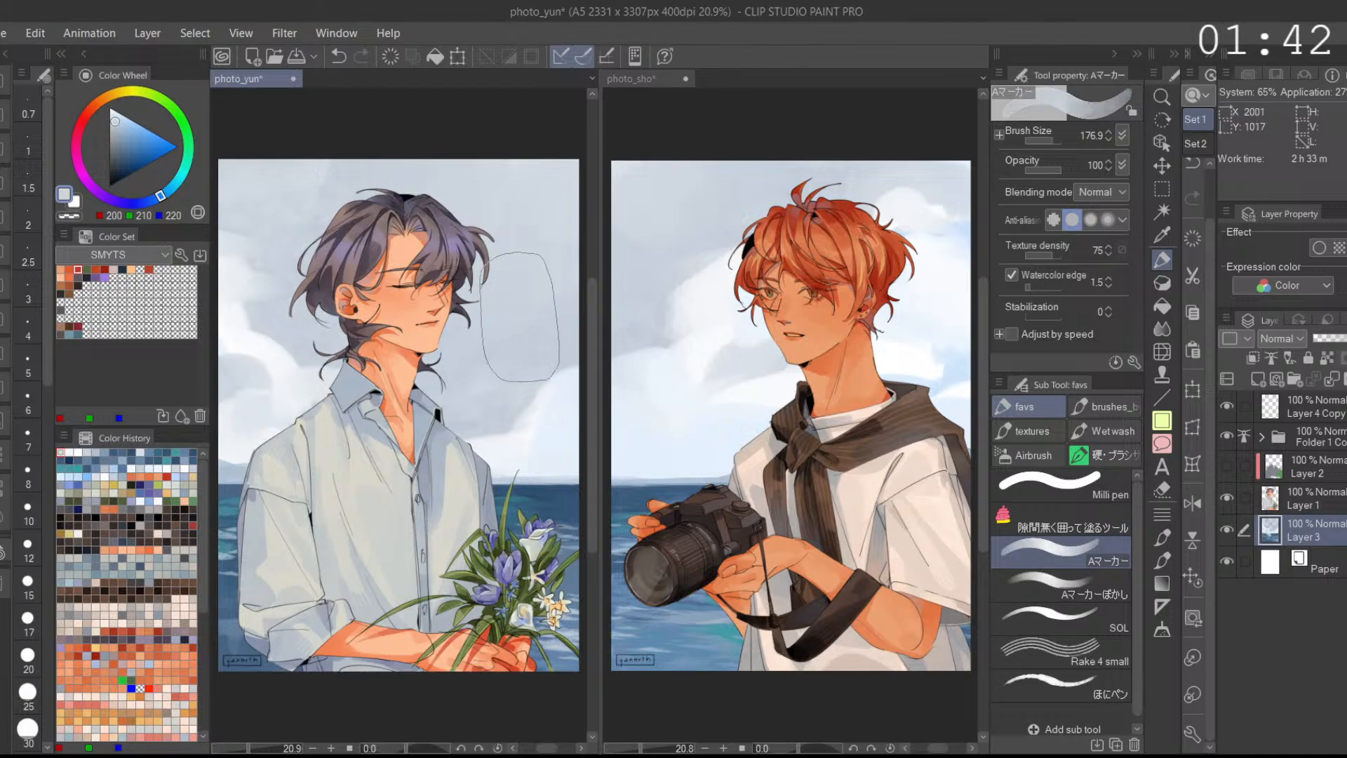
left_click(125, 117)
mouse_move(540, 211)
left_mouse_down()
mouse_move(526, 228)
mouse_move(489, 189)
left_mouse_up()
left_click_drag(572, 181, 351, 200)
Step: Match photo_sho's upper sky to the light blue (195, 225, 255) and blend both skies with Aマーカーぼかし at size 176.9
left_click(629, 79)
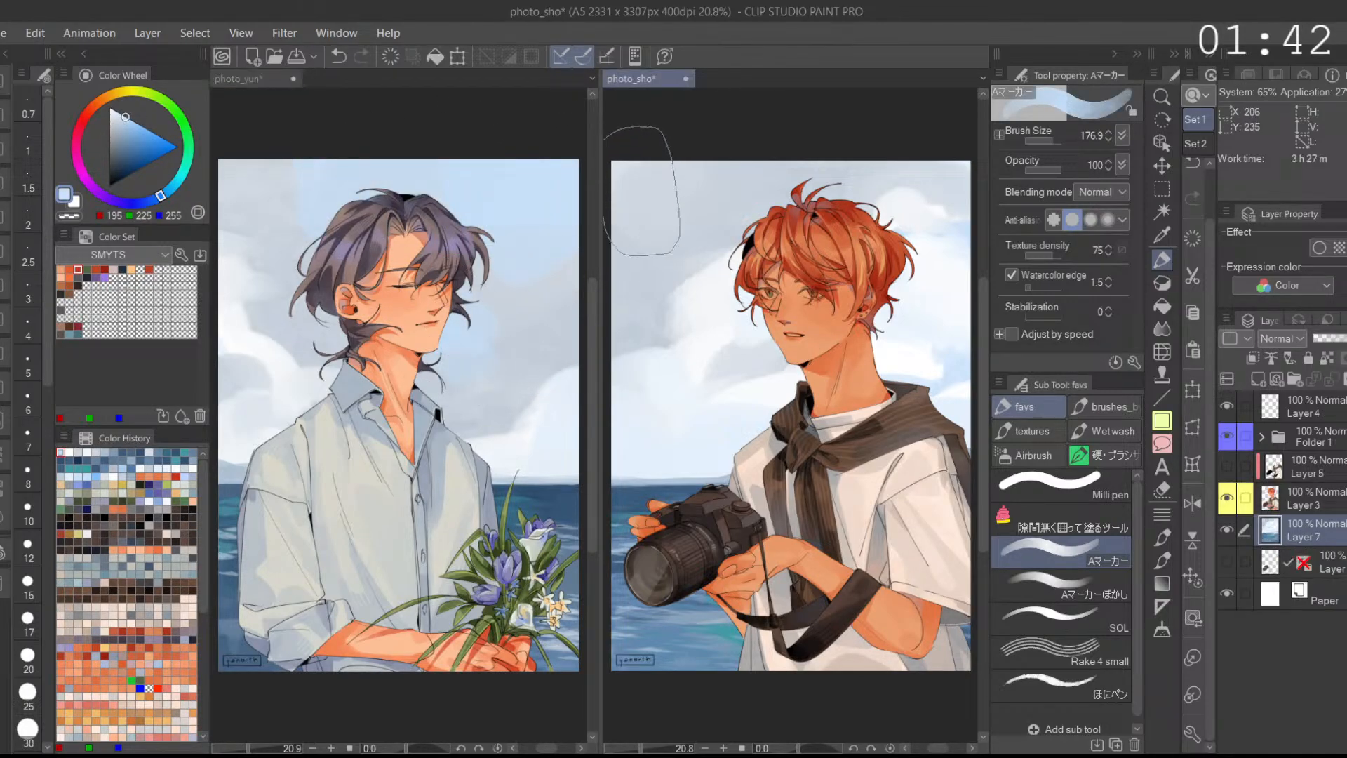
left_click(1094, 585)
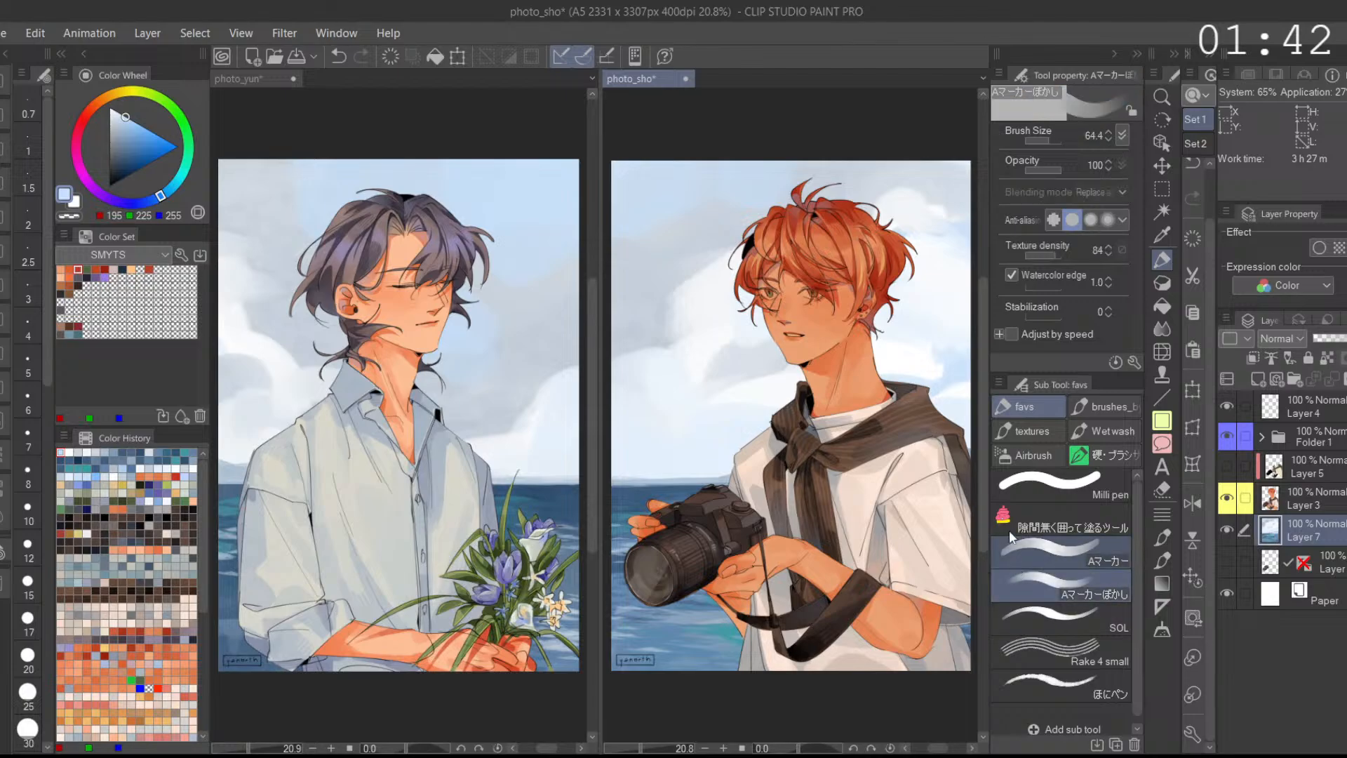
left_click(1052, 141)
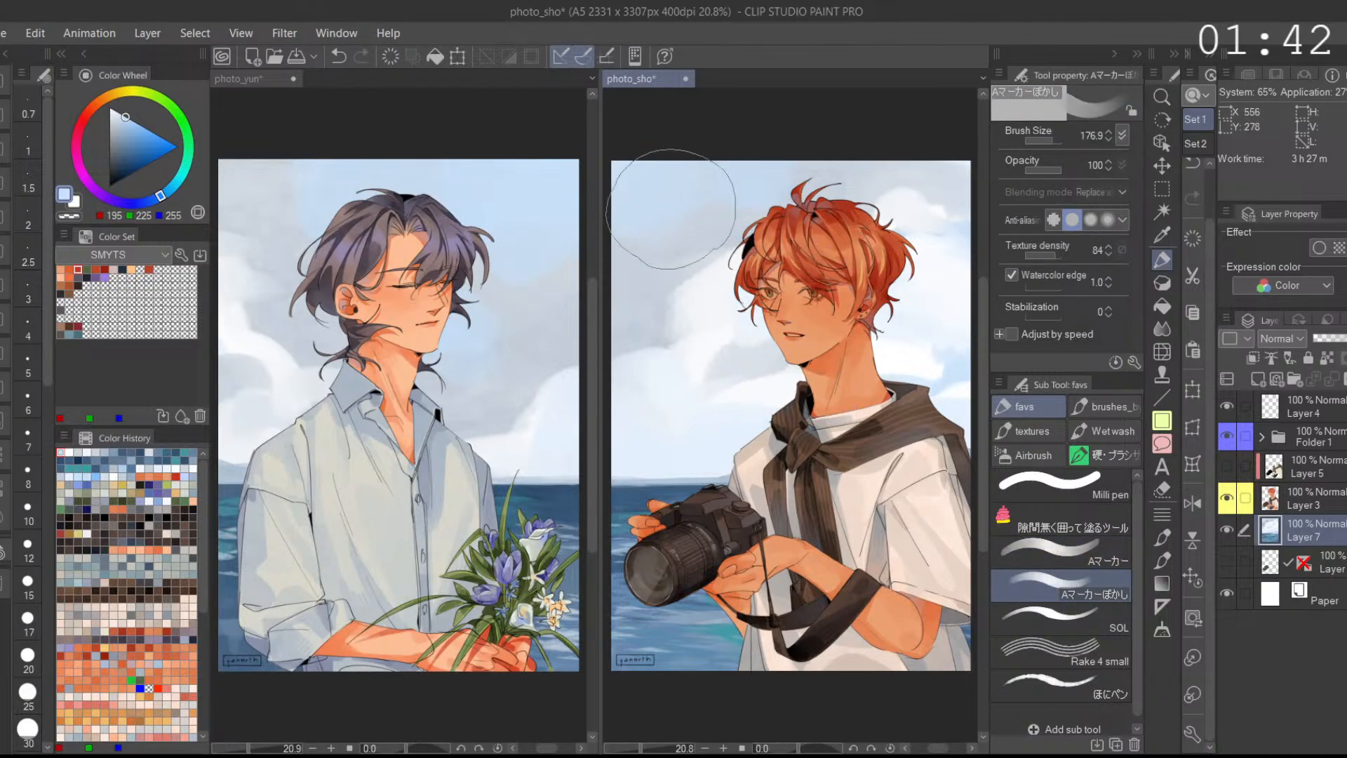
left_click(550, 280)
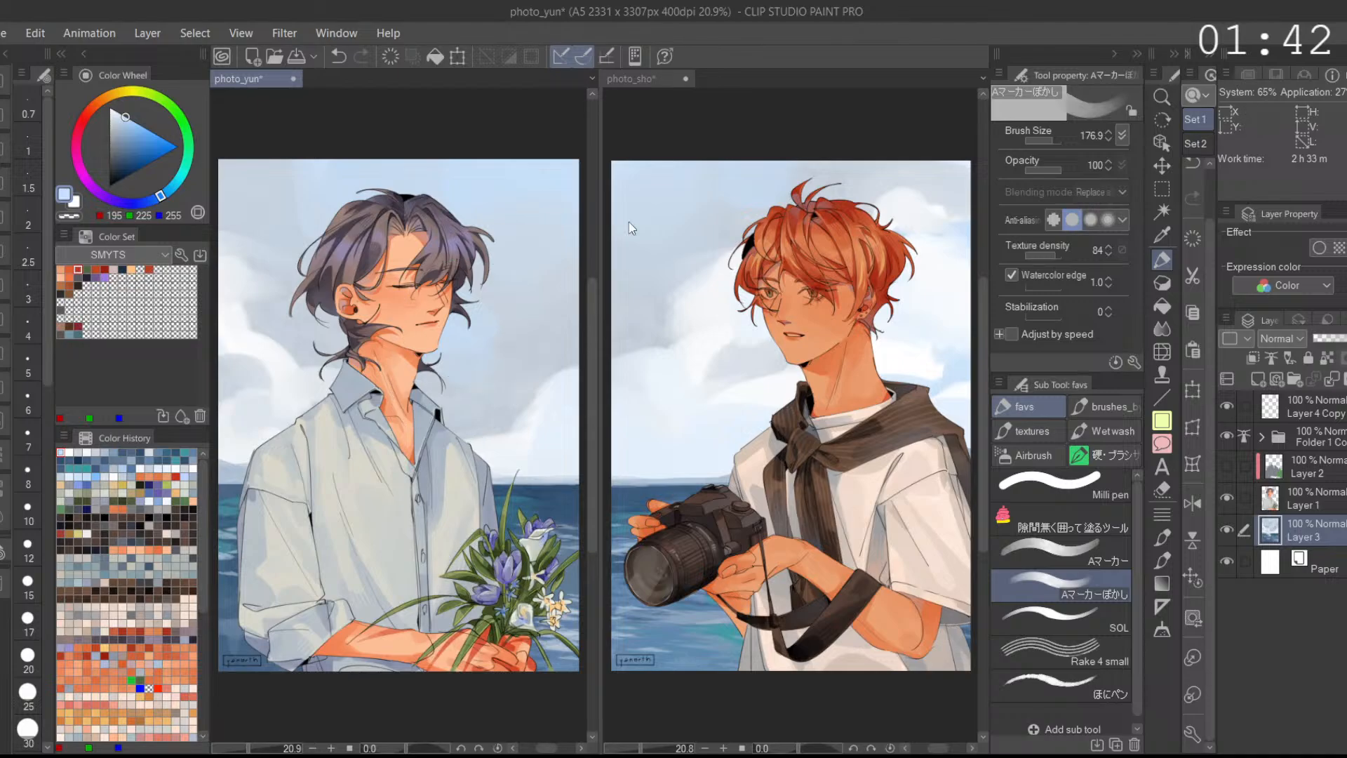
left_click(768, 693)
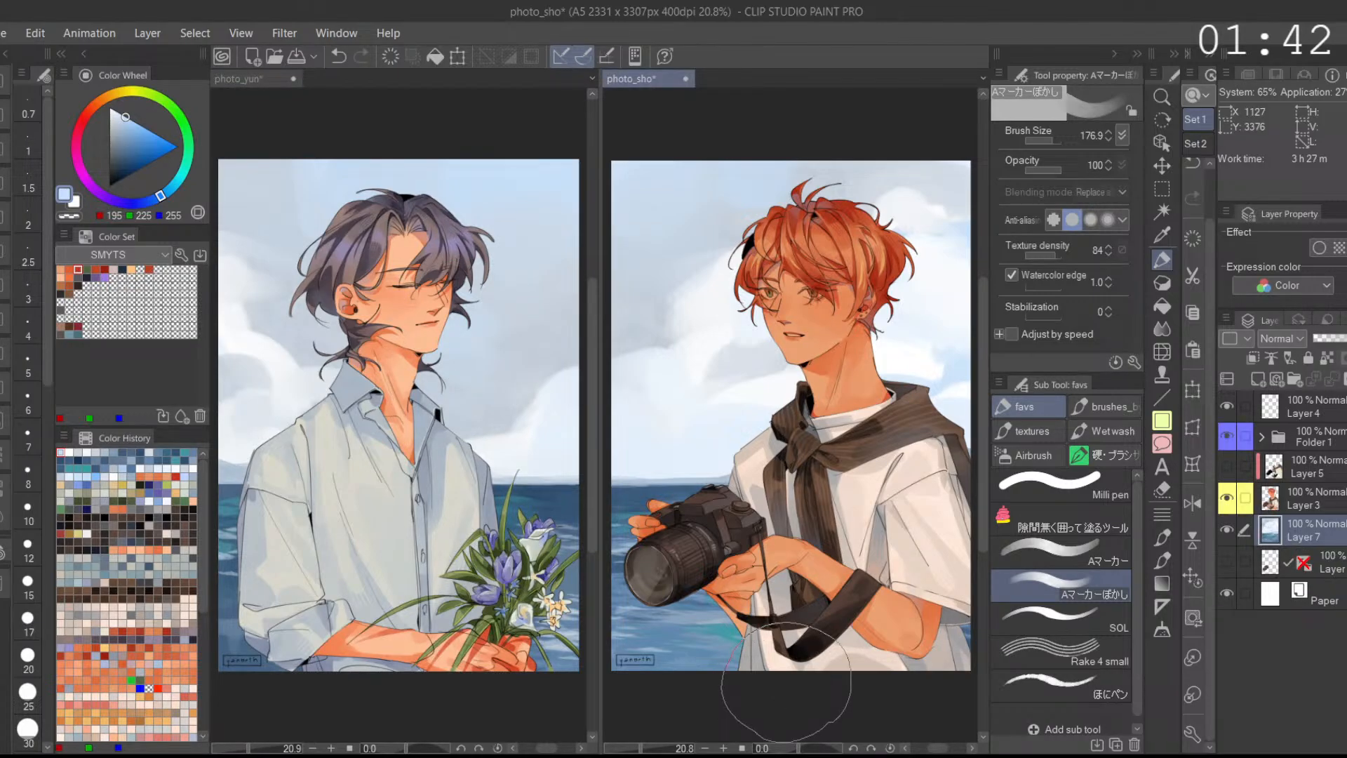
left_click(533, 701)
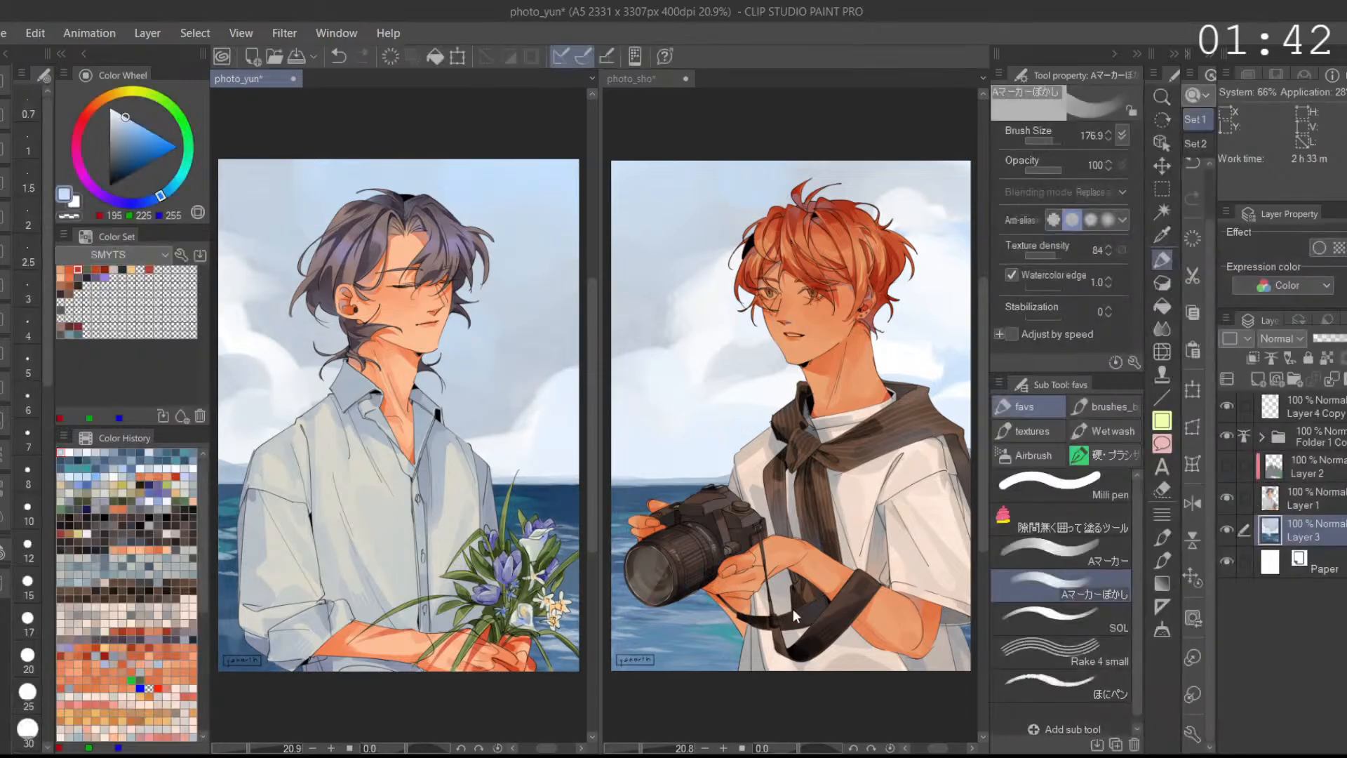
left_click(792, 608)
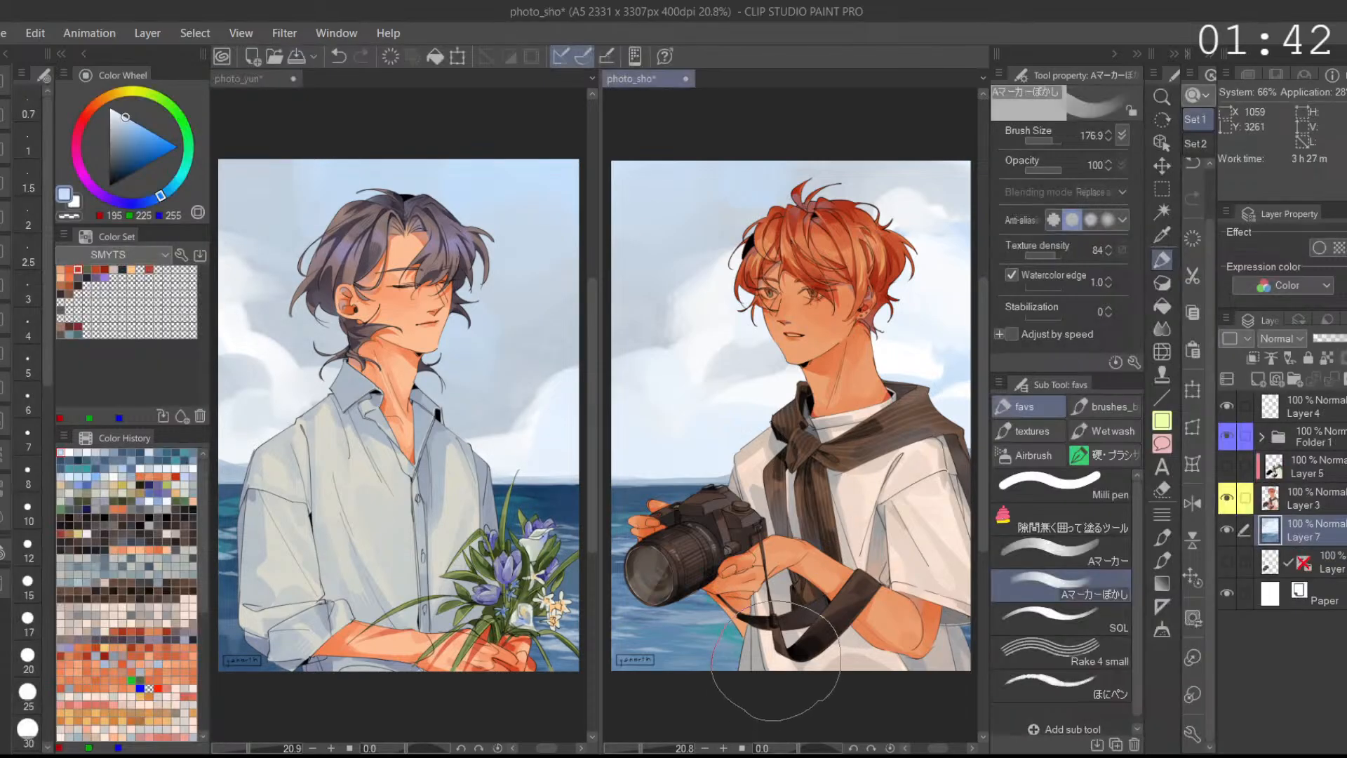
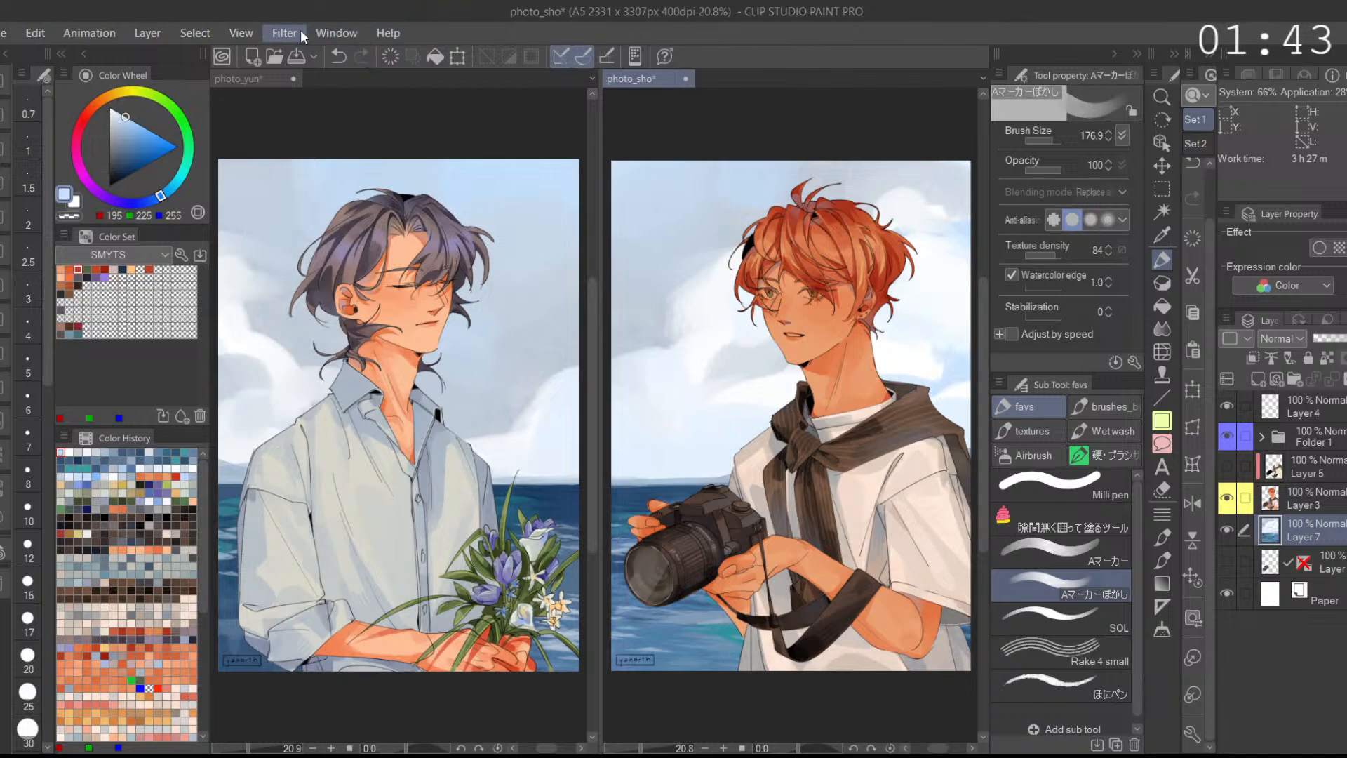
Step: Apply a light blur filter to photo_sho's background on Layer 7, undoing a stronger first attempt
left_click(504, 98)
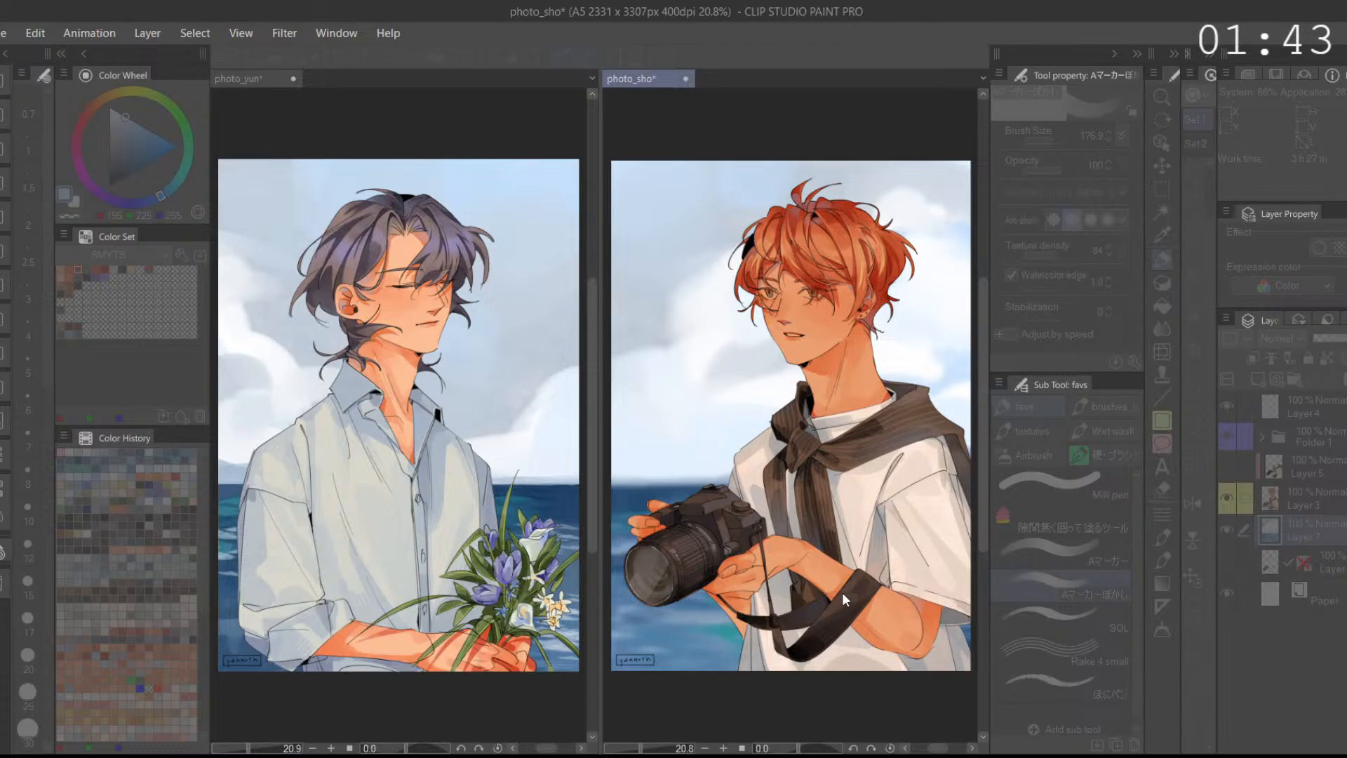
left_click(841, 569)
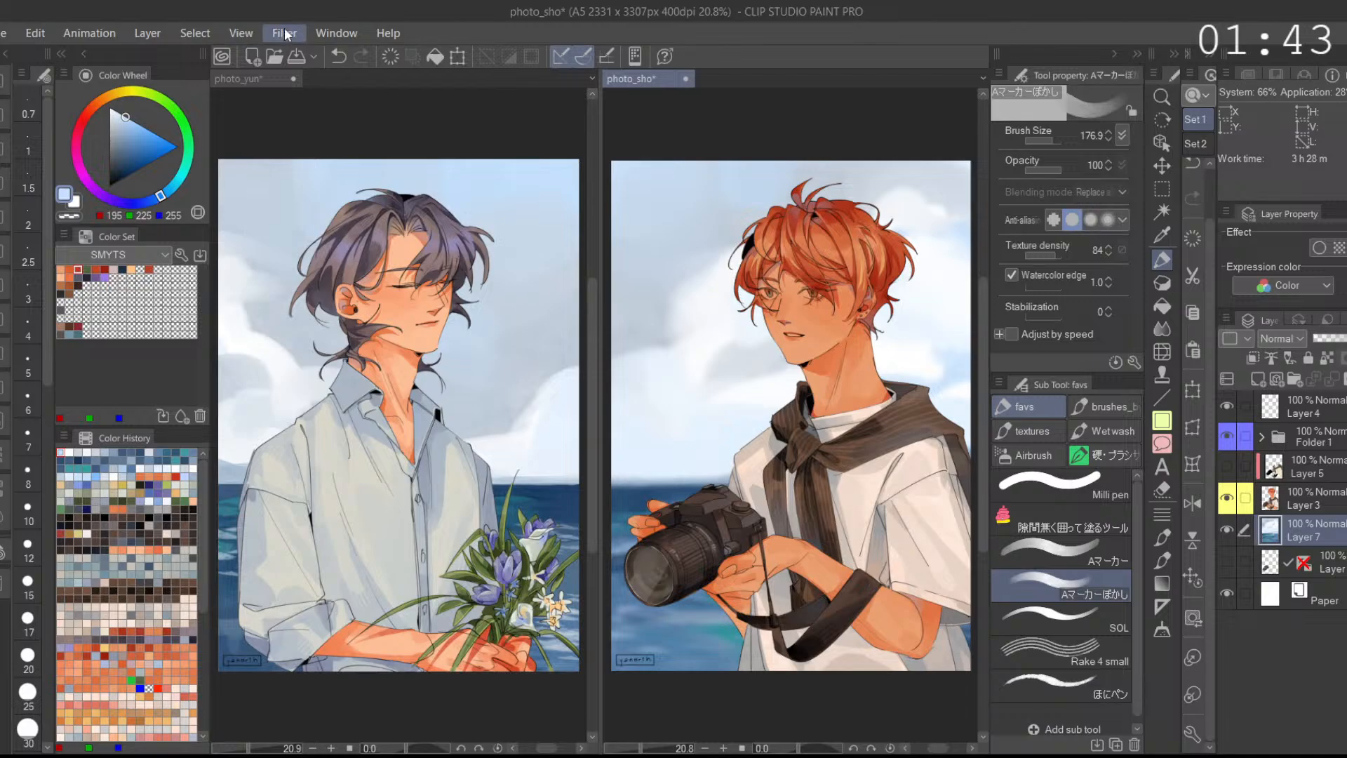
key("ctrl+z")
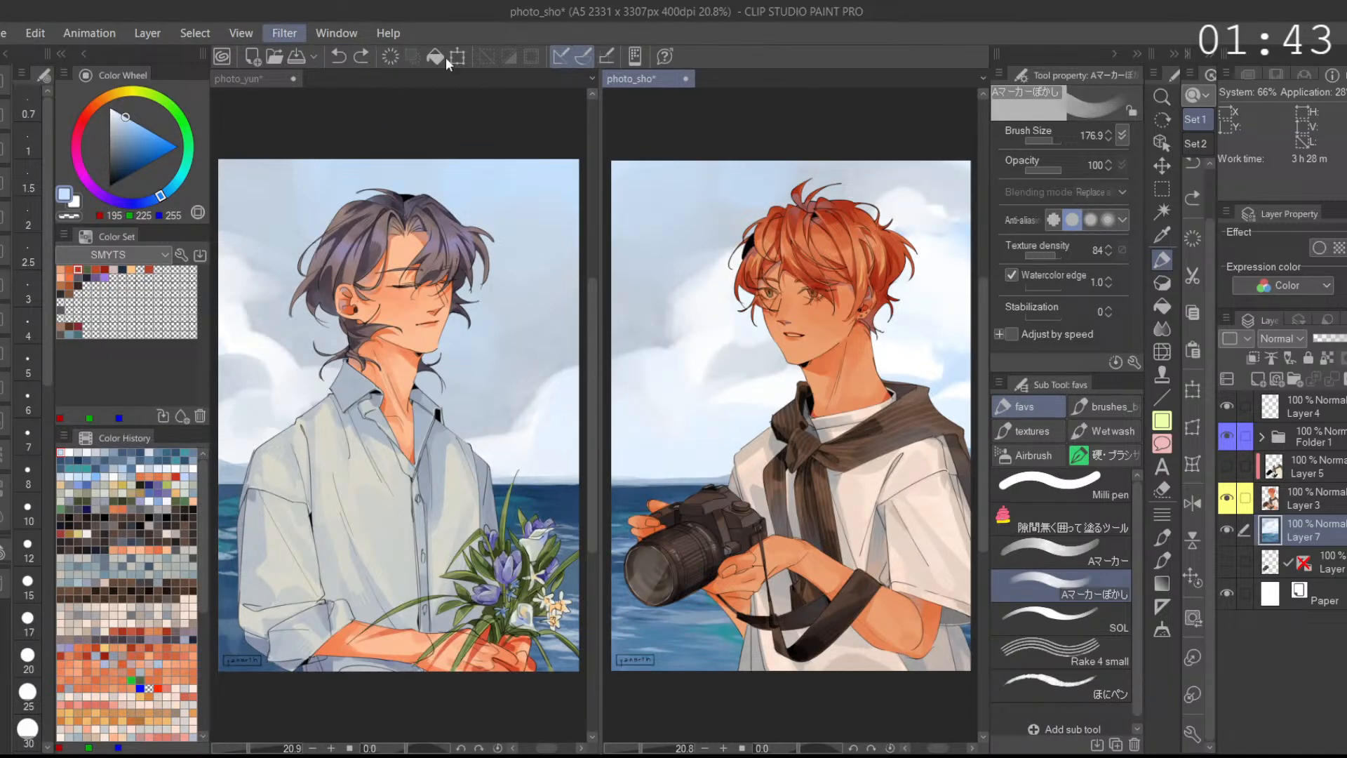
key("Tab")
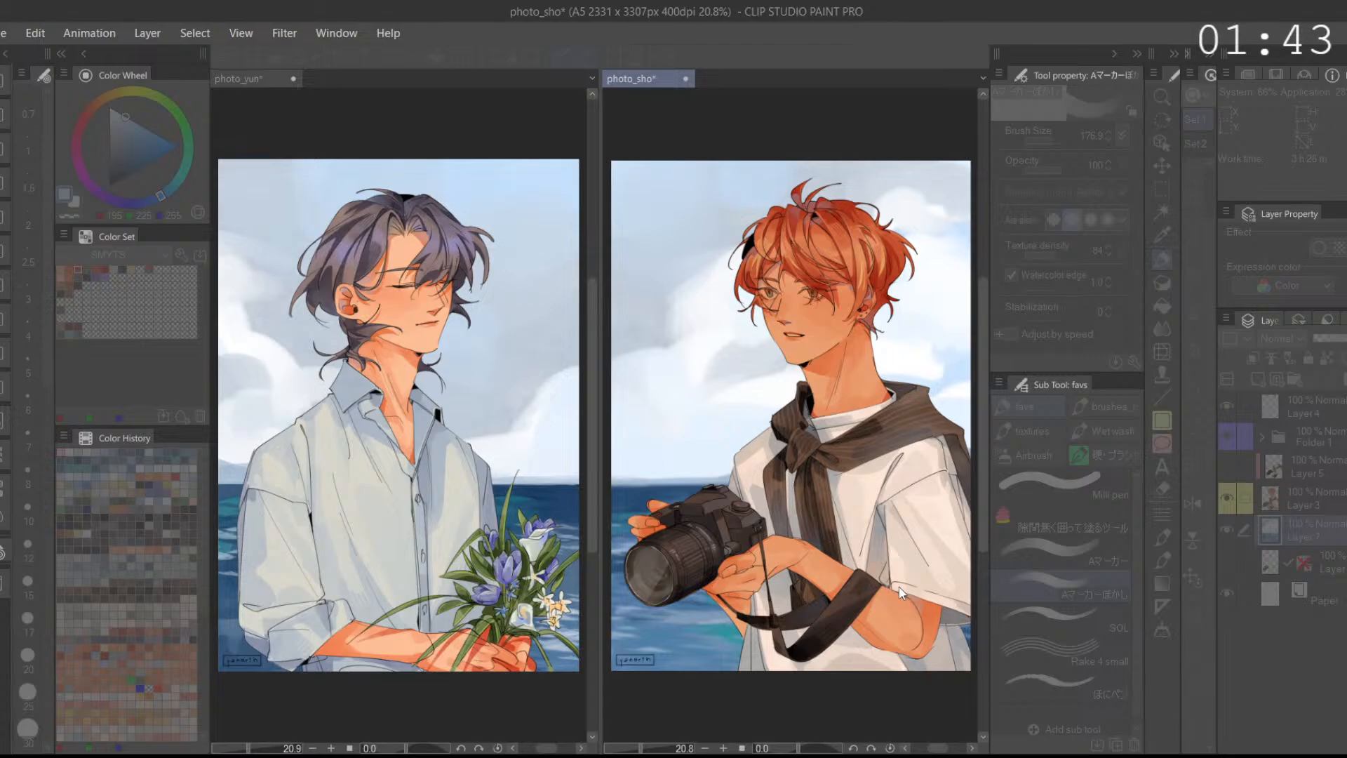
key("Tab")
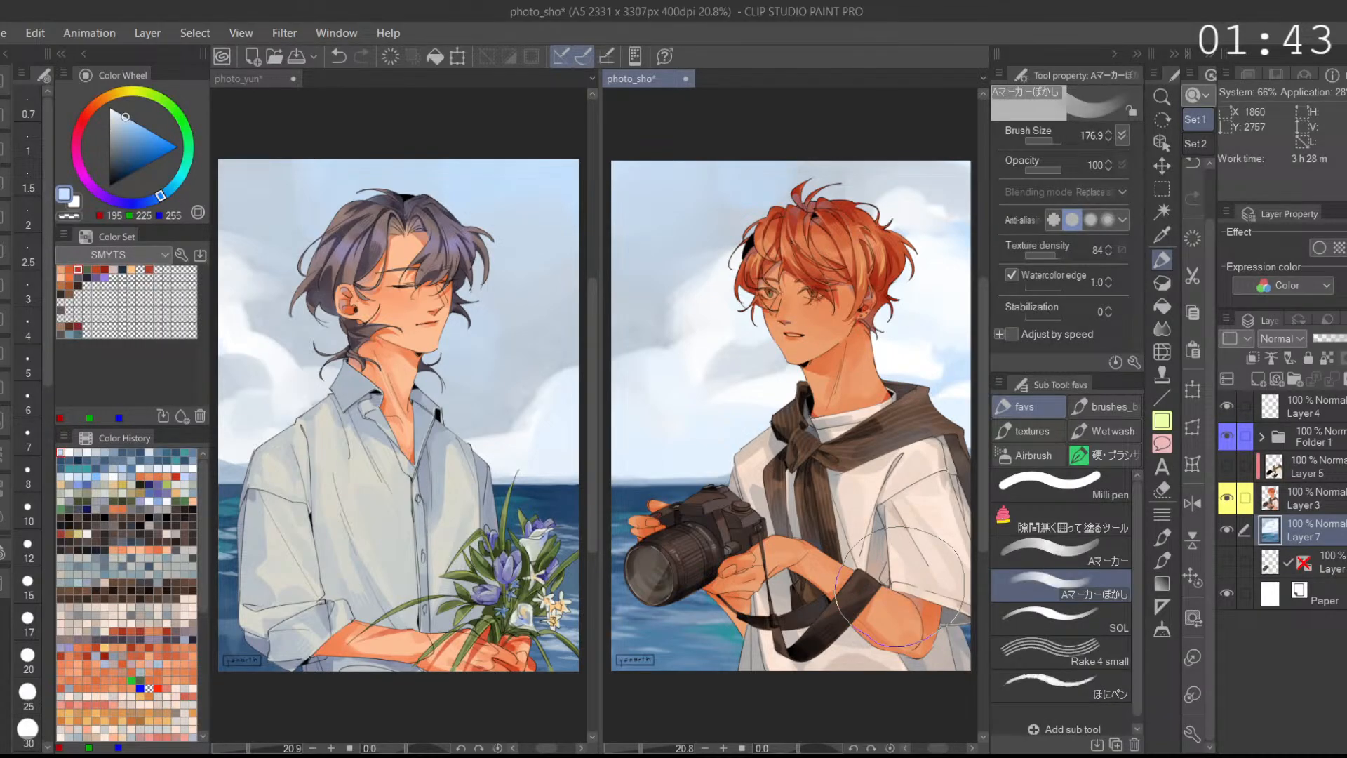
Step: Apply a matching blur filter to photo_yun's background on Layer 3, redoing it once with adjusted strength
left_click(451, 116)
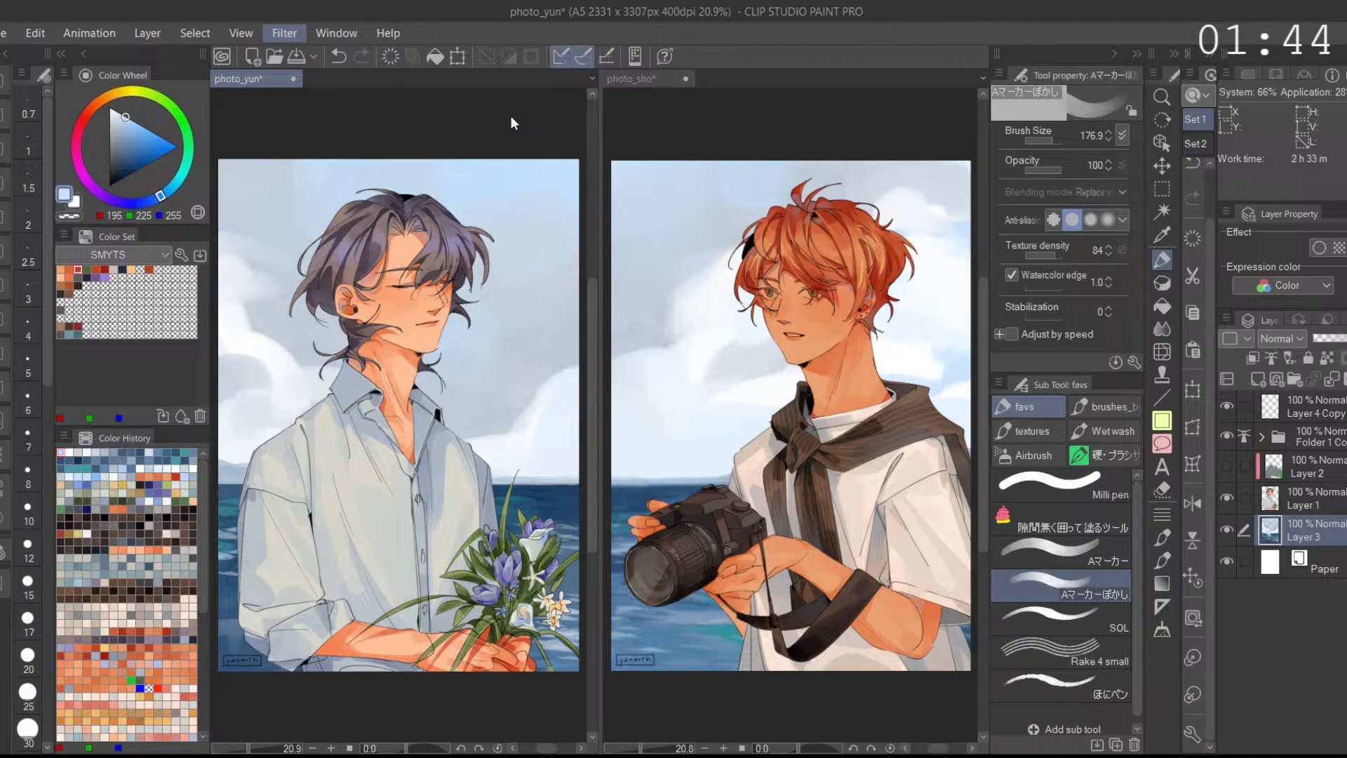
key("Tab")
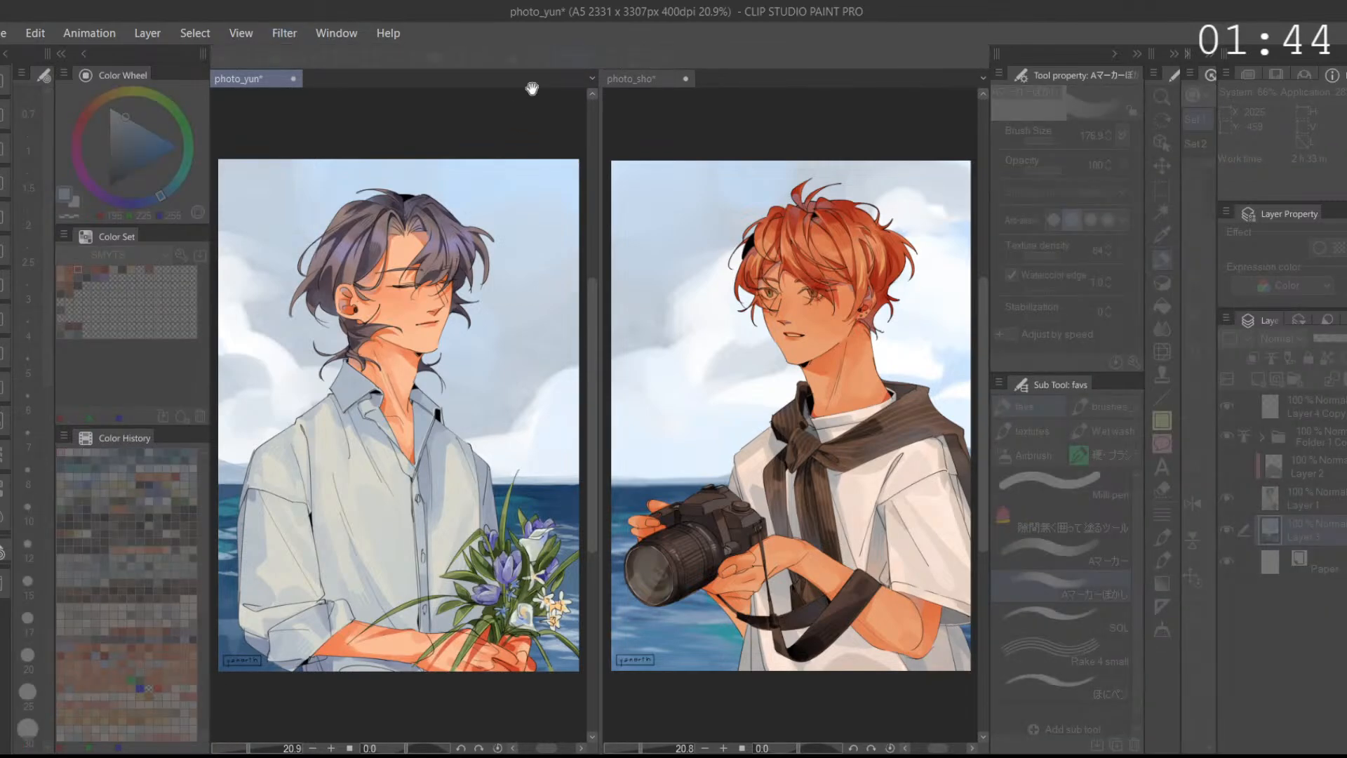
key("Tab")
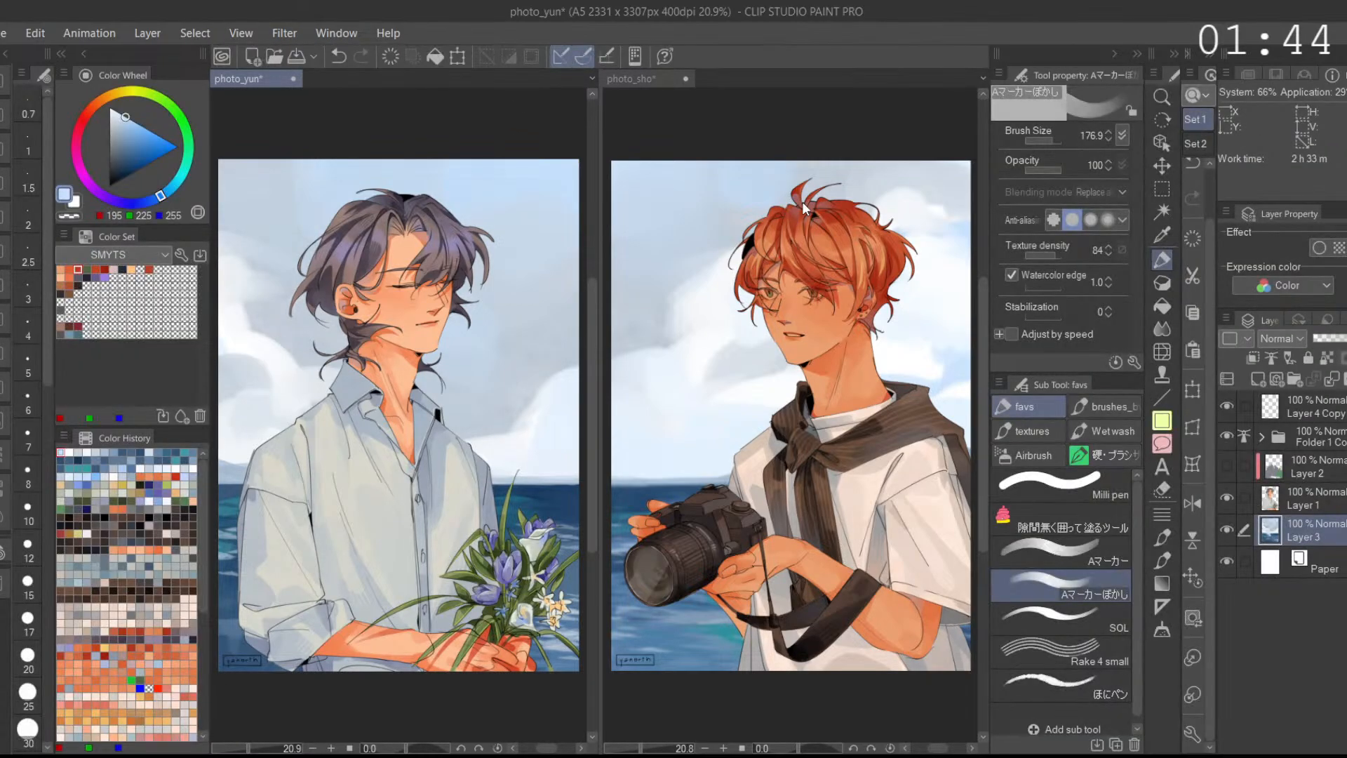
left_click(343, 52)
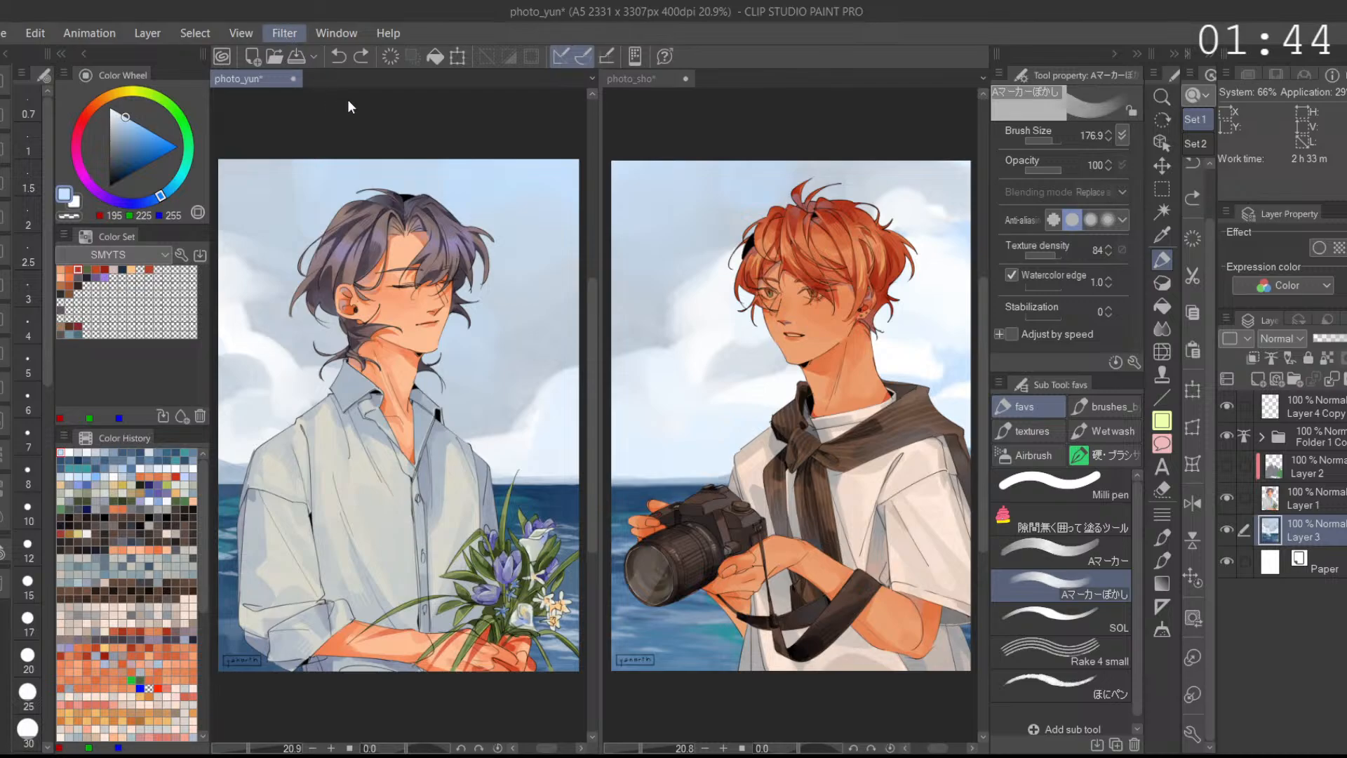
key("Tab")
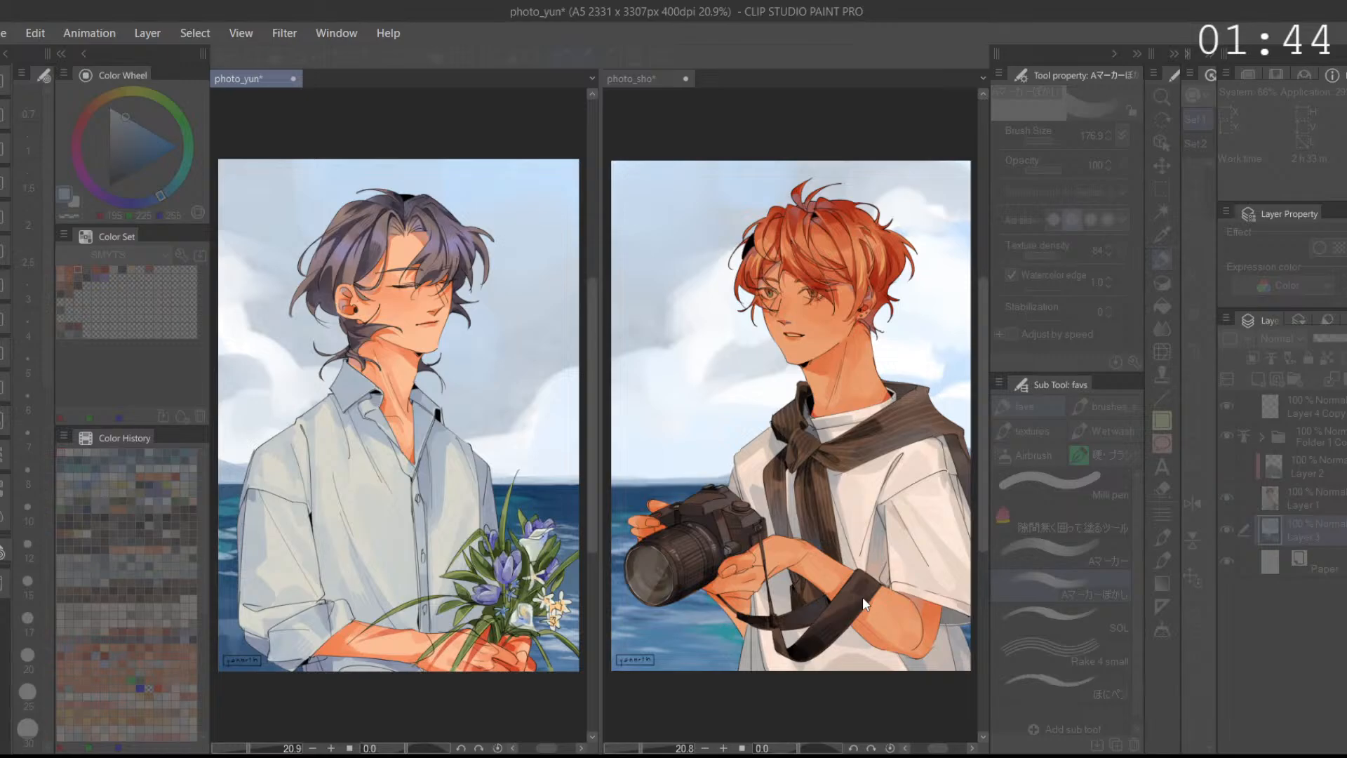
key("Tab")
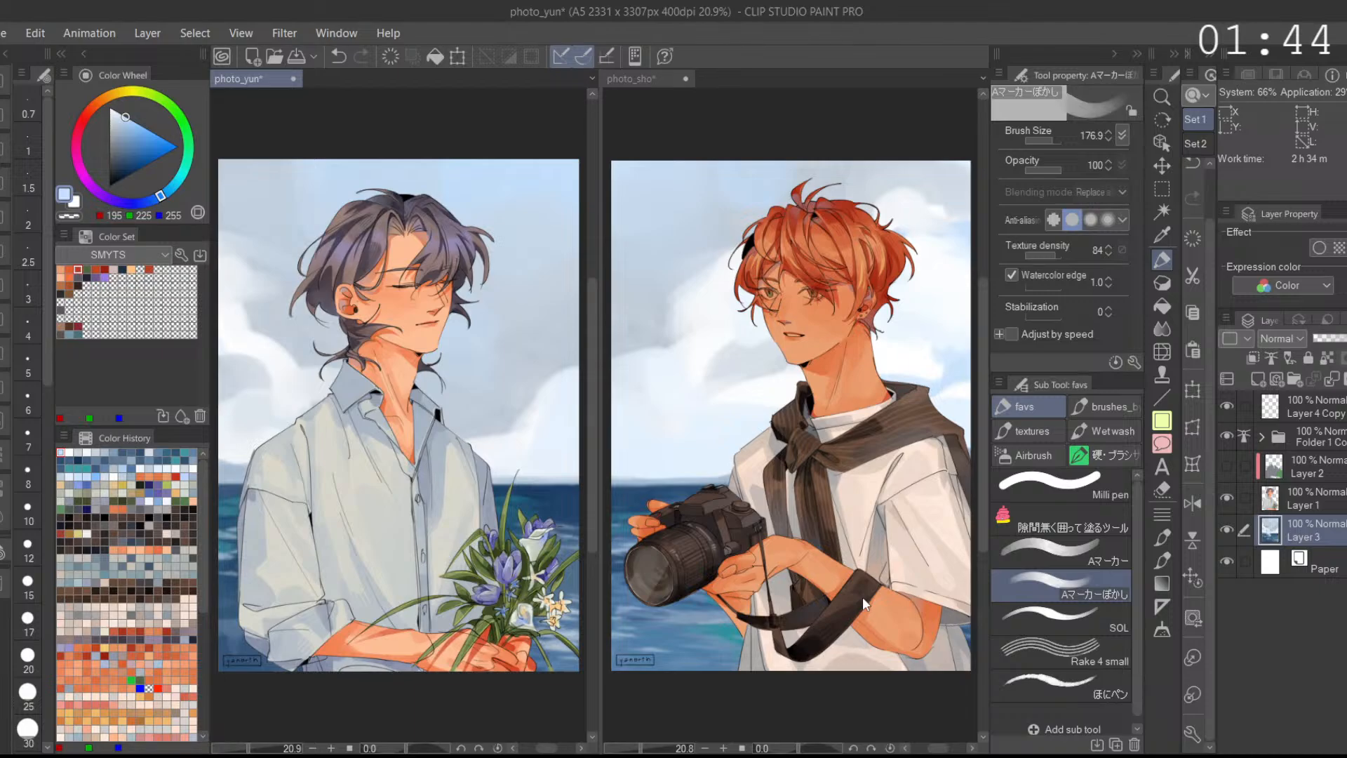
Step: Add a layer above photo_yun's Layer 3 and airbrush photo_sho's lower sky in blue (129, 192, 255) with Soft at size 1090.7
left_click(1257, 379)
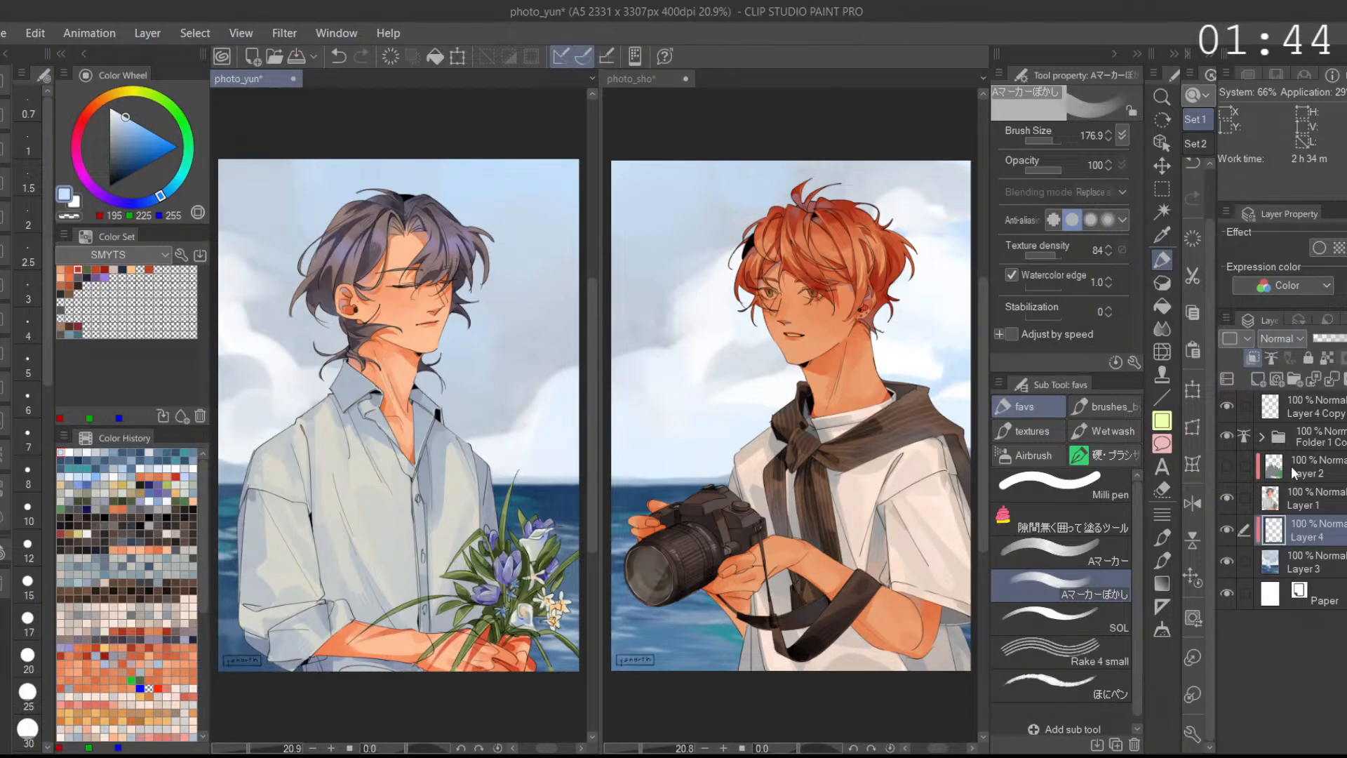
left_click(1303, 550)
left_click(1028, 454)
left_click(143, 130)
left_click_drag(139, 134, 143, 127)
left_click(677, 264)
left_click_drag(1052, 140, 1059, 141)
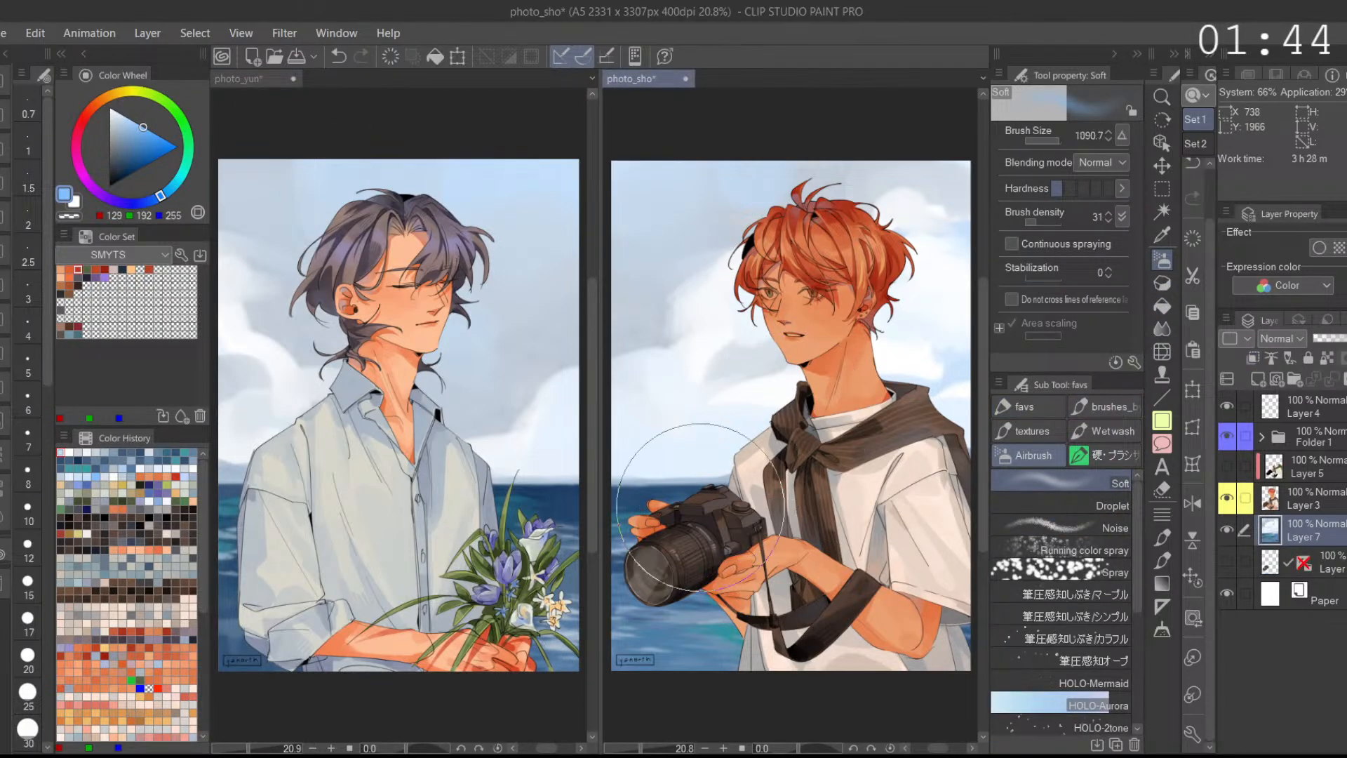
left_click_drag(698, 448, 811, 414)
left_click_drag(703, 476, 722, 424)
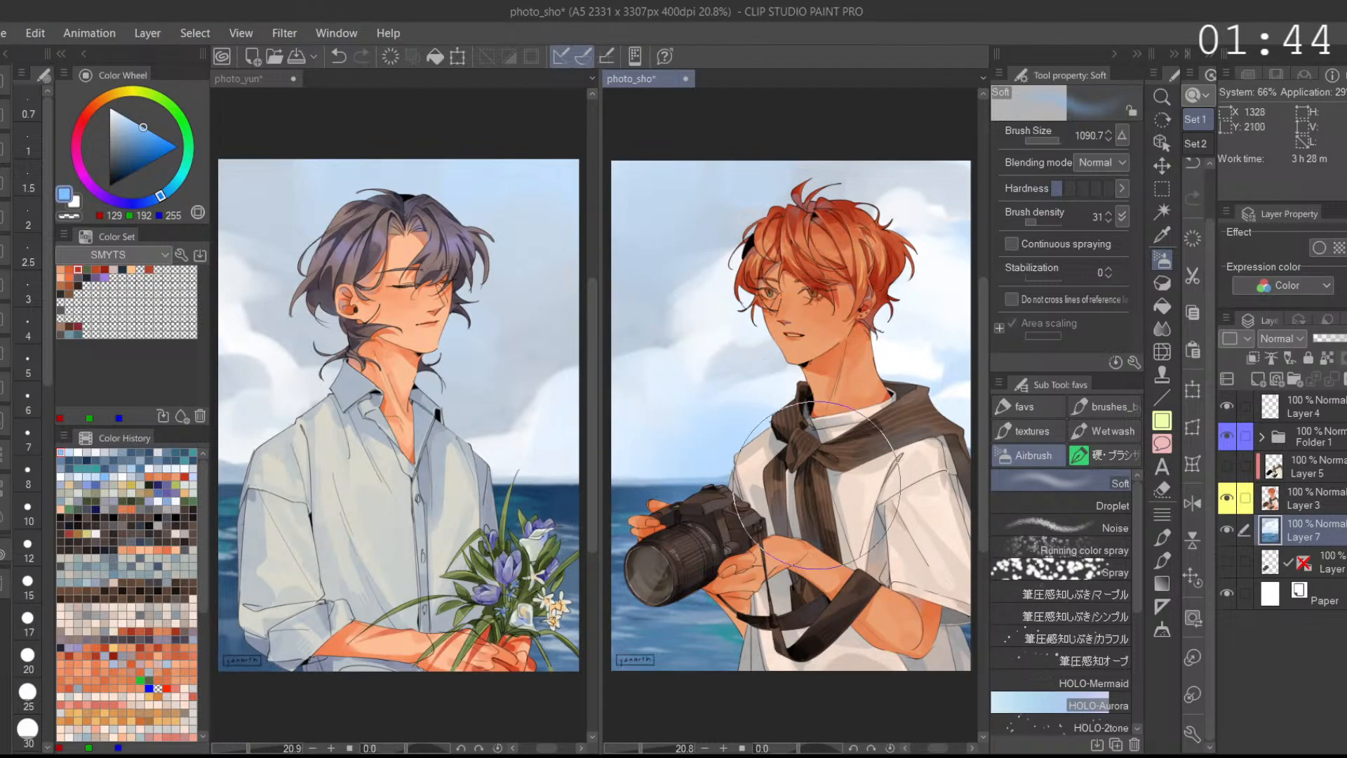
Step: Airbrush soft pale blue (230, 243, 255) and white over the sky around the red-haired figure in photo_sho
left_click(117, 111)
left_click_drag(750, 414, 789, 413)
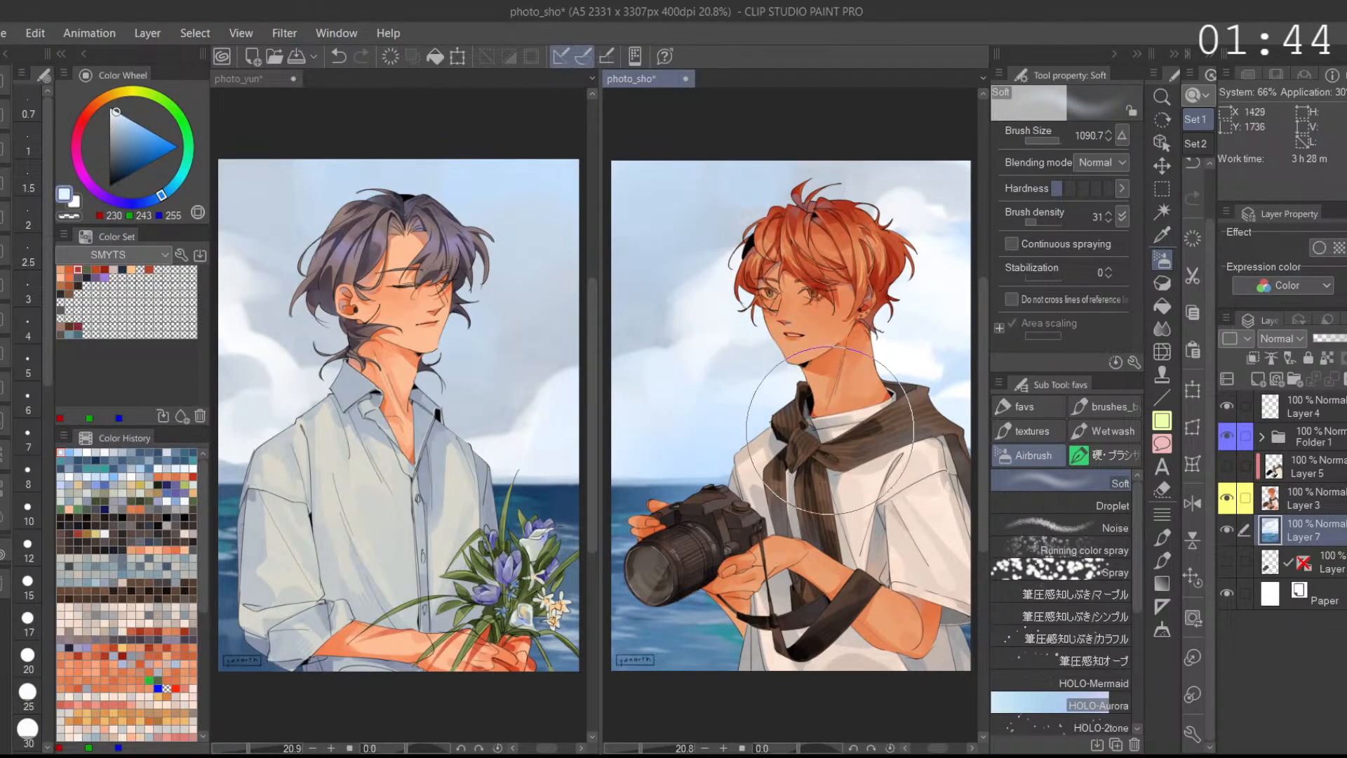
mouse_move(959, 361)
left_mouse_down()
mouse_move(896, 383)
mouse_move(971, 396)
left_mouse_up()
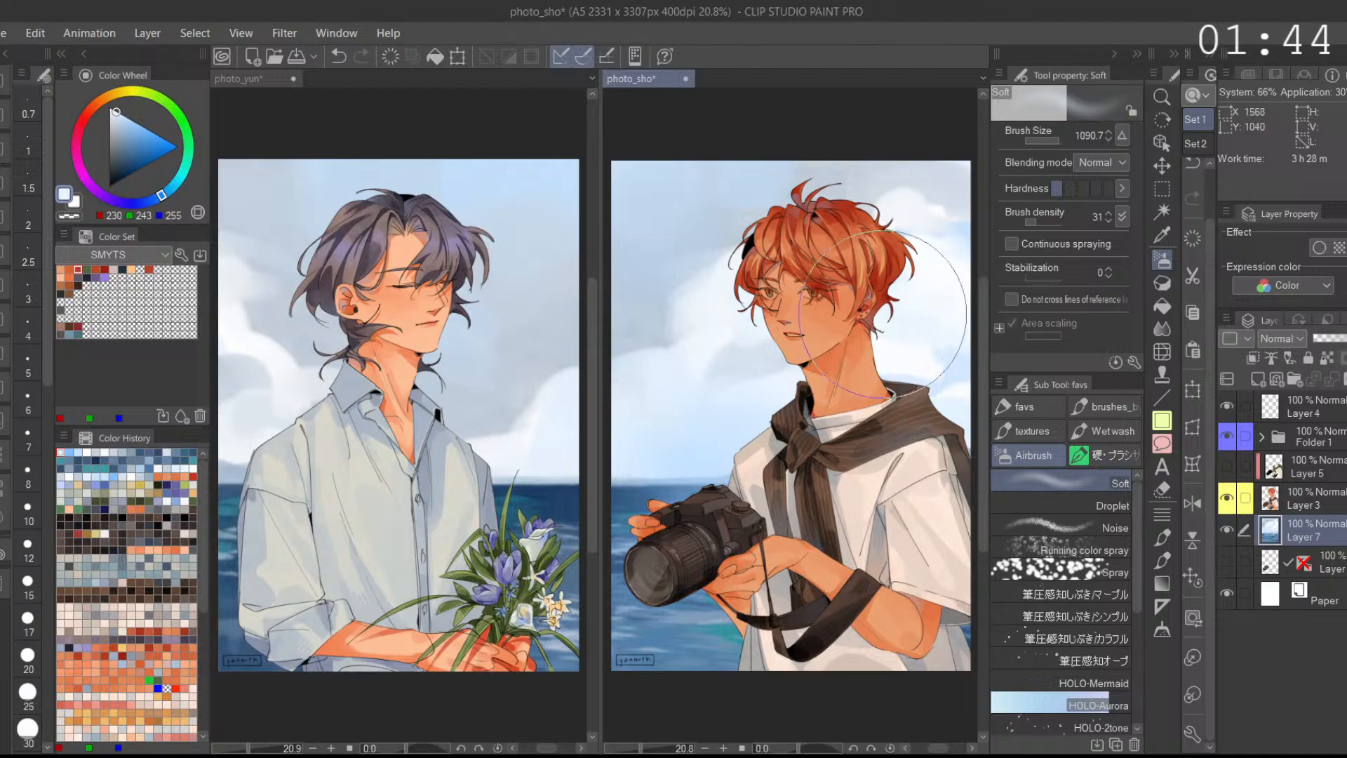
left_click(109, 108)
mouse_move(938, 314)
left_mouse_down()
mouse_move(910, 404)
mouse_move(848, 376)
mouse_move(756, 384)
left_mouse_up()
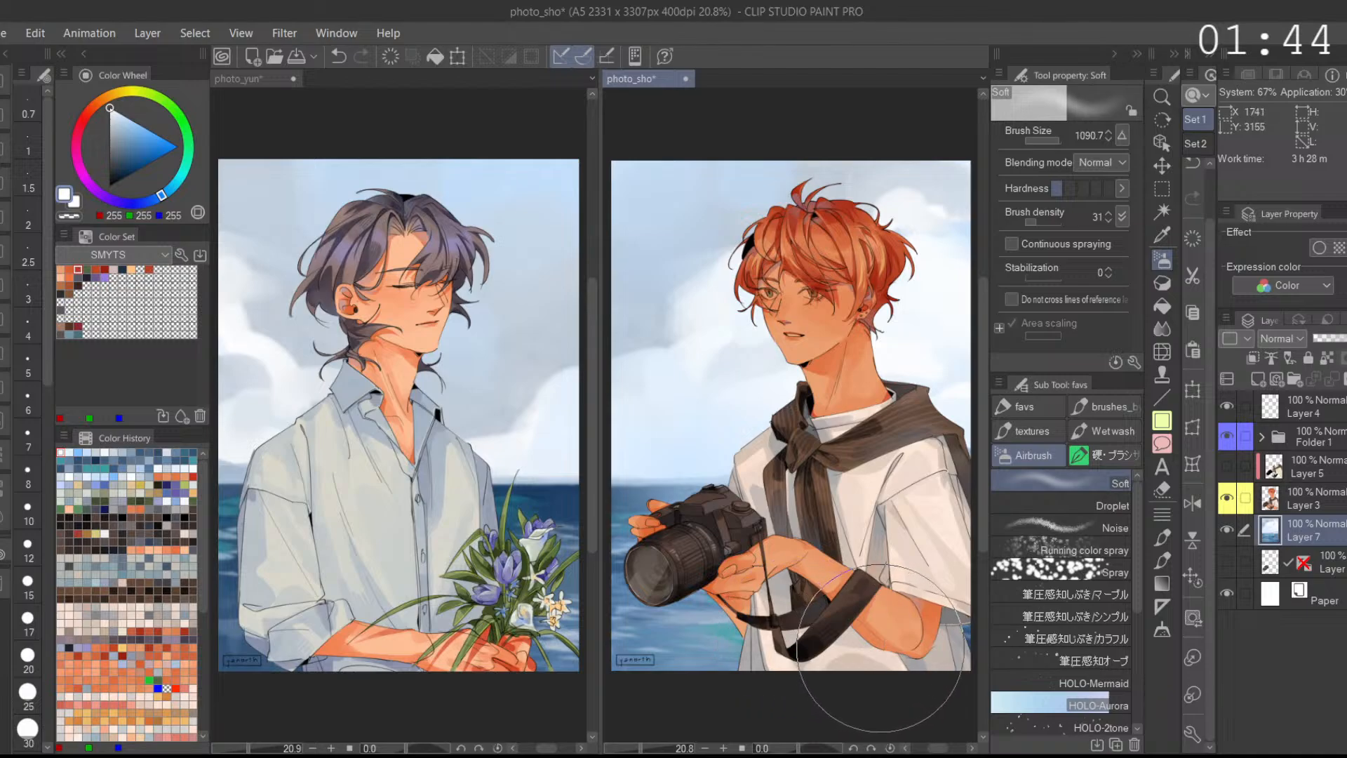
Step: Sample pale blue (238, 246, 253) near the horizon in photo_yun and airbrush it over the sea beside the flowers on Layer 4
left_click(548, 740)
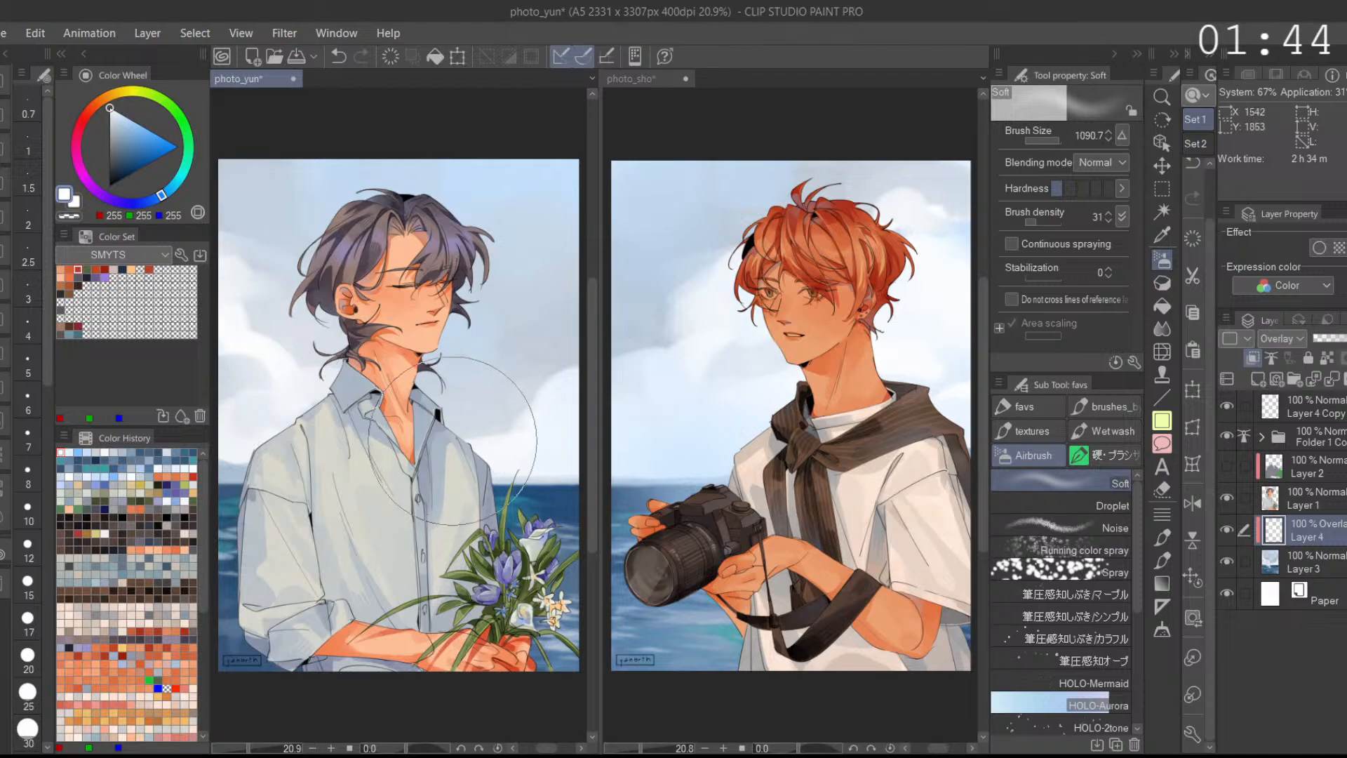
left_click(496, 198, "alt")
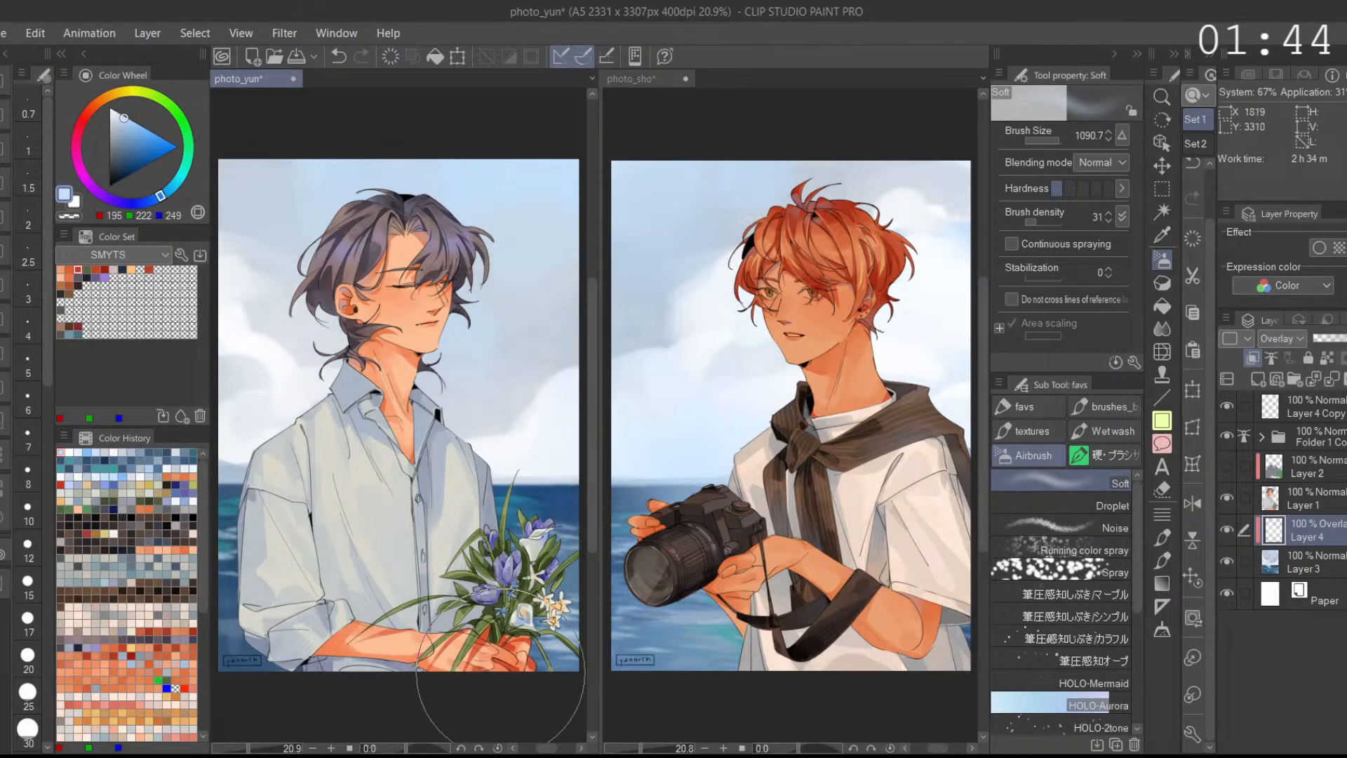
key("ctrl+z")
left_click(556, 469, "alt")
left_click_drag(512, 537, 584, 525)
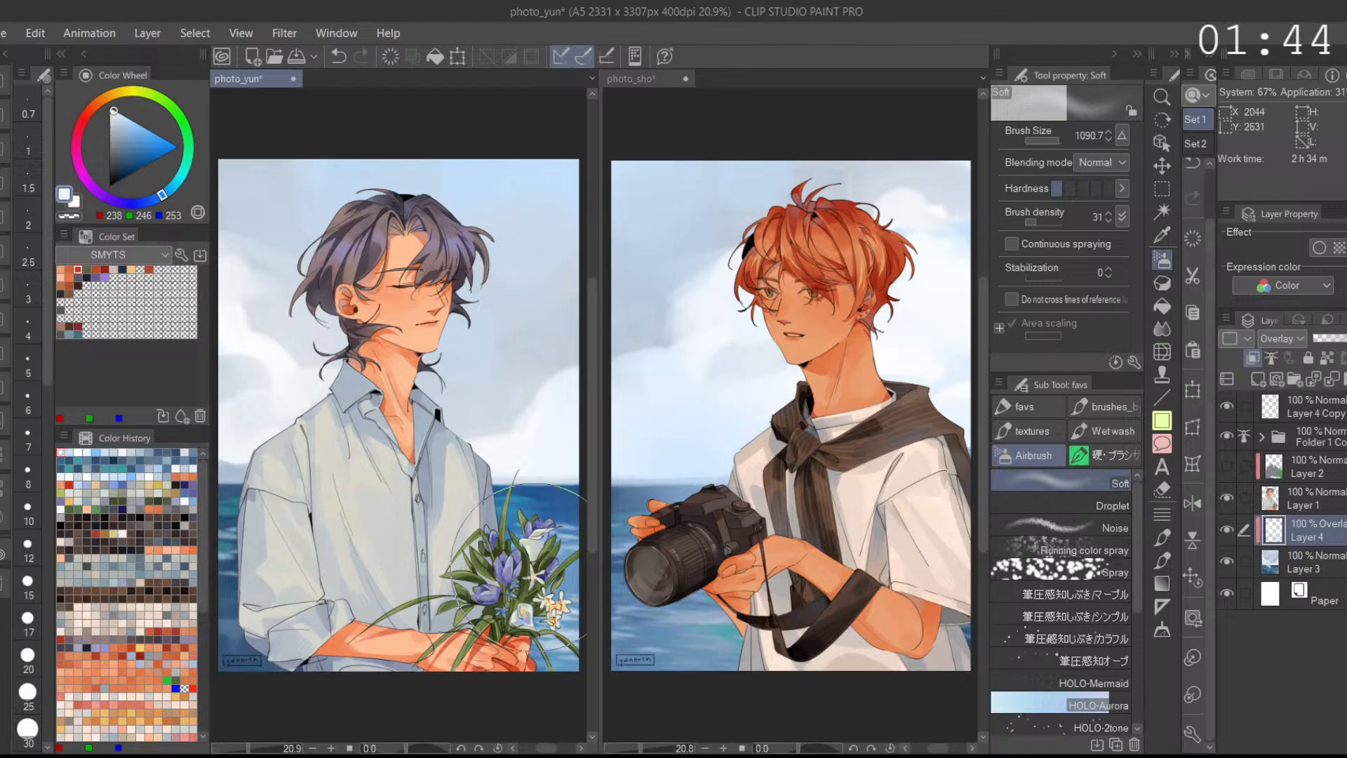
Step: Undo the last airbrushing on photo_sho's background and add a clipped Overlay layer above Layer 7
left_click(721, 625)
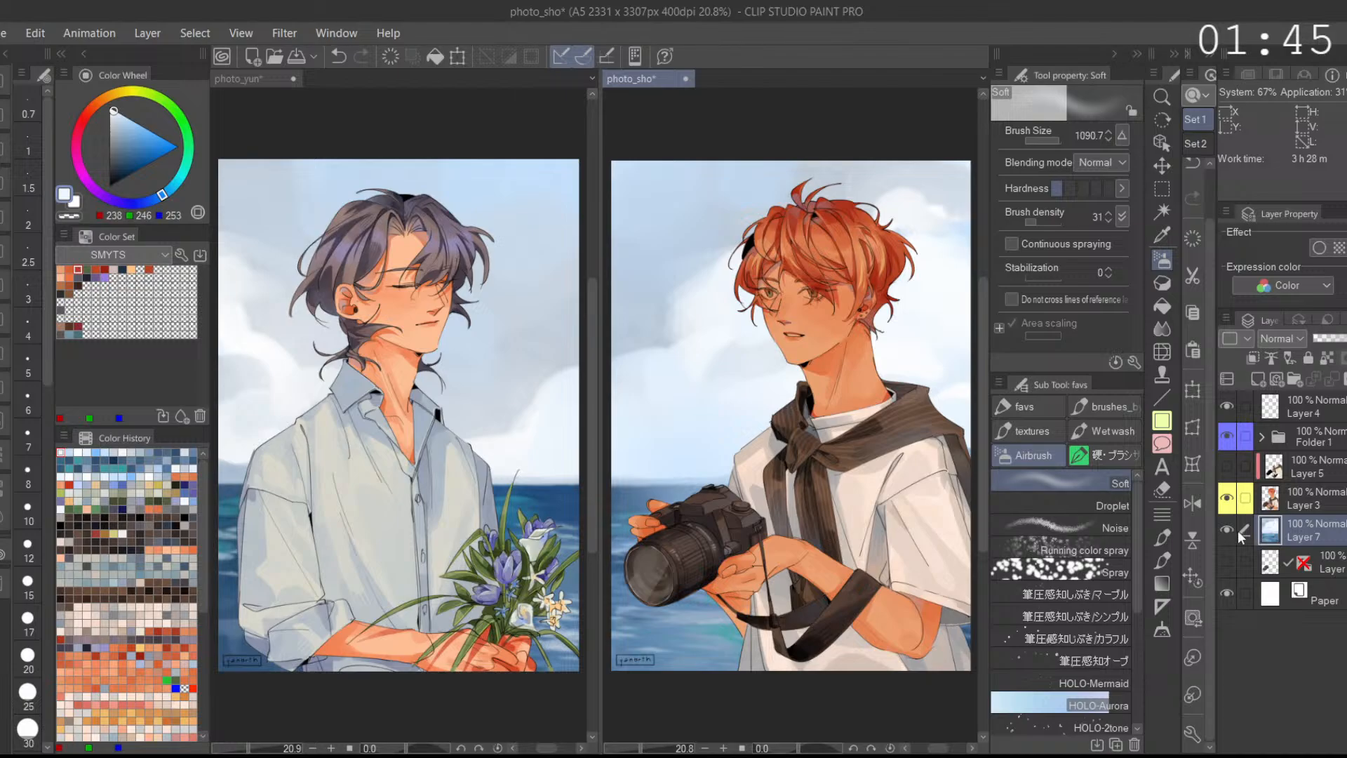
key("ctrl+z")
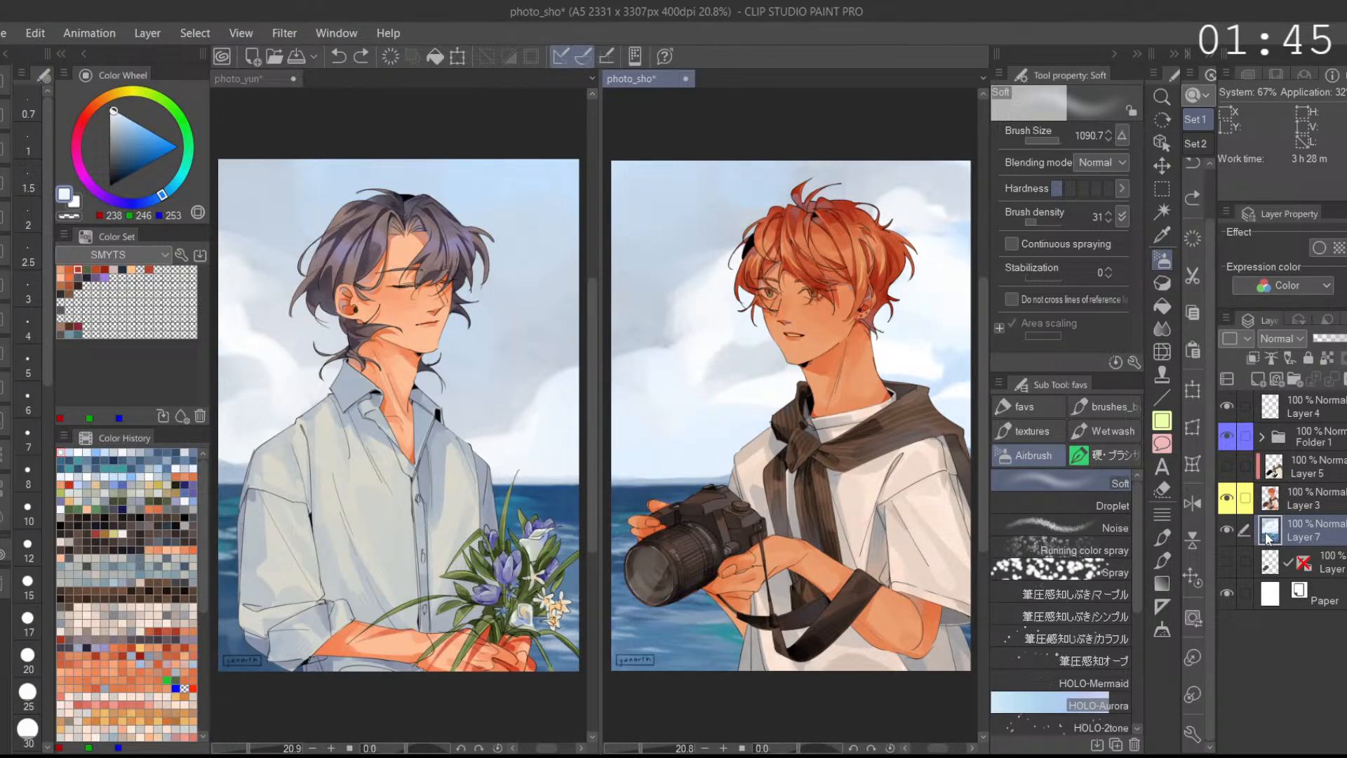
left_click(1251, 383)
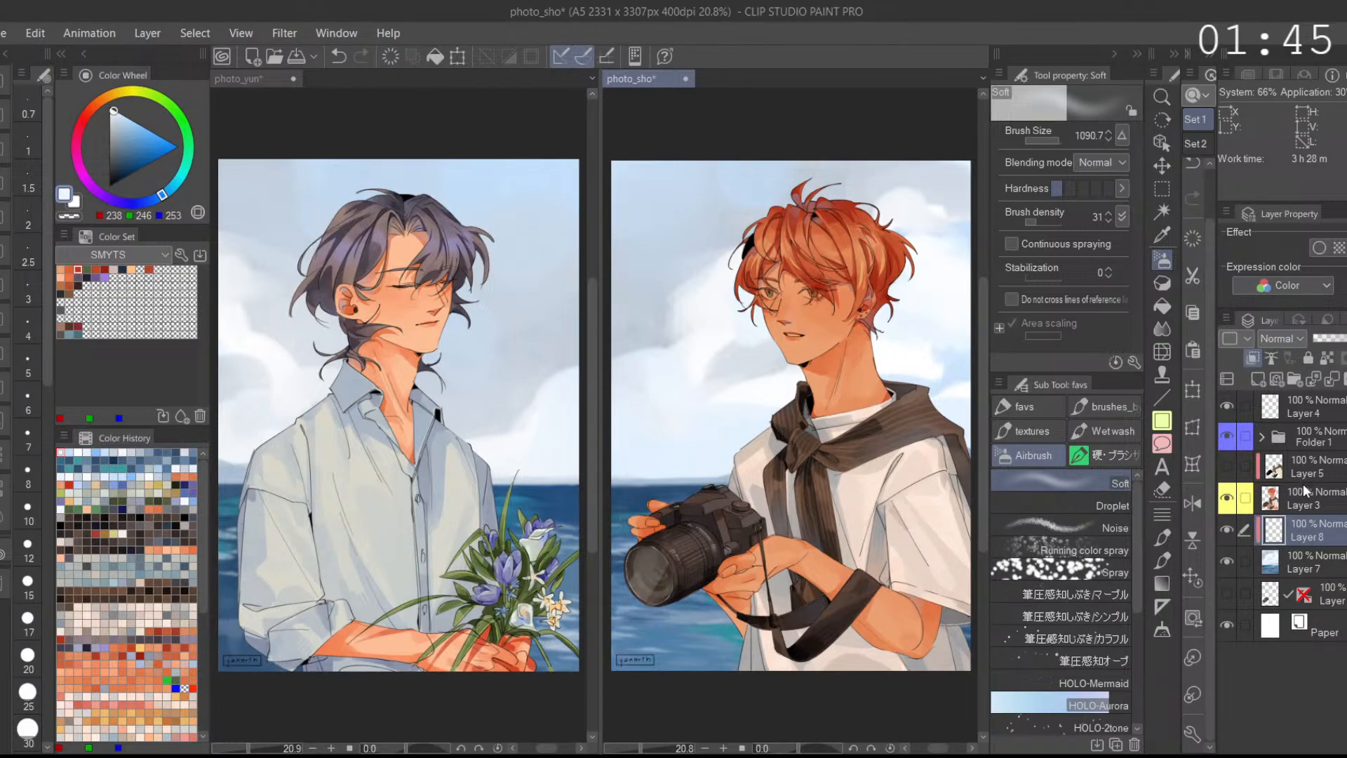
left_click(1320, 566)
Step: Airbrush soft pale blue light over the sky and horizon around the red-haired figure on the Overlay layer
left_click_drag(686, 456, 812, 457)
left_click_drag(919, 173, 774, 205)
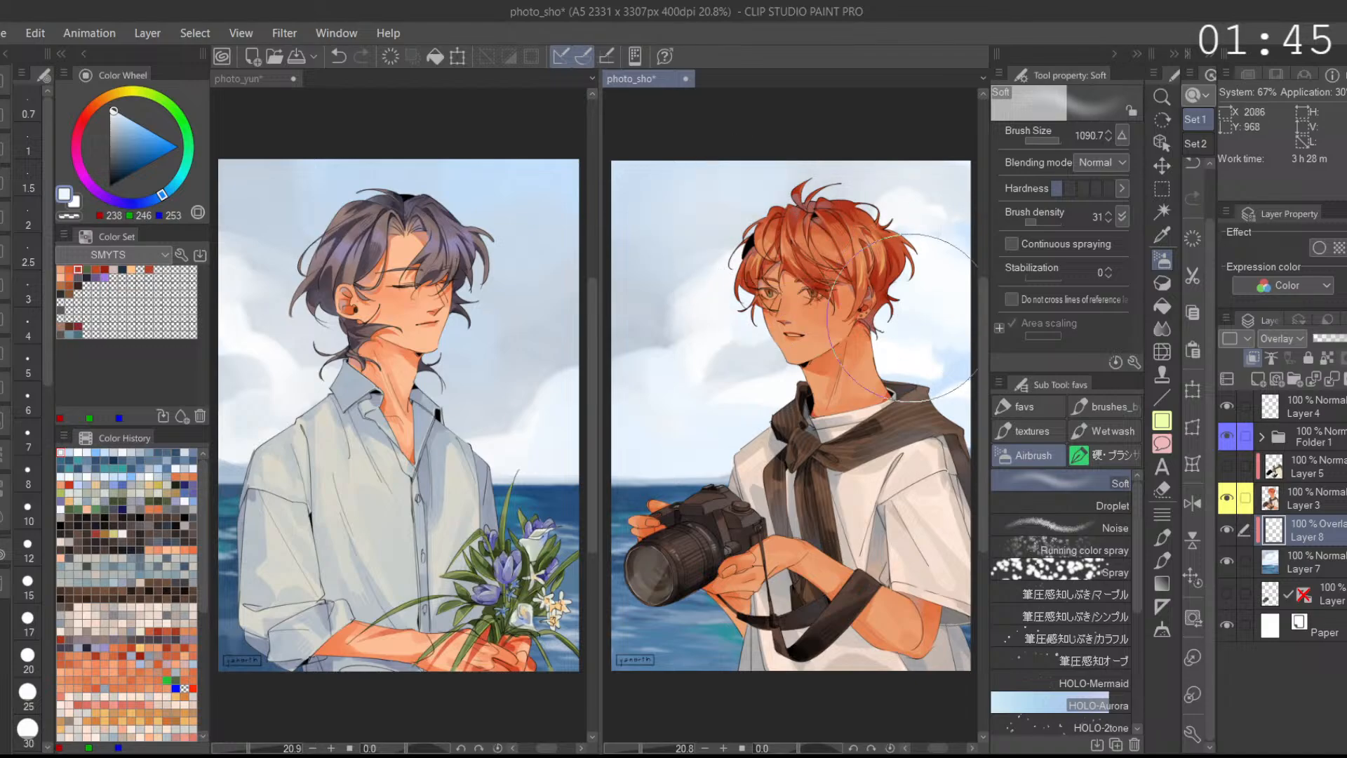
left_click(635, 205, "alt")
mouse_move(639, 208)
left_mouse_down()
mouse_move(721, 214)
mouse_move(687, 323)
left_mouse_up()
key("ctrl+z")
Step: Tint photo_sho's upper sky with blue sampled from photo_yun's sky, and airbrush sampled sea blue (91, 131, 167) over its water
left_click(516, 184)
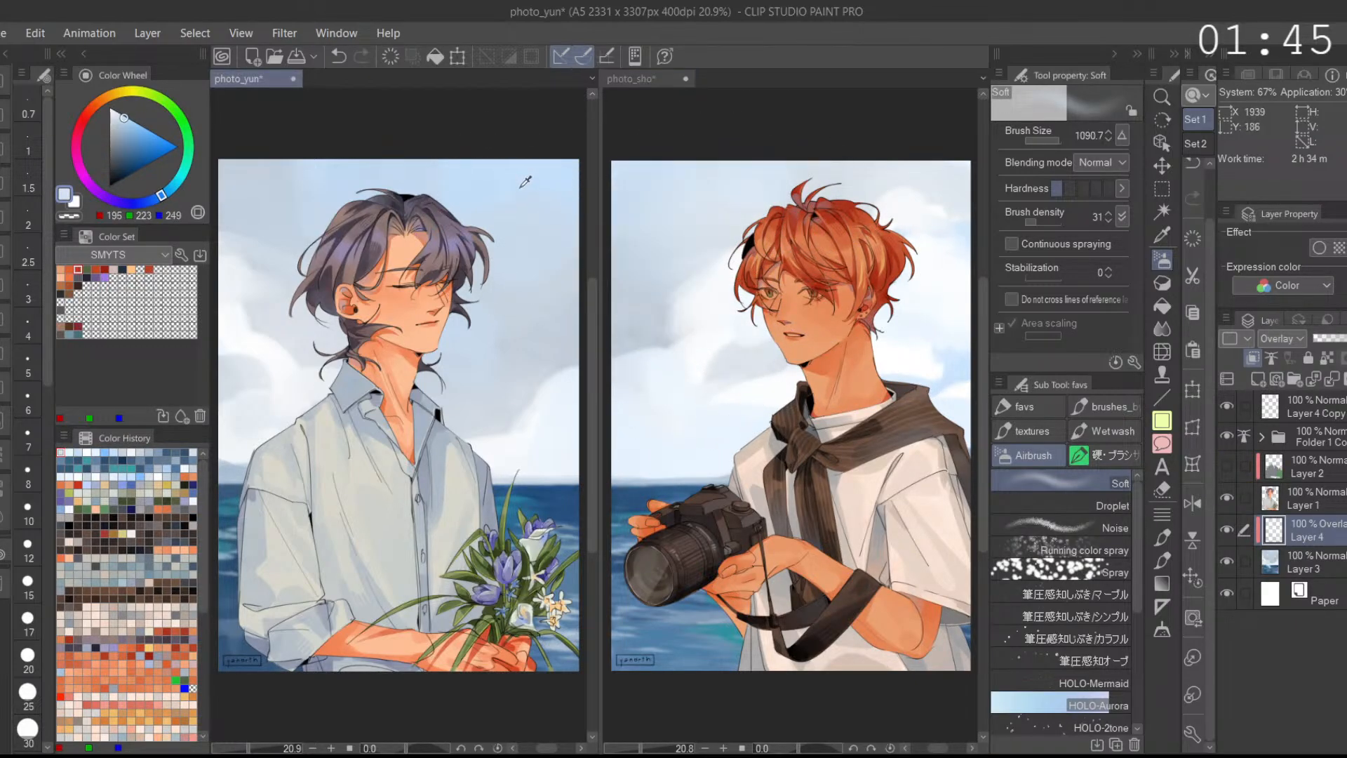
left_click(522, 189, "alt")
left_click(671, 187)
left_click(726, 644, "alt")
left_click(724, 645, "alt")
left_click_drag(710, 653, 635, 561)
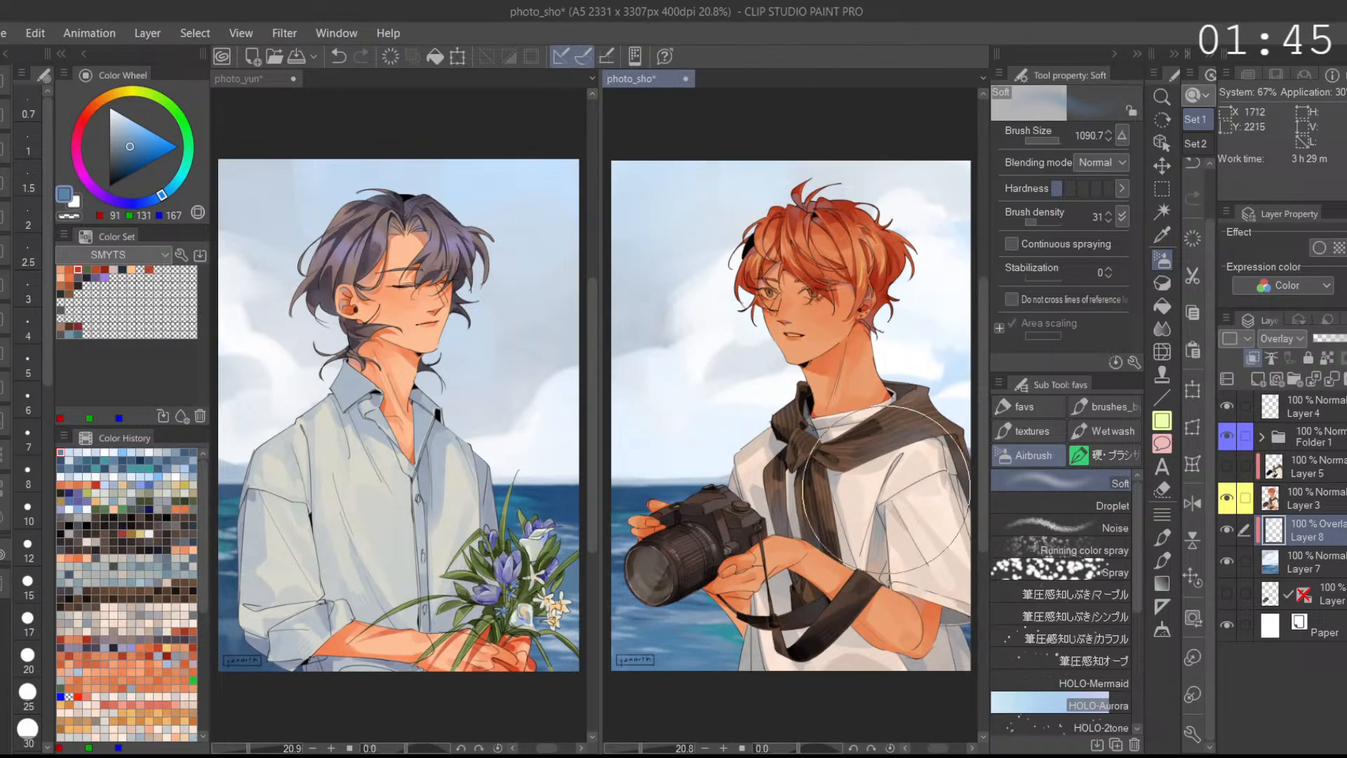
Step: Add a new clipped layer directly above Layer 7 in photo_sho, with white as the drawing colour
key("x")
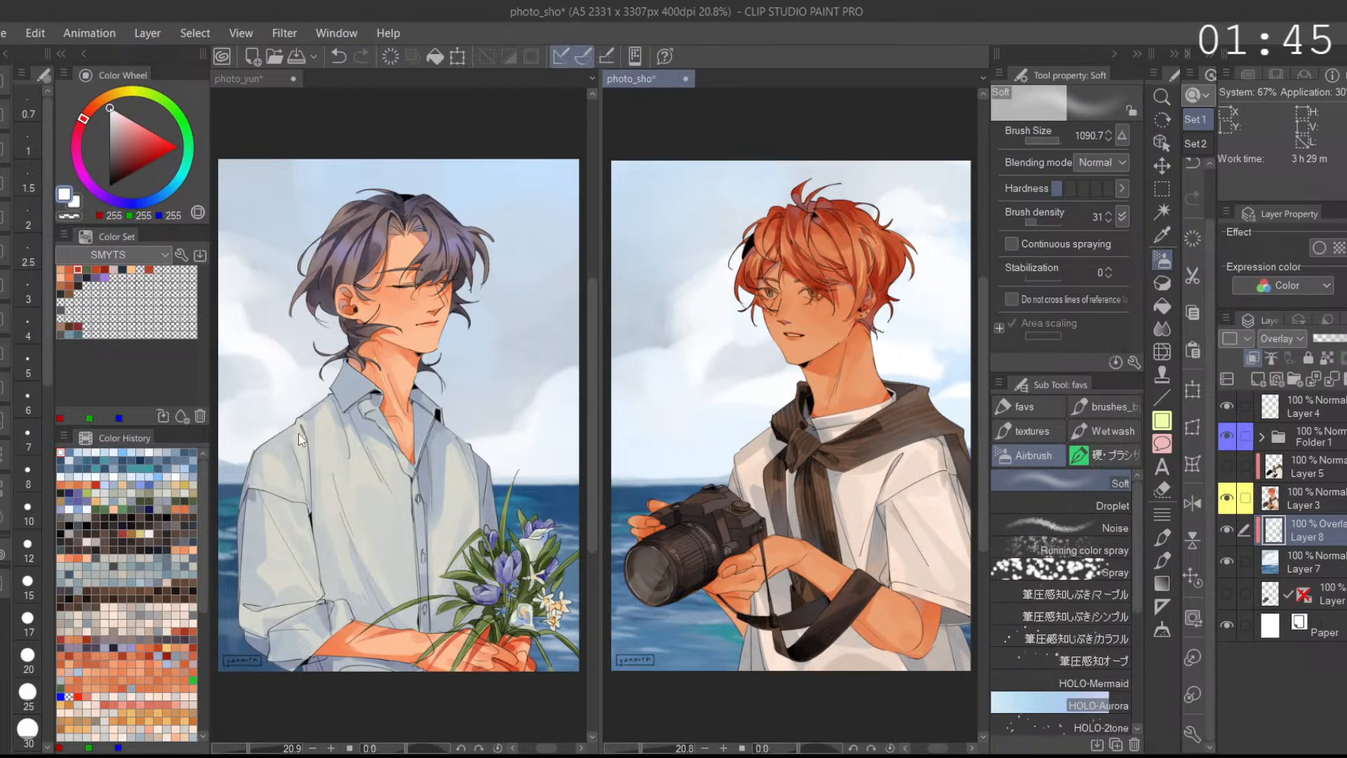
left_click(270, 424)
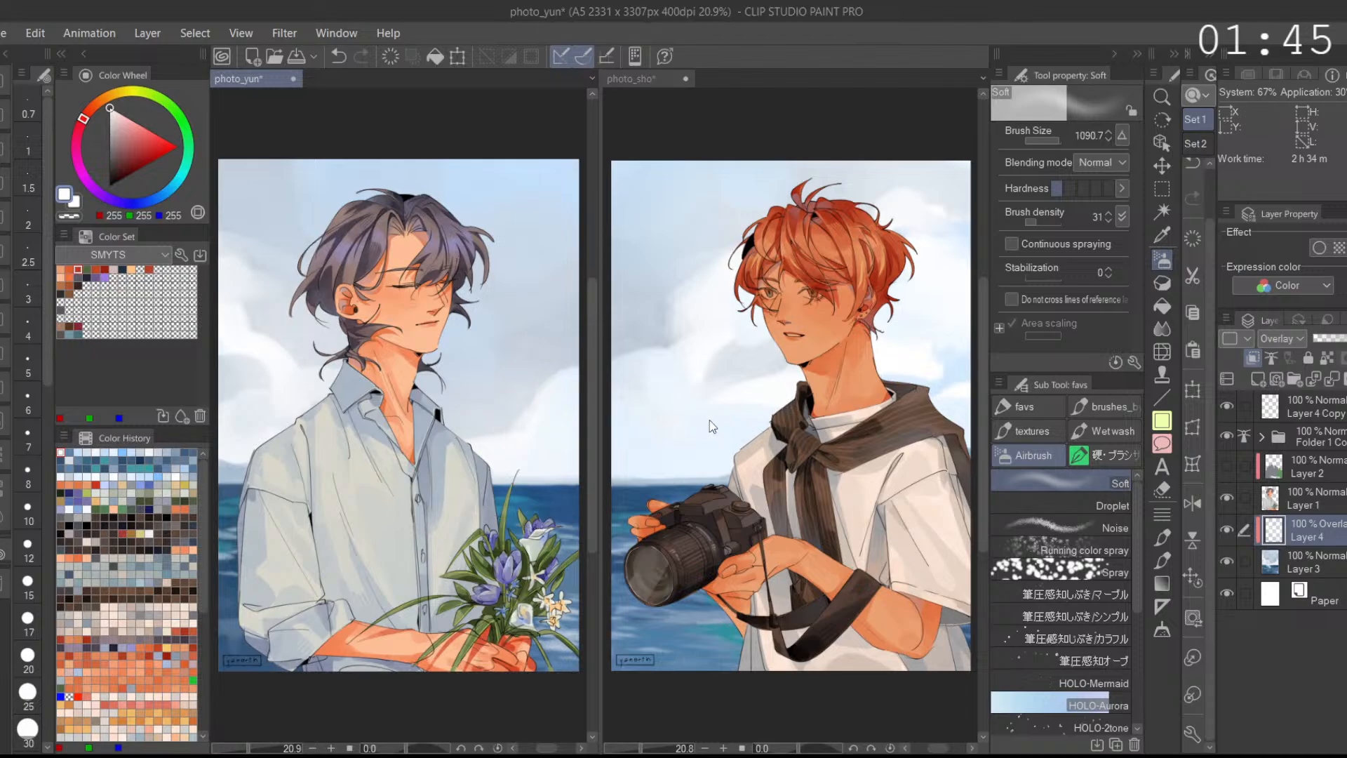
left_click(651, 548)
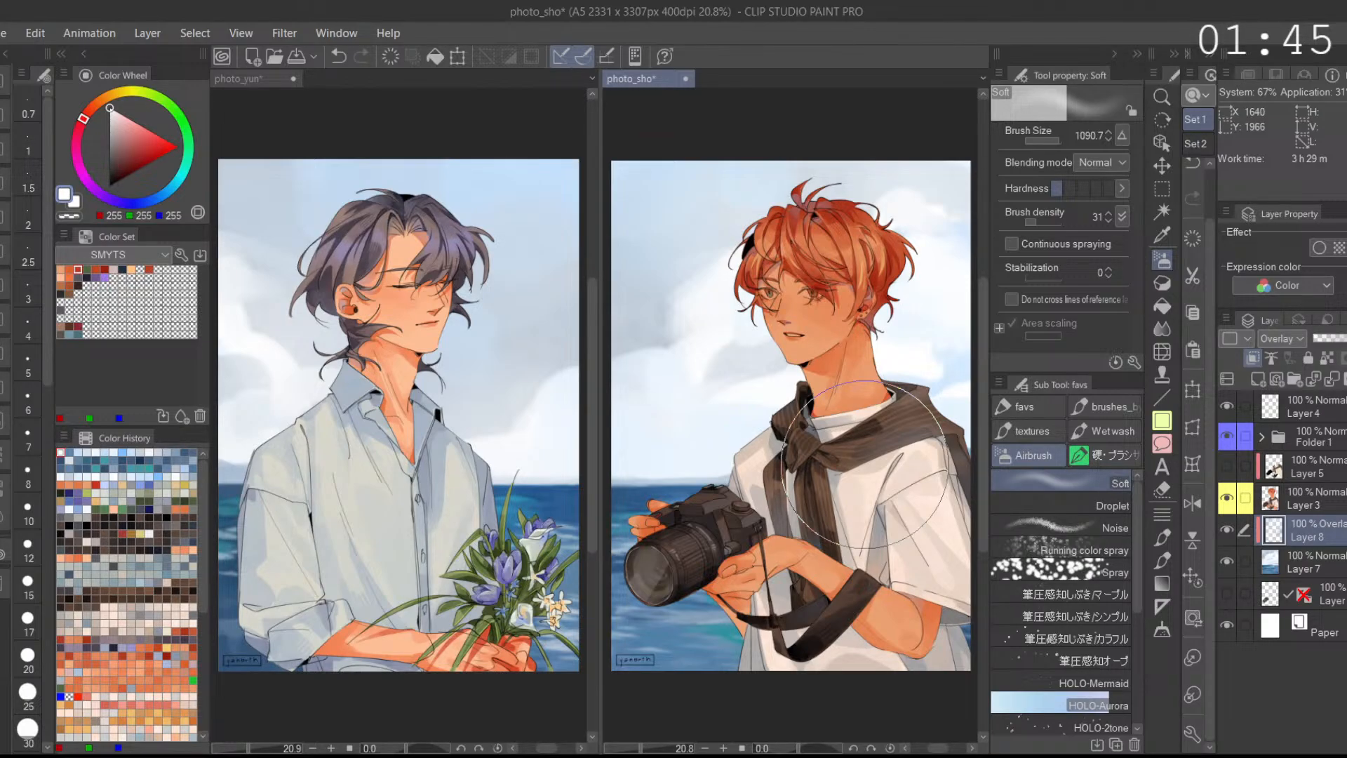
left_click(1294, 566)
left_click(1257, 379)
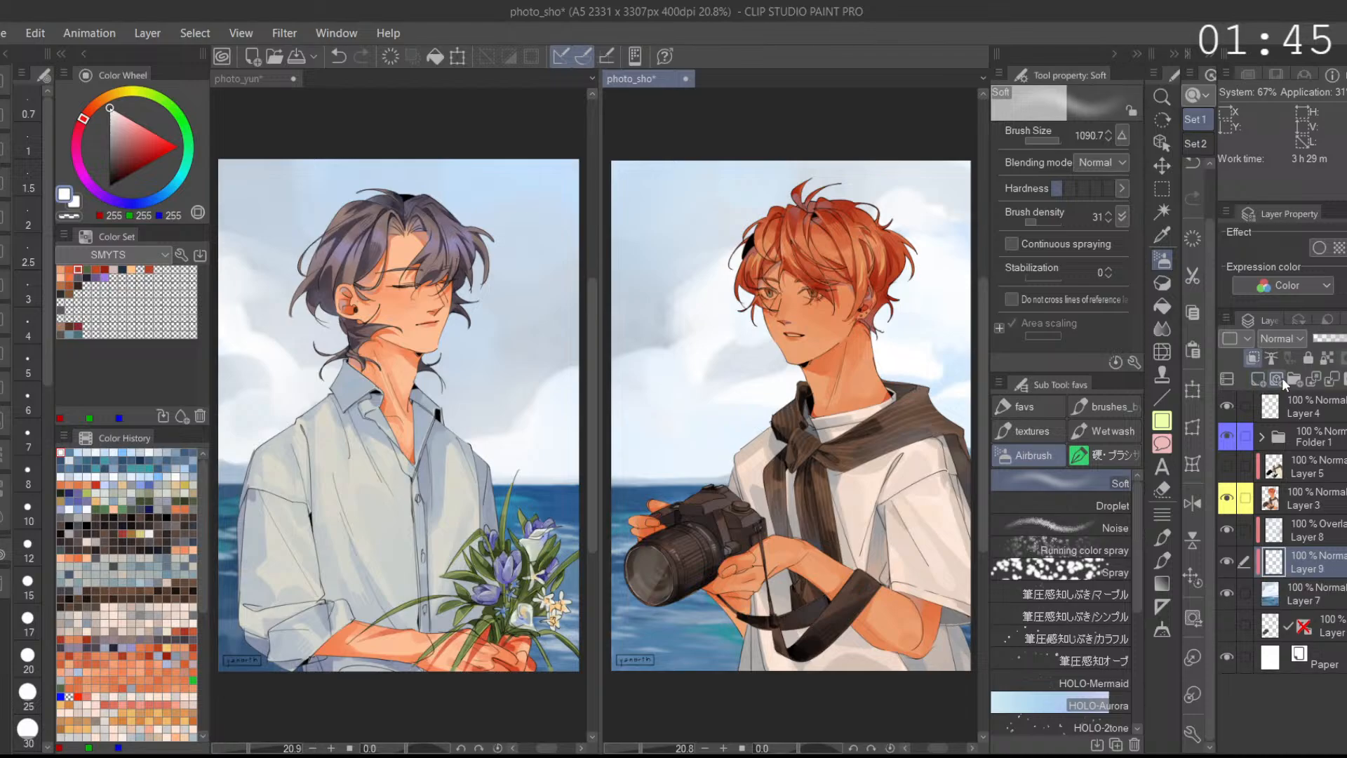
Step: Choose the Long Grass decoration brush and set the drawing colour to black for working in photo_yun
left_click(1165, 282)
scroll(1136, 628, "down", 5)
left_click(1105, 530)
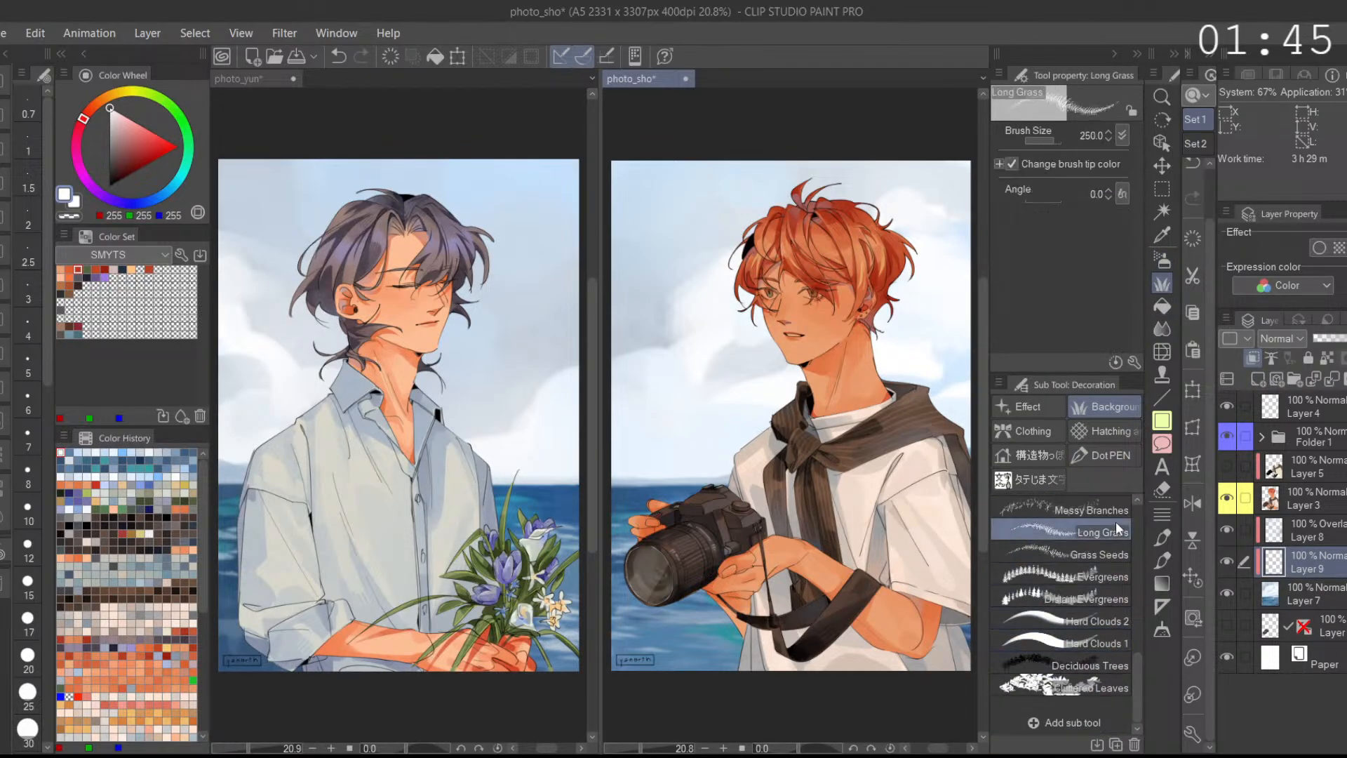
left_click(270, 663)
left_click(109, 186)
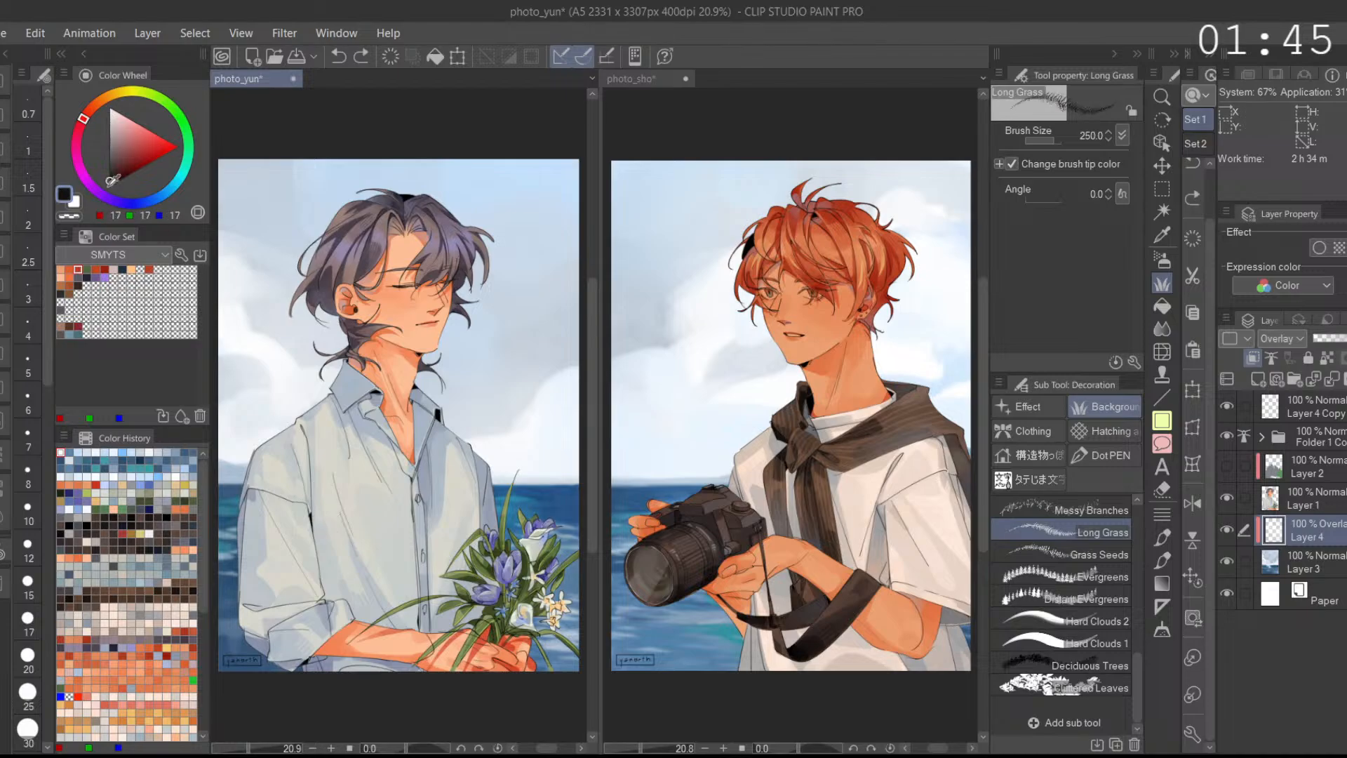
Step: Try Long Grass strokes near the lower part of photo_yun with the brush size raised to 2000
left_click_drag(358, 592, 309, 607)
left_click(1060, 139)
key("ctrl+z")
left_click(301, 659)
key("ctrl+z")
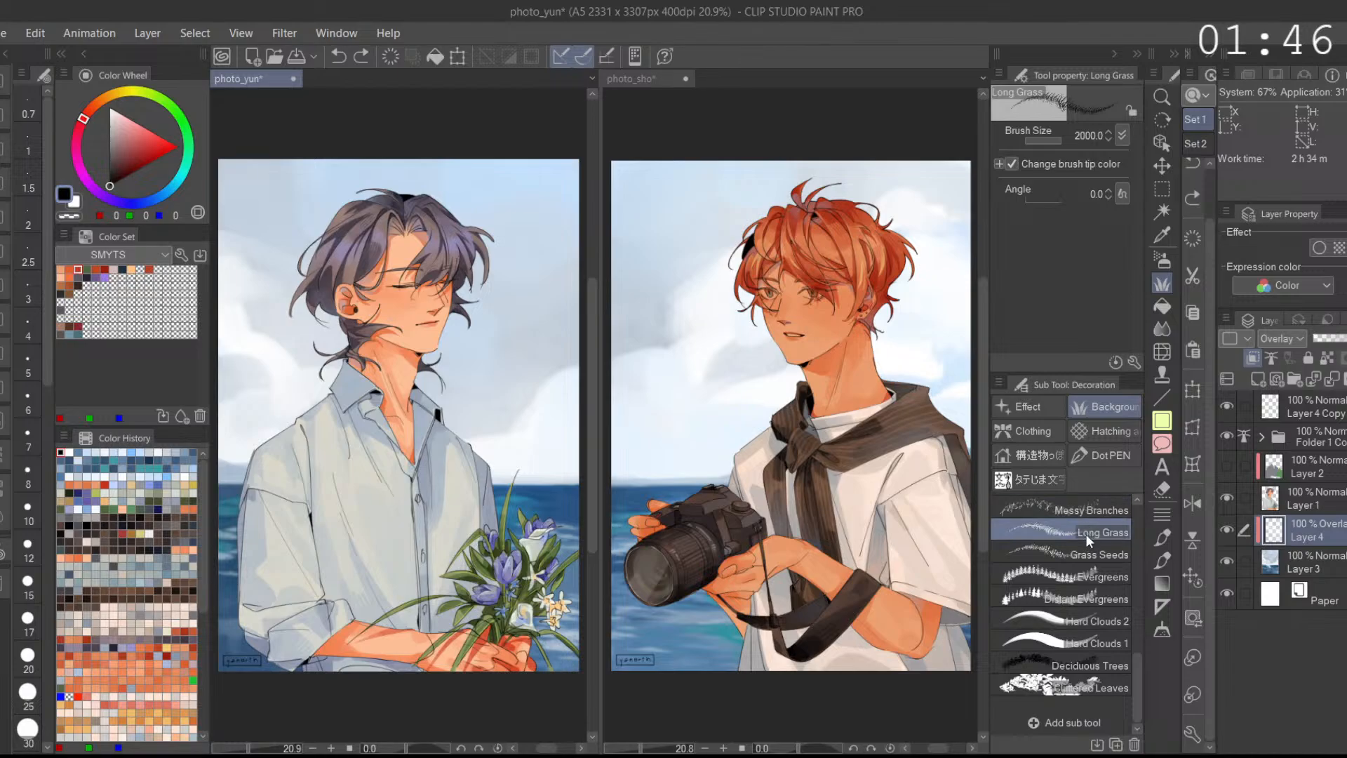
Step: Try Messy Branches strokes at brush size 2000 behind the figure and flowers in photo_yun
left_click(1090, 510)
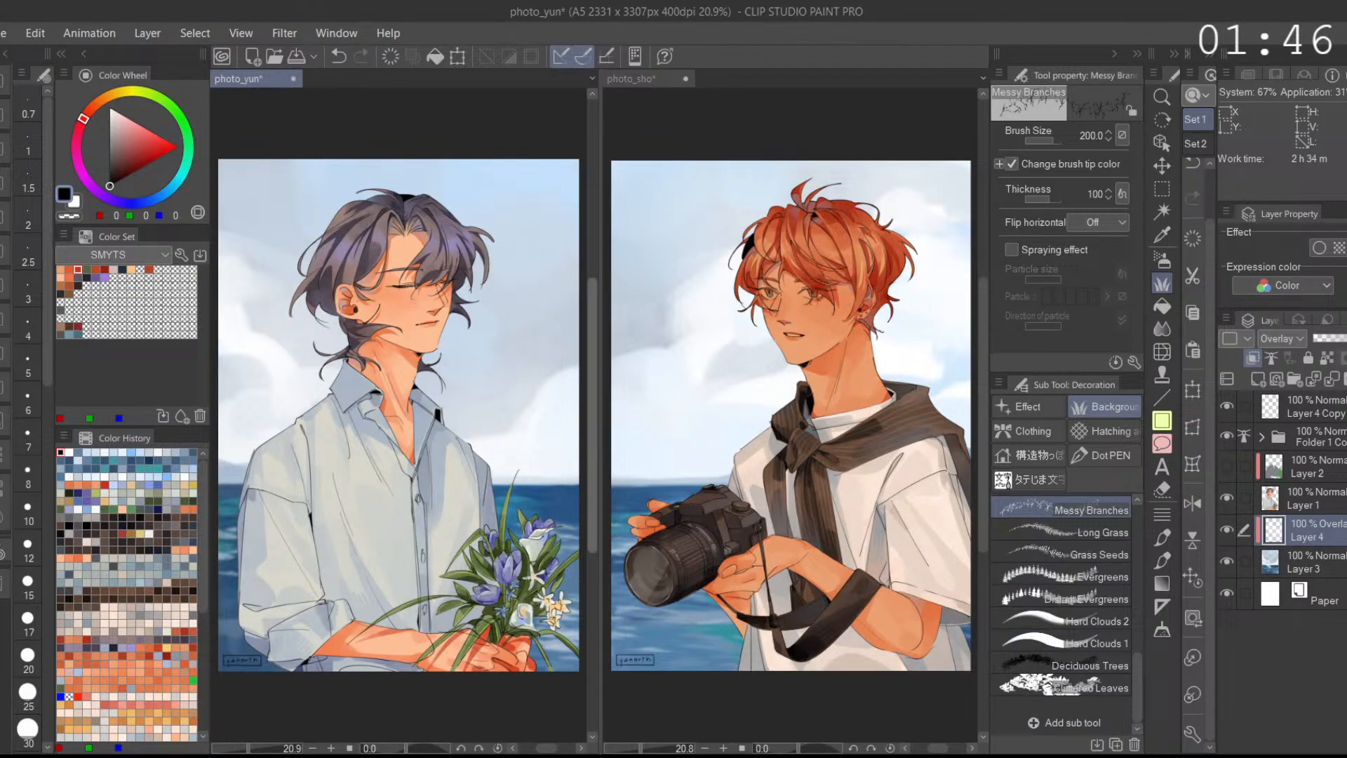
left_click_drag(1055, 140, 1063, 141)
left_click_drag(512, 421, 561, 351)
key("ctrl+z")
left_click_drag(568, 414, 584, 344)
key("ctrl+z")
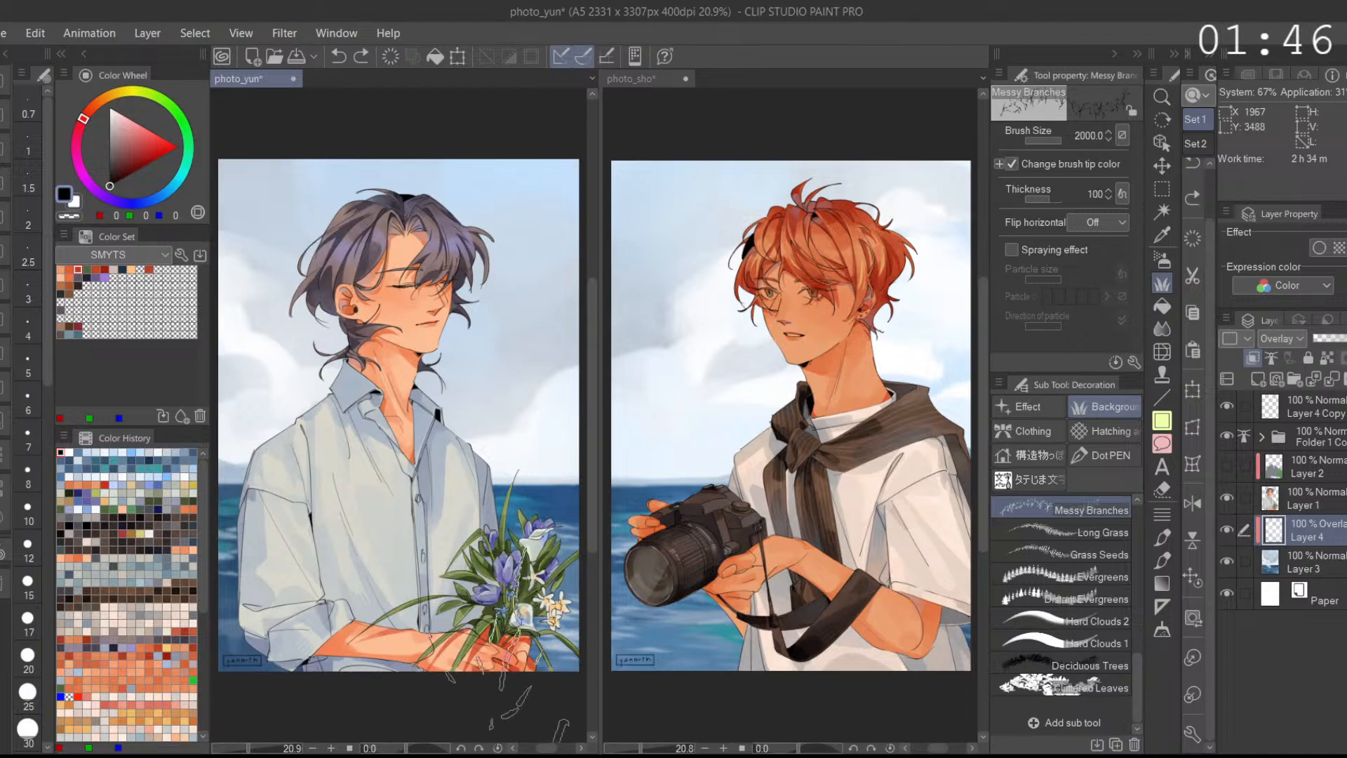
left_click_drag(520, 702, 580, 435)
key("ctrl+z")
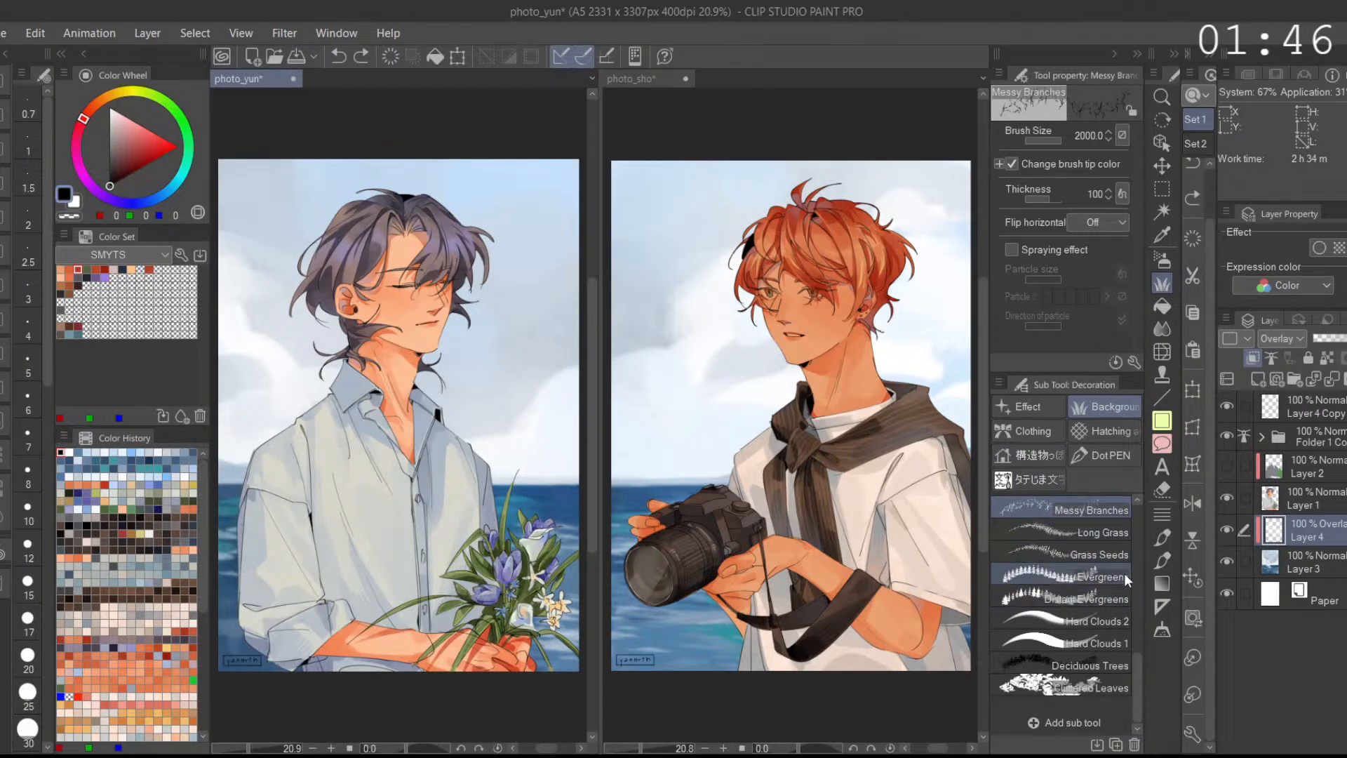
Step: Try a long upward Long Grass stroke around the flowers in photo_yun
left_click(1121, 535)
left_click_drag(477, 674, 572, 463)
key("ctrl+z")
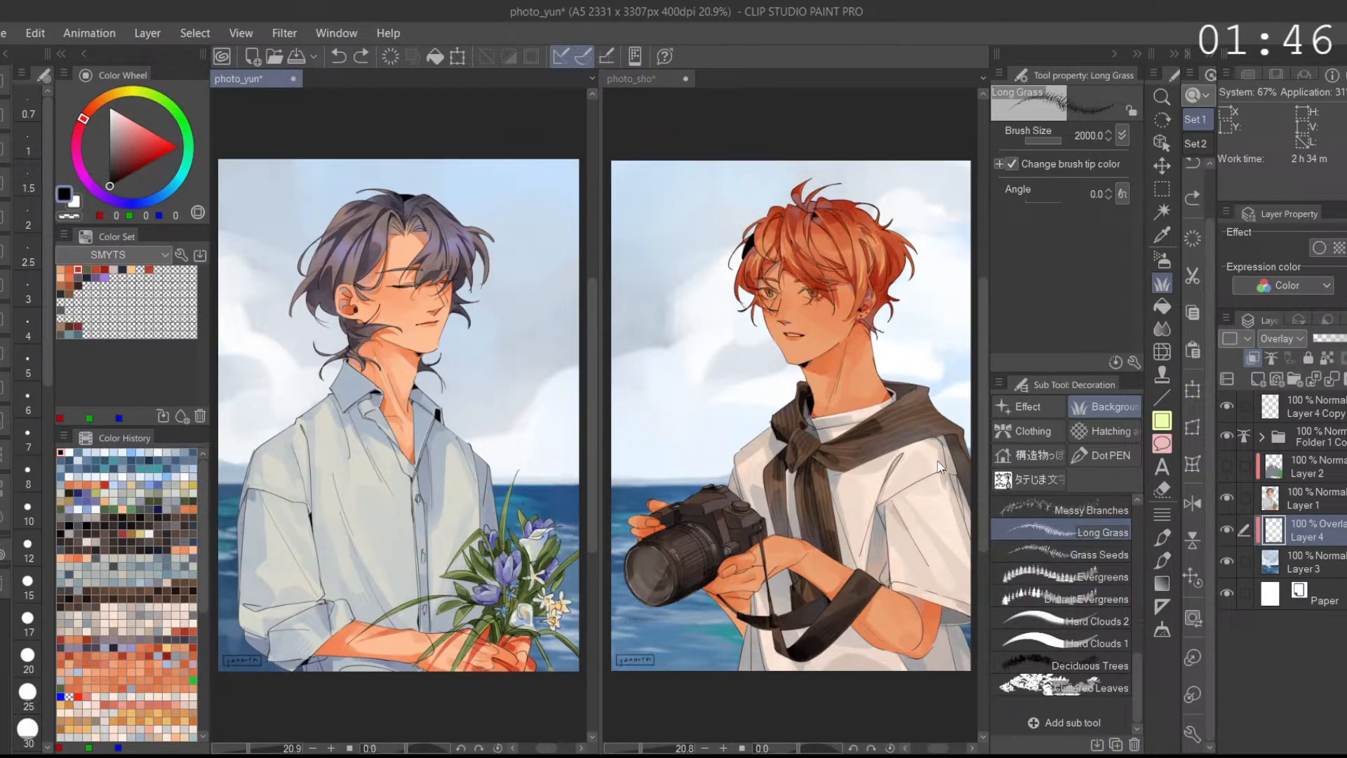
Step: Choose the Grass Seeds brush at size 2000 and add a new layer directly above photo_yun's Layer 3
left_click(1111, 553)
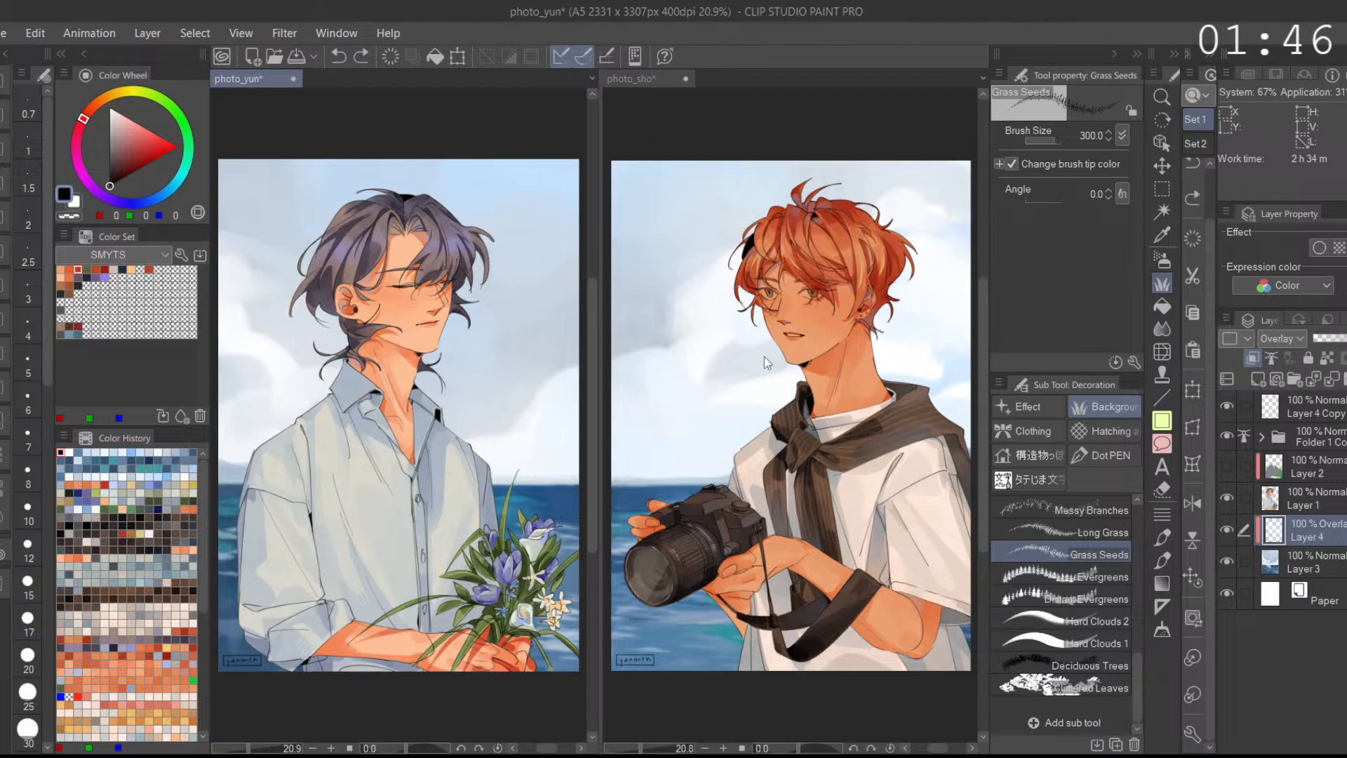
left_click_drag(1055, 143, 1210, 146)
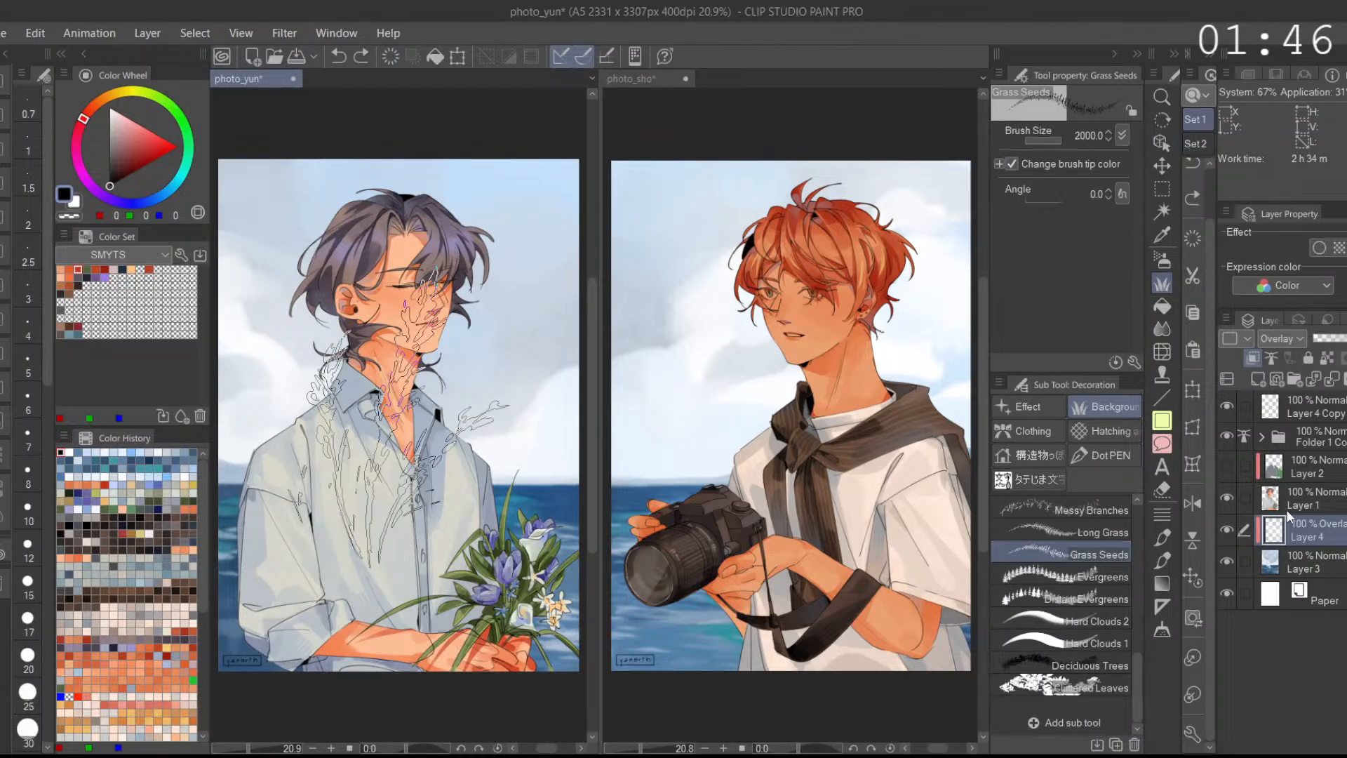
left_click(1298, 563)
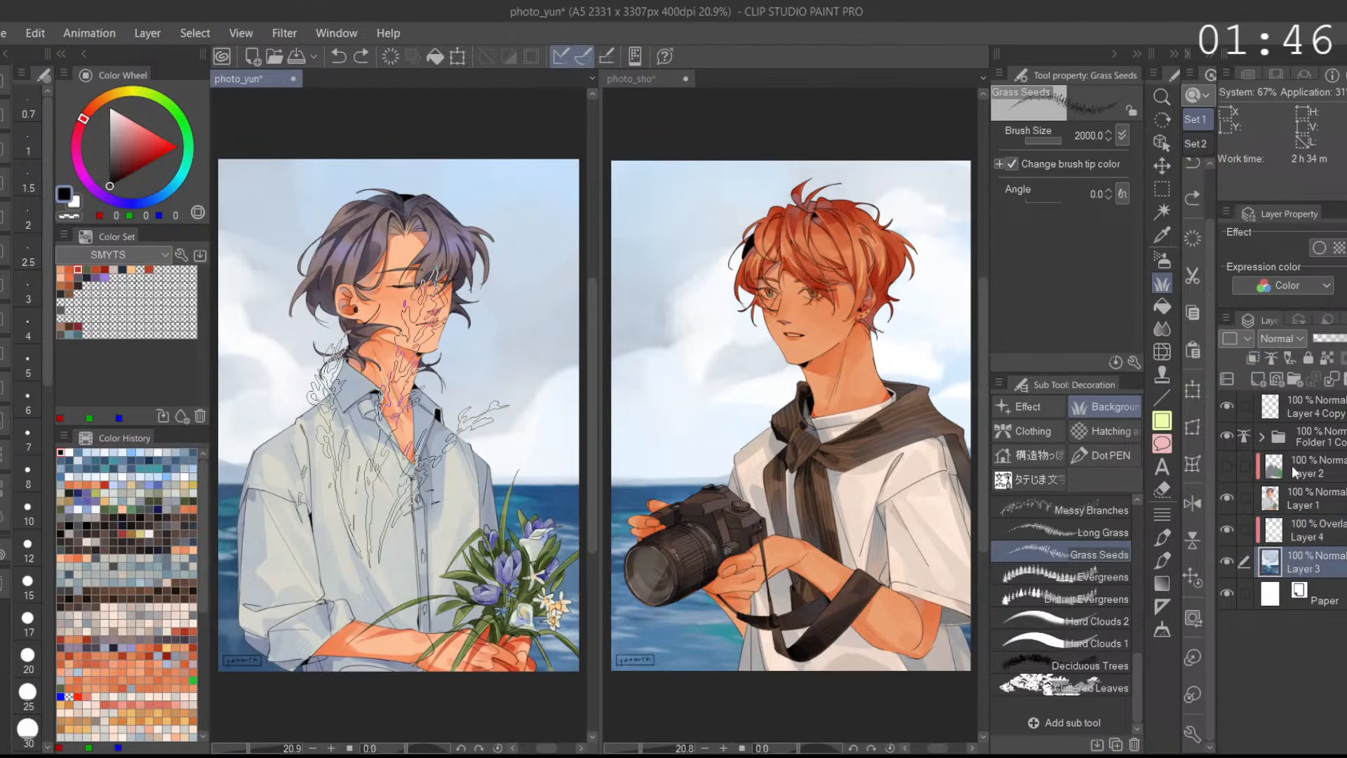
left_click(1259, 376)
Step: Try Grass Seeds strokes around the figure's sleeve and flowers on the new layer, undoing each one
left_click(295, 585)
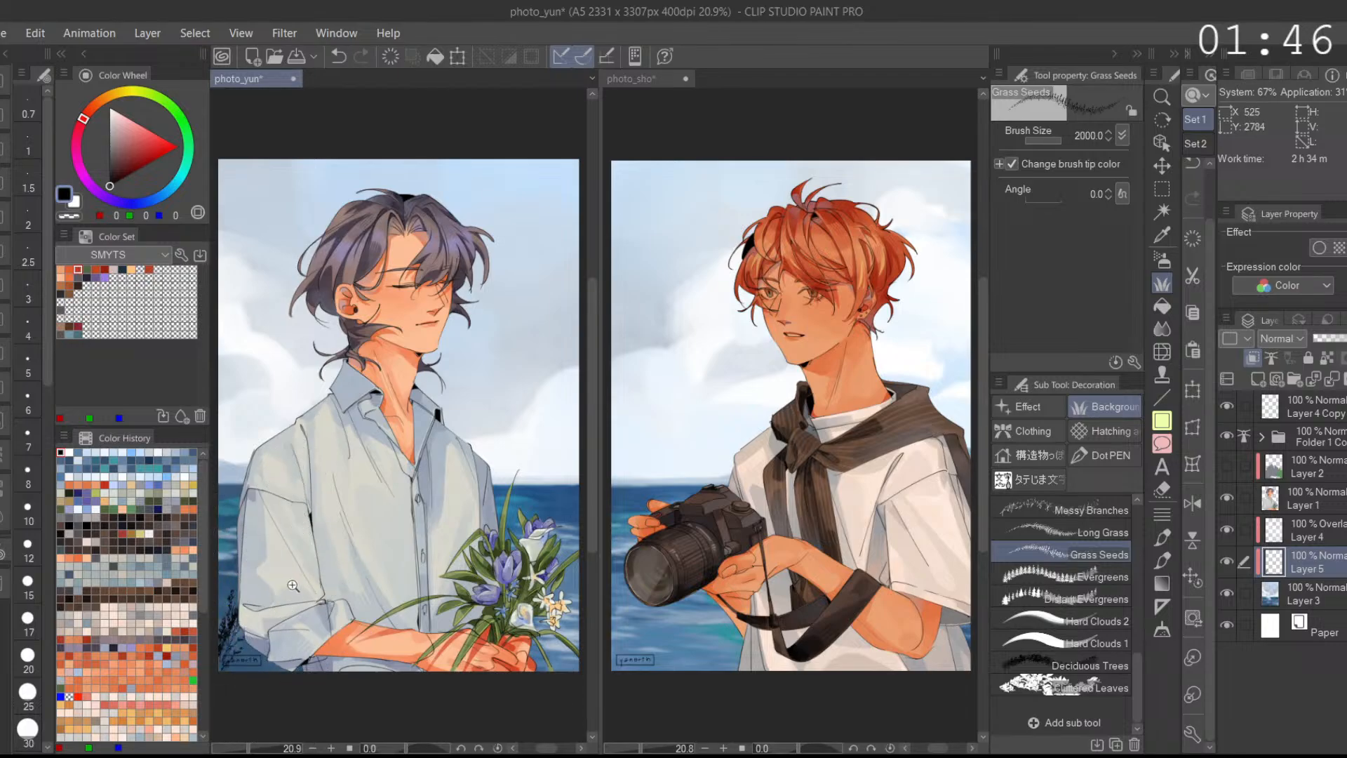
scroll(295, 585, "up", 5)
mouse_move(472, 505)
left_mouse_down()
mouse_move(429, 508)
mouse_move(433, 534)
mouse_move(376, 581)
left_mouse_up()
key("ctrl+z")
left_click(487, 551)
key("ctrl+z")
Step: Paint black Wheat Grass at brush size 2000 in the lower-left corner behind the figure on photo_yun's Layer 5
left_click(1128, 527)
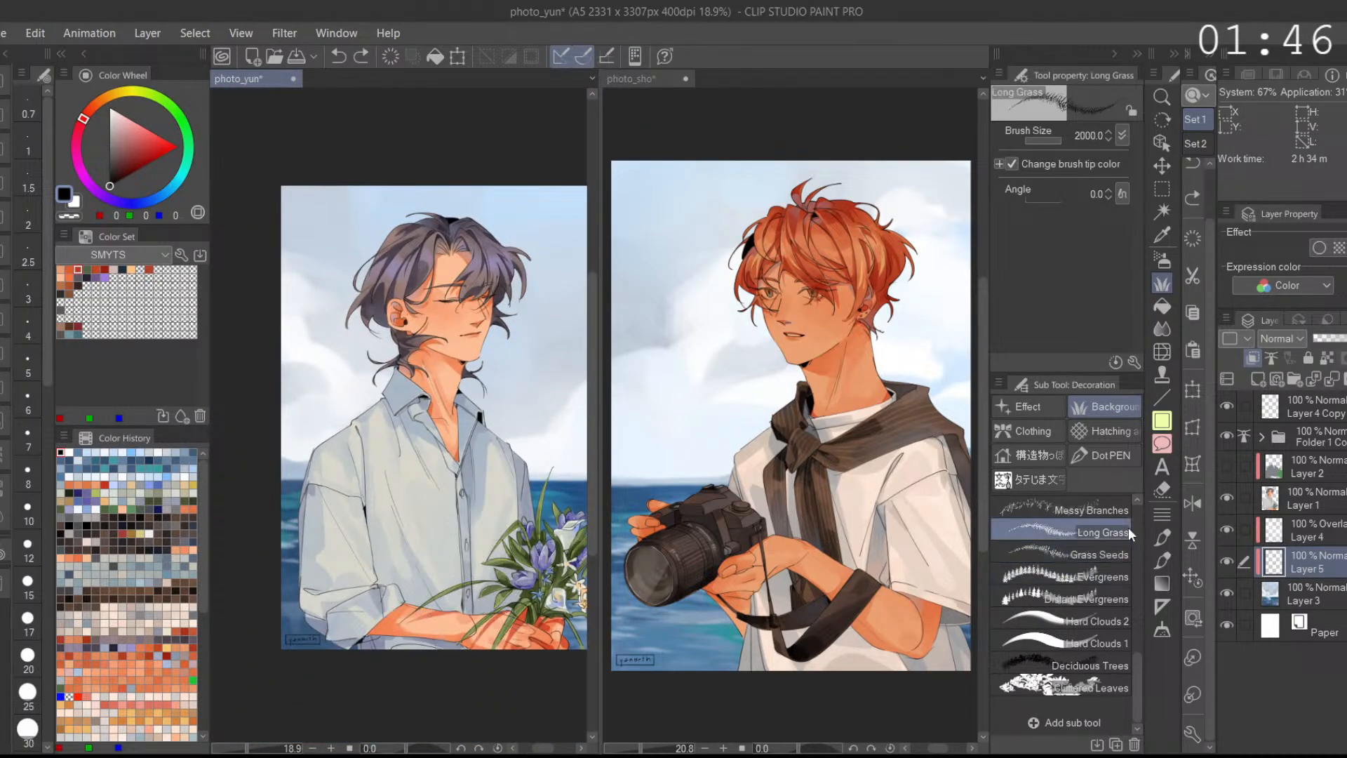
scroll(1138, 654, "up", 2)
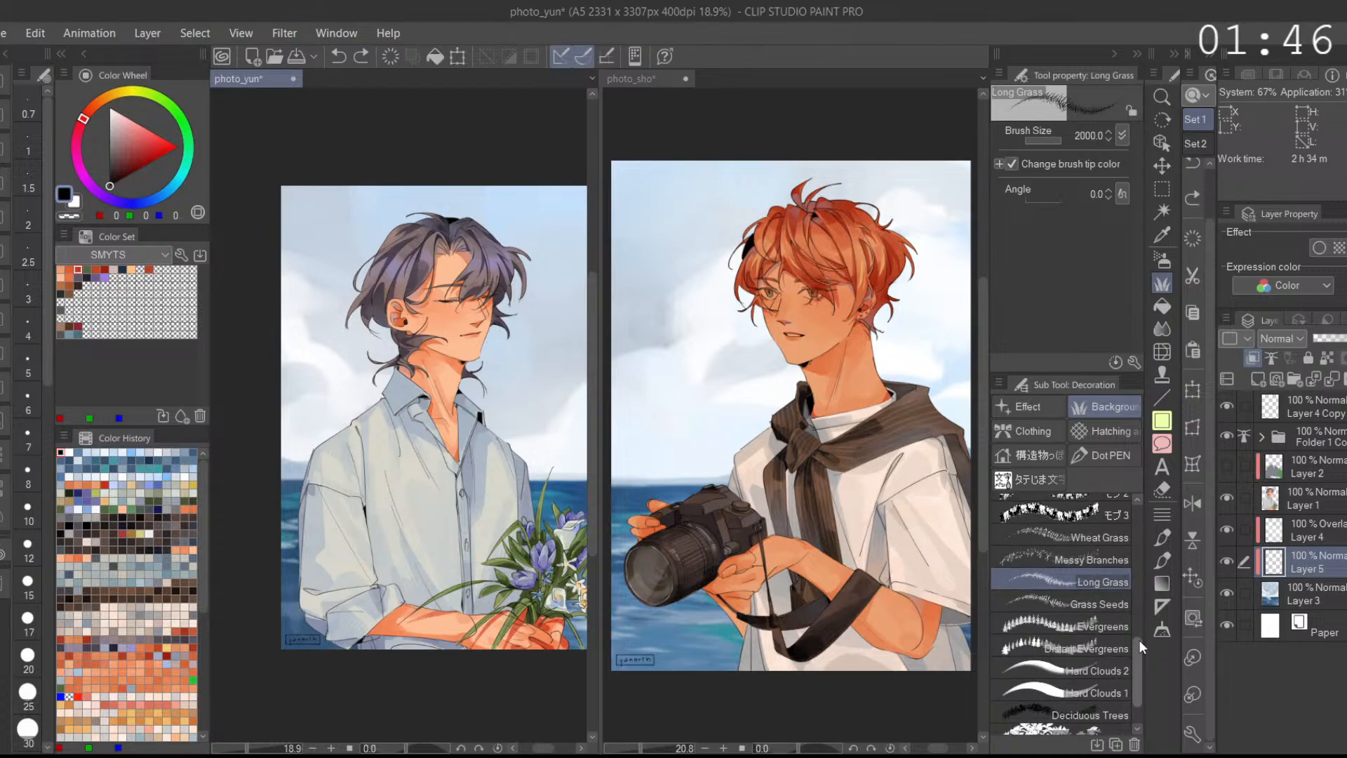
scroll(1138, 636, "up", 1)
left_click(1119, 557)
left_click_drag(333, 584, 293, 642)
key("ctrl+z")
left_click(1067, 138)
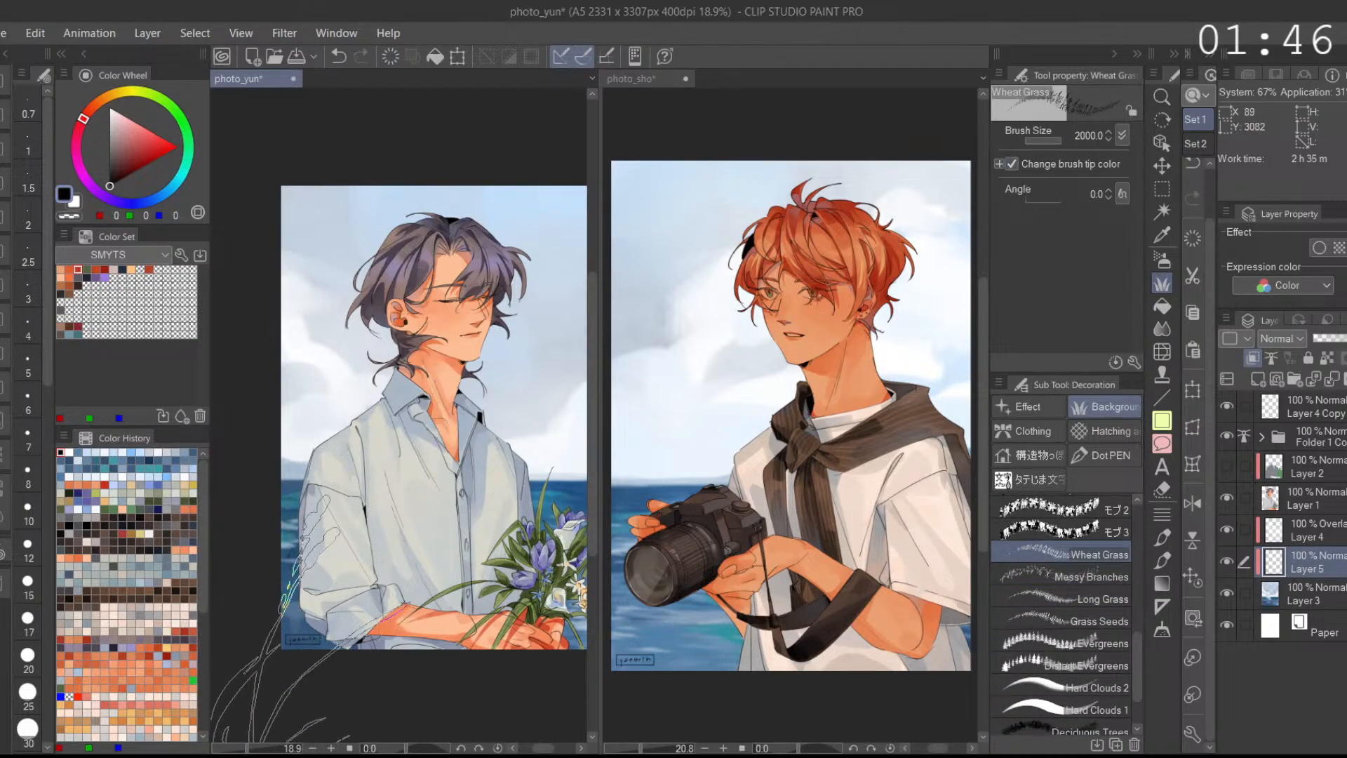
left_click_drag(312, 617, 356, 600)
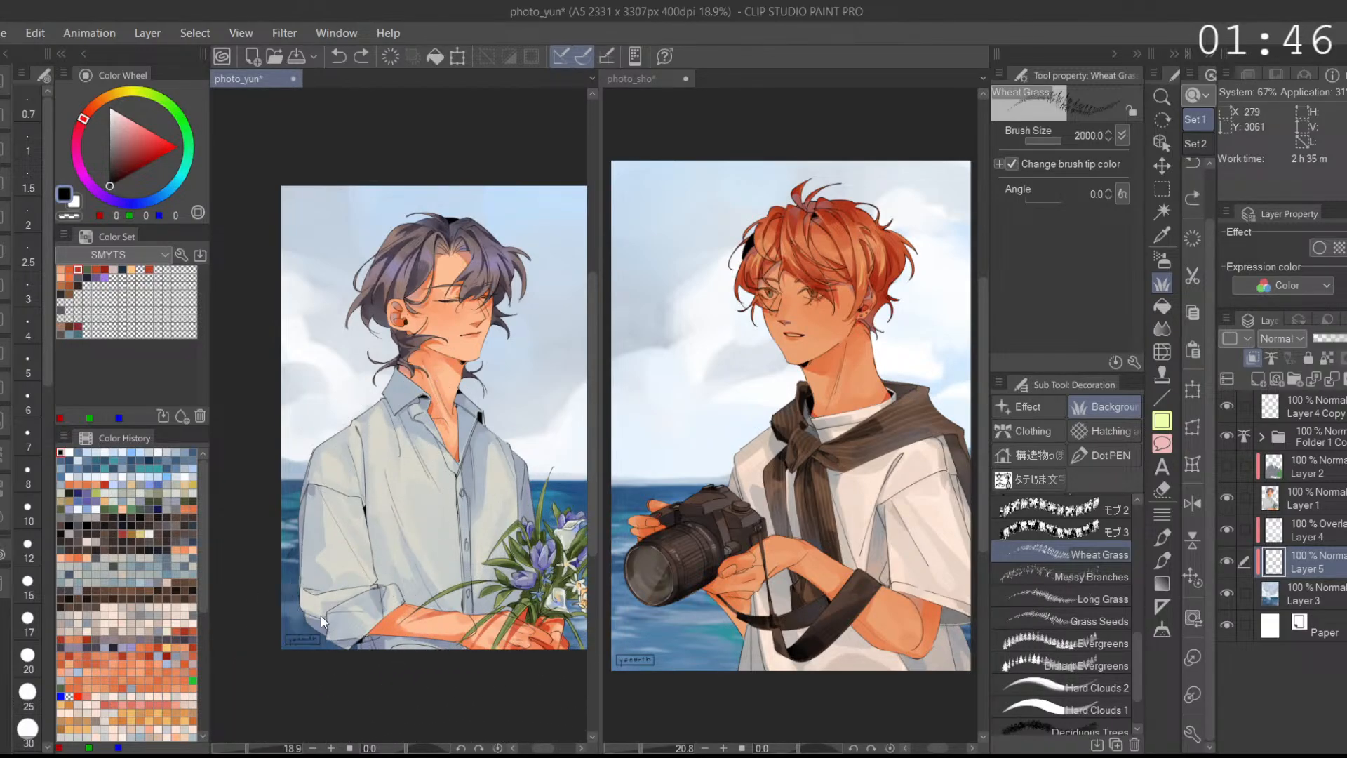
key("ctrl+z")
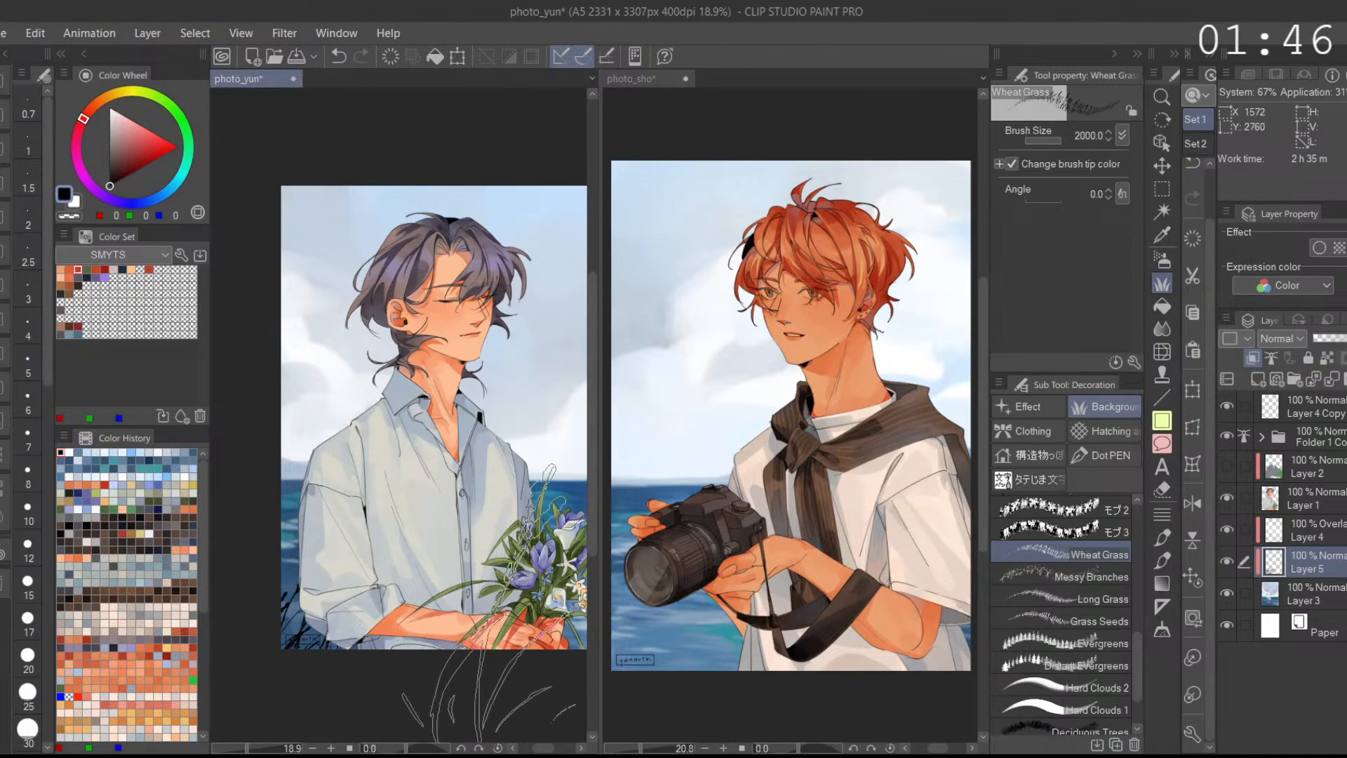
left_click(289, 519)
key("ctrl+z")
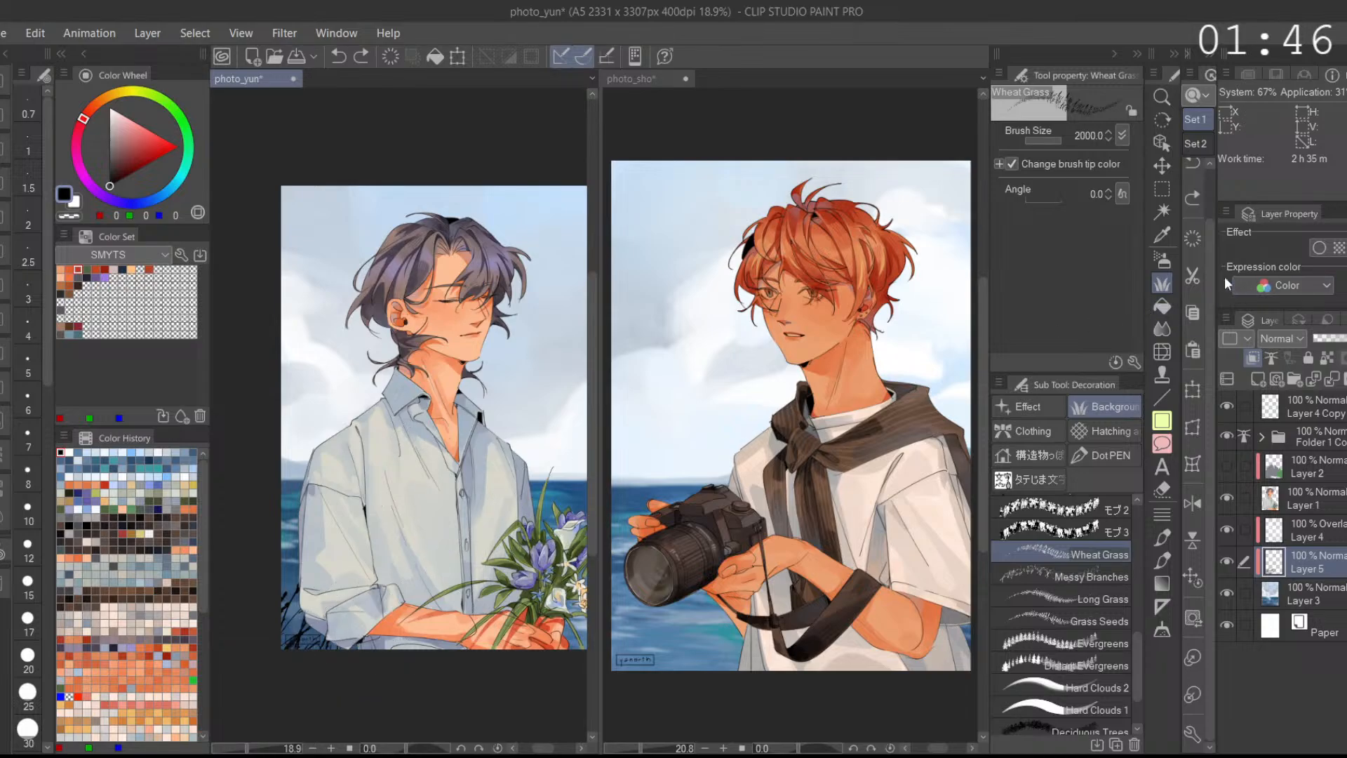
left_click(1192, 392)
left_click_drag(486, 535, 535, 497)
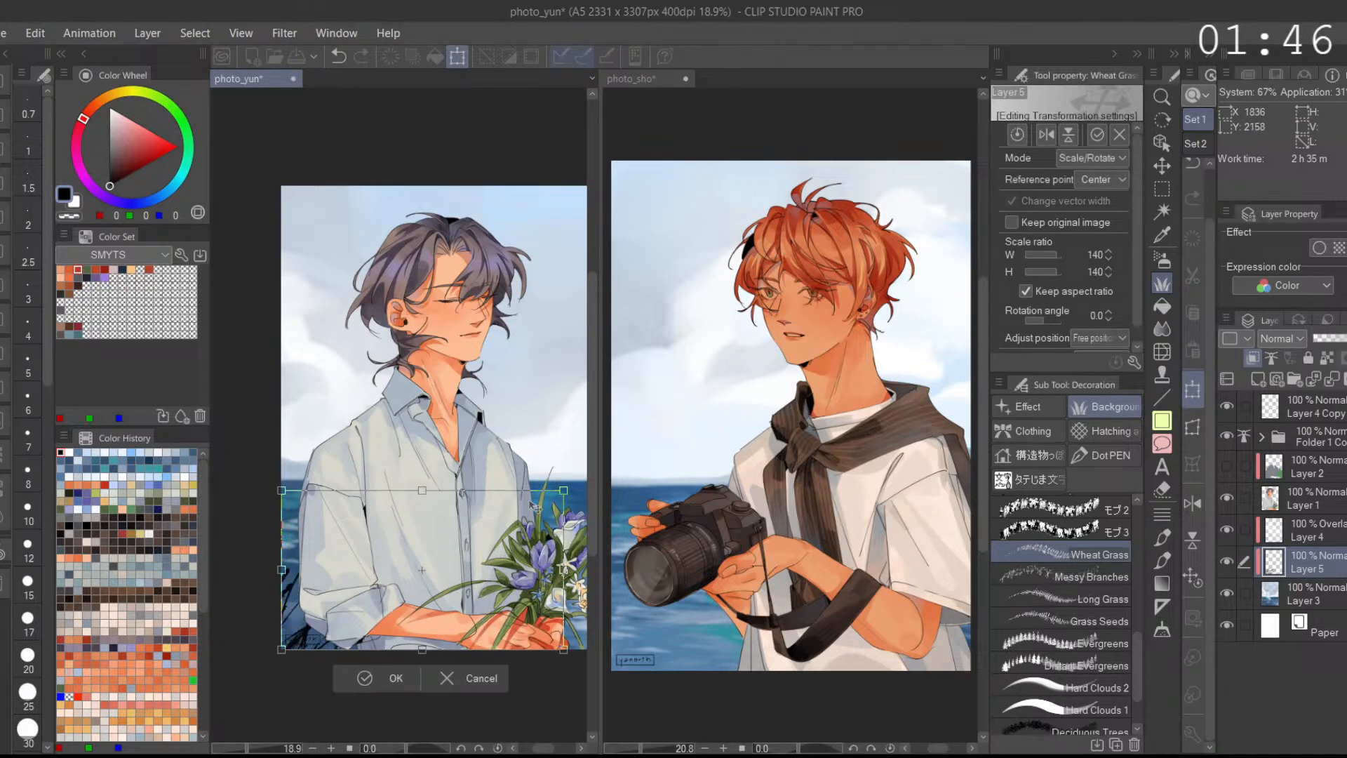
left_click_drag(280, 642, 337, 631)
left_click_drag(438, 588, 377, 578)
left_click_drag(535, 590, 421, 601)
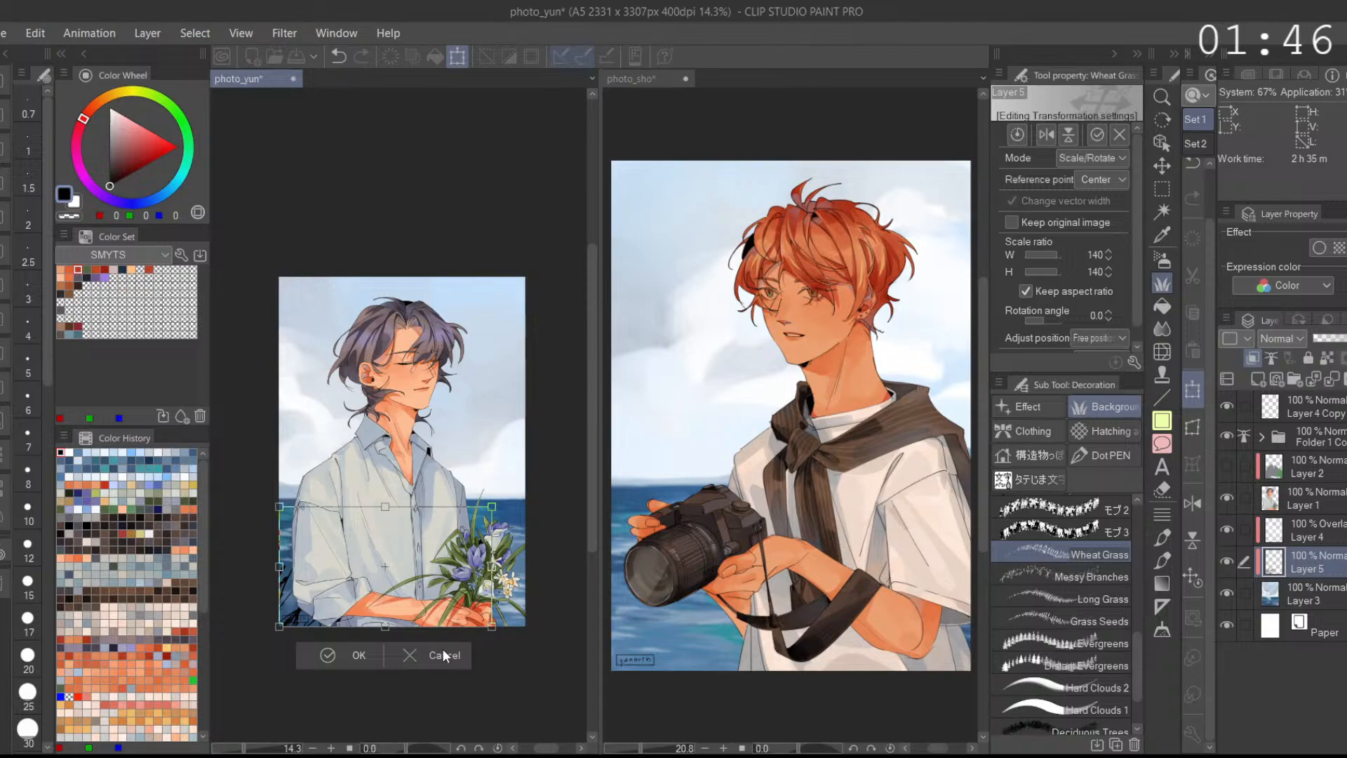
left_click(442, 655)
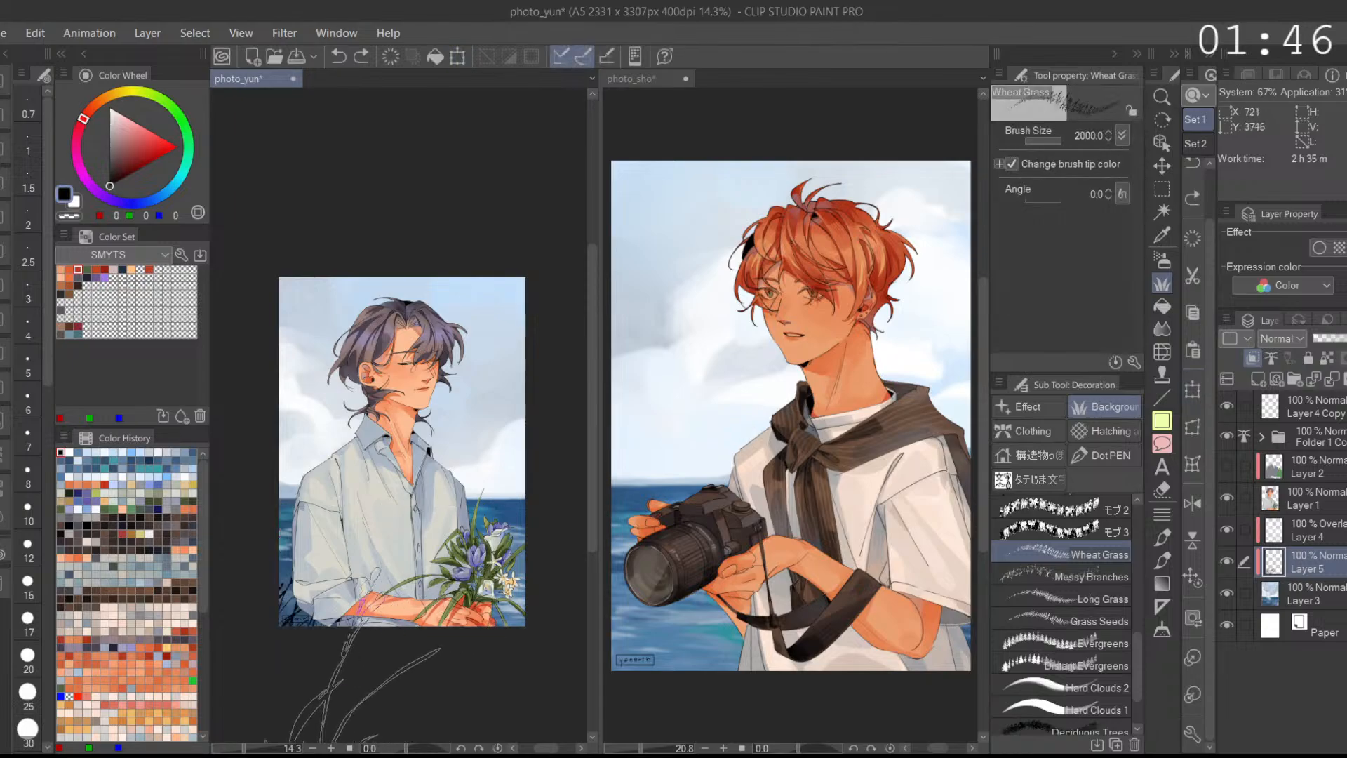
Step: Remove photo_yun's old grass layer, add a new layer above the figure folder and paint black Wheat Grass in the canvas's lower-left corner
key("ctrl+e")
left_click(1326, 438)
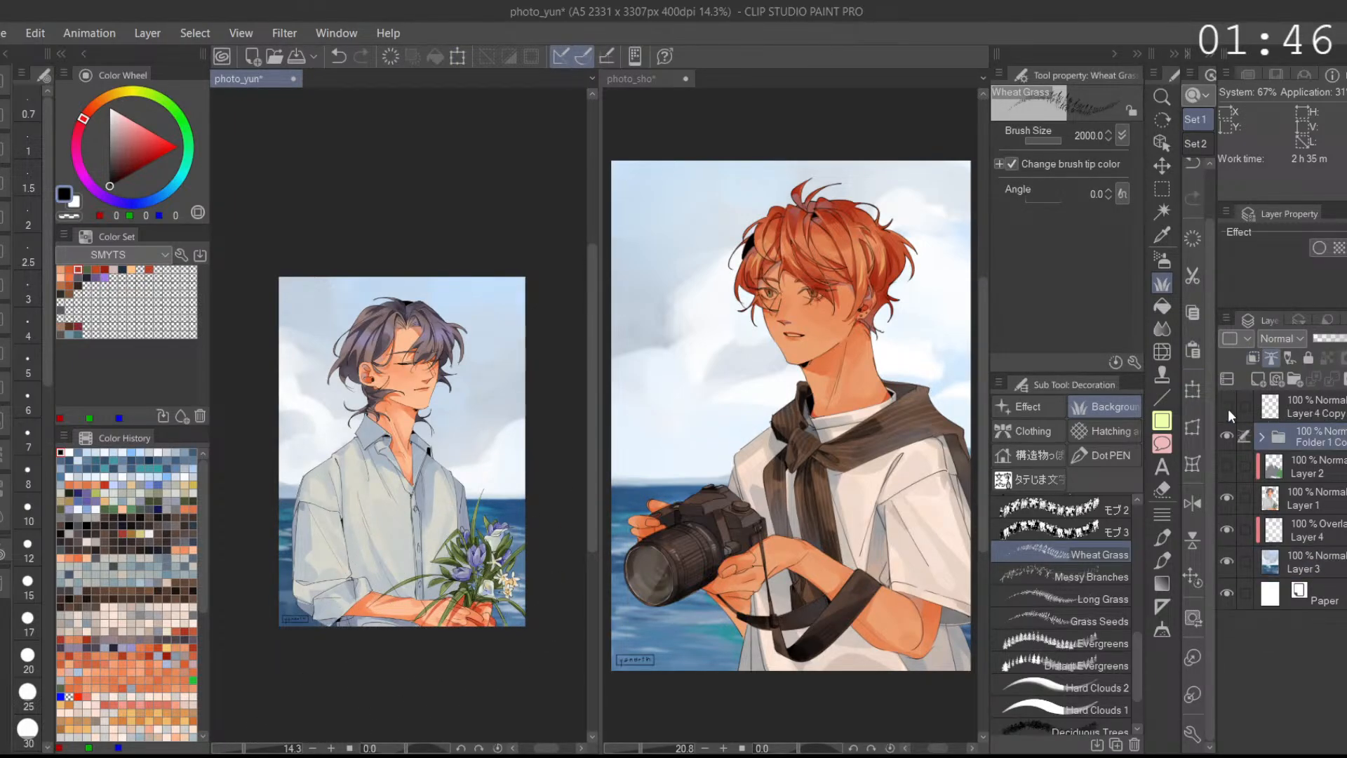
left_click(1260, 380)
mouse_move(336, 627)
left_mouse_down()
mouse_move(421, 603)
mouse_move(351, 585)
mouse_move(350, 623)
left_mouse_up()
key("ctrl+z")
key("ctrl+z")
key("ctrl+z")
Step: Scale the wheat grass to 169%, rotate it 3 degrees and position it over the figure's lower left side
left_click(1193, 390)
mouse_move(358, 621)
left_mouse_down()
mouse_move(408, 626)
mouse_move(437, 589)
mouse_move(436, 556)
left_mouse_up()
left_click_drag(350, 572, 330, 587)
left_click_drag(428, 586, 462, 625)
left_click_drag(358, 590, 373, 588)
mouse_move(449, 573)
left_mouse_down()
mouse_move(446, 606)
mouse_move(459, 557)
left_mouse_up()
left_click_drag(381, 624, 320, 657)
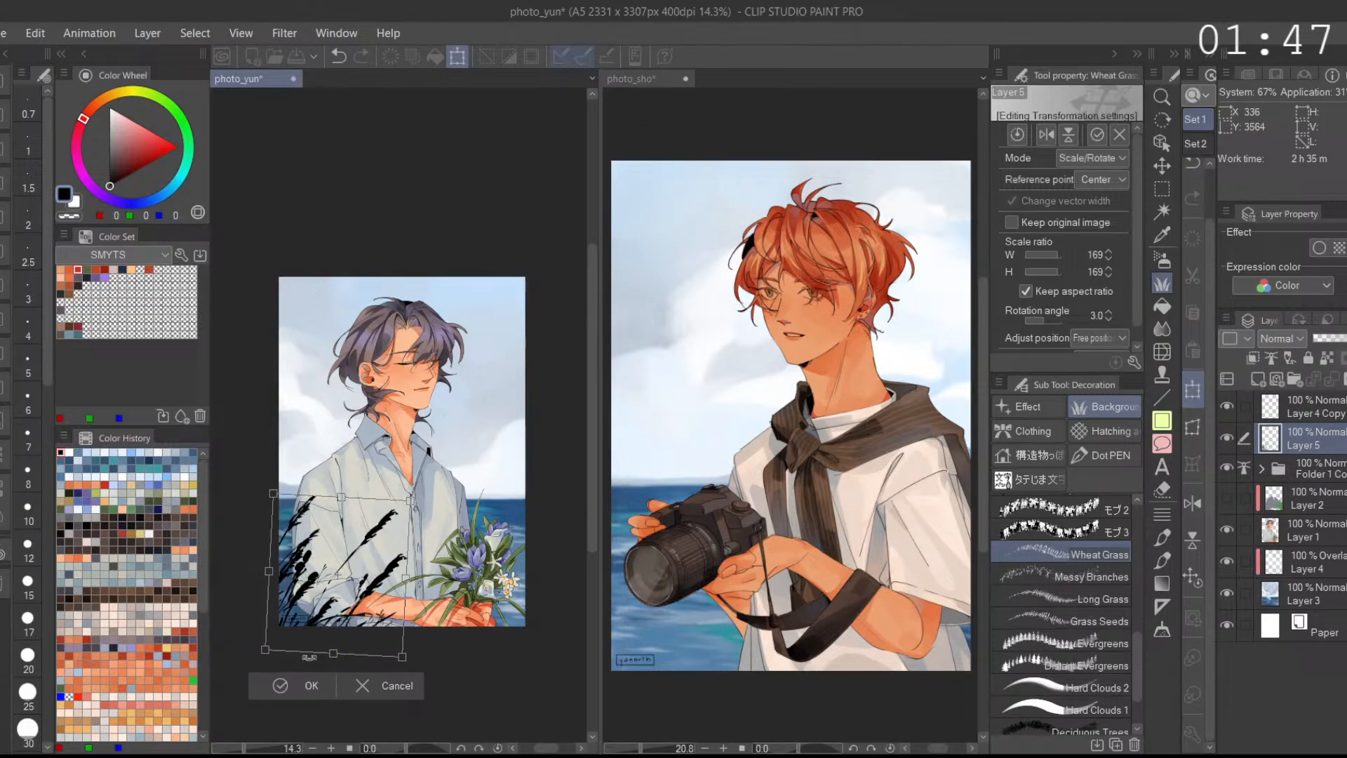
left_click(313, 686)
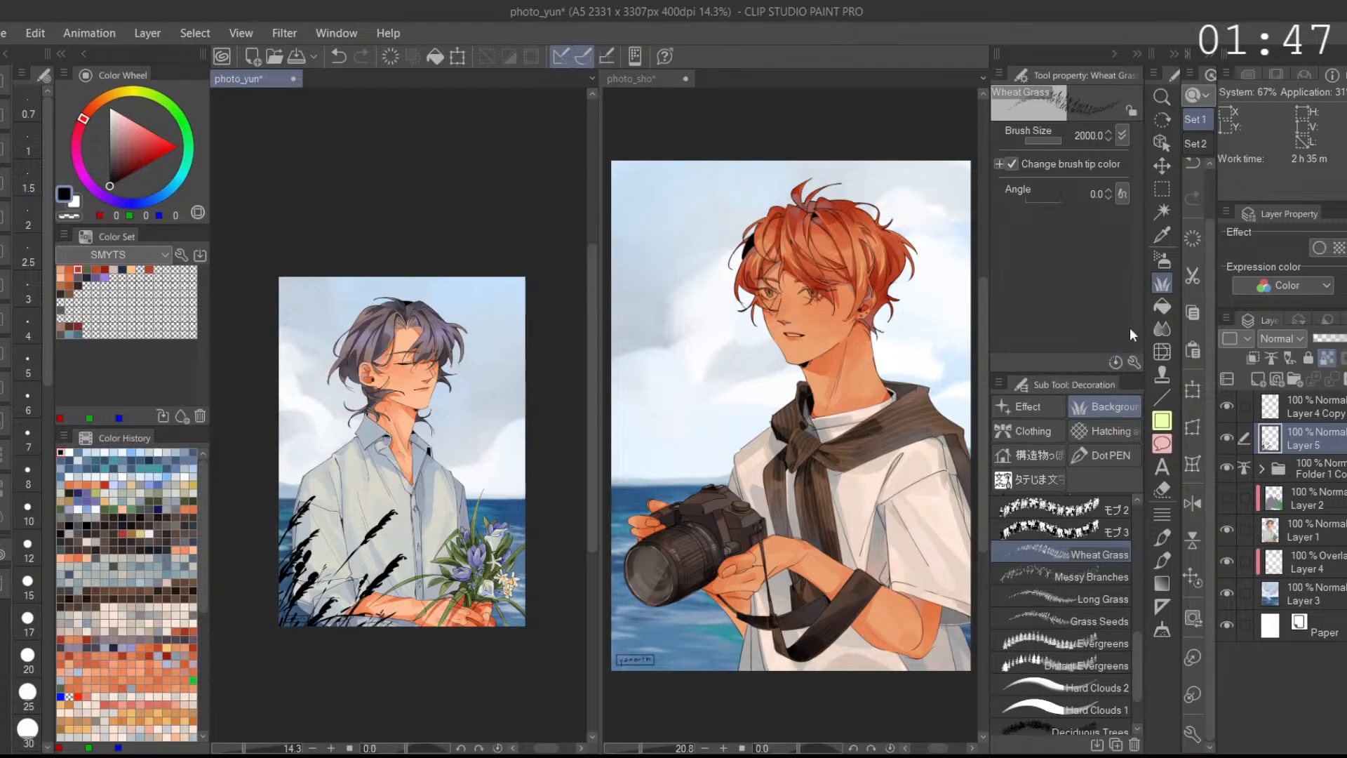
Step: Recolor the wheat grass in brown shades with the Aマーカー brush, painting only over its existing pixels
left_click(1162, 262)
left_click(1022, 407)
left_click(1087, 538)
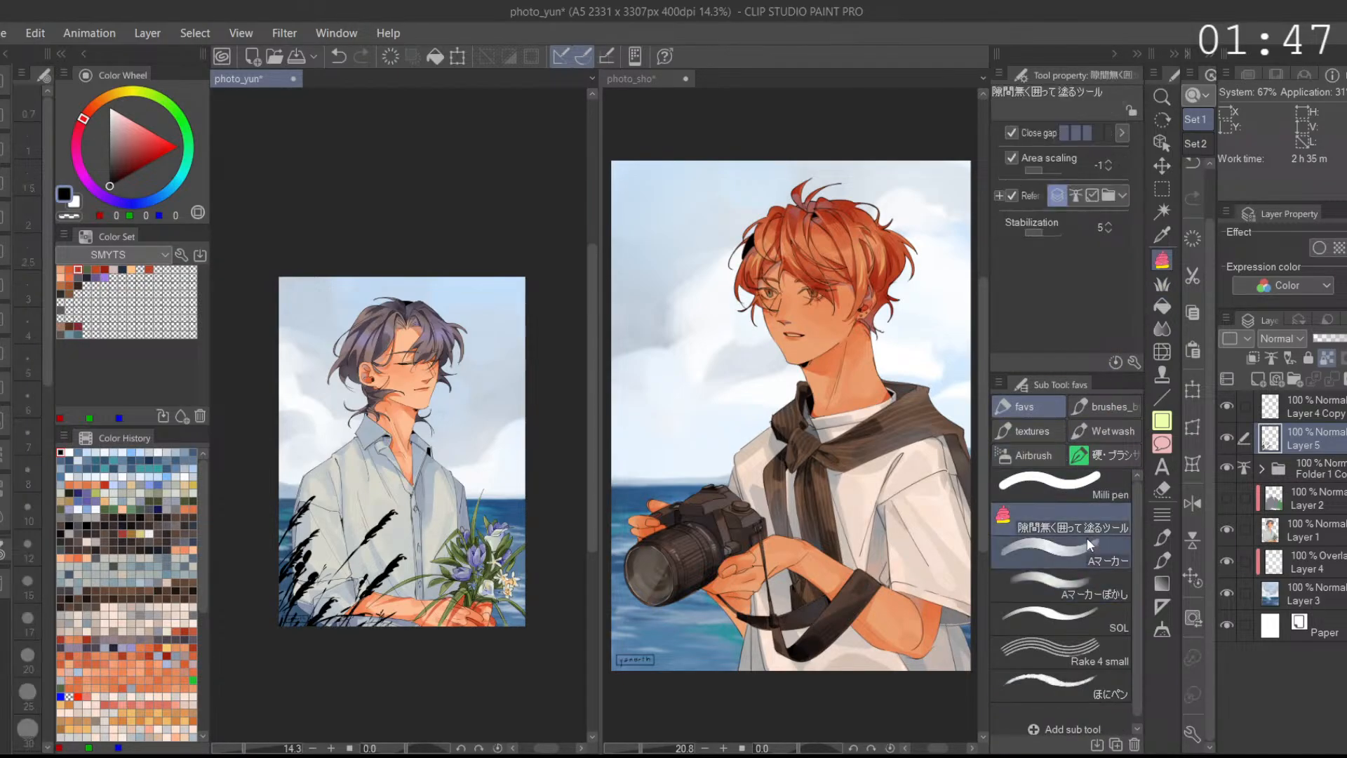
left_click(108, 103)
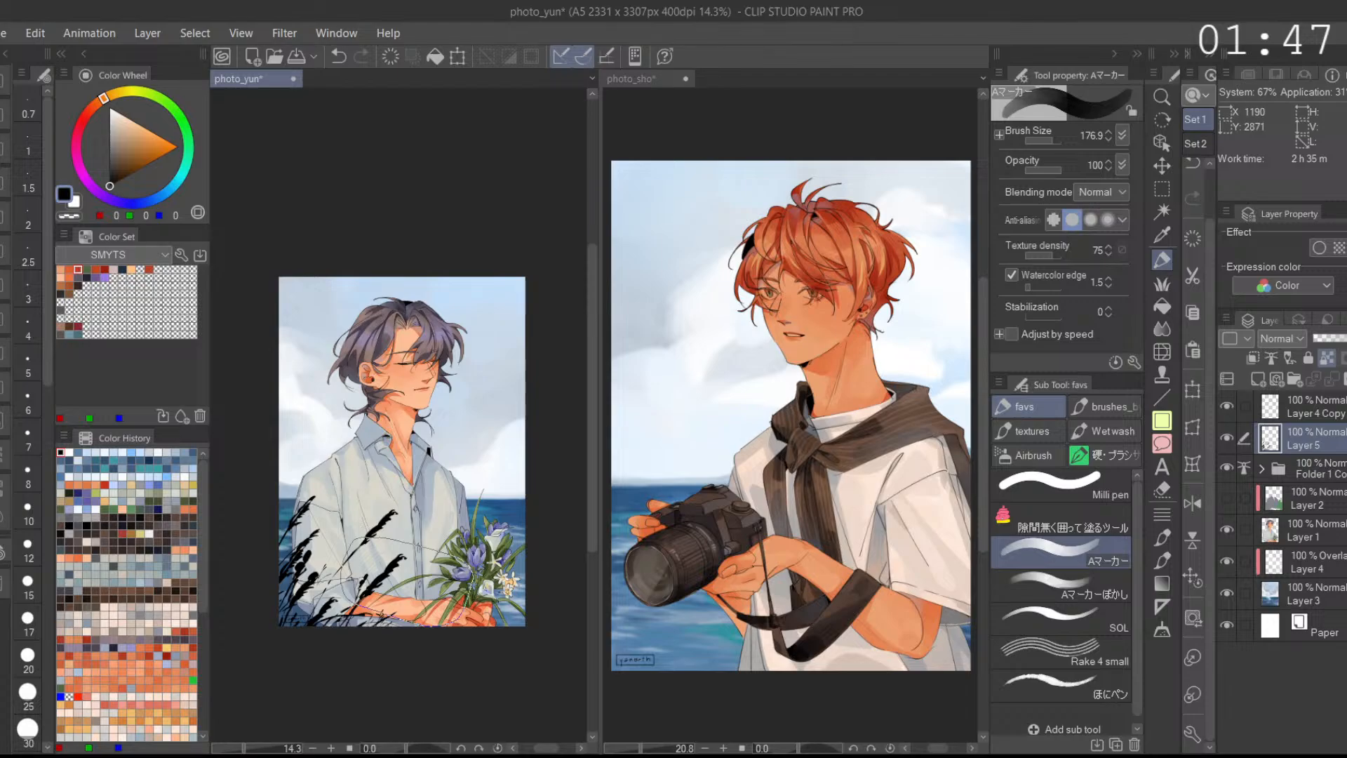
left_click(133, 145)
mouse_move(379, 575)
left_mouse_down()
mouse_move(301, 505)
mouse_move(322, 468)
mouse_move(389, 617)
mouse_move(358, 620)
mouse_move(390, 617)
left_mouse_up()
left_click(120, 168)
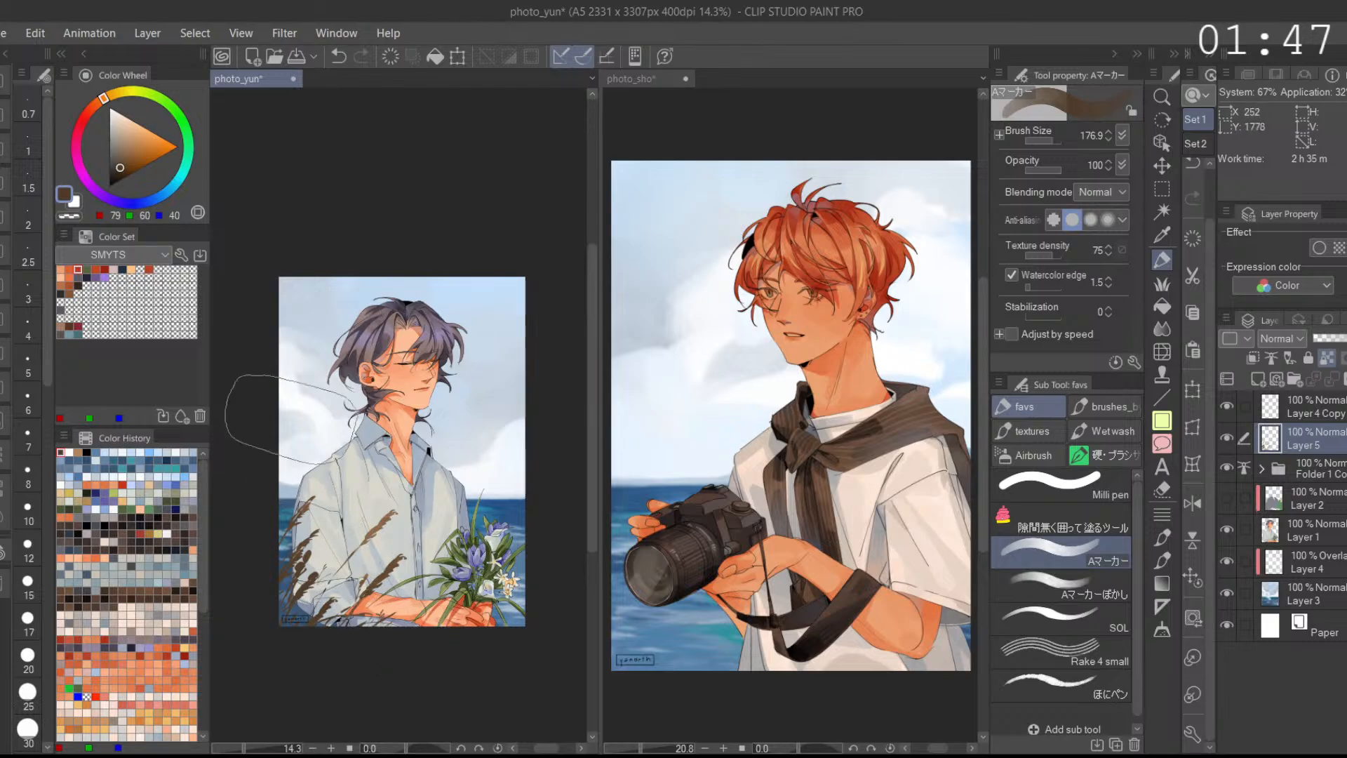
left_click(142, 143)
mouse_move(291, 561)
left_mouse_down()
mouse_move(270, 542)
mouse_move(309, 491)
left_mouse_up()
Step: Tint the left and lower parts of the wheat grass muted green and darken its base with black
left_click(167, 103)
left_click(147, 144)
left_click_drag(149, 145, 117, 164)
left_click_drag(286, 484, 296, 653)
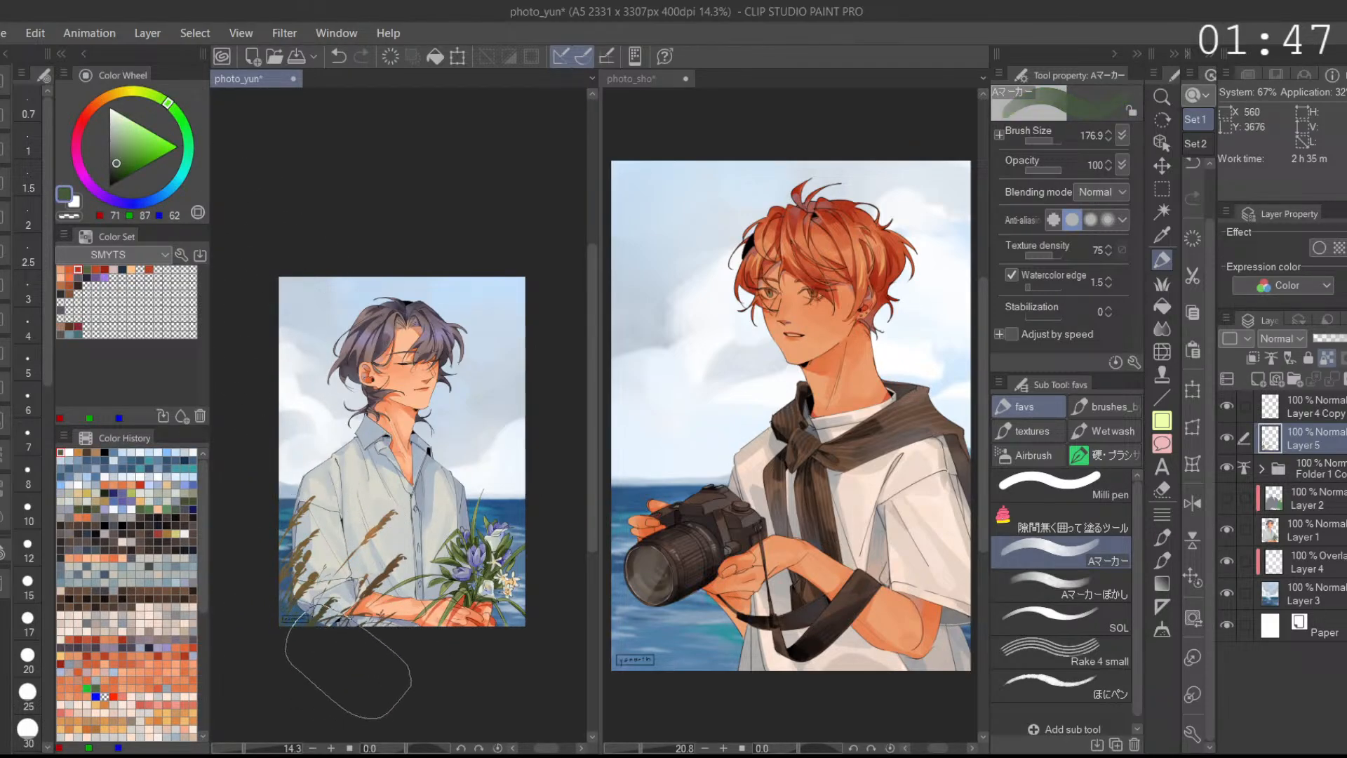
mouse_move(379, 631)
left_mouse_down()
mouse_move(373, 594)
mouse_move(271, 651)
mouse_move(287, 609)
left_mouse_up()
left_click(110, 185)
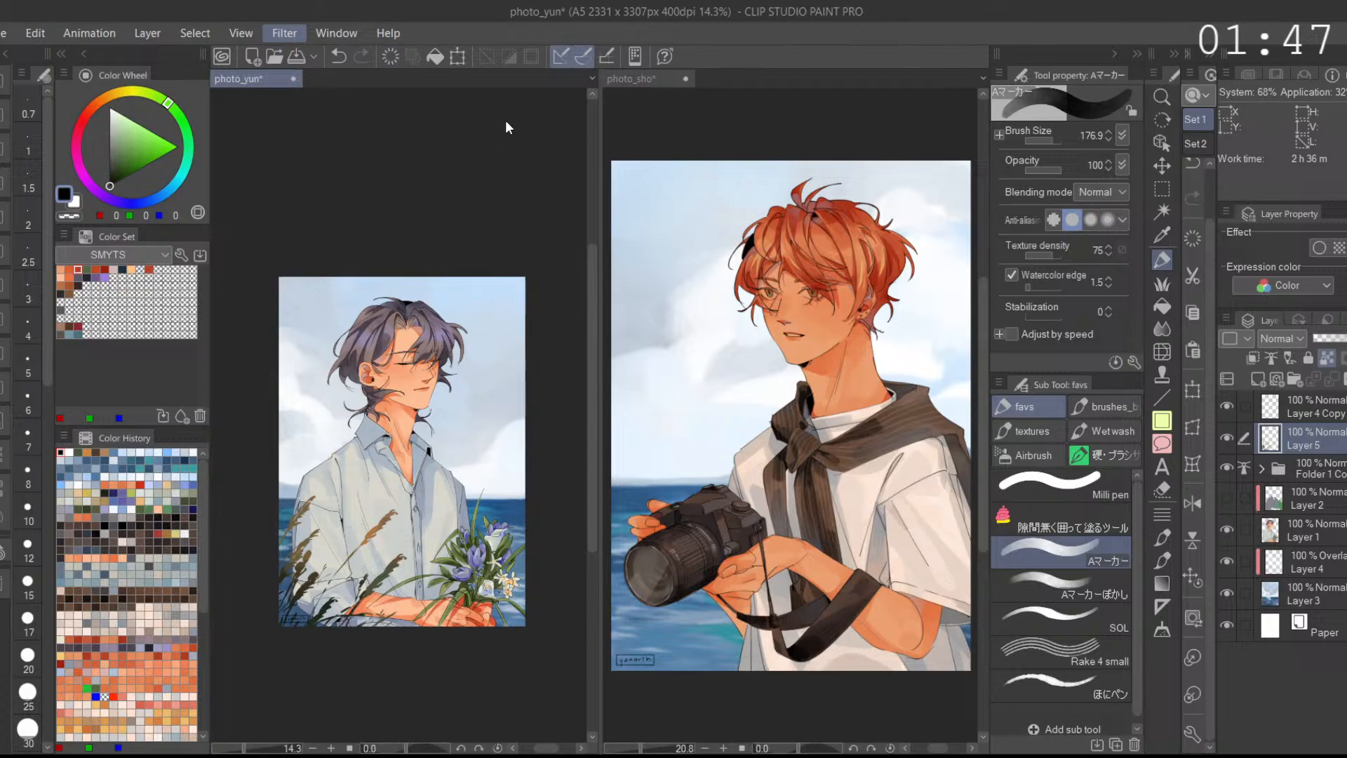
Step: Apply a blur filter to the wheat grass on photo_yun's Layer 5
key("Tab")
left_click_drag(315, 612, 436, 467)
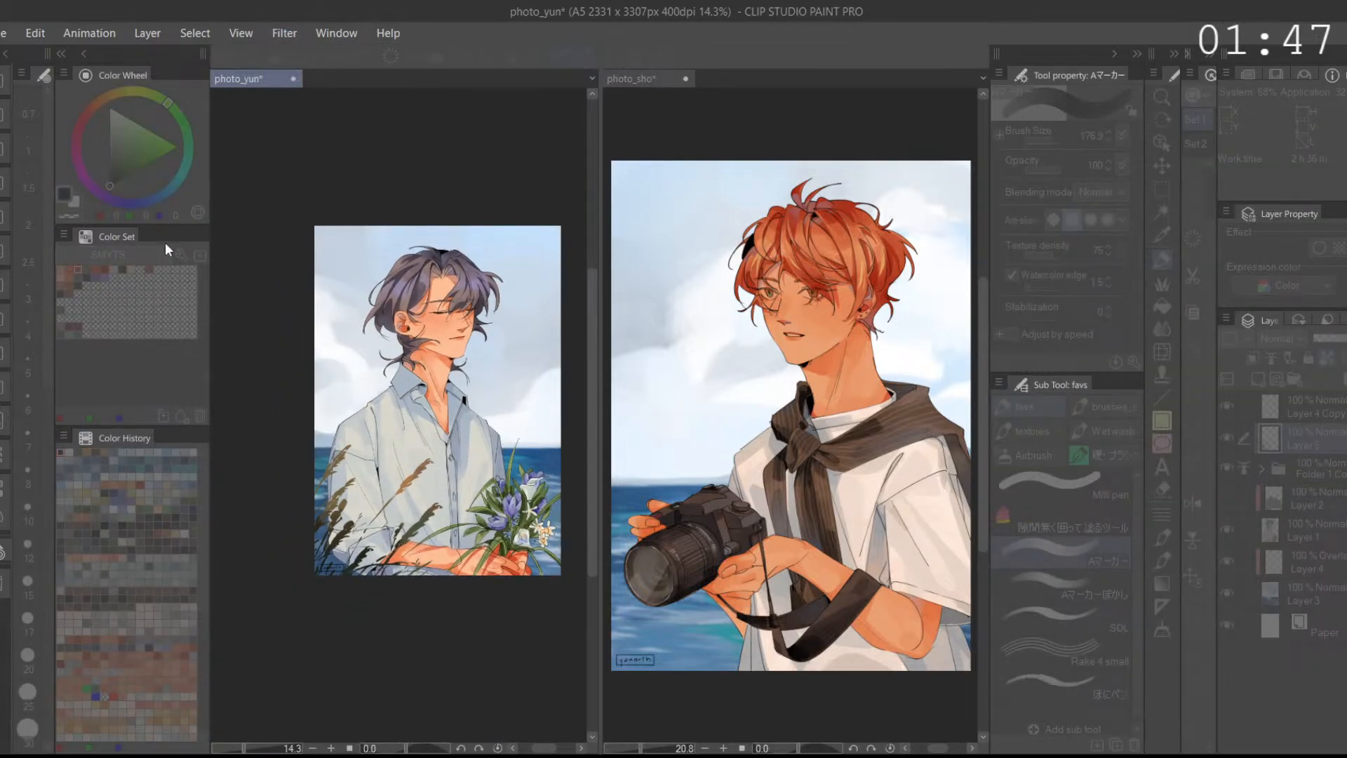
left_click_drag(404, 560, 431, 559)
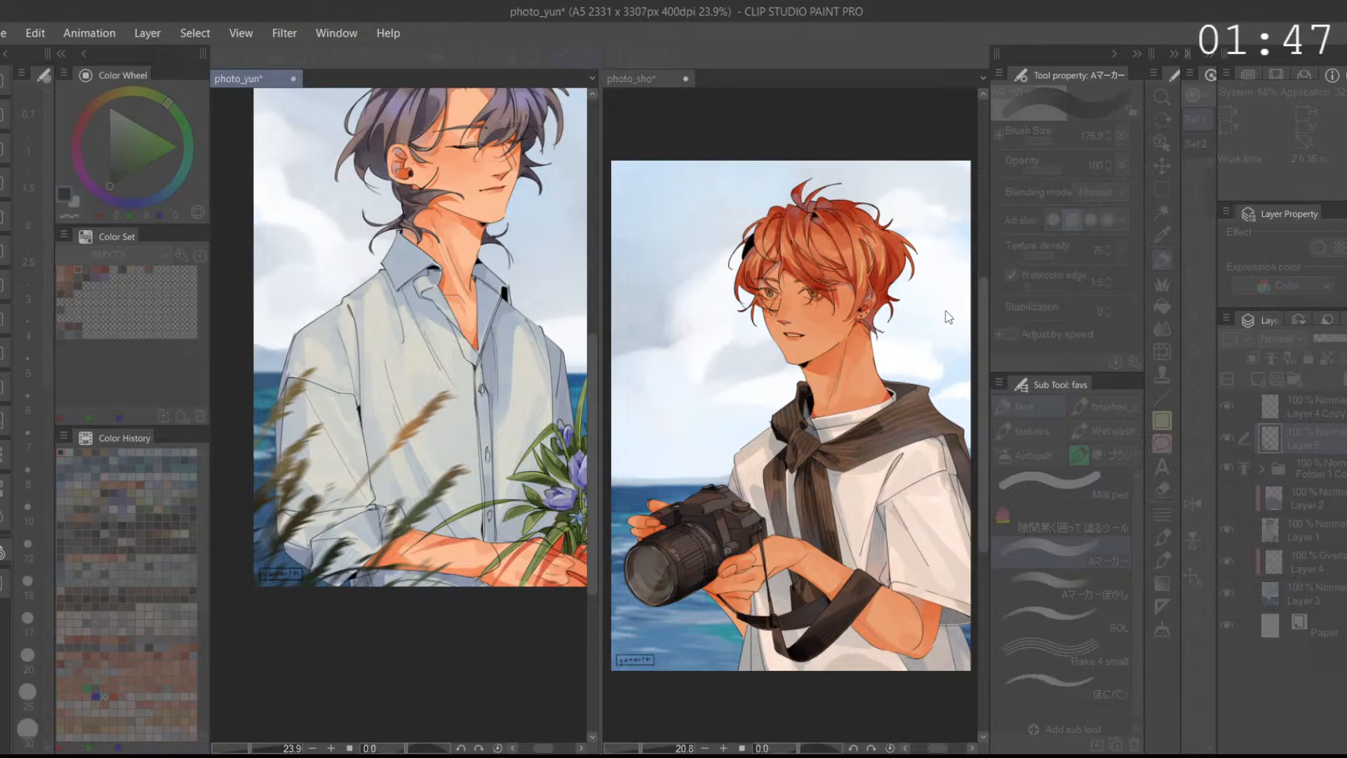
left_click(1140, 223)
Step: Transform the blurred wheat grass to adjust its size and placement in photo_yun's lower-left corner
left_click_drag(480, 666, 411, 719)
left_click_drag(466, 643, 523, 613)
left_click(1192, 390)
left_click_drag(382, 589, 364, 599)
left_click_drag(443, 558, 445, 548)
mouse_move(369, 585)
left_mouse_down()
mouse_move(351, 538)
mouse_move(375, 554)
mouse_move(378, 593)
left_mouse_up()
key("Return")
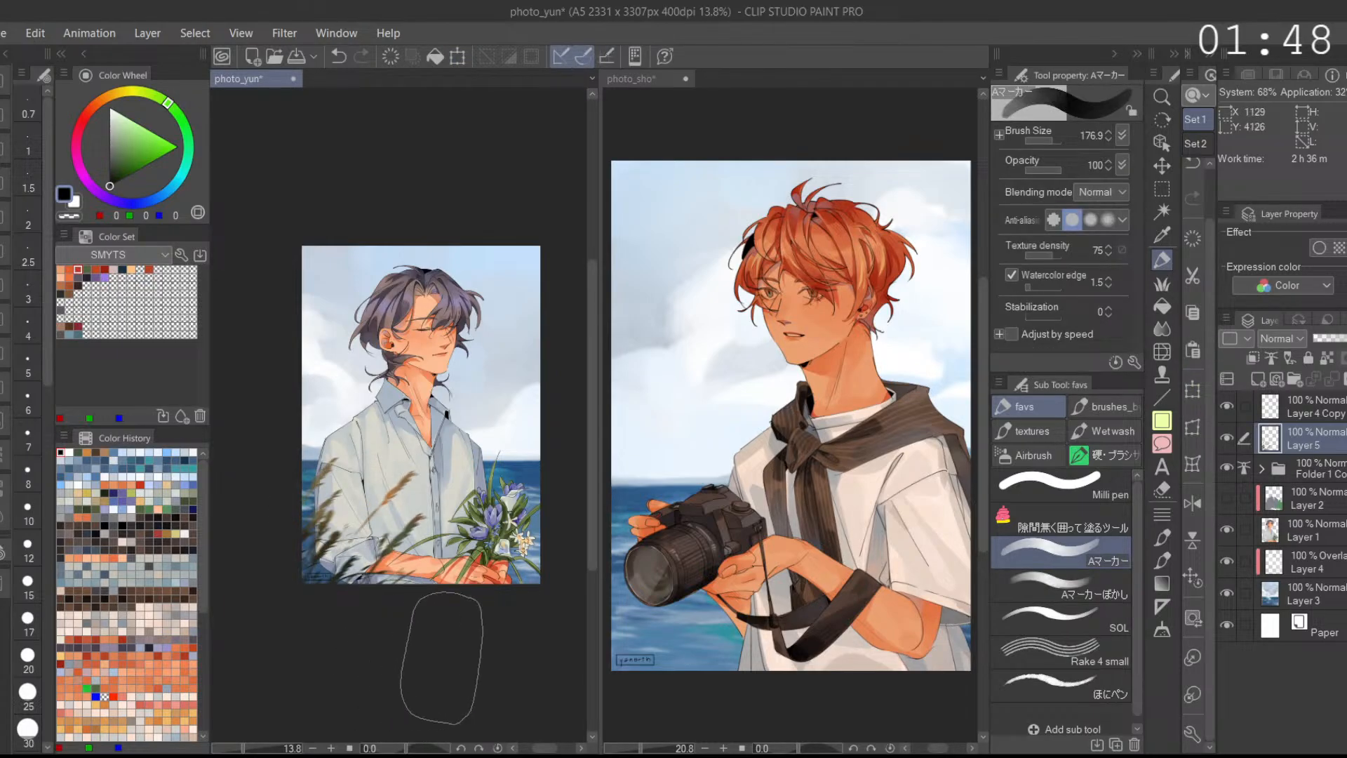
Step: Compare photo_yun with and without the blurred wheat grass, then view it beside photo_sho
left_click(1229, 434)
left_click(1229, 434)
left_click(1229, 439)
left_click(1229, 439)
left_click(1228, 442)
left_click(1229, 444)
left_click(1230, 441)
left_click(1230, 441)
left_click(1229, 444)
left_click(1229, 443)
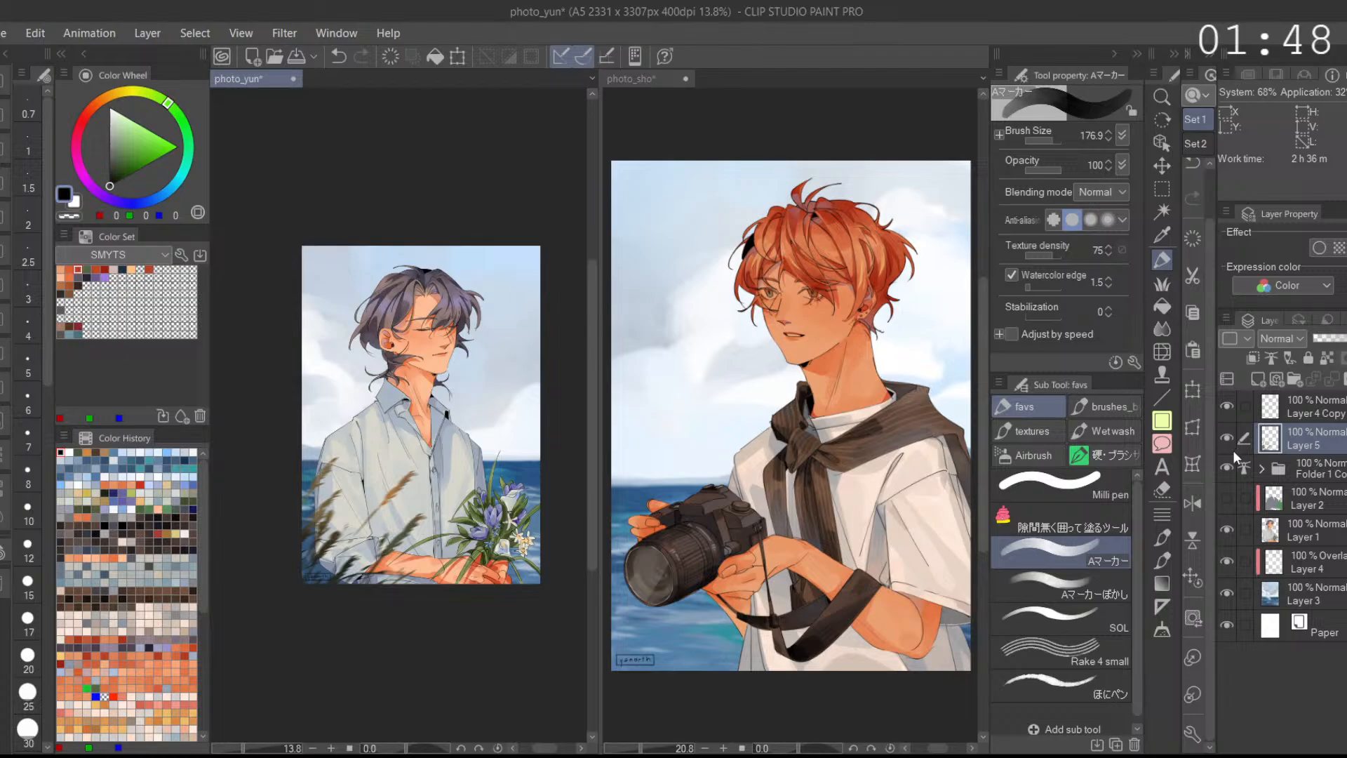
left_click(905, 714)
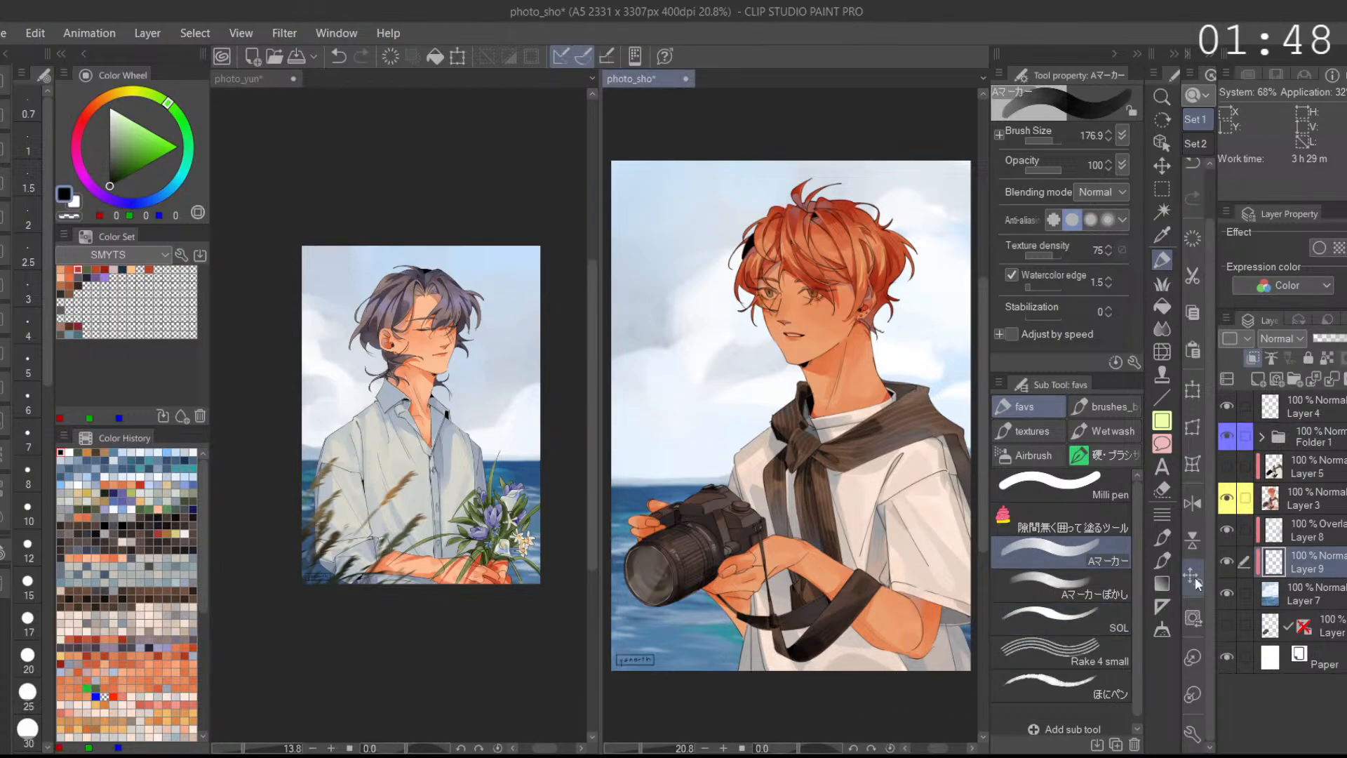
left_click(491, 690)
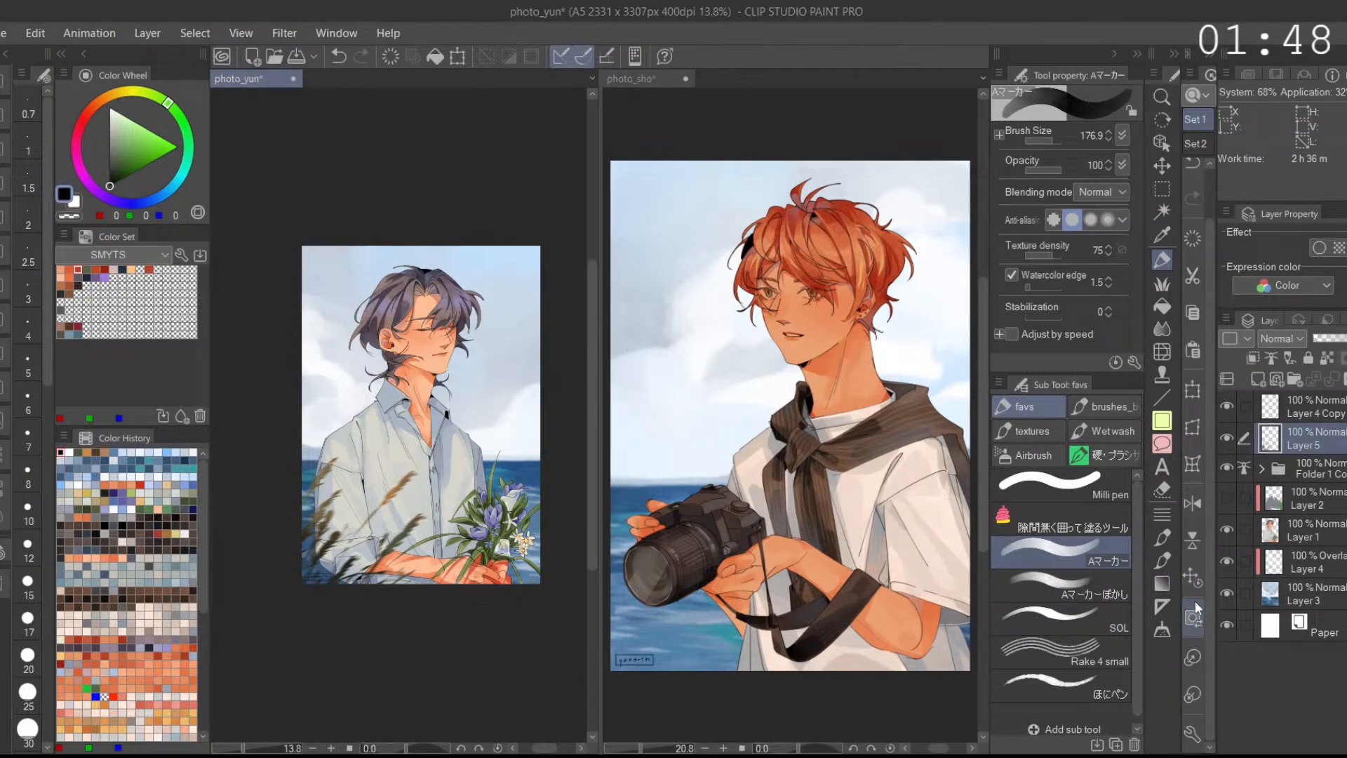
left_click(1194, 577)
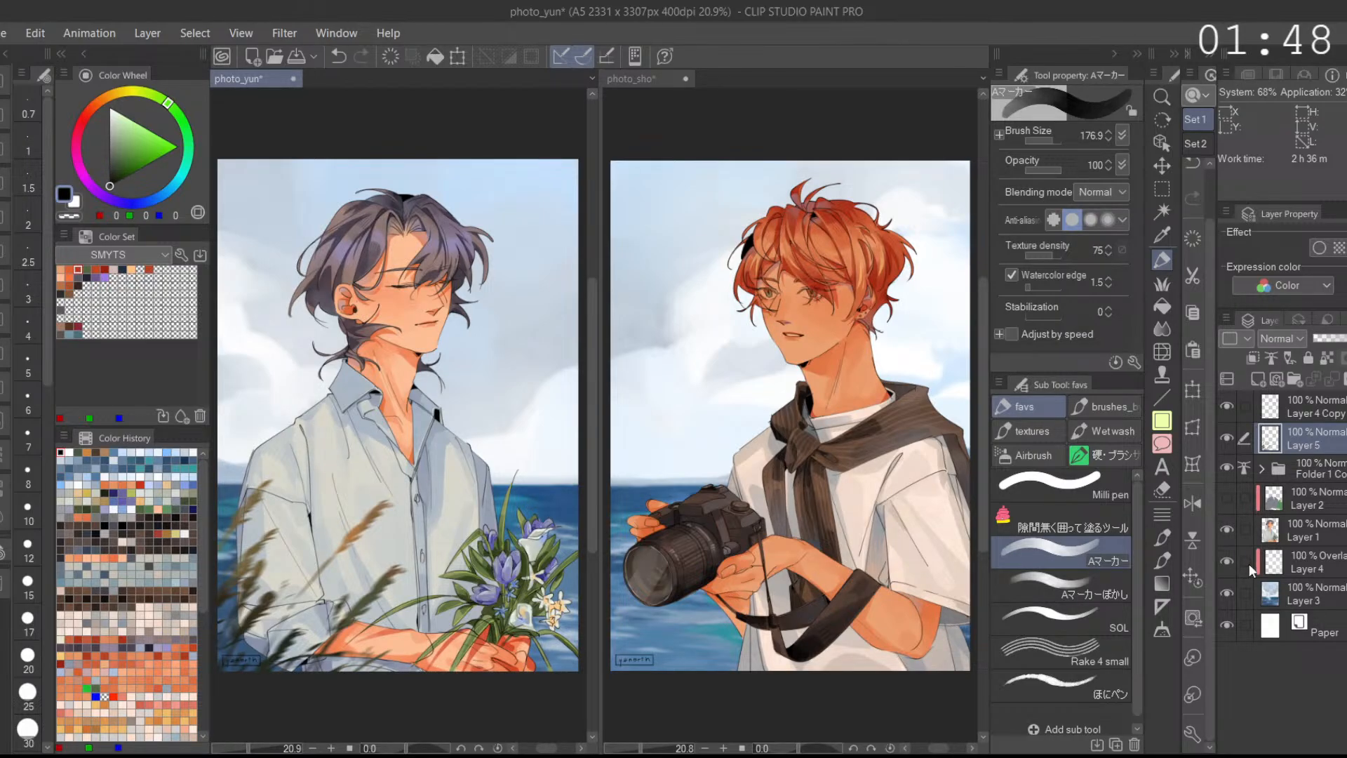
Step: Hide photo_yun's grass Layer 5 and add a new layer directly above it for another decoration brush
left_click(1228, 438)
left_click(1228, 439)
left_click(1228, 438)
left_click(1226, 437)
left_click(1162, 283)
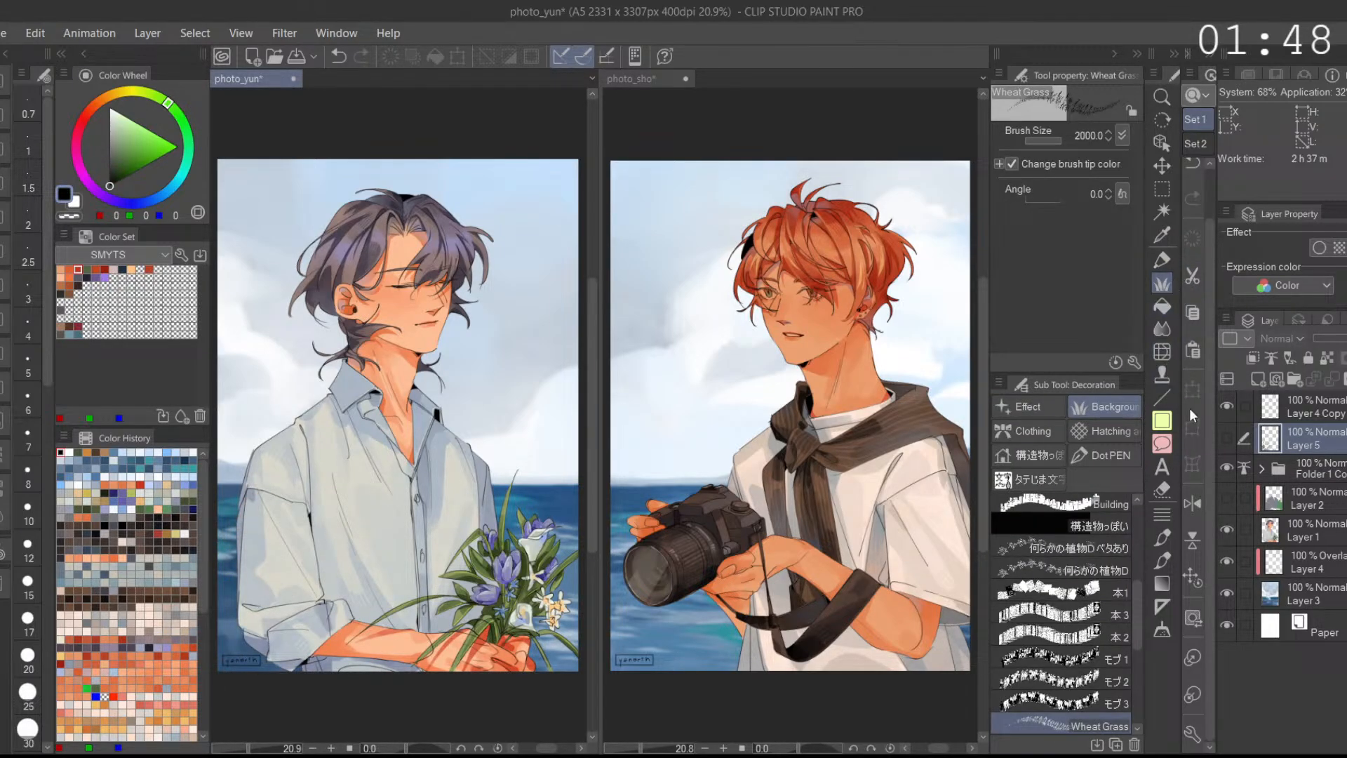
left_click(1256, 379)
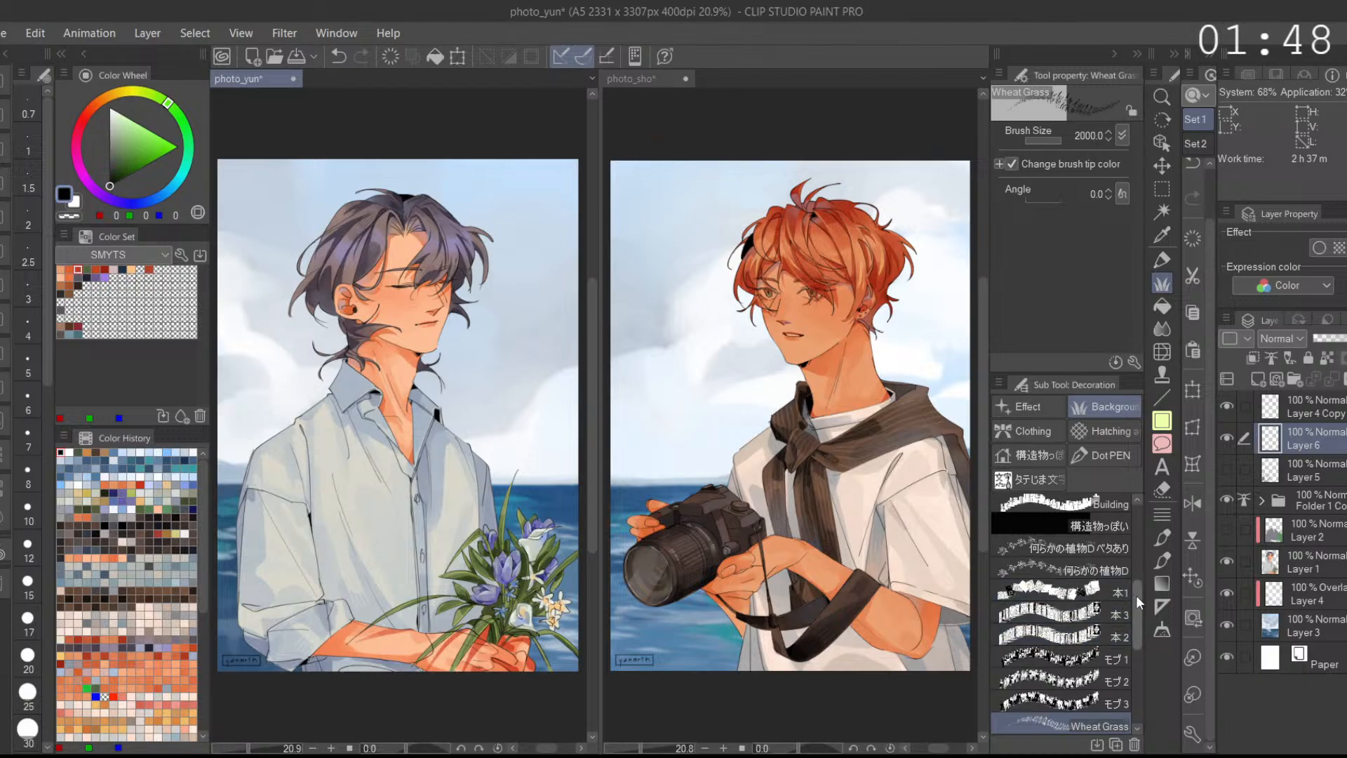
Step: Try large Messy Branches strokes across the figure's shoulder and neck in photo_yun, undoing each one
left_click_drag(1135, 595, 1135, 688)
left_click(998, 514)
left_click_drag(242, 491, 419, 420)
key("ctrl+z")
left_click_drag(271, 338, 417, 359)
key("ctrl+z")
Step: Try Messy Branches strokes at brush size 397 around the figure's shoulder and sleeve, undoing each one
left_click_drag(1060, 143, 1058, 142)
left_click_drag(249, 473, 317, 369)
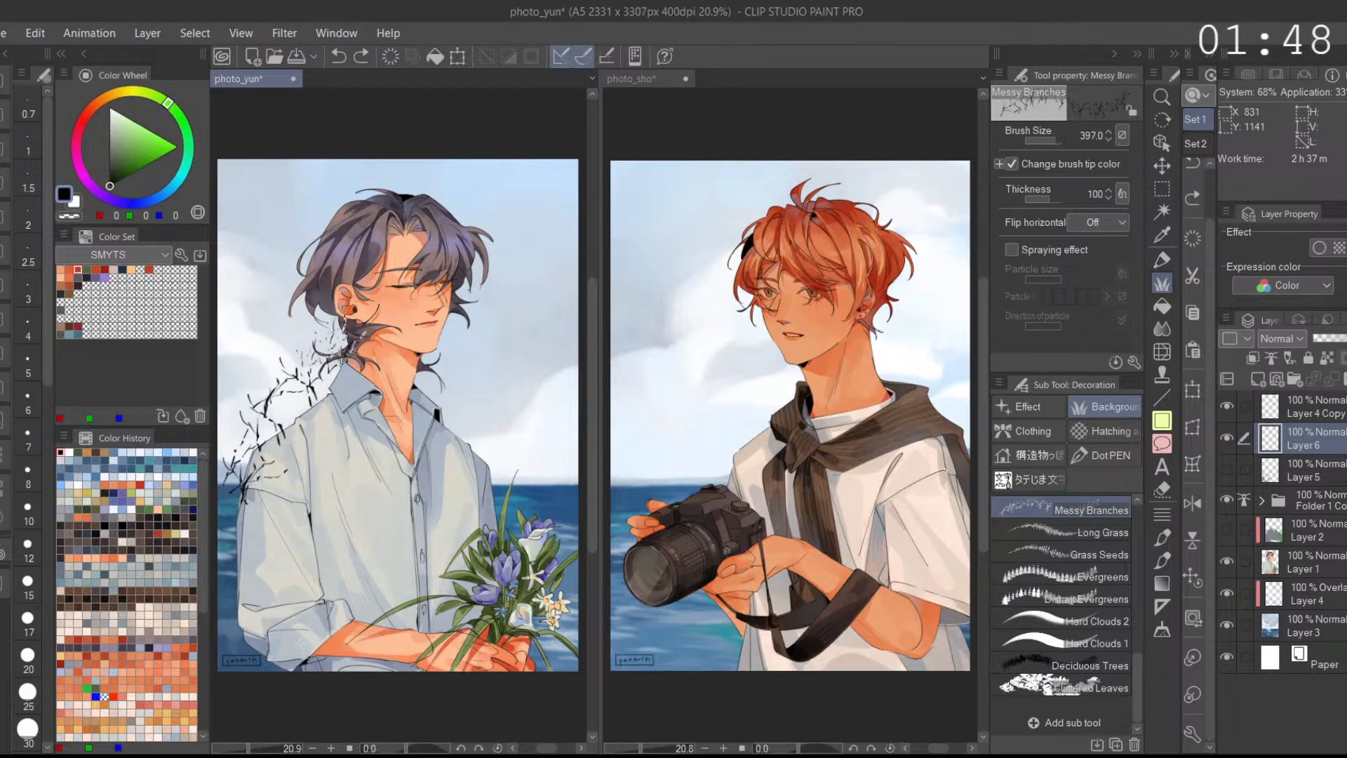
key("ctrl+z")
left_click_drag(296, 466, 307, 449)
left_click(354, 471)
key("ctrl+z")
key("ctrl+z")
left_click(1243, 561)
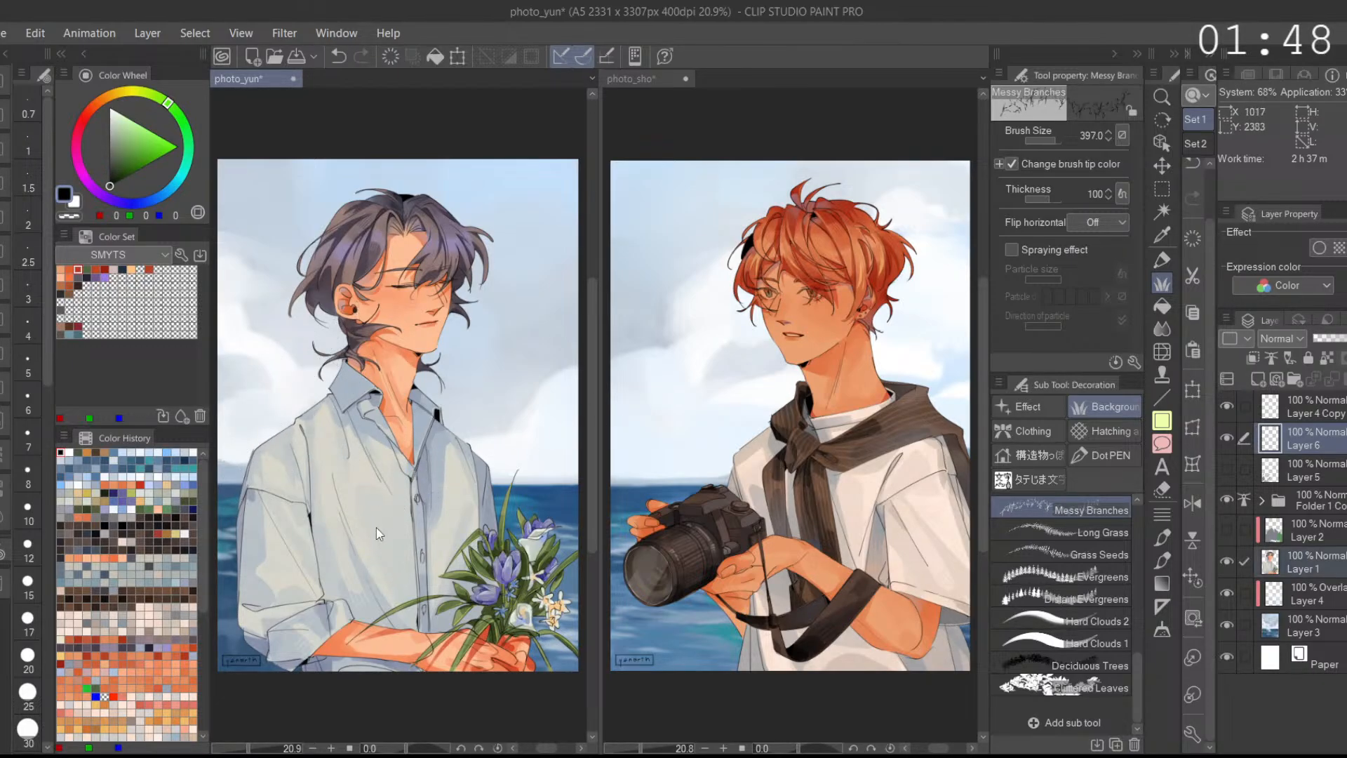
mouse_move(251, 619)
left_mouse_down()
mouse_move(256, 659)
mouse_move(282, 673)
mouse_move(321, 664)
mouse_move(261, 660)
left_mouse_up()
key("ctrl+z")
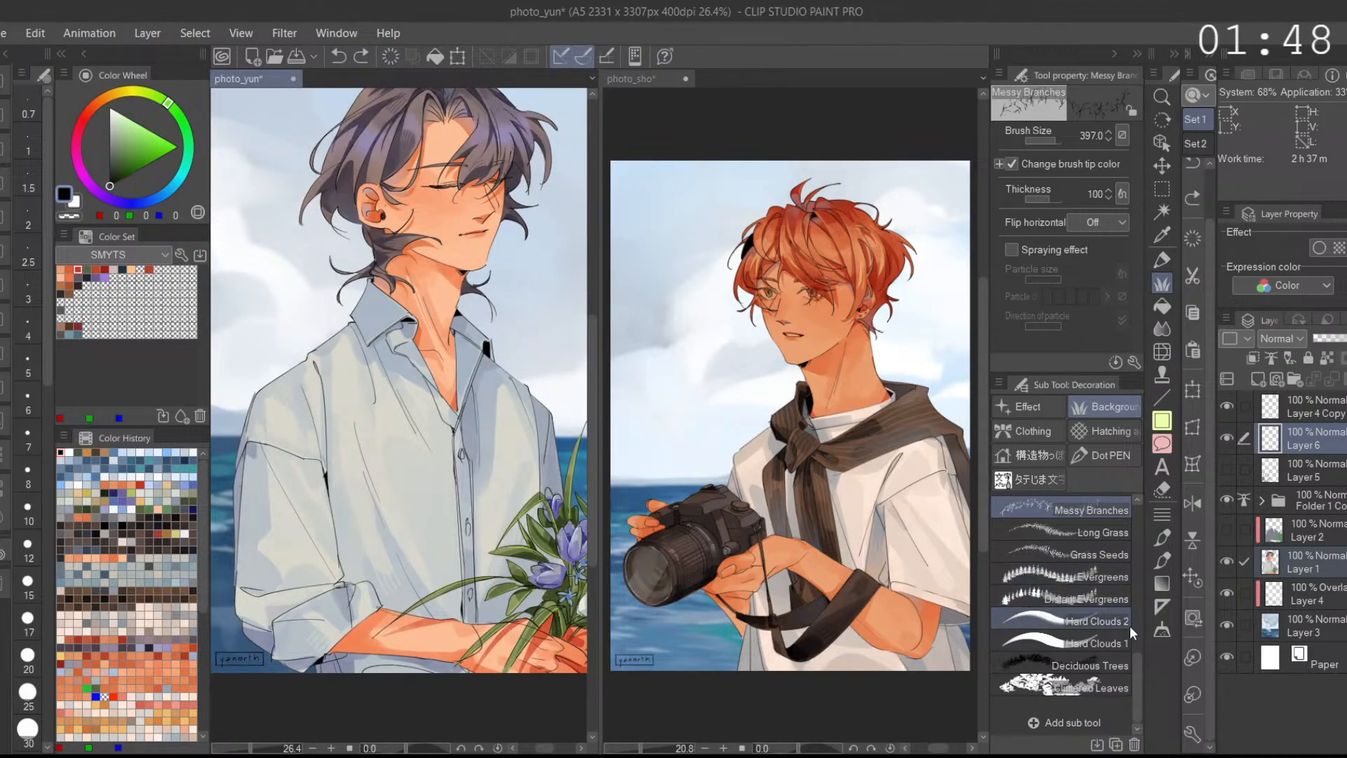
Step: Try Grass Seeds marks at brush size 2000 in photo_sho and around photo_yun's figure, undoing them
left_click(1083, 552)
left_click(634, 384)
left_click(703, 341)
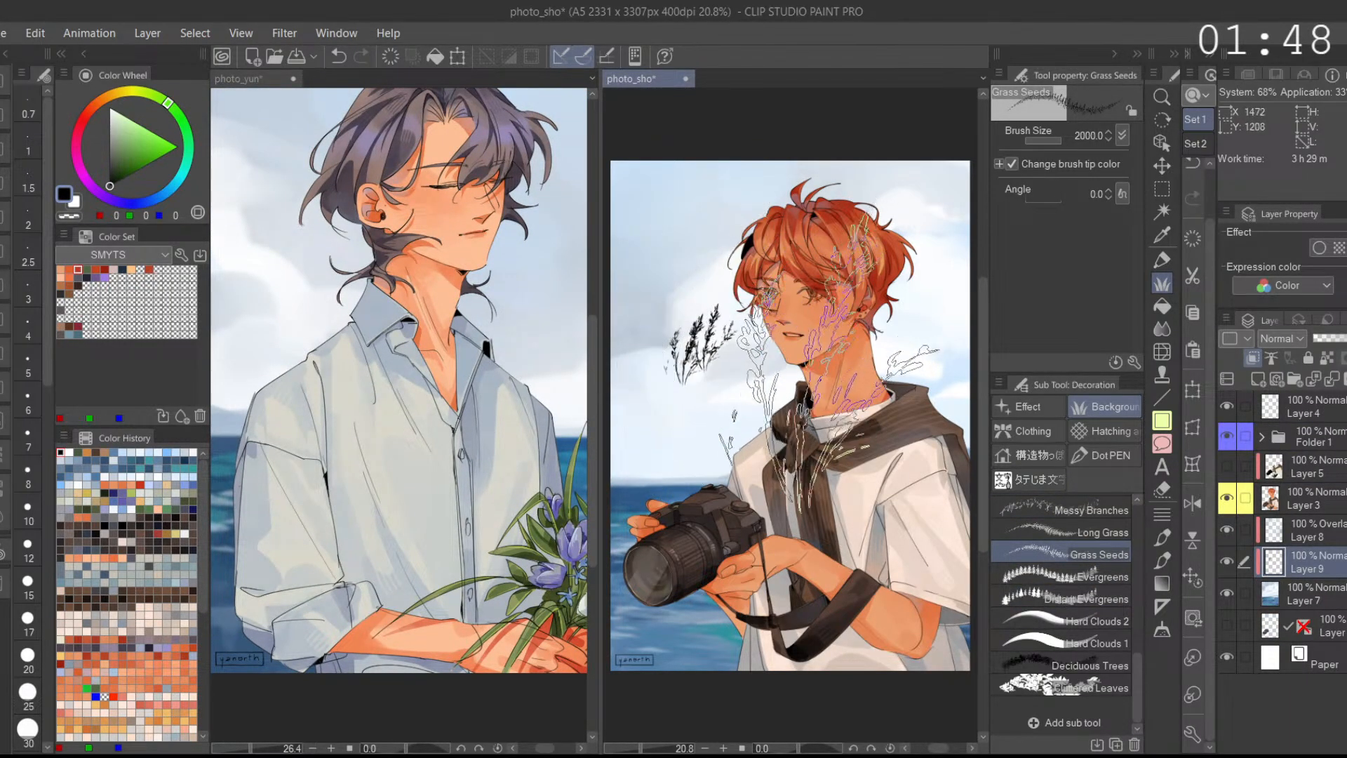
key("ctrl+z")
left_click(282, 375)
left_click(302, 329)
left_click_drag(338, 407, 476, 392)
key("ctrl+z")
Step: Try Long Grass marks at brush size 2000 over photo_yun's shirt, undoing each one
left_click(1084, 532)
left_click(456, 448)
key("ctrl+z")
left_click(481, 478)
key("ctrl+z")
left_click(1194, 619)
left_click(1196, 619)
left_click(1193, 579)
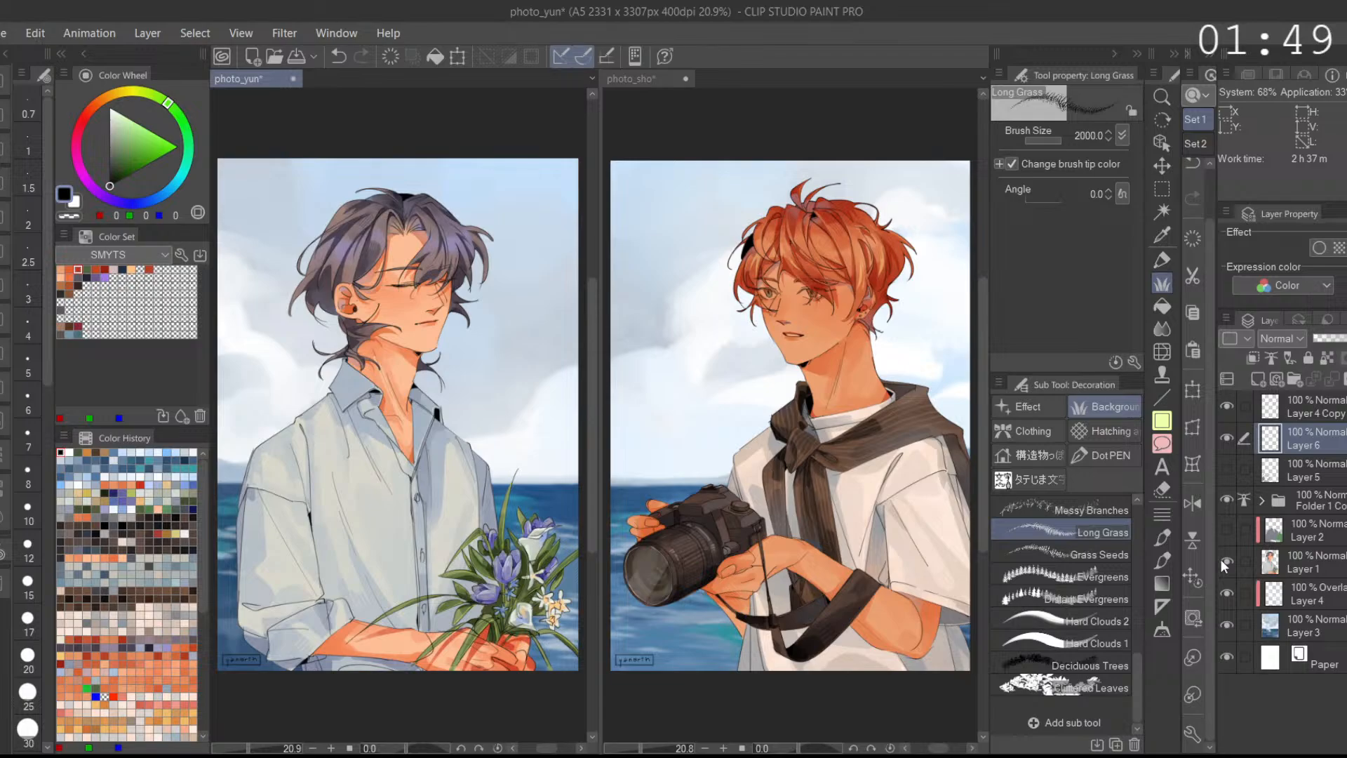
Step: Delete the hidden clipped Layer 5 from photo_sho
key("ctrl+Tab")
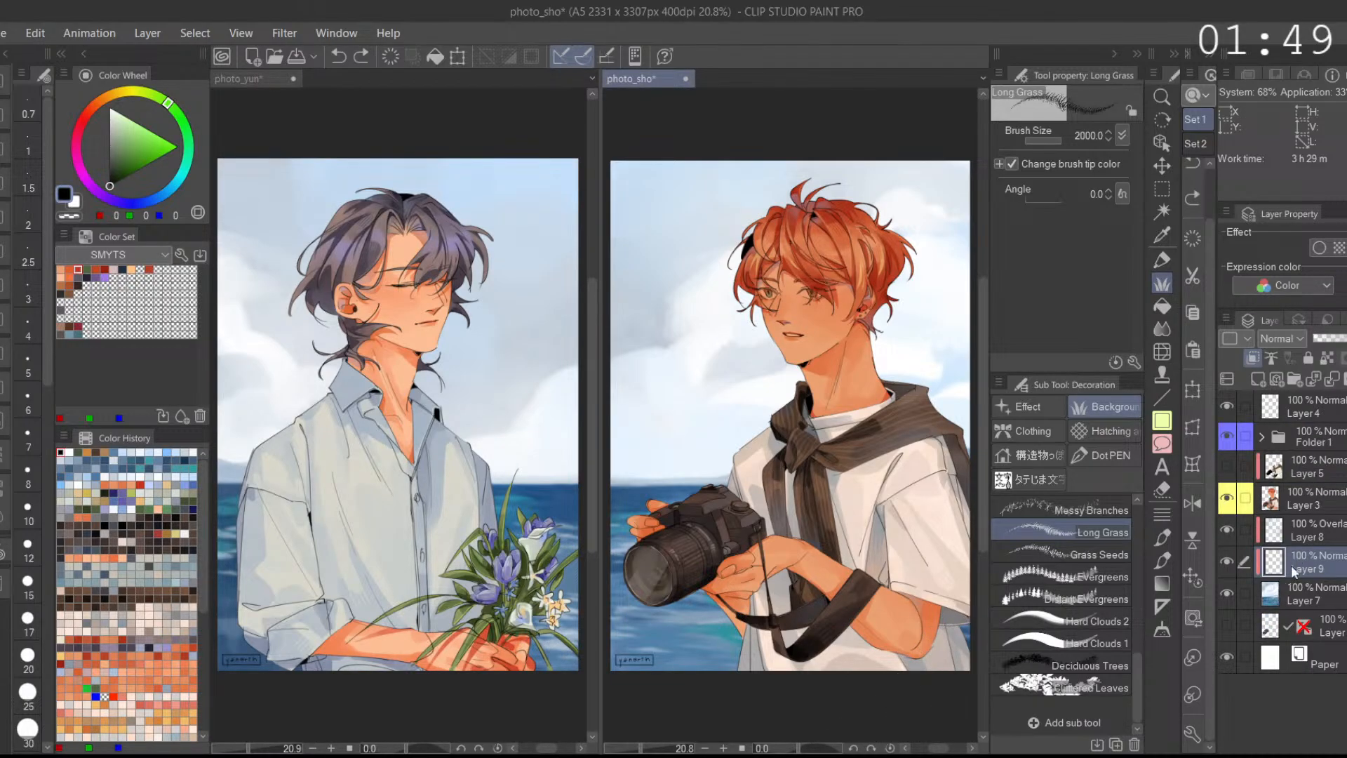
left_click(1339, 497)
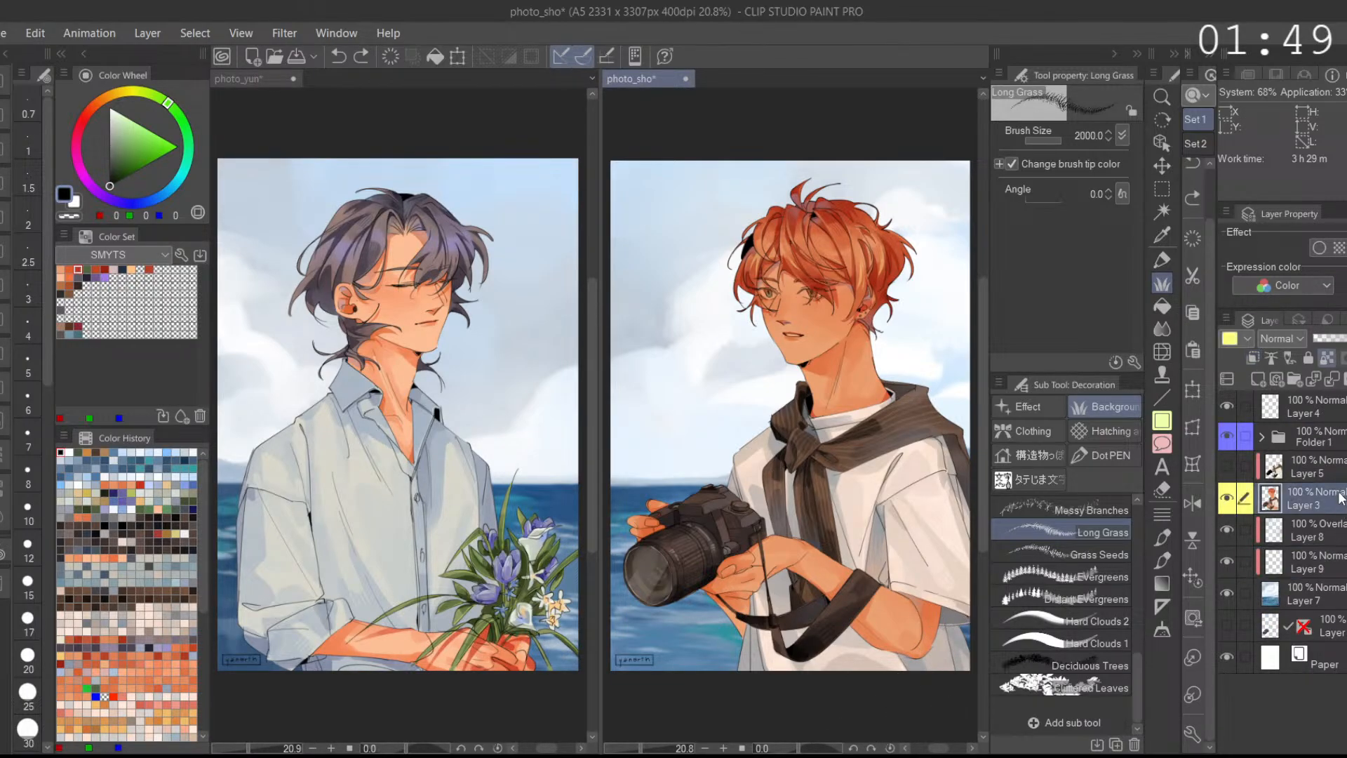
left_click(1324, 474)
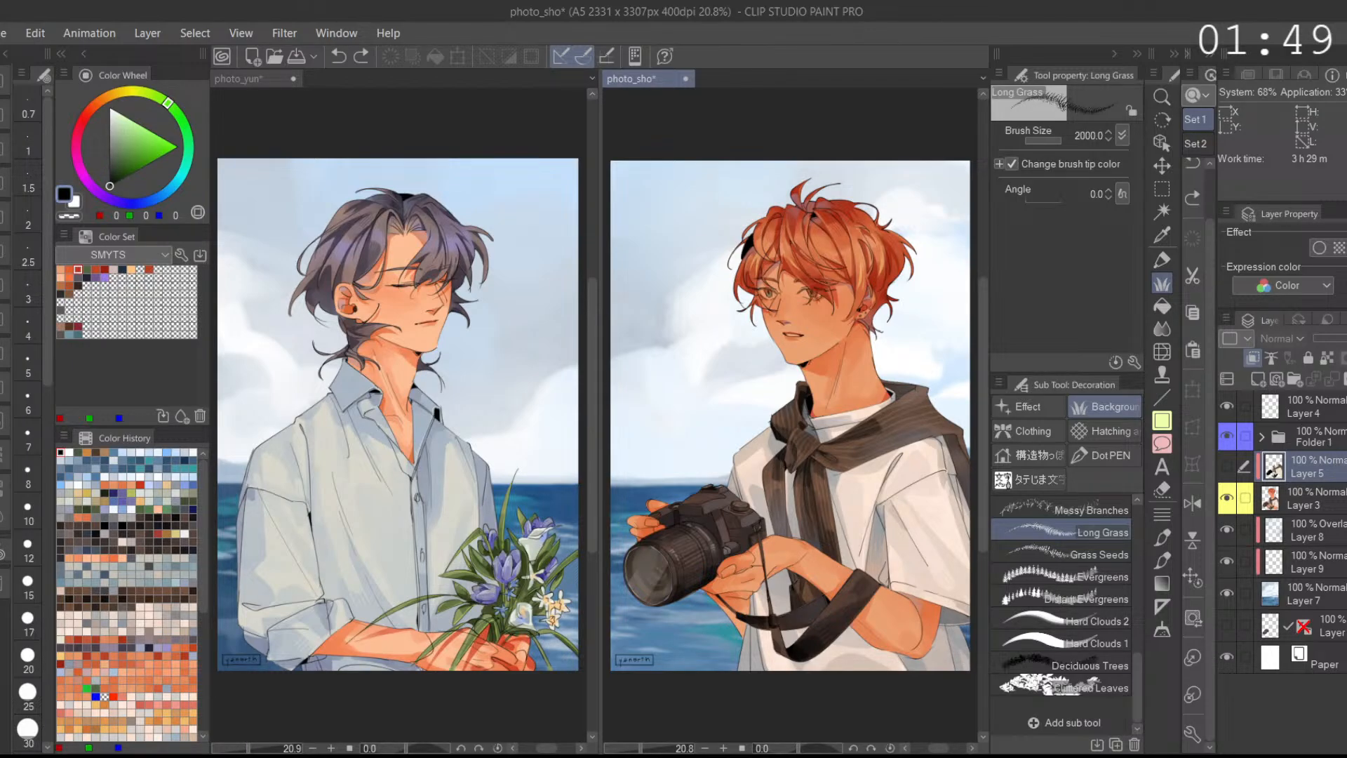
left_click(1346, 379)
Step: Group photo_sho's Folder 1 and Layer 3 into a new folder and toggle its visibility to check the contents
left_click(1334, 437)
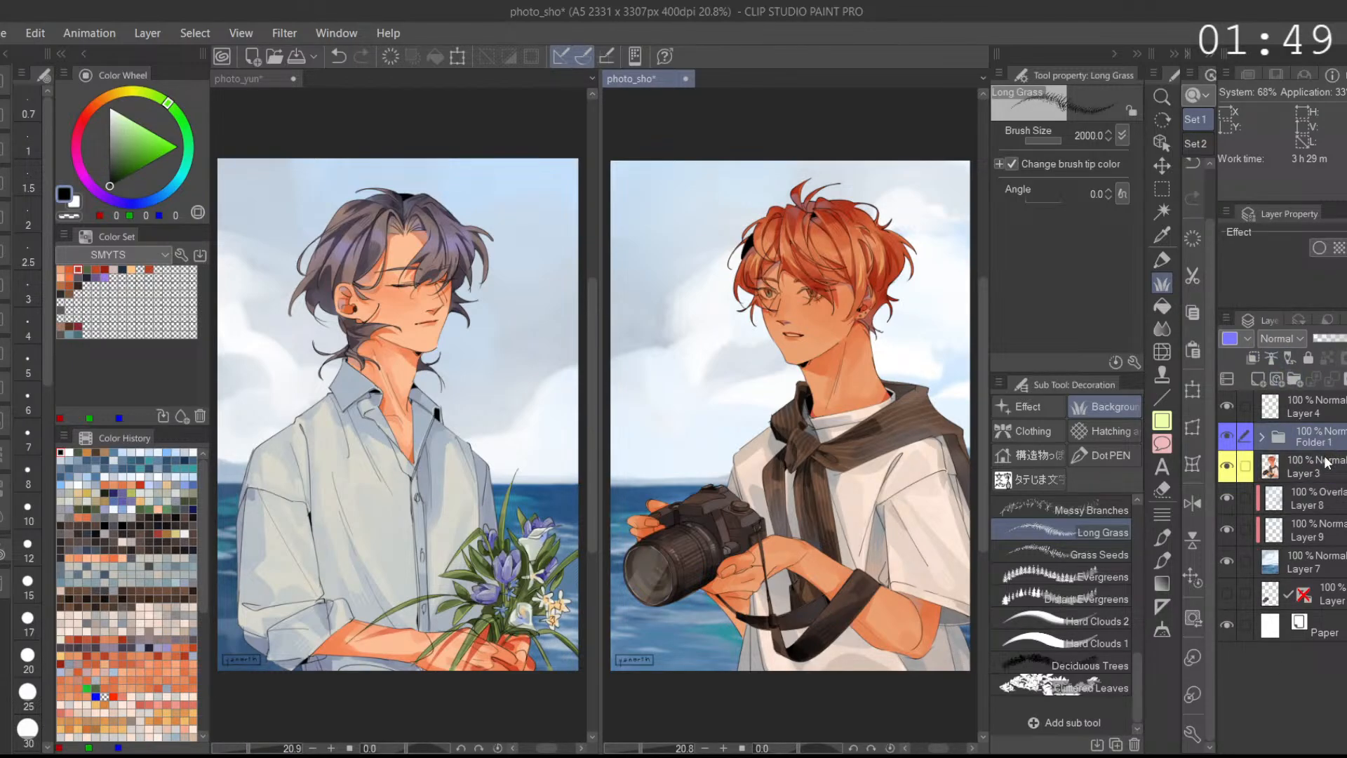
left_click(1296, 378)
mouse_move(1326, 466)
left_mouse_down()
mouse_move(1323, 445)
mouse_move(1317, 472)
left_mouse_up()
left_click(1261, 438)
left_click(1226, 436)
left_click(1226, 436)
left_click(1229, 432)
left_click(1228, 432)
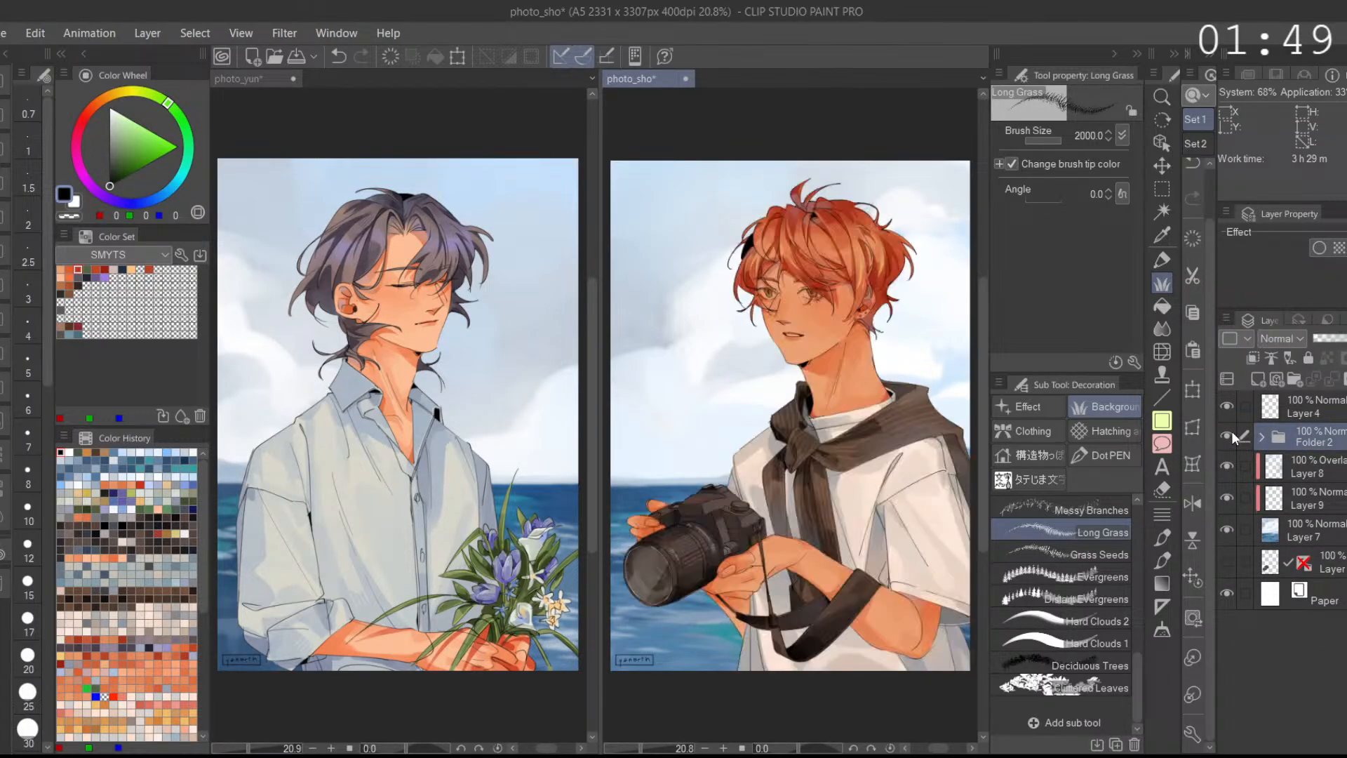
Step: Add a clipped layer above photo_sho's Folder 2 and set its blending mode to Add
left_click(1257, 377)
left_click(1285, 339)
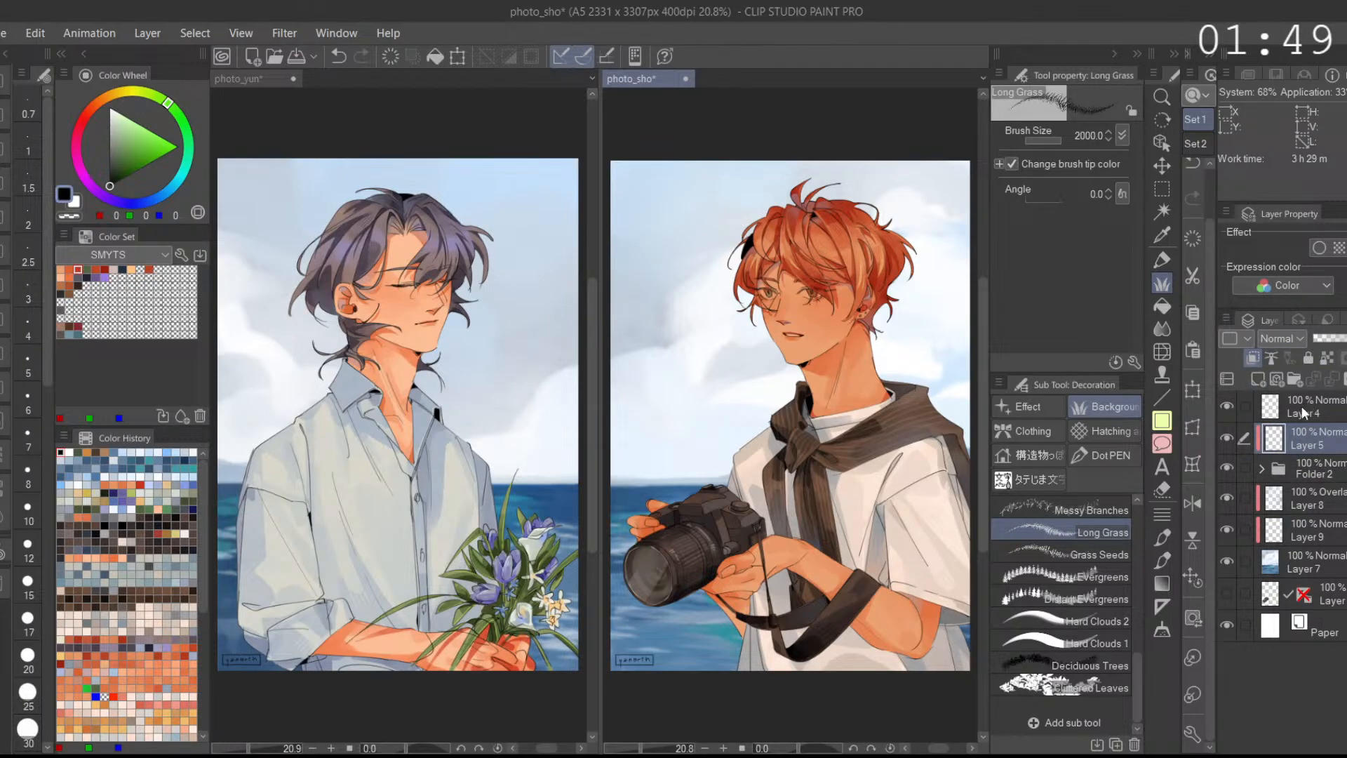
left_click(1300, 531)
Step: Lasso a narrow glasses glare shape below photo_sho's eye beside the nose and choose the Soft airbrush
left_click(1163, 191)
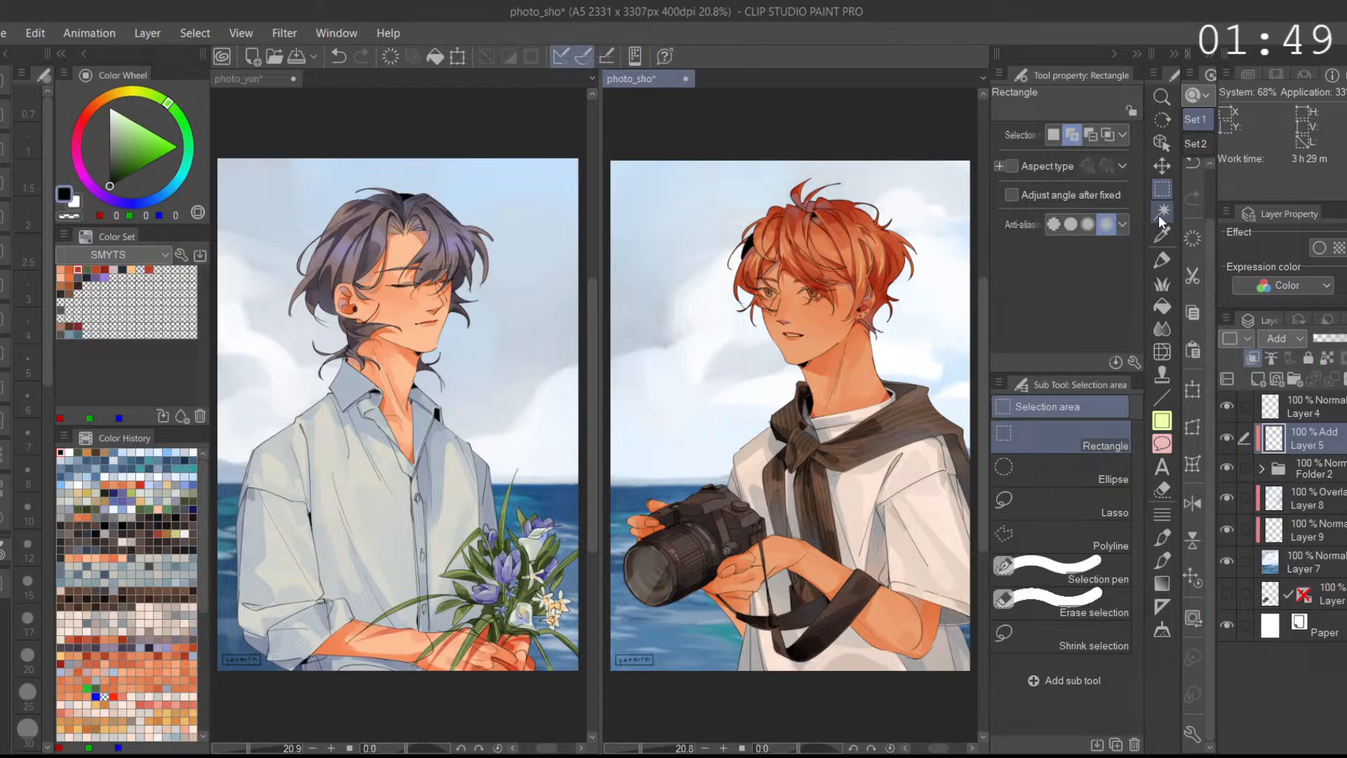
left_click(1050, 509)
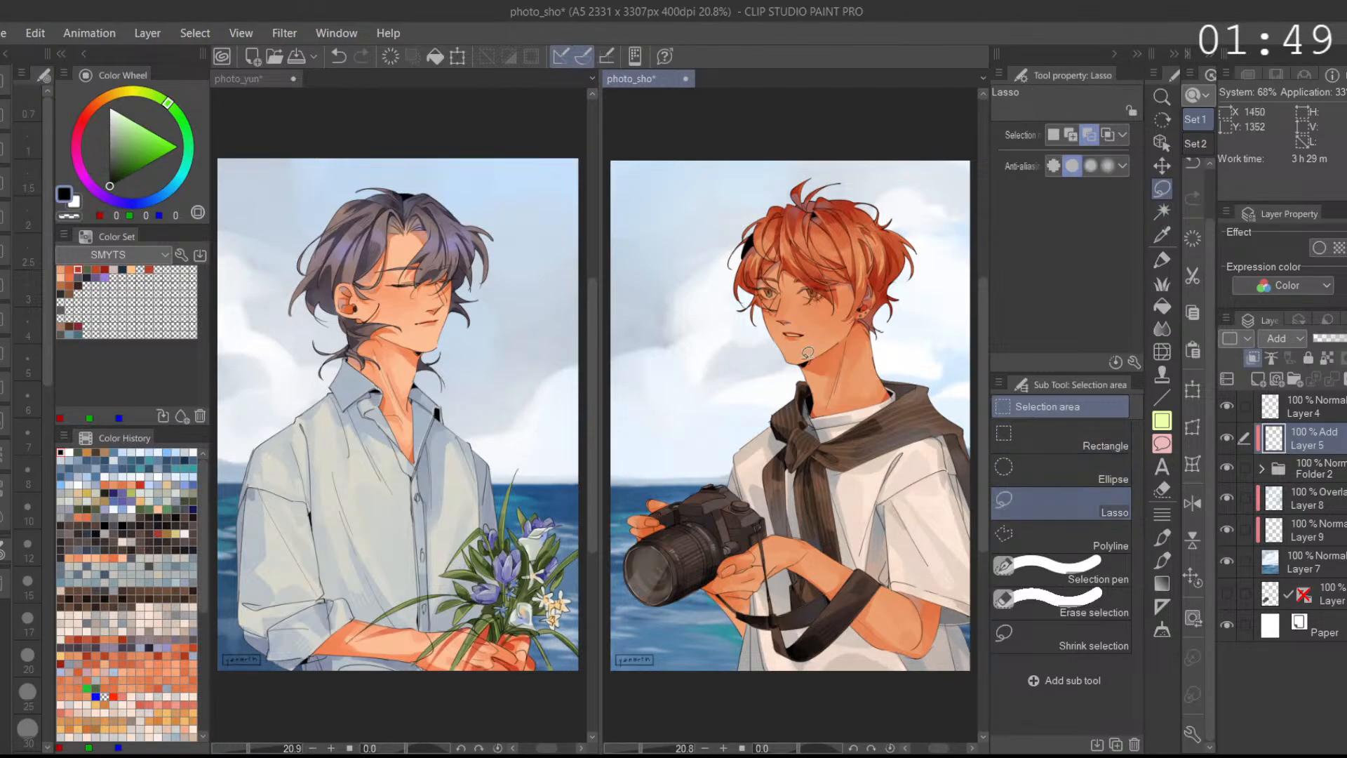
scroll(762, 296, "up", 6)
mouse_move(825, 319)
left_mouse_down()
mouse_move(772, 375)
mouse_move(812, 289)
left_mouse_up()
key("ctrl+z")
key("ctrl+z")
mouse_move(765, 353)
left_mouse_down()
mouse_move(804, 285)
mouse_move(784, 379)
left_mouse_up()
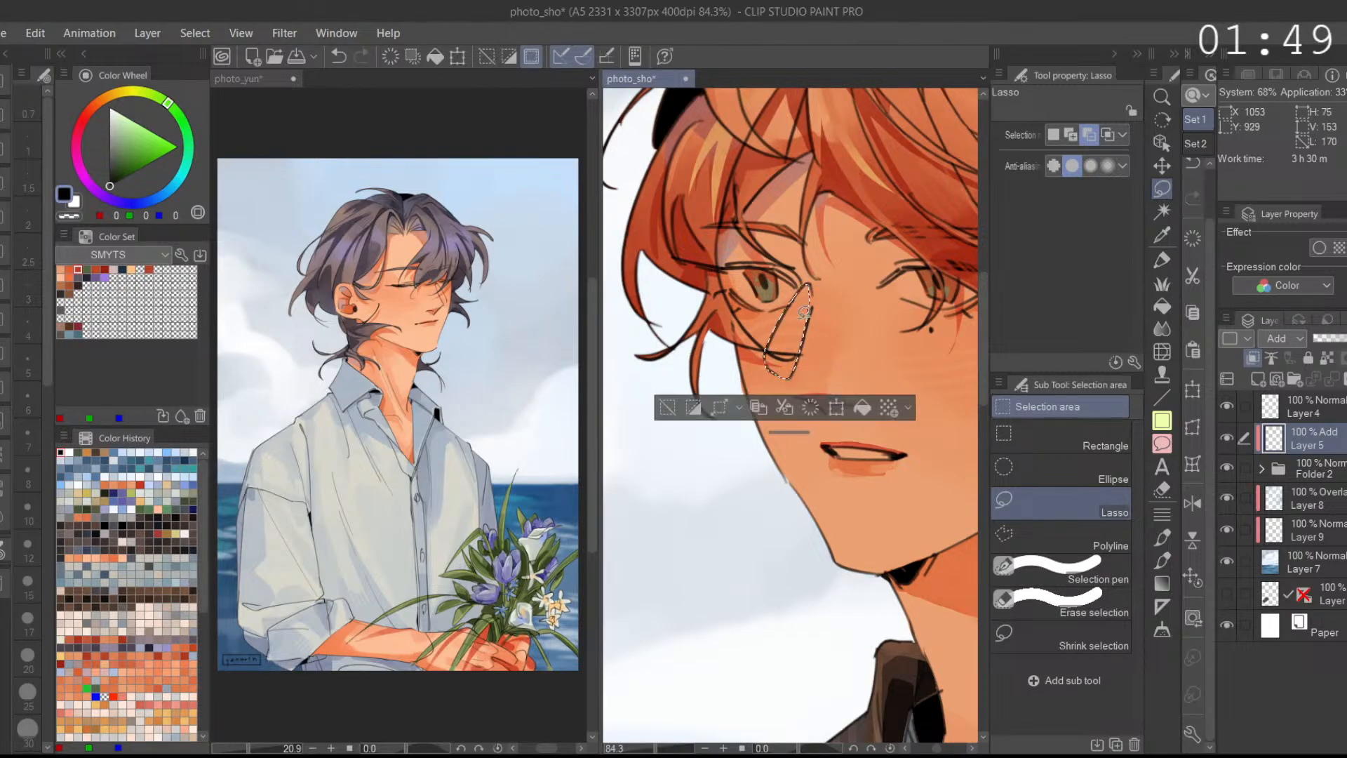
left_click(1162, 263)
left_click(1038, 453)
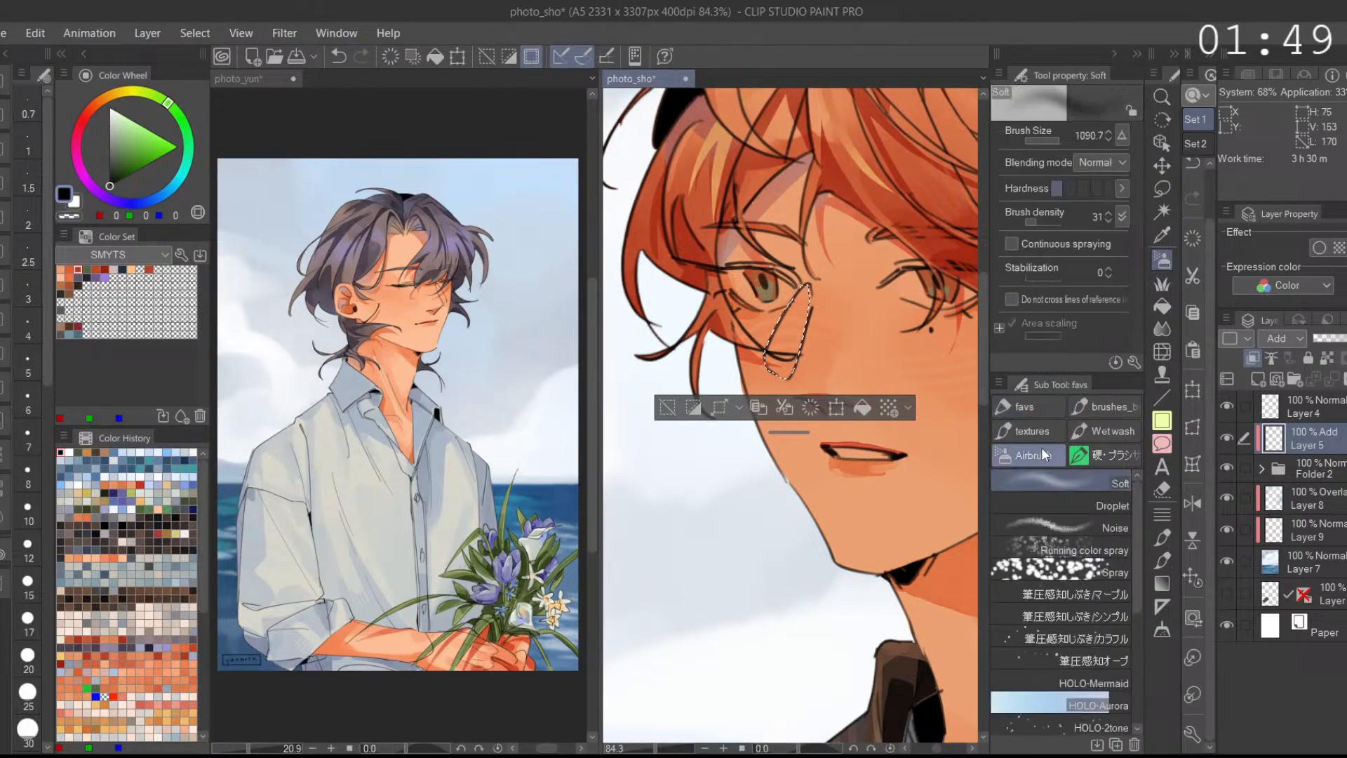
Step: Try airbrushing the selected glasses glare in light orange, reducing the brush size to 96.5 and undoing each stroke
left_click(120, 120)
left_click(112, 94)
left_click(146, 132)
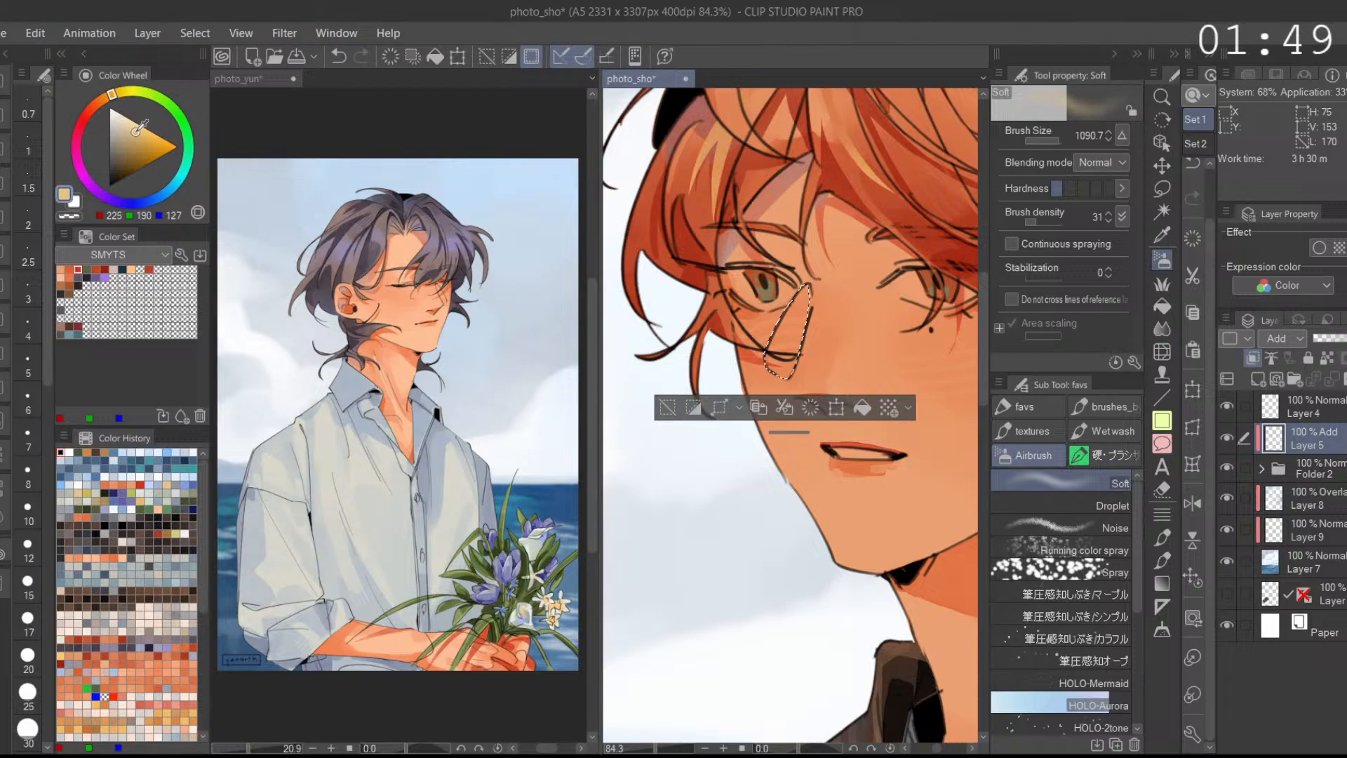
left_click_drag(771, 334, 790, 337)
left_click(791, 338)
key("ctrl+z")
left_click(1050, 143)
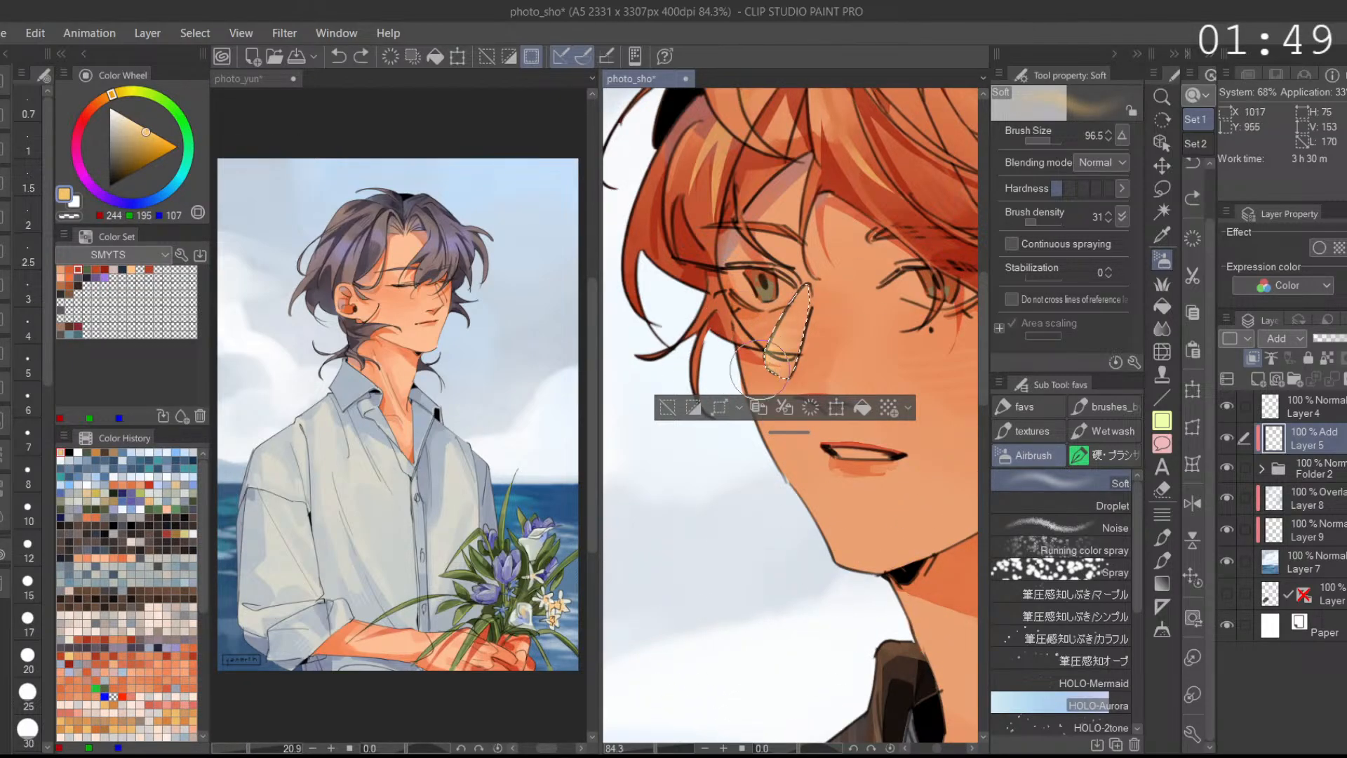
left_click_drag(760, 356, 819, 340)
key("ctrl+z")
scroll(940, 277, "down", 2)
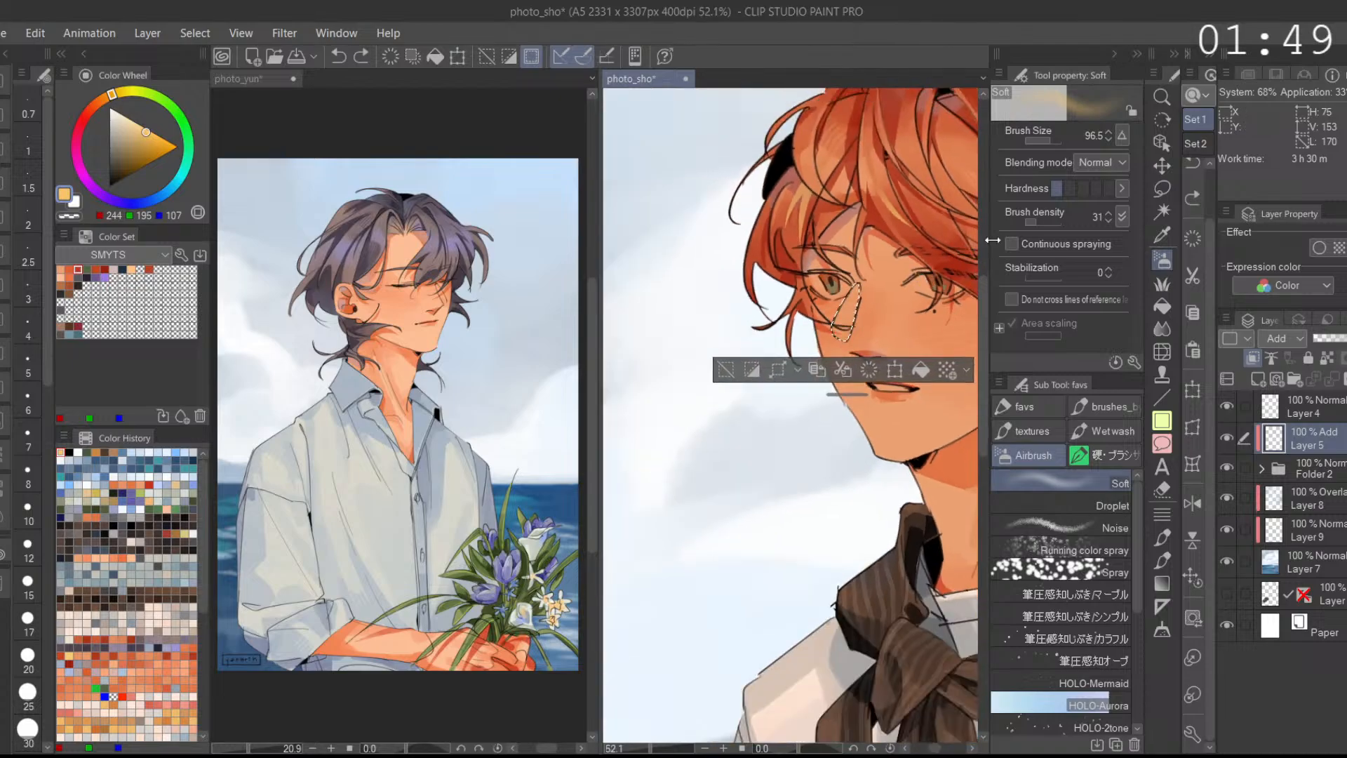
Step: Airbrush the selected glasses glare in pure white at brush size 176.9 and deselect it
left_click(1053, 138)
left_click(110, 108)
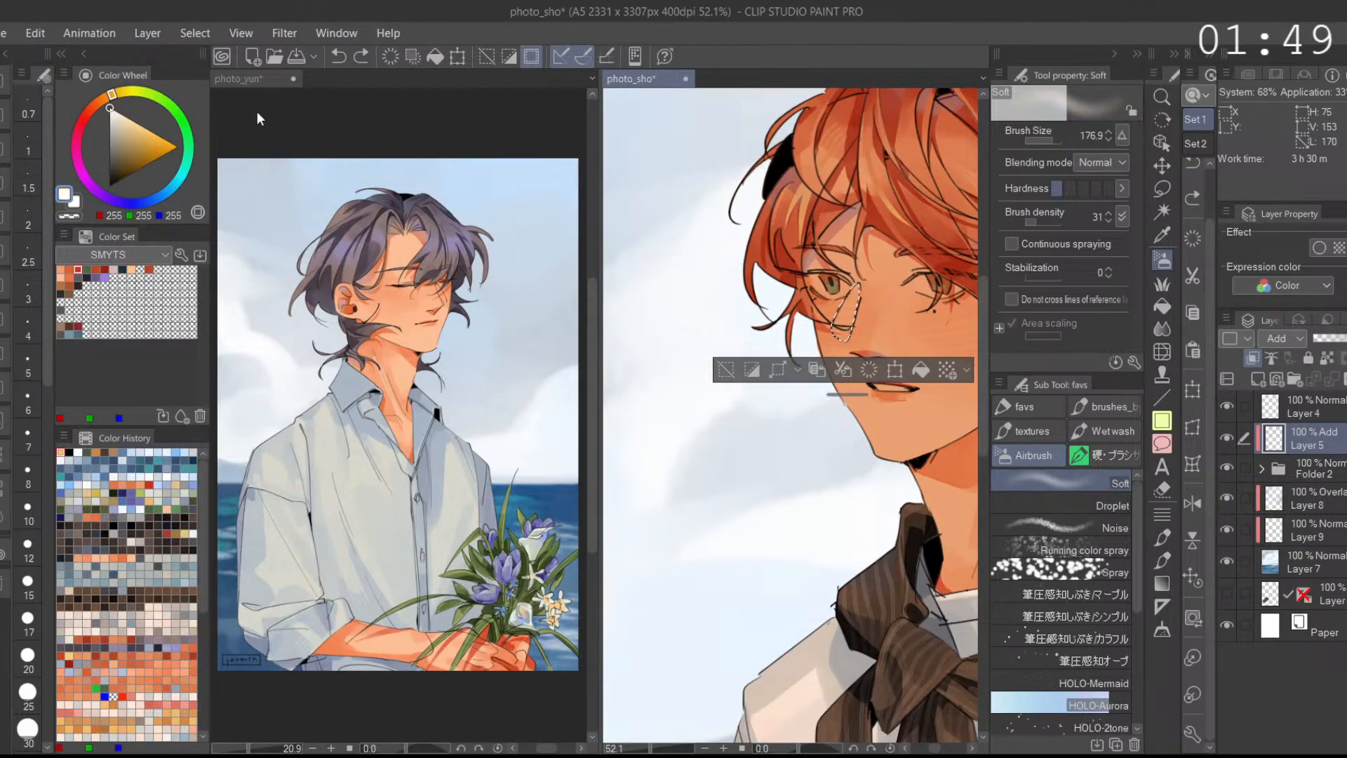
left_click_drag(857, 305, 874, 282)
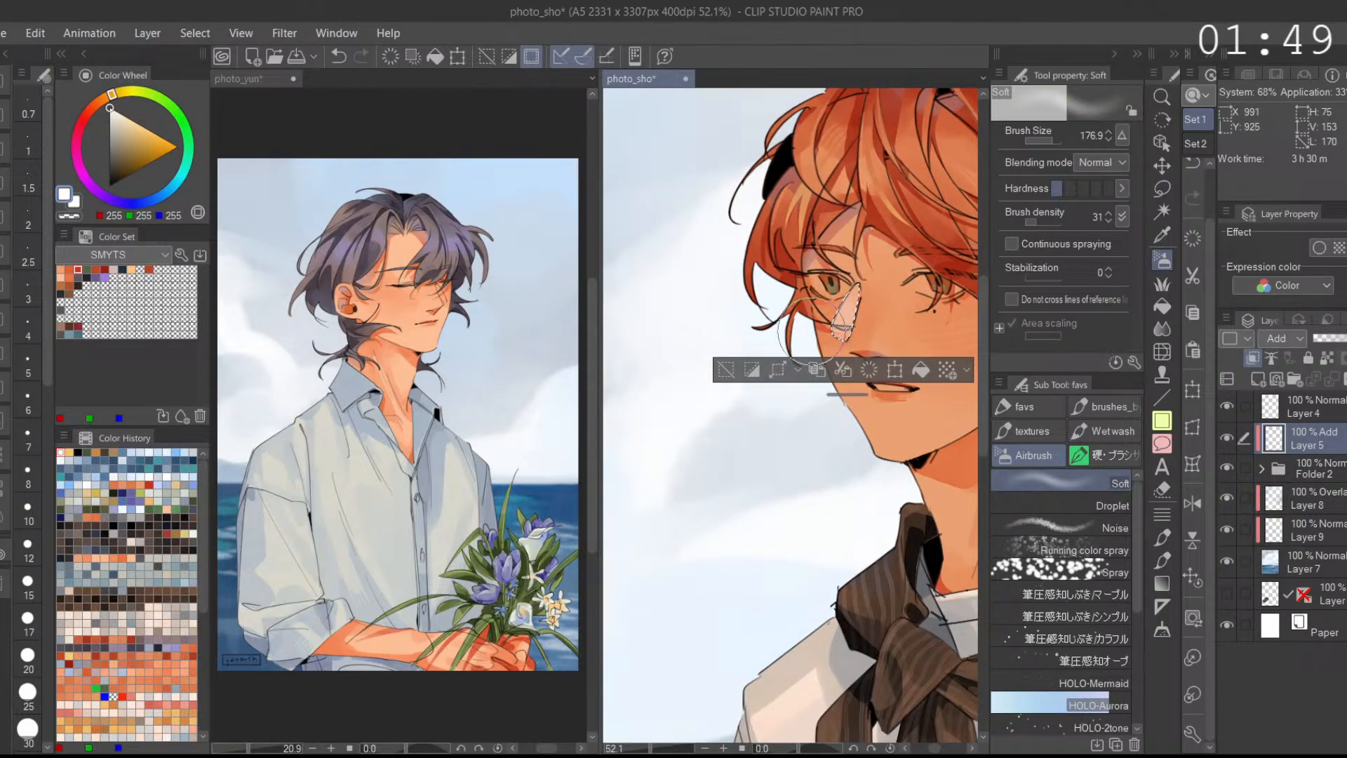
key("ctrl+d")
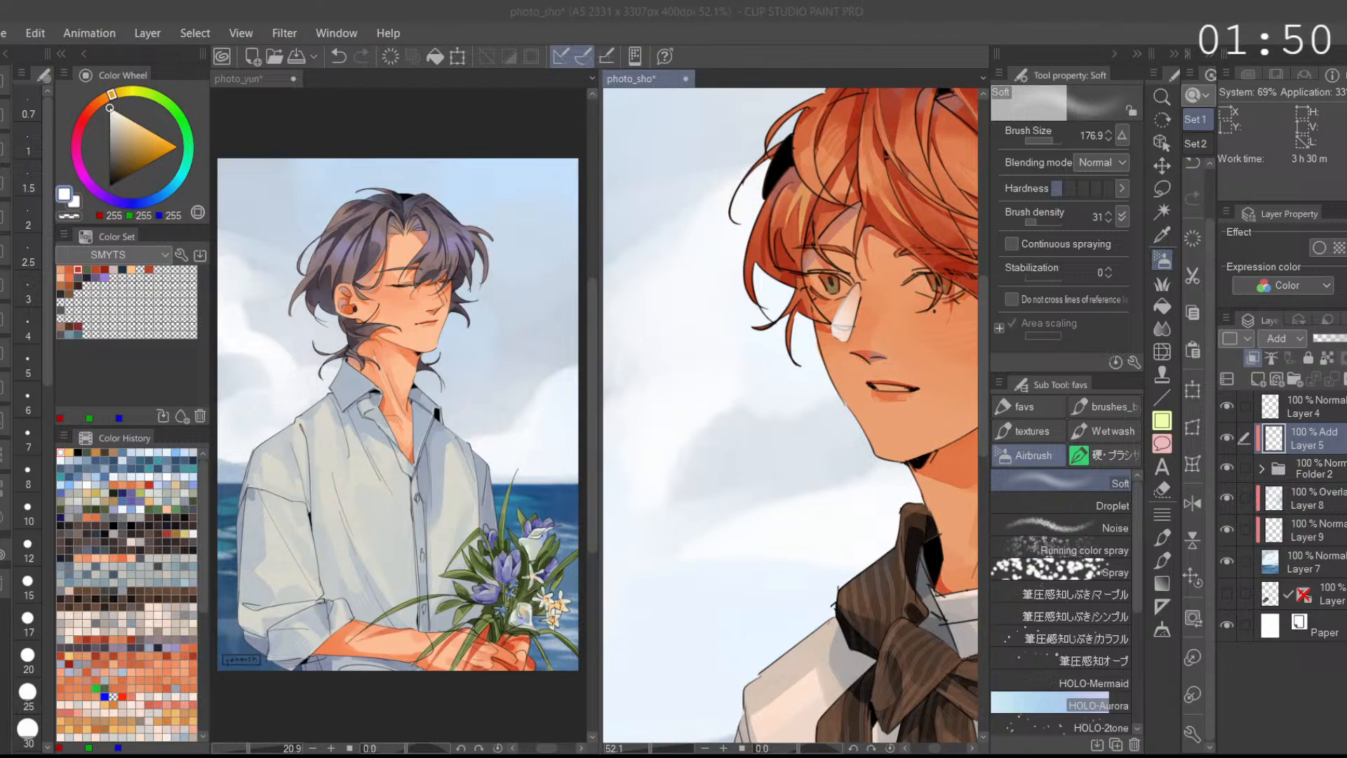
Step: Lasso rim-light strips along the front of photo_sho's neck and jaw, using the add-to-selection mode
left_click(805, 513)
left_click_drag(951, 341, 844, 327)
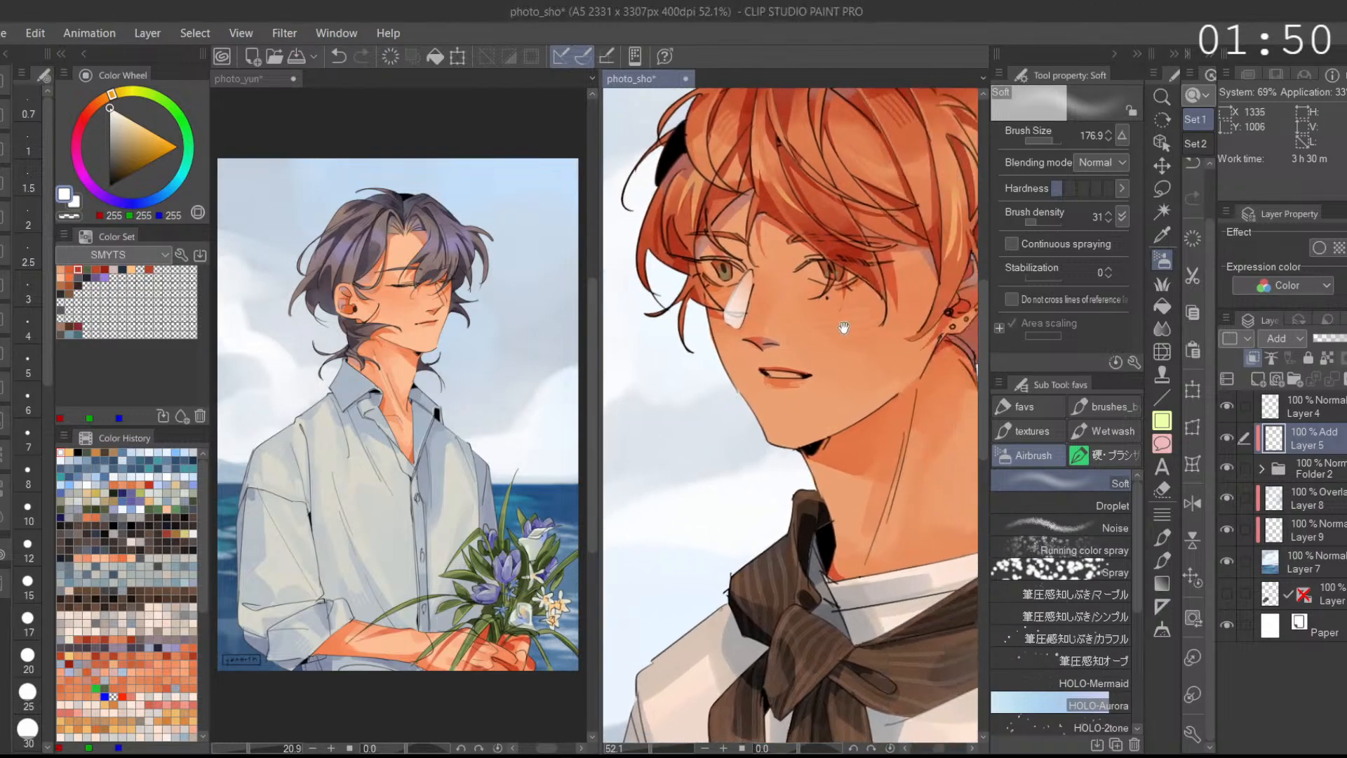
left_click(1162, 189)
scroll(809, 322, "down", 1)
mouse_move(796, 416)
left_mouse_down()
mouse_move(823, 425)
mouse_move(841, 514)
mouse_move(826, 456)
mouse_move(780, 389)
mouse_move(755, 429)
left_mouse_up()
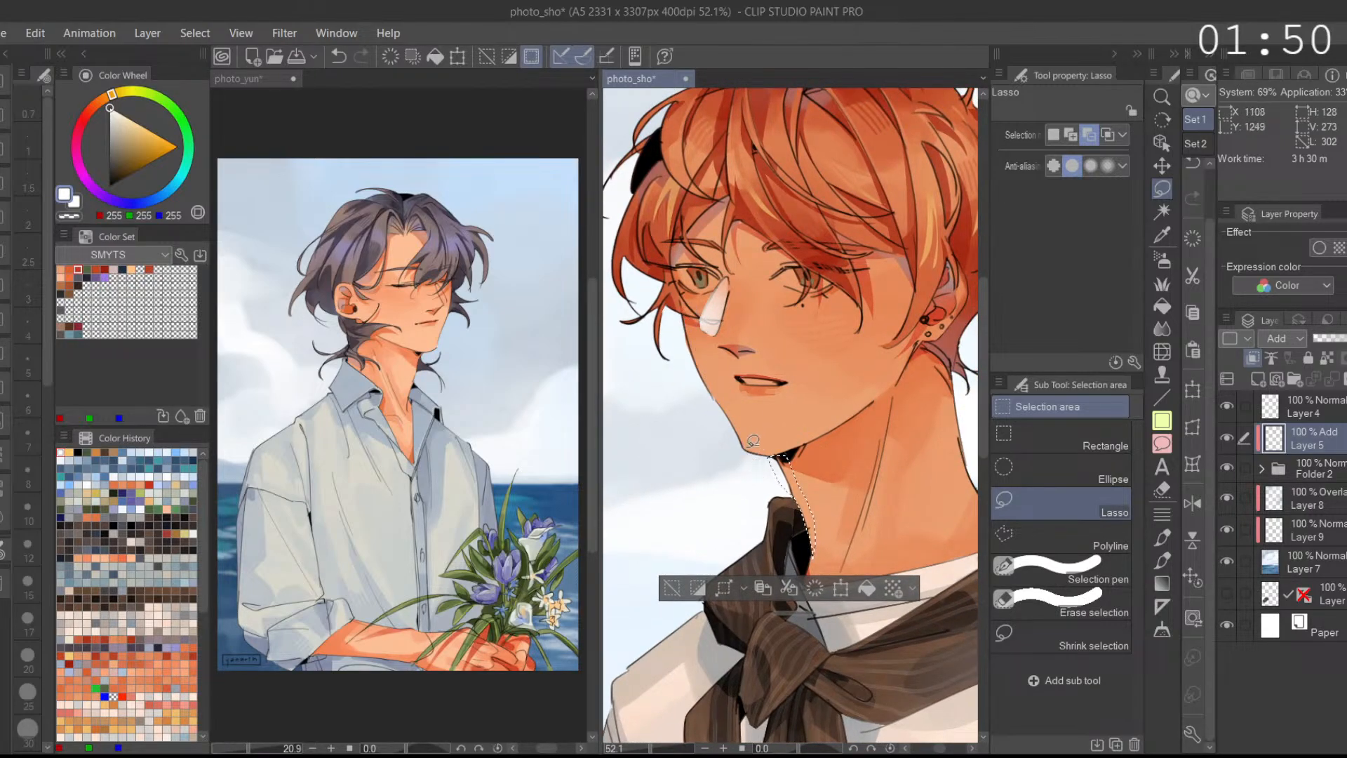
left_click(1069, 135)
mouse_move(686, 314)
left_mouse_down()
mouse_move(752, 466)
mouse_move(743, 420)
left_mouse_up()
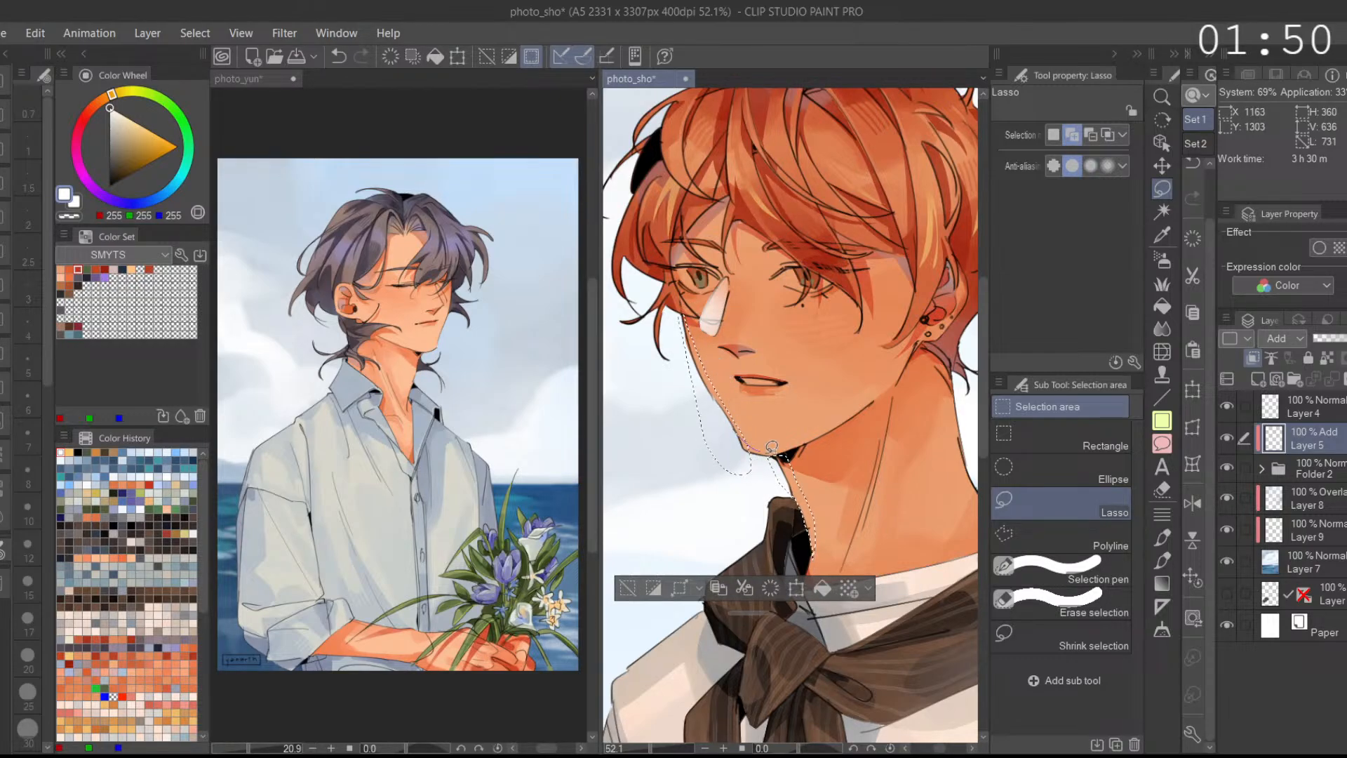
Step: Add lassoed rim-light strips along the hair's front edge and up to the upper locks to the selection
left_click_drag(813, 378, 788, 409)
left_click_drag(730, 350, 788, 445)
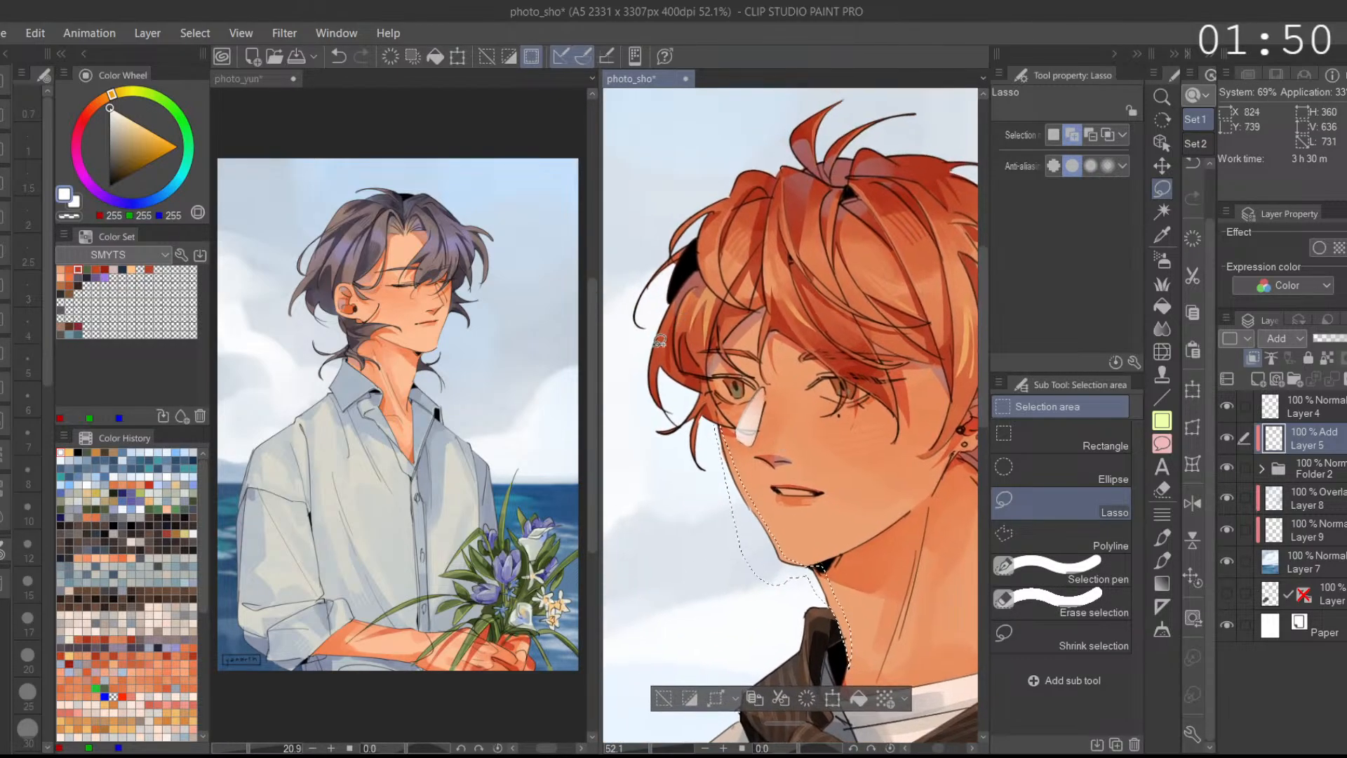
mouse_move(663, 310)
left_mouse_down()
mouse_move(687, 361)
mouse_move(680, 291)
mouse_move(670, 323)
left_mouse_up()
key("ctrl+z")
left_click_drag(692, 273, 677, 297)
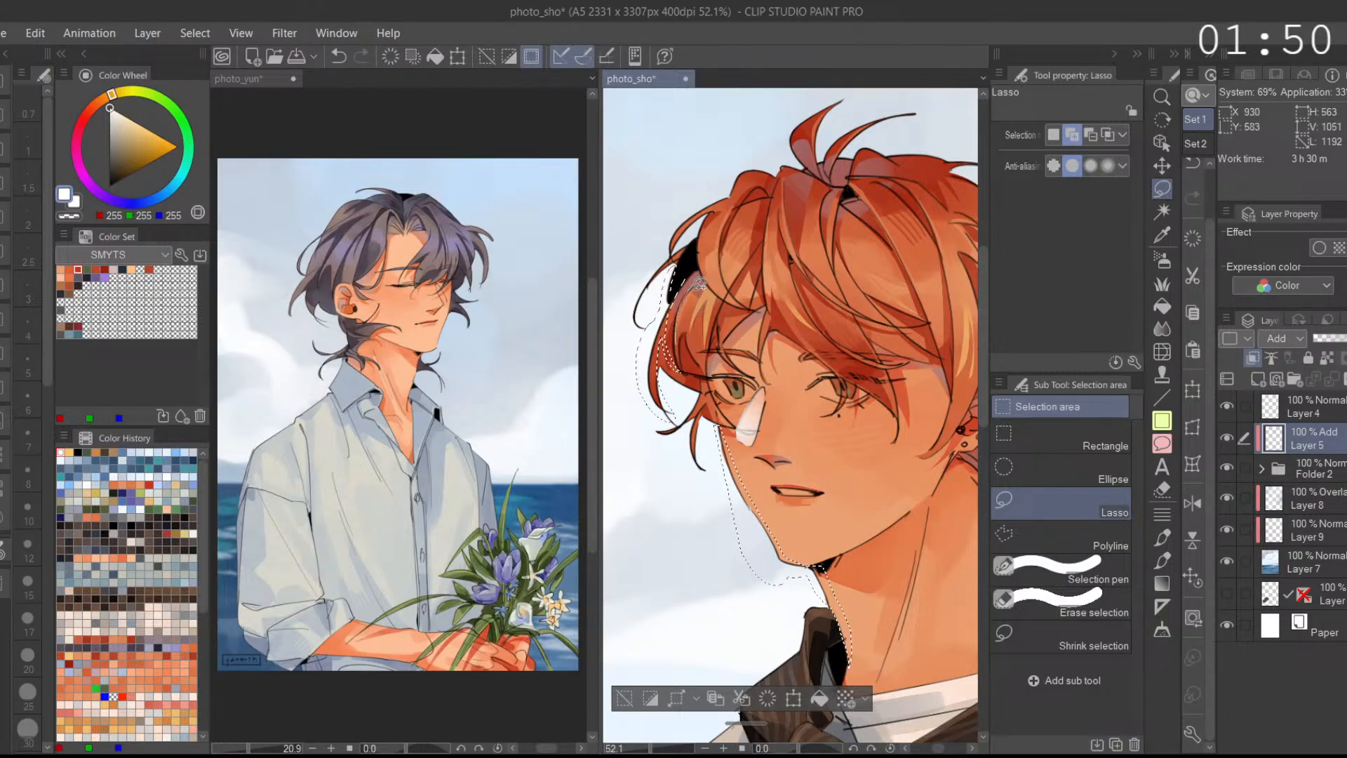
mouse_move(707, 230)
left_mouse_down()
mouse_move(780, 245)
mouse_move(776, 294)
mouse_move(791, 118)
mouse_move(817, 96)
mouse_move(852, 149)
mouse_move(847, 127)
mouse_move(874, 117)
left_mouse_up()
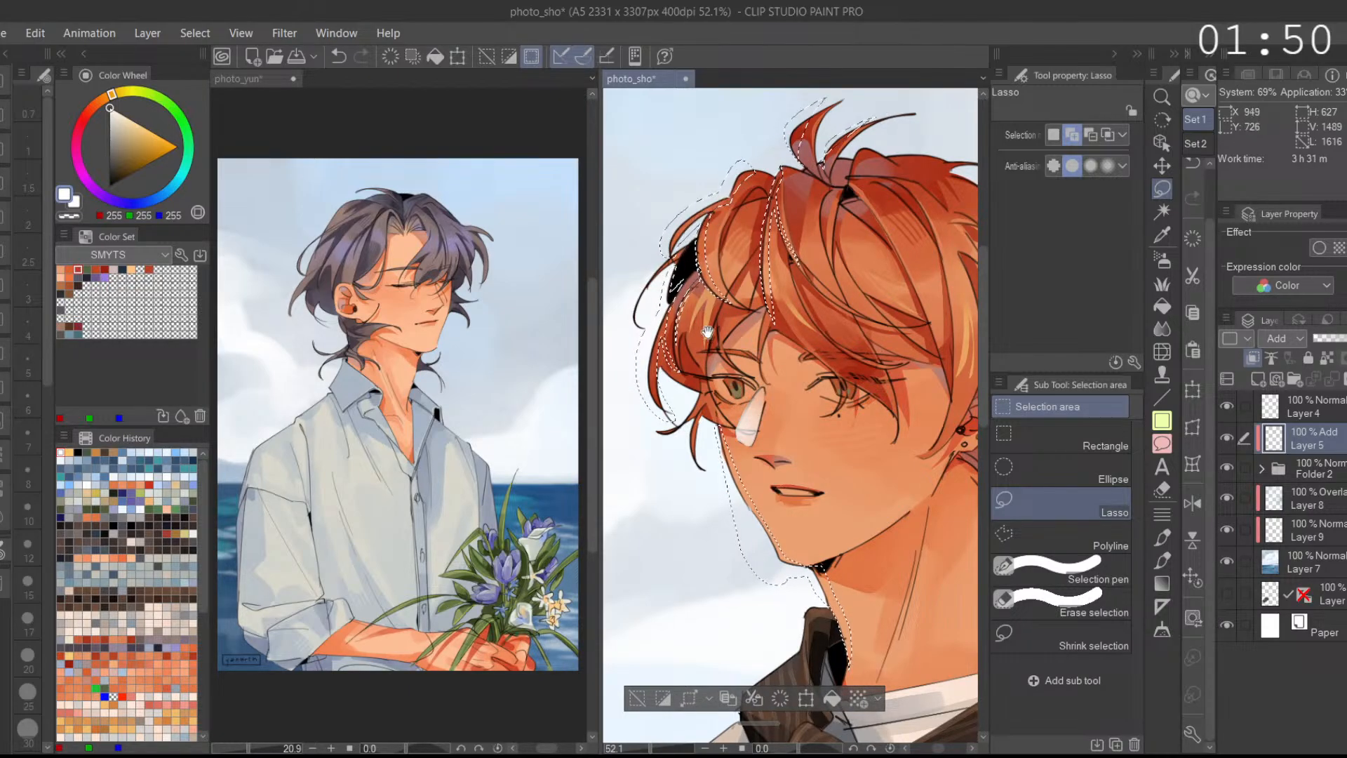
Step: Rework the lasso selection around the hair tips beside the cheek, undoing unwanted additions
scroll(707, 325, "down", 2)
key("ctrl+z")
key("ctrl+y")
key("ctrl+z")
left_click_drag(691, 375, 682, 377)
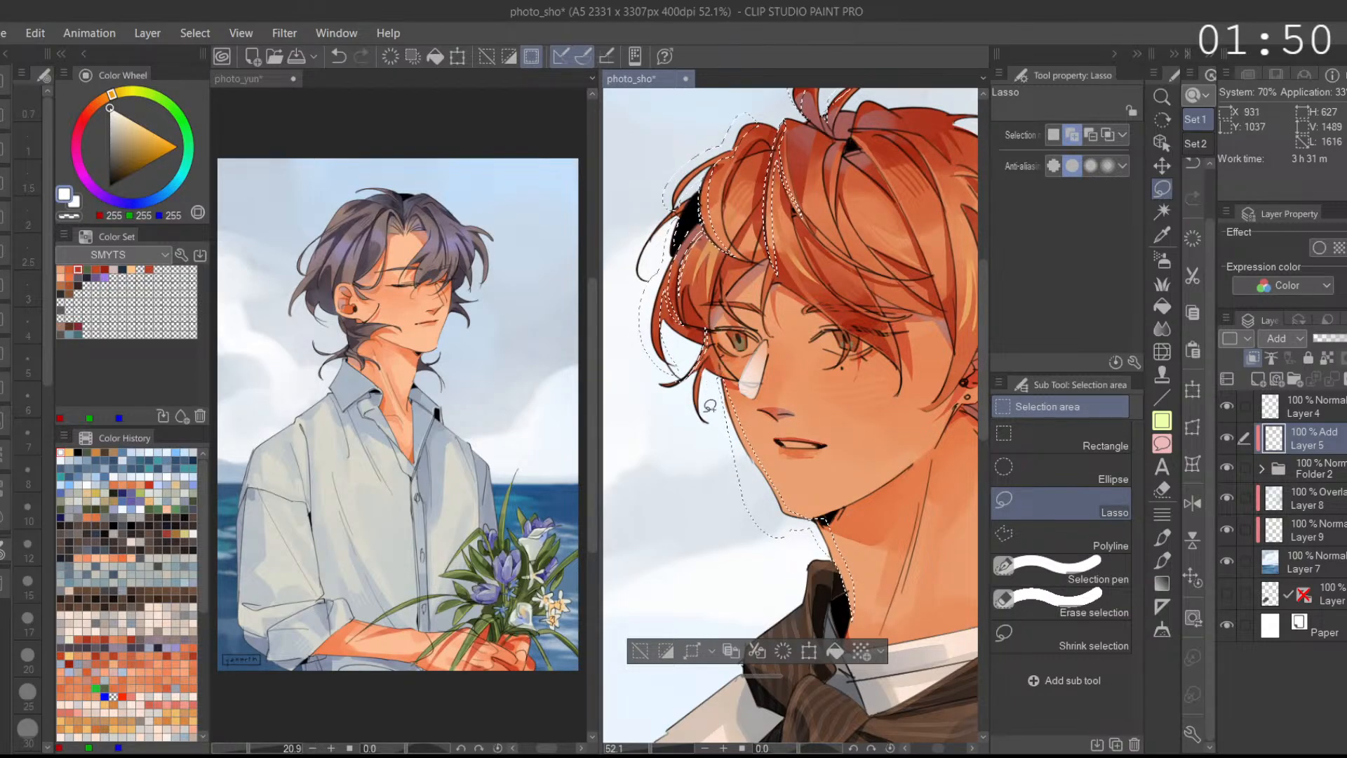
key("ctrl+z")
mouse_move(700, 427)
left_mouse_down()
mouse_move(725, 421)
mouse_move(717, 390)
left_mouse_up()
left_click_drag(764, 383, 691, 297)
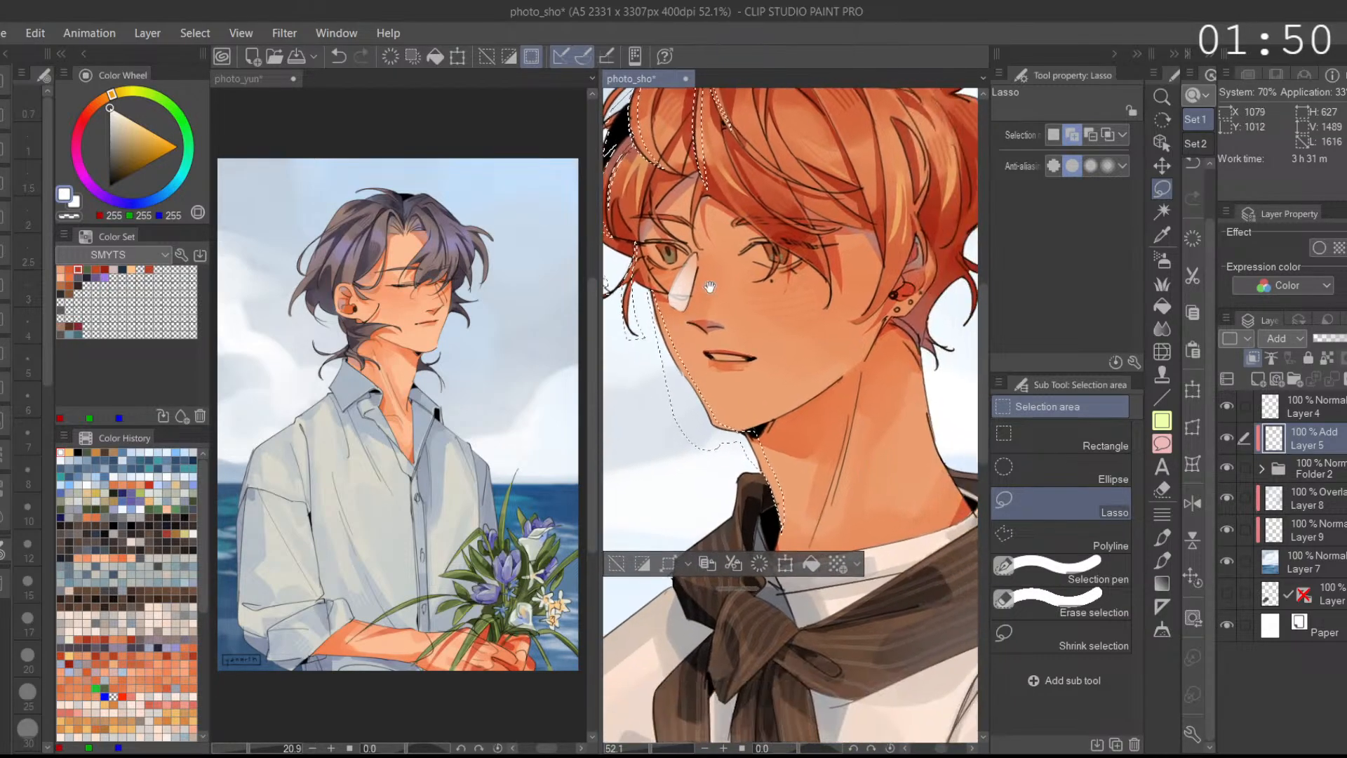
Step: Flip the canvas view horizontally and add a strip along the back of the neck to the selection
left_click_drag(868, 299, 827, 396)
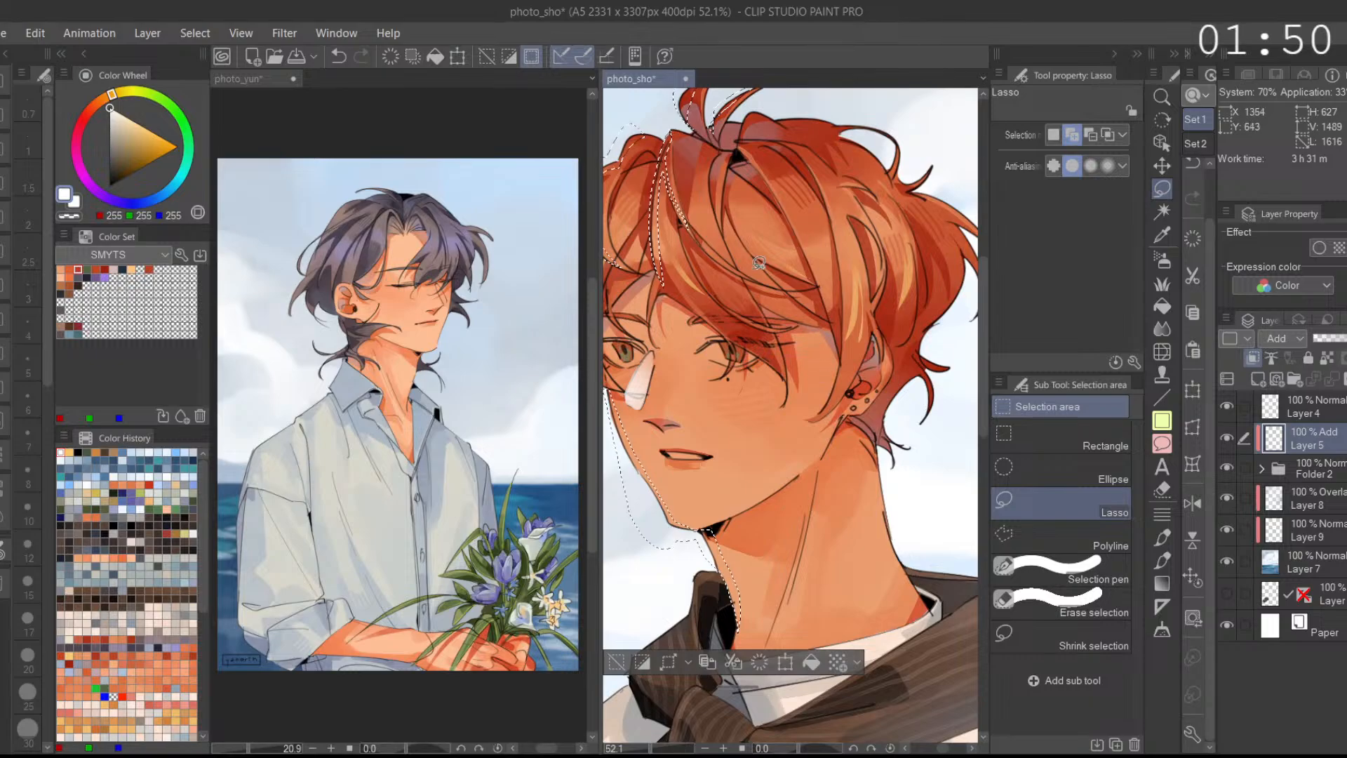
scroll(753, 286, "down", 2)
scroll(753, 285, "down", 1)
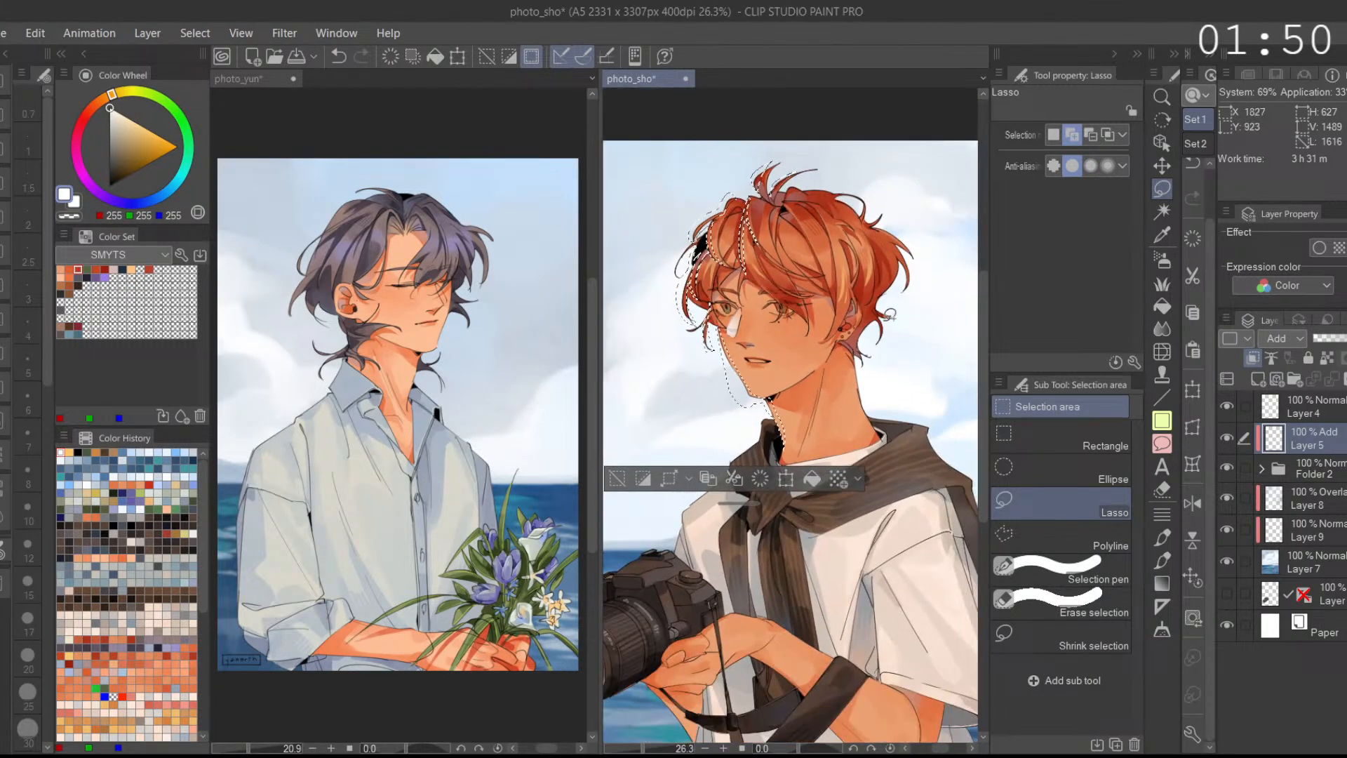
left_click(1201, 507)
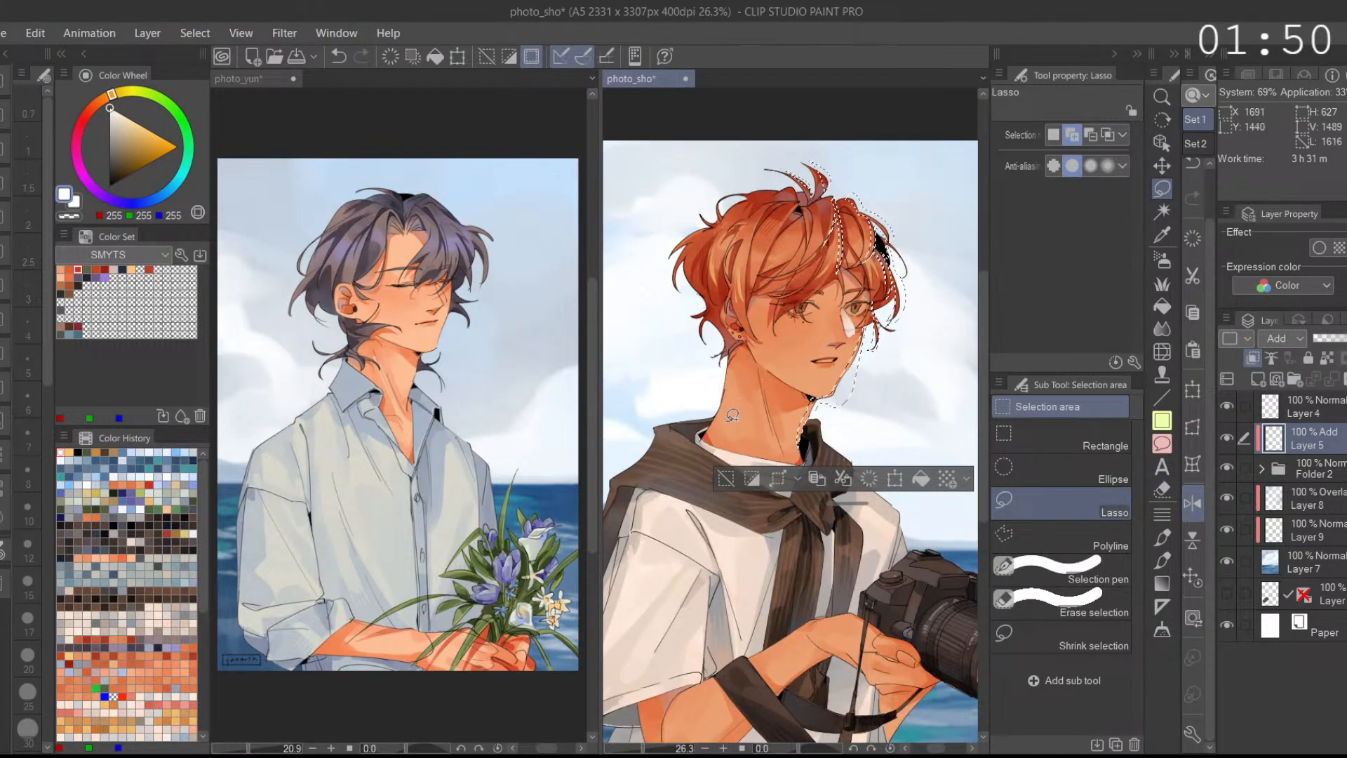
scroll(715, 415, "up", 1)
key("ctrl+z")
mouse_move(734, 383)
left_mouse_down()
mouse_move(703, 441)
mouse_move(728, 355)
mouse_move(735, 400)
mouse_move(735, 384)
left_mouse_up()
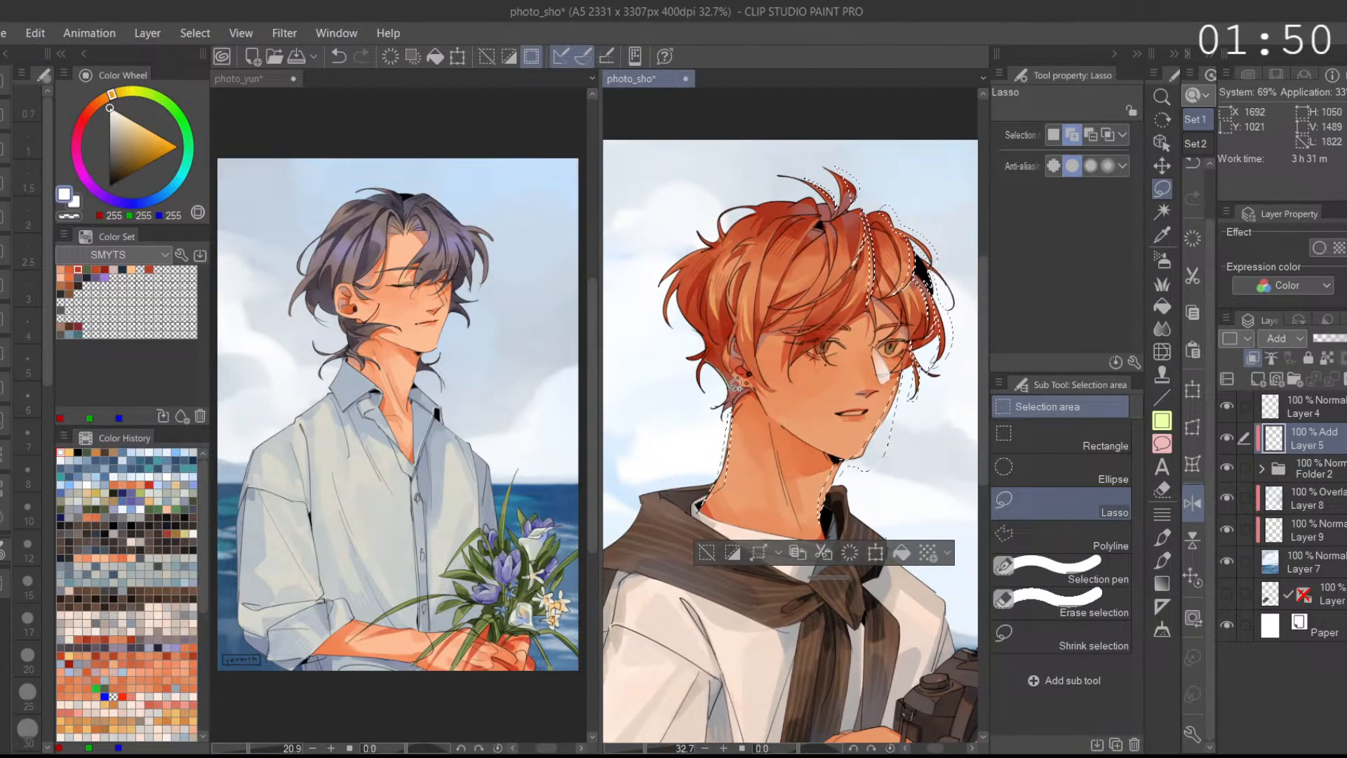
Step: Add the outer hair edges at the crown, back of the head and nape to the selection
scroll(709, 359, "up", 1)
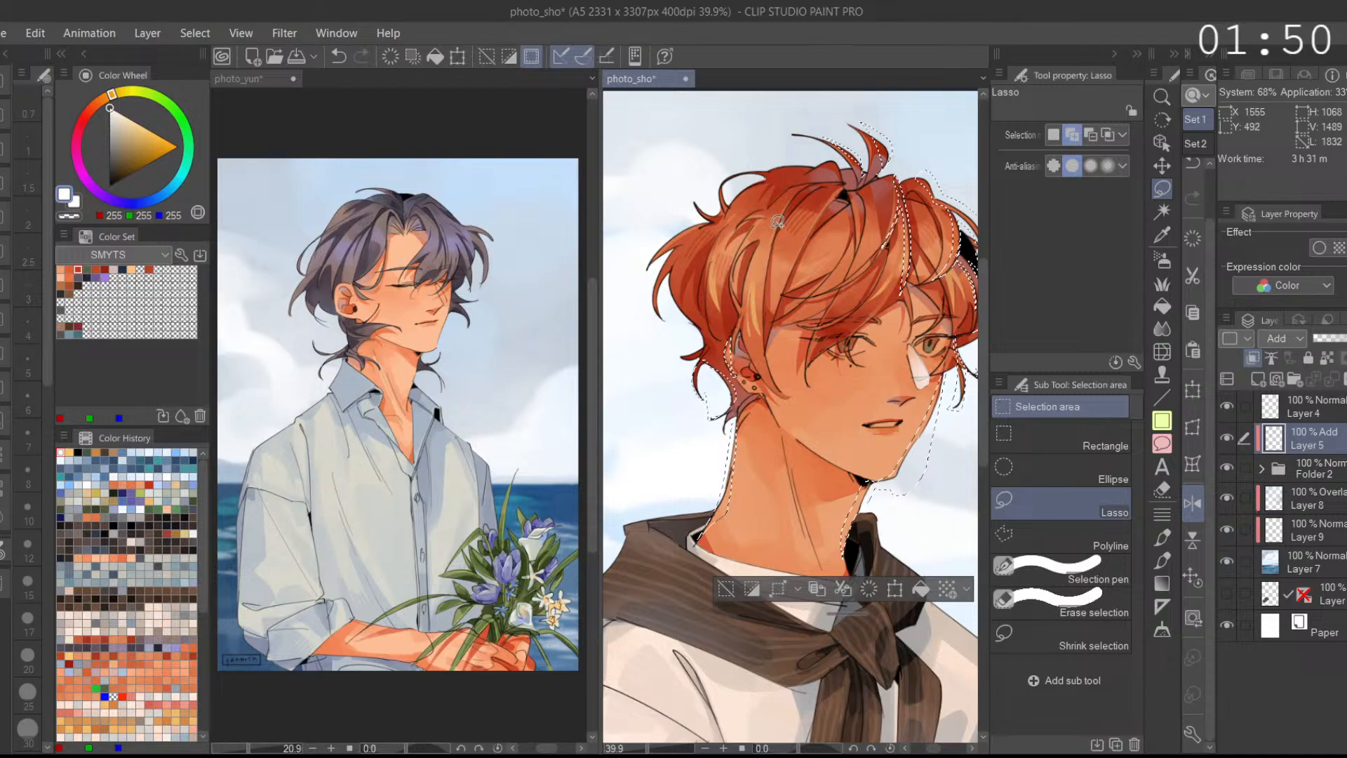
scroll(777, 202, "up", 1)
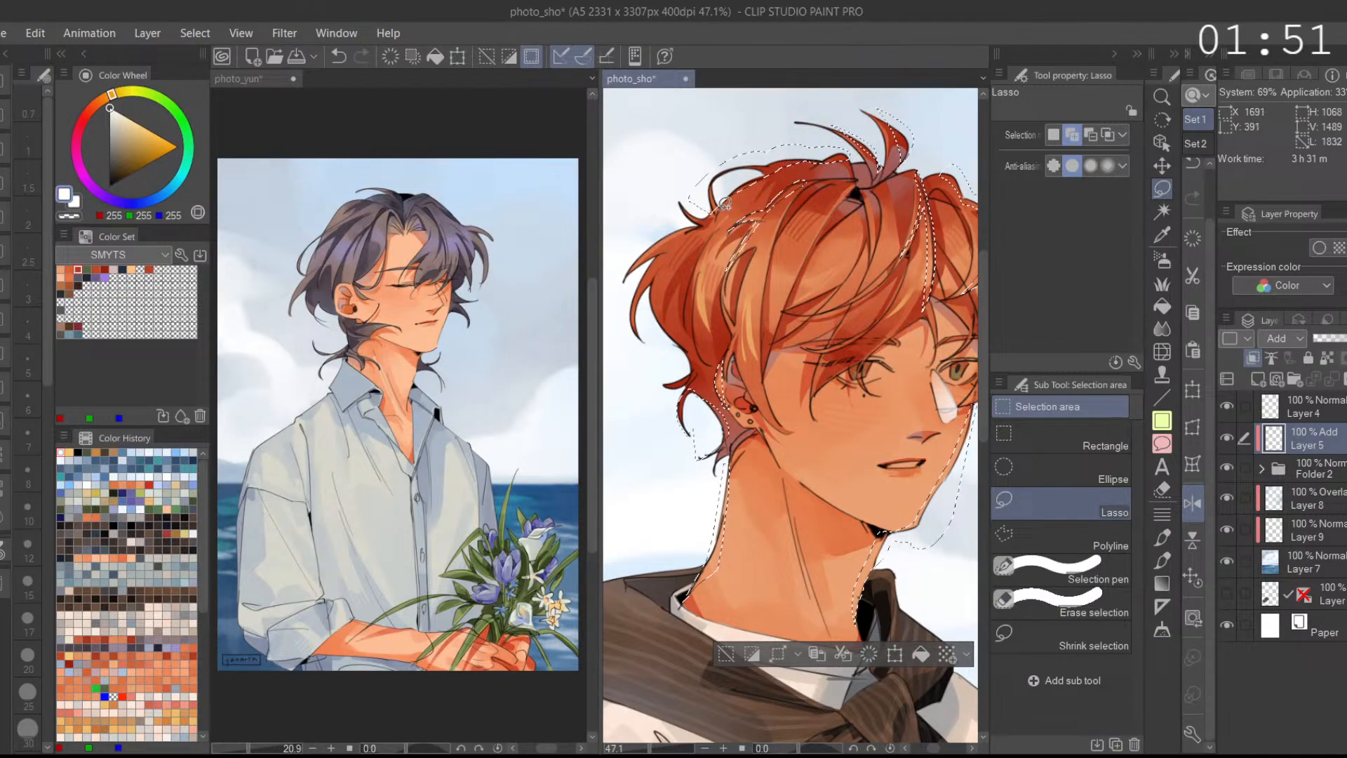
mouse_move(623, 292)
left_mouse_down()
mouse_move(701, 216)
mouse_move(684, 239)
mouse_move(706, 232)
mouse_move(648, 309)
left_mouse_up()
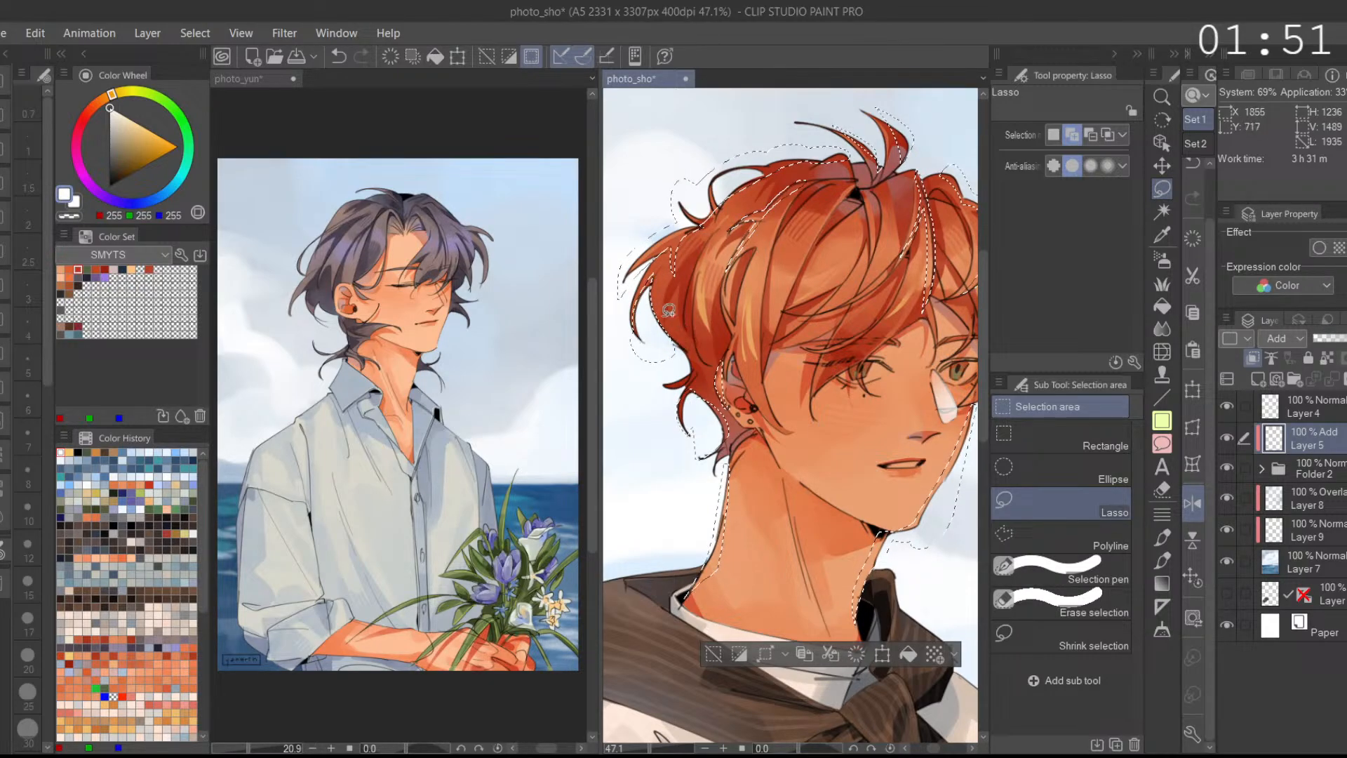
scroll(698, 346, "down", 1)
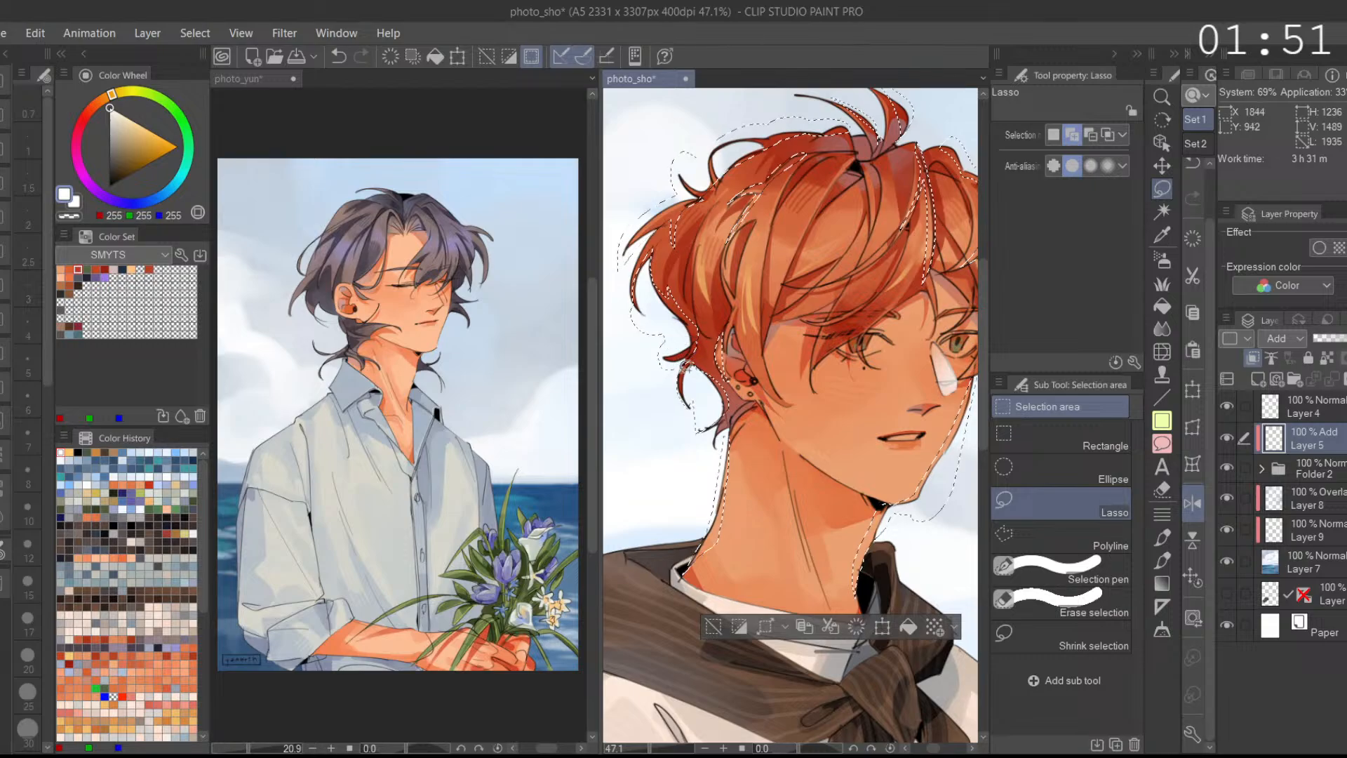
Step: Restore the unflipped canvas view and add a lassoed lock near the hair's parting to the selection
left_click(1199, 502)
scroll(923, 307, "down", 1)
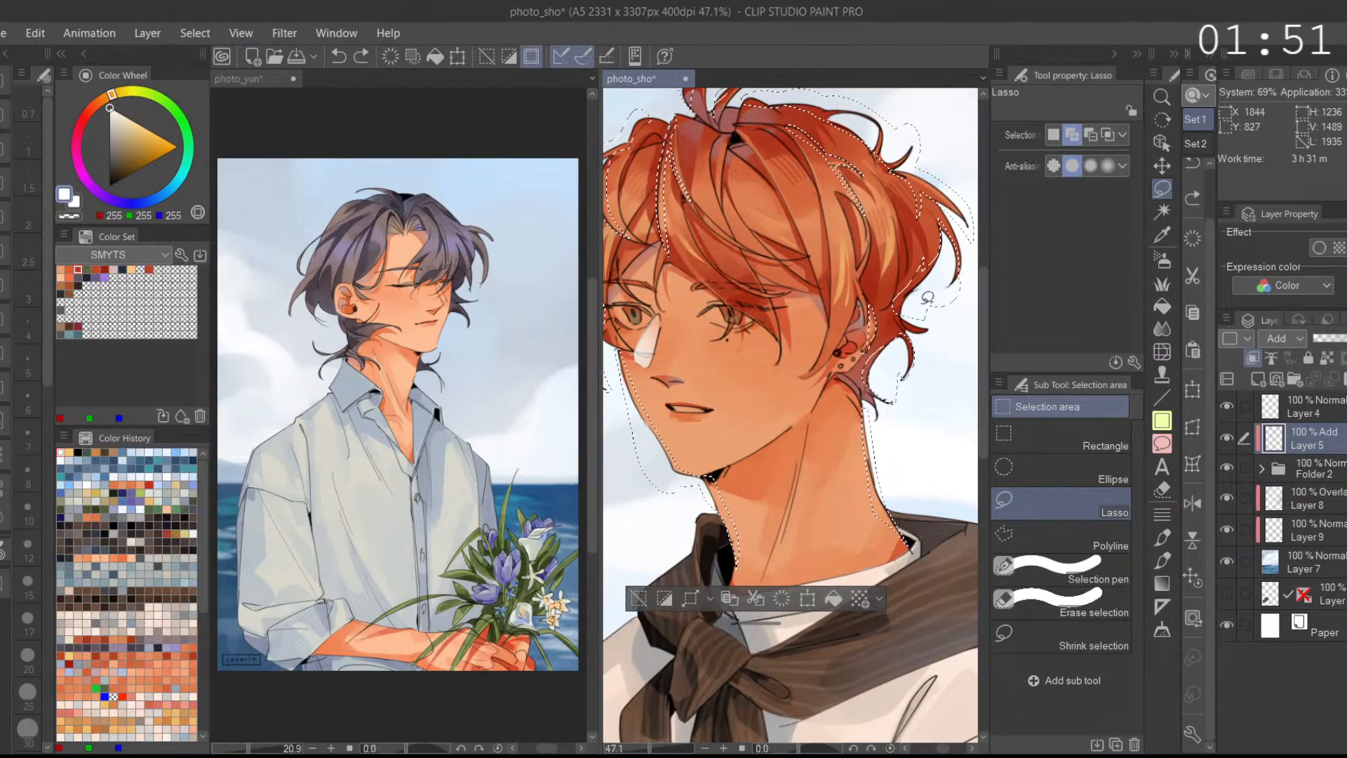
scroll(913, 344, "down", 2)
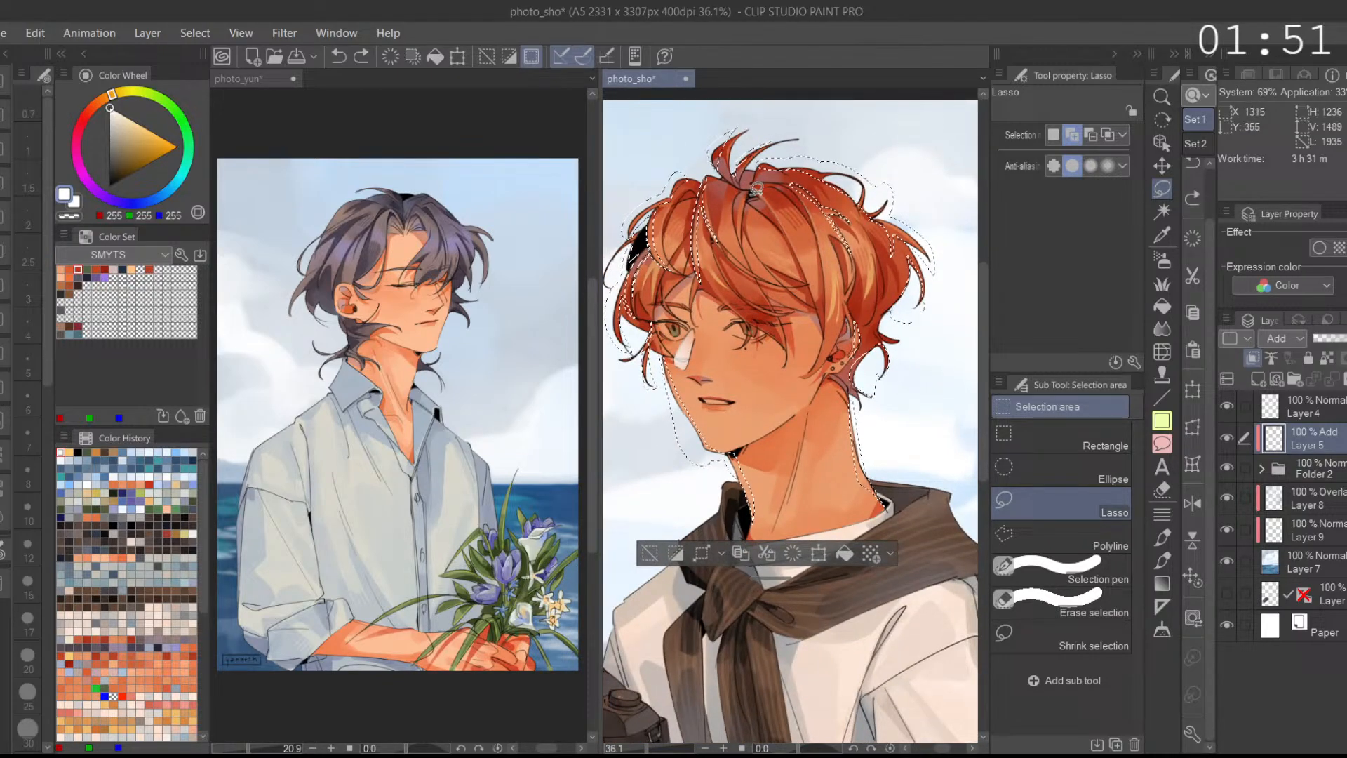
left_click_drag(756, 184, 760, 165)
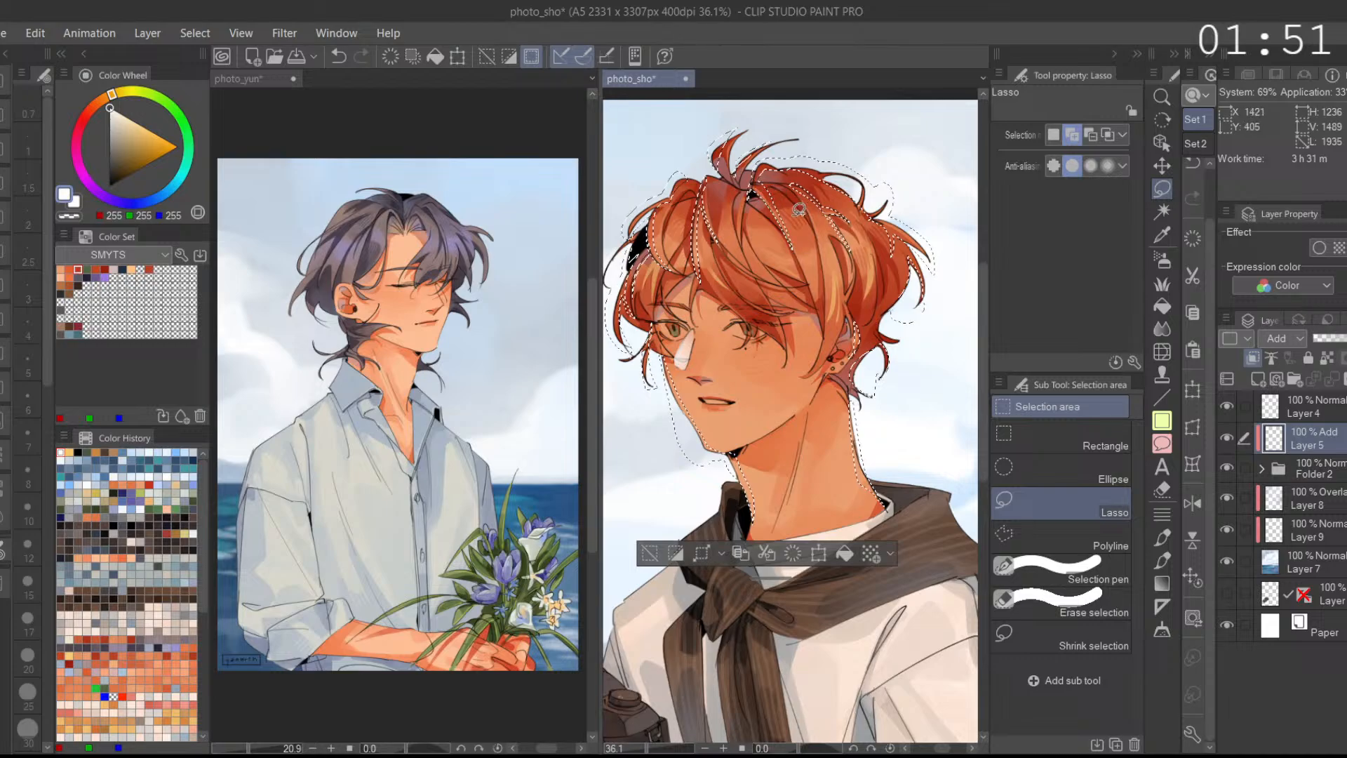
left_click_drag(801, 294, 814, 295)
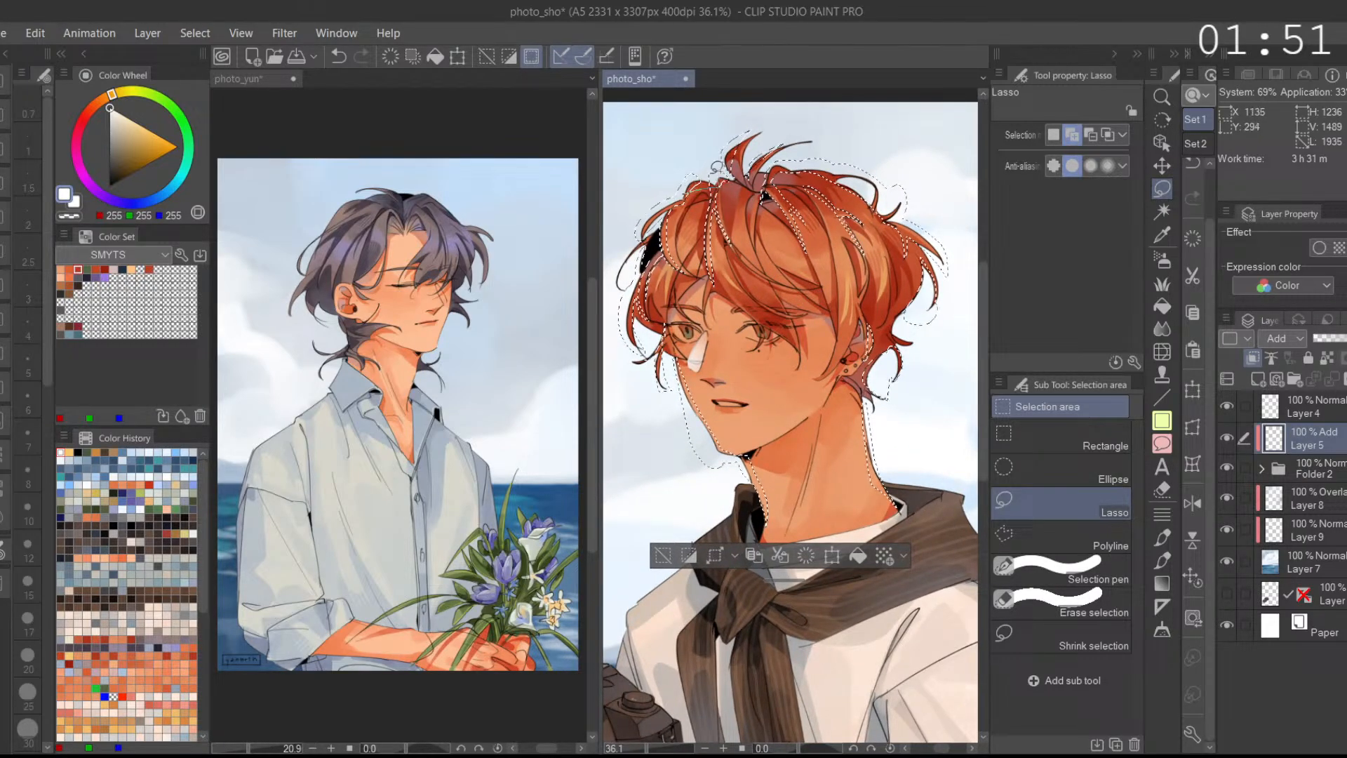
Step: Compare the latest hair selection by undoing and redoing it, and lasso a revised strip across the crown
key("ctrl+z")
key("ctrl+y")
key("ctrl+z")
key("ctrl+y")
key("ctrl+z")
left_click_drag(688, 216, 726, 176)
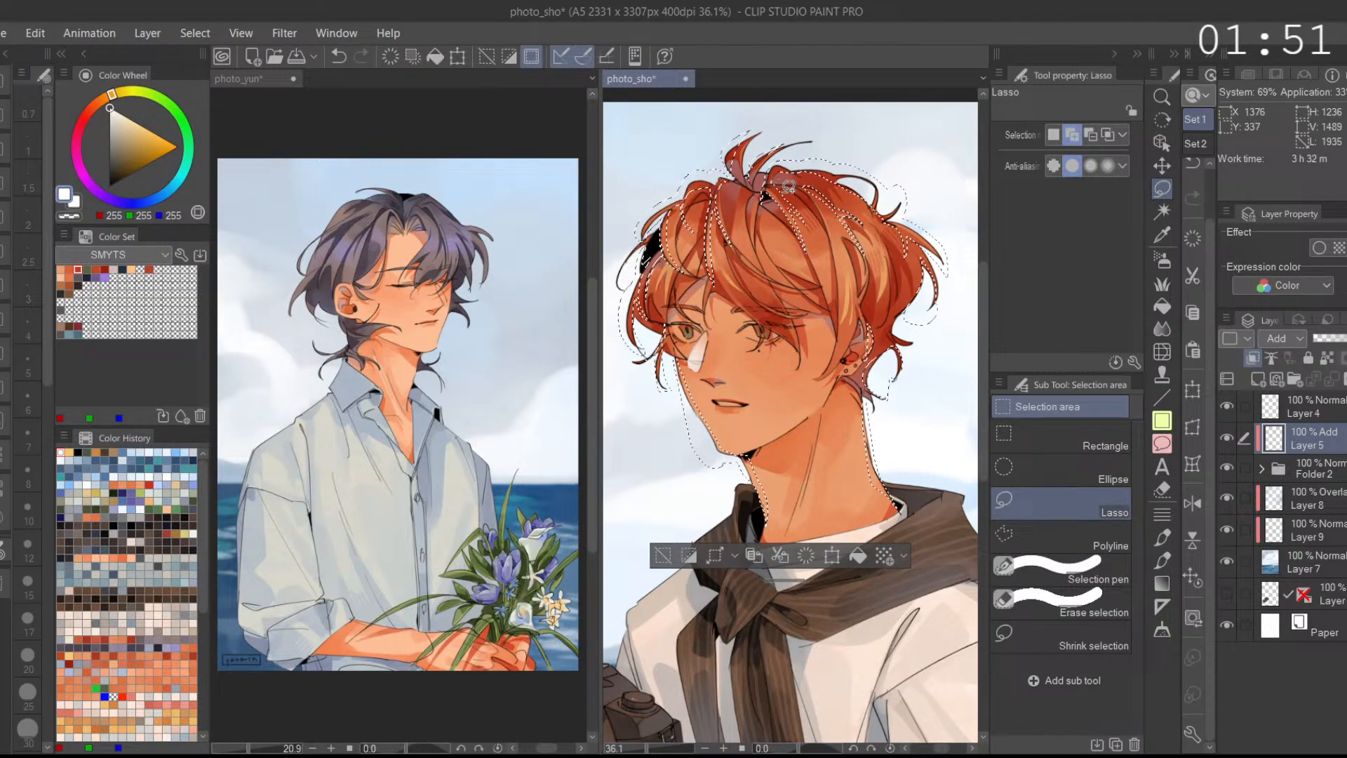
Step: Toggle Layer 5's clipping off and back on, and extend the selection along the jawline toward the ear
scroll(934, 269, "down", 1)
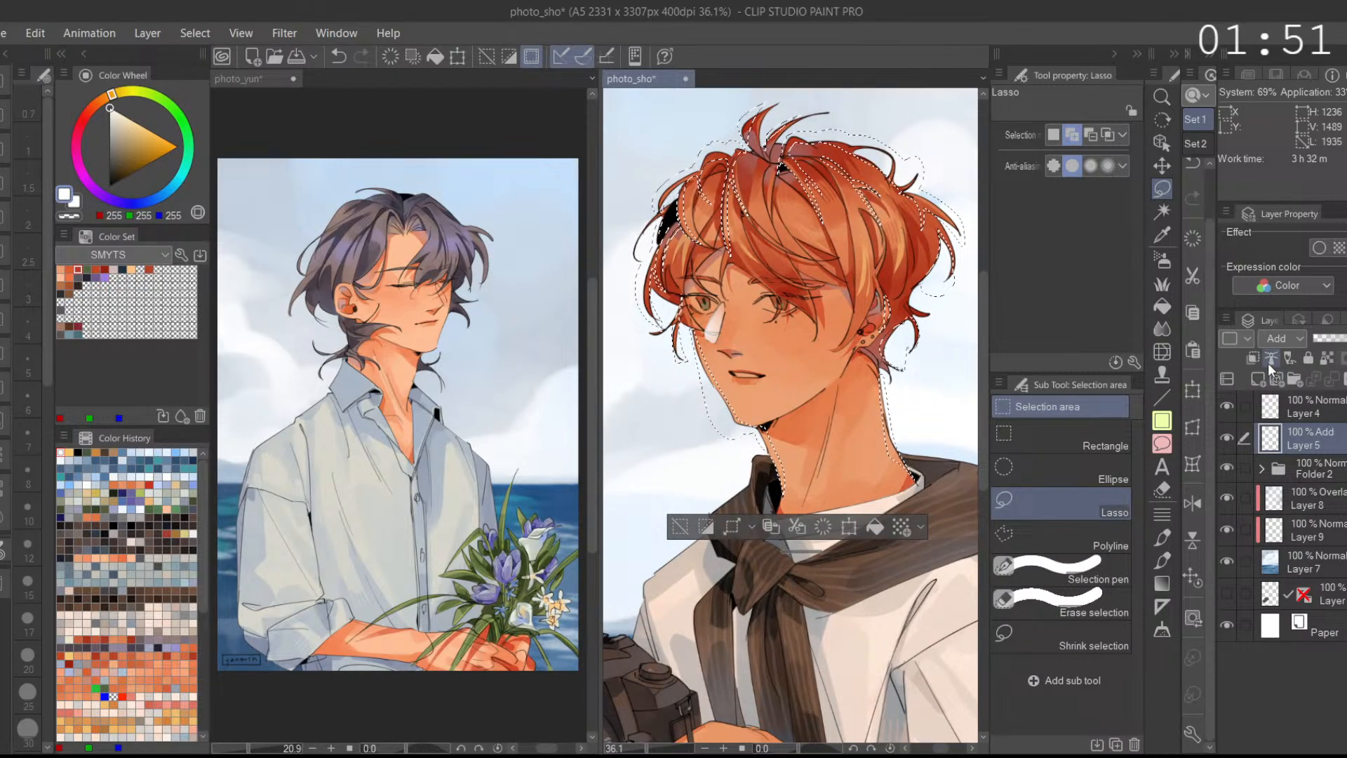
mouse_move(818, 361)
left_mouse_down()
mouse_move(771, 320)
mouse_move(789, 317)
left_mouse_up()
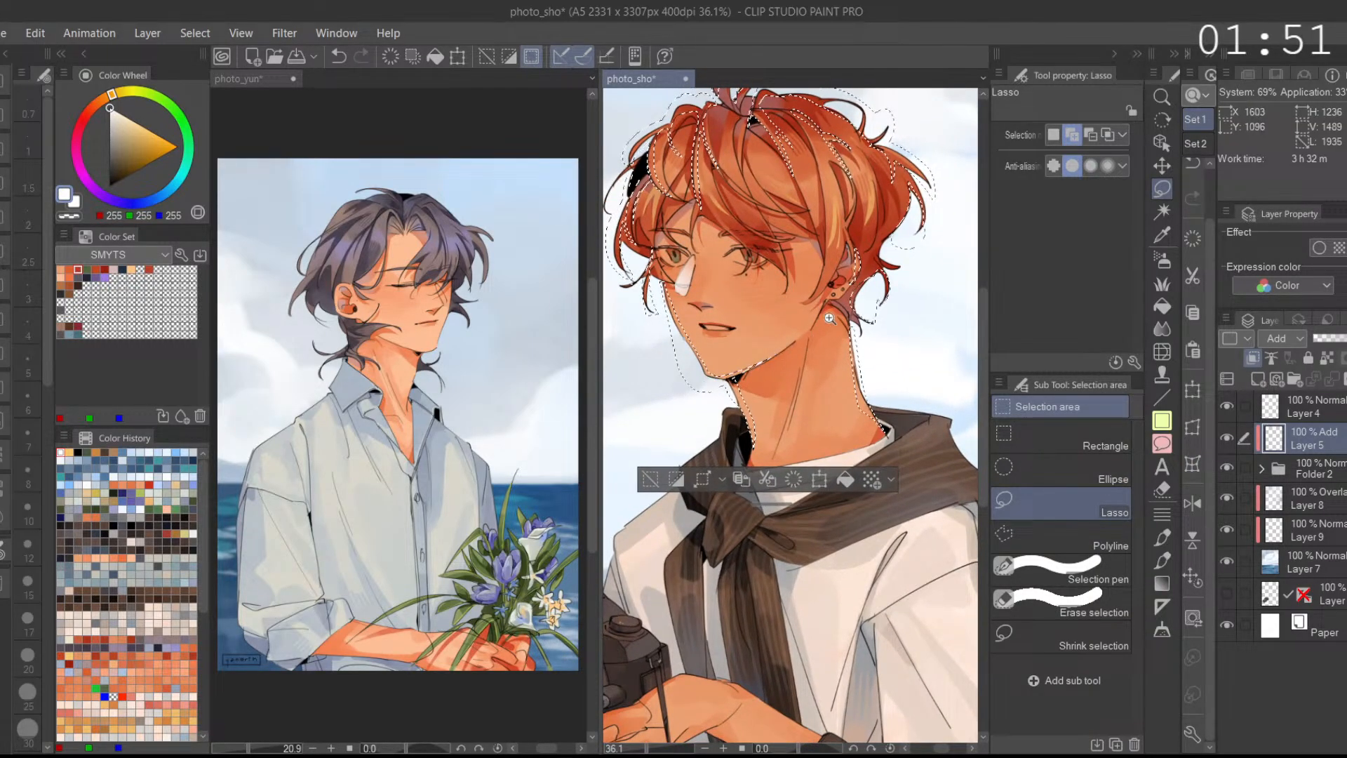
scroll(830, 320, "up", 1)
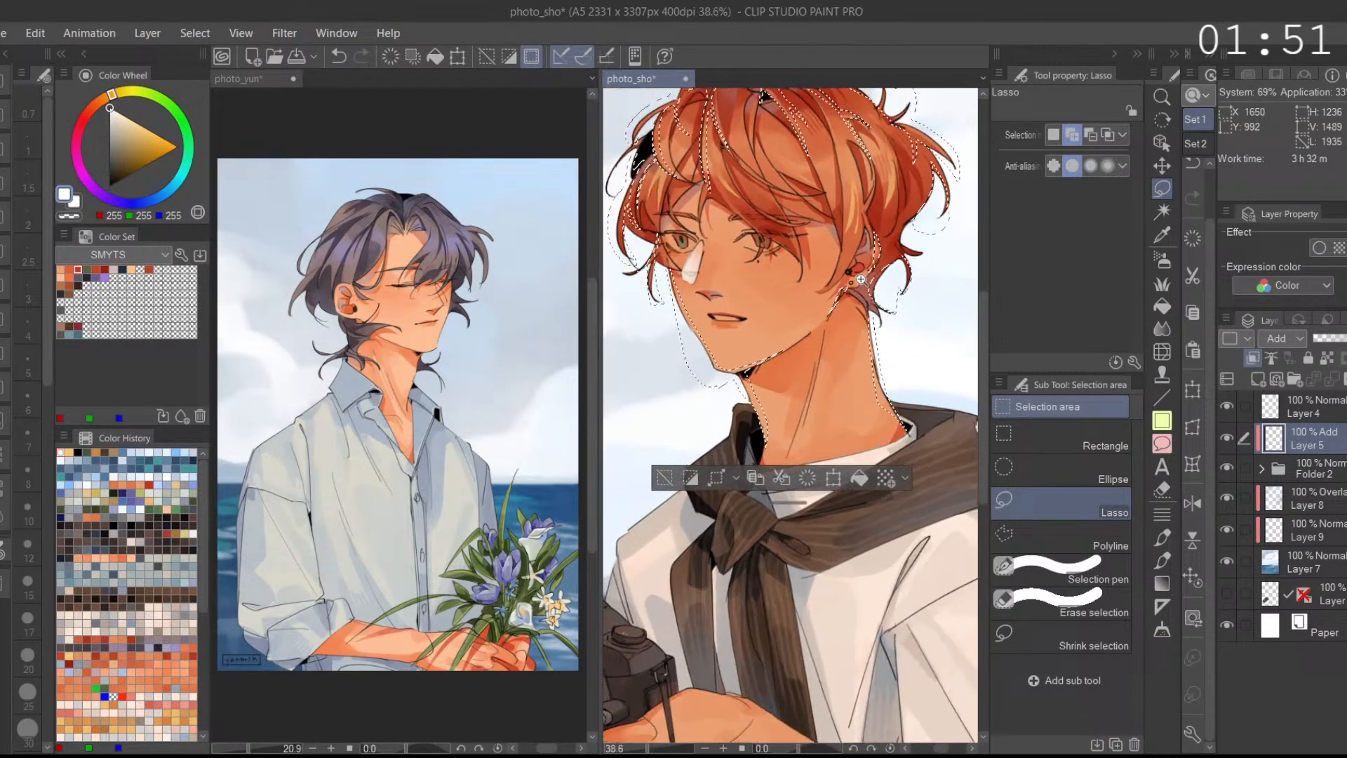
scroll(861, 279, "down", 5)
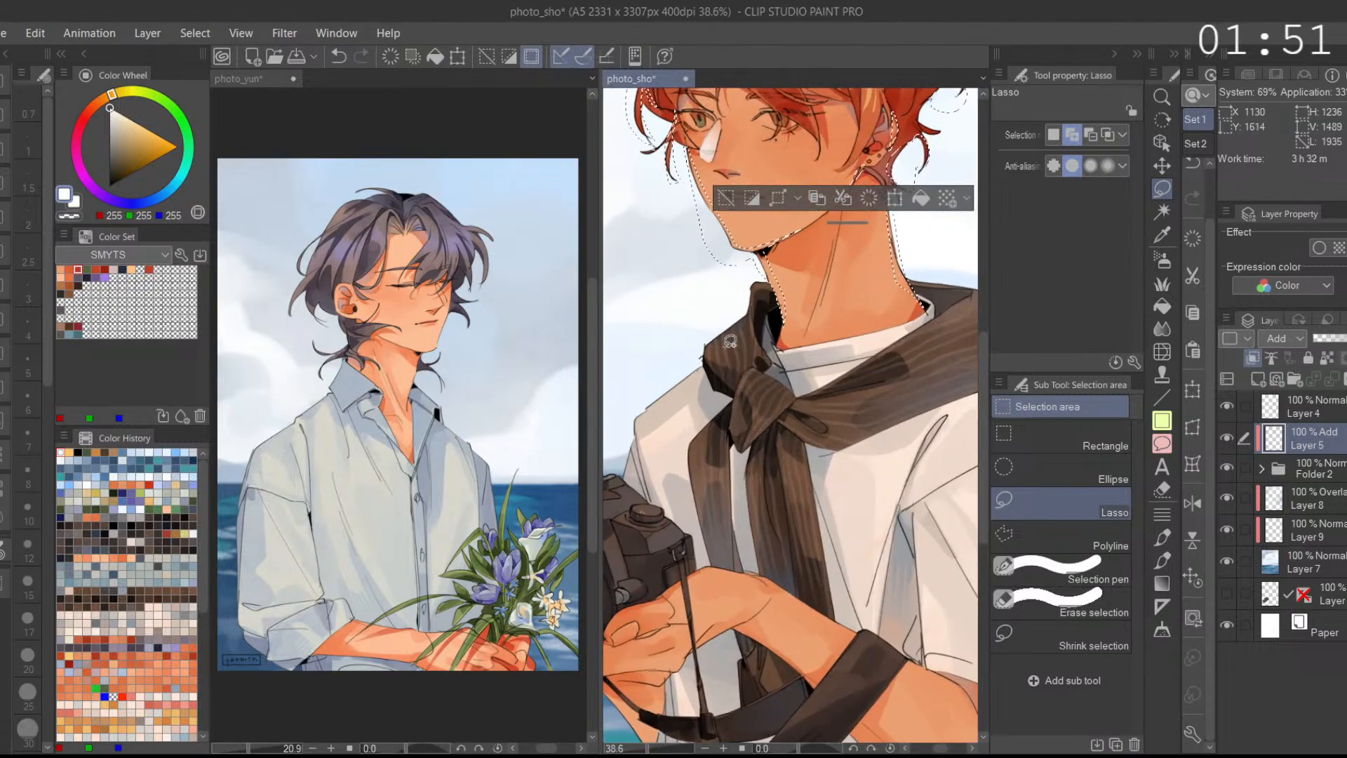
Step: Add the scarf's outer edges and the shoulder edge down toward the camera to the lasso selection
mouse_move(753, 313)
left_mouse_down()
mouse_move(758, 281)
mouse_move(809, 284)
left_mouse_up()
left_click_drag(850, 328, 775, 347)
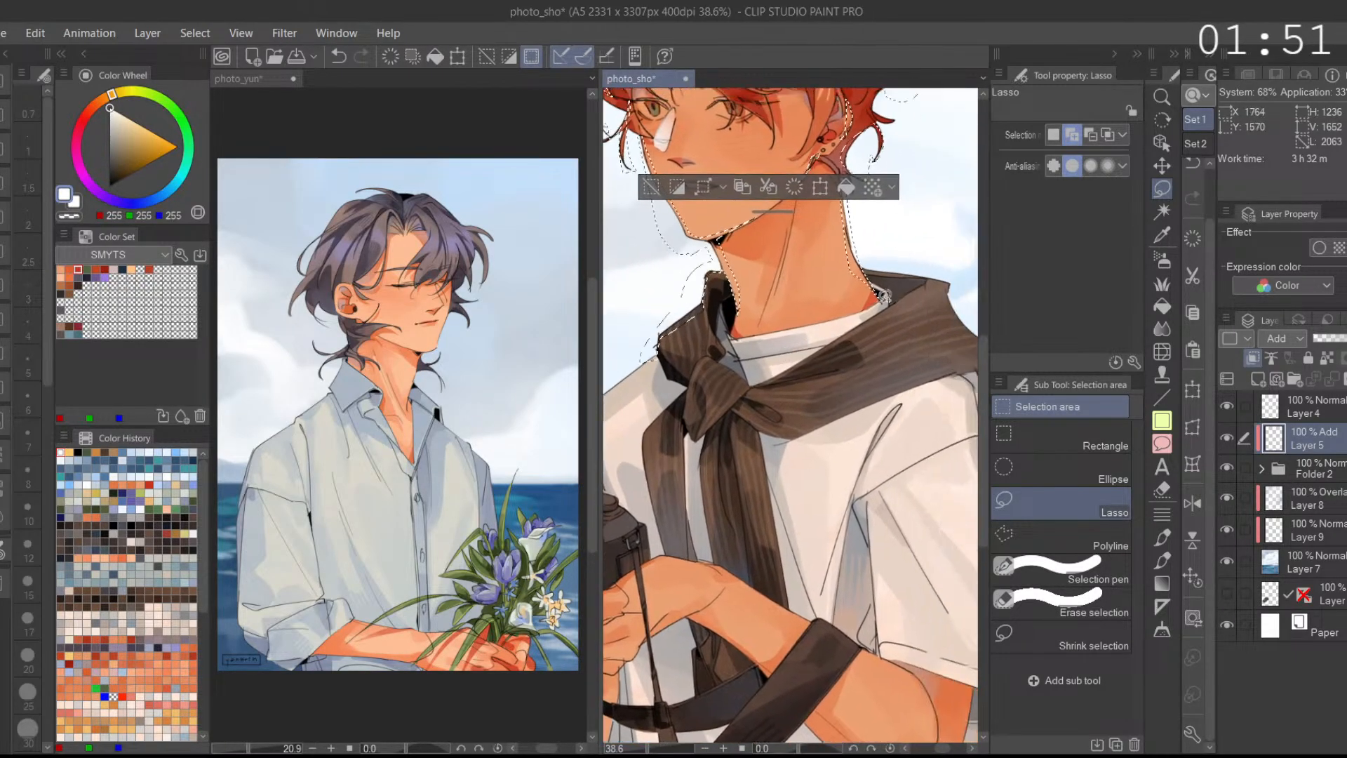
mouse_move(955, 274)
left_mouse_down()
mouse_move(885, 297)
mouse_move(920, 349)
mouse_move(981, 372)
mouse_move(909, 323)
left_mouse_up()
left_click_drag(702, 340, 850, 300)
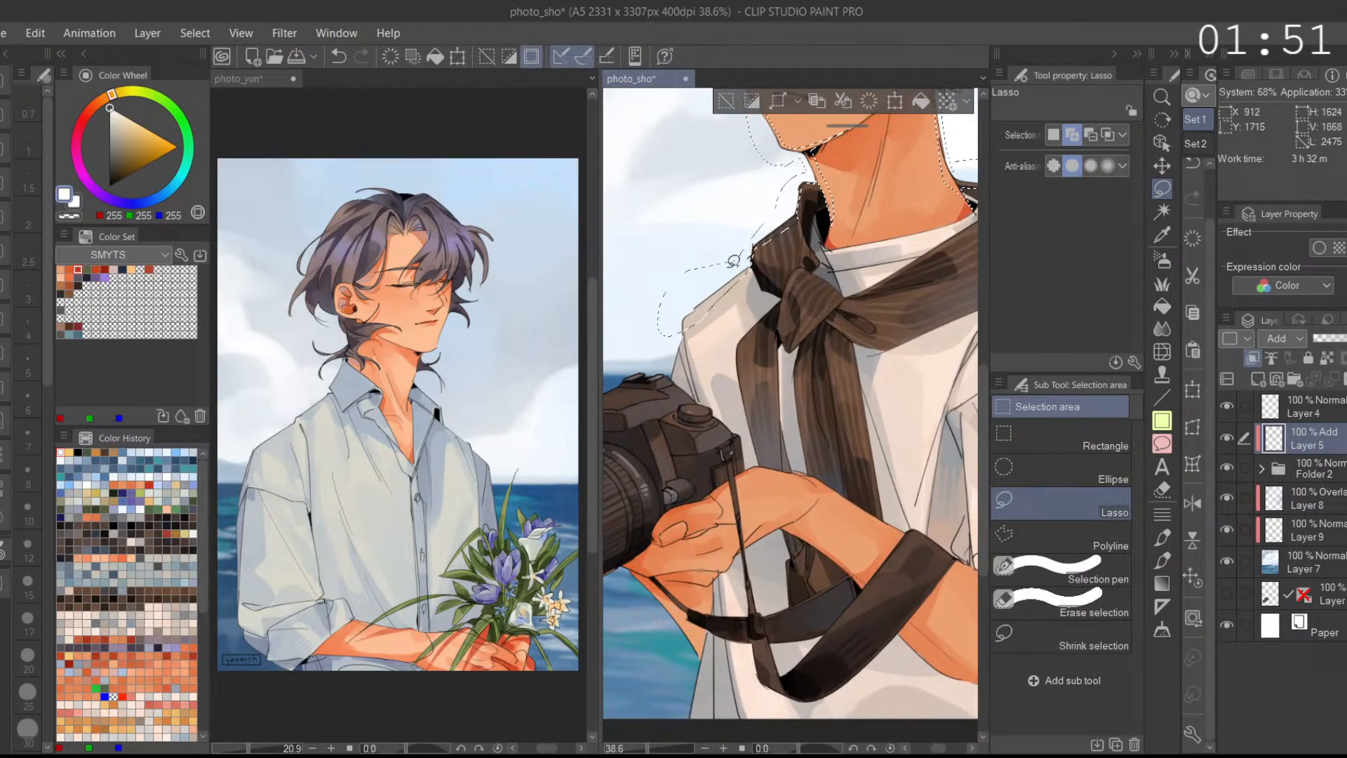
left_click_drag(687, 343, 740, 316)
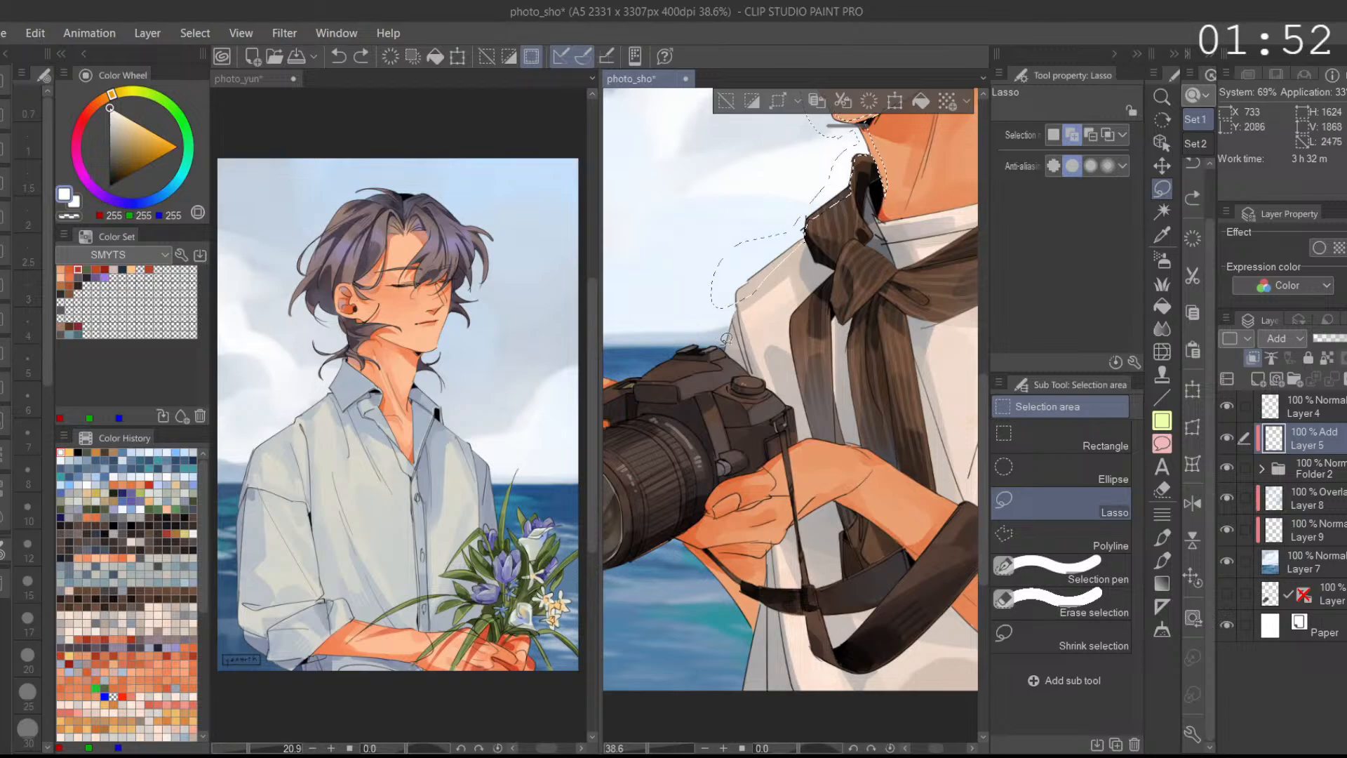
left_click_drag(744, 311, 822, 286)
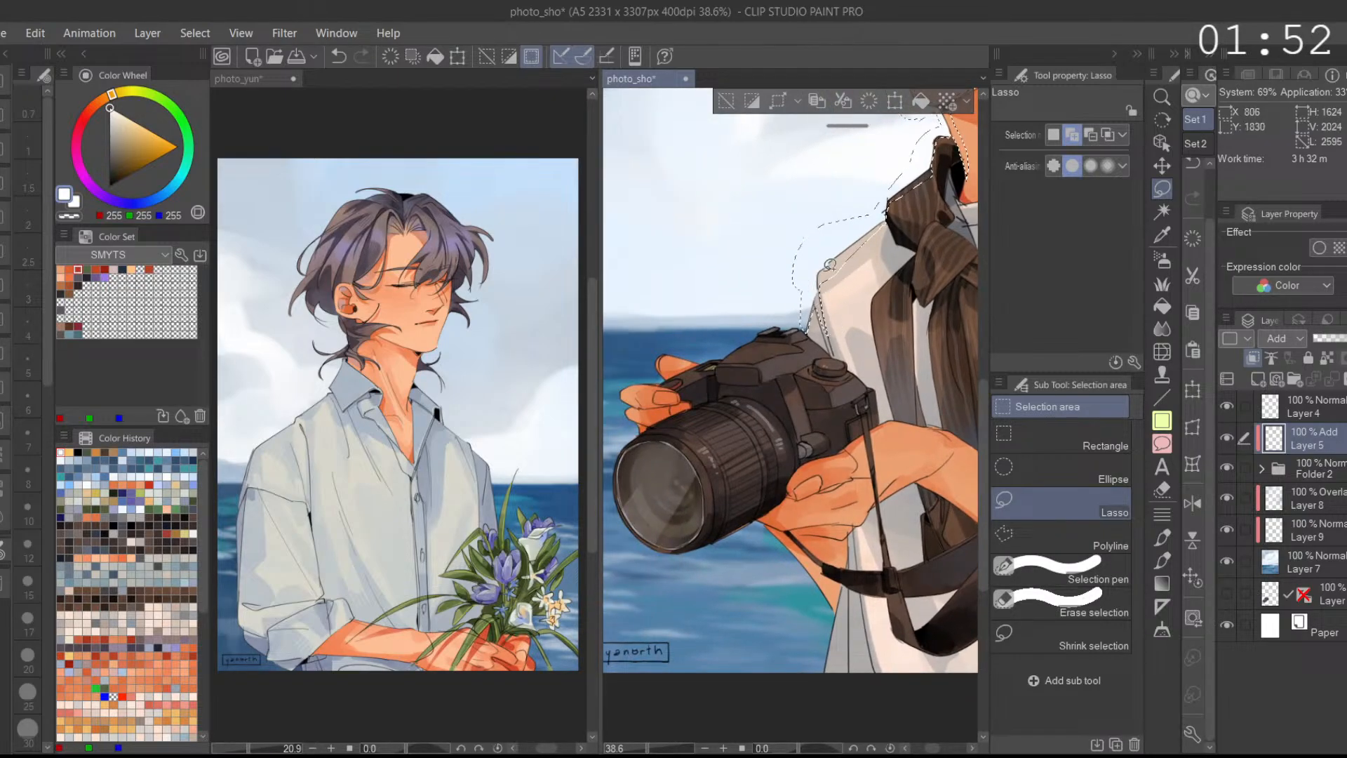
Step: Add the camera's top edge, the fingers behind it and the lens barrel's upper edge to the selection
scroll(811, 334, "up", 1)
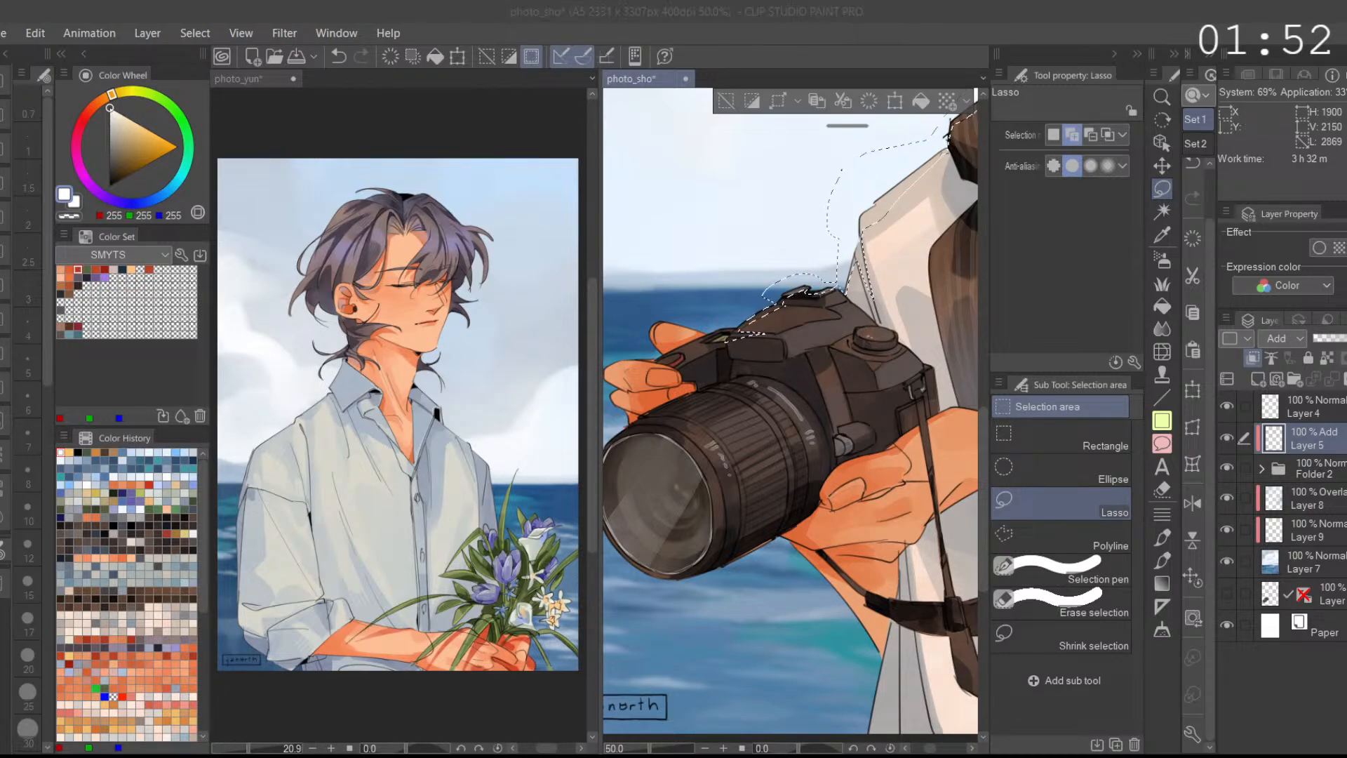
left_click_drag(723, 261, 765, 222)
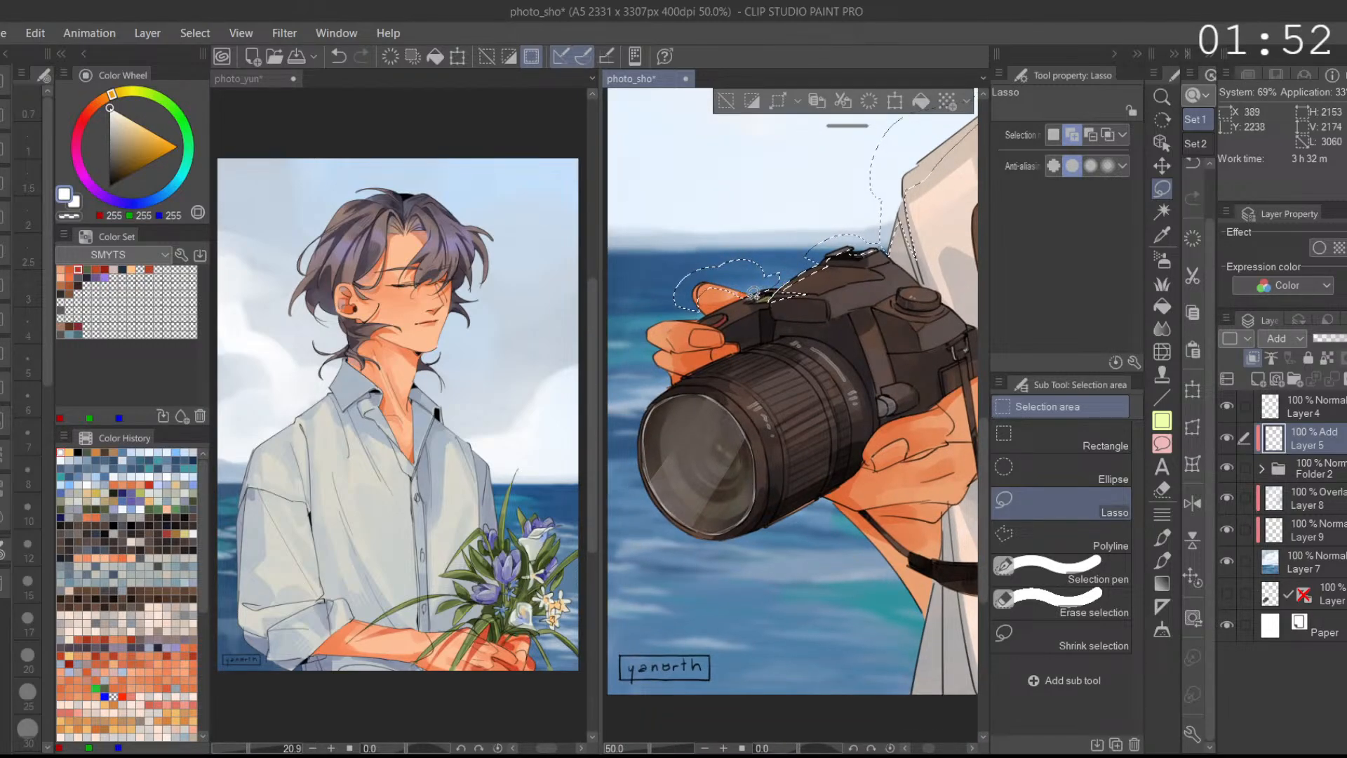
left_click_drag(797, 263, 769, 275)
left_click_drag(694, 312, 721, 294)
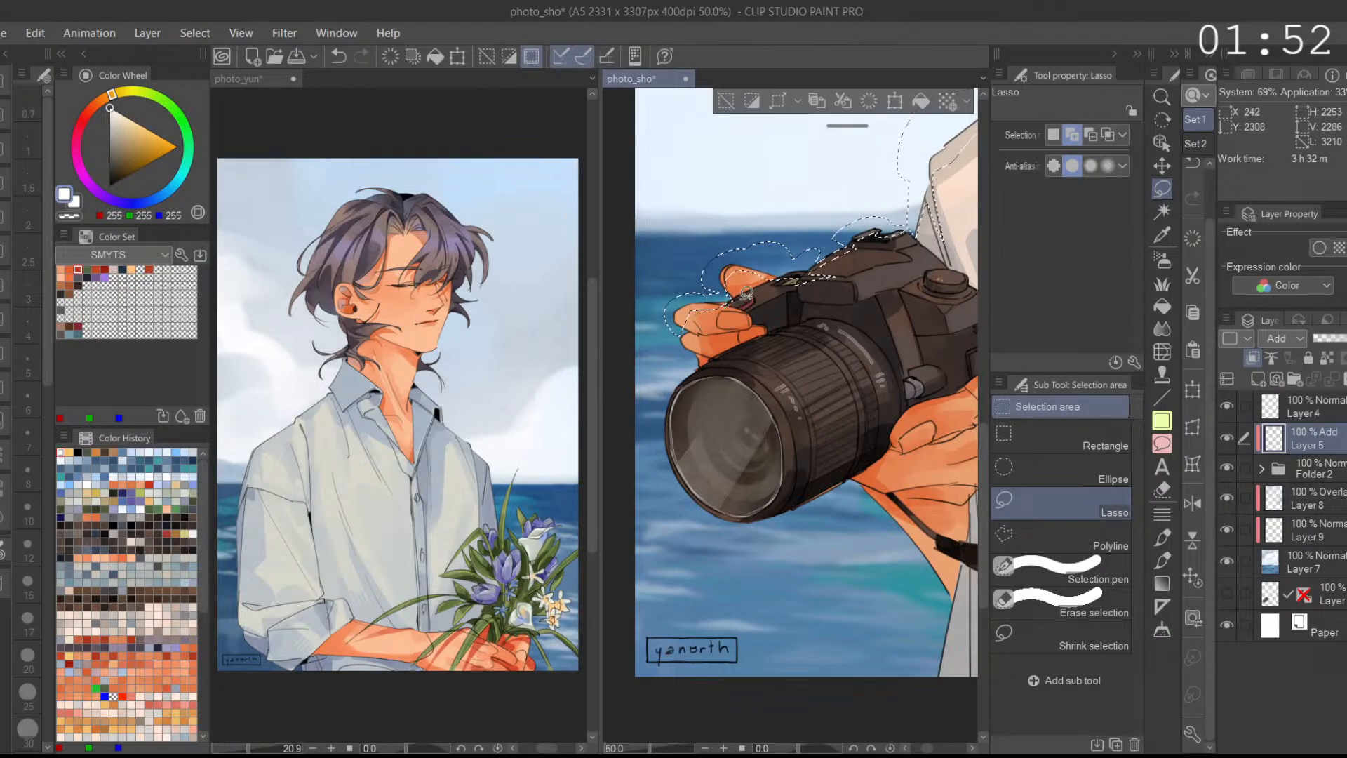
left_click_drag(721, 327, 741, 311)
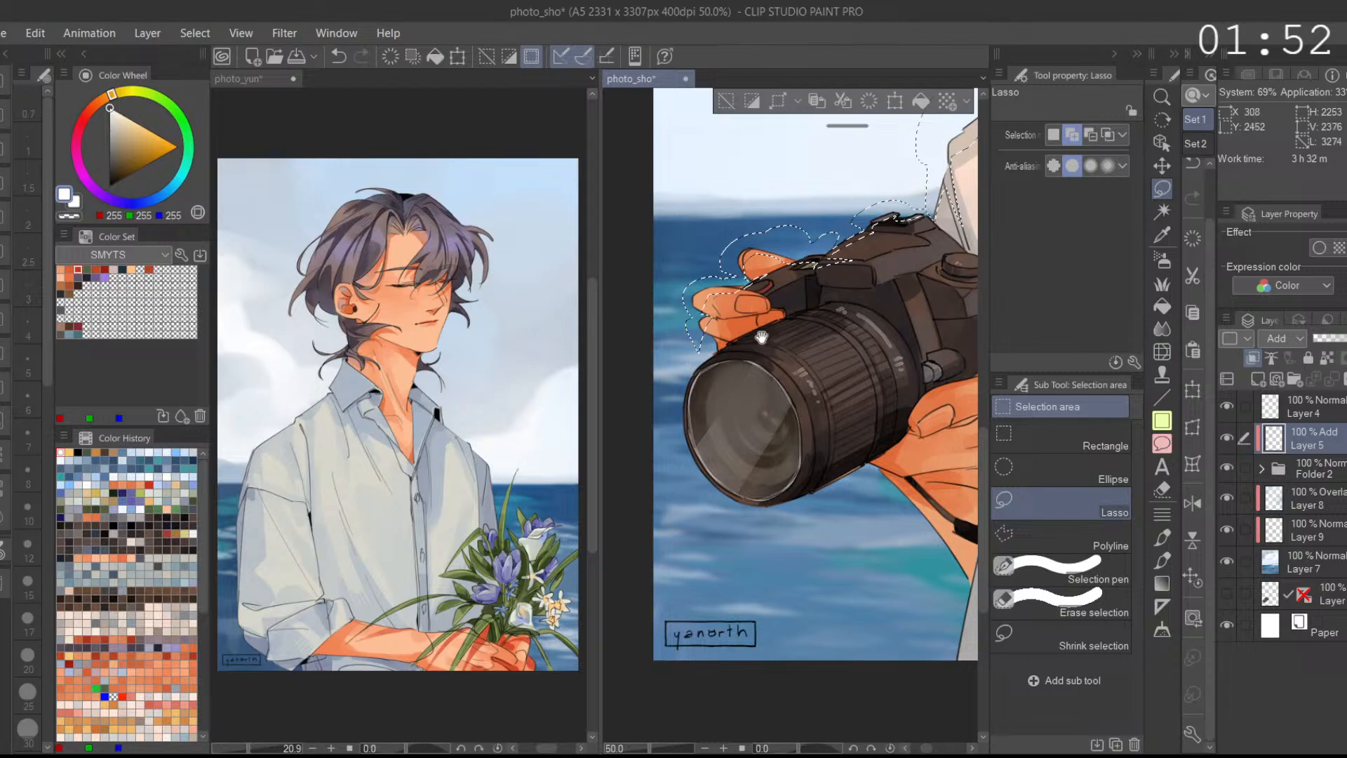
left_click_drag(763, 341, 748, 313)
key("ctrl+z")
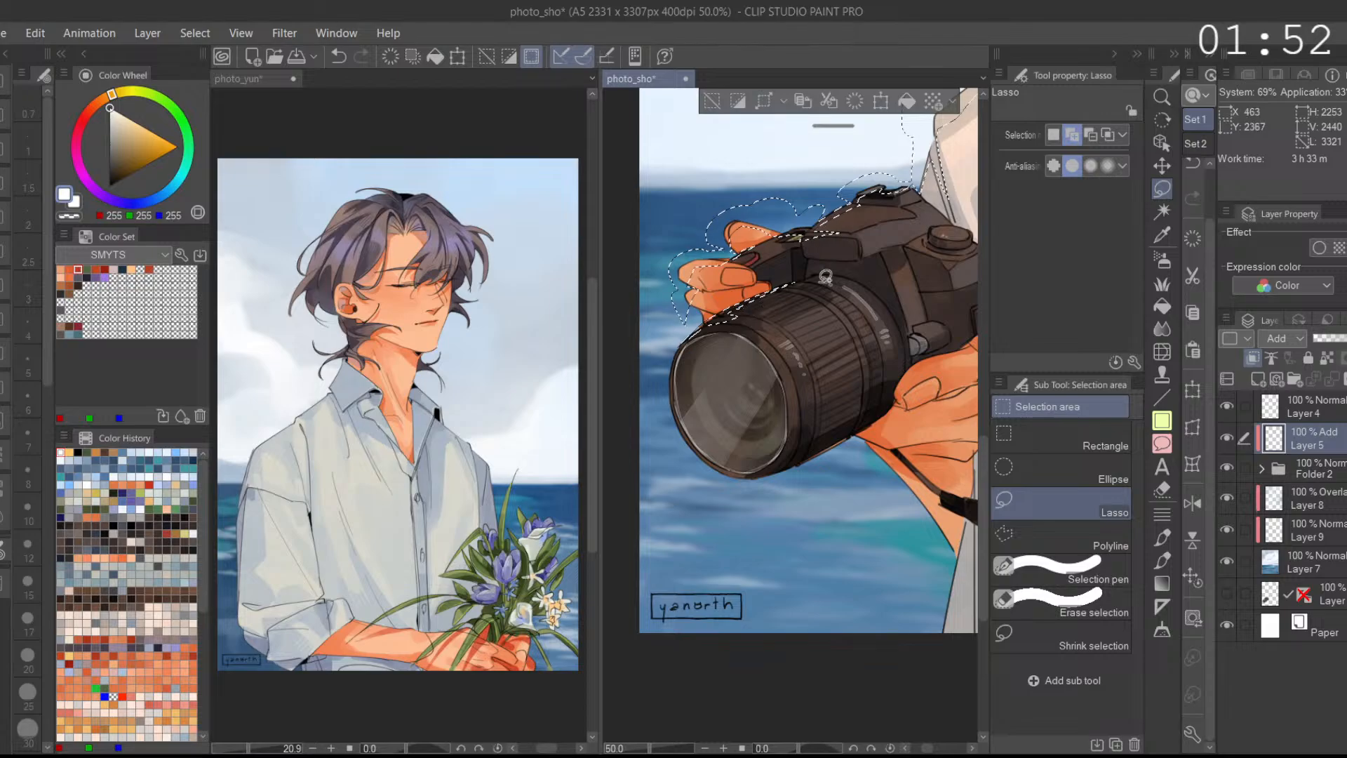
Step: Check the camera selection in a mirrored view and add the lens barrel's underside in the unflipped view
left_click(1192, 503)
mouse_move(760, 286)
left_mouse_down()
mouse_move(826, 282)
mouse_move(765, 286)
mouse_move(863, 320)
left_mouse_up()
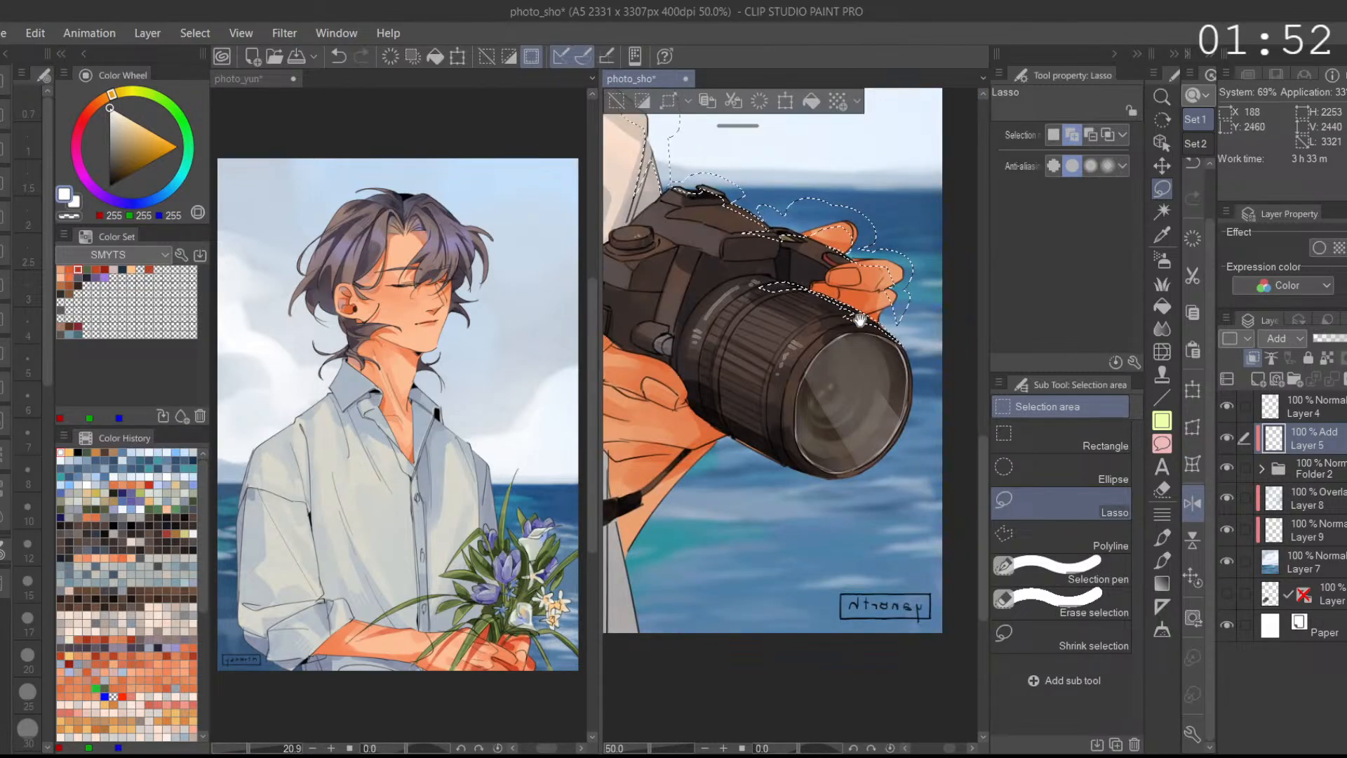
left_click(1193, 503)
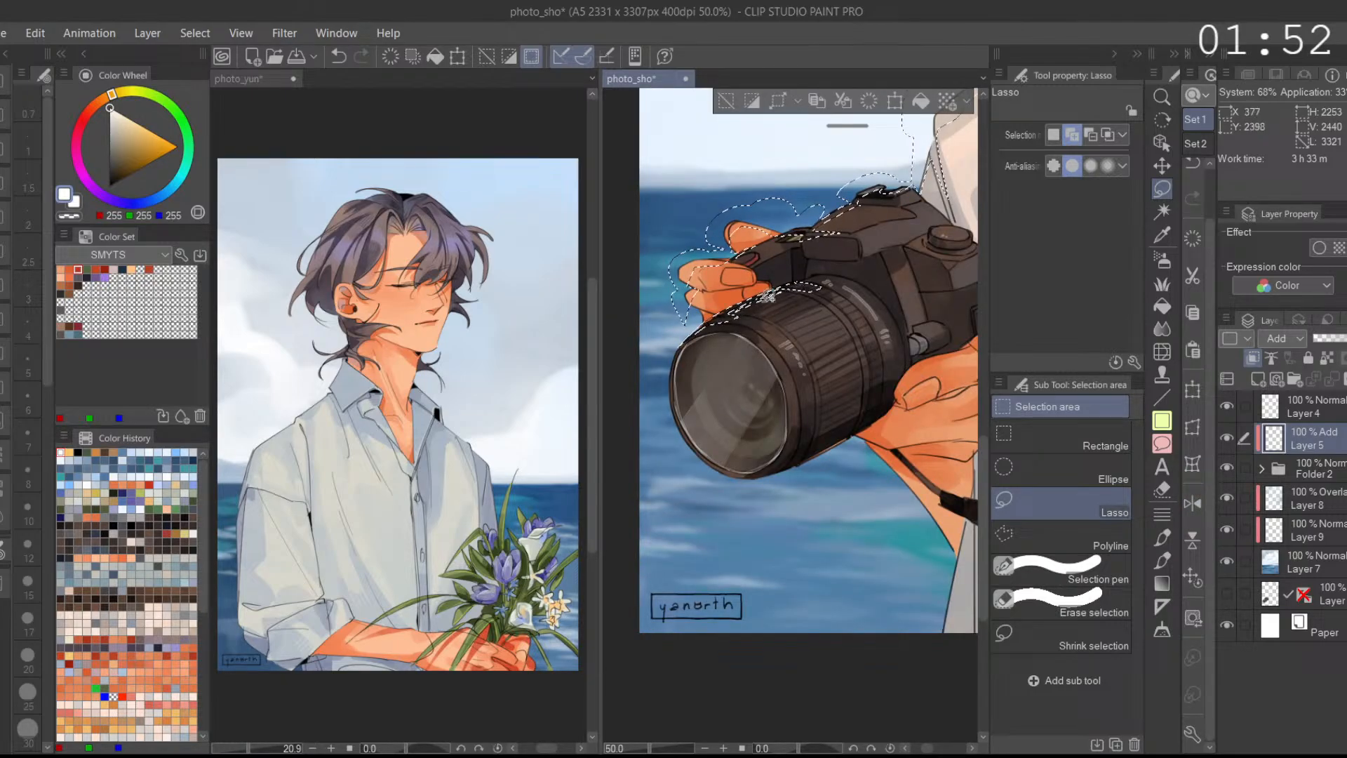
left_click_drag(817, 301, 785, 298)
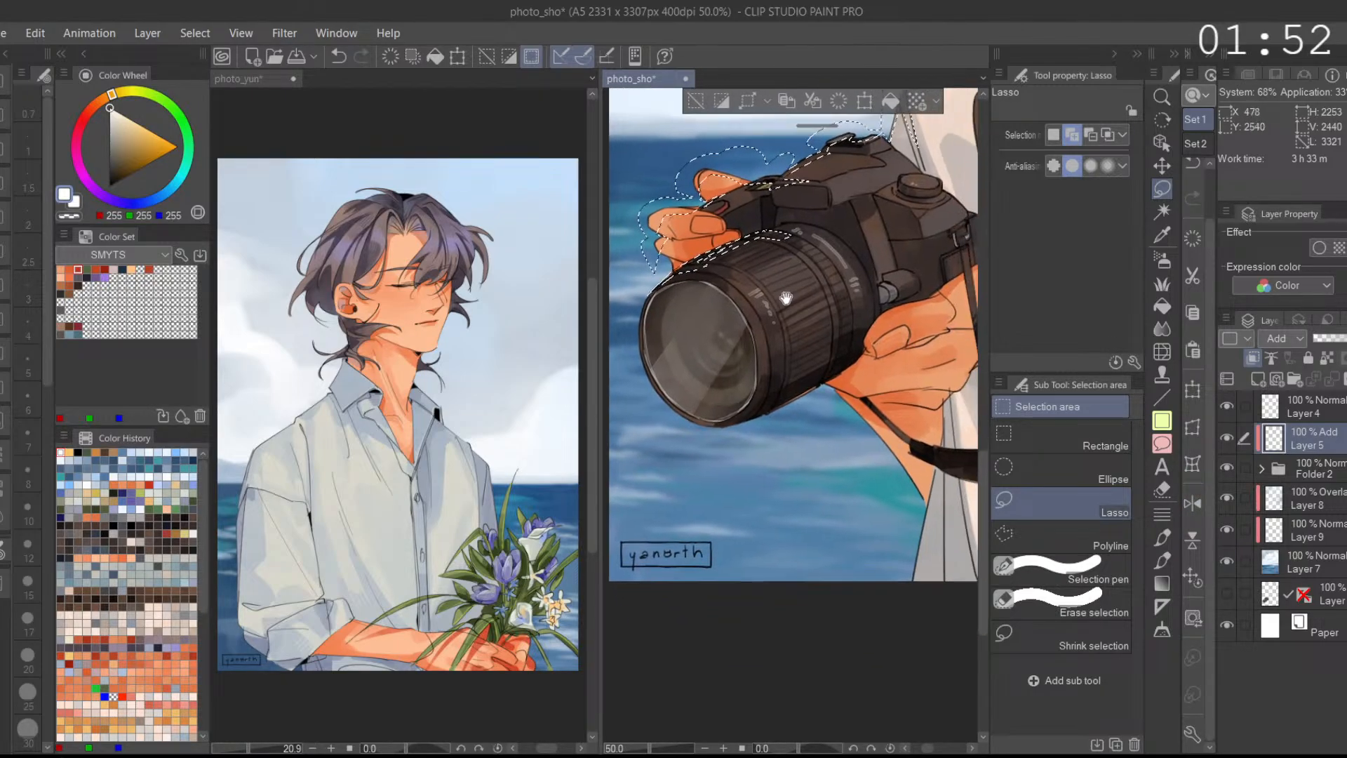
left_click_drag(831, 412, 822, 407)
mouse_move(711, 416)
left_mouse_down()
mouse_move(761, 391)
mouse_move(730, 424)
mouse_move(828, 372)
mouse_move(747, 422)
mouse_move(752, 399)
mouse_move(842, 357)
mouse_move(759, 417)
left_mouse_up()
mouse_move(819, 374)
left_mouse_down()
mouse_move(831, 406)
mouse_move(761, 395)
mouse_move(798, 409)
mouse_move(757, 412)
left_mouse_up()
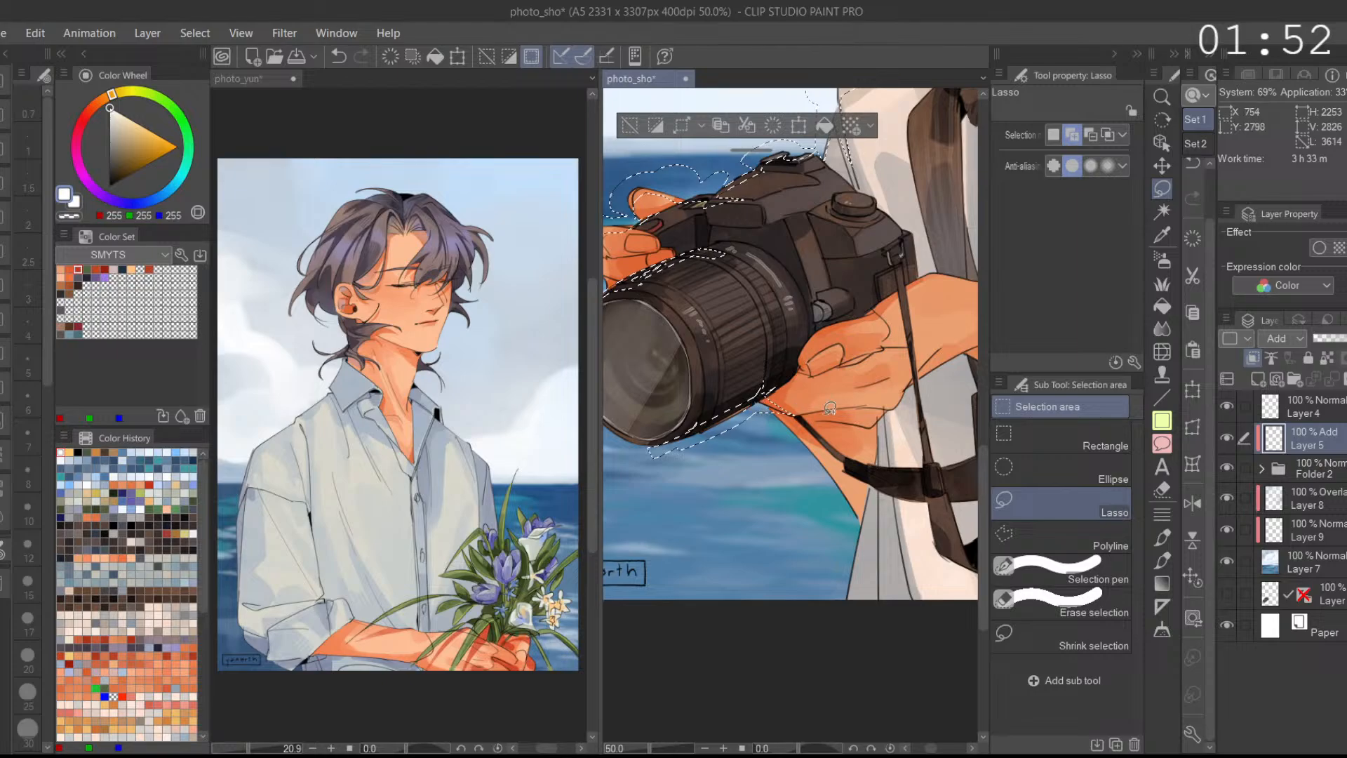
Step: Mirror the canvas view and add the forearm edge beneath the camera and the hanging strap's edge to the selection
left_click(1192, 503)
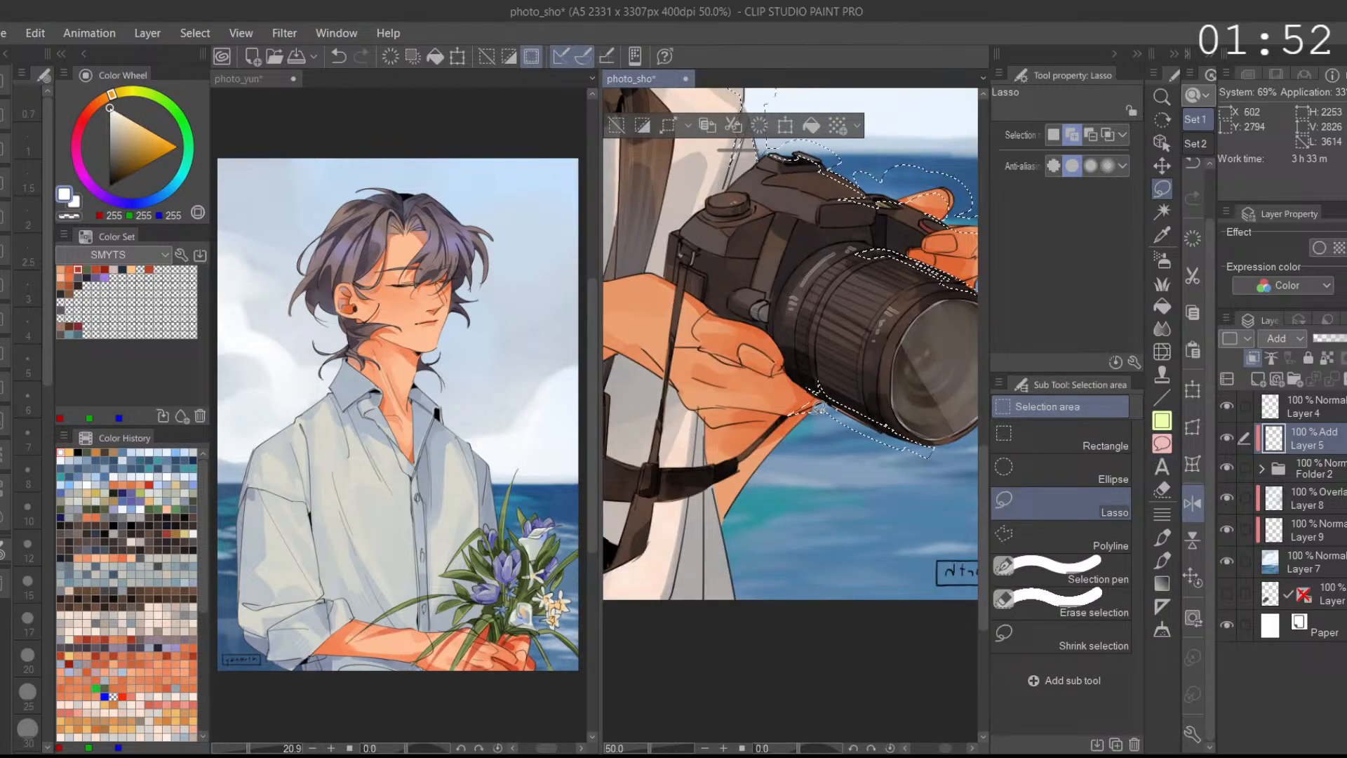
left_click_drag(815, 418, 869, 416)
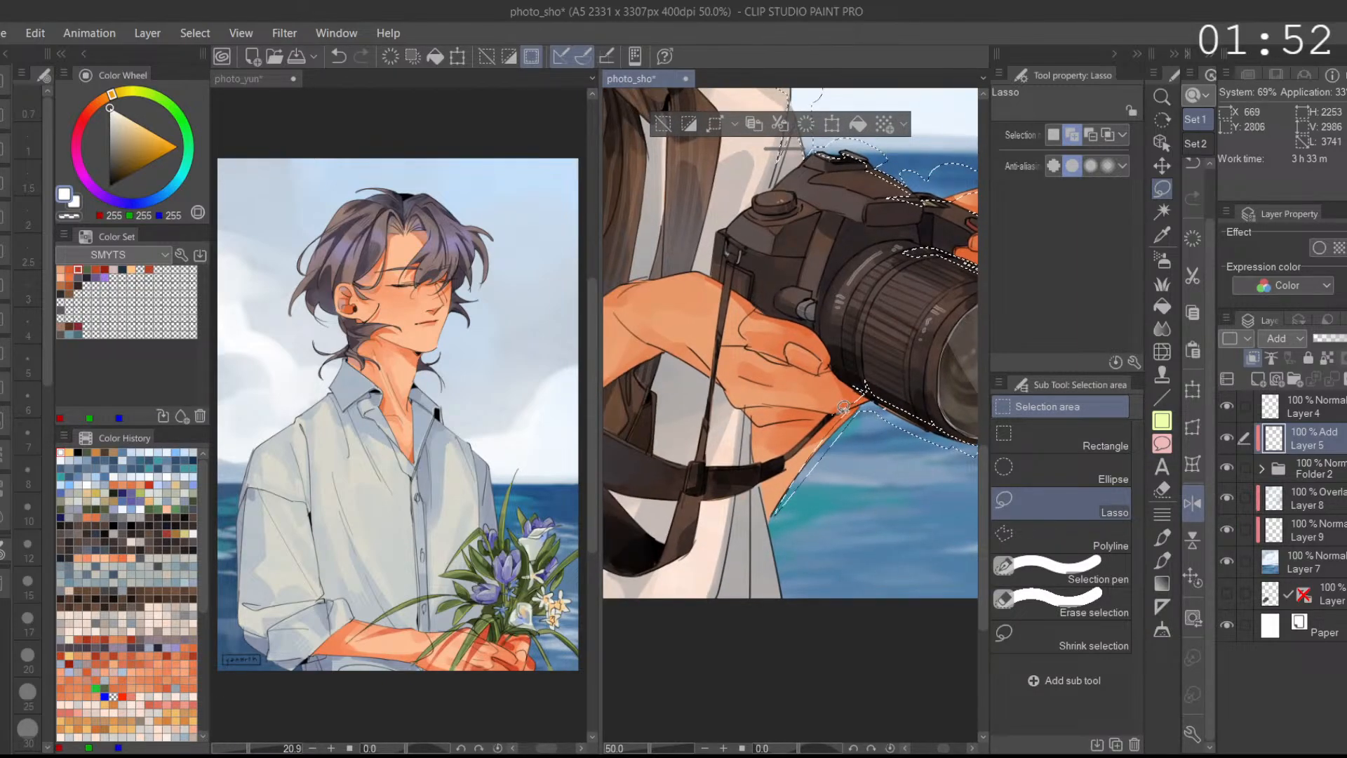
left_click_drag(838, 349, 827, 391)
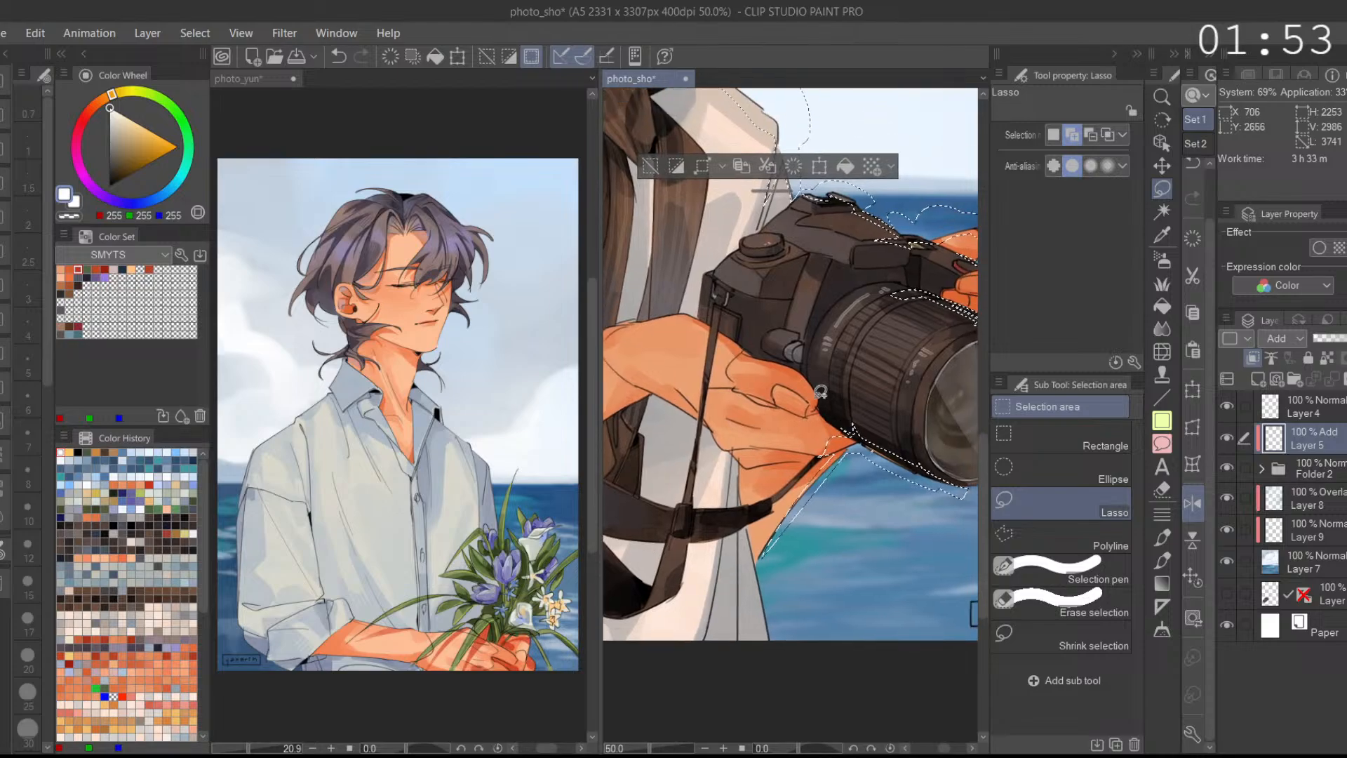
scroll(793, 521, "down", 2)
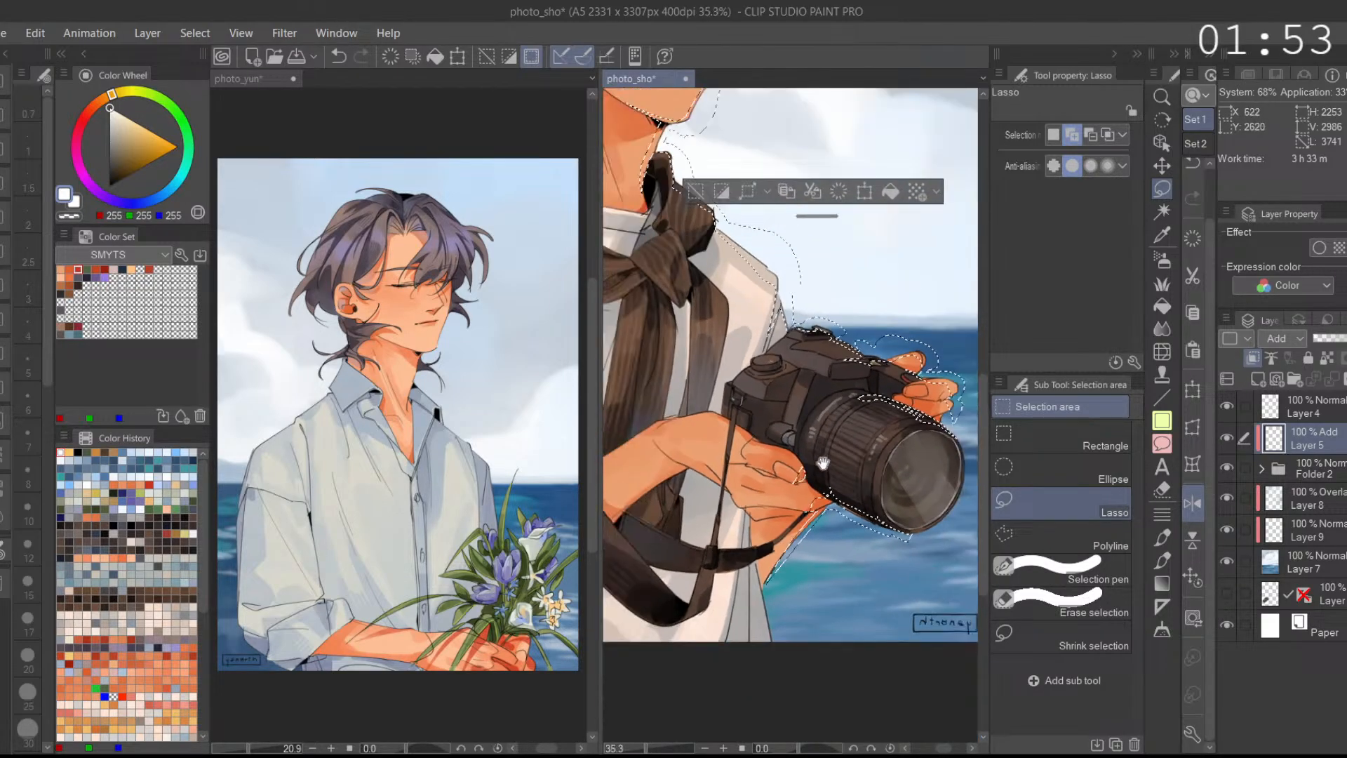
key("ctrl+z")
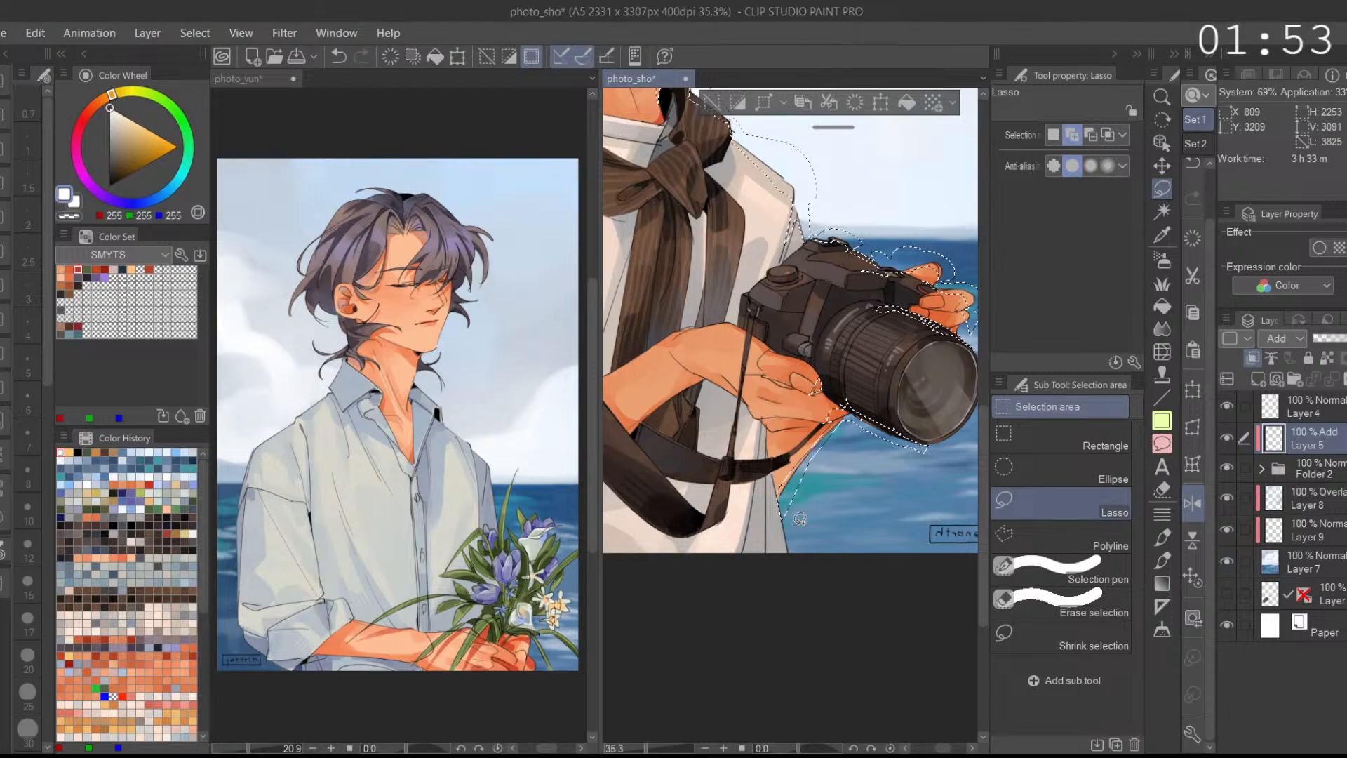
left_click_drag(797, 522, 829, 437)
left_click_drag(812, 499, 835, 433)
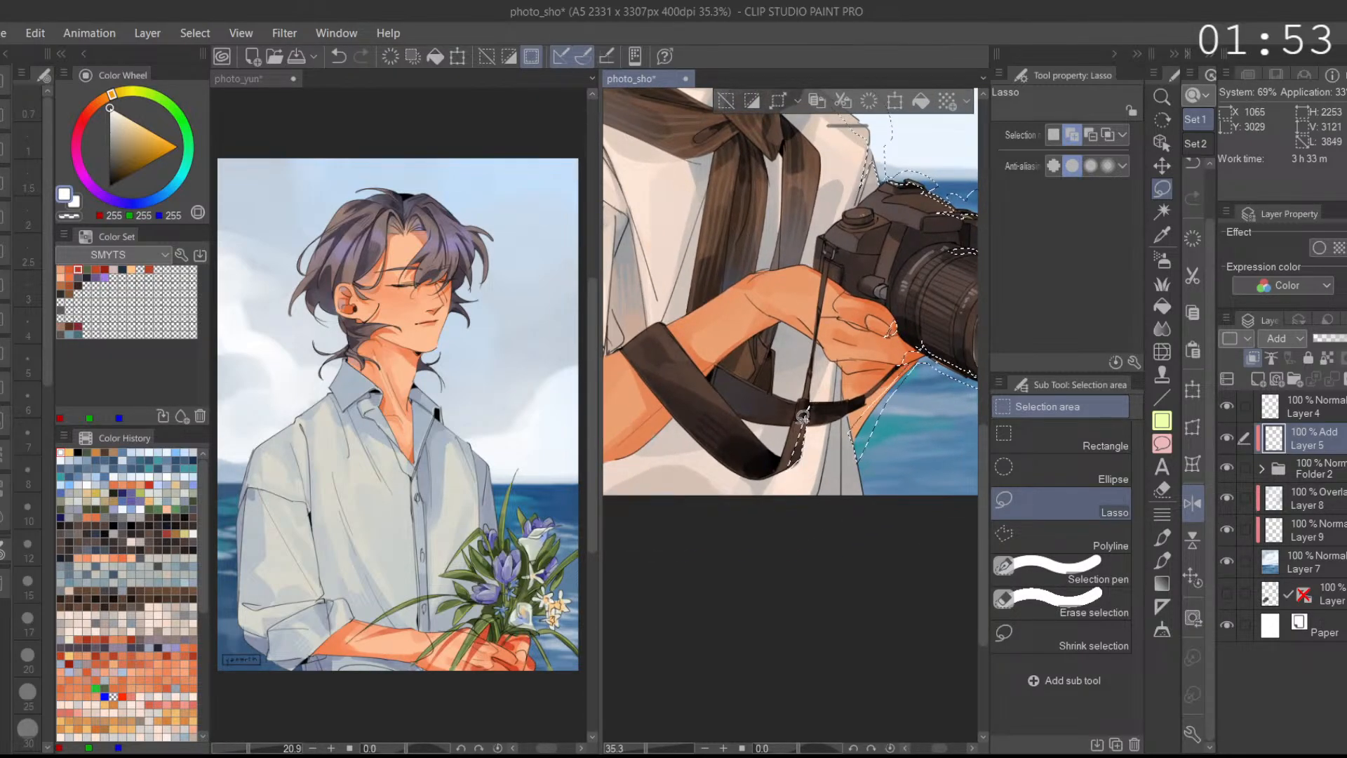
Step: Add the shirt's back edge beneath the sleeve to the selection and restore the unflipped canvas view
mouse_move(815, 323)
left_mouse_down()
mouse_move(811, 395)
mouse_move(820, 341)
left_mouse_up()
scroll(820, 342, "down", 3)
mouse_move(704, 409)
left_mouse_down()
mouse_move(732, 437)
mouse_move(645, 531)
left_mouse_up()
left_click_drag(672, 445, 673, 435)
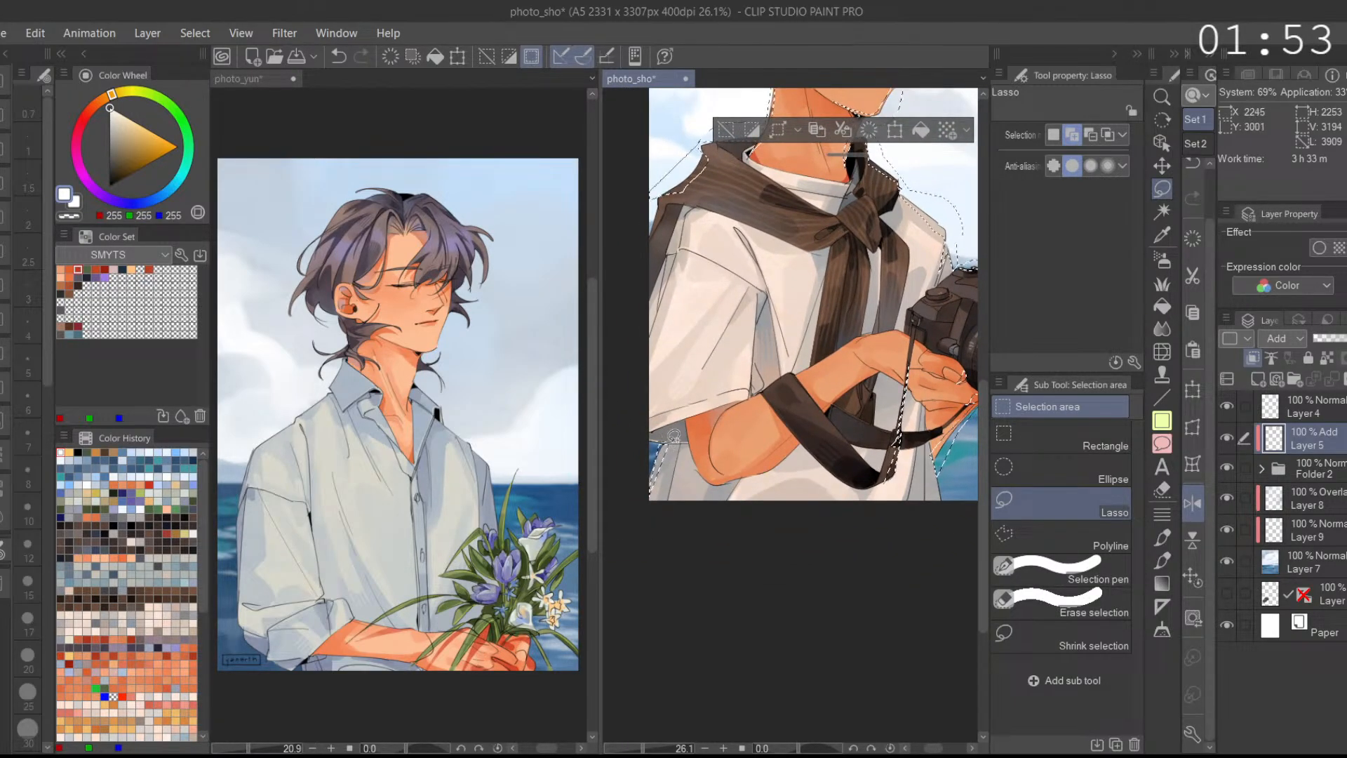
left_click_drag(682, 161, 639, 301)
left_click_drag(671, 247, 650, 305)
left_click_drag(771, 410, 727, 477)
scroll(775, 438, "down", 2)
left_click_drag(771, 434, 733, 475)
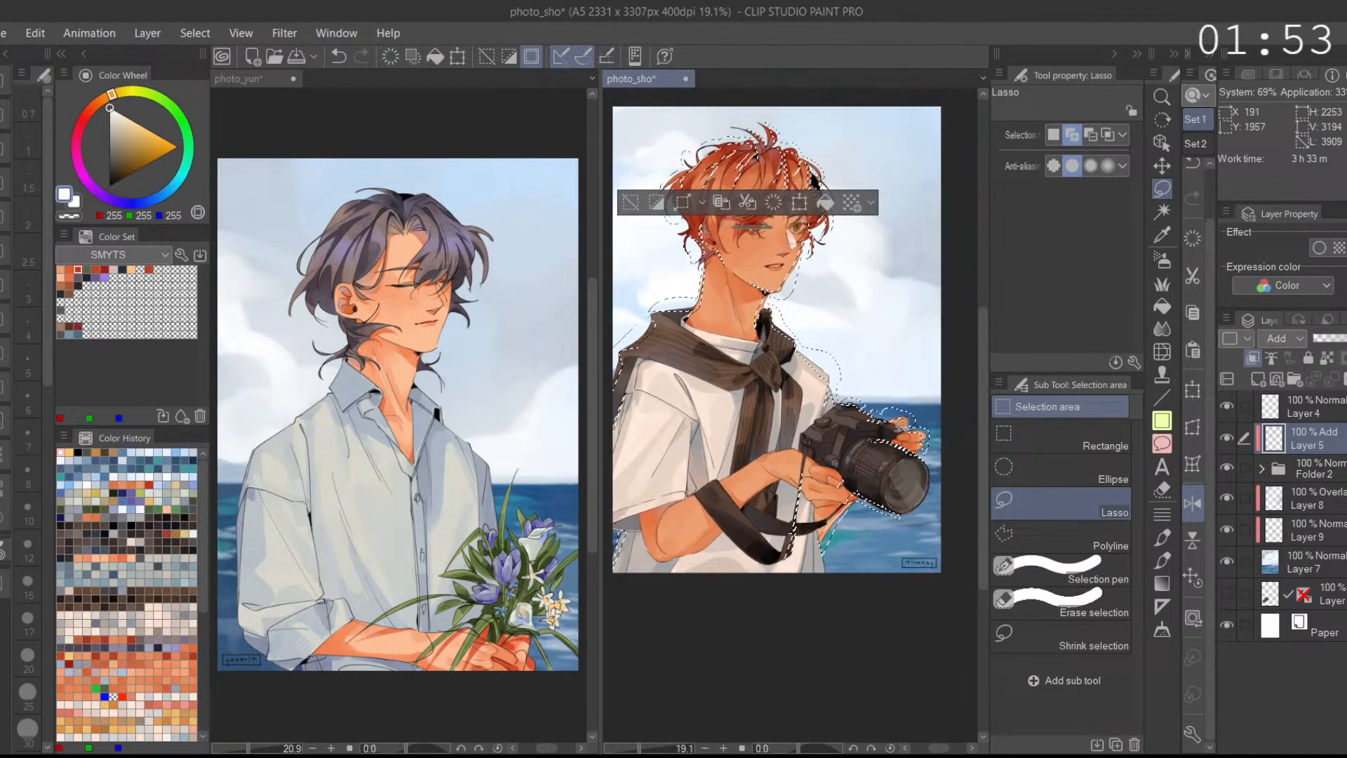
left_click(1192, 503)
Step: Fill the selected rim areas on Layer 5 with white using the Aマーカー brush at size 265, and deselect
key("b")
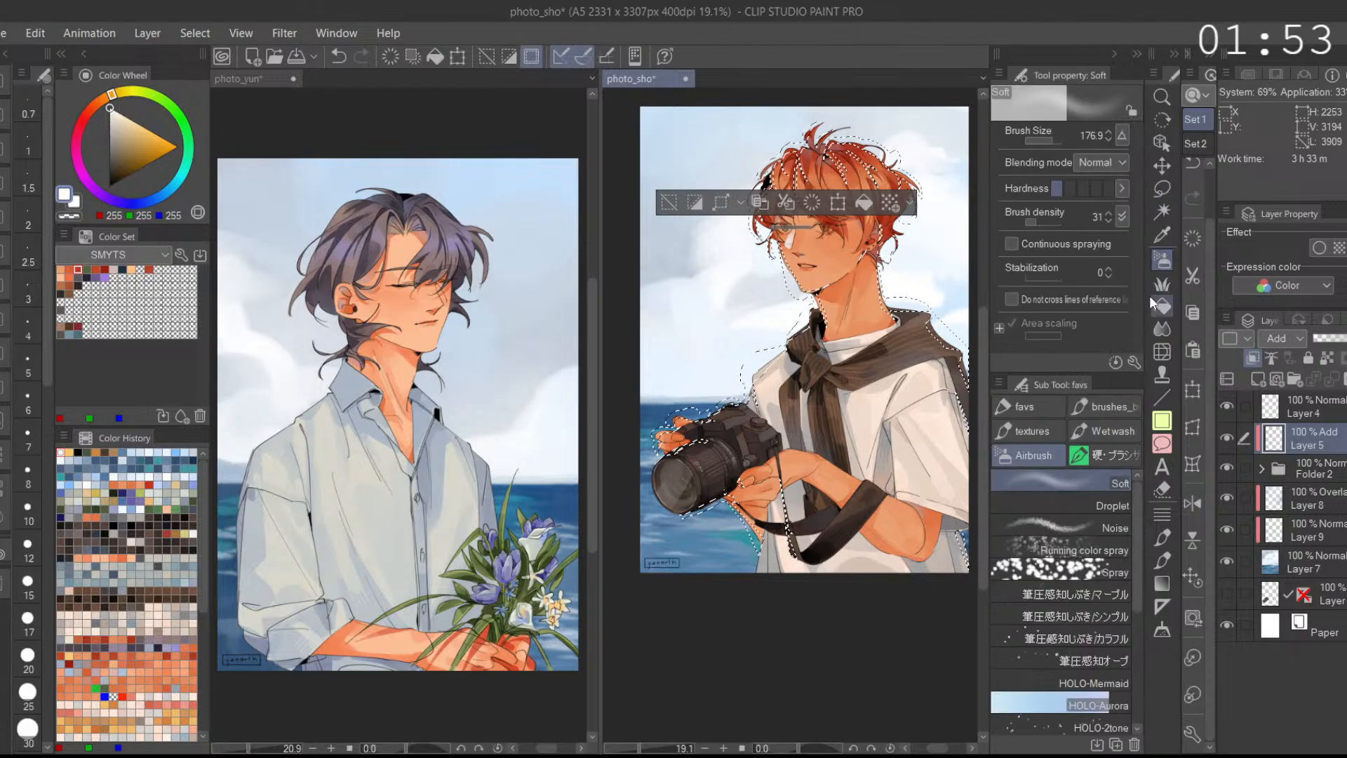
left_click(1024, 406)
left_click(1059, 555)
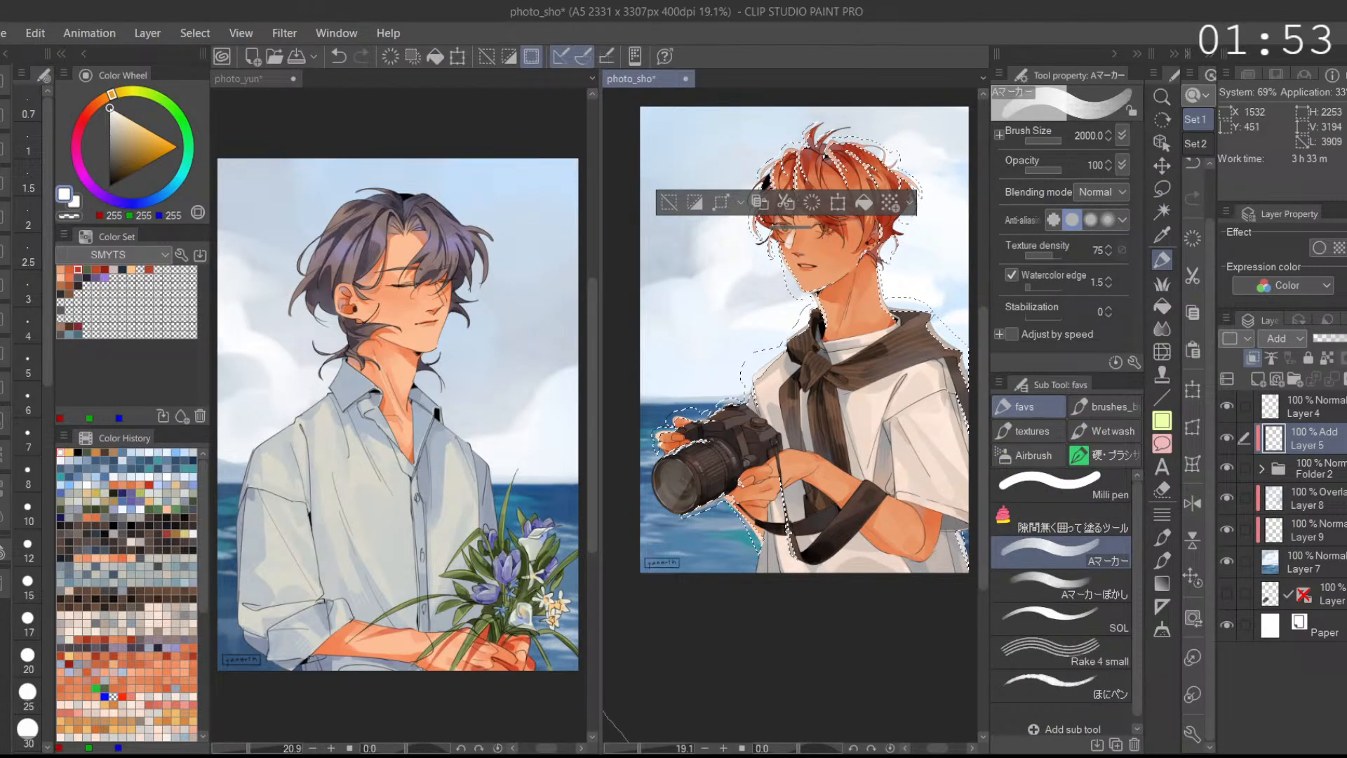
left_click_drag(1059, 152, 1053, 146)
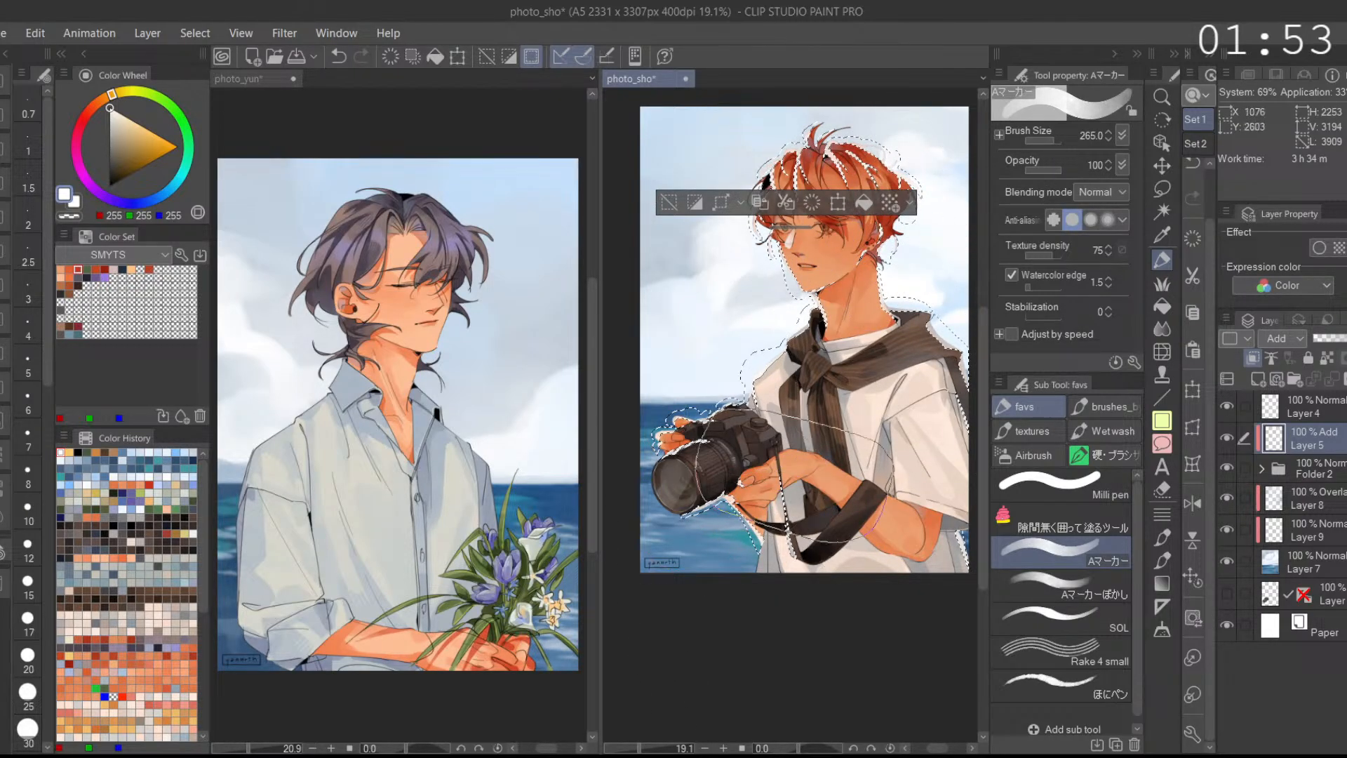
left_click(668, 203)
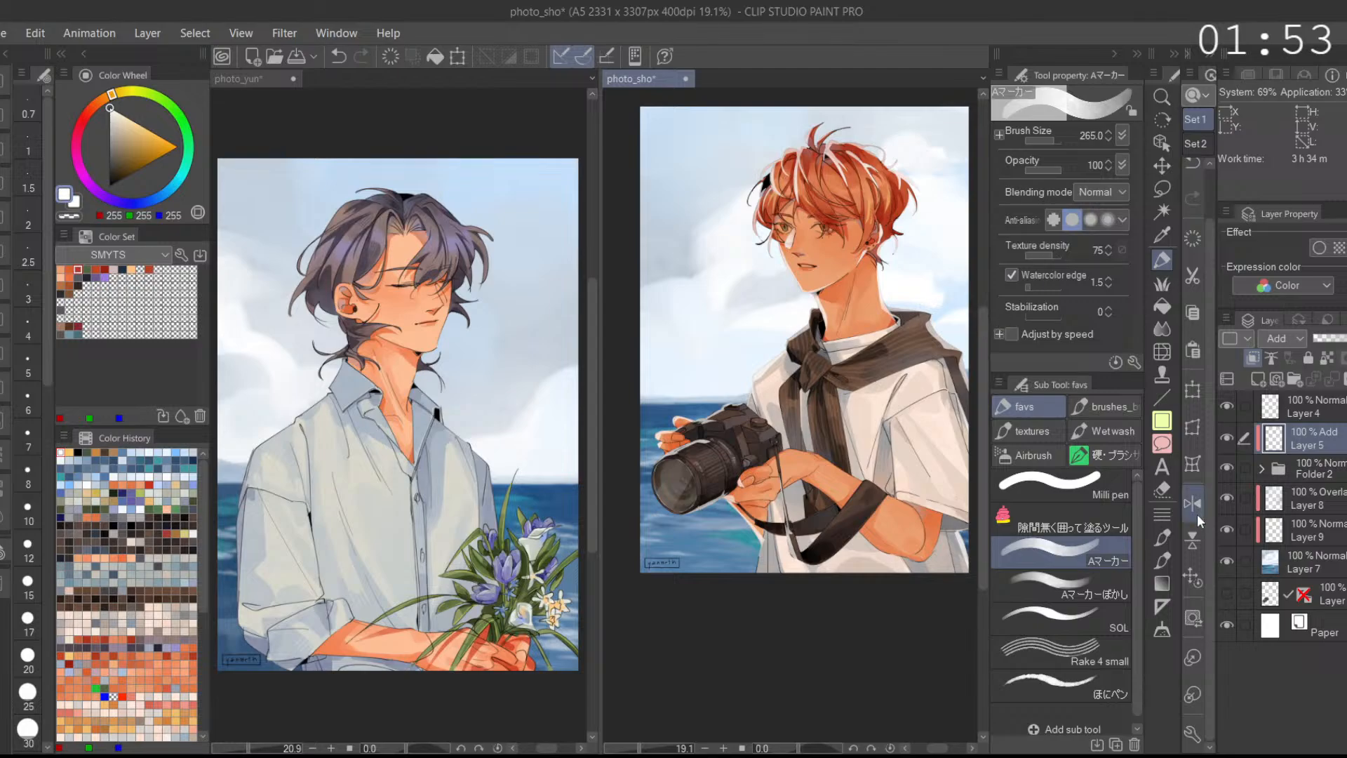
Step: Compare the whole photo_sho figure with Layer 5's rim light hidden and shown
left_click(1192, 568)
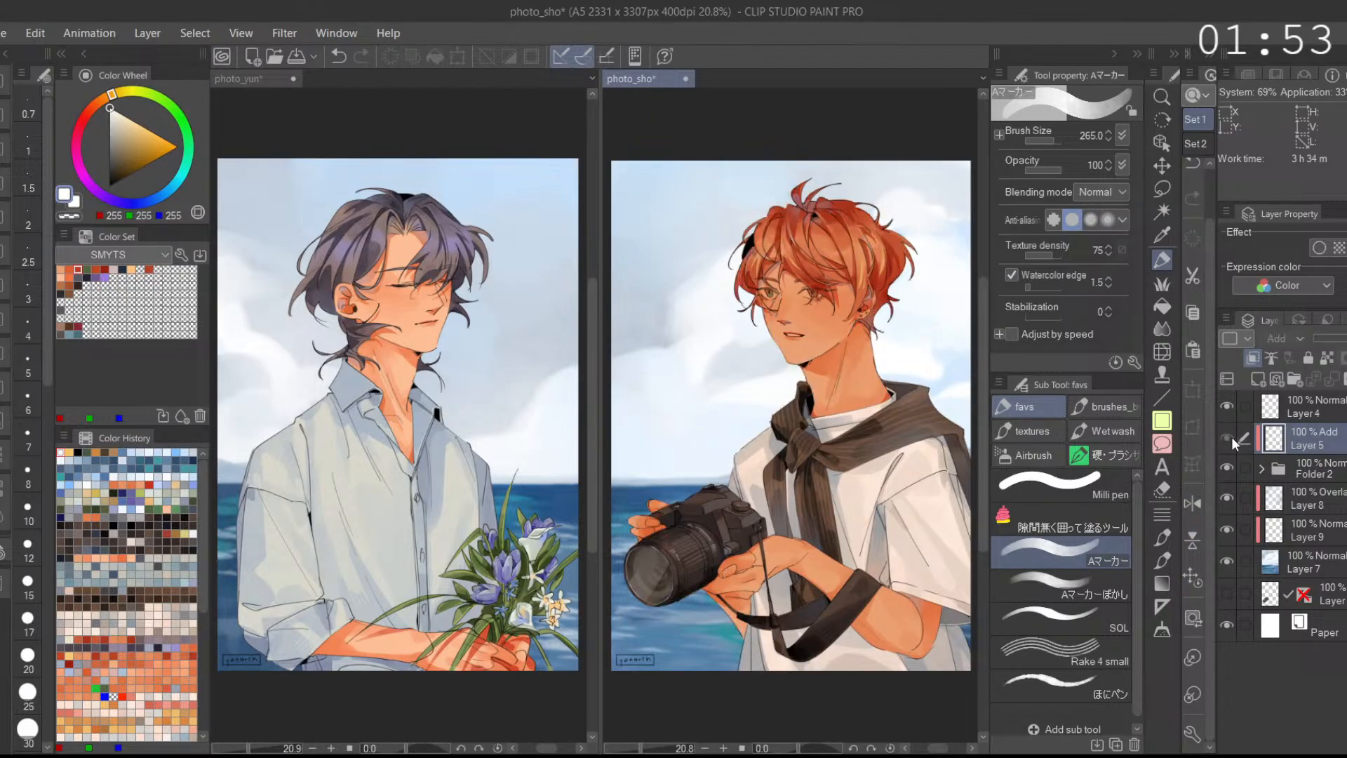
mouse_move(784, 396)
left_mouse_down()
mouse_move(840, 401)
mouse_move(785, 396)
left_mouse_up()
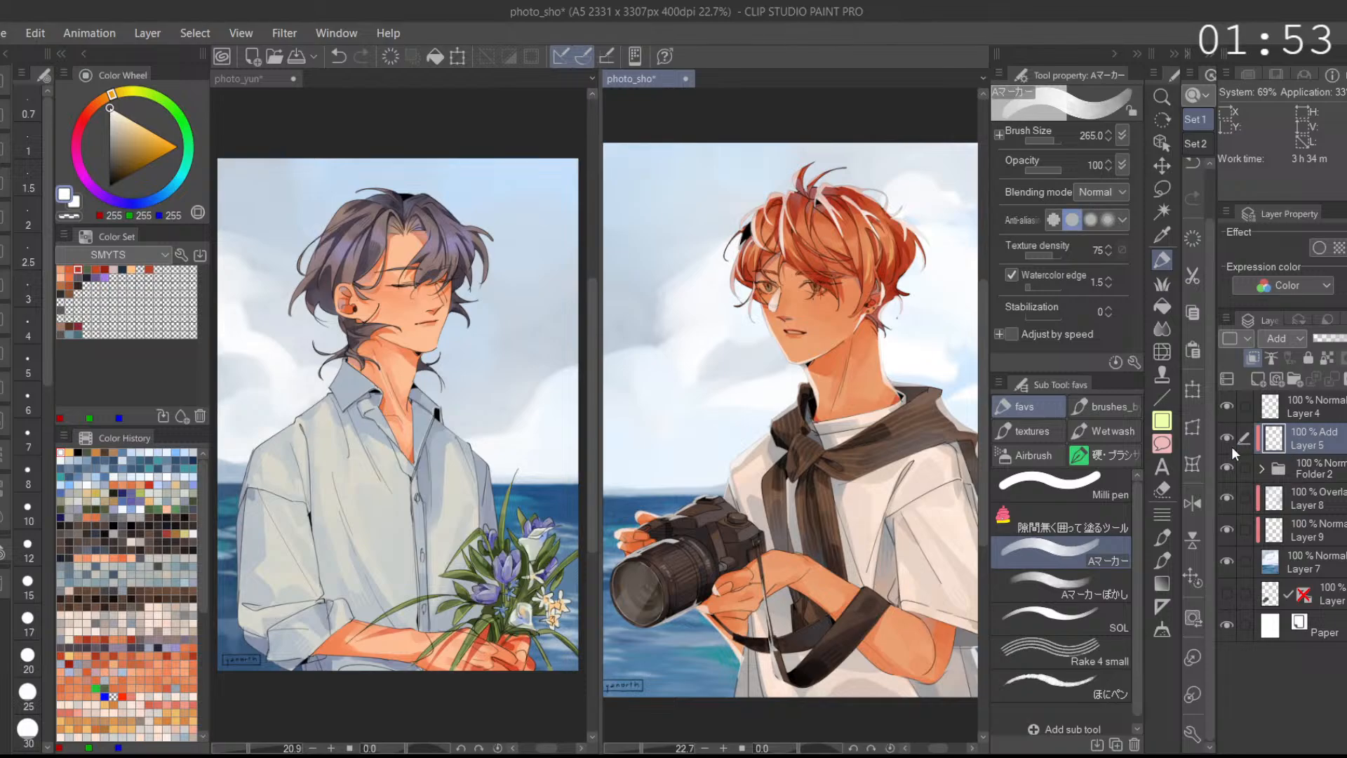
left_click(1192, 574)
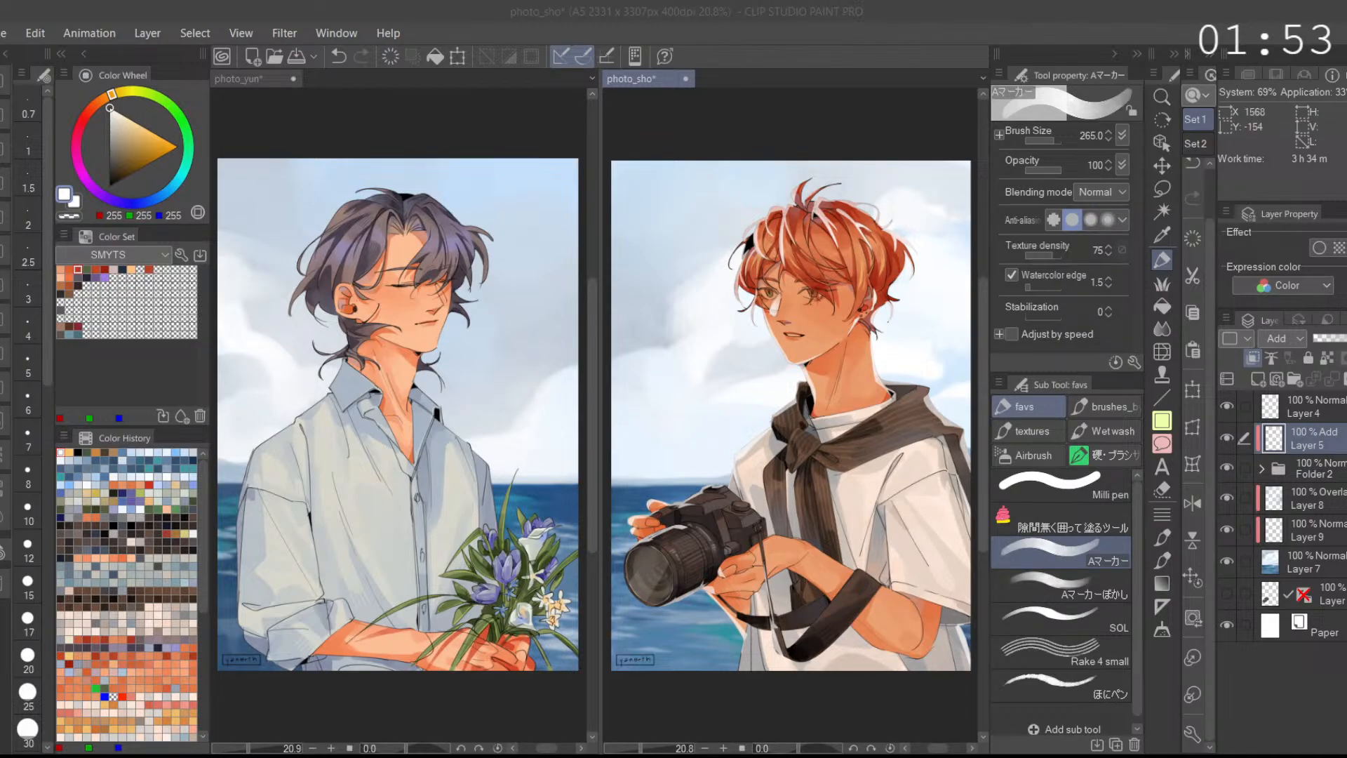
Step: Set Layer 5's blending mode to Add (Glow) and clear the reloaded rim-light selection
left_click(1273, 438, "ctrl")
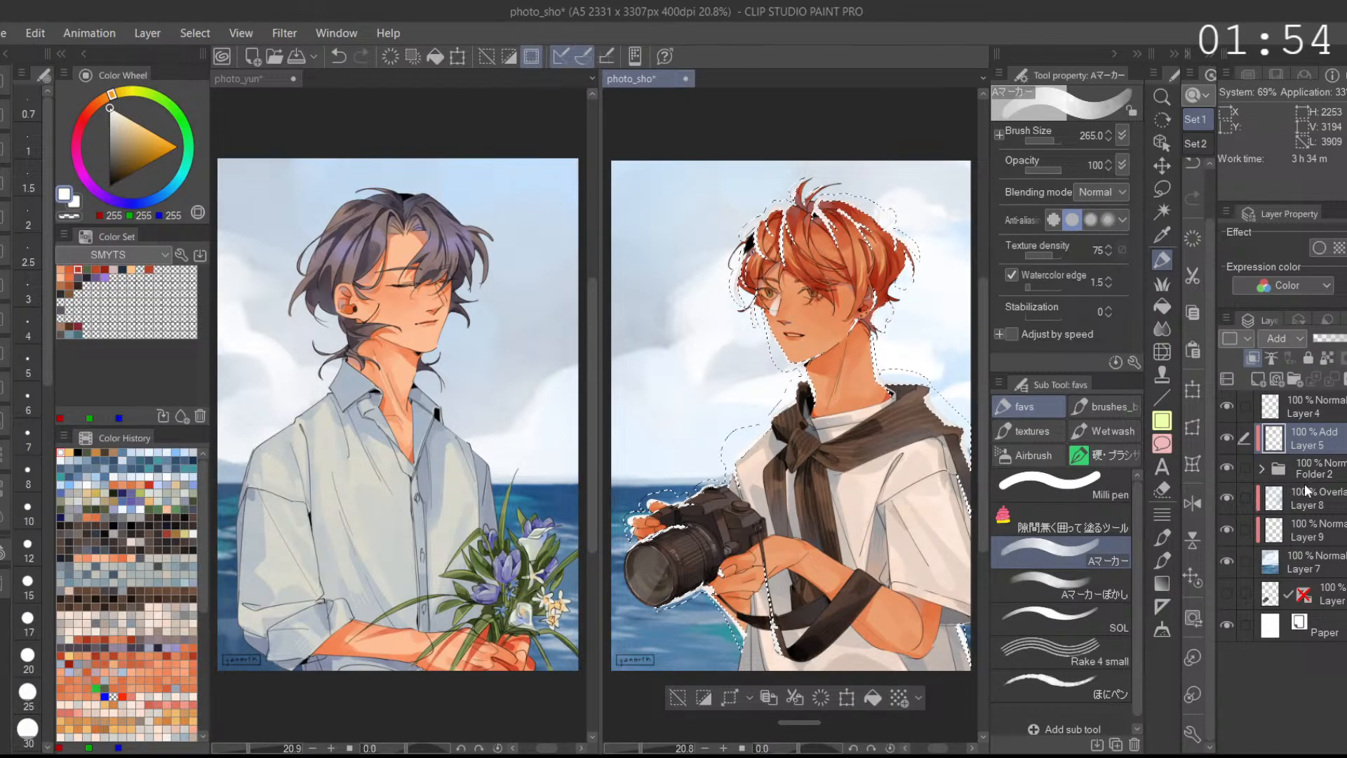
left_click(1303, 446)
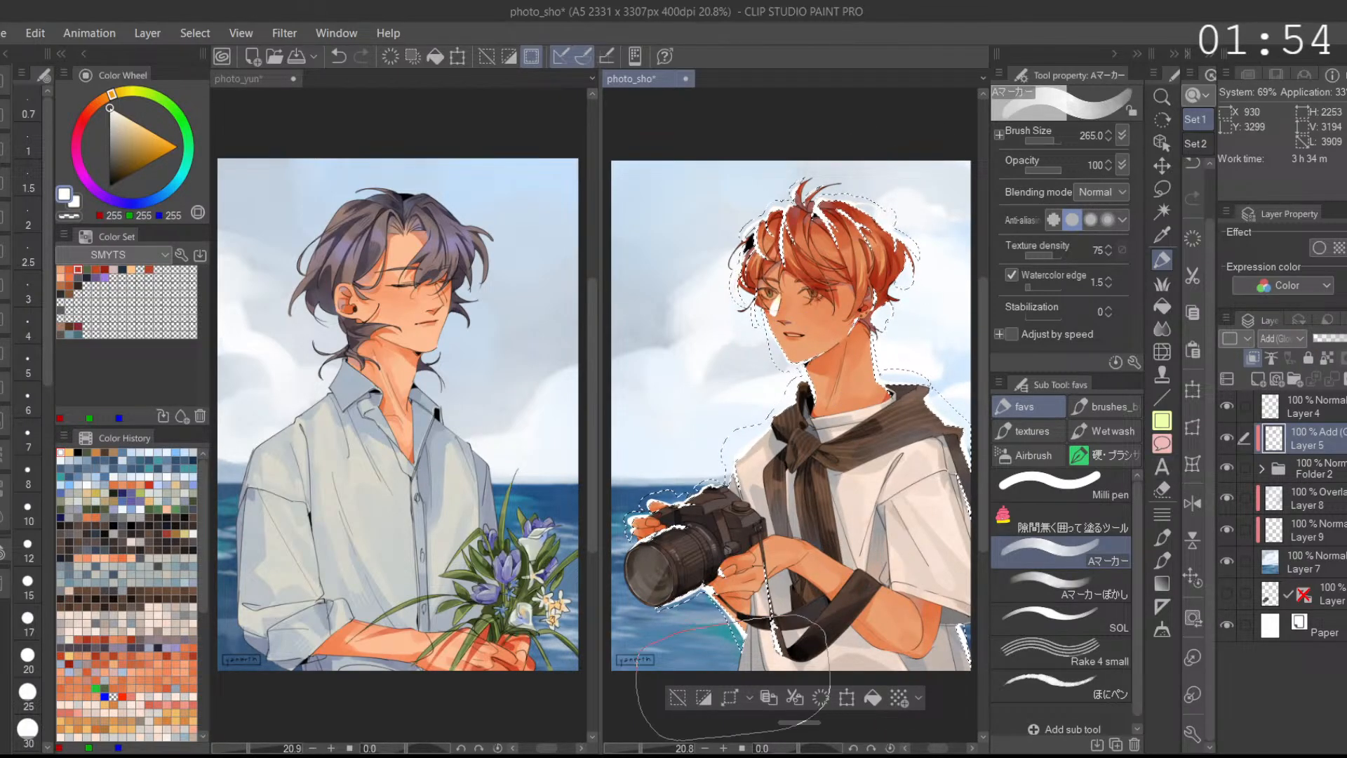
key("ctrl+d")
scroll(810, 407, "up", 1)
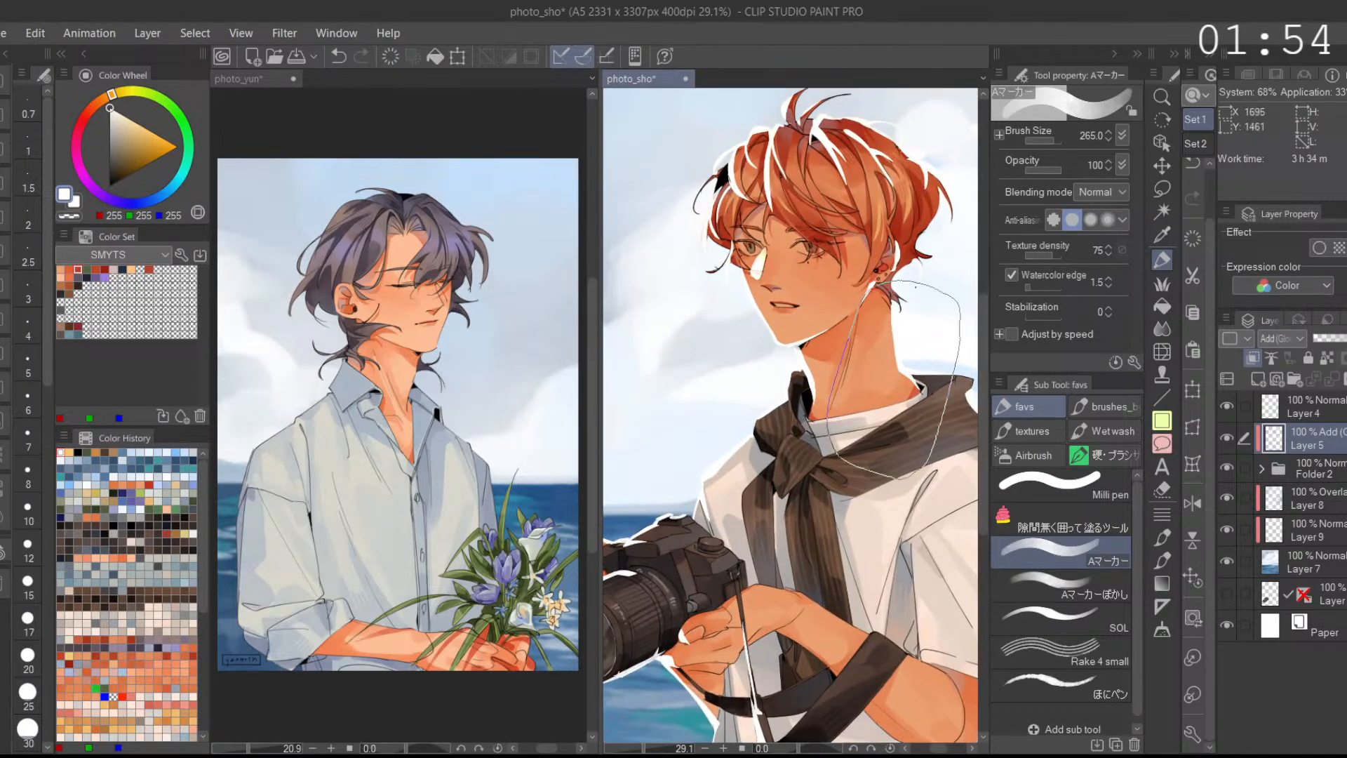
Step: Soften Layer 5's rim light around the face, neck and arms with the Aマーカーぼかし blending brush at size 176.9
left_click(1092, 577)
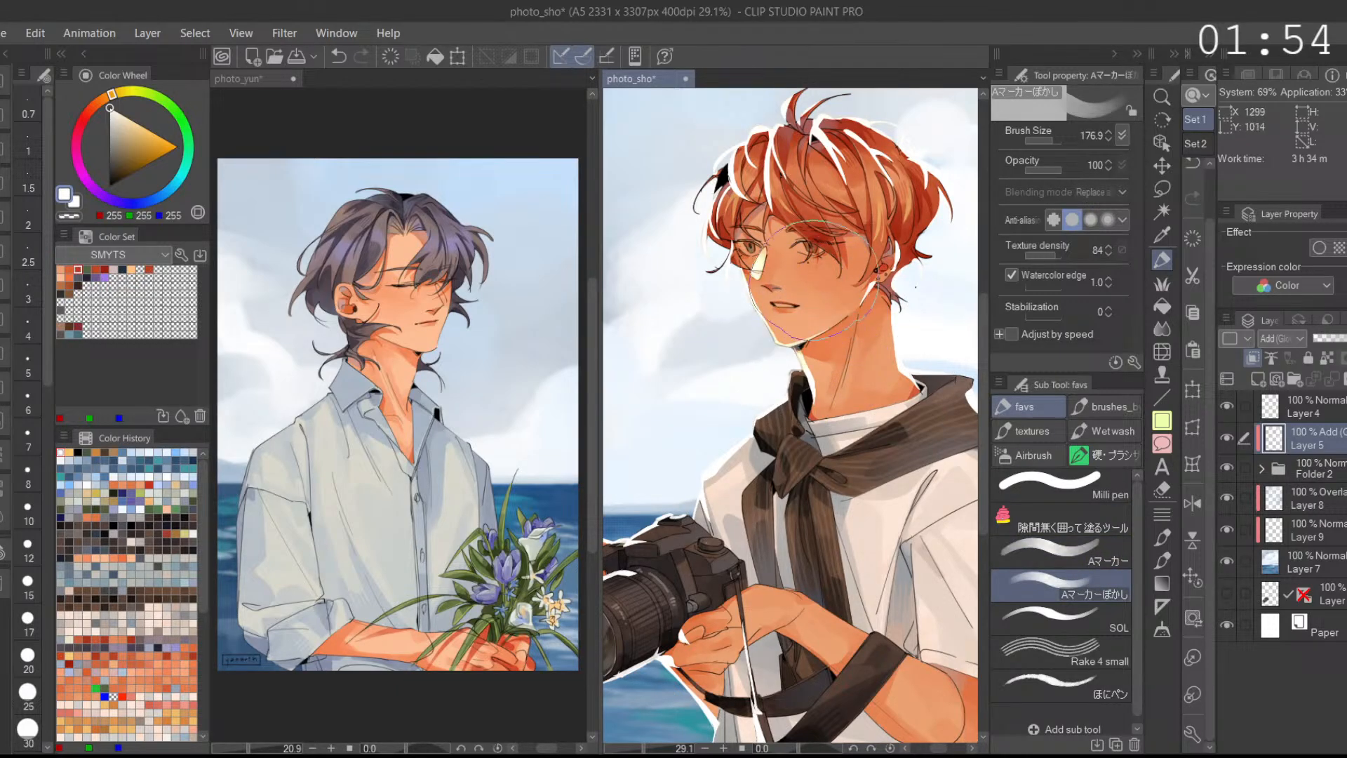
mouse_move(806, 284)
left_mouse_down()
mouse_move(772, 279)
mouse_move(834, 183)
mouse_move(792, 203)
mouse_move(854, 188)
left_mouse_up()
key("ctrl+z")
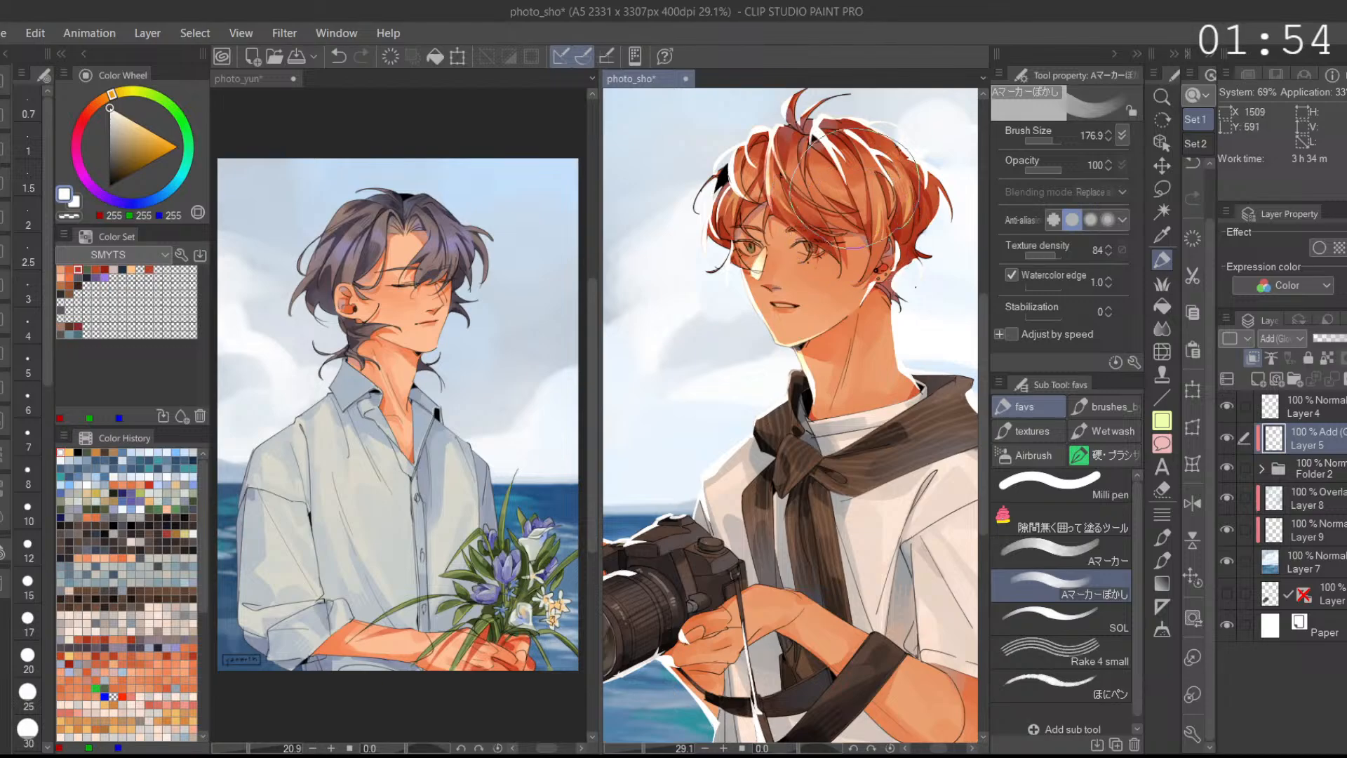
left_click_drag(905, 274, 845, 204)
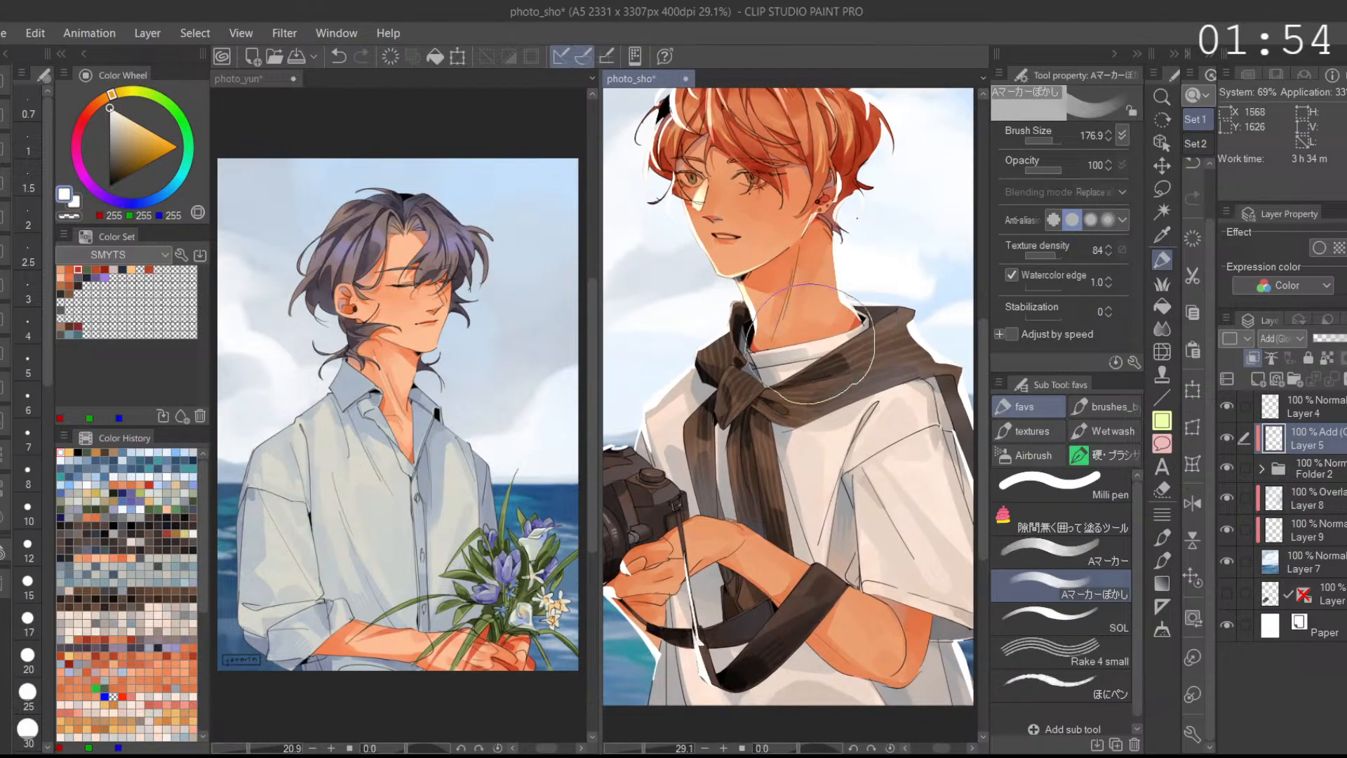
left_click_drag(743, 337, 754, 196)
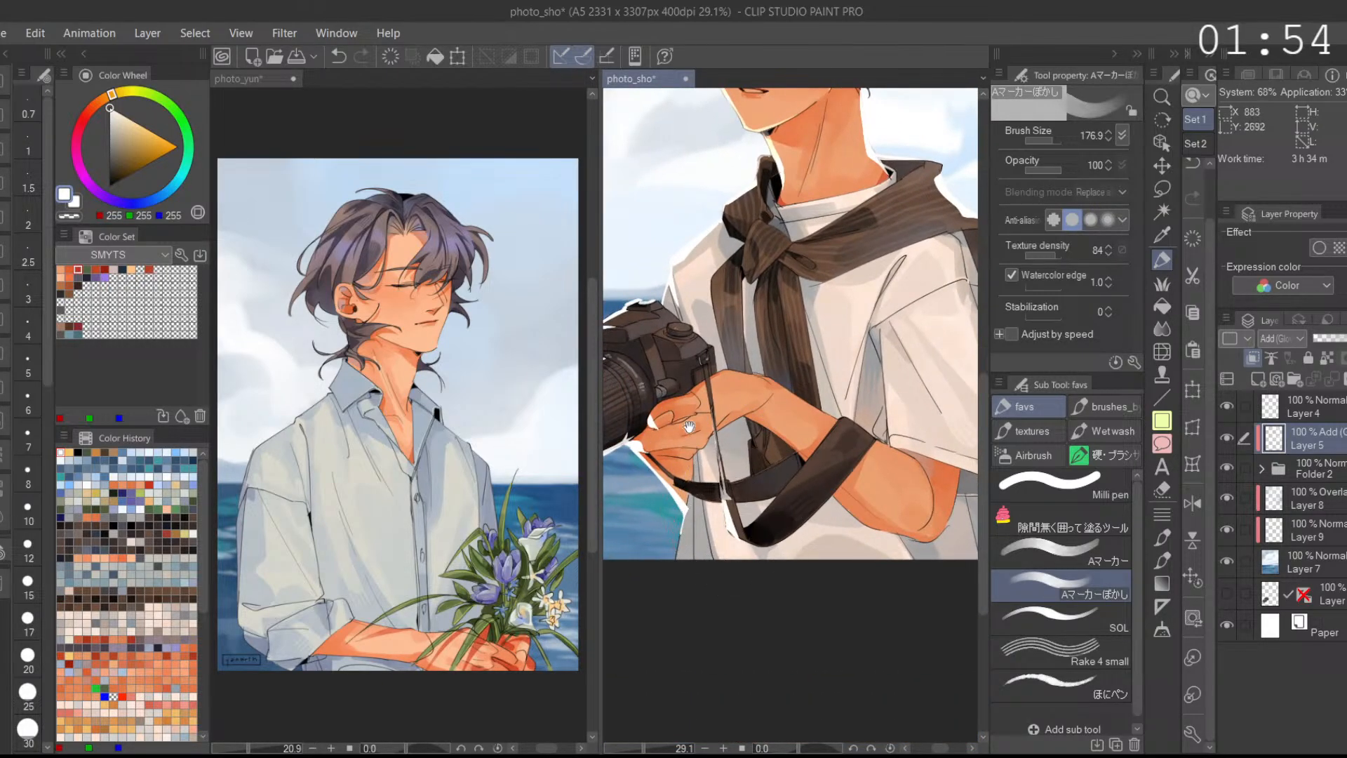
left_click_drag(688, 430, 787, 409)
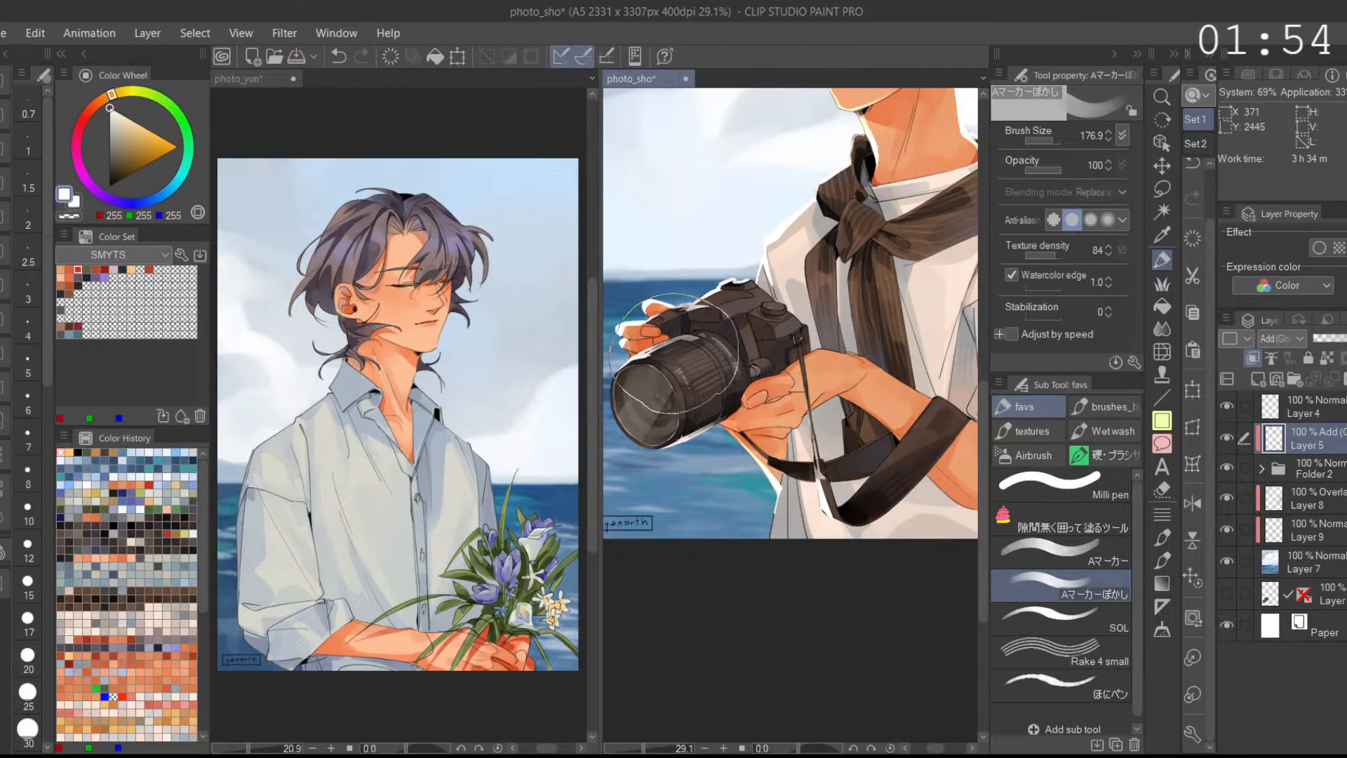
scroll(682, 347, "down", 1)
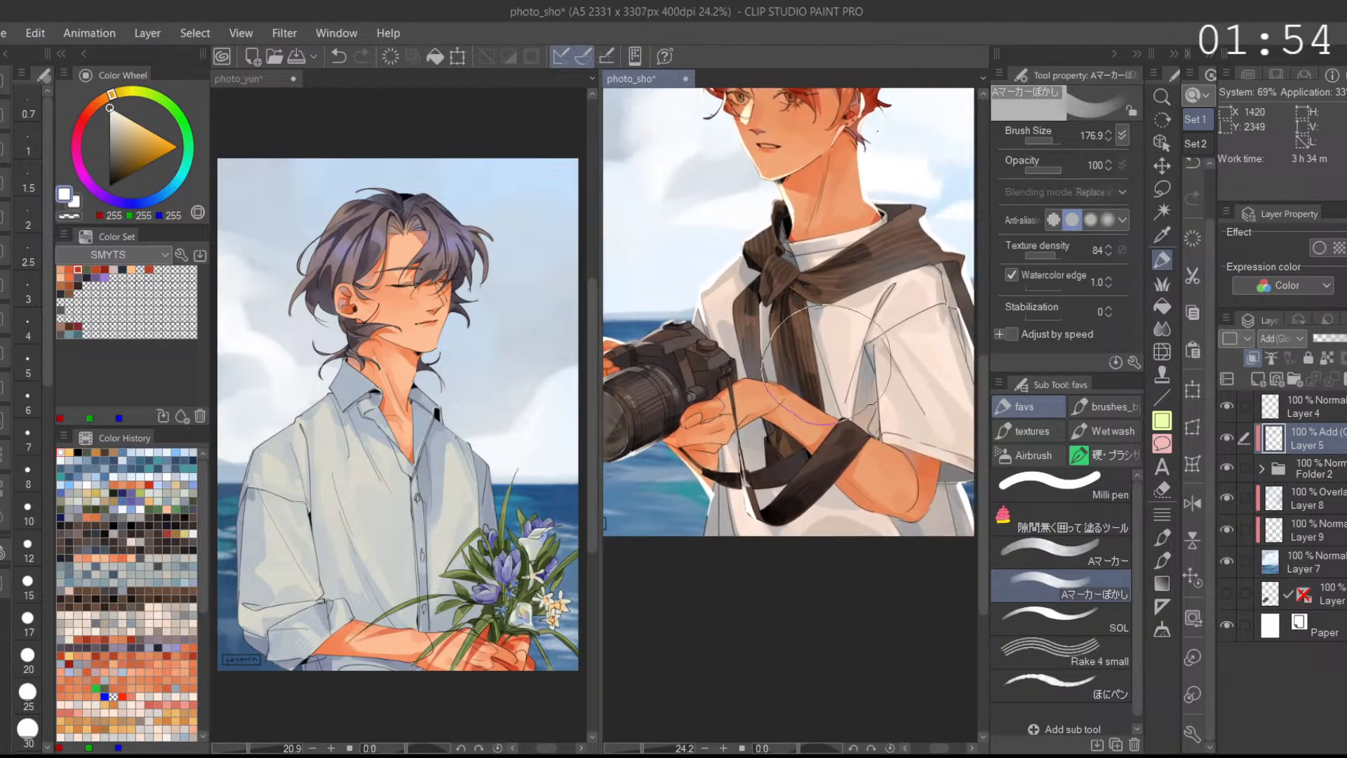
left_click_drag(936, 453, 859, 400)
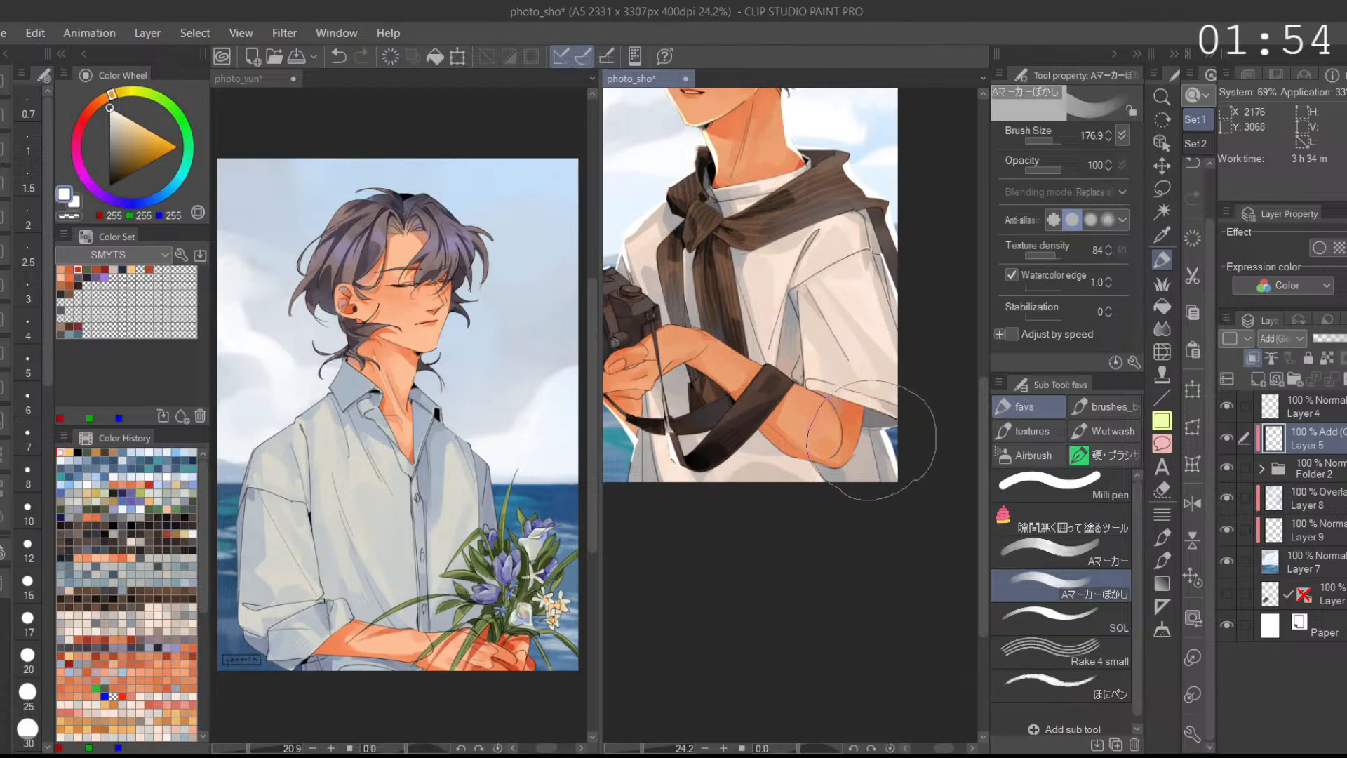
left_click_drag(837, 352, 924, 366)
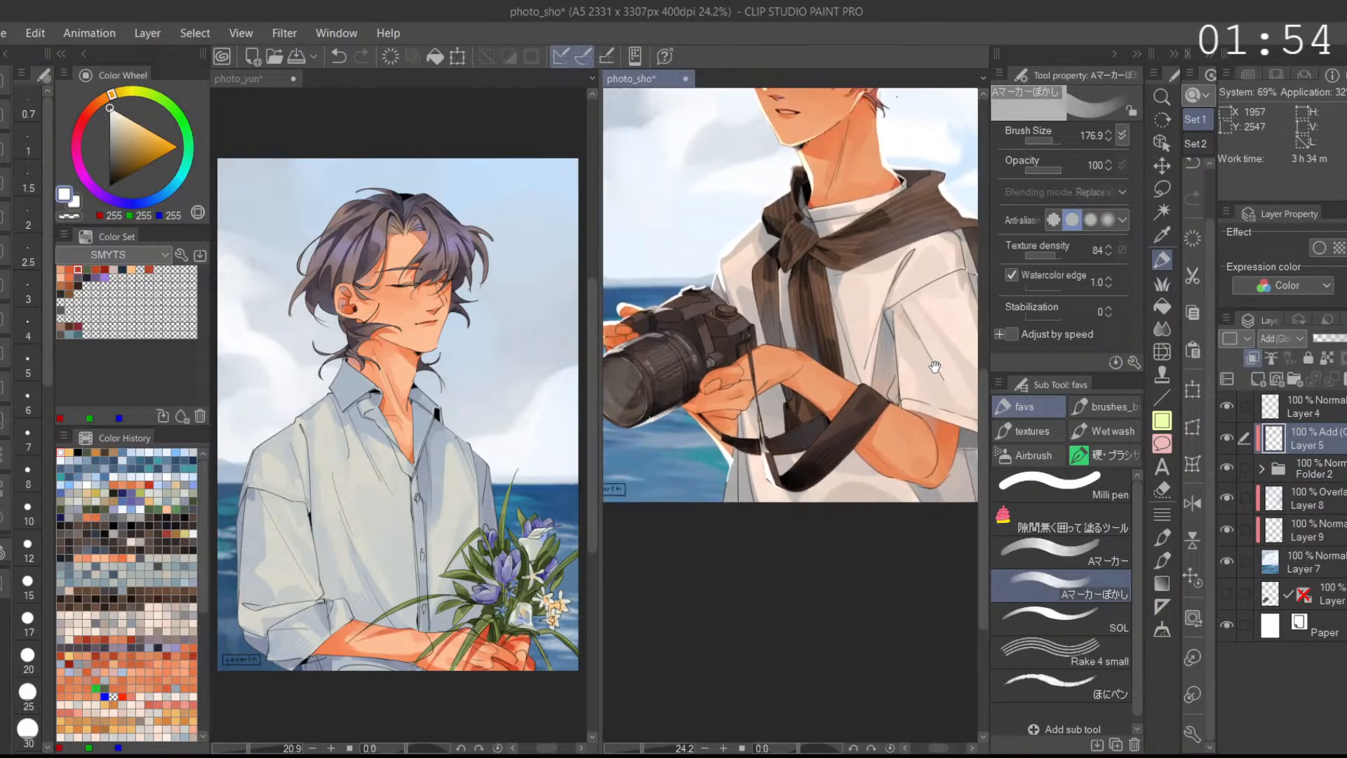
mouse_move(945, 230)
left_mouse_down()
mouse_move(853, 281)
mouse_move(792, 270)
mouse_move(802, 307)
left_mouse_up()
Step: Reduce the Aマーカーぼかし brush to size 43 and soften the rim light along the neck and jaw, undoing unwanted strokes
left_click(1045, 141)
scroll(808, 200, "up", 3)
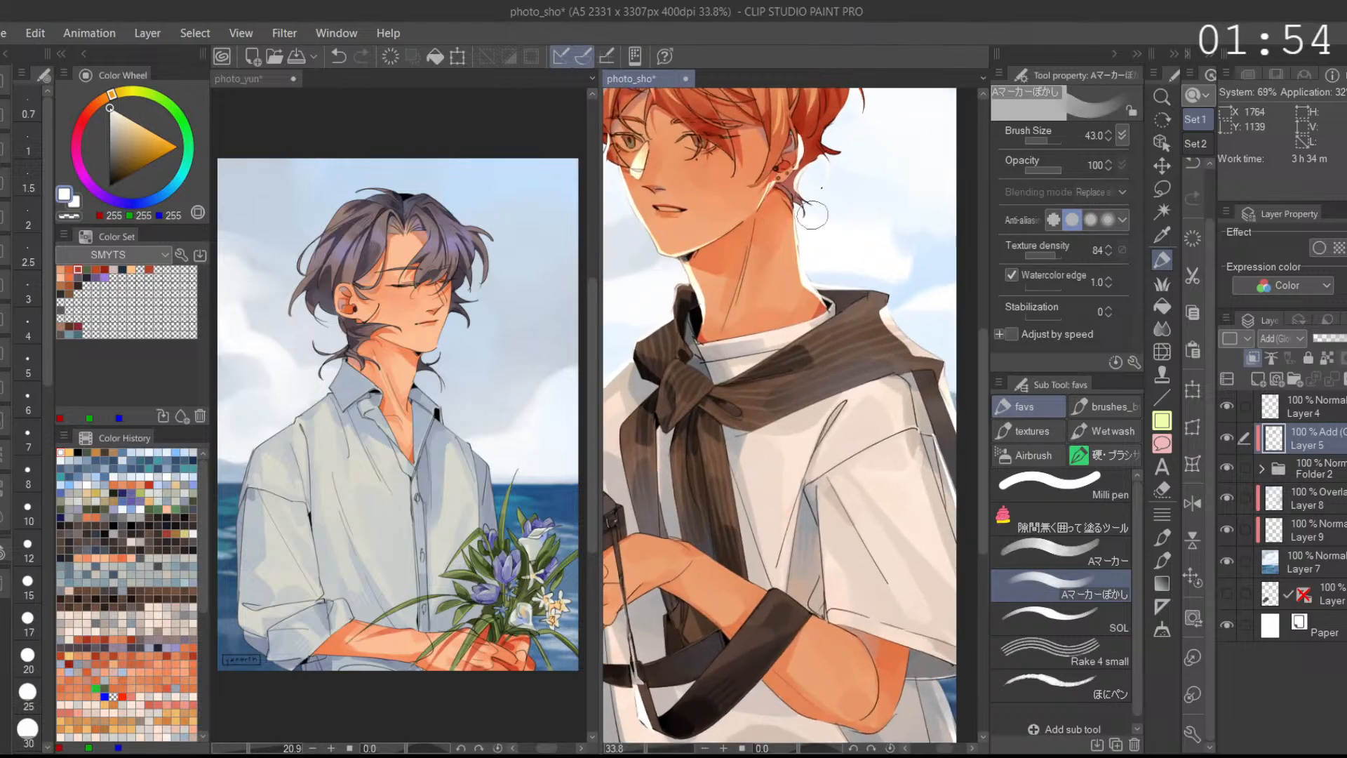
left_click_drag(811, 215, 814, 334)
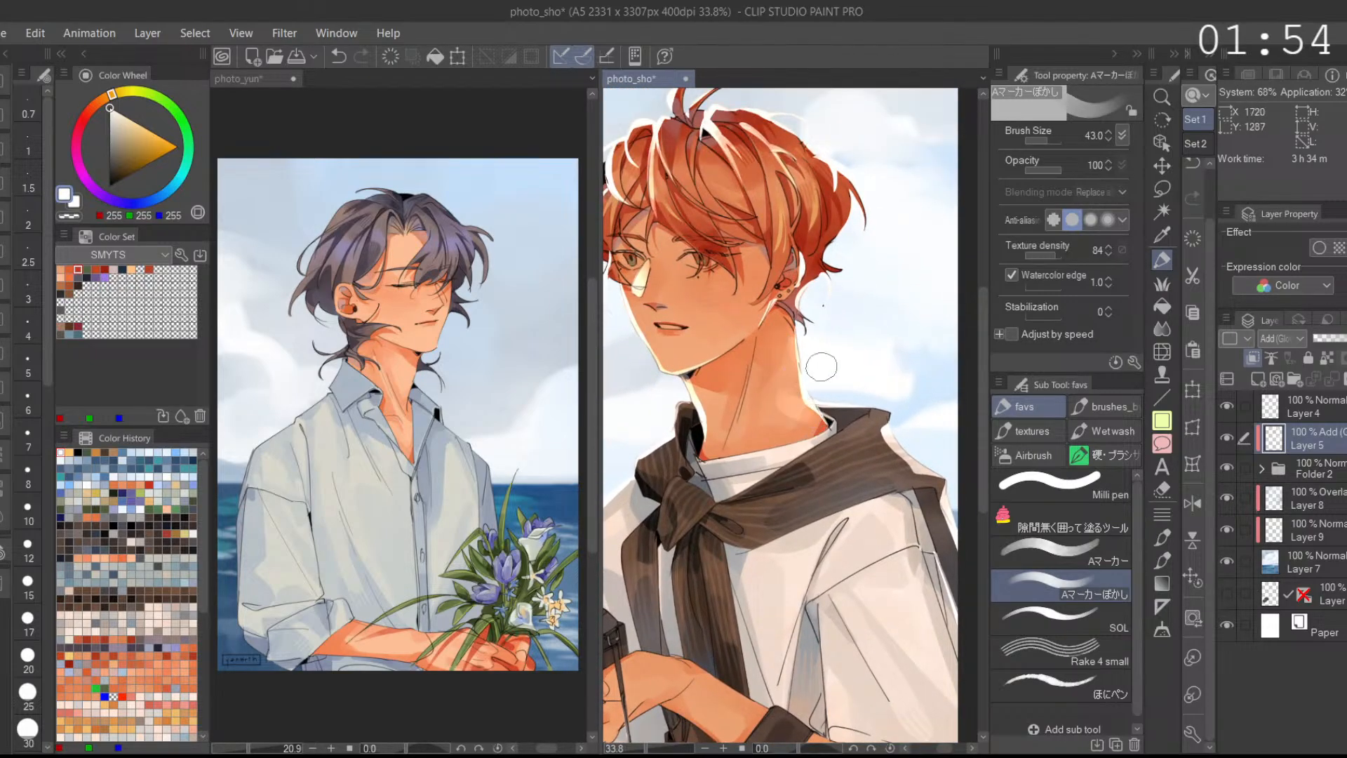
key("ctrl+z")
left_click_drag(796, 384, 824, 413)
mouse_move(697, 389)
left_mouse_down()
mouse_move(709, 442)
mouse_move(702, 427)
mouse_move(783, 441)
left_mouse_up()
key("ctrl+z")
left_click_drag(716, 272, 708, 354)
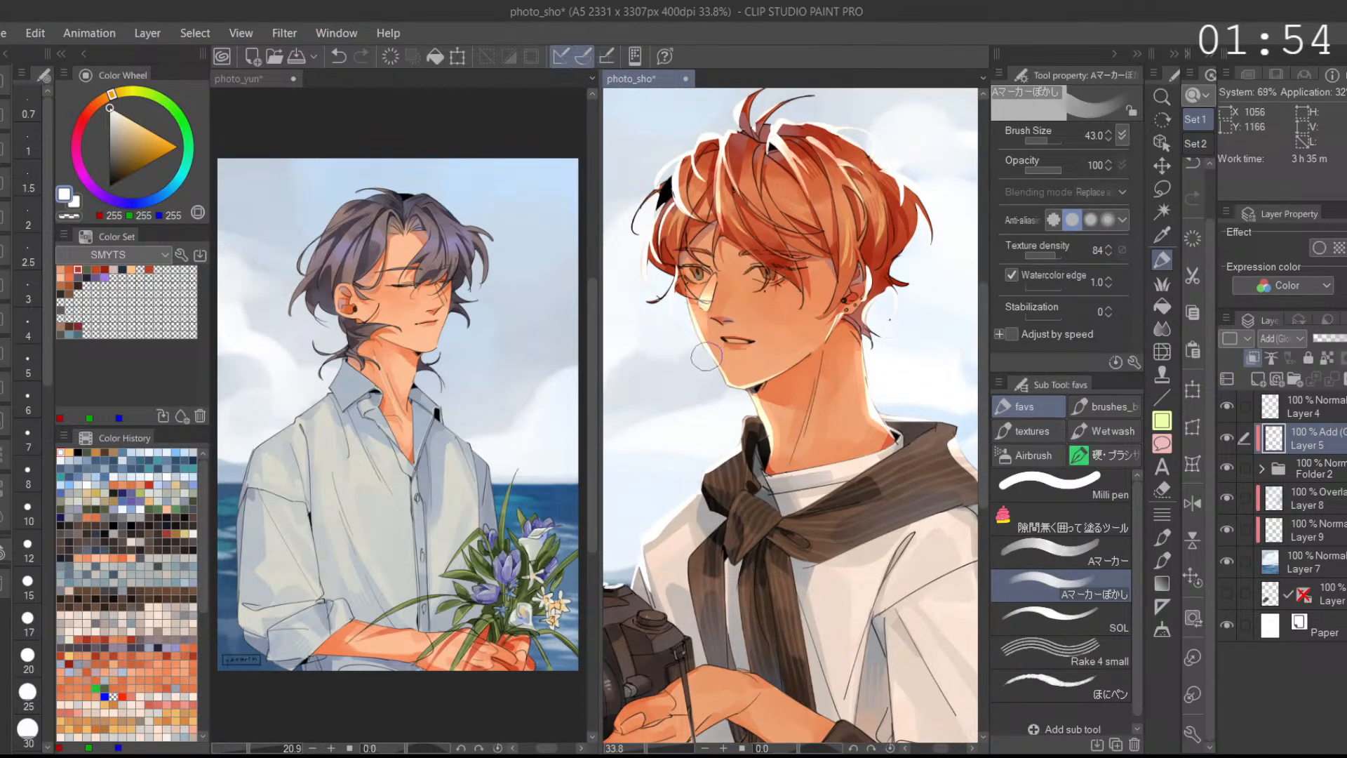
mouse_move(694, 297)
left_mouse_down()
mouse_move(723, 365)
mouse_move(715, 354)
mouse_move(761, 300)
mouse_move(700, 333)
mouse_move(694, 298)
left_mouse_up()
key("ctrl+z")
scroll(798, 284, "down", 2)
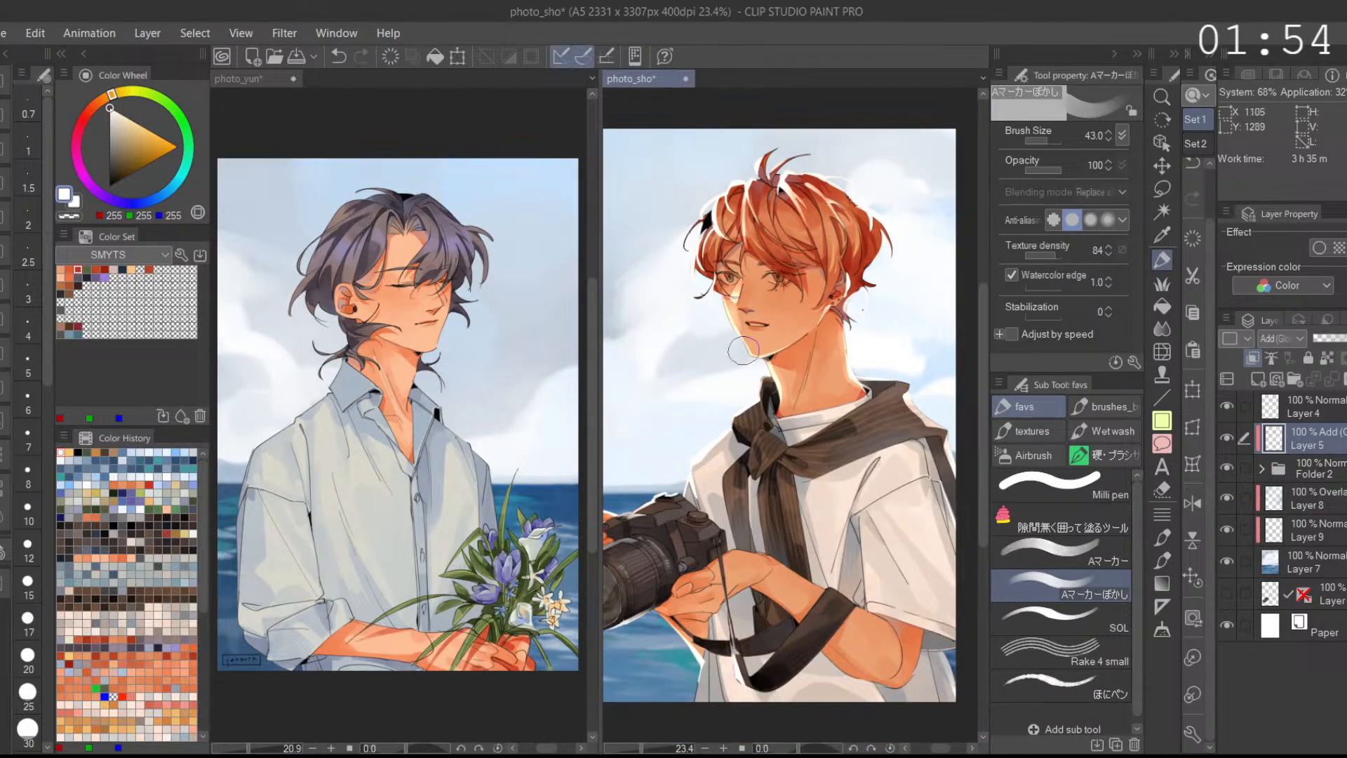
Step: Touch up the cheek's rim light below the glasses, checking the face in a mirrored view and undoing unwanted blending
scroll(765, 385, "up", 1)
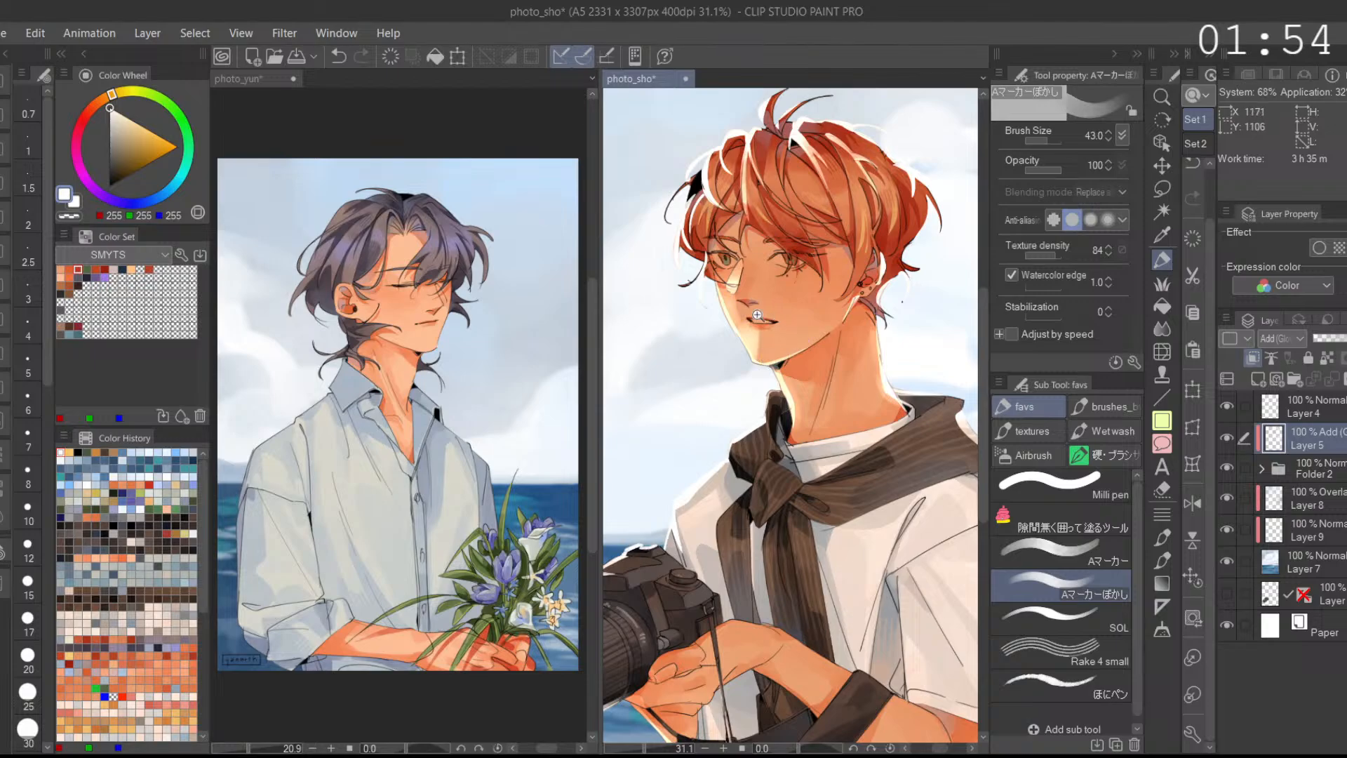
scroll(761, 326, "up", 2)
scroll(774, 311, "down", 2)
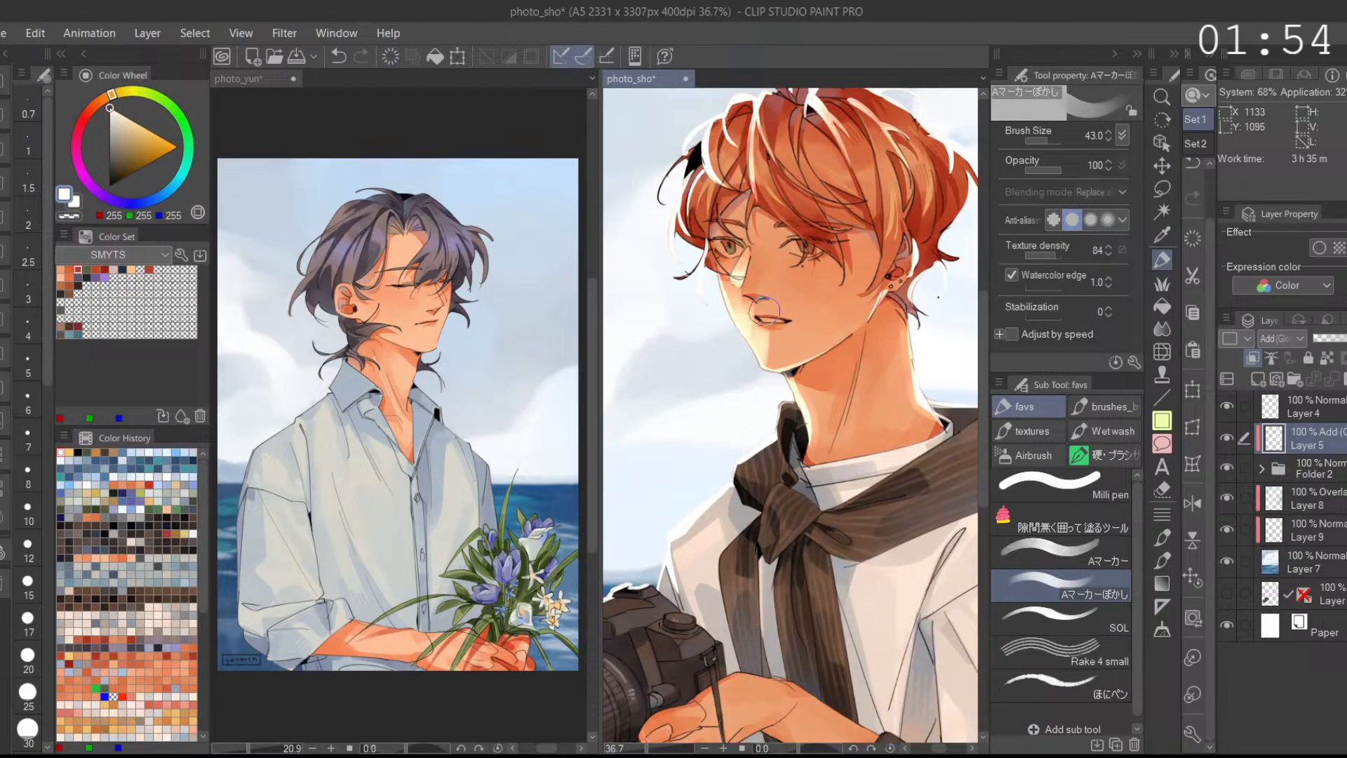
left_click(1193, 503)
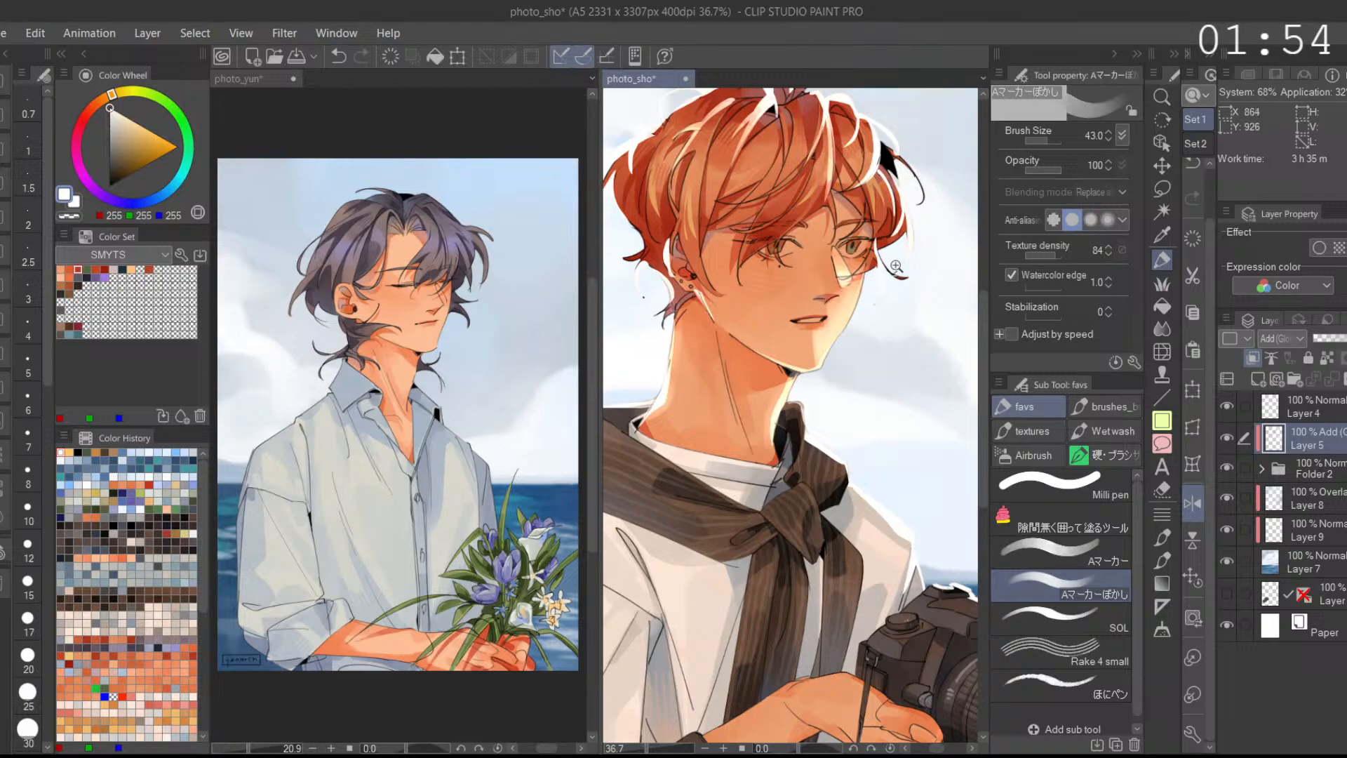
scroll(856, 295, "up", 1)
scroll(849, 323, "down", 1)
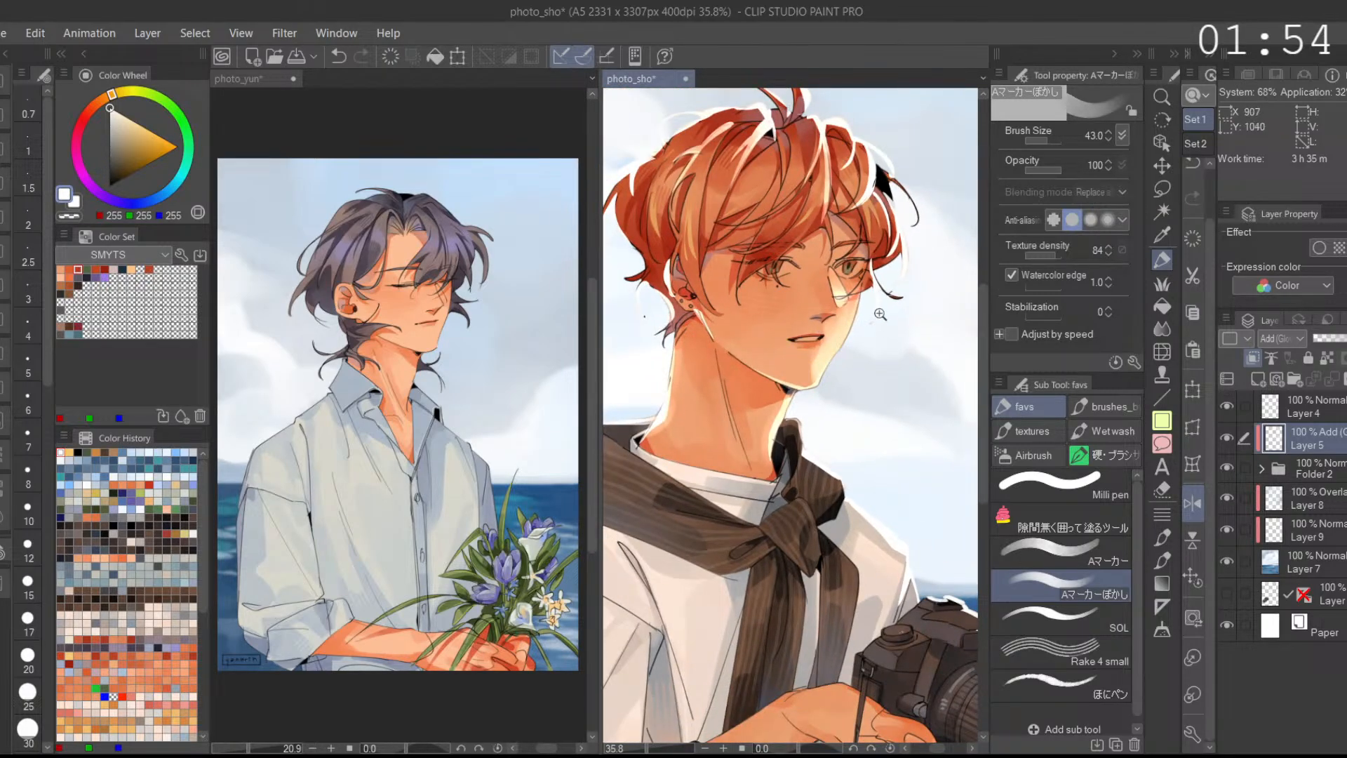
scroll(849, 330, "down", 2)
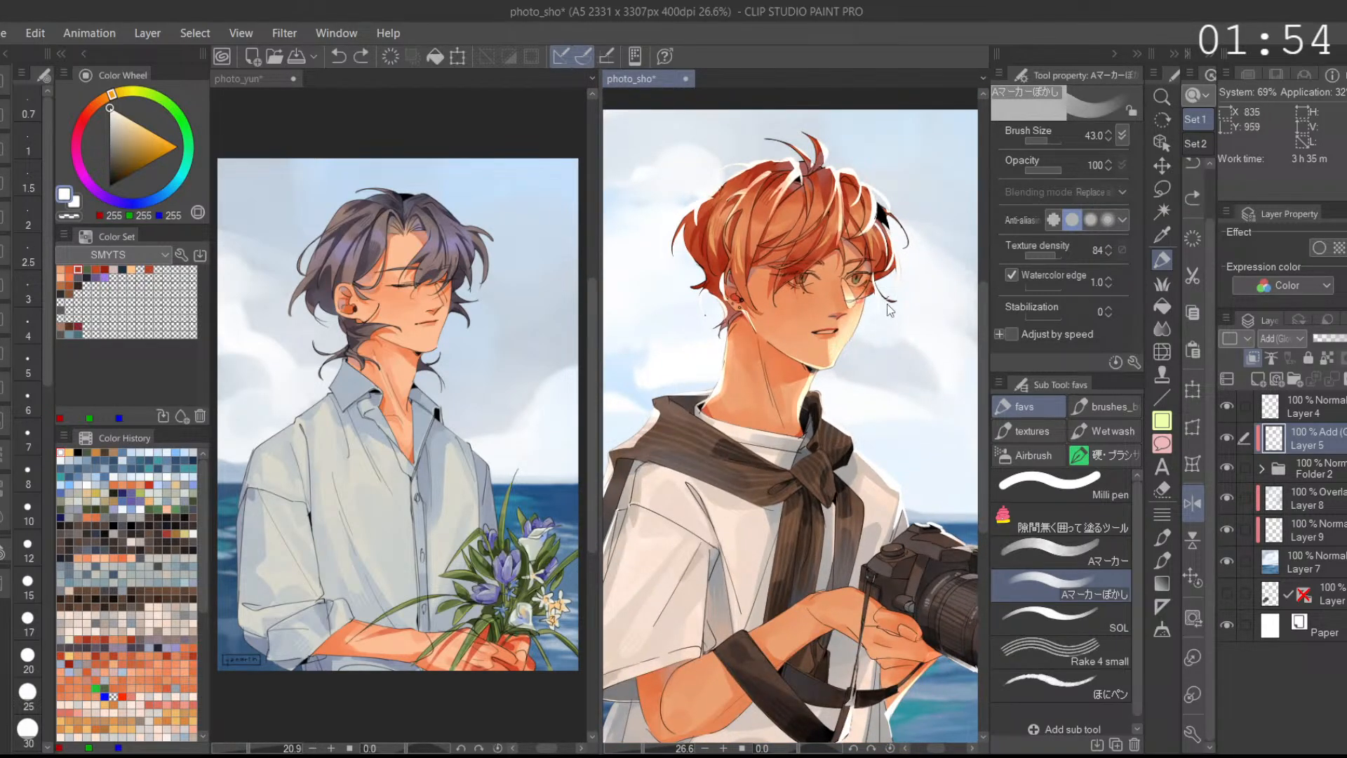
mouse_move(855, 320)
left_mouse_down()
mouse_move(833, 377)
mouse_move(864, 303)
mouse_move(837, 363)
mouse_move(849, 324)
left_mouse_up()
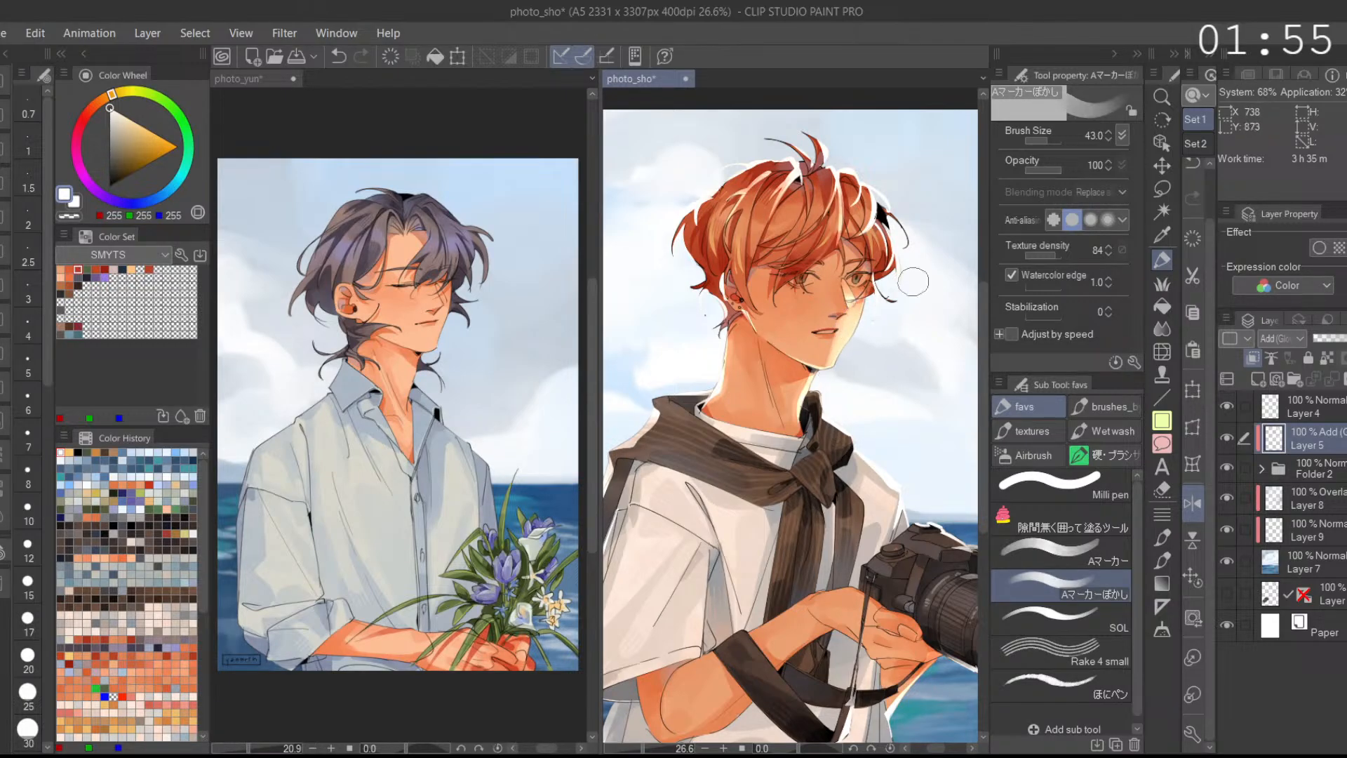
left_click(1193, 518)
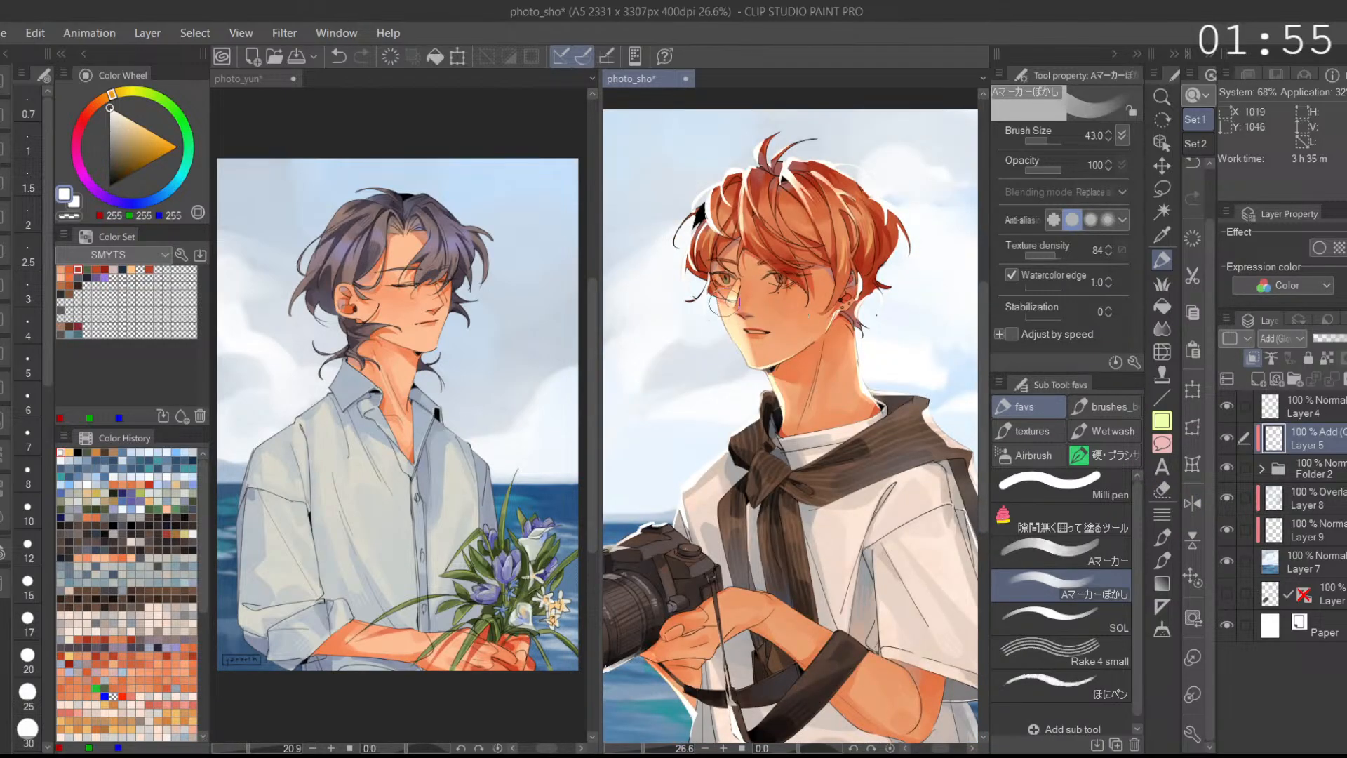
key("ctrl+z")
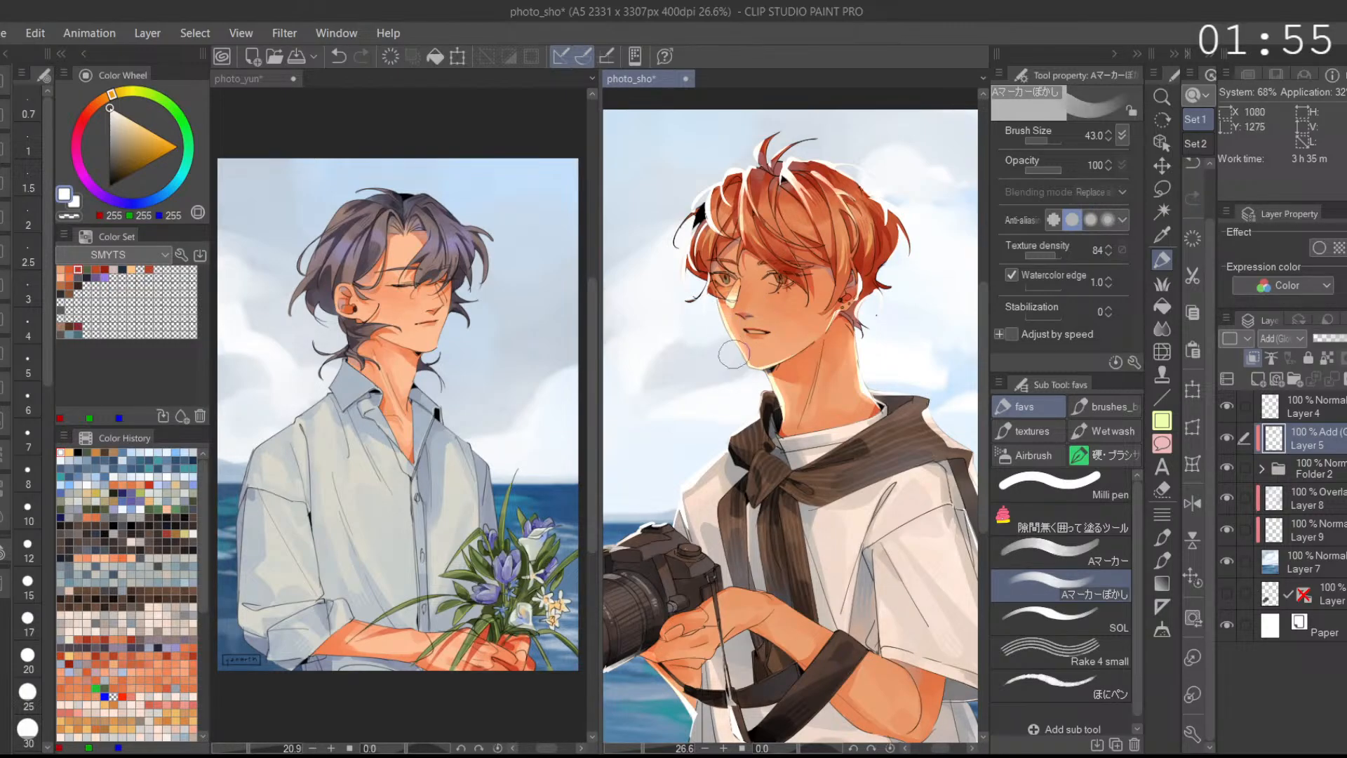
left_click_drag(731, 309, 726, 284)
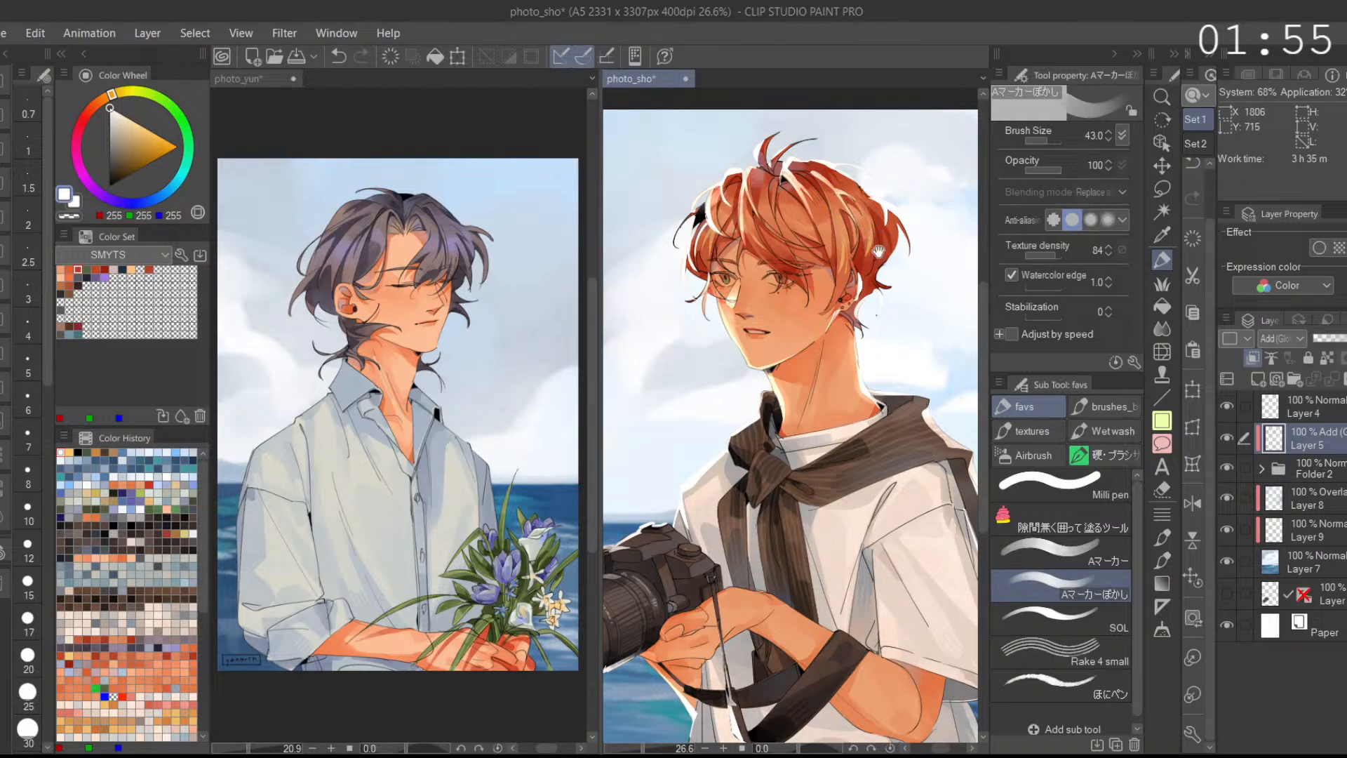
Step: Examine the softened rim light across the whole figure, from the hair down to the camera, arms and sleeve
left_click_drag(873, 248, 858, 275)
left_click_drag(875, 412, 847, 248)
left_click_drag(841, 306, 822, 306)
left_click_drag(718, 374, 729, 334)
mouse_move(740, 389)
left_mouse_down()
mouse_move(736, 364)
mouse_move(740, 417)
left_mouse_up()
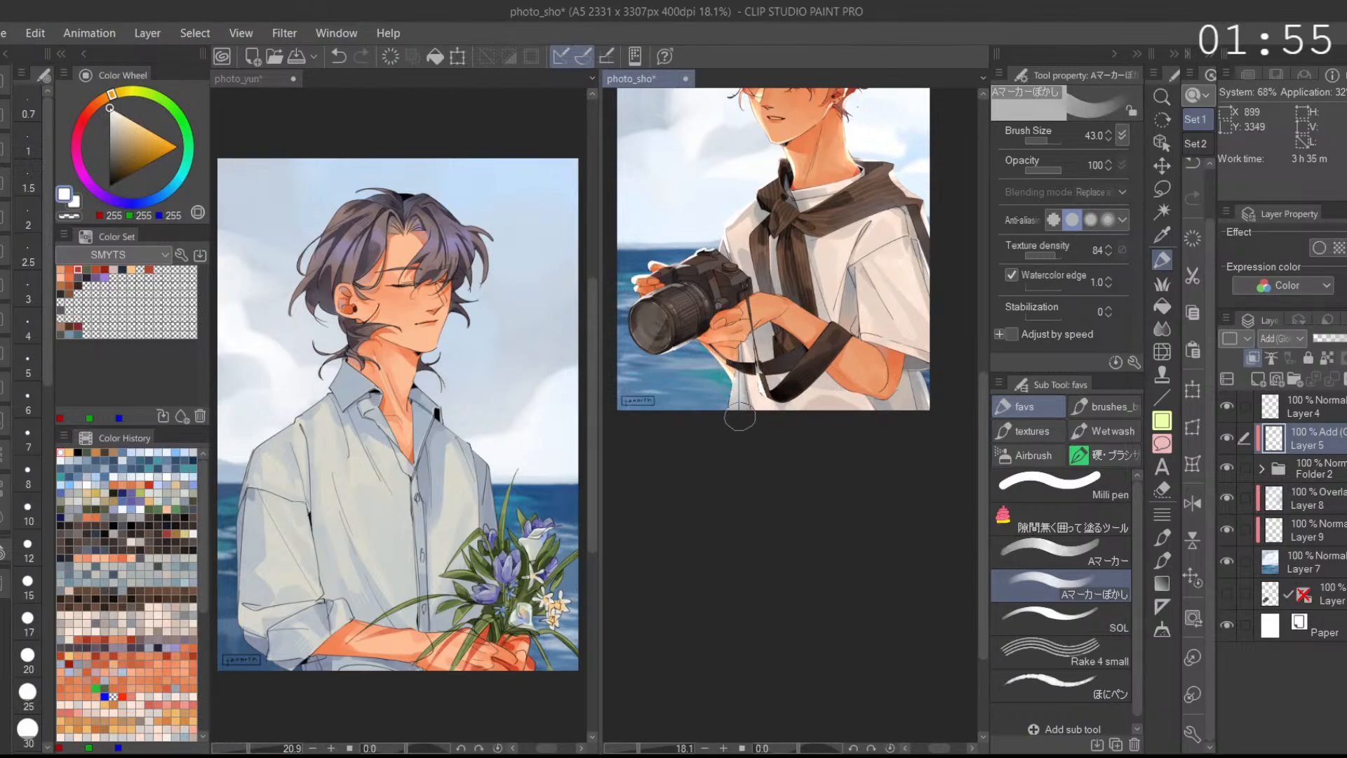
mouse_move(872, 391)
left_mouse_down()
mouse_move(723, 378)
mouse_move(790, 394)
mouse_move(769, 361)
mouse_move(793, 425)
left_mouse_up()
key("ctrl+z")
left_click_drag(774, 264, 782, 259)
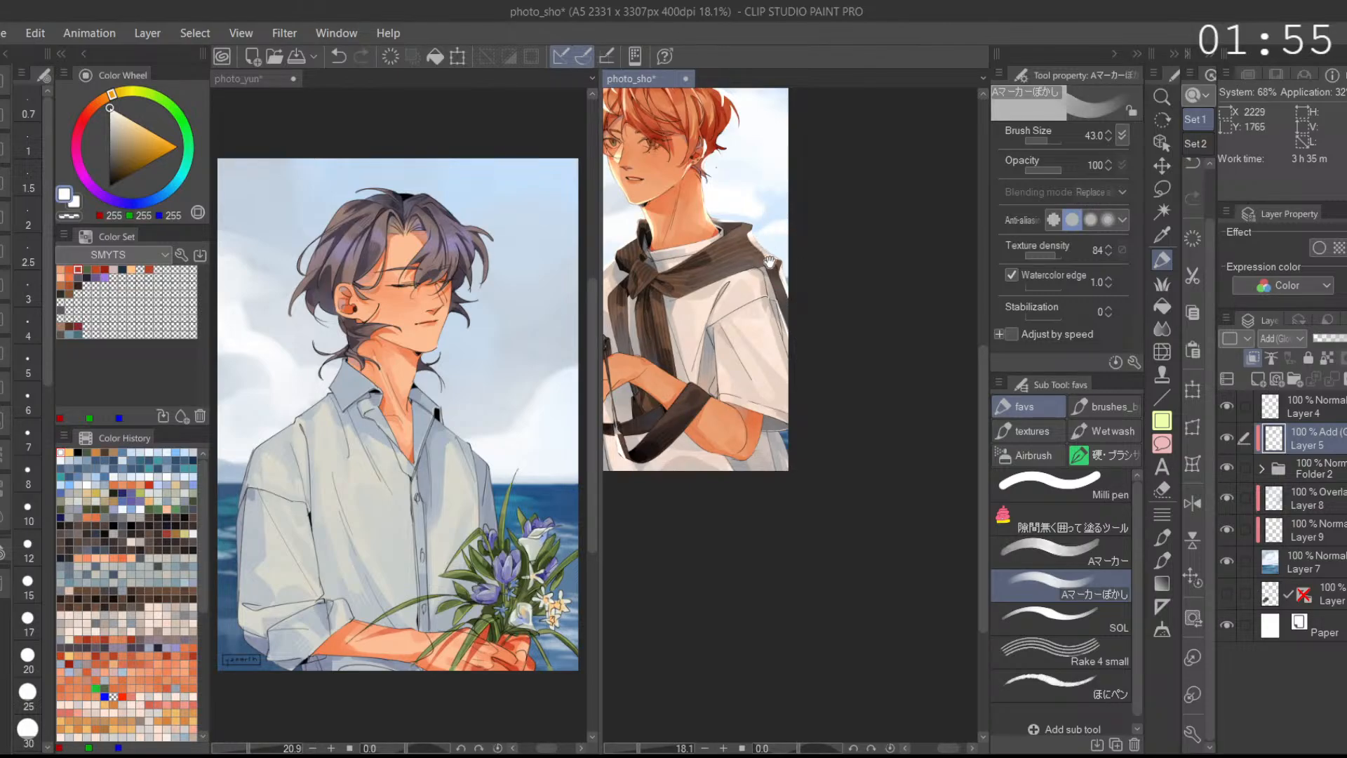
Step: Try blending the light on the cheek beside the nose, and undo the stroke
scroll(784, 274, "up", 1)
scroll(696, 223, "up", 4)
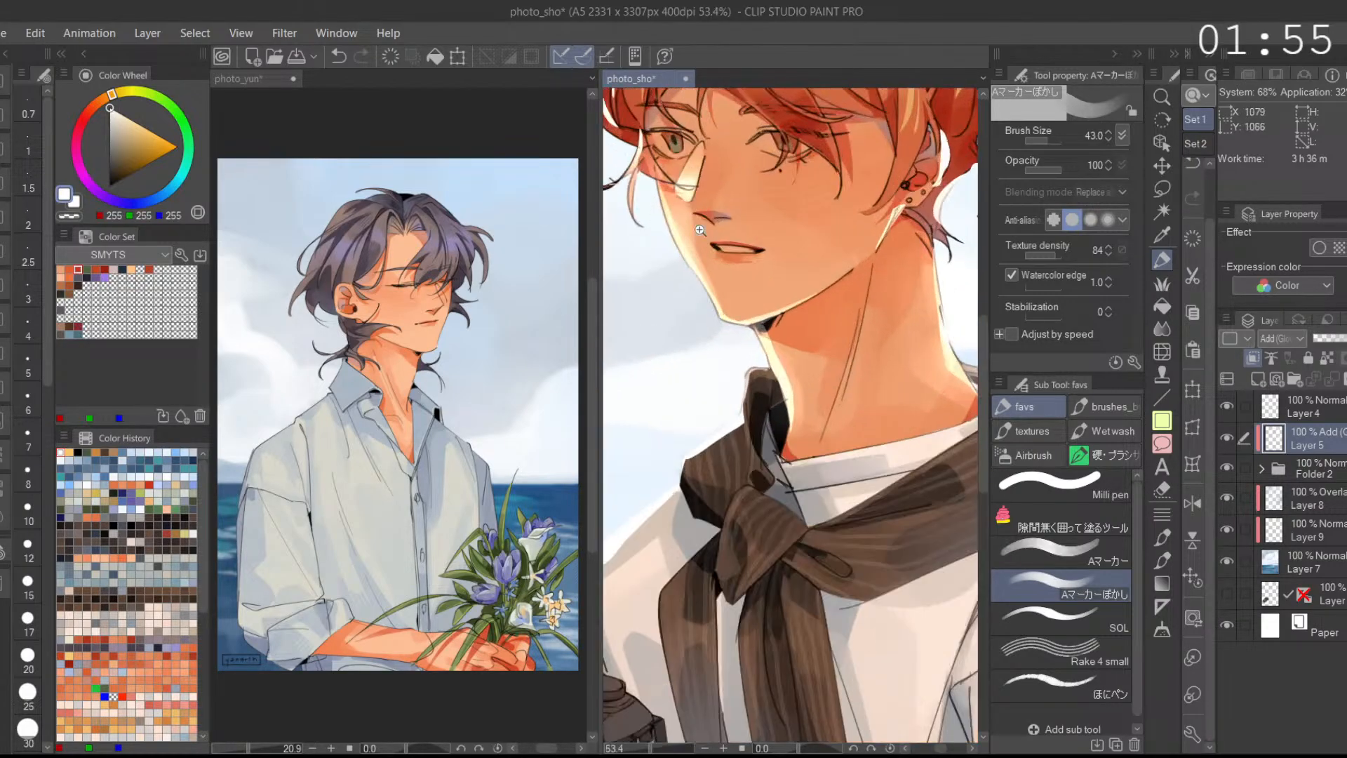
scroll(722, 211, "down", 2)
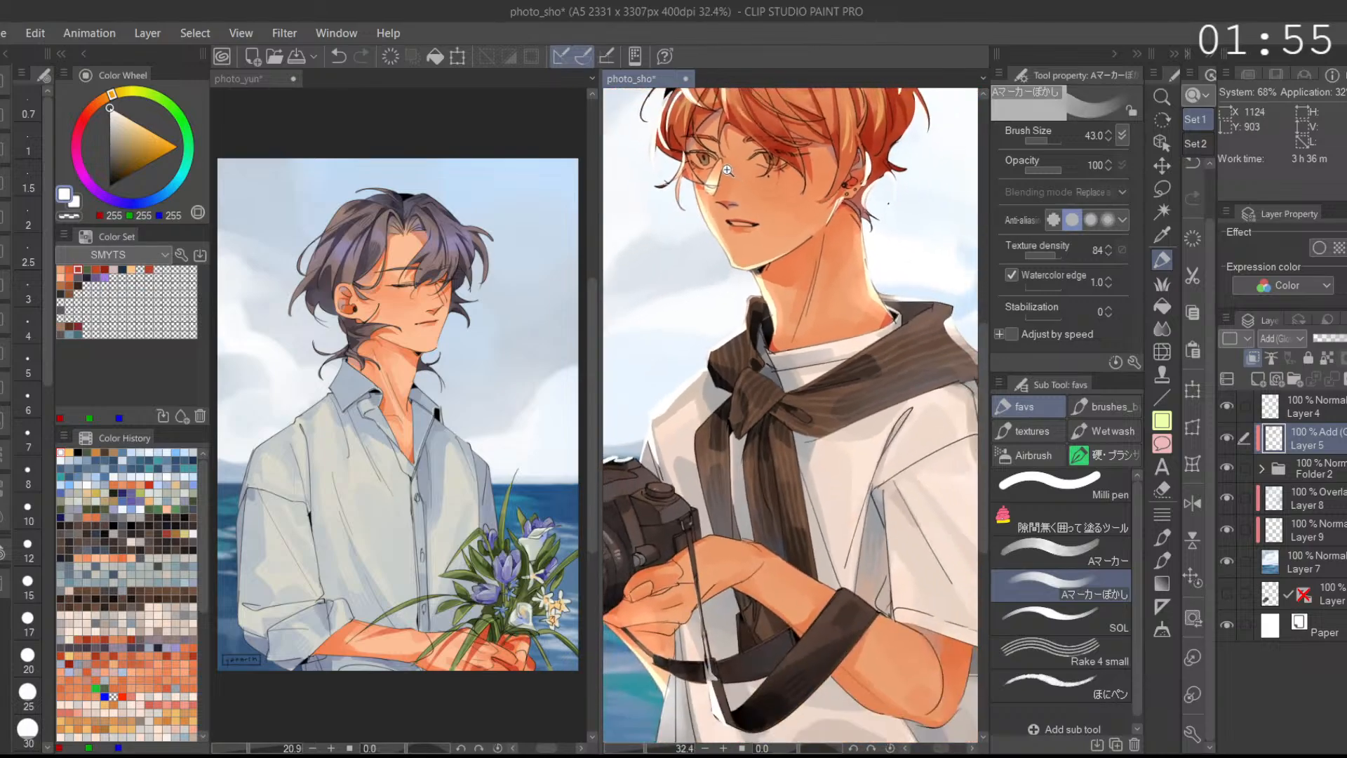
scroll(724, 201, "up", 4)
left_click_drag(724, 201, 777, 247)
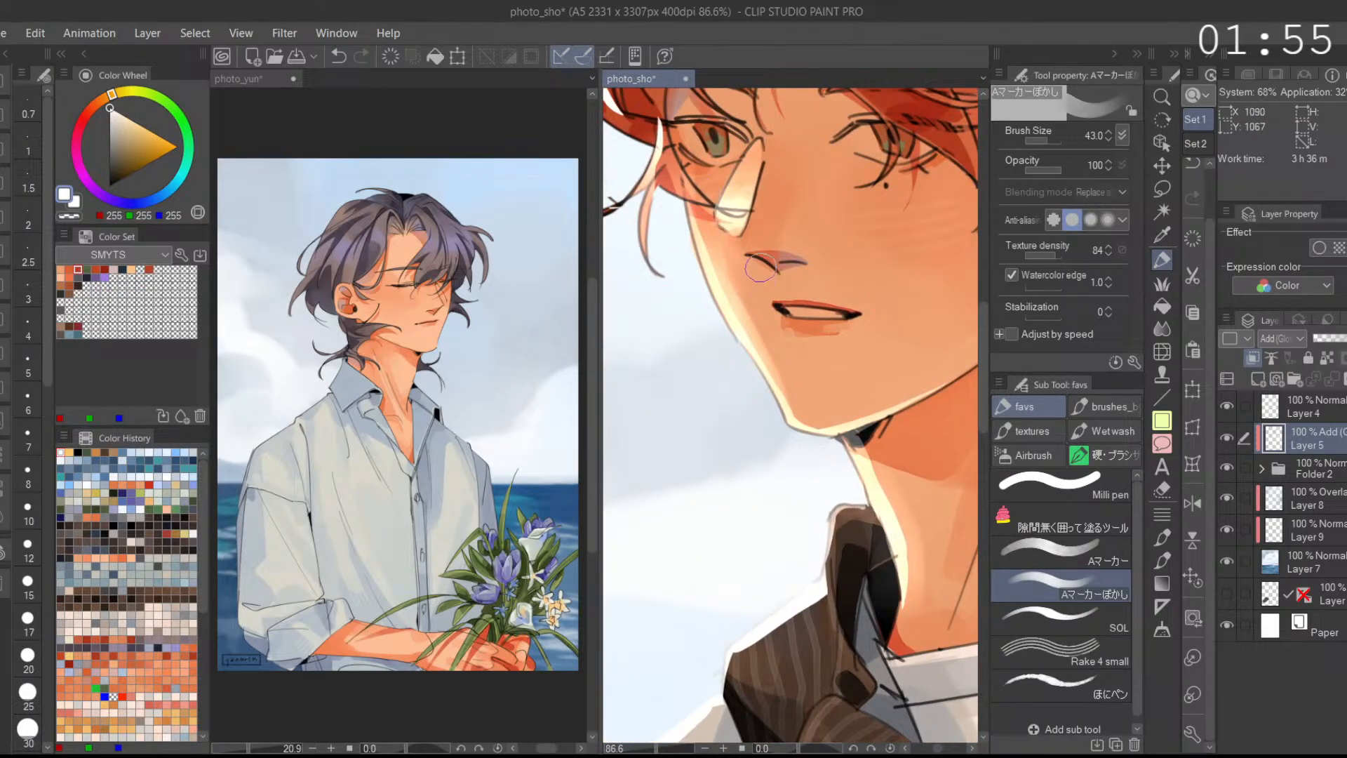
scroll(783, 221, "down", 2)
key("ctrl+z")
Step: Blend the light around the eye and glasses lens with the Aマーカーぼかし brush at size 43
scroll(780, 188, "up", 3)
mouse_move(748, 262)
left_mouse_down()
mouse_move(778, 175)
mouse_move(772, 220)
mouse_move(747, 243)
left_mouse_up()
left_click_drag(836, 152, 780, 258)
key("ctrl+z")
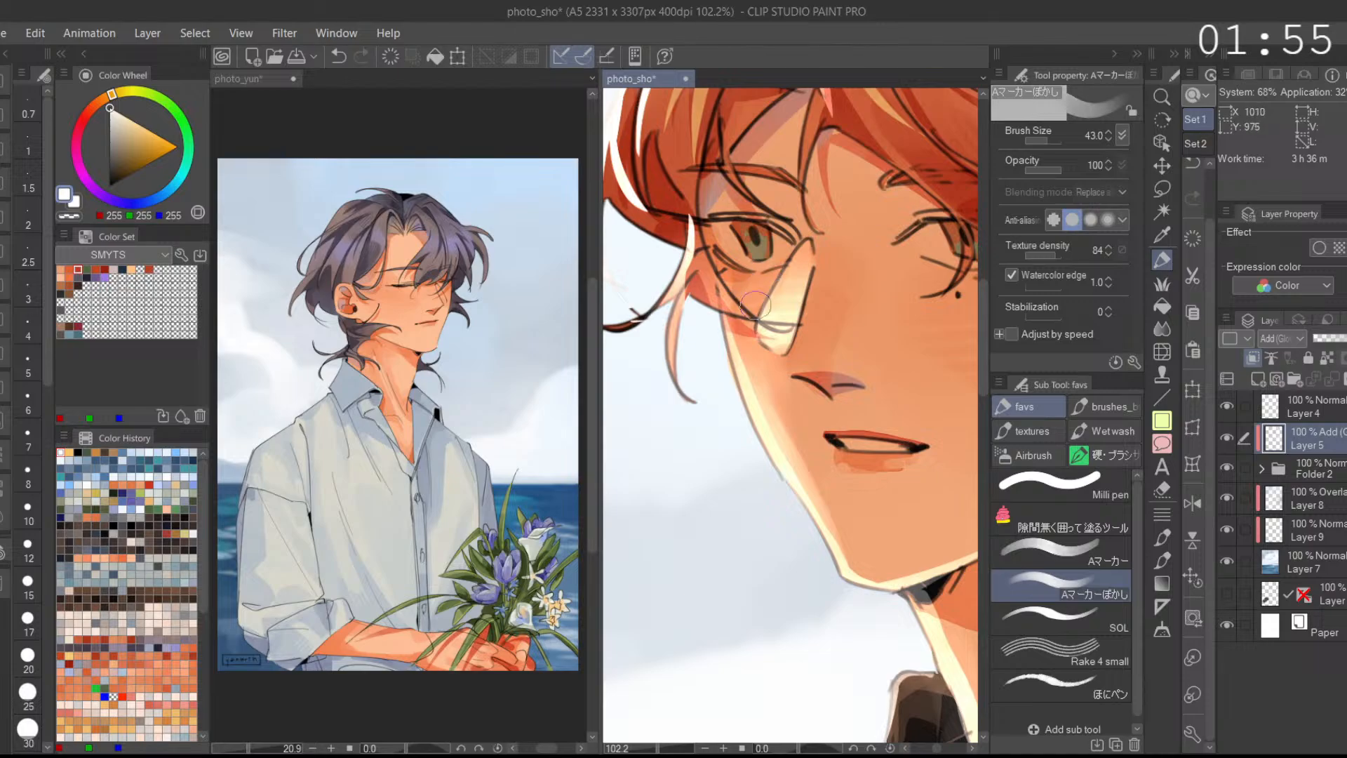
left_click_drag(746, 328, 750, 332)
left_click_drag(840, 214, 806, 163)
left_click_drag(952, 339, 889, 383)
Step: Add small white highlights to the eye on Layer 5 using the Aマーカー brush at size 19.2
left_click(1048, 554)
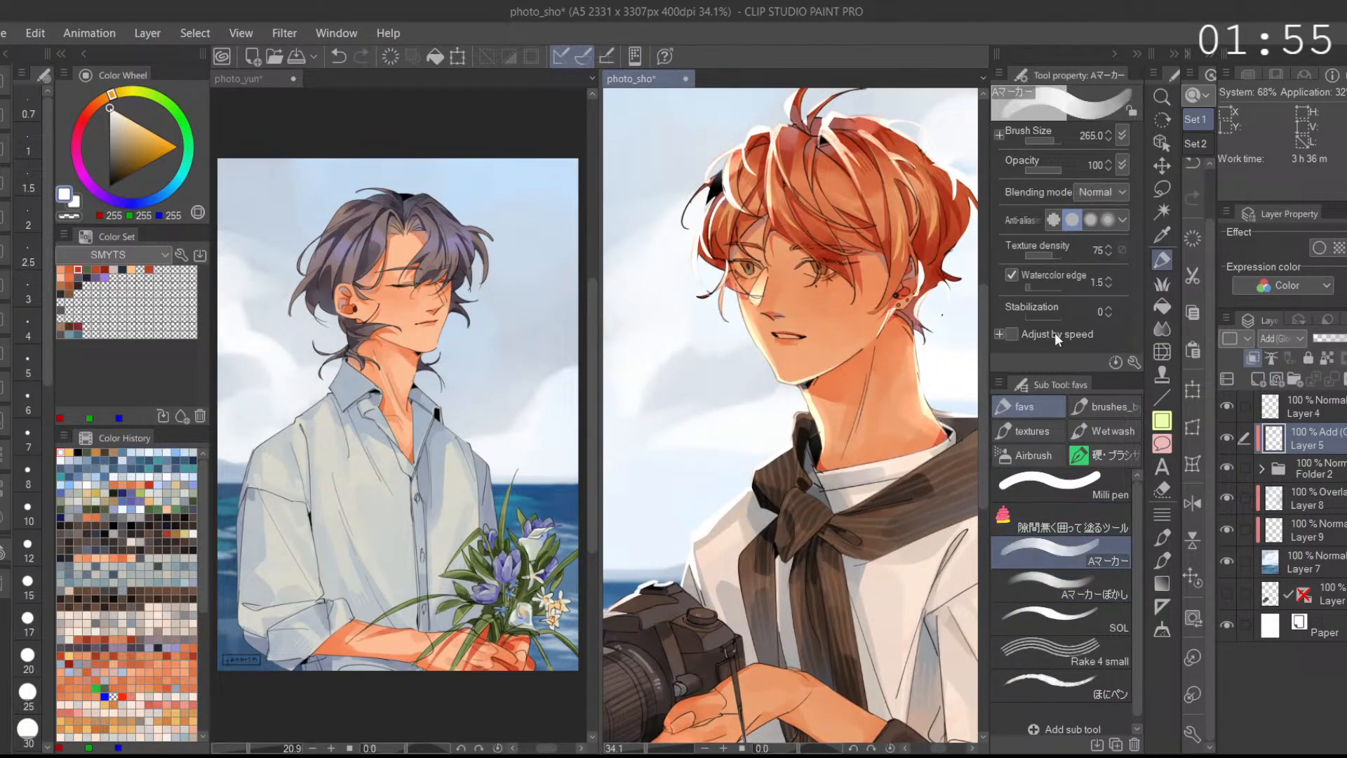
left_click_drag(766, 227, 838, 237)
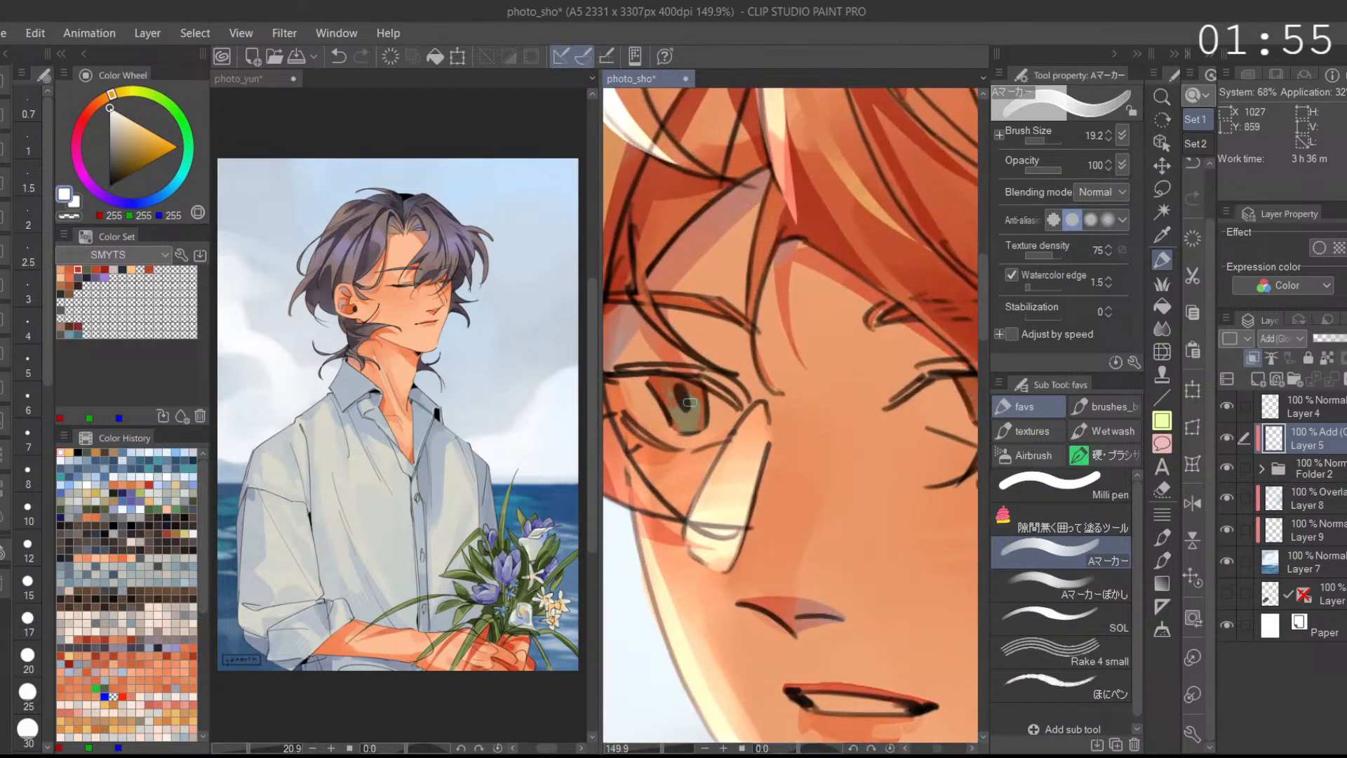
left_click_drag(675, 394, 679, 376)
mouse_move(769, 328)
left_mouse_down()
mouse_move(721, 339)
mouse_move(790, 355)
left_mouse_up()
key("ctrl+z")
left_click_drag(718, 336, 735, 339)
Step: Try further small highlight strokes on the figure, undoing each one
left_click_drag(923, 340, 744, 354)
key("ctrl+z")
mouse_move(829, 344)
left_mouse_down()
mouse_move(792, 328)
mouse_move(907, 343)
mouse_move(886, 358)
left_mouse_up()
key("ctrl+z")
mouse_move(869, 338)
left_mouse_down()
mouse_move(796, 332)
mouse_move(931, 337)
mouse_move(869, 265)
left_mouse_up()
key("ctrl+z")
Step: Paint a small white highlight on the glass of the camera lens
left_click(1194, 573)
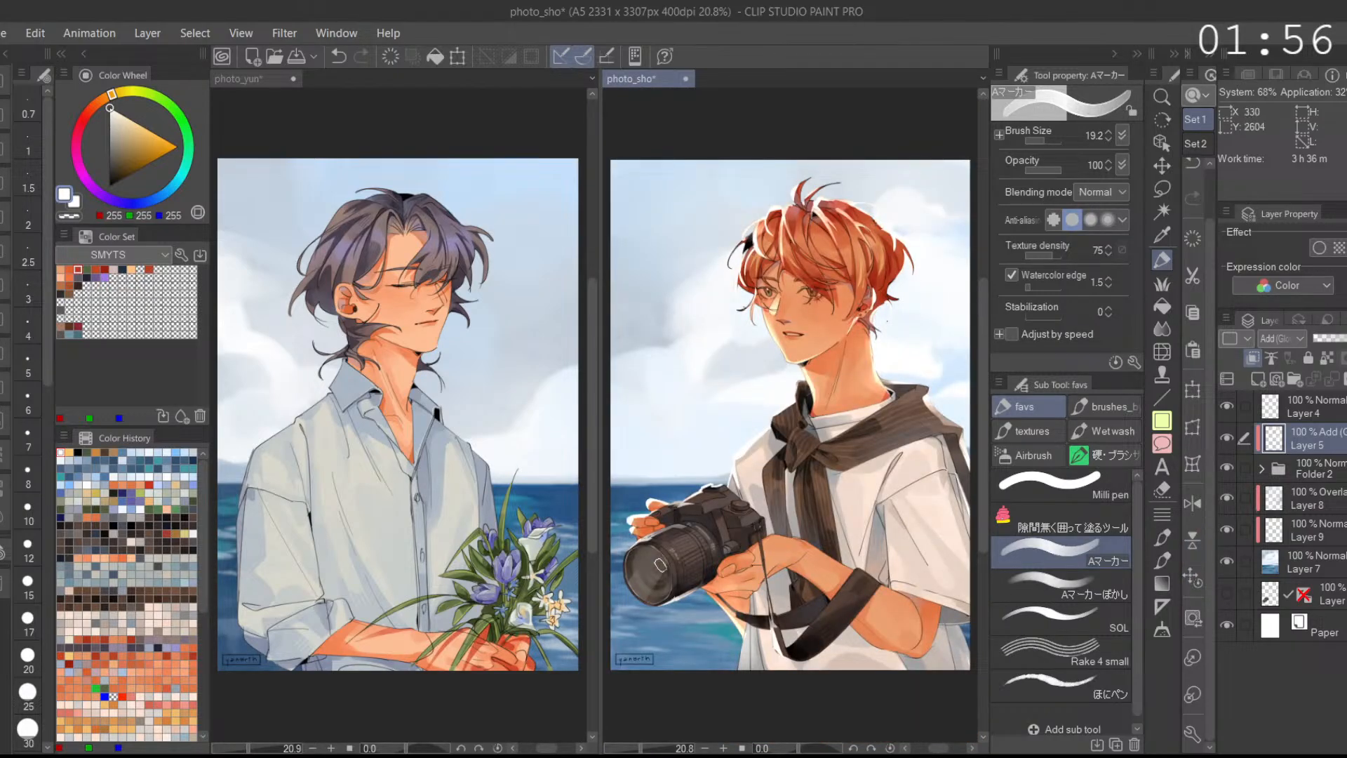
left_click_drag(669, 570, 749, 523)
left_click_drag(814, 495, 837, 509)
left_click(866, 519)
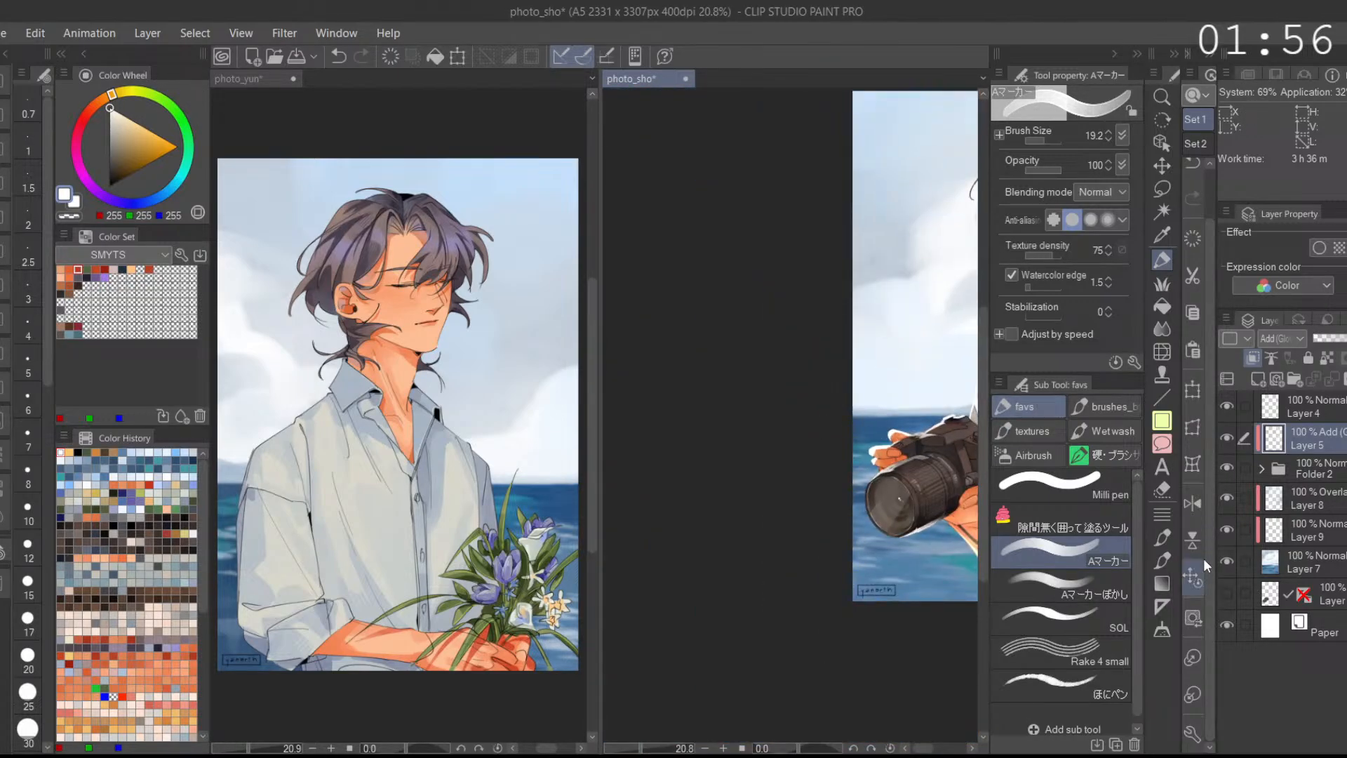
left_click(1192, 573)
Step: Paint a thin rim light along the thumb and hand beneath the camera, and soften it with Aマーカーぼかし
left_click_drag(707, 588, 773, 584)
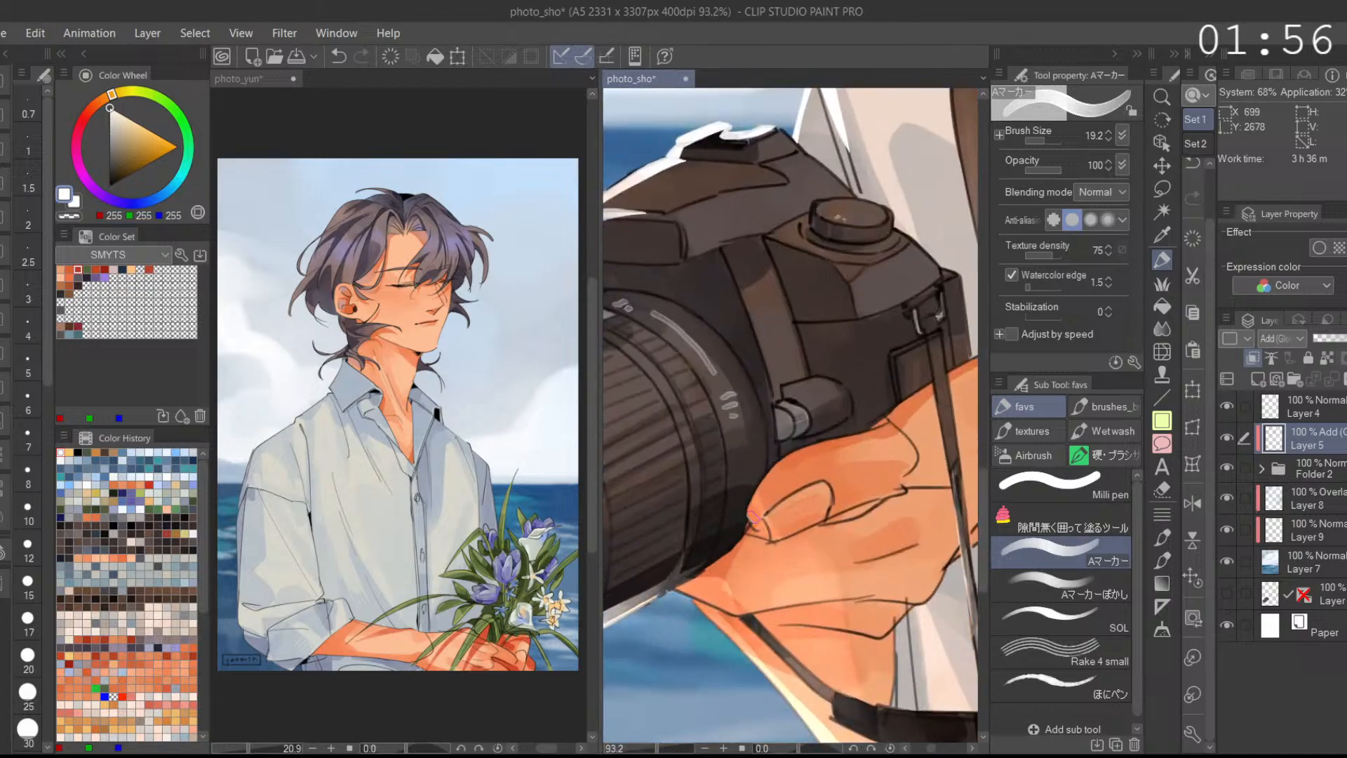
left_click_drag(753, 519, 751, 506)
mouse_move(817, 503)
left_mouse_down()
mouse_move(783, 491)
mouse_move(844, 447)
left_mouse_up()
left_click_drag(759, 501, 826, 443)
key("ctrl+z")
mouse_move(759, 501)
left_mouse_down()
mouse_move(799, 444)
mouse_move(828, 457)
left_mouse_up()
left_click_drag(895, 423, 870, 409)
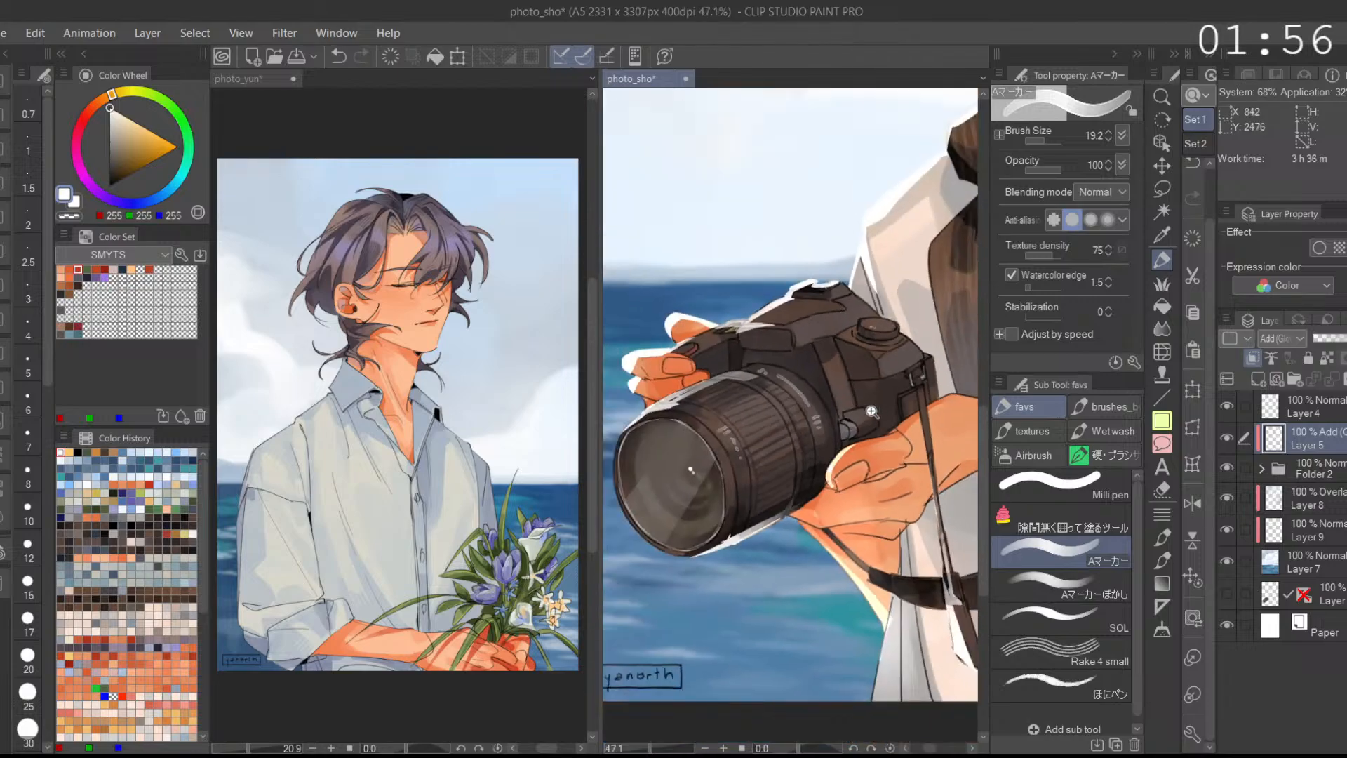
left_click(1076, 584)
mouse_move(841, 470)
left_mouse_down()
mouse_move(870, 439)
mouse_move(831, 483)
mouse_move(878, 474)
left_mouse_up()
Step: Paint a thin white rim light along the upper edge of the wrist behind the camera, and soften it with Aマーカーぼかし
left_click(1074, 571)
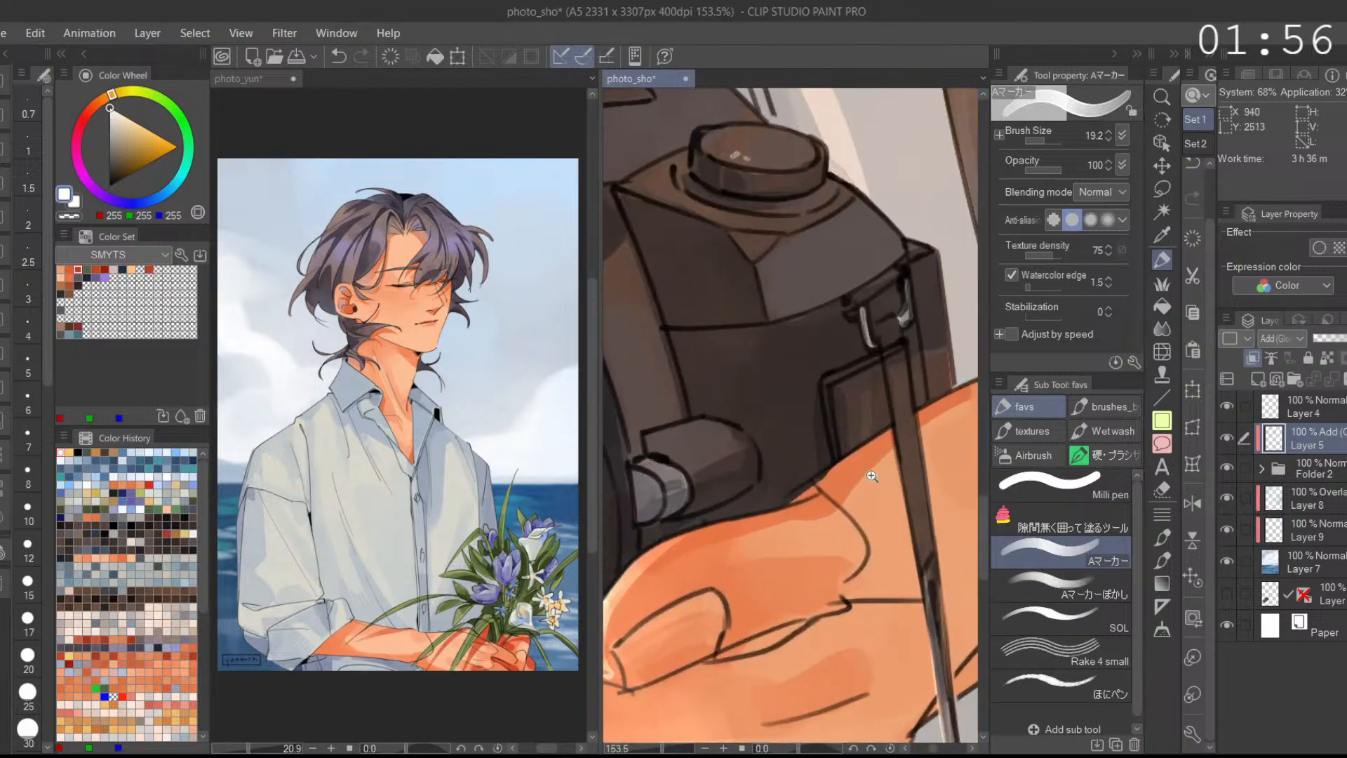
left_click_drag(797, 503, 915, 420)
mouse_move(950, 404)
left_mouse_down()
mouse_move(775, 484)
mouse_move(899, 469)
mouse_move(852, 466)
left_mouse_up()
key("ctrl+z")
key("ctrl+z")
key("ctrl+z")
key("ctrl+z")
key("ctrl+z")
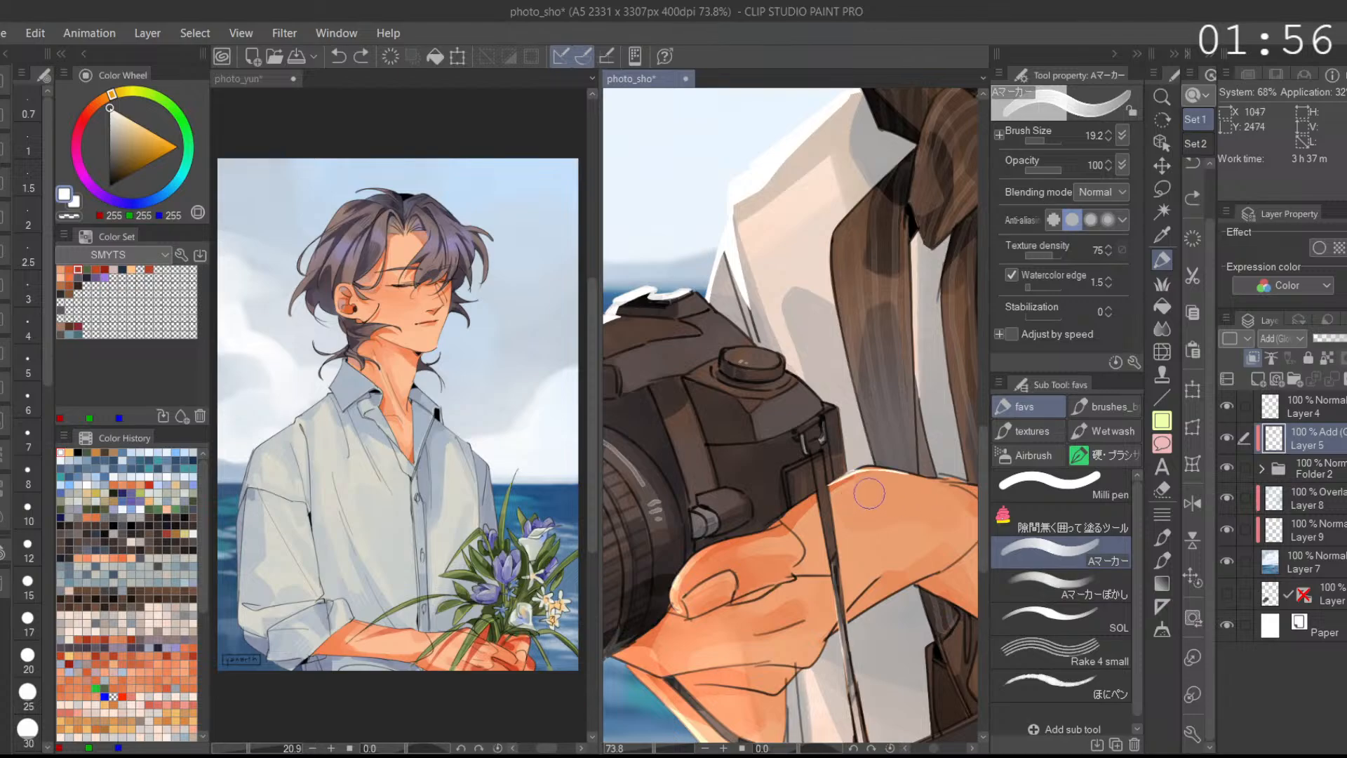
scroll(930, 502, "down", 3)
left_click(1065, 596)
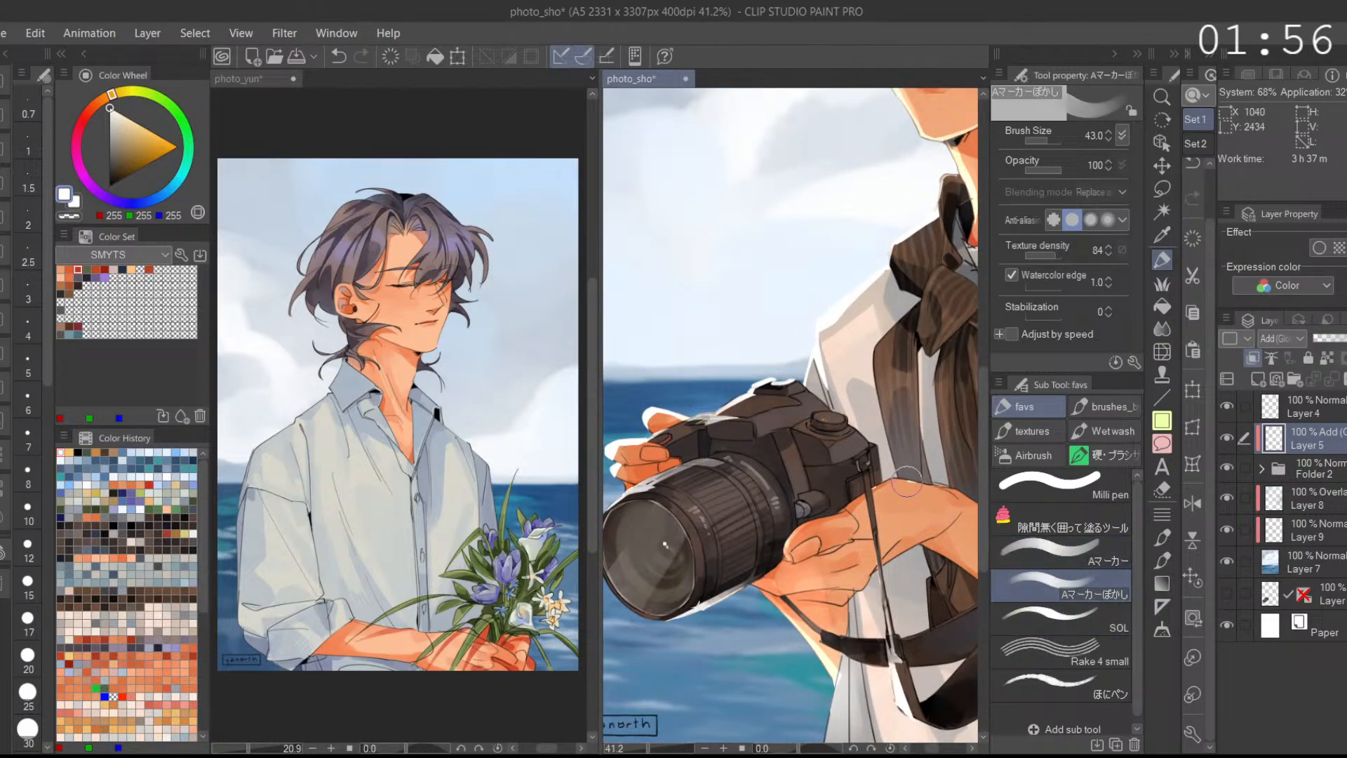
left_click_drag(900, 511, 770, 537)
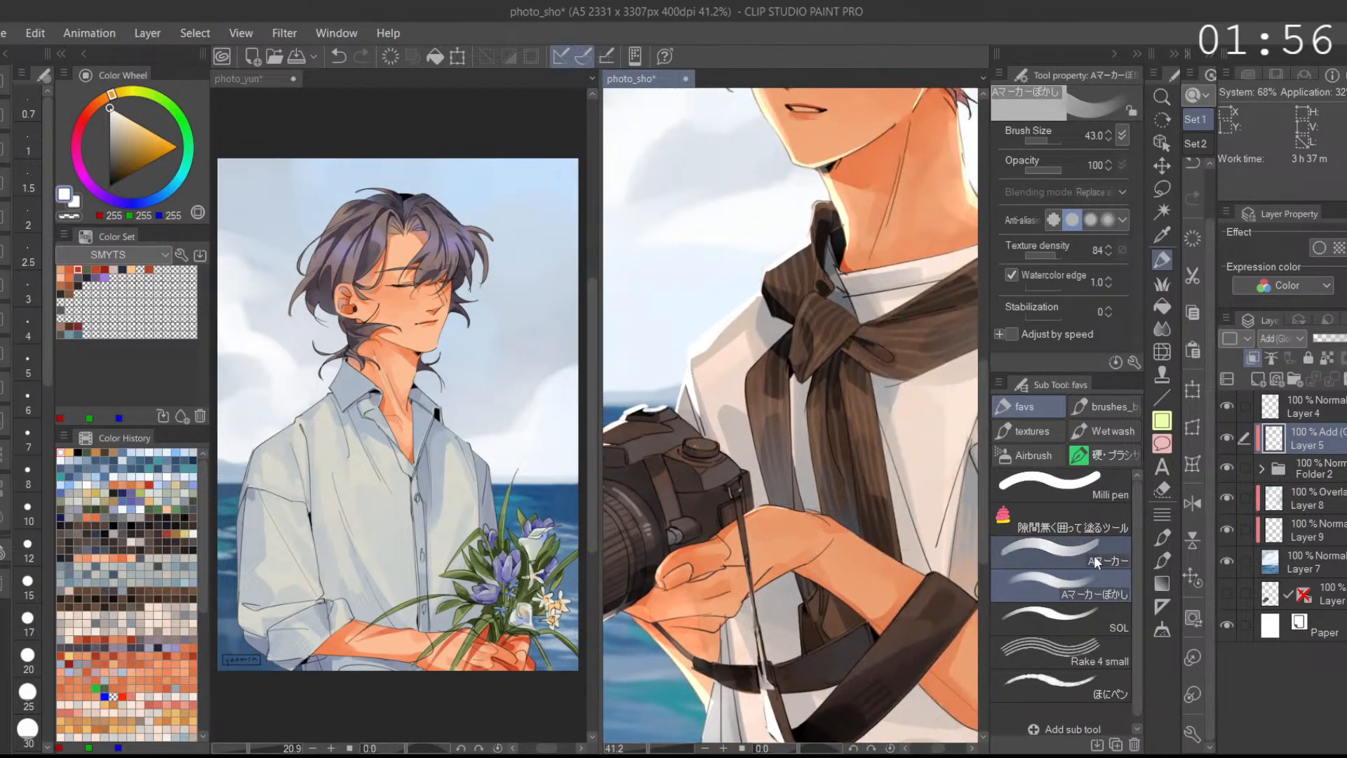
Step: Try white highlights along the folds of the scarf knot with Aマーカー, softening and undoing them
left_click(1099, 558)
scroll(770, 326, "up", 1)
mouse_move(737, 384)
left_mouse_down()
mouse_move(800, 323)
mouse_move(742, 366)
mouse_move(787, 334)
left_mouse_up()
key("ctrl+z")
key("ctrl+z")
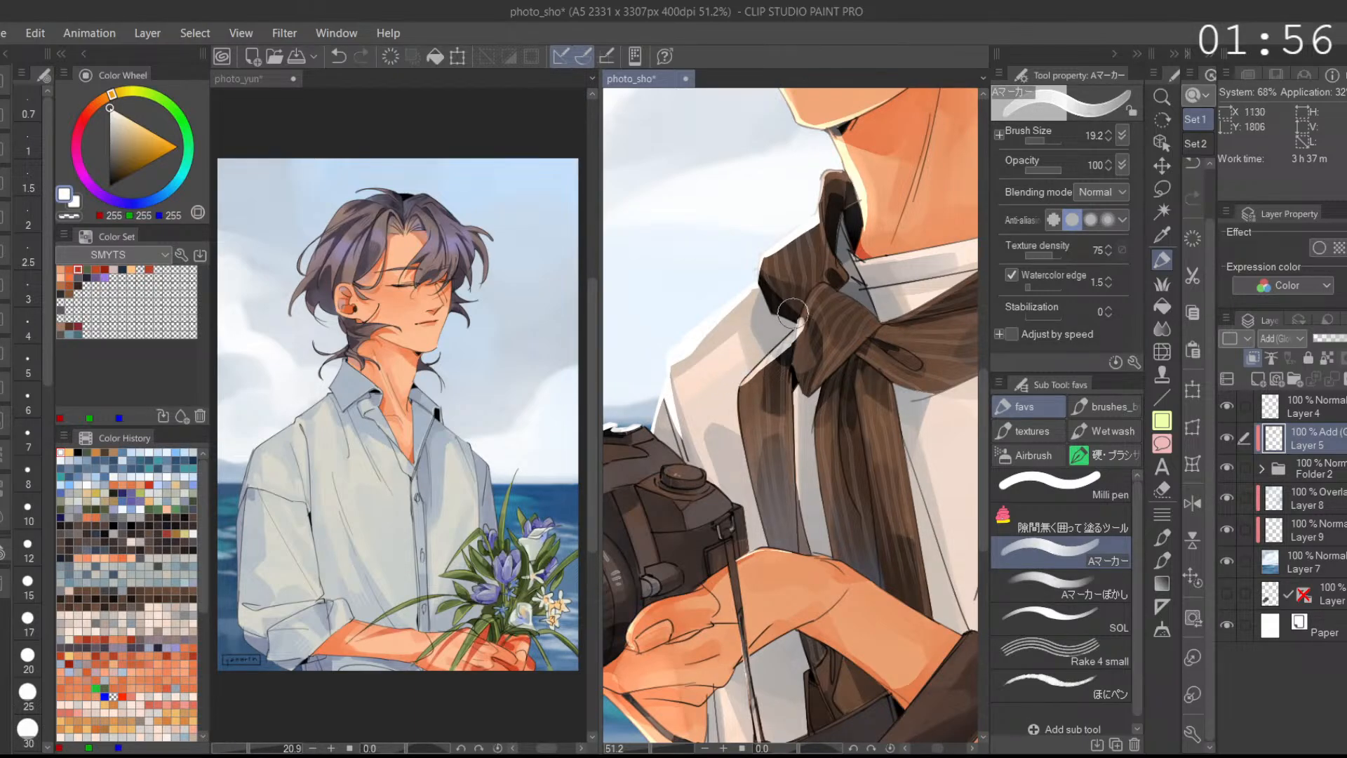
scroll(900, 319, "up", 1)
mouse_move(797, 338)
left_mouse_down()
mouse_move(828, 282)
mouse_move(810, 306)
left_mouse_up()
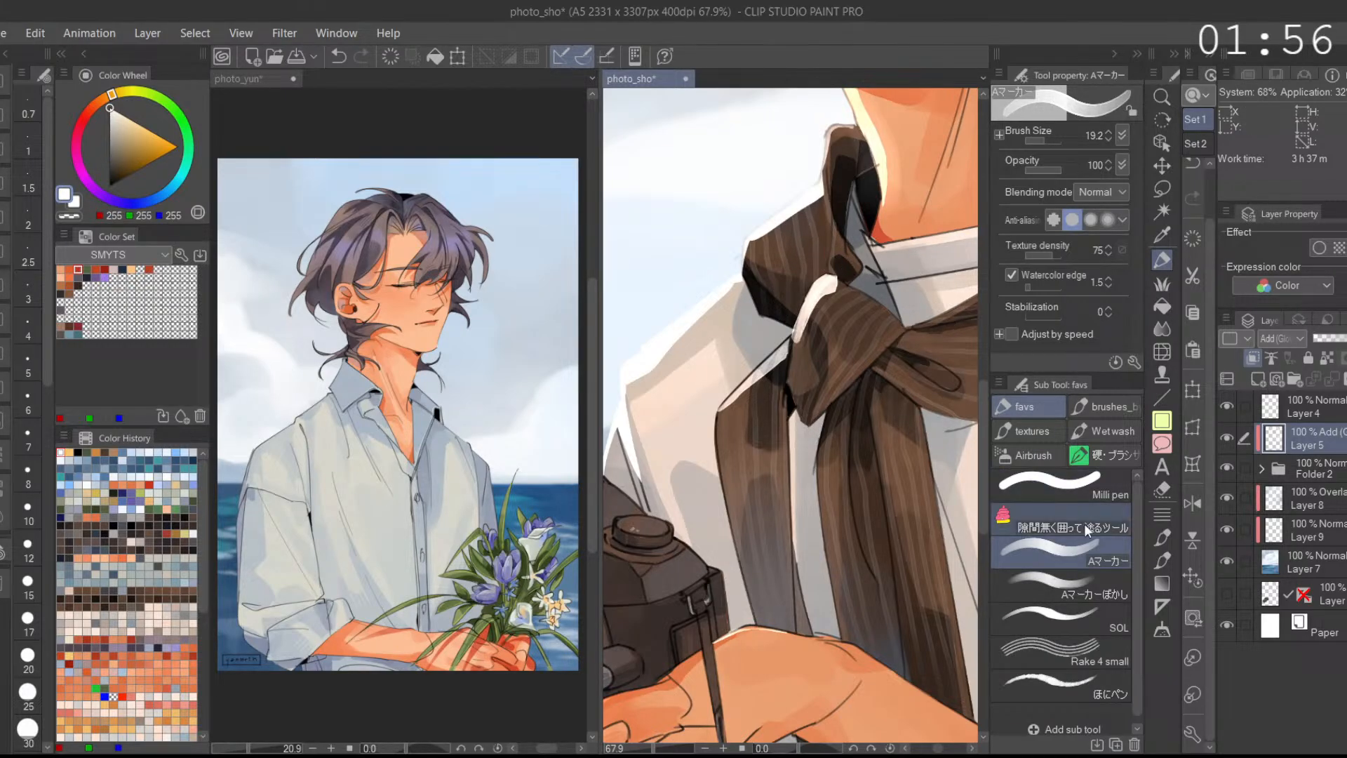
left_click(1061, 585)
scroll(907, 292, "down", 1)
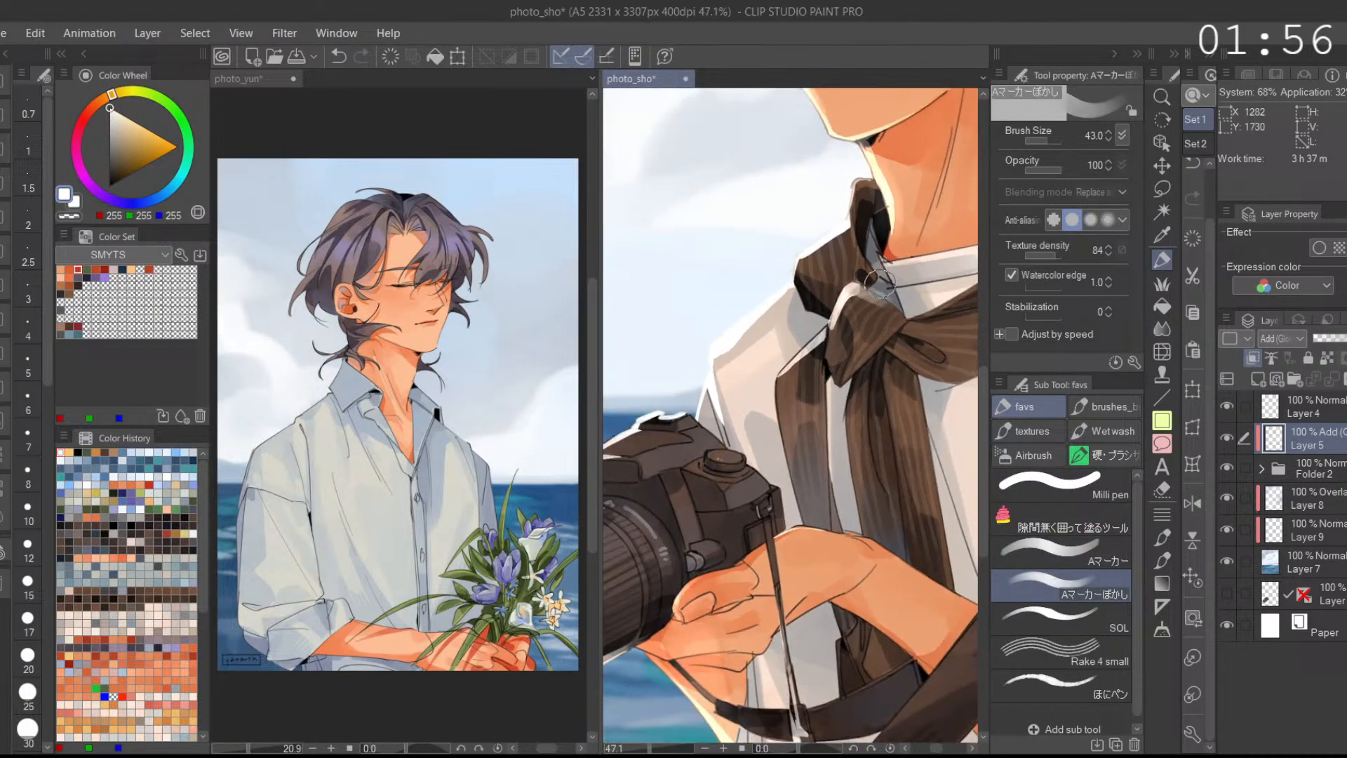
left_click_drag(848, 295, 832, 353)
key("ctrl+z")
Step: Lasso a thin sliver along the outer edge of the scarf's shorter hanging end, trimming it with subtract mode
left_click(1162, 189)
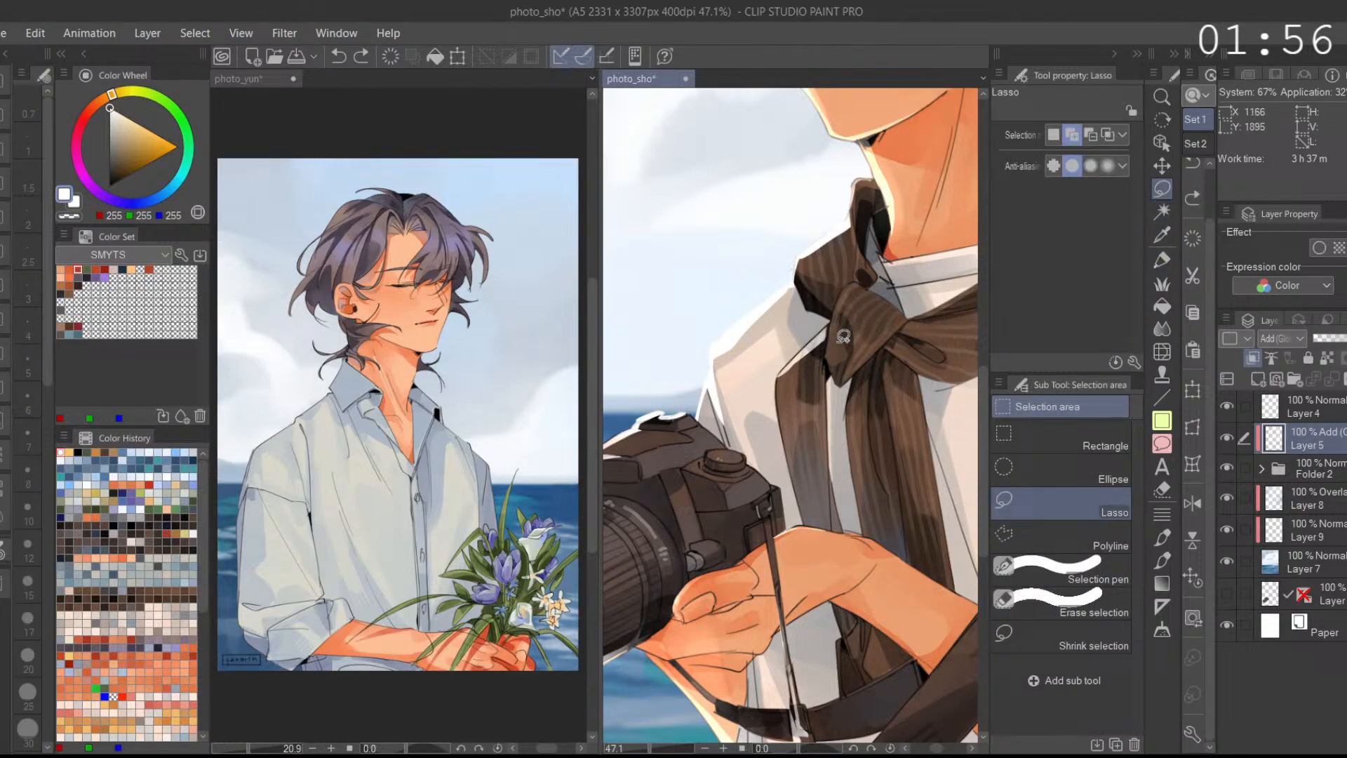
scroll(806, 351, "up", 1)
mouse_move(806, 351)
left_mouse_down()
mouse_move(839, 316)
mouse_move(765, 419)
mouse_move(849, 306)
mouse_move(767, 423)
mouse_move(772, 412)
left_mouse_up()
key("ctrl+z")
left_click(1089, 134)
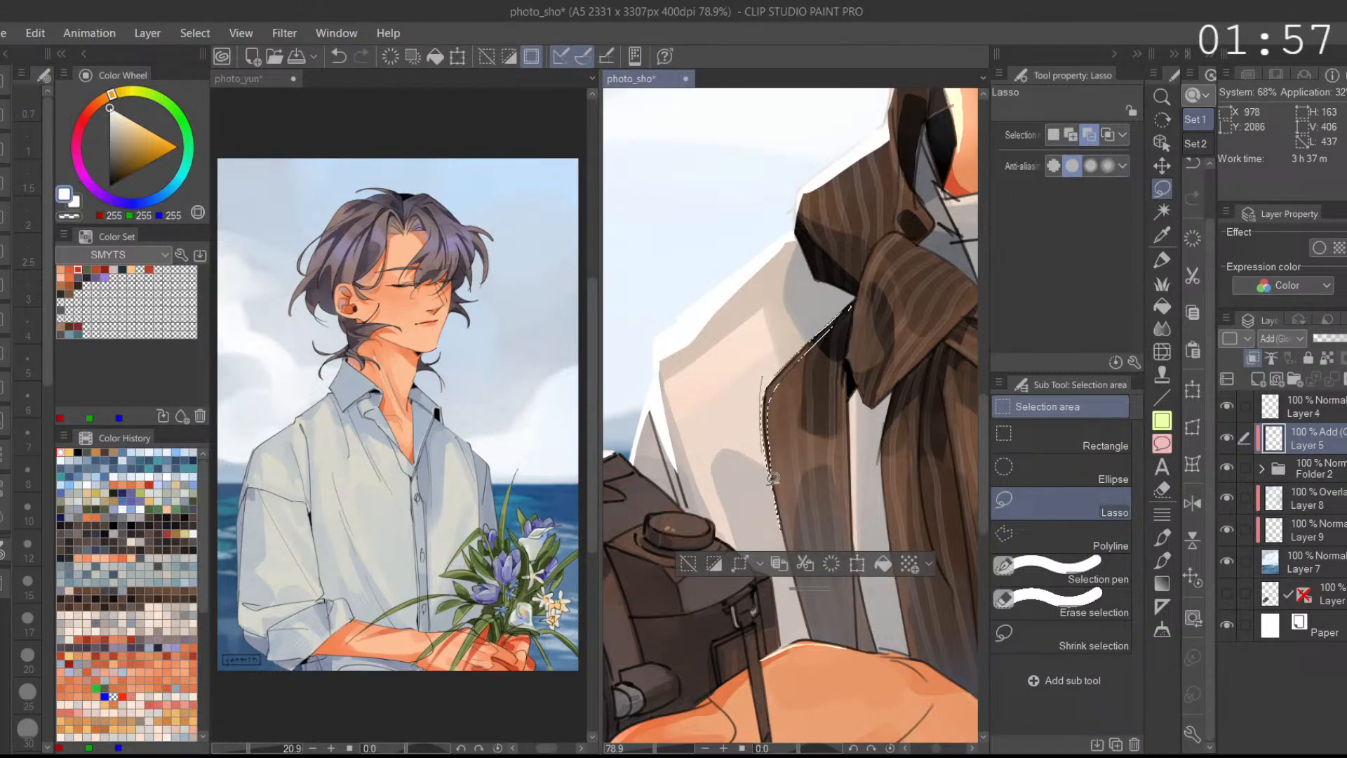
left_click_drag(771, 365, 763, 428)
left_click_drag(780, 504, 766, 477)
Step: Add thin Lasso slivers along the edges of the scarf knot, the shoulder fold and the central hanging end to the selection
left_click(1071, 135)
mouse_move(868, 281)
left_mouse_down()
mouse_move(857, 369)
mouse_move(878, 244)
mouse_move(903, 226)
mouse_move(858, 336)
mouse_move(730, 285)
left_mouse_up()
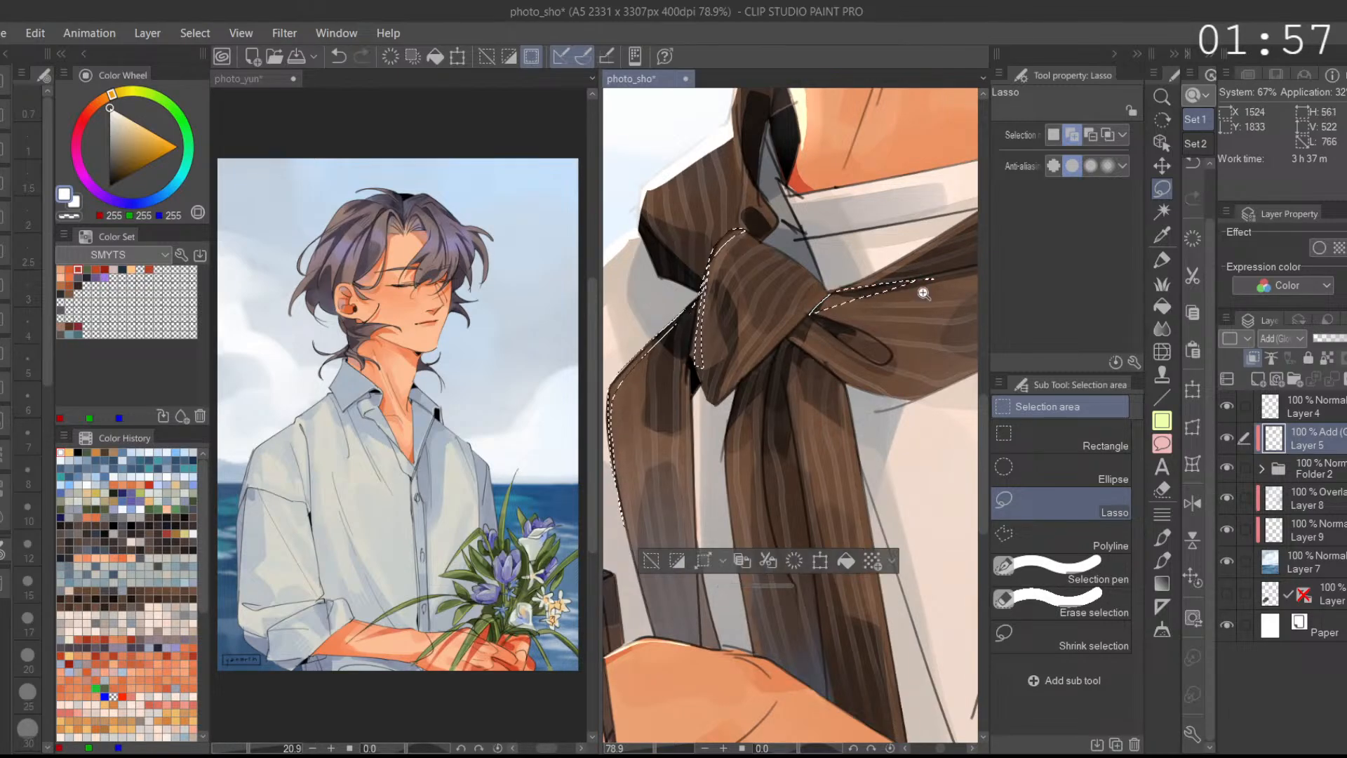
scroll(816, 309, "down", 3)
left_click_drag(768, 457, 767, 459)
key("ctrl+z")
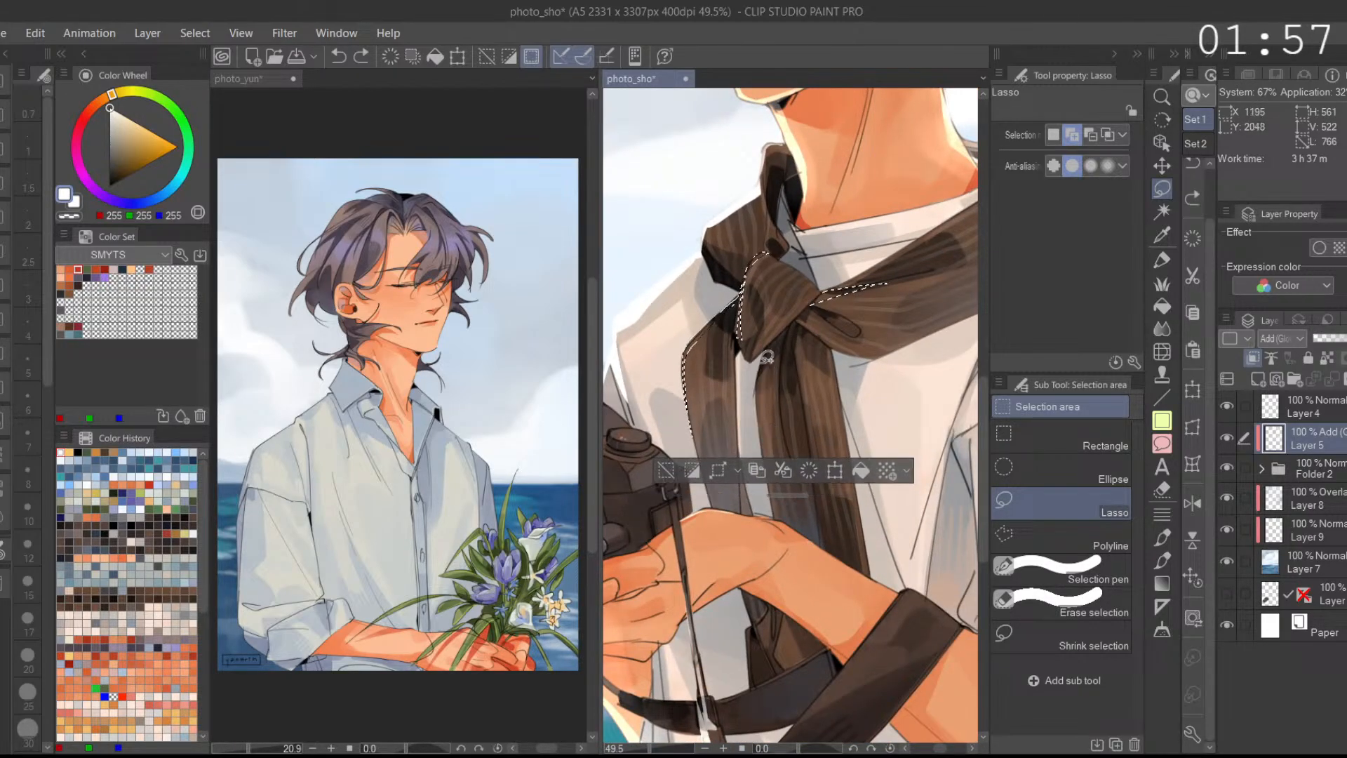
left_click_drag(762, 359, 777, 503)
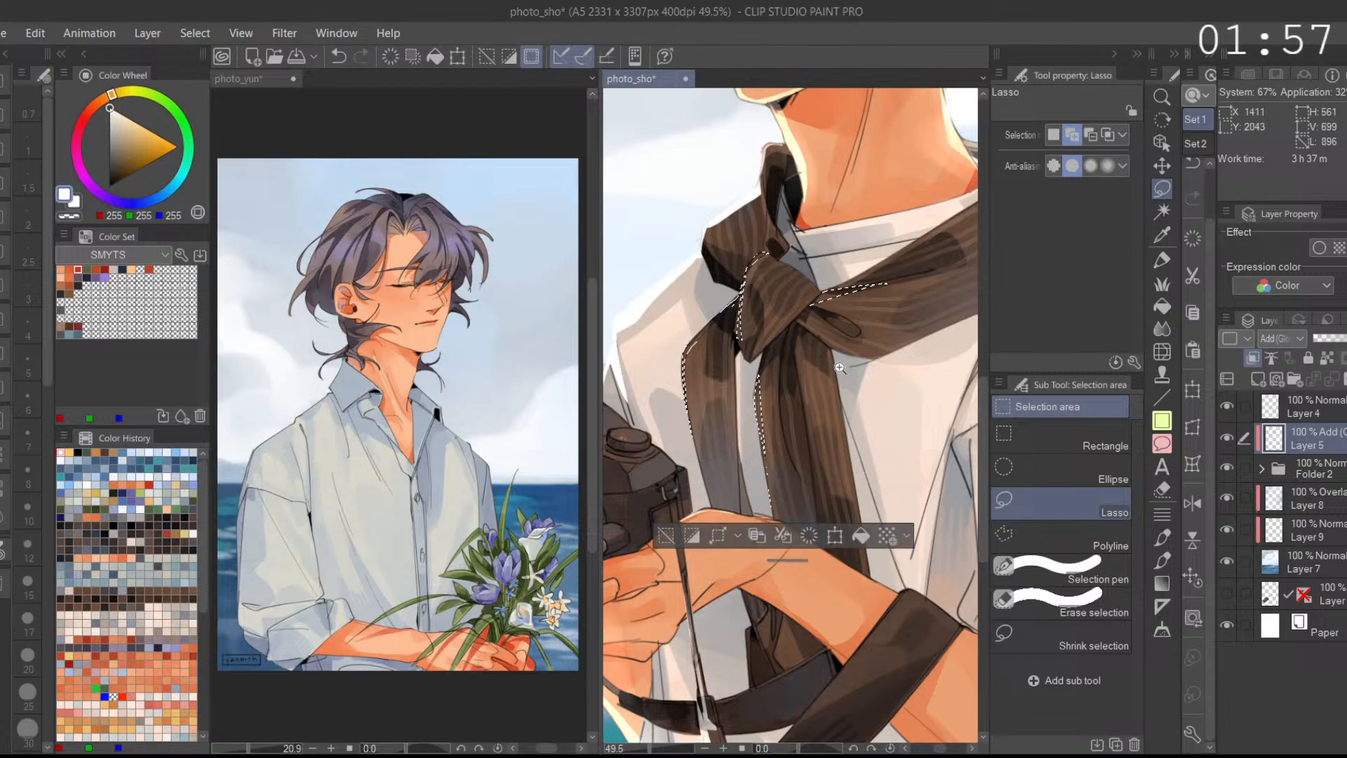
scroll(794, 335, "down", 2)
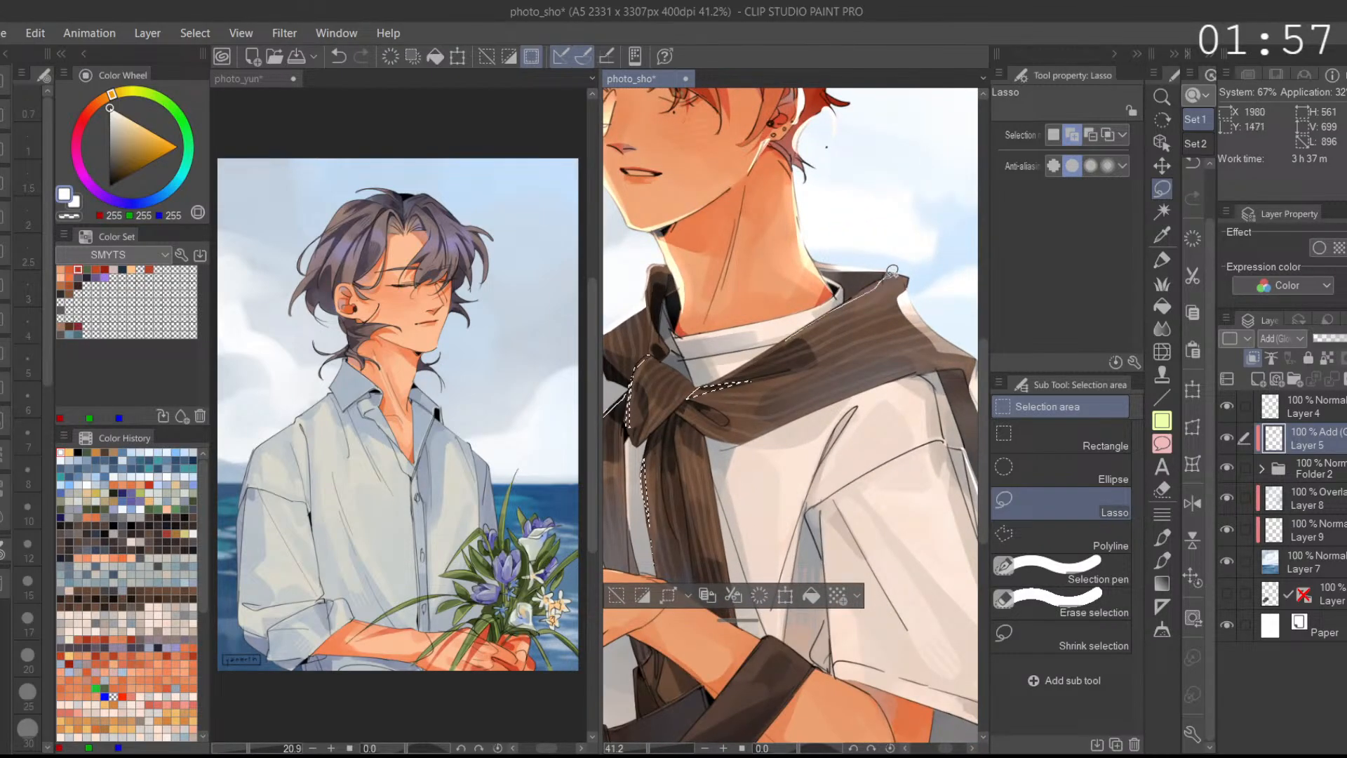
Step: Fill the selected scarf edges with white light using Aマーカー at brush size 728, and clear the selection
left_click(1162, 261)
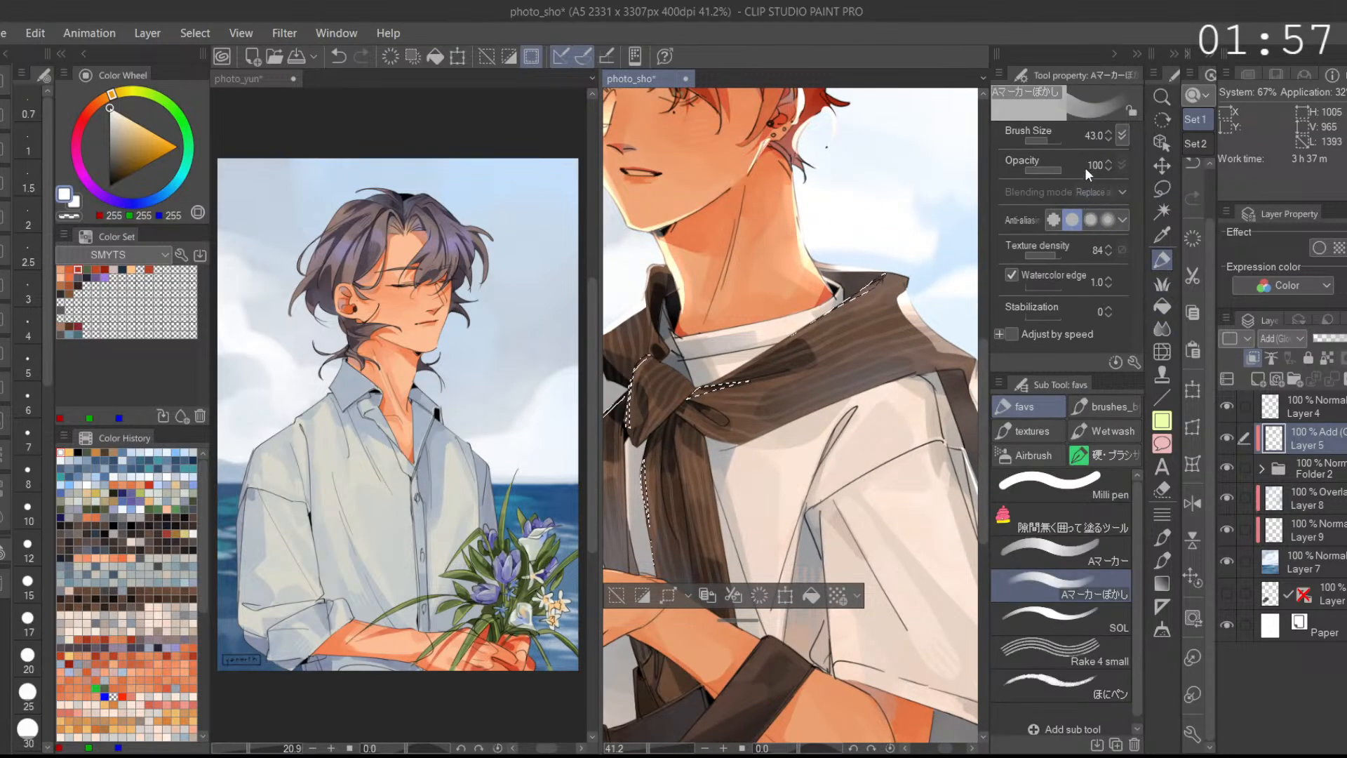
left_click(1062, 523)
left_click(1067, 558)
scroll(810, 362, "down", 4)
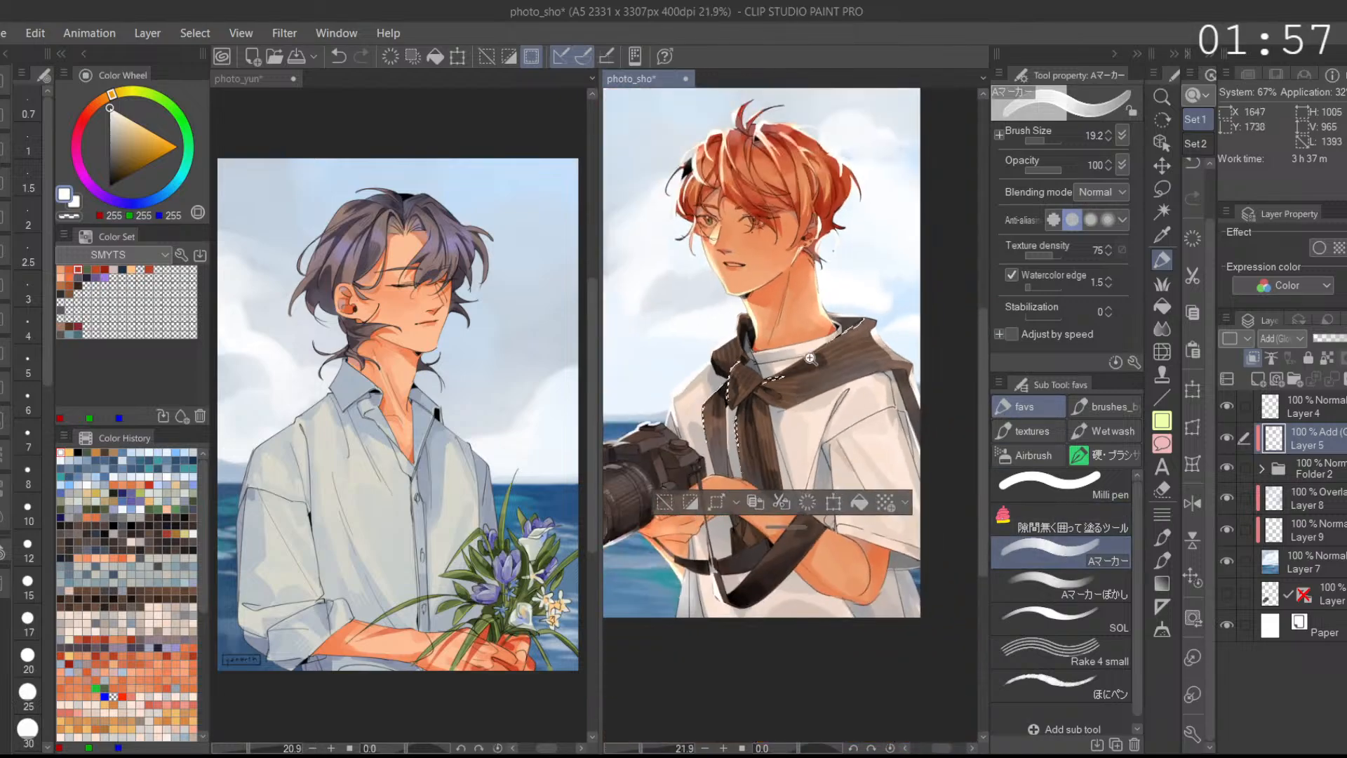
left_click_drag(1050, 137, 1084, 137)
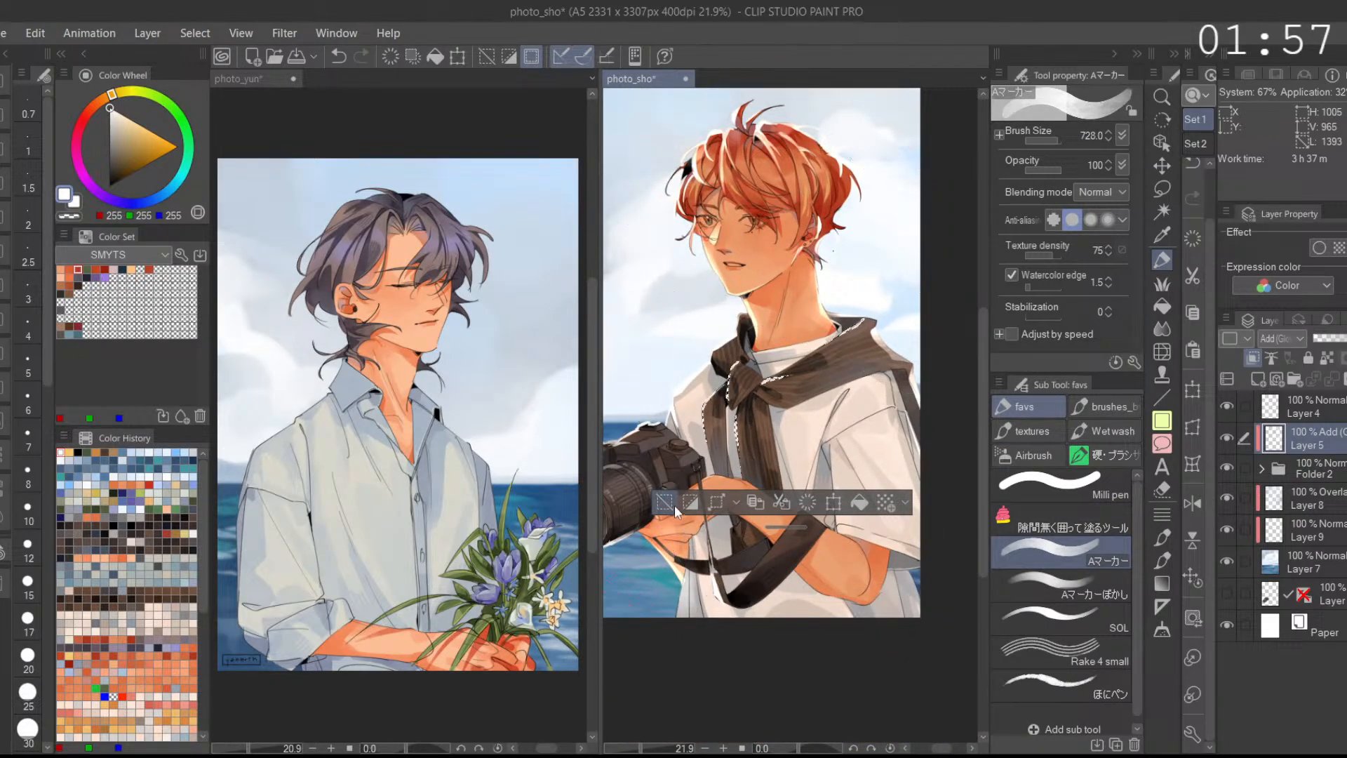
scroll(806, 351, "up", 2)
Step: Soften the scarf's white edge highlights with Aマーカーぼかし at size 43, undoing the last stroke
left_click(1095, 571)
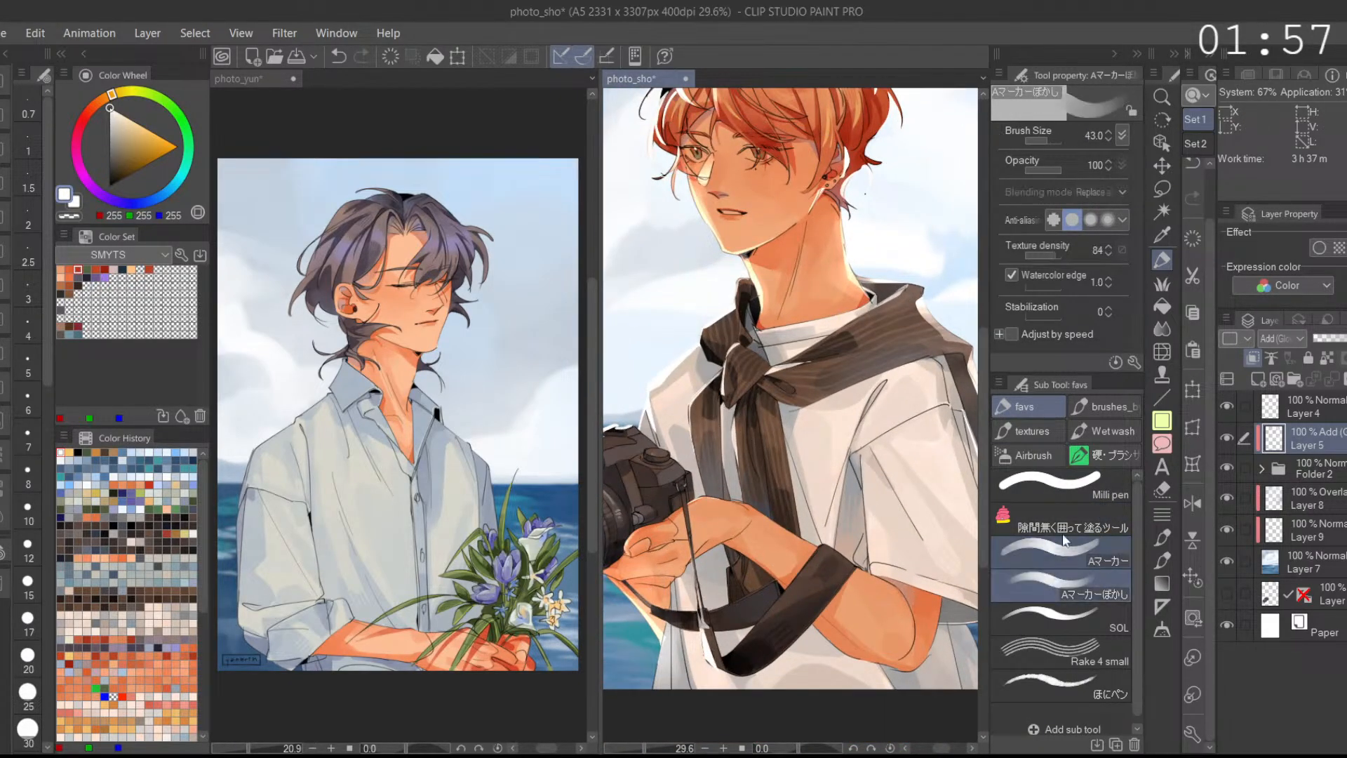
mouse_move(788, 382)
left_mouse_down()
mouse_move(743, 442)
mouse_move(750, 378)
mouse_move(728, 395)
mouse_move(729, 364)
left_mouse_up()
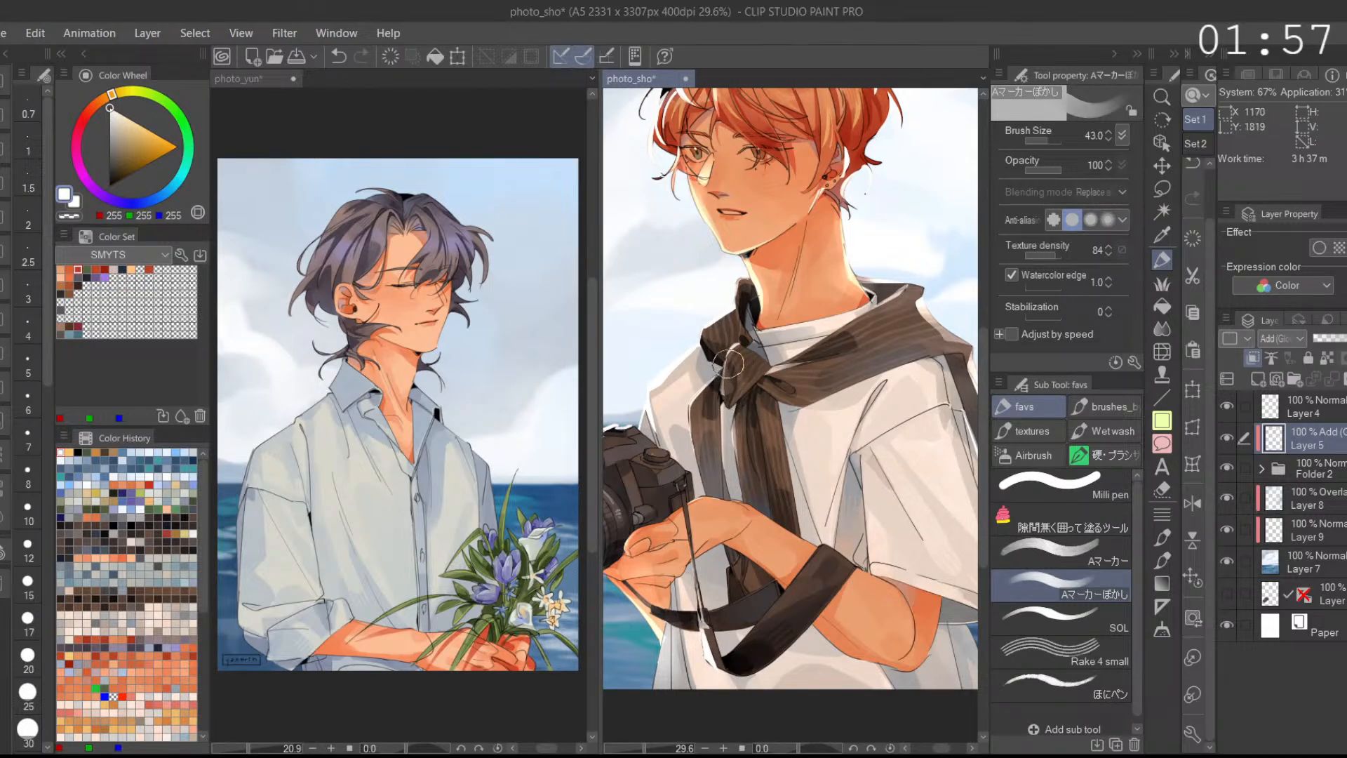
left_click_drag(877, 328, 931, 300)
left_click_drag(712, 389, 720, 409)
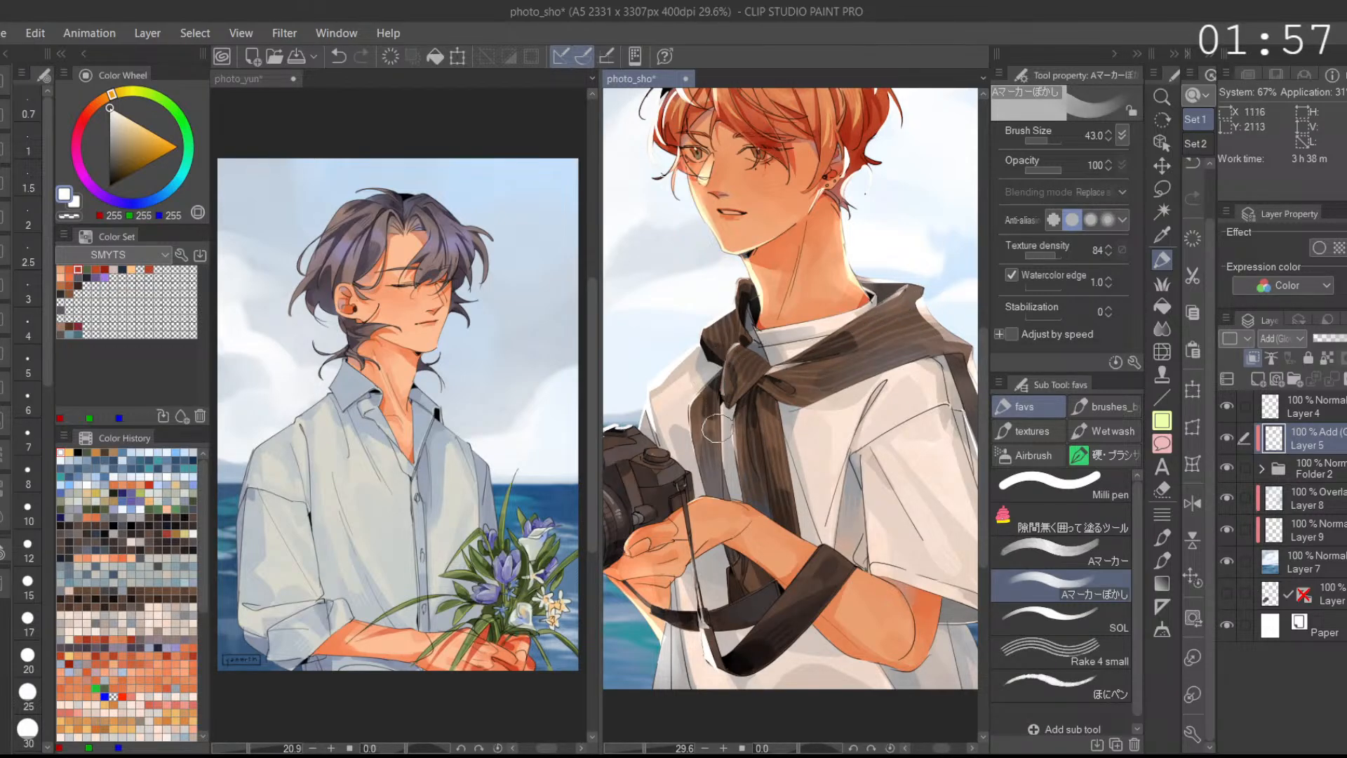
key("ctrl+z")
left_click(1194, 573)
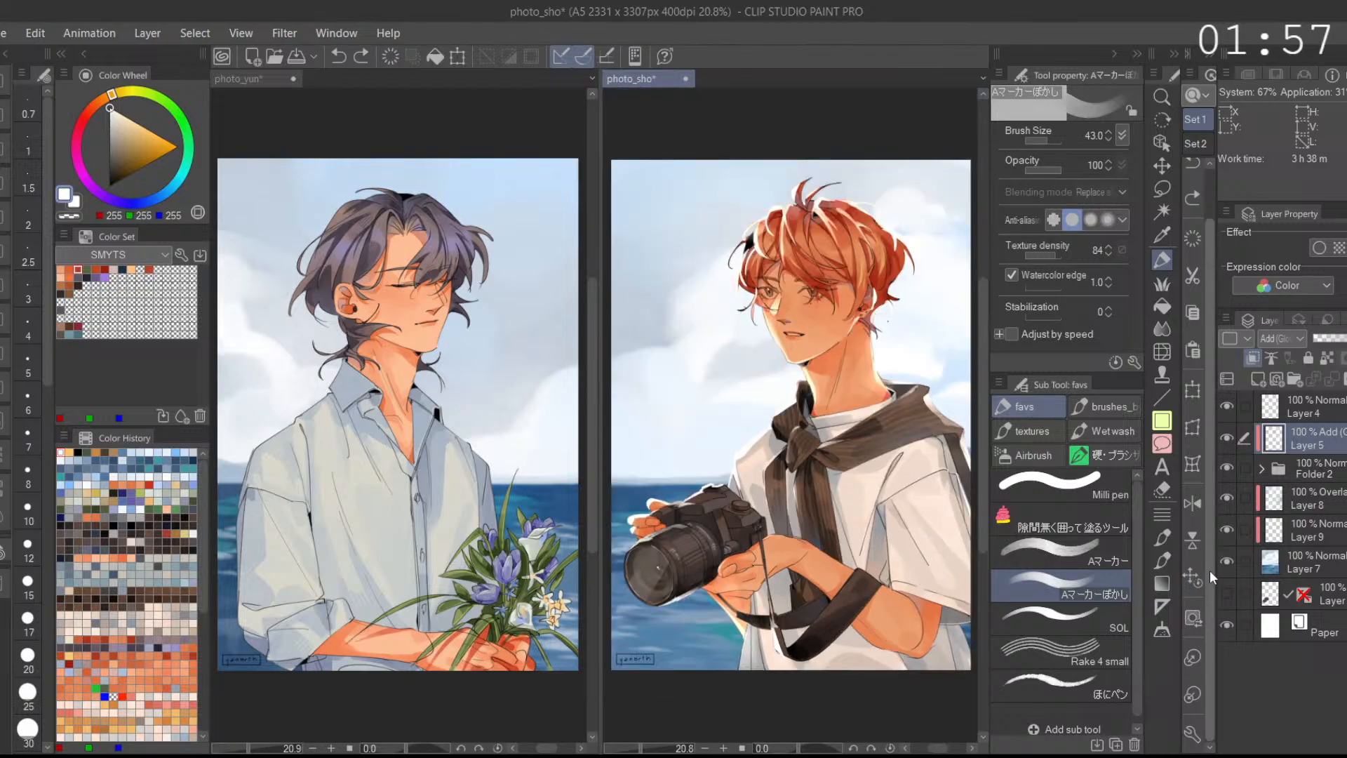
Step: Add further rim light to the figure with a Lasso selection and Aマーカー, and clear the selection
left_click(1098, 559)
left_click_drag(882, 576, 868, 422)
mouse_move(717, 481)
left_mouse_down()
mouse_move(807, 477)
mouse_move(737, 595)
mouse_move(759, 453)
mouse_move(709, 617)
left_mouse_up()
left_click(1161, 189)
left_click(1161, 259)
key("ctrl+d")
key("ctrl+0")
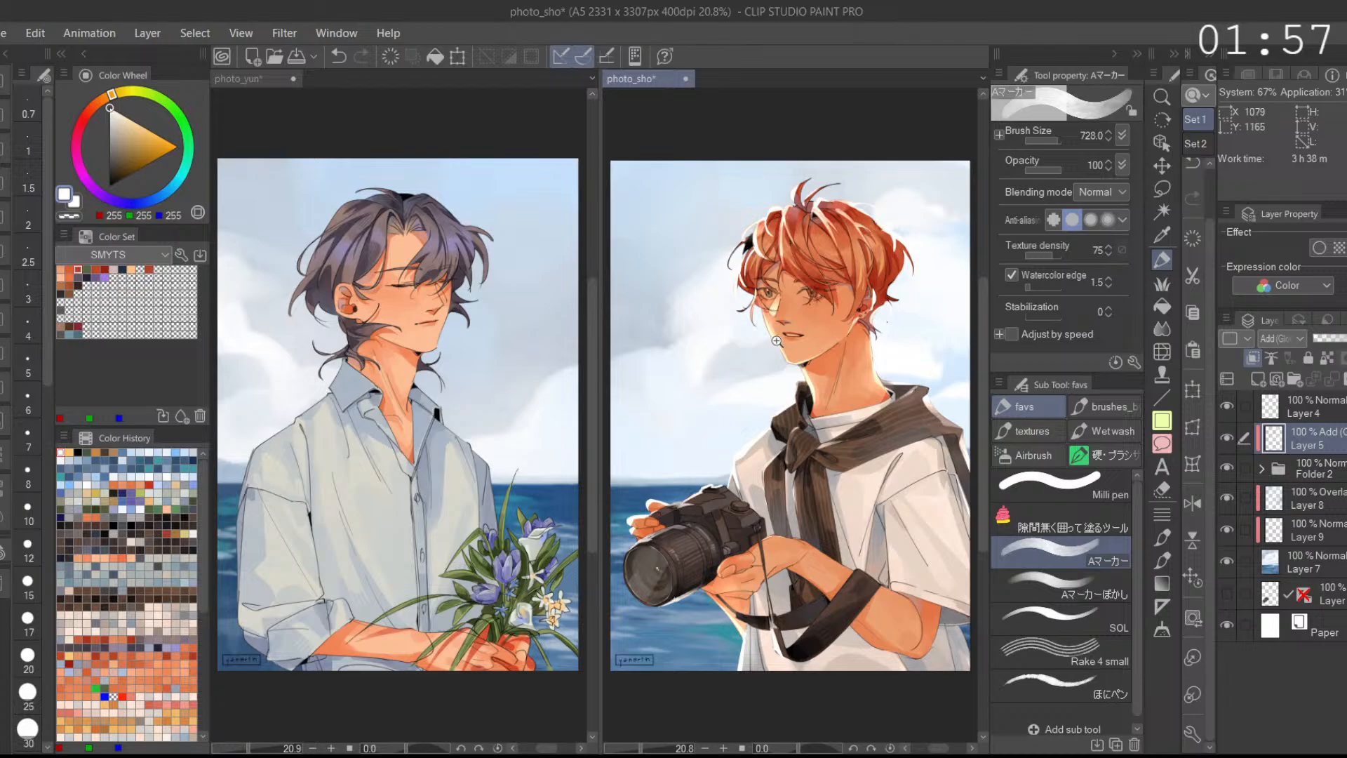
Step: Mirror the canvas view and remove the old rim light along the far cheek and jaw
left_click_drag(776, 341, 824, 367)
left_click(1196, 505)
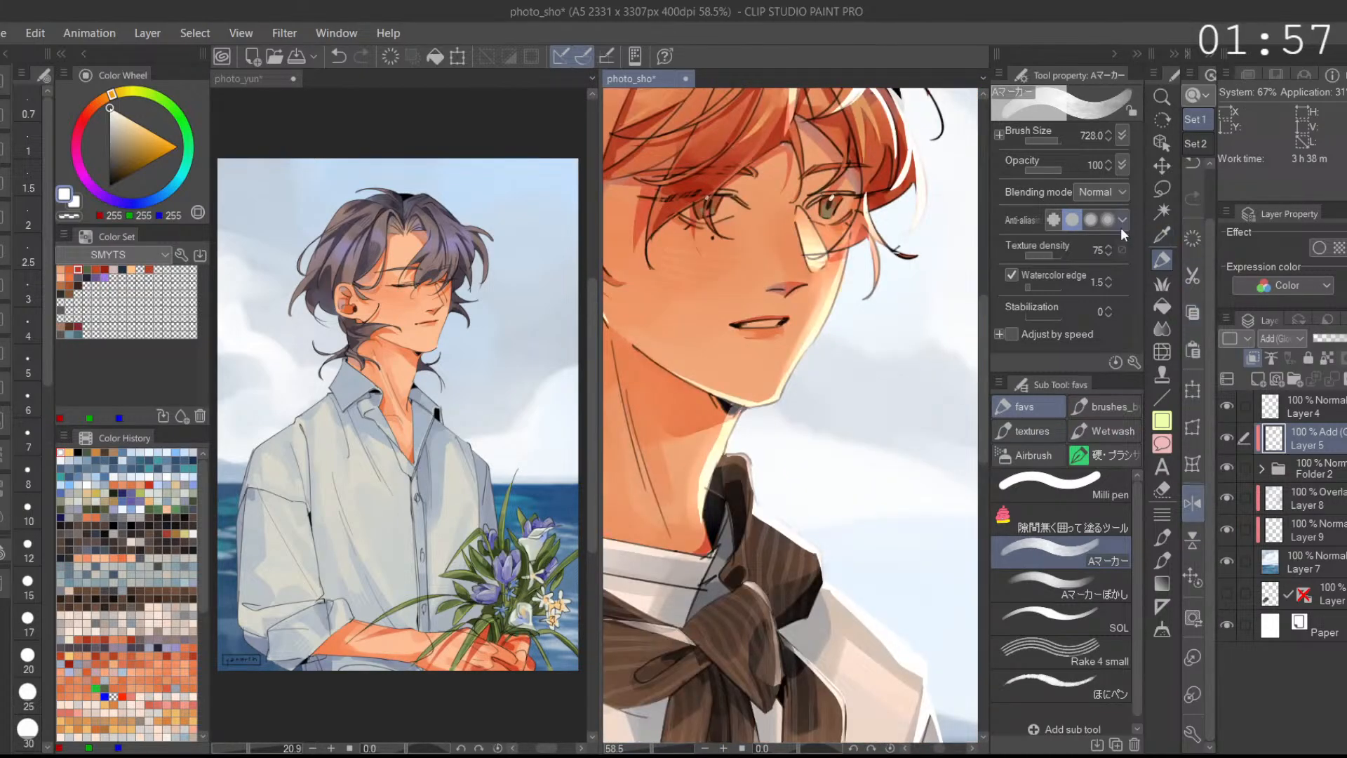
left_click_drag(784, 303, 805, 329)
mouse_move(804, 396)
left_mouse_down()
mouse_move(783, 365)
mouse_move(860, 279)
mouse_move(847, 269)
left_mouse_up()
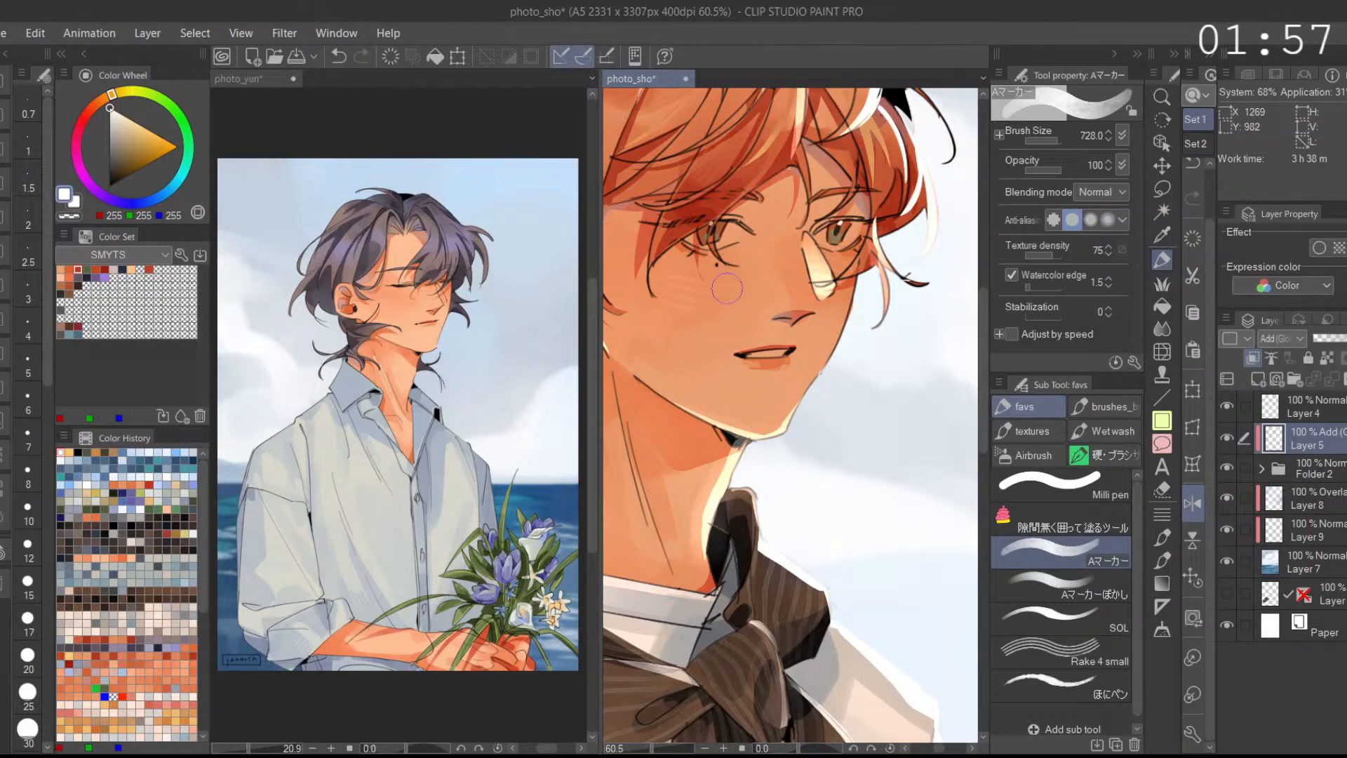
left_click_drag(767, 333, 793, 394)
left_click_drag(794, 395, 778, 385)
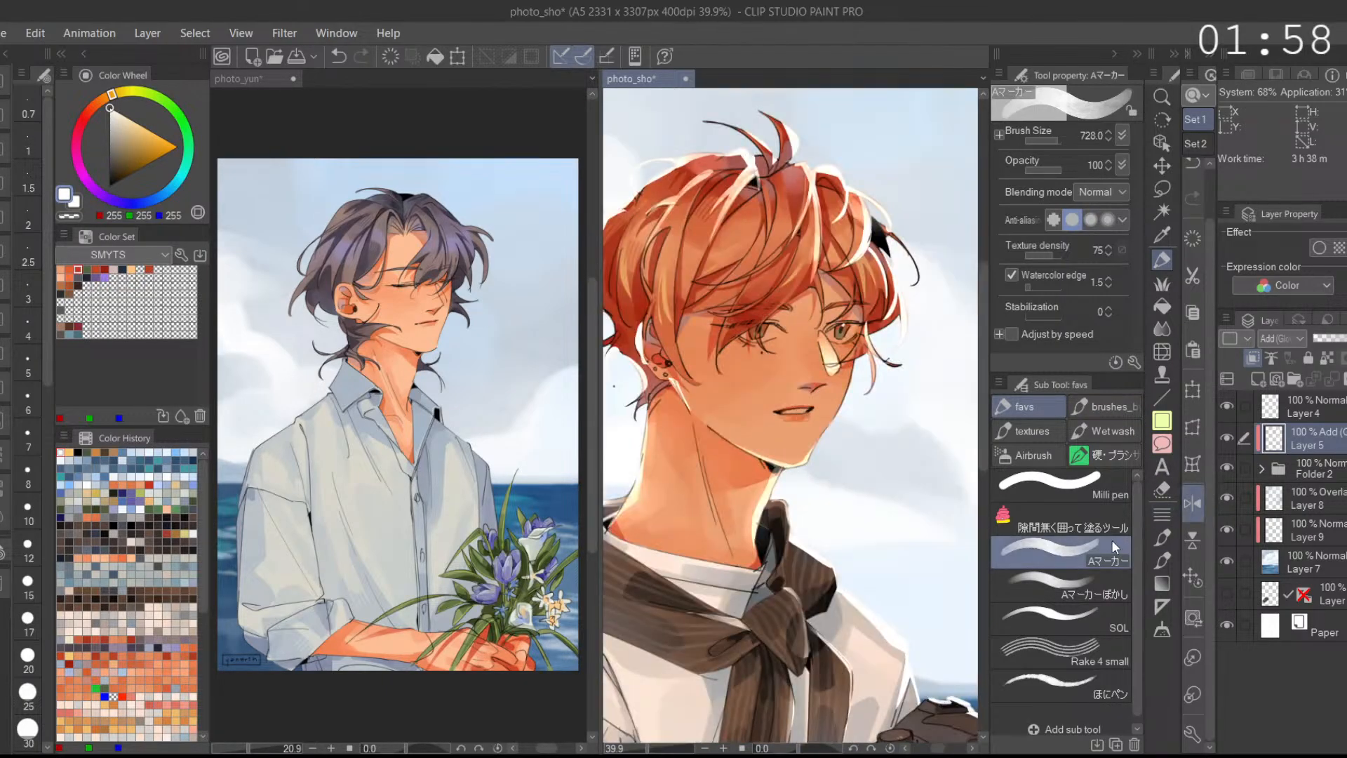
Step: Paint a new thin white rim light along the jaw and far cheek using Aマーカー at brush size 35.1
scroll(815, 406, "up", 2)
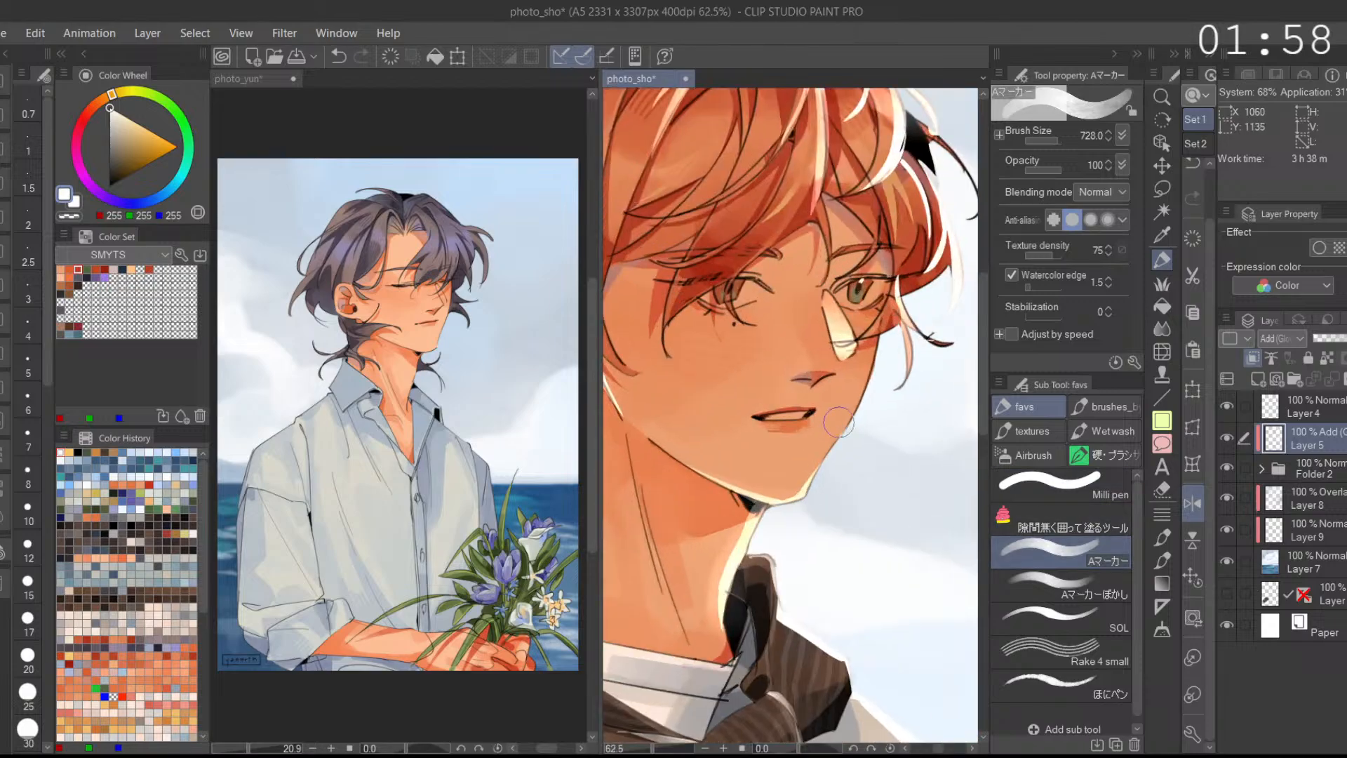
left_click(1051, 140)
left_click(1043, 141)
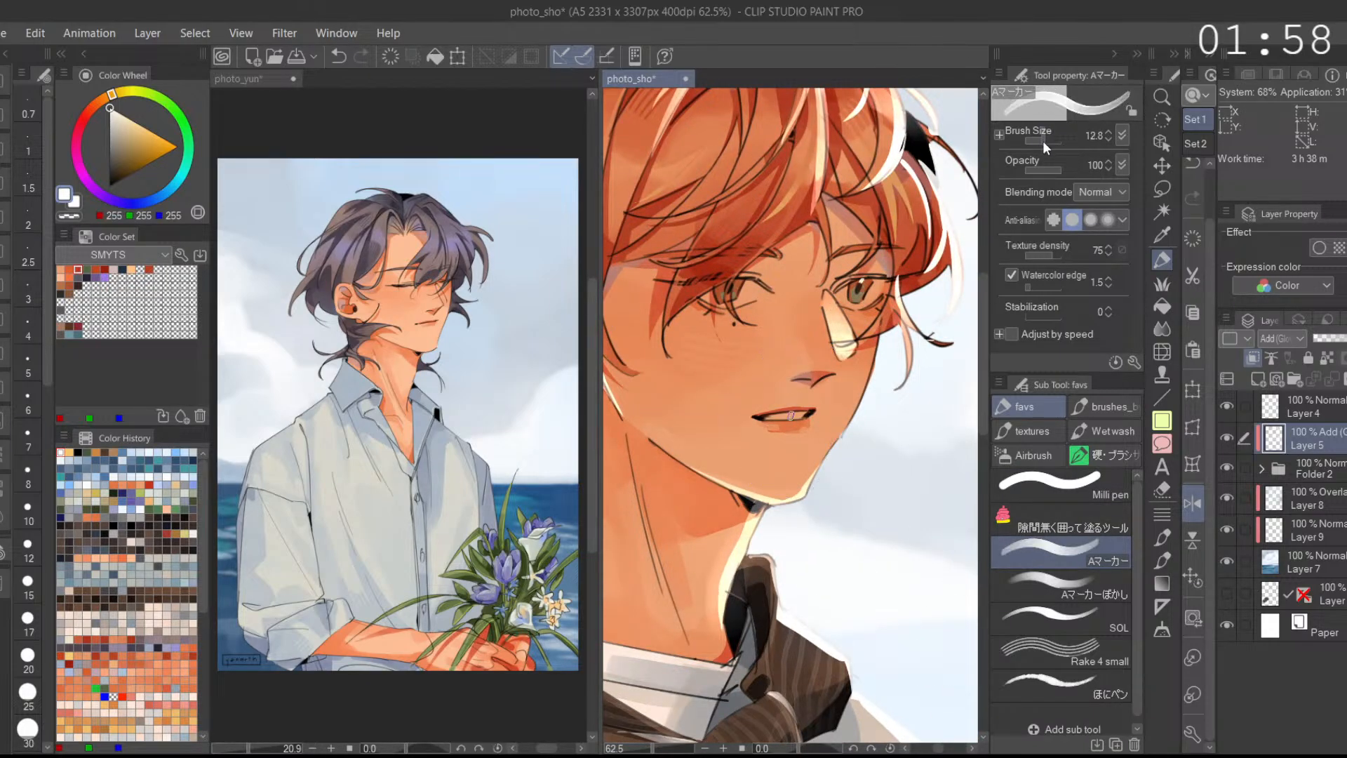
left_click_drag(815, 484, 881, 354)
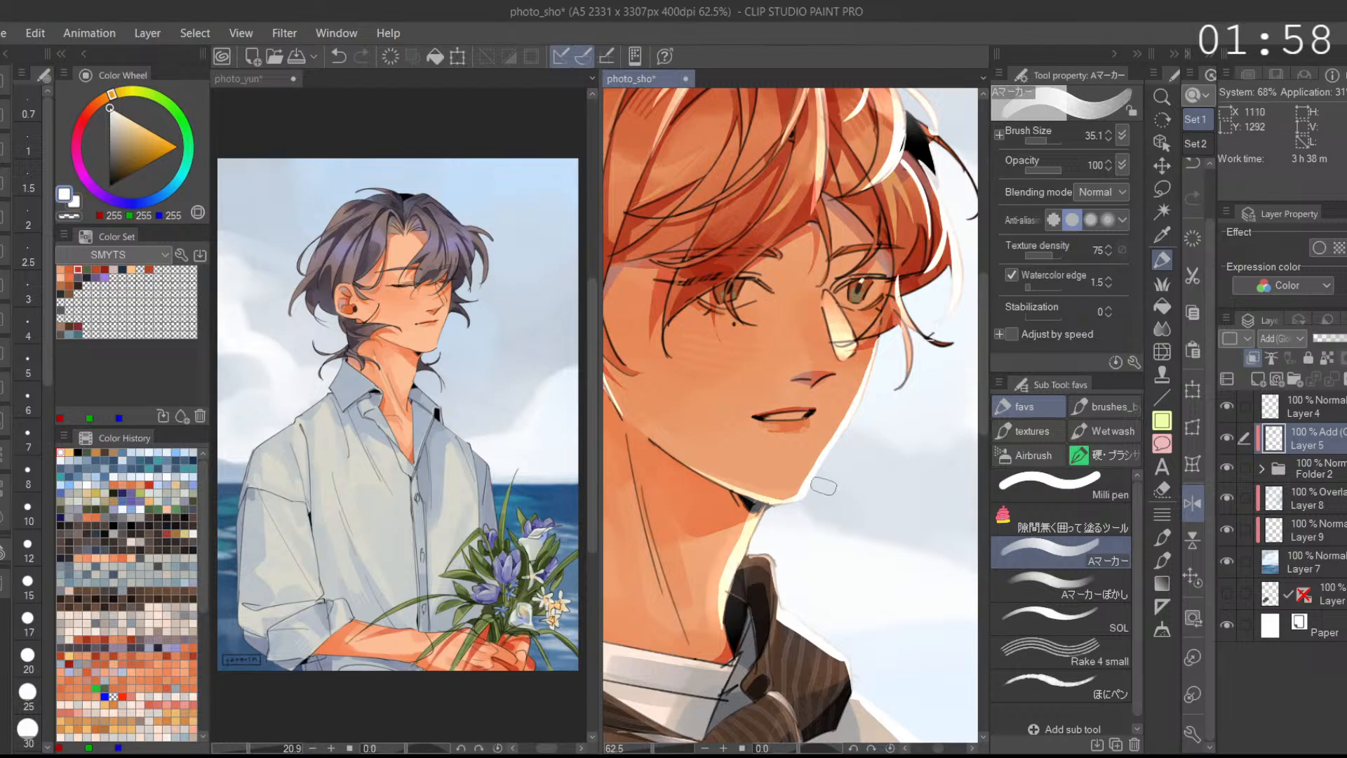
Step: Unmirror the canvas view and try a patch of white light on the far cheek below the glasses, undoing it
scroll(820, 490, "down", 4)
left_click(1192, 540)
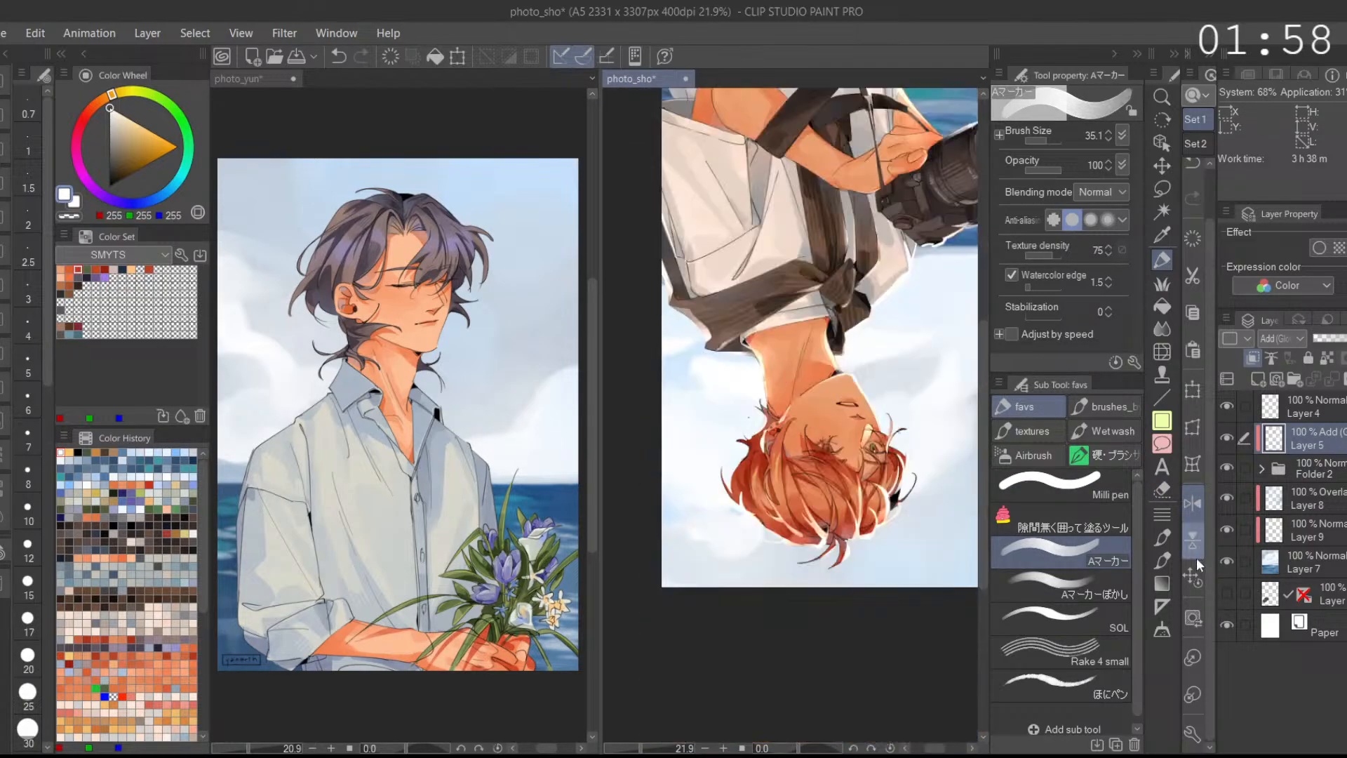
left_click(1192, 540)
scroll(799, 349, "up", 3)
scroll(798, 349, "up", 1)
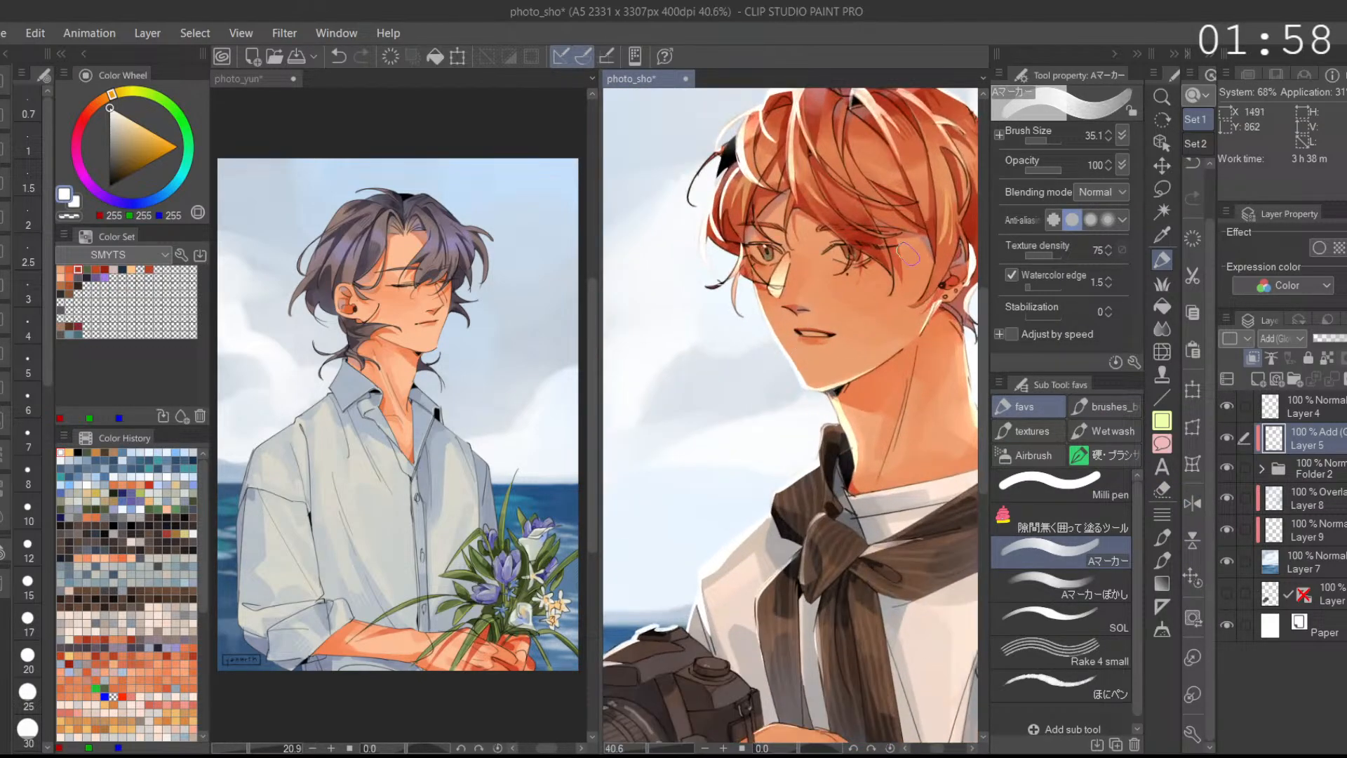
scroll(763, 289, "up", 2)
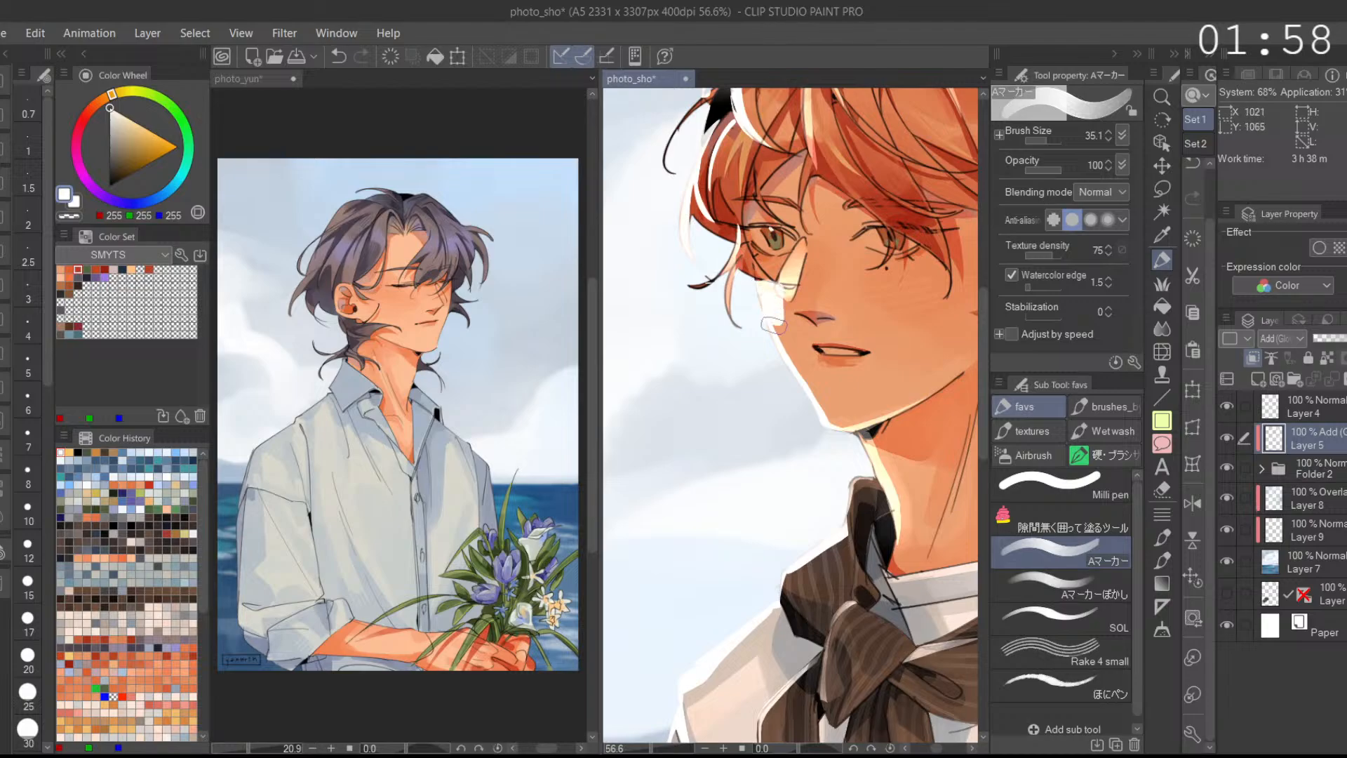
scroll(844, 327, "down", 2)
key("ctrl+z")
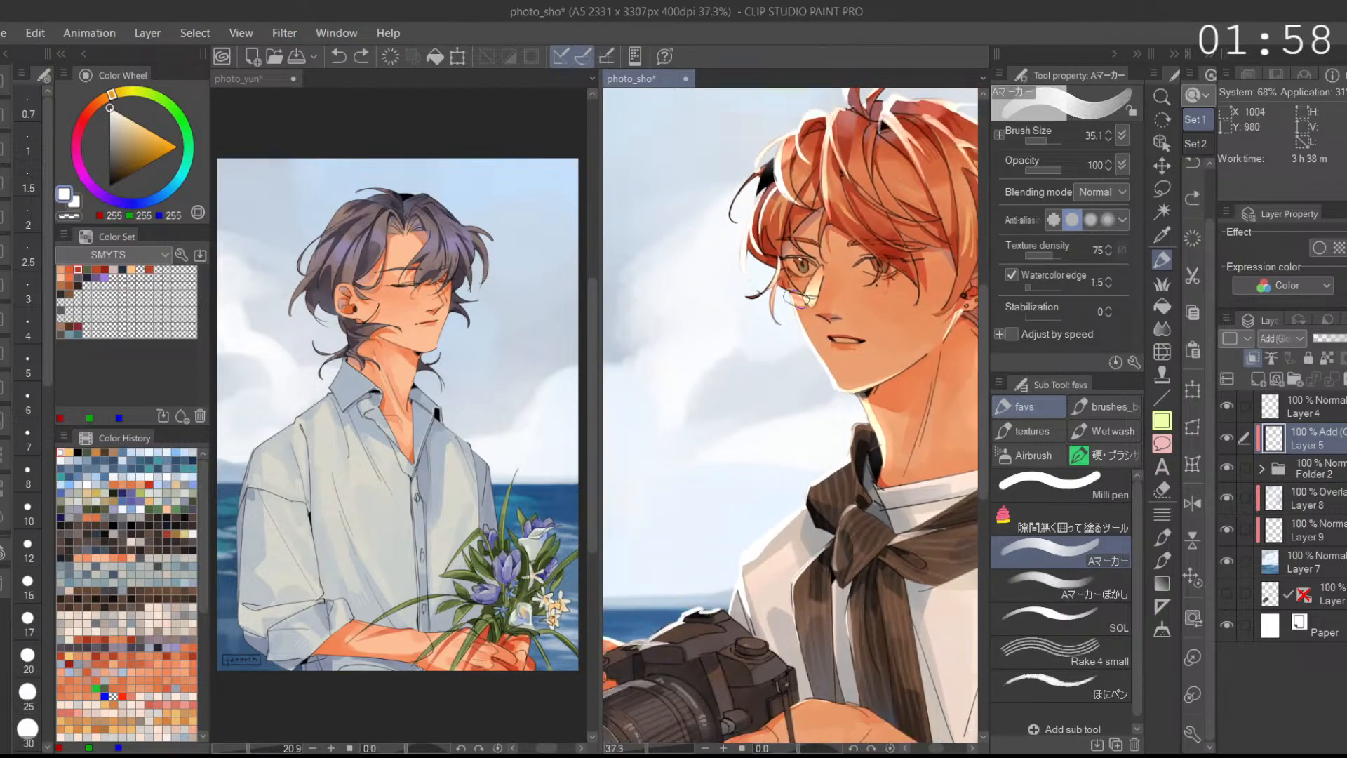
key("ctrl+z")
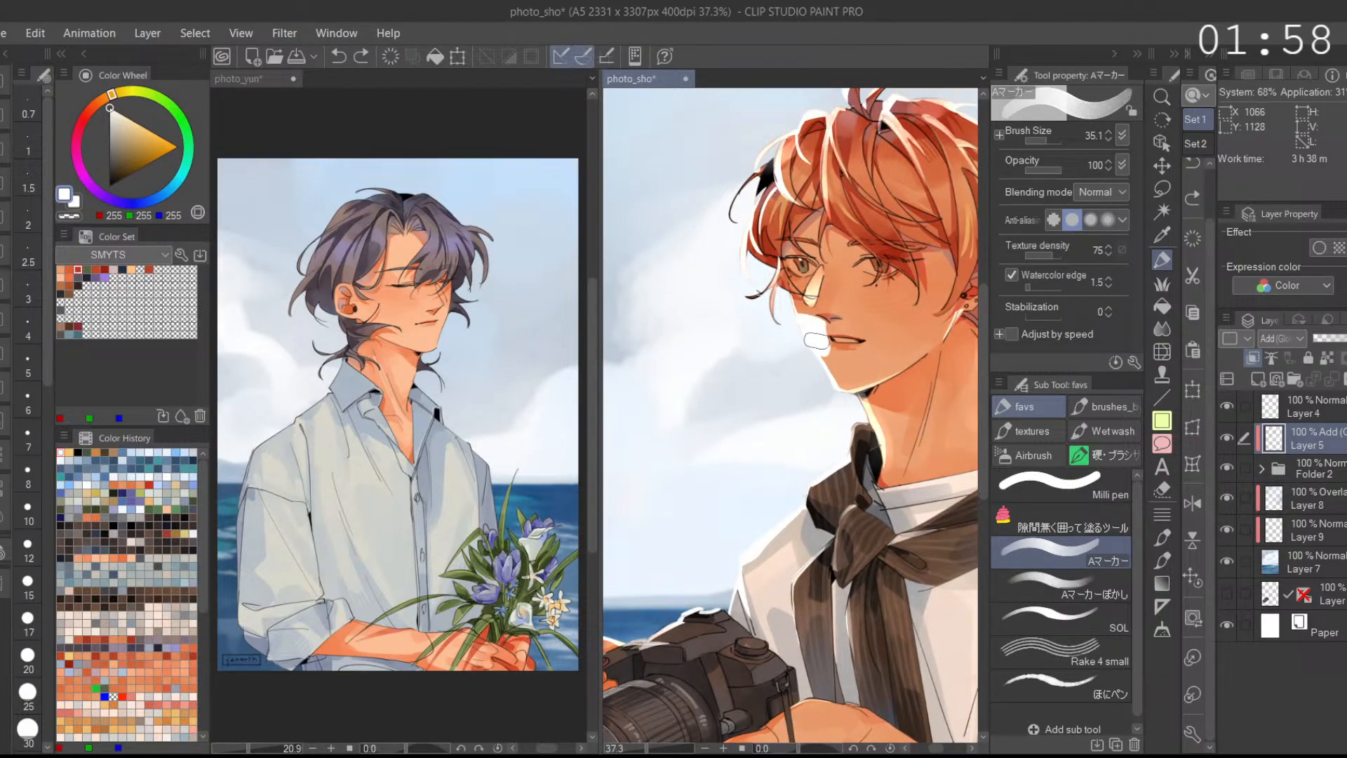
Step: Mirror the canvas view and soften the white light on the far cheek and jaw using Aマーカーぼかし at brush size 43.0
left_click(1193, 503)
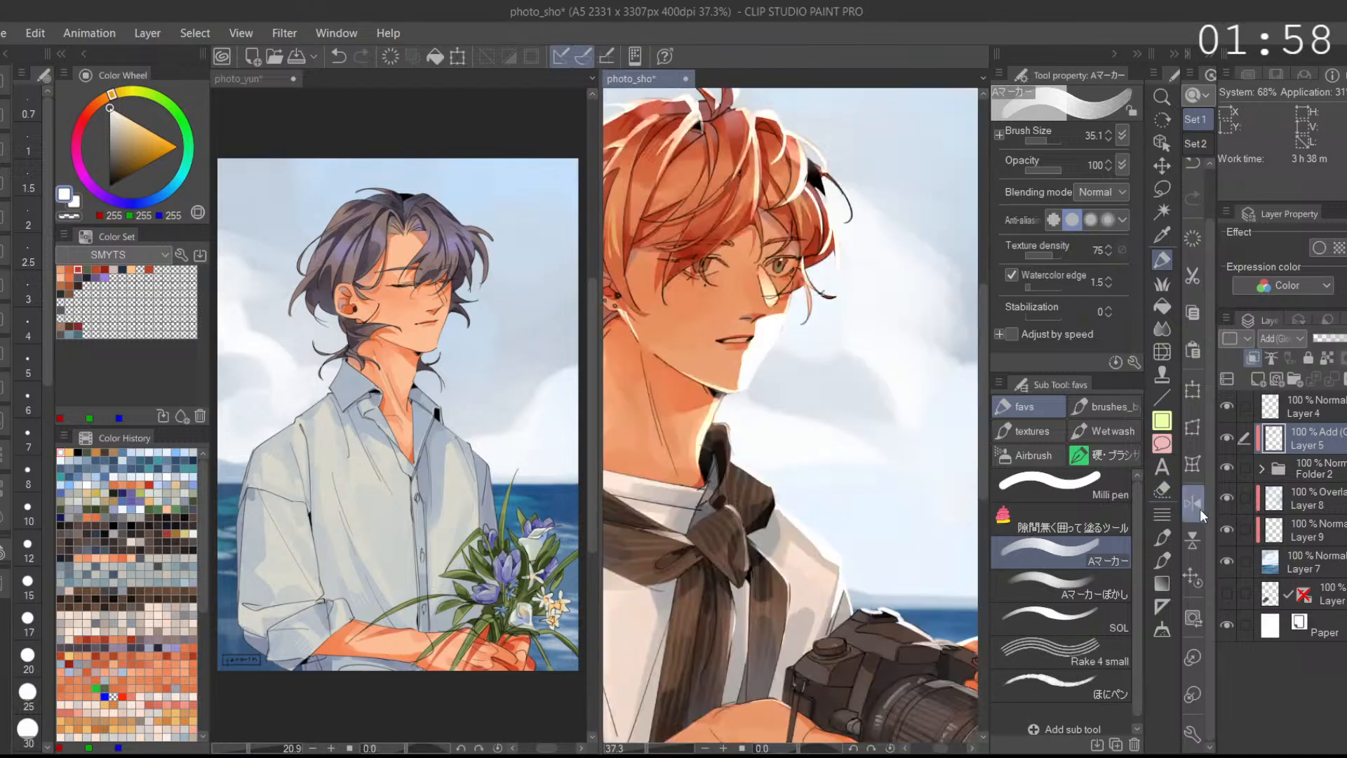
scroll(826, 411, "up", 2)
scroll(813, 413, "down", 3)
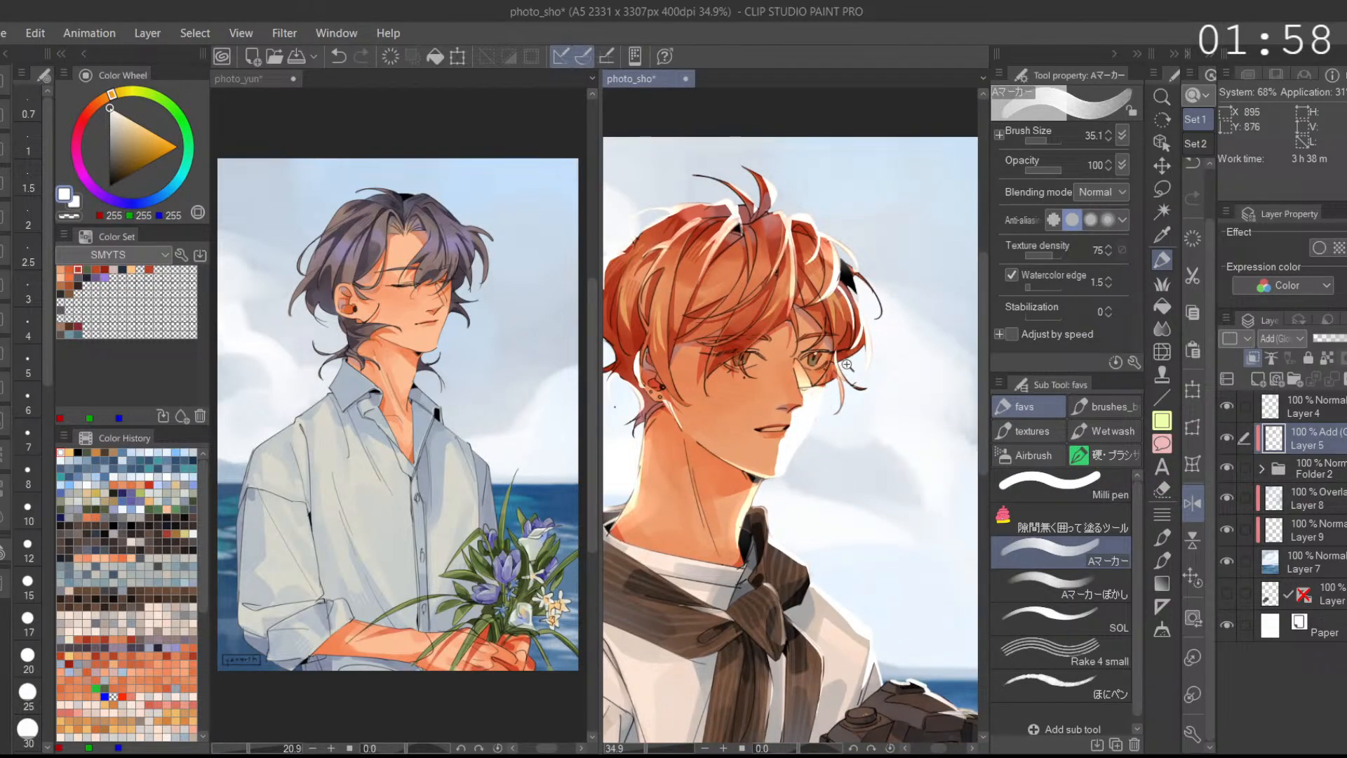
scroll(847, 363, "down", 1)
left_click(1094, 583)
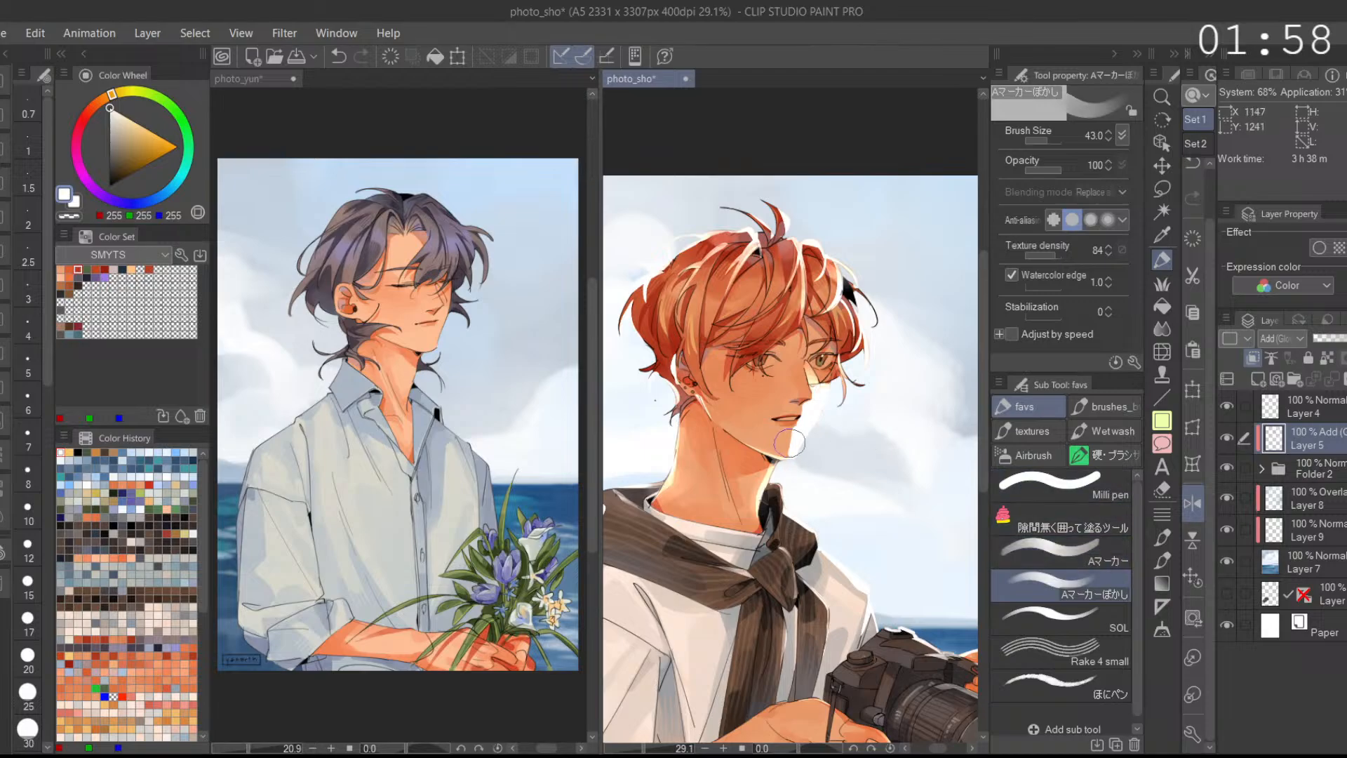
scroll(821, 395, "down", 2)
mouse_move(827, 404)
left_mouse_down()
mouse_move(810, 399)
mouse_move(855, 381)
left_mouse_up()
left_click_drag(810, 453, 867, 371)
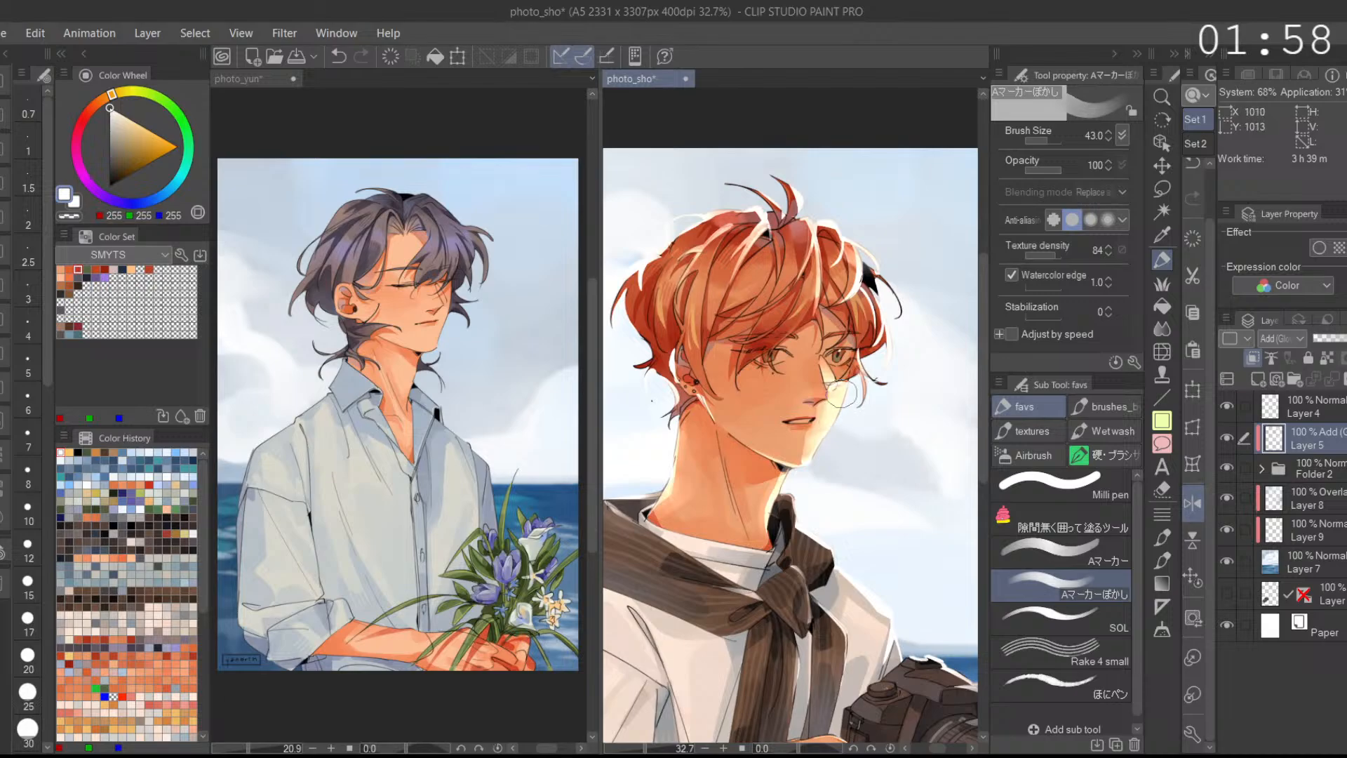
left_click(1198, 573)
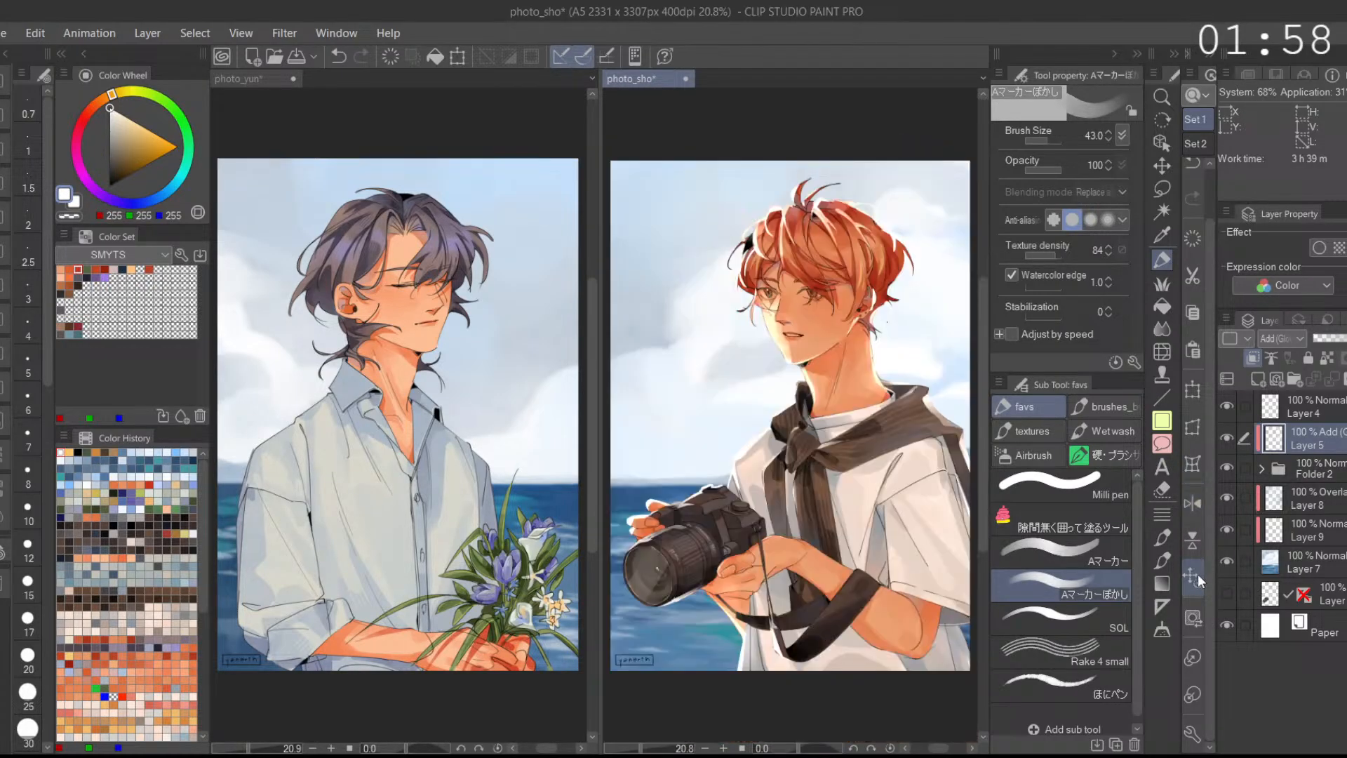
Step: Undo the last softening and repaint the white rim light from the far cheek to the chin using Aマーカー at brush size 35.1
scroll(810, 333, "up", 3)
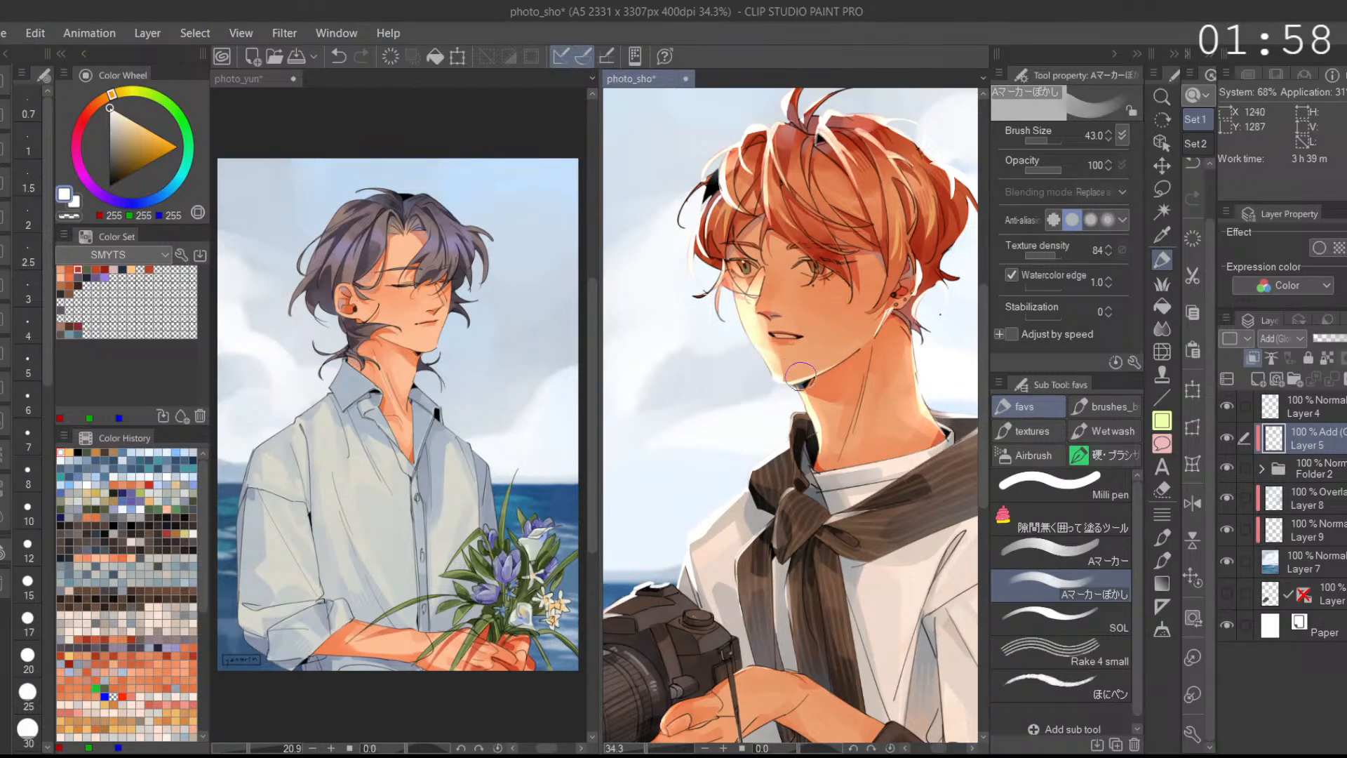
scroll(793, 372, "up", 5)
key("ctrl+z")
left_click(1052, 551)
mouse_move(761, 354)
left_mouse_down()
mouse_move(745, 363)
mouse_move(817, 369)
left_mouse_up()
left_click(1192, 541)
left_click(1194, 576)
left_click_drag(741, 290, 775, 390)
key("ctrl+z")
mouse_move(740, 294)
left_mouse_down()
mouse_move(784, 398)
mouse_move(768, 364)
mouse_move(795, 390)
left_mouse_up()
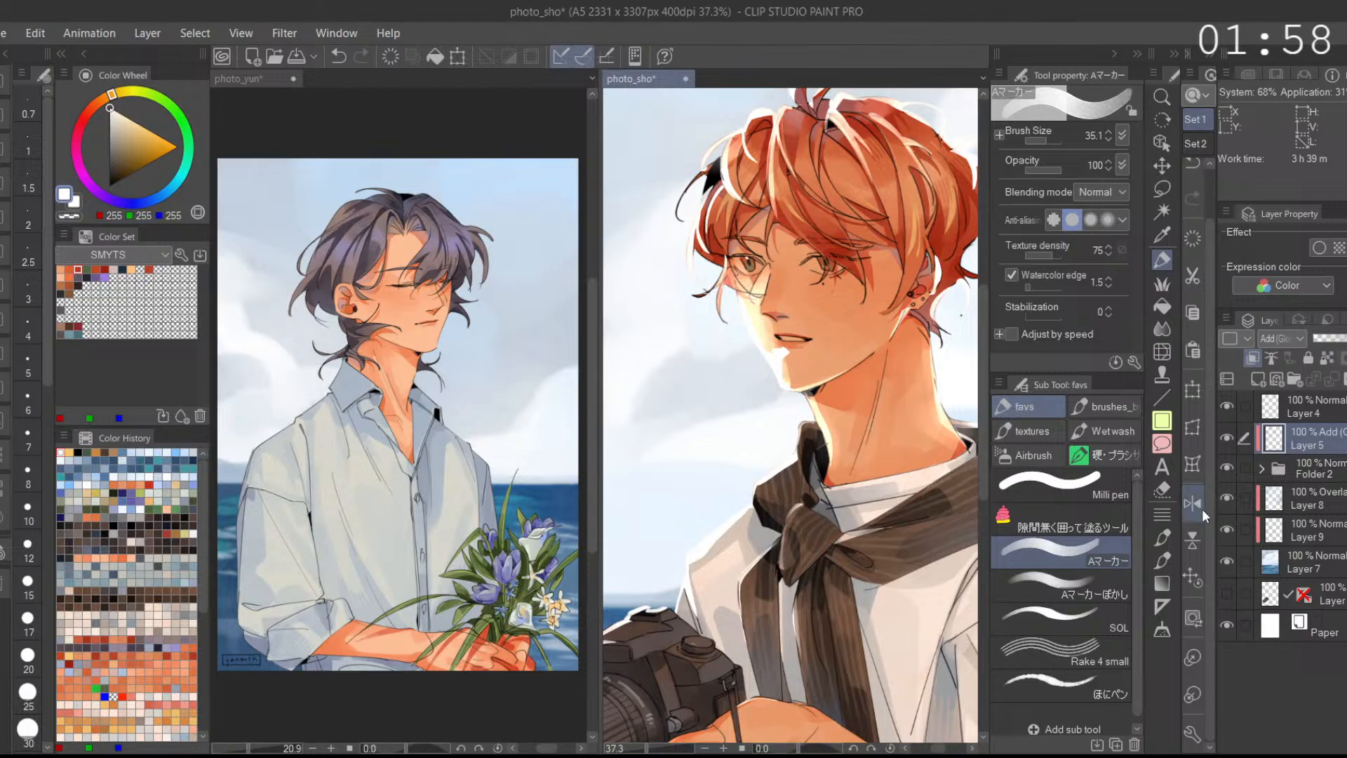
left_click(1196, 578)
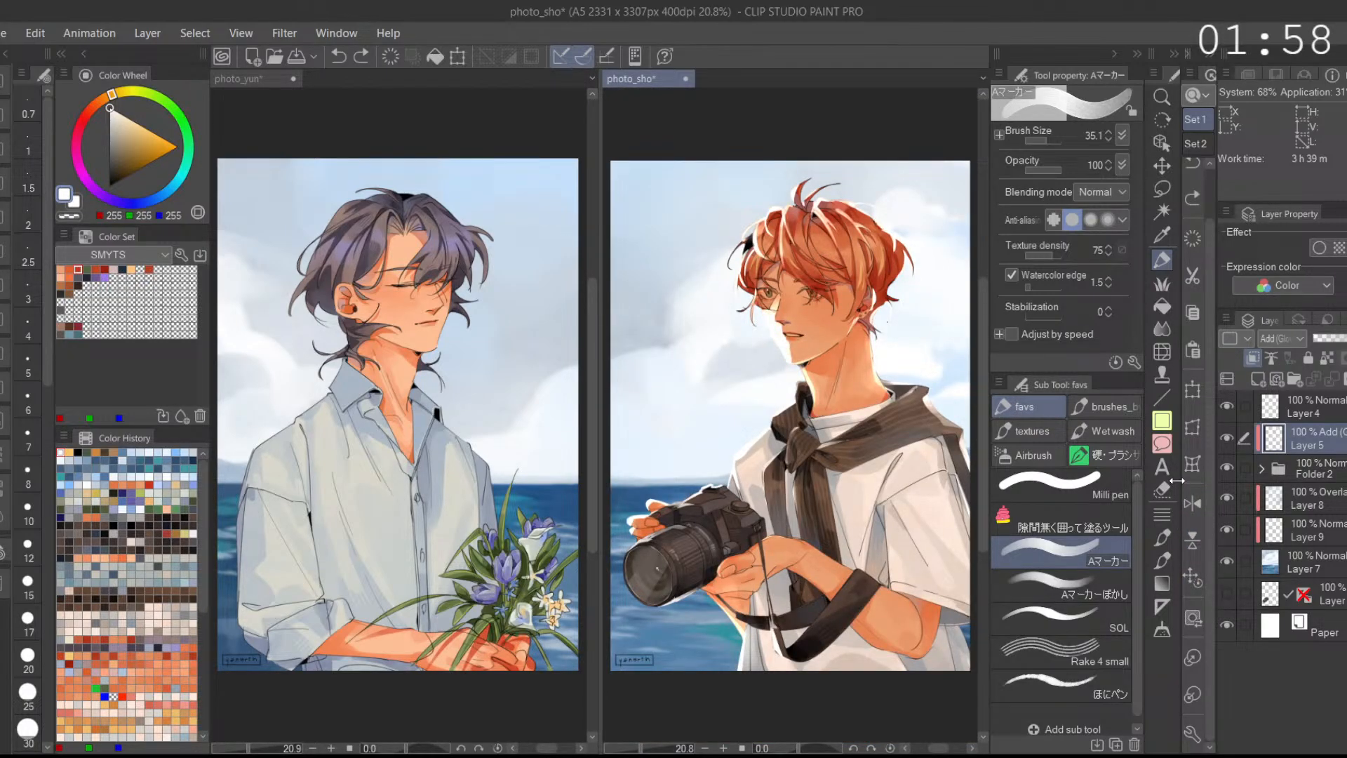
Step: Retouch the white light along the lower jaw and chin with Aマーカー and soften it with Aマーカーぼかし
scroll(761, 322, "up", 3)
left_click_drag(754, 324, 752, 317)
key("ctrl+z")
mouse_move(767, 369)
left_mouse_down()
mouse_move(749, 314)
mouse_move(759, 348)
mouse_move(846, 377)
left_mouse_up()
left_click(1103, 590)
scroll(822, 347, "down", 2)
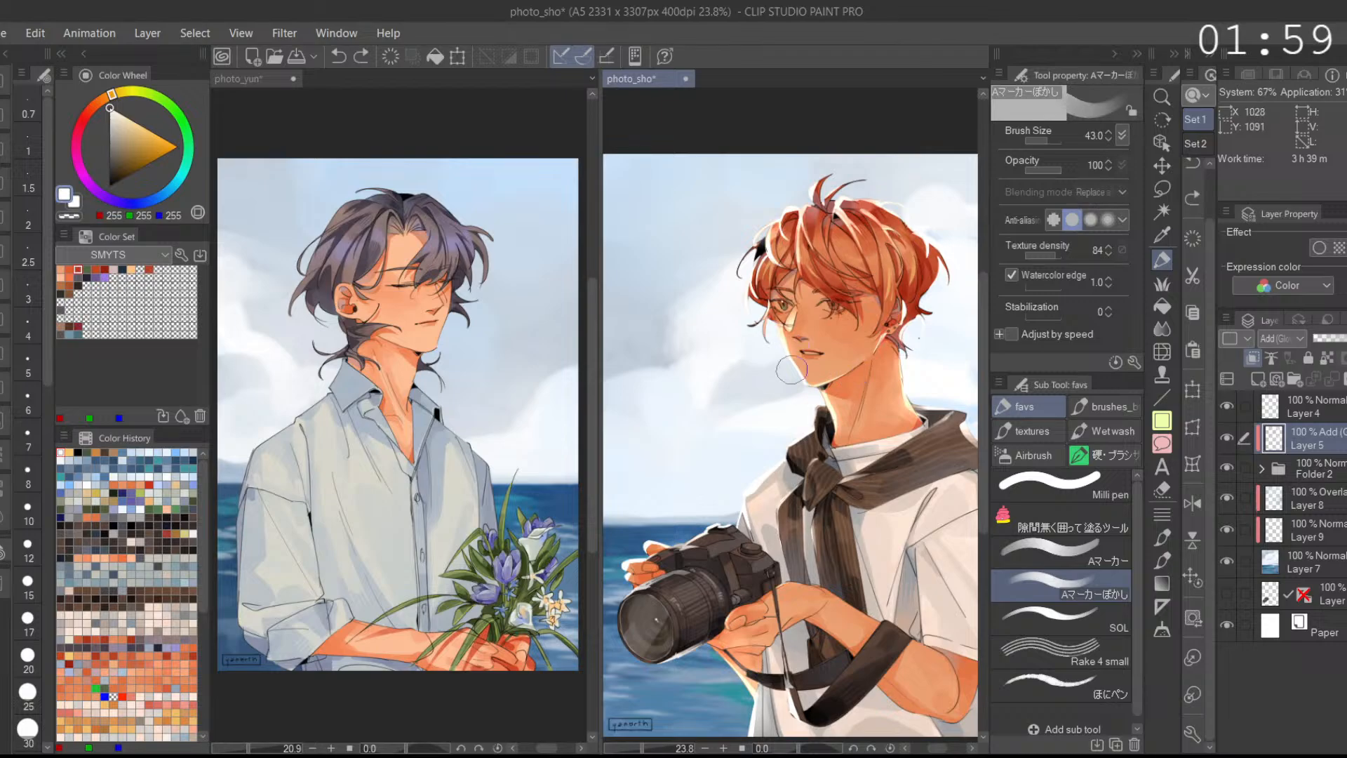
scroll(797, 355, "up", 1)
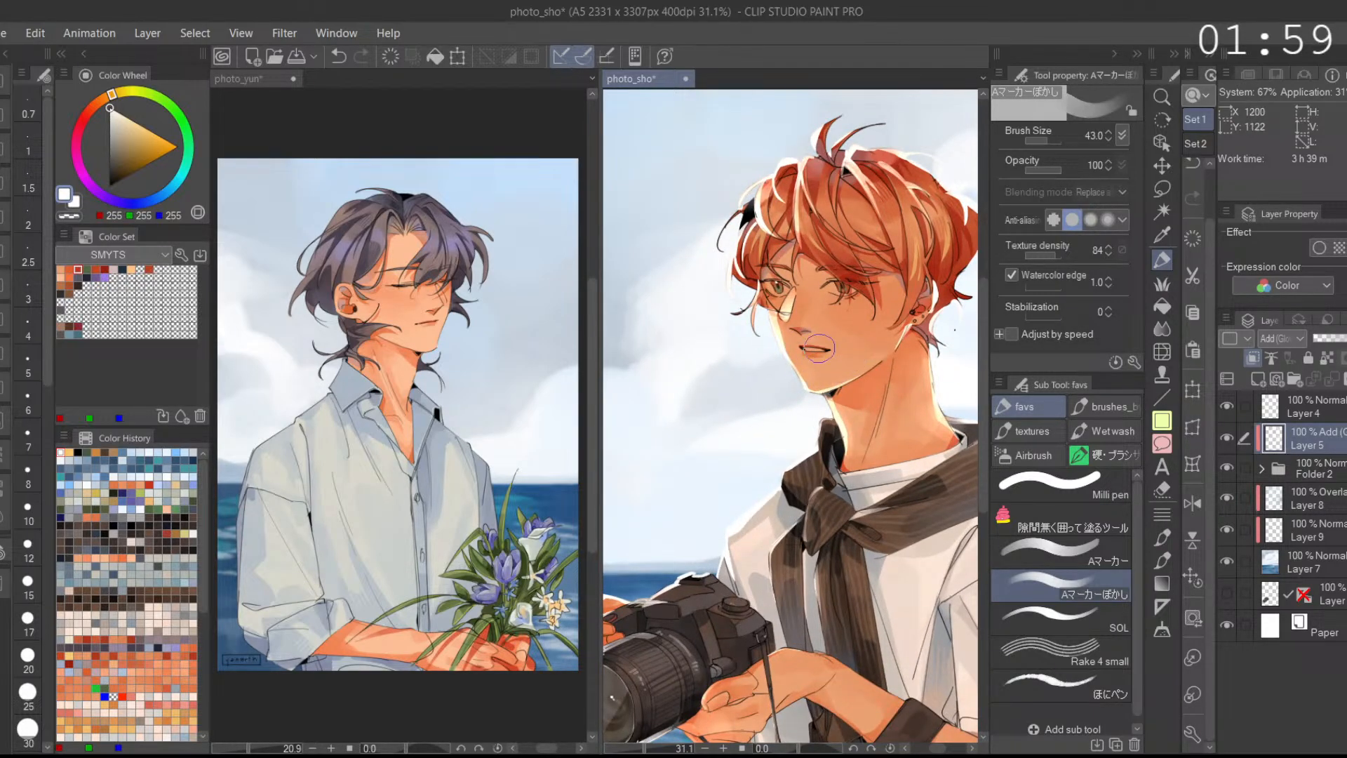
Step: Paint white rim light with Aマーカー along the back hair ends, the nape and the back of the neck, undoing rejected strokes
left_click_drag(926, 299, 930, 275)
key("ctrl+z")
mouse_move(948, 351)
left_mouse_down()
mouse_move(874, 391)
mouse_move(856, 354)
mouse_move(869, 367)
left_mouse_up()
scroll(903, 377, "up", 5)
key("ctrl+z")
left_click(1097, 559)
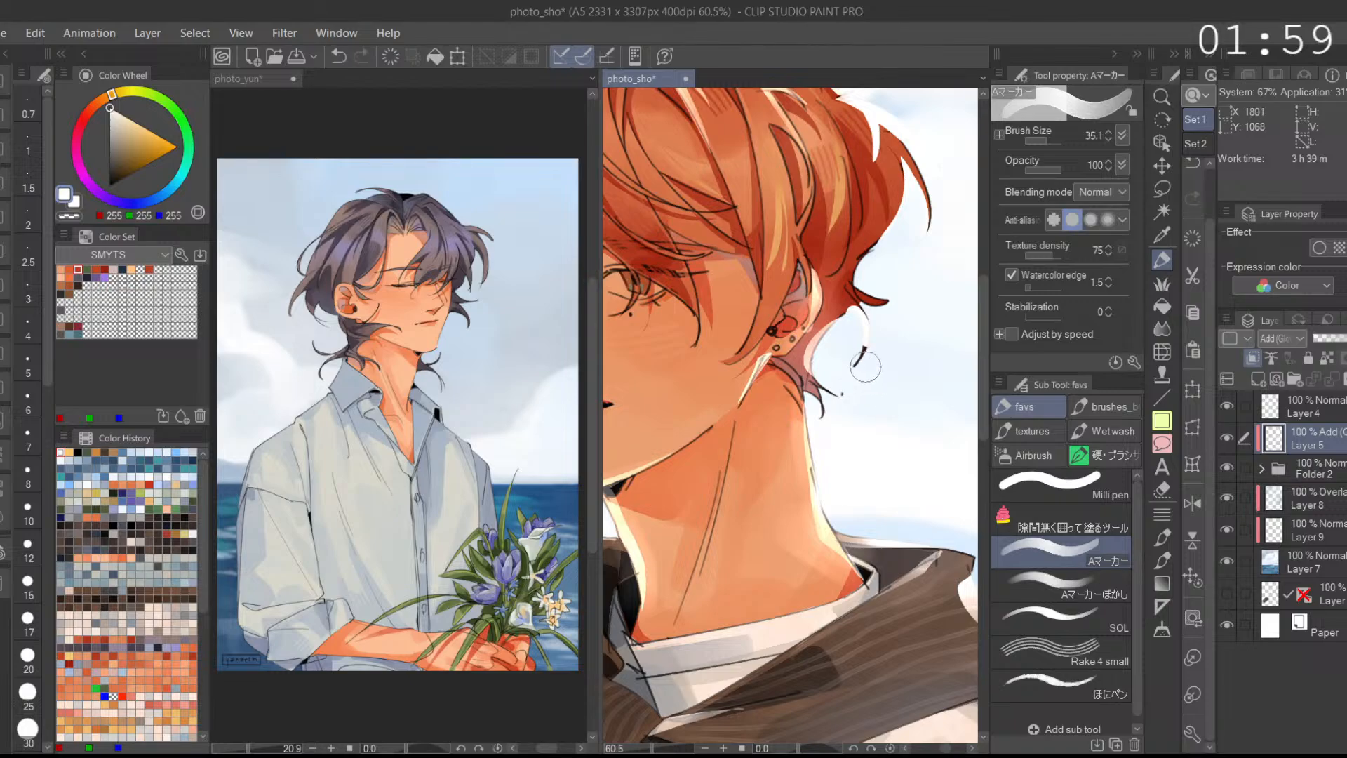
left_click_drag(862, 286, 885, 298)
mouse_move(895, 223)
left_mouse_down()
mouse_move(860, 281)
mouse_move(874, 319)
mouse_move(844, 358)
left_mouse_up()
key("ctrl+z")
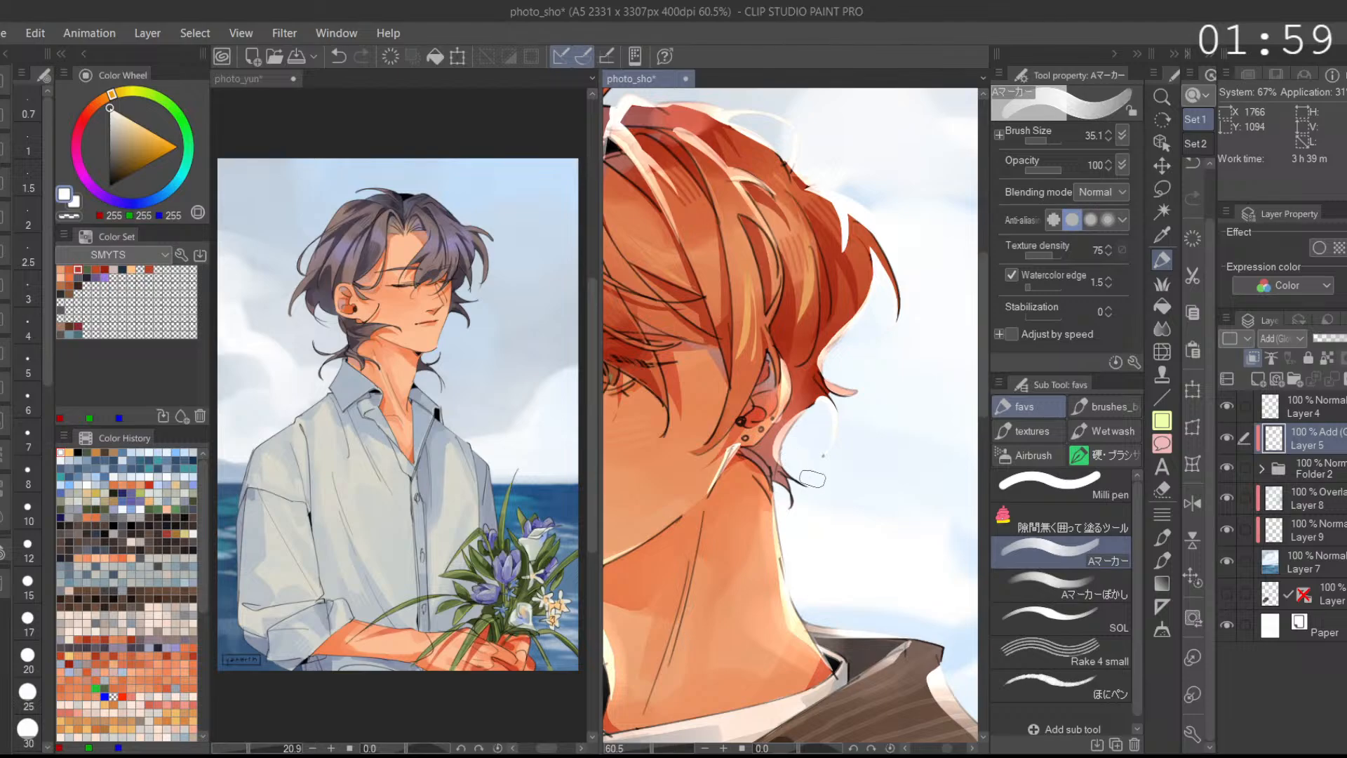
left_click_drag(785, 495, 802, 608)
left_click_drag(856, 531, 862, 409)
Step: Add thin white highlight strands over the front of the hair using SOL at brush size 15.0, undoing rejected strokes
scroll(753, 345, "up", 3)
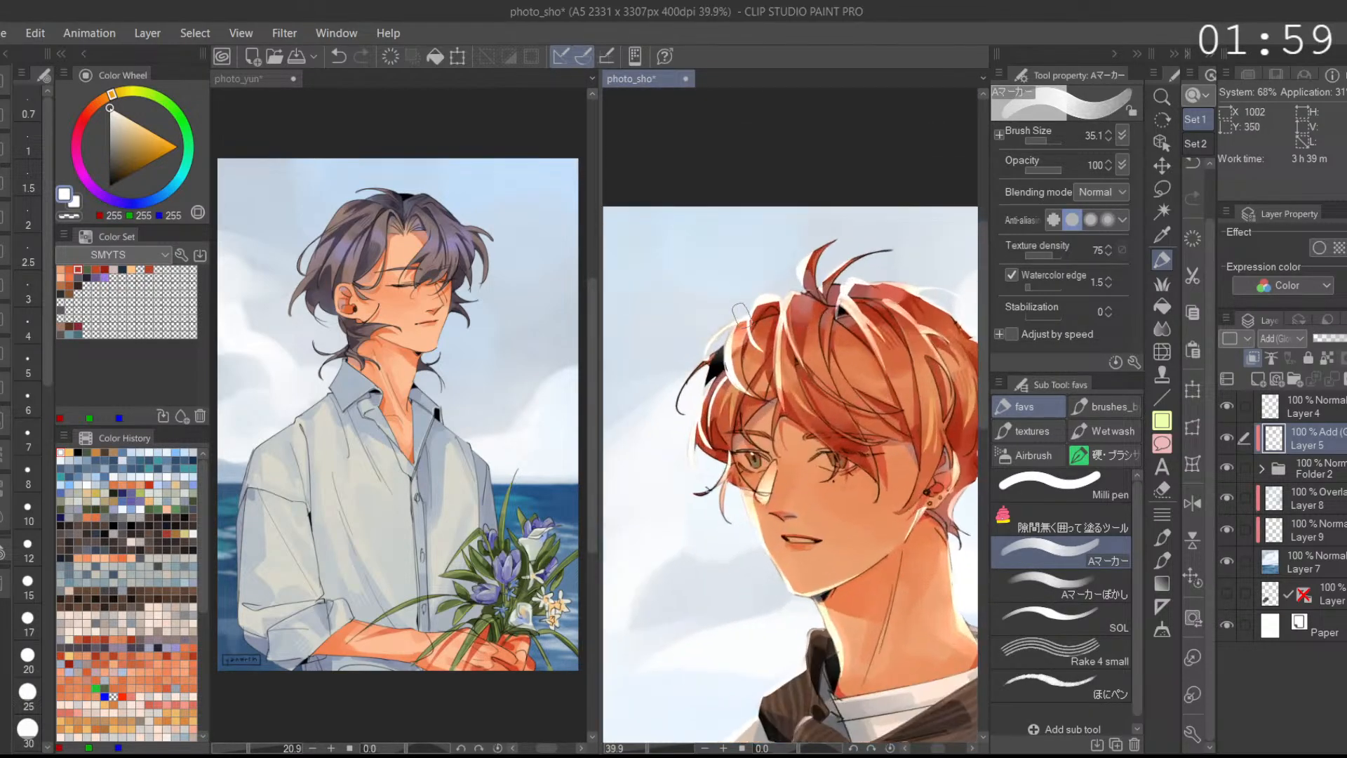
left_click_drag(745, 320, 727, 349)
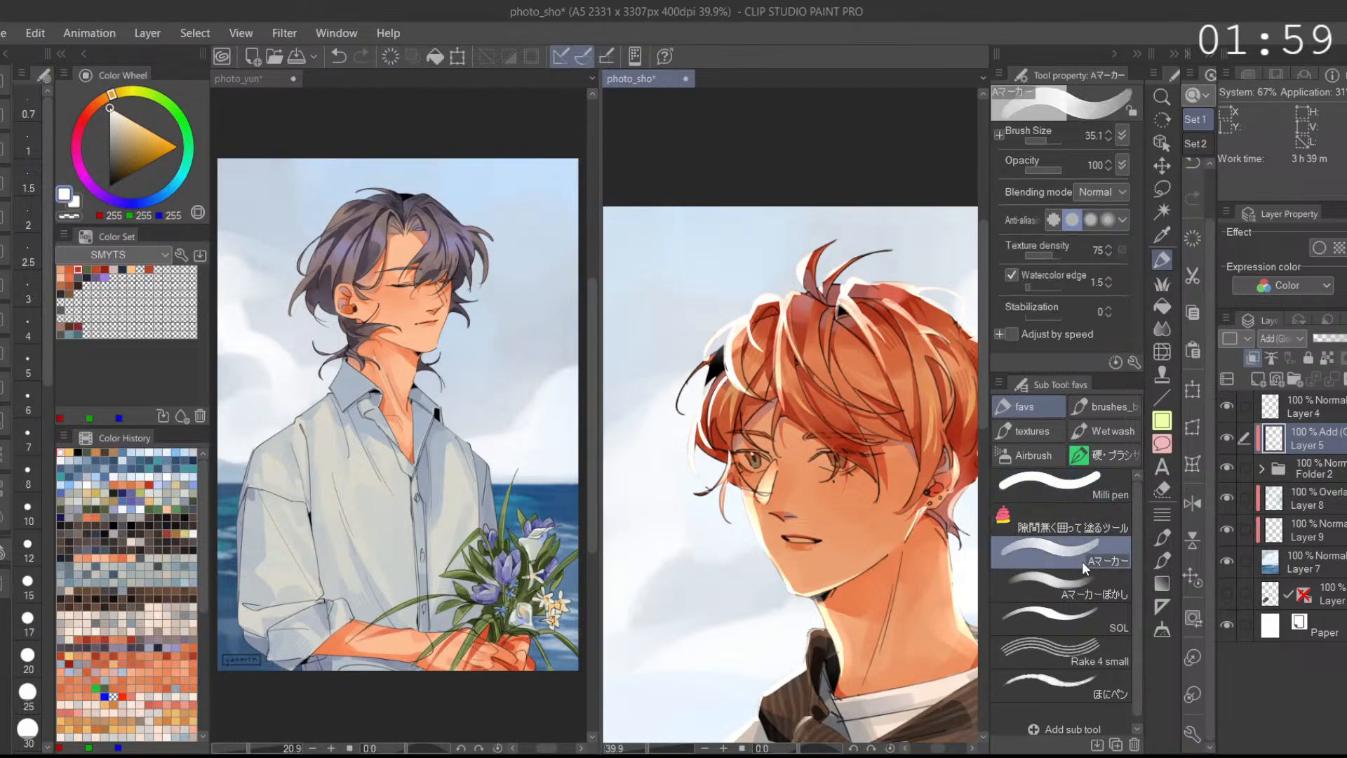
left_click(1062, 613)
key("ctrl+z")
mouse_move(761, 304)
left_mouse_down()
mouse_move(800, 353)
mouse_move(764, 303)
mouse_move(779, 375)
mouse_move(801, 335)
mouse_move(789, 299)
mouse_move(842, 388)
left_mouse_up()
key("ctrl+z")
left_click_drag(799, 330, 850, 390)
key("ctrl+z")
mouse_move(855, 300)
left_mouse_down()
mouse_move(918, 394)
mouse_move(923, 430)
mouse_move(888, 352)
left_mouse_up()
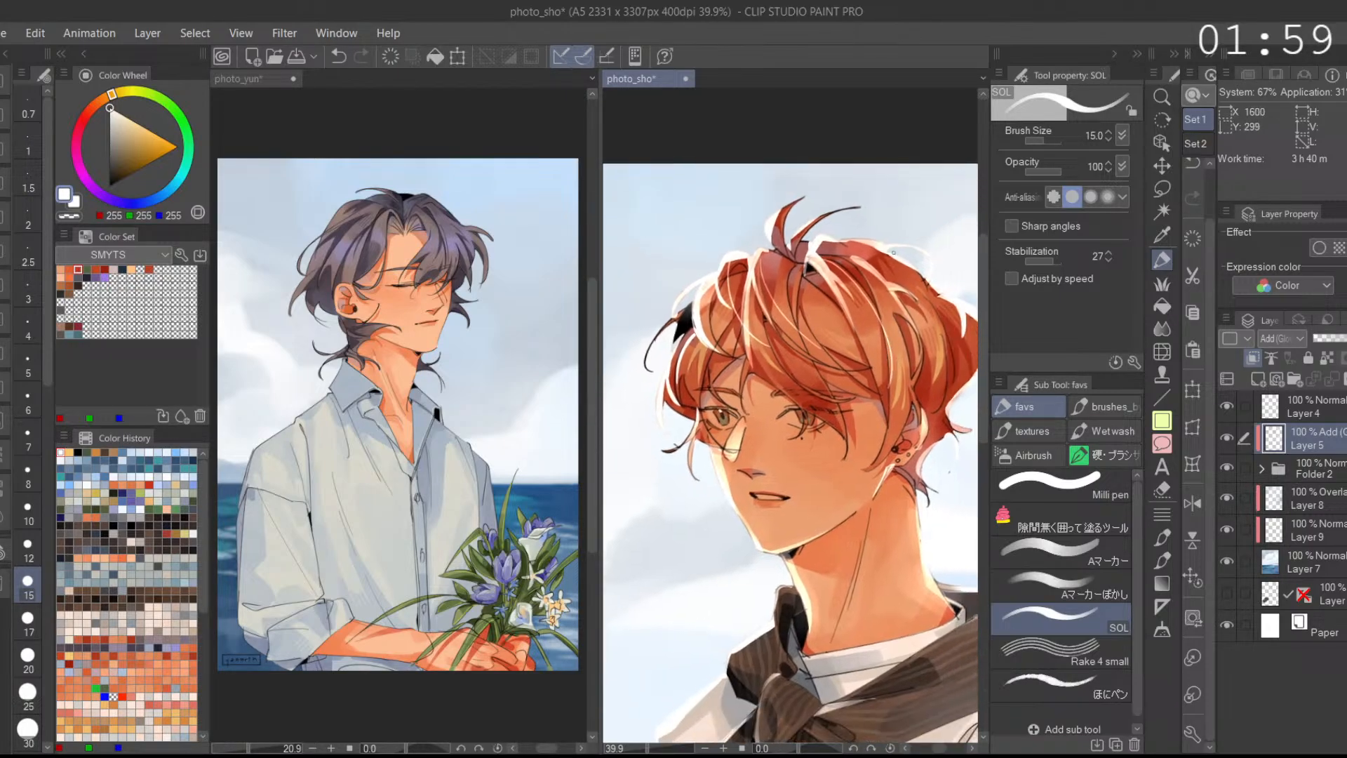
Step: Refine the thin white highlight strands along the crown of the hair with SOL
key("ctrl+z")
left_click_drag(836, 244, 882, 293)
key("ctrl+z")
key("ctrl+z")
mouse_move(812, 245)
left_mouse_down()
mouse_move(876, 259)
mouse_move(844, 252)
left_mouse_up()
Step: Redraw thin white SOL strands down the side hair above the ear until their curve fits
mouse_move(927, 327)
left_mouse_down()
mouse_move(881, 318)
mouse_move(880, 364)
left_mouse_up()
scroll(881, 318, "down", 1)
key("ctrl+z")
left_click_drag(893, 294, 878, 384)
key("ctrl+z")
key("ctrl+z")
left_click_drag(892, 288, 887, 364)
key("ctrl+z")
left_click_drag(888, 286, 882, 368)
left_click_drag(894, 292, 885, 370)
key("ctrl+z")
key("ctrl+z")
left_click_drag(890, 288, 878, 369)
key("ctrl+z")
Step: Add a short white highlight strand to the fringe over the forehead with SOL, undoing rejected strokes
mouse_move(679, 316)
left_mouse_down()
mouse_move(711, 360)
mouse_move(782, 386)
left_mouse_up()
key("ctrl+z")
key("ctrl+z")
left_click_drag(732, 356, 745, 368)
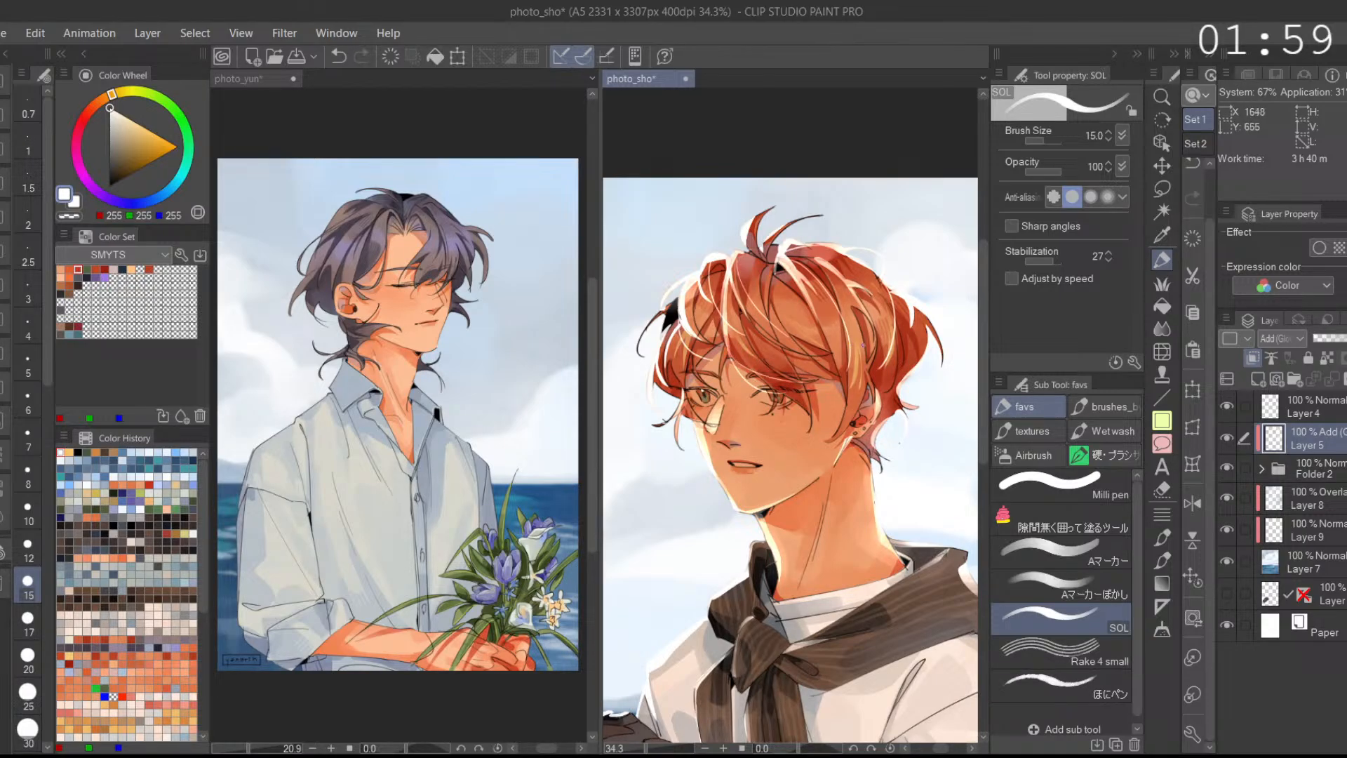
Step: Try additional thin white strands on the ear-side hair and the far-side fringe, undoing them
left_click_drag(839, 314, 821, 423)
key("ctrl+z")
key("ctrl+z")
mouse_move(672, 337)
left_mouse_down()
mouse_move(697, 386)
mouse_move(671, 395)
left_mouse_up()
key("ctrl+z")
left_click_drag(659, 349, 659, 382)
key("ctrl+z")
key("ctrl+z")
mouse_move(675, 331)
left_mouse_down()
mouse_move(694, 413)
mouse_move(722, 393)
left_mouse_up()
key("ctrl+z")
key("ctrl+z")
key("ctrl+z")
left_click_drag(847, 390, 835, 441)
key("ctrl+z")
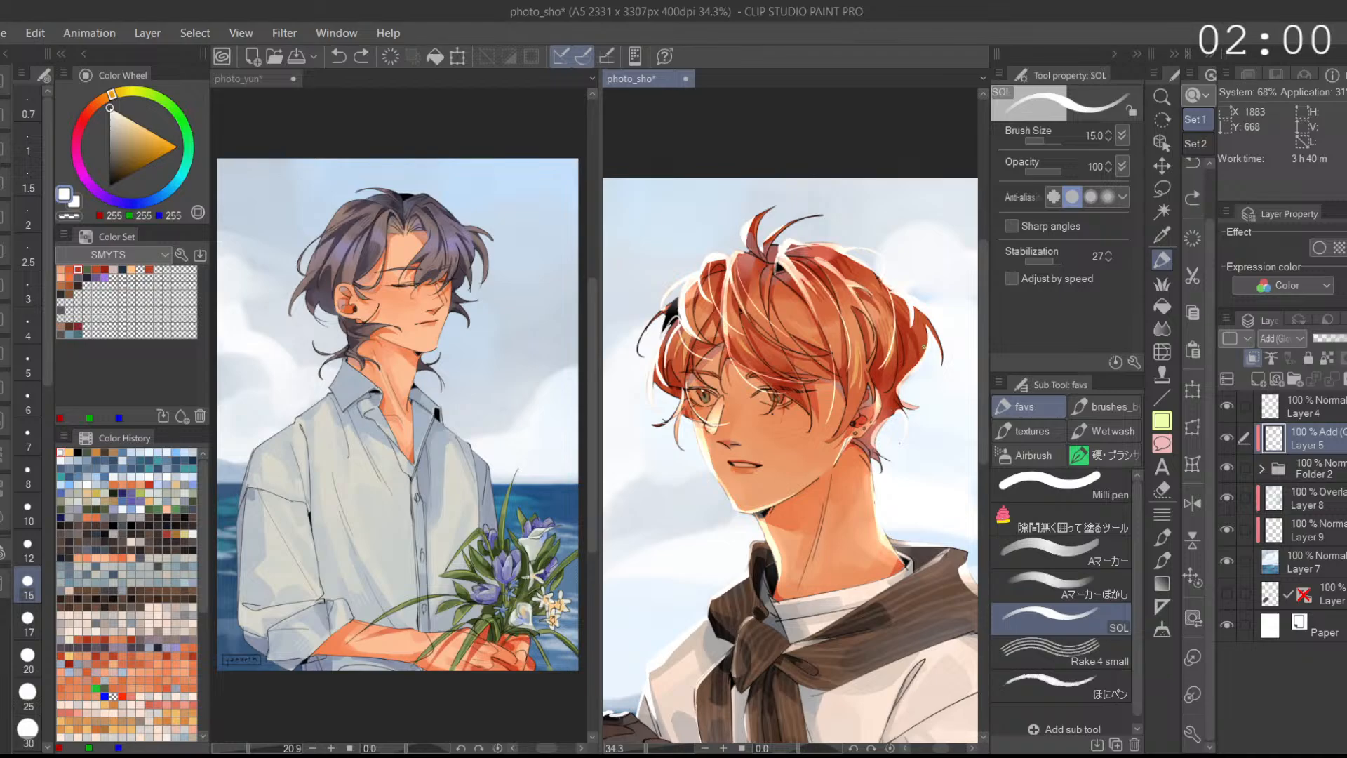
Step: Try white SOL strands on the outer back hair, undoing them, add a small highlight at the crown, and fit the canvas in view
left_click_drag(922, 338, 915, 365)
key("ctrl+z")
mouse_move(919, 306)
left_mouse_down()
mouse_move(914, 358)
mouse_move(920, 309)
left_mouse_up()
key("ctrl+z")
key("ctrl+z")
key("ctrl+z")
left_click_drag(910, 364, 927, 312)
key("ctrl+z")
key("ctrl+z")
key("ctrl+z")
left_click_drag(909, 370, 922, 313)
key("ctrl+z")
left_click_drag(750, 253, 755, 258)
key("ctrl+0")
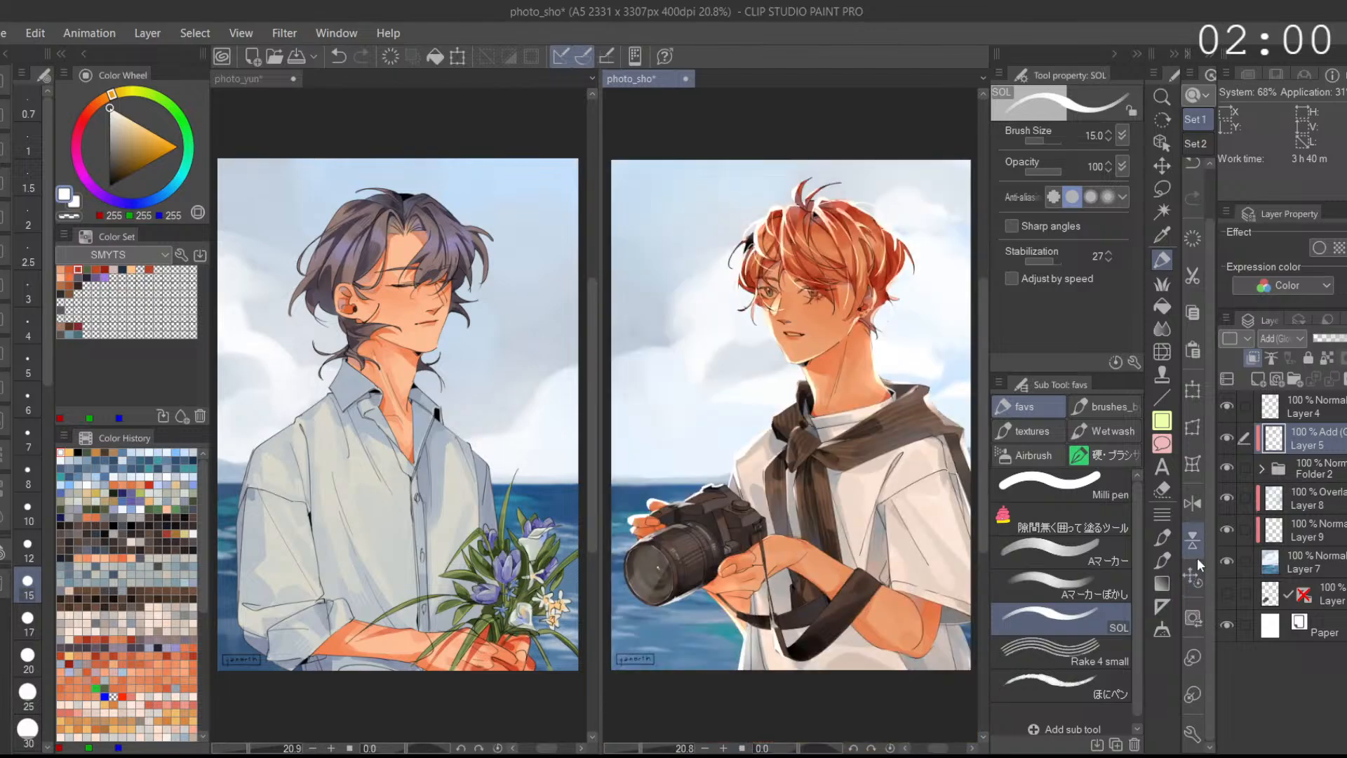
Step: Draw thin white rim light on the camera's upper edge beside the far hand's fingers with SOL
left_click_drag(666, 519, 697, 532)
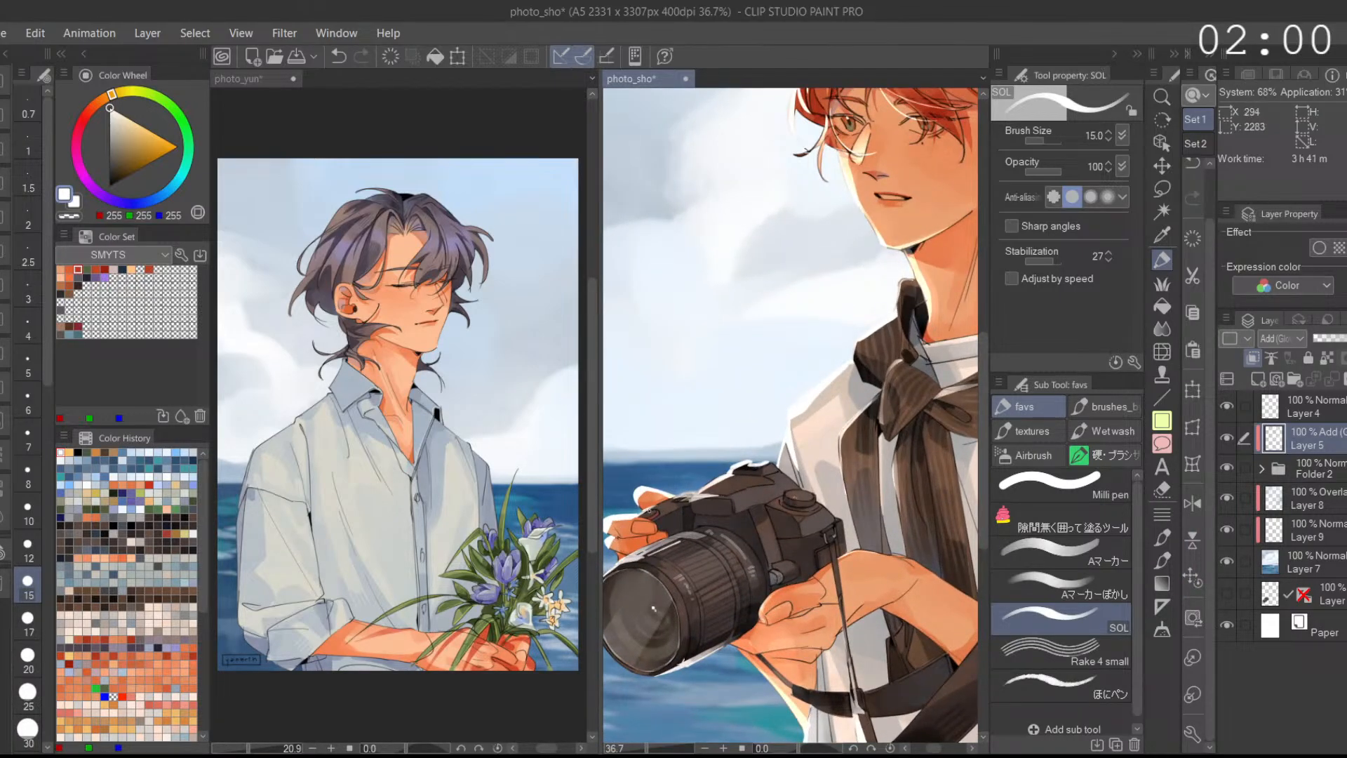
key("ctrl+z")
left_click_drag(638, 519, 659, 511)
key("ctrl+z")
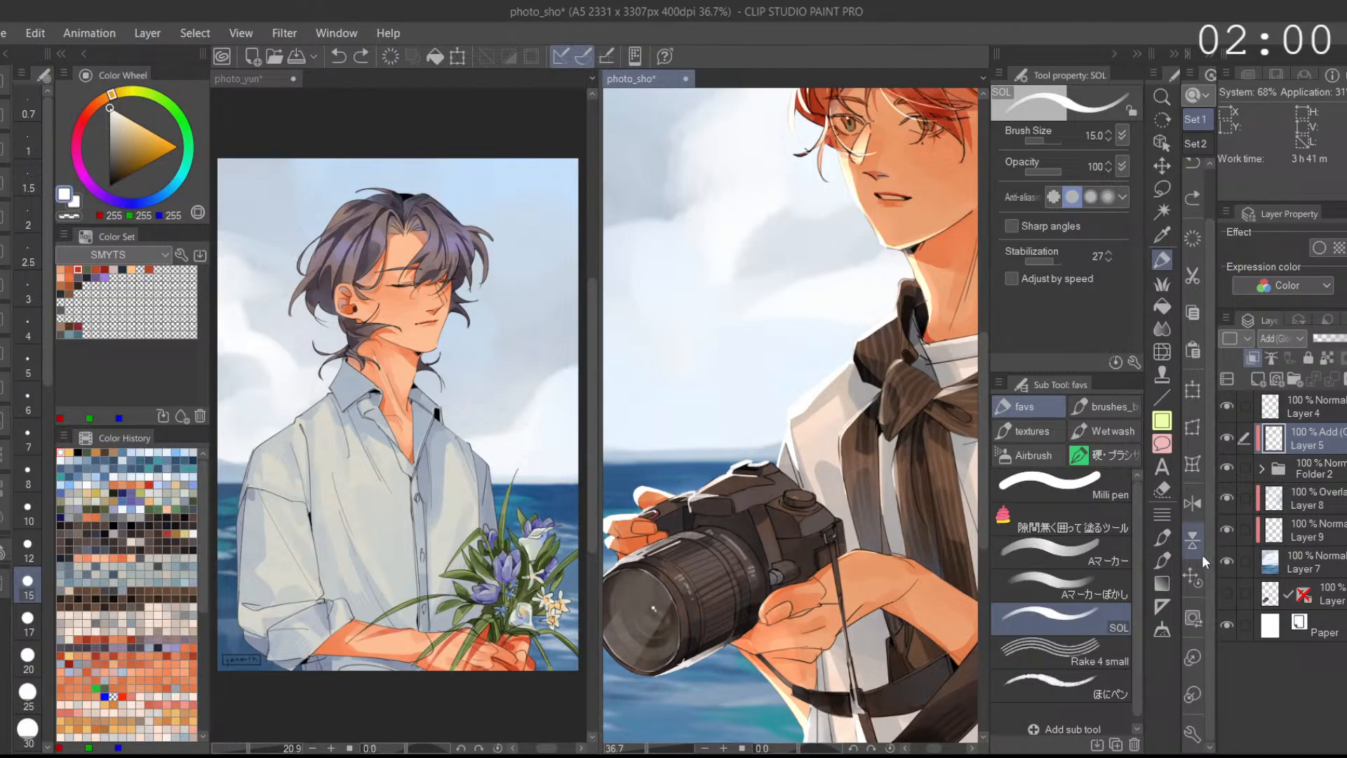
Step: Mirror the canvas view, paint thin white SOL highlights around the camera lens, and unmirror the view
left_click(1192, 505)
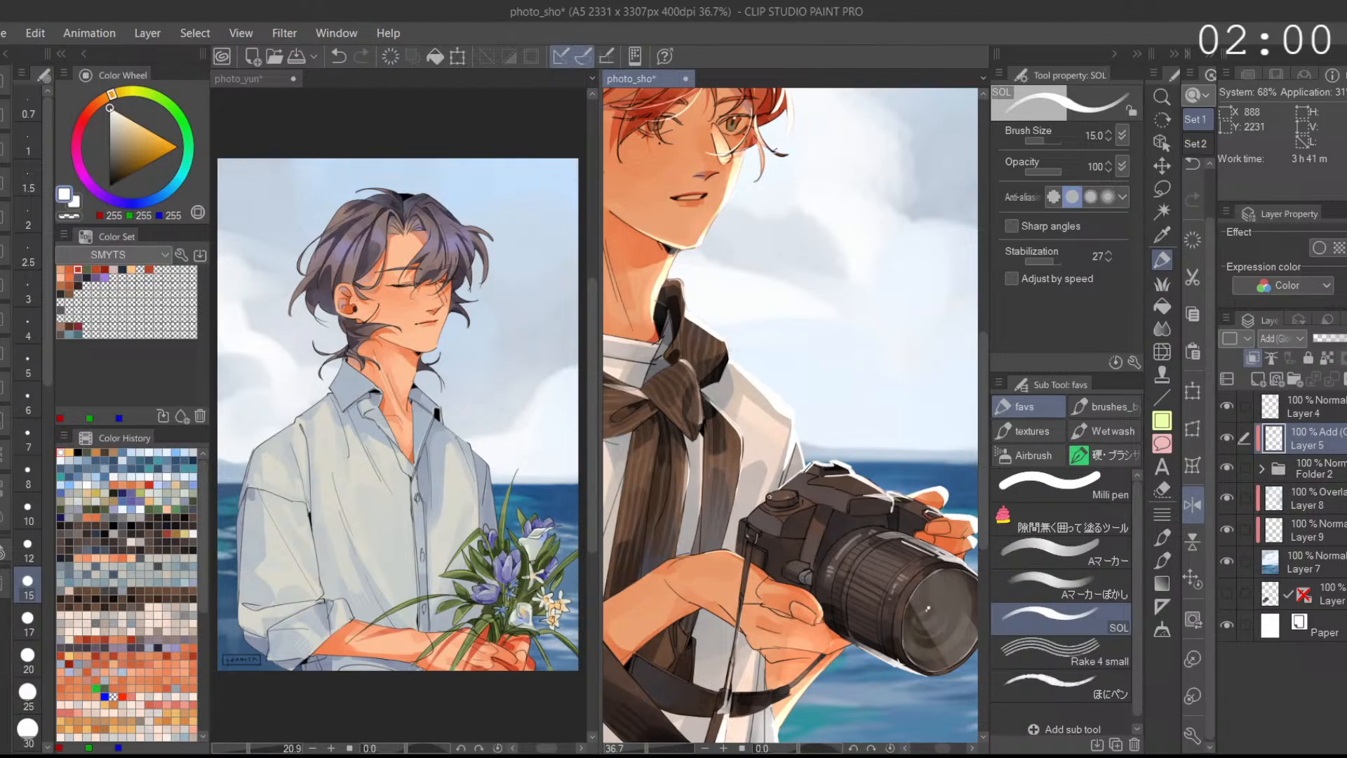
key("ctrl+z")
mouse_move(895, 629)
left_mouse_down()
mouse_move(841, 558)
mouse_move(807, 577)
left_mouse_up()
key("ctrl+z")
left_click_drag(794, 527, 808, 574)
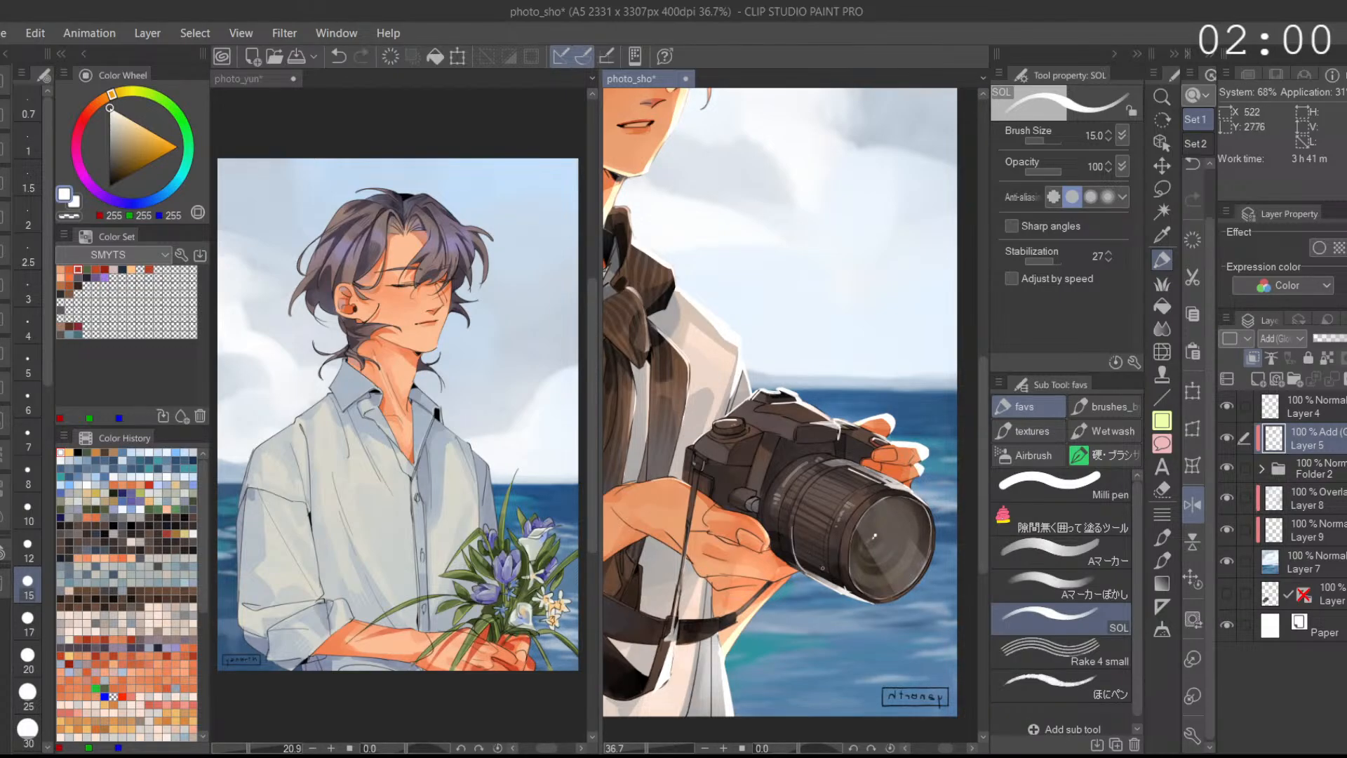
left_click(1193, 504)
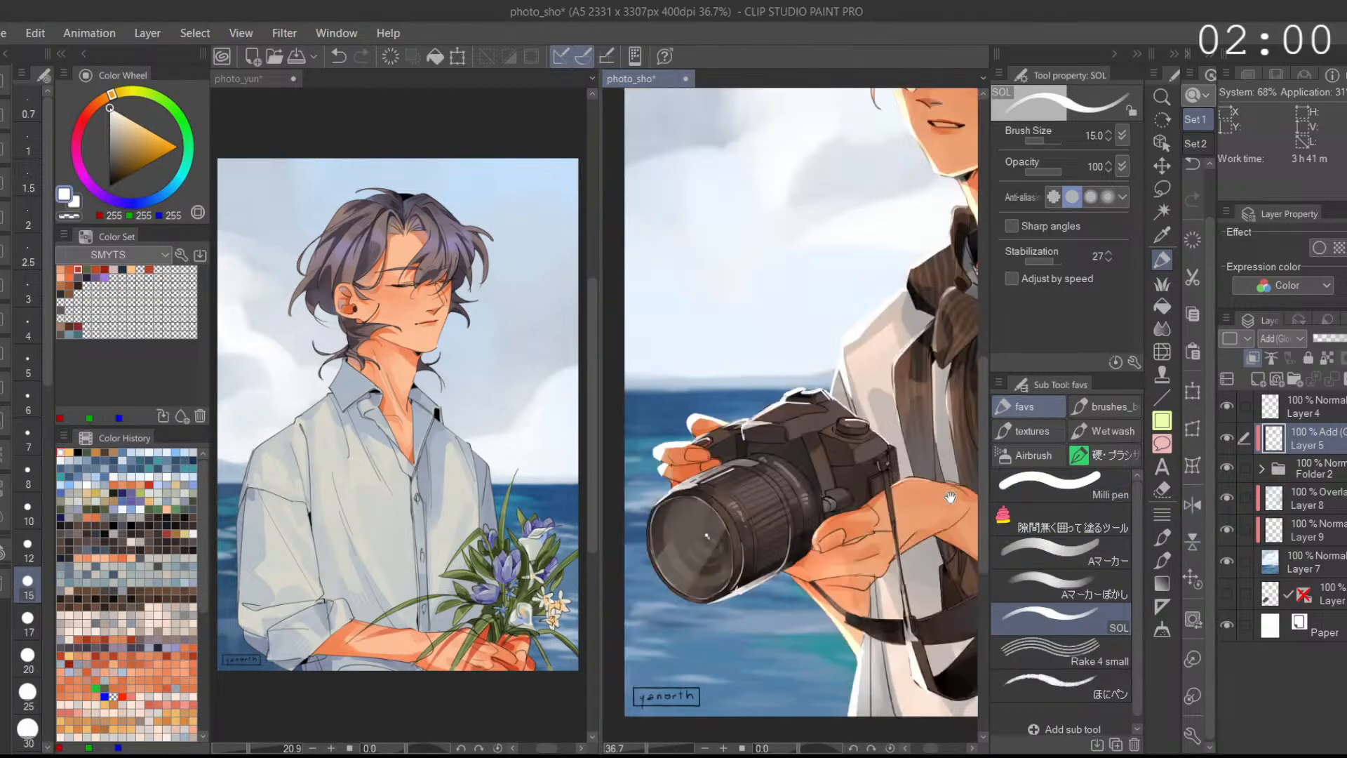
Step: Try small white SOL highlights on the lens edges and the near hand's fingers, undoing rejected strokes
key("ctrl+z")
left_click_drag(779, 556, 770, 583)
key("ctrl+z")
left_click_drag(825, 550, 813, 564)
key("ctrl+z")
left_click_drag(735, 476, 743, 486)
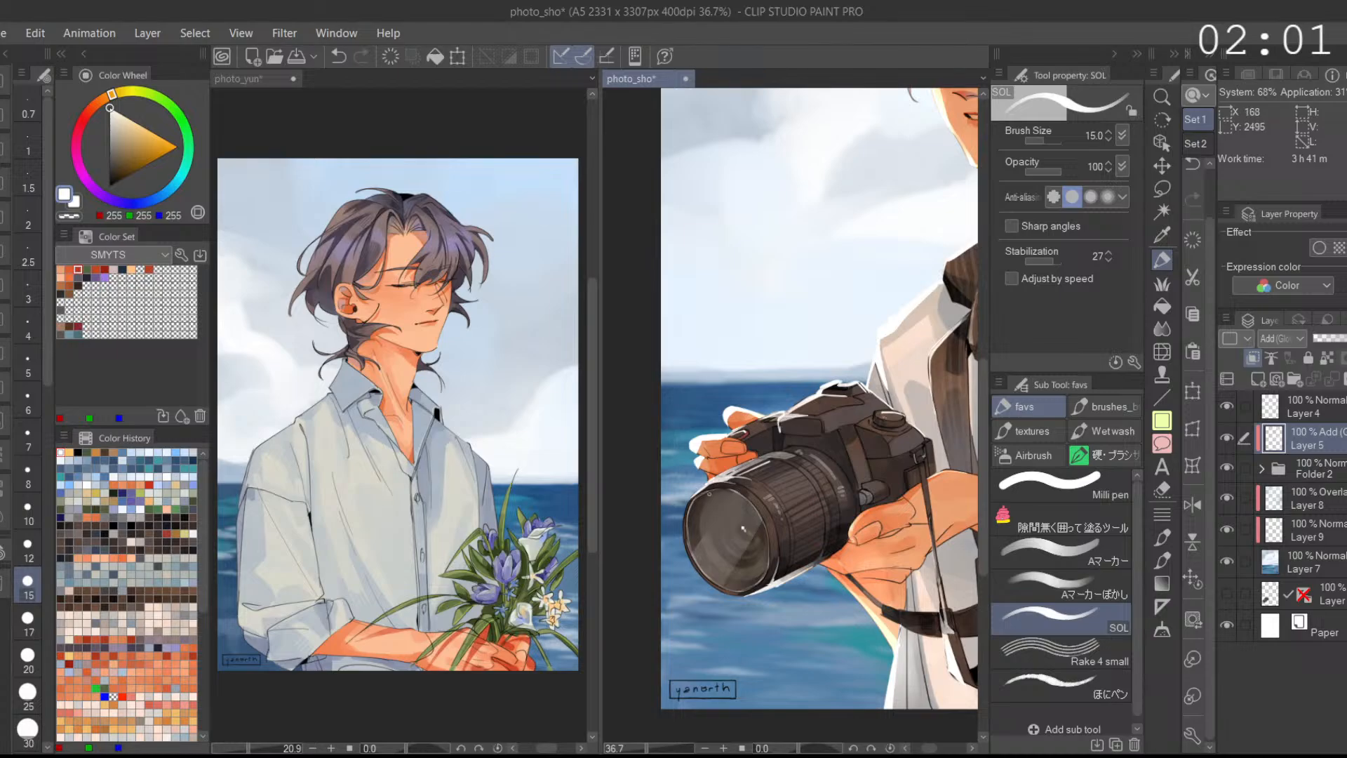
key("ctrl+z")
Step: Mirror the canvas view, add thin white highlights to the far fingers and lens rings with SOL, and unmirror the view
left_click(1198, 517)
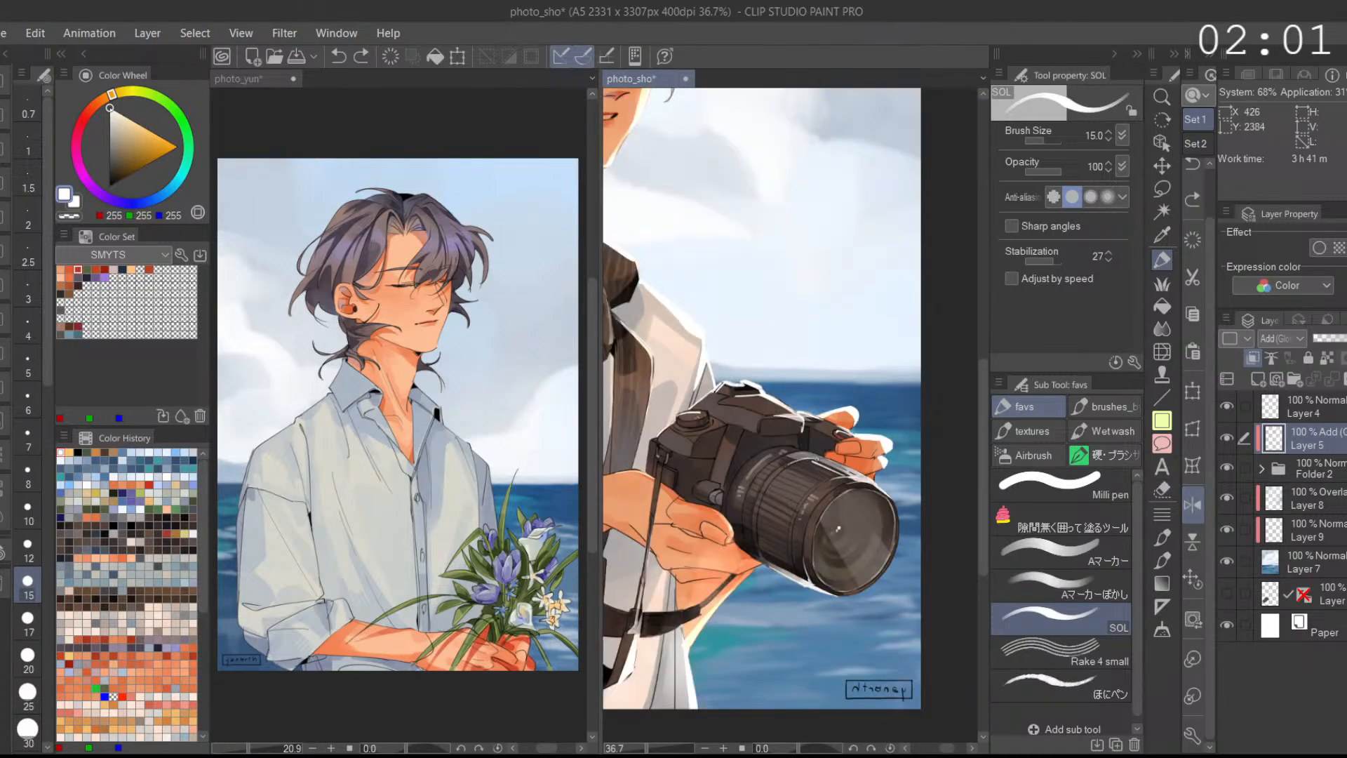
key("ctrl+z")
mouse_move(902, 465)
left_mouse_down()
mouse_move(883, 458)
mouse_move(905, 454)
left_mouse_up()
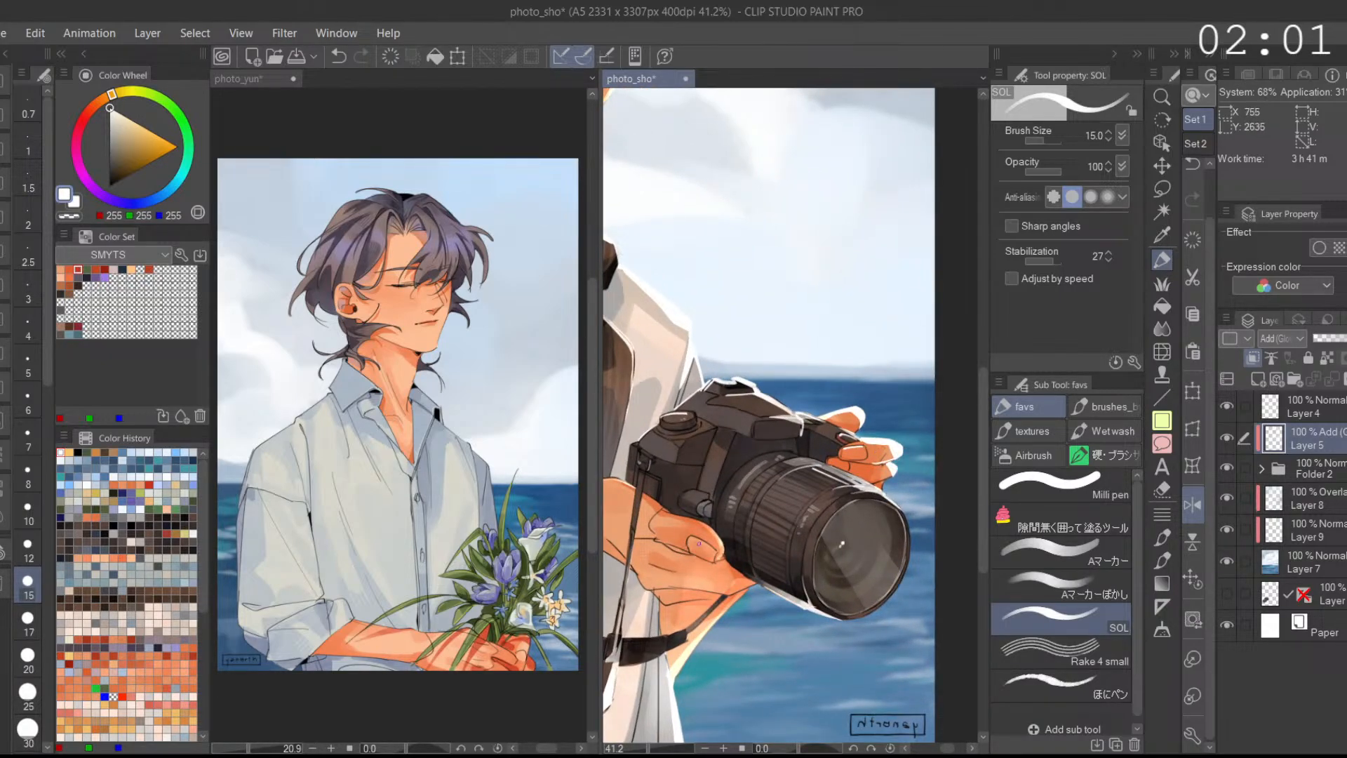
left_click_drag(790, 523, 770, 524)
key("ctrl+z")
left_click(1193, 505)
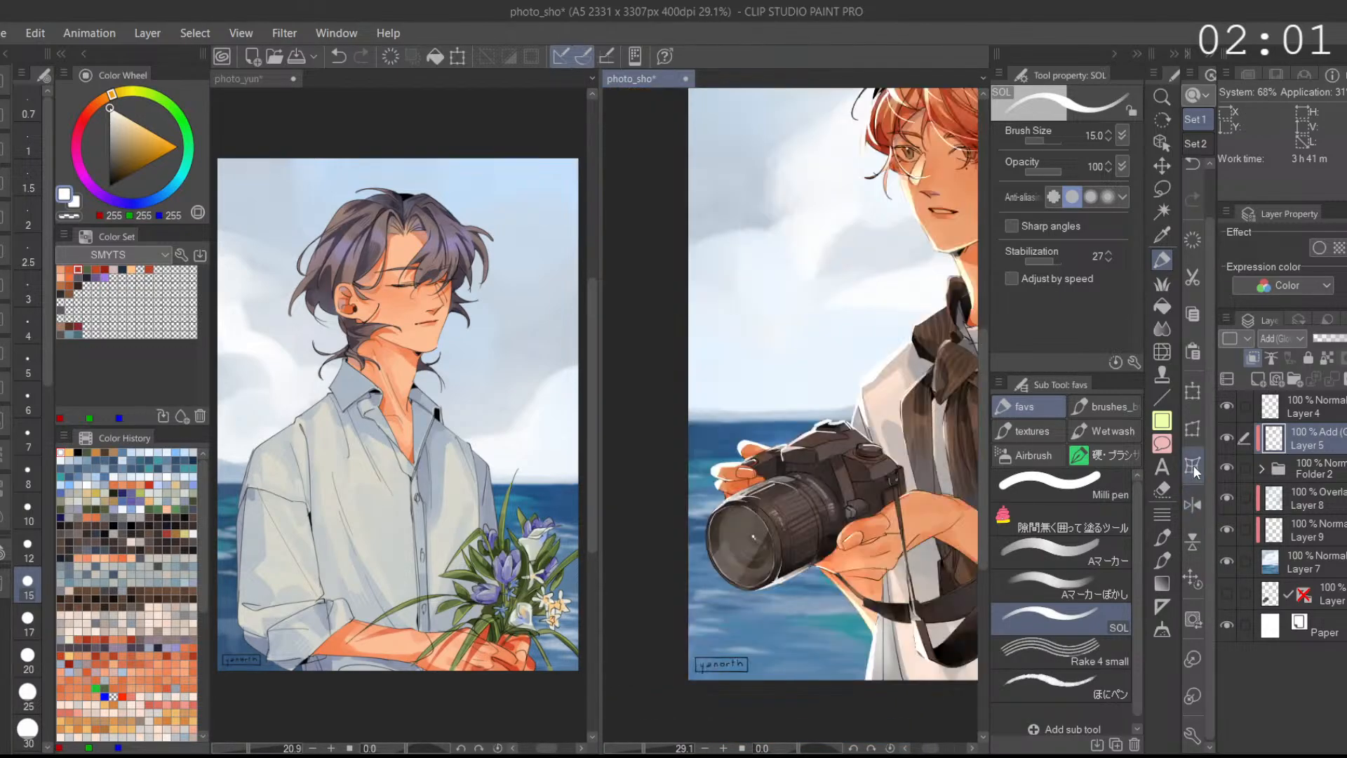
Step: Fill a white sliver of light on the hand's edge below the lens with 隙間無く囲って塗るツール and switch to Aマーカーぼかし for softening
mouse_move(854, 572)
left_mouse_down()
mouse_move(880, 572)
mouse_move(827, 574)
mouse_move(852, 574)
left_mouse_up()
key("ctrl+z")
left_click(1081, 523)
left_click_drag(727, 566, 820, 569)
key("ctrl+z")
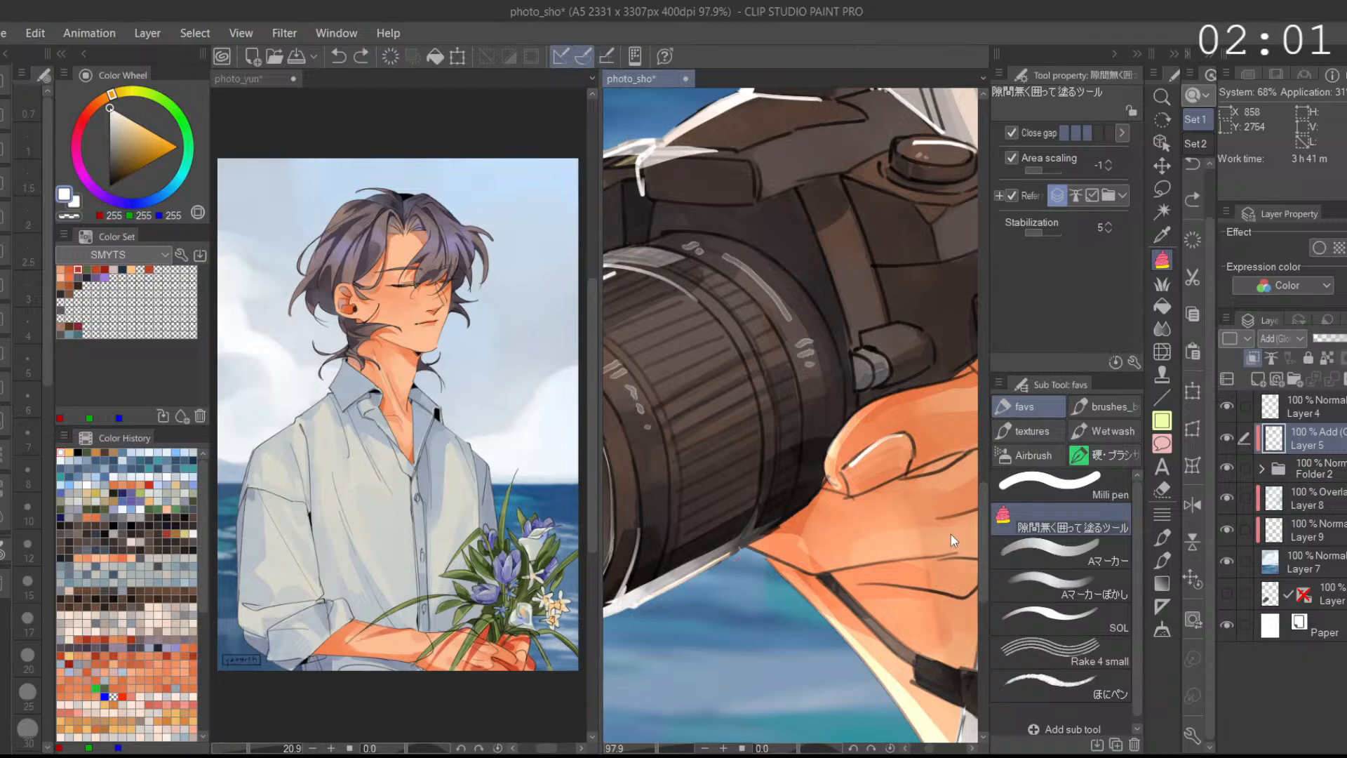
mouse_move(740, 549)
left_mouse_down()
mouse_move(827, 561)
mouse_move(822, 573)
left_mouse_up()
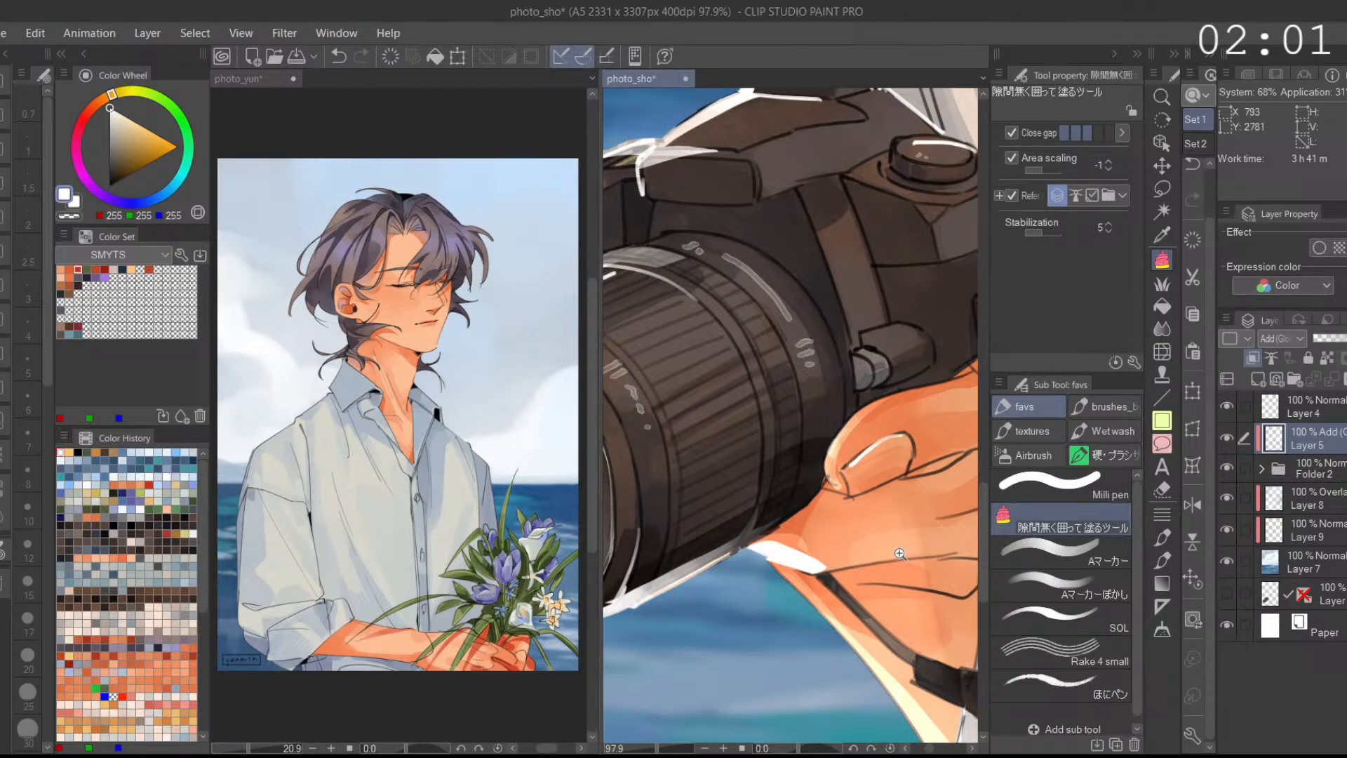
key("ctrl+z")
mouse_move(749, 543)
left_mouse_down()
mouse_move(842, 559)
mouse_move(827, 573)
left_mouse_up()
scroll(899, 563, "down", 4)
left_click(1068, 576)
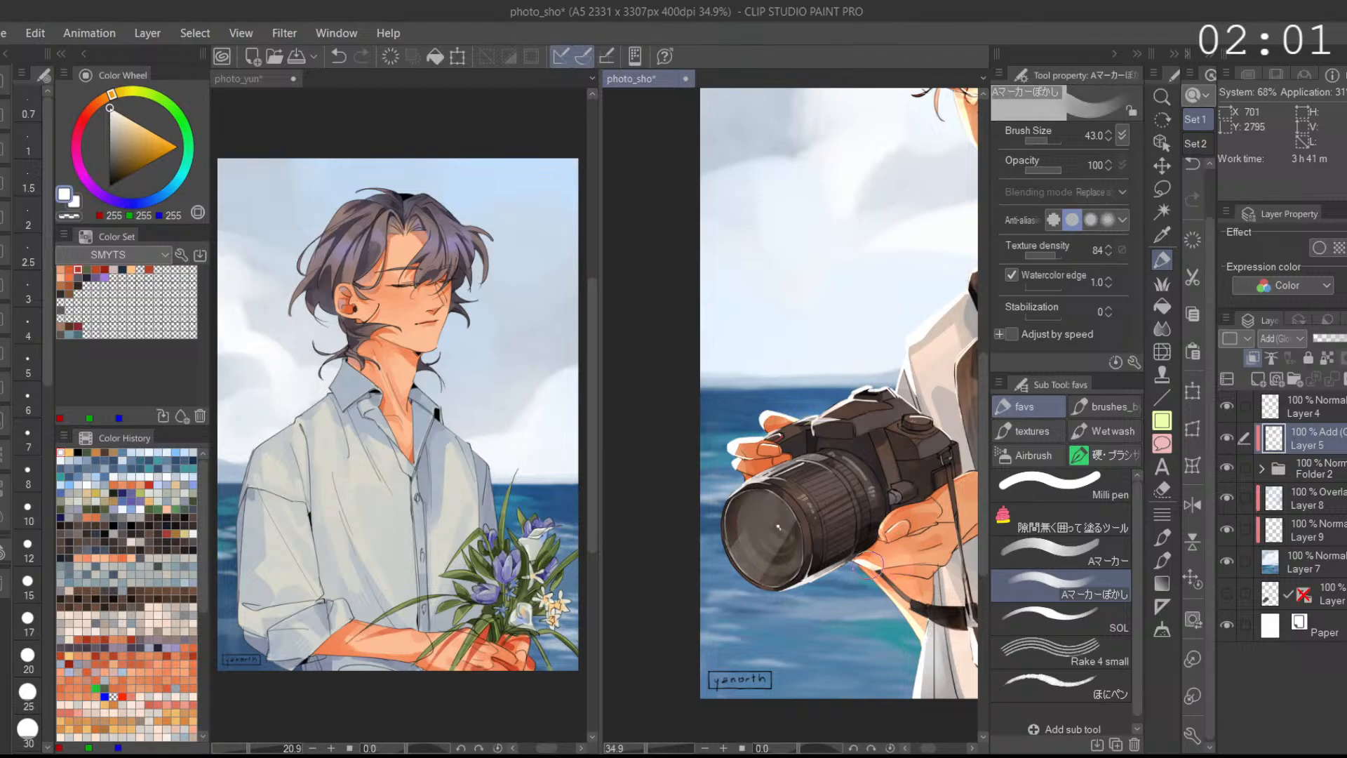
Step: Fill another white light shape along the lower palm with 隙間無く囲って塗るツール and soften it with Aマーカーぼかし
scroll(930, 562, "up", 3)
left_click(1059, 521)
mouse_move(871, 566)
left_mouse_down()
mouse_move(843, 555)
mouse_move(901, 558)
left_mouse_up()
key("ctrl+z")
left_click_drag(817, 560, 898, 560)
left_click(1068, 587)
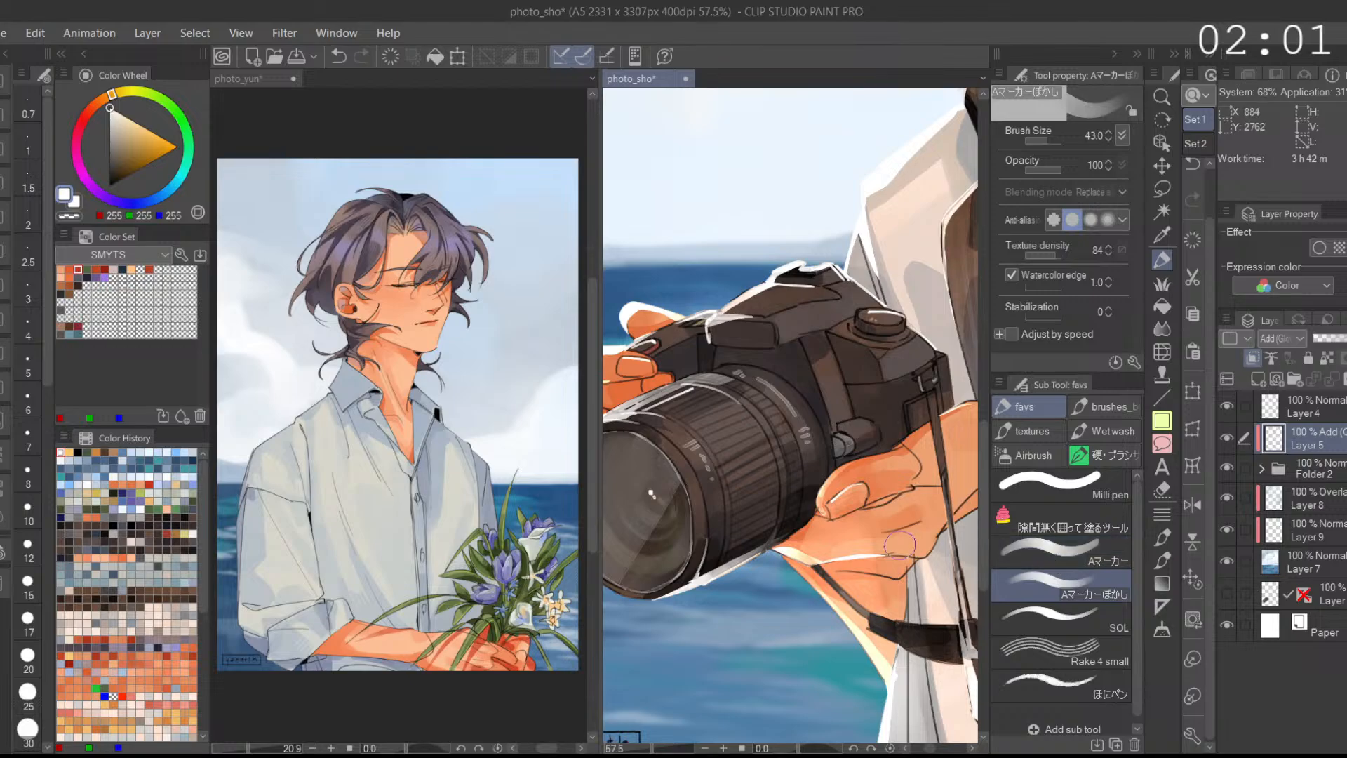
scroll(880, 556, "down", 4)
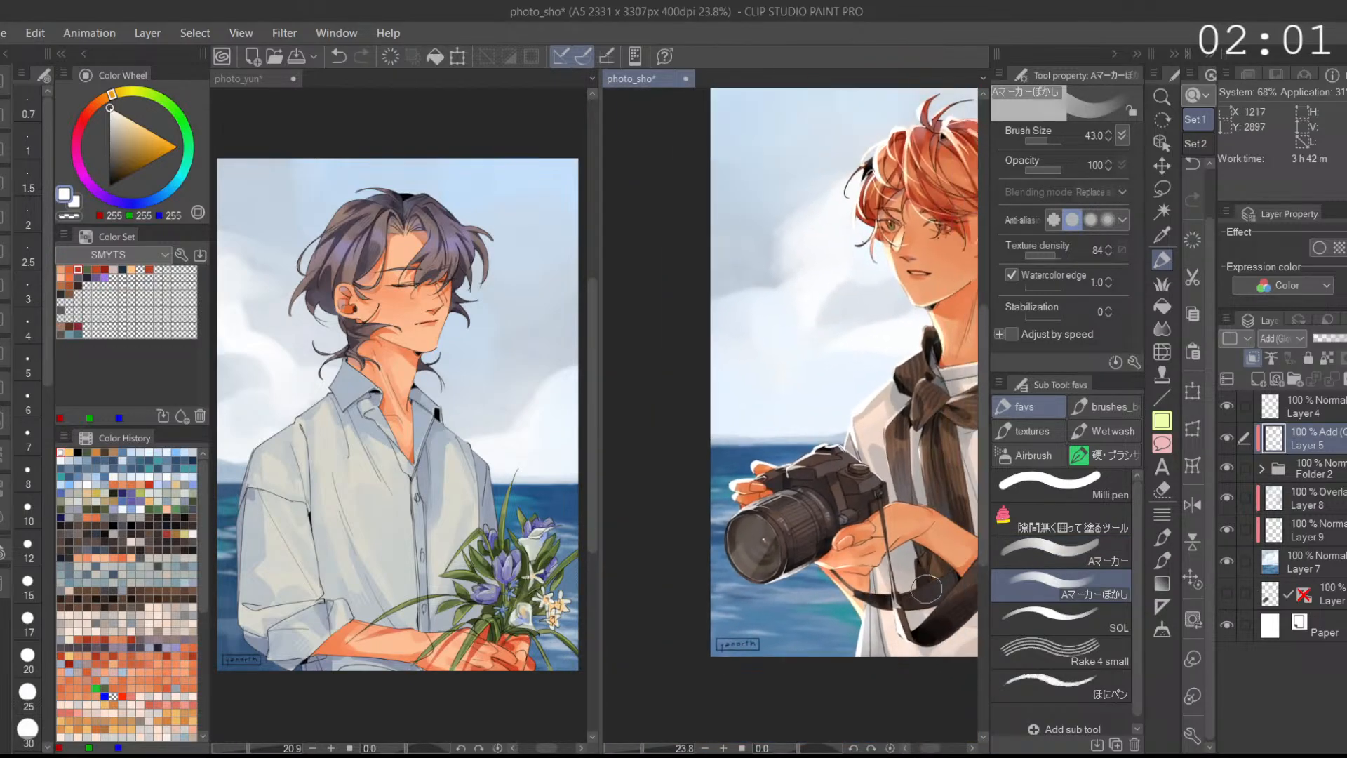
Step: Fill a thin white light along the strap edge below the palm in the mirrored view with 隙間無く囲って塗るツール and switch to Aマーカーぼかし
left_click(1192, 541)
left_click(1193, 504)
left_click(1084, 523)
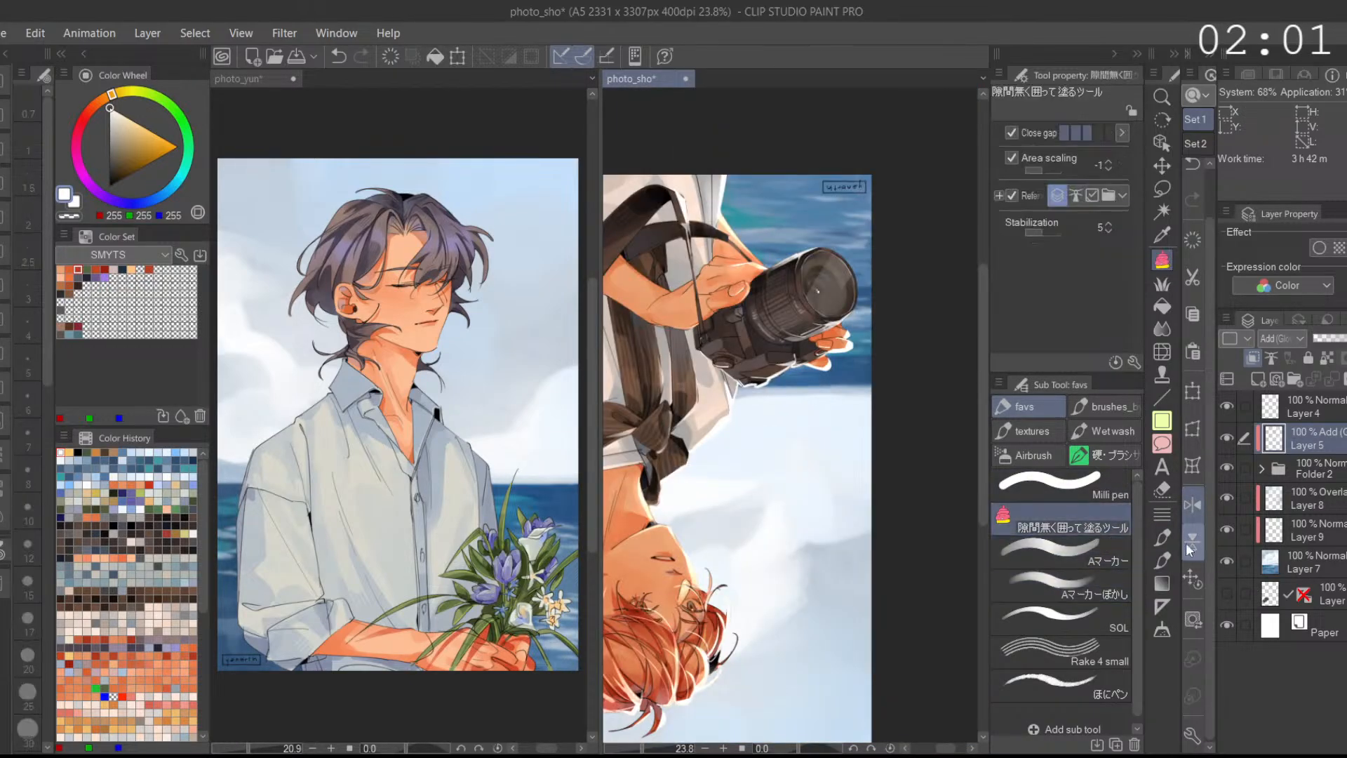
left_click(1192, 541)
left_click(1202, 575)
scroll(794, 619, "up", 4)
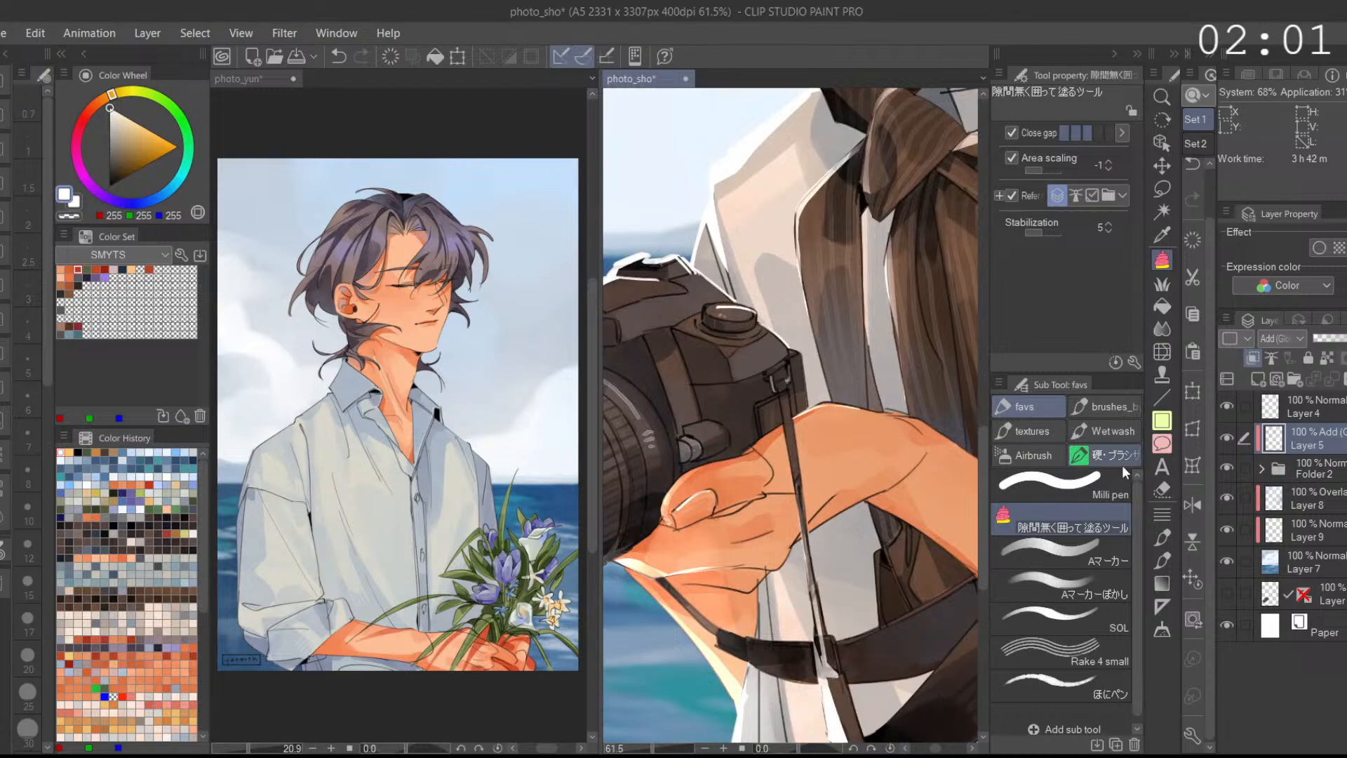
left_click(1192, 504)
mouse_move(905, 593)
left_mouse_down()
mouse_move(870, 628)
mouse_move(912, 583)
left_mouse_up()
mouse_move(912, 583)
left_mouse_down()
mouse_move(903, 550)
mouse_move(870, 600)
mouse_move(787, 650)
mouse_move(832, 607)
mouse_move(836, 623)
left_mouse_up()
key("ctrl+z")
key("ctrl+z")
left_click(1060, 581)
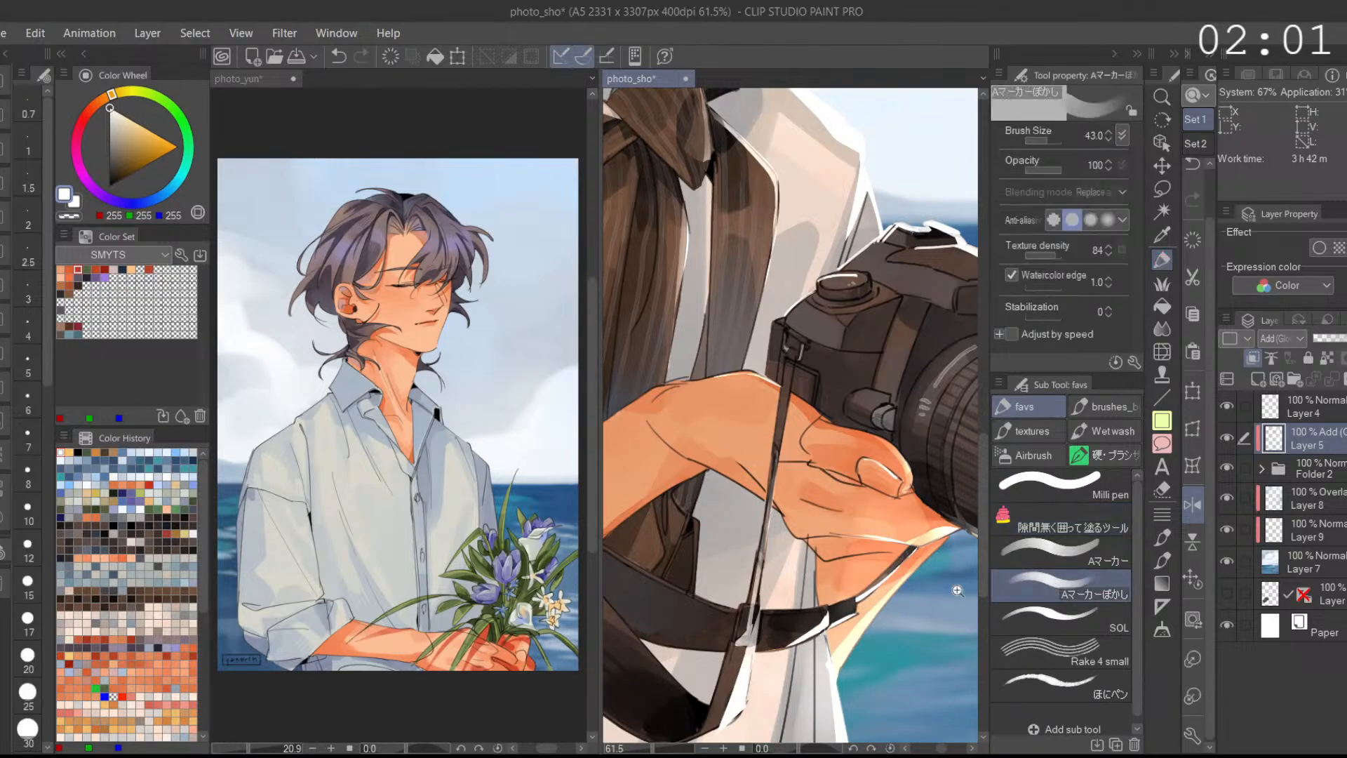
scroll(868, 581, "down", 2)
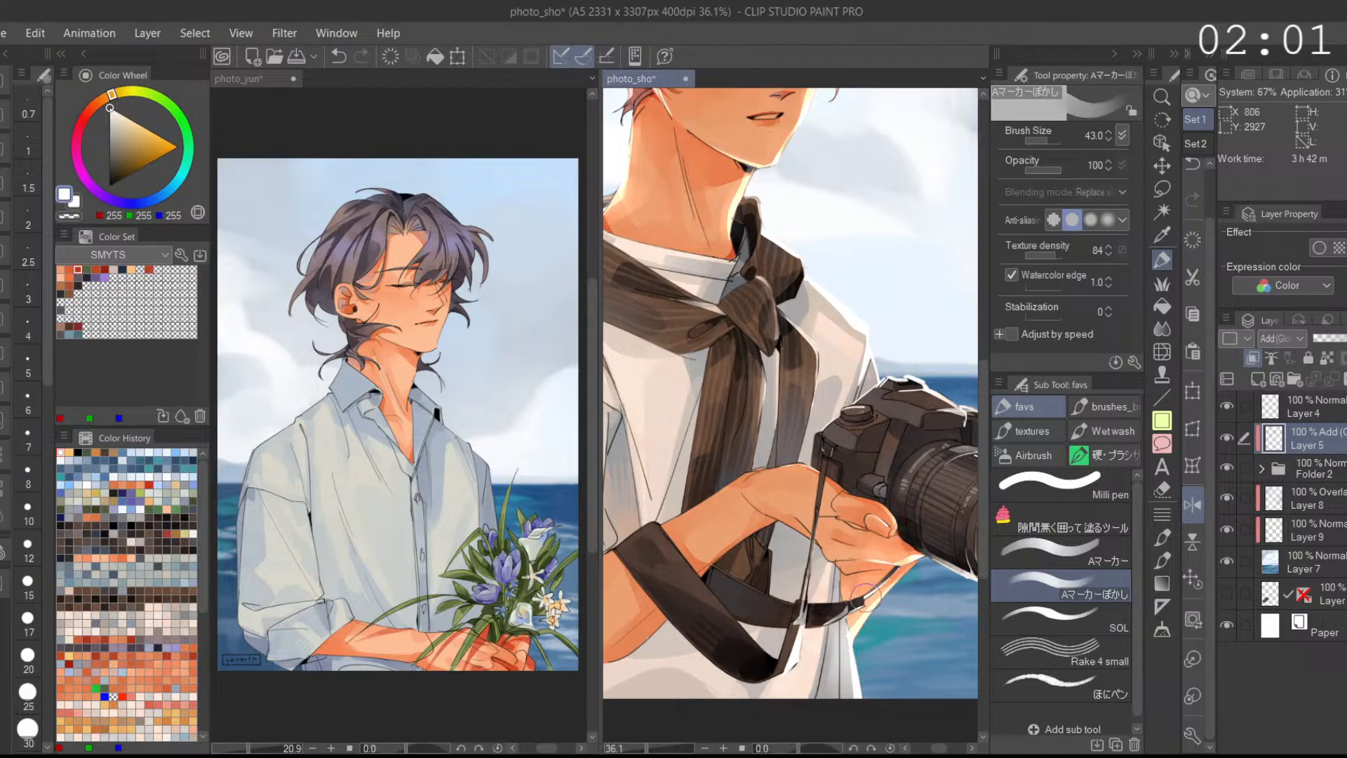
Step: Try filling a white highlight down the hanging camera strap with 隙間無く囲って塗るツール, undoing rejected shapes, and soften it with Aマーカーぼかし
left_click(1059, 524)
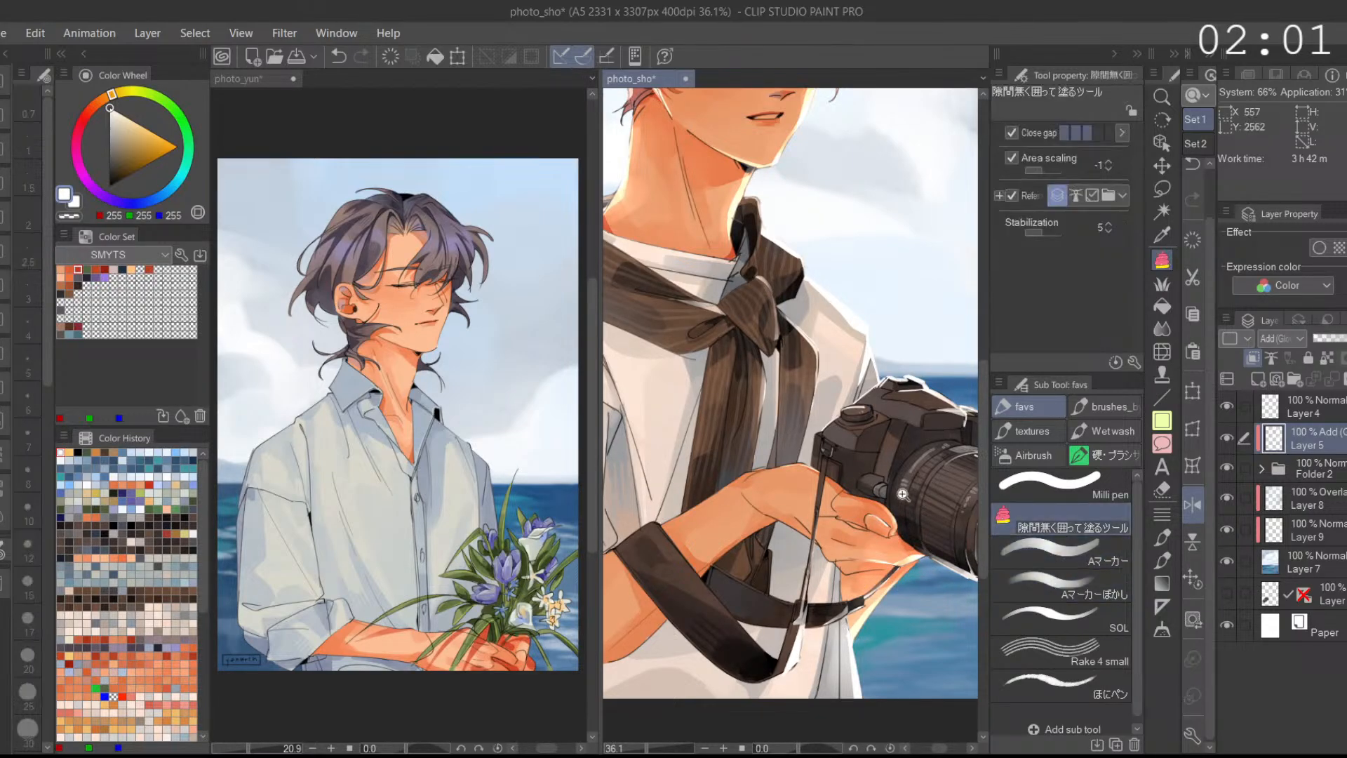
scroll(830, 465, "up", 2)
key("ctrl+z")
mouse_move(800, 612)
left_mouse_down()
mouse_move(824, 440)
mouse_move(805, 537)
left_mouse_up()
key("ctrl+z")
left_click_drag(824, 439, 804, 607)
key("ctrl+z")
left_click_drag(828, 439, 804, 609)
left_click(1080, 589)
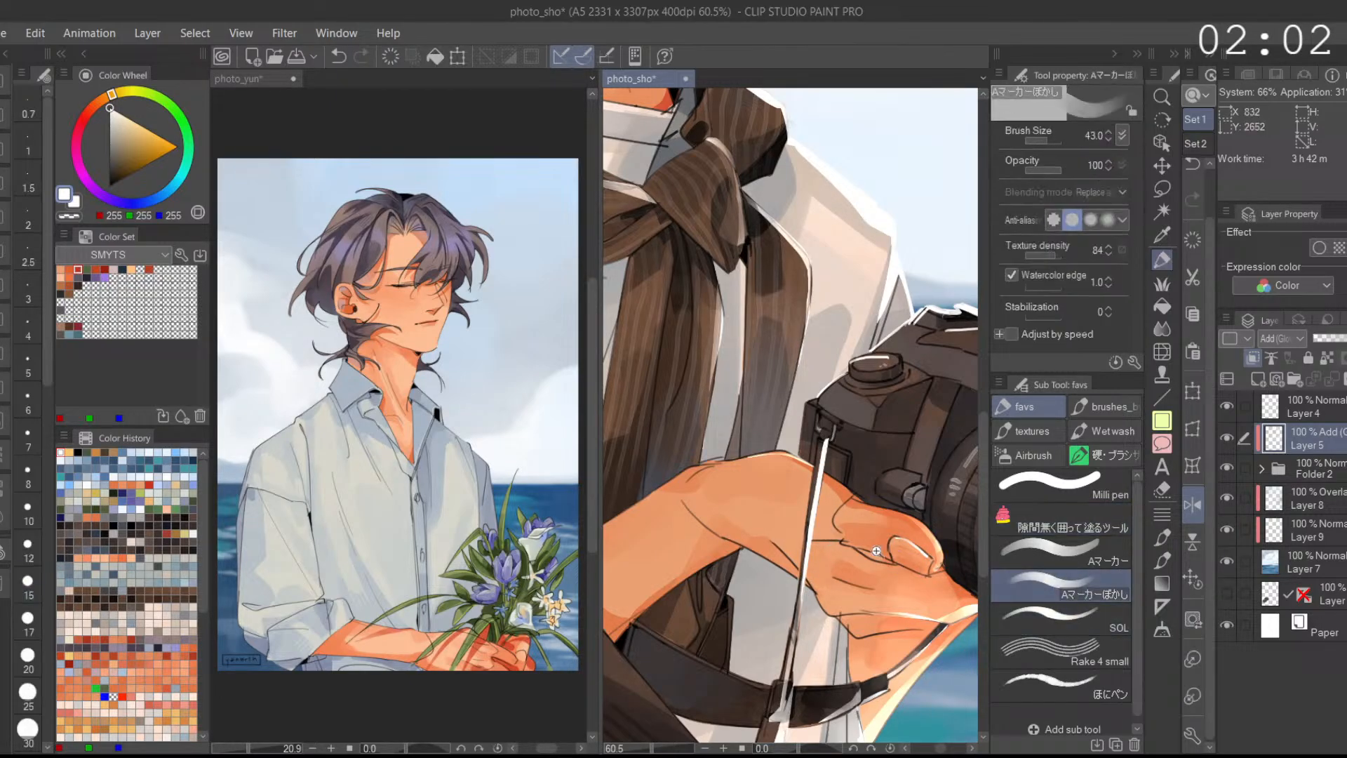
scroll(888, 554, "down", 2)
key("ctrl+z")
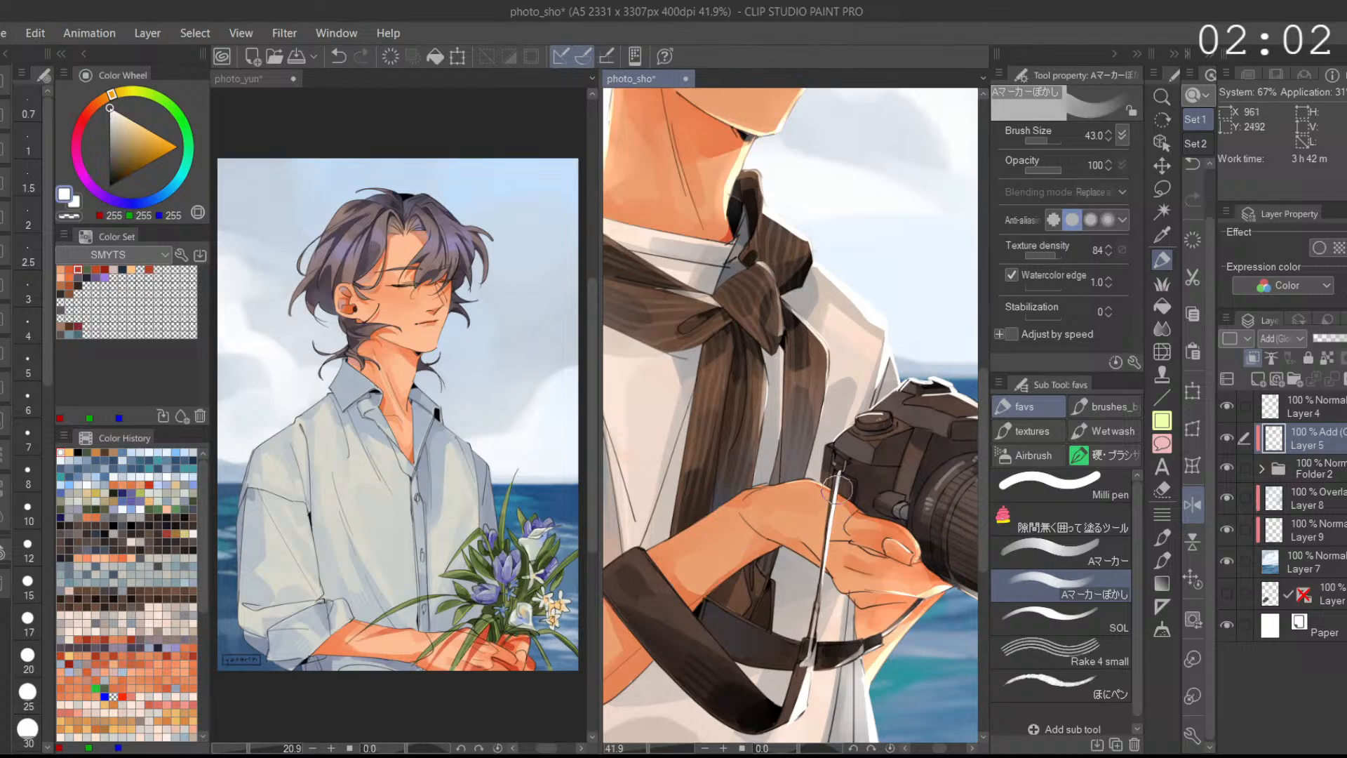
Step: Erase the white fill from the hanging camera strap using Aマーカー with the transparent colour
left_click(1068, 543)
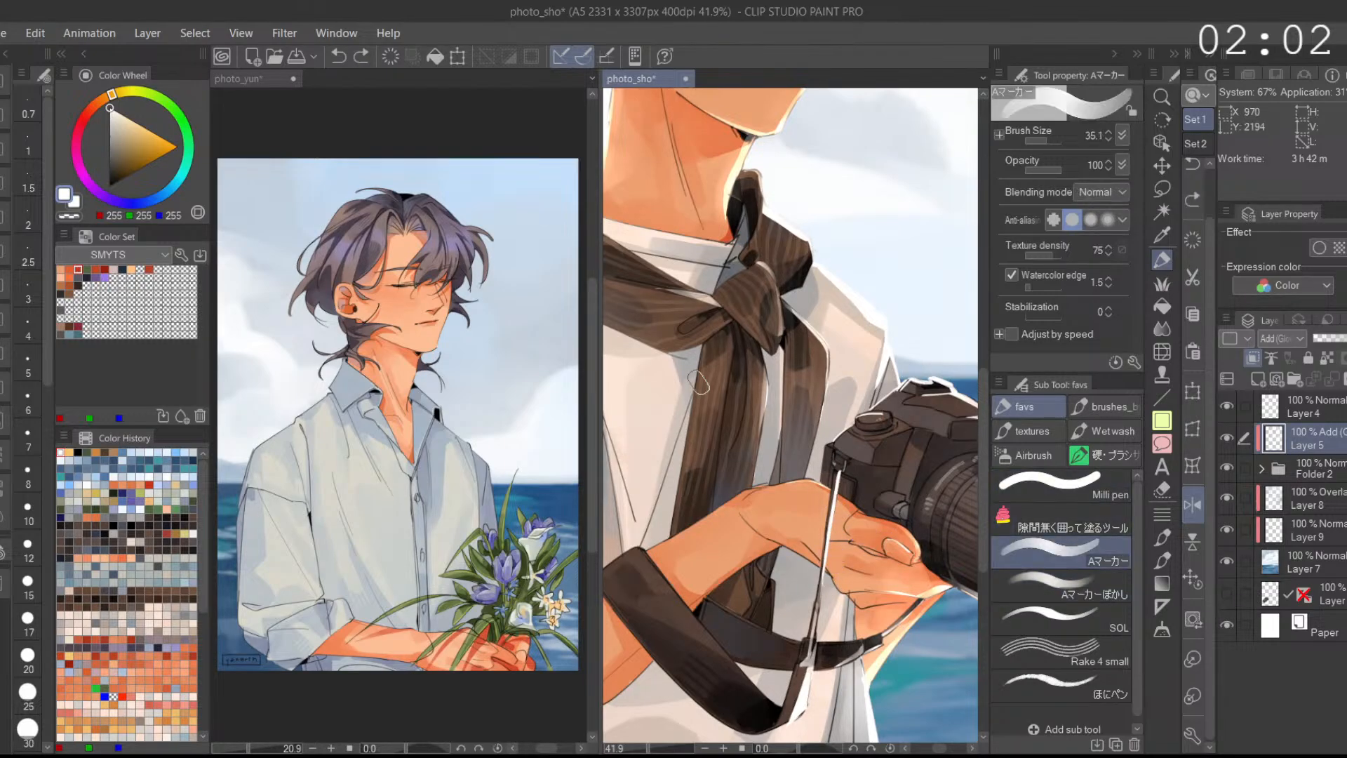
left_click(73, 216)
left_click_drag(833, 477, 824, 575)
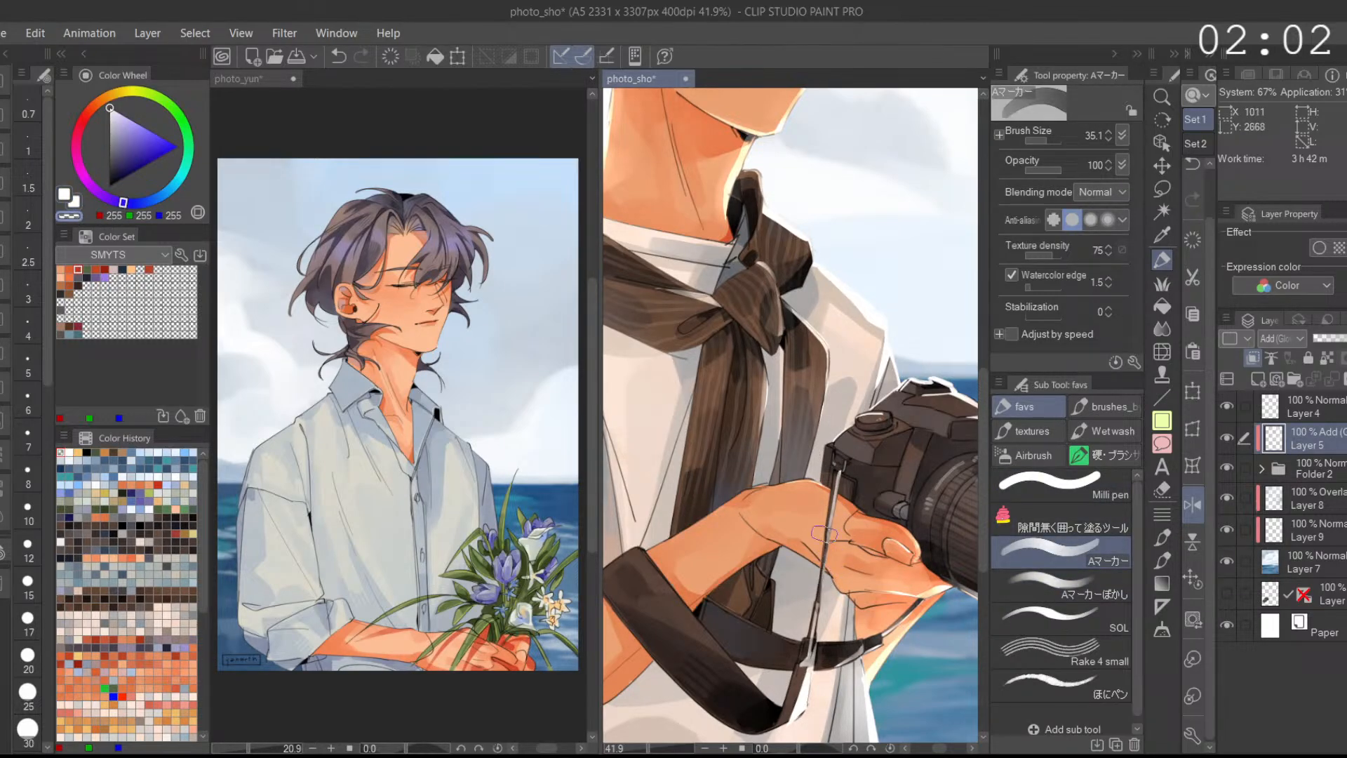
left_click_drag(900, 551, 902, 484)
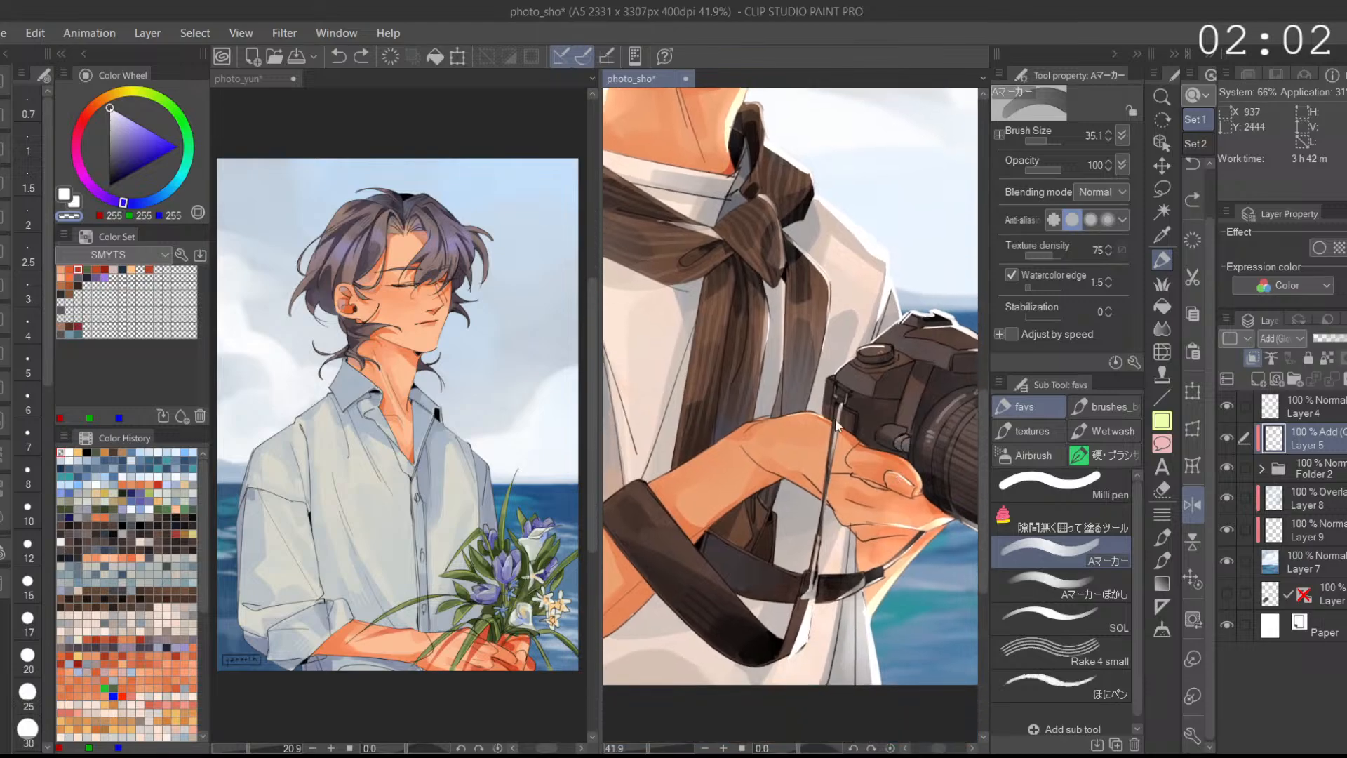
left_click_drag(824, 428, 815, 541)
left_click_drag(848, 393, 820, 522)
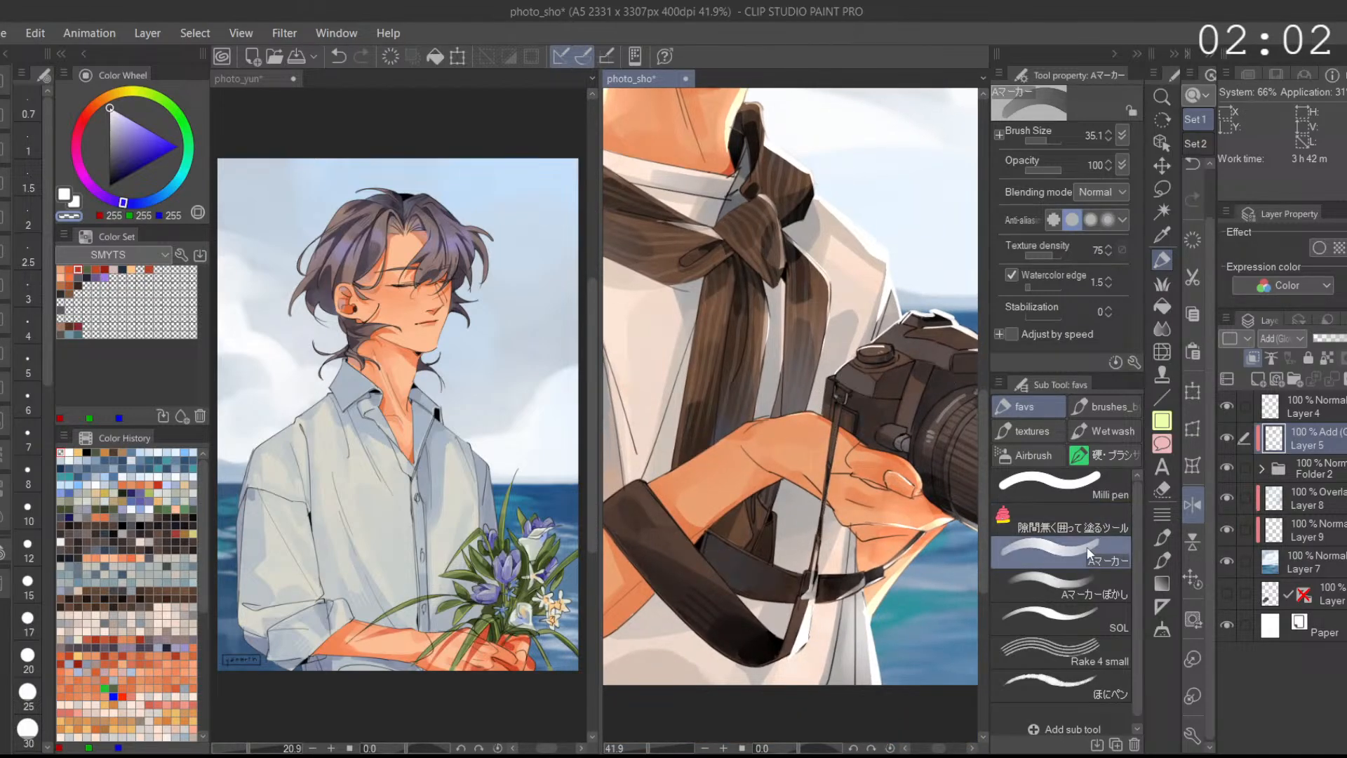
Step: Draw a thin white highlight down the hanging camera strap with SOL at size 15, then unmirror and fit the canvas view
left_click(1079, 585)
left_click(1073, 617)
scroll(847, 397, "up", 2)
key("ctrl+z")
key("c")
left_click_drag(849, 382, 817, 593)
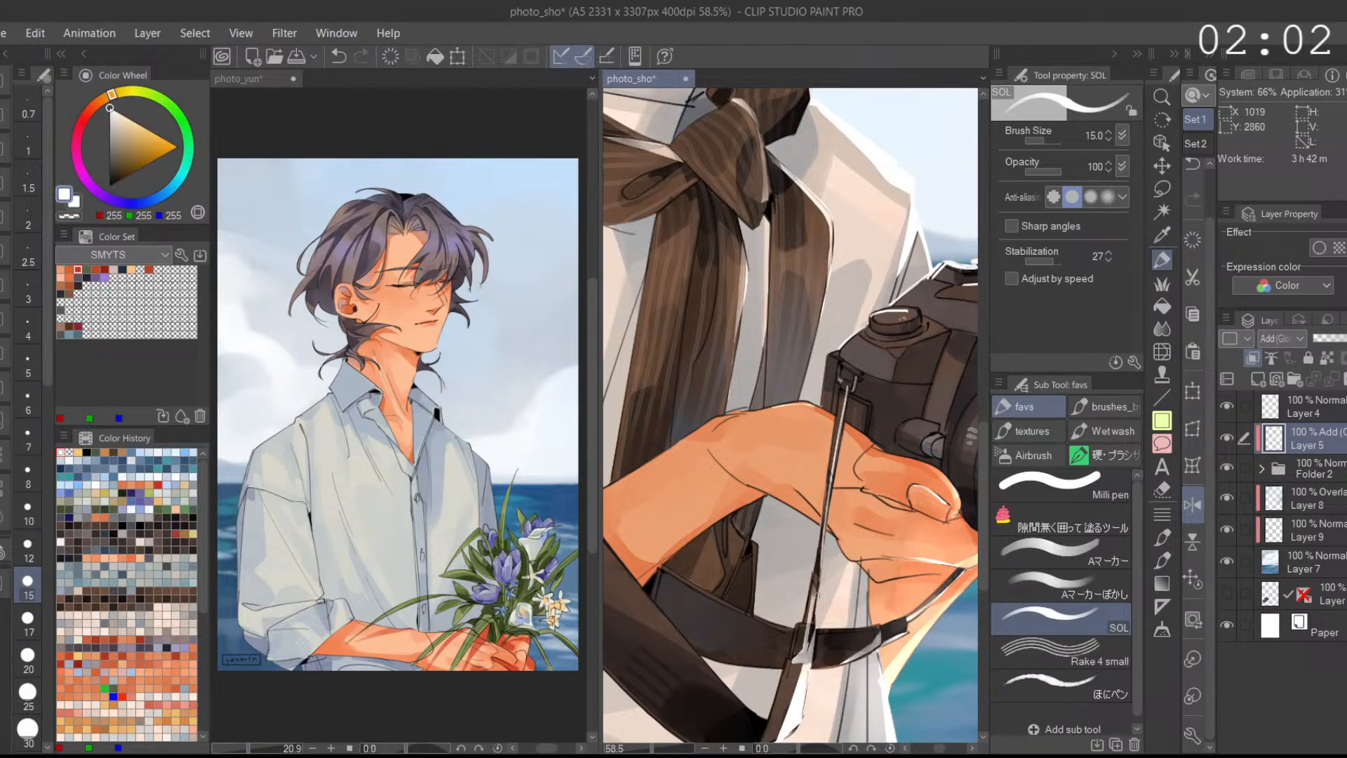
key("ctrl+z")
left_click_drag(849, 383, 813, 588)
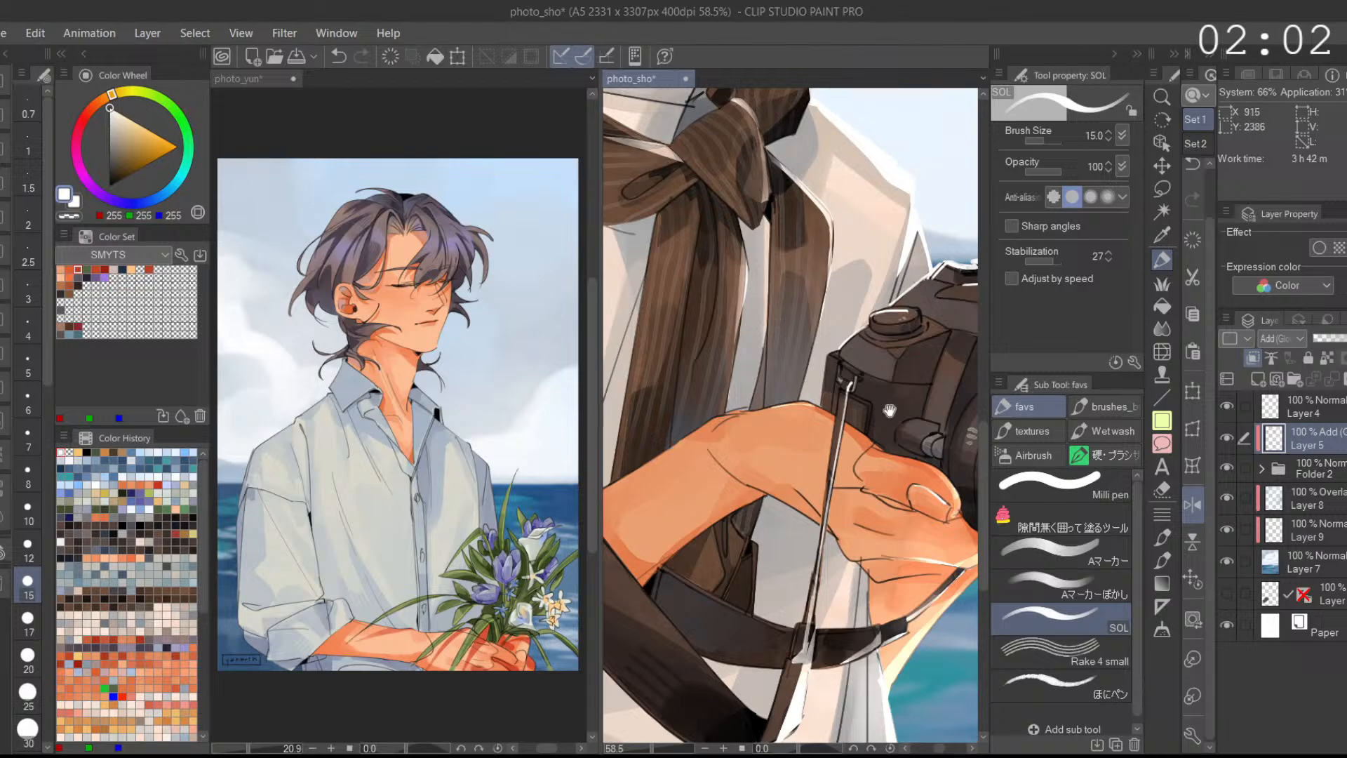
scroll(879, 402, "down", 2)
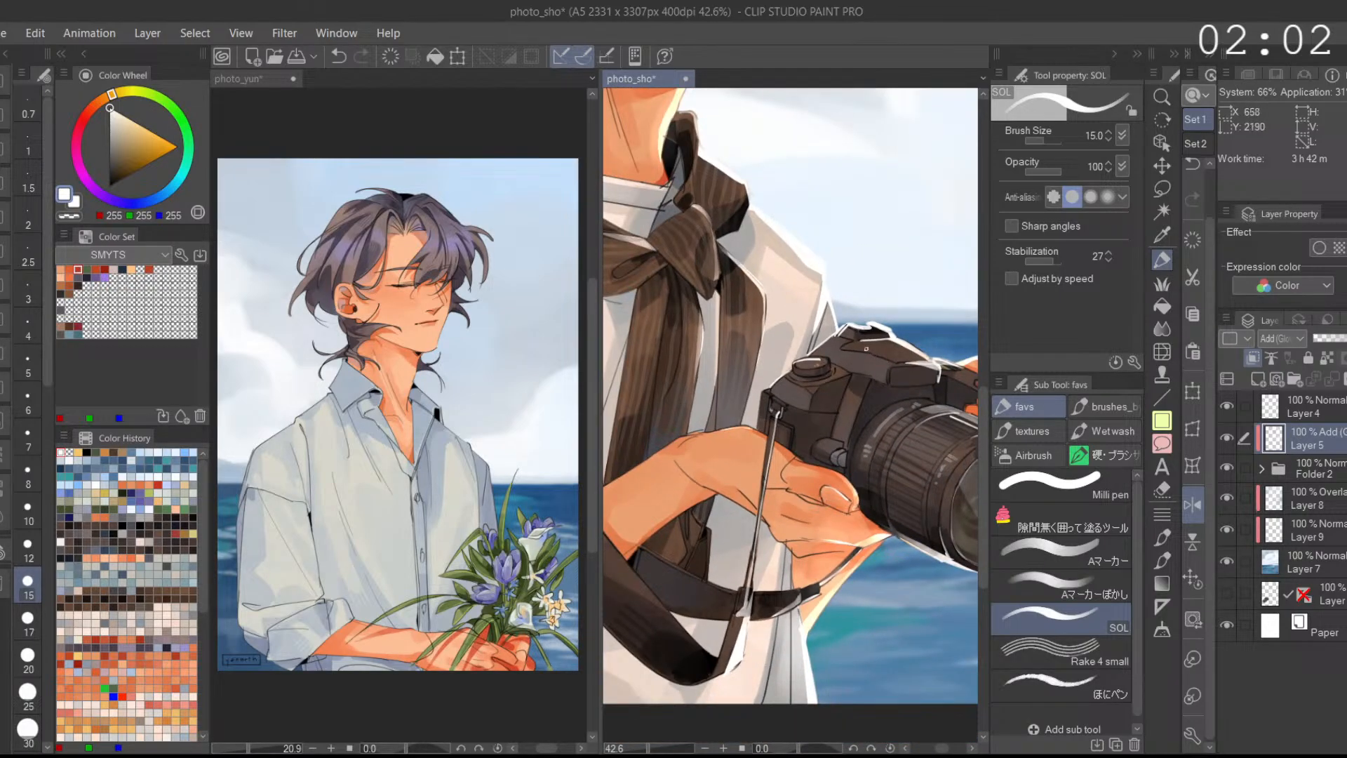
key("ctrl+z")
left_click_drag(978, 431, 850, 444)
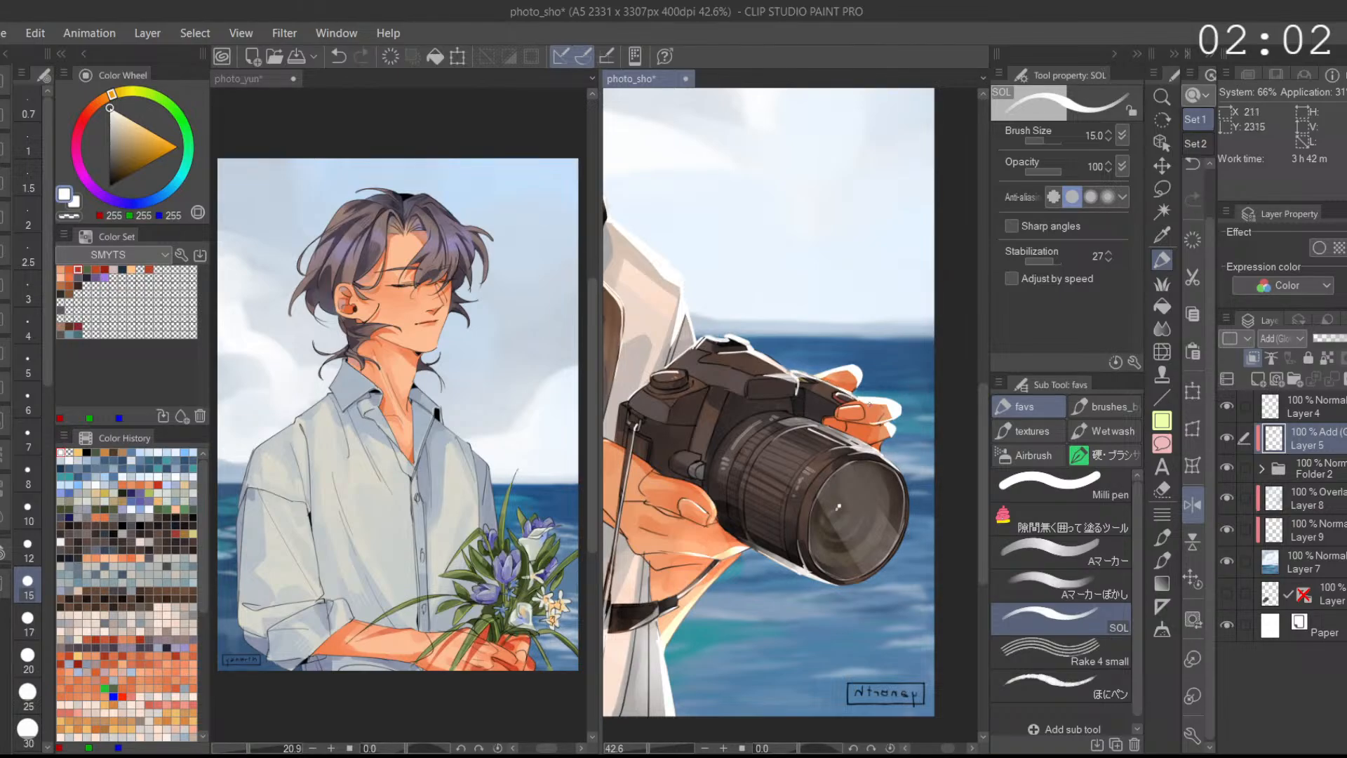
scroll(883, 465, "down", 5)
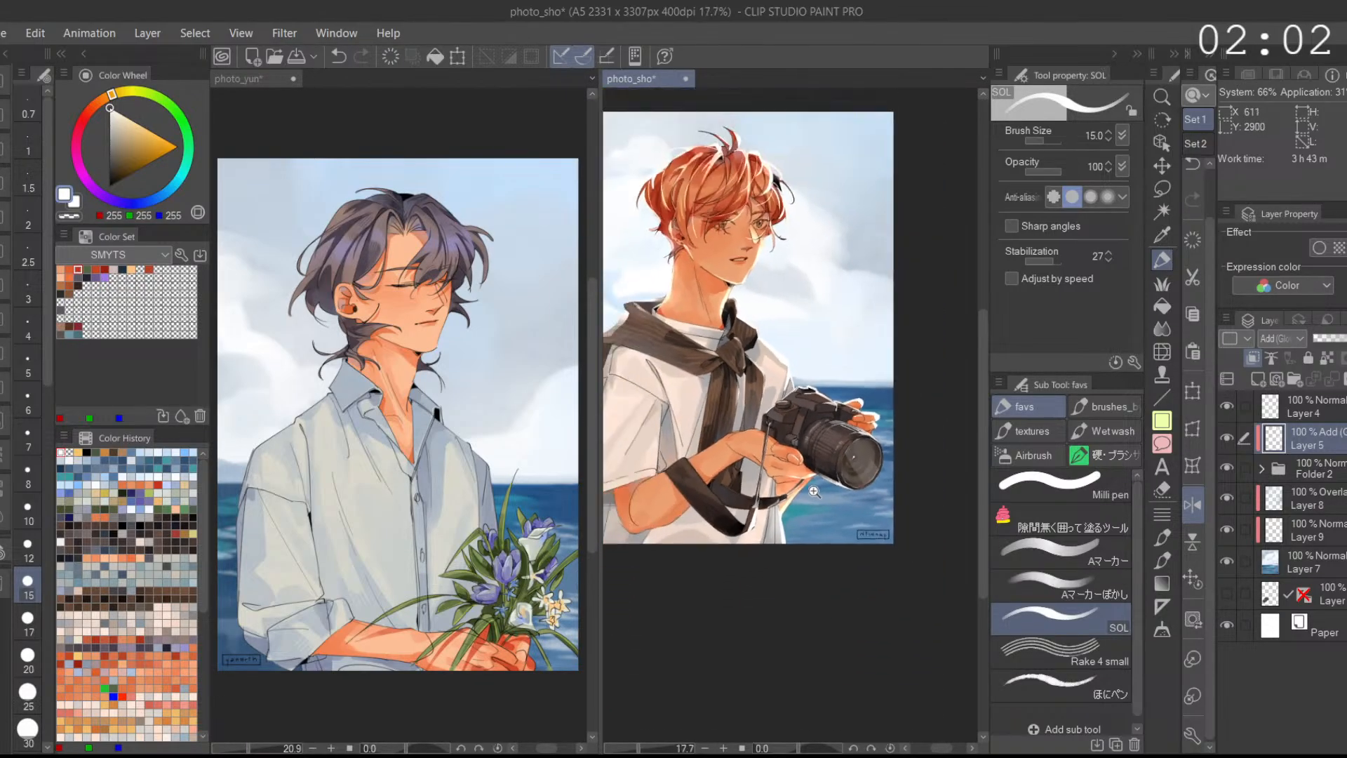
left_click(1194, 579)
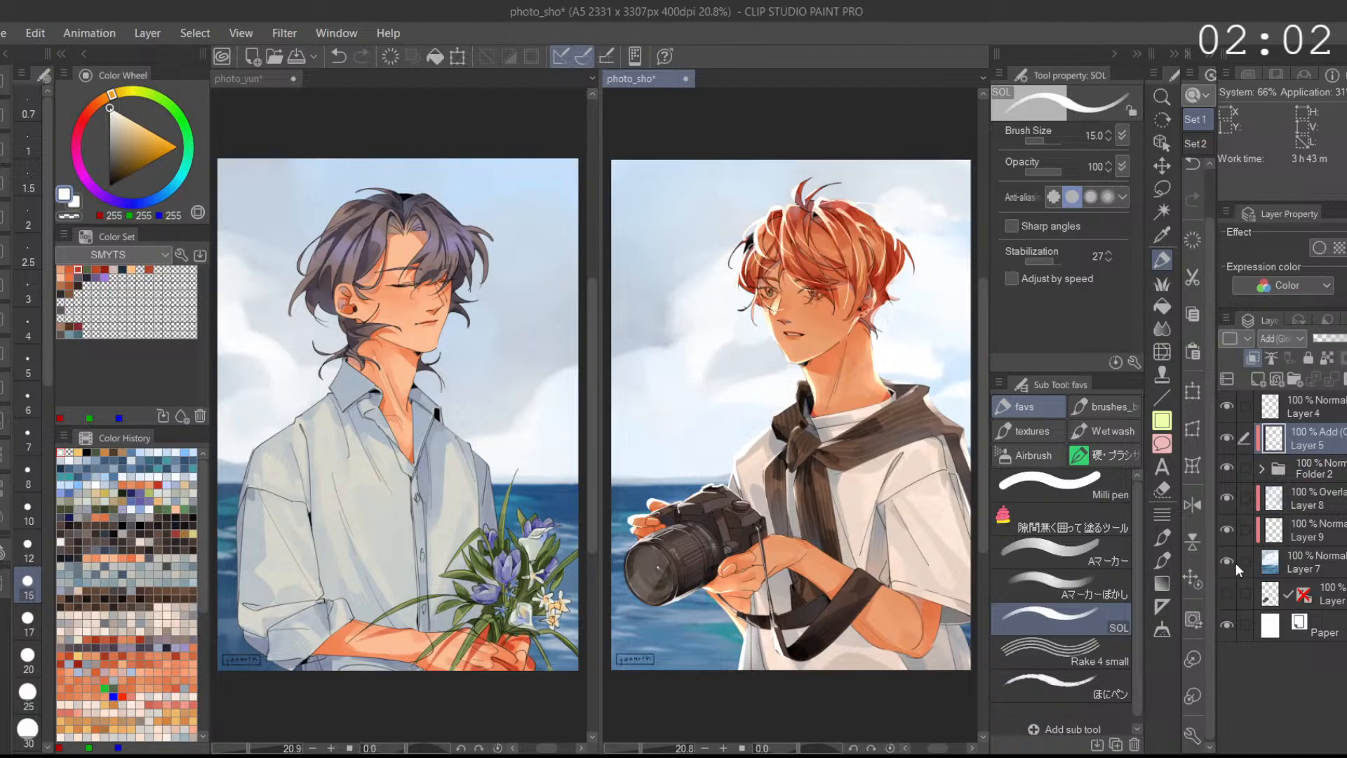
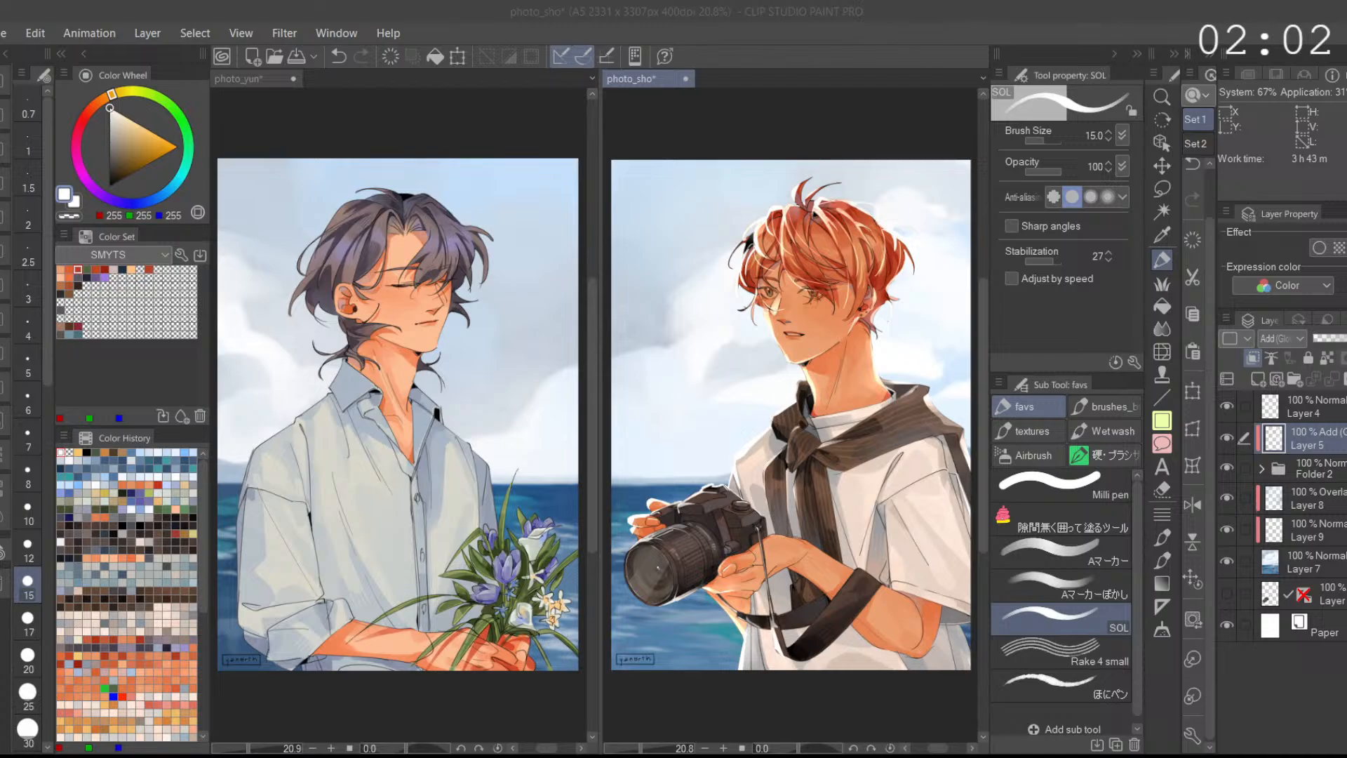
Step: Paint a small white patch of light on the cheek beneath the eye, inside the glasses' lens, with Aマーカー
left_click(1059, 550)
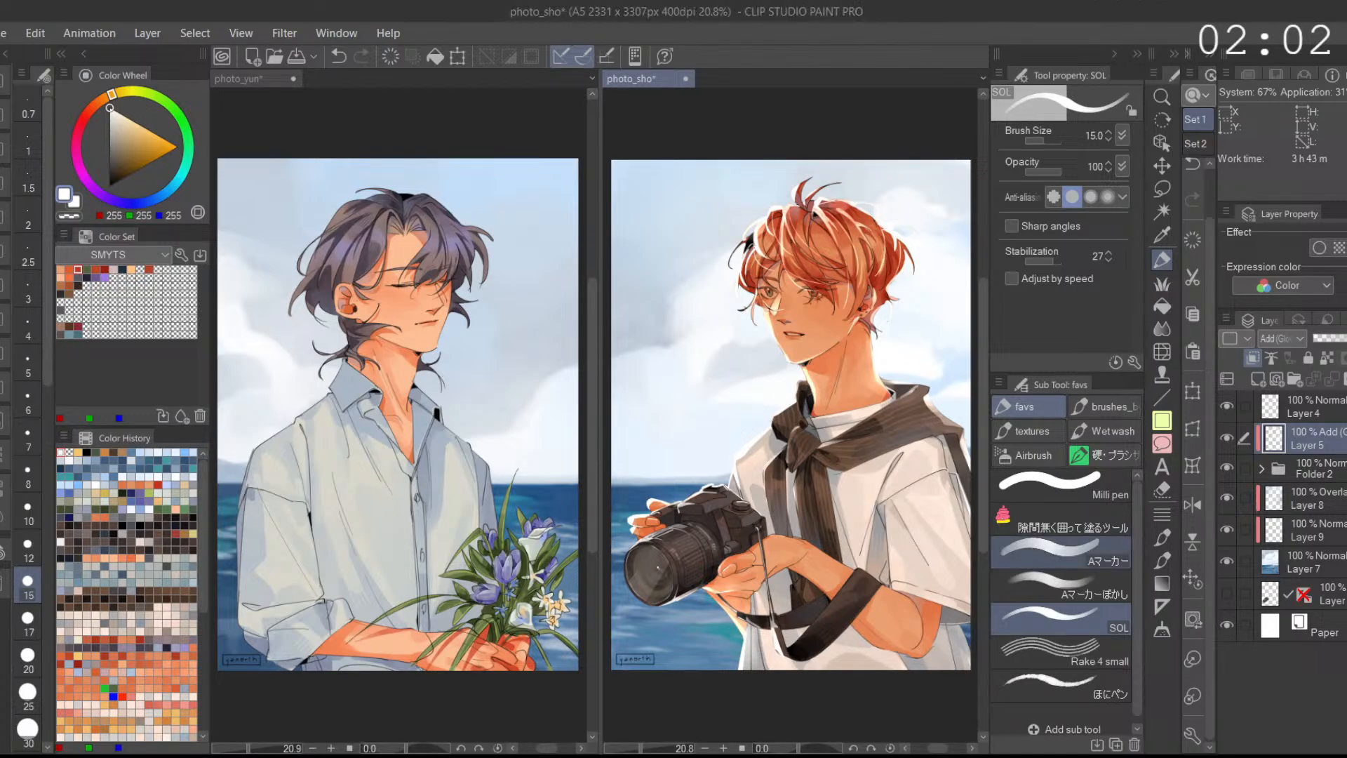
scroll(803, 370, "up", 3)
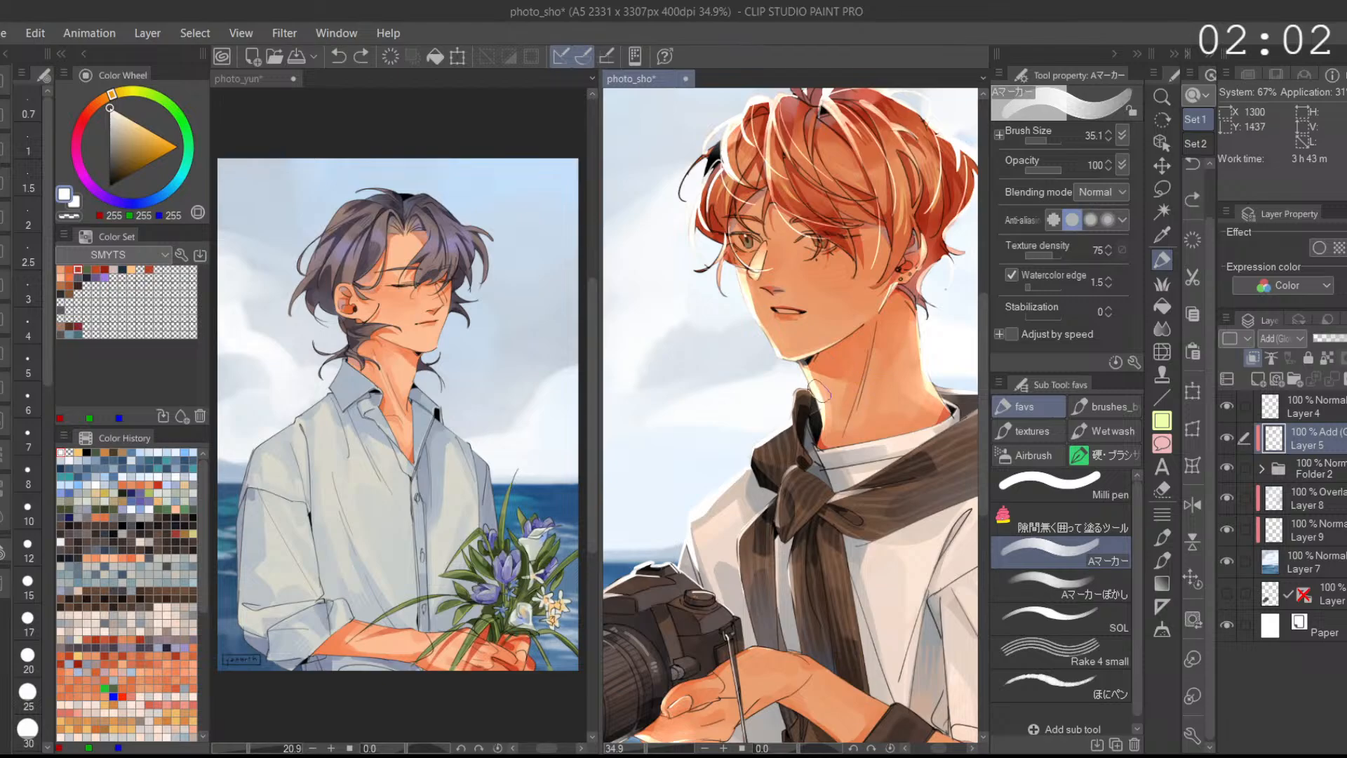
scroll(820, 435, "up", 3)
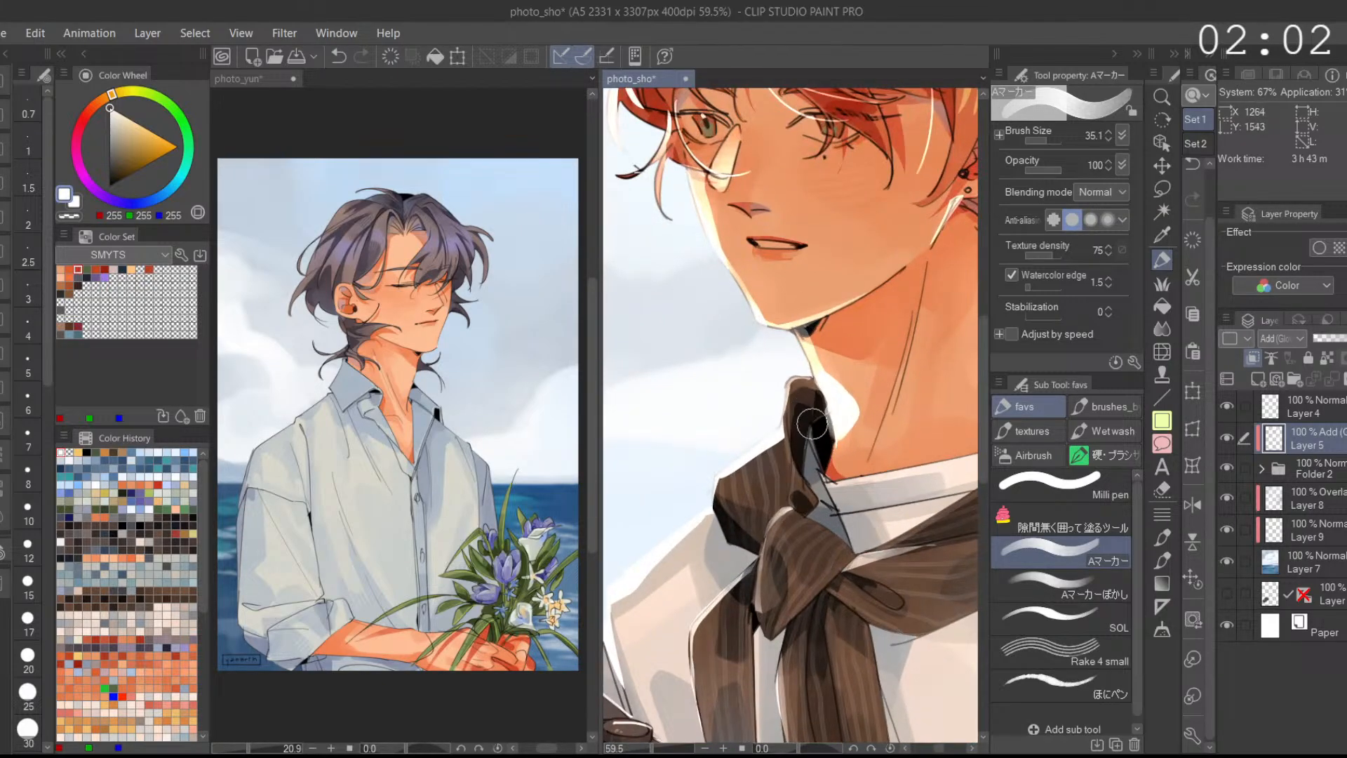
scroll(848, 352, "down", 3)
left_click_drag(918, 337, 889, 370)
scroll(890, 396, "down", 2)
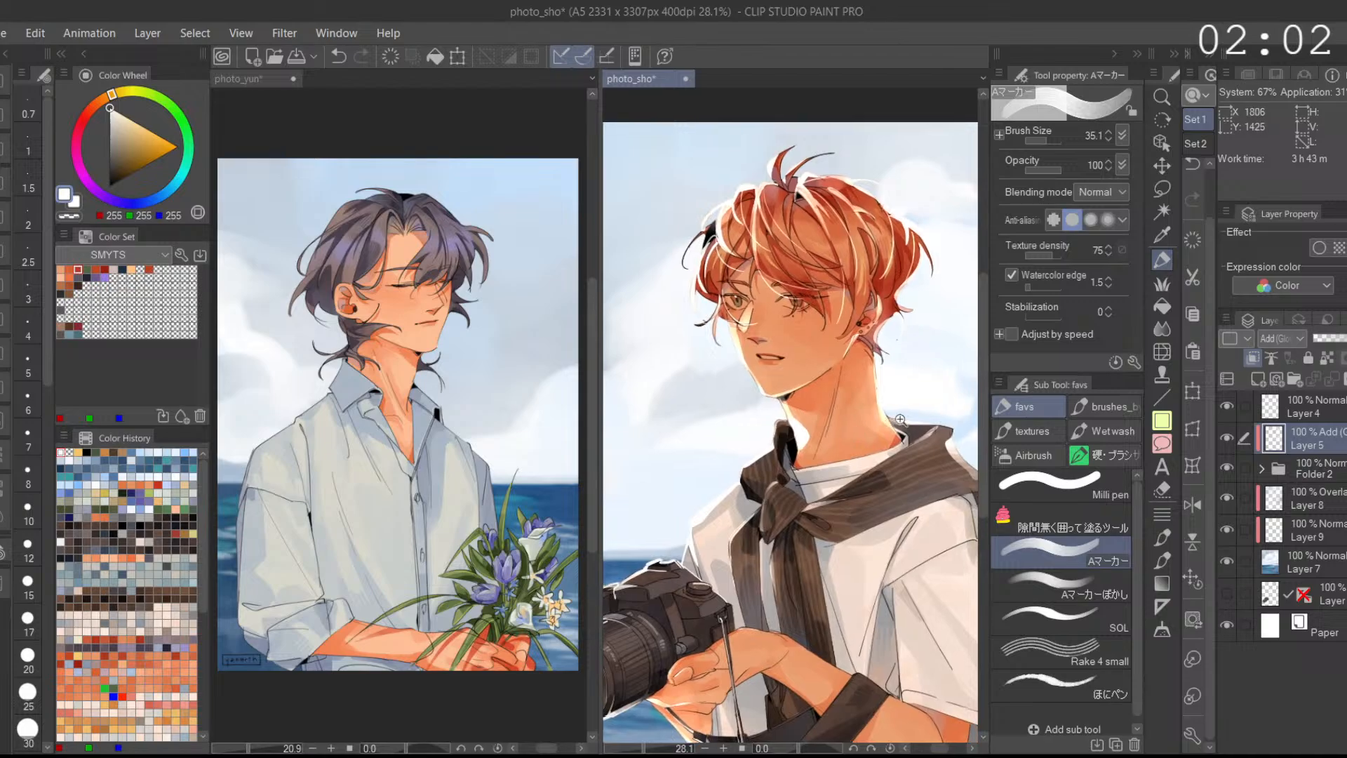
scroll(756, 377, "up", 2)
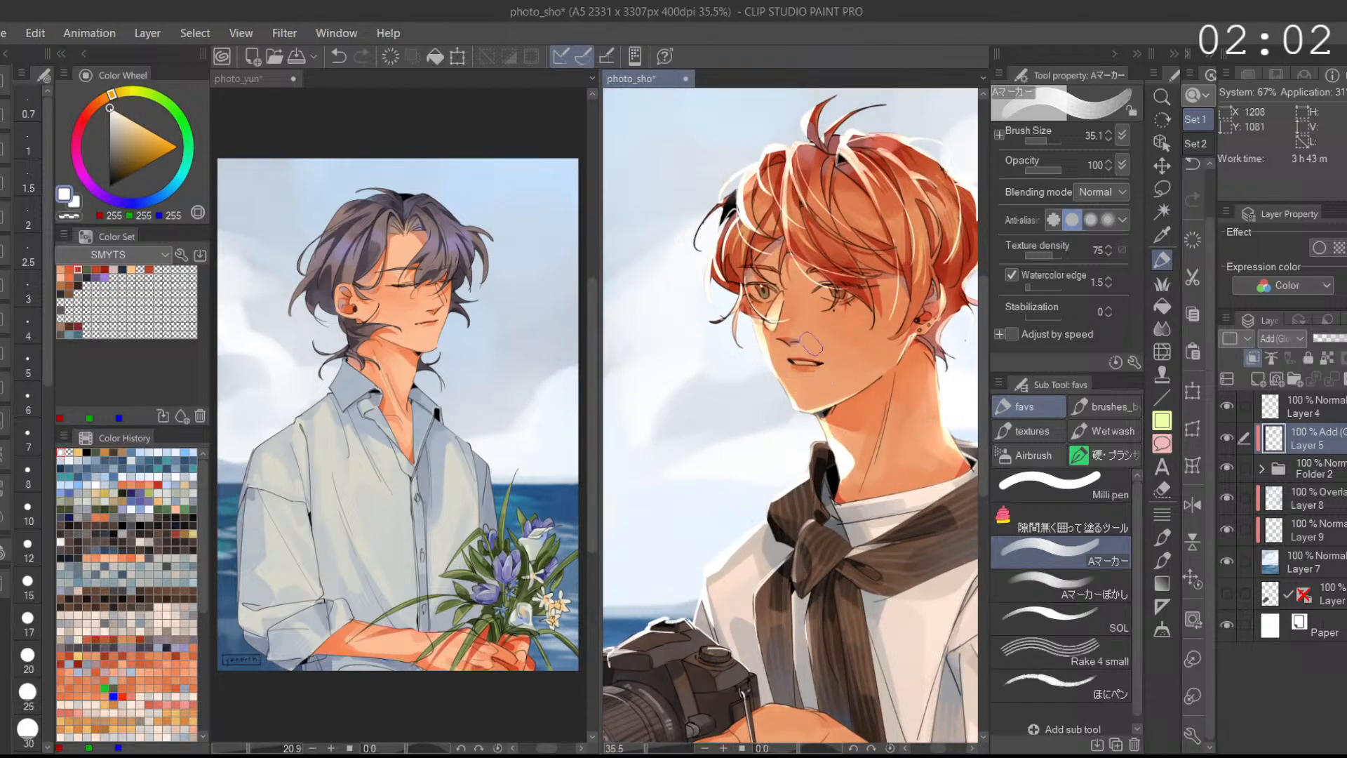
scroll(821, 347, "down", 2)
mouse_move(831, 349)
left_mouse_down()
mouse_move(852, 338)
mouse_move(841, 333)
left_mouse_up()
scroll(834, 356, "up", 2)
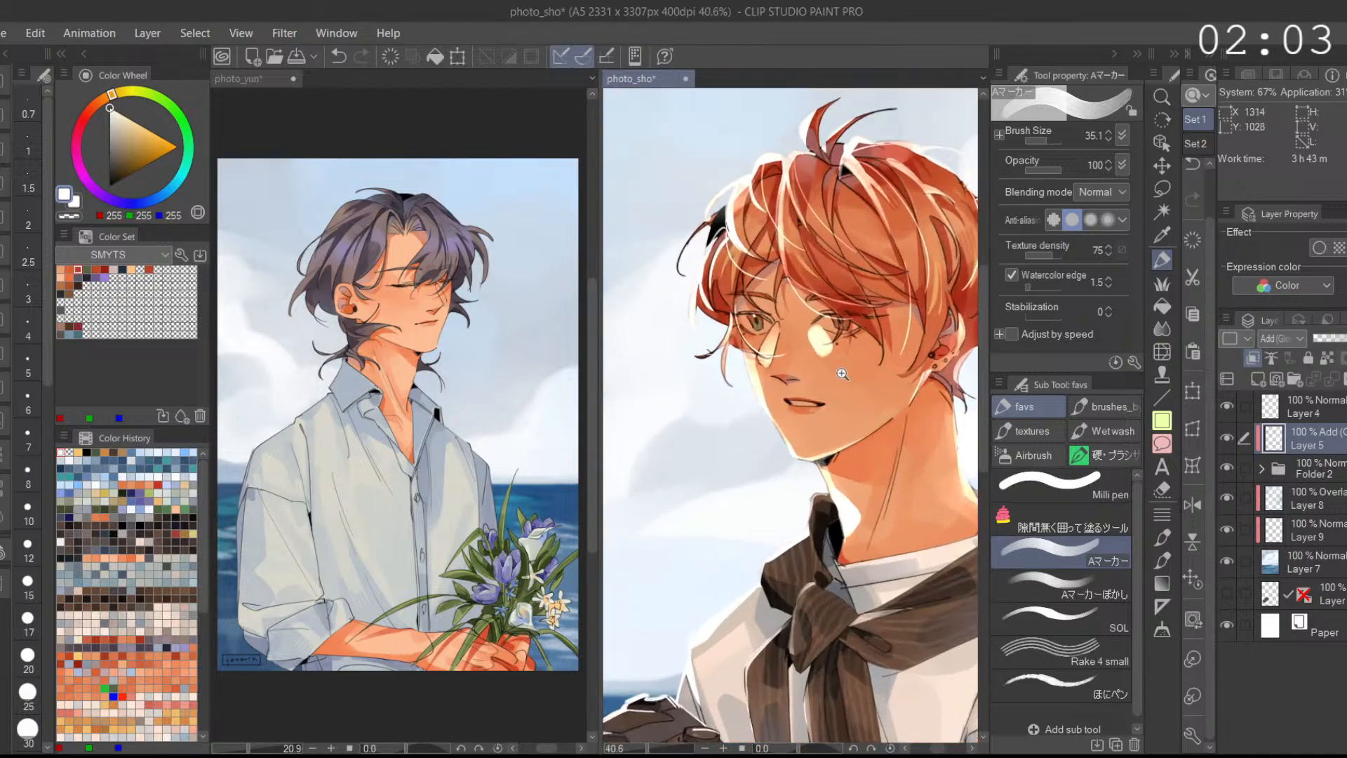
Step: Soften the white cheek patch beneath the eye with Aマーカーぼかし, undoing rejected blending strokes
left_click(1091, 587)
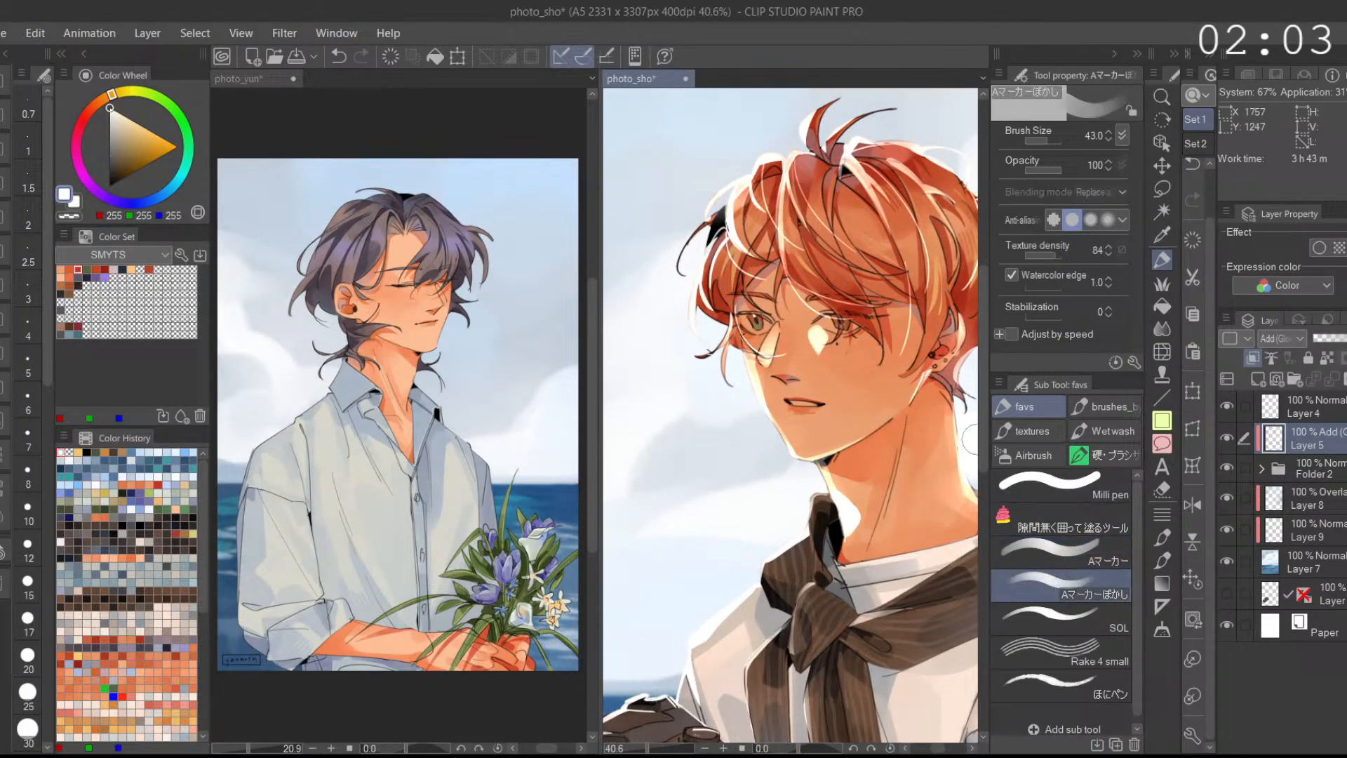
scroll(864, 354, "down", 2)
key("ctrl+z")
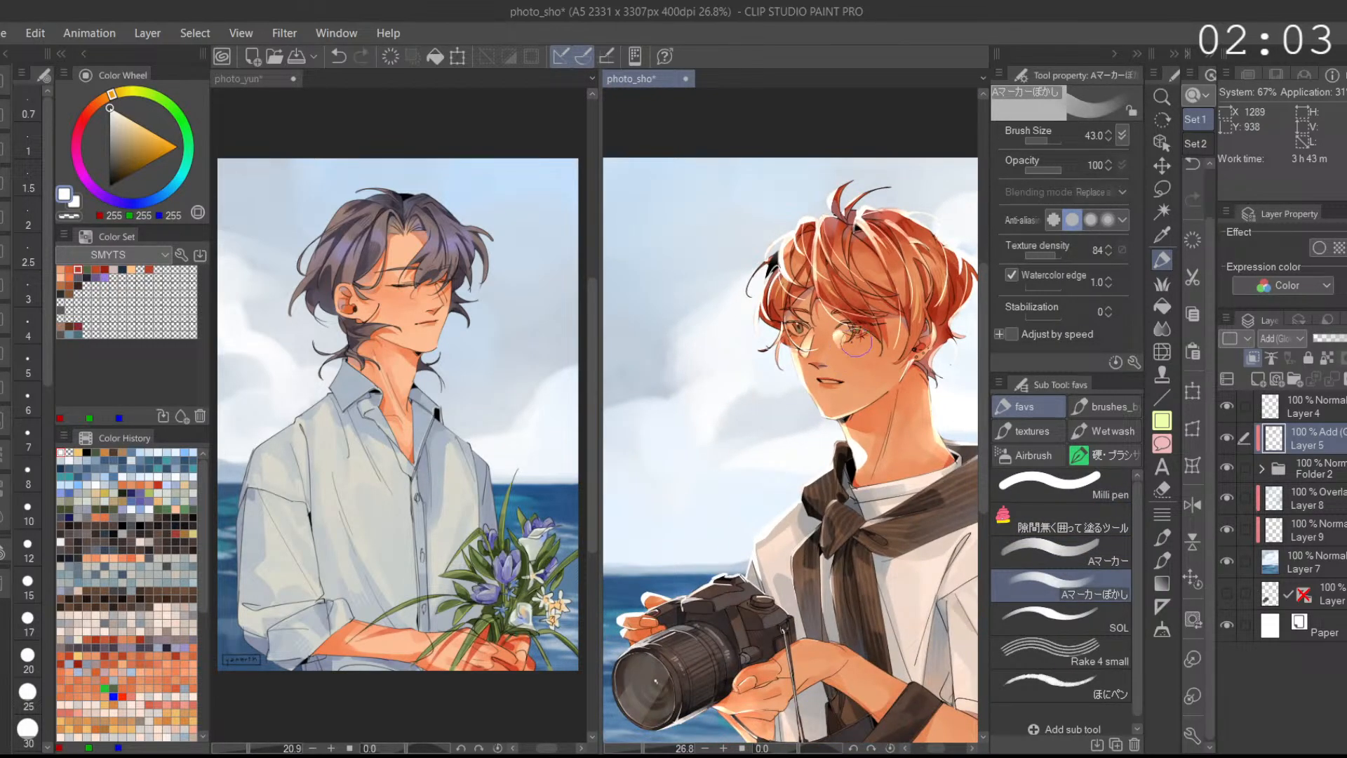
left_click_drag(860, 335, 836, 326)
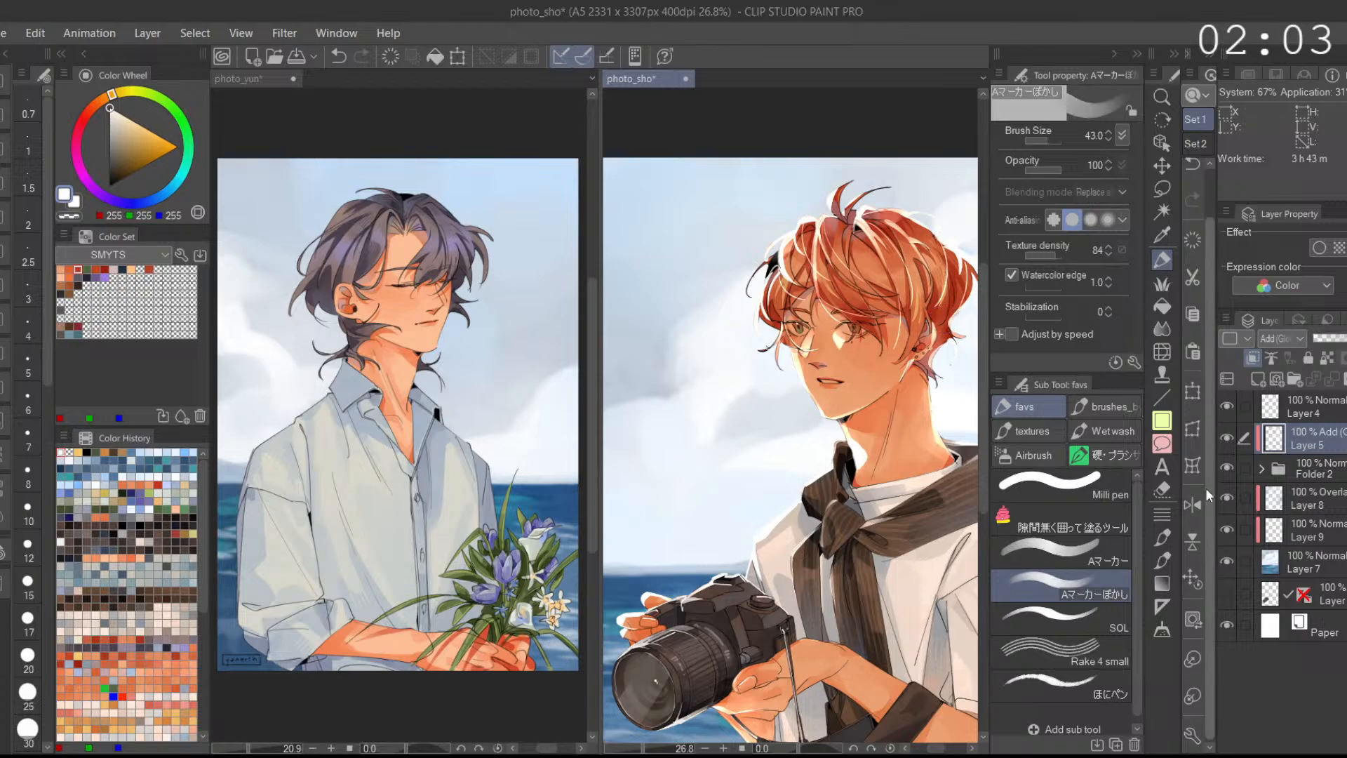
left_click(1197, 580)
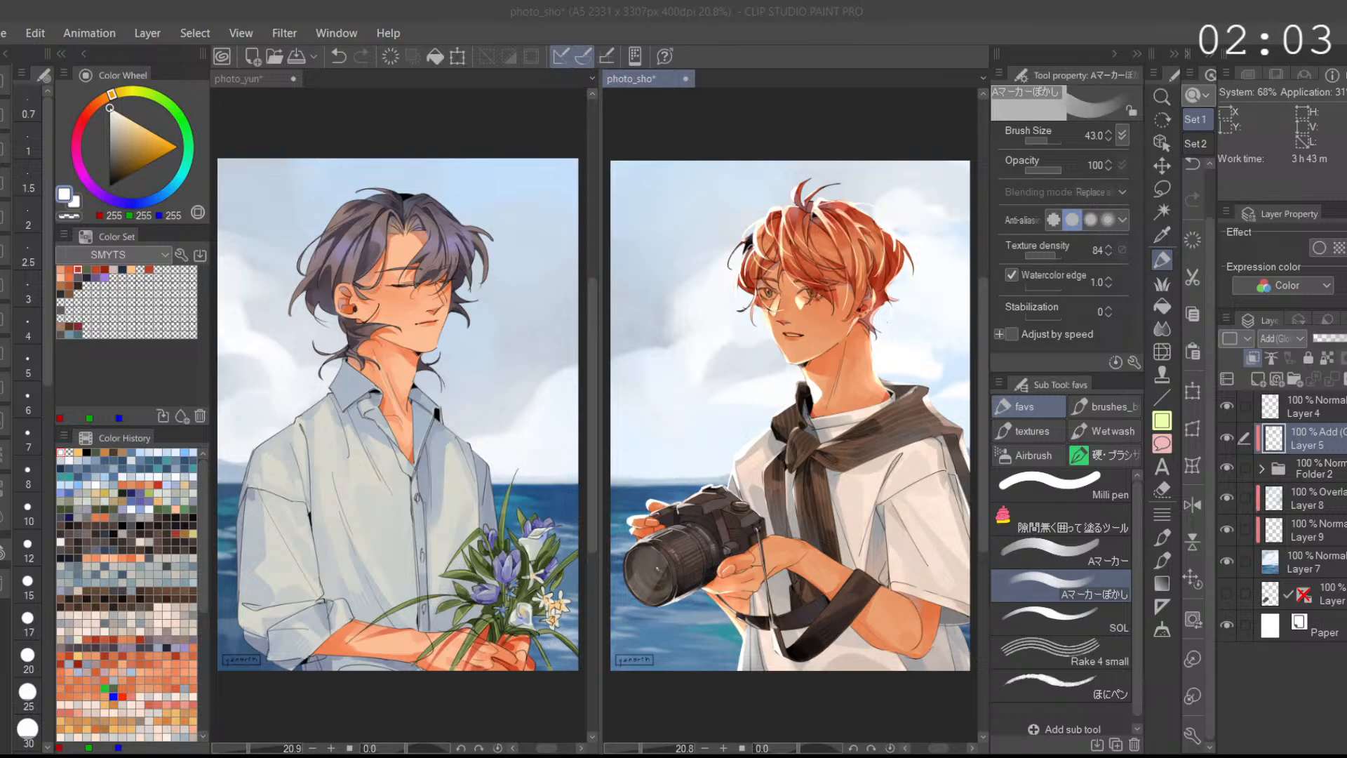
left_click(770, 385)
key("ctrl+z")
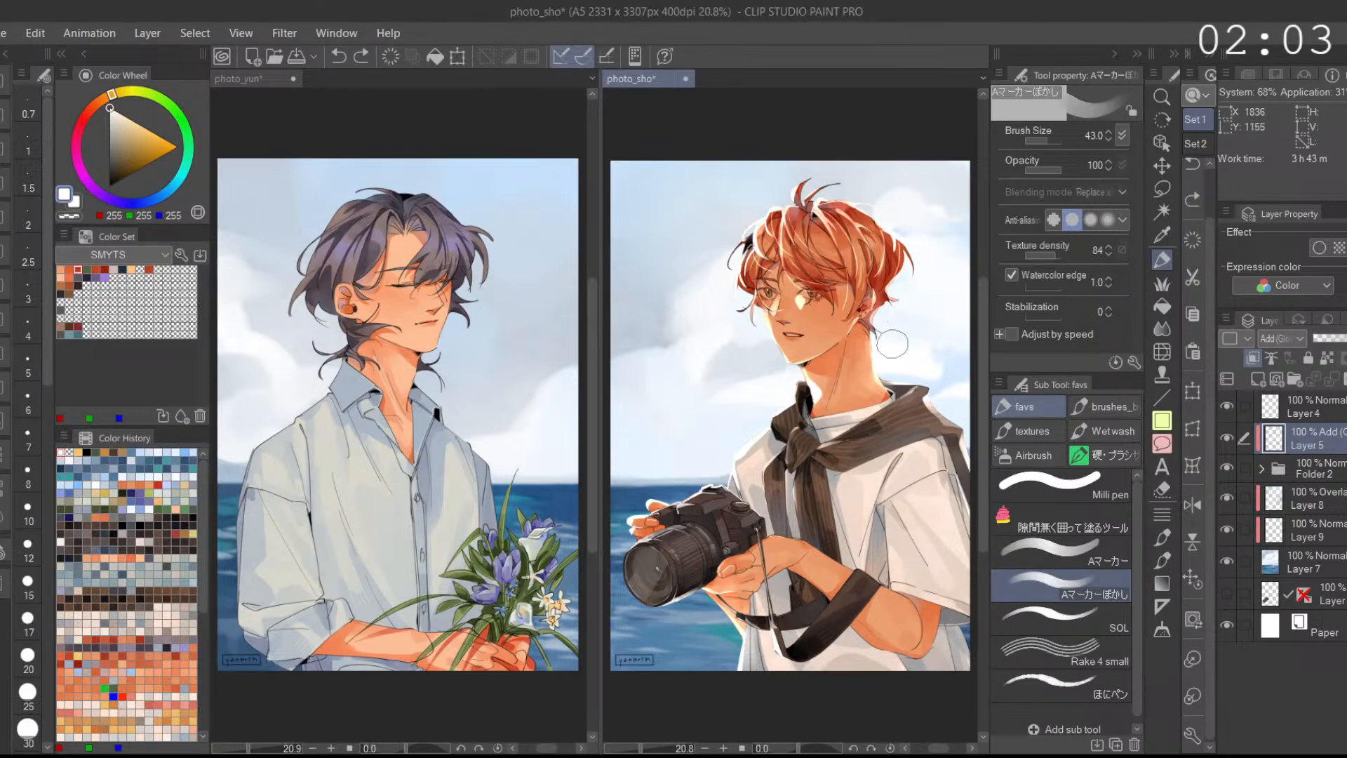
Step: Try a full-opacity white Aマーカー stroke along the front edge of the face
left_click(1059, 554)
scroll(876, 290, "up", 2)
left_click_drag(769, 301, 780, 382)
key("ctrl+z")
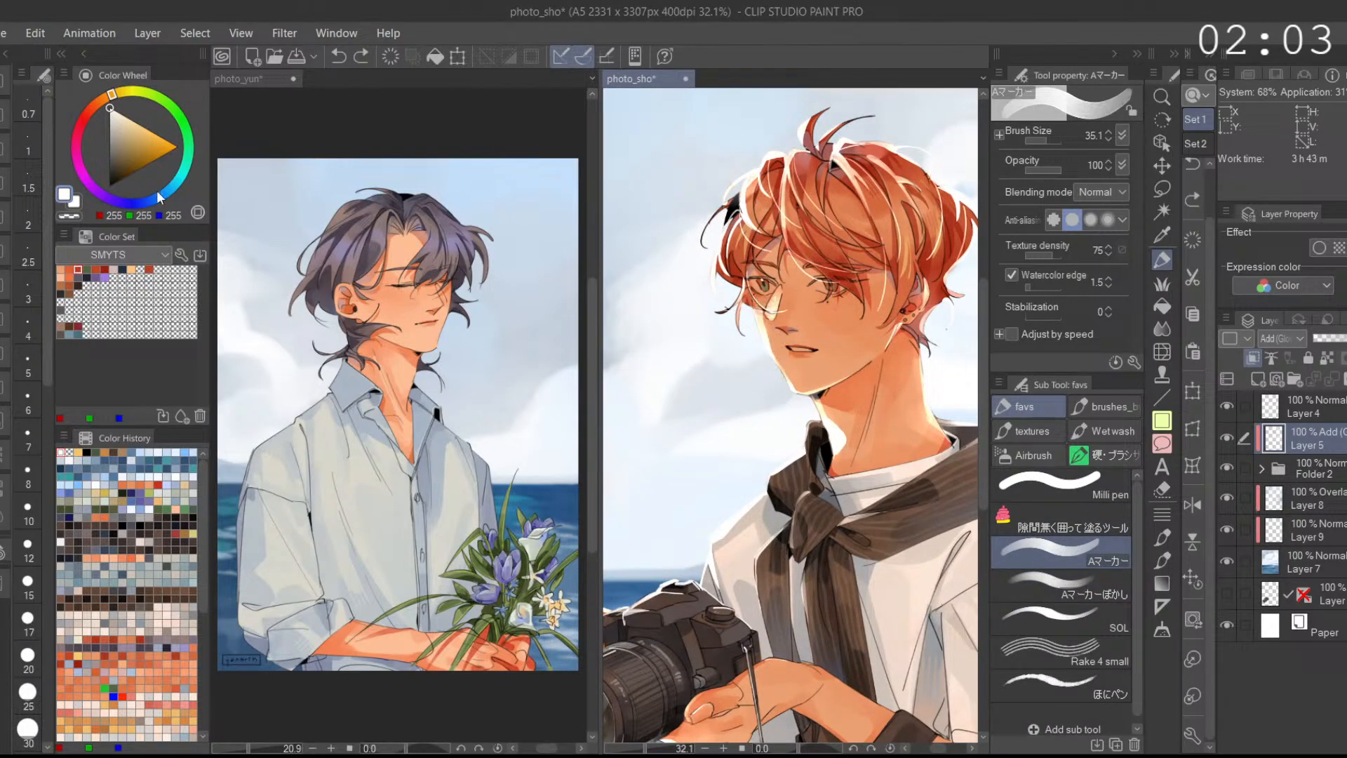
Step: Set the Aマーカー opacity to 66 and paint translucent white light along the face's front edge down to the chin, mirroring the view
left_click(1048, 171)
mouse_move(758, 300)
left_mouse_down()
mouse_move(765, 345)
mouse_move(767, 315)
mouse_move(790, 403)
left_mouse_up()
key("ctrl+z")
left_click(1192, 505)
key("ctrl+z")
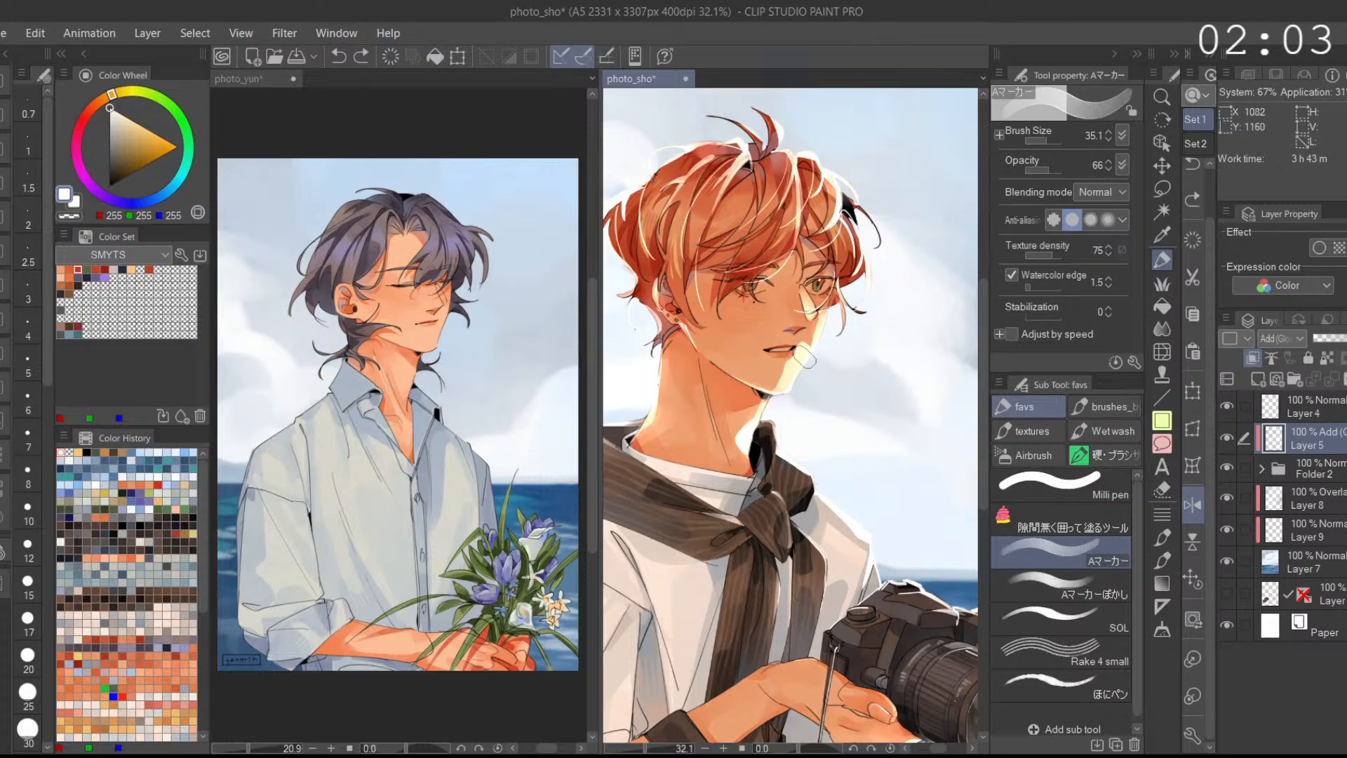
key("ctrl+y")
mouse_move(869, 312)
left_mouse_down()
mouse_move(814, 315)
mouse_move(881, 316)
mouse_move(843, 365)
left_mouse_up()
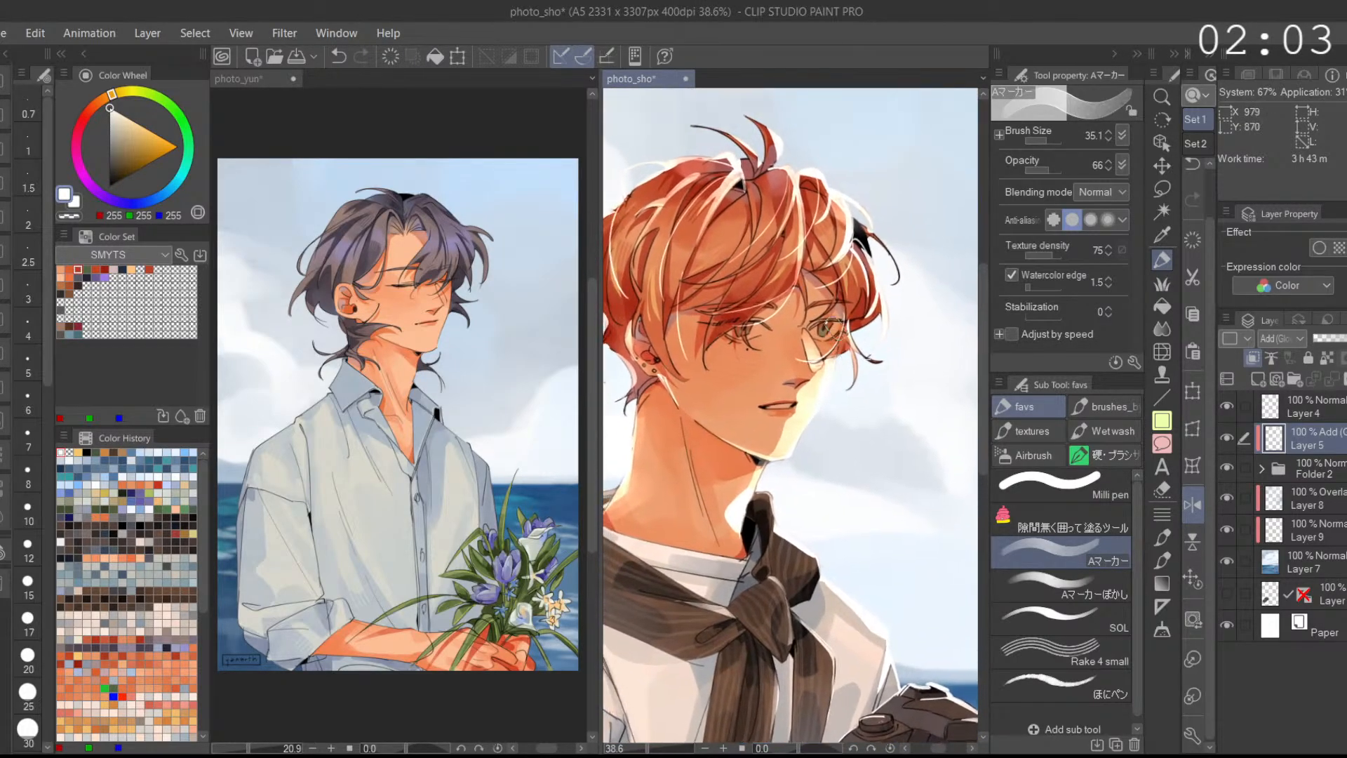
Step: Touch up the light around the outer eye and cheek with short Aマーカー strokes, undoing rejected ones
scroll(831, 296, "up", 2)
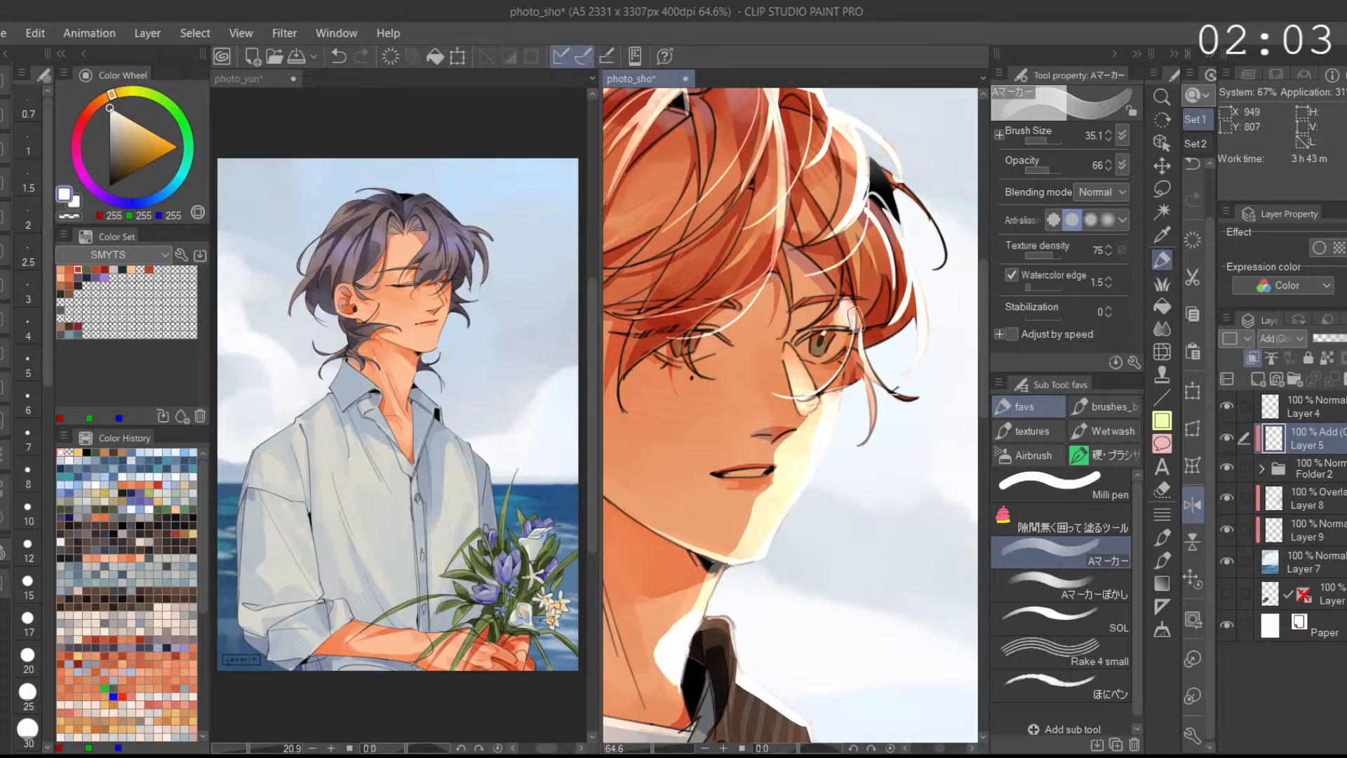
key("ctrl+z")
mouse_move(846, 305)
left_mouse_down()
mouse_move(842, 321)
mouse_move(851, 313)
left_mouse_up()
key("ctrl+z")
left_click_drag(827, 403, 840, 366)
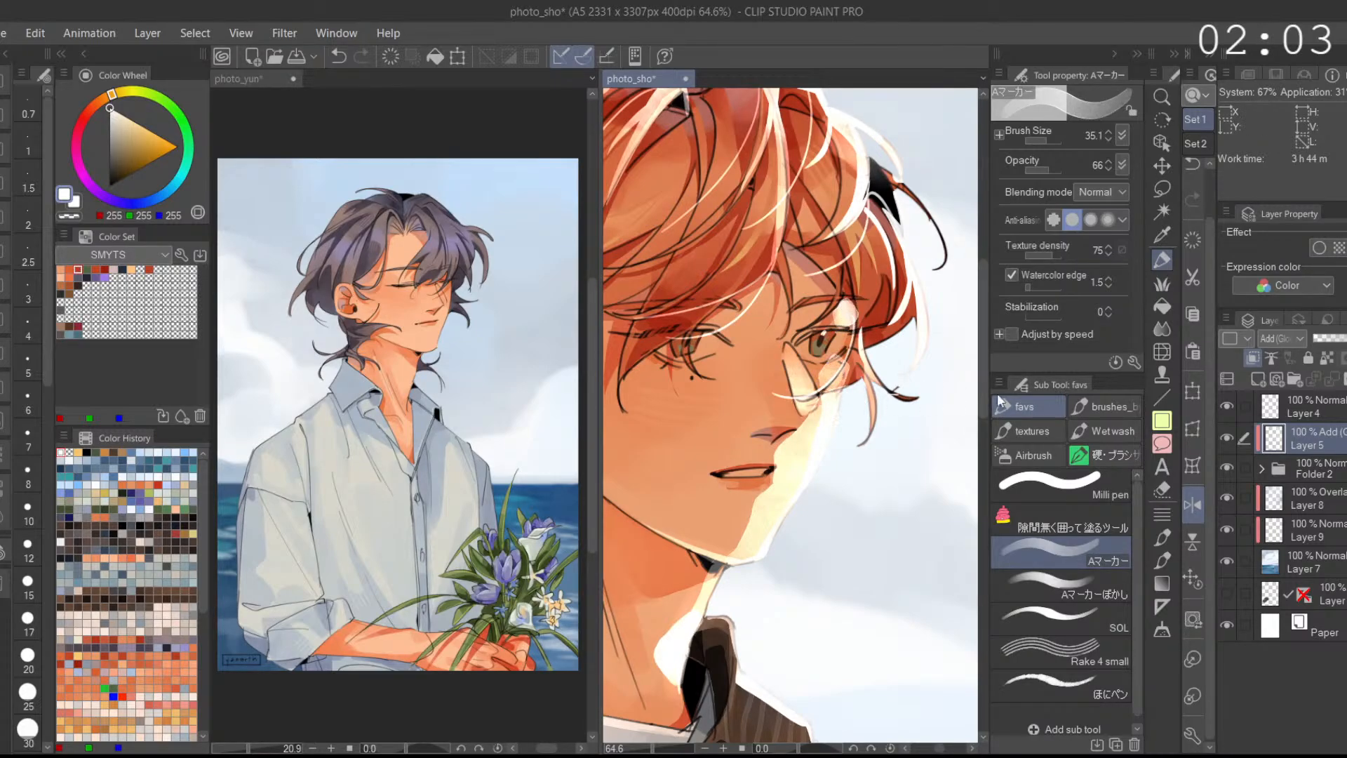
Step: Unmirror the canvas view and undo the latest light strokes on the face
left_click(1197, 507)
scroll(909, 411, "down", 4)
left_click_drag(902, 458, 889, 466)
scroll(902, 430, "down", 1)
key("ctrl+z")
key("ctrl+z")
scroll(903, 474, "up", 1)
scroll(903, 474, "up", 4)
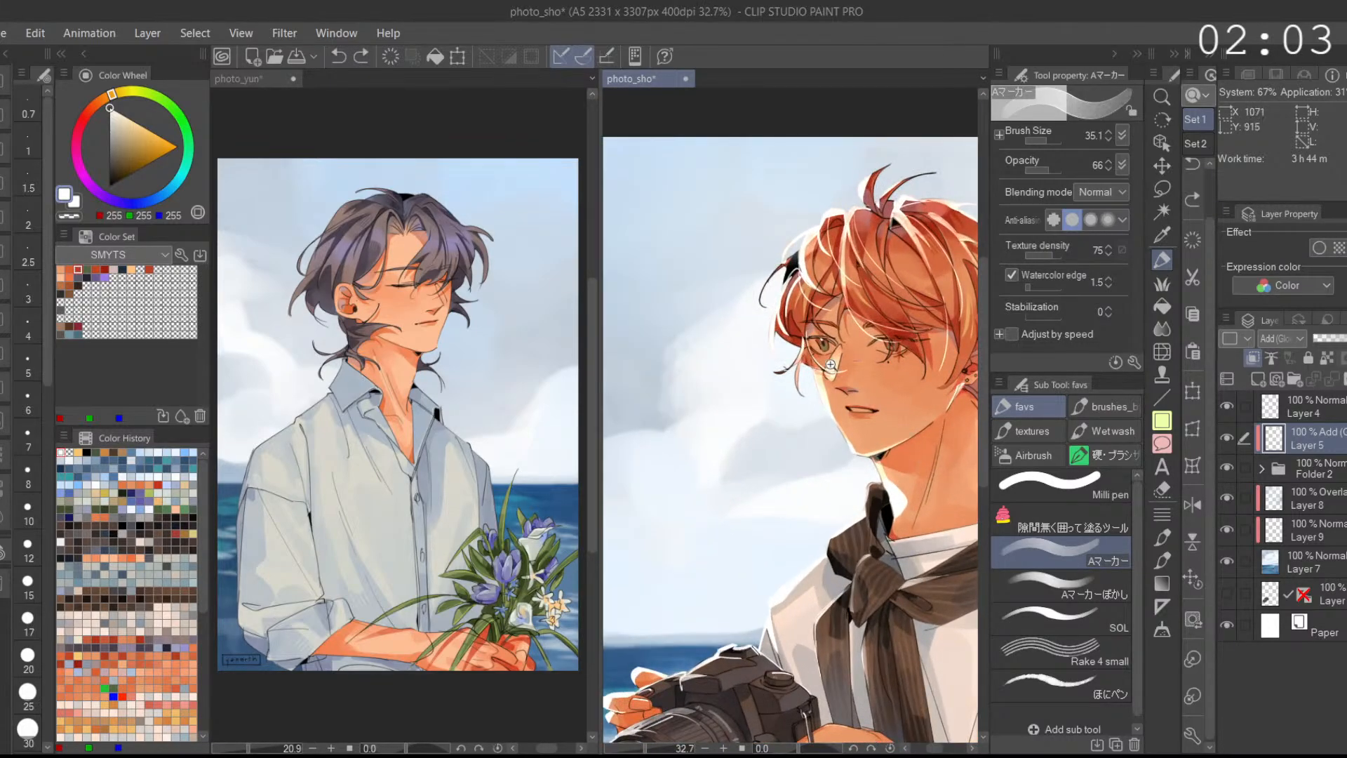
Step: Try short translucent Aマーカー light strokes on the lower face and lower lip, undoing each of them
left_click_drag(865, 507, 828, 441)
mouse_move(912, 457)
left_mouse_down()
mouse_move(855, 384)
mouse_move(853, 412)
mouse_move(885, 412)
left_mouse_up()
left_click_drag(857, 269, 888, 291)
key("ctrl+z")
scroll(888, 291, "down", 4)
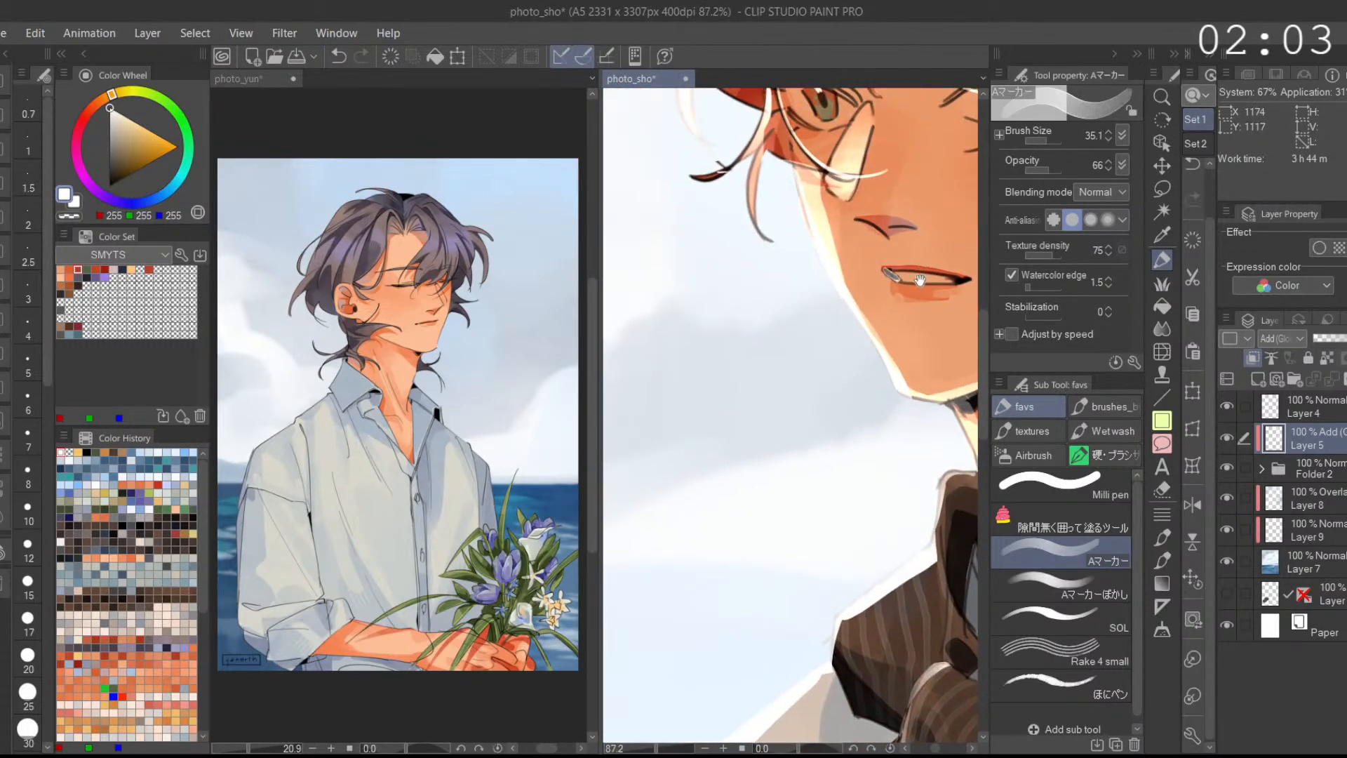
left_click_drag(881, 401, 850, 425)
key("ctrl+z")
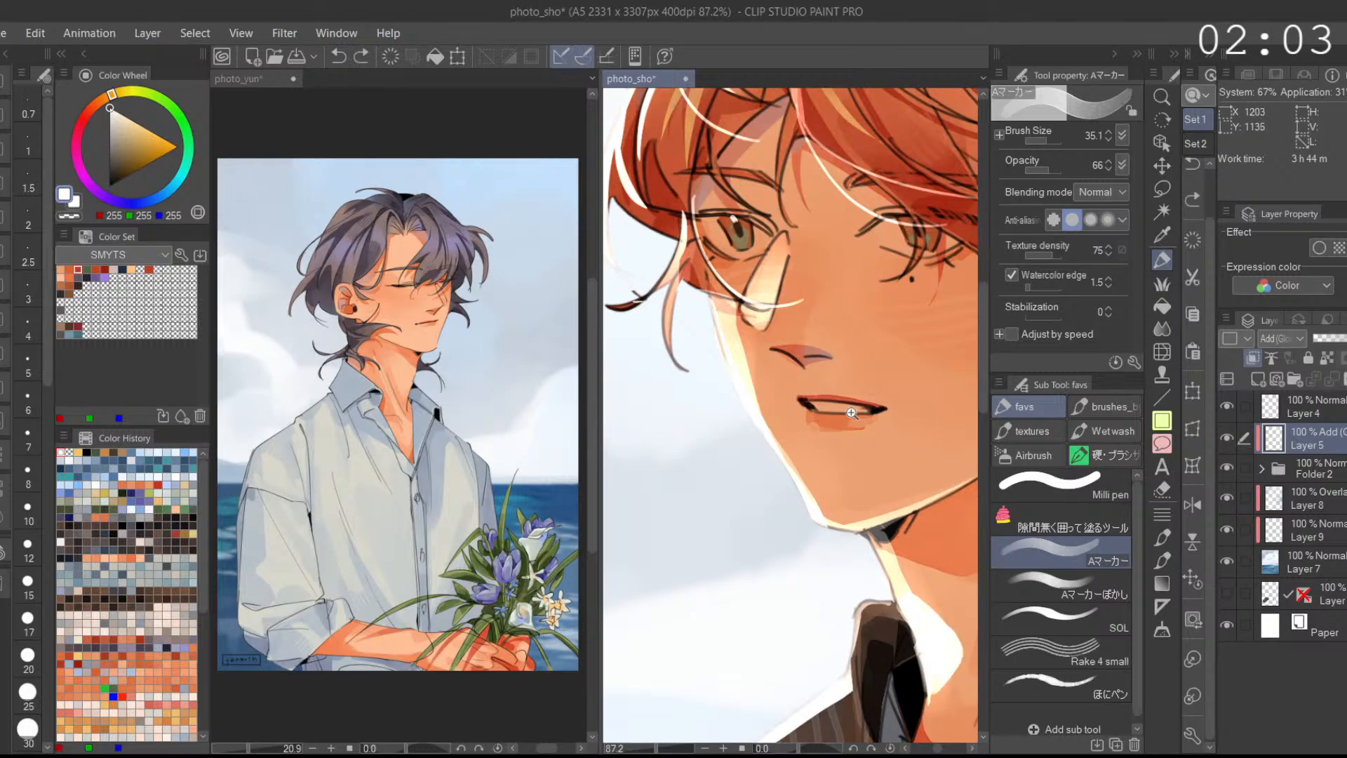
scroll(848, 419, "up", 6)
left_click_drag(728, 427, 755, 442)
scroll(840, 414, "down", 6)
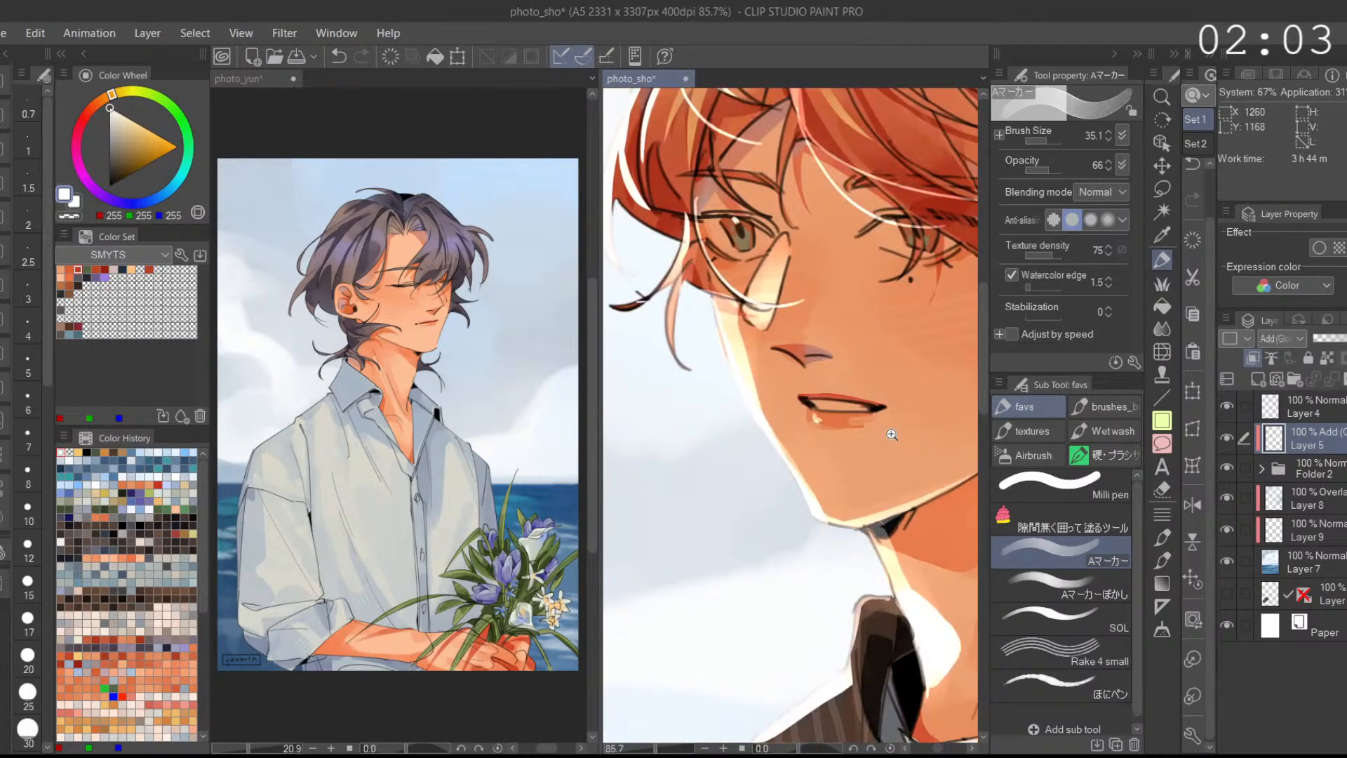
scroll(891, 432, "down", 4)
key("ctrl+z")
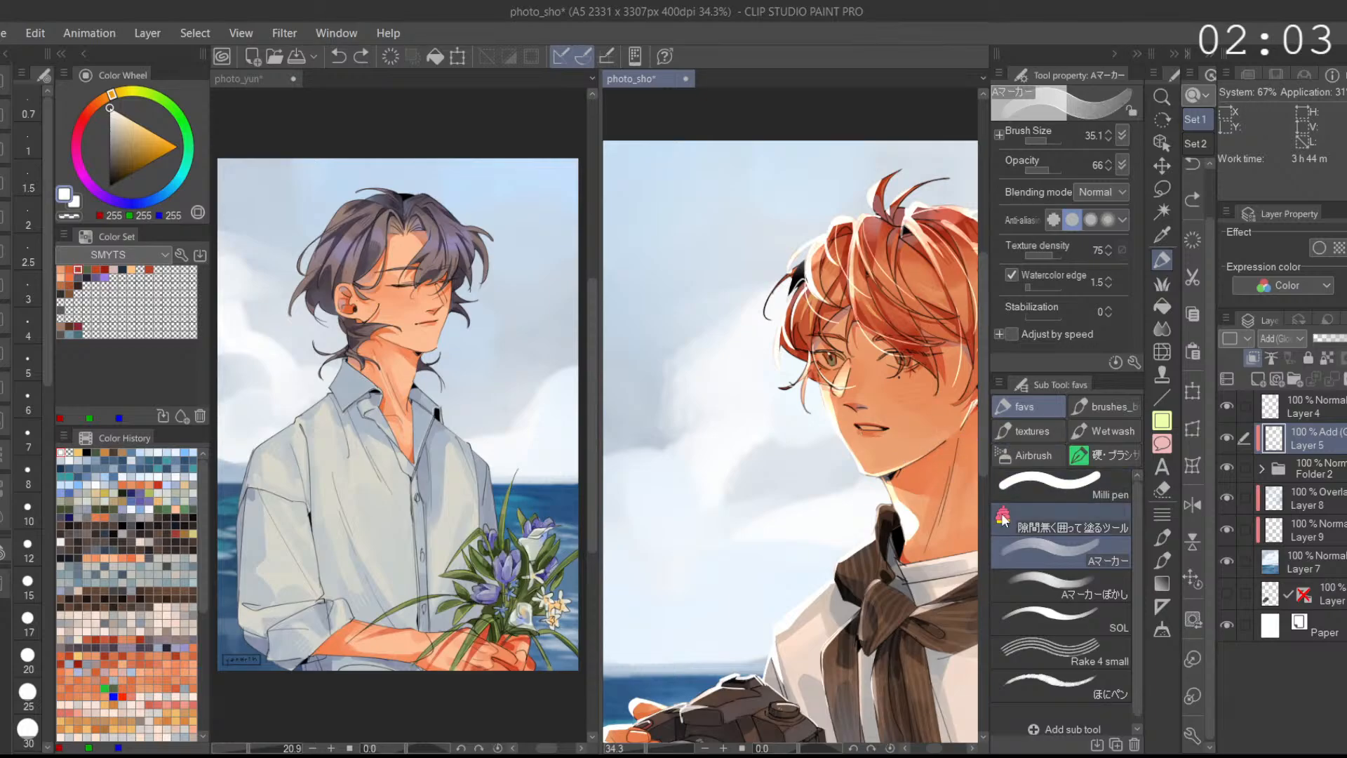
Step: Examine the whole photo_sho illustration beside photo_yun, making each canvas active in turn
left_click(1193, 581)
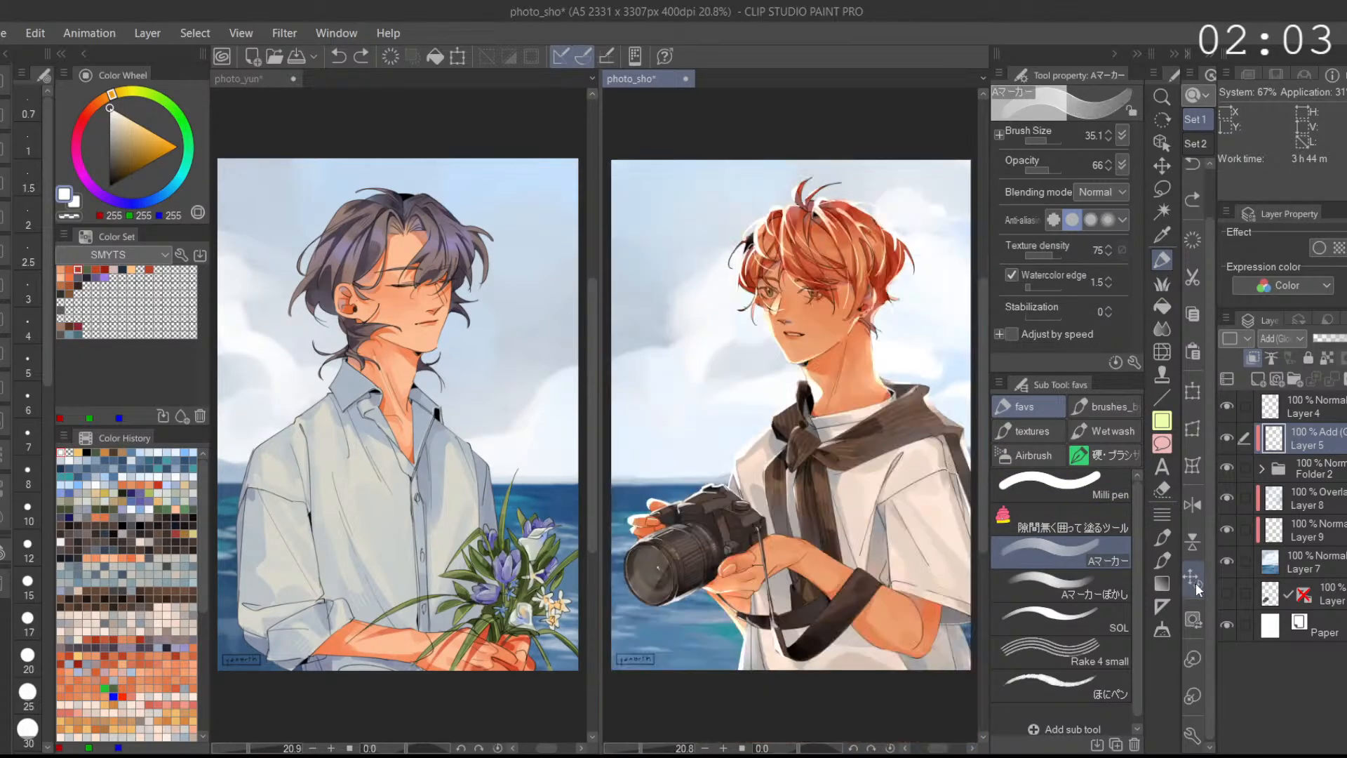
left_click_drag(944, 590, 937, 566)
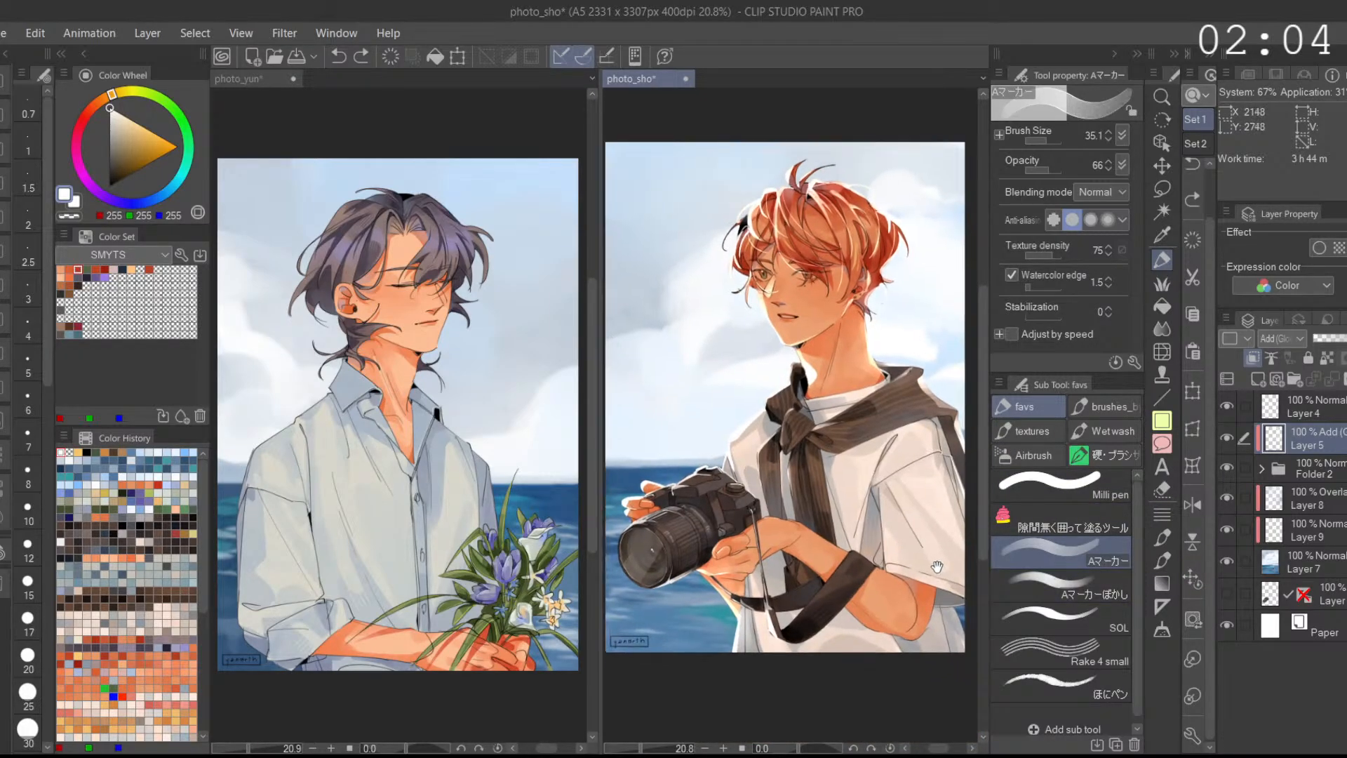
left_click(1193, 581)
left_click(522, 700)
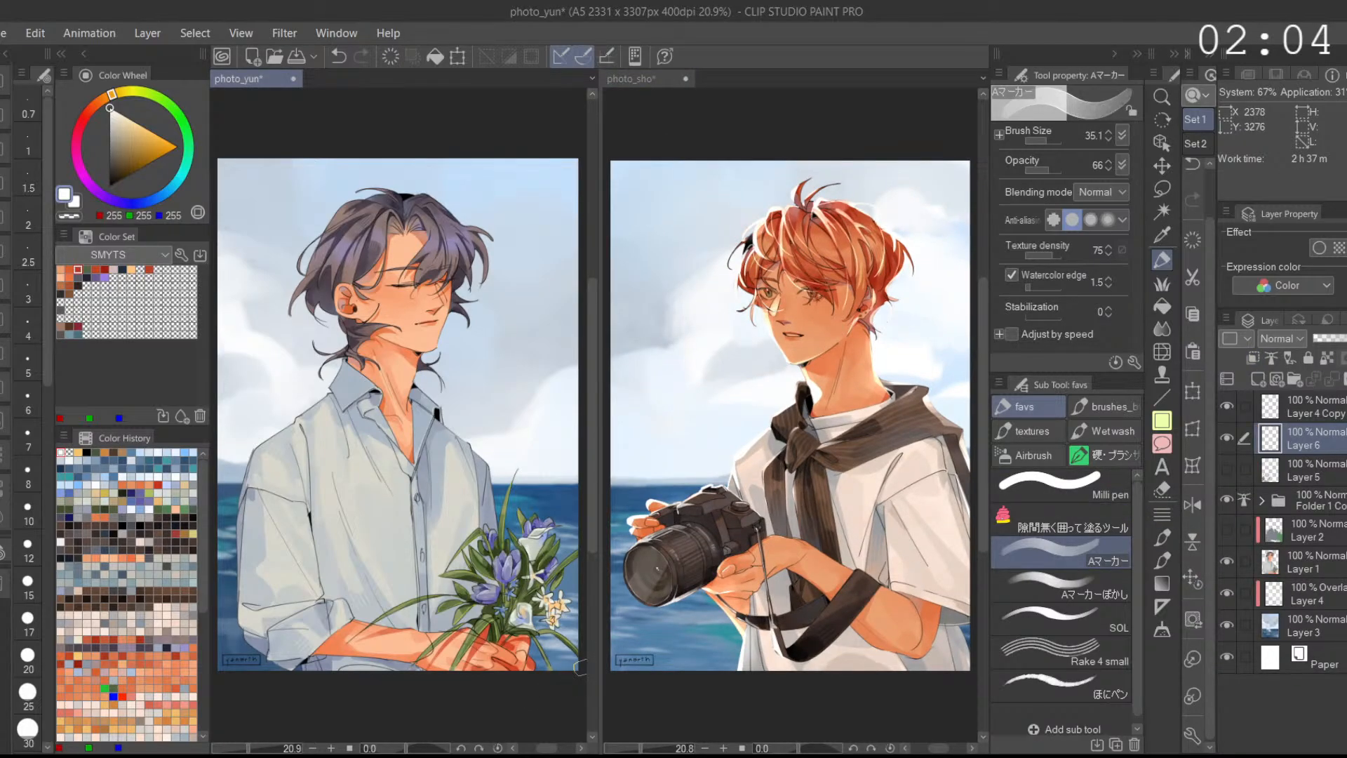
left_click(877, 691)
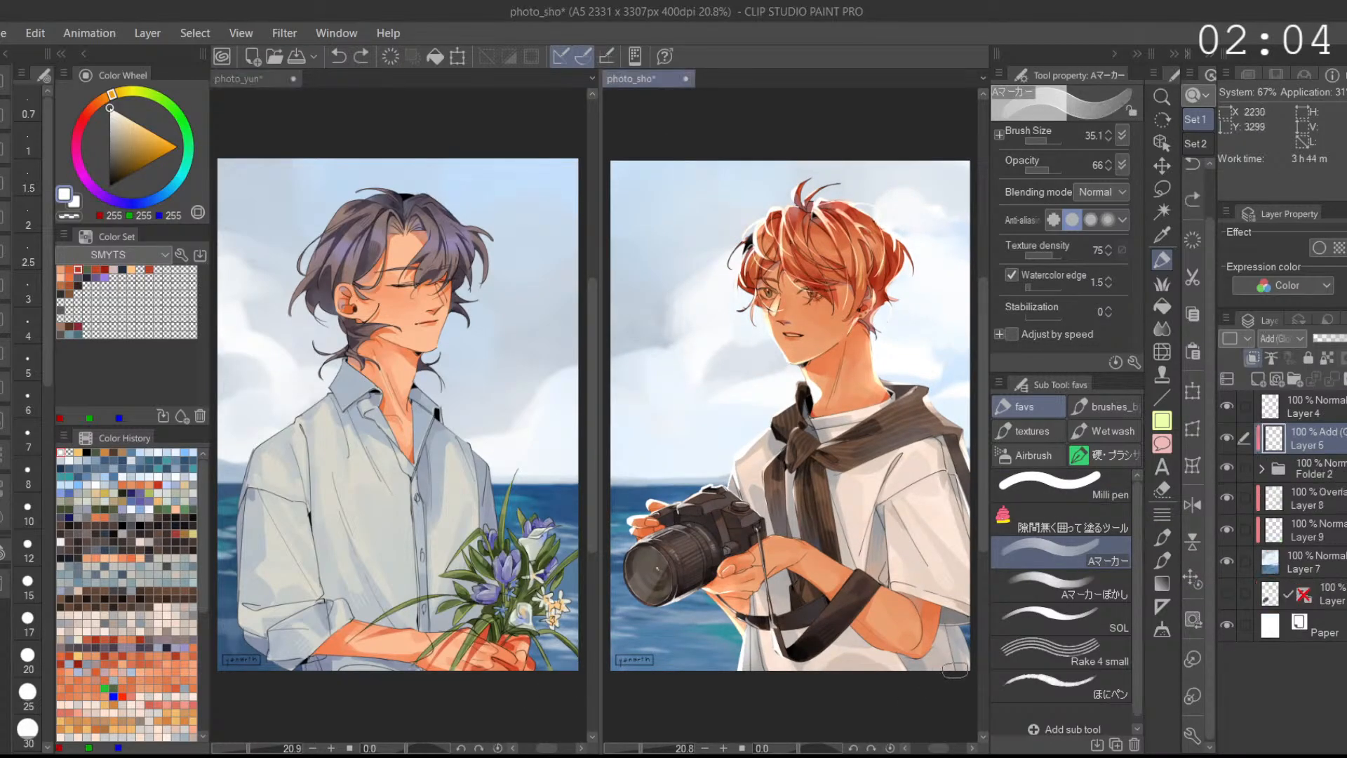
Step: Add a clipped Multiply layer directly above Folder 2 and choose a muted purple-grey (96, 86, 94)
left_click(1316, 465)
left_click(1258, 379)
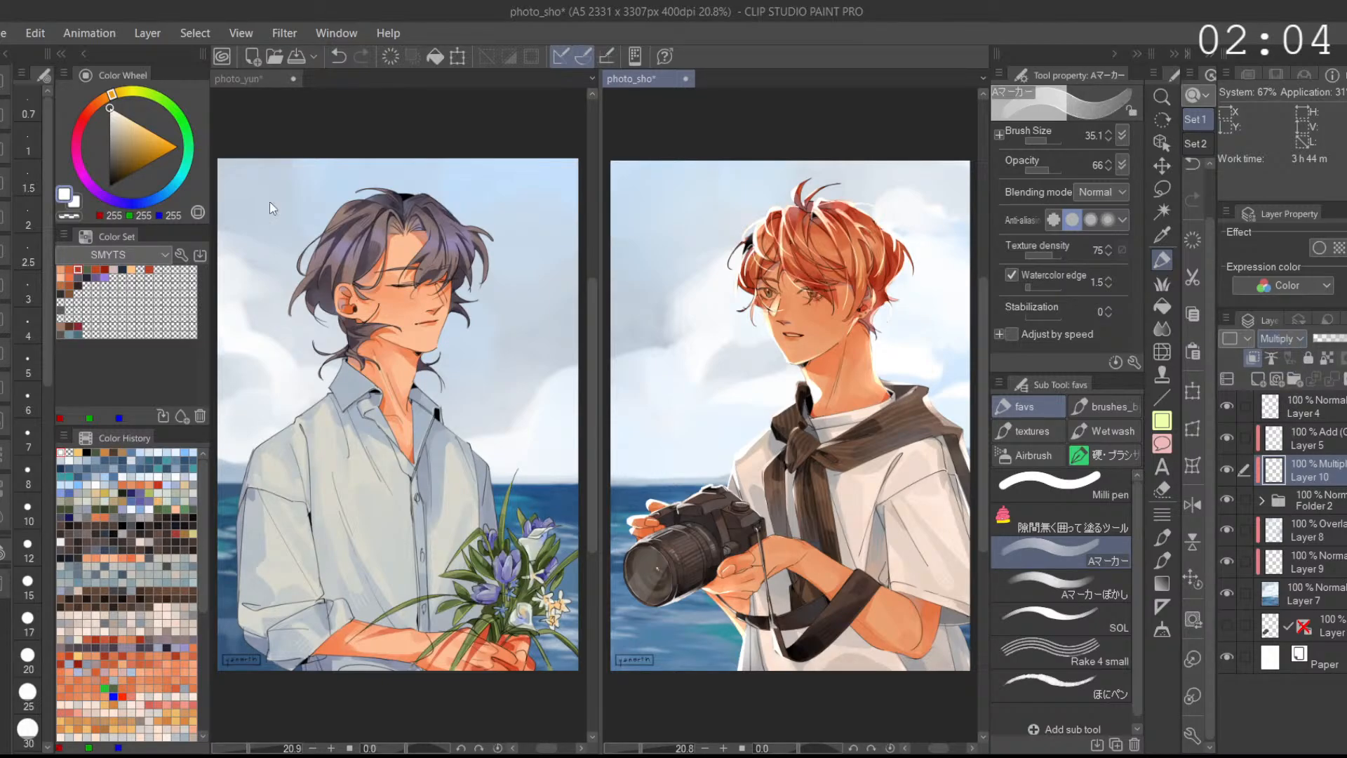
left_click(121, 131)
left_click(153, 200)
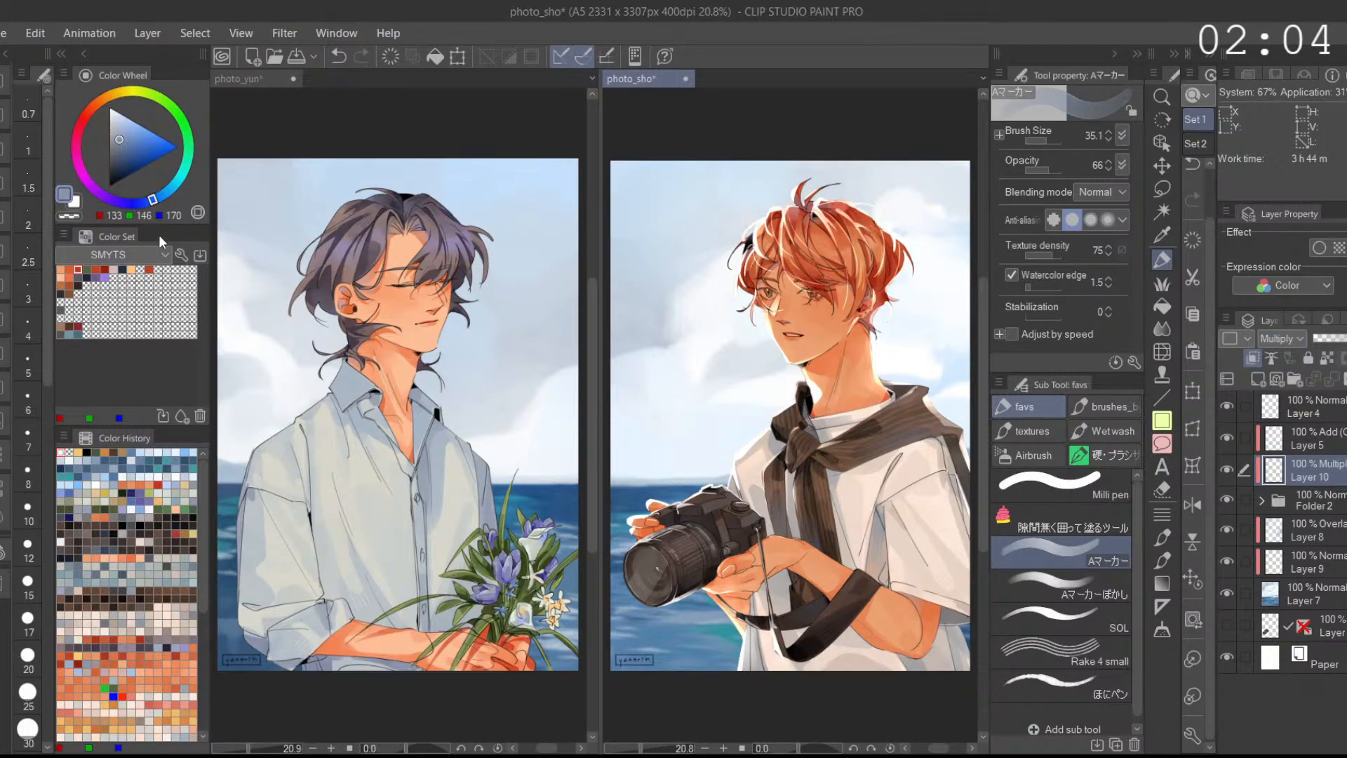
left_click(79, 303)
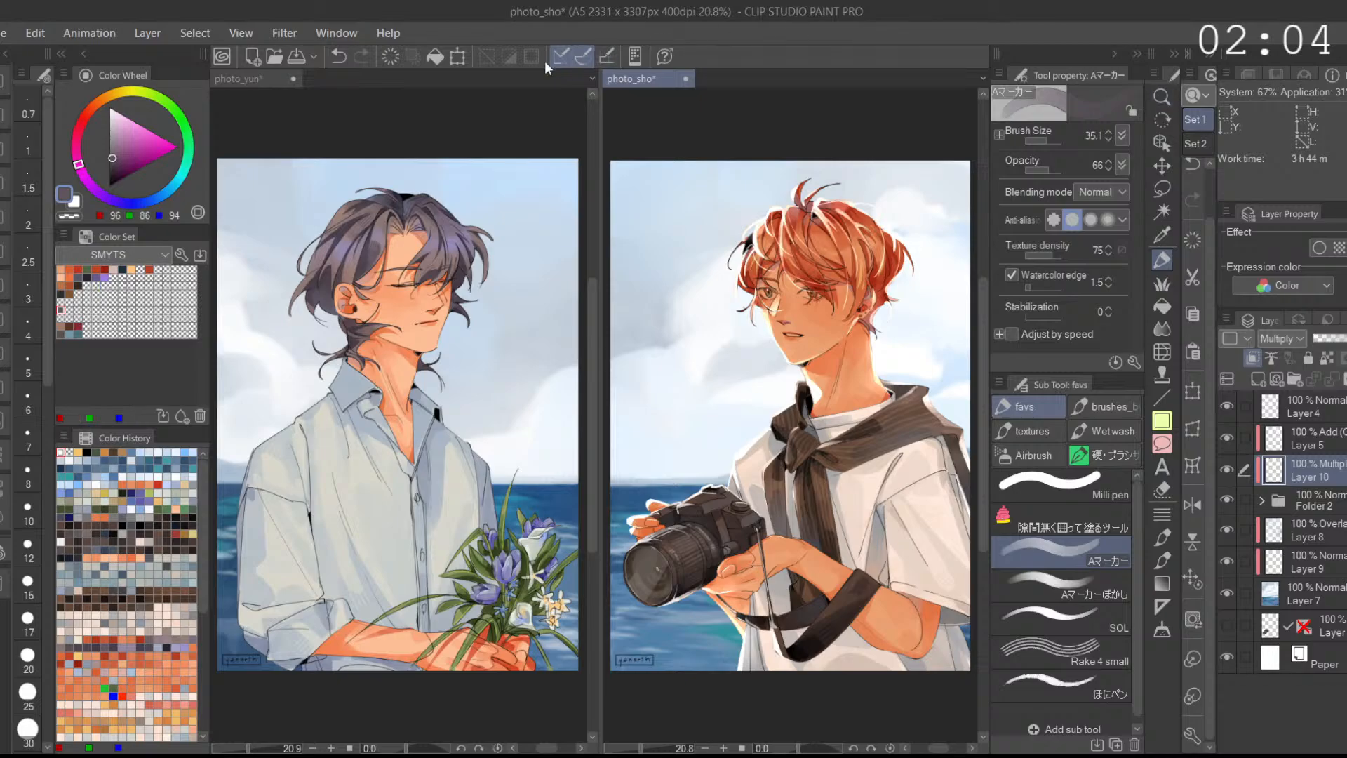
Step: Try filling the Multiply layer with the purple-grey, at full and at 37% layer opacity, undoing both fills
left_click(438, 58)
key("ctrl+z")
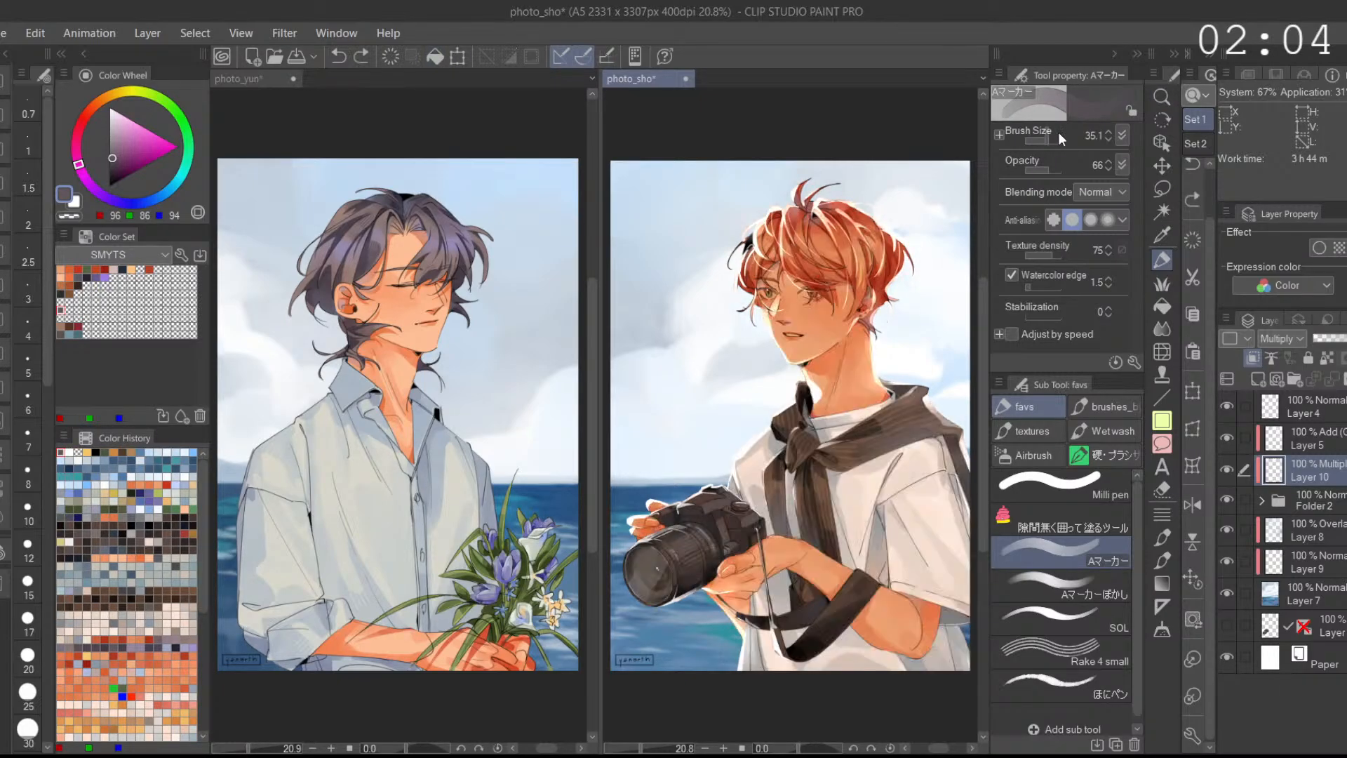
left_click(1337, 340)
left_click_drag(1335, 340, 1323, 340)
left_click(436, 58)
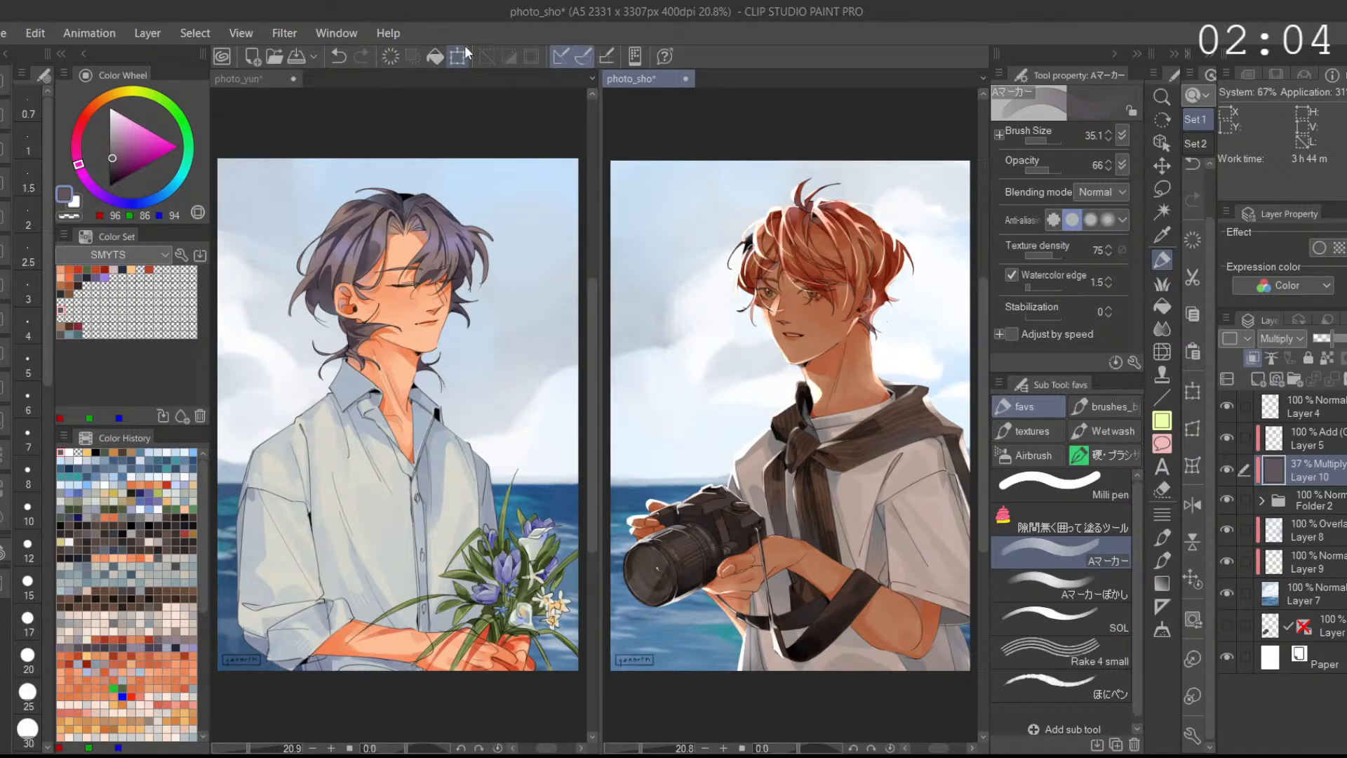
key("ctrl+z")
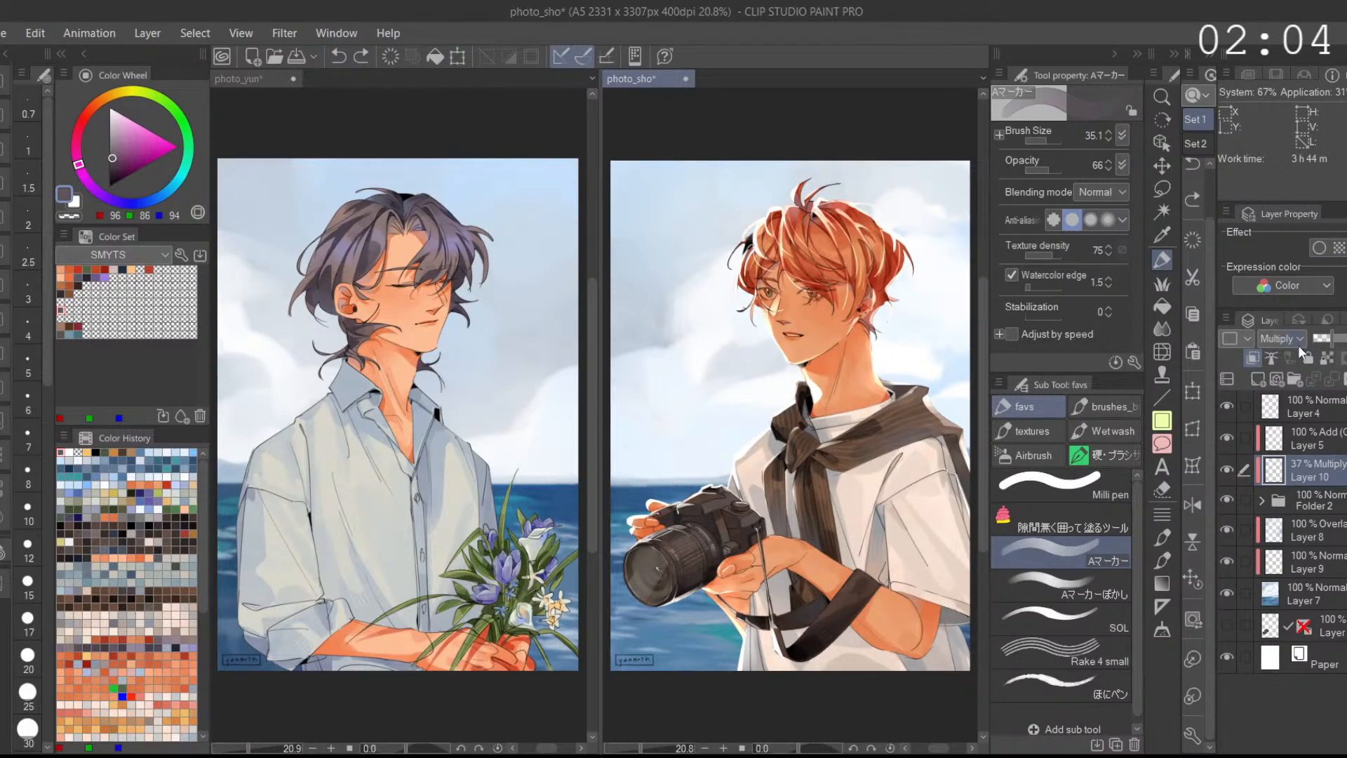
Step: Change Layer 10 to Soft light and prepare the Soft airbrush in orange-red (255, 114, 72) at size 64.4
left_click(1290, 529)
left_click(1293, 487)
left_click(1033, 454)
left_click(91, 107)
left_click_drag(150, 148, 159, 136)
left_click_drag(1055, 141, 1049, 142)
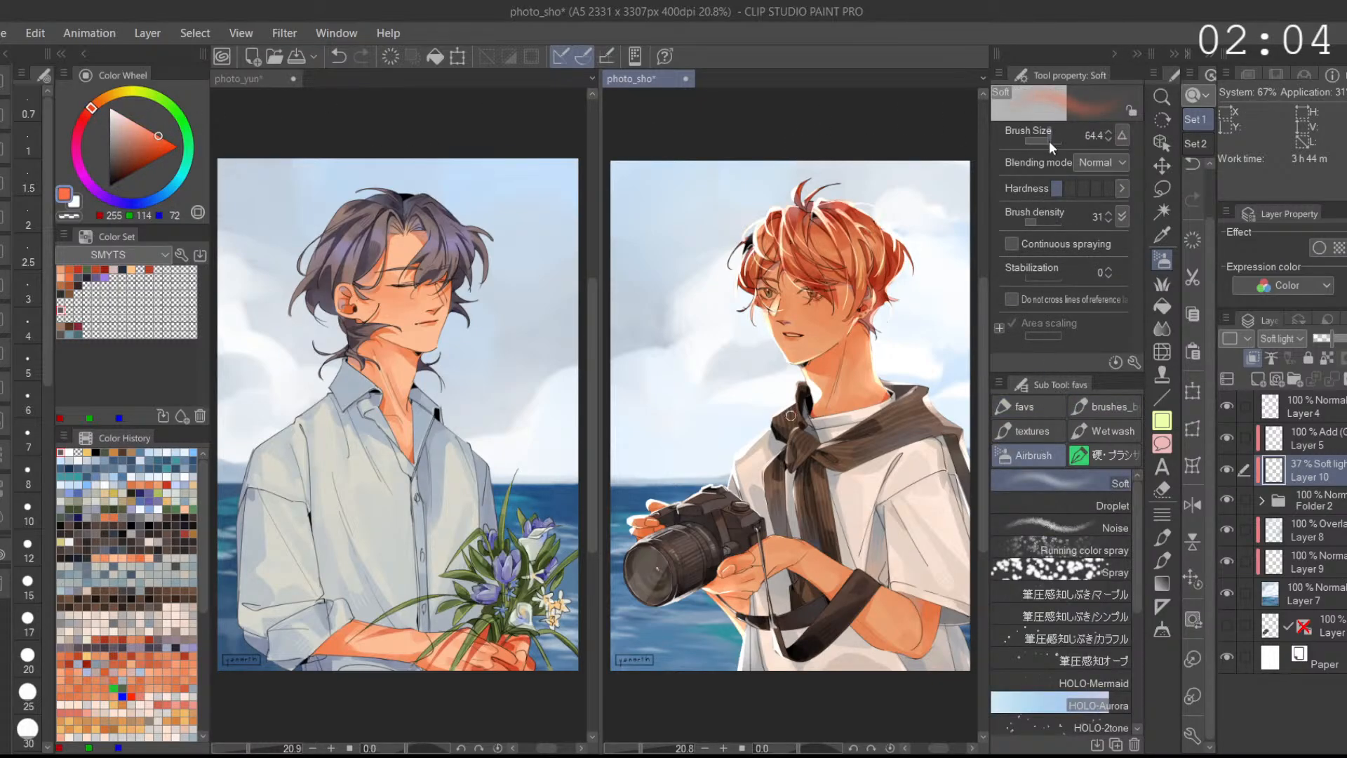
Step: Airbrush orange-red onto the neck below the chin, undoing a rejected stroke, and enlarge the brush to 216.5
scroll(786, 384, "up", 3)
left_click_drag(811, 362, 840, 414)
key("ctrl+z")
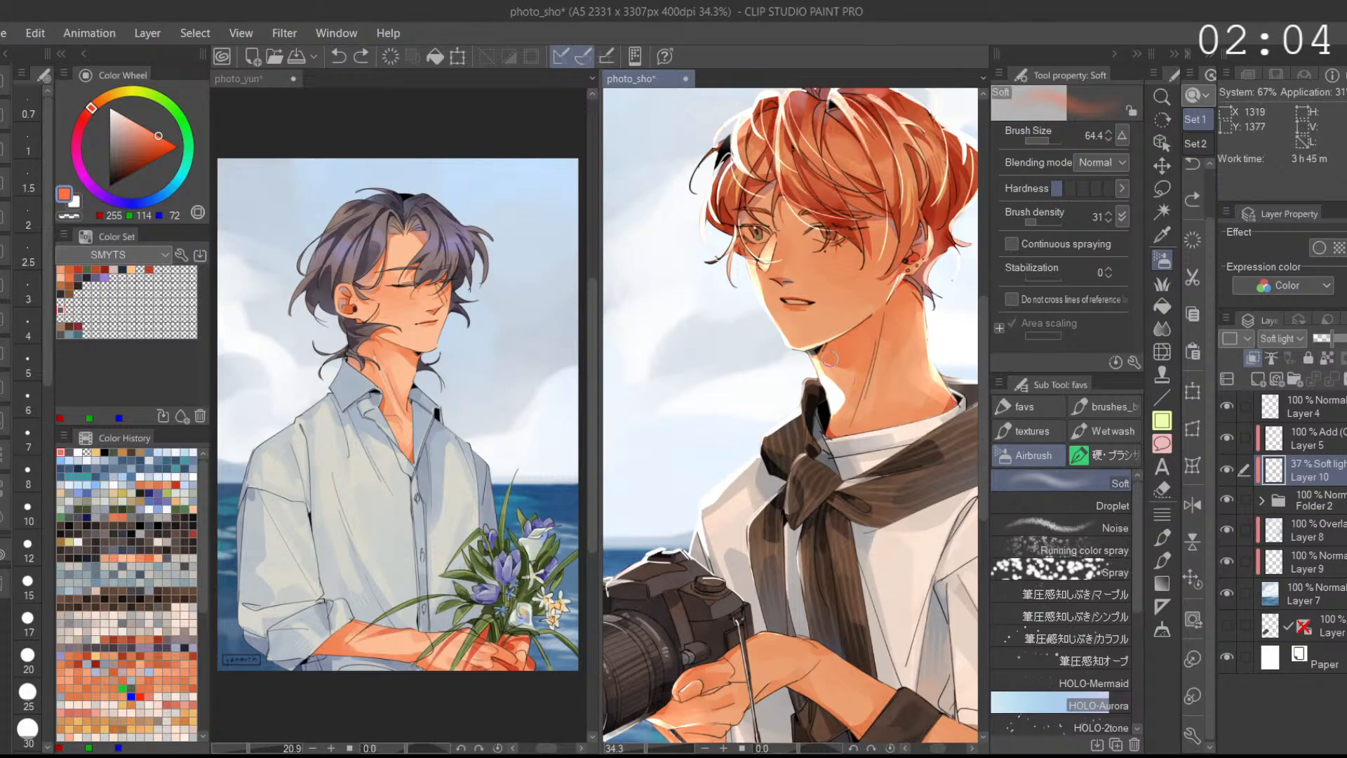
left_click_drag(830, 360, 850, 394)
scroll(899, 322, "down", 2)
left_click_drag(1050, 141, 1058, 141)
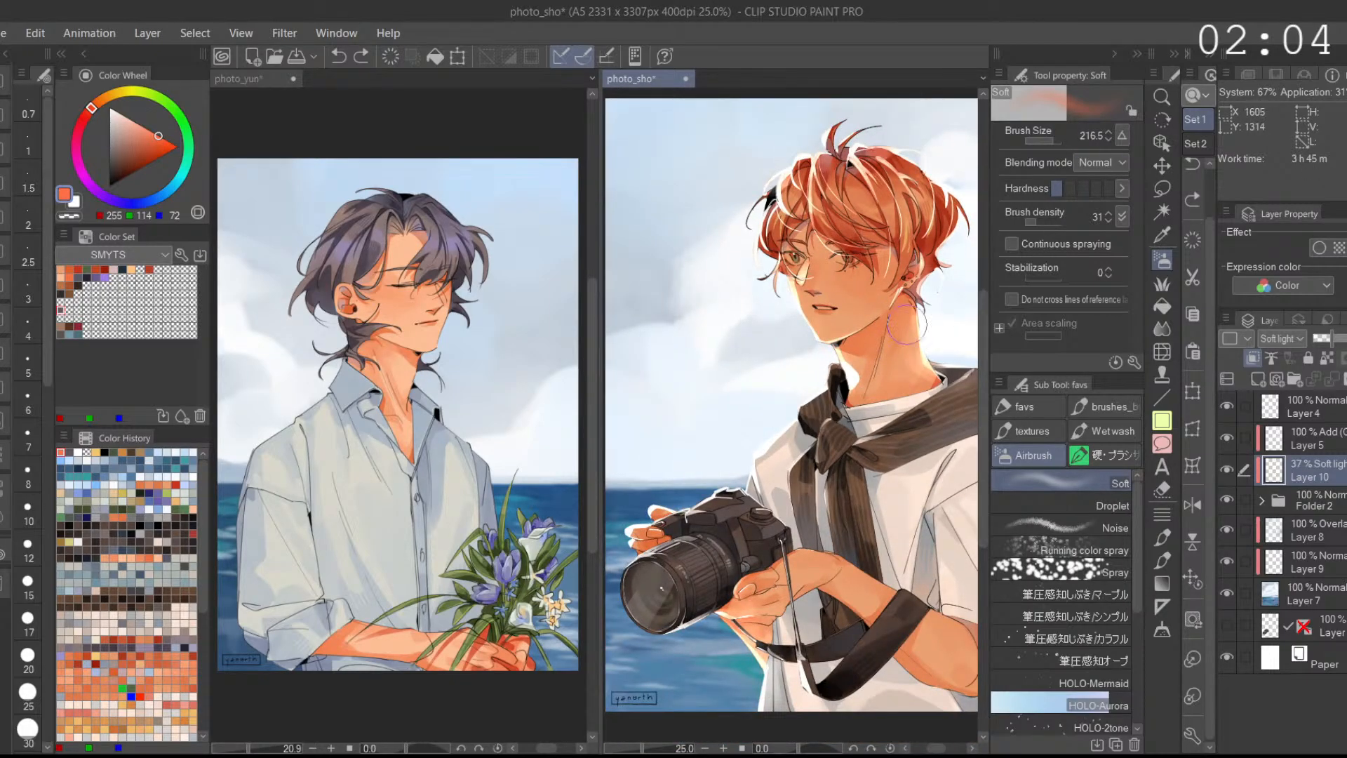
Step: Raise the Soft light layer's opacity to 100% and rework the soft orange-red tint around the face and neck
left_click_drag(1334, 340, 1346, 340)
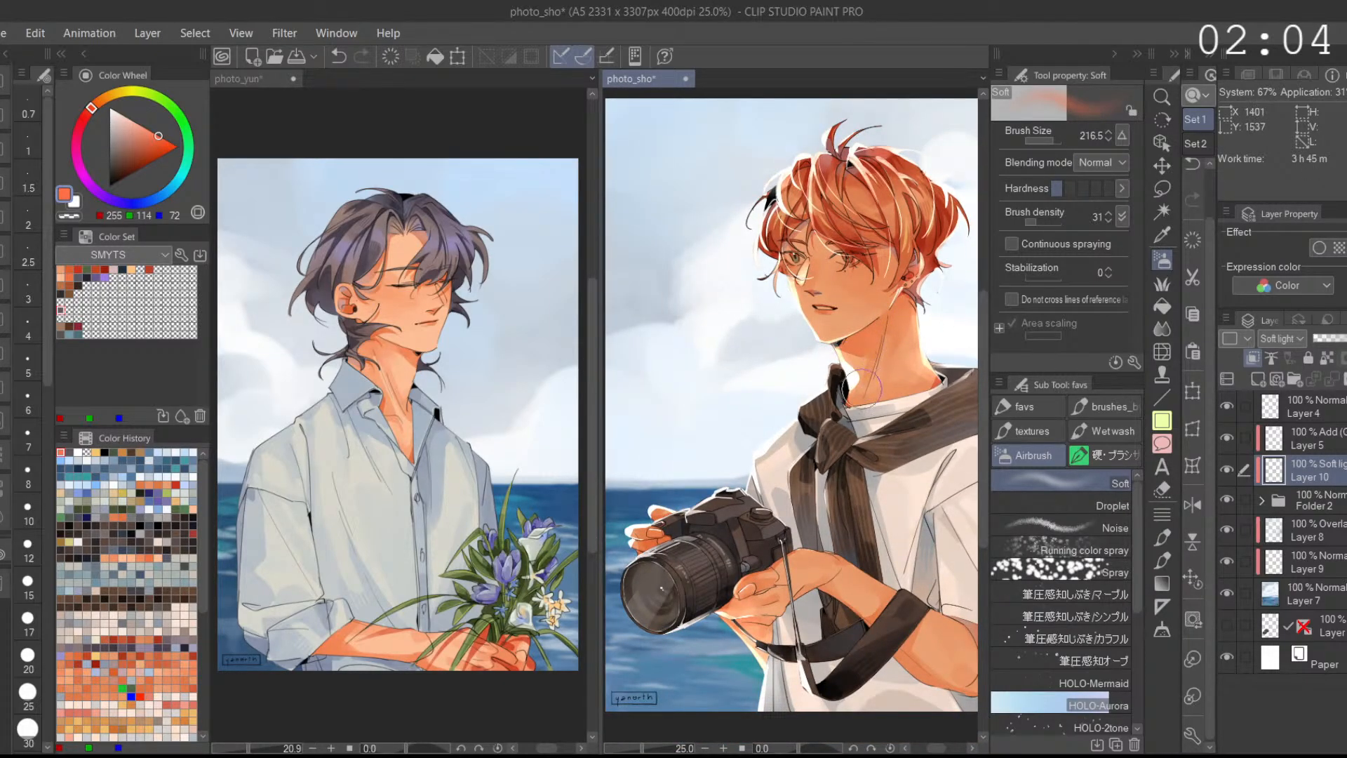
key("ctrl+z")
left_click_drag(874, 278, 875, 277)
mouse_move(903, 350)
left_mouse_down()
mouse_move(877, 325)
mouse_move(898, 326)
left_mouse_up()
Step: With the airbrush at size 397, tint the lower shirt light blue (141, 177, 225) and the camera dark navy (9, 32, 62)
key("x")
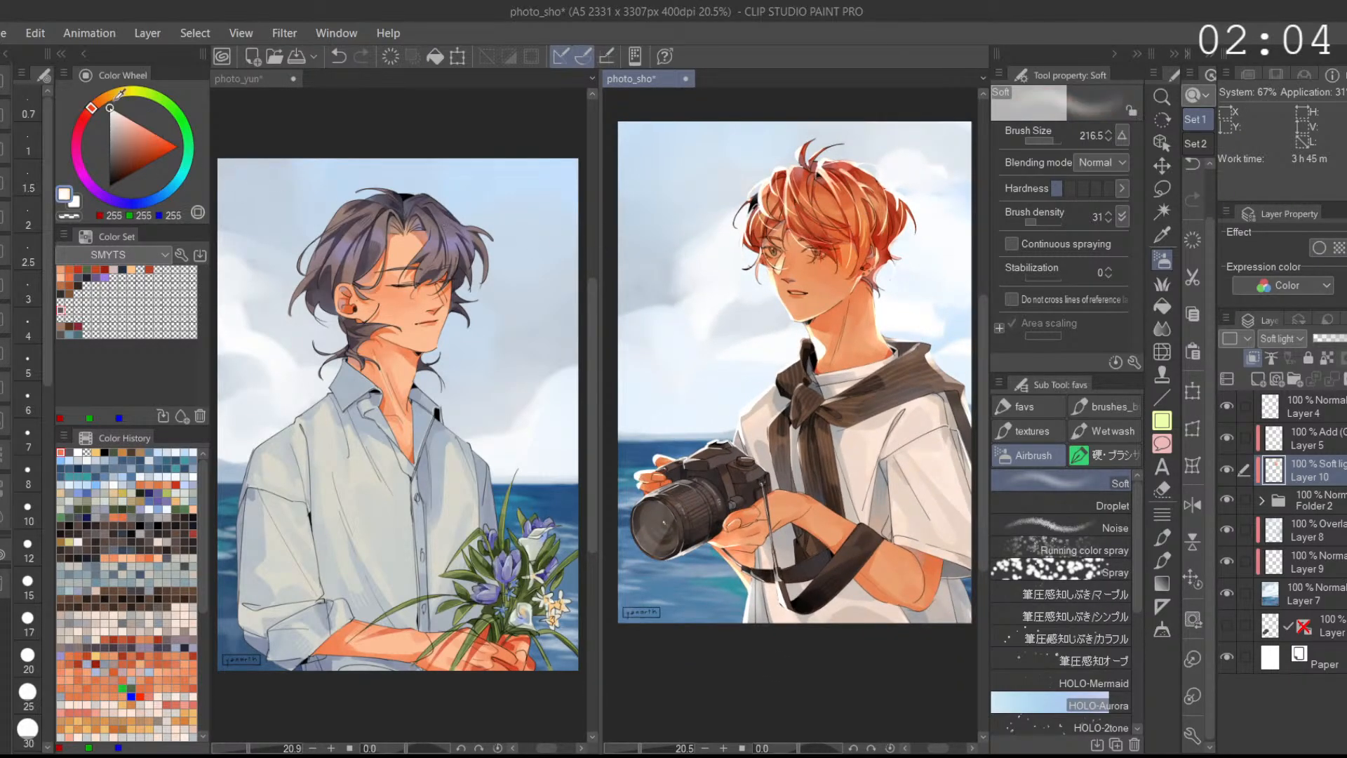
left_click(1055, 140)
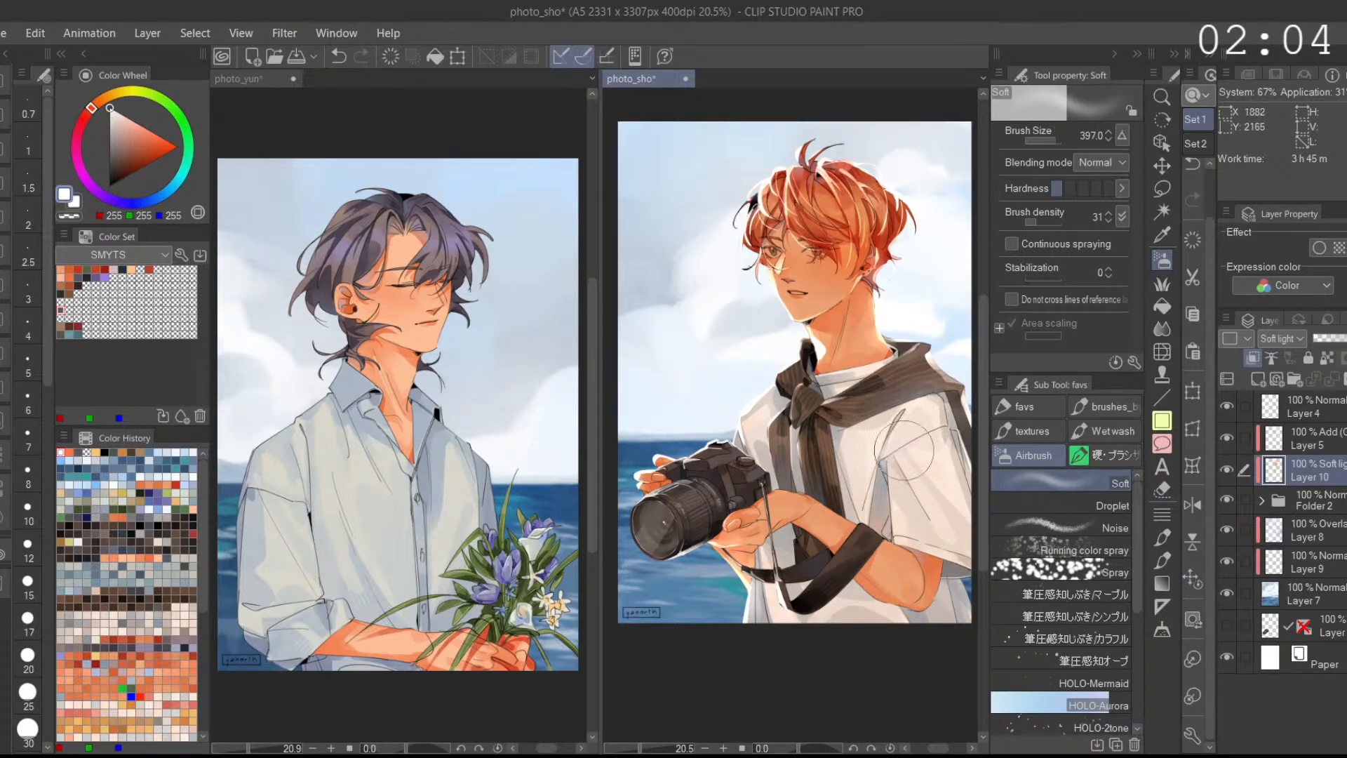
left_click(131, 130)
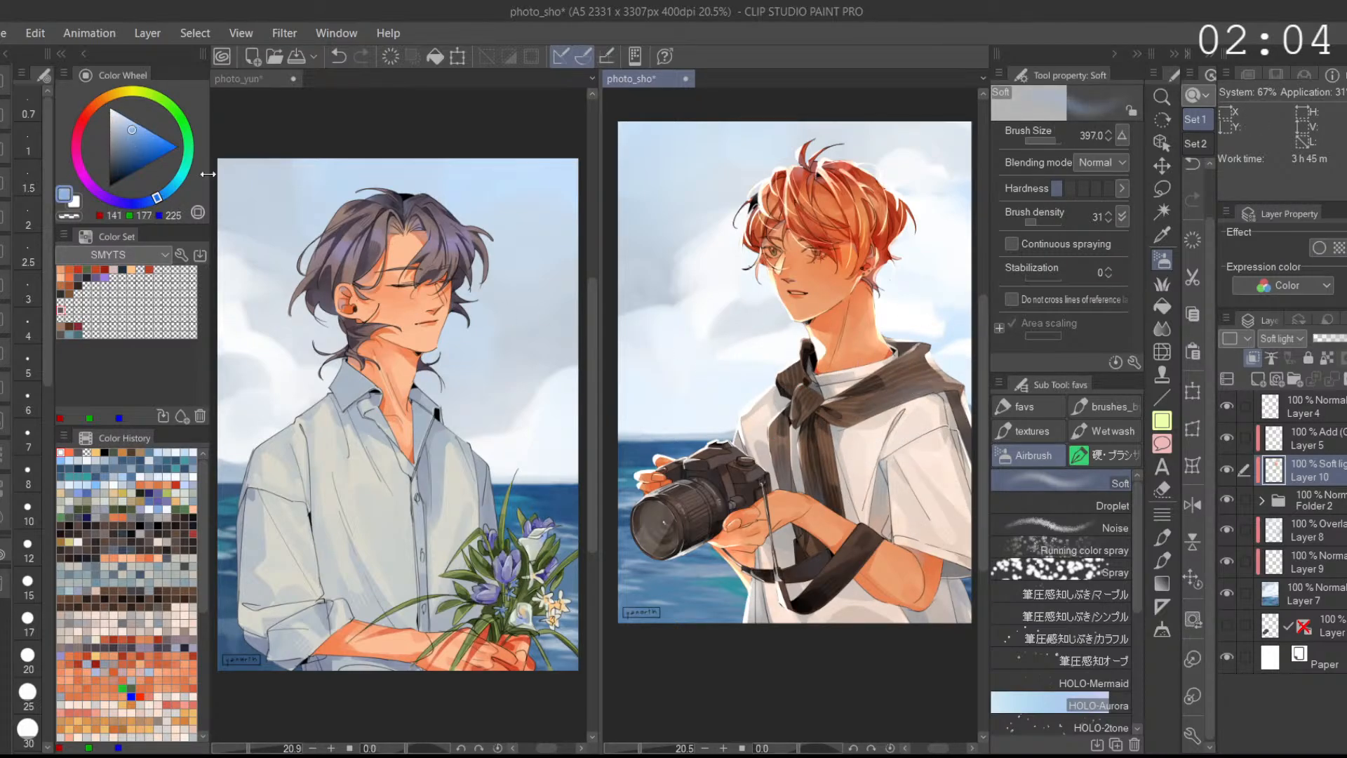
left_click(949, 645)
key("ctrl+z")
key("ctrl+y")
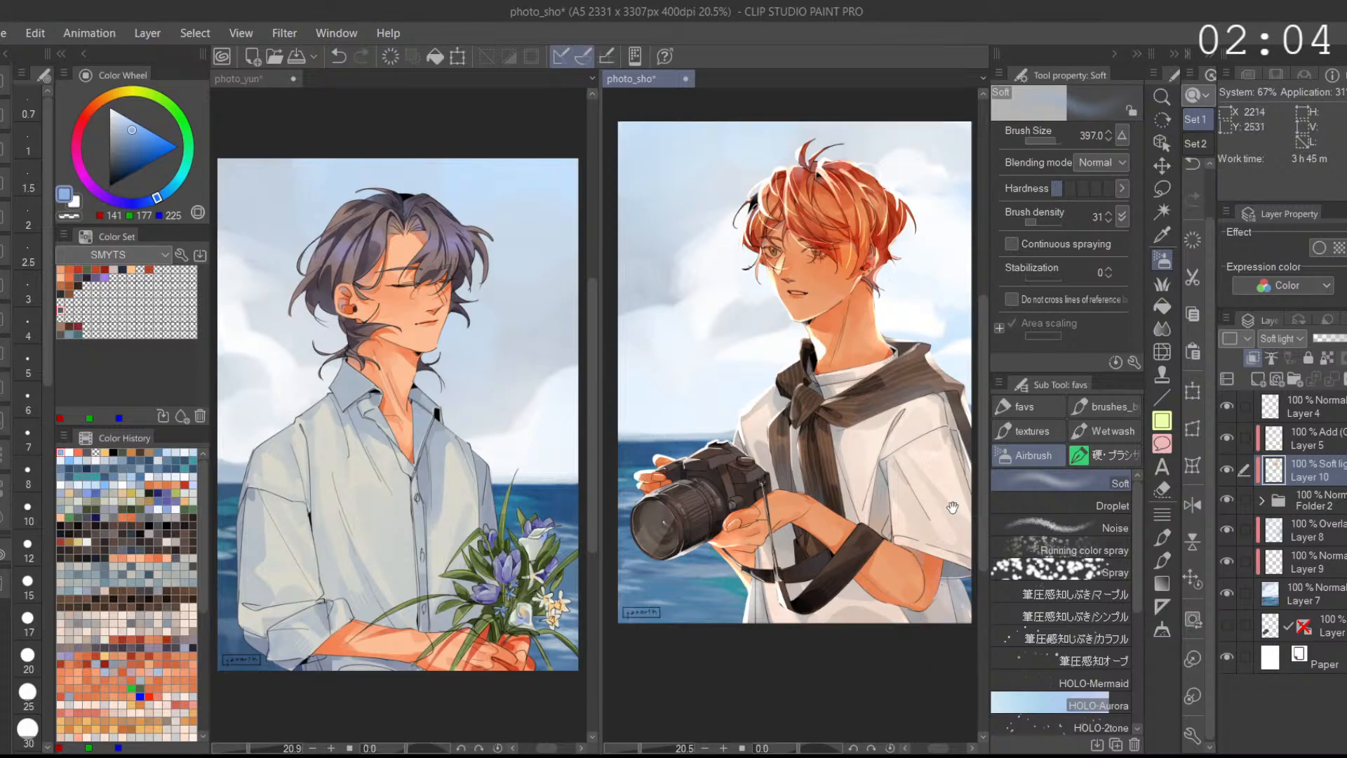
left_click_drag(912, 643, 872, 601)
left_click_drag(733, 536, 776, 557)
left_click(124, 175)
left_click_drag(679, 489, 806, 442)
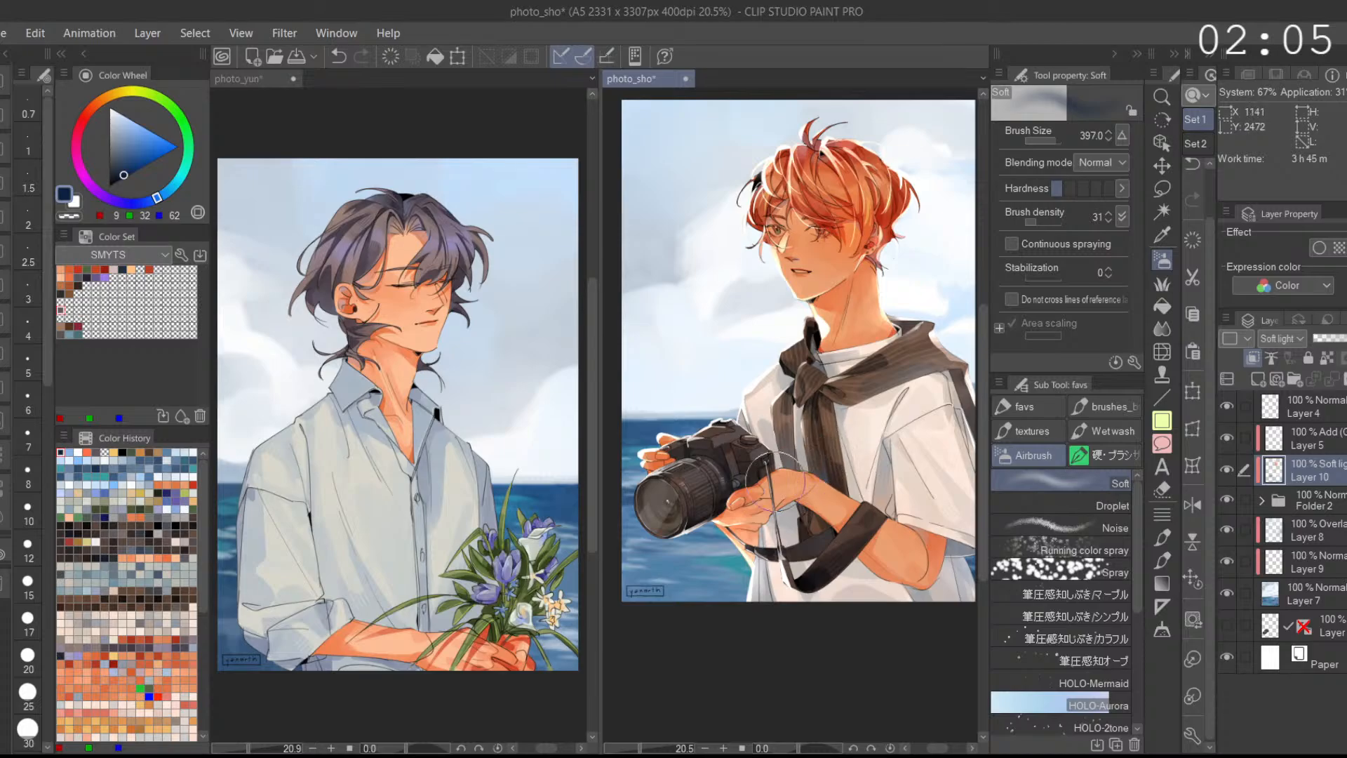
Step: Airbrush deep red (208, 27, 0) over the hair and undo the last stroke
left_click(88, 112)
left_click(164, 145)
left_click(165, 153)
left_click_drag(813, 260, 887, 221)
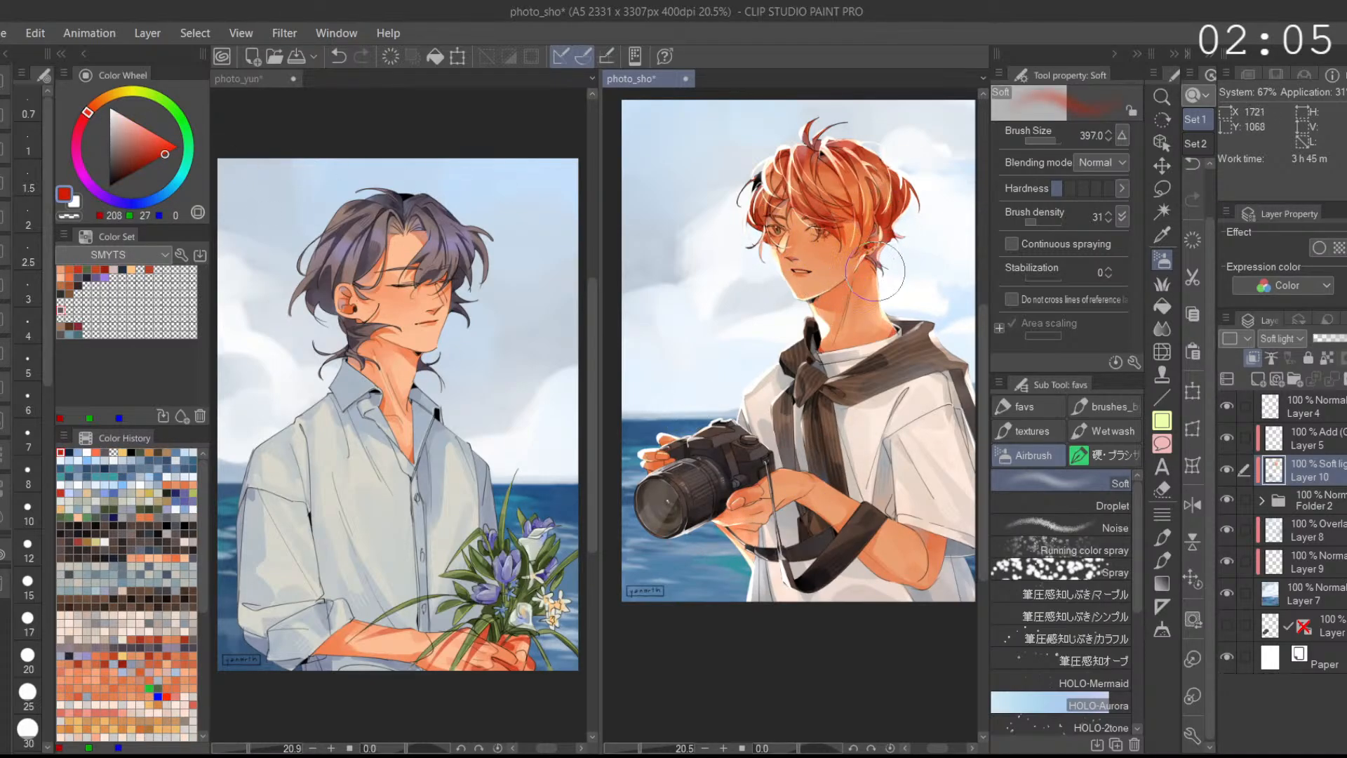
key("ctrl+z")
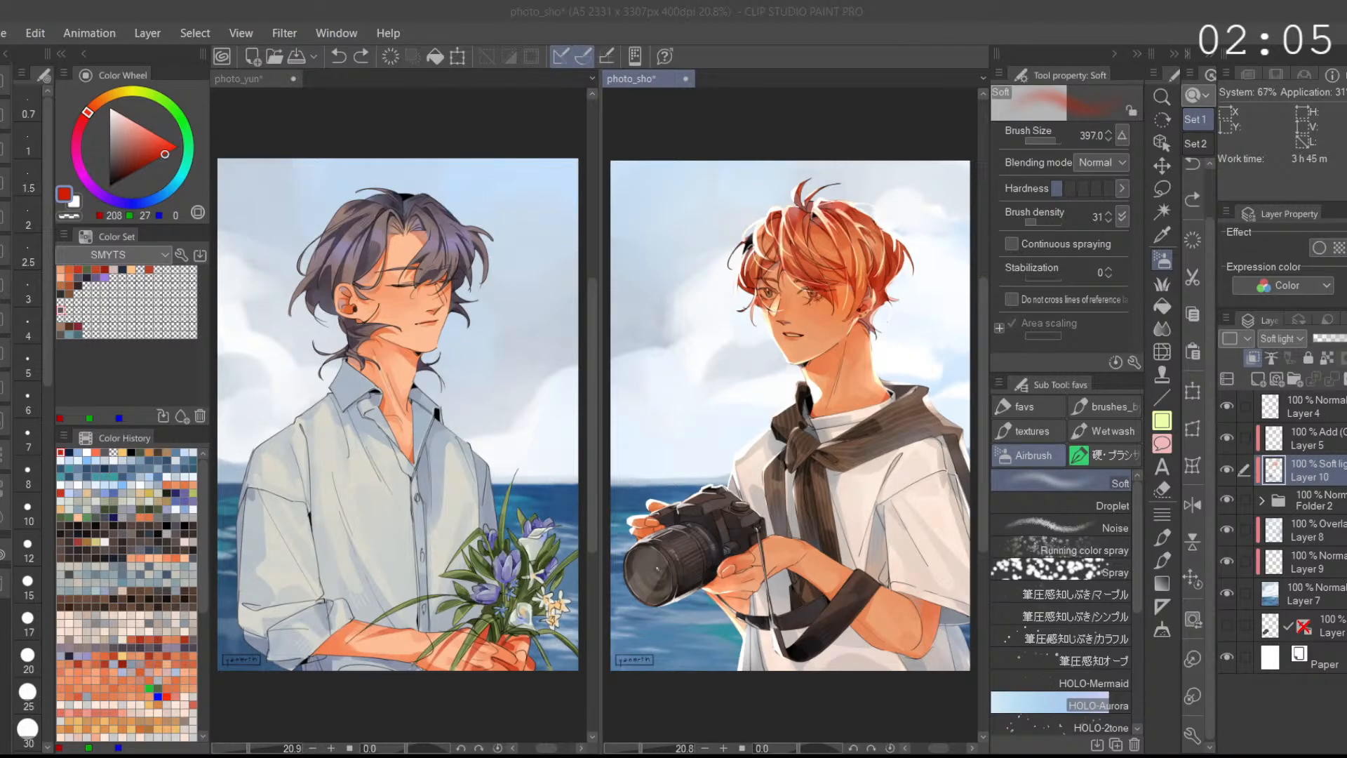
Step: Choose the SOL pen in white at size 15 and make photo_sho's Add (Glow) Layer 5 active, undoing a misplaced stroke
left_click(449, 477)
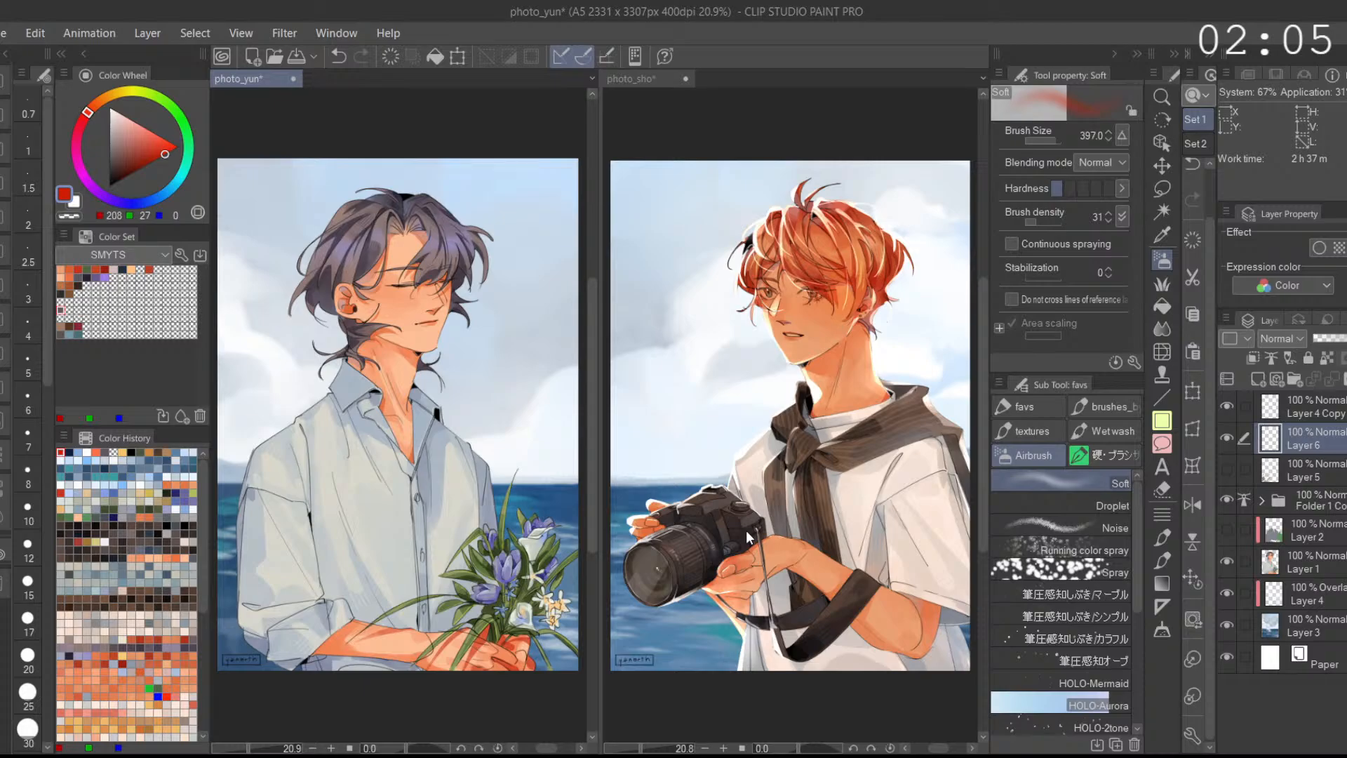
left_click(1043, 402)
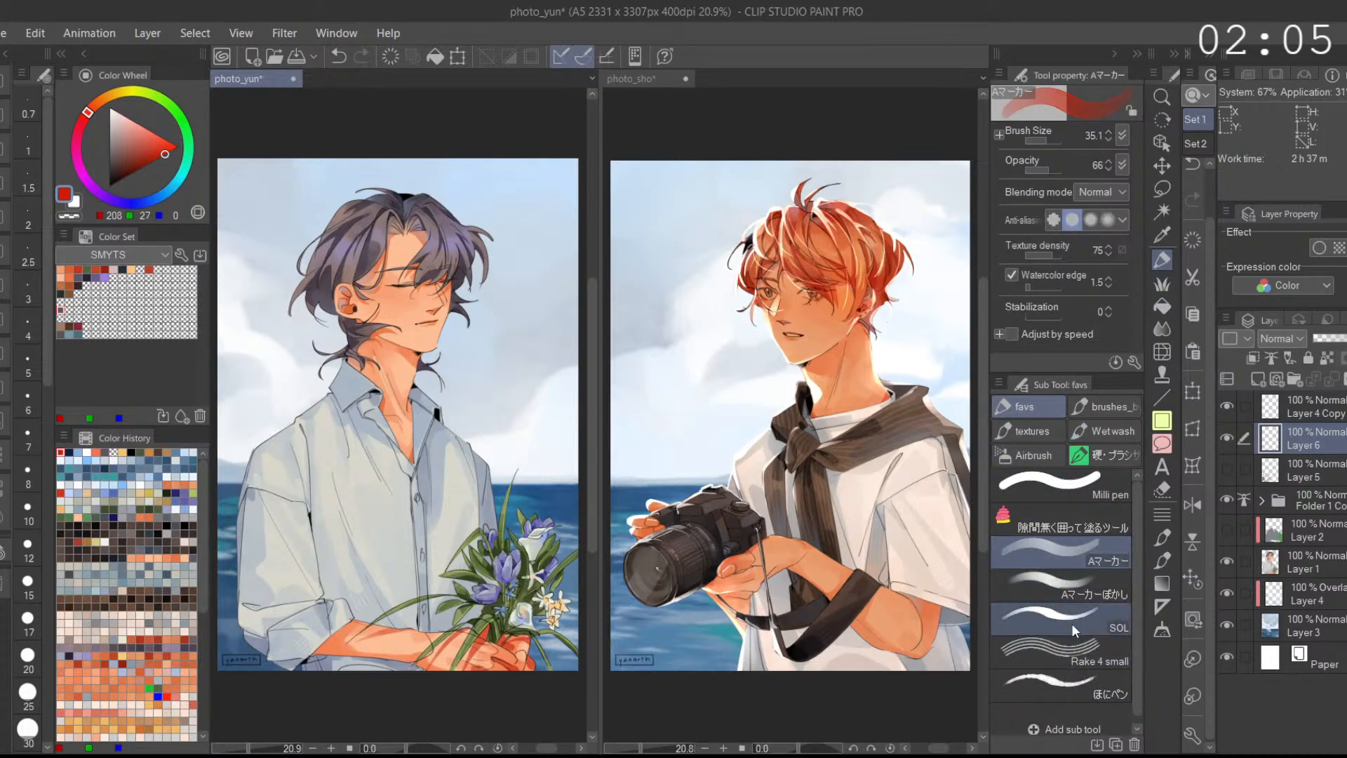
key("x")
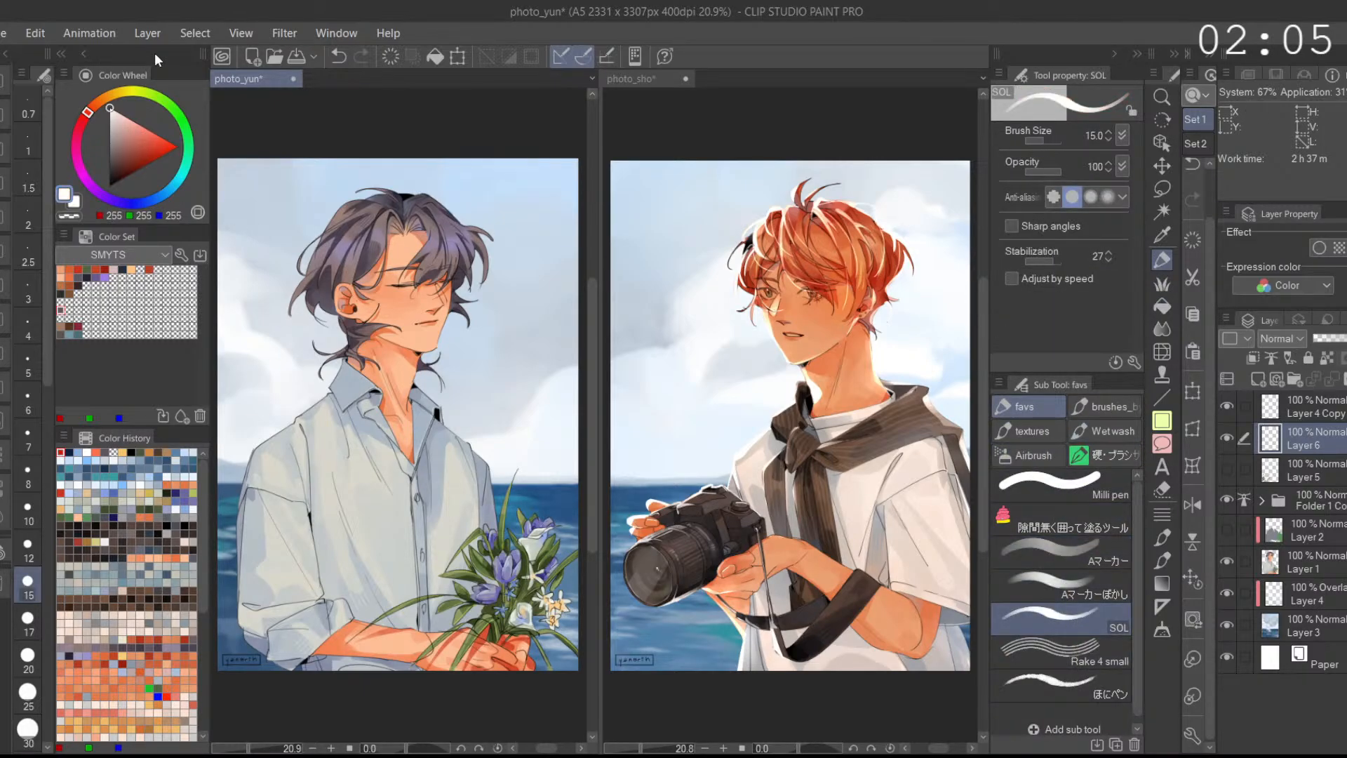
left_click(927, 671)
mouse_move(865, 429)
left_mouse_down()
mouse_move(915, 418)
mouse_move(868, 407)
left_mouse_up()
mouse_move(865, 406)
left_mouse_down()
mouse_move(811, 437)
mouse_move(833, 415)
left_mouse_up()
key("ctrl+z")
left_click(1313, 438)
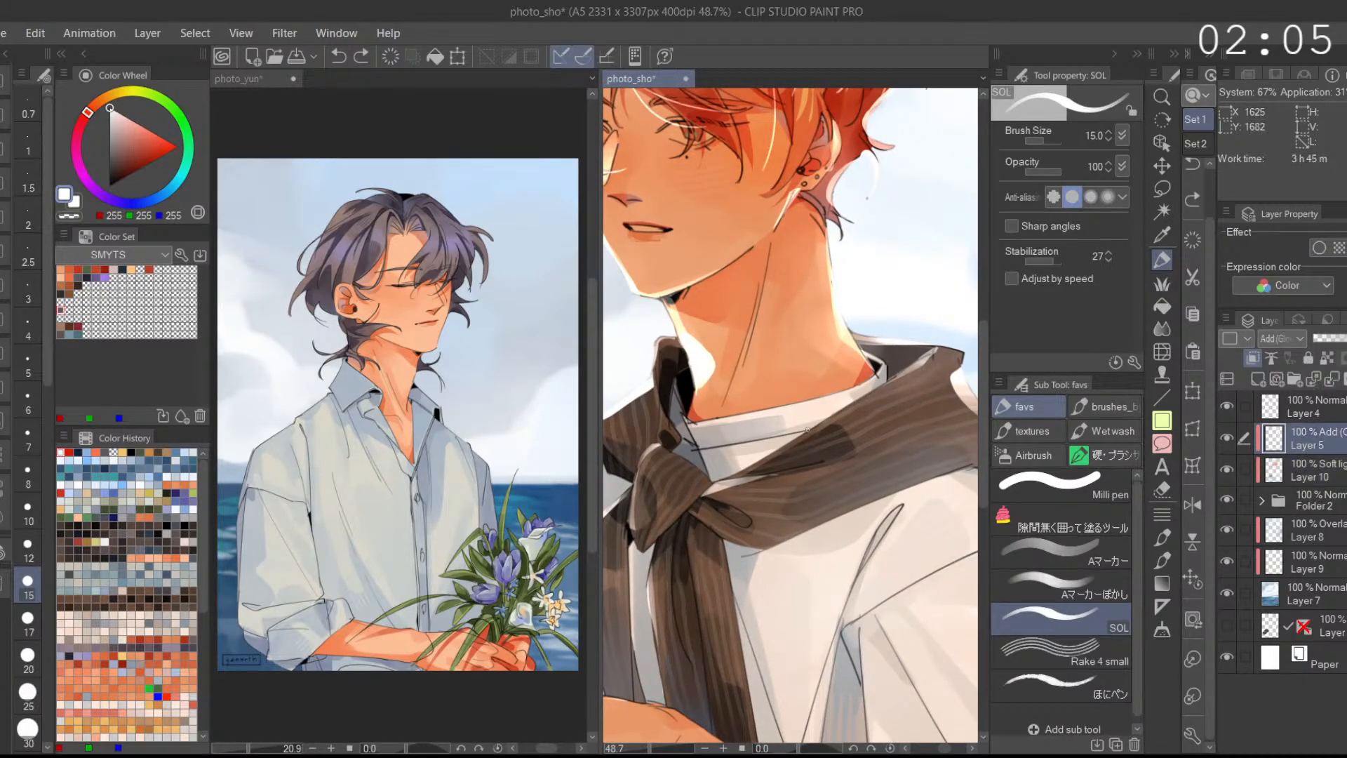
Step: Paint thin white SOL light strokes around the scarf and shirt shoulder, undoing rejected ones
left_click_drag(775, 451, 920, 361)
key("ctrl+z")
mouse_move(913, 411)
left_mouse_down()
mouse_move(837, 417)
mouse_move(898, 357)
left_mouse_up()
mouse_move(820, 470)
left_mouse_down()
mouse_move(930, 438)
mouse_move(892, 359)
mouse_move(885, 466)
left_mouse_up()
key("ctrl+z")
key("ctrl+z")
left_click_drag(868, 395, 891, 485)
mouse_move(858, 427)
left_mouse_down()
mouse_move(885, 436)
mouse_move(866, 353)
left_mouse_up()
key("ctrl+z")
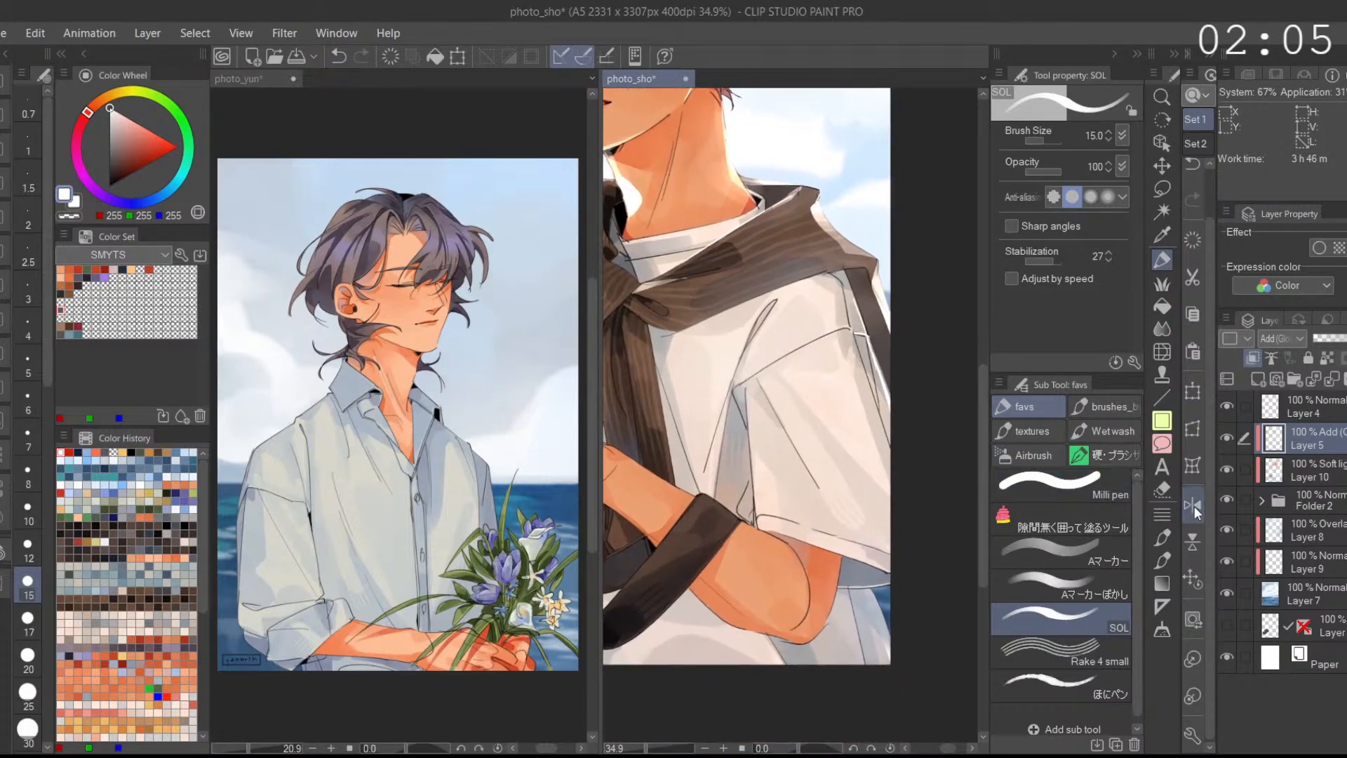
Step: Mirror the canvas view and test thin white light strokes around the sleeve and forearm, undoing rejected ones
left_click(1192, 505)
left_click_drag(773, 519, 796, 479)
mouse_move(714, 534)
left_mouse_down()
mouse_move(775, 507)
mouse_move(738, 516)
mouse_move(753, 560)
left_mouse_up()
key("ctrl+z")
key("ctrl+z")
left_click_drag(737, 503, 753, 562)
key("ctrl+z")
key("ctrl+z")
mouse_move(740, 515)
left_mouse_down()
mouse_move(752, 561)
mouse_move(706, 531)
left_mouse_up()
key("ctrl+z")
left_click_drag(847, 470, 740, 555)
Step: Redraw a thin white light line along the scarf's hanging end until it fits, and restore the unmirrored full view
left_click_drag(825, 347, 806, 477)
key("ctrl+z")
key("ctrl+z")
key("ctrl+z")
left_click_drag(817, 391, 804, 477)
key("ctrl+z")
left_click_drag(825, 349, 803, 482)
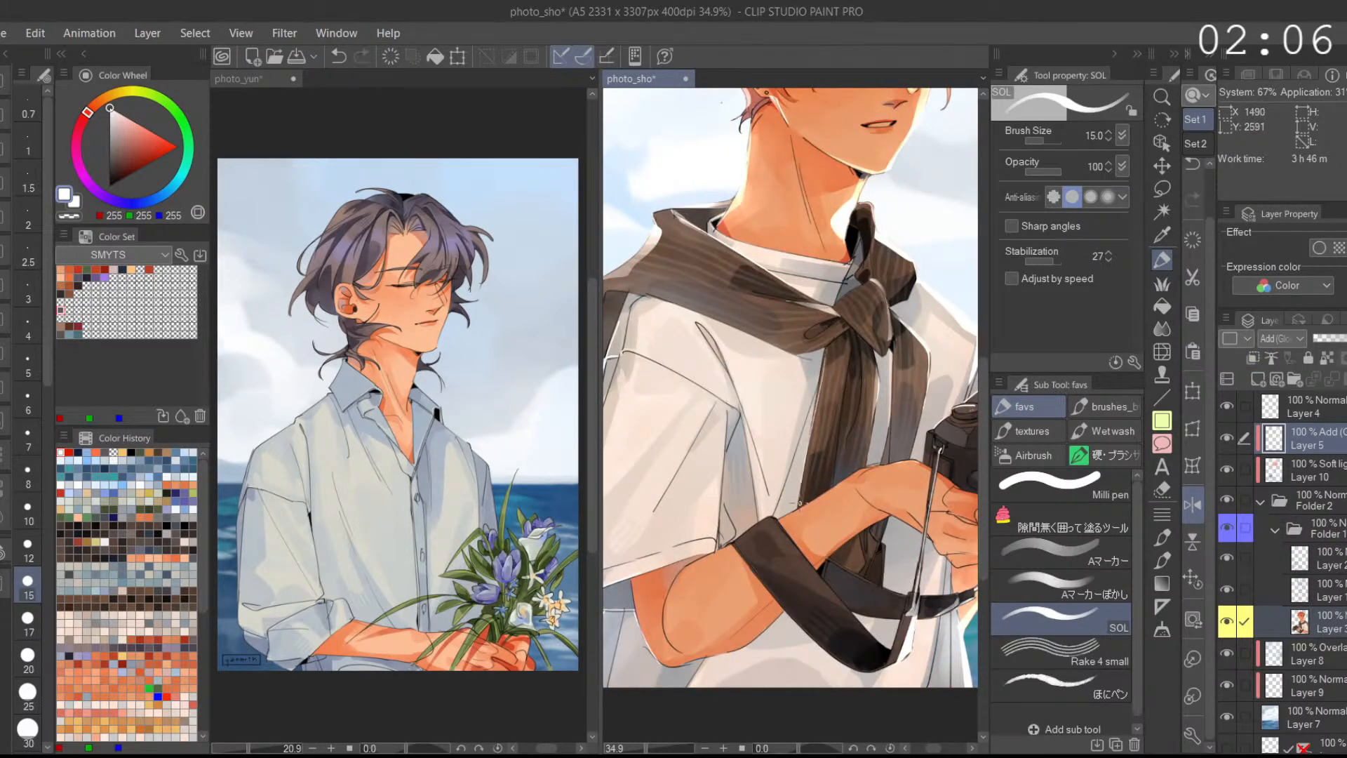
left_click(1198, 587)
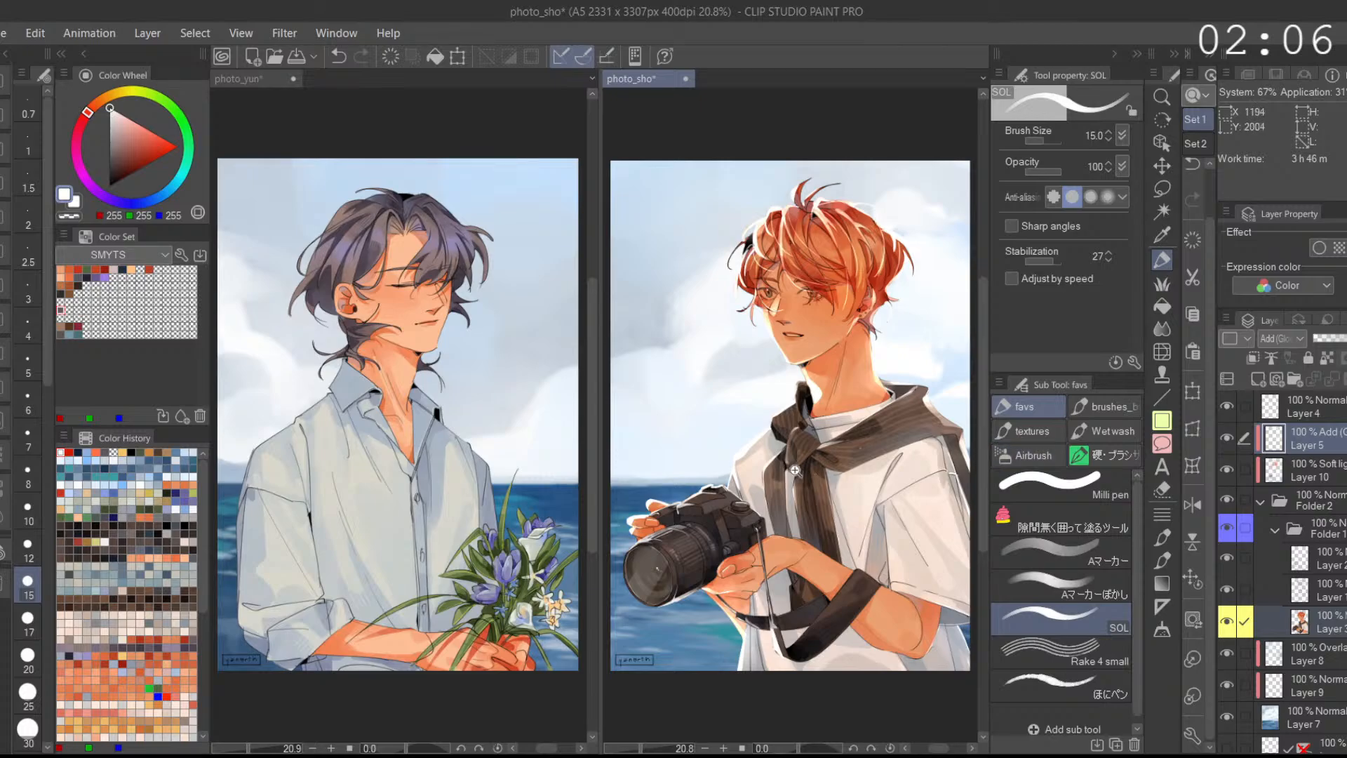
Step: Undo the latest light strokes and try short white SOL highlights along the edges of the scarf knot
scroll(787, 443, "up", 2)
scroll(786, 443, "up", 3)
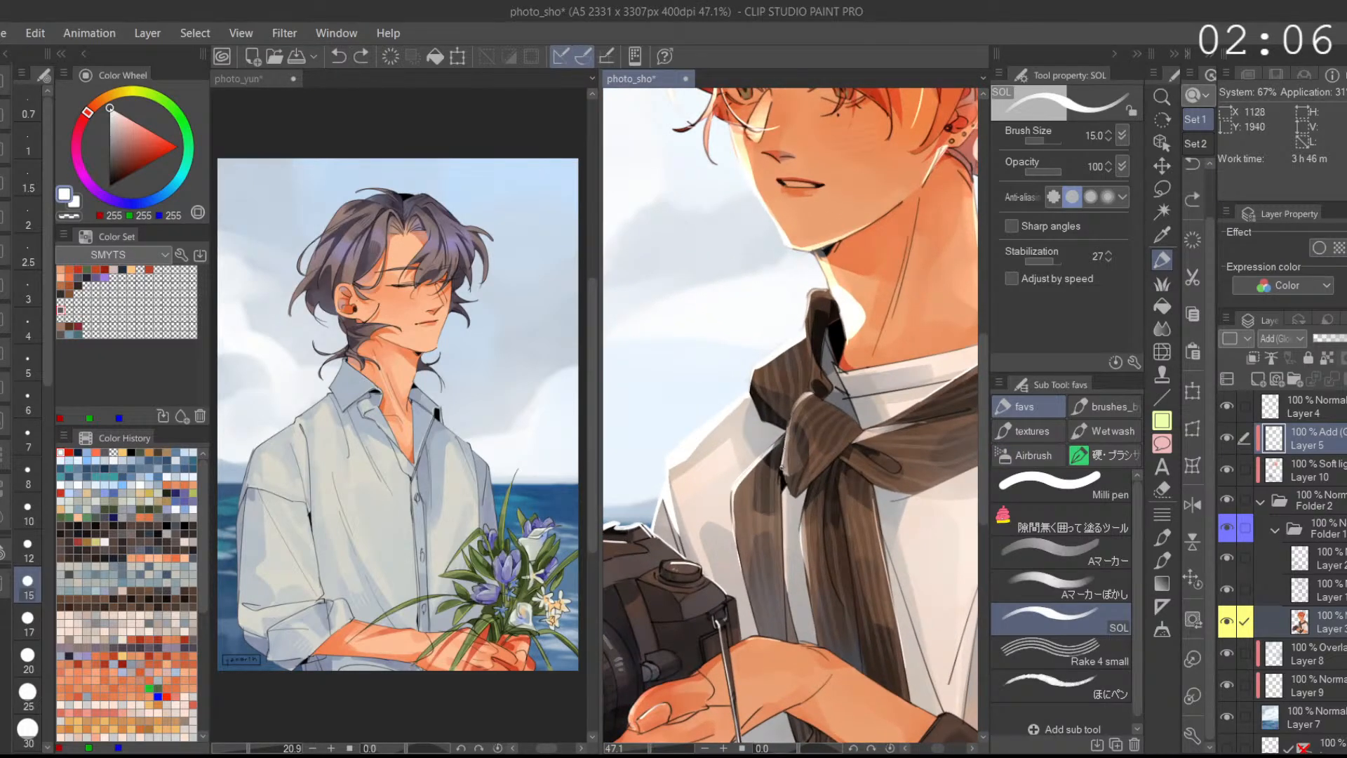
key("ctrl+z")
key("ctrl+z")
mouse_move(790, 419)
left_mouse_down()
mouse_move(786, 484)
mouse_move(804, 470)
mouse_move(795, 493)
mouse_move(783, 471)
left_mouse_up()
key("ctrl+z")
left_click_drag(751, 389, 759, 423)
key("ctrl+z")
Step: Try longer white SOL light strokes across the collar and the scarf's shoulder fold, undoing them
mouse_move(808, 320)
left_mouse_down()
mouse_move(812, 391)
mouse_move(811, 303)
mouse_move(815, 395)
mouse_move(844, 360)
mouse_move(916, 363)
left_mouse_up()
key("ctrl+z")
key("ctrl+z")
scroll(855, 381, "down", 2)
key("ctrl+z")
key("ctrl+z")
left_click_drag(841, 382, 919, 361)
key("ctrl+z")
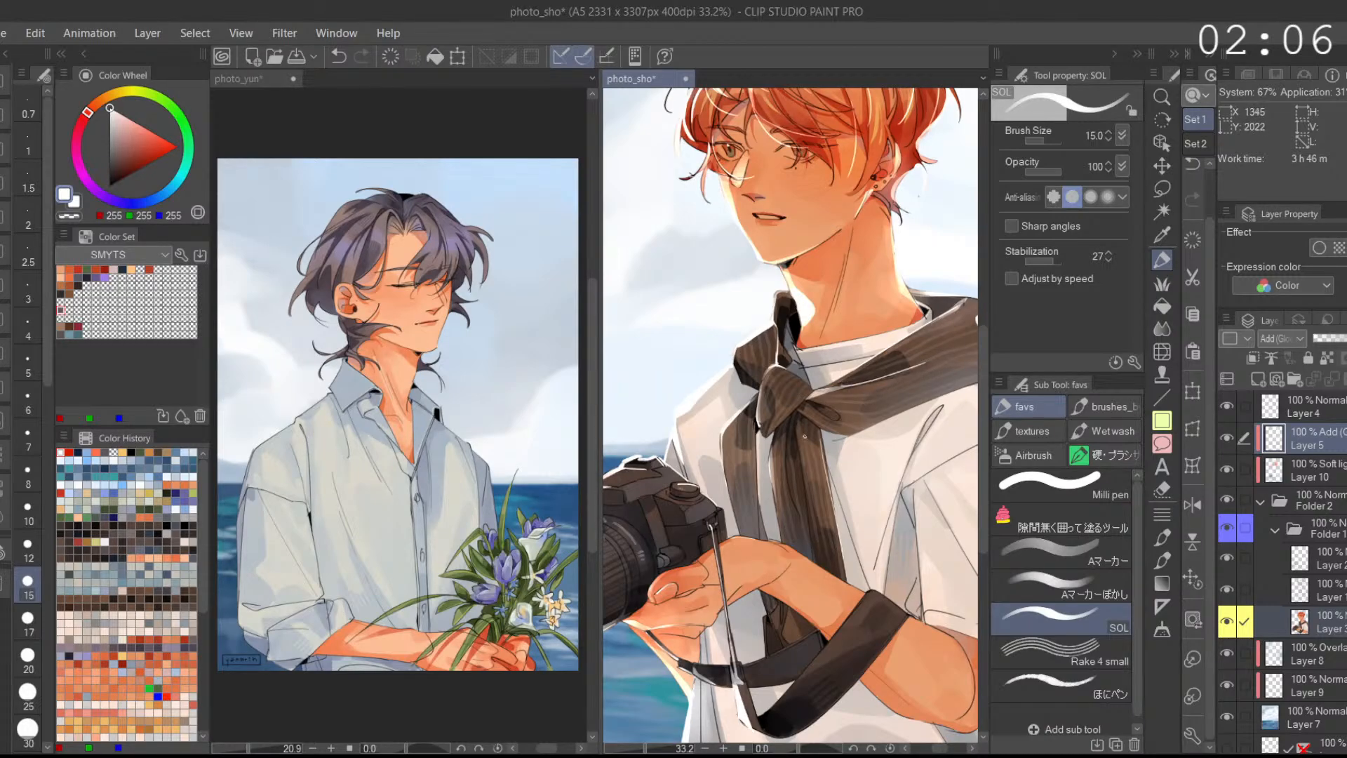
Step: Paint a thin white light stroke along the upper edge of the scarf knot, discarding one down the hanging end
left_click_drag(788, 420, 787, 491)
key("ctrl+z")
mouse_move(757, 397)
left_mouse_down()
mouse_move(798, 390)
mouse_move(808, 361)
left_mouse_up()
left_click_drag(808, 362, 786, 354)
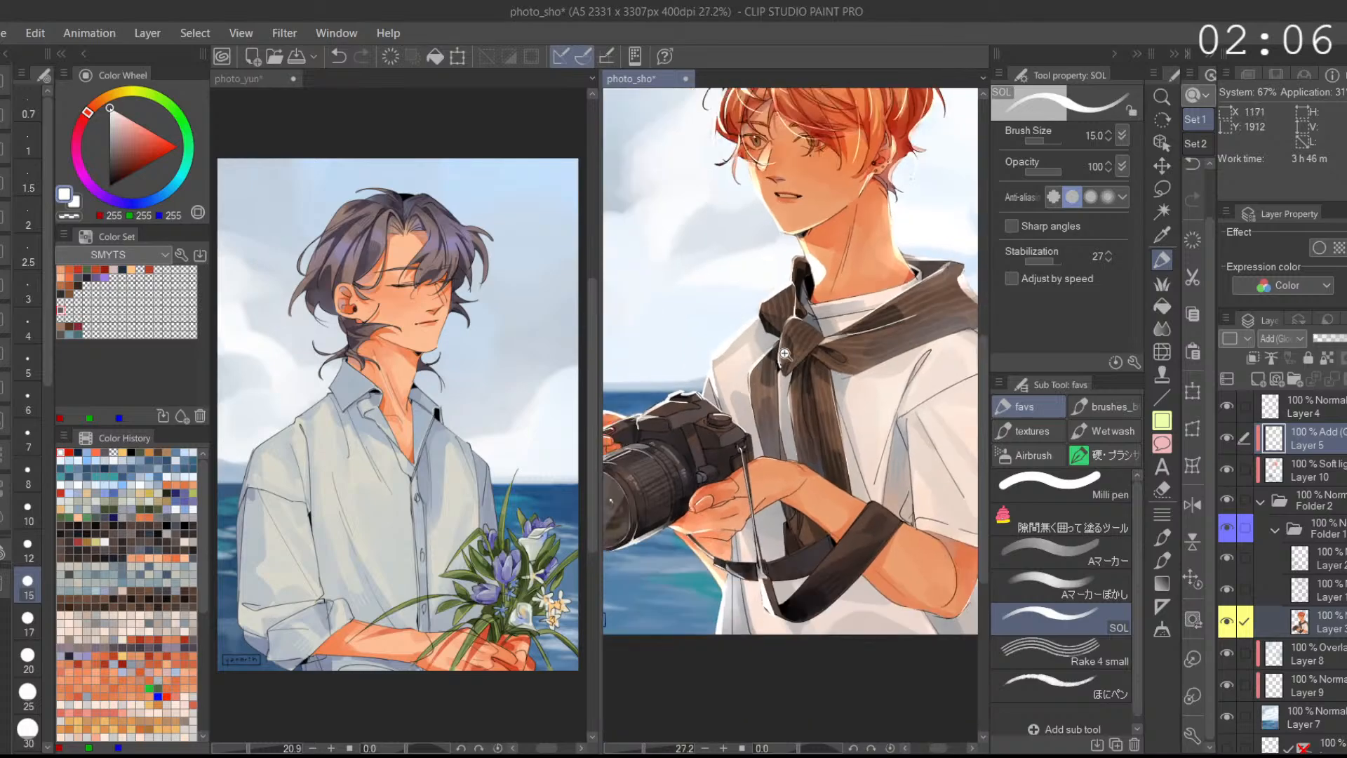
Step: Paint thin white SOL highlights along the camera's upper edge, discarding the first stroke
mouse_move(697, 427)
left_mouse_down()
mouse_move(771, 397)
mouse_move(777, 419)
mouse_move(759, 419)
mouse_move(828, 392)
left_mouse_up()
key("ctrl+z")
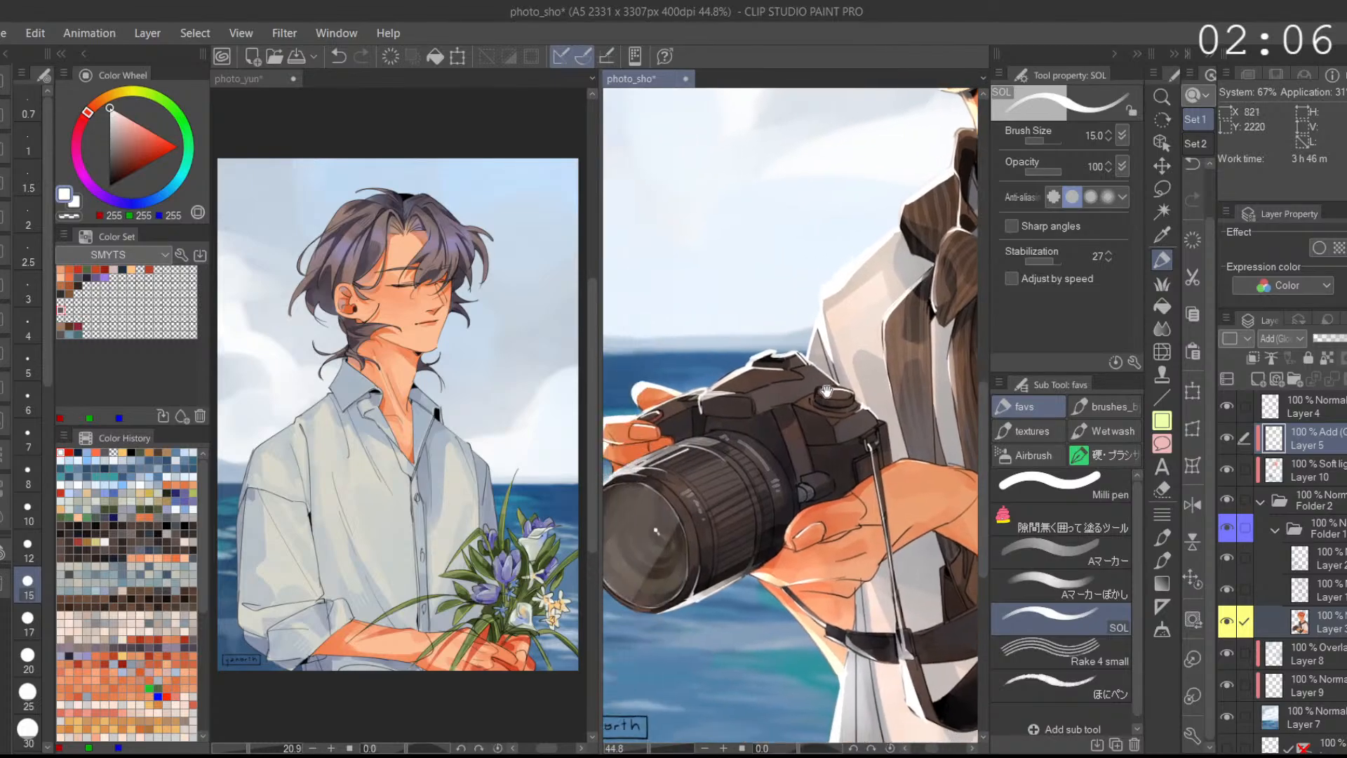
left_click_drag(769, 353, 750, 358)
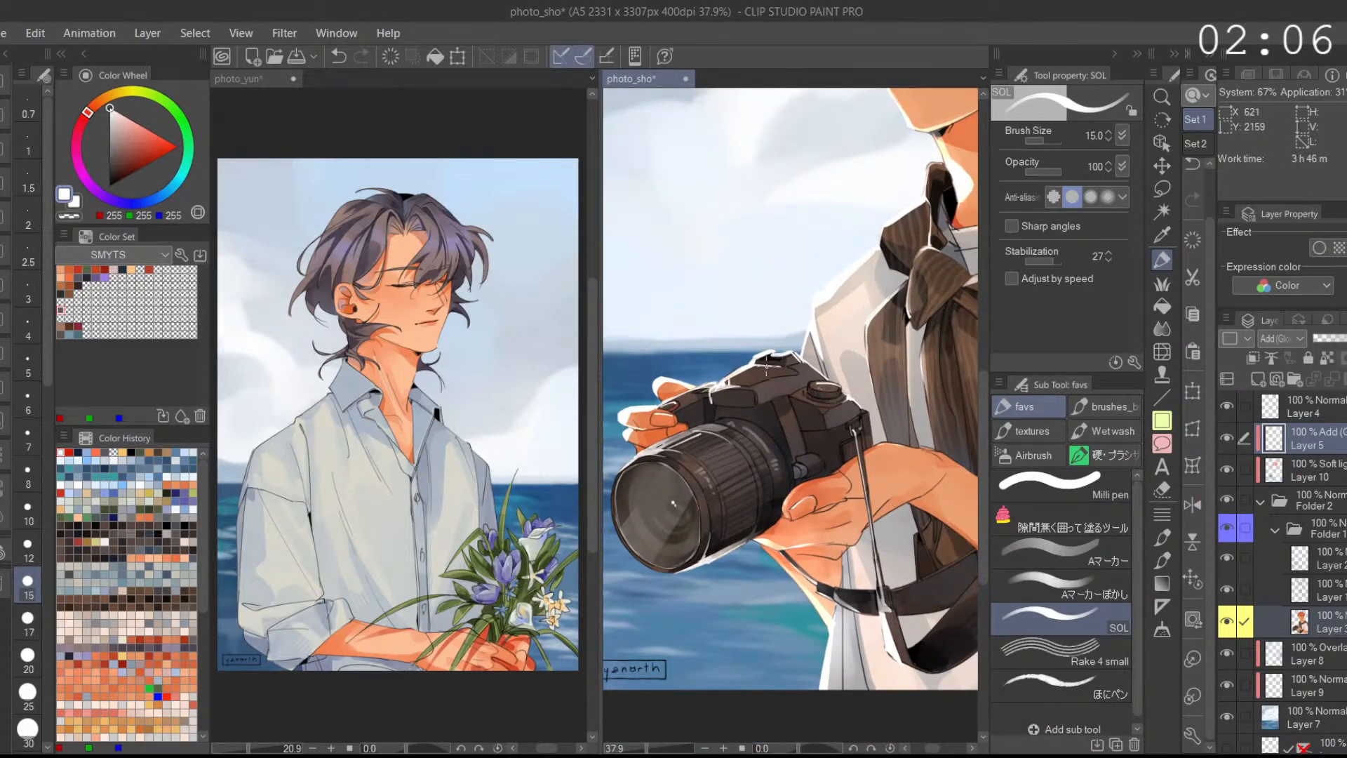
left_click_drag(785, 363, 754, 362)
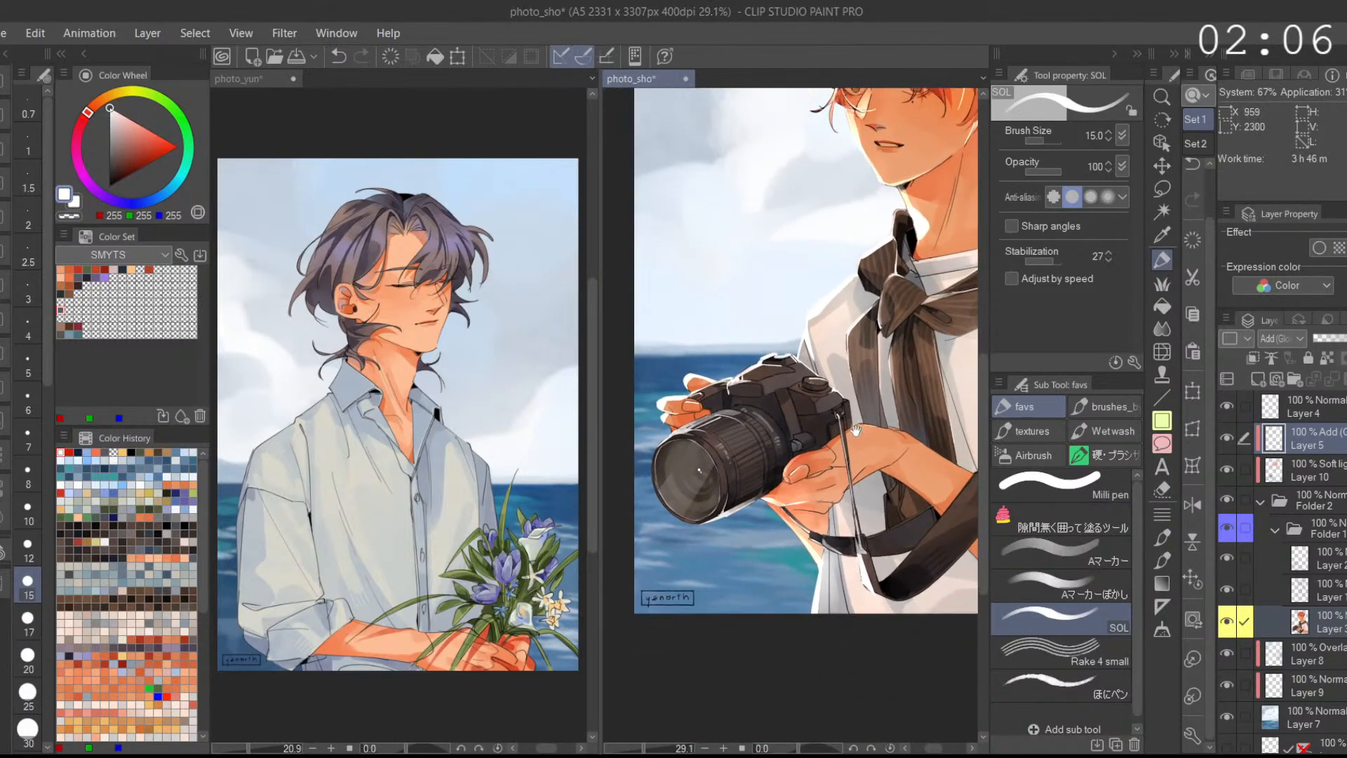
Step: Blend the light on the hands holding the camera with the Aマーカーぼかし brush and restore the full view
left_click(1110, 567)
left_click(1099, 572)
mouse_move(684, 389)
left_mouse_down()
mouse_move(659, 400)
mouse_move(678, 384)
mouse_move(656, 412)
mouse_move(694, 401)
left_mouse_up()
mouse_move(806, 480)
left_mouse_down()
mouse_move(796, 494)
mouse_move(864, 448)
left_mouse_up()
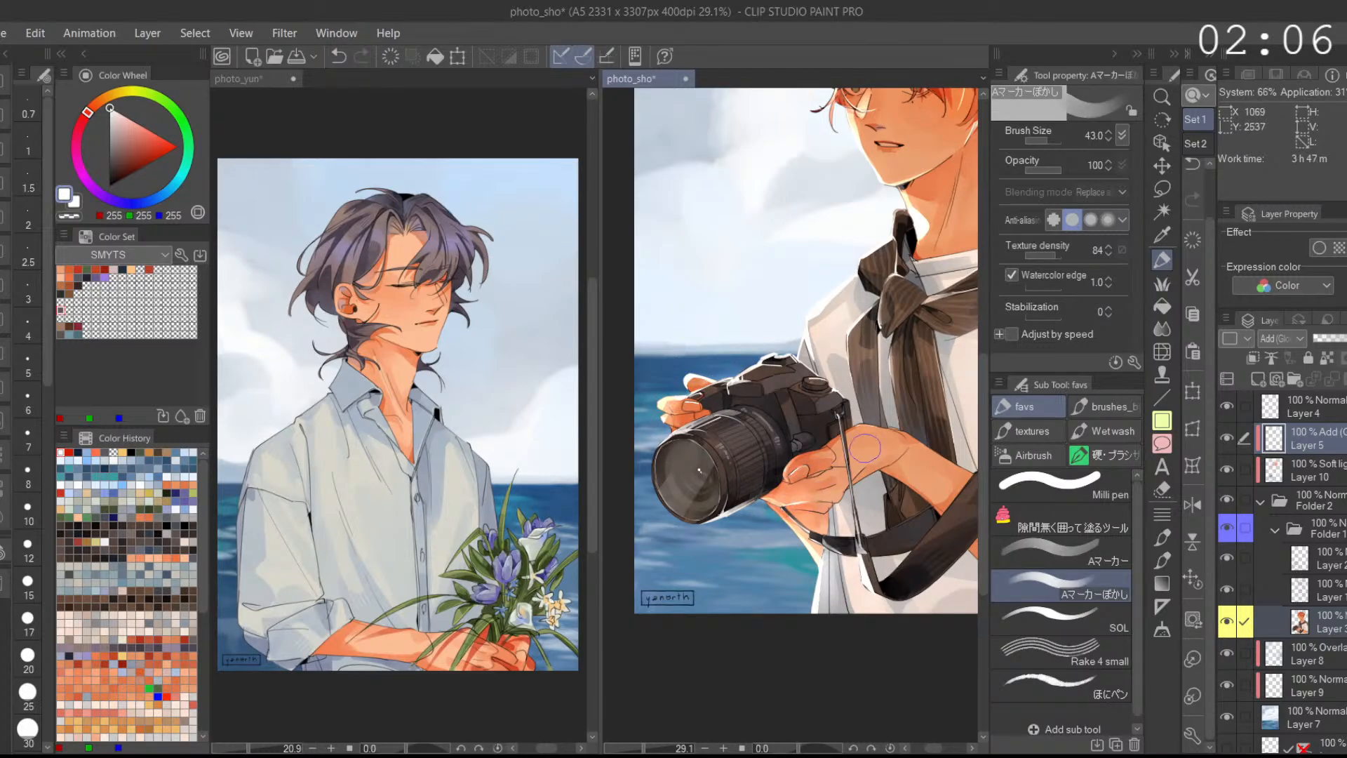
left_click(1194, 583)
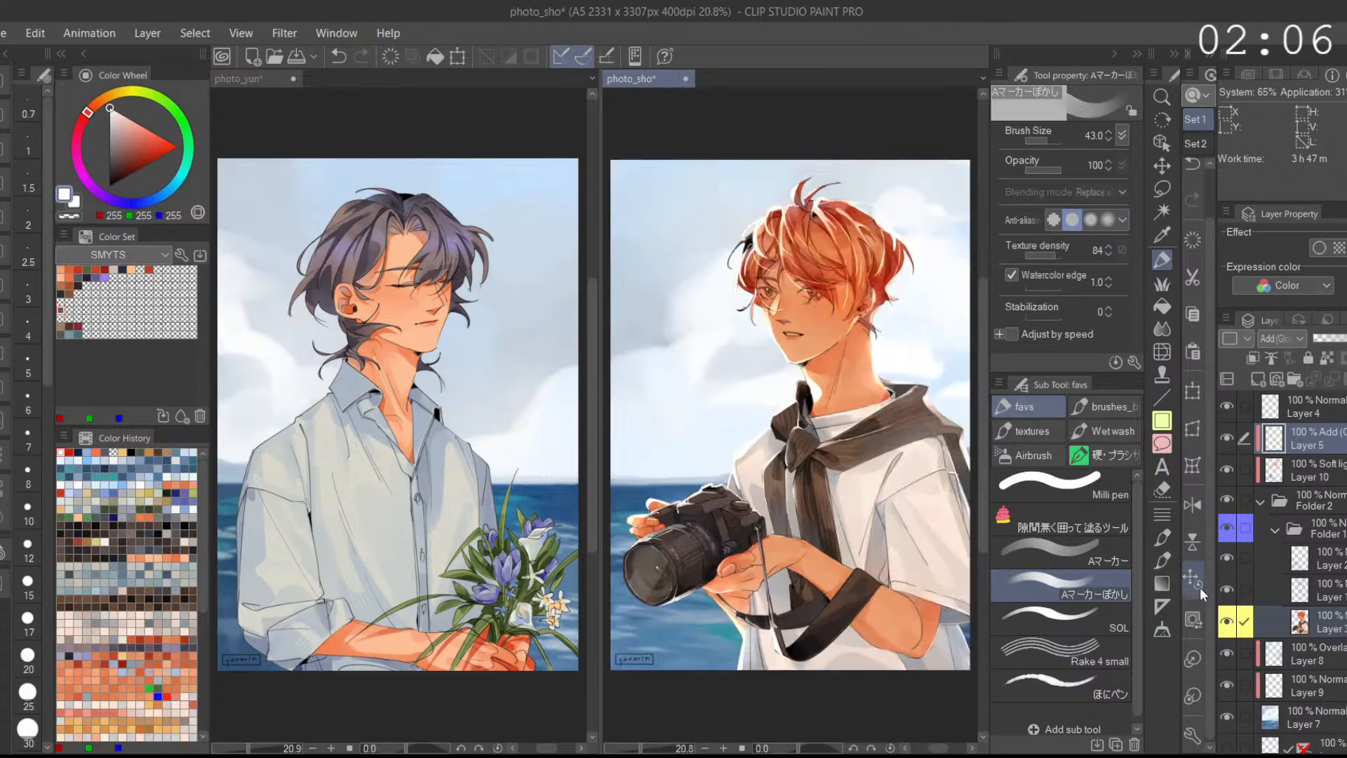
Step: Compare photo_sho with photo_yun, collapse Folder 2, and toggle Folder 2 and the Soft light Layer 10 to judge their effect
left_click(508, 692)
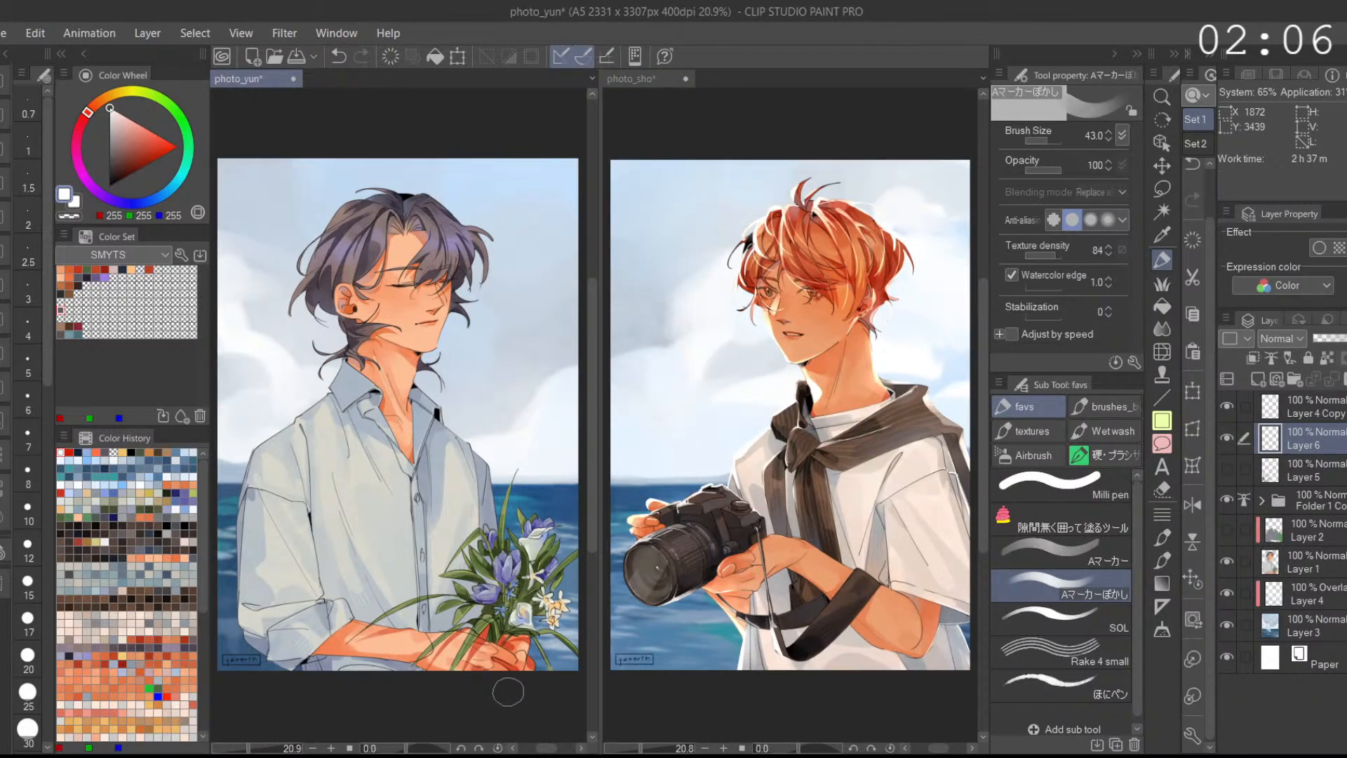
left_click(894, 695)
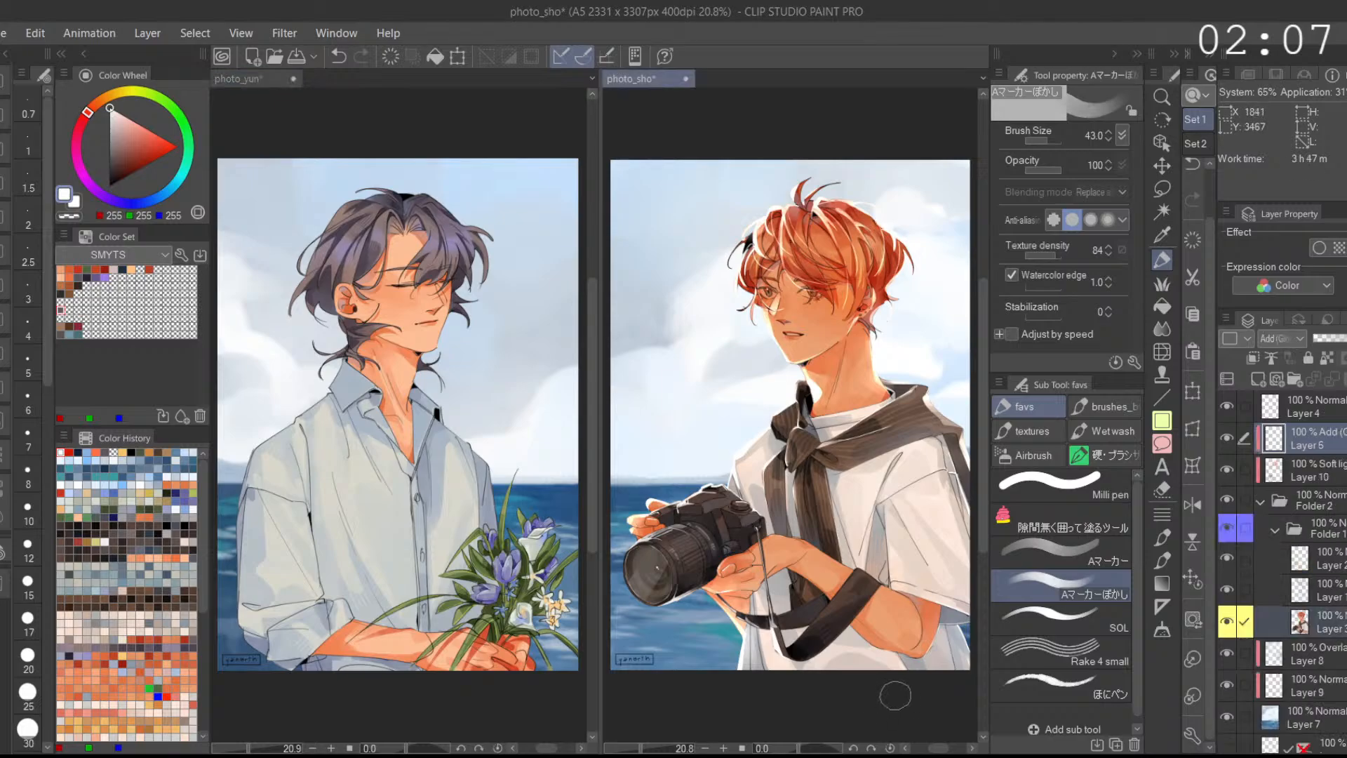
left_click(1270, 500)
left_click(1262, 500)
left_click(1228, 496)
left_click(1227, 497)
left_click(1246, 471)
left_click(1233, 469)
left_click(1231, 466)
left_click(1231, 468)
left_click(1231, 468)
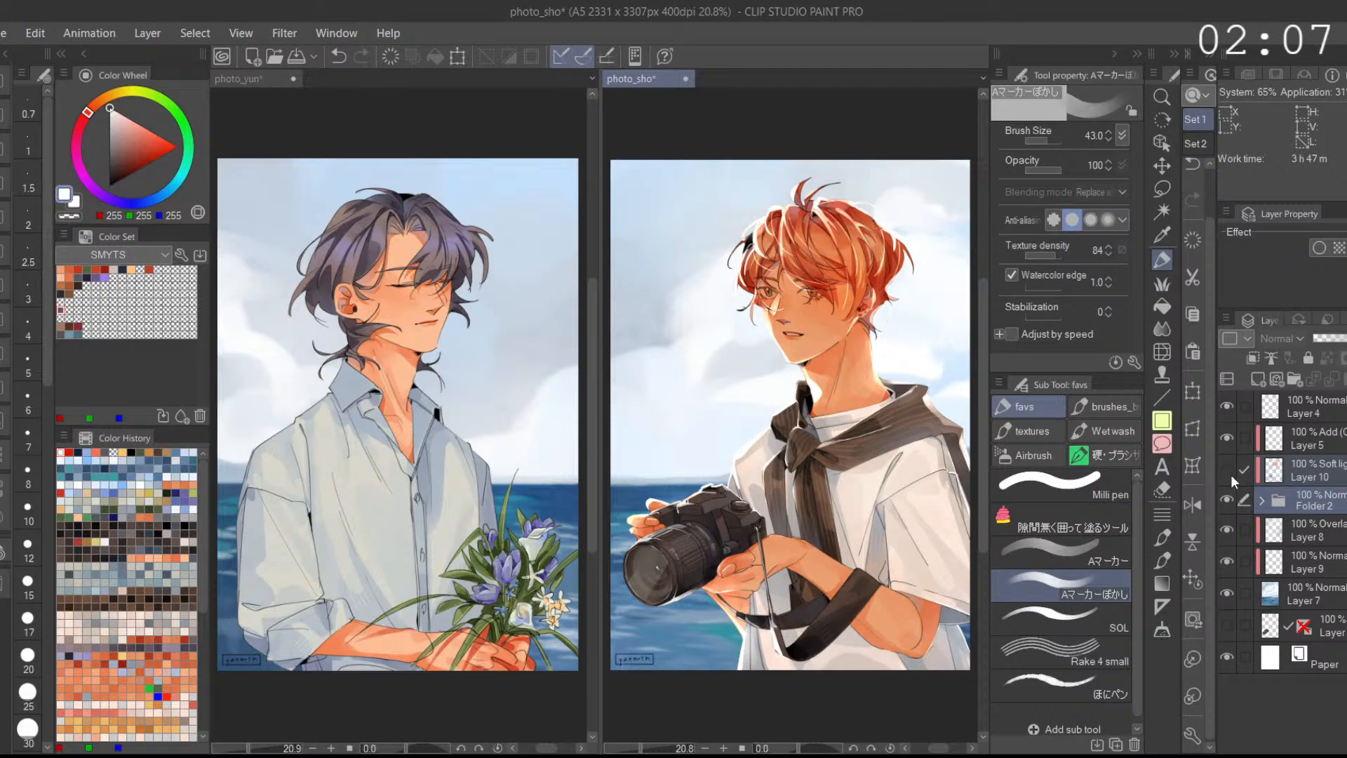
left_click(1230, 473)
left_click(1226, 473)
Step: On the Add (Glow) Layer 5, touch up the light between the eyes with Aマーカー and Aマーカーぼかし, and restore the full view
left_click(1281, 447)
left_click(1290, 463)
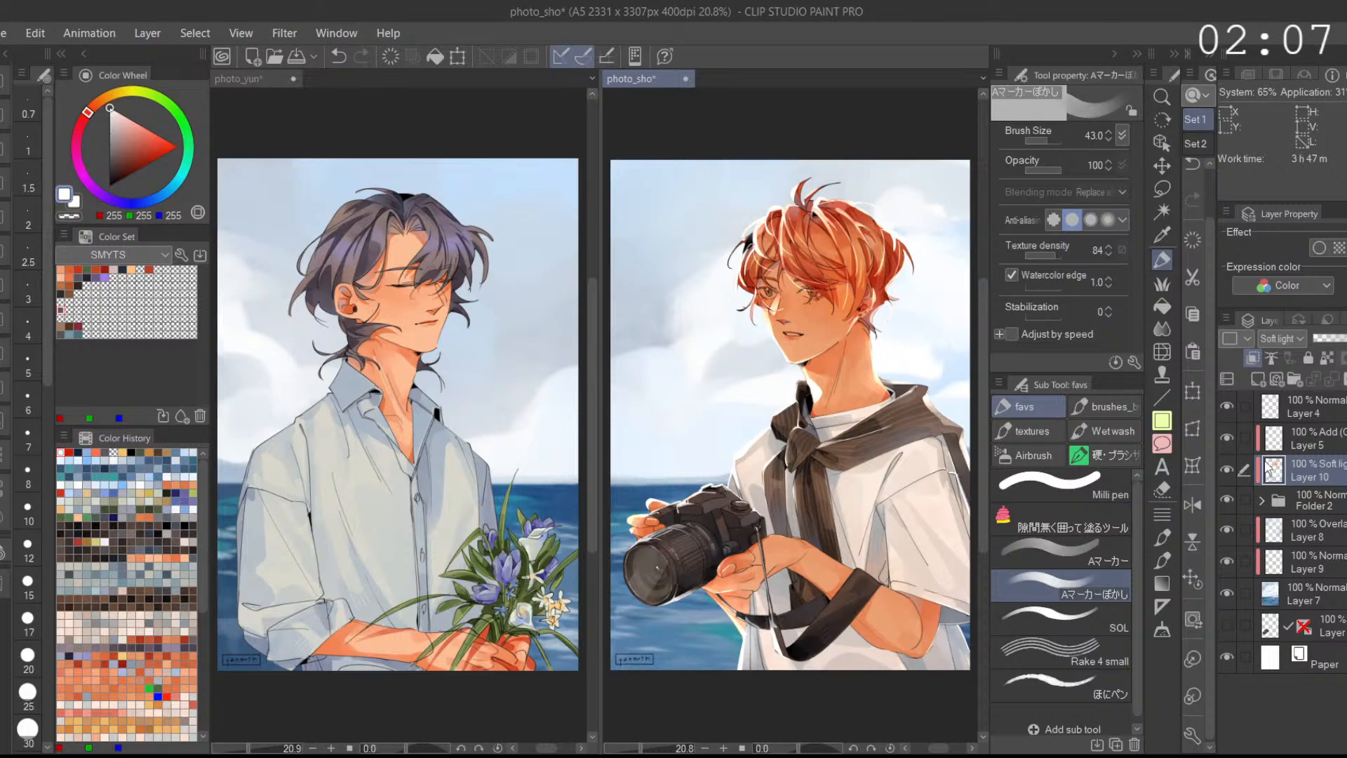
scroll(694, 270, "up", 4)
scroll(854, 353, "down", 1)
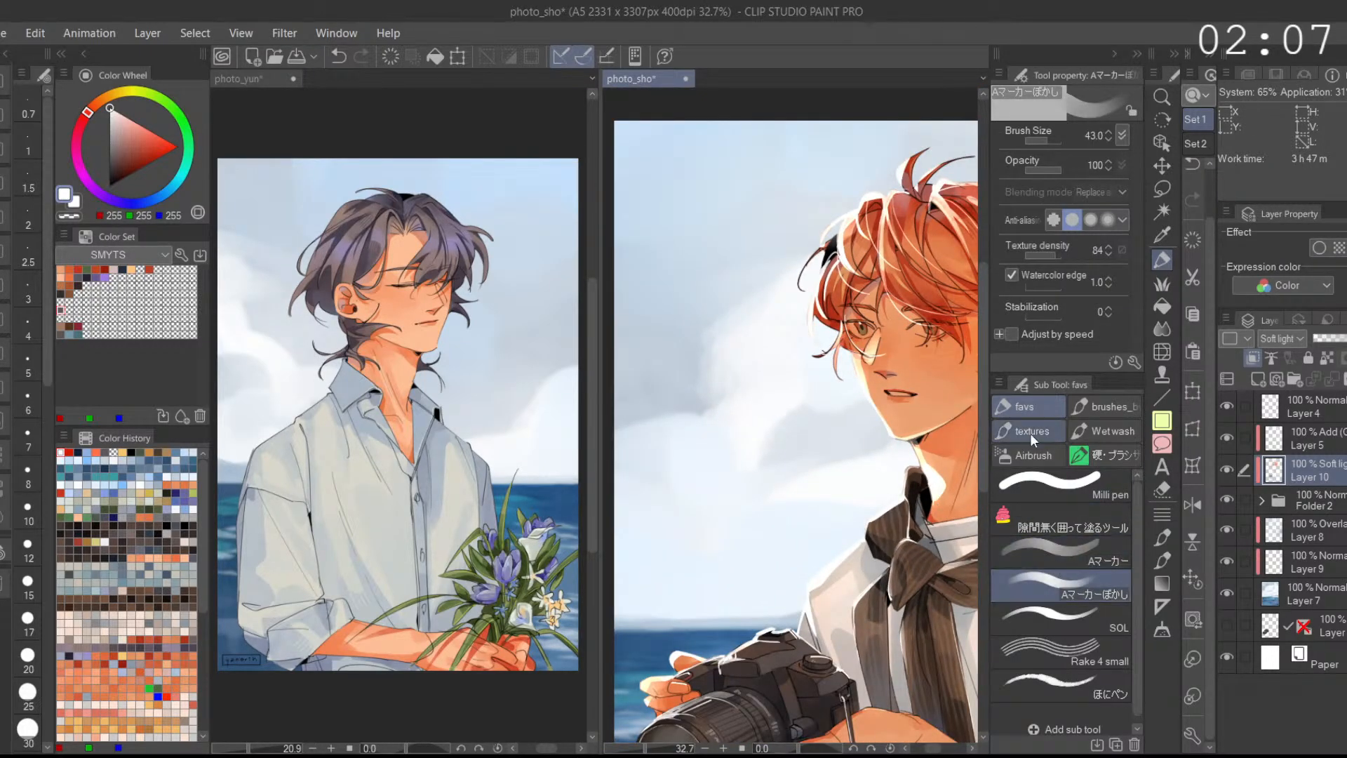
scroll(883, 359, "up", 2)
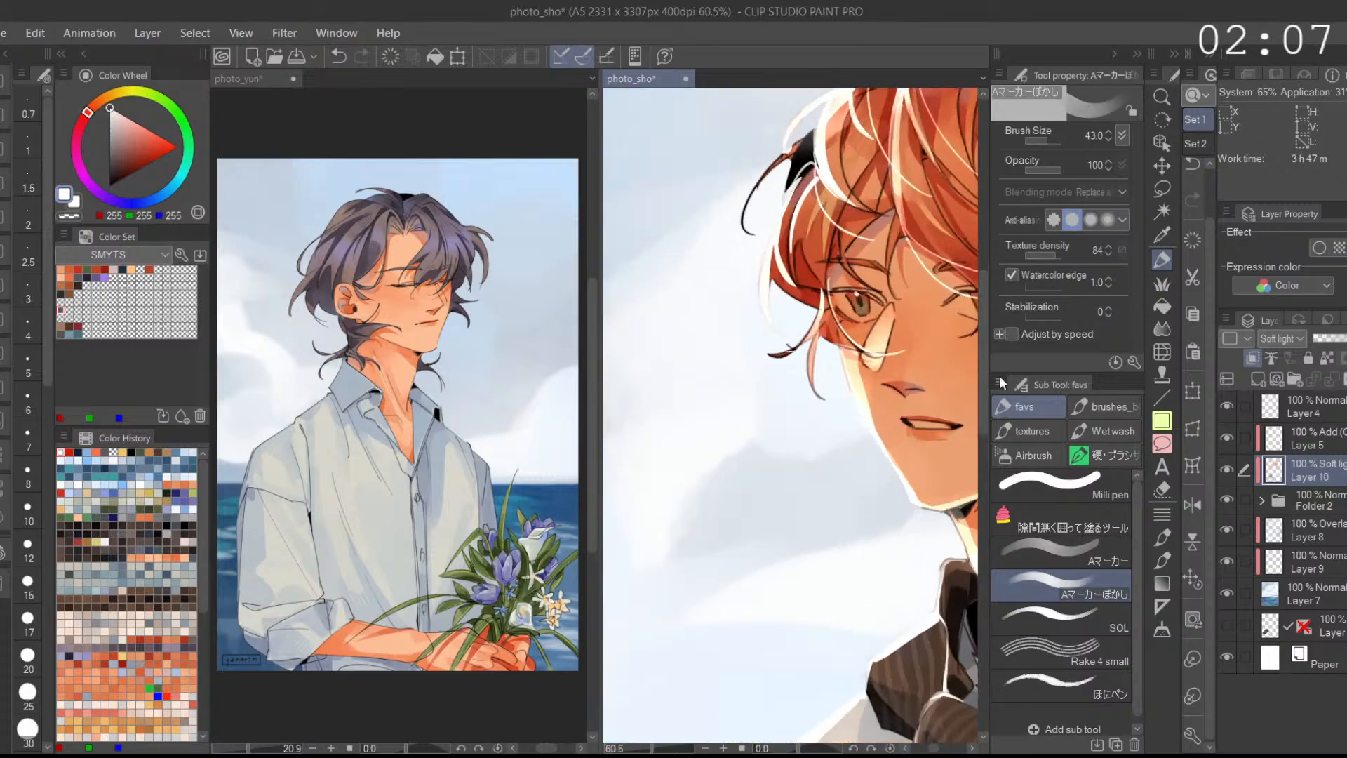
left_click(1311, 442)
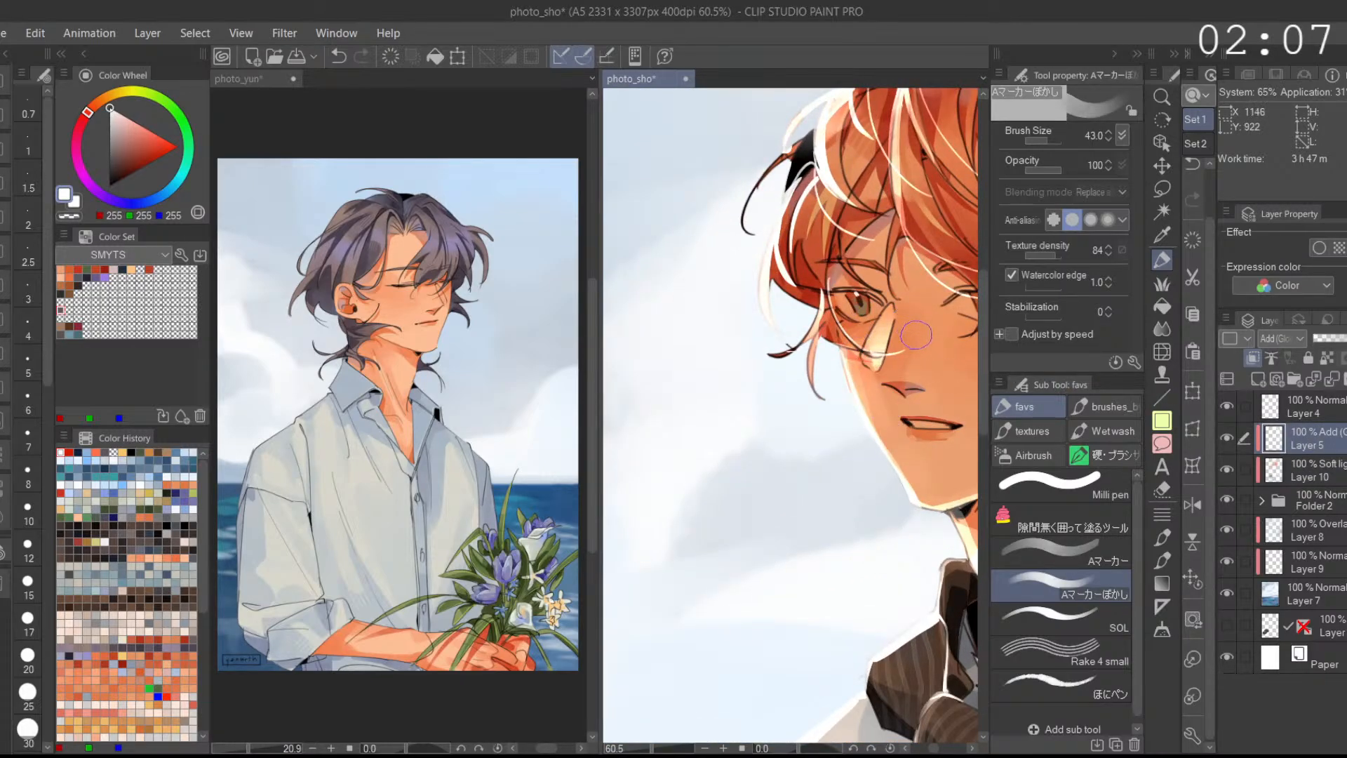
scroll(887, 359, "down", 2)
scroll(888, 359, "up", 1)
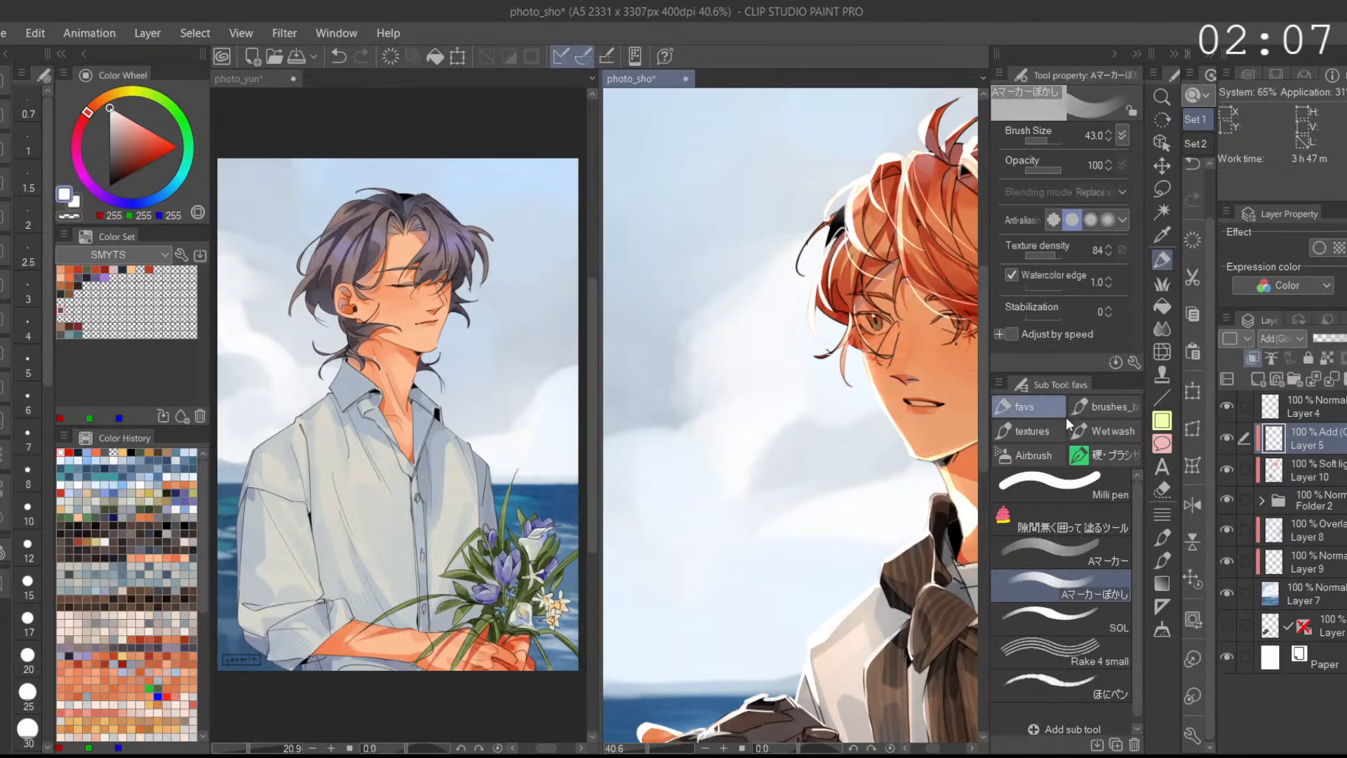
left_click(1094, 561)
scroll(892, 340, "up", 5)
mouse_move(905, 309)
left_mouse_down()
mouse_move(874, 388)
mouse_move(882, 404)
mouse_move(909, 296)
left_mouse_up()
scroll(946, 307, "down", 5)
left_click(1094, 594)
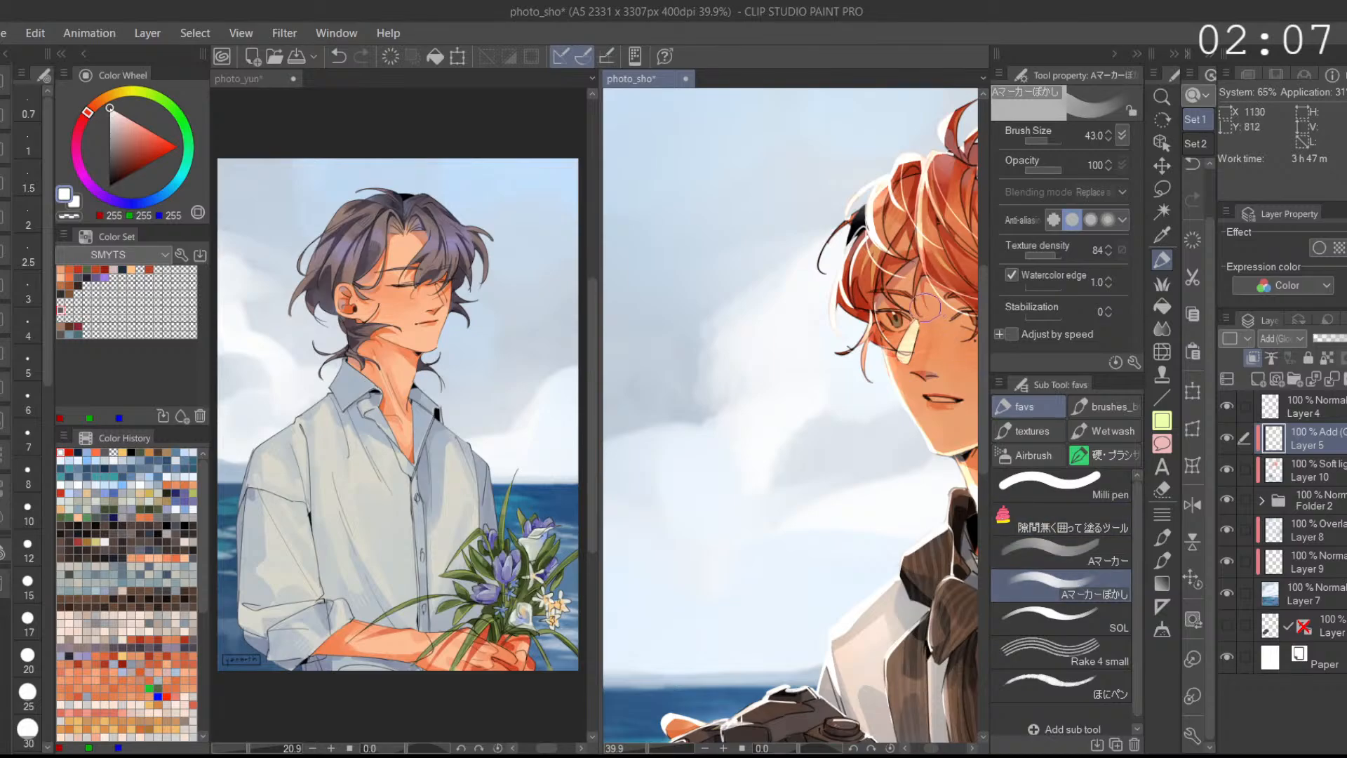
scroll(940, 327, "down", 3)
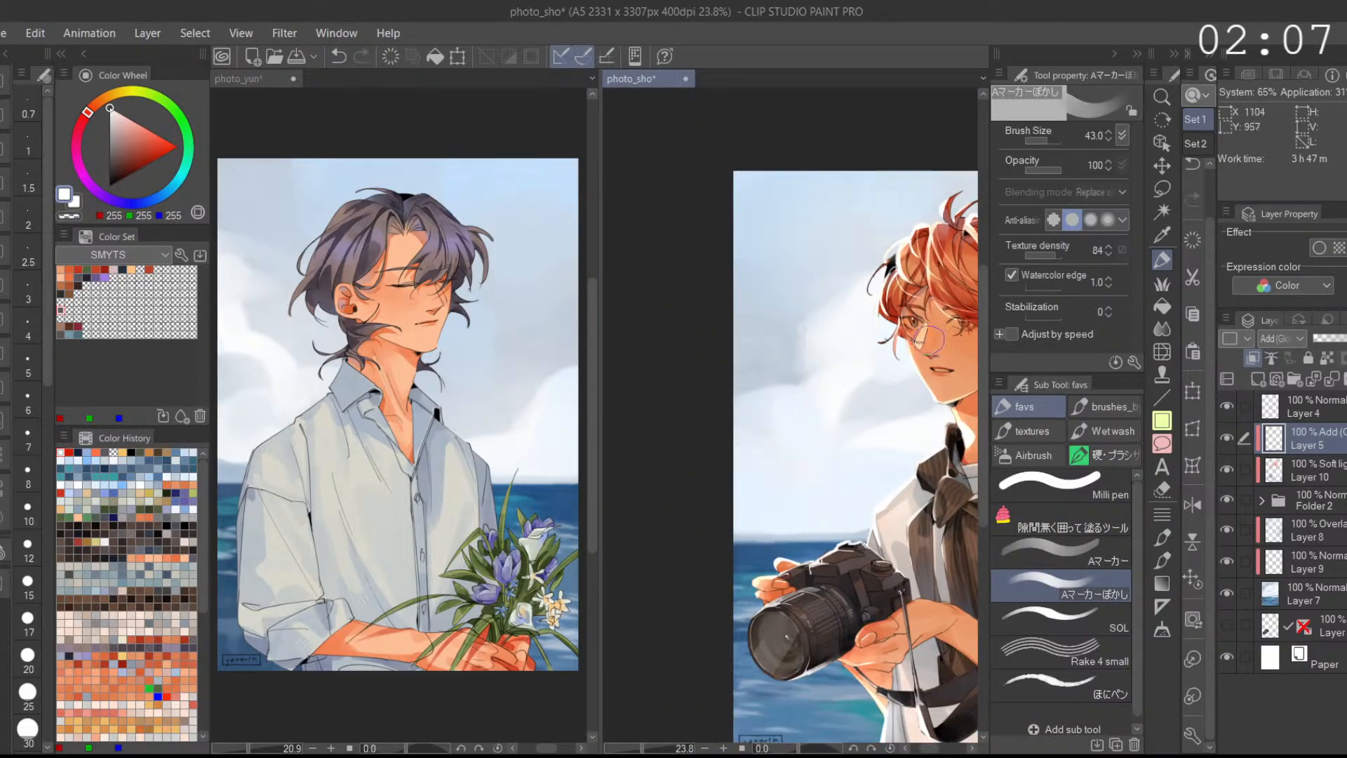
left_click(1198, 579)
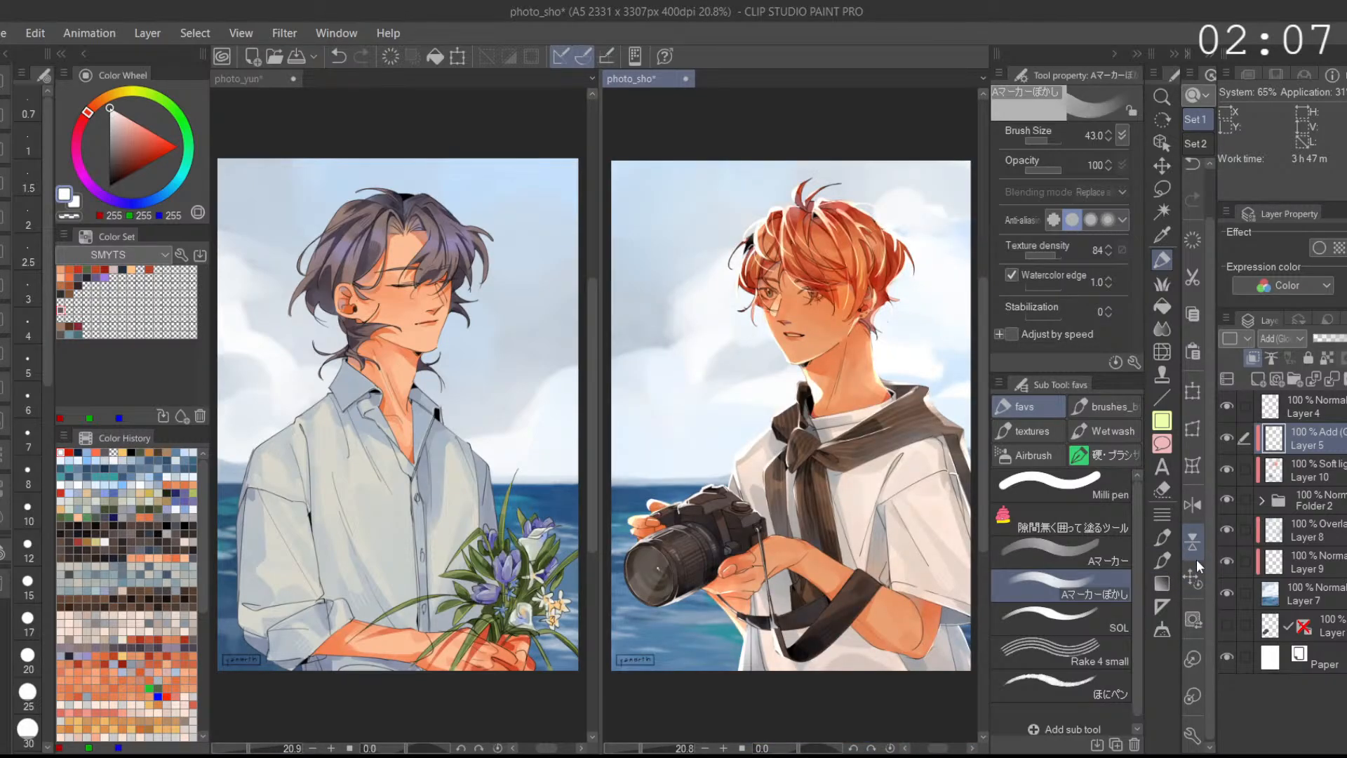
Step: Set the Aマーカー brush to size 7 and try thin white light strokes on the shirt, undoing them
left_click(1062, 549)
mouse_move(741, 456)
left_mouse_down()
mouse_move(755, 434)
mouse_move(749, 477)
mouse_move(748, 462)
left_mouse_up()
key("ctrl+z")
left_click(1040, 143)
key("ctrl+z")
key("ctrl+z")
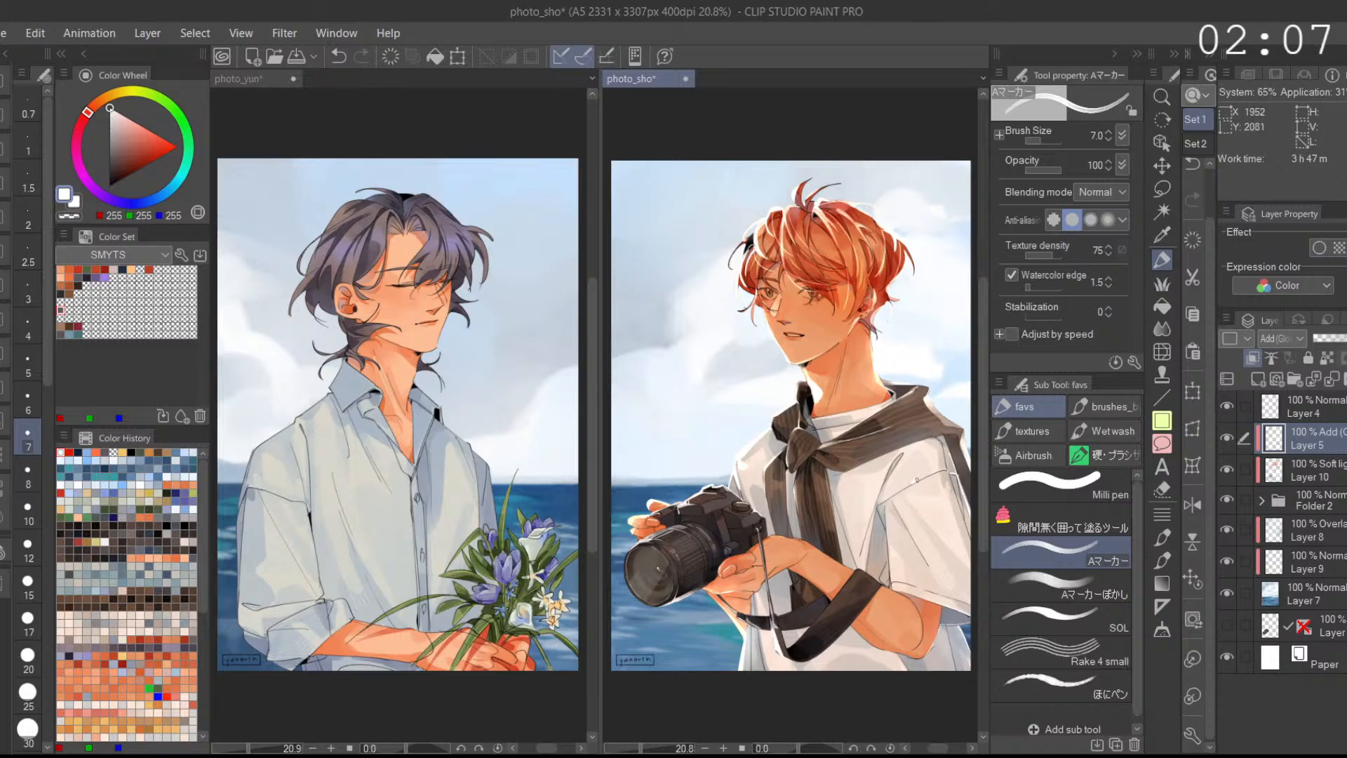
key("ctrl+z")
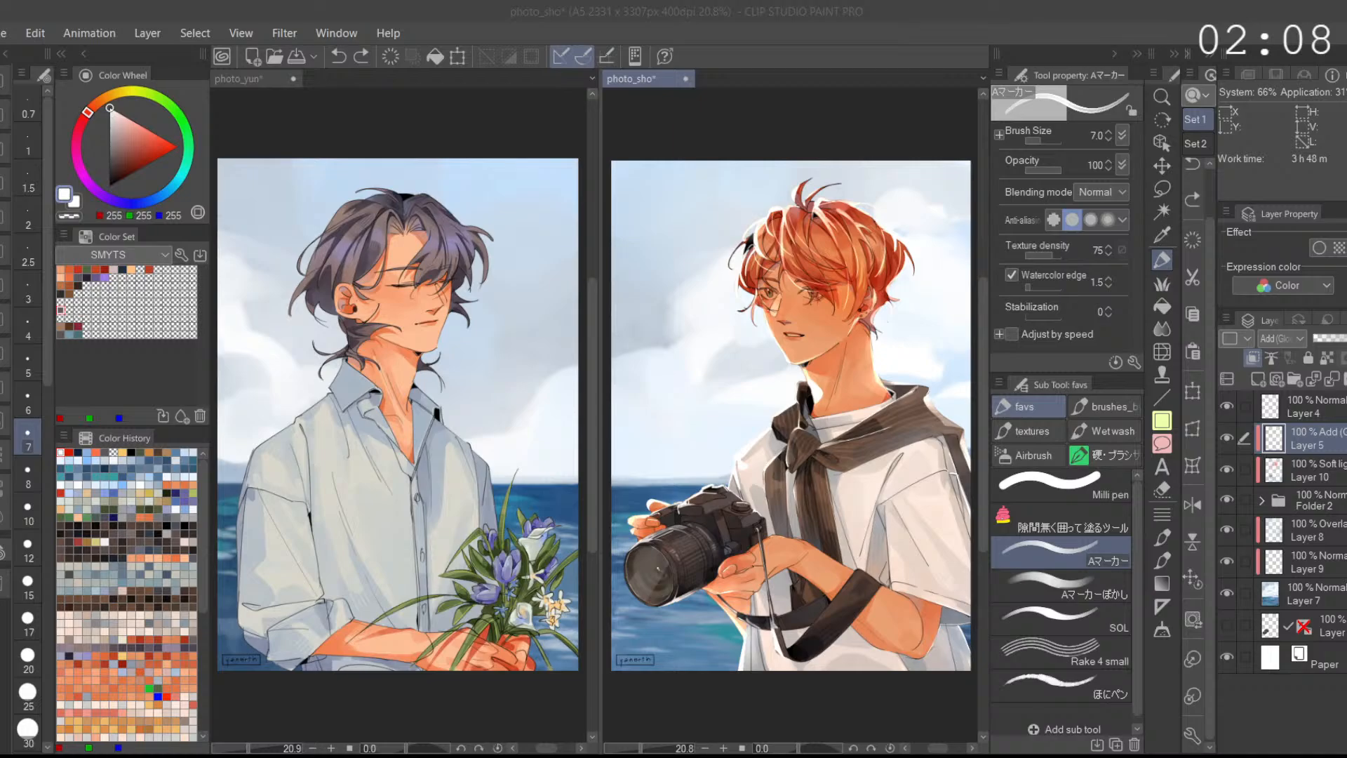
Step: Try thin white Aマーカー strokes along the scarf's neck edge, hanging end and shoulder fold, undoing them
left_click(836, 486)
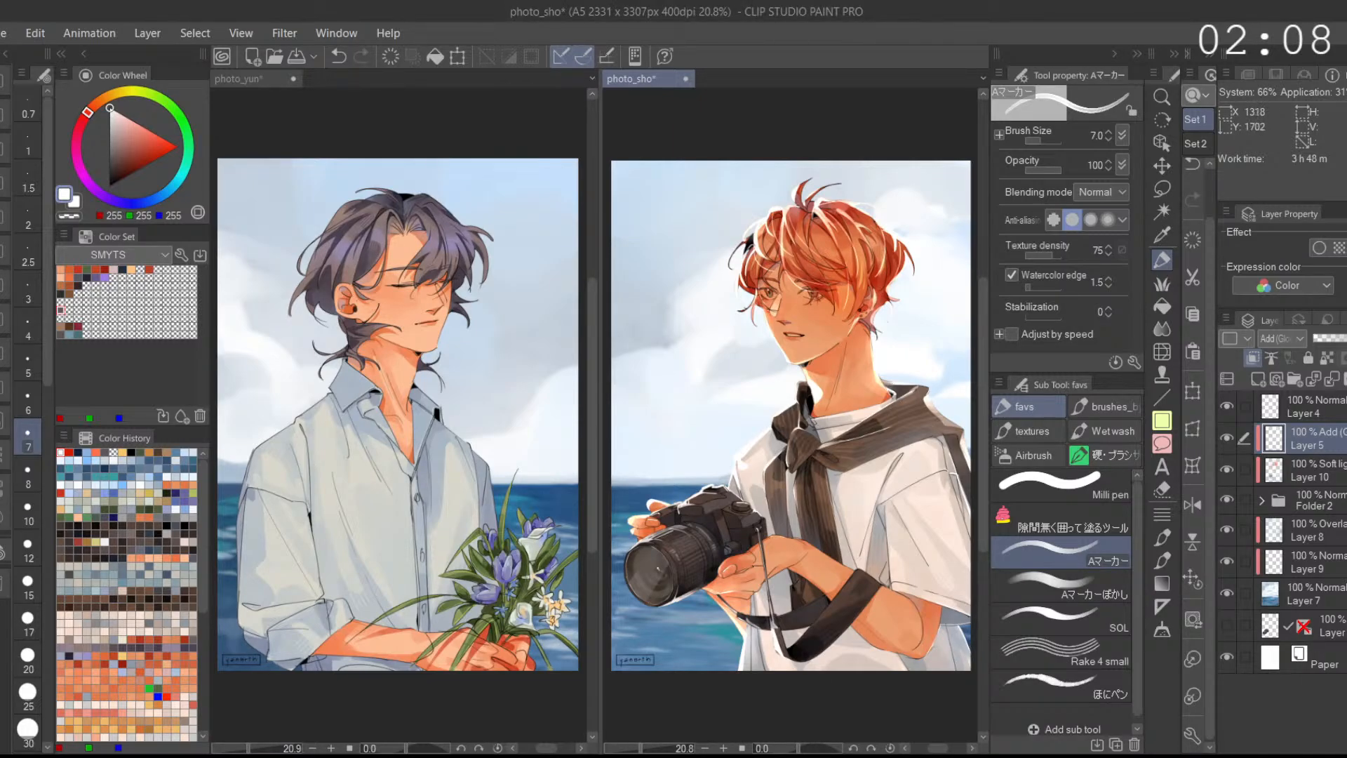
left_click_drag(814, 420, 806, 377)
key("ctrl+z")
key("ctrl+z")
left_click_drag(794, 488, 783, 452)
key("ctrl+z")
key("ctrl+z")
key("ctrl+z")
key("ctrl+z")
key("ctrl+z")
key("ctrl+z")
left_click_drag(929, 388, 930, 397)
key("ctrl+z")
Step: Paint a thin white light line down the shirt's lower side edge below the camera strap, redrawing it until it fits
left_click_drag(747, 630, 745, 681)
key("ctrl+z")
key("ctrl+z")
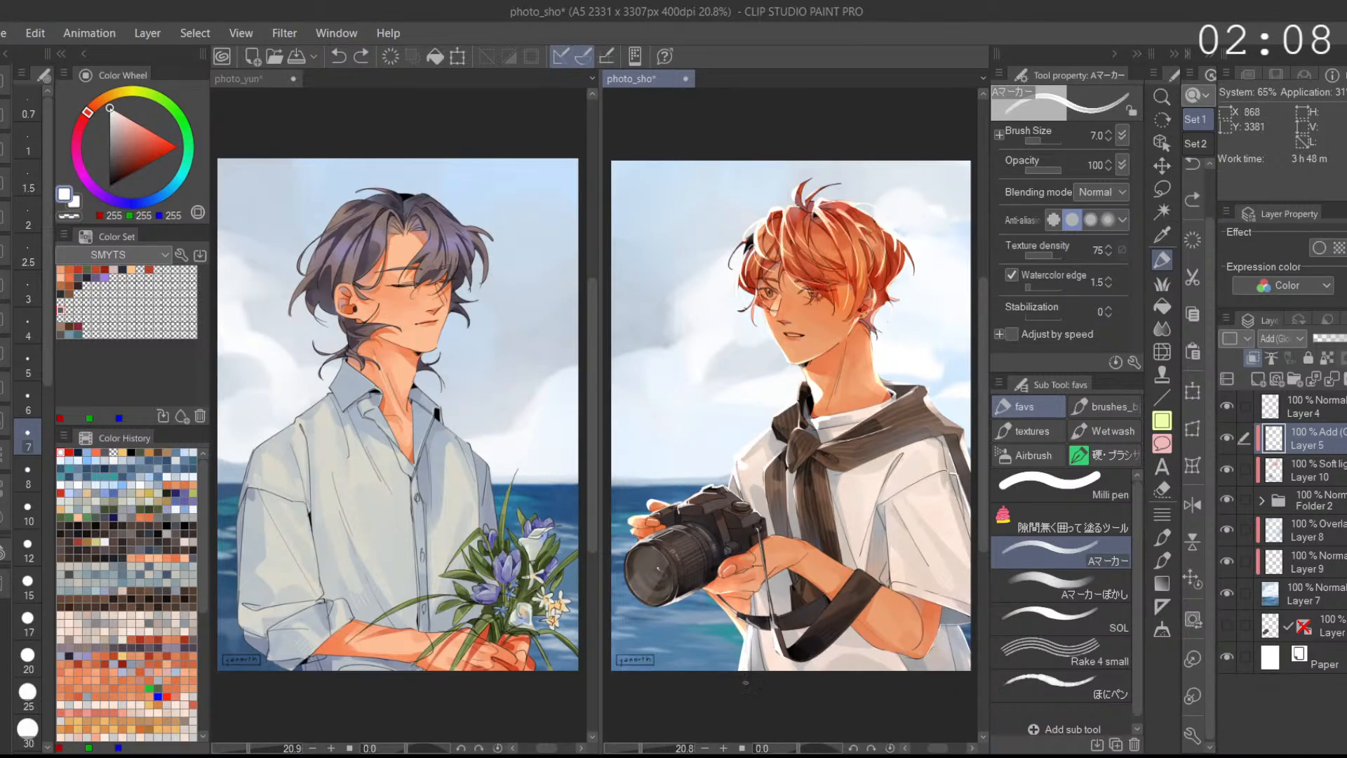
key("ctrl+z")
left_click_drag(749, 625, 747, 675)
key("ctrl+z")
left_click_drag(748, 625, 746, 671)
scroll(746, 649, "up", 2)
left_click_drag(753, 603, 750, 608)
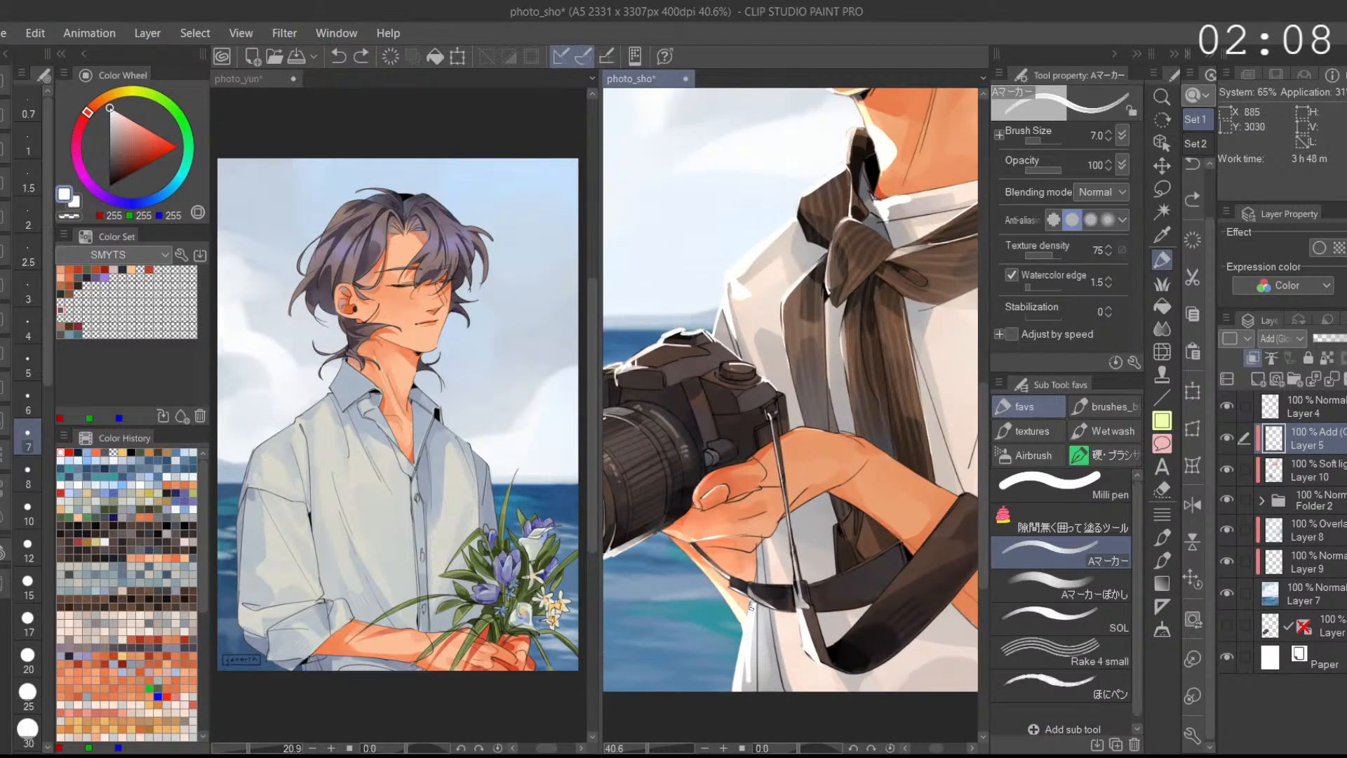
left_click_drag(743, 671, 754, 624)
scroll(814, 554, "down", 5)
left_click(1075, 593)
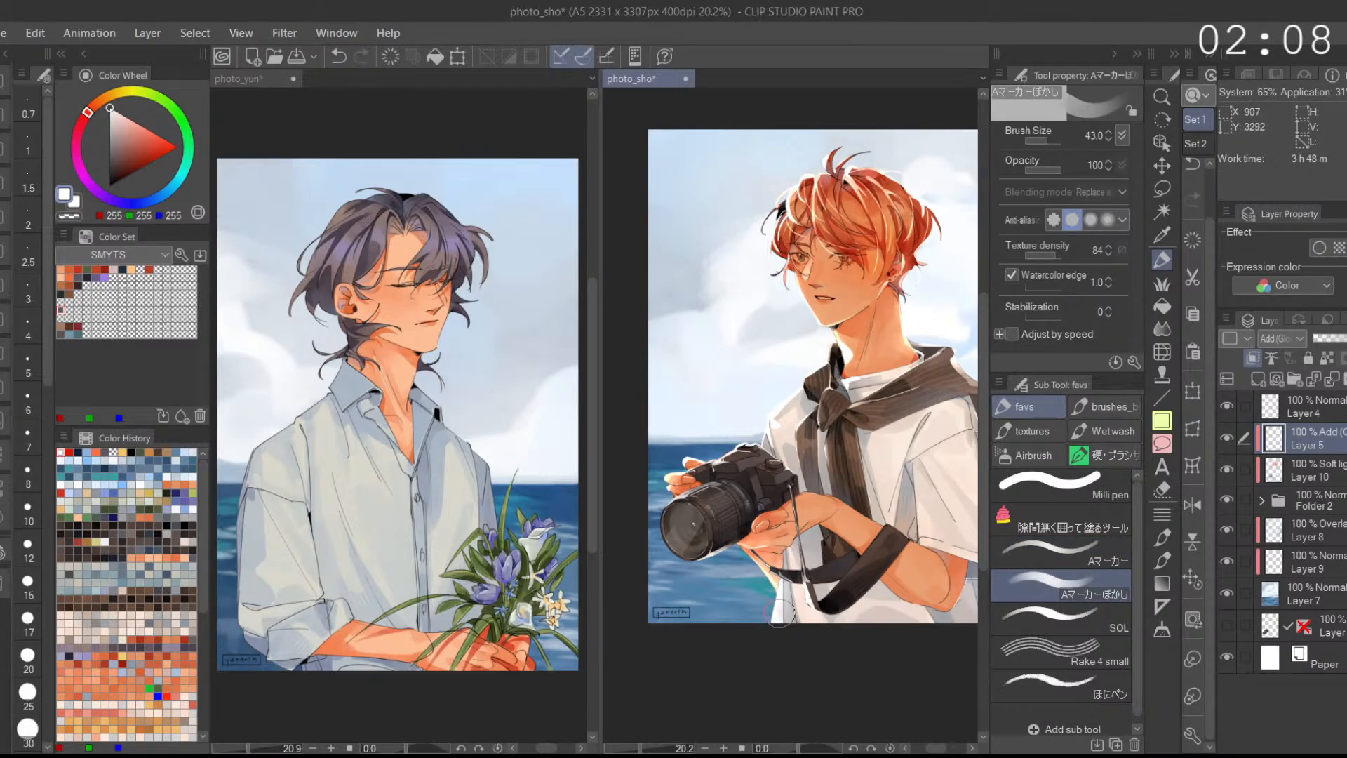
Step: Try thin white Aマーカー strokes around the rim of the camera lens, undoing them, and restore the full view
left_click(1073, 552)
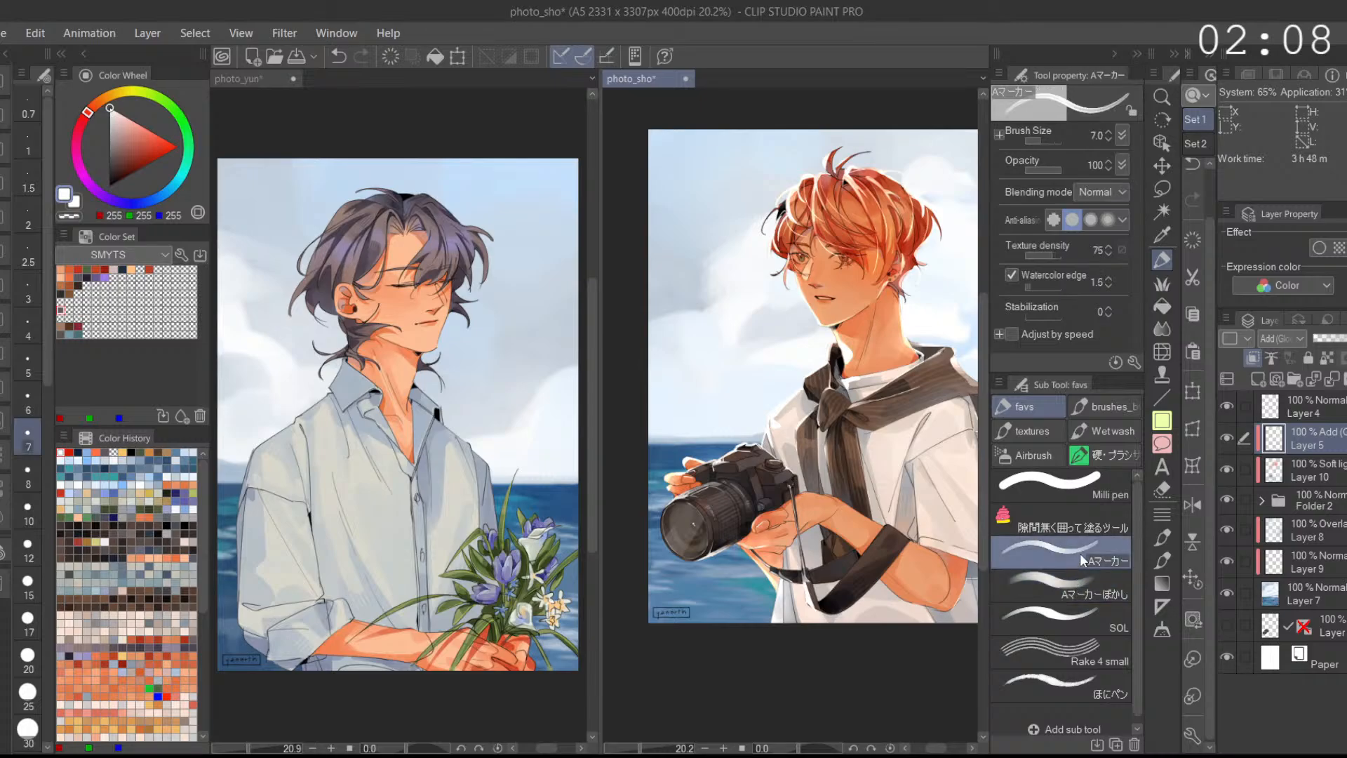
scroll(772, 551, "up", 3)
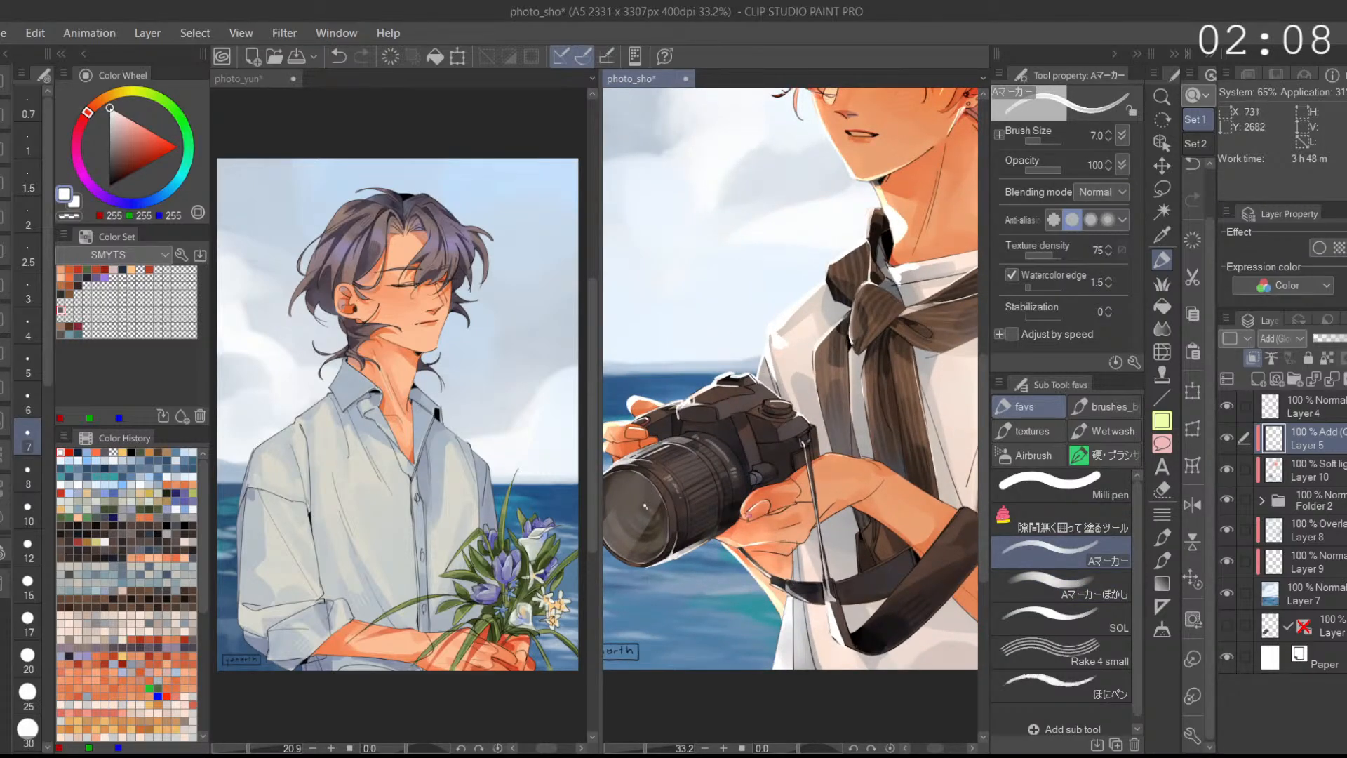
scroll(824, 454, "down", 2)
left_click_drag(825, 455, 885, 491)
scroll(741, 508, "up", 3)
mouse_move(692, 521)
left_mouse_down()
mouse_move(685, 592)
mouse_move(765, 634)
left_mouse_up()
key("ctrl+z")
key("ctrl+z")
mouse_move(700, 606)
left_mouse_down()
mouse_move(769, 631)
mouse_move(752, 630)
left_mouse_up()
key("ctrl+z")
key("ctrl+z")
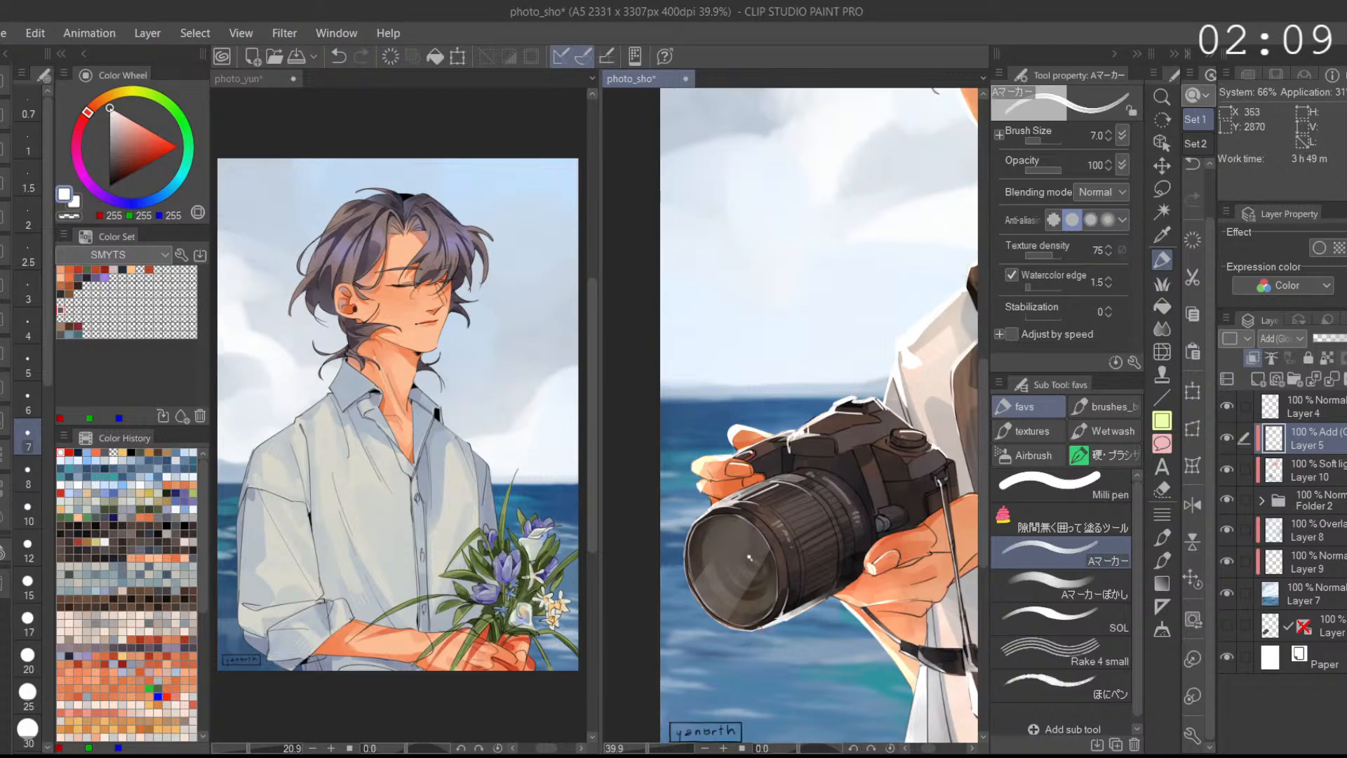
left_click(1195, 588)
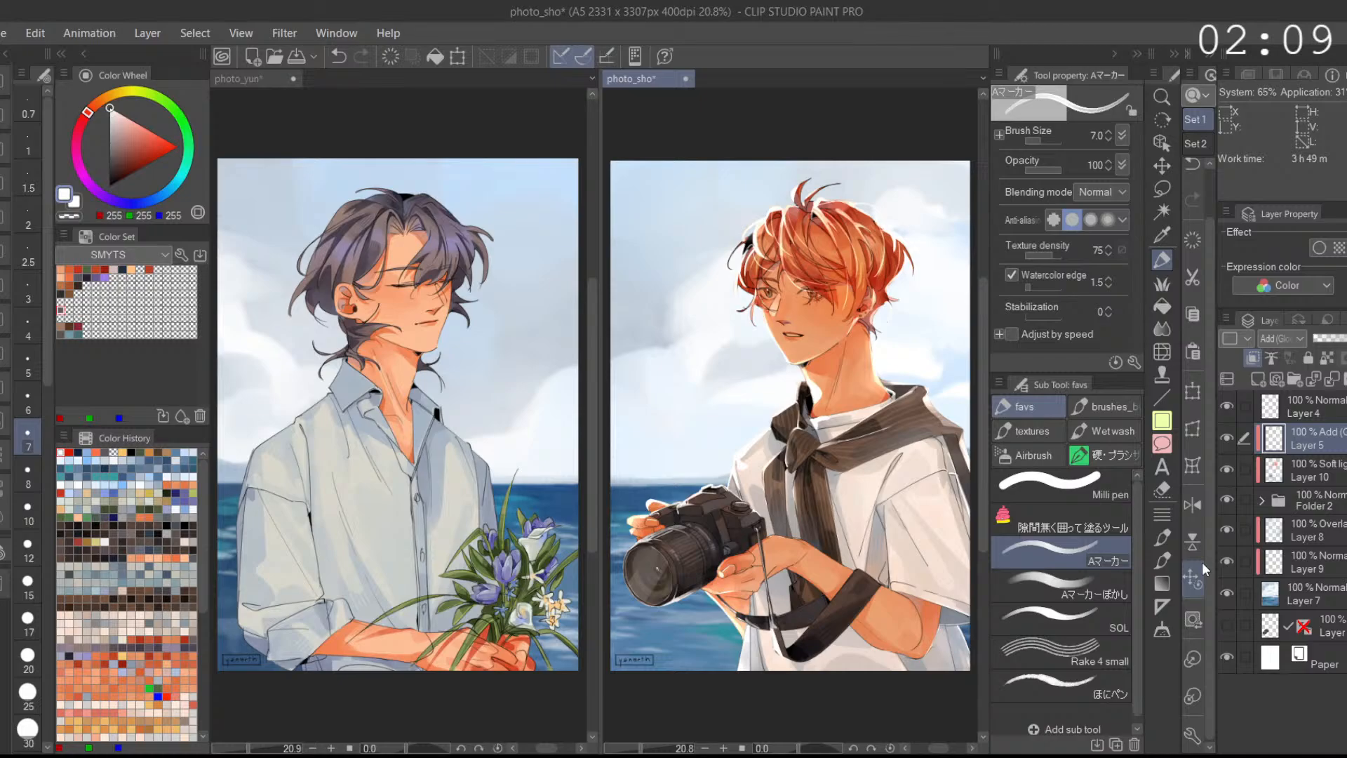
Step: Switch to photo_yun and check the picture with the grass on Layer 5 shown and hidden
left_click(576, 699)
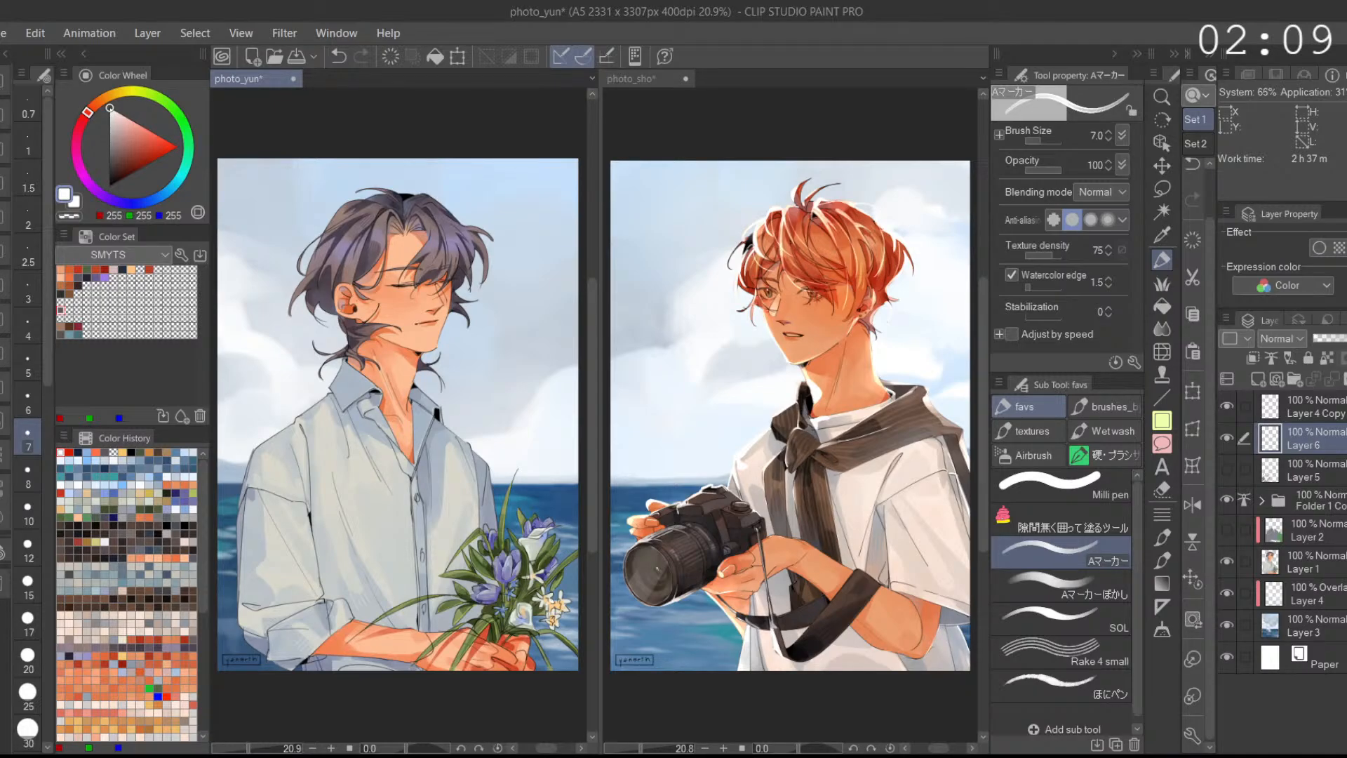
left_click(1162, 189)
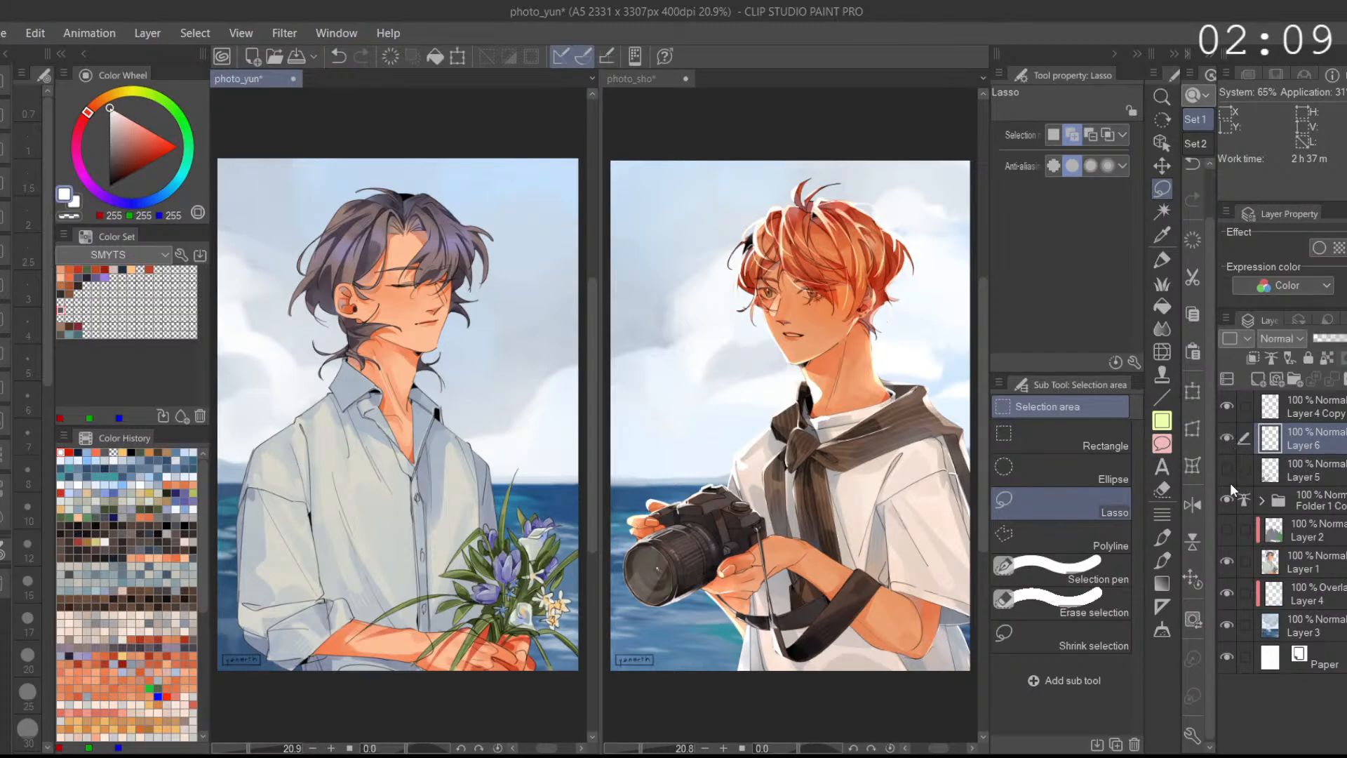
left_click(1227, 440)
left_click(1232, 462)
left_click(1233, 466)
left_click(1232, 467)
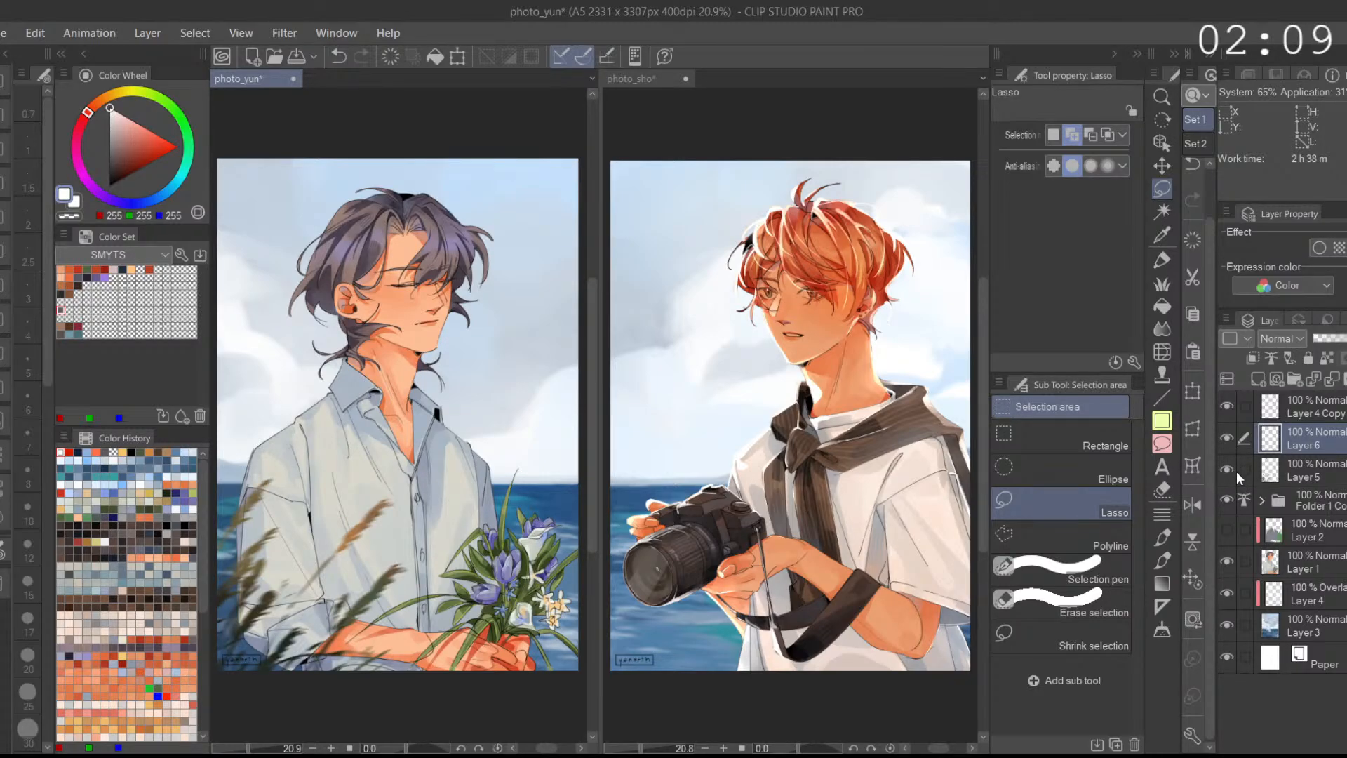
left_click(1230, 467)
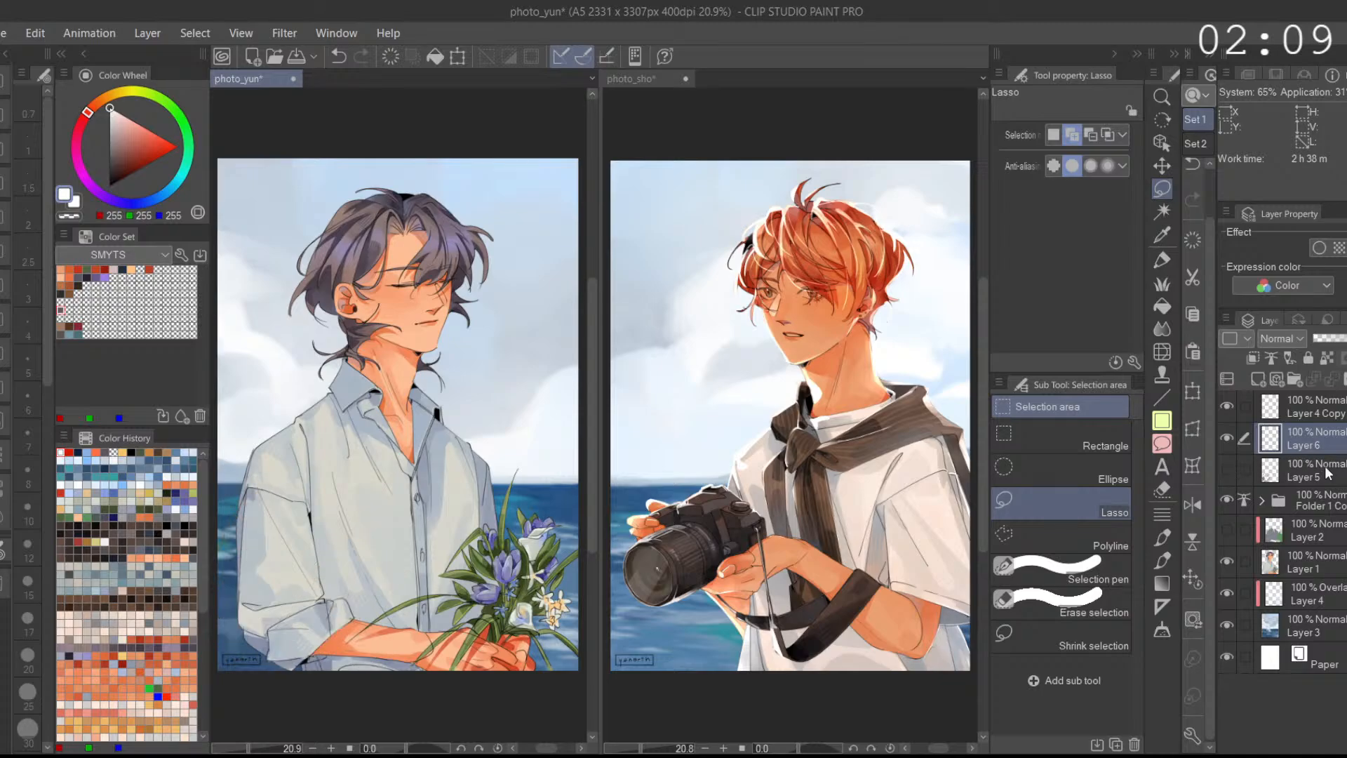
Step: Move Layer 6 below Layer 5 and put the folder beneath them inside a new layer folder
left_click_drag(1278, 445, 1317, 504)
left_click(1287, 498)
left_click(1294, 379)
Step: Delete the hidden Layer 2, move the figure's Layer 1 into the folder group, and check the collapsed Folder 1 by toggling it
left_click_drag(1315, 552, 1318, 537)
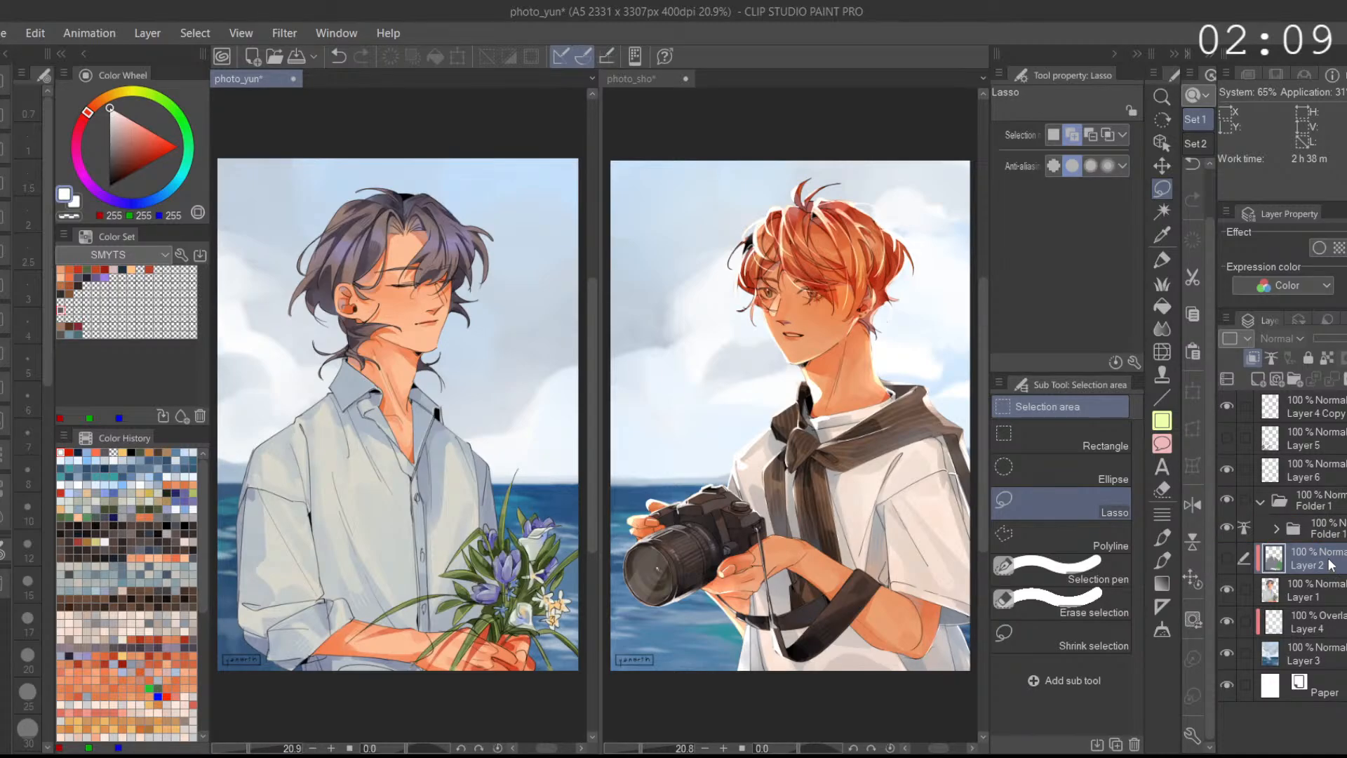
left_click(1345, 379)
left_click_drag(1333, 560, 1318, 534)
left_click(1278, 531)
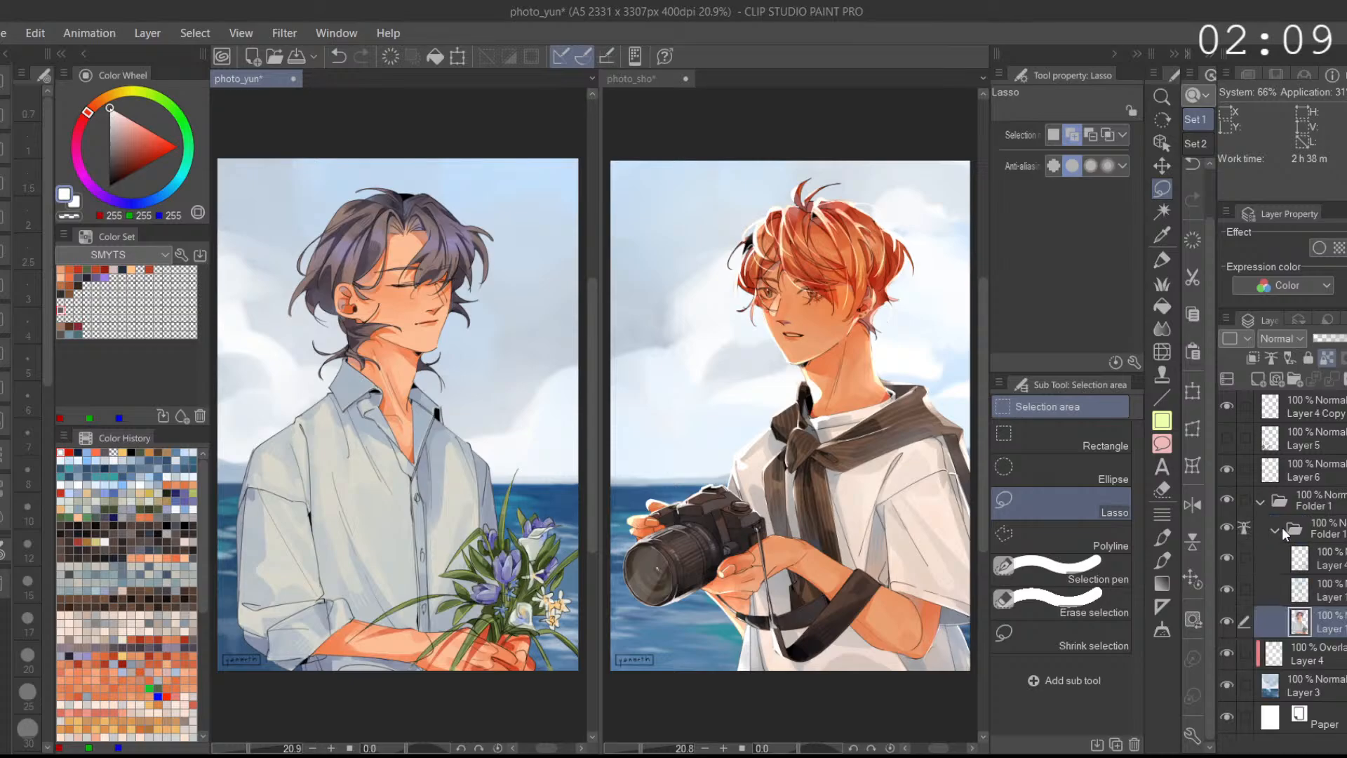
left_click_drag(1307, 634, 1292, 566)
left_click(1277, 559)
left_click(1262, 500)
left_click(1232, 499)
left_click(1231, 499)
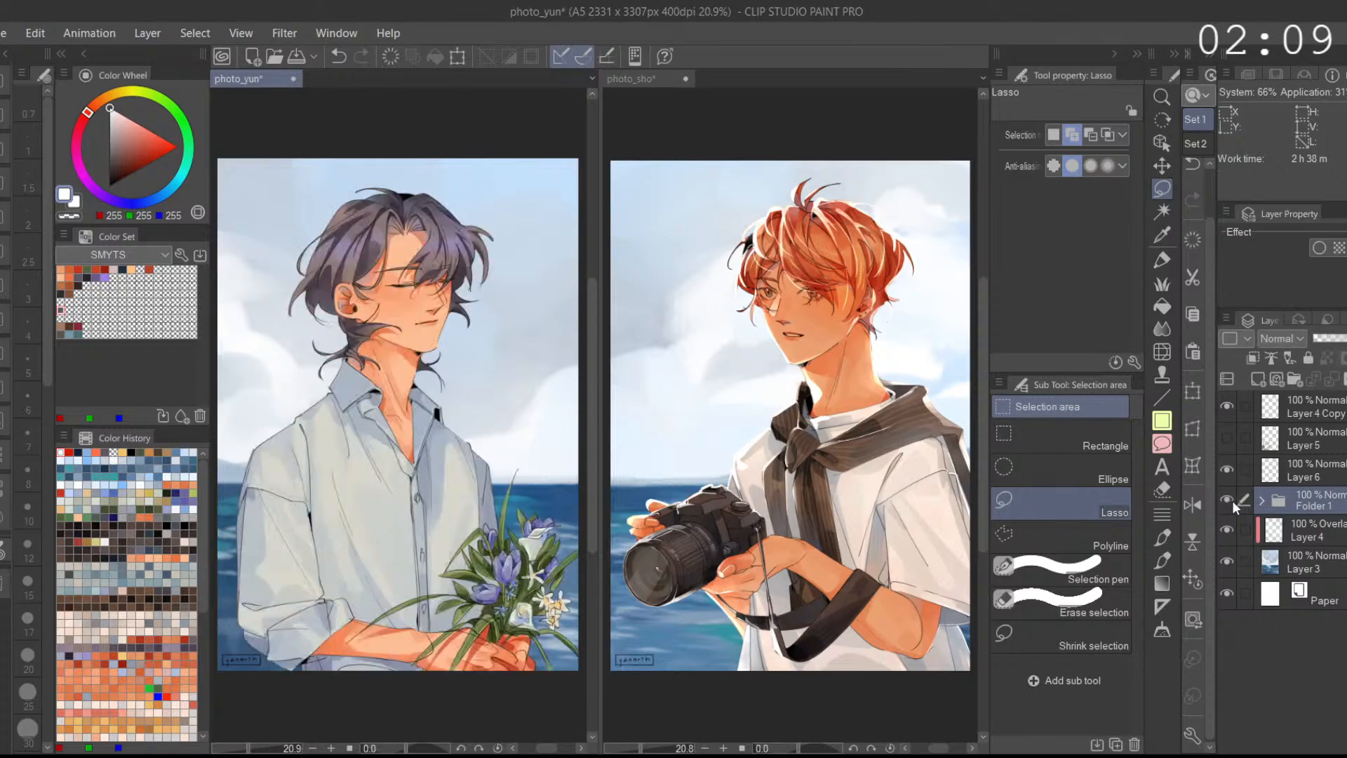
Step: Add a new layer above Folder 1, clip it to the folder, set it to Add (Glow), and activate the Aマーカー pen
left_click(1290, 480)
left_click(1293, 498)
left_click(1258, 379)
left_click(1252, 357)
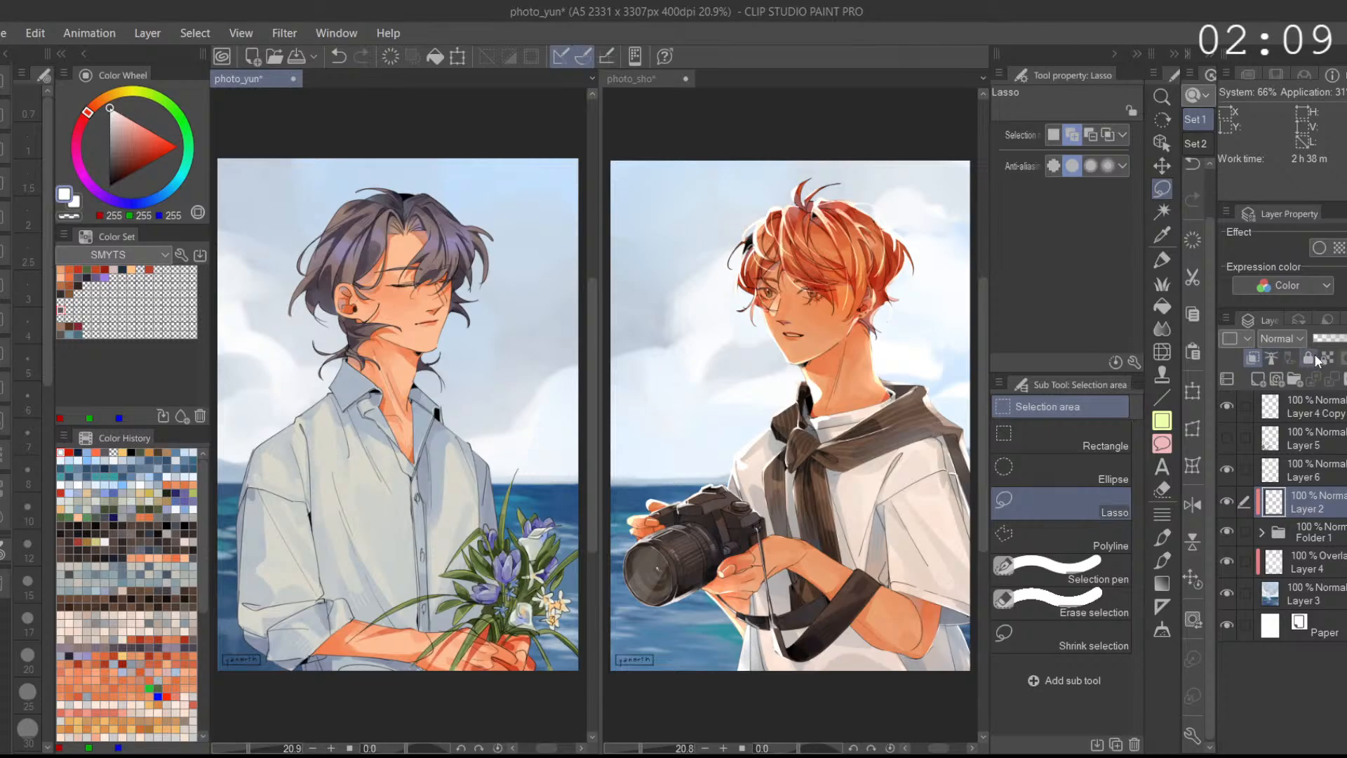
left_click(1307, 560)
left_click(1160, 260)
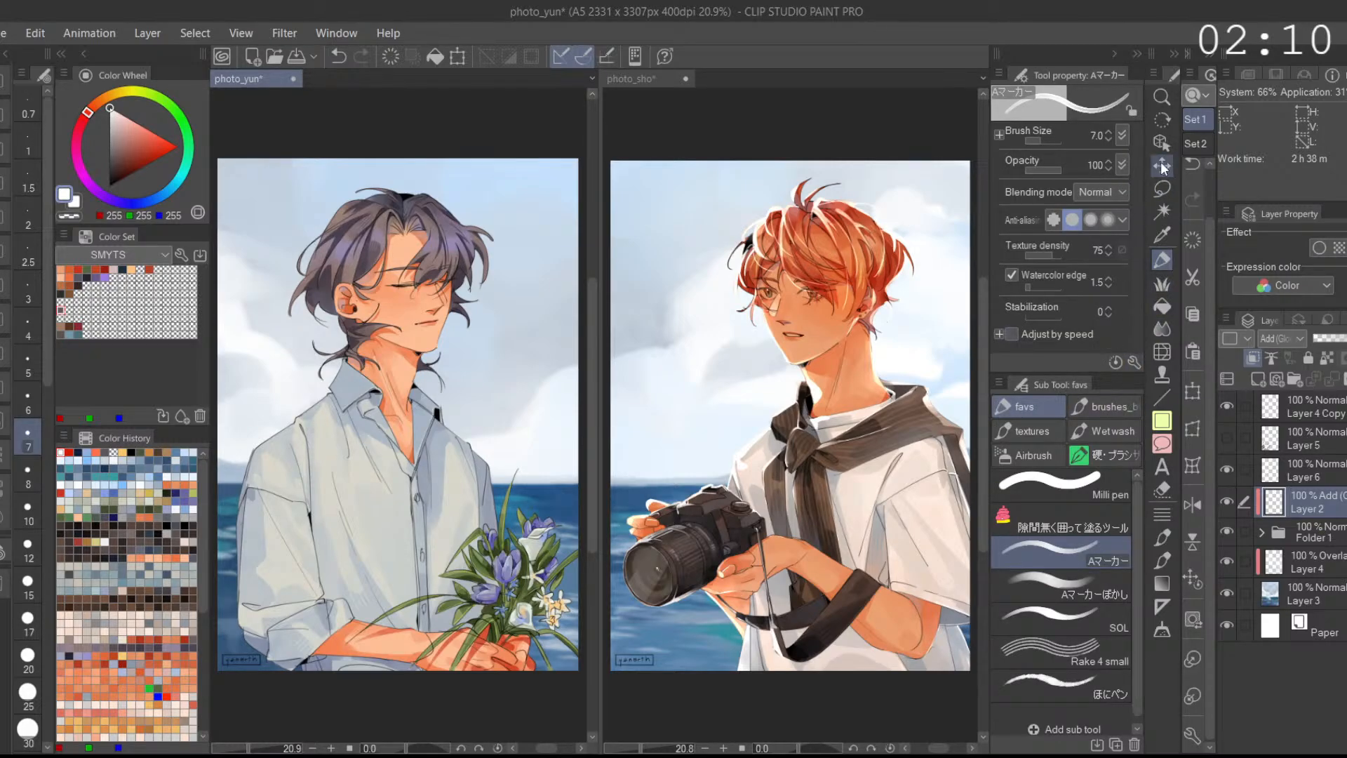
Step: Lasso the crown of the figure's hair in photo_yun as a light-highlight selection with pointed strand shapes reaching down from the parting
key("m")
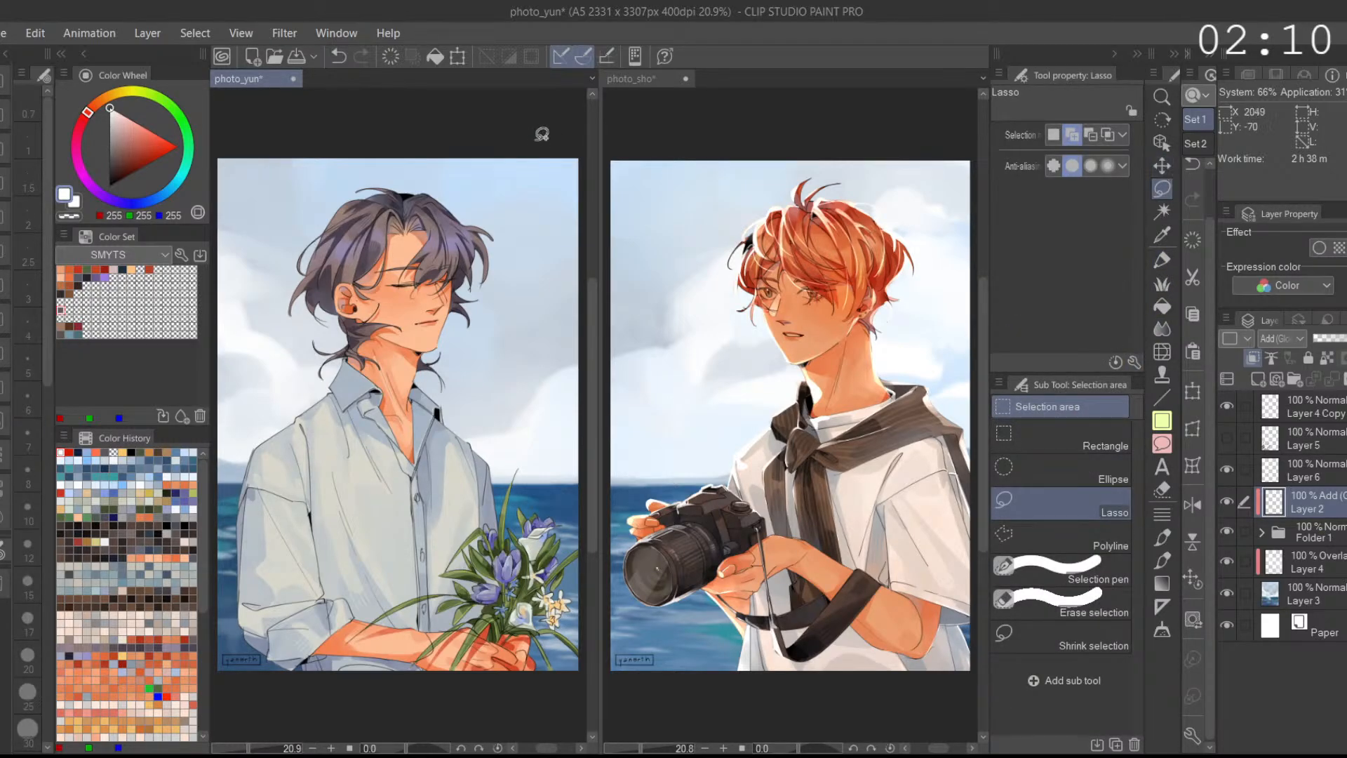
scroll(410, 235, "up", 4)
mouse_move(308, 242)
left_mouse_down()
mouse_move(410, 175)
mouse_move(313, 195)
mouse_move(468, 161)
mouse_move(365, 156)
mouse_move(553, 166)
mouse_move(490, 199)
mouse_move(510, 209)
mouse_move(486, 196)
mouse_move(498, 199)
mouse_move(496, 210)
mouse_move(484, 200)
mouse_move(495, 230)
mouse_move(502, 215)
mouse_move(485, 236)
mouse_move(507, 190)
mouse_move(519, 203)
mouse_move(482, 239)
left_mouse_up()
key("ctrl+z")
mouse_move(440, 302)
left_mouse_down()
mouse_move(641, 150)
mouse_move(591, 136)
left_mouse_up()
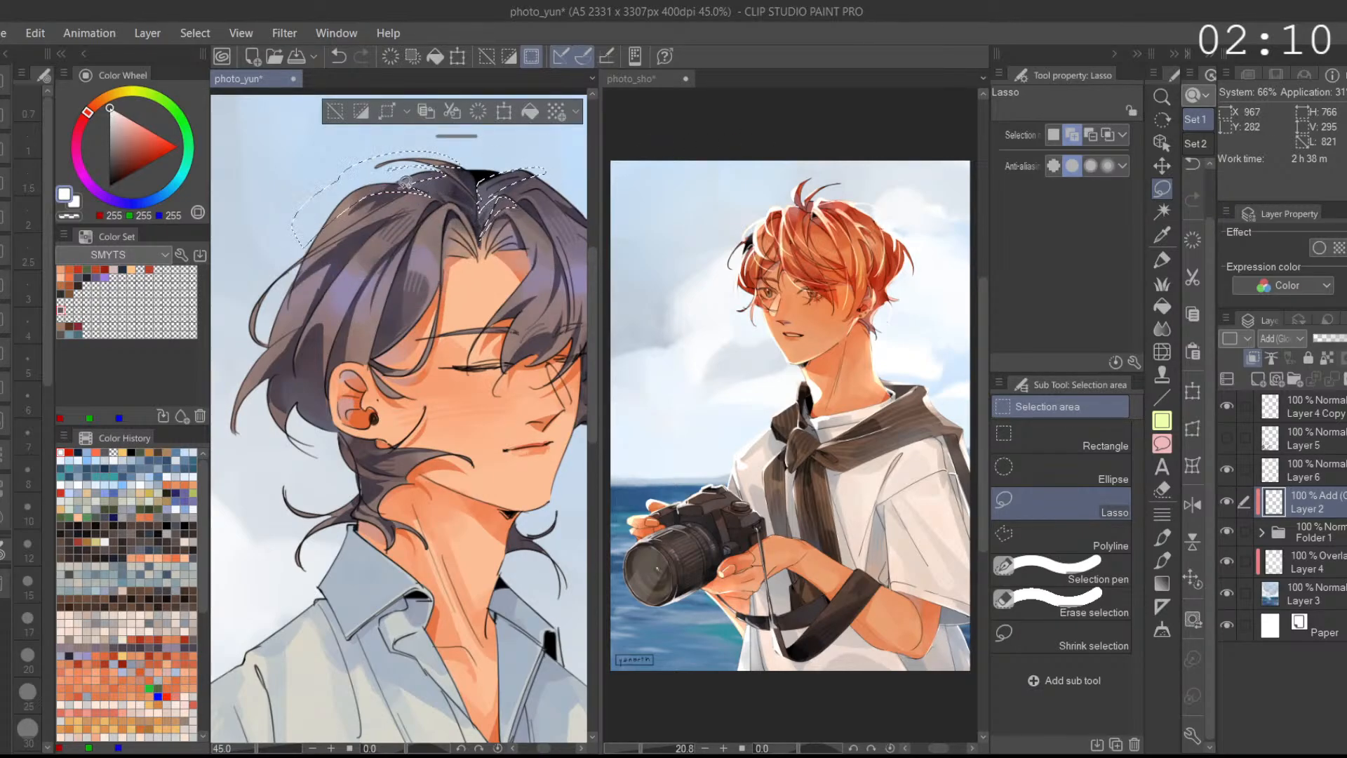
mouse_move(456, 220)
left_mouse_down()
mouse_move(474, 193)
mouse_move(418, 251)
left_mouse_up()
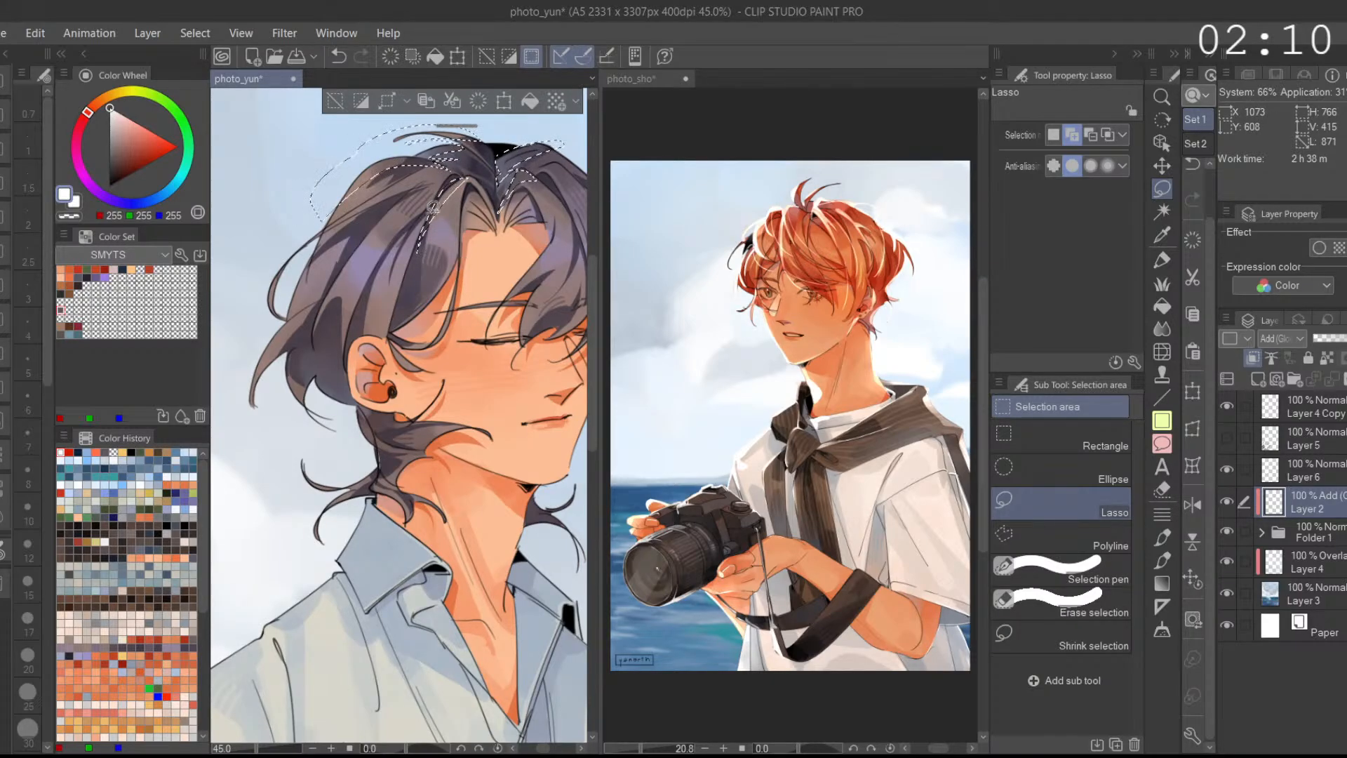
Step: Add more tapered strands on the crown and the long outer lock at the back of the head to the selection
key("ctrl+z")
left_click_drag(297, 254, 299, 246)
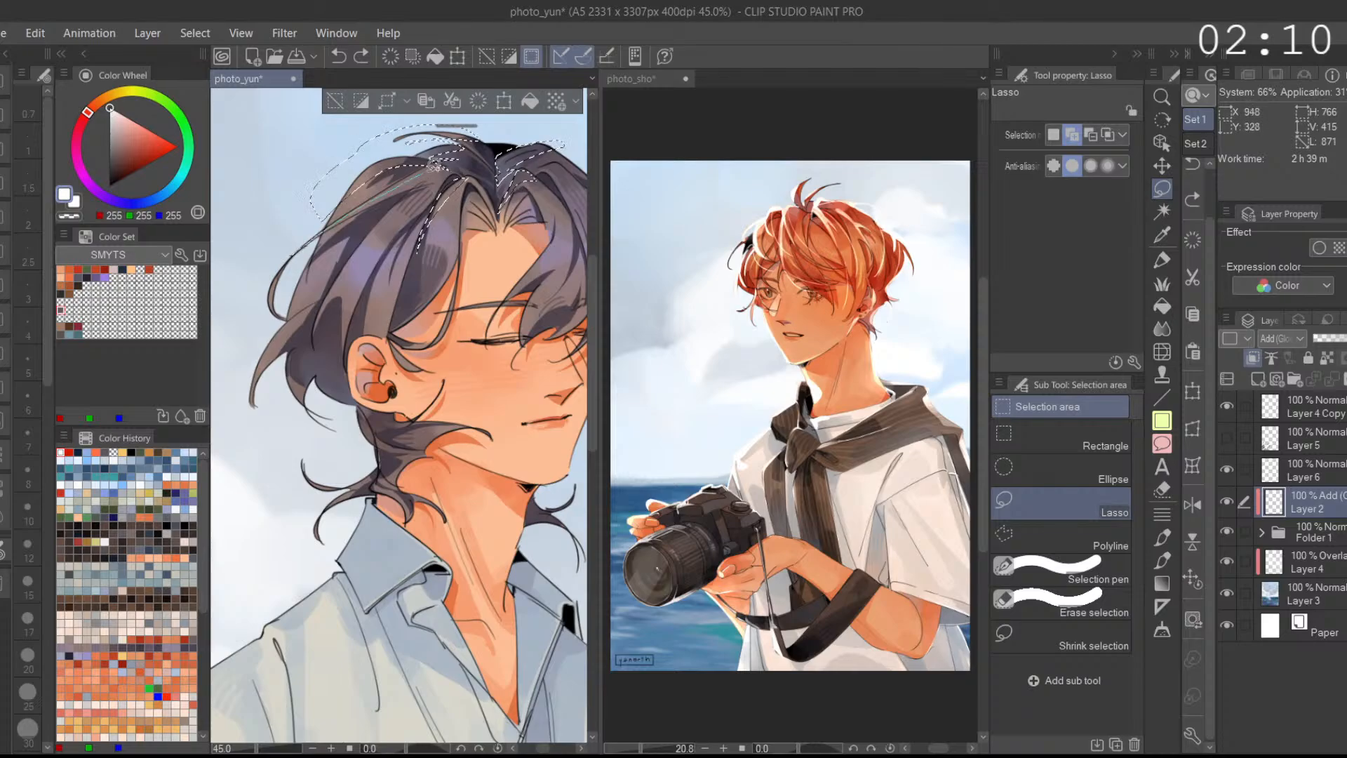
left_click_drag(357, 207, 307, 244)
mouse_move(443, 162)
left_mouse_down()
mouse_move(419, 172)
mouse_move(440, 166)
left_mouse_up()
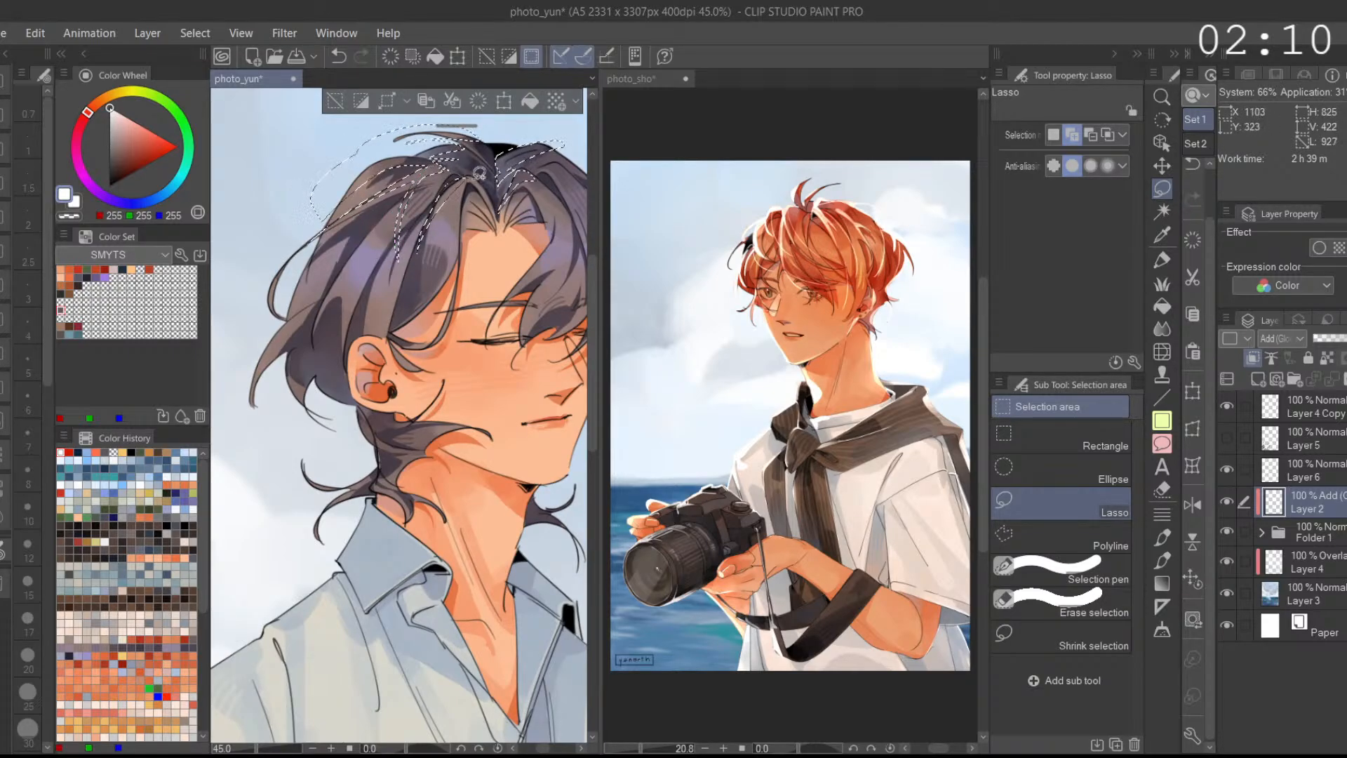
left_click_drag(428, 225, 442, 179)
mouse_move(267, 351)
left_mouse_down()
mouse_move(308, 275)
mouse_move(270, 390)
left_mouse_up()
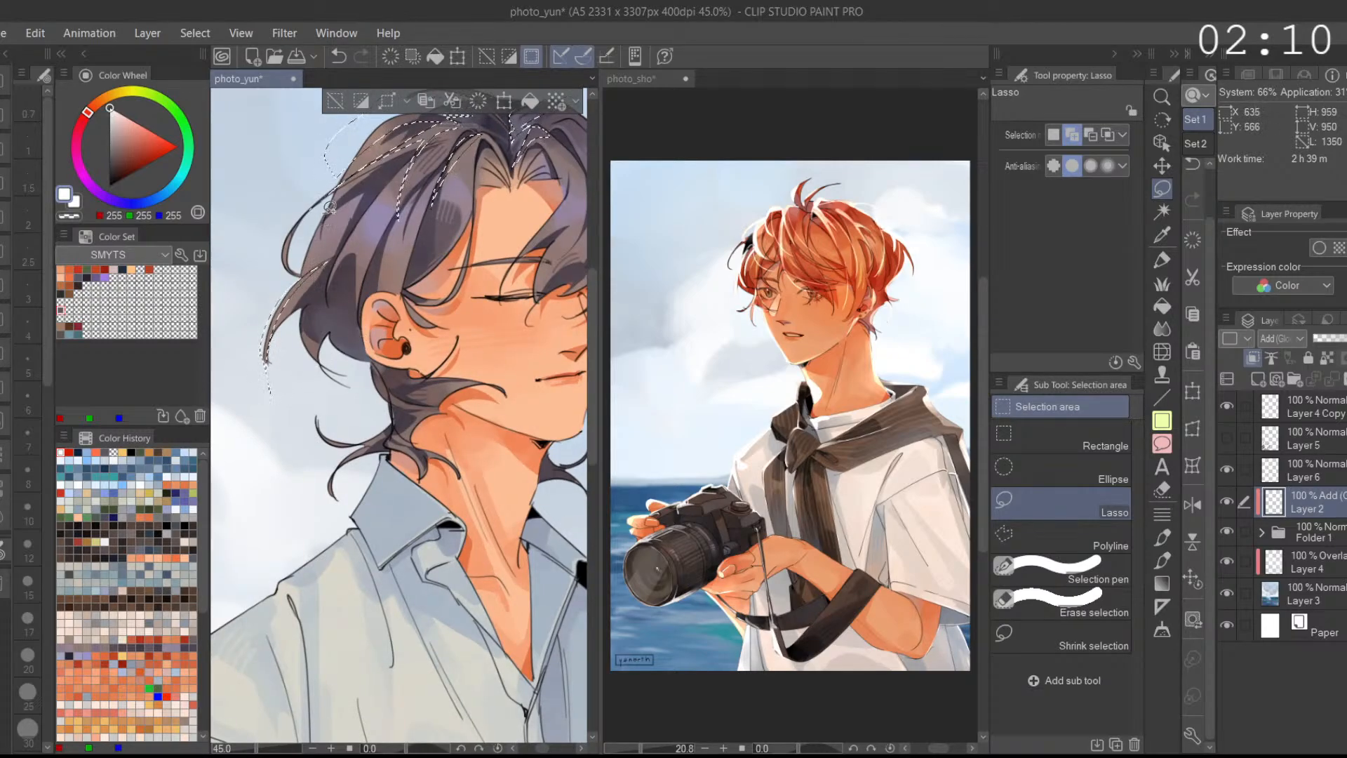
Step: Refine the selected hair edge at the back of the head and add the lower lock behind the ear
scroll(307, 271, "up", 3)
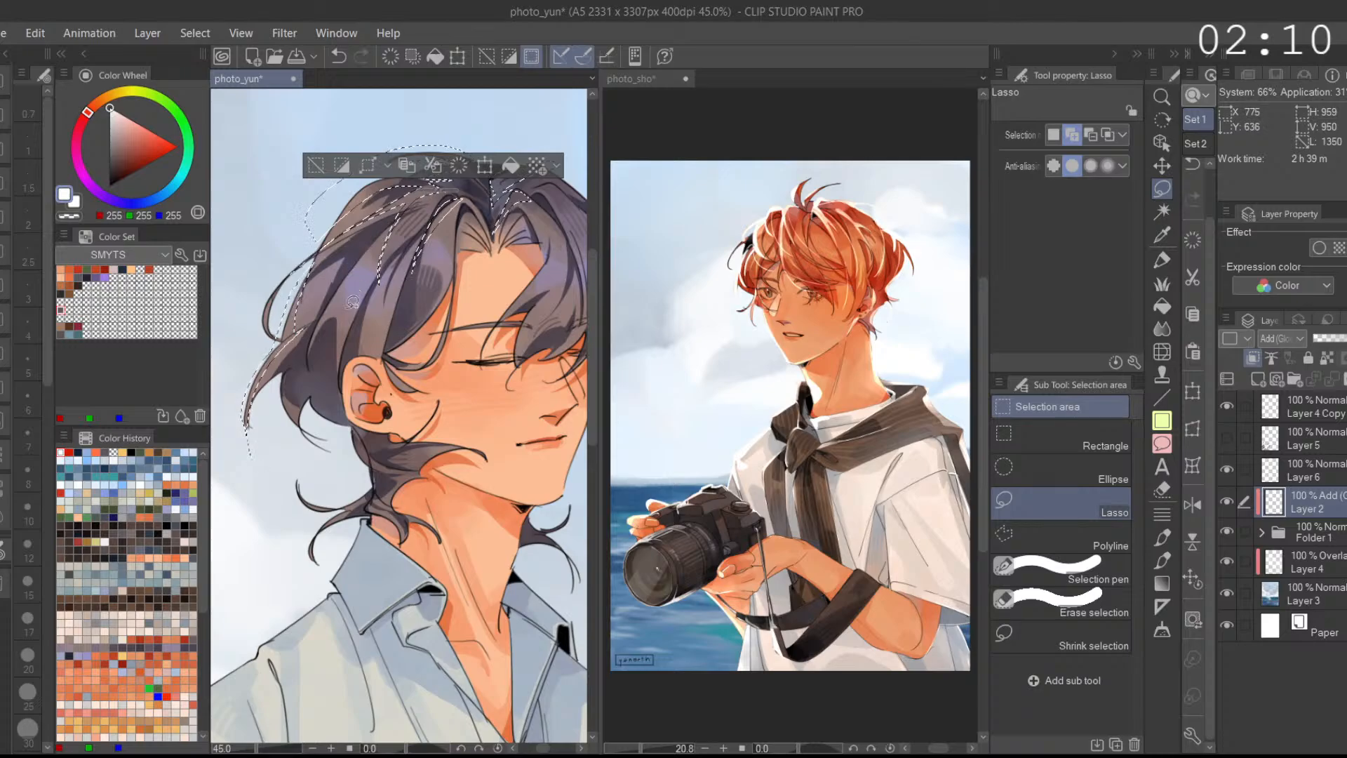
key("ctrl+z")
scroll(317, 392, "down", 1)
left_click_drag(320, 356, 365, 421)
key("ctrl+z")
mouse_move(316, 382)
left_mouse_down()
mouse_move(355, 390)
mouse_move(348, 440)
left_mouse_up()
key("ctrl+z")
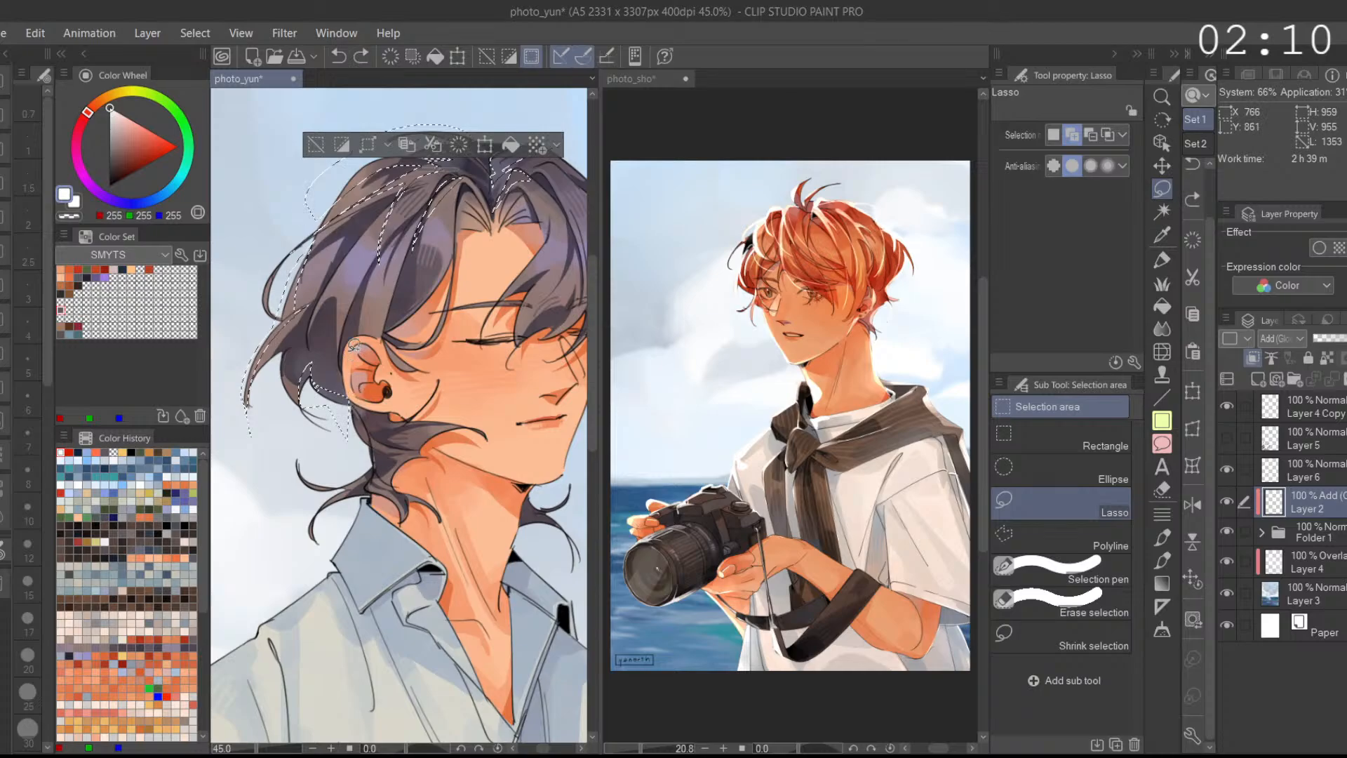
Step: Add the outer rim of the ear and another narrow hair strand above it to the highlight selection
scroll(343, 353, "up", 5)
mouse_move(365, 440)
left_mouse_down()
mouse_move(354, 367)
mouse_move(377, 308)
left_mouse_up()
scroll(414, 357, "down", 4)
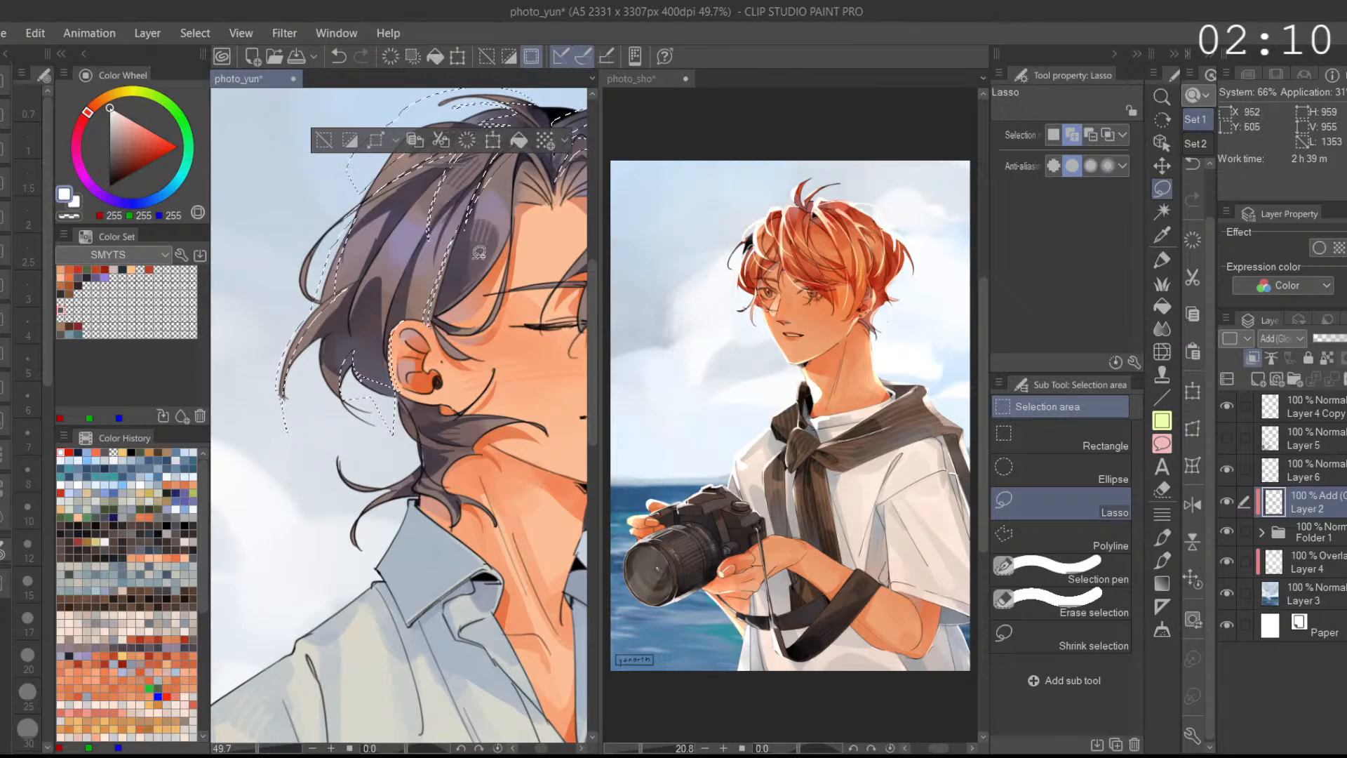
left_click_drag(456, 274, 418, 303)
left_click_drag(529, 406, 424, 322)
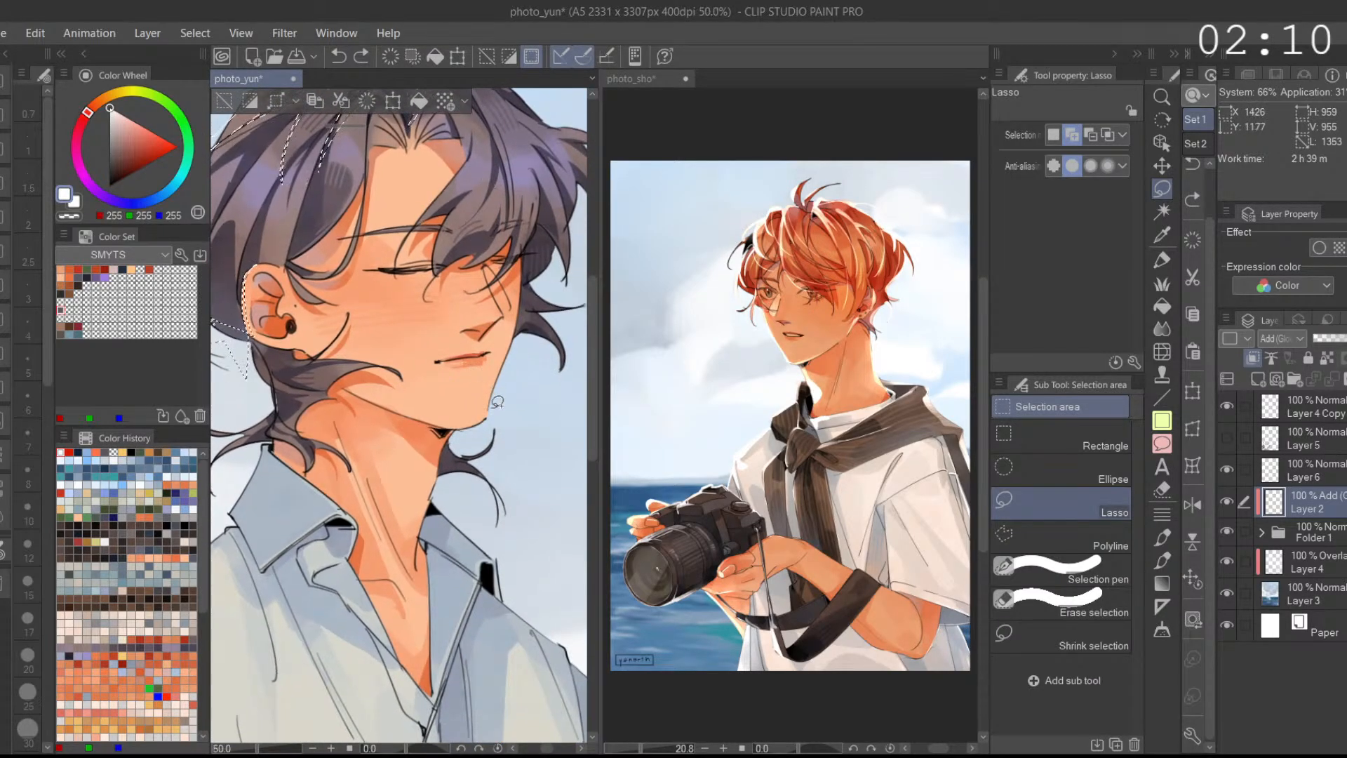
Step: Try selecting the jaw edge, and add the hair tip beyond the cheek and a thin sliver on the nose bridge
mouse_move(445, 429)
left_mouse_down()
mouse_move(493, 419)
mouse_move(514, 352)
mouse_move(495, 397)
left_mouse_up()
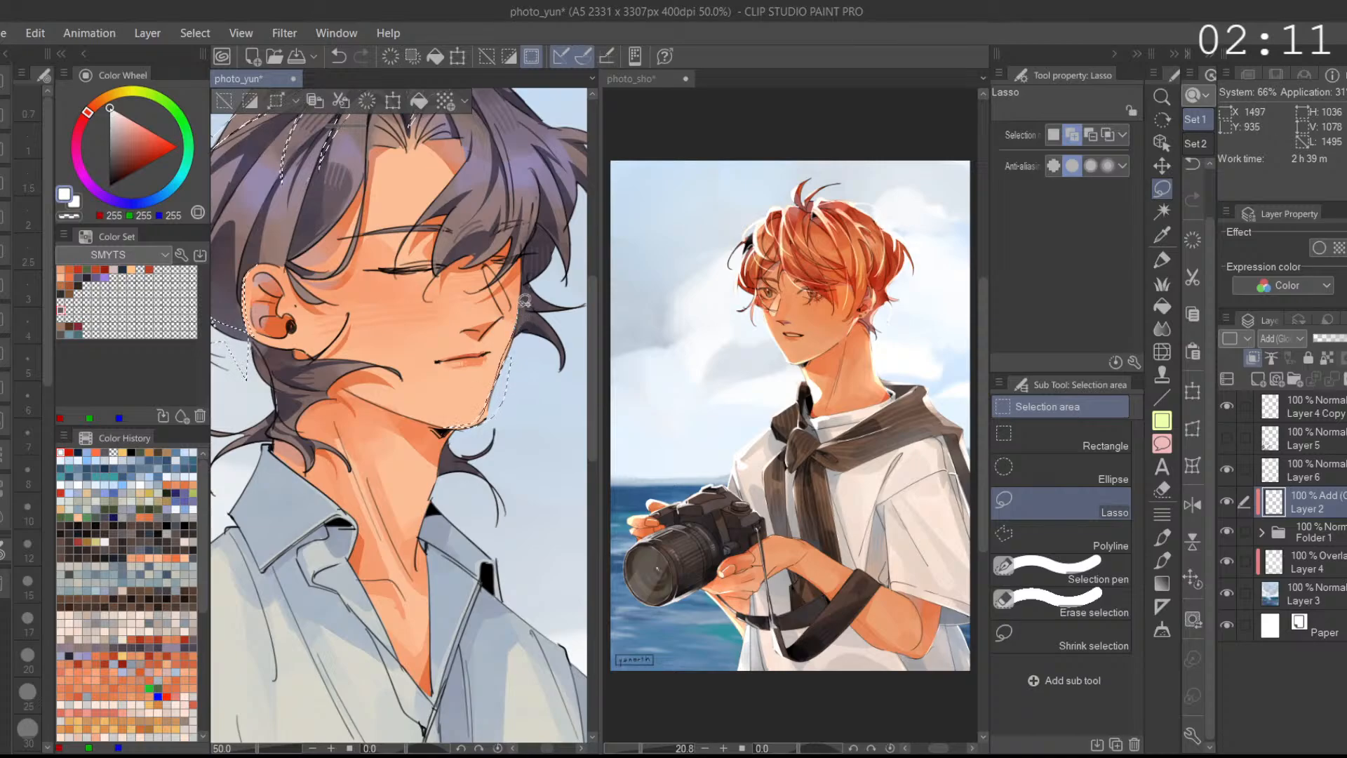
scroll(495, 398, "up", 1)
key("ctrl+z")
scroll(515, 414, "down", 2)
key("ctrl+y")
scroll(455, 327, "up", 1)
mouse_move(446, 338)
left_mouse_down()
mouse_move(479, 381)
mouse_move(449, 338)
left_mouse_up()
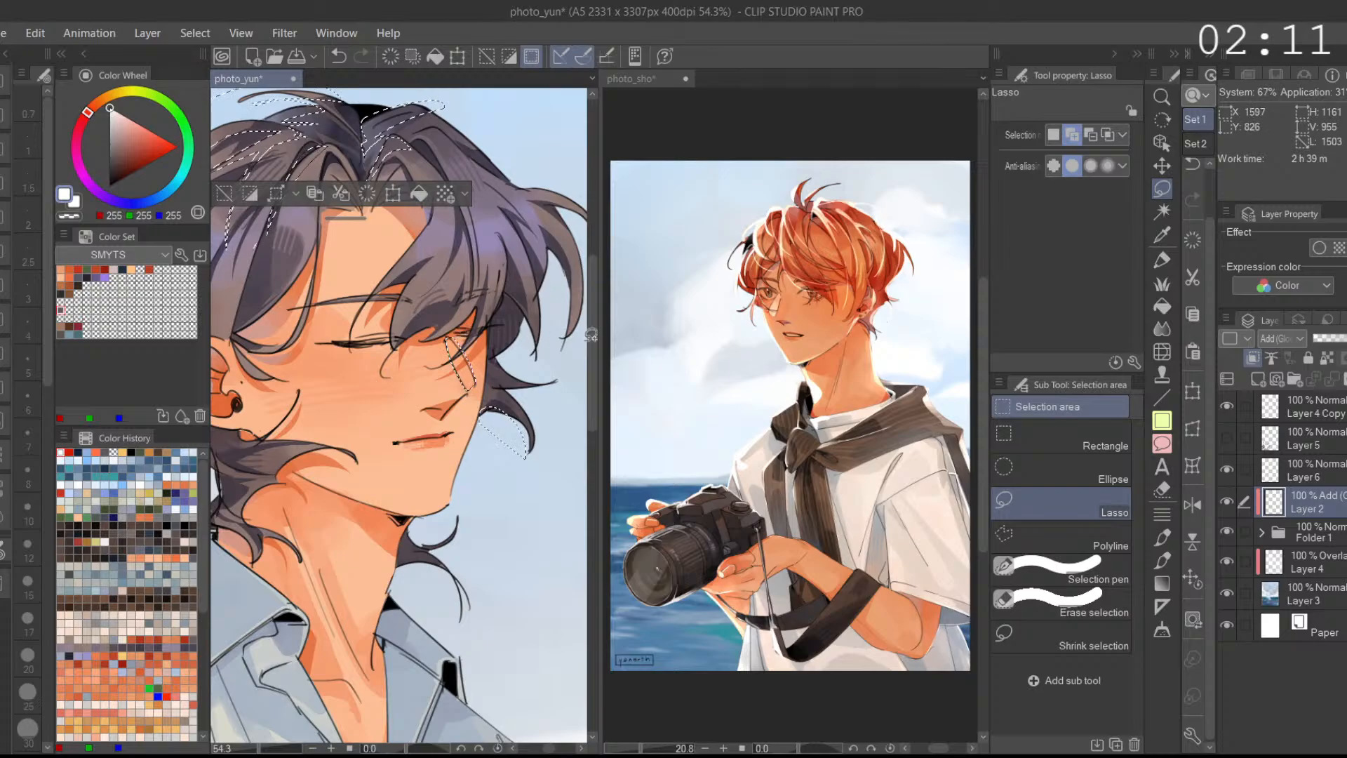
Step: Trim the nose-bridge selection with the Lasso in subtract mode and return it to adding to the selection
left_click(1089, 135)
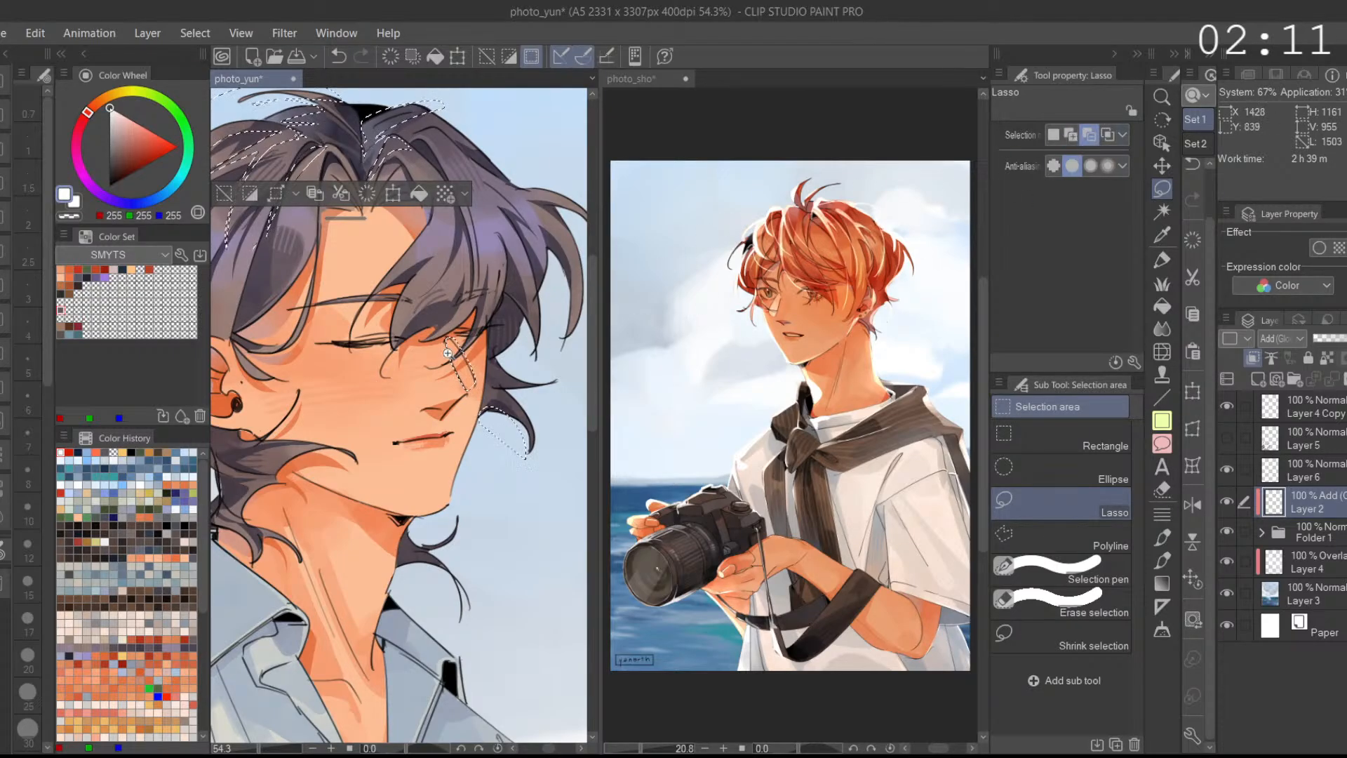
scroll(456, 352, "up", 2)
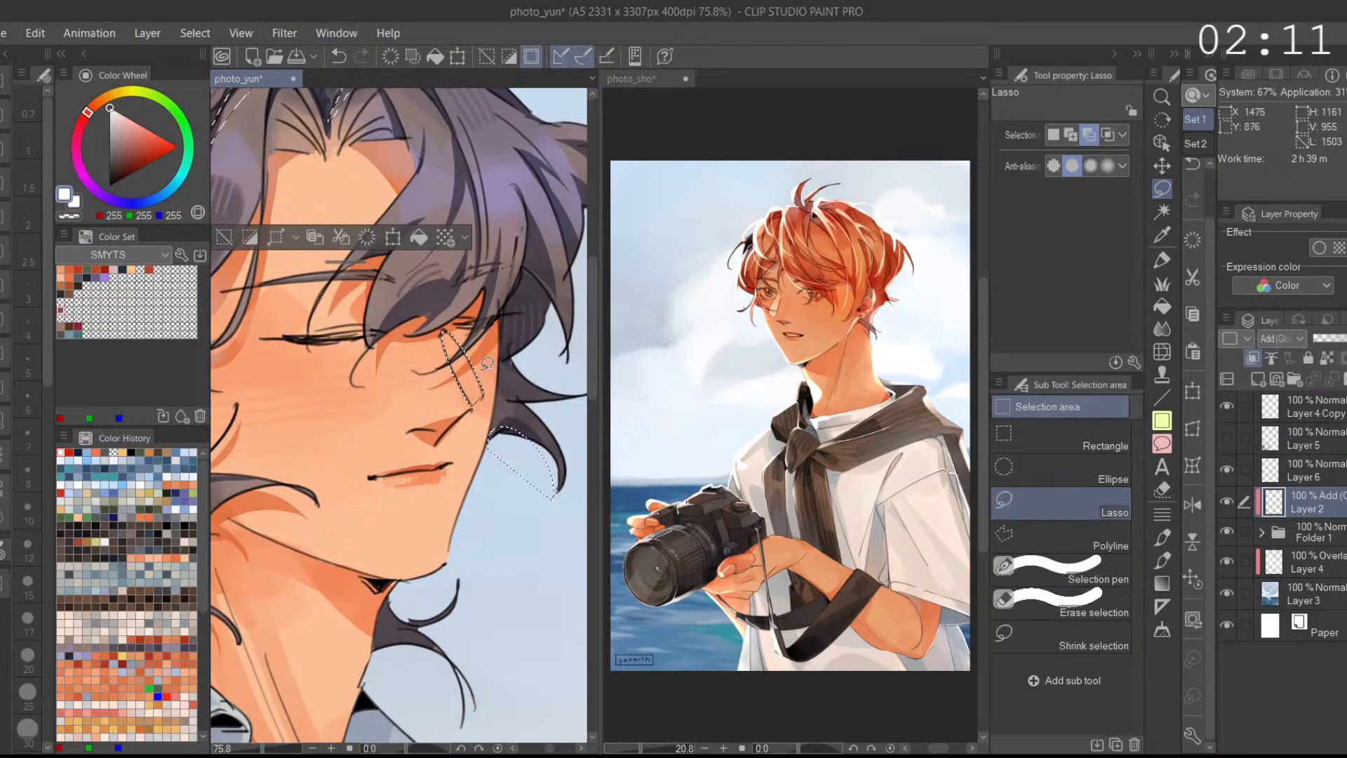
left_click(1071, 136)
scroll(561, 140, "down", 2)
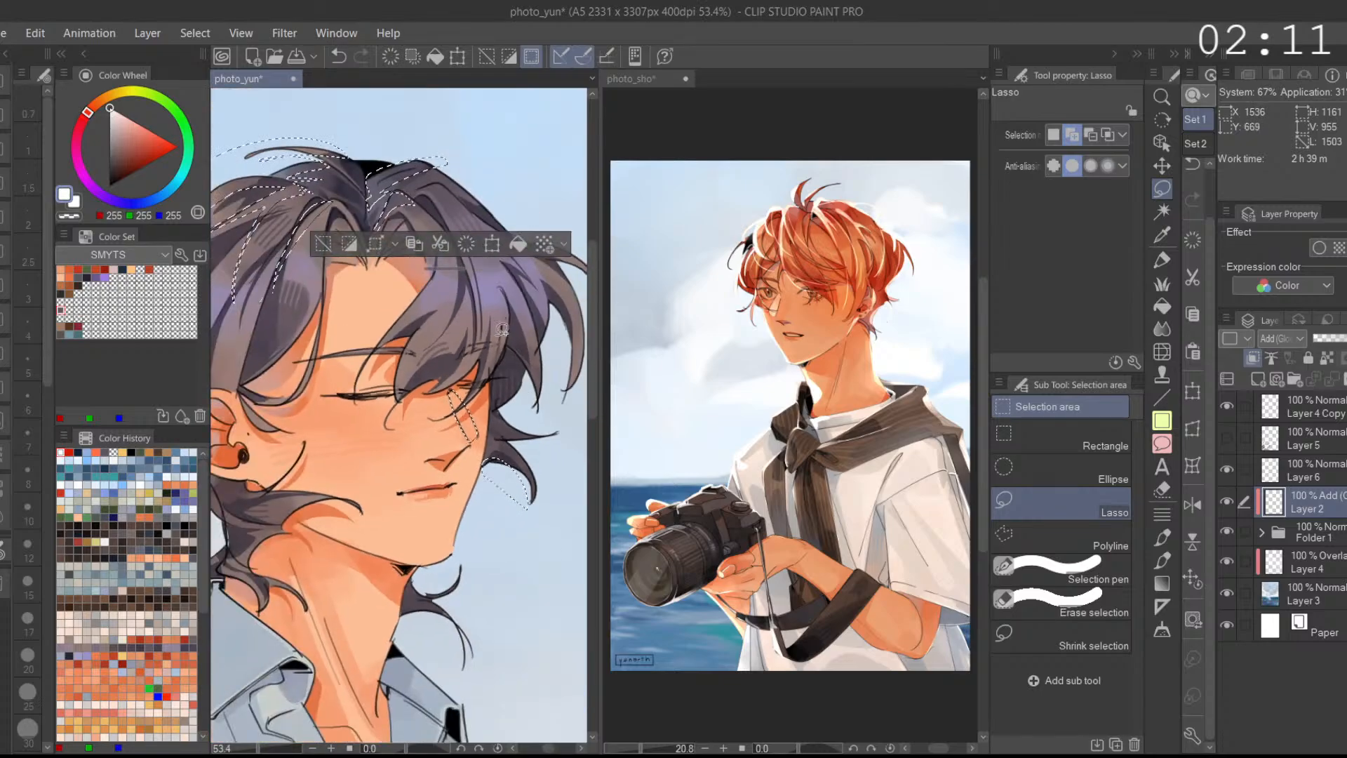
Step: Flip the canvas view horizontally and add the crown edge and outer locks on the face side of the hair to the selection
left_click(1193, 504)
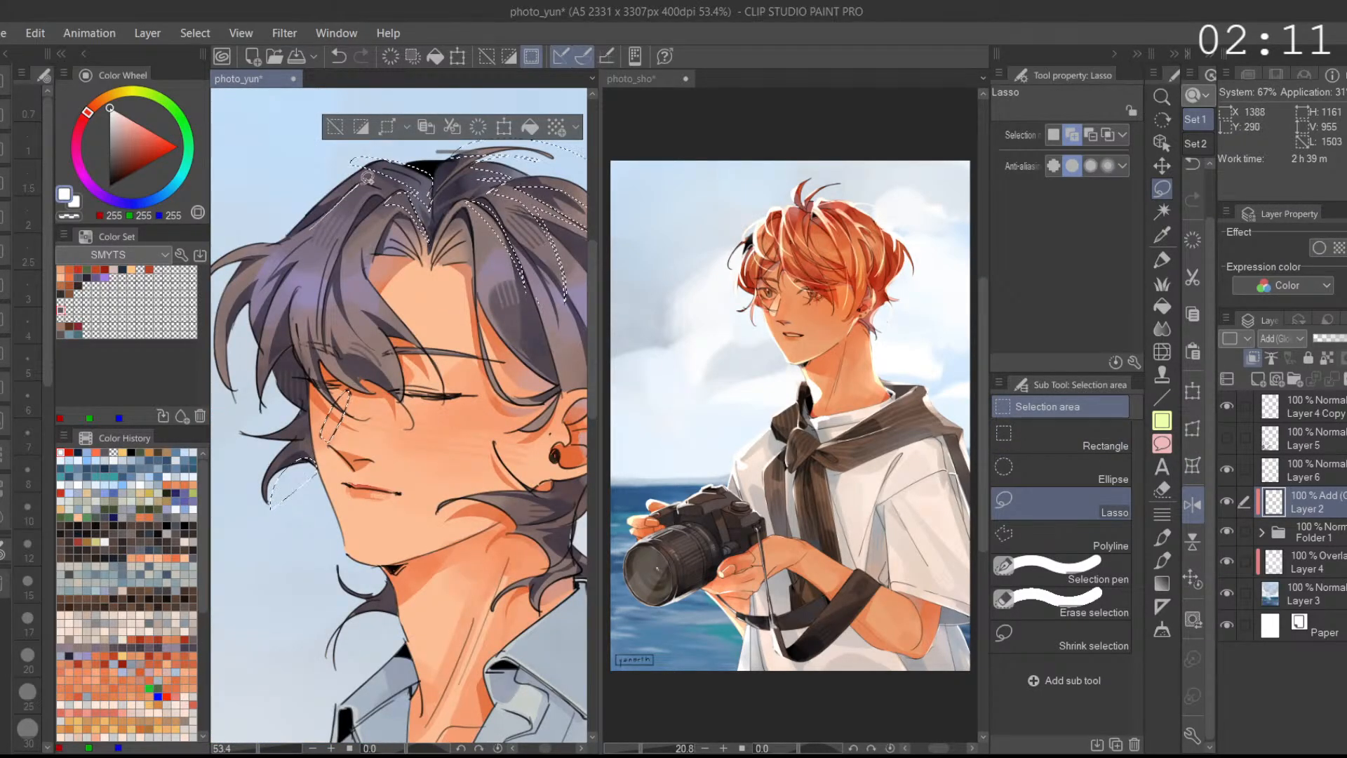
key("ctrl+z")
mouse_move(286, 237)
left_mouse_down()
mouse_move(352, 194)
mouse_move(295, 239)
mouse_move(391, 230)
mouse_move(322, 334)
left_mouse_up()
key("ctrl+z")
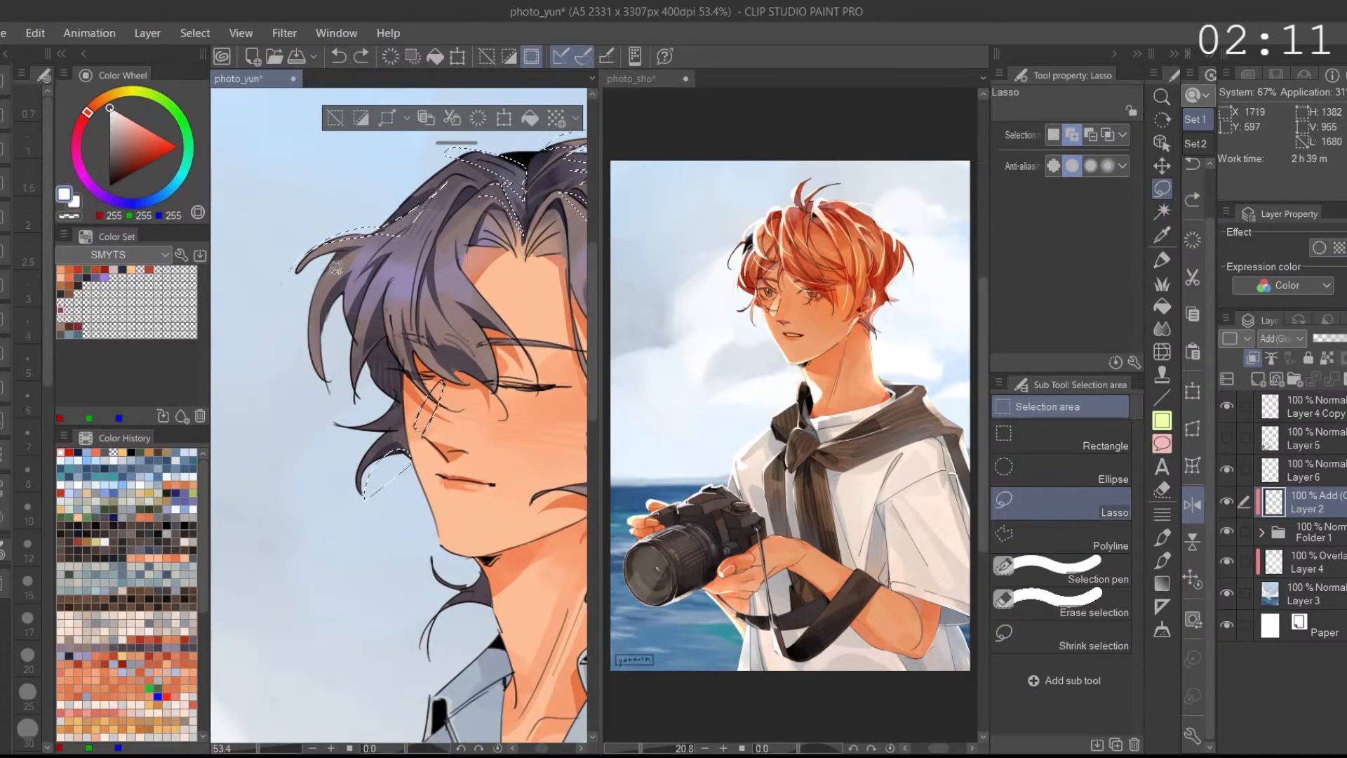
key("ctrl+y")
key("ctrl+z")
Step: Add narrow pointed highlight strands inside the fringe to the selection, redrawing them until the shapes fit
left_click_drag(410, 231, 411, 216)
key("ctrl+z")
left_click_drag(399, 263, 417, 224)
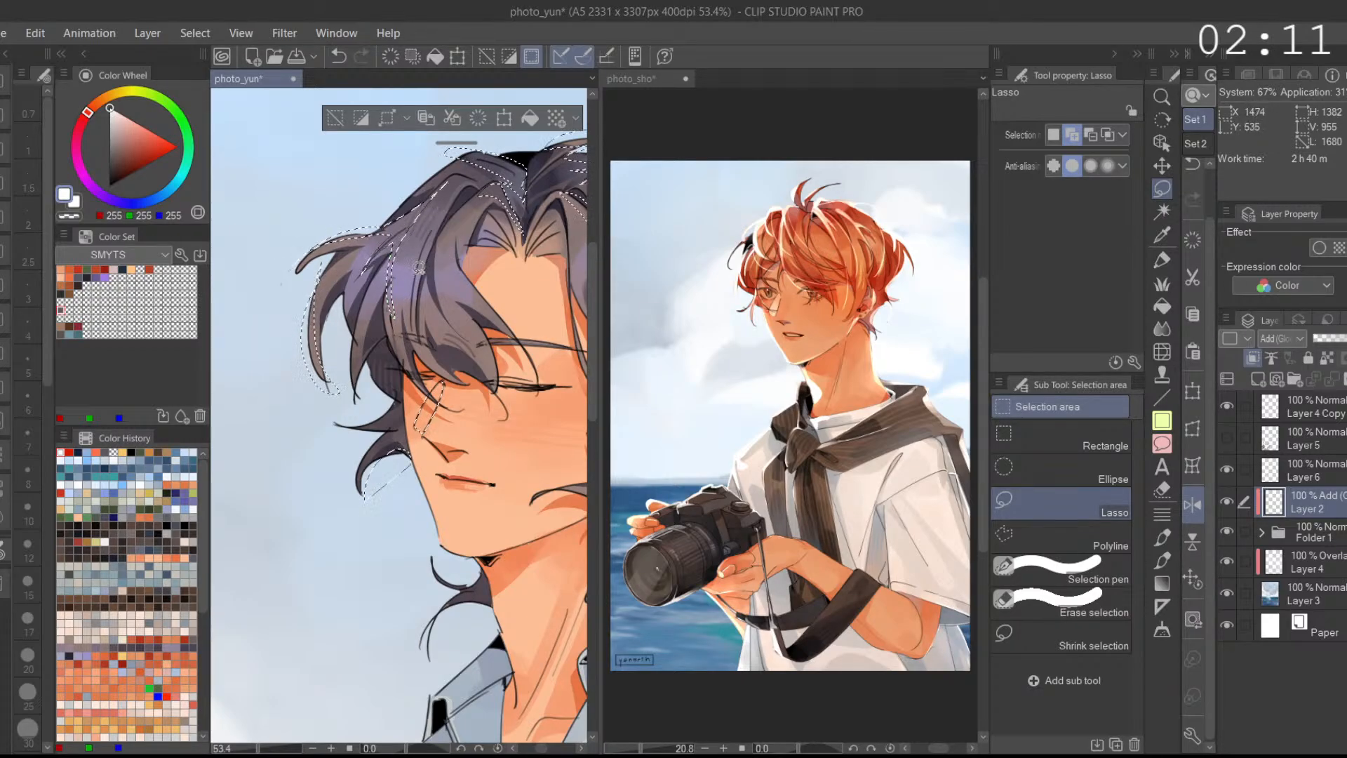
key("ctrl+z")
left_click_drag(418, 321, 451, 253)
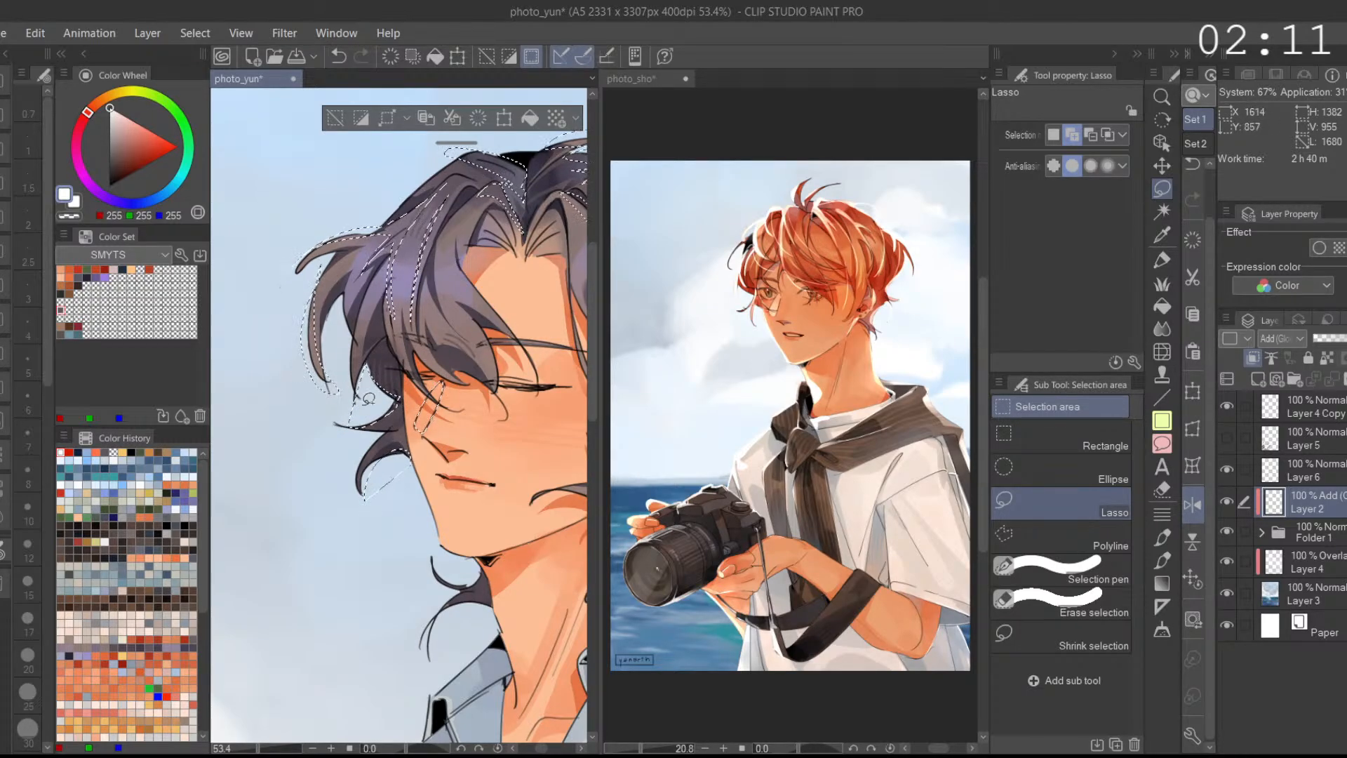
Step: Add the collar edge below the chin and the shoulder and upper sleeve edge above the bouquet to the selection
scroll(460, 351, "down", 5)
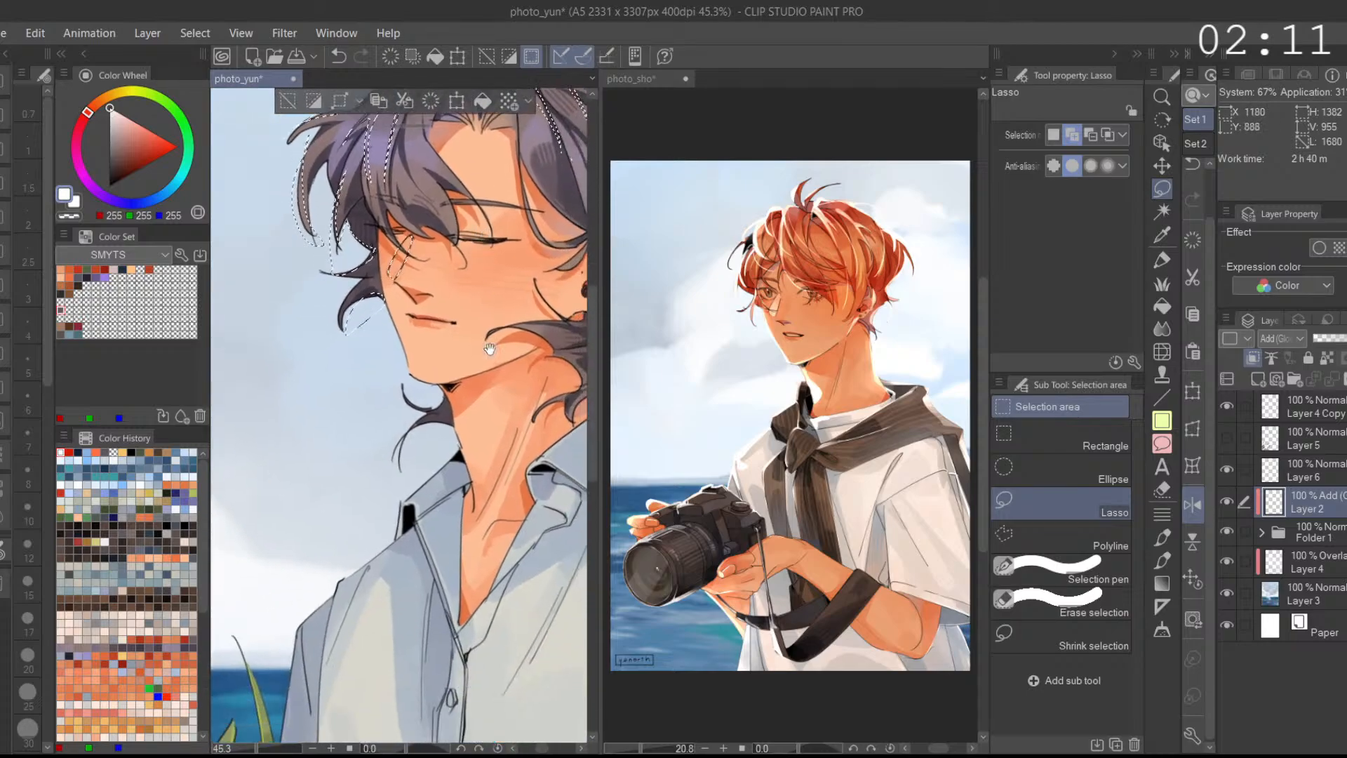
left_click_drag(449, 442, 444, 348)
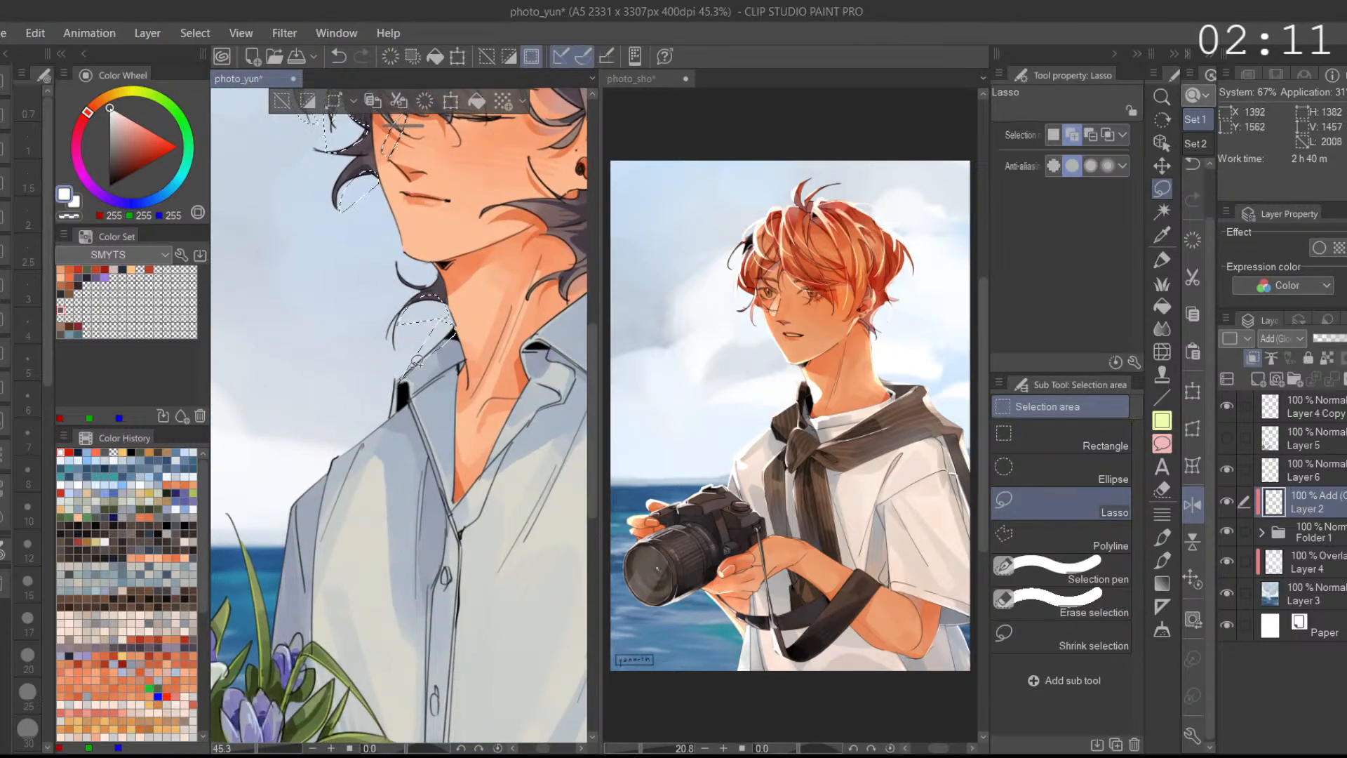
left_click_drag(432, 352, 452, 247)
mouse_move(364, 358)
left_mouse_down()
mouse_move(361, 377)
mouse_move(449, 301)
mouse_move(365, 375)
mouse_move(391, 335)
mouse_move(347, 346)
mouse_move(330, 466)
mouse_move(377, 373)
left_mouse_up()
scroll(378, 373, "down", 3)
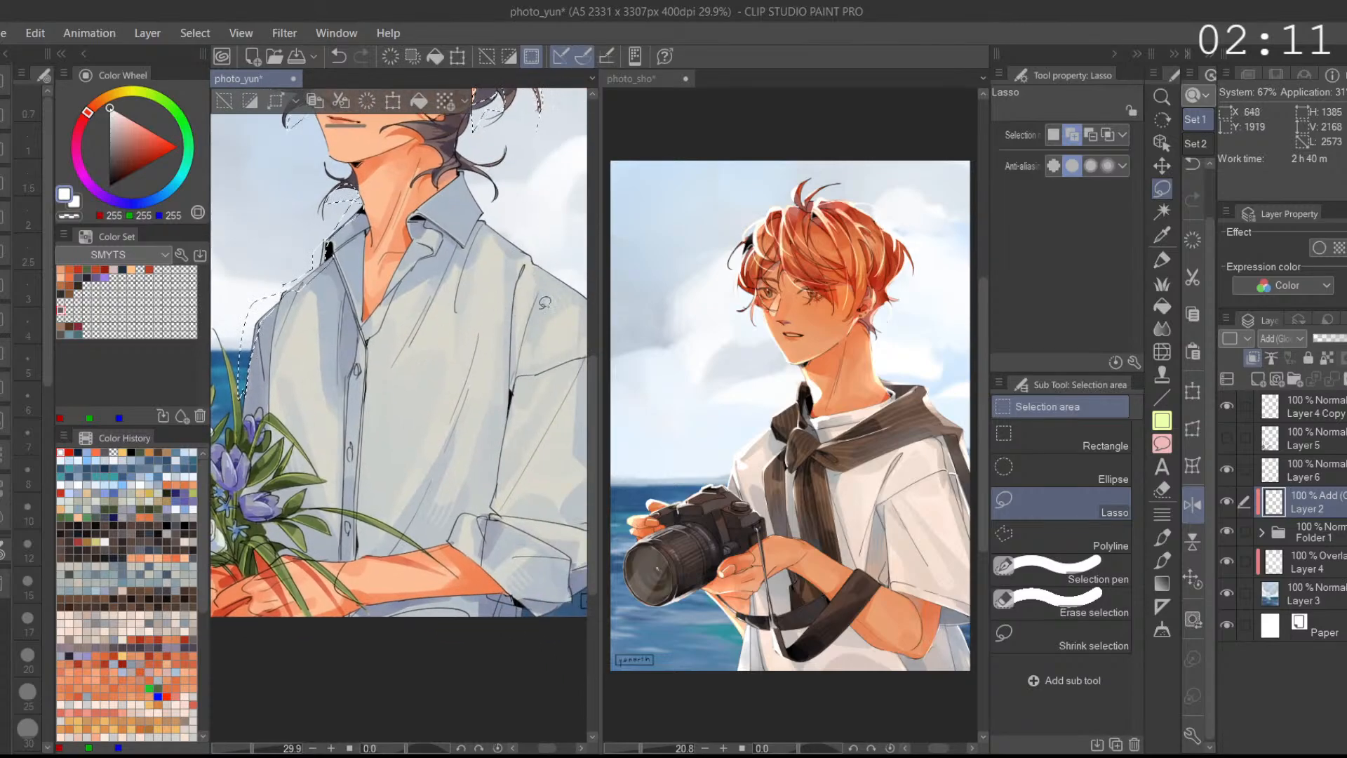
Step: Flip the canvas view back and add the hair tips at the nape and the back of the collar to the selection
left_click(1192, 505)
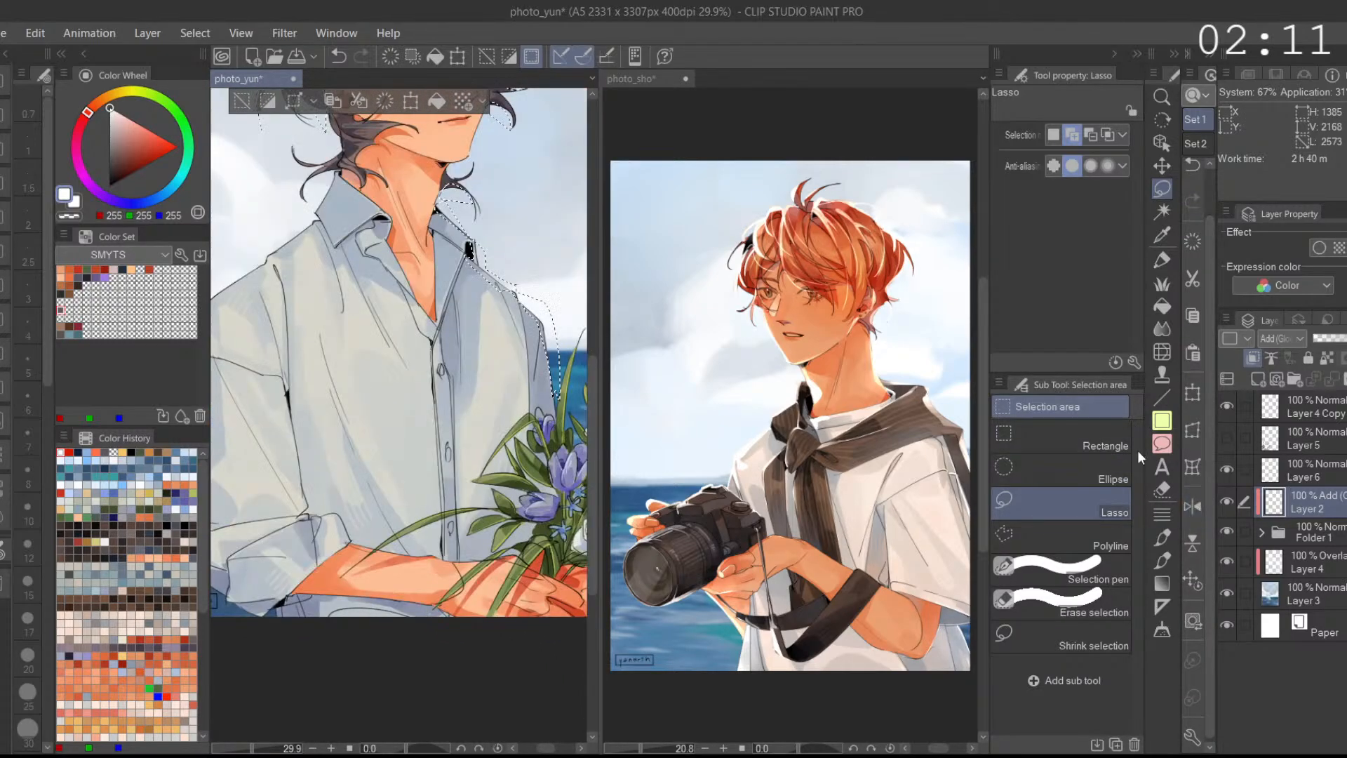
scroll(317, 223, "up", 4)
mouse_move(363, 142)
left_mouse_down()
mouse_move(327, 184)
mouse_move(359, 157)
mouse_move(403, 189)
mouse_move(362, 148)
mouse_move(358, 158)
mouse_move(387, 166)
left_mouse_up()
key("ctrl+z")
scroll(439, 176, "down", 3)
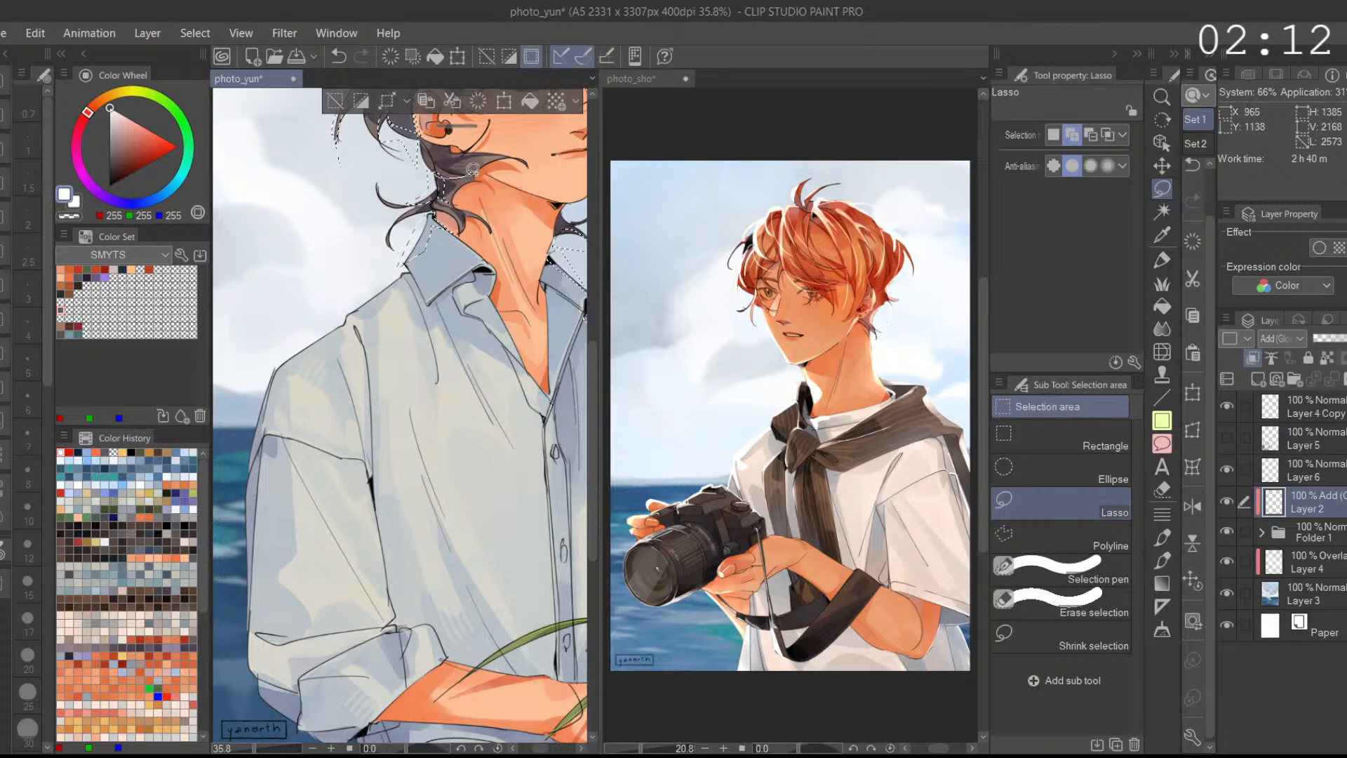
mouse_move(463, 225)
left_mouse_down()
mouse_move(455, 298)
mouse_move(458, 213)
mouse_move(482, 177)
left_mouse_up()
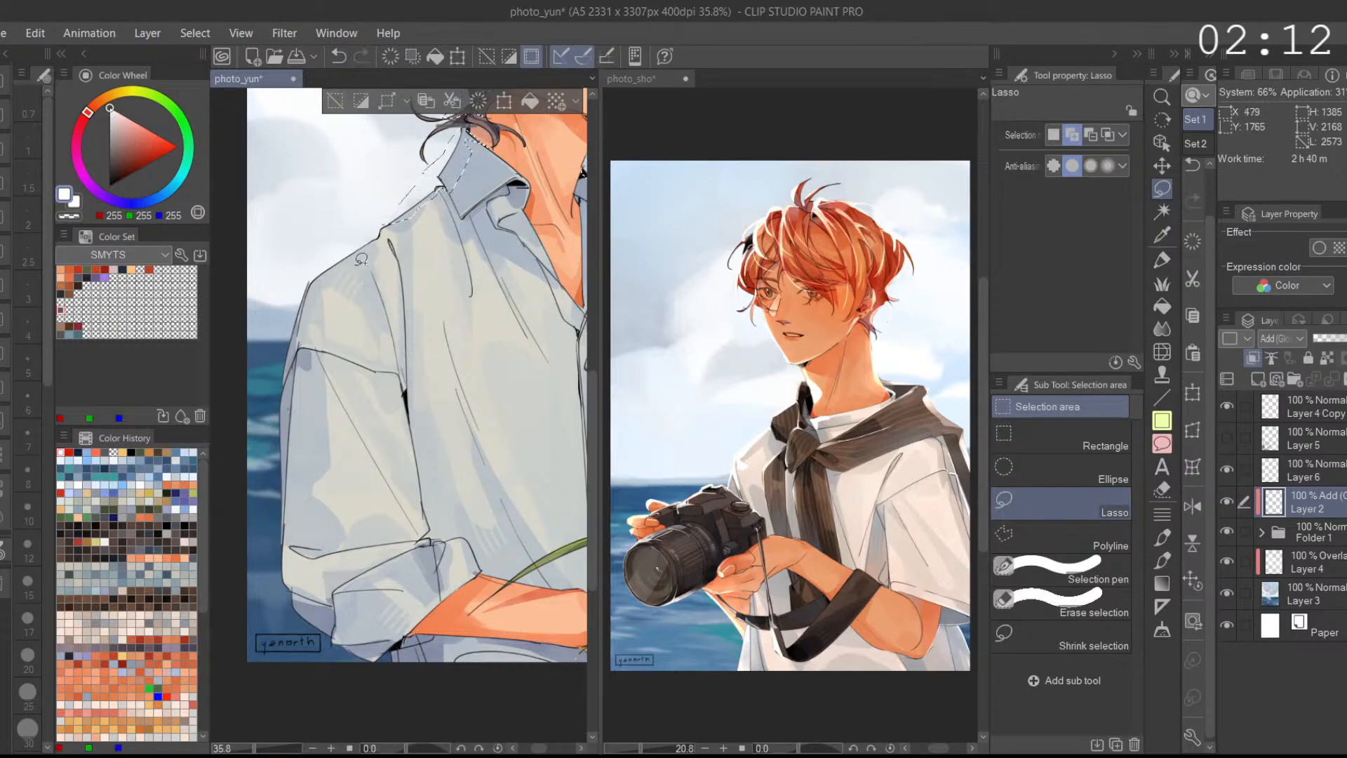
Step: Add the rear shoulder and the outer sleeve edge down to the cuff to the highlight selection
left_click_drag(391, 214, 396, 211)
left_click_drag(394, 246, 422, 200)
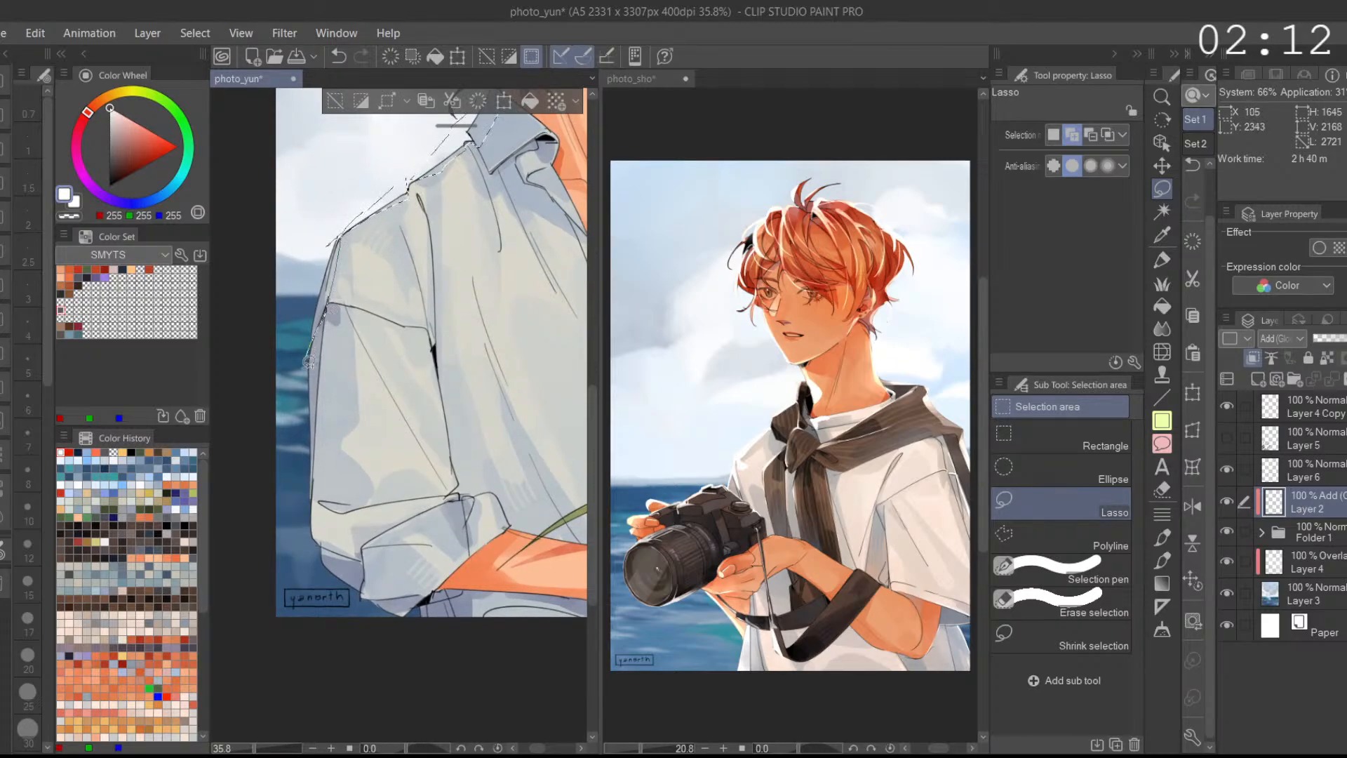
mouse_move(328, 305)
left_mouse_down()
mouse_move(311, 542)
mouse_move(324, 315)
mouse_move(341, 295)
left_mouse_up()
mouse_move(345, 373)
left_mouse_down()
mouse_move(353, 277)
mouse_move(344, 390)
mouse_move(333, 335)
mouse_move(385, 403)
mouse_move(376, 414)
mouse_move(326, 390)
mouse_move(370, 381)
mouse_move(358, 367)
mouse_move(333, 356)
mouse_move(382, 390)
mouse_move(388, 421)
mouse_move(402, 366)
mouse_move(377, 368)
mouse_move(407, 409)
mouse_move(450, 351)
mouse_move(430, 394)
mouse_move(444, 453)
left_mouse_up()
key("ctrl+z")
key("ctrl+z")
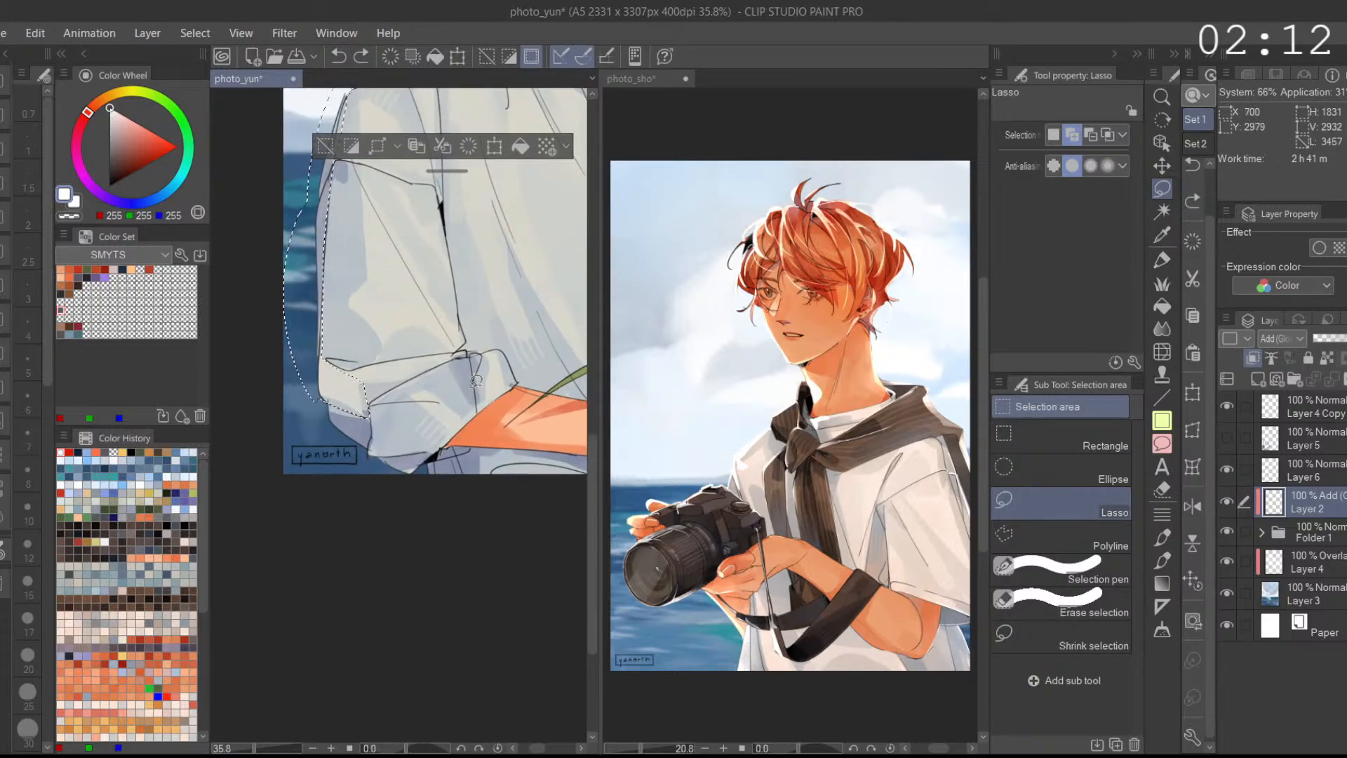
Step: Add the lower edge and folds of the rolled-up cuff to the selection, redrawing the first outline
left_click_drag(439, 356, 438, 379)
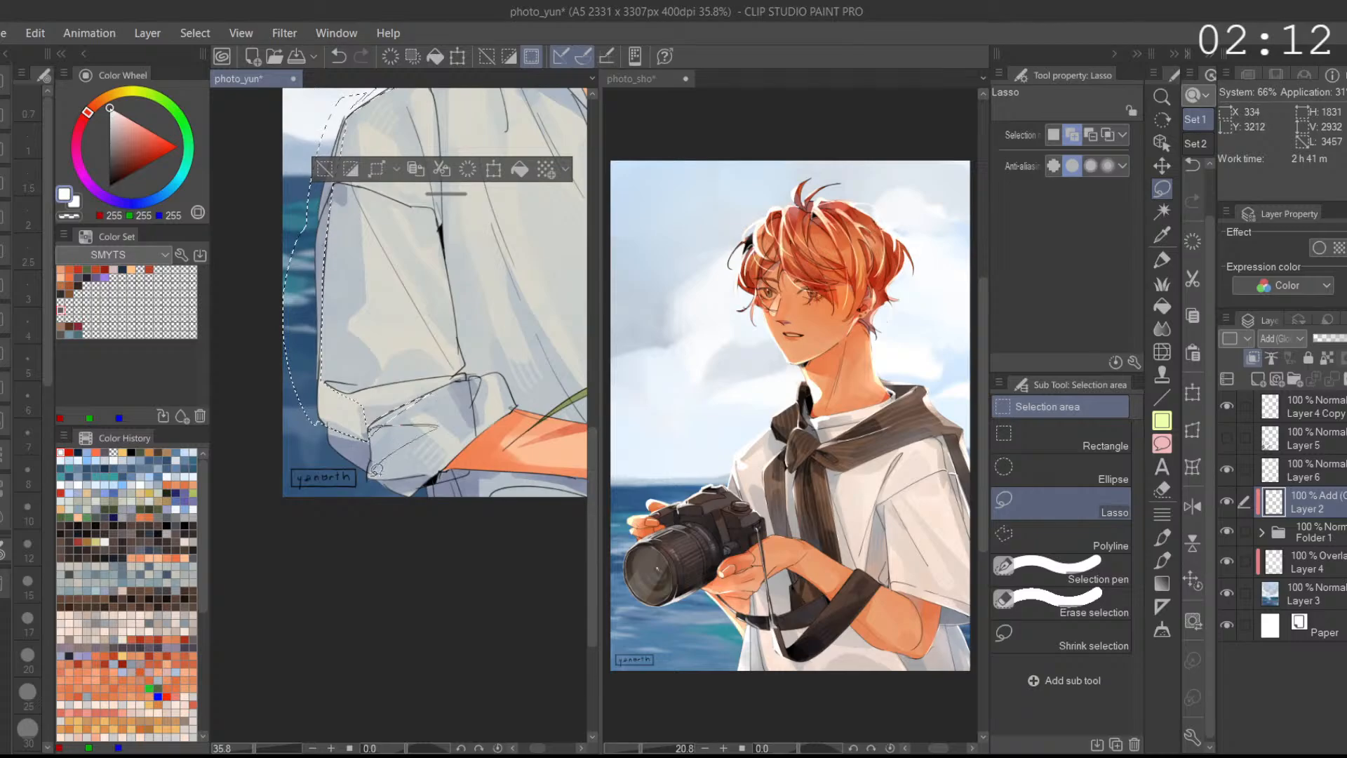
left_click_drag(323, 429, 336, 417)
key("ctrl+z")
left_click_drag(372, 477, 319, 429)
left_click_drag(465, 452, 418, 522)
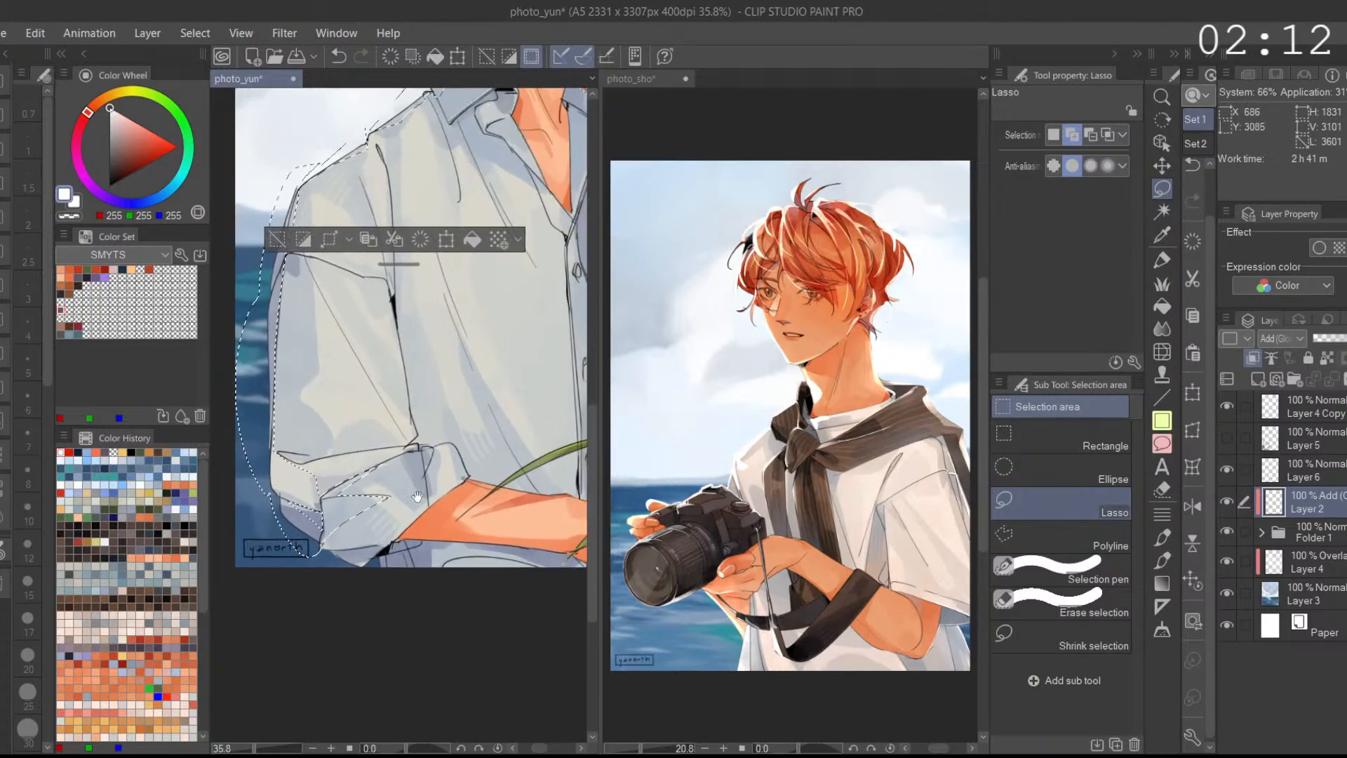
Step: Redraw the rear sleeve highlight as a wider selected area running from the shoulder seam down to the elbow
scroll(366, 229, "down", 2)
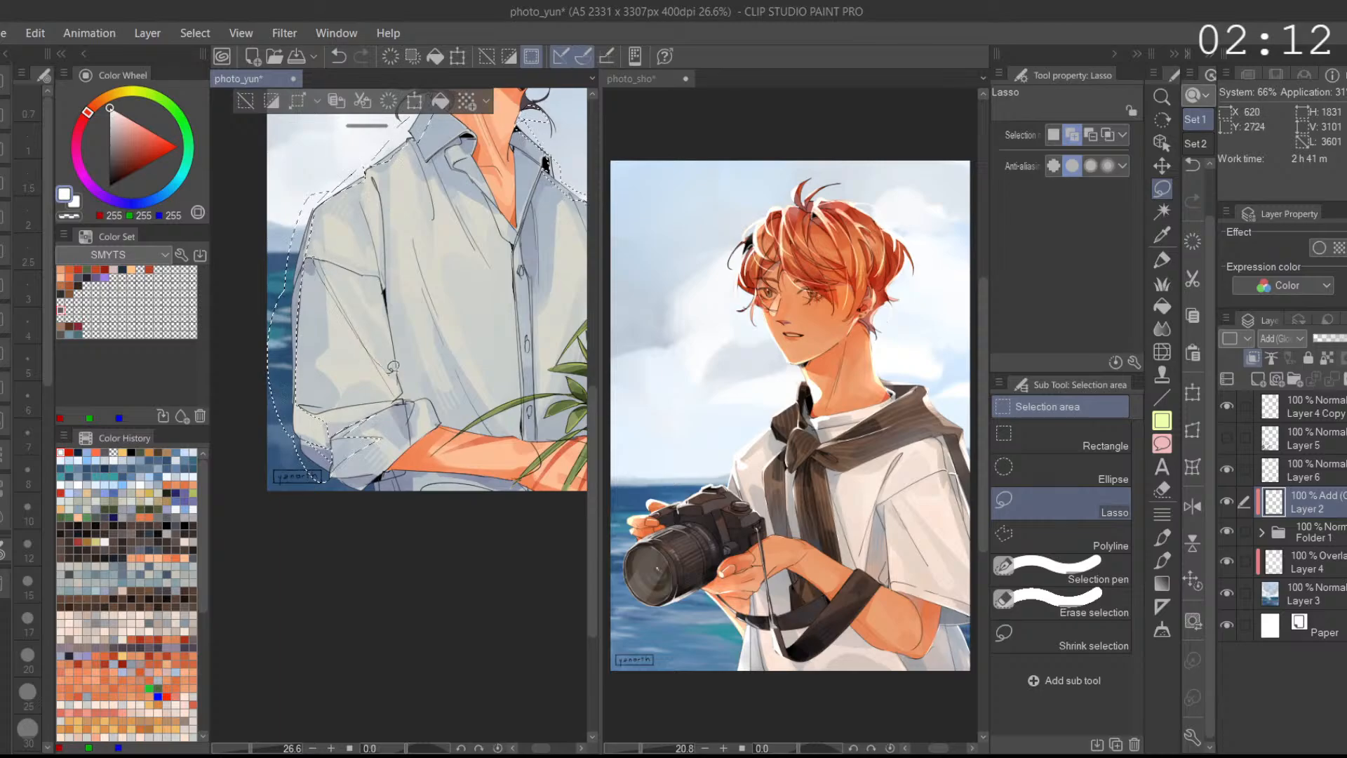
key("ctrl+z")
key("ctrl+z")
mouse_move(365, 174)
left_mouse_down()
mouse_move(385, 228)
mouse_move(351, 262)
left_mouse_up()
scroll(420, 280, "down", 2)
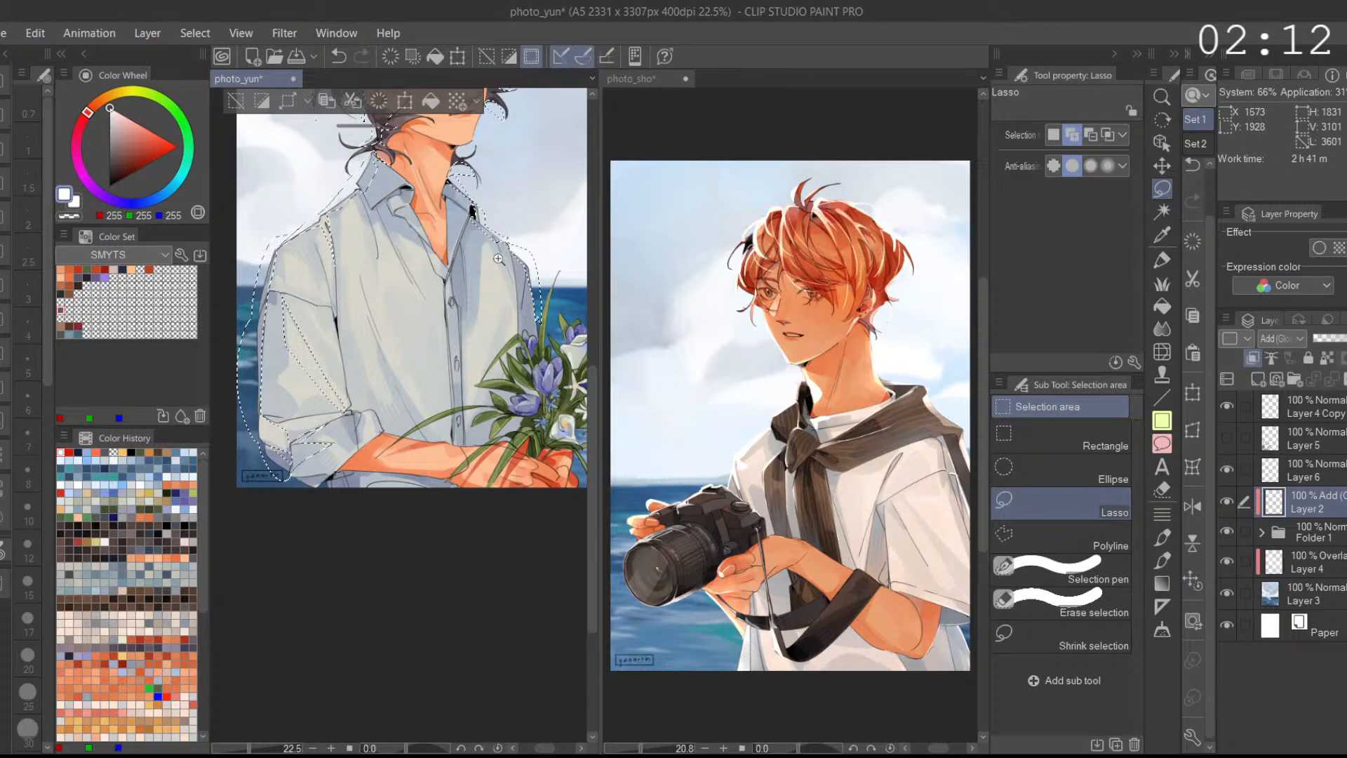
Step: Add the upper leaf tips and outer edges of the bouquet's flowers and leaves to the highlight selection
scroll(516, 258, "down", 2)
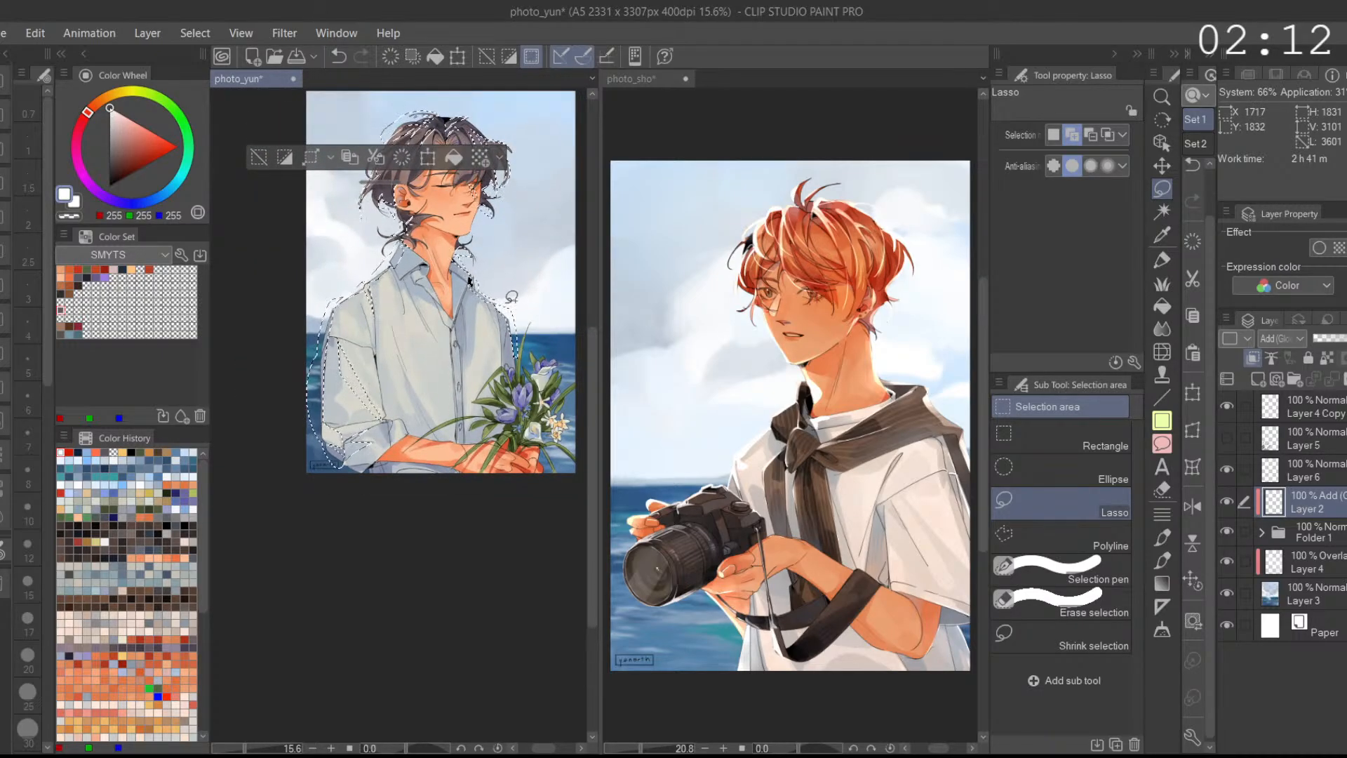
scroll(459, 270, "up", 4)
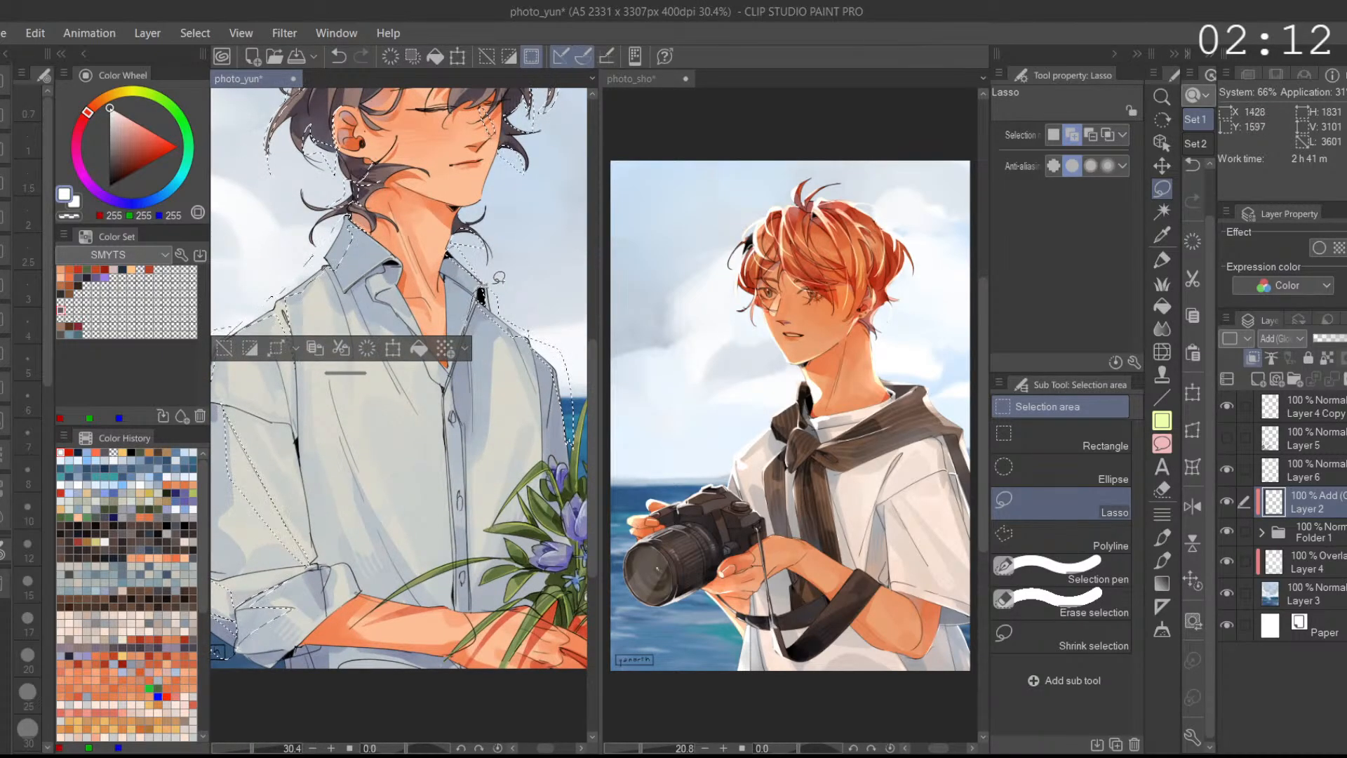
scroll(501, 300, "down", 2)
left_click_drag(555, 397, 475, 318)
scroll(475, 318, "up", 3)
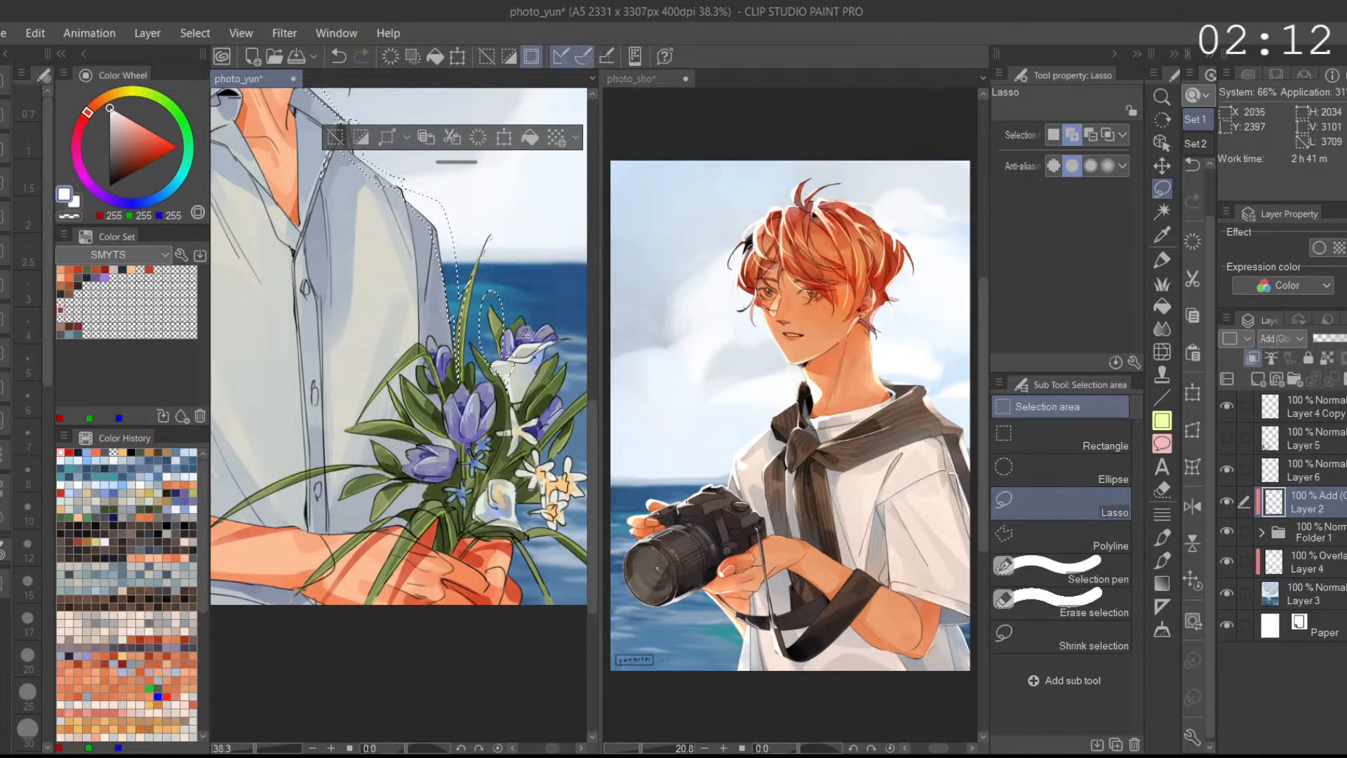
left_click_drag(563, 333, 545, 276)
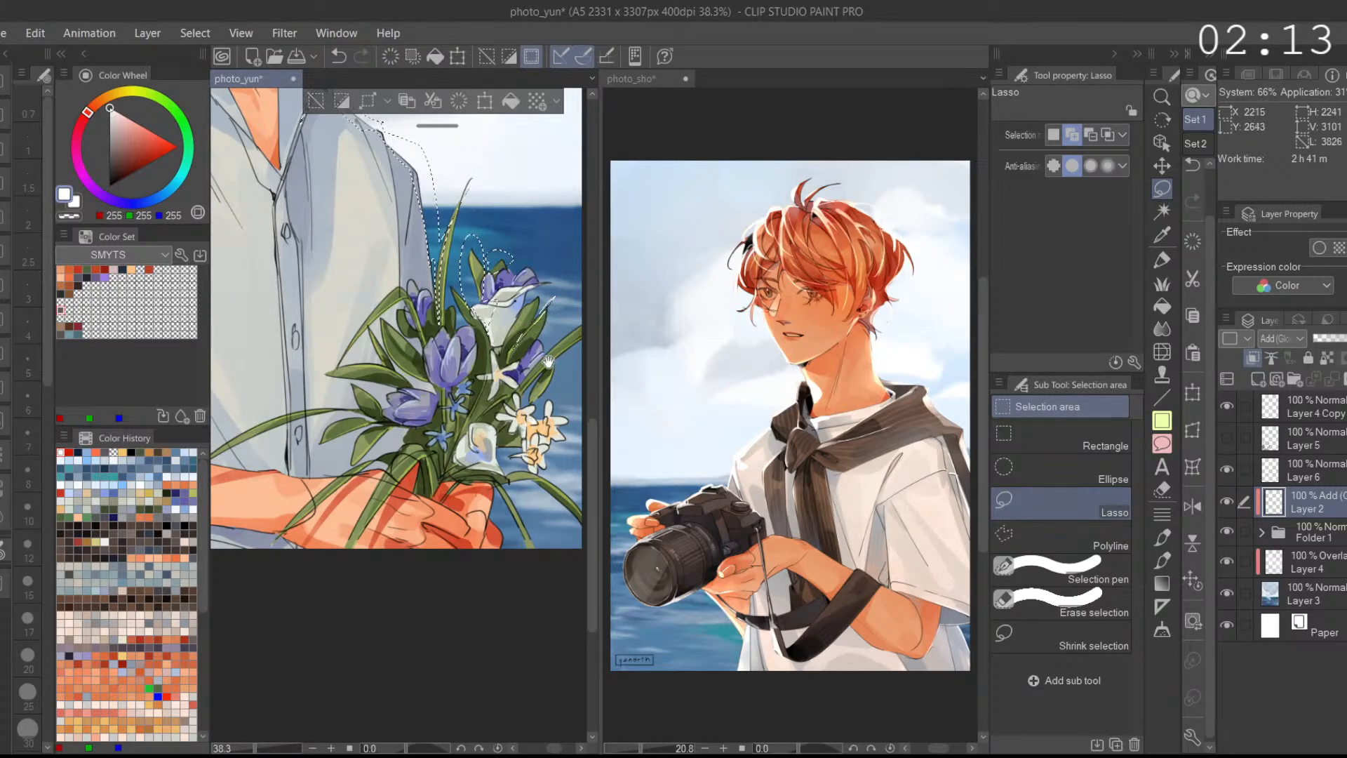
left_click_drag(548, 362, 504, 343)
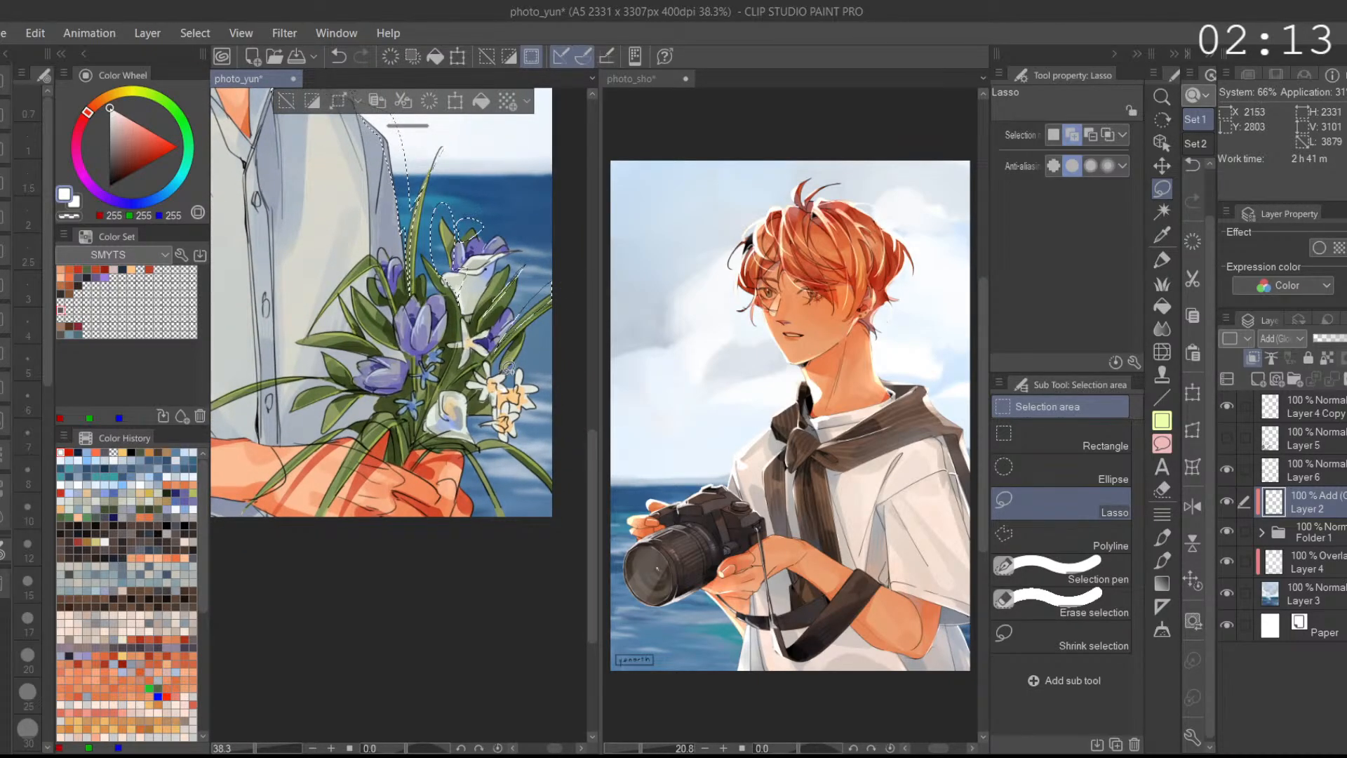
left_click_drag(529, 377, 532, 345)
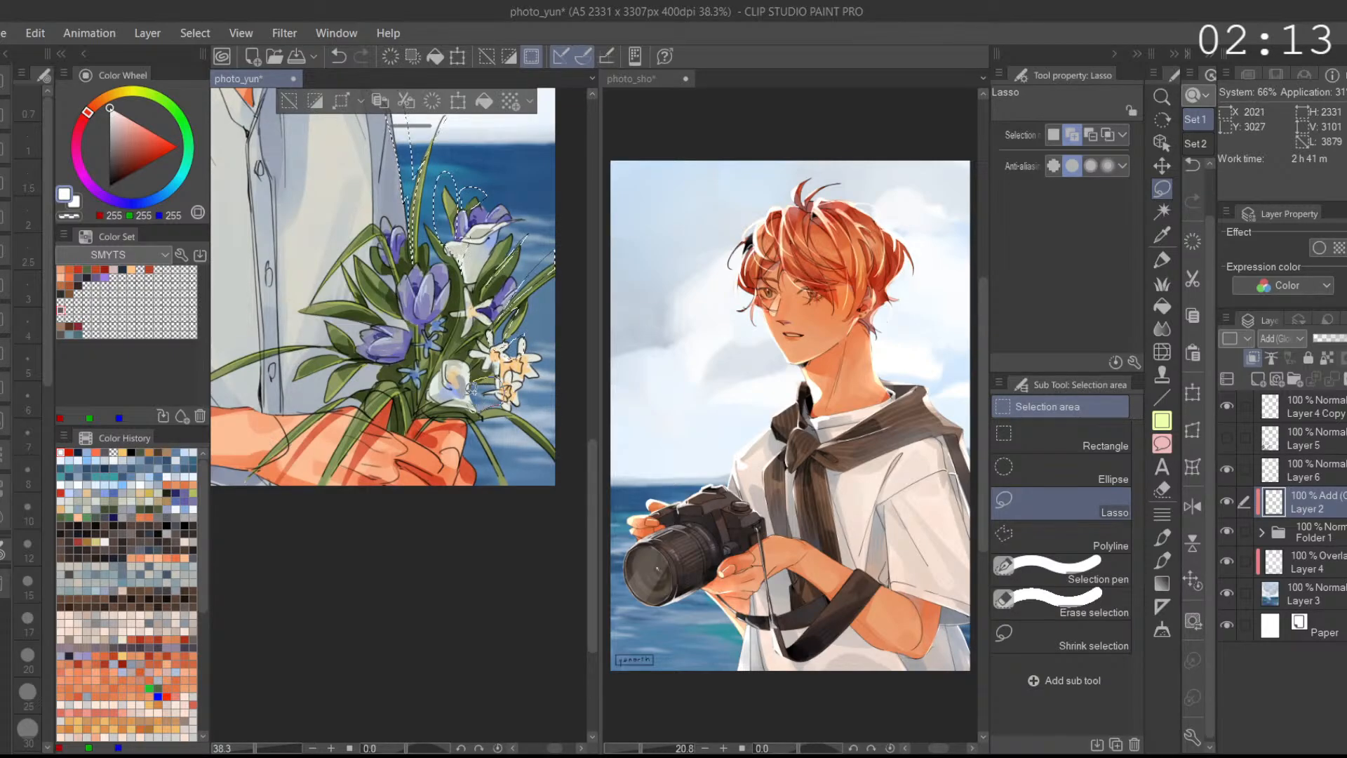
Step: Add highlight shapes around the bouquet's flowers and leaves to the current Lasso selection
left_click_drag(489, 428, 532, 407)
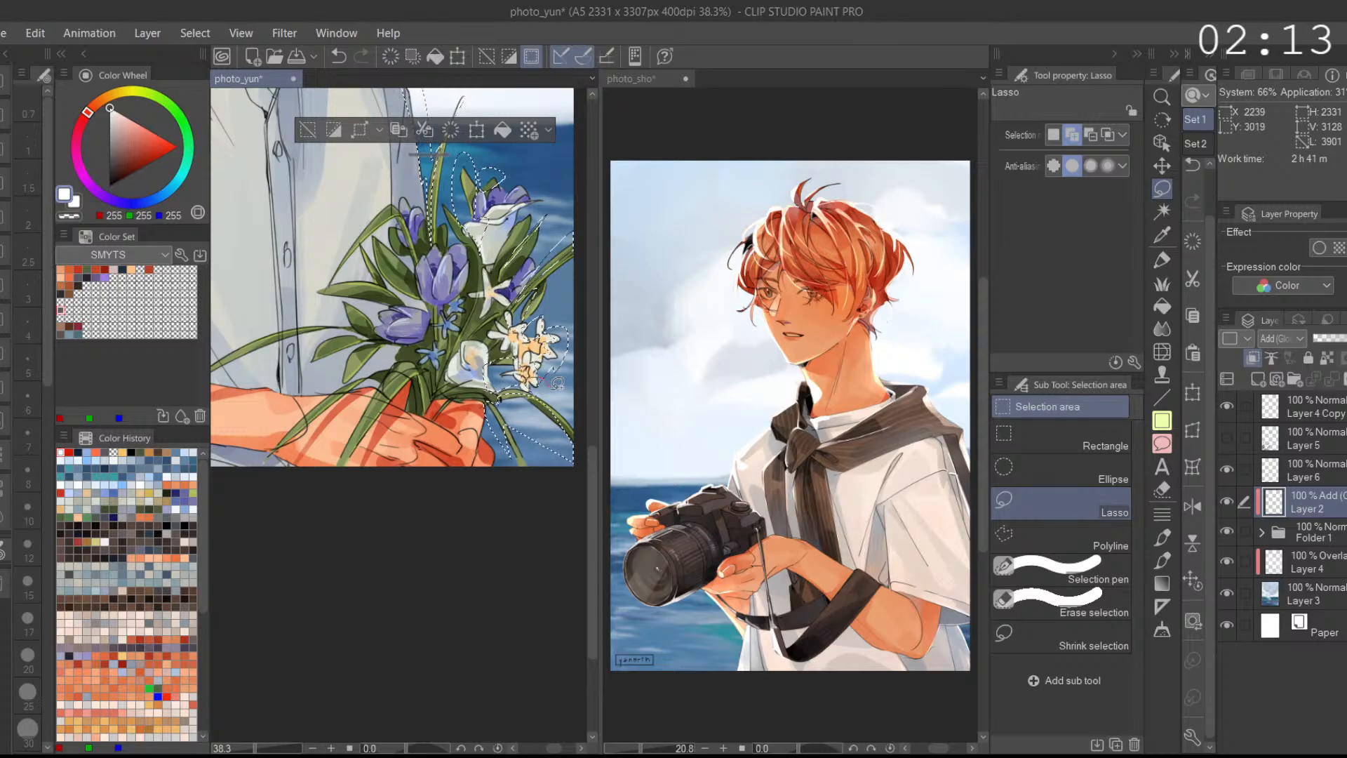
left_click_drag(486, 350, 518, 379)
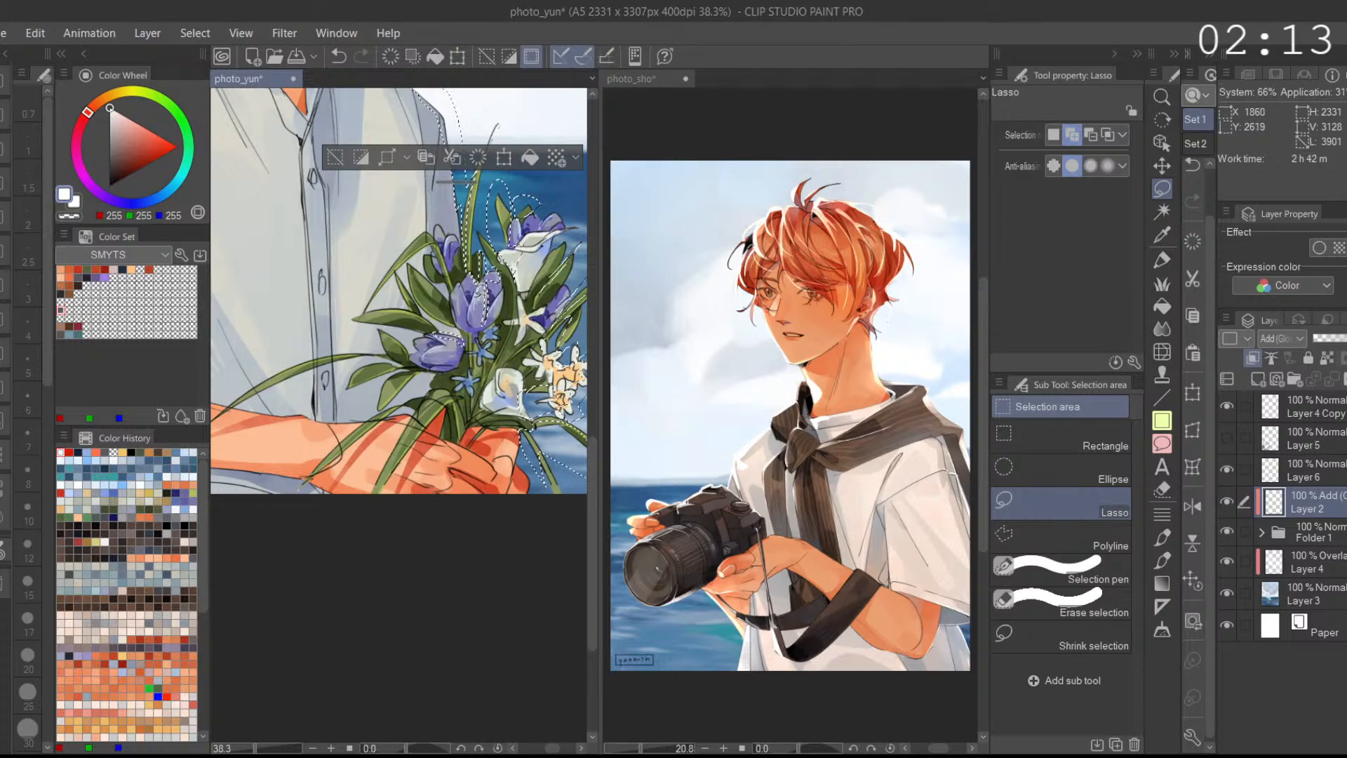
scroll(468, 228, "down", 4)
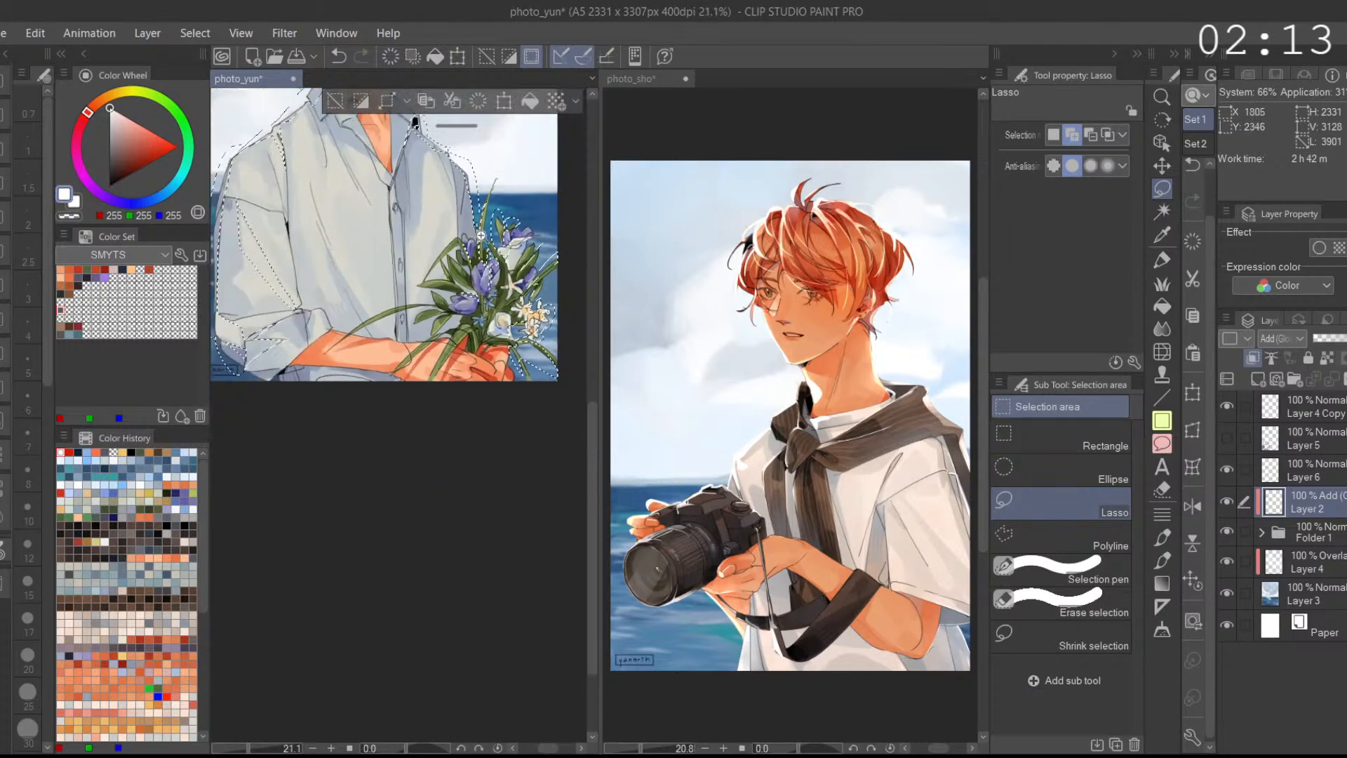
left_click_drag(477, 238, 484, 379)
scroll(505, 383, "down", 3)
Step: Paint white light inside the selected areas of the shirt, hair and bouquet on Layer 2 with the Aマーカー brush
left_click(1166, 257)
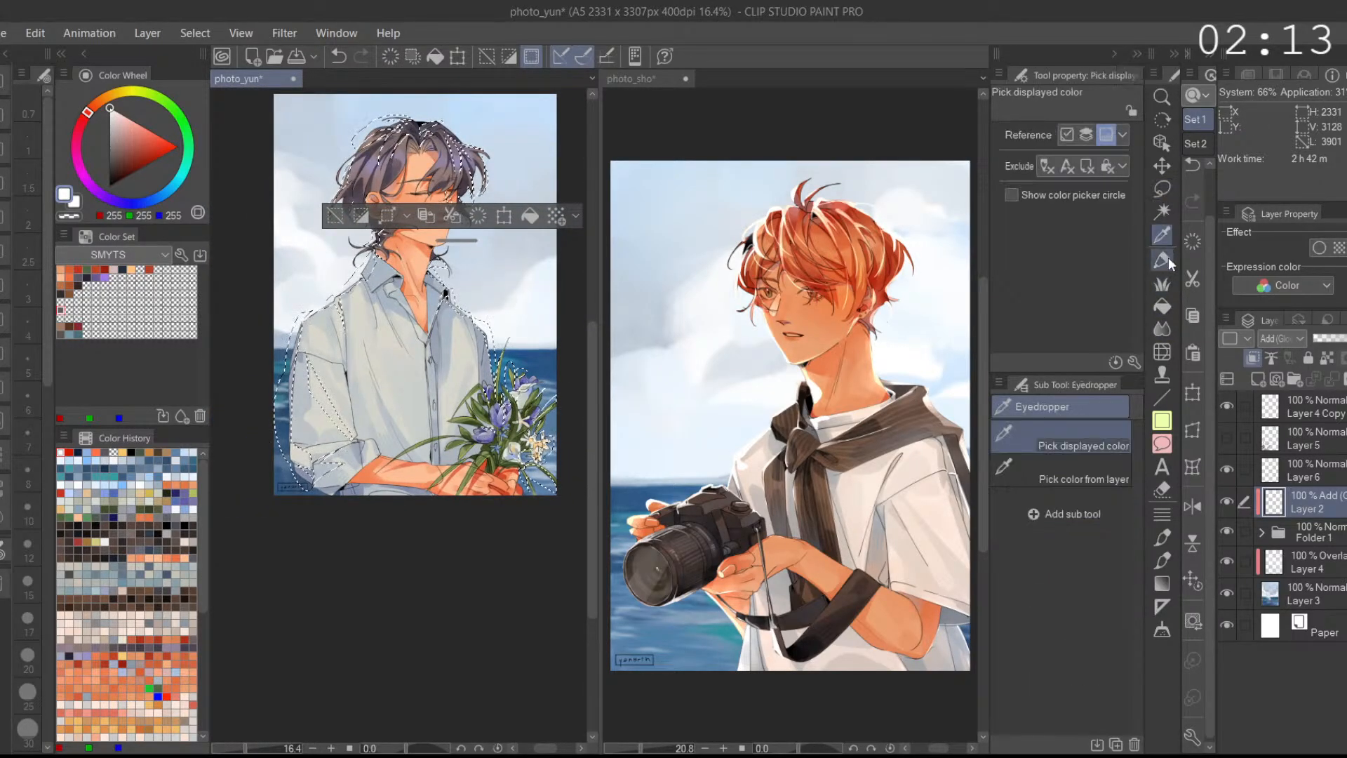
mouse_move(371, 254)
left_mouse_down()
mouse_move(327, 299)
mouse_move(333, 497)
left_mouse_up()
left_click_drag(312, 351, 355, 414)
left_click_drag(343, 232, 344, 158)
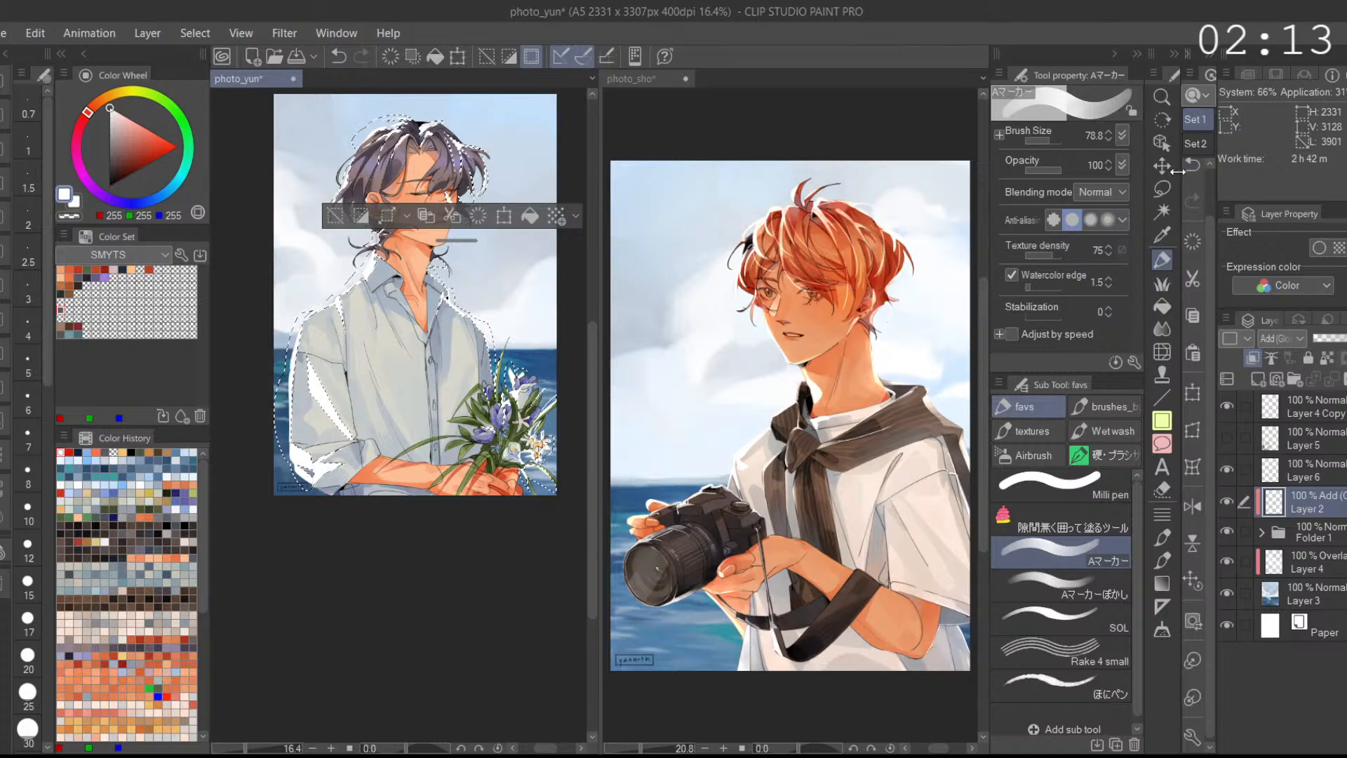
Step: Add highlight shapes along the forearm and hands to the Lasso selection, undoing the stray outlines
left_click(1162, 188)
scroll(411, 446, "up", 5)
left_click_drag(356, 490, 377, 480)
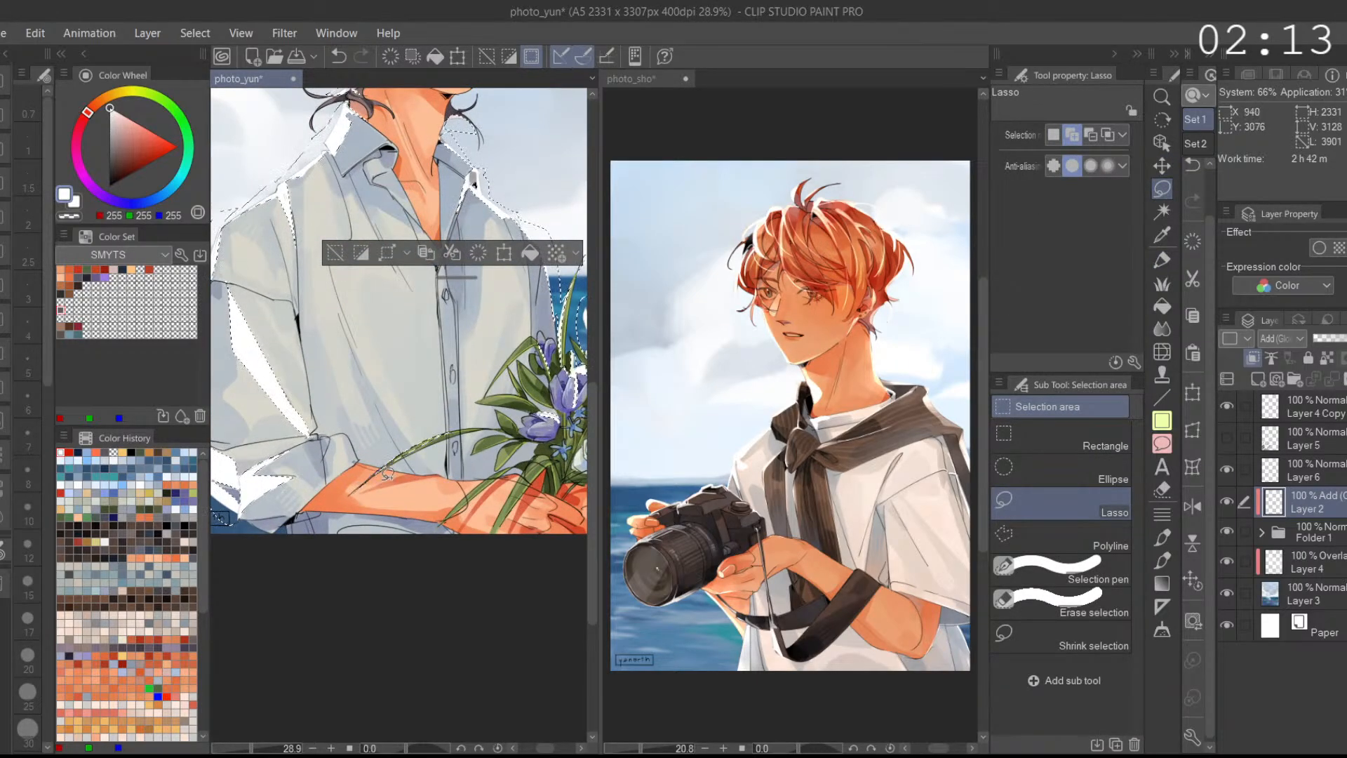
left_click_drag(442, 524, 481, 485)
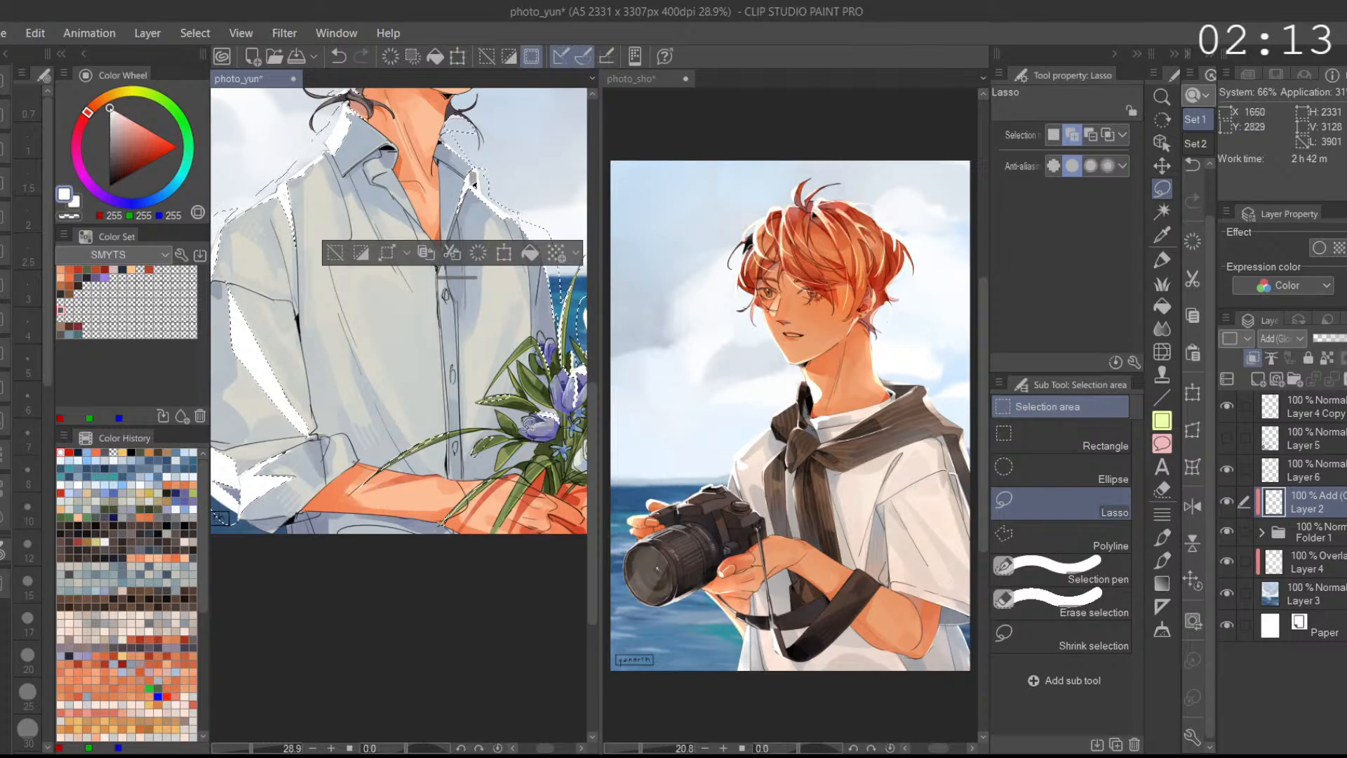
key("ctrl+z")
key("ctrl+z")
left_click_drag(514, 492, 491, 495)
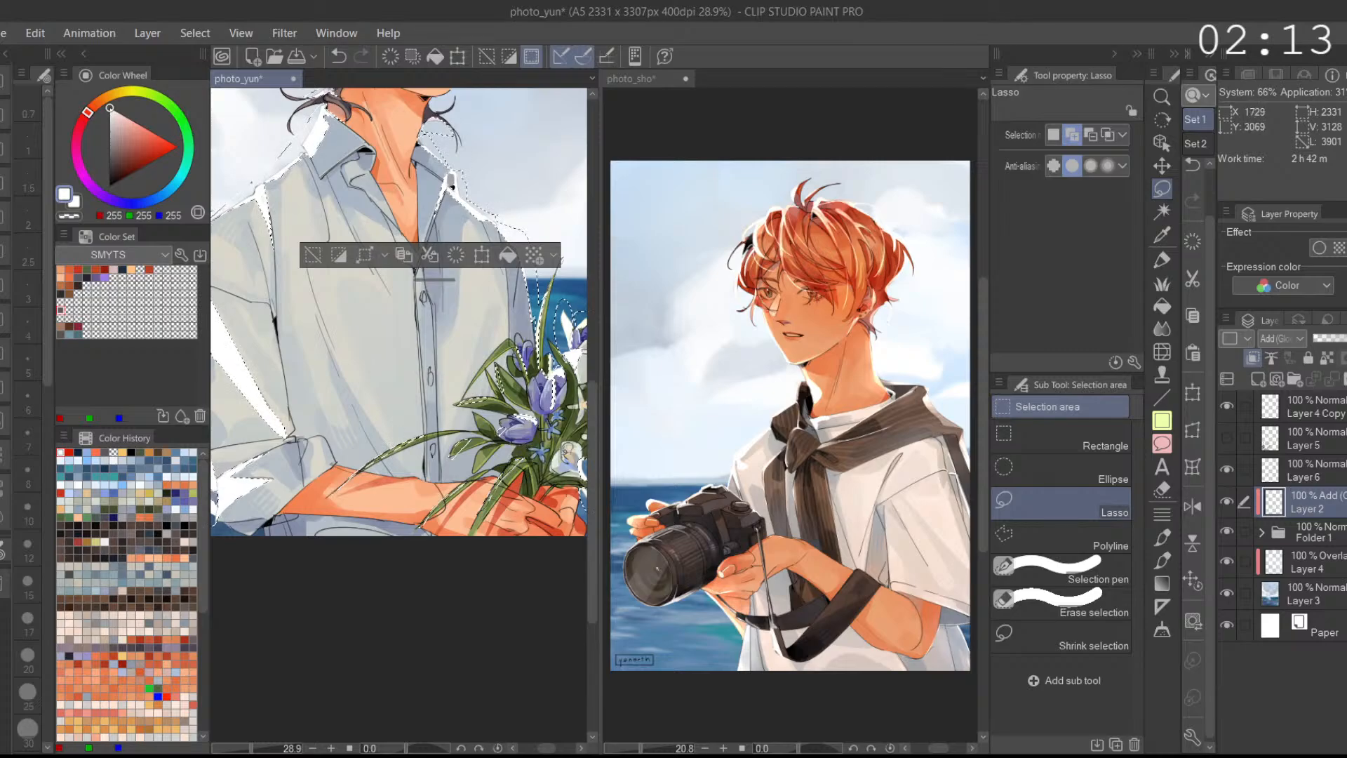
Step: Paint the newly selected areas white with the Aマーカー brush and clear the selection
left_click(1162, 260)
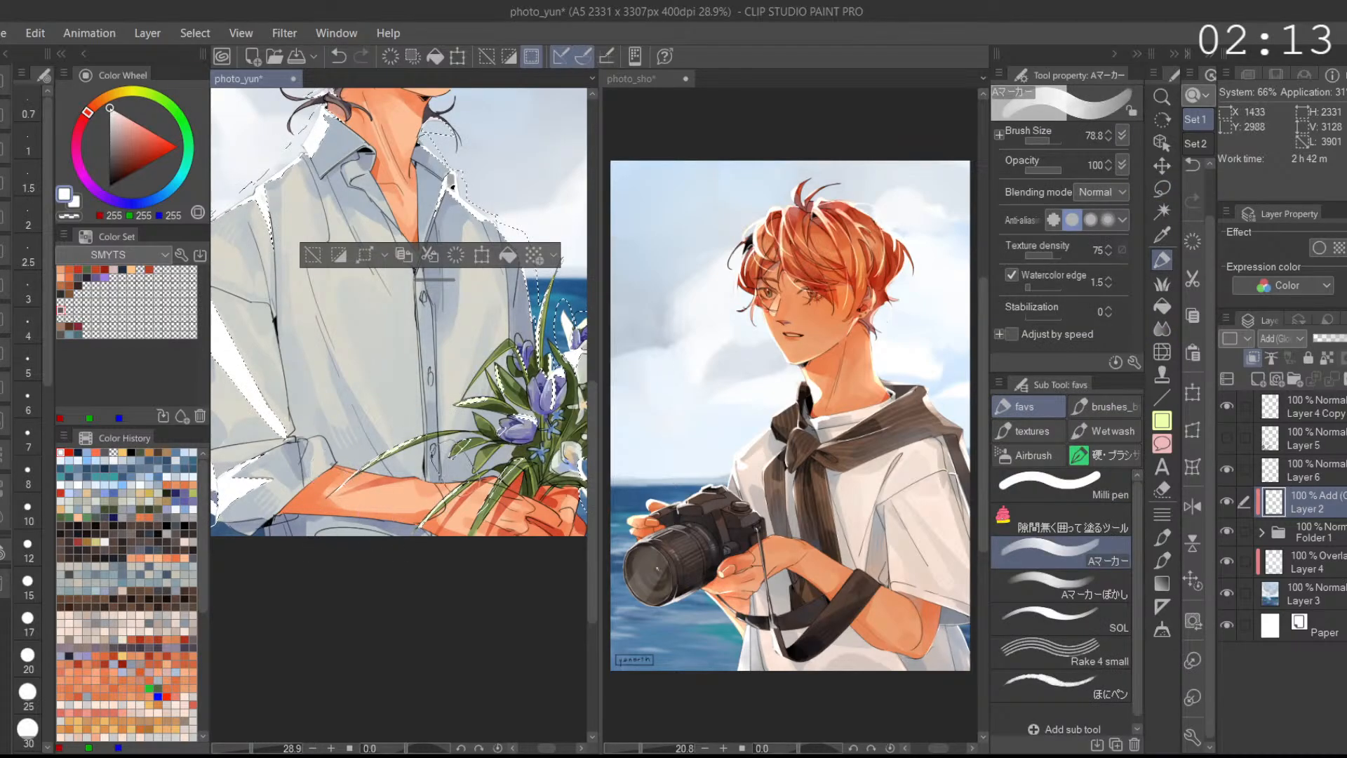
left_click(338, 251)
scroll(491, 491, "down", 2)
Step: Soften the white highlights on the shirt sleeve with the Aマーカーぼかし blending brush
left_click(1031, 580)
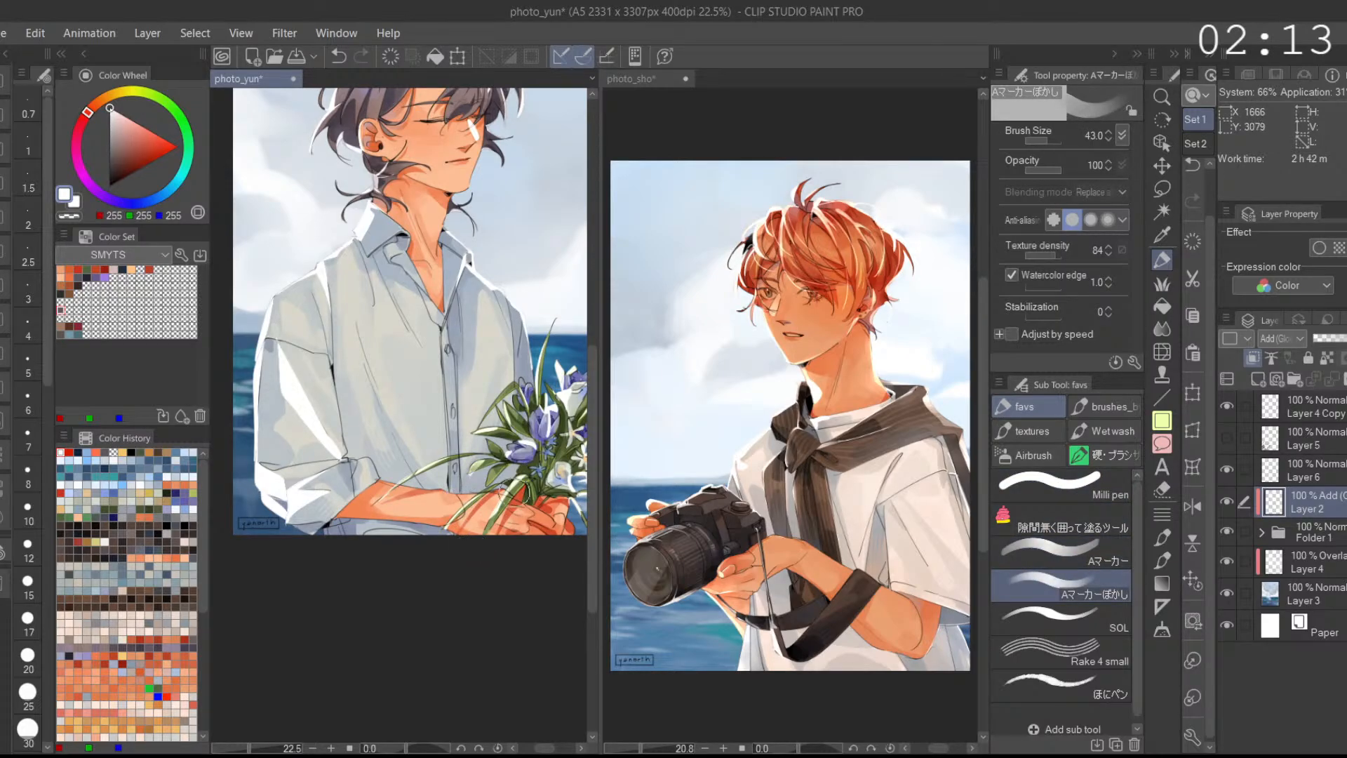
scroll(511, 493, "down", 2)
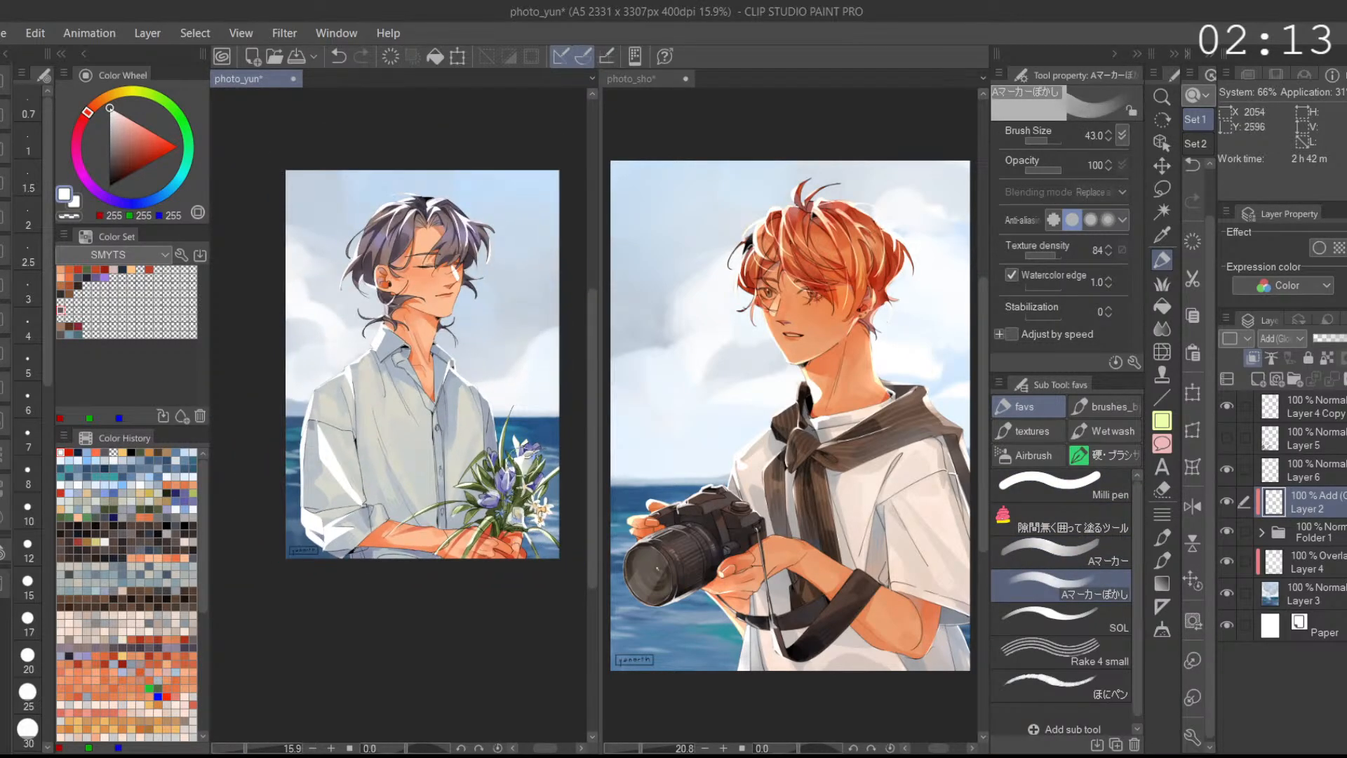
scroll(551, 494, "up", 2)
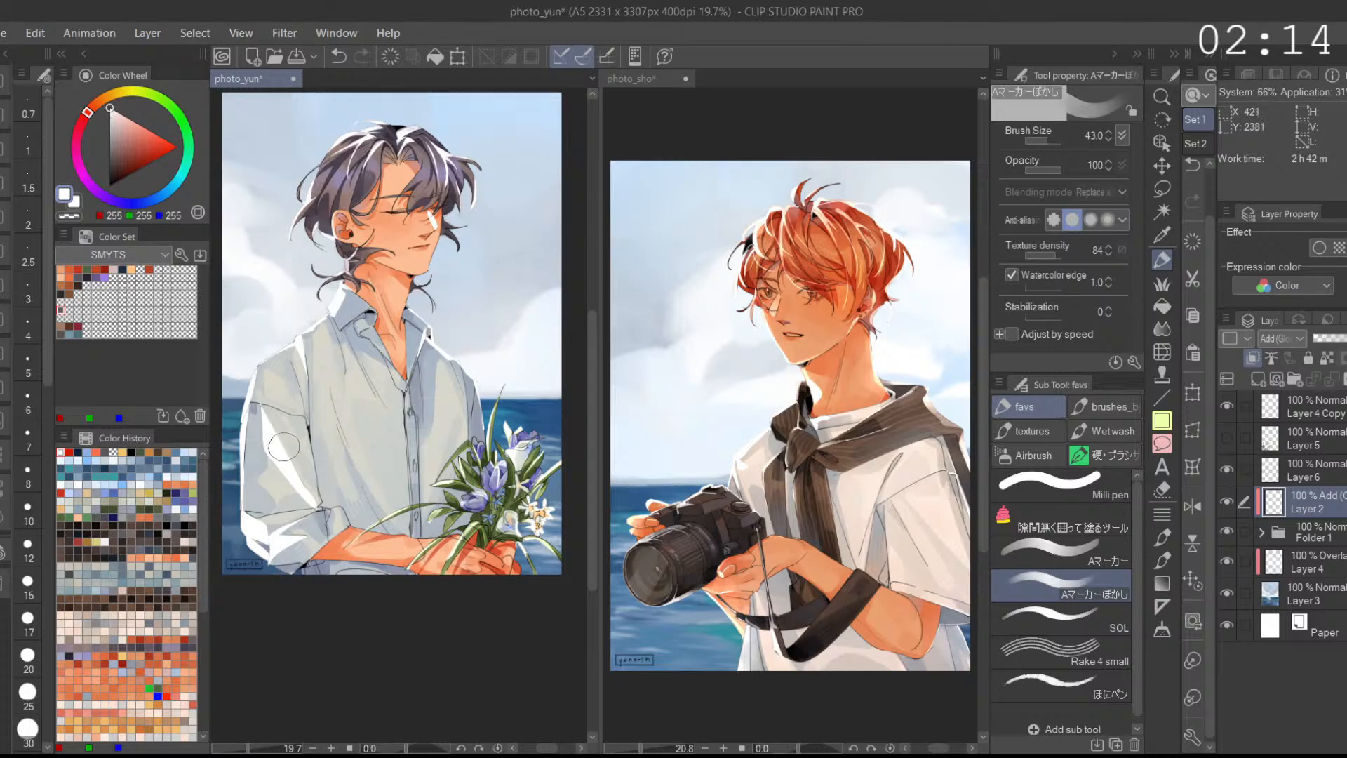
scroll(284, 440, "down", 2)
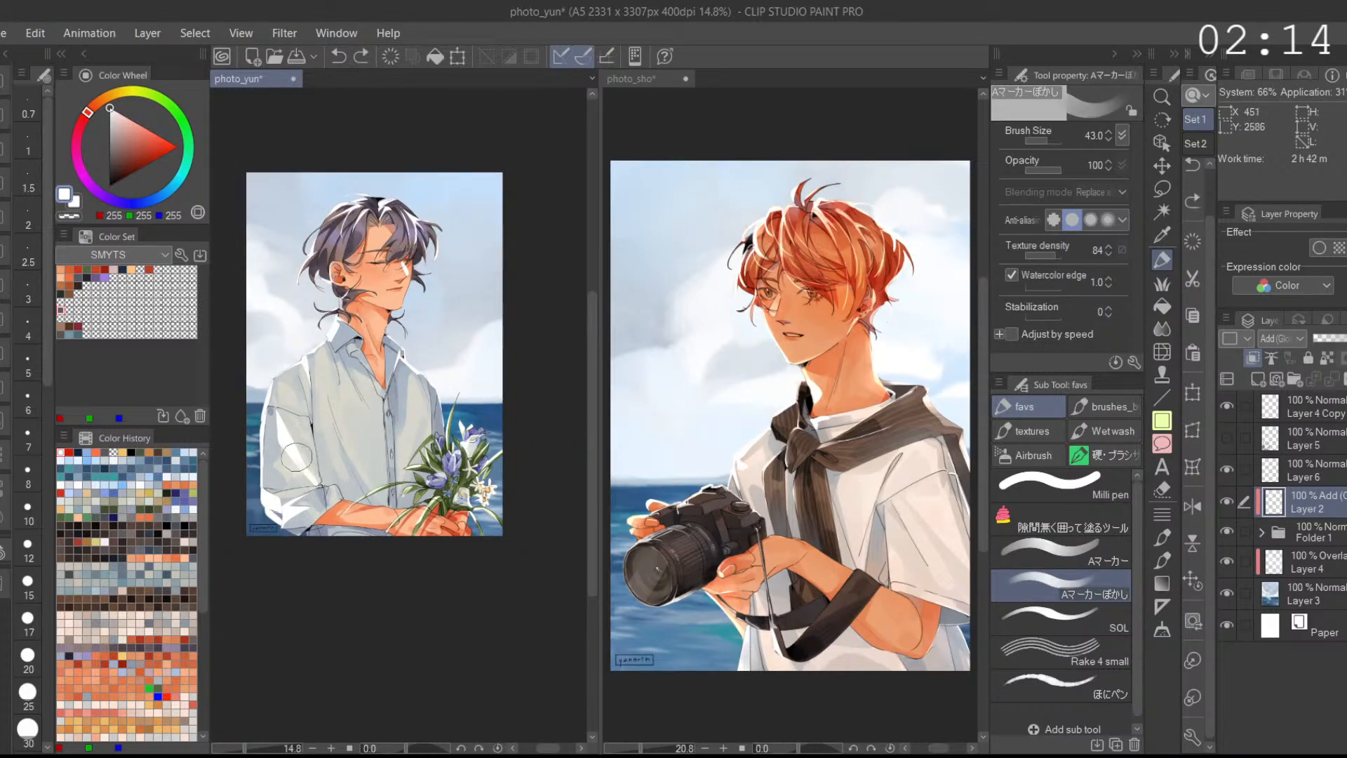
left_click_drag(297, 473, 290, 449)
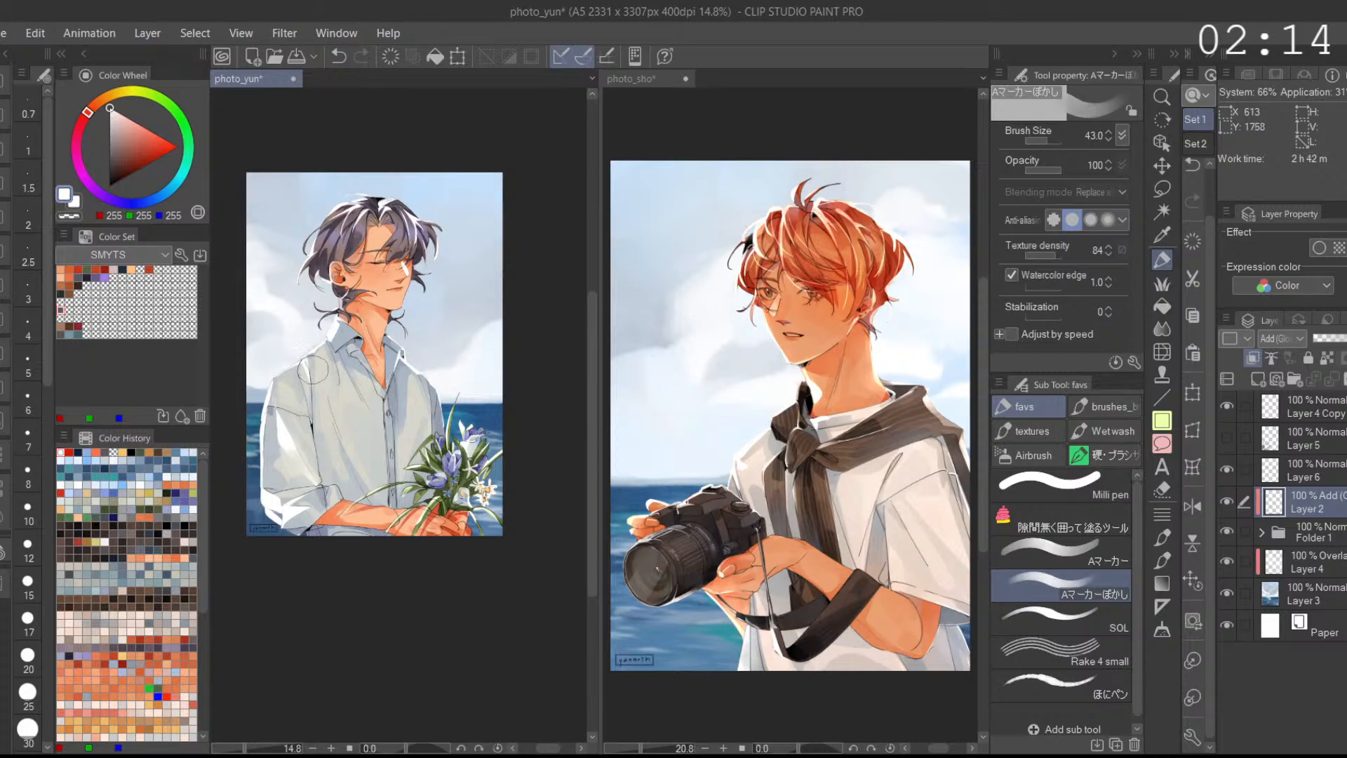
scroll(333, 328, "up", 1)
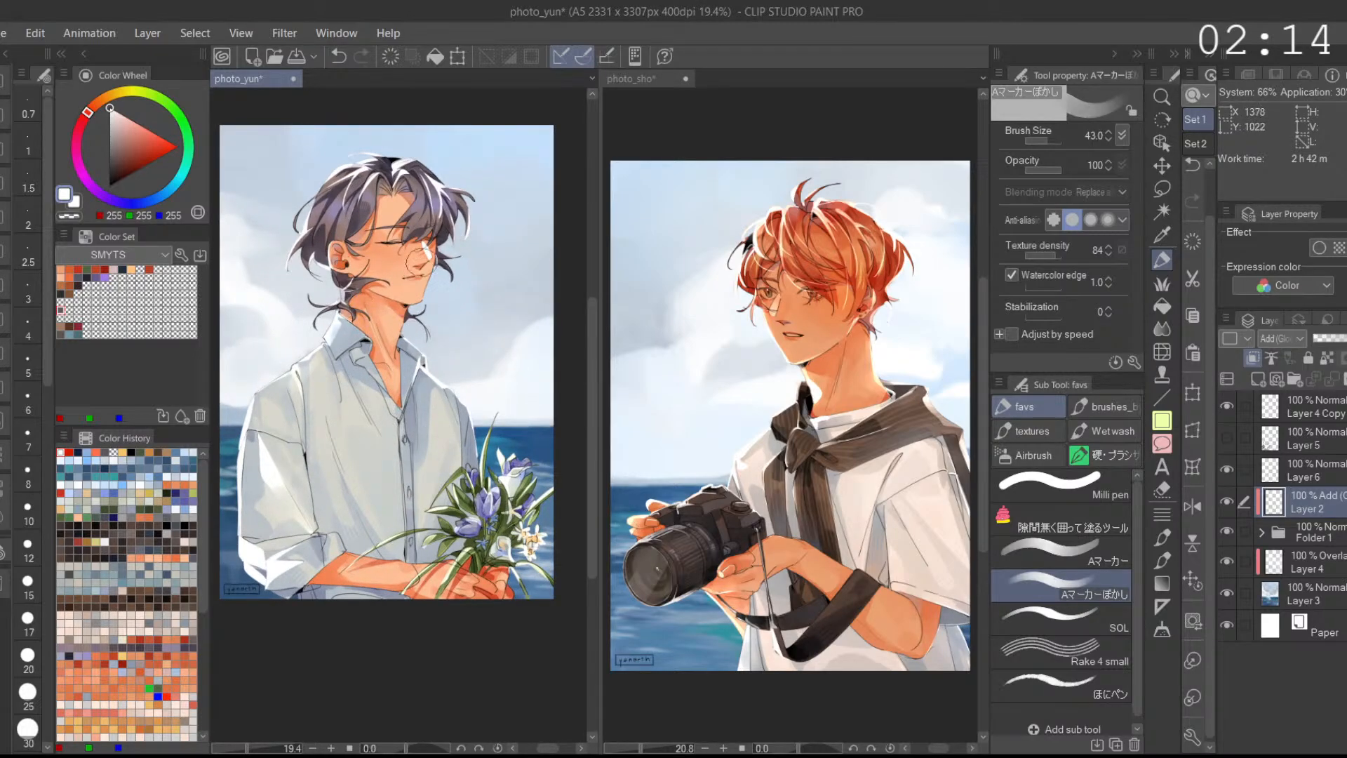
scroll(431, 227, "up", 1)
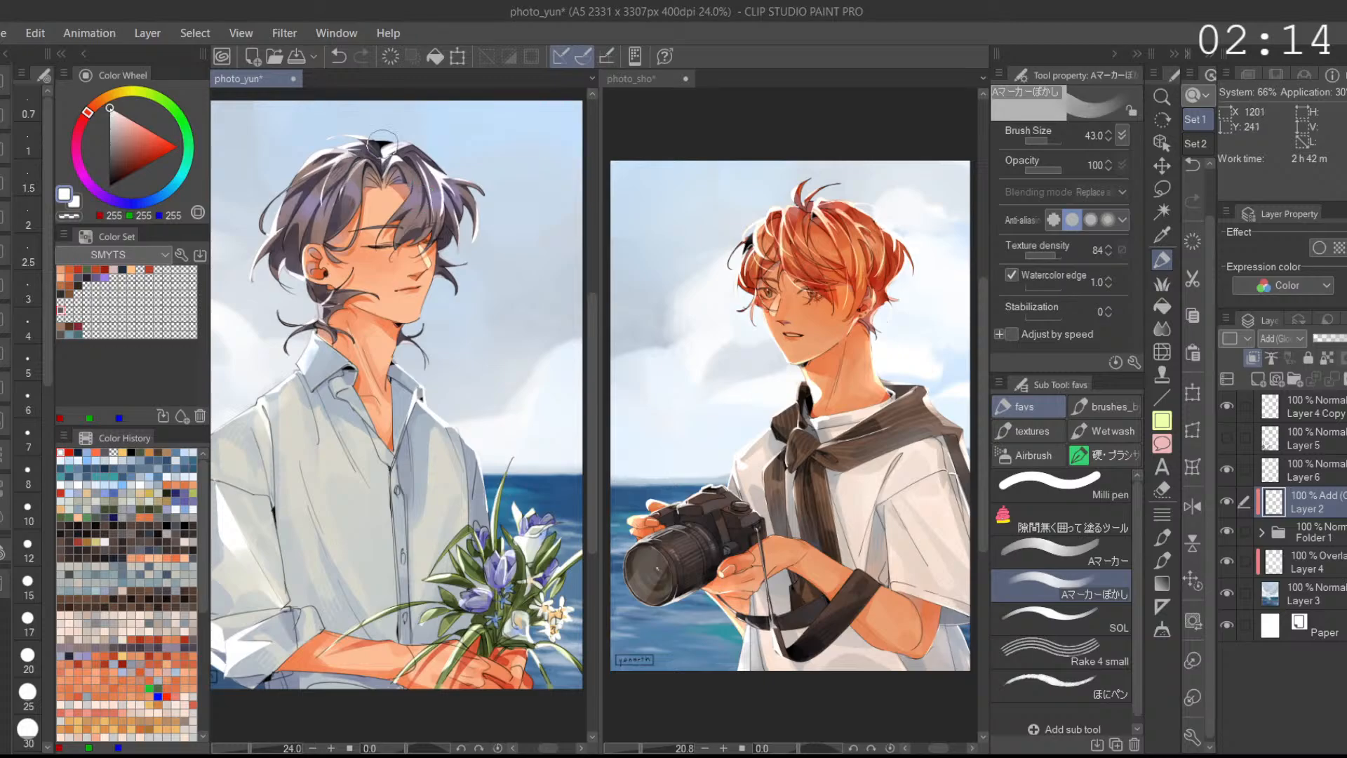
scroll(449, 151, "down", 1)
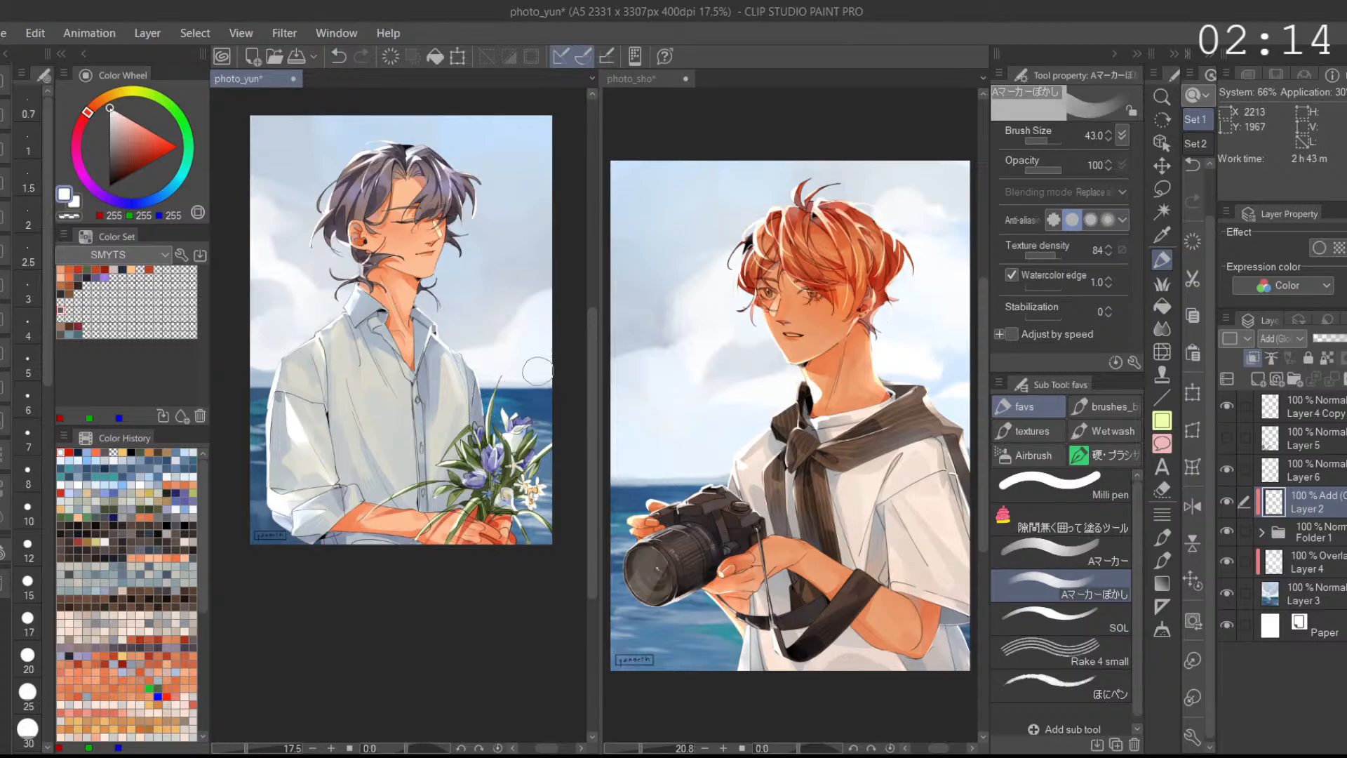
Step: Paint a white rim light along the jaw and face contour with the Aマーカー brush at size 23.4
left_click(1073, 554)
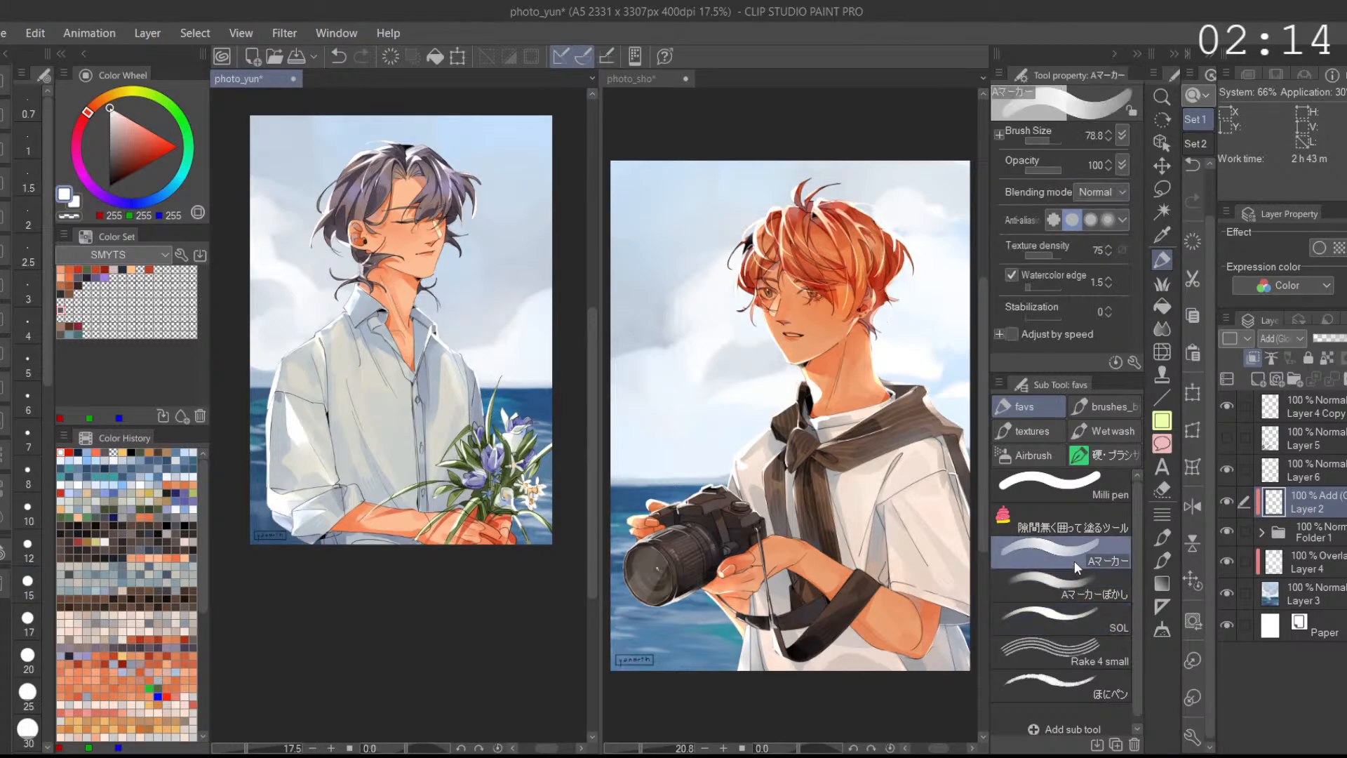
scroll(423, 278, "up", 5)
left_click_drag(563, 282, 566, 358)
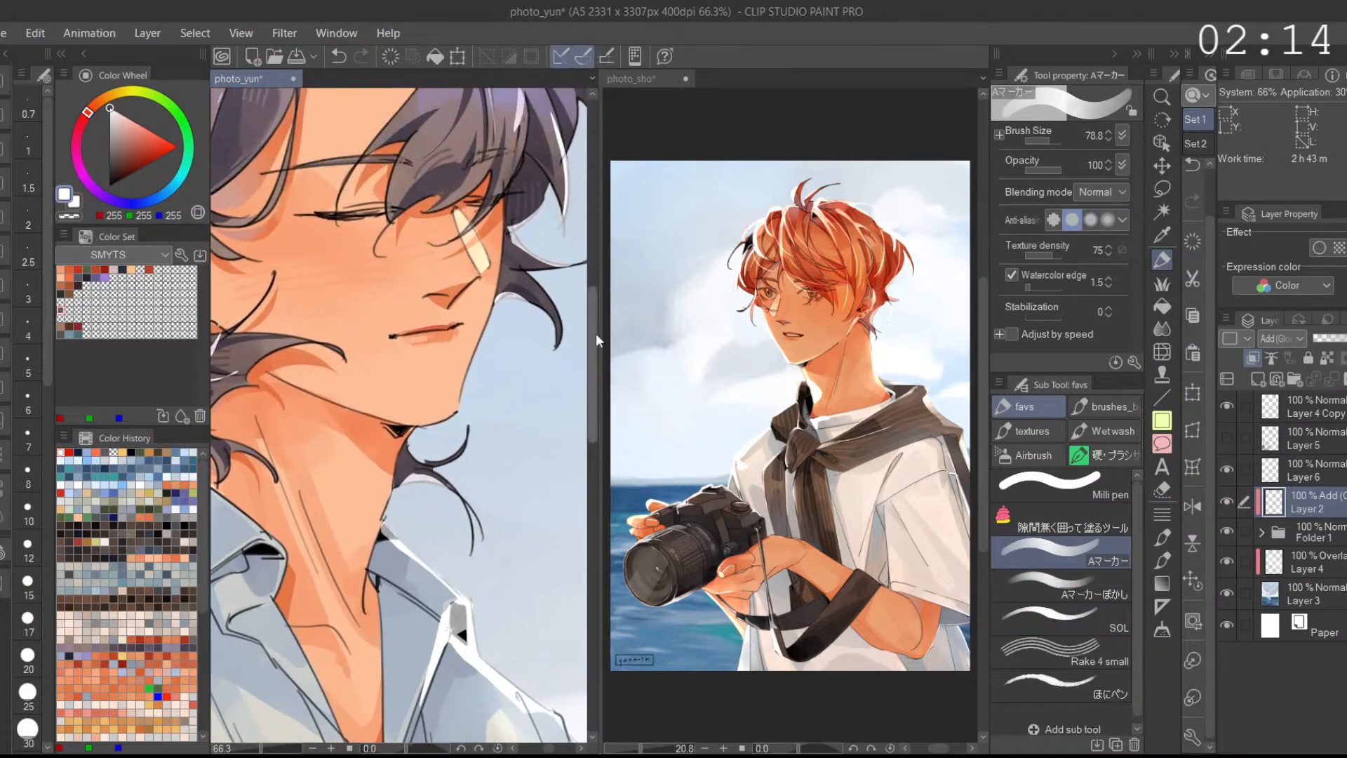
left_click_drag(1053, 142, 1025, 141)
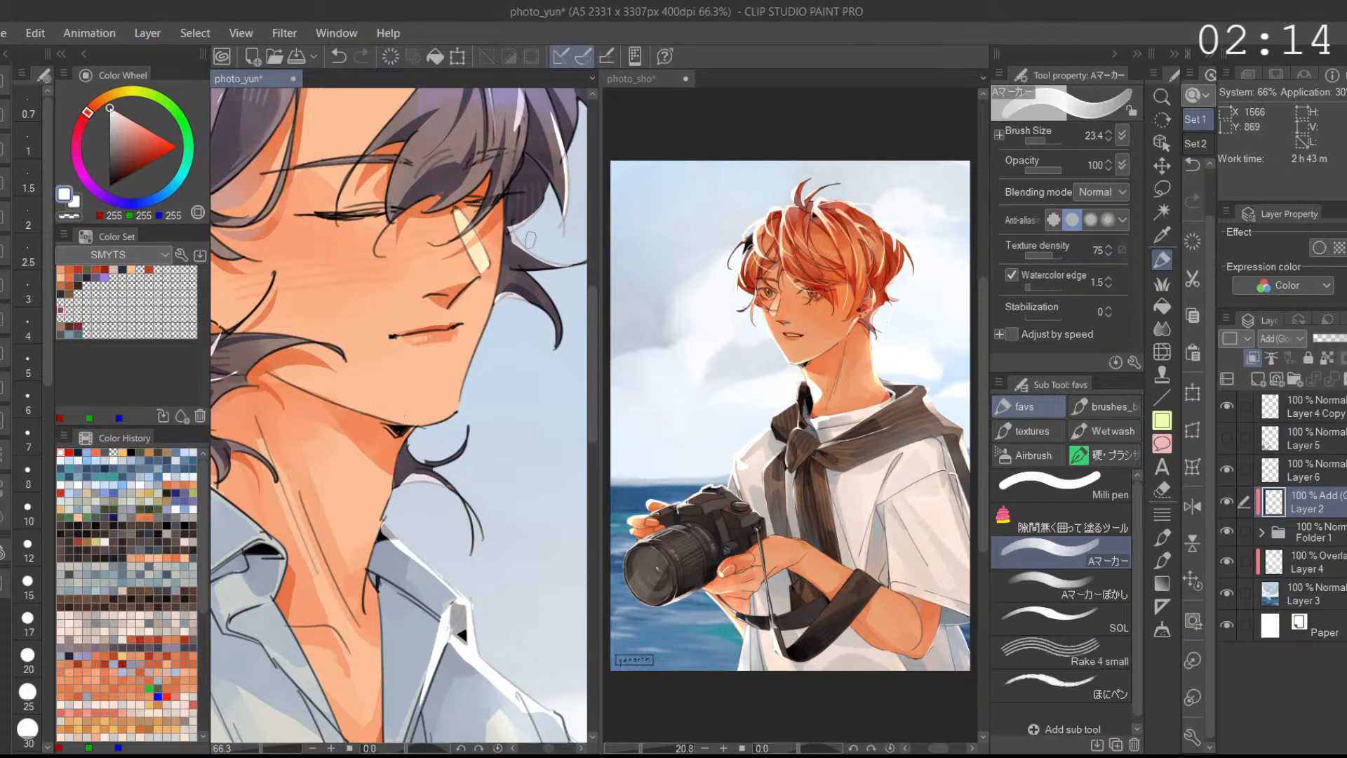
left_click_drag(326, 399, 453, 420)
key("ctrl+z")
mouse_move(326, 398)
left_mouse_down()
mouse_move(433, 425)
mouse_move(466, 399)
mouse_move(483, 329)
left_mouse_up()
mouse_move(453, 407)
left_mouse_down()
mouse_move(498, 278)
mouse_move(503, 198)
left_mouse_up()
key("ctrl+z")
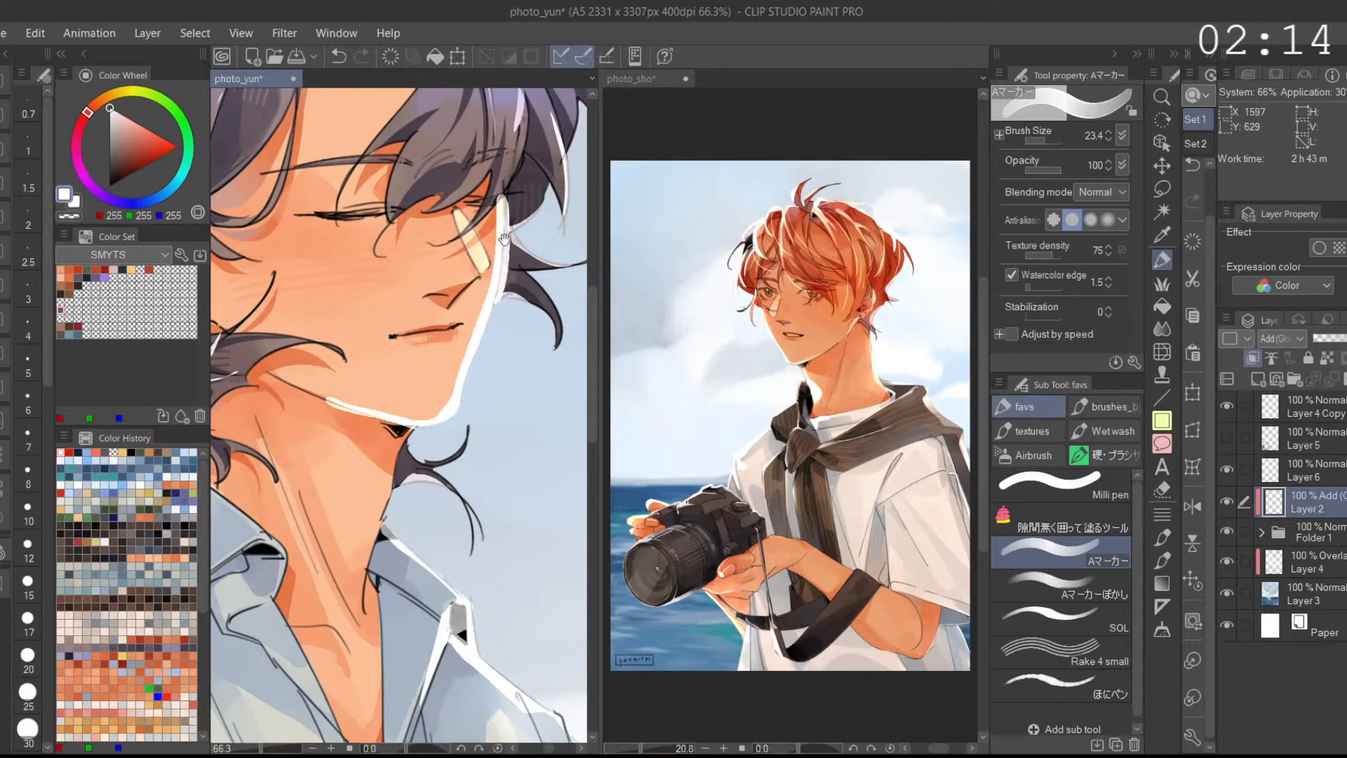
Step: Thin the white rim light along the face and jaw, flipping the canvas view horizontally to refine the jaw edge
scroll(506, 241, "up", 1)
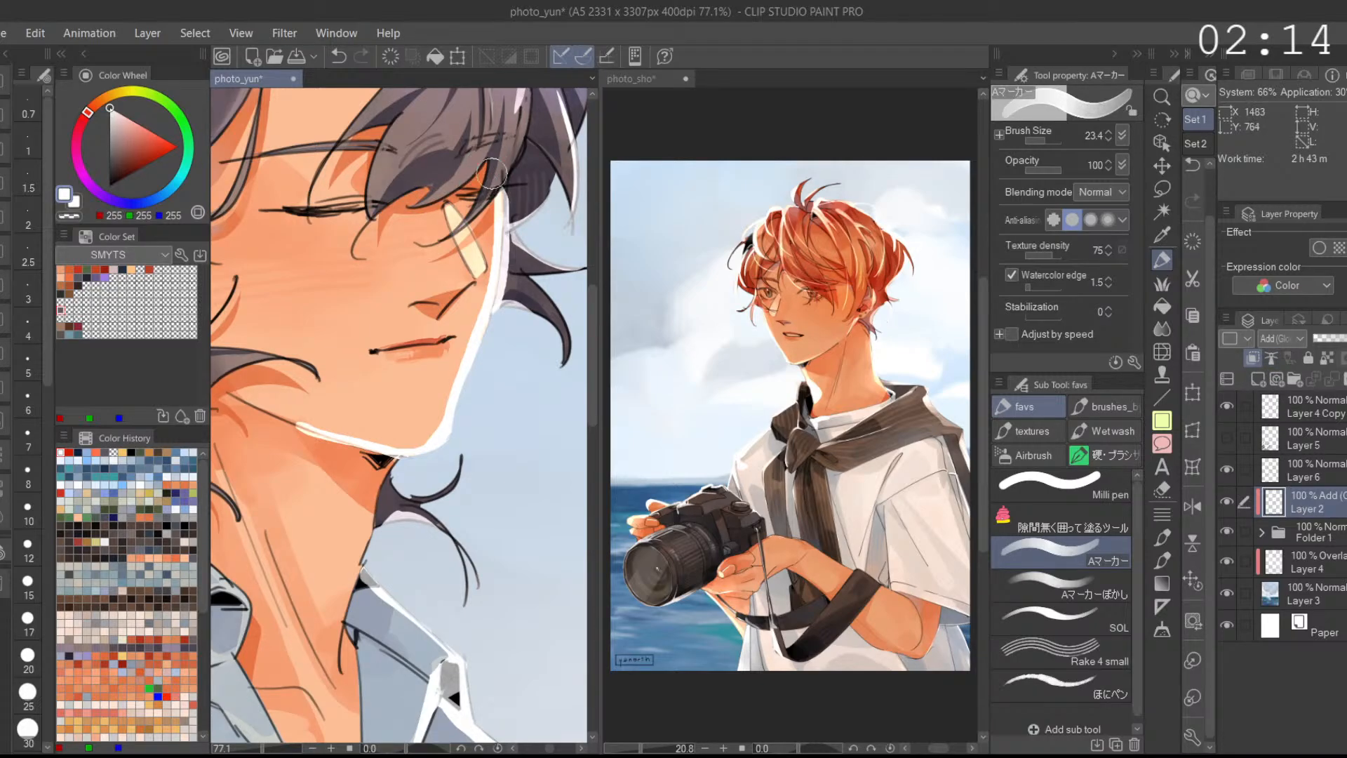
left_click_drag(509, 184, 507, 300)
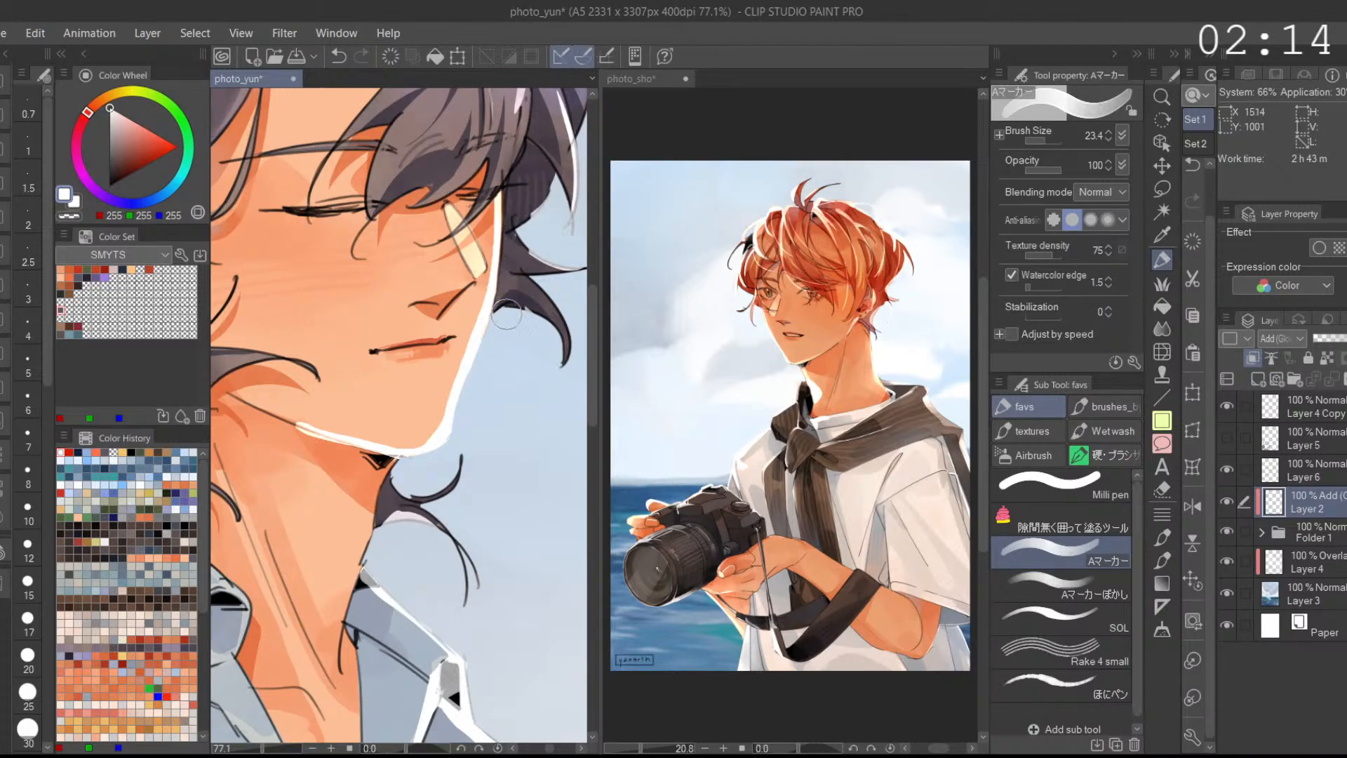
left_click(1192, 505)
key("ctrl+z")
mouse_move(412, 470)
left_mouse_down()
mouse_move(477, 451)
mouse_move(386, 472)
mouse_move(526, 434)
left_mouse_up()
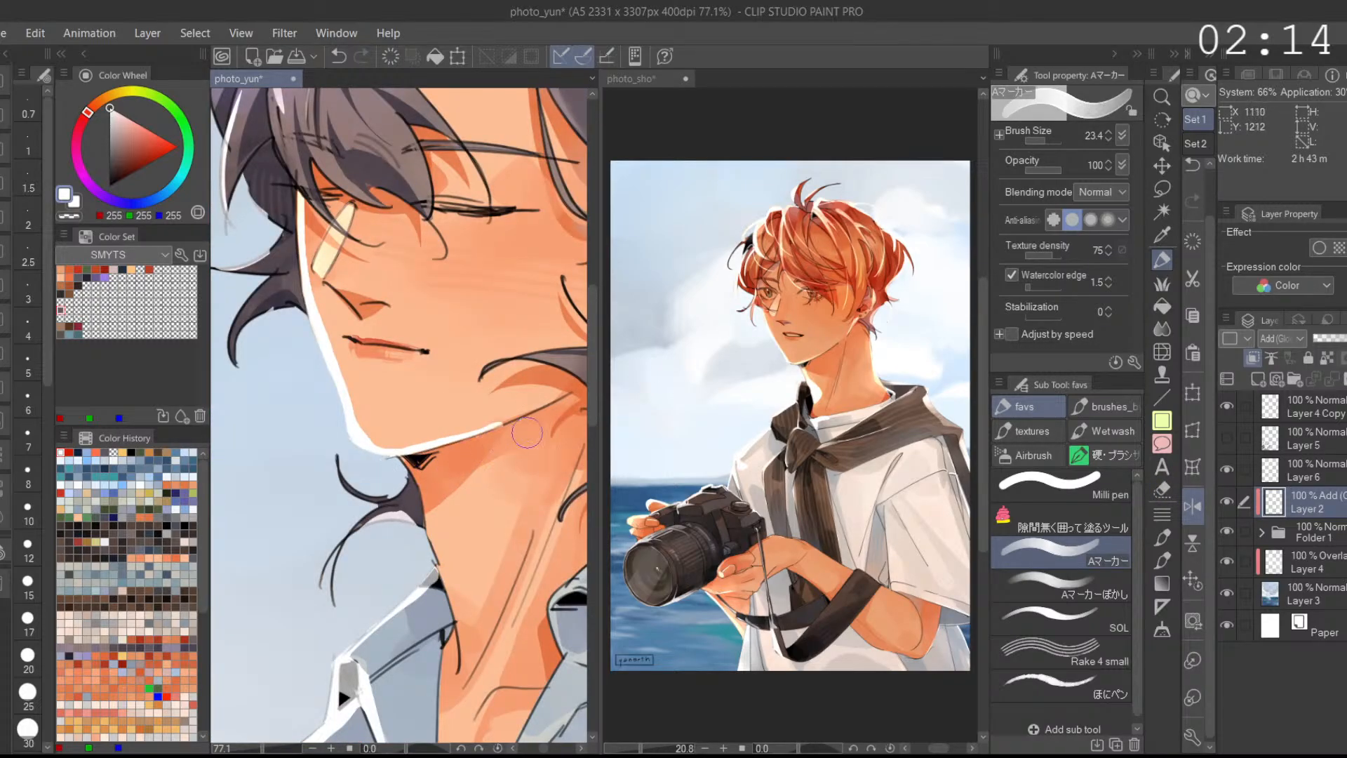
left_click_drag(398, 431, 525, 400)
key("ctrl+z")
left_click_drag(397, 436, 500, 424)
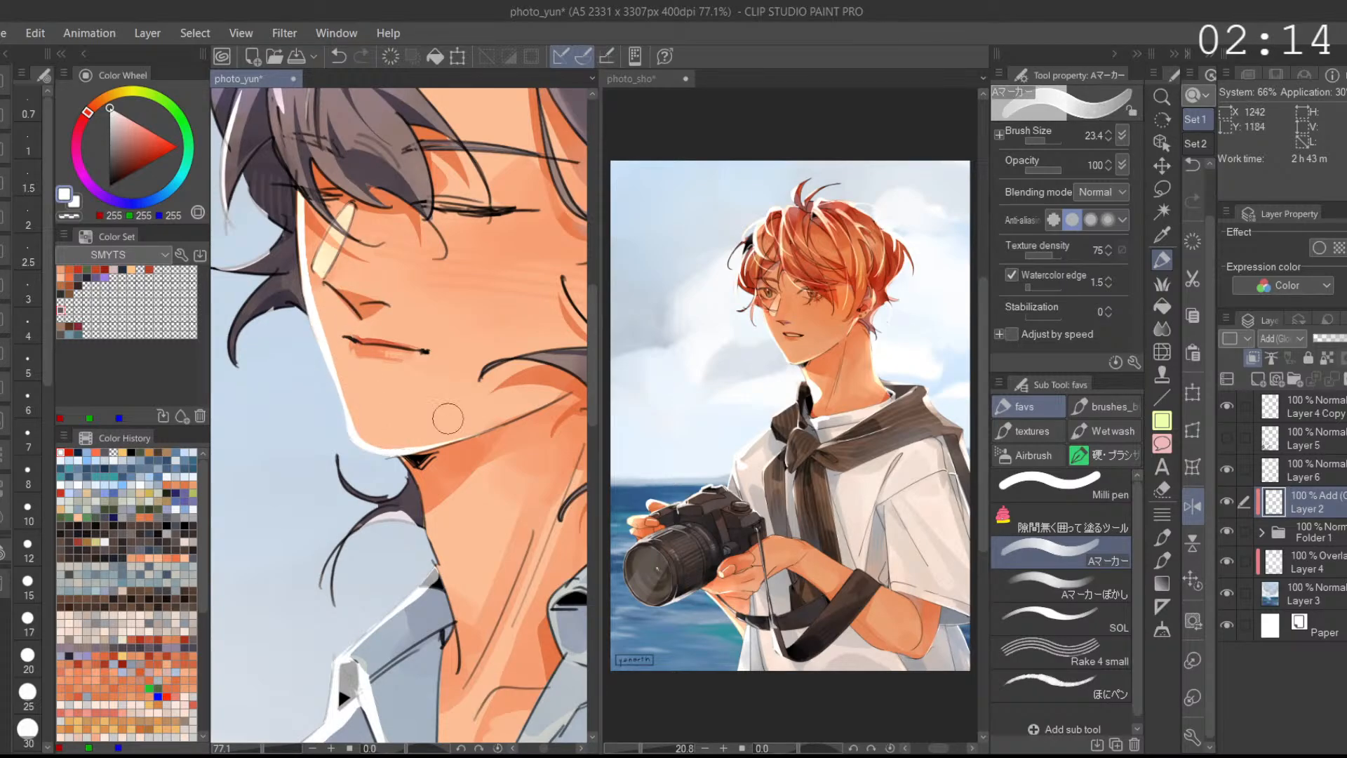
Step: Compare the face in normal and flipped view, and soften its rim light with the Aマーカーぼかし brush
left_click(1192, 506)
left_click_drag(529, 489, 554, 538)
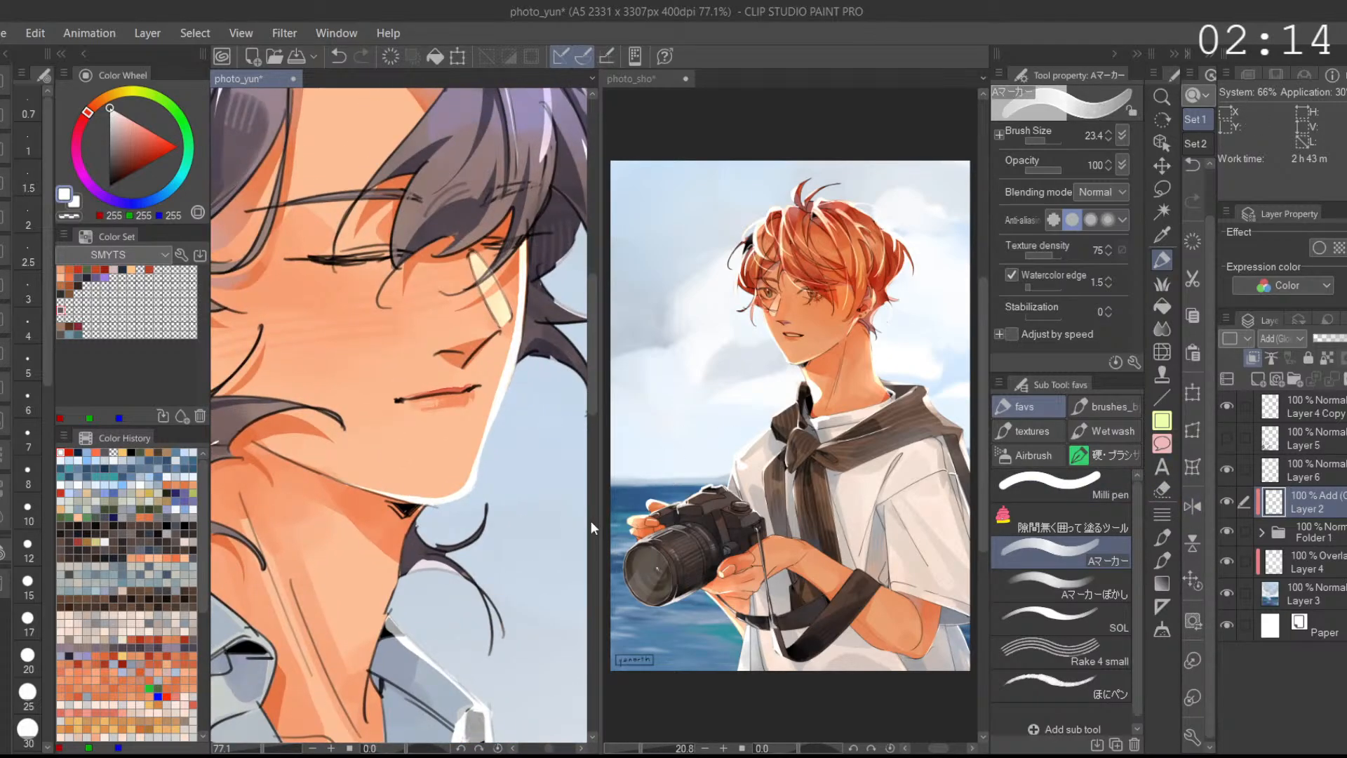
left_click(1187, 505)
left_click_drag(511, 491, 478, 501)
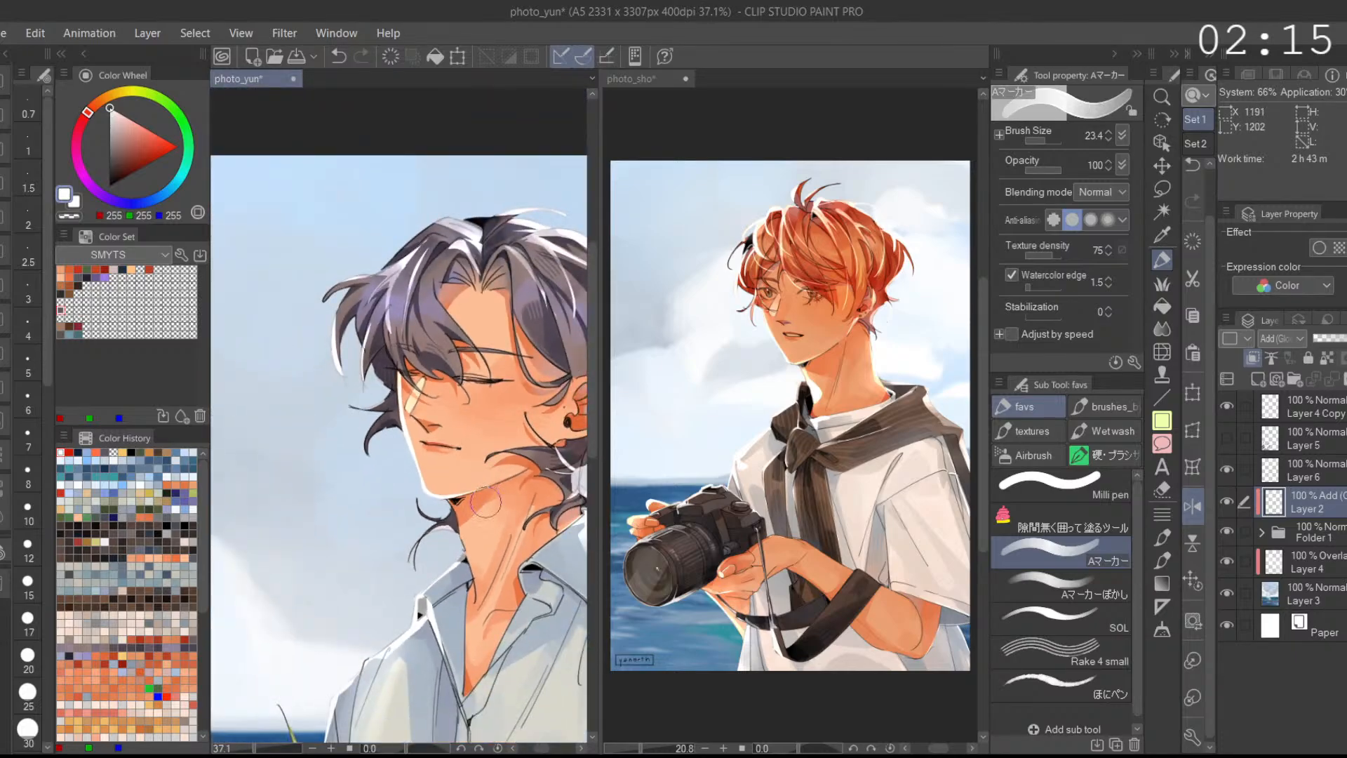
left_click(1067, 583)
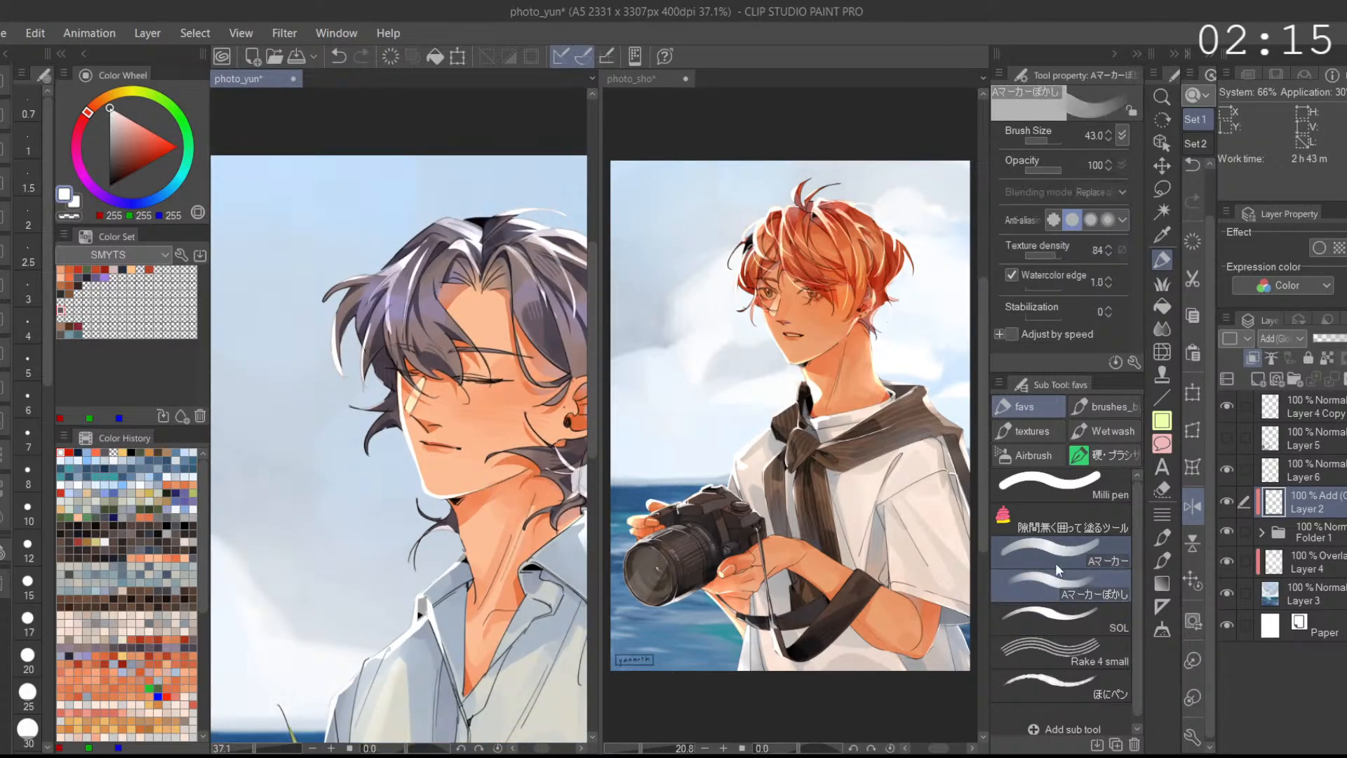
mouse_move(411, 372)
left_mouse_down()
mouse_move(436, 478)
mouse_move(419, 460)
mouse_move(464, 488)
mouse_move(443, 482)
mouse_move(477, 479)
mouse_move(445, 480)
mouse_move(414, 421)
left_mouse_up()
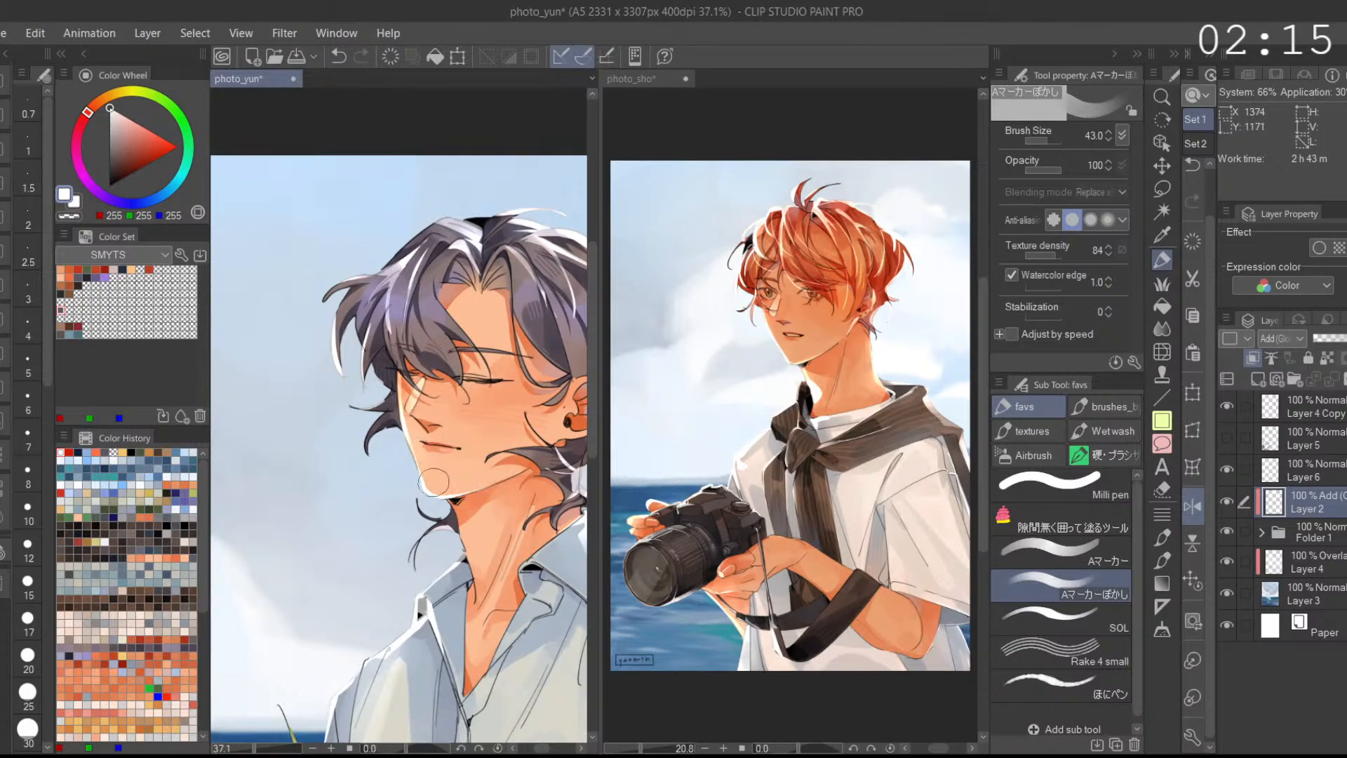
key("ctrl+z")
left_click_drag(477, 480, 438, 489)
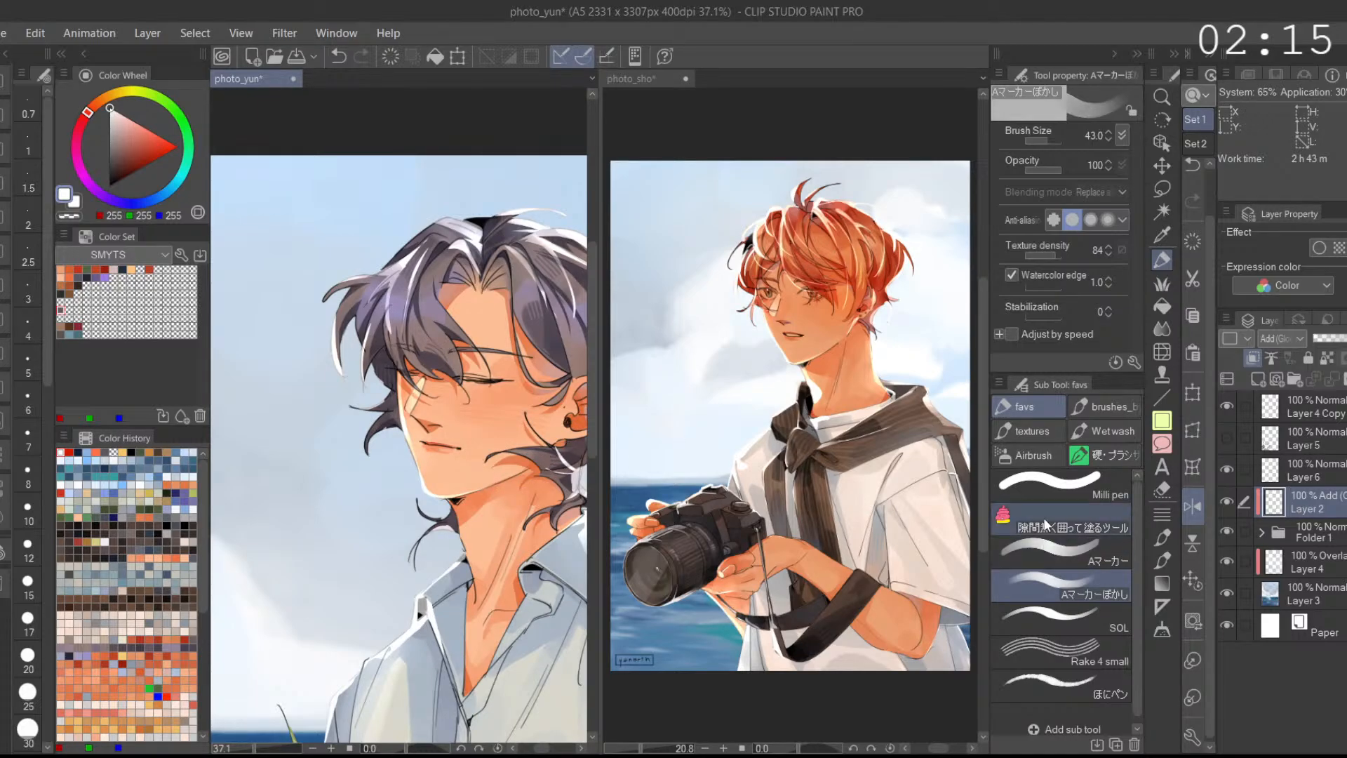
Step: Paint white highlights on the ear and the hair strands around it with the Aマーカー brush, undoing unsuitable strokes
left_click(1041, 551)
mouse_move(559, 450)
left_mouse_down()
mouse_move(487, 418)
mouse_move(482, 389)
mouse_move(522, 359)
left_mouse_up()
key("ctrl+z")
mouse_move(449, 399)
left_mouse_down()
mouse_move(471, 370)
mouse_move(520, 357)
left_mouse_up()
mouse_move(544, 344)
left_mouse_down()
mouse_move(505, 339)
mouse_move(576, 328)
left_mouse_up()
left_click_drag(524, 456, 513, 392)
key("ctrl+z")
left_click_drag(512, 412, 550, 387)
mouse_move(550, 386)
left_mouse_down()
mouse_move(460, 397)
mouse_move(387, 372)
left_mouse_up()
Step: Draw thin white highlight strands through the crown and middle fringe with the SOL pen at size 15, undoing unsuitable strokes
left_click(1052, 617)
key("ctrl+z")
left_click_drag(500, 413, 373, 379)
left_click_drag(503, 388, 456, 389)
key("ctrl+z")
key("ctrl+z")
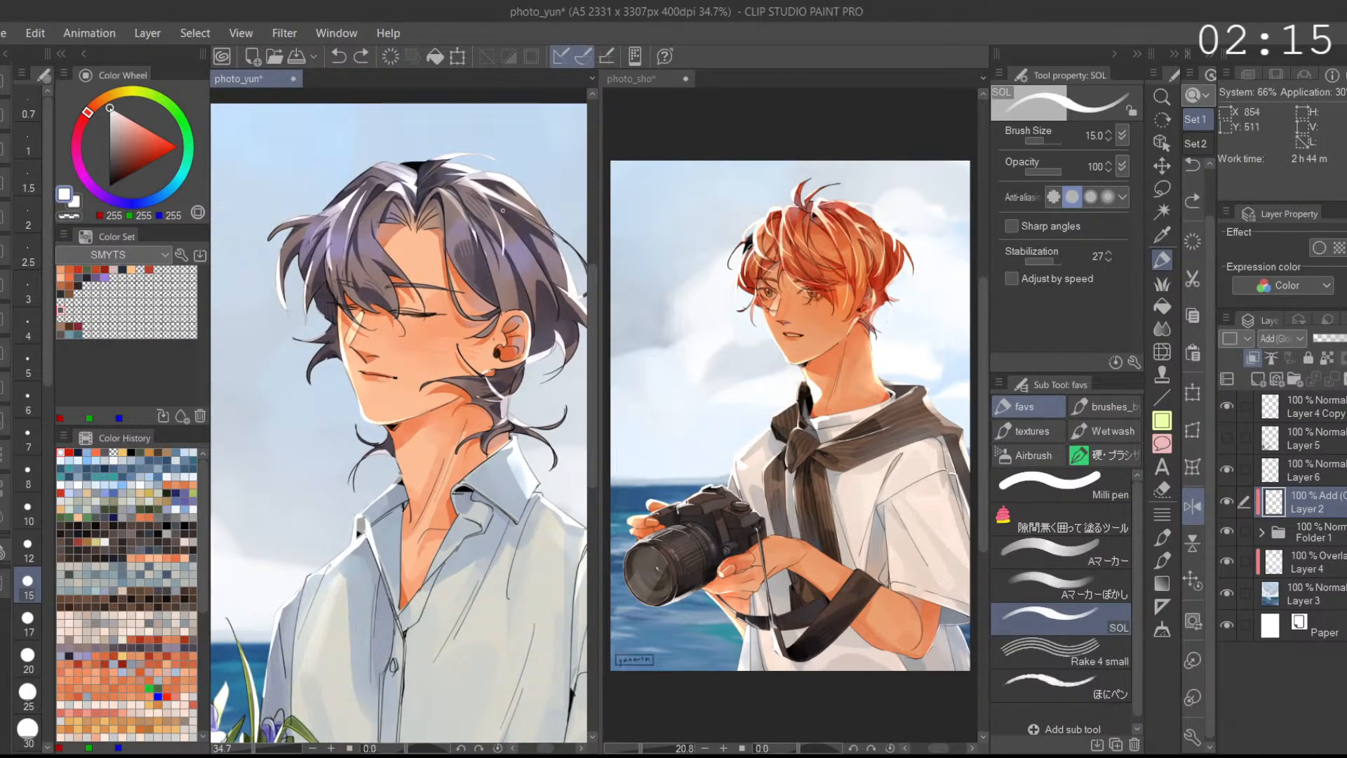
left_click_drag(446, 189, 500, 278)
key("ctrl+z")
key("ctrl+z")
mouse_move(464, 220)
left_mouse_down()
mouse_move(445, 196)
mouse_move(394, 270)
left_mouse_up()
key("ctrl+z")
left_click_drag(384, 202, 418, 284)
key("ctrl+z")
left_click_drag(385, 204, 410, 283)
key("ctrl+z")
mouse_move(385, 198)
left_mouse_down()
mouse_move(393, 256)
mouse_move(419, 282)
mouse_move(376, 288)
left_mouse_up()
key("ctrl+z")
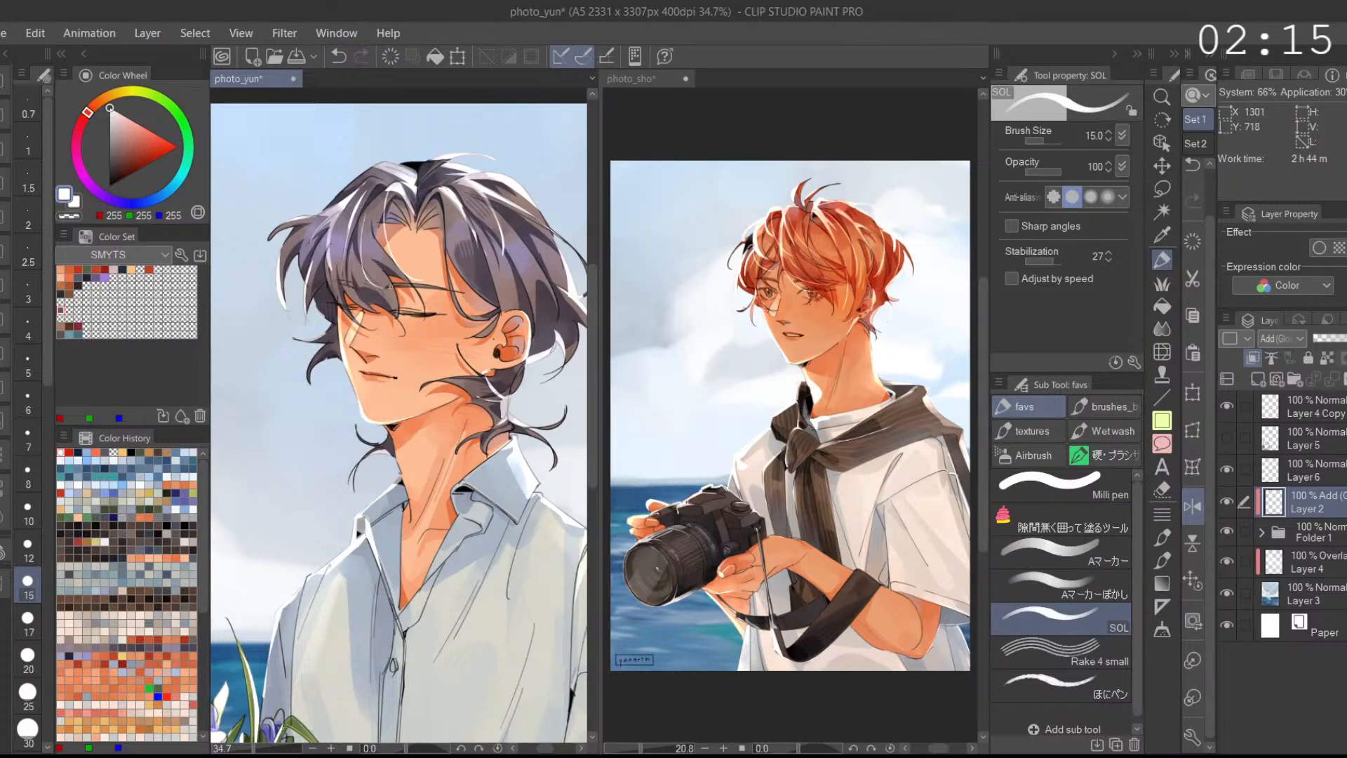
Step: Rework the thin white strands on the outer fringe with the SOL pen and return the canvas to its unflipped view
key("ctrl+z")
mouse_move(354, 219)
left_mouse_down()
mouse_move(356, 266)
mouse_move(378, 291)
left_mouse_up()
key("ctrl+z")
mouse_move(355, 215)
left_mouse_down()
mouse_move(446, 190)
mouse_move(306, 254)
mouse_move(300, 238)
mouse_move(319, 303)
mouse_move(337, 216)
left_mouse_up()
key("ctrl+z")
key("ctrl+z")
left_click_drag(318, 264, 340, 207)
key("ctrl+z")
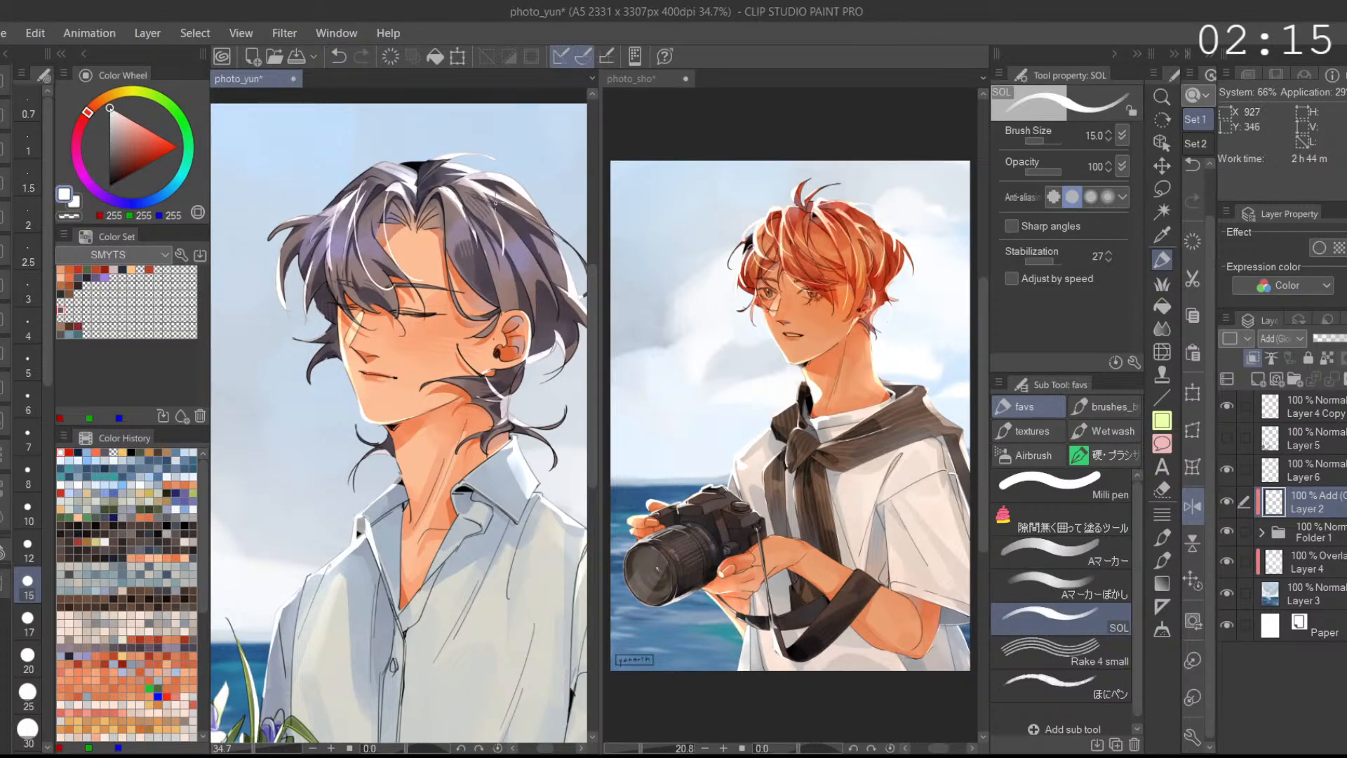
left_click_drag(544, 287, 509, 289)
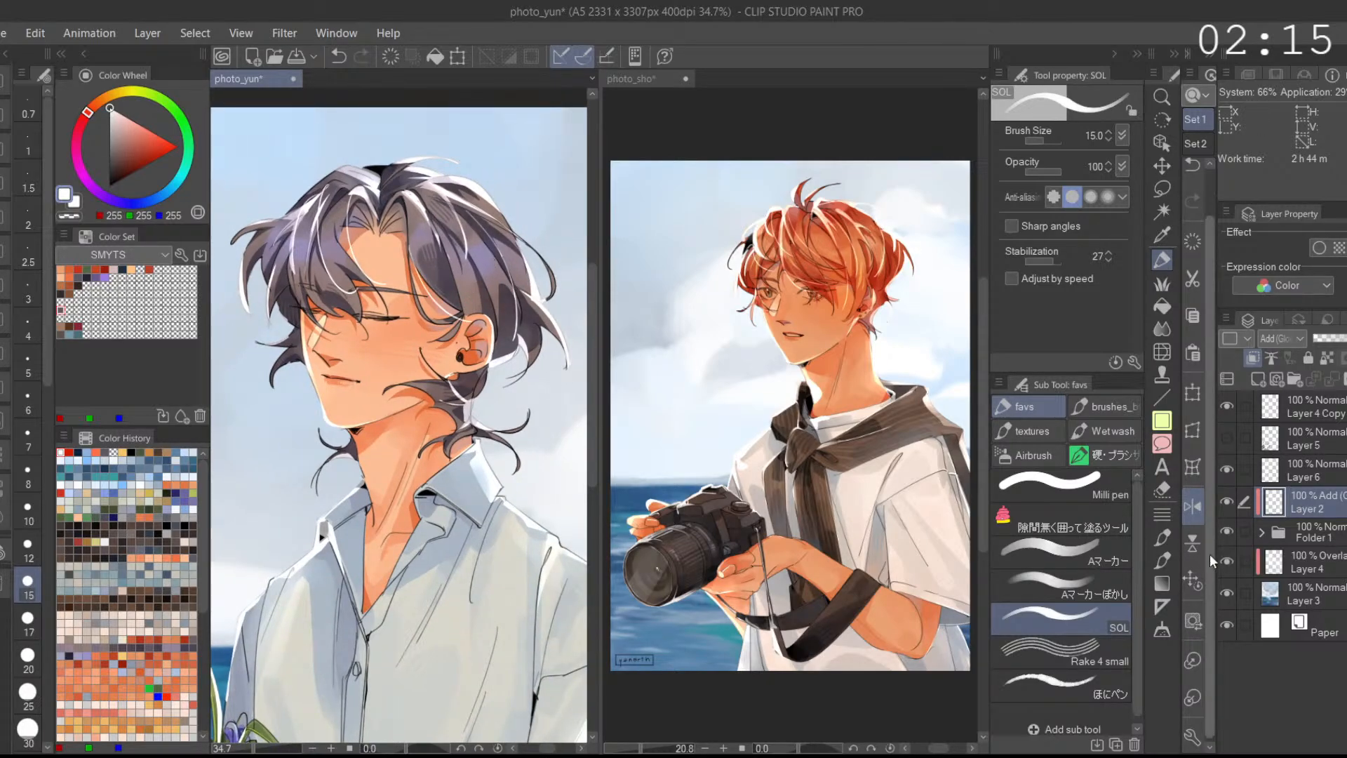
left_click(1193, 578)
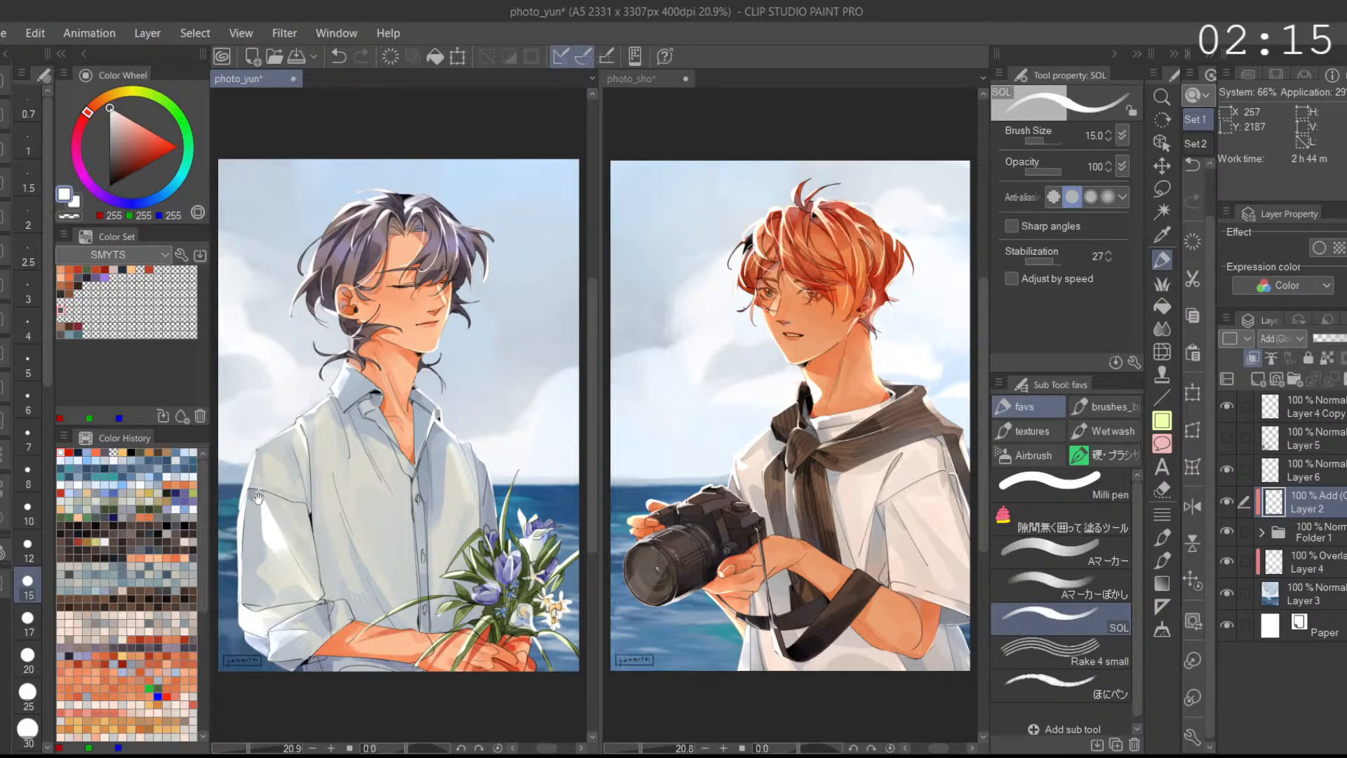
Step: Draw thin white highlight strands through the hair above the ear and the middle parting with the SOL pen, undoing unsuitable strokes
left_click_drag(396, 211, 413, 249)
scroll(411, 253, "up", 1)
mouse_move(336, 321)
left_mouse_down()
mouse_move(359, 257)
mouse_move(345, 278)
mouse_move(384, 247)
mouse_move(330, 302)
mouse_move(368, 254)
left_mouse_up()
key("ctrl+z")
key("ctrl+z")
key("ctrl+z")
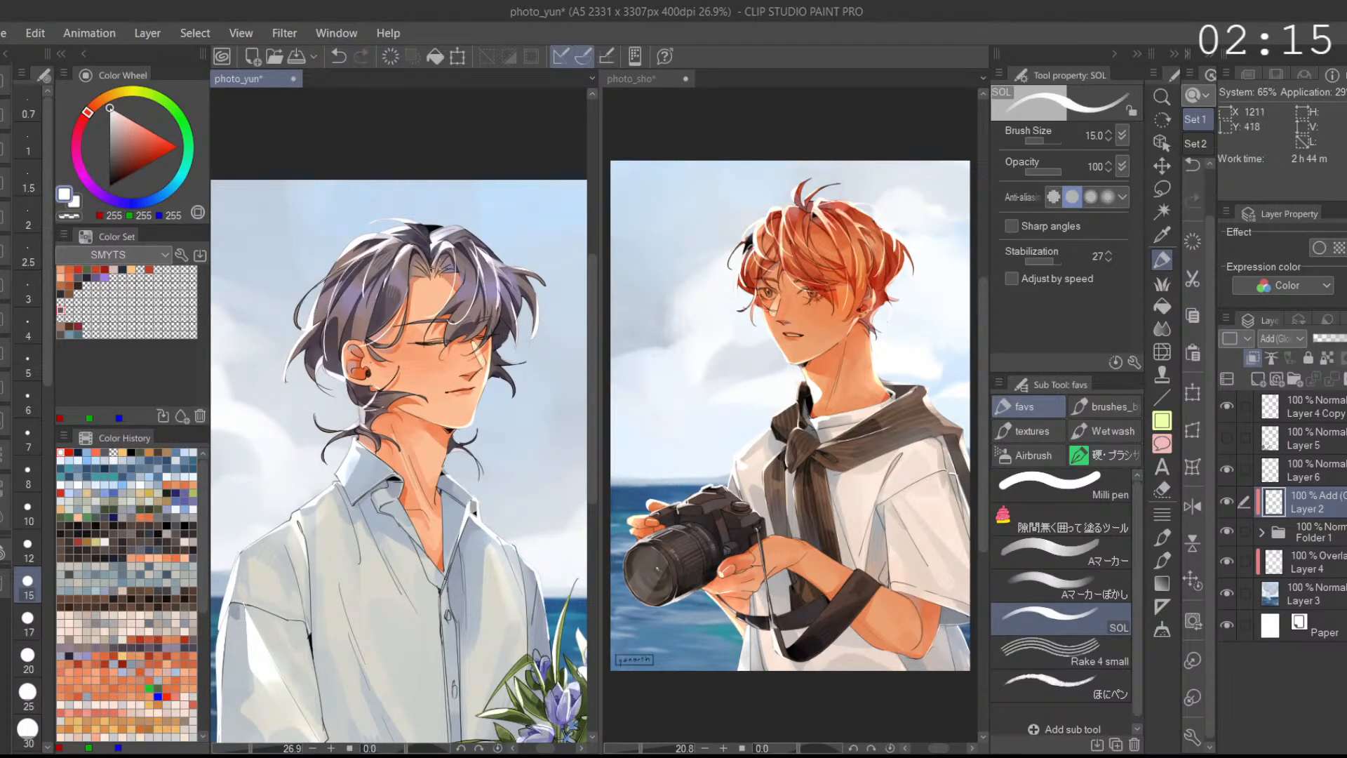
left_click_drag(376, 322, 403, 254)
key("ctrl+z")
left_click_drag(372, 333, 400, 249)
key("ctrl+z")
left_click_drag(371, 338, 402, 256)
key("ctrl+z")
left_click_drag(370, 335, 399, 252)
key("ctrl+z")
left_click_drag(380, 312, 396, 262)
key("ctrl+z")
key("ctrl+z")
left_click_drag(369, 339, 402, 253)
left_click_drag(386, 313, 397, 262)
key("ctrl+z")
key("ctrl+z")
mouse_move(369, 337)
left_mouse_down()
mouse_move(400, 255)
mouse_move(419, 239)
mouse_move(429, 253)
left_mouse_up()
key("ctrl+z")
left_click_drag(399, 234, 446, 253)
key("ctrl+z")
key("ctrl+z")
key("ctrl+z")
Step: Rework the thin white strands on the outer fringe and the back of the hair with the SOL pen, undoing unsuitable strokes
mouse_move(516, 281)
left_mouse_down()
mouse_move(502, 264)
mouse_move(499, 308)
left_mouse_up()
key("ctrl+z")
left_click_drag(484, 247, 490, 310)
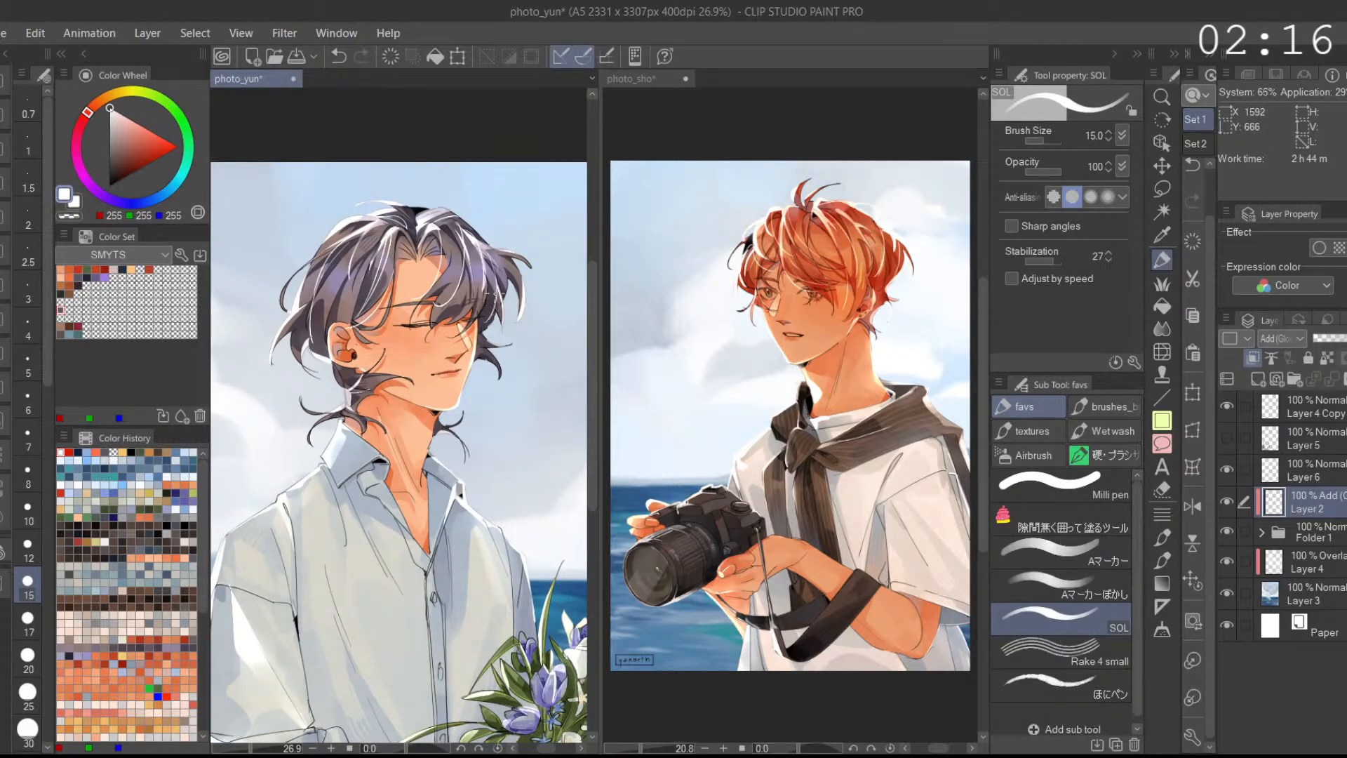
left_click_drag(373, 252, 336, 326)
key("ctrl+z")
key("ctrl+z")
key("ctrl+z")
mouse_move(357, 236)
left_mouse_down()
mouse_move(332, 311)
mouse_move(338, 269)
left_mouse_up()
key("ctrl+z")
key("ctrl+z")
key("ctrl+z")
key("ctrl+z")
Step: Try thin white highlight strokes on the hair strands at the nape with the SOL pen, undoing the unsuitable ones
mouse_move(369, 397)
left_mouse_down()
mouse_move(394, 440)
mouse_move(361, 425)
mouse_move(368, 457)
mouse_move(354, 424)
mouse_move(385, 387)
mouse_move(350, 379)
mouse_move(385, 384)
left_mouse_up()
key("ctrl+z")
key("ctrl+z")
key("ctrl+z")
key("ctrl+z")
key("ctrl+z")
key("ctrl+z")
key("ctrl+z")
key("ctrl+z")
key("ctrl+z")
key("ctrl+z")
key("ctrl+z")
key("ctrl+z")
key("ctrl+z")
key("ctrl+z")
key("ctrl+z")
mouse_move(372, 369)
left_mouse_down()
mouse_move(385, 367)
mouse_move(387, 416)
mouse_move(445, 432)
left_mouse_up()
key("ctrl+z")
scroll(430, 428, "up", 2)
key("ctrl+z")
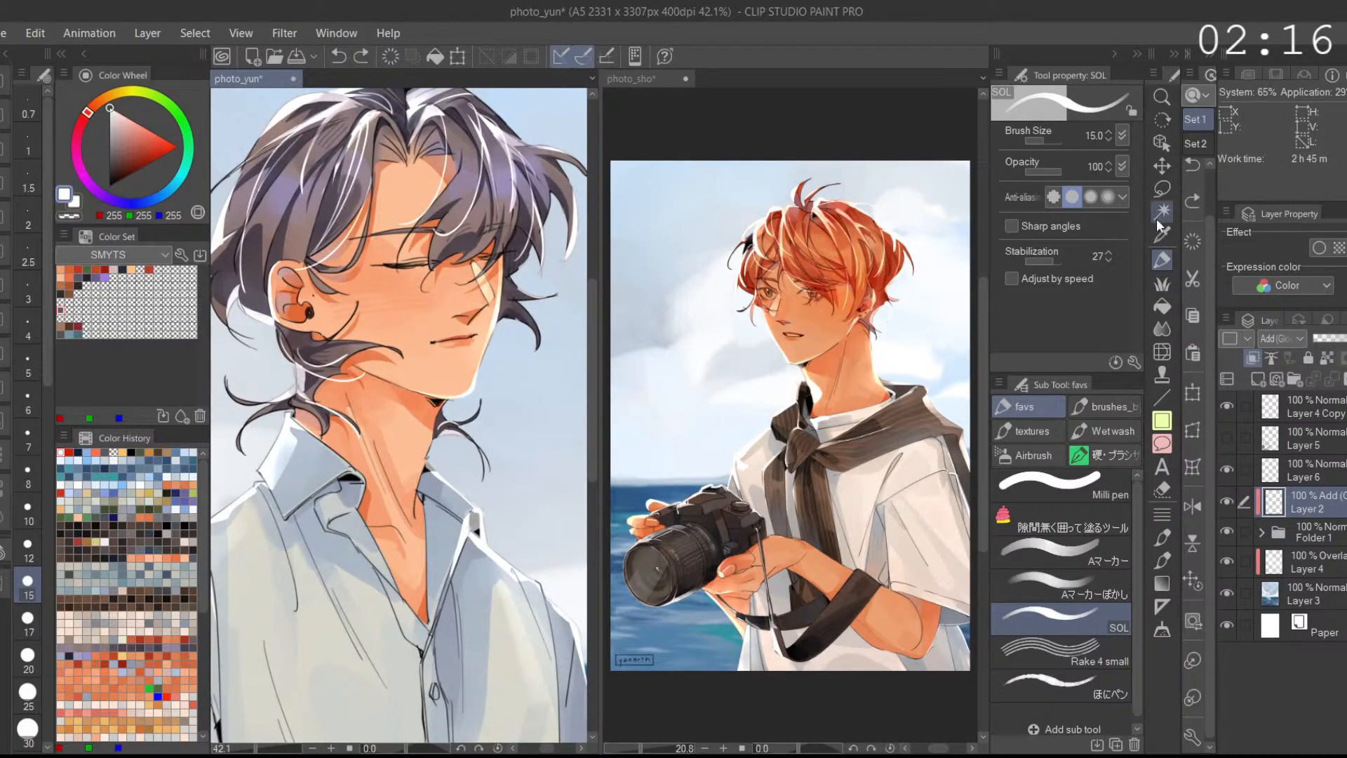
Step: Lasso a small patch of neck above the shirt collar, paint it white with the Aマーカー brush, and soften it with Aマーカーぼかし
left_click(1161, 190)
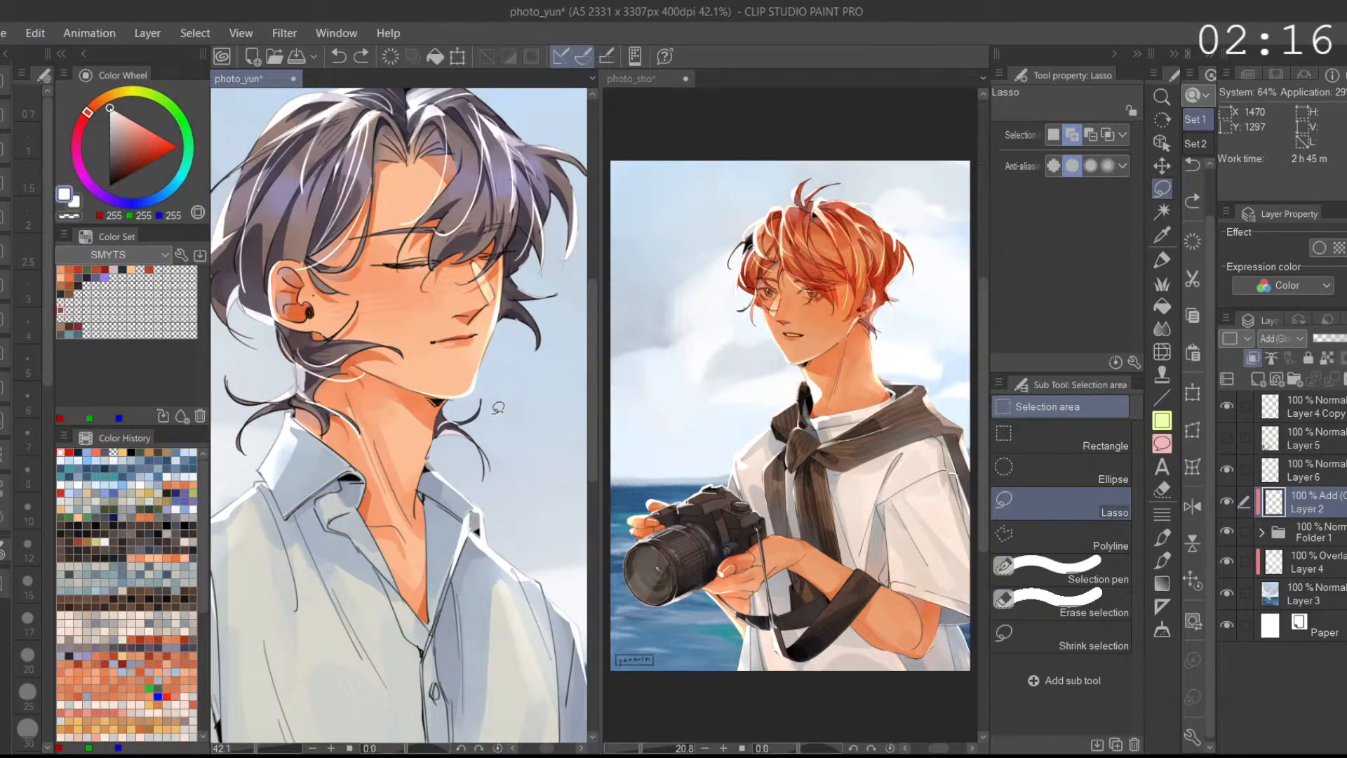
mouse_move(424, 480)
left_mouse_down()
mouse_move(406, 463)
mouse_move(418, 466)
mouse_move(412, 510)
mouse_move(424, 452)
left_mouse_up()
key("ctrl+z")
left_click(1162, 284)
left_click(1163, 261)
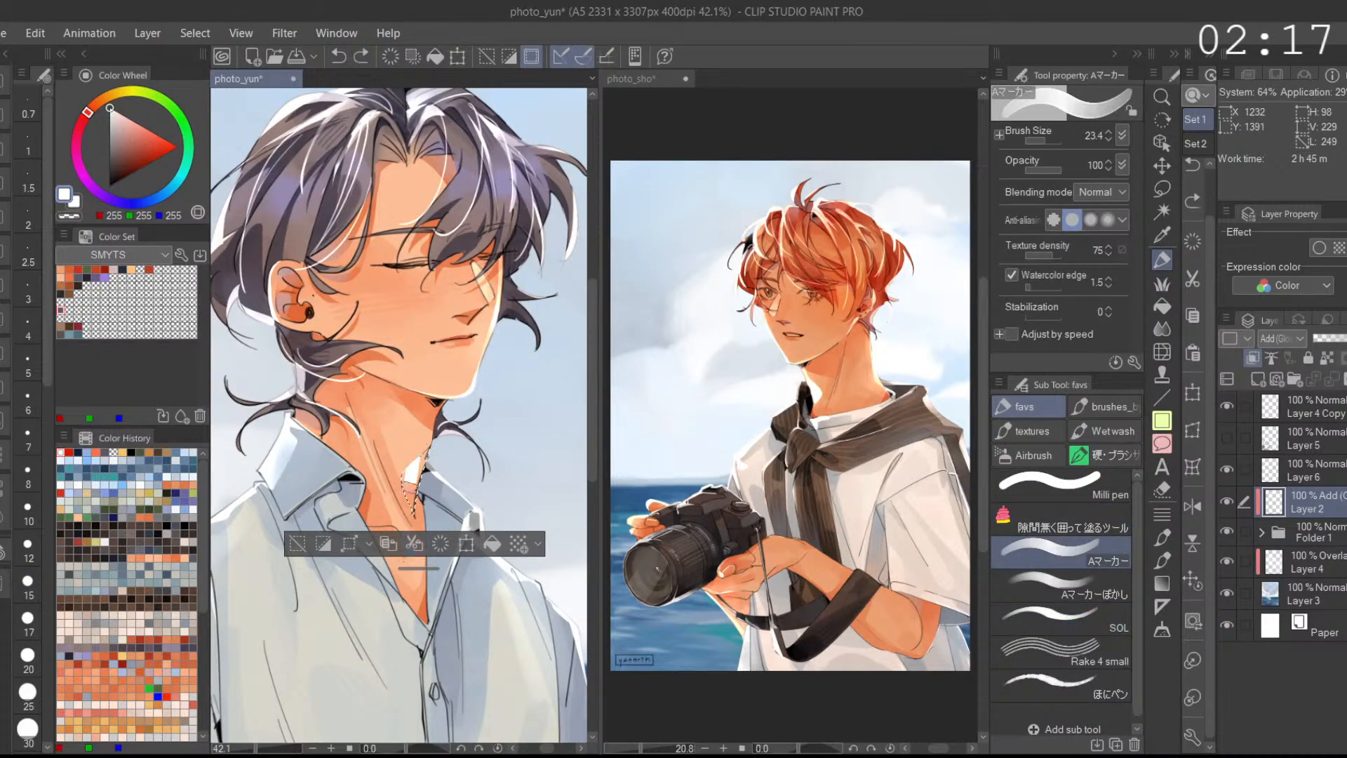
key("ctrl+d")
left_click(1095, 586)
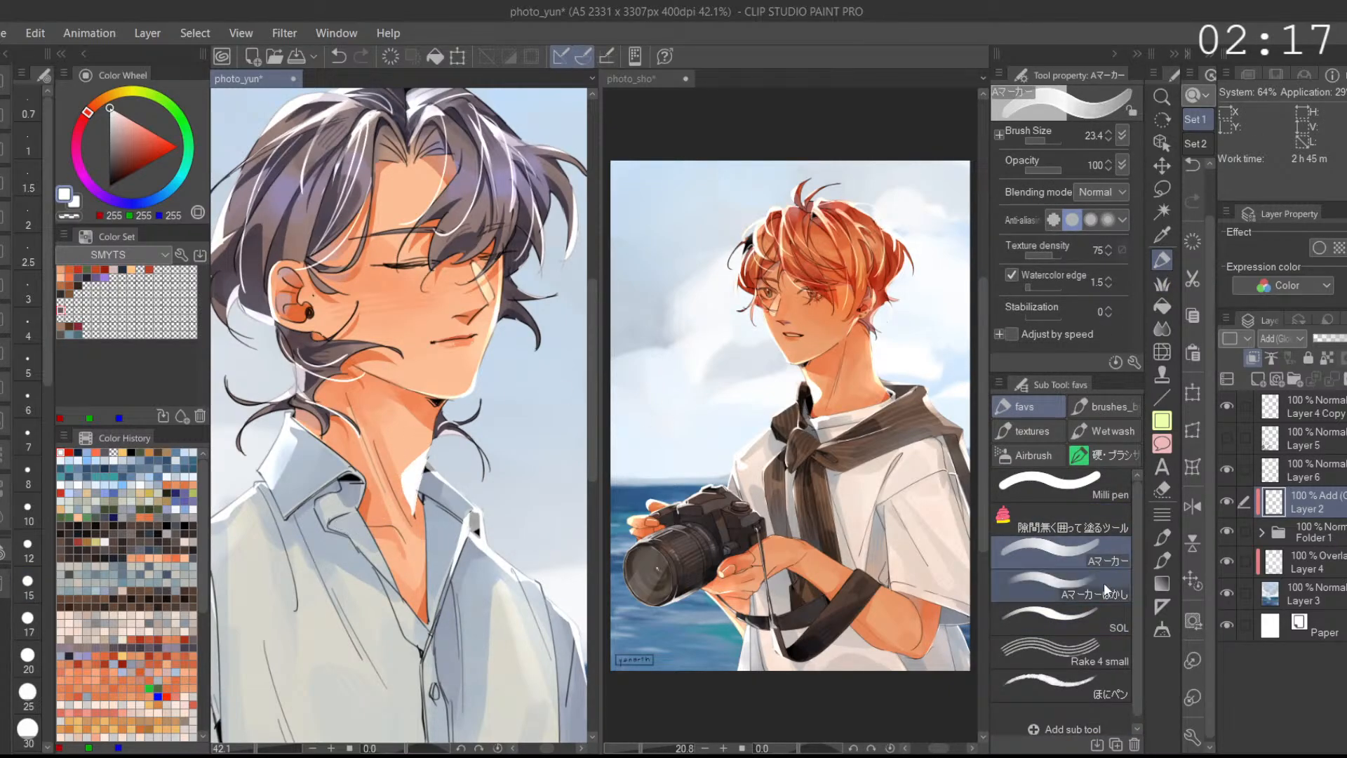
key("ctrl+z")
scroll(431, 450, "down", 3)
left_click_drag(431, 450, 425, 484)
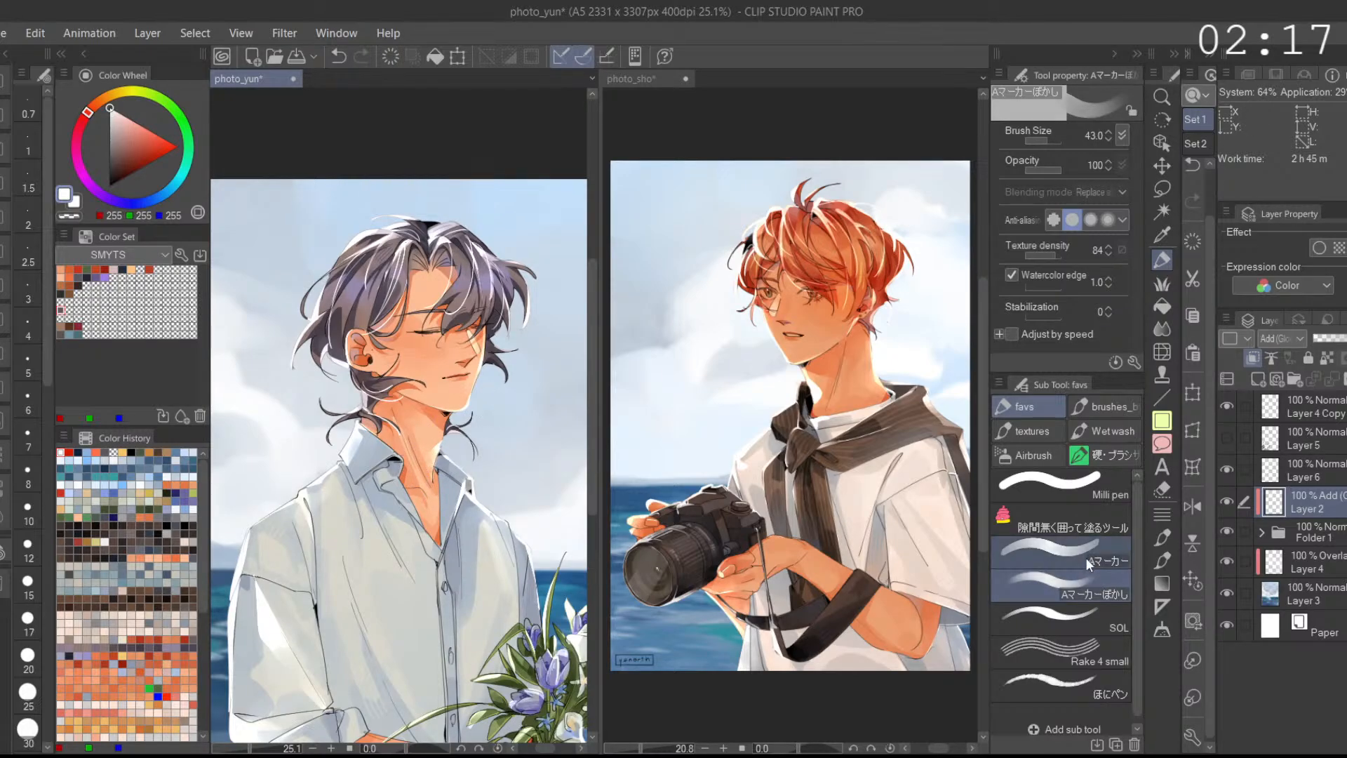
Step: Draw a thin white rim line along the front edge of the neck below the jaw with the SOL pen
left_click(1052, 617)
scroll(461, 462, "up", 3)
left_click_drag(464, 429, 474, 390)
key("ctrl+z")
left_click_drag(466, 443, 472, 390)
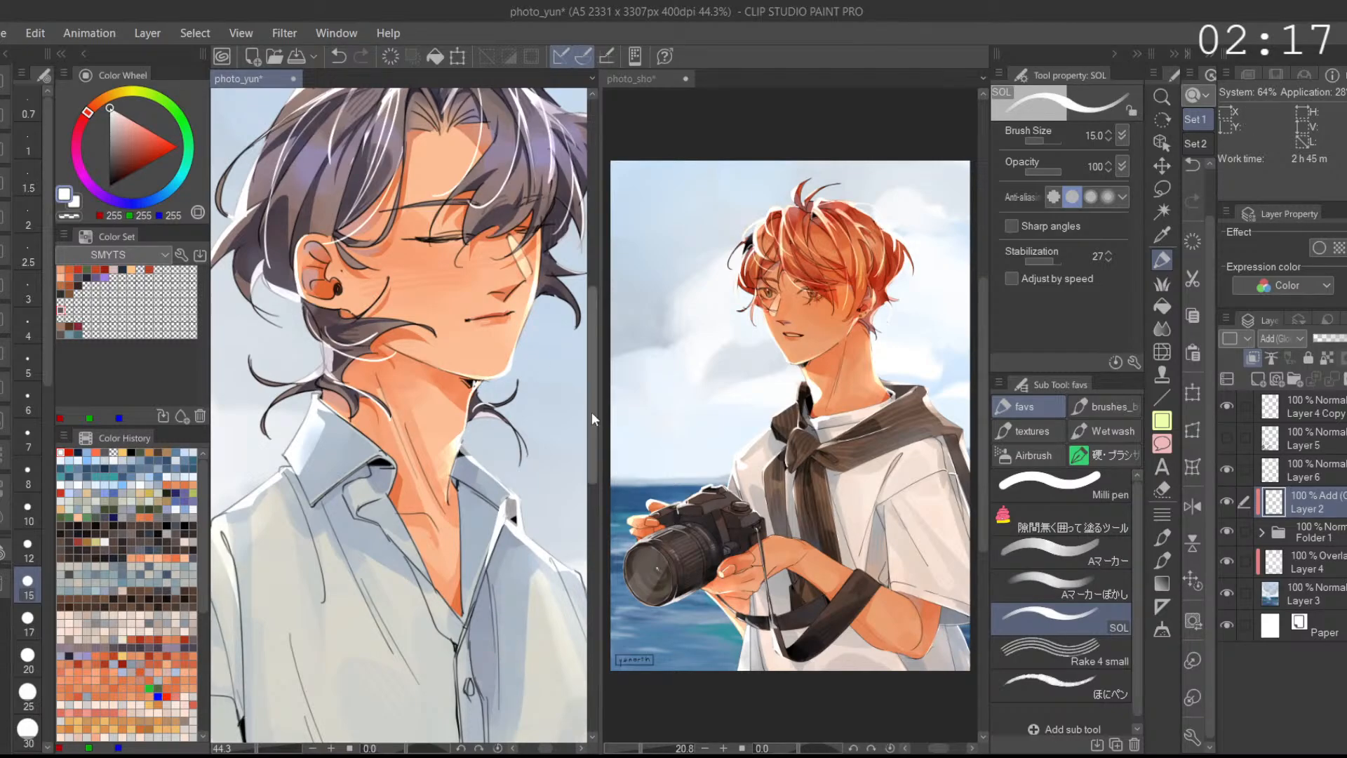
Step: Examine the neck and jaw lighting in photo_sho and compare it with the neck in photo_yun
left_click_drag(401, 501, 325, 526)
left_click(842, 383)
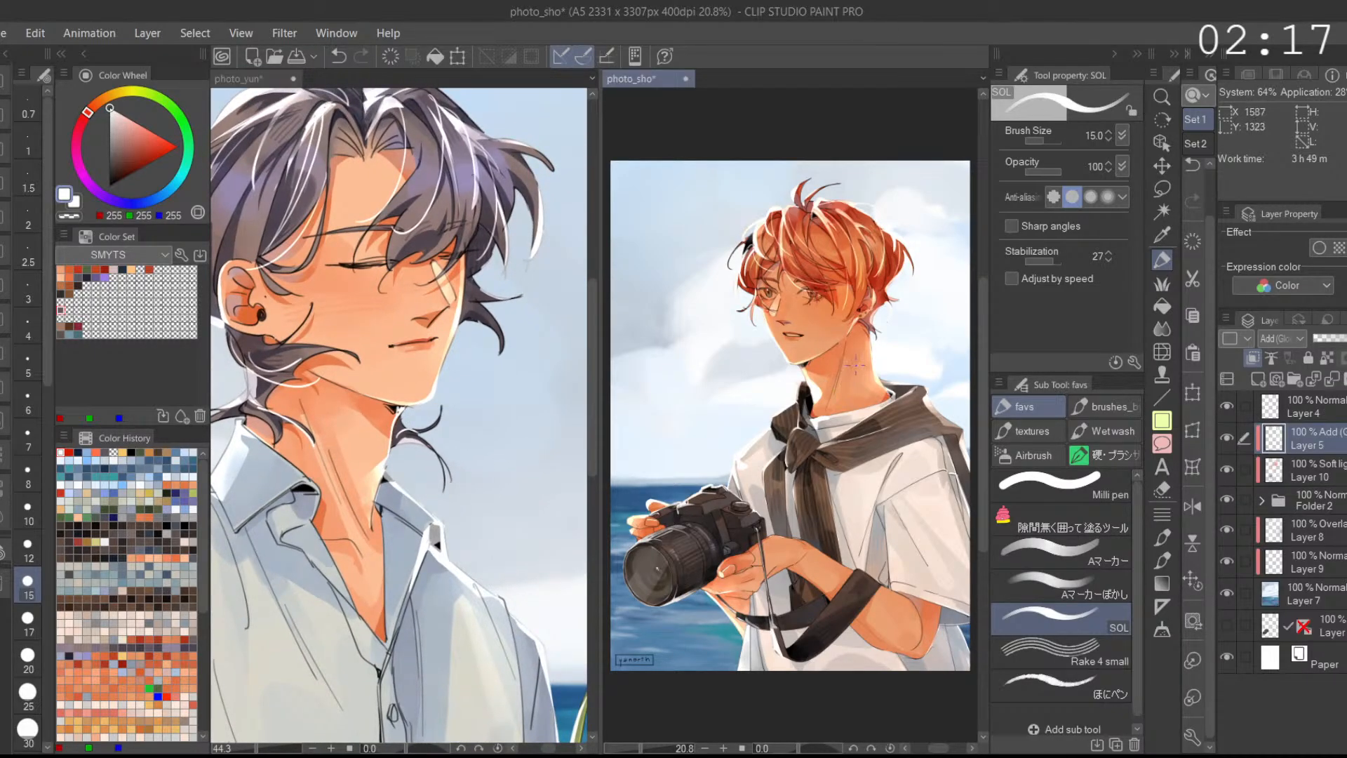
scroll(854, 366, "up", 5)
key("ctrl+z")
left_click_drag(769, 374, 784, 409)
key("ctrl+z")
key("ctrl+z")
scroll(798, 347, "down", 2)
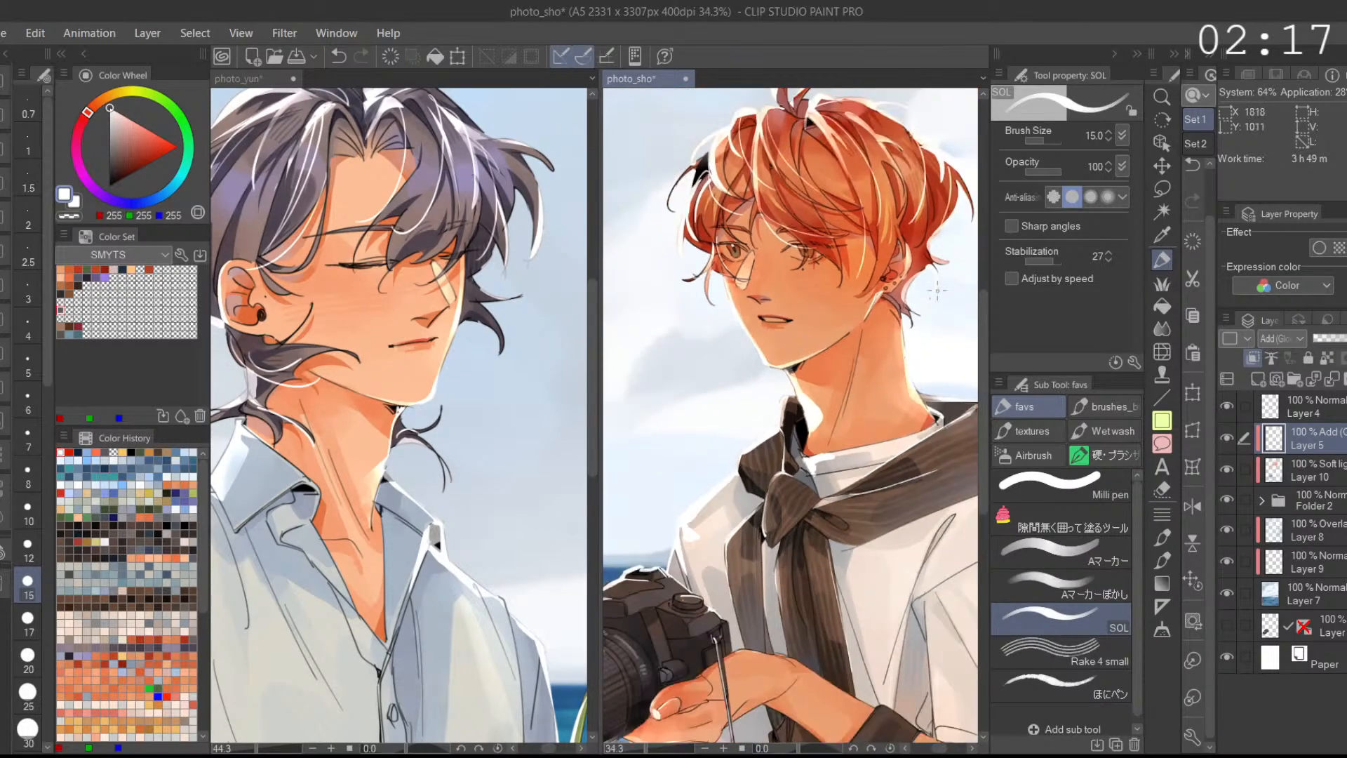
left_click(411, 419)
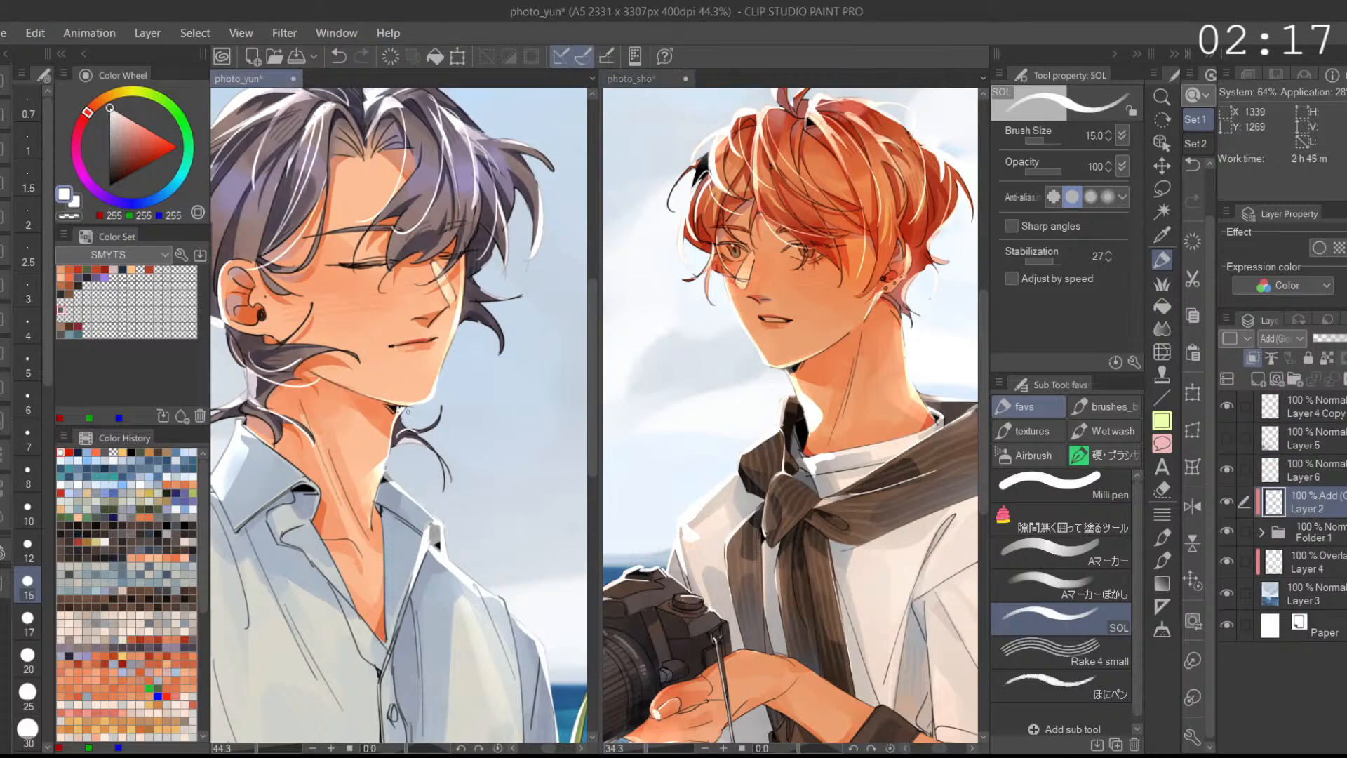
Step: Touch up the white rim light where the jaw meets the neck, beside the dark shadow under the chin
scroll(400, 417, "up", 4)
scroll(398, 404, "up", 5)
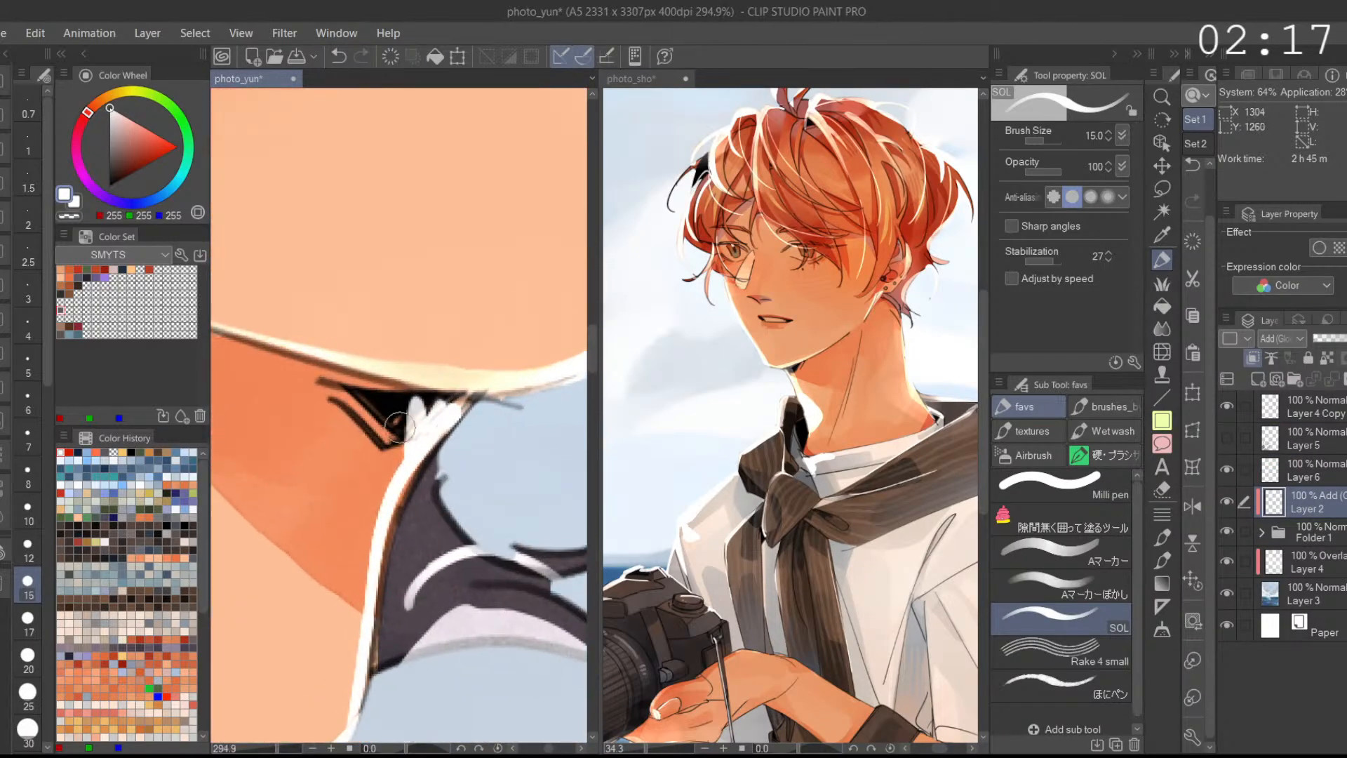
scroll(503, 384, "down", 4)
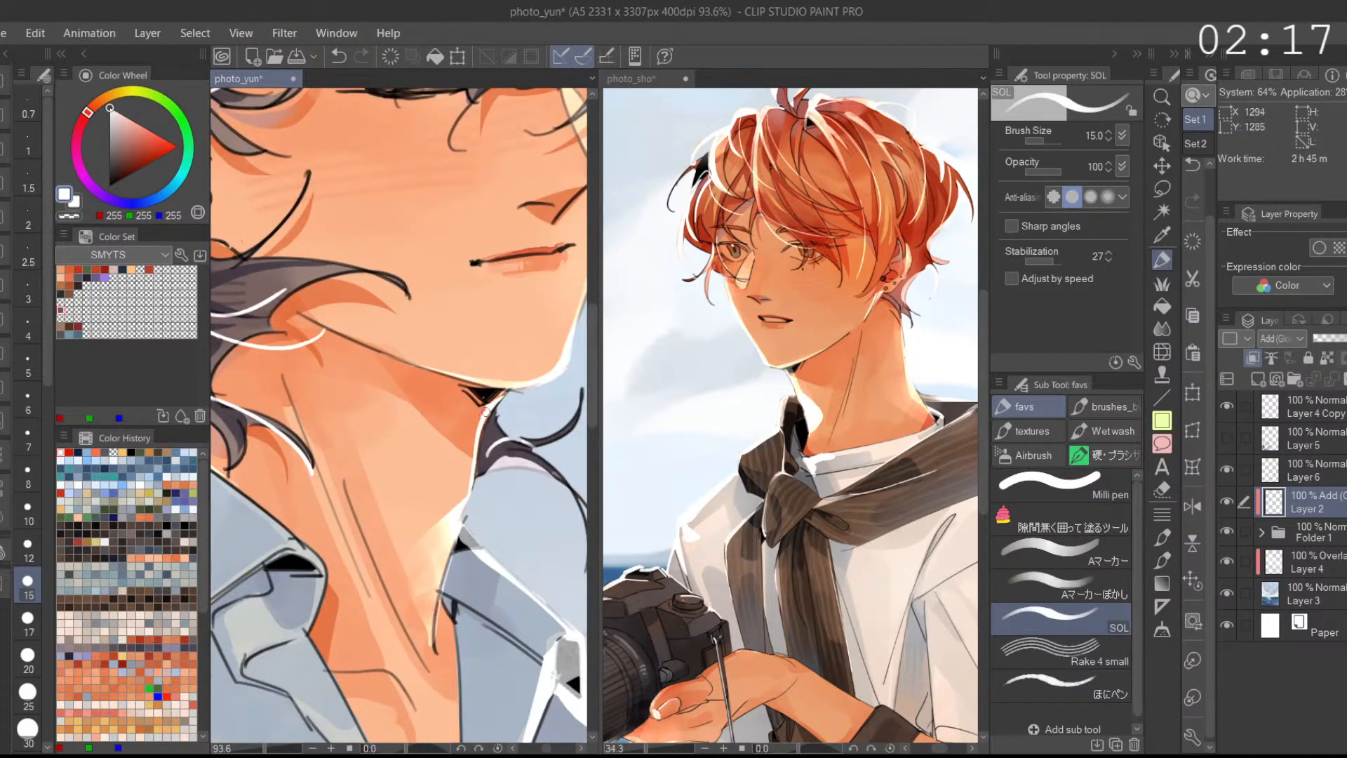
scroll(522, 444, "down", 1)
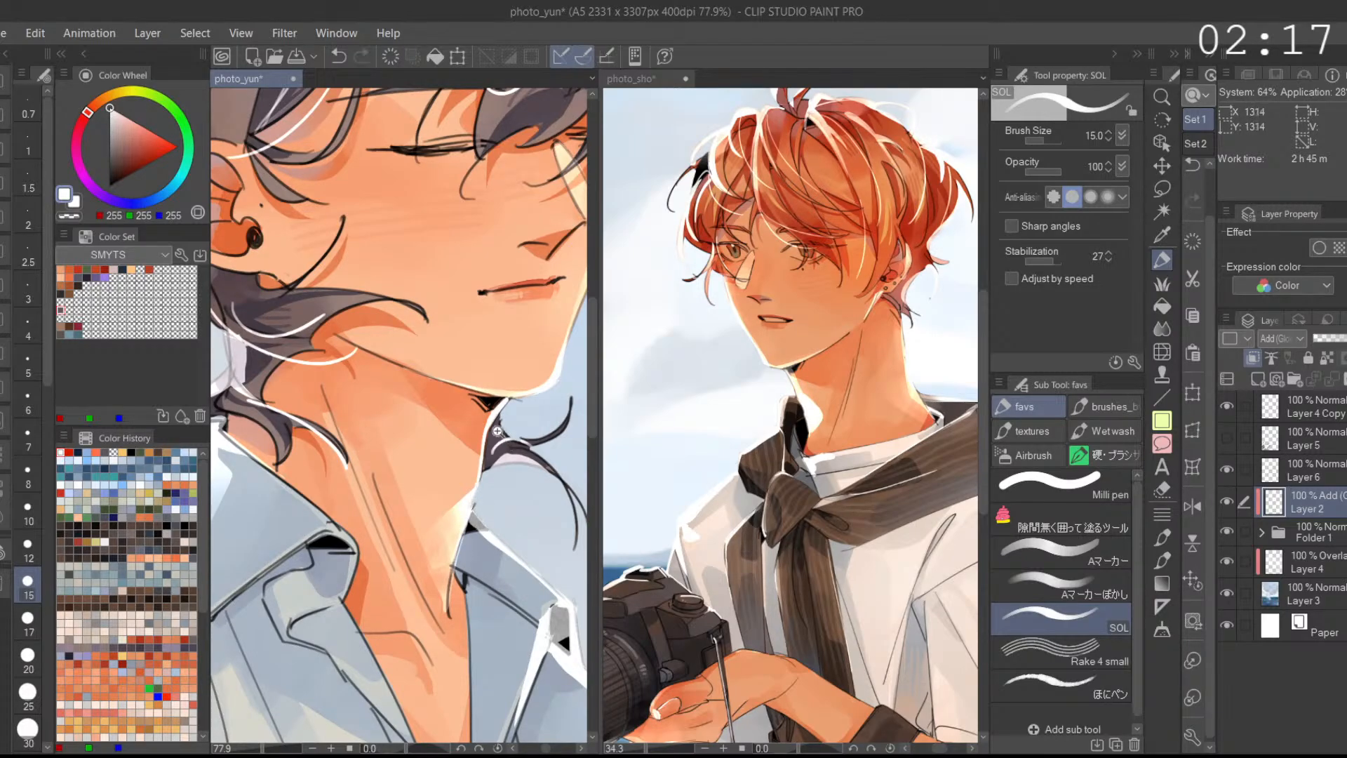
scroll(508, 421, "down", 2)
scroll(491, 421, "down", 3)
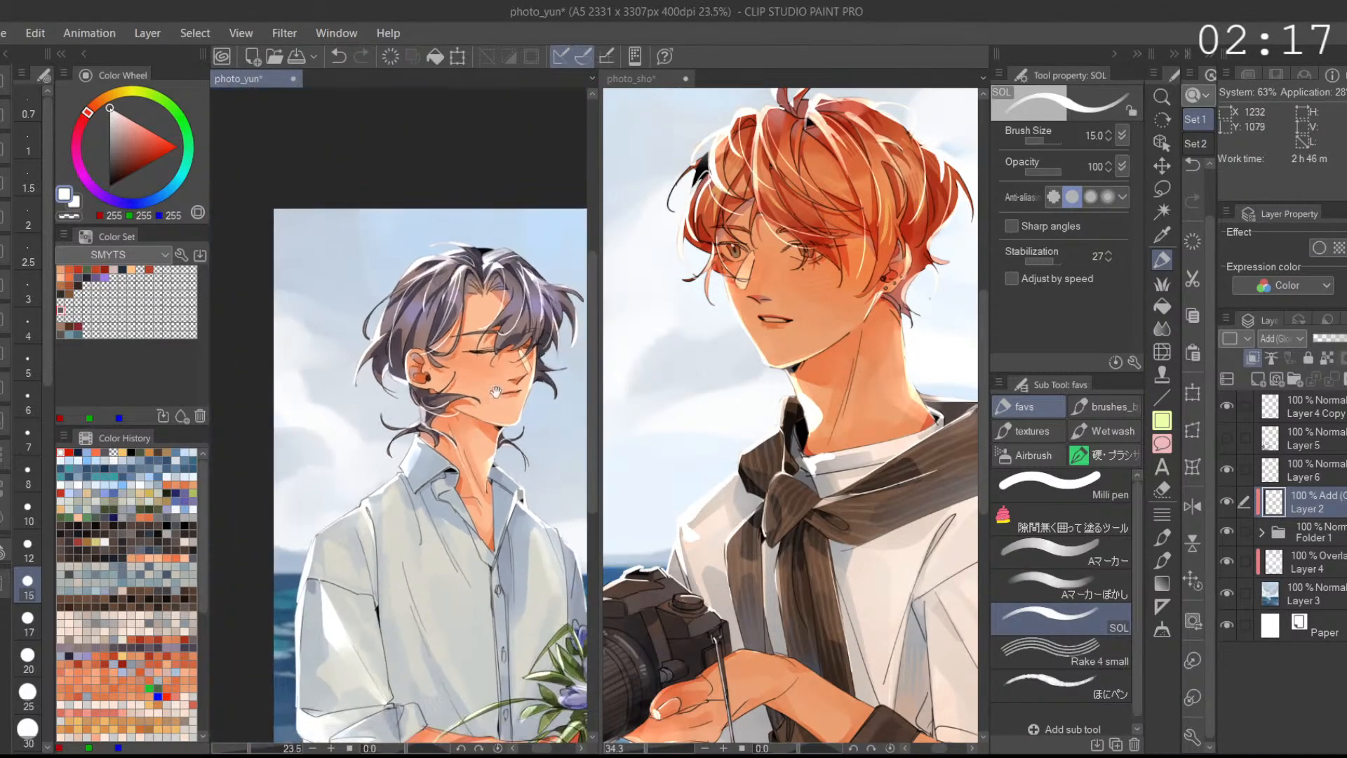
Step: Repaint the white neck highlight above the collar with the Aマーカー brush at opacity 66 and soften it with Aマーカーぼかし
left_click(1048, 551)
scroll(504, 466, "up", 3)
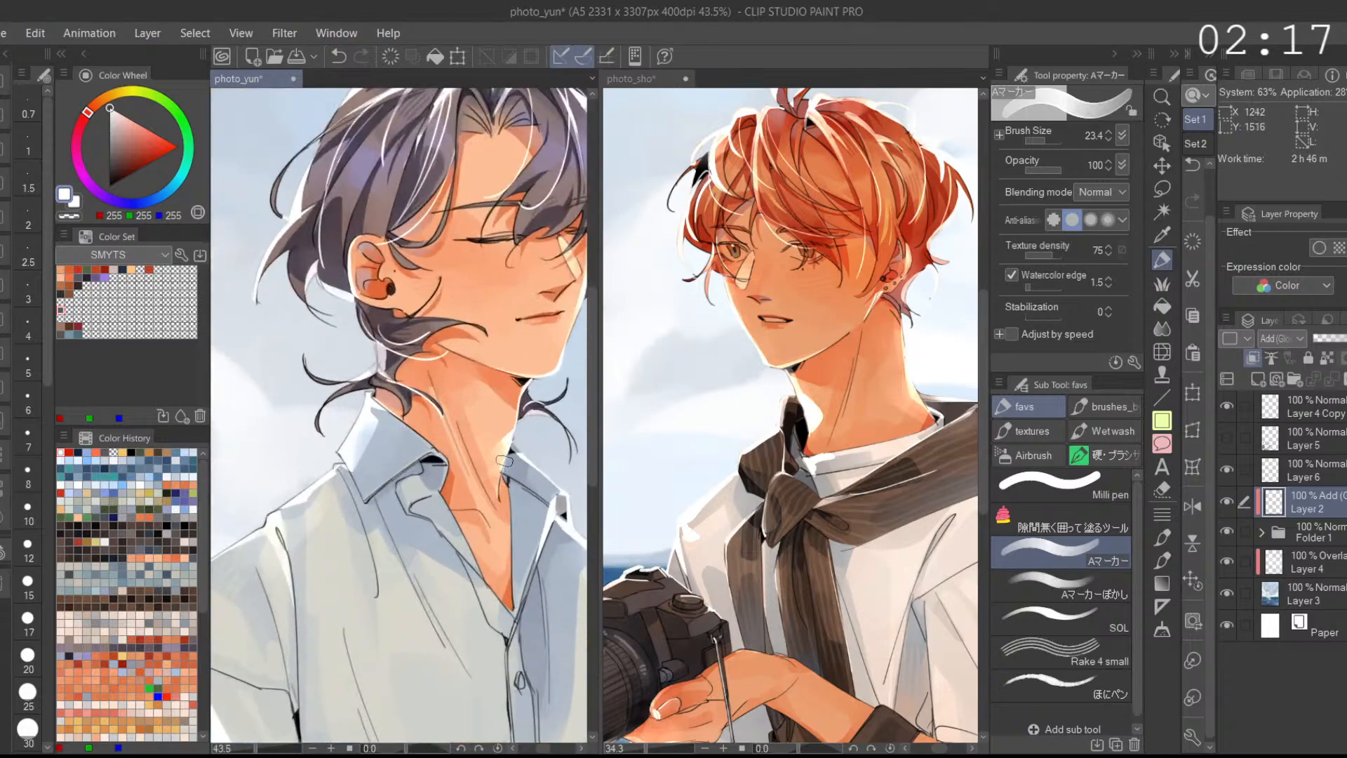
key("ctrl+z")
left_click(504, 441, "alt")
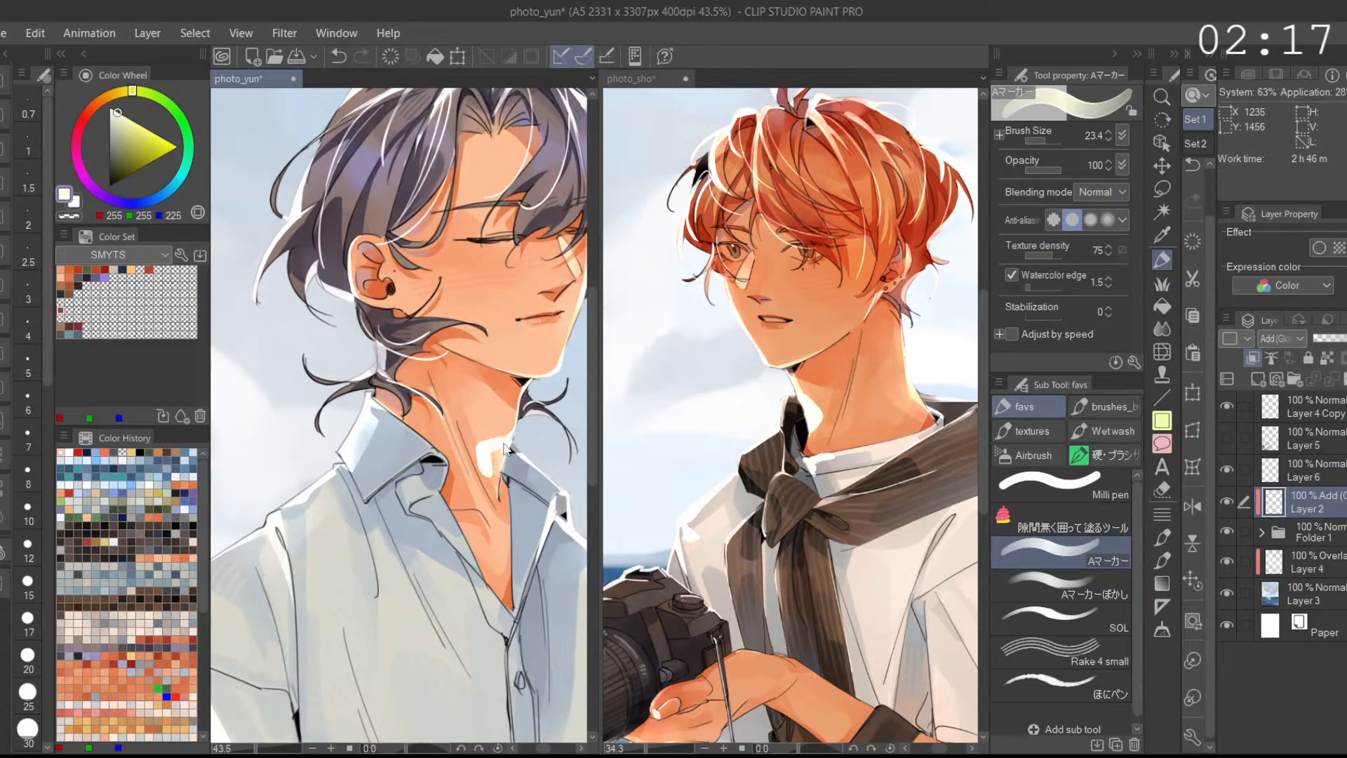
left_click_drag(1060, 168, 1049, 168)
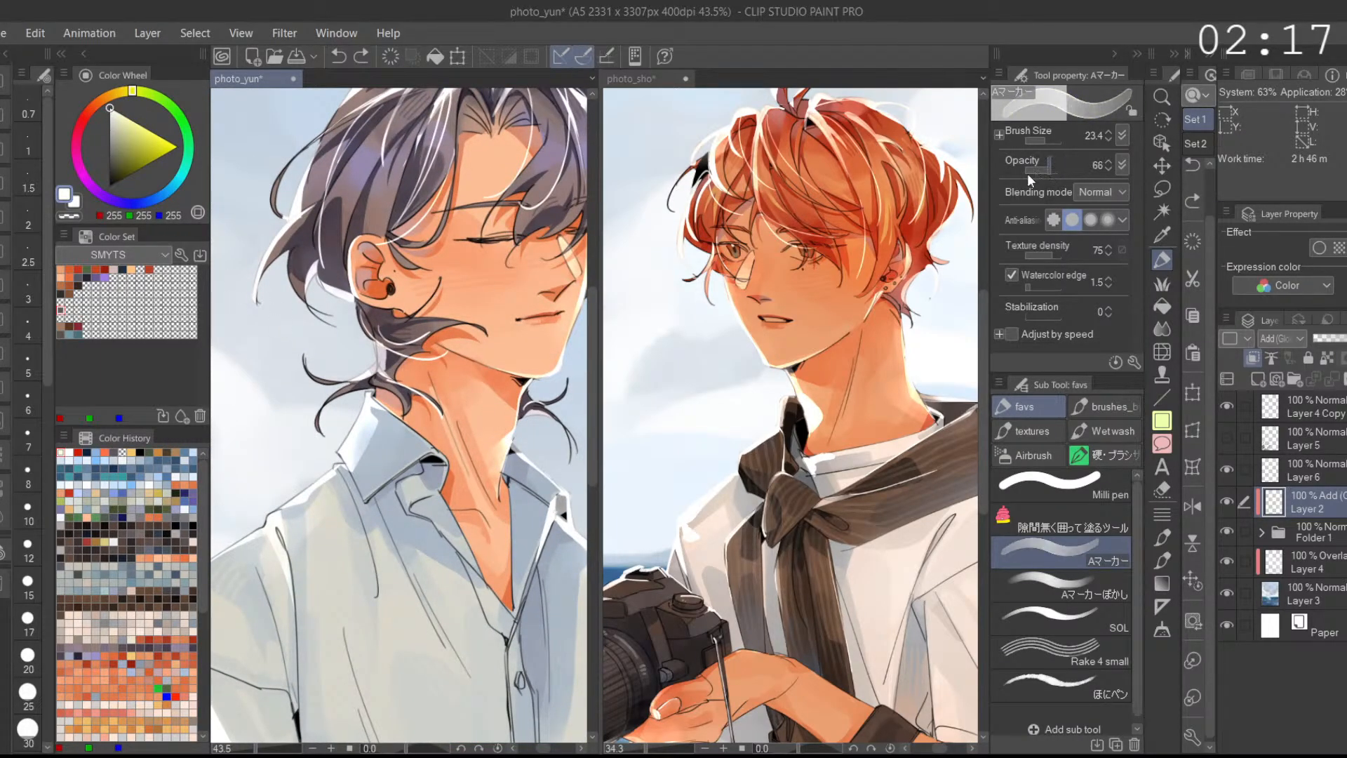
mouse_move(513, 439)
left_mouse_down()
mouse_move(495, 478)
mouse_move(498, 450)
mouse_move(536, 460)
left_mouse_up()
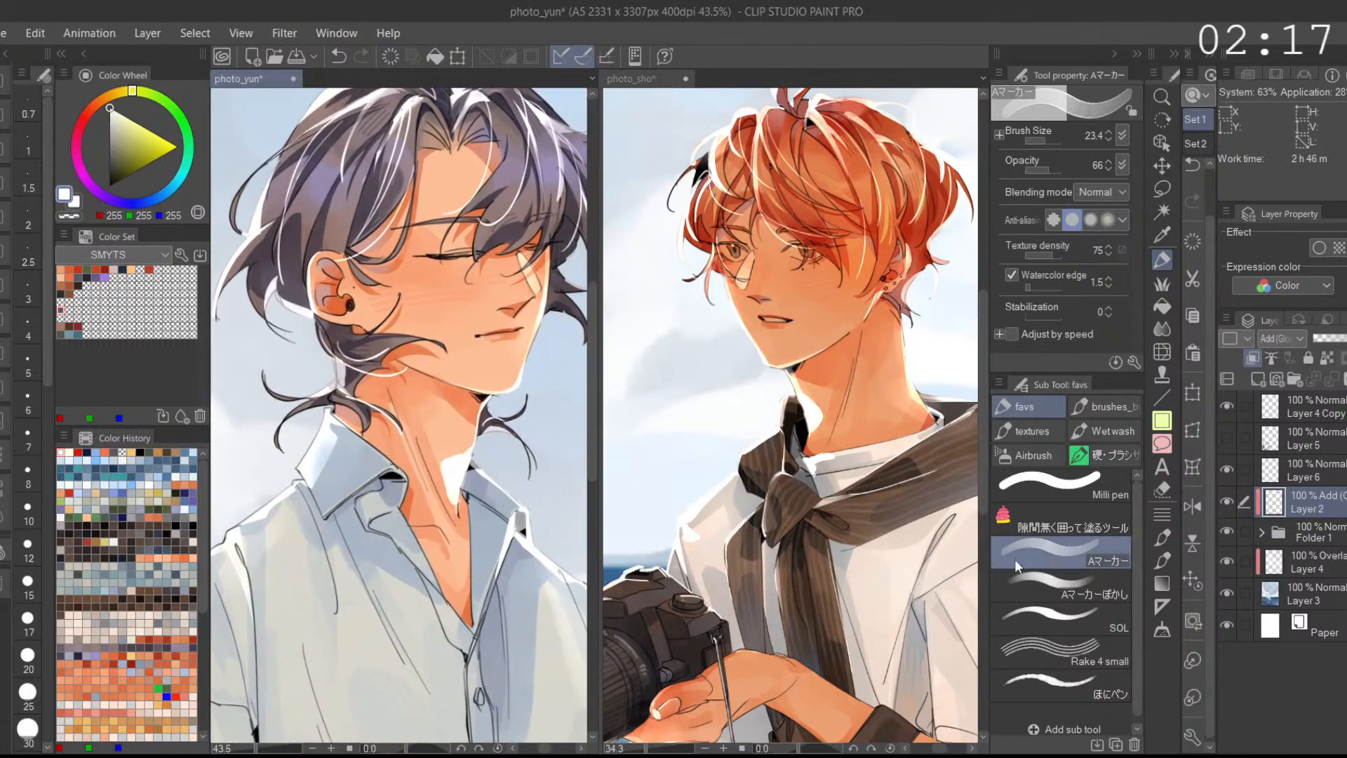
left_click(1092, 587)
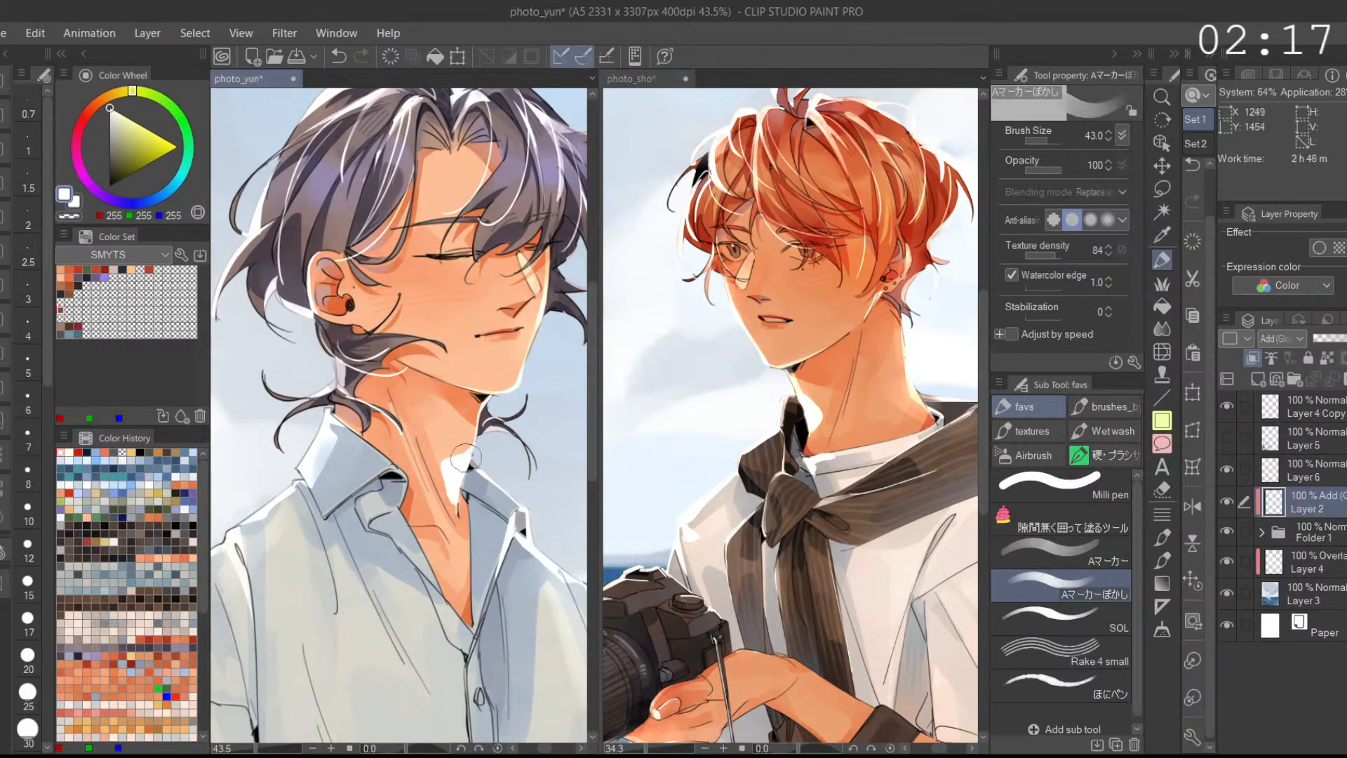
scroll(491, 470, "down", 2)
mouse_move(478, 480)
left_mouse_down()
mouse_move(463, 459)
mouse_move(473, 491)
mouse_move(477, 464)
left_mouse_up()
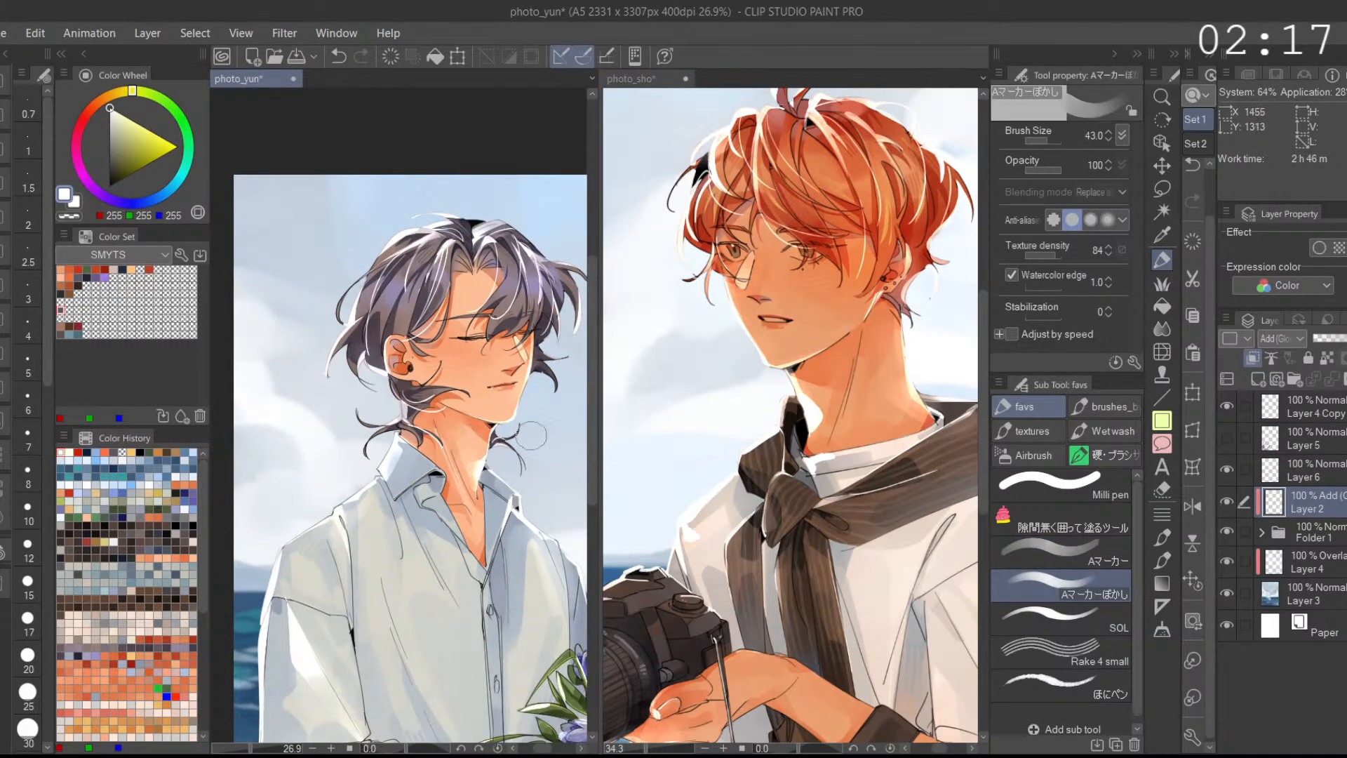
Step: Check photo_sho for reference and draw a thin white line down the shirt's front placket with the SOL pen, undoing unsuitable strokes
left_click(817, 433)
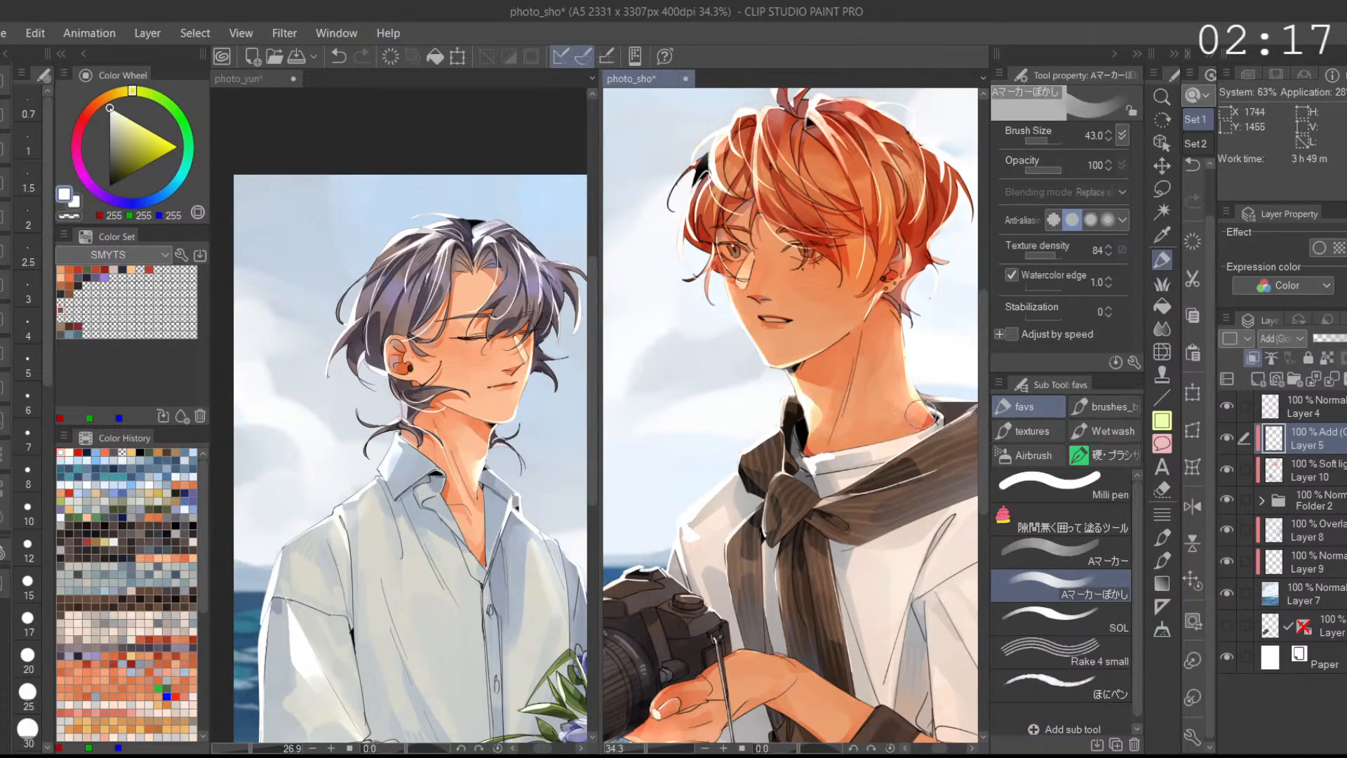
left_click_drag(856, 426, 828, 411)
left_click(1074, 617)
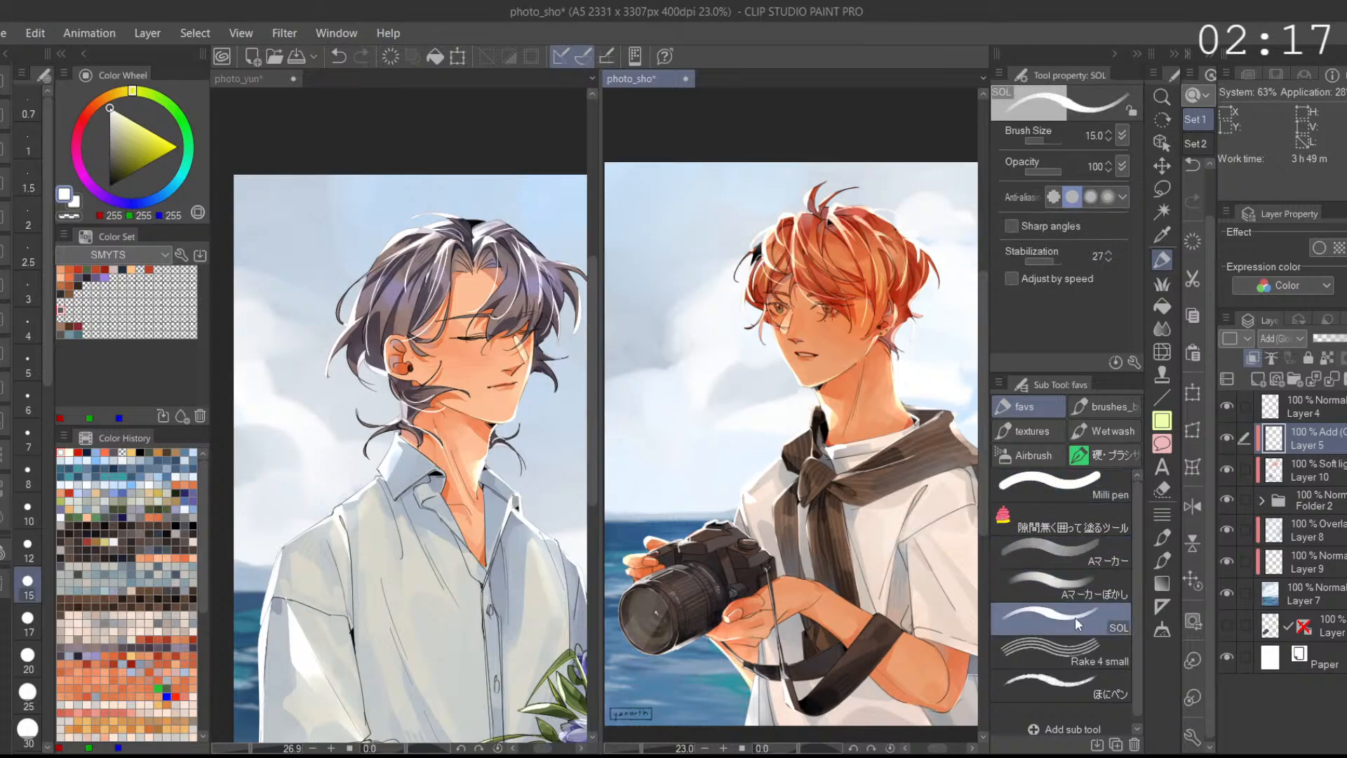
key("ctrl+z")
key("ctrl+y")
key("ctrl+z")
left_click(483, 496)
key("ctrl+z")
left_click_drag(481, 475, 476, 506)
key("ctrl+z")
left_click_drag(485, 582, 487, 469)
left_click_drag(485, 520, 494, 632)
key("ctrl+z")
left_click(484, 474, "ctrl+shift")
left_click_drag(484, 475, 493, 593)
key("ctrl+z")
left_click_drag(485, 473, 493, 611)
mouse_move(487, 450)
left_mouse_down()
mouse_move(507, 401)
mouse_move(493, 450)
mouse_move(505, 414)
left_mouse_up()
key("ctrl+z")
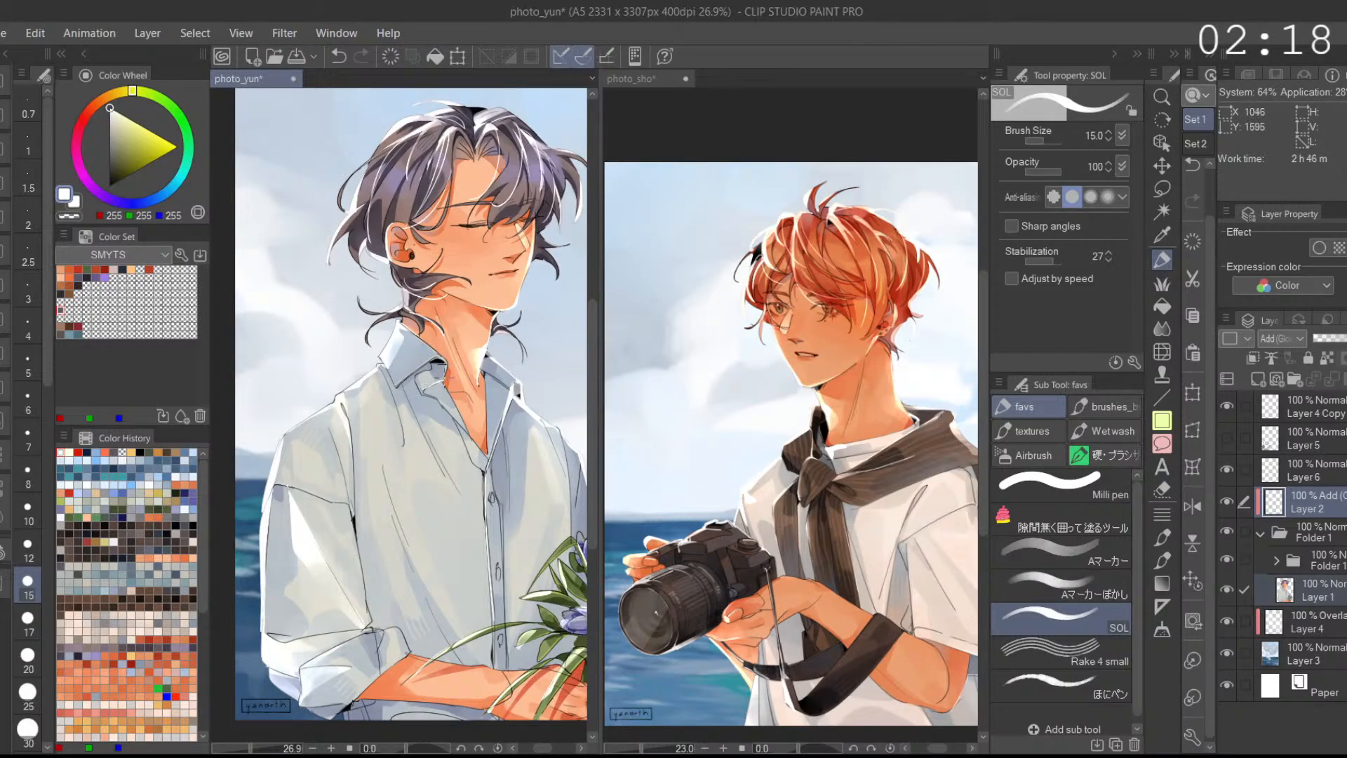
Step: Draw white highlights on the folded inner collar, and rework the shirt opening's edge in flipped view with the SOL pen
scroll(433, 392, "up", 3)
key("ctrl+z")
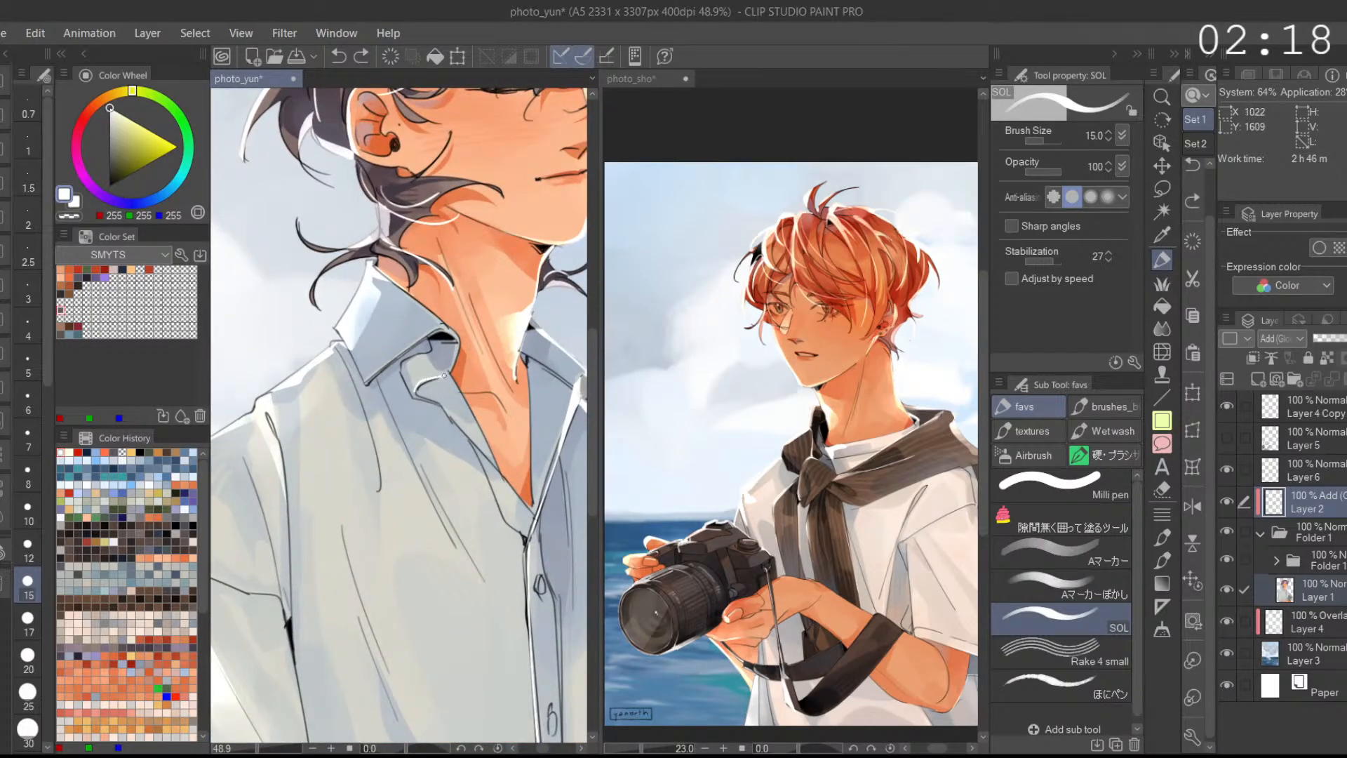
left_click_drag(454, 362, 457, 338)
left_click_drag(416, 395, 447, 413)
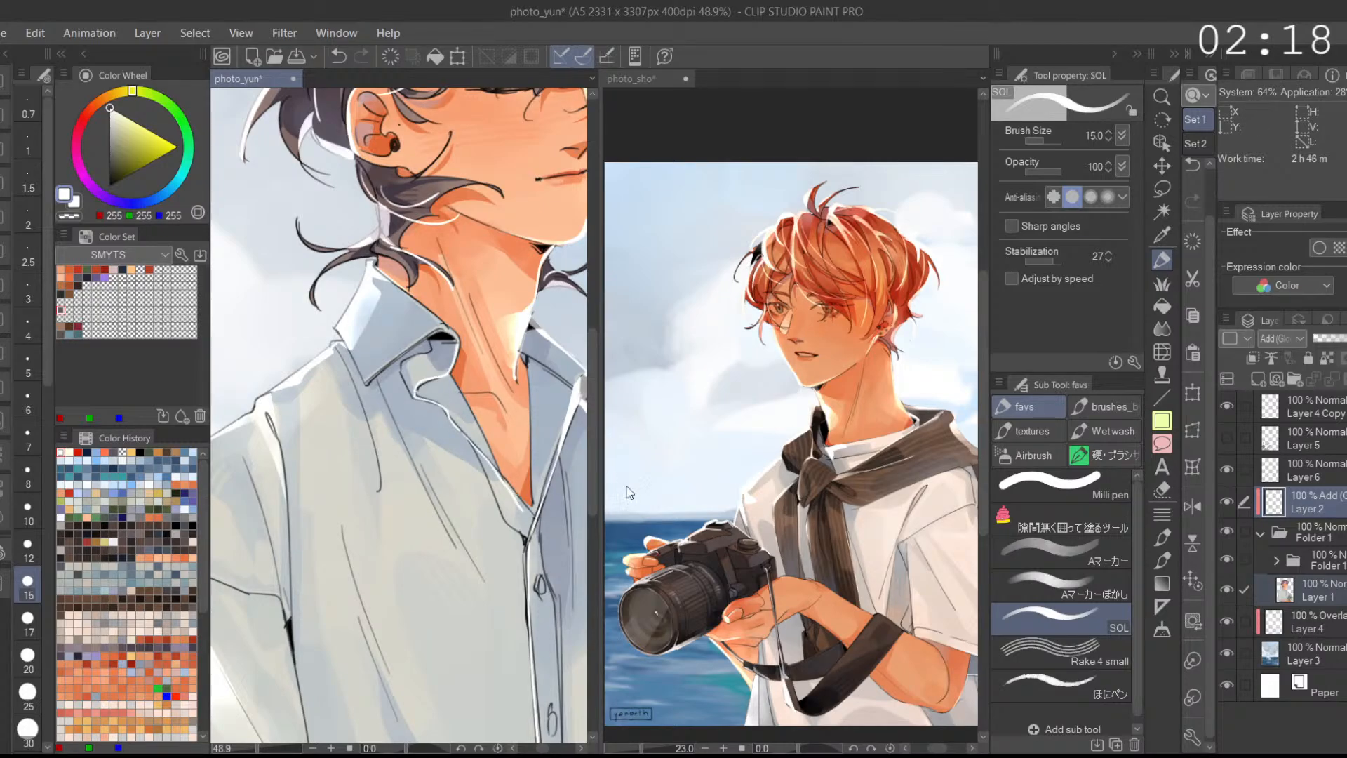
left_click(1194, 507)
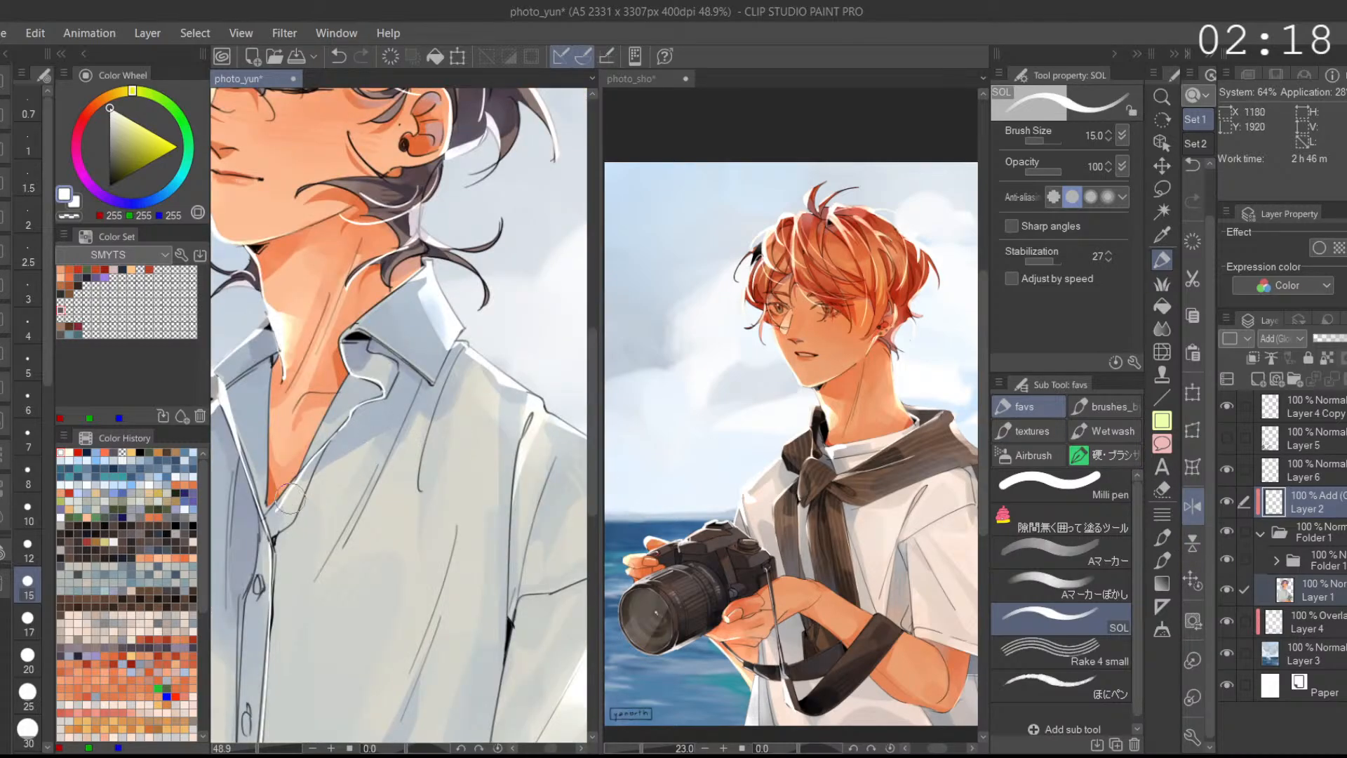
left_click_drag(266, 516, 326, 444)
key("ctrl+z")
left_click_drag(264, 520, 330, 440)
key("ctrl+z")
Step: Examine the whole photo_yun illustration in flipped and normal view and compare its overall lighting with photo_sho
scroll(505, 473, "down", 3)
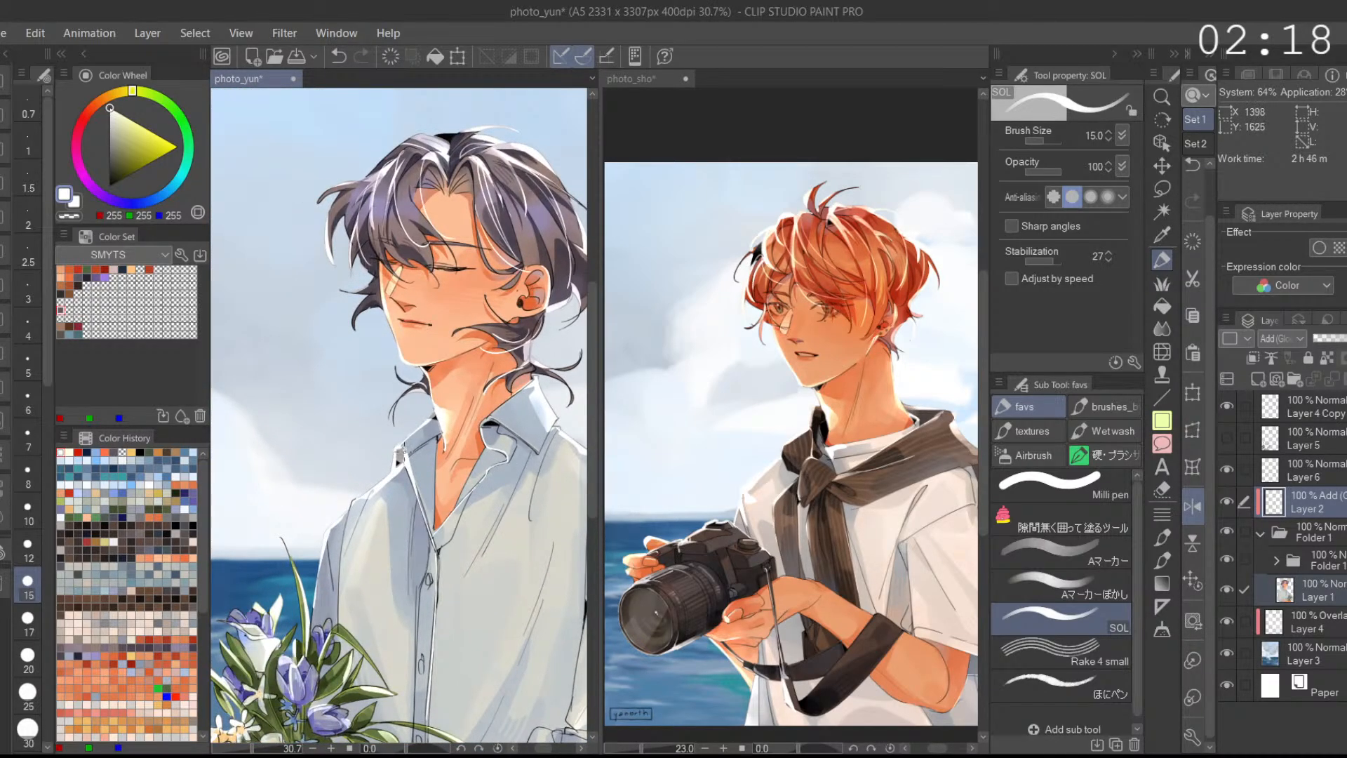
left_click_drag(518, 468, 453, 450)
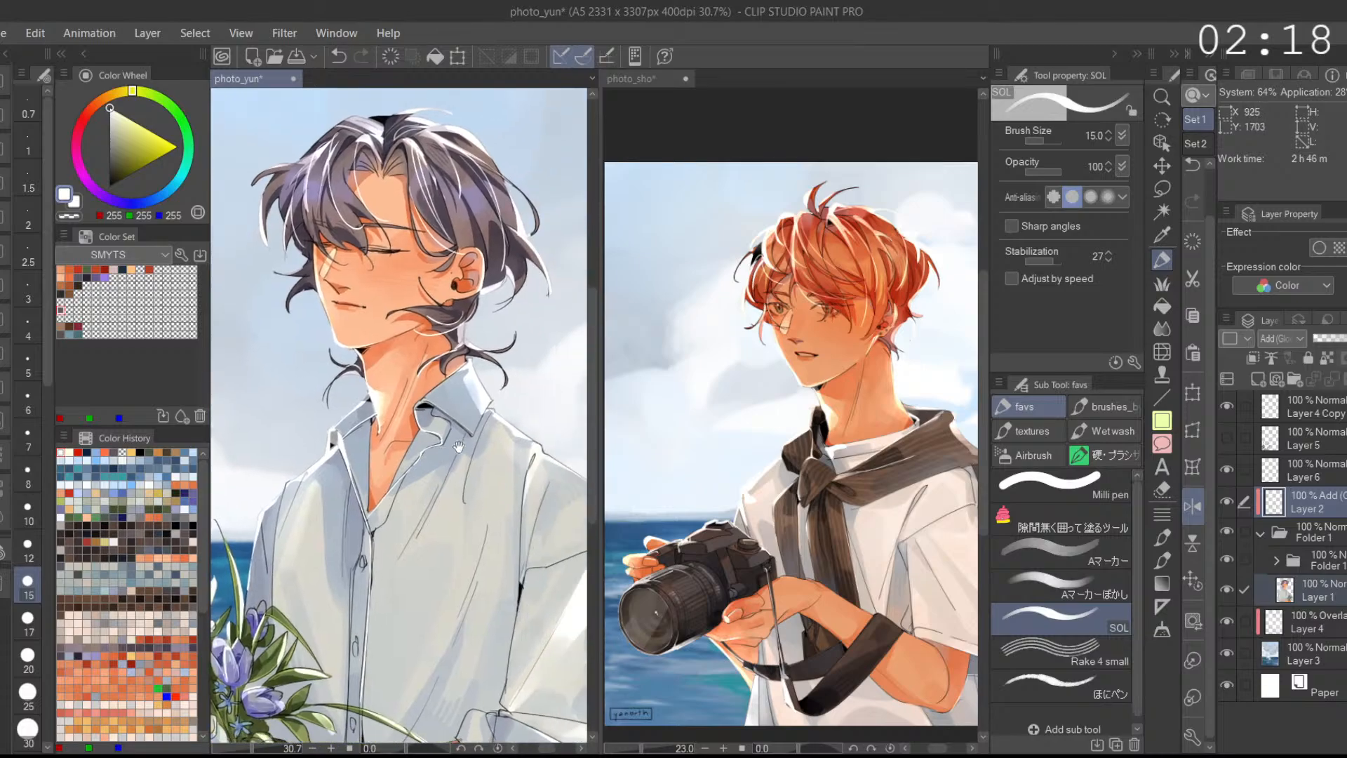
left_click_drag(463, 514, 450, 441)
scroll(496, 426, "down", 1)
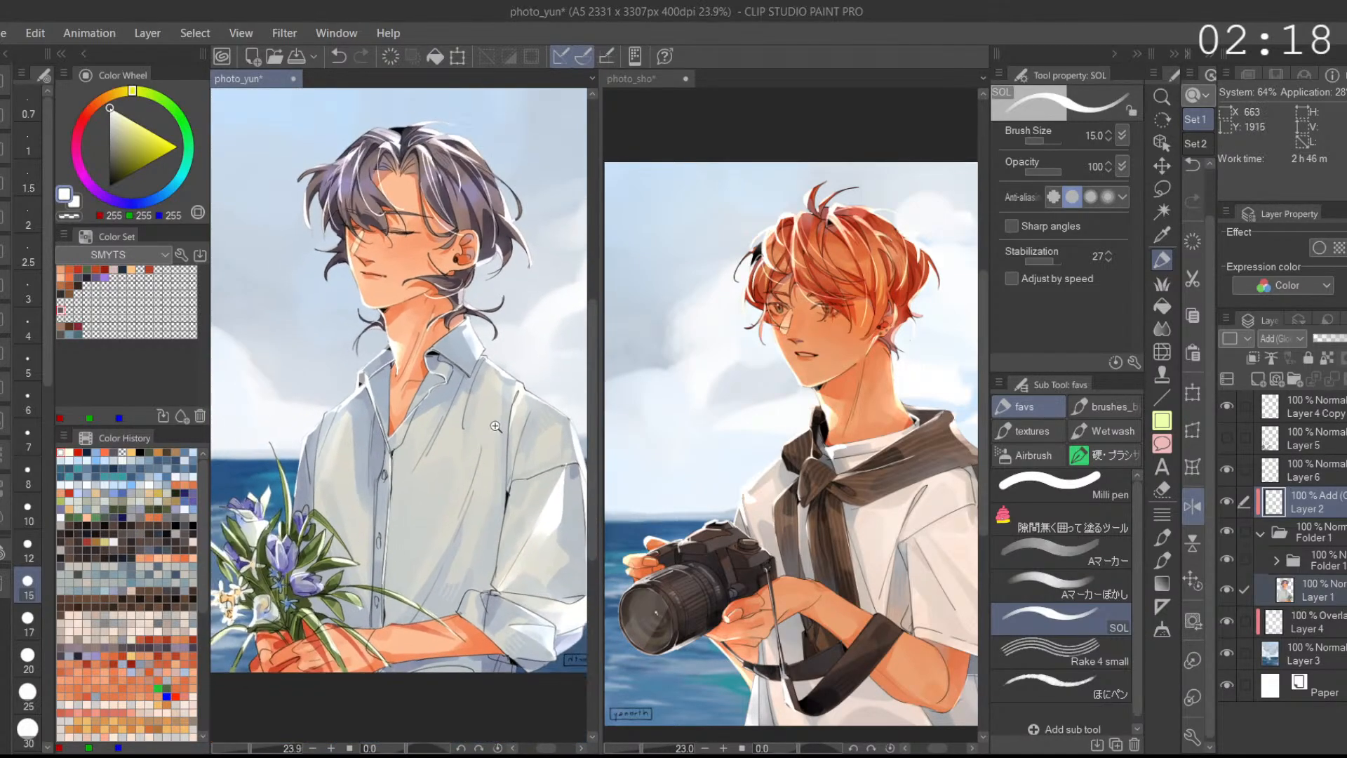
left_click_drag(493, 532, 477, 488)
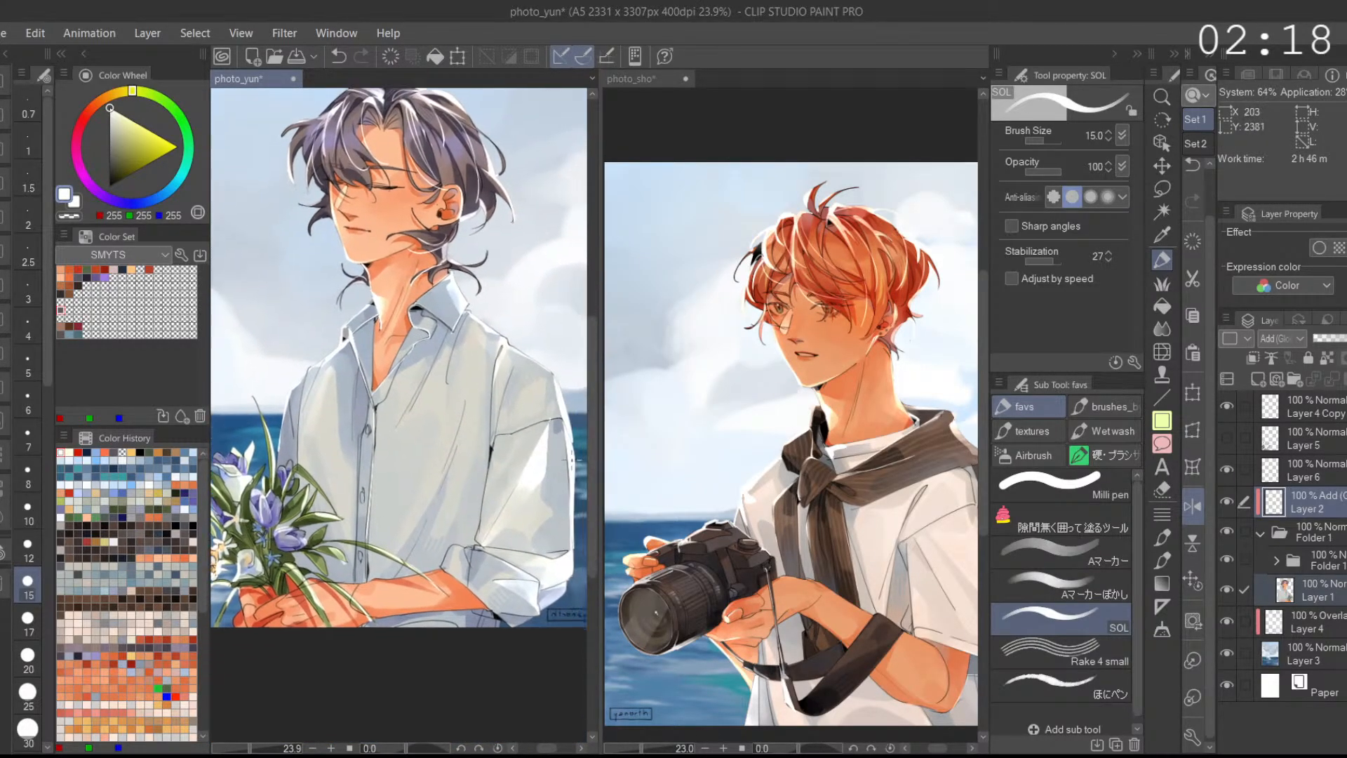
left_click(1192, 579)
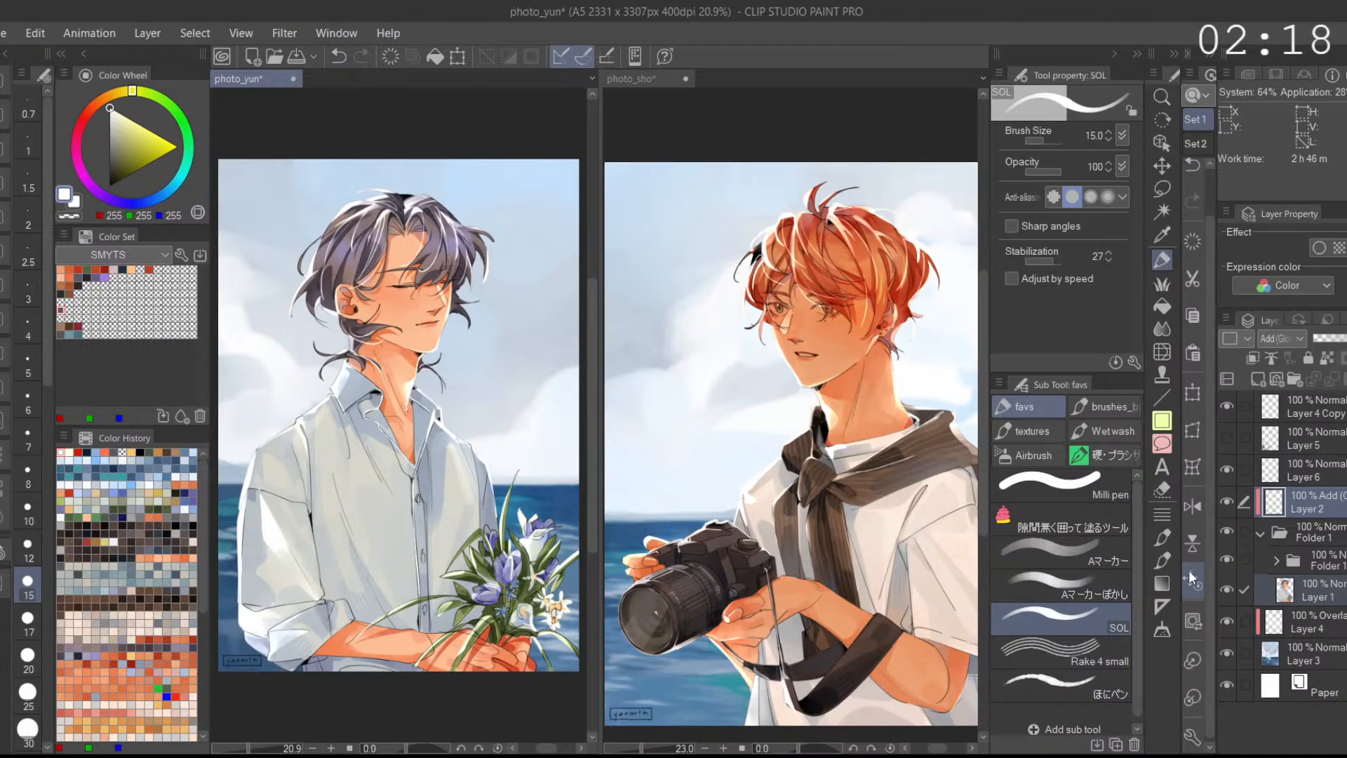
scroll(363, 592, "down", 3)
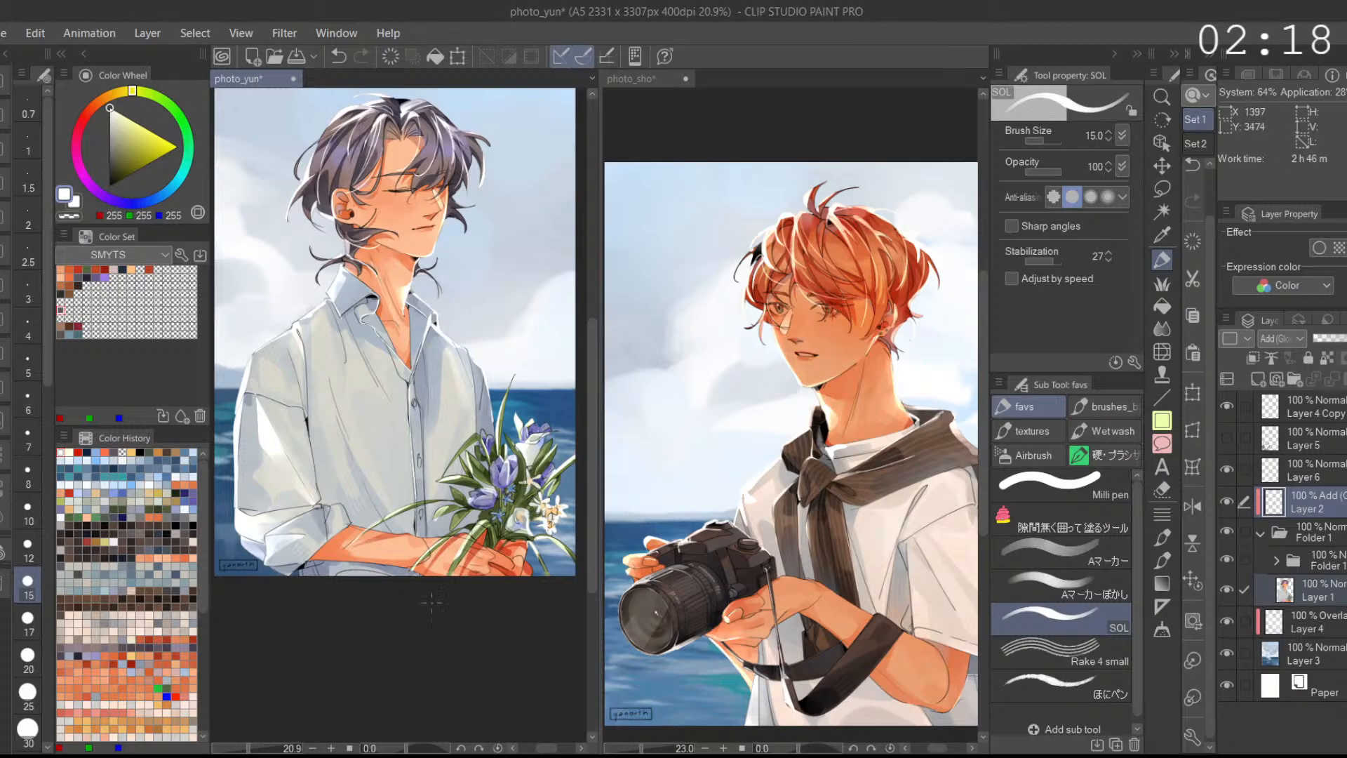
left_click_drag(407, 658, 298, 548)
scroll(919, 511, "down", 2)
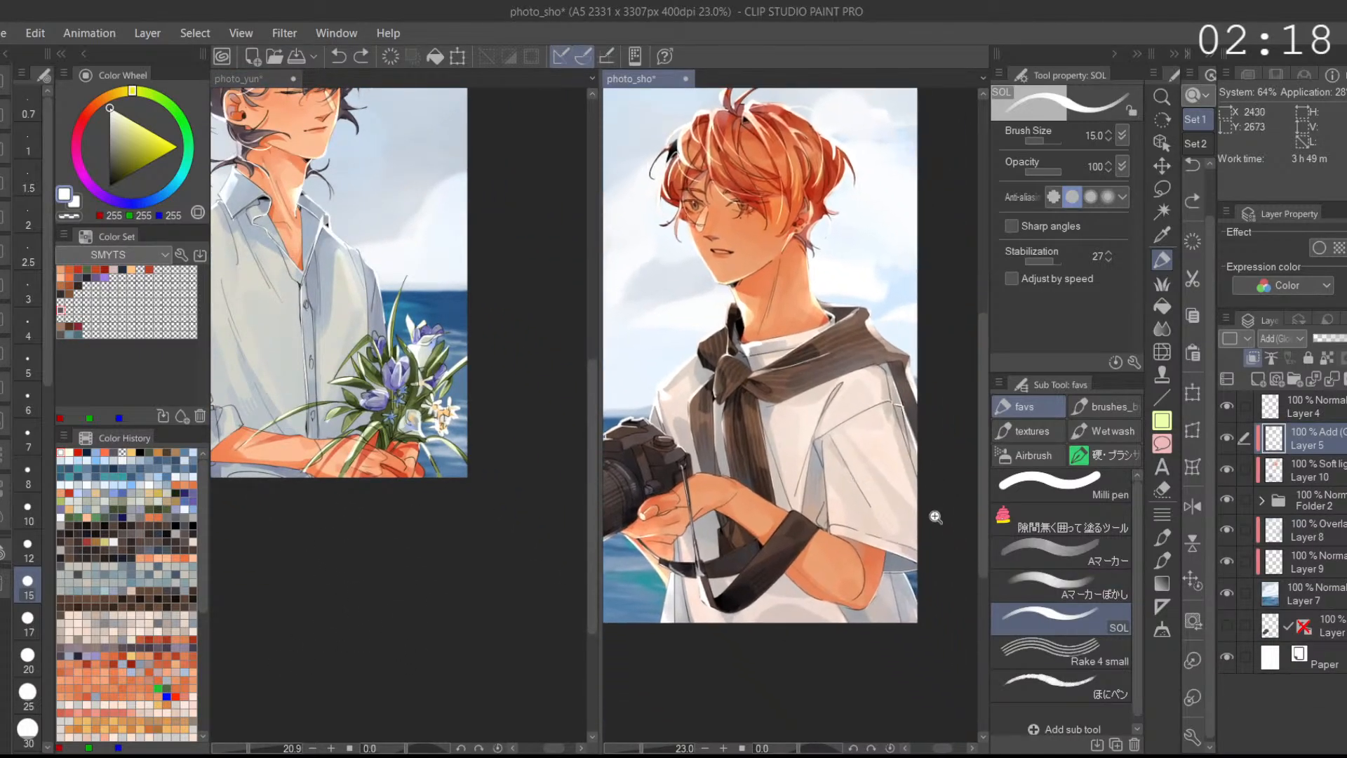
left_click(524, 638)
scroll(305, 628, "up", 5)
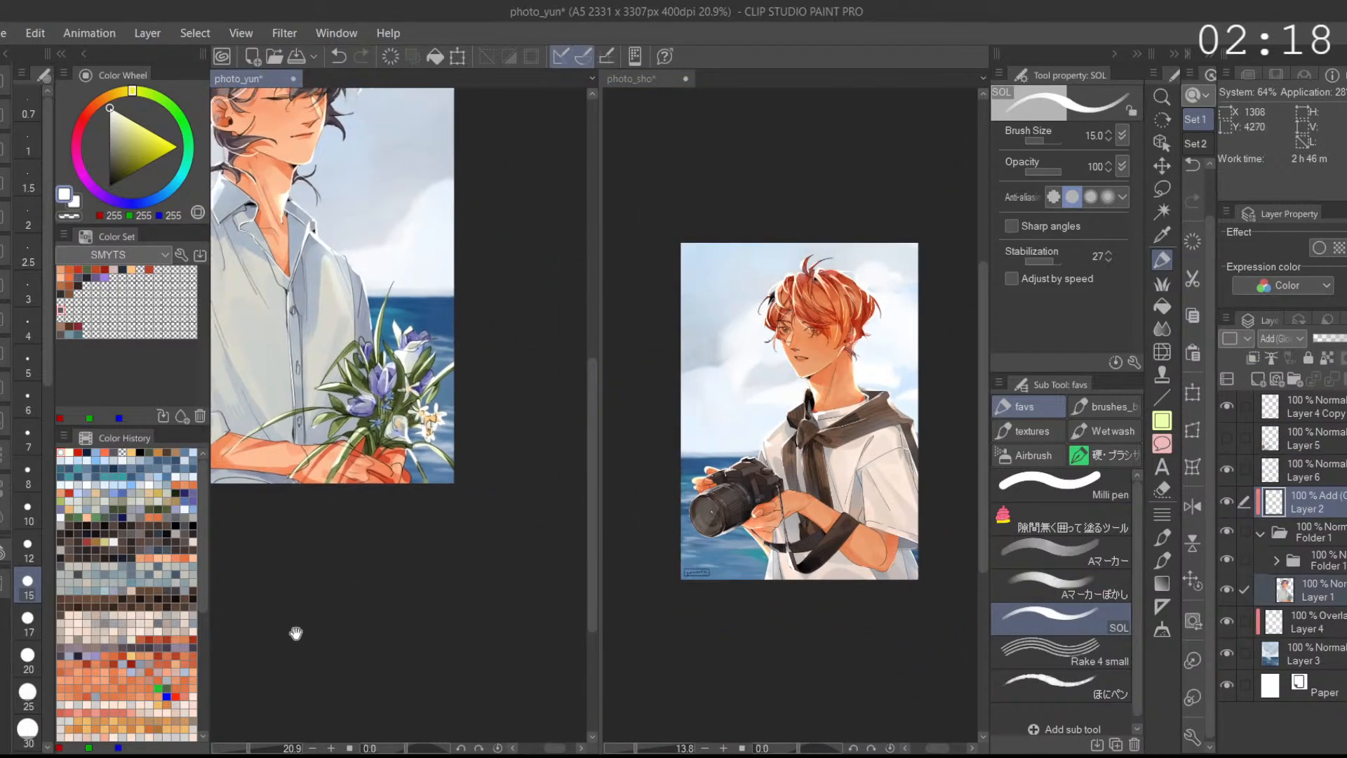
Step: Paint a white highlight on the hand holding the bouquet with the Aマーカー brush at opacity 66, redoing the first stroke
left_click_drag(484, 544, 313, 612)
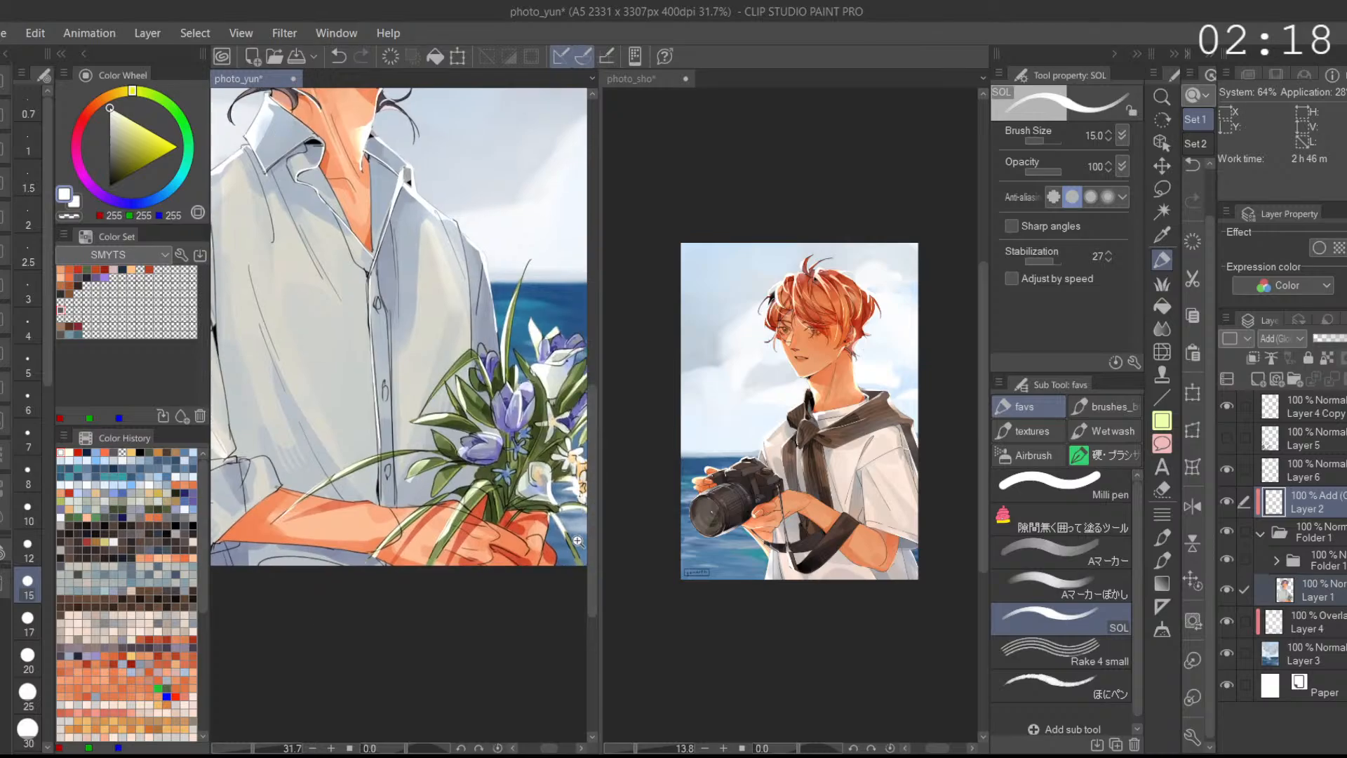
scroll(553, 535, "up", 4)
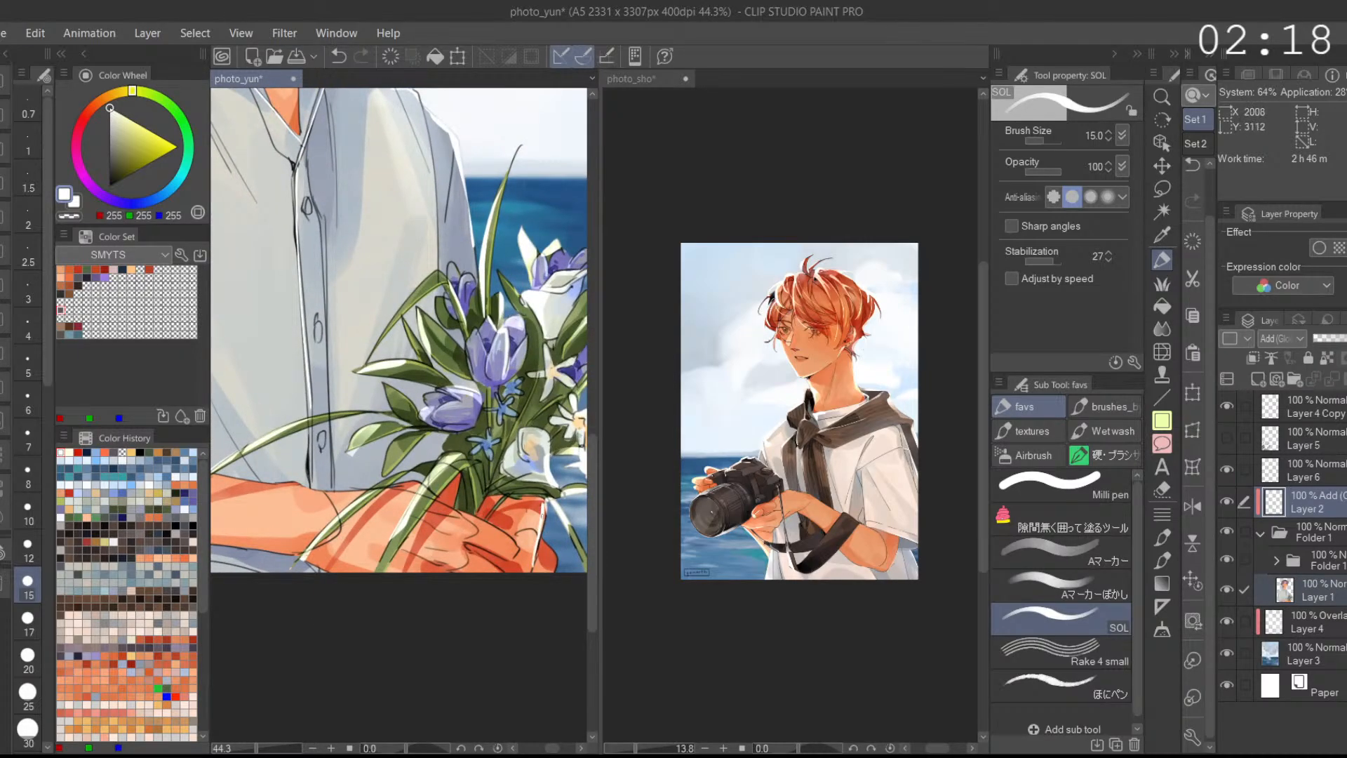
left_click(1066, 550)
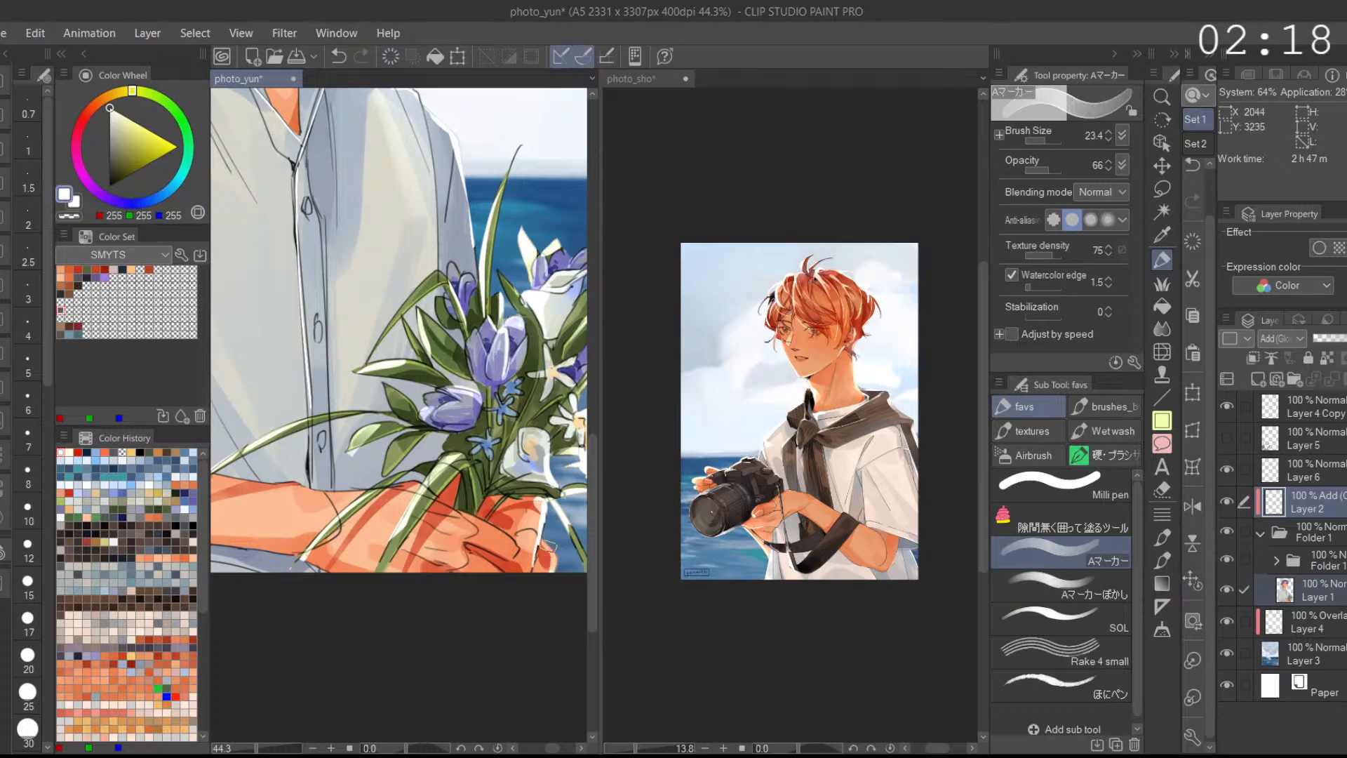
left_click_drag(475, 520, 508, 544)
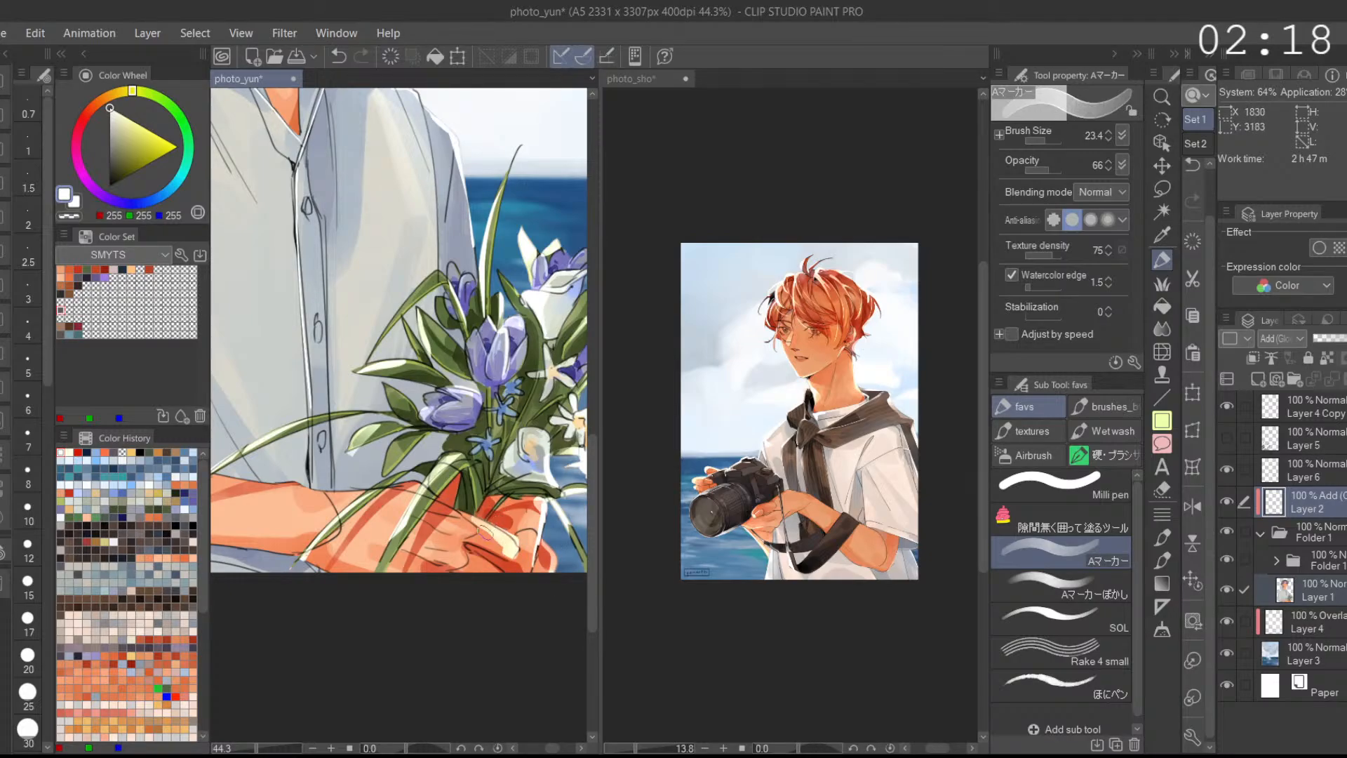
key("ctrl+z")
mouse_move(451, 551)
left_mouse_down()
mouse_move(505, 585)
mouse_move(530, 582)
left_mouse_up()
Step: Soften the hand highlight with the Aマーカーぼかし brush, checking and reworking it in flipped view
left_click(1061, 587)
scroll(522, 575, "down", 3)
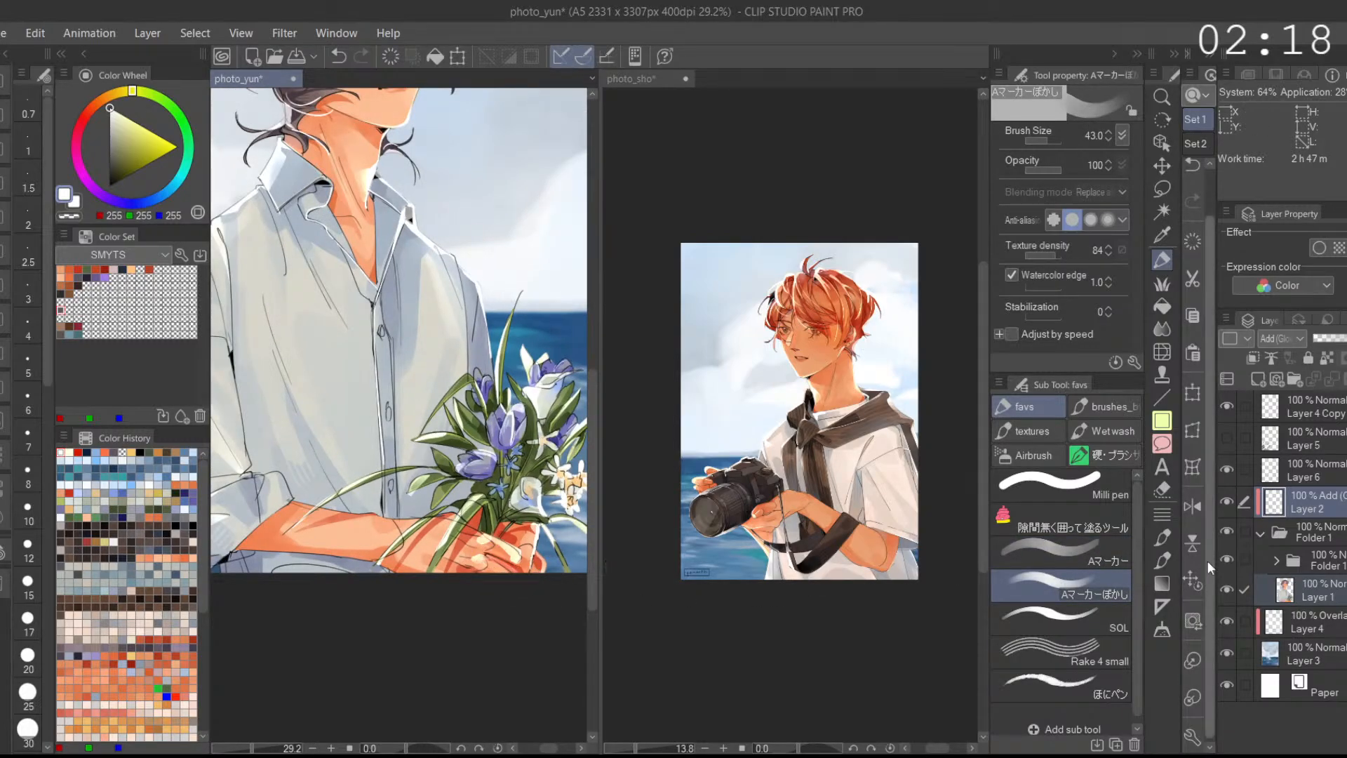
left_click(1193, 506)
key("ctrl+z")
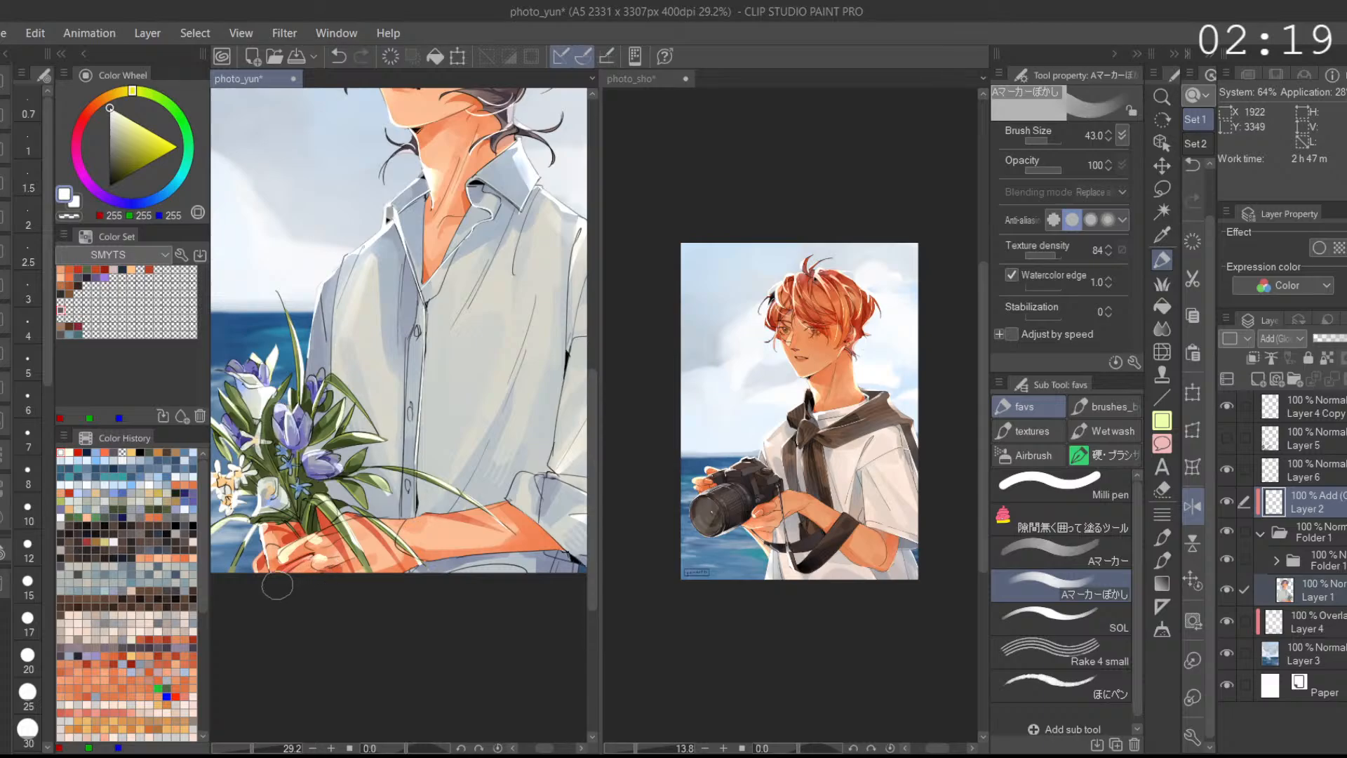
left_click_drag(287, 578, 289, 540)
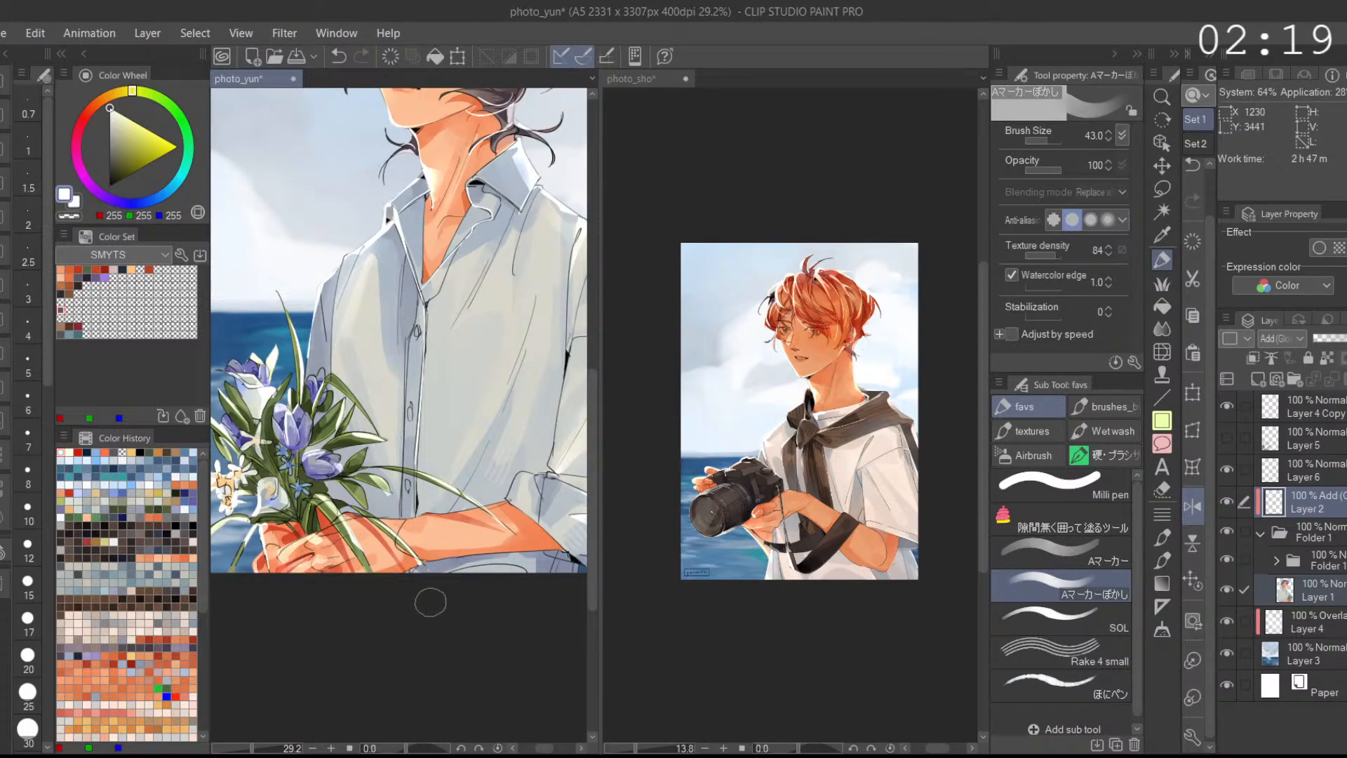
Step: Paint a white highlight along the forearm's upper edge with the Aマーカー brush, and return the illustration to its unflipped full view
left_click(1066, 550)
left_click_drag(385, 522, 414, 516)
scroll(376, 499, "up", 3)
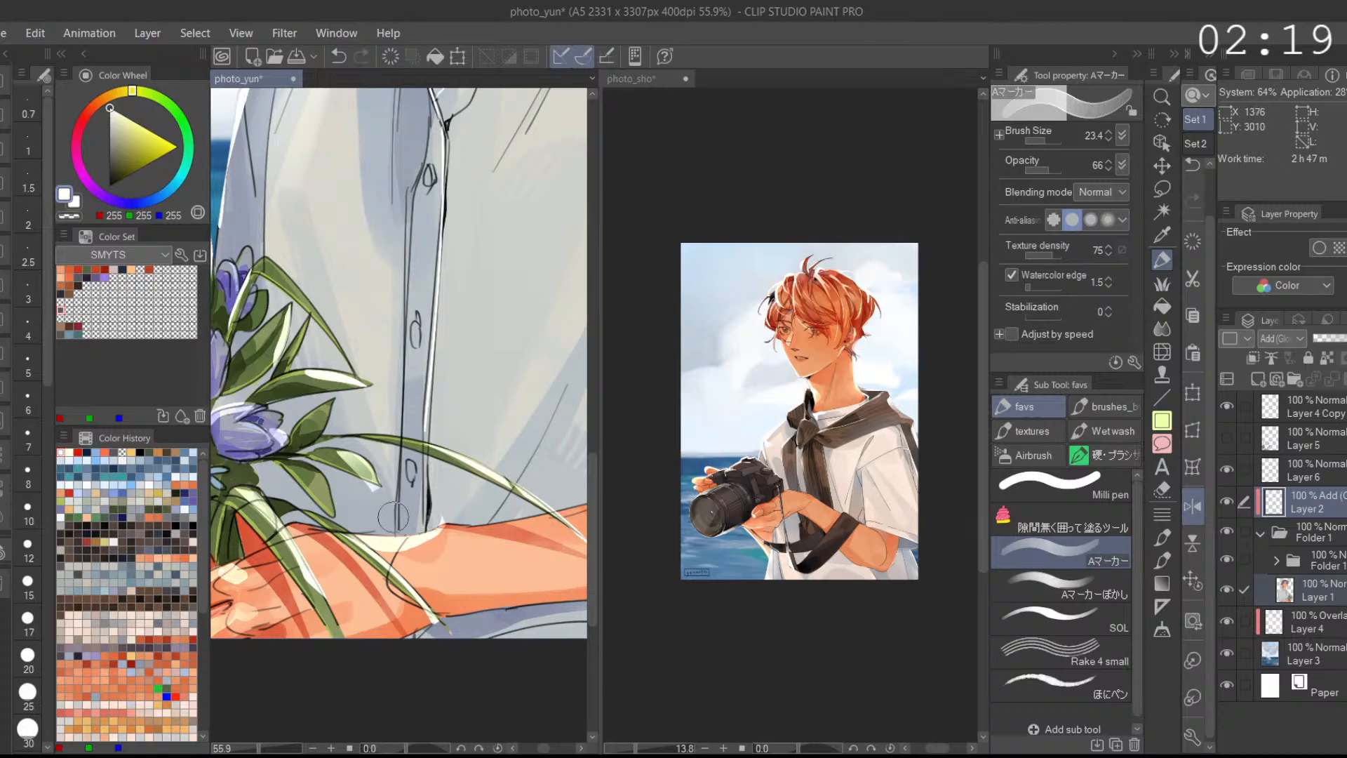
scroll(414, 514, "down", 4)
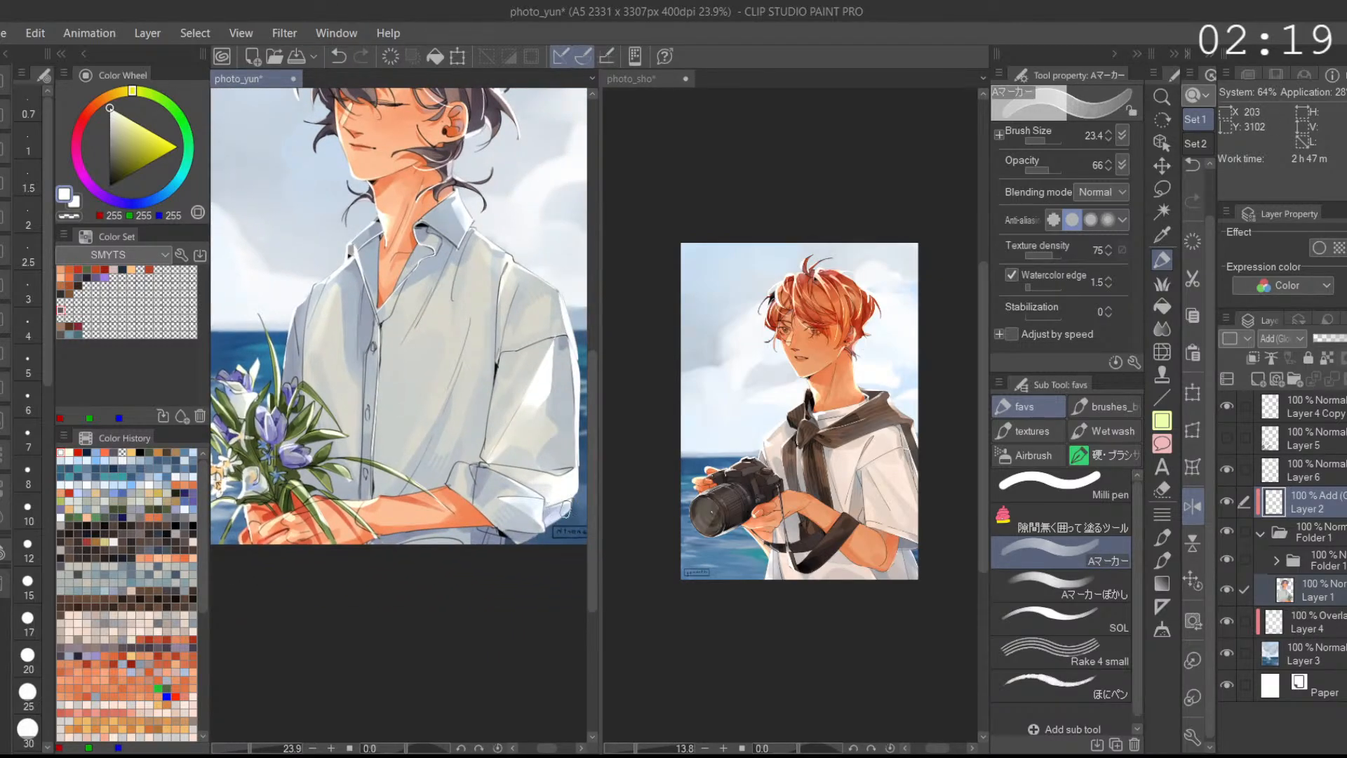
key("ctrl+0")
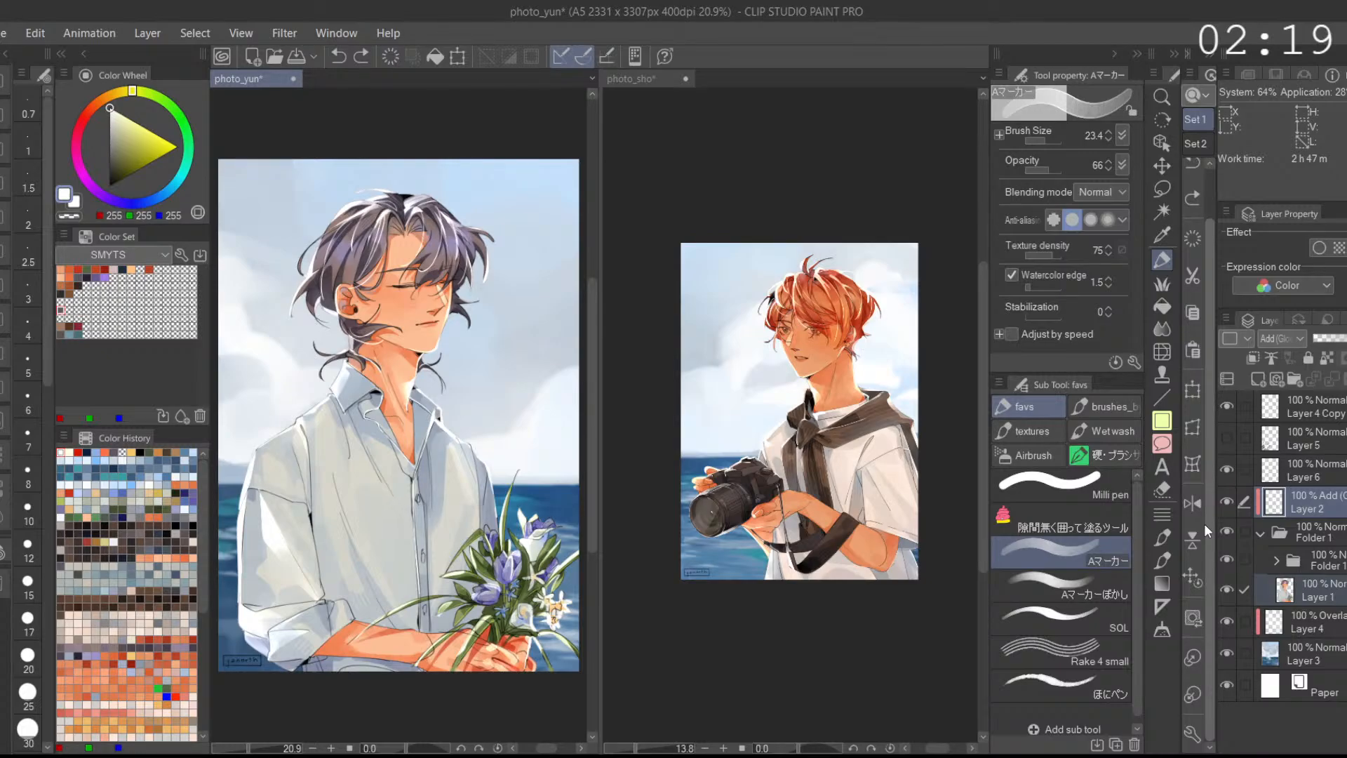
Step: Fit the whole photo_sho illustration in its window for comparison beside photo_yun
left_click(855, 663)
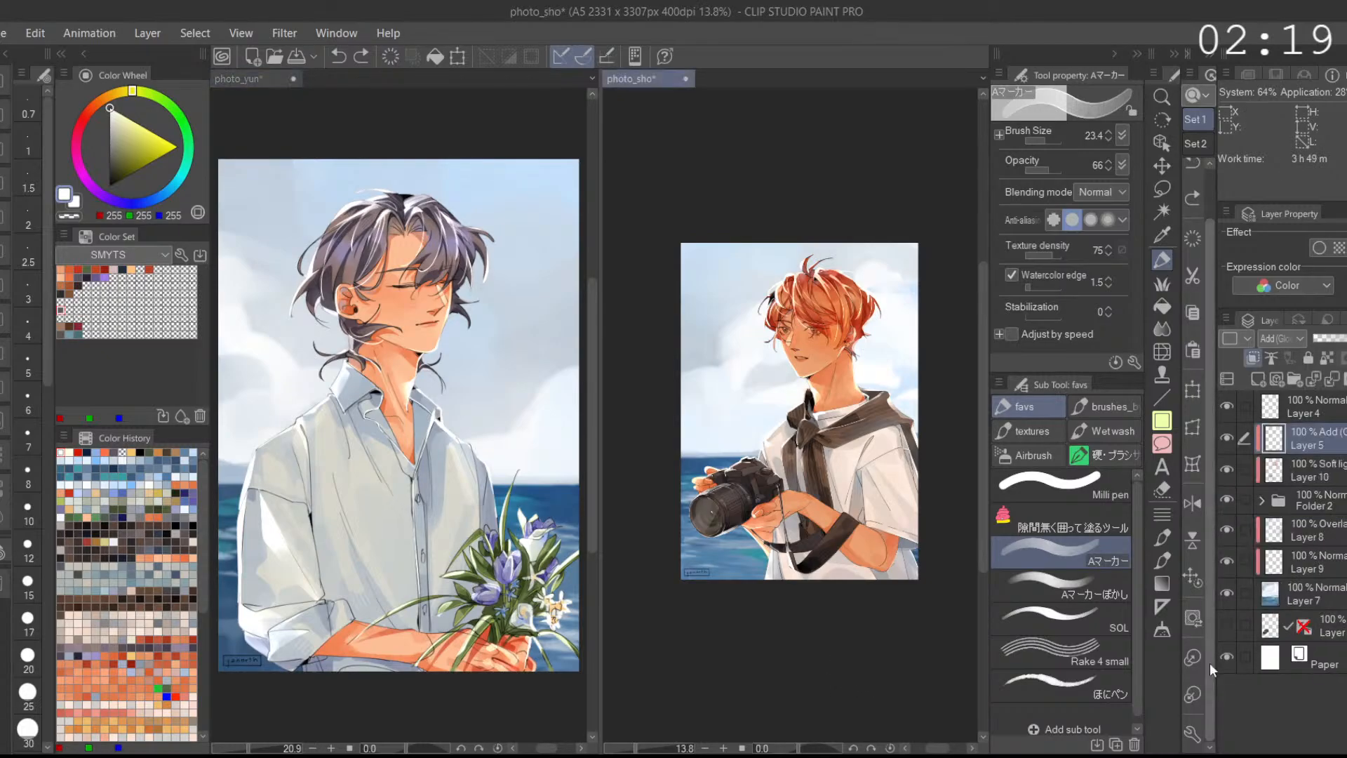
left_click(1192, 578)
left_click(555, 689)
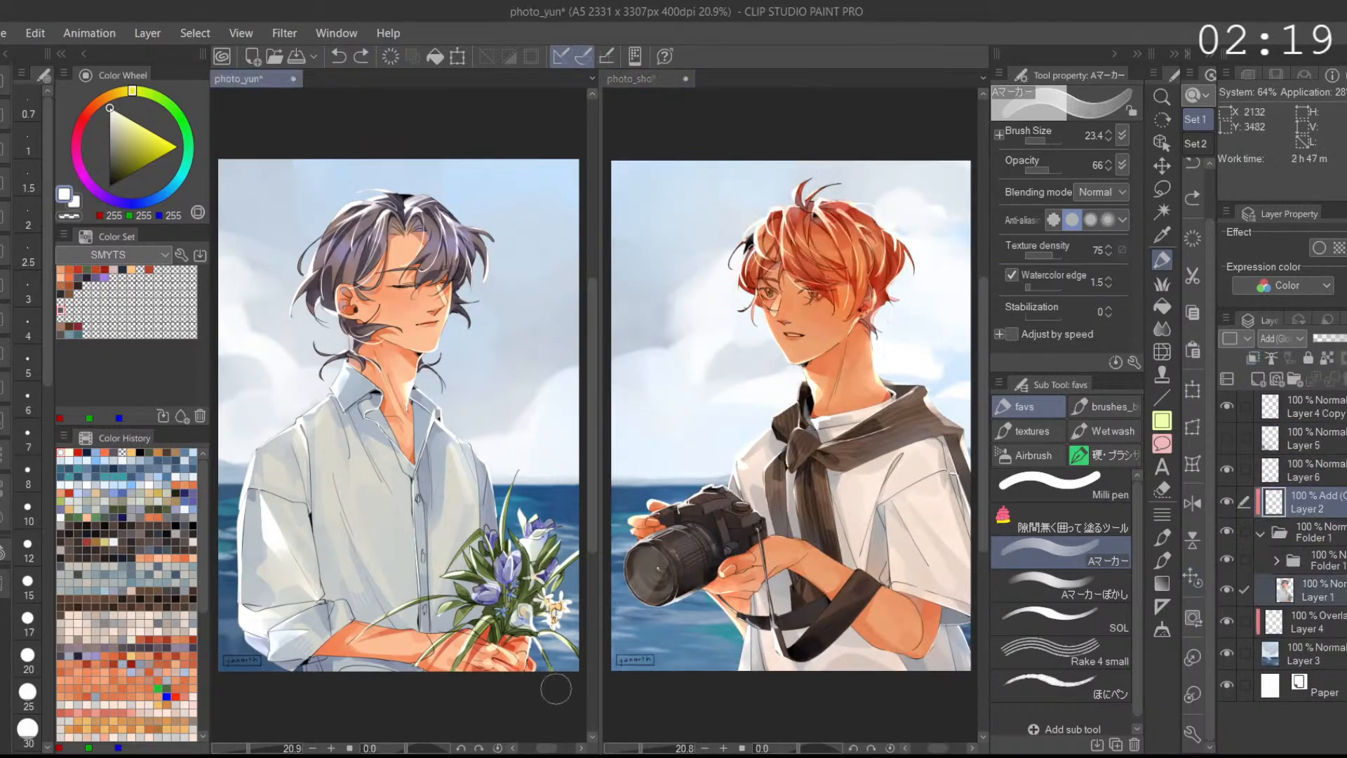
Step: Show the foreground grass on photo_yun's Layer 5 and add a new normal layer above Layer 5 in photo_sho
left_click(1227, 438)
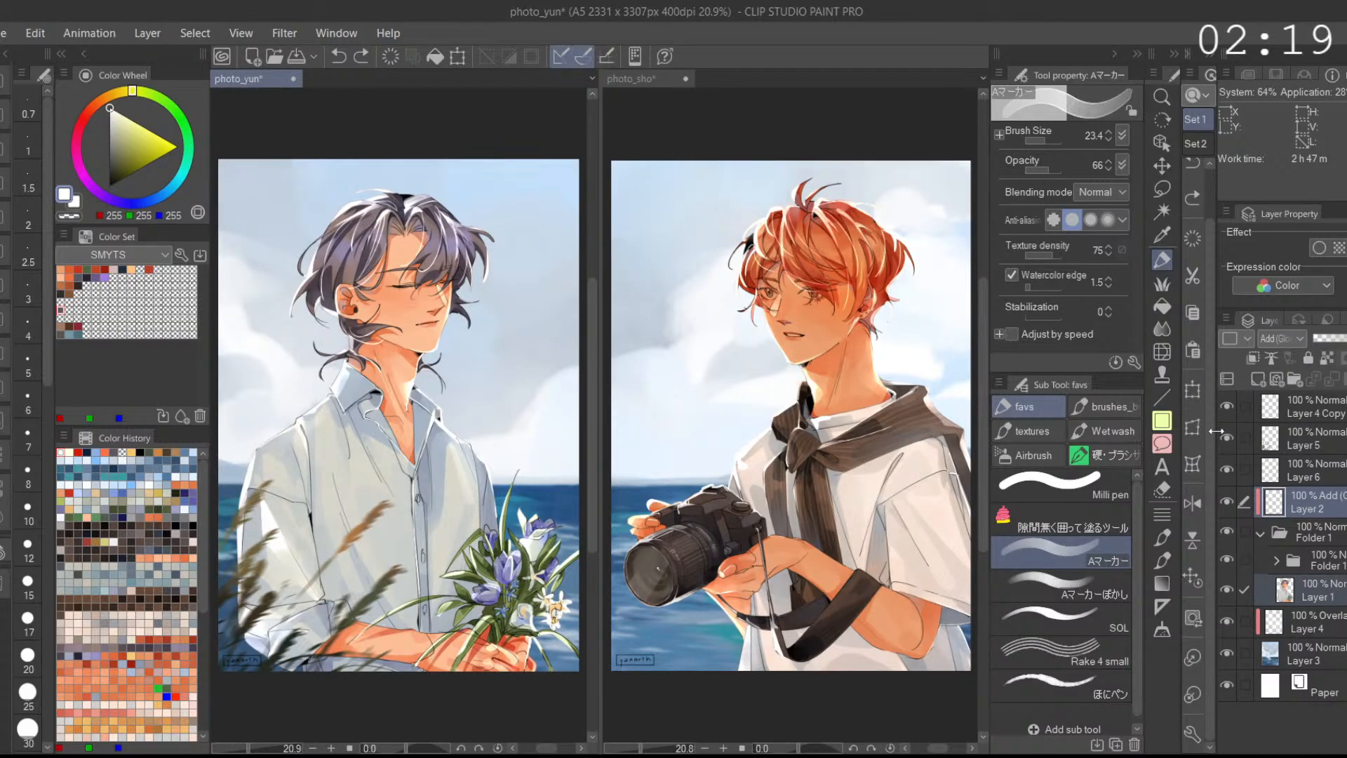
left_click(892, 704)
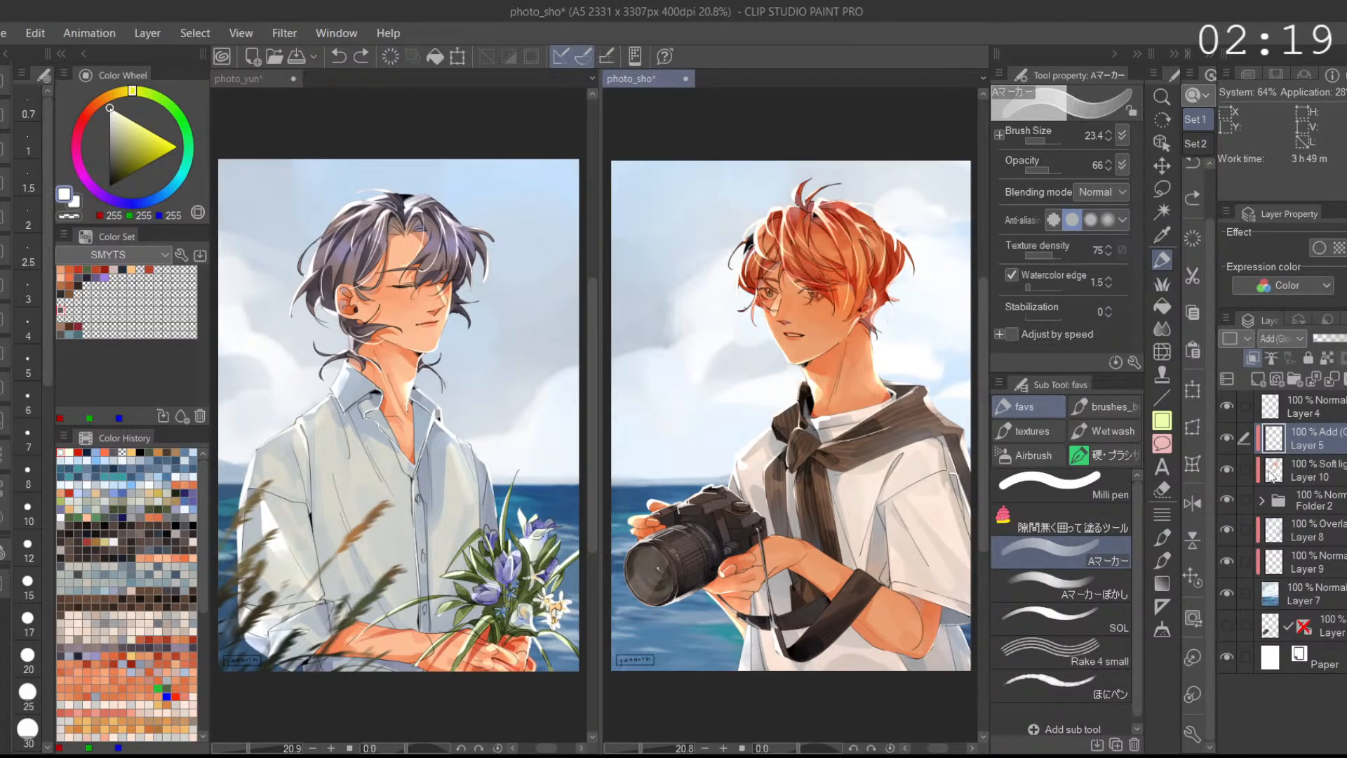
left_click(1258, 379)
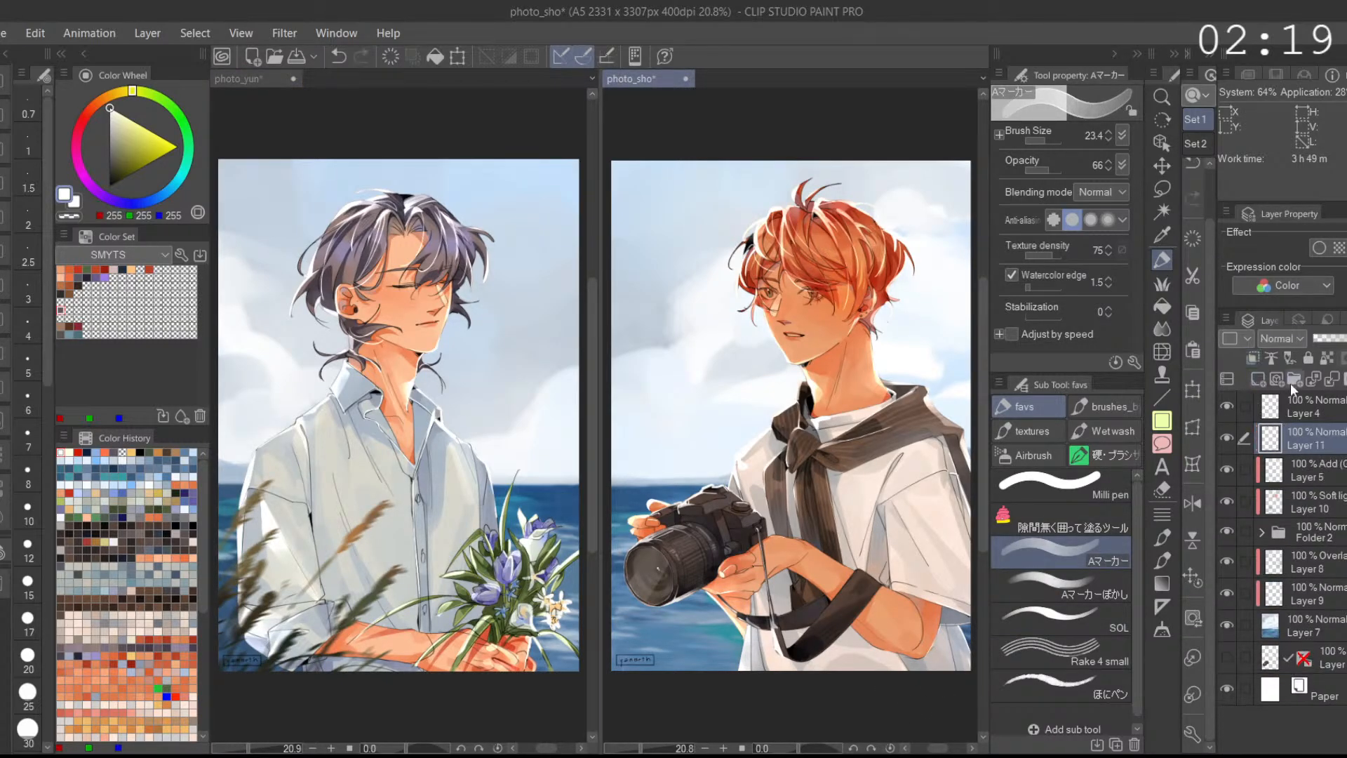
Step: Add a clipped Soft light layer to photo_yun and place it directly below the Add-mode Layer 2
left_click(532, 703)
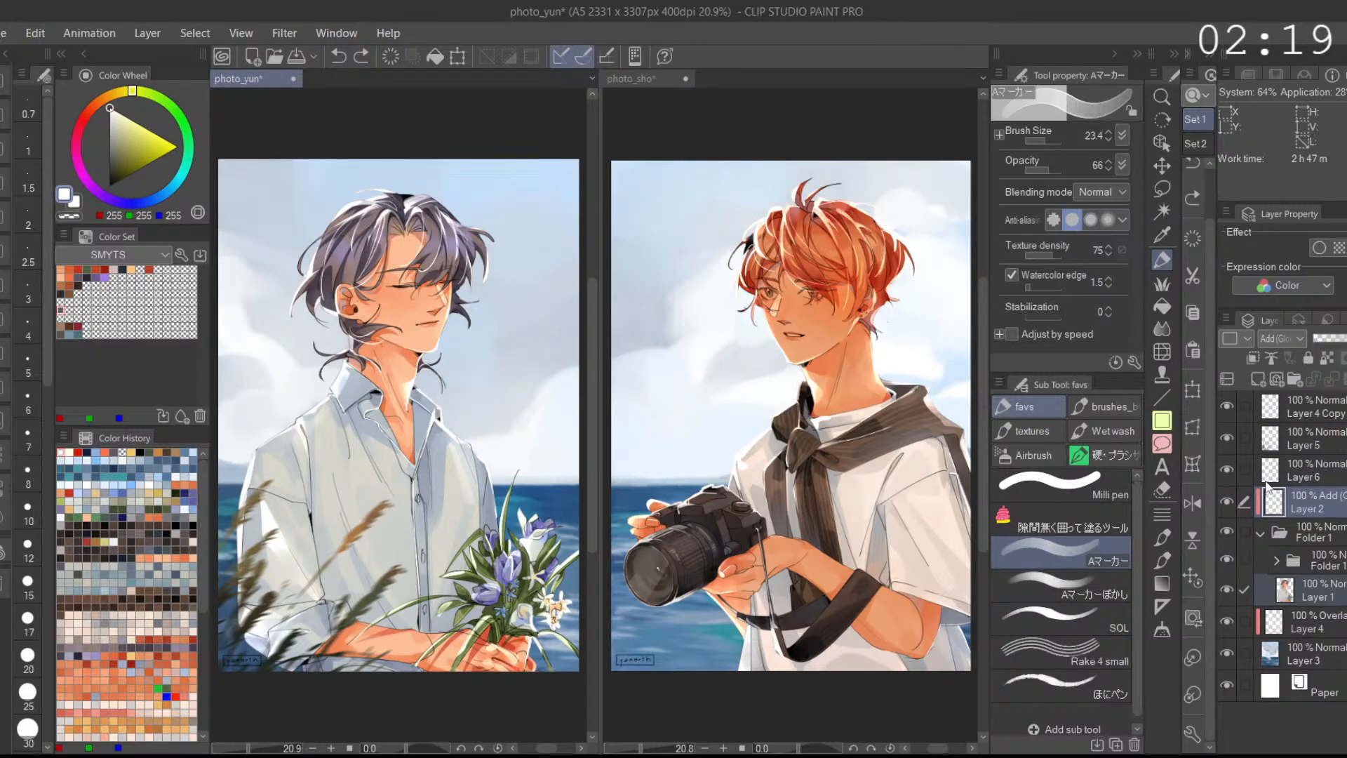
left_click(1257, 379)
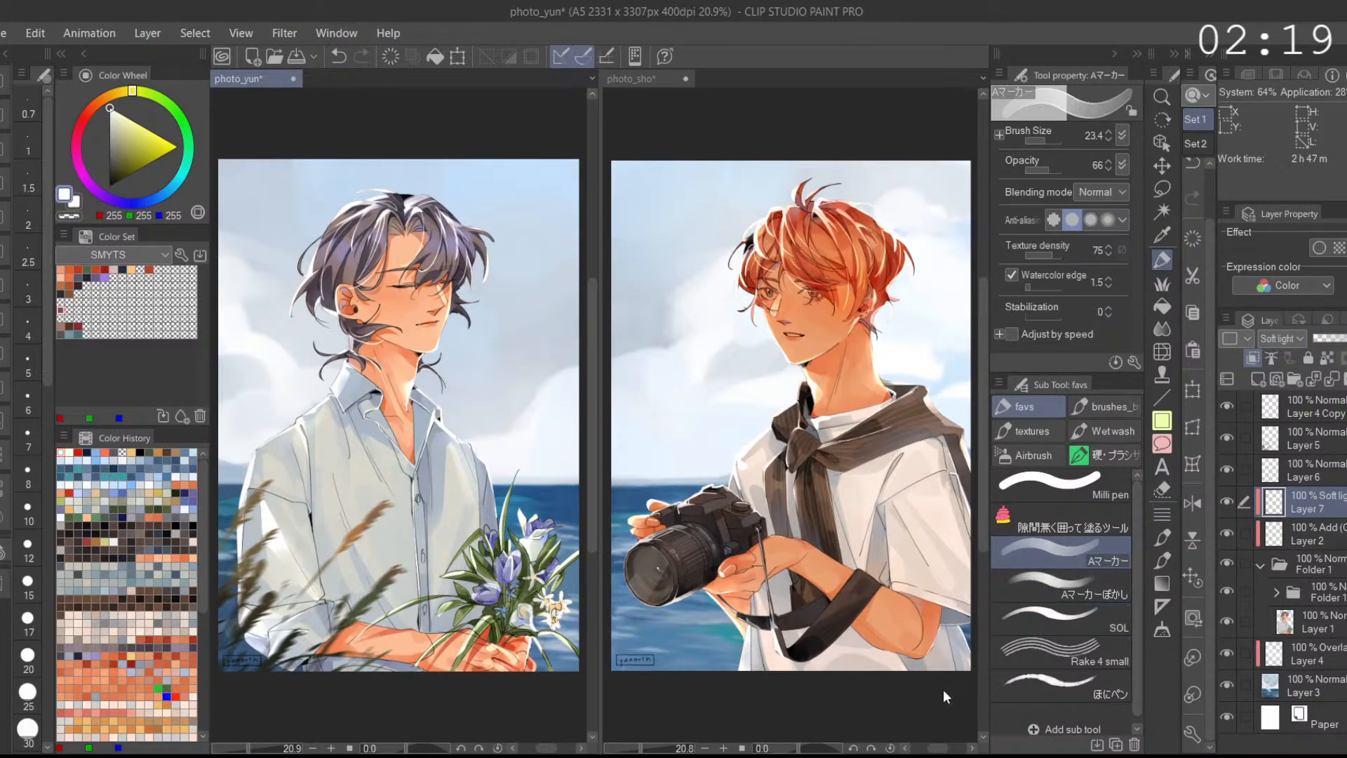
left_click(917, 710)
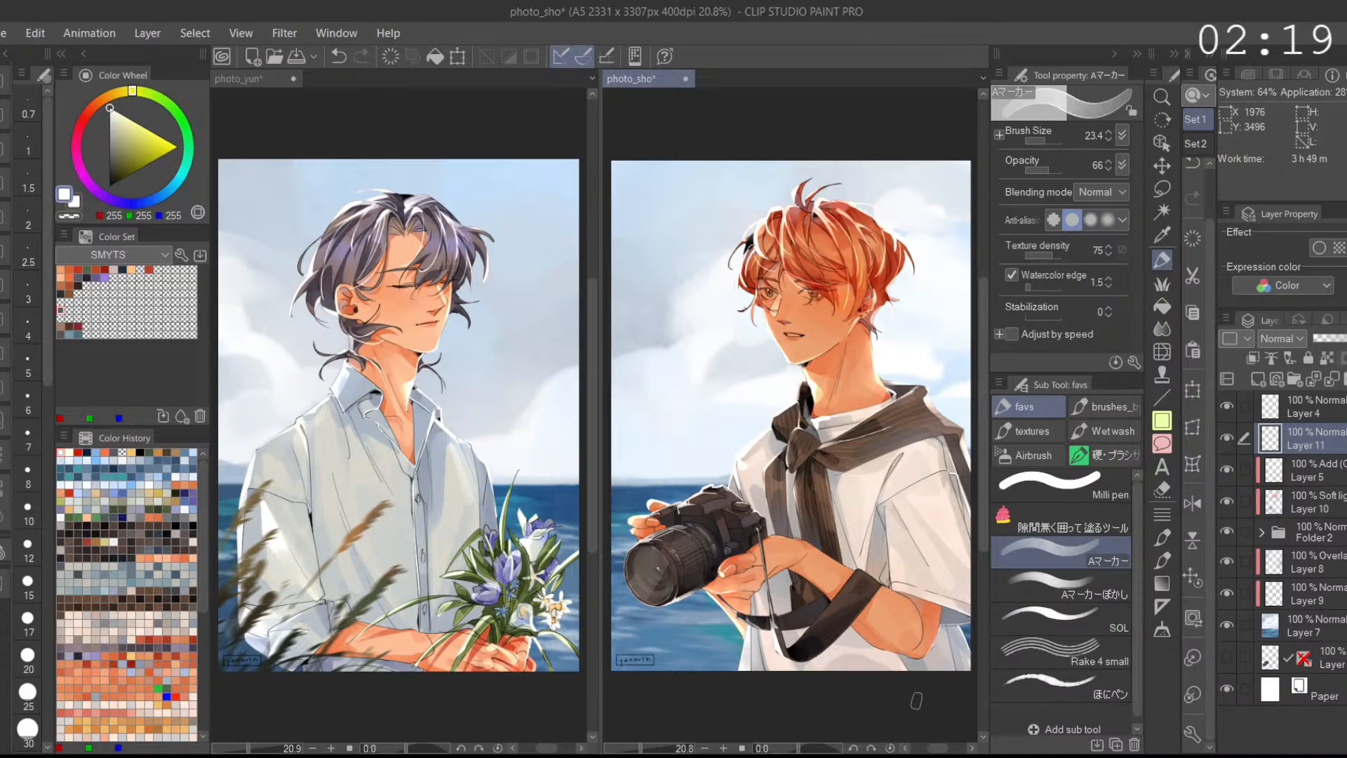
left_click(502, 695)
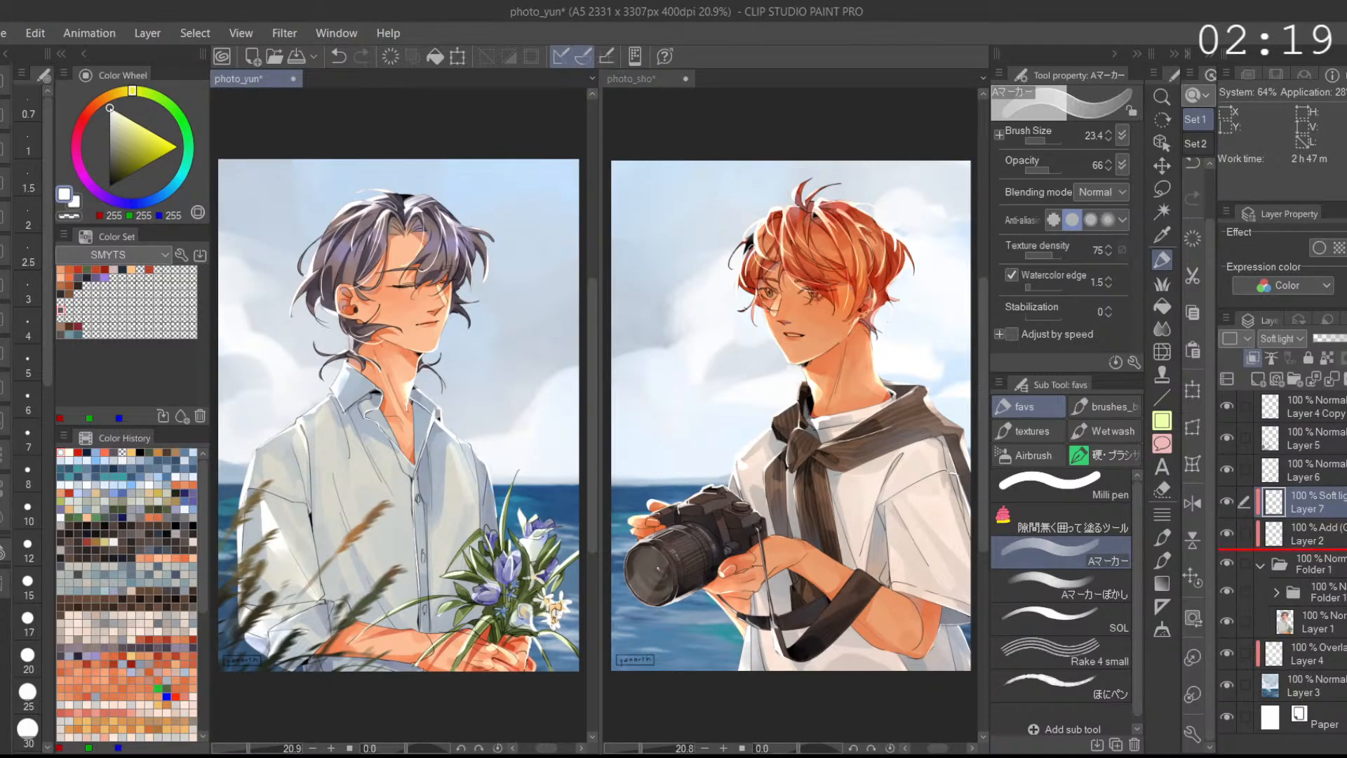
left_click_drag(1276, 545, 1277, 548)
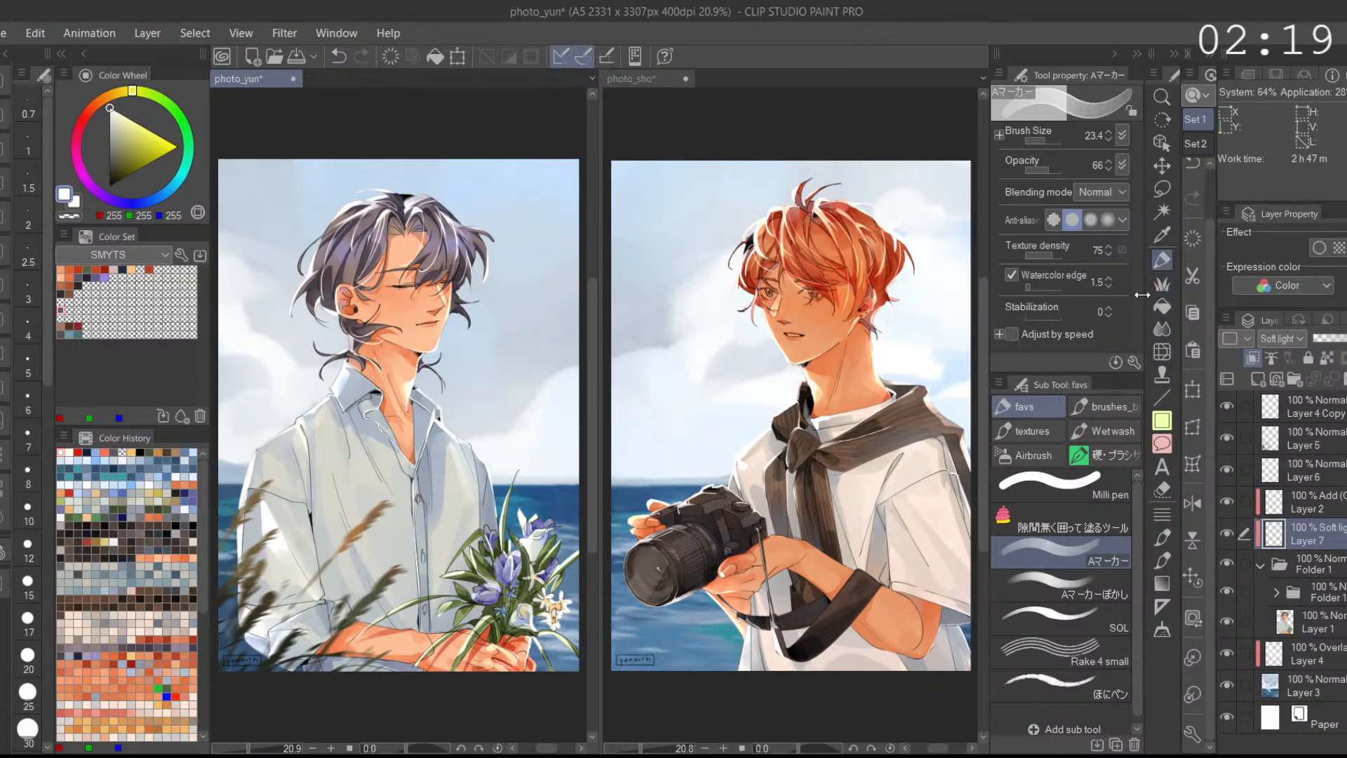
Step: Airbrush warm red (220, 55, 30) softly over the character's cheek and ear with the Soft airbrush on the Soft light layer
left_click(1028, 455)
left_click(159, 143)
left_click_drag(99, 105, 87, 112)
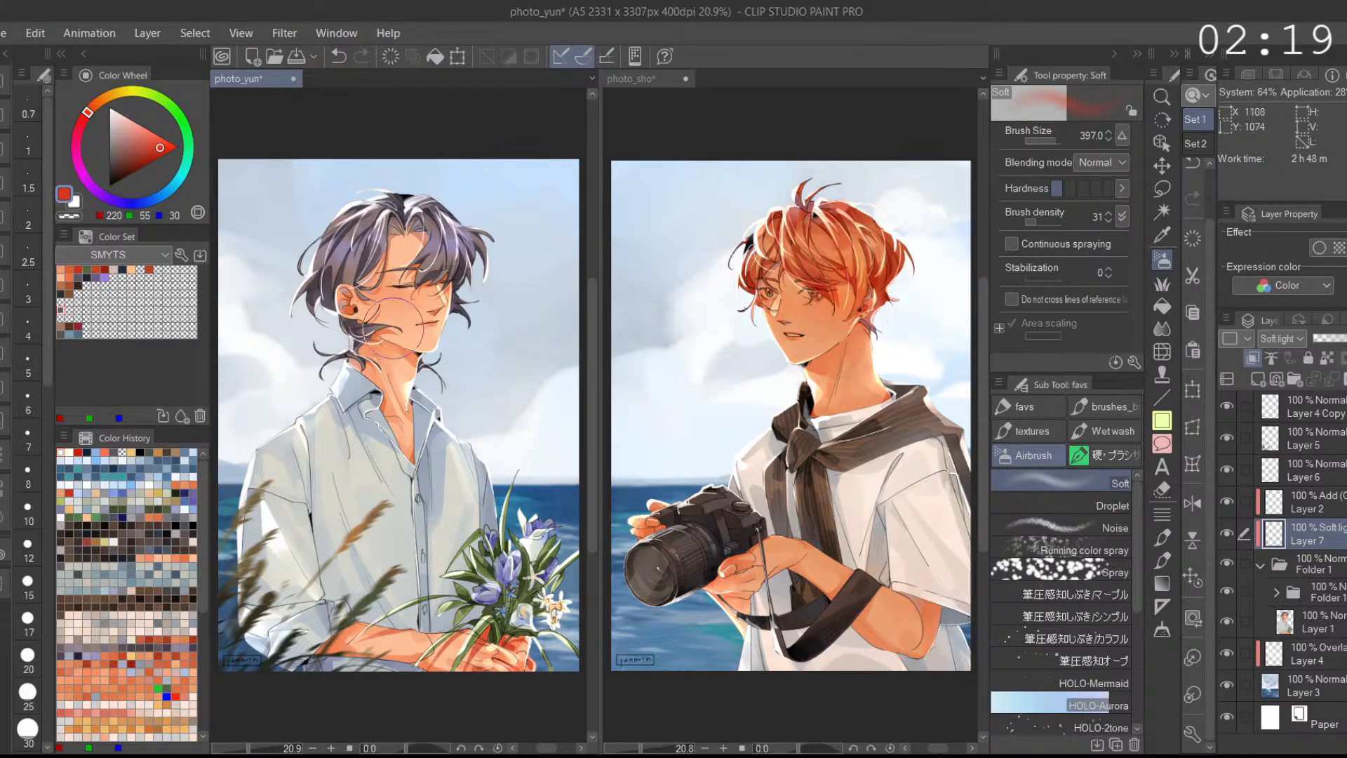
left_click_drag(346, 289, 352, 306)
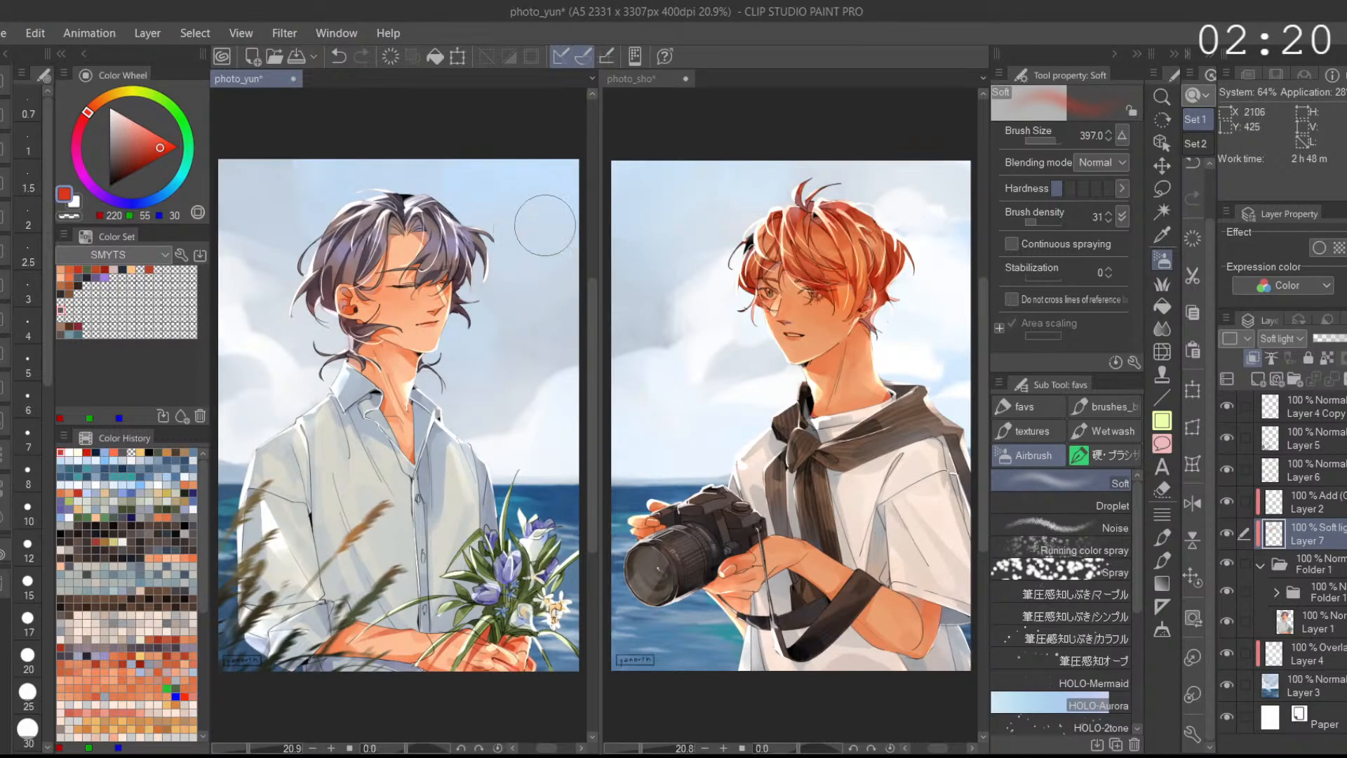
Step: Airbrush blue (63, 116, 177) over the shirt with the Soft airbrush at size 397 on the Soft light layer
key("x")
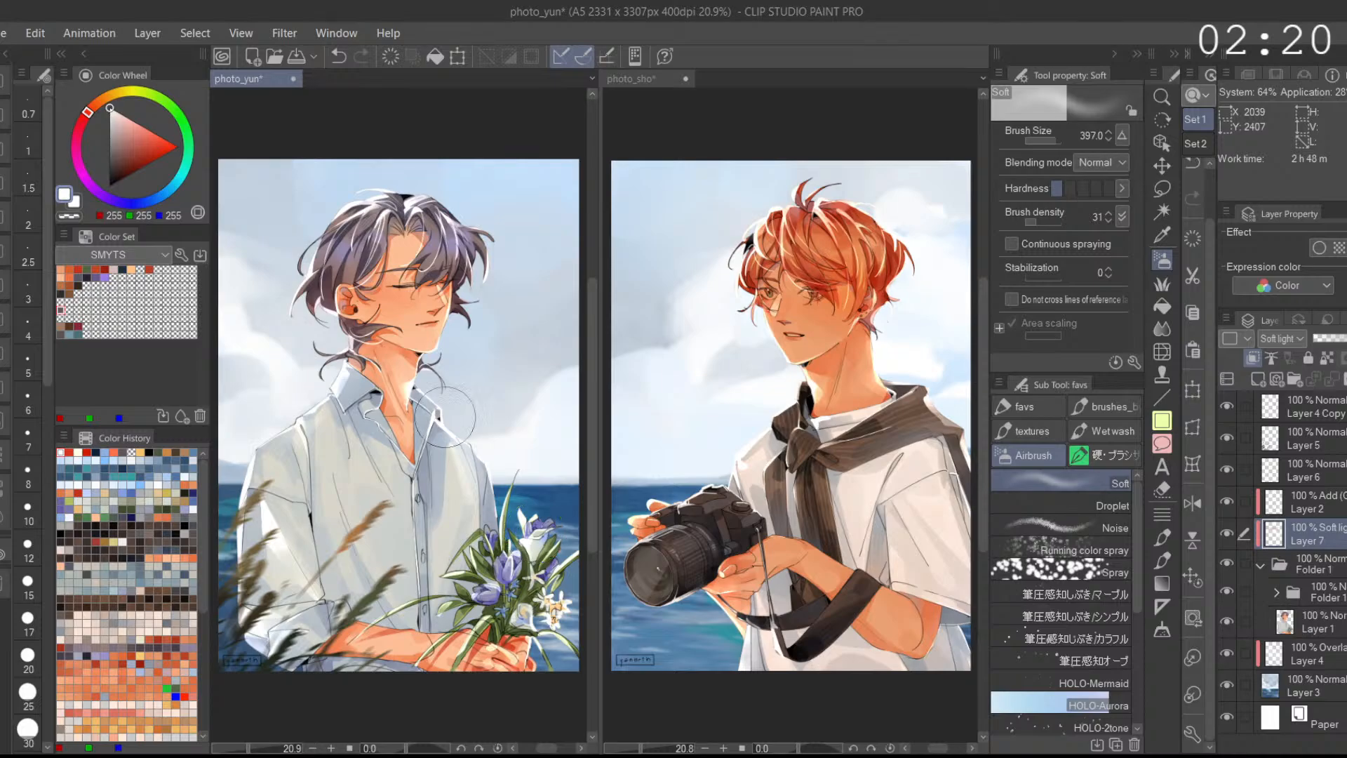
left_click(158, 197)
left_click(134, 146)
left_click_drag(130, 149, 140, 148)
left_click_drag(487, 395, 427, 553)
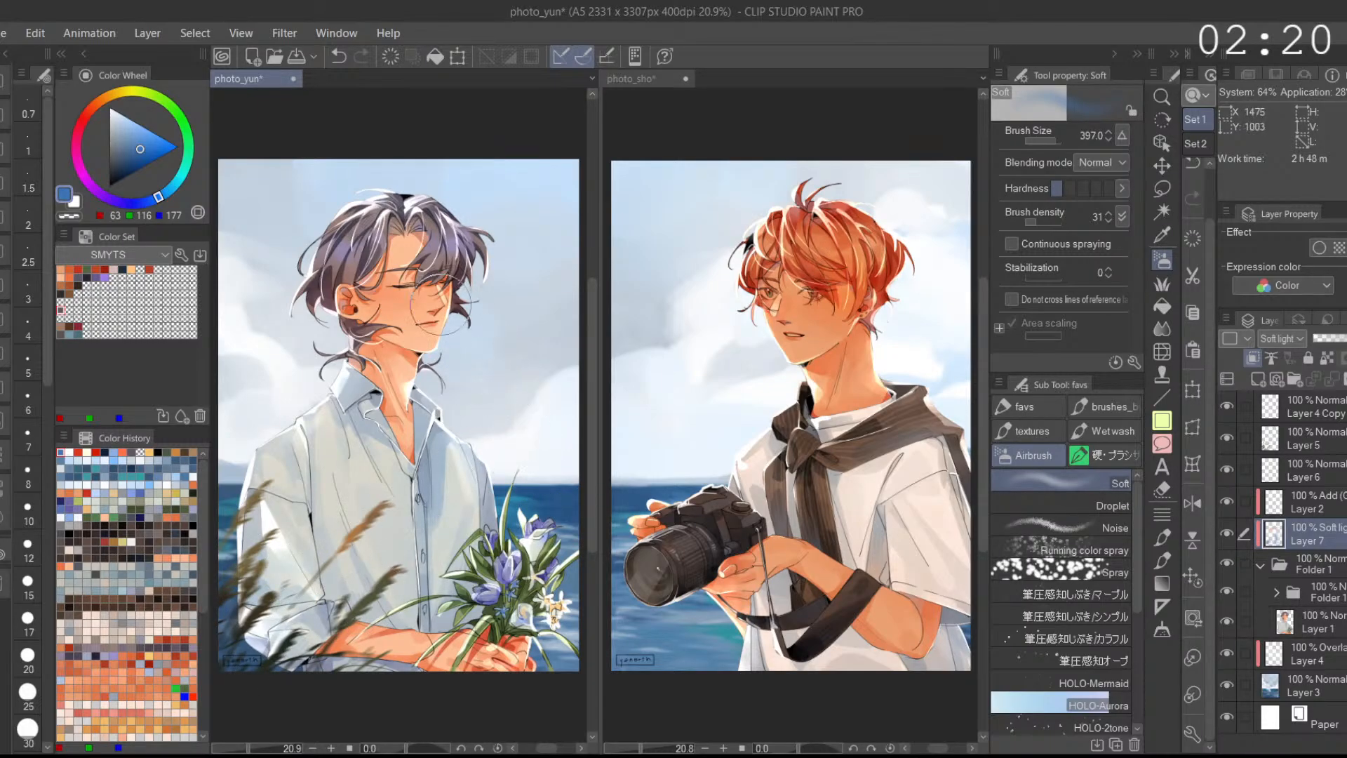
Step: Airbrush stronger red (224, 32, 26) over the character's face on the Soft light layer
left_click(84, 117)
left_click(162, 148)
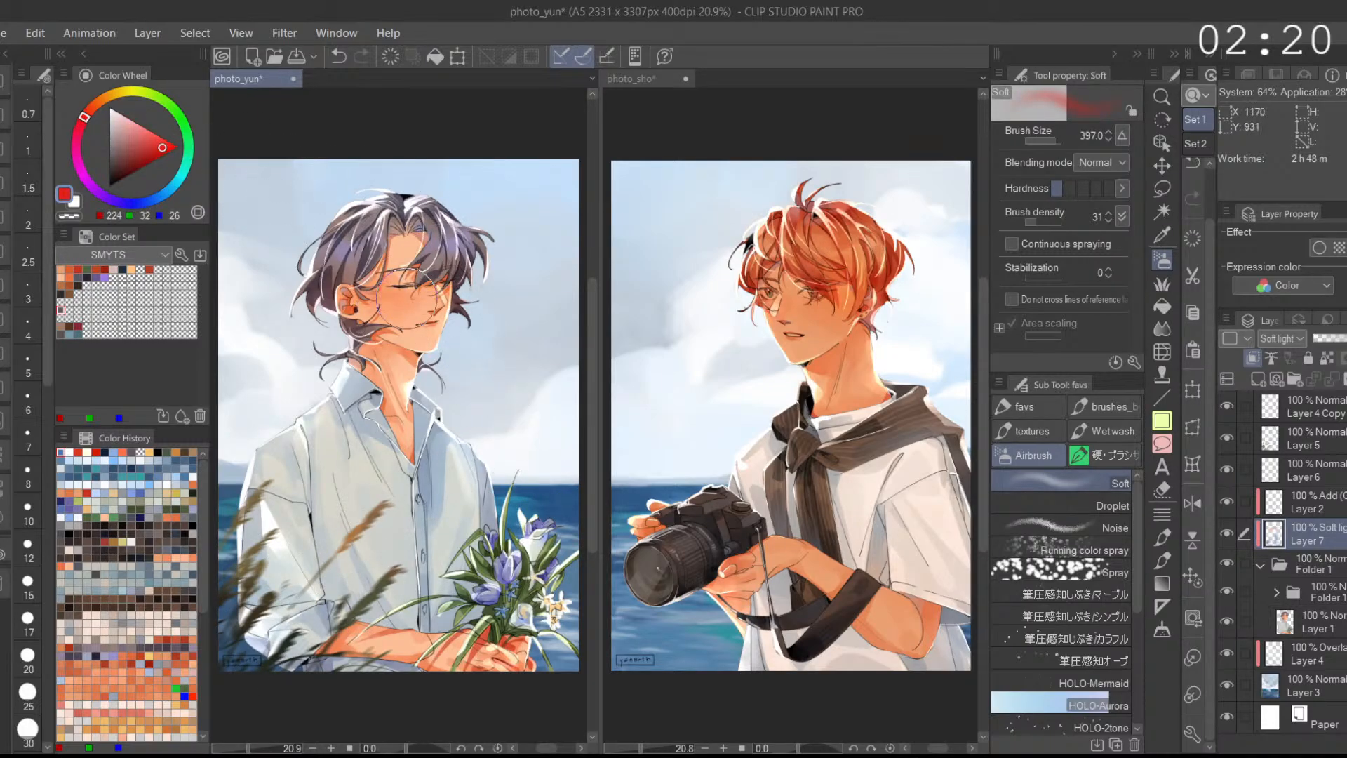
left_click_drag(408, 299, 428, 291)
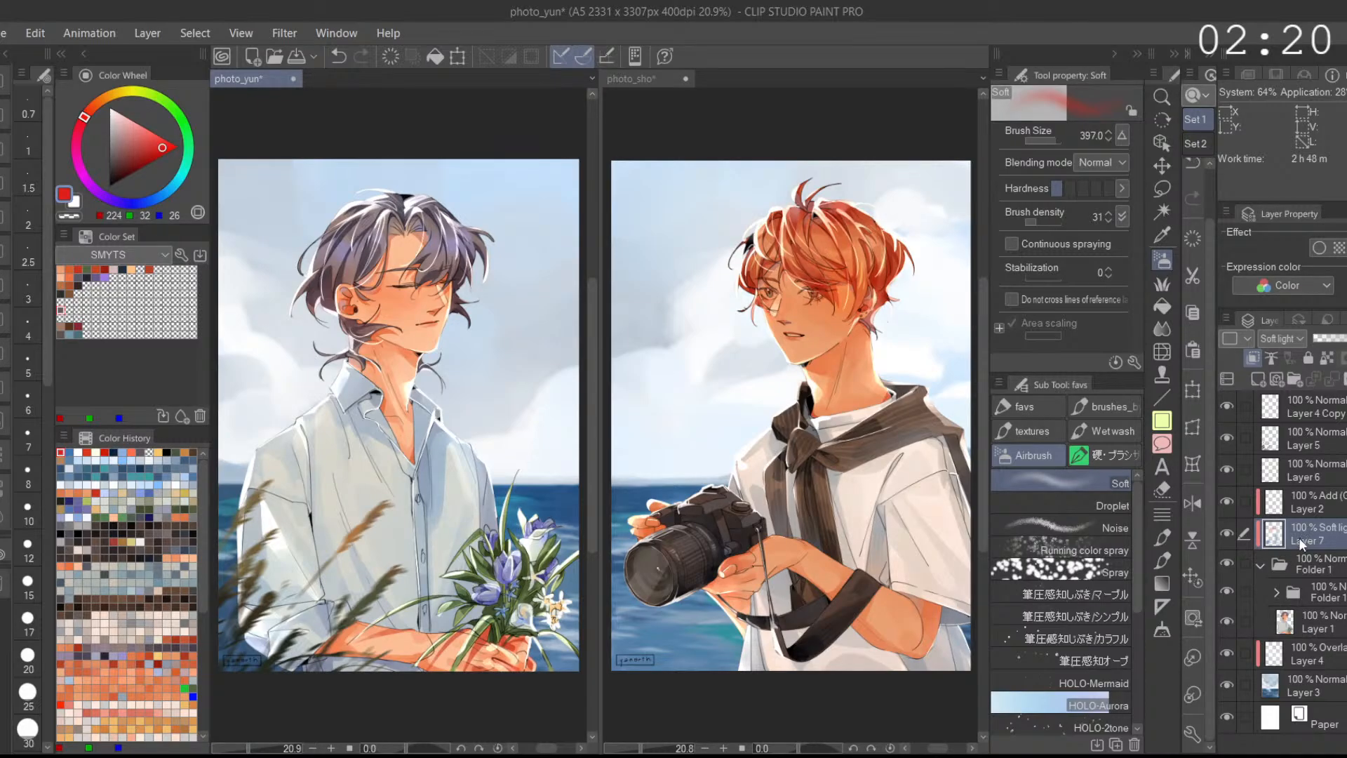
Step: Check what photo_yun's Layer 6 contributes by toggling its visibility repeatedly, and delete the layer
left_click(1336, 501)
left_click(1318, 469)
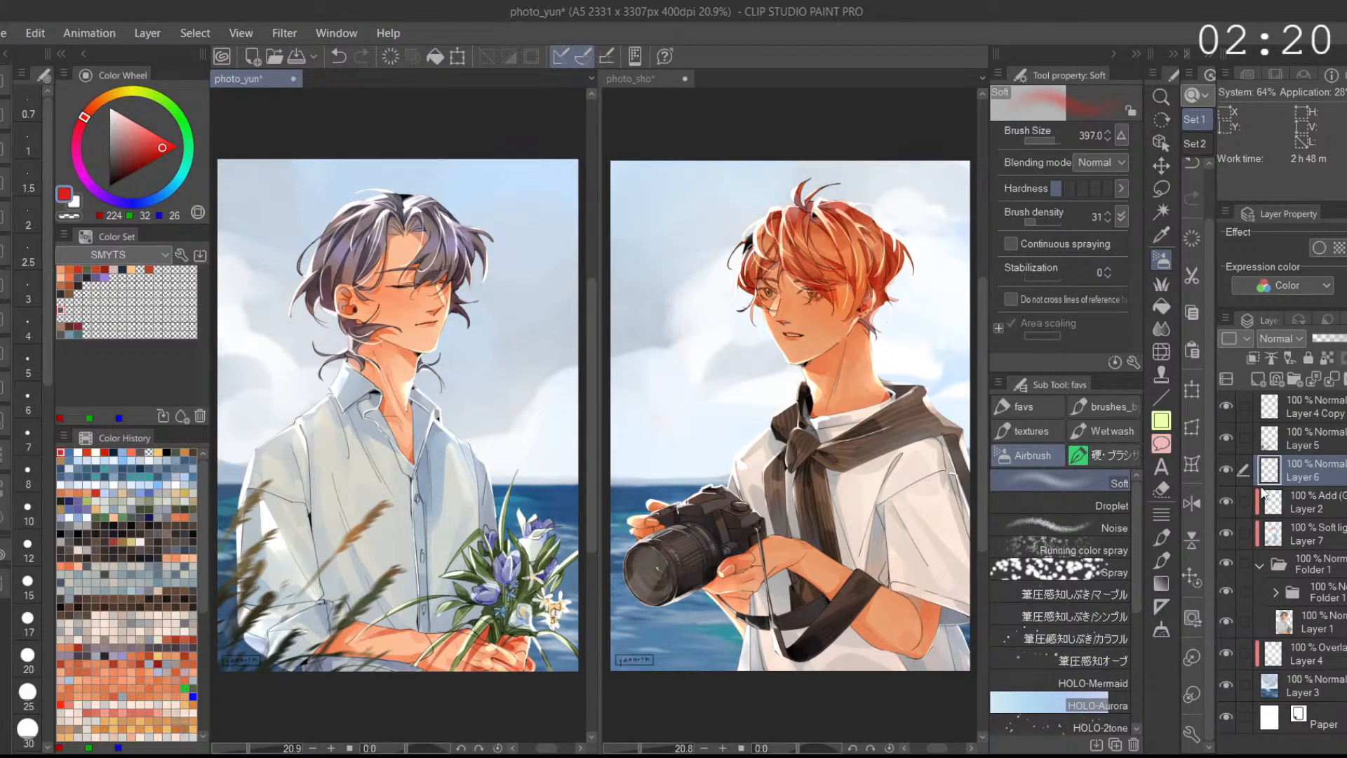
left_click(1226, 436)
left_click(1227, 435)
left_click(1231, 467)
left_click(1230, 469)
left_click(1231, 473)
left_click(1227, 474)
left_click(1227, 474)
left_click(1228, 473)
left_click(1227, 473)
left_click(1228, 474)
left_click(1227, 473)
left_click(1228, 474)
left_click(1228, 473)
left_click(1228, 474)
key("Delete")
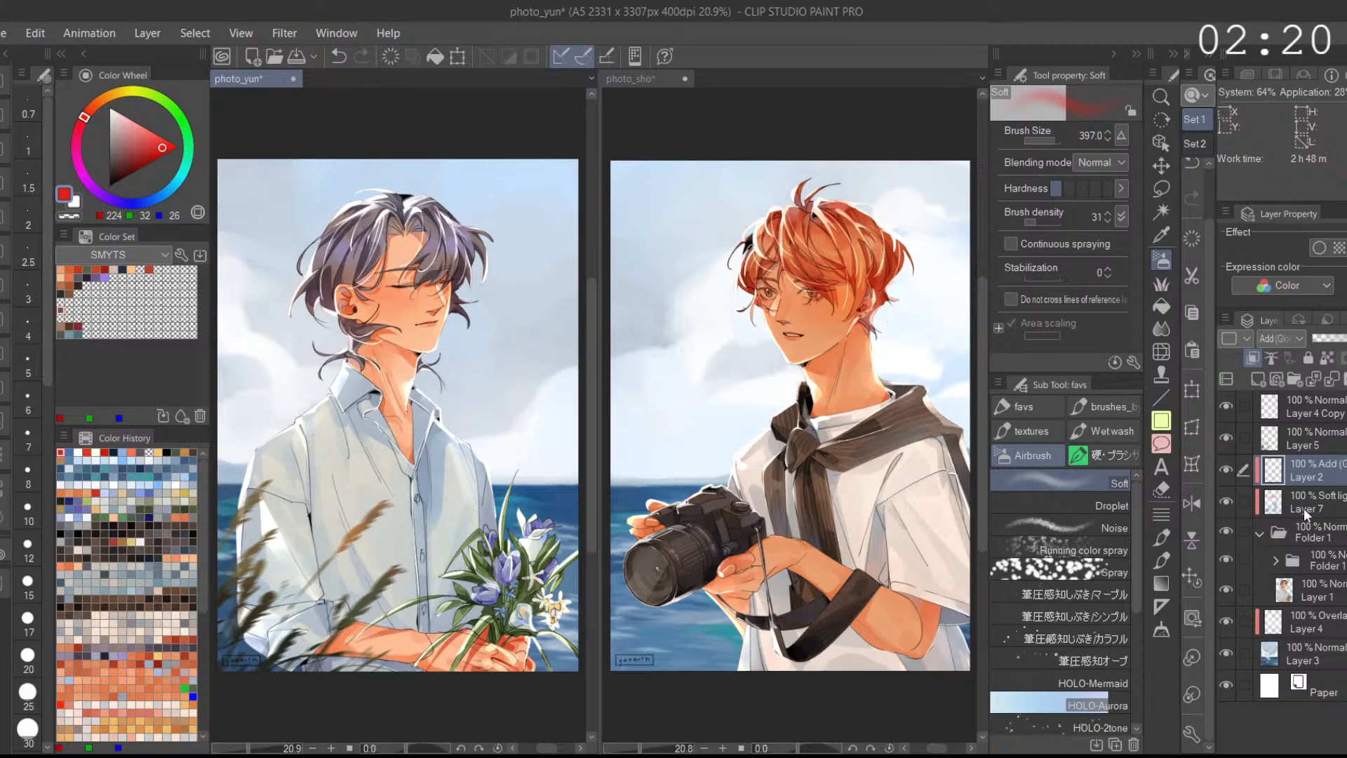
Step: Toggle the visibility of Layer 11 in photo_sho to examine what it contains
left_click(817, 701)
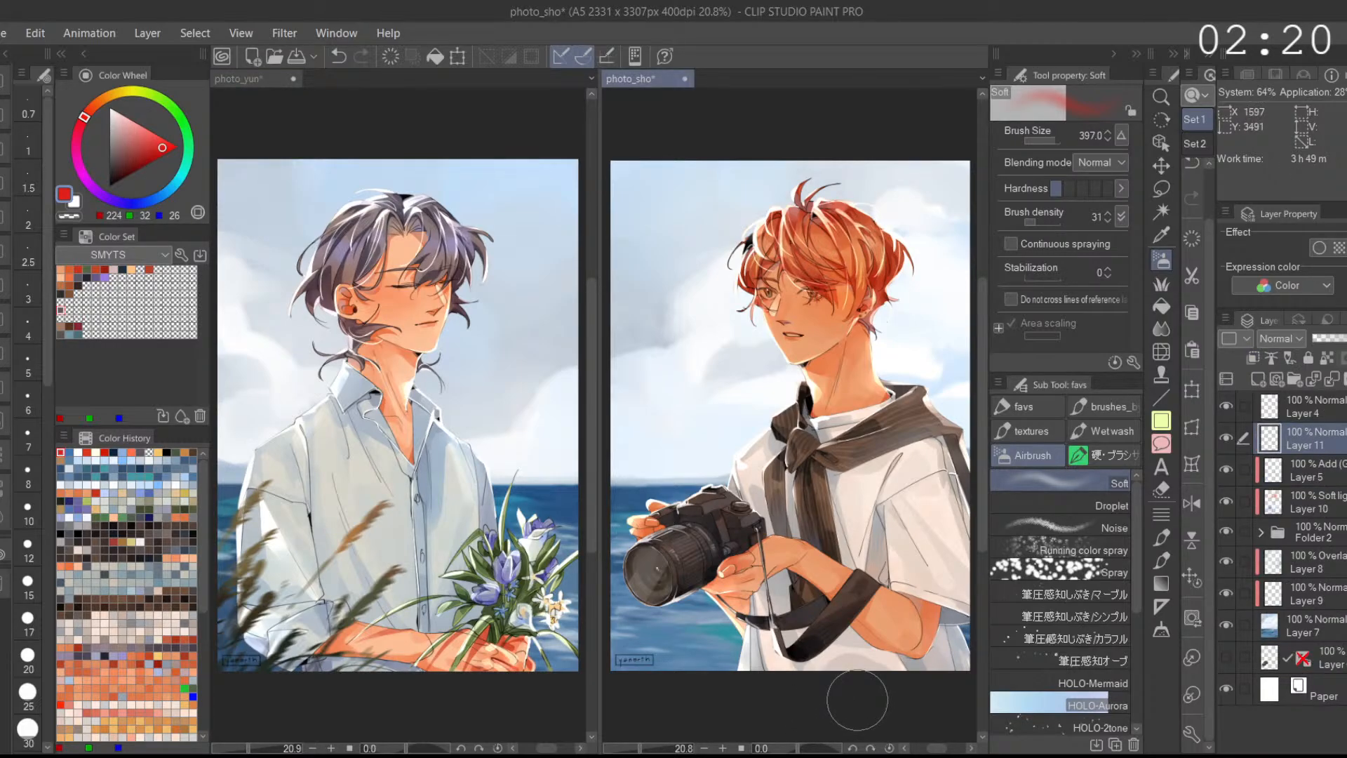
left_click(1227, 439)
left_click(1227, 439)
left_click(1227, 439)
left_click(1227, 439)
left_click(1227, 439)
left_click(1226, 439)
left_click(1226, 439)
left_click(1226, 439)
left_click(1226, 439)
left_click(1224, 438)
left_click(1225, 437)
left_click(1224, 441)
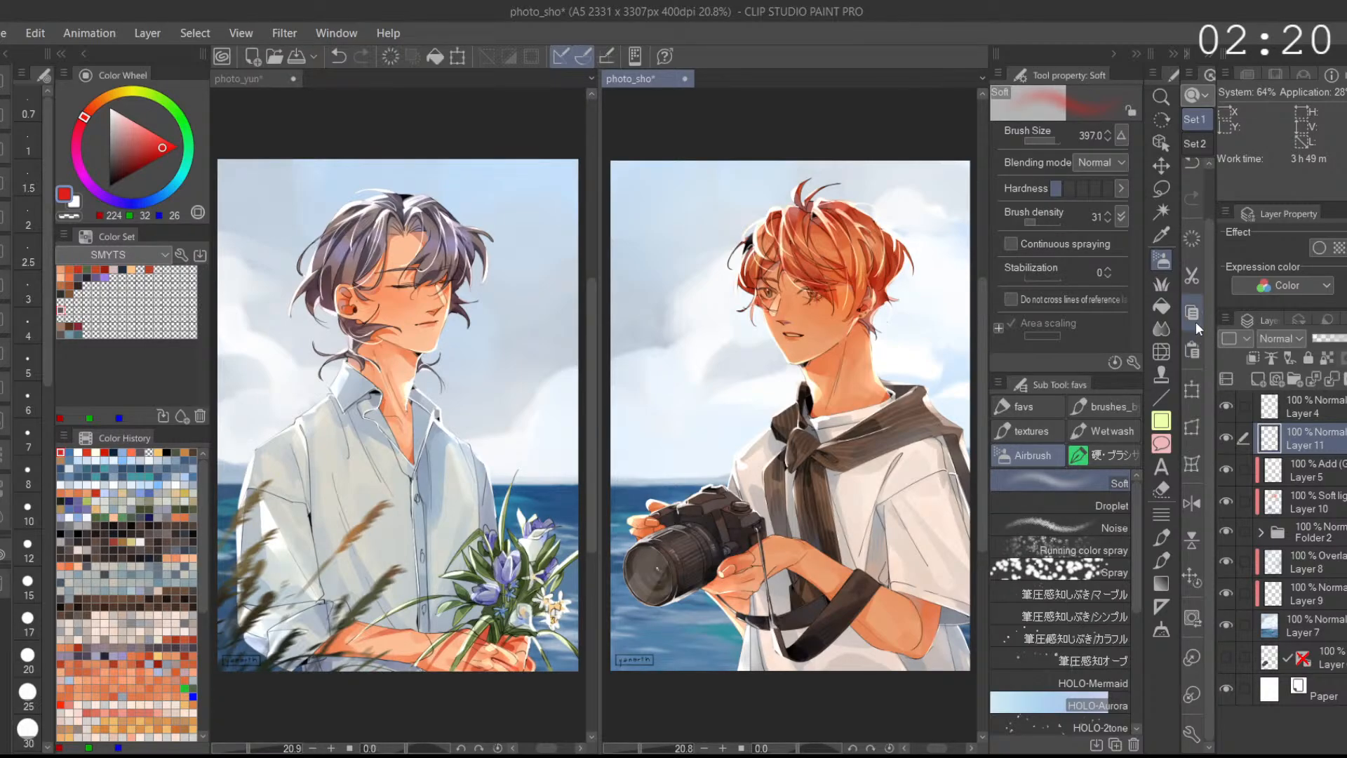
Step: Try stamping black grass over photo_sho's lower part with the Long Grass decoration brush at size 2000, and undo it
left_click(1161, 283)
left_click_drag(129, 143, 155, 357)
left_click(716, 649)
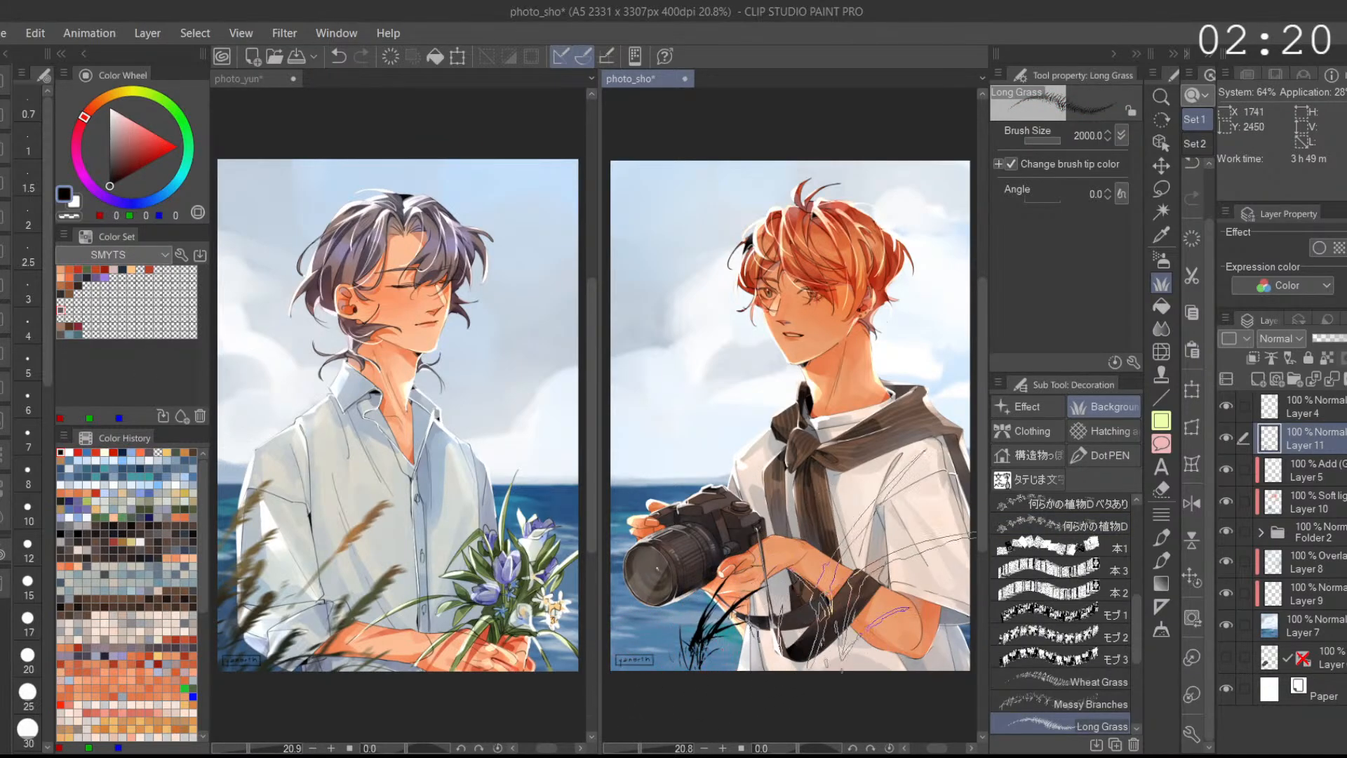
left_click(339, 57)
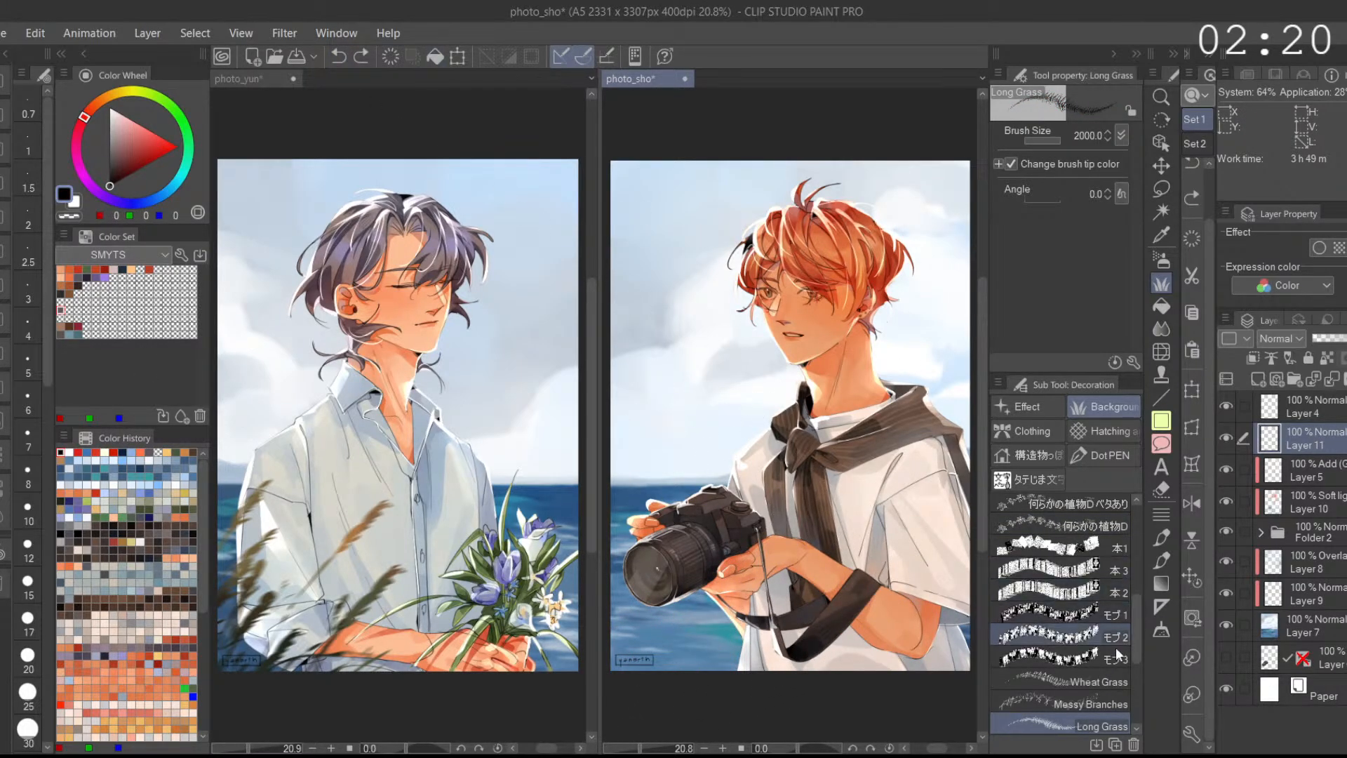
Step: Try the Wheat Grass decoration brush at size 2000 in black near photo_sho's forearm, and undo the stamp
scroll(1129, 628, "down", 3)
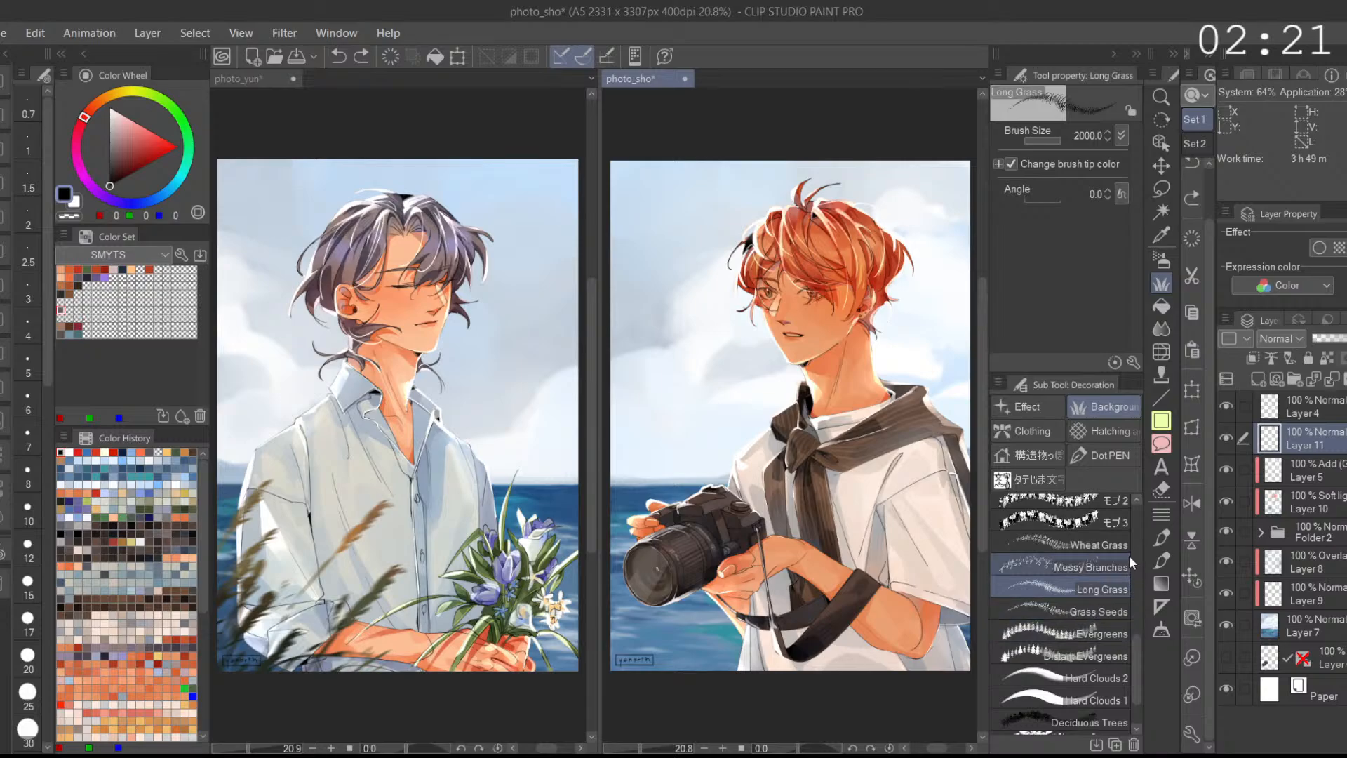
left_click(1130, 544)
left_click(912, 597)
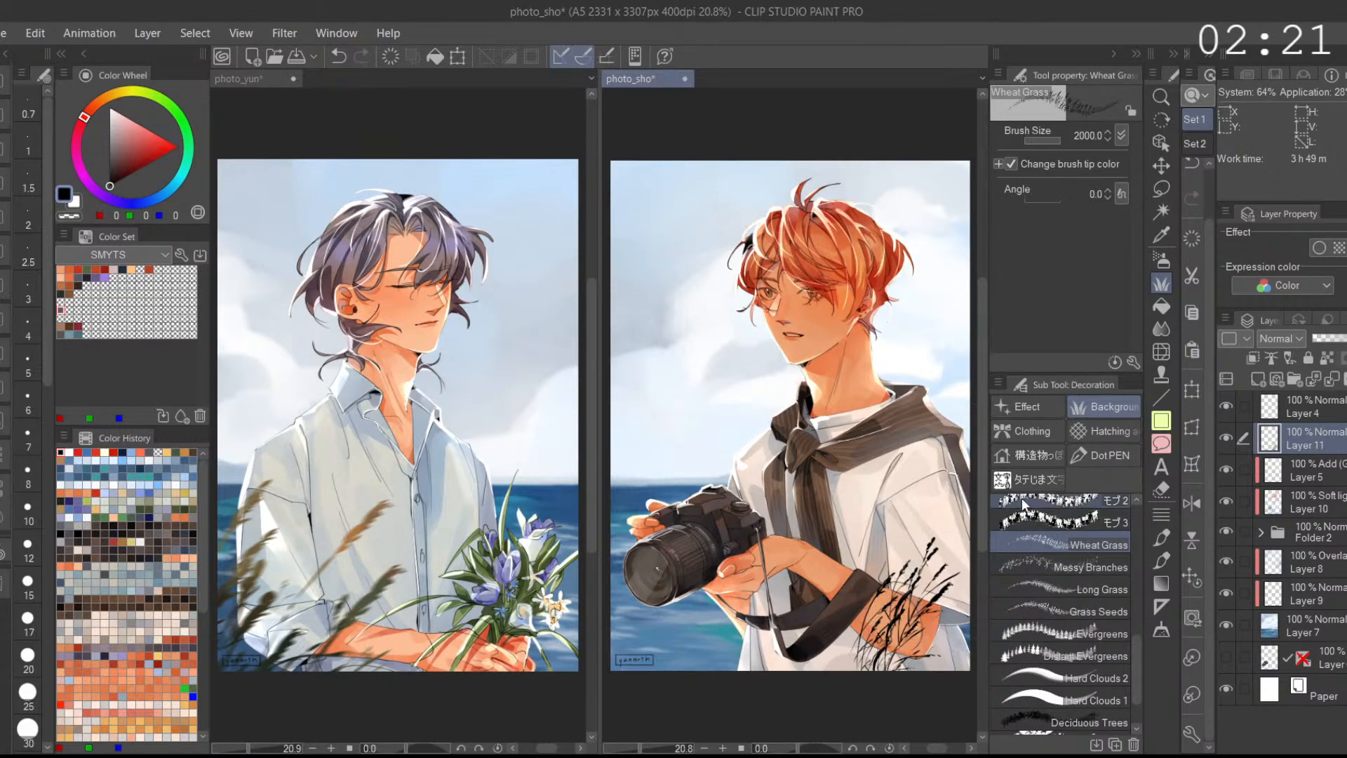
key("ctrl+z")
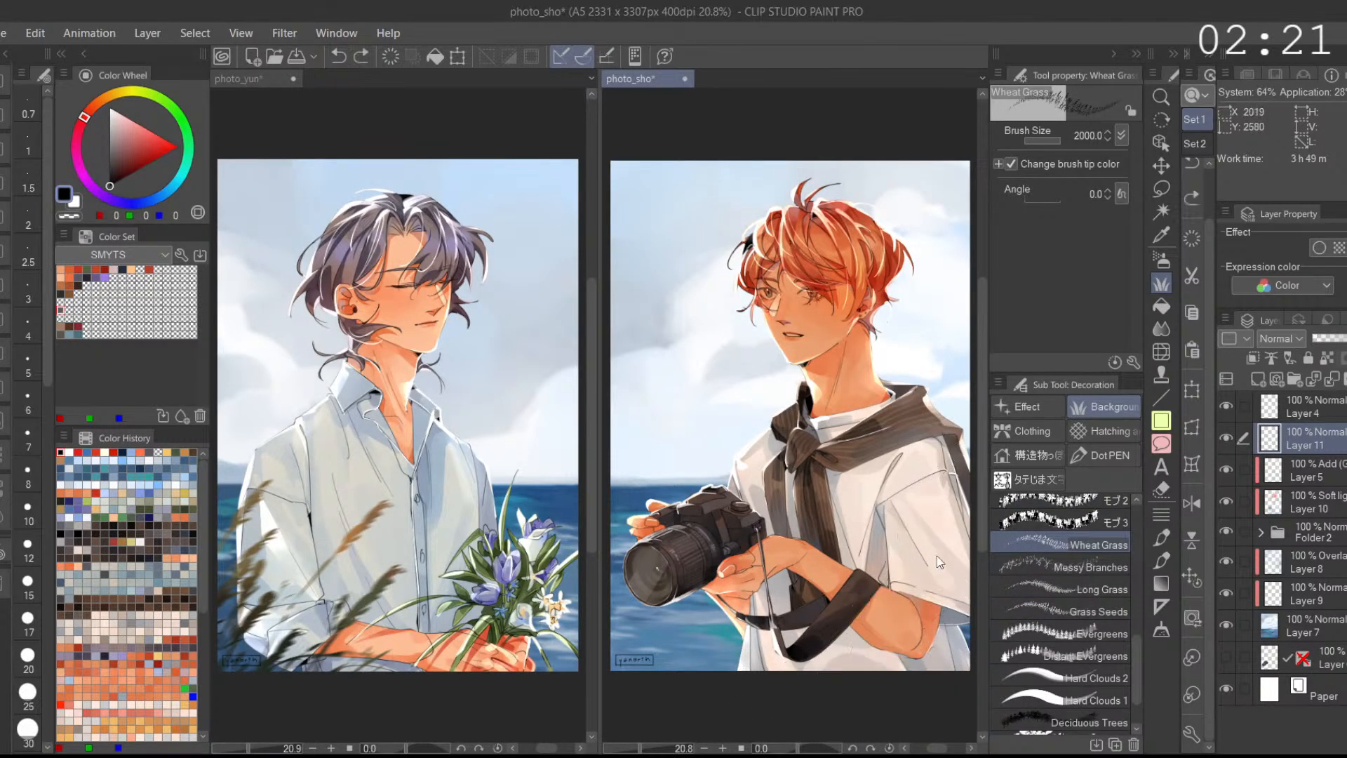
Step: Stamp black Wheat Grass at size 2000 over the forearm in photo_sho's lower corner on Layer 11, undoing misplaced stamps
left_click_drag(909, 626, 898, 628)
left_click_drag(898, 629, 860, 603)
left_click(905, 610)
key("ctrl+z")
left_click(927, 571)
key("ctrl+z")
left_click(926, 597)
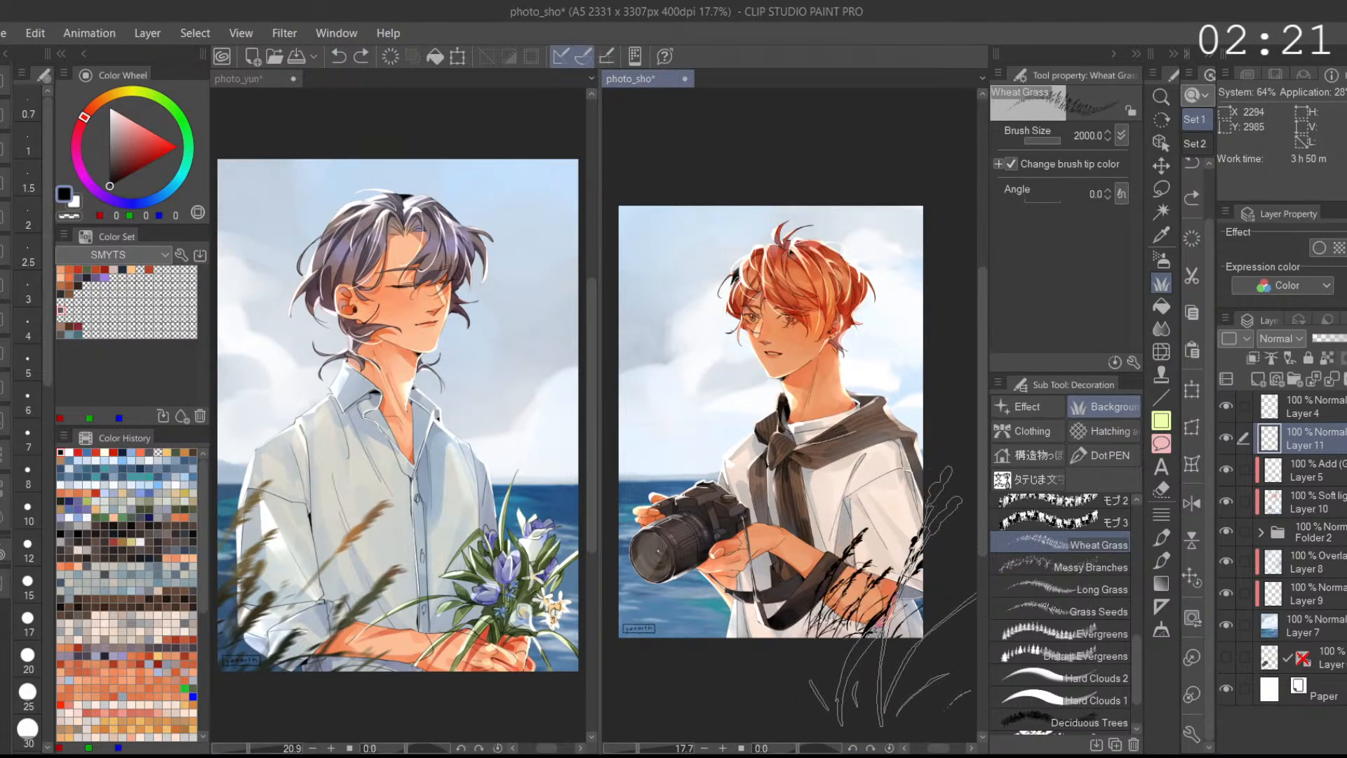
left_click(876, 629)
key("ctrl+z")
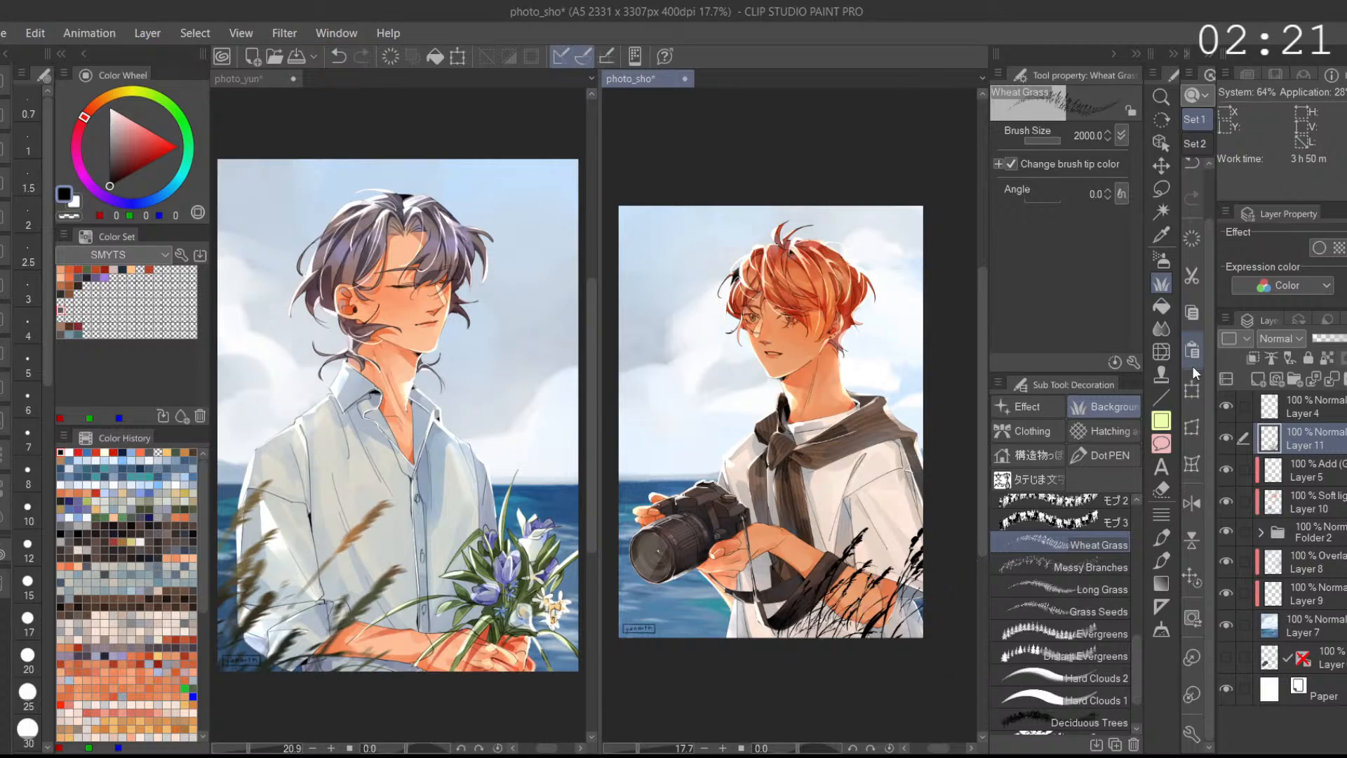
Step: Transform Layer 11's grass, scaling it to 138% and rotating it -19.5° beside the sleeve and forearm
left_click(1192, 389)
left_click_drag(968, 464, 982, 452)
left_click_drag(918, 558, 950, 533)
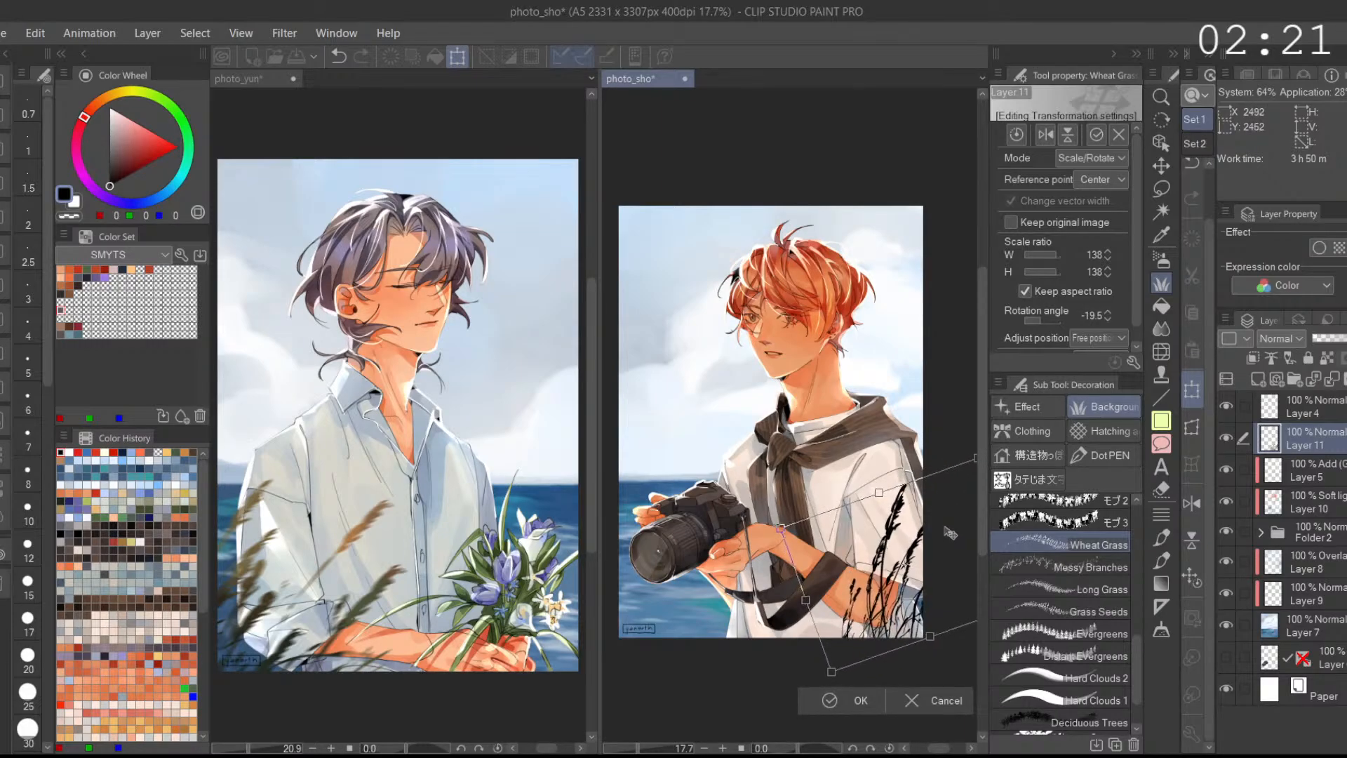
left_click(848, 703)
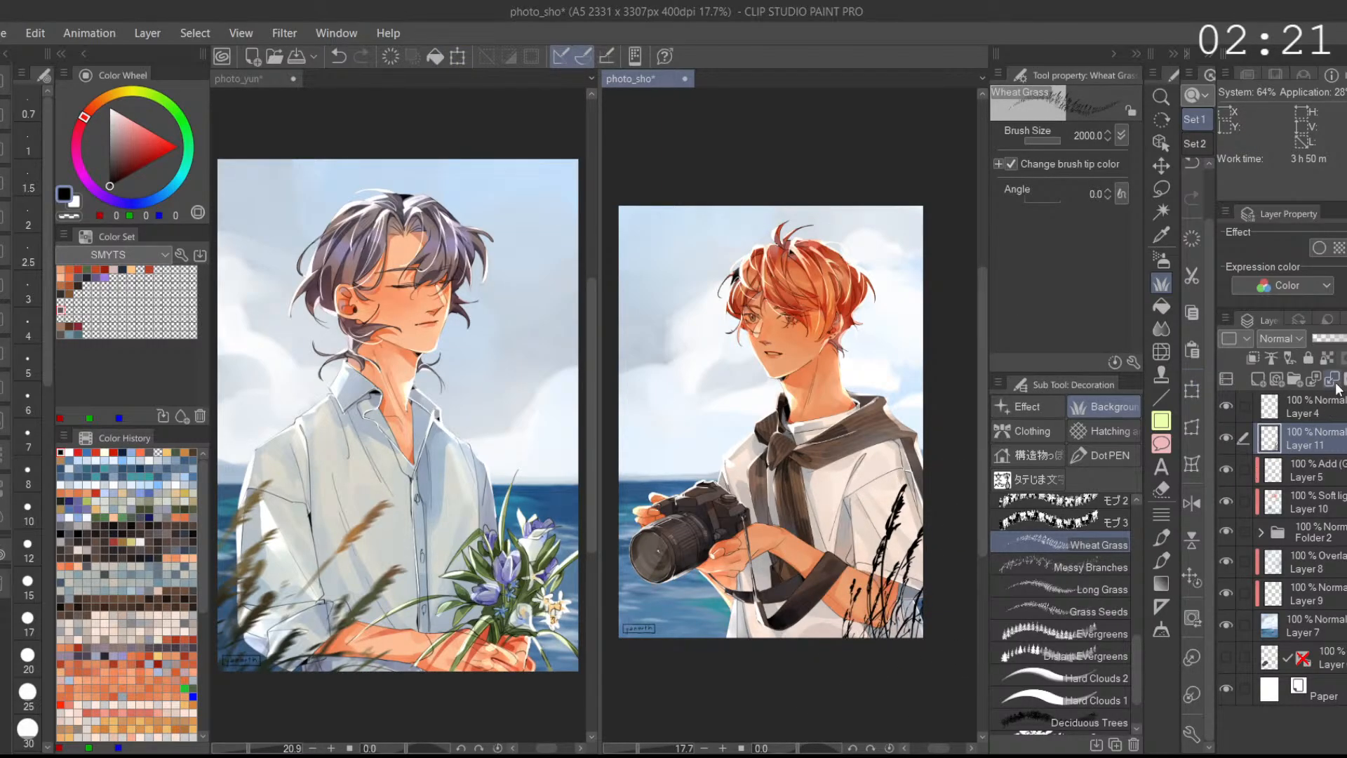
Step: Paint the grass stamp with orange-brown seed heads and dark green stems using the Aマーカー brush at opacity 100 and size 78.8
left_click(1161, 261)
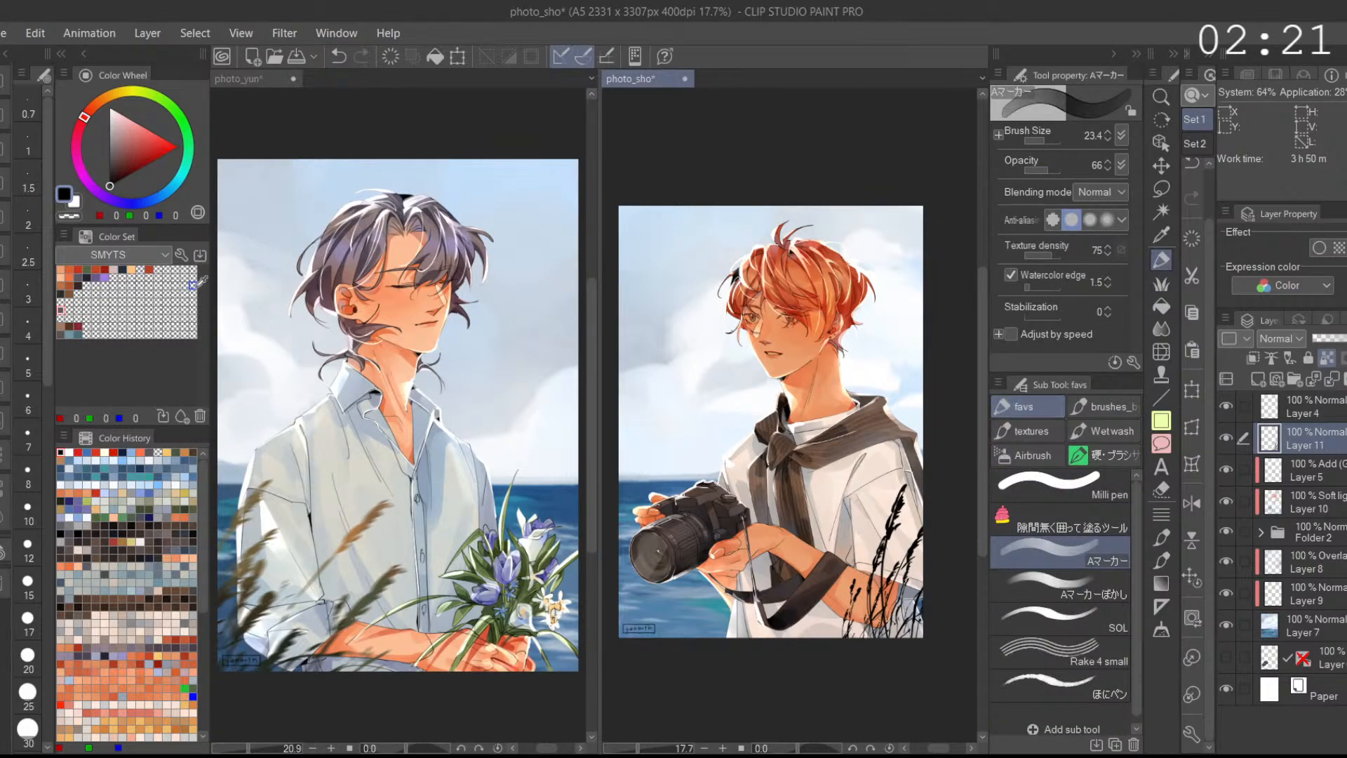
left_click(145, 144)
left_click(98, 102)
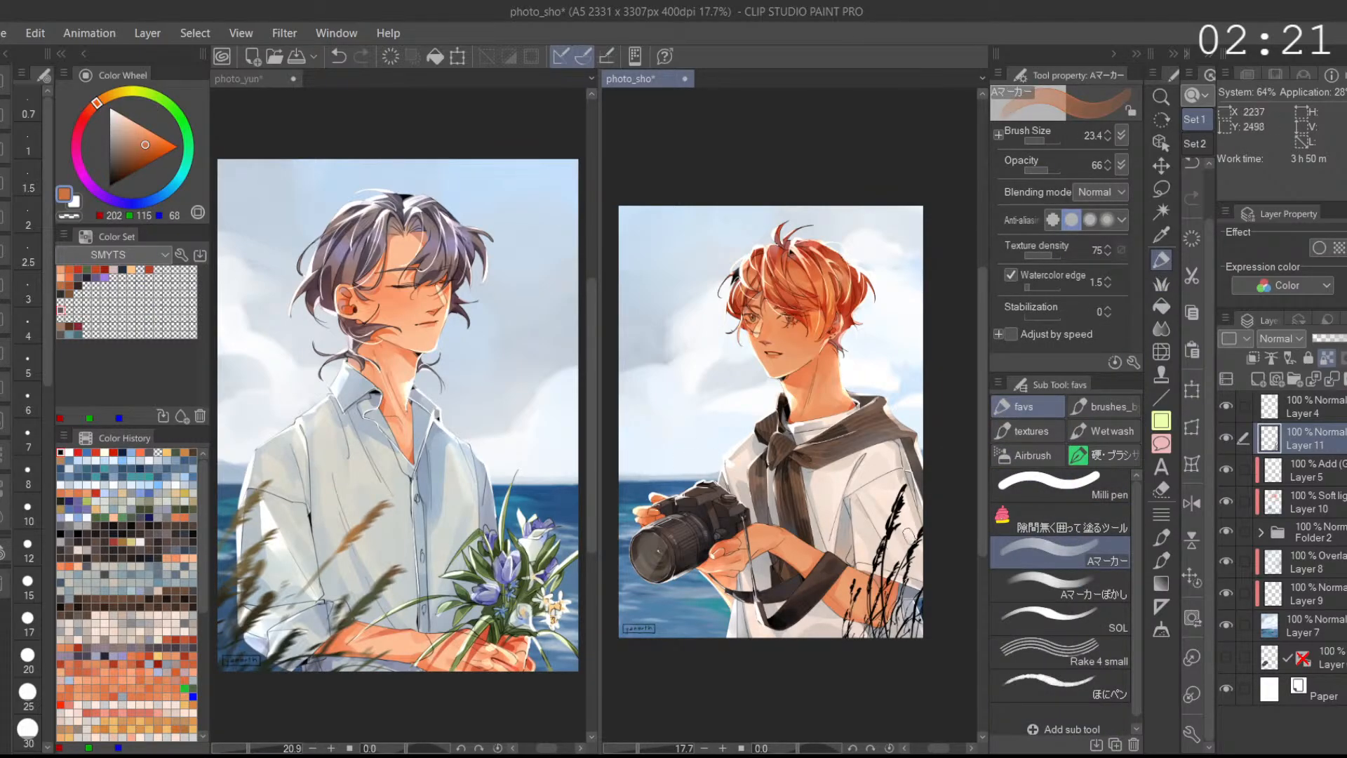
left_click(1059, 171)
mouse_move(901, 491)
left_mouse_down()
mouse_move(920, 482)
mouse_move(859, 604)
left_mouse_up()
left_click(157, 96)
left_click_drag(142, 145, 126, 165)
left_click_drag(859, 585, 924, 557)
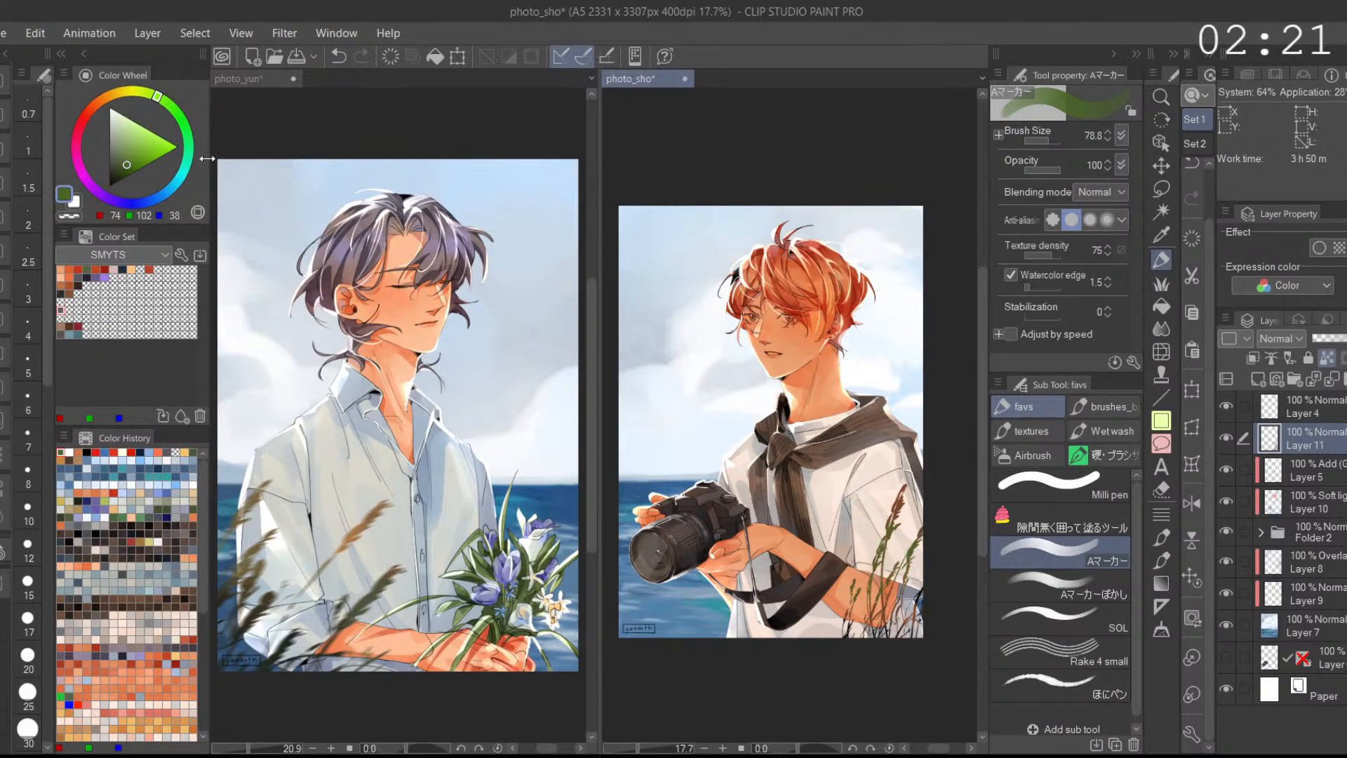
Step: Paint the grass seed heads ochre (RGB 188, 129, 62) and darken the base of the grass with black
left_click(105, 96)
left_click(143, 147)
left_click_drag(884, 501, 904, 533)
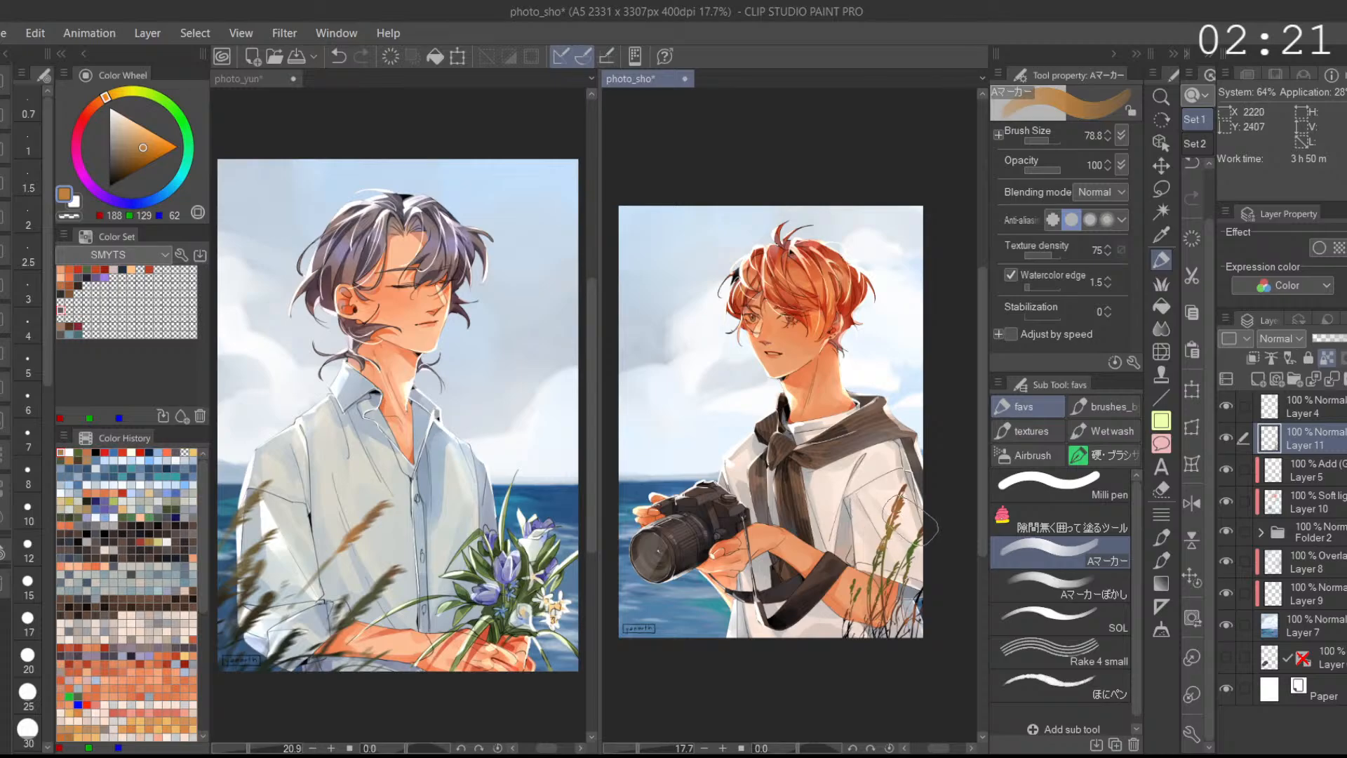
left_click(110, 186)
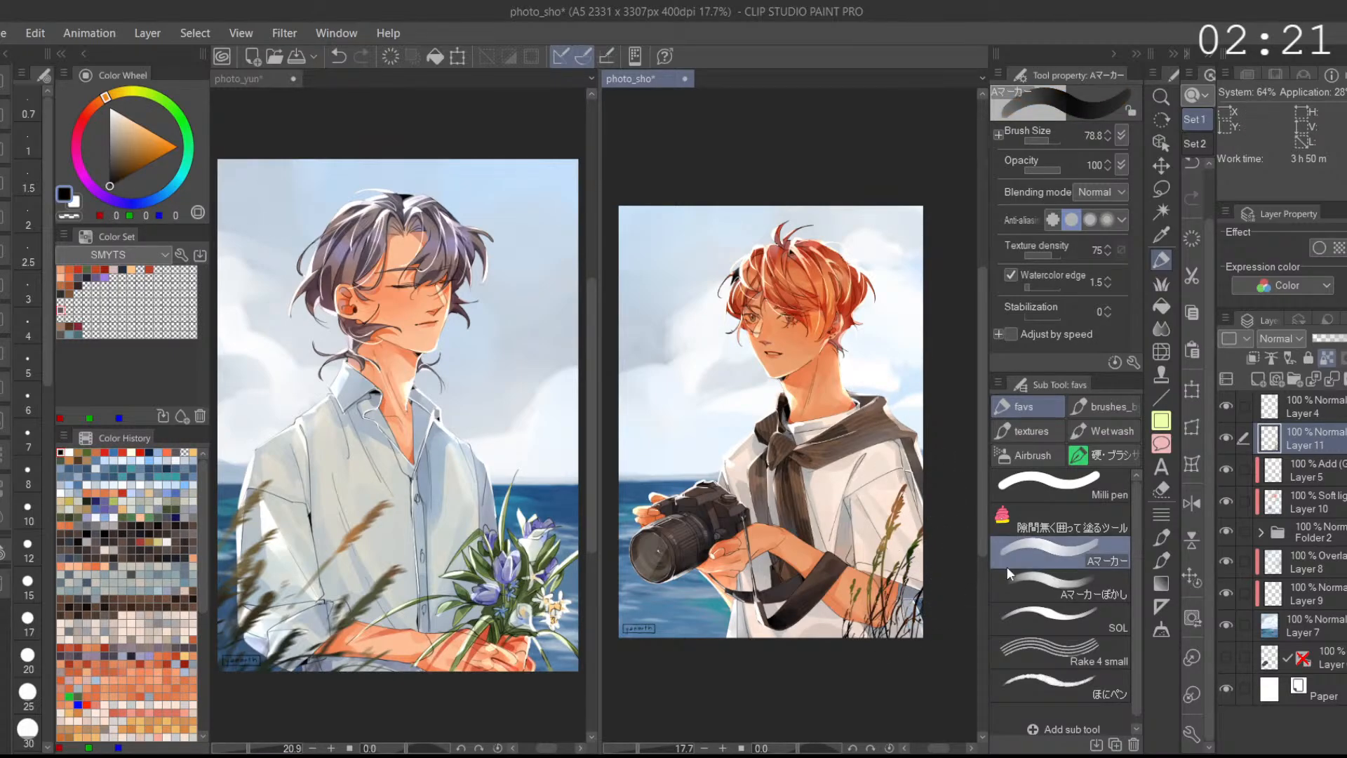
left_click(1202, 575)
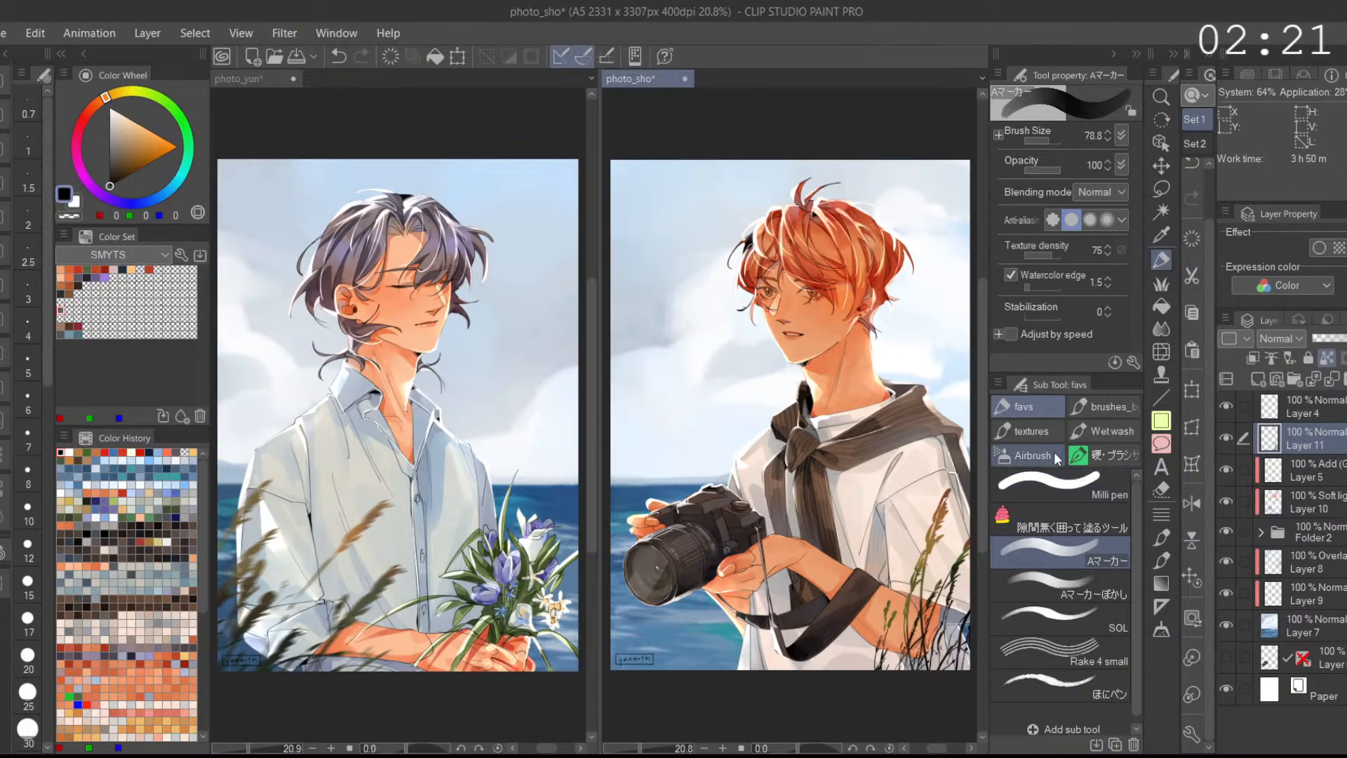
Step: Enlarge the painted grass on Layer 11 to 109% and reposition it at the canvas corner
left_click(1193, 384)
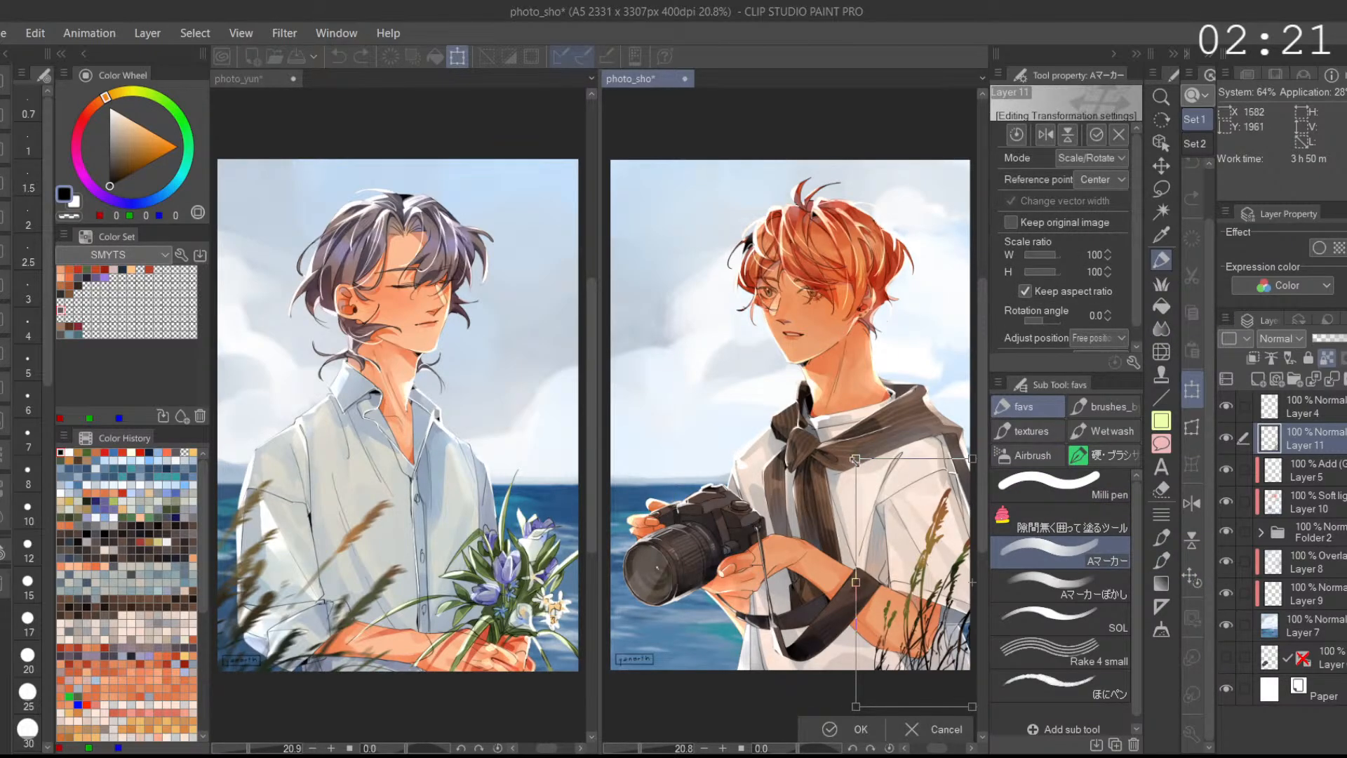
left_click_drag(855, 459, 863, 381)
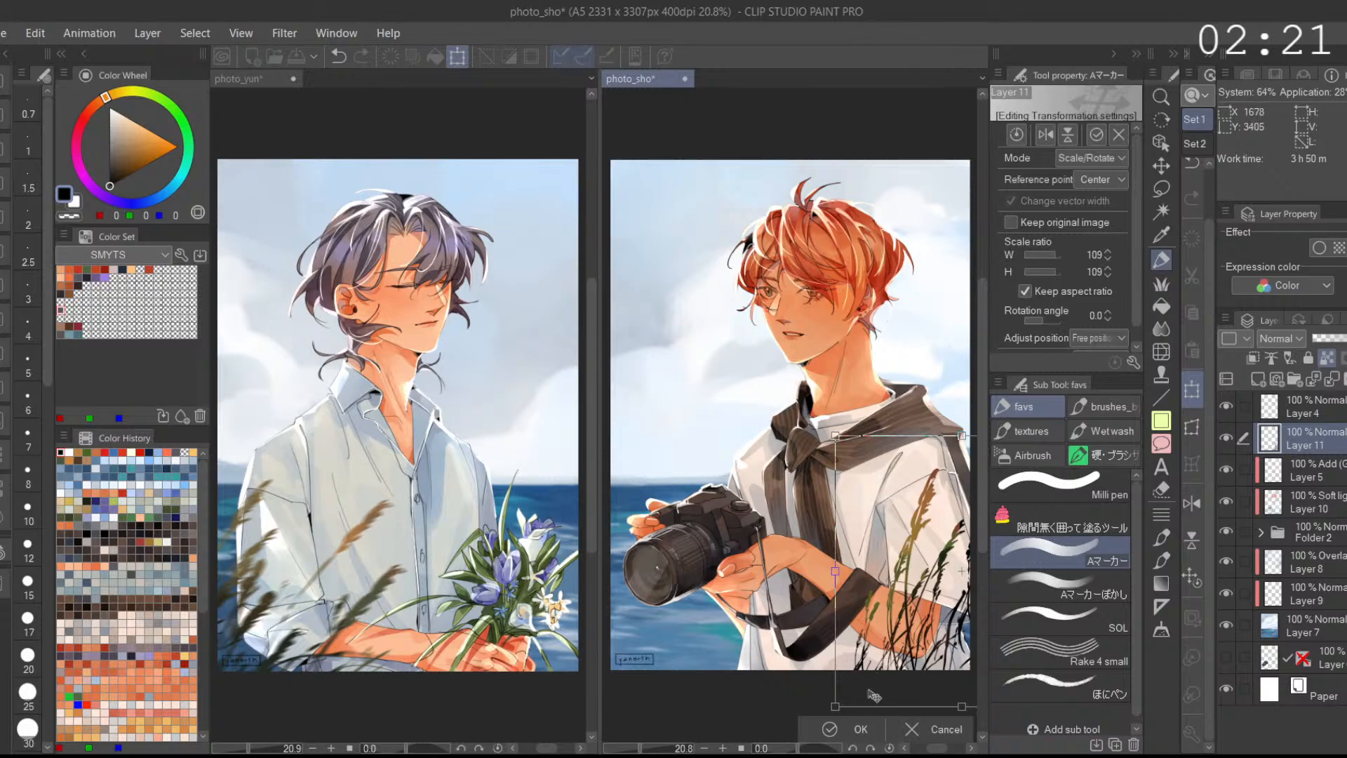
left_click_drag(873, 695, 886, 692)
key("Return")
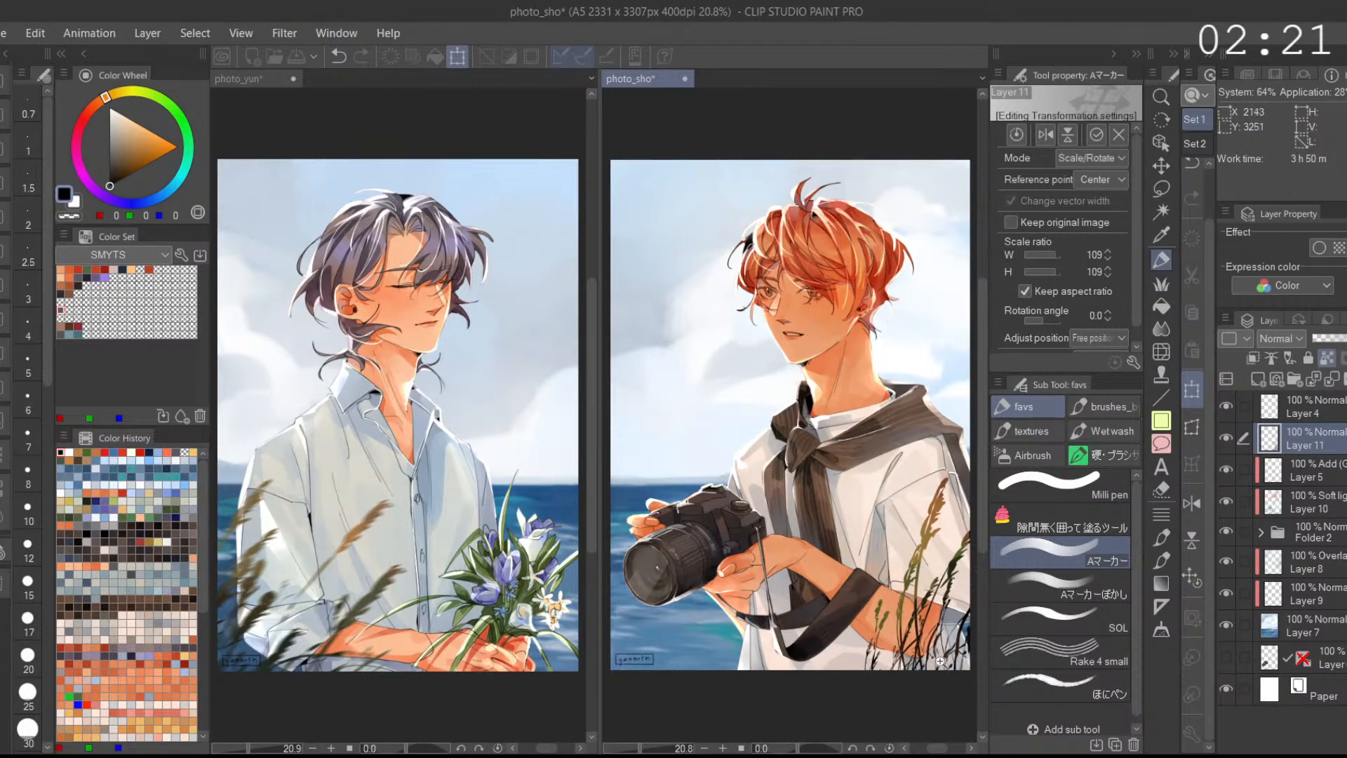
scroll(940, 661, "down", 1)
left_click(864, 729)
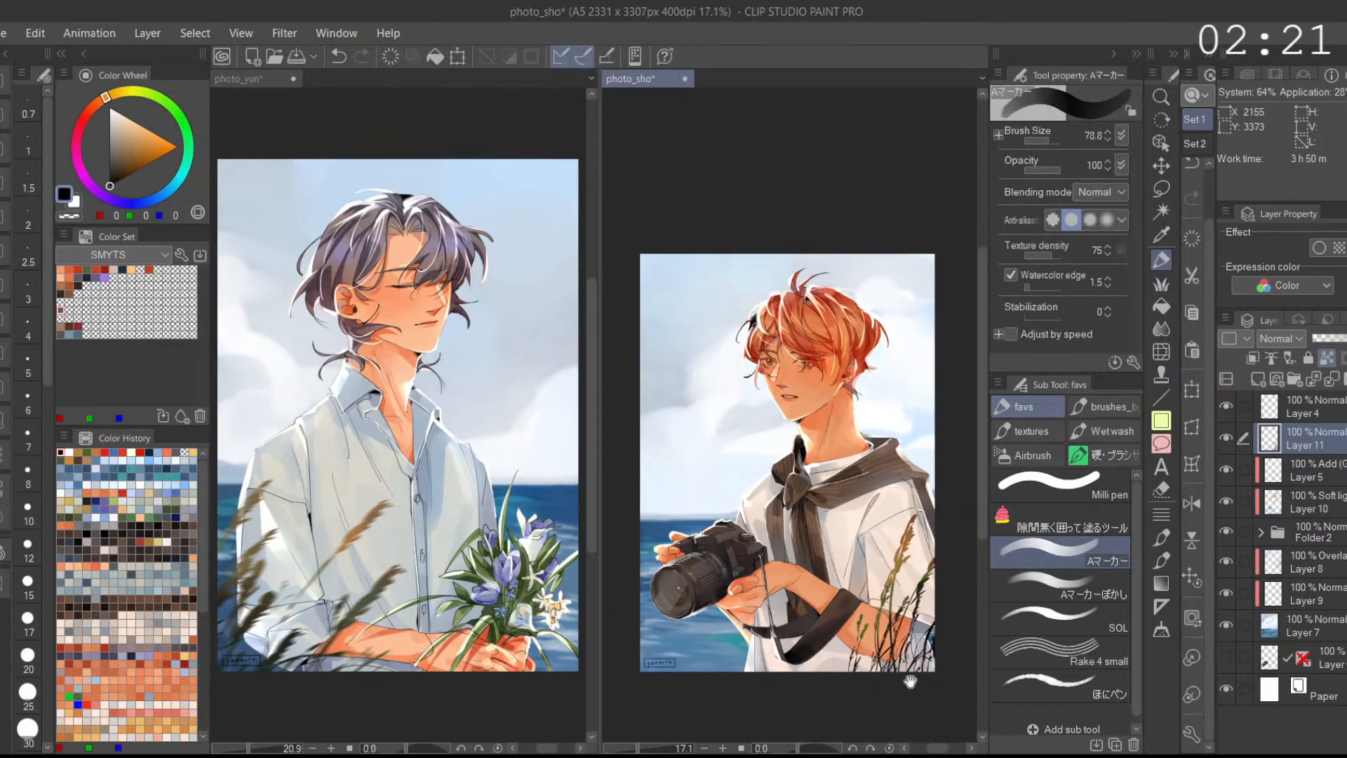
Step: Touch up the lower grass stems in photo_sho with sampled brown (RGB 157, 101, 53)
scroll(870, 586, "up", 3)
left_click(873, 400, "alt")
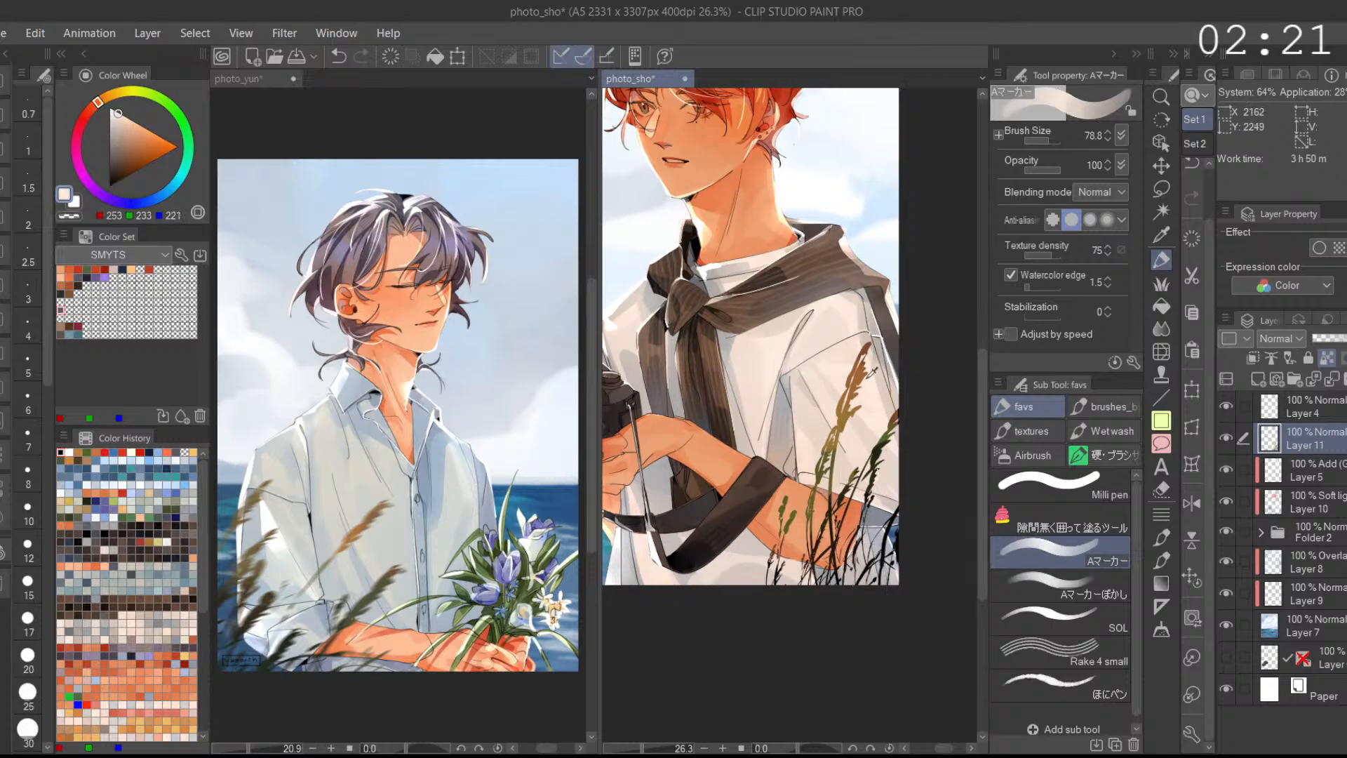
scroll(889, 541, "down", 2)
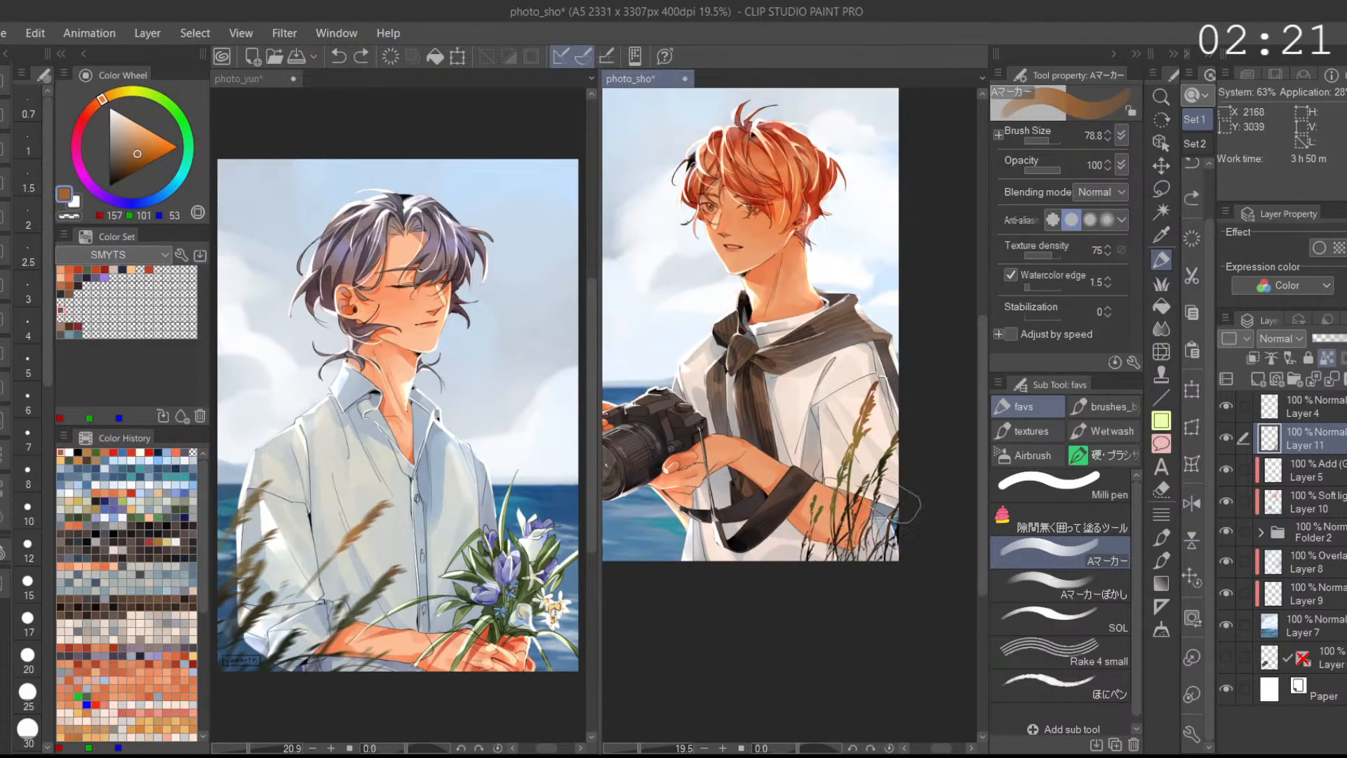
left_click_drag(865, 523, 869, 554)
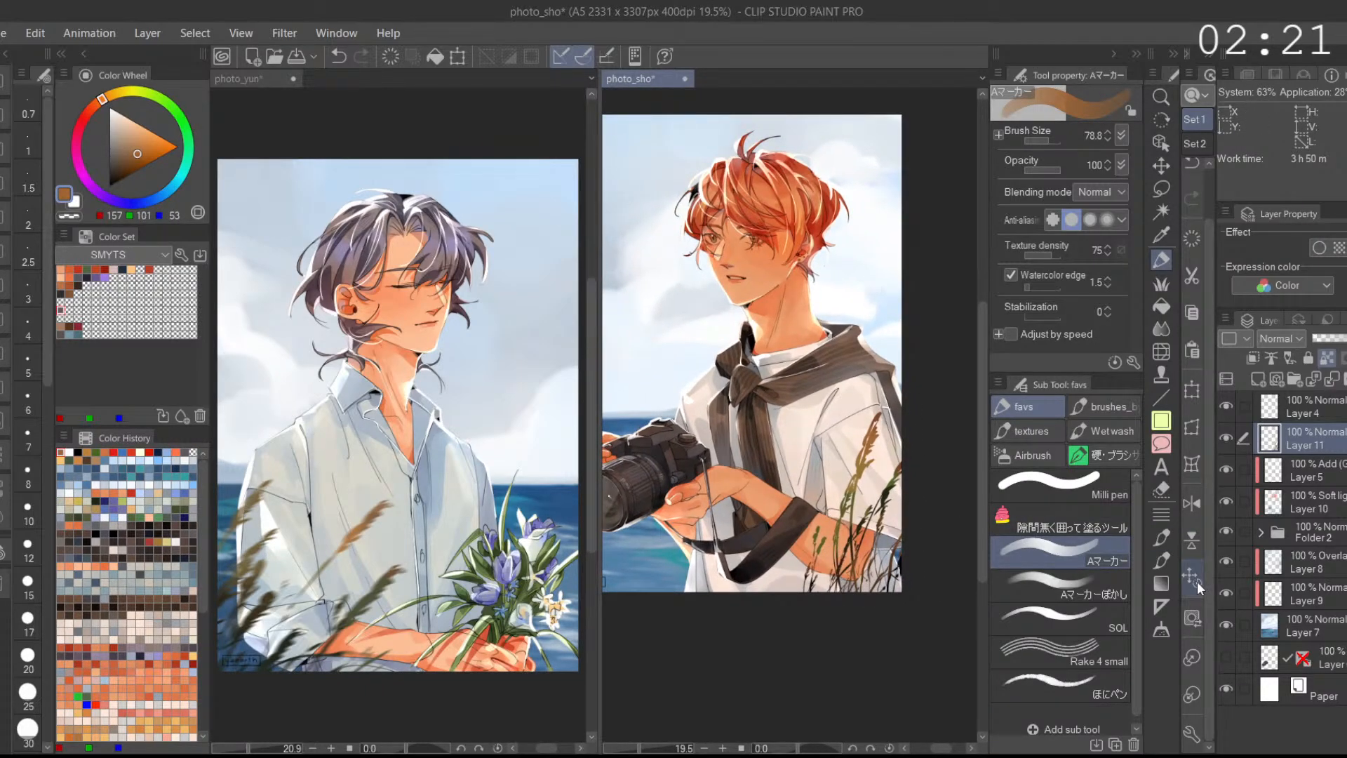
key("ctrl+0")
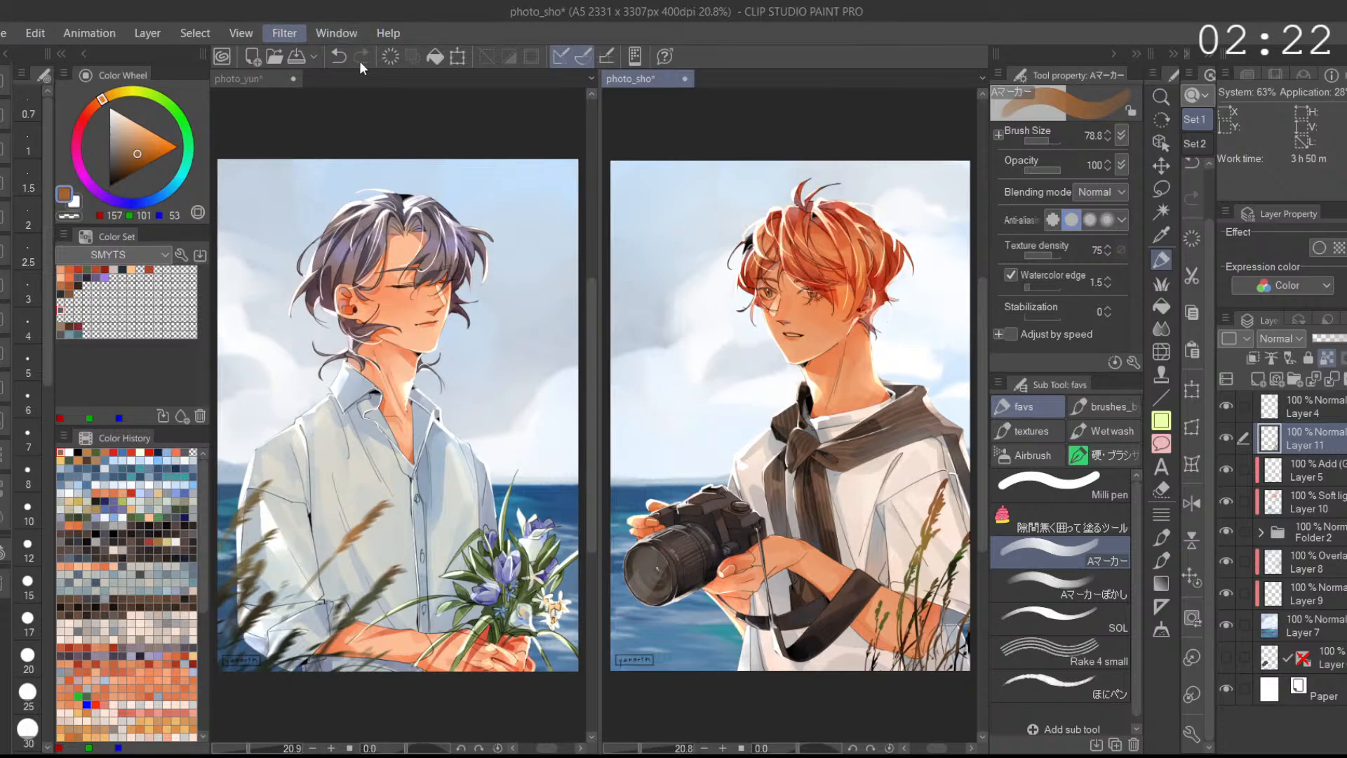
Step: Apply a blur filter to the foreground grass on photo_sho's Layer 11
key("Tab")
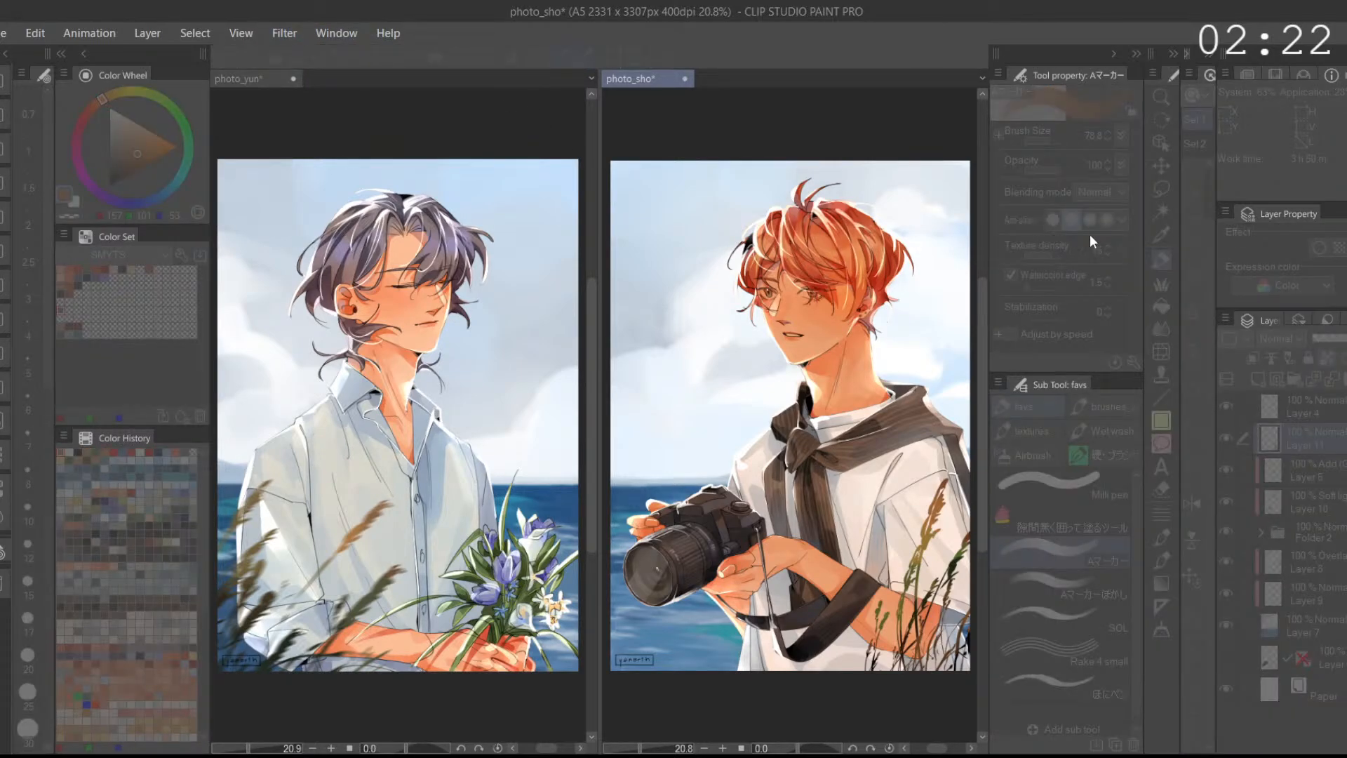
key("Tab")
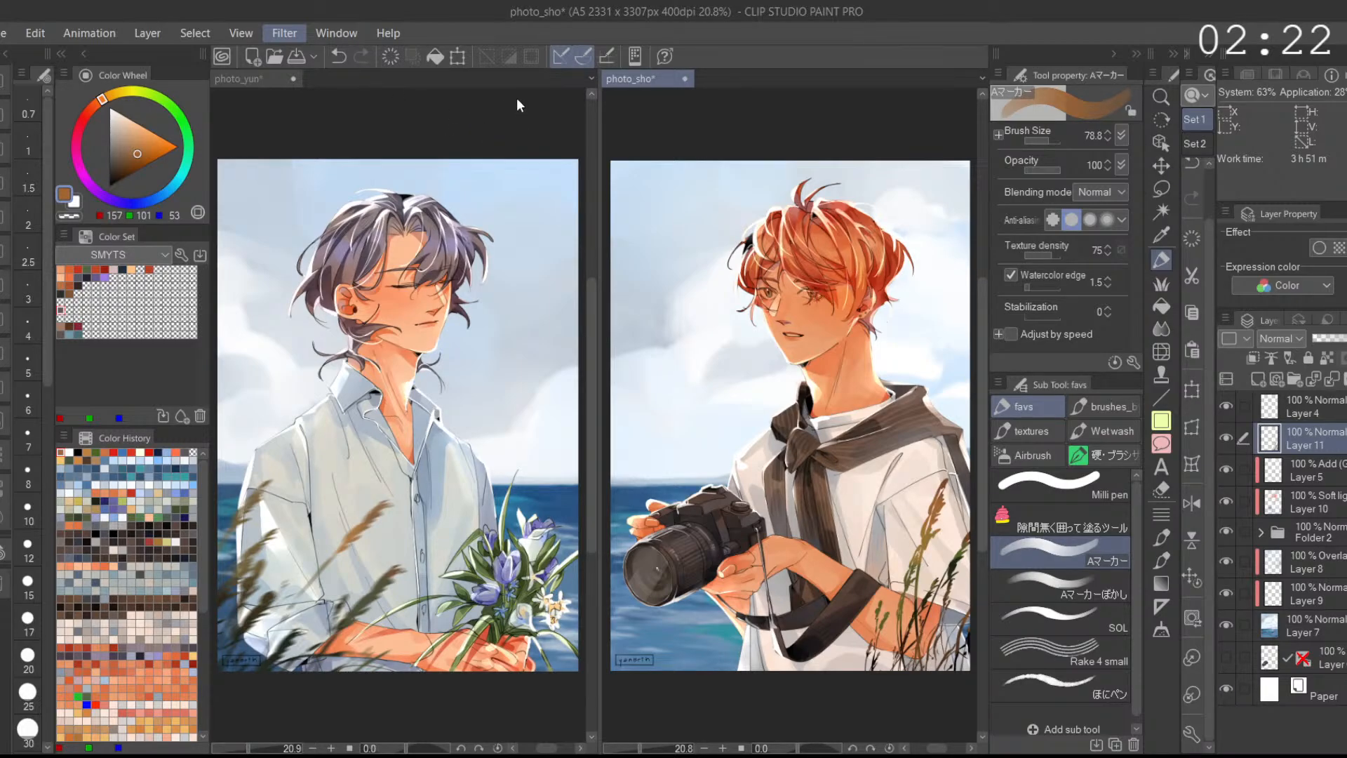
key("Tab")
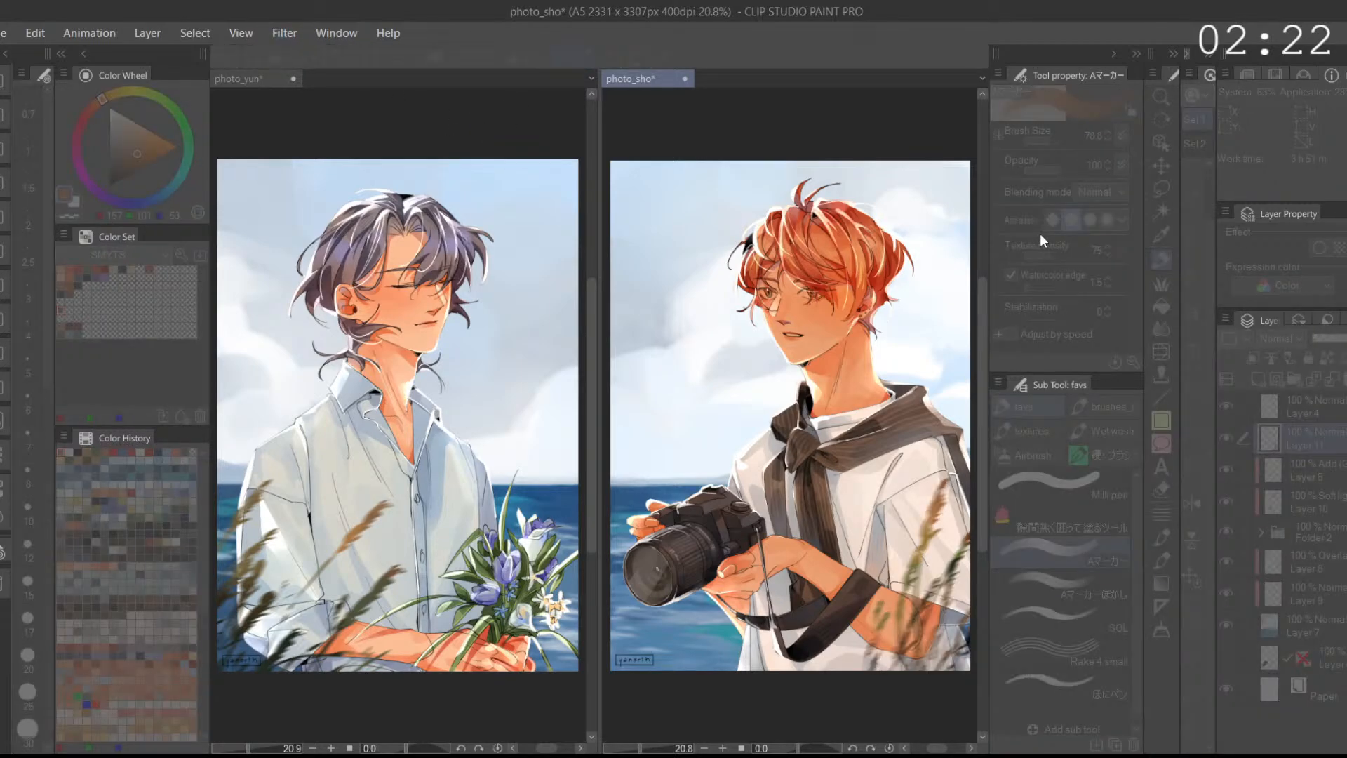
key("Tab")
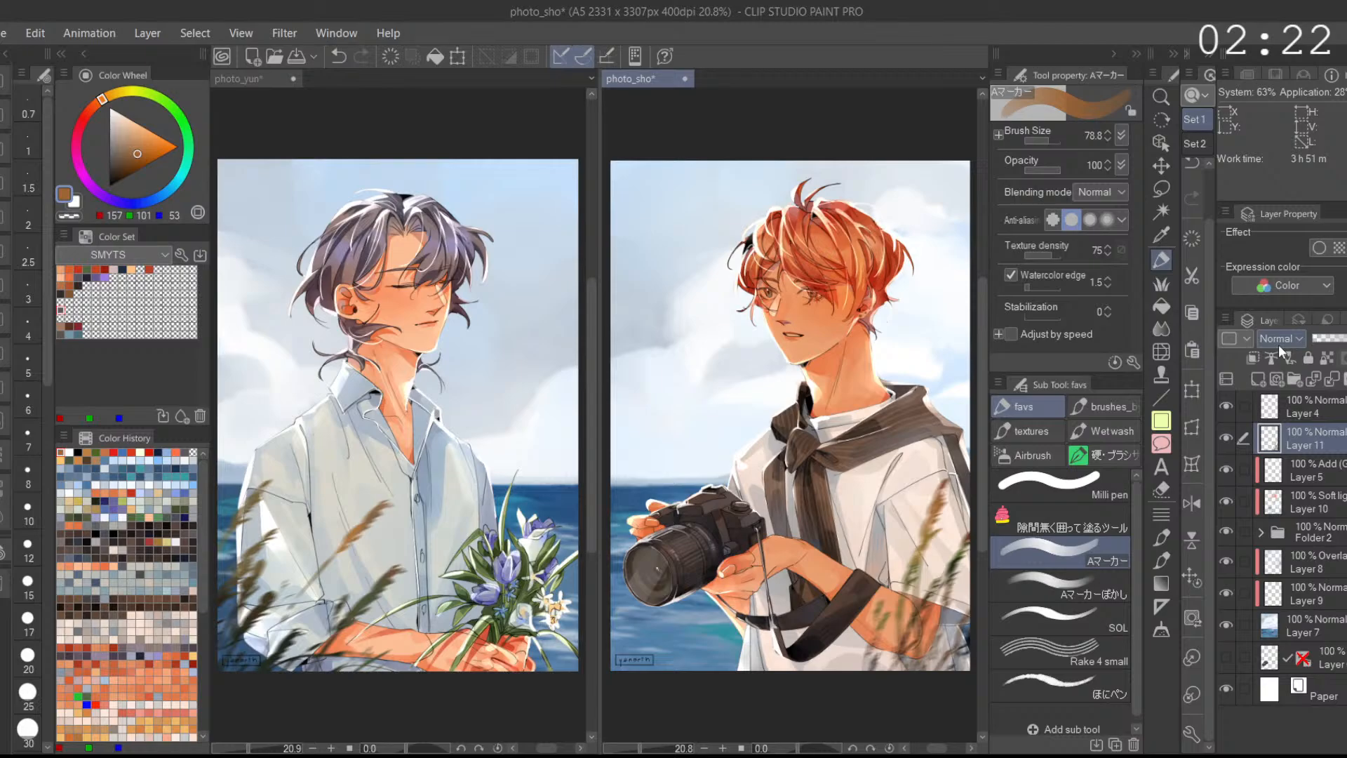
Step: Lock Layer 11's transparent pixels and touch up the blurred grass with sampled tones, including olive brown (RGB 107, 92, 50)
left_click(1327, 358)
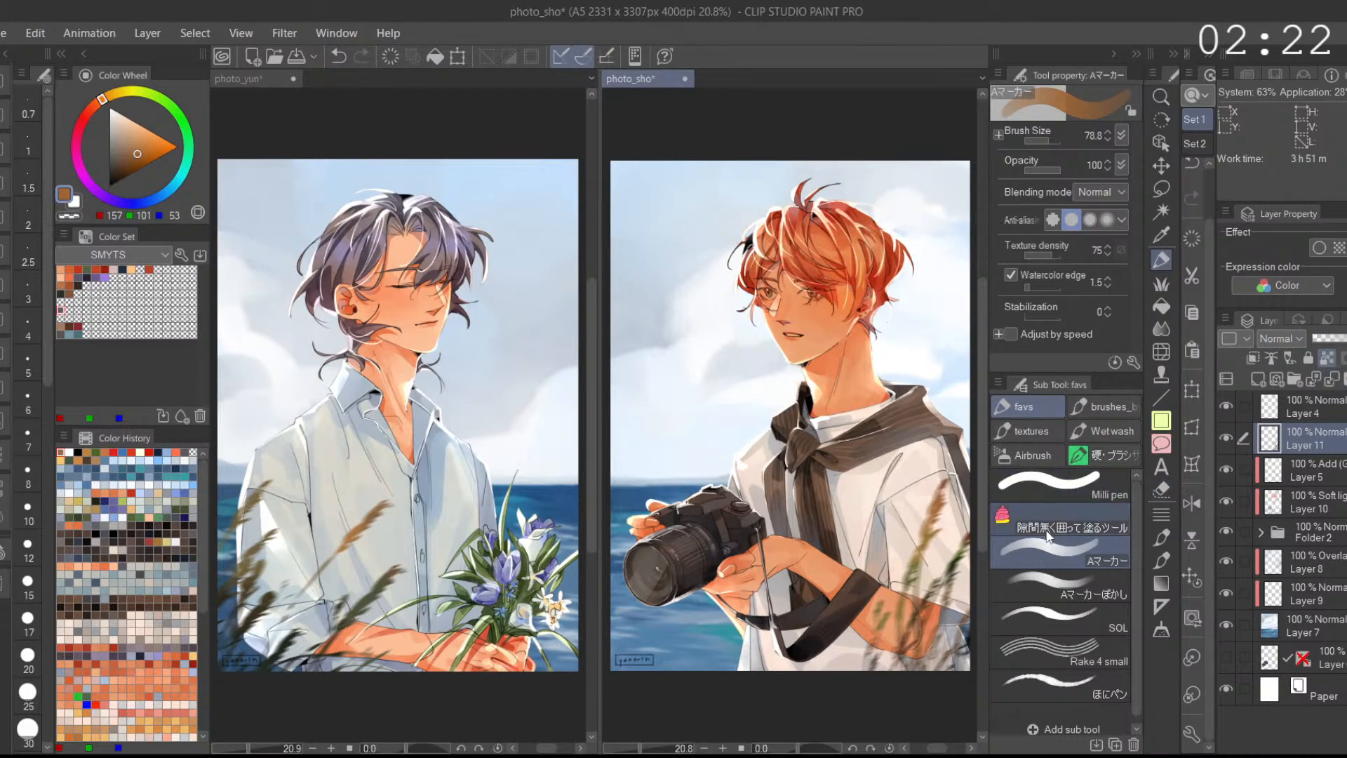
left_click(947, 503, "alt")
left_click(948, 539, "alt")
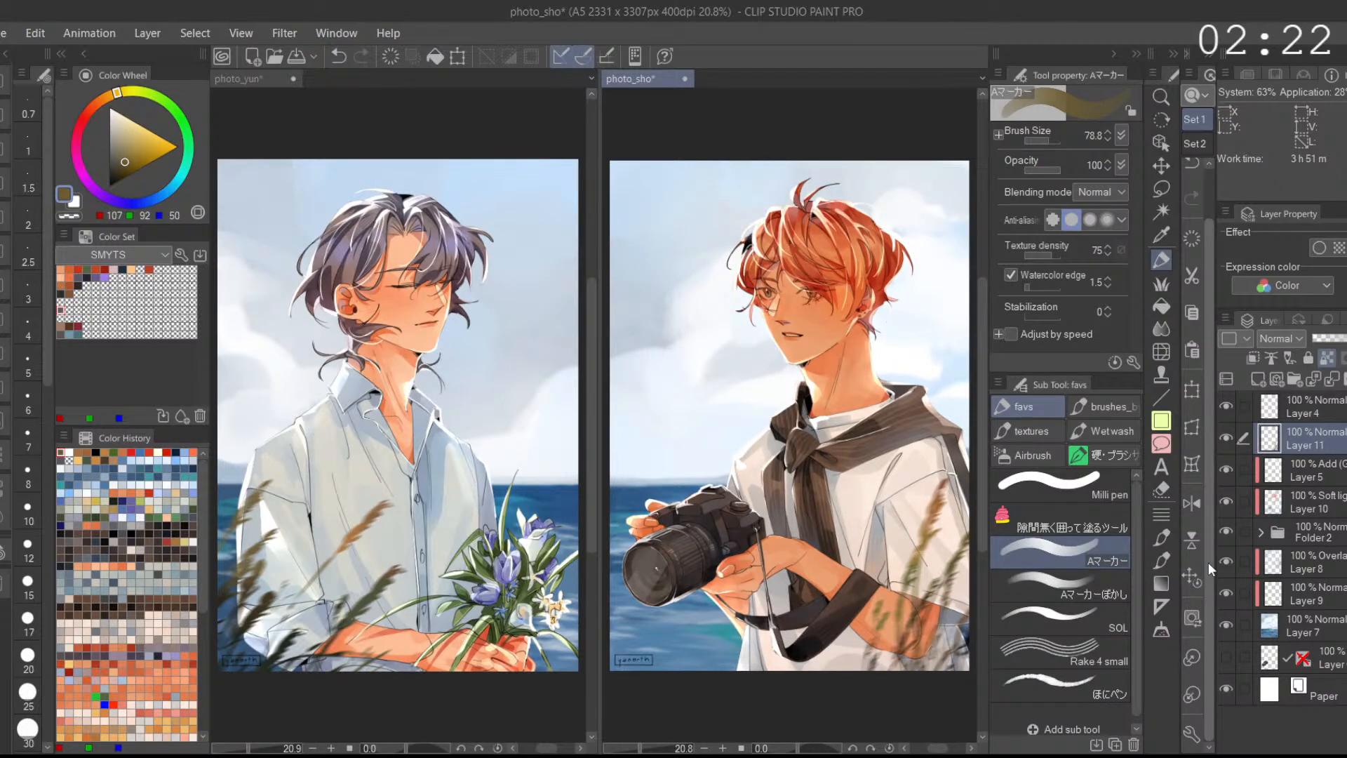
Step: Recolor the signature pure white on photo_sho's Layer 4 and on photo_yun's Layer 4 Copy
left_click(1290, 405)
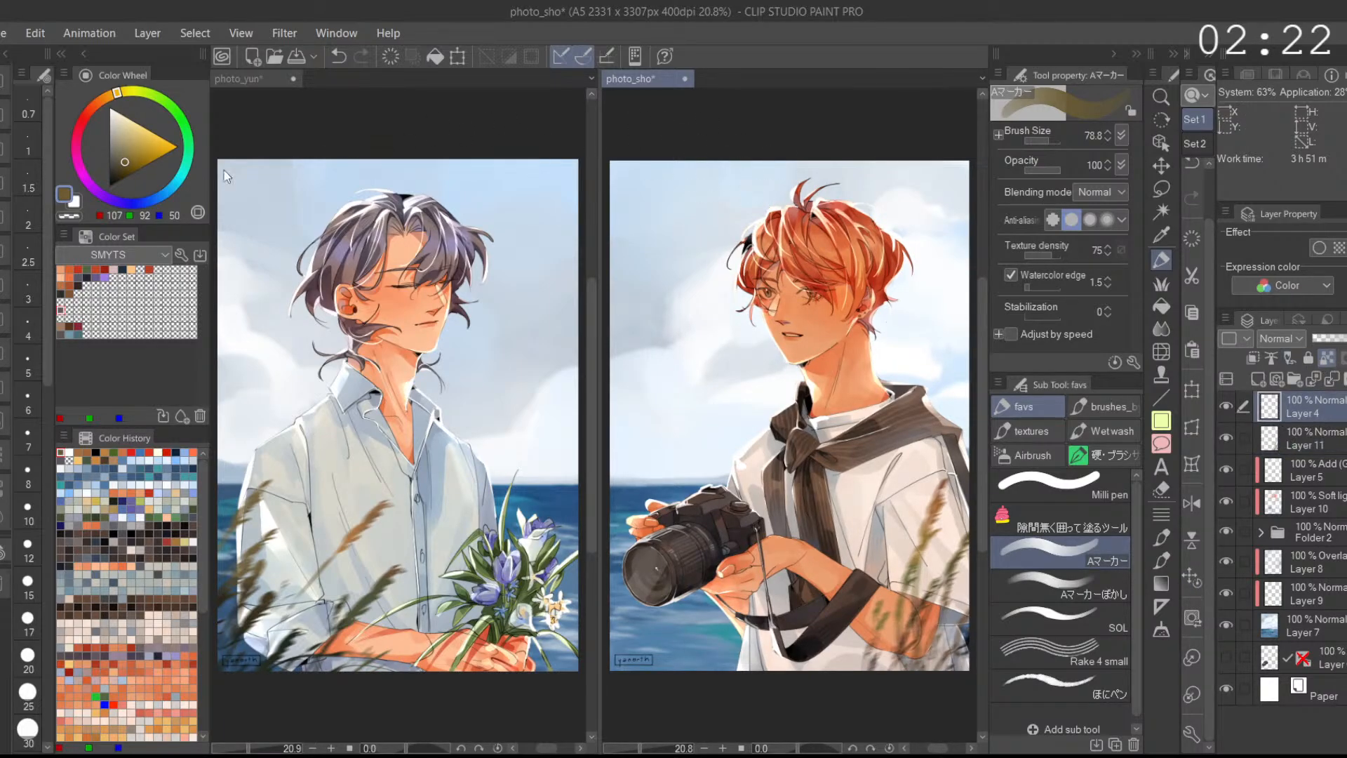
left_click_drag(129, 150, 118, 42)
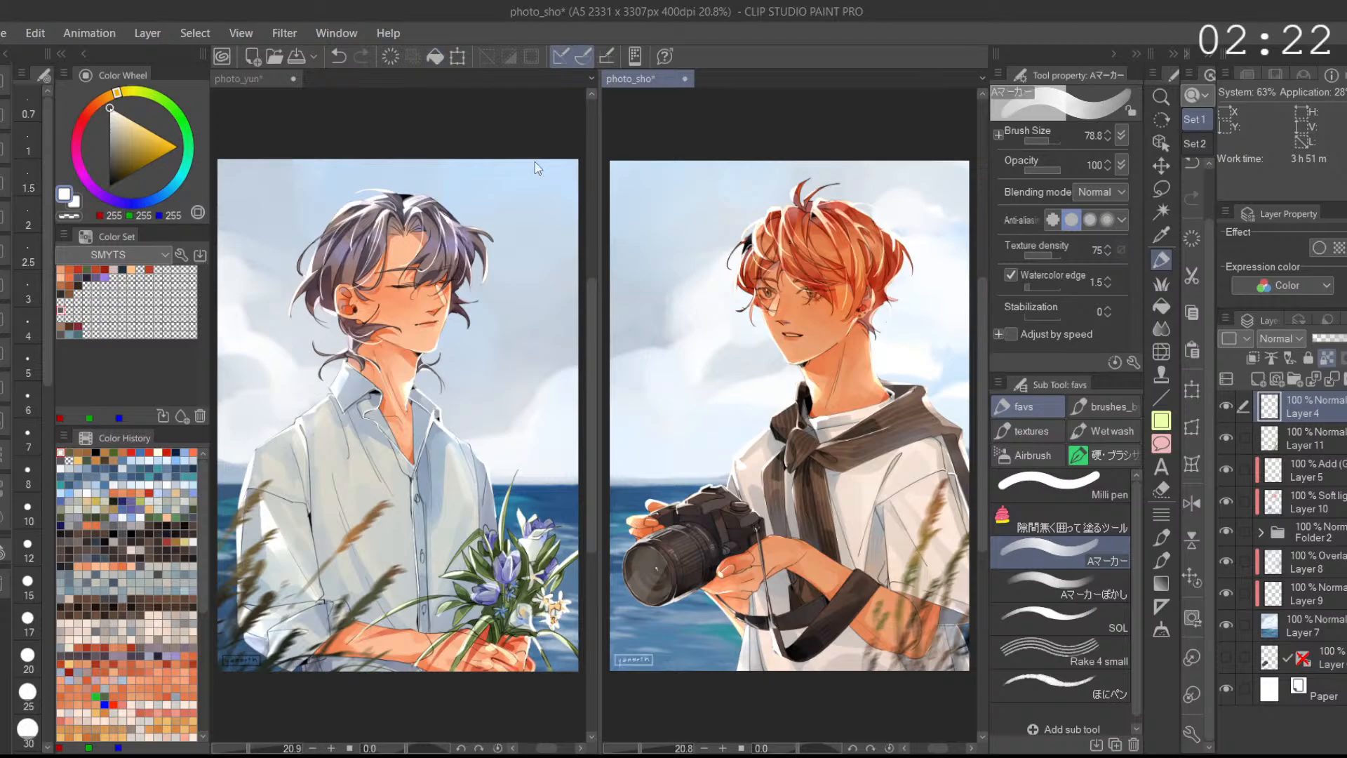
left_click(444, 89)
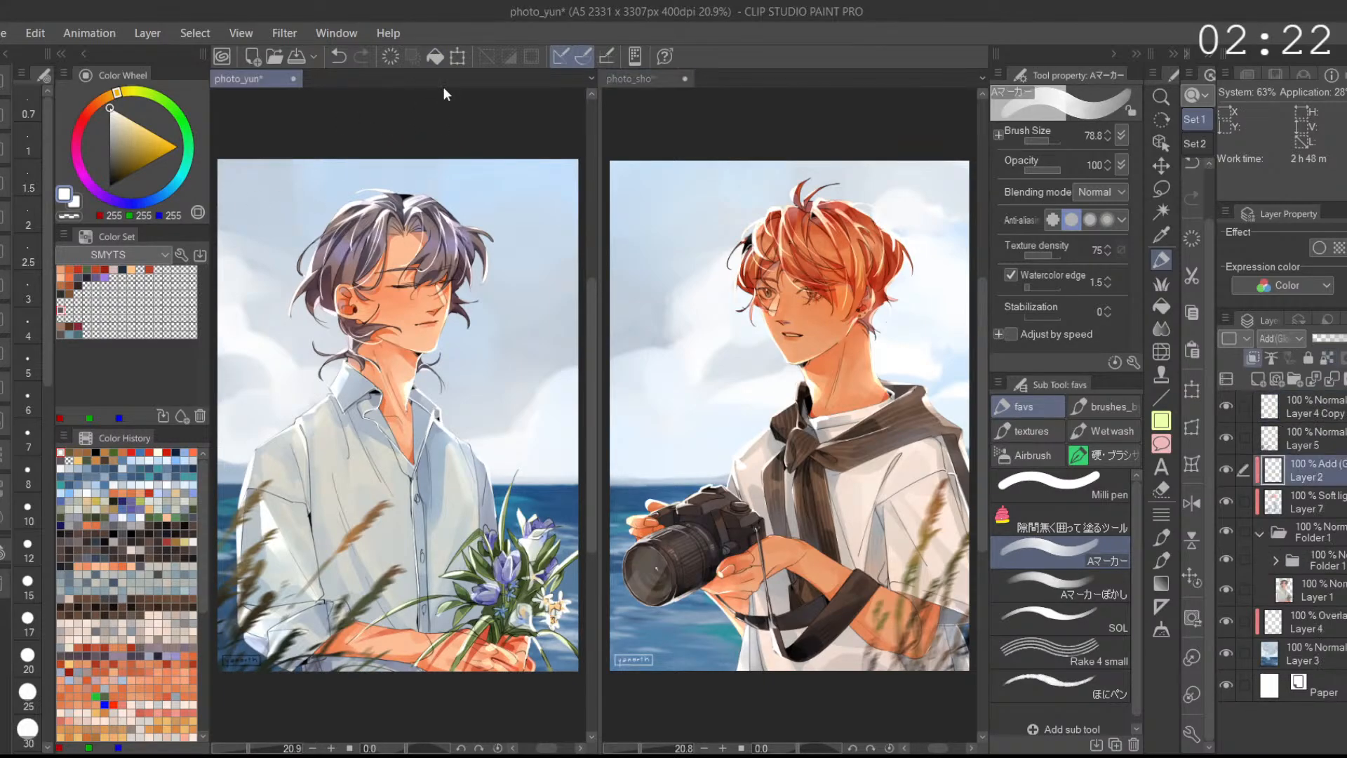
left_click(1277, 407)
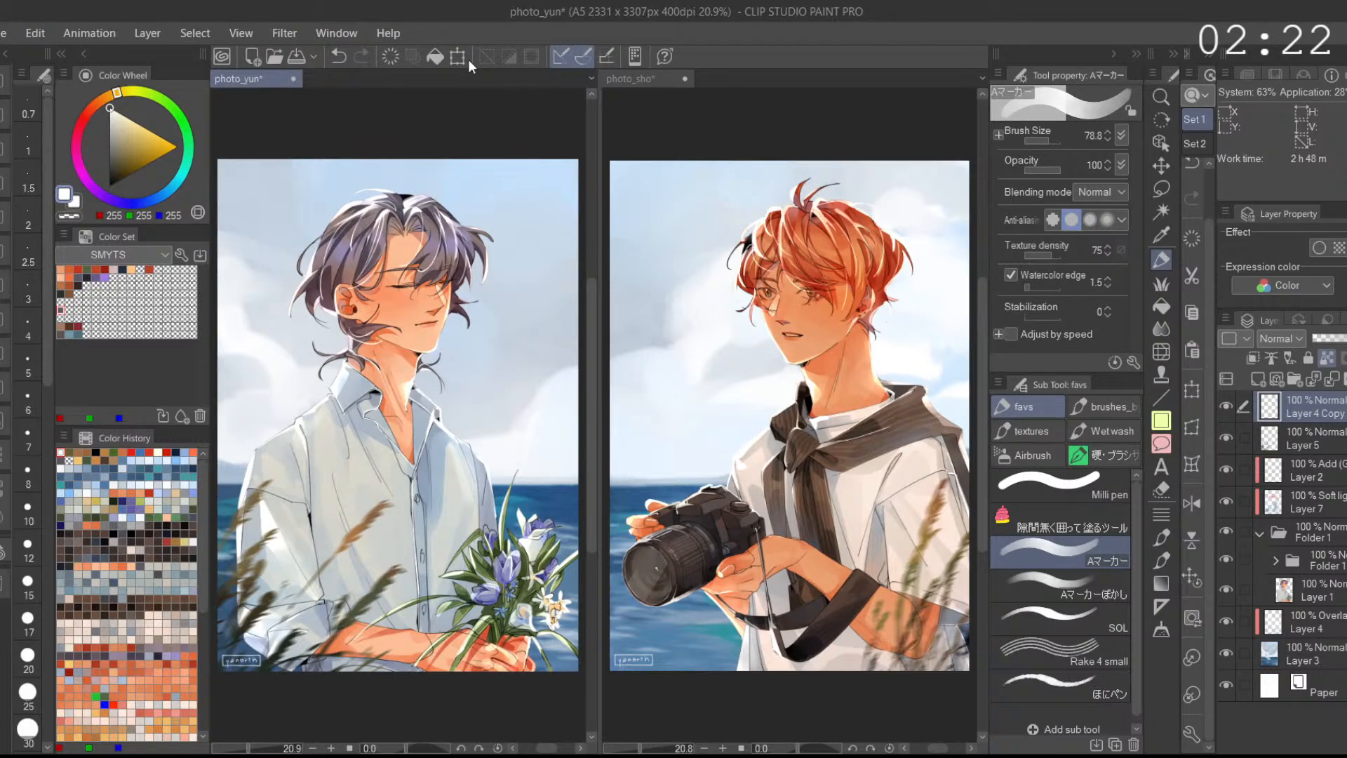
left_click(798, 701)
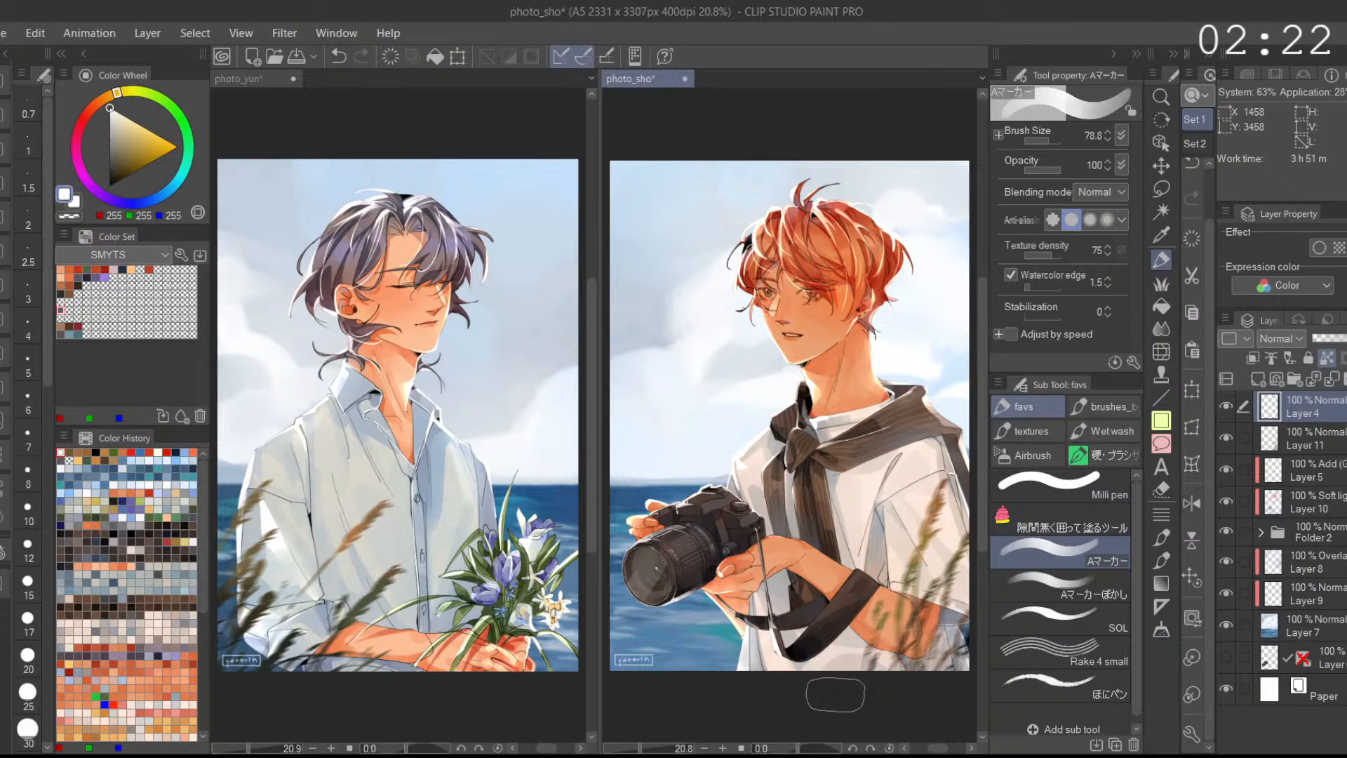
Step: Look through the Decoration brushes, add the BIRD SILHOUETTE brush to the Background group, and select it
left_click(1121, 406)
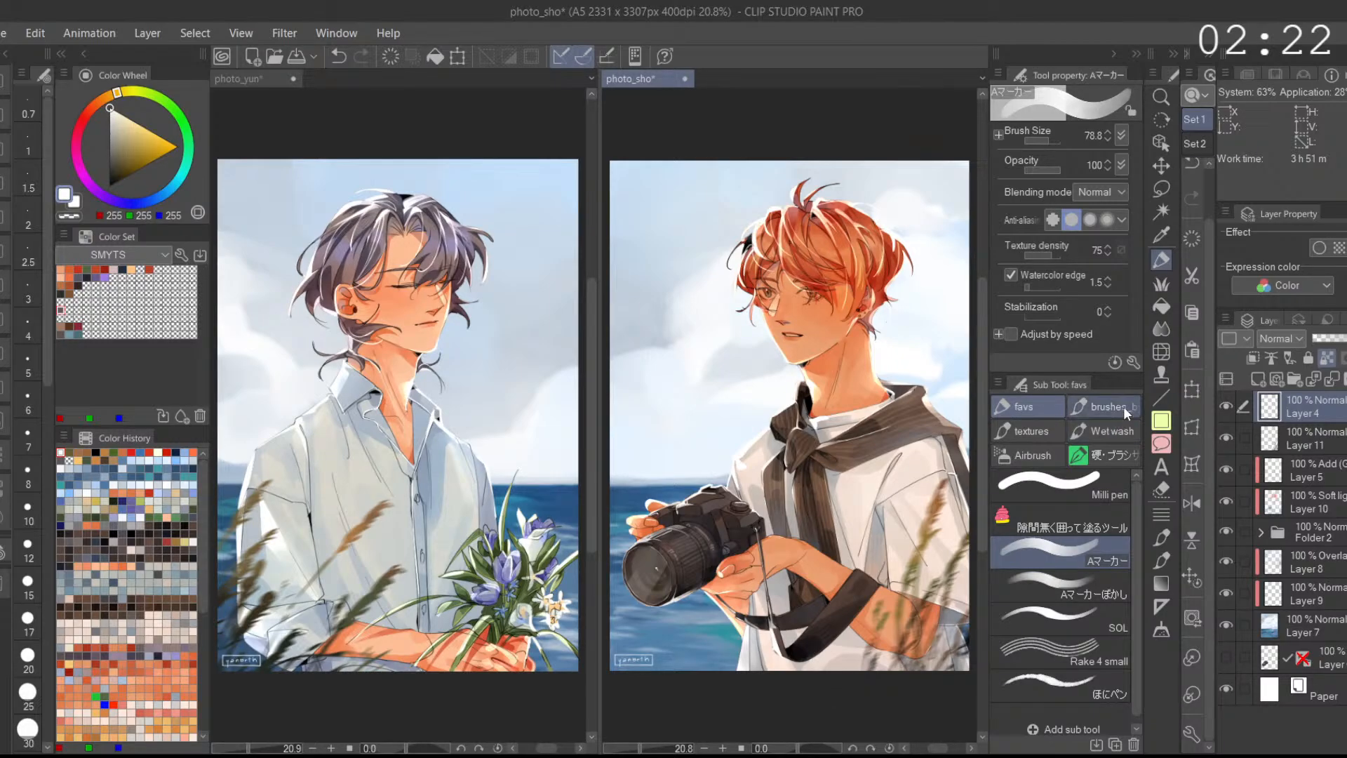
mouse_move(1134, 603)
left_mouse_down()
mouse_move(1138, 718)
mouse_move(1128, 654)
mouse_move(1146, 594)
mouse_move(1142, 512)
left_mouse_up()
left_click(1163, 283)
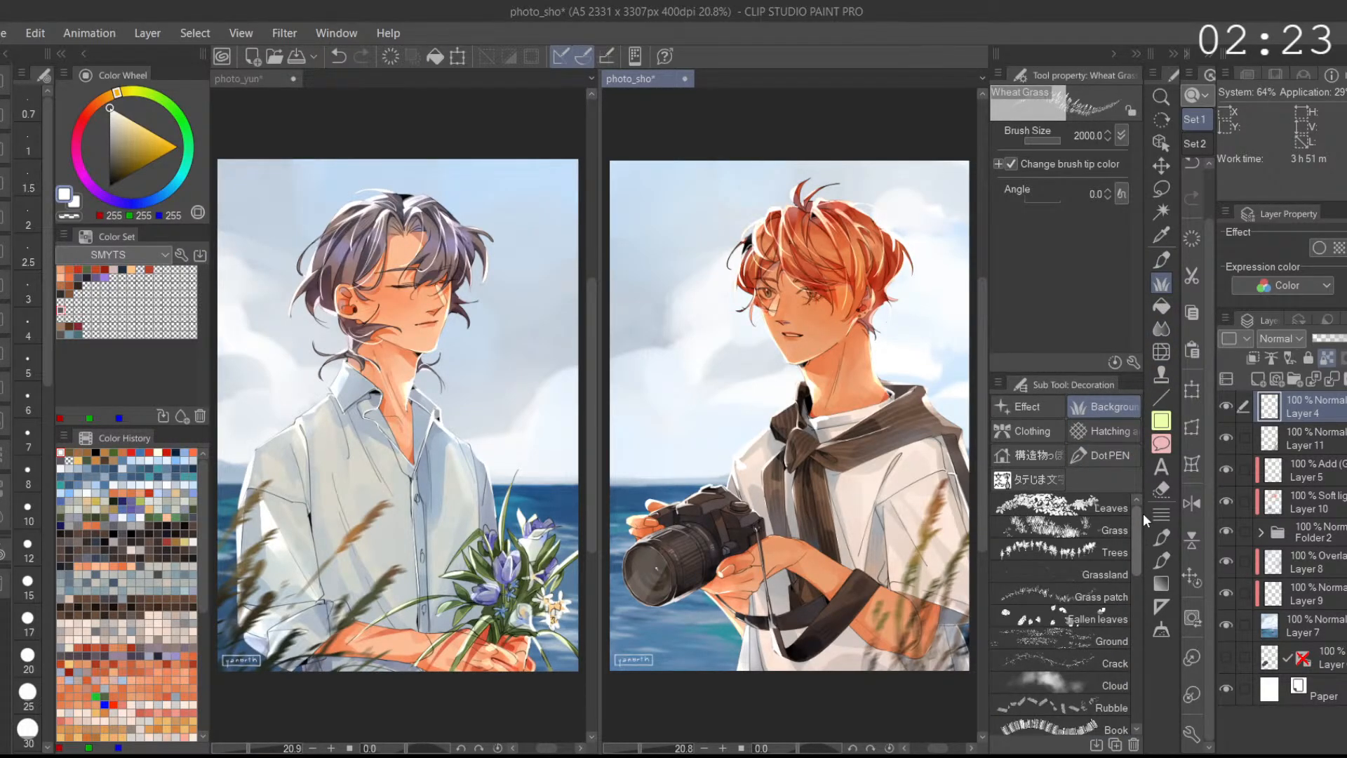
left_click_drag(1143, 518, 1139, 719)
left_click(1031, 430)
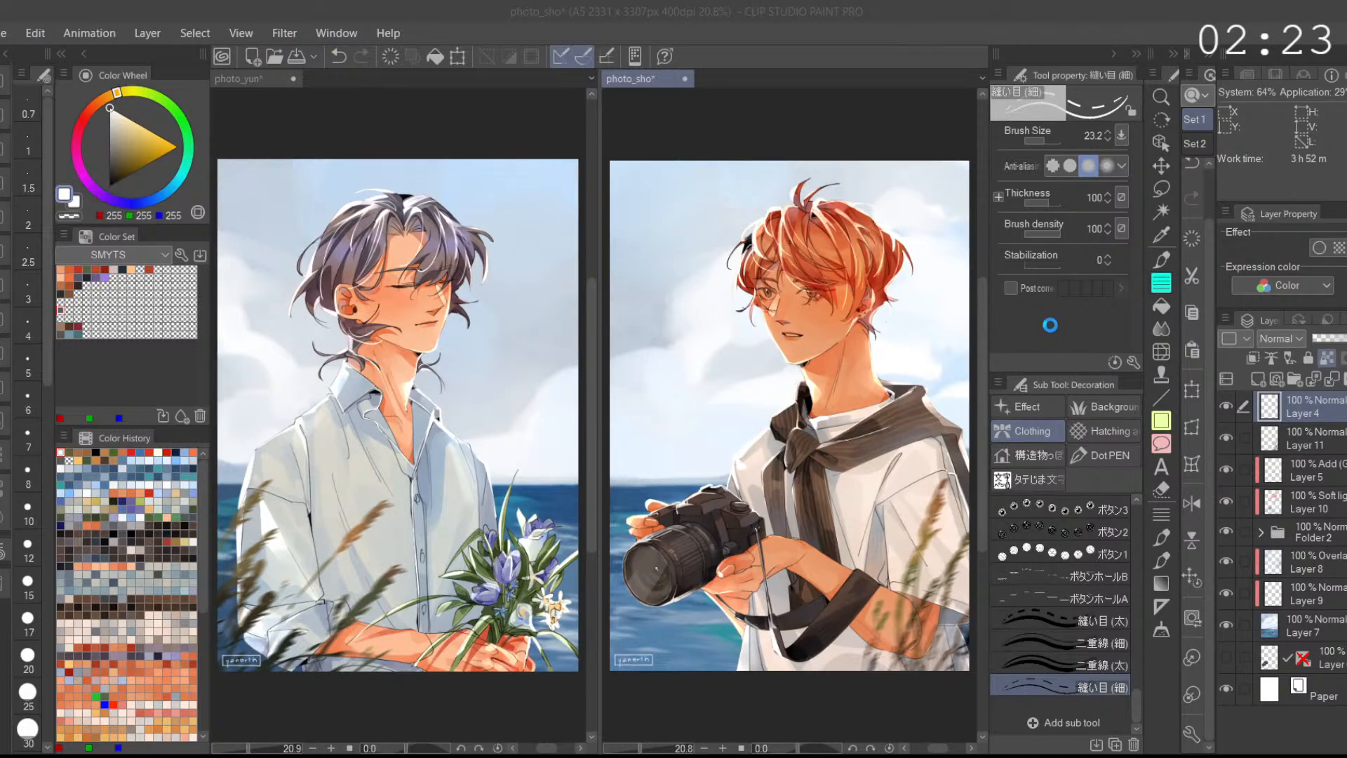
left_click(1098, 407)
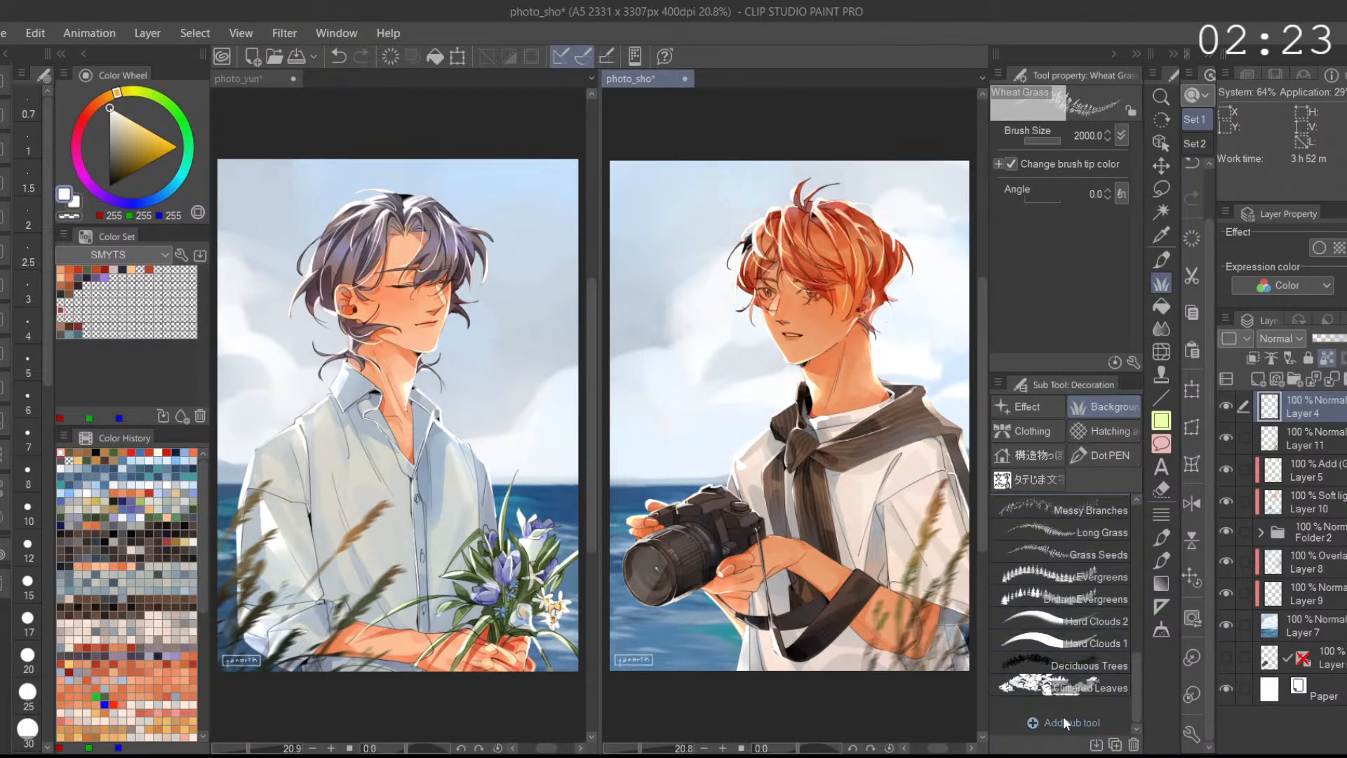
left_click(1063, 718)
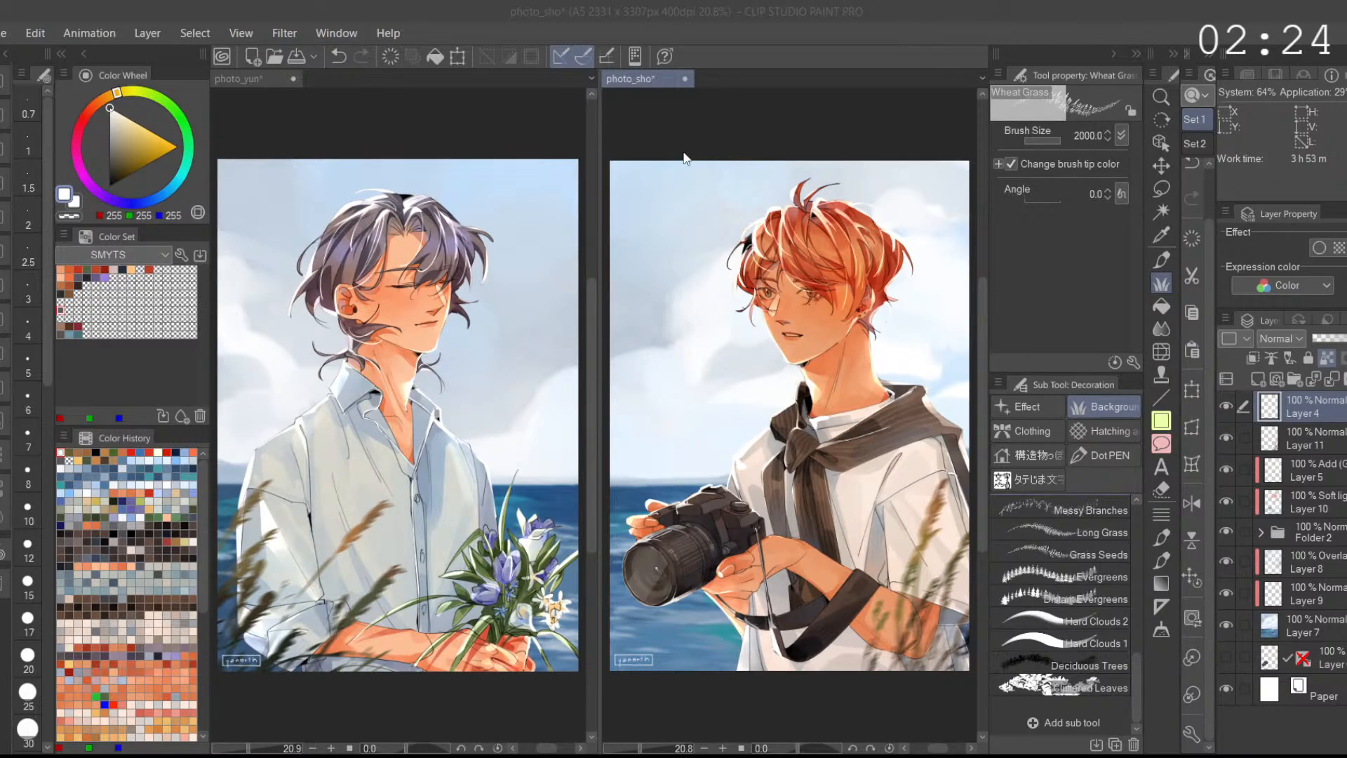
left_click(637, 145)
left_click_drag(1134, 670, 1136, 701)
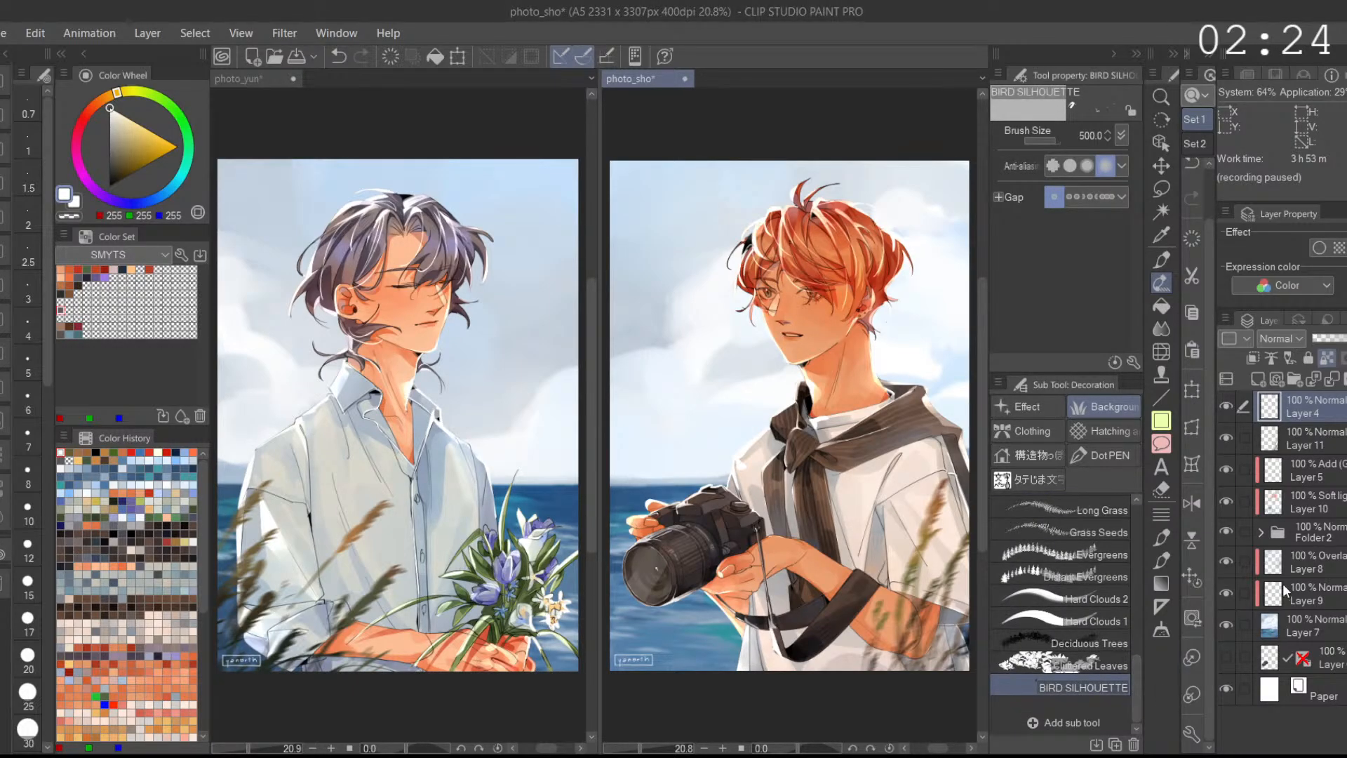
Step: Stamp black bird silhouettes (RGB 0, 0, 0) in the sky beside the camera side of the figure's head on photo_sho's Layer 7
left_click(1297, 623)
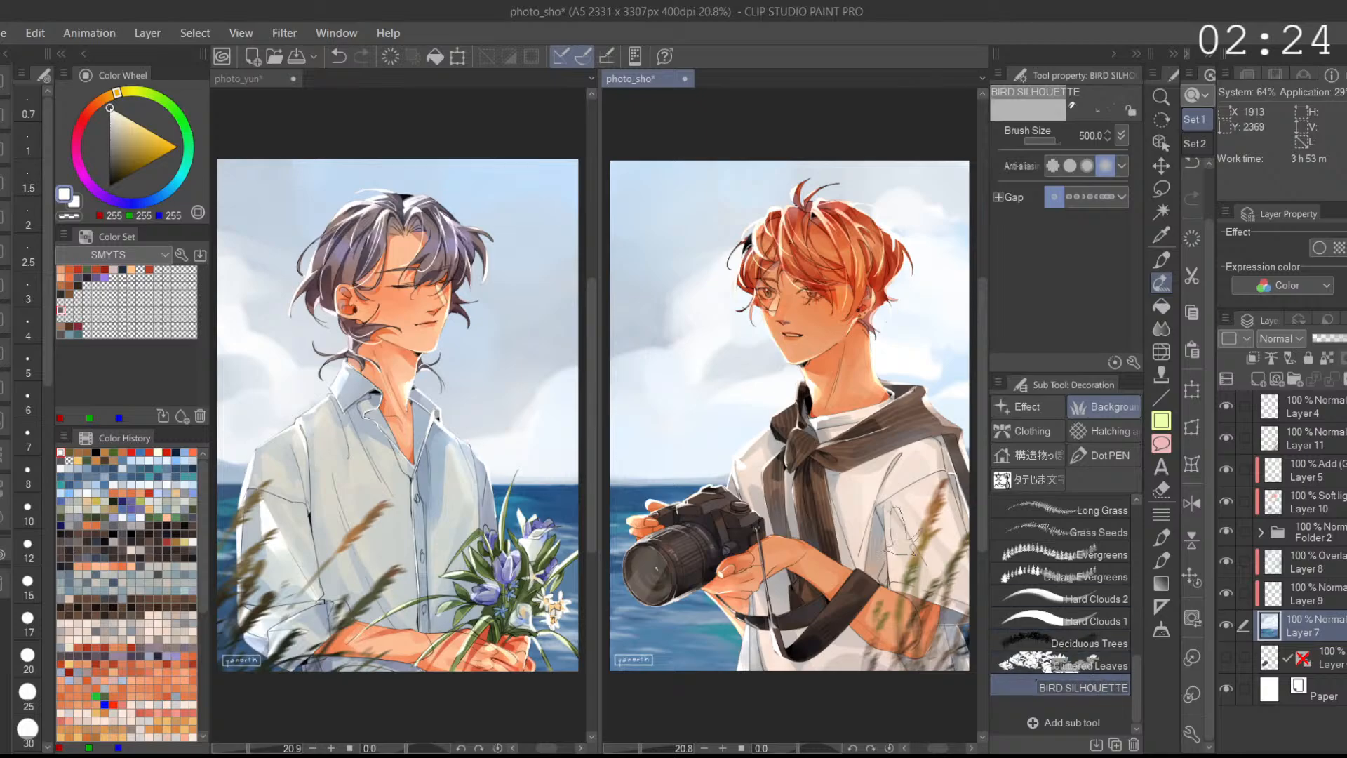
key("ctrl+z")
left_click_drag(114, 176, 129, 265)
mouse_move(614, 284)
left_mouse_down()
mouse_move(732, 258)
mouse_move(700, 267)
mouse_move(754, 273)
left_mouse_up()
key("ctrl+z")
mouse_move(688, 343)
left_mouse_down()
mouse_move(681, 489)
mouse_move(835, 562)
left_mouse_up()
left_click_drag(843, 387, 794, 388)
key("ctrl+z")
left_click_drag(893, 427, 834, 381)
left_click(785, 371)
left_click_drag(644, 308, 745, 423)
key("ctrl+z")
mouse_move(691, 249)
left_mouse_down()
mouse_move(654, 319)
mouse_move(709, 359)
mouse_move(713, 390)
mouse_move(706, 314)
mouse_move(713, 295)
mouse_move(740, 295)
mouse_move(697, 339)
mouse_move(726, 368)
mouse_move(721, 388)
mouse_move(733, 328)
mouse_move(689, 347)
mouse_move(628, 339)
mouse_move(773, 347)
mouse_move(788, 381)
mouse_move(733, 378)
mouse_move(803, 412)
mouse_move(817, 356)
left_mouse_up()
key("ctrl+z")
scroll(814, 393, "down", 1)
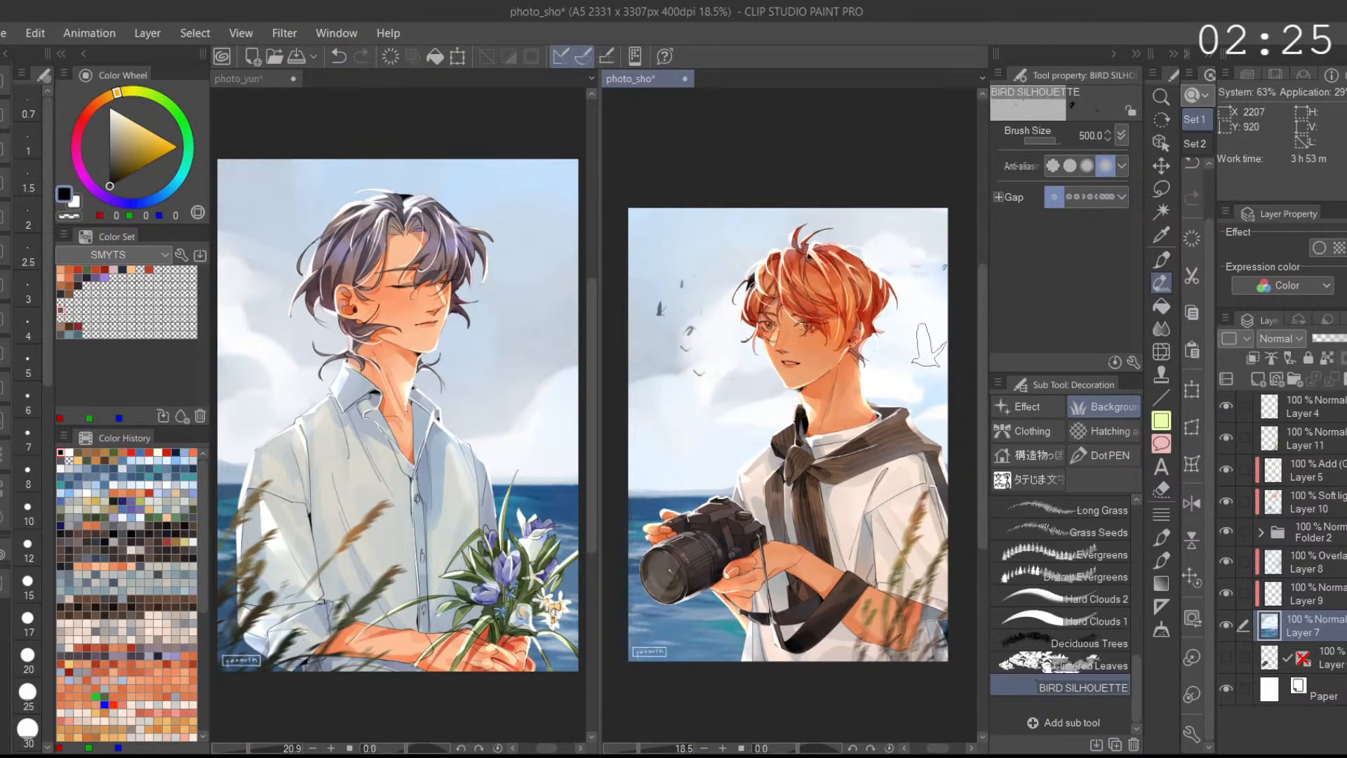
Step: Stamp a small bird silhouette in the sky behind the figure's head on photo_sho, undoing unwanted stamps
mouse_move(902, 342)
left_mouse_down()
mouse_move(933, 352)
mouse_move(907, 364)
mouse_move(944, 369)
mouse_move(941, 339)
mouse_move(912, 362)
mouse_move(944, 365)
mouse_move(895, 361)
mouse_move(937, 352)
mouse_move(895, 357)
mouse_move(939, 336)
left_mouse_up()
key("ctrl+z")
key("ctrl+z")
key("ctrl+z")
left_click(1196, 575)
Step: Stamp black bird silhouettes in the sky on both sides of the figure's head on photo_yun's Layer 3
left_click(504, 688)
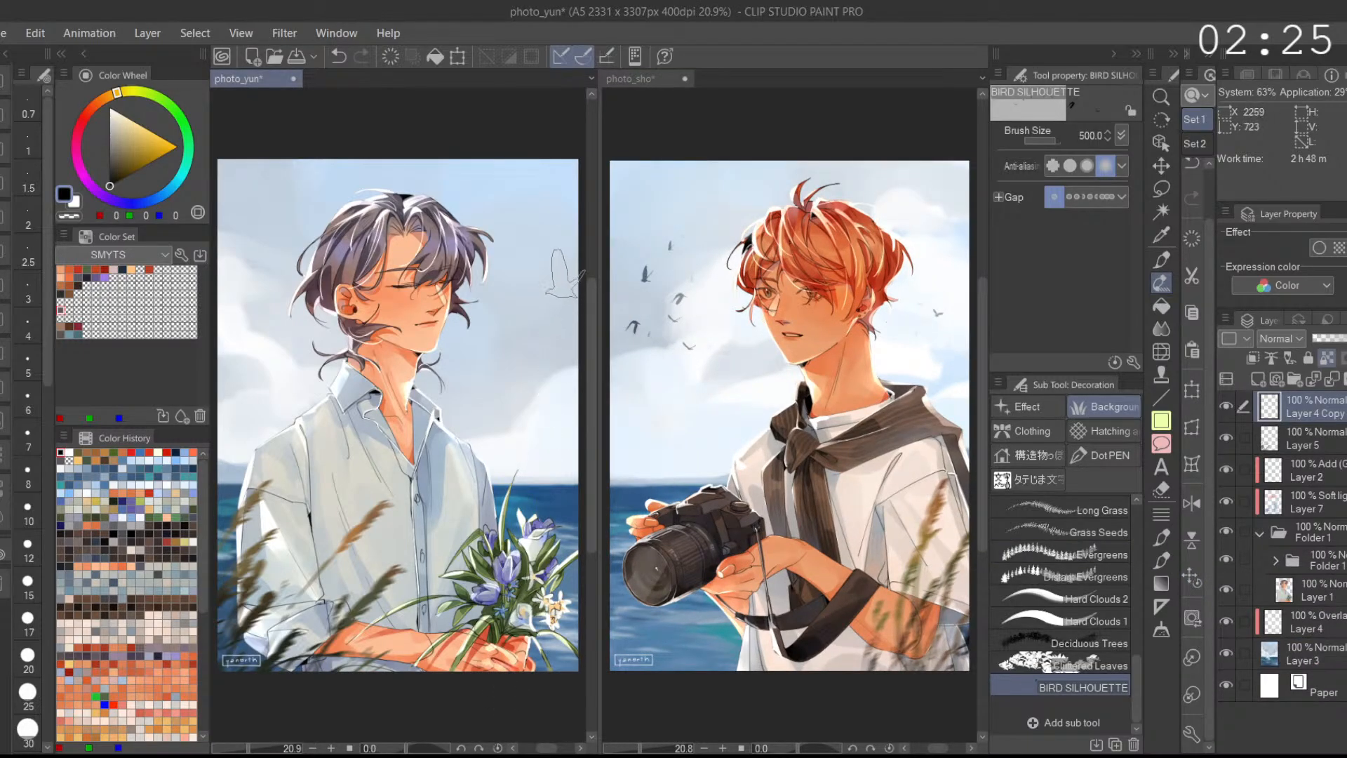
left_click(1310, 640)
mouse_move(555, 298)
left_mouse_down()
mouse_move(521, 235)
mouse_move(505, 267)
mouse_move(543, 211)
mouse_move(484, 206)
mouse_move(544, 185)
mouse_move(540, 241)
mouse_move(525, 234)
mouse_move(541, 187)
left_mouse_up()
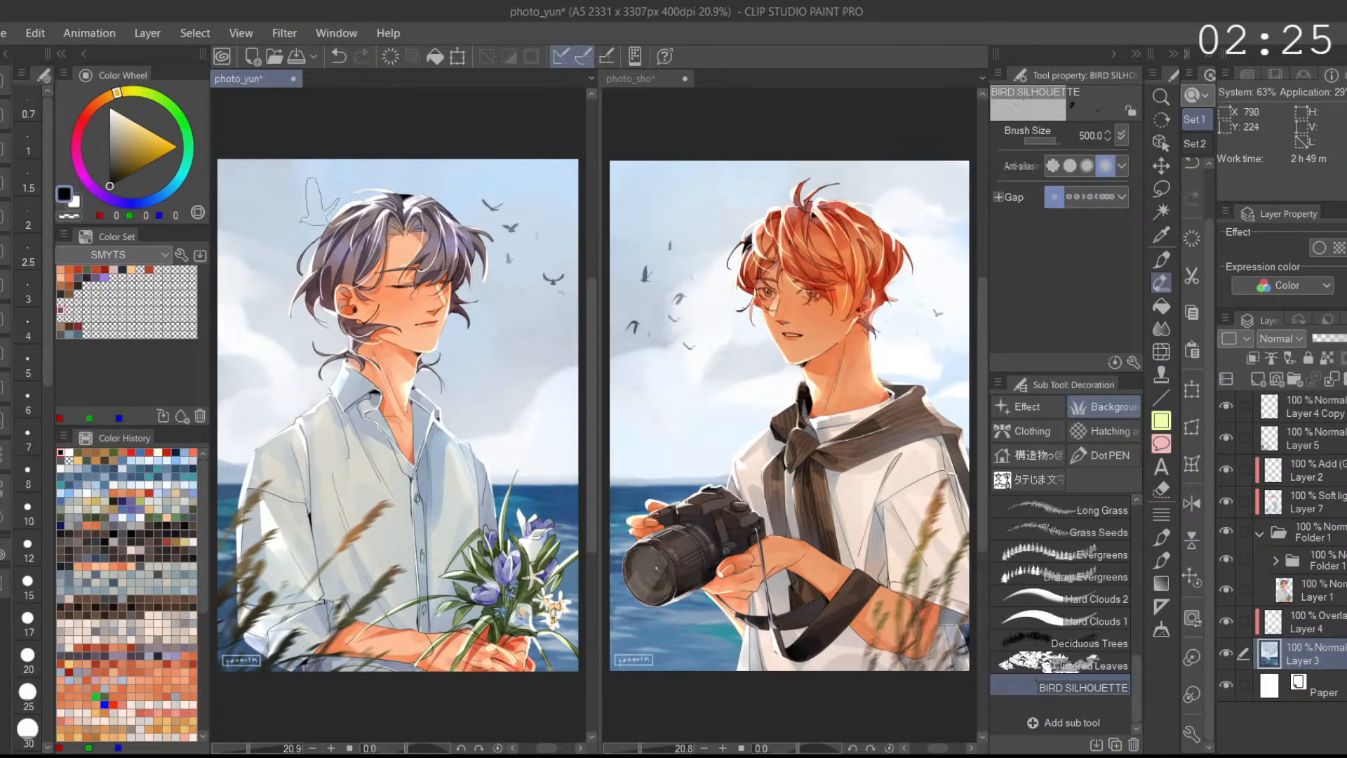
left_click_drag(315, 190, 280, 210)
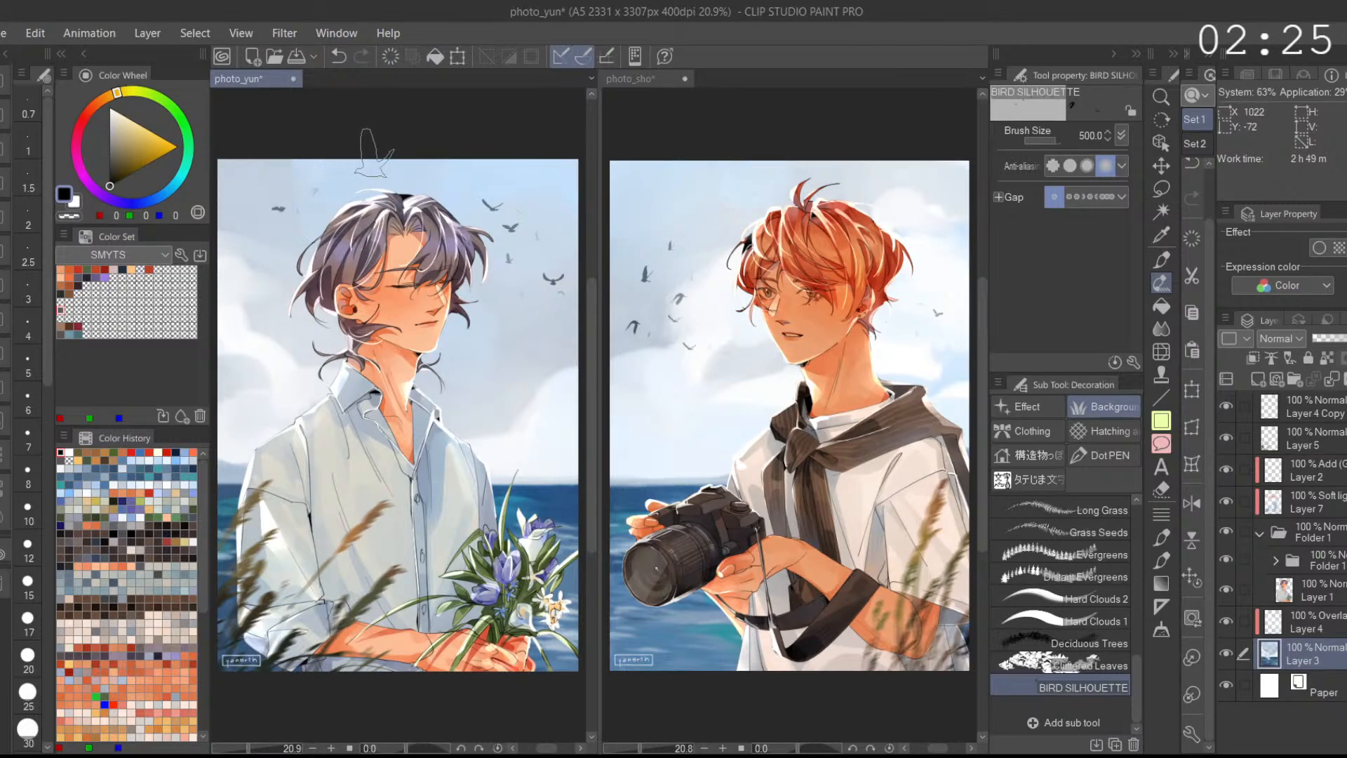
key("ctrl+z")
left_click(265, 184)
left_click(547, 326)
Step: Soften the bird silhouettes in front of photo_sho's figure using the blur brush with blur intensity 1.0 and size 609.4
left_click(1162, 327)
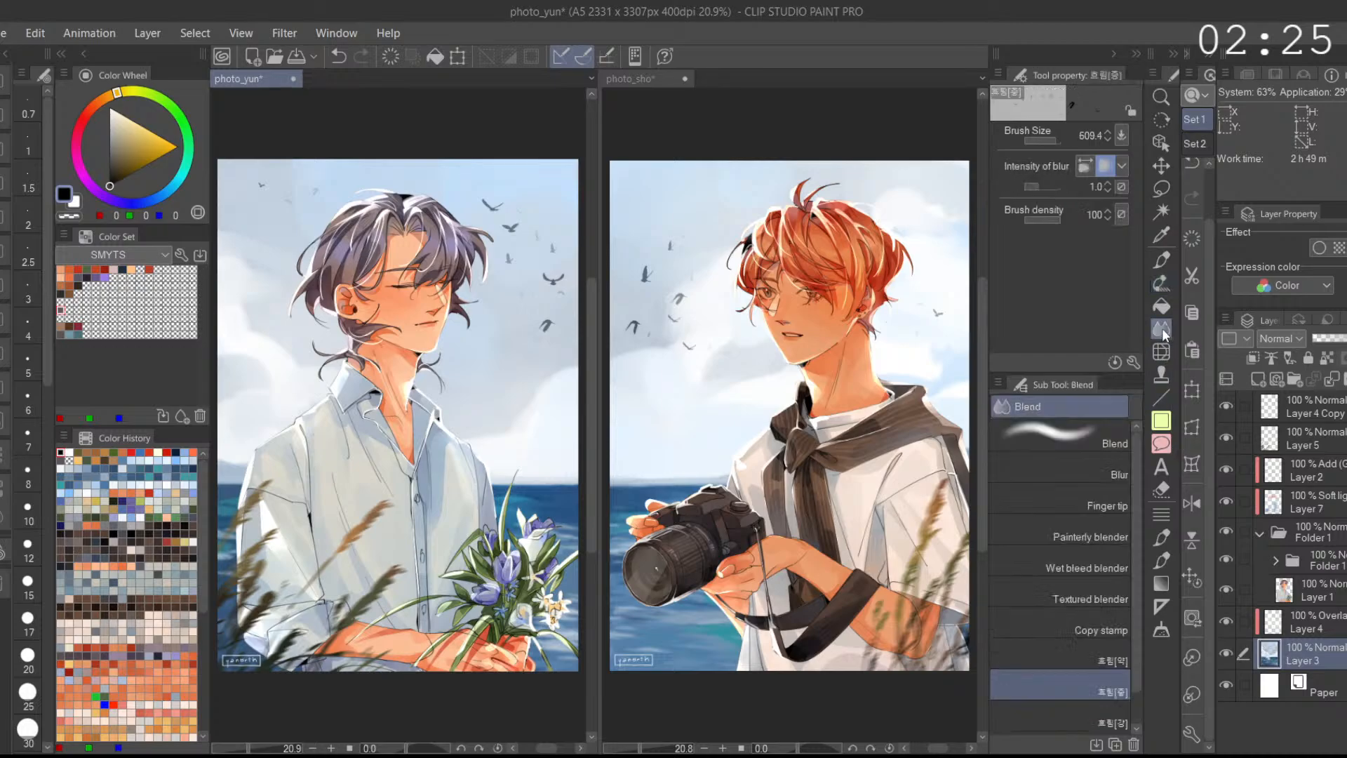
left_click(662, 344)
scroll(654, 328, "up", 3)
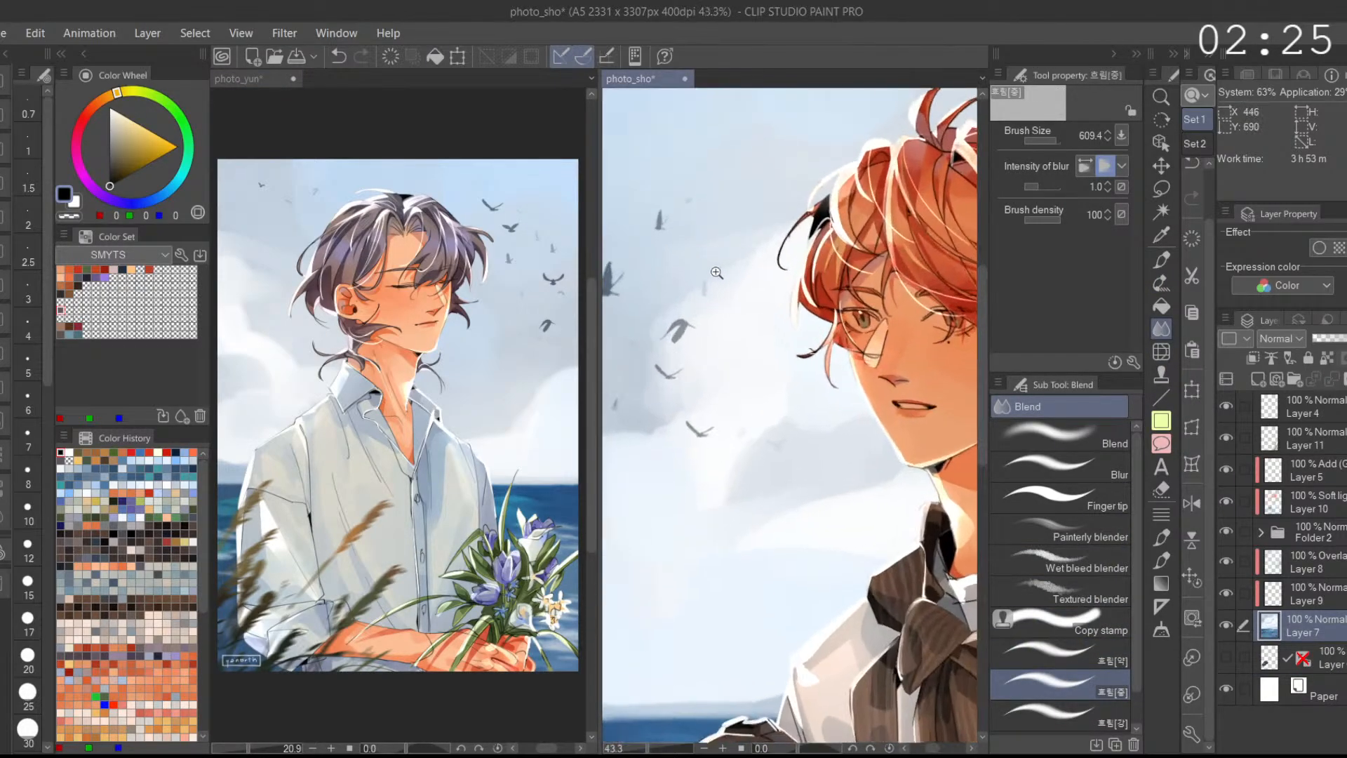
scroll(697, 226, "down", 2)
scroll(666, 258, "up", 3)
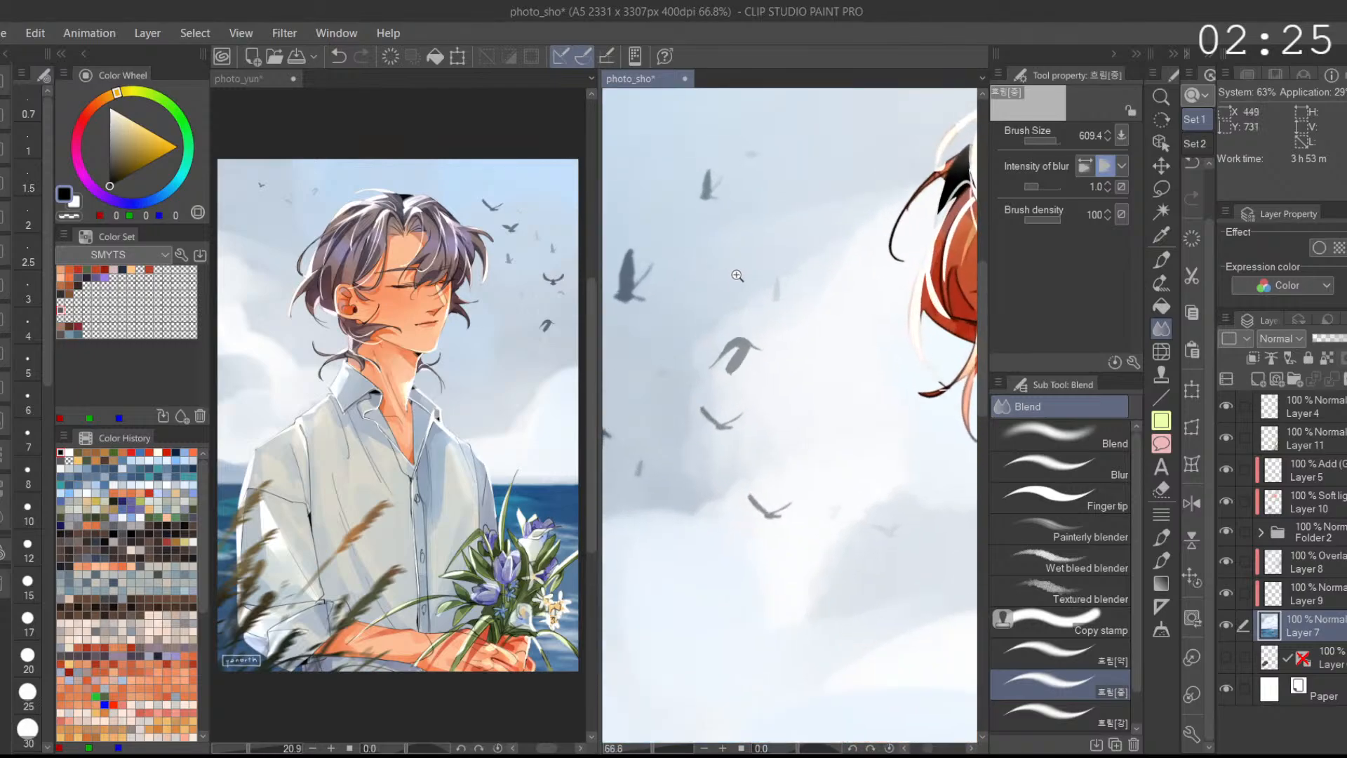
scroll(737, 241, "down", 4)
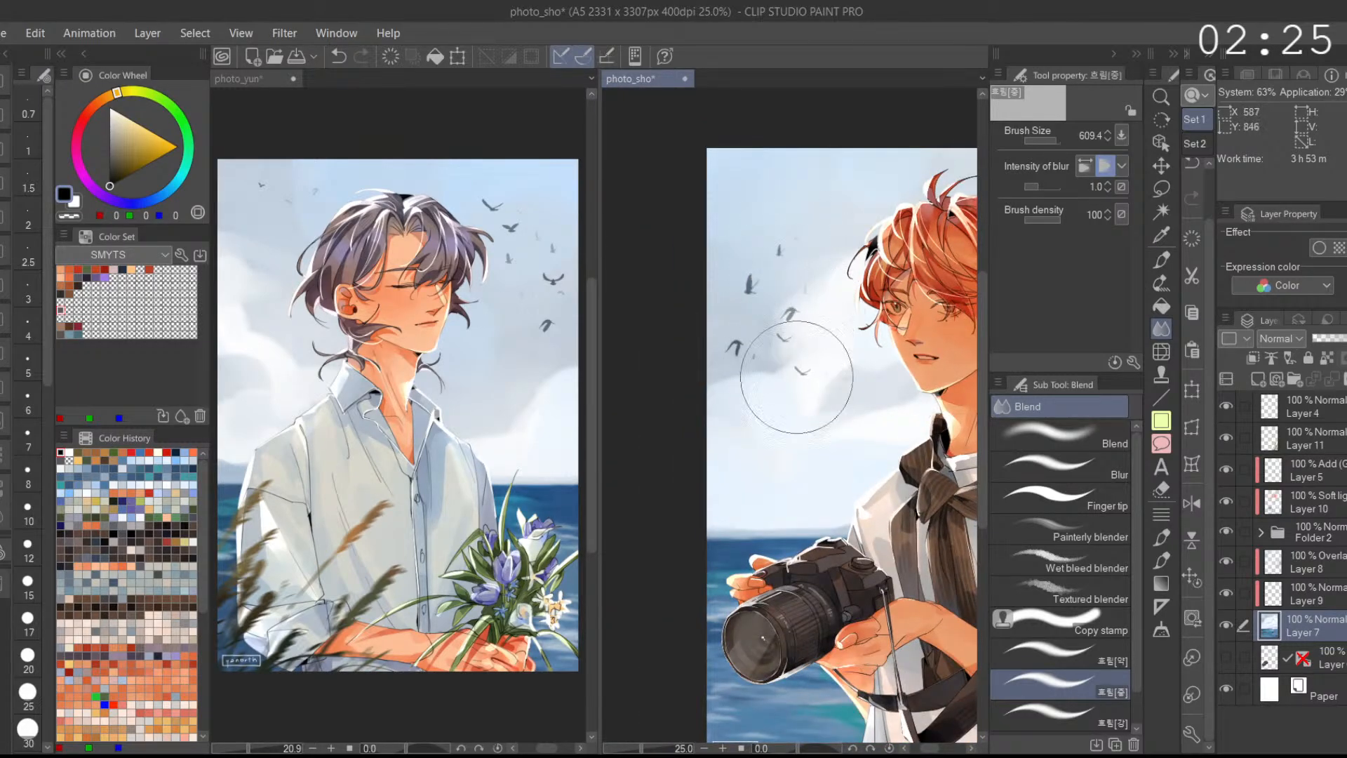
scroll(827, 325, "up", 3)
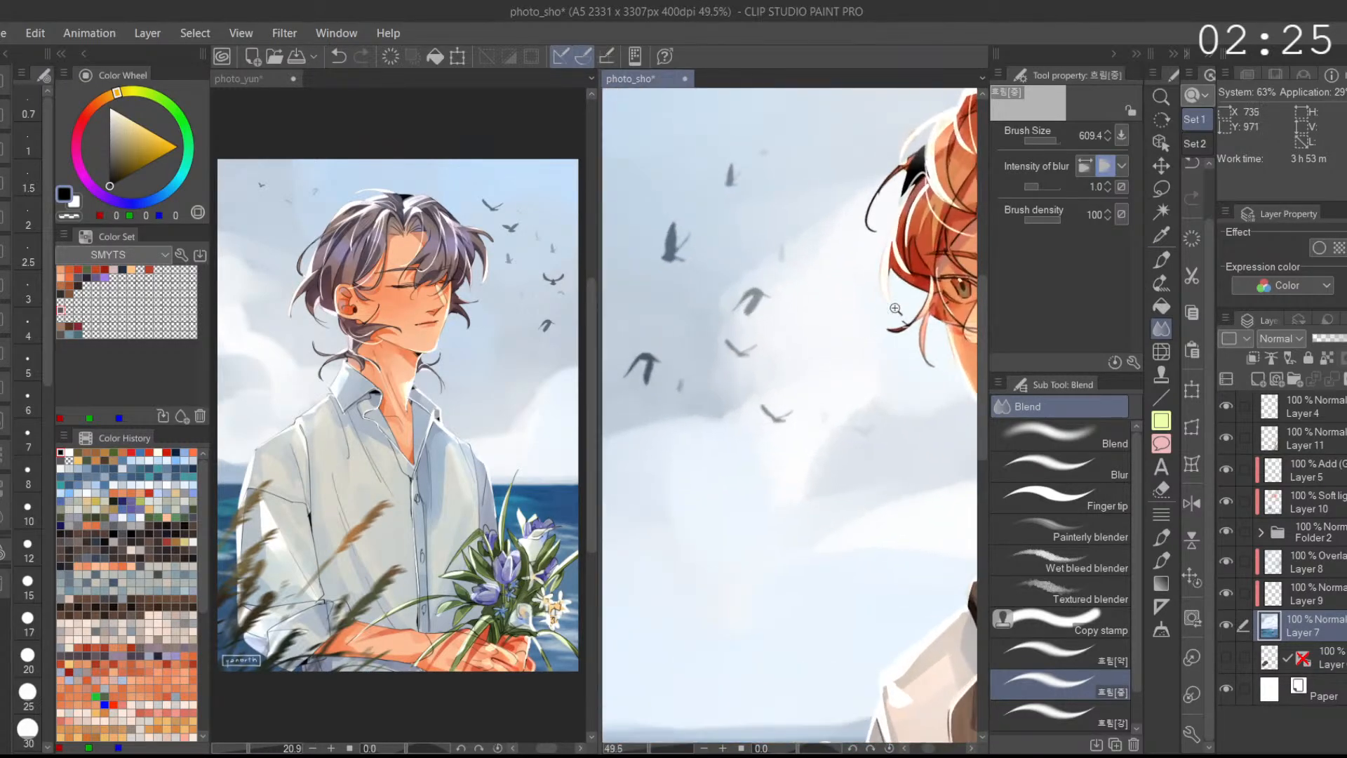
left_click(1187, 588)
Step: Blur the bird silhouettes in photo_yun's sky and the remaining ones around photo_sho's figure with the same 1.0-intensity brush
left_click(560, 346)
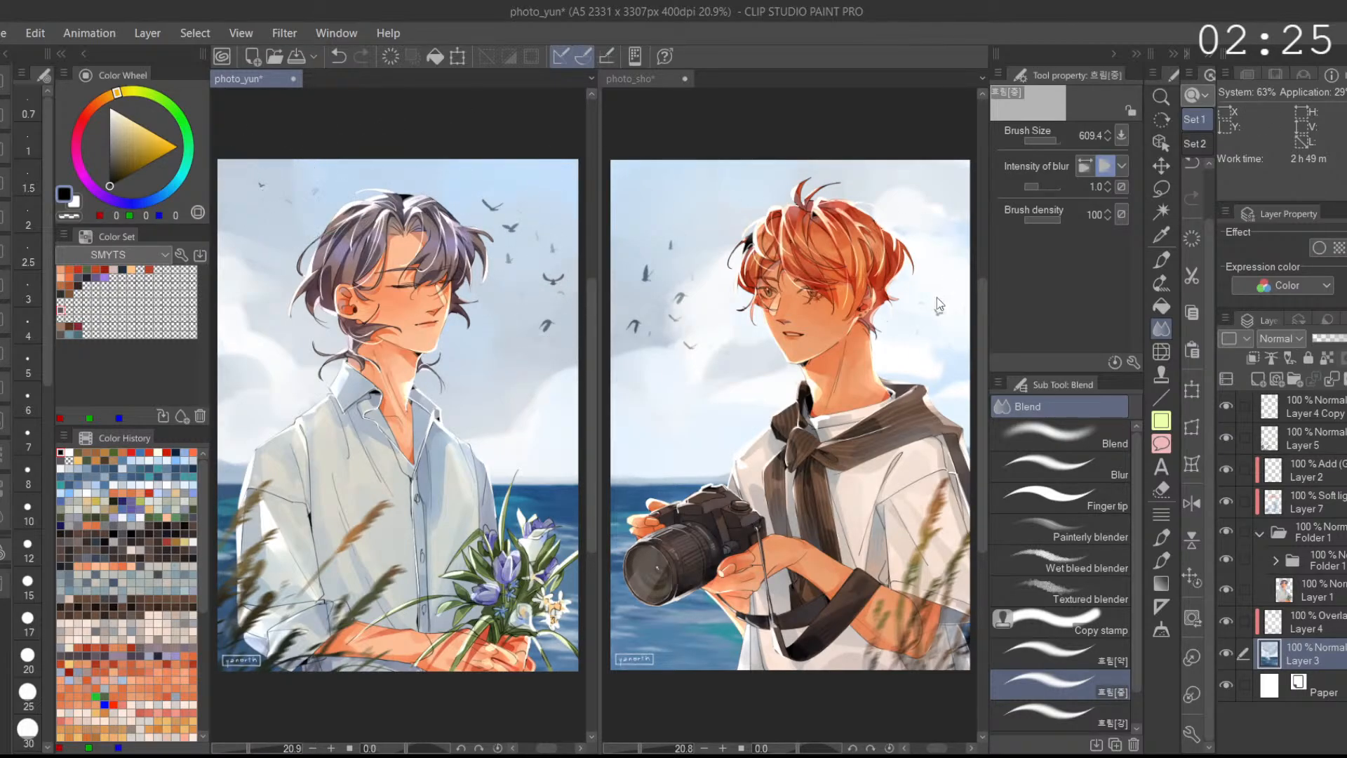
scroll(955, 319, "up", 5)
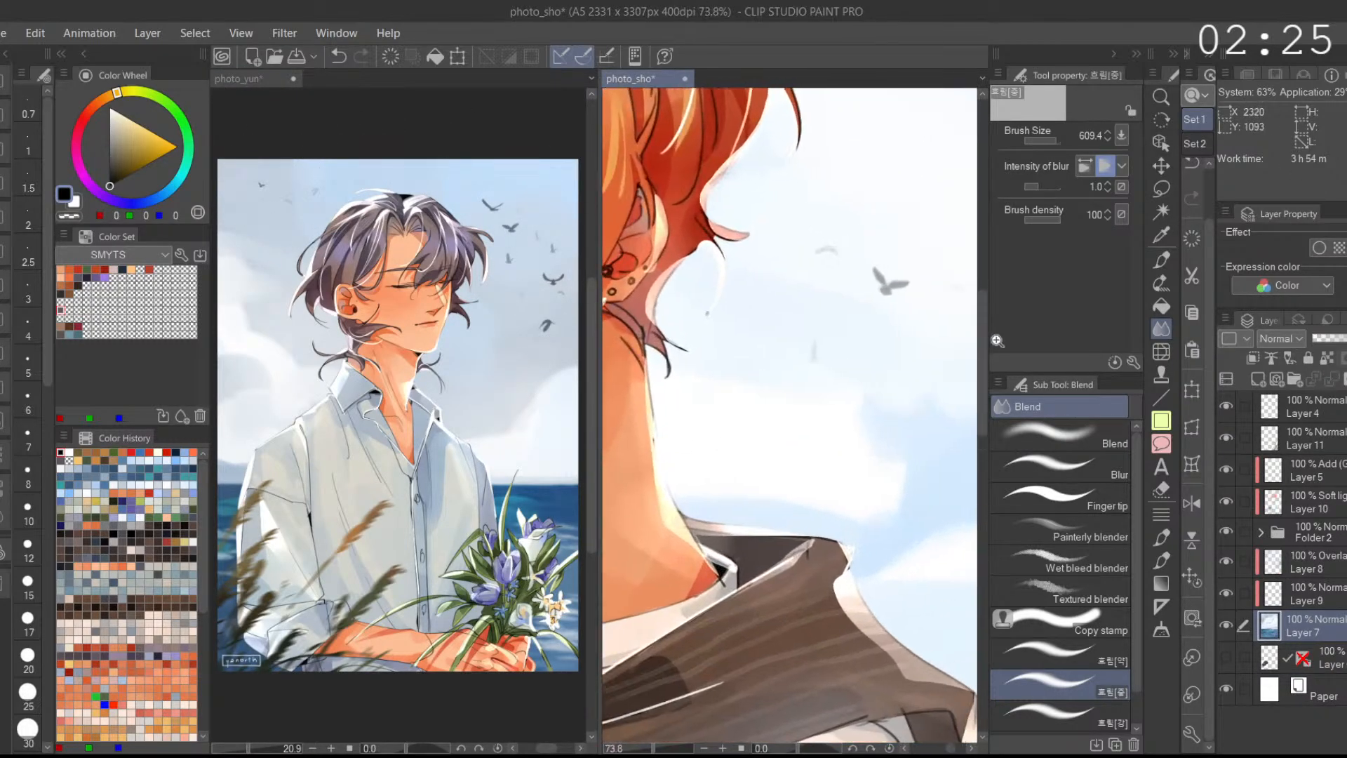
scroll(922, 344, "down", 5)
left_click_drag(827, 328, 841, 331)
left_click_drag(693, 318, 781, 336)
left_click_drag(744, 335, 772, 348)
left_click(535, 388)
left_click_drag(539, 303, 542, 353)
left_click_drag(570, 412, 508, 437)
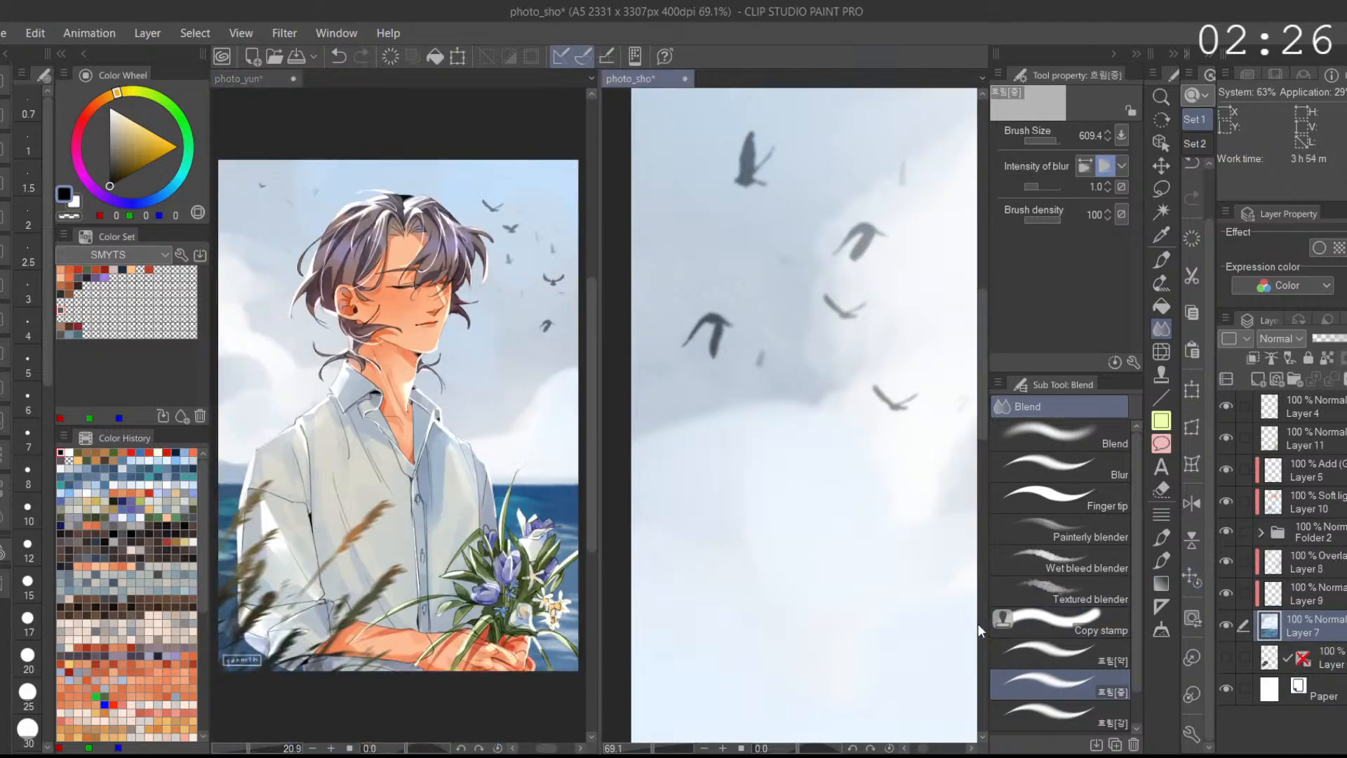
left_click(1196, 576)
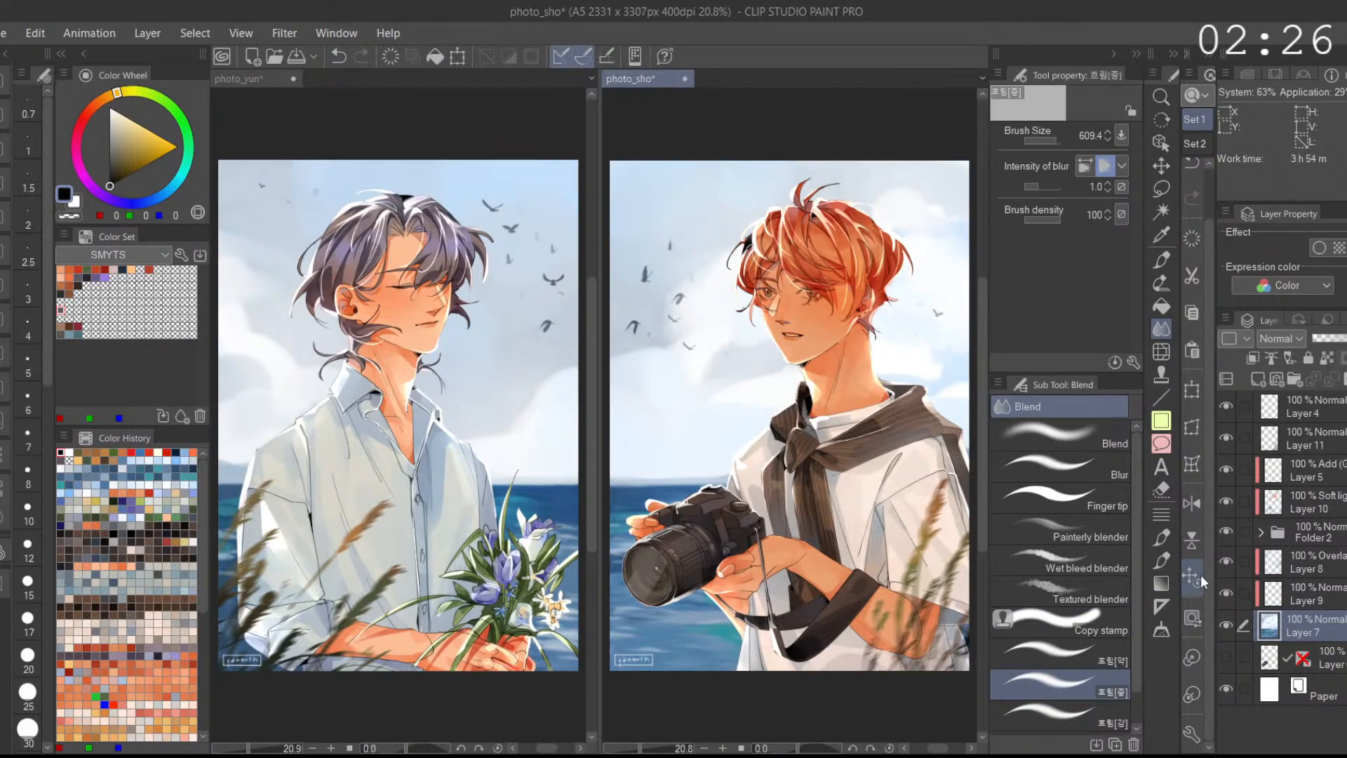
Step: Soften the birds in both illustrations further using the stronger blur brush with intensity 9.8 and size 441.5
left_click(1059, 714)
left_click(492, 191)
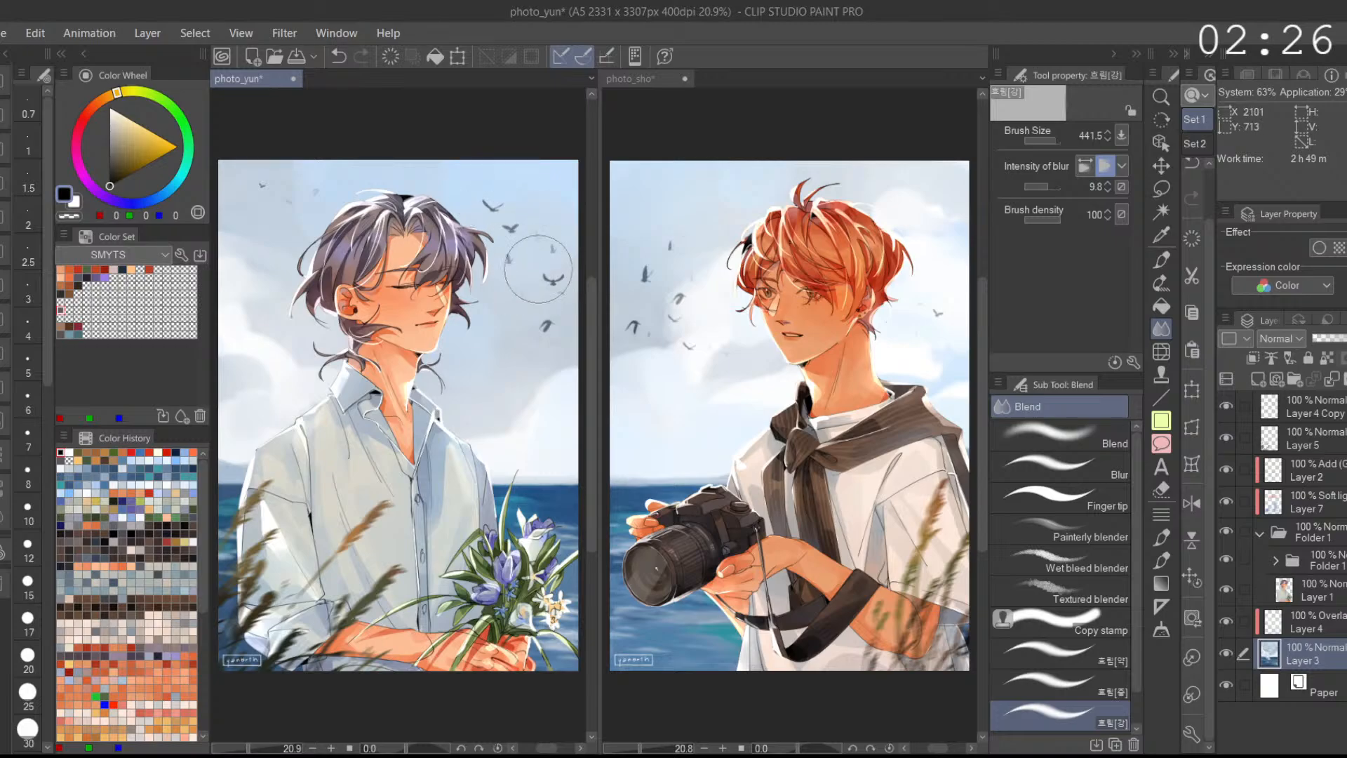
left_click(667, 284)
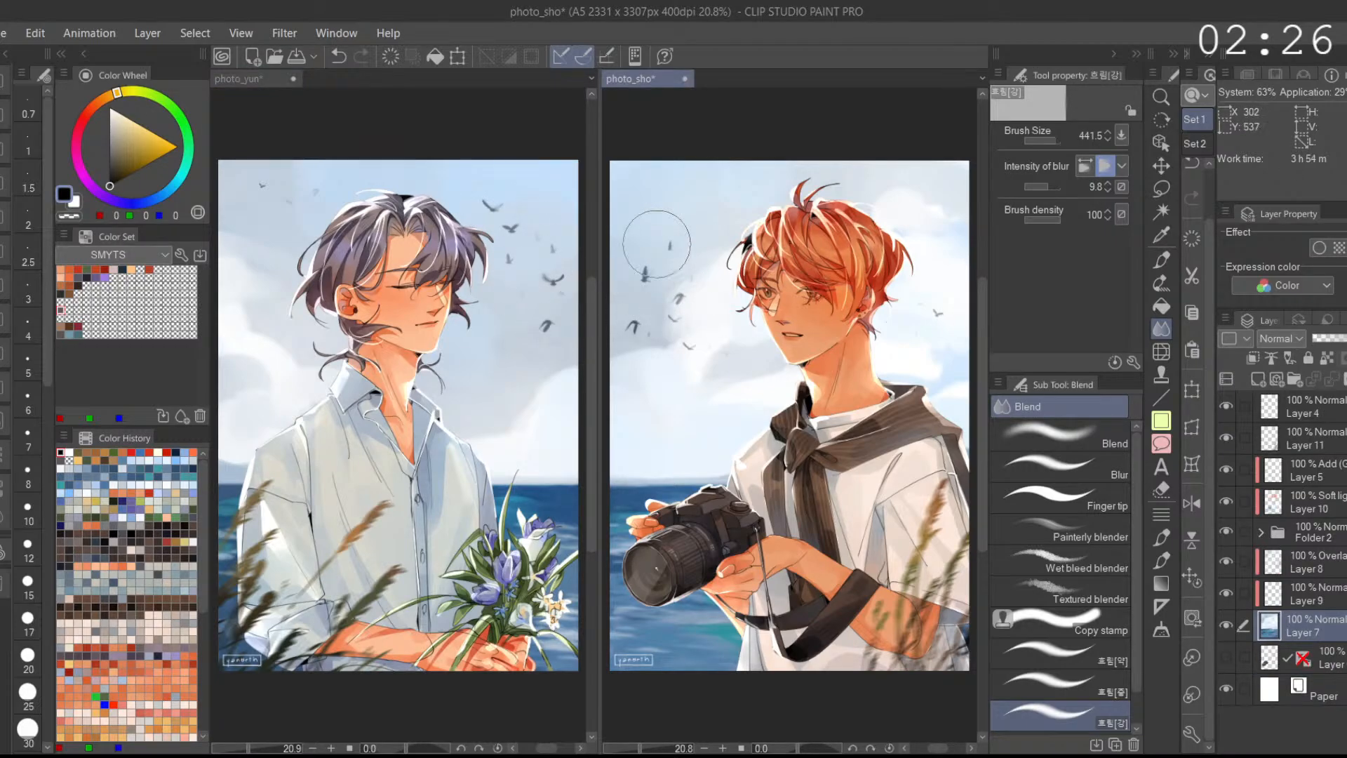
scroll(653, 253, "up", 5)
scroll(751, 248, "down", 5)
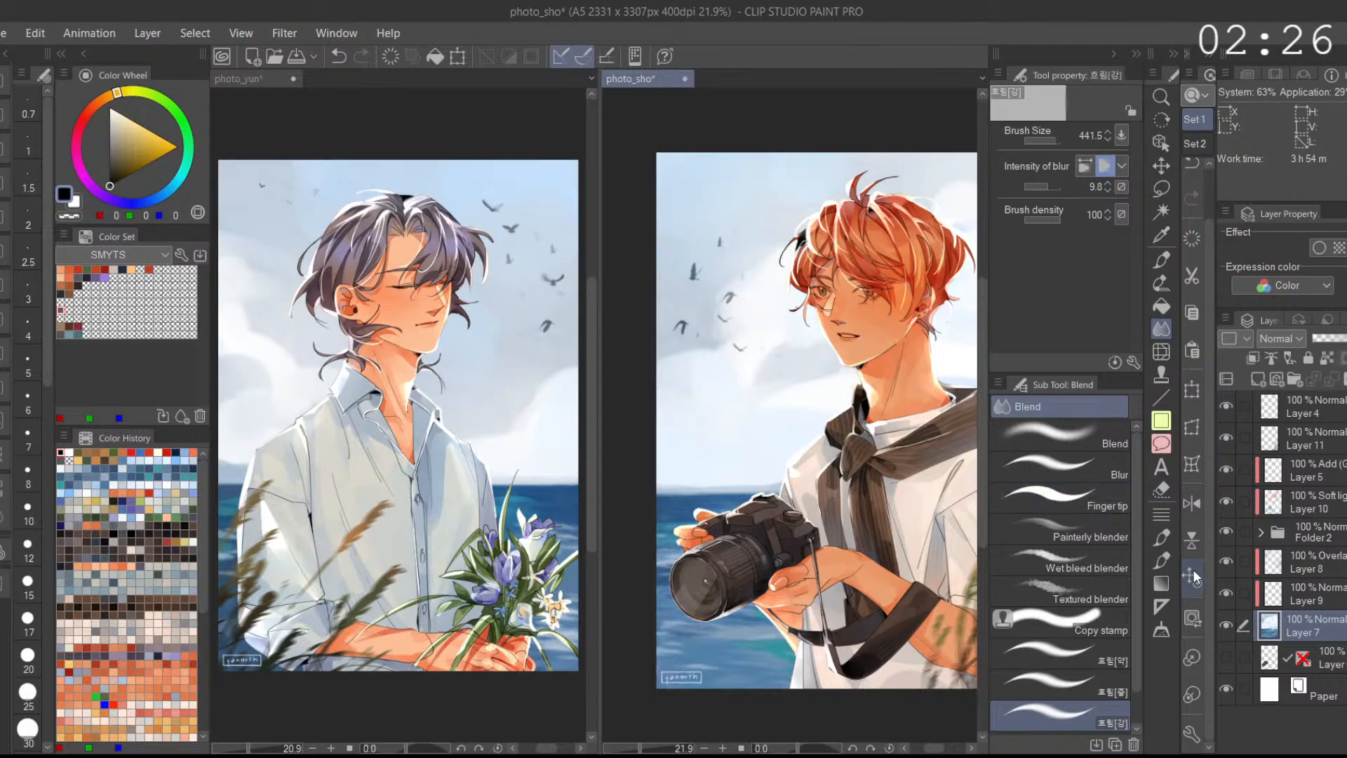
key("ctrl+0")
left_click(337, 176)
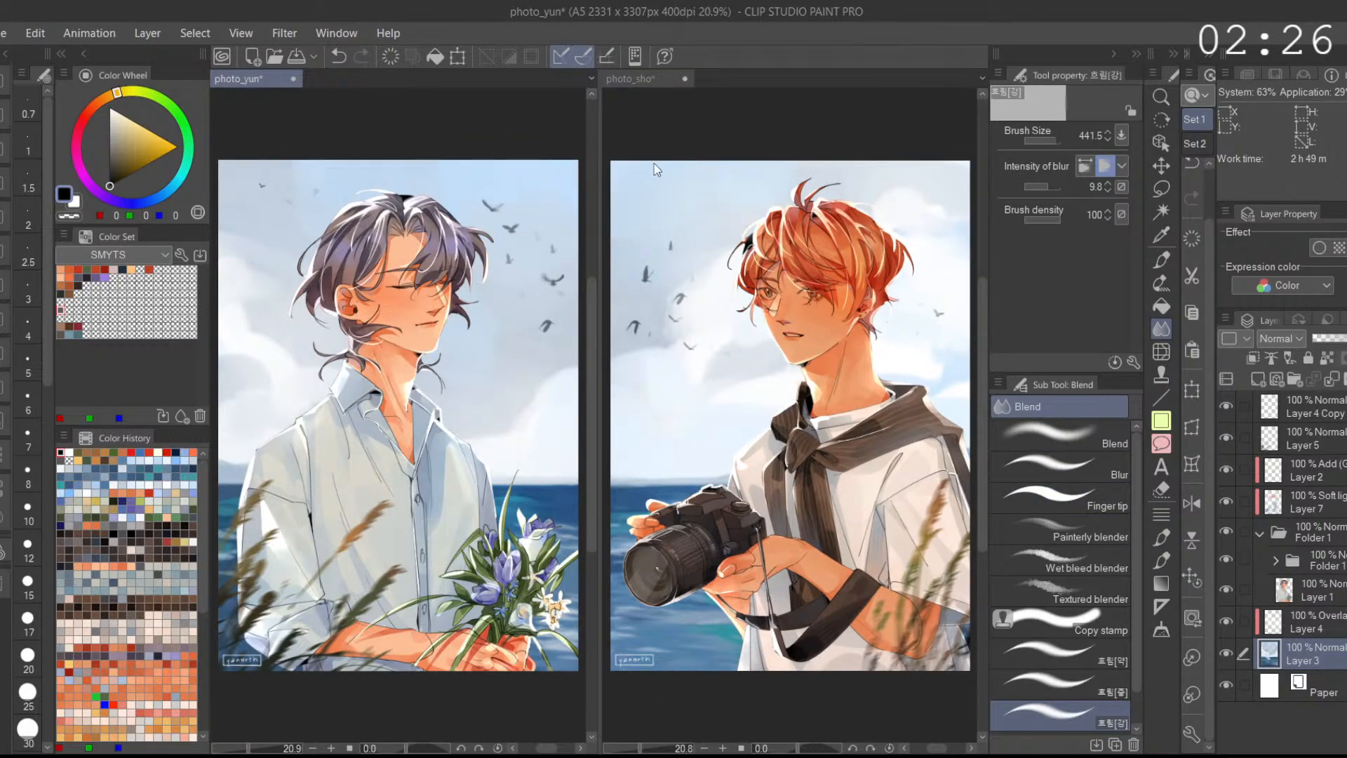
Step: Duplicate photo_yun's Folder 1, hide the original folder, and merge the copy into a single layer
left_click(1324, 539)
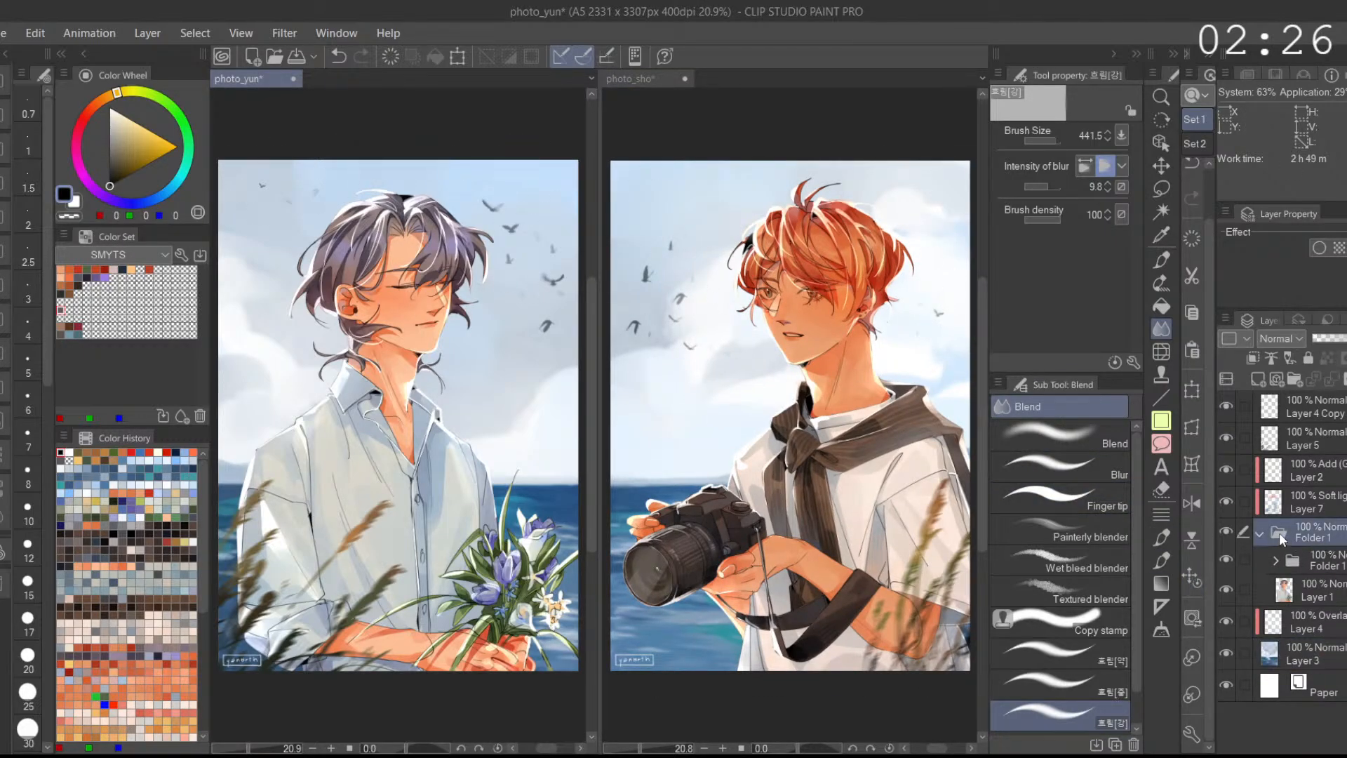
left_click(1260, 534)
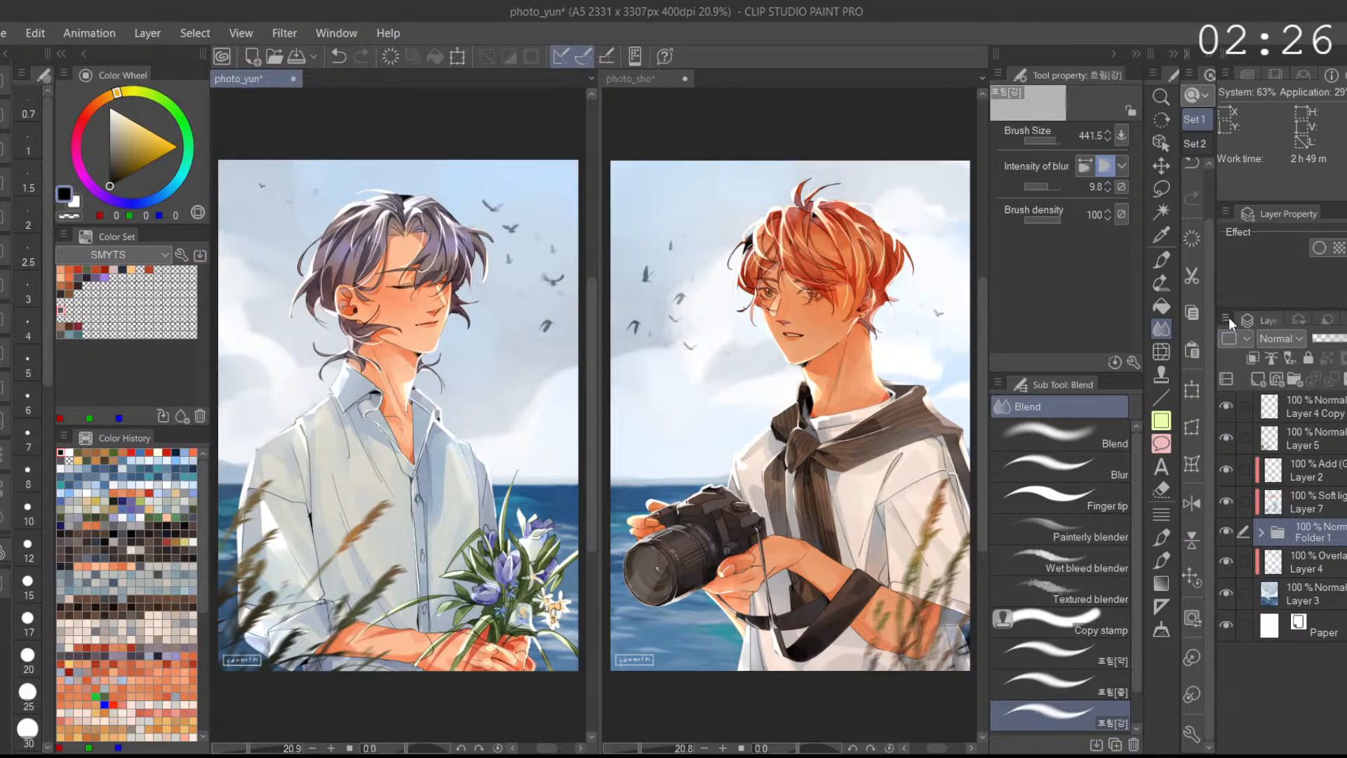
key("ctrl+j")
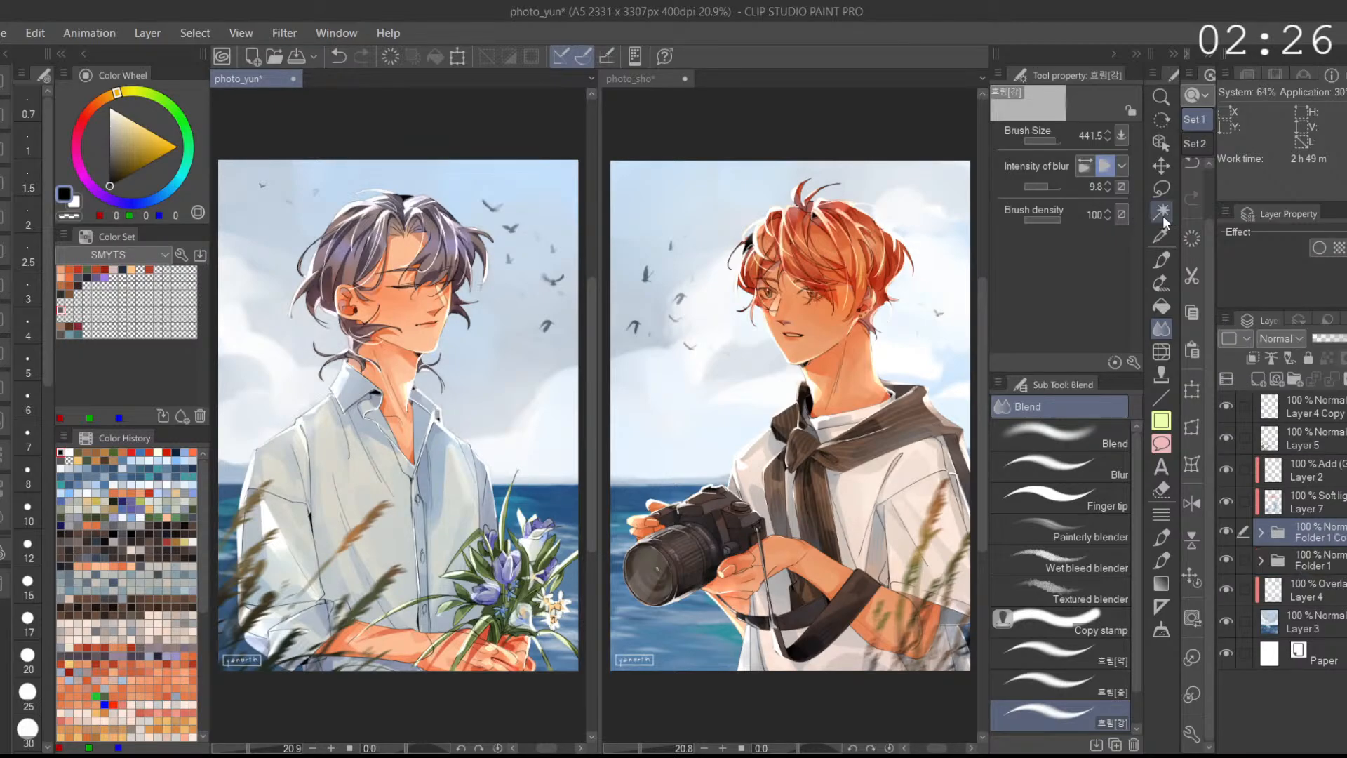
left_click(1242, 559)
left_click(1227, 558)
left_click(1308, 534)
key("ctrl+e")
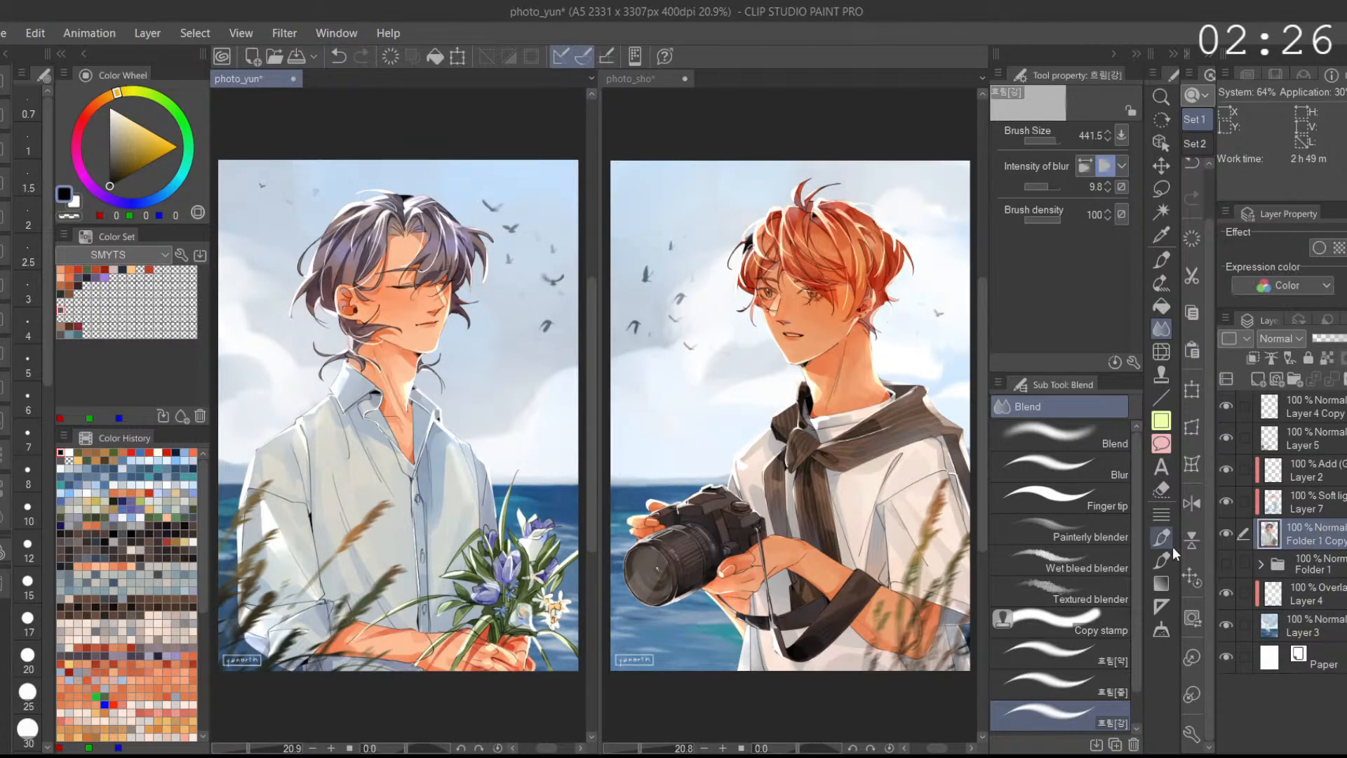
Step: Try to blur the area beside the red hair on photo_sho with the 0.5-intensity blur brush
left_click(1101, 660)
left_click(899, 266)
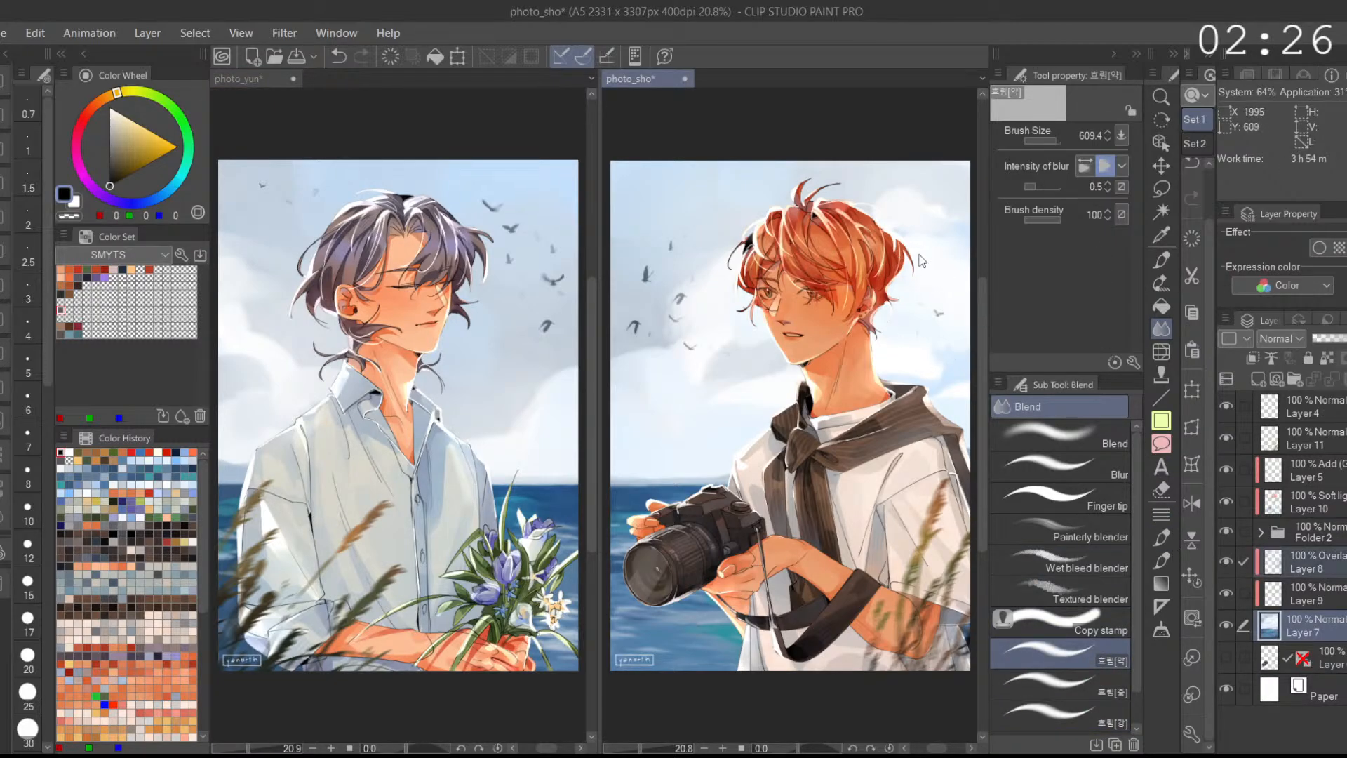
left_click_drag(927, 261, 929, 281)
key("ctrl+z")
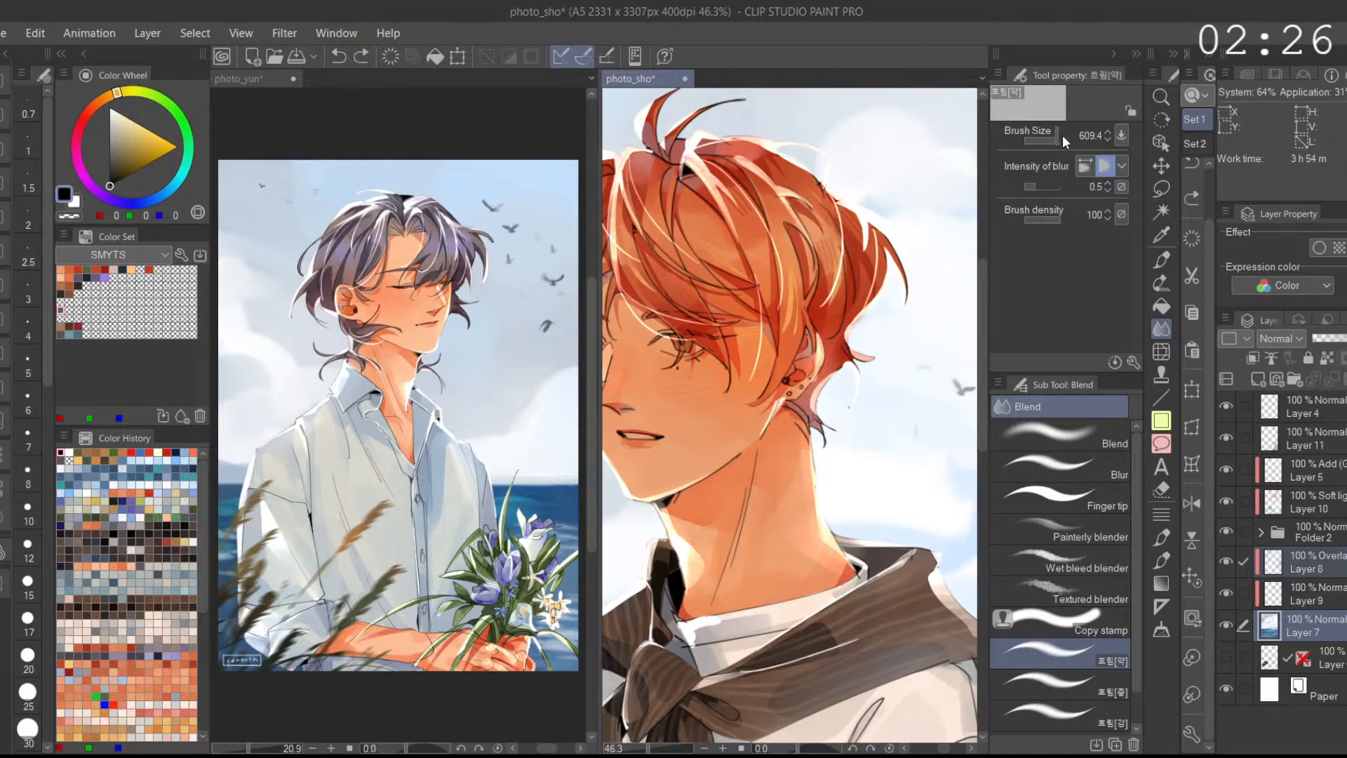
Step: Try to soften the stray hair tip on photo_sho with the 1.0-intensity blur brush at size 96.5, then select Folder 2
left_click(1104, 675)
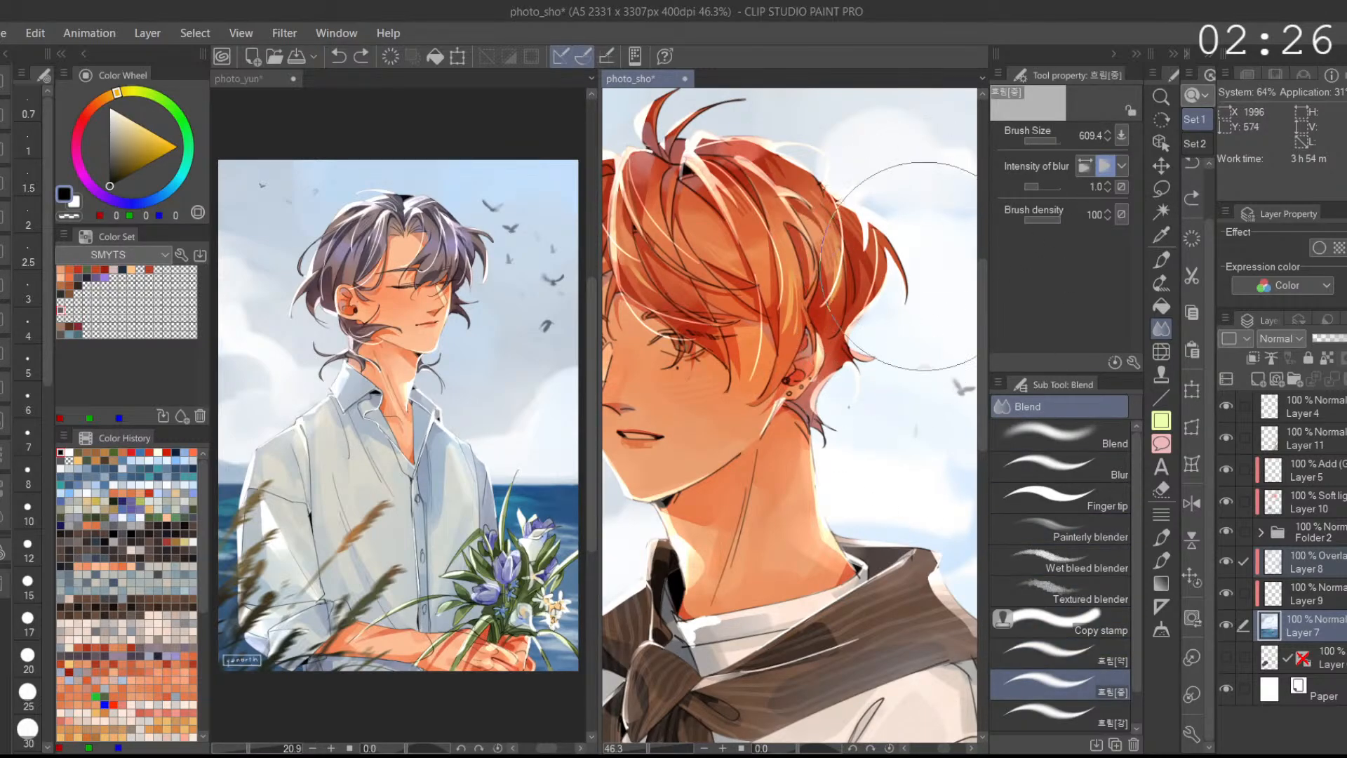
scroll(980, 261, "down", 1)
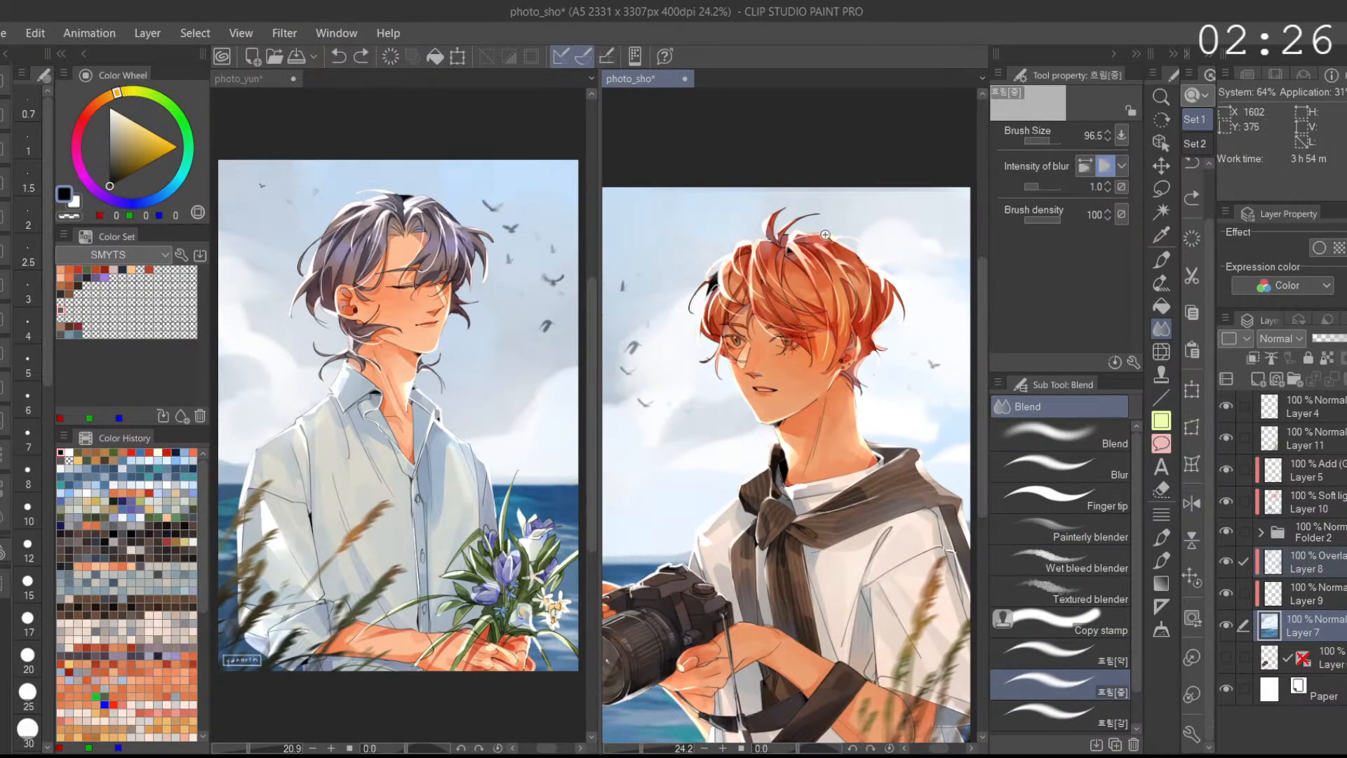
scroll(872, 221, "up", 4)
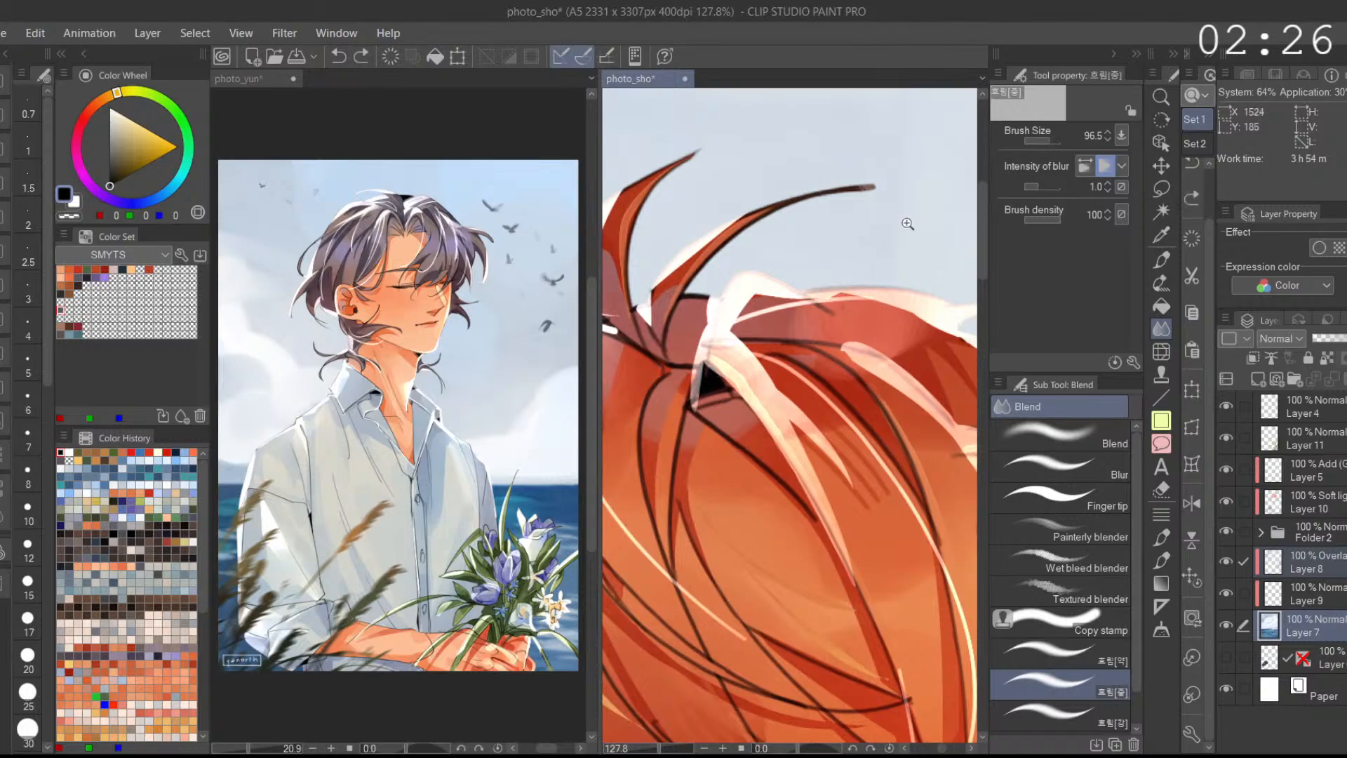
scroll(882, 196, "up", 2)
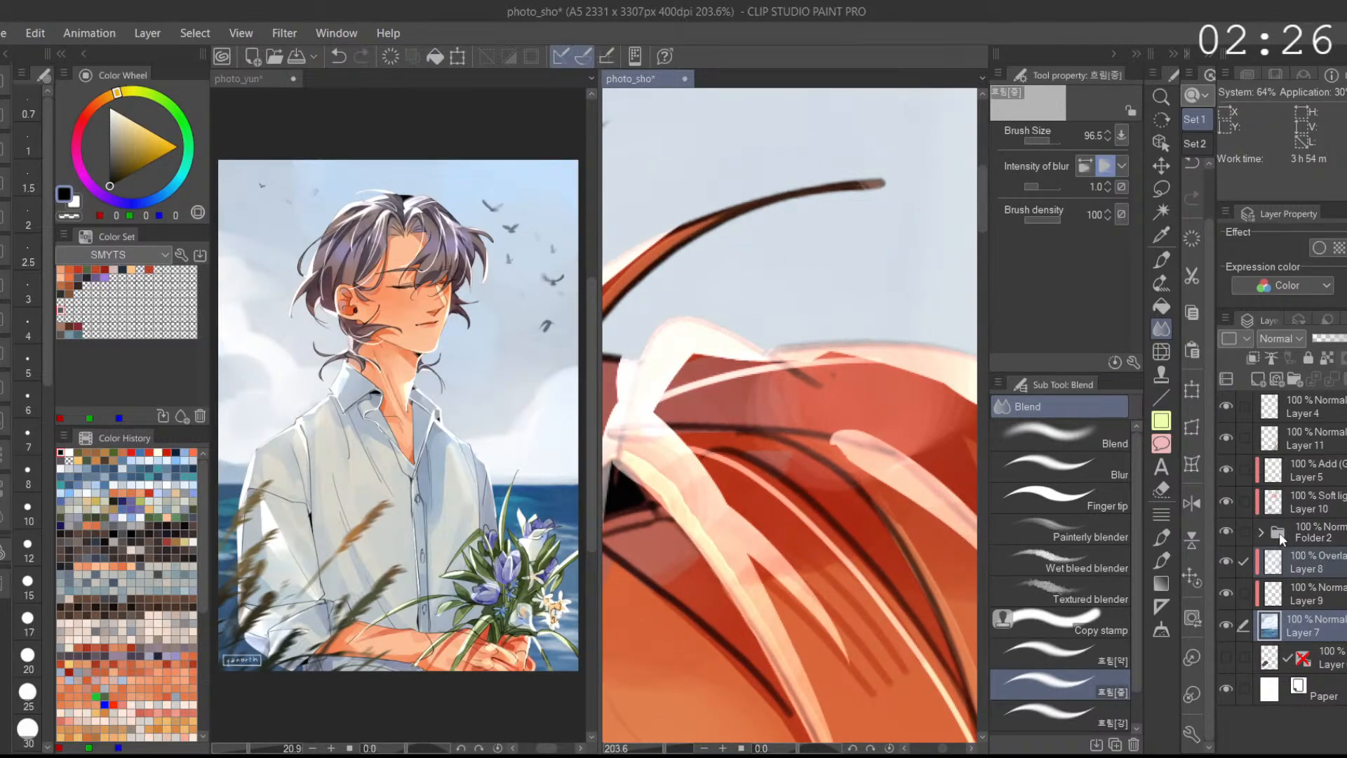
left_click(1319, 505)
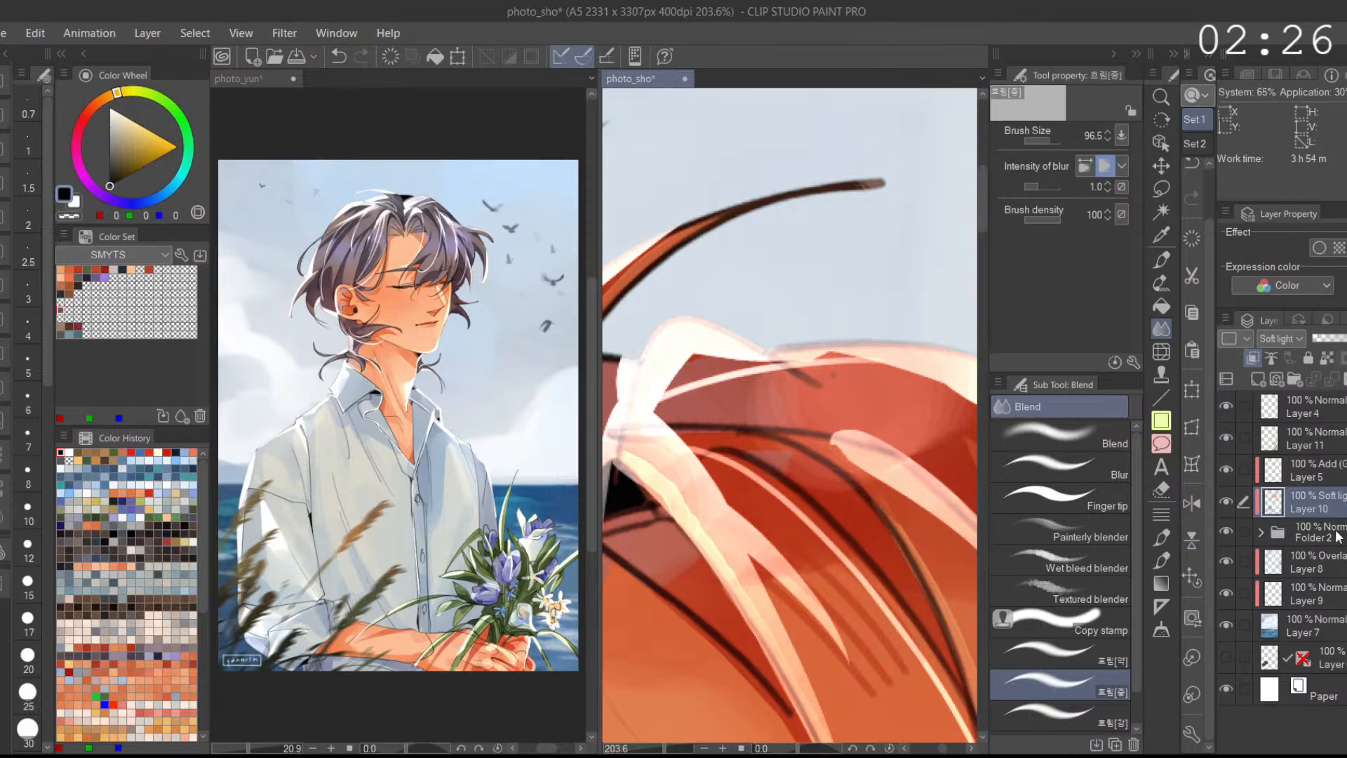
left_click(1340, 537)
scroll(806, 529, "down", 6)
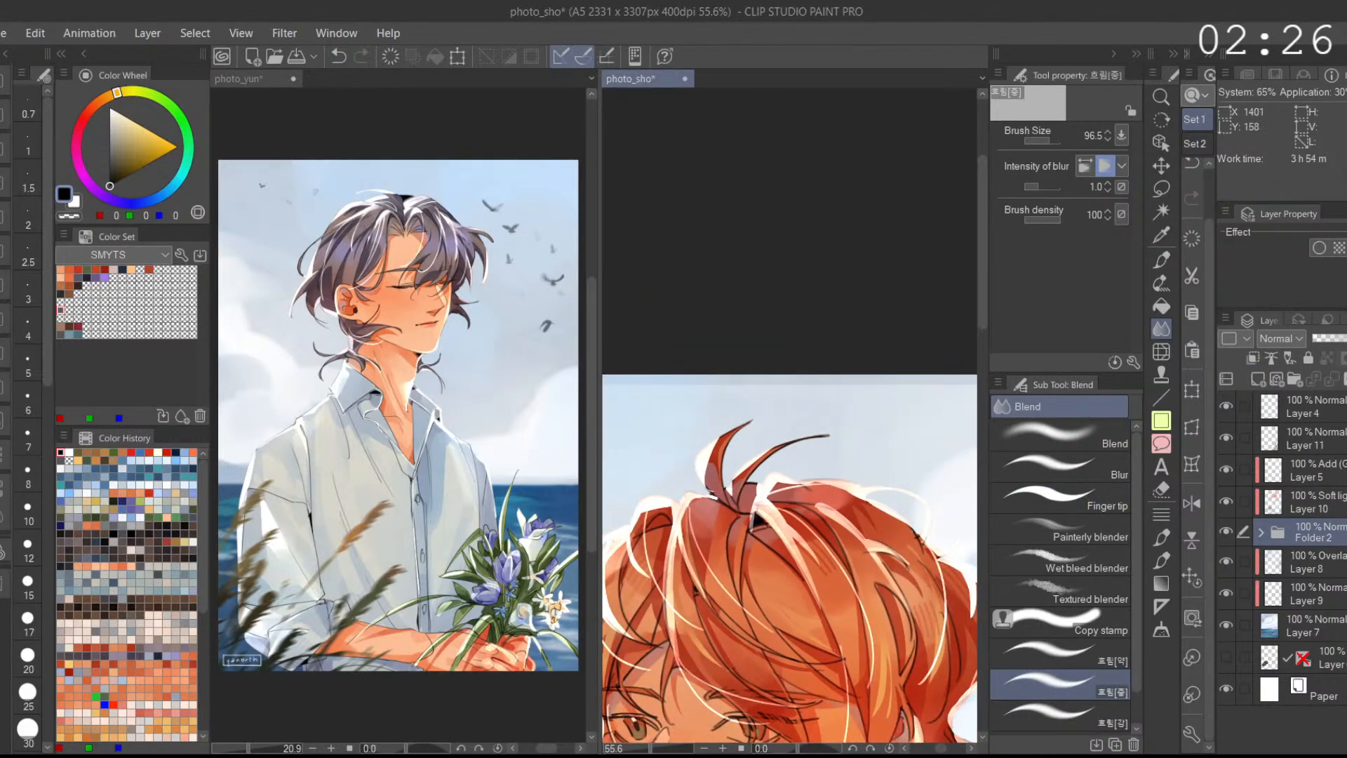
left_click_drag(792, 640, 782, 517)
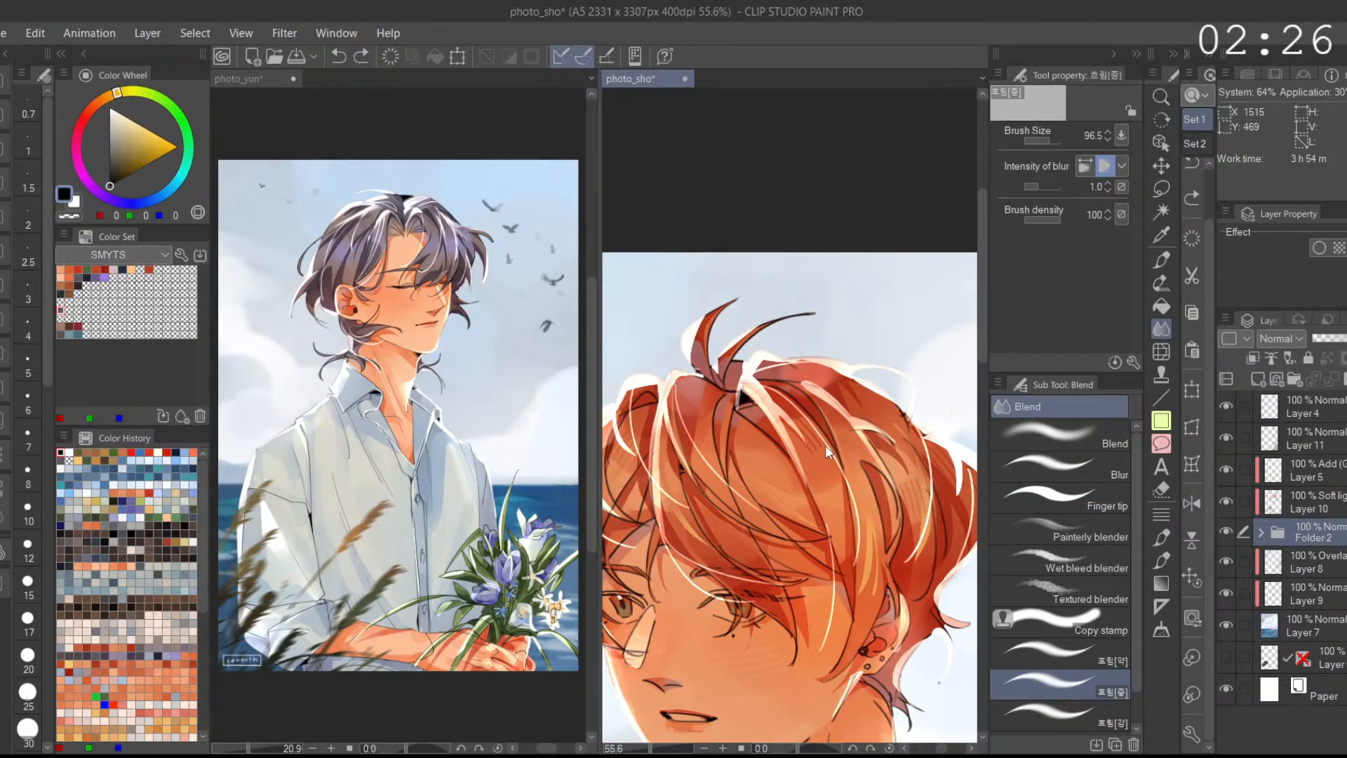
Step: Try to blur the purple hair tips beside the jaw on photo_yun with the 9.8-intensity blur brush at sizes 441.5 and 176.9
left_click(444, 684)
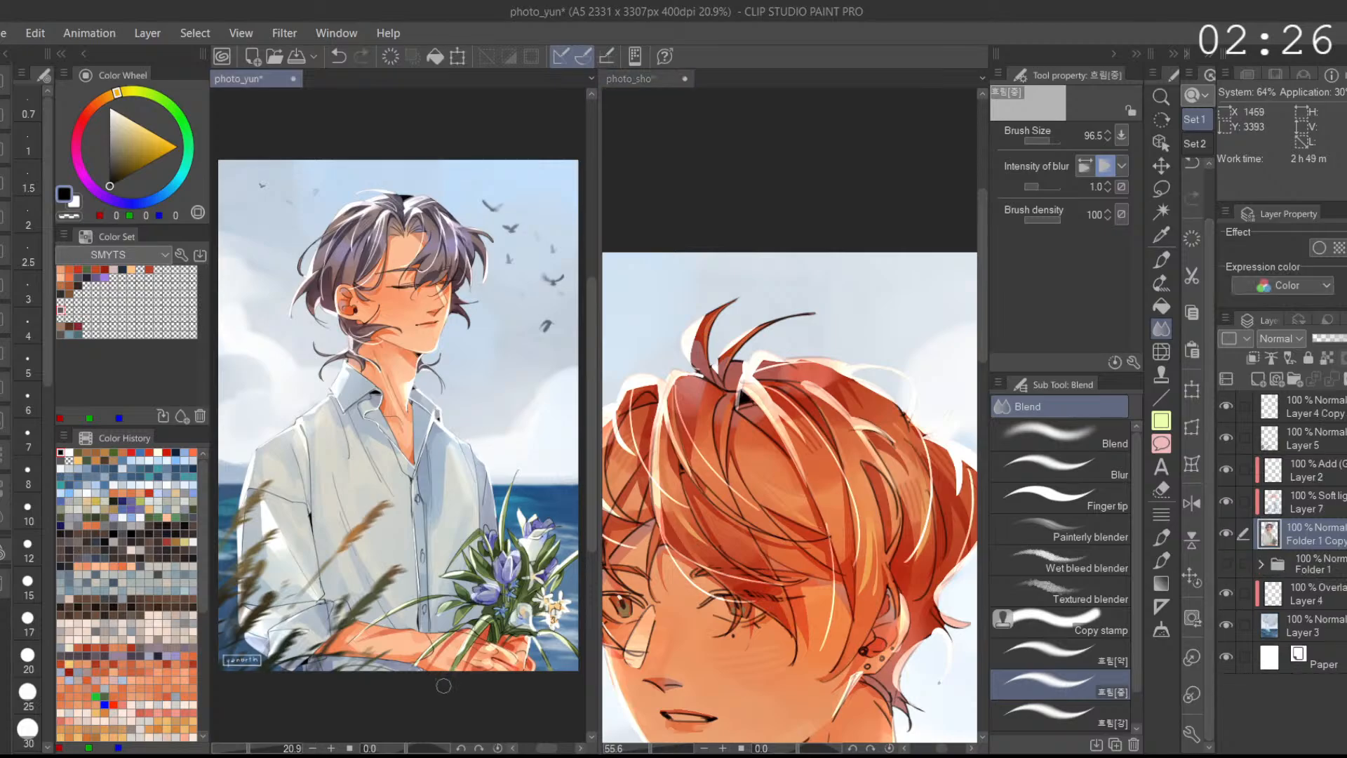
scroll(395, 291, "up", 3)
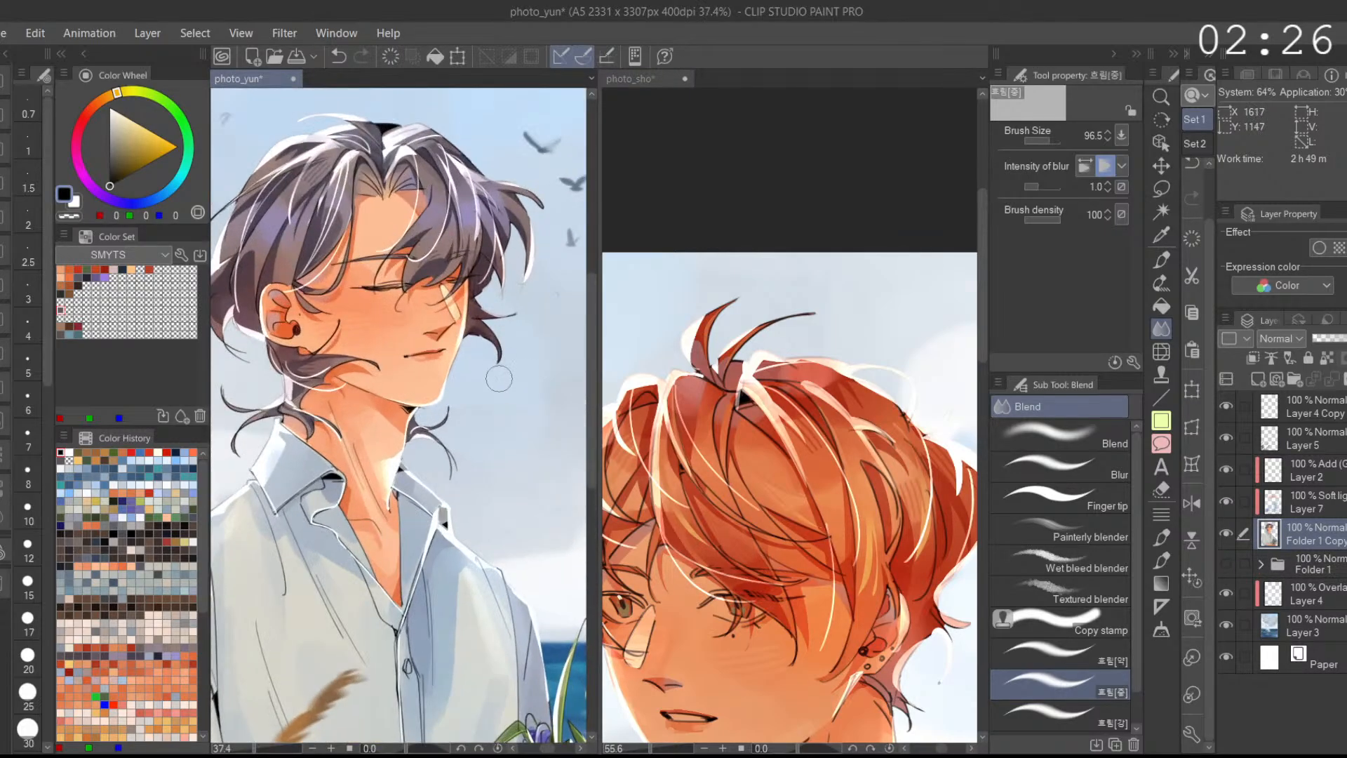
scroll(487, 363, "up", 2)
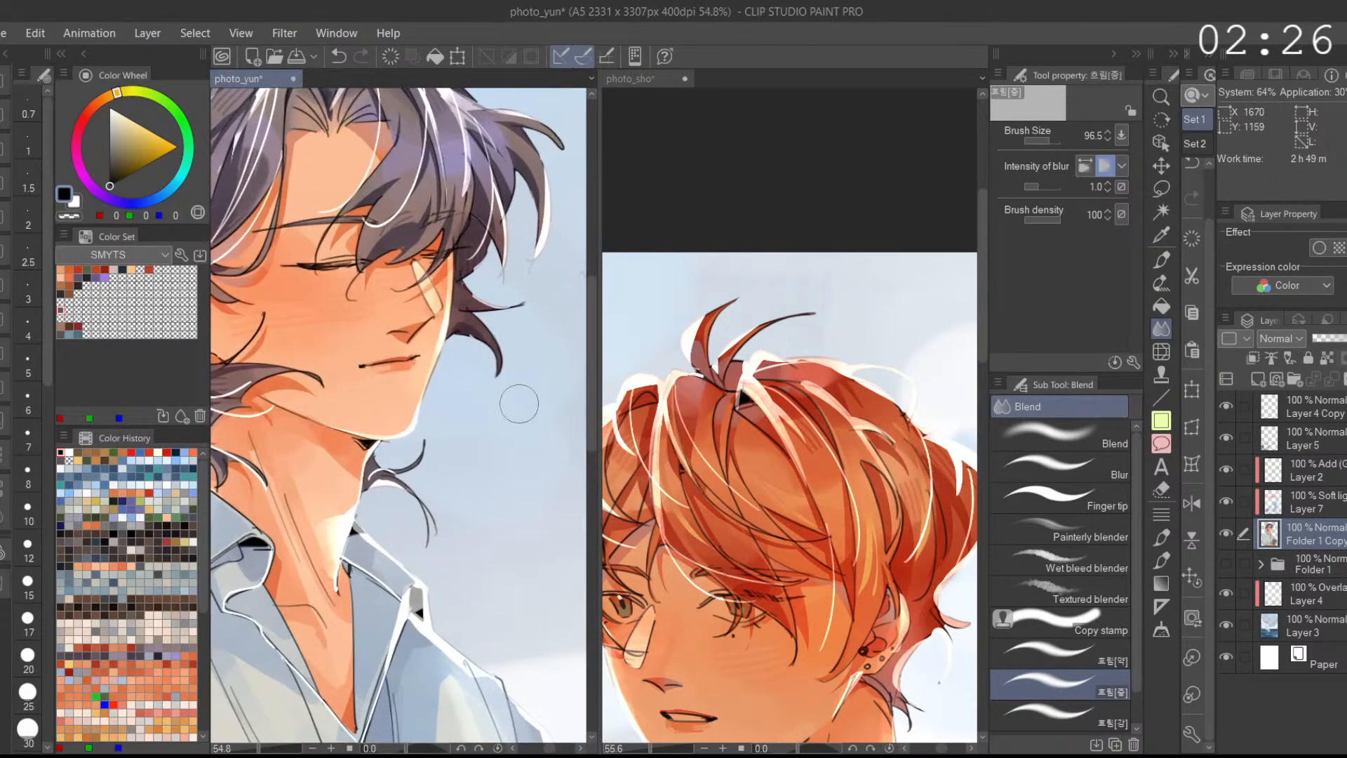
scroll(495, 368, "up", 2)
scroll(526, 365, "down", 1)
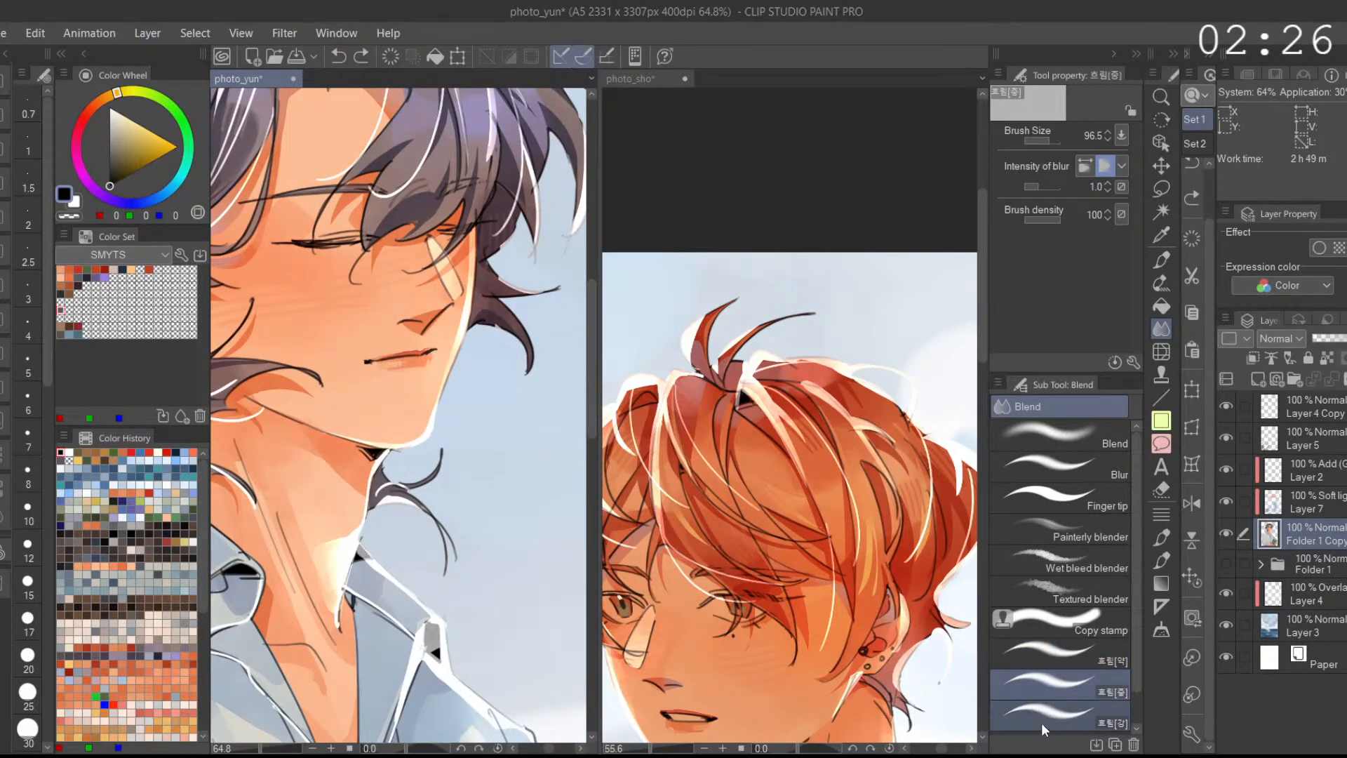
left_click(1075, 715)
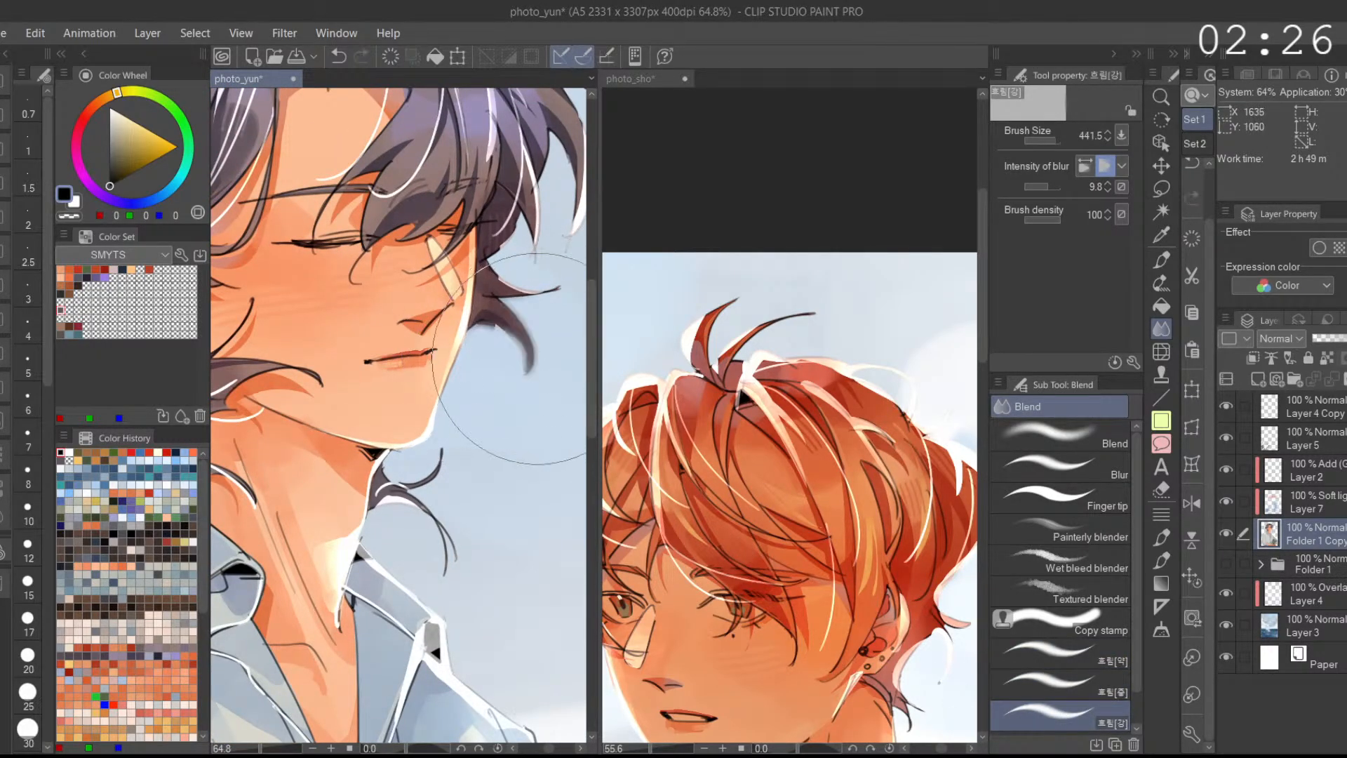
key("ctrl+z")
left_click_drag(1050, 141, 1053, 142)
left_click_drag(522, 319, 533, 361)
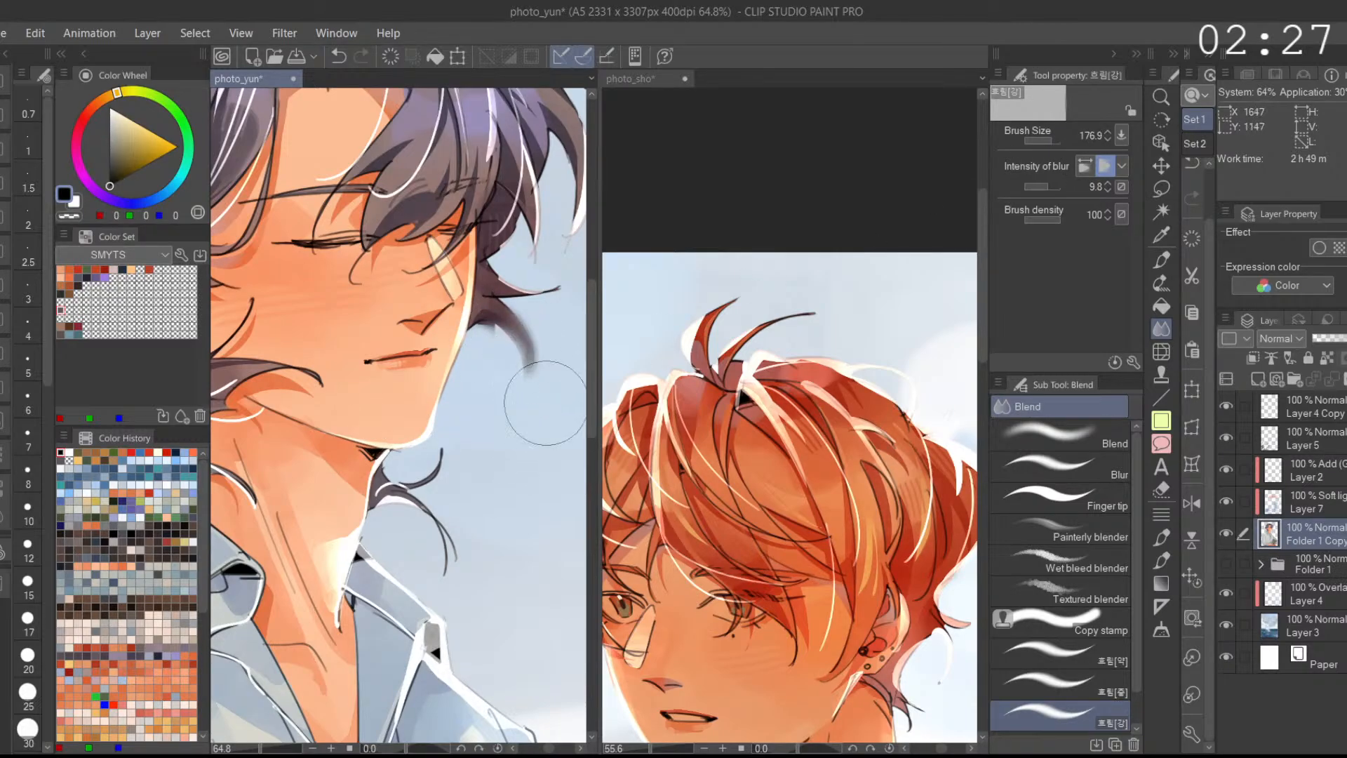
key("ctrl+z")
Step: Soften the stray hair tips around the jaw and nape on photo_yun with the 1.0-intensity blur brush at size 96.5
left_click(1092, 674)
mouse_move(531, 372)
left_mouse_down()
mouse_move(498, 316)
mouse_move(526, 300)
left_mouse_up()
scroll(529, 379, "down", 2)
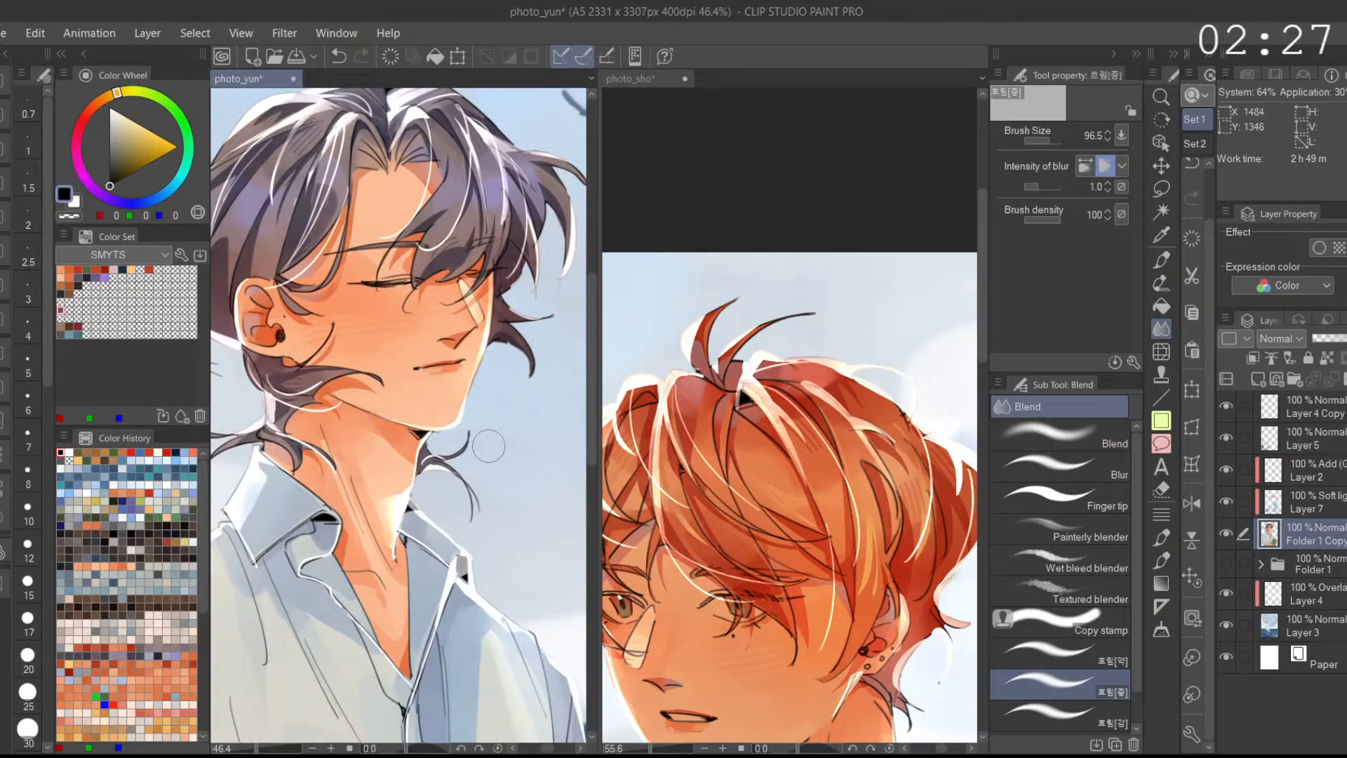
left_click_drag(385, 382, 527, 409)
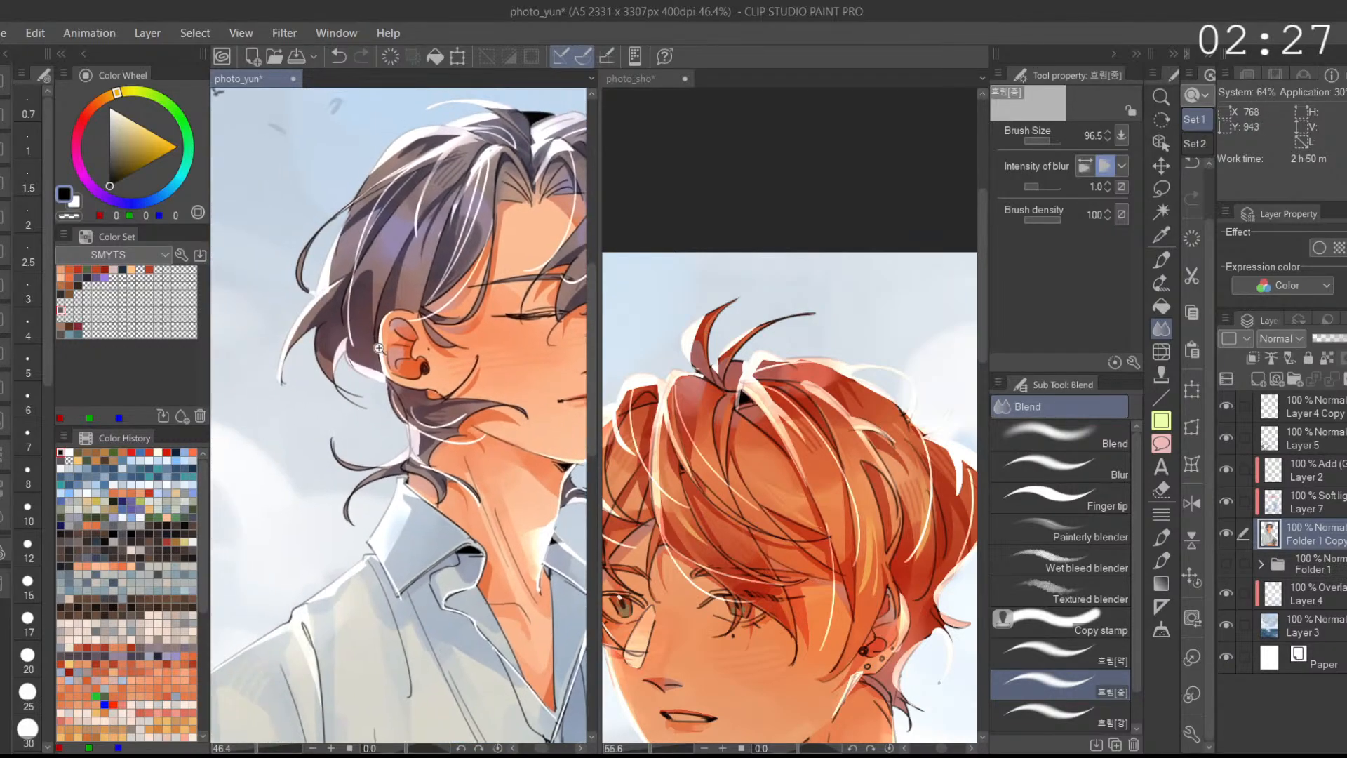
left_click_drag(381, 354, 358, 314)
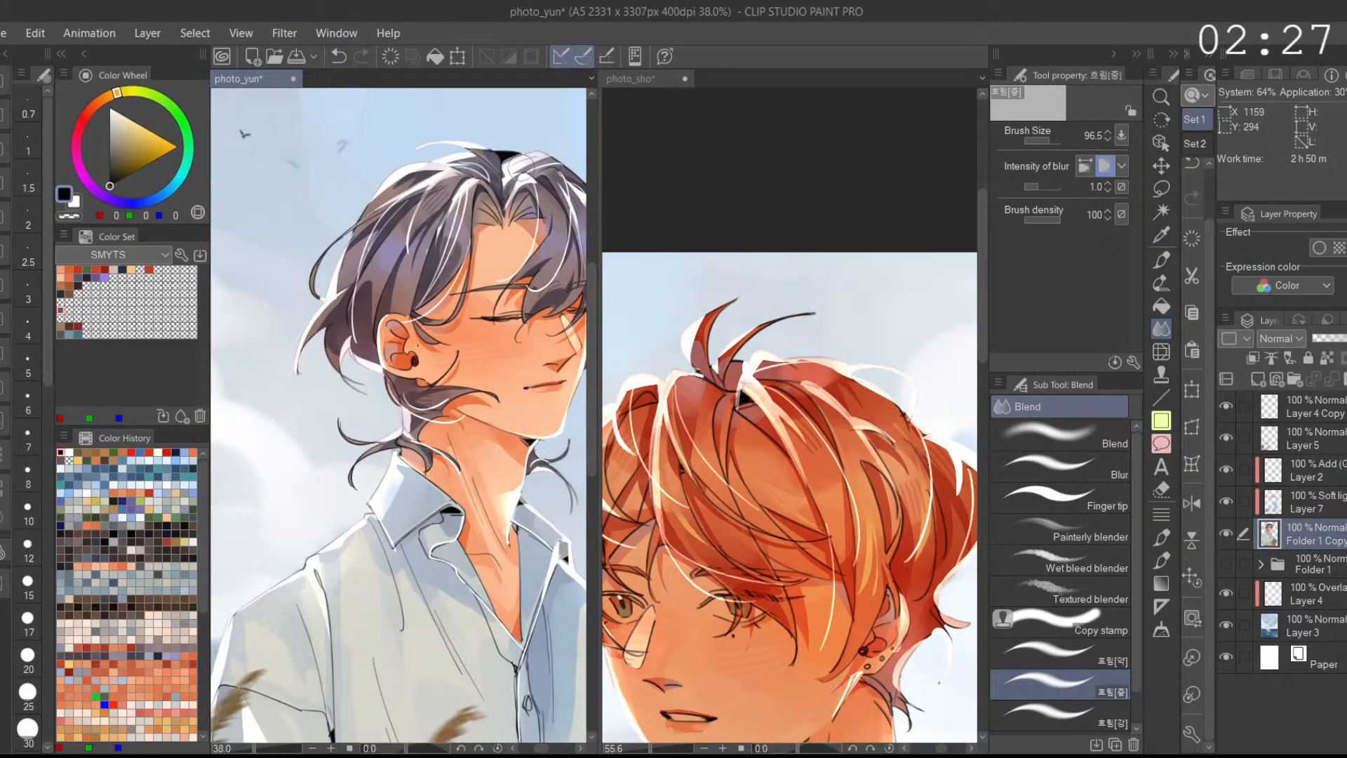
Step: Set the strong blur brush to intensity 3.9 at size 176.9 and soften the outer hair and shirt edges on photo_yun
left_click(1053, 716)
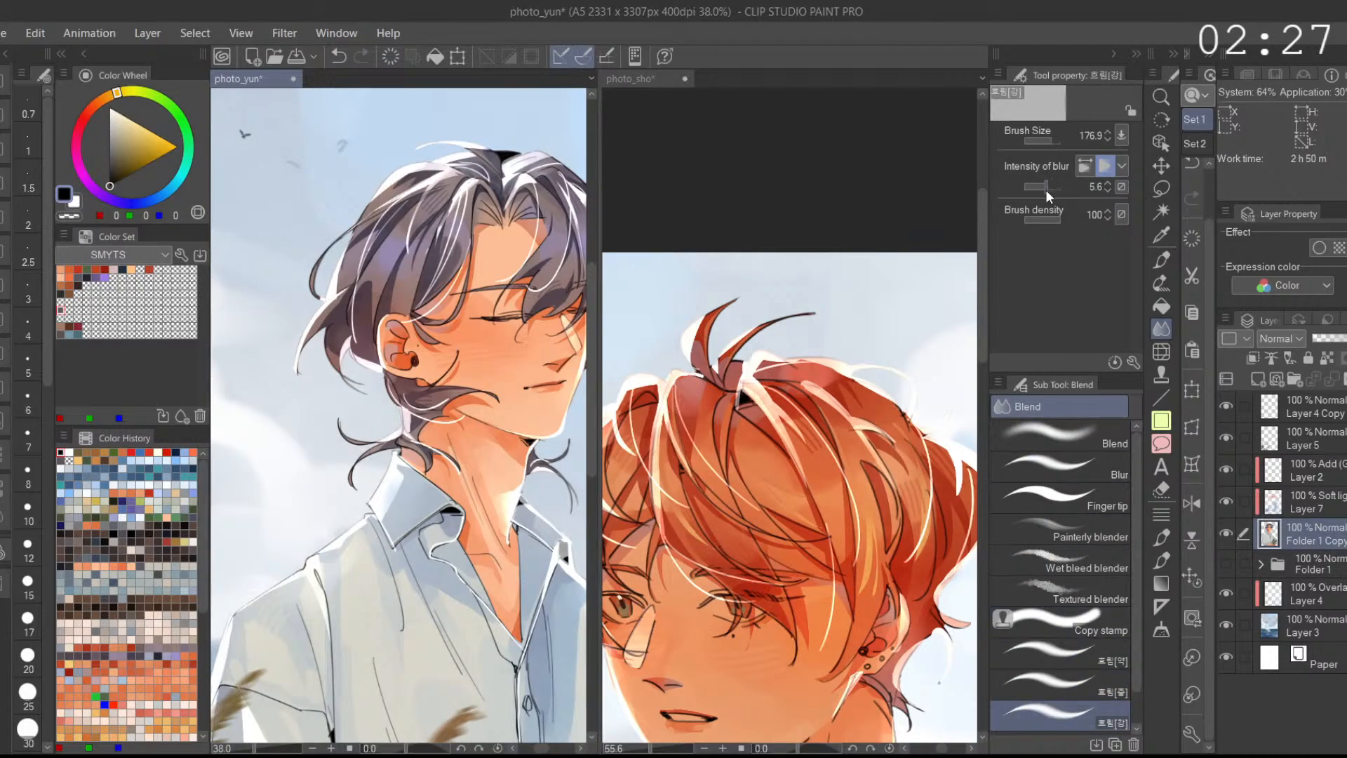
left_click_drag(442, 252, 333, 251)
scroll(517, 197, "down", 2)
left_click_drag(529, 326, 534, 247)
left_click_drag(477, 399, 367, 325)
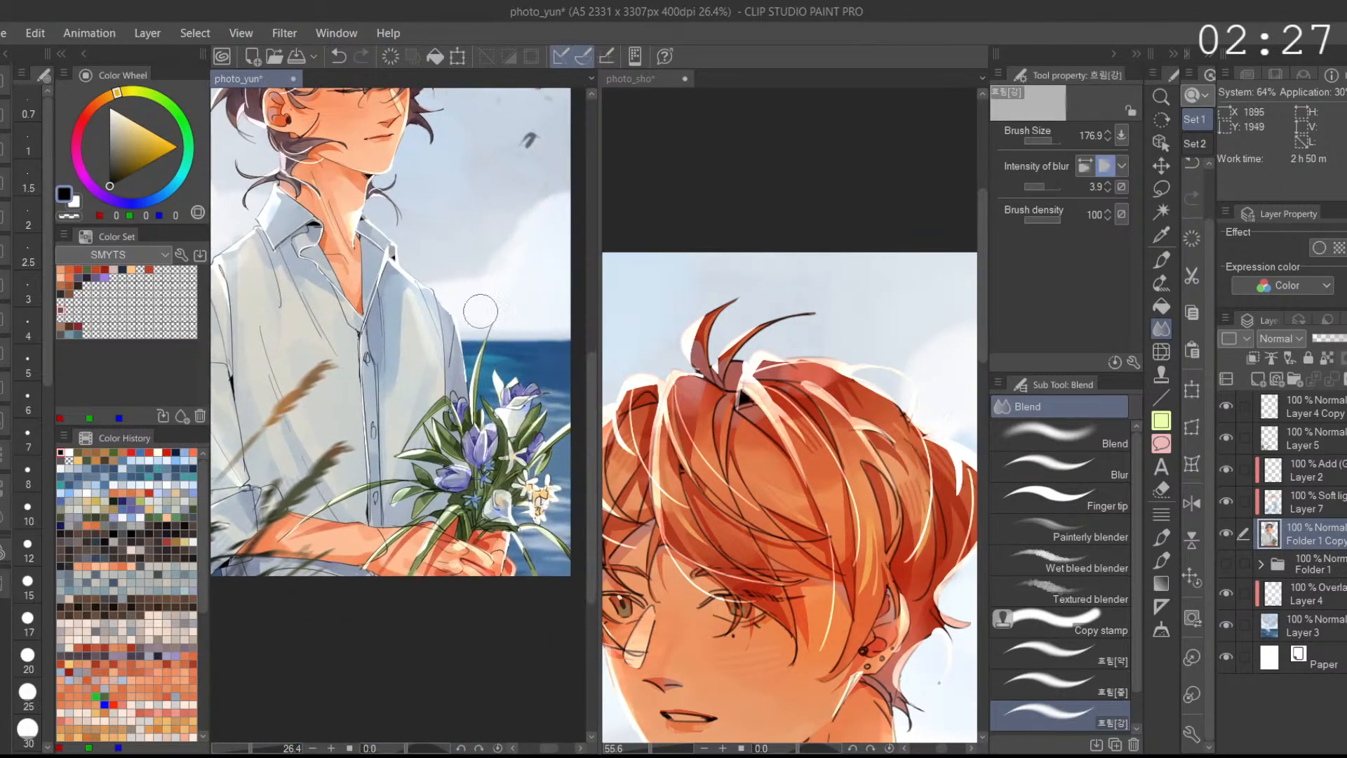
Step: Blur the outer leaves and petals of the bouquet on photo_yun with the 3.9-intensity blur brush
left_click(510, 346)
left_click_drag(510, 346, 447, 305)
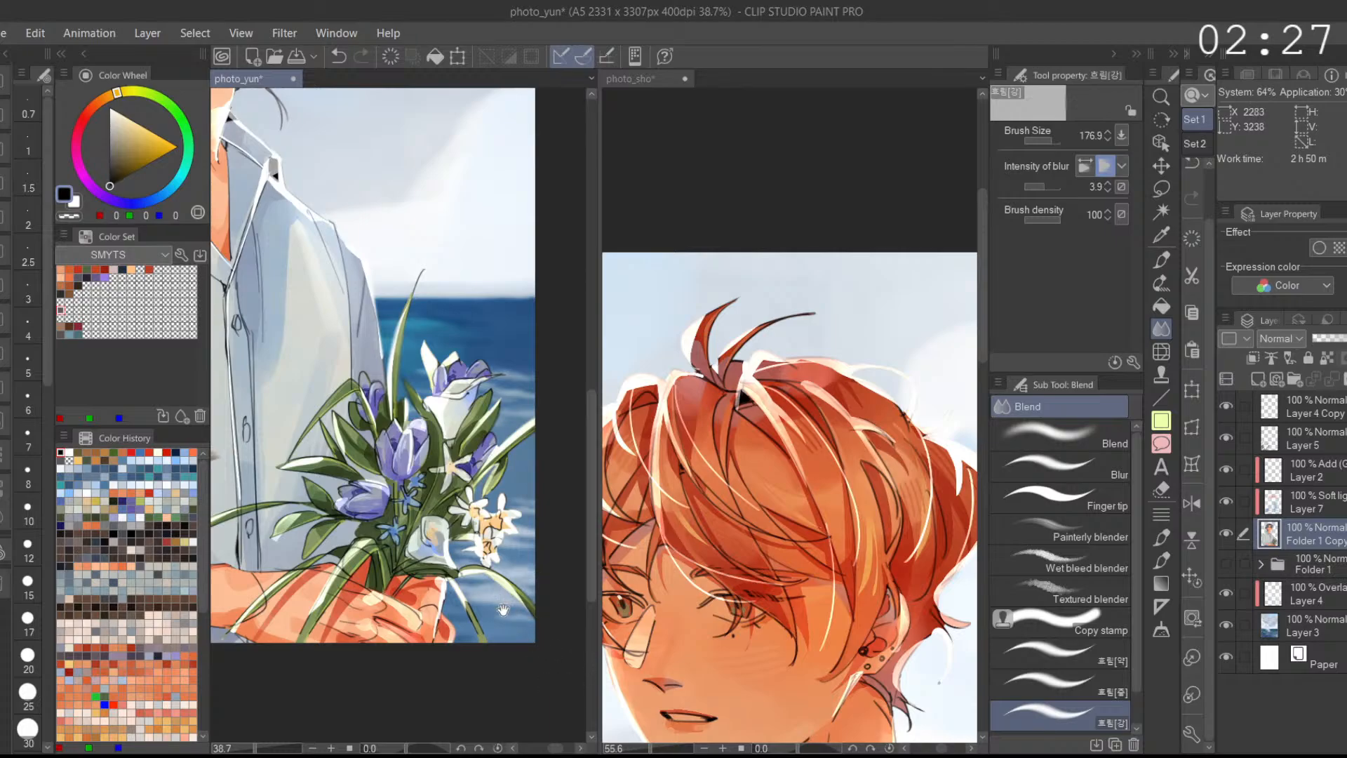
left_click_drag(507, 611, 534, 563)
left_click_drag(468, 502, 538, 523)
left_click_drag(530, 498, 494, 344)
Step: Duplicate Folder 2 on photo_sho, merge the copy into a single layer, and hide the original folder
left_click(910, 335)
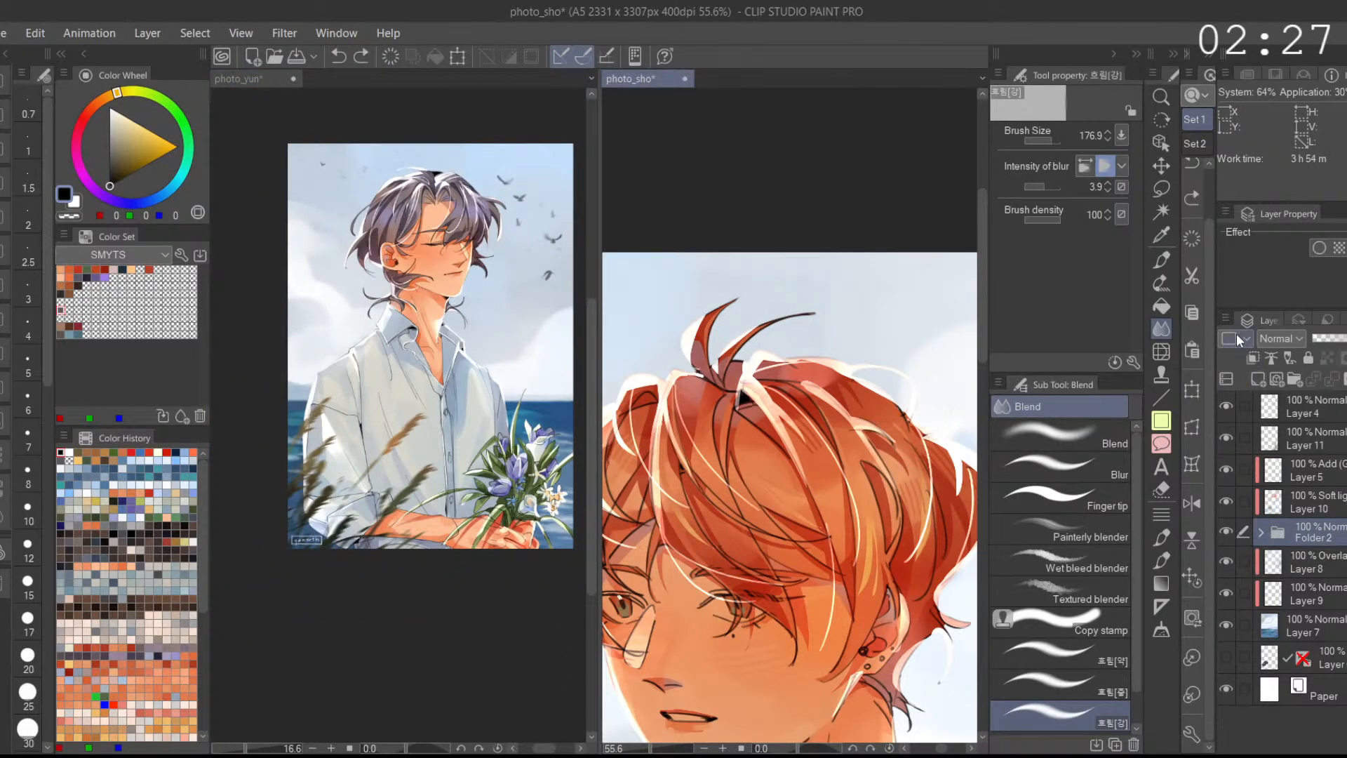
key("ctrl+v")
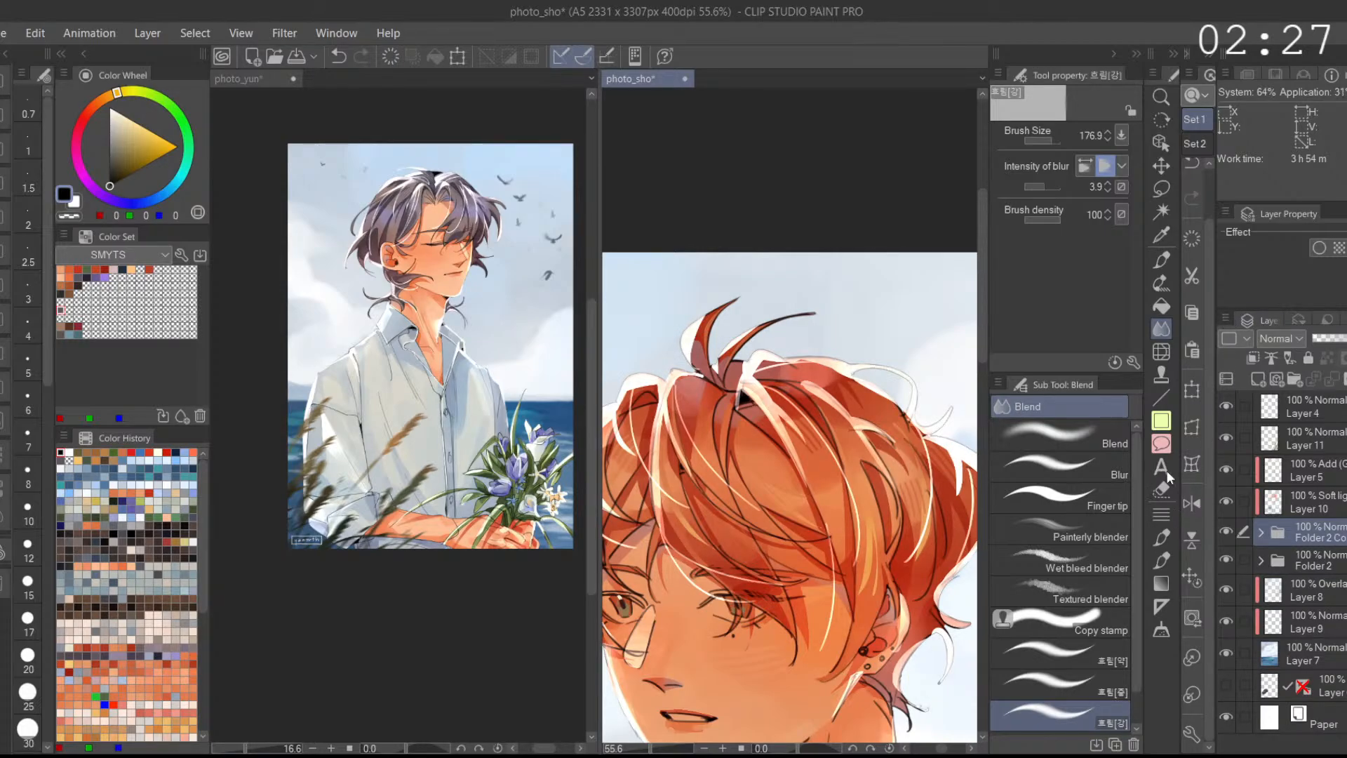
key("alt+shift+e")
left_click(1228, 560)
Step: Soften the top hair tuft and outer red hair strands on photo_sho's merged copy with the 3.9-intensity blur brush
mouse_move(832, 344)
left_mouse_down()
mouse_move(825, 308)
mouse_move(750, 296)
left_mouse_up()
left_click_drag(919, 490, 881, 379)
left_click_drag(924, 538, 921, 450)
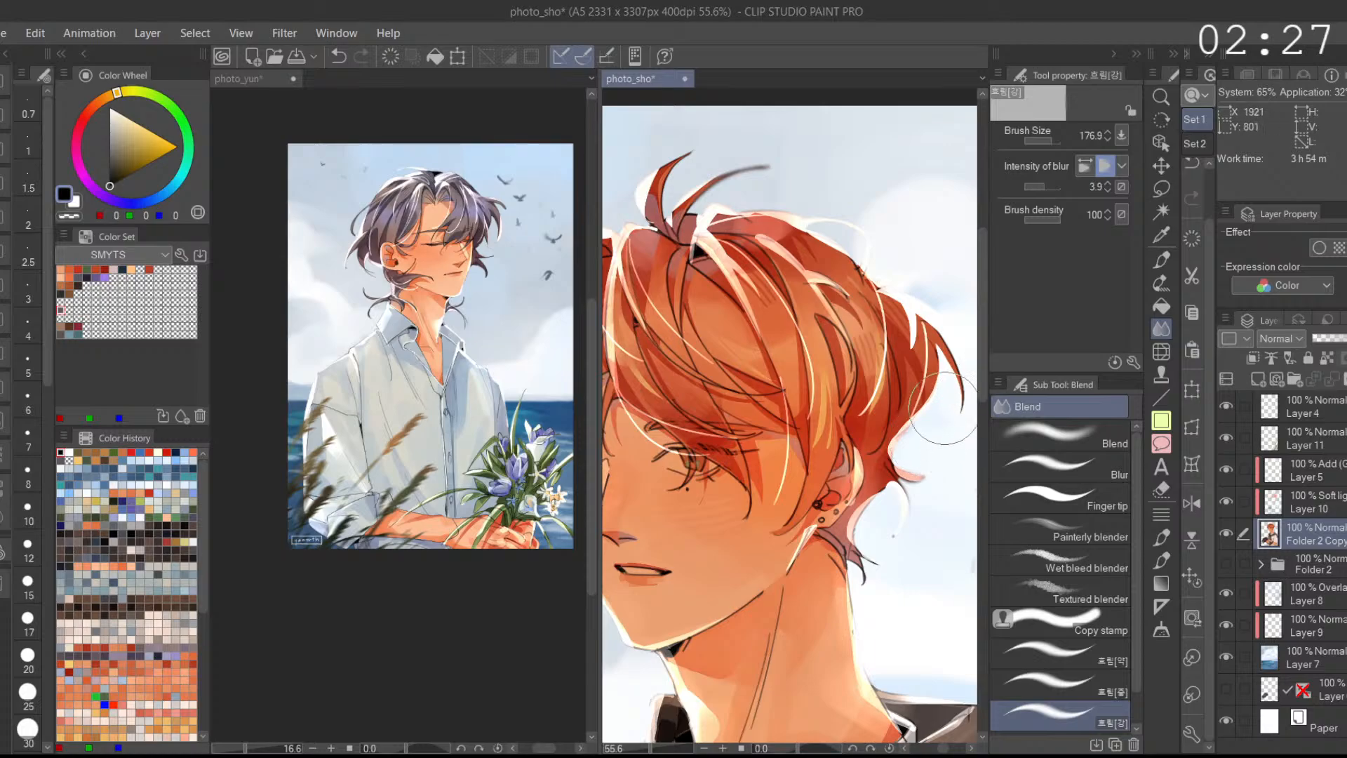
scroll(944, 410, "down", 2)
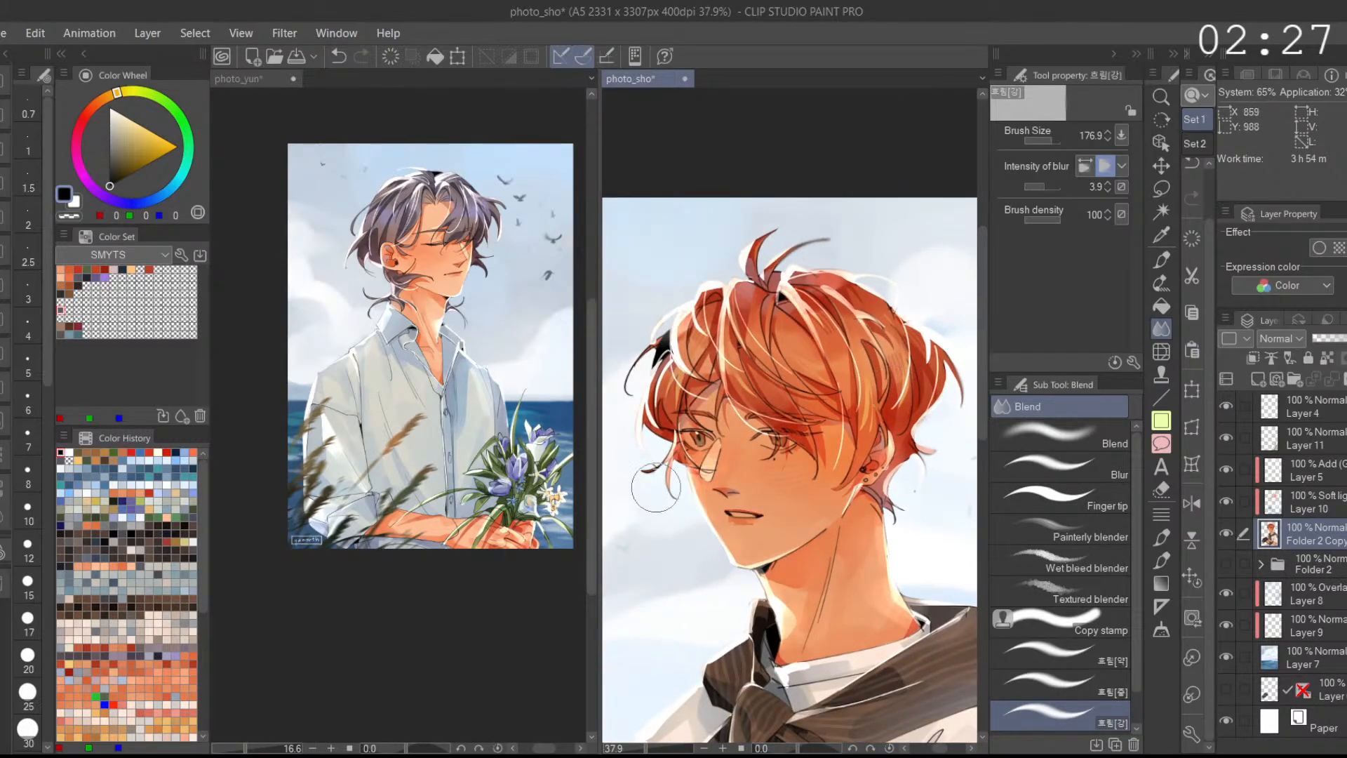
left_click_drag(745, 459, 744, 325)
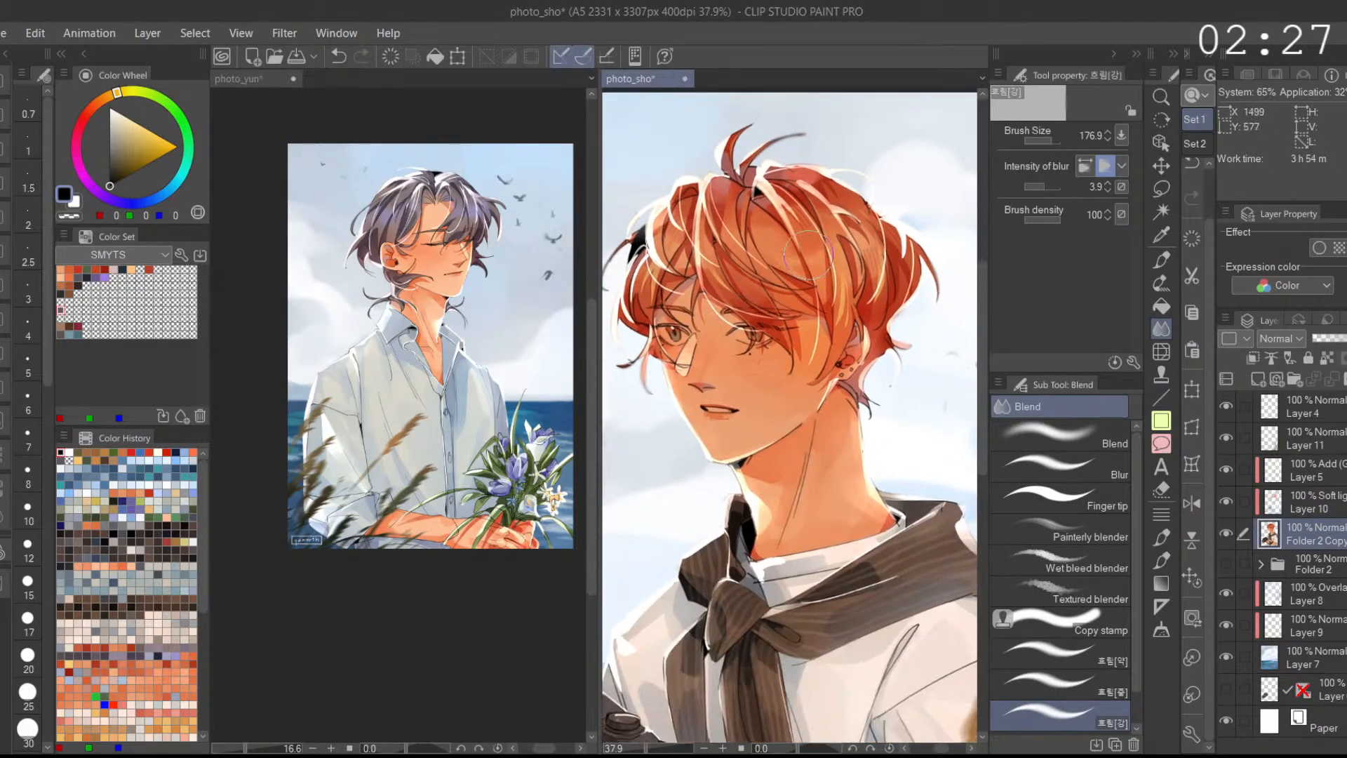
Step: Examine the edges of the camera, hands, scarf and sleeve on photo_sho up close and as a whole
scroll(898, 309, "down", 1)
left_click_drag(801, 484, 826, 347)
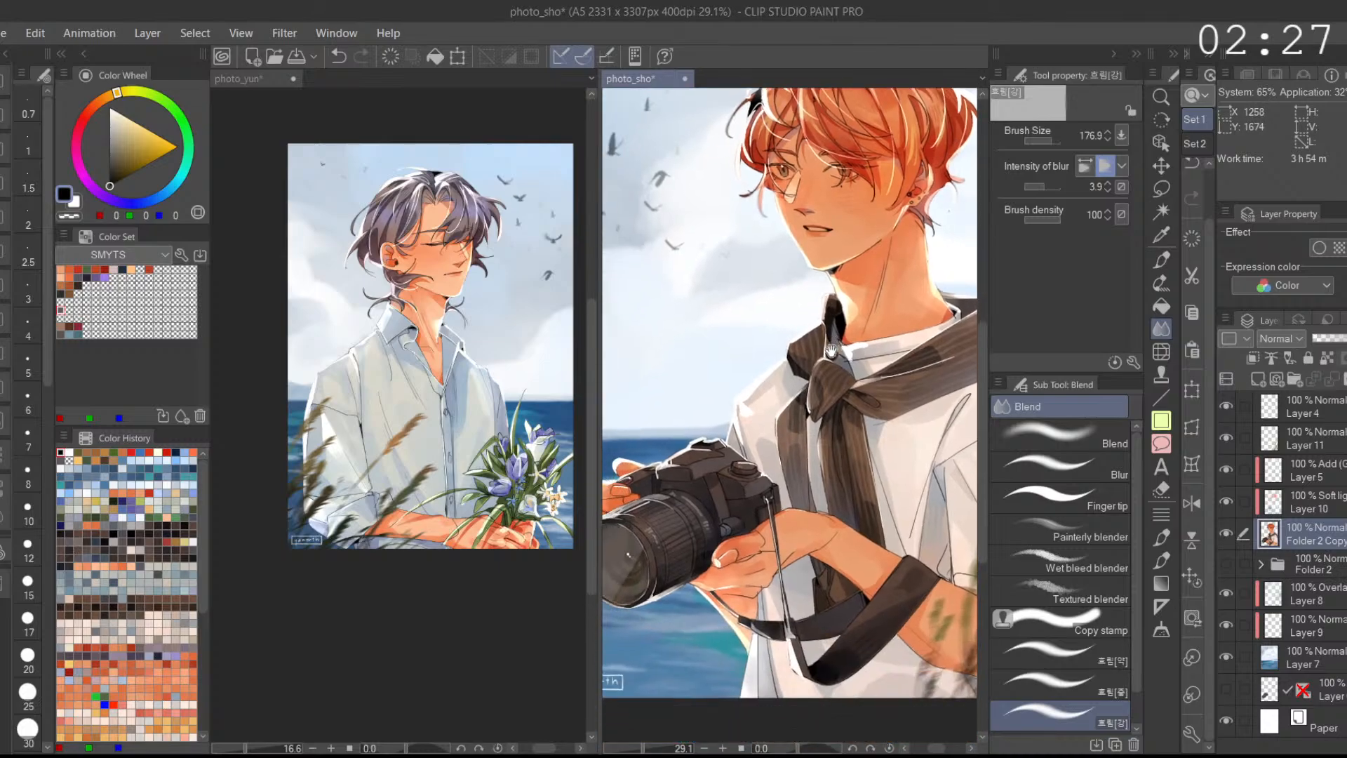
scroll(811, 384, "down", 1)
scroll(645, 449, "up", 2)
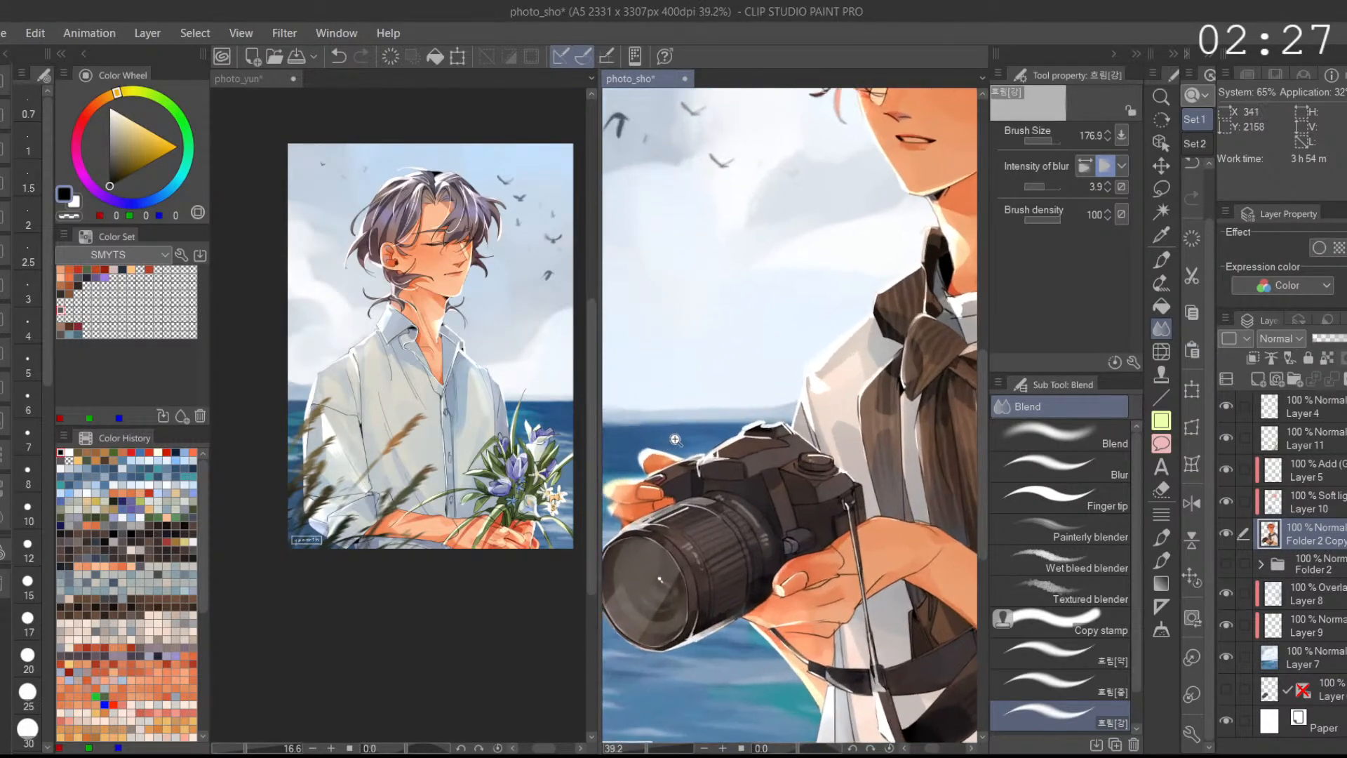
scroll(693, 442, "down", 1)
scroll(710, 457, "up", 2)
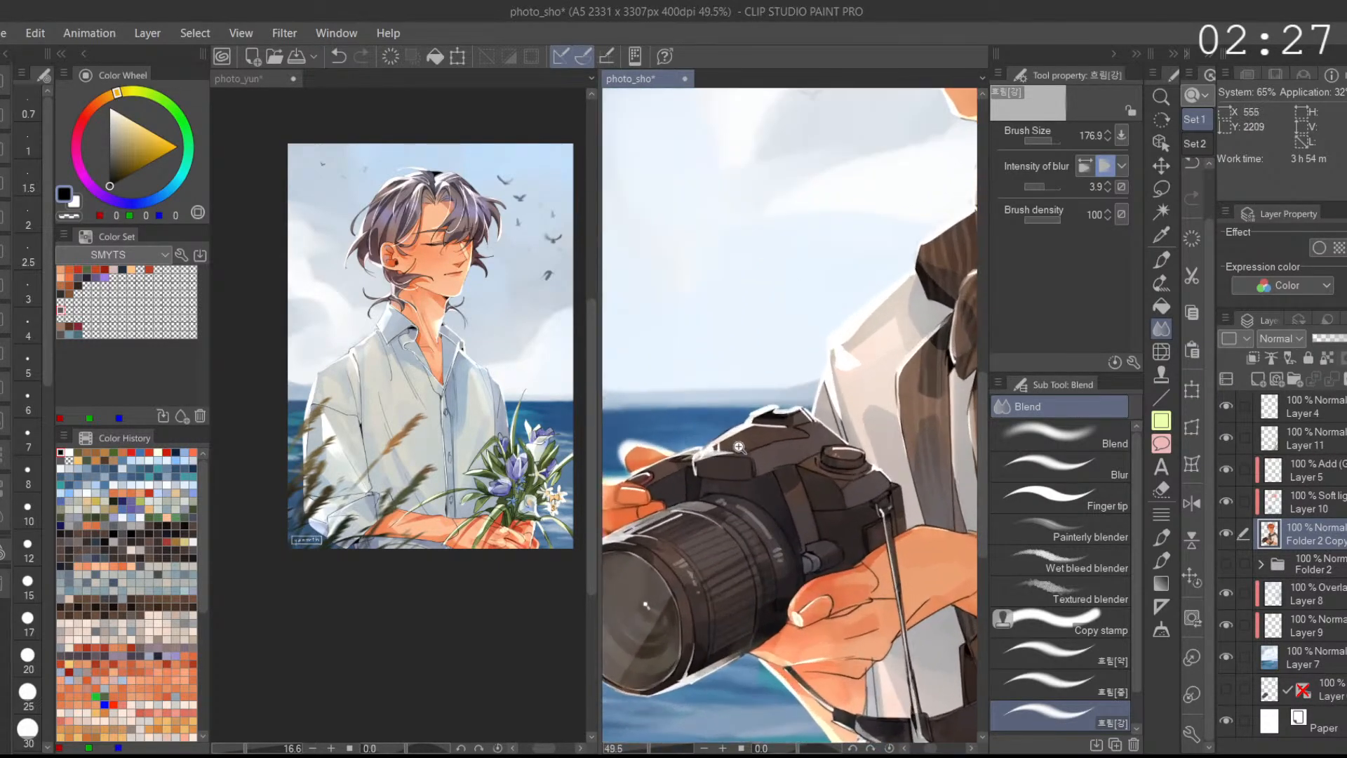
scroll(709, 456, "down", 3)
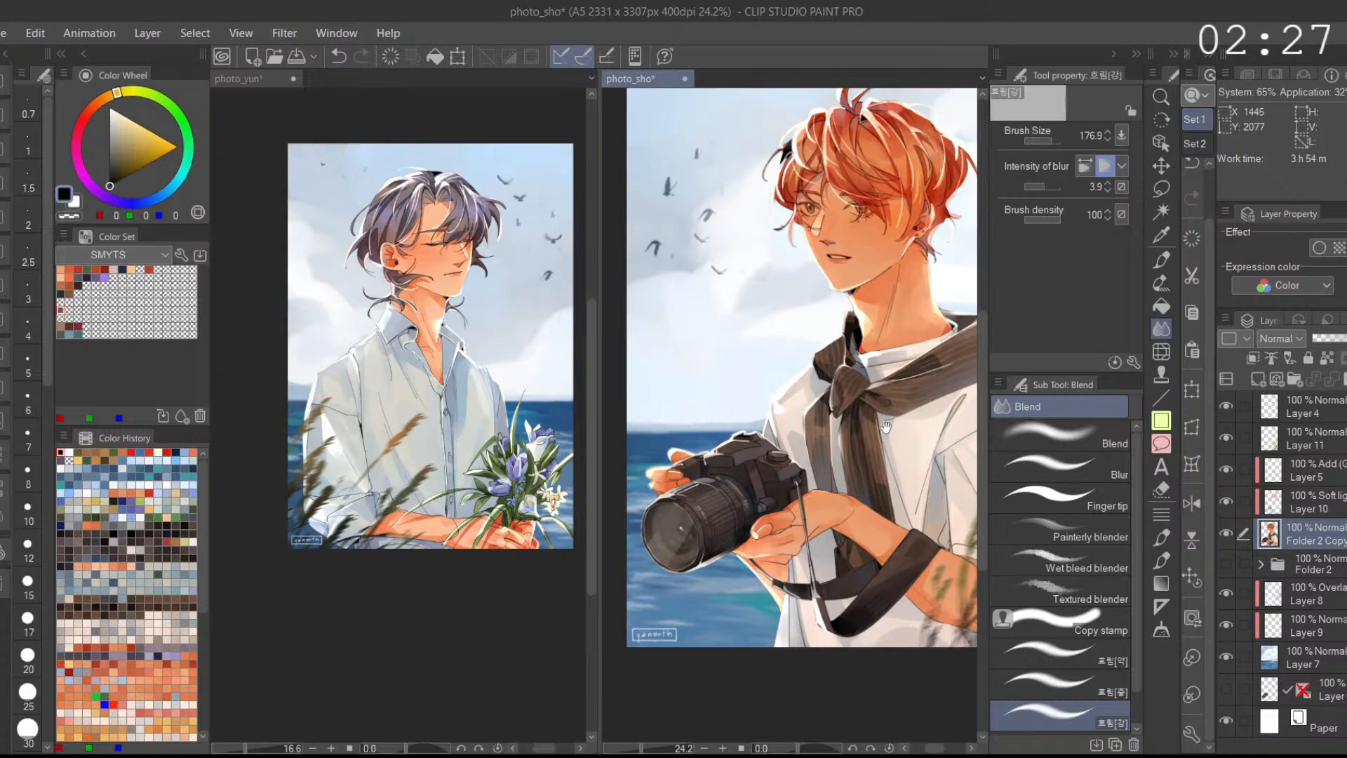
left_click_drag(830, 491, 824, 428)
left_click_drag(889, 493, 745, 516)
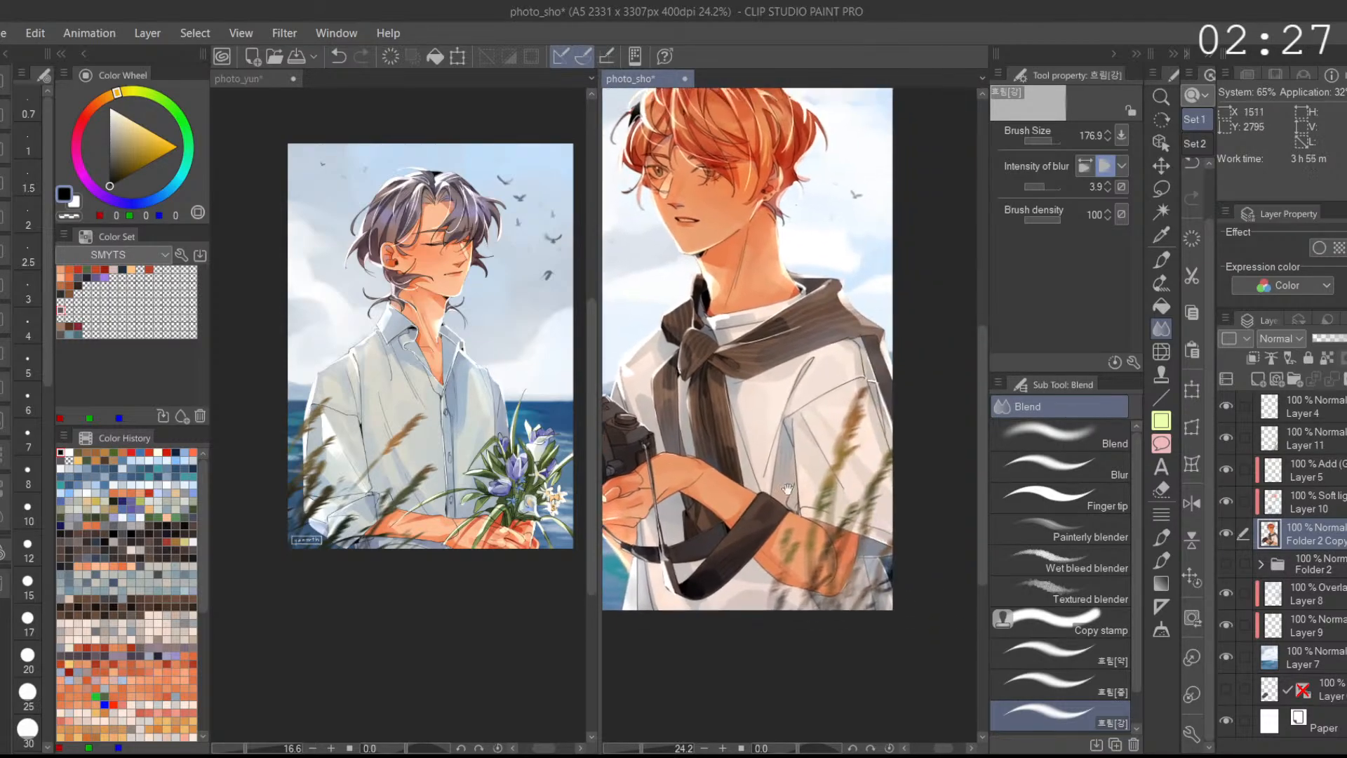
Step: Try to blur the outer edge of the shirt sleeve behind the grass on photo_yun at intensity 3.9
left_click(531, 558)
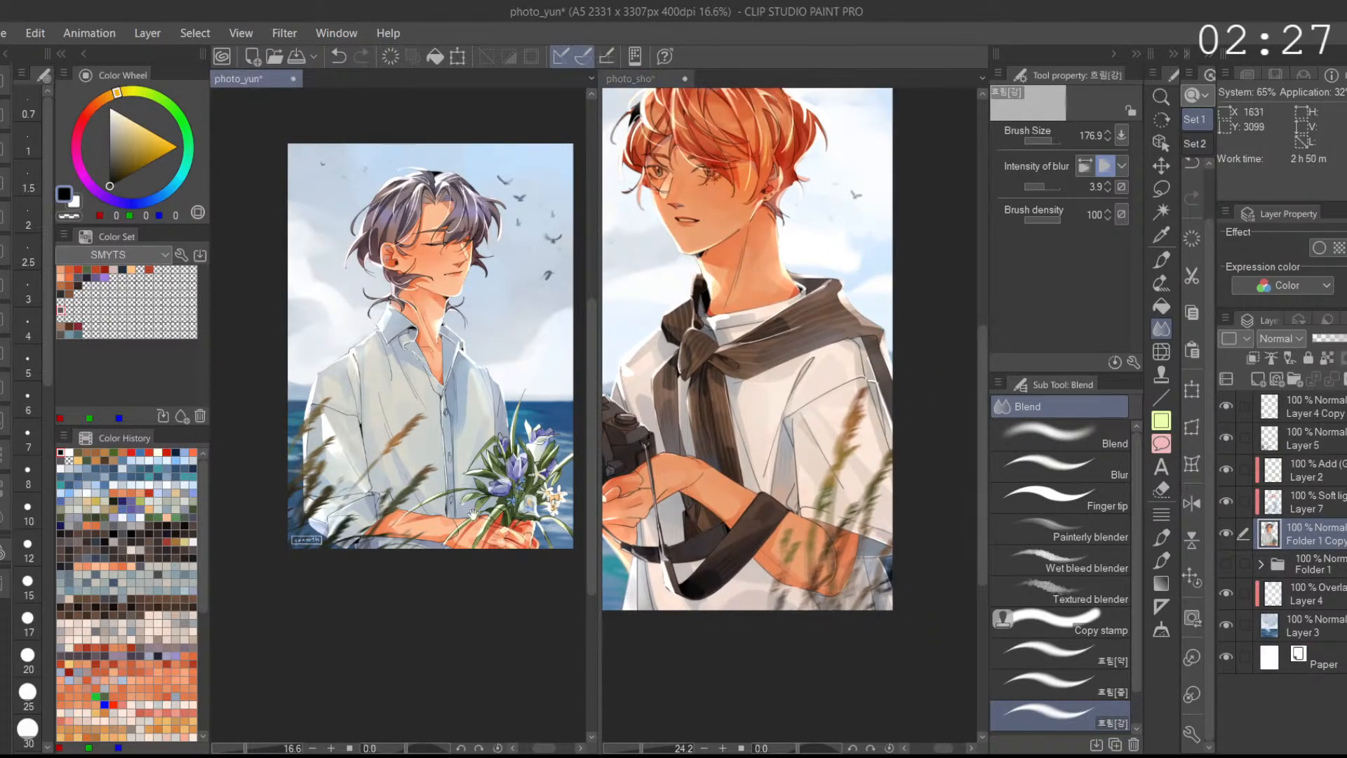
left_click_drag(309, 484, 306, 512)
key("ctrl+z")
left_click_drag(387, 367, 331, 368)
left_click_drag(390, 335, 388, 366)
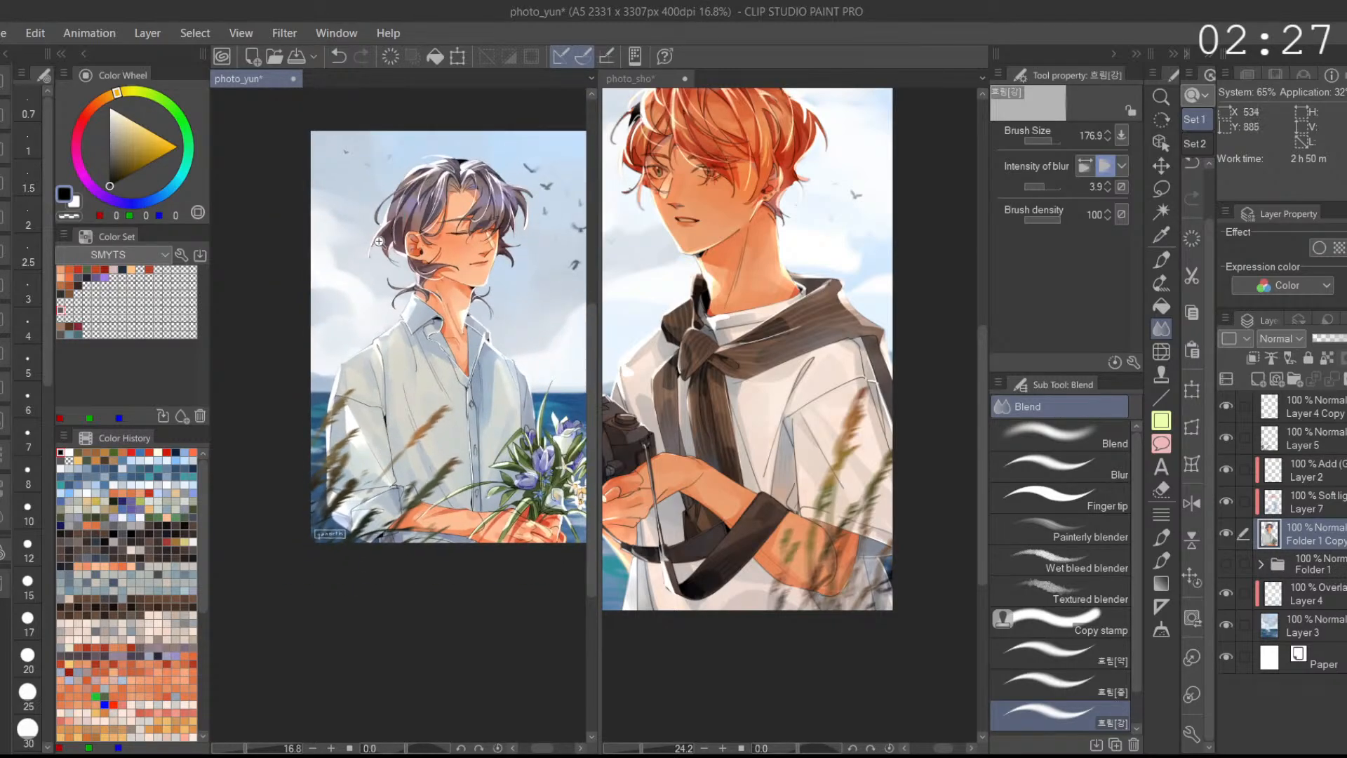
scroll(377, 241, "up", 1)
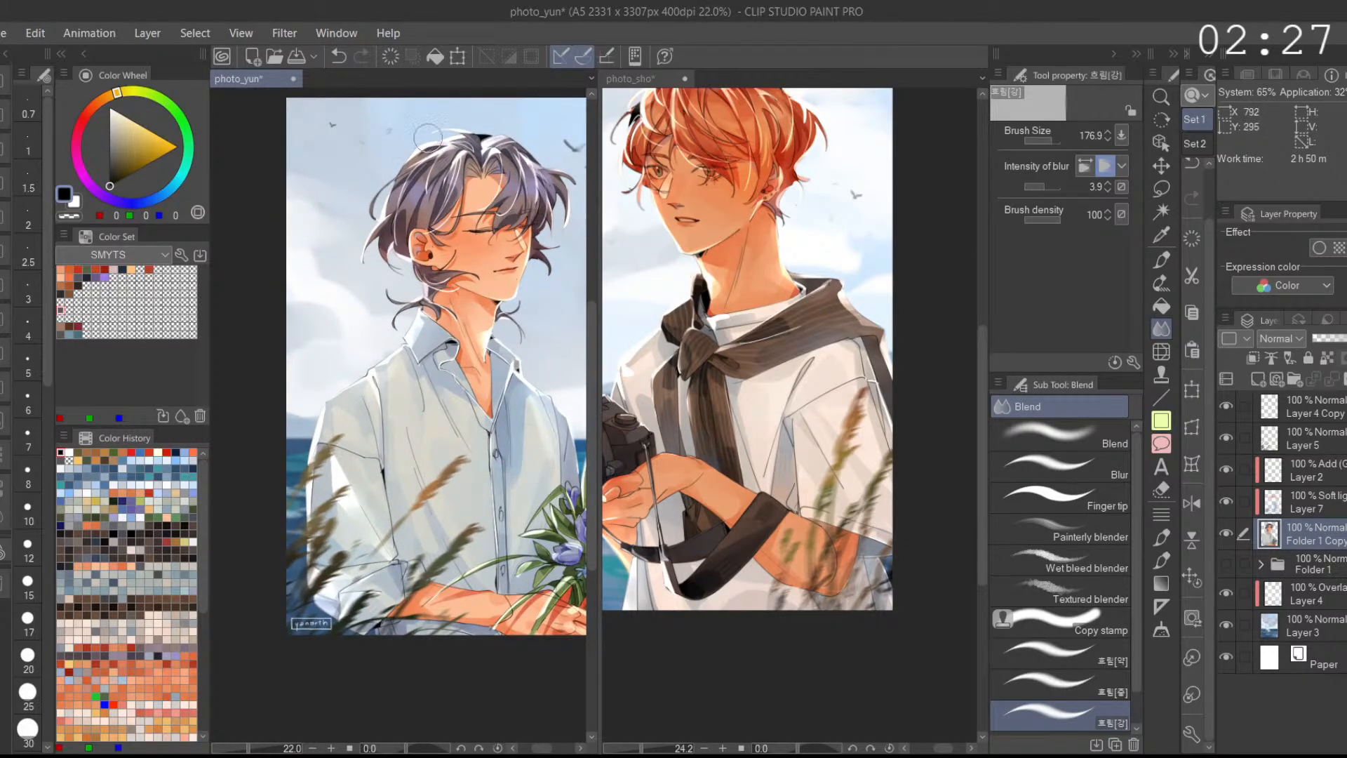
Step: Blur the tip of the hair tuft and the stray strands near the temple on photo_sho with the size 176.9 brush
left_click_drag(672, 207, 687, 292)
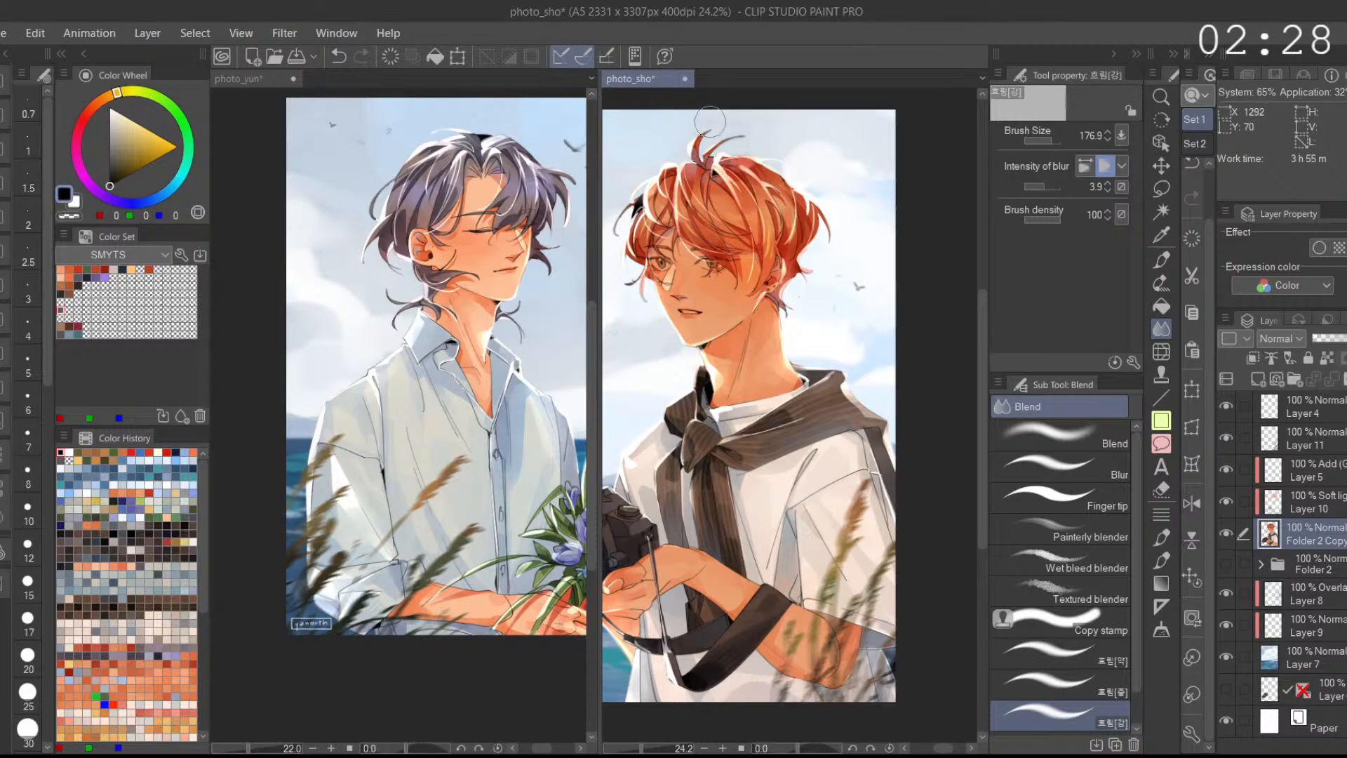
mouse_move(704, 140)
left_mouse_down()
mouse_move(772, 142)
mouse_move(707, 141)
left_mouse_up()
left_click_drag(662, 188, 729, 192)
left_click_drag(729, 193, 748, 193)
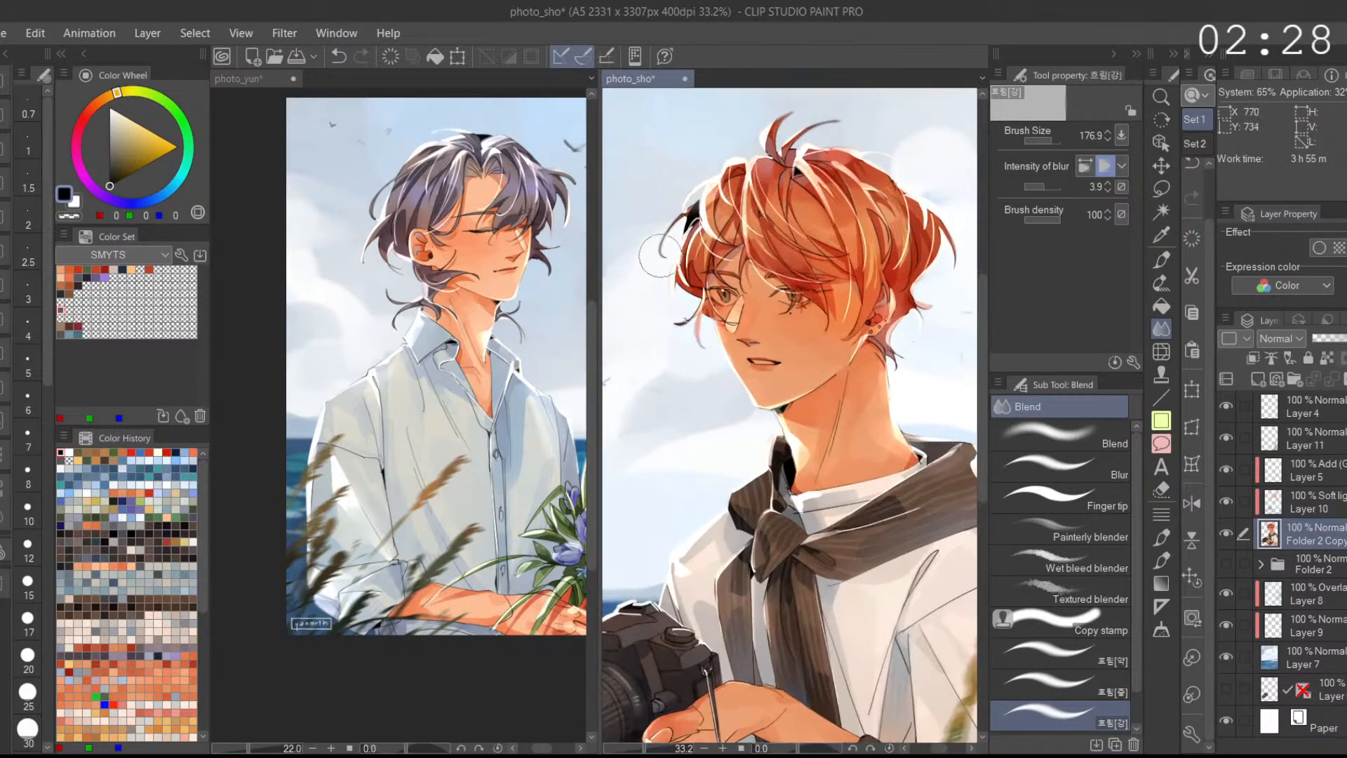
Step: Soften the stray hair beside the neck and the lower edge of the bouquet on photo_yun, and fit both illustrations in view
left_click(537, 386)
mouse_move(523, 312)
left_mouse_down()
mouse_move(508, 322)
mouse_move(522, 317)
left_mouse_up()
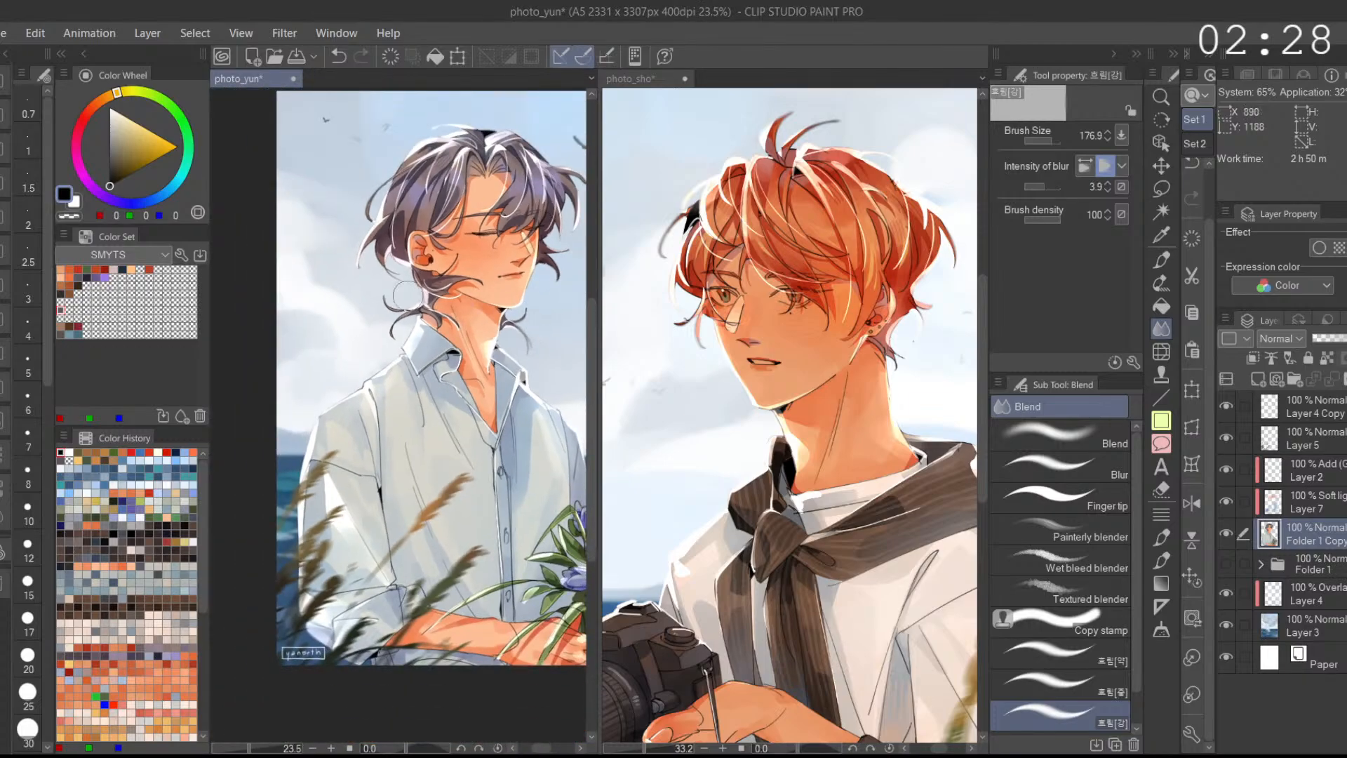
left_click_drag(443, 340, 465, 312)
left_click_drag(496, 392, 486, 366)
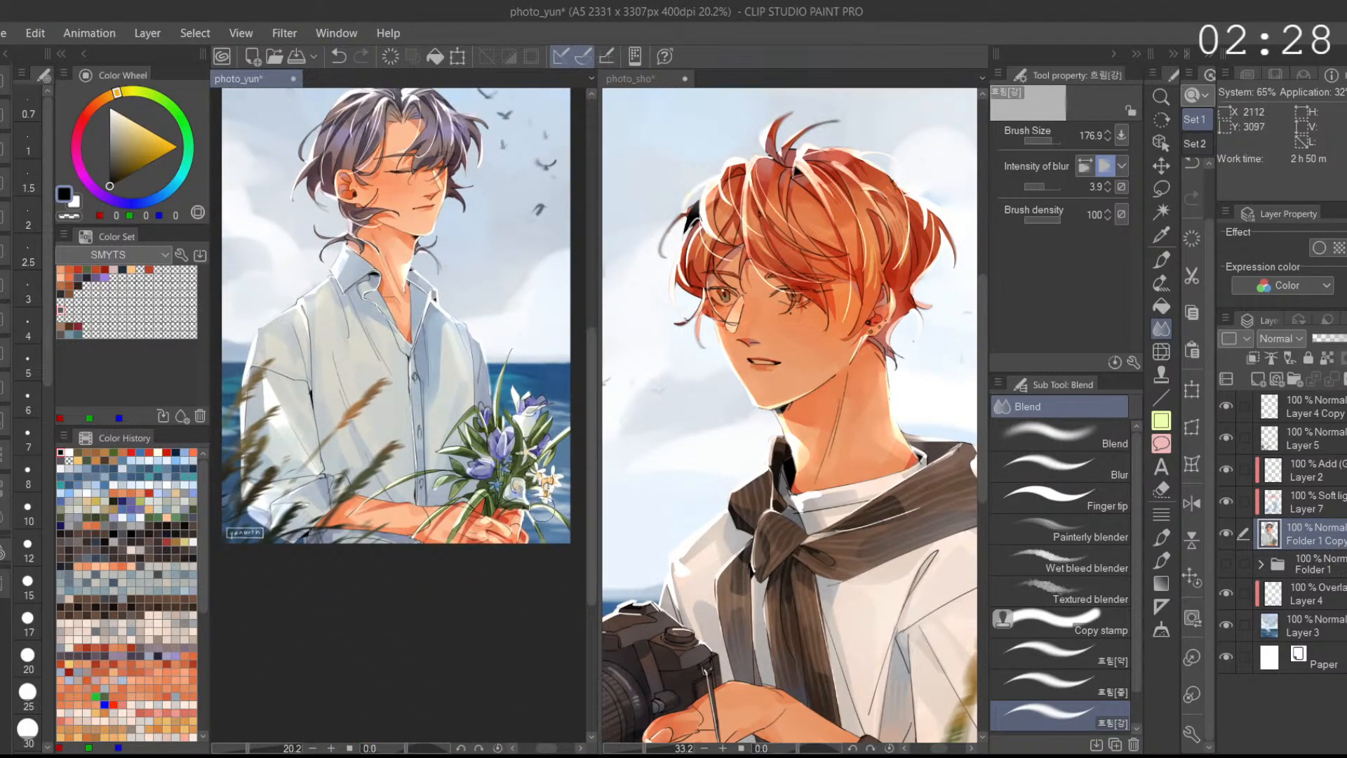
left_click_drag(525, 540, 533, 531)
left_click(1197, 620)
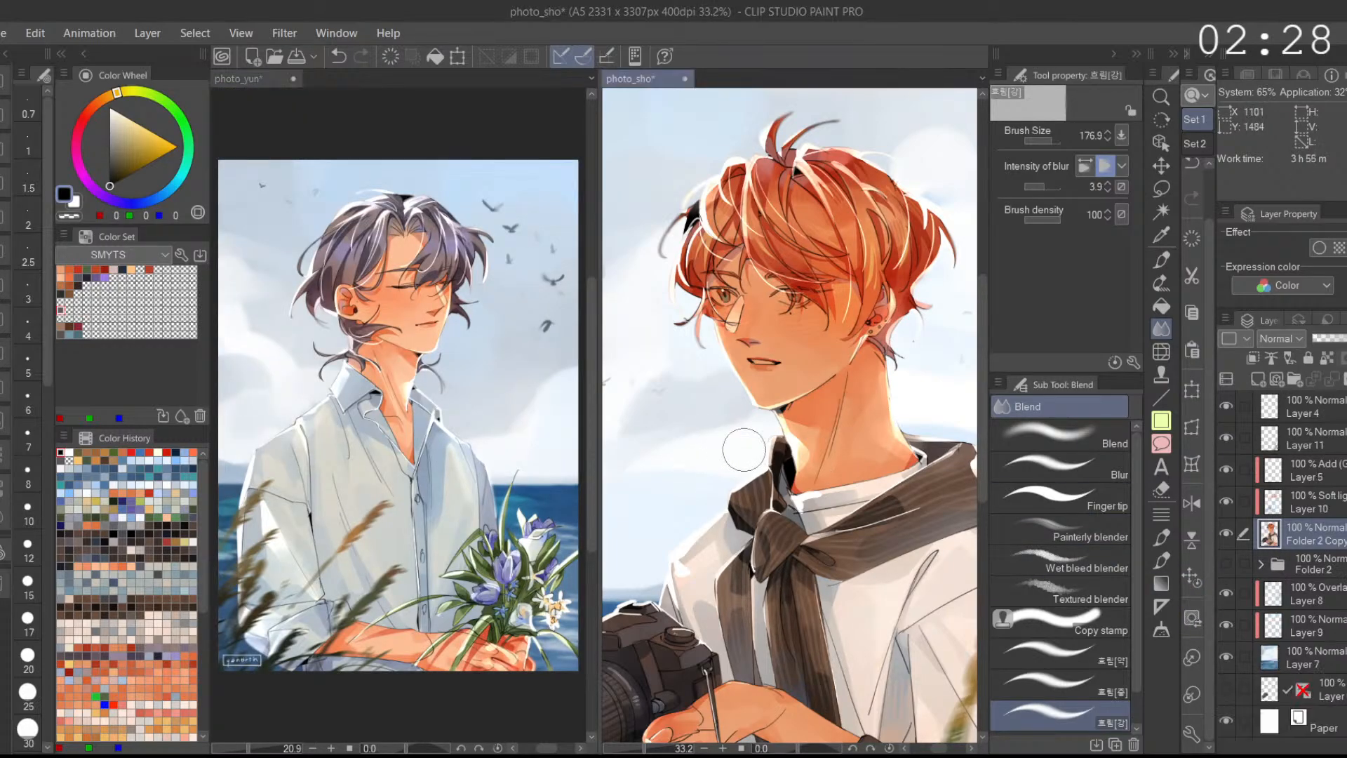
left_click(1190, 619)
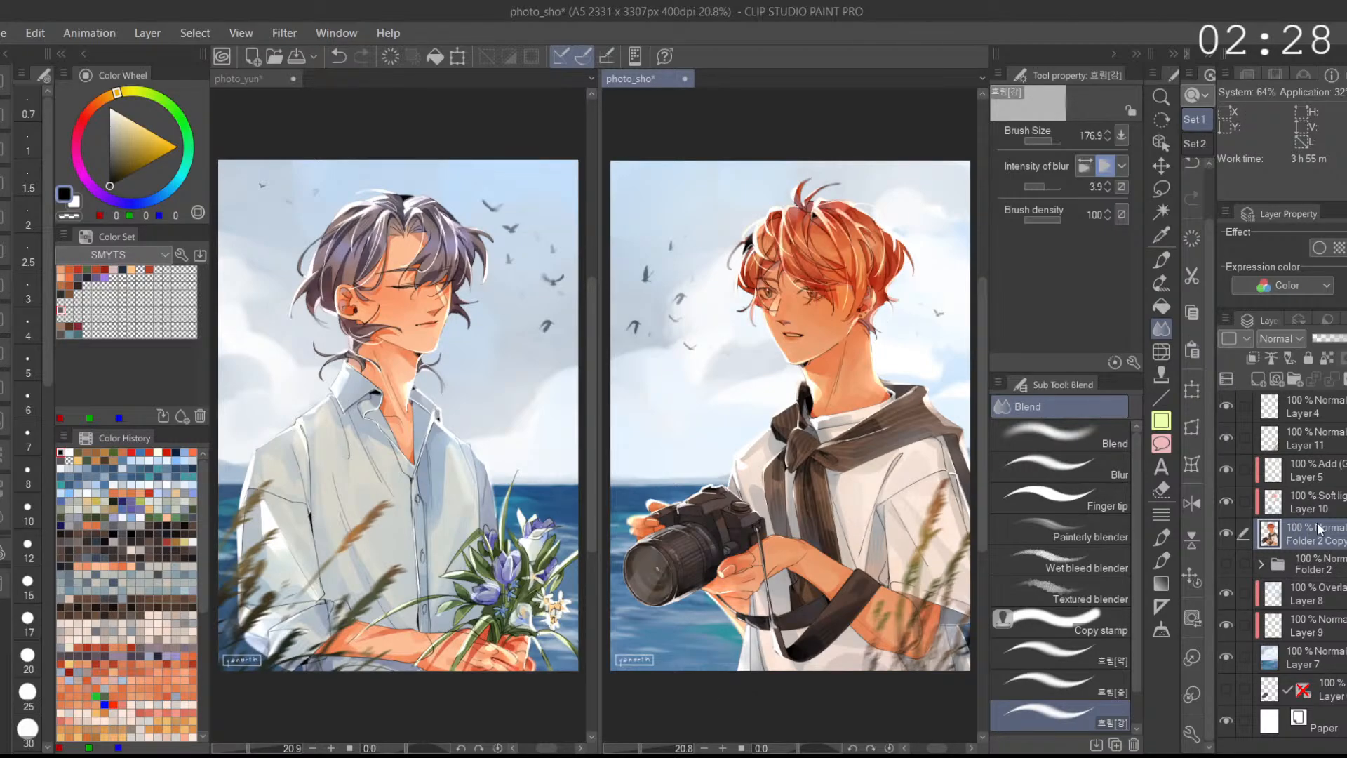
Step: Add a new blank layer directly above the Add (Glow) layer, Layer 5, on photo_sho
left_click(1306, 470)
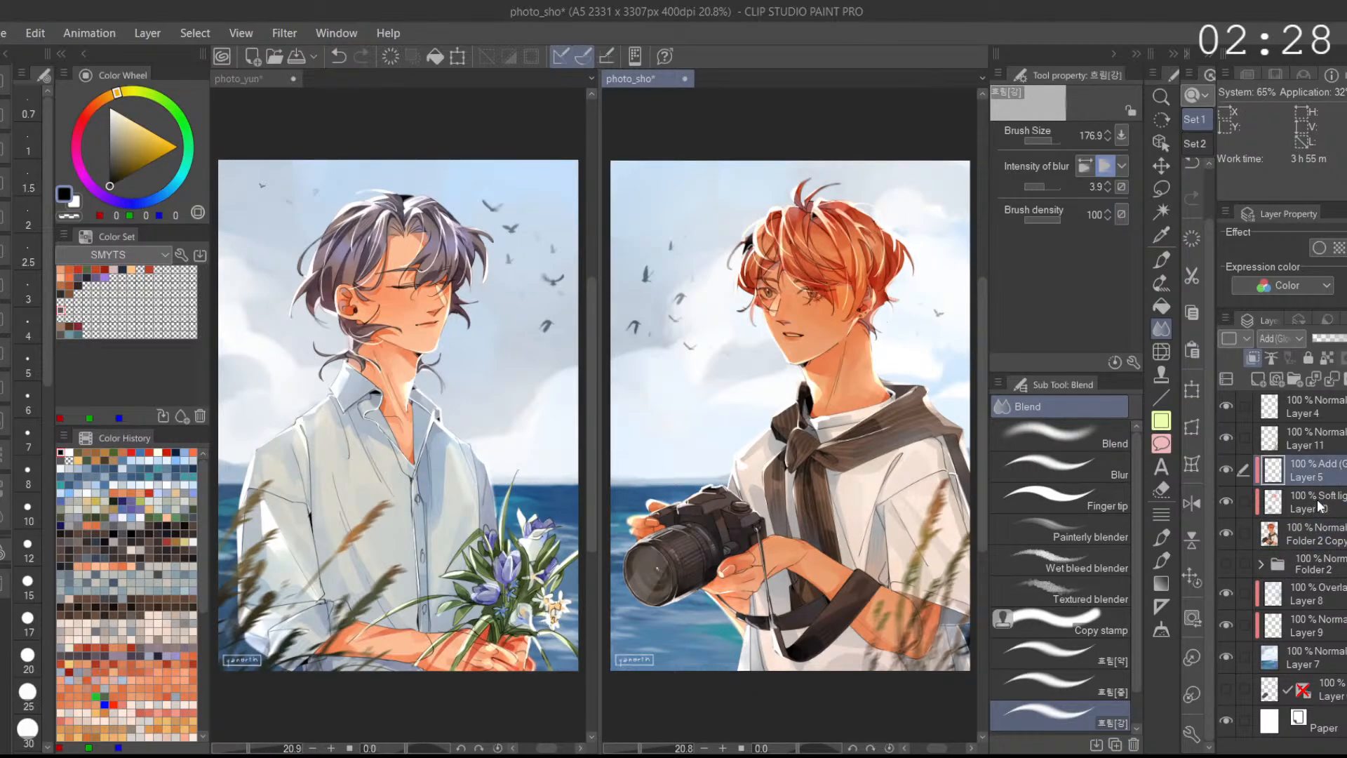
left_click(1322, 502)
left_click(1316, 472)
left_click(1258, 380)
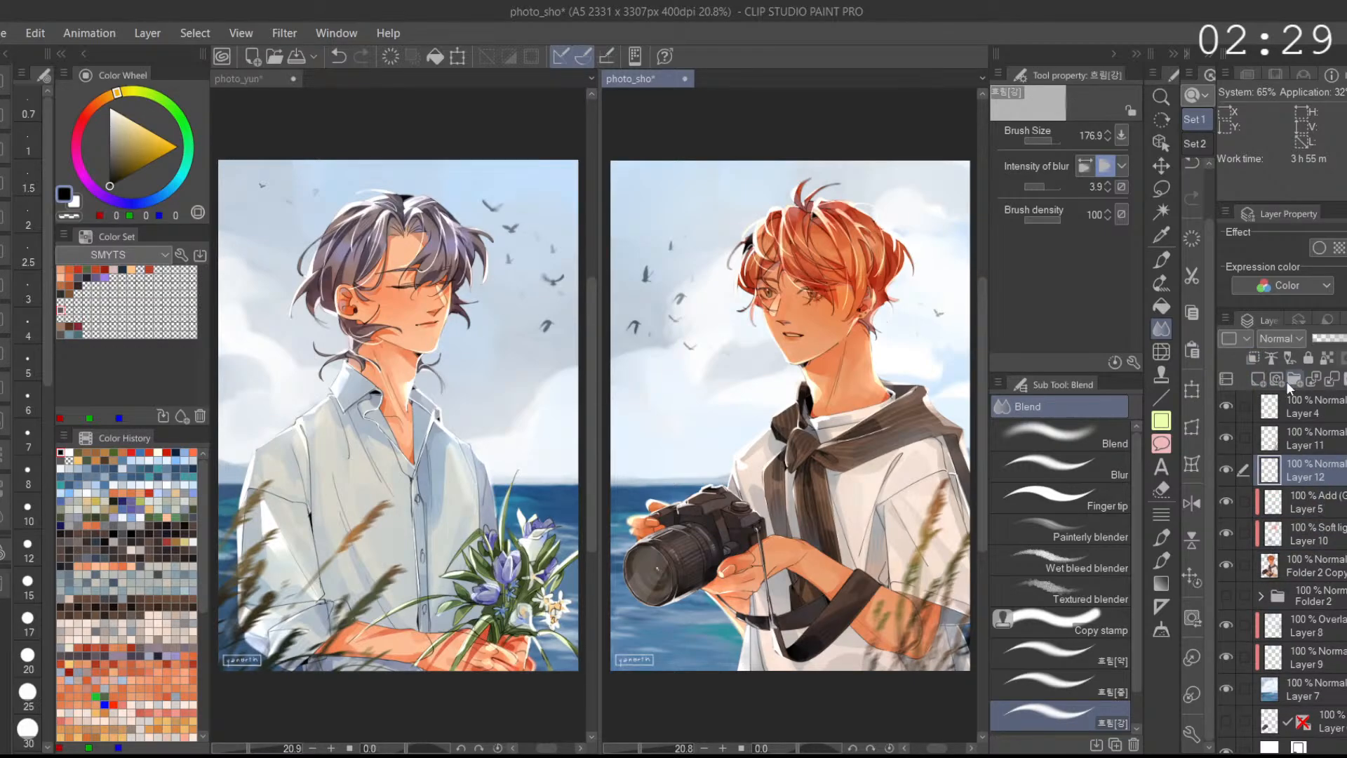
Step: Look through the material library's pattern, manga, image, 3D and downloaded material categories for an overlay texture
left_click(5, 79)
mouse_move(55, 204)
left_mouse_down()
mouse_move(247, 200)
mouse_move(309, 182)
left_mouse_up()
mouse_move(303, 101)
left_mouse_down()
mouse_move(297, 167)
mouse_move(293, 73)
left_mouse_up()
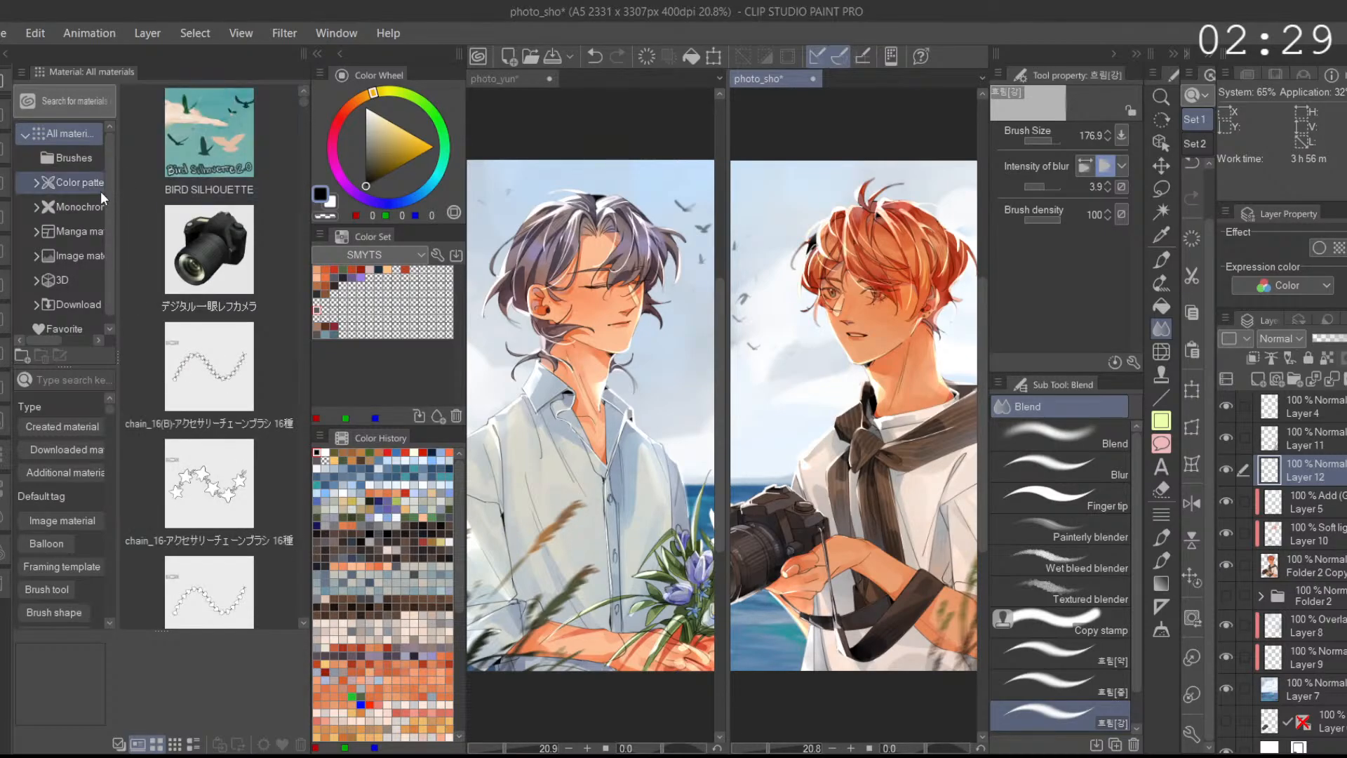
left_click(79, 303)
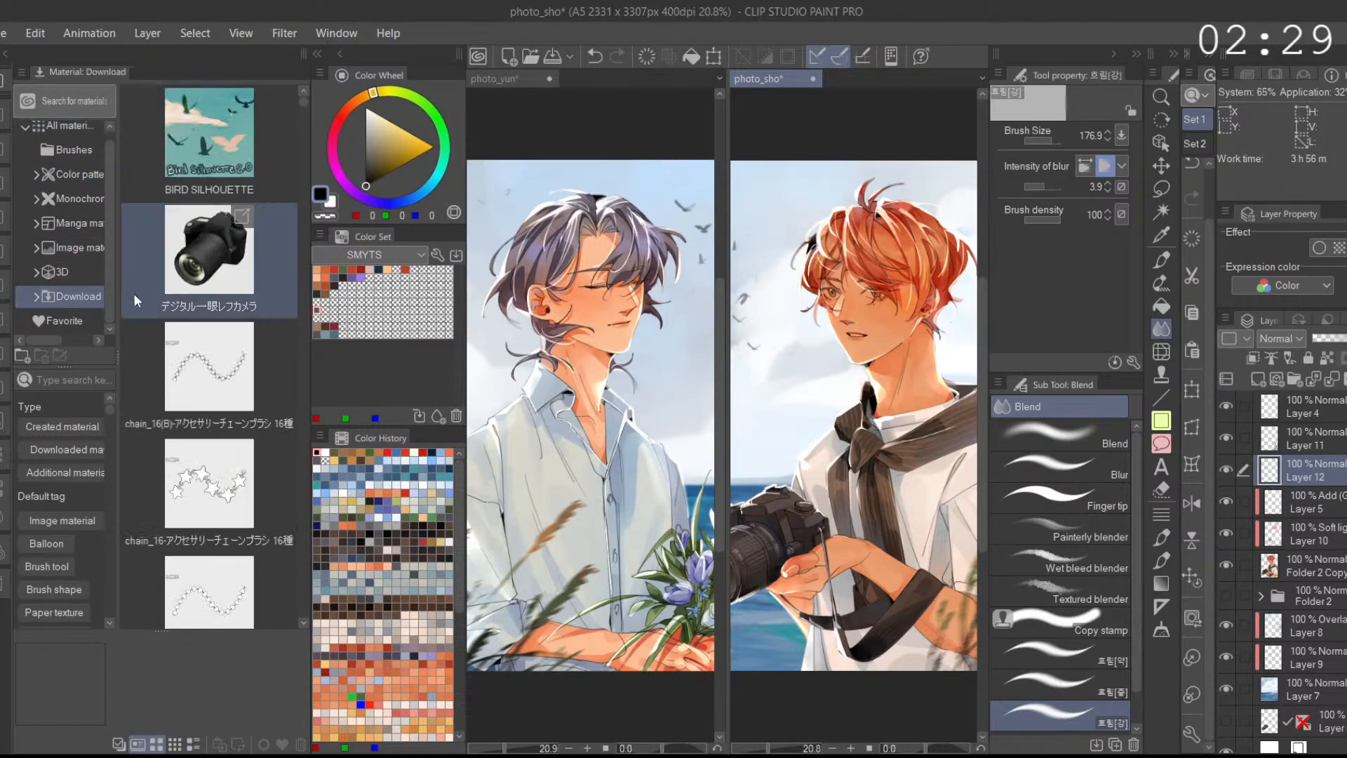
left_click(81, 182)
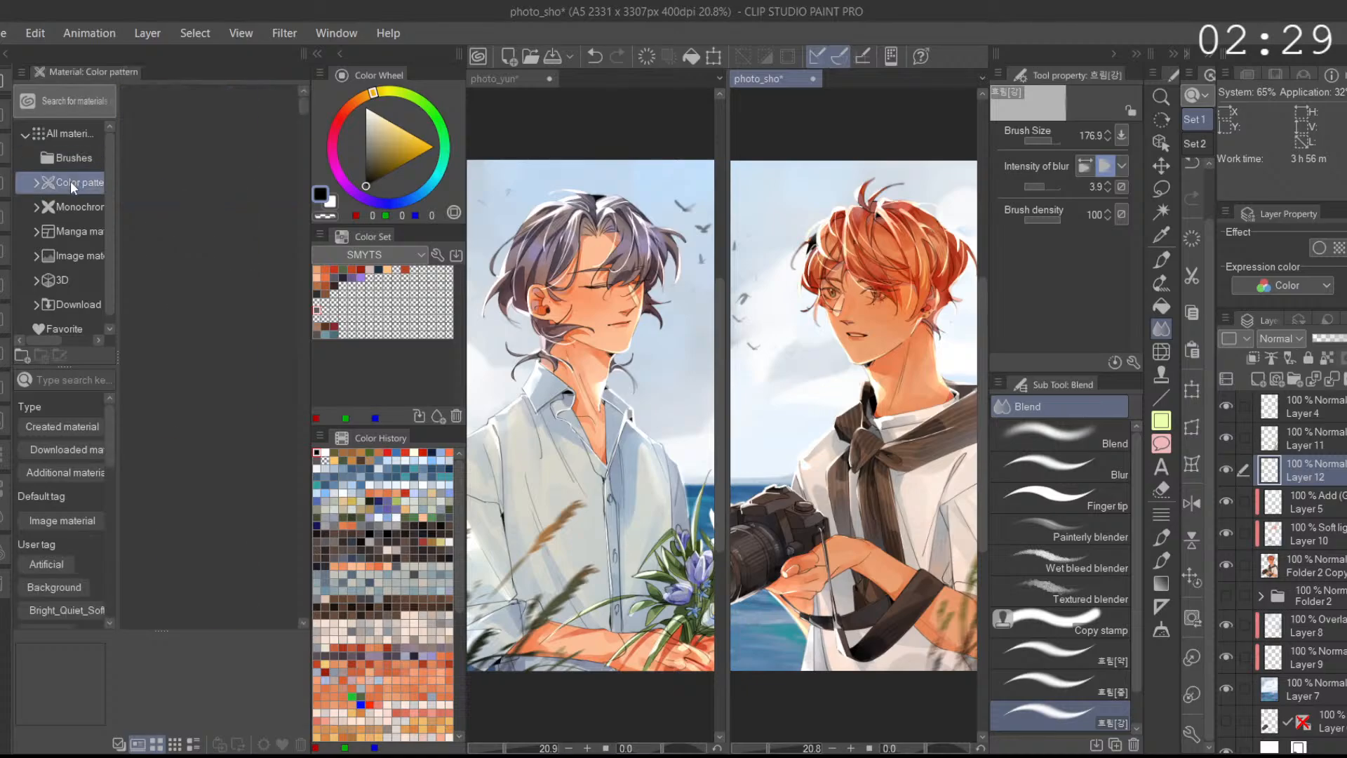
left_click(97, 207)
left_click(96, 232)
left_click(96, 257)
left_click(91, 280)
left_click(86, 302)
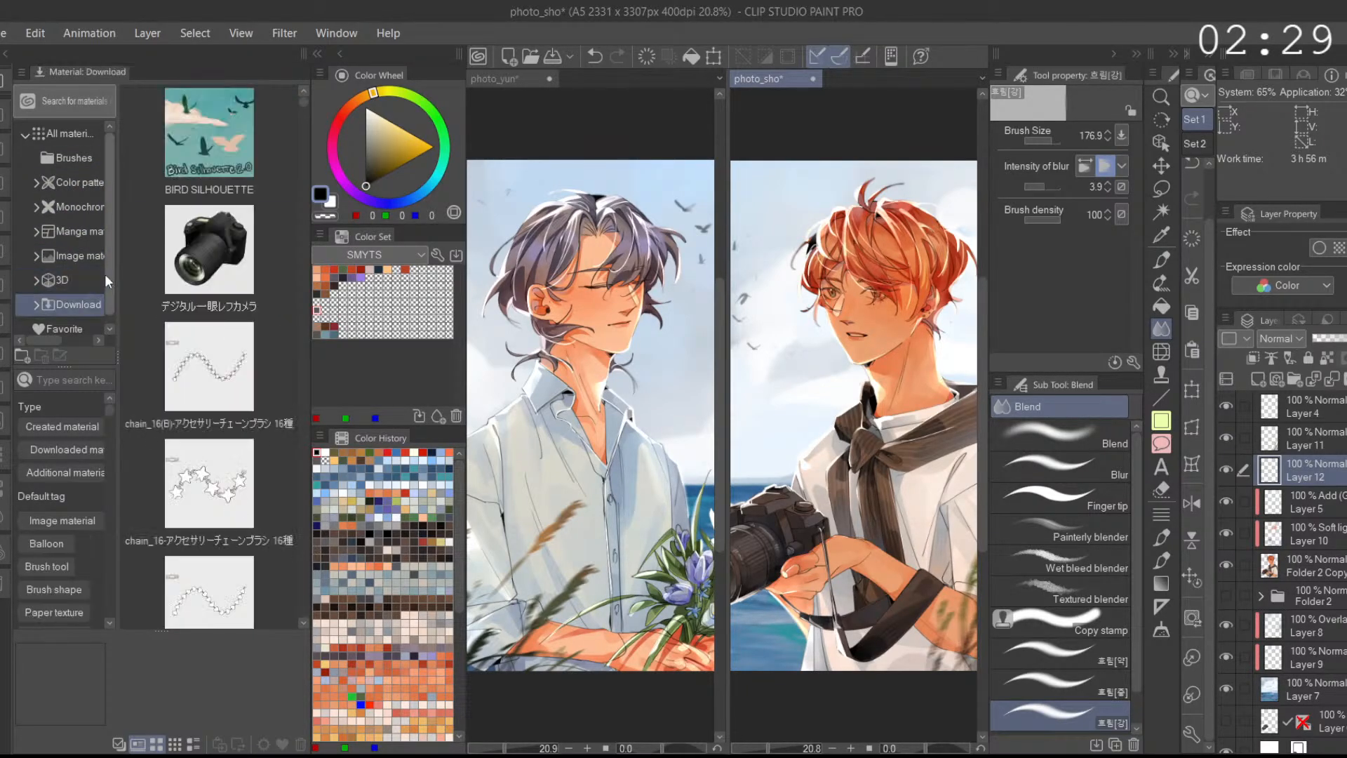
mouse_move(299, 102)
left_mouse_down()
mouse_move(301, 209)
mouse_move(304, 98)
left_mouse_up()
left_click(83, 447)
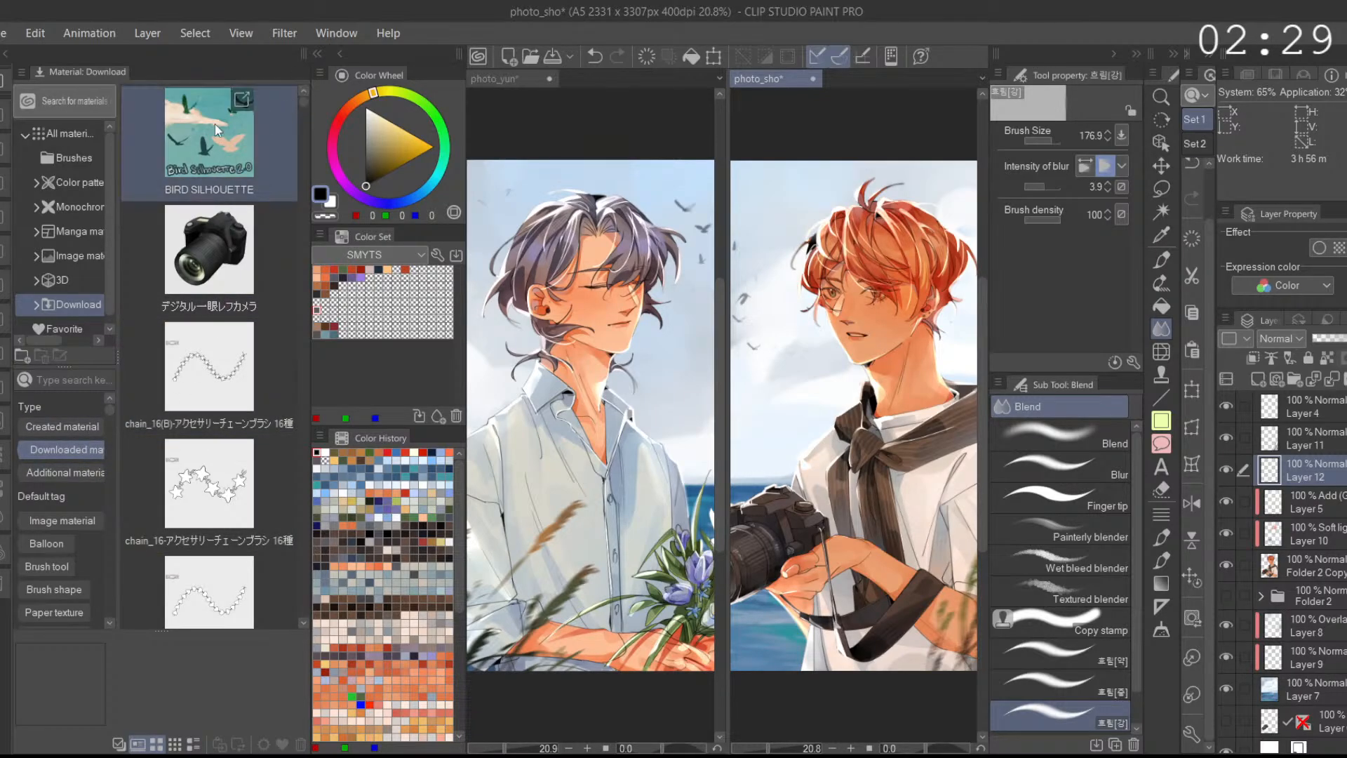
Step: Examine the full material list, the monochromatic pattern subcategories and the Brushes materials
left_click(79, 151)
left_click(73, 134)
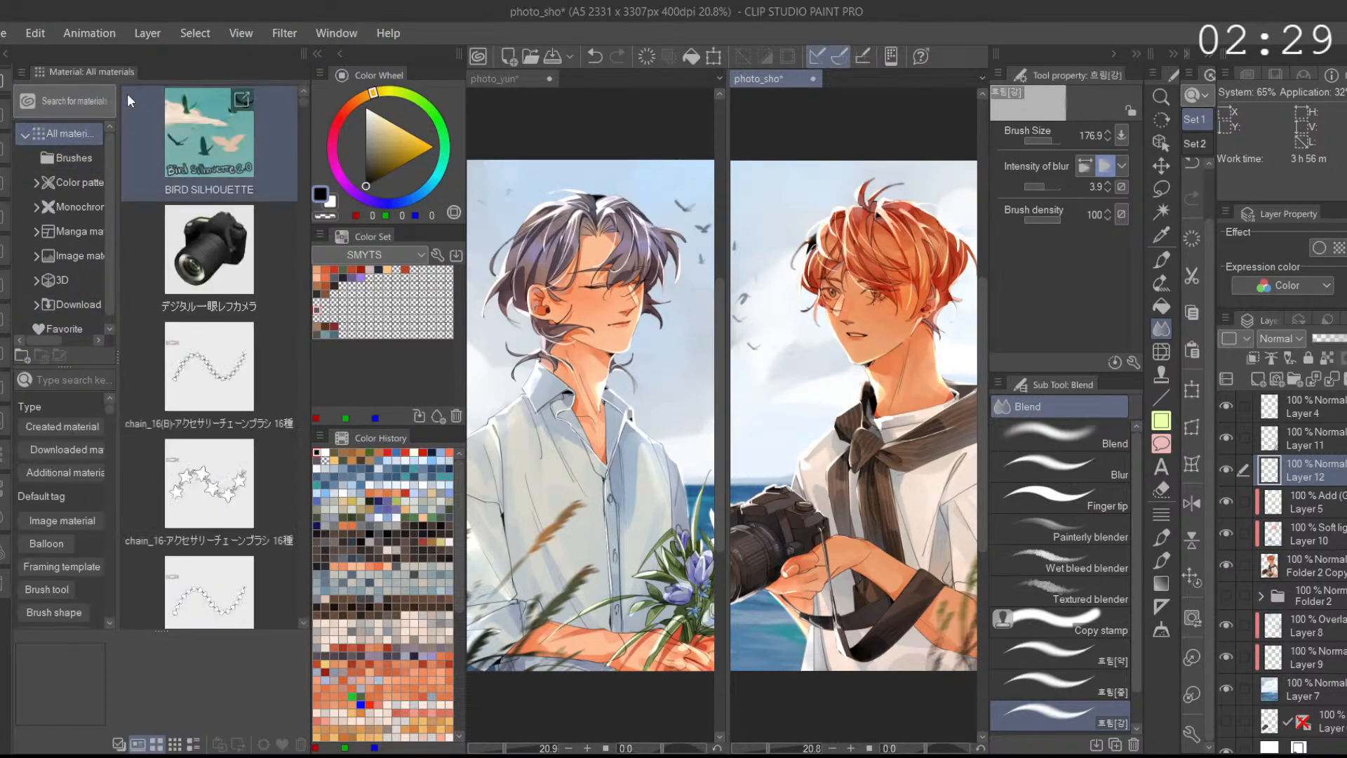
left_click(2, 114)
left_click(159, 258)
left_click(149, 236)
left_click(163, 286)
left_click(164, 300)
mouse_move(189, 157)
left_mouse_down()
mouse_move(205, 289)
mouse_move(197, 203)
left_mouse_up()
left_click(175, 152)
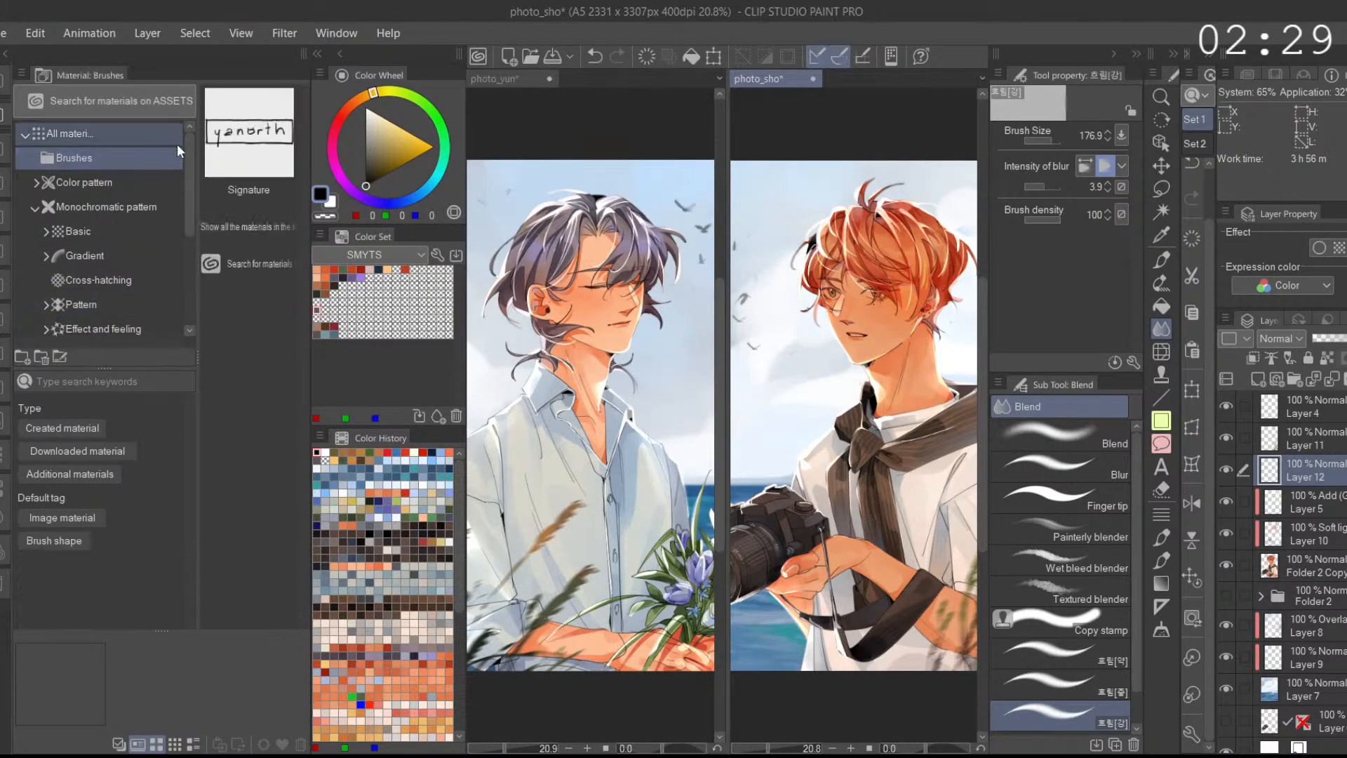
left_click(1, 84)
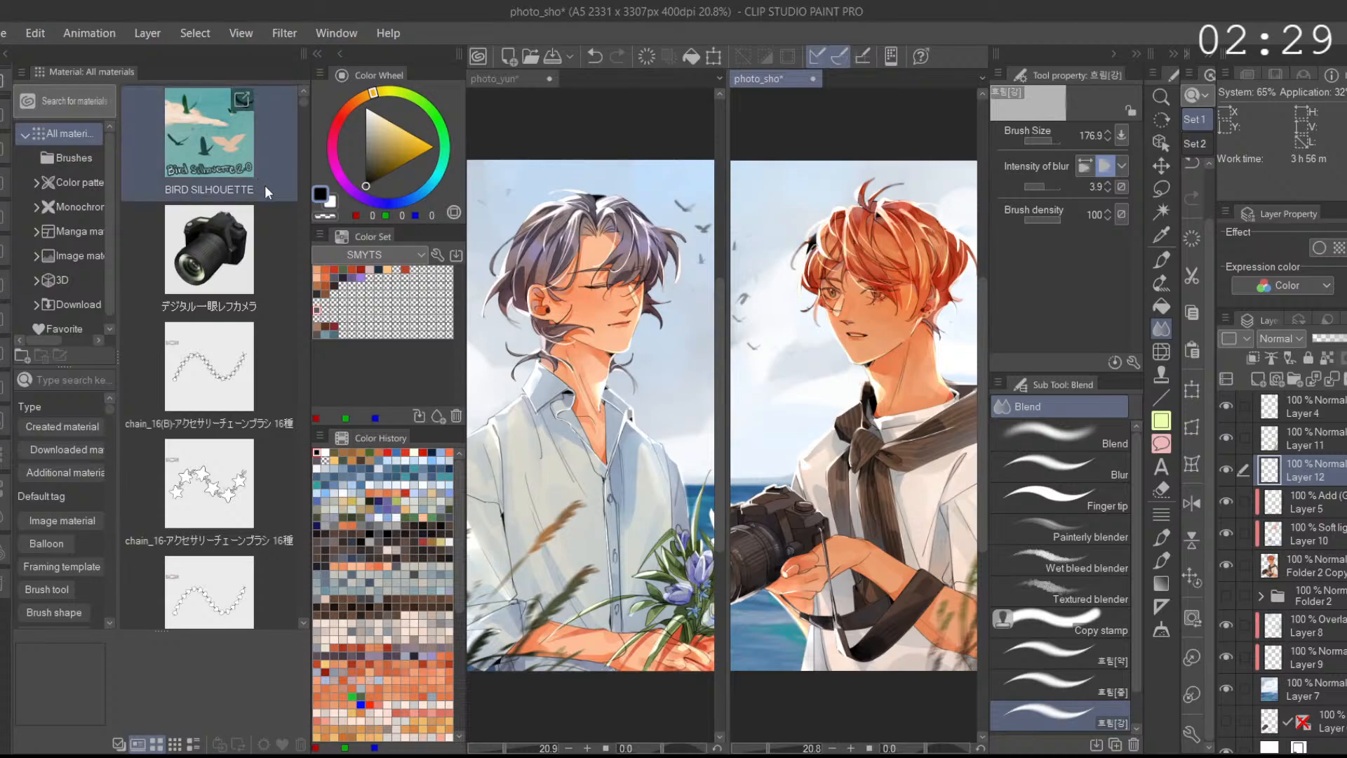
Step: Browse further through the complete and downloaded material lists for a suitable overlay
left_click(80, 157)
left_click(73, 133)
mouse_move(302, 106)
left_mouse_down()
mouse_move(304, 250)
mouse_move(319, 74)
left_mouse_up()
left_click_drag(313, 225, 250, 264)
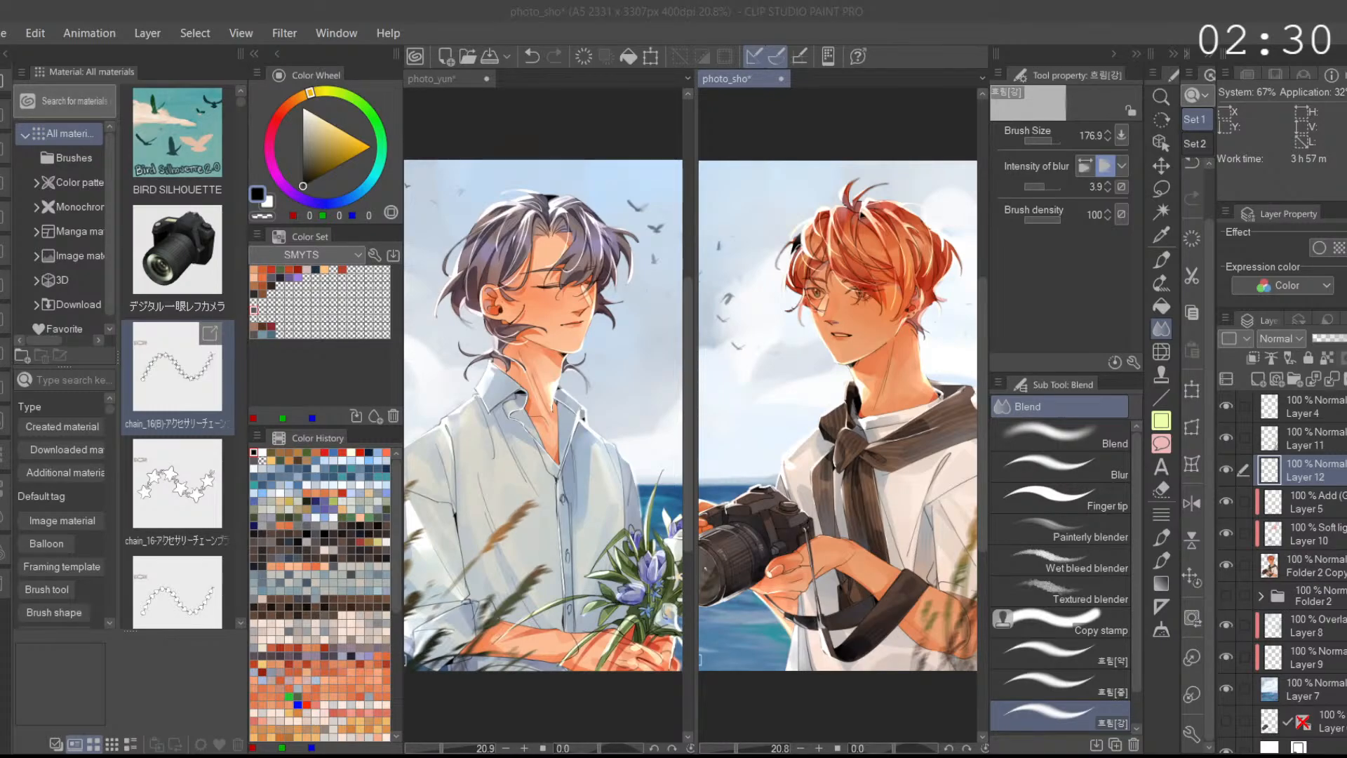
left_click(79, 304)
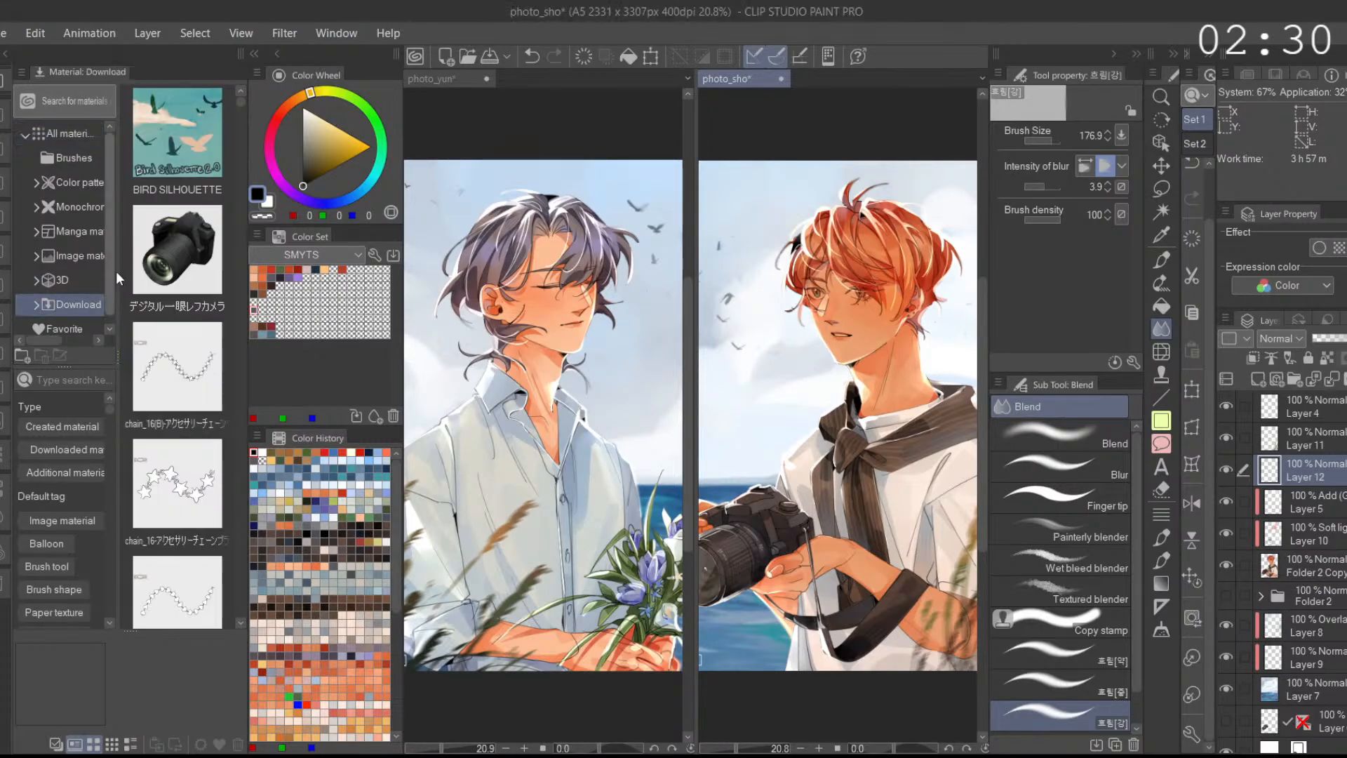
mouse_move(238, 103)
left_mouse_down()
mouse_move(247, 322)
mouse_move(284, 419)
mouse_move(308, 567)
mouse_move(292, 86)
mouse_move(237, 133)
mouse_move(250, 317)
left_mouse_up()
left_click(98, 252)
left_click(71, 133)
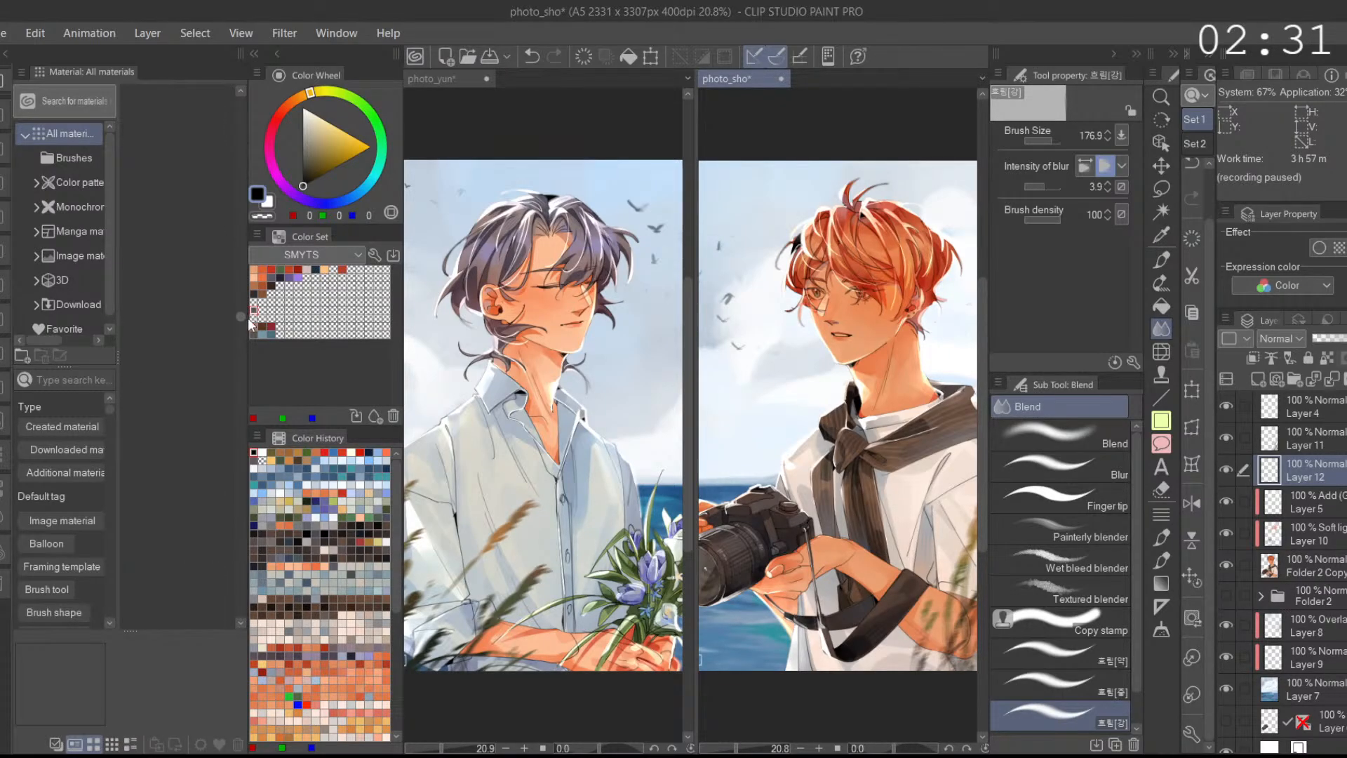
left_click_drag(259, 438, 261, 505)
left_click_drag(262, 569, 286, 42)
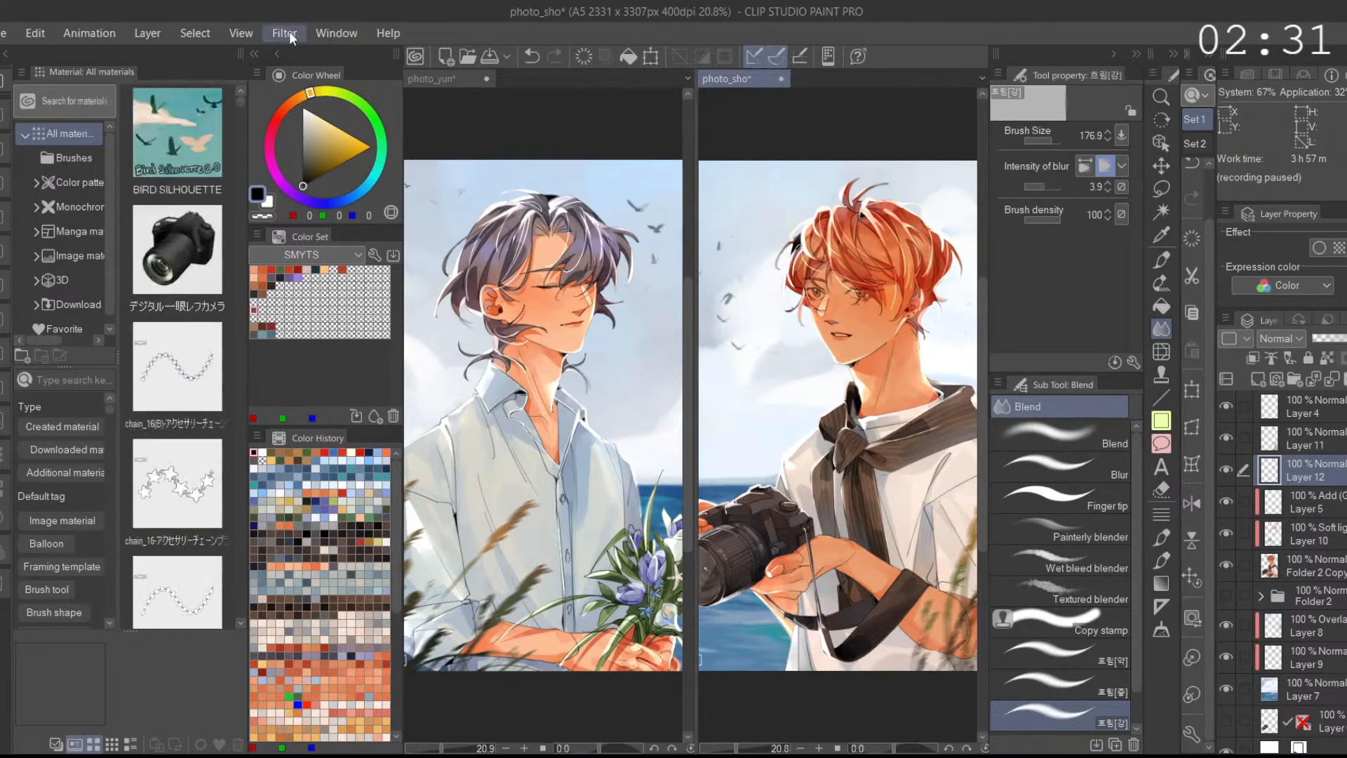
Step: Collapse the material library and merge the blank Layer 12 down into the Add (Glow) layer on photo_sho
left_click(5, 55)
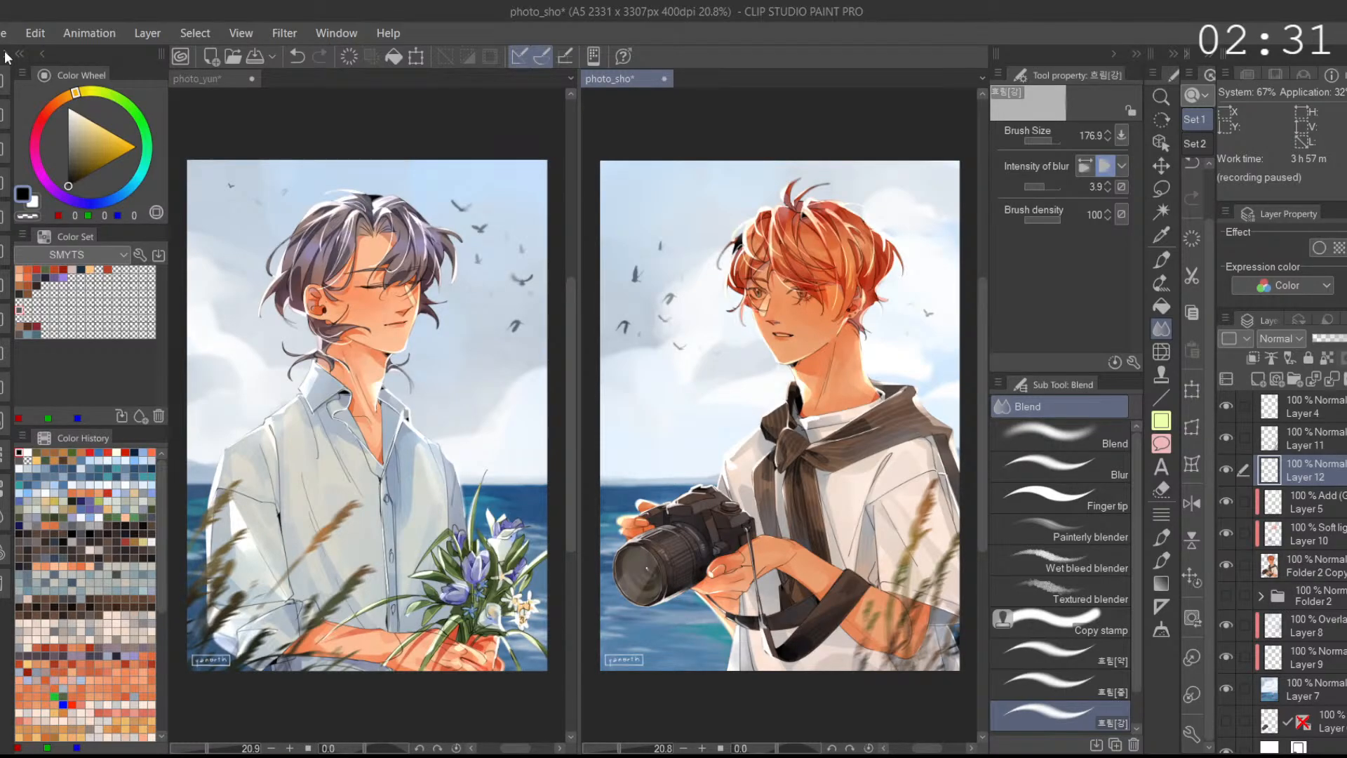
key("ctrl+e")
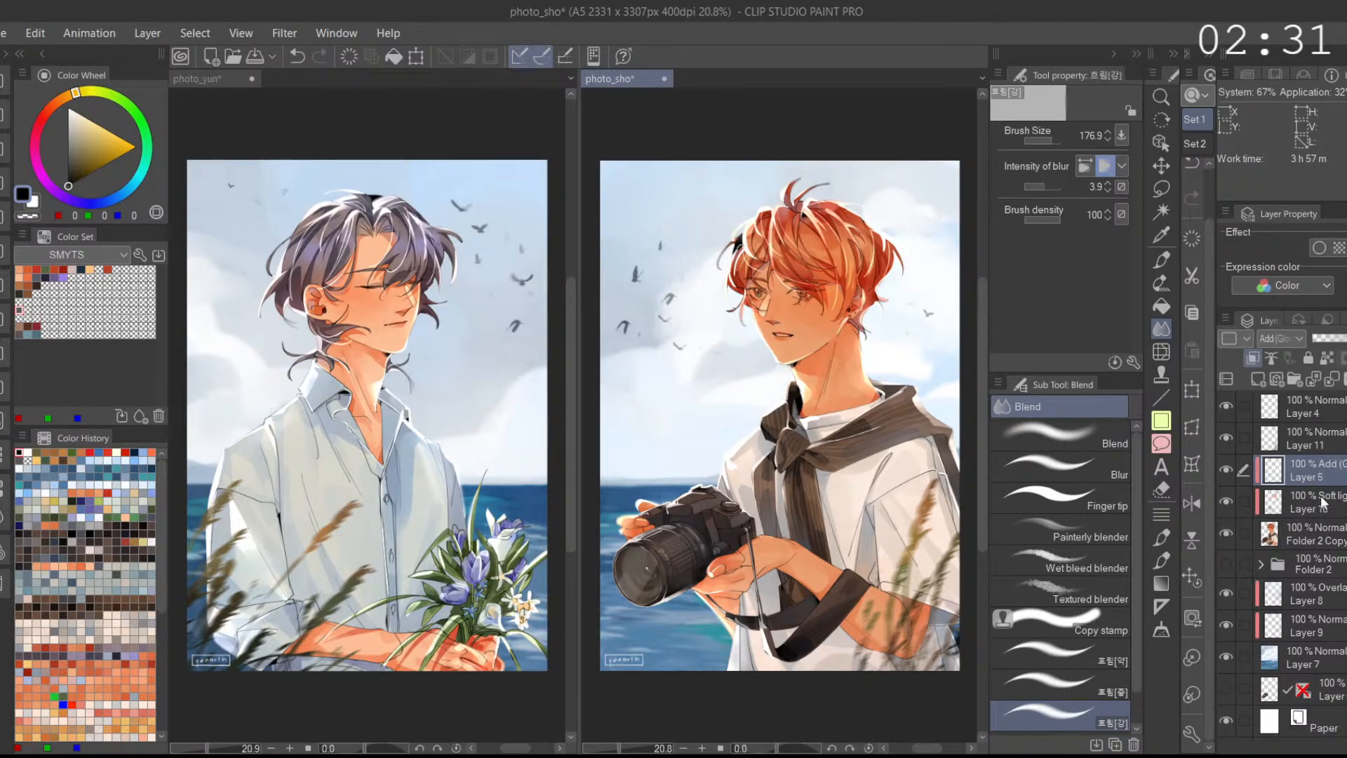
Step: Choose the Cinematic Dusts Round Standard brush from the Effect group of the decoration tools
left_click(1162, 281)
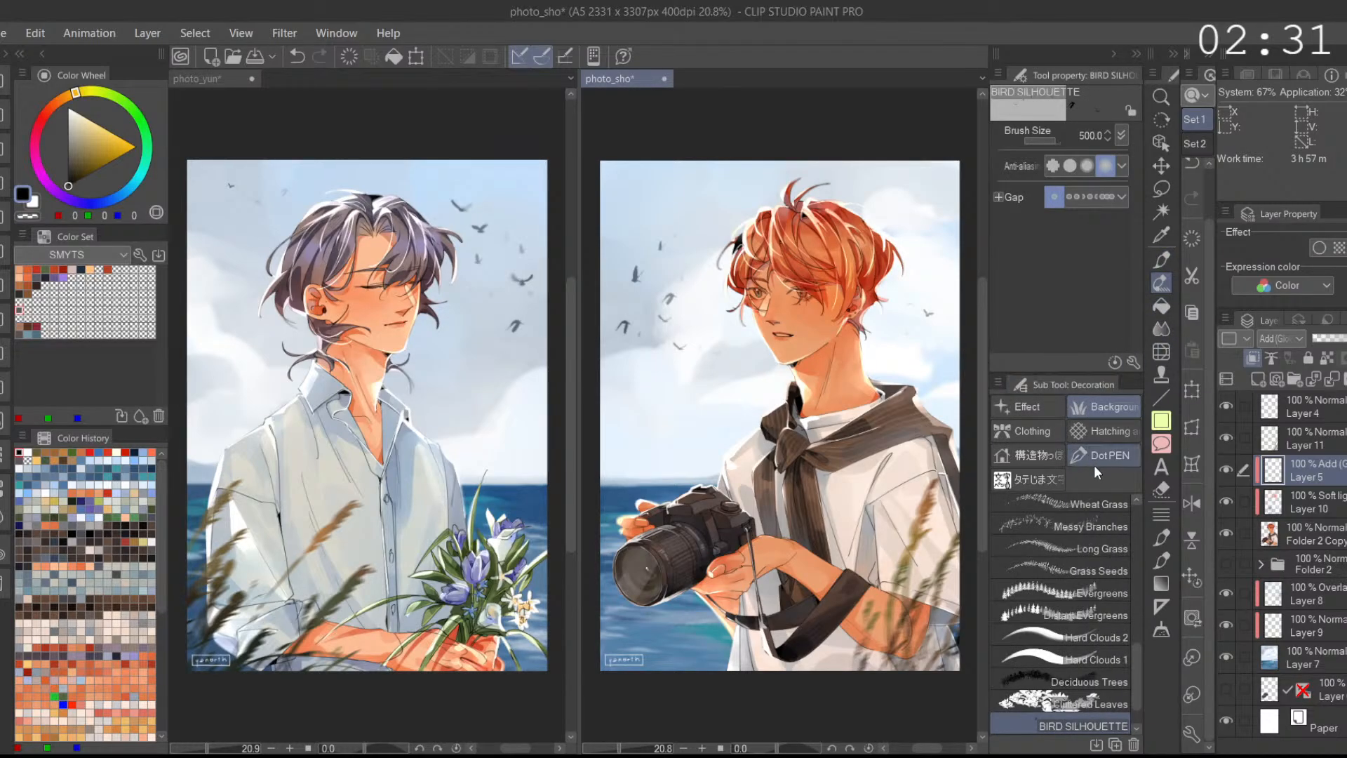
left_click(1031, 406)
left_click_drag(1132, 660, 1133, 690)
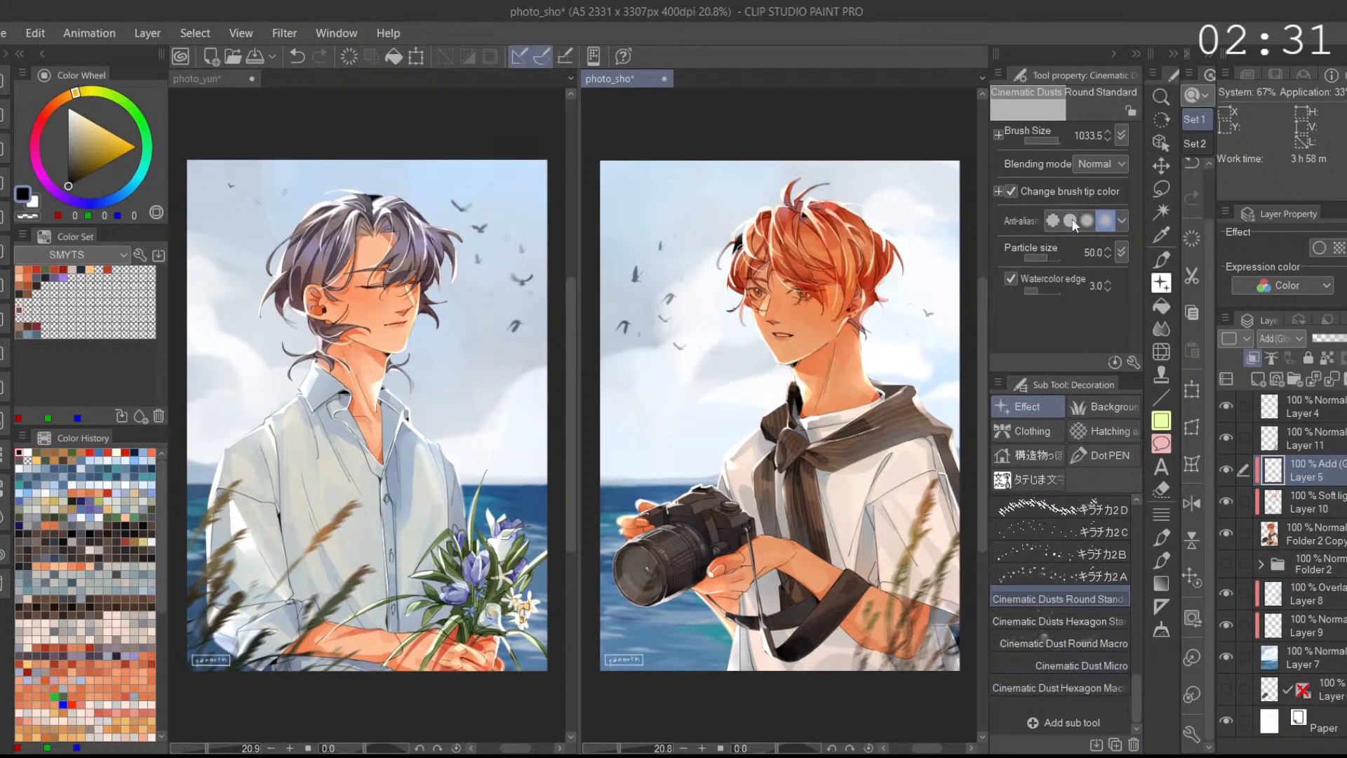
Step: Switch the drawing color to white and scatter dust particles over photo_yun with the brush size at 2000
left_click(463, 405)
key("ctrl+z")
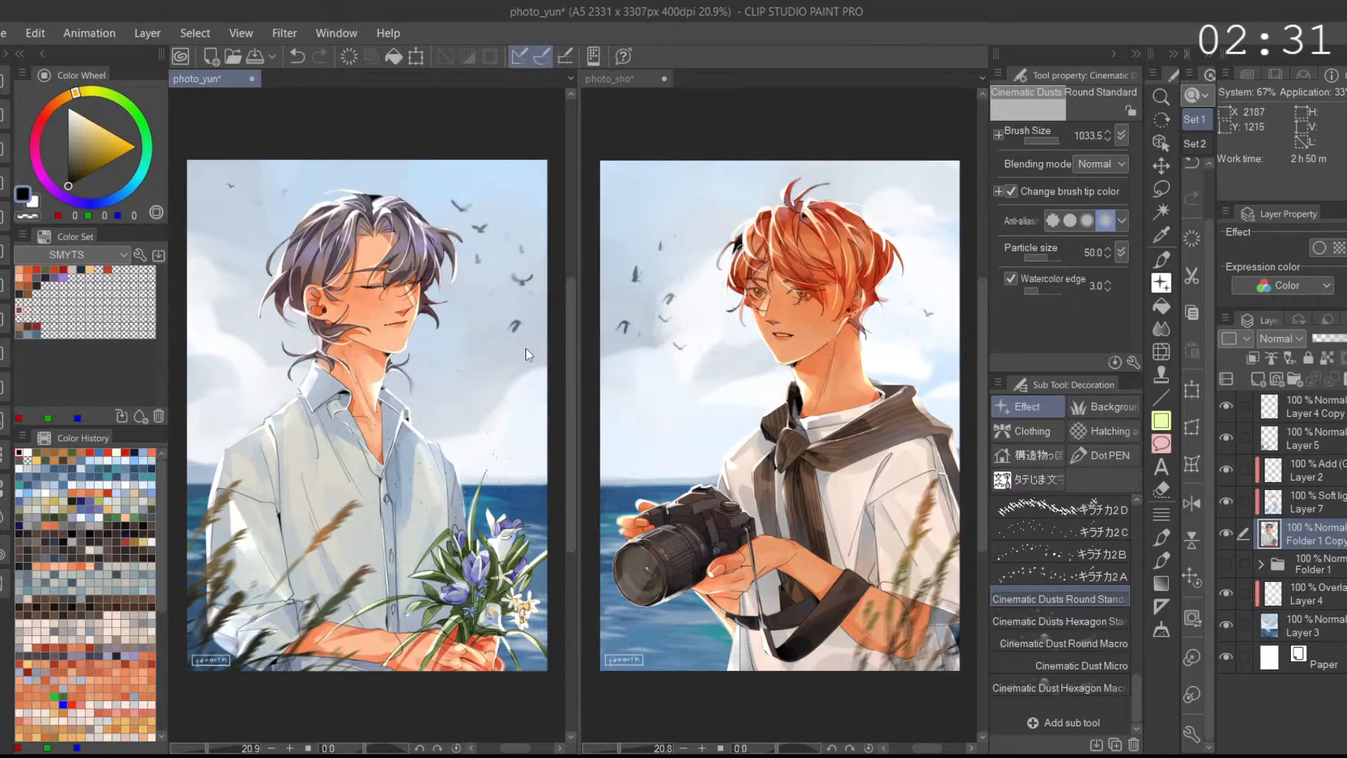
key("x")
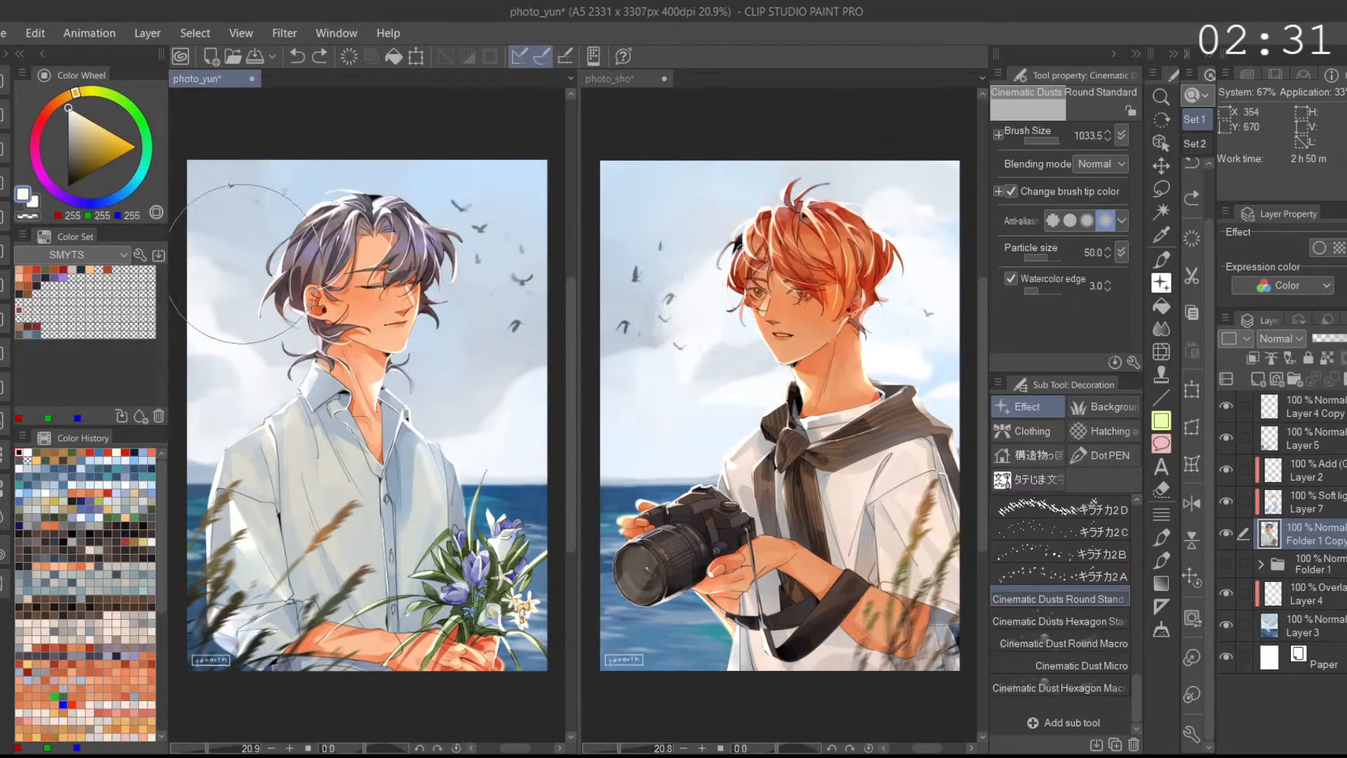
left_click_drag(1056, 150, 1105, 168)
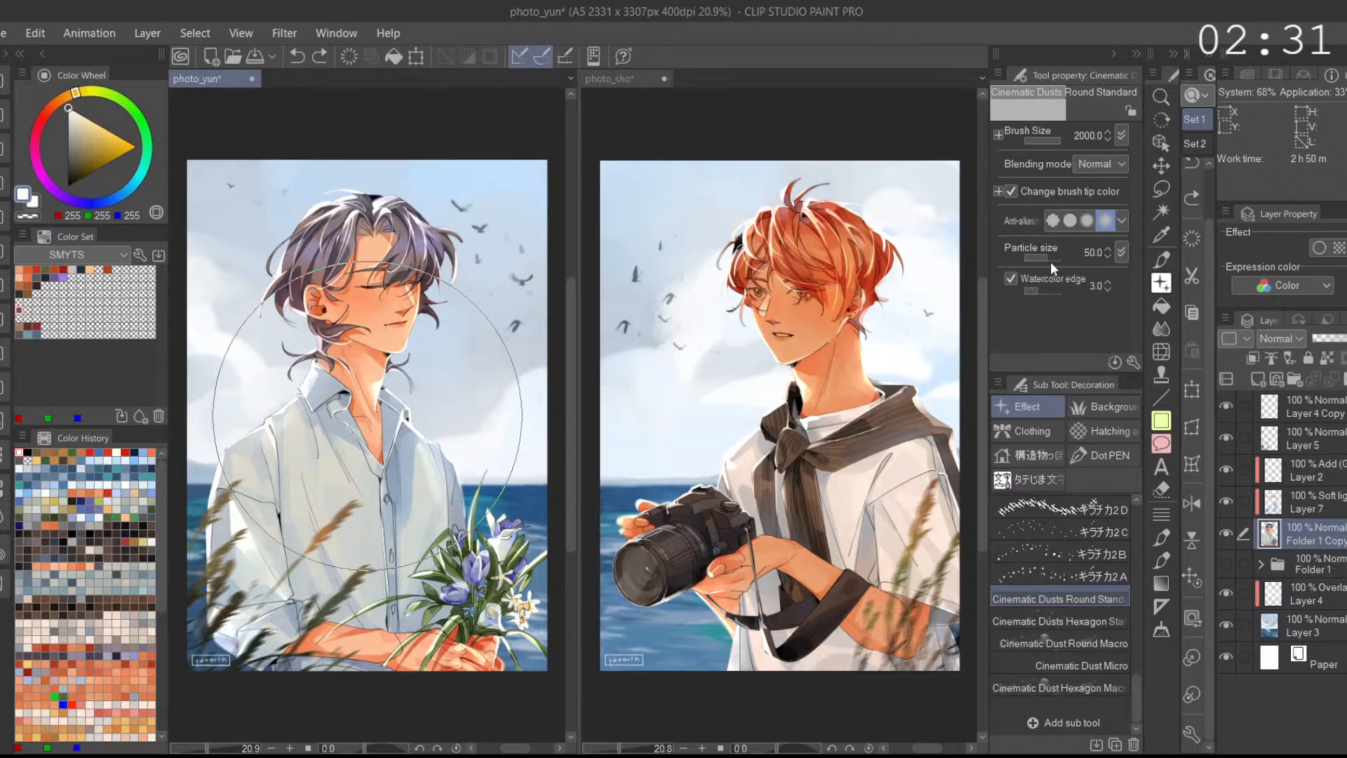
left_click(472, 508)
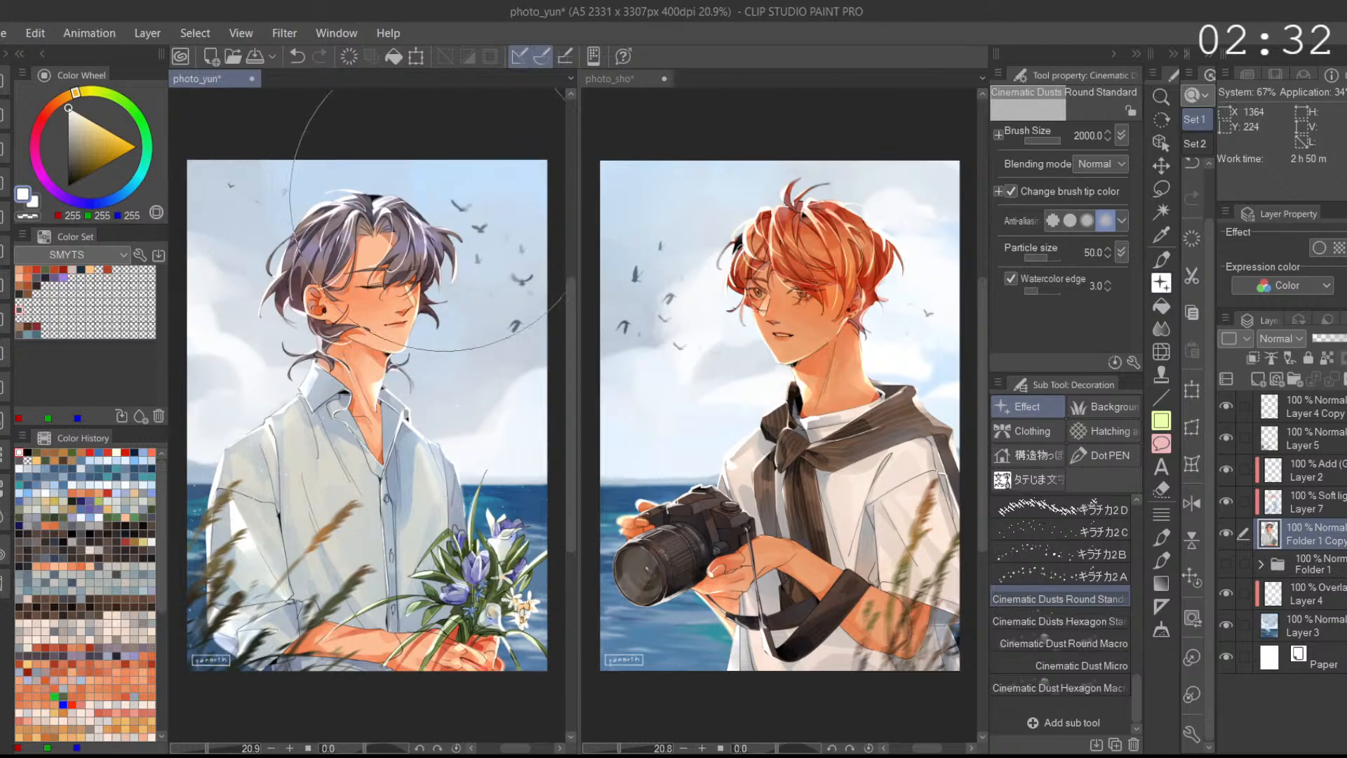
mouse_move(512, 240)
left_mouse_down()
mouse_move(536, 243)
mouse_move(509, 236)
mouse_move(513, 223)
left_mouse_up()
mouse_move(533, 494)
left_mouse_down()
mouse_move(550, 489)
mouse_move(546, 510)
left_mouse_up()
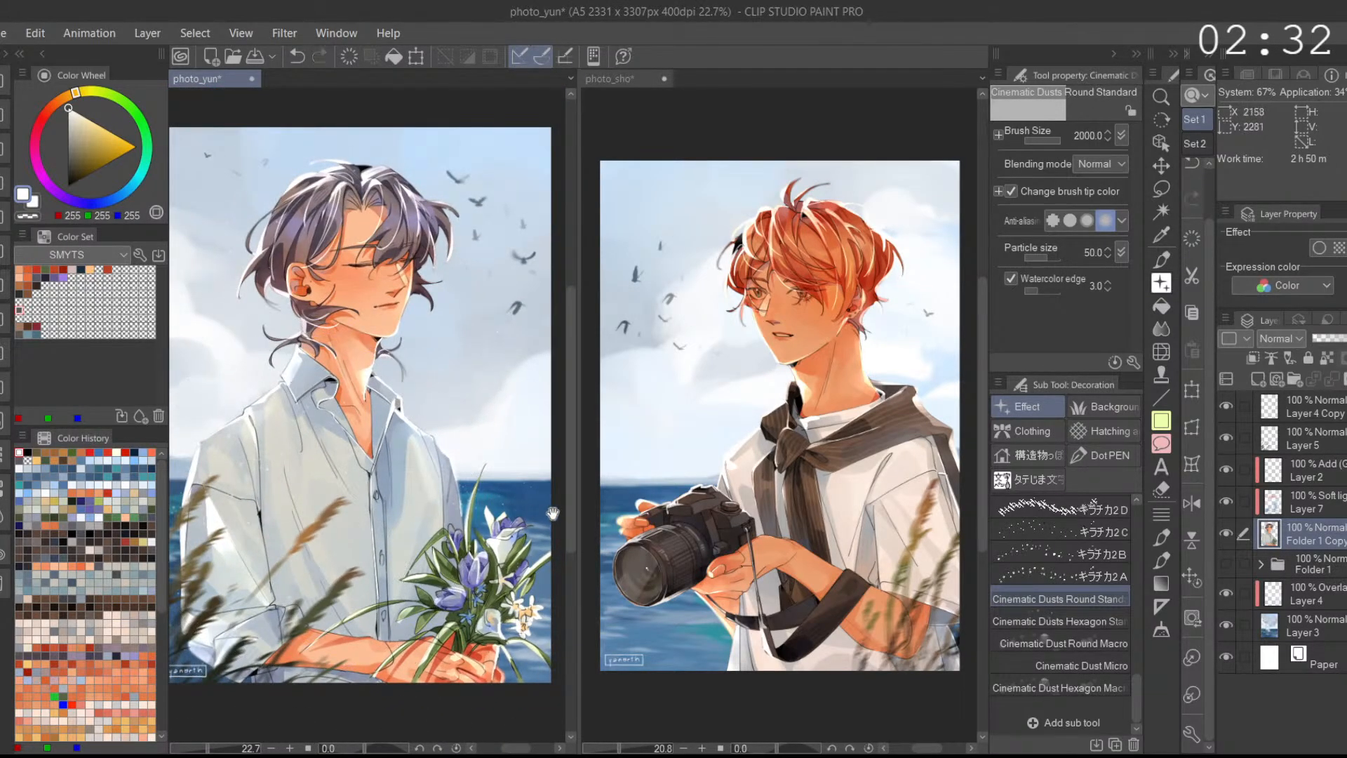
Step: Try to scatter white dust particles across photo_sho with the size 2000 brush
left_click(654, 239)
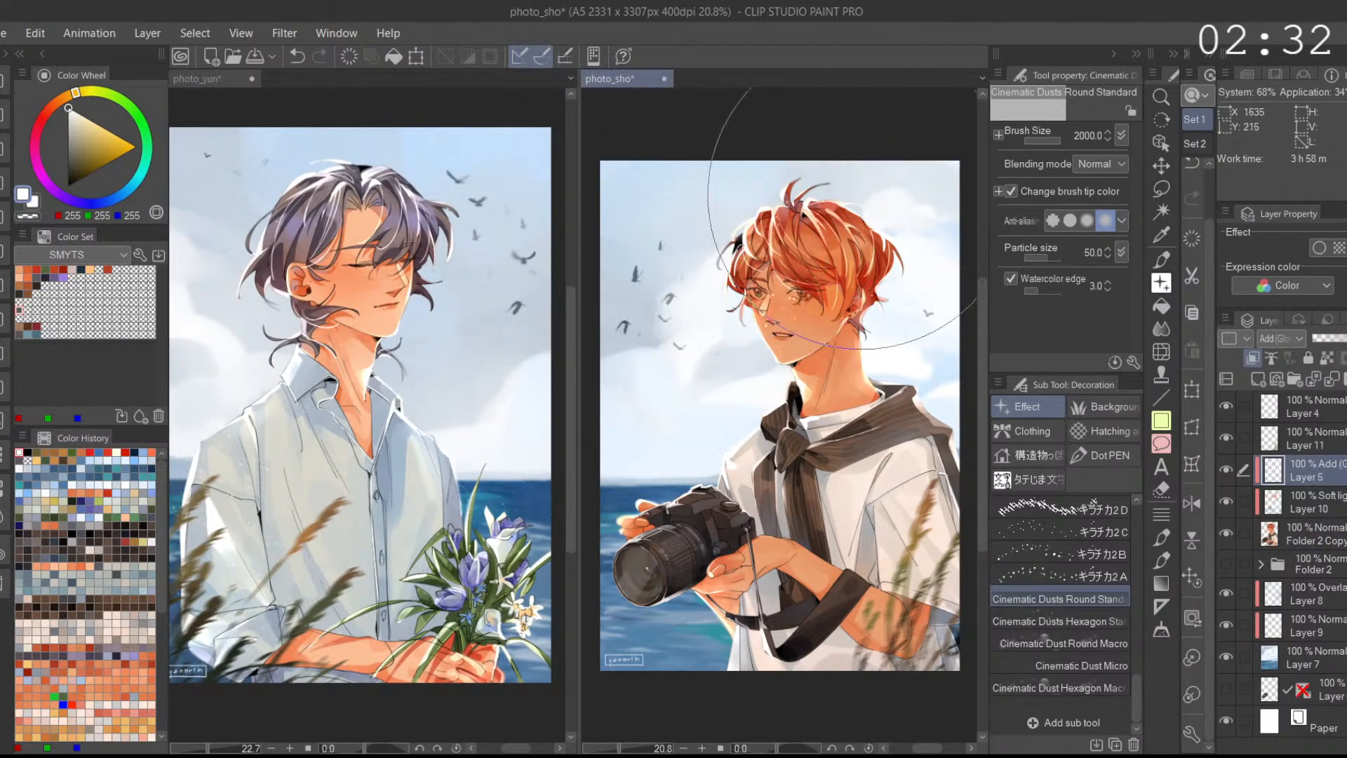
left_click_drag(887, 242, 920, 235)
left_click_drag(923, 285, 711, 207)
key("ctrl+z")
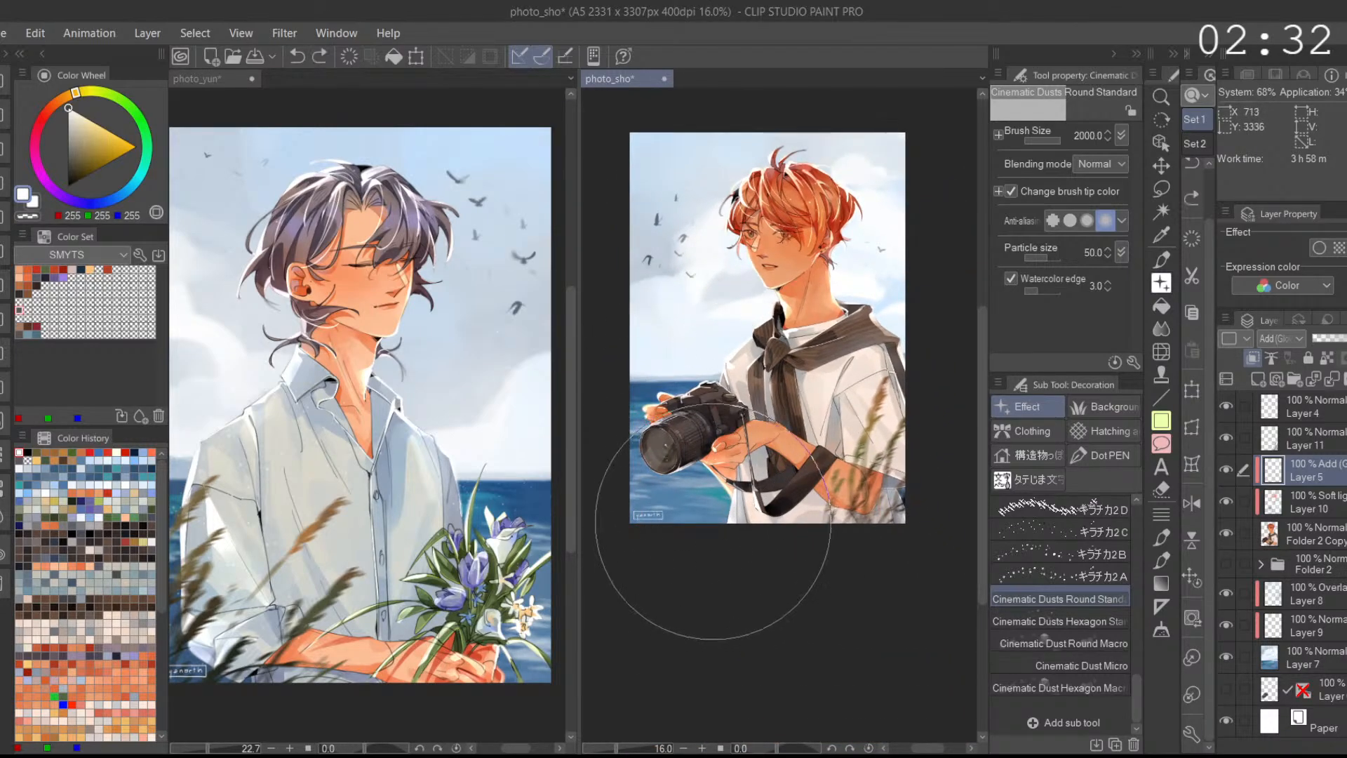
mouse_move(849, 508)
left_mouse_down()
mouse_move(917, 405)
mouse_move(883, 390)
mouse_move(891, 421)
left_mouse_up()
key("ctrl+z")
Step: Set the dust brush size to 1634 and try dust with particle size 35.1 on photo_sho
left_click_drag(1060, 143, 1059, 143)
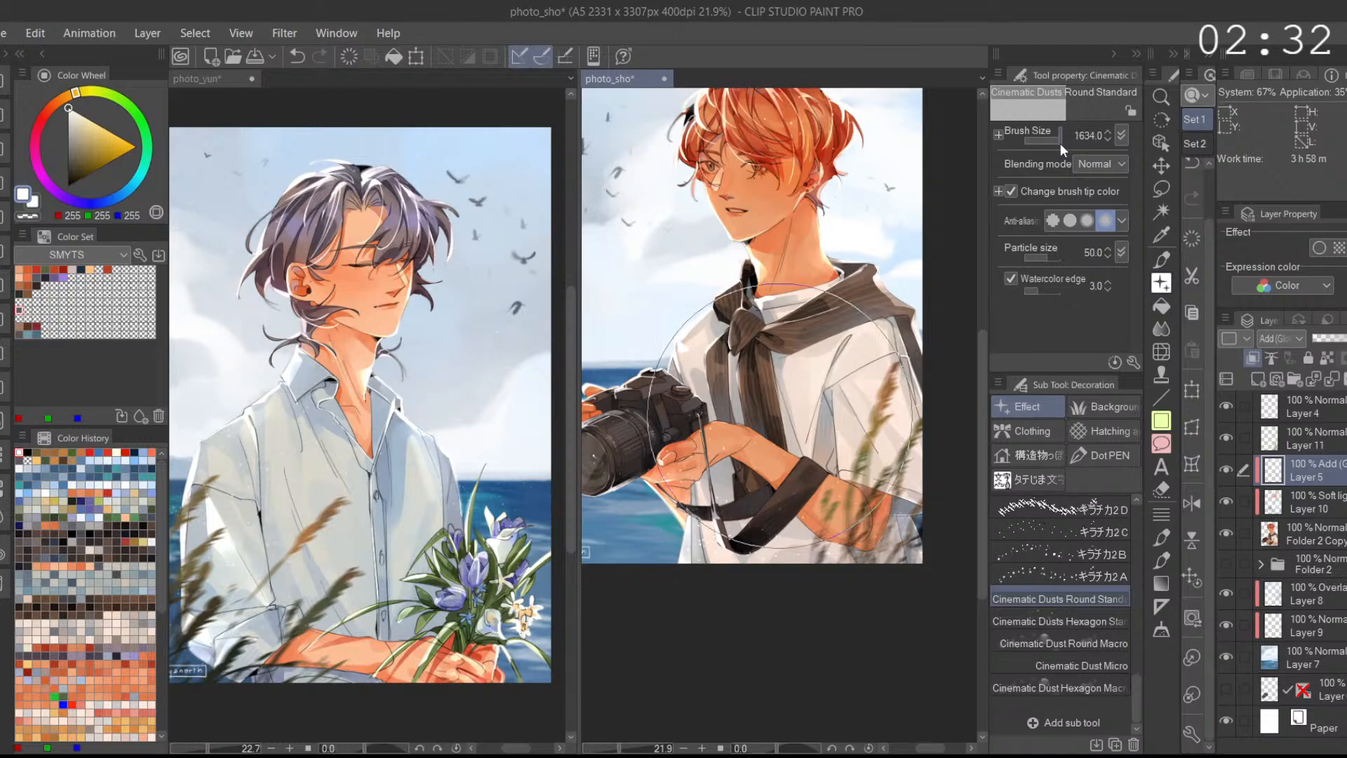
left_click(1046, 258)
scroll(923, 355, "up", 2)
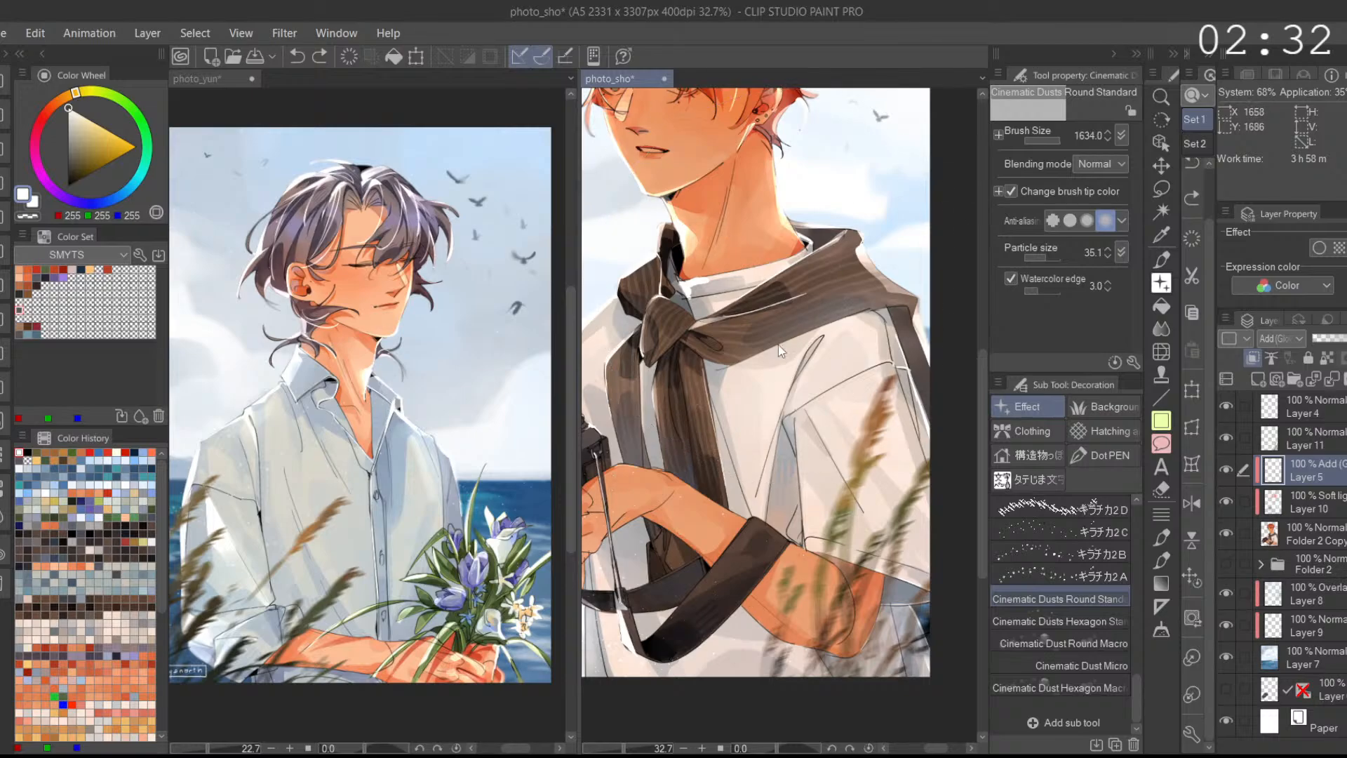
scroll(856, 393, "down", 1)
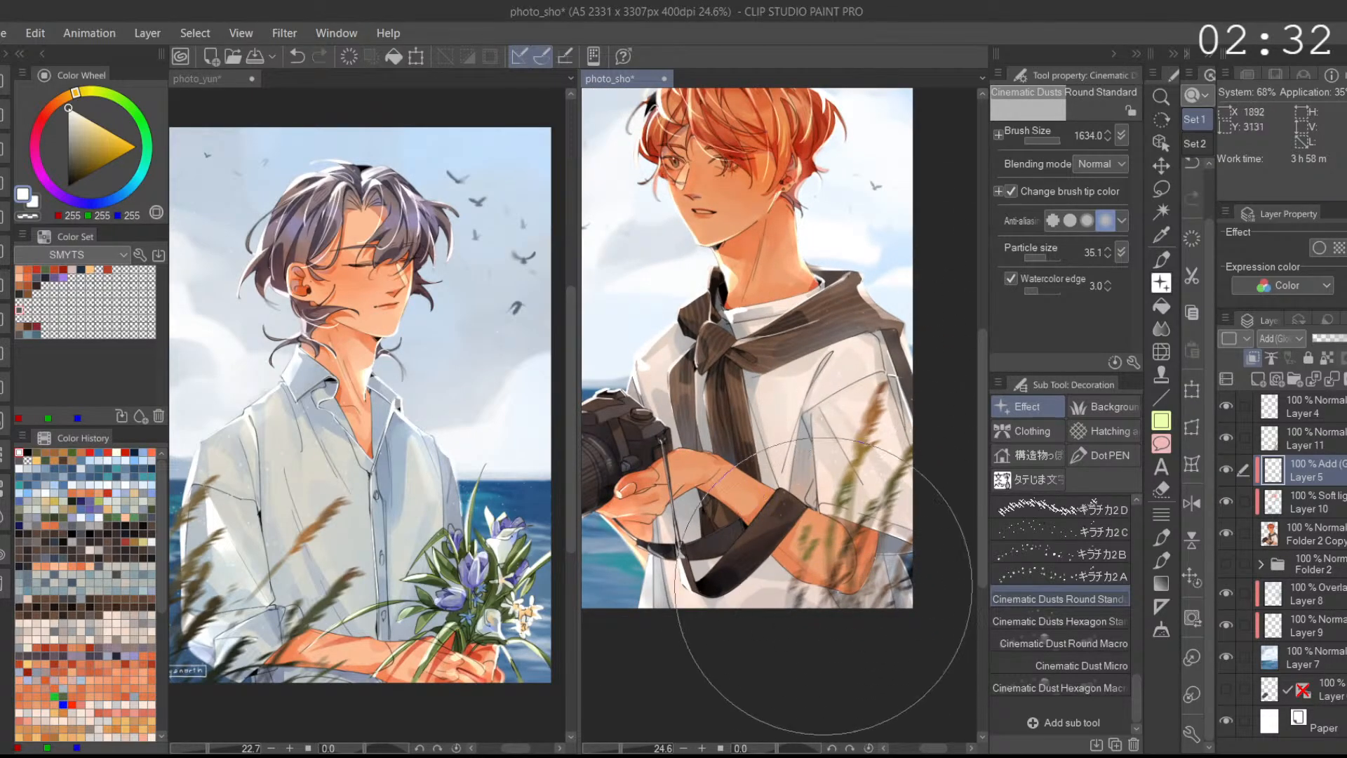
left_click_drag(705, 631, 802, 615)
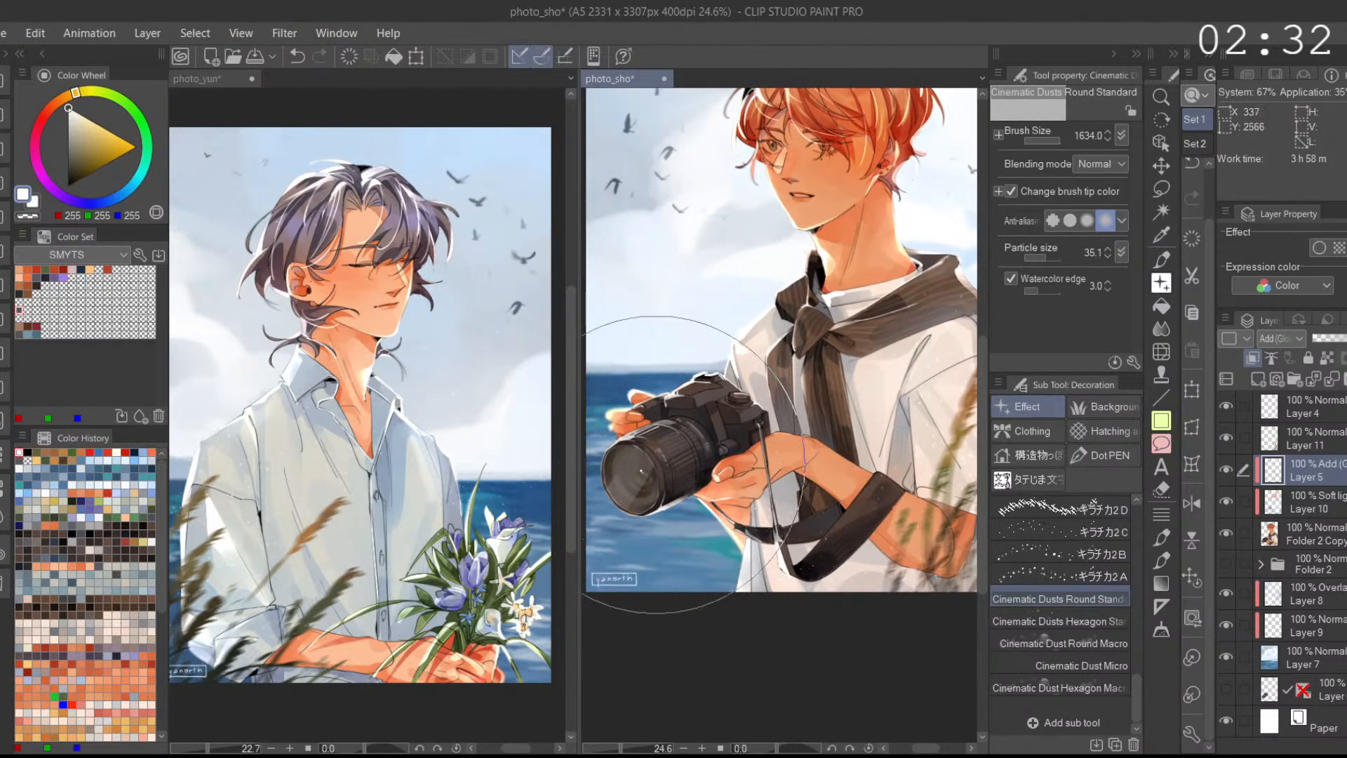
scroll(653, 464, "up", 3)
scroll(687, 435, "down", 3)
scroll(719, 370, "up", 1)
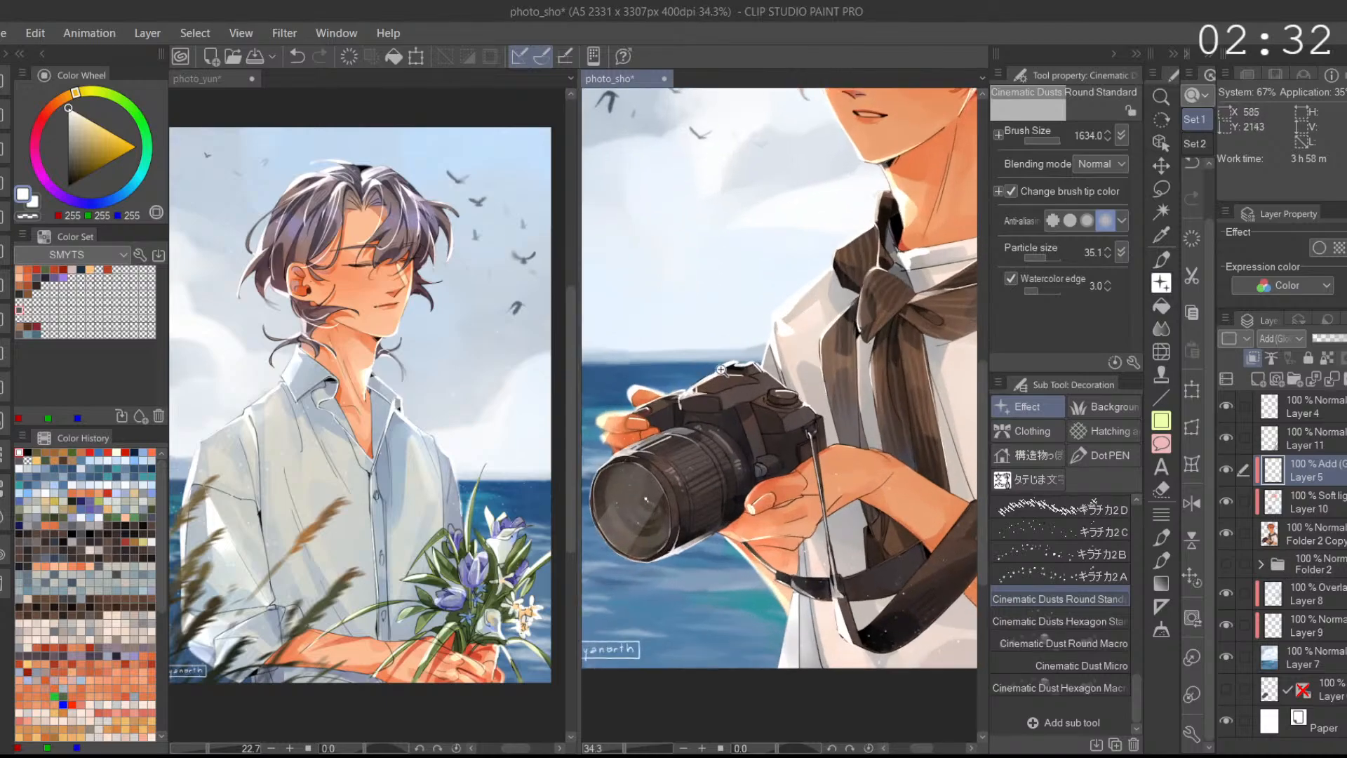
key("ctrl+z")
Step: Set the particle size to 52.6 and scatter dust over the camera and shirt area of photo_sho
left_click(1049, 260)
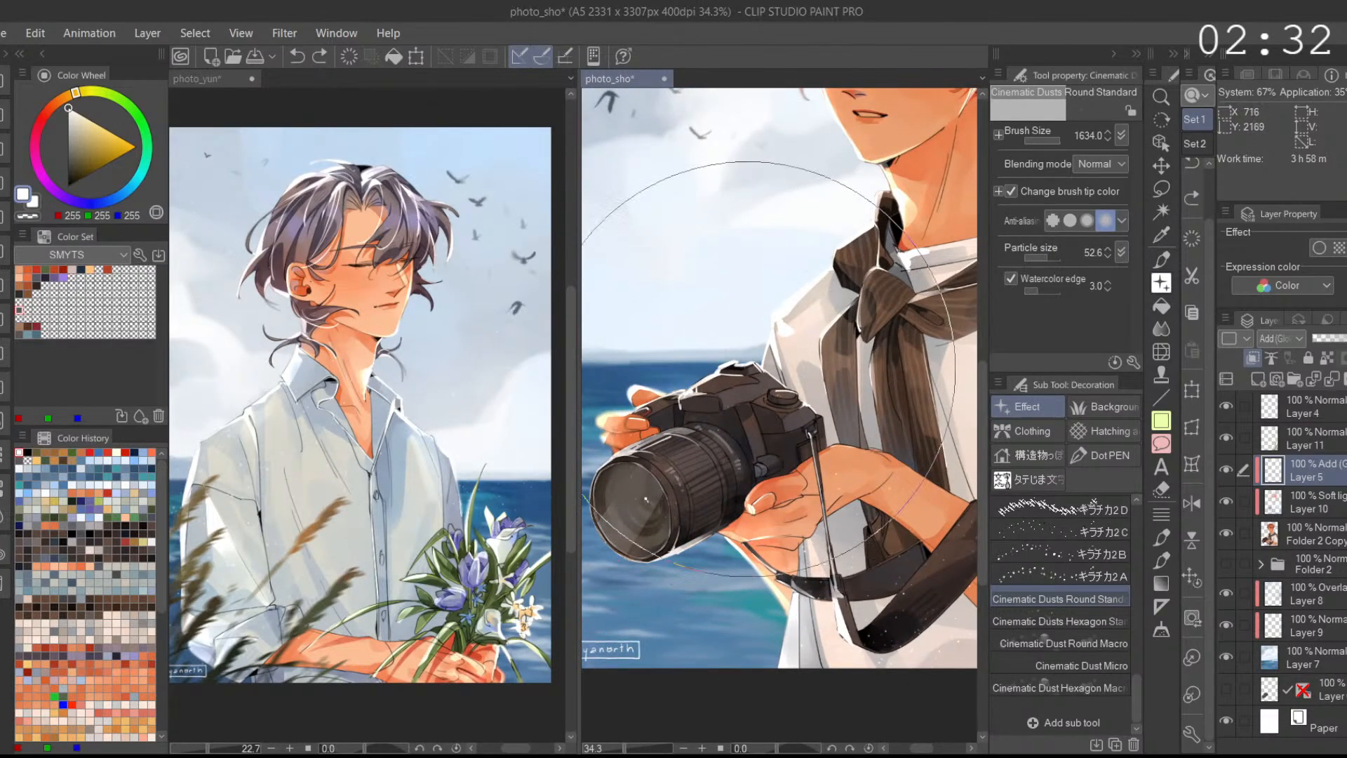
left_click(663, 498)
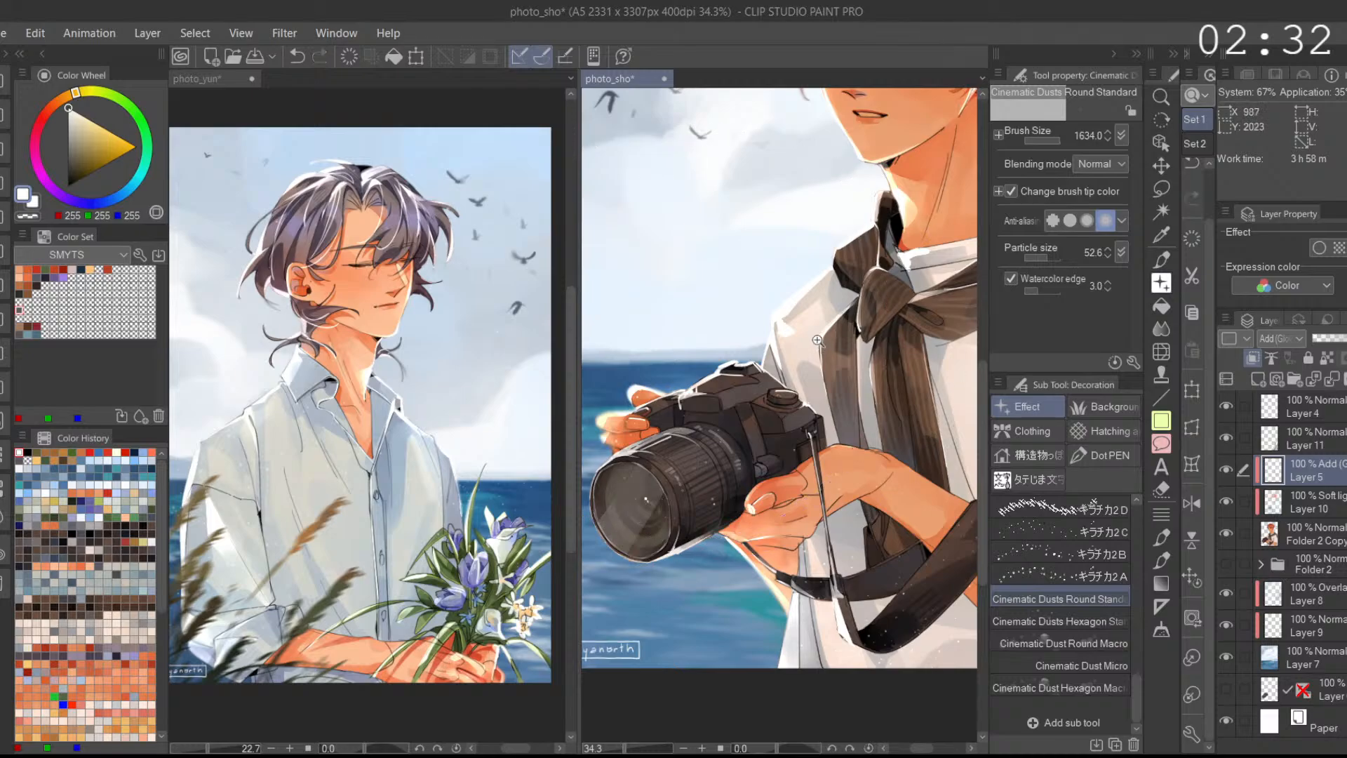
left_click_drag(820, 342, 768, 342)
left_click_drag(850, 323, 827, 404)
left_click_drag(843, 353, 825, 392)
left_click_drag(873, 336, 765, 378)
left_click_drag(824, 368, 874, 376)
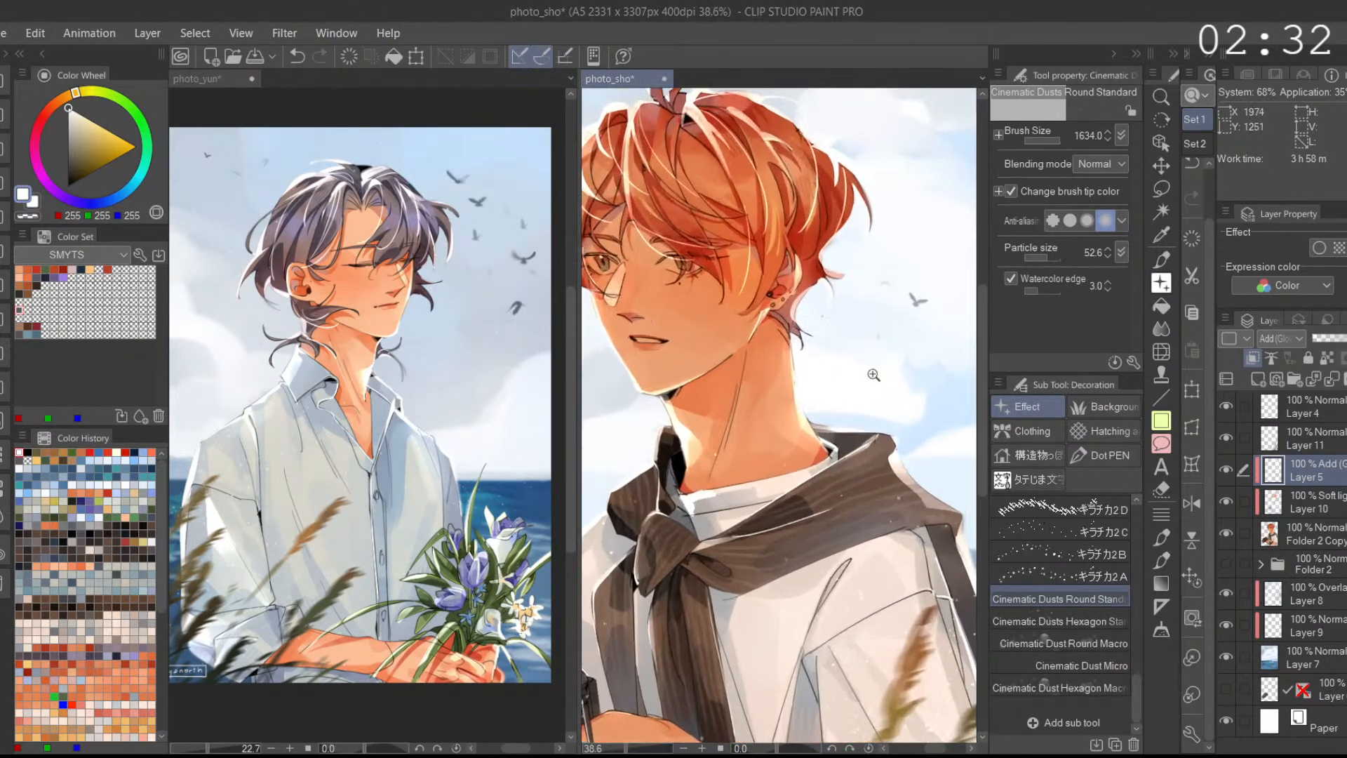
Step: Inspect the dust around the hair on photo_sho, and fit both illustrations in view to compare them
scroll(897, 361, "up", 4)
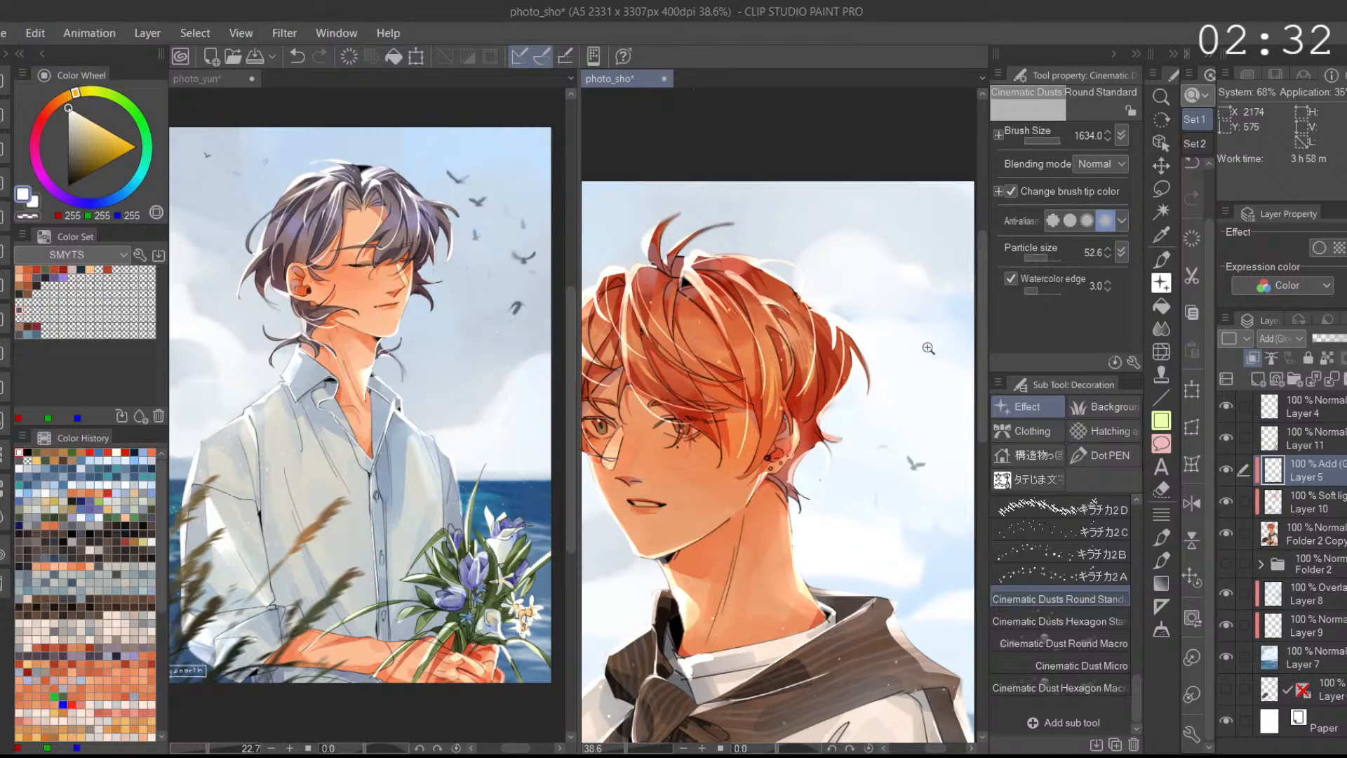
left_click_drag(883, 384, 844, 384)
left_click_drag(883, 575, 907, 438)
left_click(1191, 576)
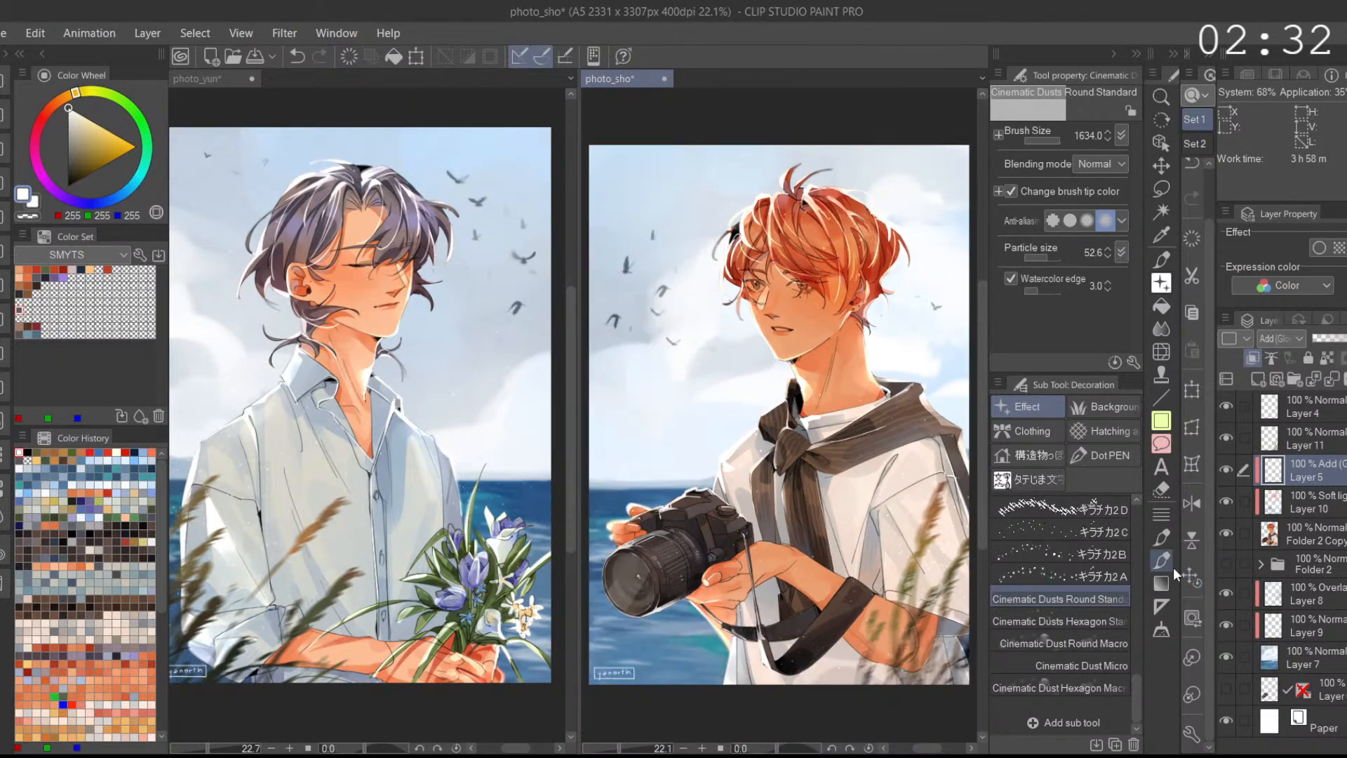
left_click(486, 704)
left_click(1191, 576)
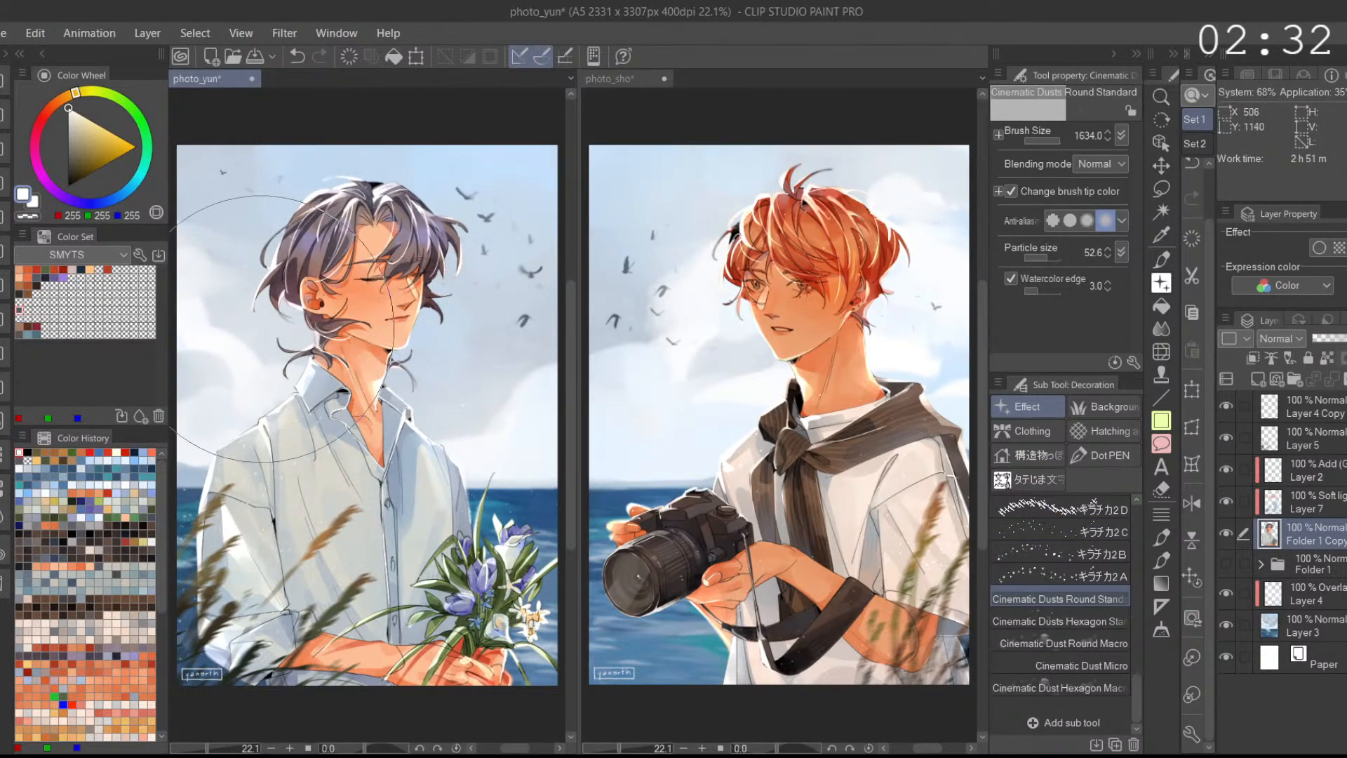
left_click(646, 304)
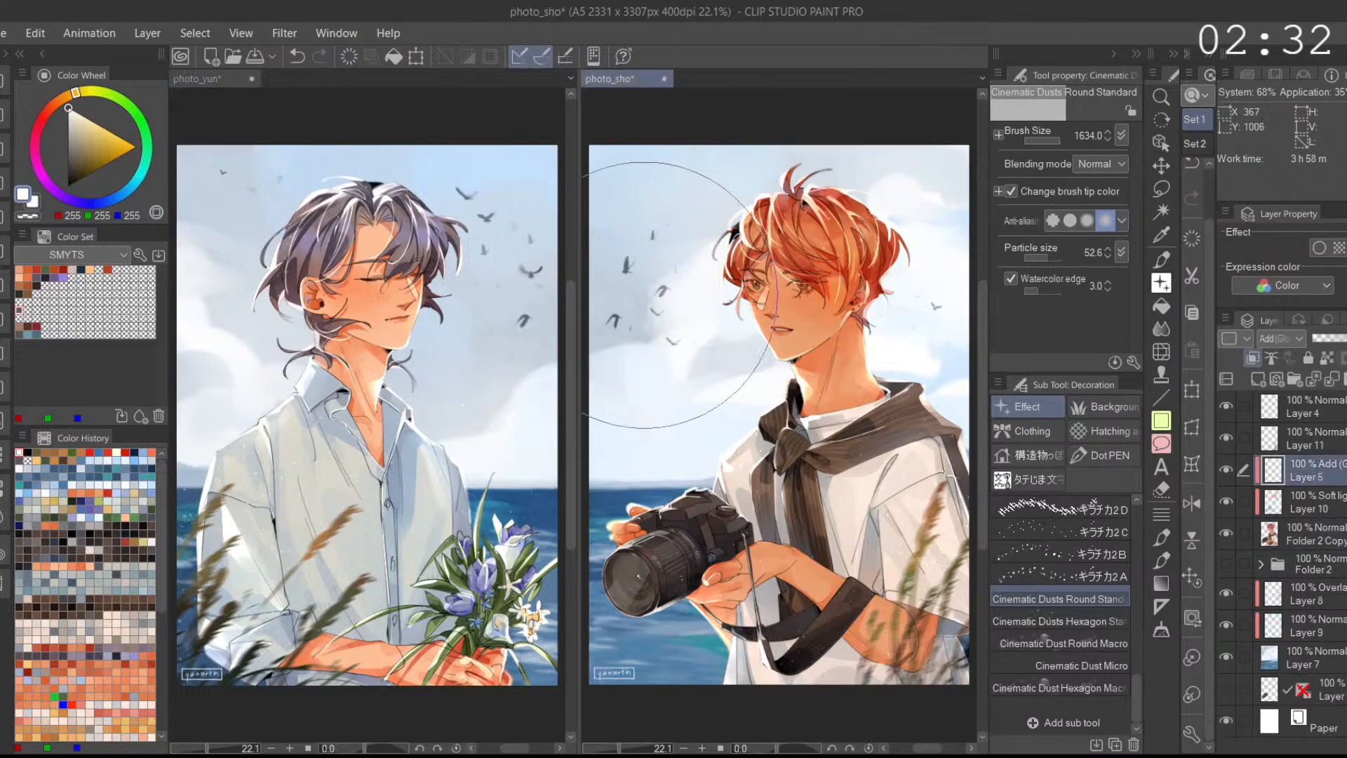
Step: Target photo_sho's background layer, Layer 7, and set the blur brush's intensity to 13.7
left_click(519, 329)
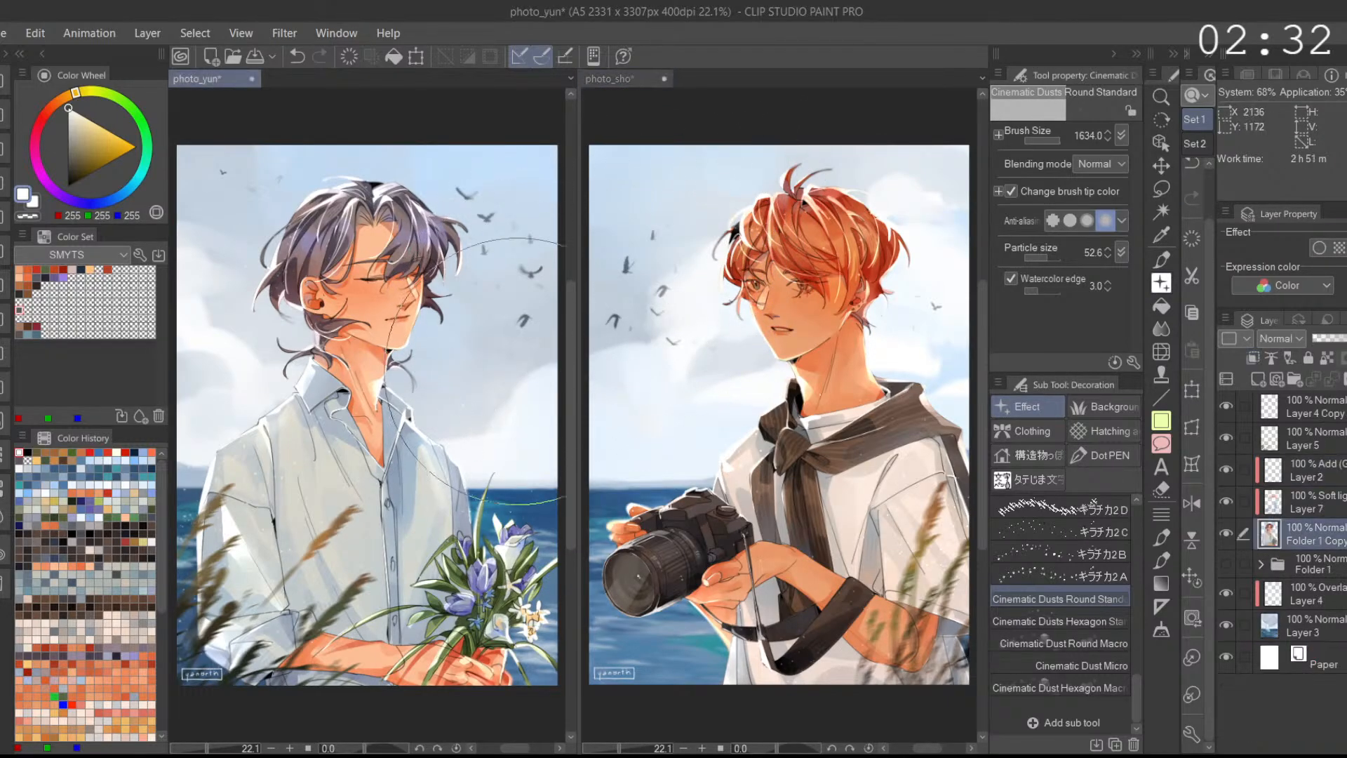
left_click(630, 579)
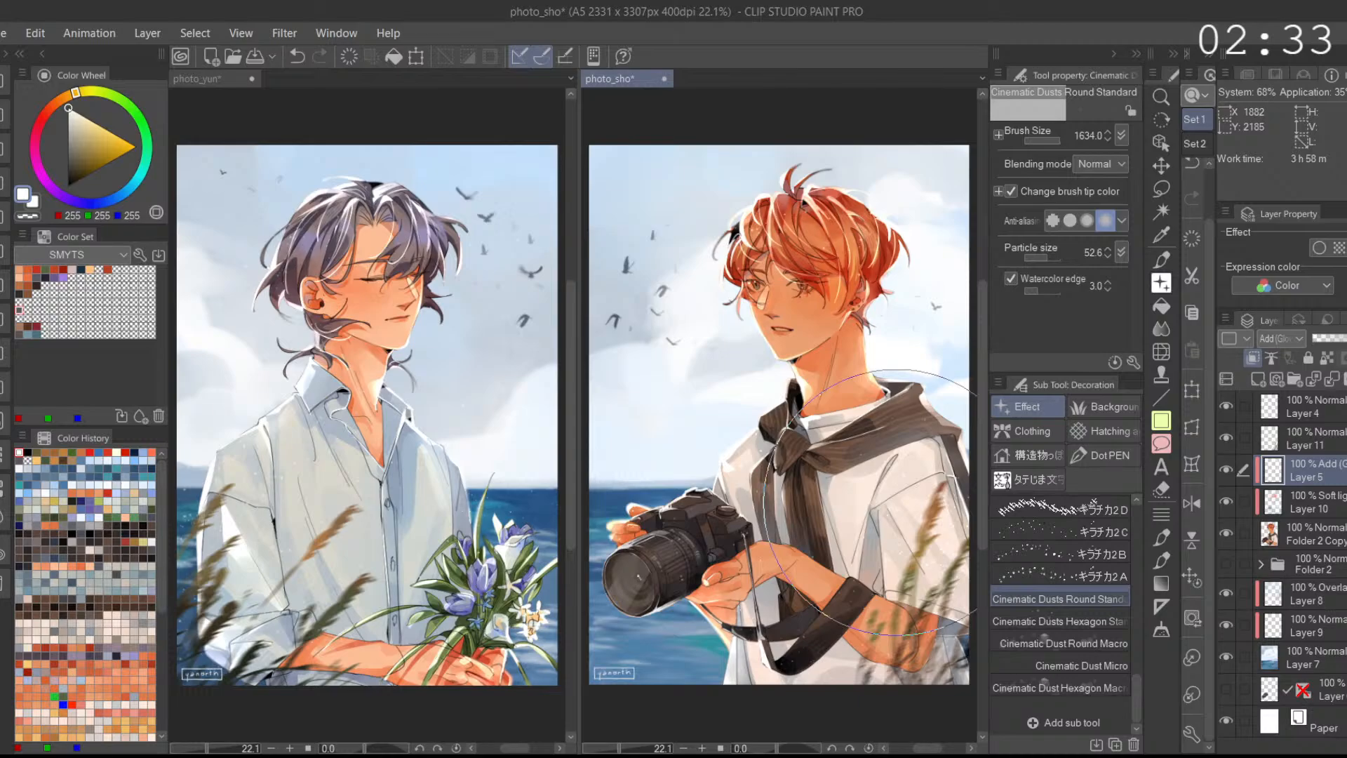
left_click(1295, 656)
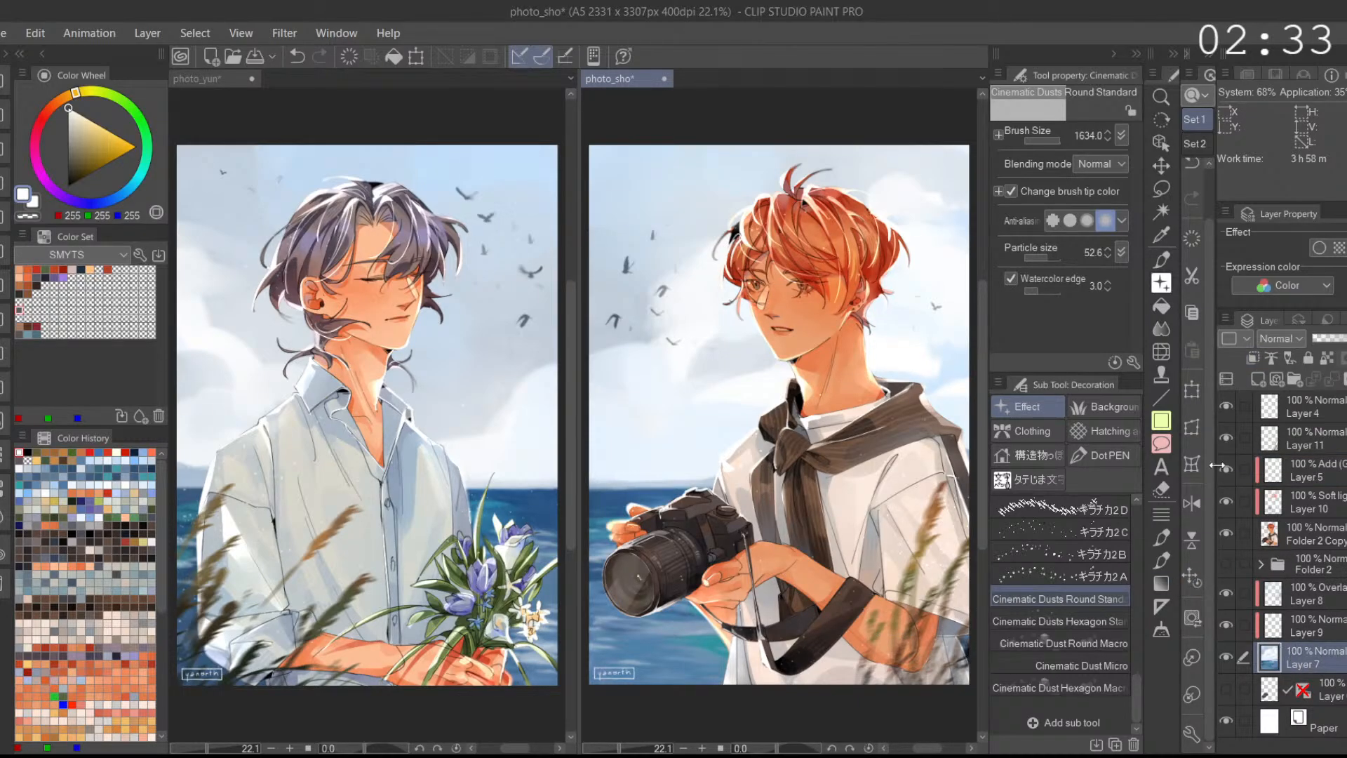
left_click(1161, 328)
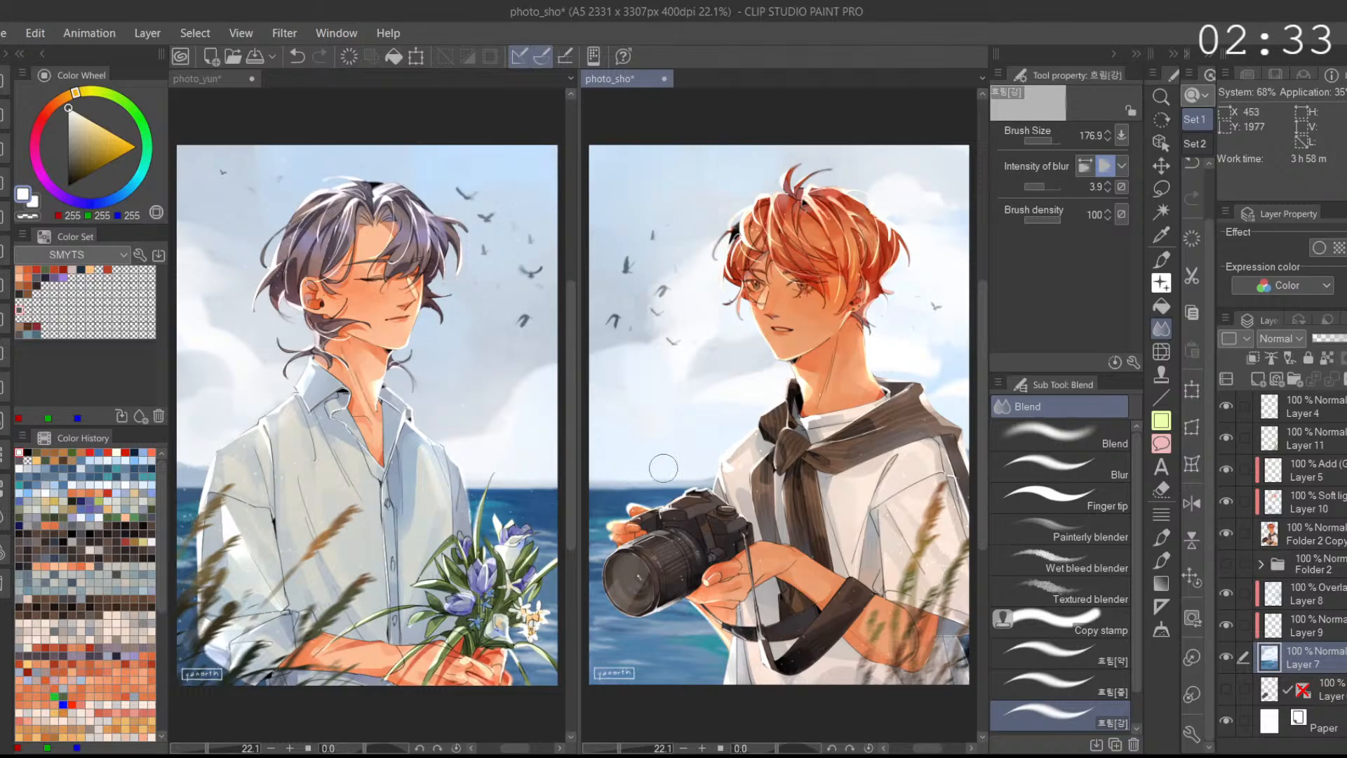
left_click_drag(1046, 188, 1049, 187)
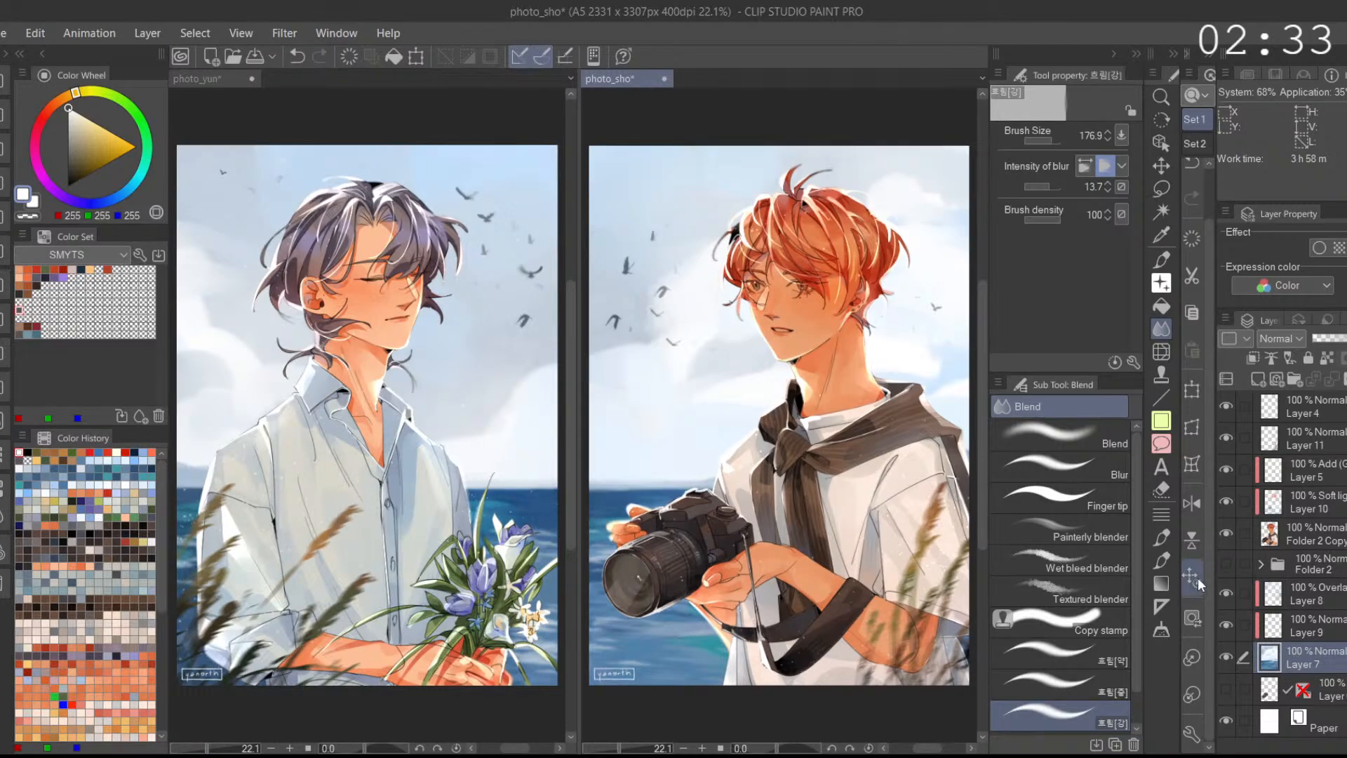
Step: Toggle photo_sho's grass layer, Layer 11, to identify it, and set its opacity to 70%
left_click(1318, 441)
left_click(1227, 439)
left_click(1228, 439)
left_click(1345, 338)
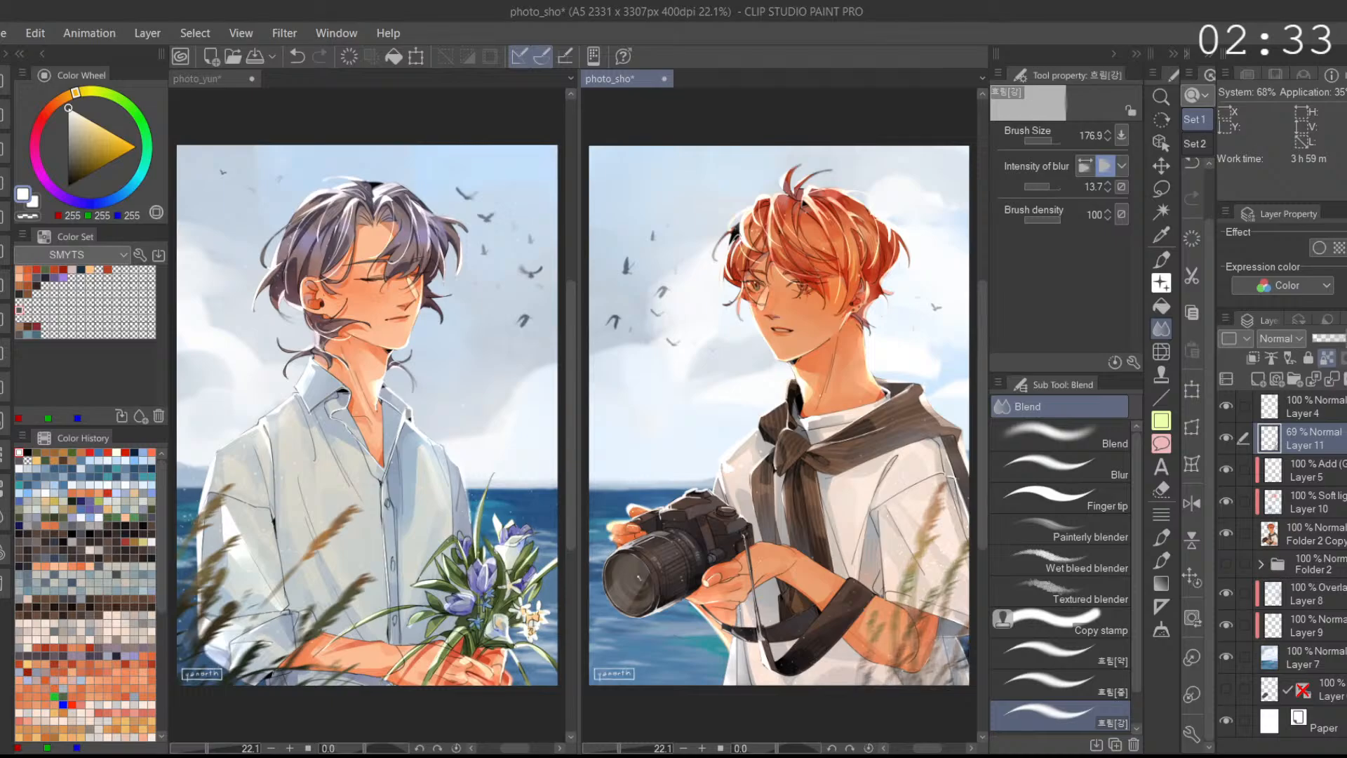
left_click_drag(1340, 338, 1346, 338)
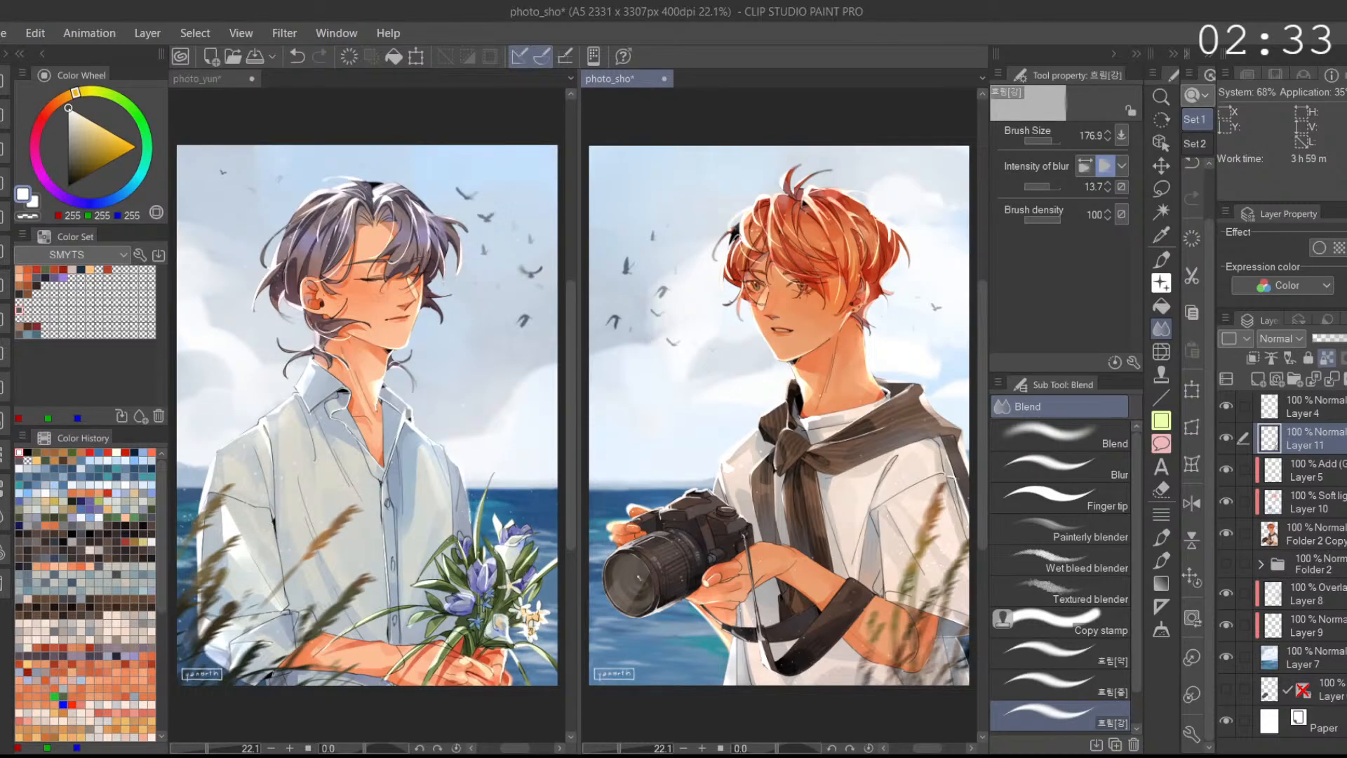
left_click(1344, 338)
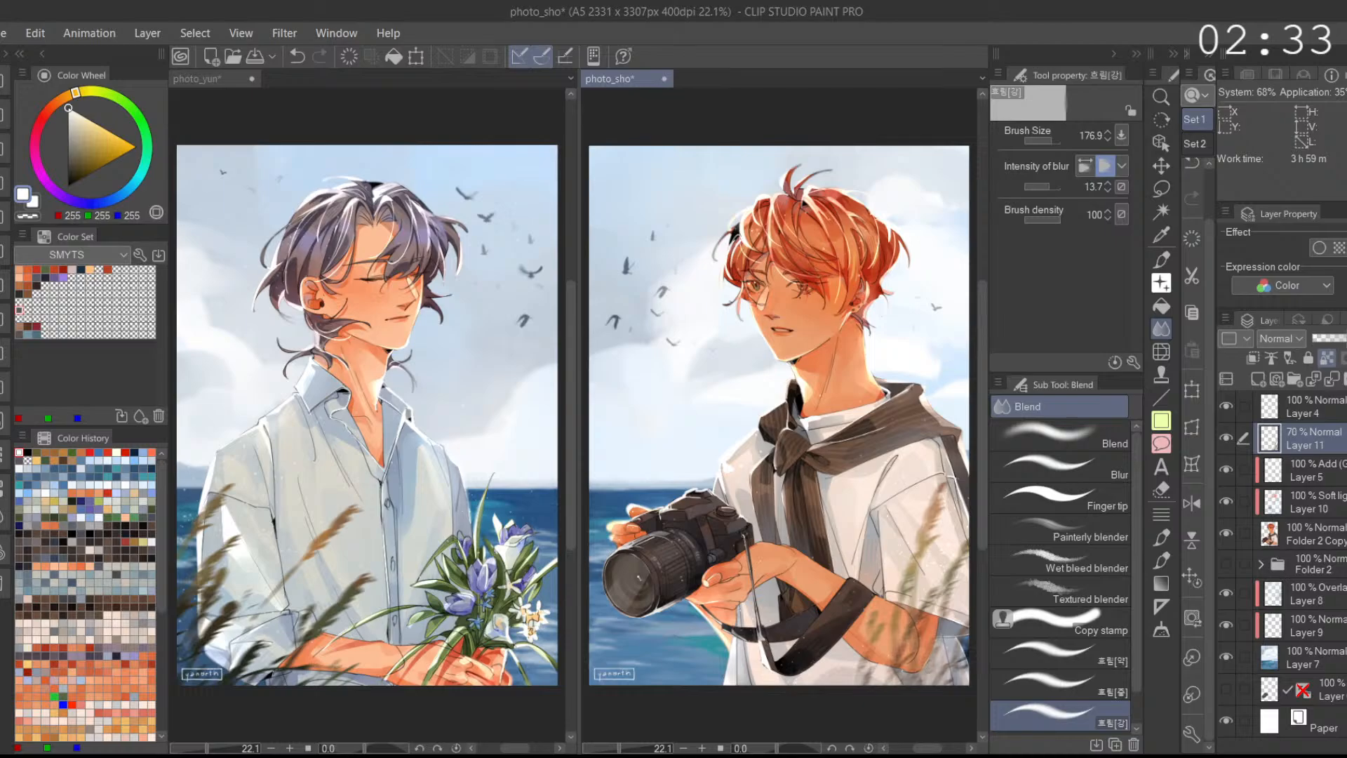
Step: Try 70% opacity on photo_yun's grass layer, then set the grass layers of both illustrations to 80%
left_click(496, 688)
left_click(1326, 439)
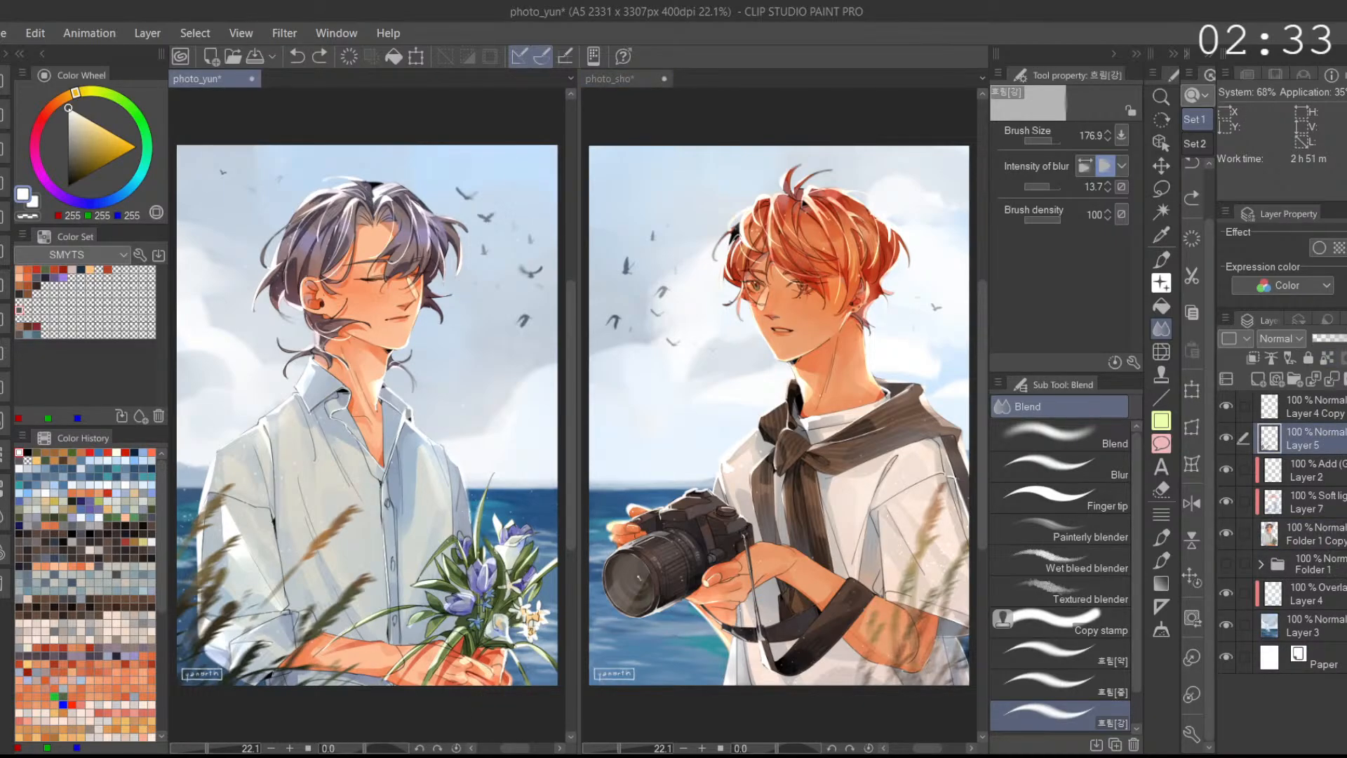
left_click(1344, 338)
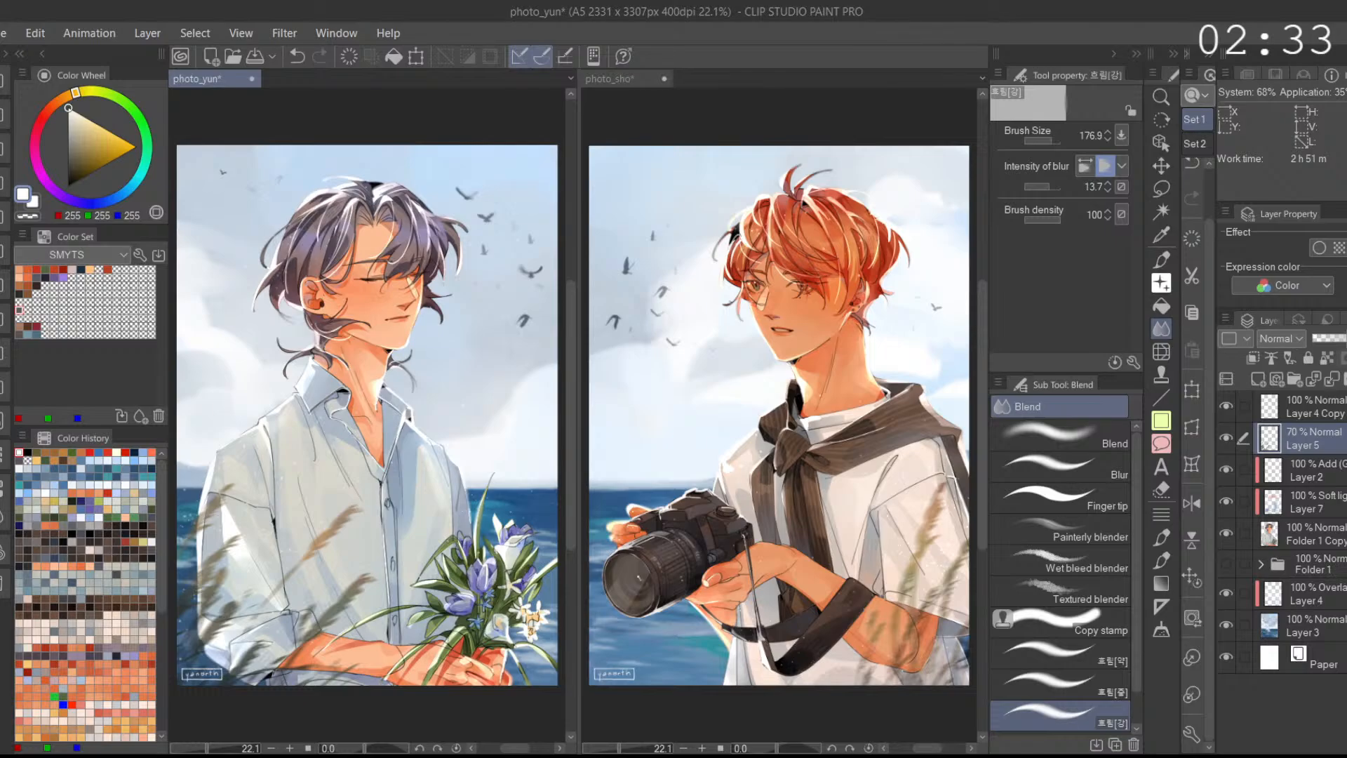
key("ctrl+z")
left_click(1345, 338)
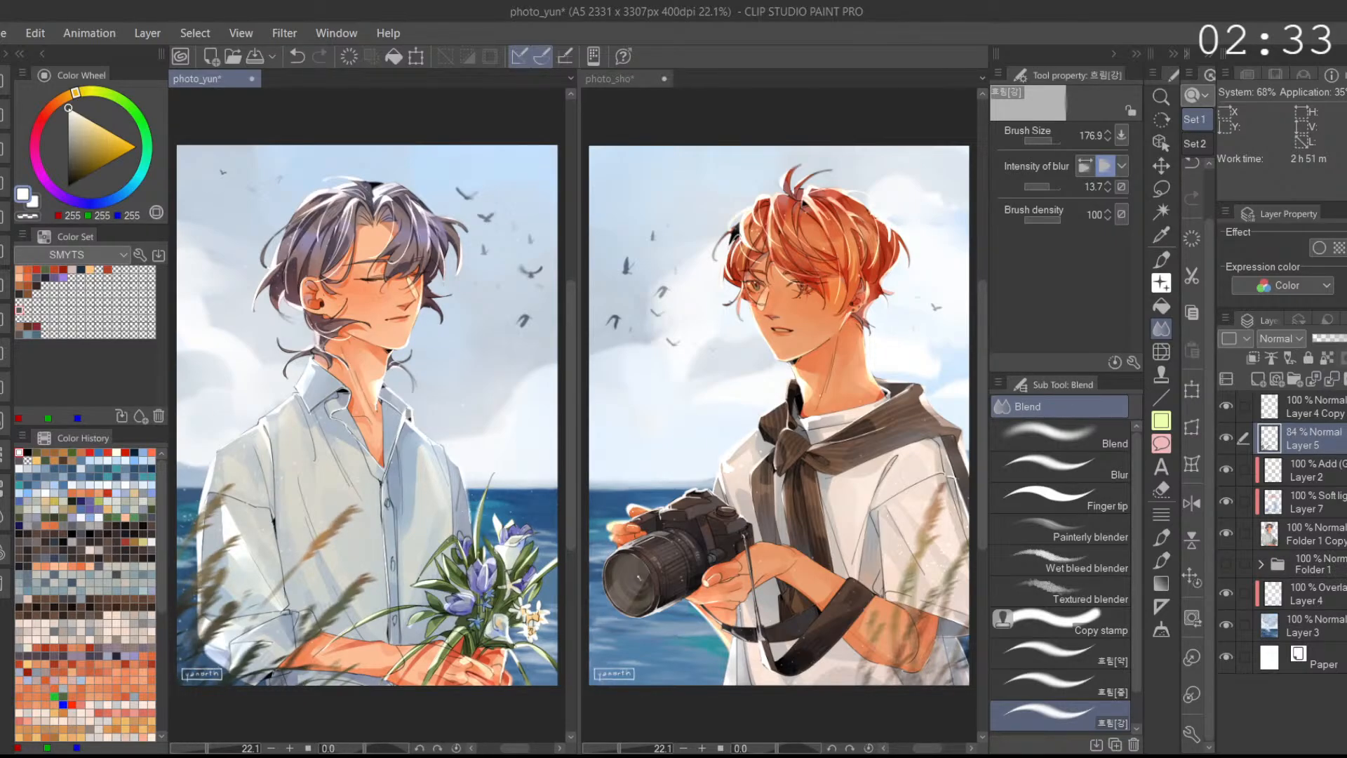
left_click(925, 141)
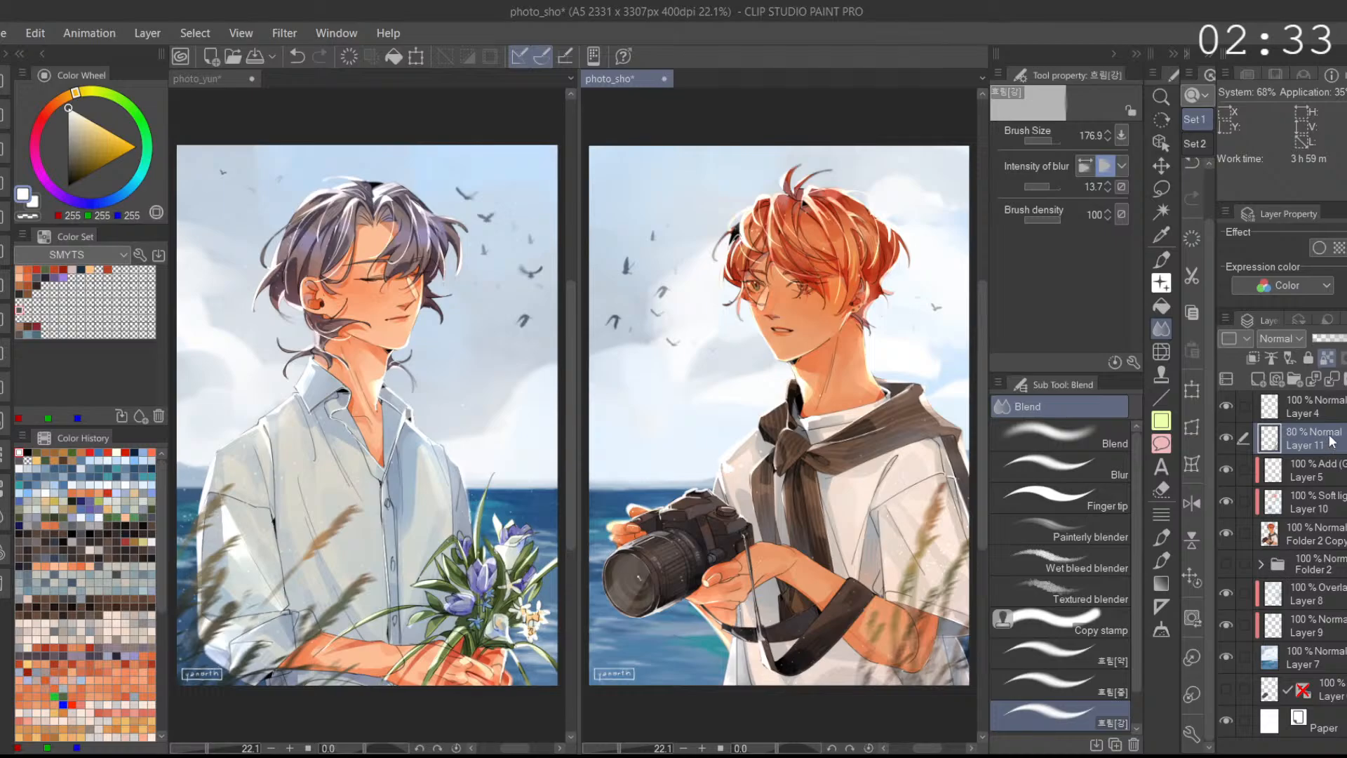
Step: Choose the Aマーカー brush and sample a muted green from the grass on photo_yun for use on photo_sho
left_click(1161, 259)
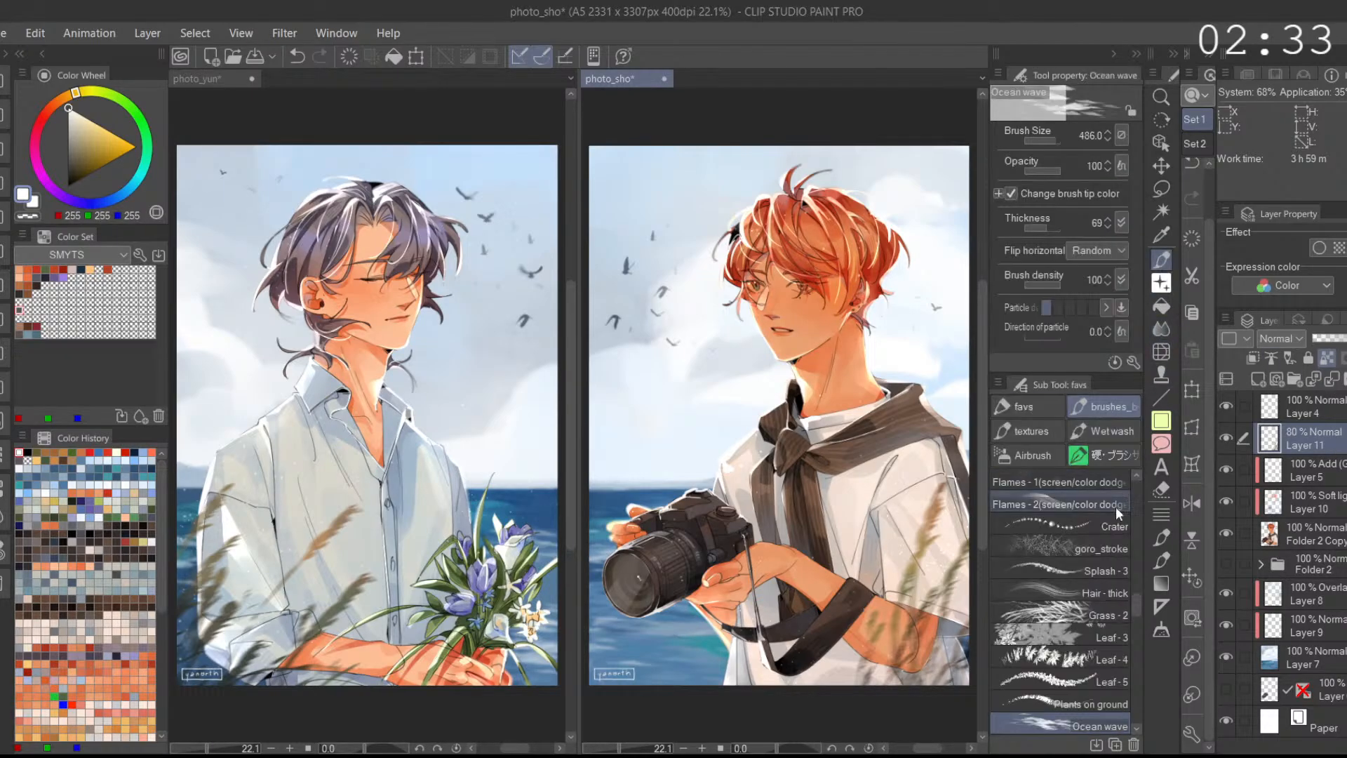
left_click(1027, 407)
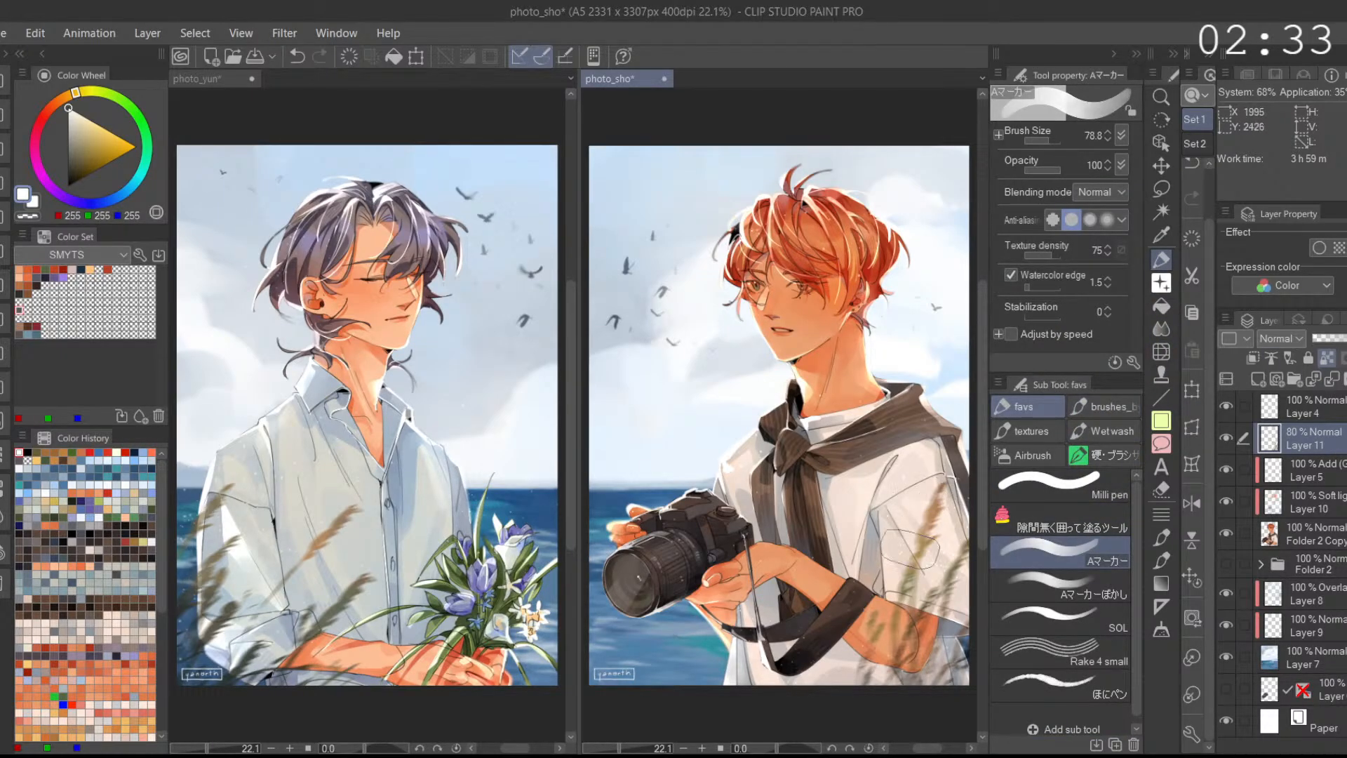
left_click(327, 613)
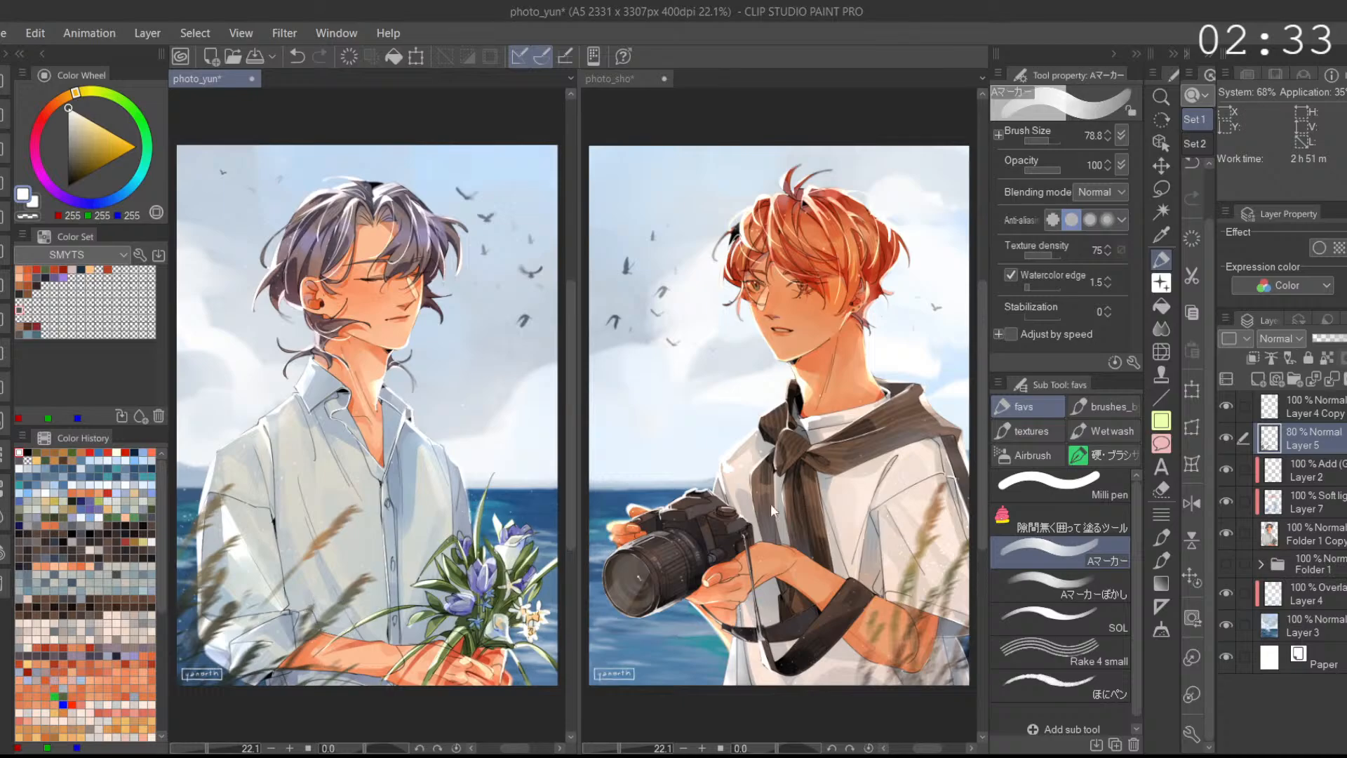
left_click(333, 613, "alt")
left_click(342, 604, "alt")
left_click(921, 585)
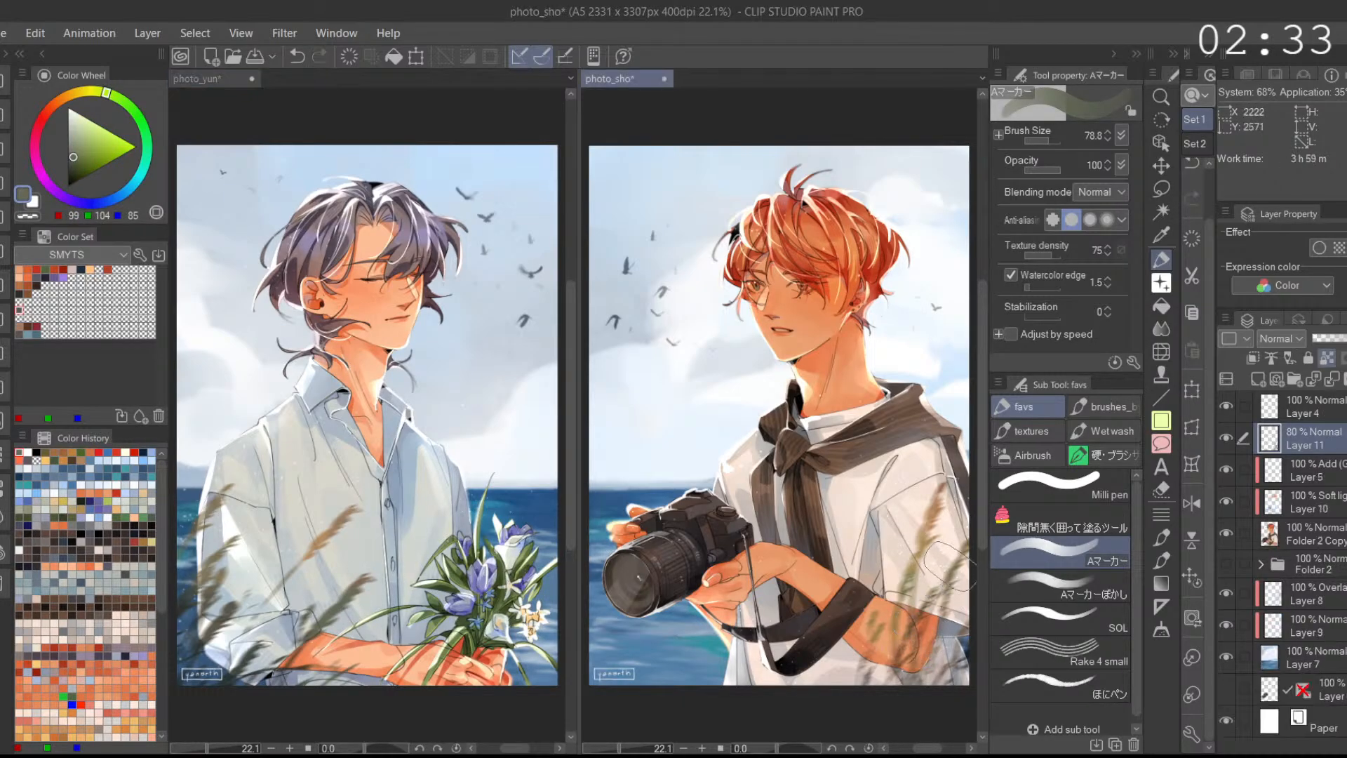
Step: Try the sampled green on photo_sho's grass, undo it, and repaint the blades beside the sleeve in a darker olive green
mouse_move(937, 581)
left_mouse_down()
mouse_move(911, 659)
mouse_move(958, 623)
left_mouse_up()
key("ctrl+z")
key("ctrl+z")
left_click(76, 165)
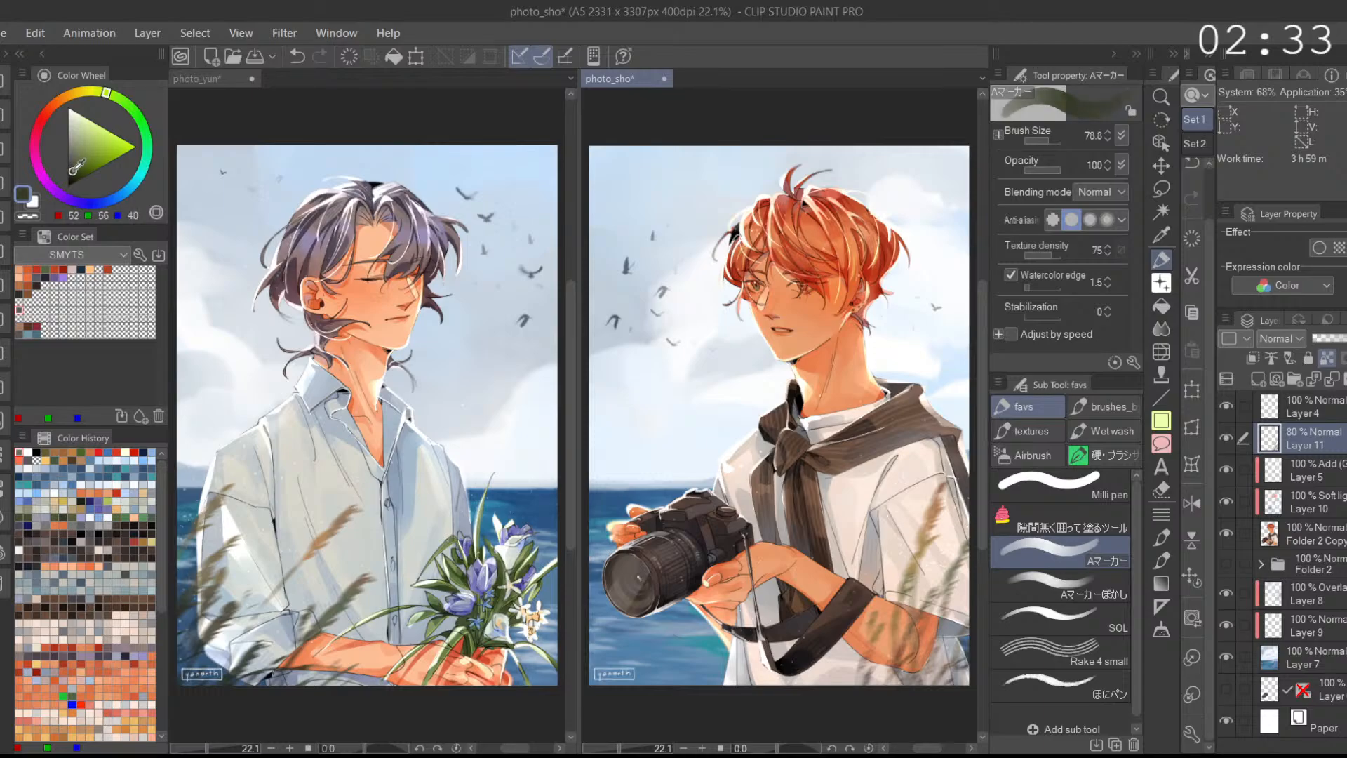
left_click_drag(968, 568, 947, 594)
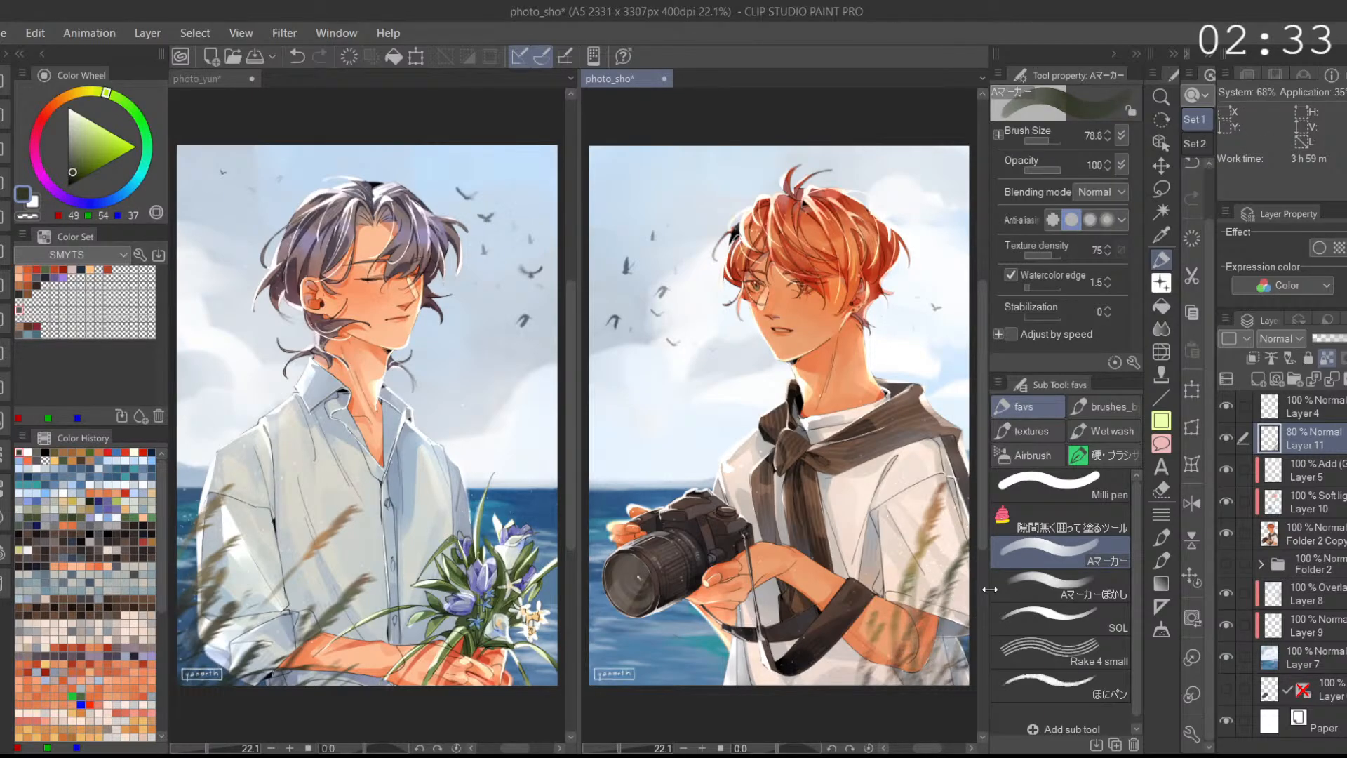
Step: Lock the transparent pixels of photo_yun's grass layer, Layer 5, and return to photo_sho
left_click(226, 651)
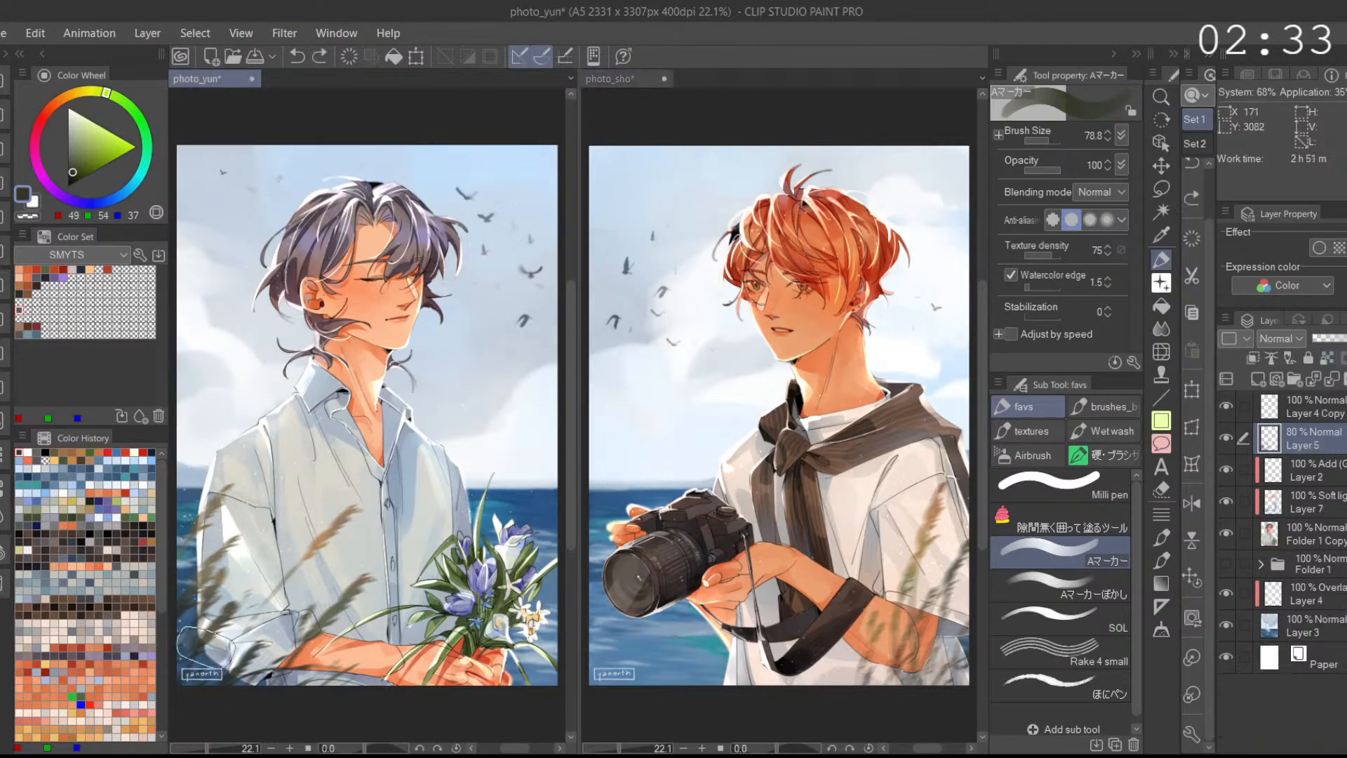
left_click(1327, 357)
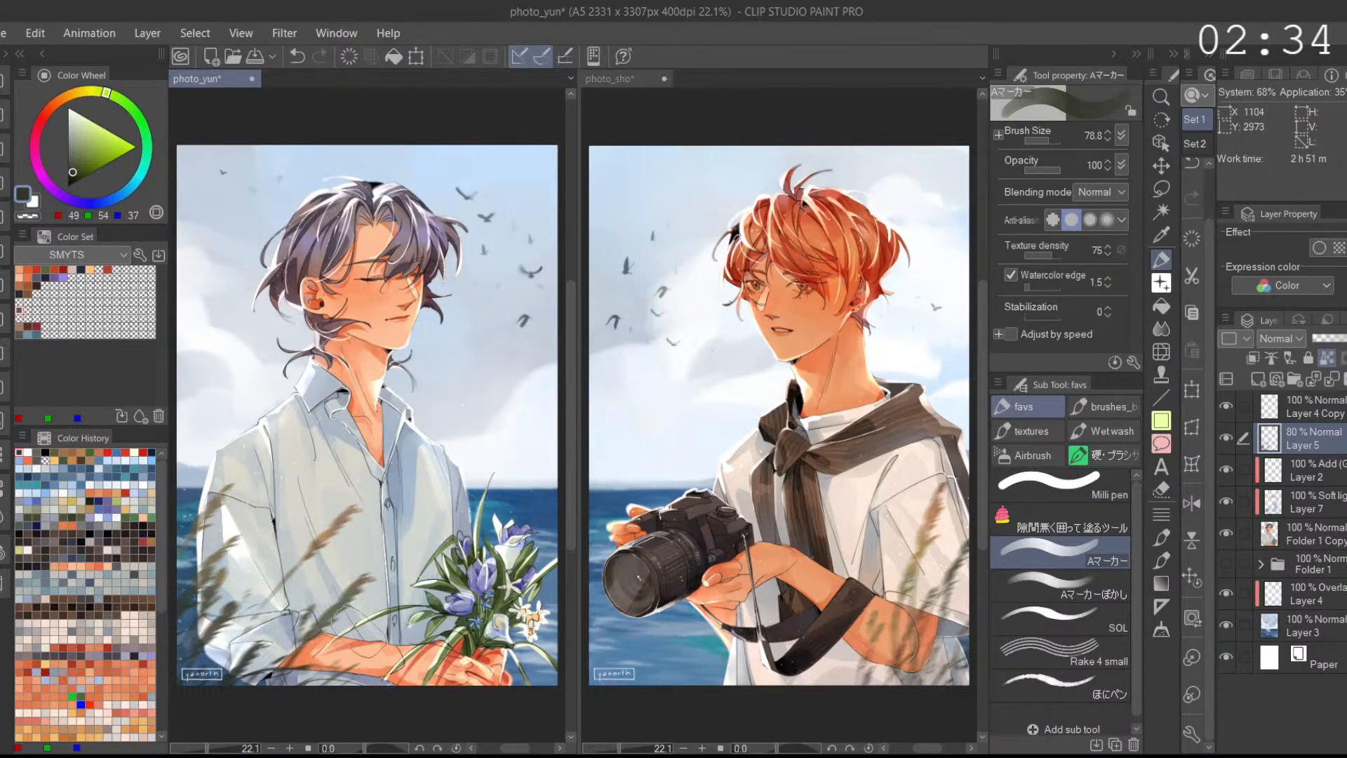
left_click(931, 711)
Step: Sample olive and tan tones around photo_sho's grass and brush them over the blades and seed heads, undoing an unwanted stroke
left_click(916, 568, "alt")
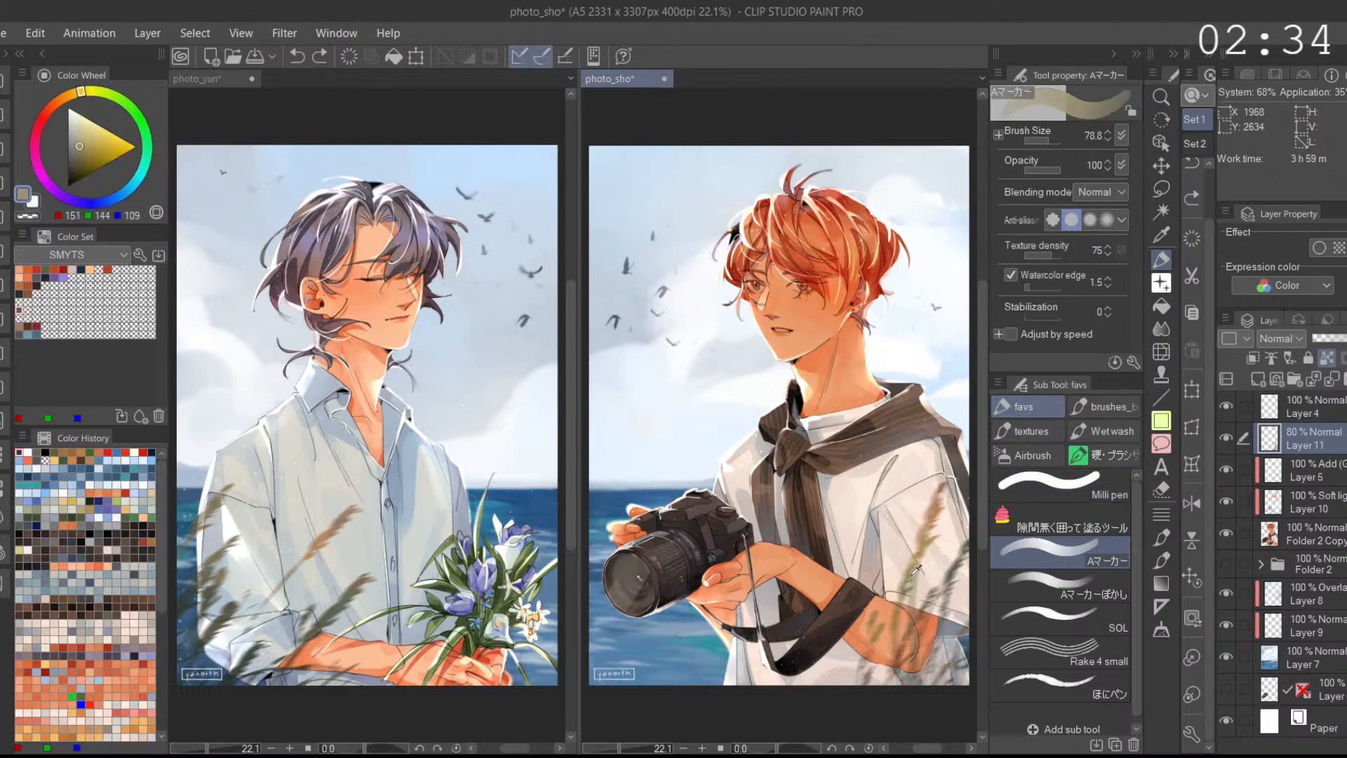
left_click(912, 574, "alt")
left_click_drag(925, 574, 917, 570)
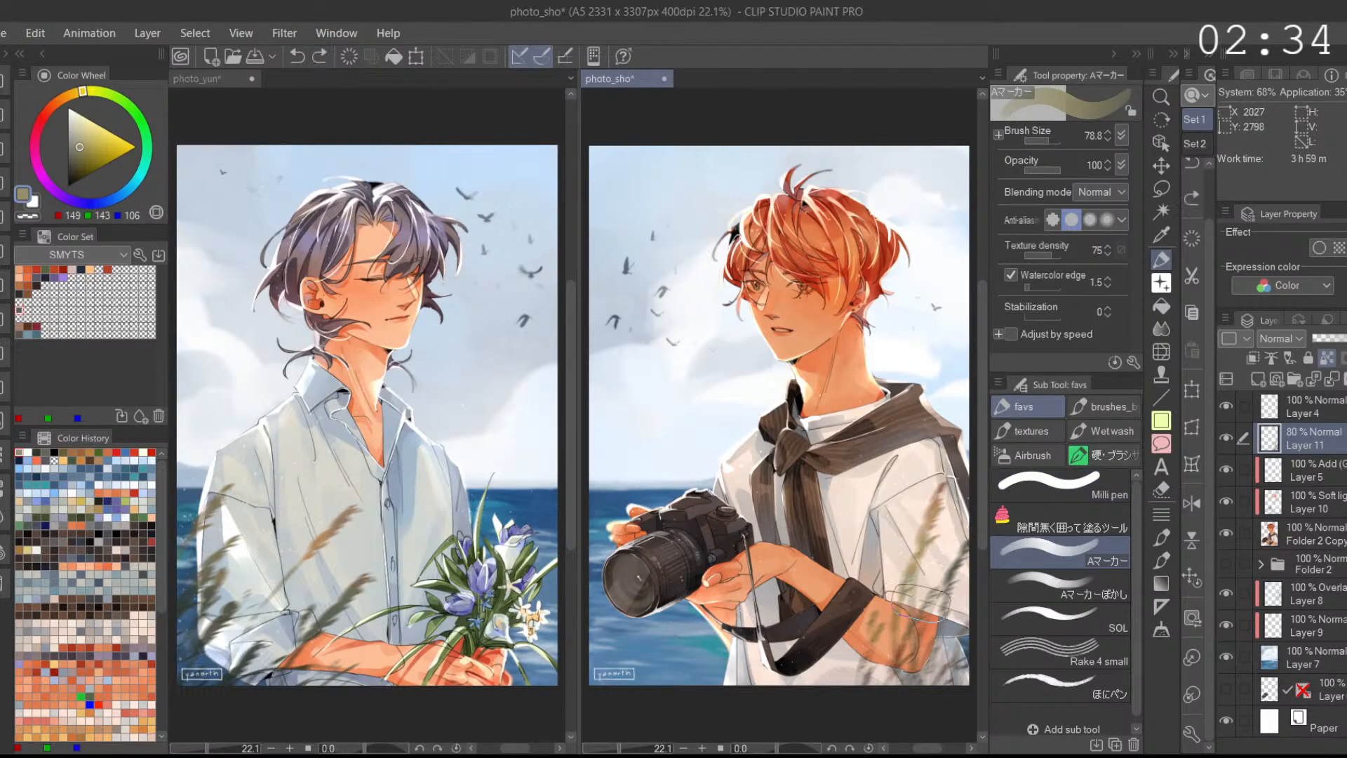
left_click(942, 542, "alt")
left_click_drag(939, 516, 905, 617)
key("ctrl+z")
left_click_drag(945, 590, 960, 535)
Step: Set photo_sho's grass layer to 100% opacity, then try a tan stroke on the lower grass and undo it
left_click(1345, 338)
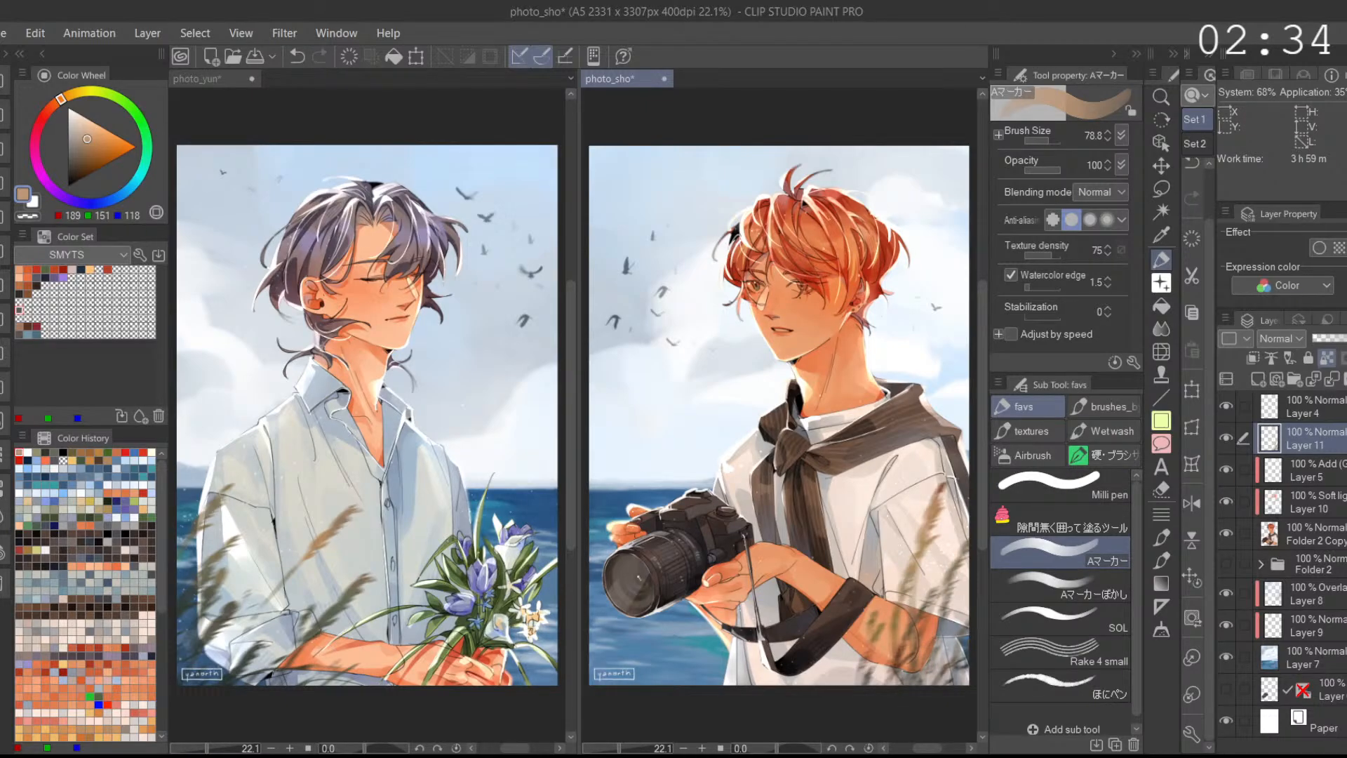
mouse_move(900, 667)
left_mouse_down()
mouse_move(917, 617)
mouse_move(892, 631)
left_mouse_up()
key("ctrl+z")
Step: Paint photo_sho's lower grass in a muted green, RGB 128, 141, 105, and darken the brush colour to RGB 78, 86, 63
left_click(920, 583, "alt")
left_click(900, 609, "alt")
left_click(900, 609, "alt")
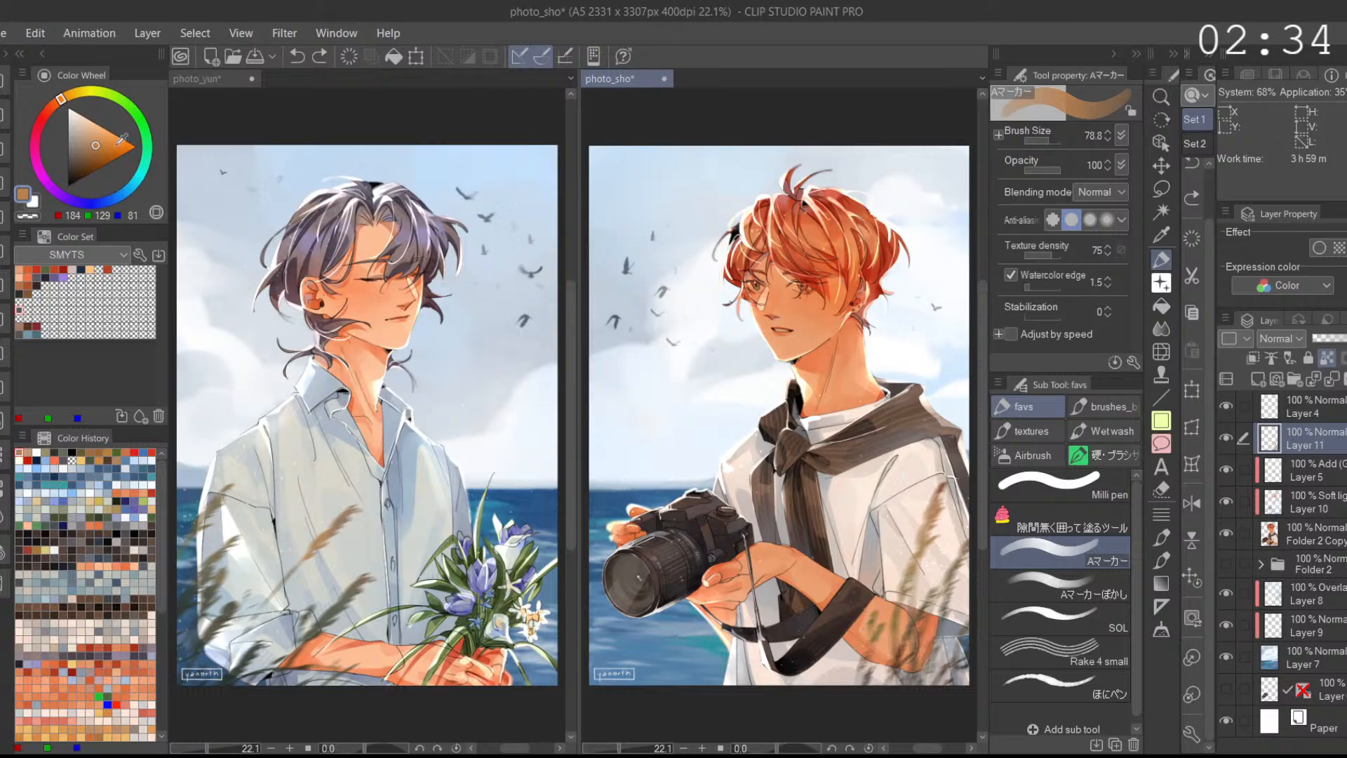
left_click(111, 95)
left_click_drag(84, 162, 78, 148)
left_click_drag(877, 659, 925, 684)
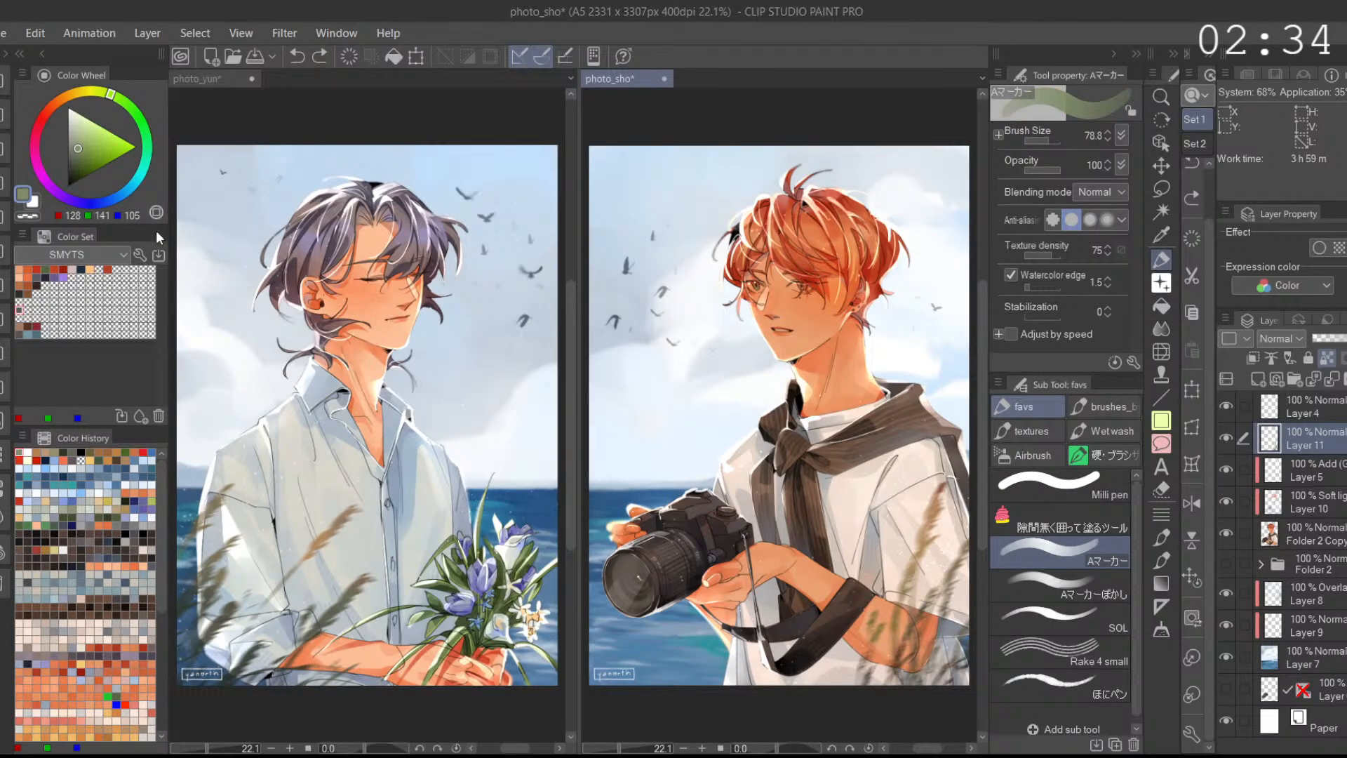
left_click(74, 163)
left_click(1043, 600)
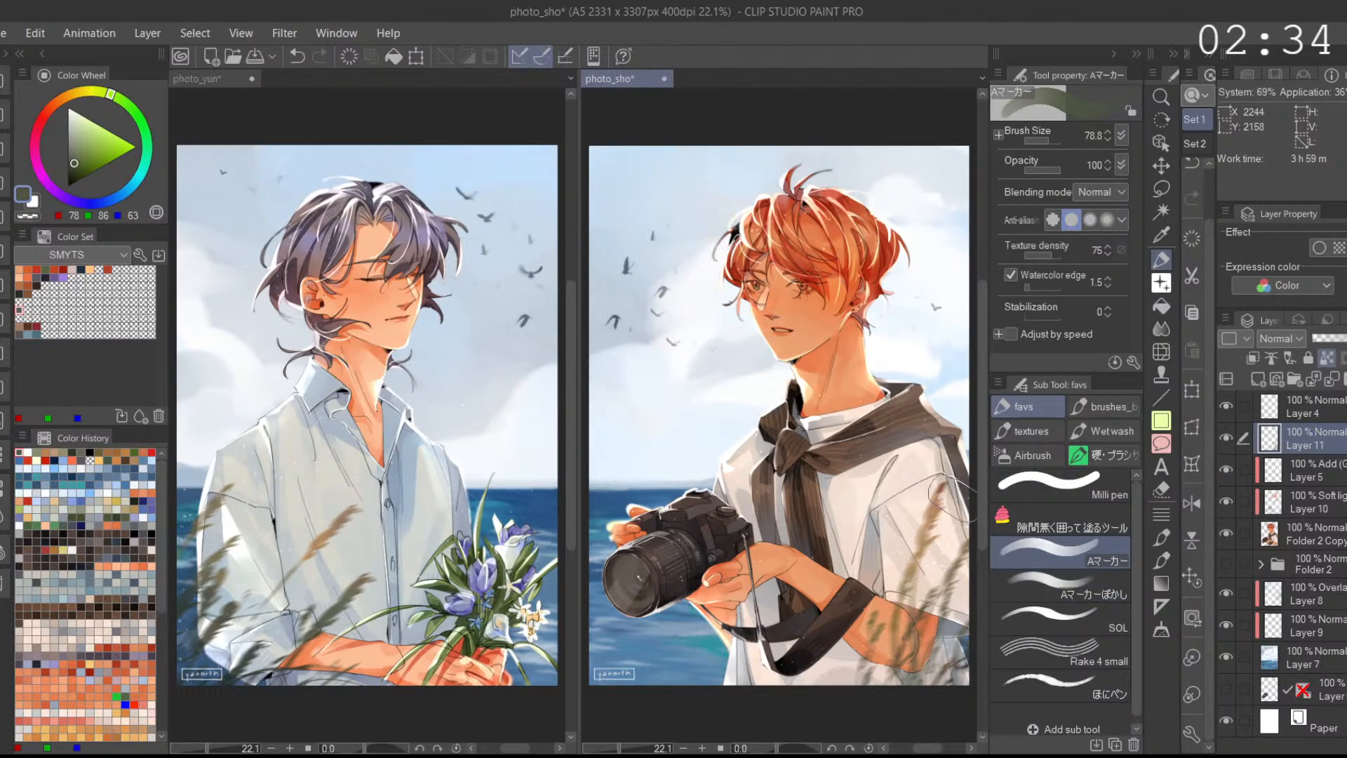
Step: Darken photo_yun's grass in dark green with transparent pixels locked, set Layer 5 to 100% opacity, and compare both illustrations
left_click(506, 694)
left_click(1326, 358)
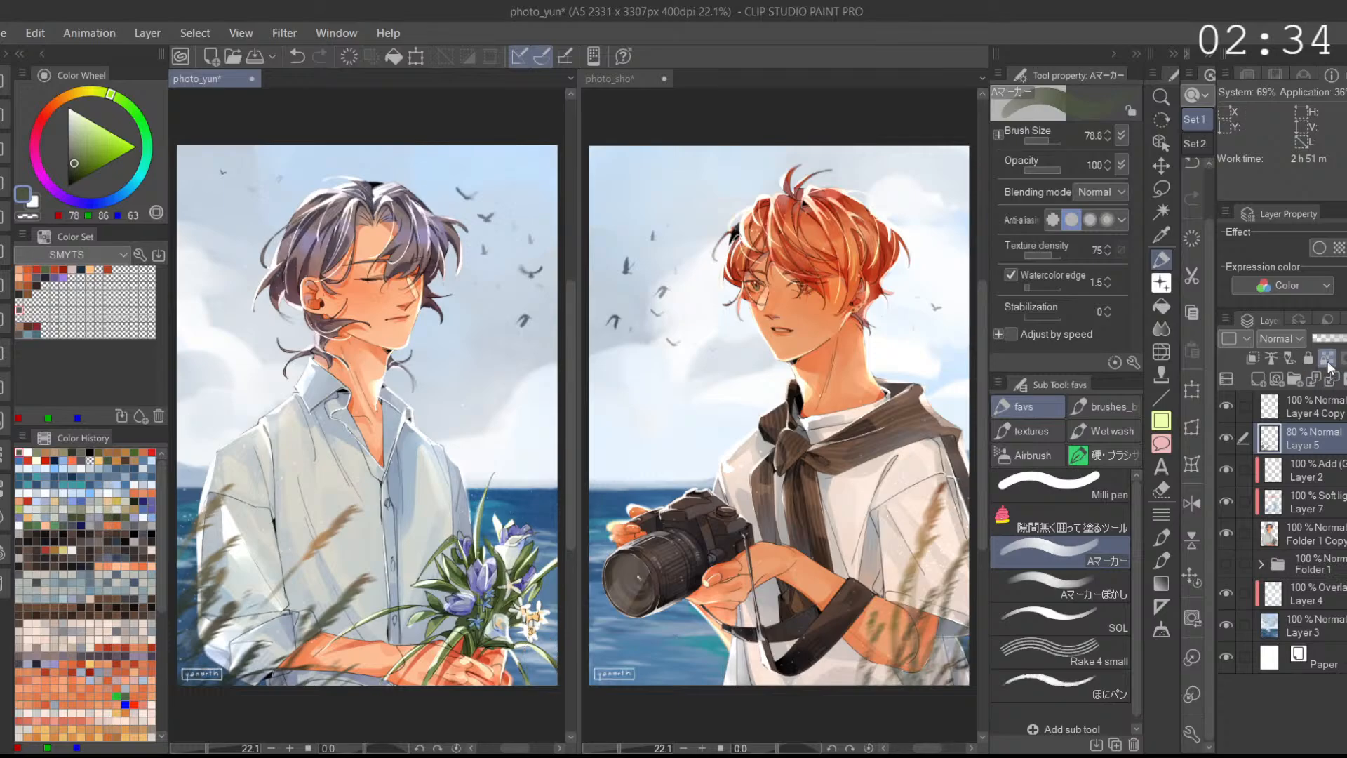
left_click_drag(226, 546, 209, 620)
left_click_drag(361, 583, 306, 638)
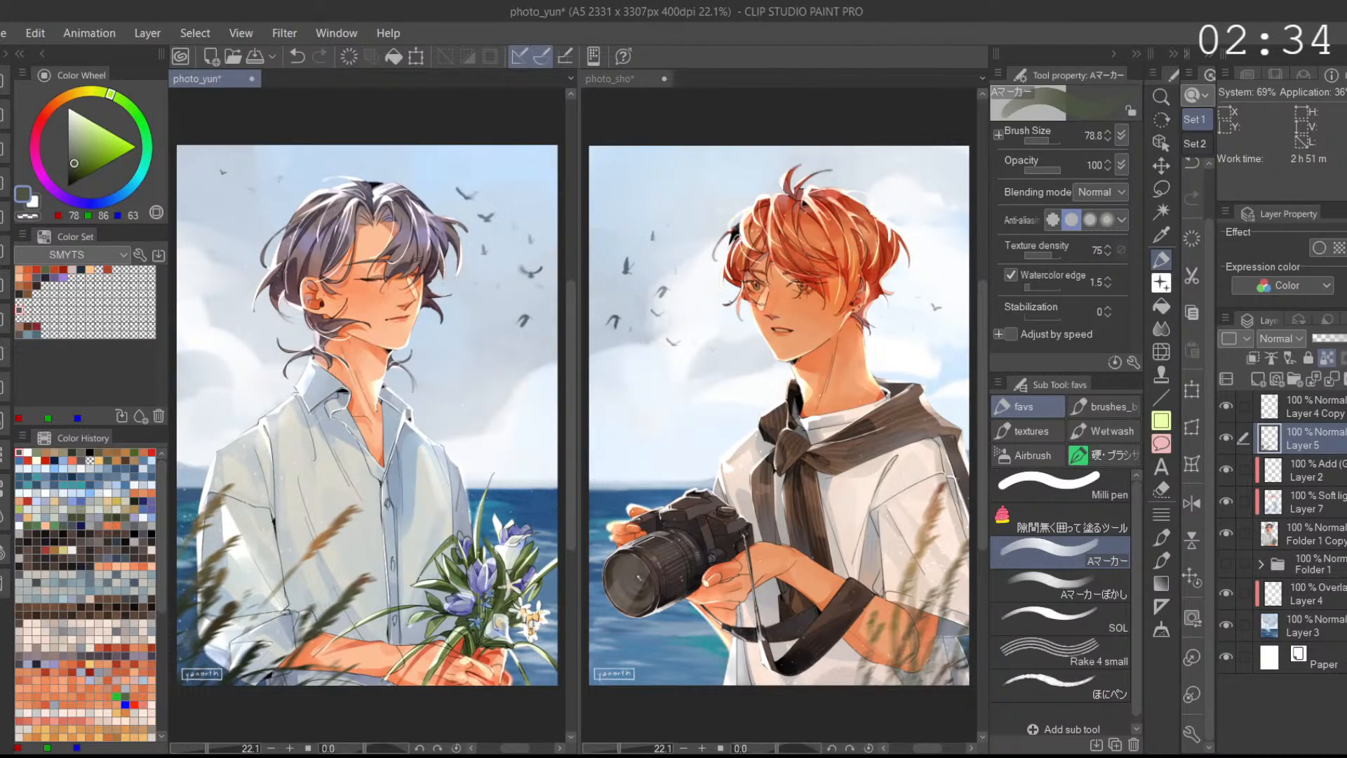
left_click(917, 709)
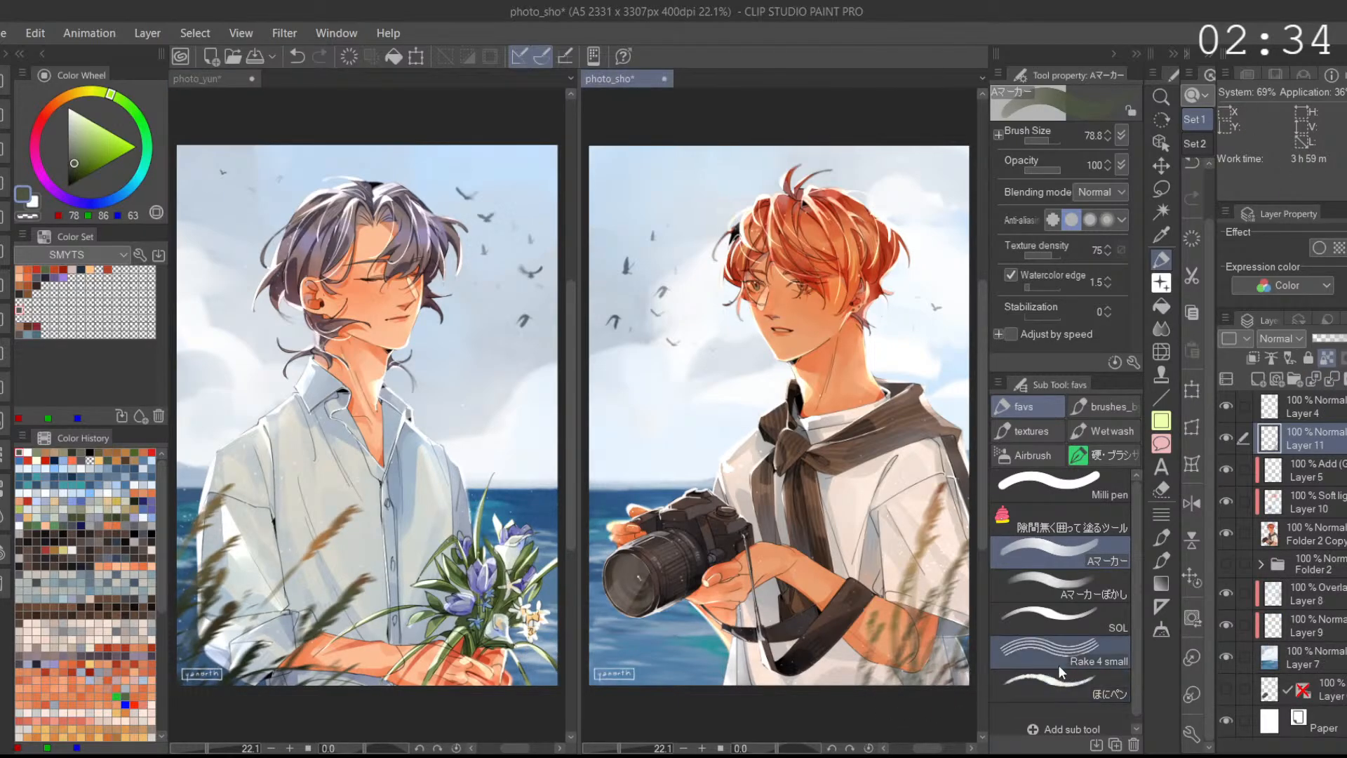
left_click(555, 703)
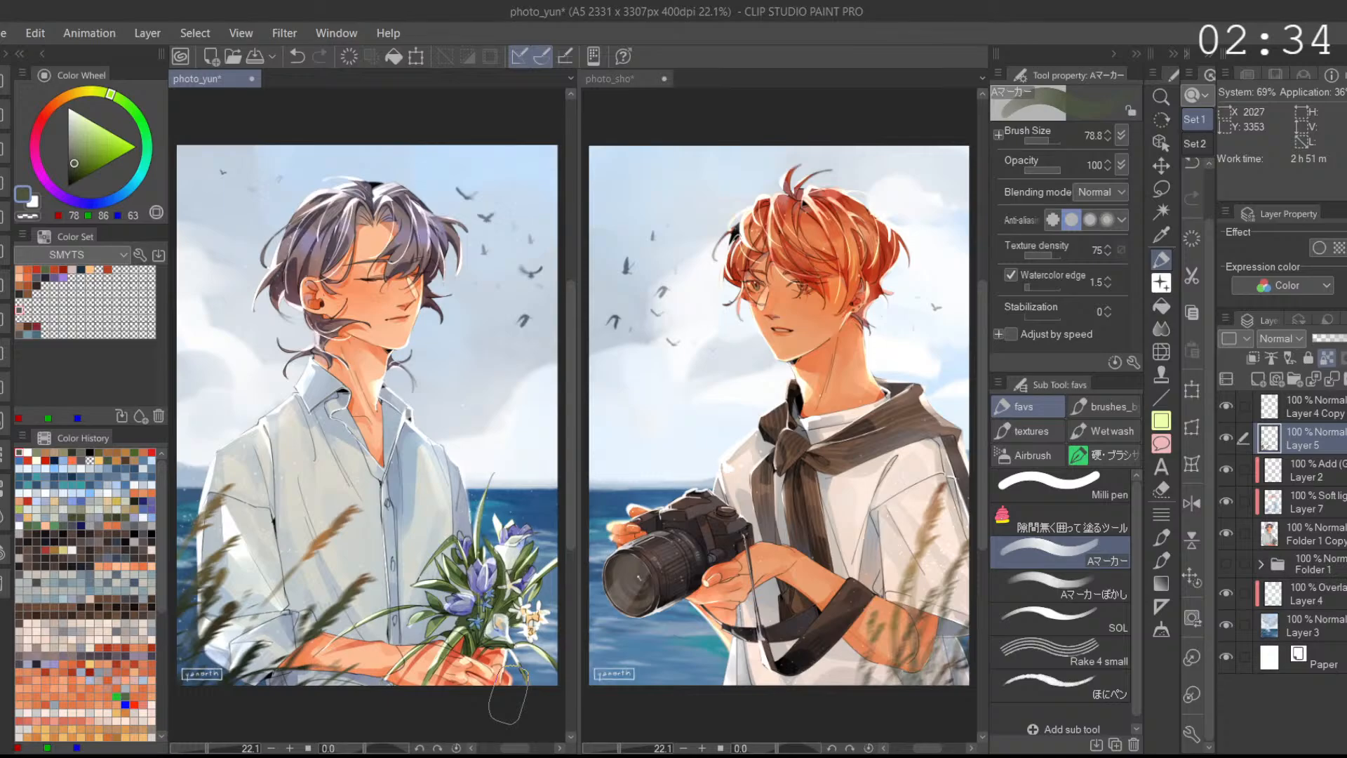
Step: Unlock transparent pixels on photo_yun's grass layer and soften the grass with the blur brush at size 1634 and intensity 6.7
left_click(1161, 327)
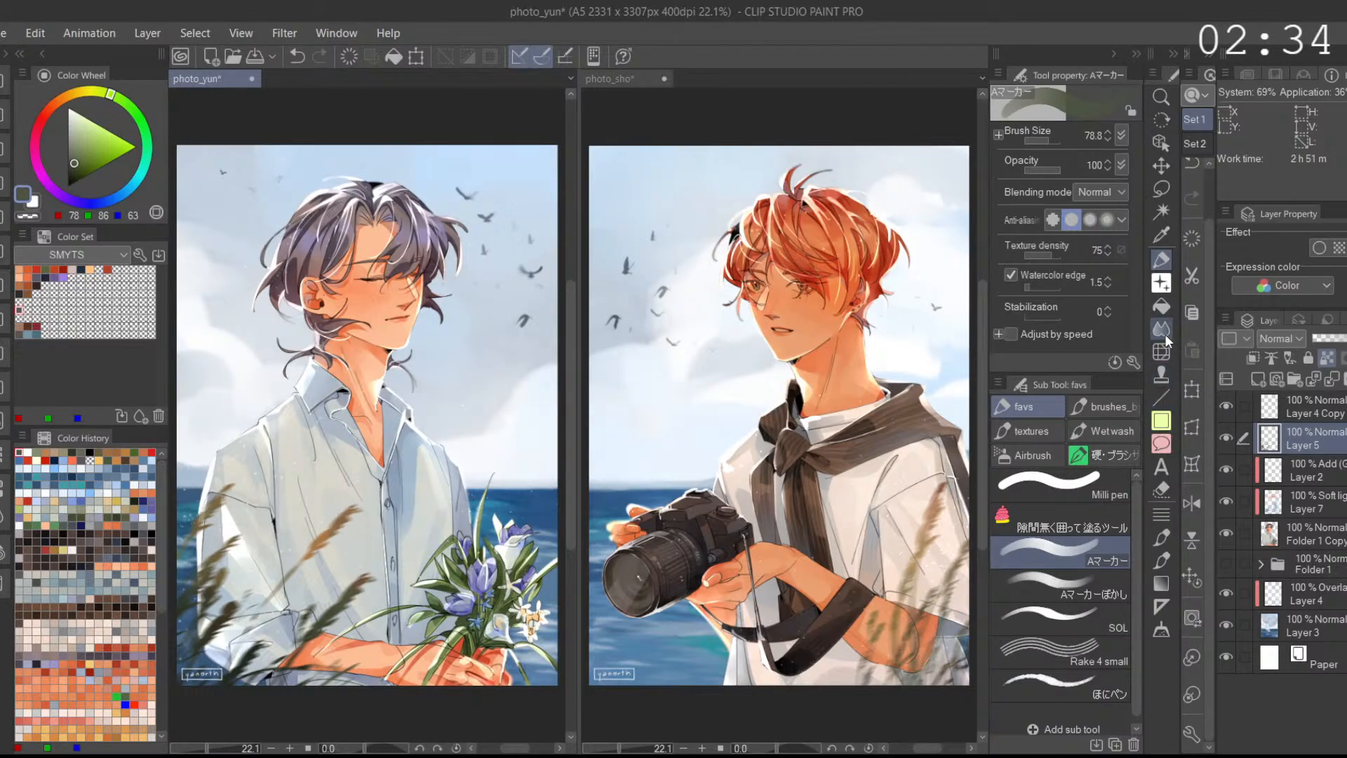
left_click_drag(515, 622, 507, 616)
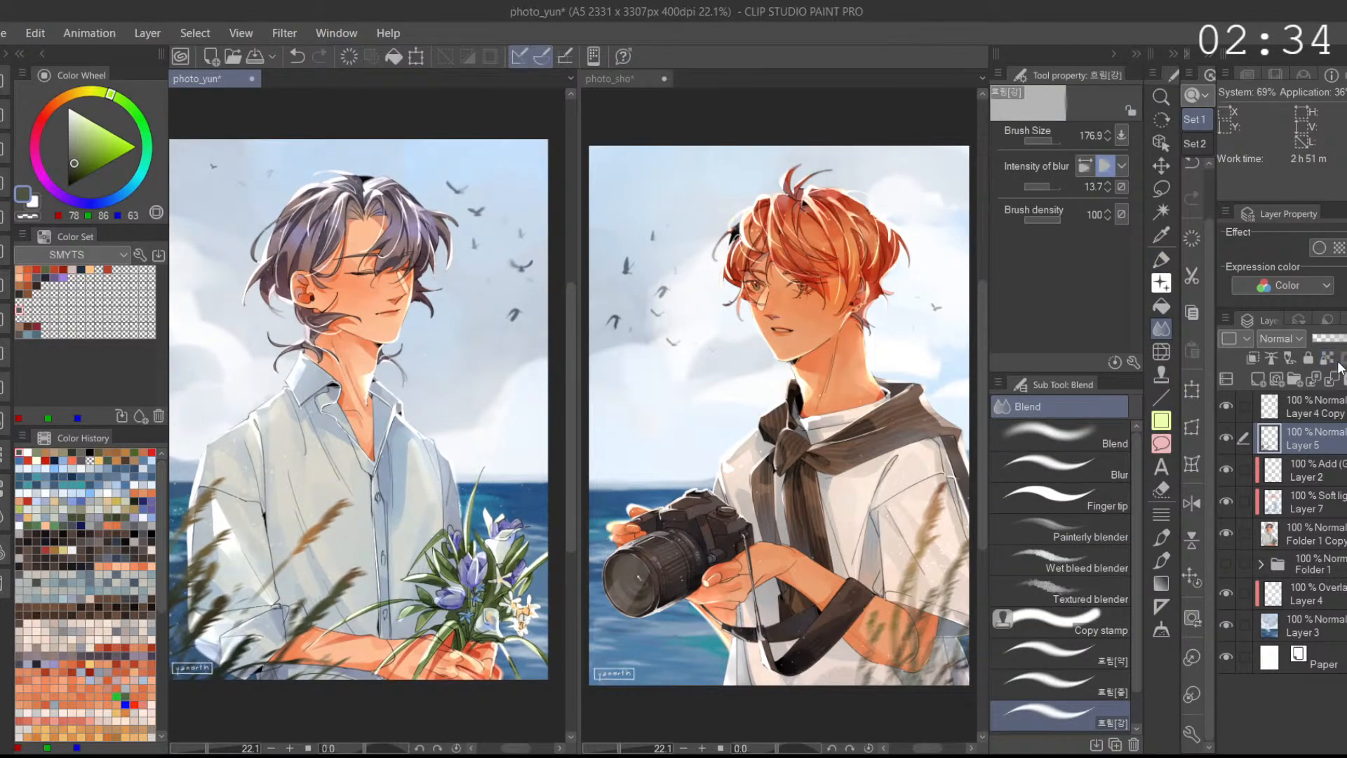
scroll(413, 626, "down", 1)
left_click_drag(1051, 190, 1047, 188)
left_click(1058, 137)
left_click_drag(1057, 137, 1060, 137)
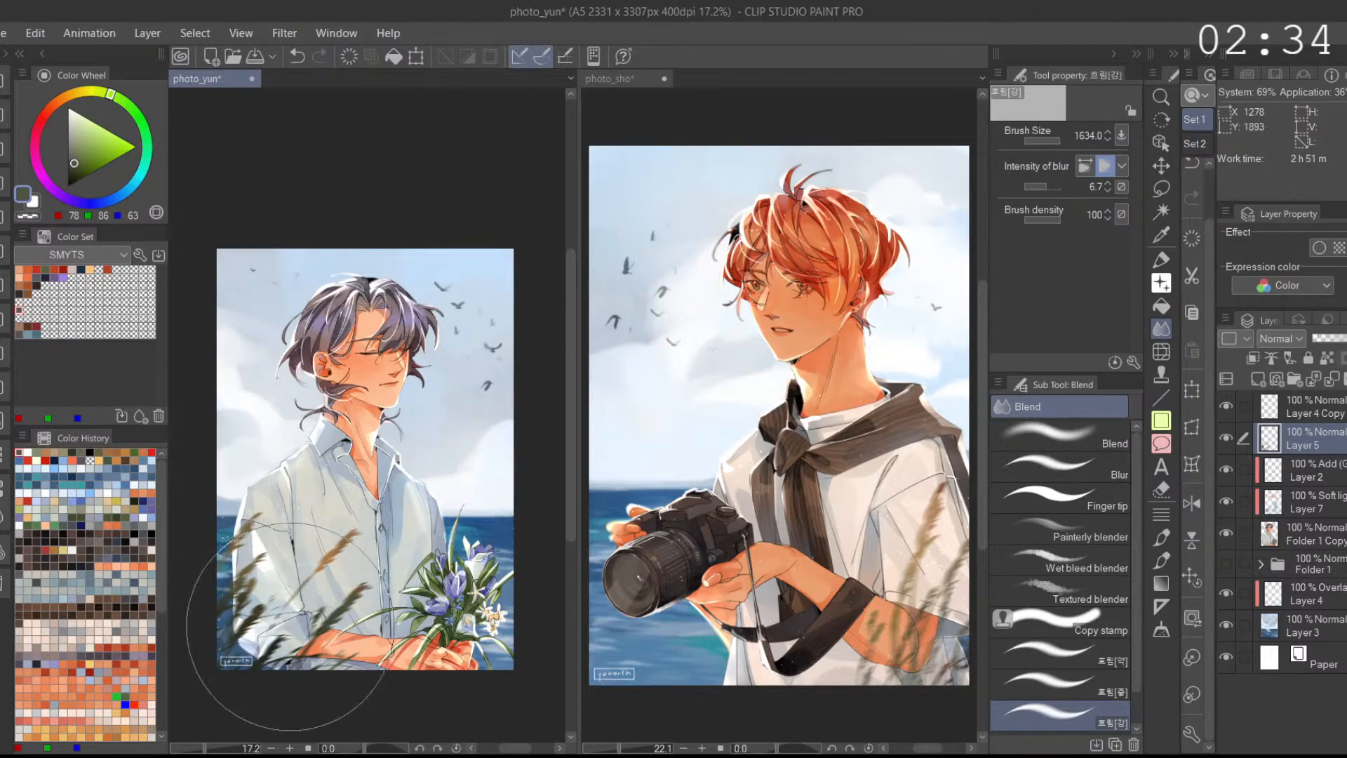
scroll(295, 619, "up", 2)
scroll(449, 442, "down", 1)
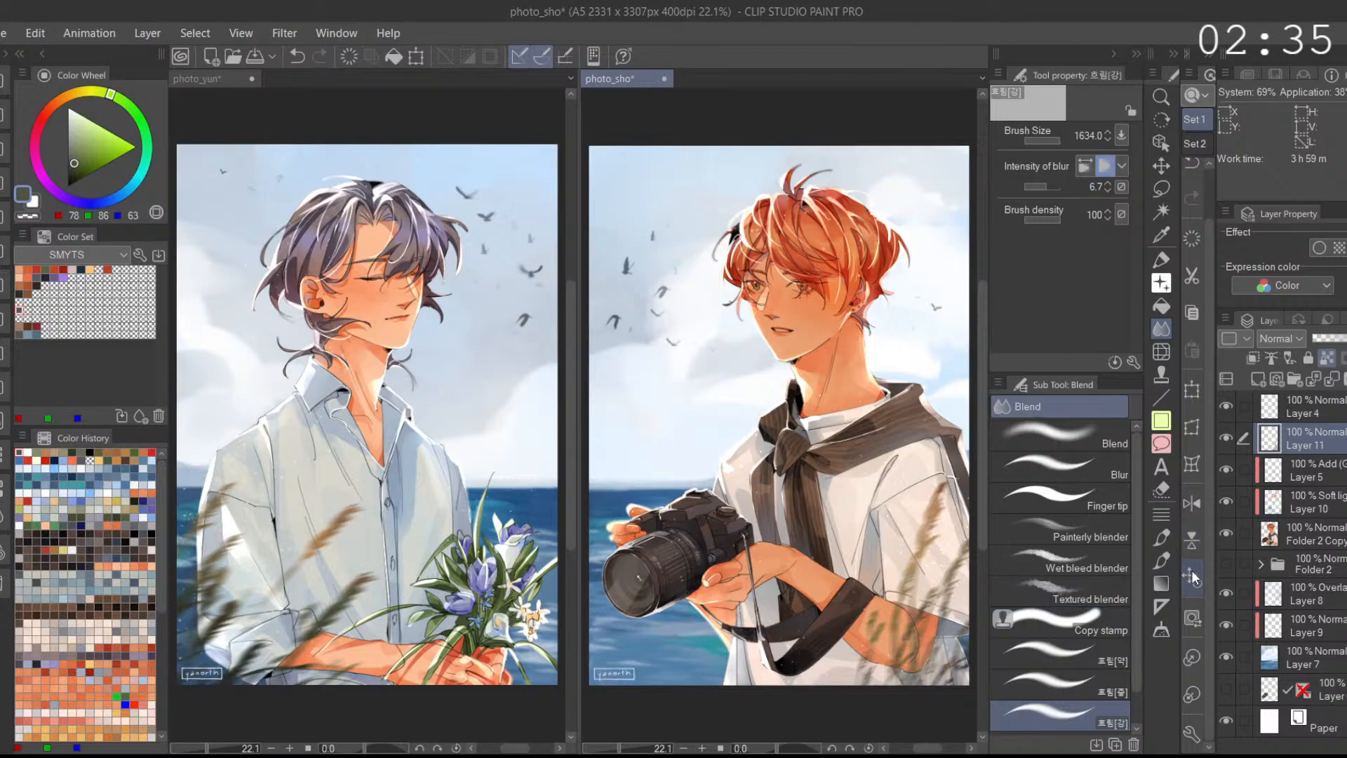
Step: Compare photo_sho's grass layer before and after its opacity change, and undo the last blur on photo_yun's grass
key("ctrl+z")
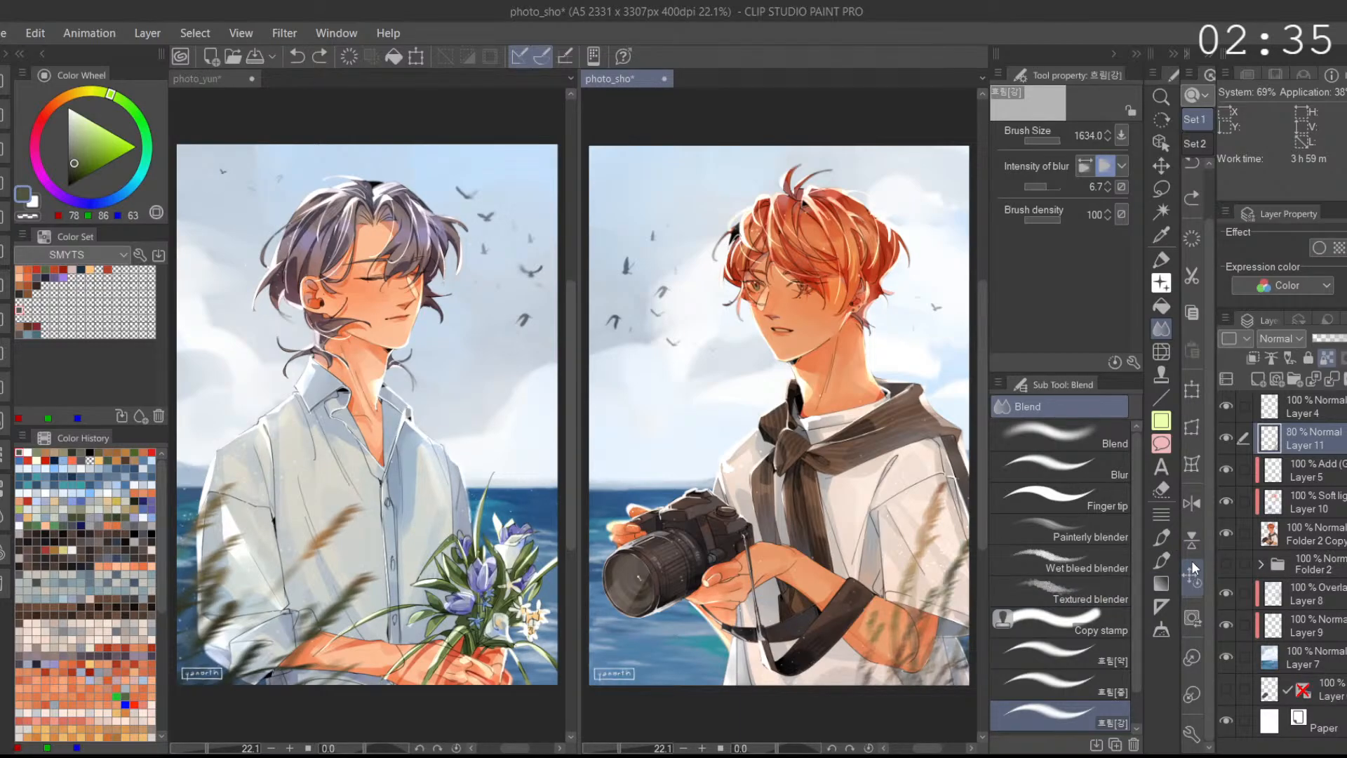
key("ctrl+y")
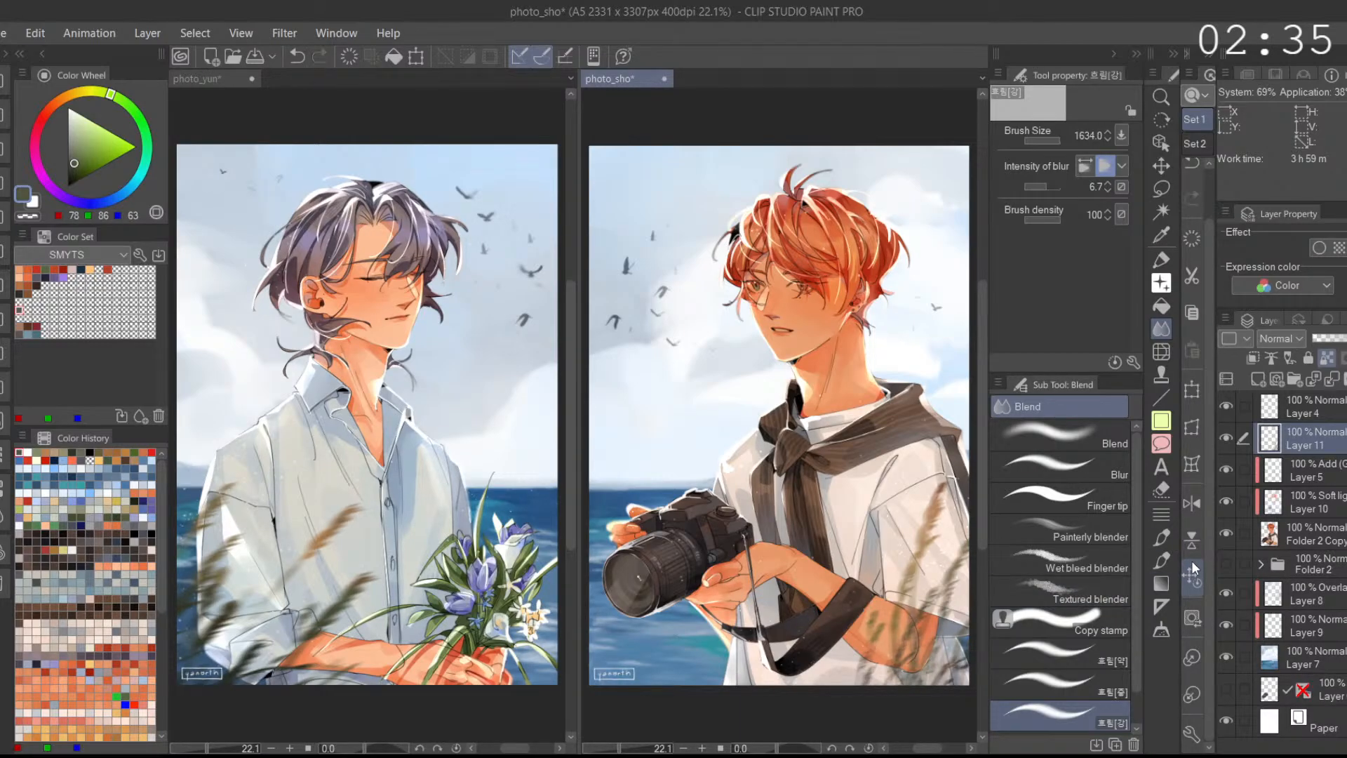
key("ctrl+z")
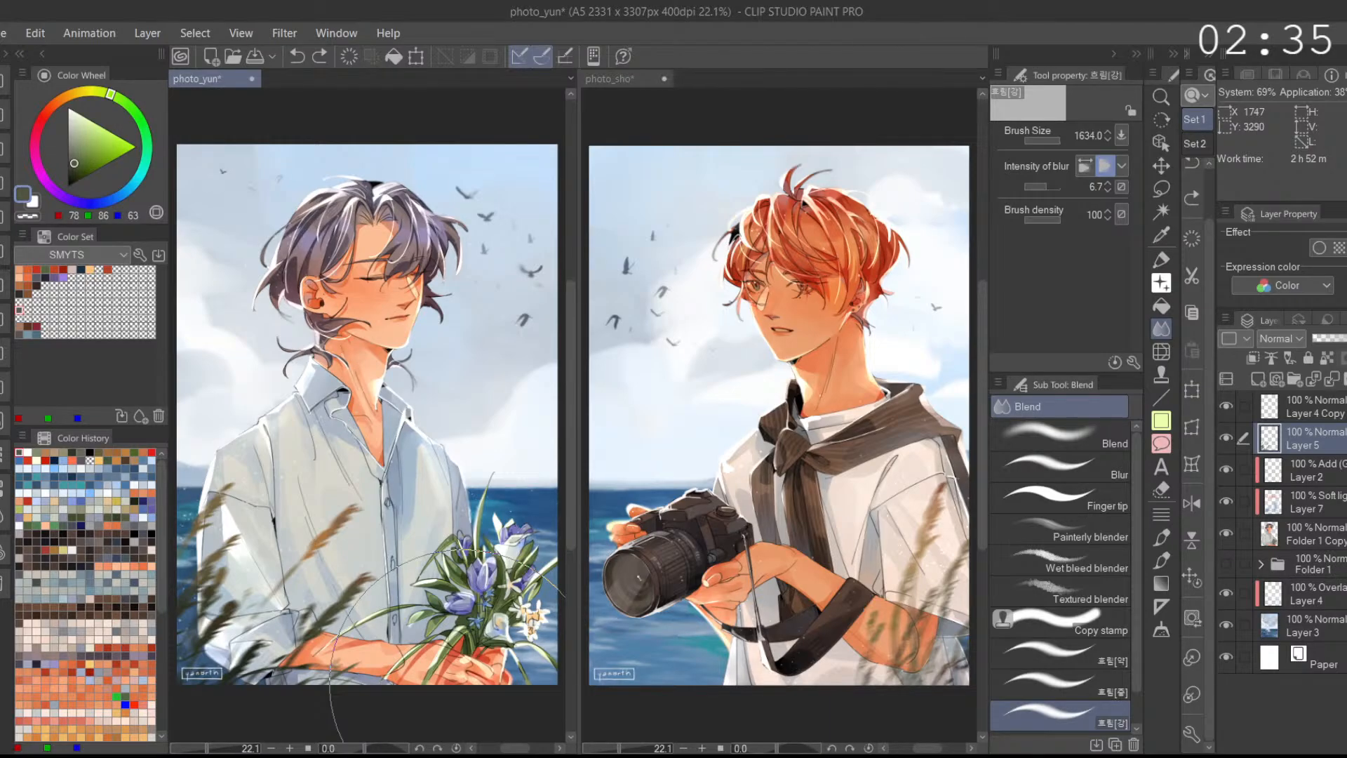
Step: Enlarge photo_yun's grass on Layer 5 to 131%, tilt it to -3.7° and shift it over the figure's lower body
left_click(1192, 389)
left_click_drag(521, 345, 494, 322)
key("ctrl+z")
left_click_drag(376, 481, 470, 377)
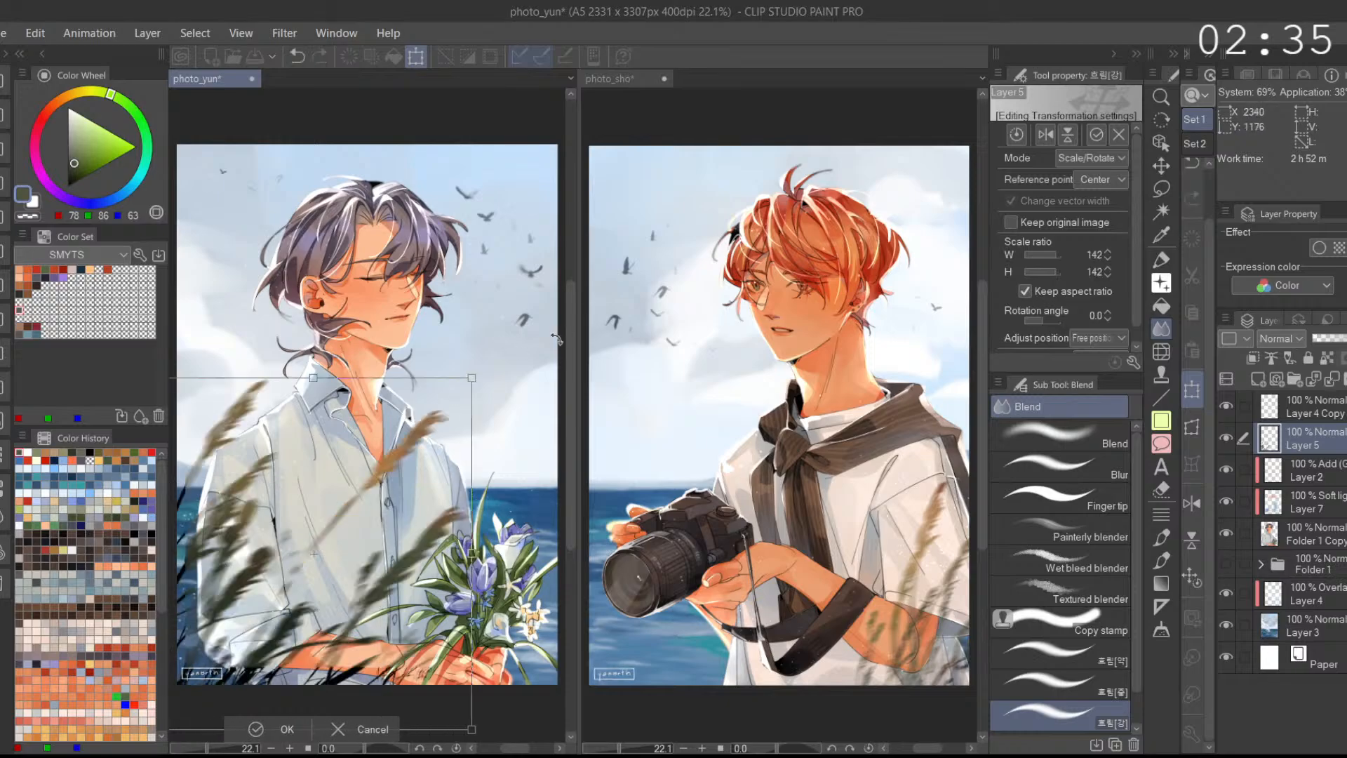
scroll(522, 349, "down", 3)
mouse_move(484, 423)
left_mouse_down()
mouse_move(452, 433)
mouse_move(501, 404)
mouse_move(491, 435)
left_mouse_up()
left_click_drag(425, 485, 435, 496)
left_click_drag(482, 434, 484, 445)
left_click_drag(245, 596, 296, 604)
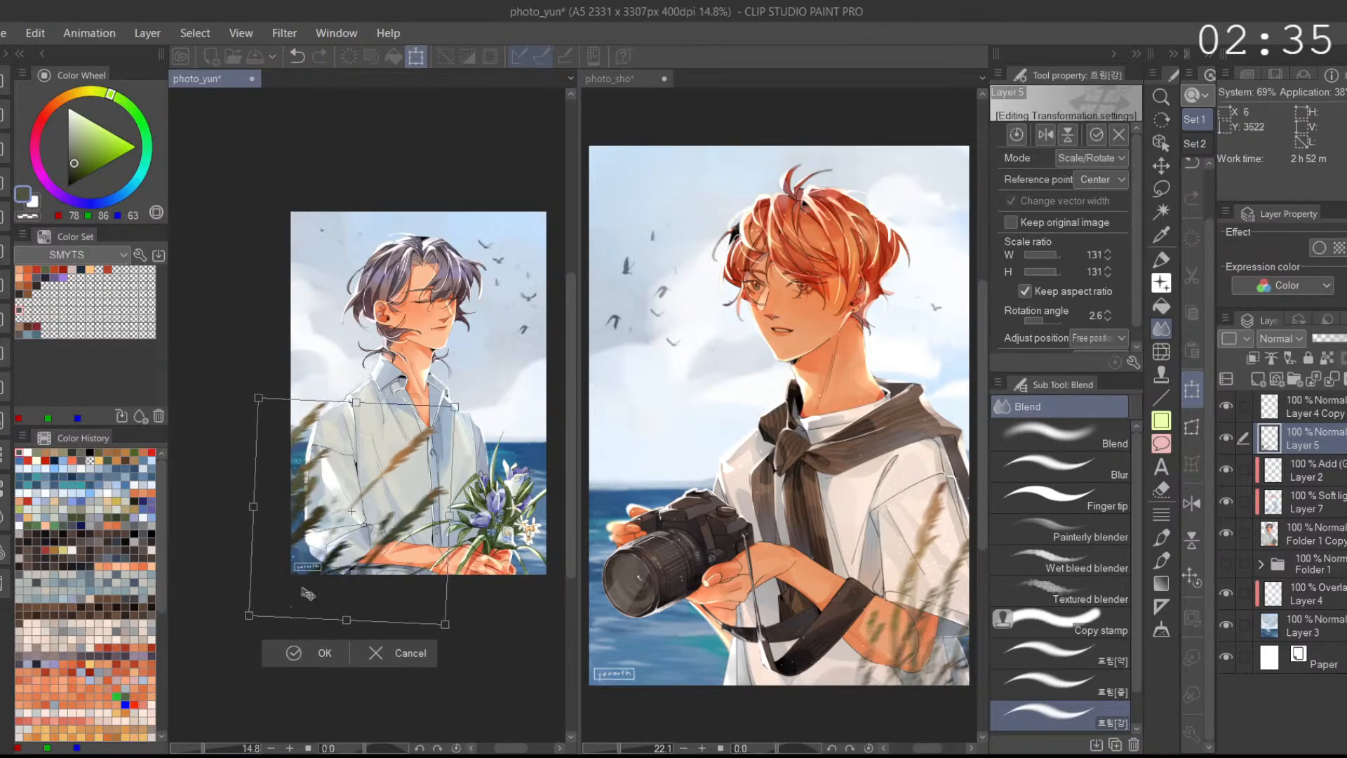
left_click_drag(402, 534, 435, 574)
left_click_drag(482, 523, 480, 505)
left_click_drag(430, 546, 452, 518)
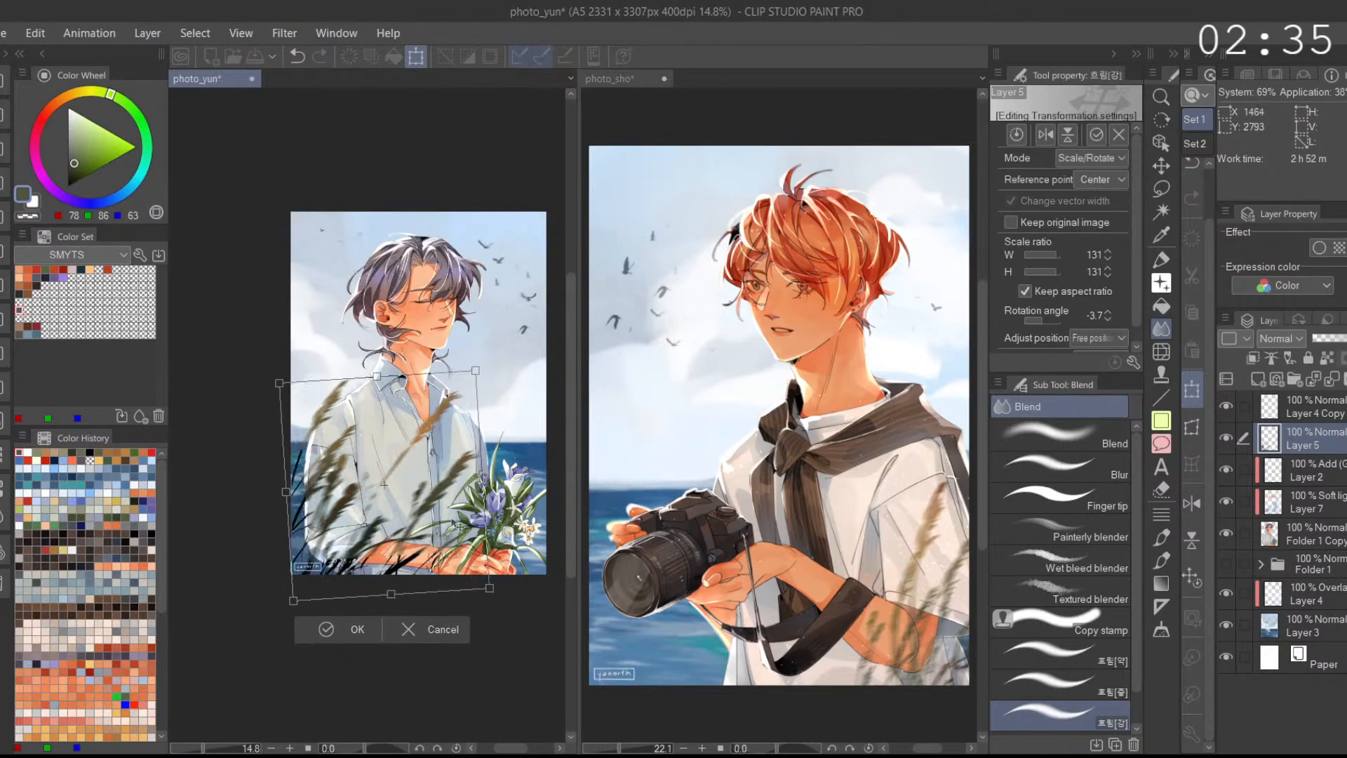
Step: Enlarge photo_yun's grass further to 158%, rotate it to 14.1° across the shirt and apply the transformation
left_click_drag(293, 599, 256, 645)
left_click_drag(360, 601, 345, 583)
left_click_drag(484, 475, 482, 517)
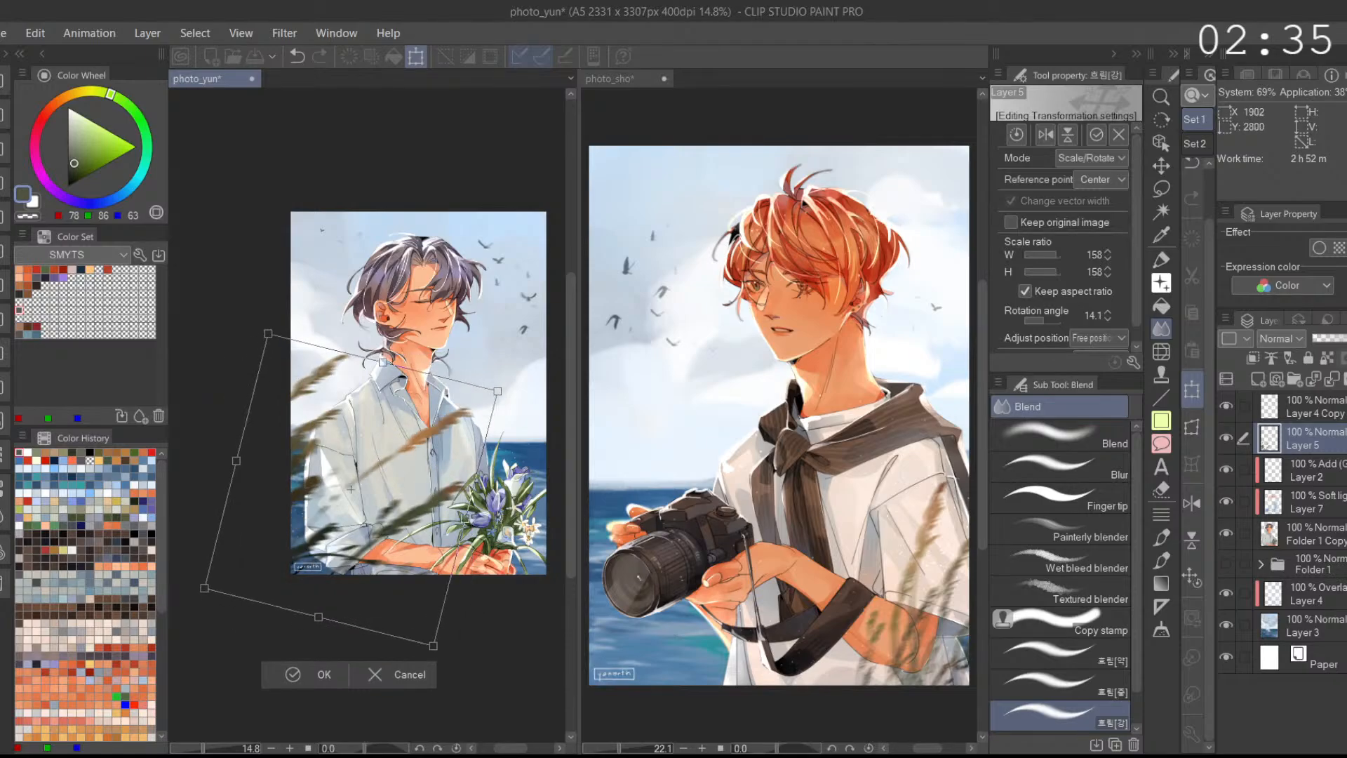
scroll(449, 490, "down", 1)
scroll(449, 491, "up", 3)
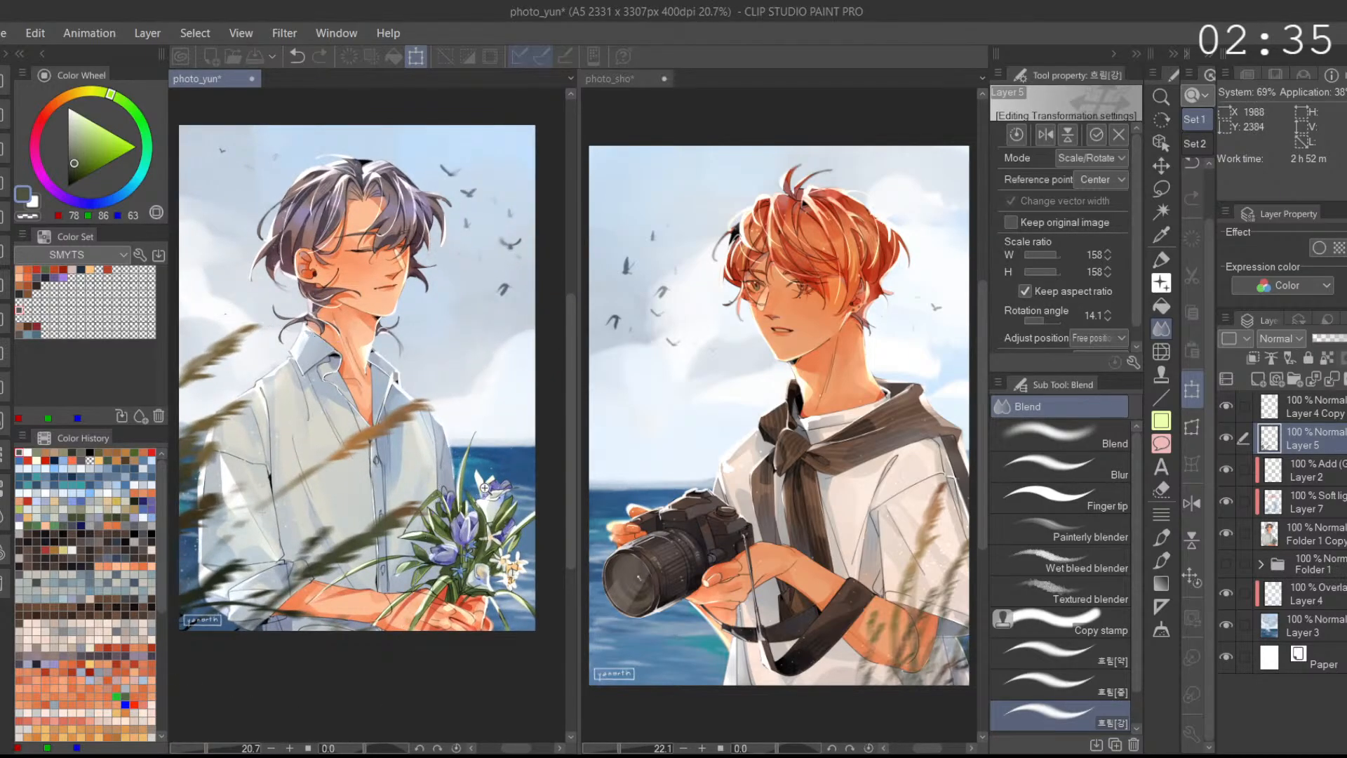
scroll(481, 490, "down", 1)
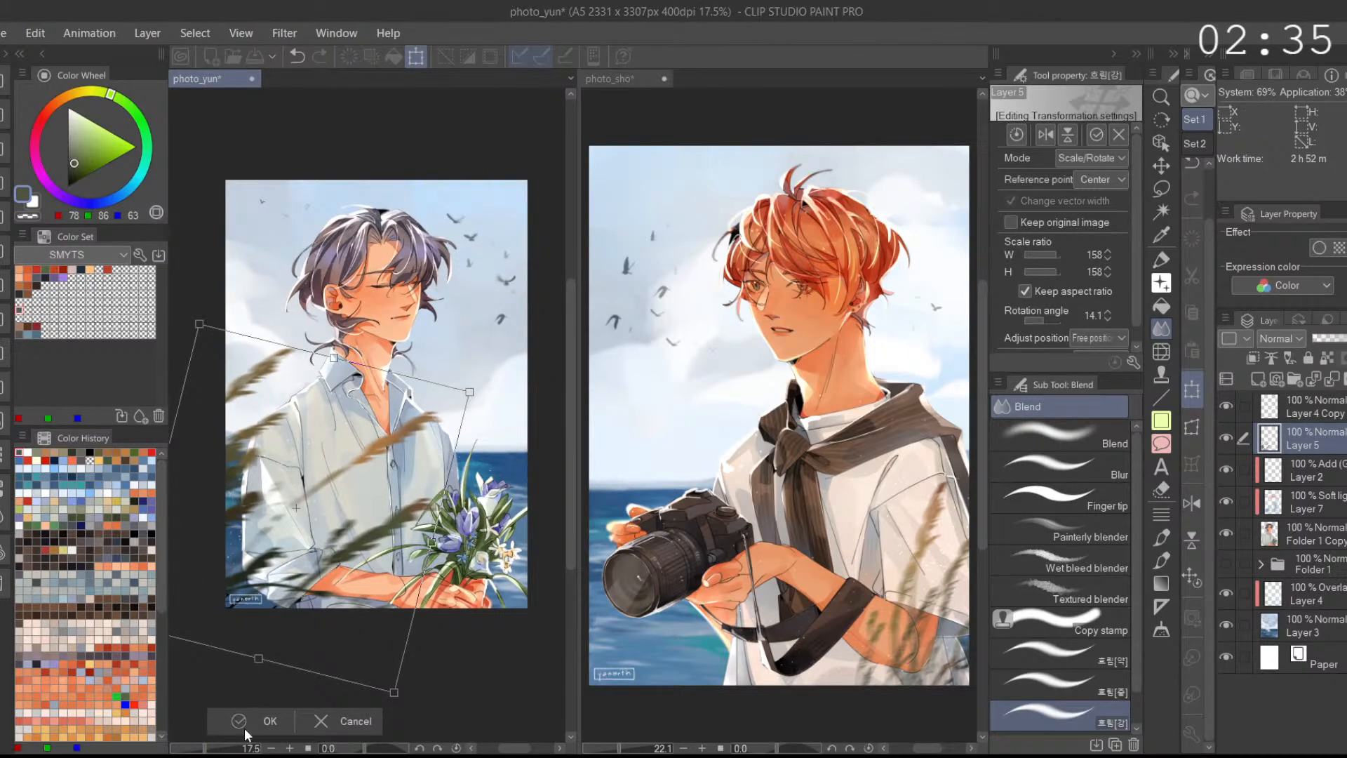
left_click(249, 721)
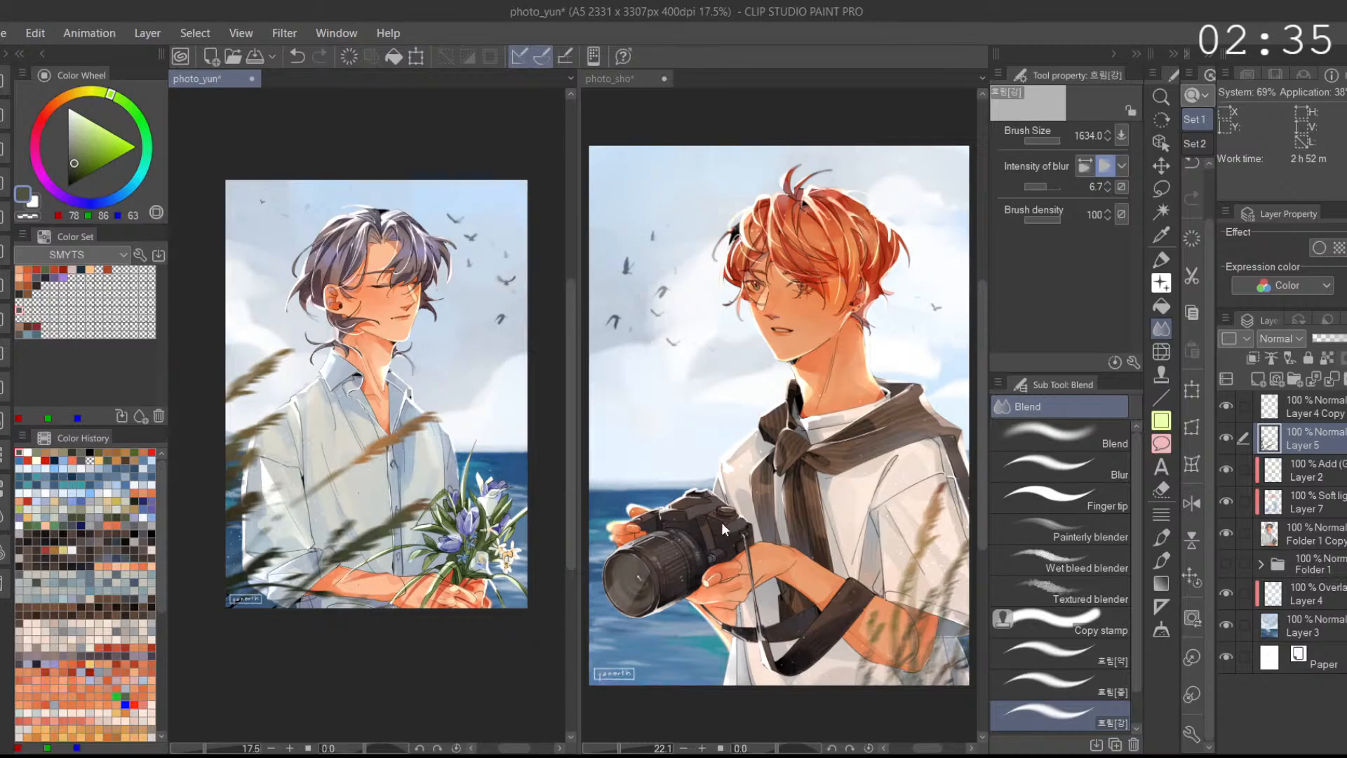
Step: Try enlarging photo_sho's grass on Layer 11 to 139% and moving it towards the canvas's lower-right corner
left_click(922, 124)
left_click(1192, 389)
left_click_drag(850, 451, 838, 293)
key("ctrl+z")
left_click_drag(834, 445, 730, 333)
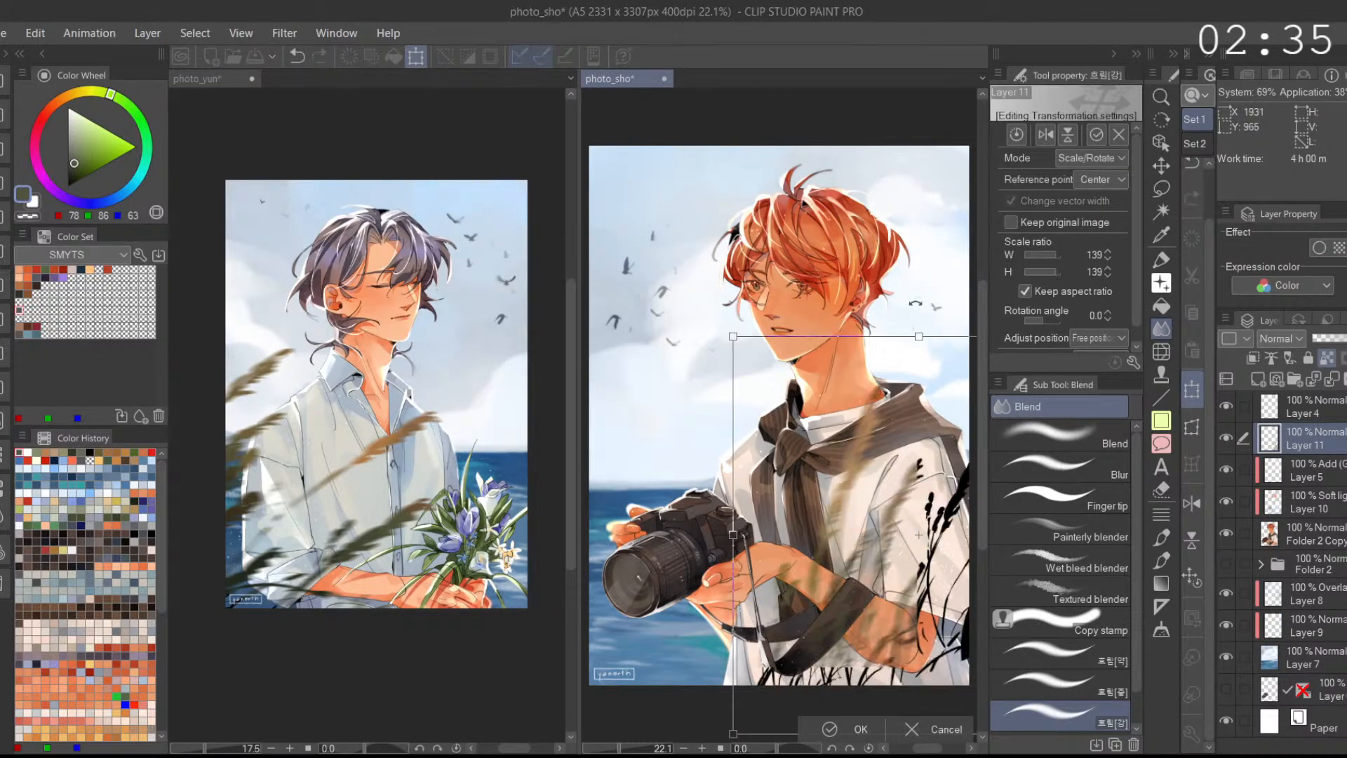
scroll(914, 303, "down", 1)
left_click_drag(908, 418, 864, 421)
left_click_drag(864, 421, 874, 423)
left_click_drag(905, 304, 921, 304)
key("ctrl+z")
mouse_move(908, 410)
left_mouse_down()
mouse_move(913, 386)
mouse_move(915, 419)
left_mouse_up()
scroll(923, 390, "down", 1)
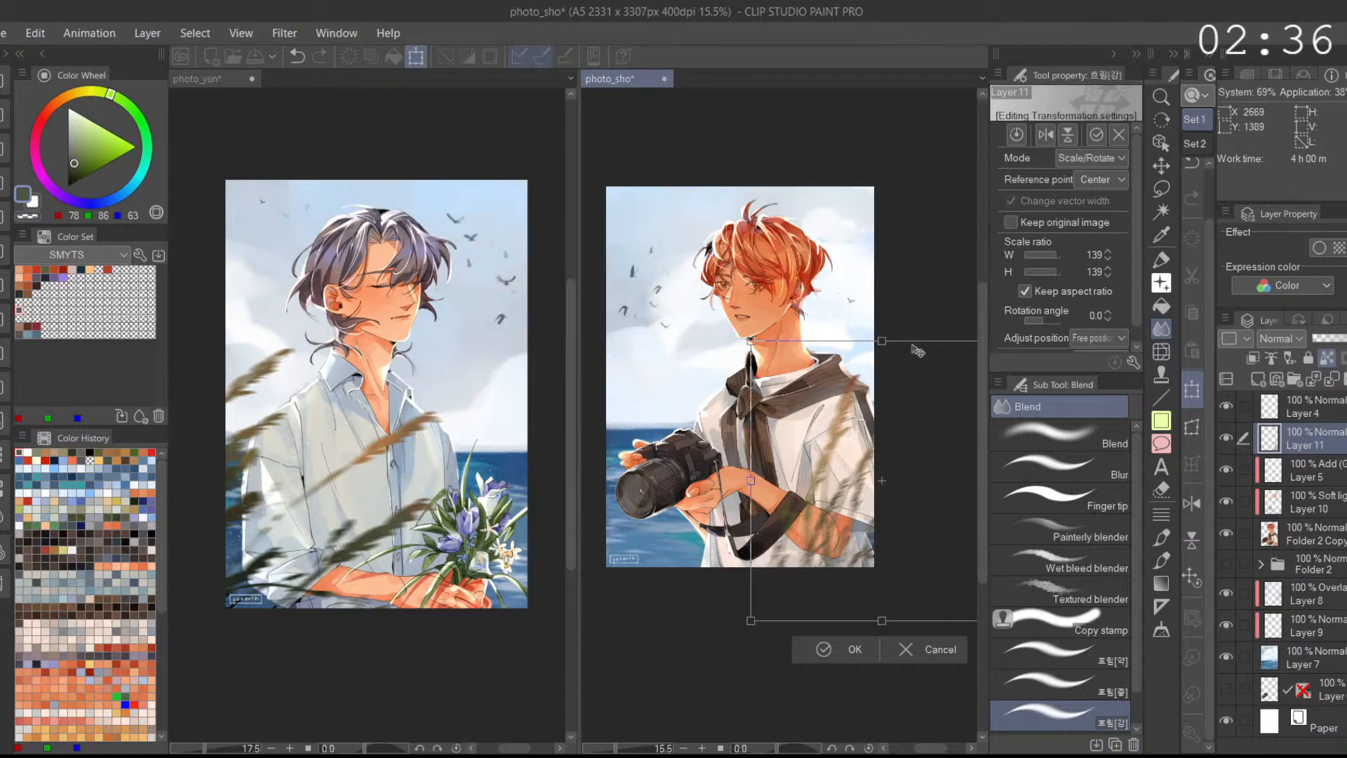
Step: Try photo_sho's grass at 150% with a 1.4° rotation over the figure's arm, and apply the transformation
left_click_drag(888, 335, 897, 320)
mouse_move(871, 389)
left_mouse_down()
mouse_move(917, 386)
mouse_move(884, 395)
left_mouse_up()
mouse_move(890, 475)
left_mouse_down()
mouse_move(889, 436)
mouse_move(887, 480)
left_mouse_up()
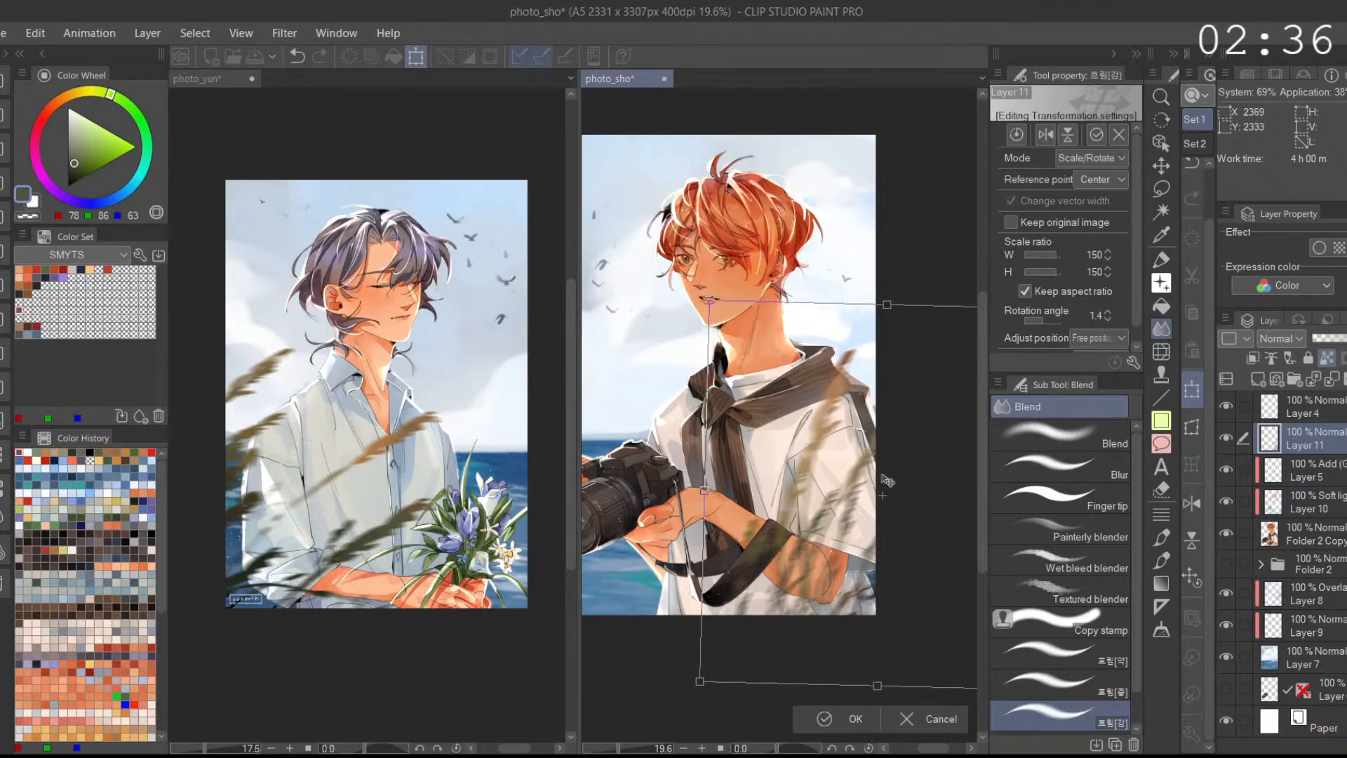
left_click(1190, 577)
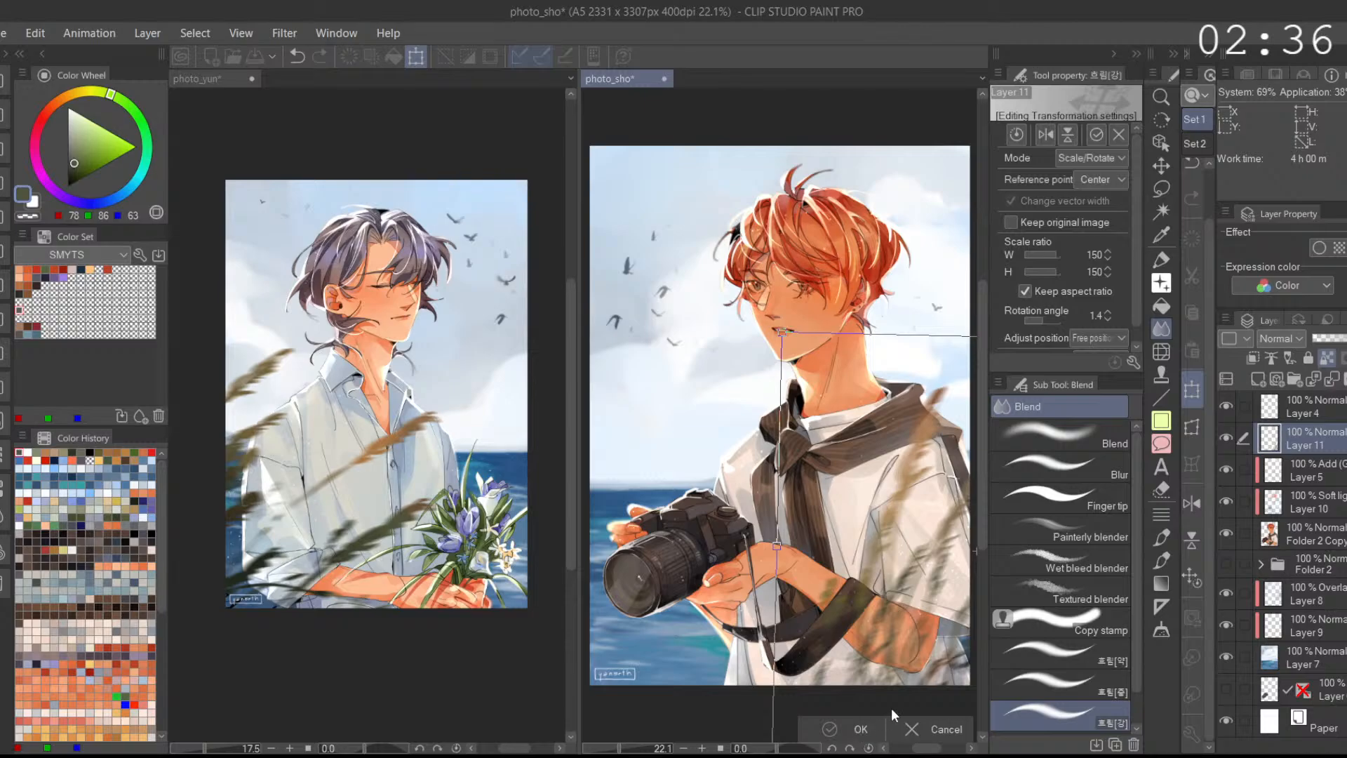
key("Return")
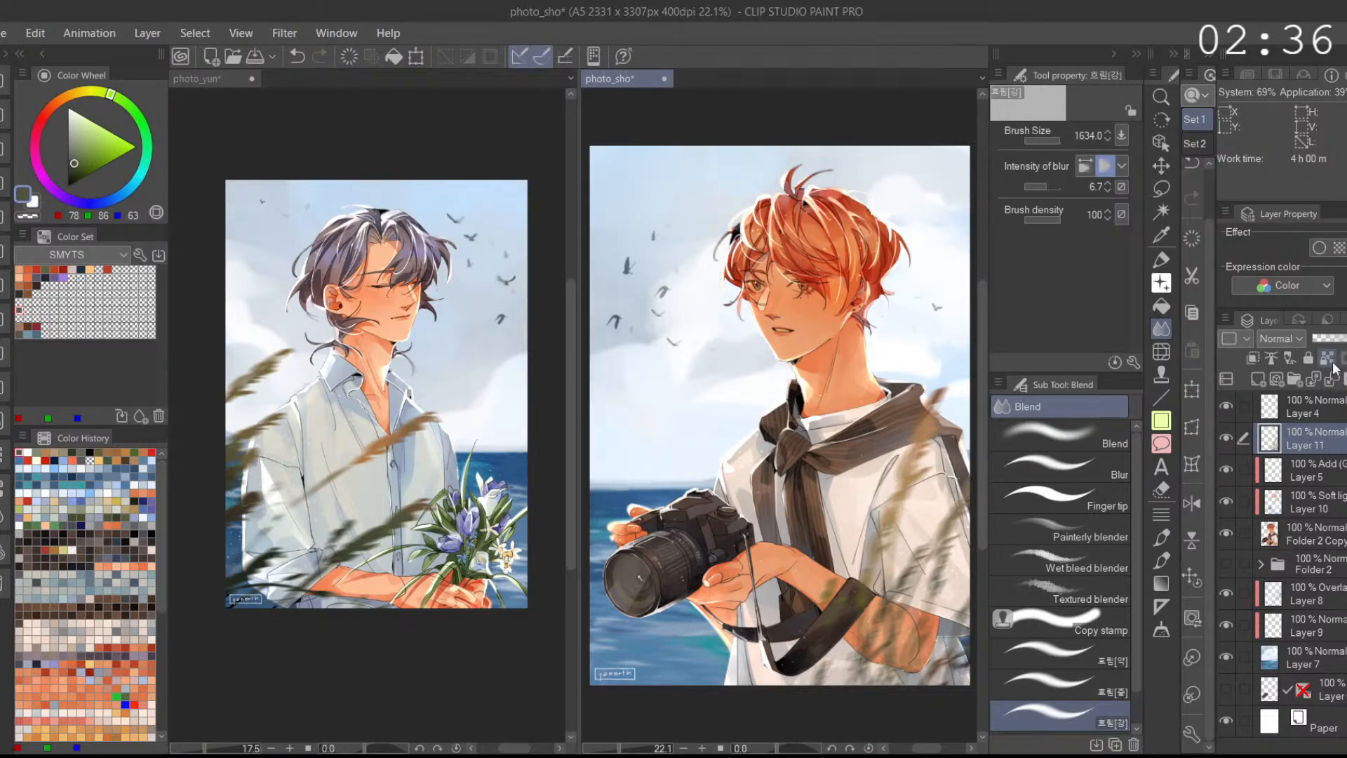
Step: Clear photo_sho's old grass from Layer 11 and paint black blades along the lower edge with the Wheat Grass brush at size 2000
left_click(1162, 284)
left_click(1121, 413)
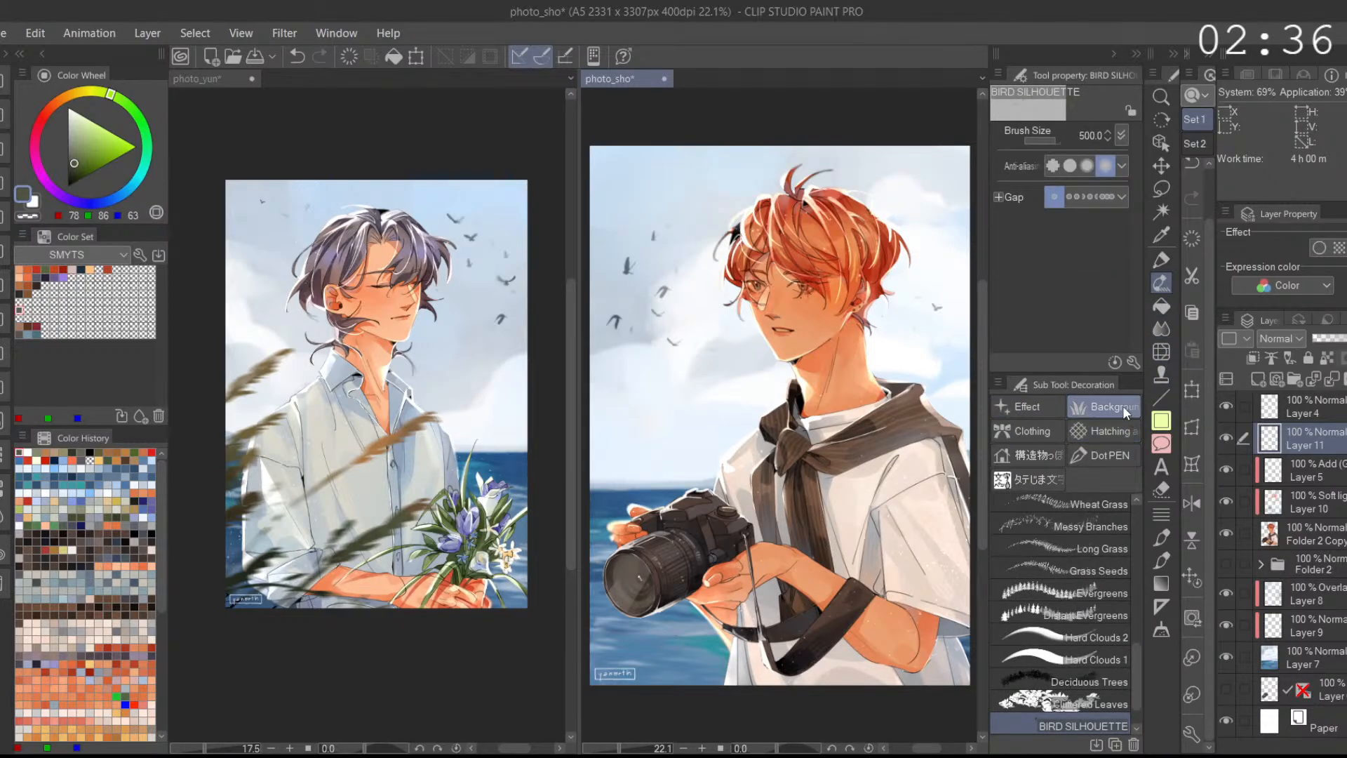
mouse_move(1137, 661)
left_mouse_down()
mouse_move(1138, 673)
mouse_move(1141, 660)
left_mouse_up()
left_click(1102, 506)
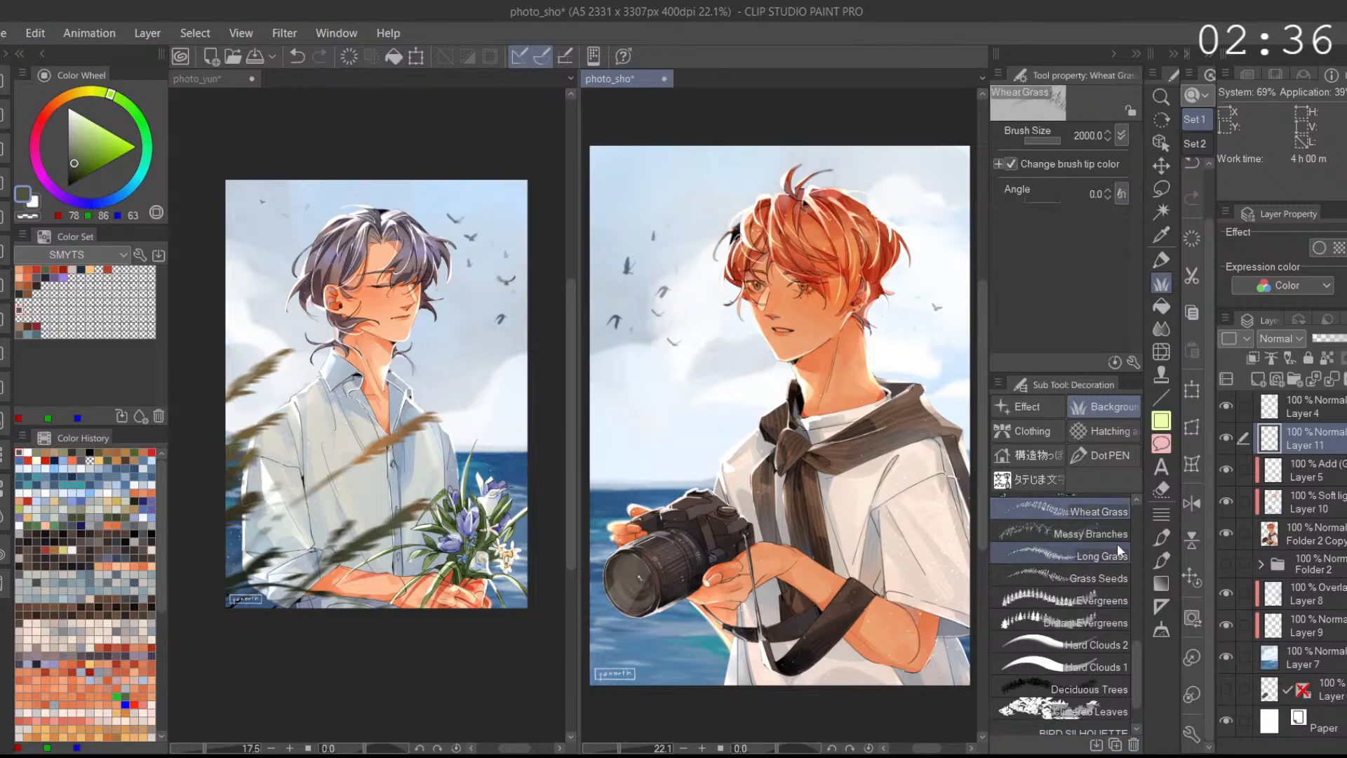
left_click_drag(759, 605, 901, 536)
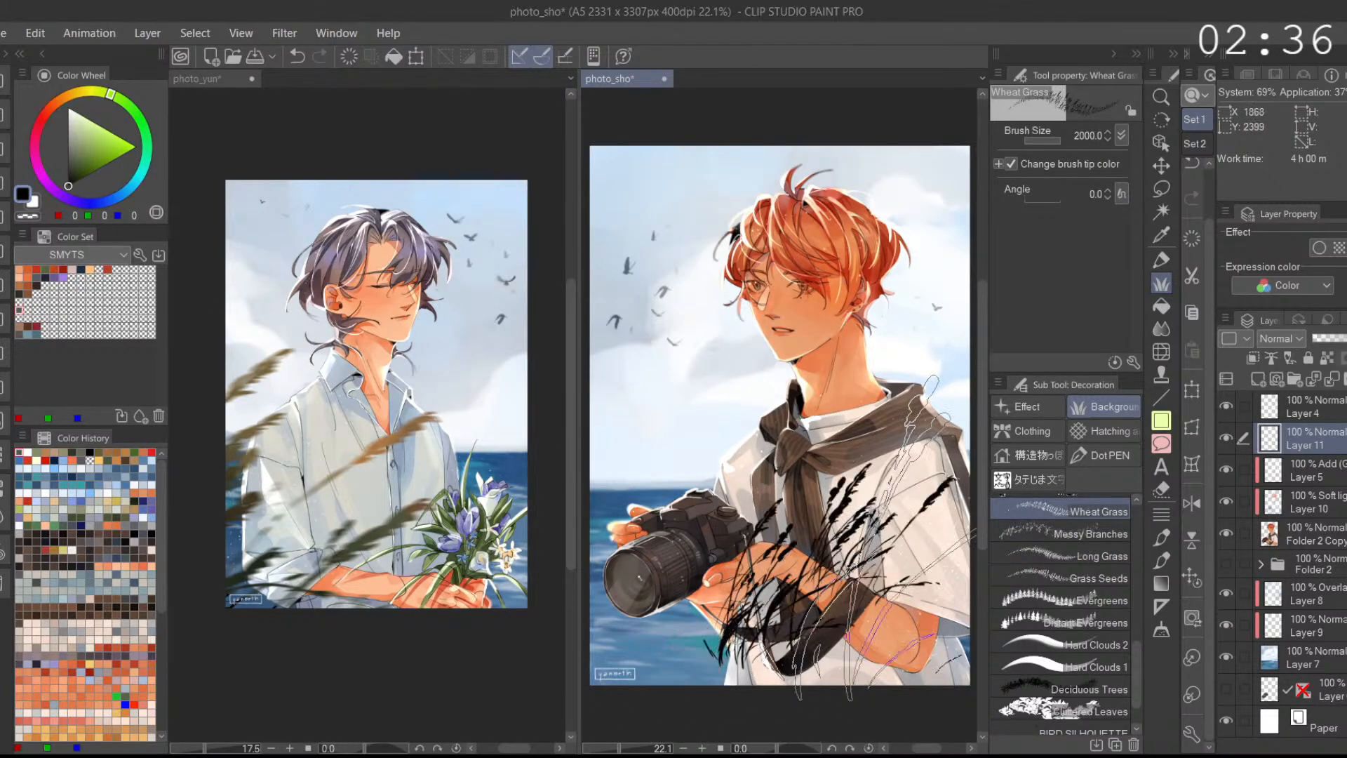
key("ctrl+z")
left_click_drag(769, 612, 901, 607)
key("ctrl+z")
left_click_drag(737, 649, 782, 649)
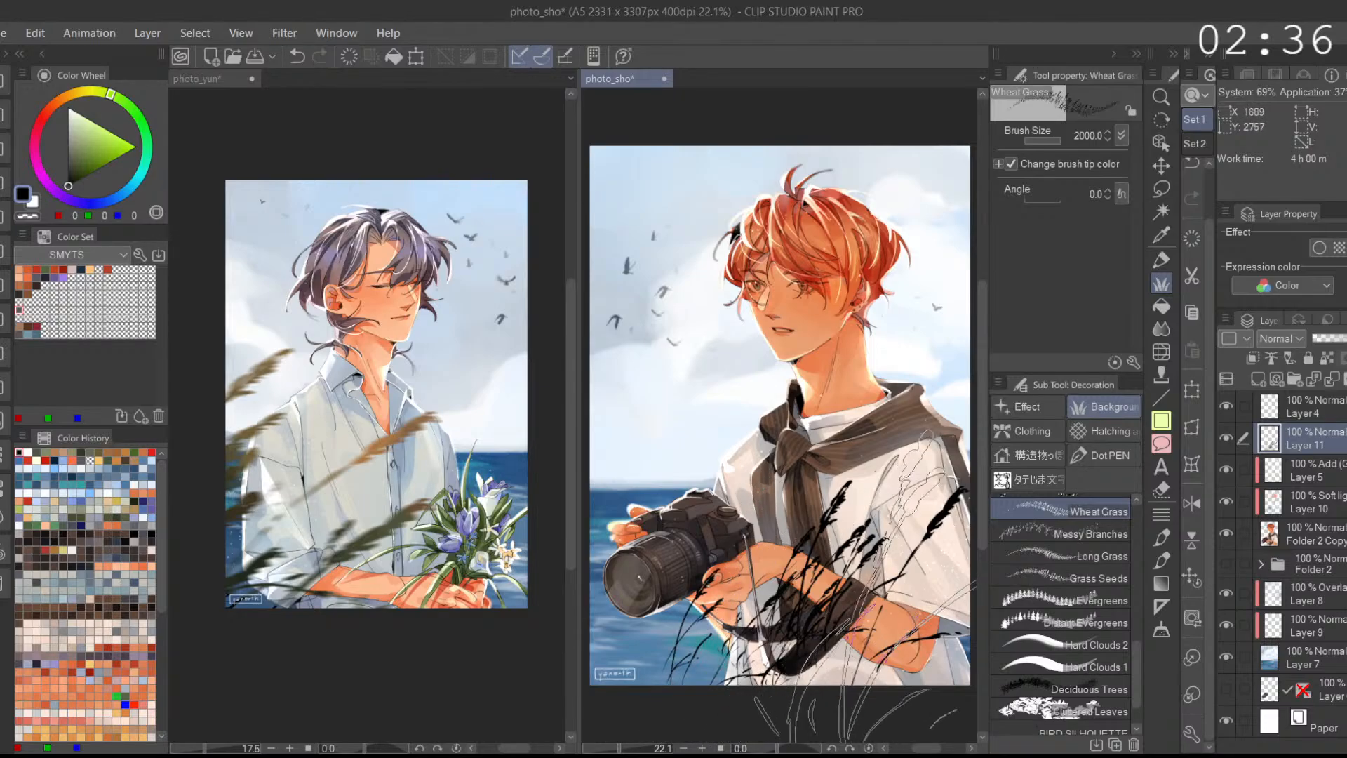
Step: Enlarge the new black grass in photo_sho, reposition and rotate it over the figure's arm, and apply the transformation
left_click(1191, 389)
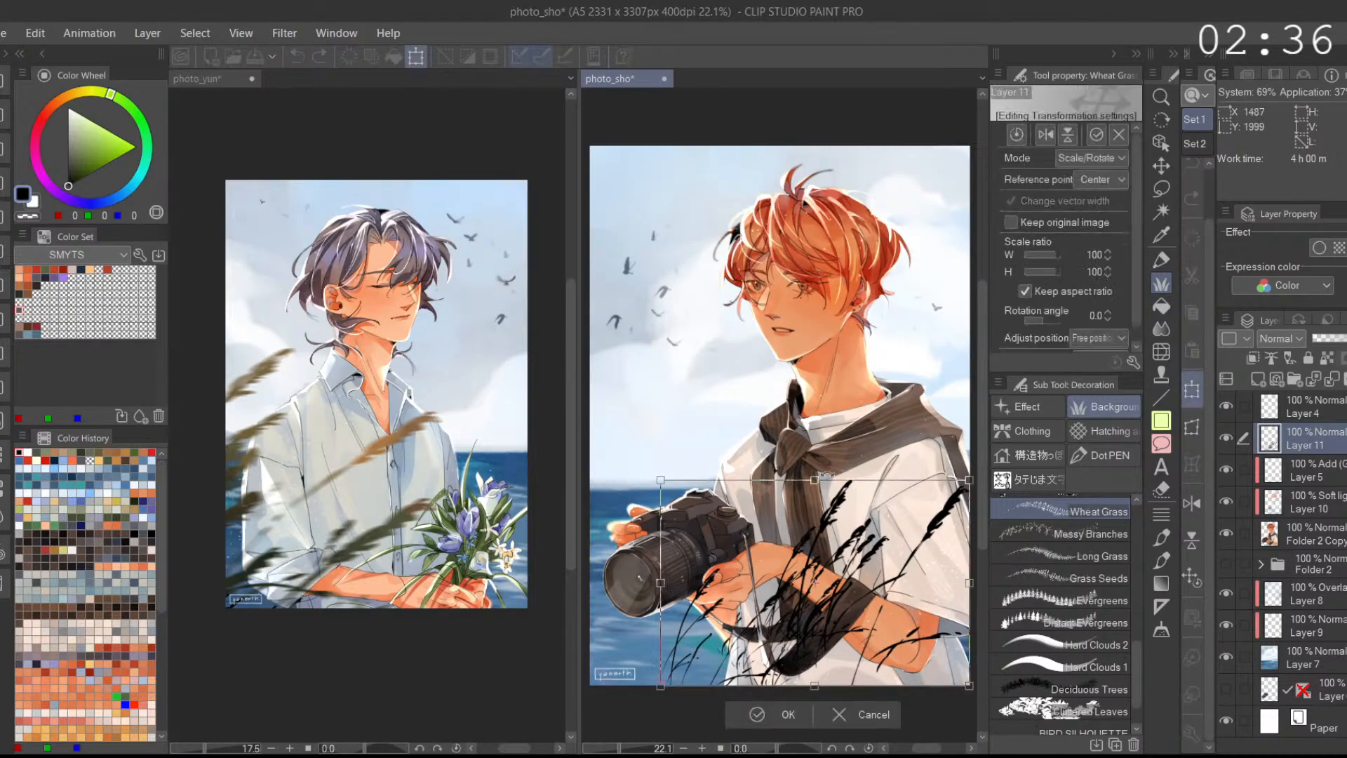
left_click_drag(815, 480, 814, 347)
left_click_drag(761, 562, 898, 576)
scroll(899, 576, "down", 1)
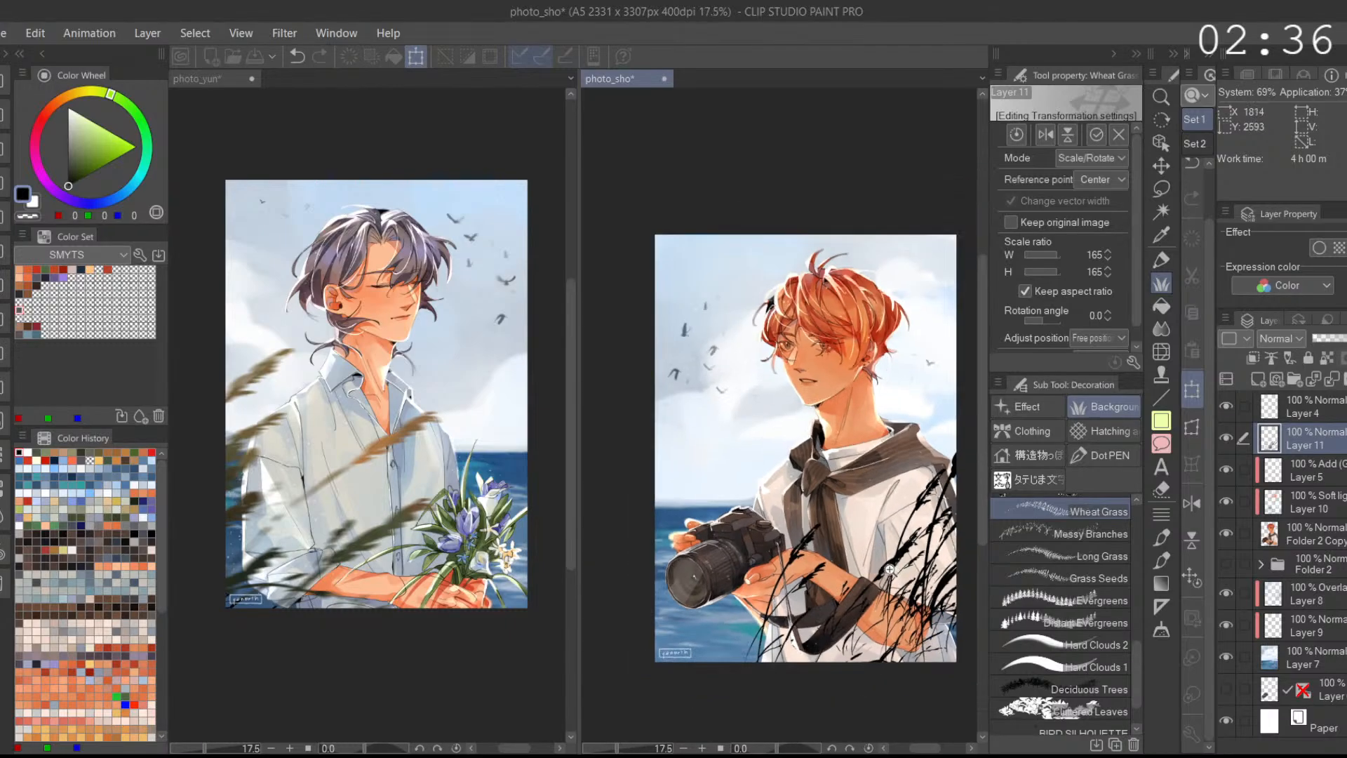
mouse_move(947, 372)
left_mouse_down()
mouse_move(916, 532)
mouse_move(946, 370)
left_mouse_up()
left_click_drag(910, 570, 903, 581)
key("space")
scroll(898, 575, "down", 1)
left_click_drag(836, 472, 833, 444)
left_click_drag(888, 540, 890, 539)
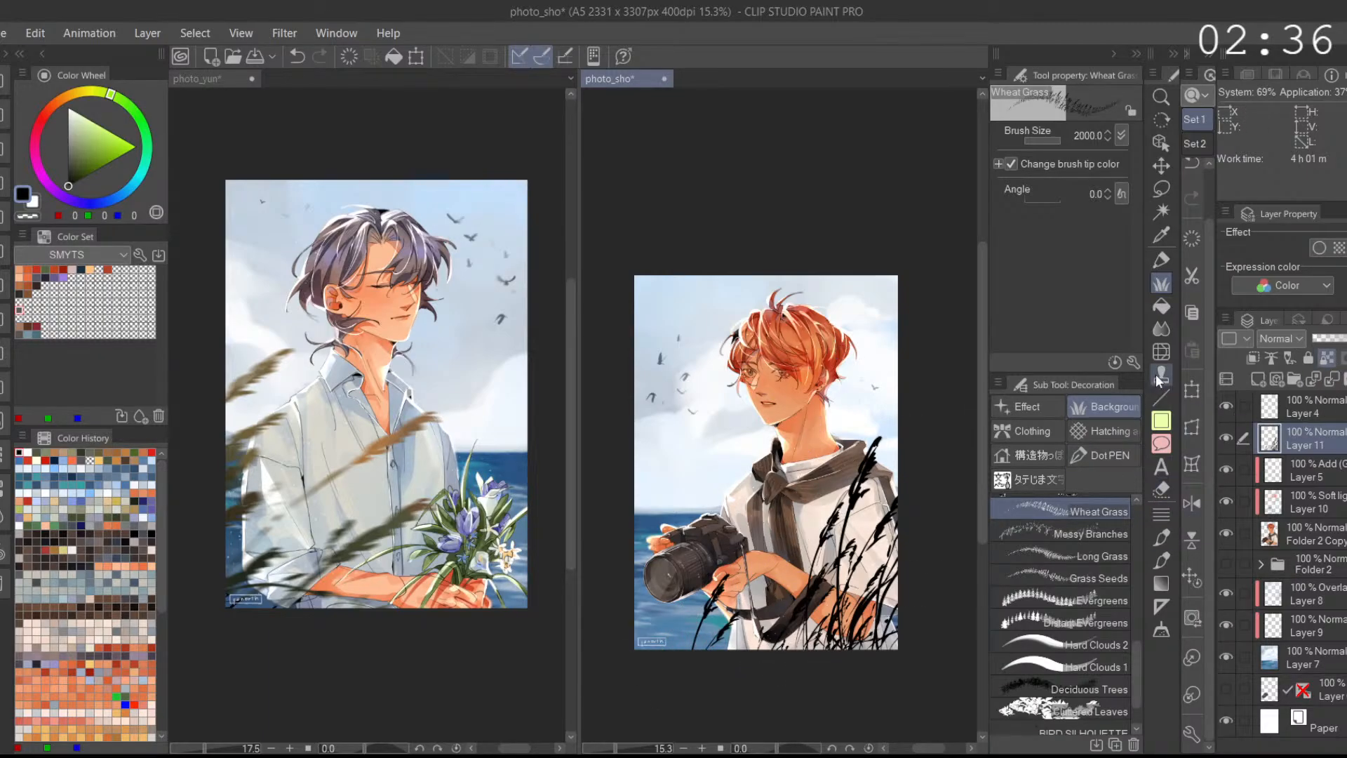
Step: Colour photo_sho's upper grass with the tan sampled from photo_yun's grass, RGB 168, 117, 67, and a lighter orange, RGB 236, 172, 105
left_click(1161, 259)
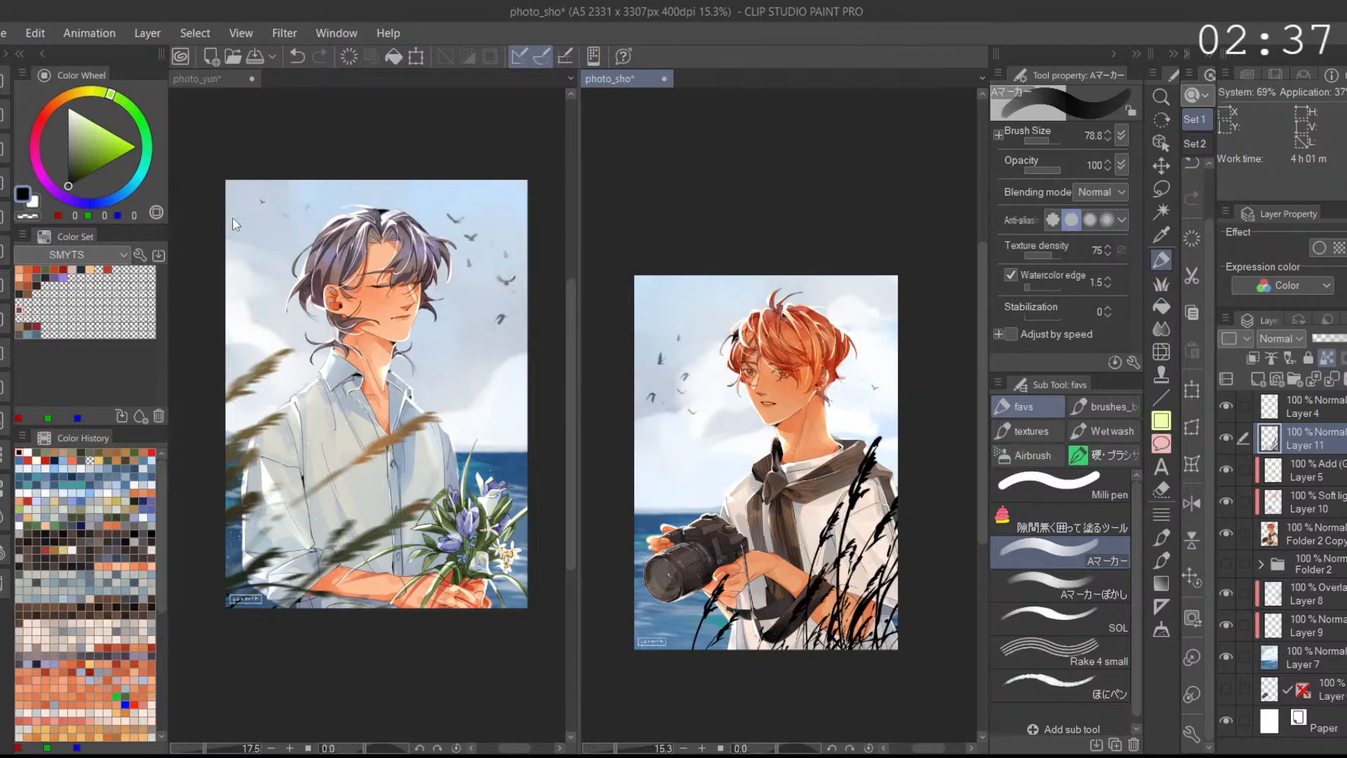
left_click(332, 409)
left_click(374, 439, "alt")
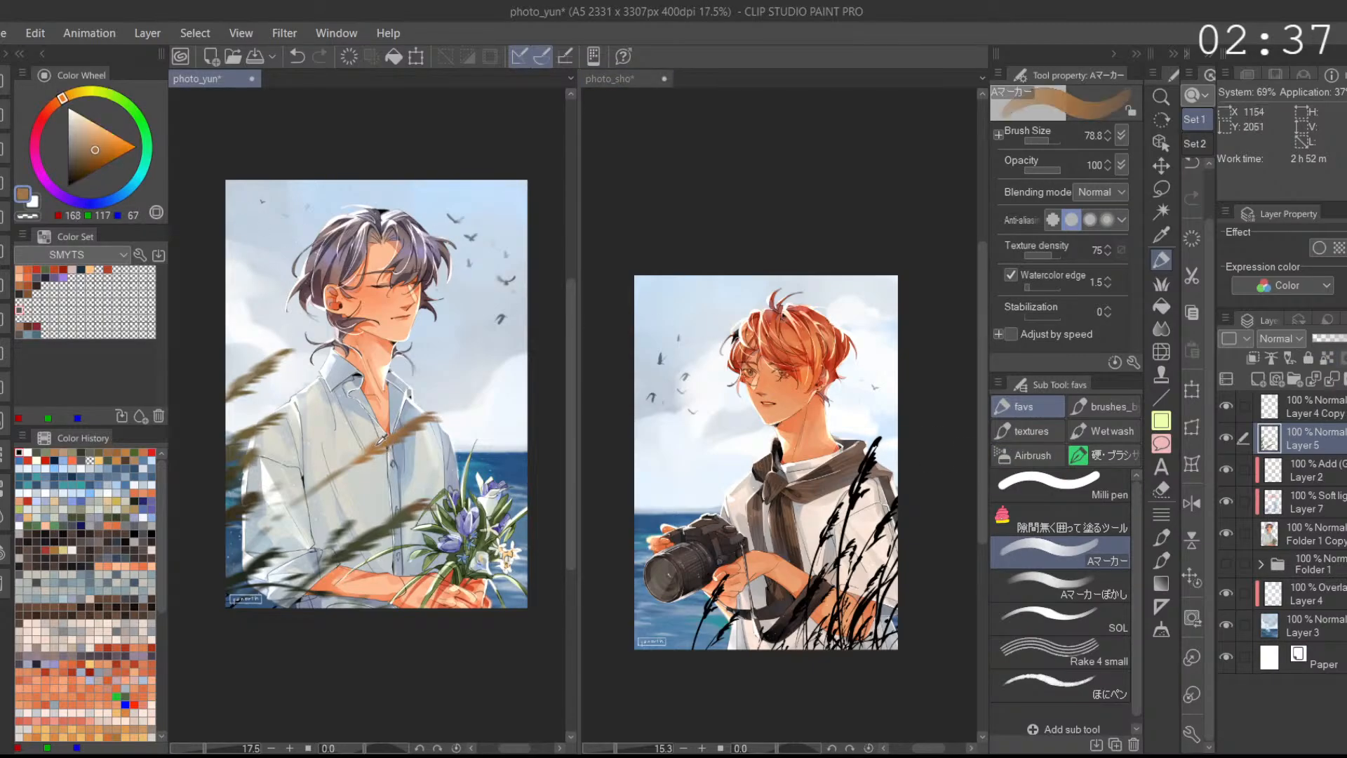
left_click(764, 491)
mouse_move(708, 592)
left_mouse_down()
mouse_move(733, 631)
mouse_move(772, 597)
mouse_move(884, 428)
left_mouse_up()
mouse_move(842, 589)
left_mouse_down()
mouse_move(839, 485)
mouse_move(878, 452)
left_mouse_up()
mouse_move(905, 537)
left_mouse_down()
mouse_move(881, 432)
mouse_move(887, 448)
left_mouse_up()
left_click(103, 134)
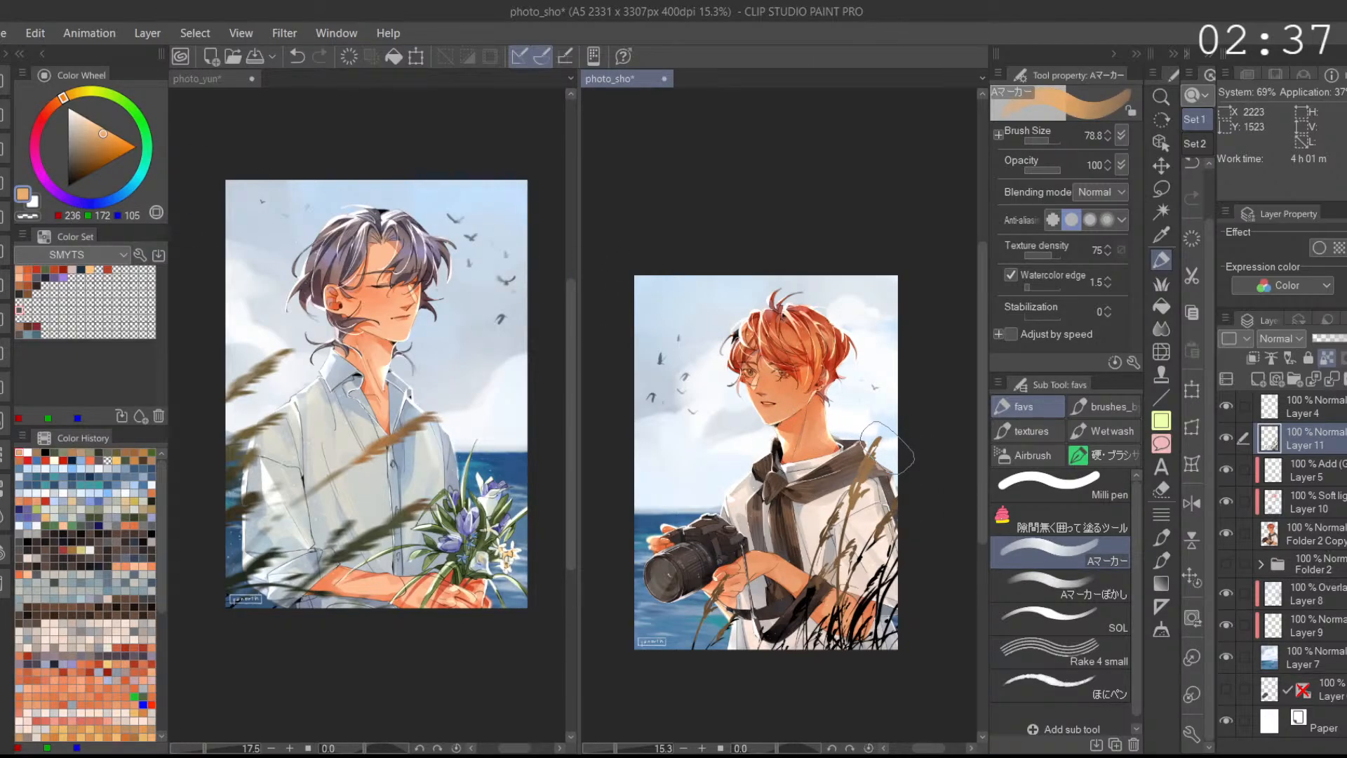
mouse_move(889, 423)
left_mouse_down()
mouse_move(843, 530)
mouse_move(858, 543)
mouse_move(819, 604)
left_mouse_up()
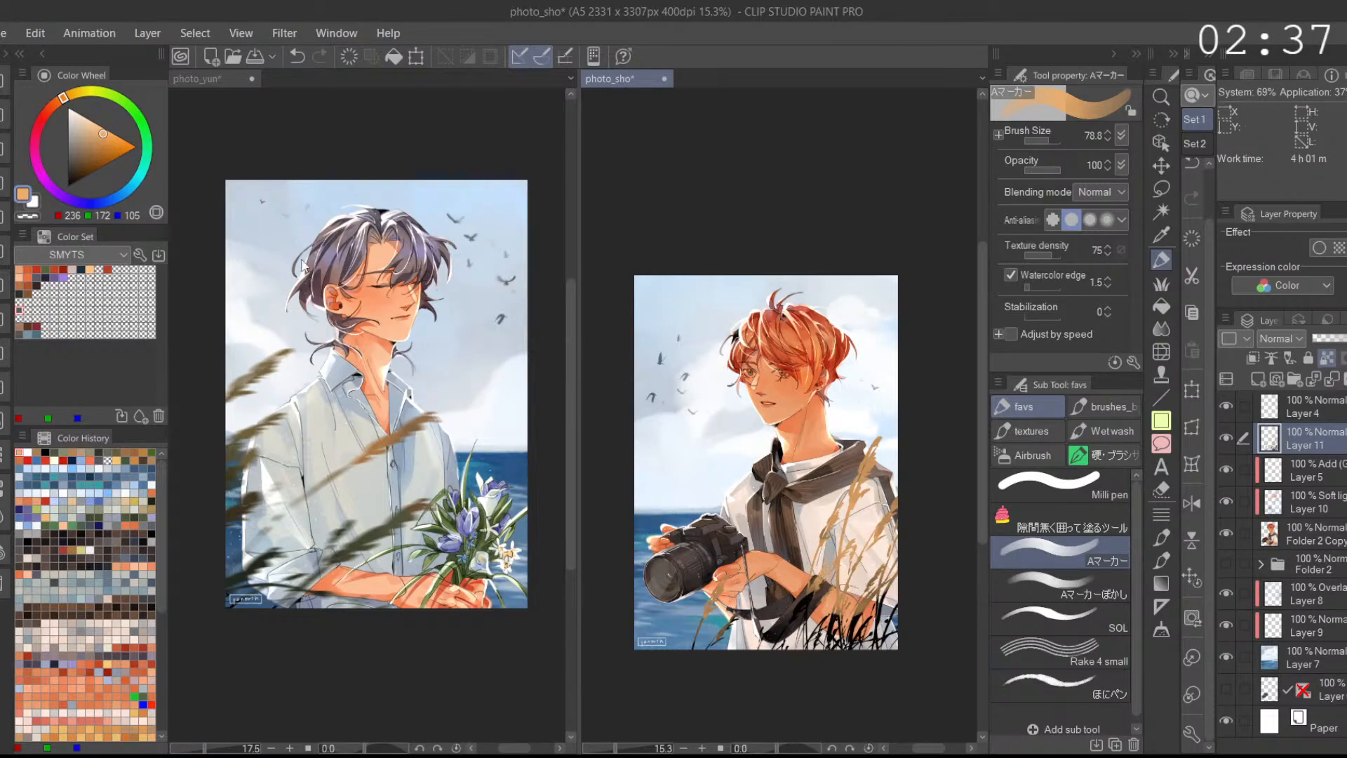
Step: Paint the lower part of photo_sho's grass in dark green, RGB 75, 91, 58
left_click(118, 98)
left_click_drag(97, 141, 77, 163)
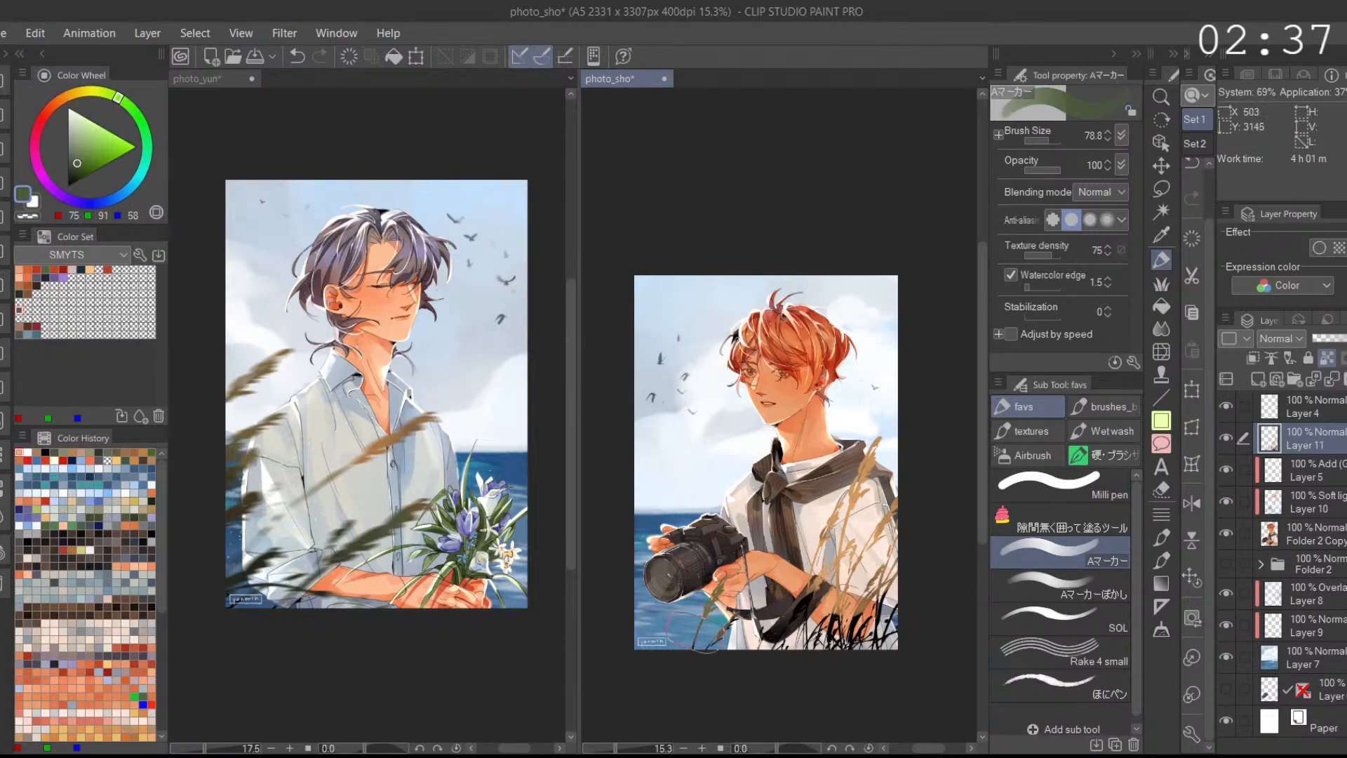
left_click_drag(691, 631, 717, 628)
mouse_move(832, 610)
left_mouse_down()
mouse_move(844, 569)
mouse_move(885, 556)
left_mouse_up()
key("ctrl+z")
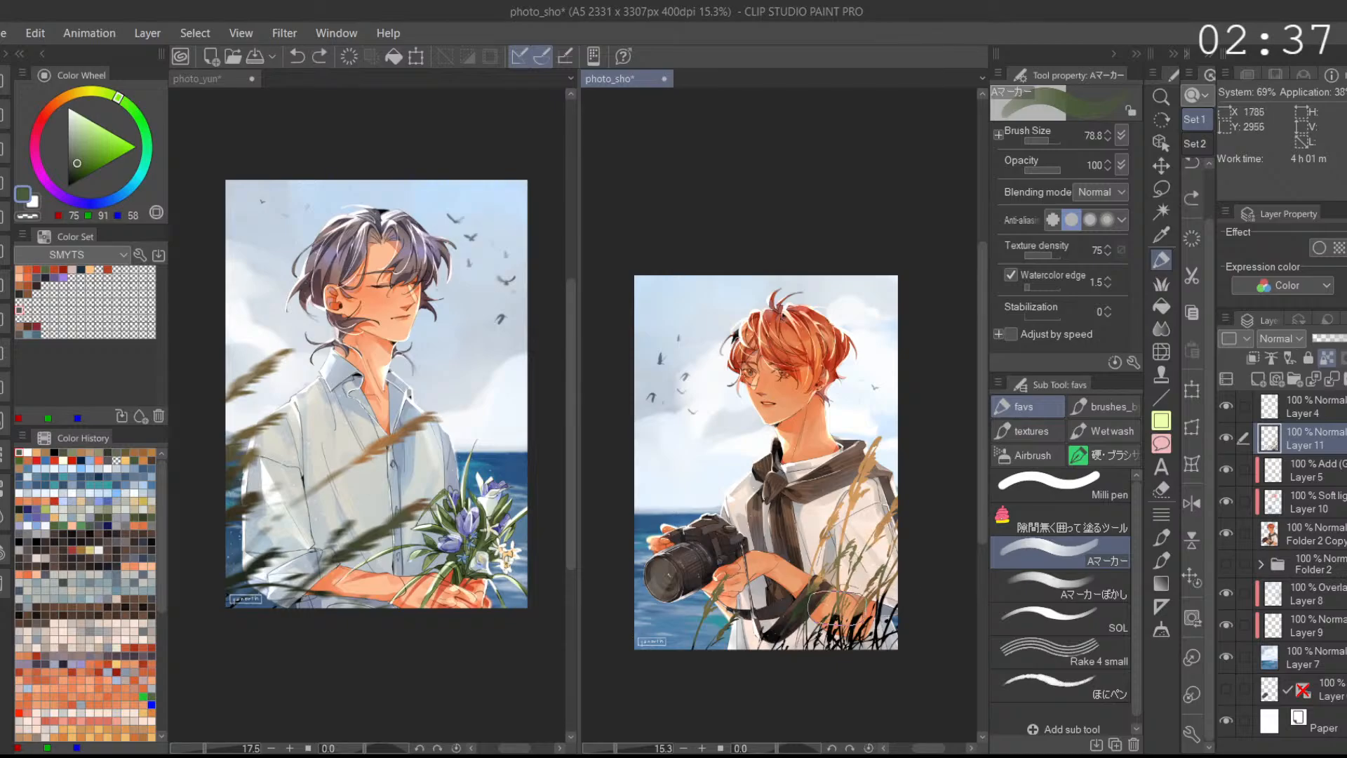
left_click(254, 558)
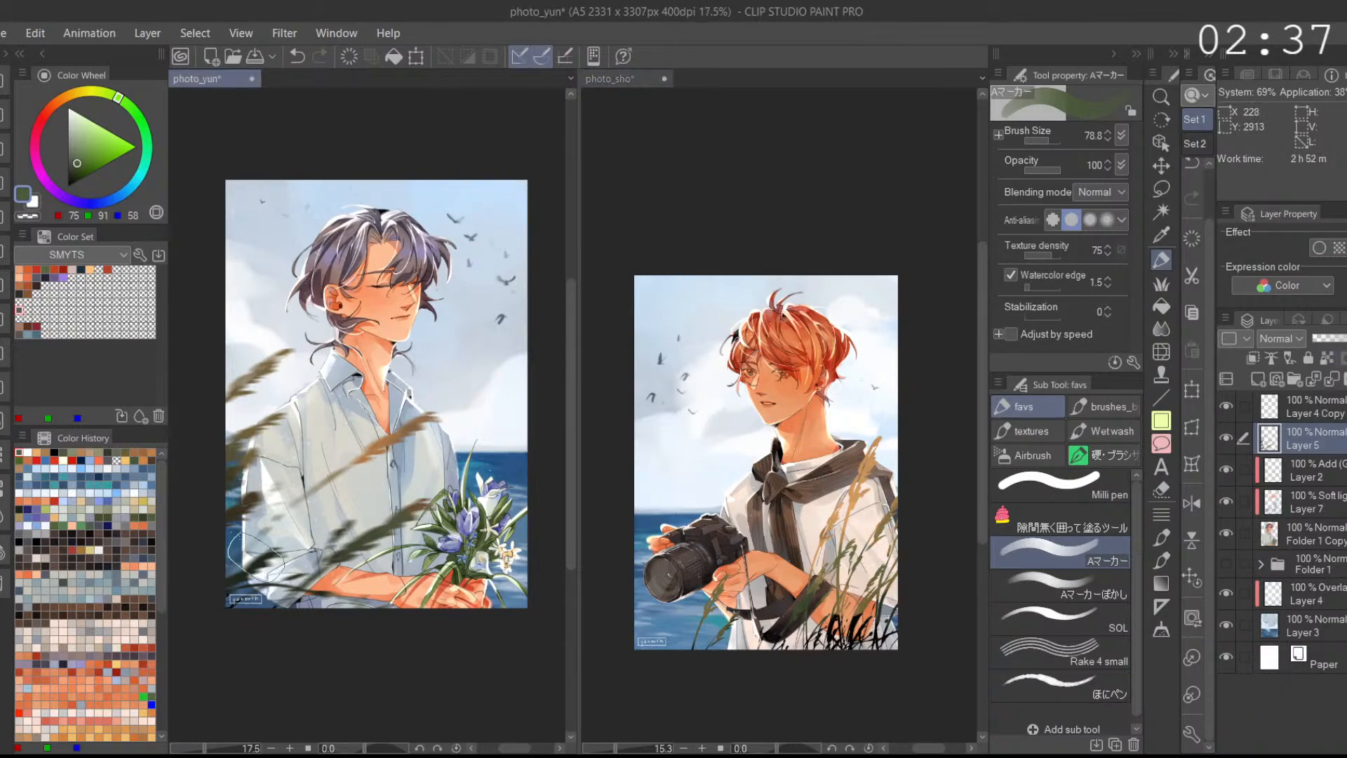
left_click(797, 665)
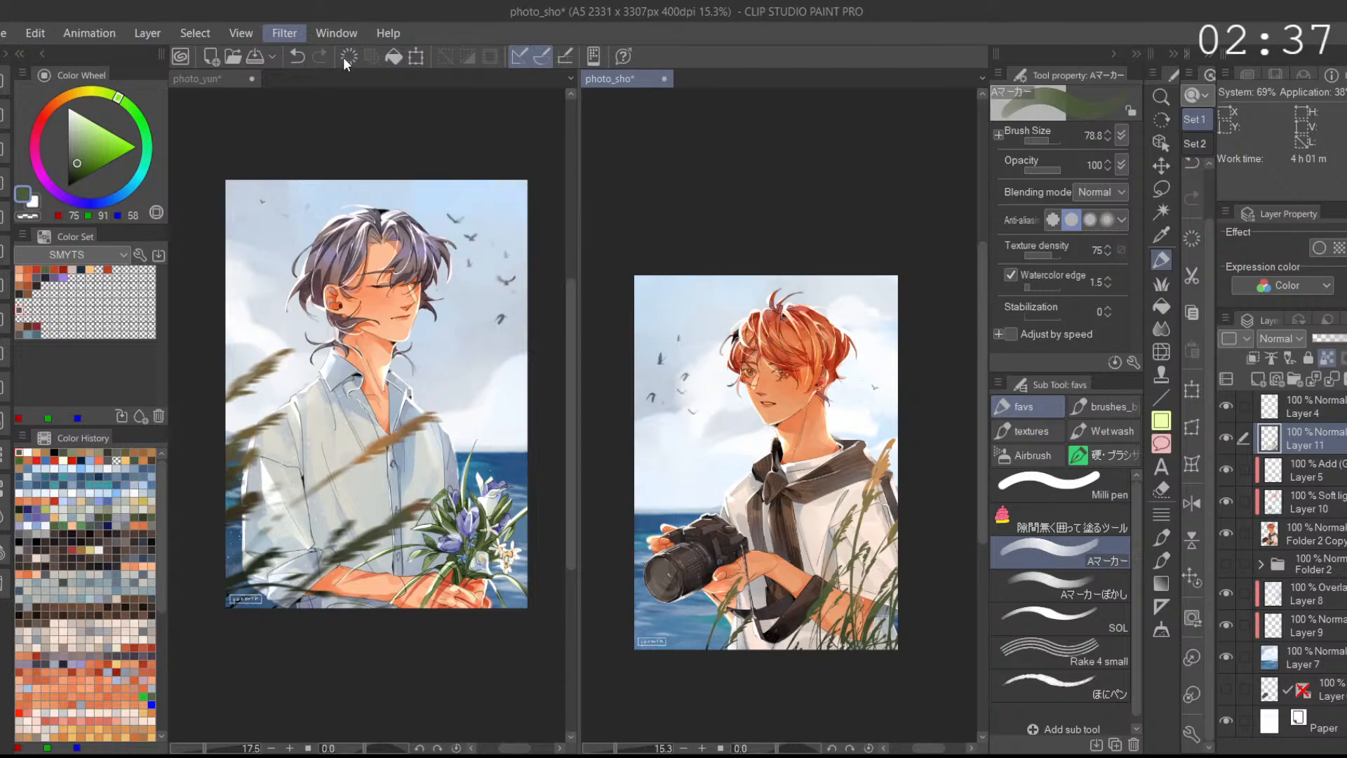
Step: Soften photo_sho's recoloured grass layer with a blur filter
left_click(495, 125)
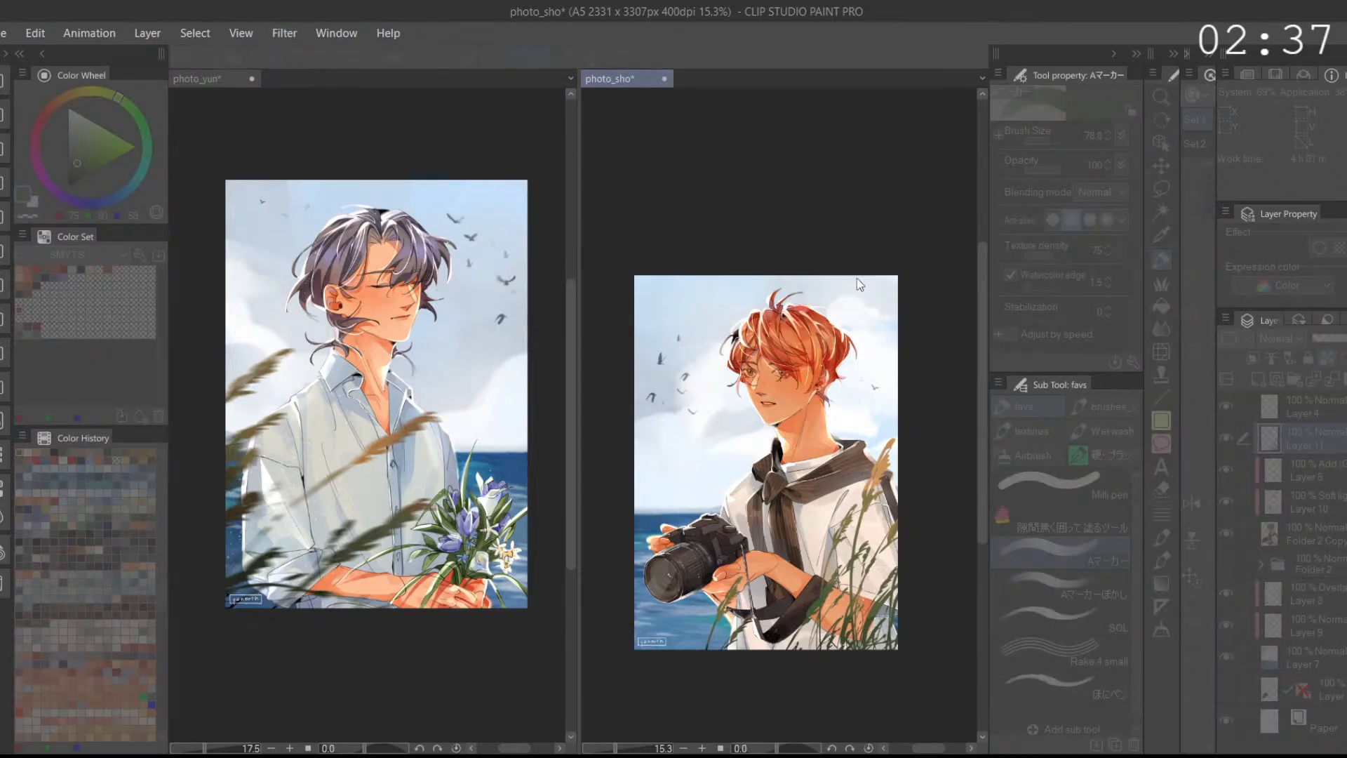
left_click(1034, 263)
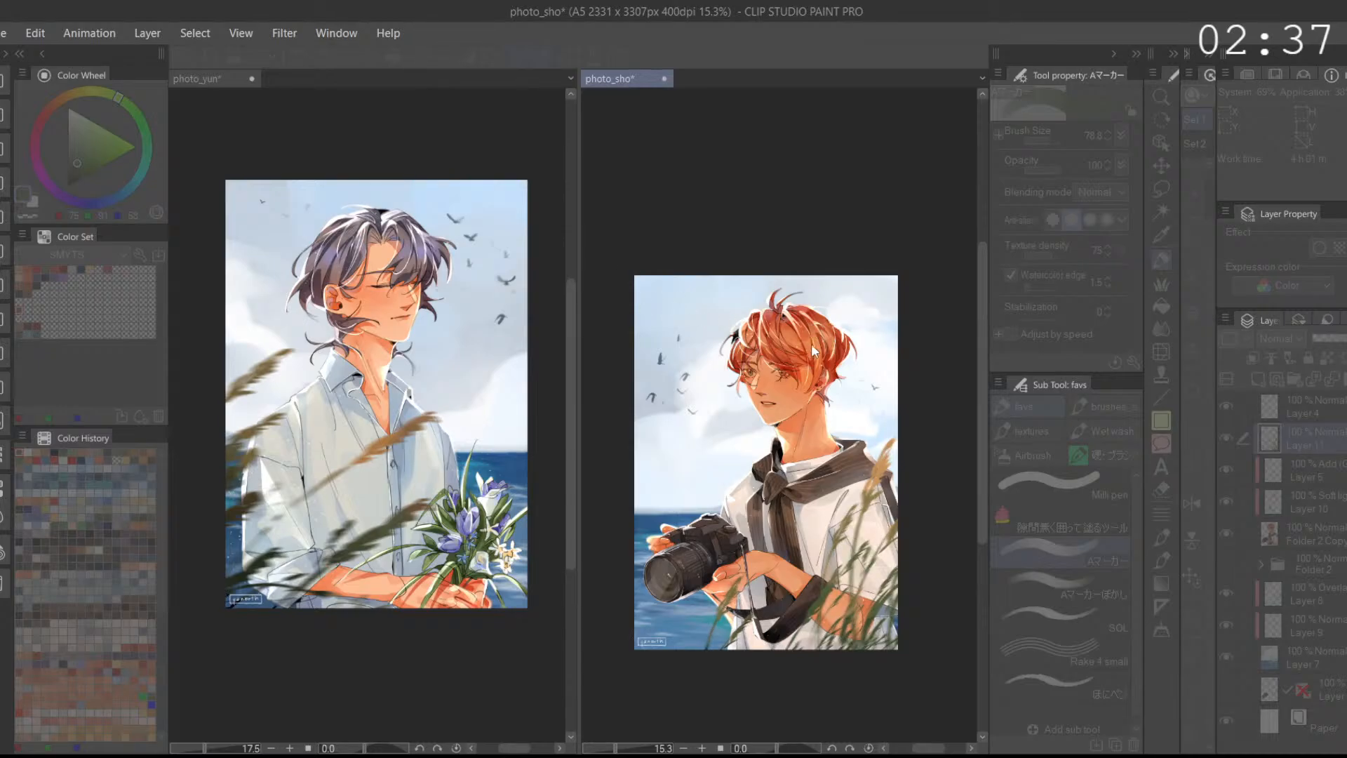
scroll(874, 543, "up", 3)
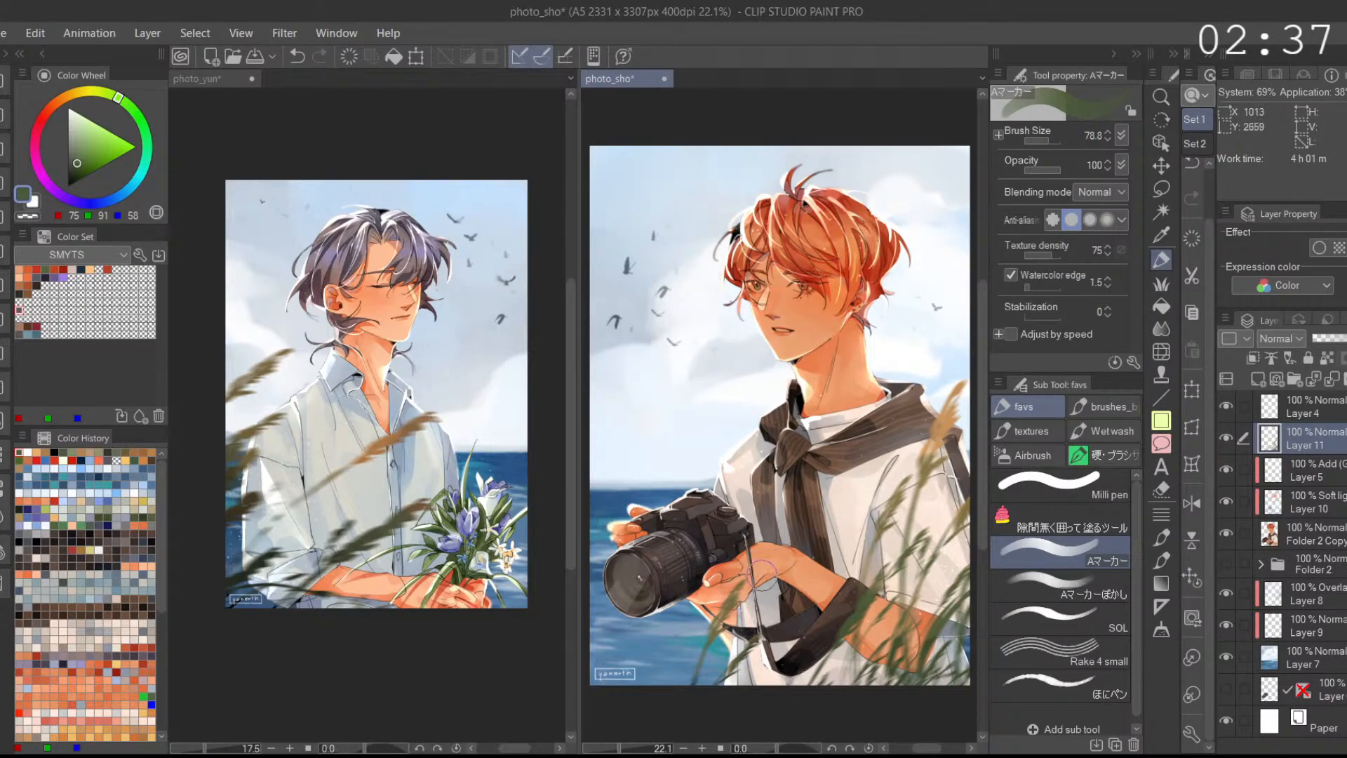
Step: Erase the grass blades below the camera in photo_sho and return to photo_yun's grass layer
left_click_drag(756, 582, 682, 727)
left_click_drag(777, 624, 716, 696)
key("ctrl+z")
key("ctrl+y")
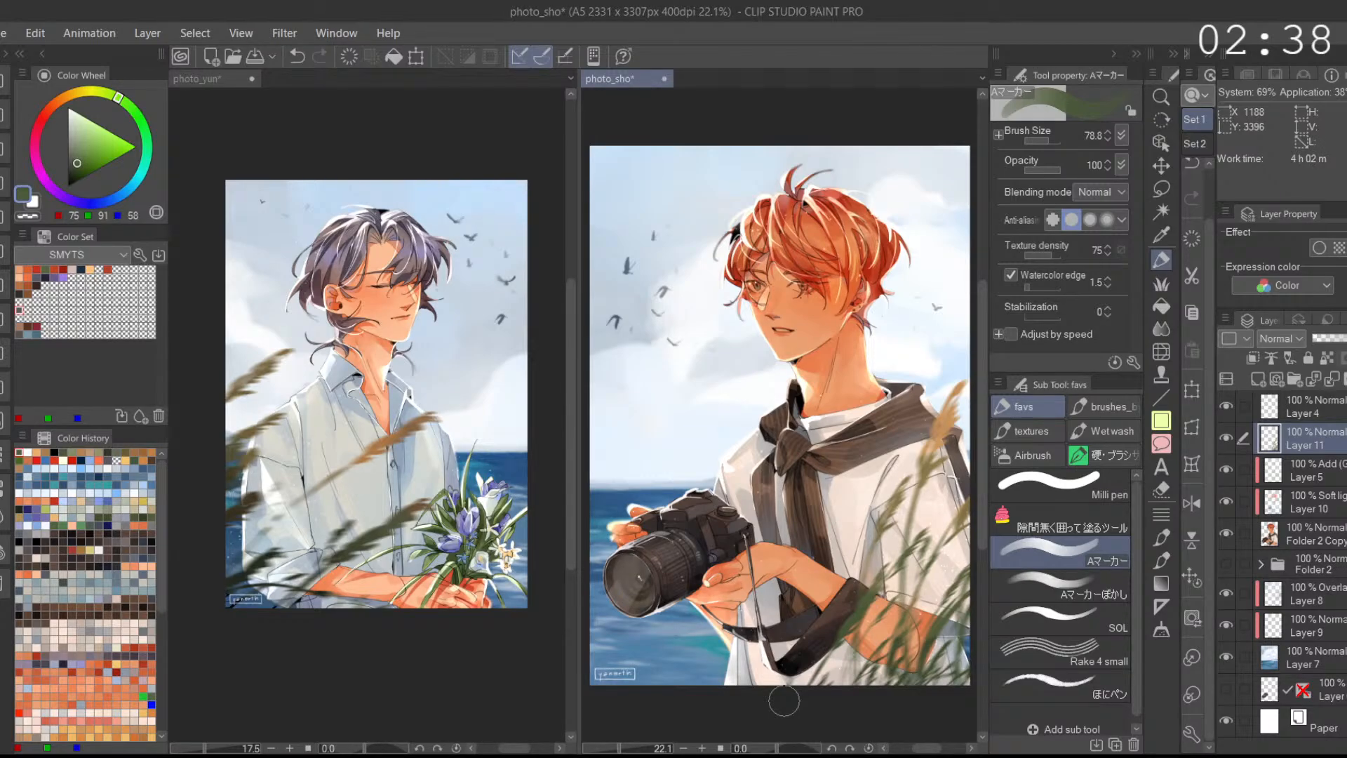
left_click(463, 685)
key("ctrl+0")
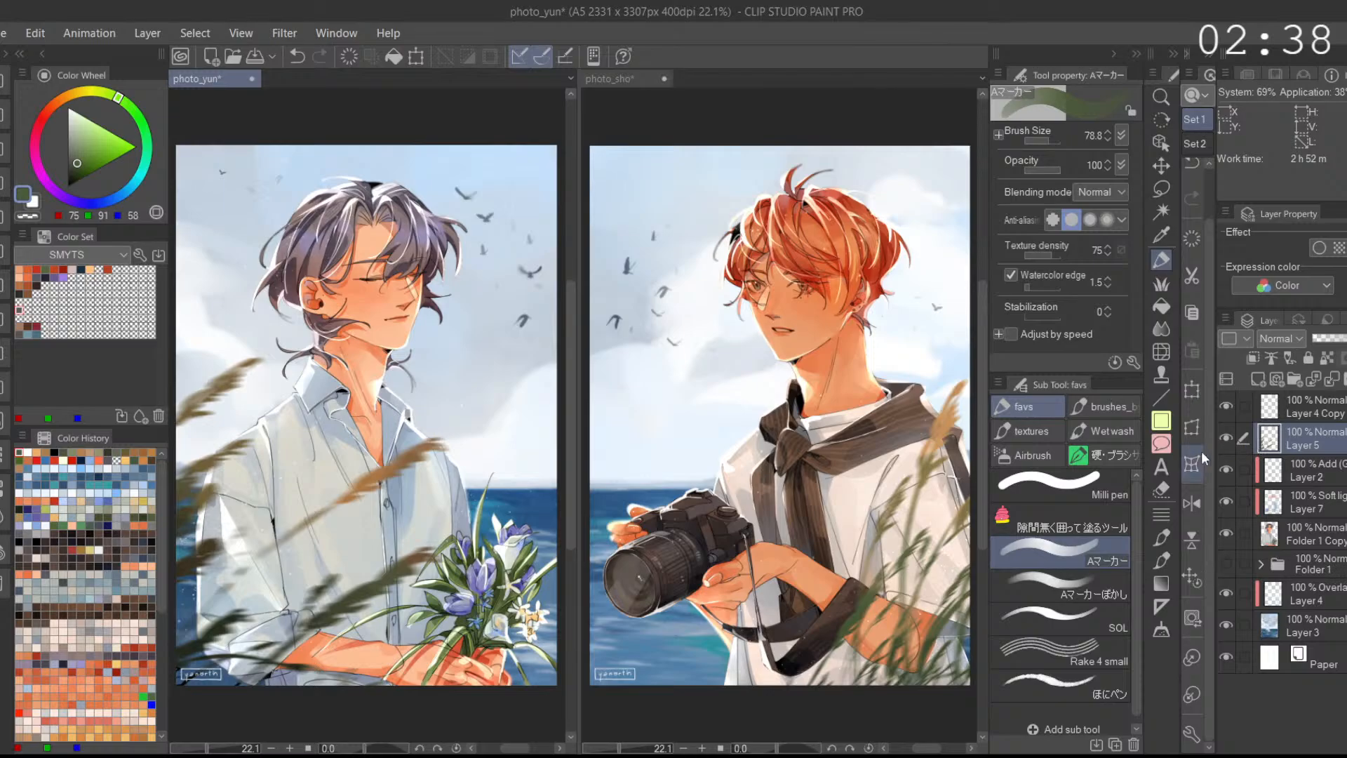
Step: Switch to photo_sho and rotate its foreground grass layer by -6.4 degrees, checking the result against the image without it
key("ctrl+t")
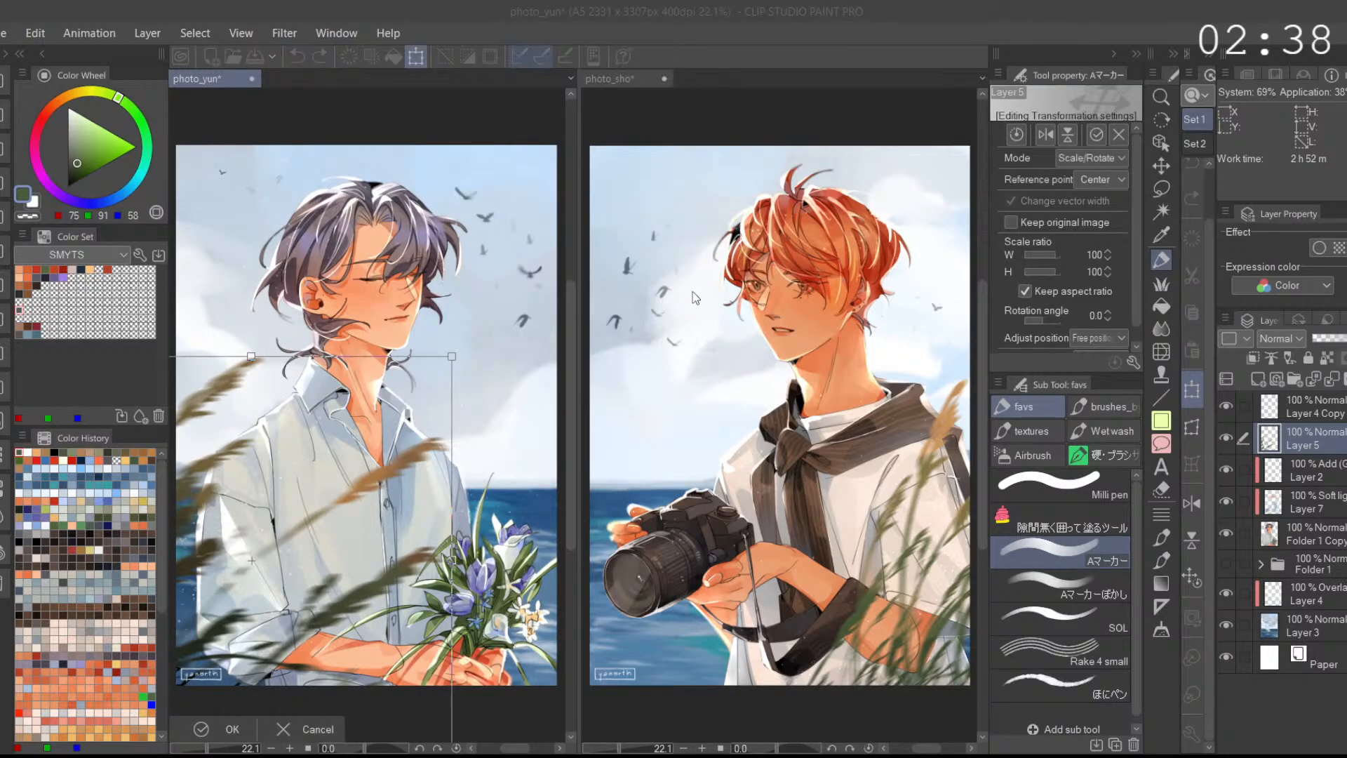
key("Return")
left_click(786, 723)
key("ctrl+t")
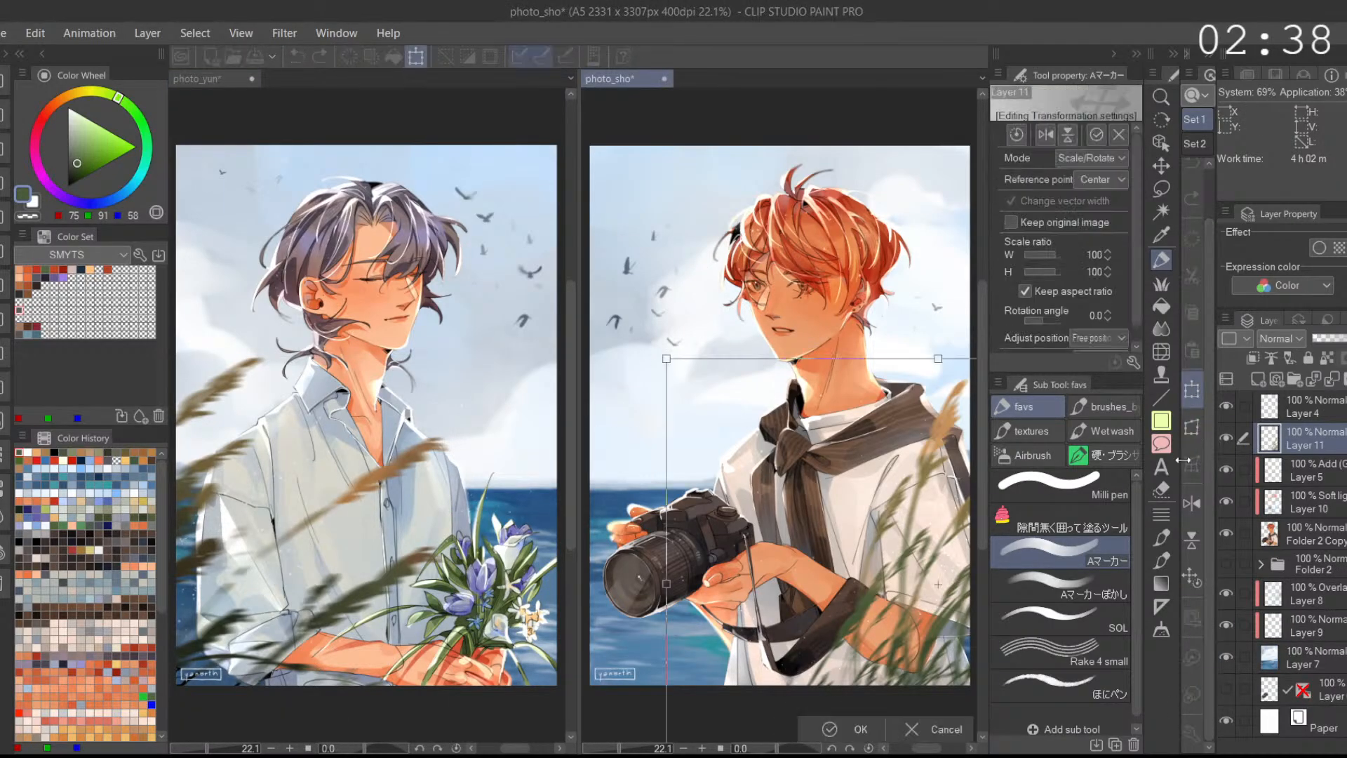
key("Return")
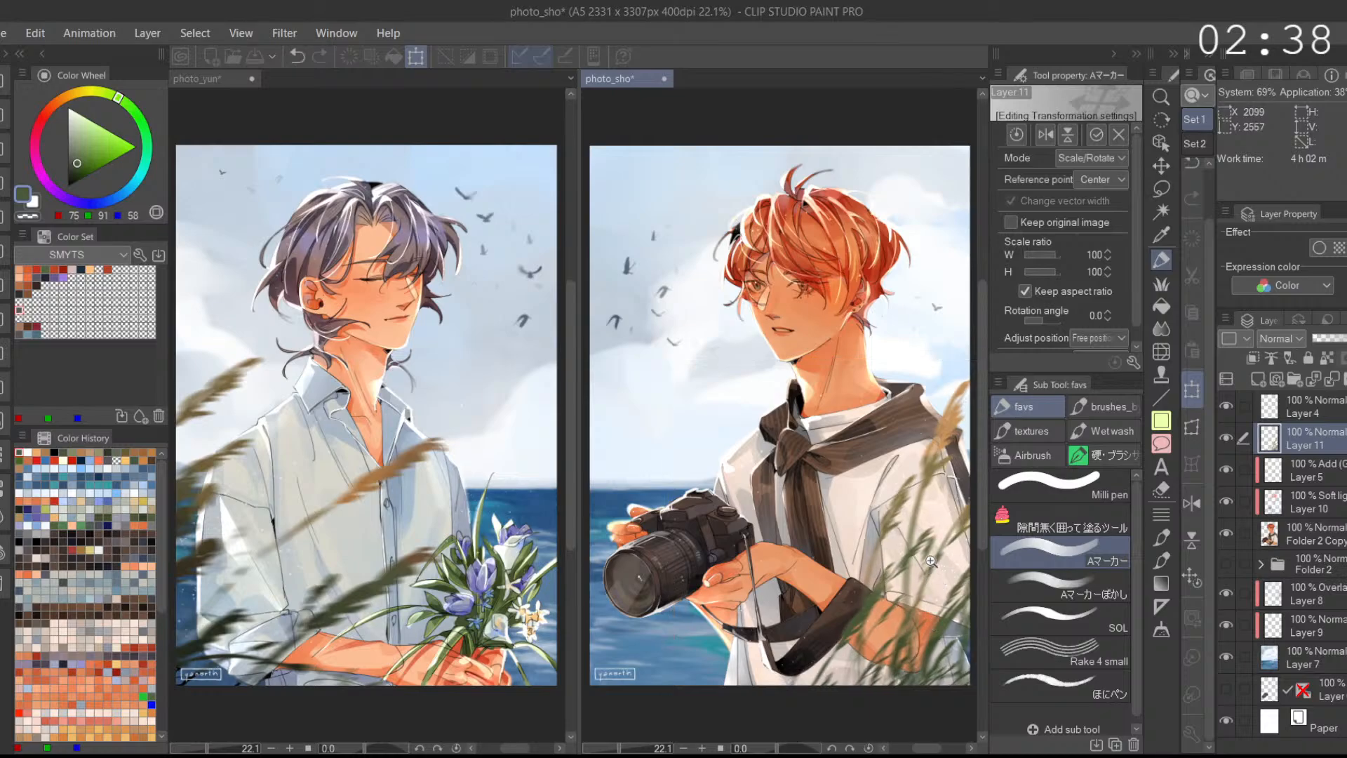
scroll(760, 567, "down", 2)
key("ctrl+t")
left_click_drag(956, 481, 938, 372)
left_click_drag(938, 502, 946, 511)
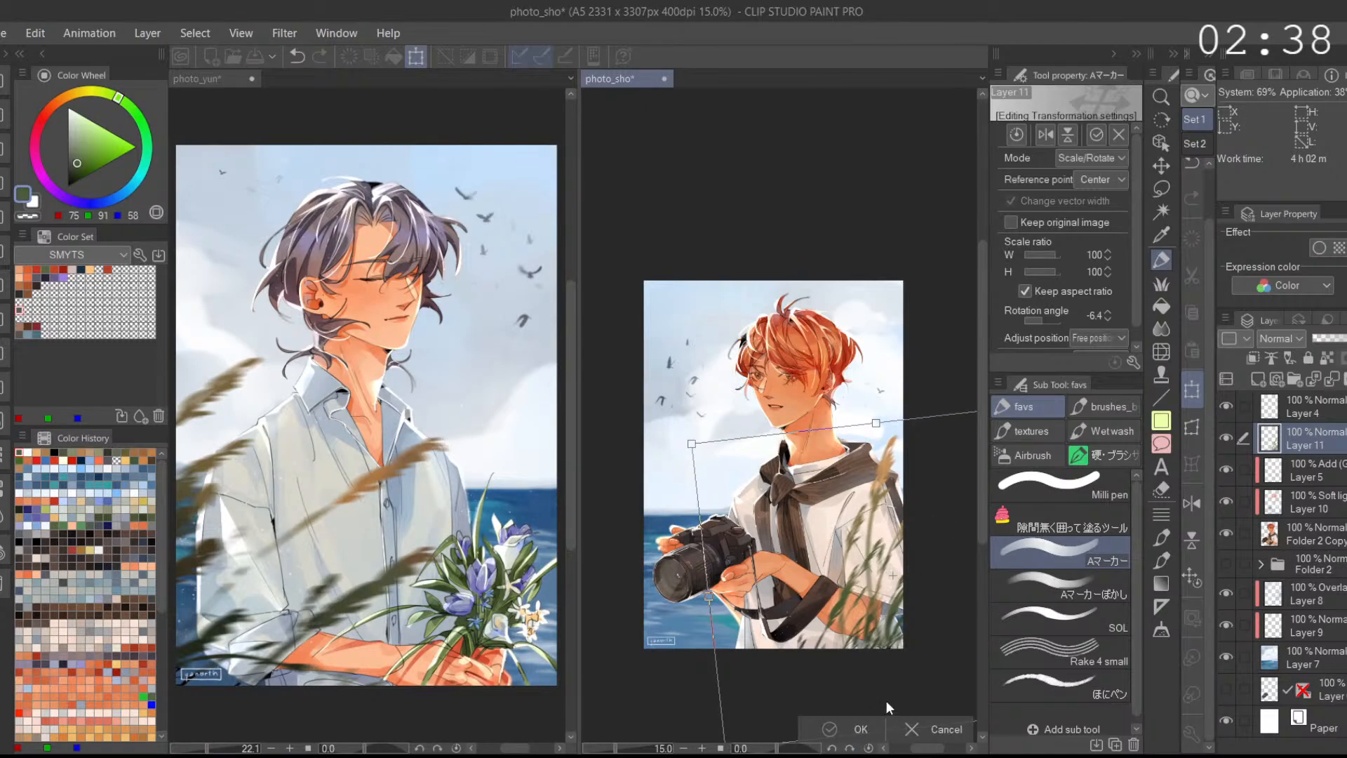
left_click(859, 727)
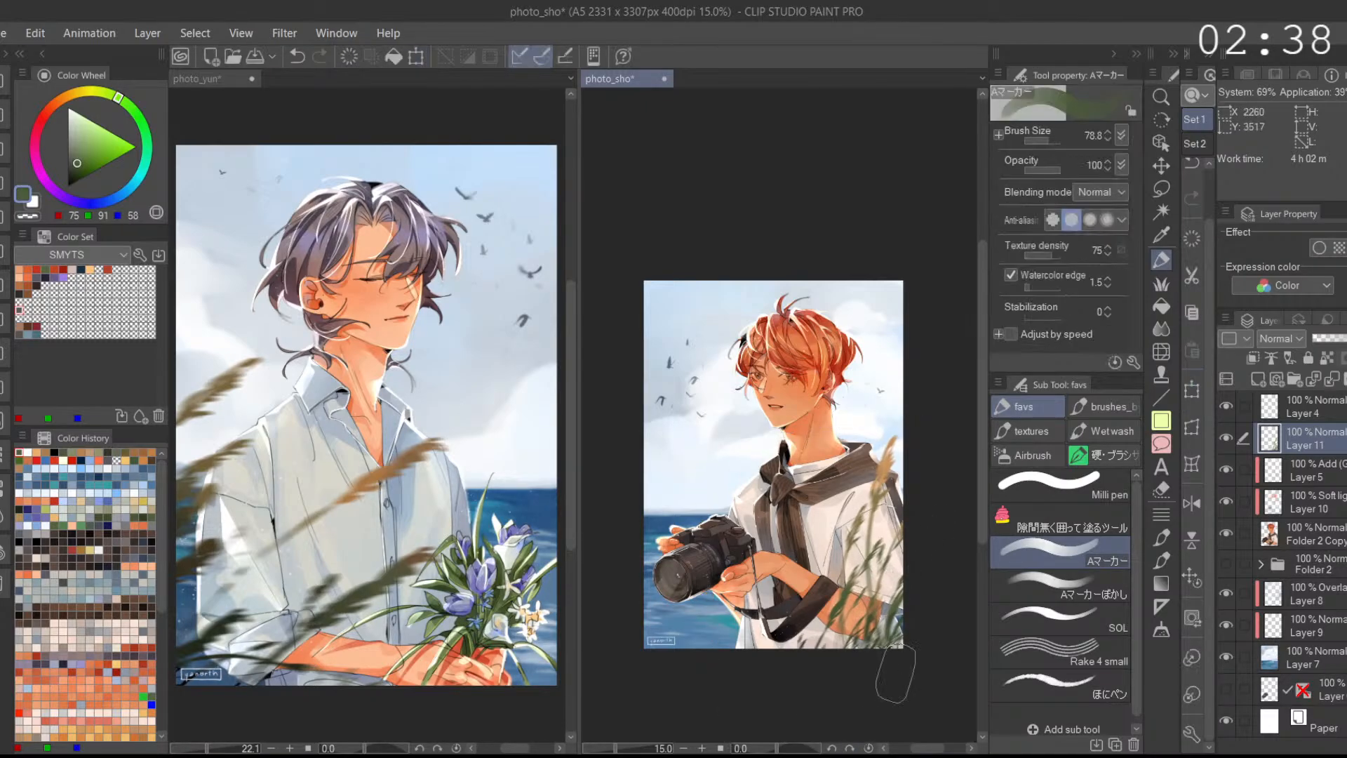
left_click(1193, 533)
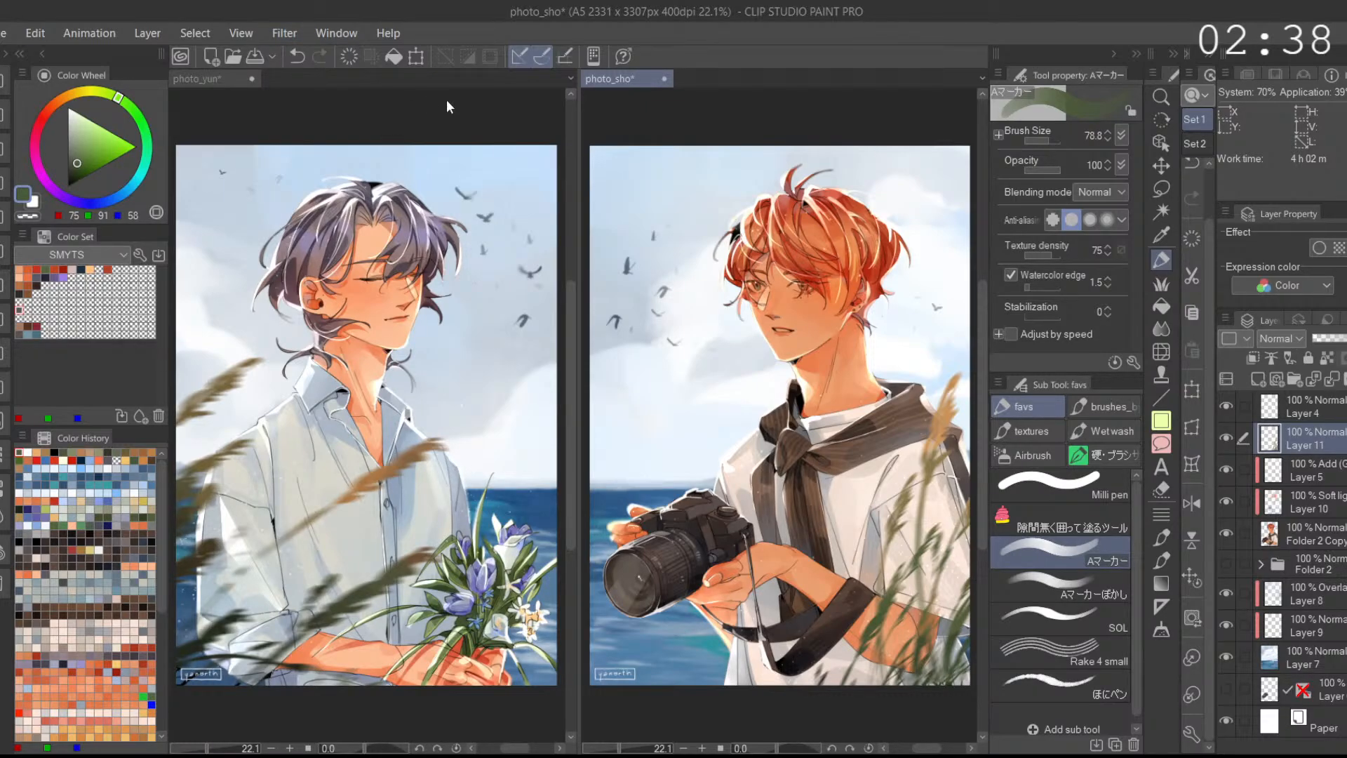
left_click(1226, 439)
left_click(1227, 439)
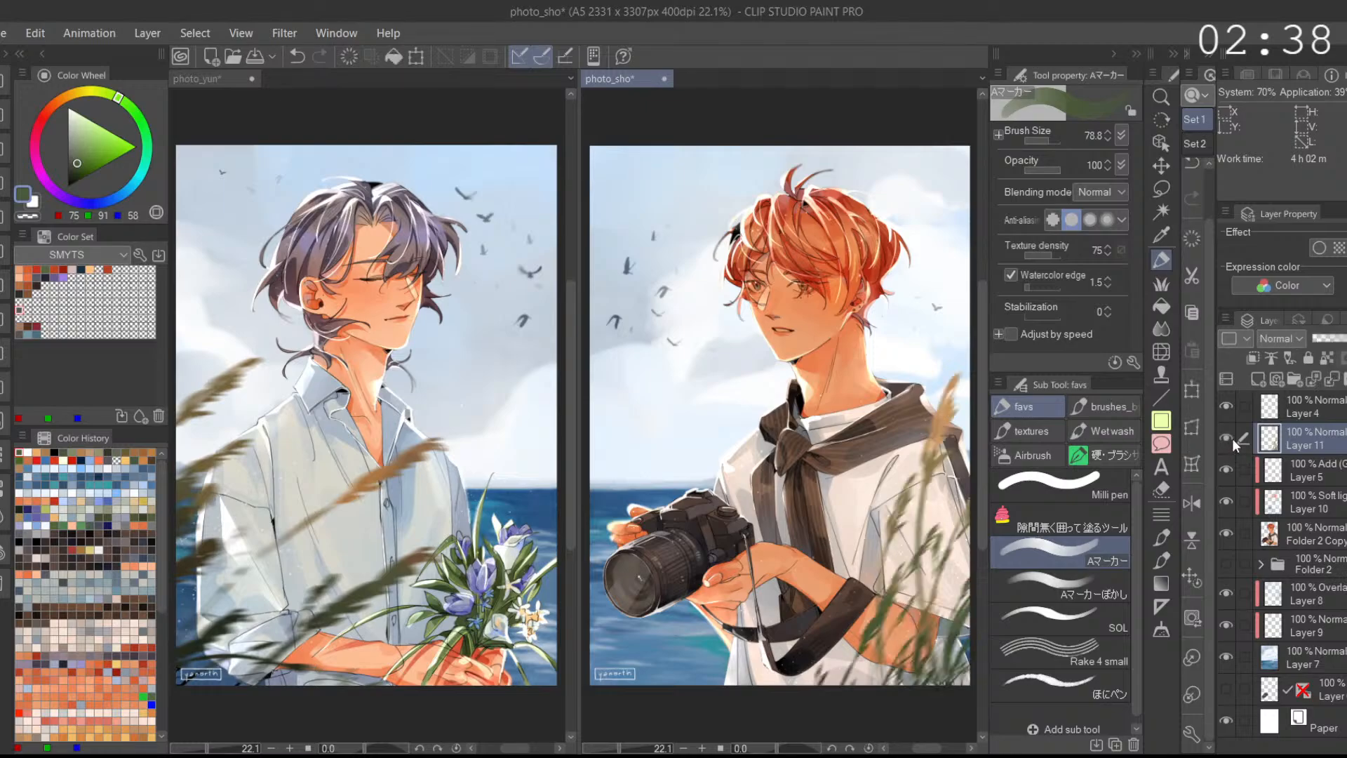
Step: Group photo_sho's grass, lighting, character and background layers into one new folder below the signature layer
left_click(1299, 381)
left_click_drag(1320, 467, 1323, 442)
left_click_drag(1320, 498, 1320, 477)
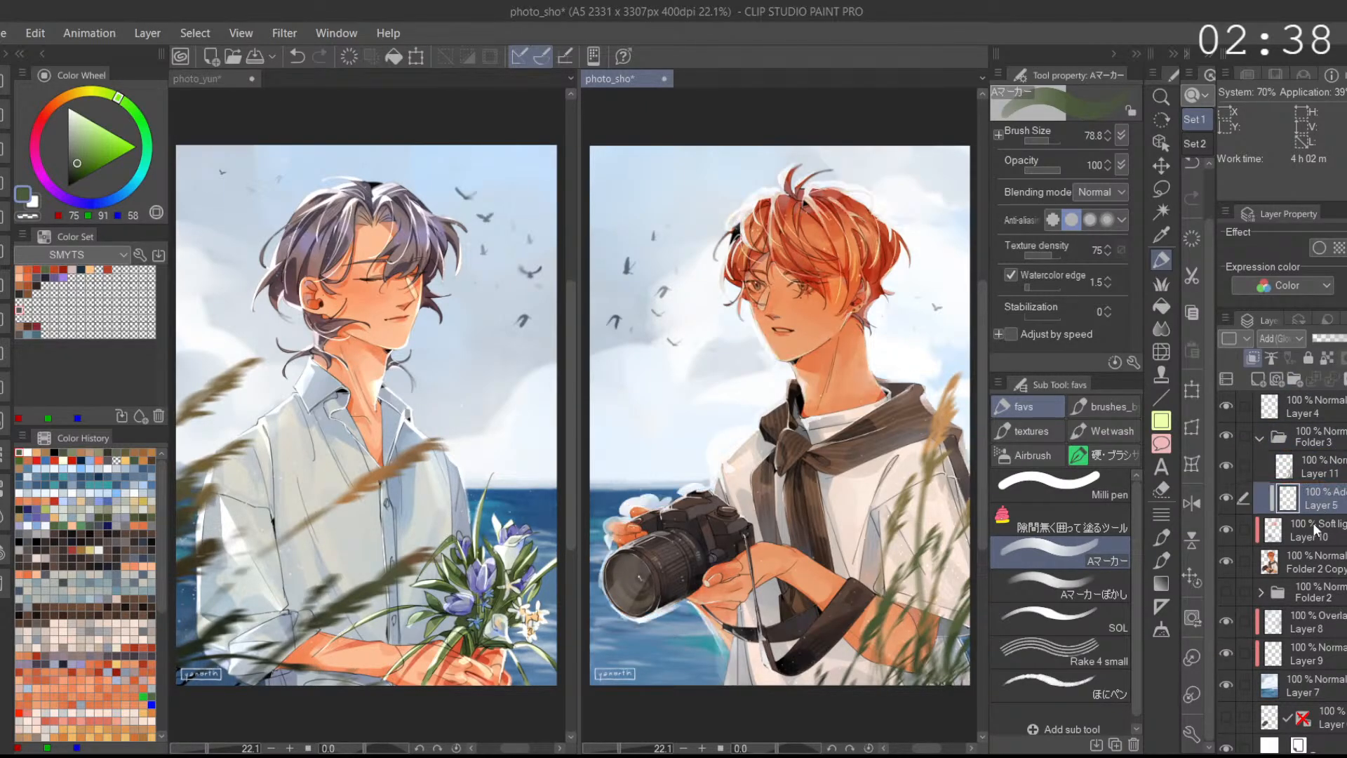
left_click_drag(1314, 528, 1314, 513)
left_click_drag(1313, 561, 1315, 545)
left_click_drag(1319, 593, 1318, 577)
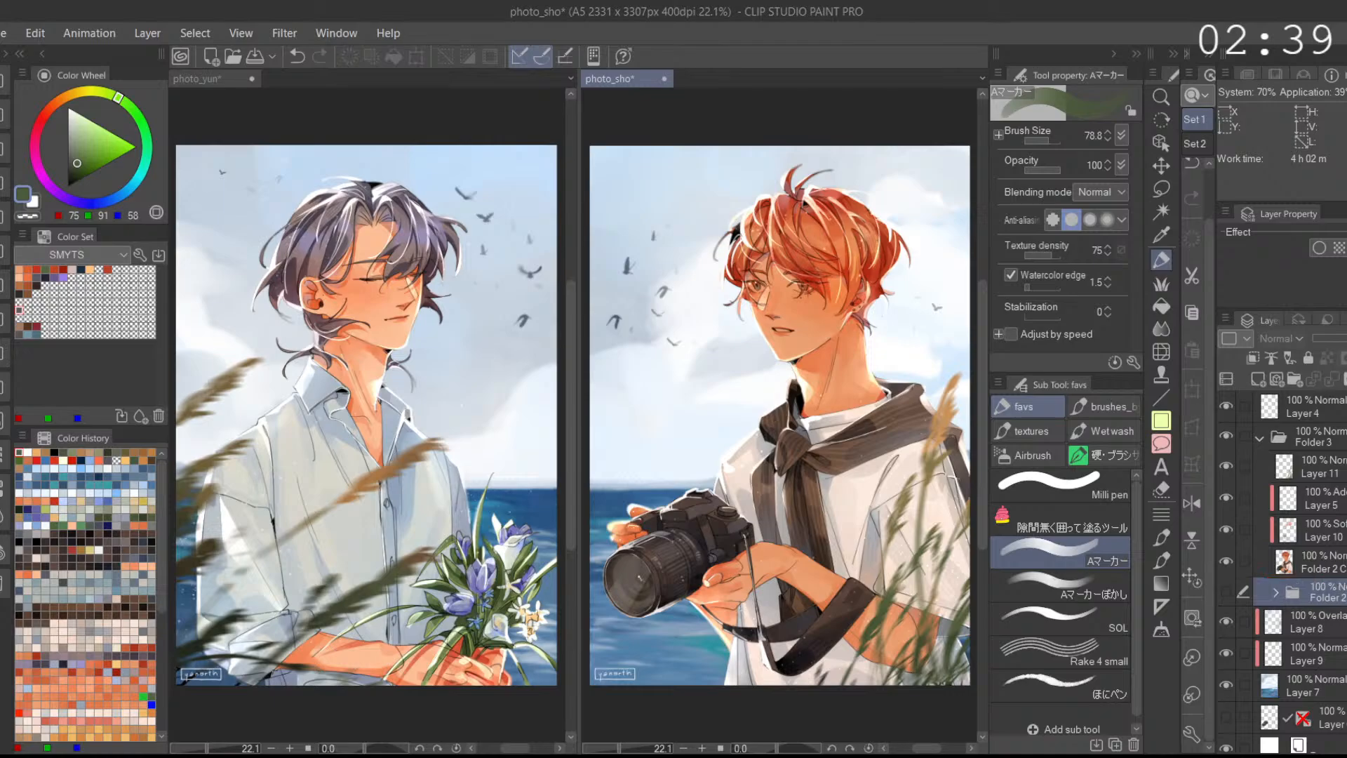
scroll(1304, 572, "down", 1)
left_click(1342, 610)
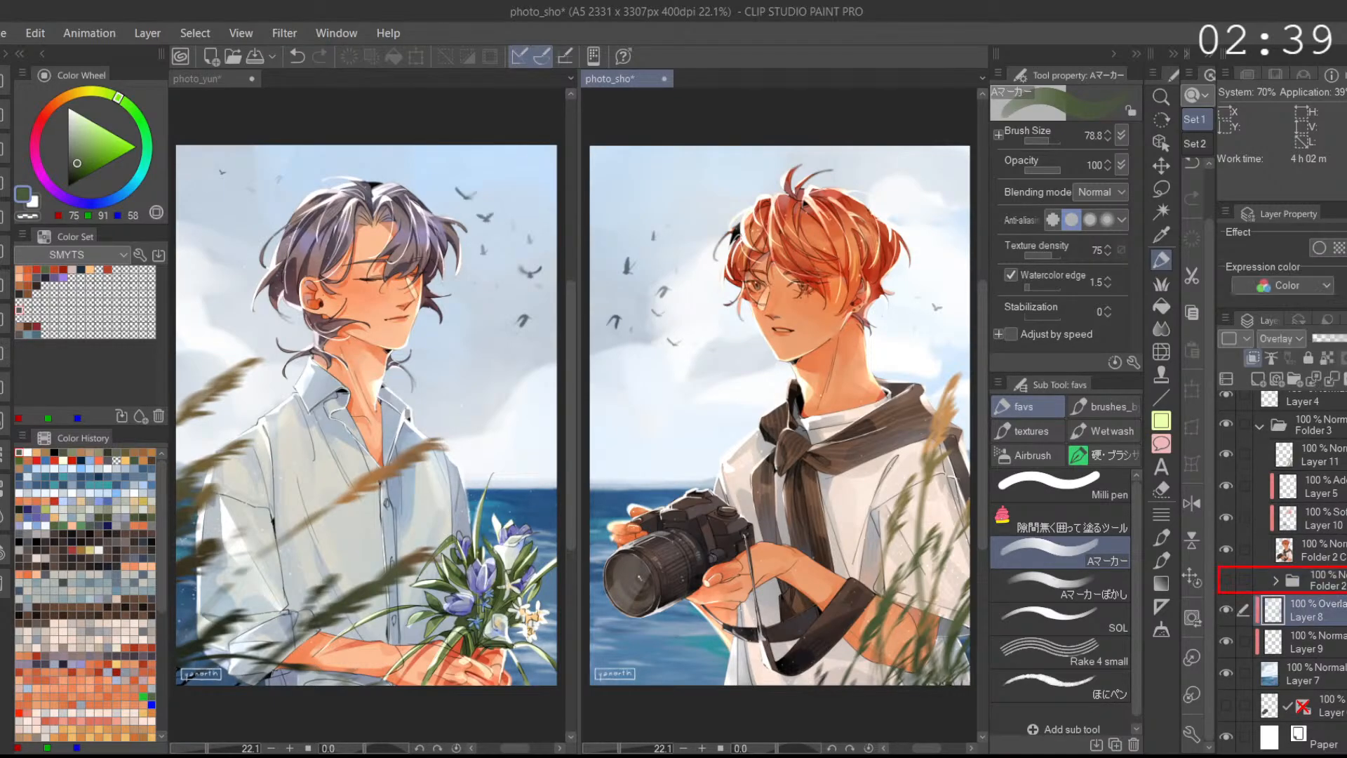
scroll(1341, 617, "up", 1)
left_click_drag(1343, 615, 1341, 608)
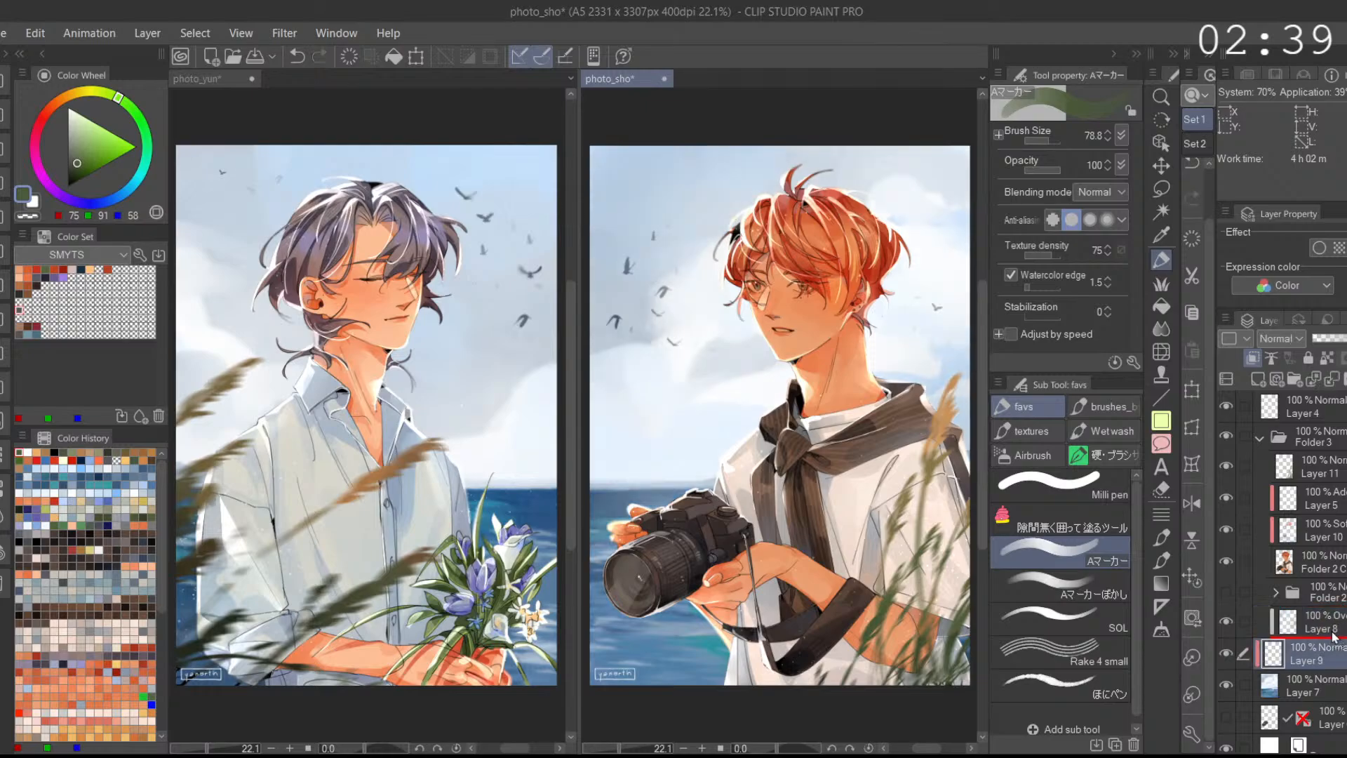
left_click(1335, 676)
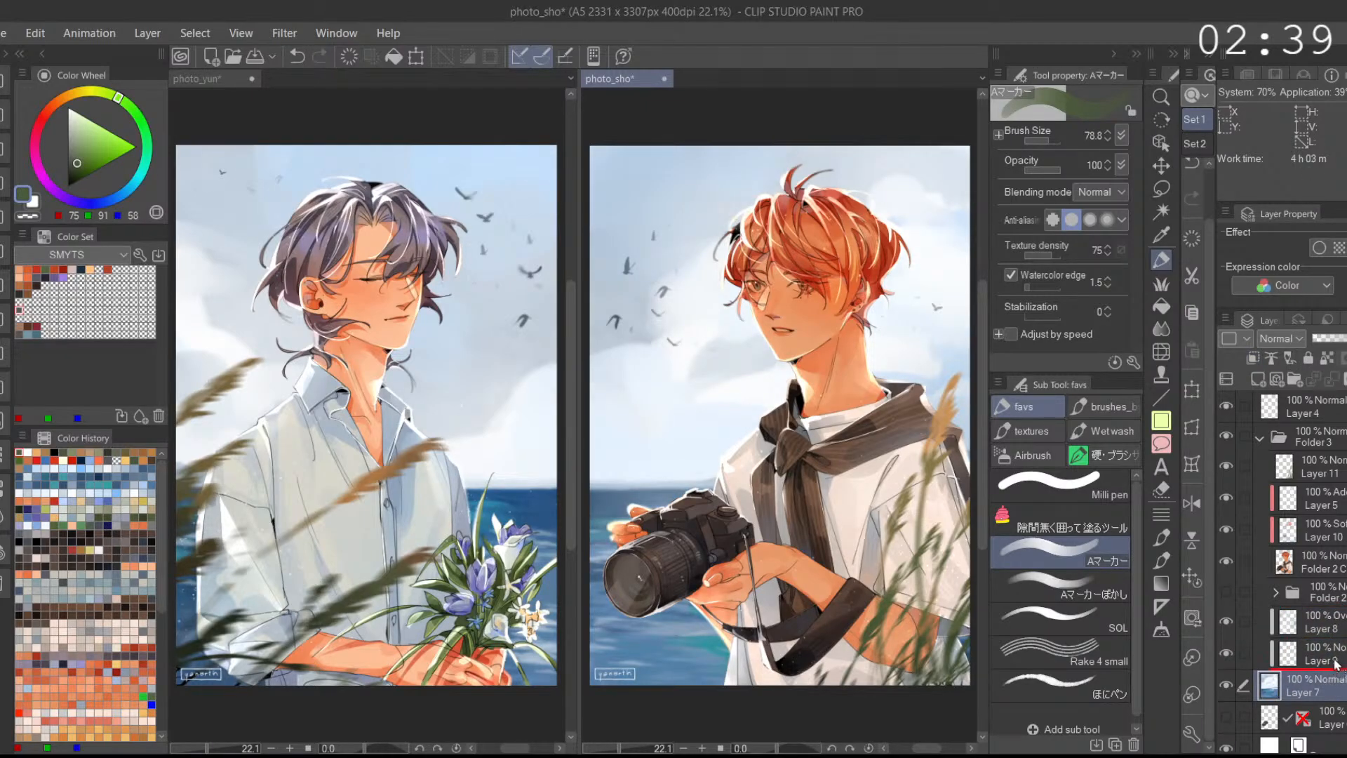
left_click(1260, 434)
left_click(1227, 436)
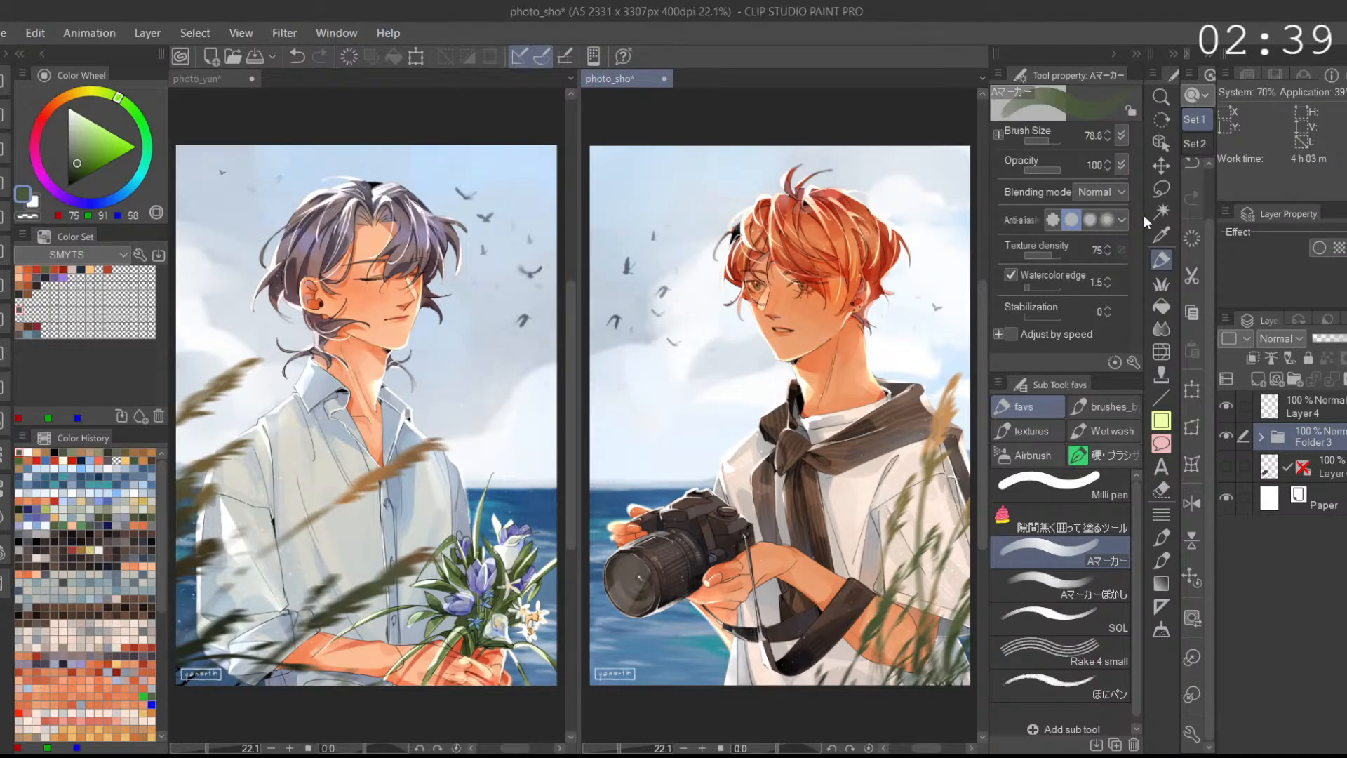
Step: Duplicate photo_sho's new folder, merge the copy into a single layer and hide the original folder
key("ctrl+j")
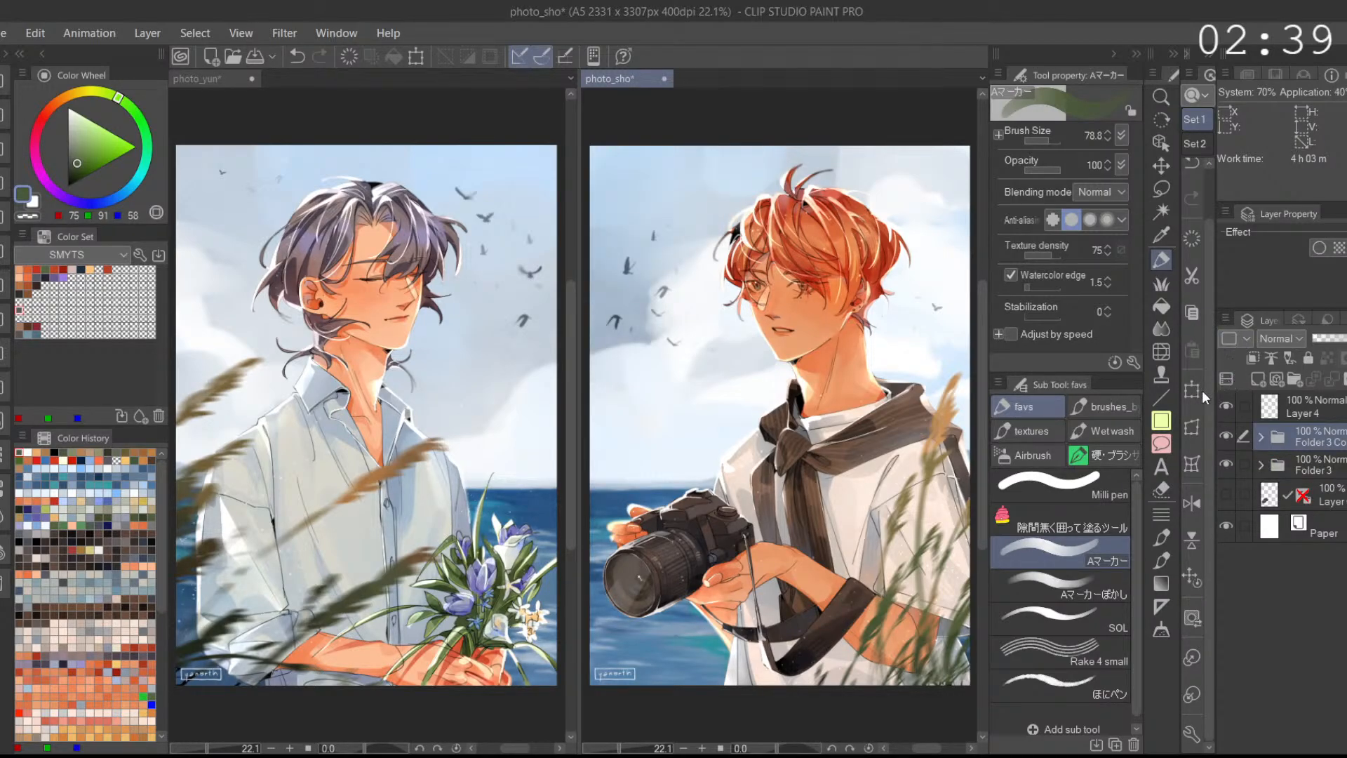
key("shift+alt+e")
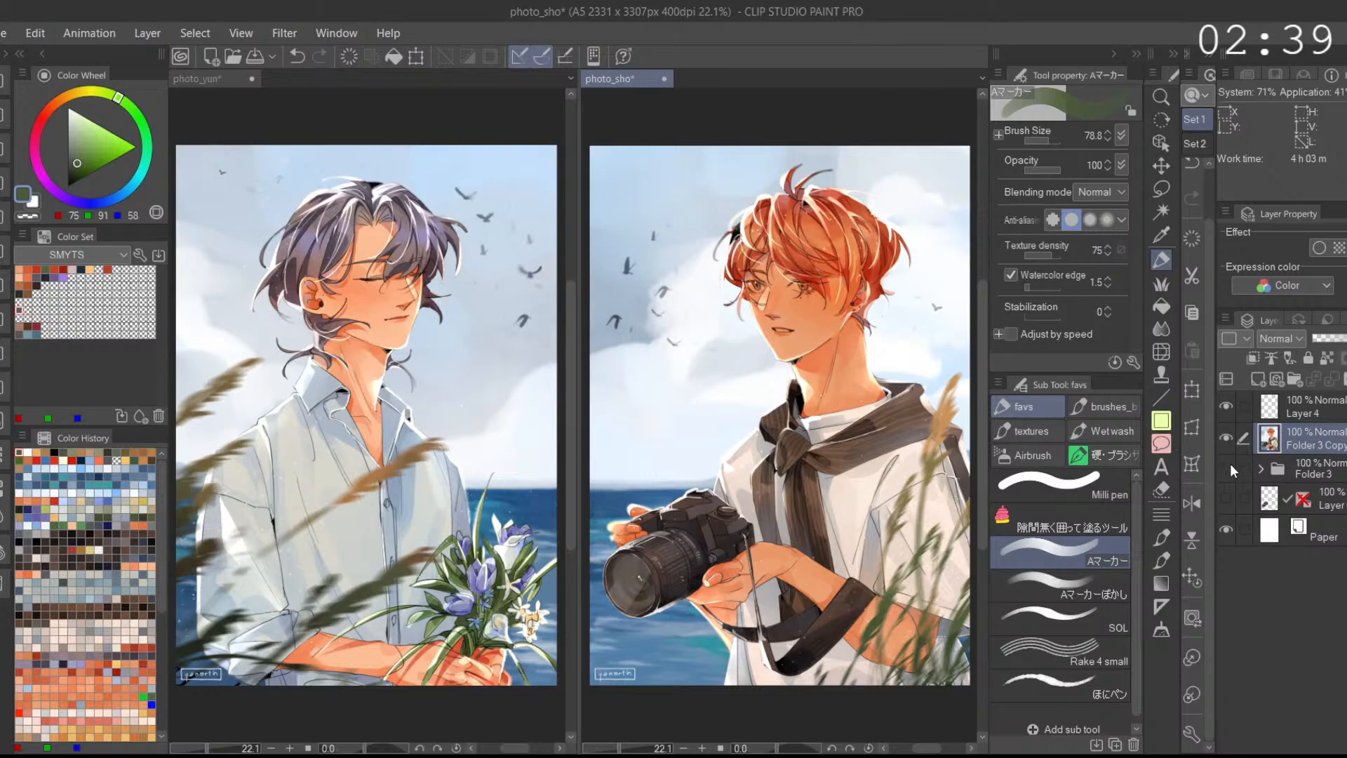
left_click(1227, 466)
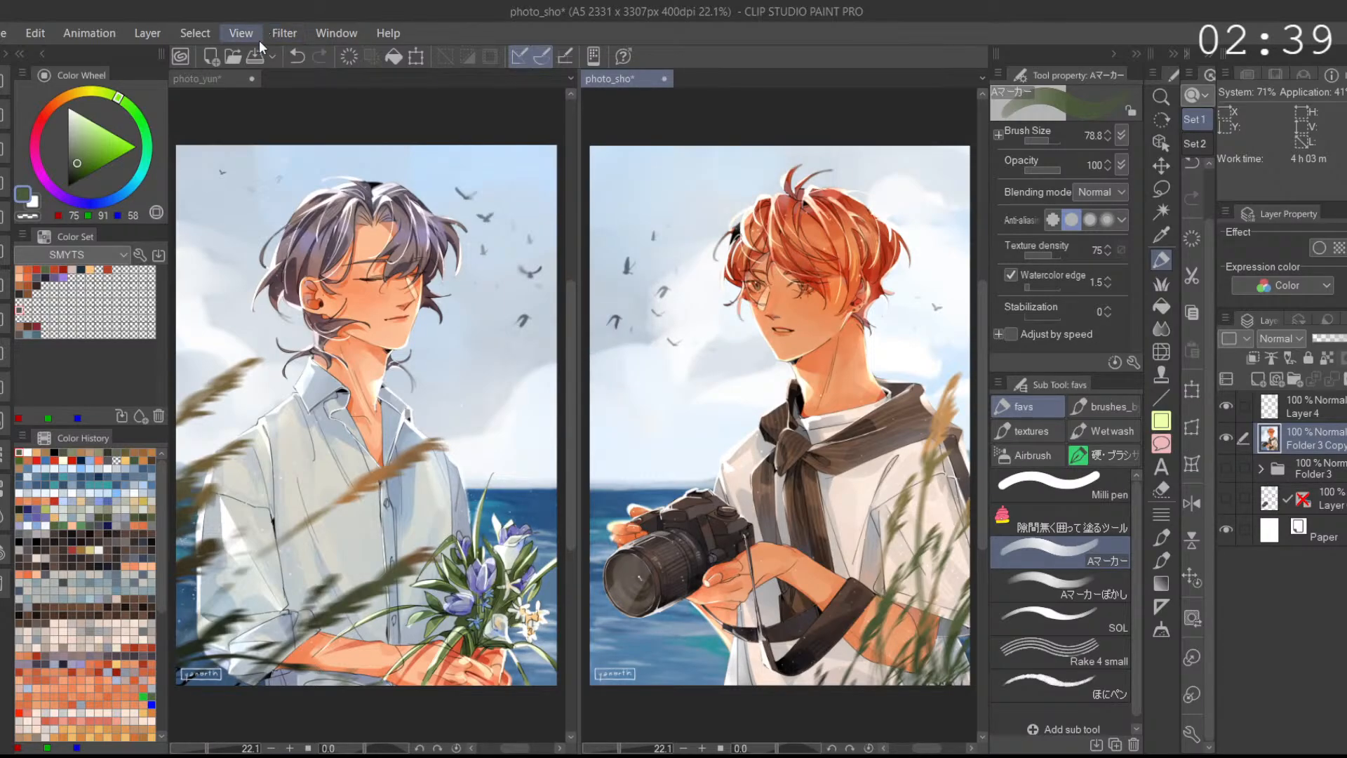
Step: Apply a chromatic aberration filter to photo_sho's merged layer, with the effect centred on the character's face
left_click(287, 30)
left_click(553, 120)
left_click(554, 148)
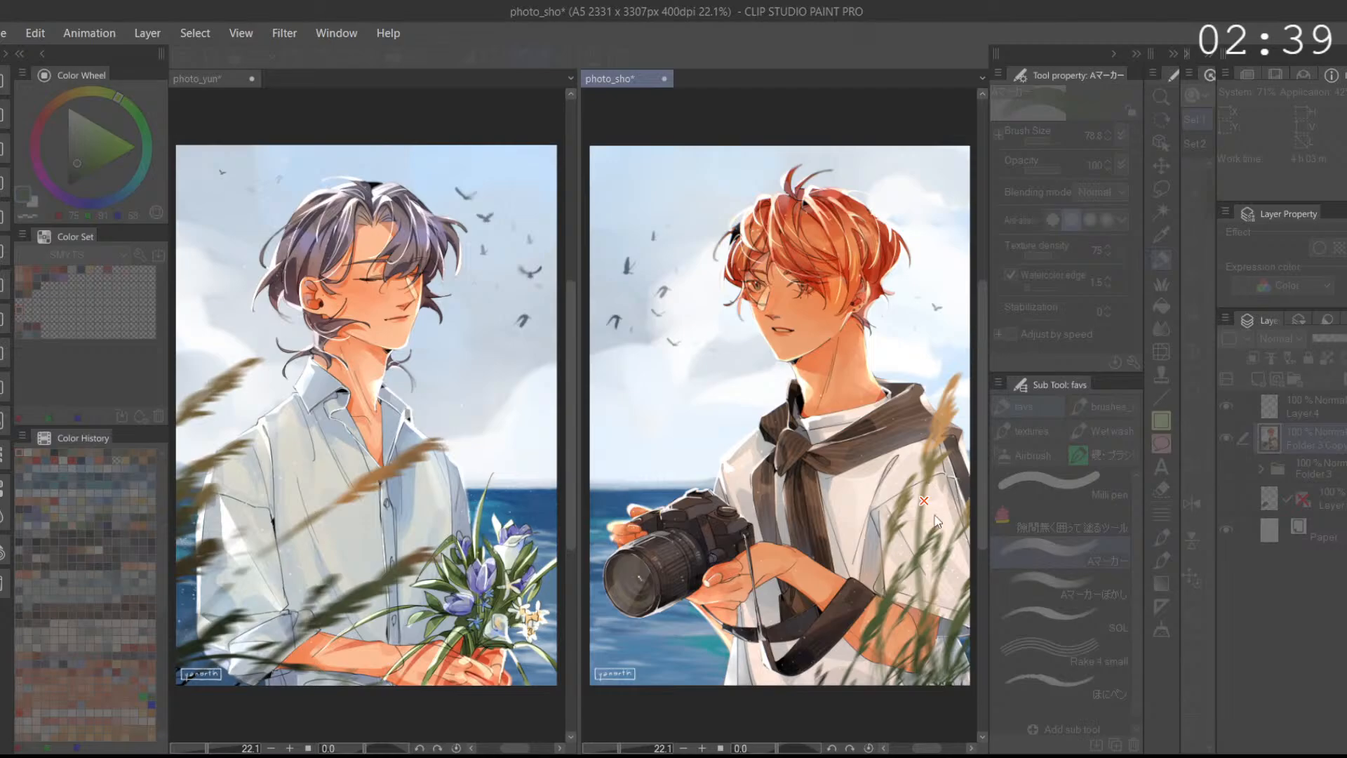
left_click_drag(924, 500, 777, 305)
left_click_drag(777, 305, 774, 289)
left_click(1333, 263)
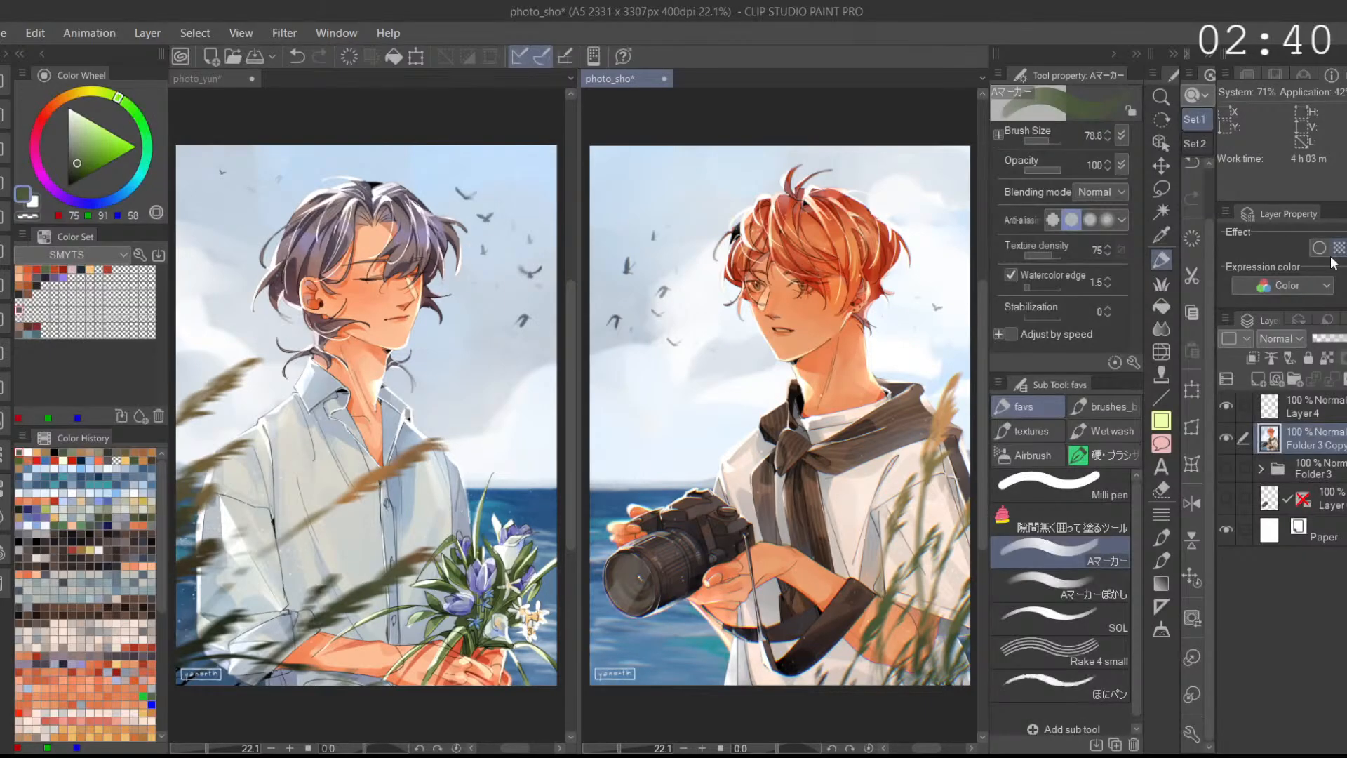
Step: Group photo_yun's grass, lighting, character and background layers into one new folder below the signature layer
left_click(517, 78)
left_click(1294, 378)
left_click_drag(1328, 468, 1327, 450)
left_click_drag(1327, 500, 1327, 481)
left_click_drag(1320, 533, 1321, 515)
left_click_drag(1322, 562, 1323, 547)
mouse_move(1325, 595)
left_mouse_down()
mouse_move(1326, 577)
mouse_move(1326, 603)
left_mouse_up()
left_click_drag(1328, 652, 1330, 631)
left_click(1260, 437)
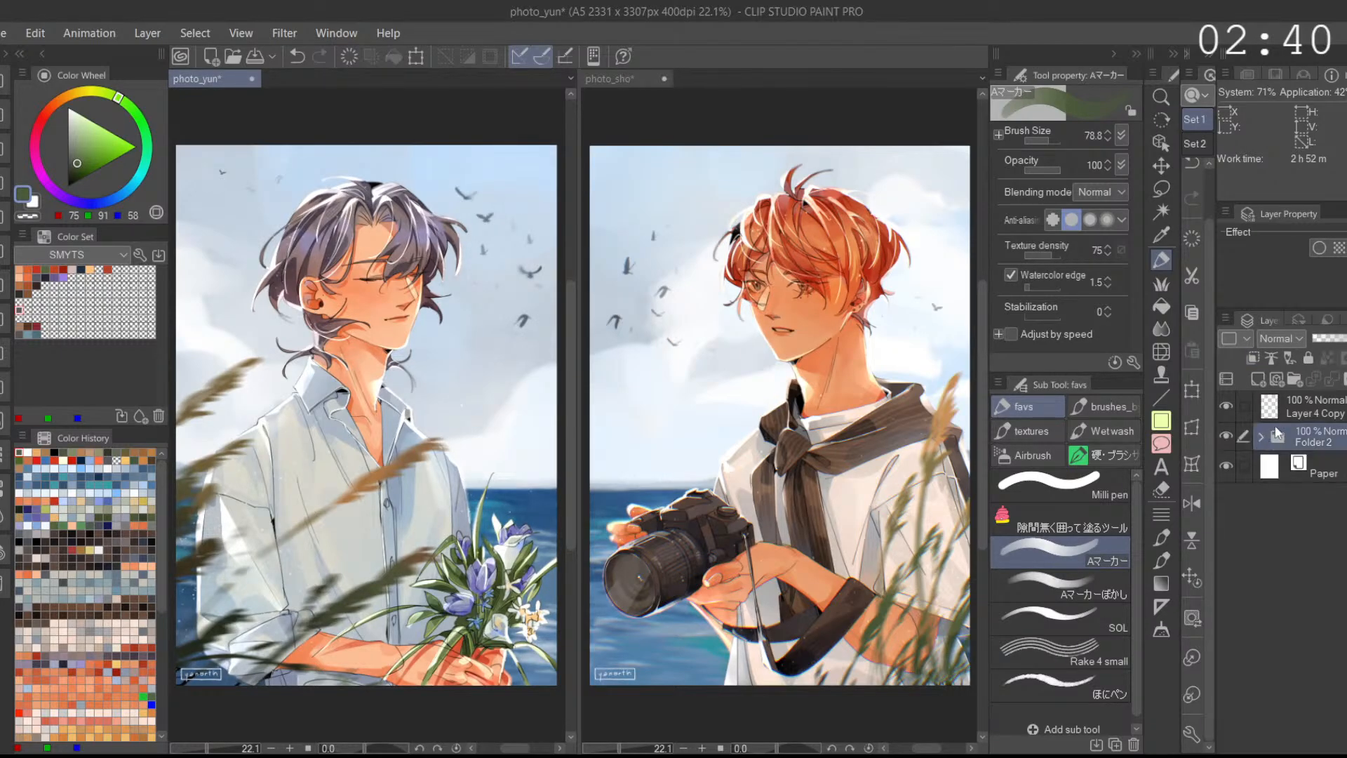
Step: Duplicate photo_yun's new folder, hide the original and merge the copy into a single layer
key("ctrl+j")
left_click(1226, 463)
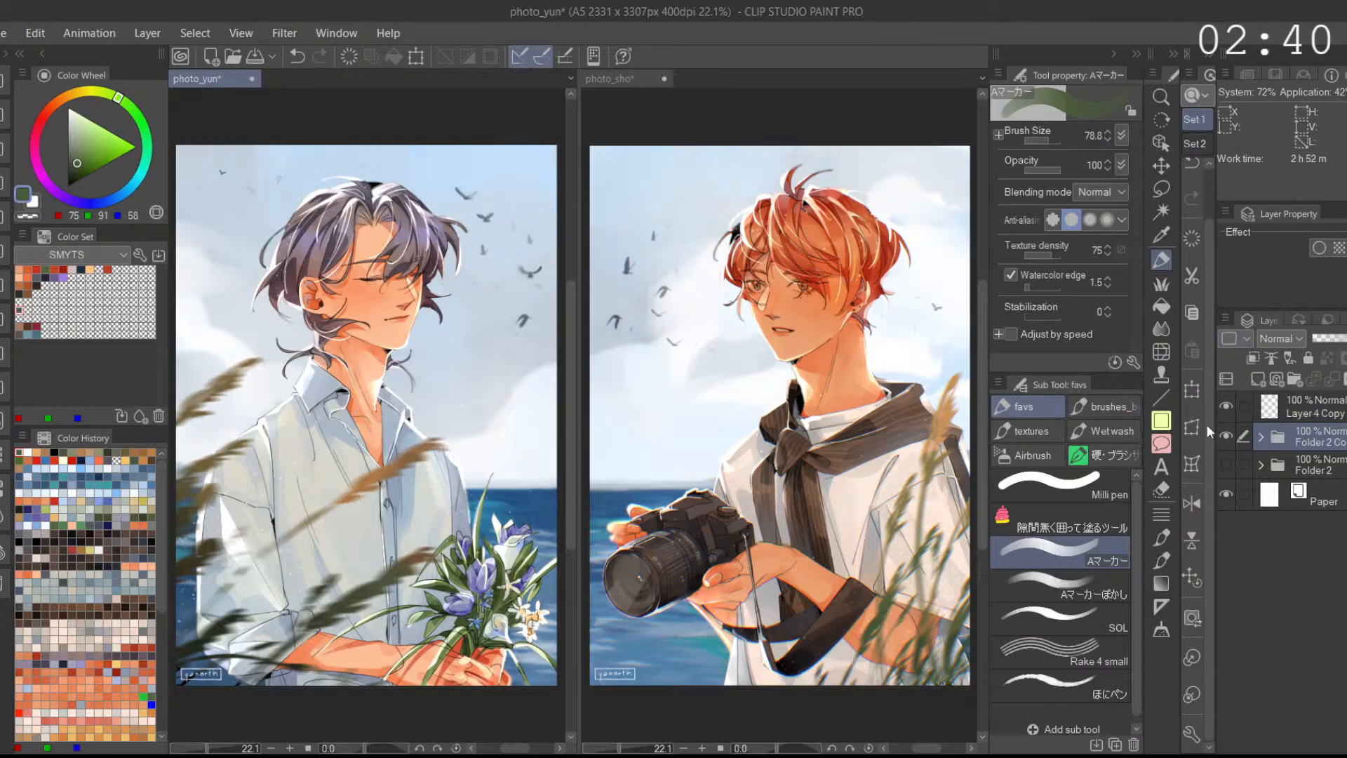
key("shift+alt+e")
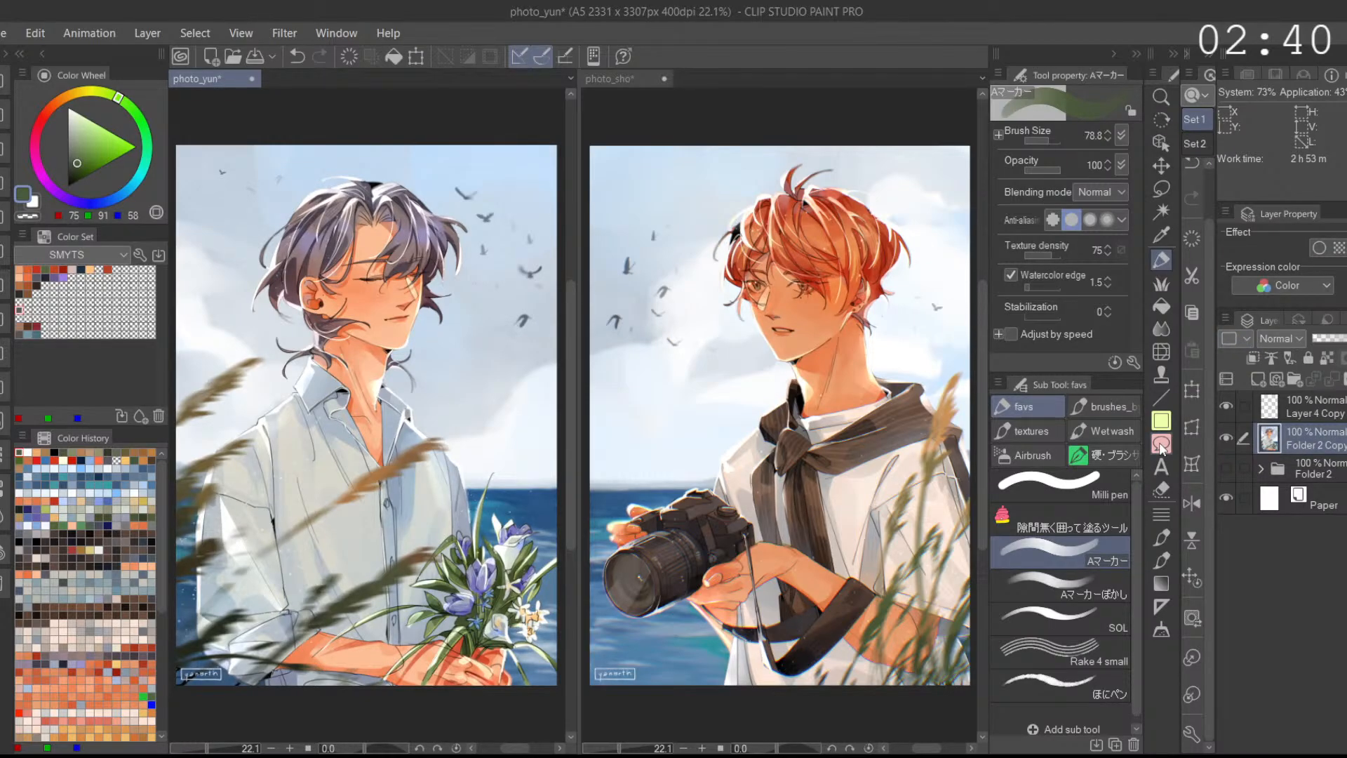
Step: Apply the same chromatic aberration filter to photo_yun's merged layer, centred on the face, and inspect the flower area
left_click(278, 33)
left_click(503, 145)
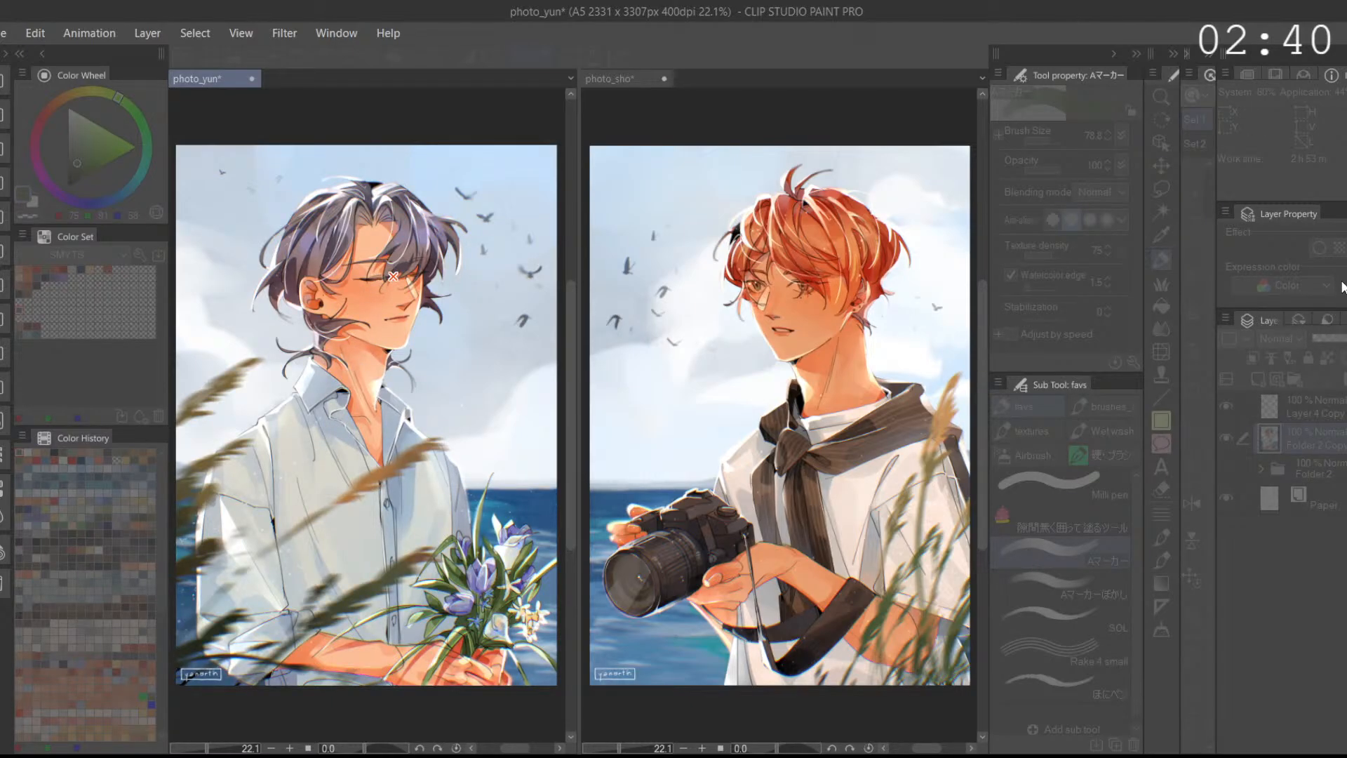
key("Return")
scroll(484, 656, "up", 4)
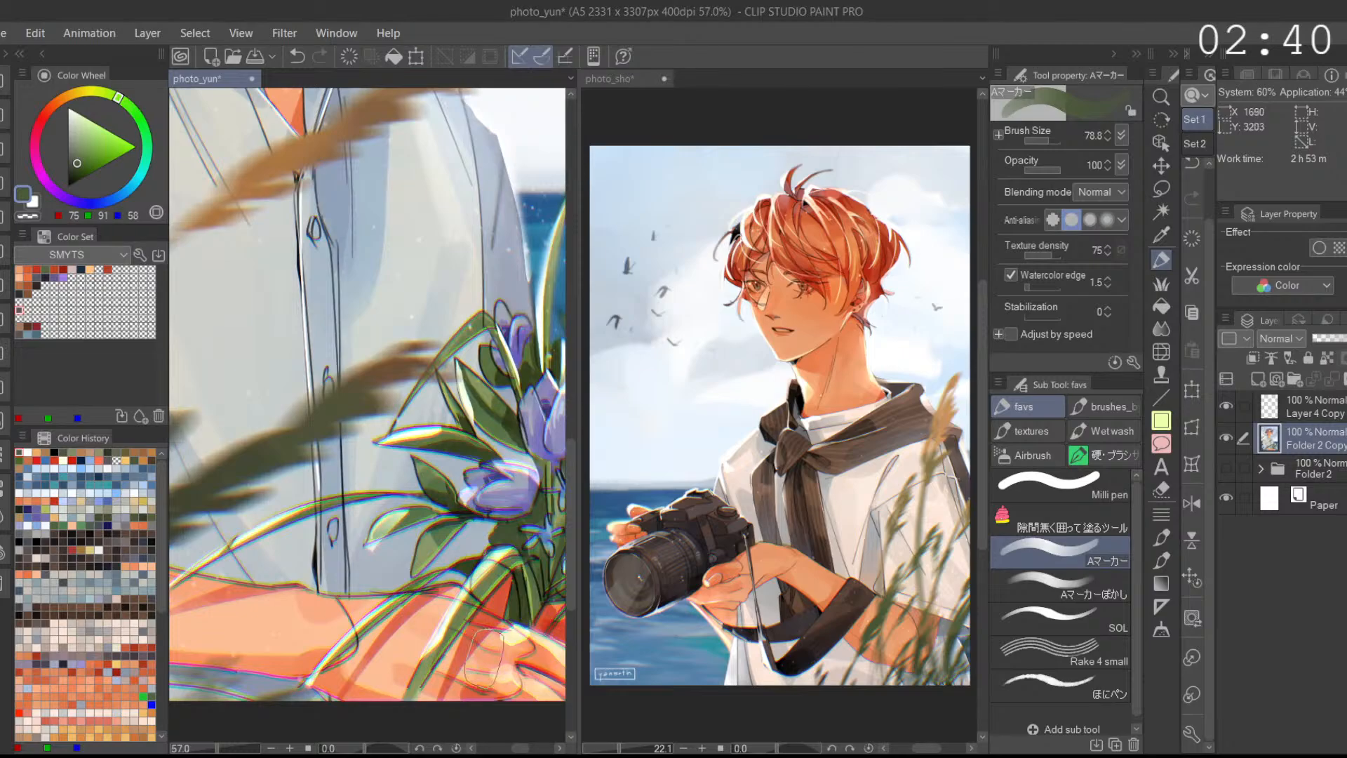
scroll(484, 653, "down", 3)
scroll(462, 580, "down", 1)
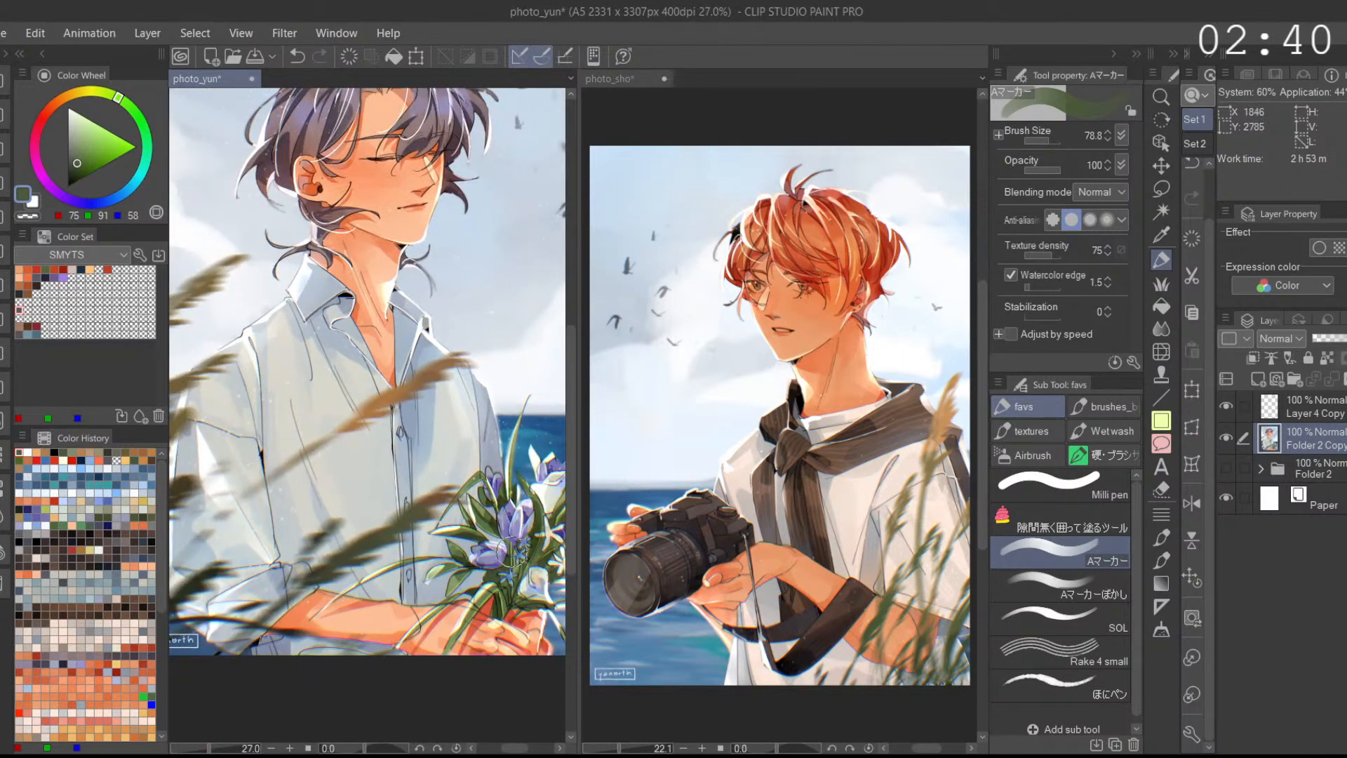
left_click(1194, 580)
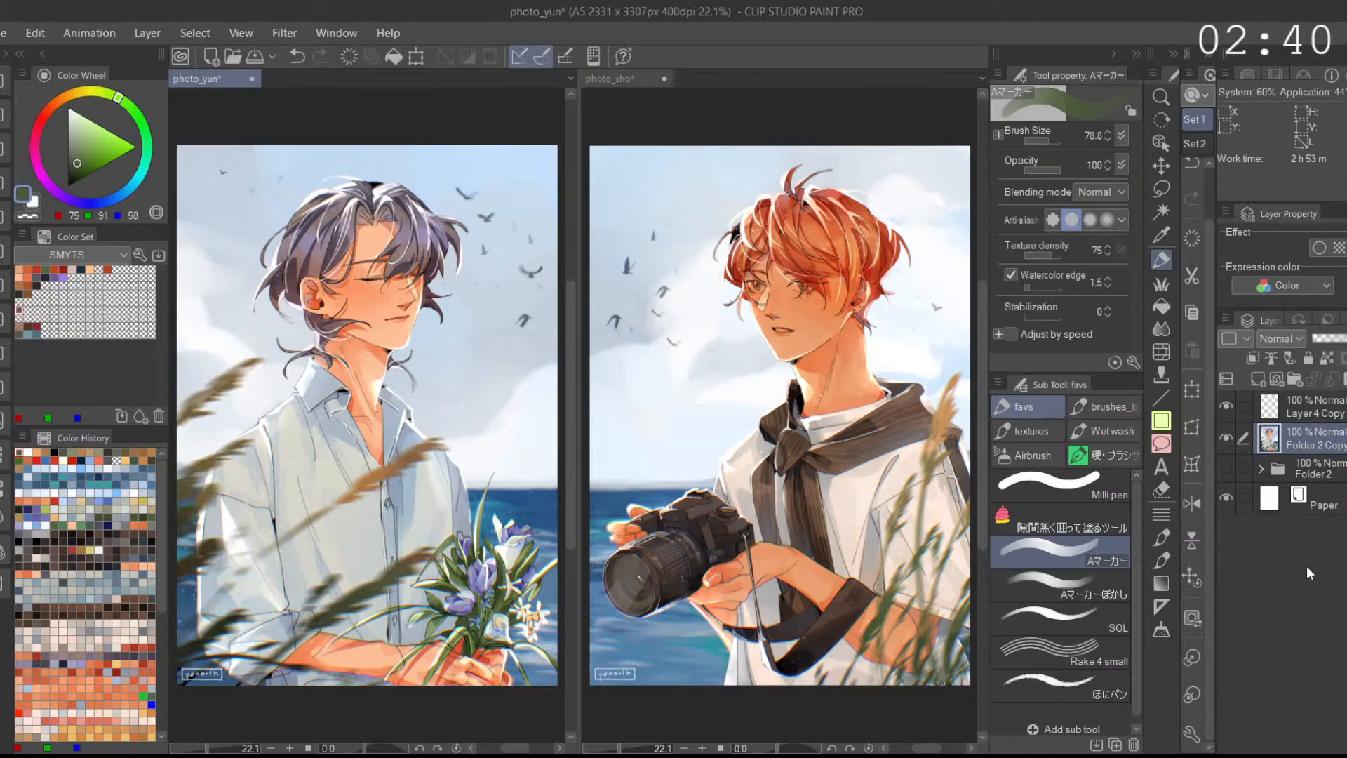
Step: Add a new layer in Add (Glow) mode above photo_yun's merged image
left_click(1299, 549)
key("ctrl+z")
key("ctrl+shift+n")
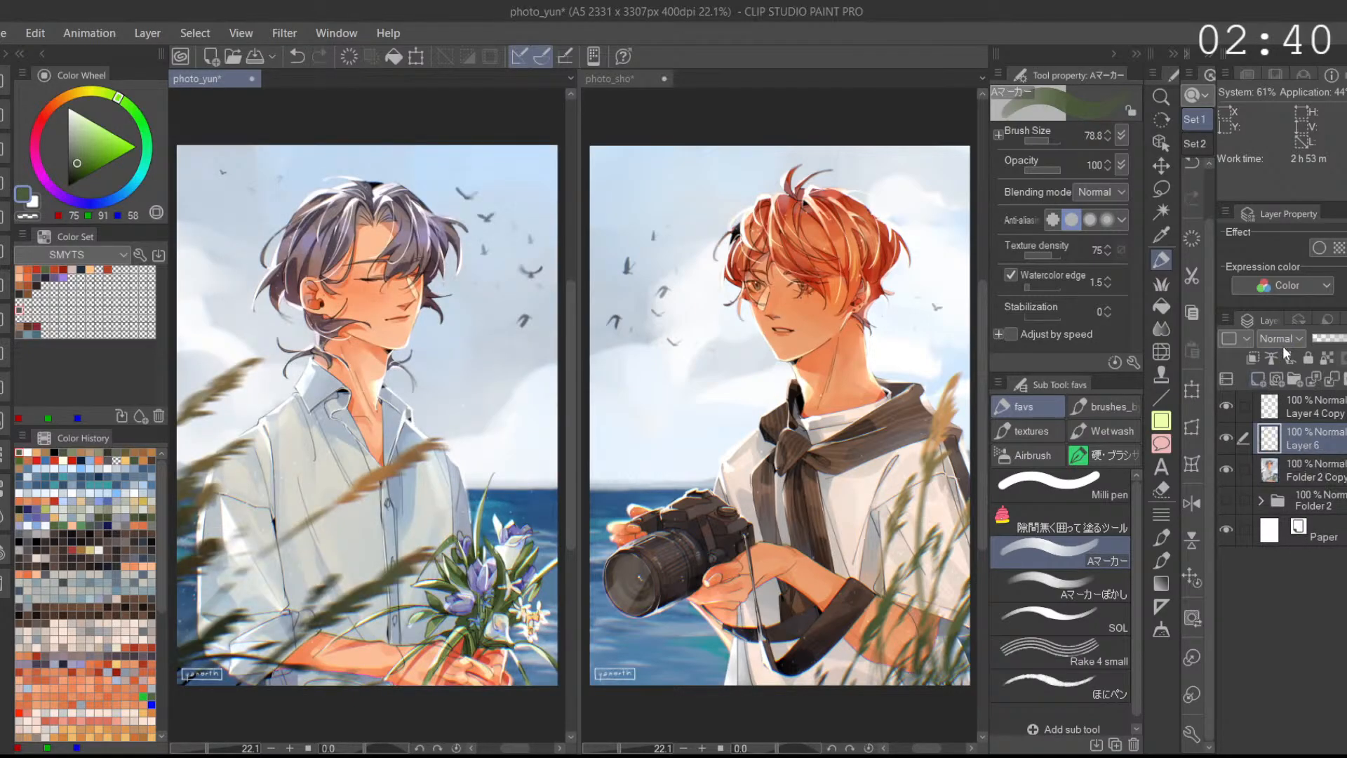
left_click(1298, 553)
Step: Choose the Soft airbrush with white, RGB 255, 255, 255, and clip the glow layer to photo_yun's merged image
left_click(1031, 454)
left_click(1080, 502)
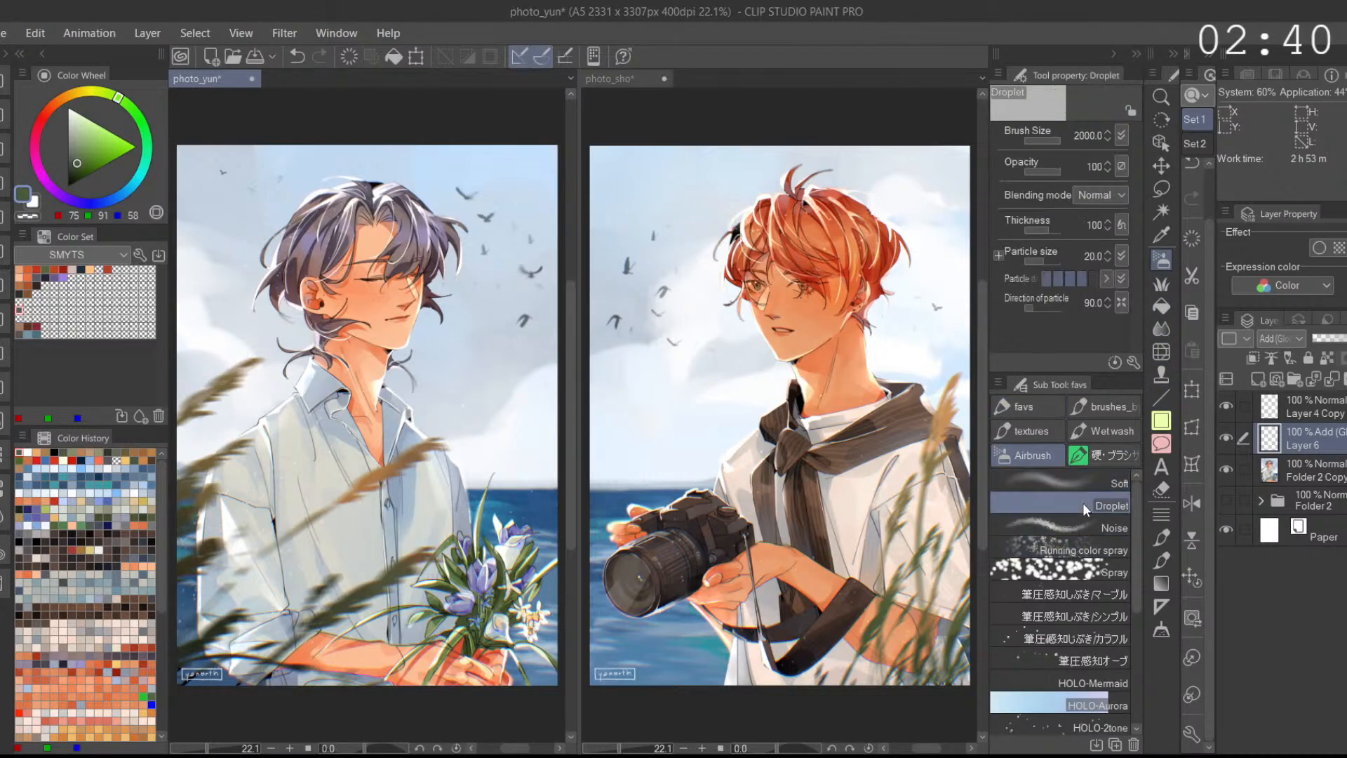
left_click(1047, 141)
left_click(68, 108)
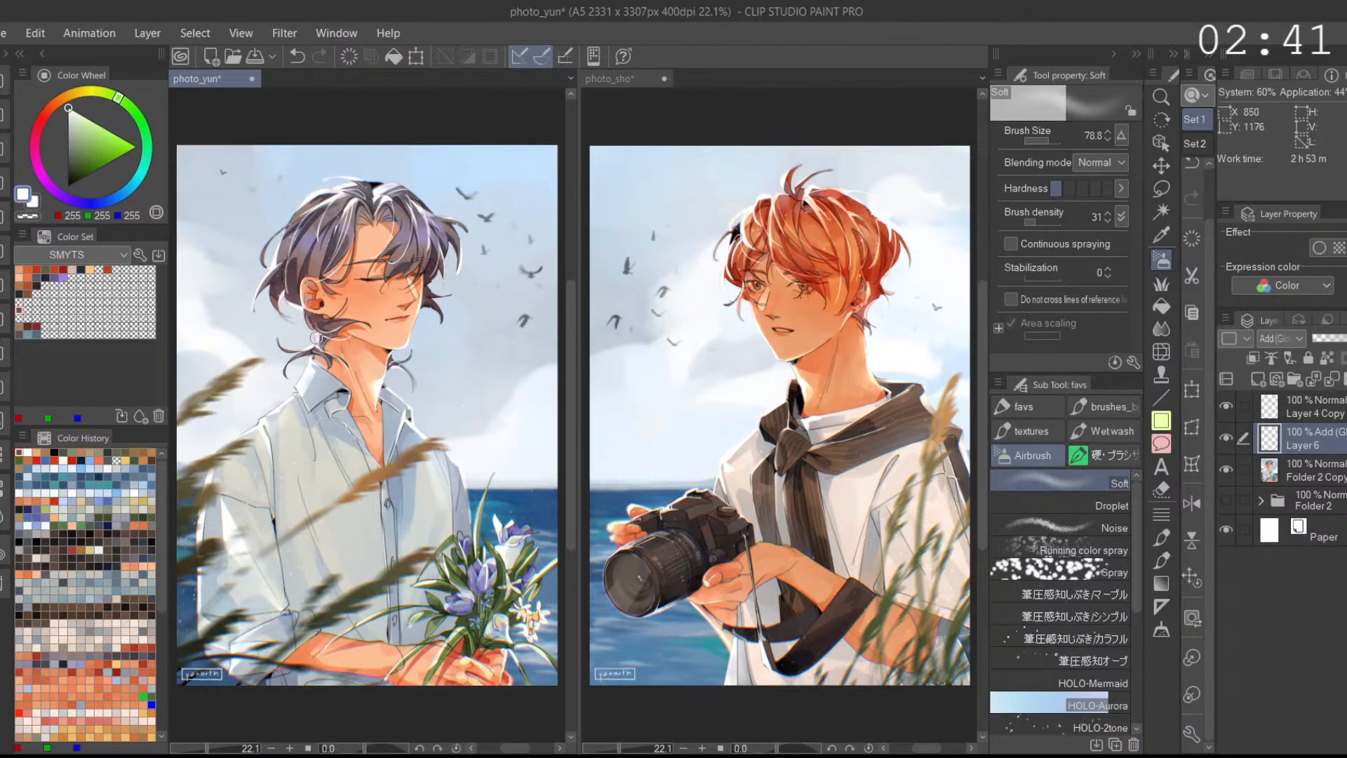
key("ctrl+z")
left_click(1253, 359)
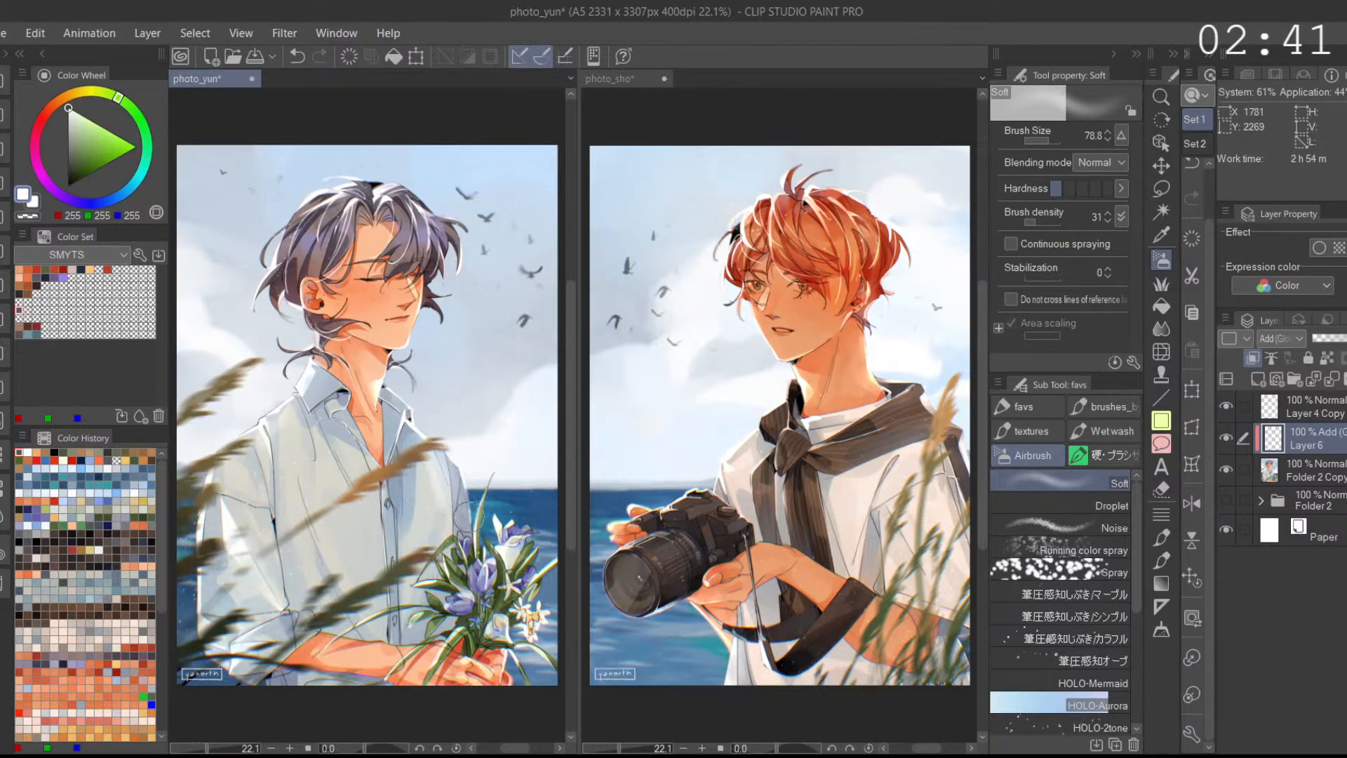
Step: Try white glow strokes beside photo_yun's sleeve and on the collar, enlarging the Soft airbrush to 594.8
left_click(1023, 406)
left_click_drag(455, 450, 446, 512)
key("ctrl+z")
left_click(1038, 453)
left_click_drag(450, 457, 469, 499)
key("ctrl+z")
left_click_drag(1051, 141, 1055, 140)
left_click_drag(291, 412, 320, 350)
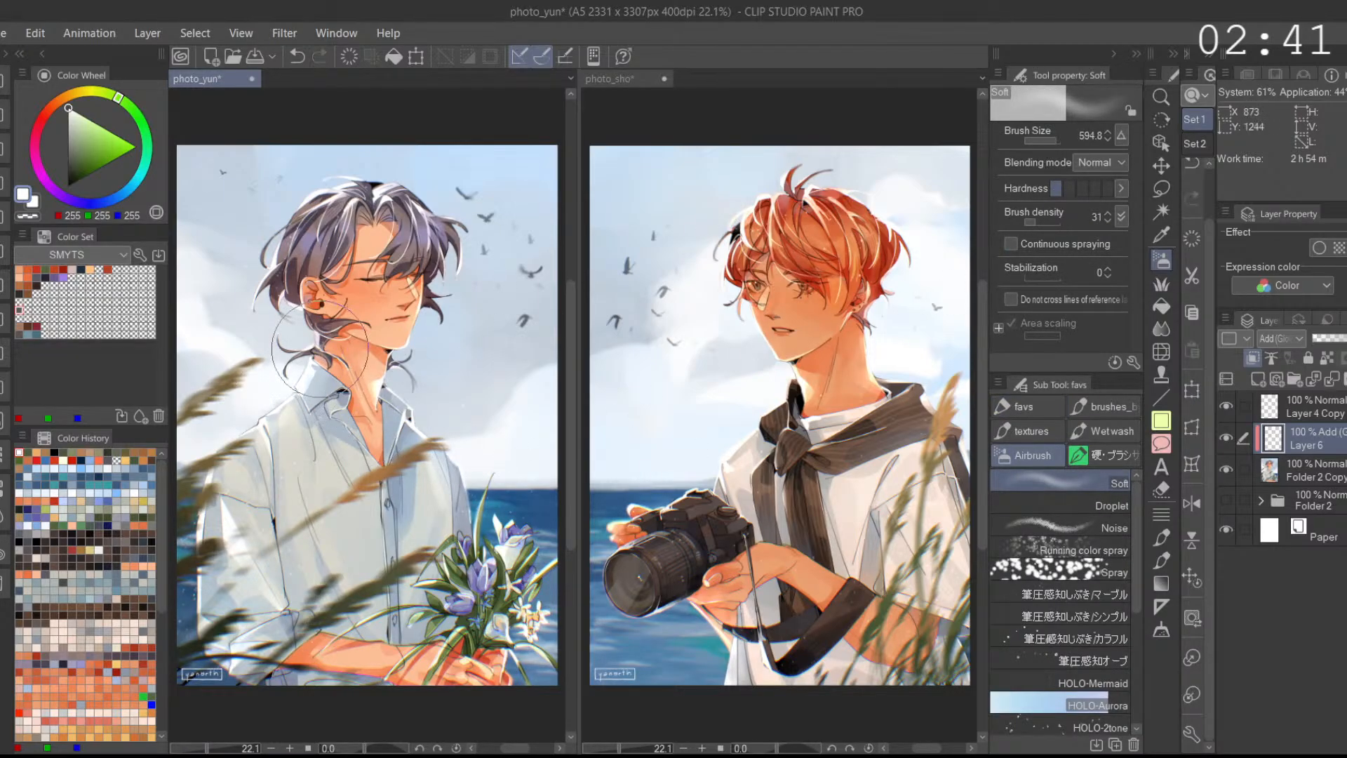
Step: Set the Soft airbrush size to 216.5, paint a white glow over photo_yun's shoulder, bouquet and shirt, and switch to photo_sho
left_click(1051, 140)
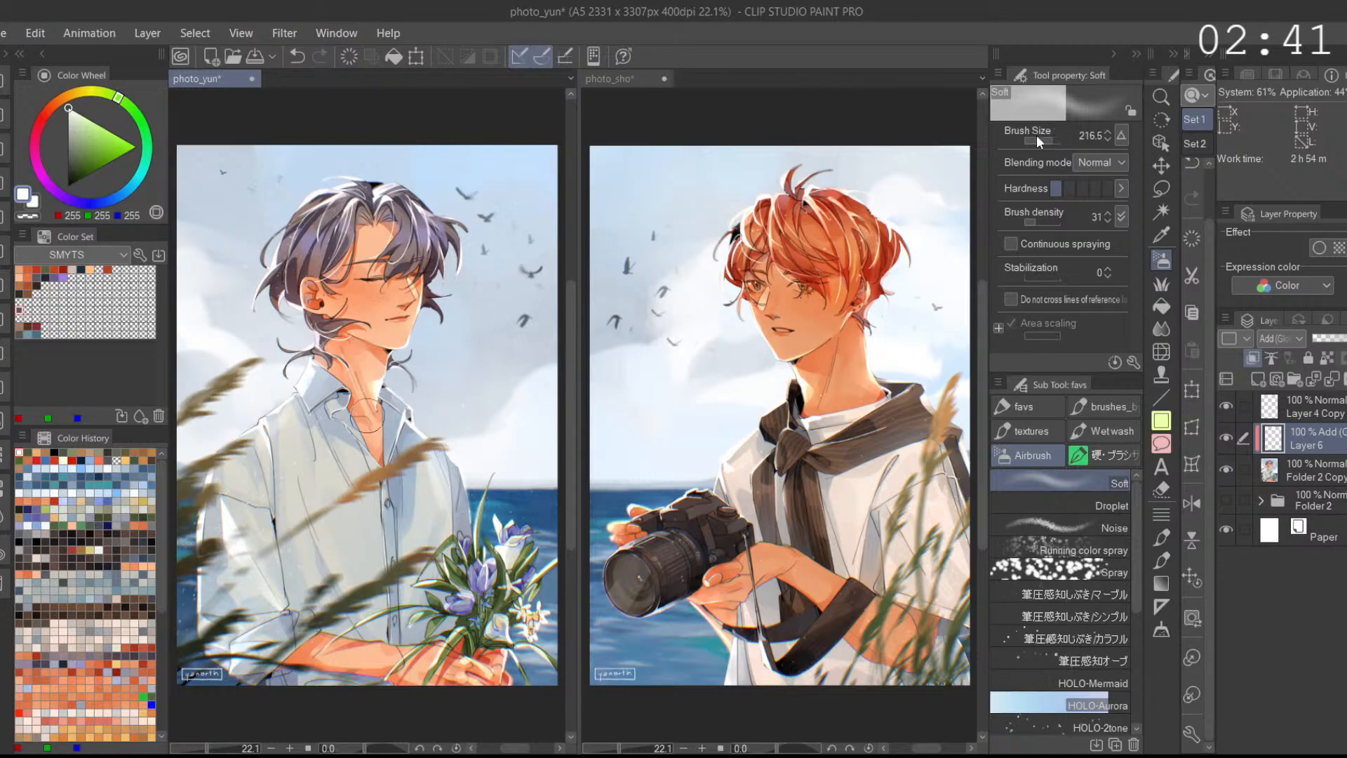
mouse_move(294, 229)
left_mouse_down()
mouse_move(342, 191)
mouse_move(381, 188)
left_mouse_up()
key("ctrl+z")
key("ctrl+z")
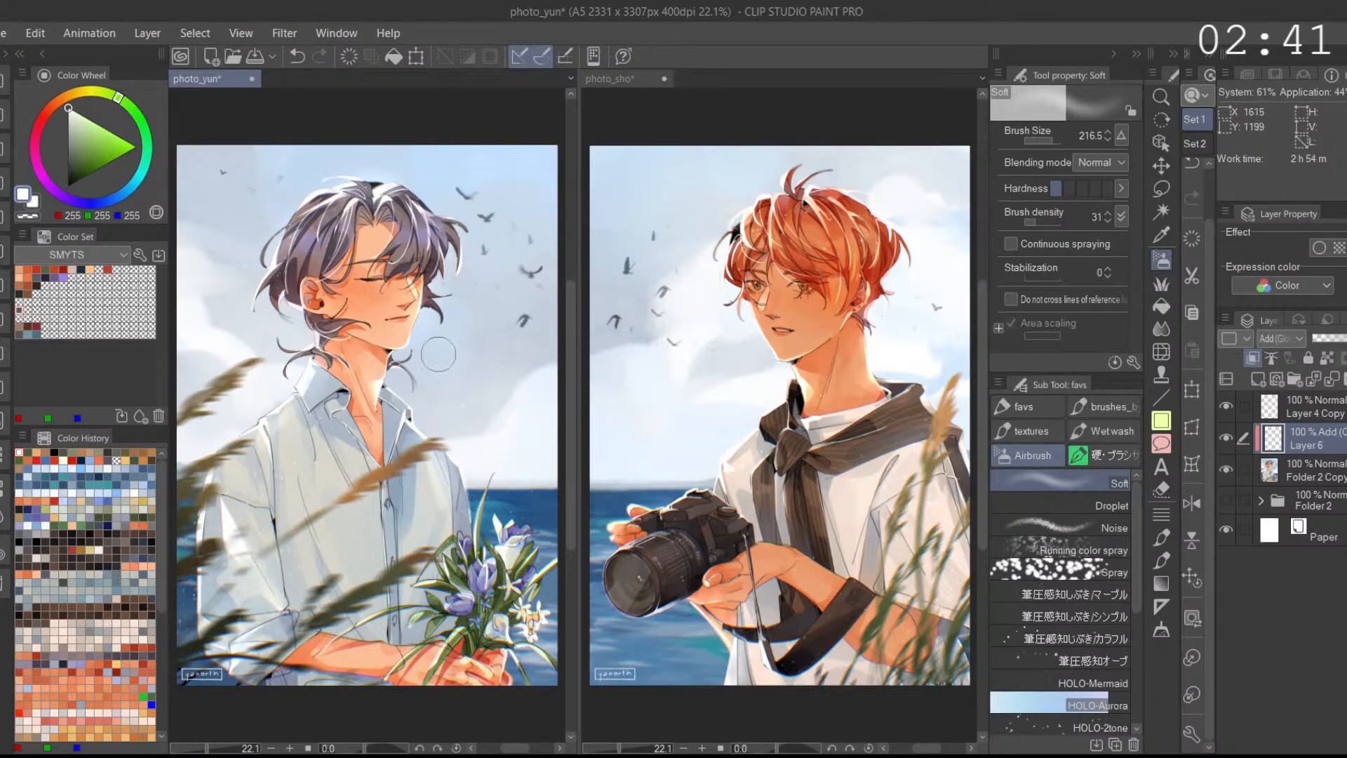
left_click_drag(421, 426, 449, 459)
mouse_move(466, 505)
left_mouse_down()
mouse_move(491, 554)
mouse_move(516, 561)
mouse_move(481, 568)
mouse_move(482, 618)
mouse_move(512, 582)
mouse_move(530, 617)
mouse_move(550, 611)
mouse_move(544, 640)
left_mouse_up()
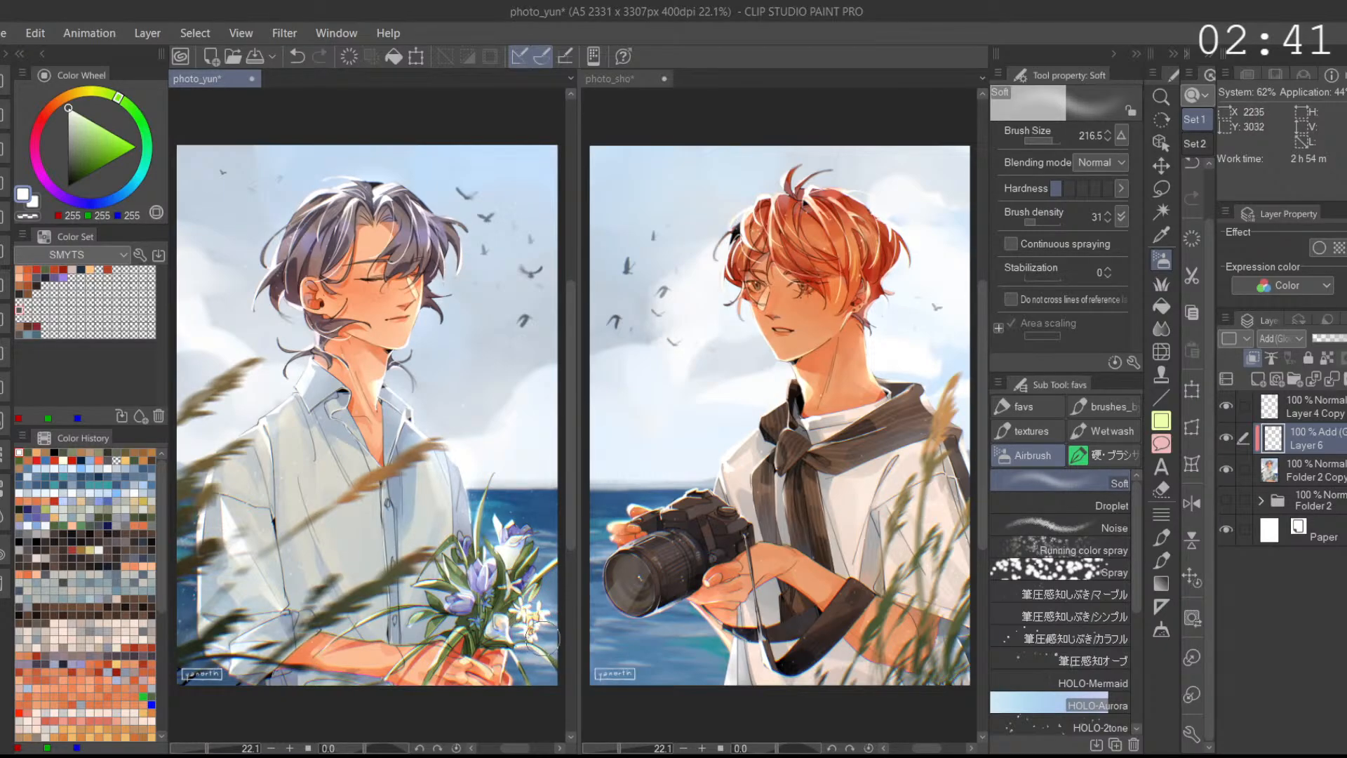
mouse_move(224, 439)
left_mouse_down()
mouse_move(308, 387)
mouse_move(312, 404)
mouse_move(265, 430)
mouse_move(299, 416)
mouse_move(277, 428)
mouse_move(310, 380)
mouse_move(283, 450)
mouse_move(285, 411)
mouse_move(393, 486)
left_mouse_up()
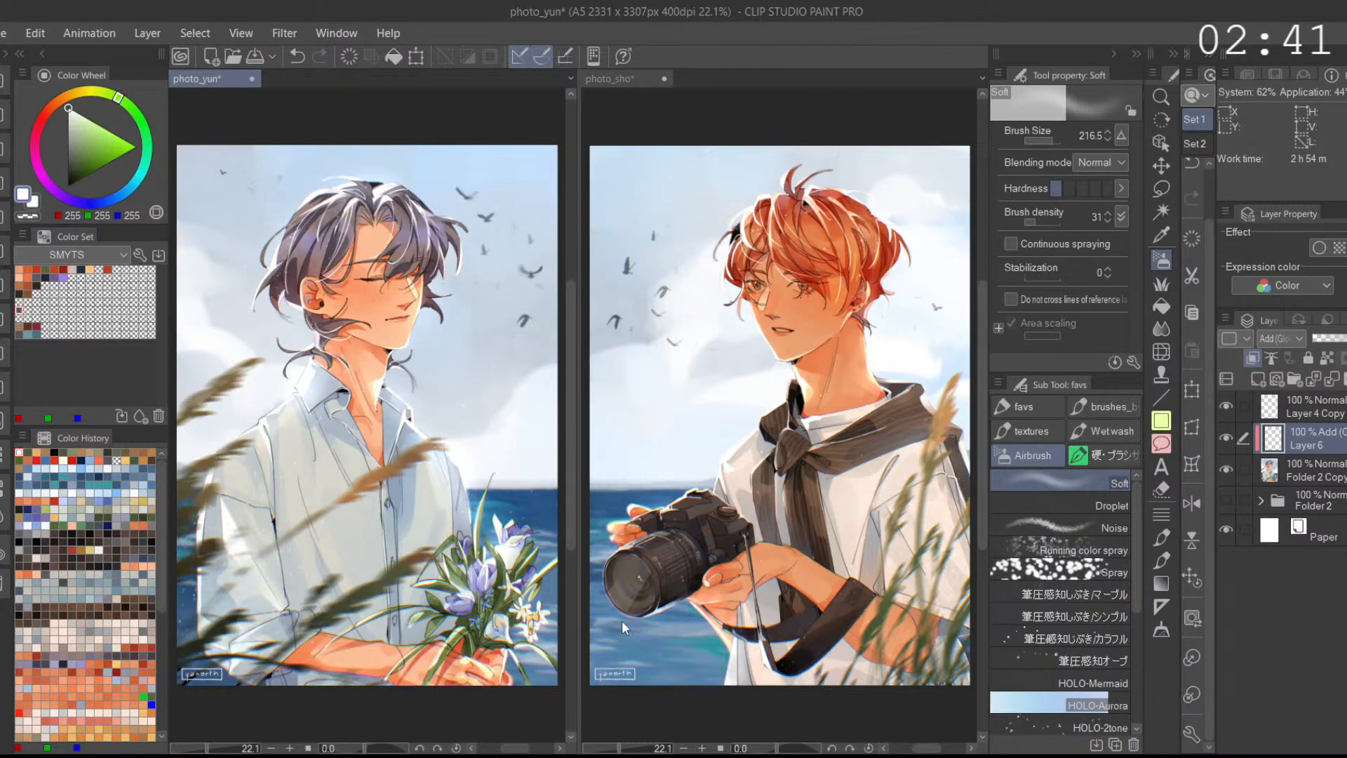
left_click(885, 150)
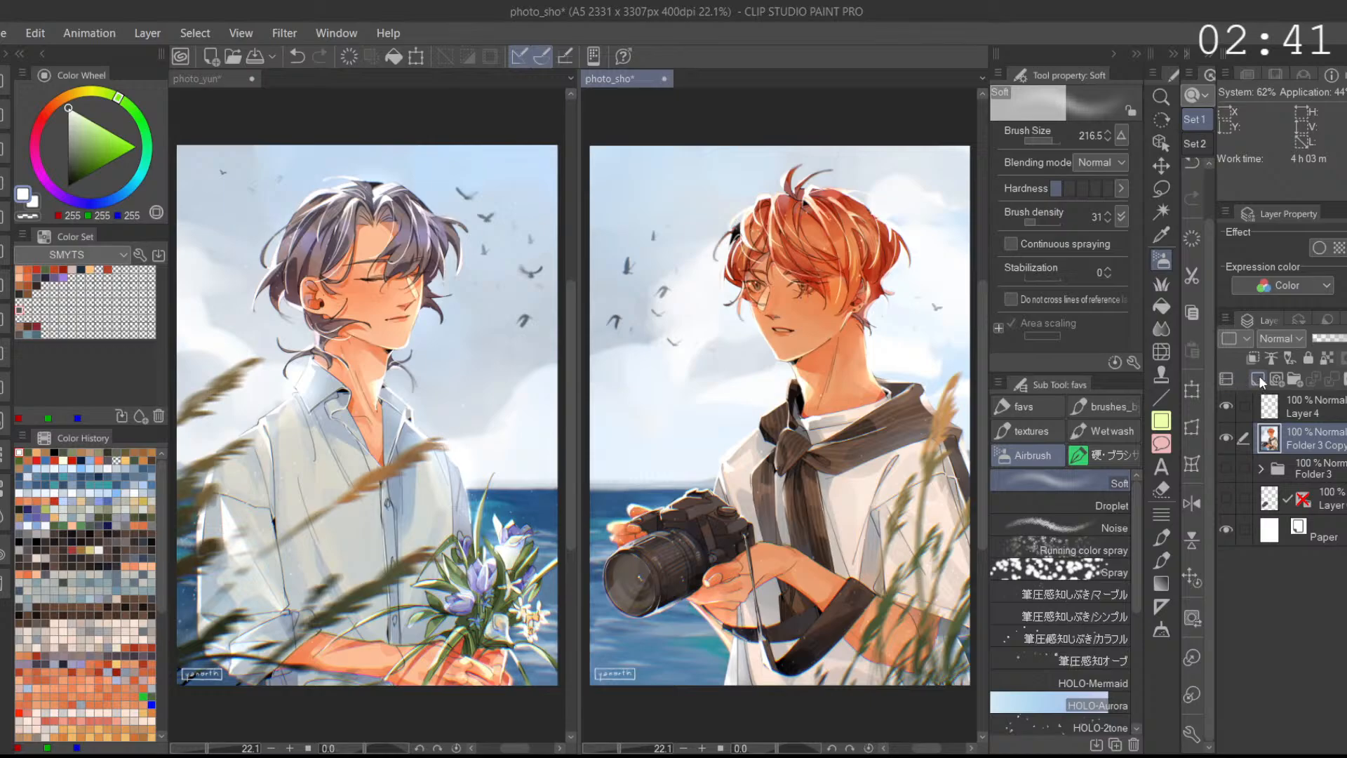
Step: Add a new layer in Add (Glow) mode above photo_sho's merged image and airbrush soft white glow around the hair and scarf shoulder
left_click(1258, 379)
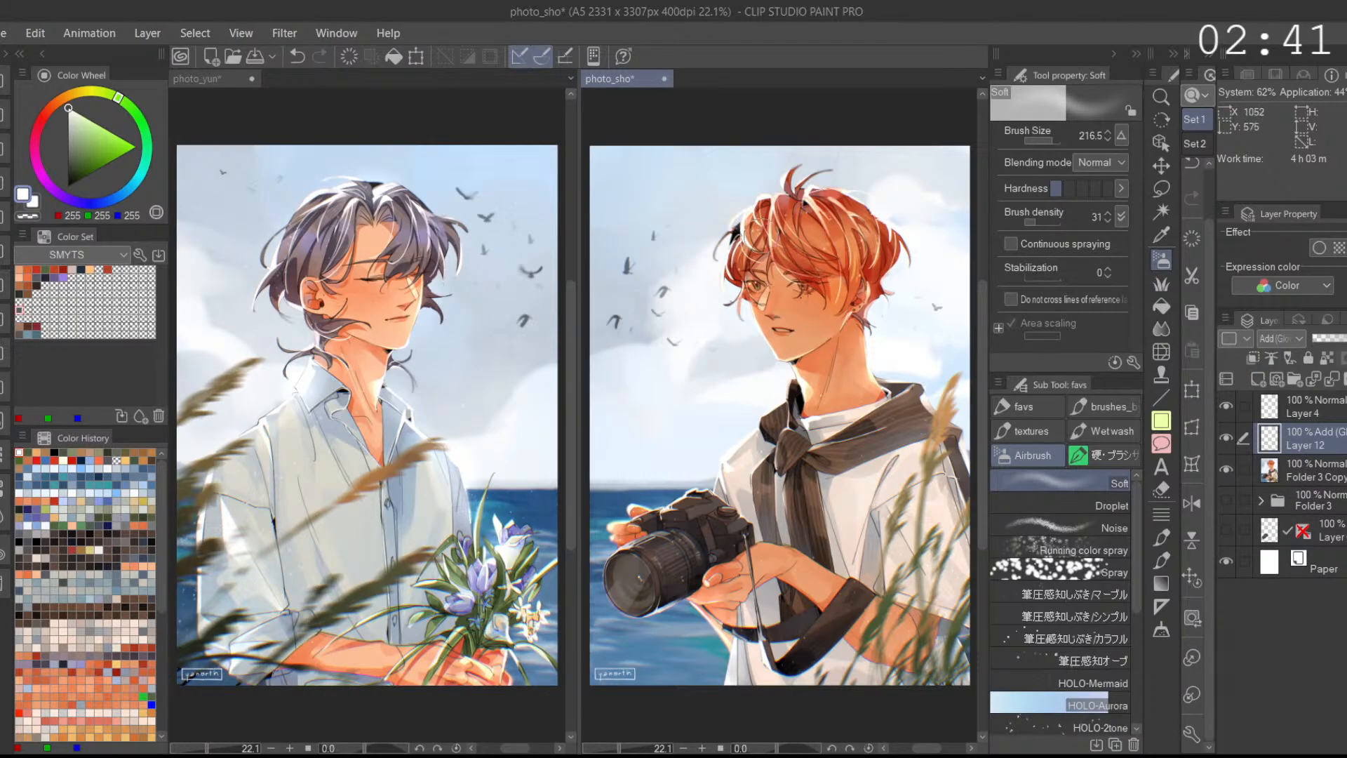
mouse_move(808, 195)
left_mouse_down()
mouse_move(868, 208)
mouse_move(743, 226)
mouse_move(850, 194)
left_mouse_up()
key("ctrl+z")
key("ctrl+z")
left_click_drag(872, 362, 903, 386)
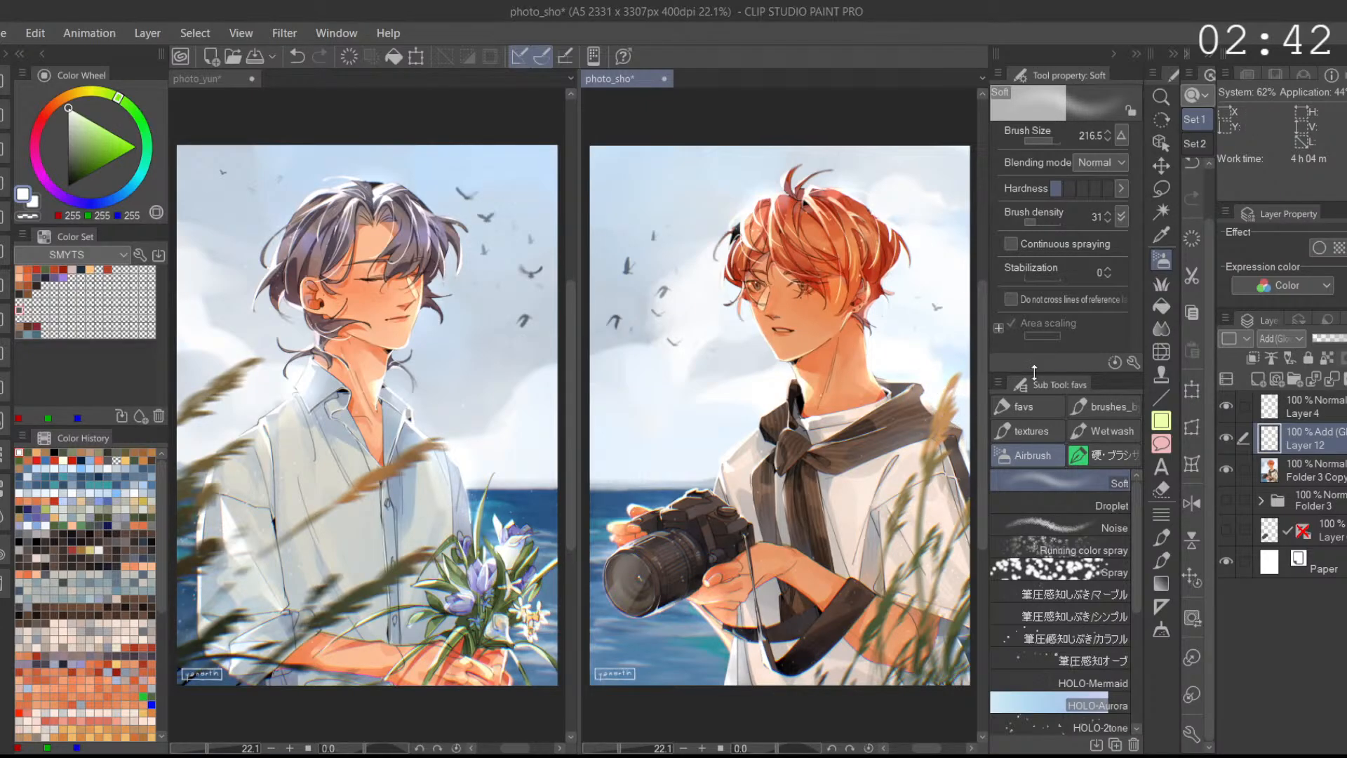
left_click(1193, 578)
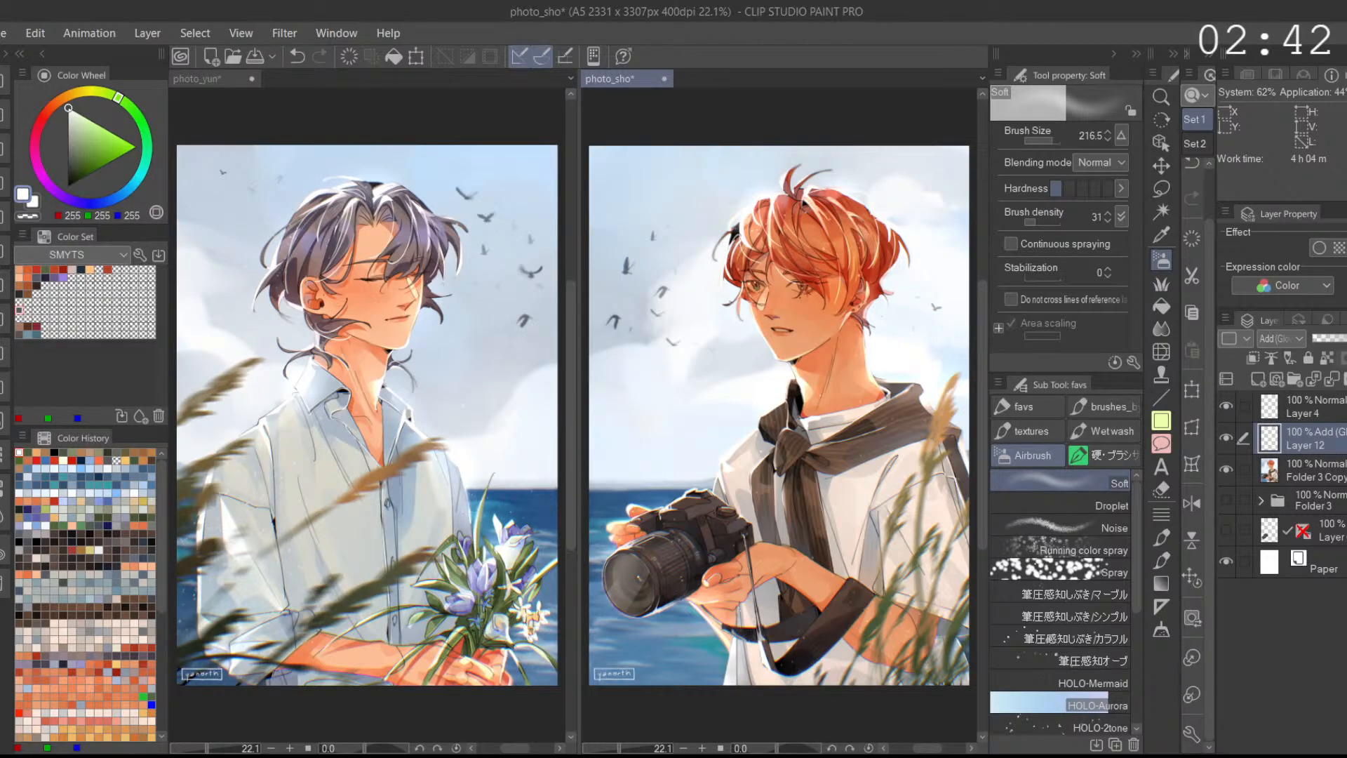
Step: Move the signature layer to the lower-right corner of the photo_sho illustration and save the file
left_click(1278, 414)
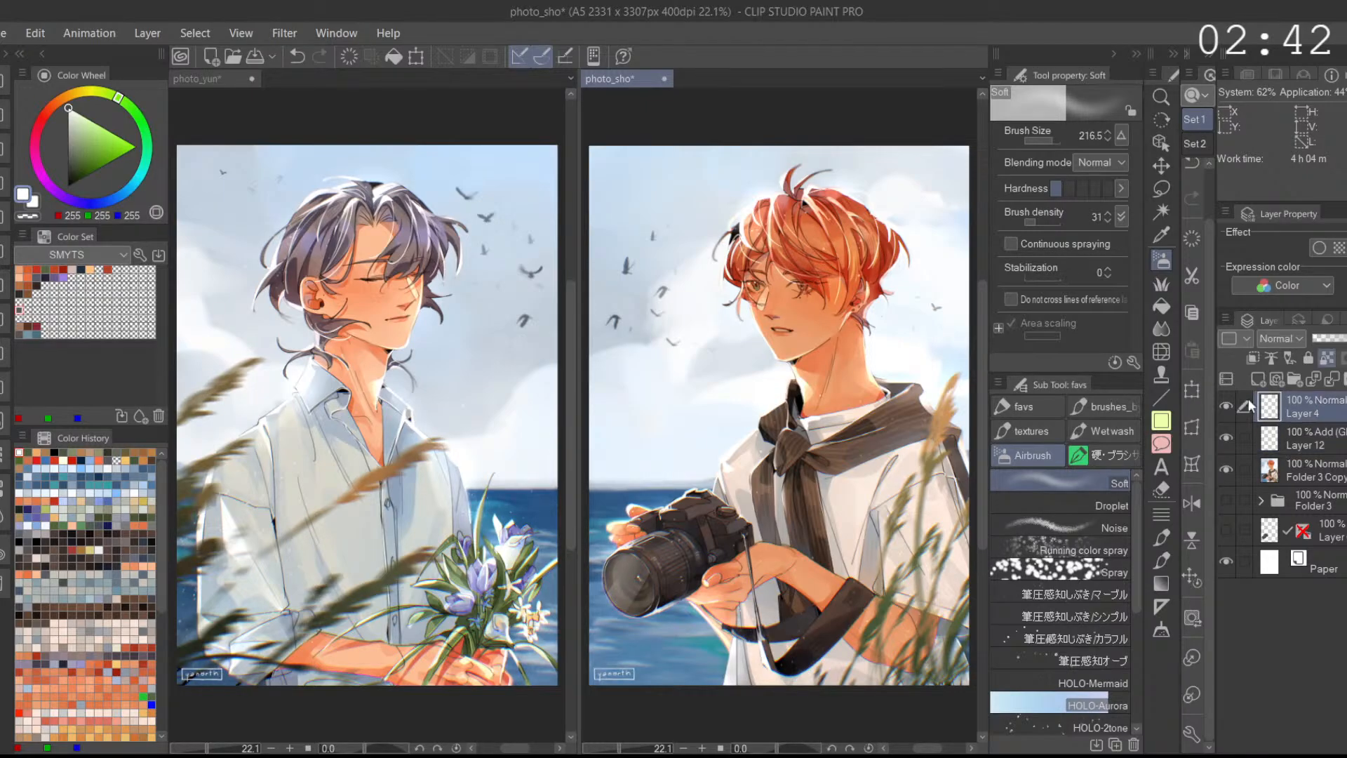
left_click(1190, 391)
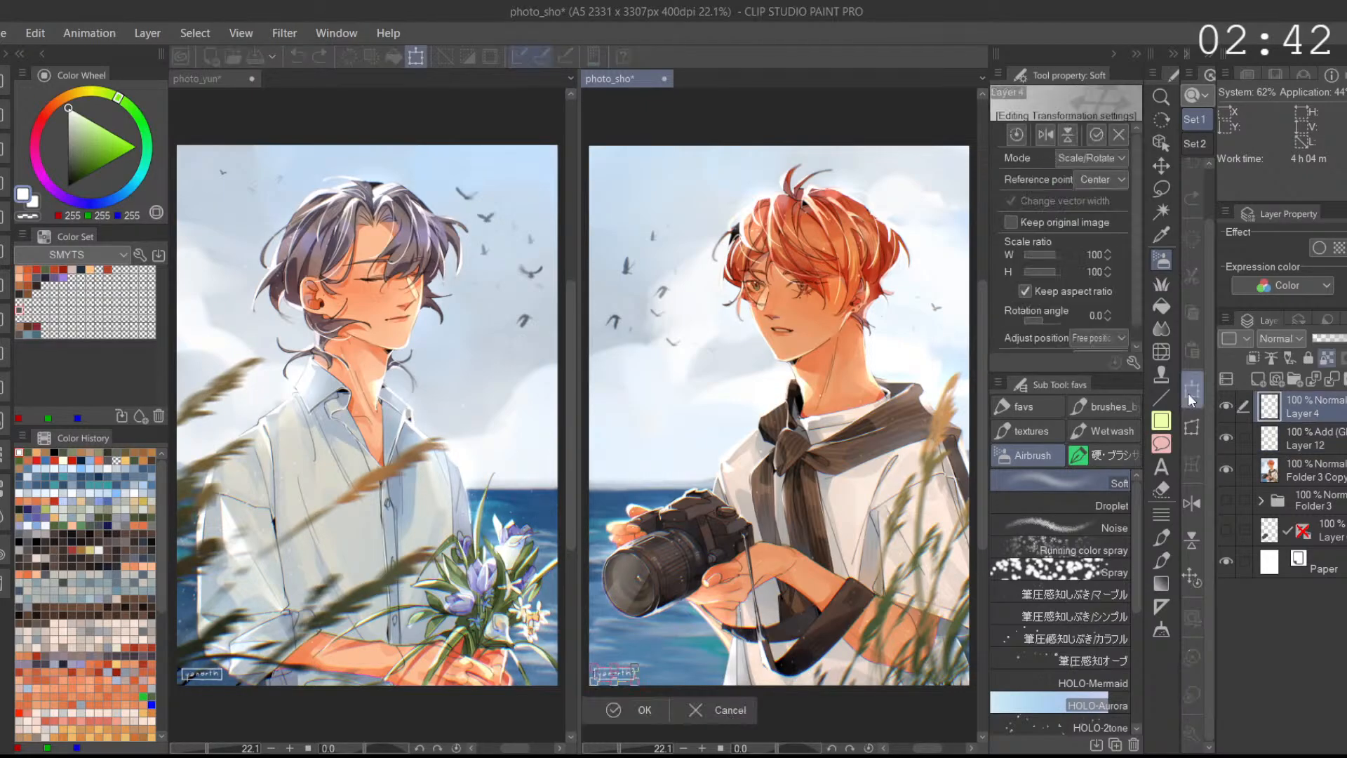
left_click(726, 709)
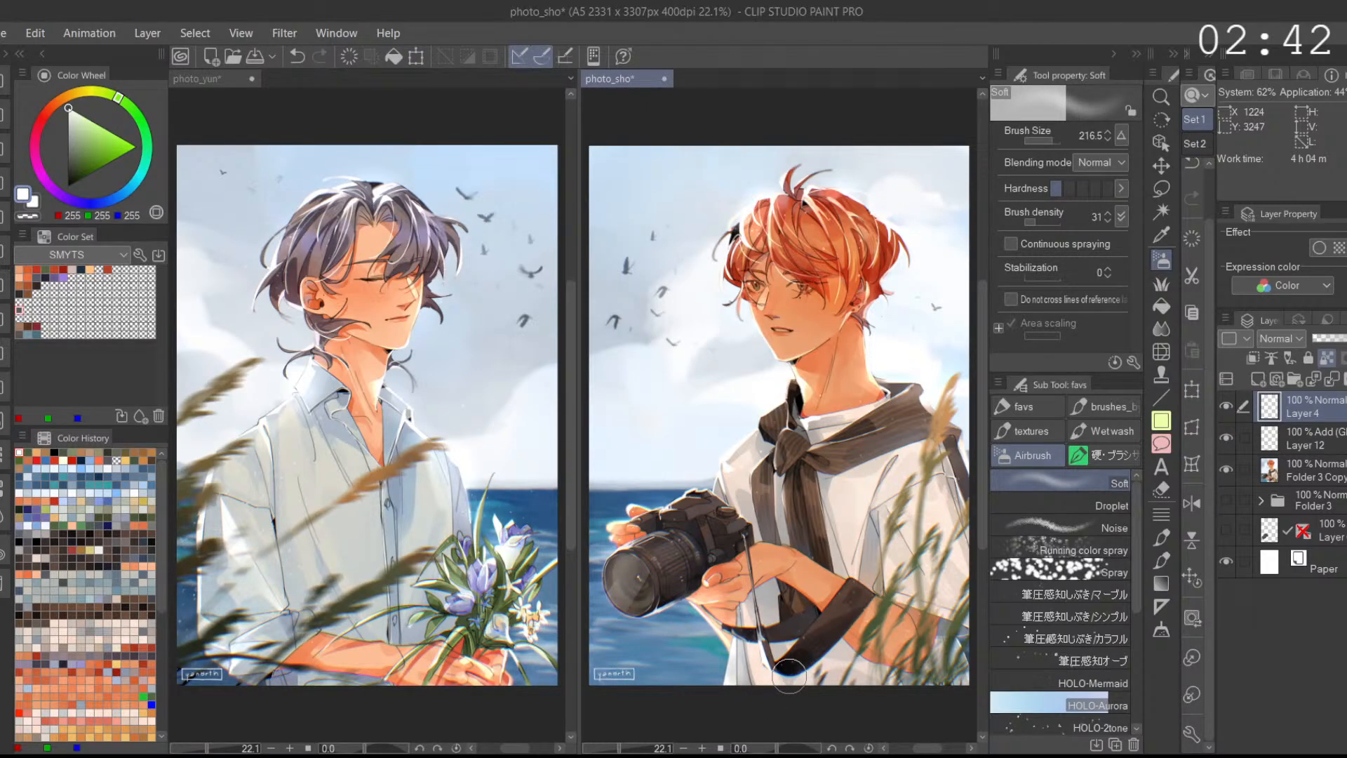
left_click(1191, 394)
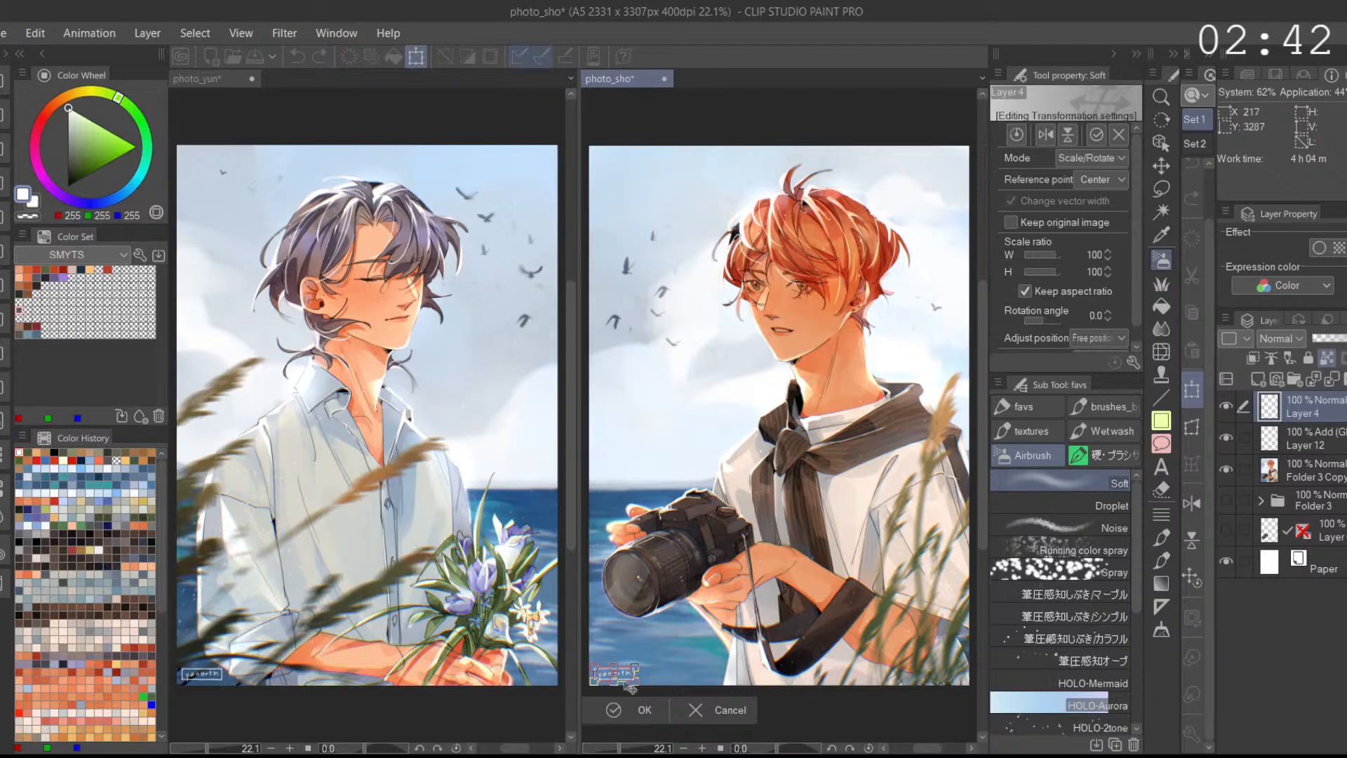
mouse_move(631, 687)
left_mouse_down()
mouse_move(951, 677)
mouse_move(940, 684)
left_mouse_up()
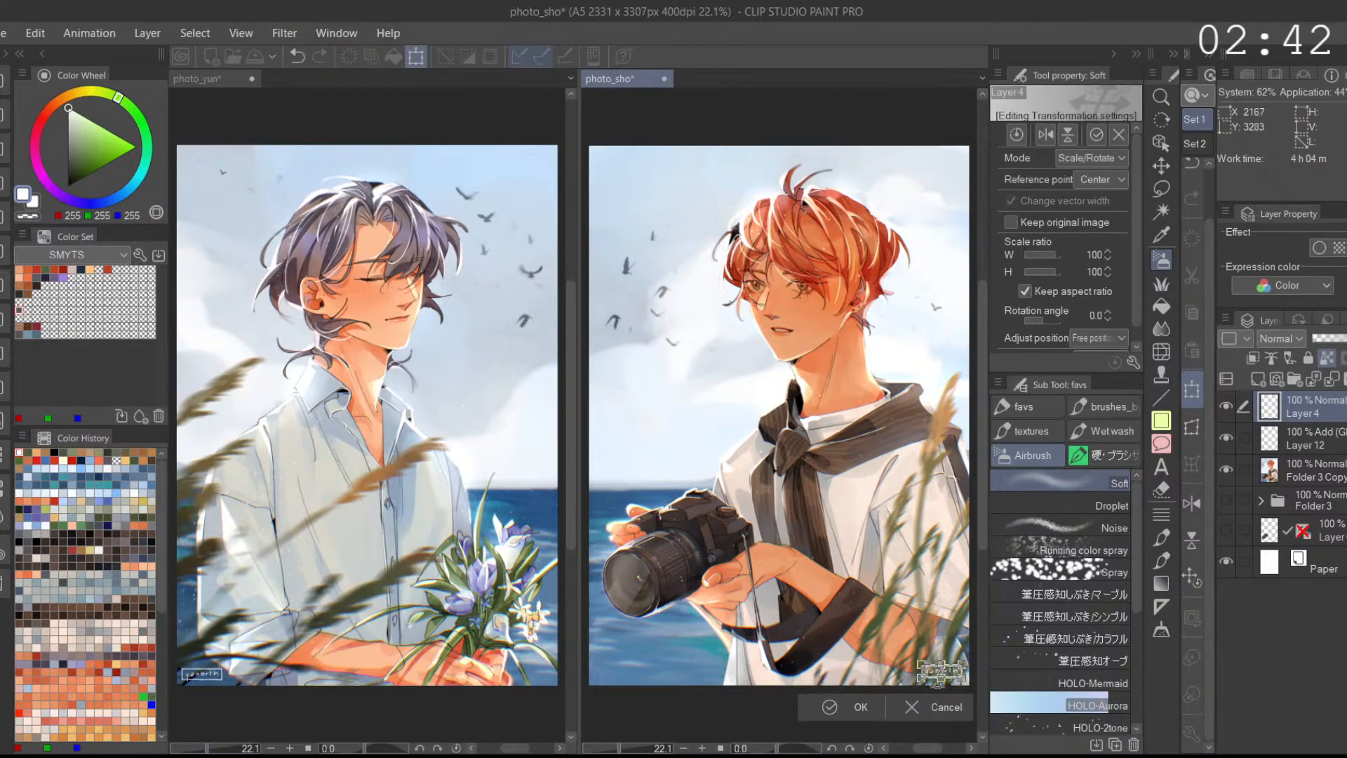
key("Return")
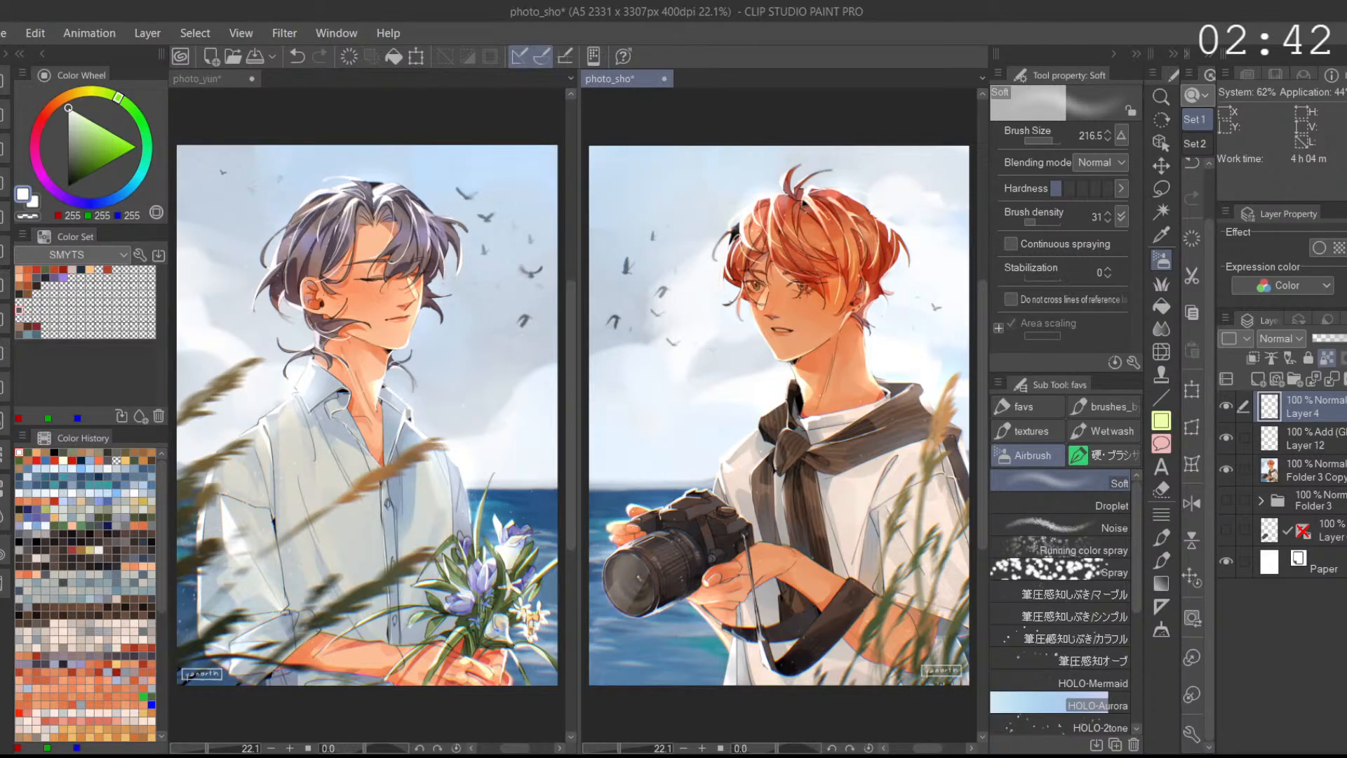
left_click(262, 52)
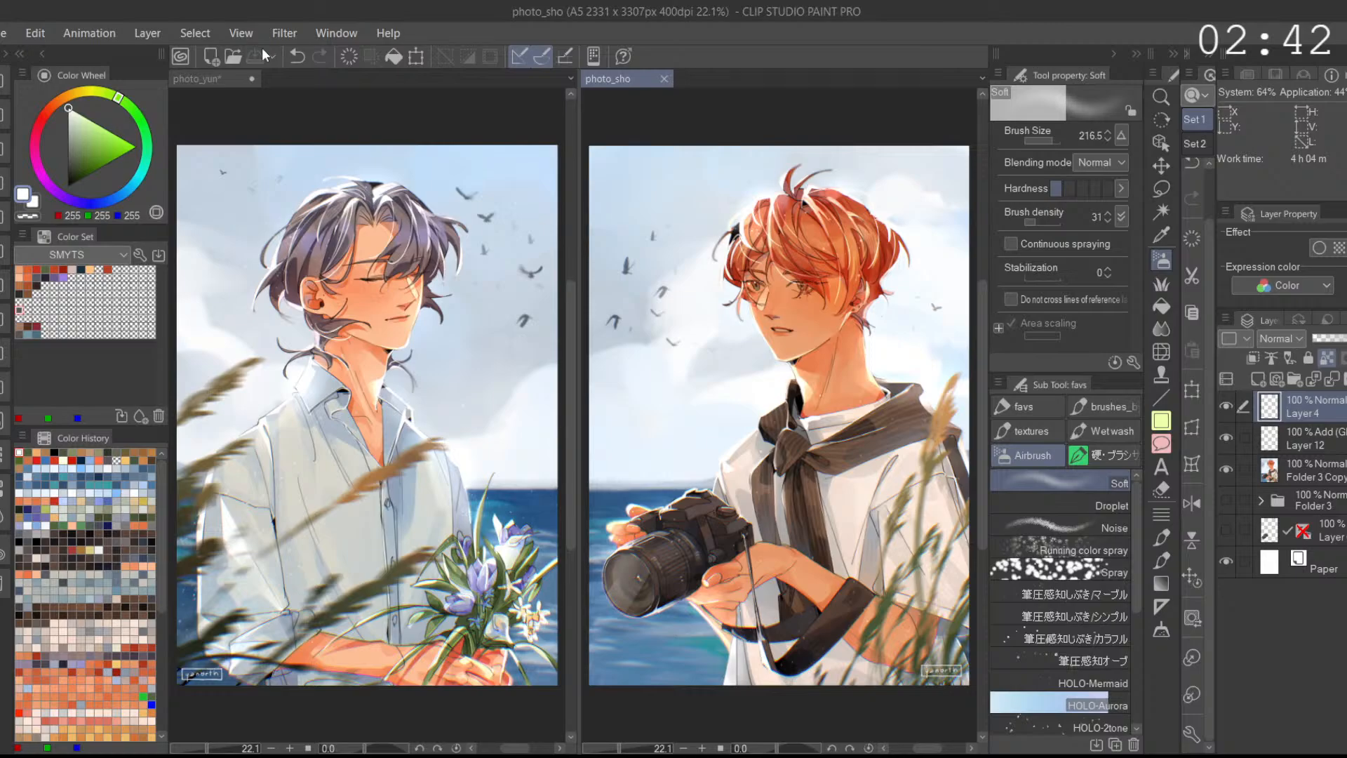
Step: Airbrush white glow over photo_sho's face and beside the ear on the glow layer, and undo the last stroke
left_click(1323, 446)
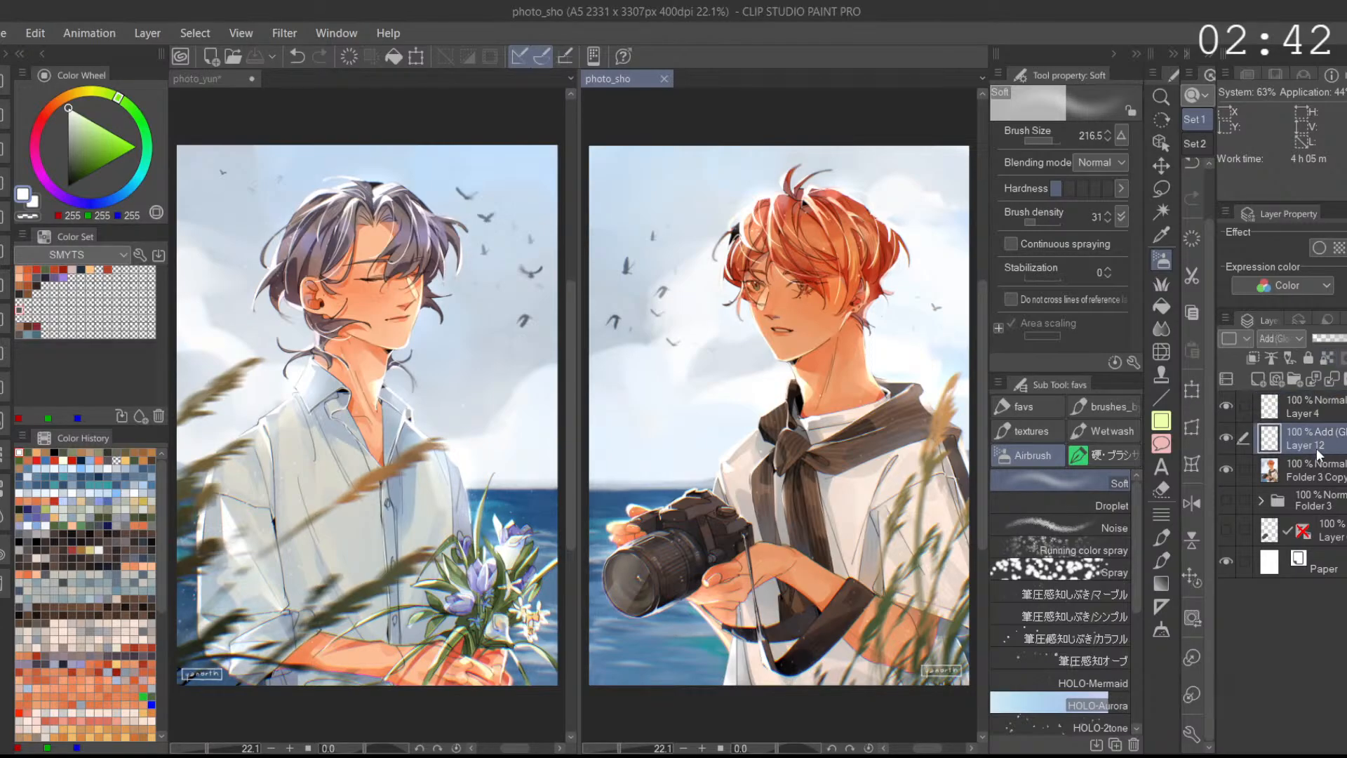
left_click_drag(771, 344, 754, 284)
left_click_drag(838, 317, 854, 286)
left_click(292, 56)
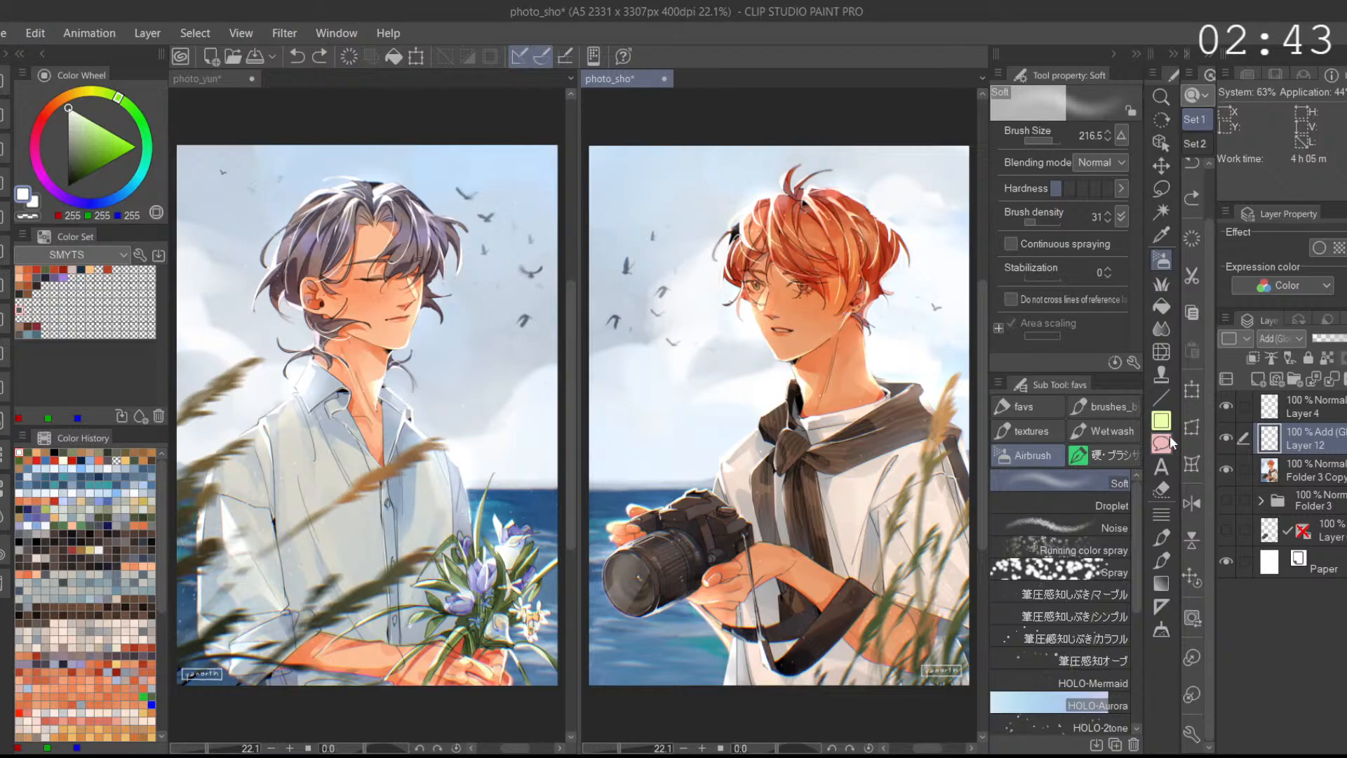
Step: Reshape the hair at the nape on photo_sho's merged image with Liquify at size 64.4, undoing unwanted strokes
left_click(1161, 351)
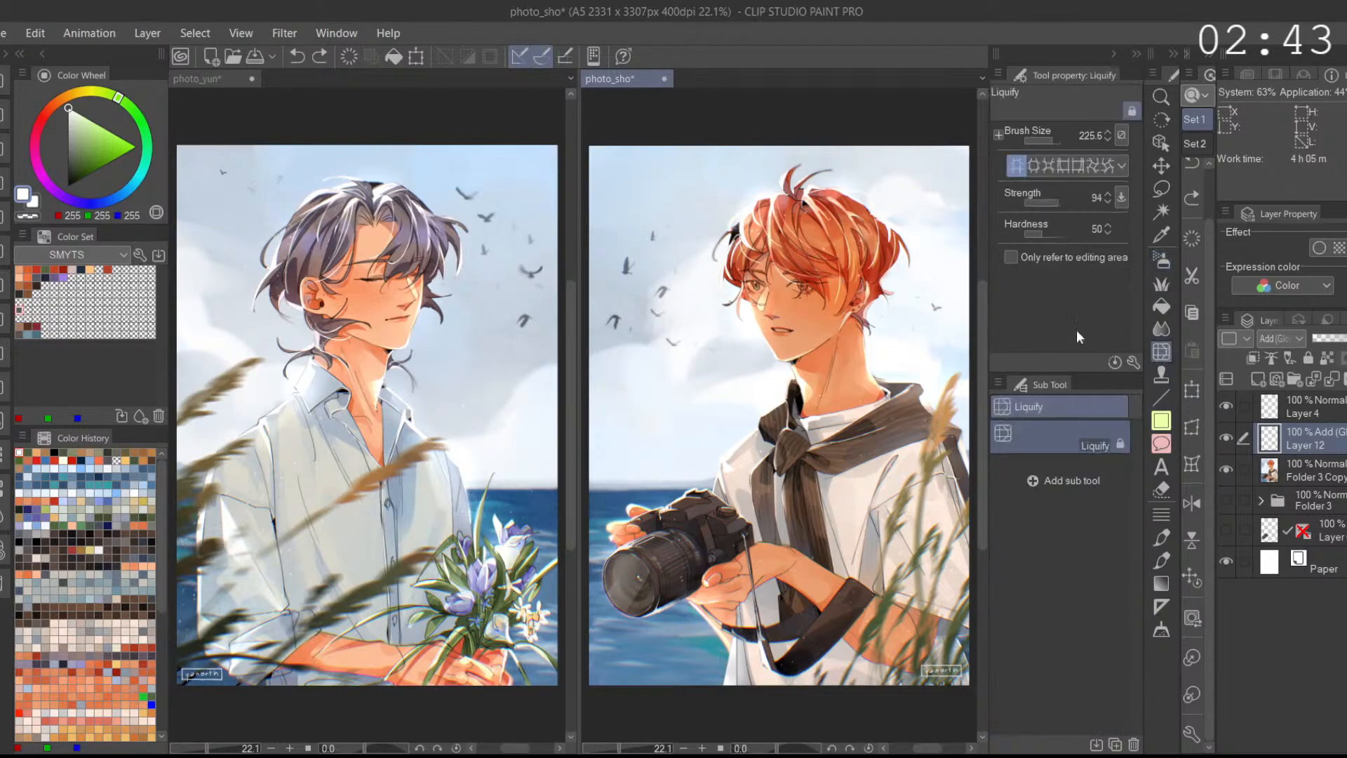
left_click(1050, 142)
key("alt+bracketleft")
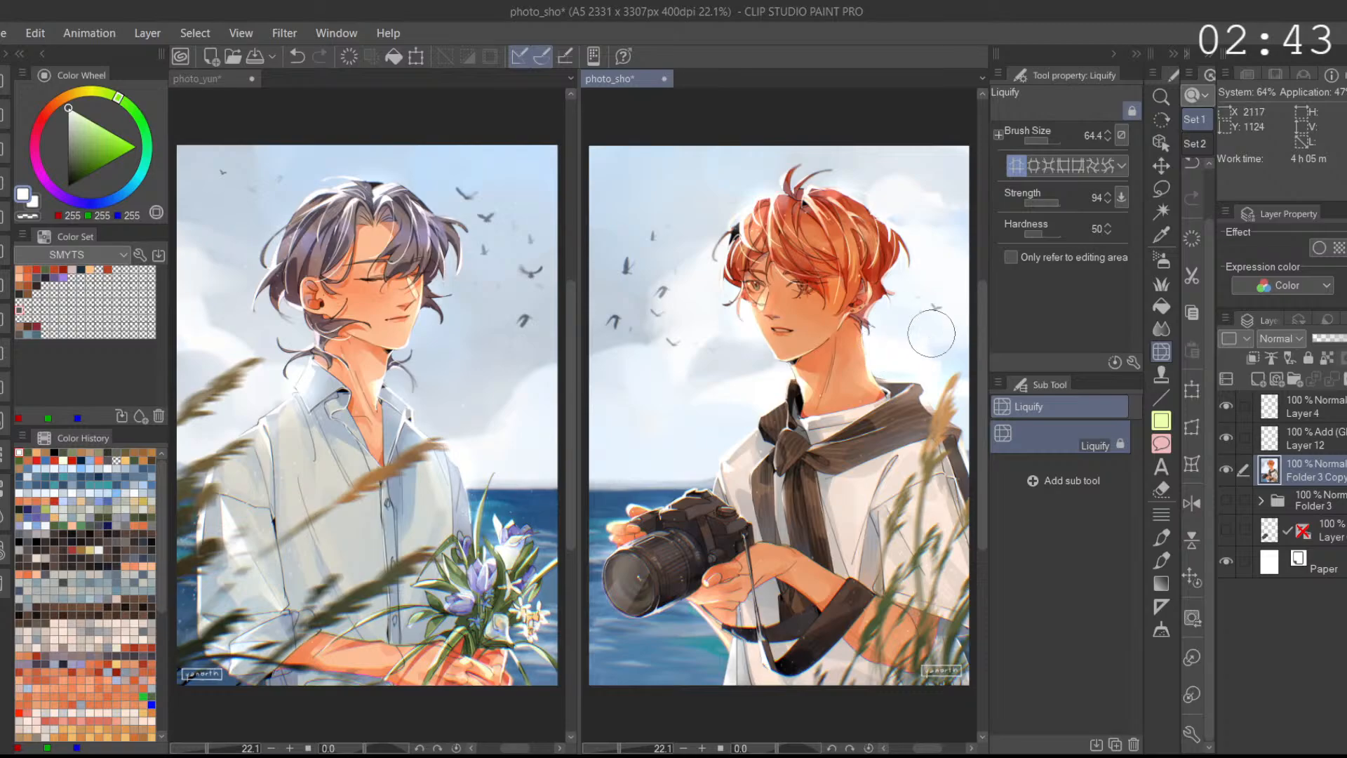
scroll(887, 327, "up", 4)
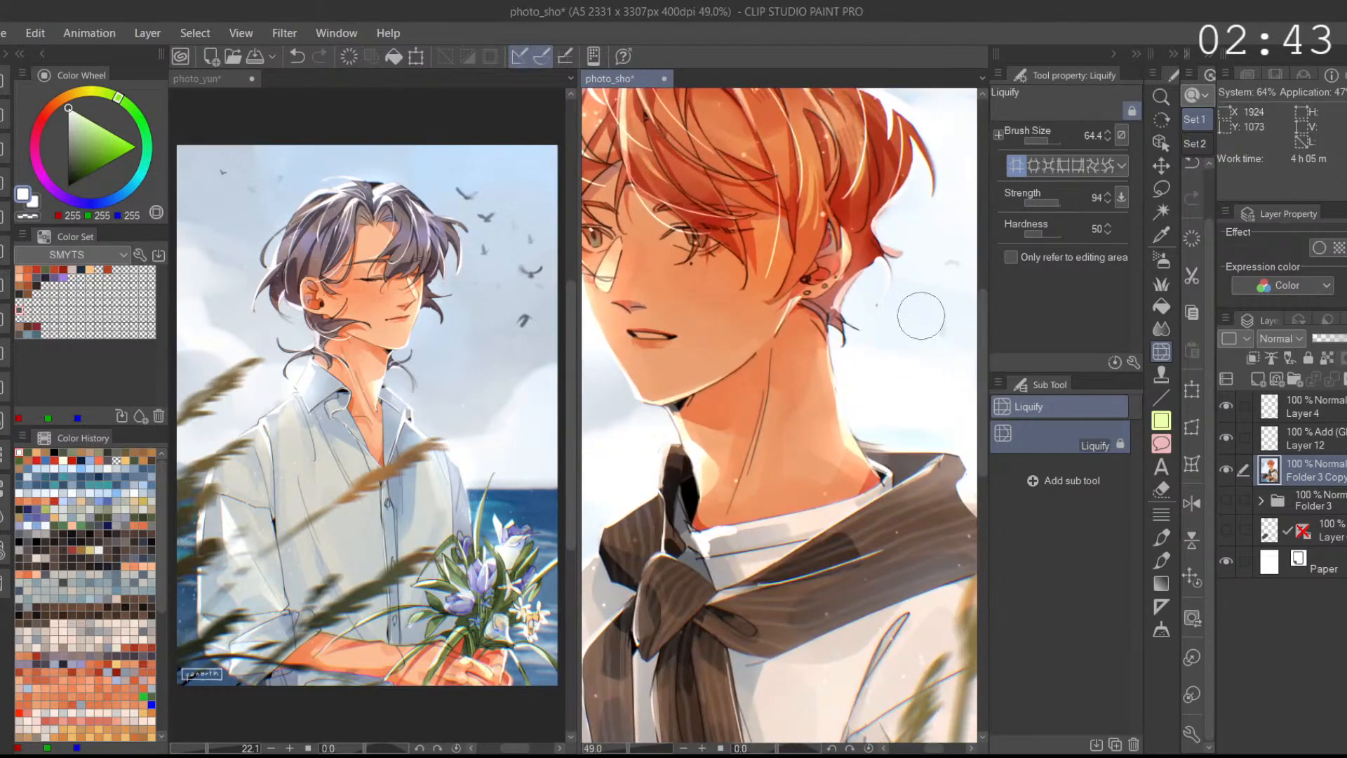
key("ctrl+z")
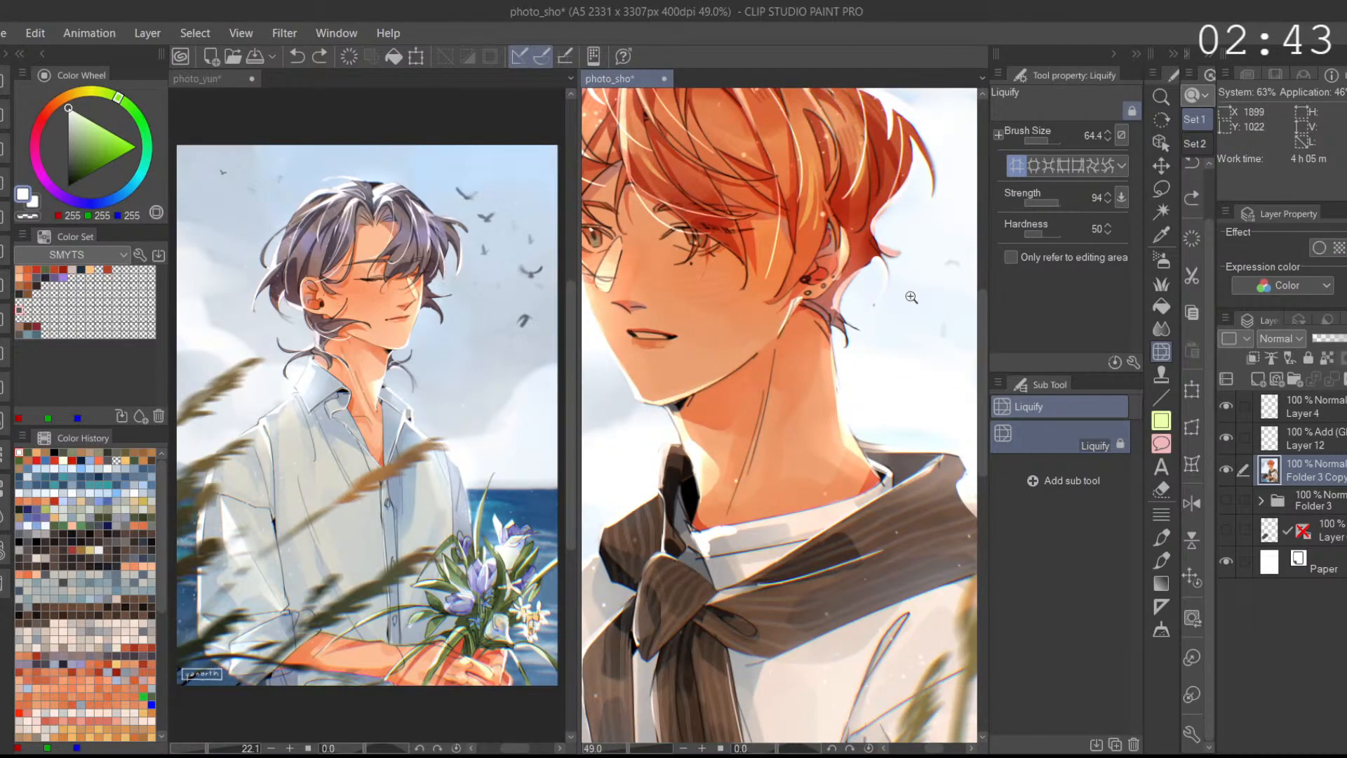
scroll(909, 294, "down", 2)
mouse_move(863, 276)
left_mouse_down()
mouse_move(892, 263)
mouse_move(877, 257)
left_mouse_up()
key("ctrl+z")
key("ctrl+z")
scroll(897, 256, "down", 1)
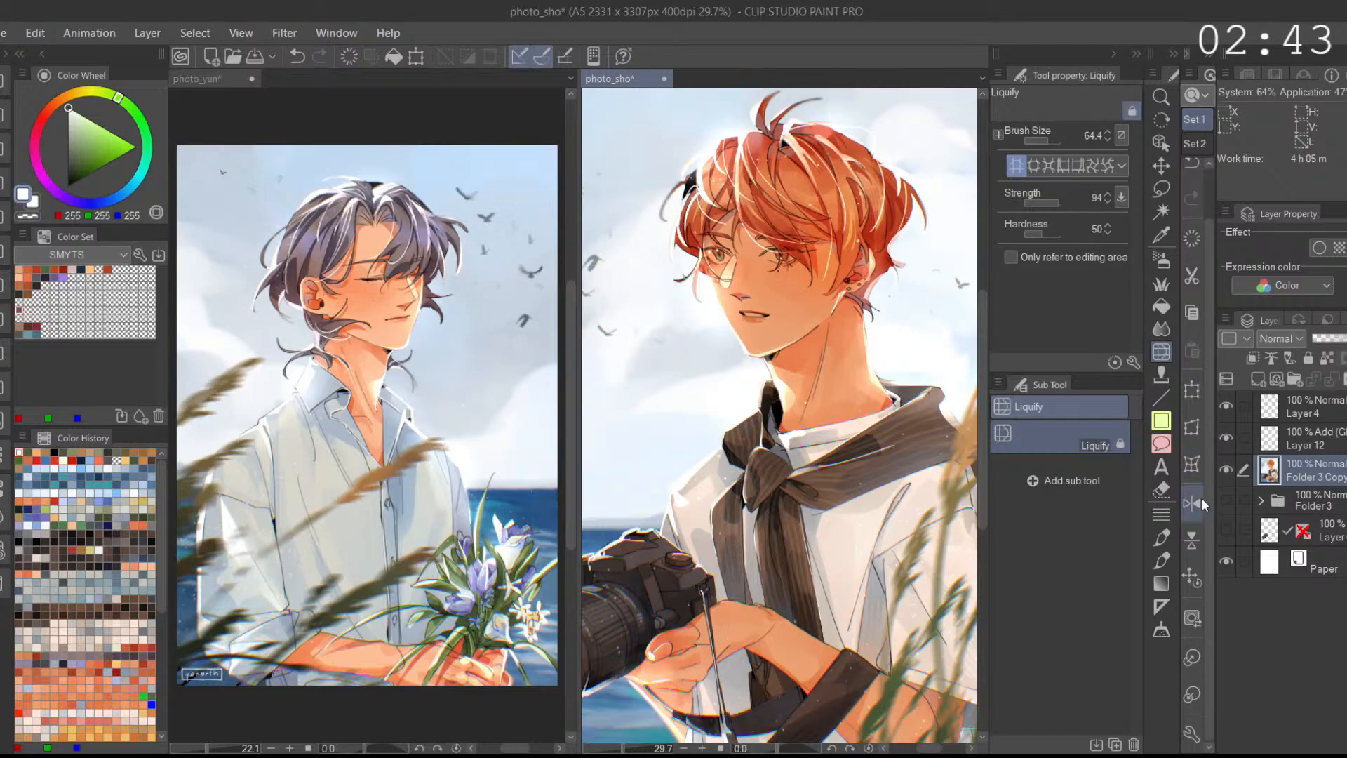
left_click(1192, 579)
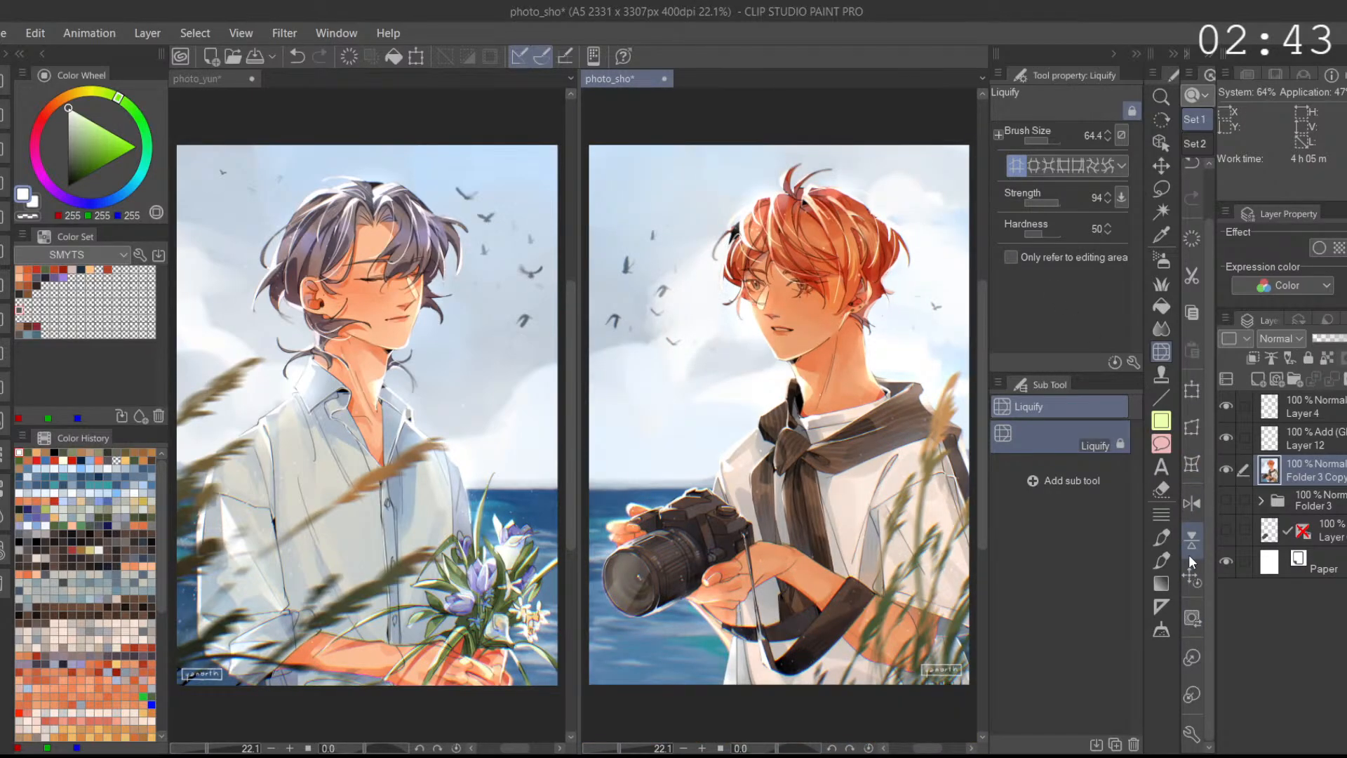
Step: Try a white Soft airbrush glow over photo_sho's sleeve and grass on the Add (Glow) layer, and undo it
left_click(1298, 445)
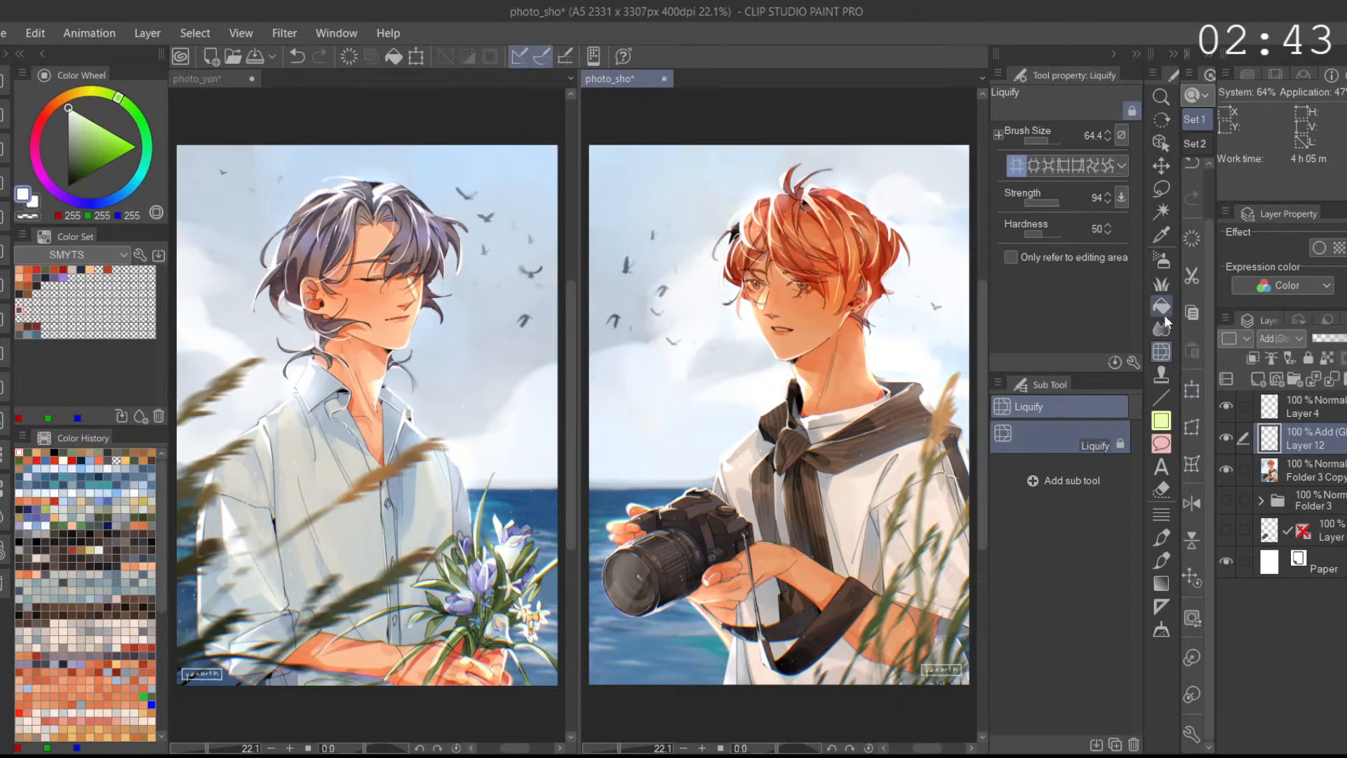
left_click(1161, 259)
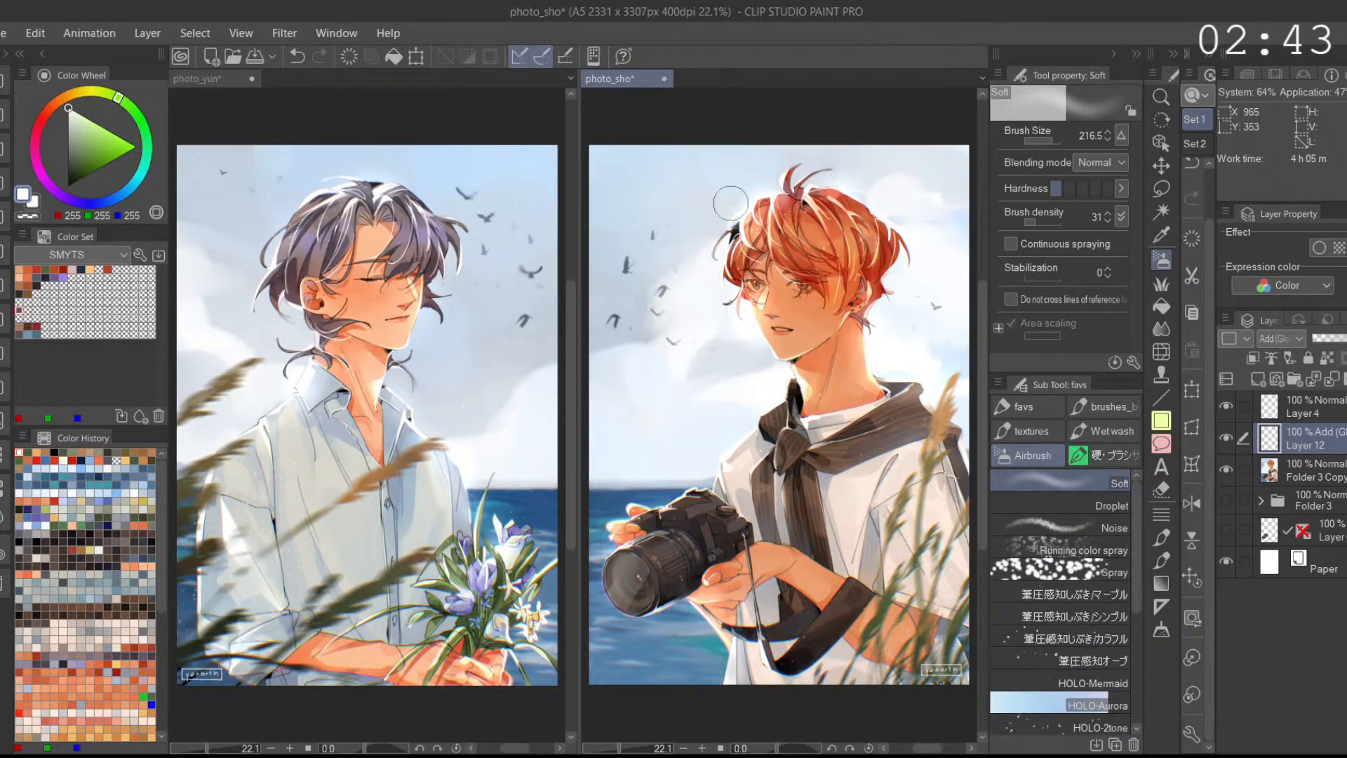
left_click(302, 49)
left_click(427, 307)
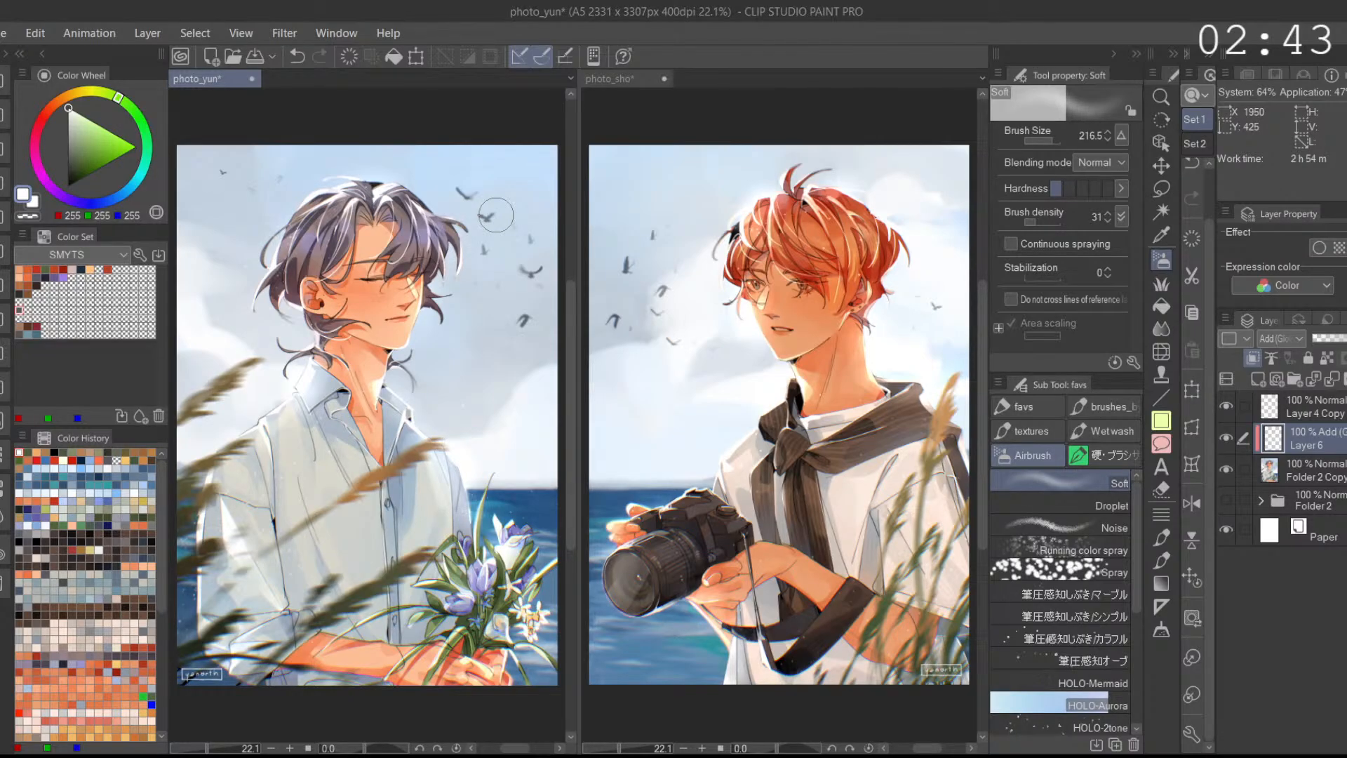
left_click(733, 635)
left_click_drag(947, 415, 956, 504)
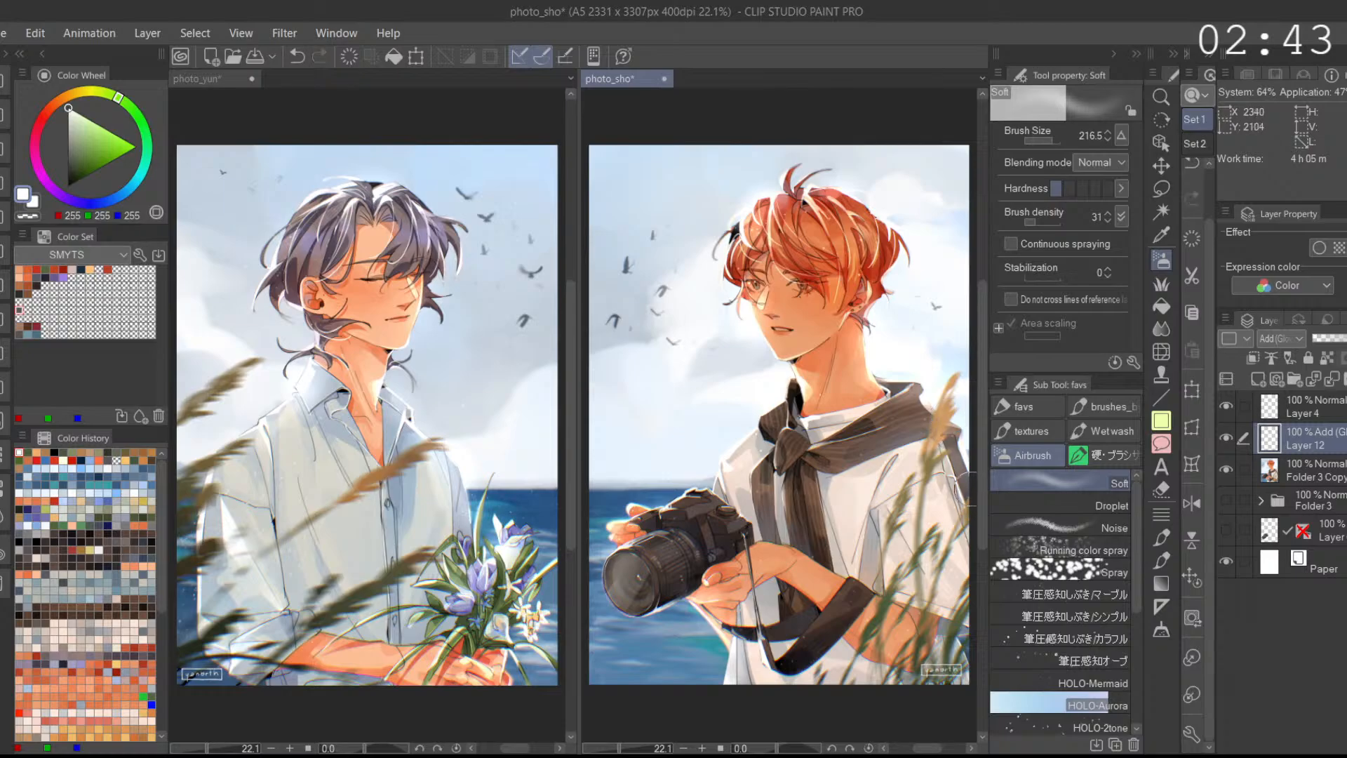
left_click(298, 56)
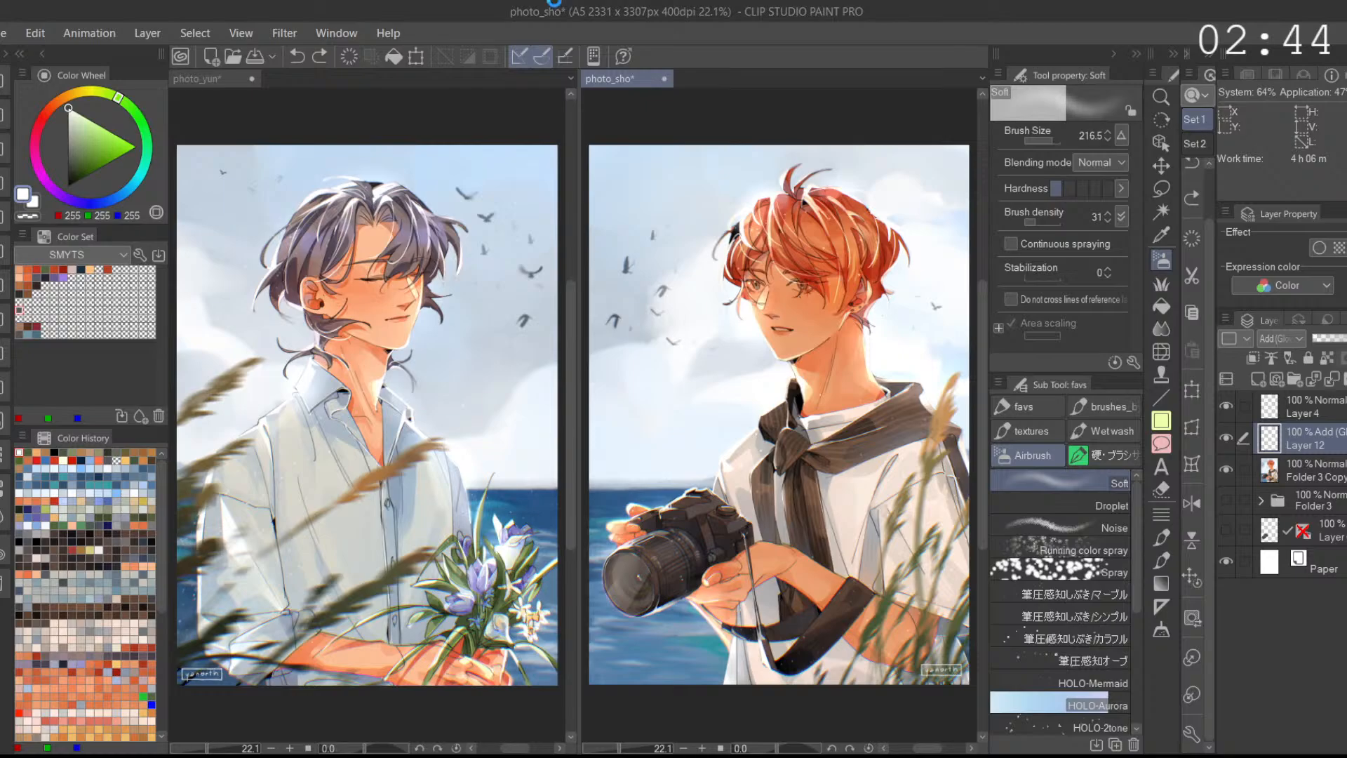
Step: Save both the photo_sho and photo_yun files
key("ctrl+s")
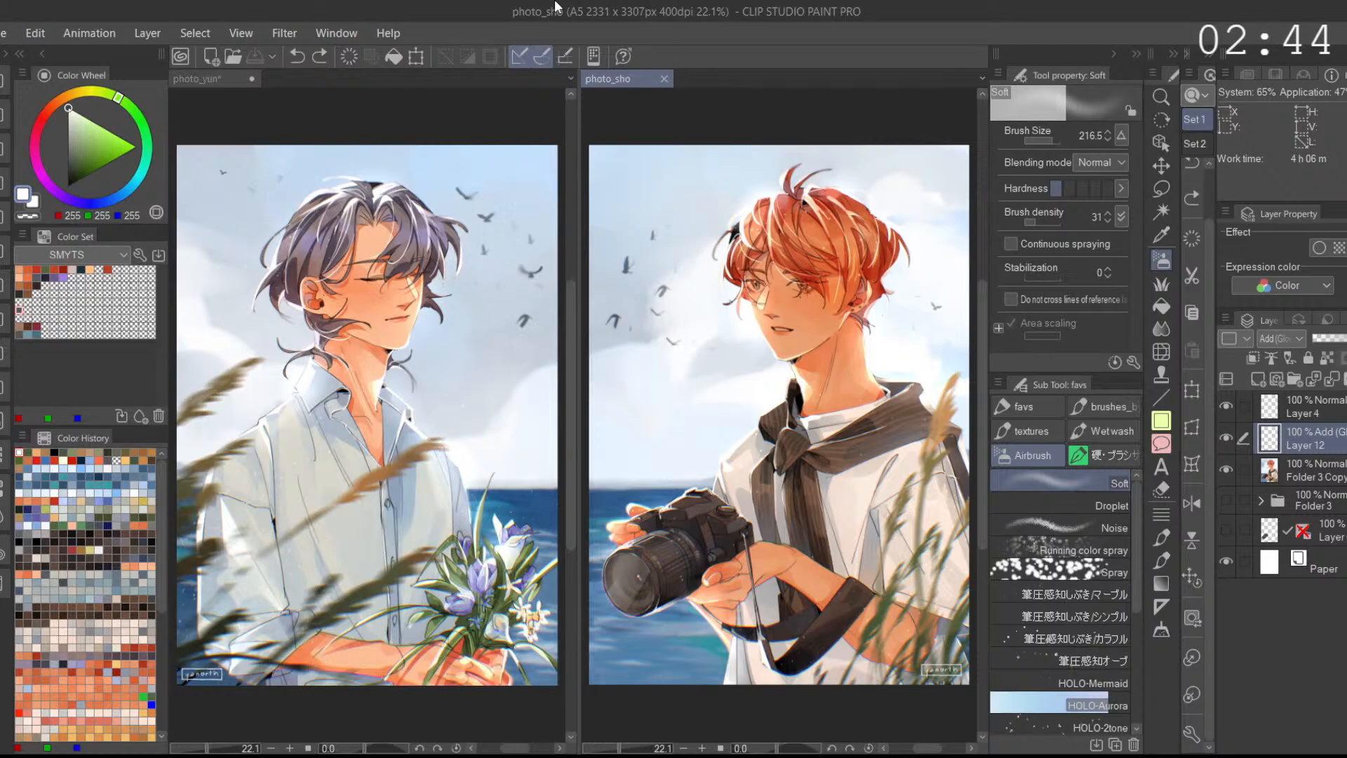
left_click(285, 90)
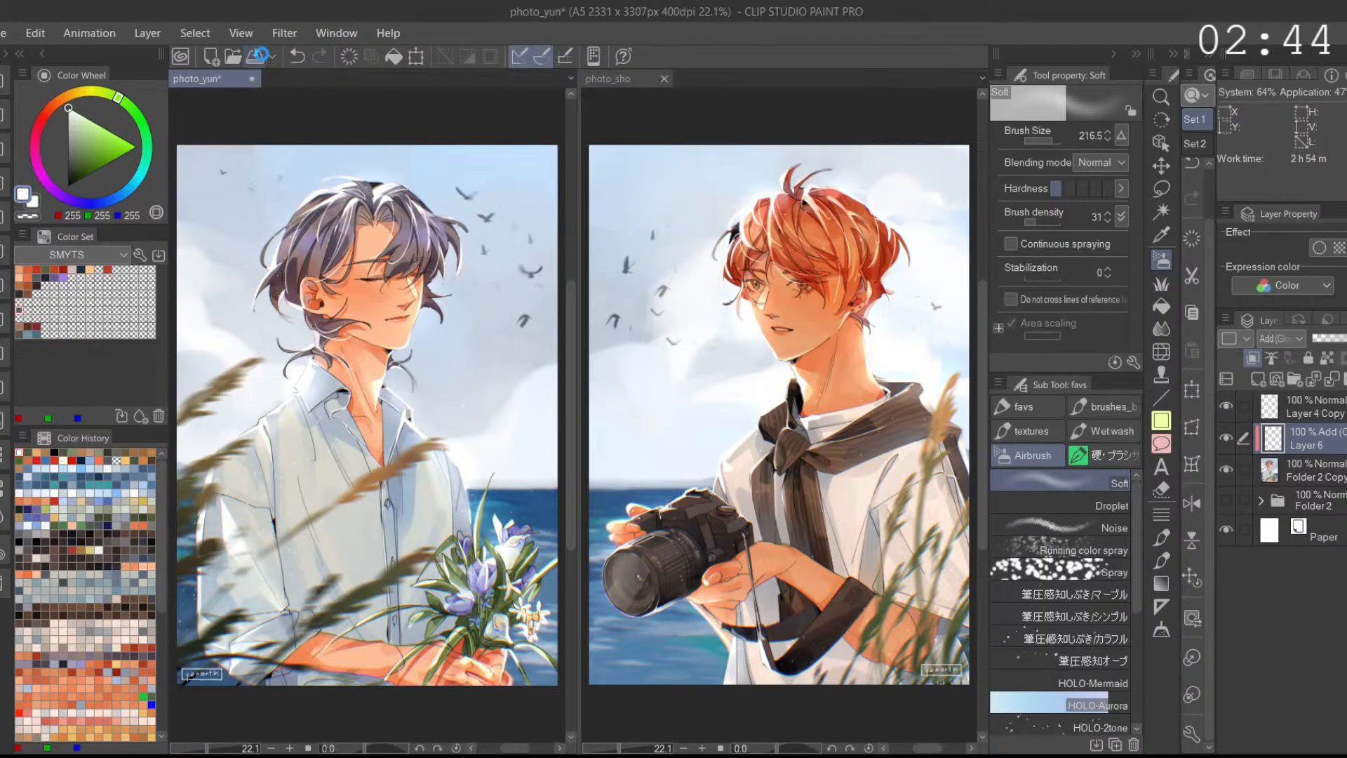
left_click(262, 54)
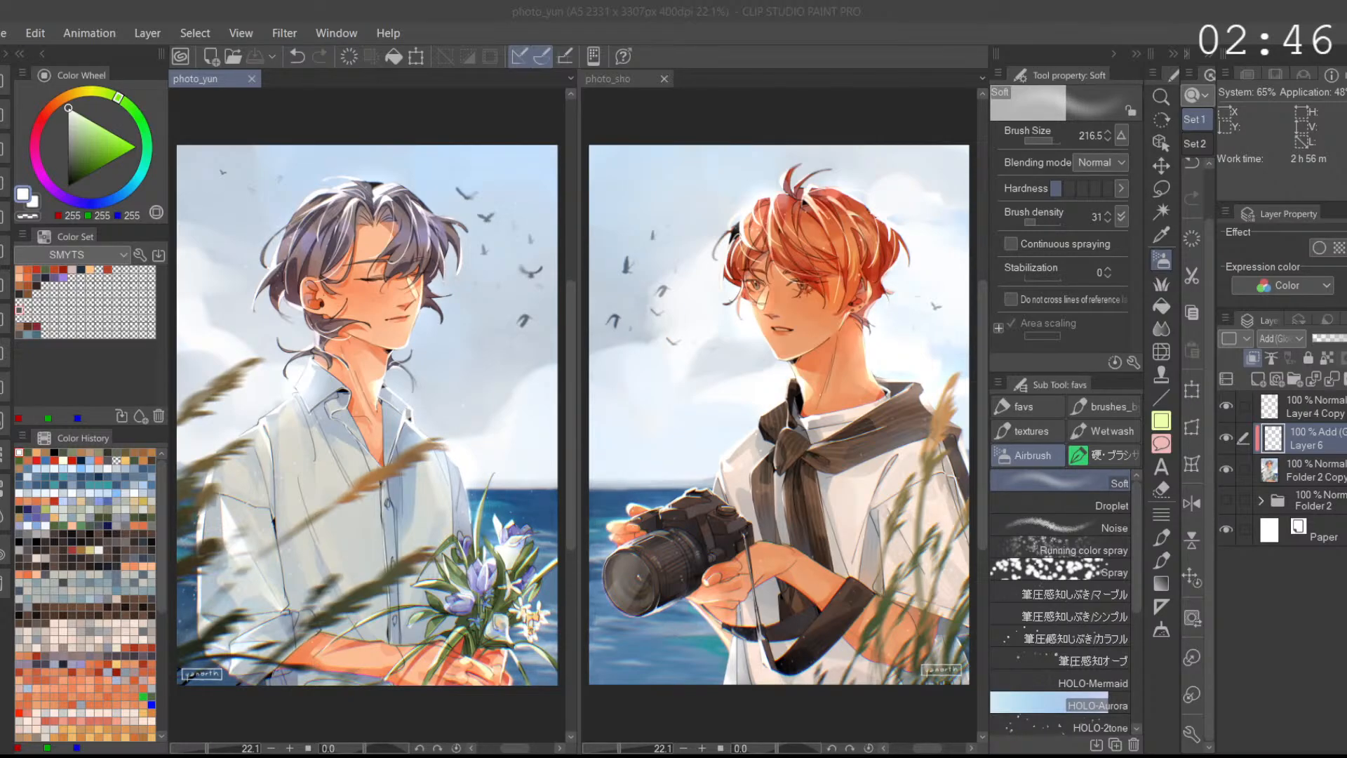
left_click(1084, 727)
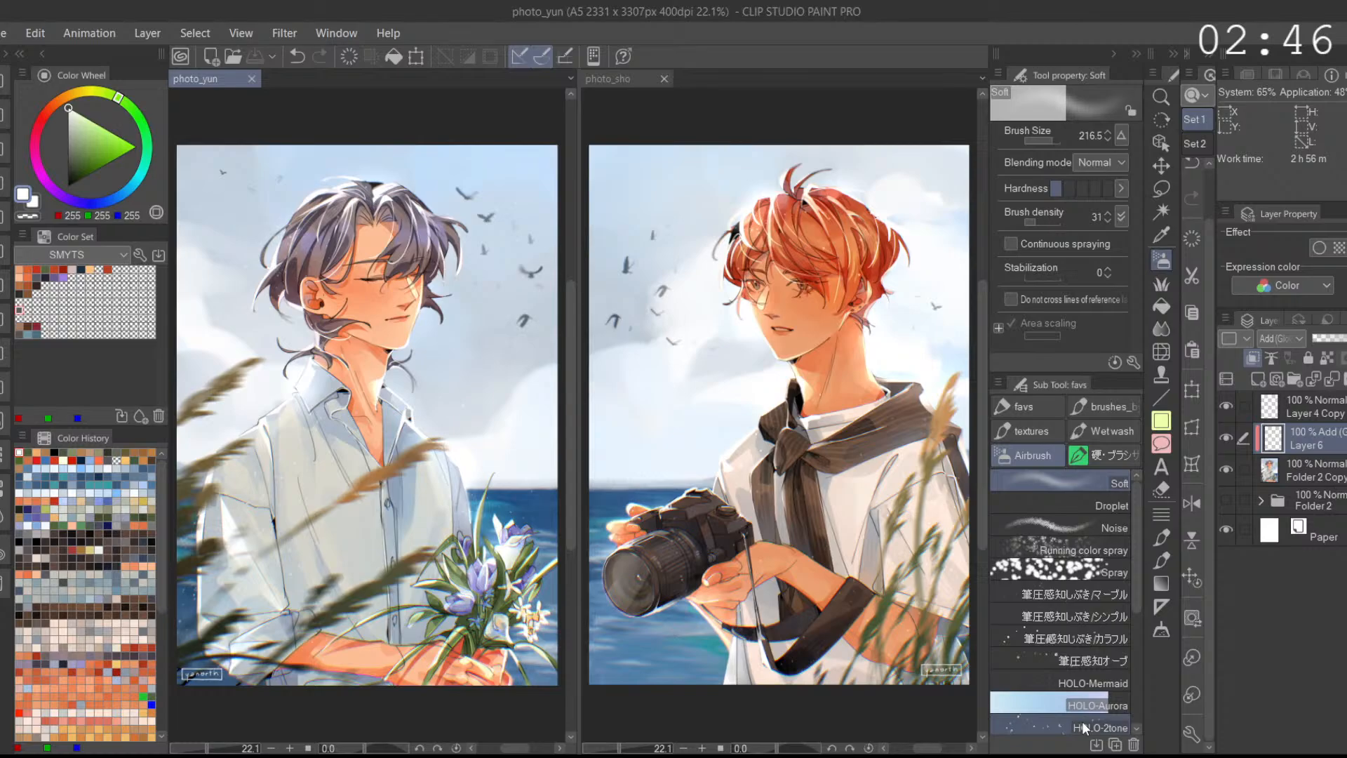